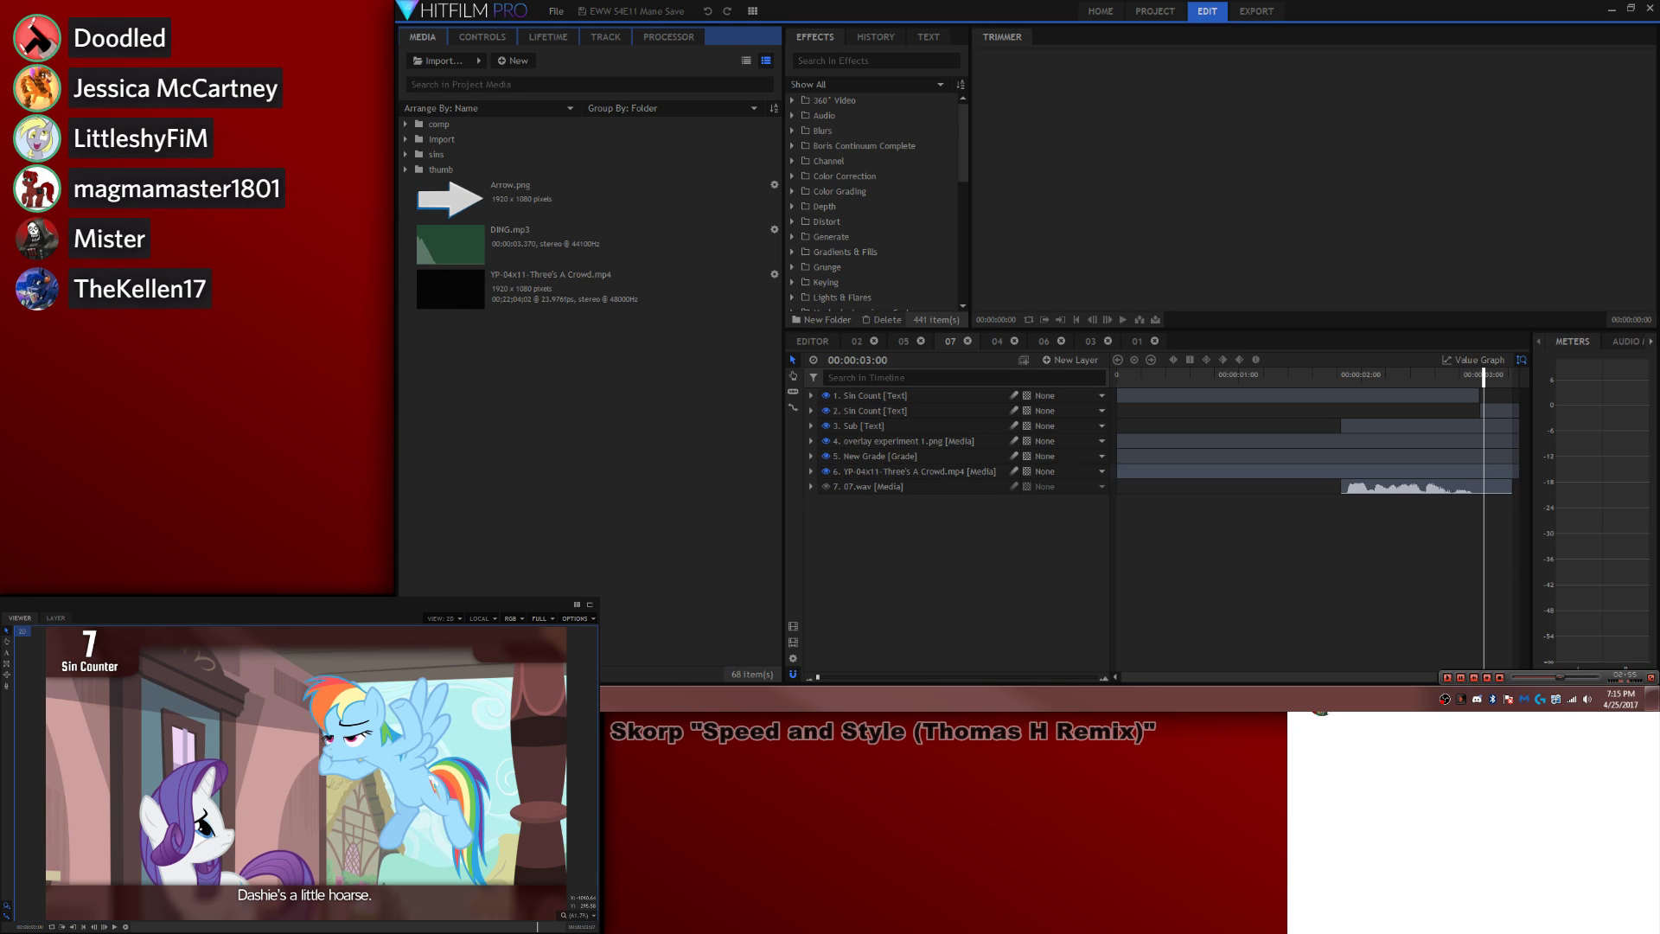
# Step: Play composite shot 07 from its start through the subtitle and the sin counter change to check the timing
pyautogui.click(1296, 594)
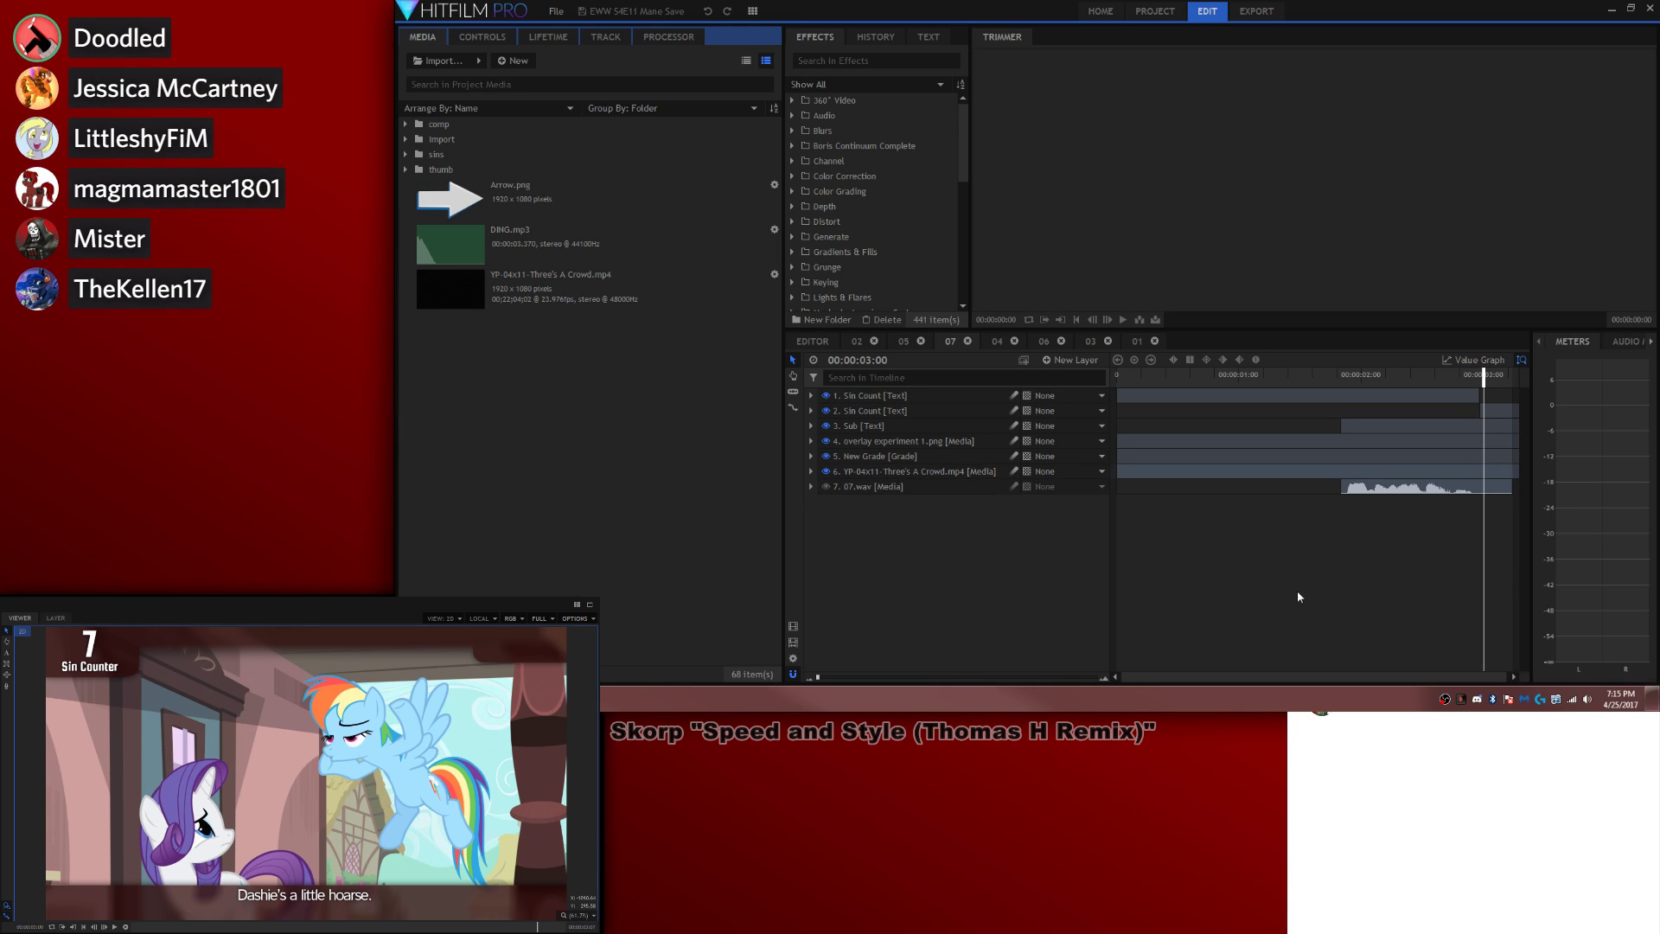
pyautogui.moveTo(1255, 377); pyautogui.dragTo(1116, 377)
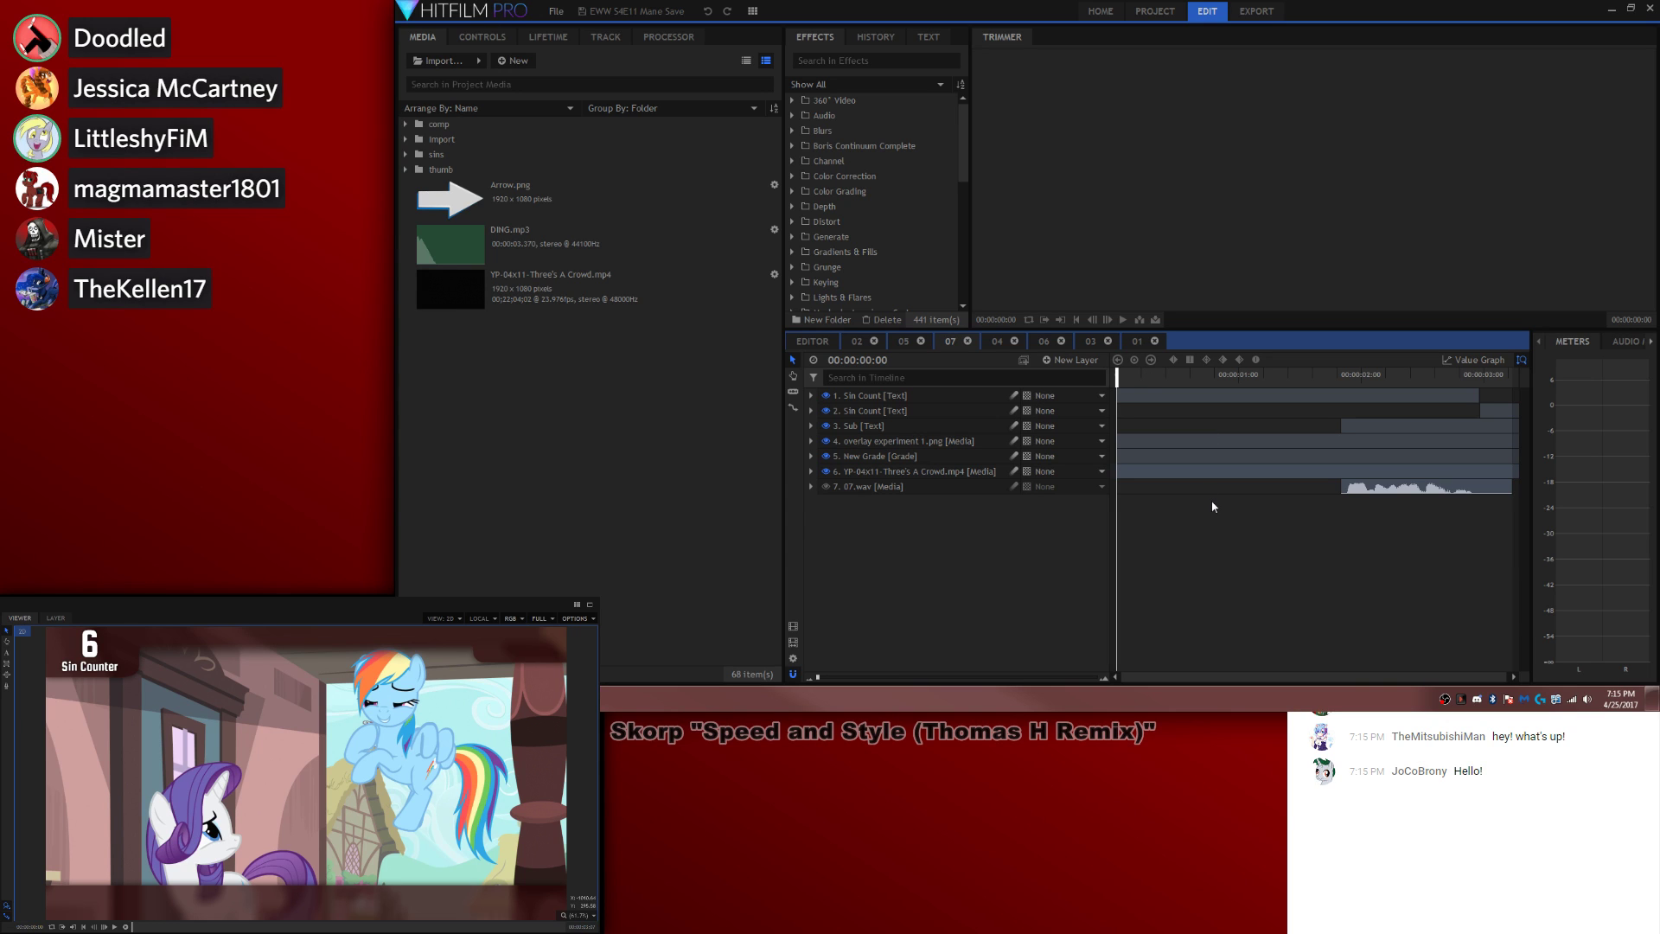
pyautogui.press('space')
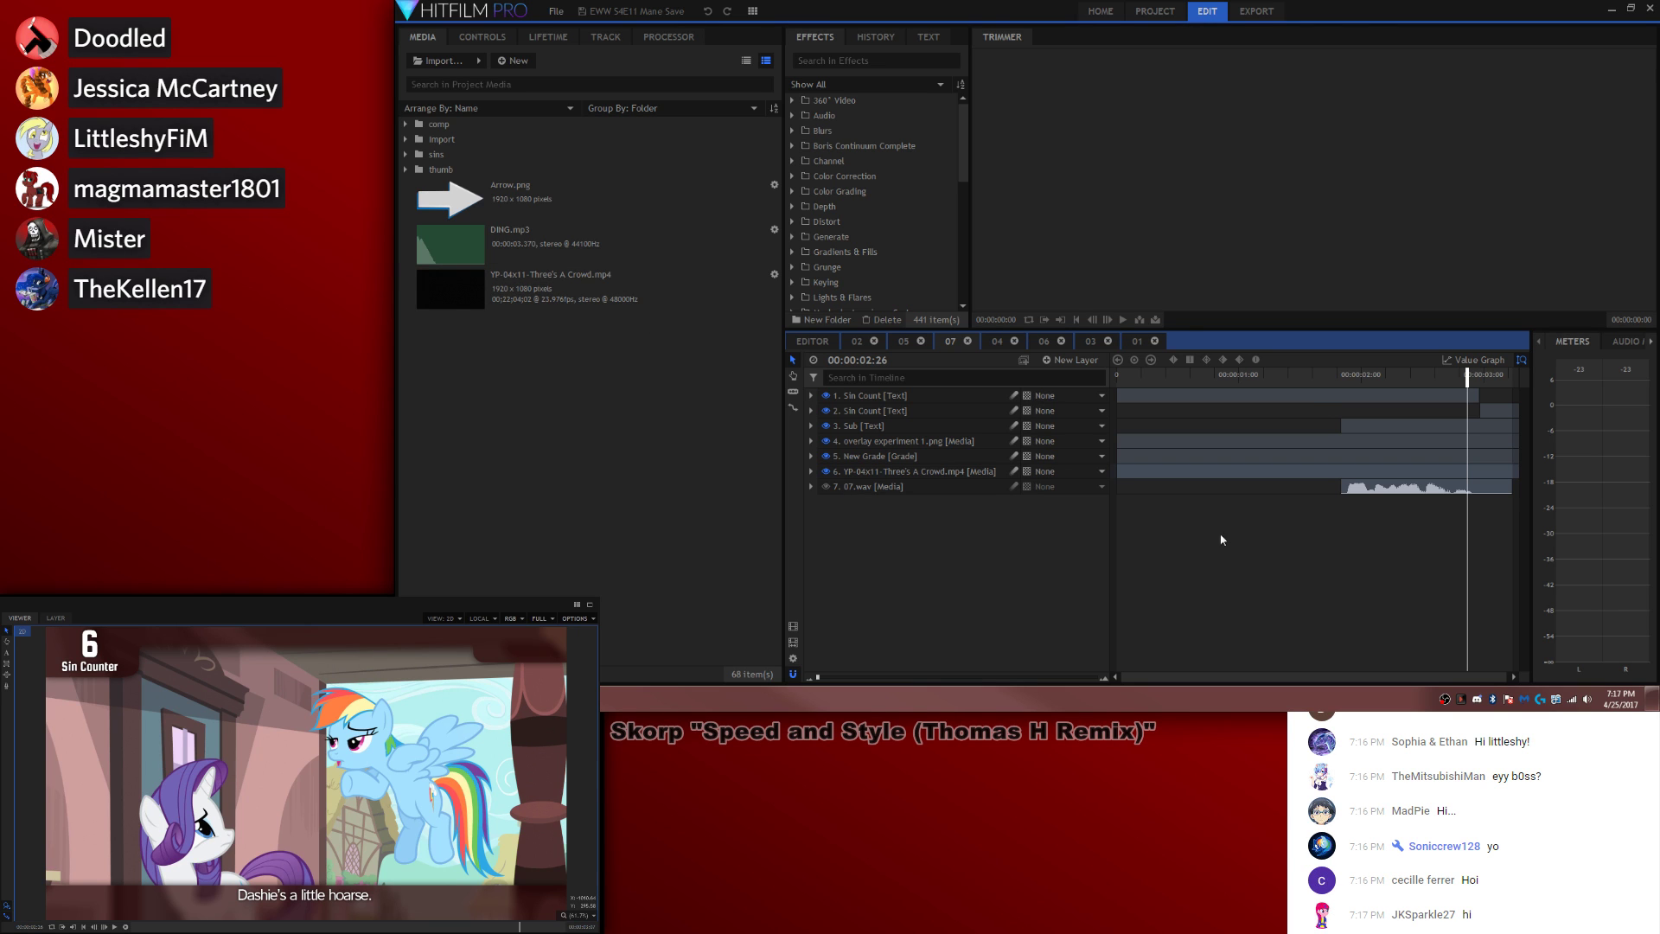
pyautogui.click(1418, 374)
pyautogui.press('space')
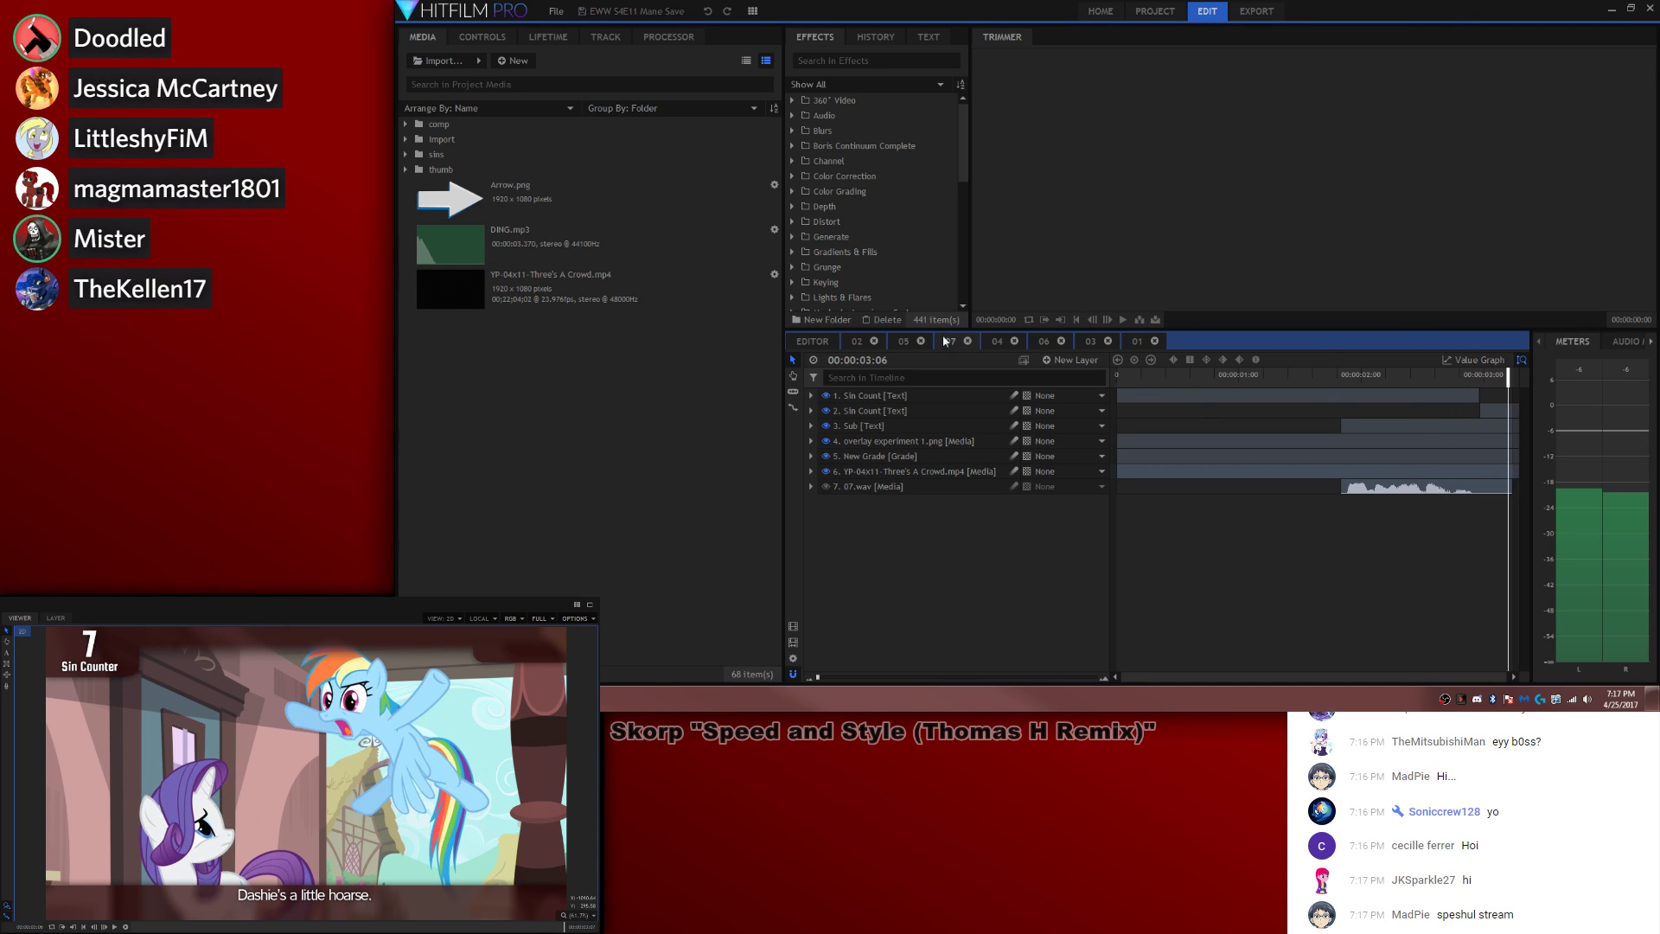
# Step: Zoom into the end of the Editor timeline and play the 07 clip together with its DING.mp3 sound
pyautogui.click(812, 340)
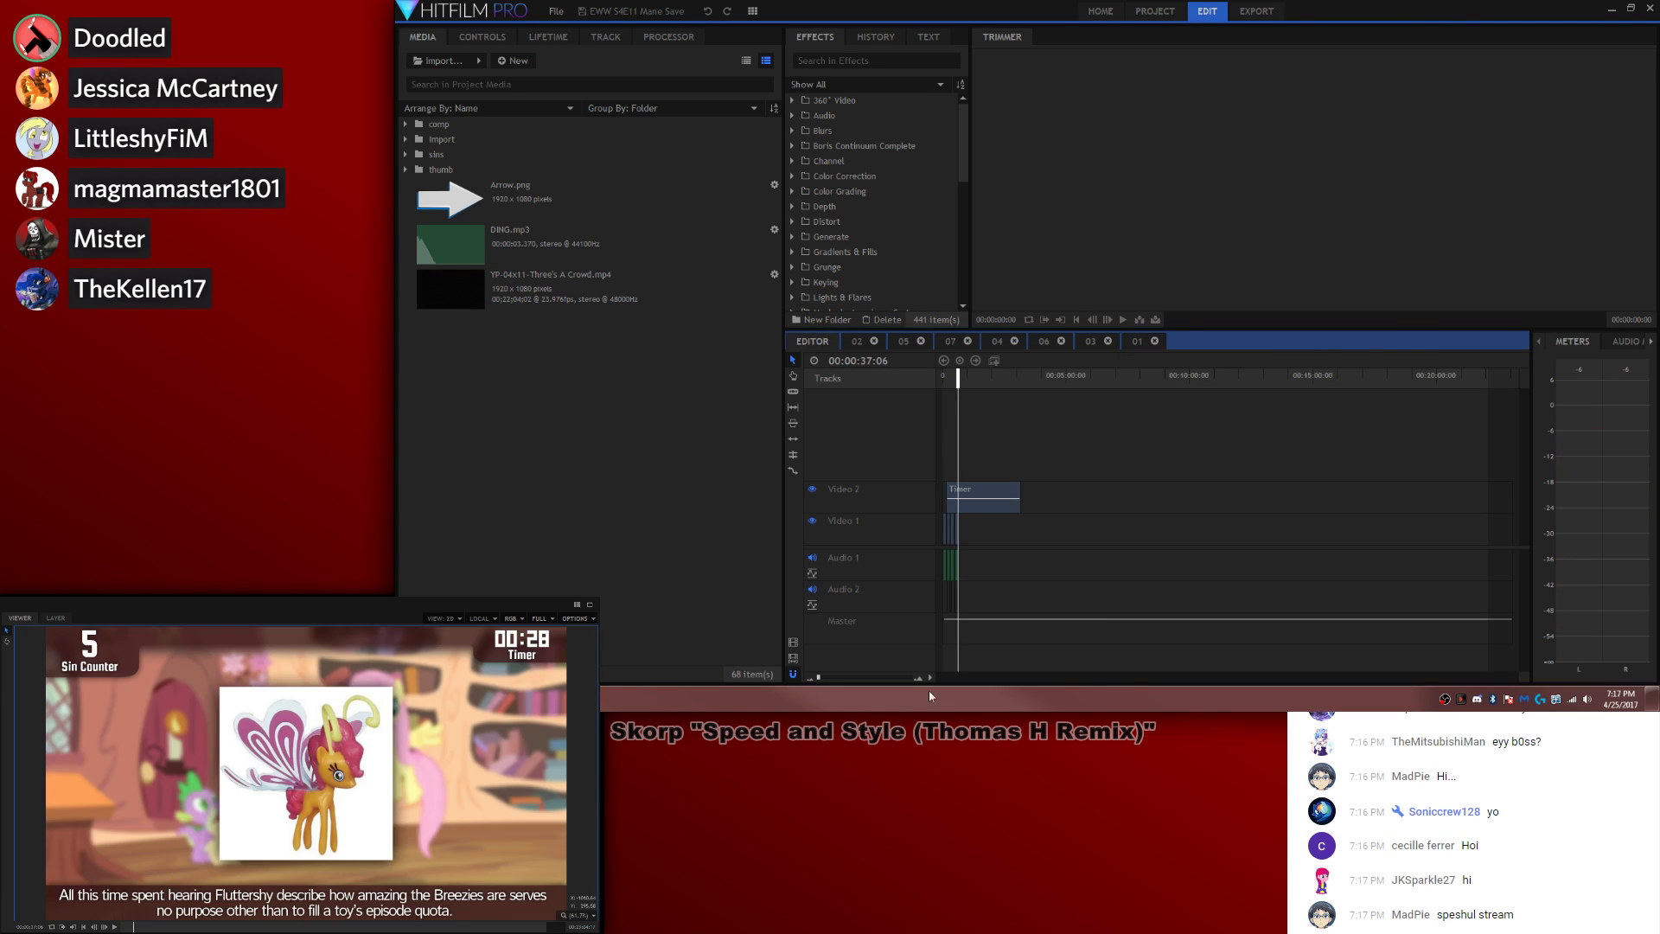
pyautogui.click(822, 679)
pyautogui.click(1257, 591)
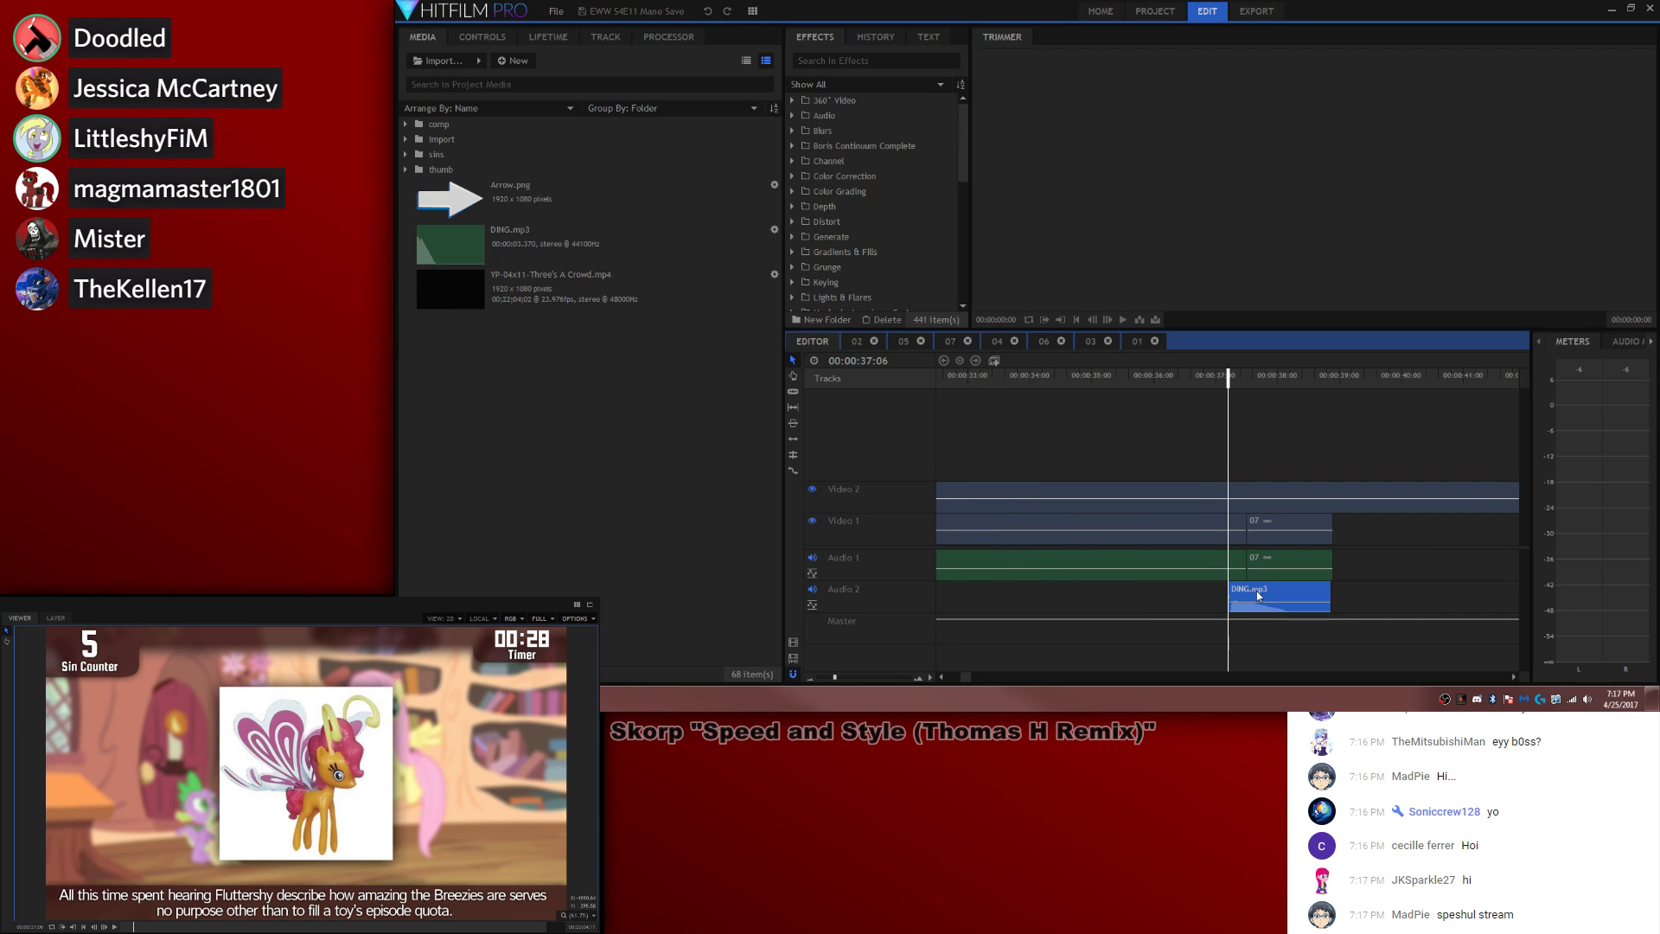
pyautogui.press('space')
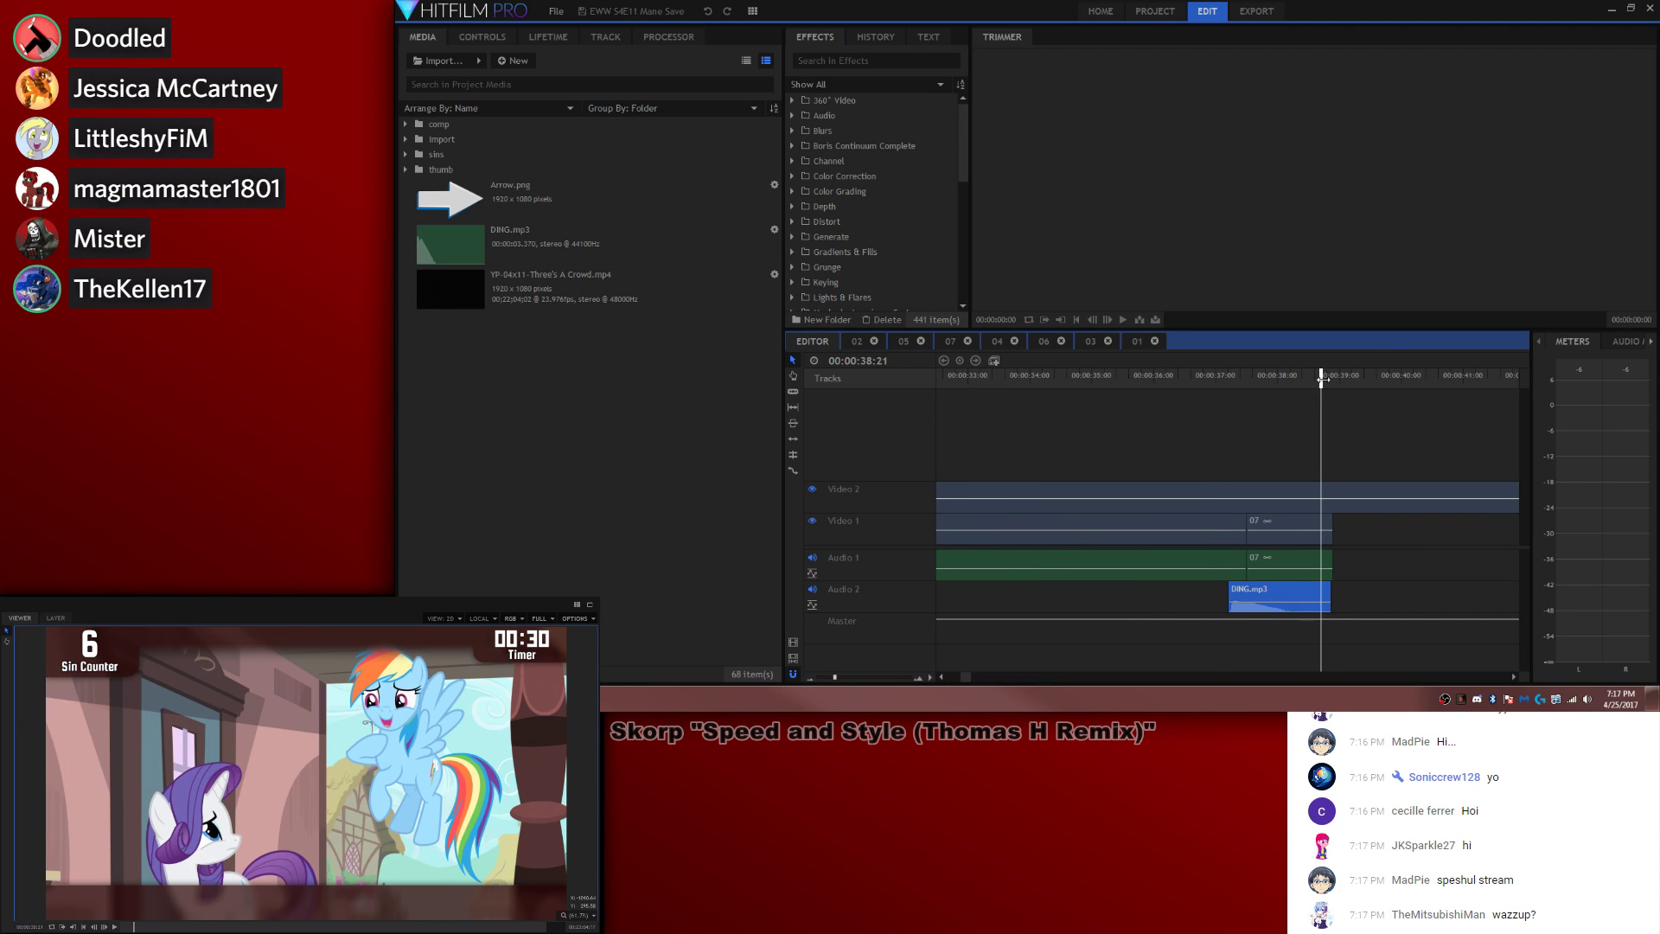
pyautogui.press('space')
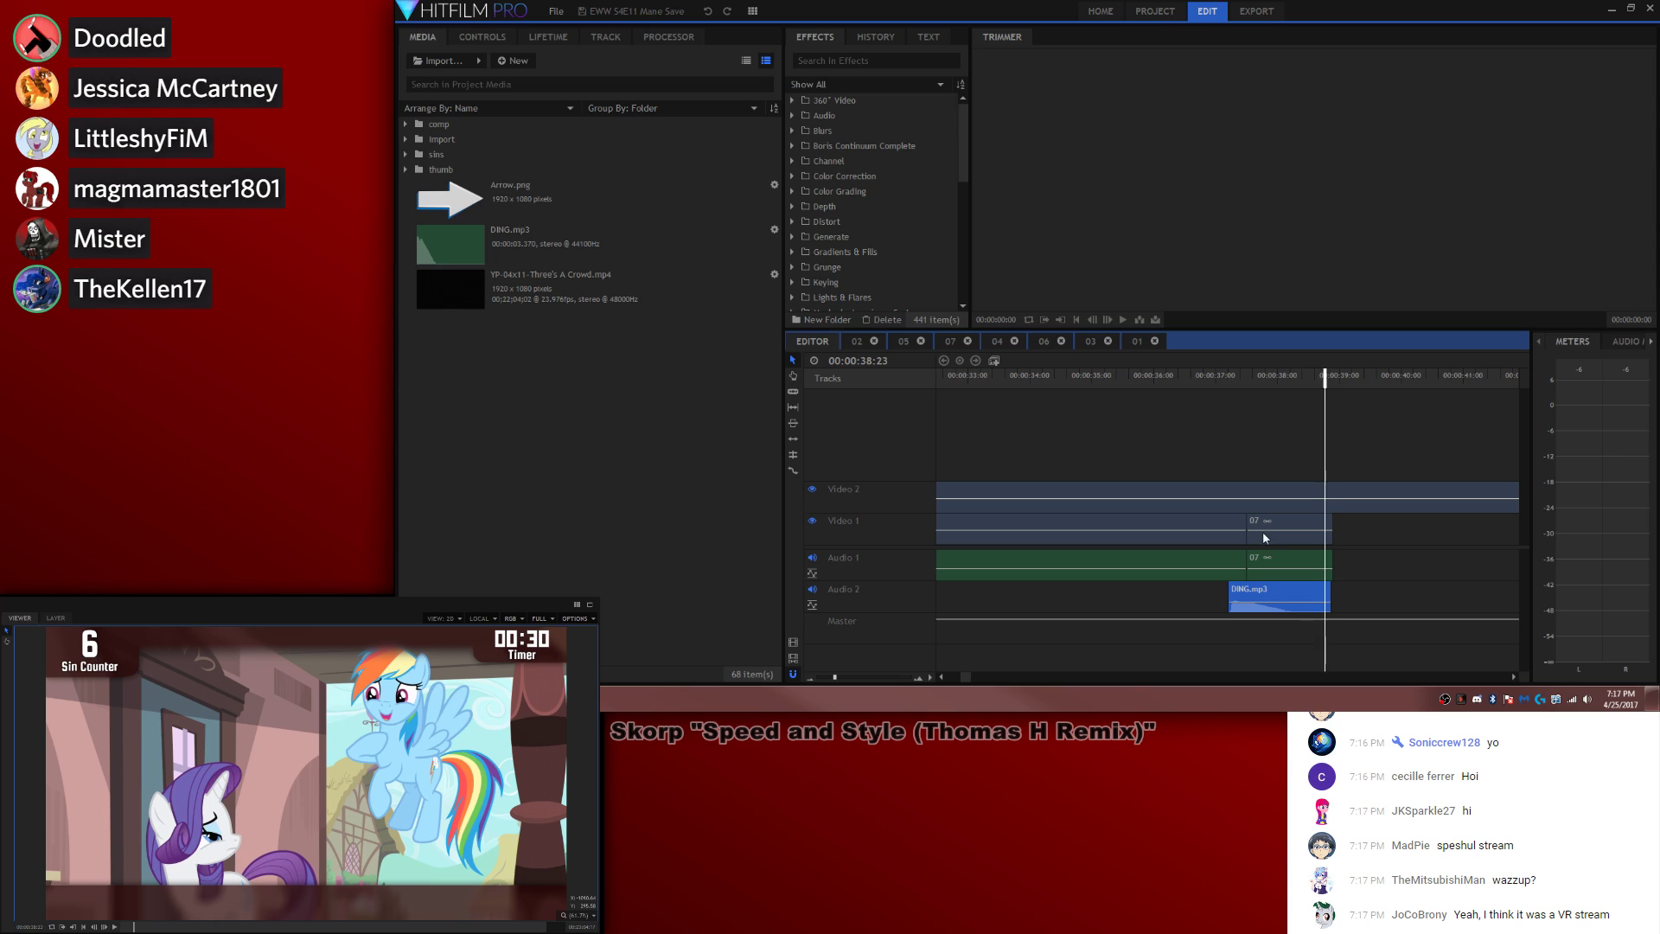
# Step: Find the sin counter change in composite shot 07 and extend the 07 clip to its full length in the Editor timeline
pyautogui.doubleClick(1263, 530)
pyautogui.moveTo(1447, 381); pyautogui.dragTo(1482, 381)
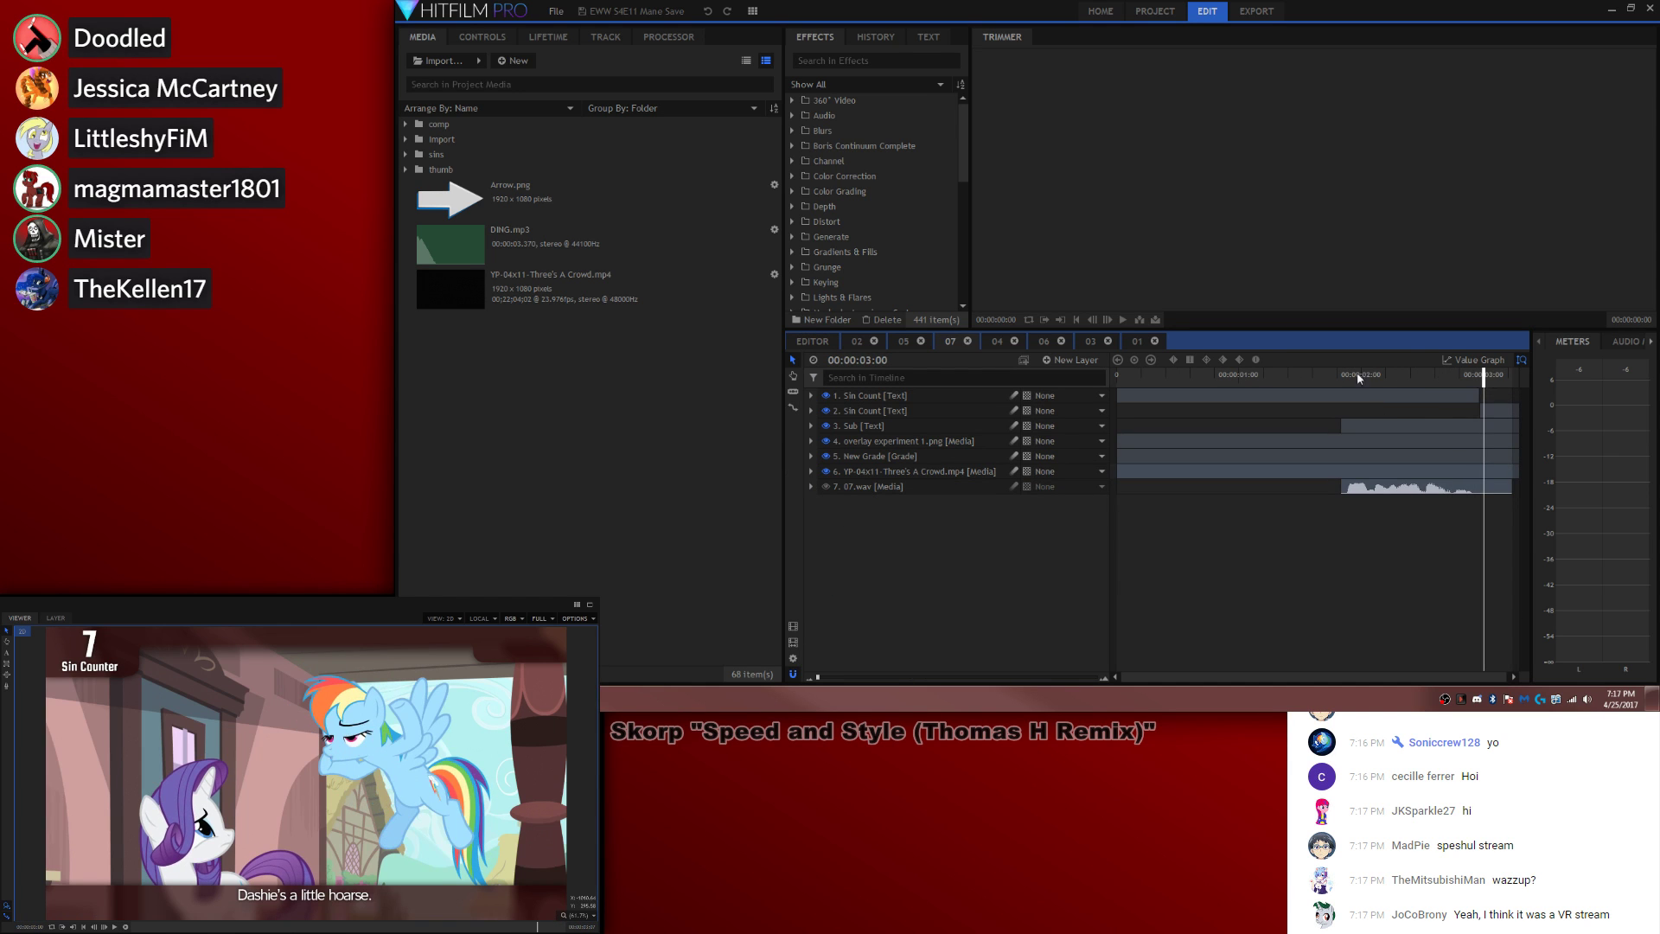
pyautogui.click(815, 340)
pyautogui.moveTo(1240, 533); pyautogui.dragTo(1437, 516)
# Step: Paste a copy of DING.mp3 on Audio 2 at 00:00:40:13, where the sin counter changes to 7
pyautogui.click(1252, 378)
pyautogui.click(1146, 596)
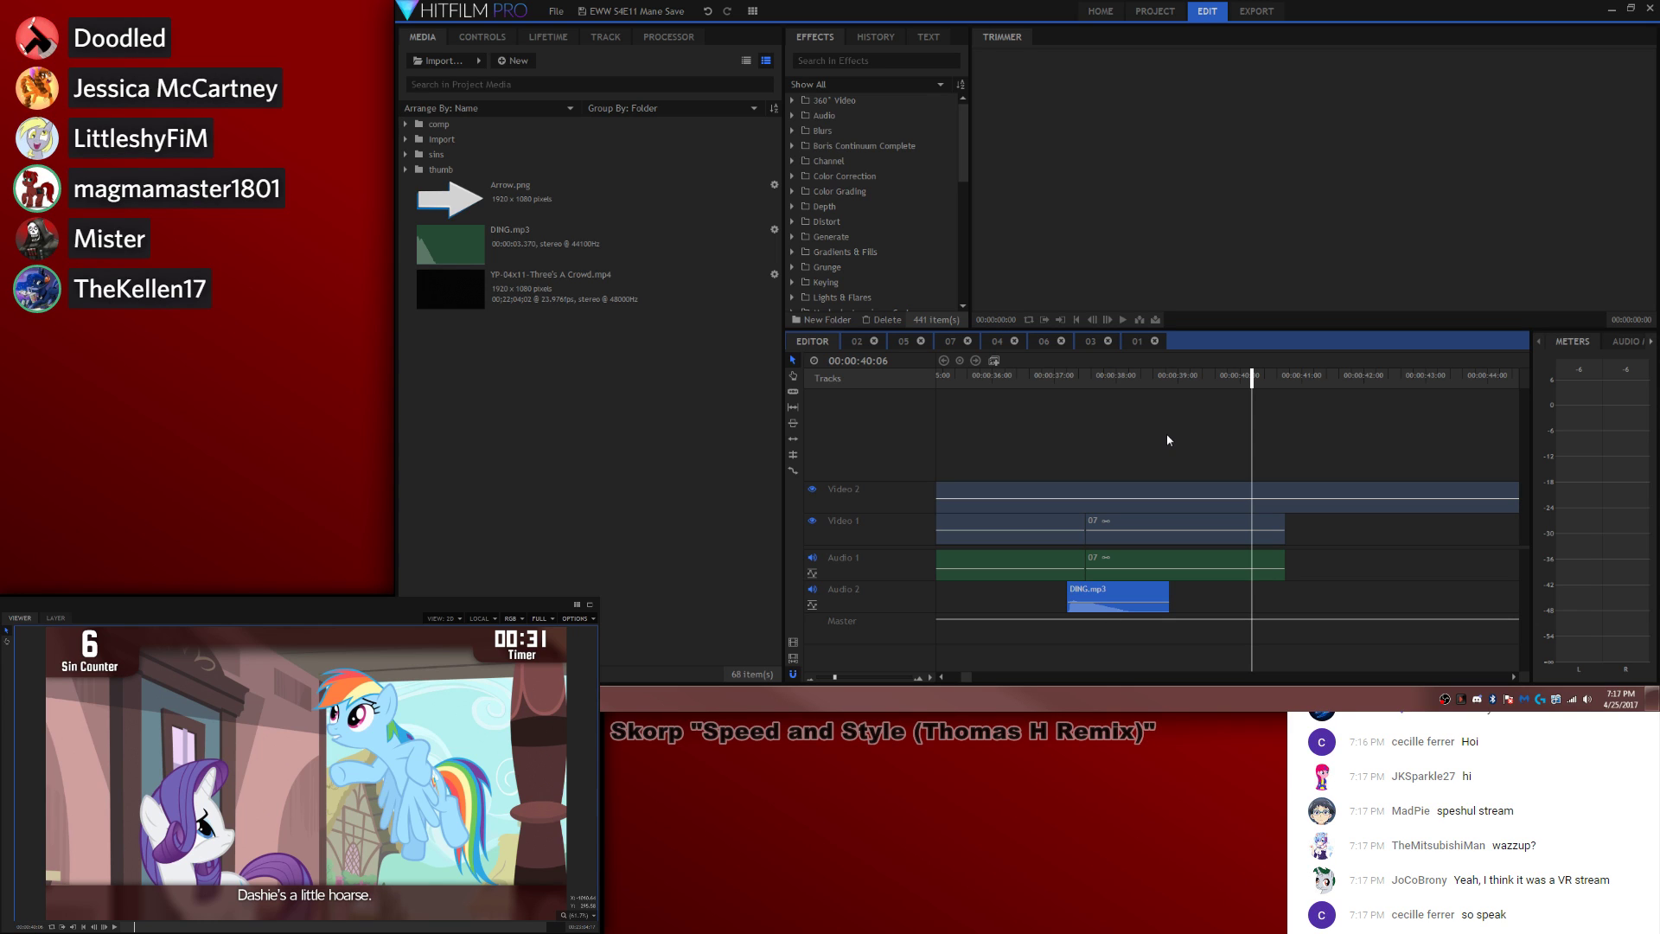
pyautogui.moveTo(1265, 376); pyautogui.dragTo(1265, 377)
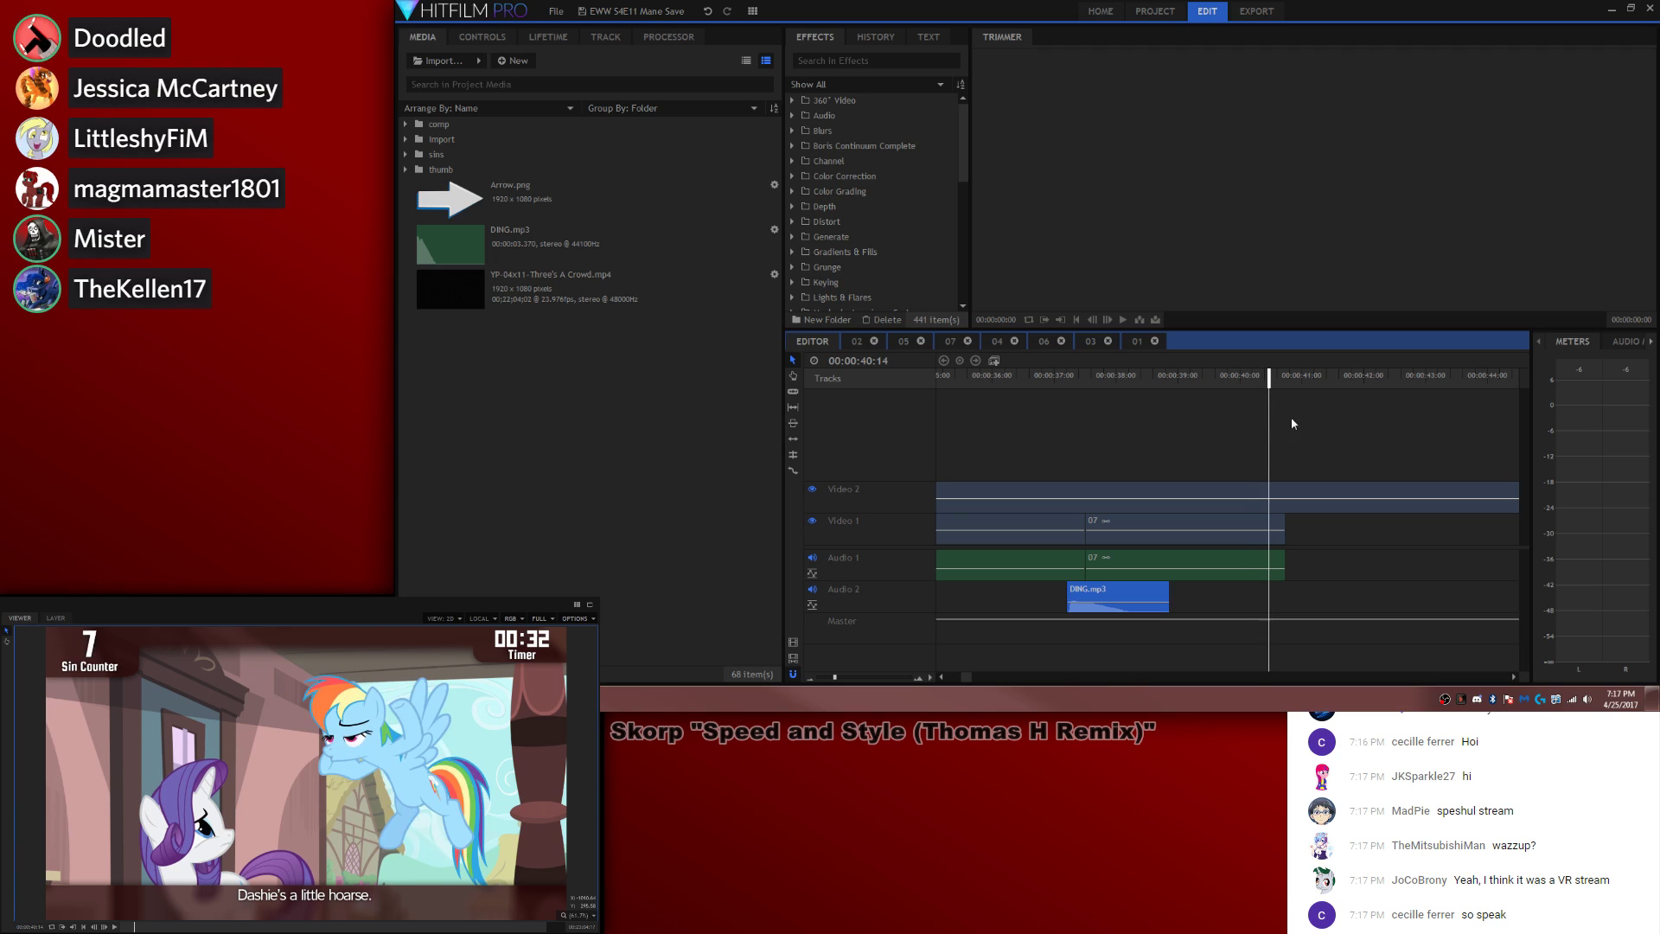
pyautogui.hotkey('ctrl', 'v')
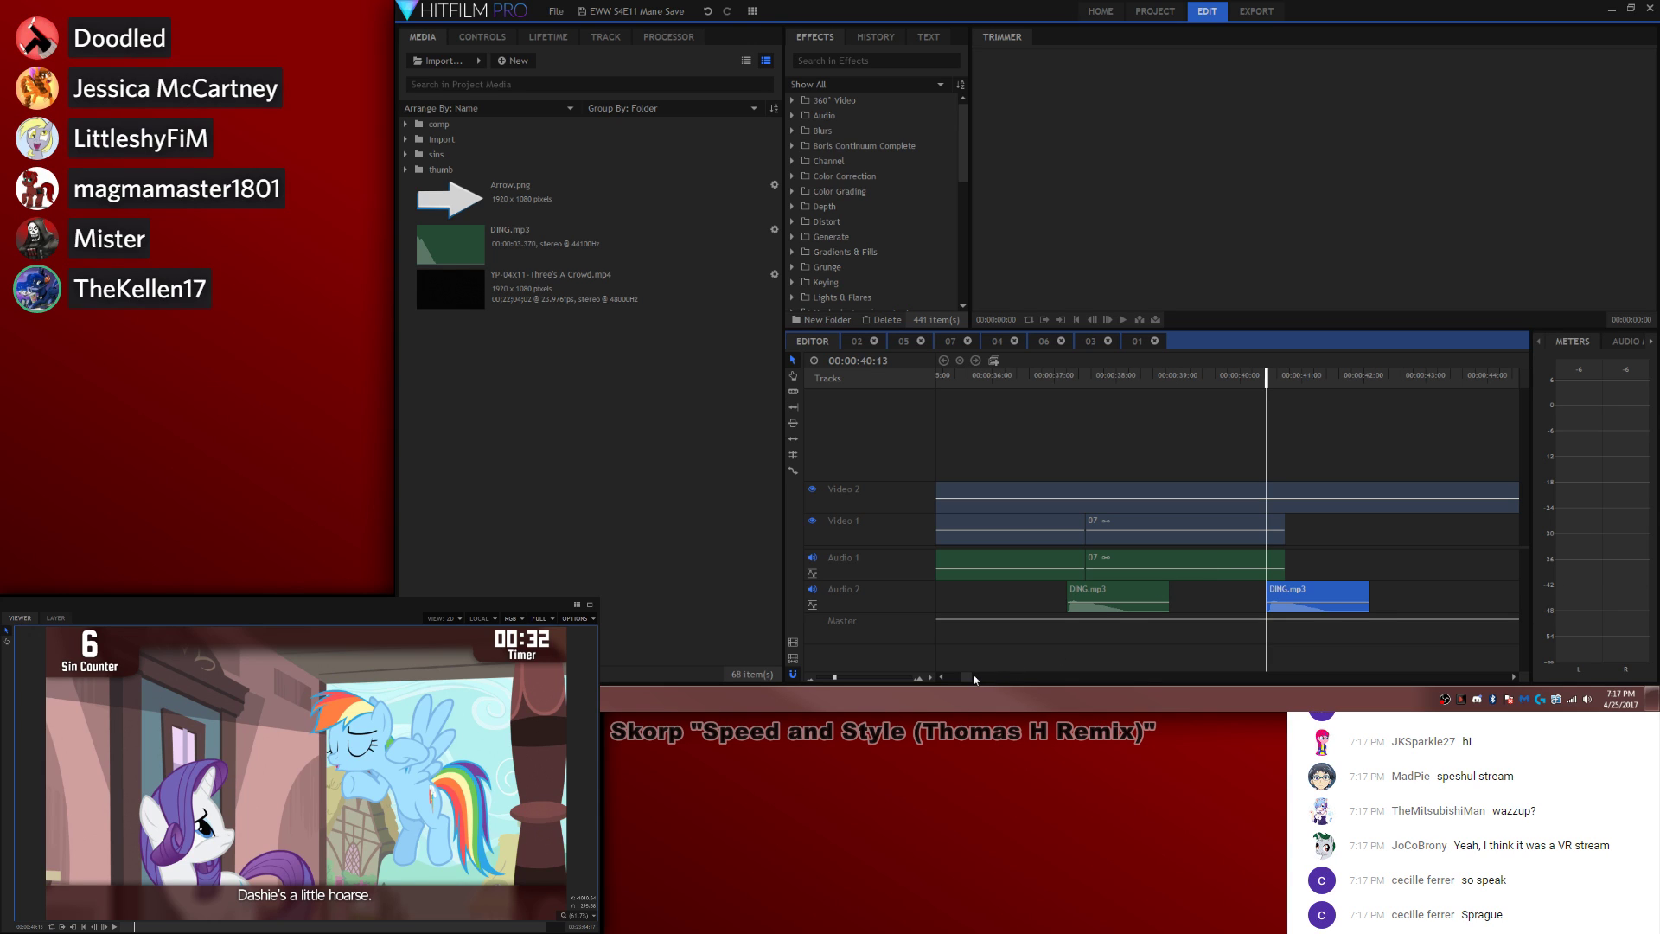
# Step: Place 08.wav on Audio 1 directly after the 07 clip and convert it into a composite shot
pyautogui.moveTo(962, 676); pyautogui.dragTo(964, 676)
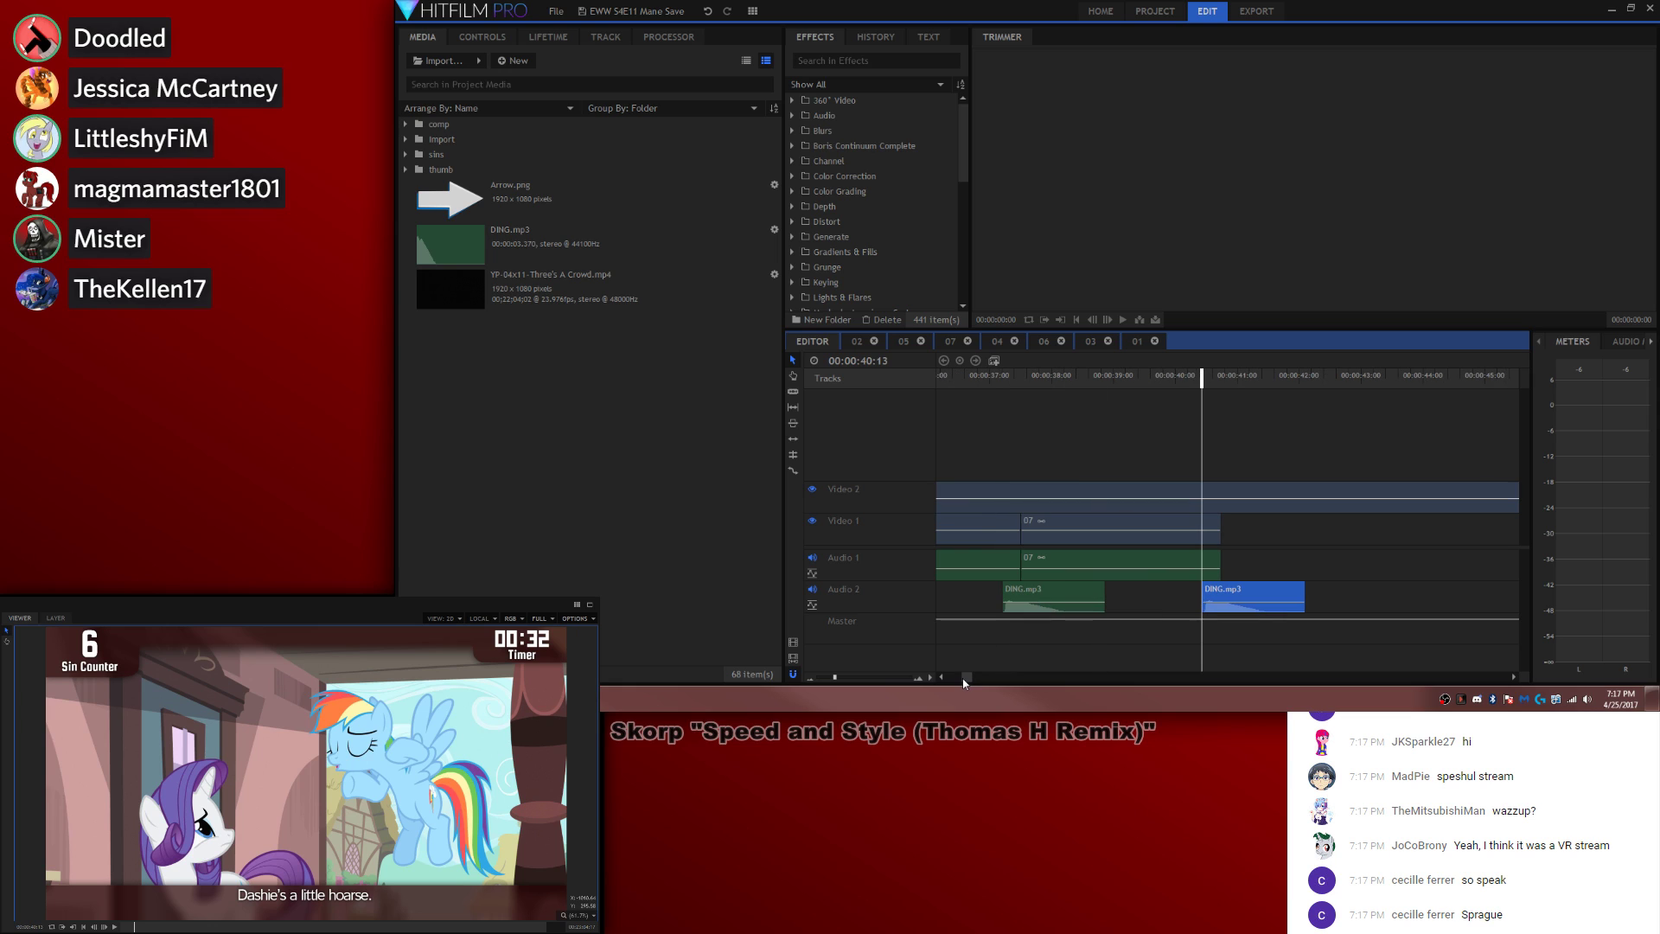
pyautogui.click(405, 154)
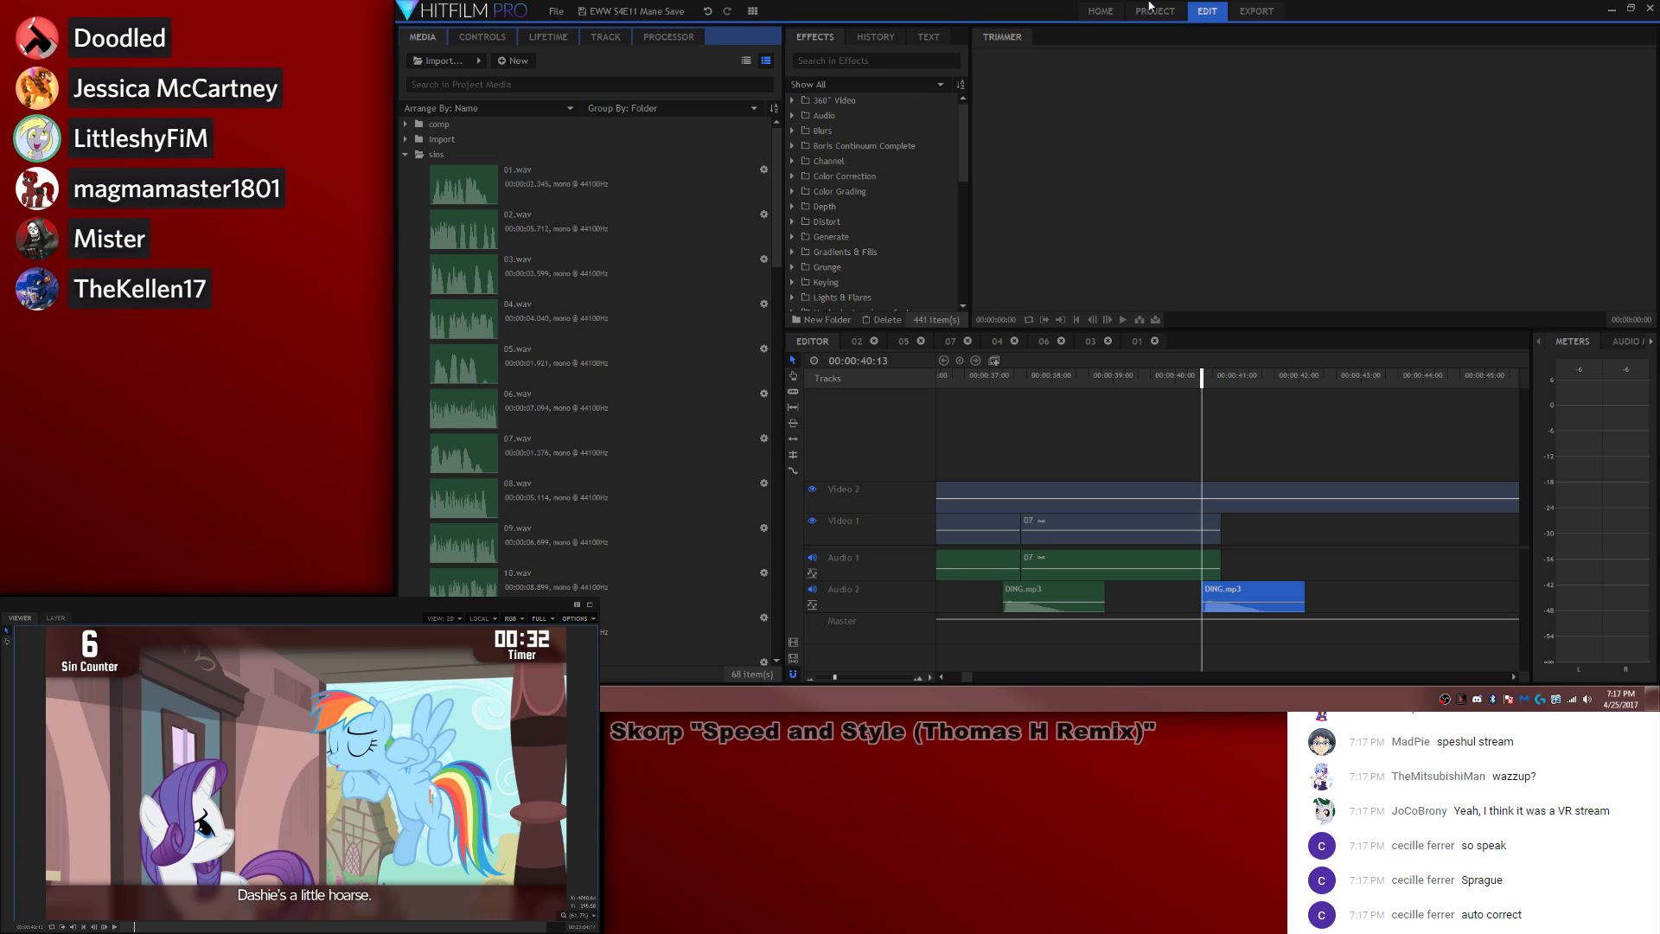
pyautogui.moveTo(633, 500); pyautogui.dragTo(1222, 564)
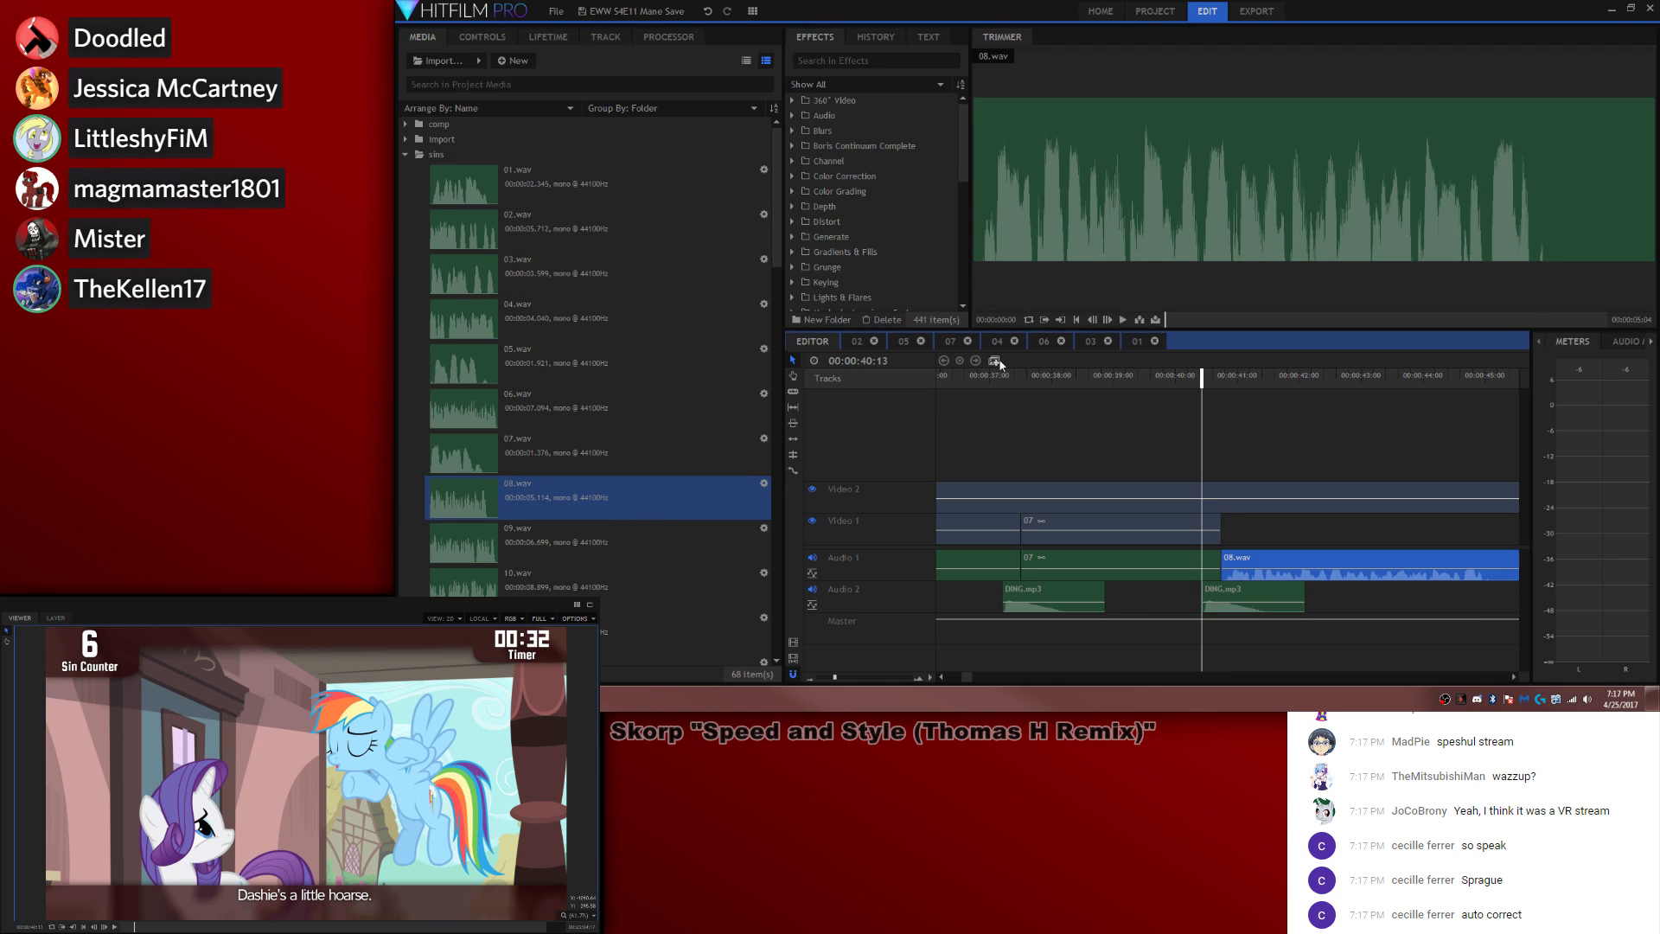
pyautogui.click(994, 360)
pyautogui.click(1102, 381)
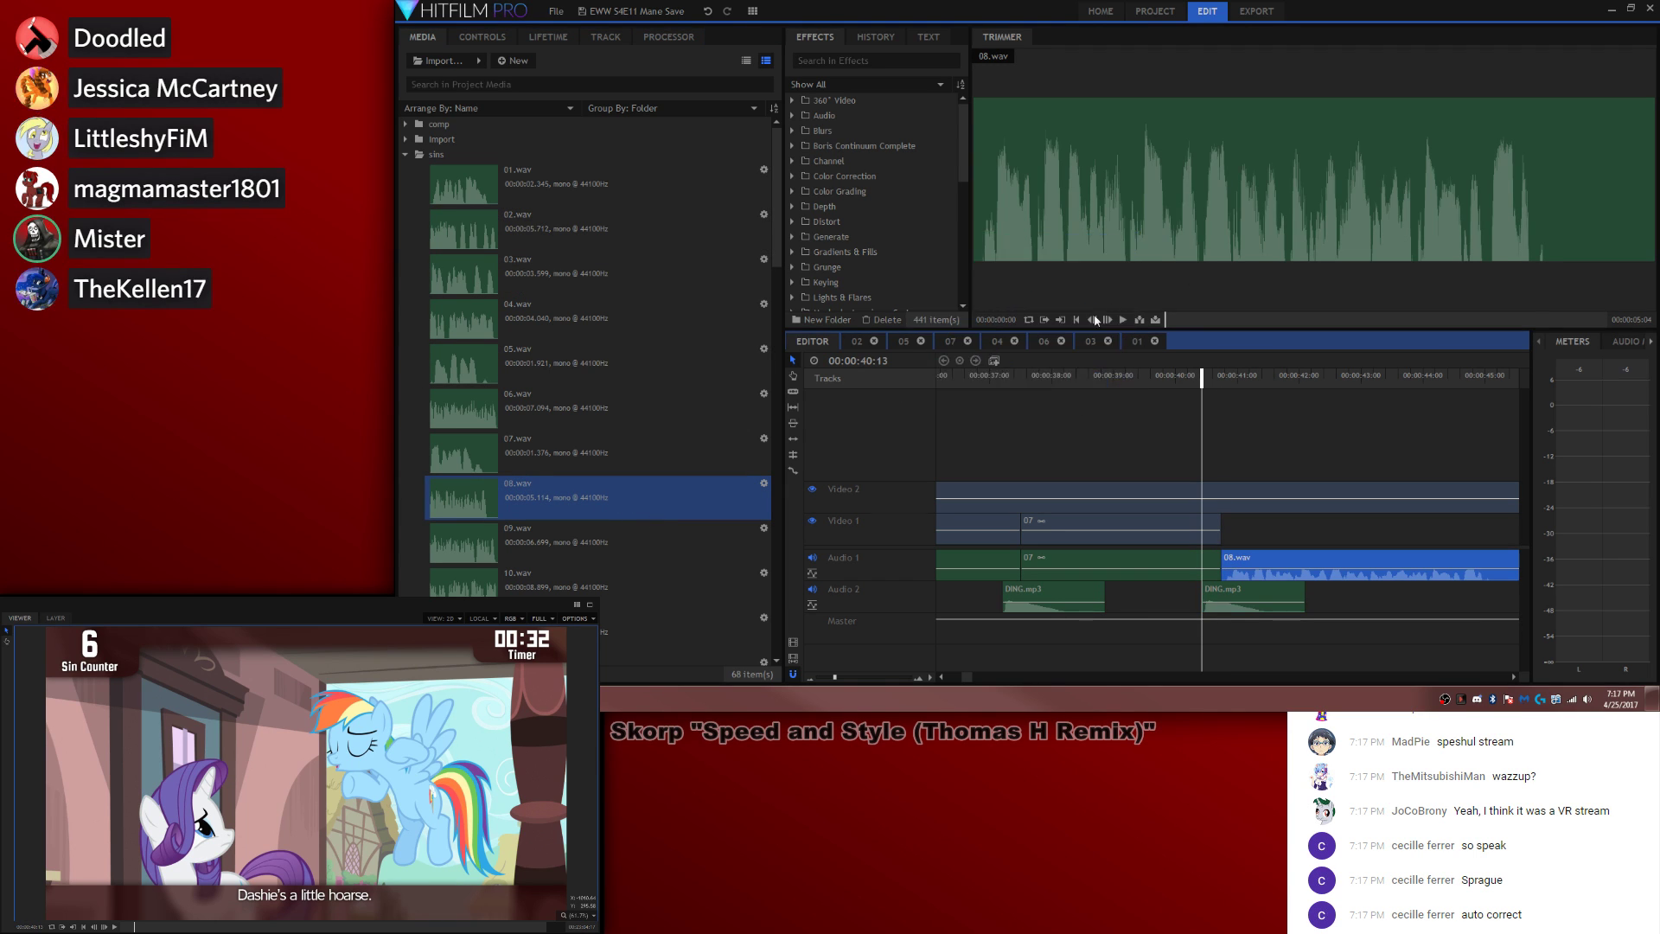
# Step: Load YP-04x11-Three's A Crowd.mp4 in the trimmer and go to the crystal train shot
pyautogui.click(406, 121)
pyautogui.click(472, 274)
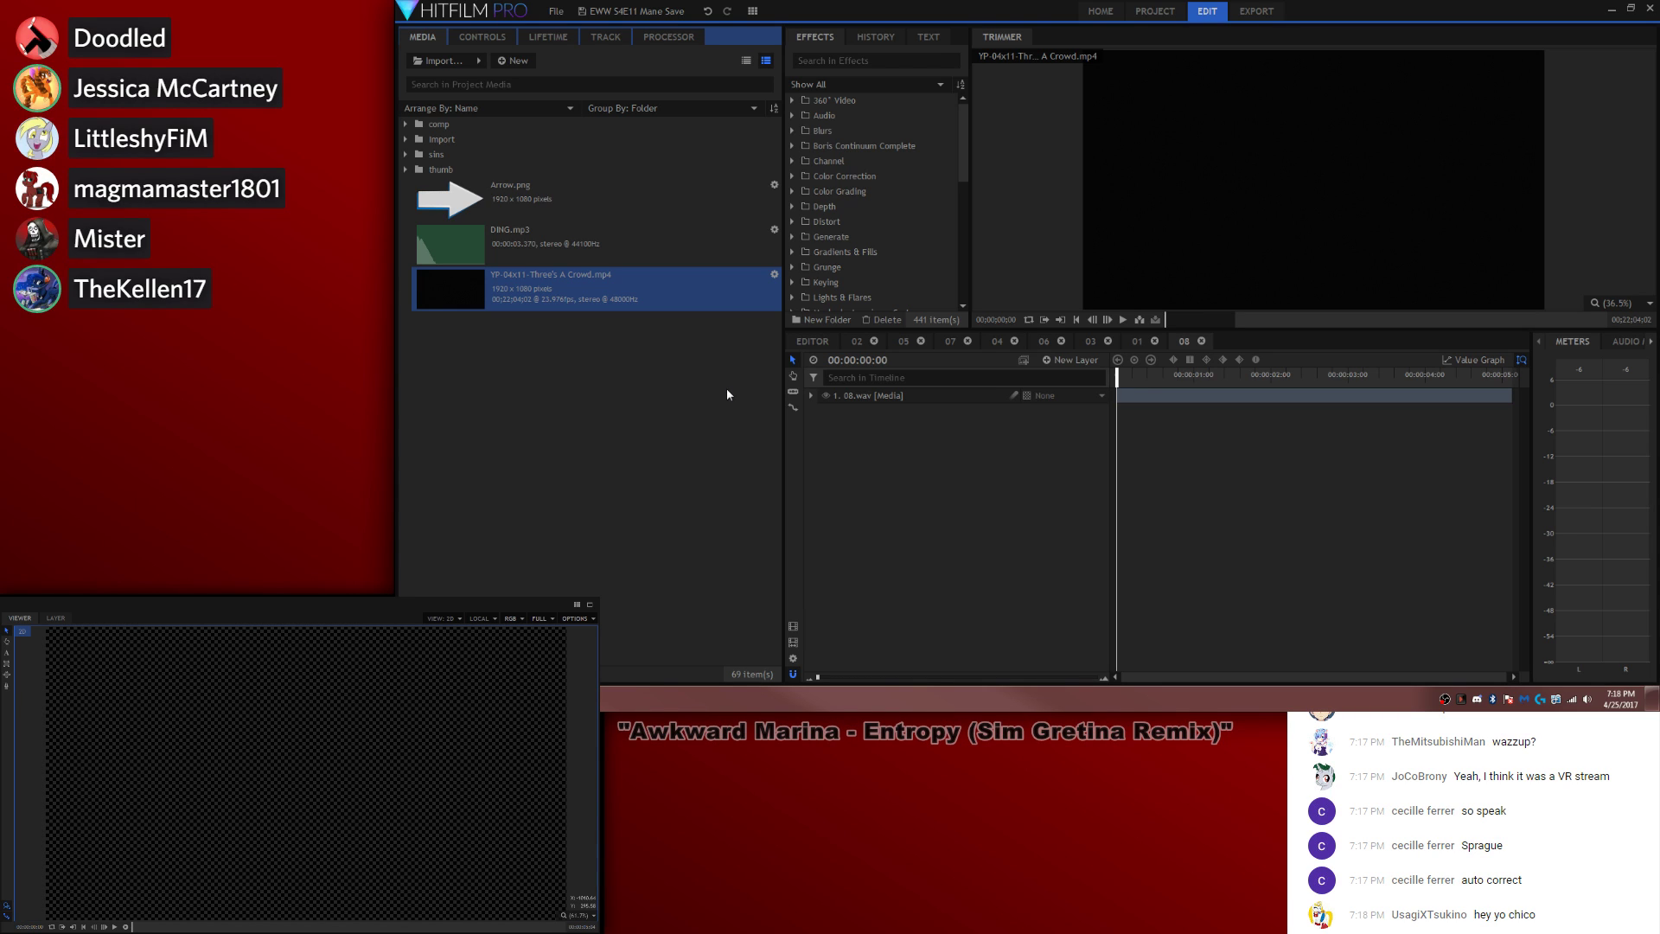
pyautogui.moveTo(1231, 315); pyautogui.dragTo(1242, 324)
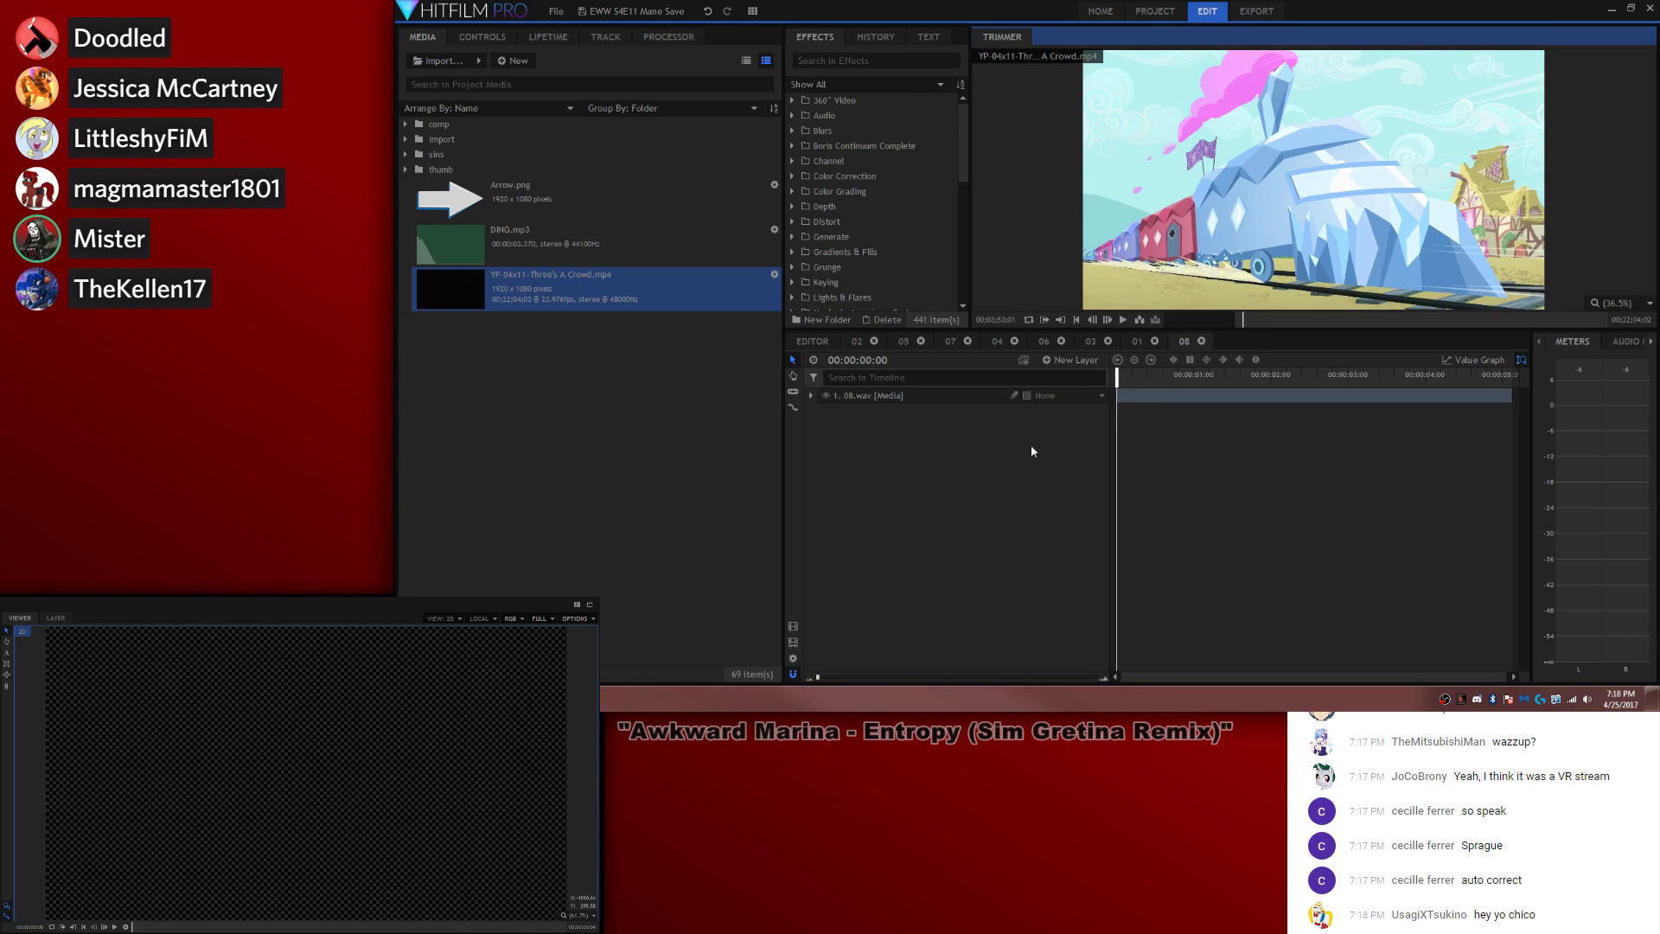
# Step: Set the in point at the first frame of the crystal train shot and place the clip above 08.wav at 00:00:00:00
pyautogui.press('Left')
pyautogui.press('Left')
pyautogui.press('Left')
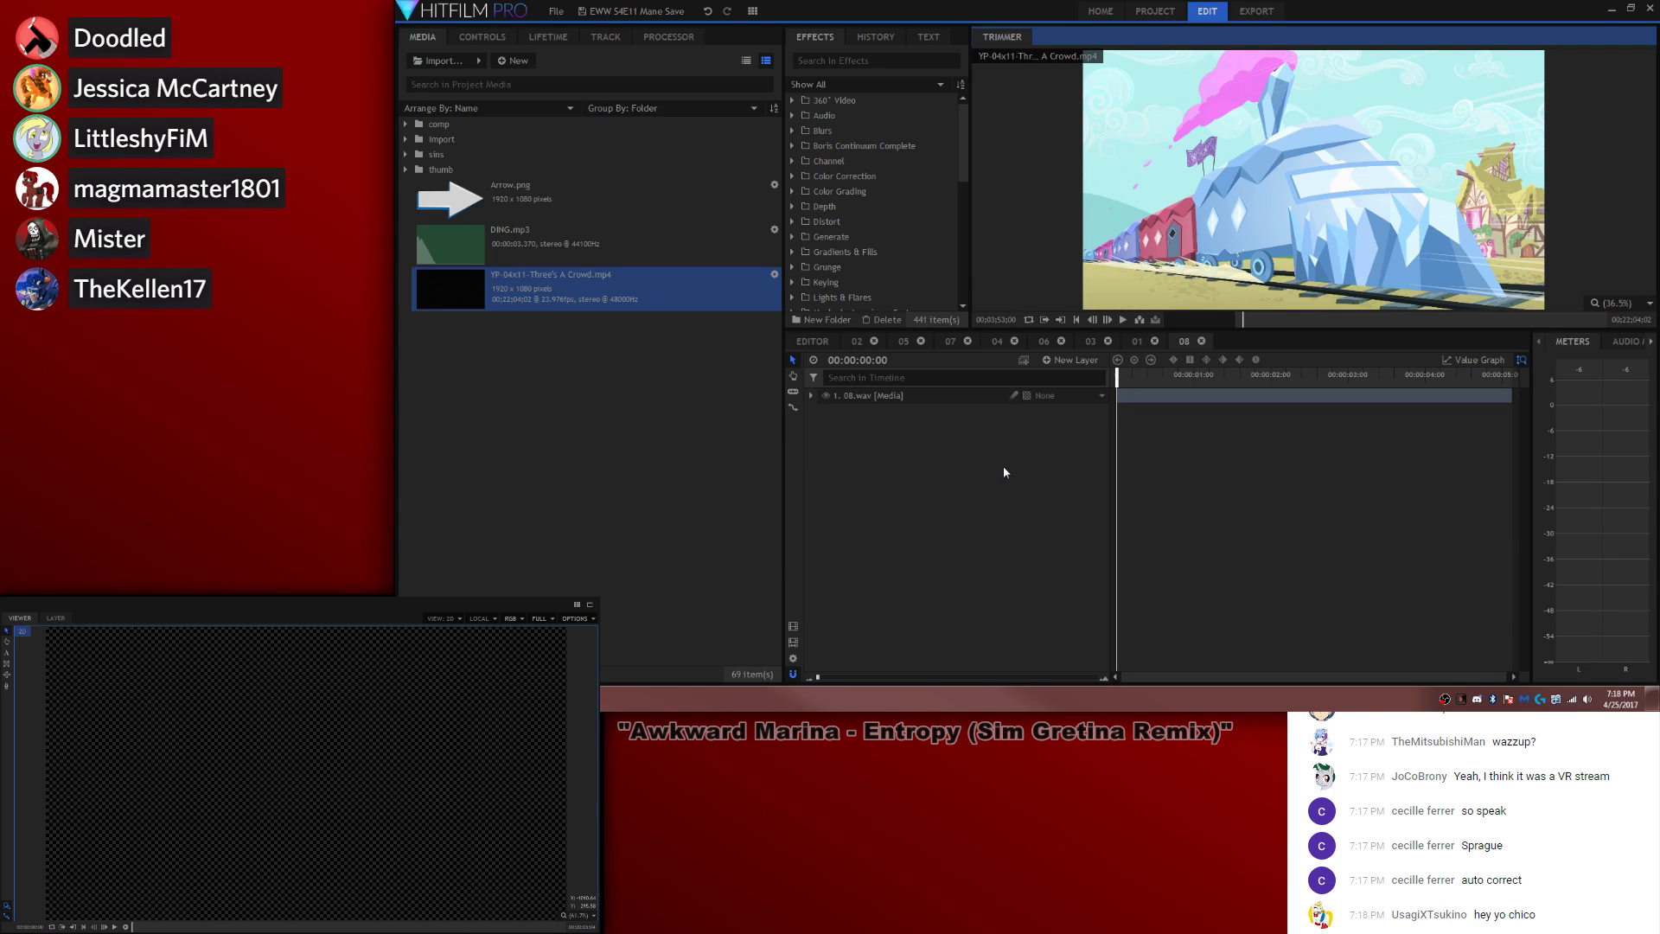
pyautogui.press('Left')
pyautogui.press('Left')
pyautogui.press('Left')
pyautogui.press('Left')
pyautogui.press('Left')
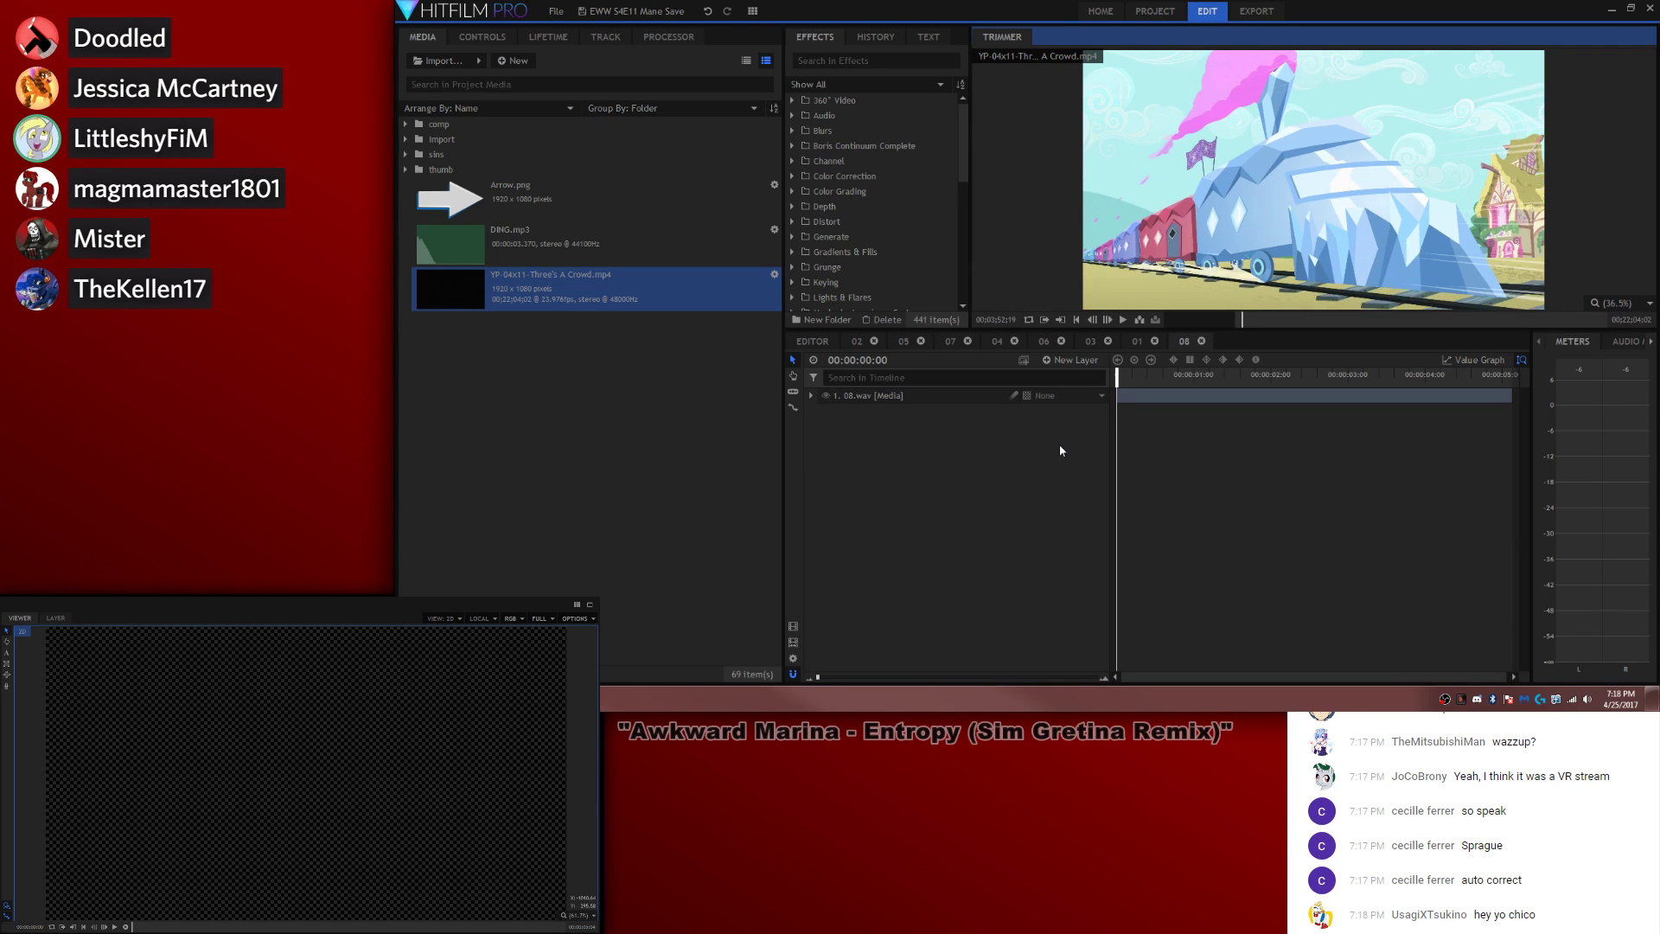
pyautogui.press('Left')
pyautogui.press('Left')
pyautogui.press('Left')
pyautogui.press('Left')
pyautogui.press('Left')
pyautogui.press('Left')
pyautogui.press('Left')
pyautogui.press('Left')
pyautogui.press('Left')
pyautogui.press('Left')
pyautogui.press('Left')
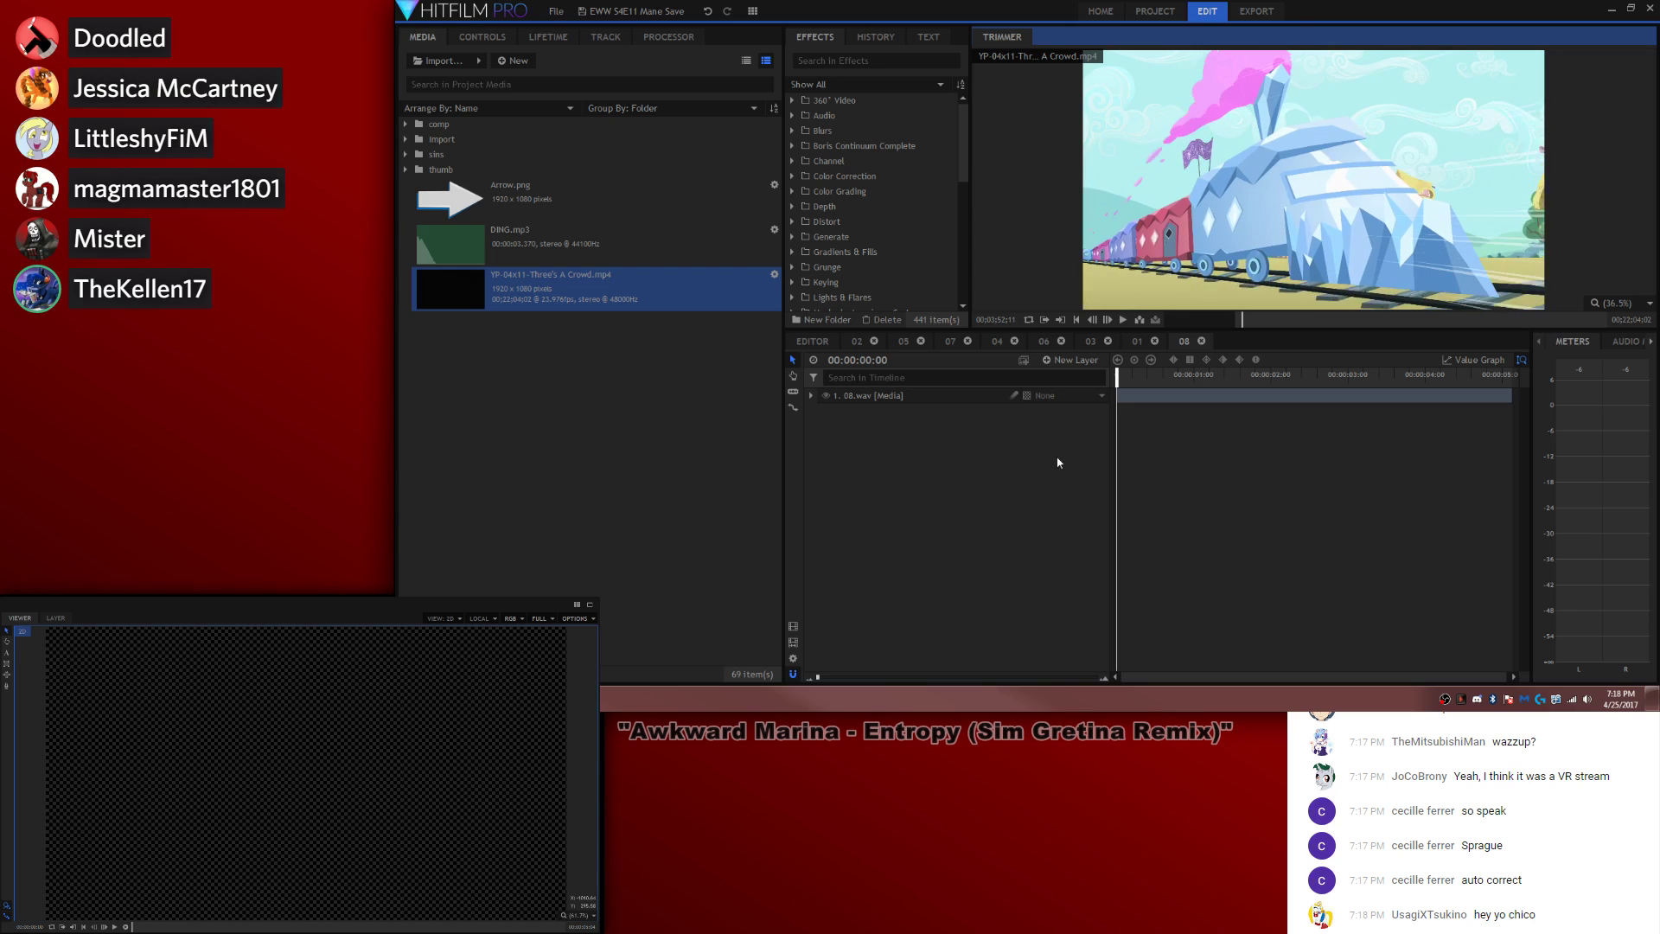
pyautogui.press('Left')
pyautogui.press('Left')
pyautogui.press('Left')
pyautogui.press('Left')
pyautogui.press('Left')
pyautogui.press('Left')
pyautogui.press('Left')
pyautogui.press('Left')
pyautogui.press('Left')
pyautogui.press('Left')
pyautogui.press('Left')
pyautogui.press('Left')
pyautogui.press('Left')
pyautogui.press('Left')
pyautogui.press('Left')
pyautogui.press('Left')
pyautogui.press('Left')
pyautogui.press('Left')
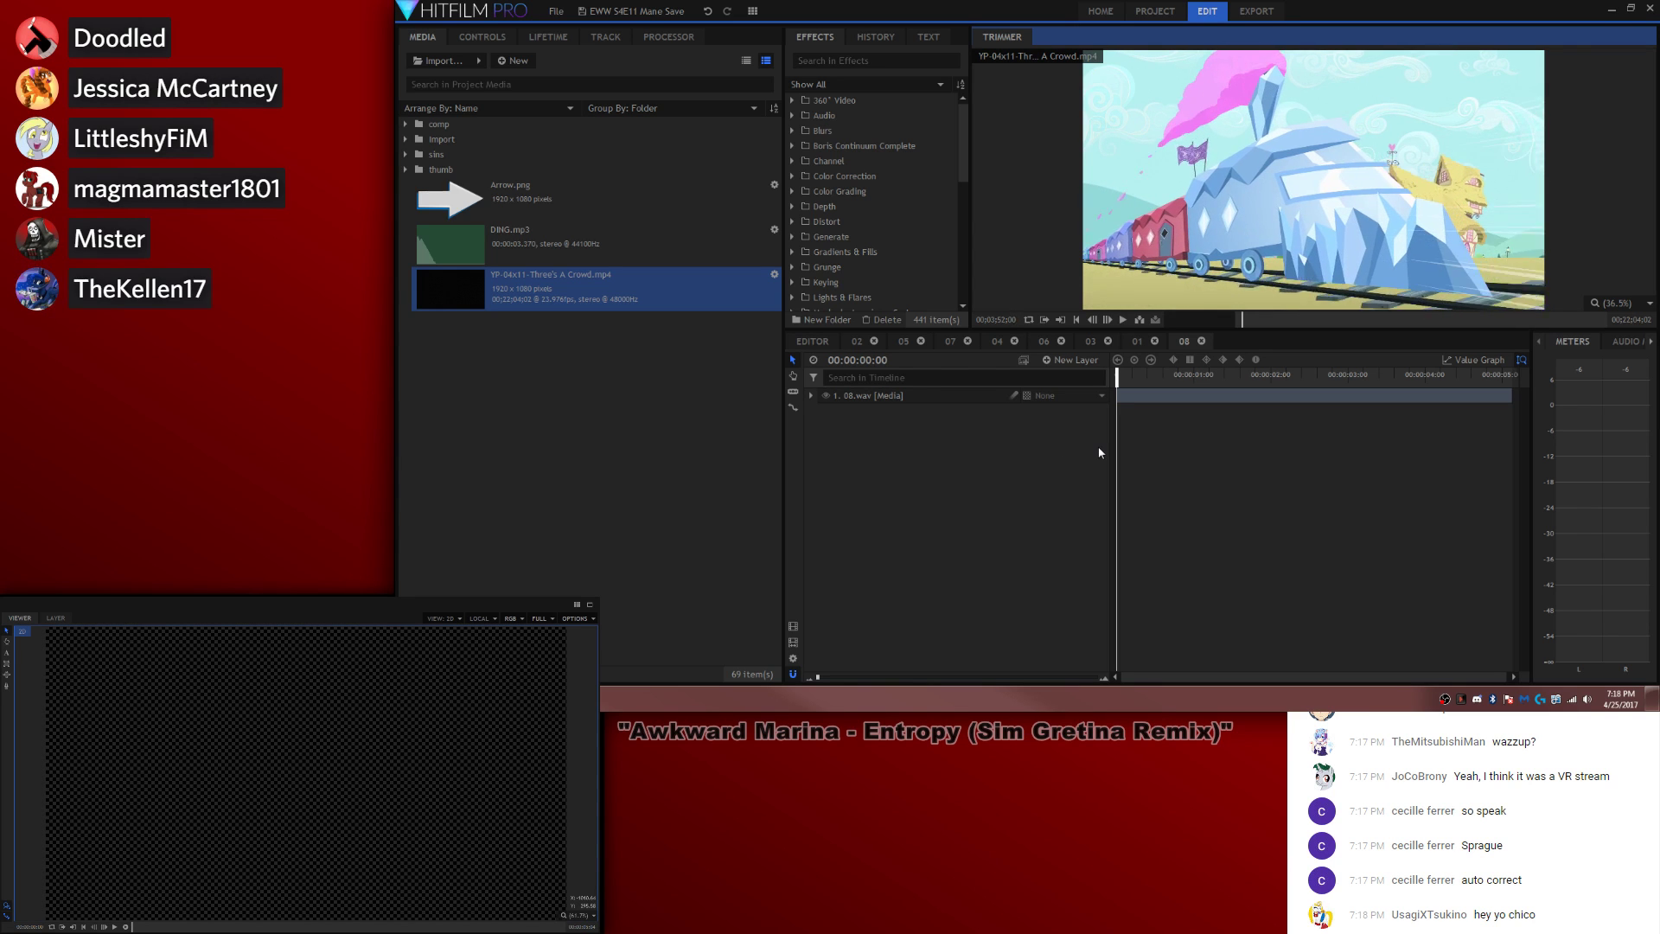
pyautogui.press('Left')
pyautogui.press('Left')
pyautogui.press('Left')
pyautogui.press('Left')
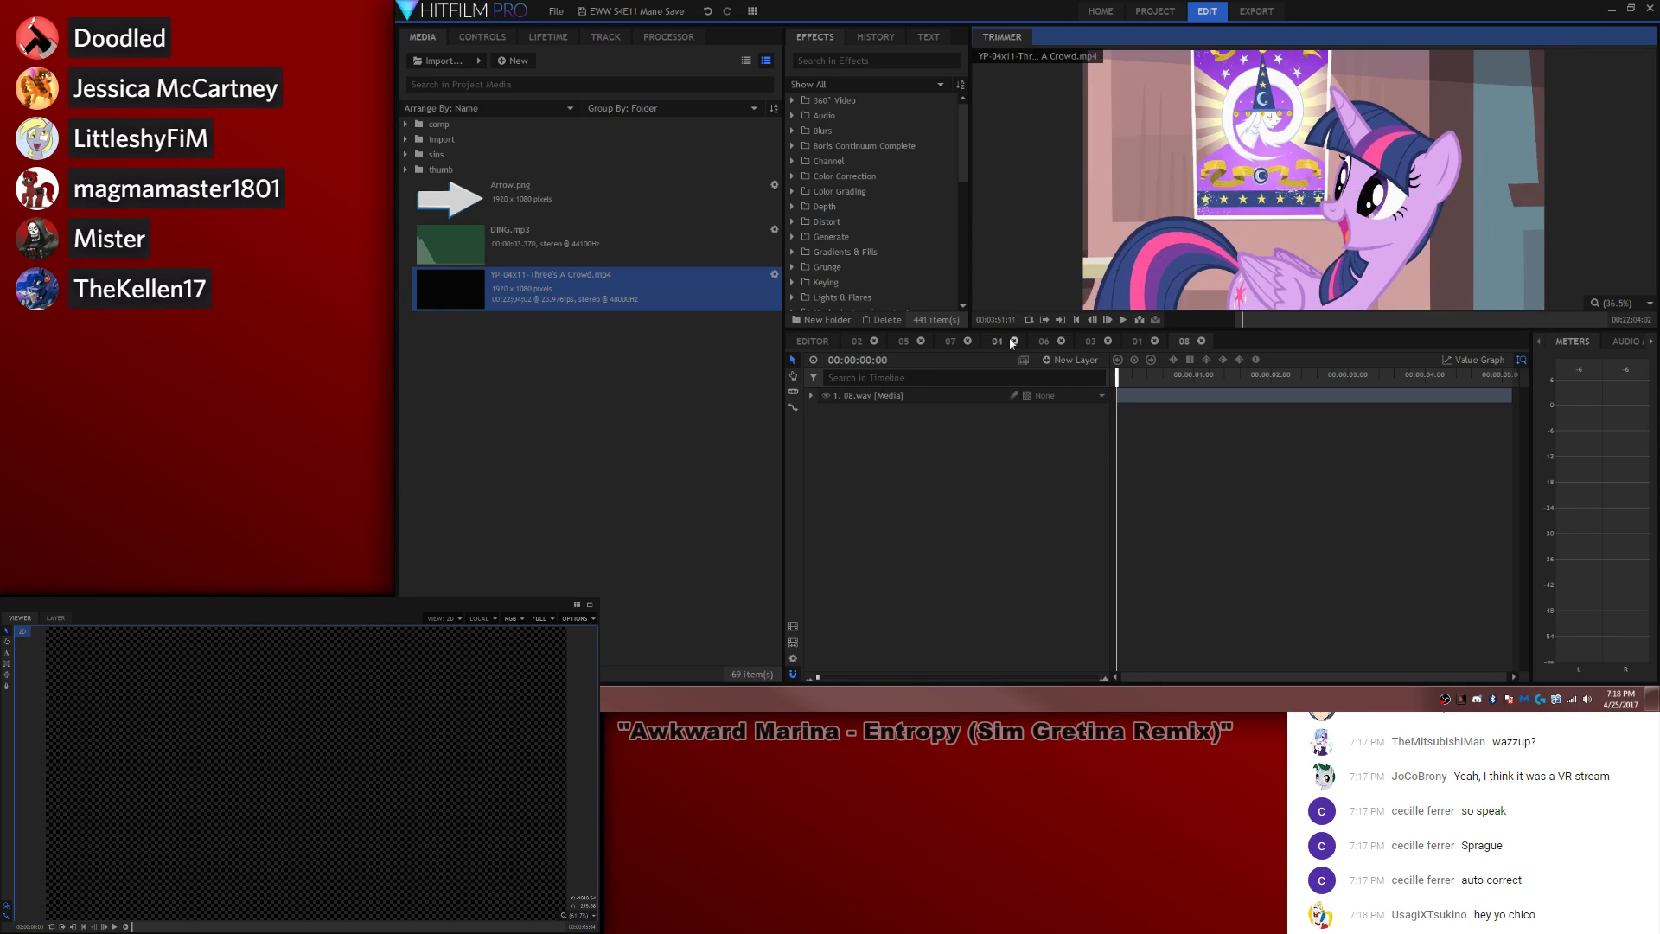
pyautogui.press('Right')
pyautogui.press('Right')
pyautogui.press('Right')
pyautogui.press('Right')
pyautogui.press('Right')
pyautogui.press('Right')
pyautogui.press('Right')
pyautogui.click(1058, 321)
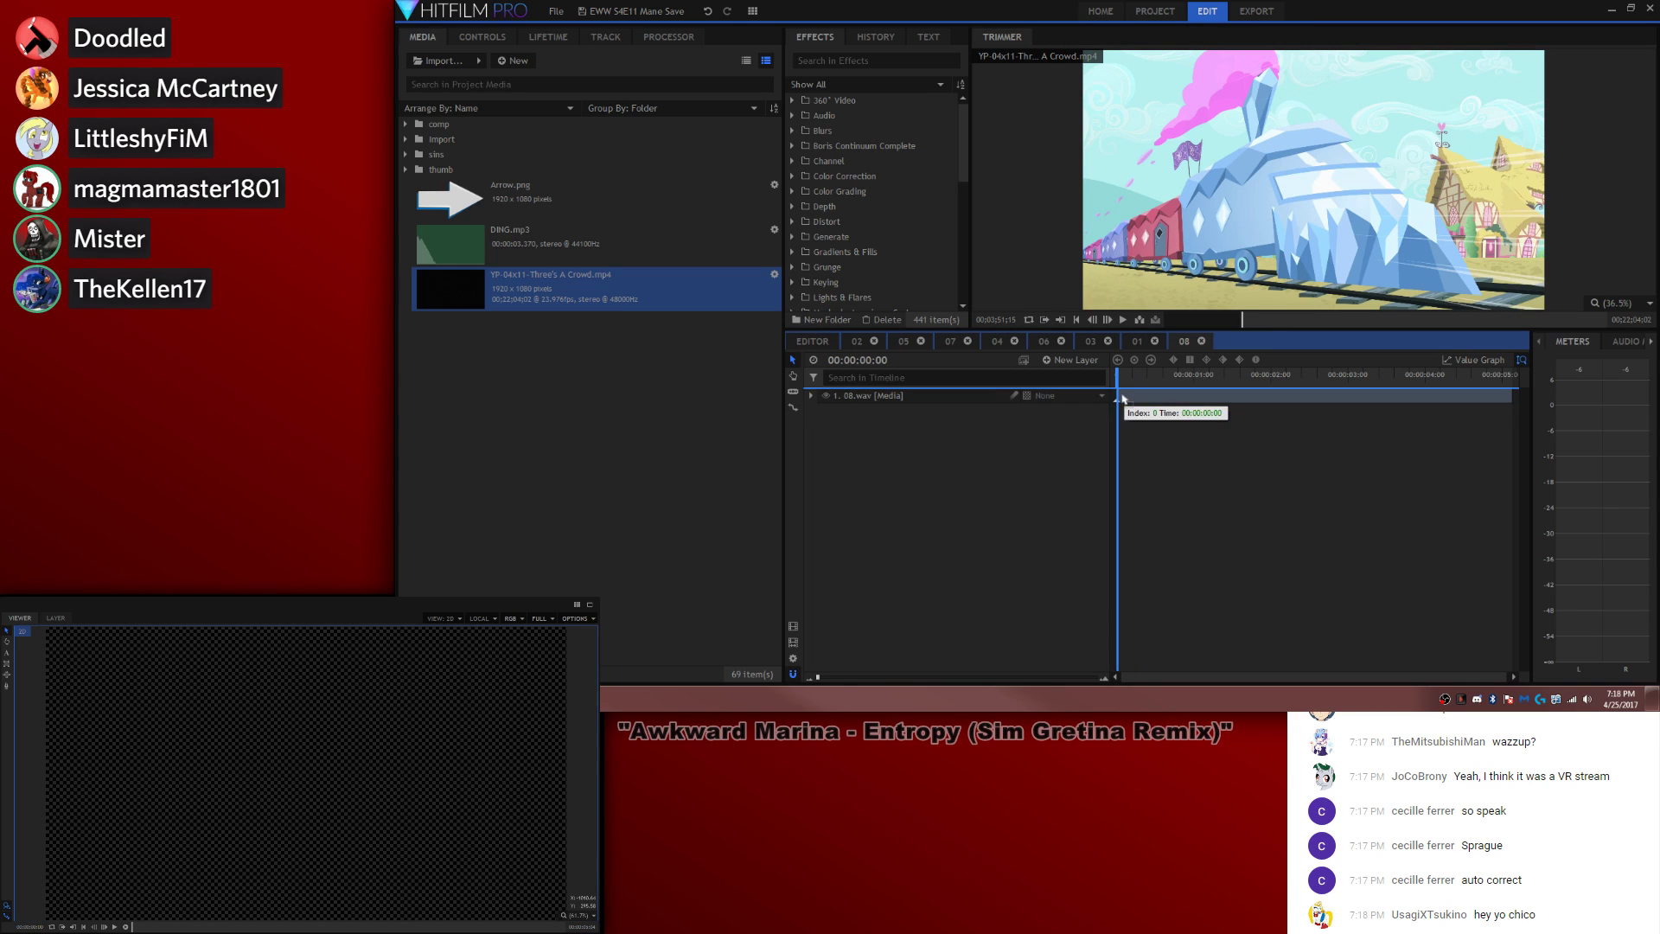
# Step: Set the audio level of the episode clip in composite shot 08 to -8 dB and start playback
pyautogui.click(812, 396)
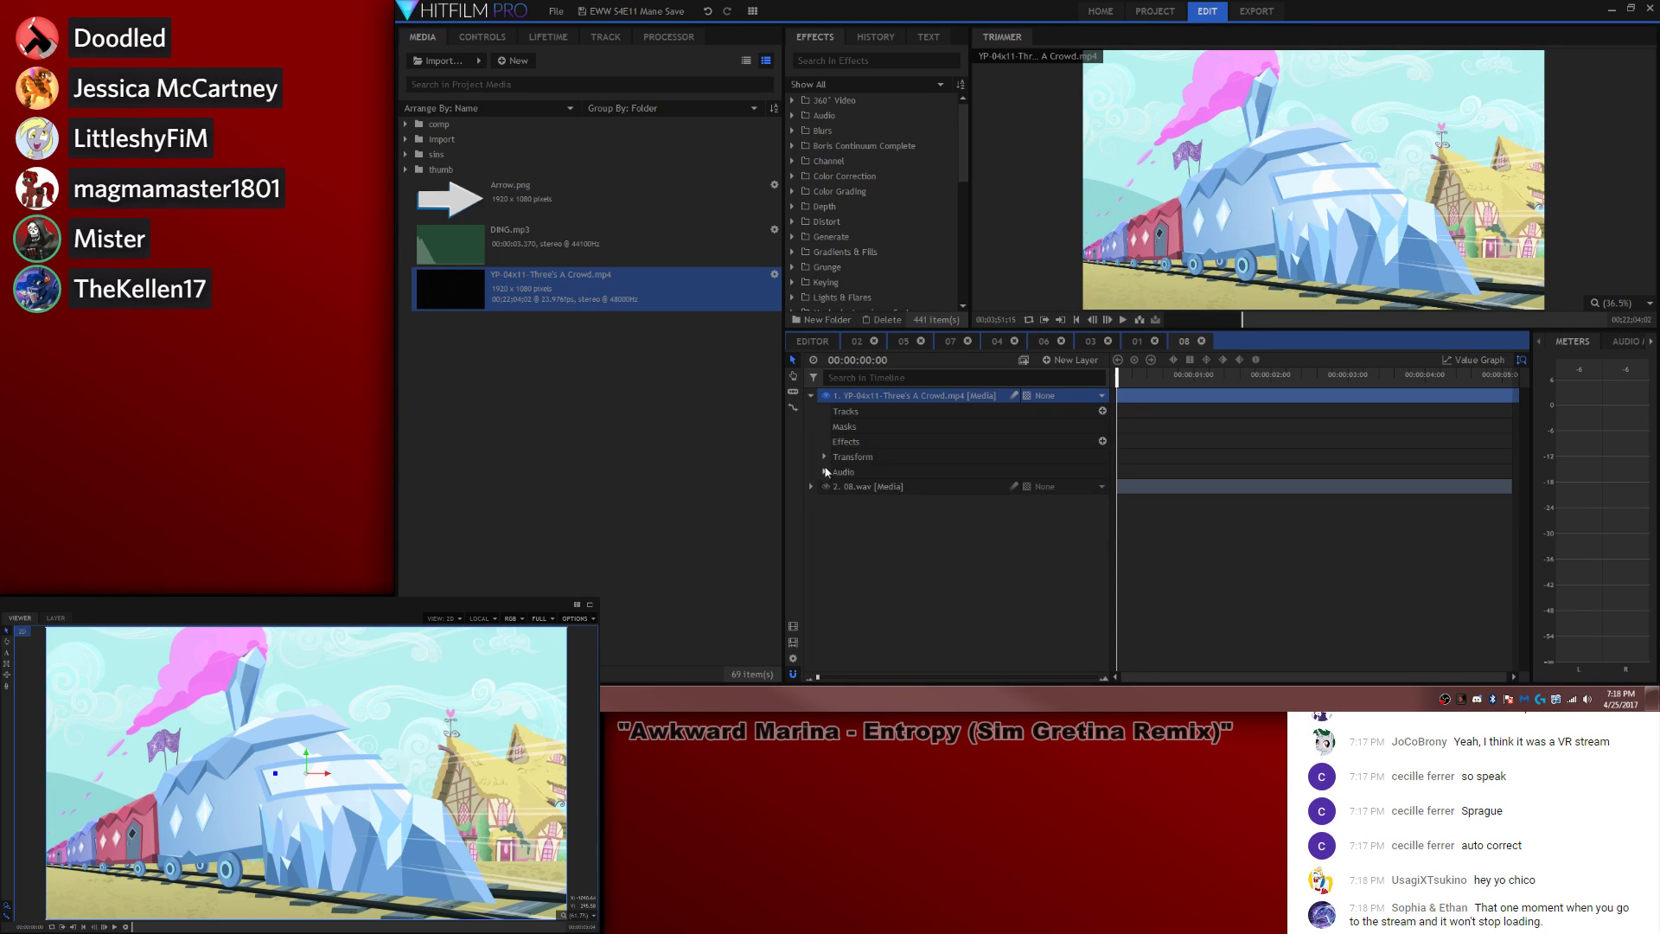
pyautogui.write('-8')
pyautogui.press('Return')
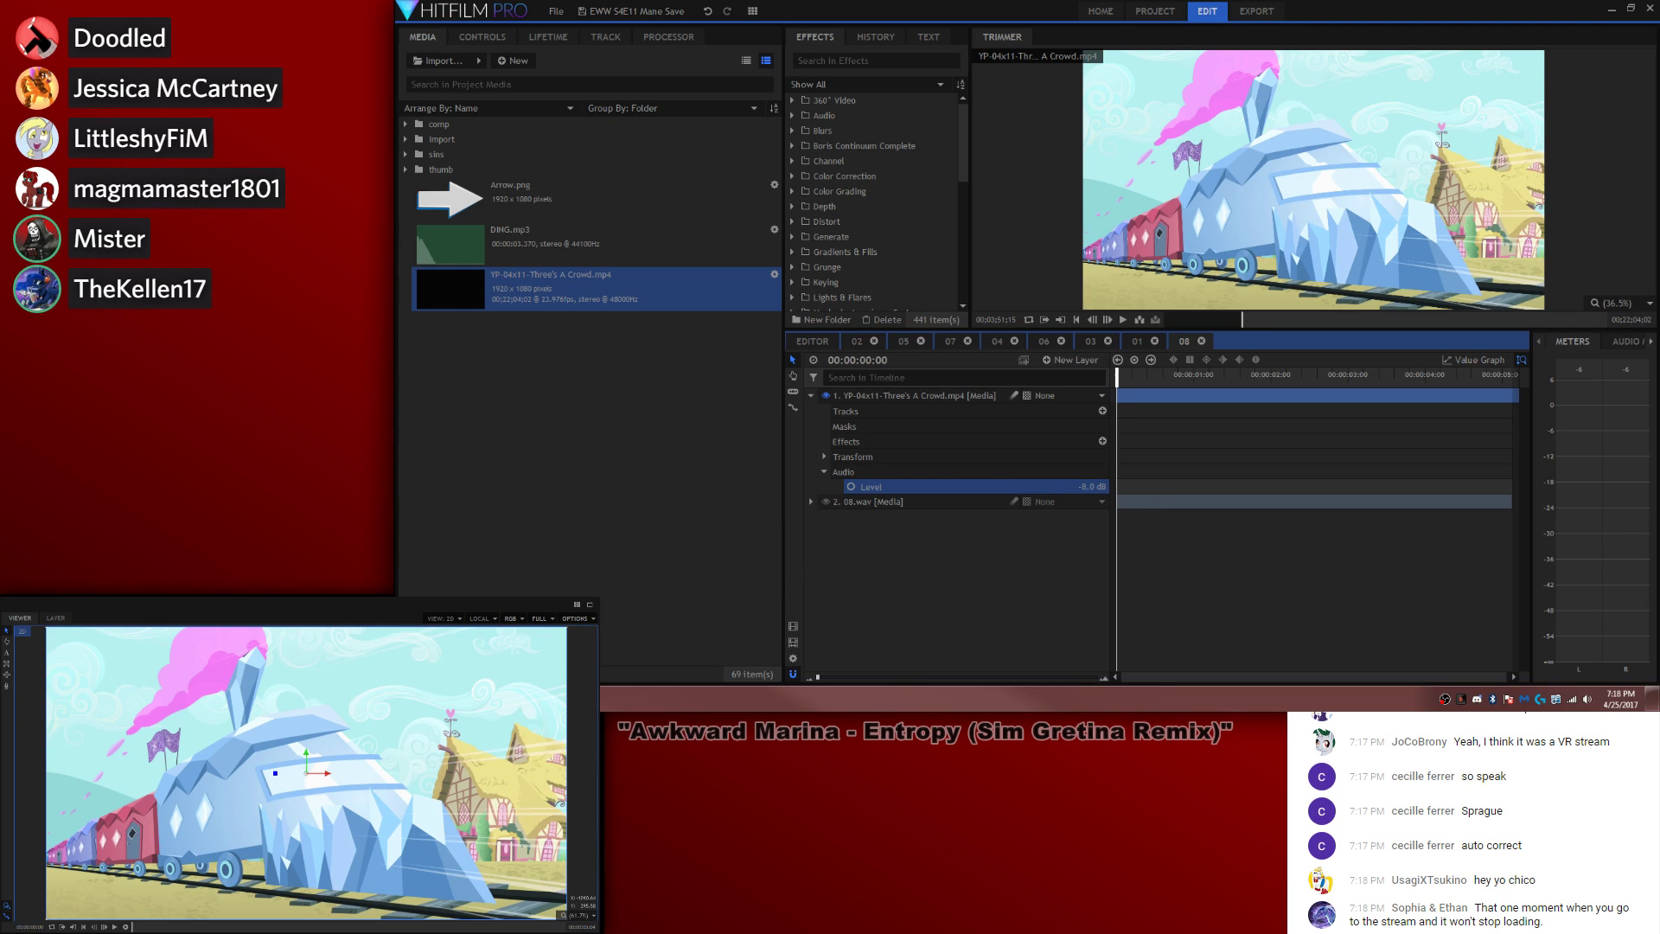
pyautogui.press('space')
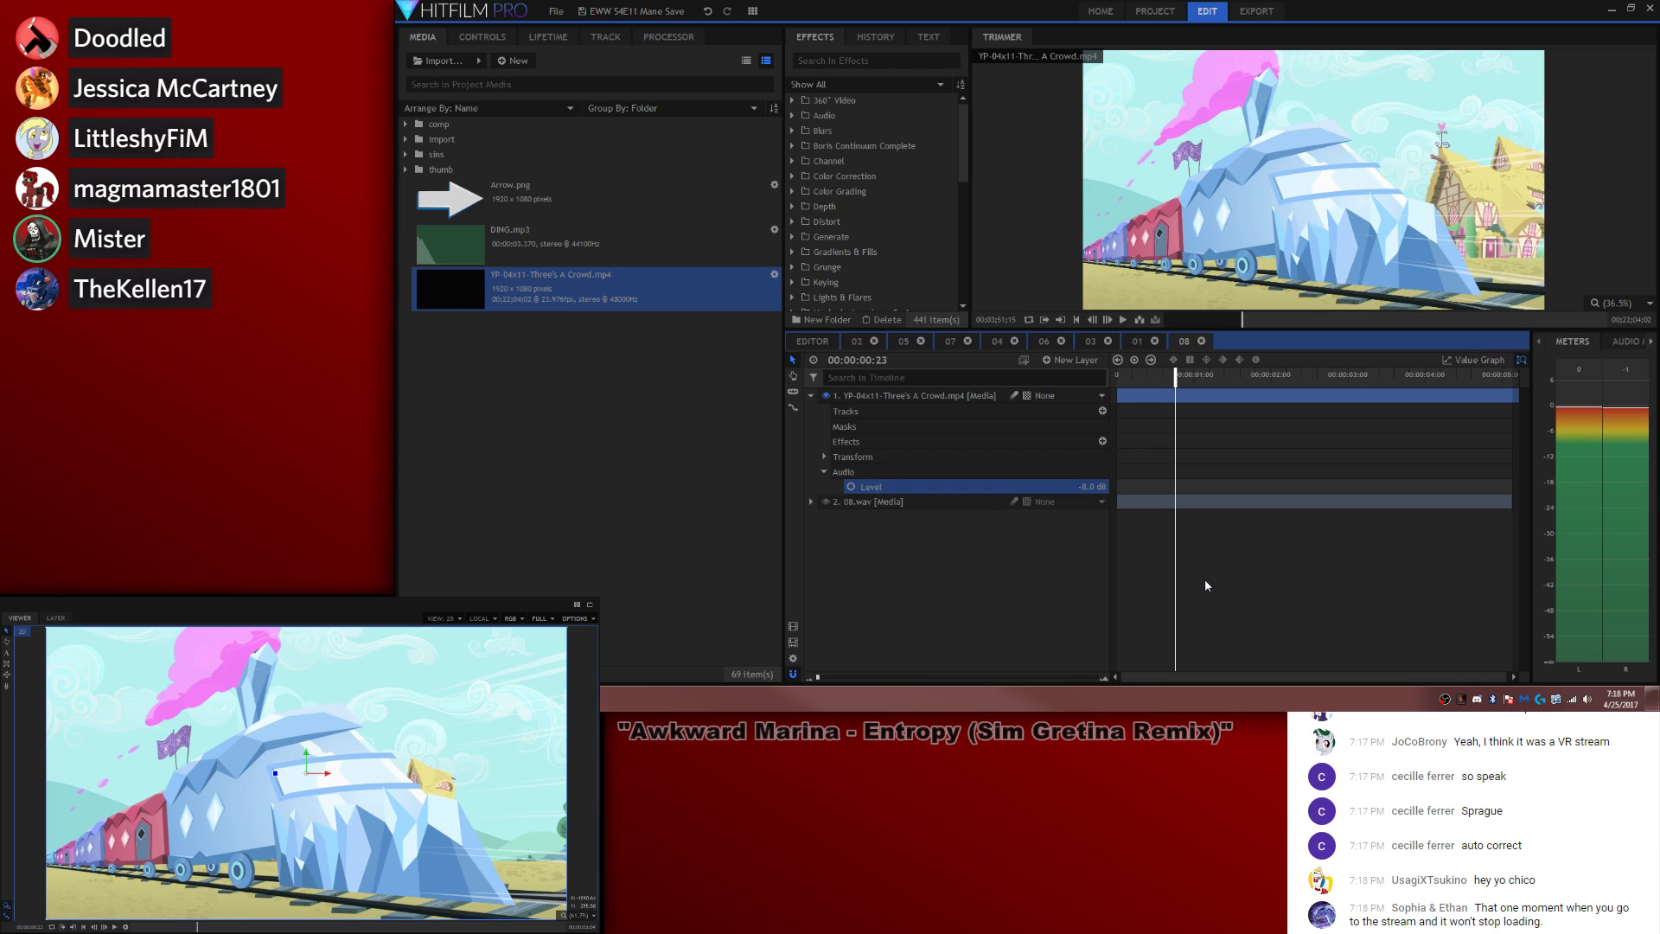
# Step: Show the waveform of the 08.wav layer and play composite shot 08 to its end
pyautogui.rightClick(981, 500)
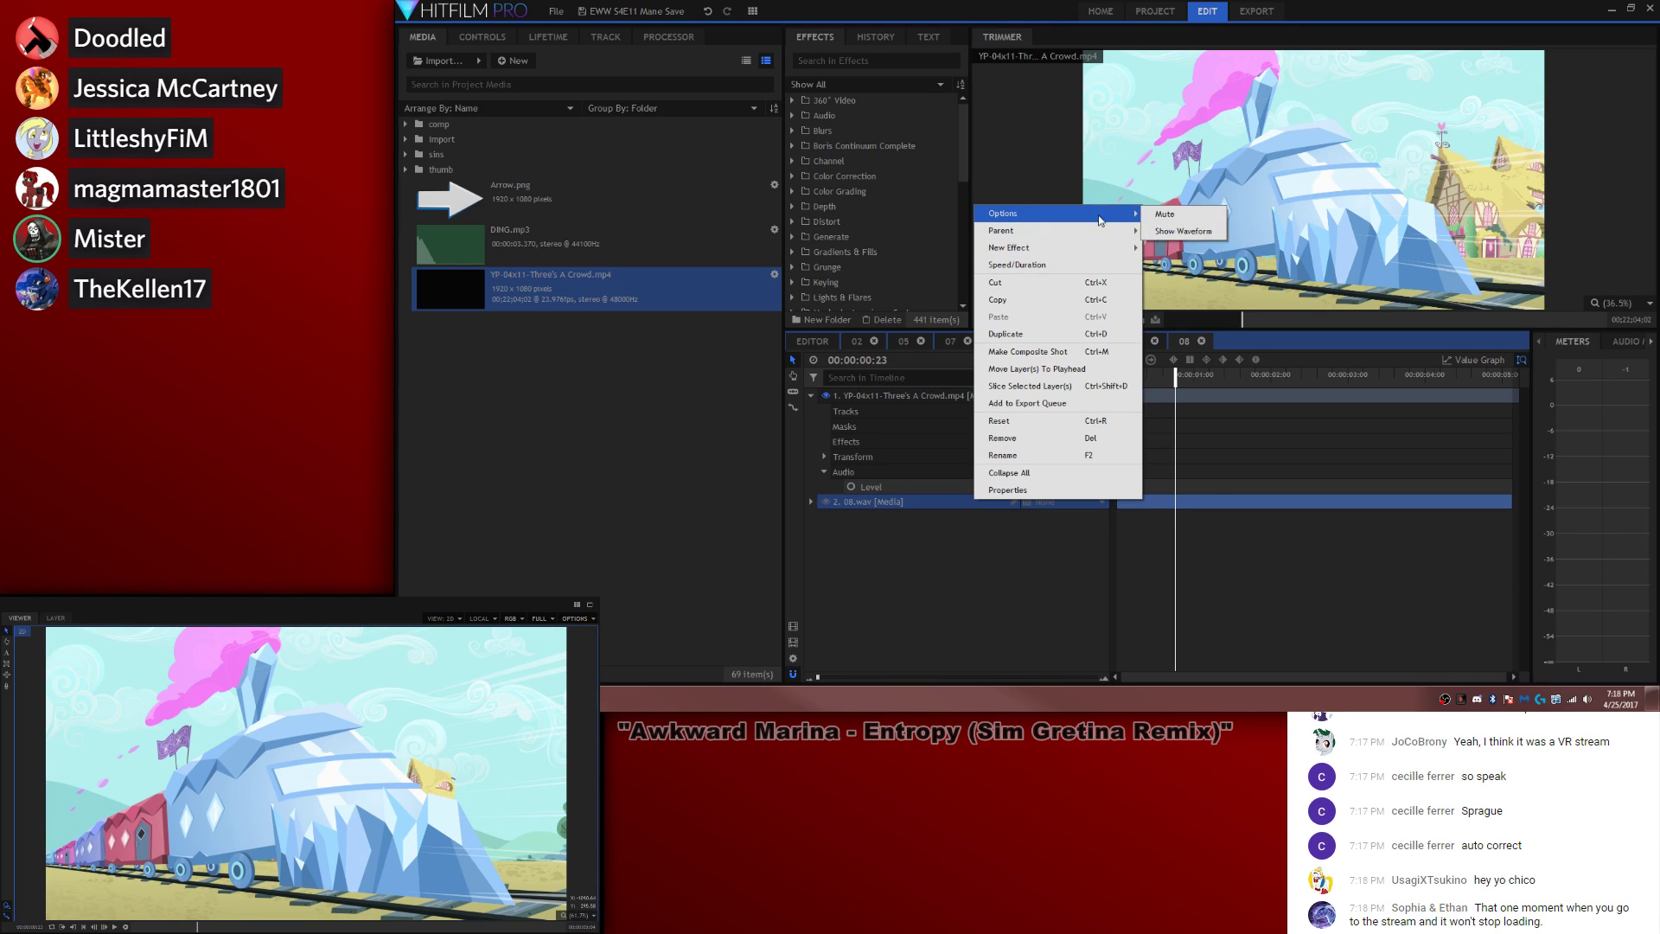
pyautogui.click(1273, 453)
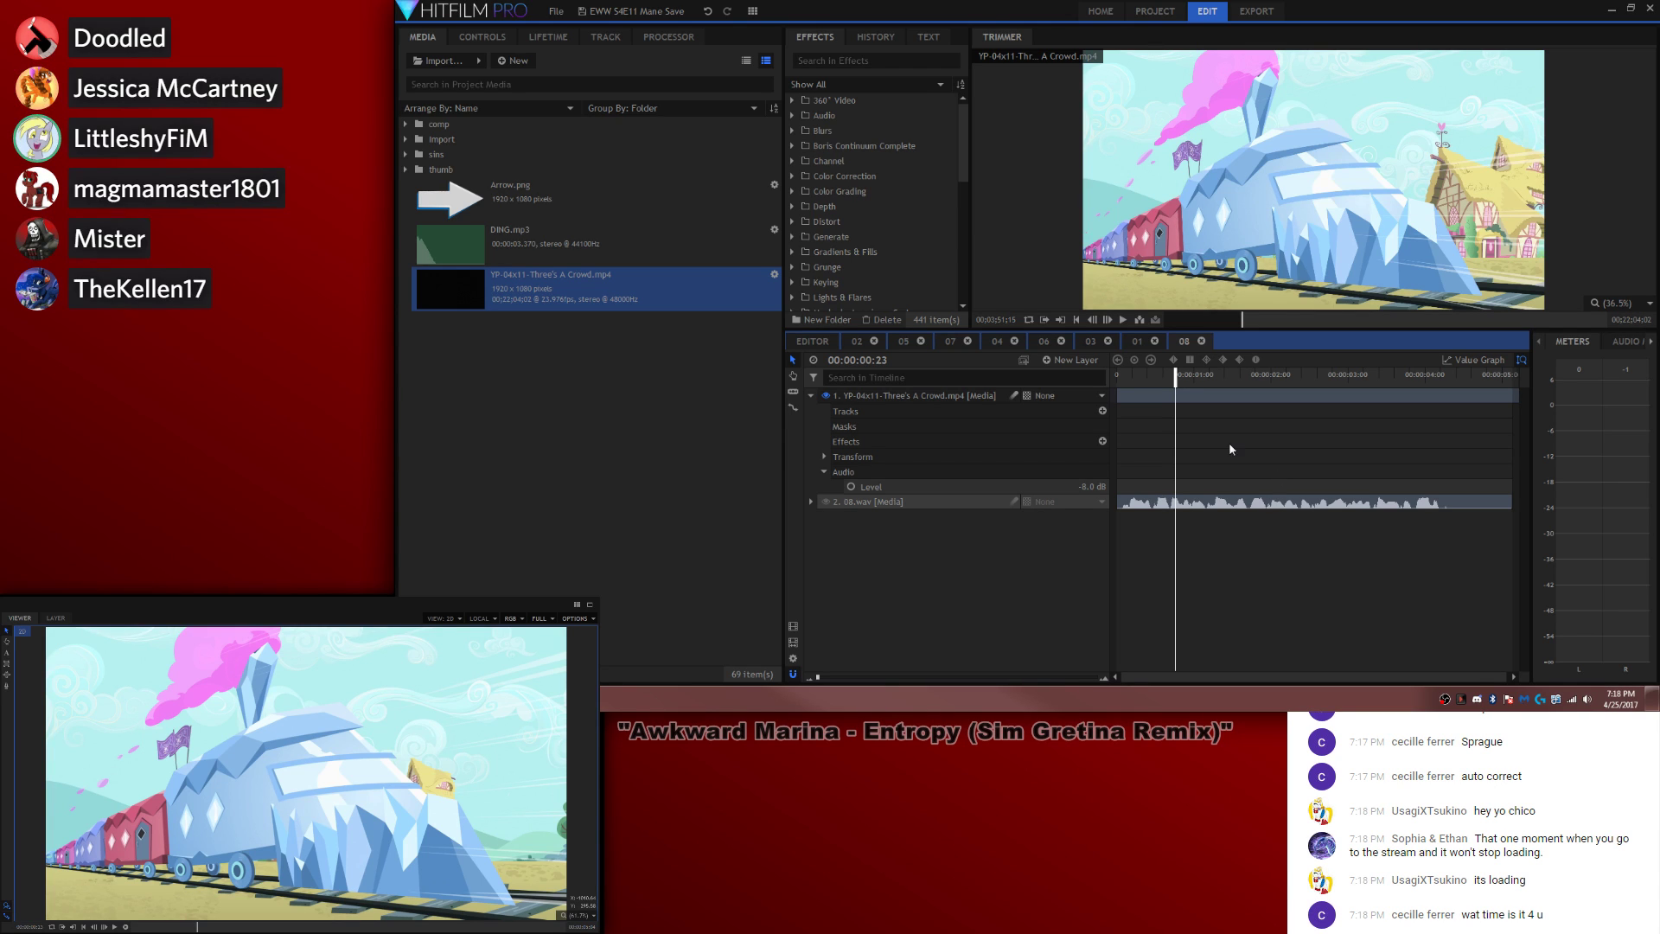
pyautogui.press('space')
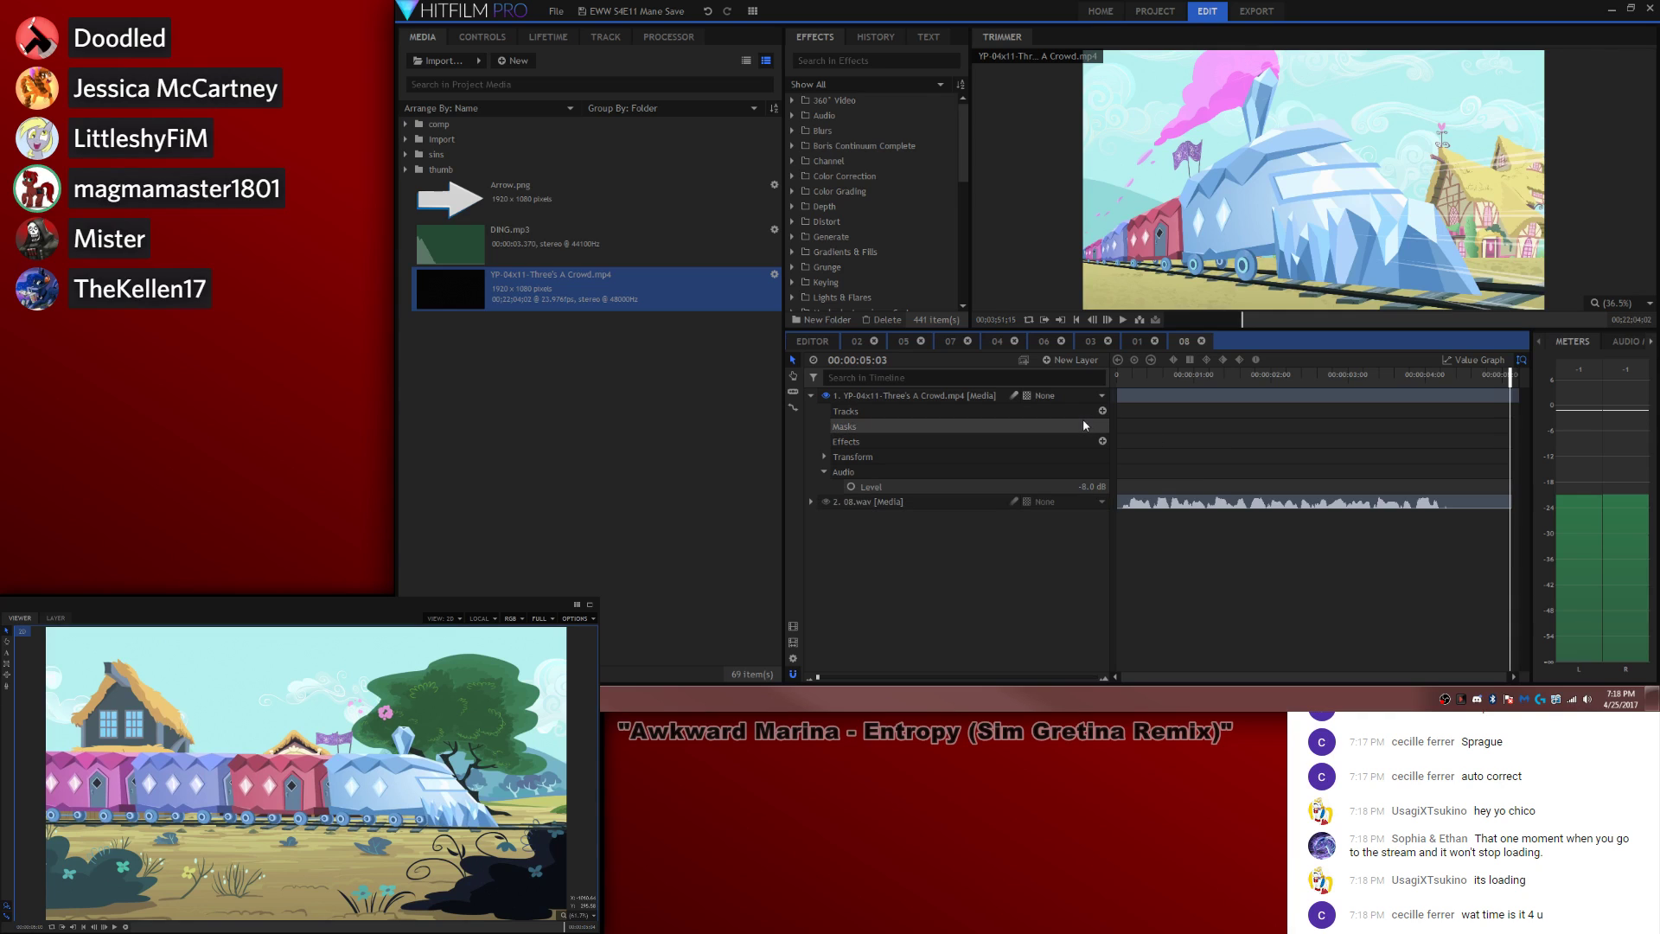
# Step: Close all open composite shots except 07 and 08
pyautogui.click(1108, 341)
pyautogui.click(1108, 341)
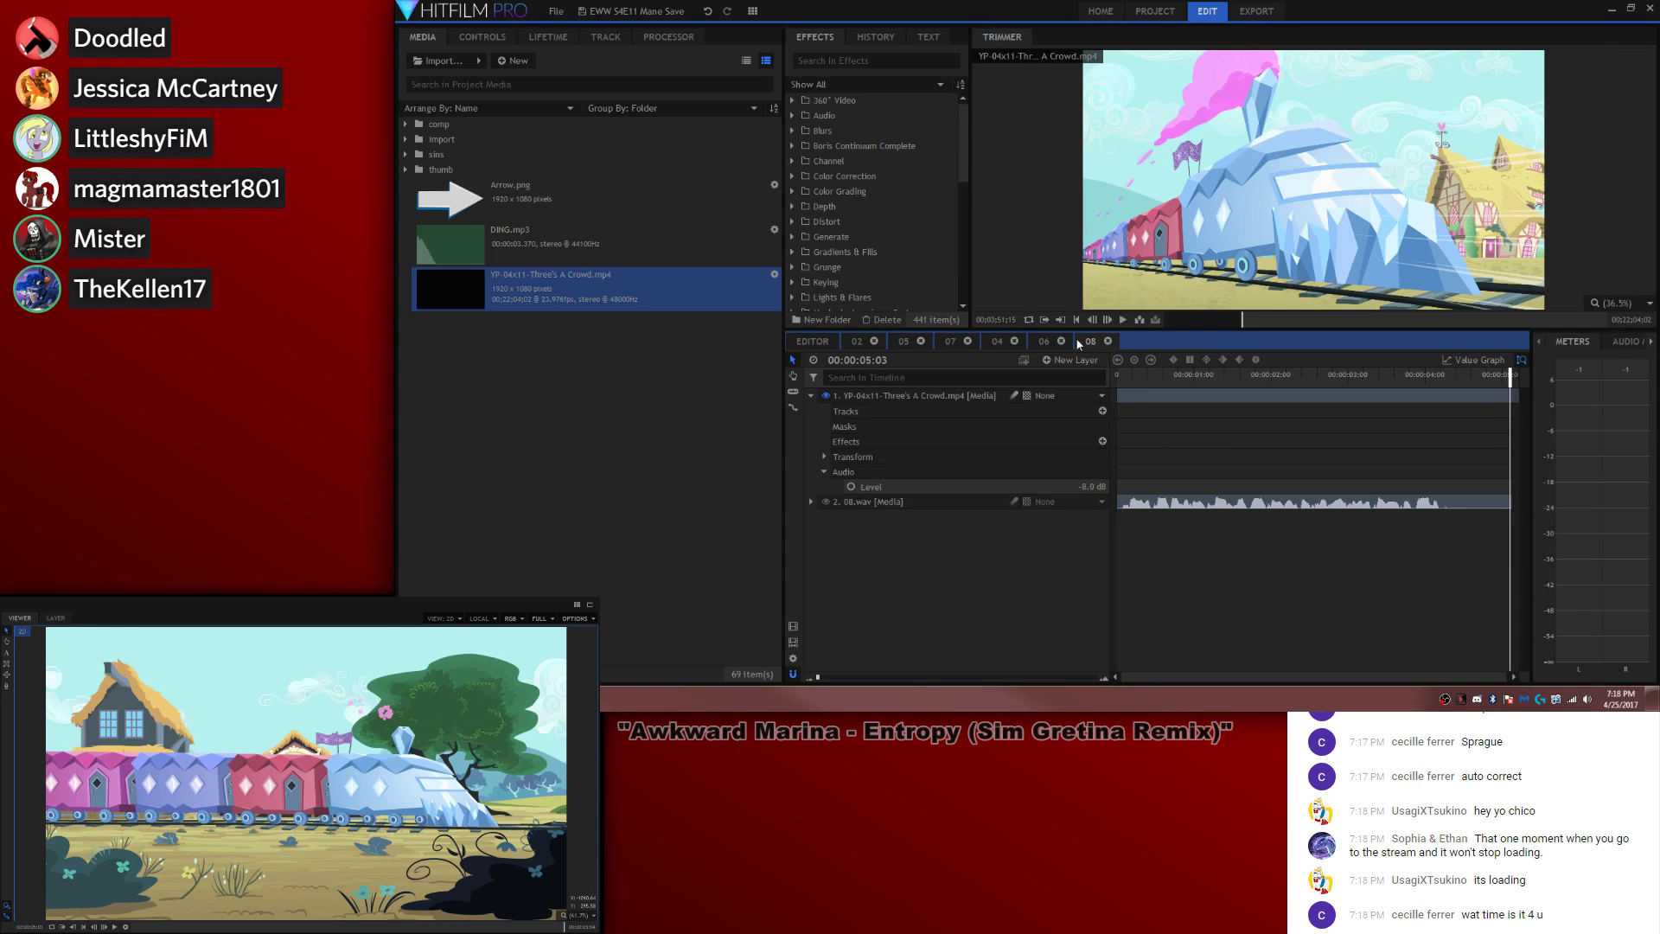
pyautogui.click(1060, 341)
pyautogui.click(1014, 341)
pyautogui.click(921, 341)
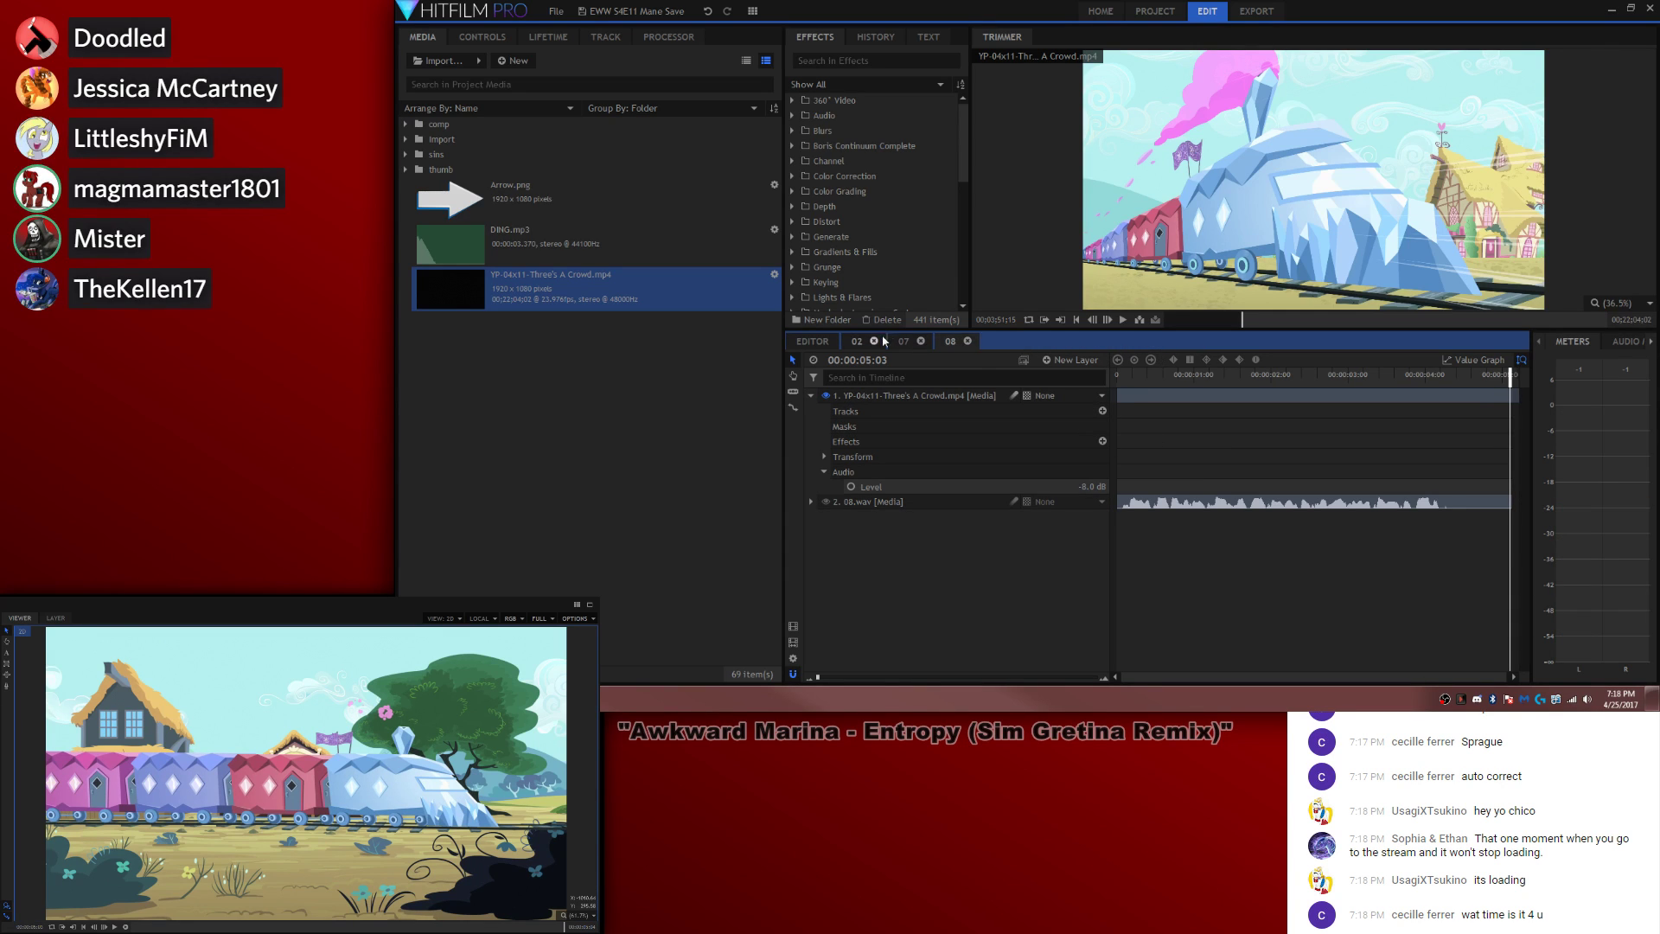
pyautogui.click(874, 341)
# Step: Copy the second Sin Count, Sub, overlay experiment 1.png and New Grade layers from composite shot 07 into composite shot 08
pyautogui.click(851, 342)
pyautogui.click(898, 423)
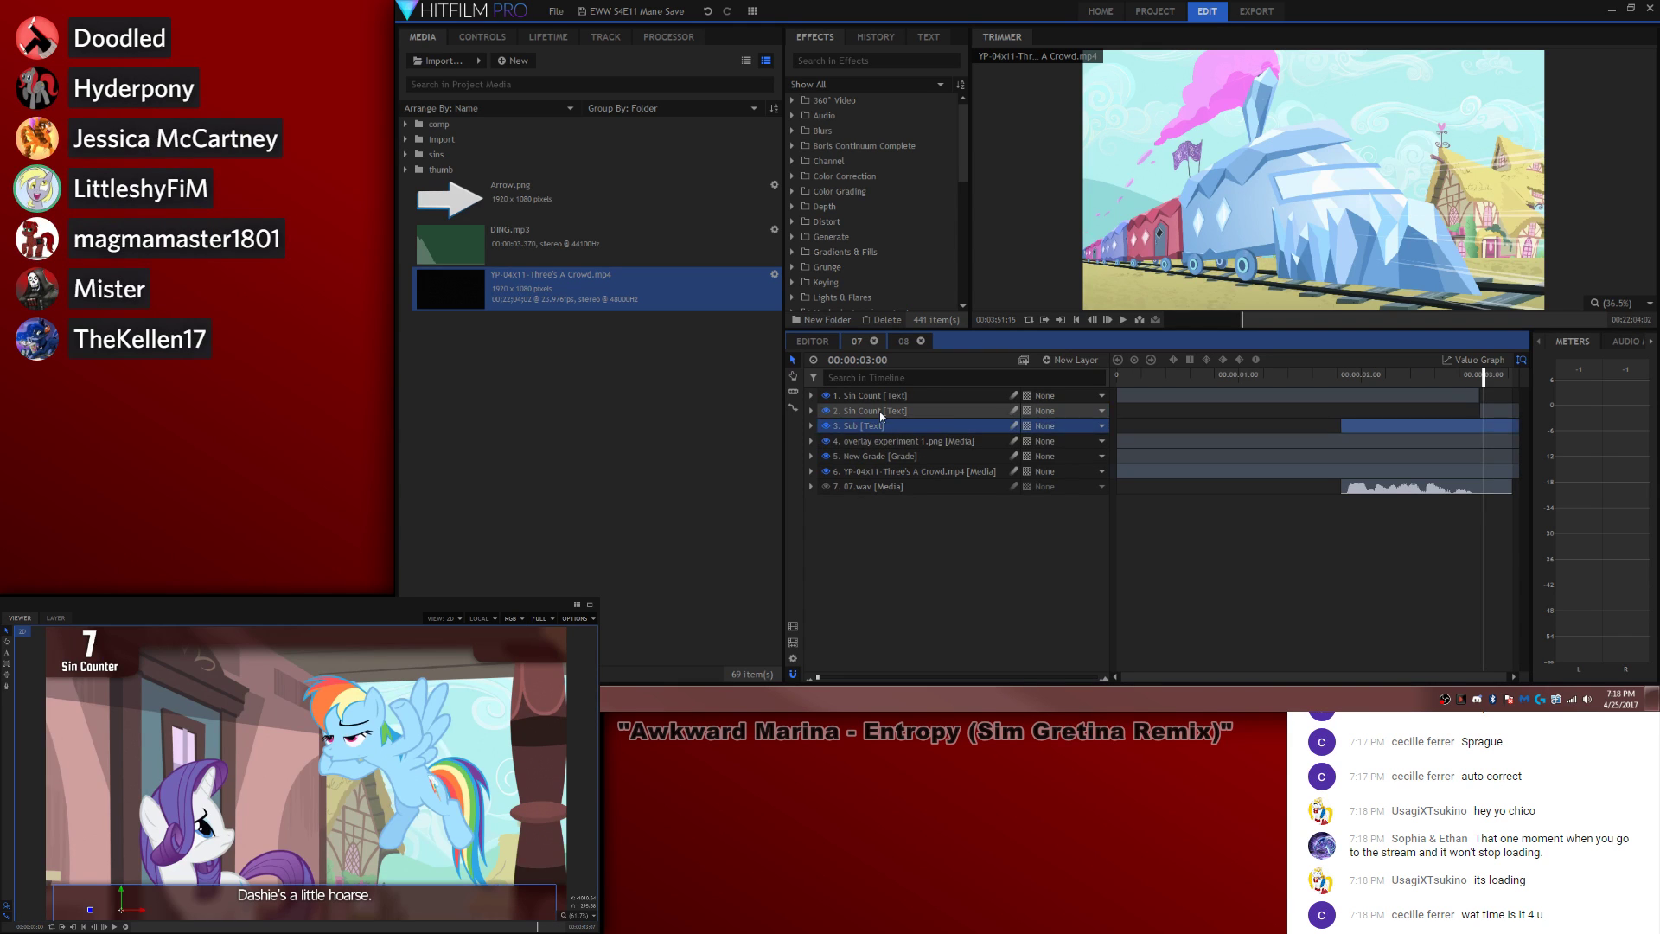
pyautogui.click(879, 412)
pyautogui.keyDown('ctrl'); pyautogui.click(877, 426); pyautogui.keyUp('ctrl')
pyautogui.keyDown('ctrl'); pyautogui.click(874, 441); pyautogui.keyUp('ctrl')
pyautogui.keyDown('ctrl'); pyautogui.click(875, 456); pyautogui.keyUp('ctrl')
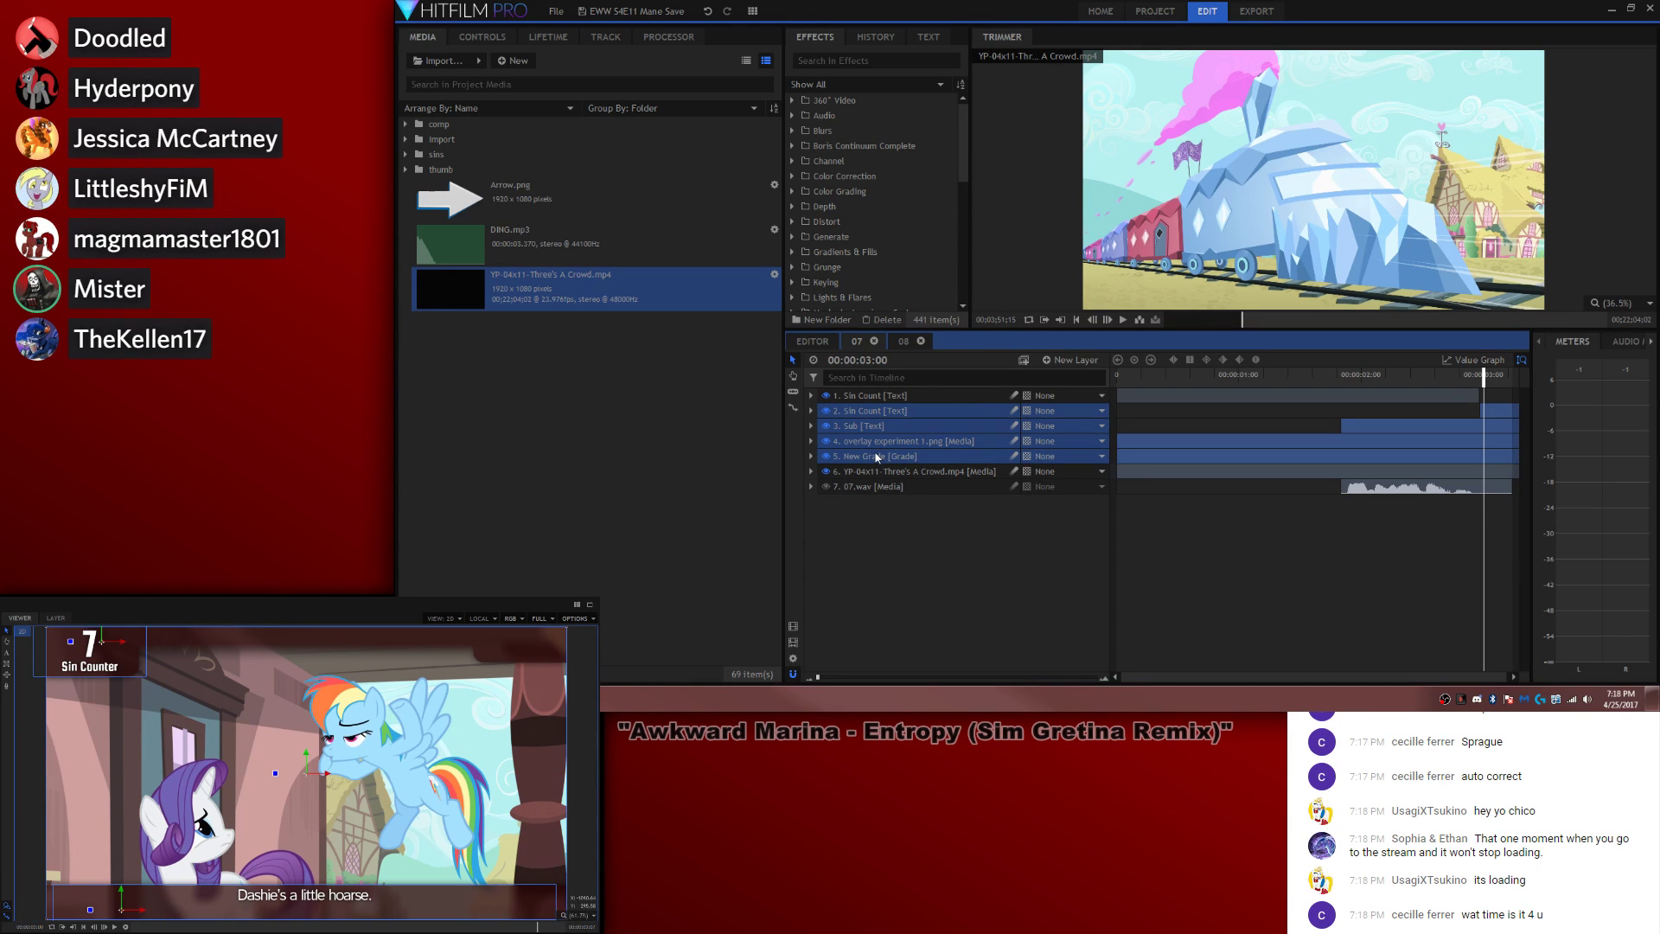
pyautogui.click(904, 340)
pyautogui.hotkey('ctrl', 'v')
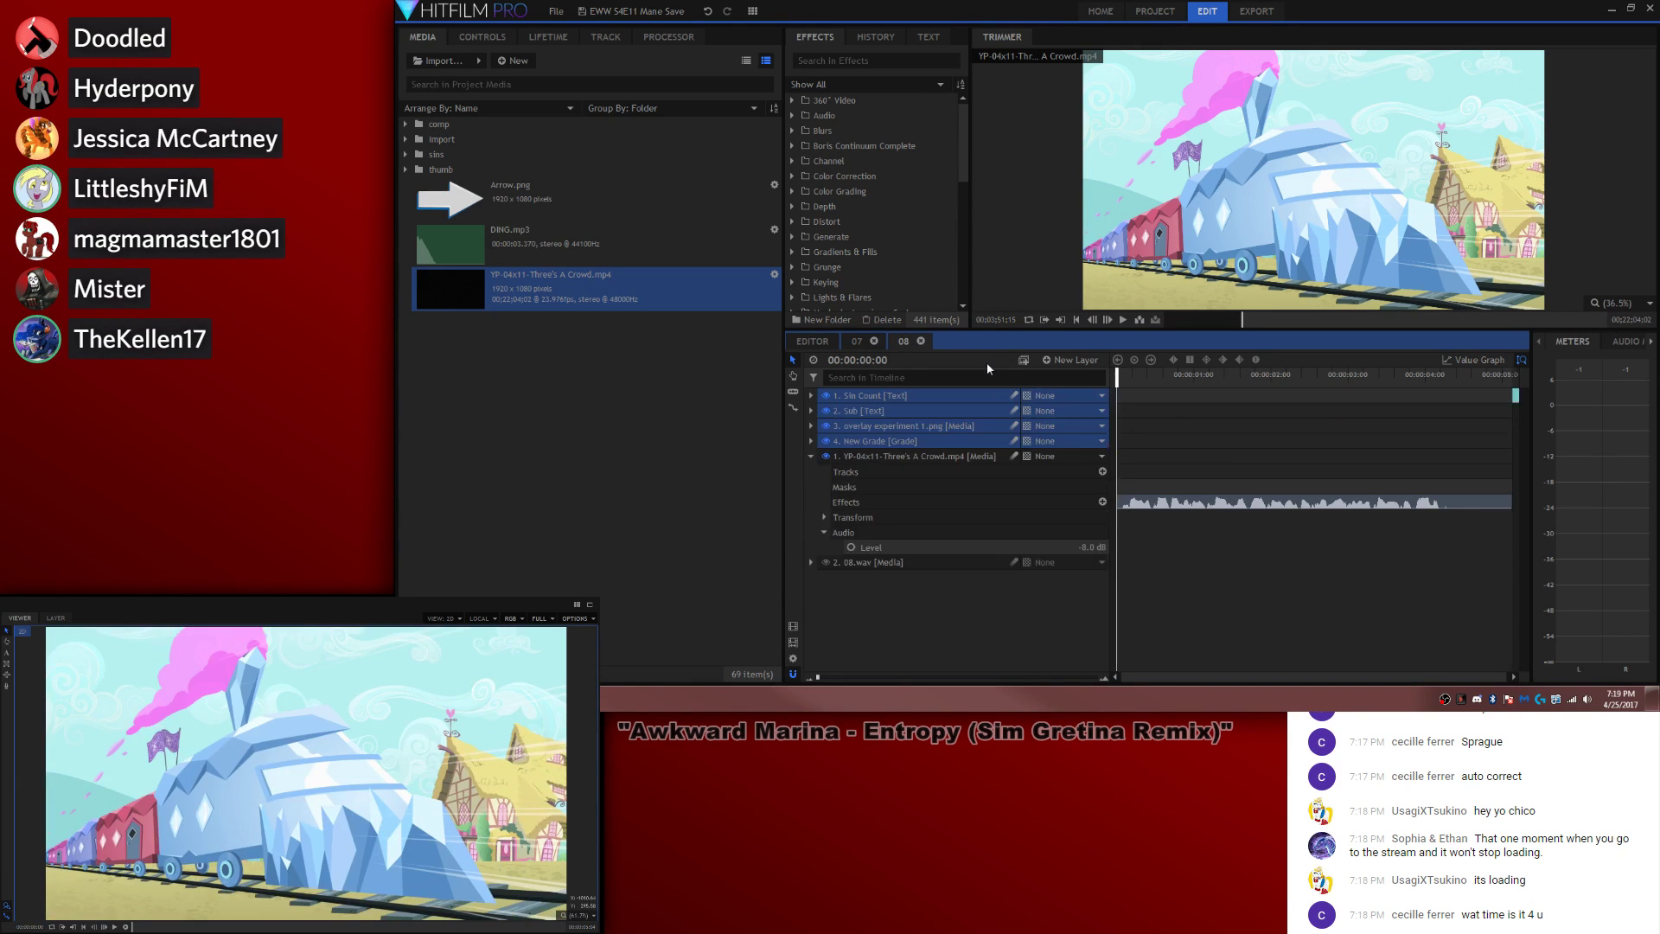
# Step: Move the pasted Sin Count, Sub, overlay and New Grade layers to the playhead at the start of composite shot 08
pyautogui.rightClick(955, 413)
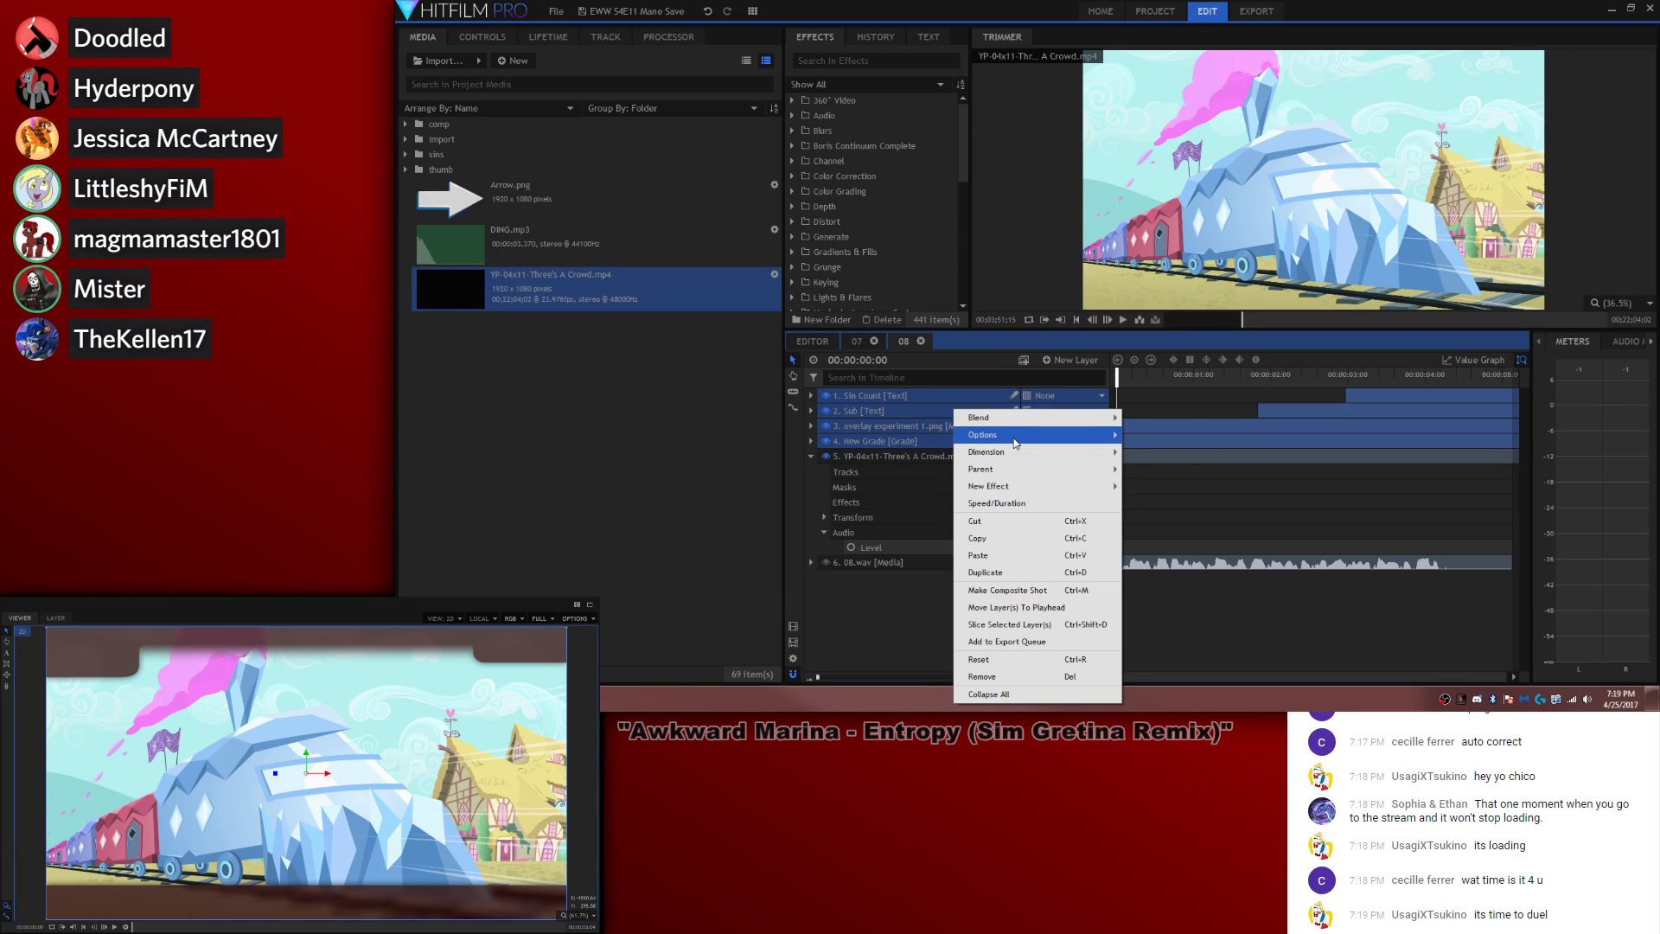
pyautogui.moveTo(1015, 443)
pyautogui.click(1012, 607)
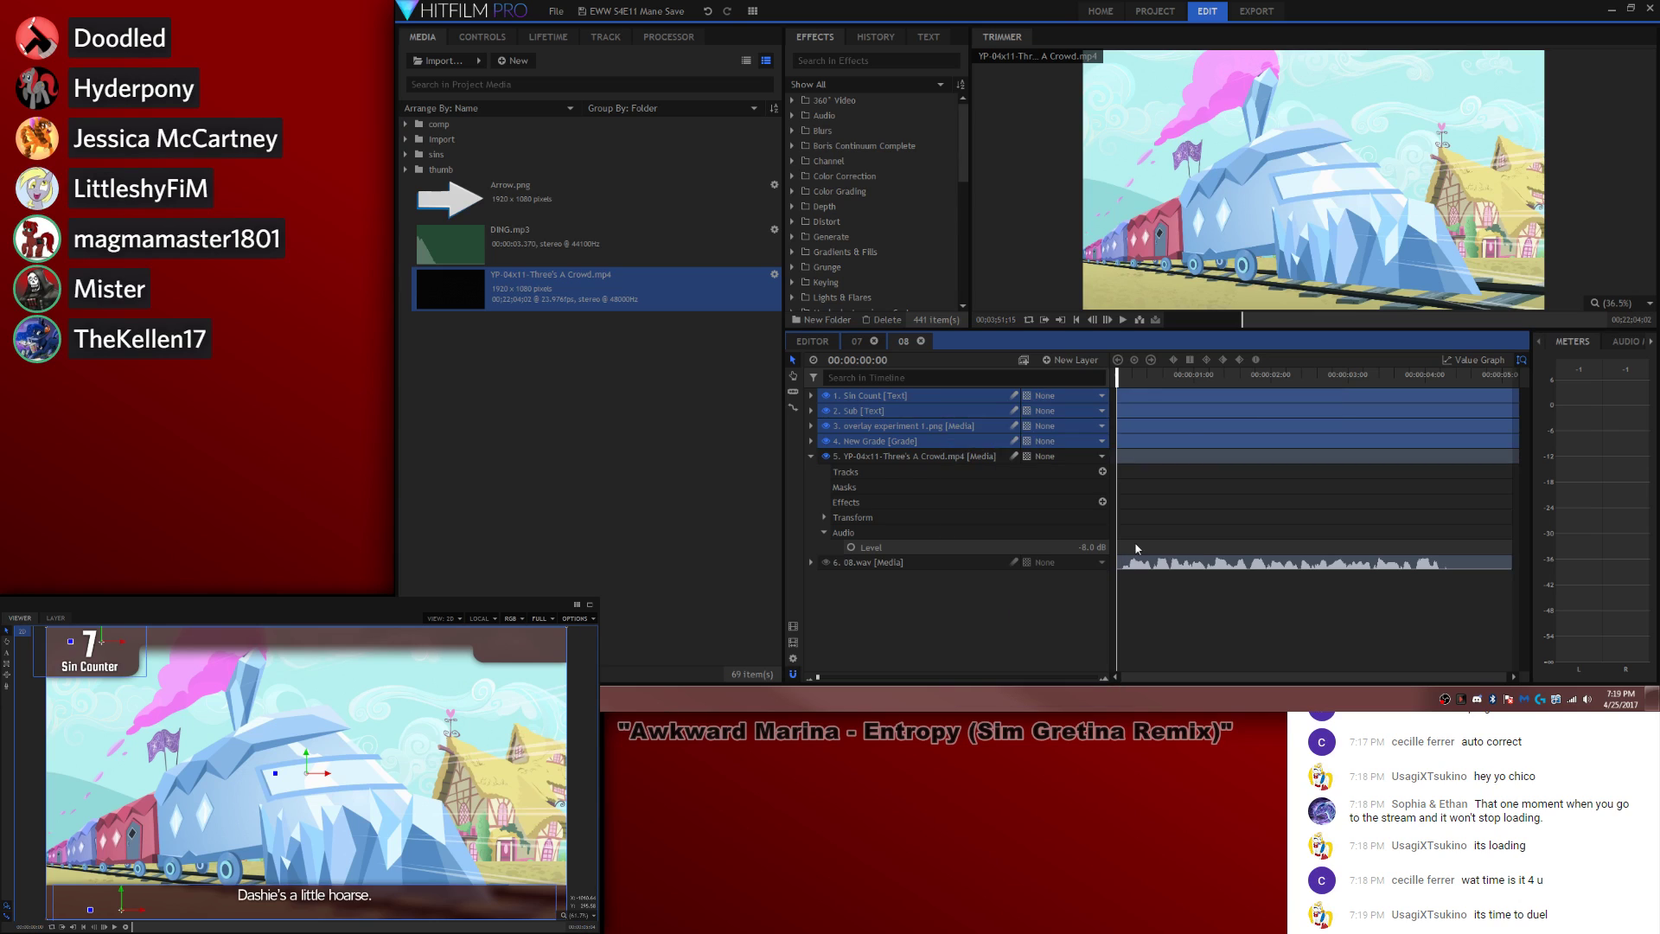
pyautogui.click(1135, 530)
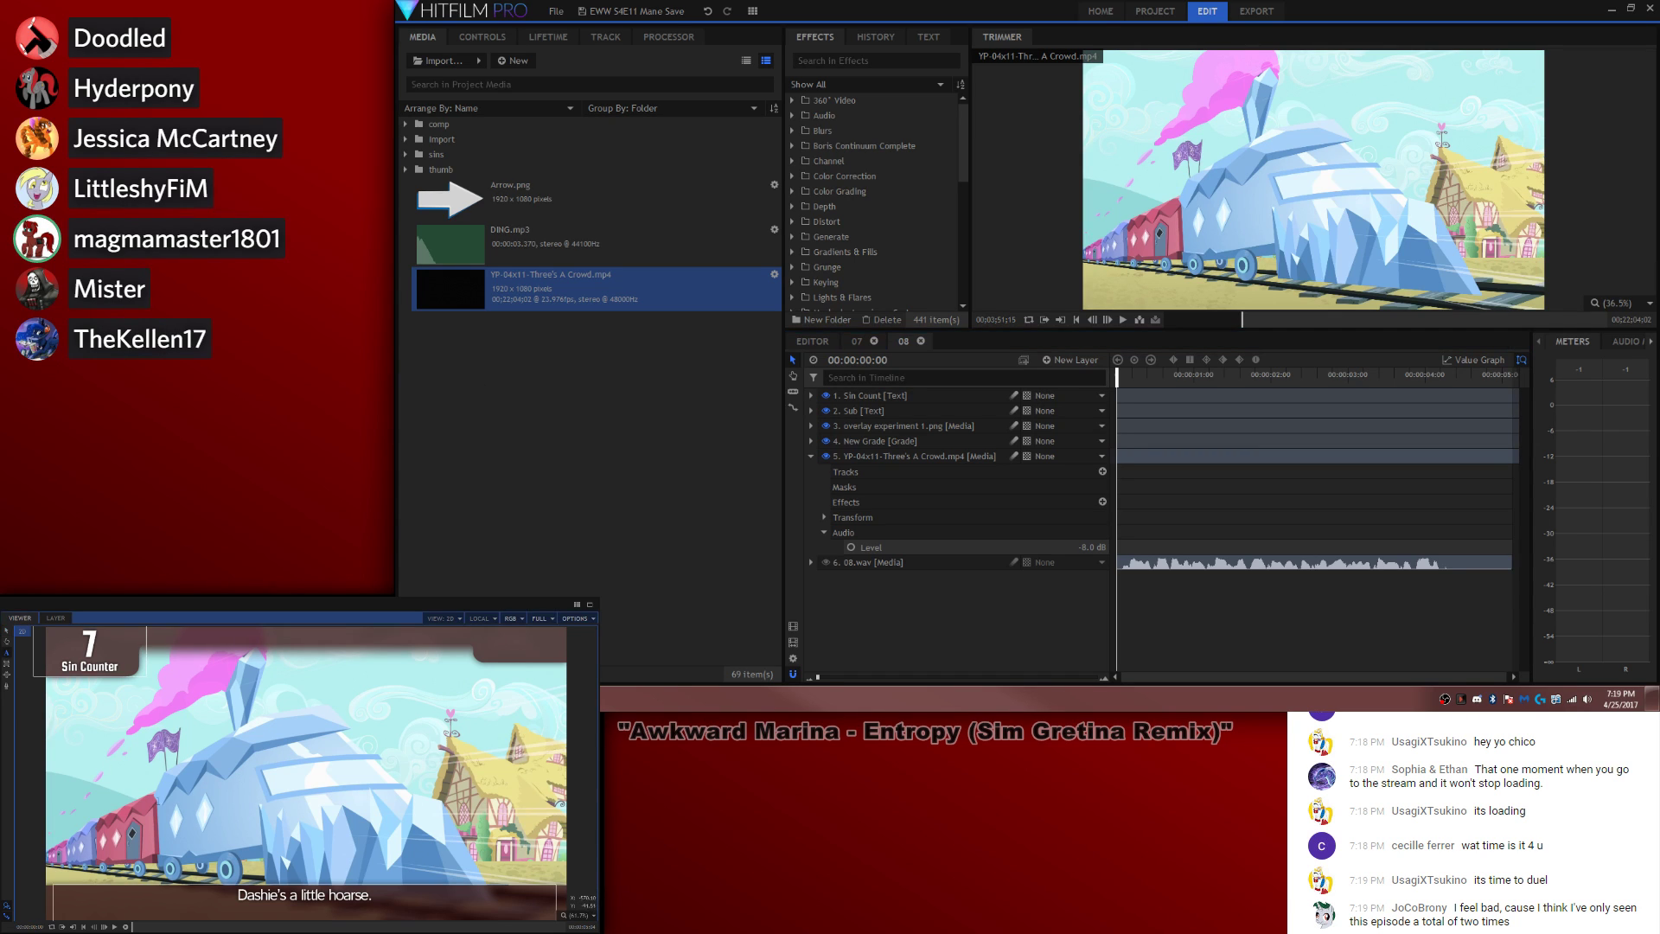
# Step: Replace the subtitle text with "Train accomplishes an impossible braking distance without launching anypony into orbit."
pyautogui.click(343, 916)
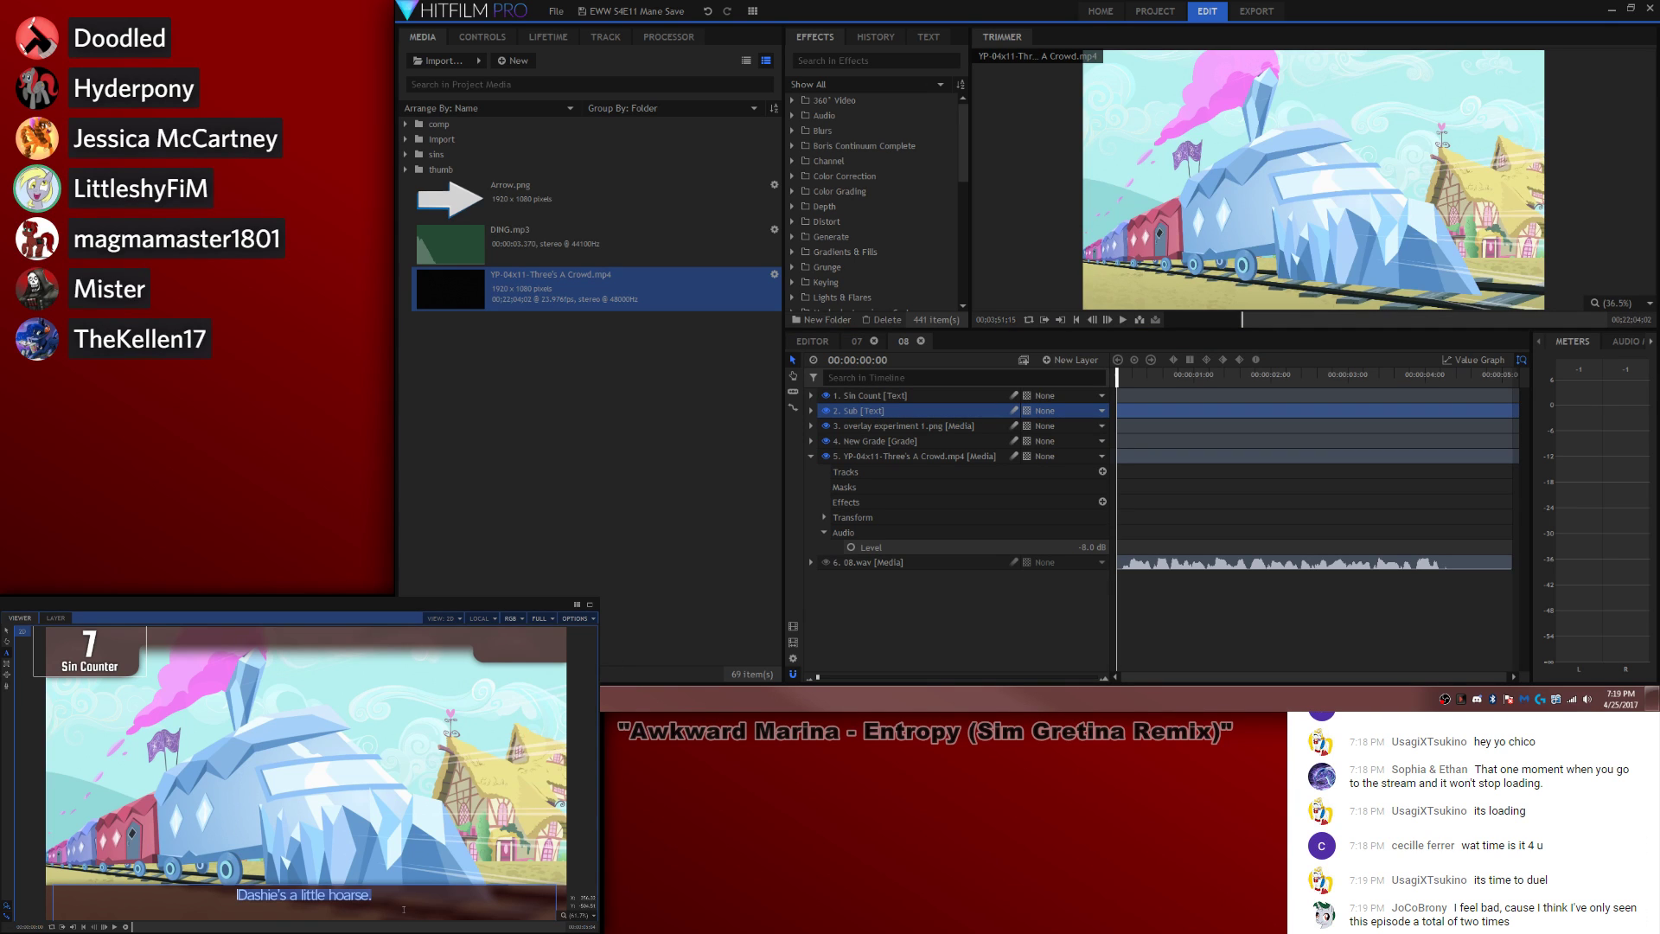
pyautogui.moveTo(373, 894); pyautogui.dragTo(42, 810)
pyautogui.write('Train accomplishes an impossible braking distance without launching anypony into orbit.')
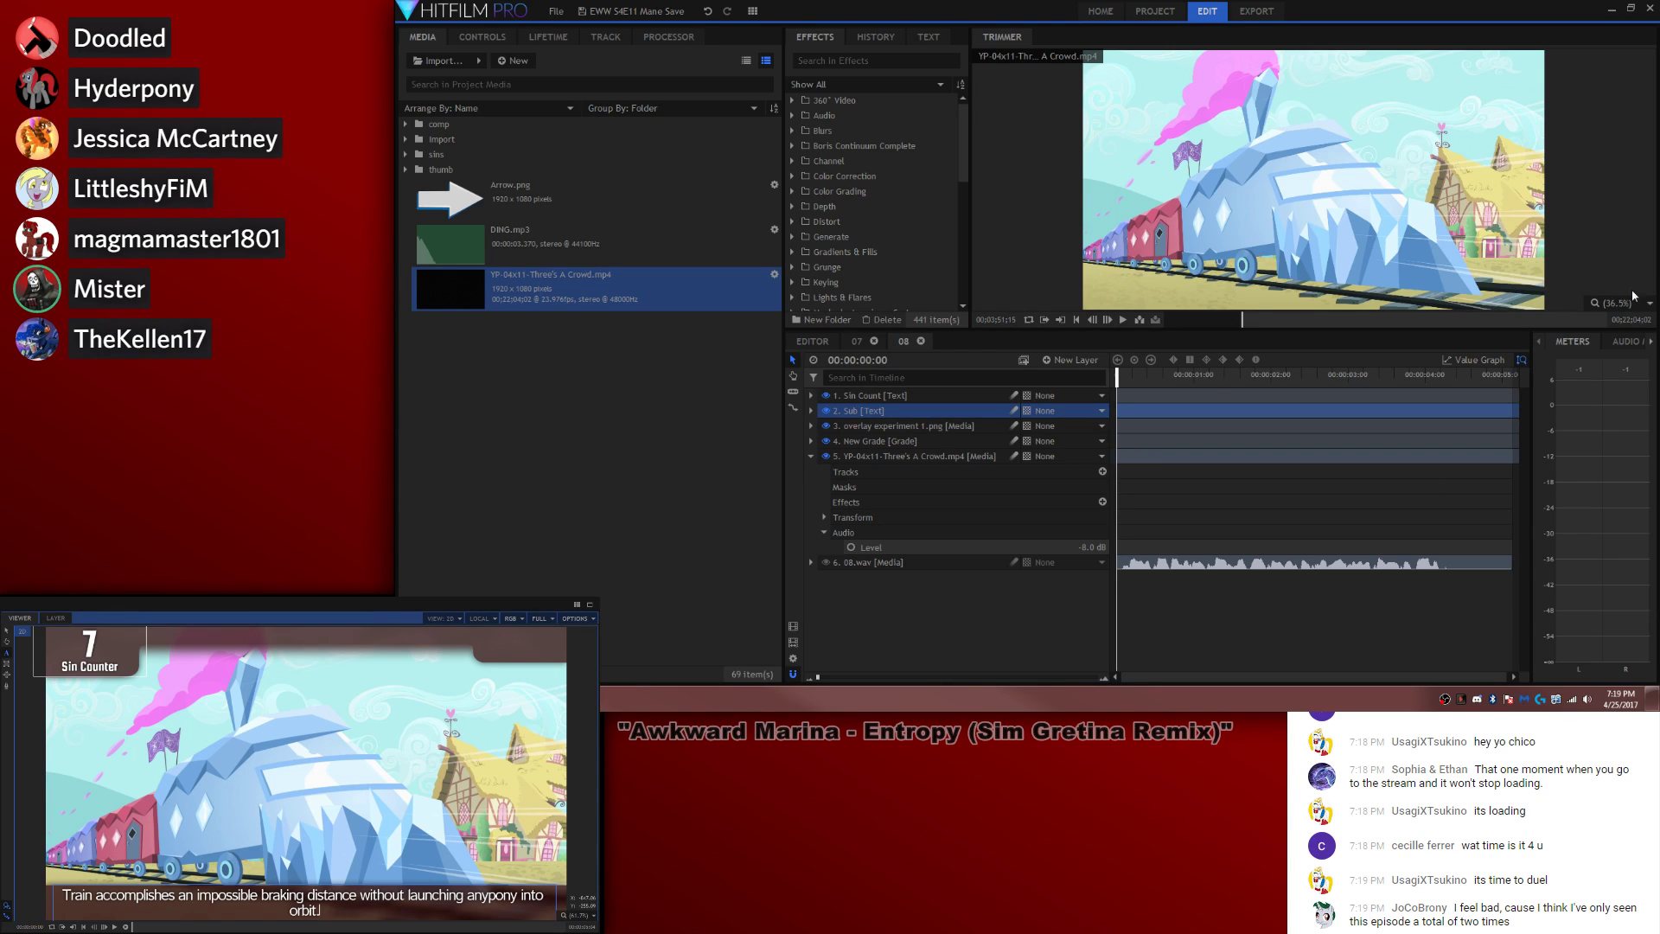
pyautogui.click(1372, 498)
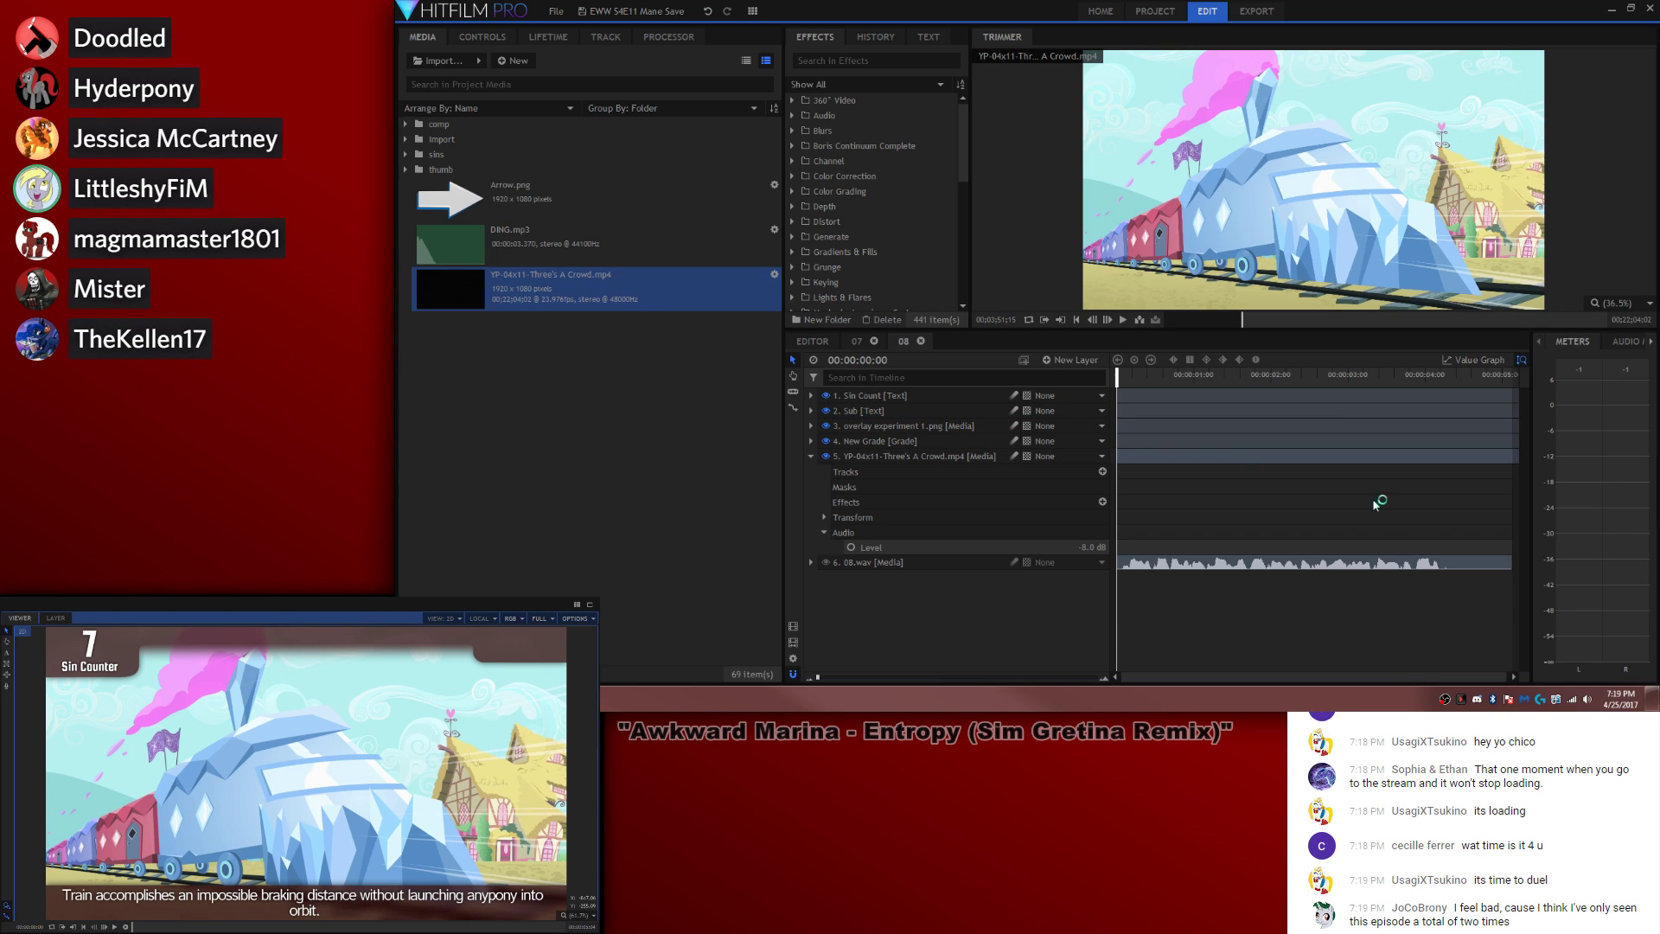
# Step: Play the end of composite shot 08 and shorten its duration to the playhead position at 00:00:04:24
pyautogui.click(1365, 374)
pyautogui.press('space')
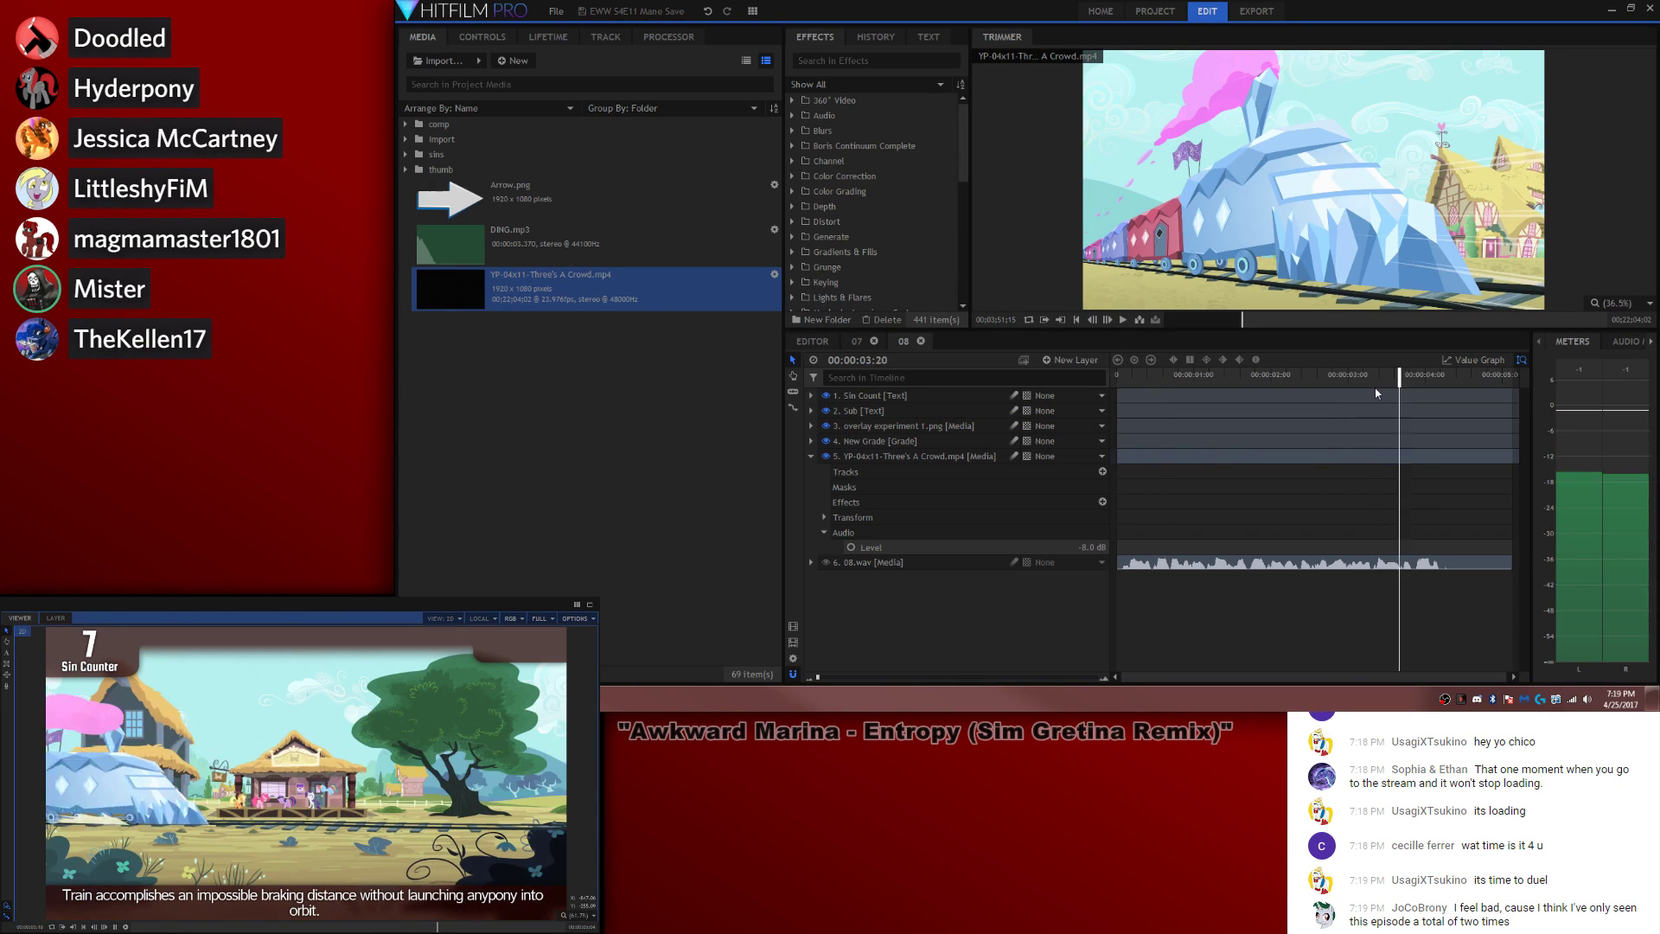
pyautogui.click(1424, 376)
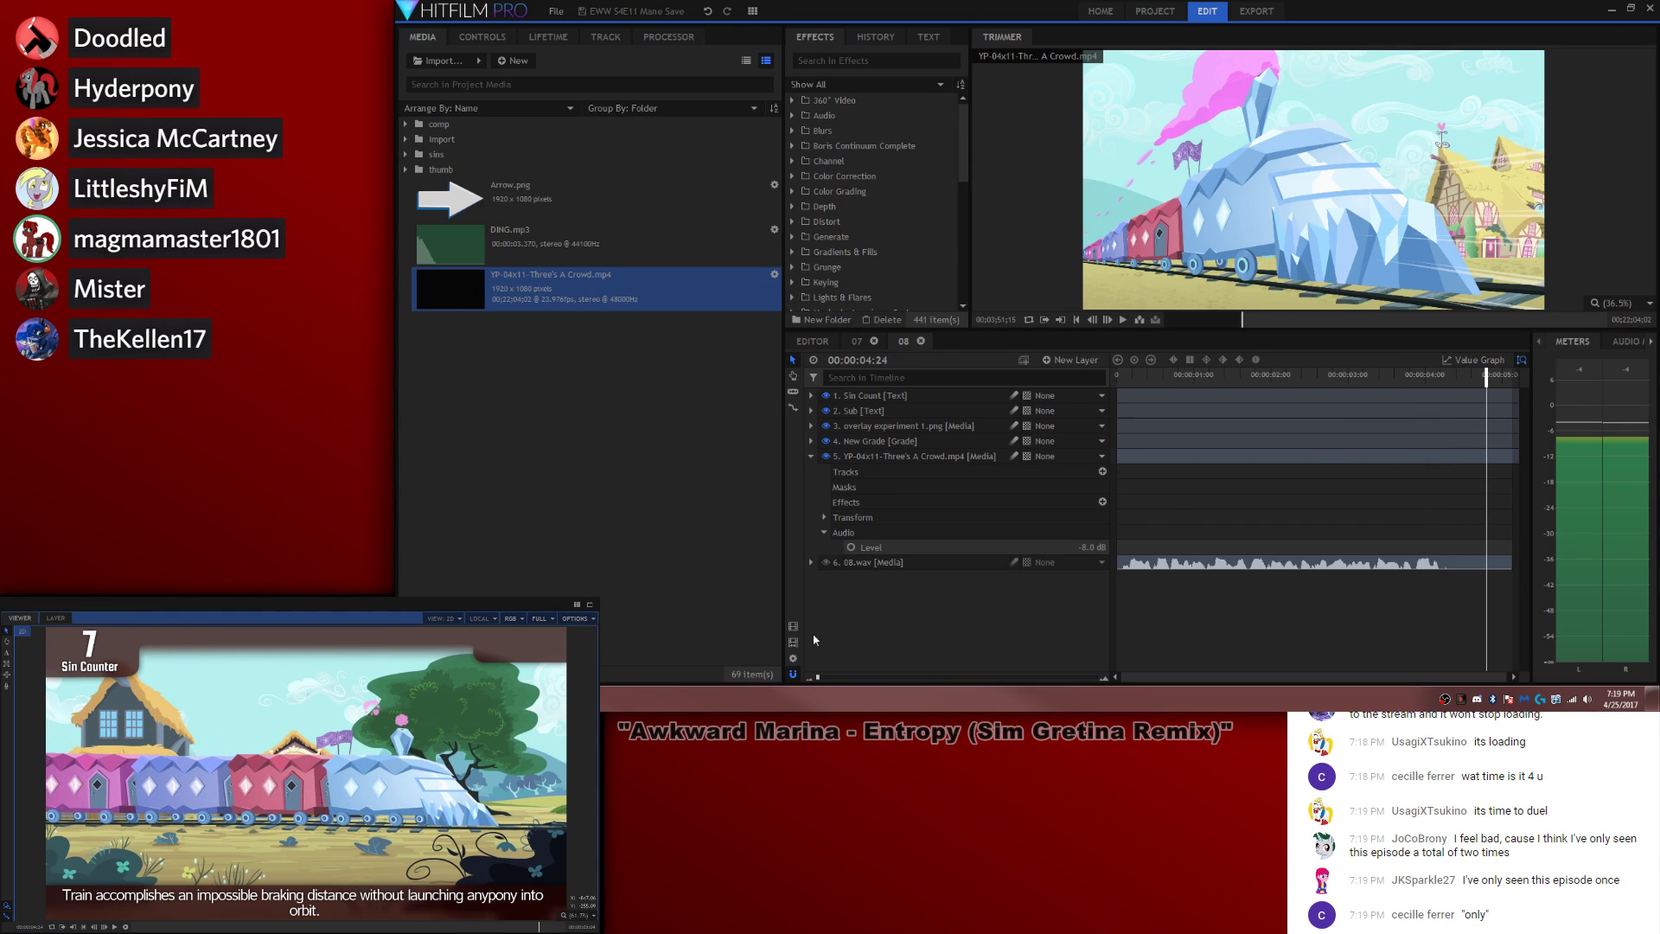
pyautogui.click(792, 658)
pyautogui.click(1011, 178)
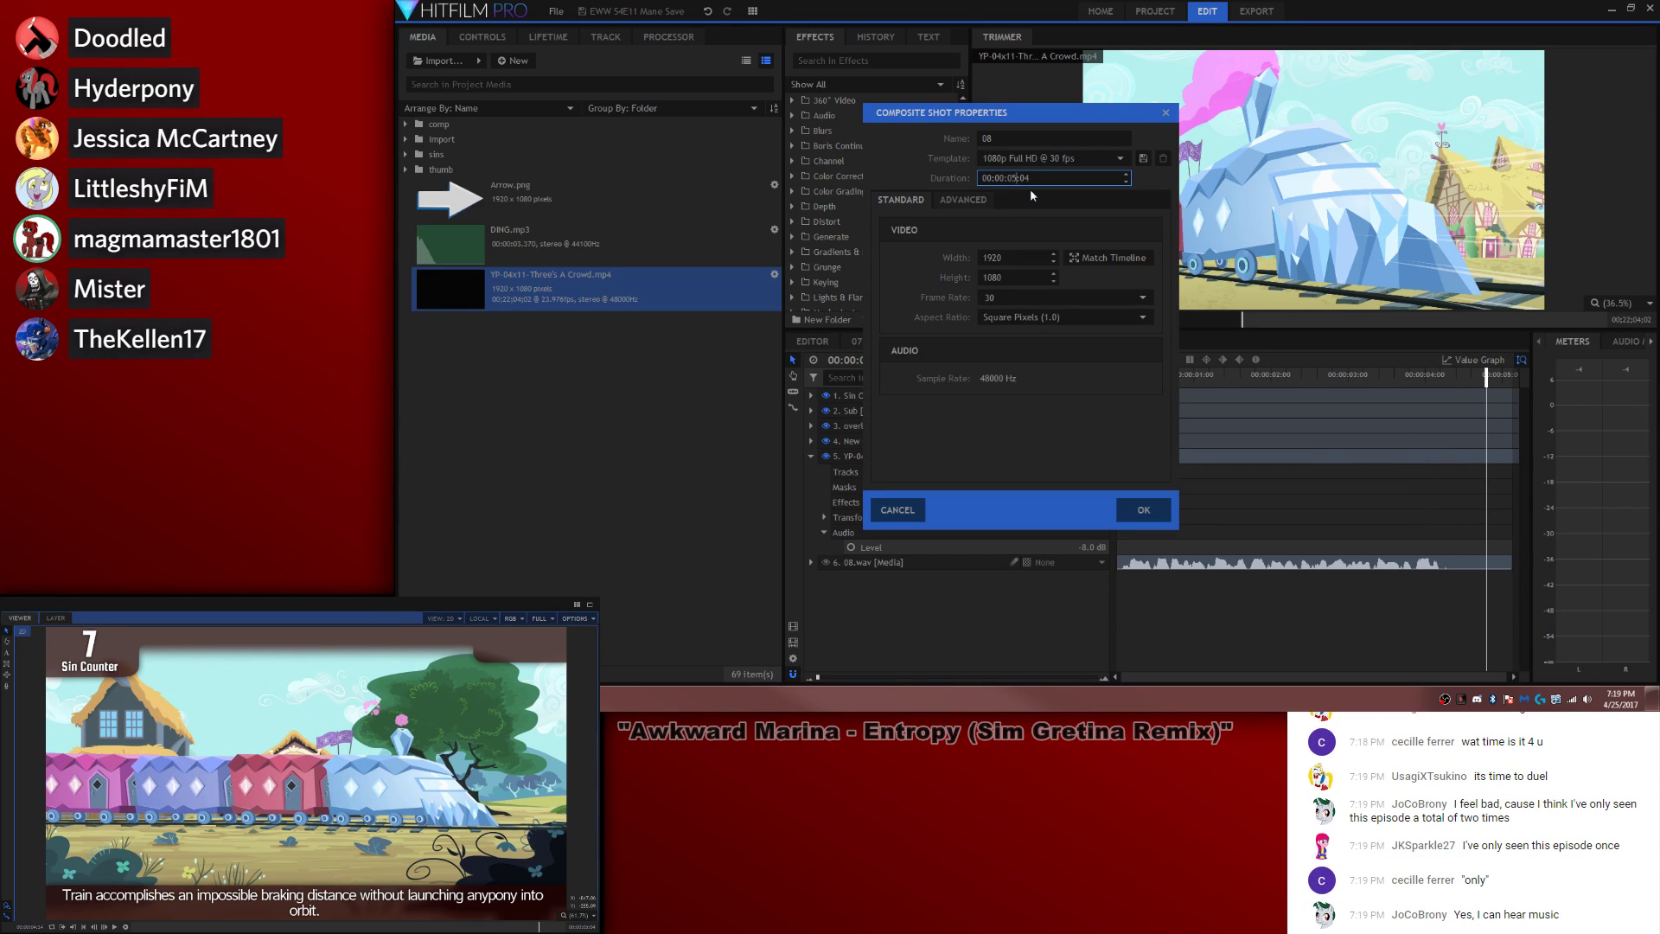
pyautogui.write('4')
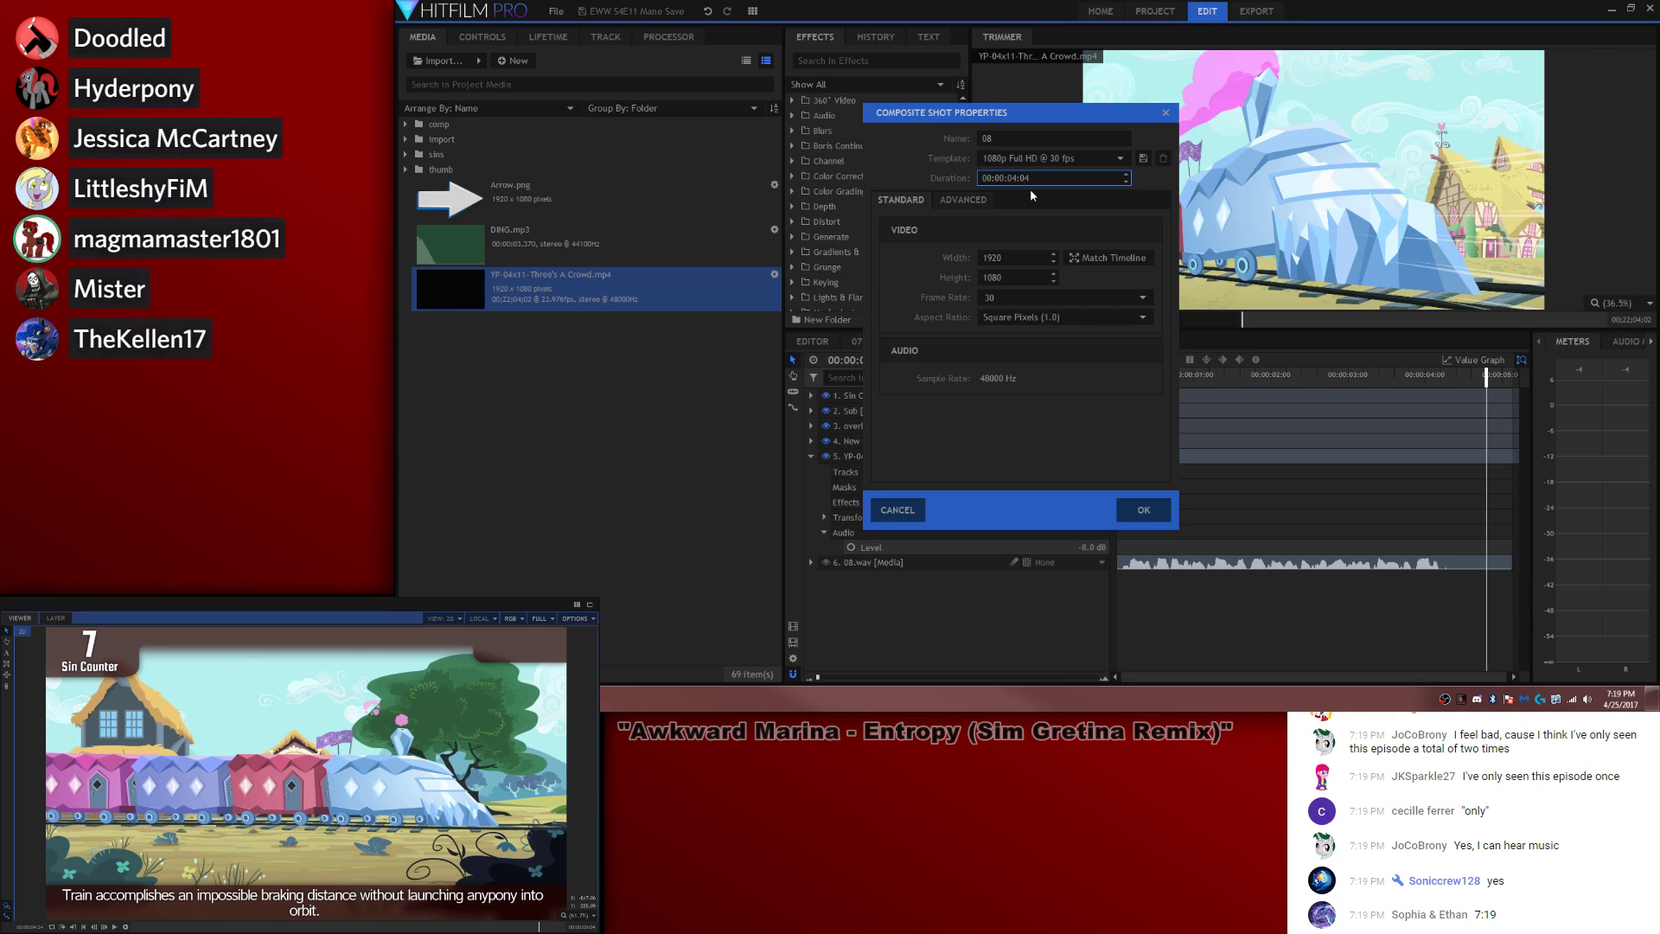
pyautogui.click(1144, 510)
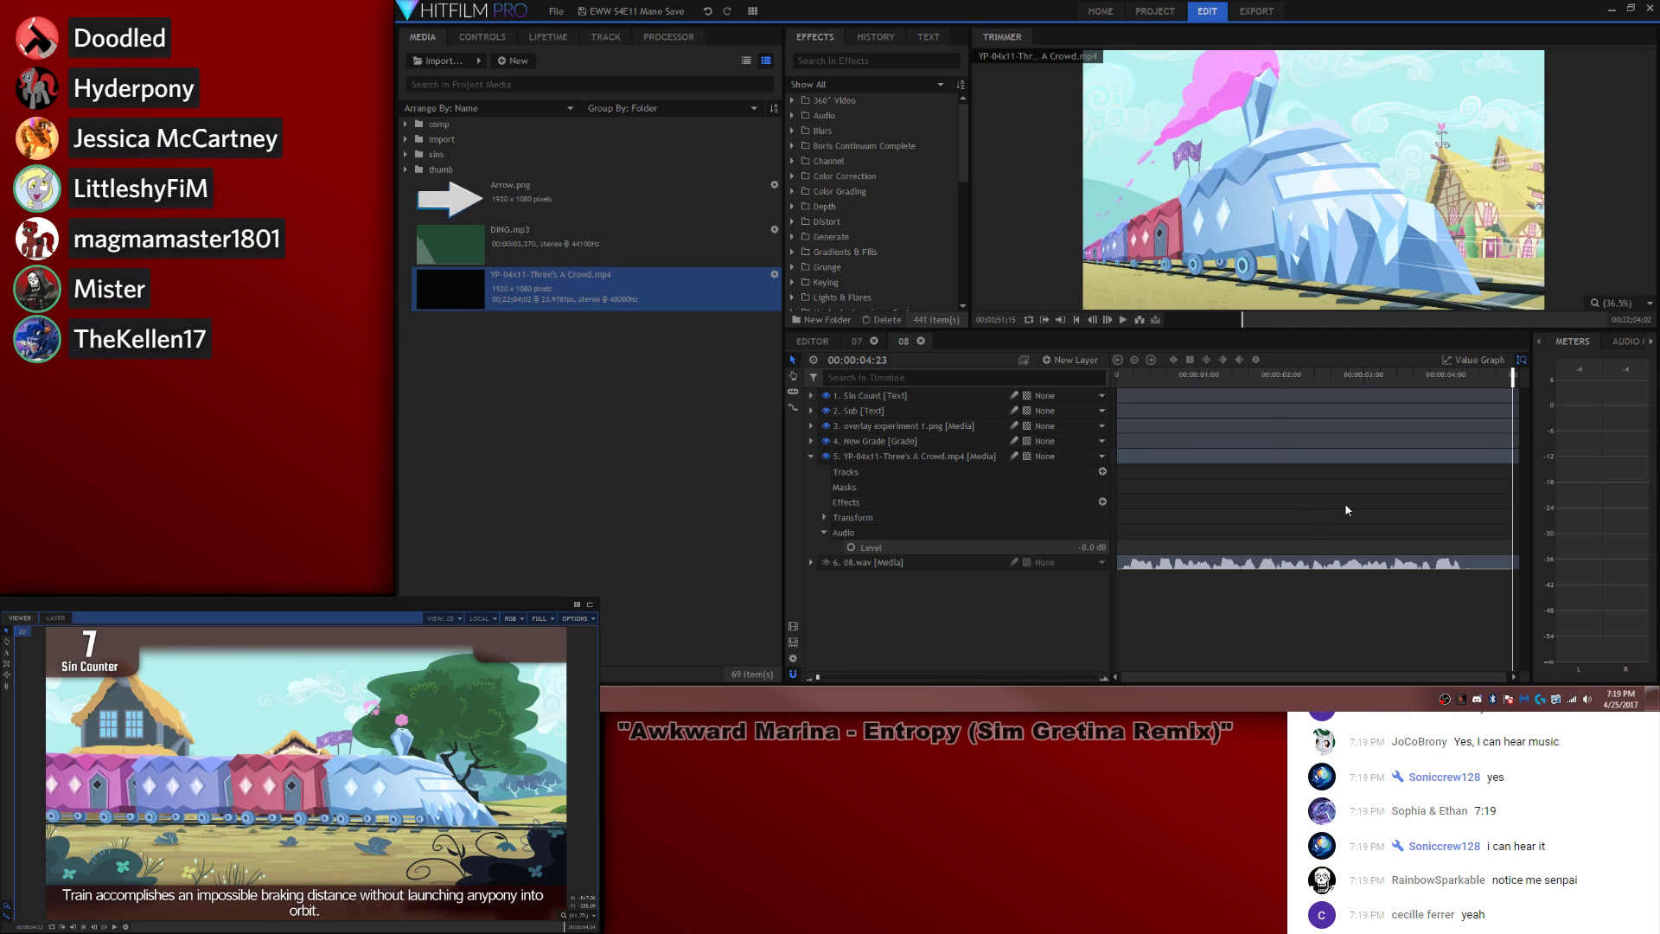
# Step: Play the last part of composite shot 08 and slice the Sin Count layer at 00:00:04:09
pyautogui.click(1437, 375)
pyautogui.press('space')
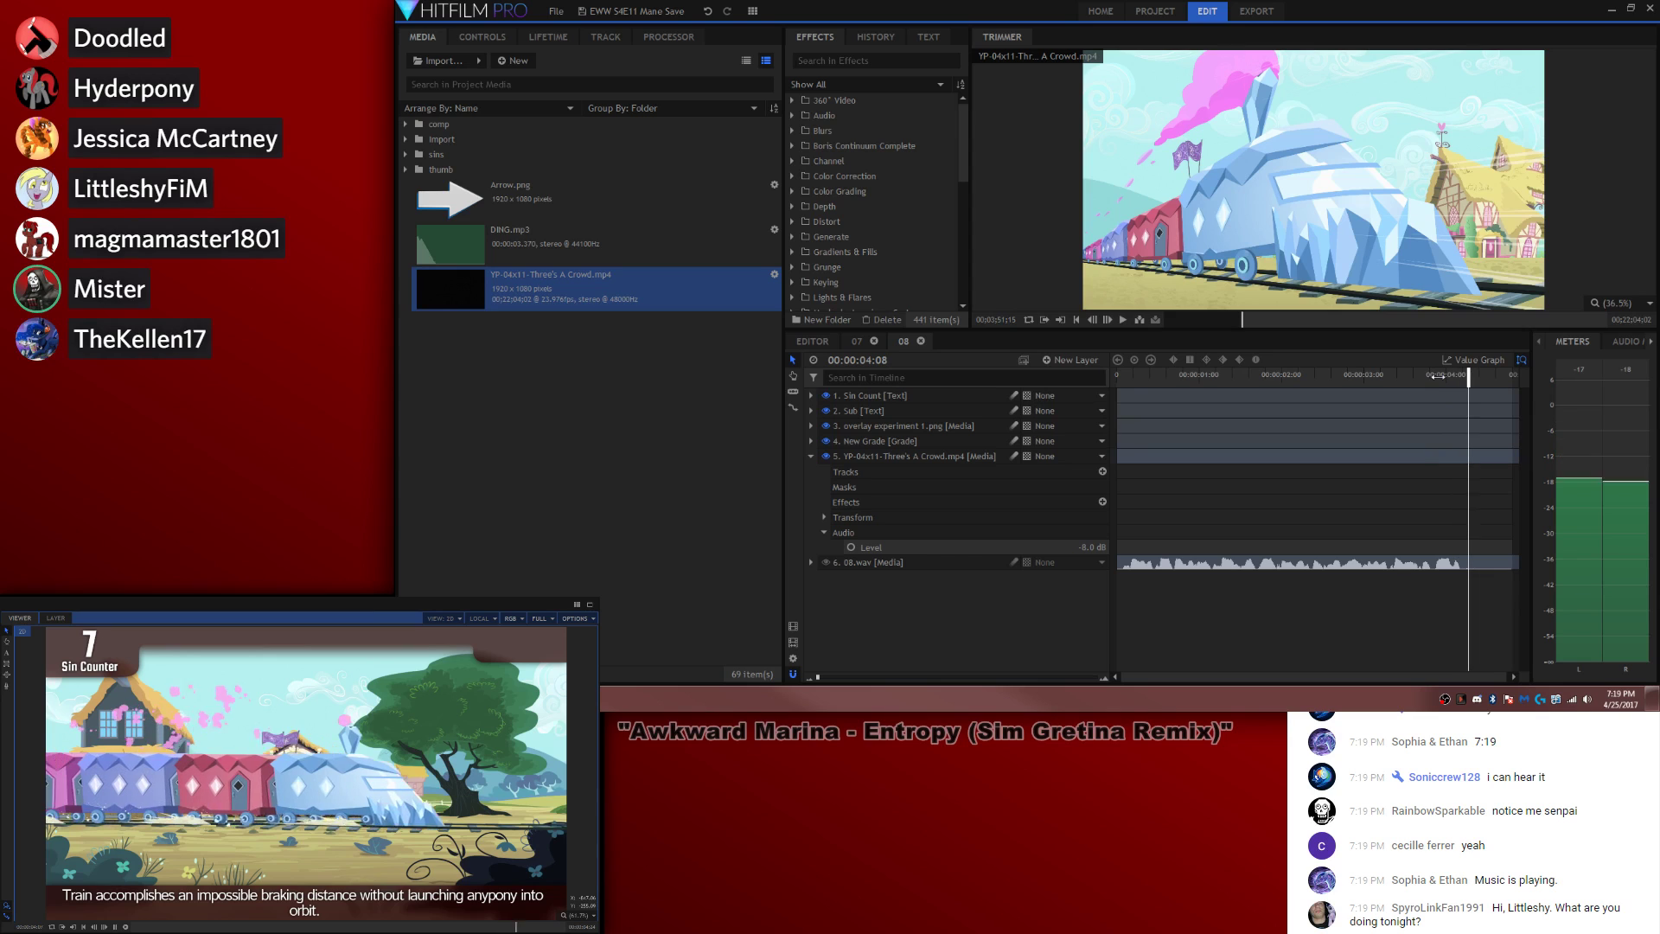
pyautogui.hotkey('ctrl', 'shift', 'd')
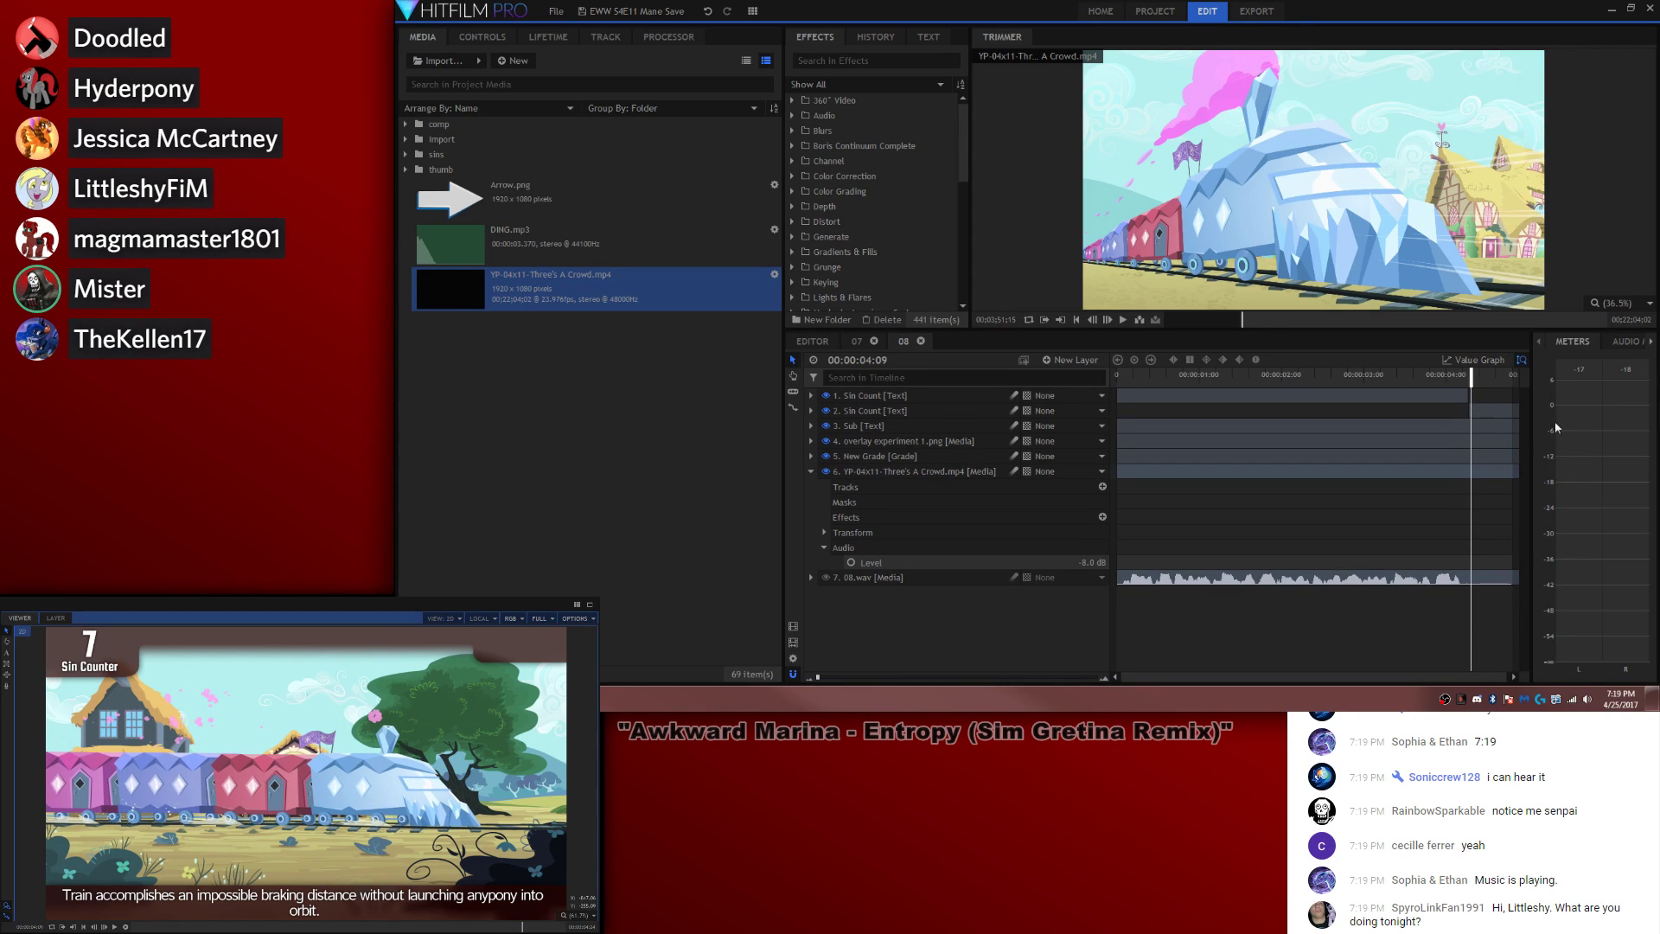
# Step: Change the sin number in the second Sin Count segment to 8
pyautogui.click(97, 644)
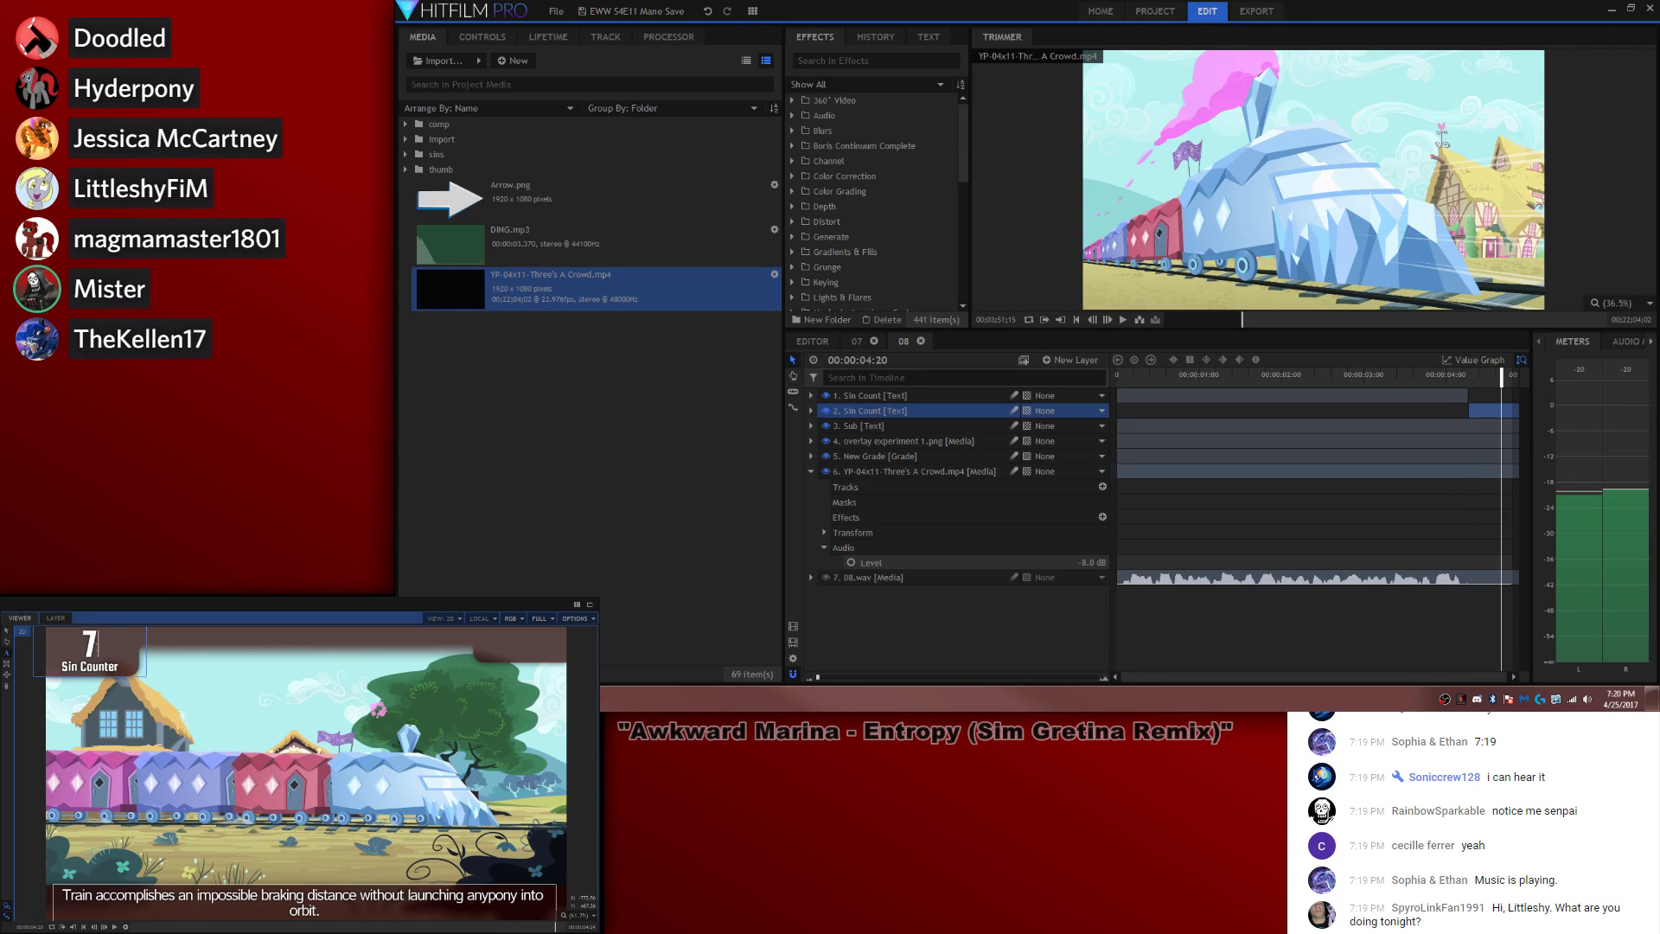
pyautogui.press('BackSpace')
pyautogui.write('8')
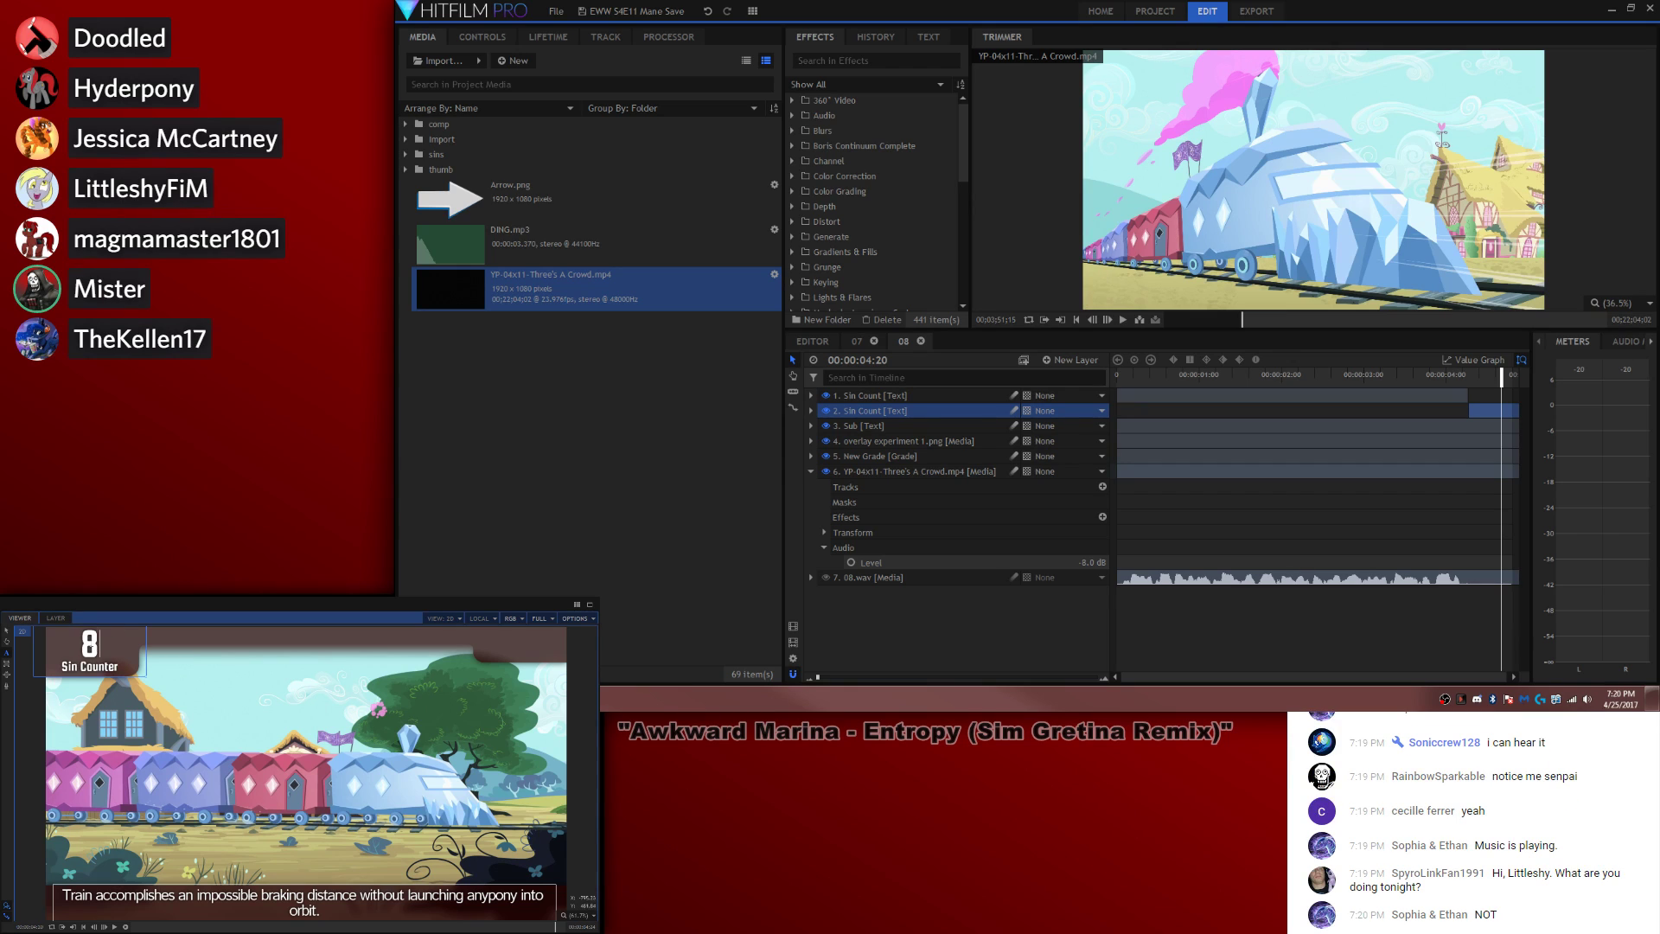
pyautogui.click(6, 630)
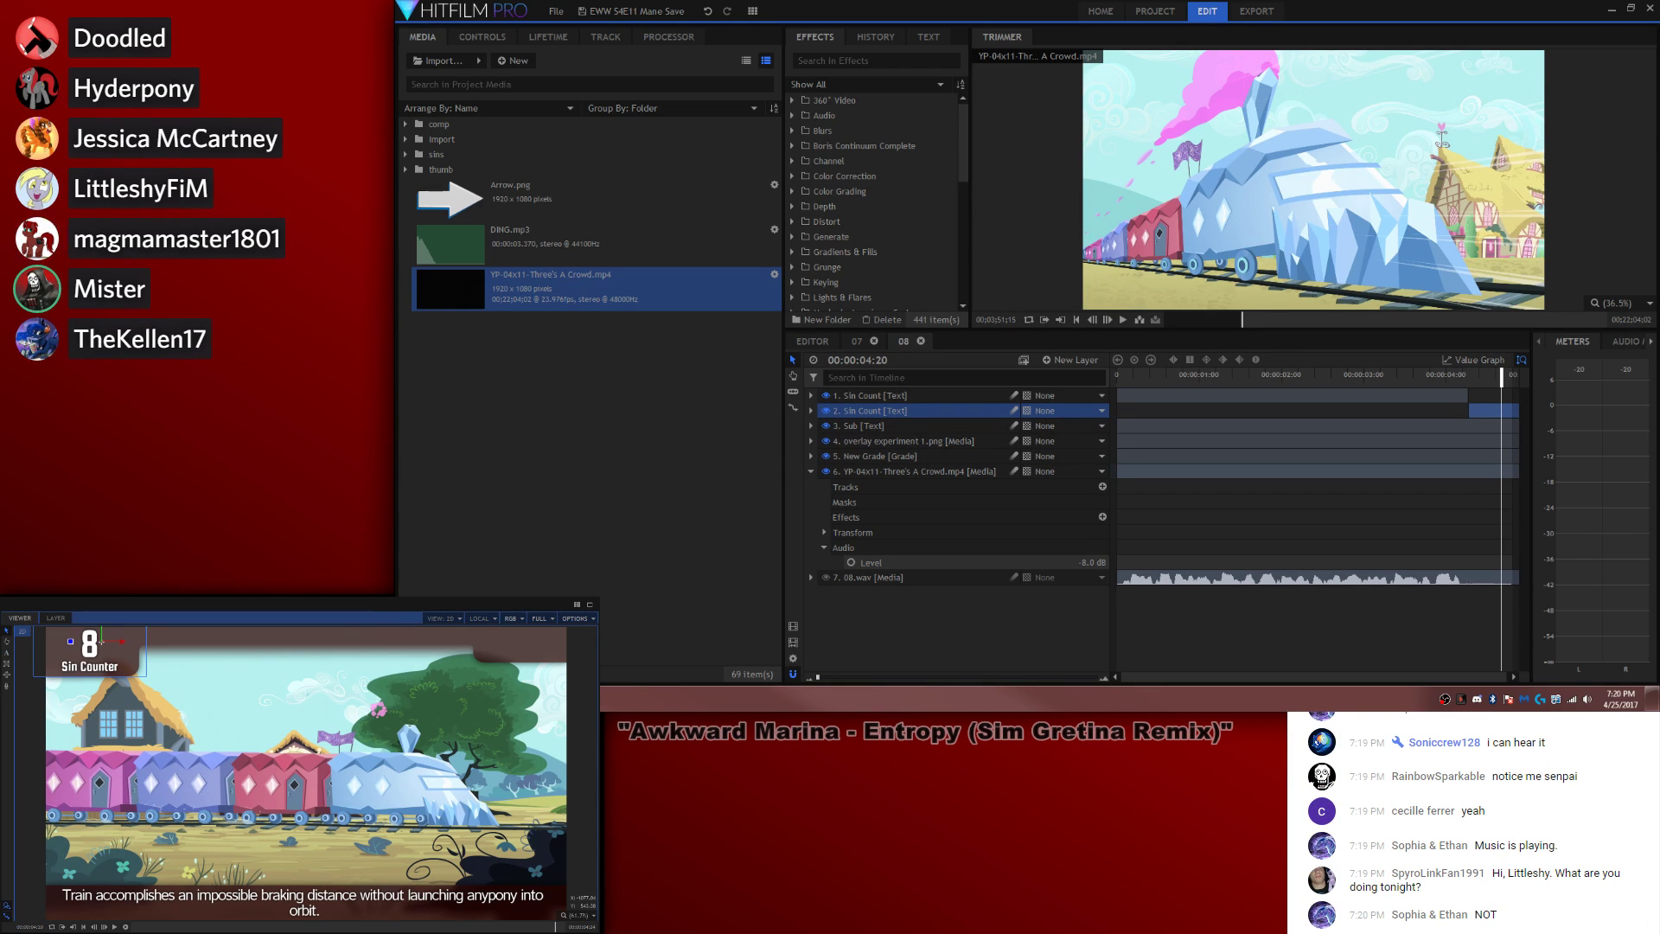
# Step: Play composite shot 08 from its beginning to check the subtitle and counter change
pyautogui.click(1402, 542)
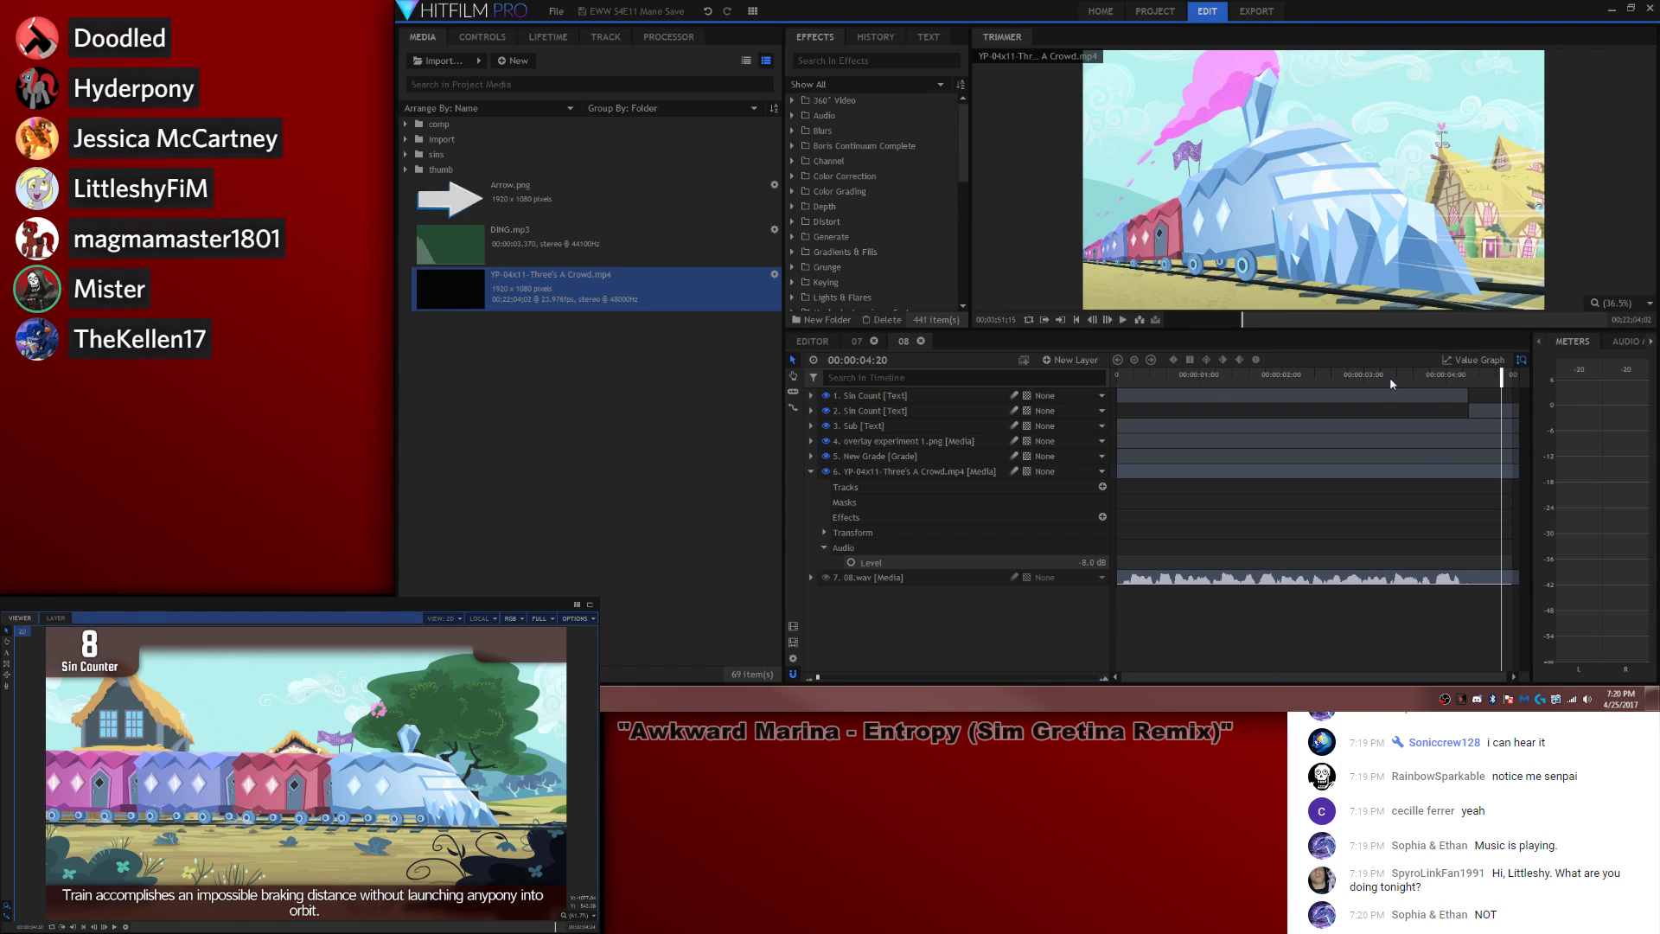
pyautogui.press('Home')
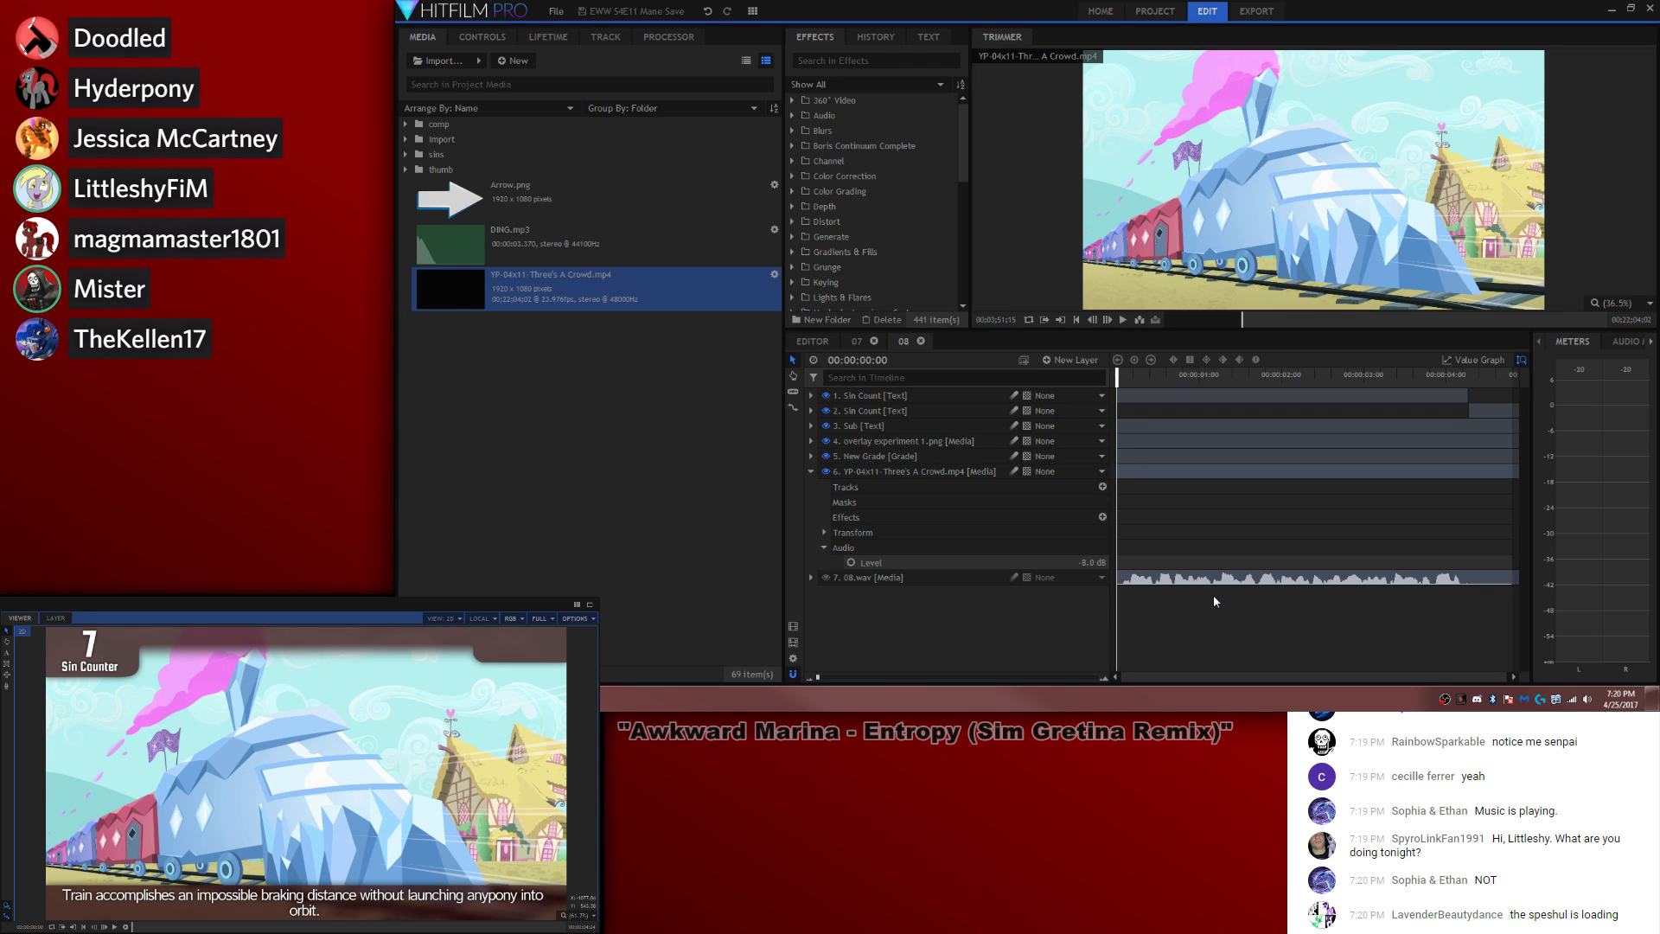
pyautogui.press('space')
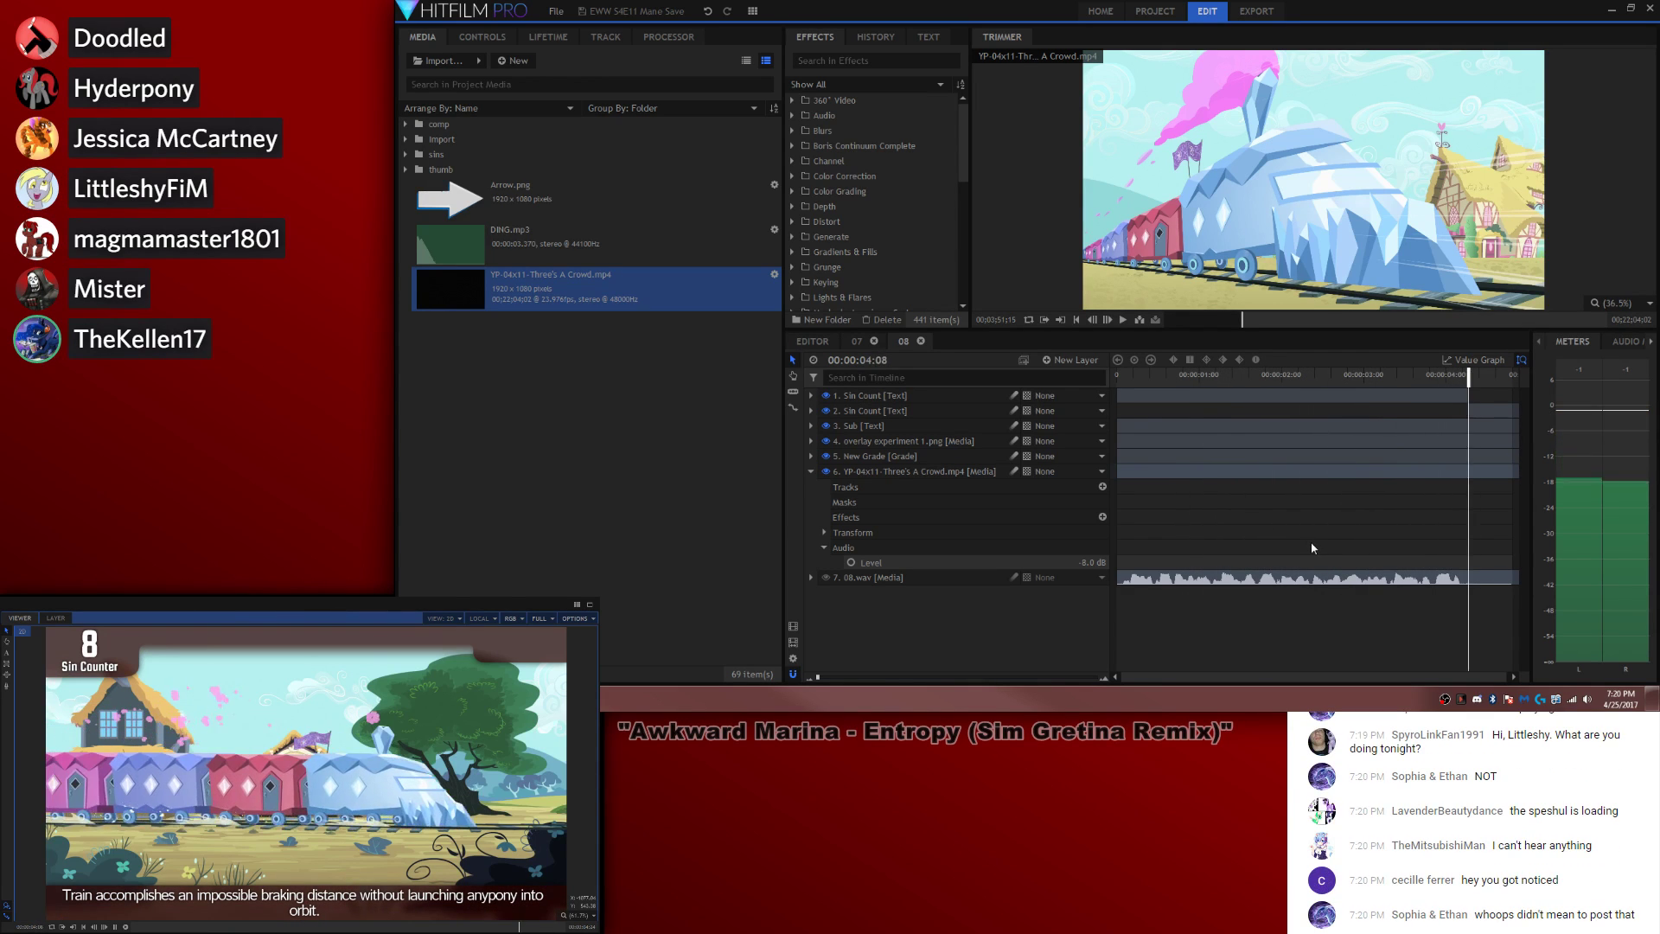
# Step: Trim the end of the 08 clip in the editor sequence to 00:00:45:12
pyautogui.click(811, 341)
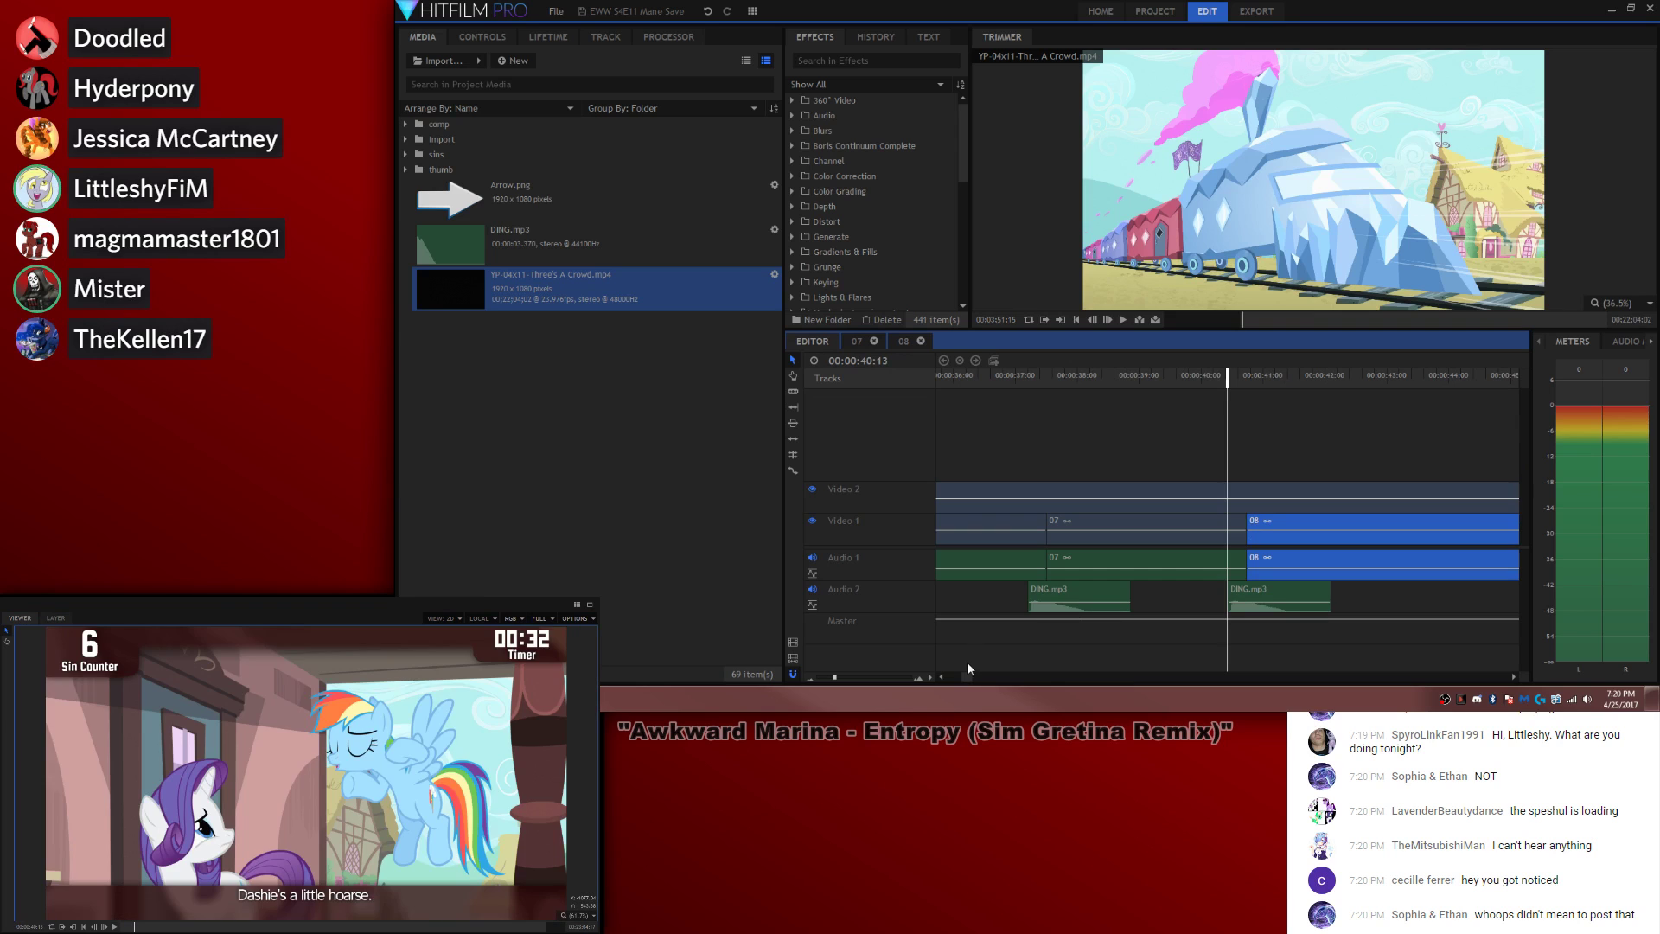
pyautogui.hscroll(2, 969, 668)
pyautogui.moveTo(1334, 529); pyautogui.dragTo(1311, 529)
pyautogui.click(1253, 376)
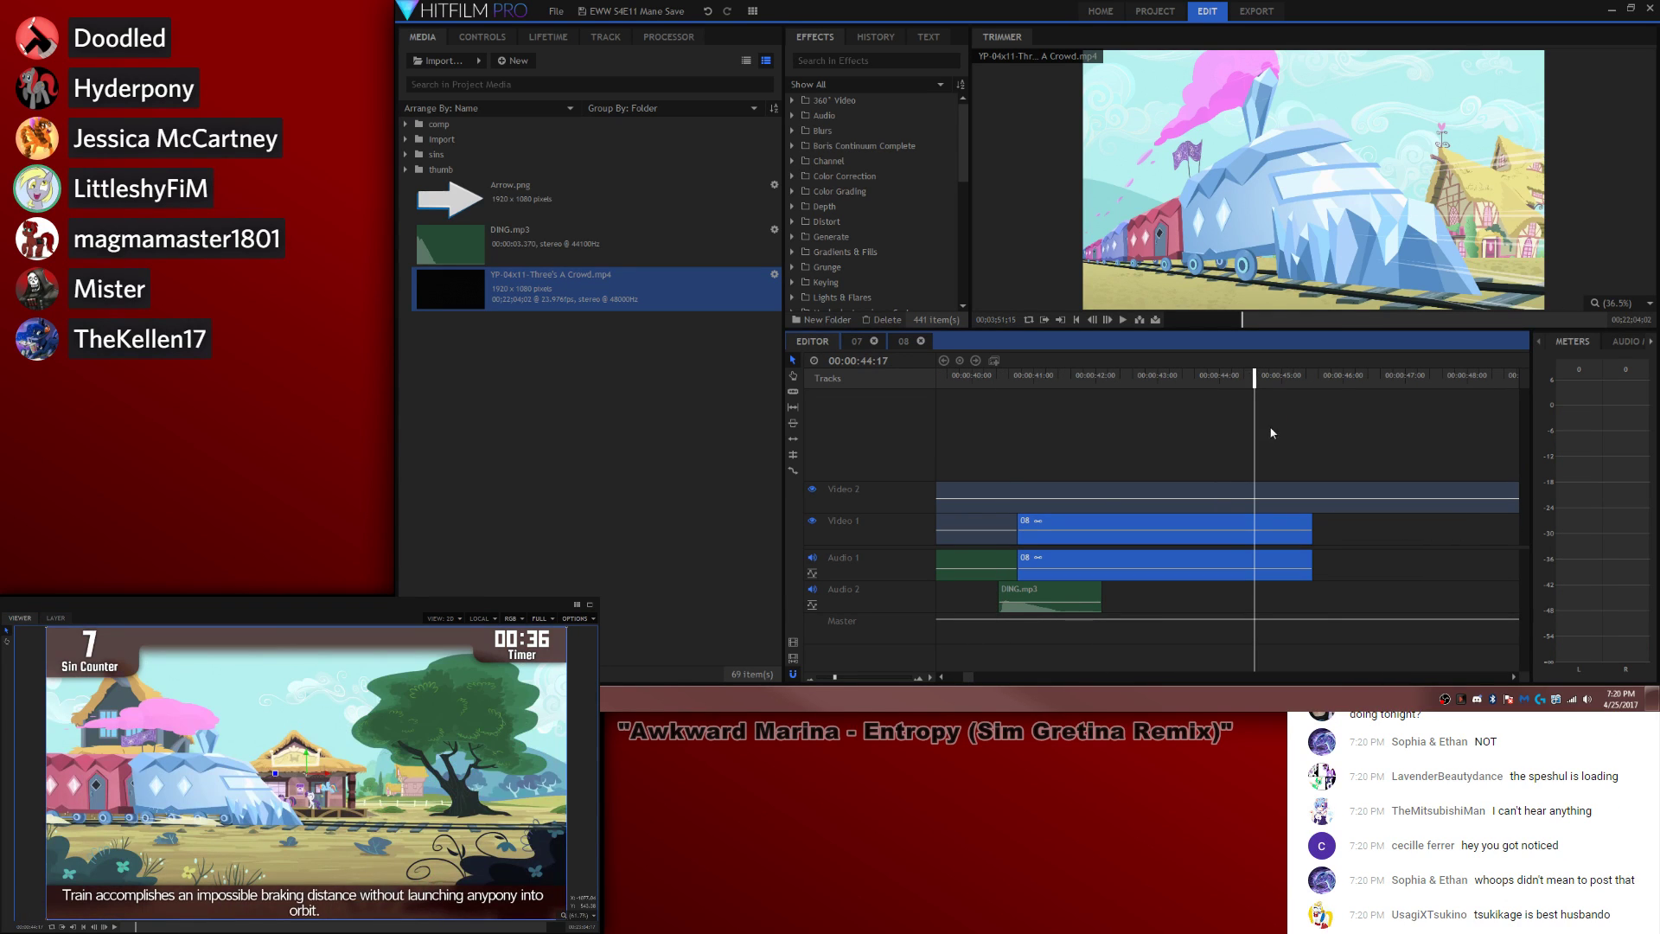
pyautogui.press('space')
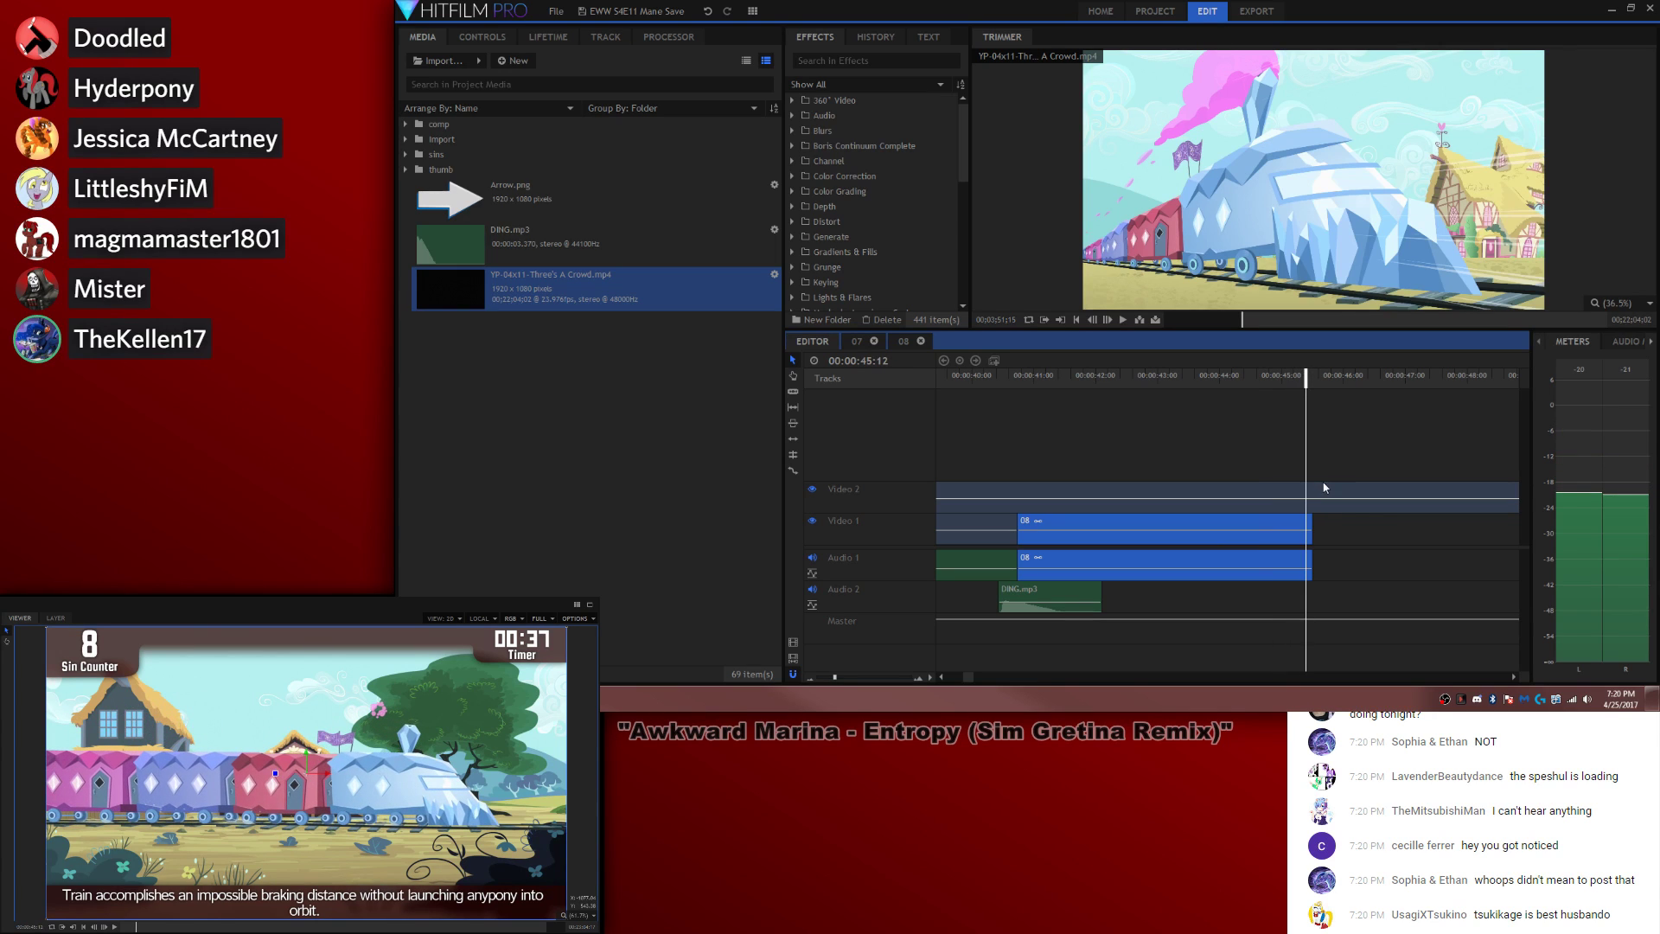
pyautogui.moveTo(1311, 529); pyautogui.dragTo(1306, 529)
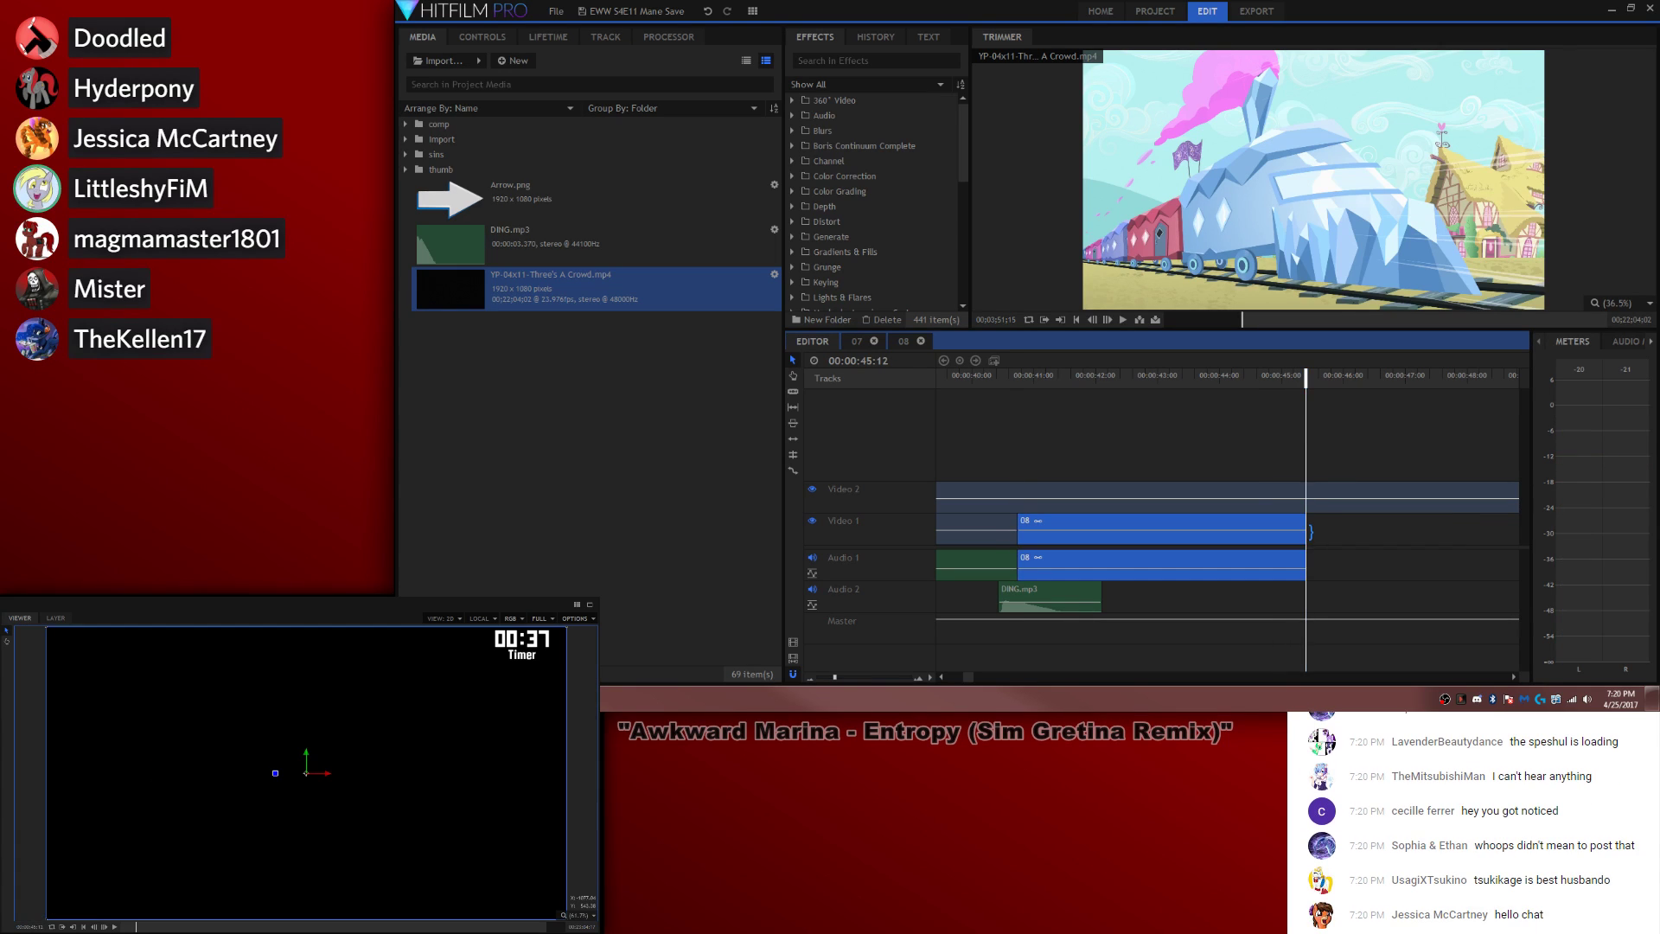
# Step: Copy the DING.mp3 clip on Audio 2 to 00:00:44:29, where the sin counter changes in clip 08
pyautogui.click(1078, 590)
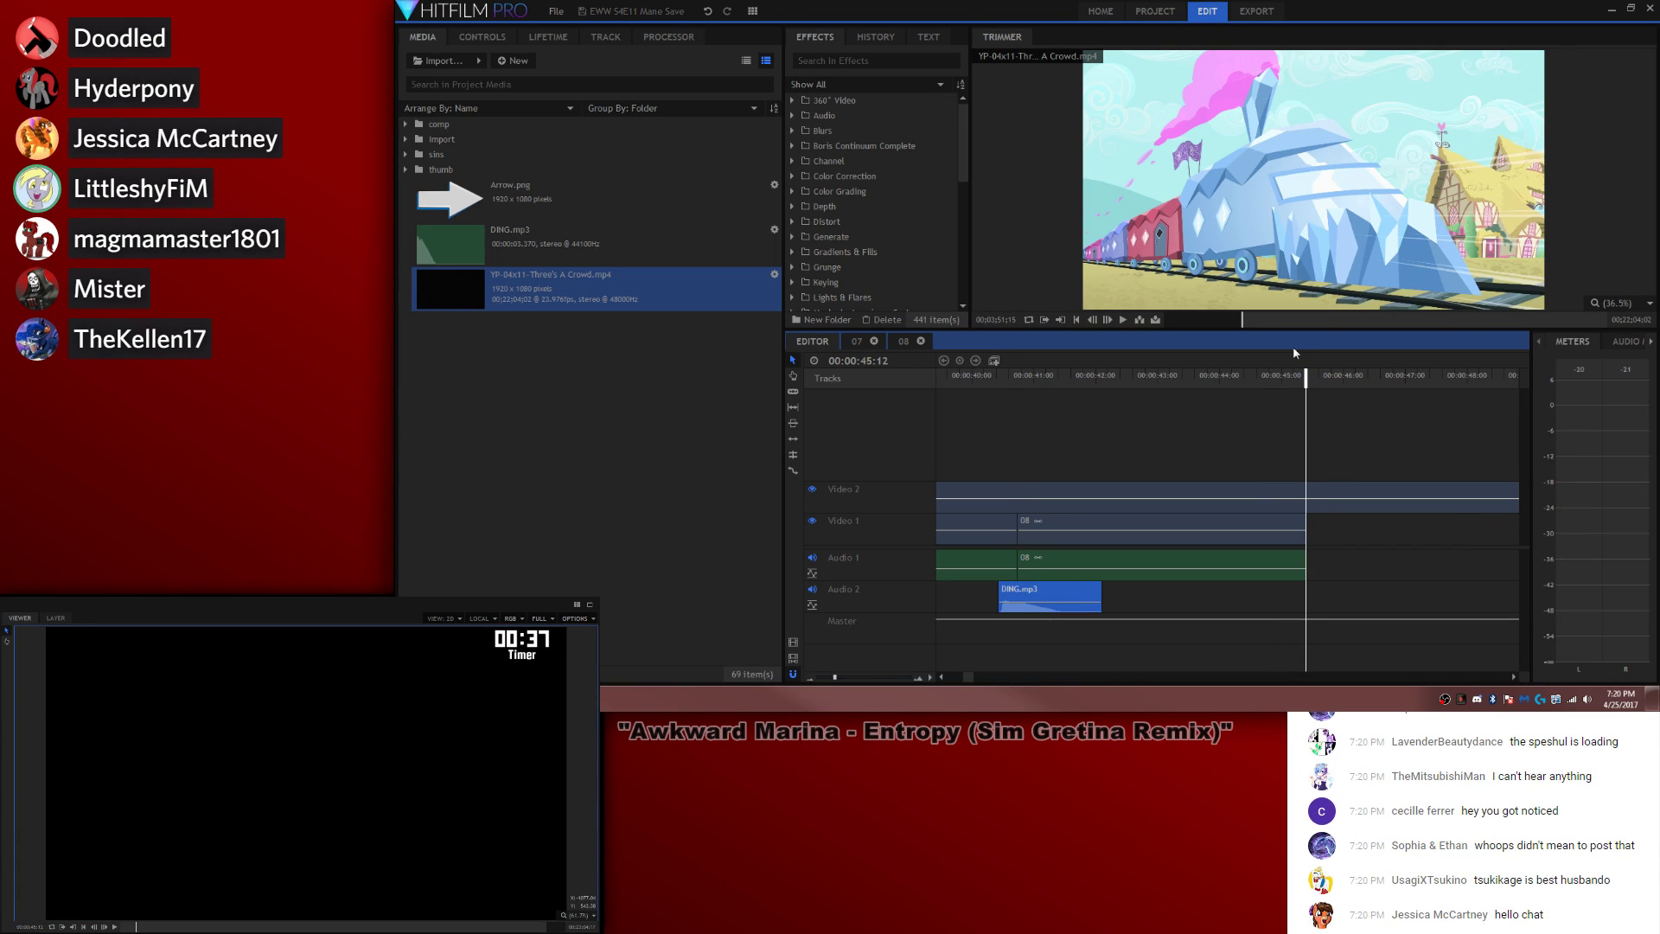
pyautogui.click(1272, 376)
pyautogui.press('space')
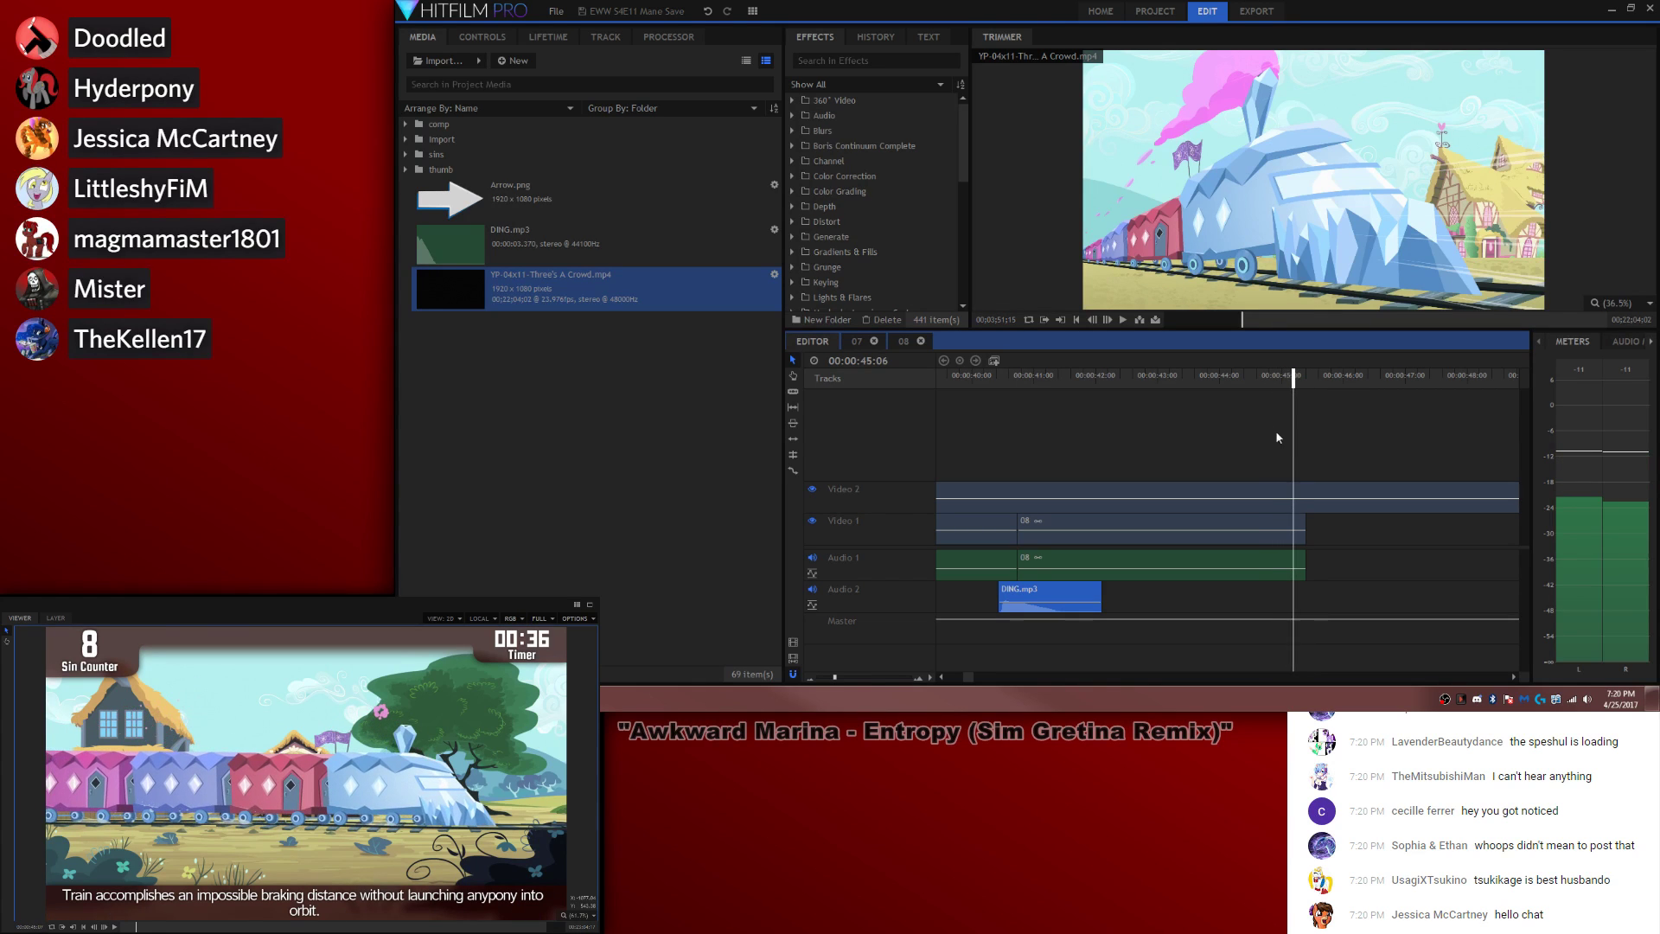
pyautogui.press('Left')
pyautogui.press('Left')
pyautogui.press('Left')
pyautogui.press('Left')
pyautogui.press('Left')
pyautogui.press('Left')
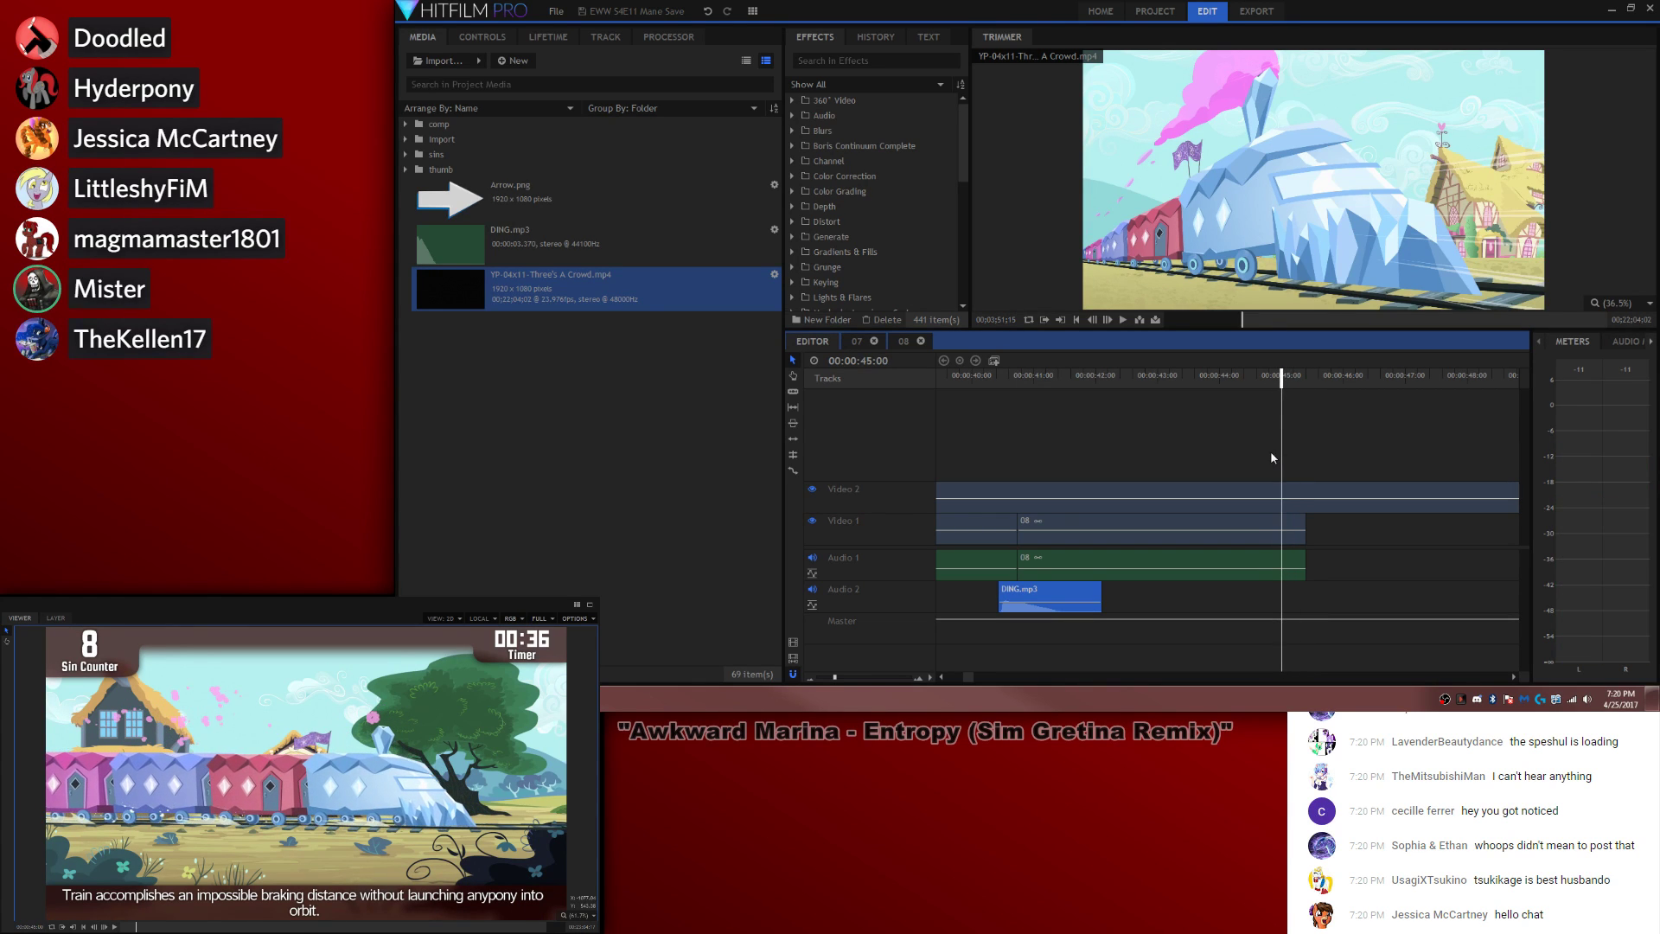
pyautogui.press('Left')
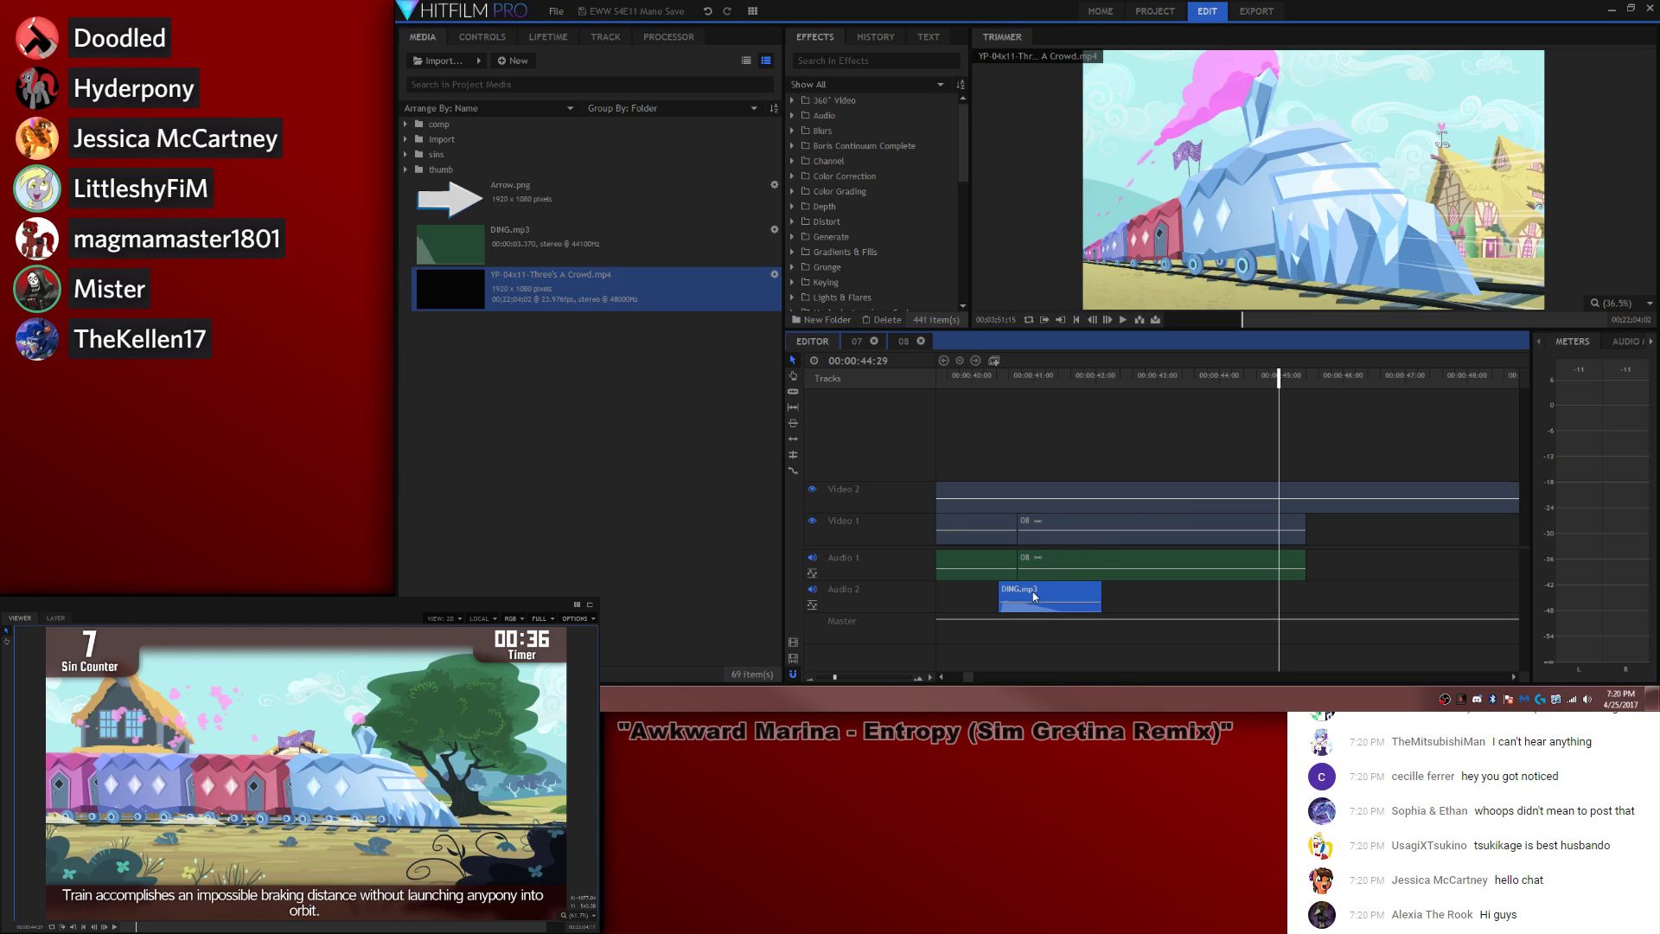
pyautogui.hotkey('ctrl', 'v')
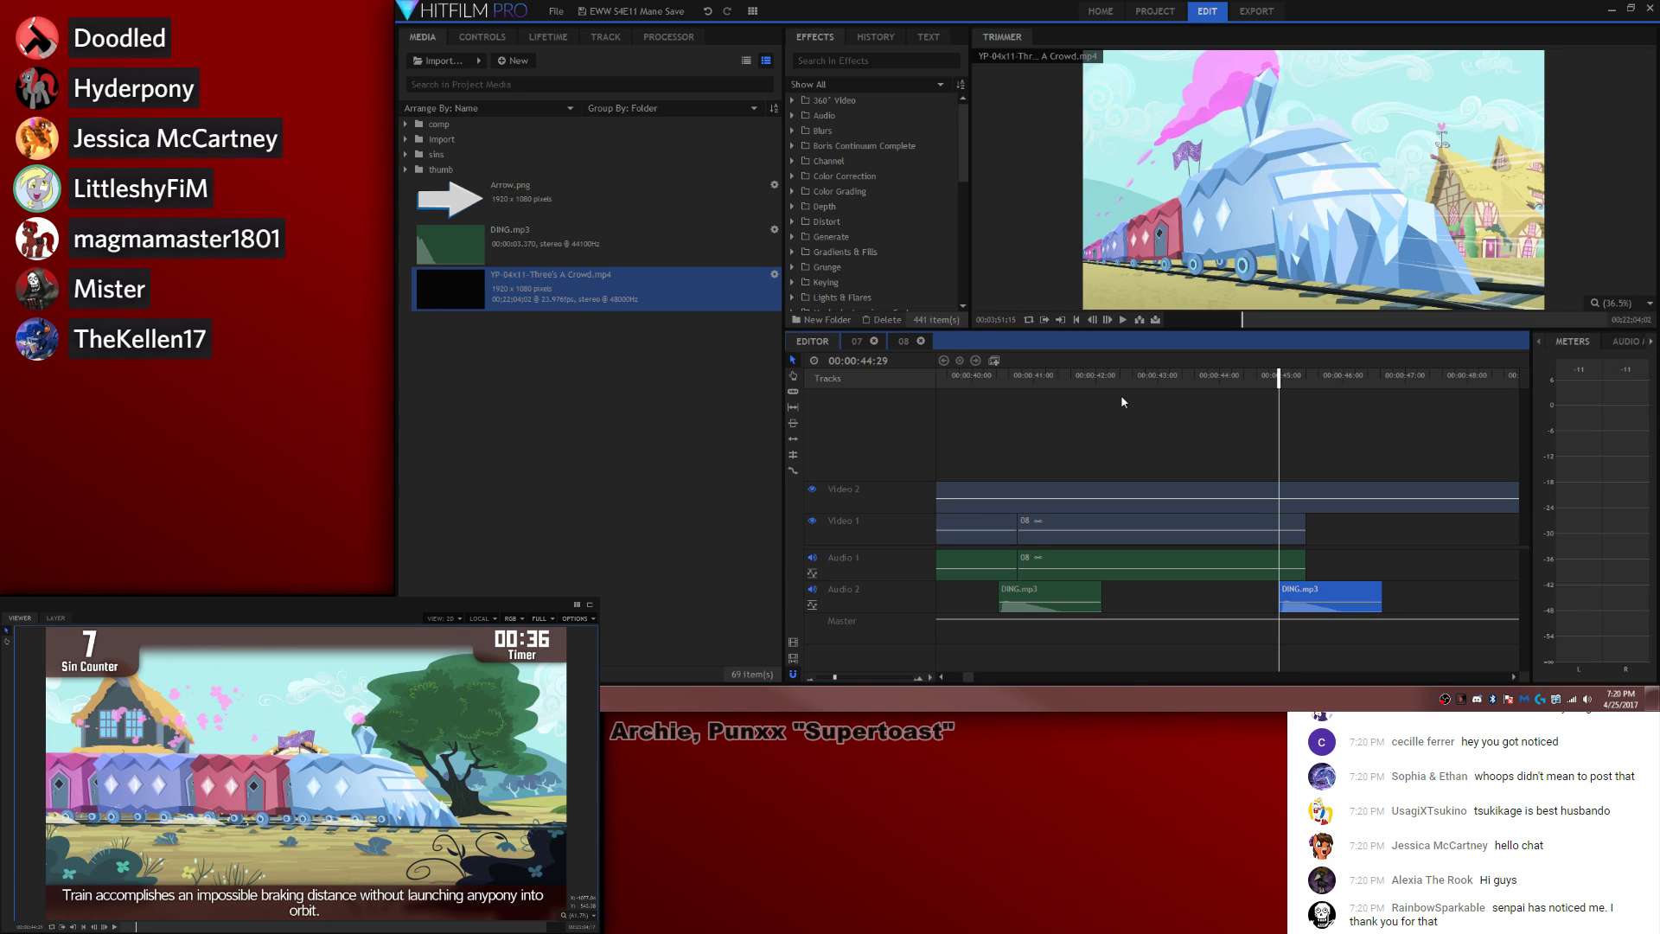
# Step: Play the editor sequence through the second DING.mp3 clip to check its timing
pyautogui.click(1196, 377)
pyautogui.press('space')
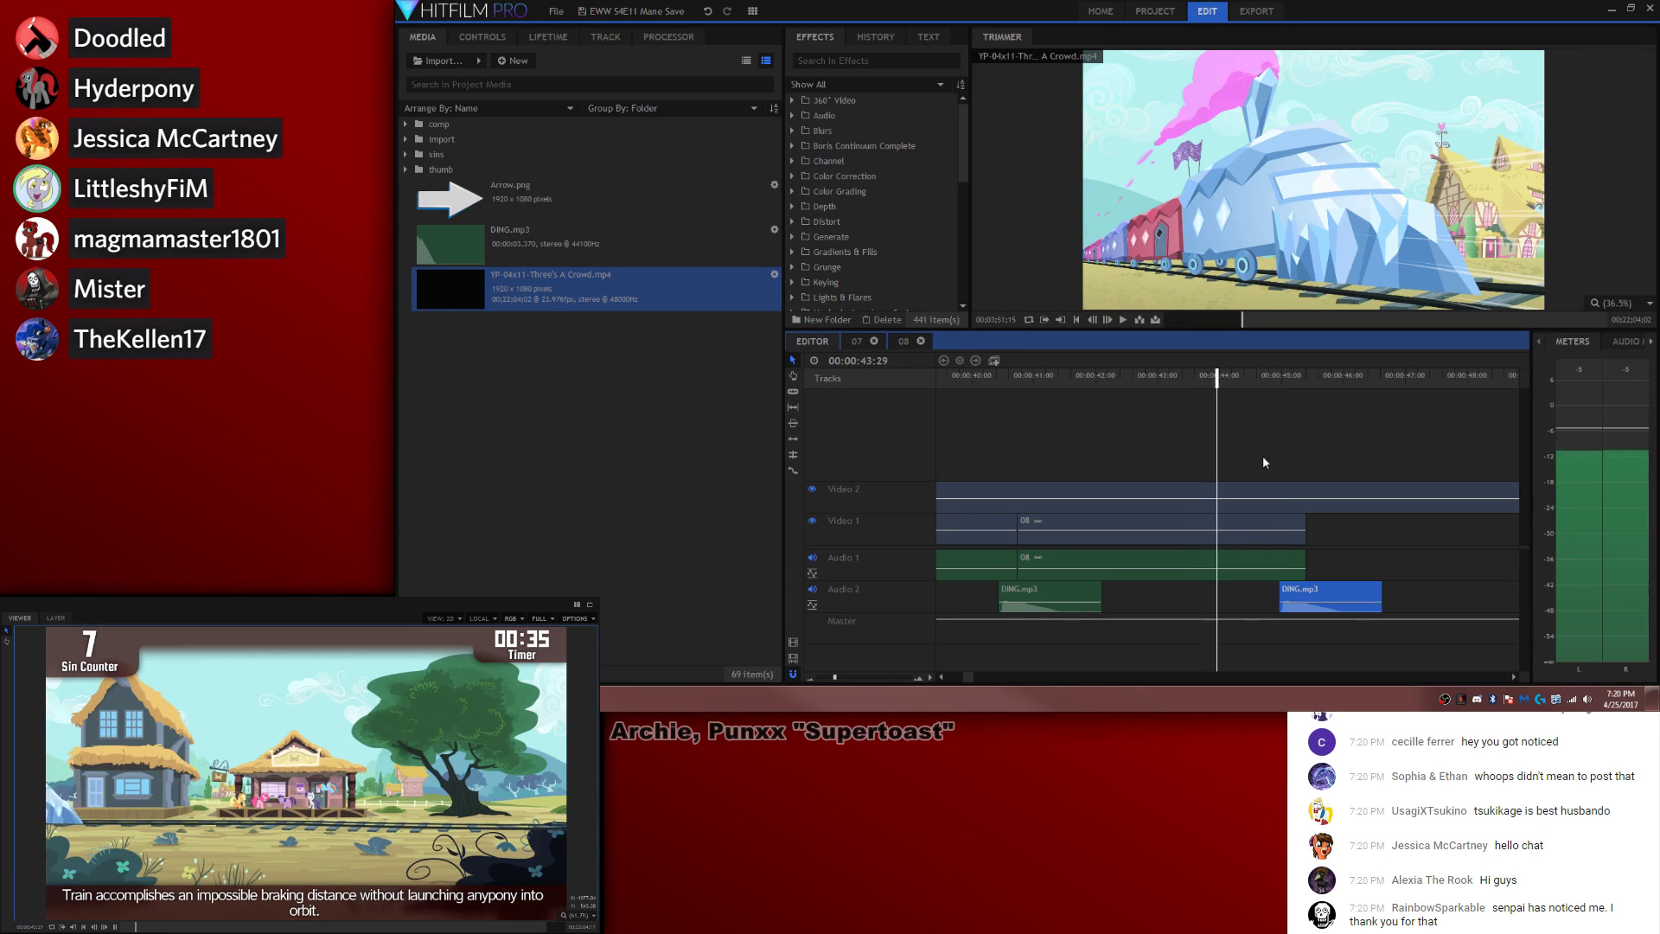
pyautogui.press('space')
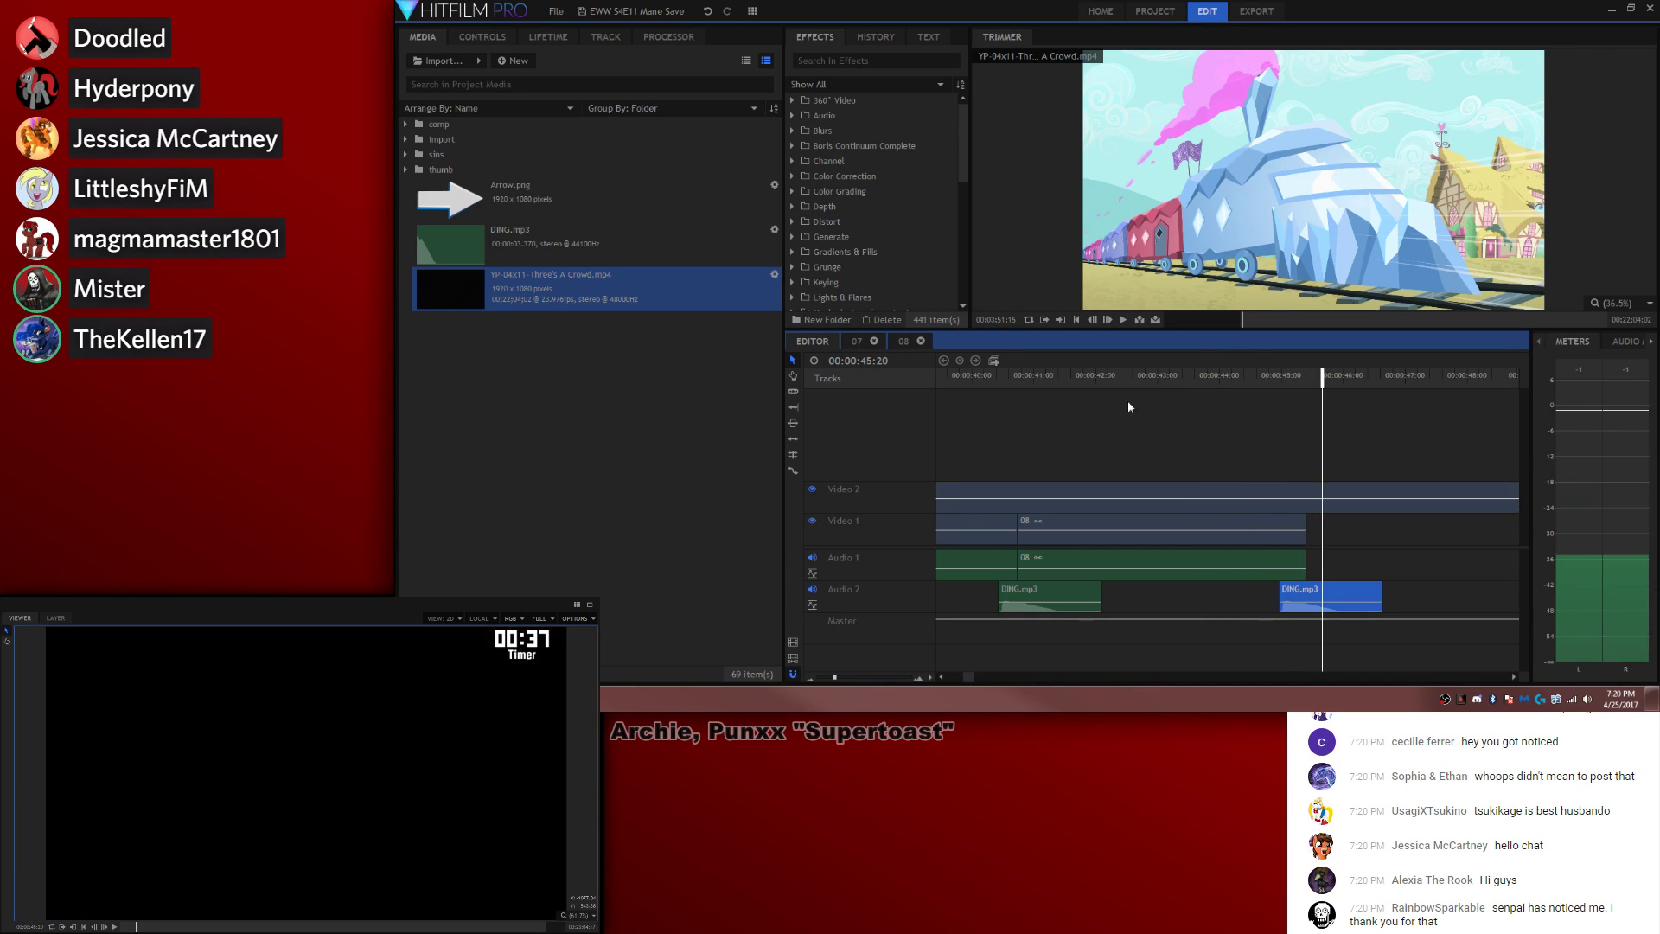
# Step: Place 09.wav directly after the 08 clip on Audio 1 and turn it into a composite shot named 09
pyautogui.click(405, 155)
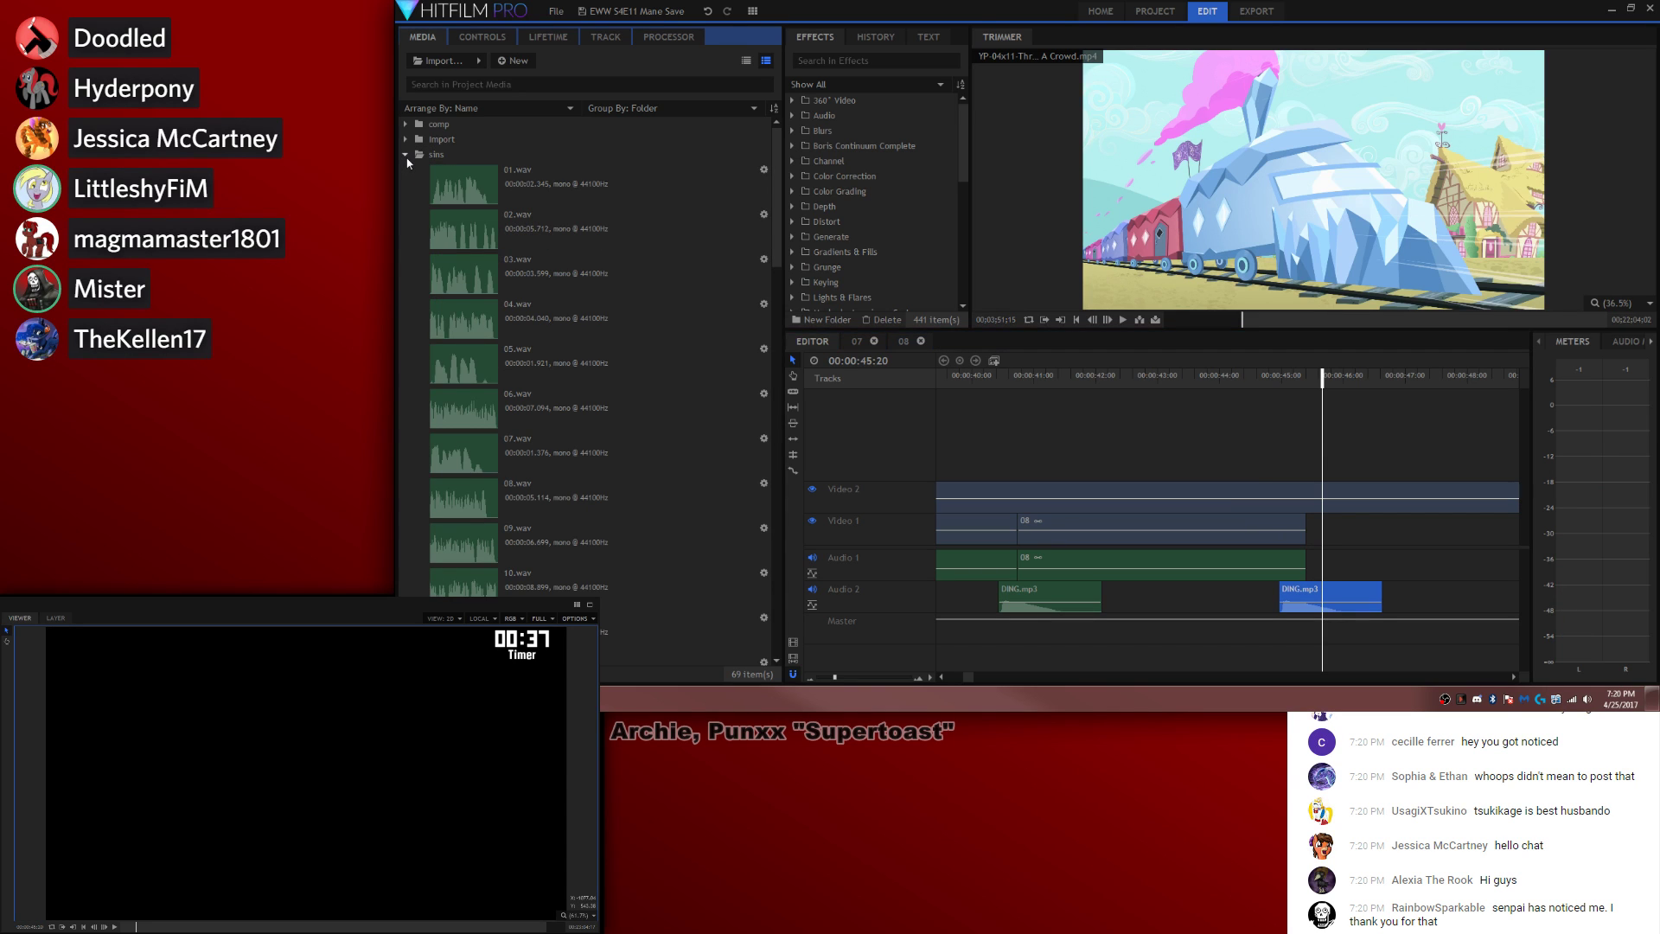
pyautogui.click(704, 351)
pyautogui.scroll(-3, 703, 364)
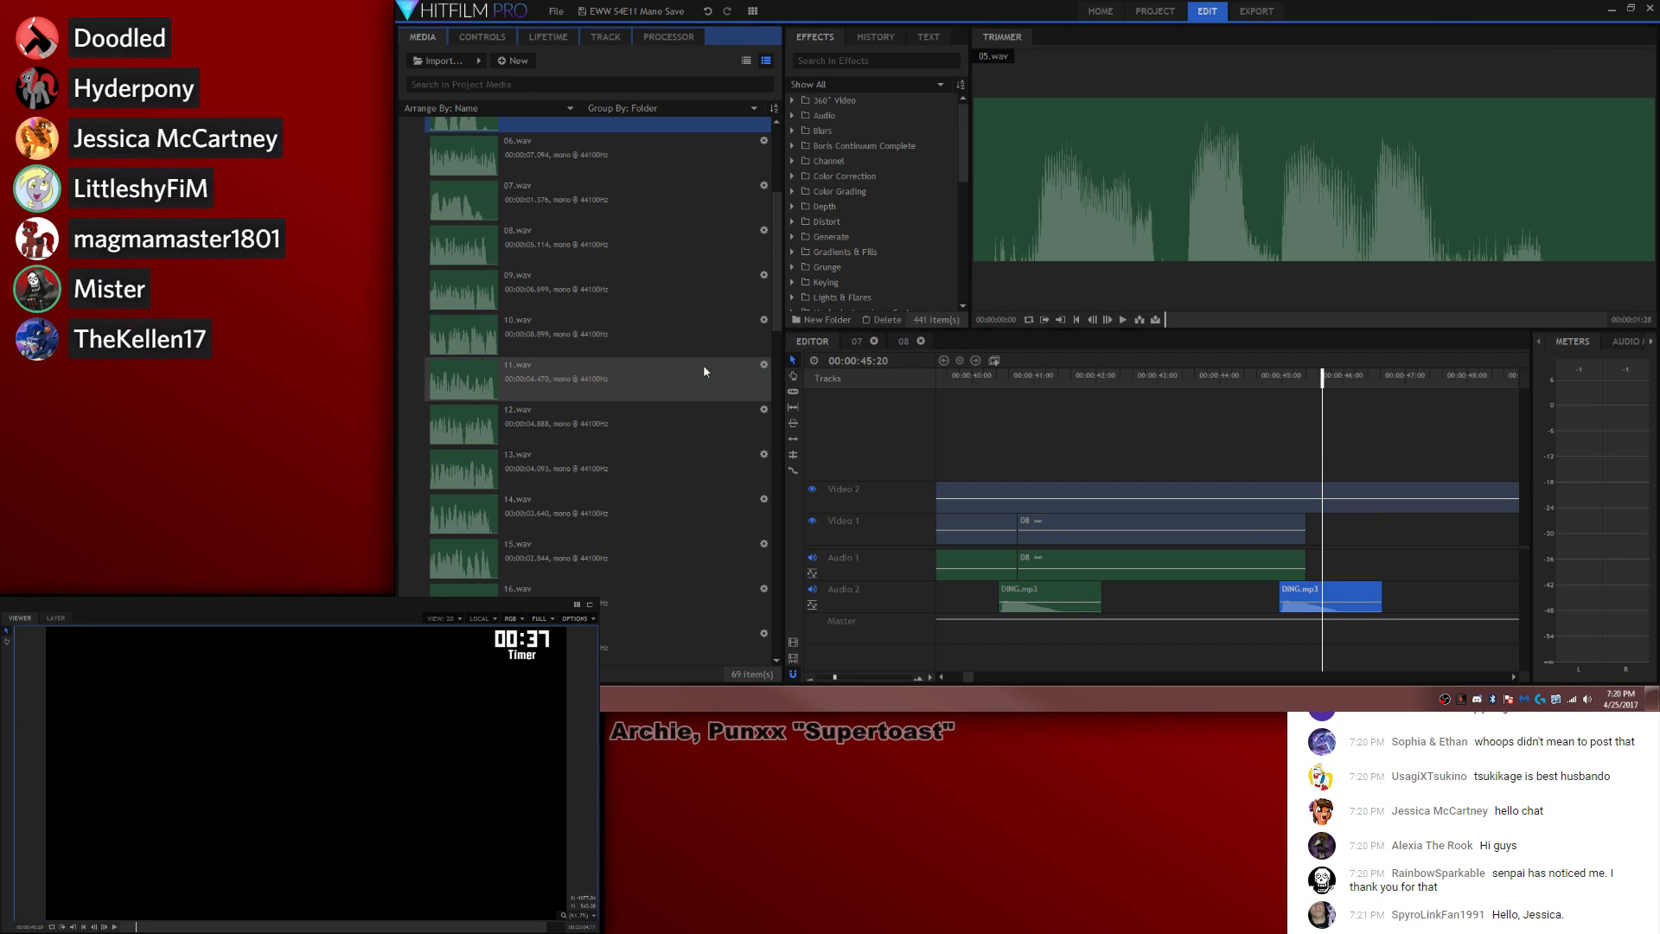
pyautogui.moveTo(588, 288); pyautogui.dragTo(1308, 567)
pyautogui.click(994, 360)
pyautogui.write('09')
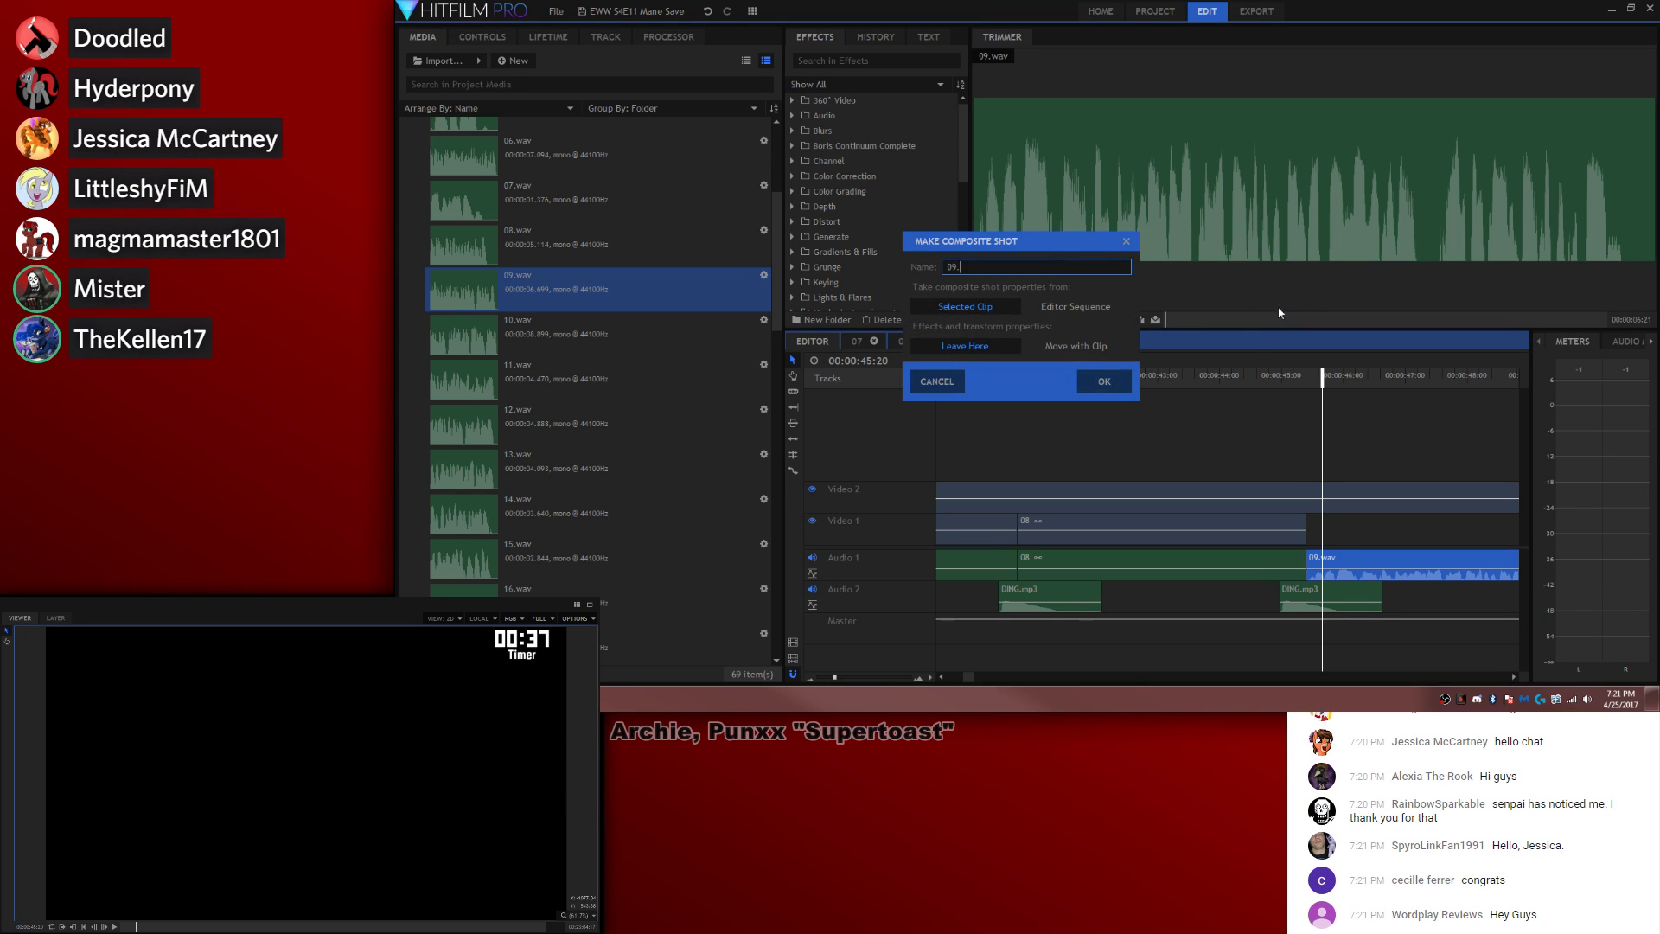
pyautogui.press('Return')
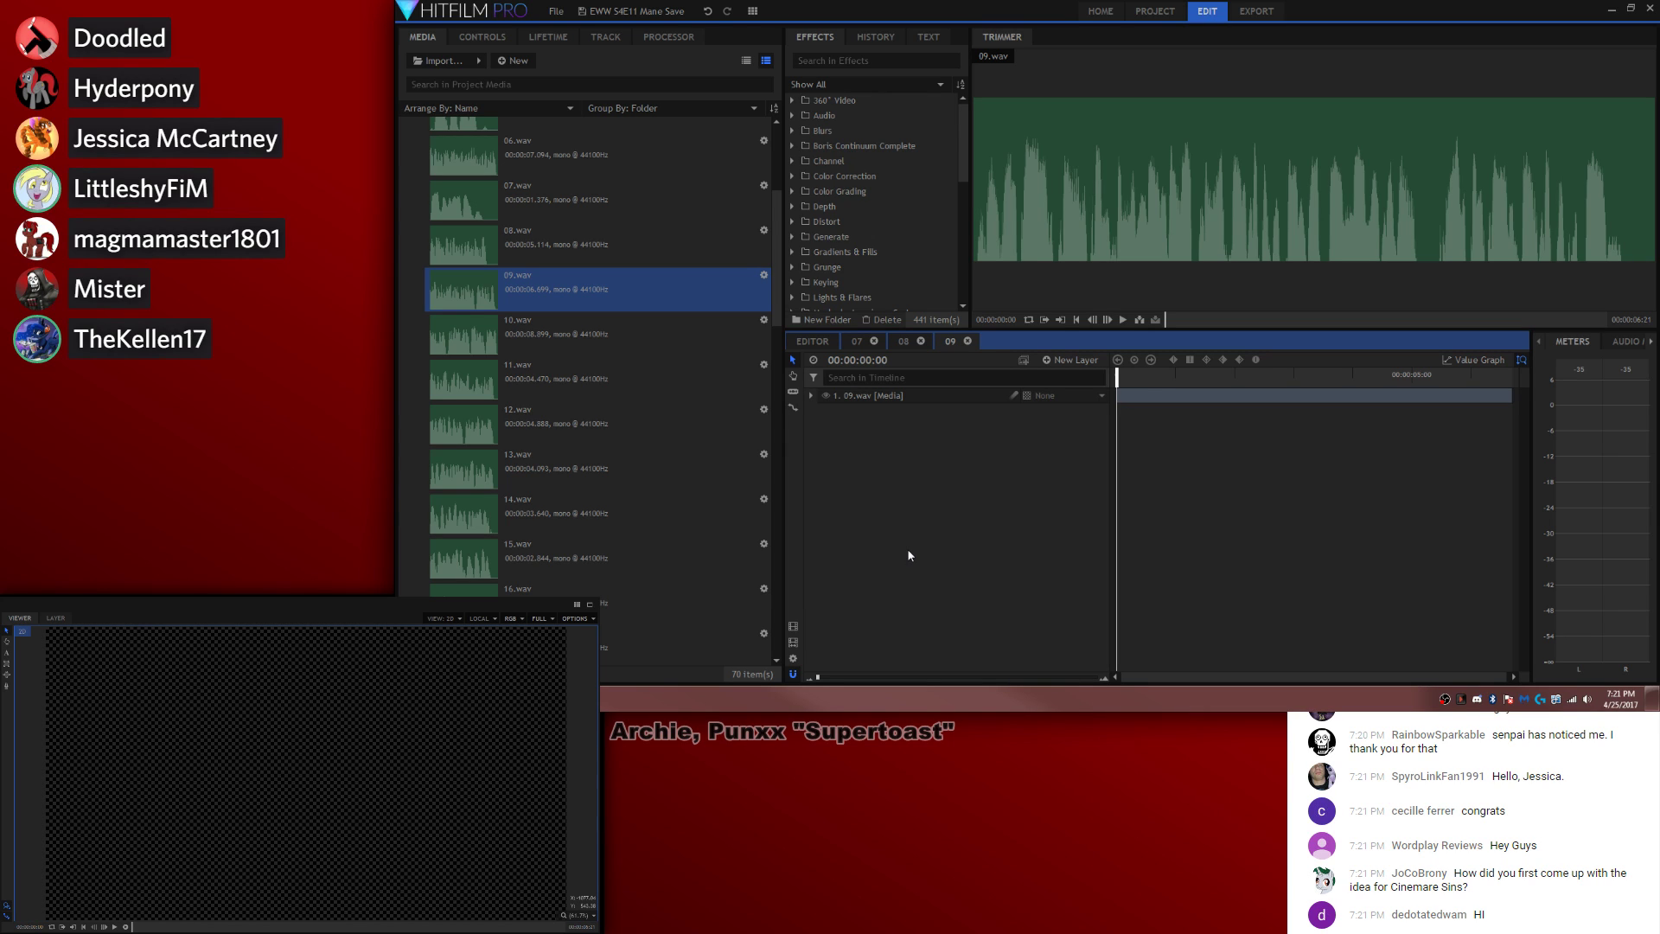
# Step: Move the new 09 composite shot into the comp folder of the project media
pyautogui.click(631, 258)
pyautogui.scroll(10, 522, 216)
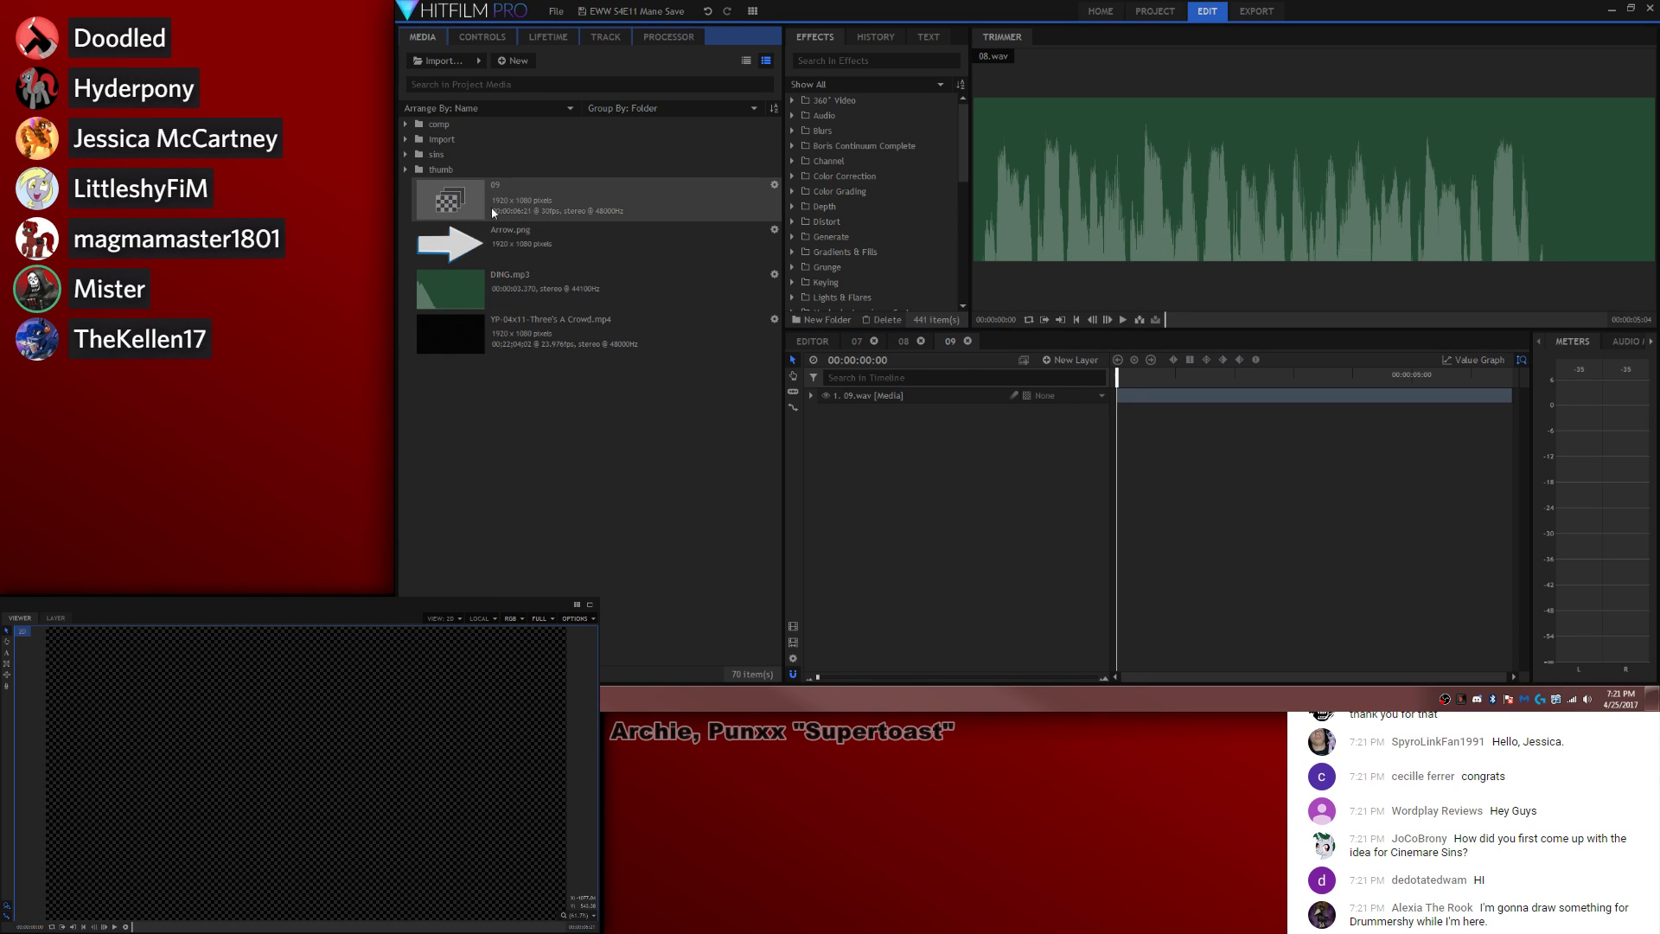
pyautogui.moveTo(492, 211); pyautogui.dragTo(441, 127)
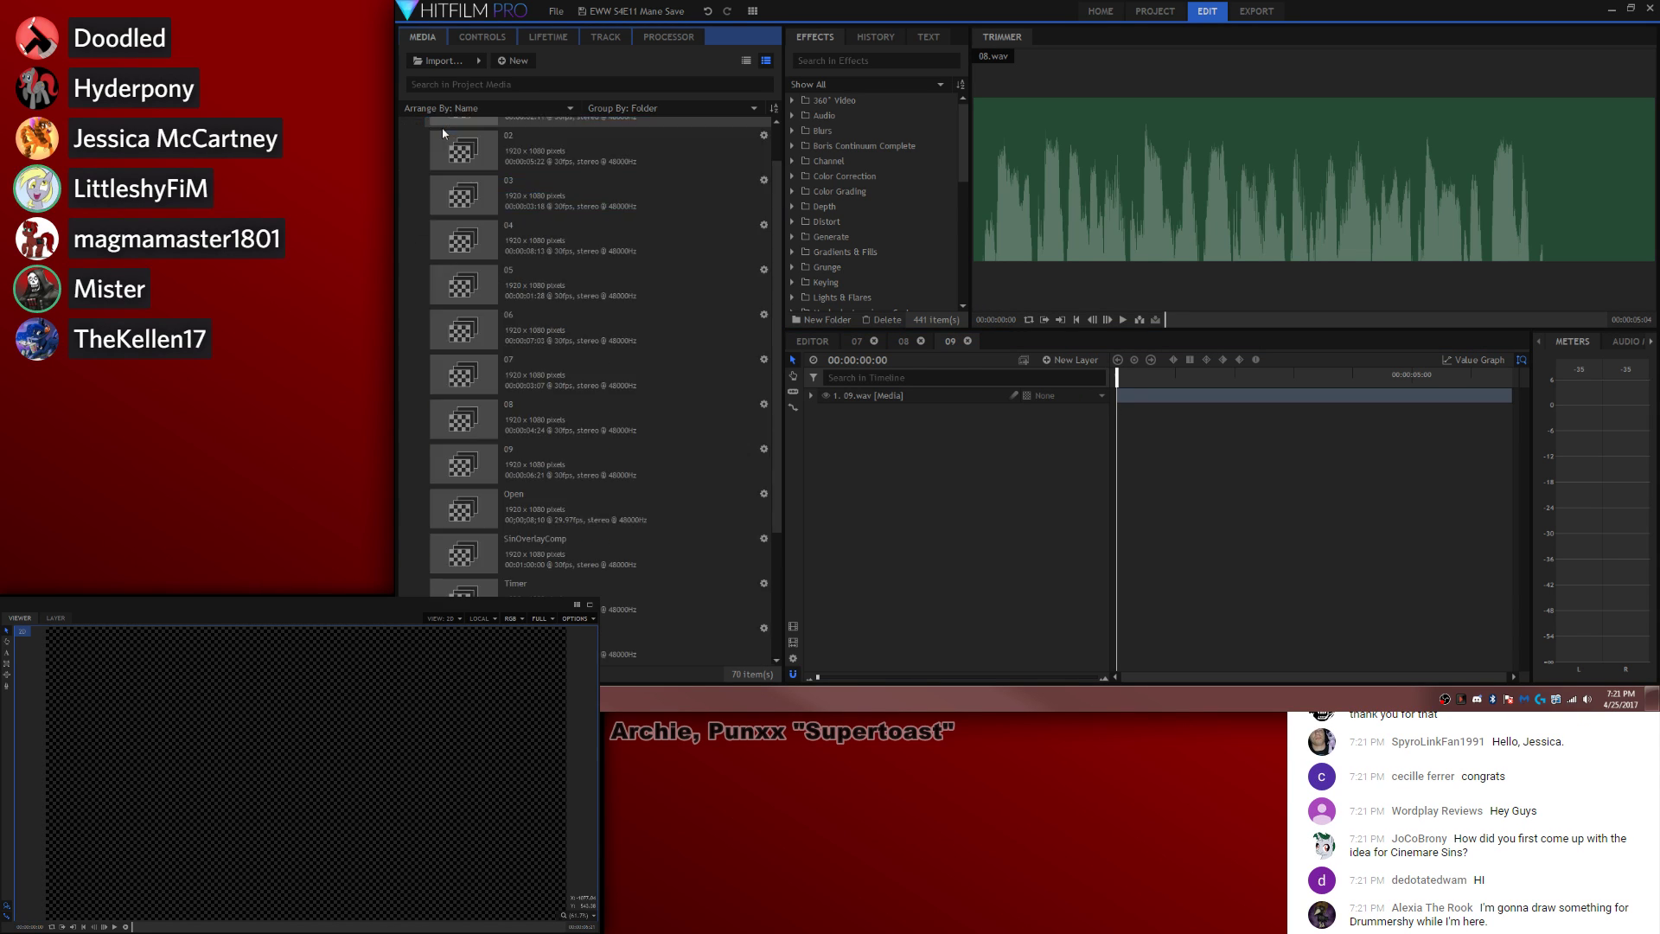
pyautogui.scroll(1, 437, 128)
pyautogui.click(405, 125)
# Step: Scan the episode video in the trimmer around the crystal train's arrival at the station
pyautogui.click(425, 303)
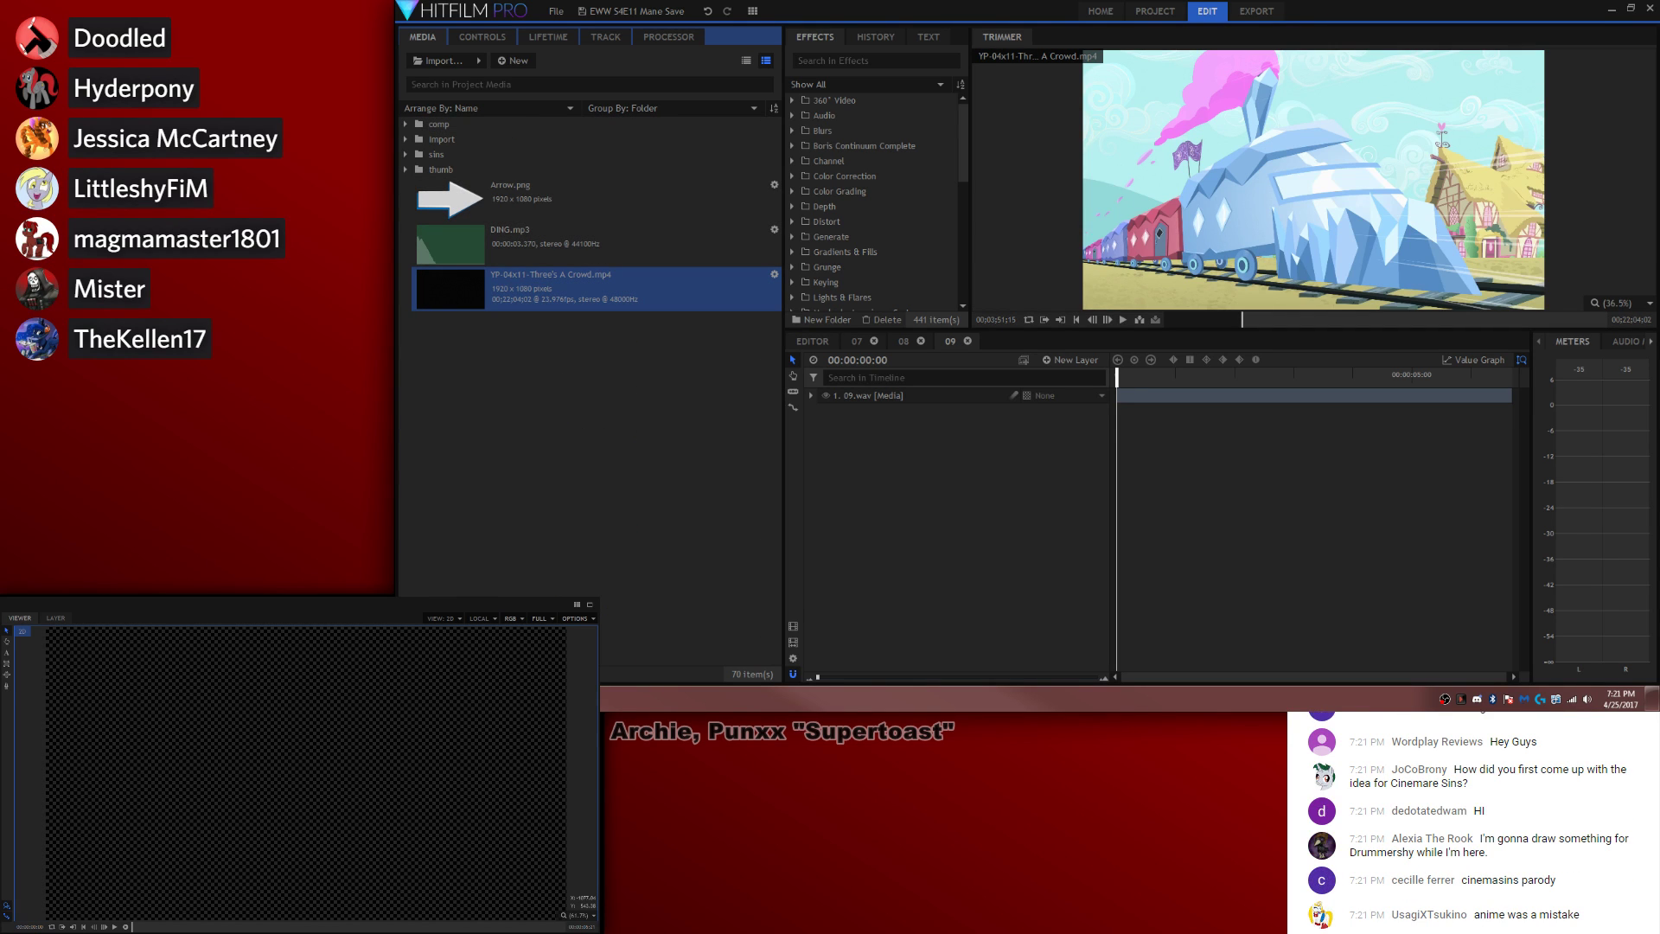
pyautogui.click(1249, 322)
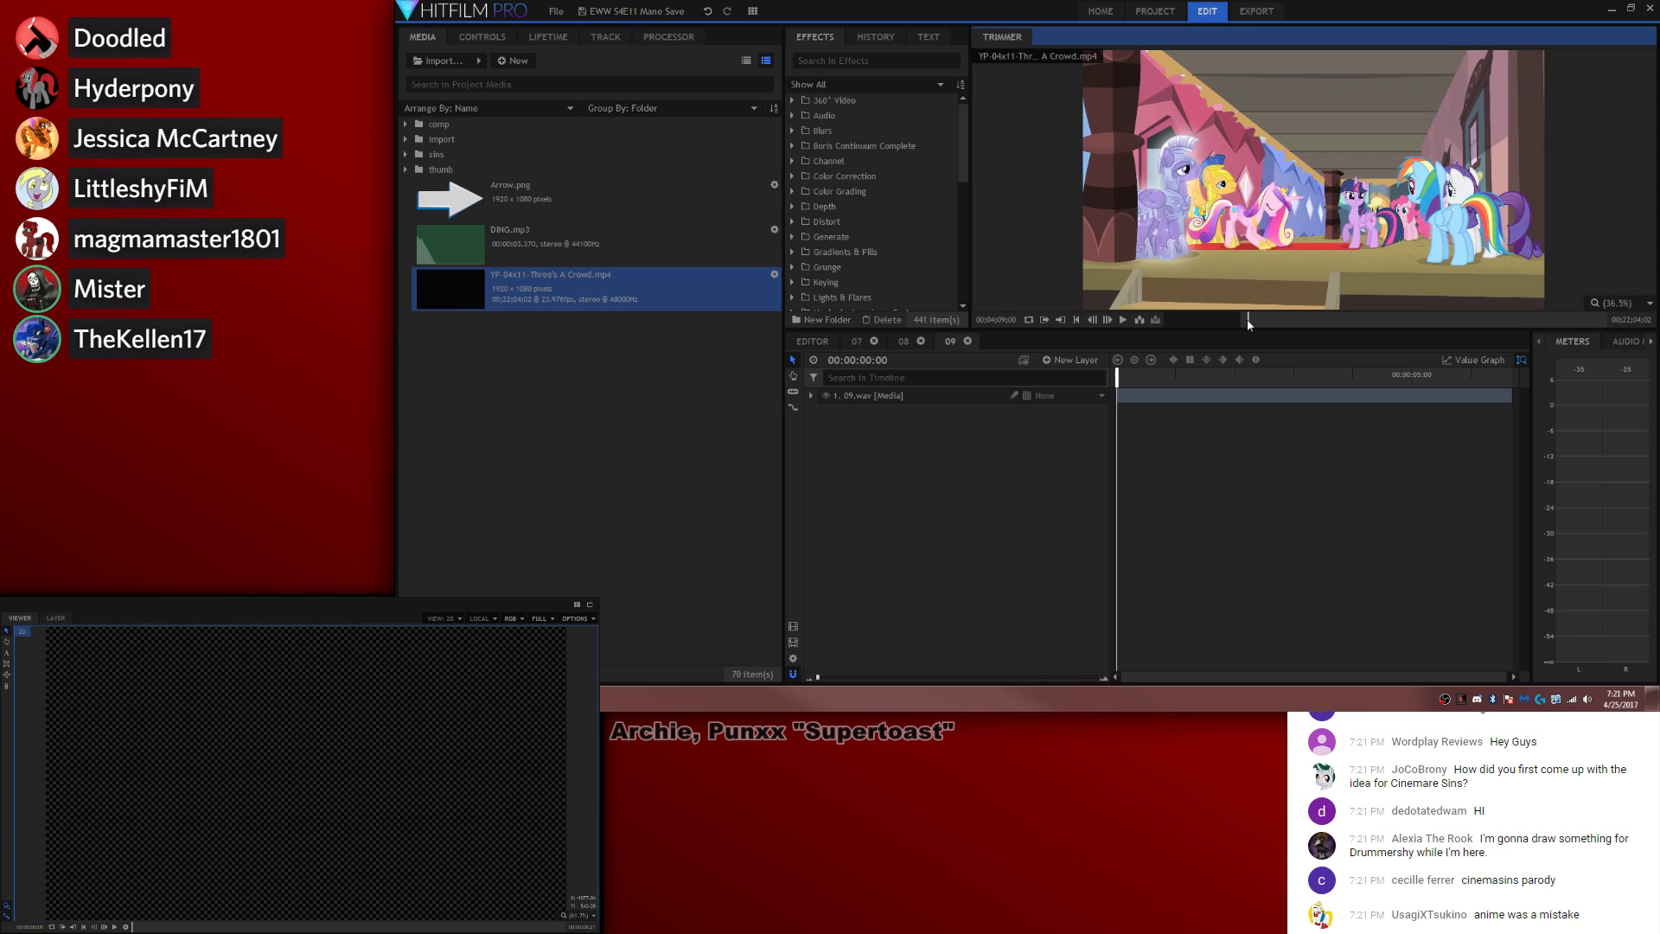
pyautogui.click(1245, 320)
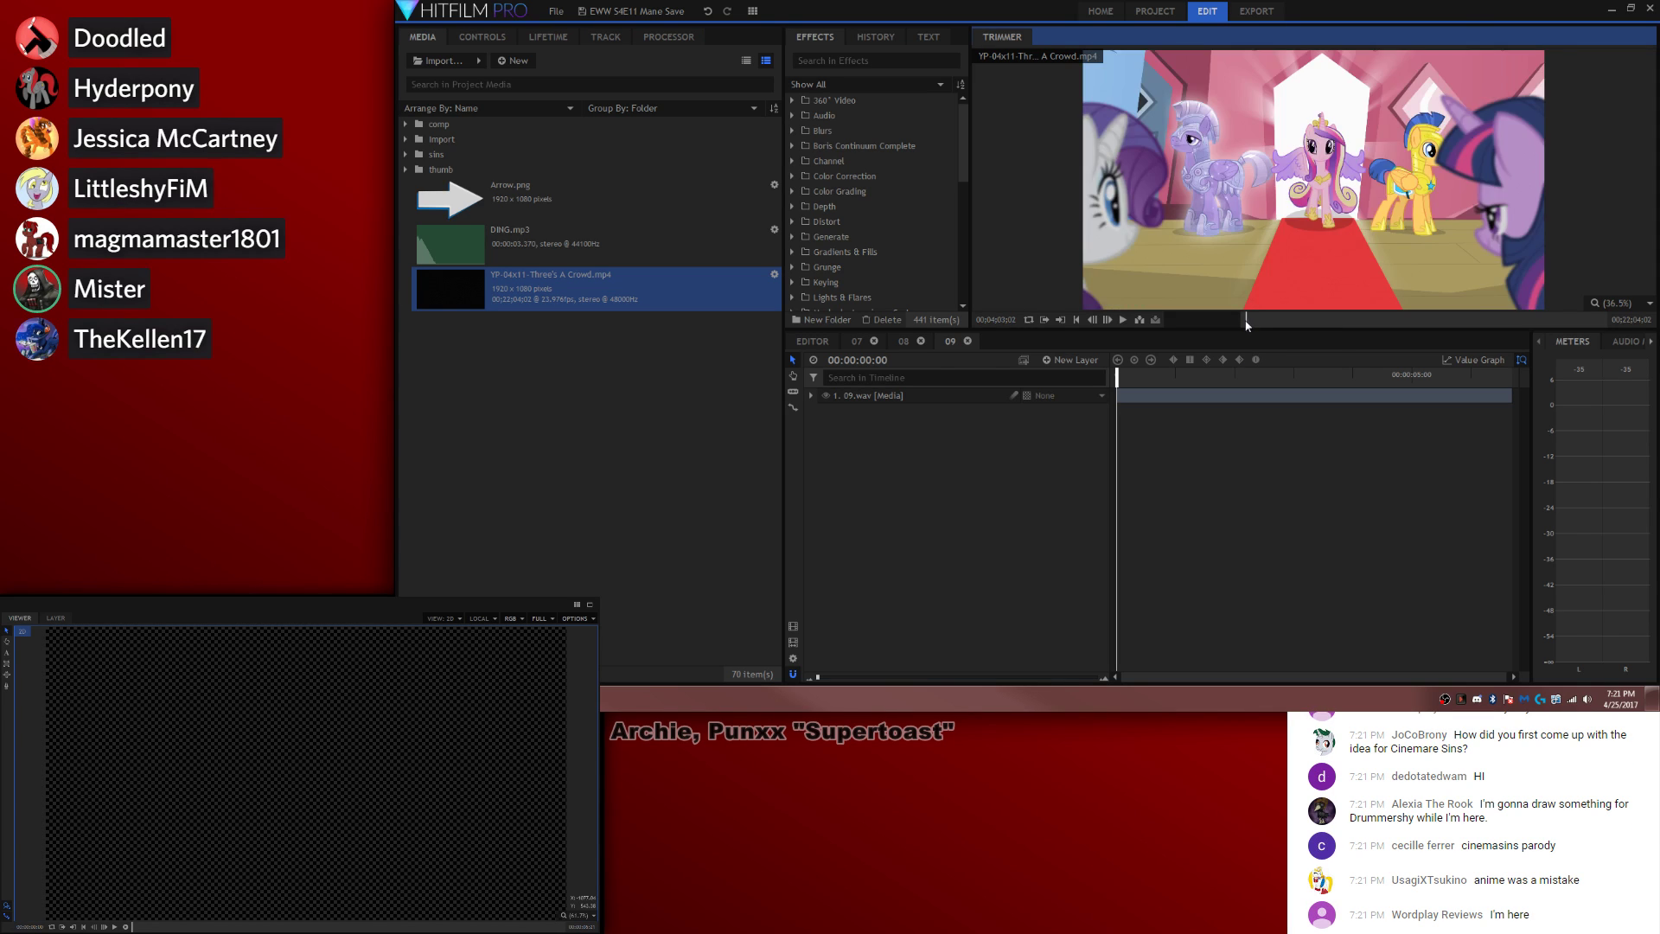
pyautogui.click(1243, 321)
pyautogui.press(',')
pyautogui.press(',')
pyautogui.press(',')
pyautogui.press(',')
pyautogui.press(',')
pyautogui.press(',')
pyautogui.press(',')
pyautogui.press(',')
pyautogui.press(',')
pyautogui.press(',')
pyautogui.press(',')
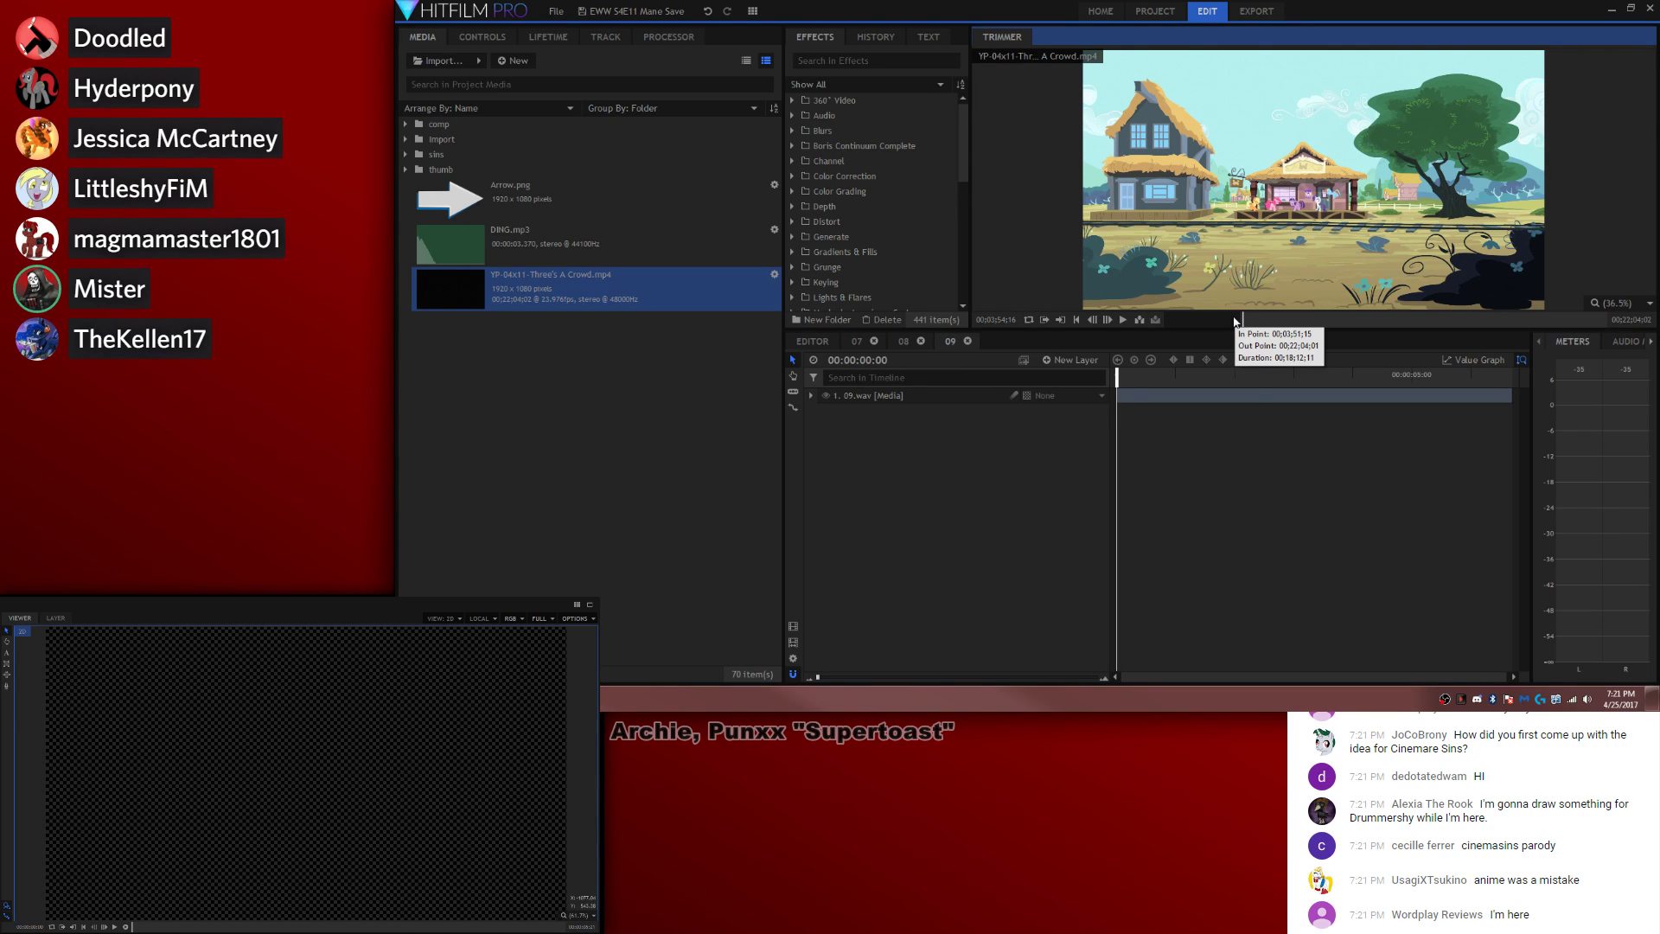
# Step: Find the shot of the yellow train pulling in, set the episode video's in point there, and add it above 09.wav in shot 09
pyautogui.moveTo(1234, 320); pyautogui.dragTo(1208, 321)
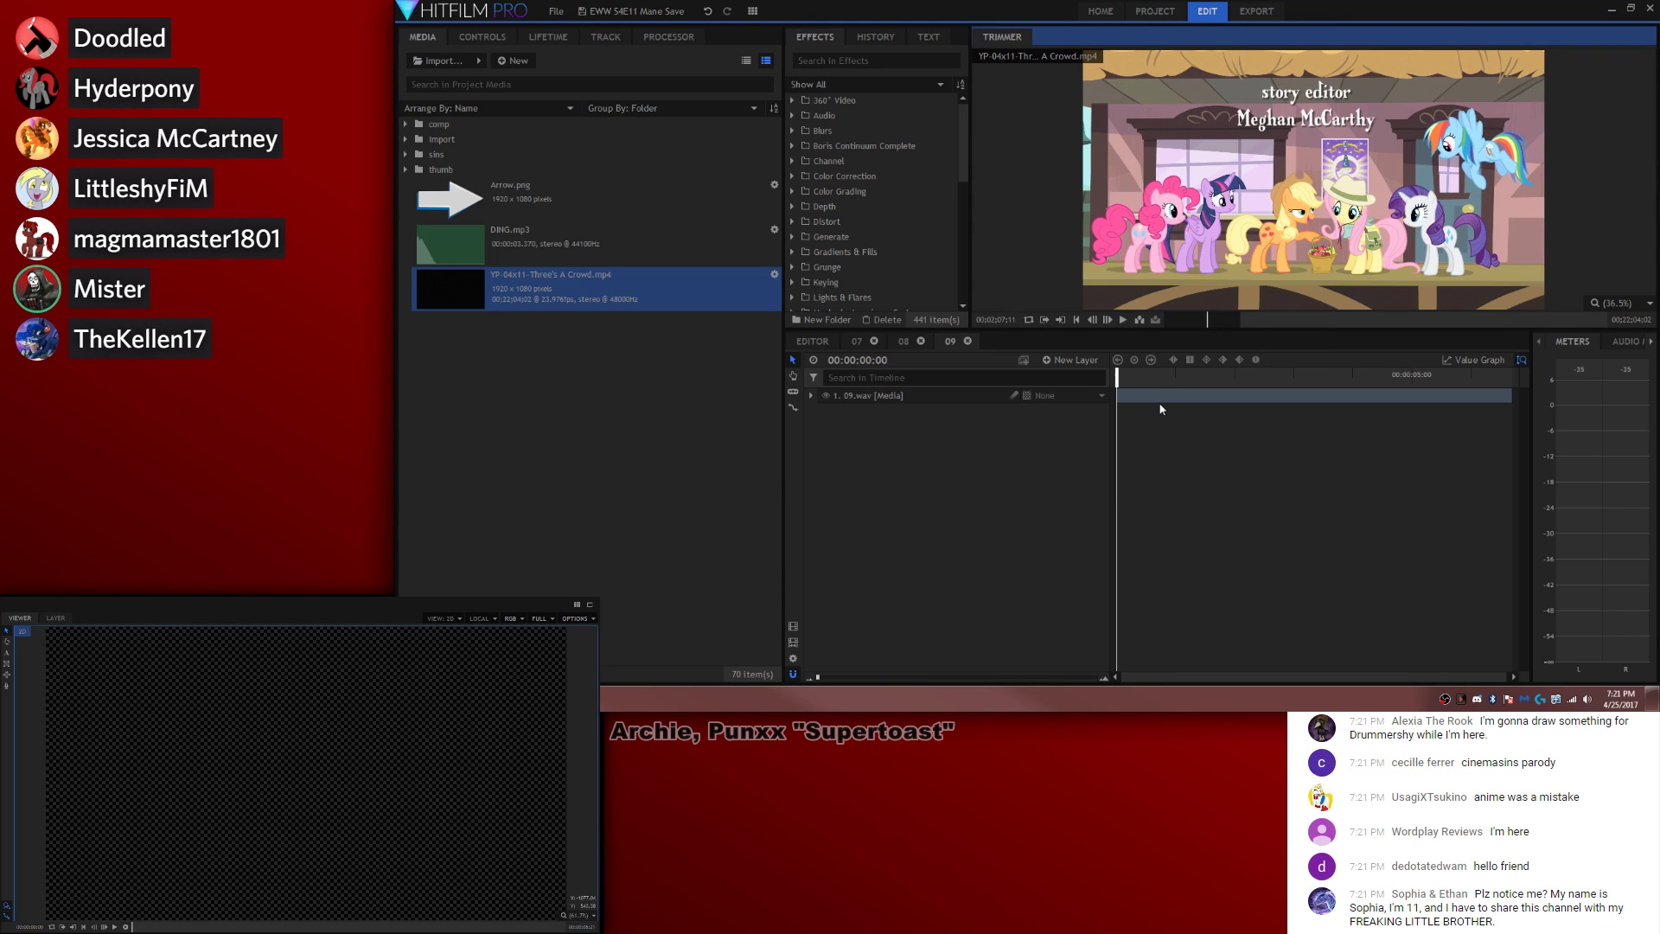
pyautogui.press('space')
pyautogui.press('space')
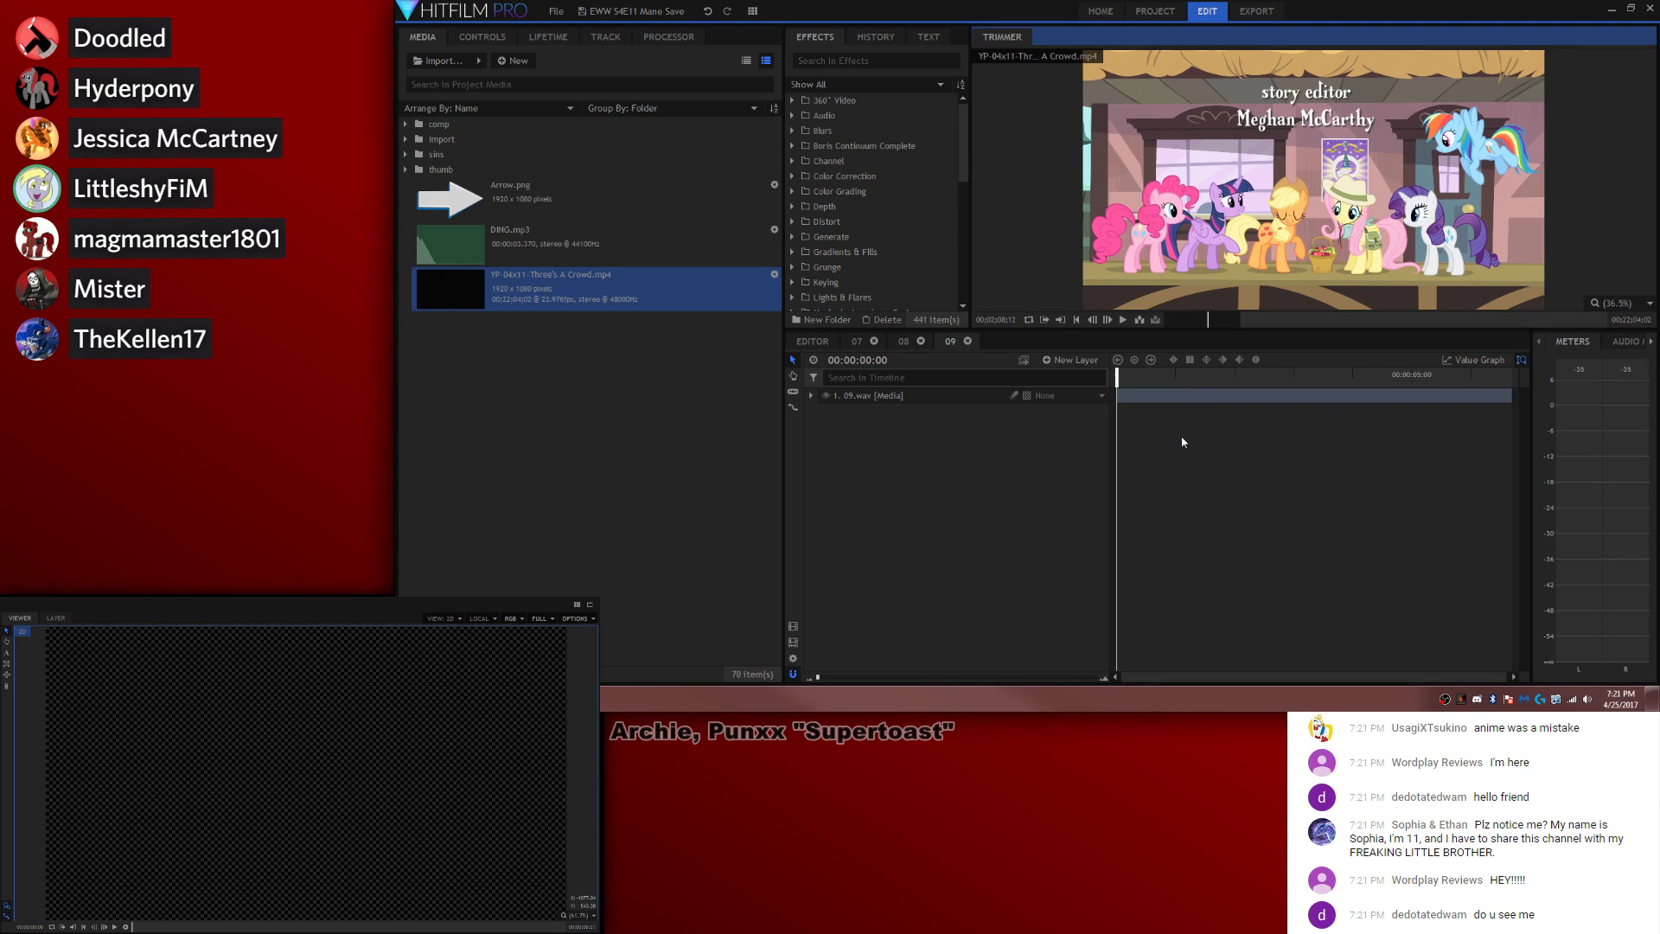
pyautogui.press('space')
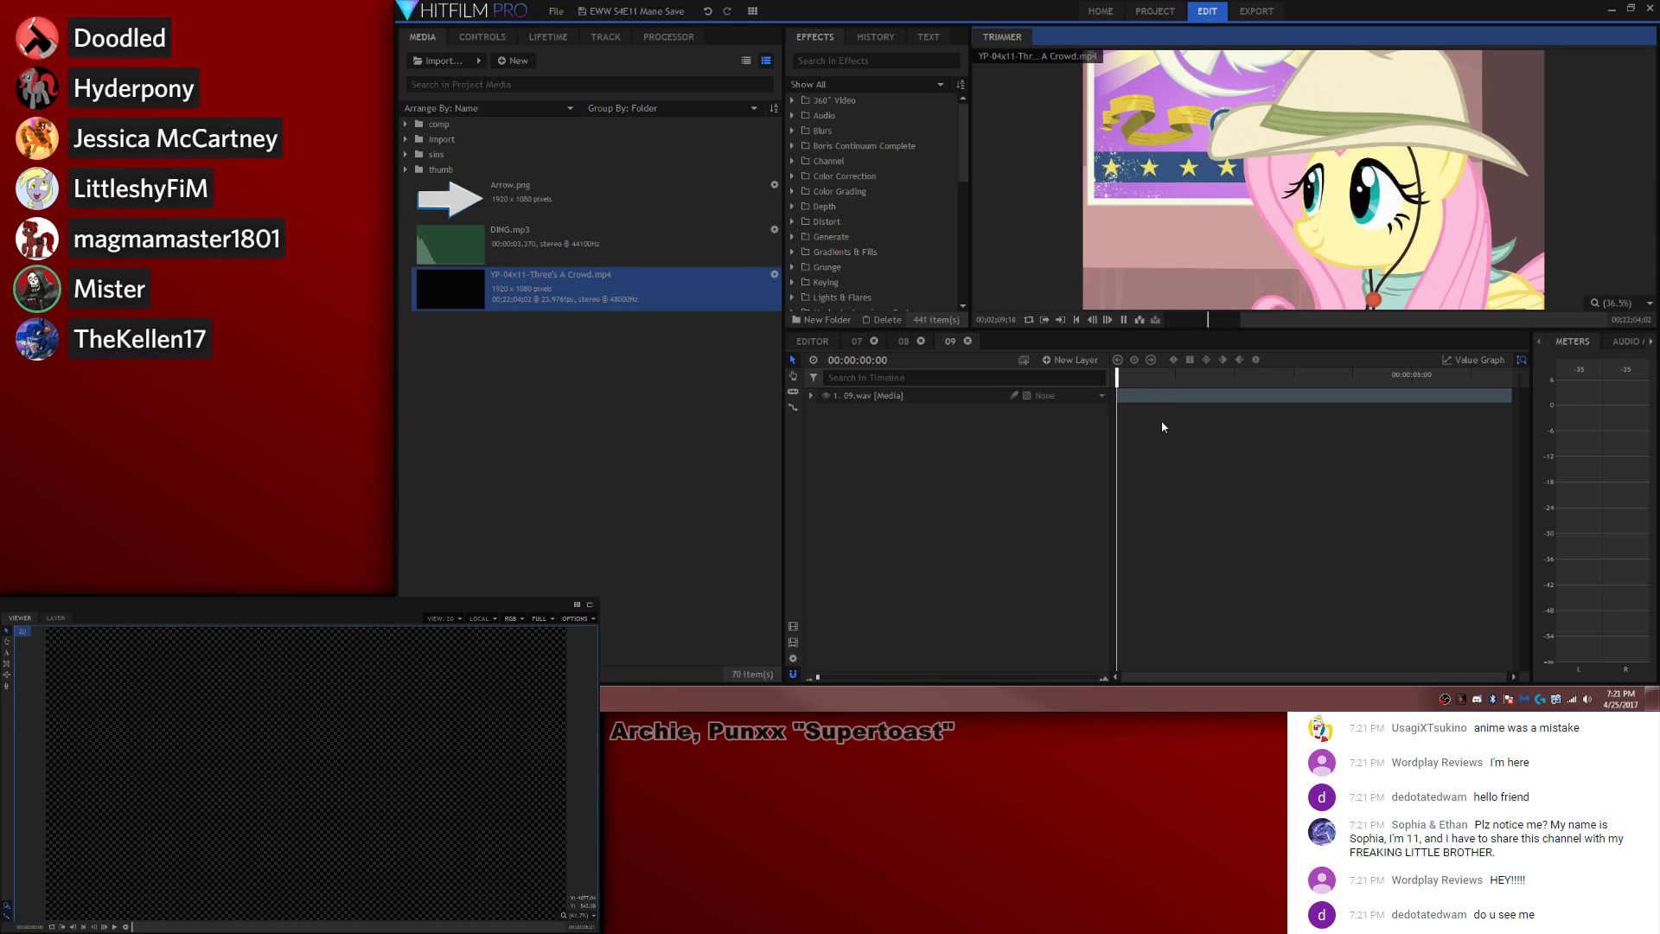
pyautogui.press('space')
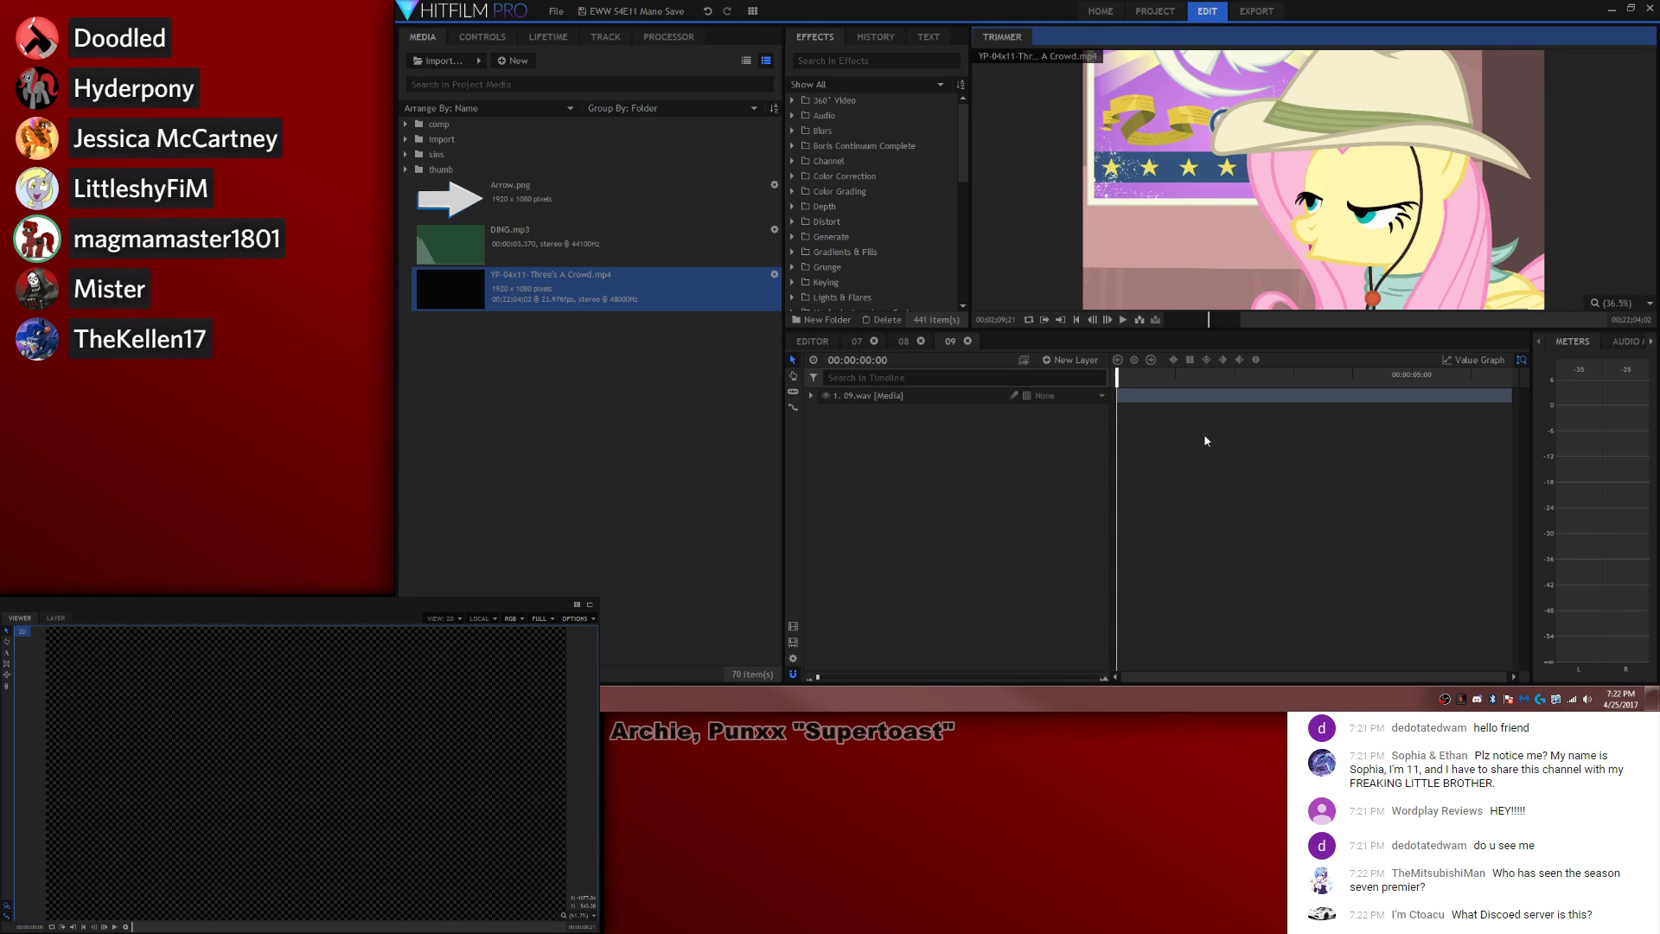
pyautogui.click(1211, 322)
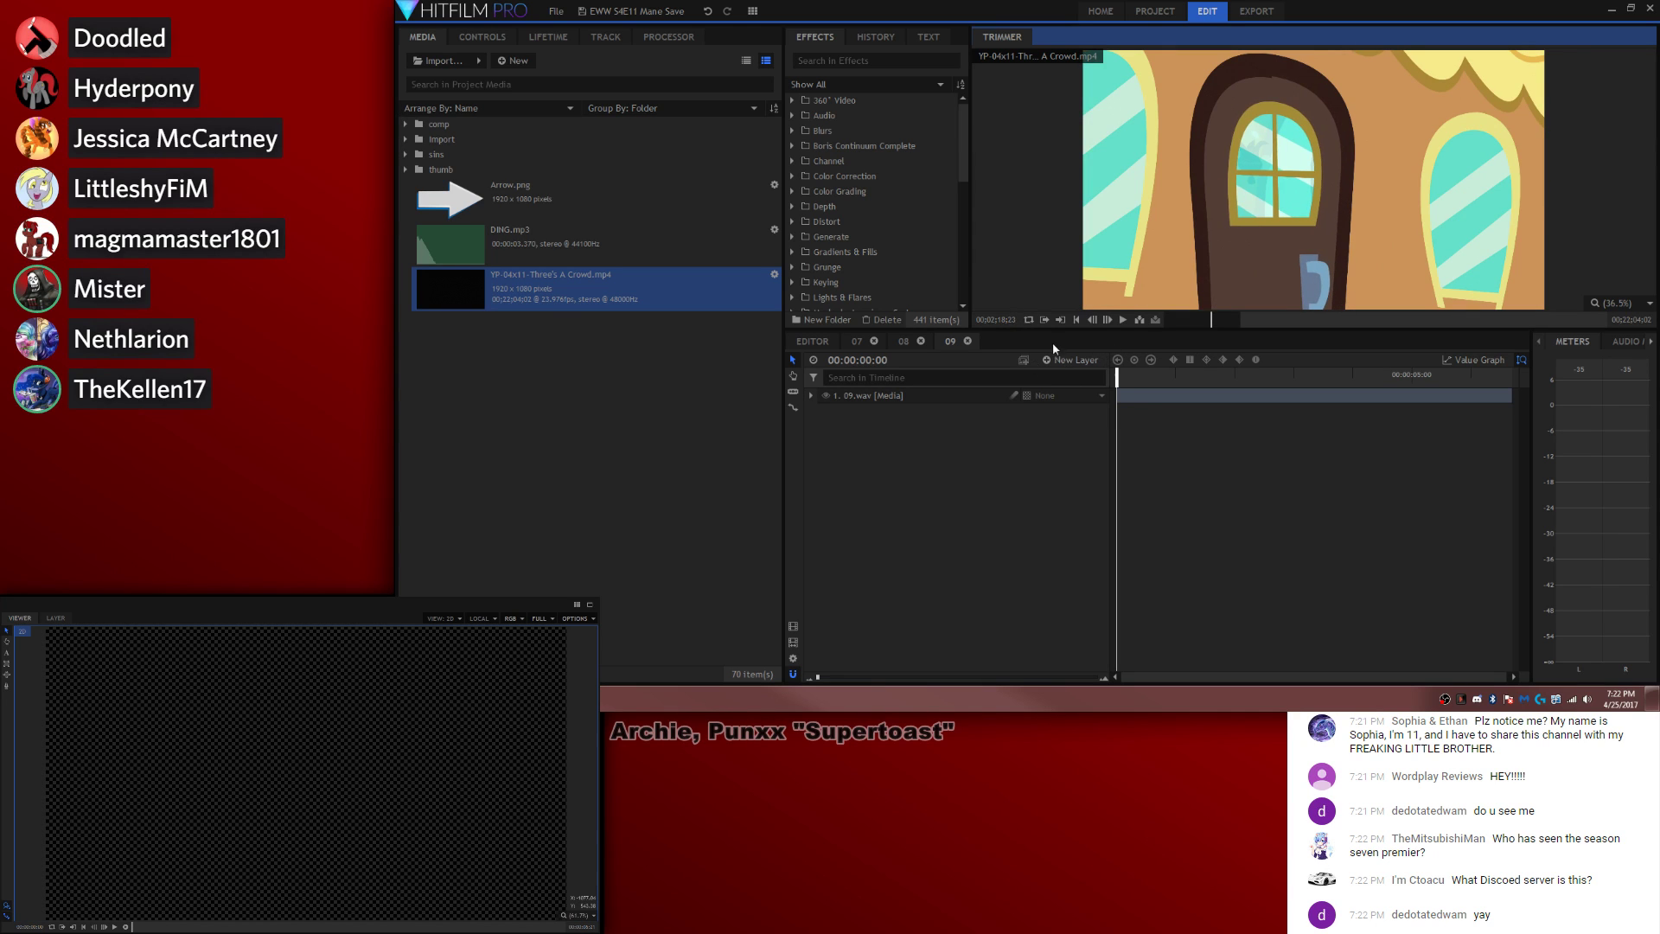
pyautogui.moveTo(1014, 322); pyautogui.dragTo(1020, 322)
pyautogui.click(1043, 320)
pyautogui.moveTo(1205, 266); pyautogui.dragTo(1135, 390)
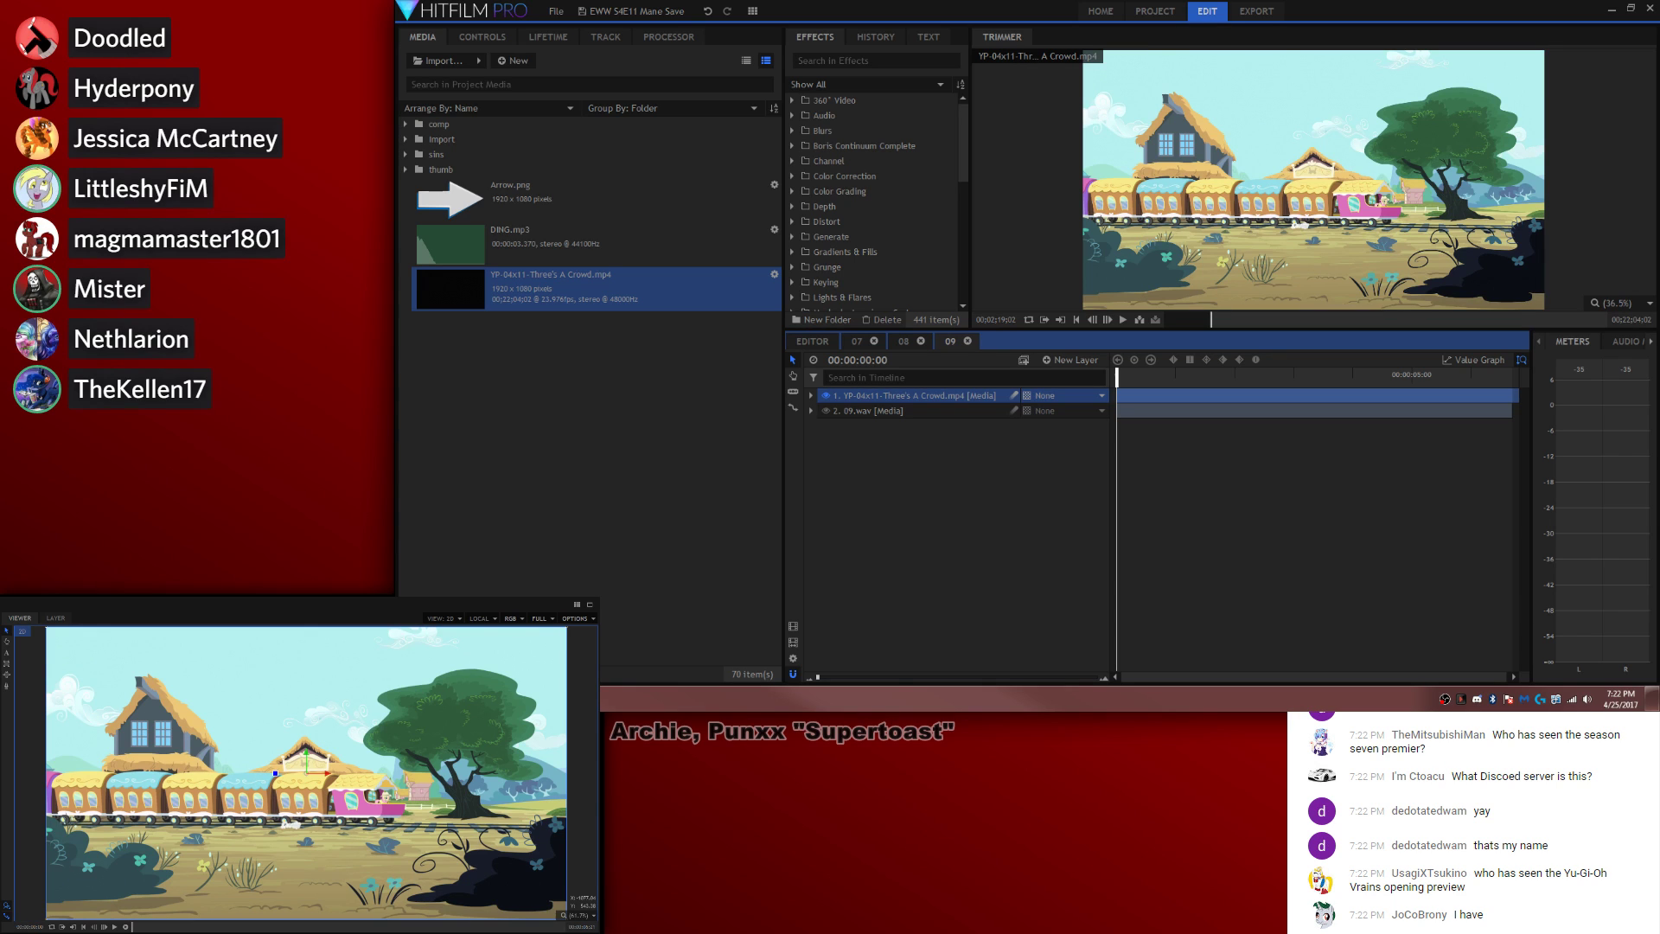
# Step: Set the audio level of the episode video layer in shot 09 to -8.0 dB
pyautogui.click(1214, 567)
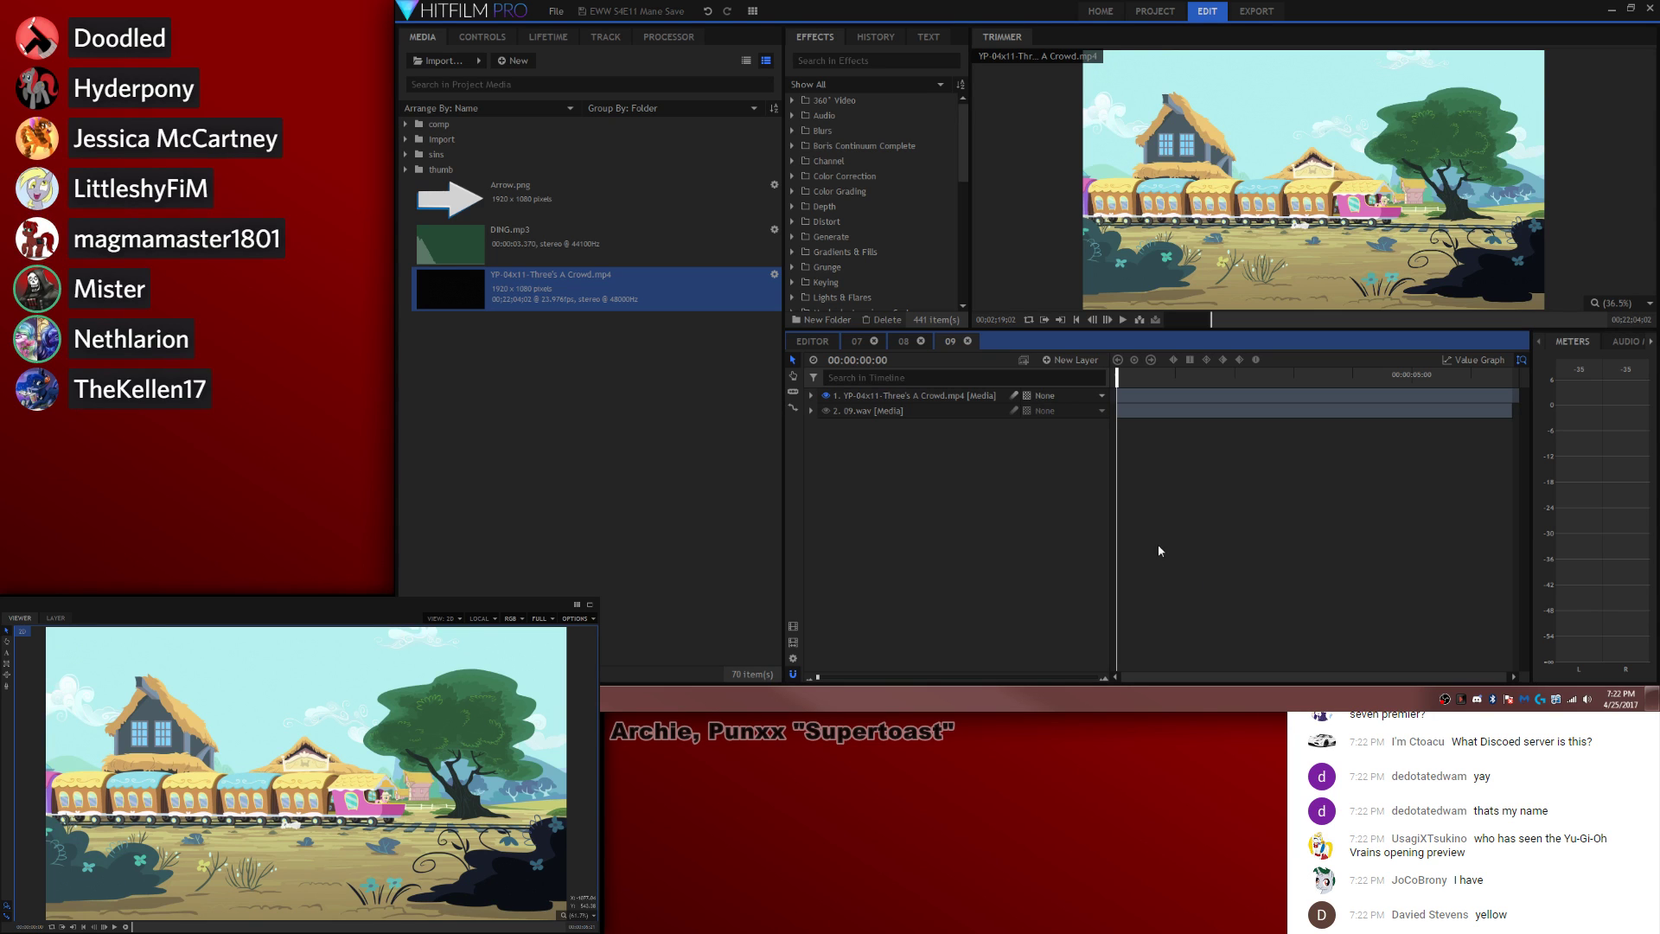
pyautogui.press('space')
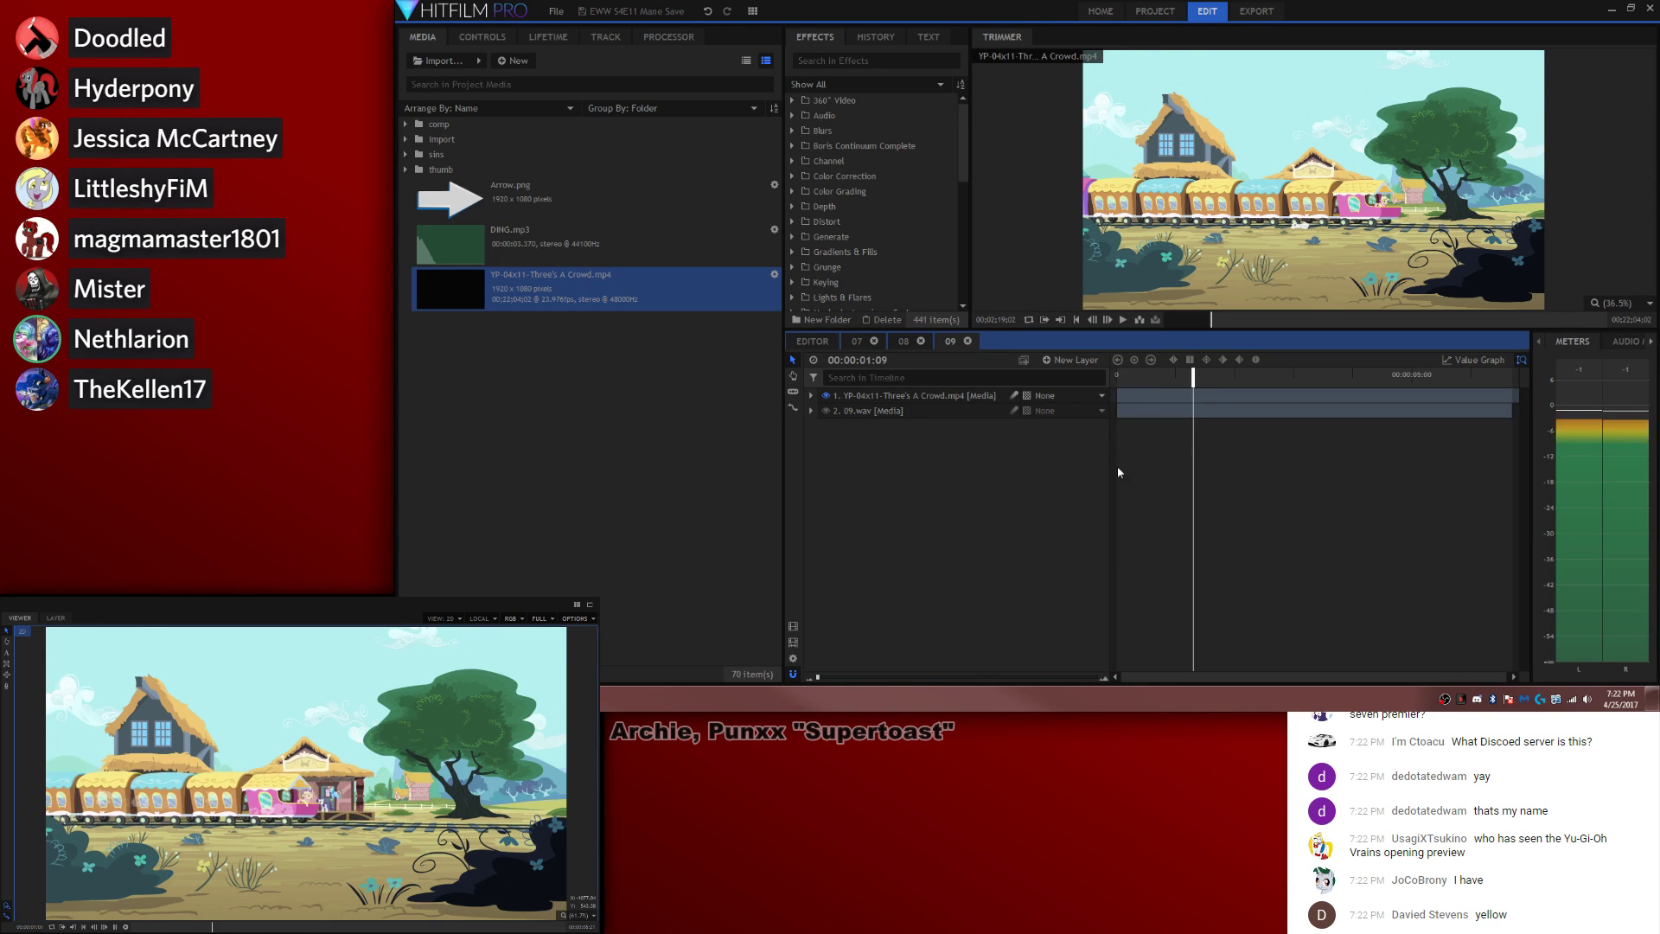
pyautogui.click(811, 395)
pyautogui.click(824, 471)
pyautogui.click(1091, 486)
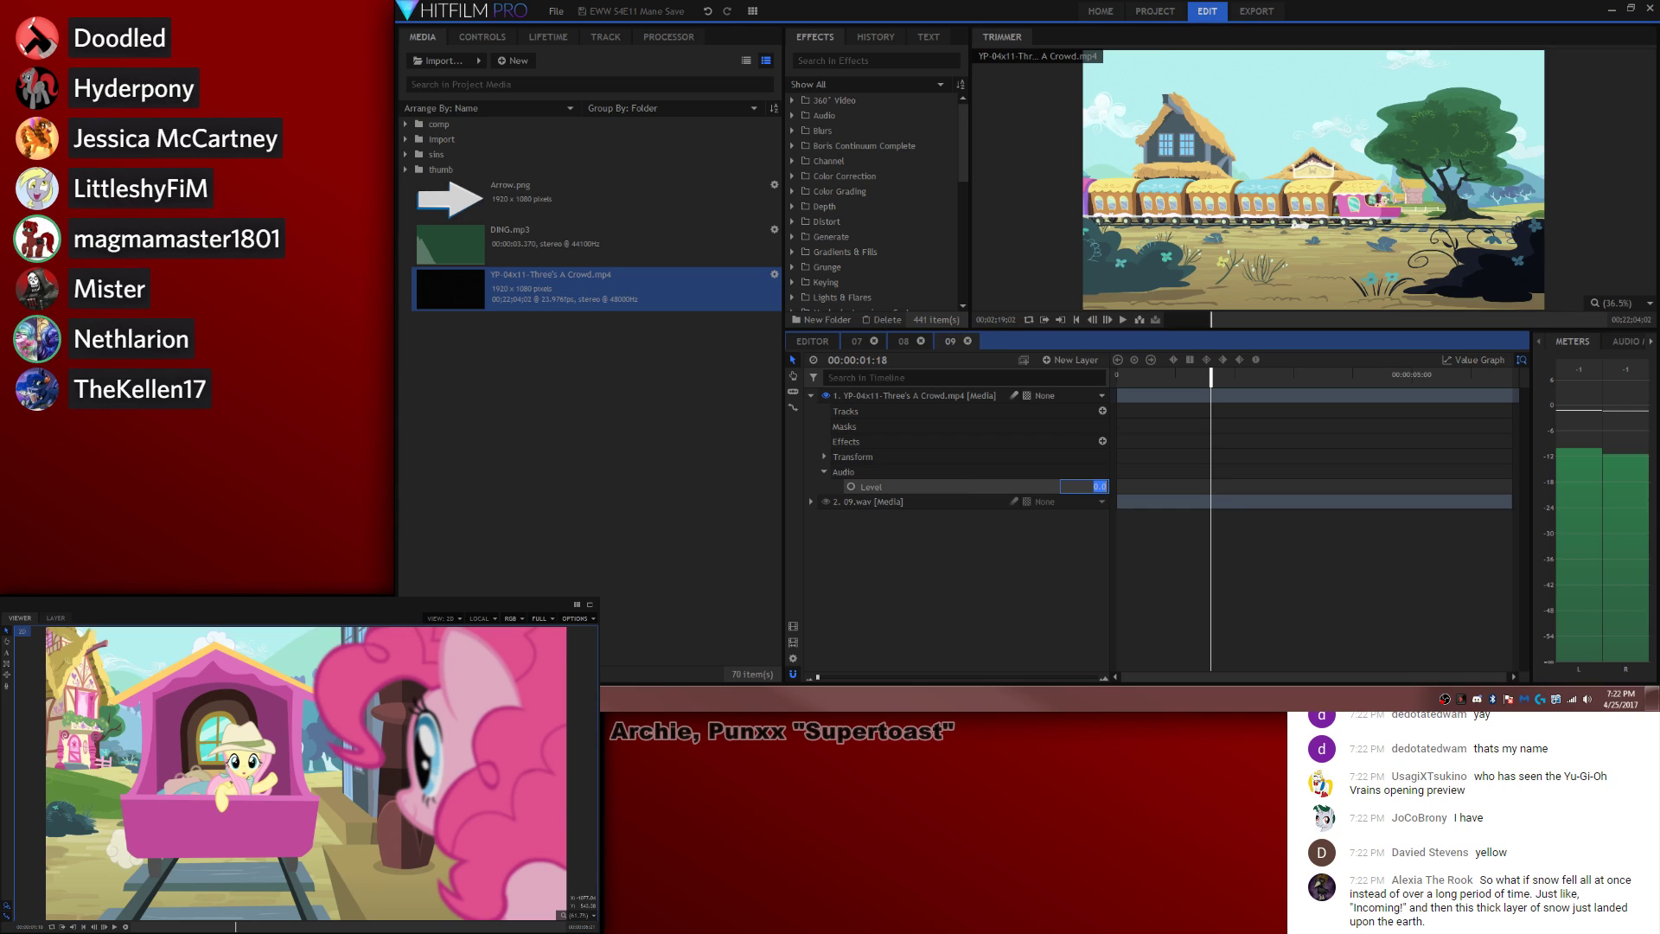
pyautogui.press('Return')
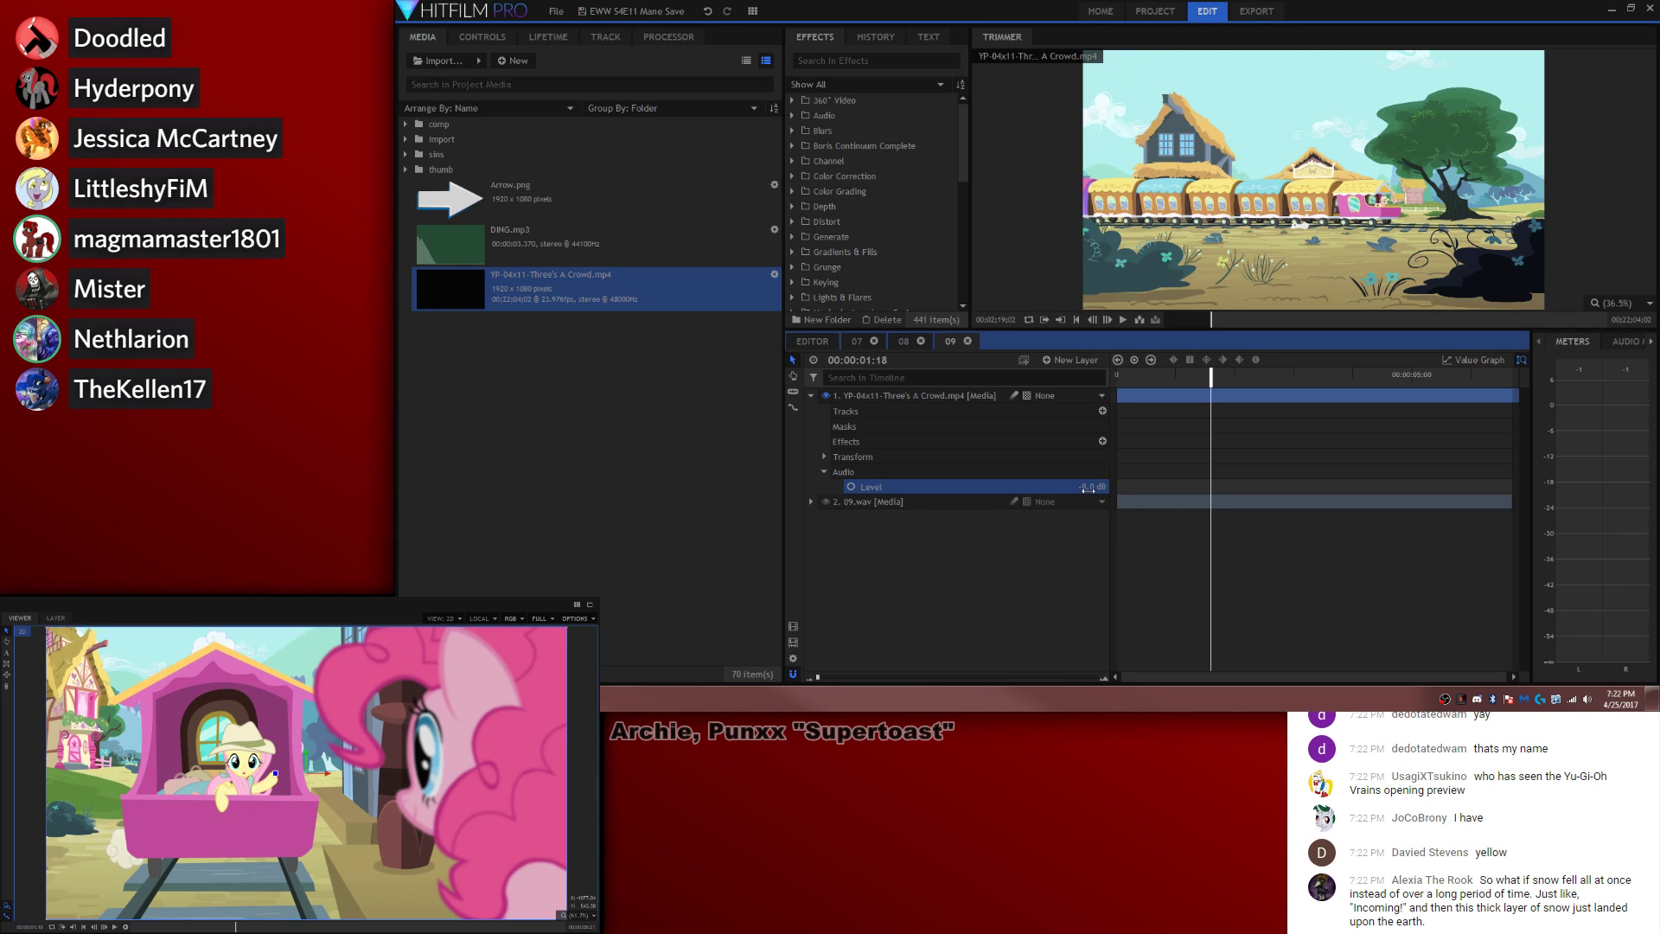
# Step: Play shot 09 to 00:00:03:20, slice the episode layer there and delete the part after the cut
pyautogui.press('space')
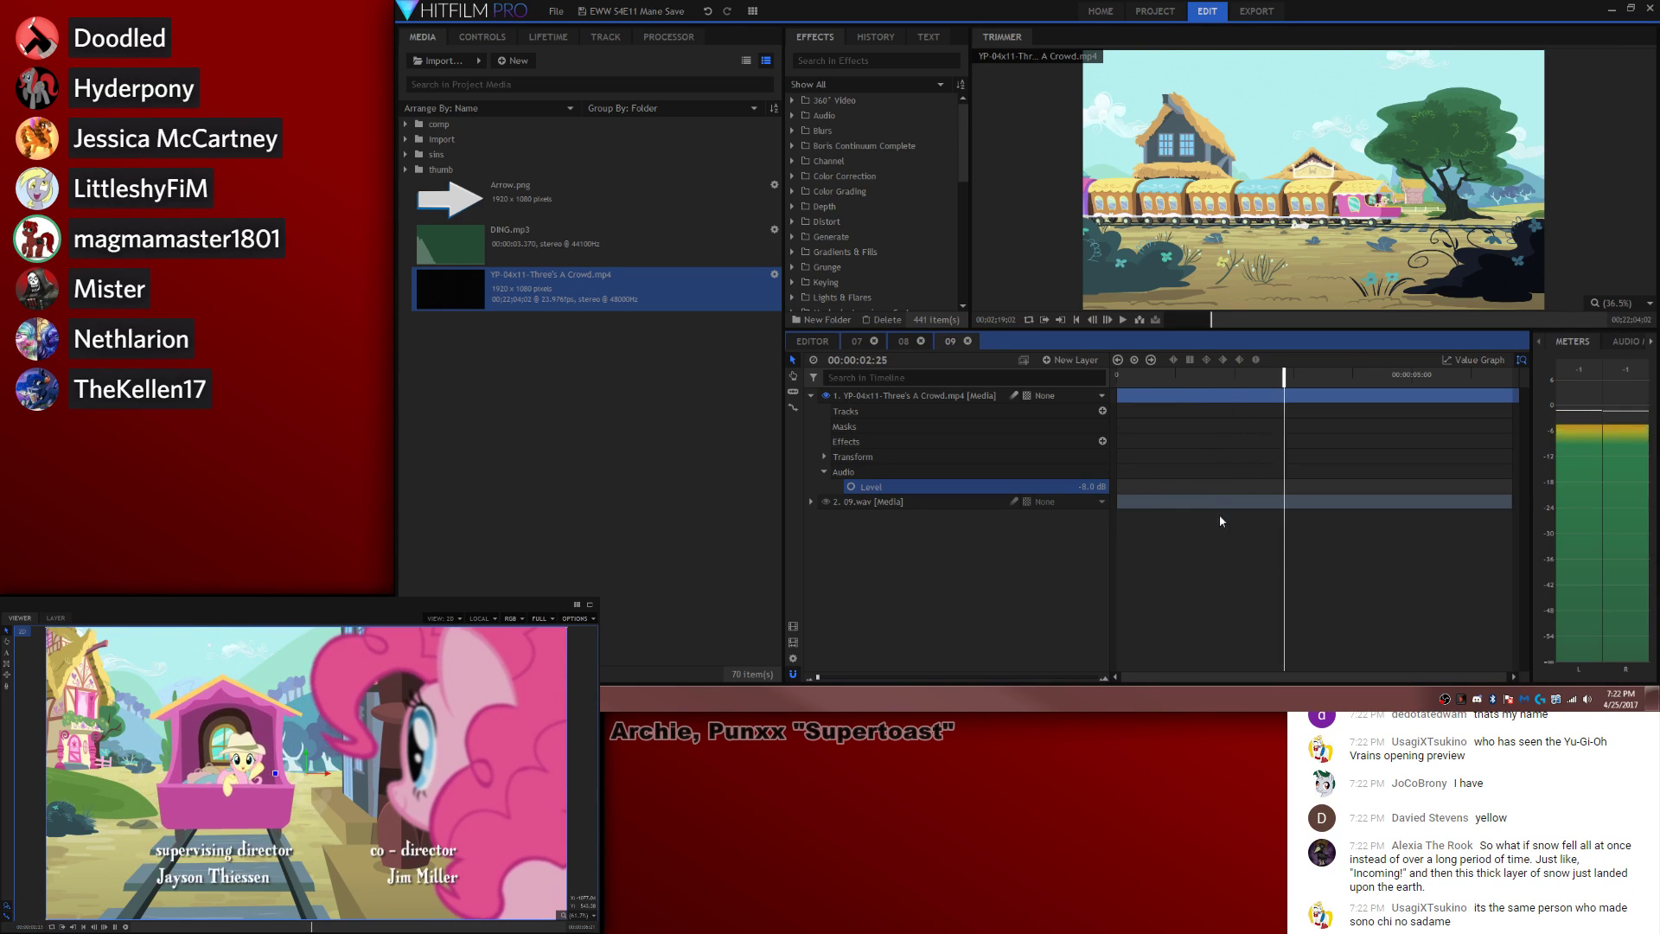
pyautogui.press('space')
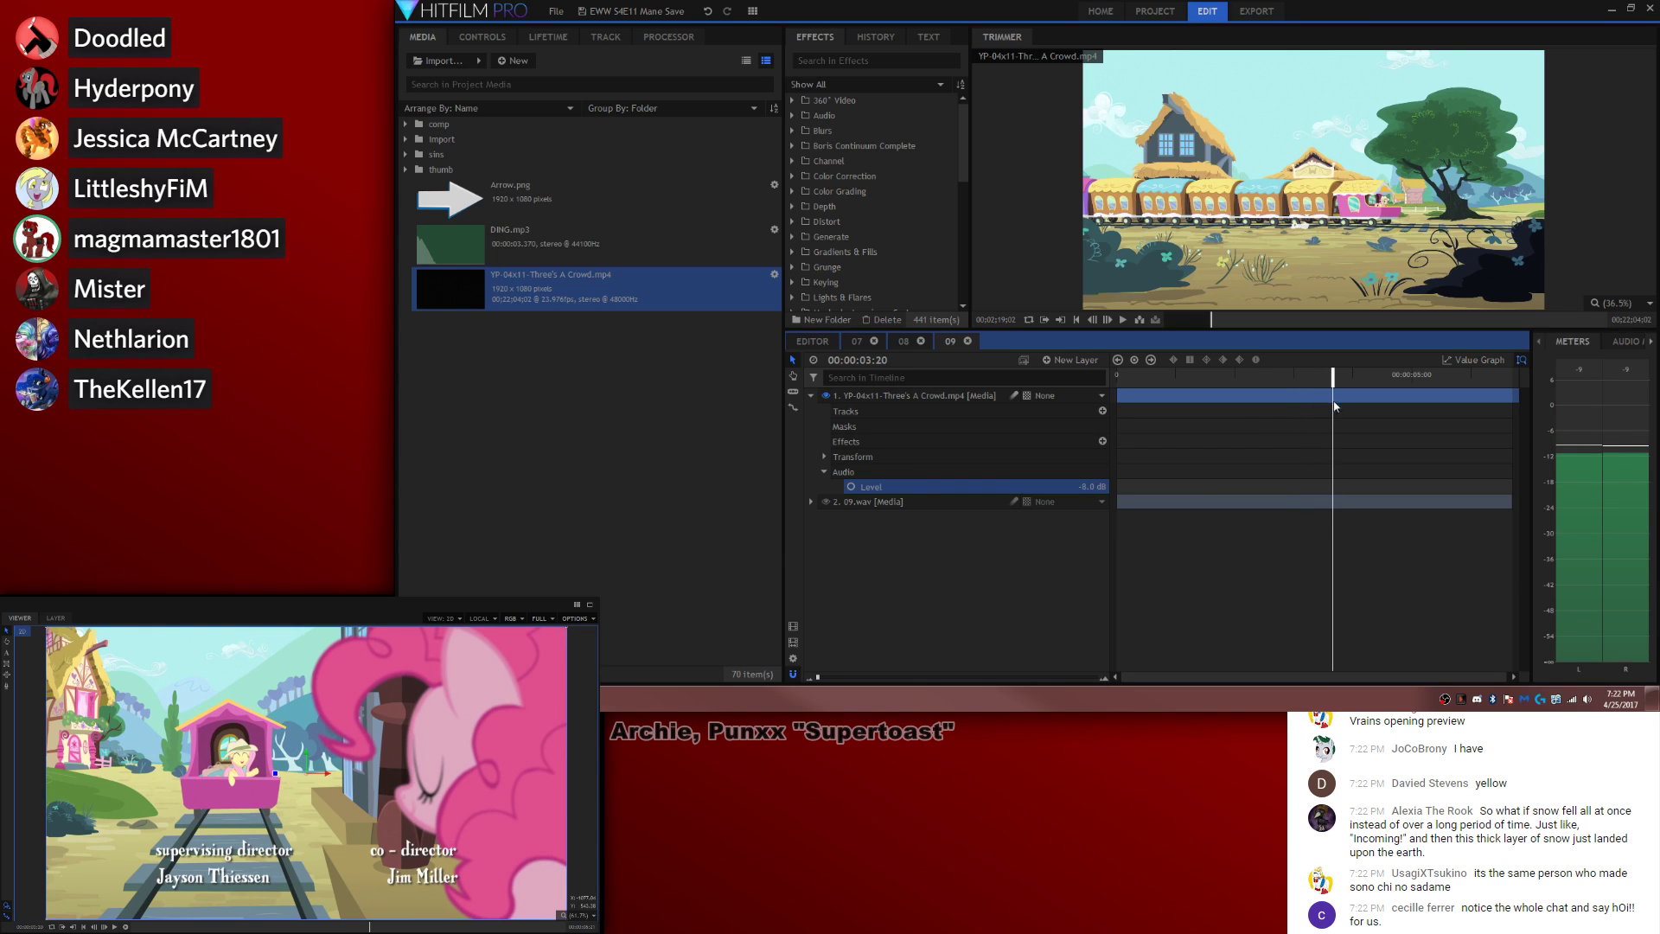
pyautogui.press('c')
pyautogui.click(1333, 396)
pyautogui.click(1353, 505)
pyautogui.press('Delete')
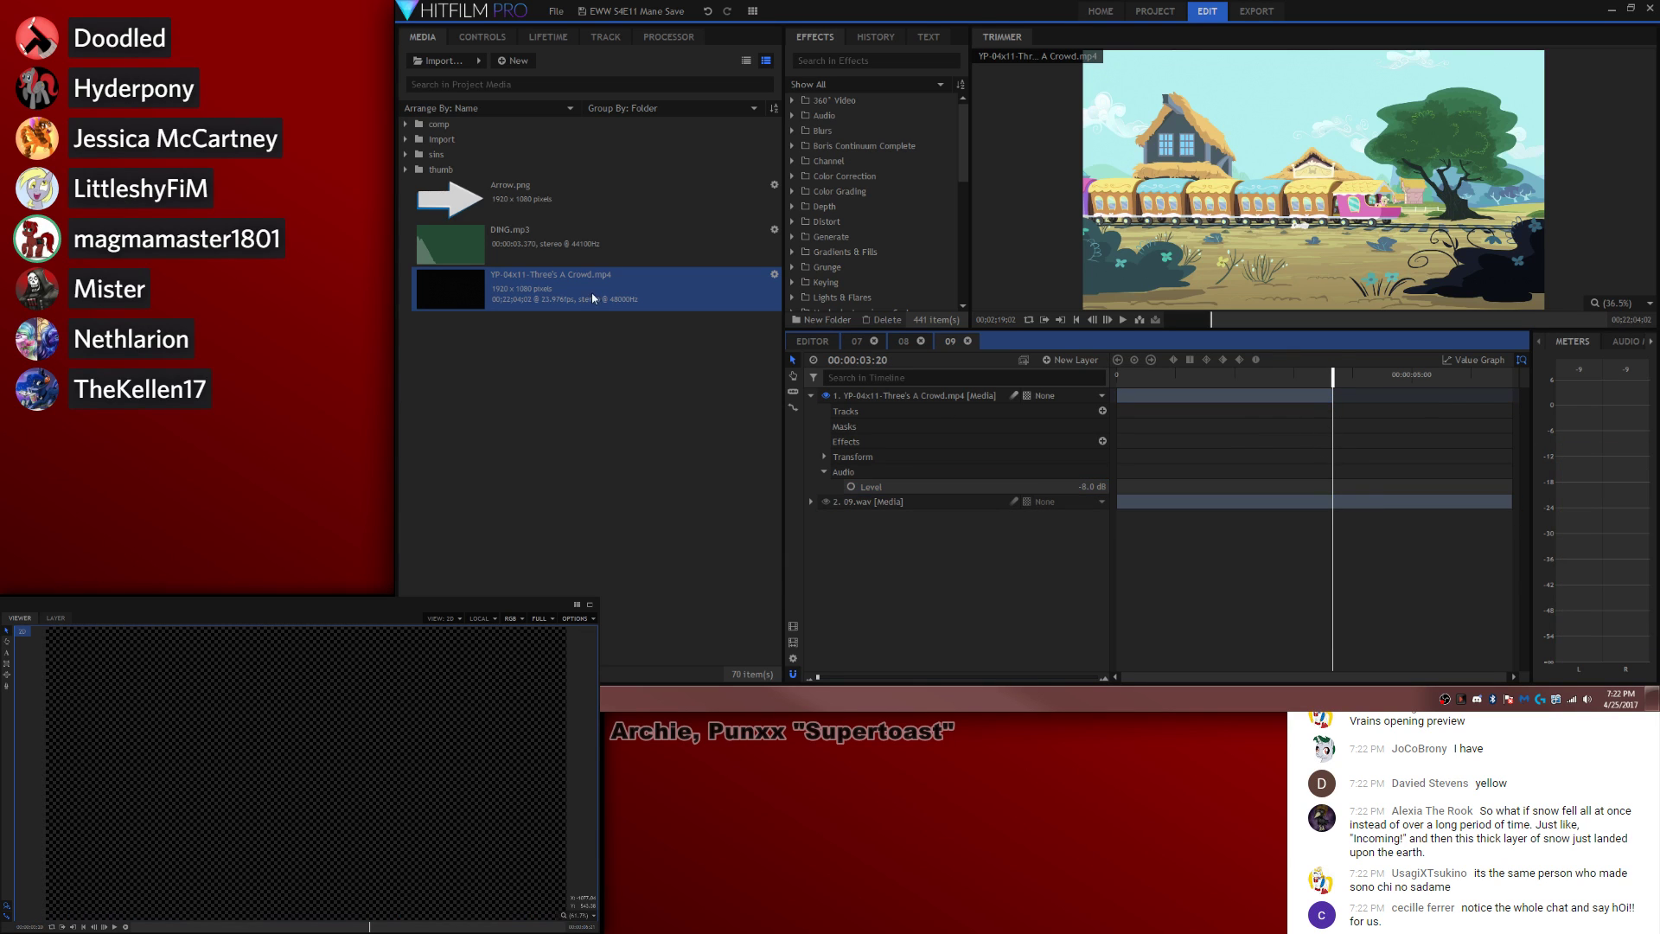
# Step: Copy the episode video layer from composite shot 08 into shot 09, starting at 00:00:03:20
pyautogui.click(903, 341)
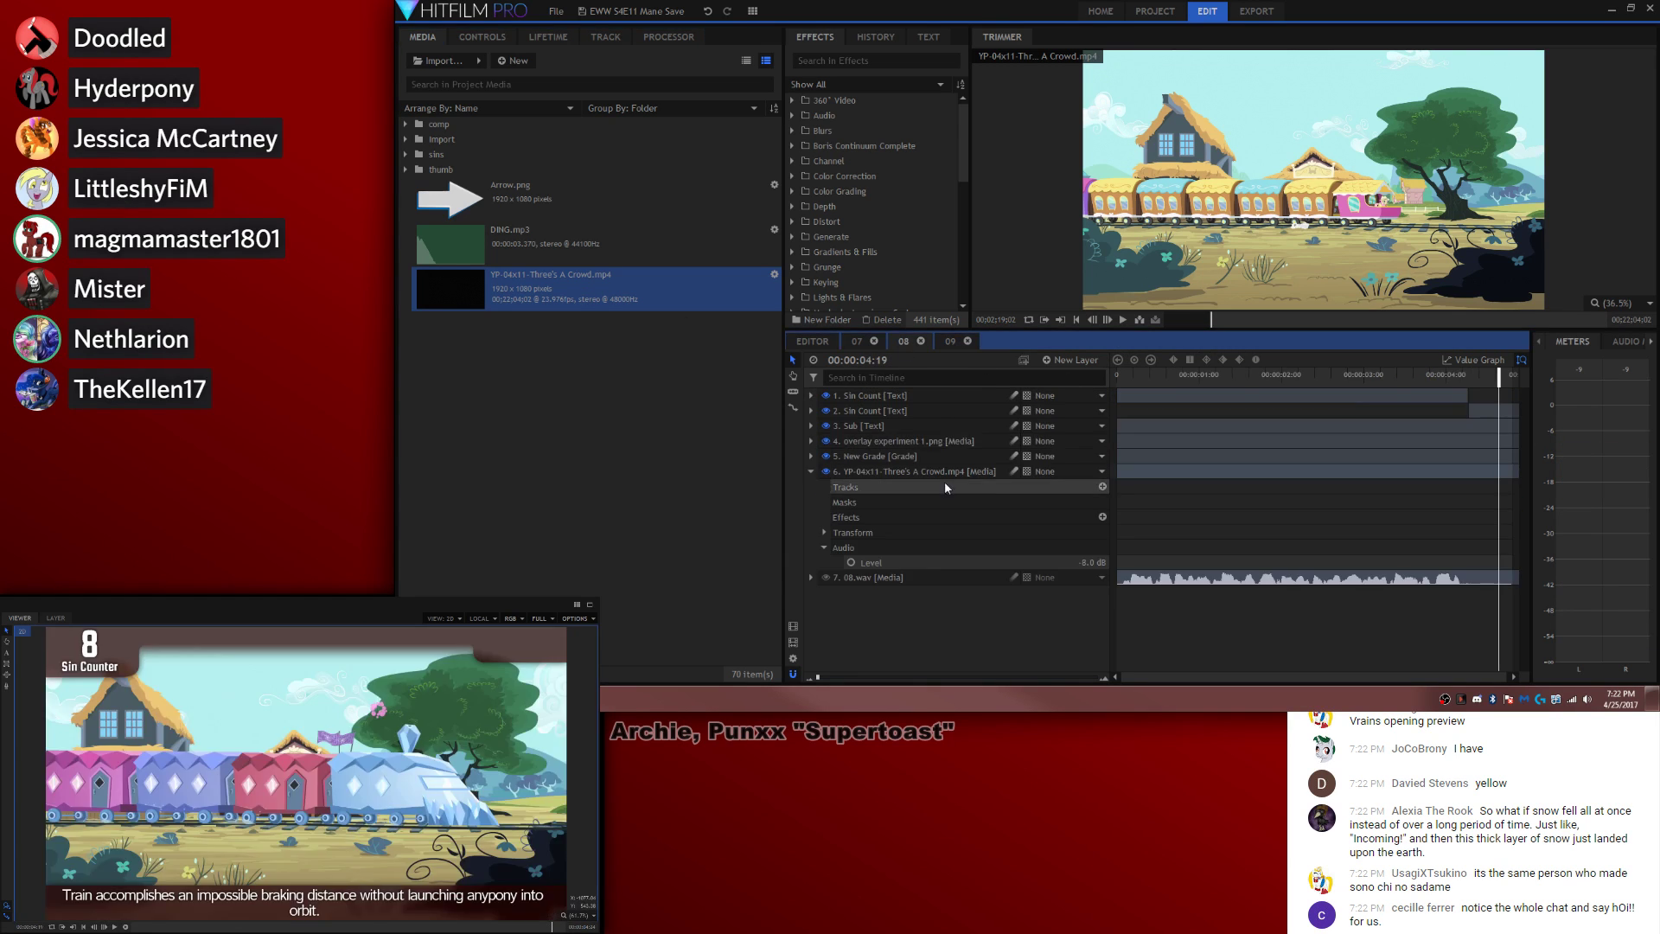
pyautogui.click(943, 473)
pyautogui.hotkey('ctrl', 'c')
pyautogui.click(950, 340)
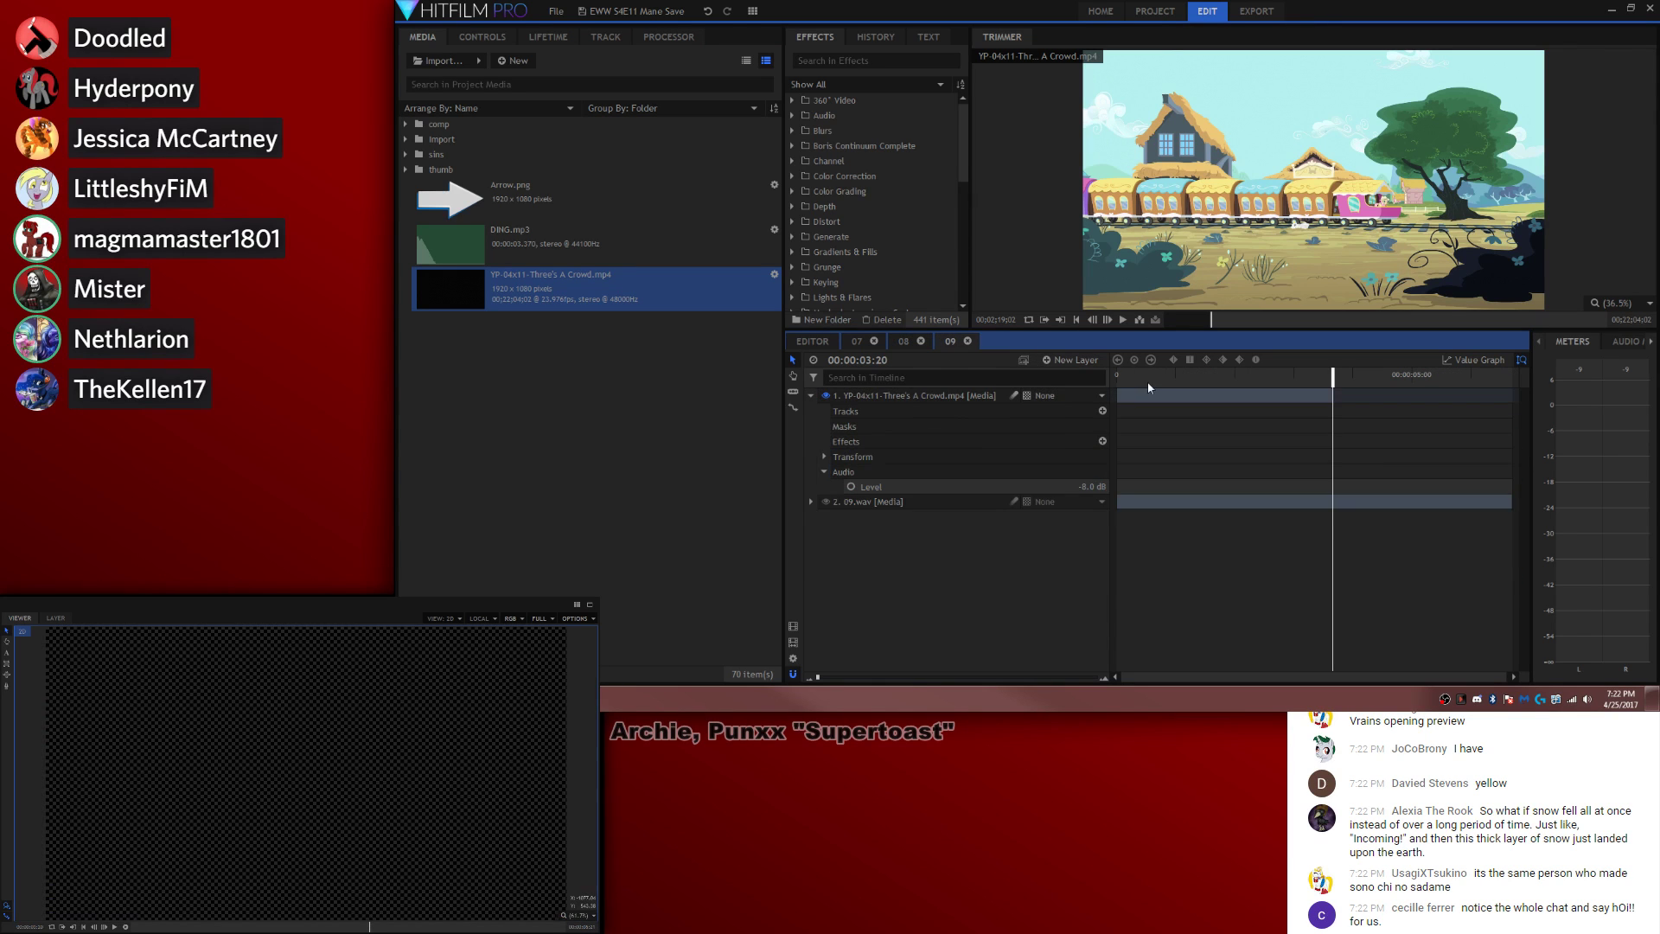
pyautogui.hotkey('ctrl', 'v')
# Step: Review the pasted episode clip and split off a segment for the crystal train's front view on its own layer
pyautogui.press('space')
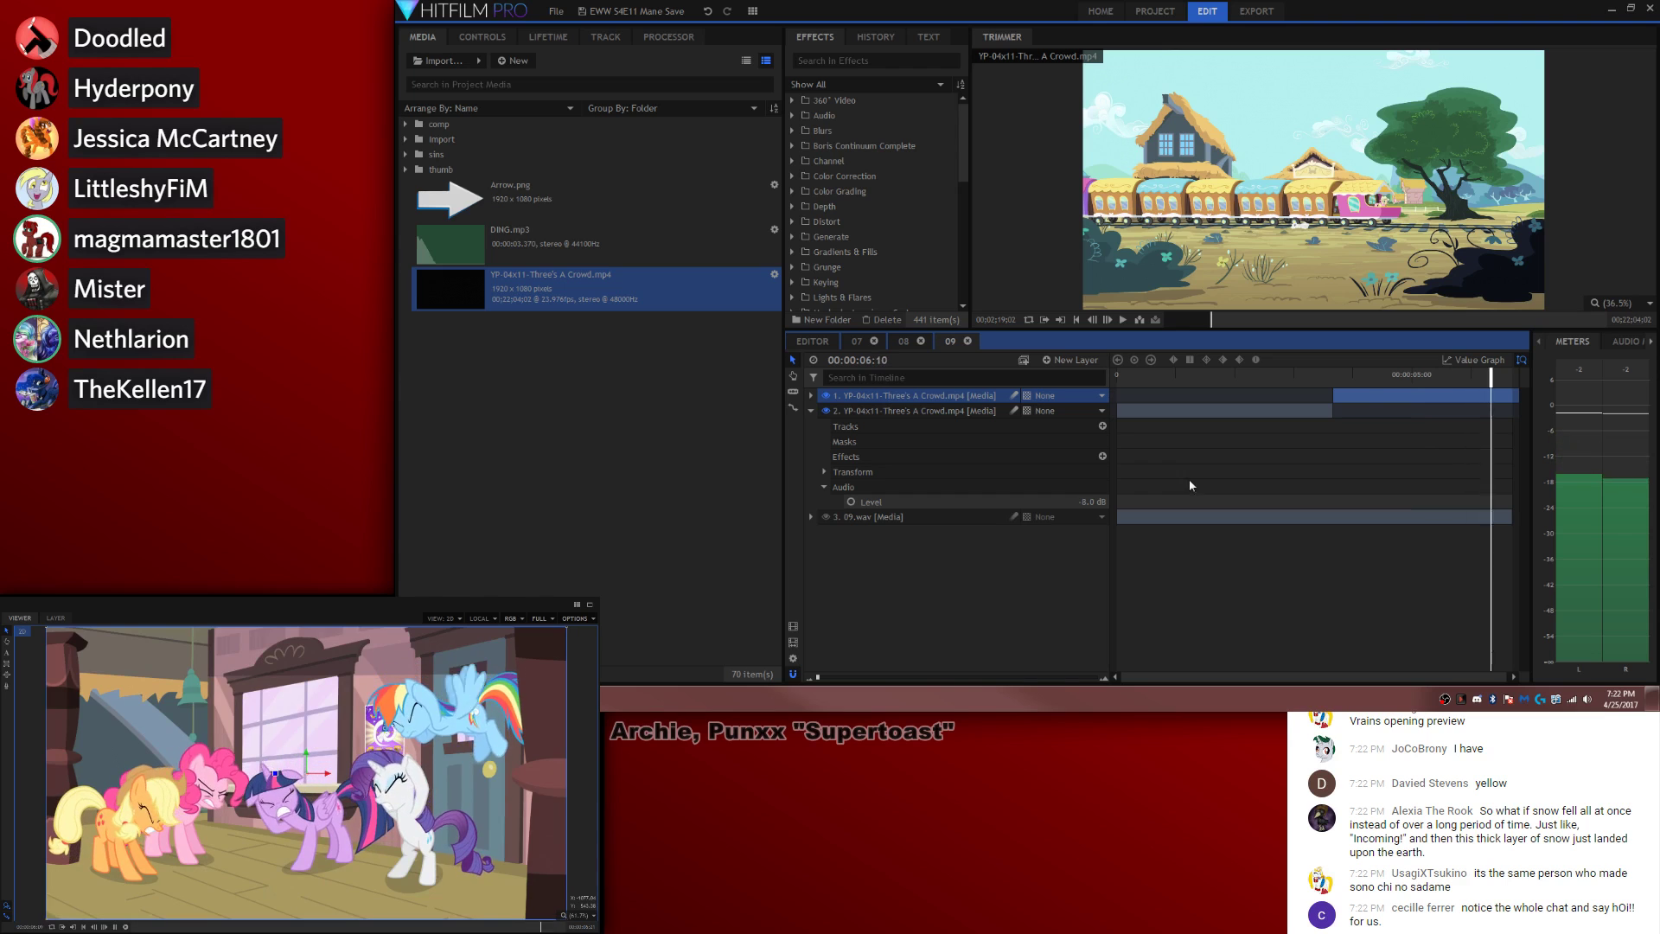
pyautogui.moveTo(1409, 376); pyautogui.dragTo(1502, 400)
pyautogui.hotkey('ctrl', 'shift', 'd')
# Step: Play shot 09 from its beginning and trim the end of the first episode clip to 00:00:01:13
pyautogui.moveTo(1501, 411); pyautogui.dragTo(1117, 373)
pyautogui.click(1354, 392)
pyautogui.press('space')
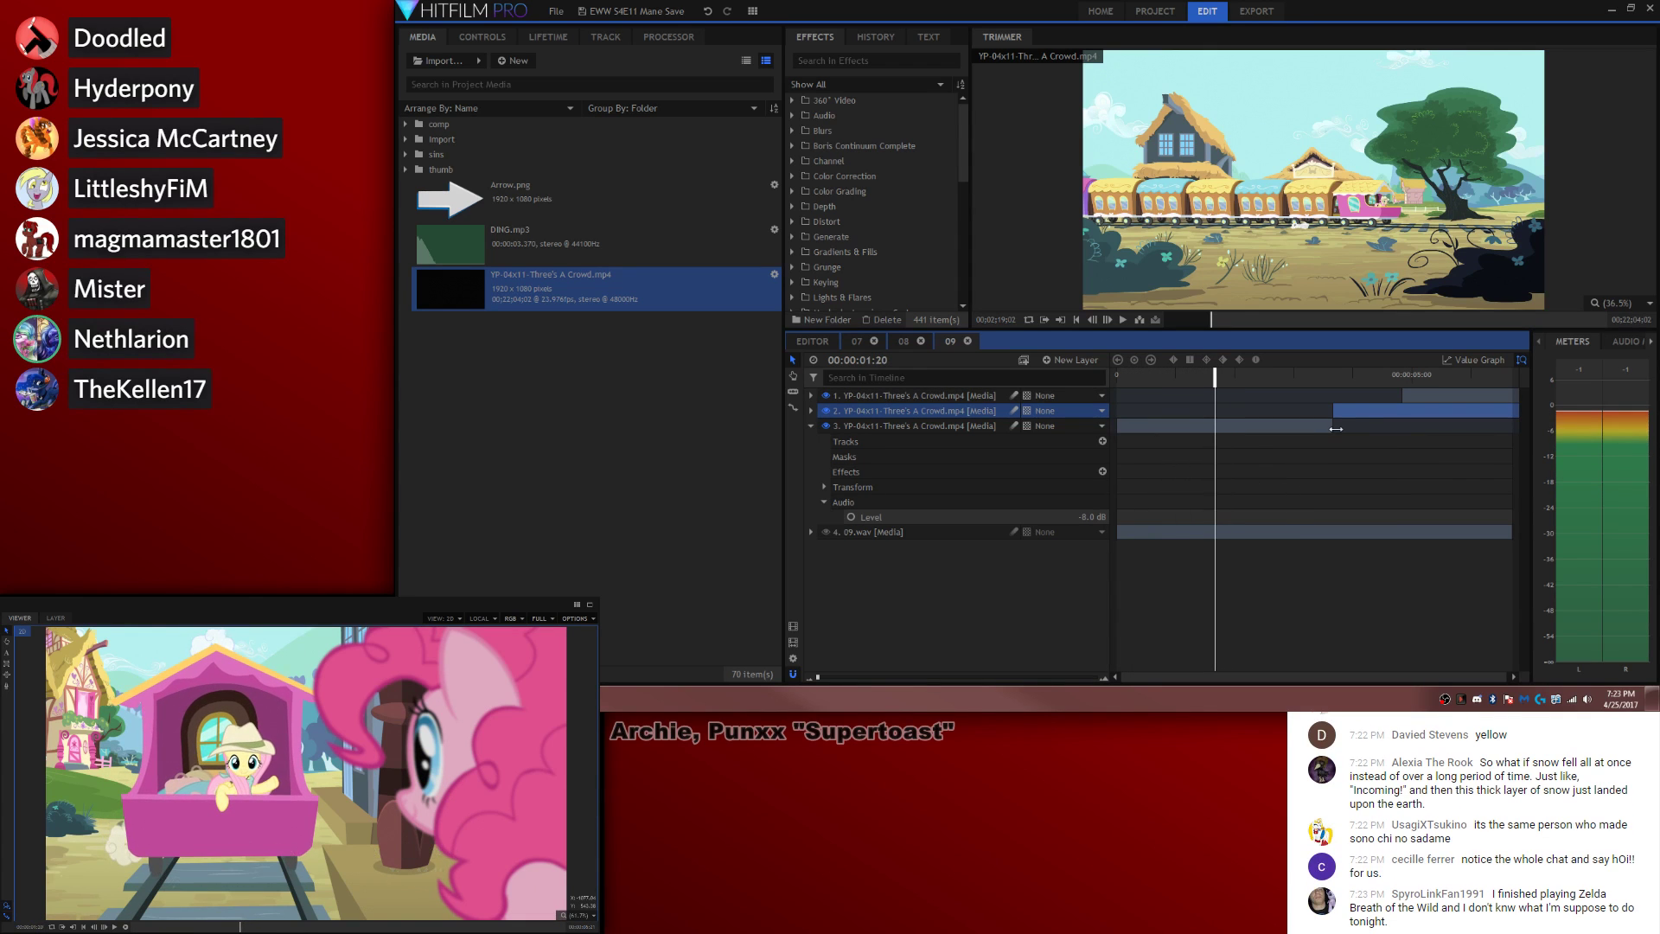
pyautogui.press('space')
pyautogui.press('Left')
pyautogui.press('Left')
pyautogui.press('Left')
pyautogui.press('Left')
pyautogui.press('Left')
pyautogui.press('Left')
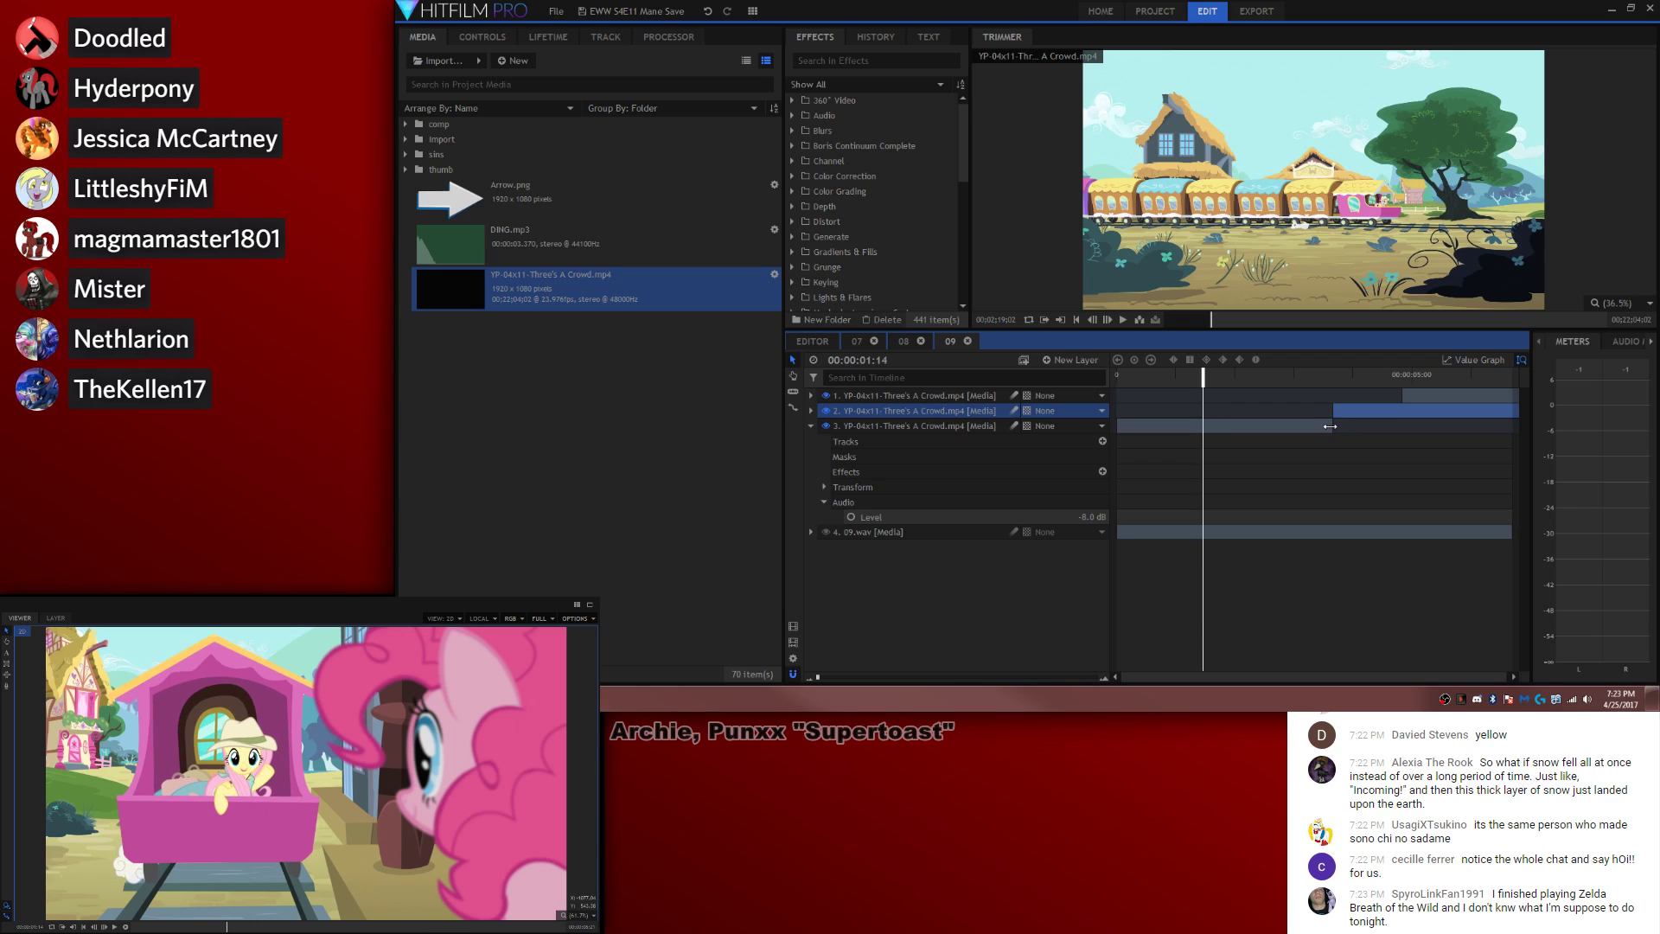
pyautogui.press('Left')
pyautogui.moveTo(1329, 426); pyautogui.dragTo(1198, 429)
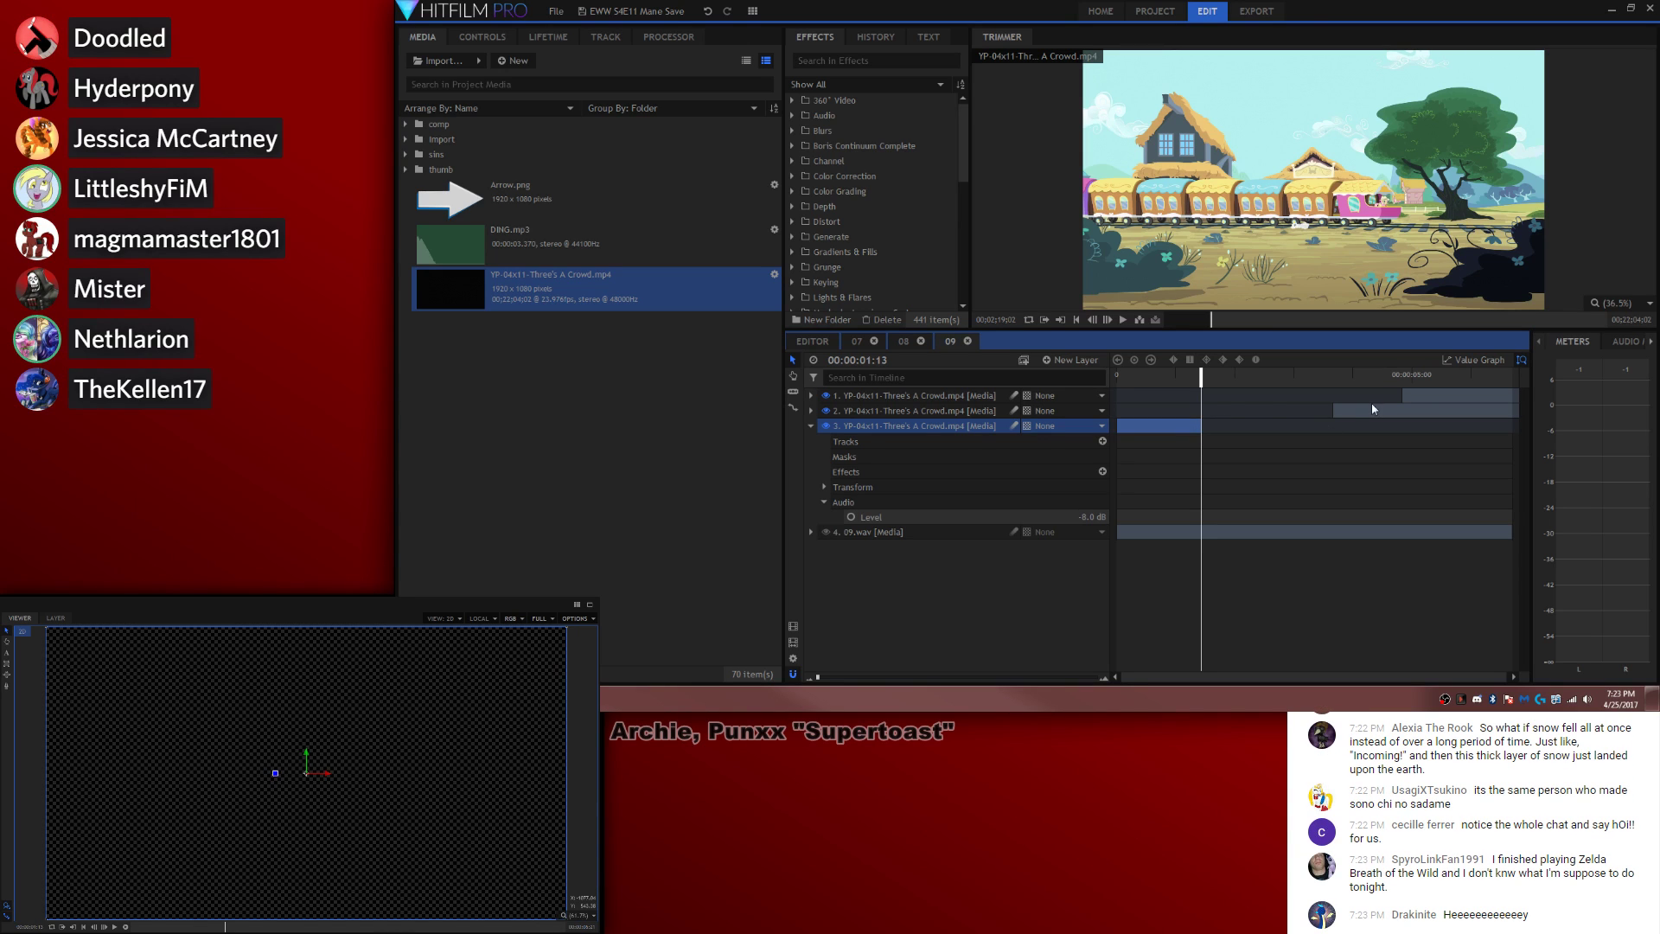
# Step: Move the crystal train clip to start at 00:00:01:13 and cut off its footage after 00:00:03:18
pyautogui.moveTo(1372, 404); pyautogui.dragTo(1233, 409)
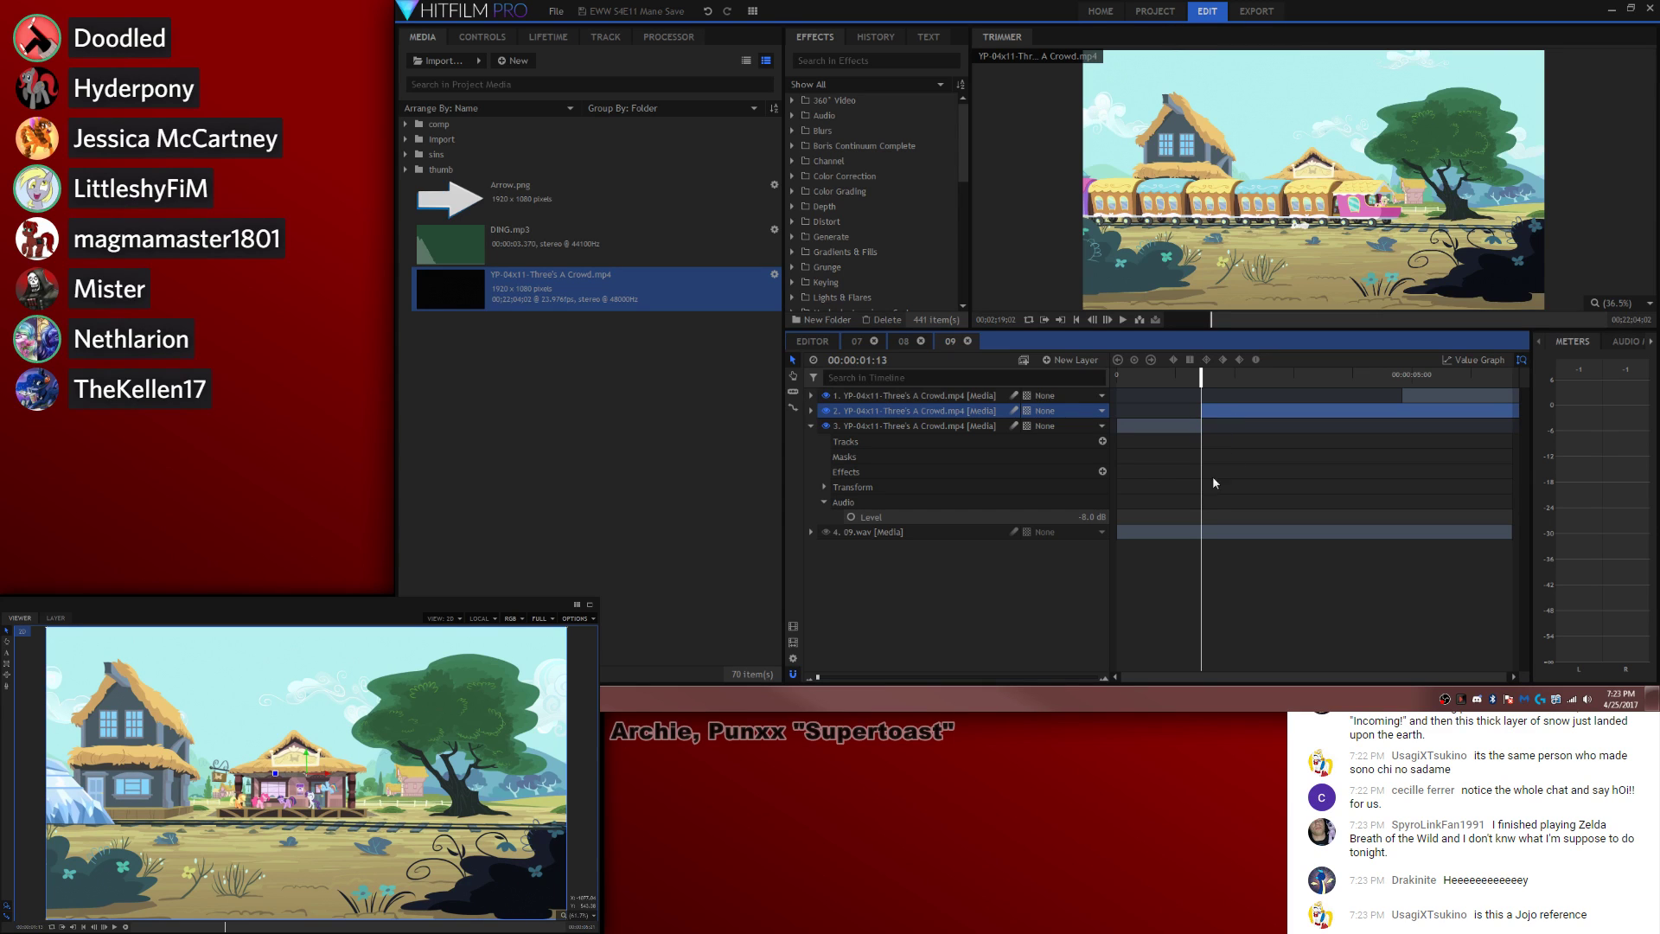
pyautogui.press('space')
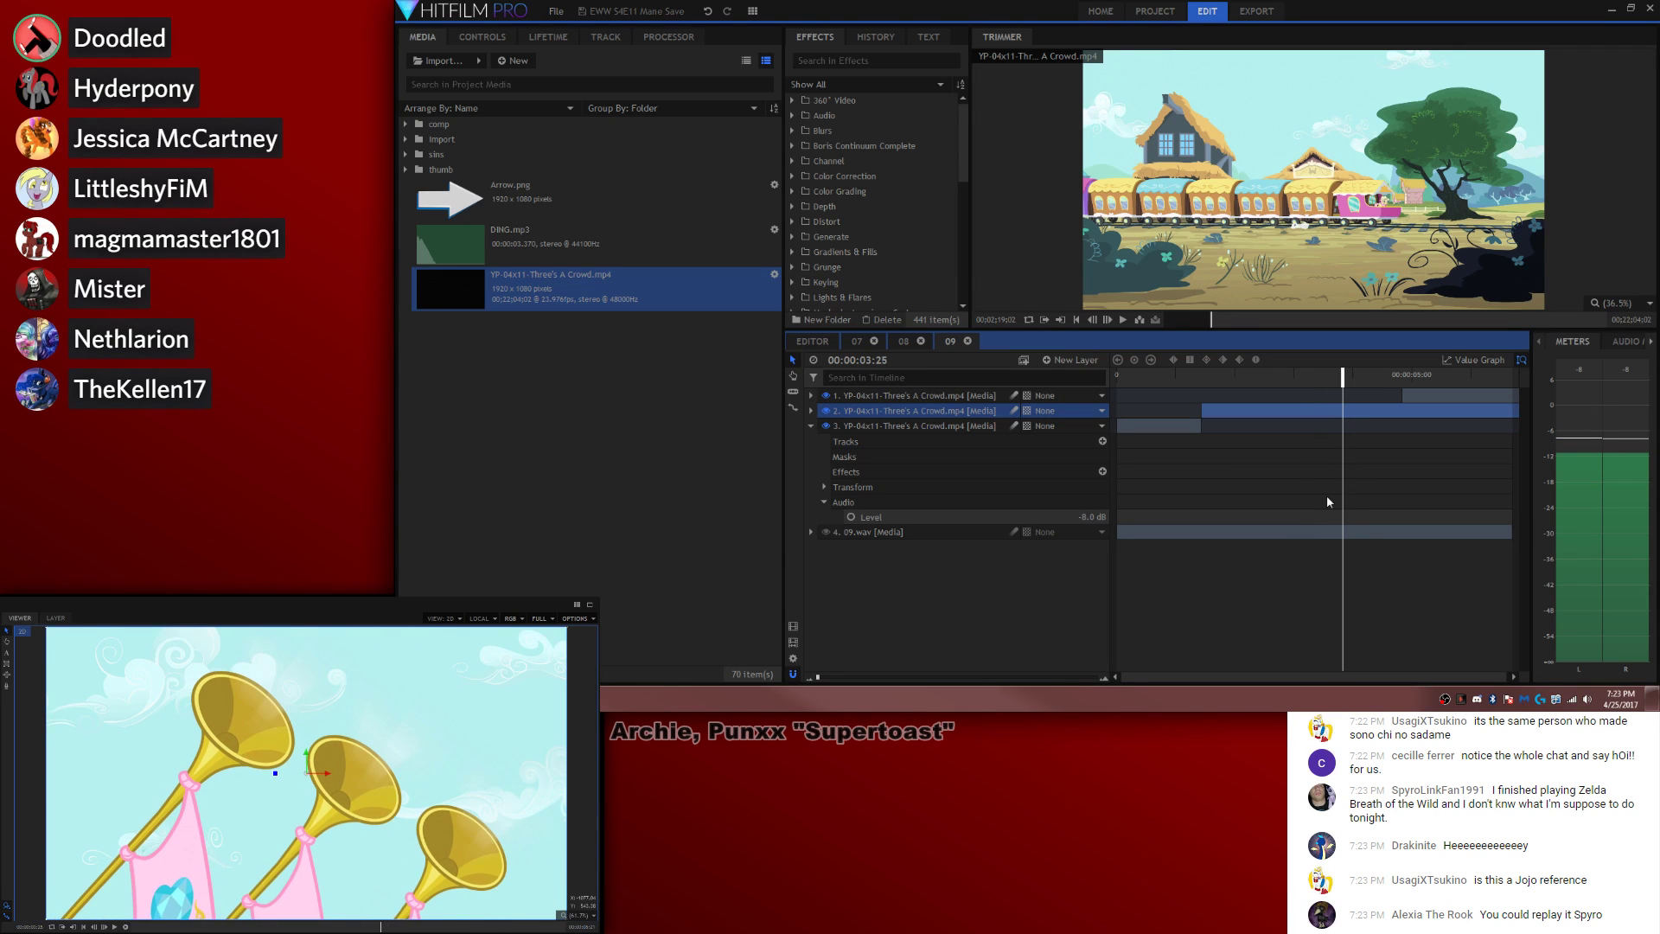
pyautogui.press('space')
pyautogui.press('Left')
pyautogui.press('Left')
pyautogui.press('Left')
pyautogui.press('Left')
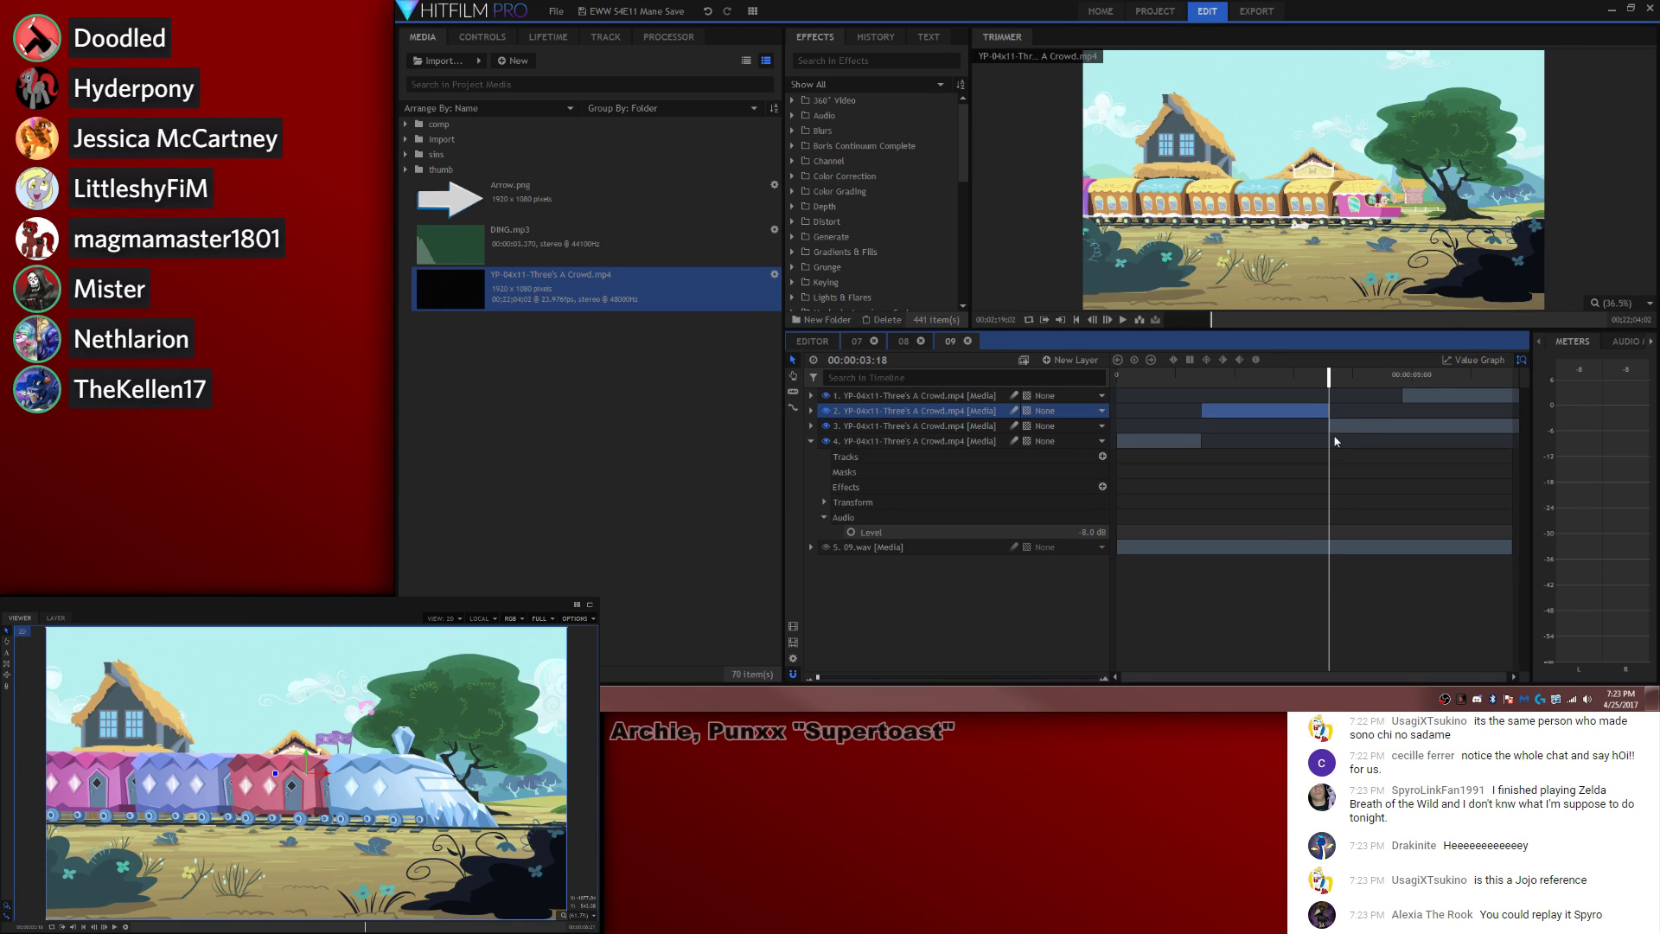
# Step: Move the last episode segment to start at 00:00:03:18 and extend its end to the end of shot 09
pyautogui.moveTo(1433, 395); pyautogui.dragTo(1362, 396)
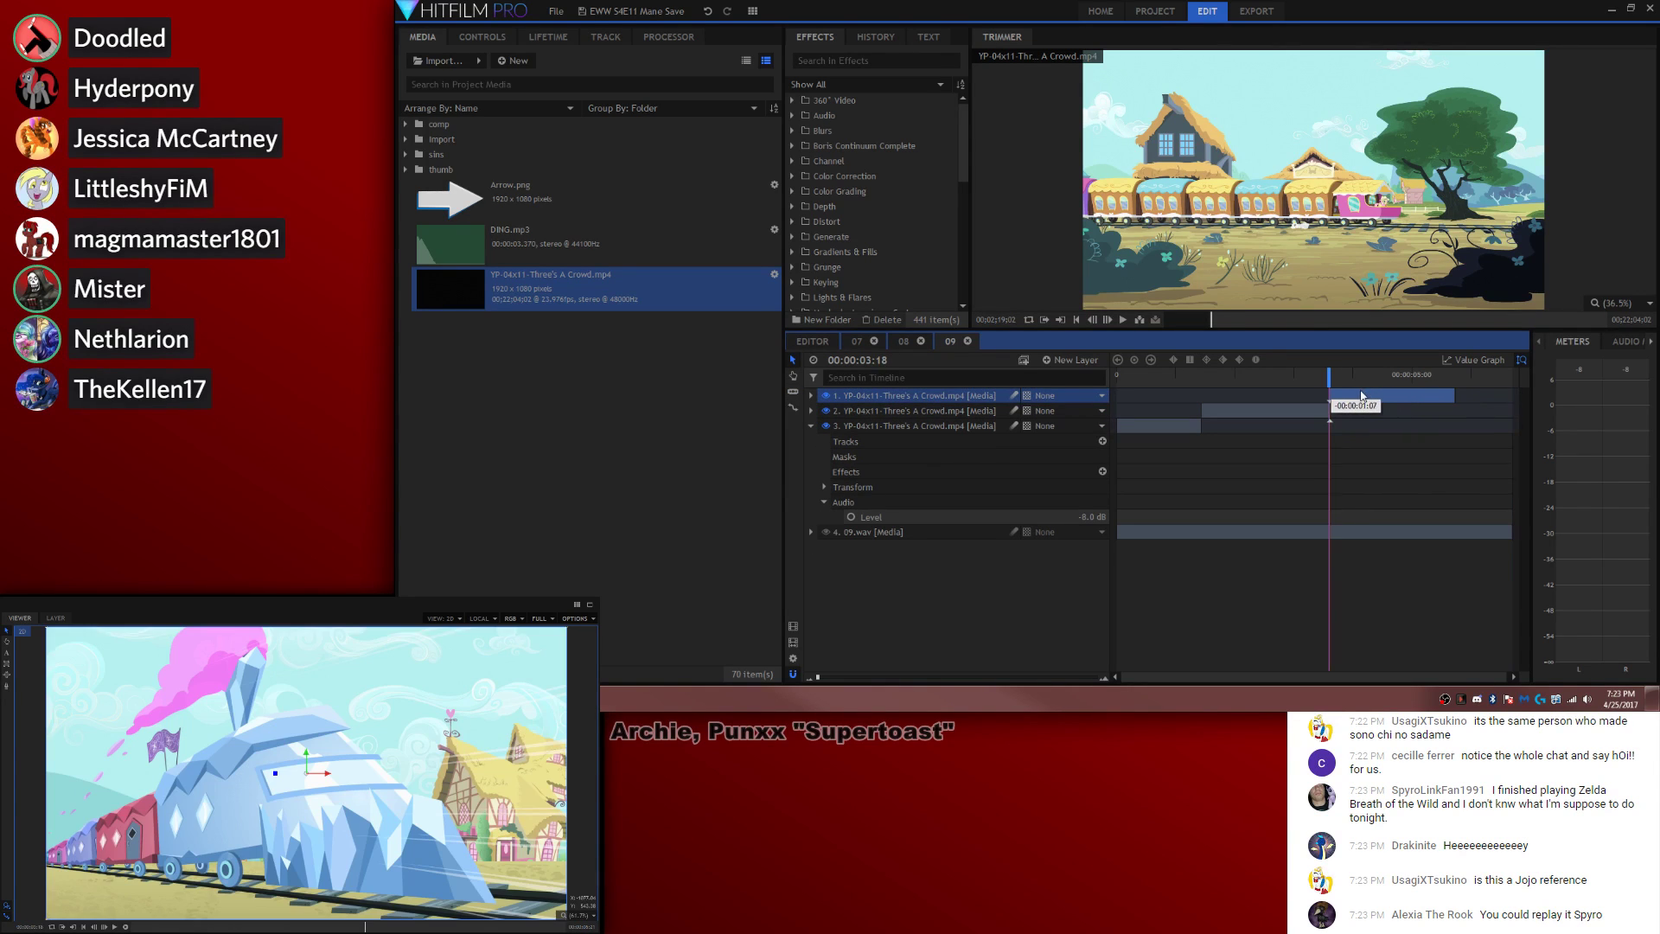
pyautogui.press('space')
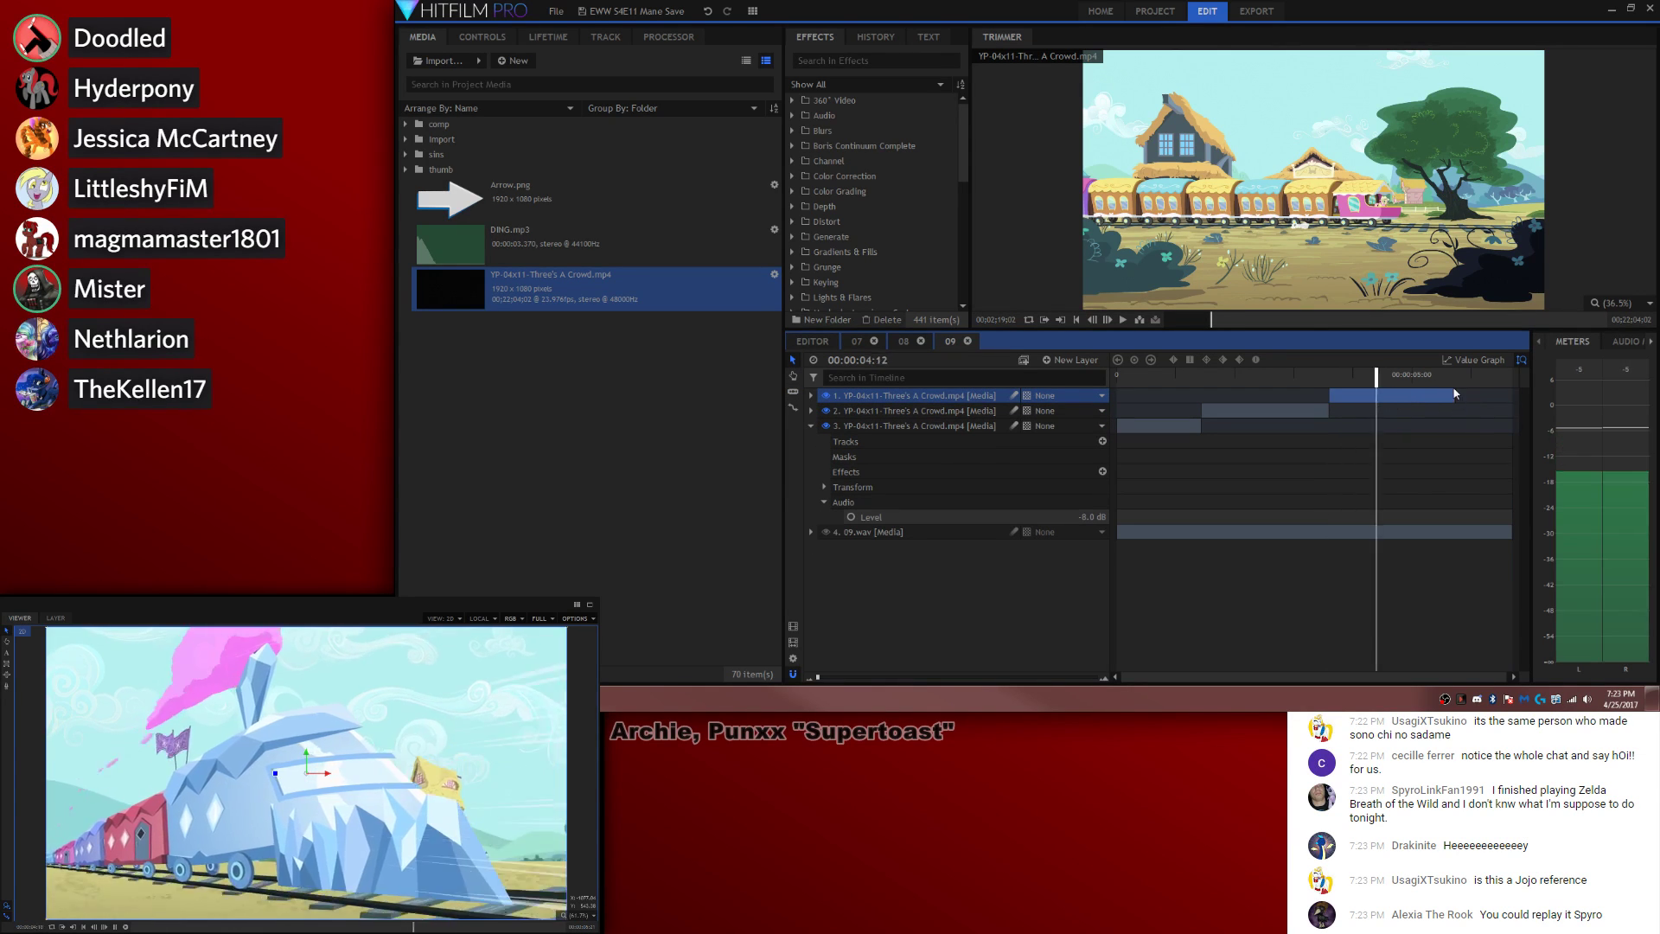
pyautogui.press('space')
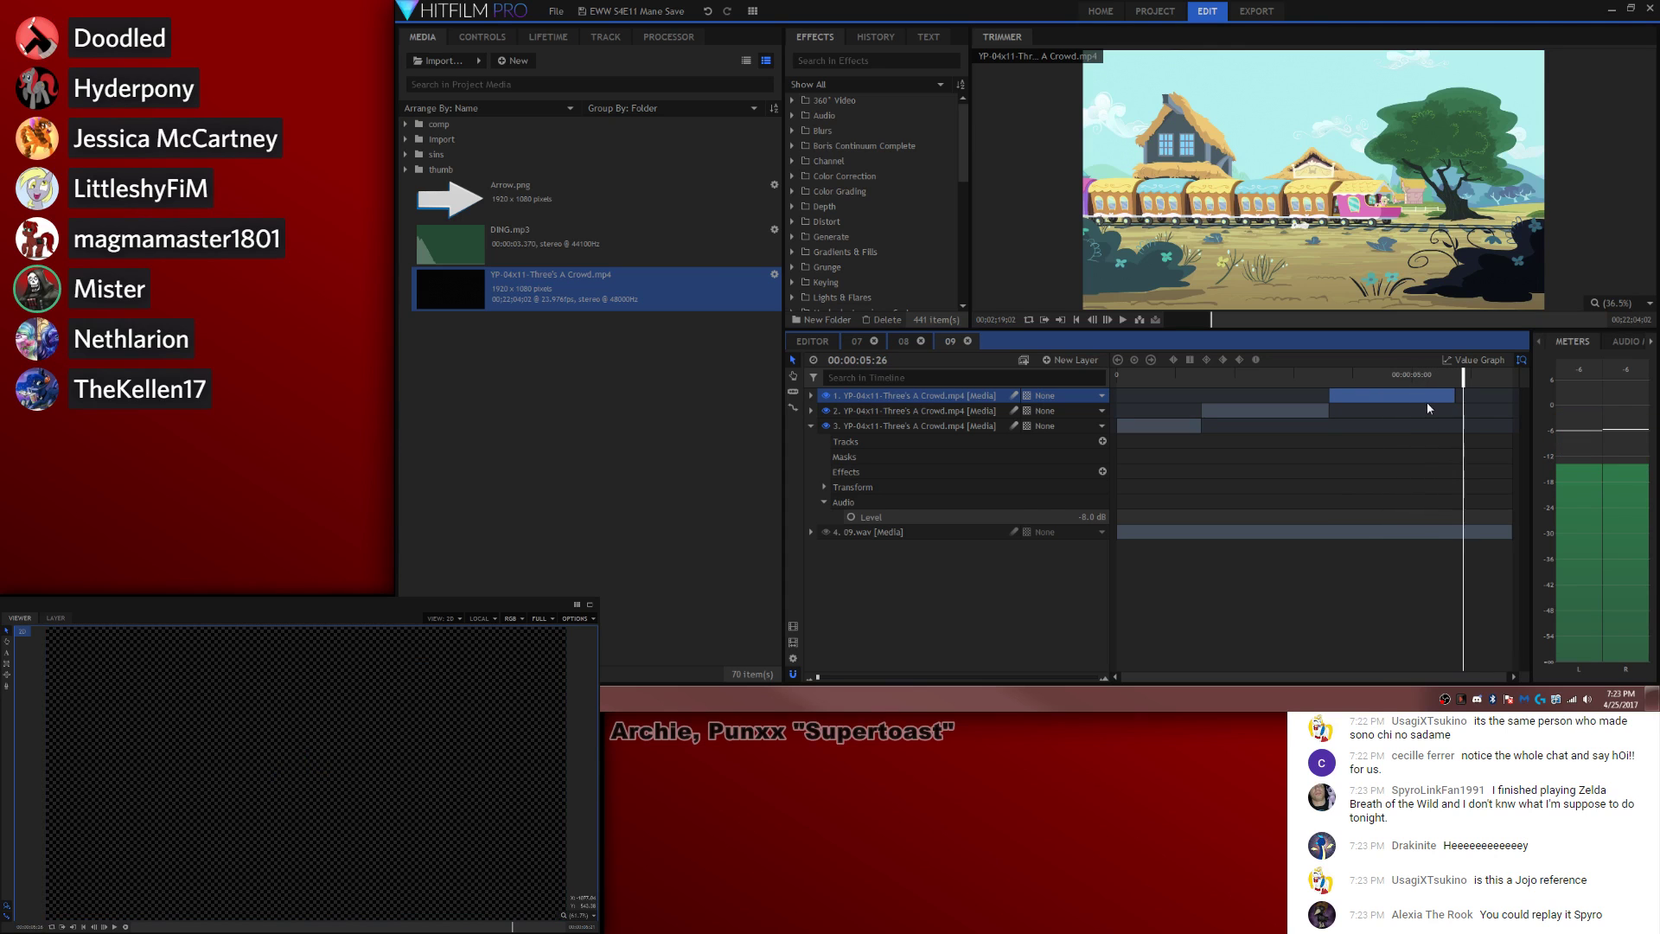
pyautogui.moveTo(1454, 396); pyautogui.dragTo(1509, 395)
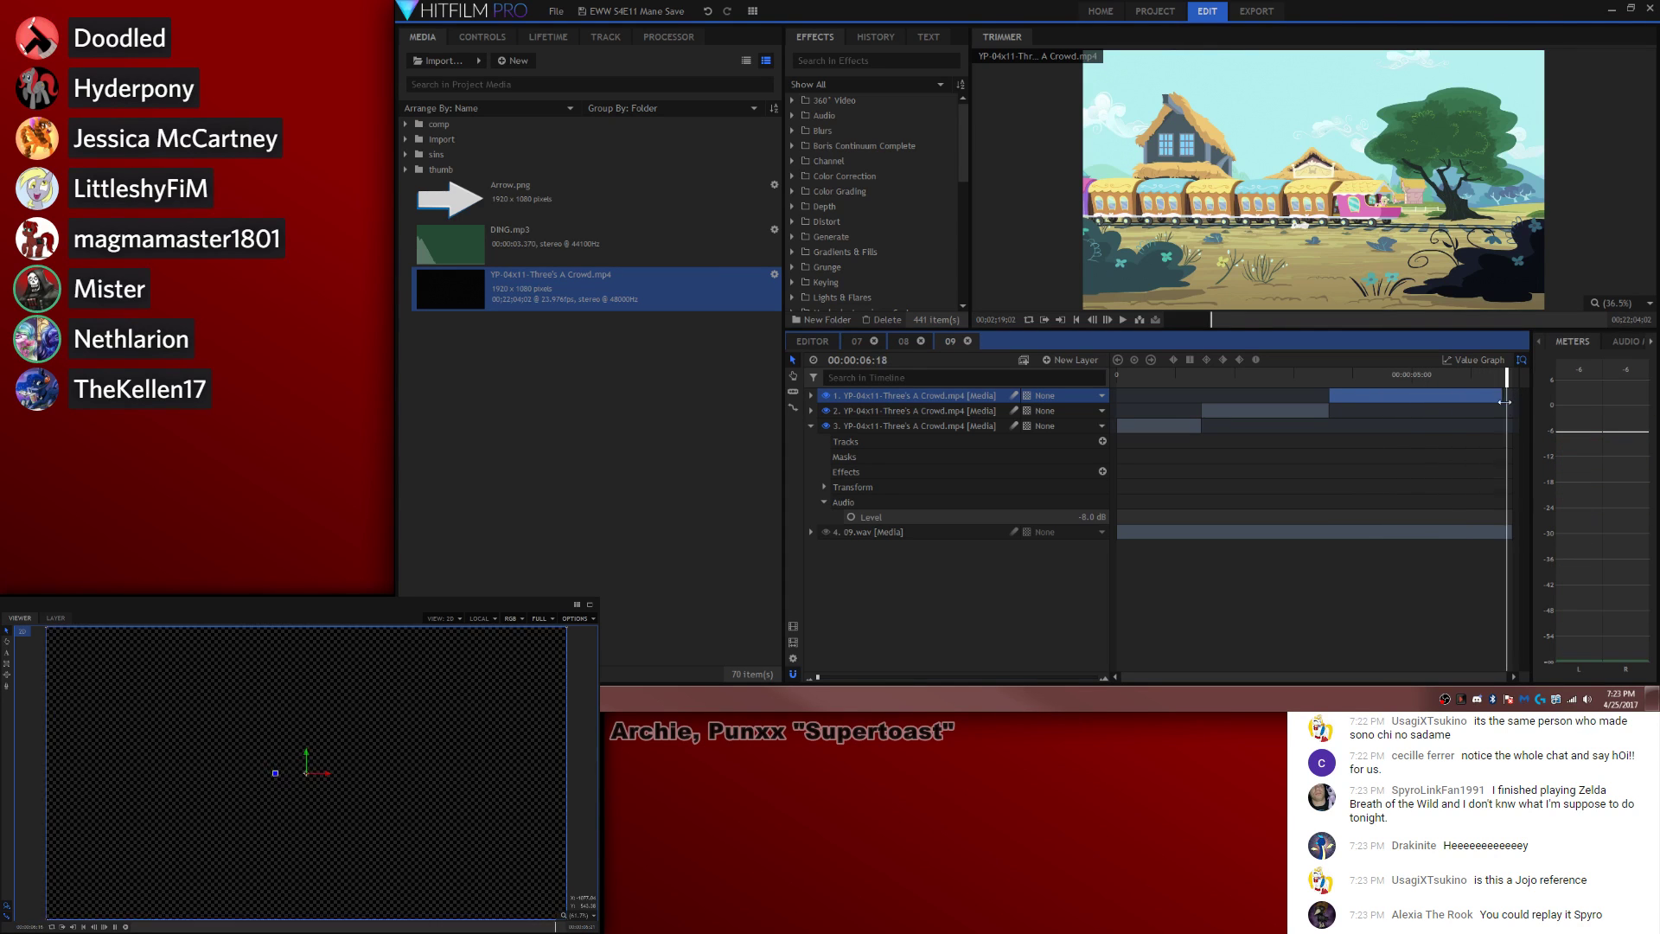
pyautogui.press('End')
pyautogui.press('Left')
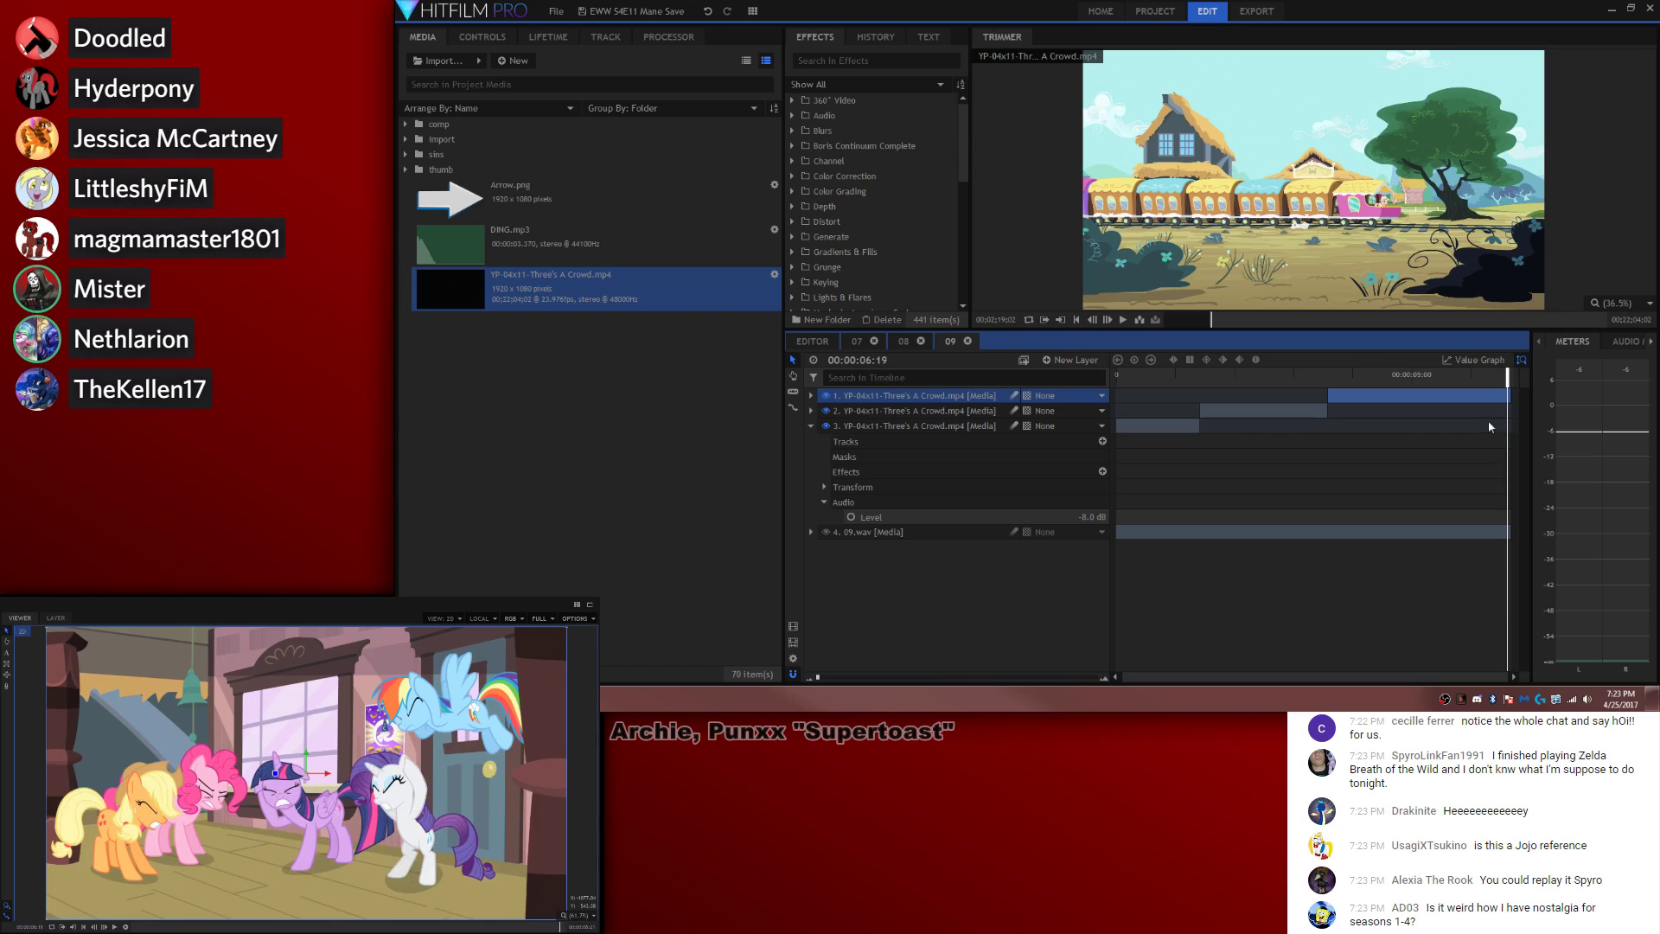
# Step: Shift the last segment three frames later, extend the middle clip's end to meet it, and play back the transition
pyautogui.moveTo(1507, 395); pyautogui.dragTo(1494, 398)
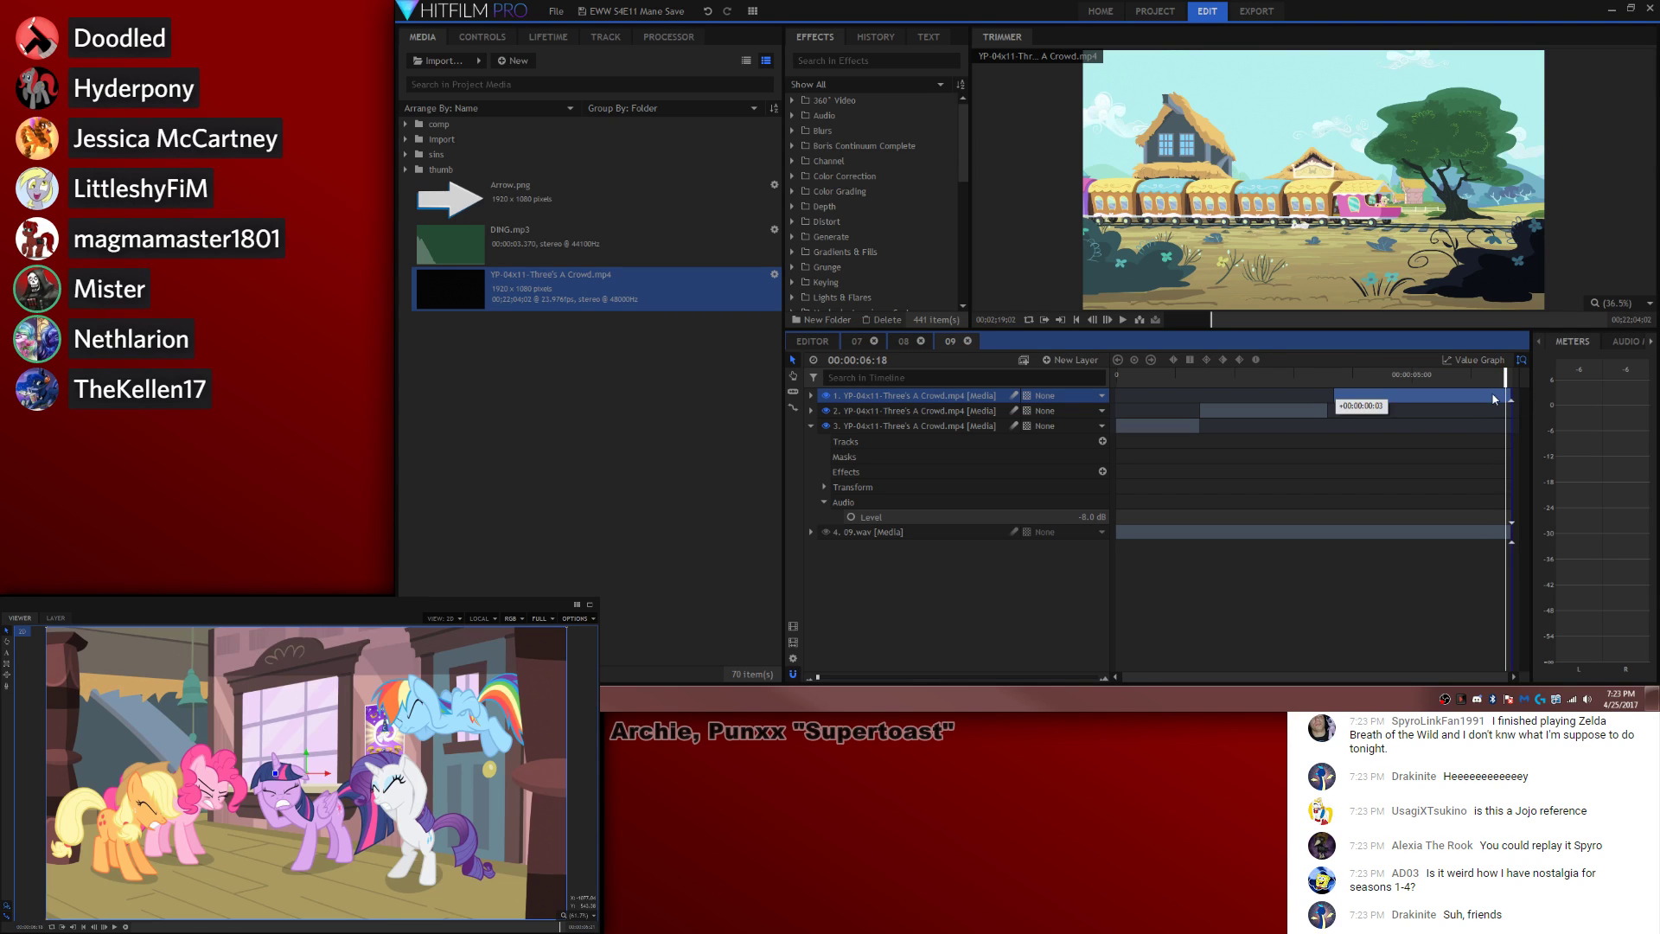
pyautogui.click(1322, 378)
pyautogui.moveTo(1326, 410); pyautogui.dragTo(1334, 410)
pyautogui.press('space')
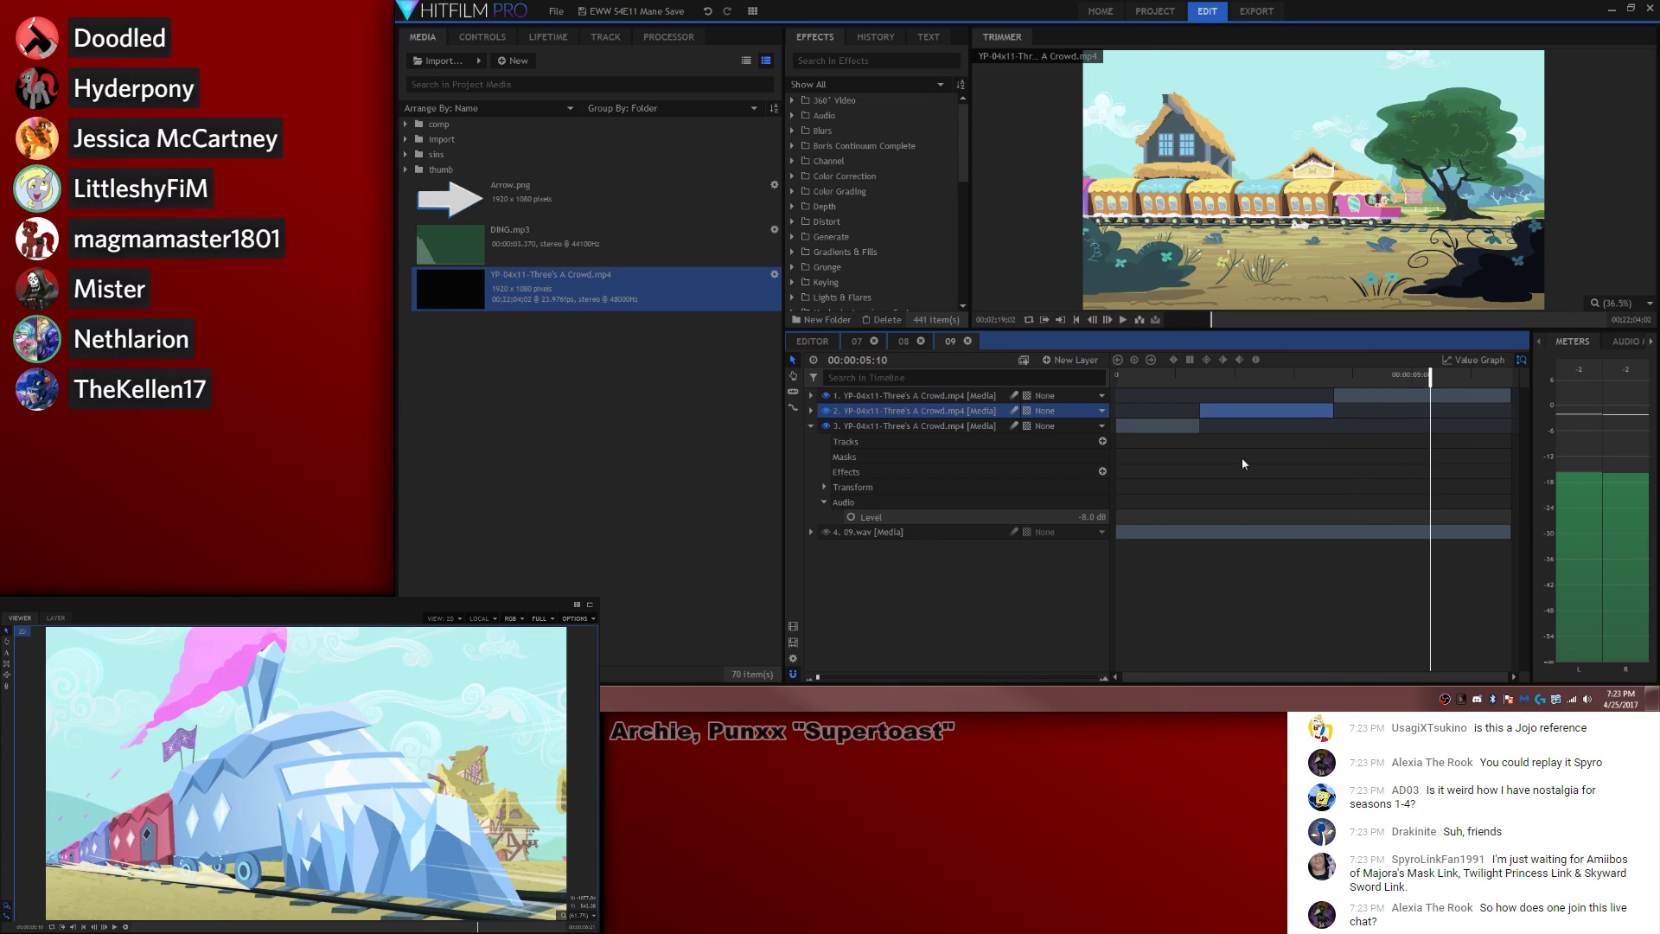
# Step: Copy the second Sin Count, Sub, overlay experiment 1.png and New Grade layers from shot 08 and paste them at the start of shot 09
pyautogui.click(900, 342)
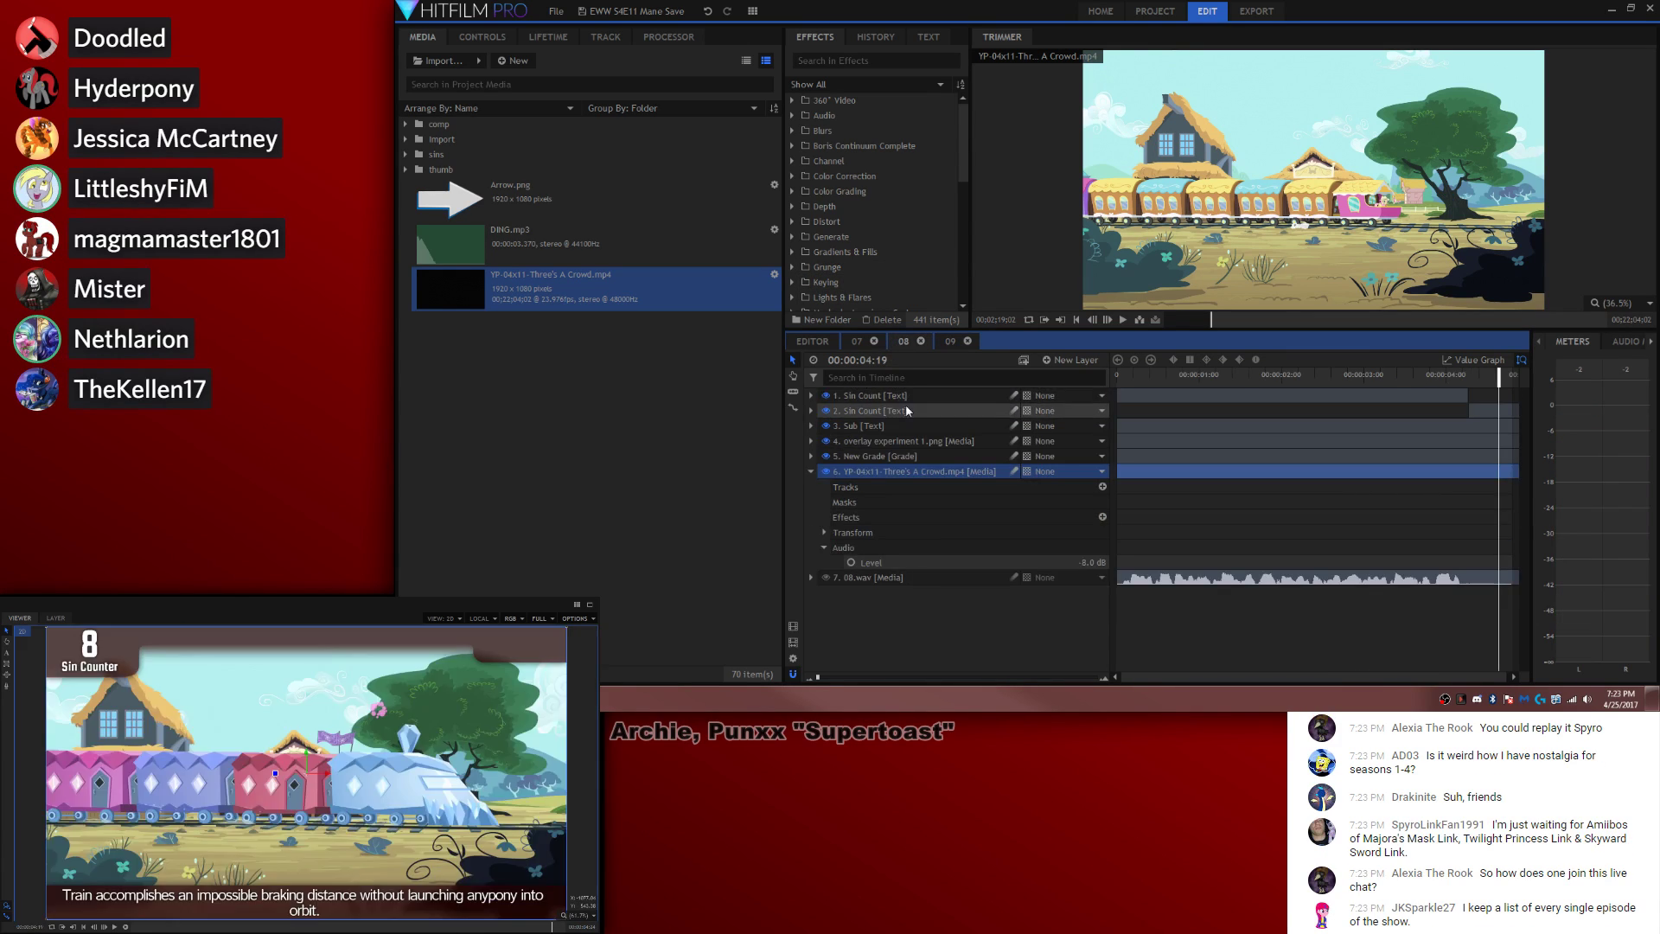
pyautogui.click(905, 411)
pyautogui.keyDown('shift'); pyautogui.click(875, 456); pyautogui.keyUp('shift')
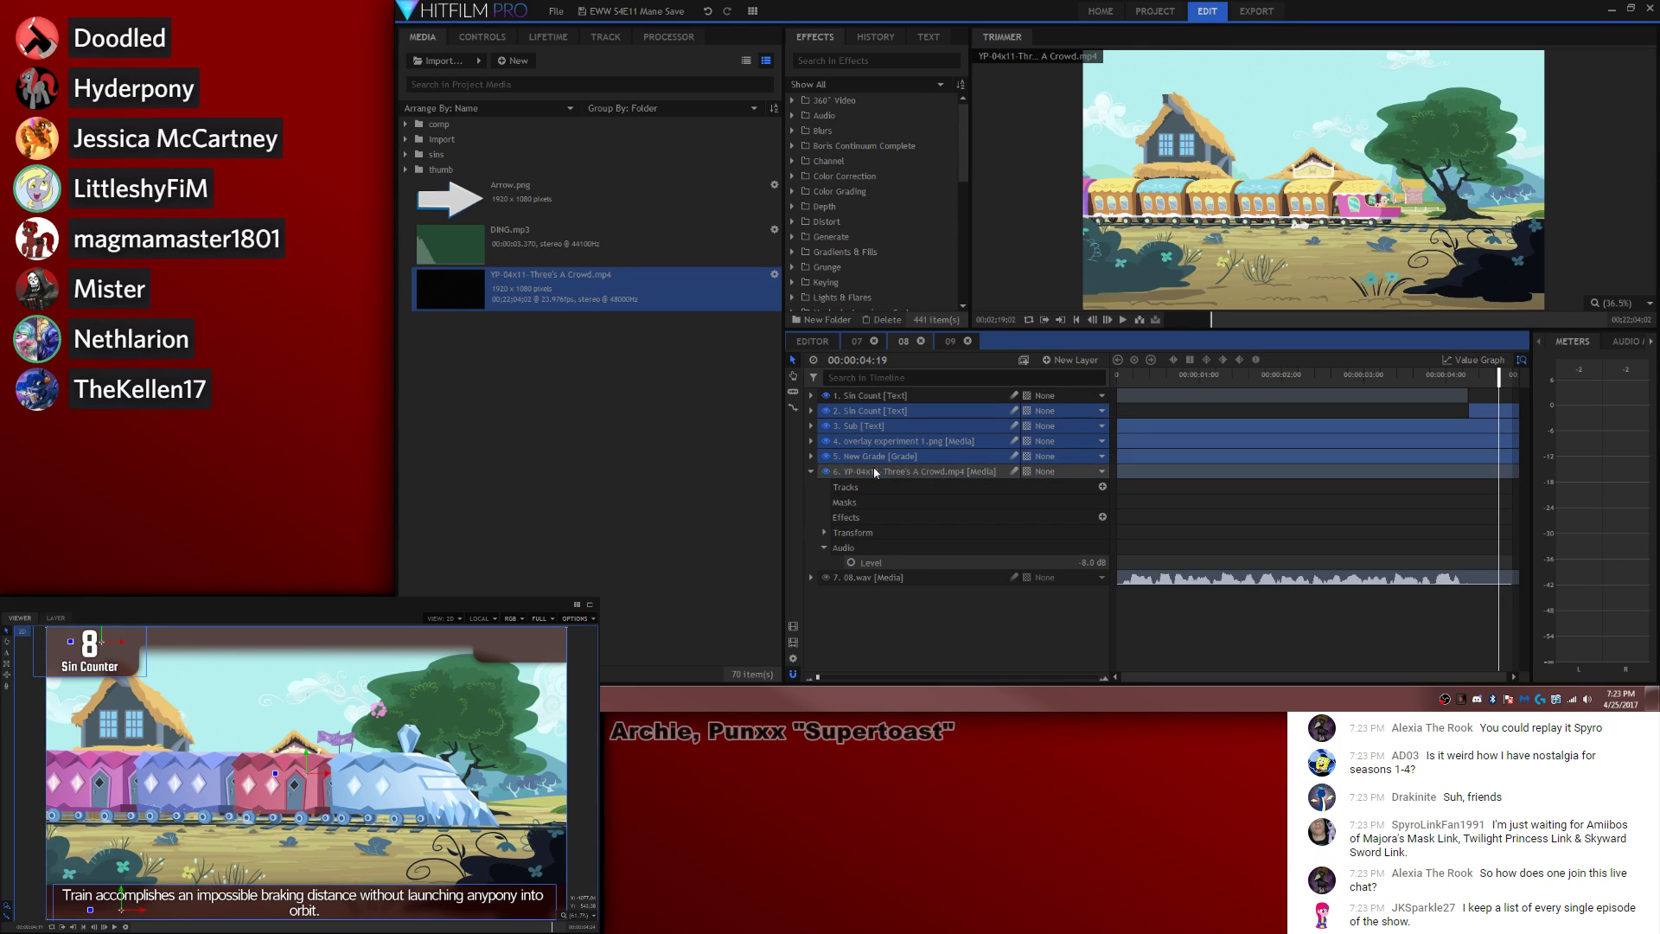
pyautogui.click(944, 346)
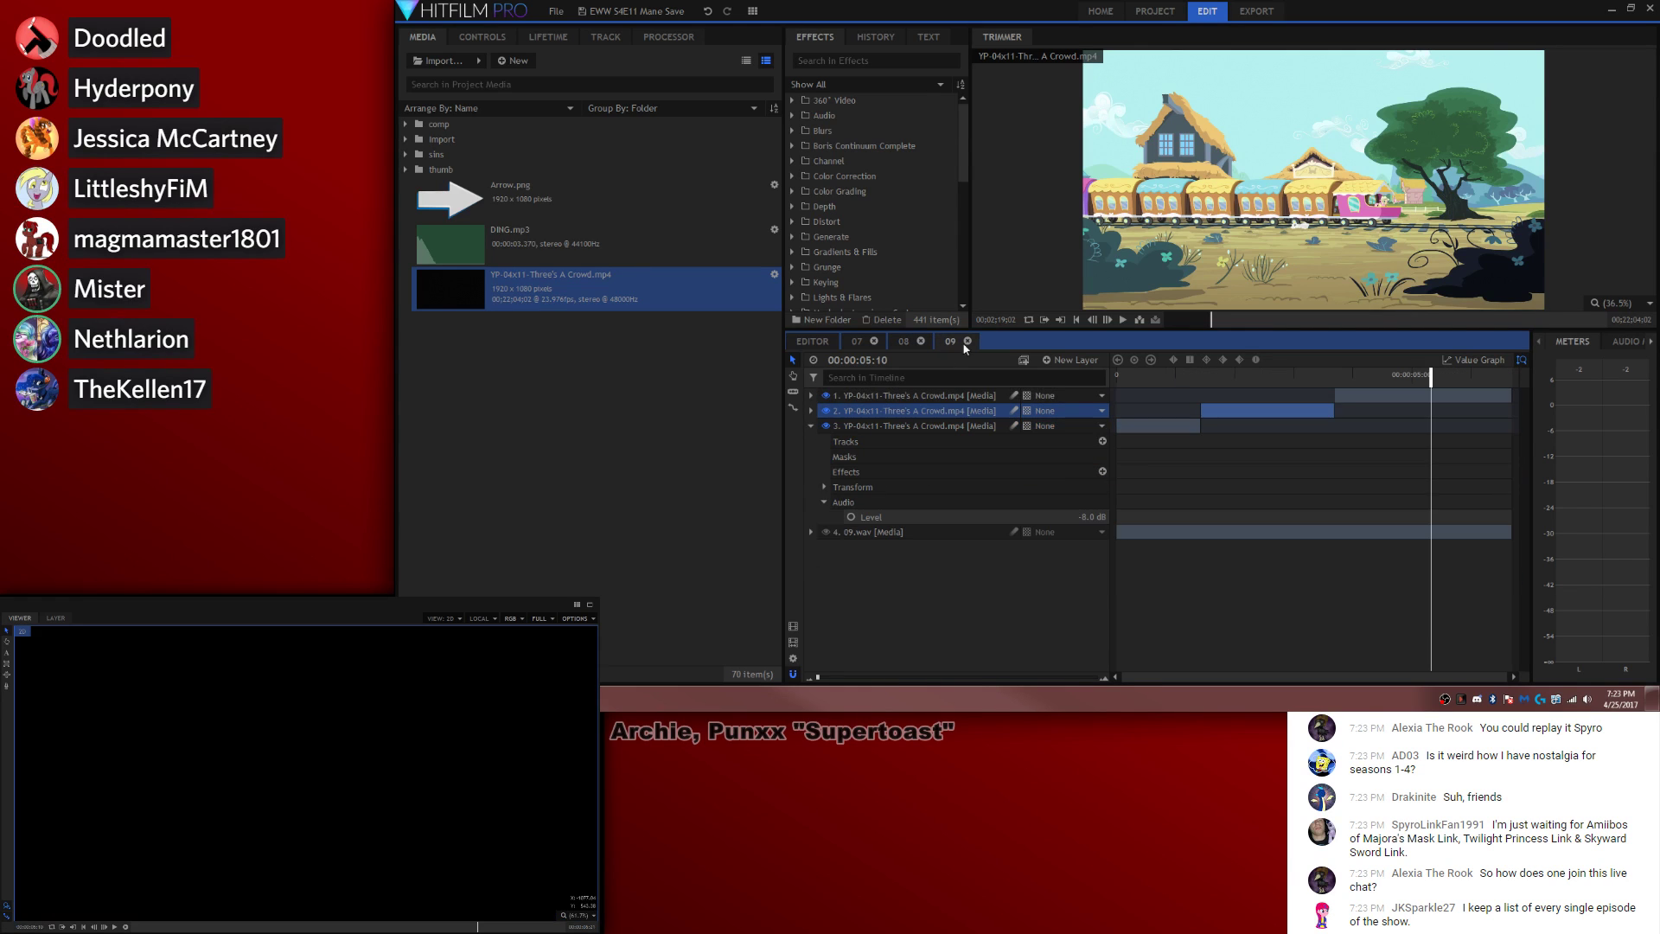
pyautogui.moveTo(1146, 379); pyautogui.dragTo(1113, 378)
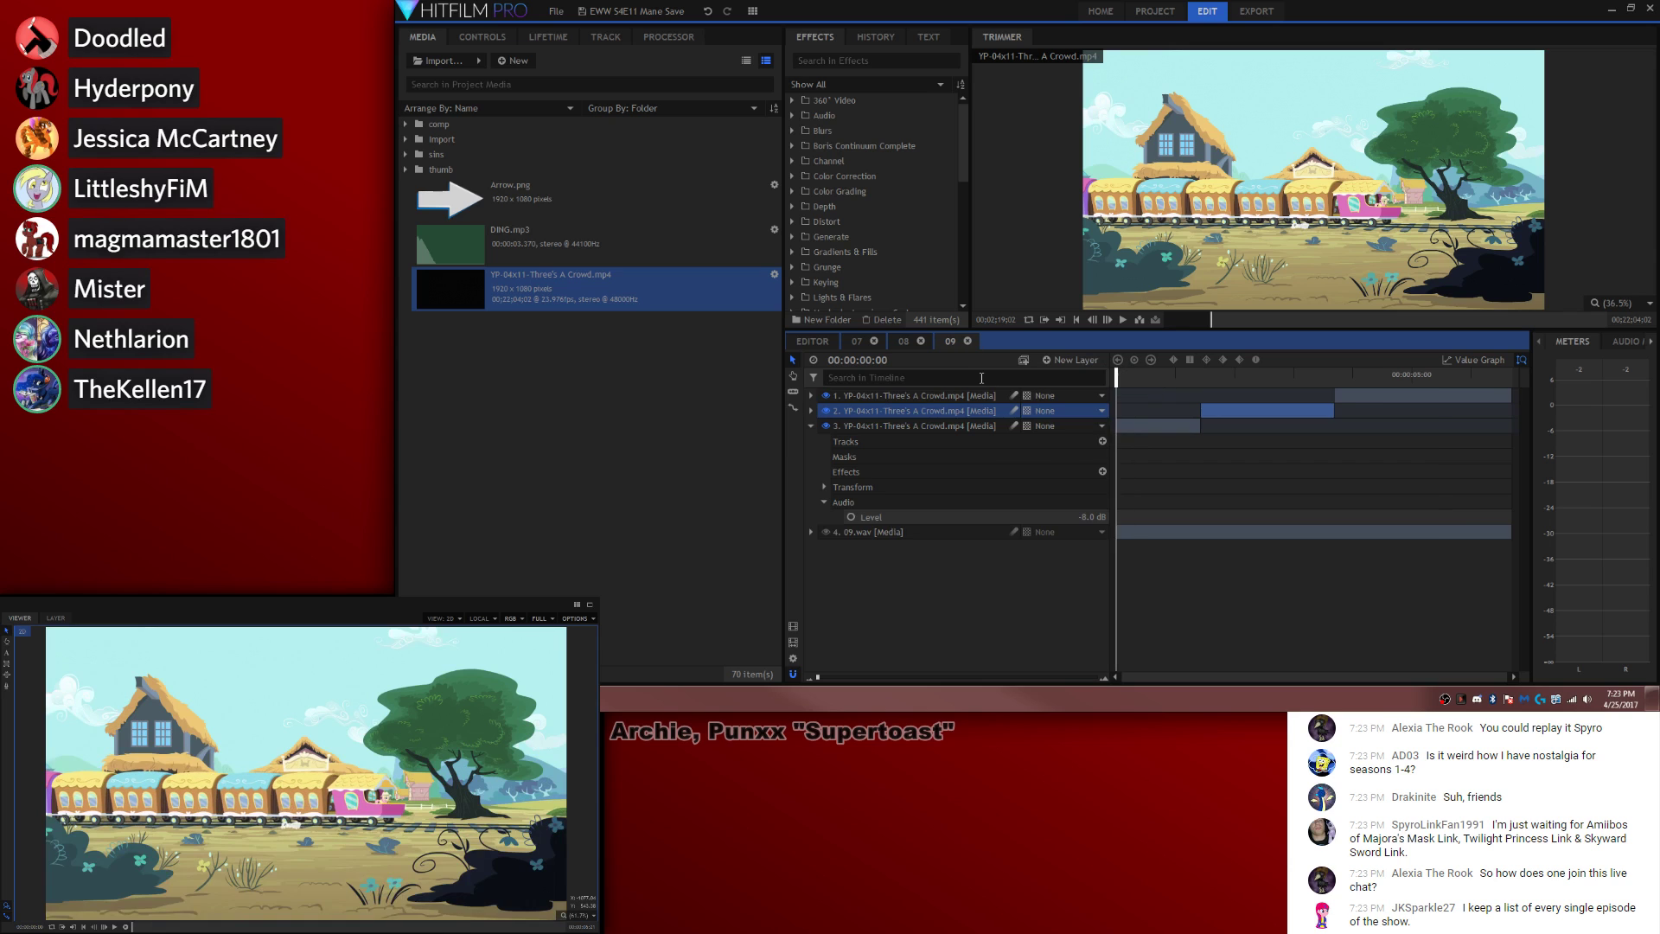
pyautogui.rightClick(953, 389)
pyautogui.click(994, 612)
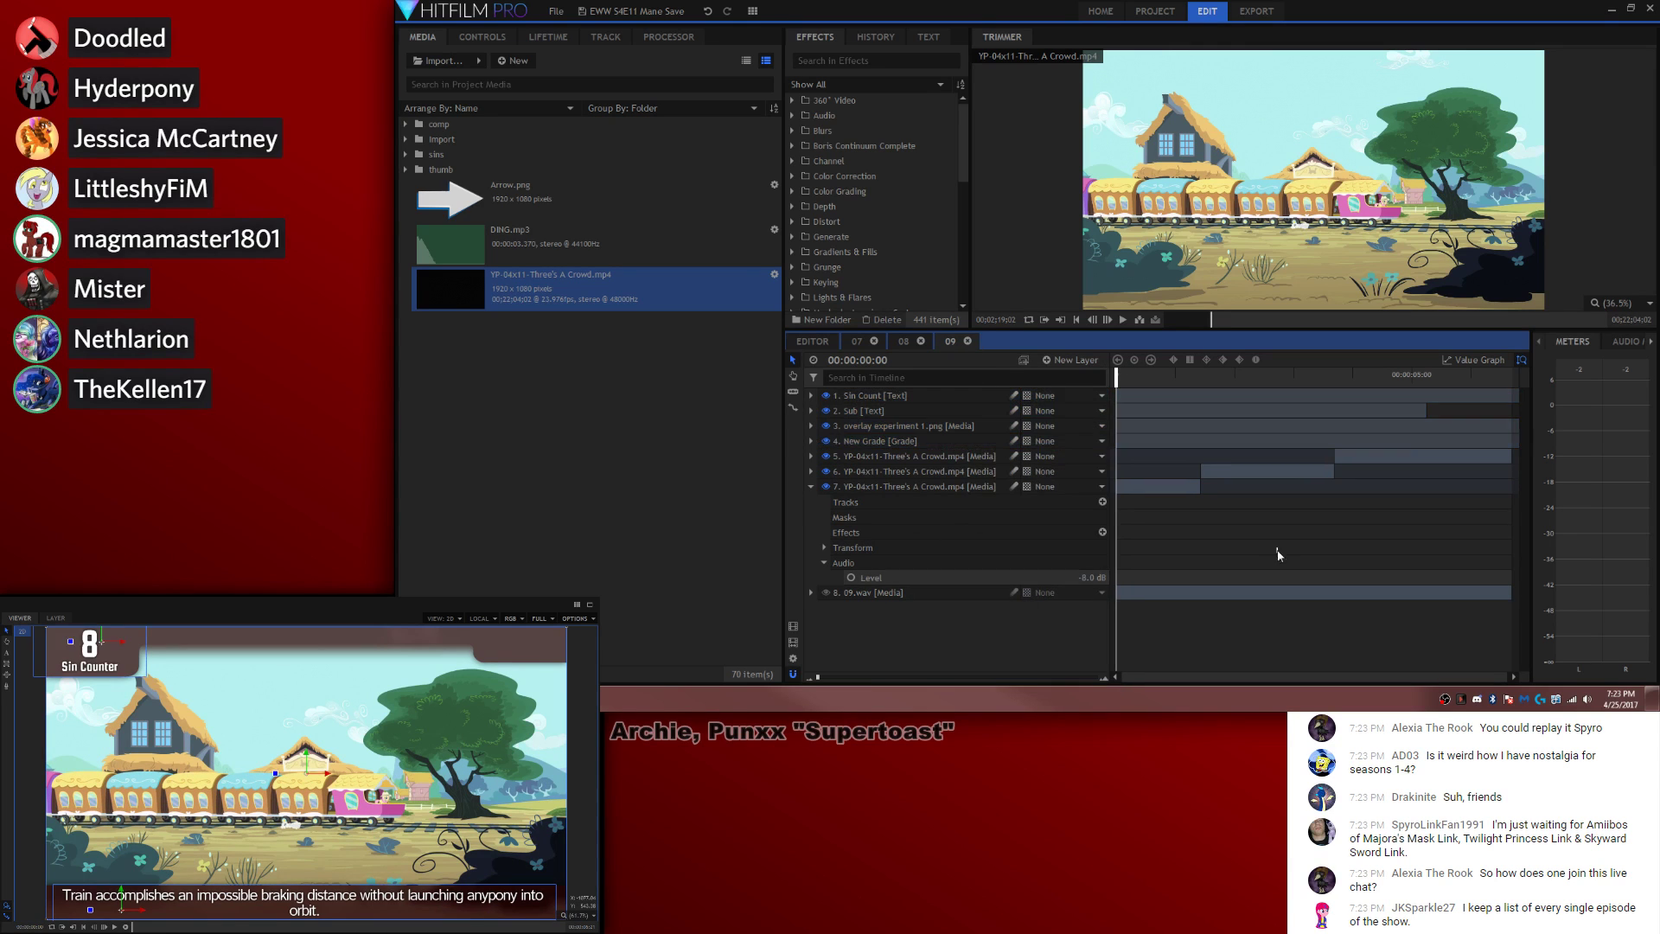
# Step: Extend the subtitle layer to the shot's end and set it to "The Empire's train comes from the same direction the Friendship Express left for moment ago."
pyautogui.click(1422, 410)
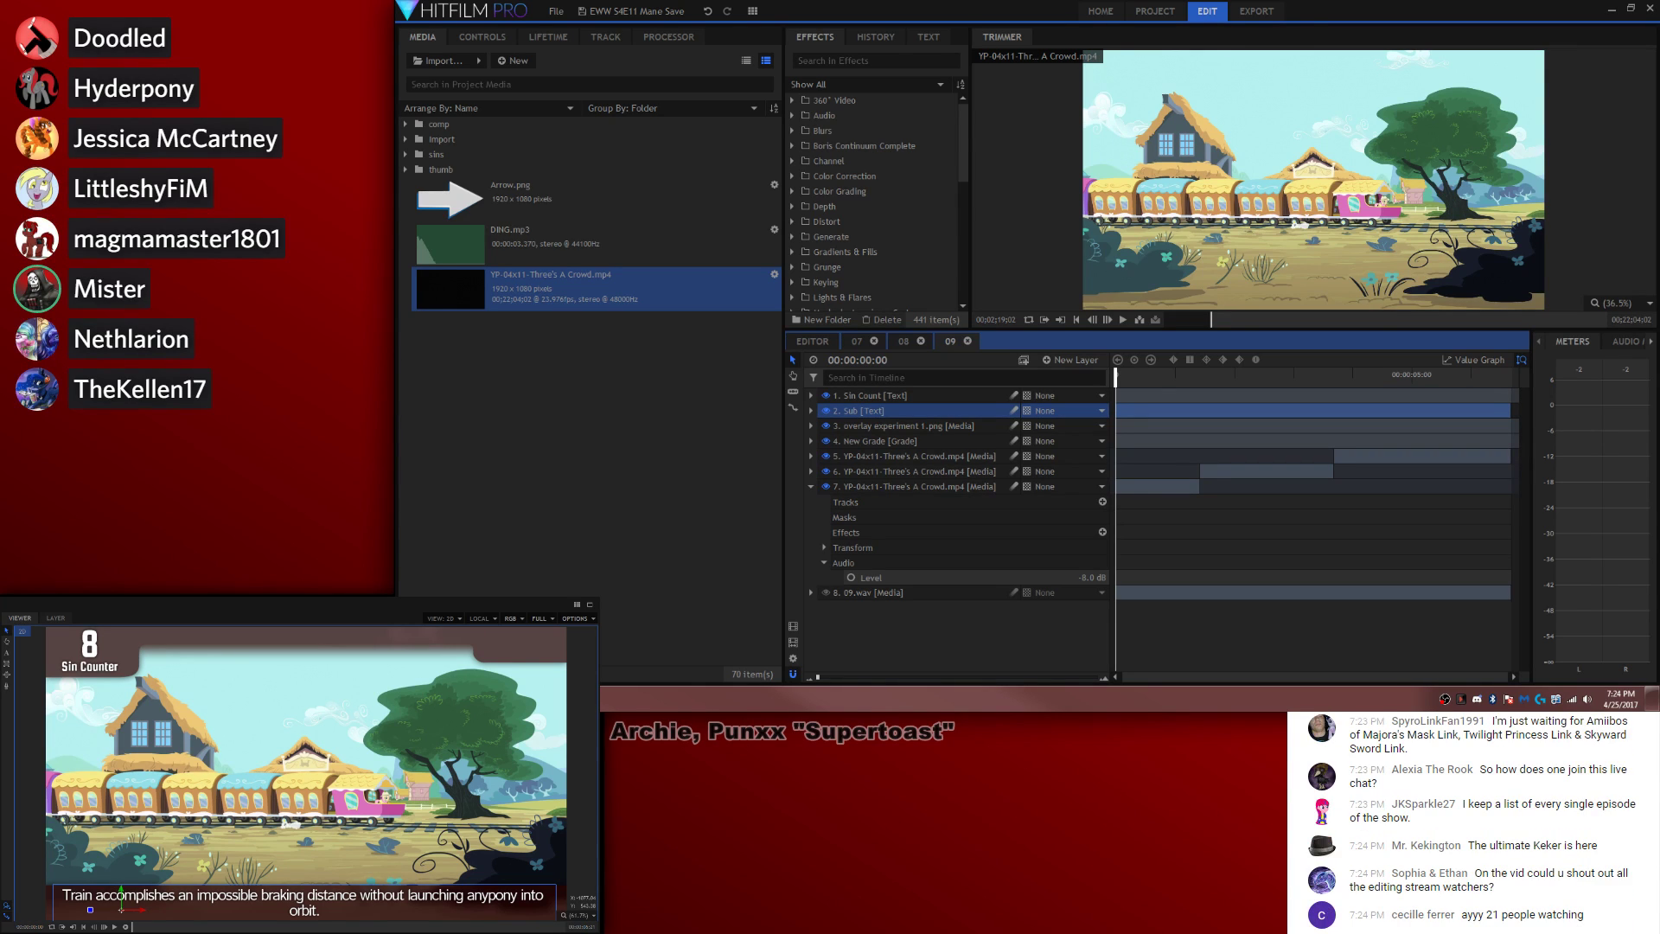
pyautogui.click(6, 653)
pyautogui.hotkey('ctrl', 'a')
pyautogui.write('The Empire’s train comes from the same direction the Friendship Express left for moment ago.')
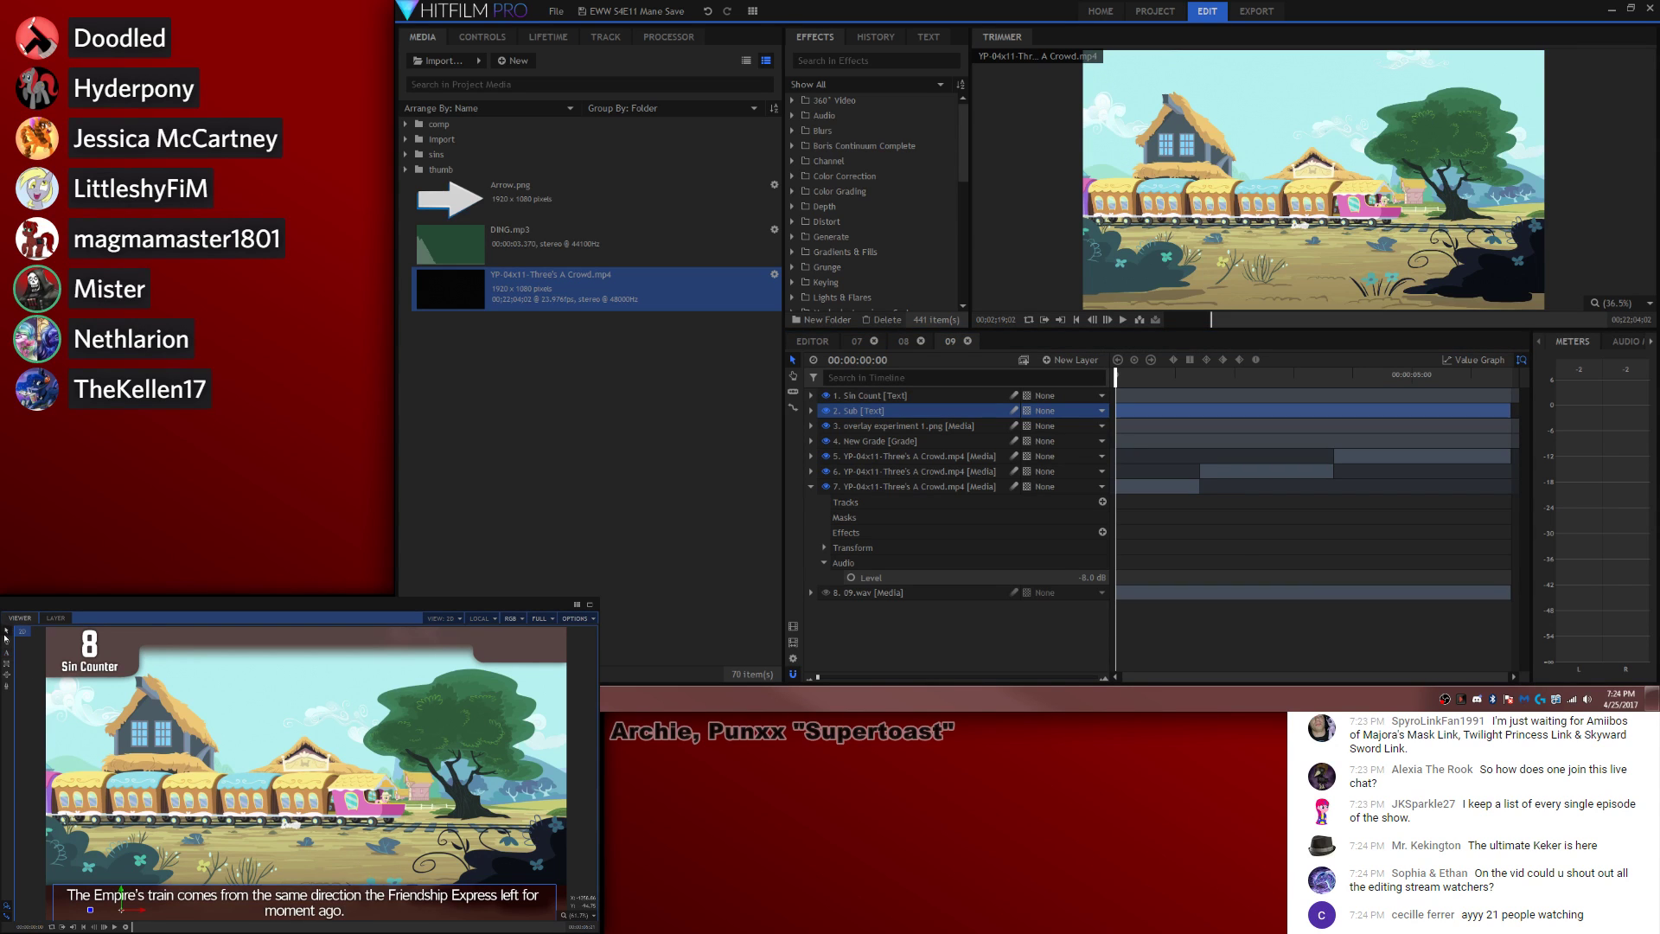
# Step: Play shot 09 from its beginning, trim the middle clip's end to 00:00:03:18 and move that clip to meet the last one
pyautogui.click(1291, 541)
pyautogui.press('space')
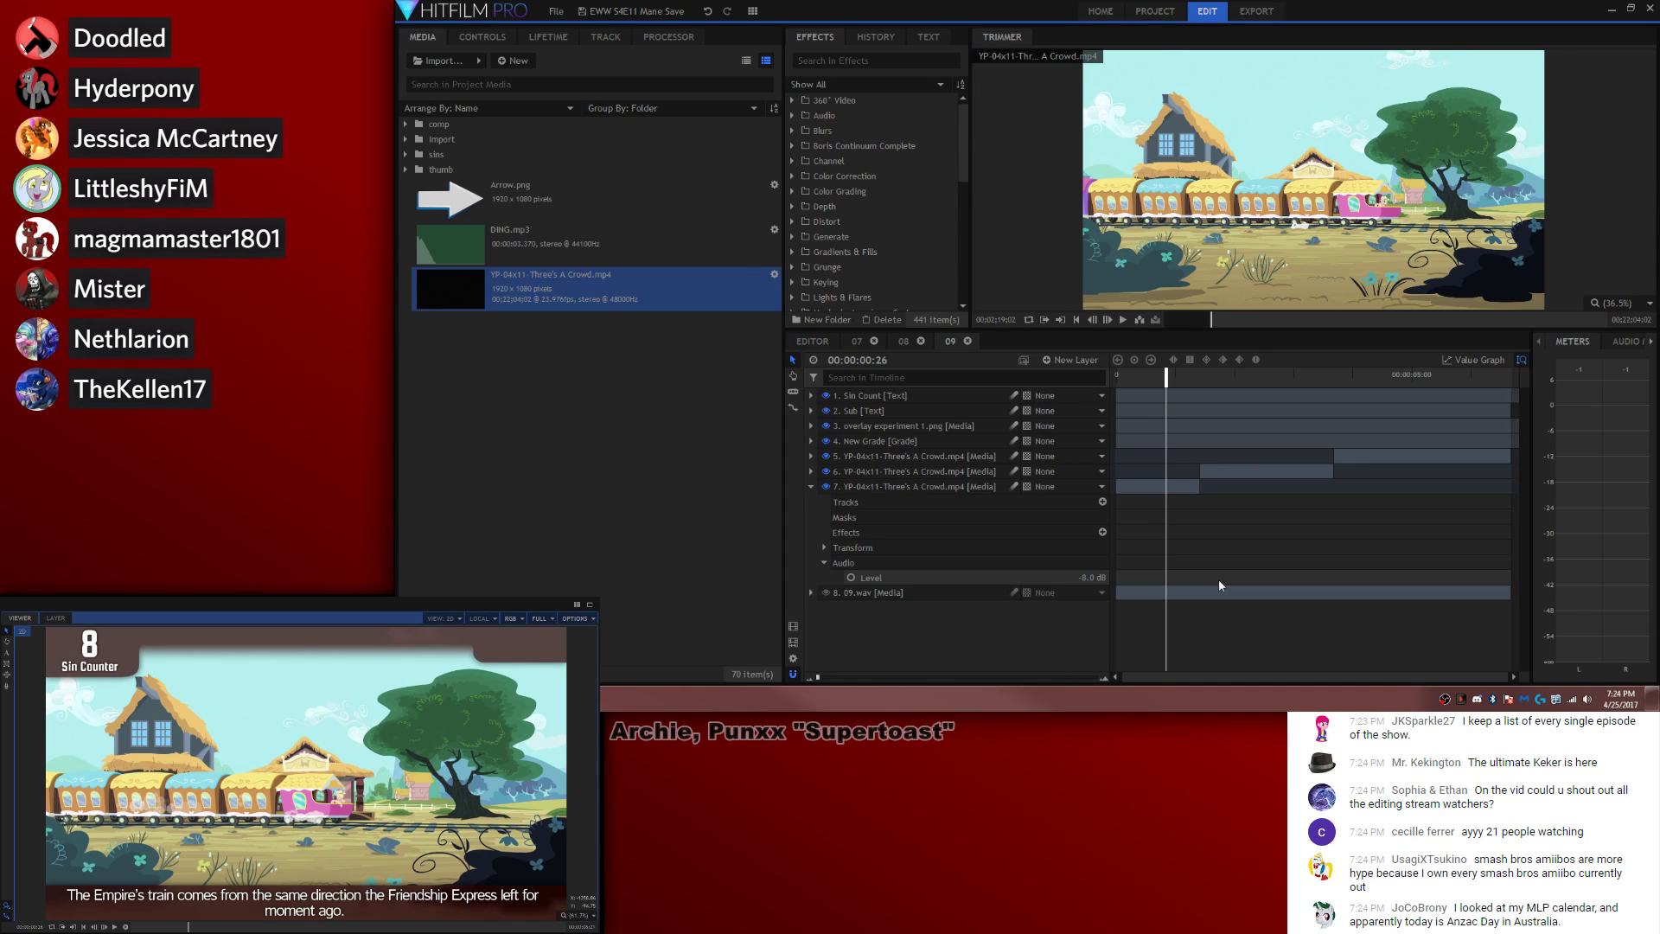
pyautogui.press('Home')
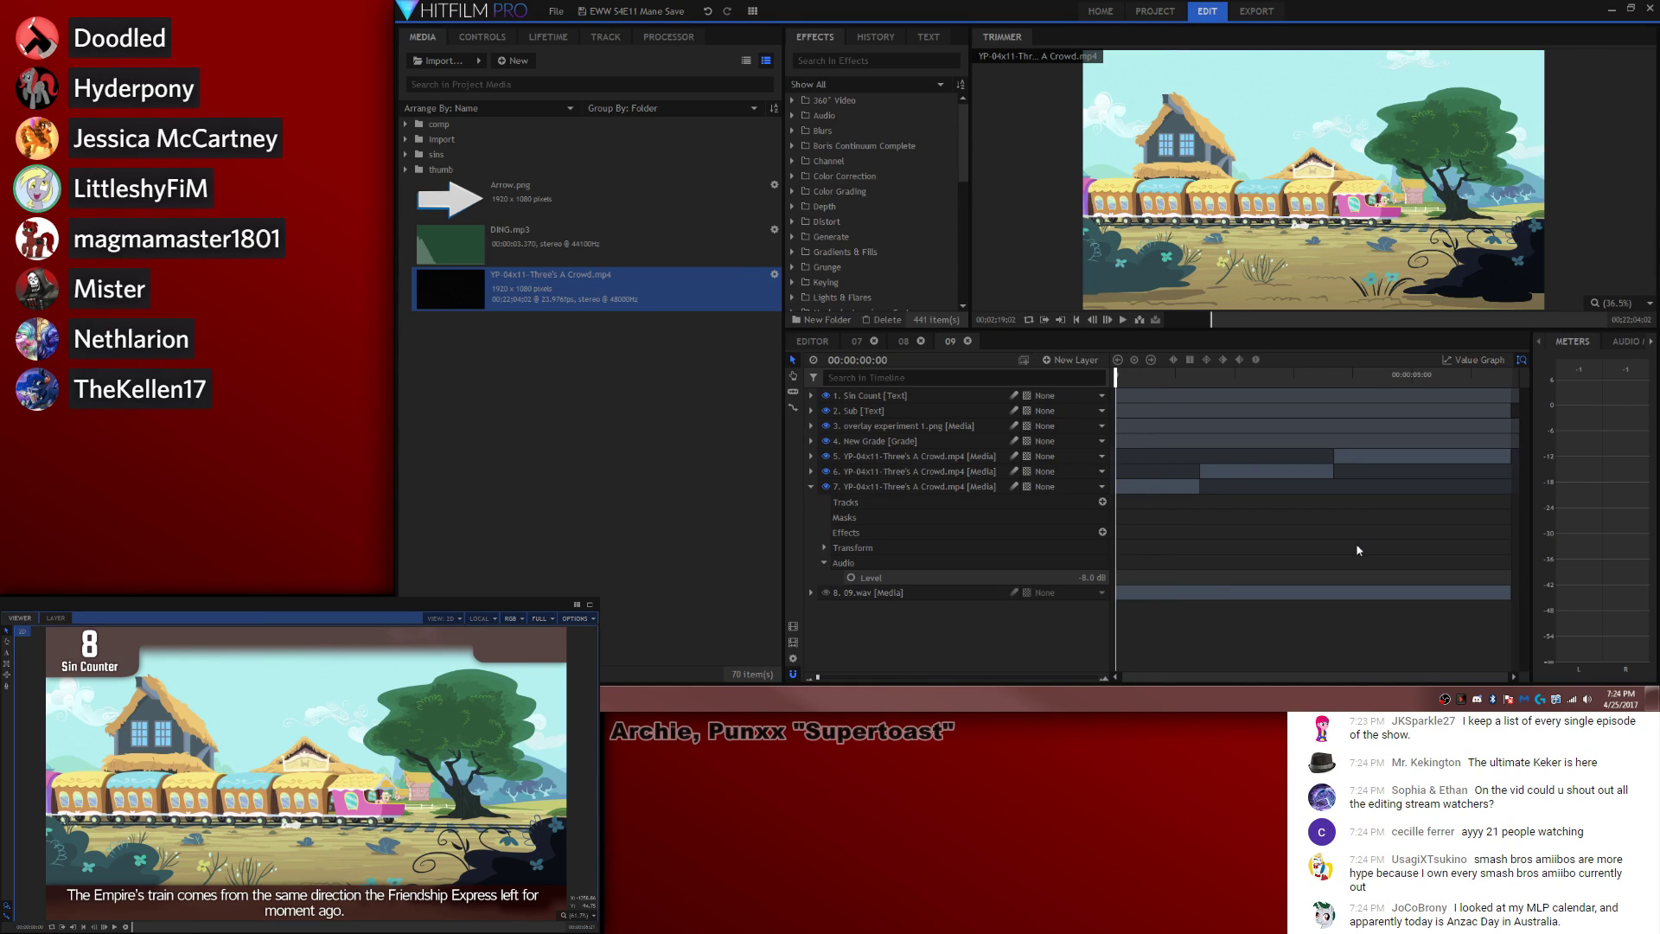
pyautogui.press('space')
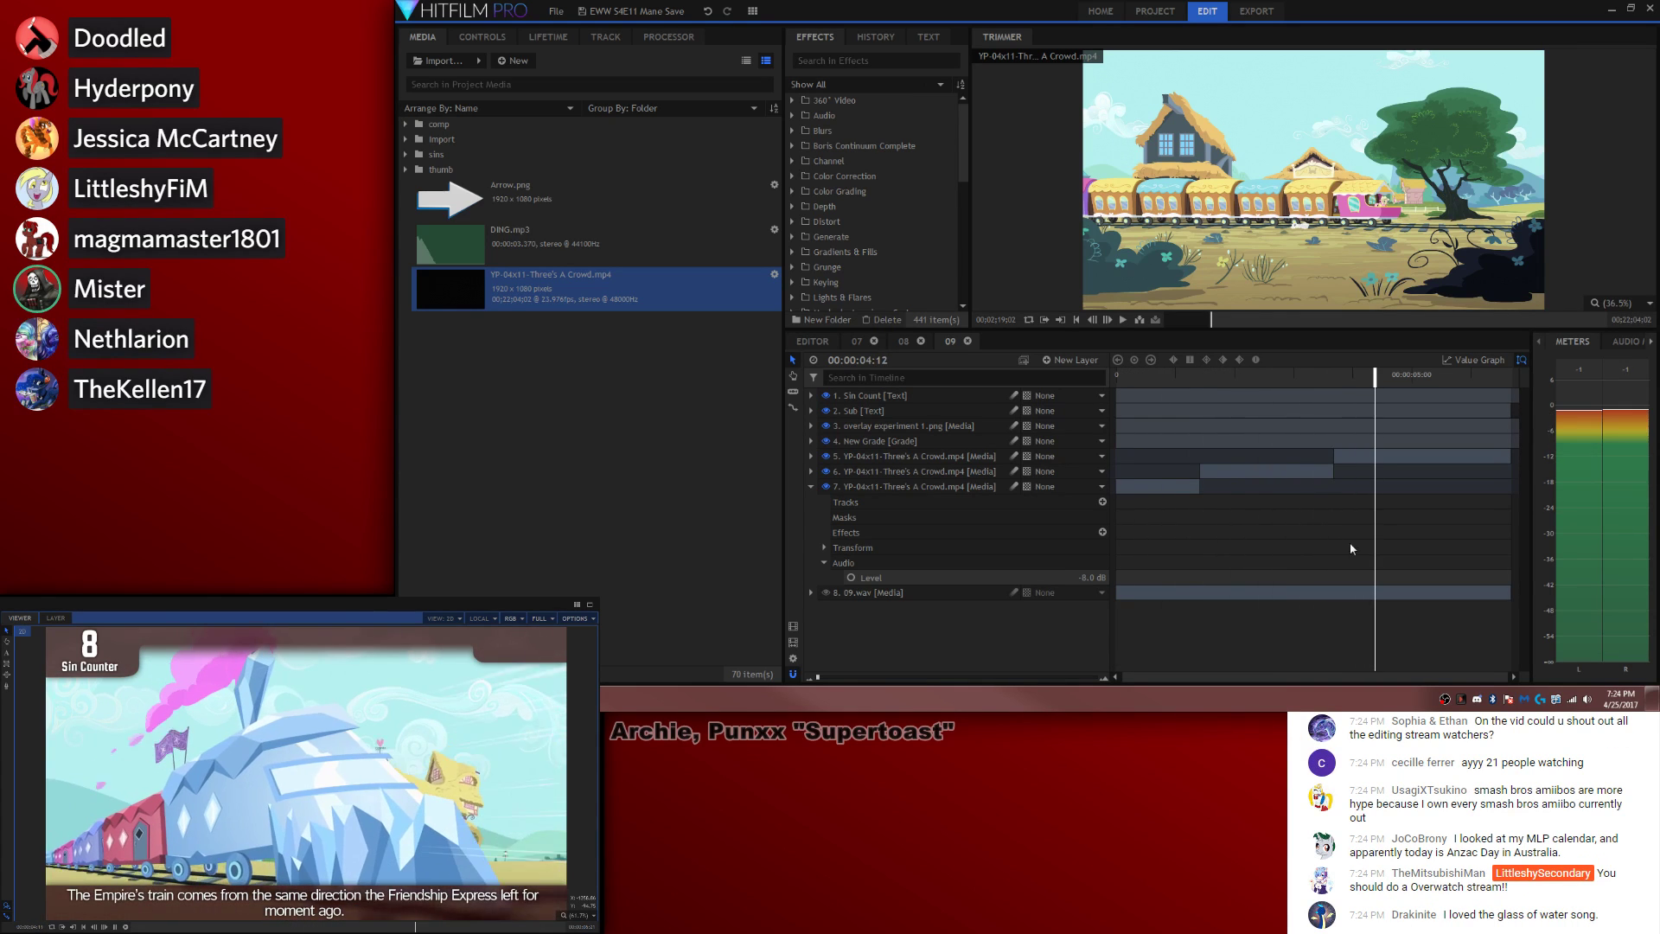
pyautogui.click(1337, 372)
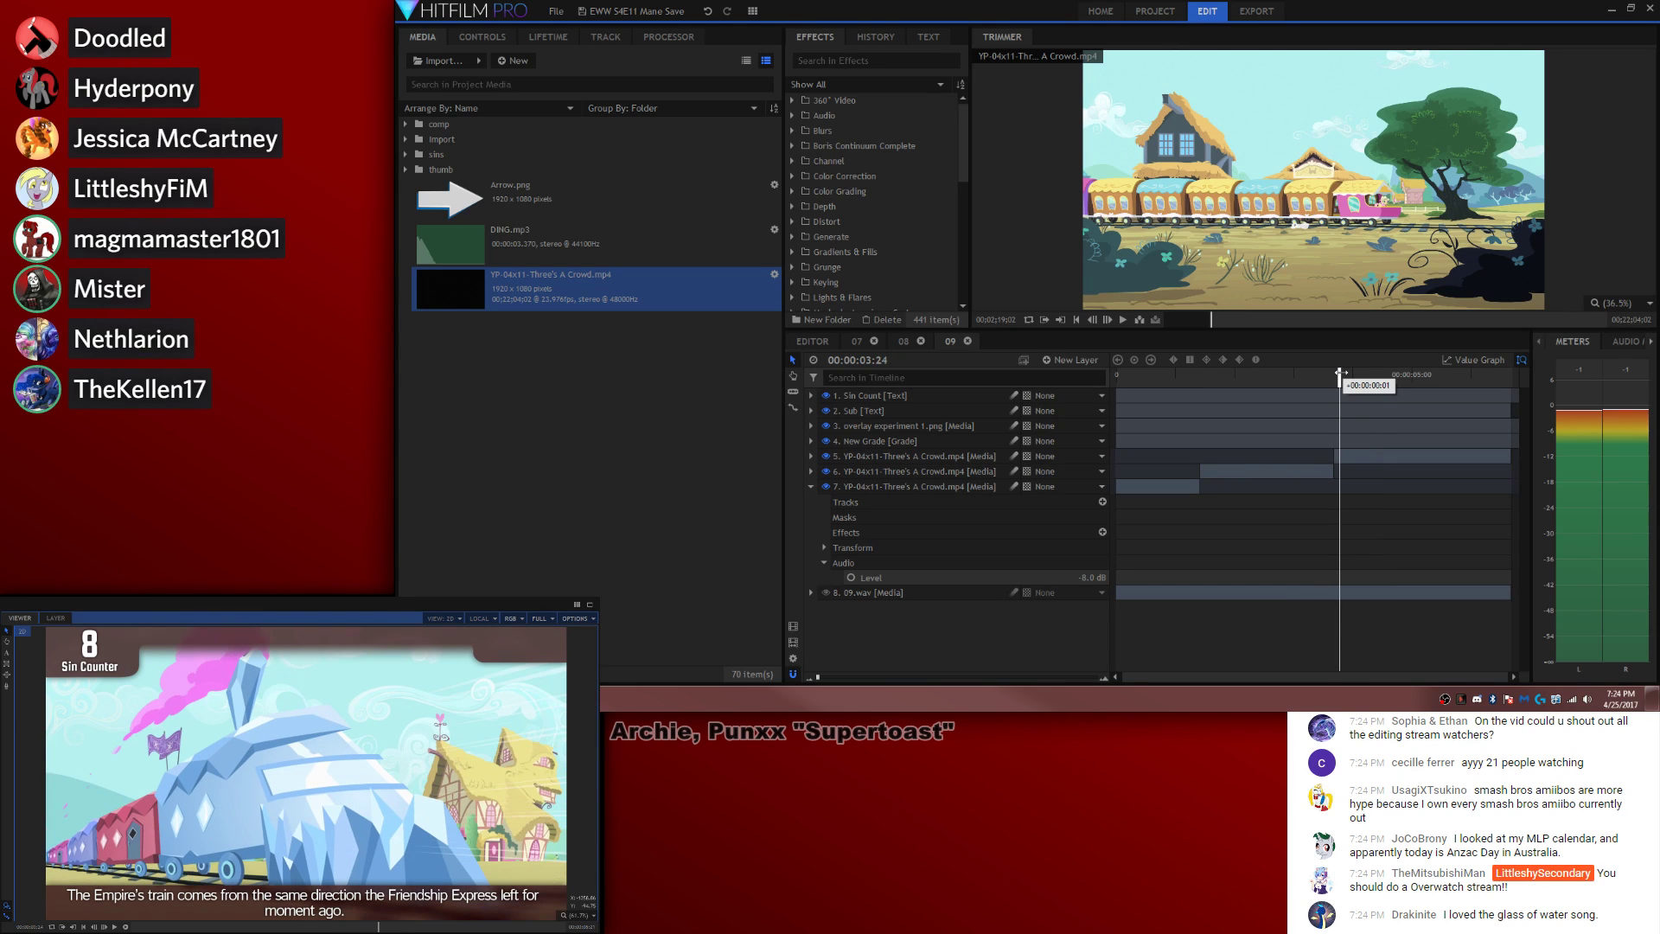
pyautogui.press(',')
pyautogui.press(',')
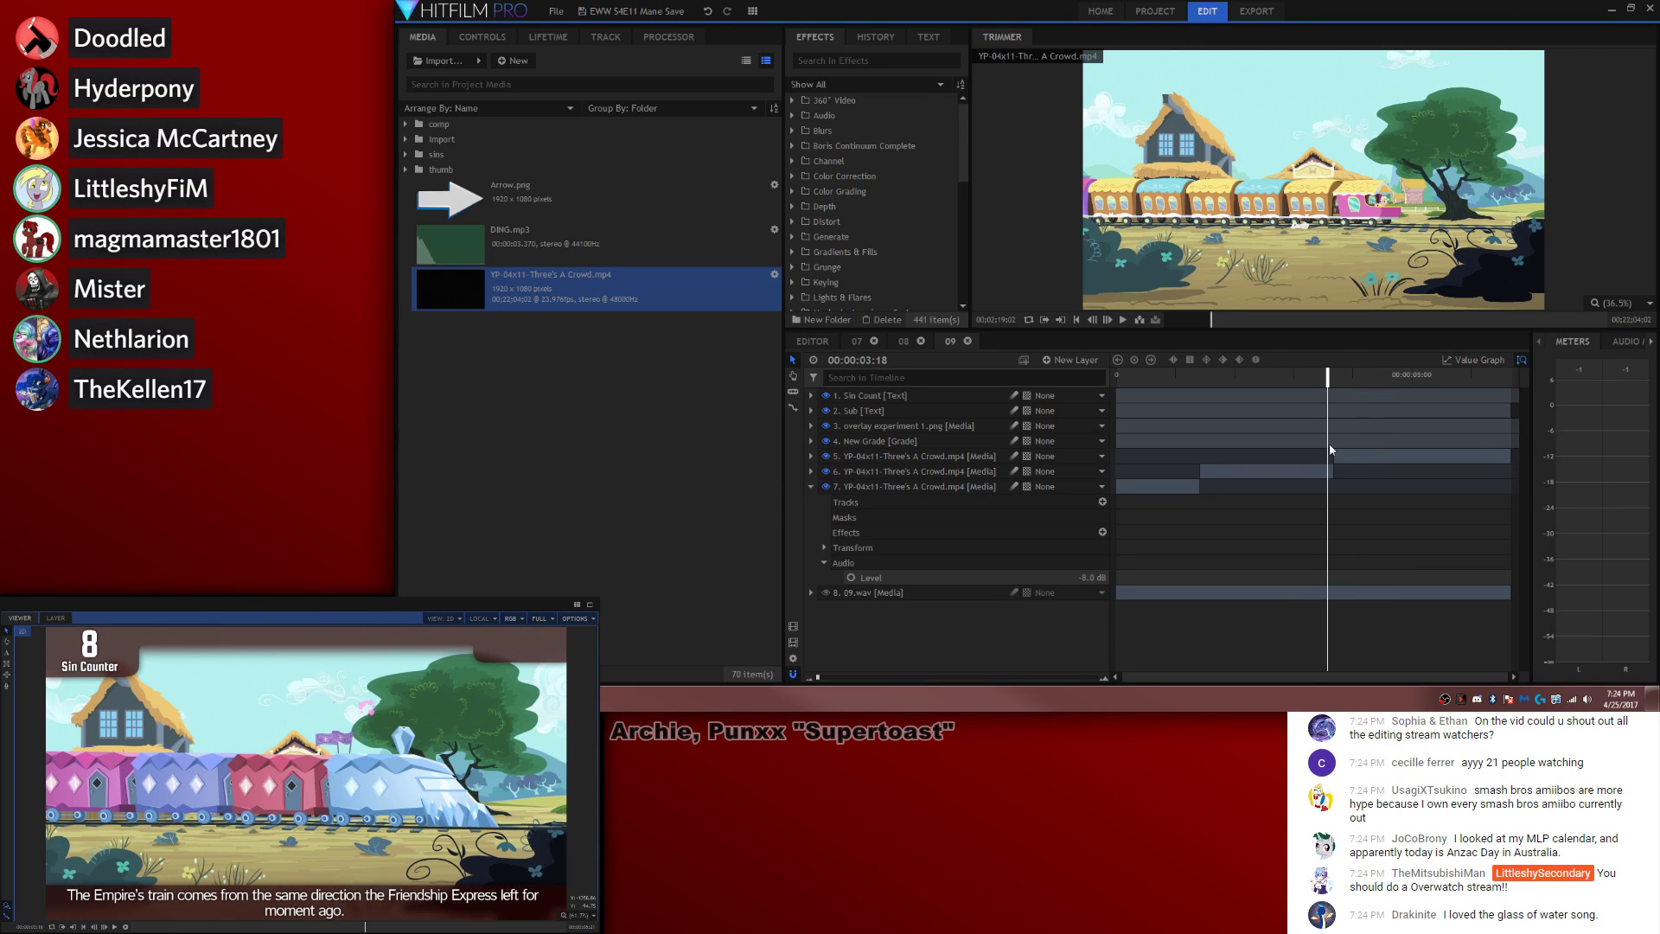
pyautogui.press('.')
pyautogui.press('Left')
pyautogui.click(1332, 475)
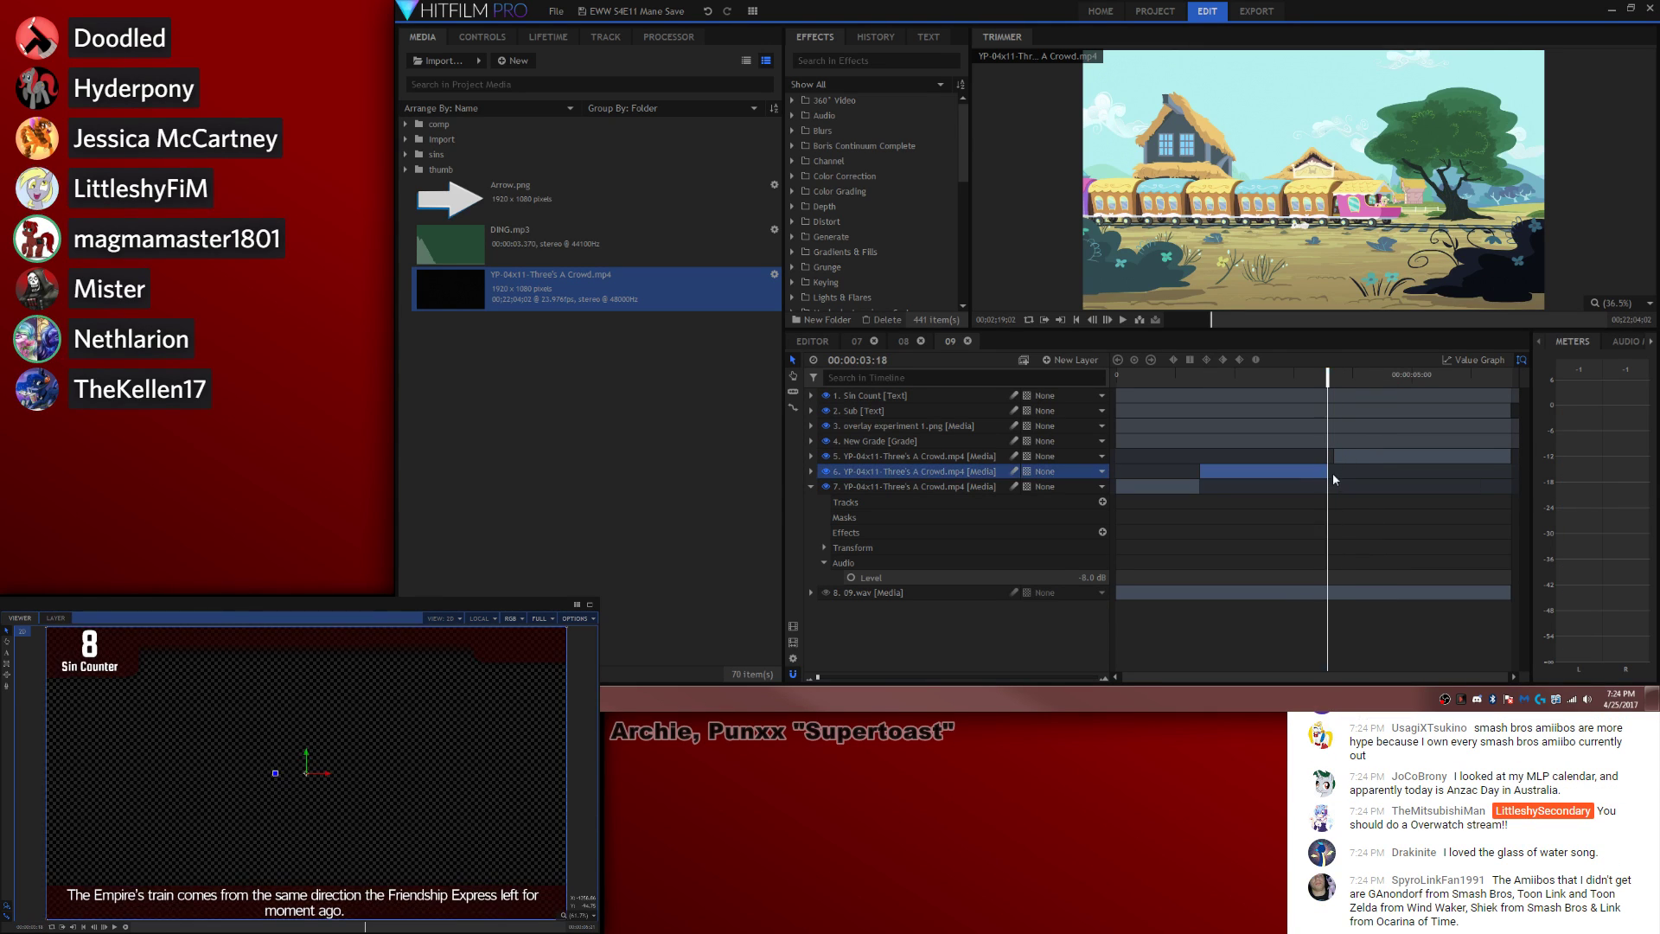
pyautogui.moveTo(1310, 477); pyautogui.dragTo(1314, 470)
# Step: Extend the first clip's end to meet the middle clip and play back the transition
pyautogui.click(1184, 373)
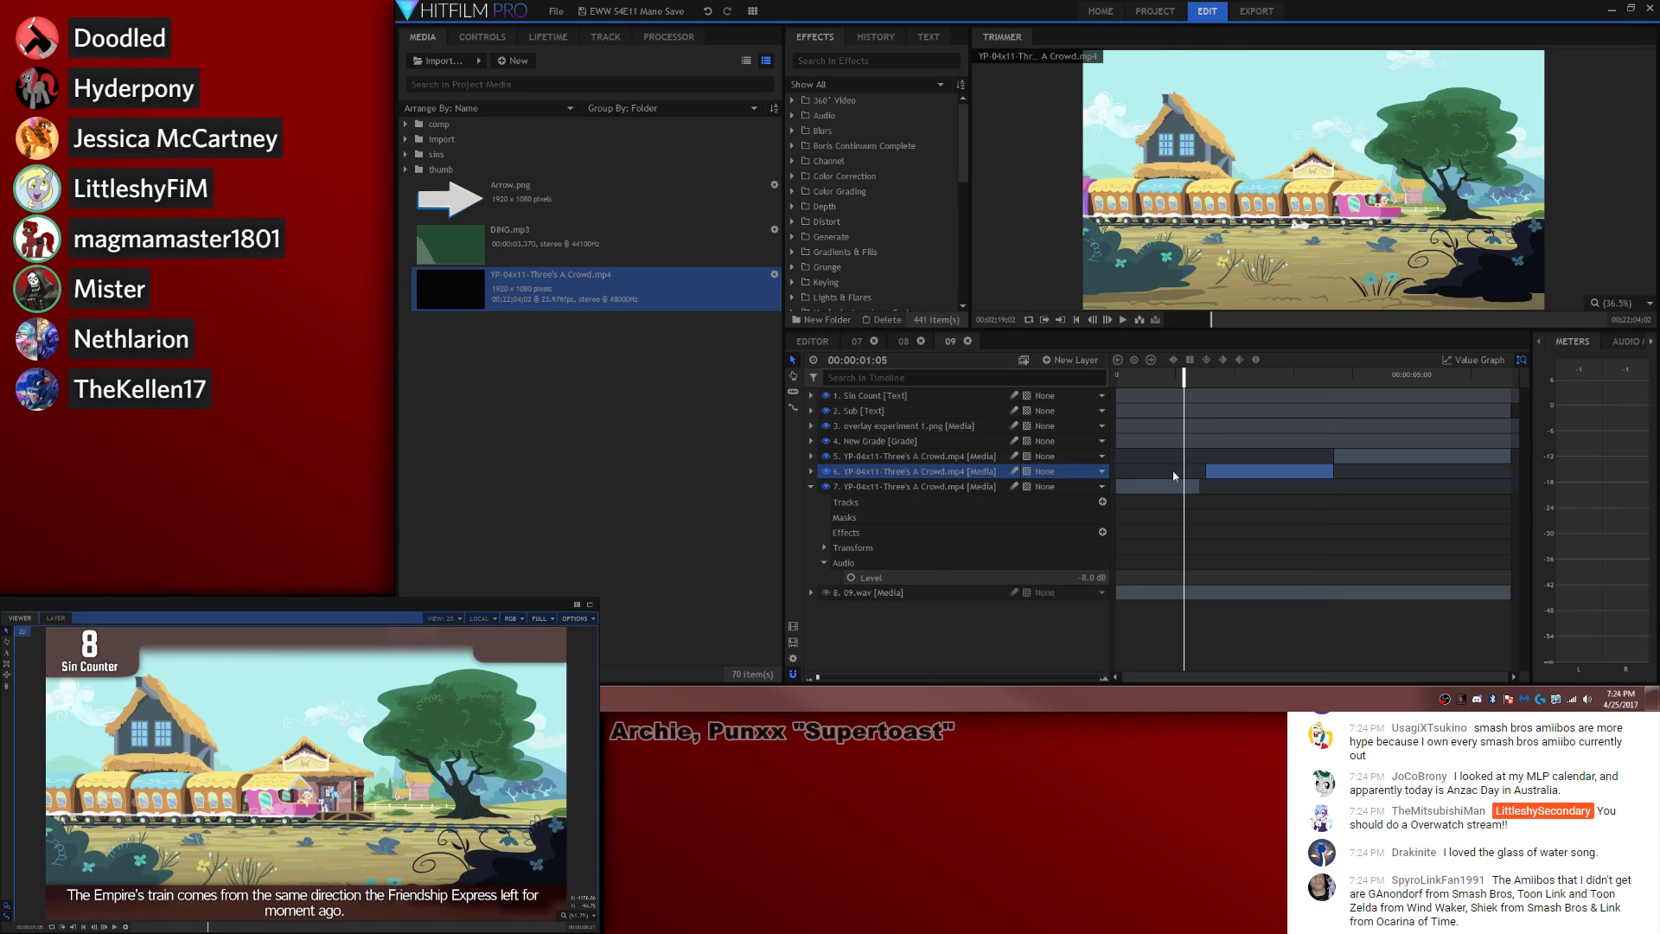
pyautogui.moveTo(1200, 490); pyautogui.dragTo(1205, 490)
pyautogui.click(1273, 510)
pyautogui.press('space')
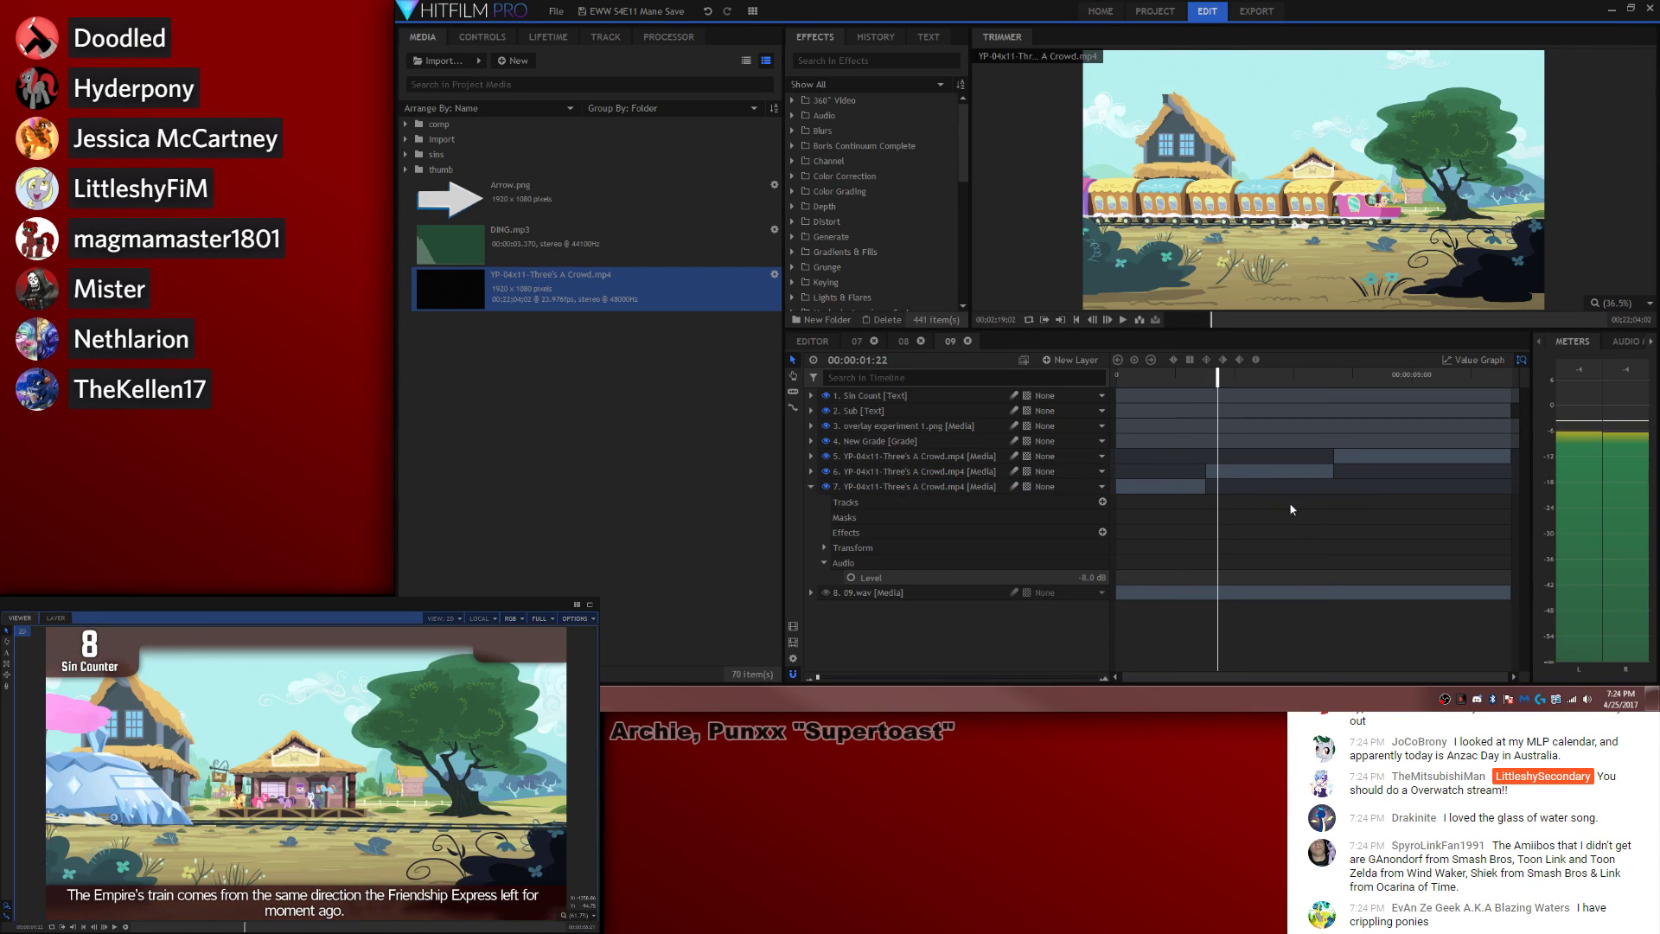
# Step: Trim the first clip's end to 00:00:01:13 and move the clip so that it meets the middle clip
pyautogui.click(1205, 377)
pyautogui.press('Left')
pyautogui.press('Left')
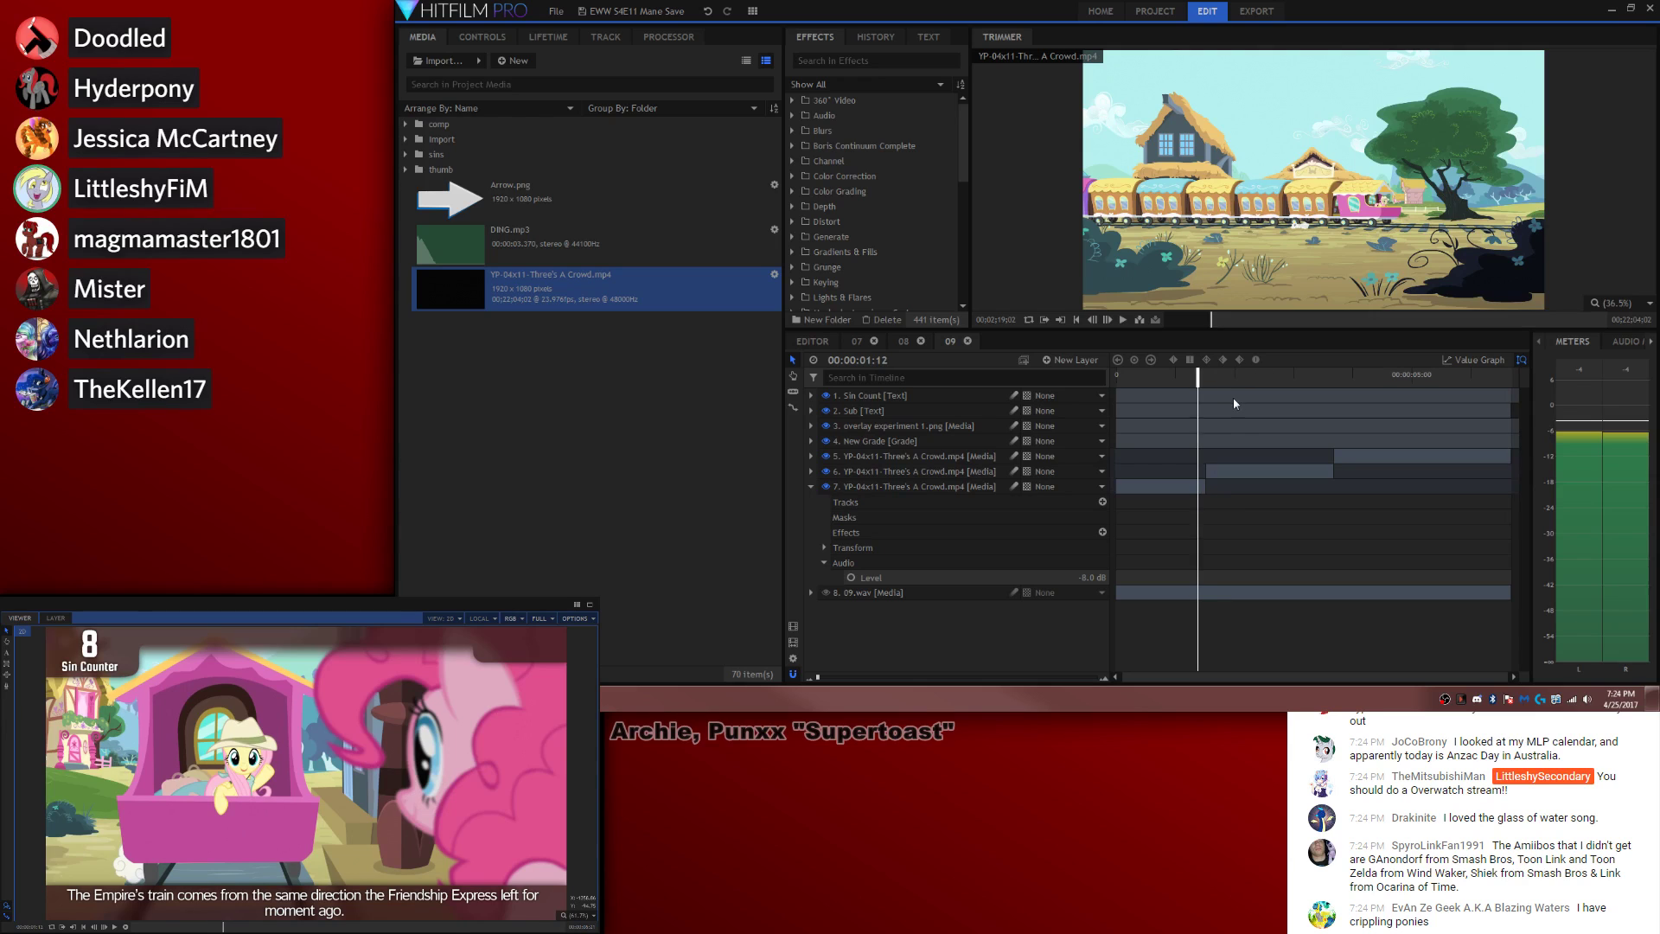
pyautogui.press('Right')
pyautogui.press('Left')
pyautogui.press('Left')
pyautogui.press('Right')
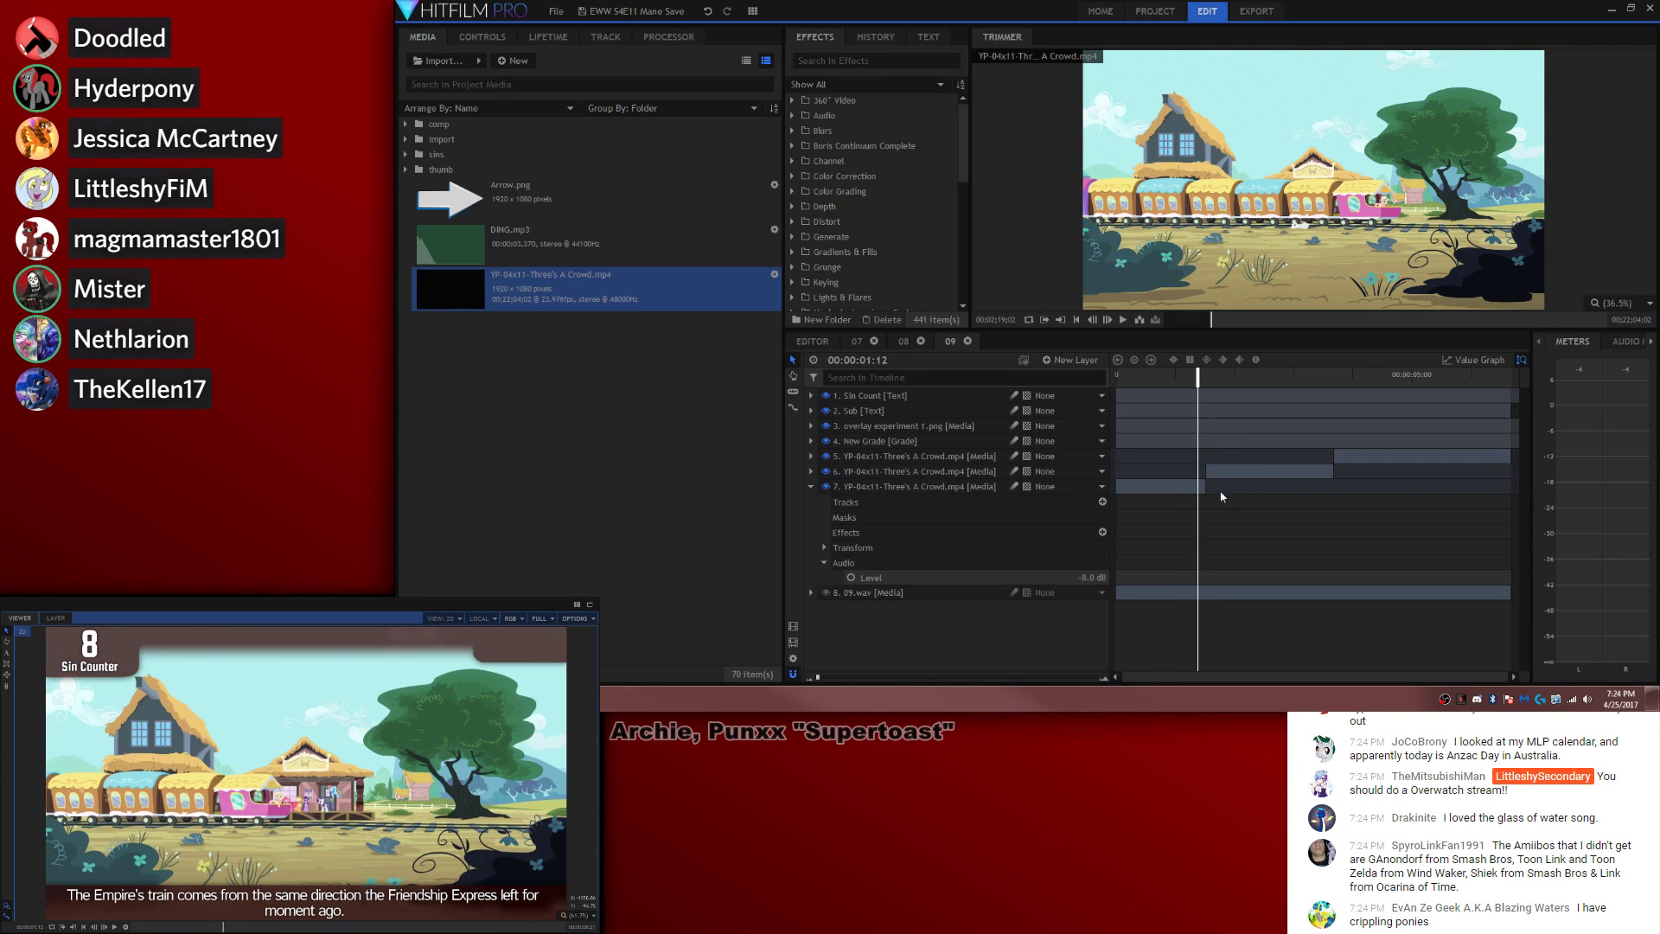
pyautogui.press('Right')
pyautogui.moveTo(1204, 489); pyautogui.dragTo(1196, 489)
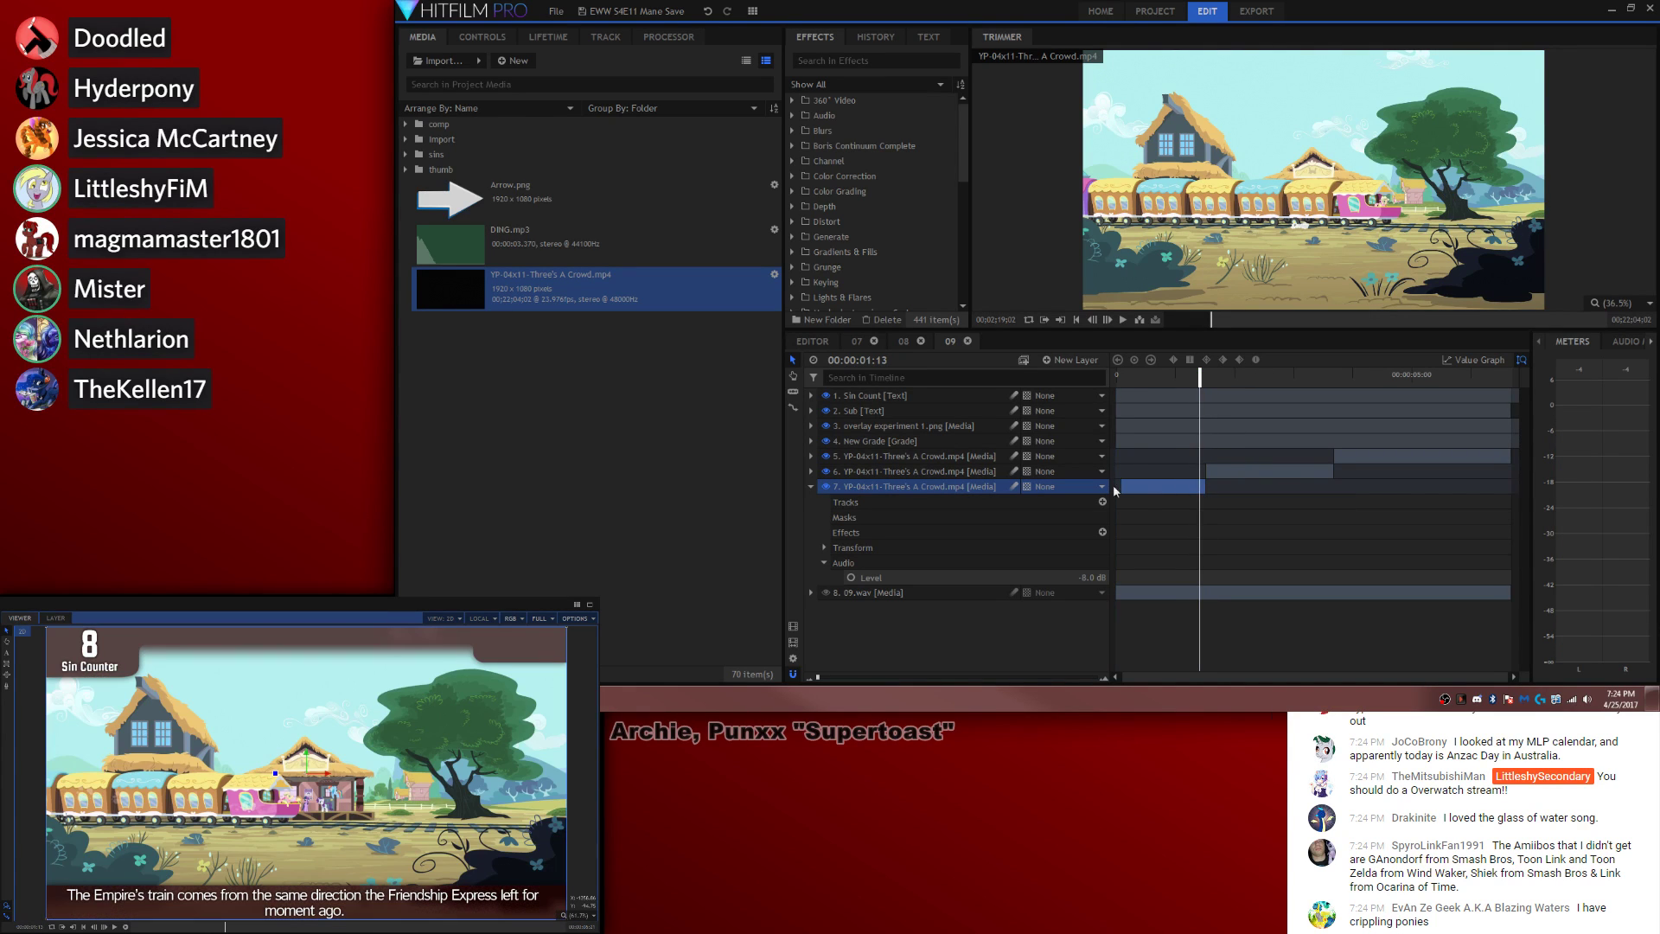
# Step: Align the first clip with the start of shot 09 without the doorway footage and stretch its end to meet the middle clip
pyautogui.press('Home')
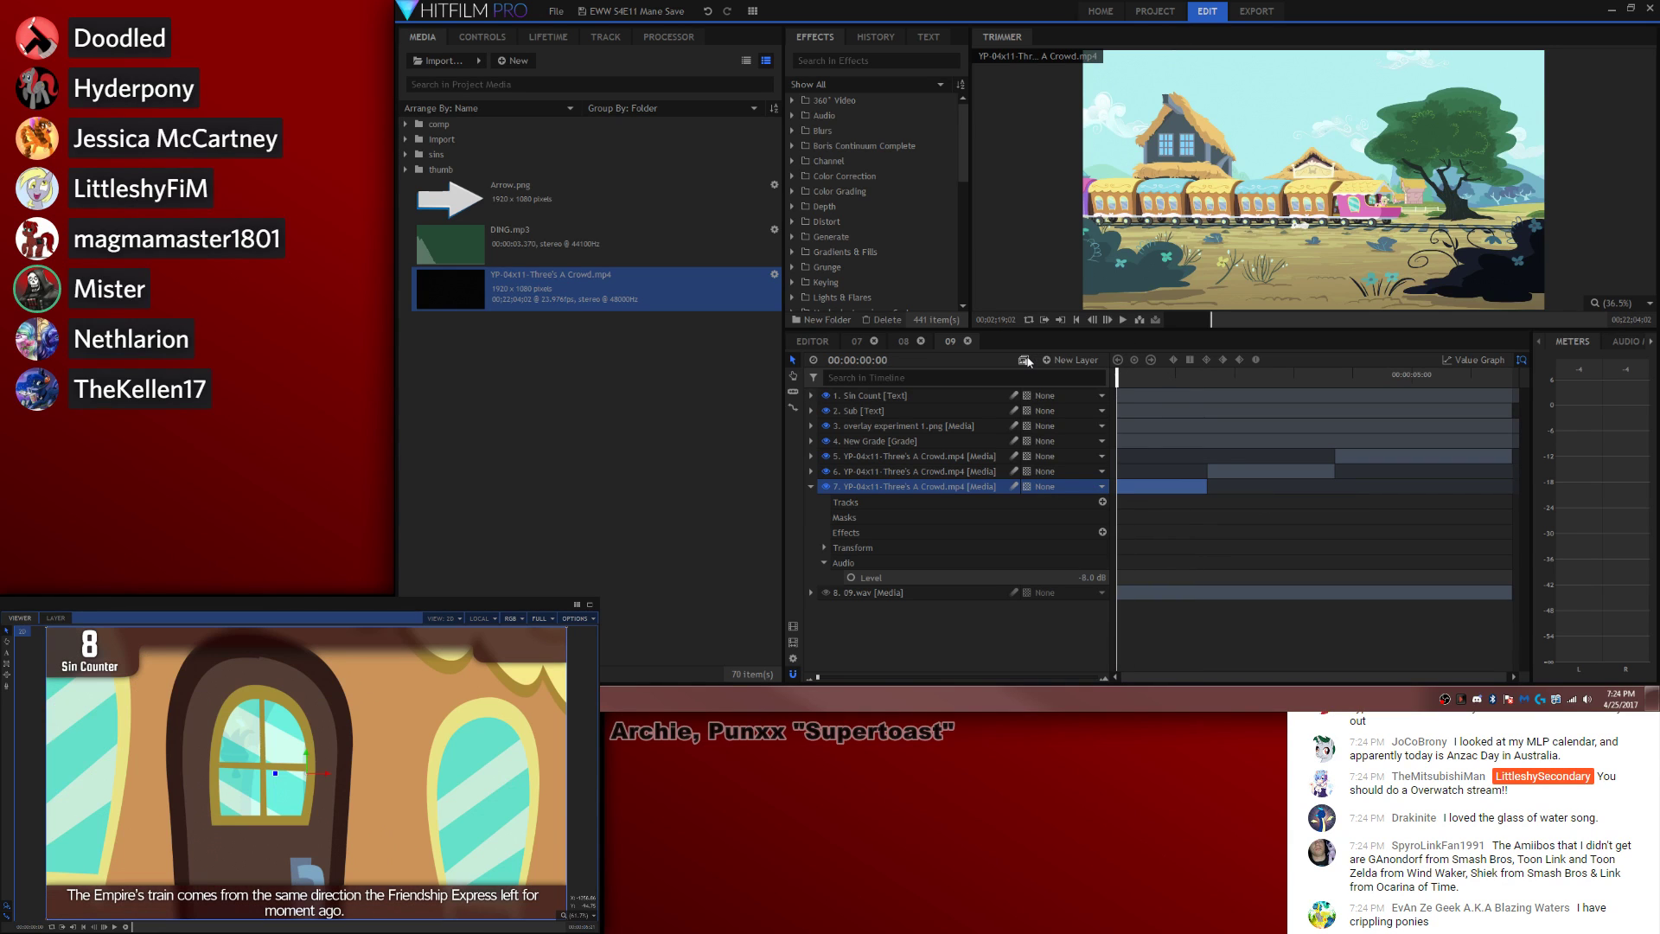
pyautogui.press('Right')
pyautogui.press('Left')
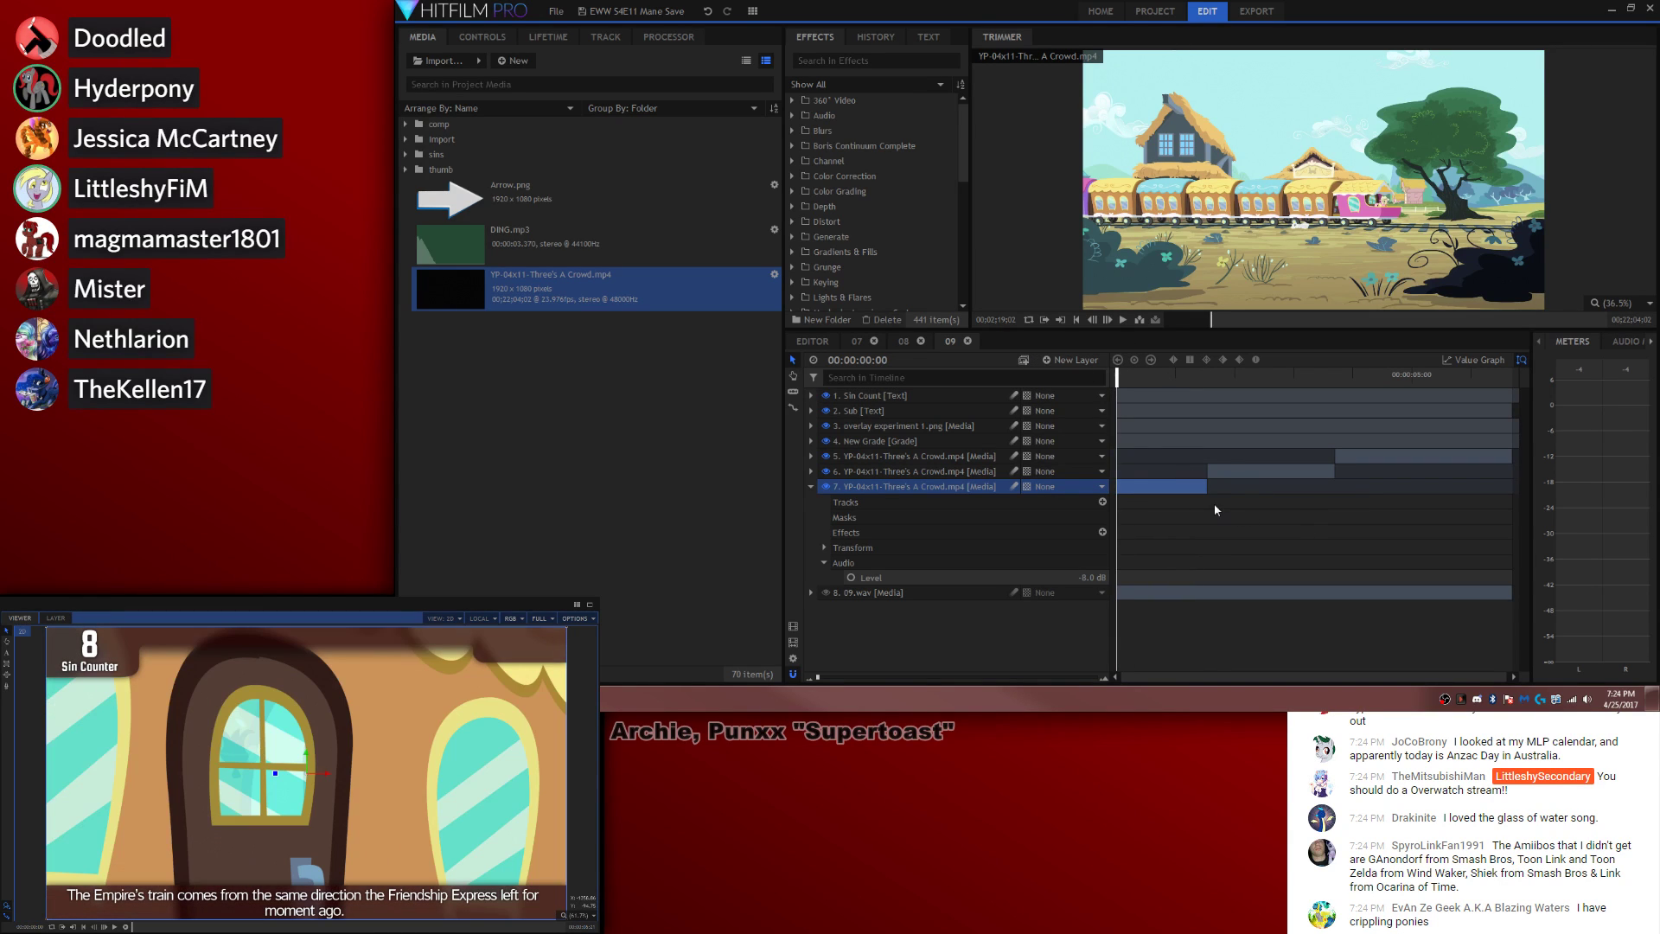
pyautogui.press('Right')
pyautogui.moveTo(1114, 487); pyautogui.dragTo(1128, 496)
pyautogui.click(1202, 374)
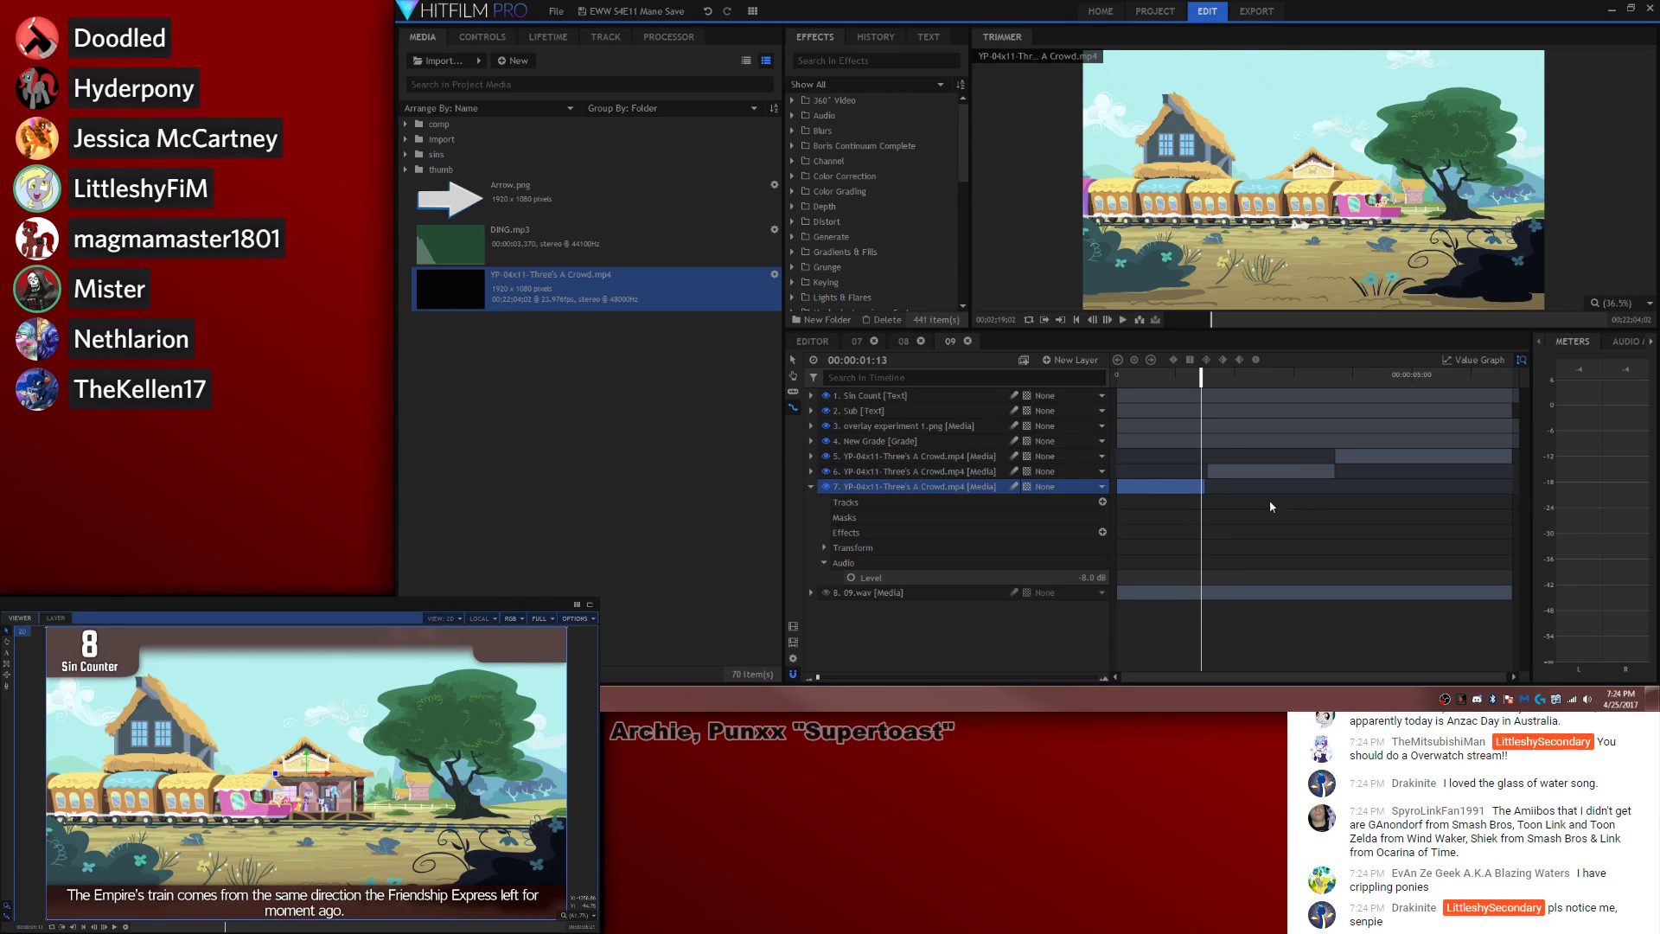
pyautogui.moveTo(1203, 488); pyautogui.dragTo(1208, 488)
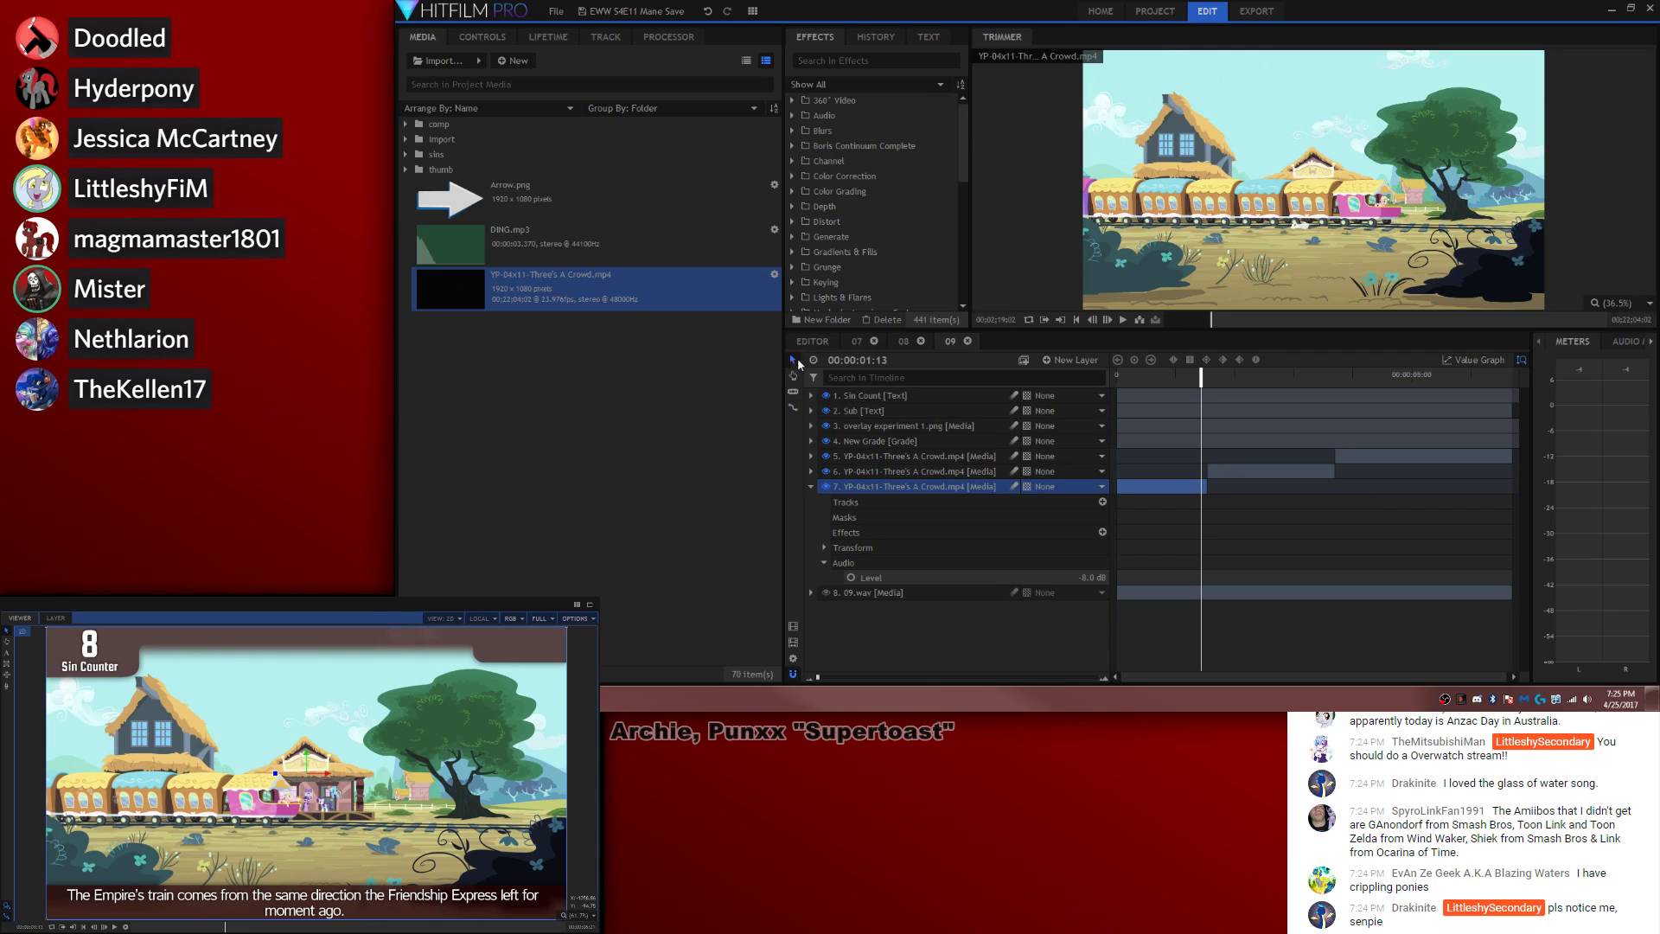
# Step: Play back shot 09 and split the subtitle layer at 00:00:04:17
pyautogui.click(1117, 376)
pyautogui.press('space')
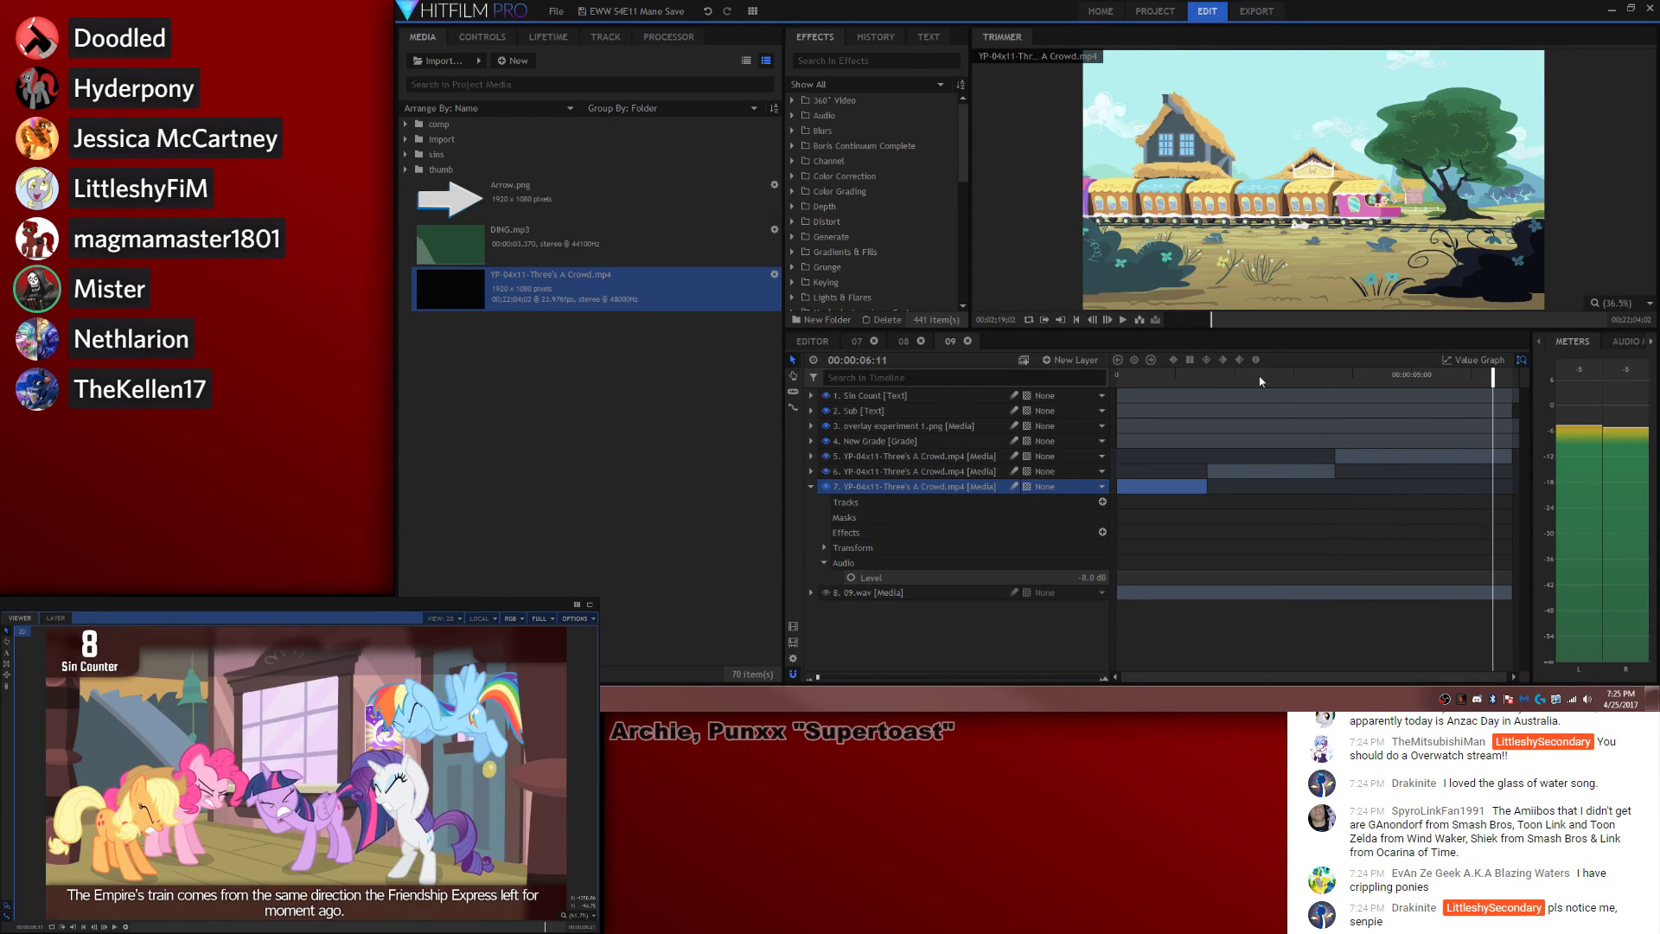
pyautogui.click(1258, 378)
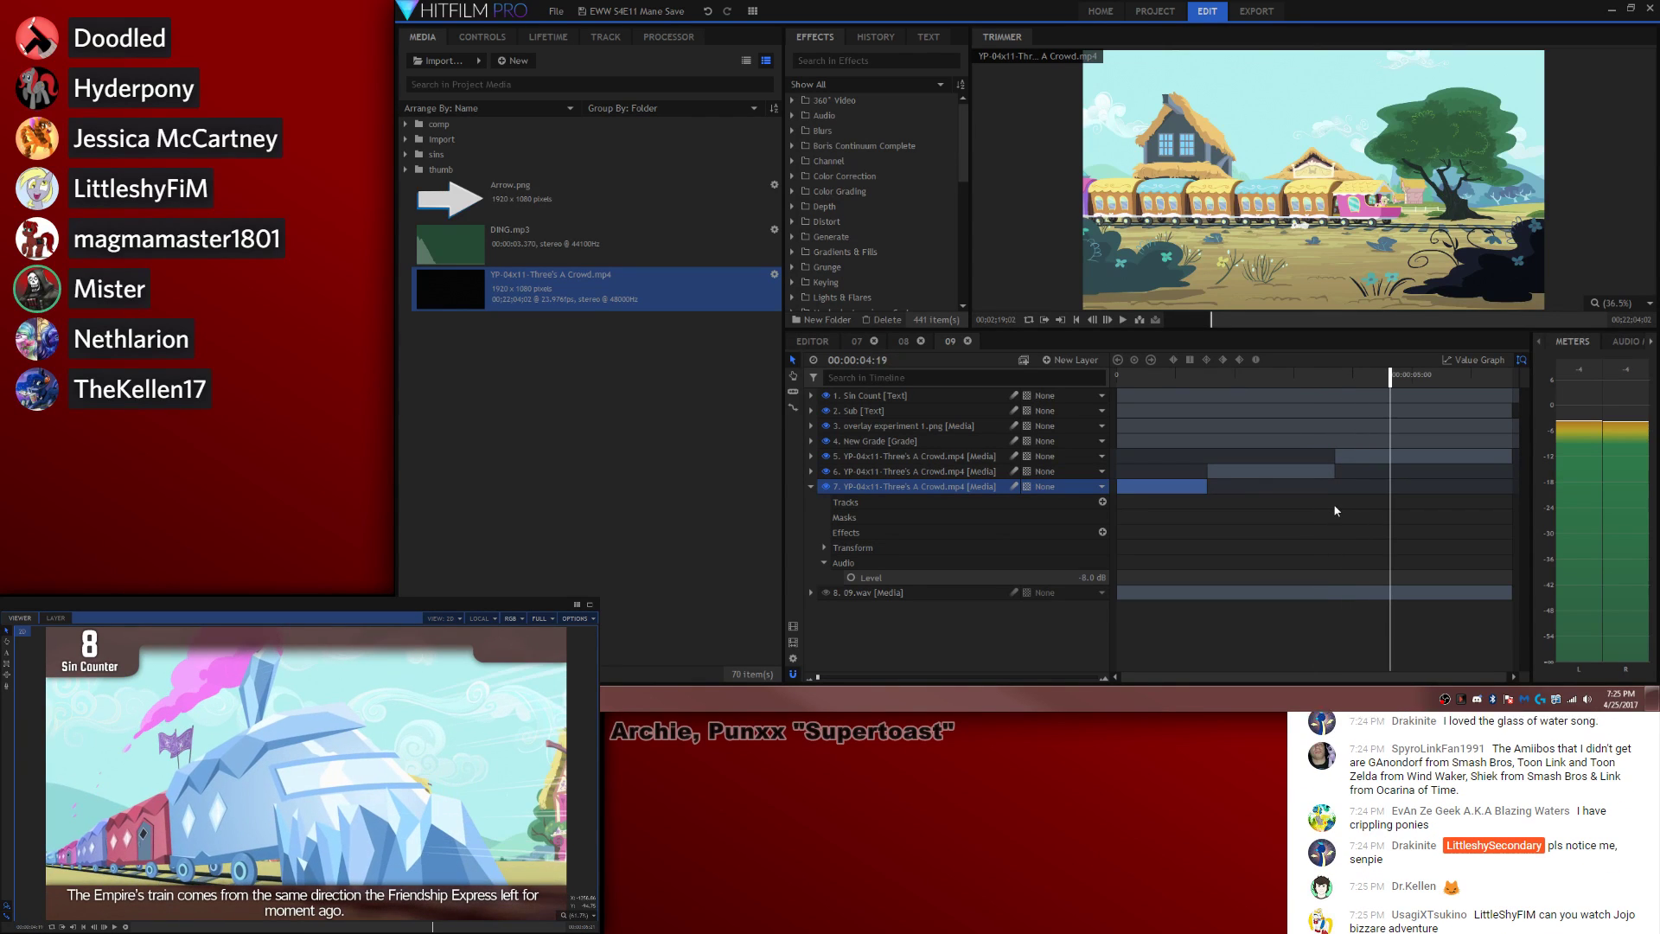
pyautogui.press(',')
pyautogui.press(',')
pyautogui.hotkey('ctrl', 'shift', 'd')
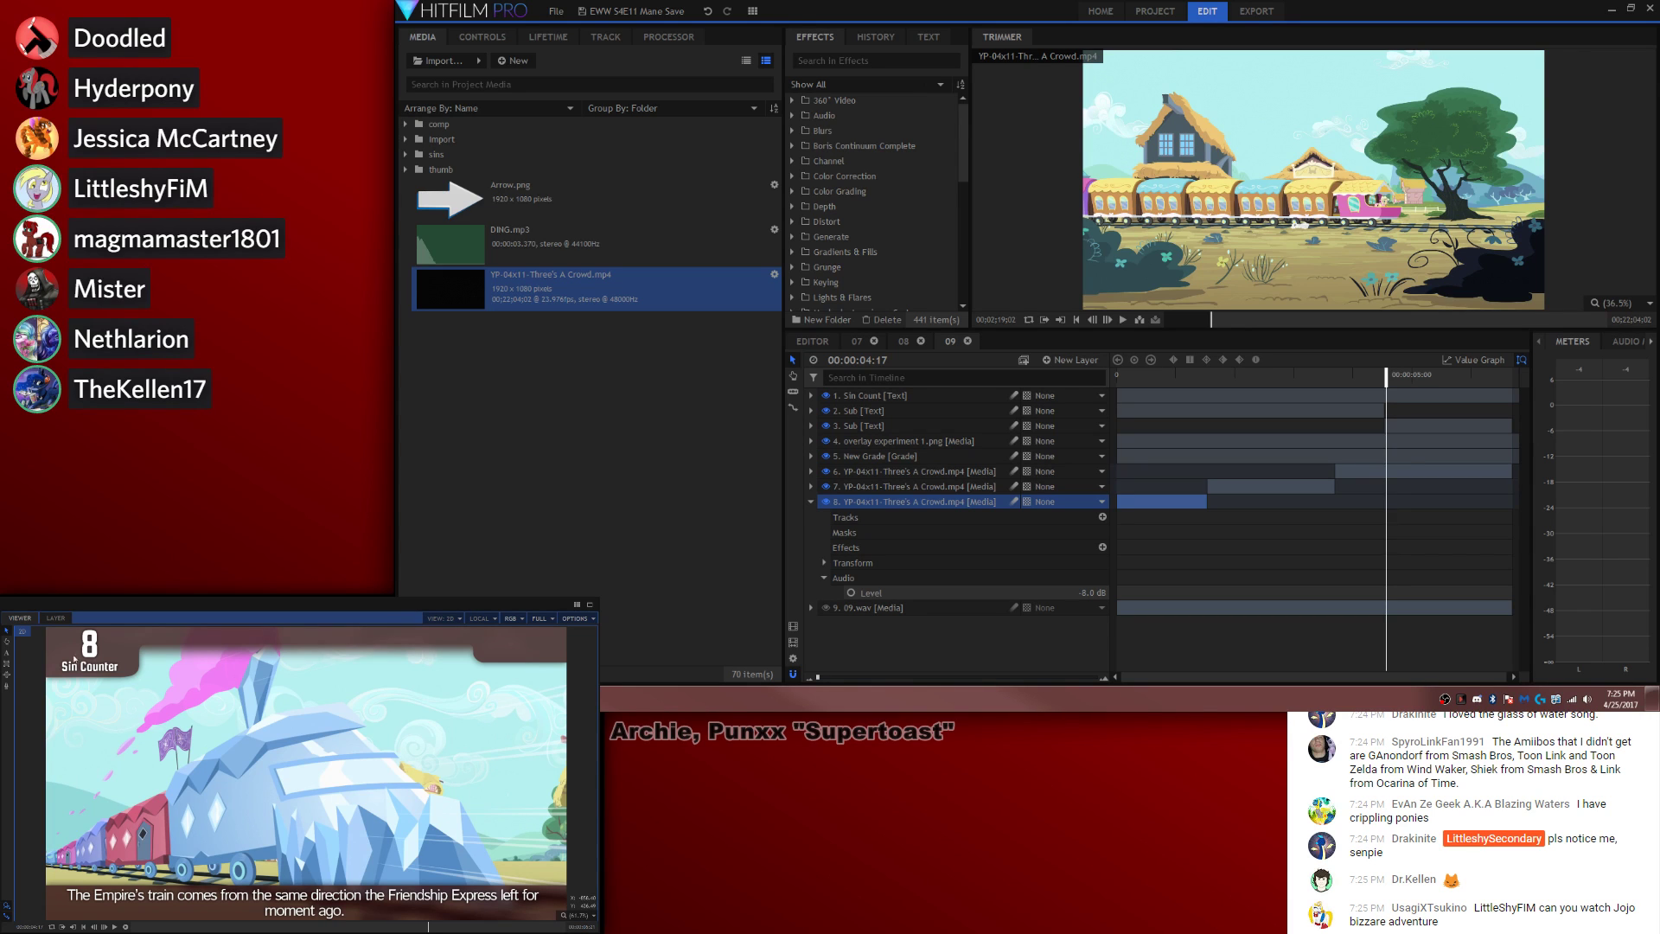
# Step: Set the second subtitle segment's text to "Rest in peace Friendship Express." and play back the end of the shot
pyautogui.click(6, 652)
pyautogui.click(355, 910)
pyautogui.hotkey('ctrl', 'a')
pyautogui.write('Rest in peace Friendship Express.')
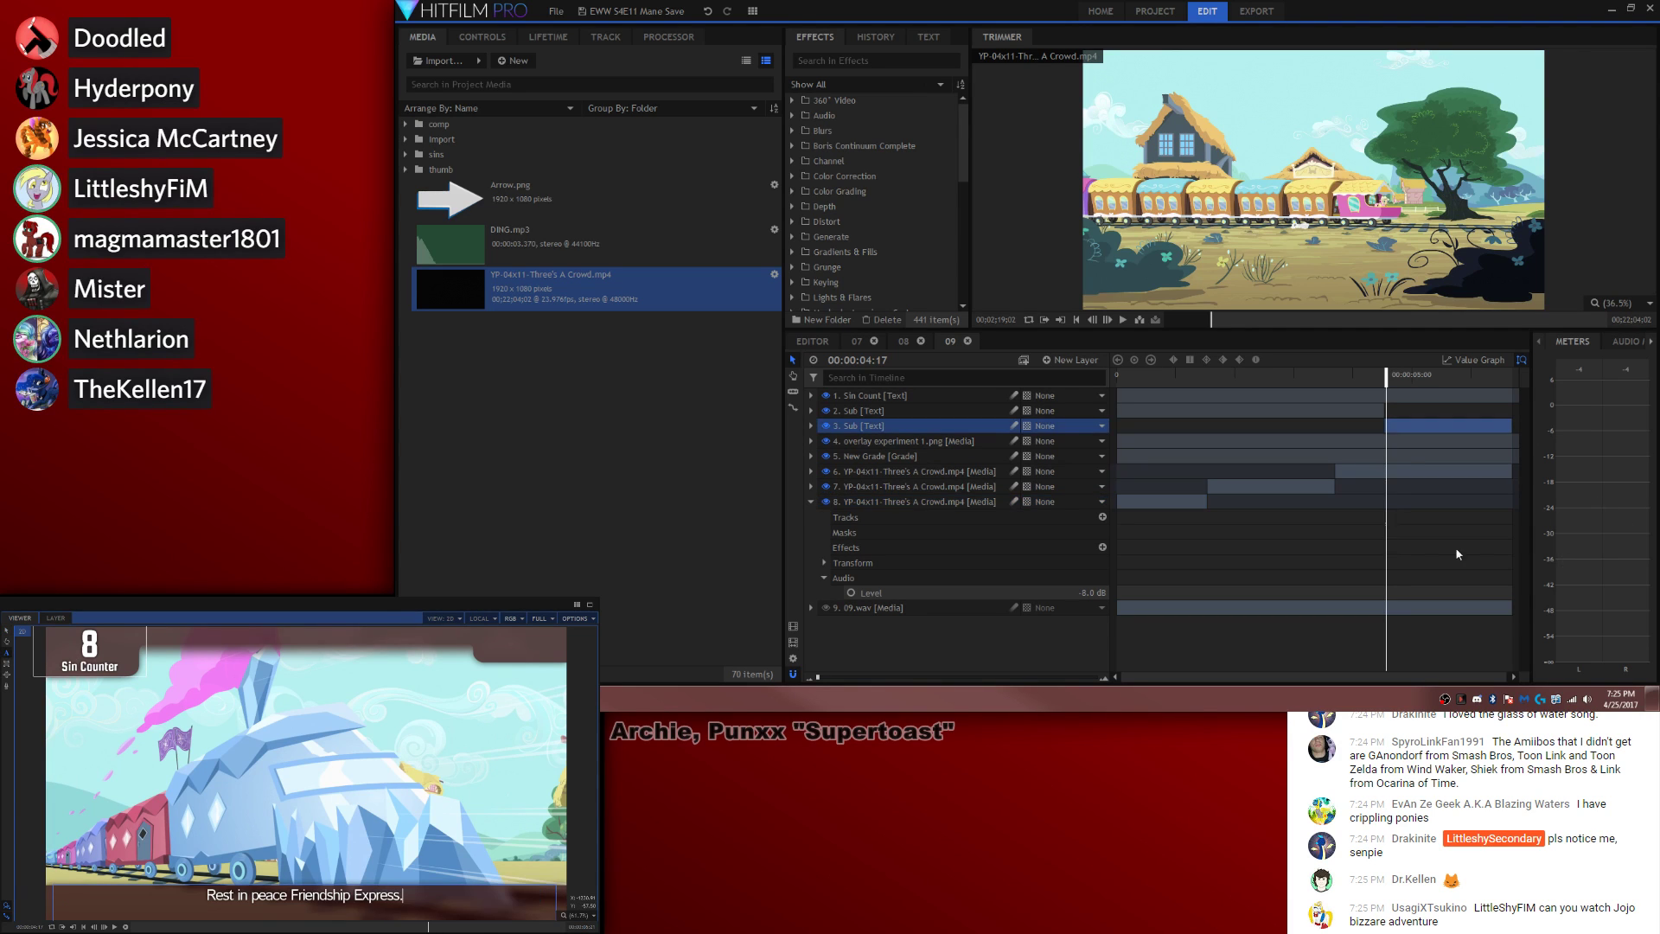
pyautogui.click(1455, 546)
pyautogui.press('space')
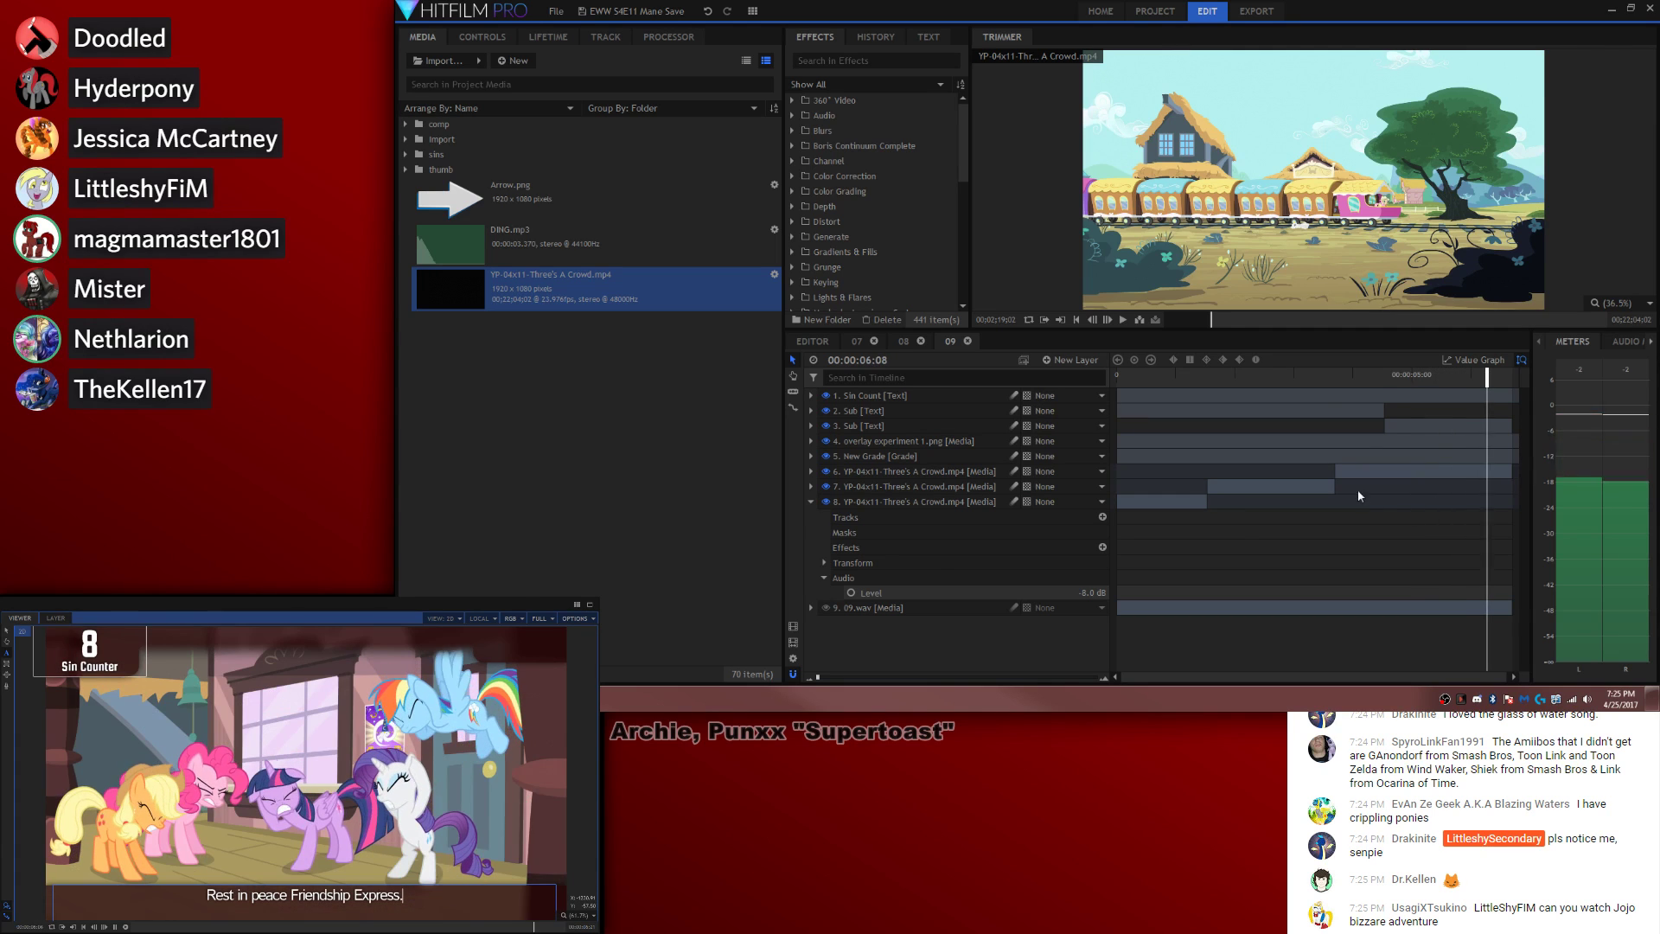
# Step: Show the waveform of the 09.wav narration layer
pyautogui.rightClick(934, 607)
pyautogui.moveTo(1077, 318)
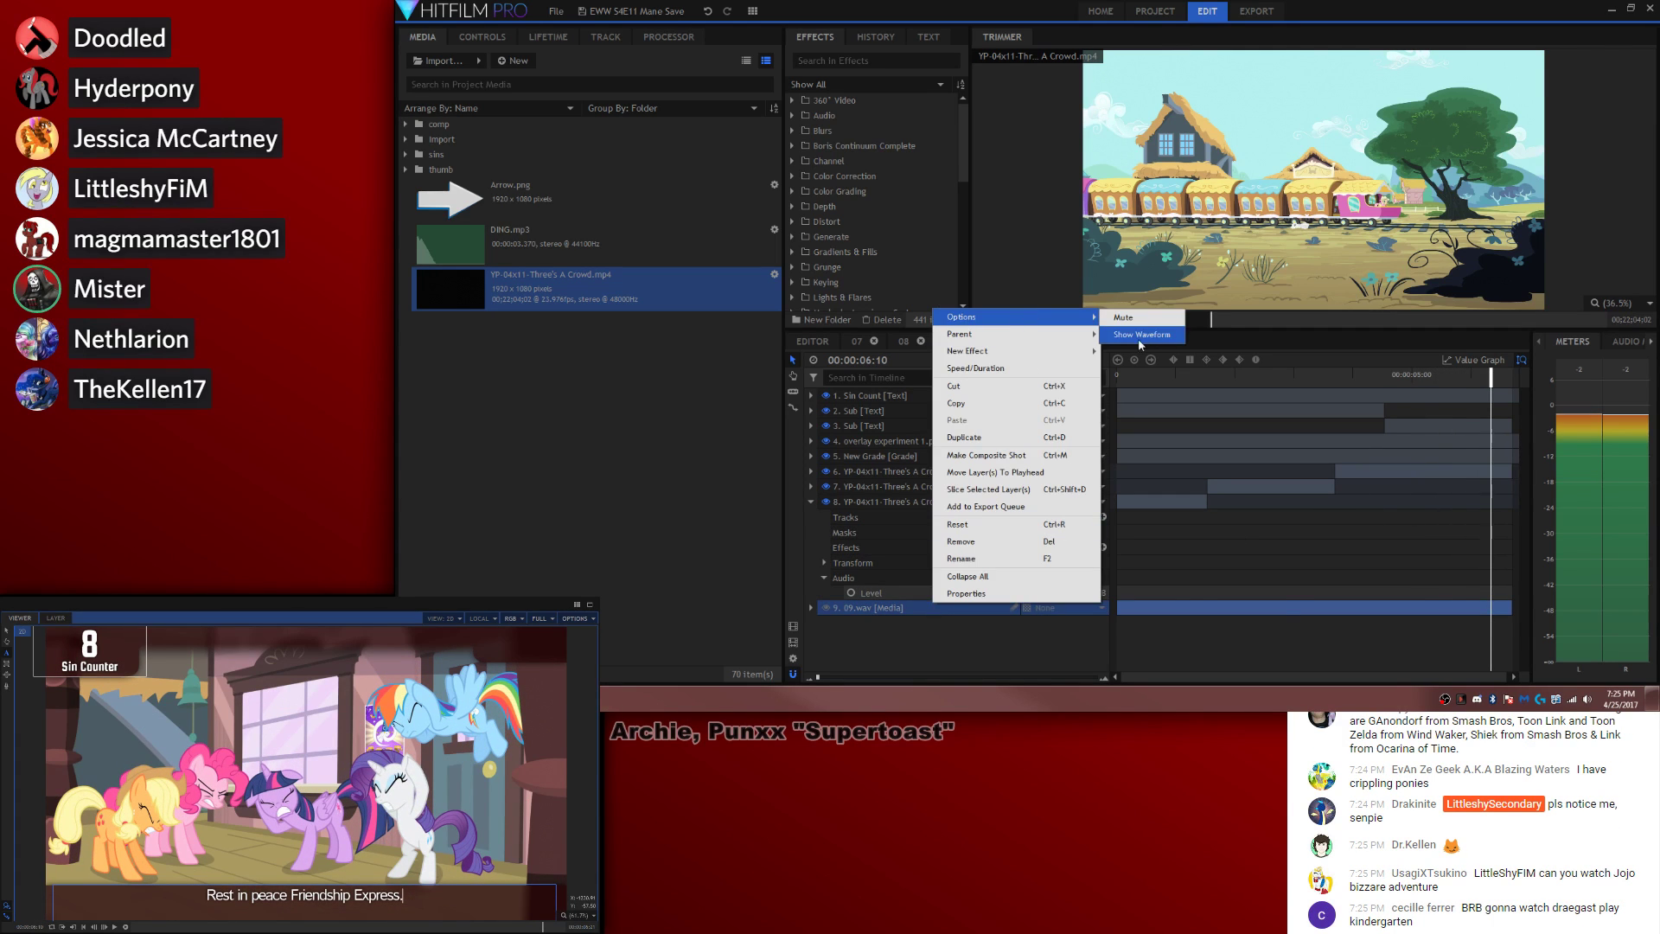
pyautogui.click(1138, 339)
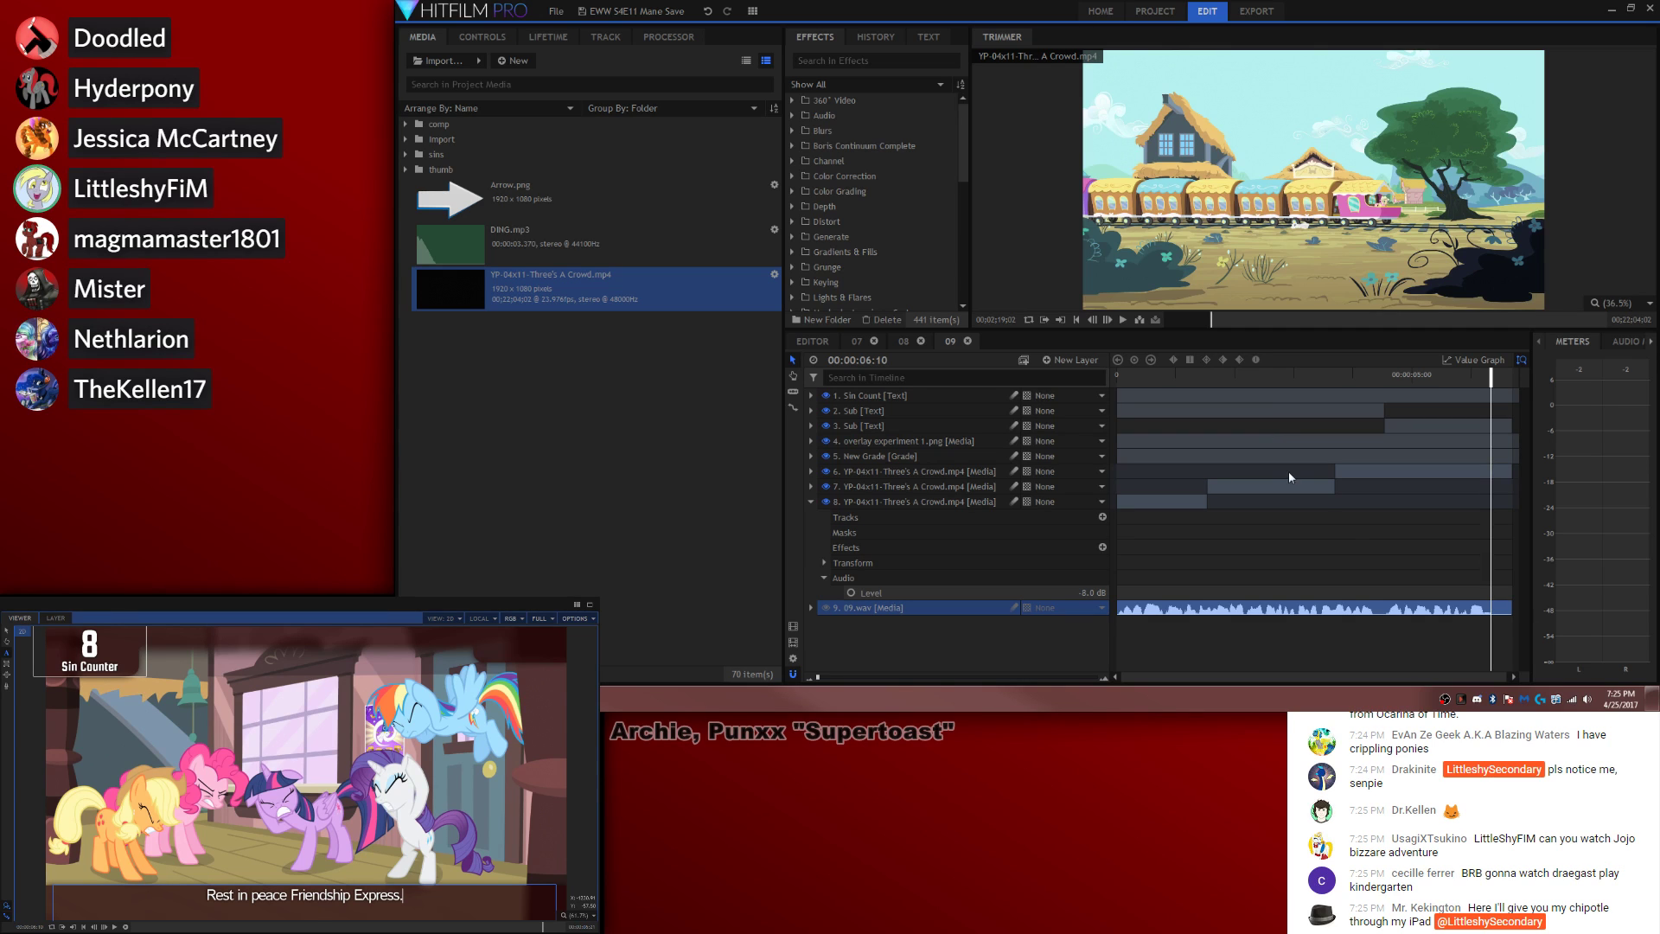
pyautogui.click(1362, 540)
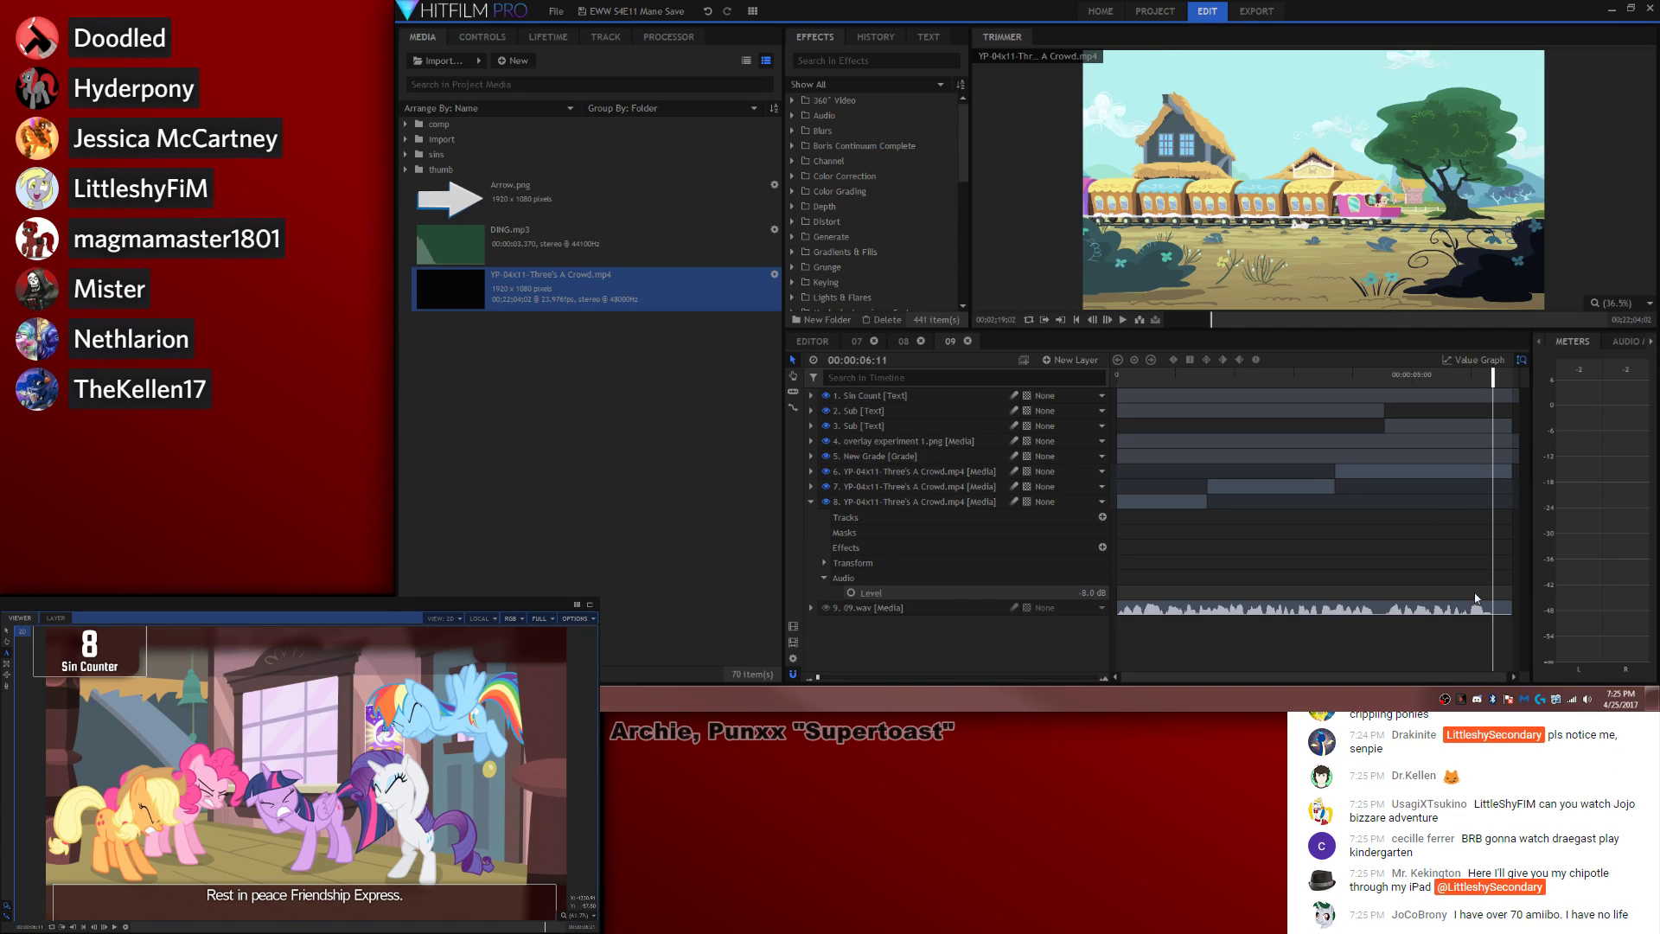
# Step: Split the Sin Count layer at 00:00:06:12 and set the second segment's counter to 9
pyautogui.press('Left')
pyautogui.press('Right')
pyautogui.hotkey('ctrl', 'shift', 'd')
pyautogui.click(135, 641)
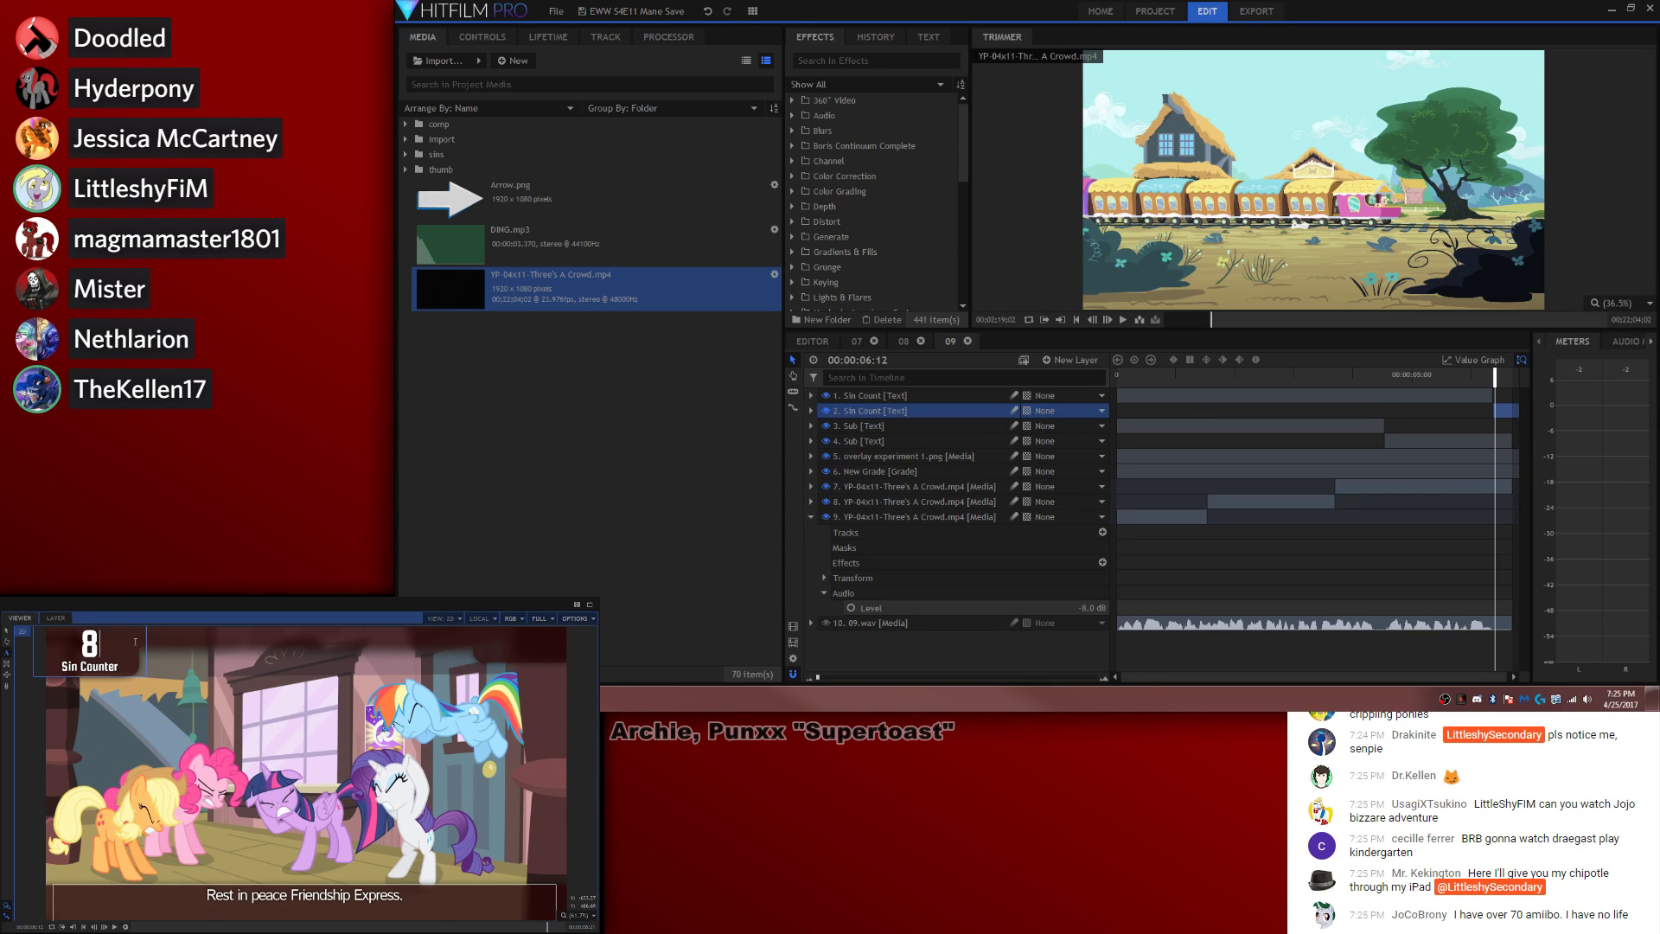
pyautogui.press('BackSpace')
pyautogui.write('\\9')
pyautogui.press('BackSpace')
pyautogui.press('BackSpace')
pyautogui.write('9')
pyautogui.click(5, 635)
# Step: Copy the DING.mp3 clip on the main timeline and paste it on Audio 2 at 00:00:51:22, where shot 09's counter changes
pyautogui.click(813, 341)
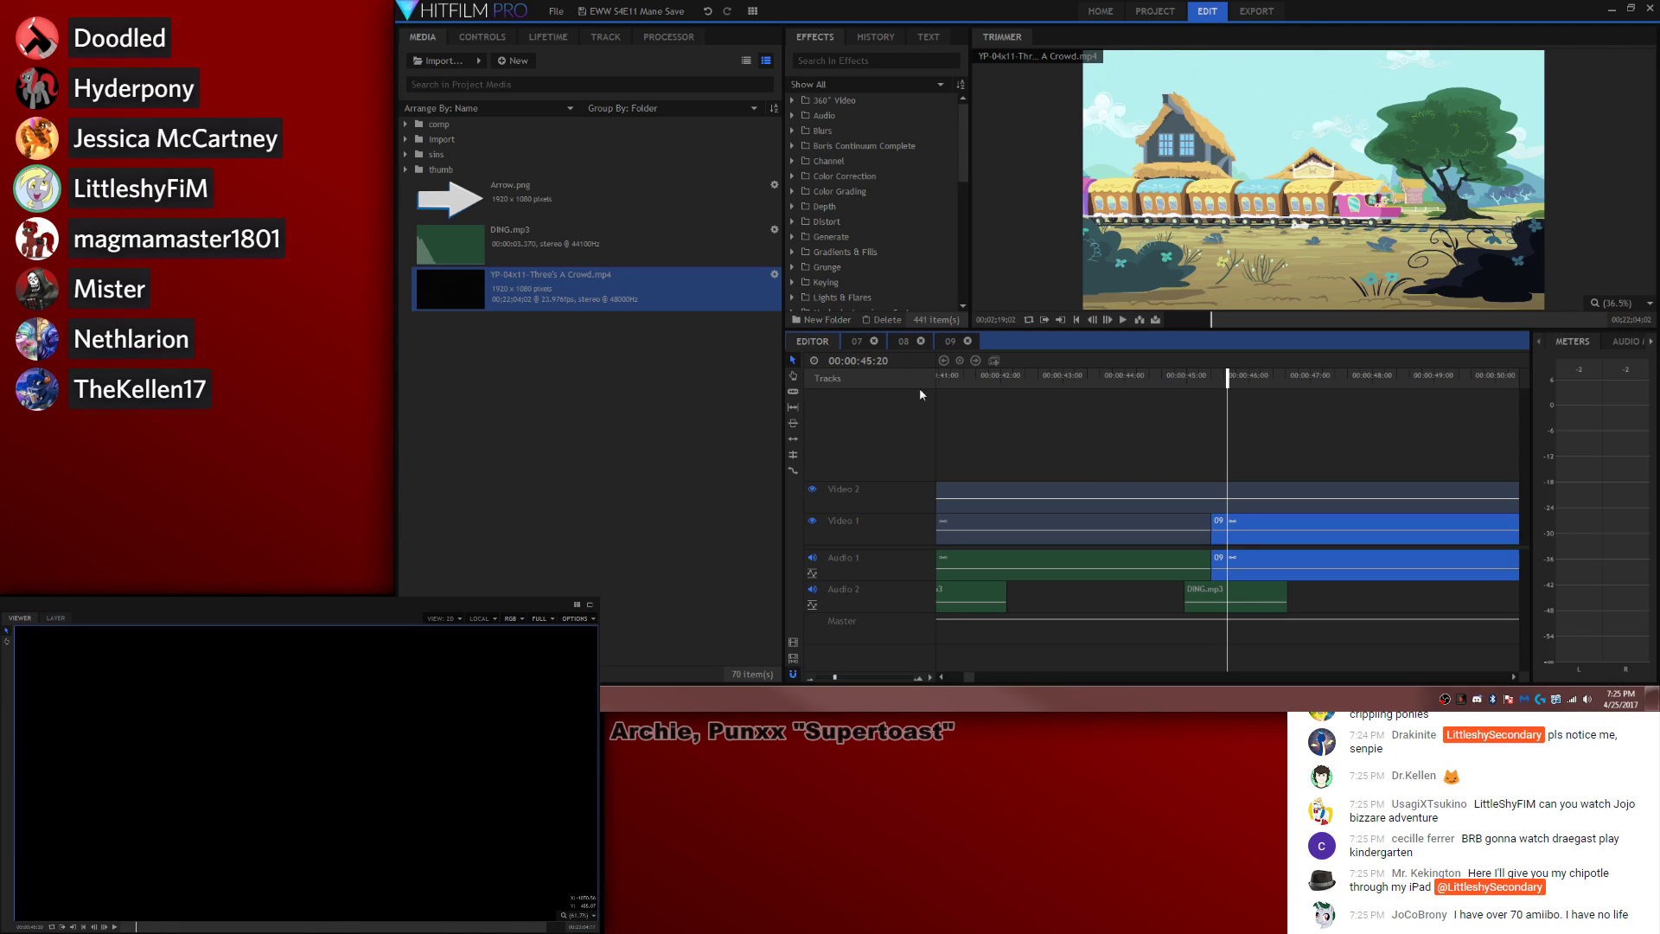
pyautogui.moveTo(969, 676); pyautogui.dragTo(971, 682)
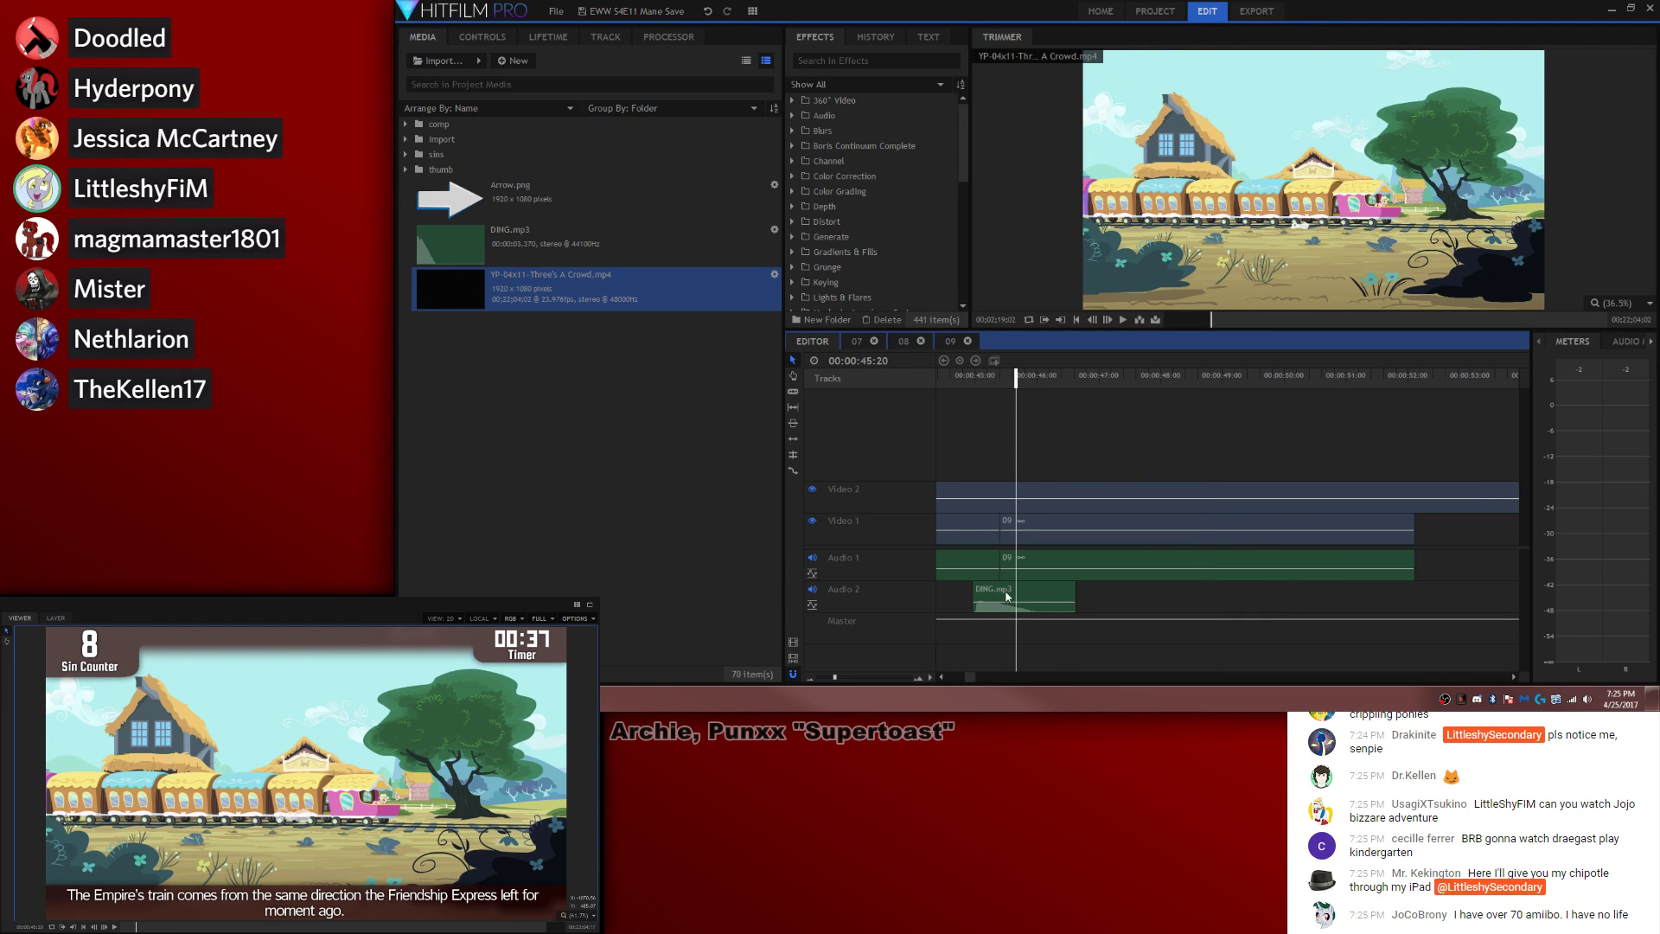
pyautogui.click(1409, 520)
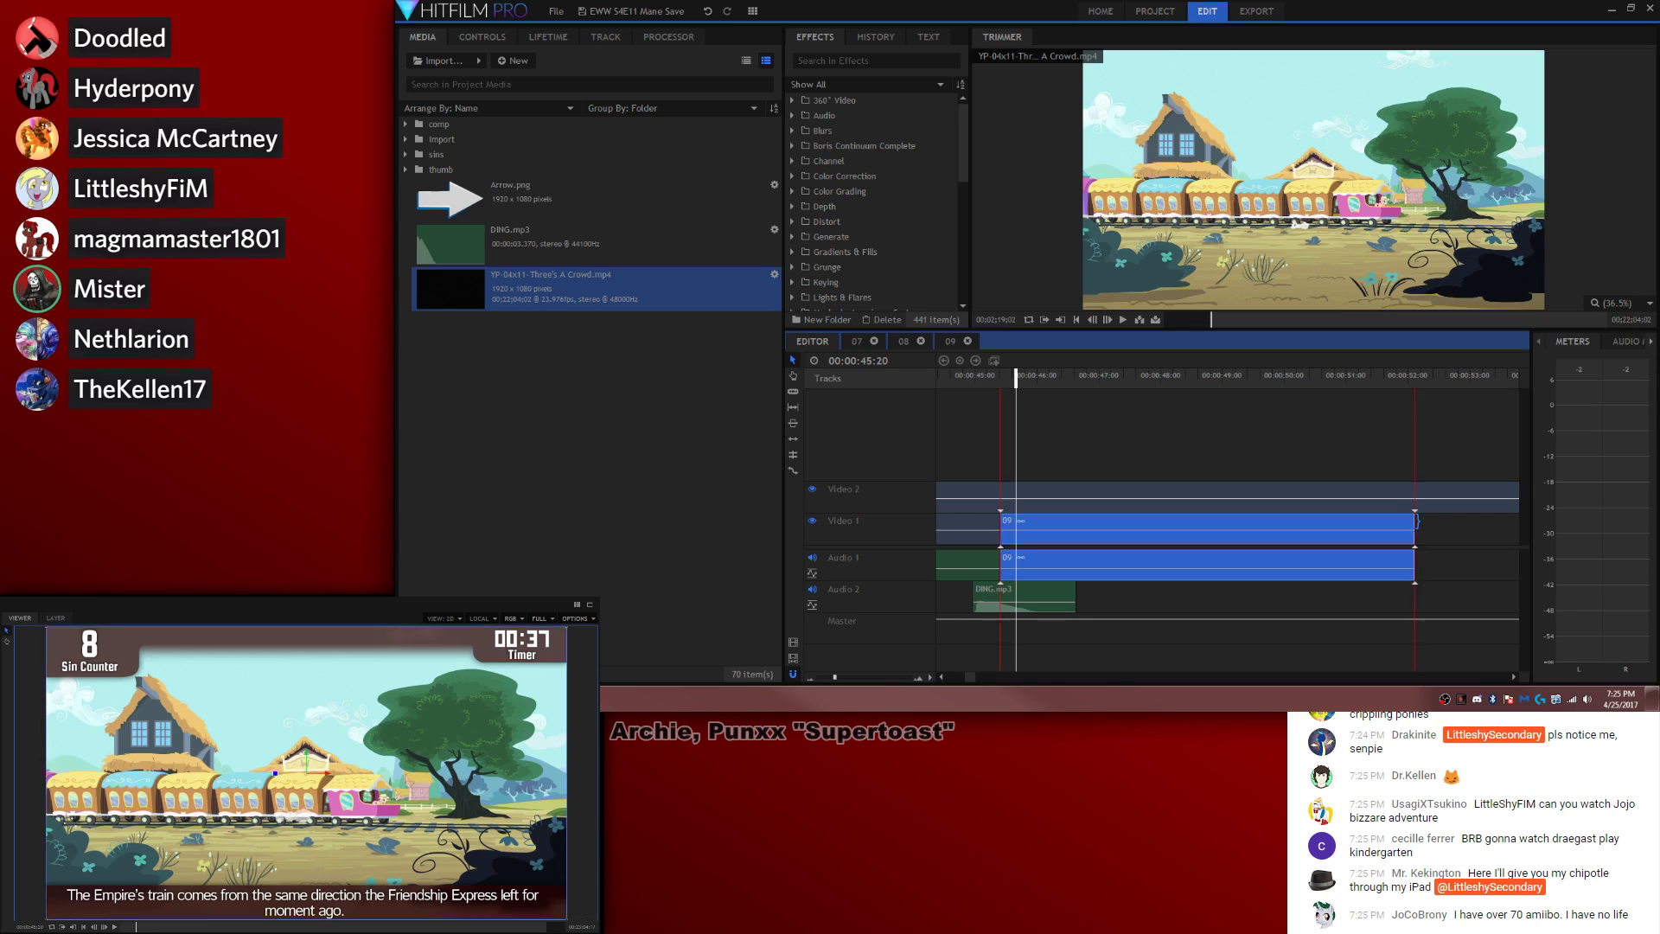
pyautogui.moveTo(1394, 378); pyautogui.dragTo(1391, 380)
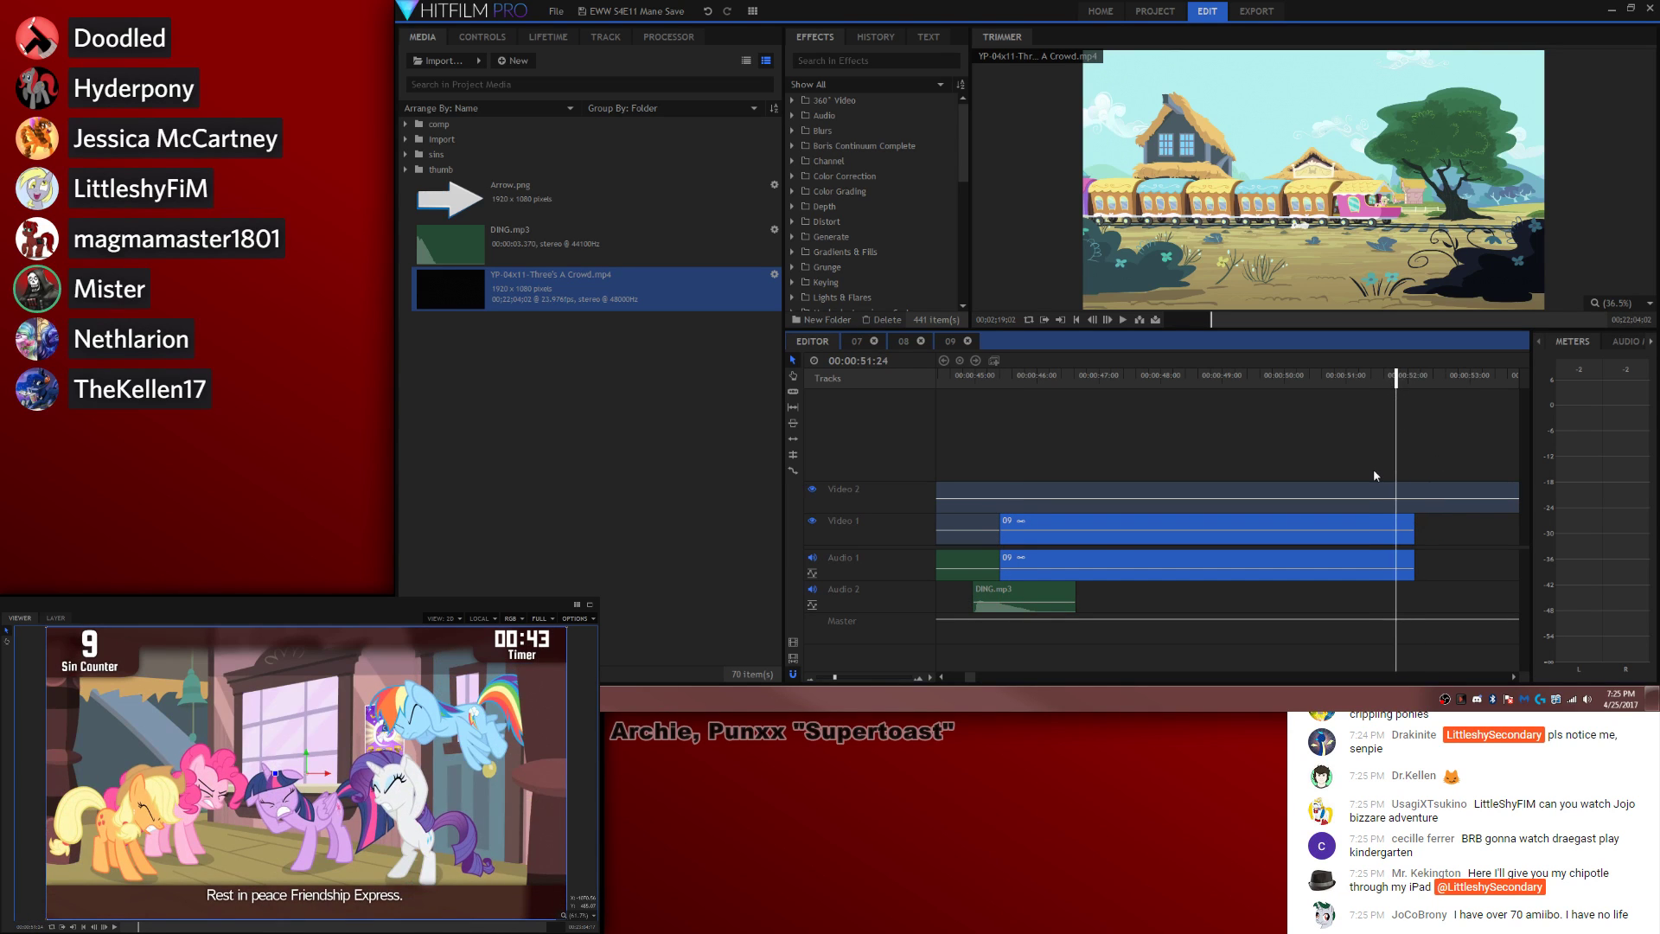
pyautogui.click(1049, 585)
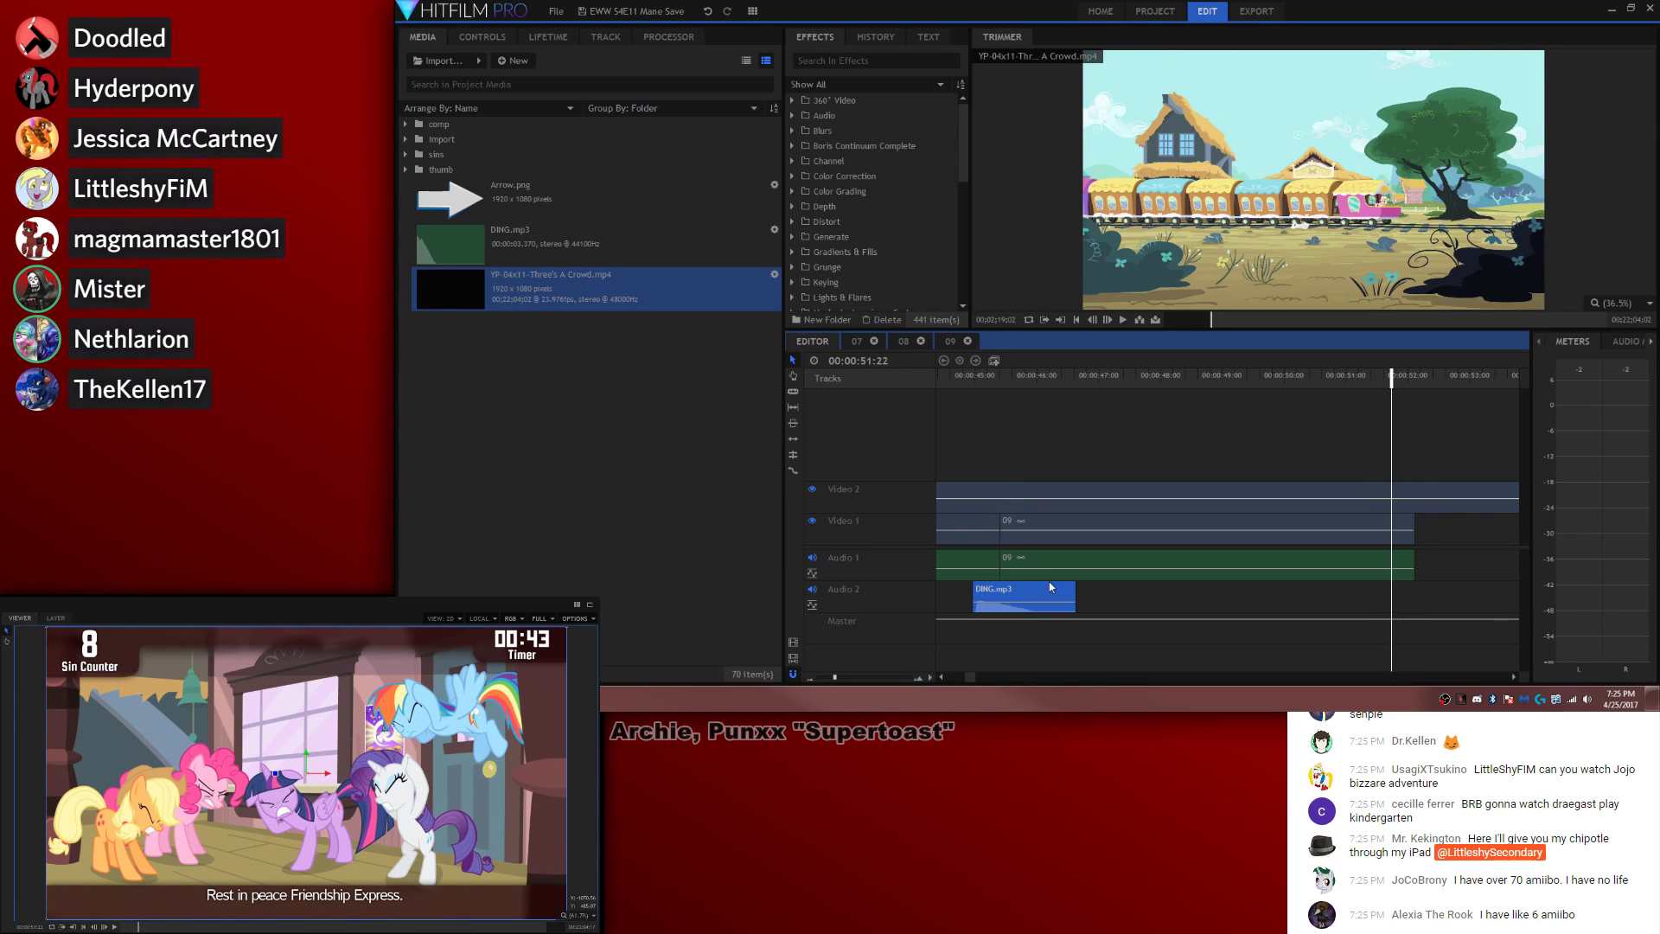
pyautogui.hotkey('ctrl', 'c')
pyautogui.hotkey('ctrl', 'v')
# Step: Find 10.wav in the sins folder and place it on Audio 1 directly after shot 09
pyautogui.click(406, 154)
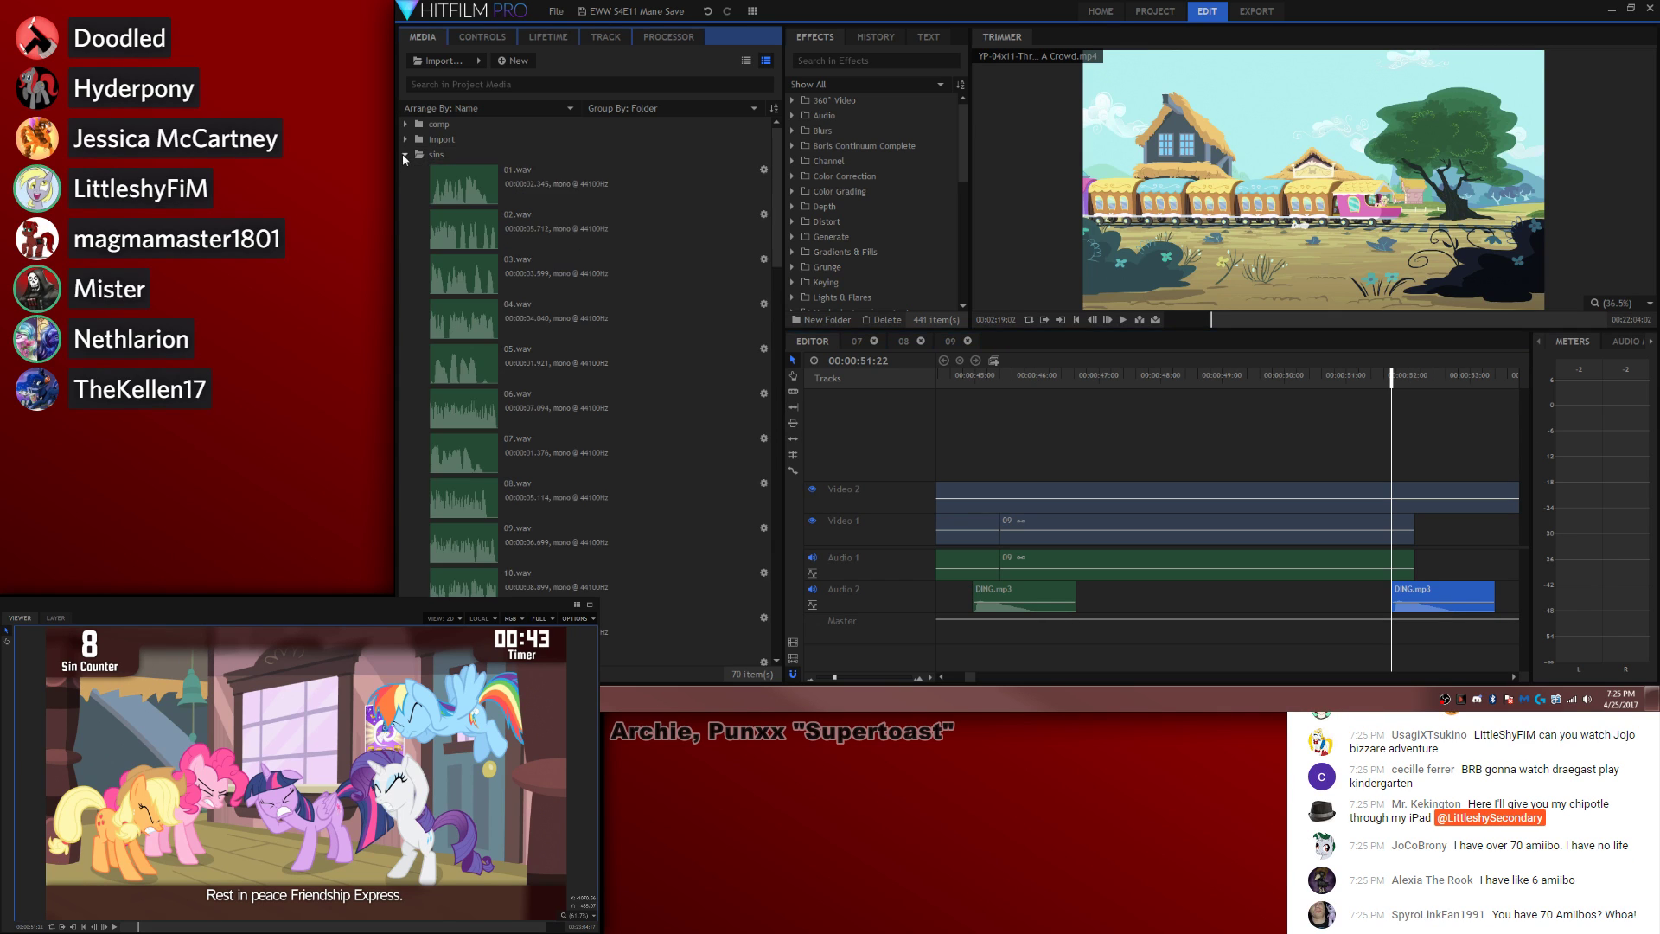
pyautogui.scroll(-10, 598, 326)
pyautogui.scroll(5, 556, 325)
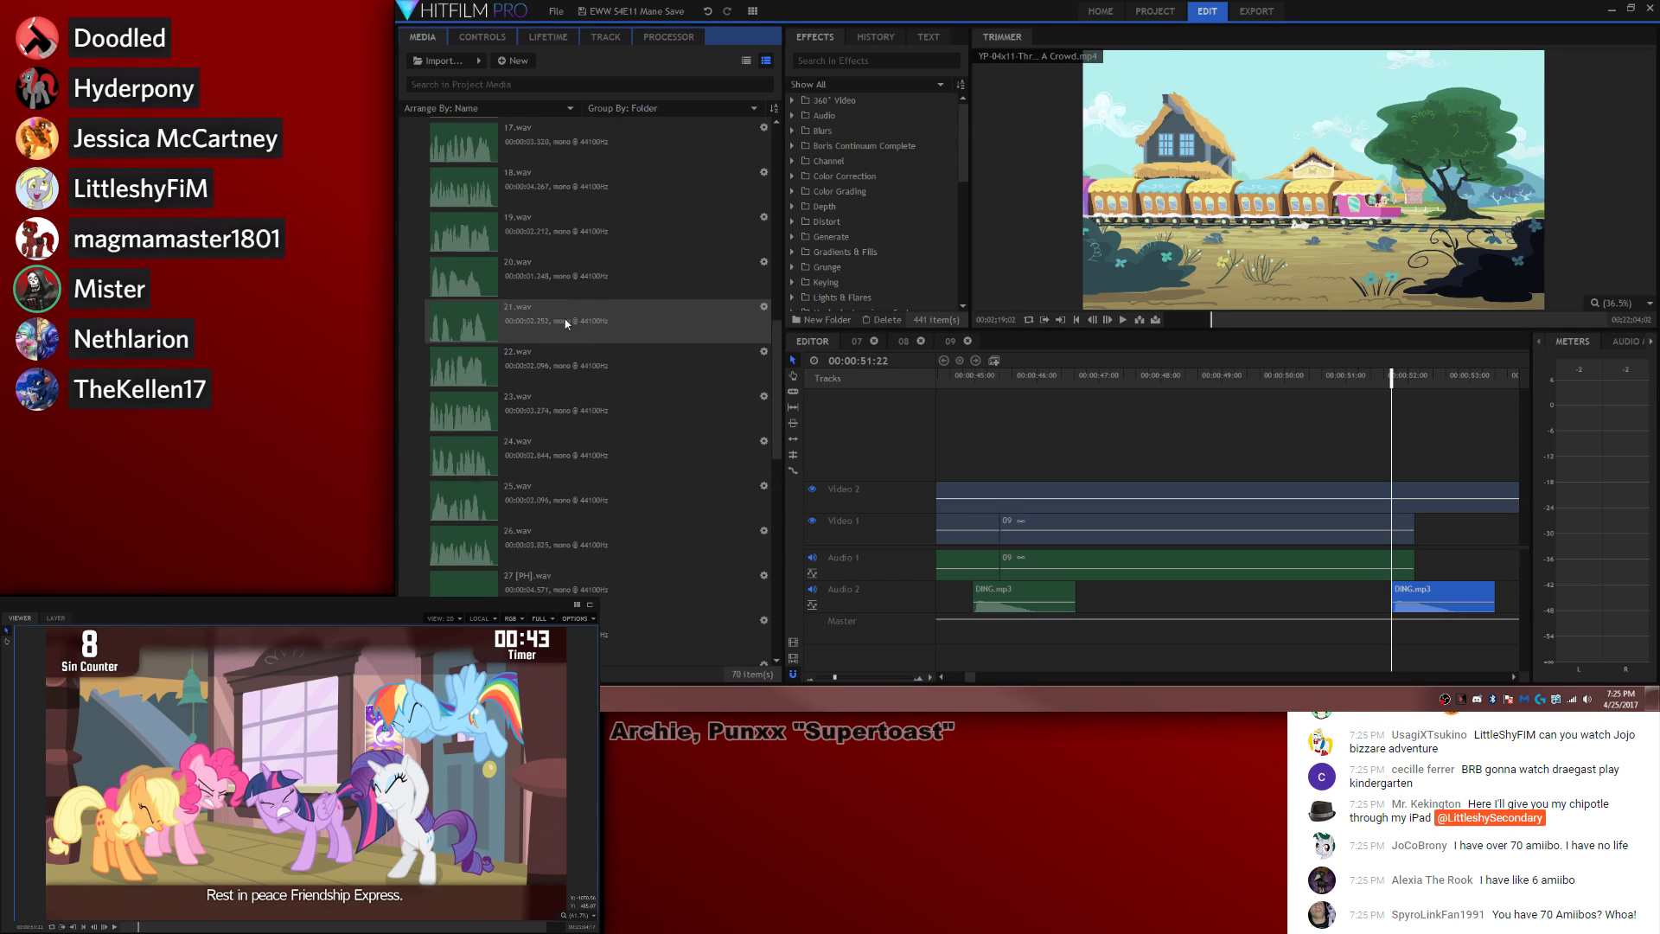
pyautogui.scroll(3, 565, 313)
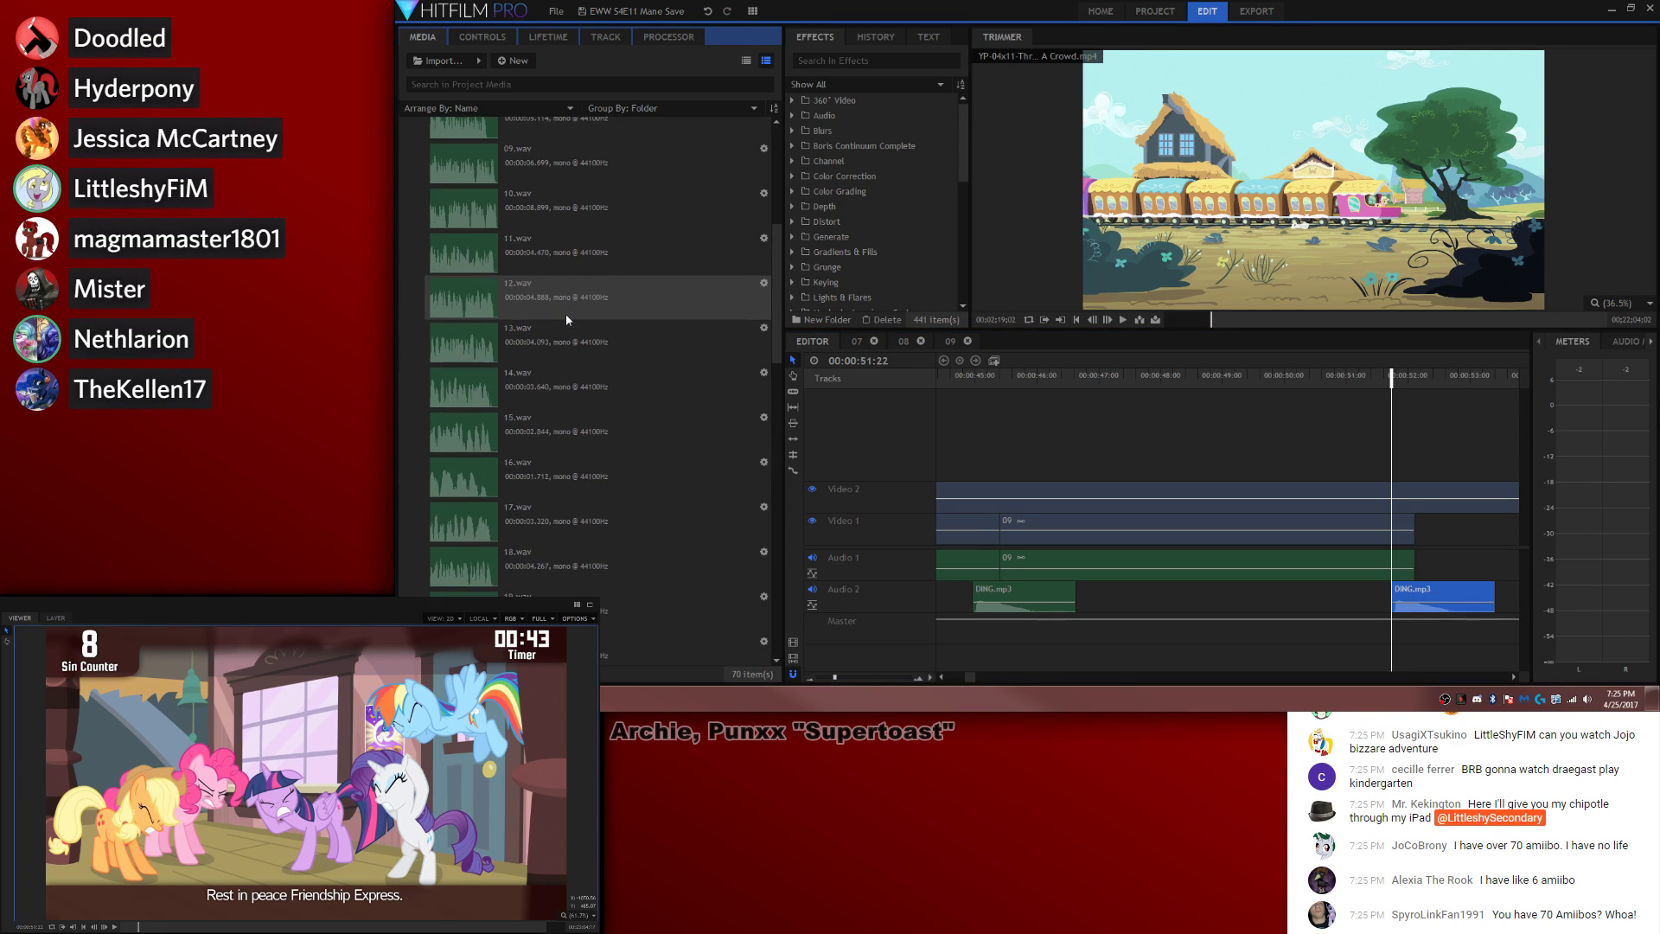
pyautogui.moveTo(519, 212); pyautogui.dragTo(1401, 562)
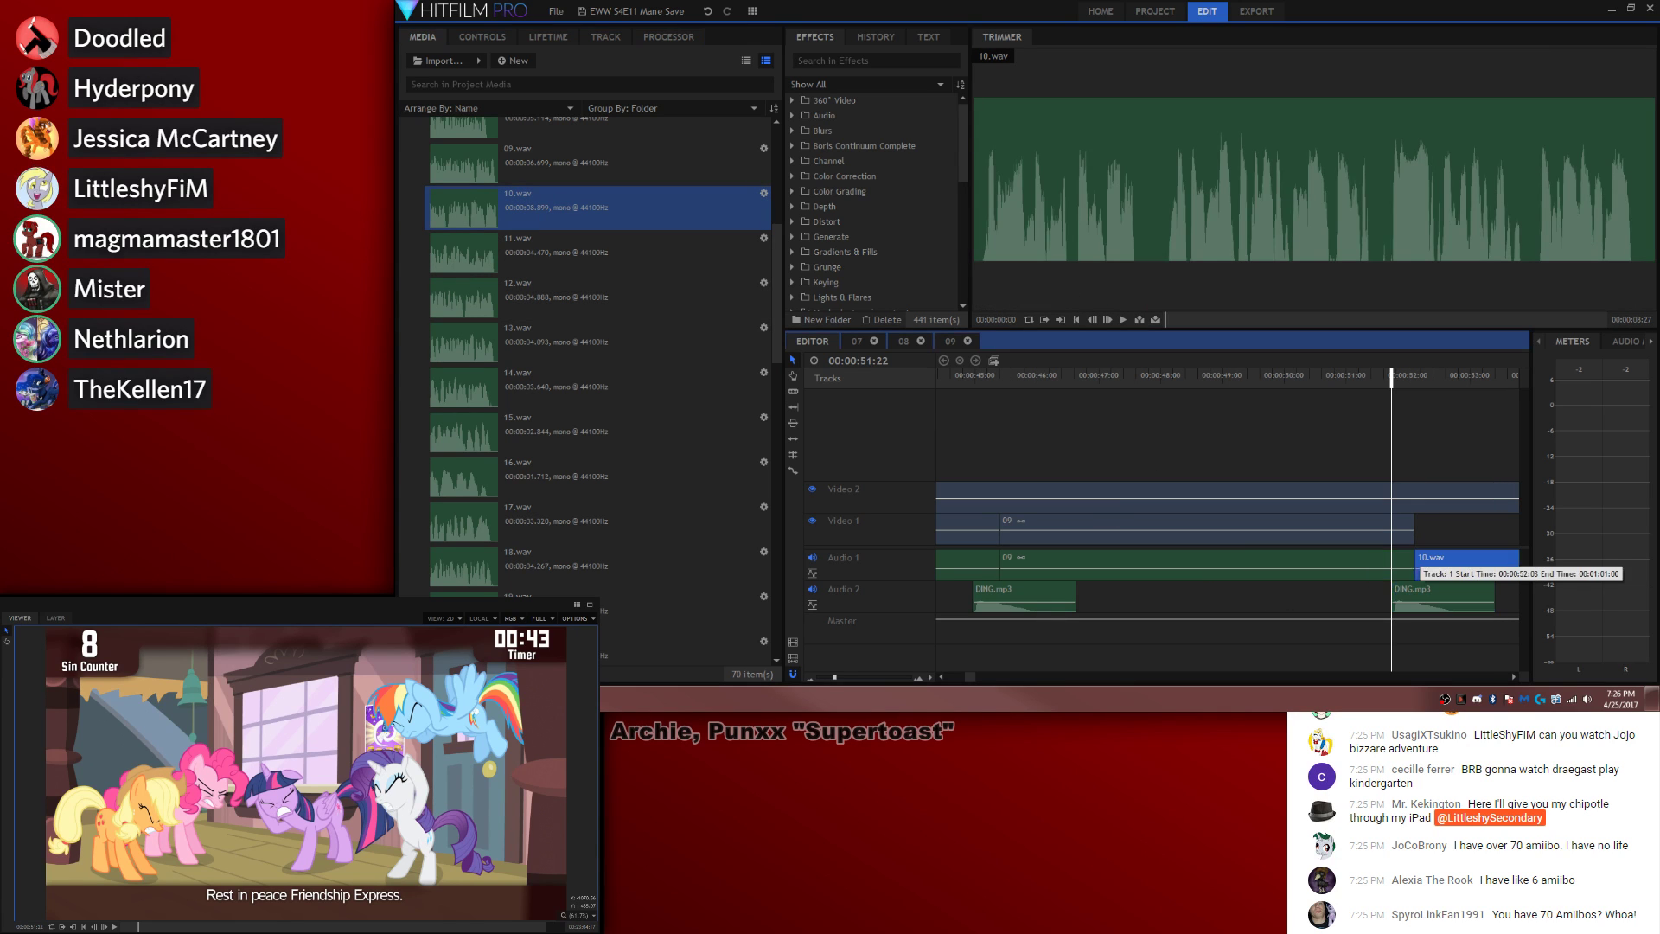
# Step: Make a composite shot named 10 from the 10.wav clip
pyautogui.click(972, 677)
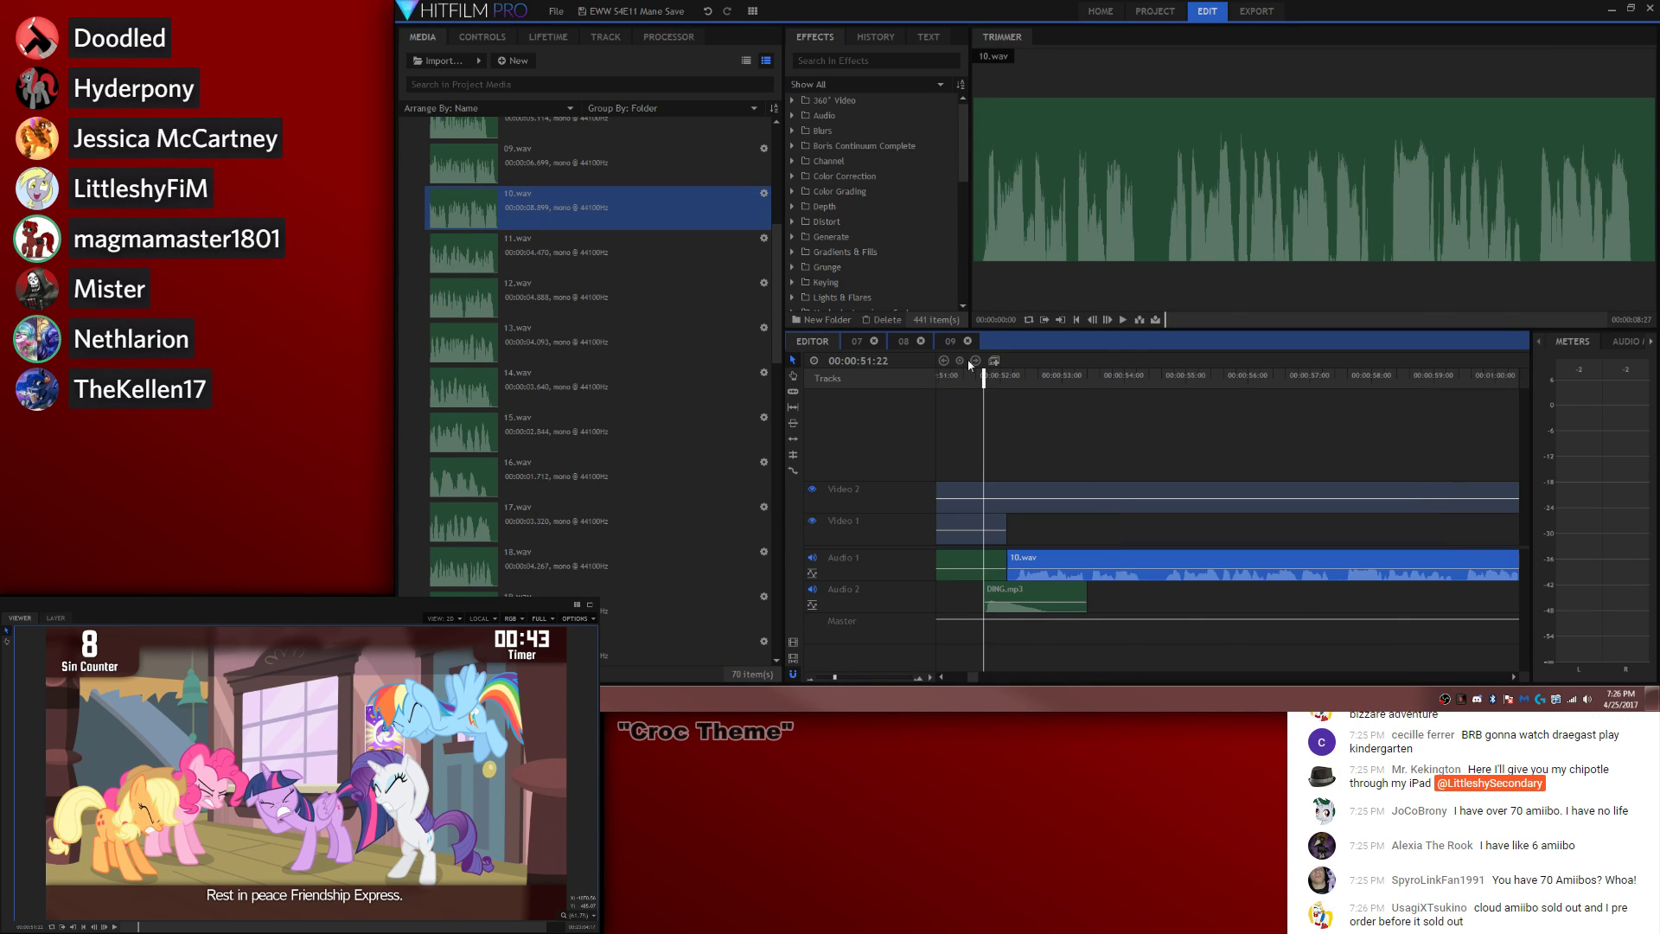
pyautogui.click(994, 361)
pyautogui.write('10')
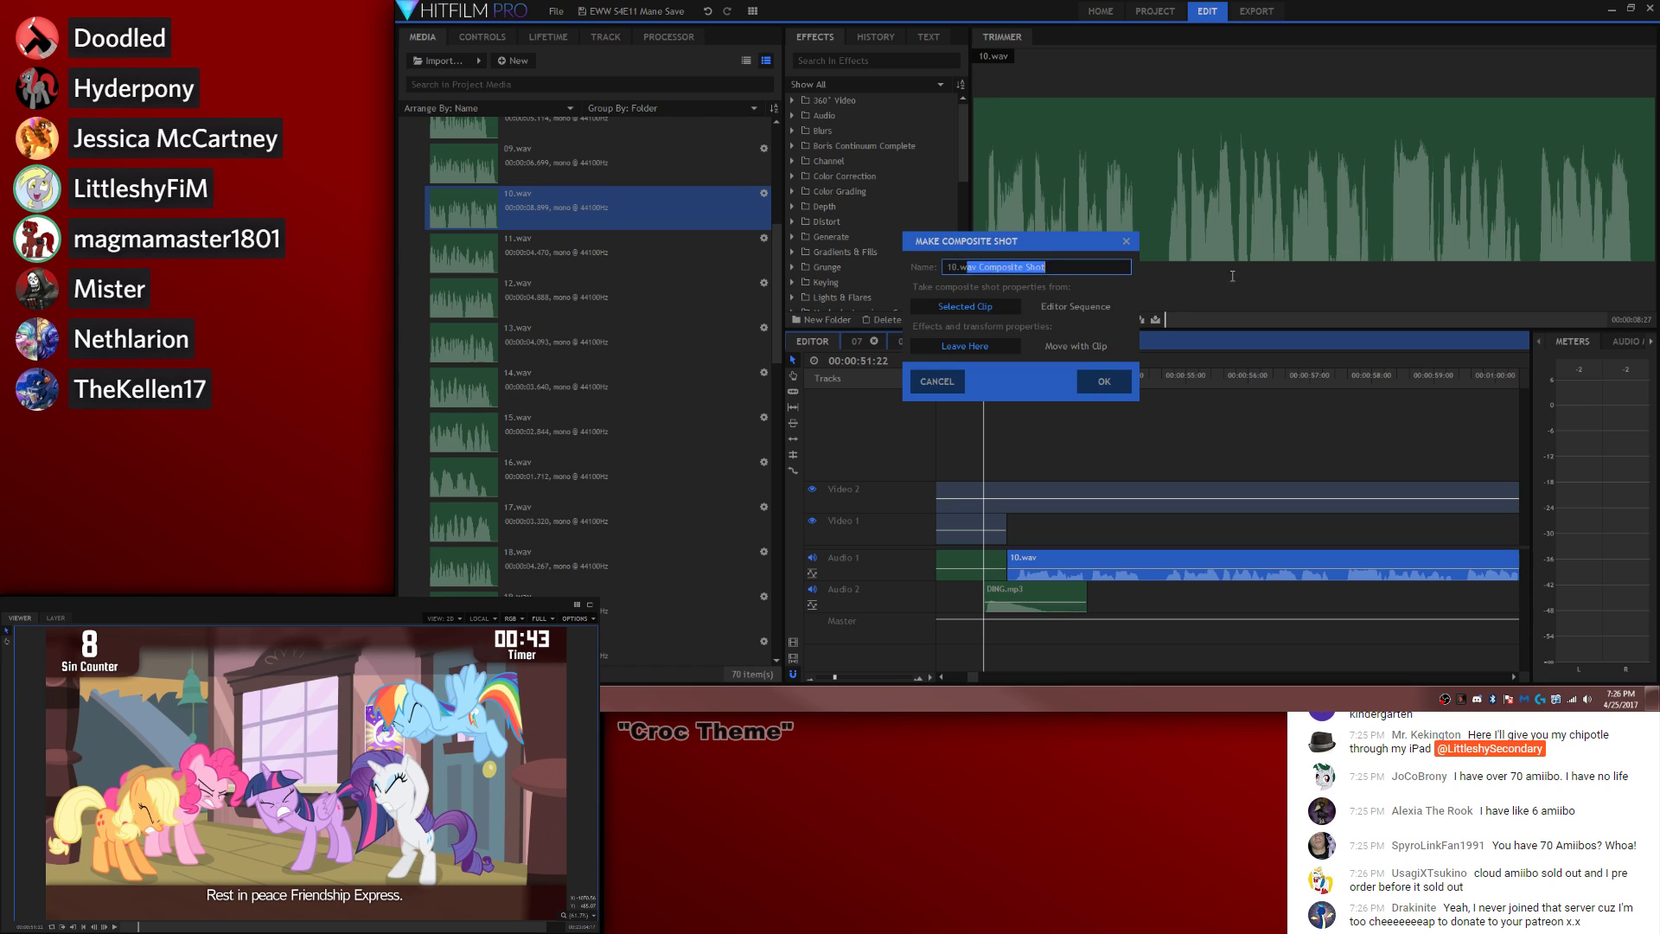
pyautogui.press('Return')
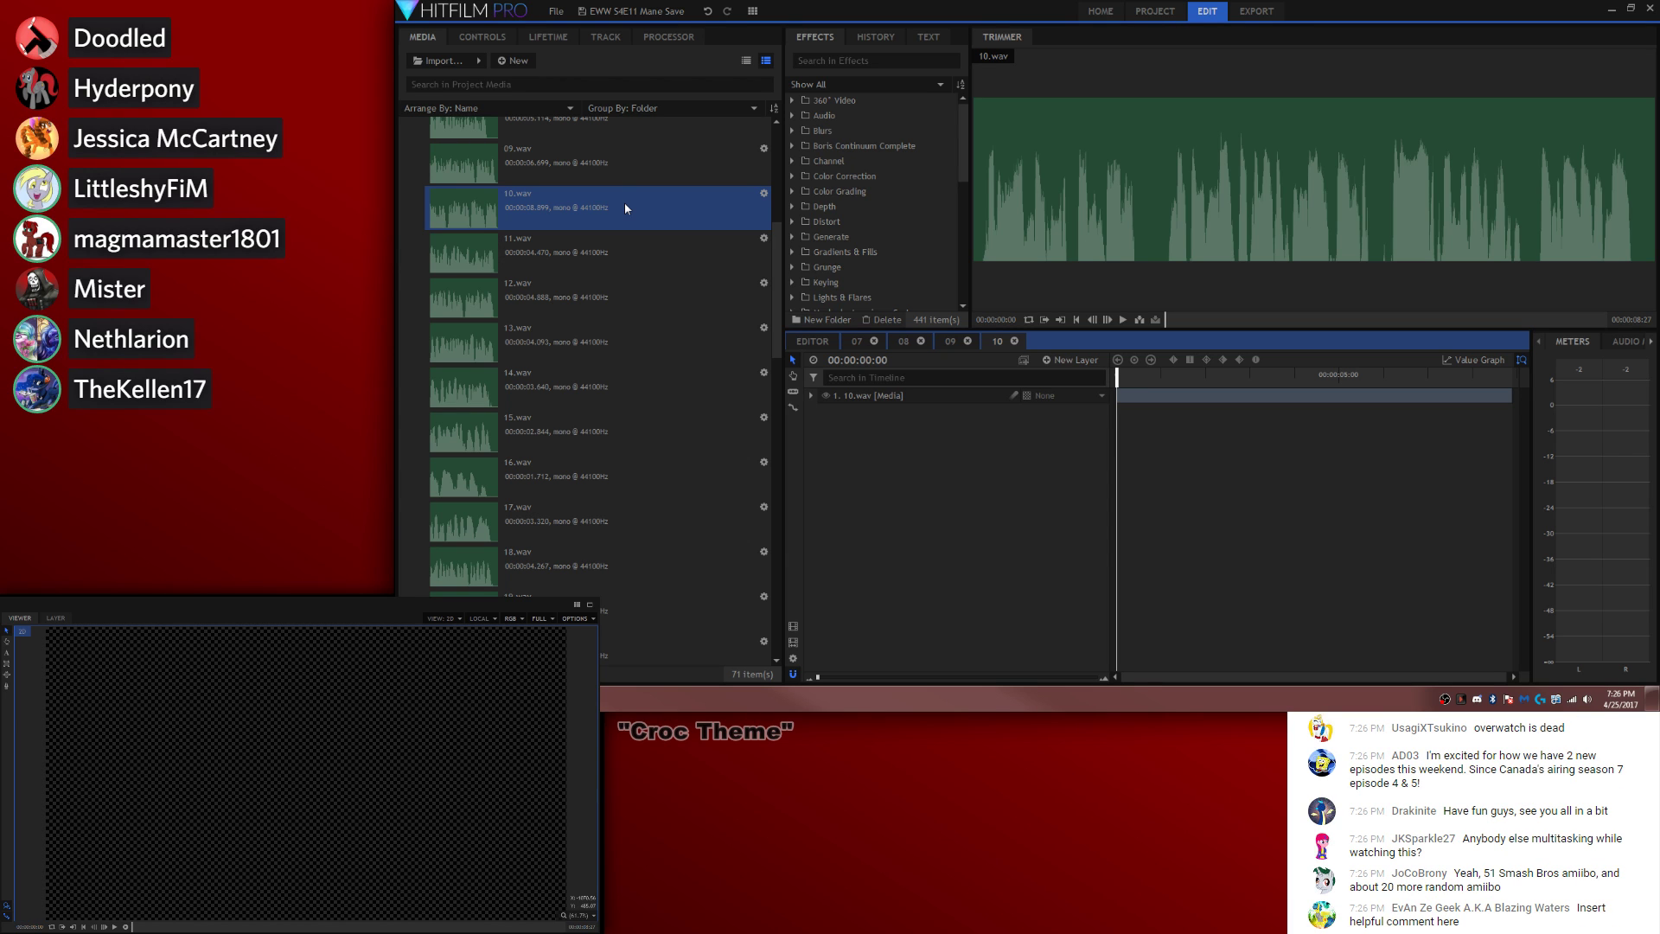
# Step: Collapse the sins folder and move composite shot 10 into the comp folder
pyautogui.scroll(5, 624, 208)
pyautogui.click(406, 140)
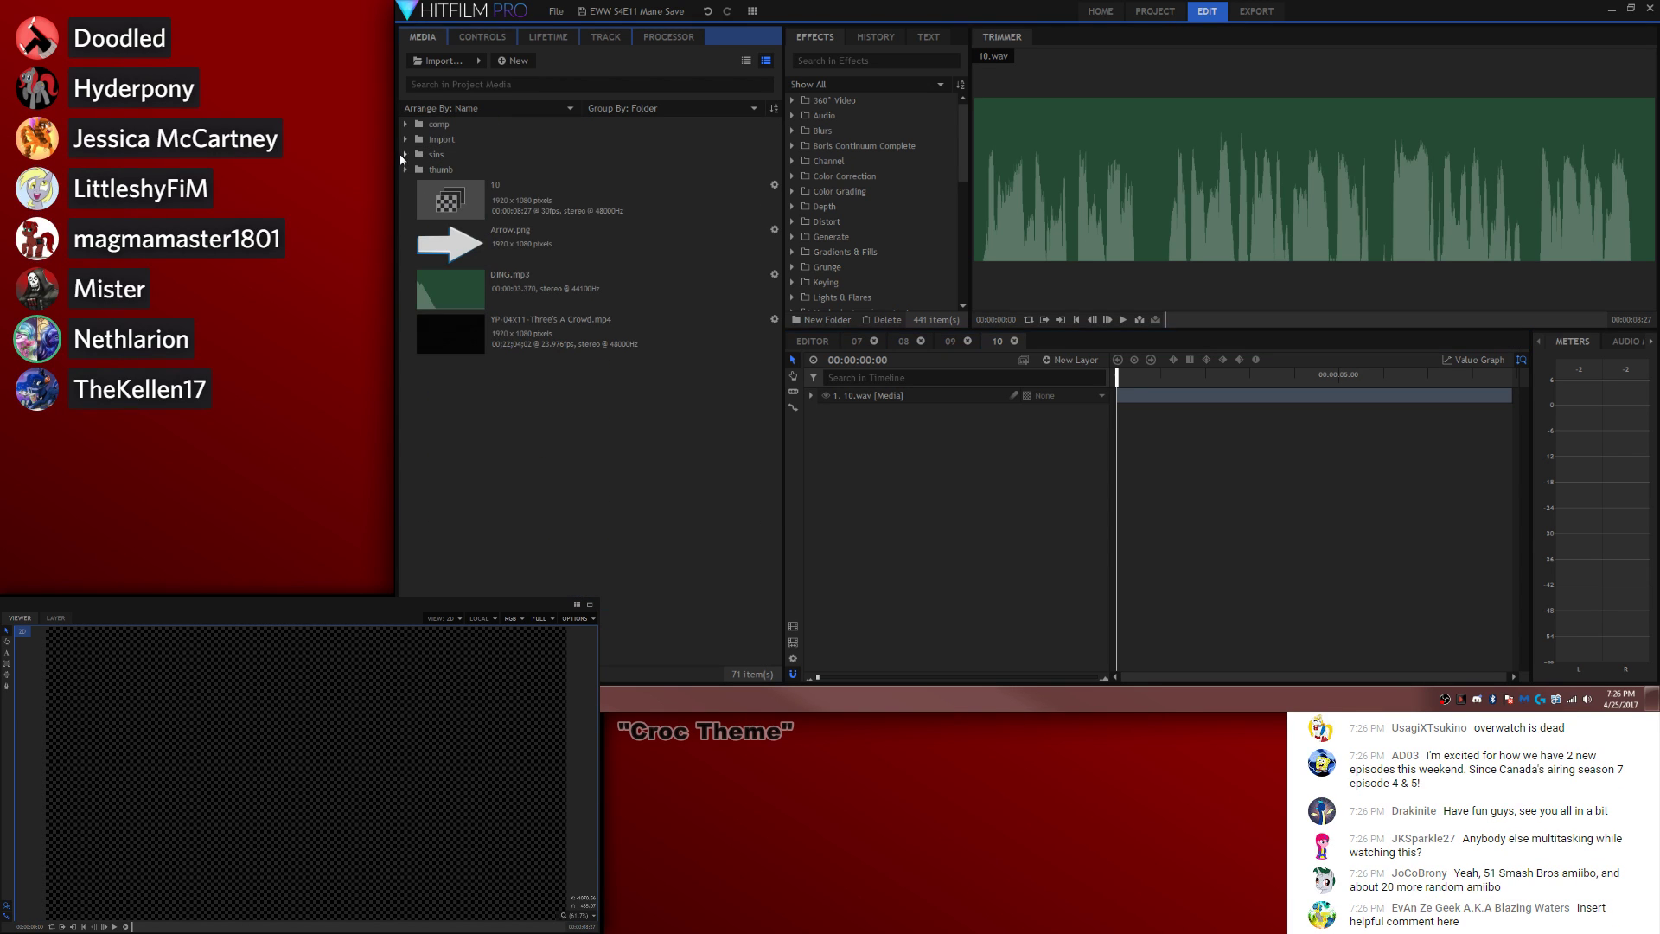
pyautogui.click(405, 125)
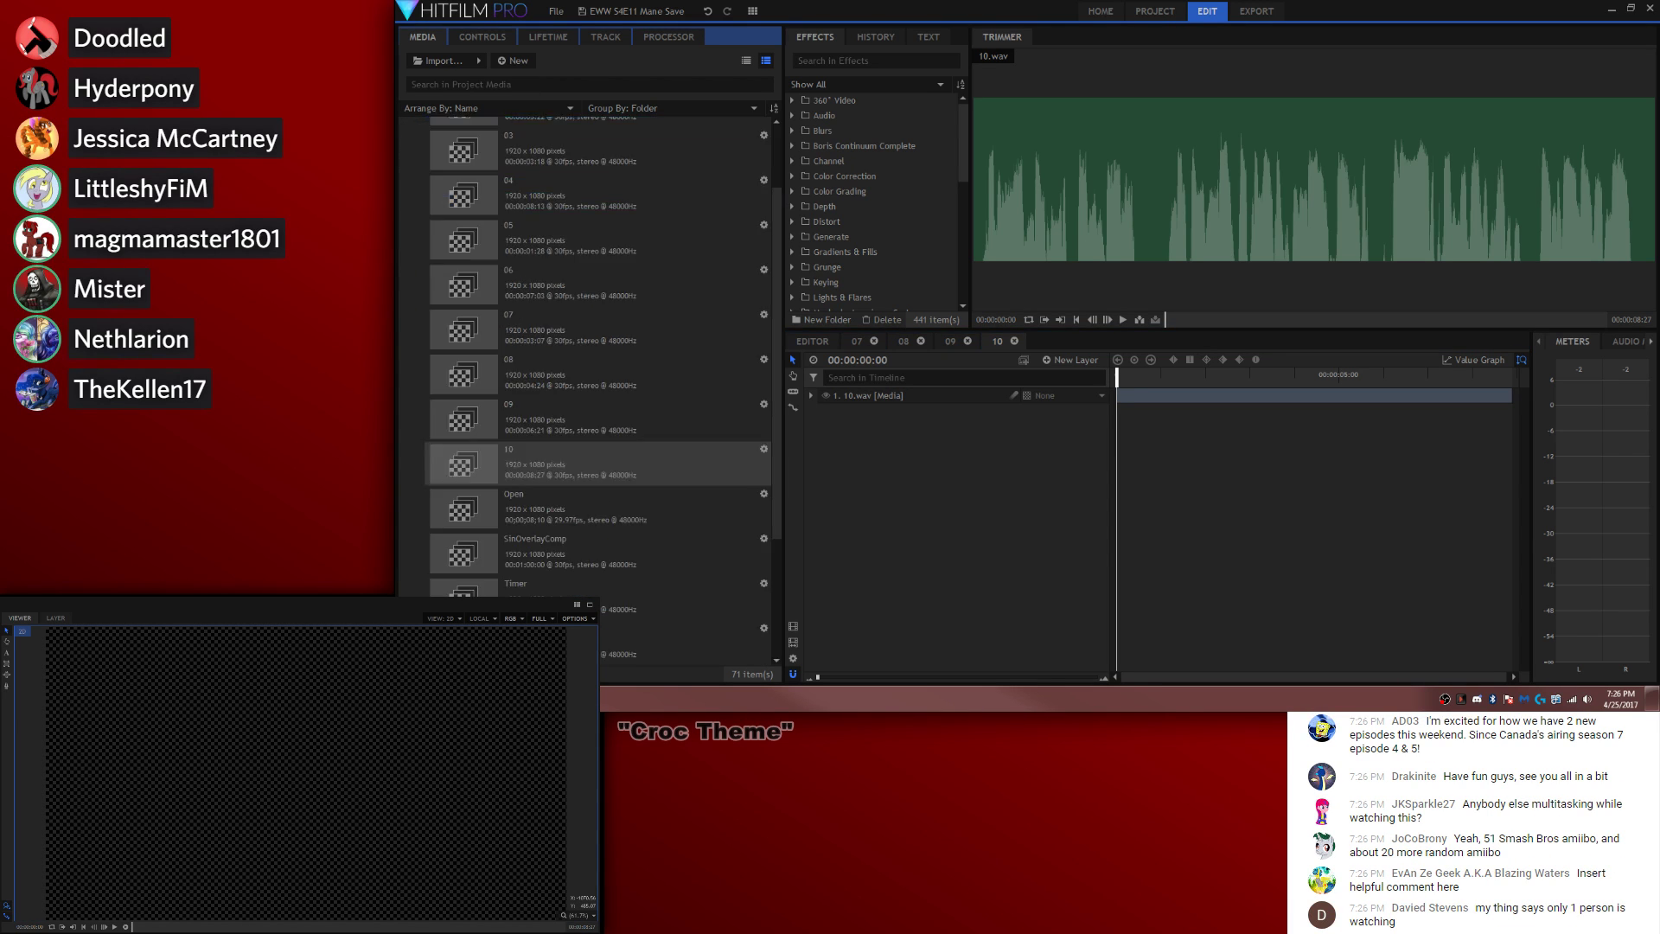
pyautogui.click(406, 124)
# Step: Cue the Three's A Crowd episode video to the scene with the opening blue door and add it above 10.wav in shot 10
pyautogui.click(512, 272)
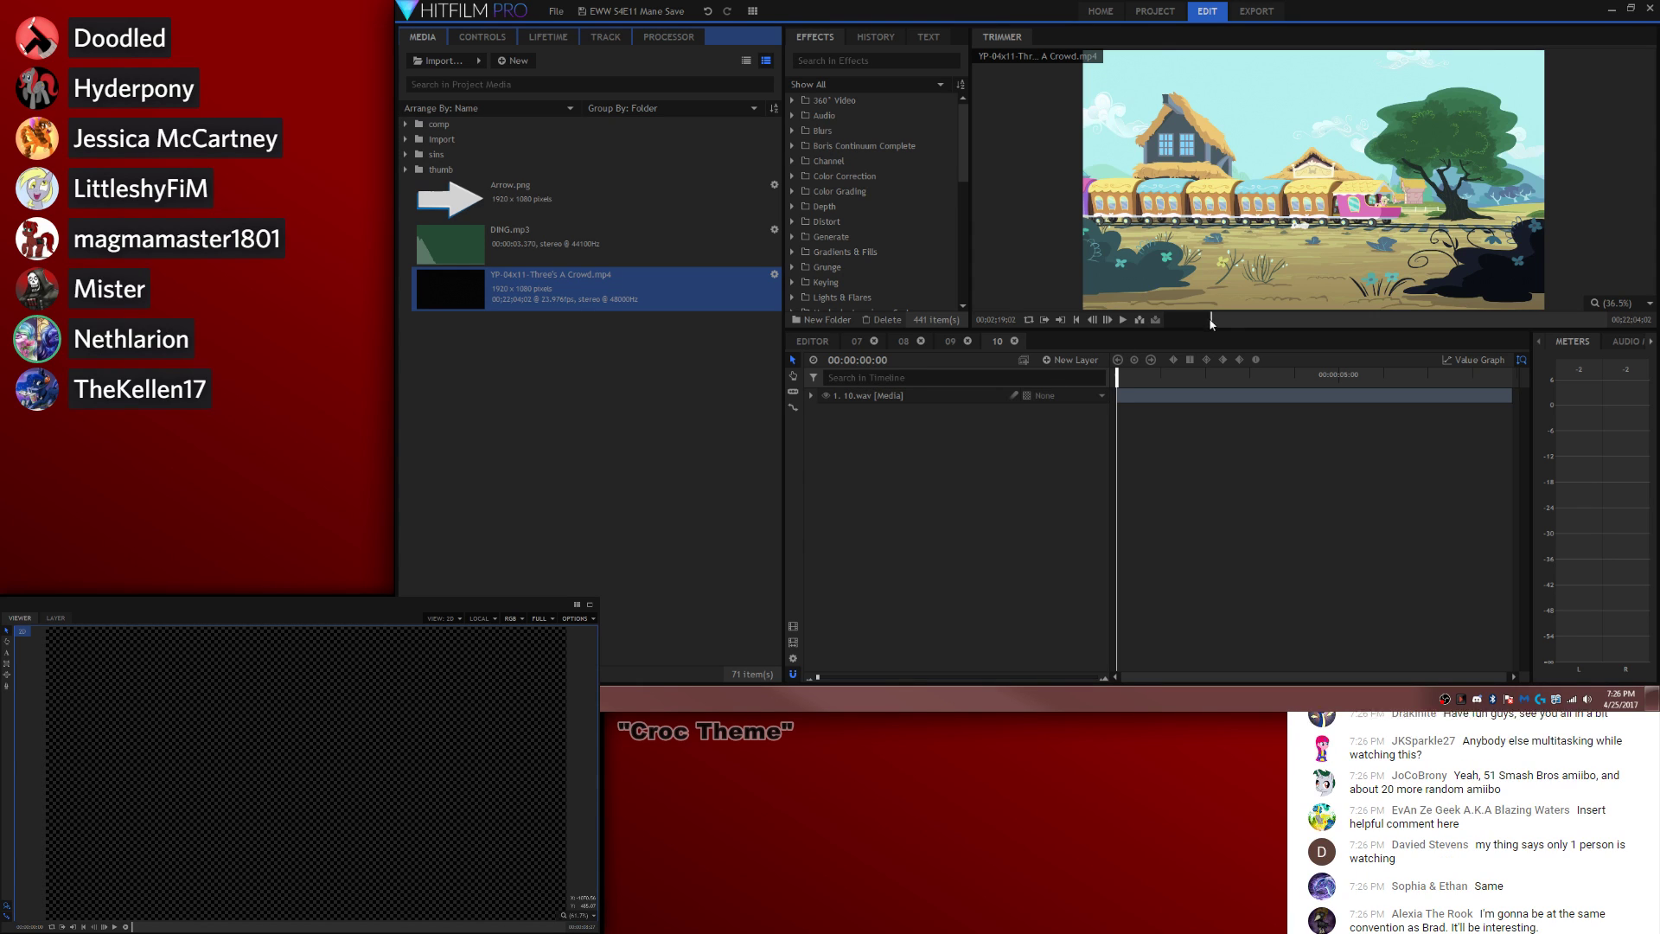
pyautogui.moveTo(1214, 320); pyautogui.dragTo(1244, 322)
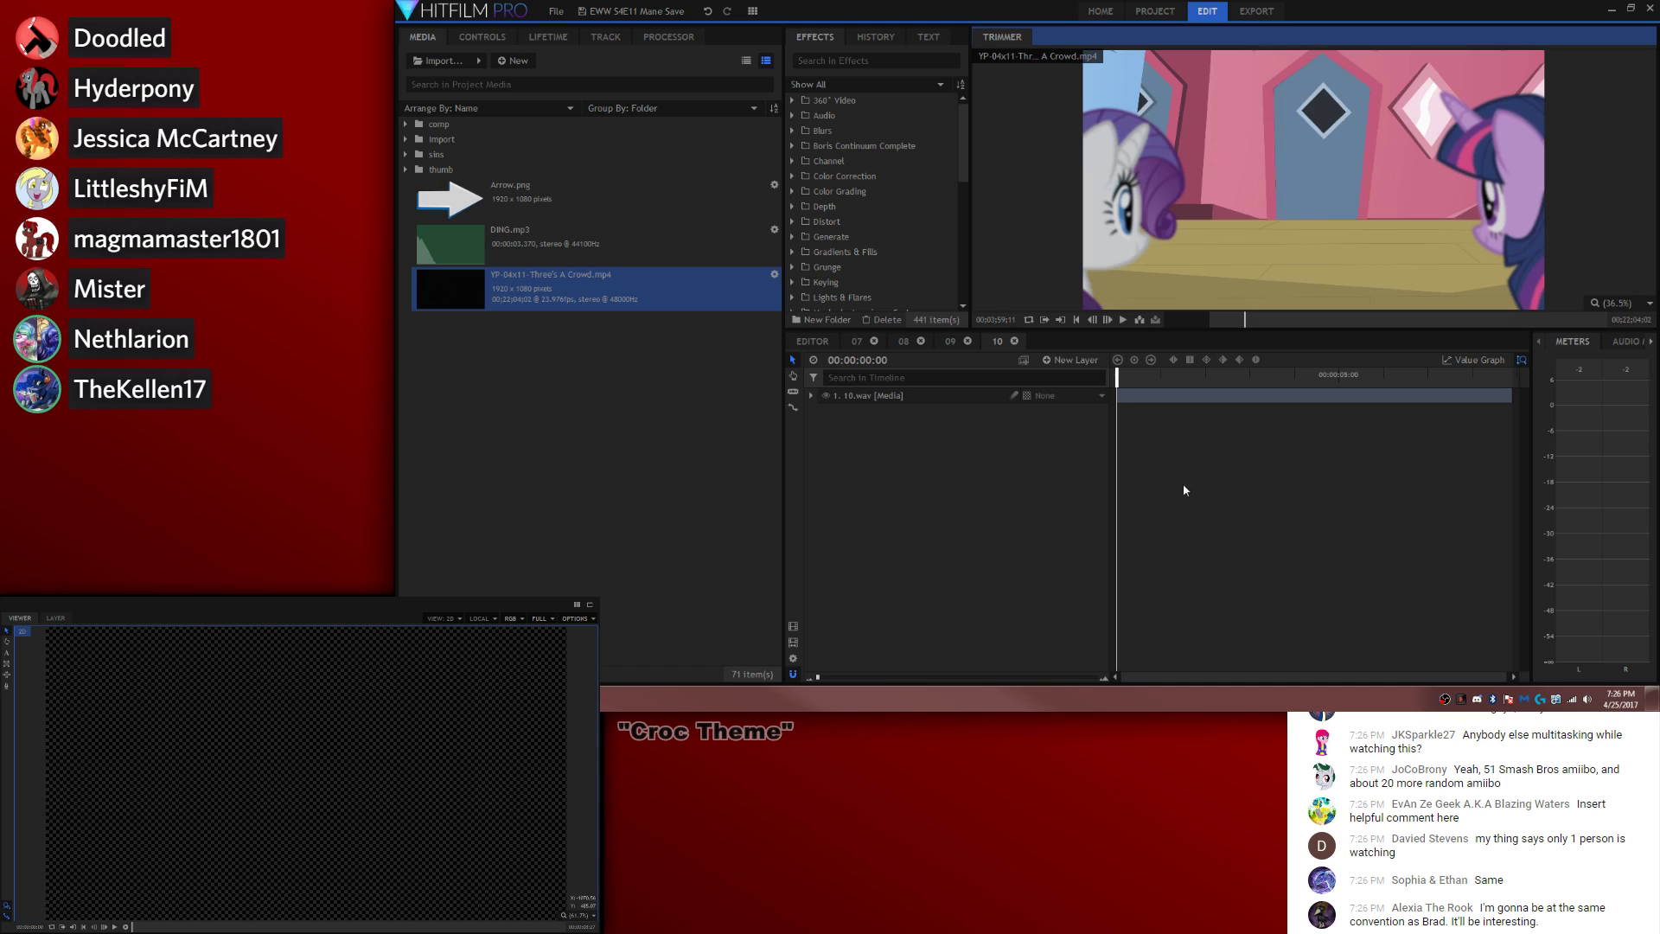
pyautogui.moveTo(1067, 323); pyautogui.dragTo(1131, 403)
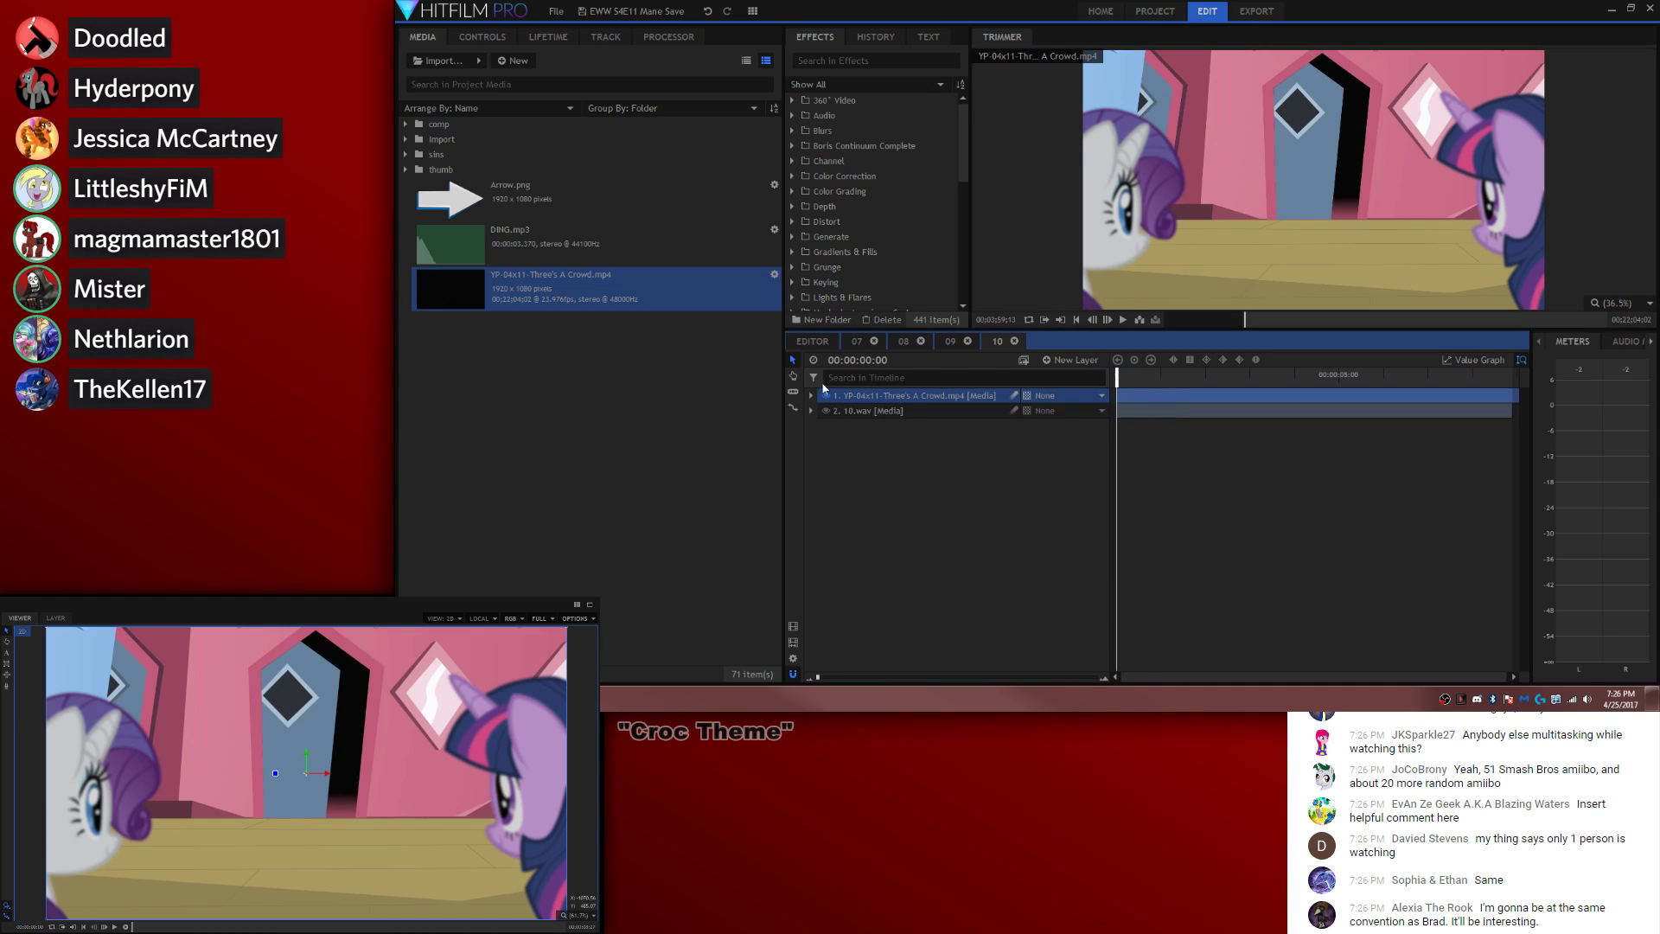
# Step: Set the audio level of shot 10's episode video layer to -8 dB
pyautogui.click(810, 395)
pyautogui.click(824, 471)
pyautogui.click(1068, 487)
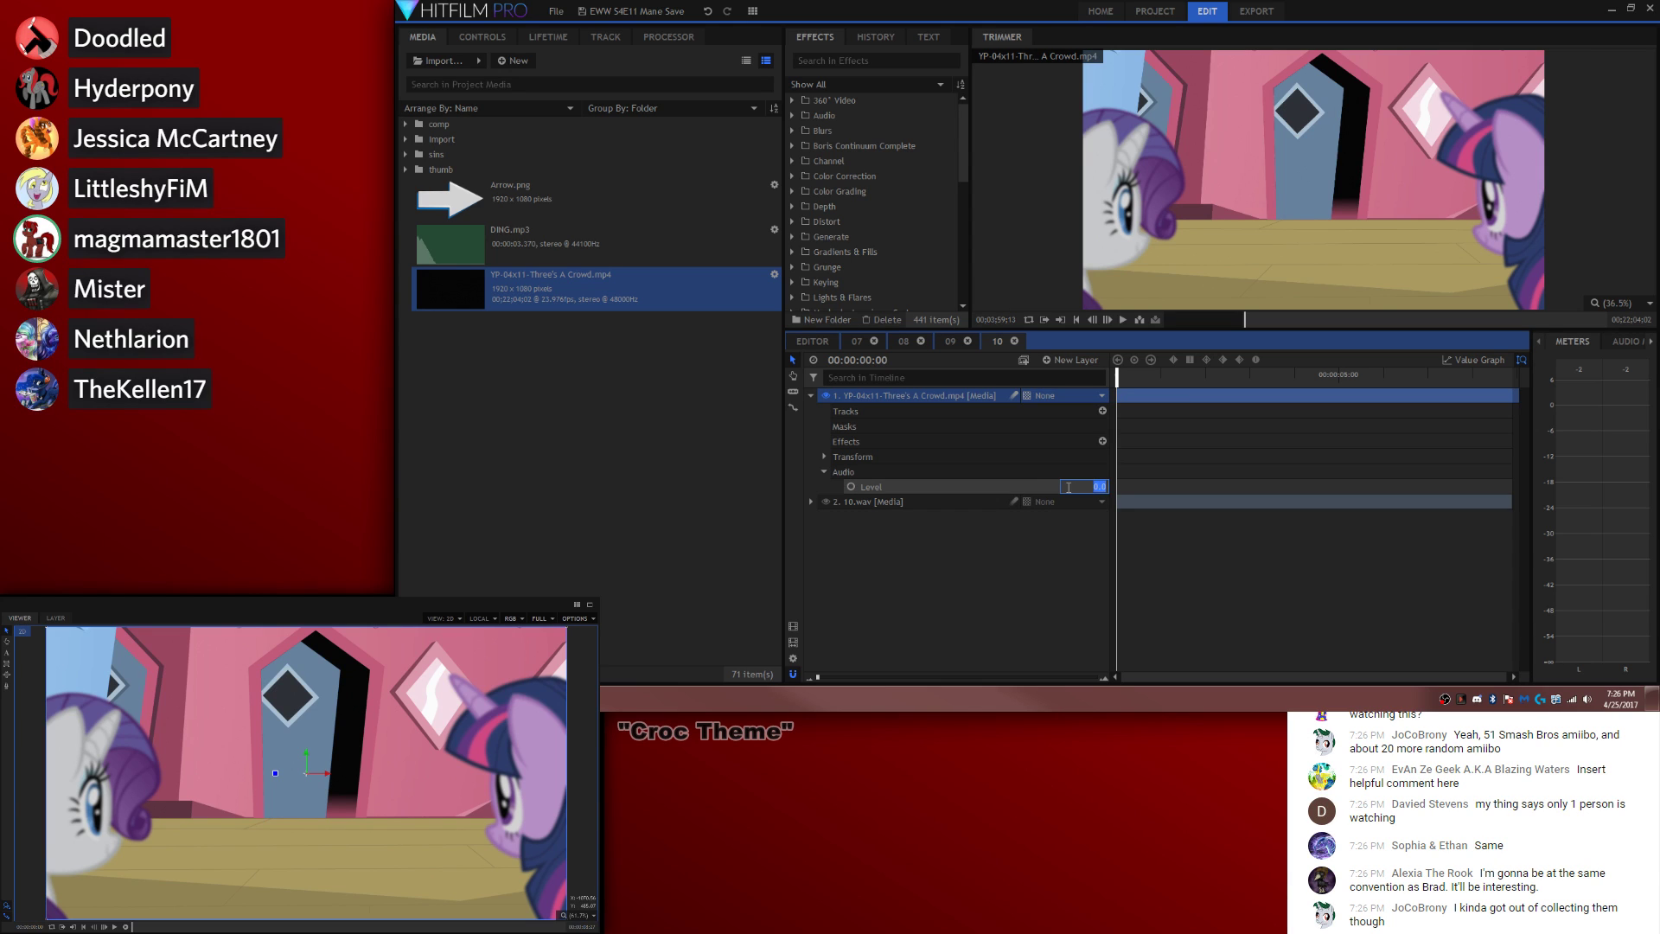
pyautogui.write('-8')
pyautogui.press('Return')
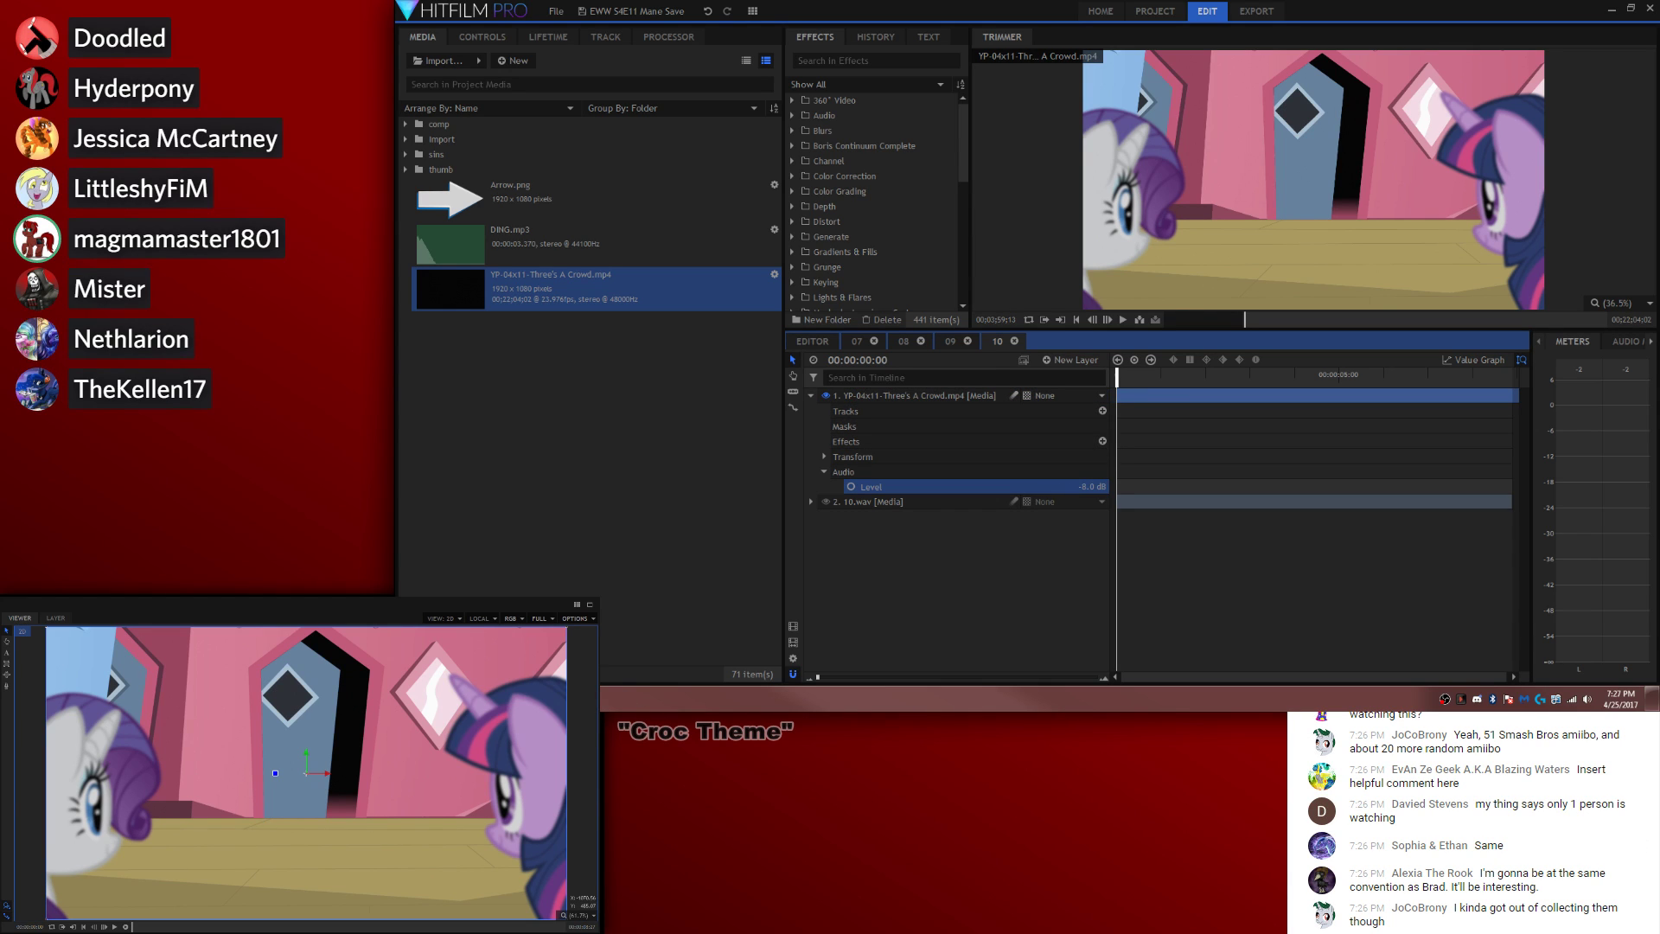
# Step: Switch to the AIMP player and open the ID3v1 tags of the Croc Theme track
pyautogui.click(1446, 696)
pyautogui.rightClick(1538, 535)
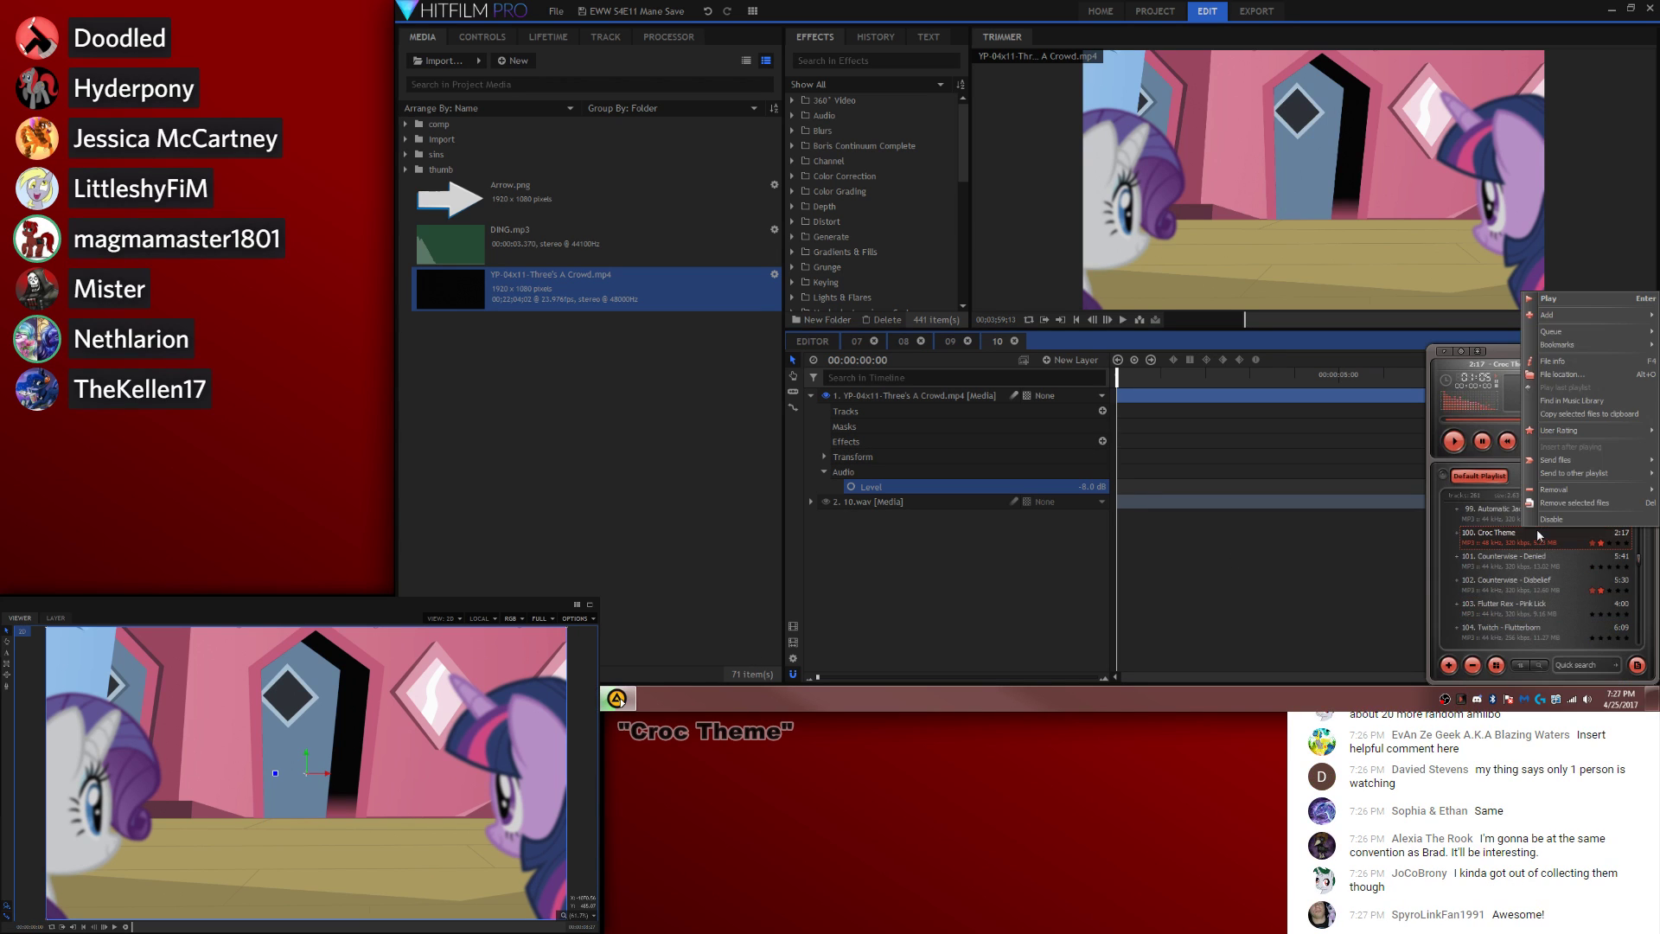
pyautogui.click(1582, 374)
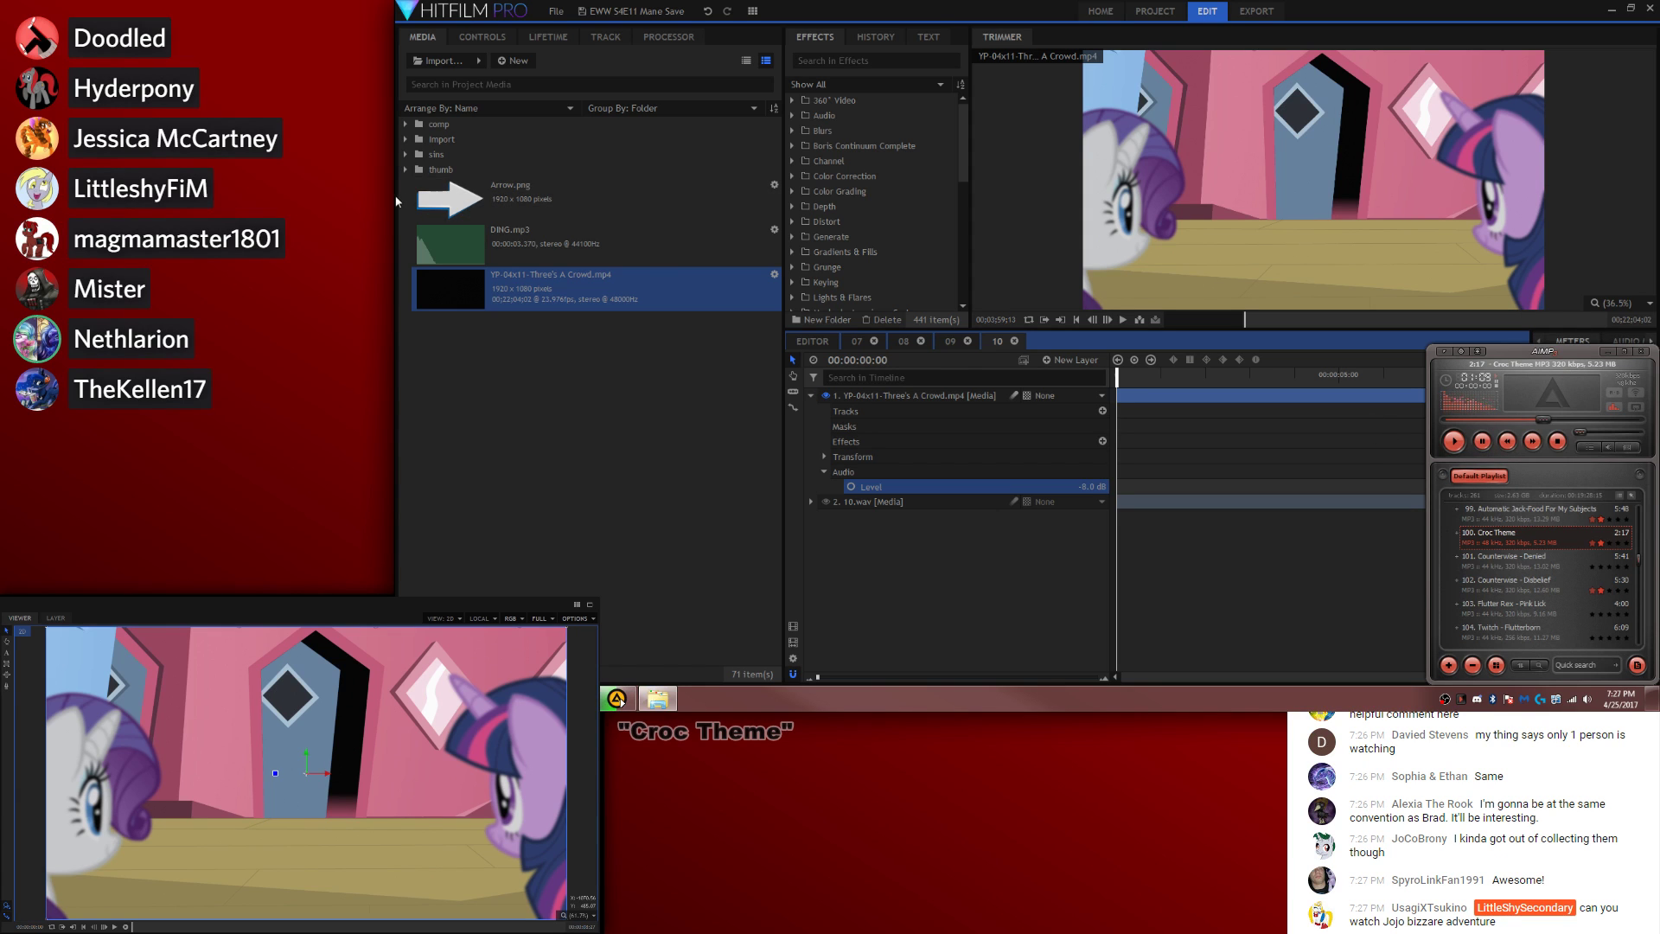
pyautogui.rightClick(1524, 538)
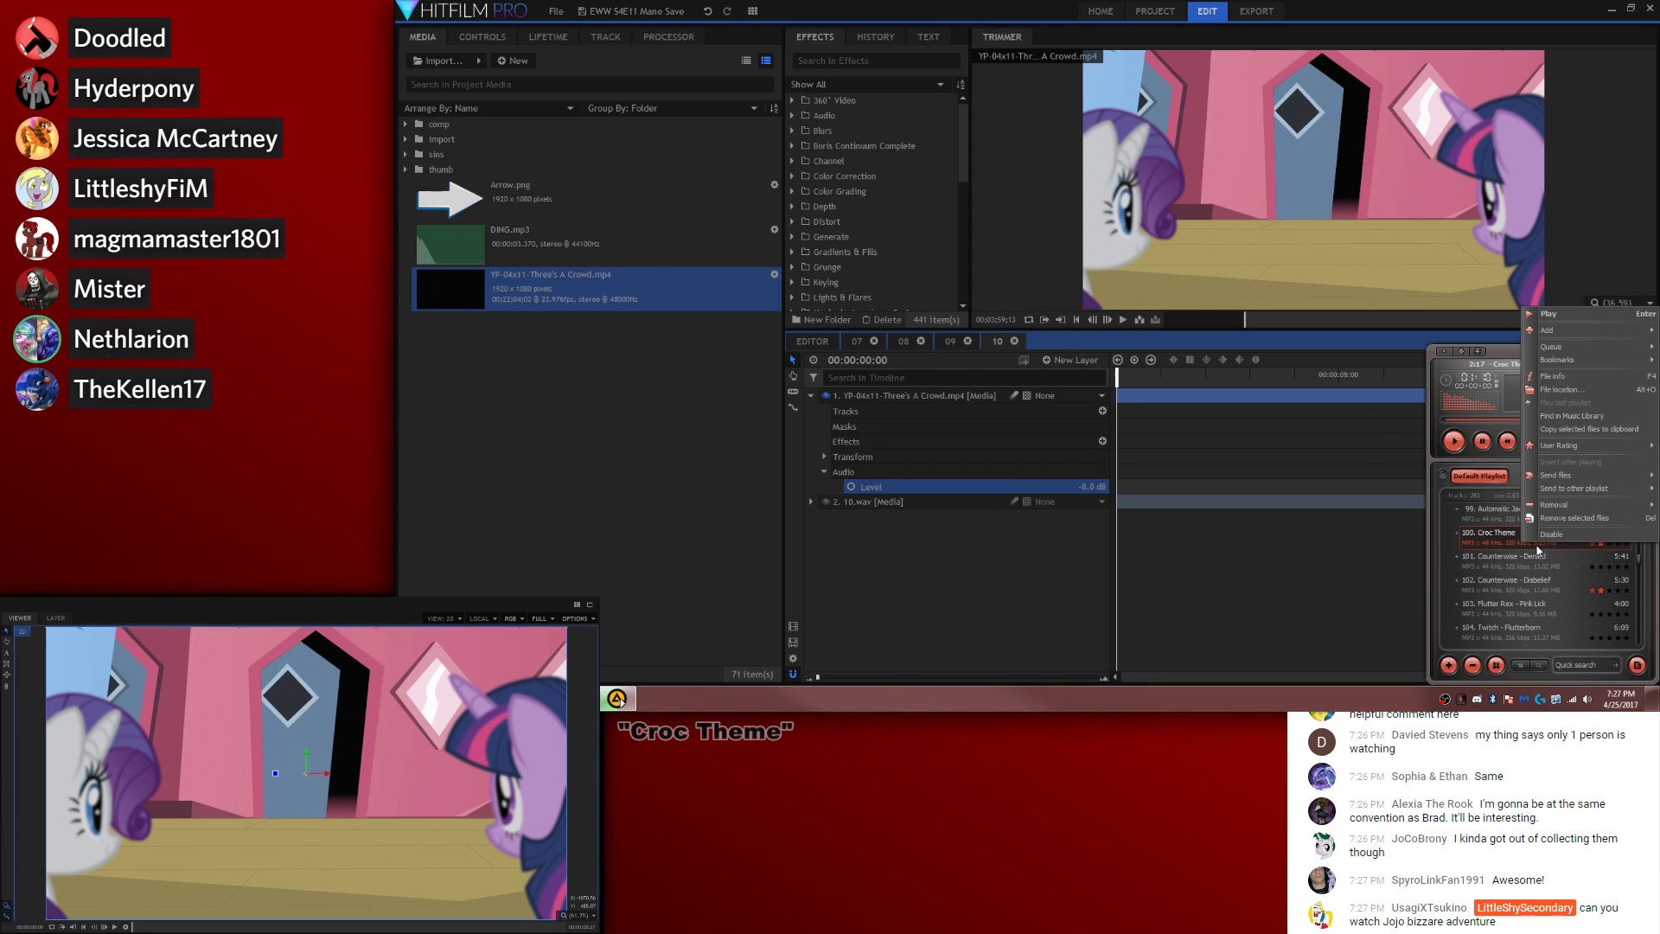
pyautogui.click(1566, 374)
pyautogui.click(1421, 337)
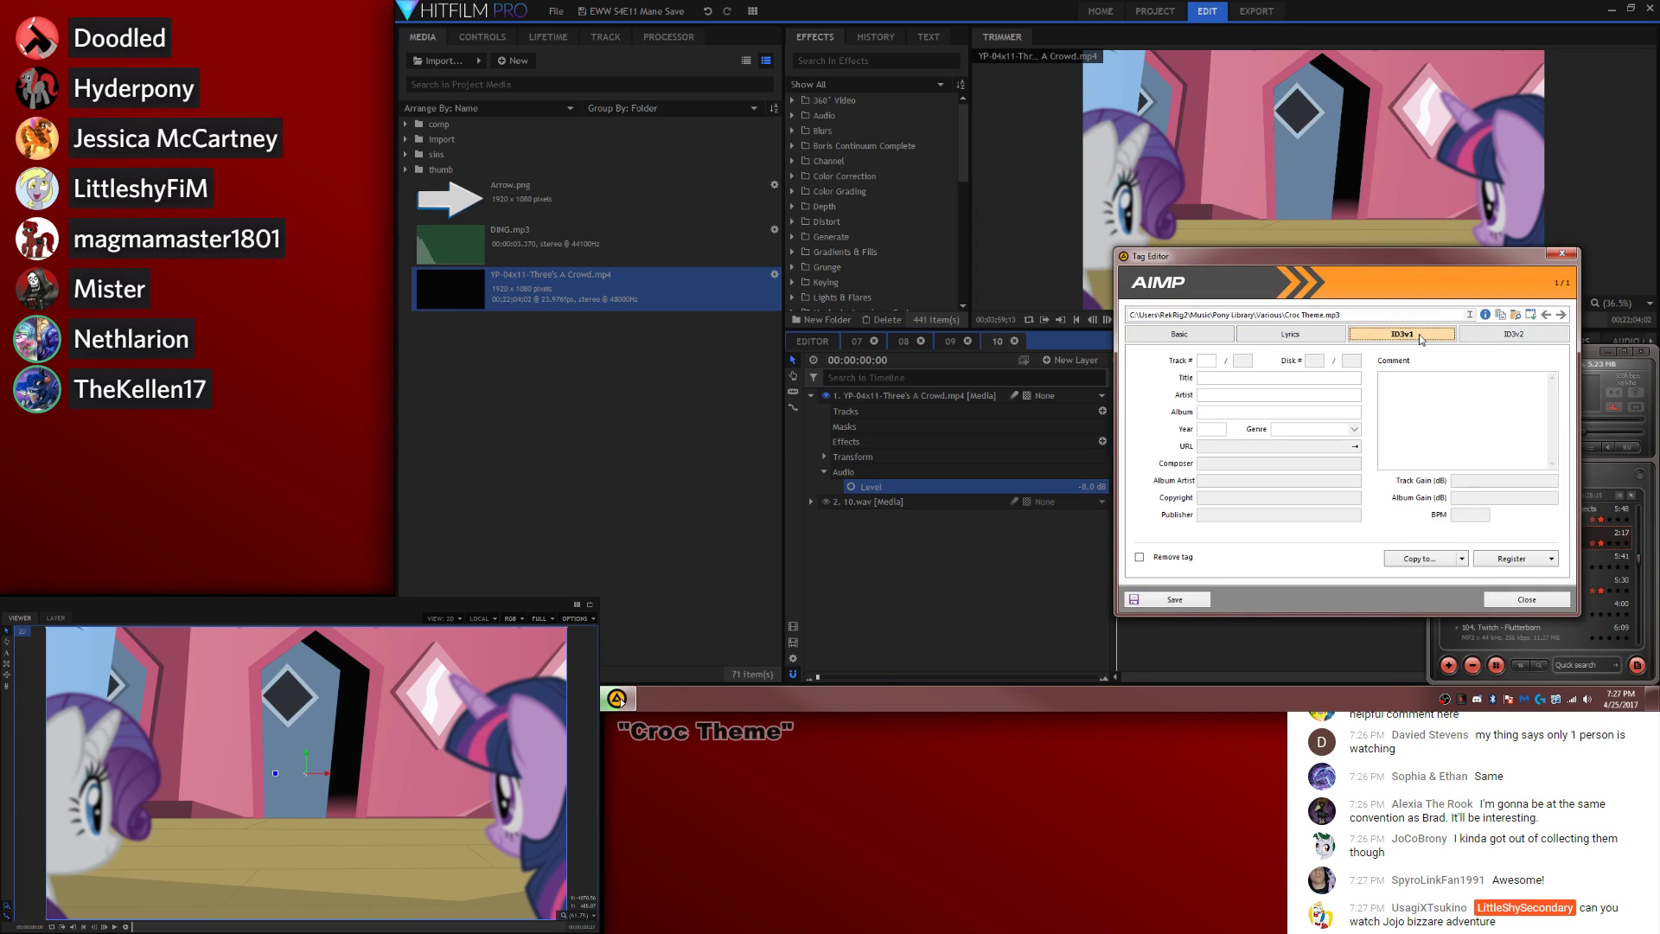
# Step: Set the Croc Theme track's ID3v1 artist to Sim Gretina and save the tags
pyautogui.click(1229, 395)
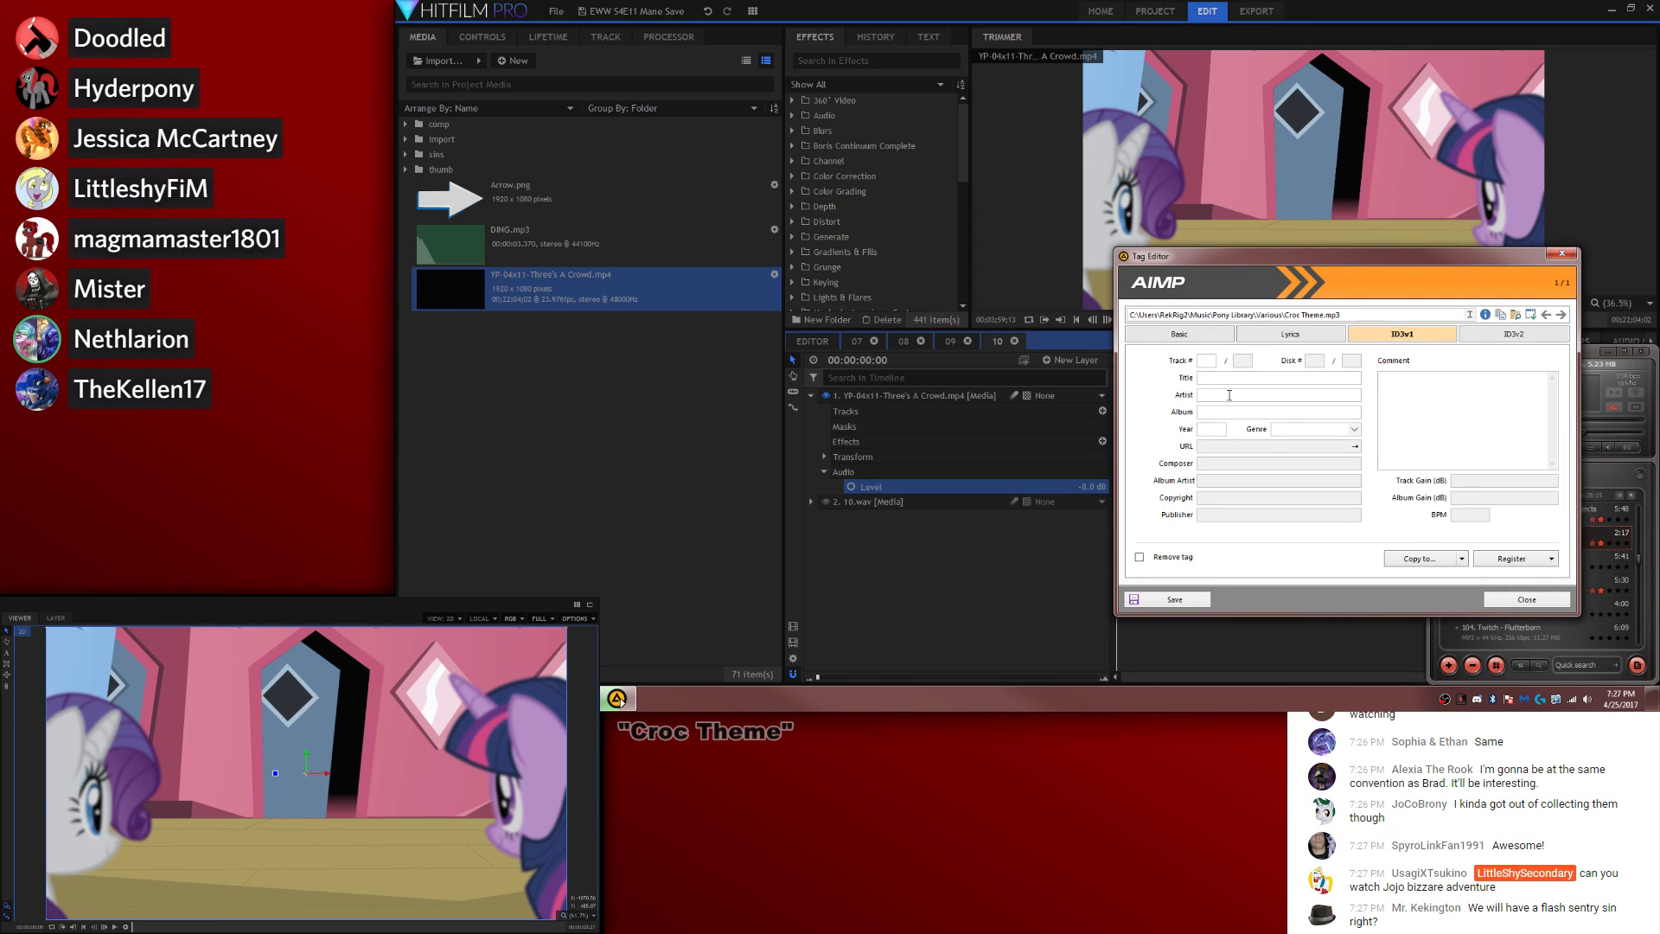
pyautogui.write('Sim Gret')
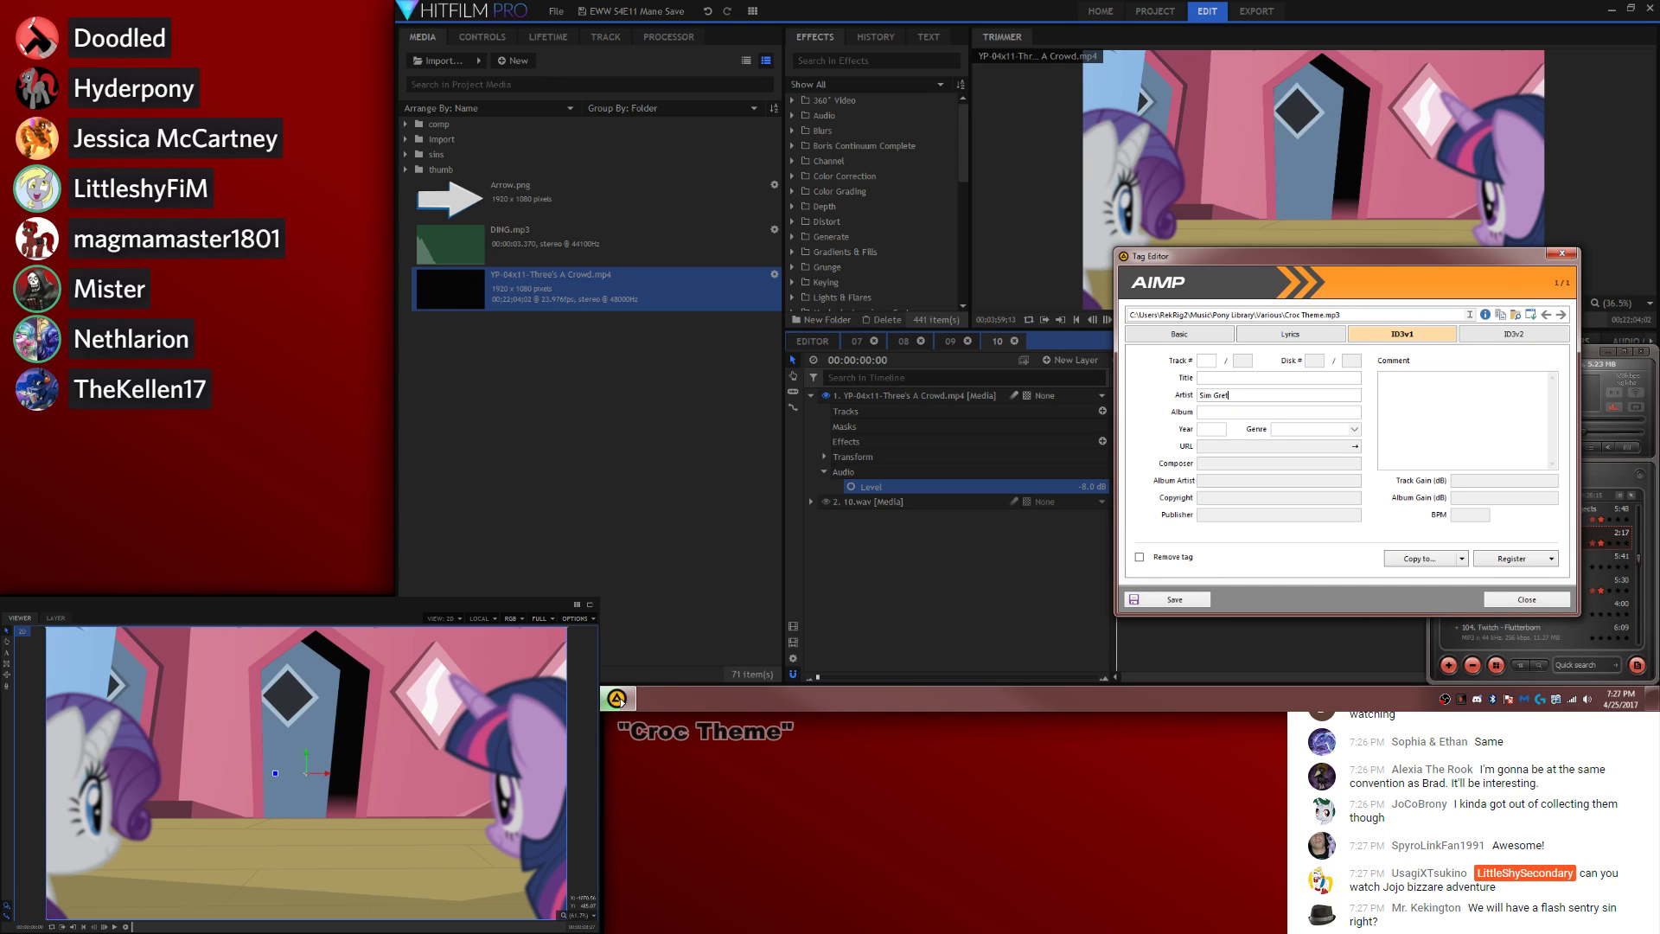
pyautogui.write('ina')
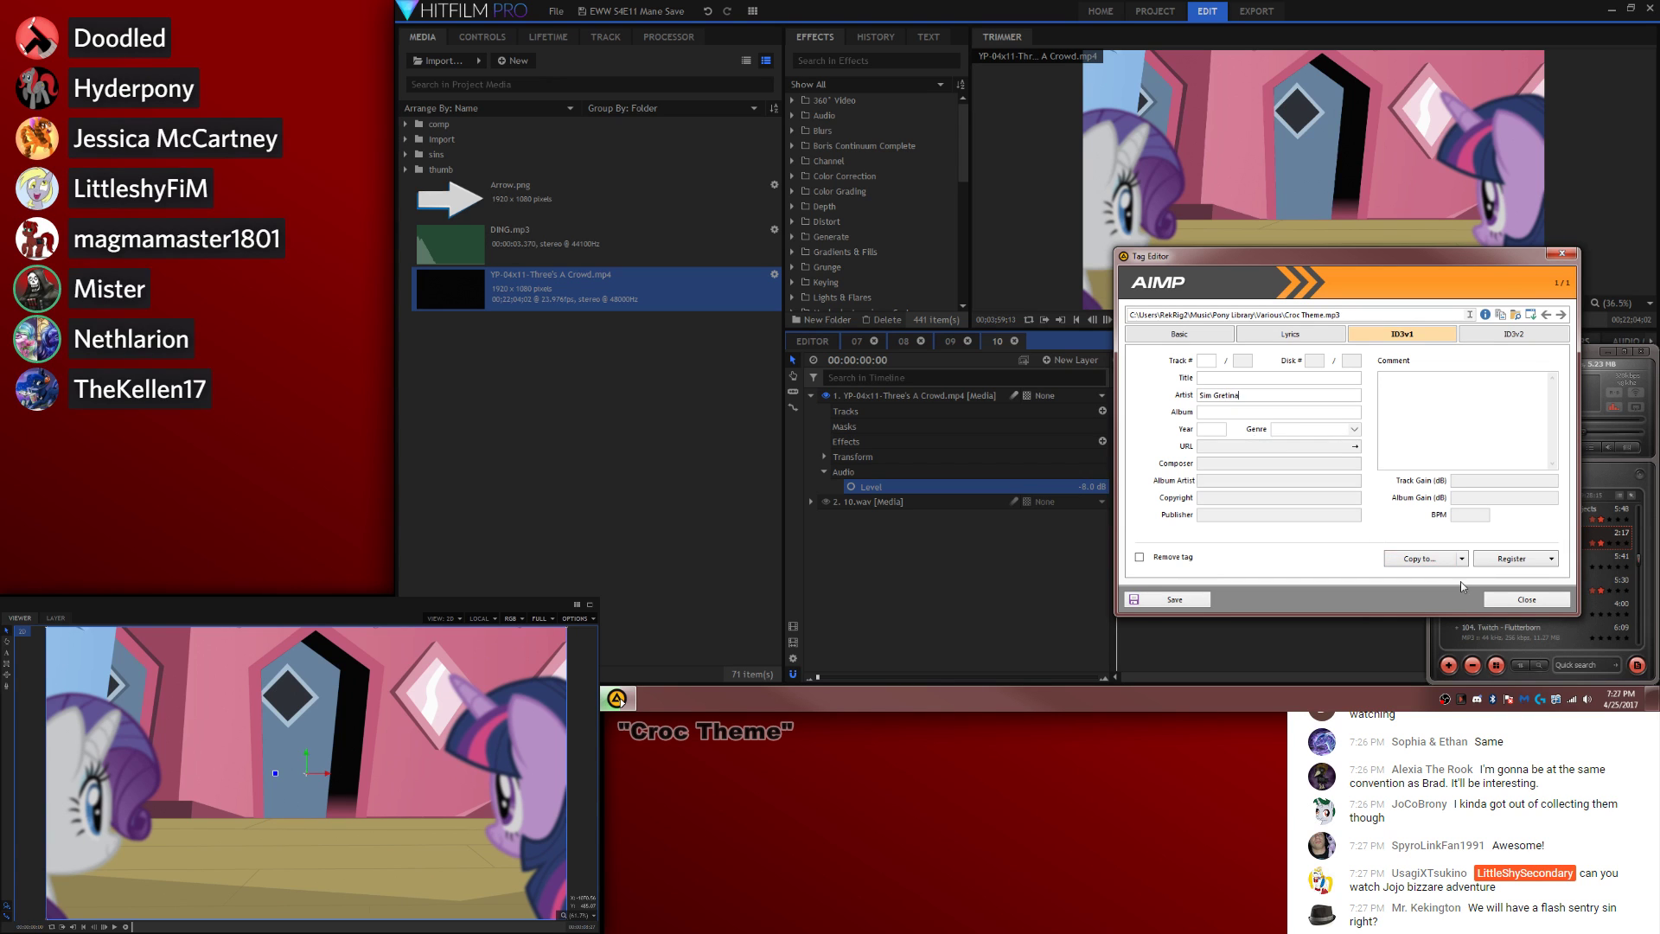
pyautogui.click(1174, 599)
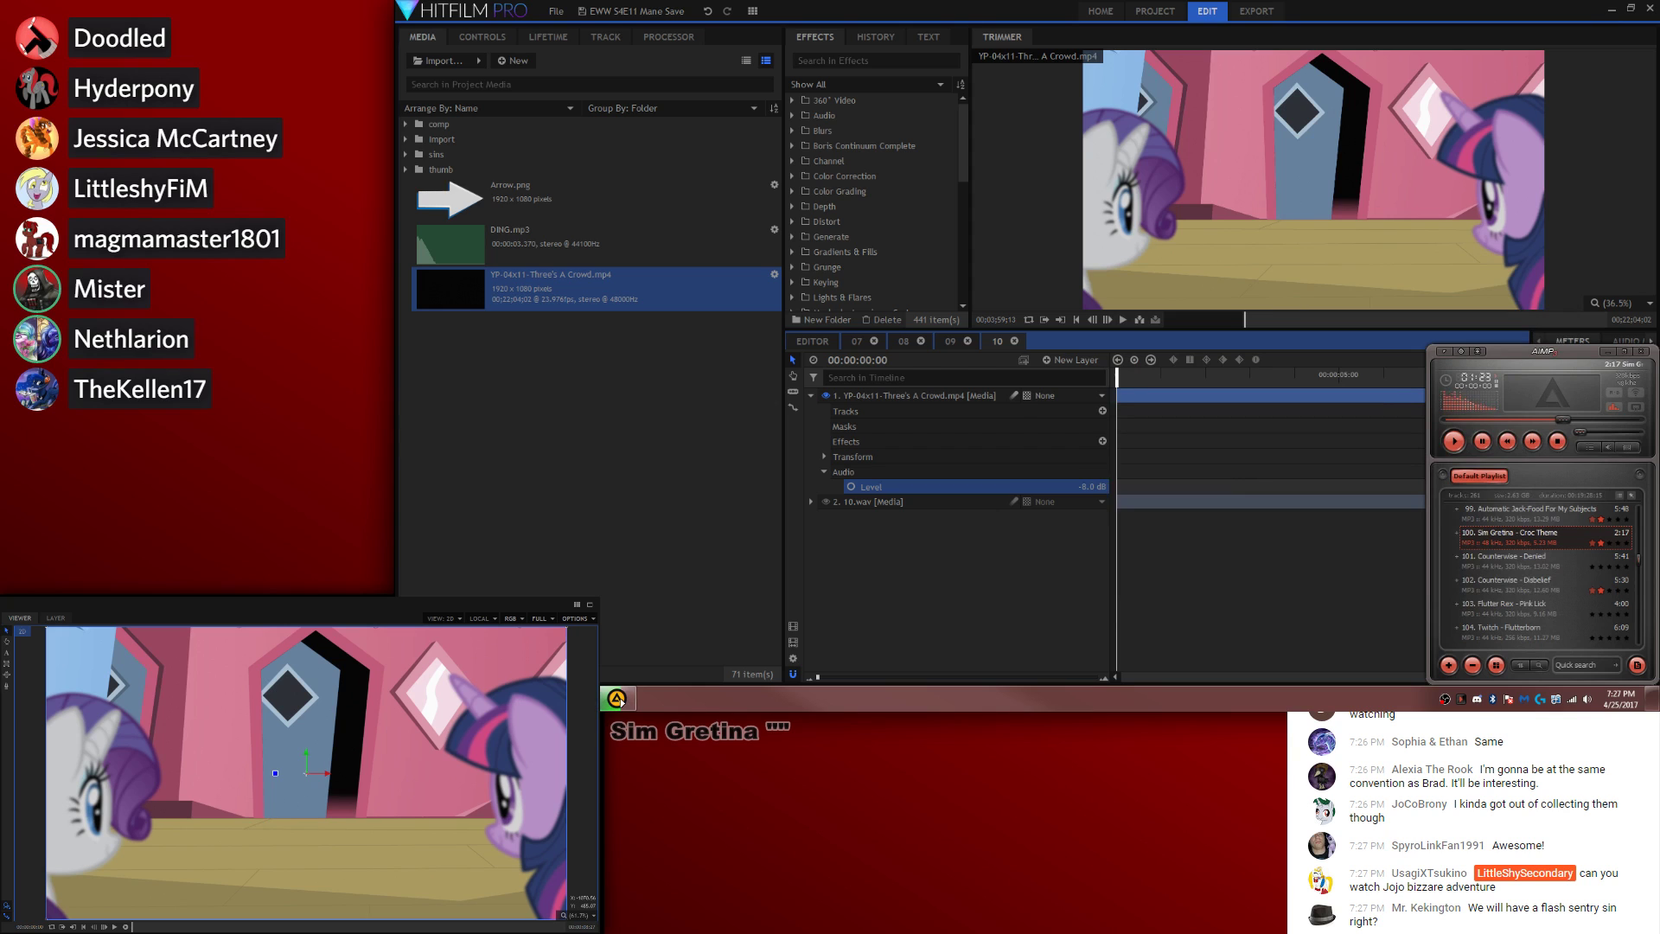
# Step: Restart the Croc Theme track and check the stream's current-track caption in OBS
pyautogui.doubleClick(1506, 536)
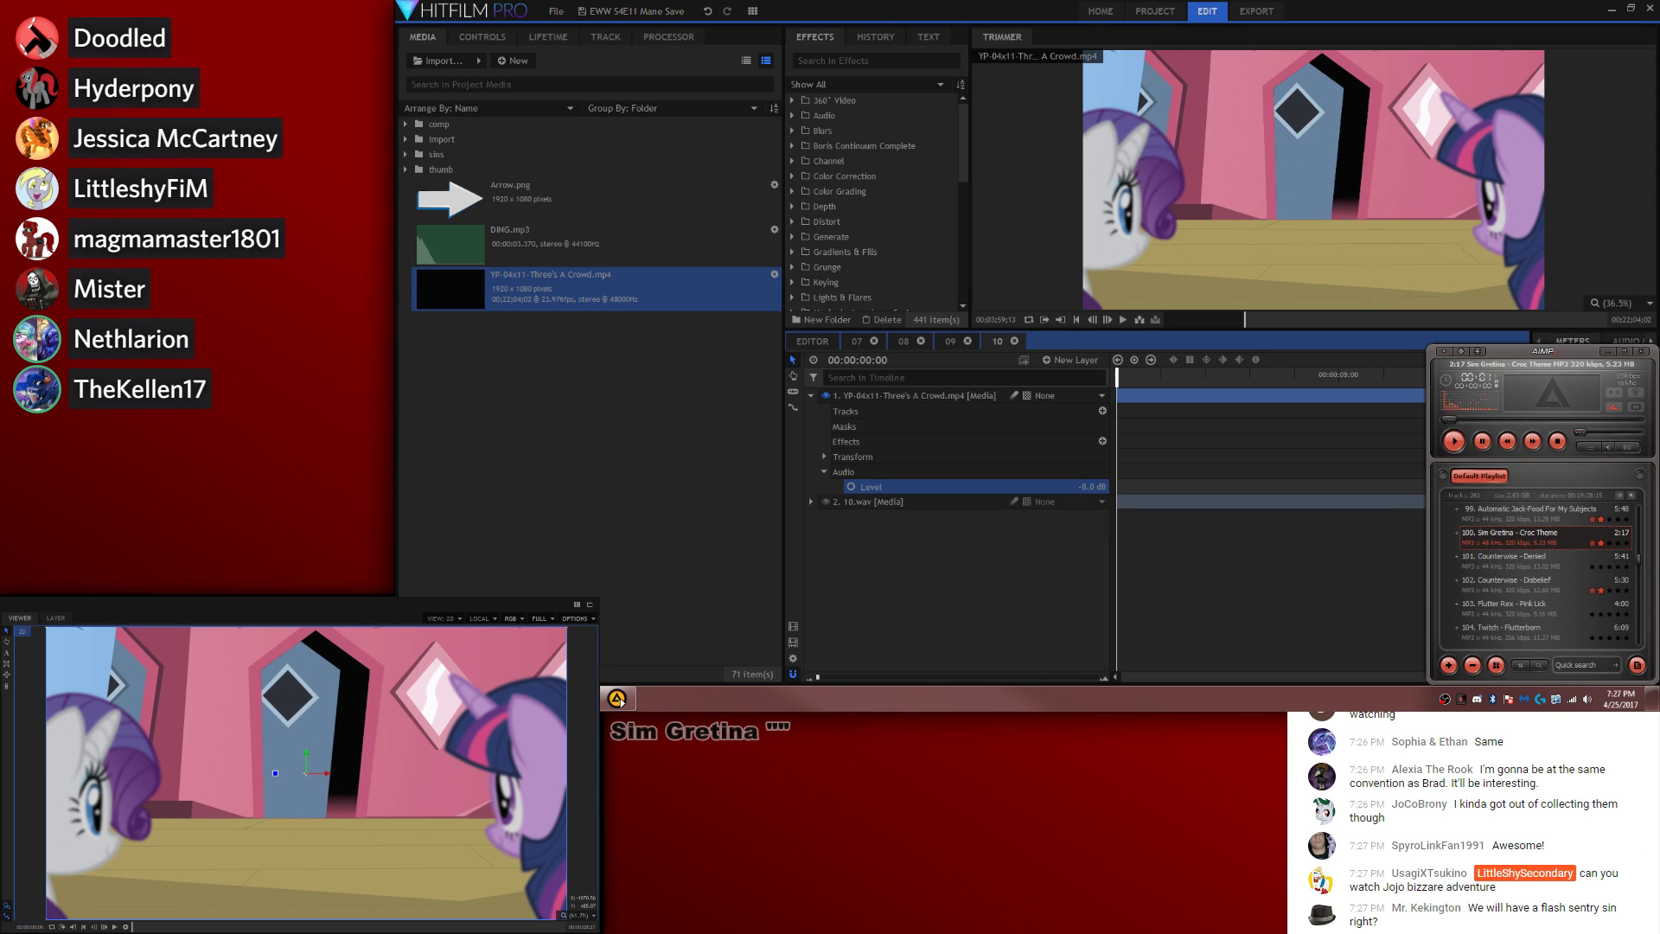
pyautogui.click(617, 699)
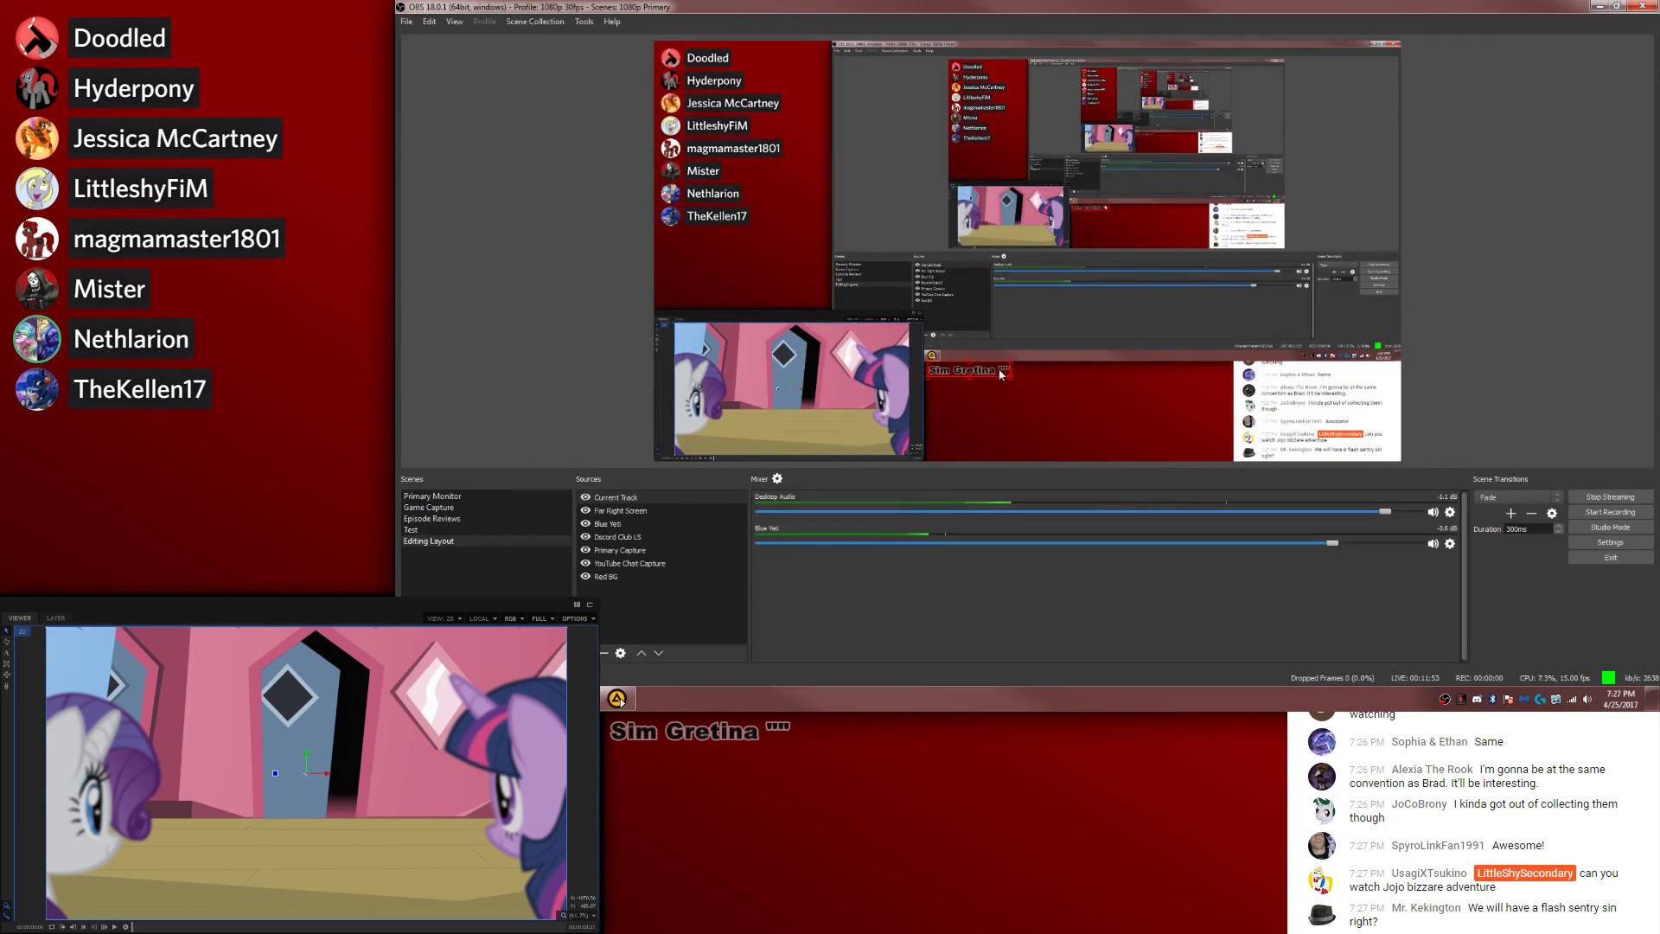
pyautogui.click(617, 699)
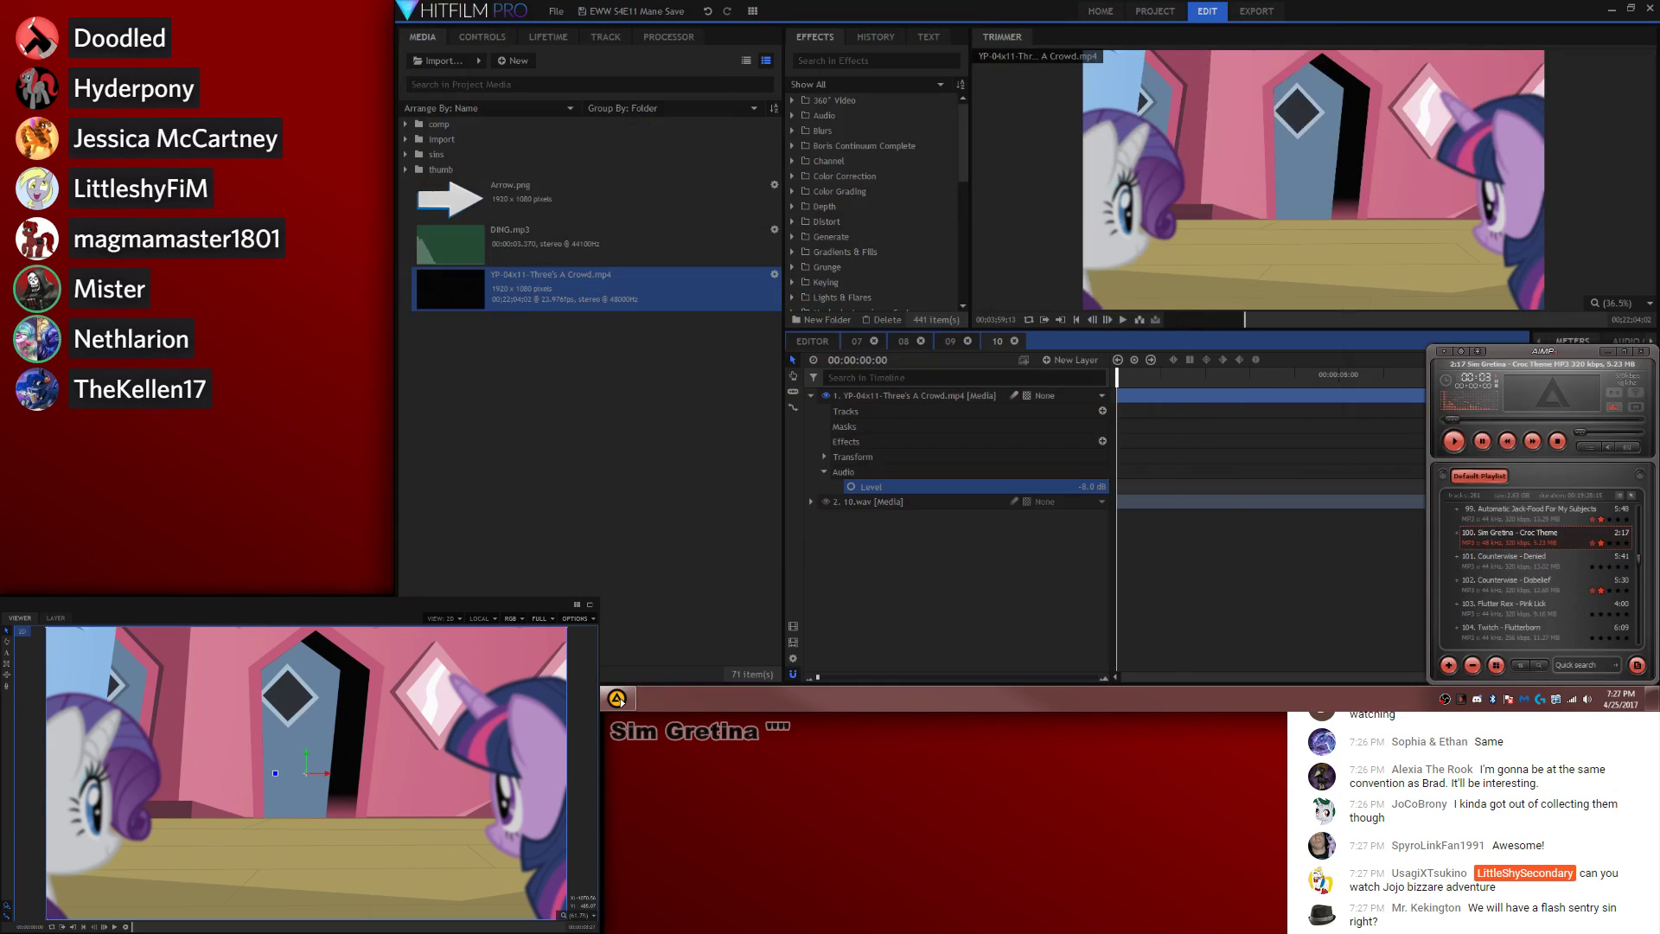
pyautogui.rightClick(1548, 538)
pyautogui.doubleClick(1532, 562)
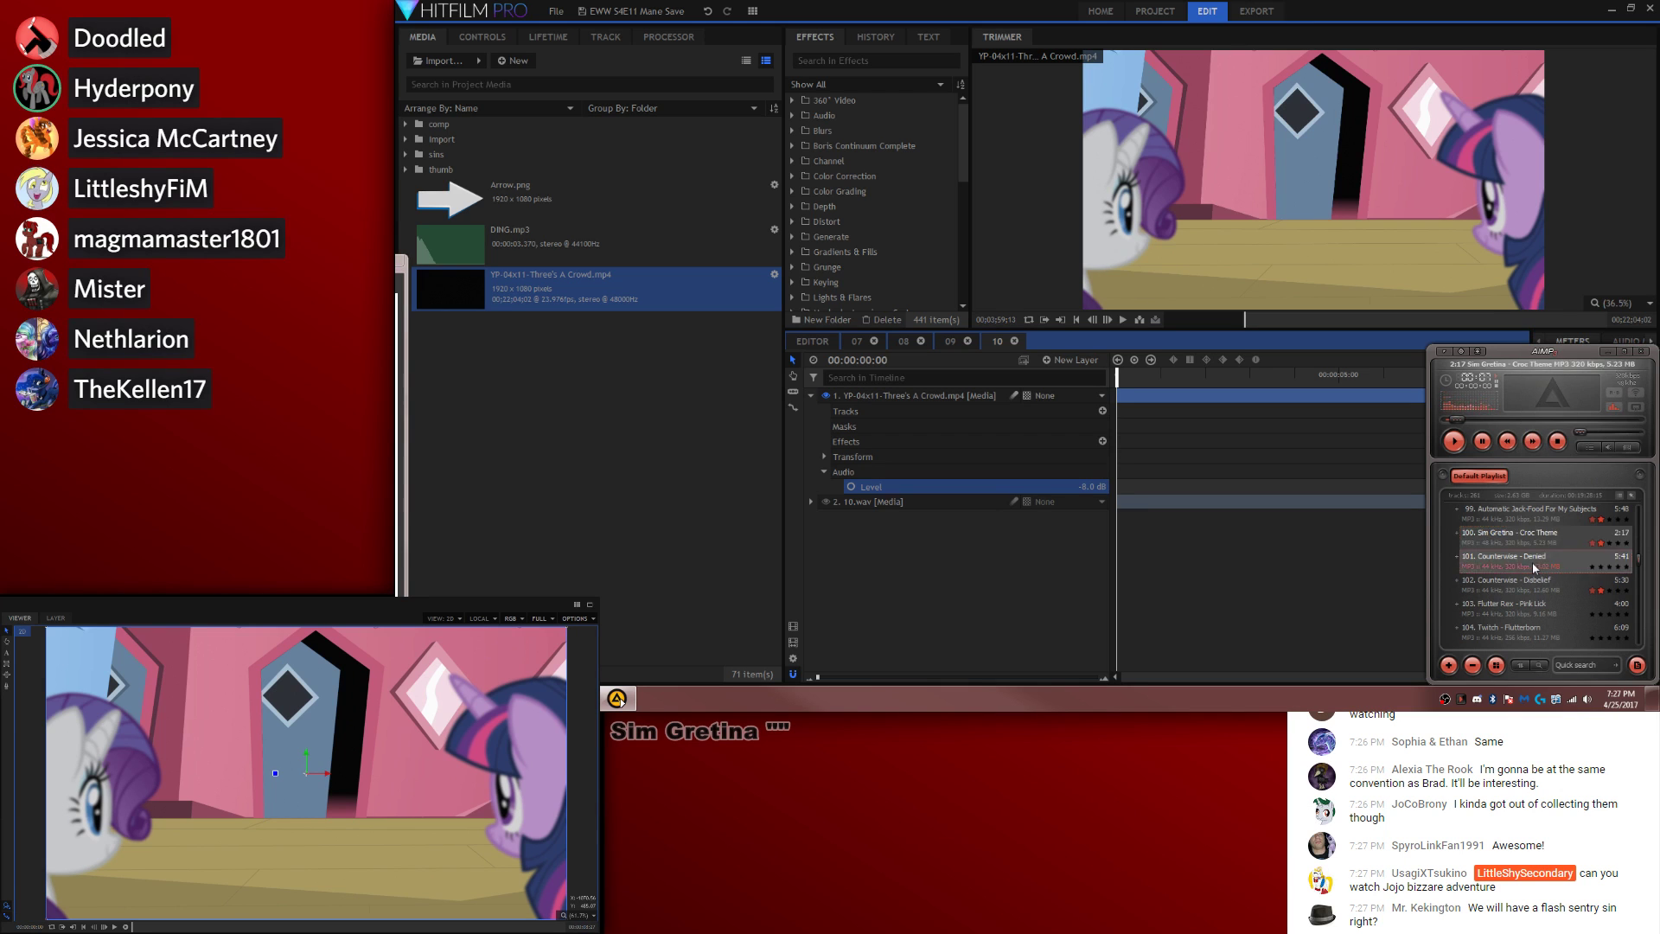
pyautogui.doubleClick(1518, 545)
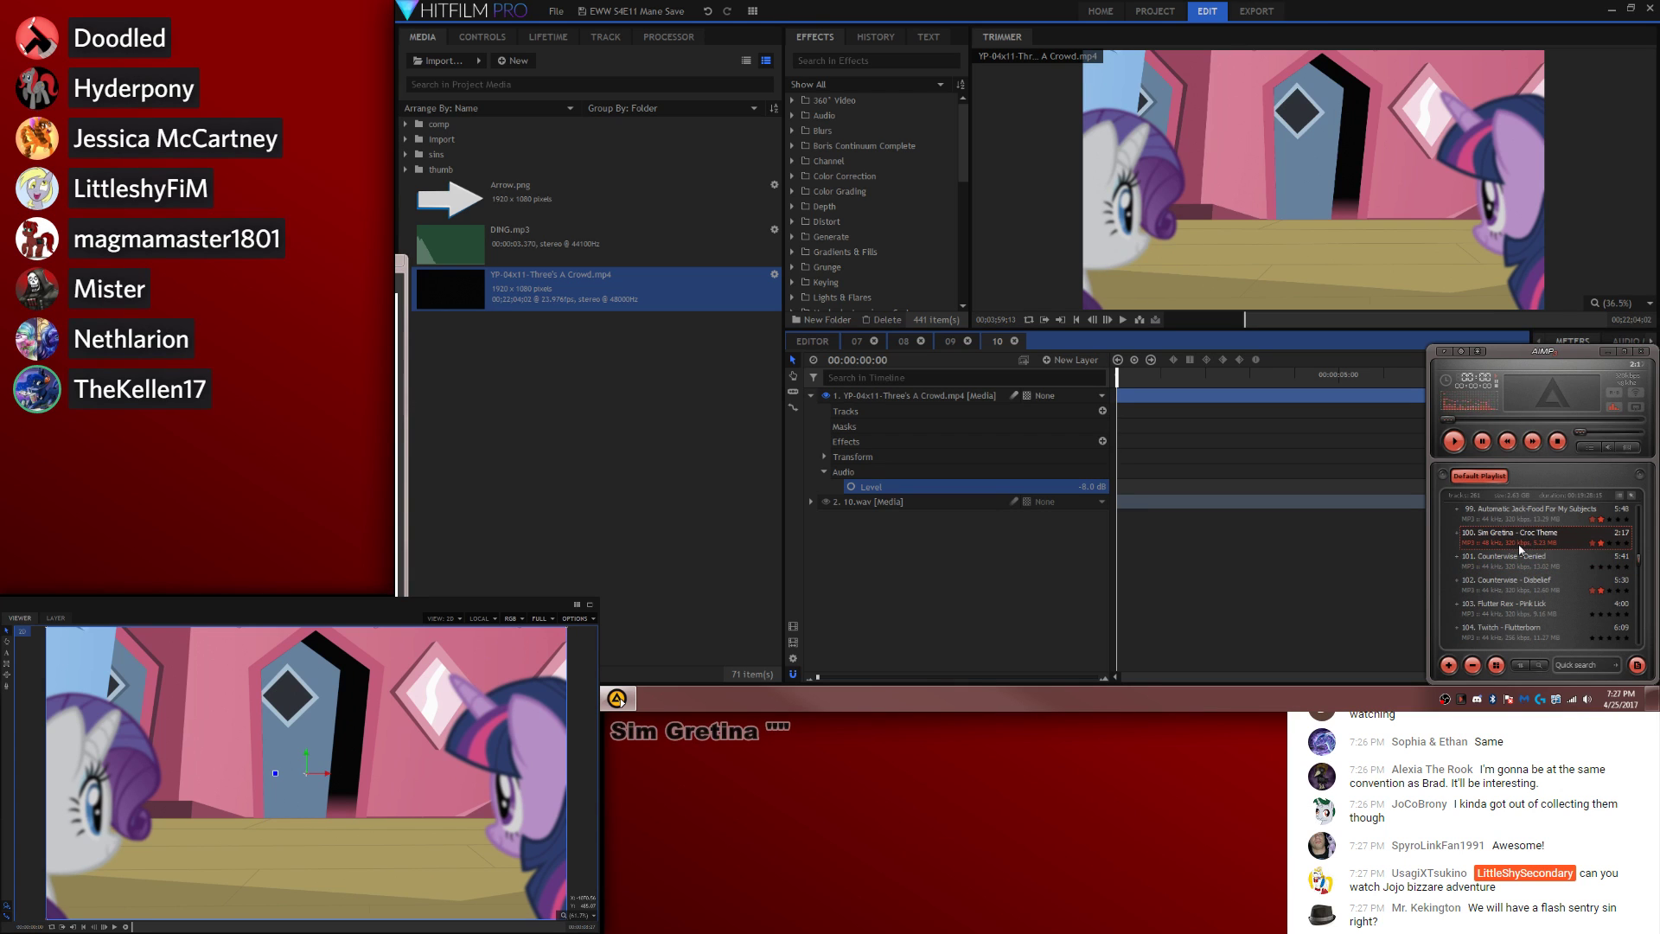
# Step: Review the Croc Theme track's ID3v1 and ID3v2 tags in the tag editor and save them again
pyautogui.rightClick(1518, 542)
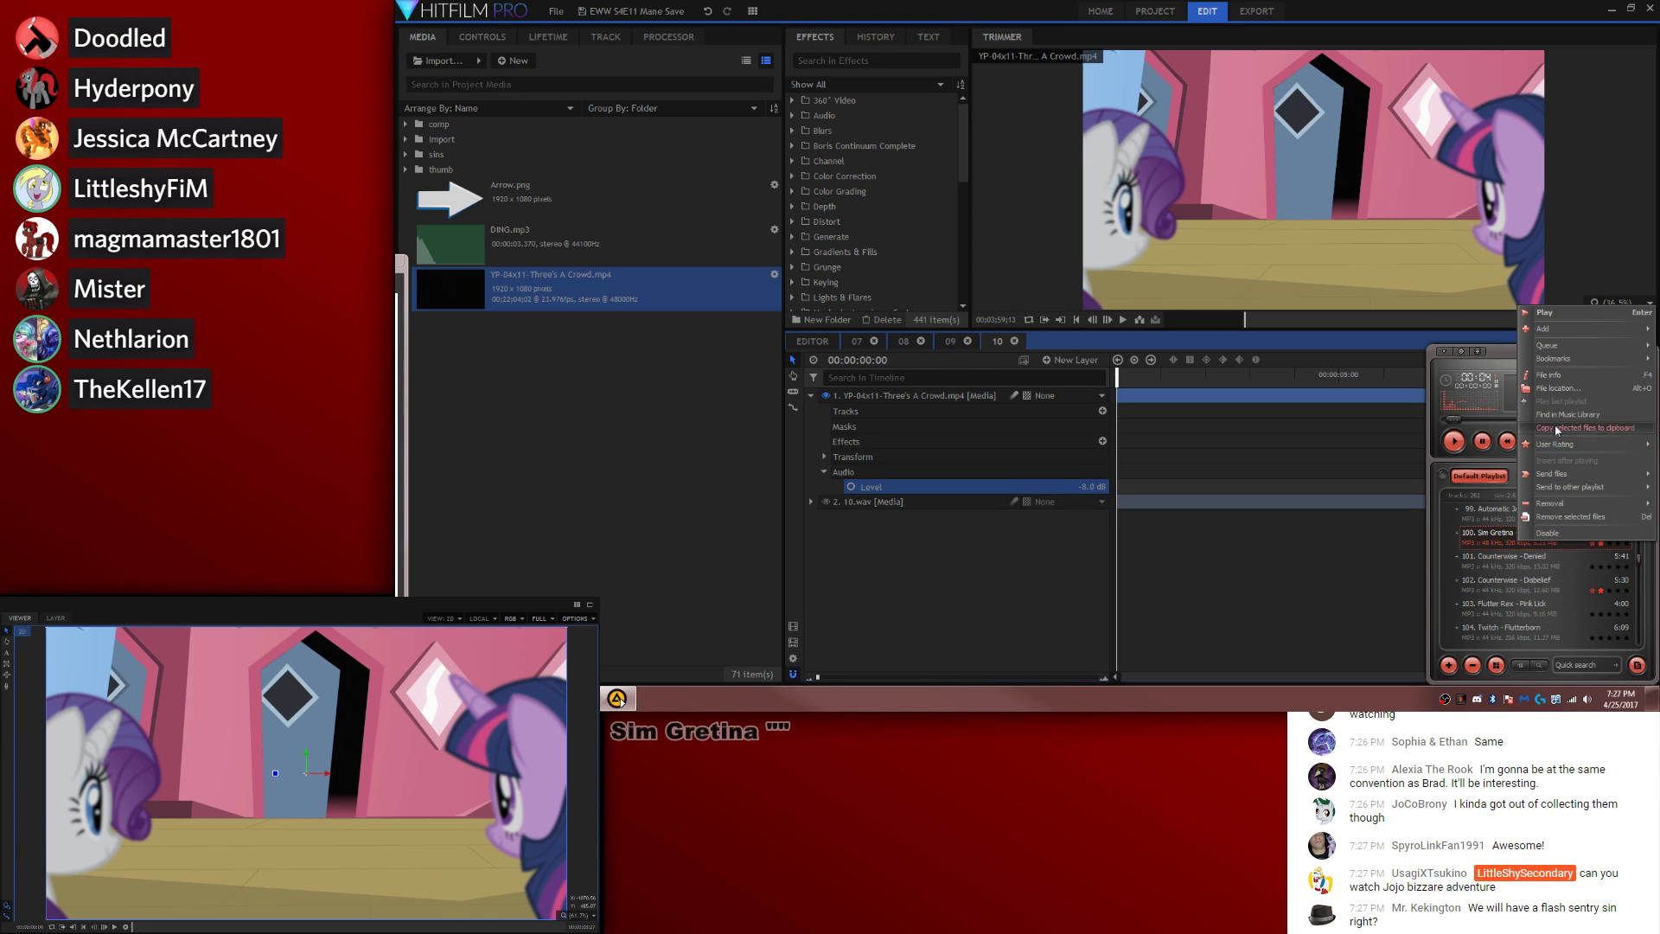
pyautogui.click(1547, 375)
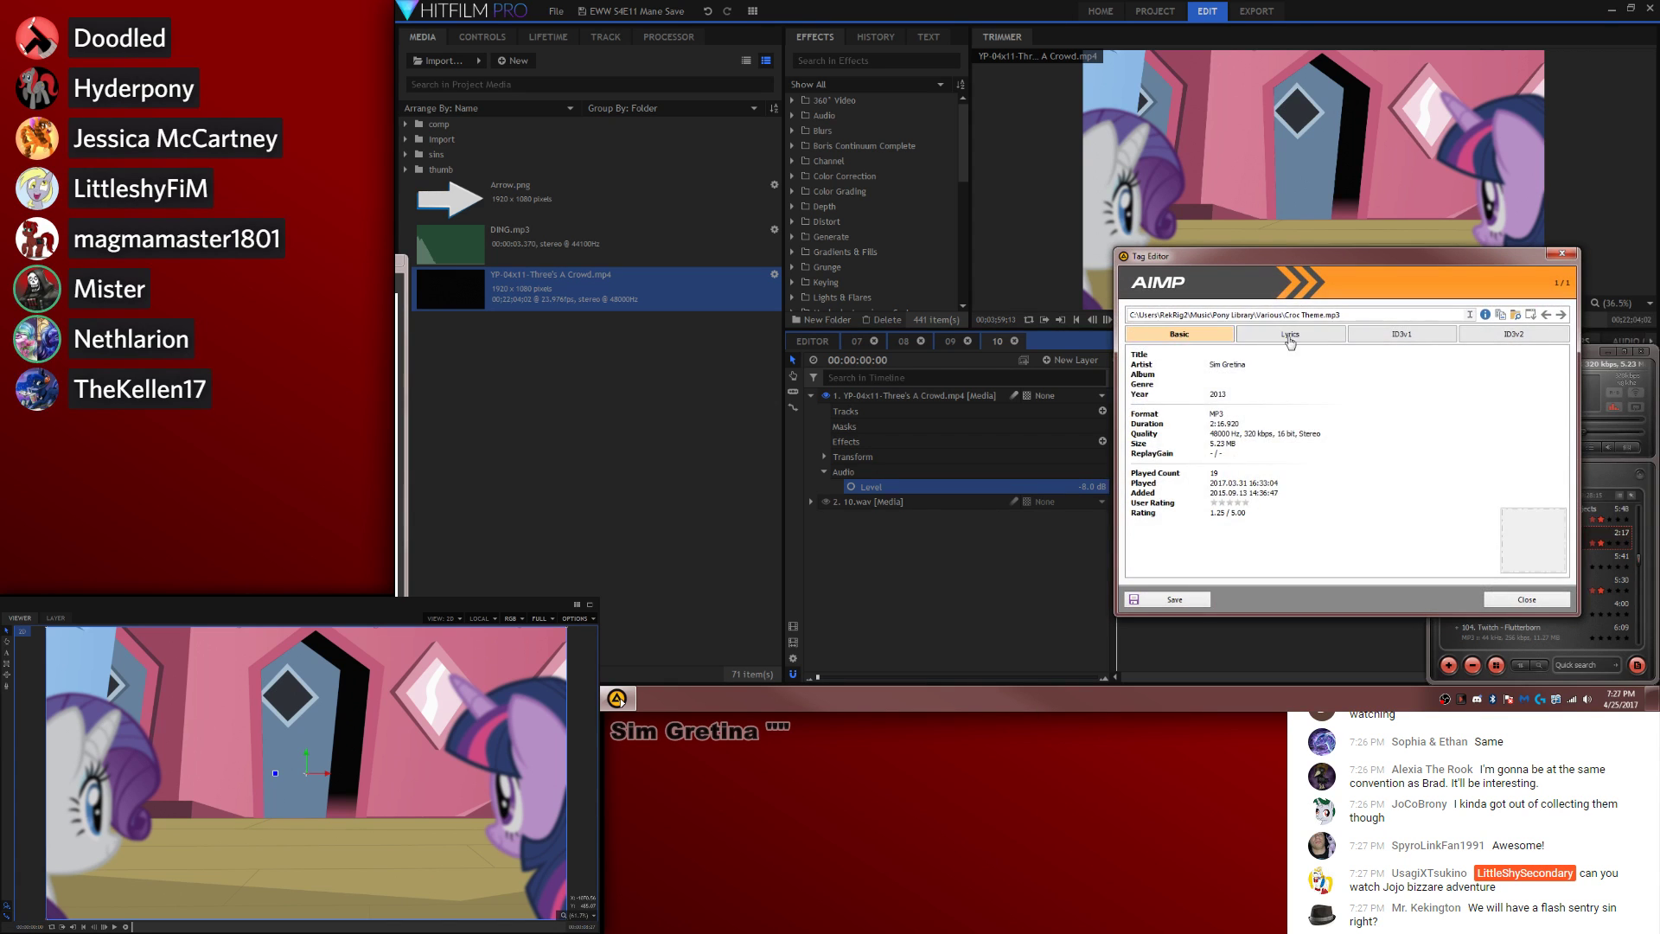
pyautogui.click(1374, 337)
pyautogui.moveTo(1254, 395); pyautogui.dragTo(1077, 358)
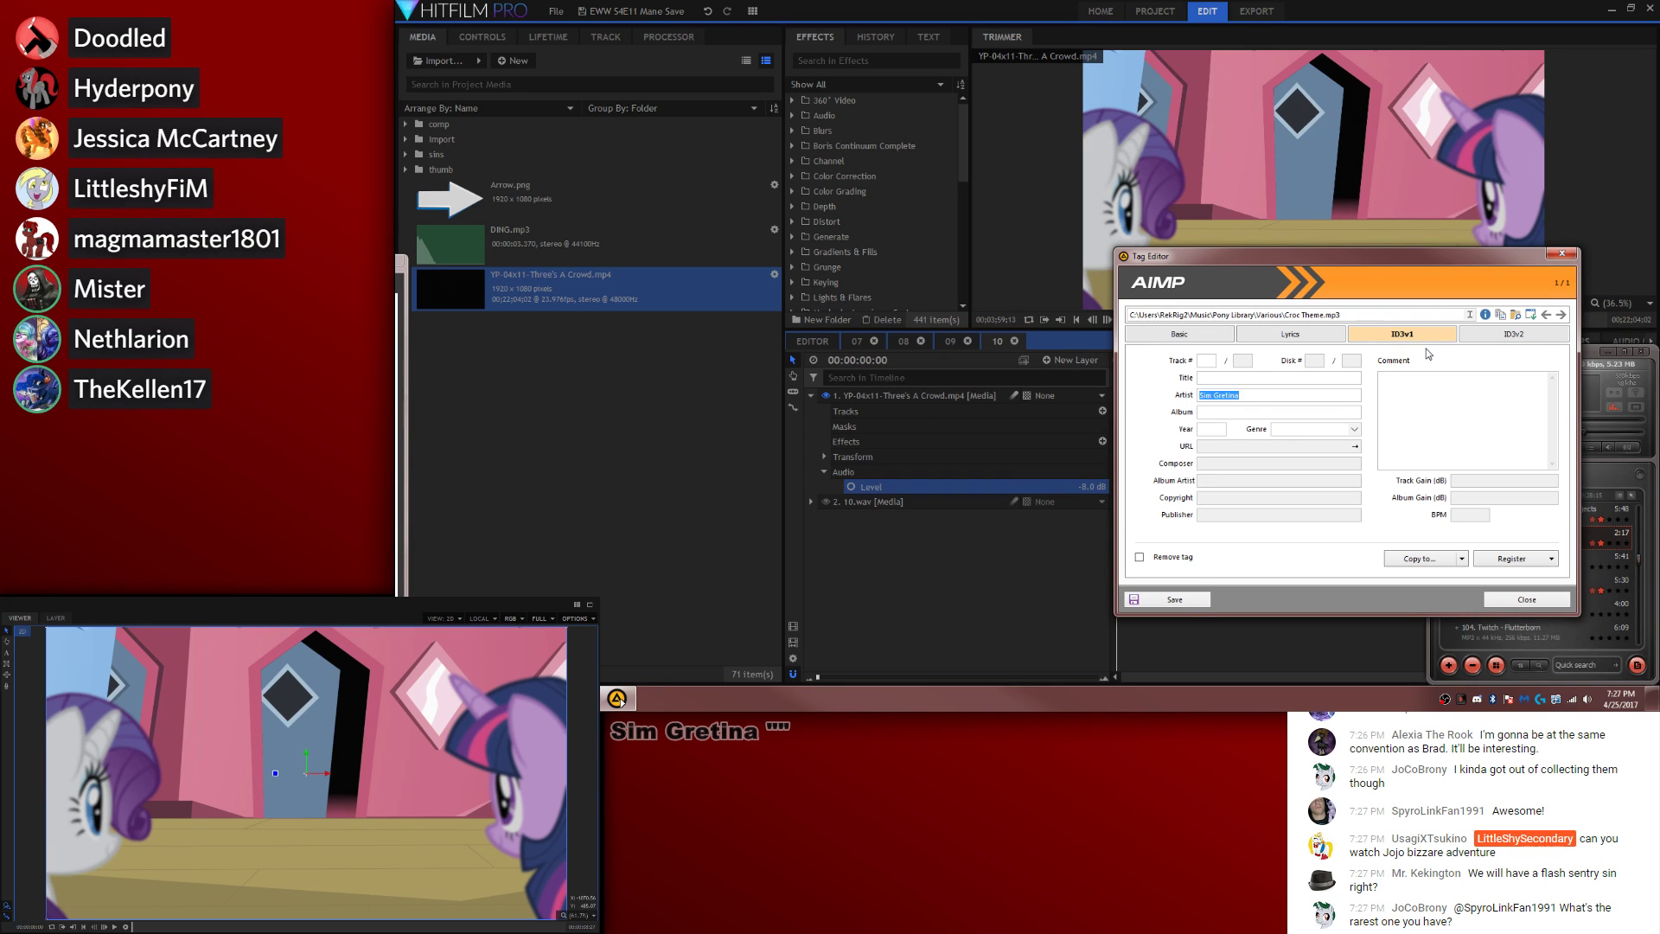
pyautogui.click(1515, 333)
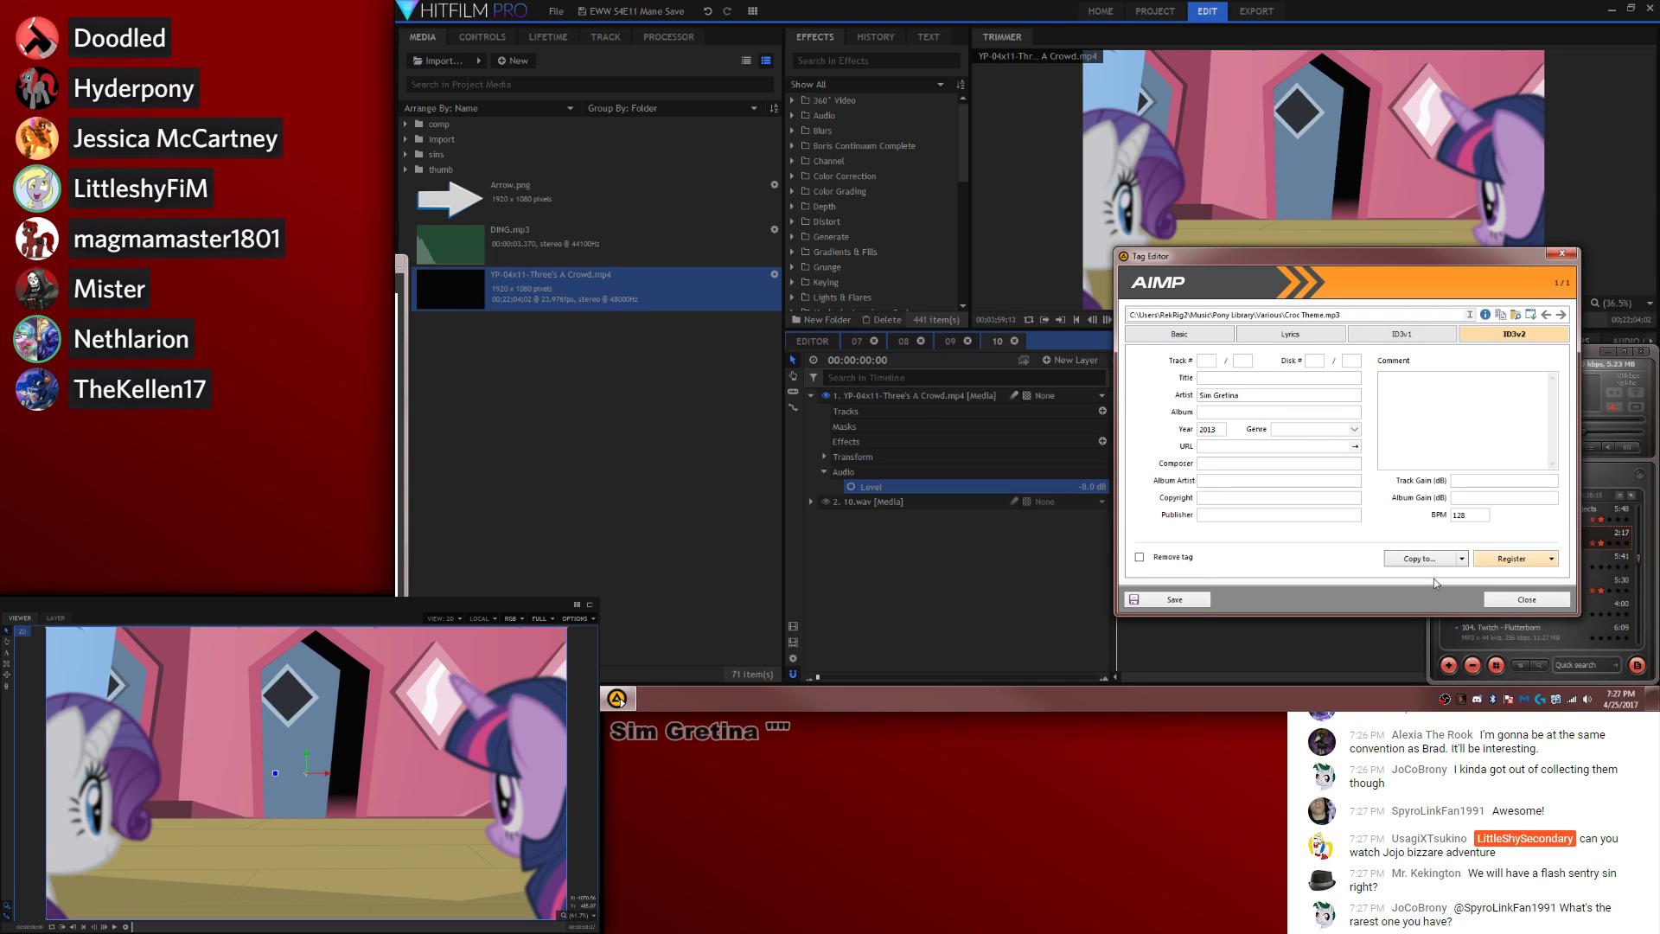
pyautogui.click(1176, 599)
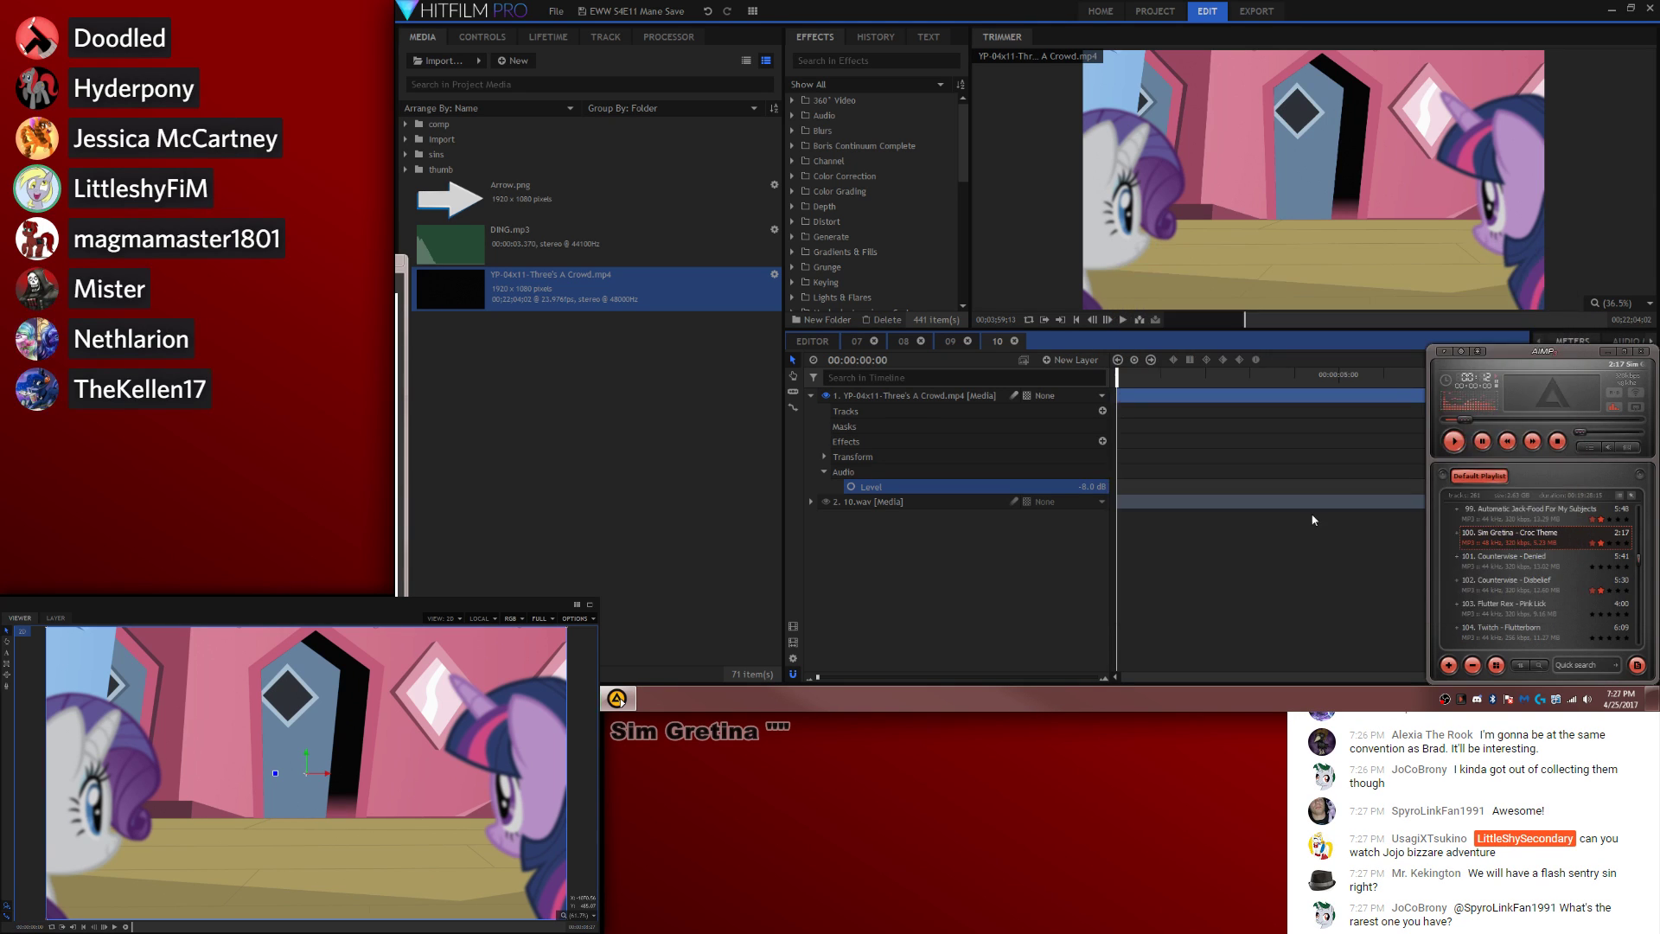
# Step: Restart the Croc Theme track by switching to the following track and back, and skip to another song
pyautogui.doubleClick(1536, 556)
pyautogui.doubleClick(1535, 537)
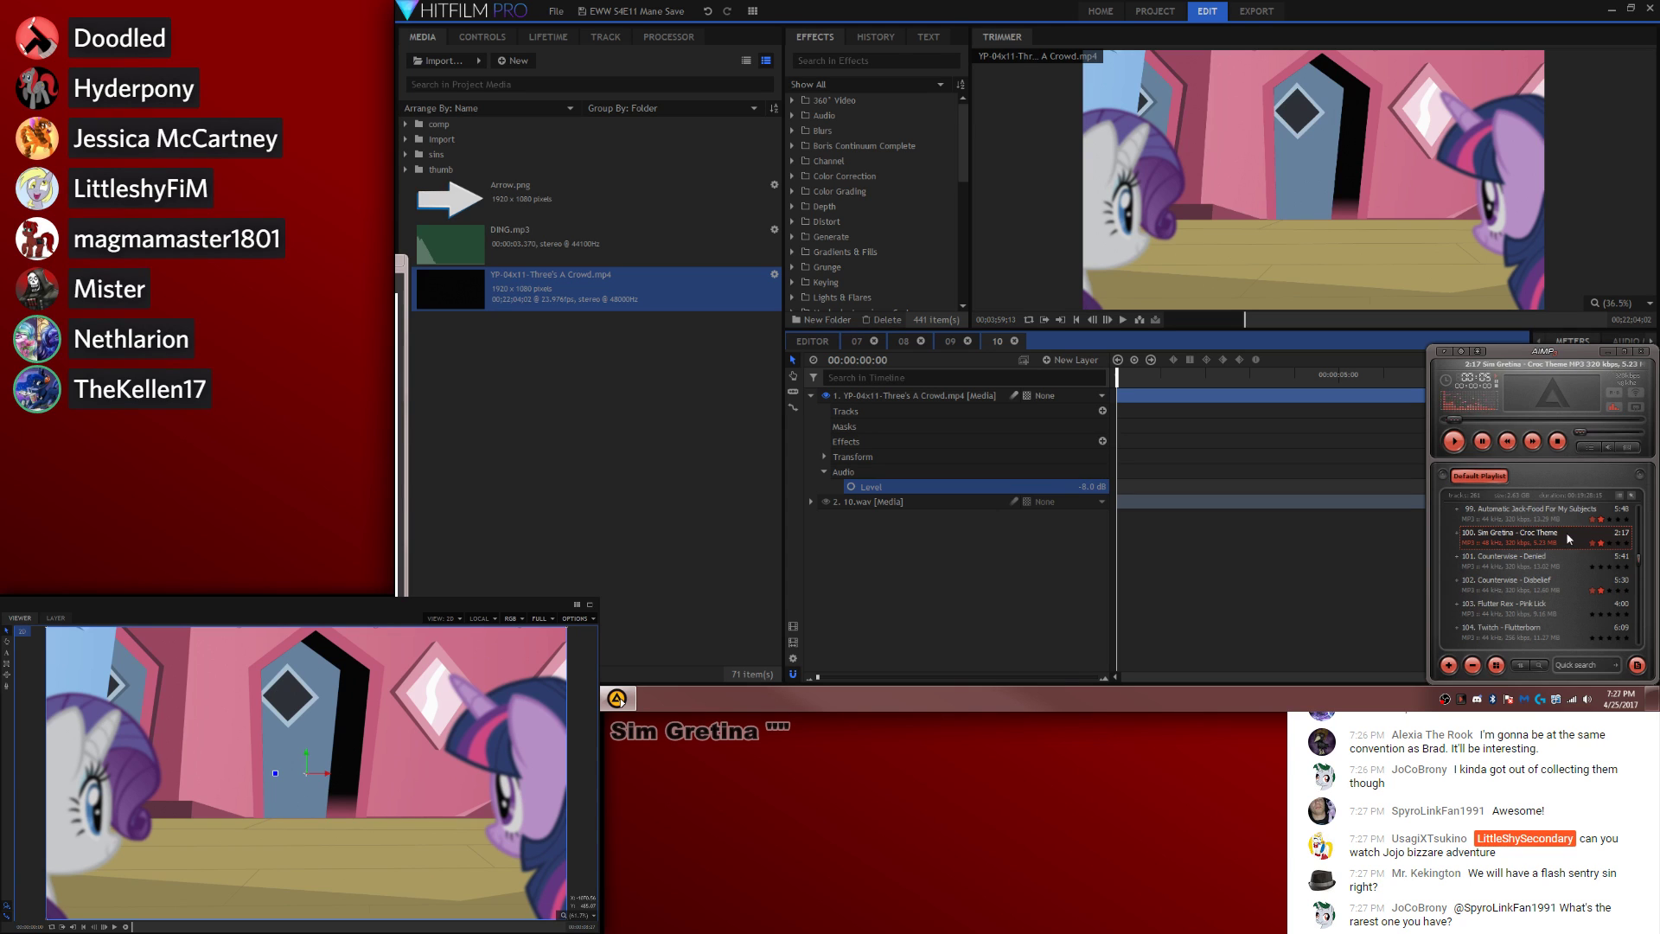
pyautogui.click(1530, 442)
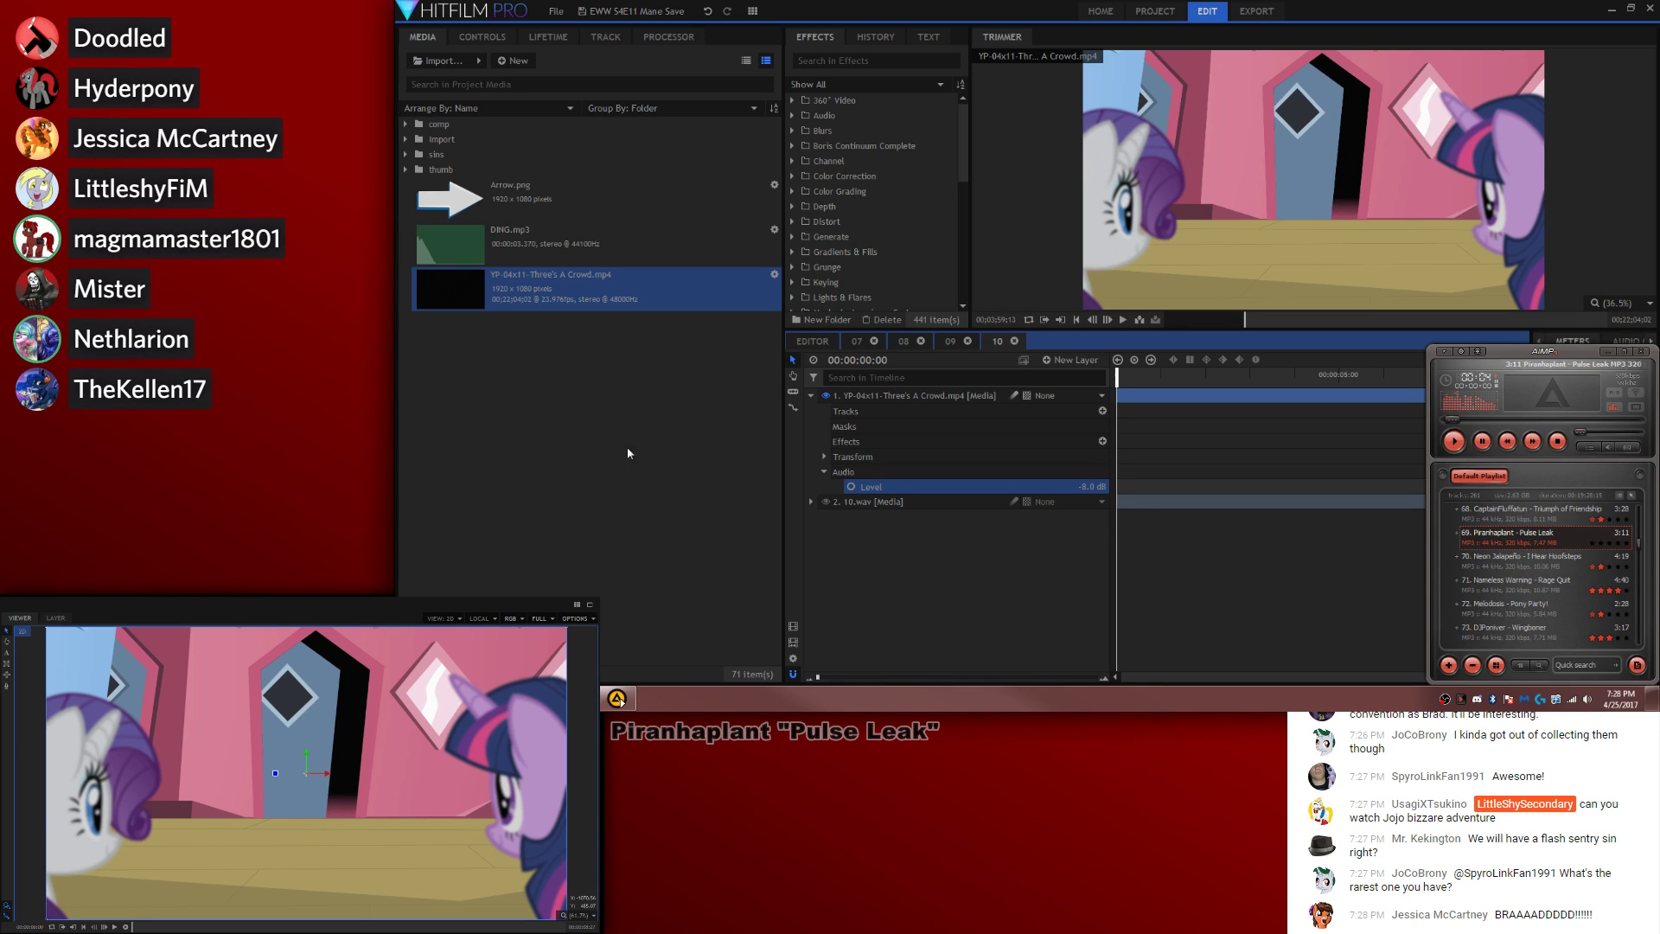
# Step: Play back shot 10 to check the episode audio against the narration, and return the playhead to the start
pyautogui.click(1124, 564)
pyautogui.press('space')
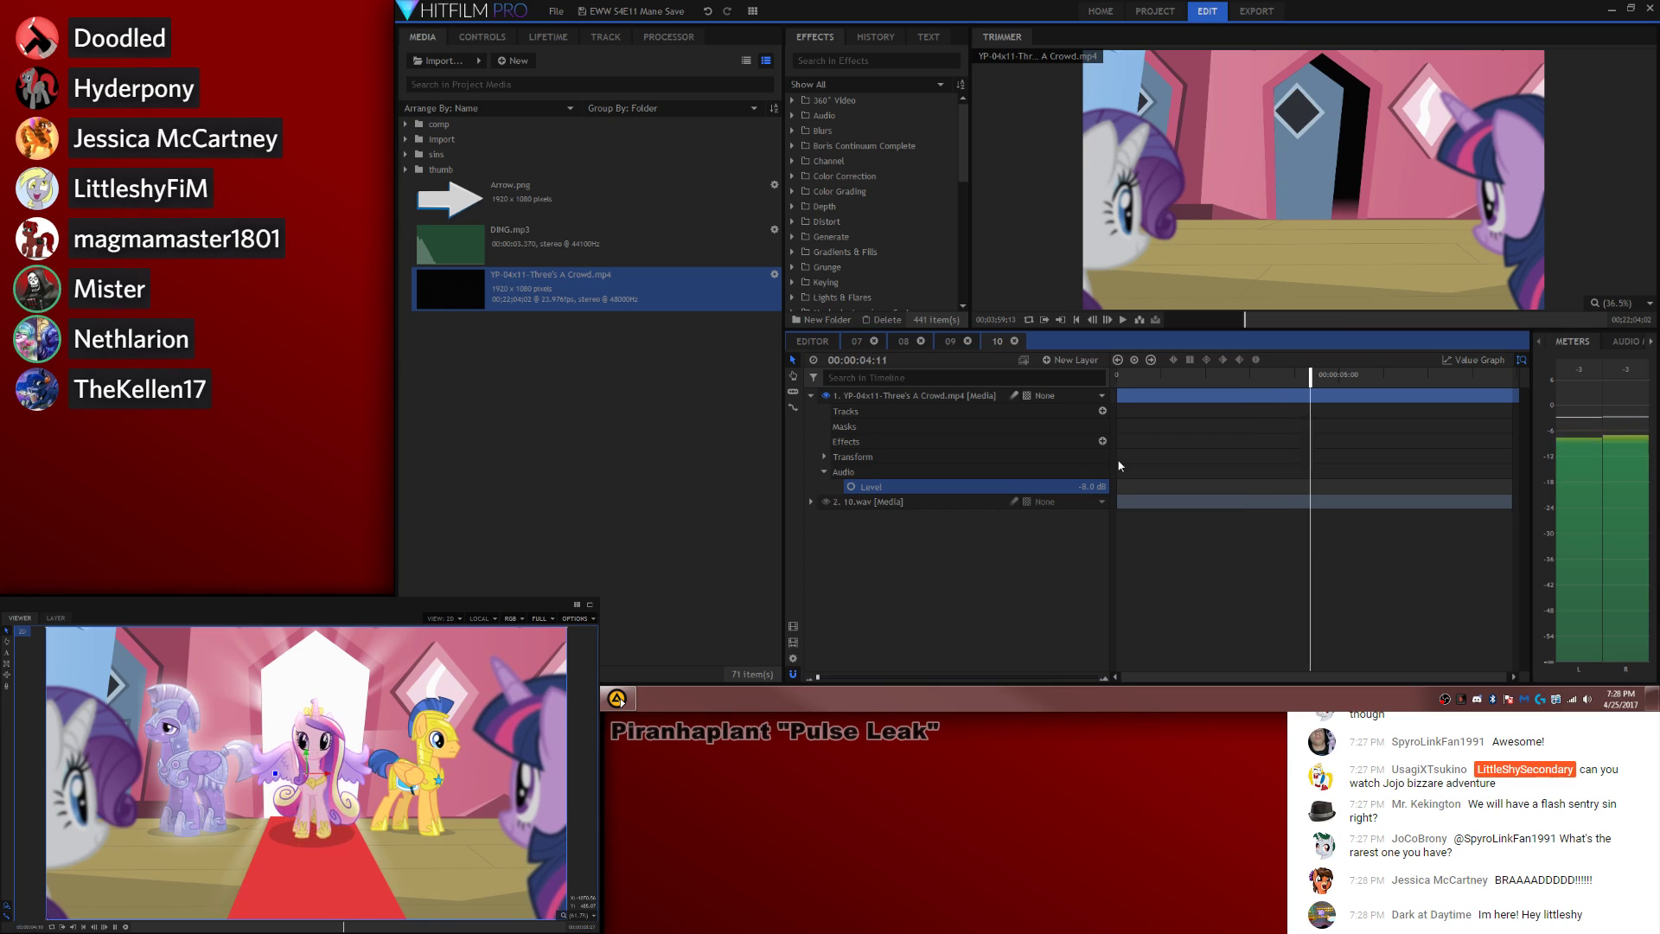
pyautogui.click(1326, 424)
pyautogui.press('space')
pyautogui.moveTo(1253, 396); pyautogui.dragTo(1116, 411)
pyautogui.moveTo(1201, 375); pyautogui.dragTo(1116, 385)
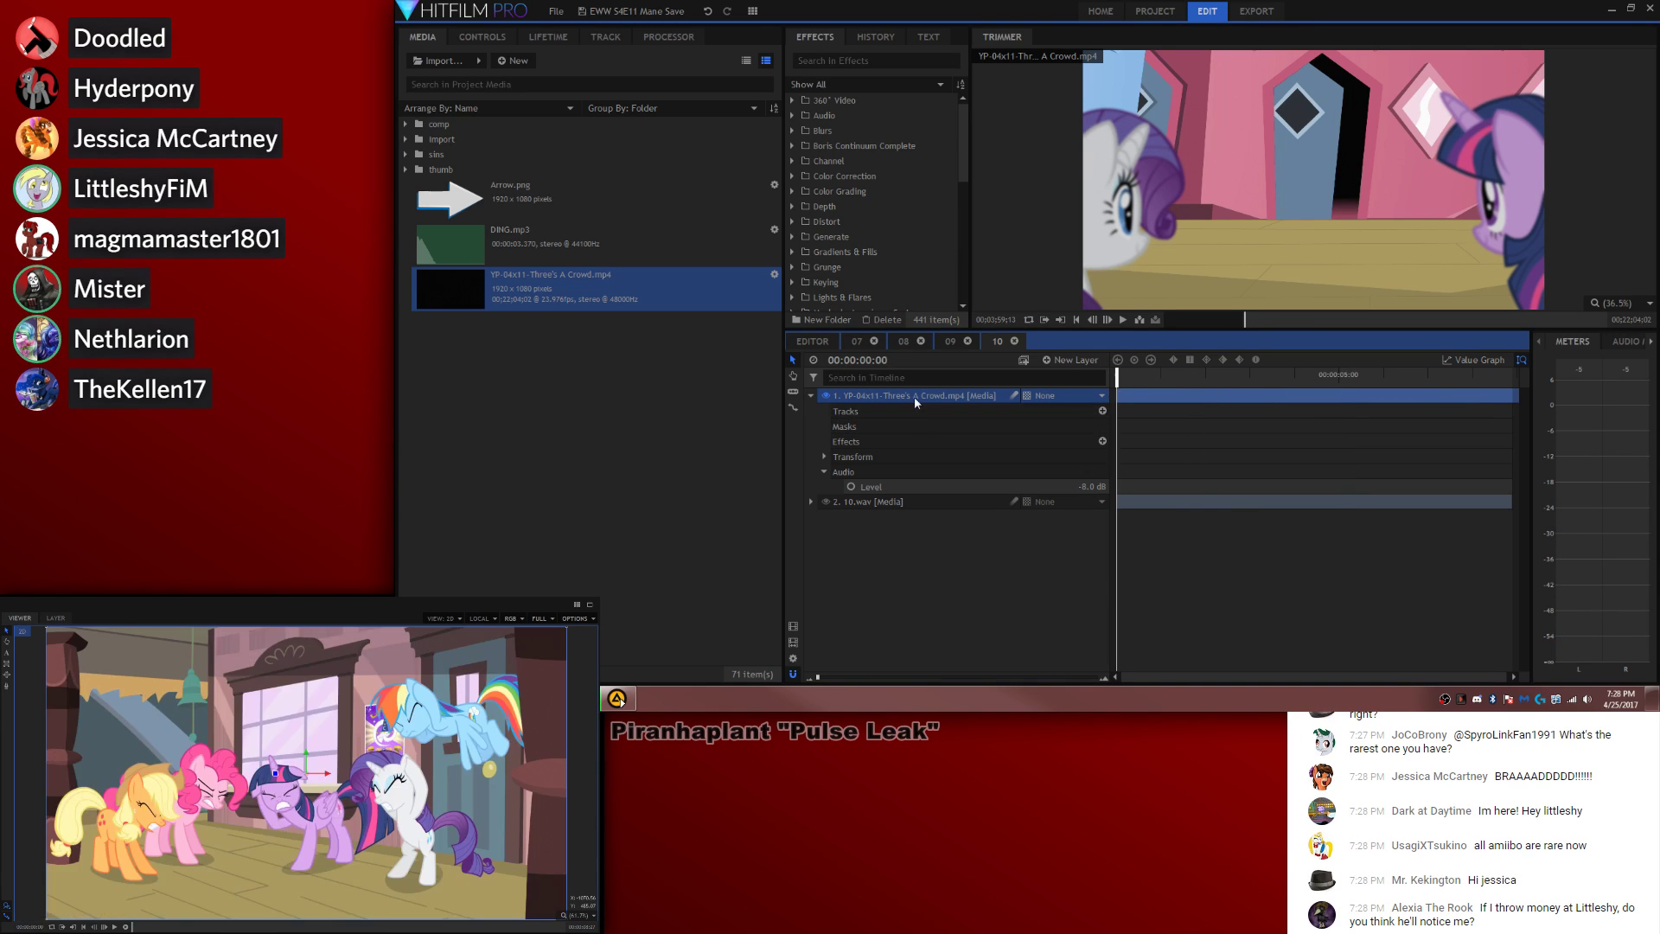
# Step: Play shot 10 from the start and set the episode video layer's audio level to -9 dB
pyautogui.press('space')
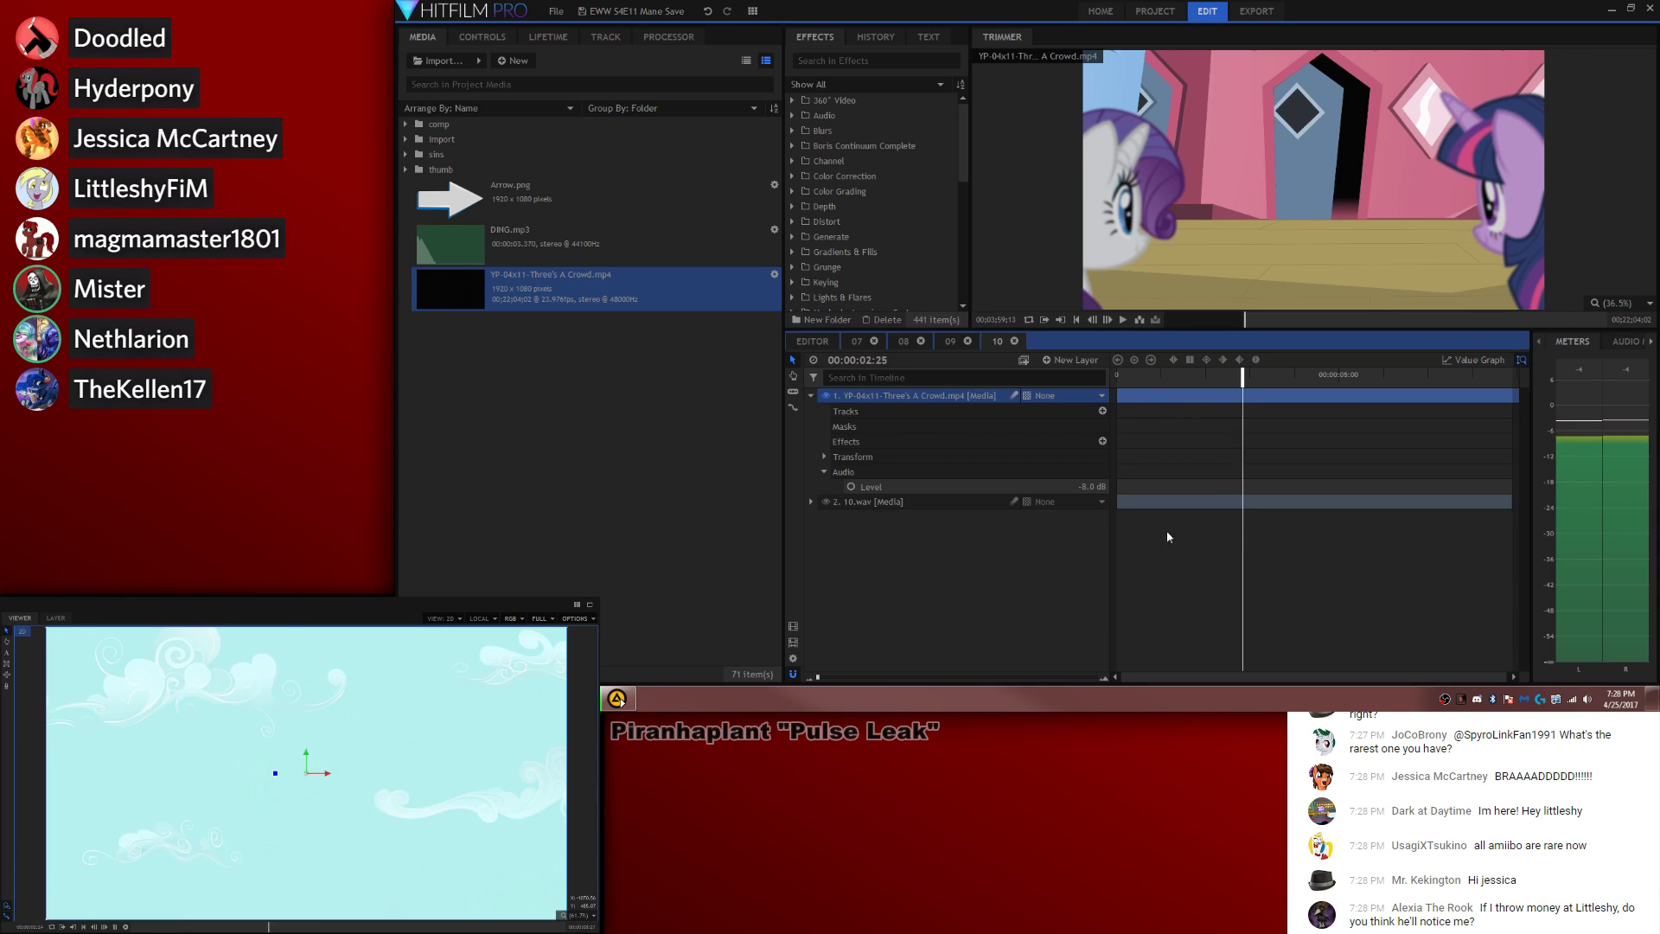
pyautogui.click(1094, 486)
pyautogui.write('-9')
pyautogui.press('Return')
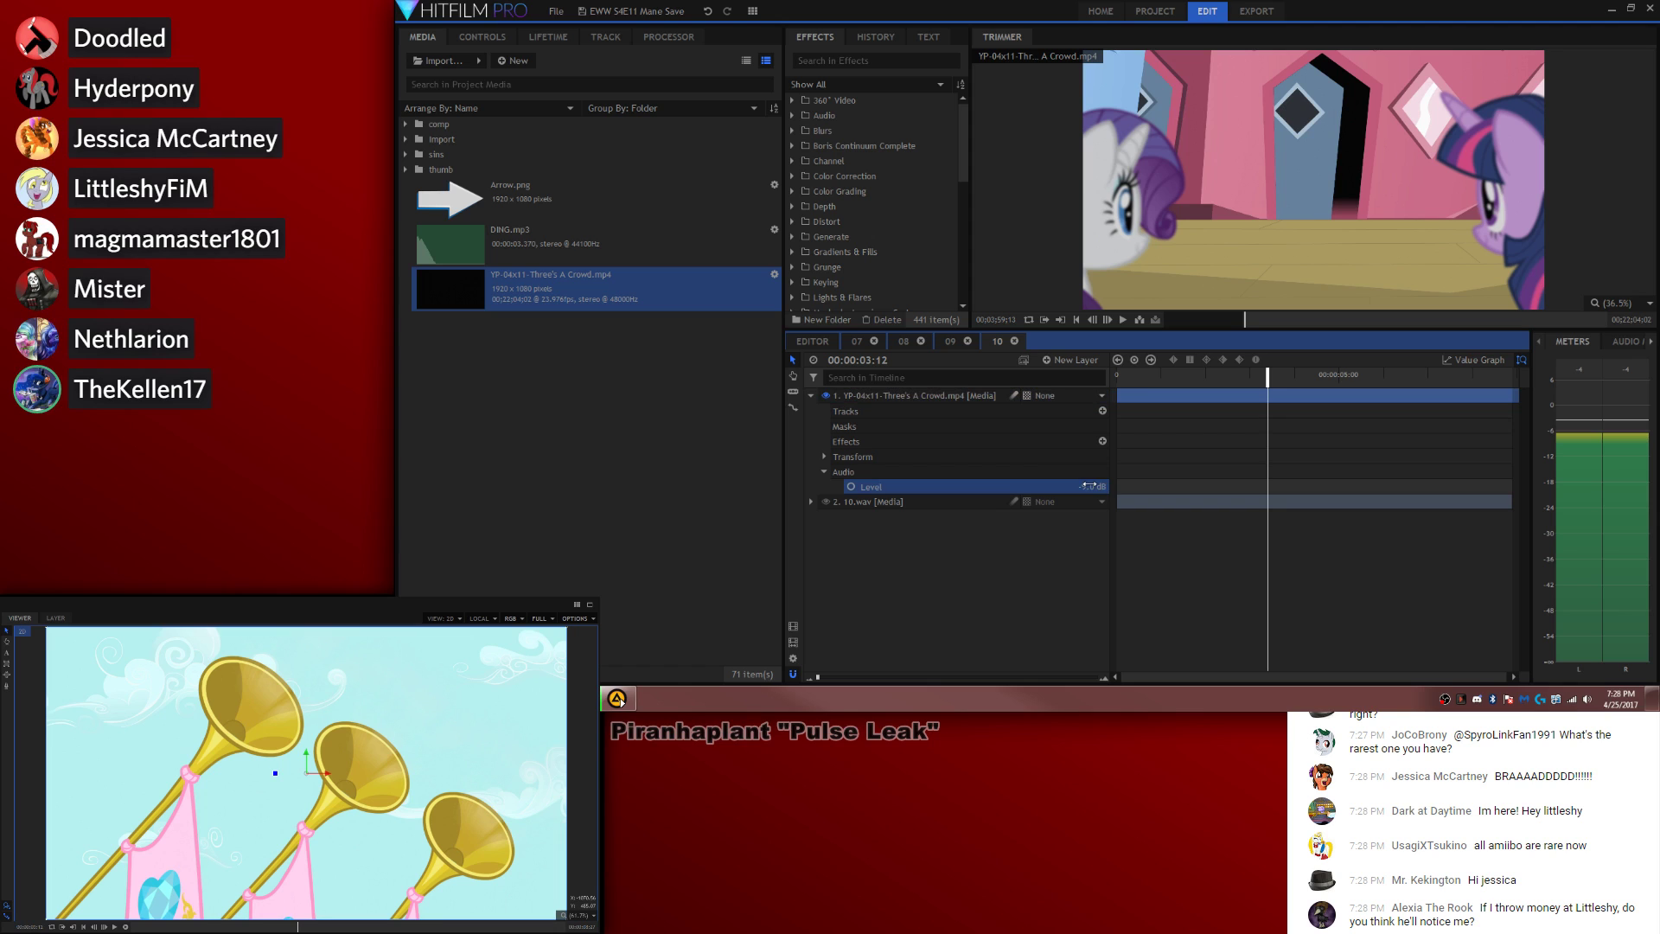
pyautogui.press('space')
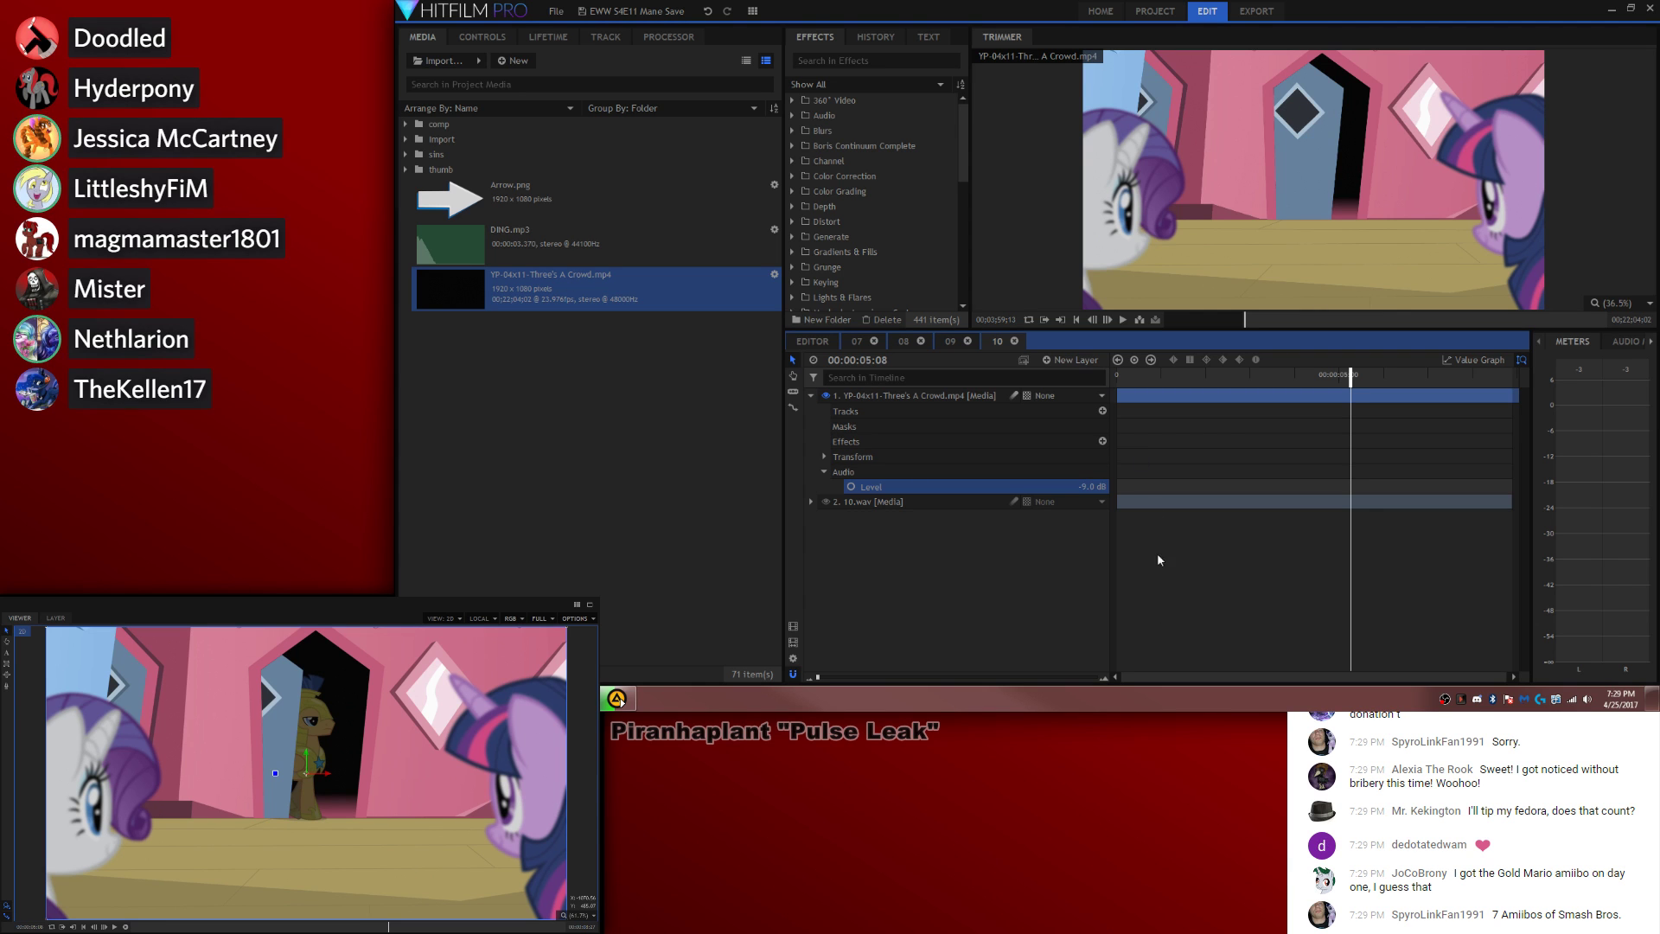
# Step: Replay shot 10 from the start and again around the guards' entrance to check the episode clip's timing
pyautogui.click(1118, 374)
pyautogui.press('space')
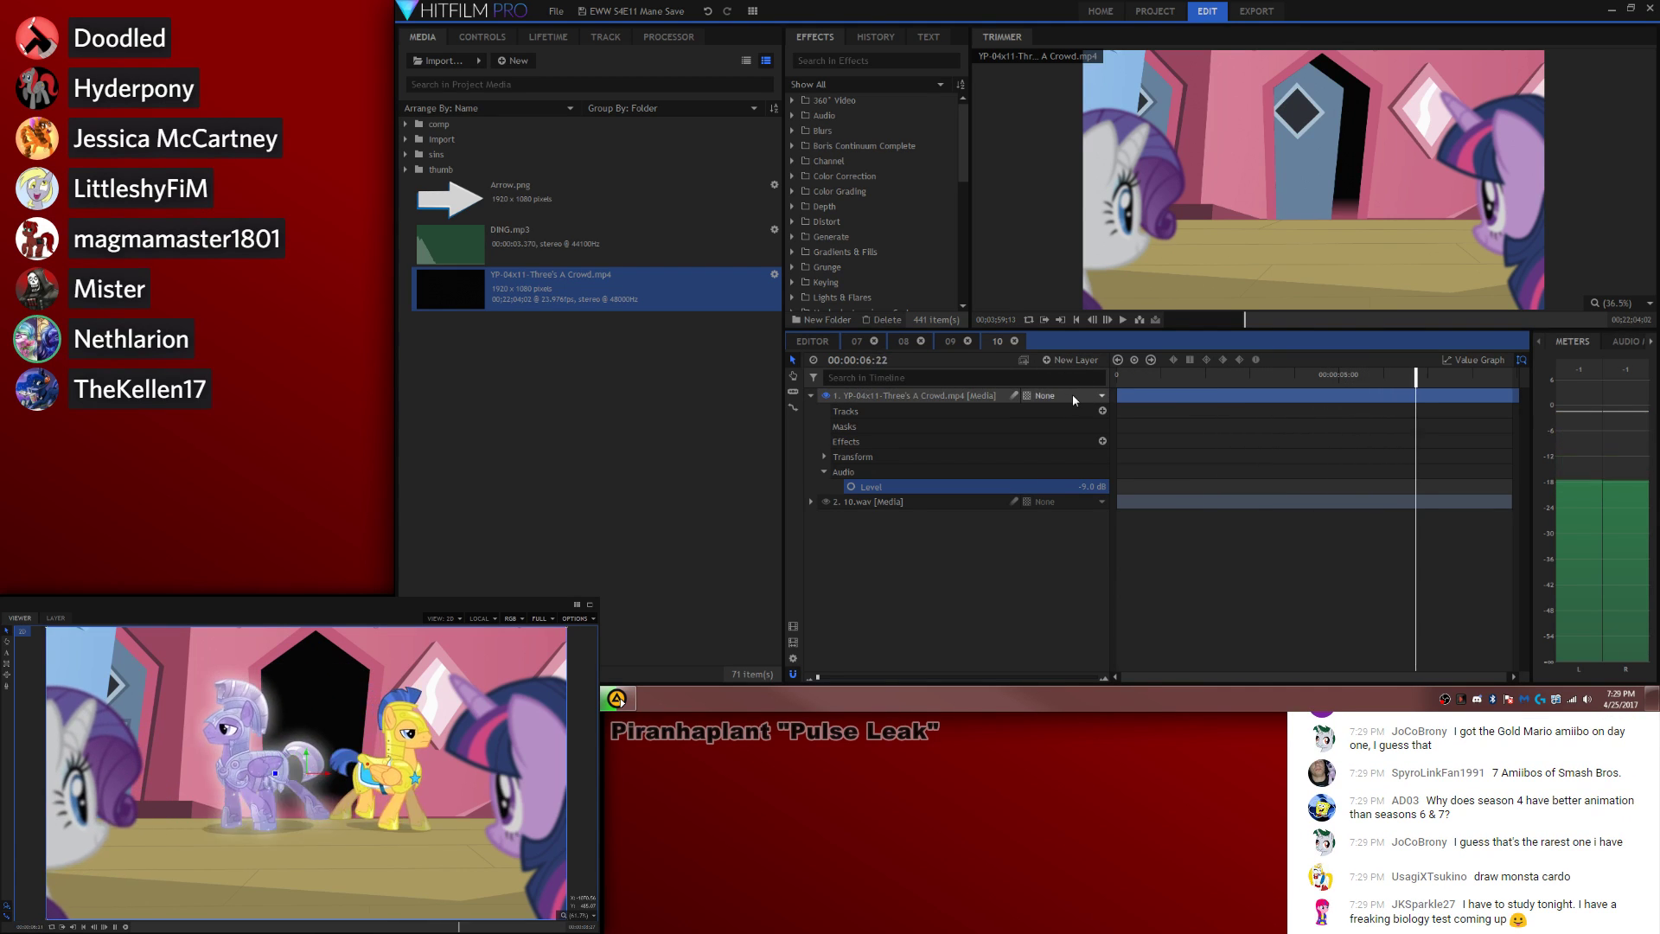
pyautogui.click(1215, 373)
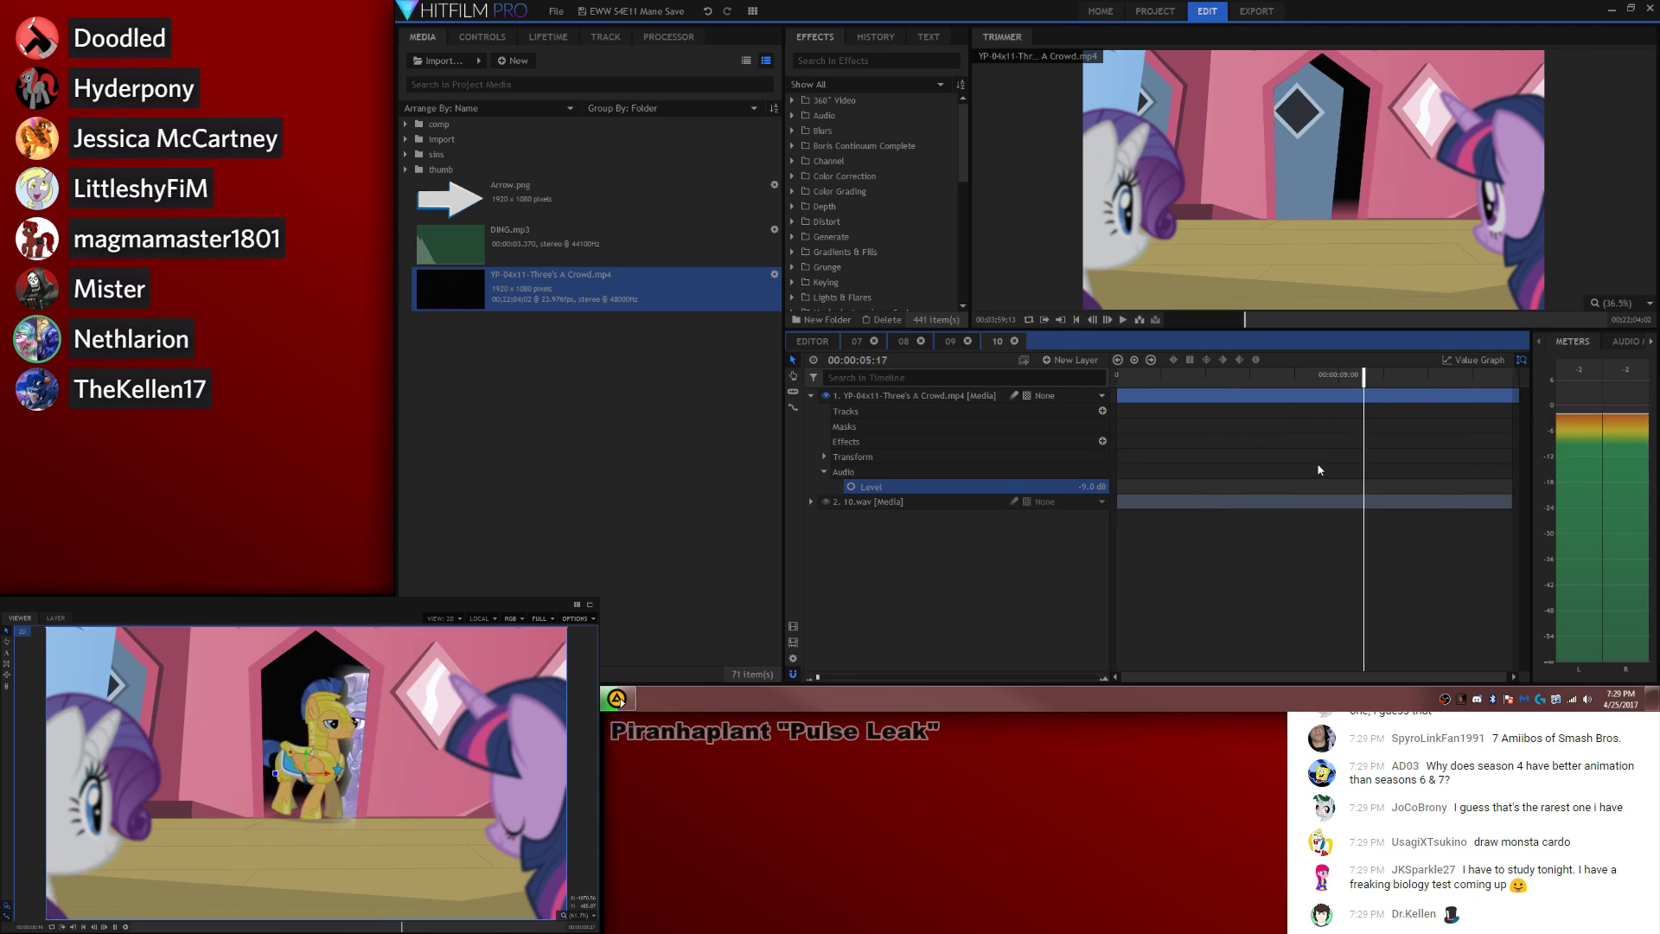
pyautogui.click(1304, 375)
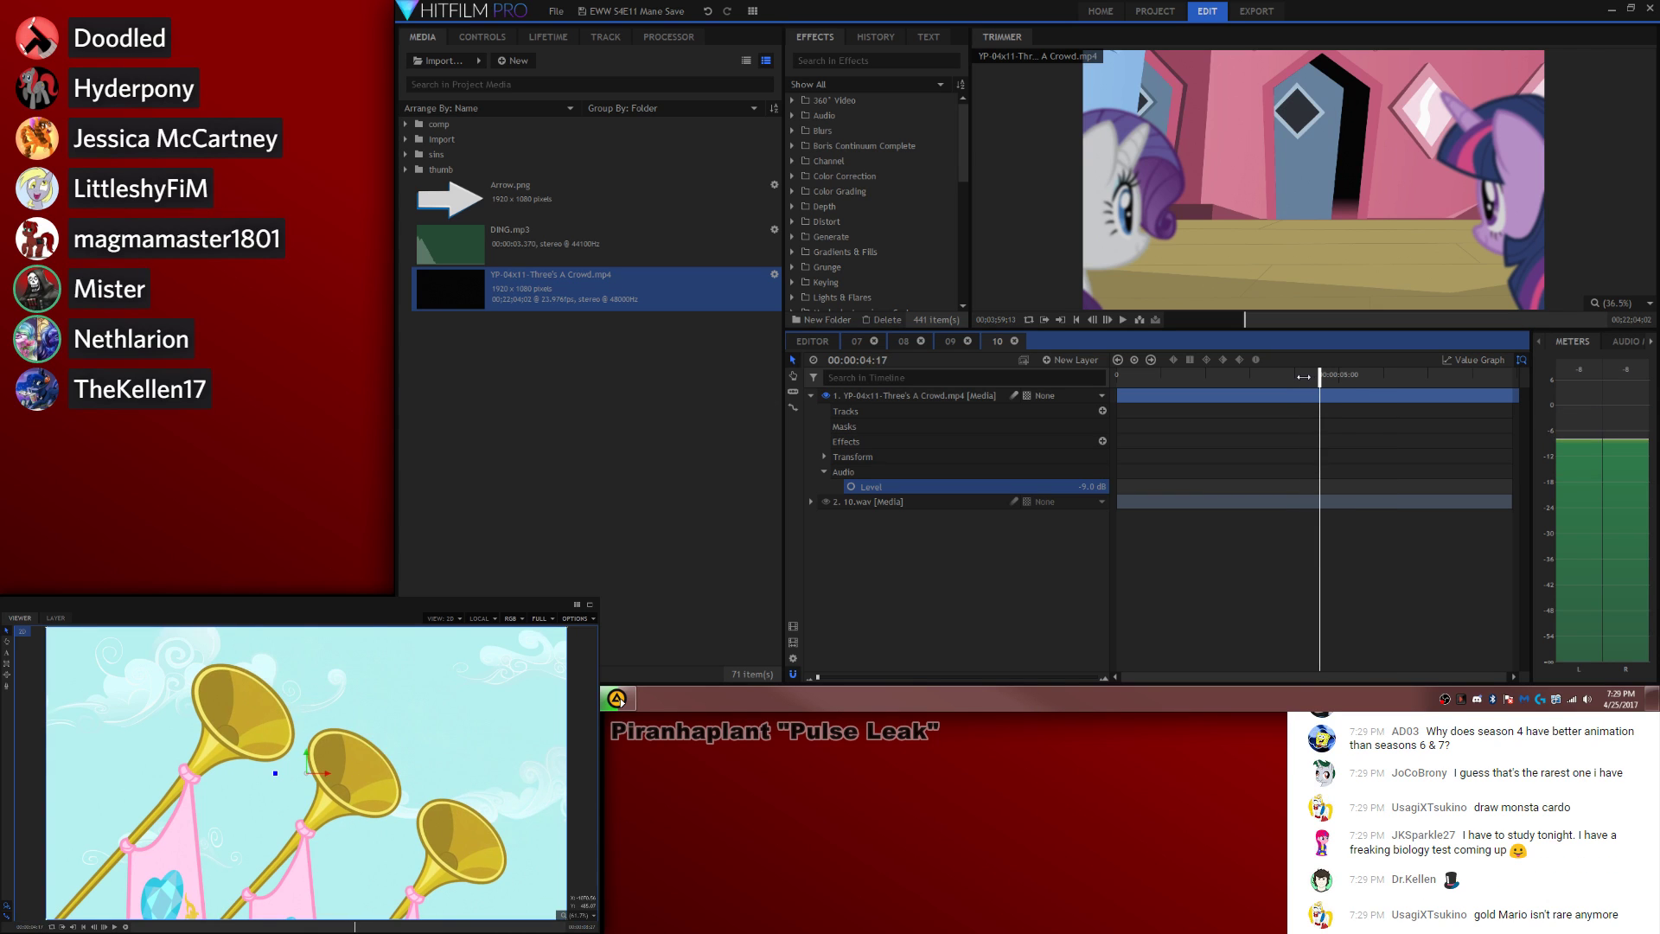
# Step: Shift the episode video layer in shot 10 about 10 frames earlier and play back the new timing
pyautogui.press('space')
pyautogui.press(',')
pyautogui.press(',')
pyautogui.press(',')
pyautogui.press(',')
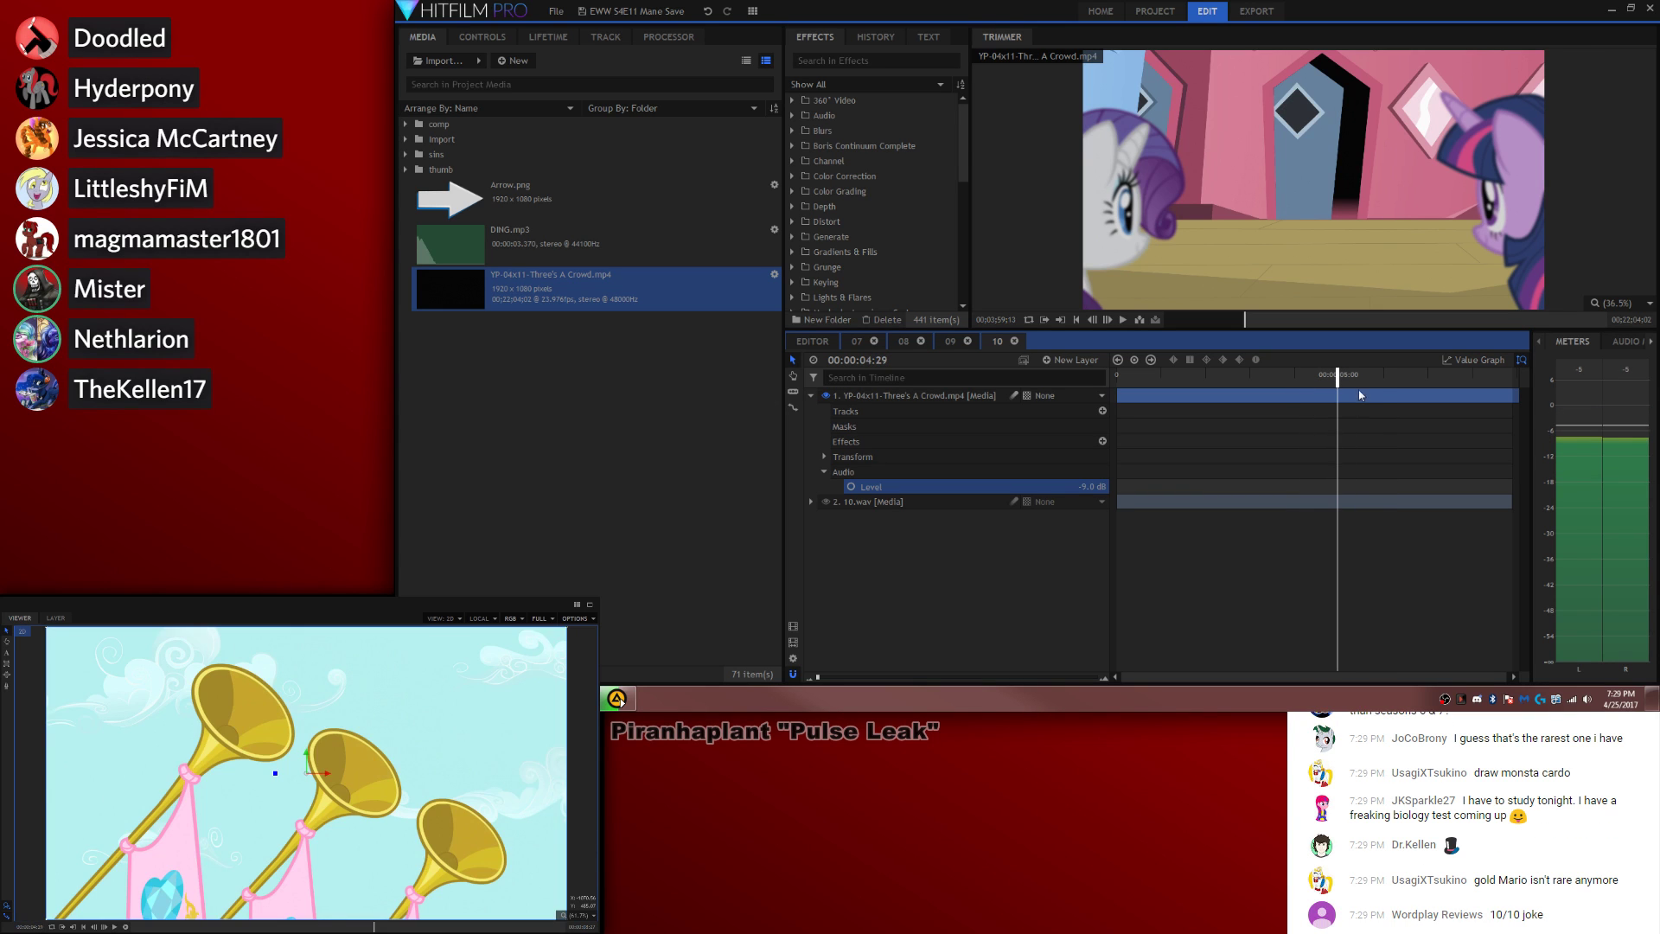
pyautogui.click(1356, 395)
pyautogui.moveTo(1356, 399); pyautogui.dragTo(1342, 394)
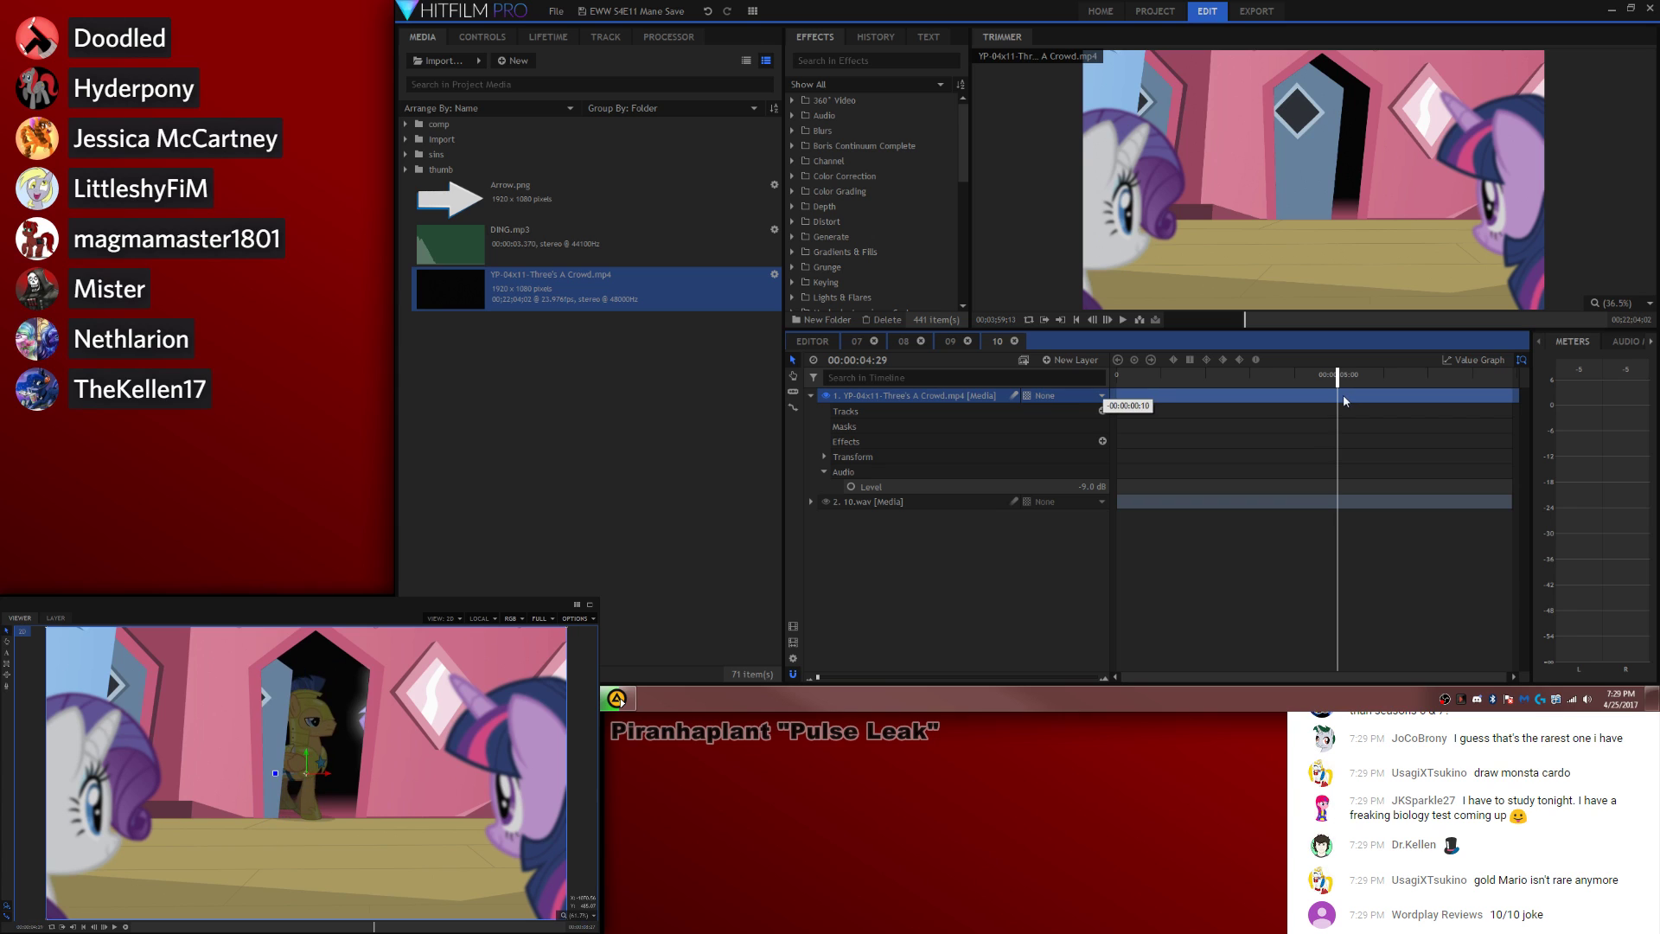
pyautogui.press('space')
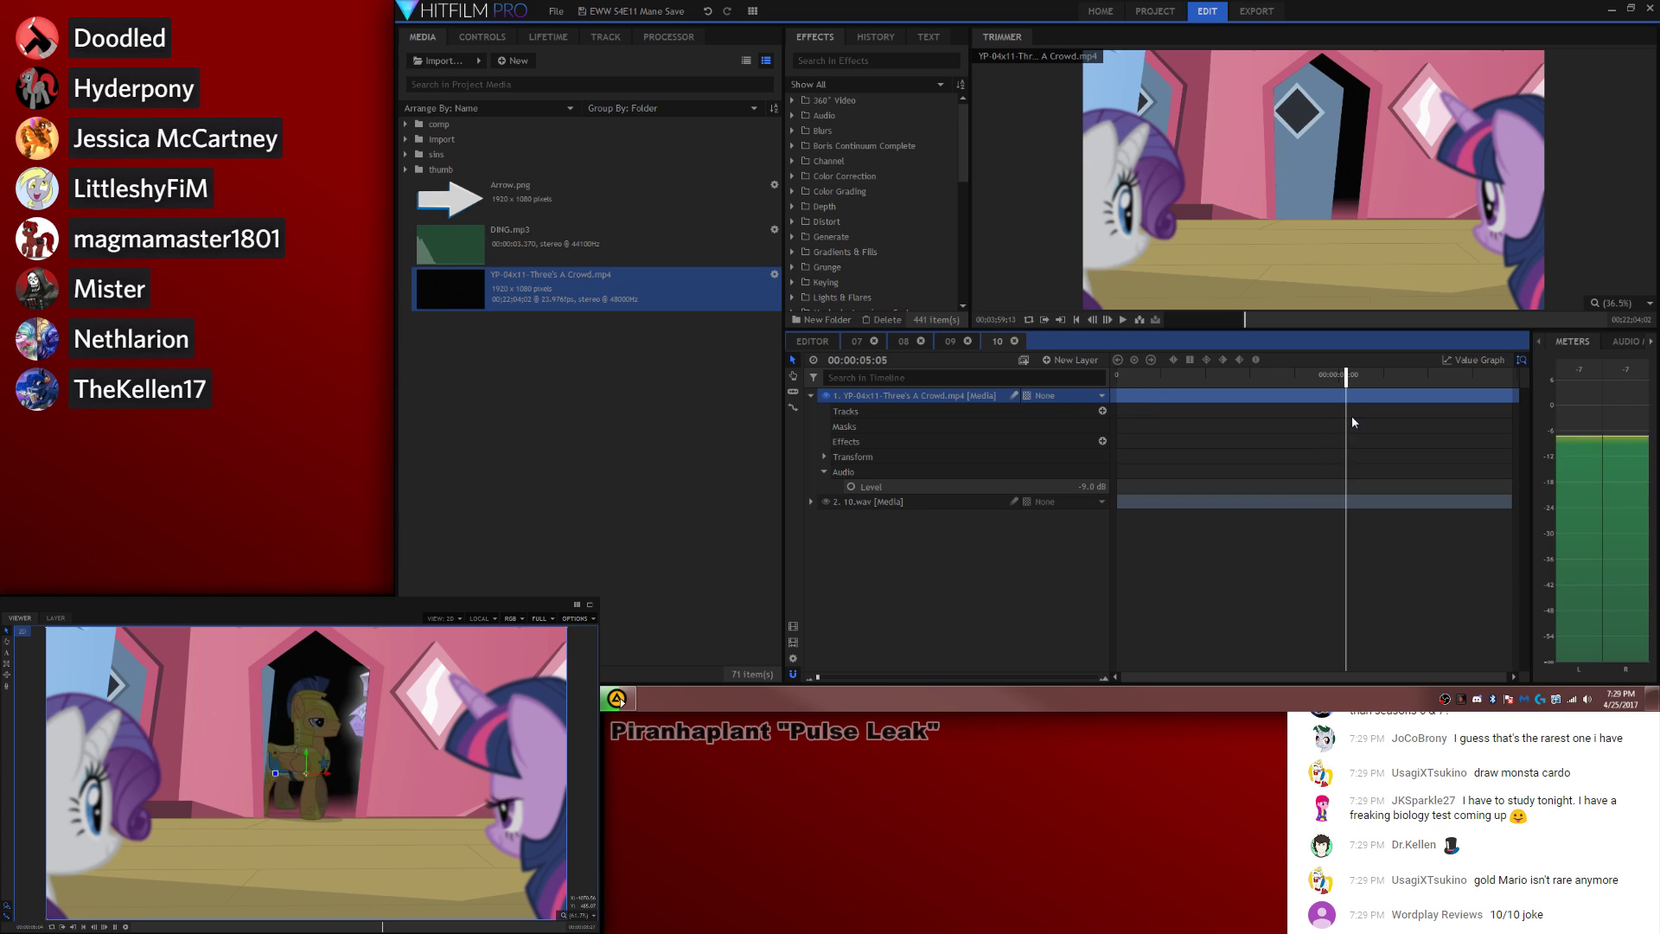
# Step: Keyframe the episode layer's position and scale, zooming to 199% at 00:00:06;03 and shifting the picture onto the yellow-armoured guard
pyautogui.click(824, 456)
pyautogui.click(851, 501)
pyautogui.click(851, 517)
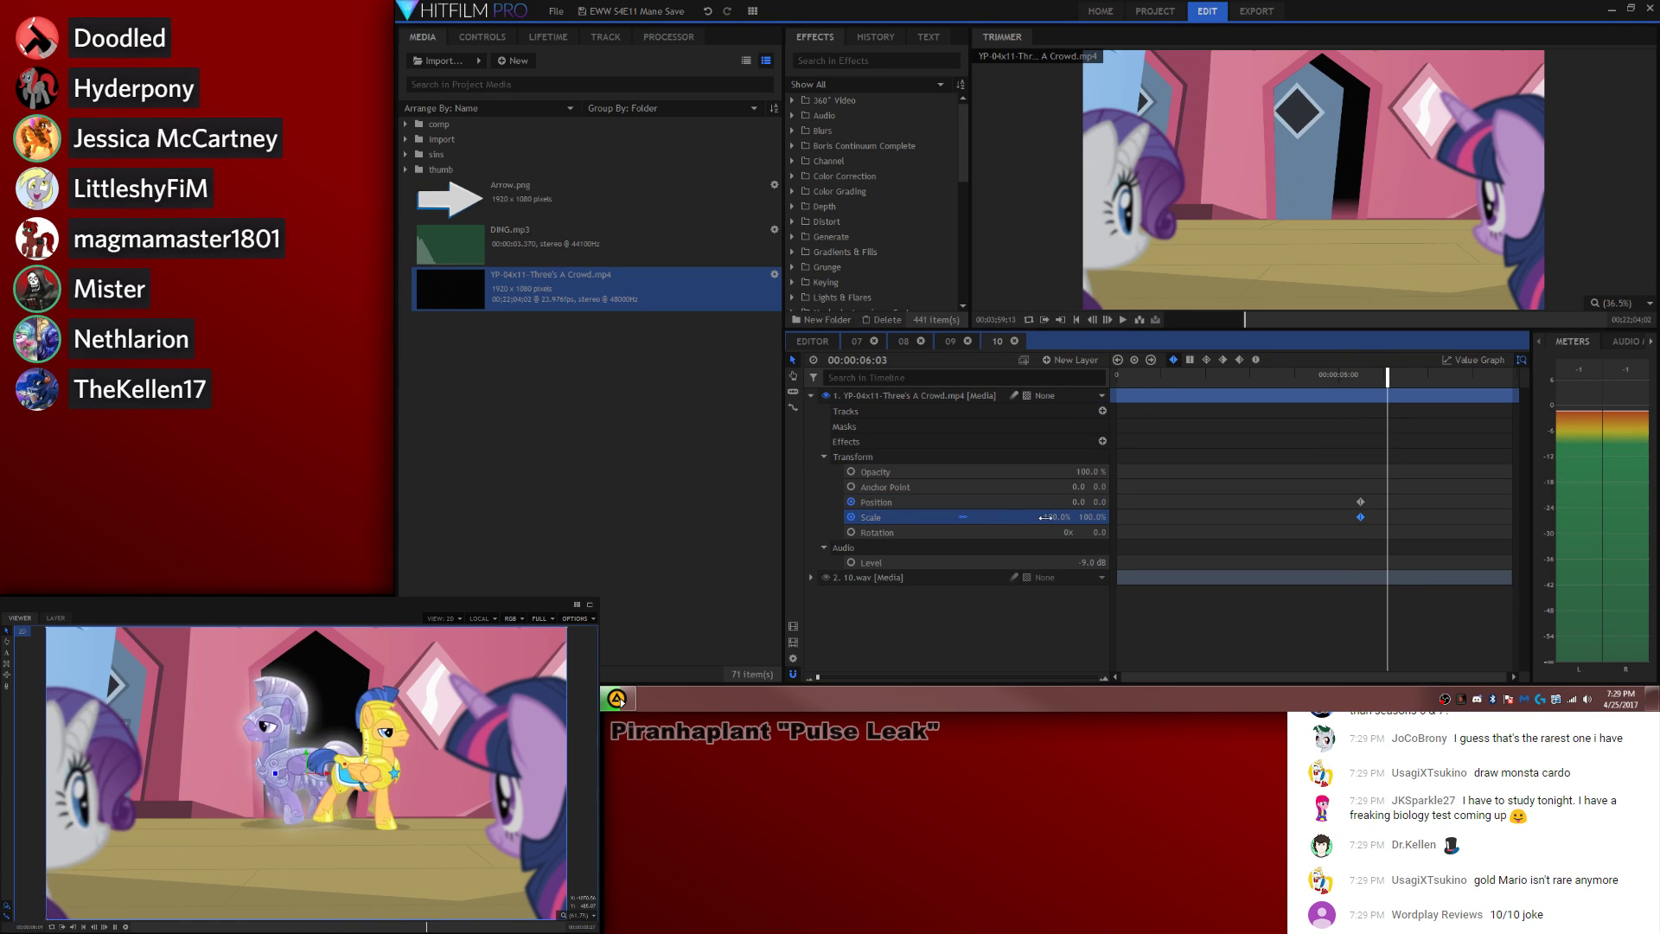
pyautogui.press('space')
pyautogui.moveTo(1057, 517); pyautogui.dragTo(1141, 517)
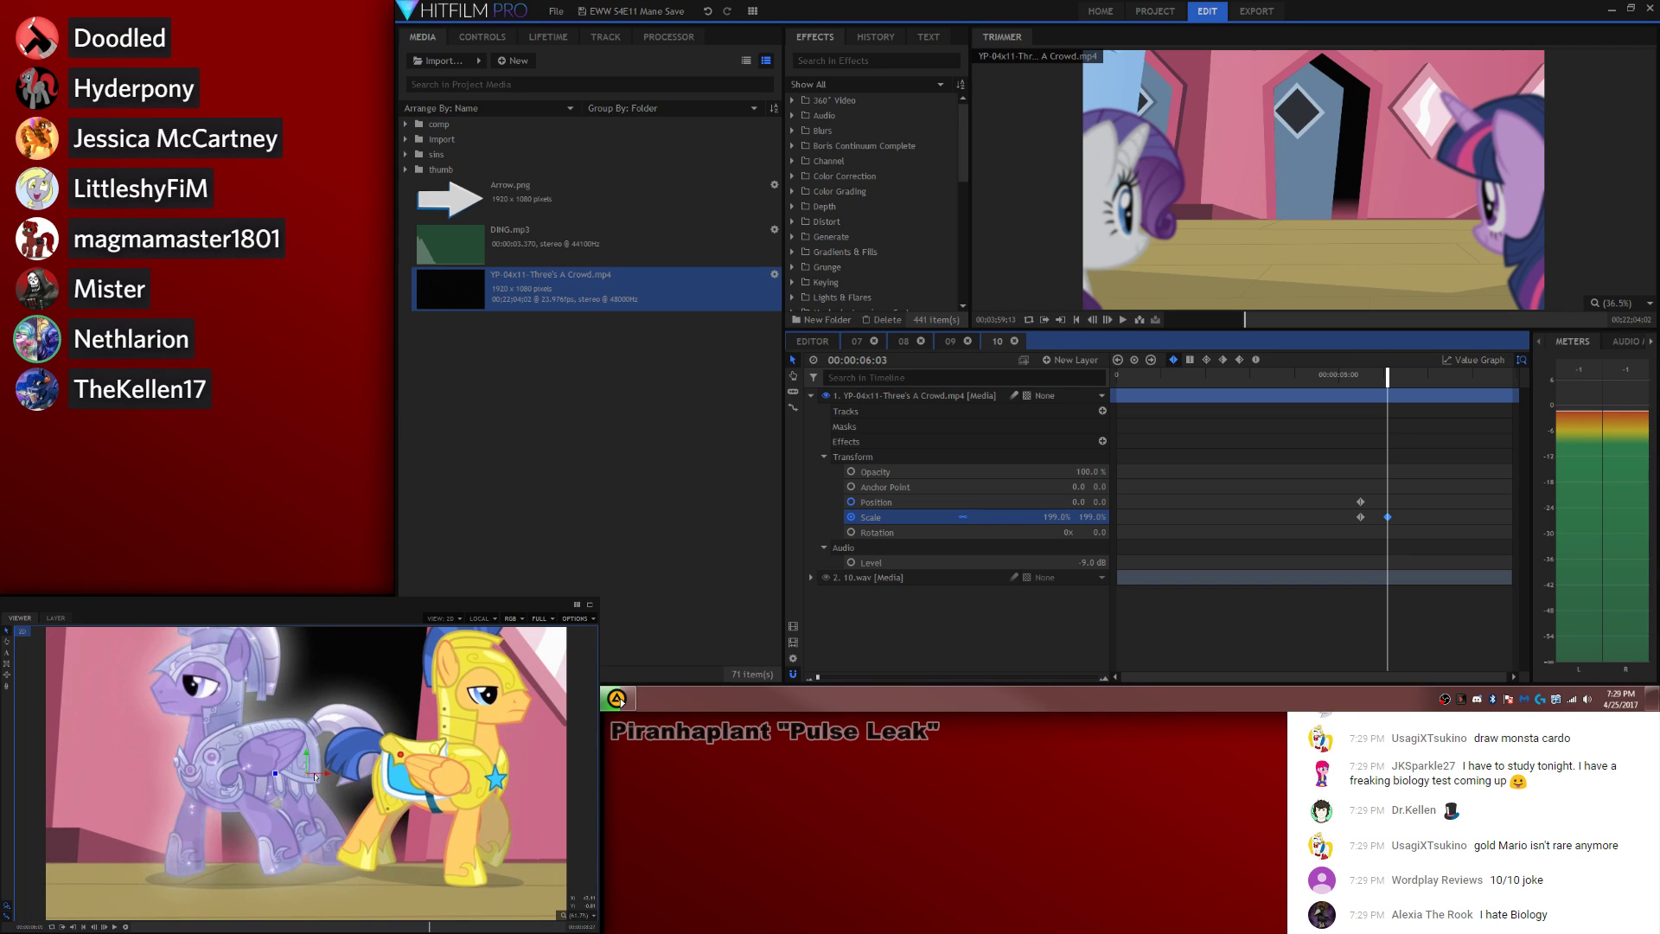
pyautogui.moveTo(315, 777); pyautogui.dragTo(158, 807)
# Step: At the end of shot 10, scale the episode layer to 239% and reposition it to about -934, -187
pyautogui.press('space')
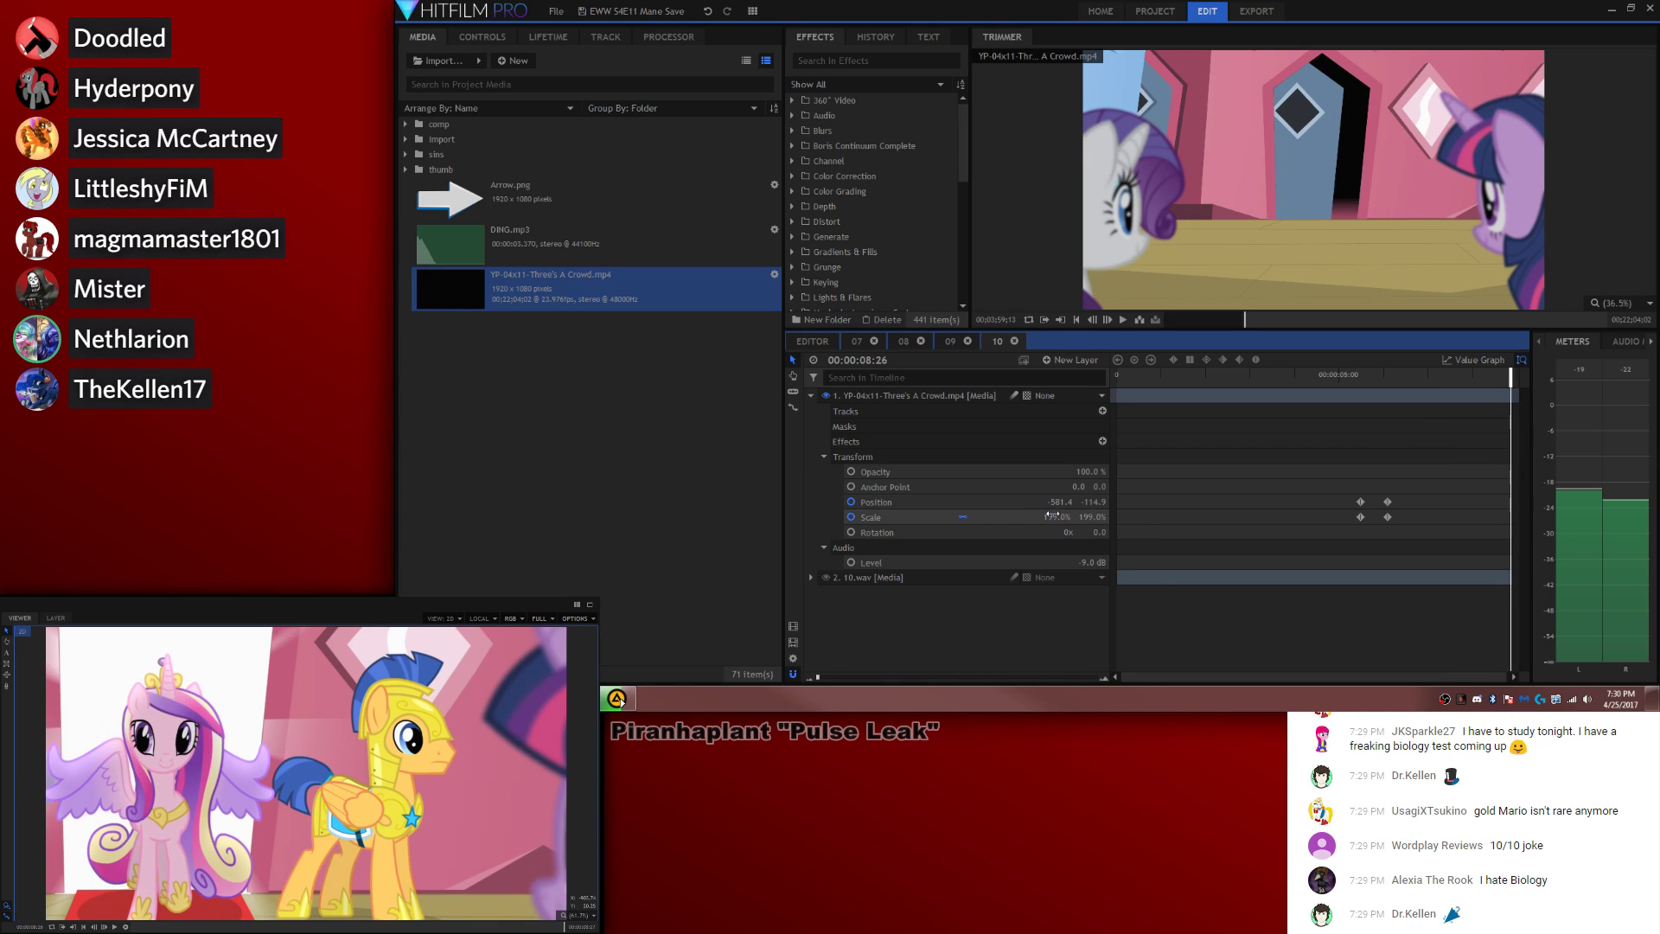
pyautogui.moveTo(1054, 517); pyautogui.dragTo(1091, 517)
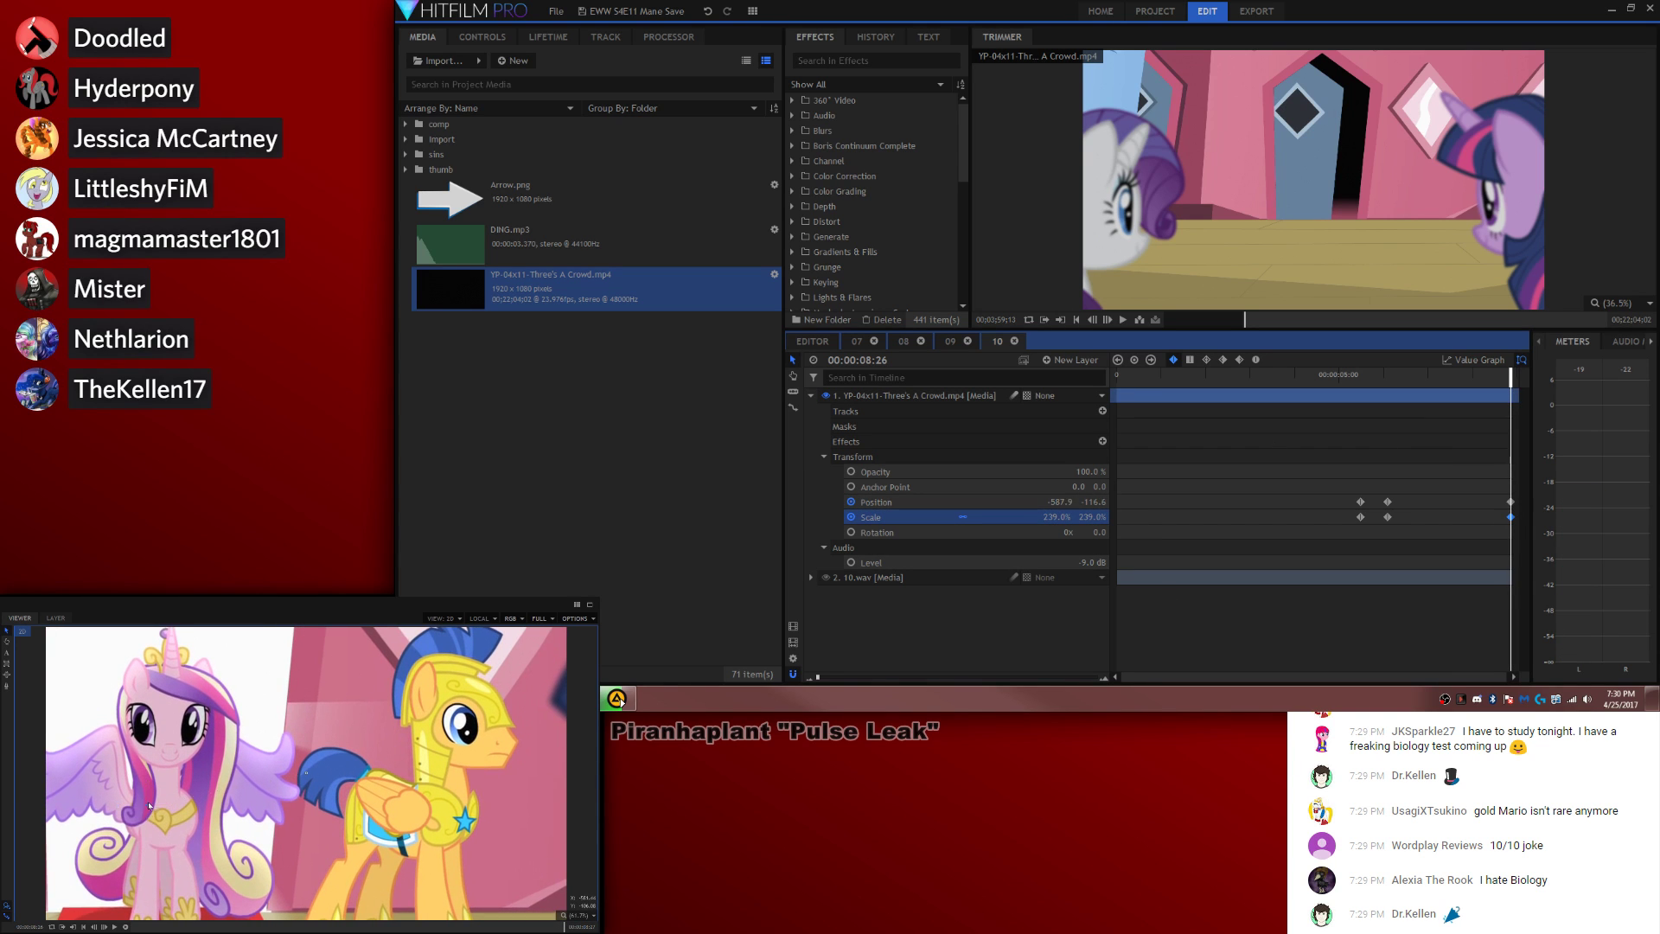
pyautogui.moveTo(154, 828); pyautogui.dragTo(56, 825)
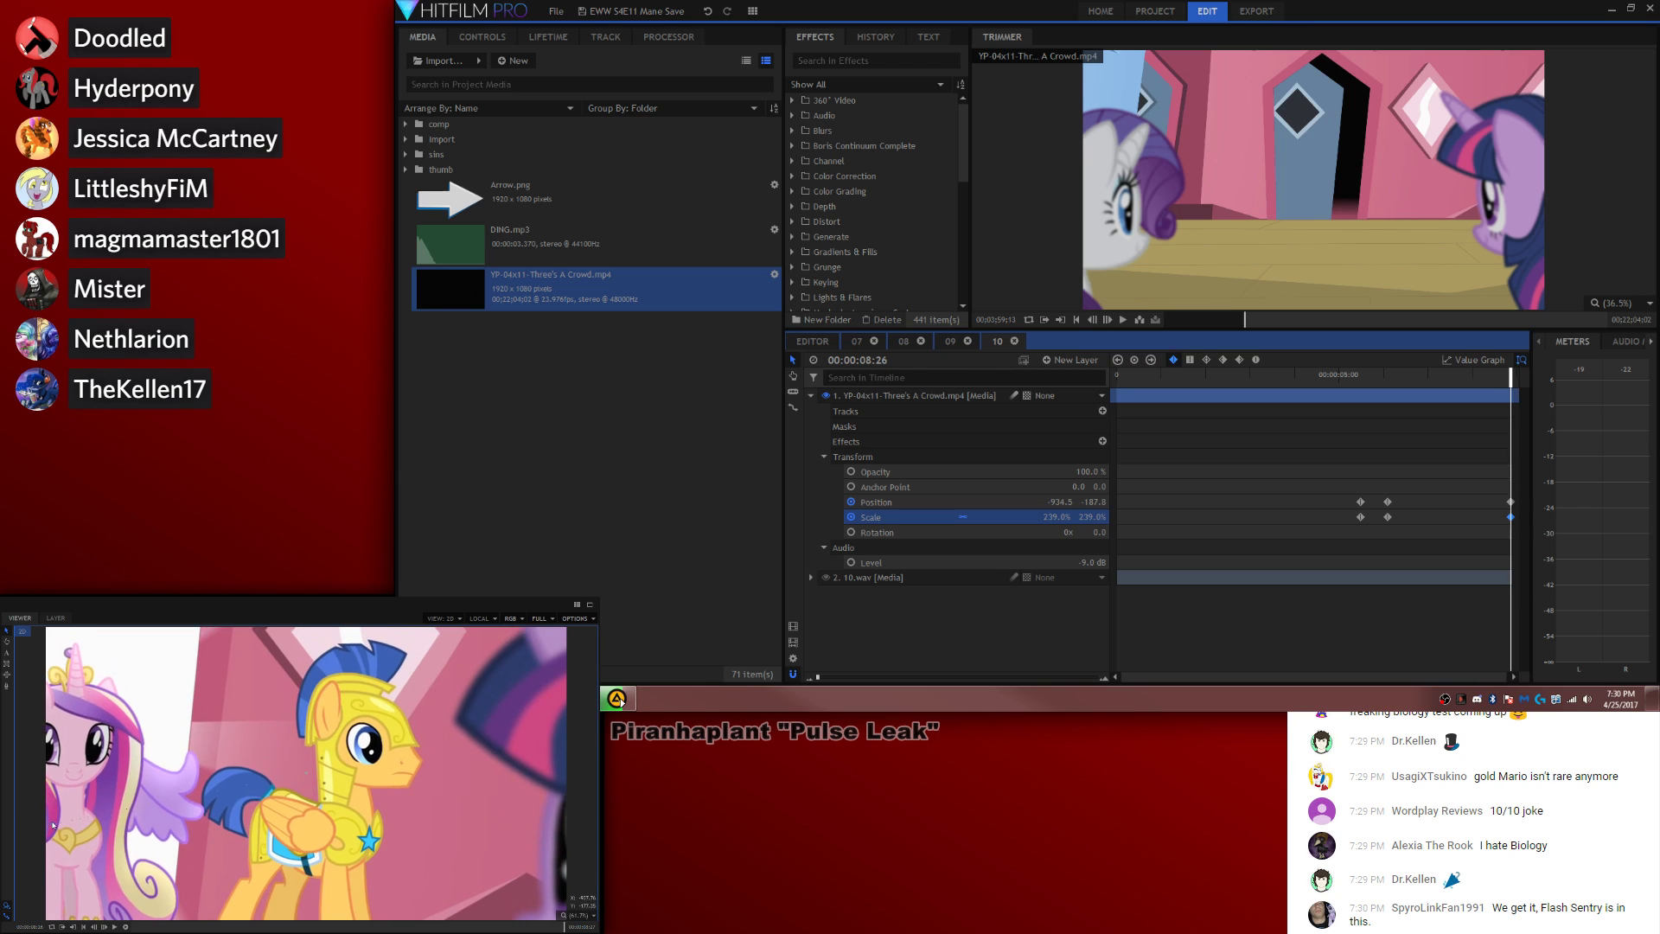
# Step: Copy the last Sin Count, the last Sub, the overlay experiment 1.png and the New Grade layers from shot 09 into shot 10
pyautogui.moveTo(1193, 388); pyautogui.dragTo(980, 373)
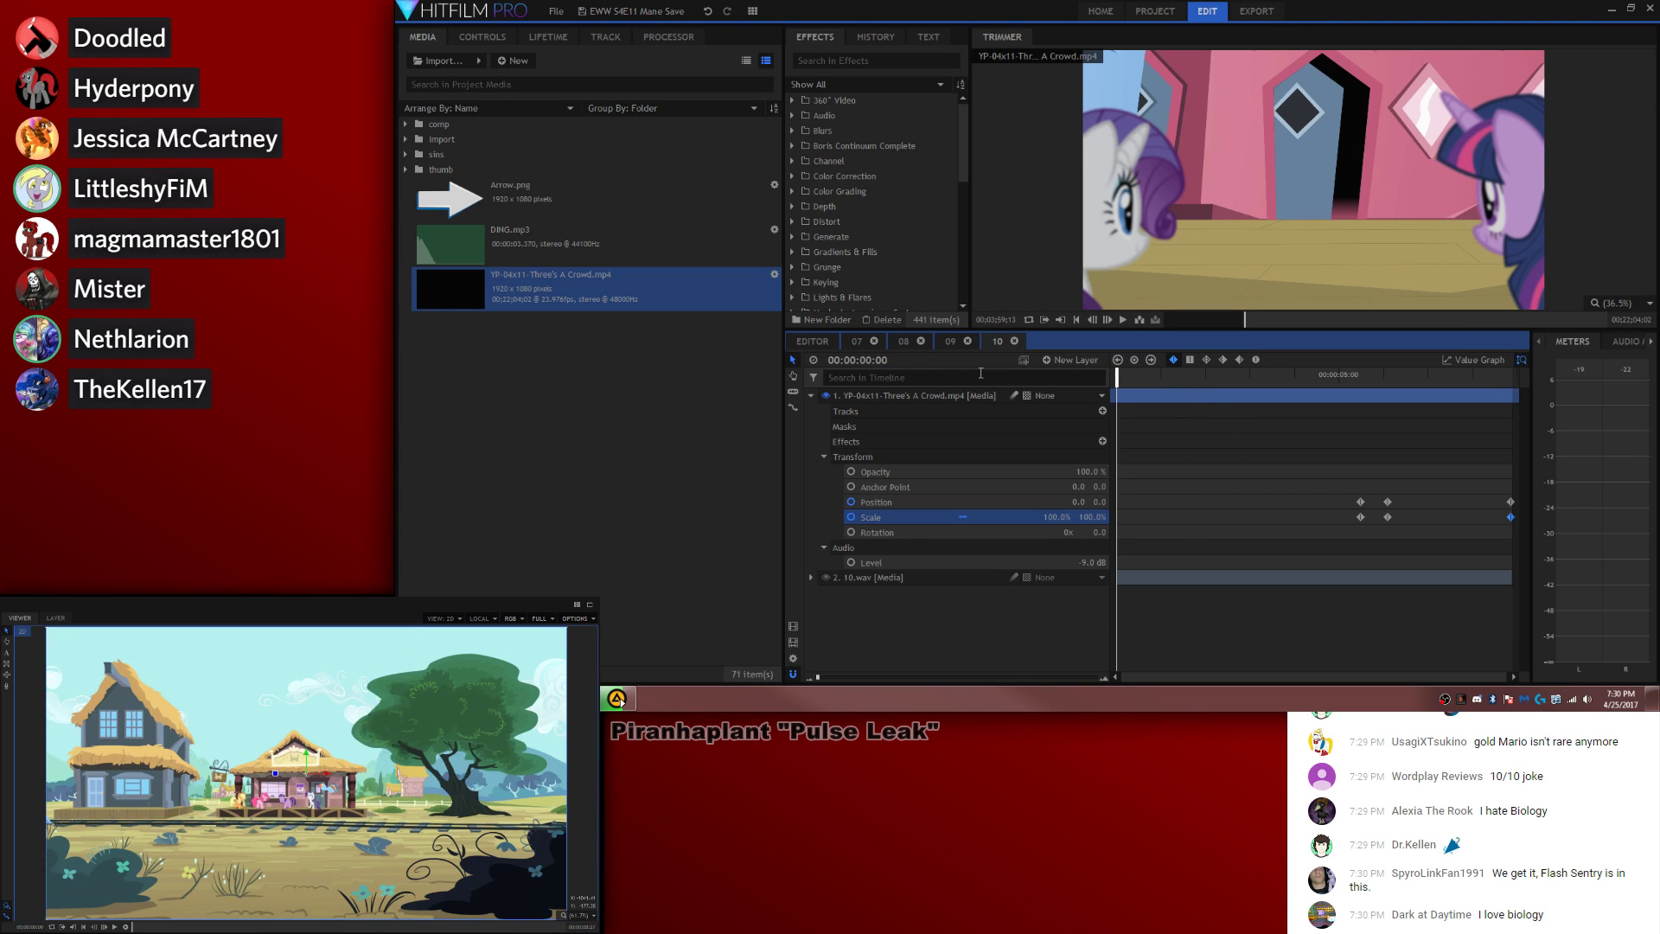
pyautogui.click(811, 395)
pyautogui.click(950, 340)
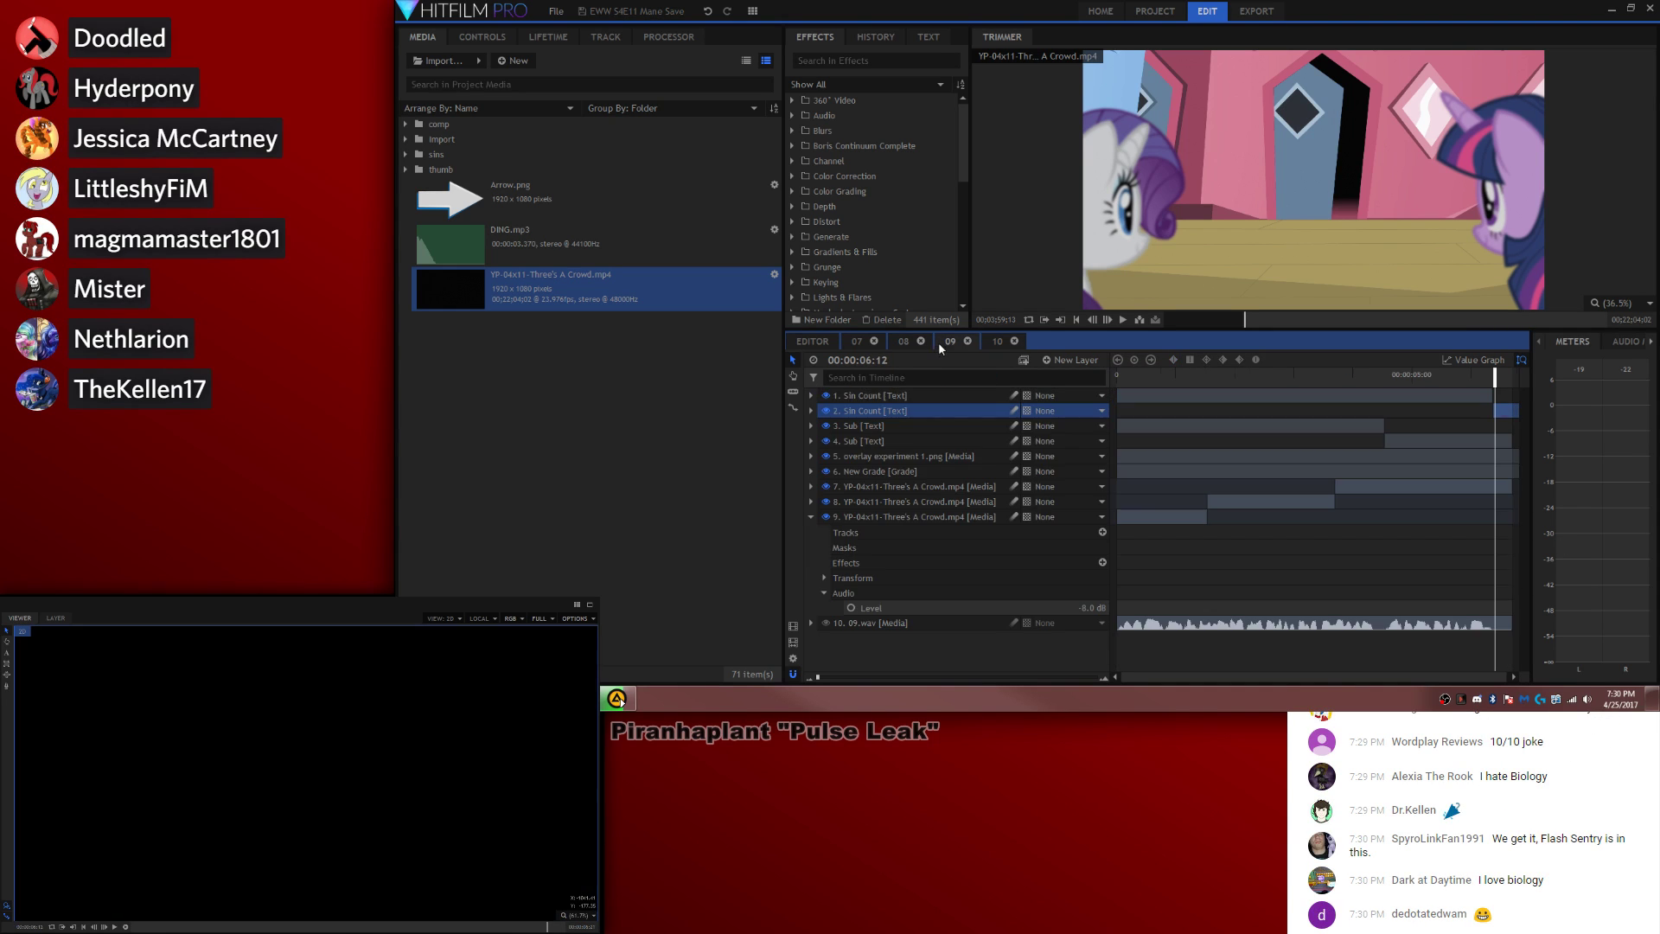
pyautogui.keyDown('ctrl'); pyautogui.click(887, 424); pyautogui.keyUp('ctrl')
pyautogui.keyDown('ctrl'); pyautogui.click(882, 438); pyautogui.keyUp('ctrl')
pyautogui.keyDown('ctrl'); pyautogui.click(883, 453); pyautogui.keyUp('ctrl')
pyautogui.keyDown('ctrl'); pyautogui.click(884, 423); pyautogui.keyUp('ctrl')
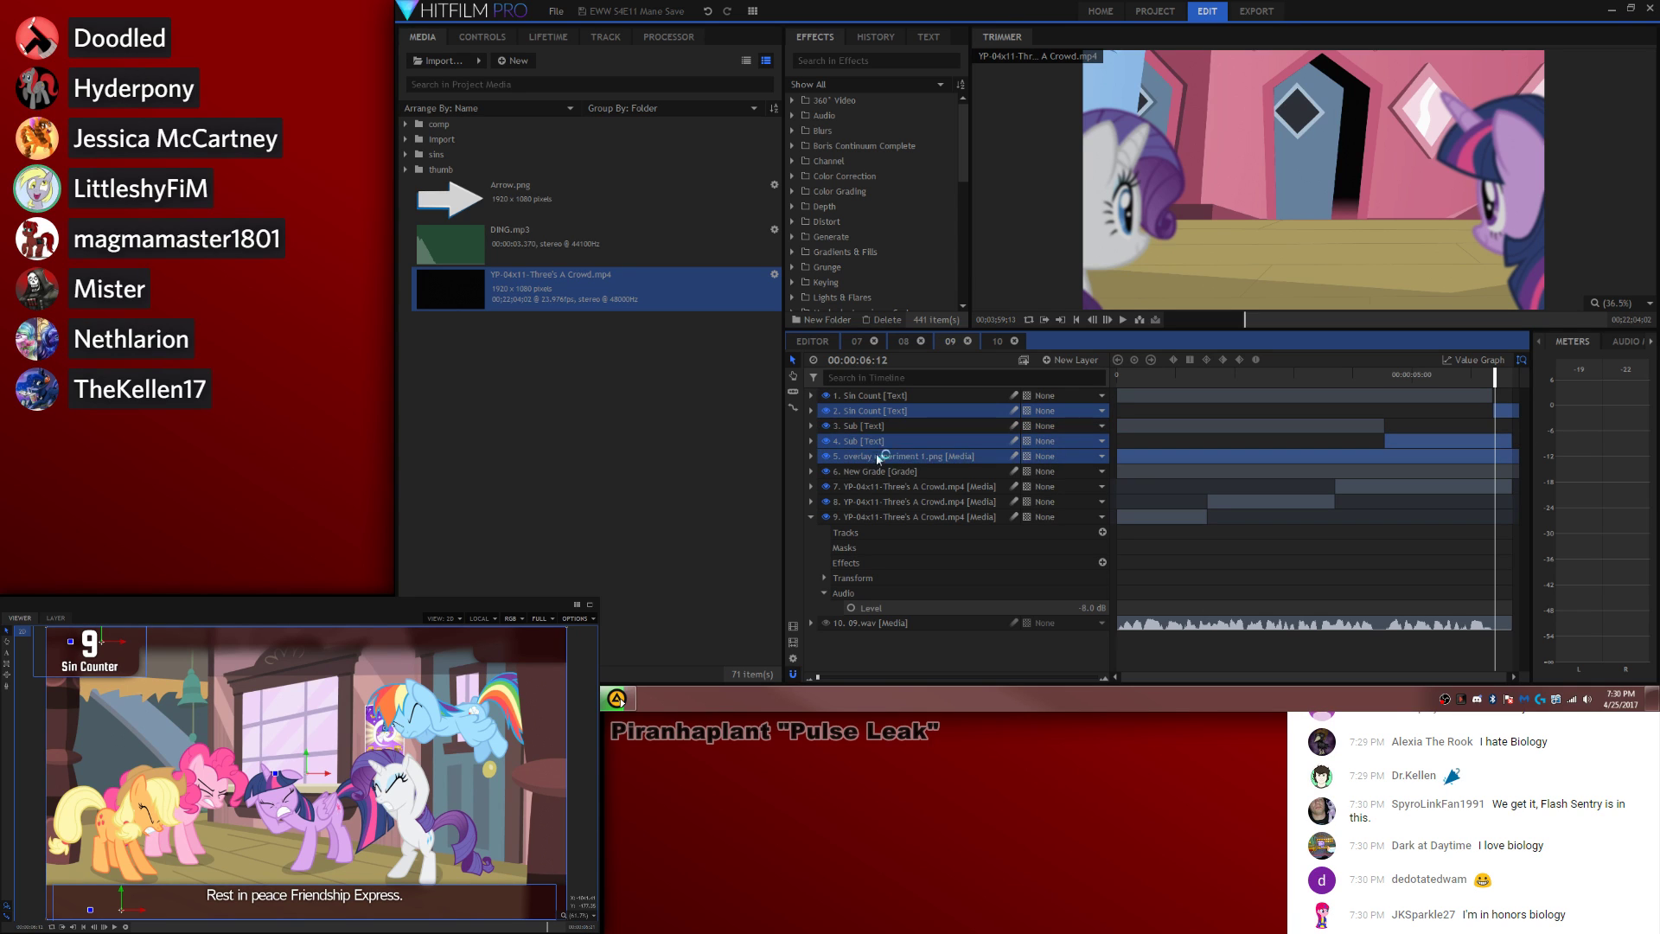
pyautogui.keyDown('ctrl'); pyautogui.click(876, 467); pyautogui.keyUp('ctrl')
pyautogui.click(1001, 341)
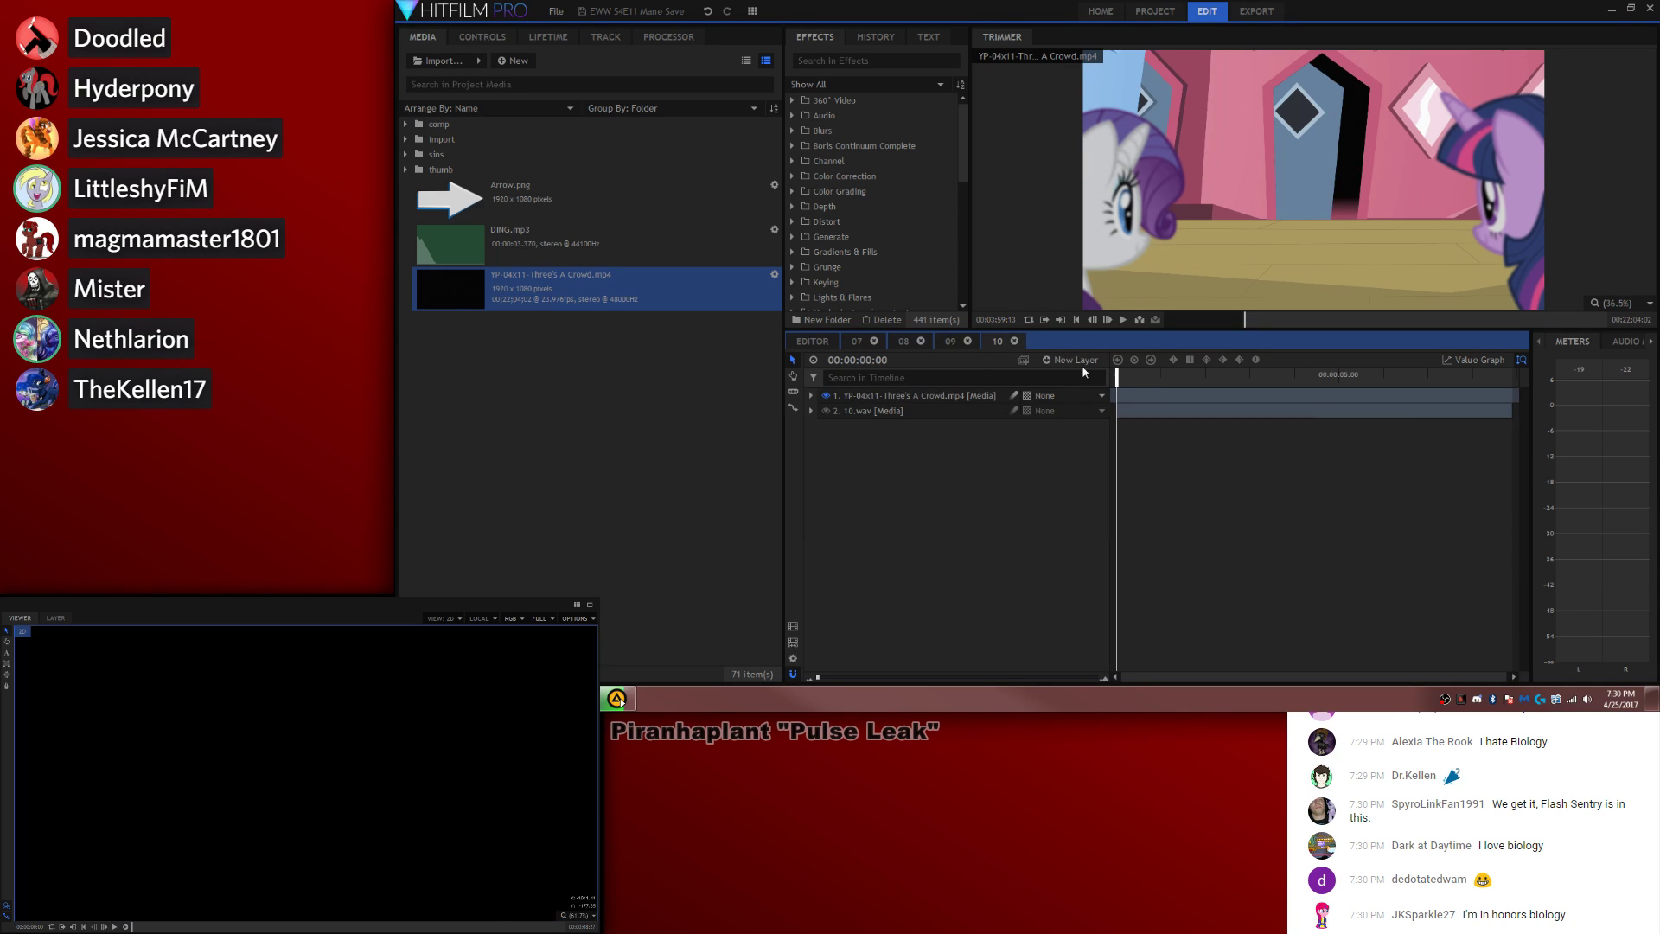
# Step: Move the pasted layers to the playhead at shot 10's start and extend the Sub layer to the shot's end
pyautogui.rightClick(897, 428)
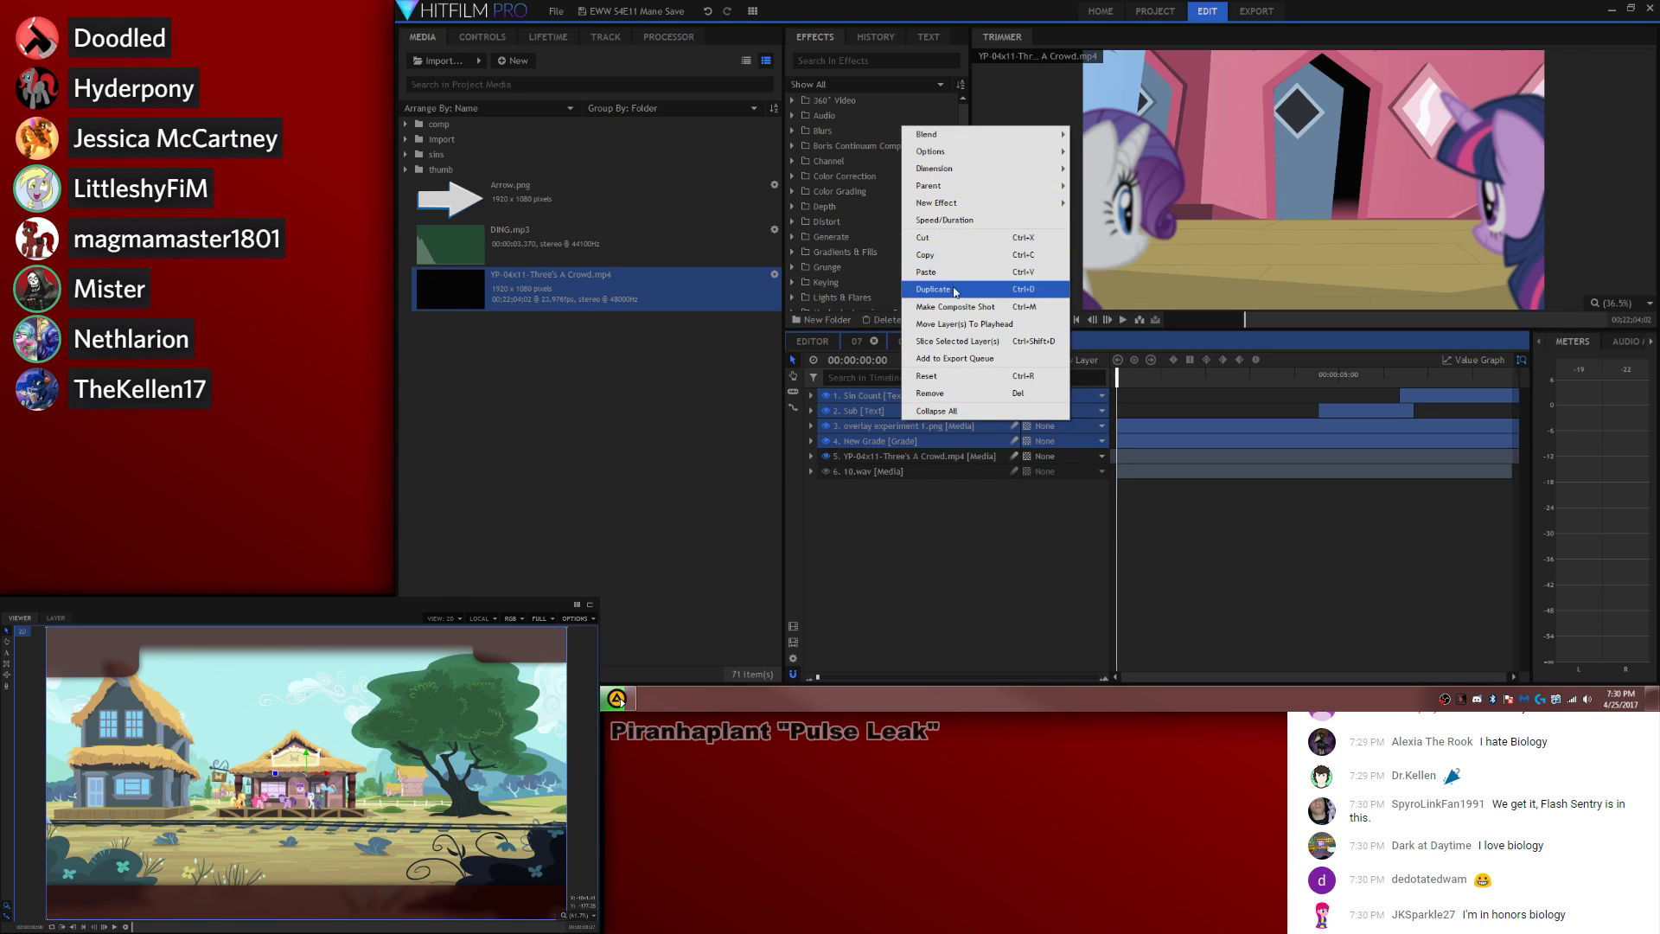
pyautogui.click(963, 323)
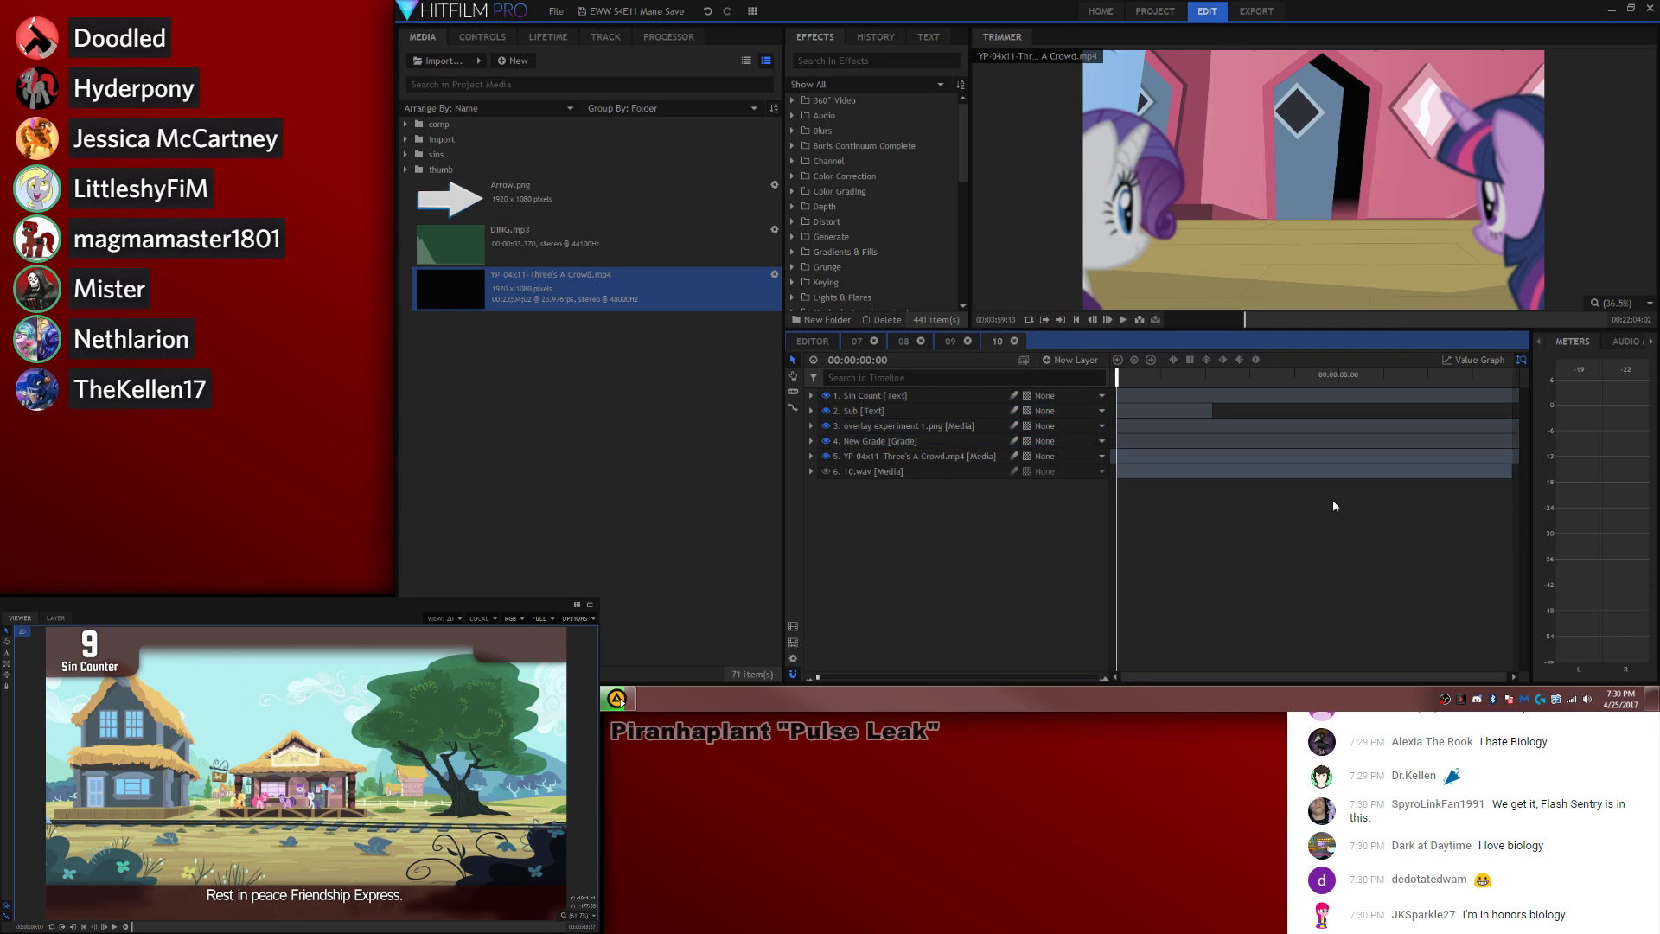
pyautogui.click(1216, 410)
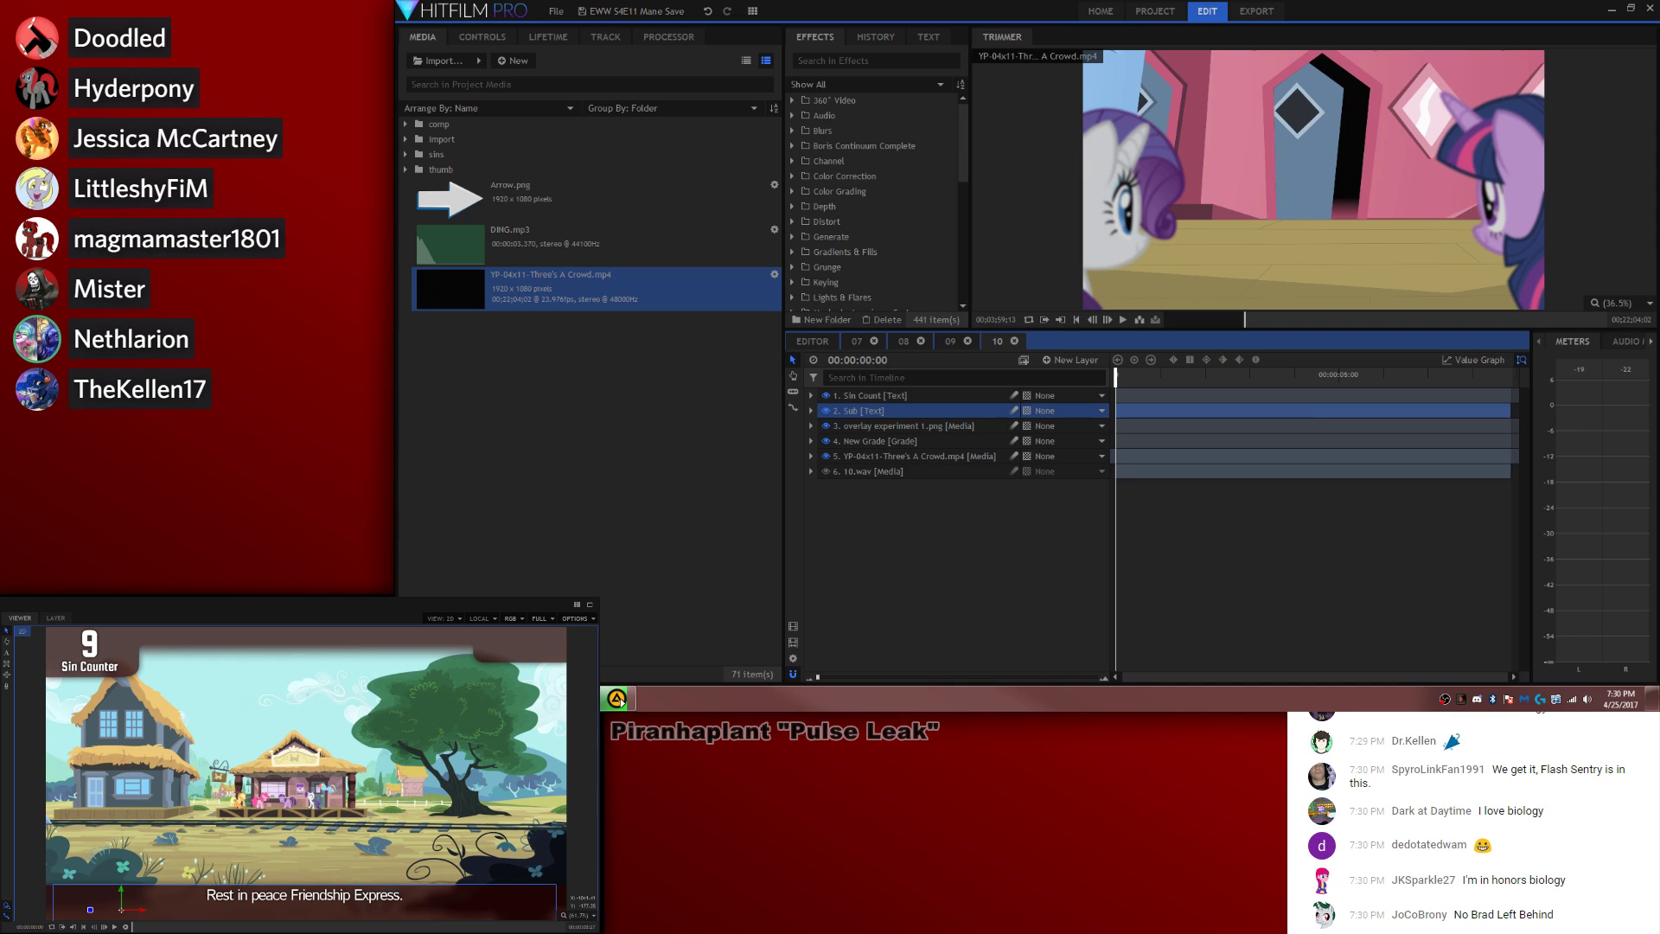
# Step: Replace the Sub layer's text with "Suddenly I sense a suppressed trauma."
pyautogui.click(6, 653)
pyautogui.hotkey('ctrl', 'a')
pyautogui.write('Suddenly I sense a suppressed trauma.')
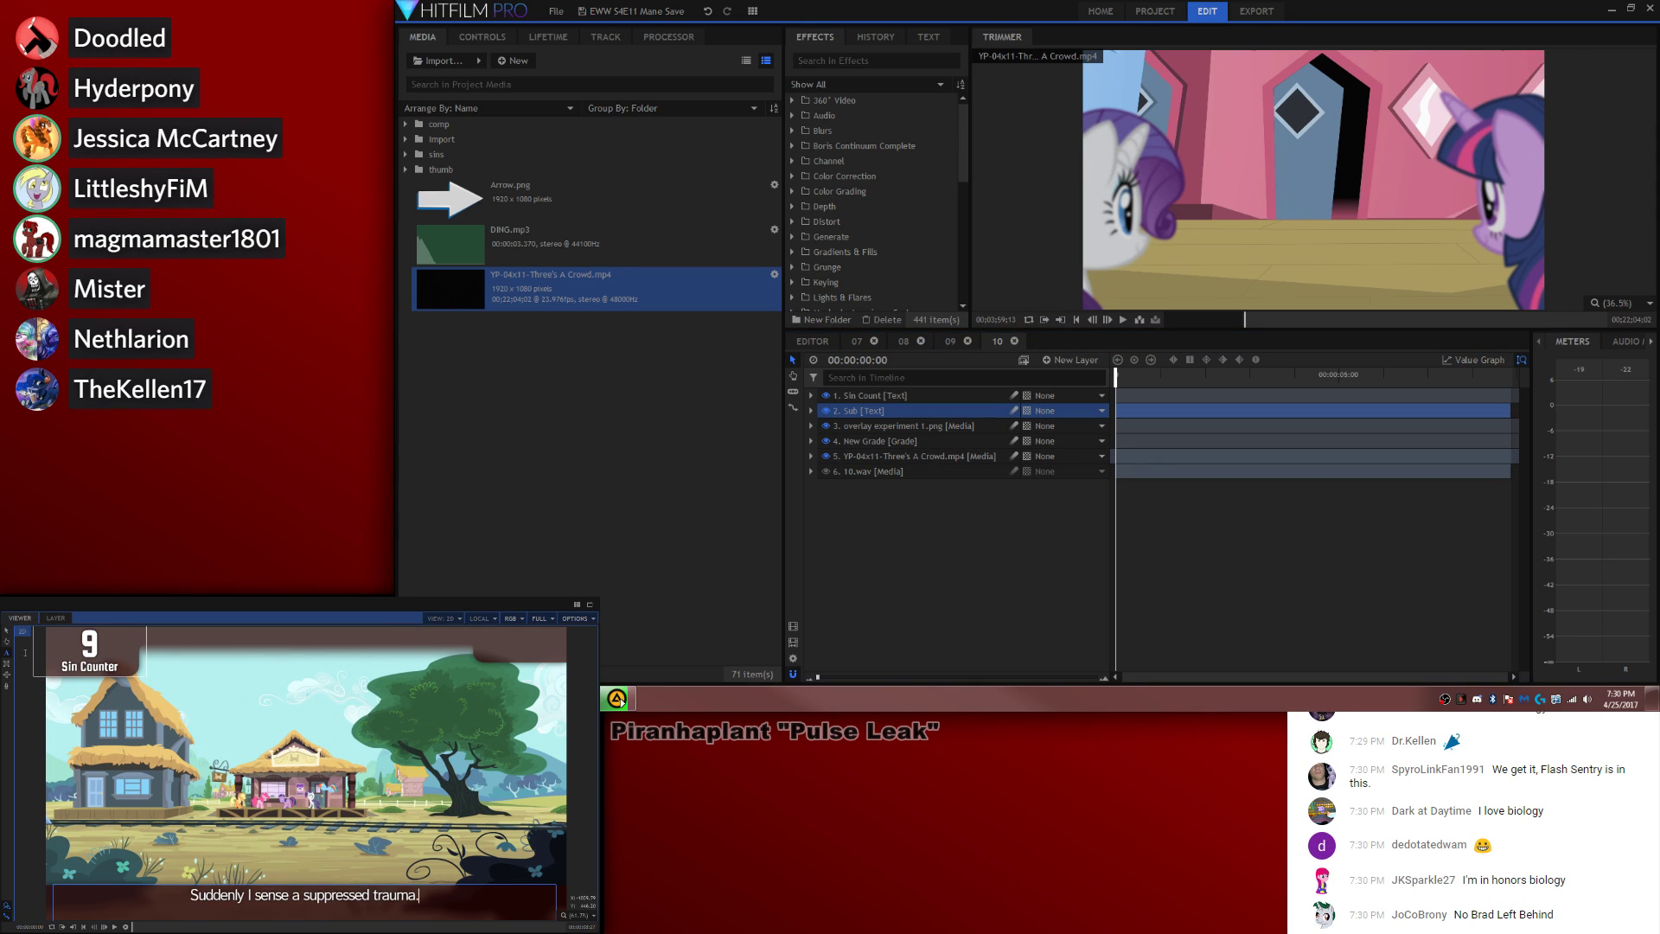
pyautogui.click(1340, 548)
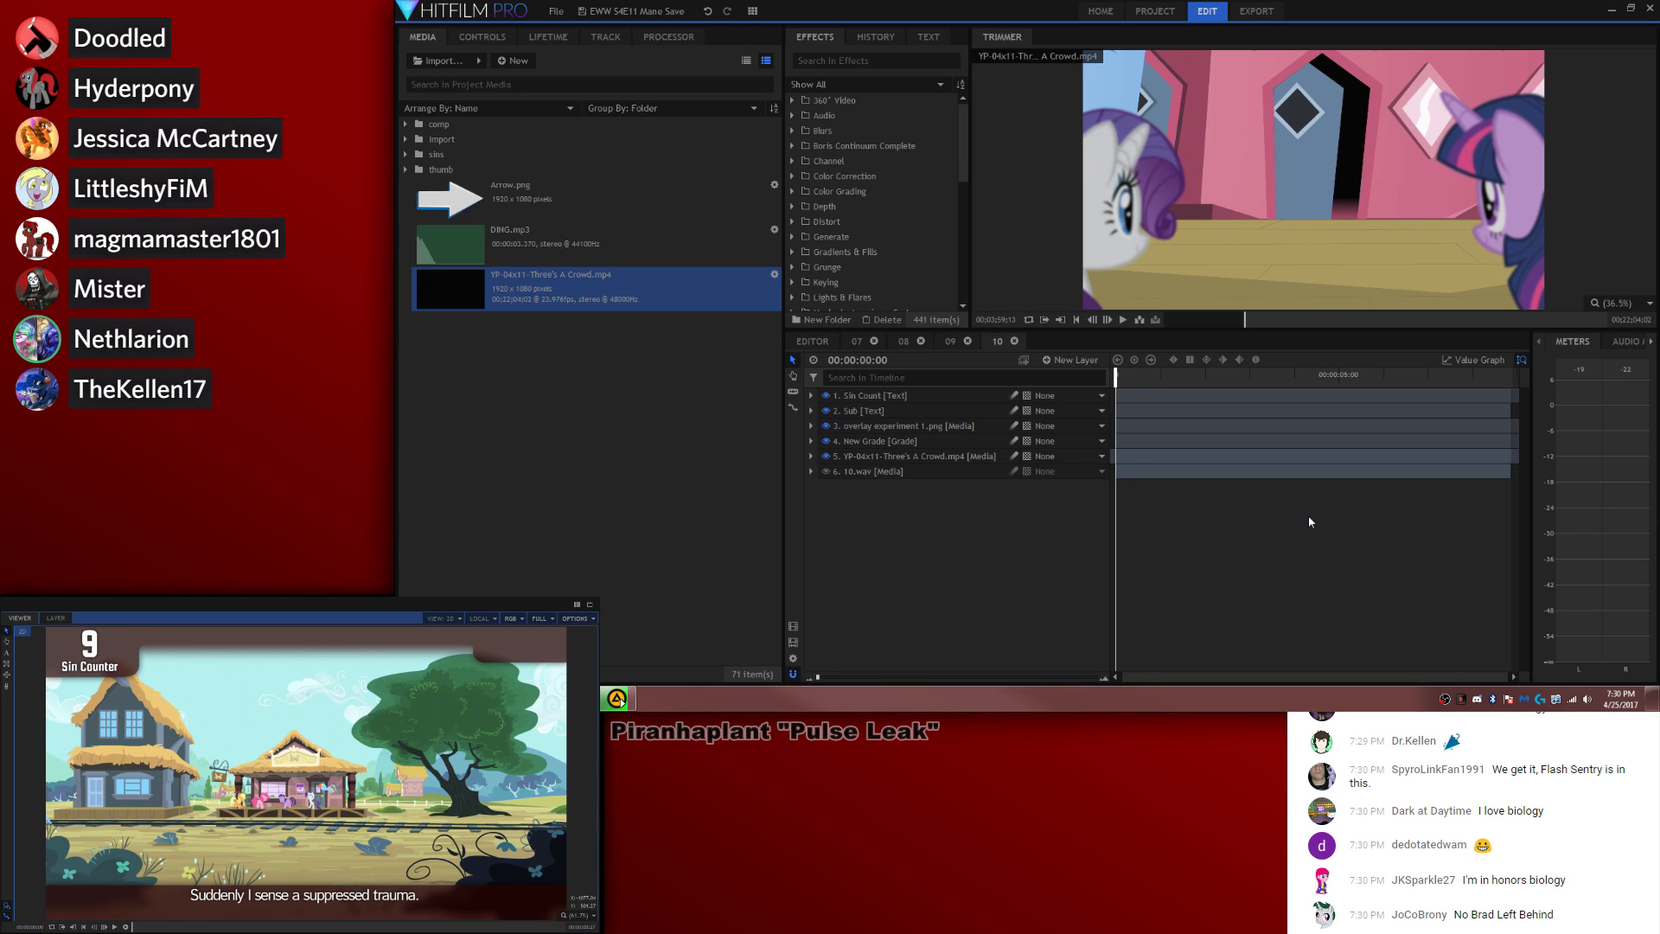
# Step: Play shot 10 to check the subtitle timing and show the waveform of the 10.wav layer
pyautogui.press('space')
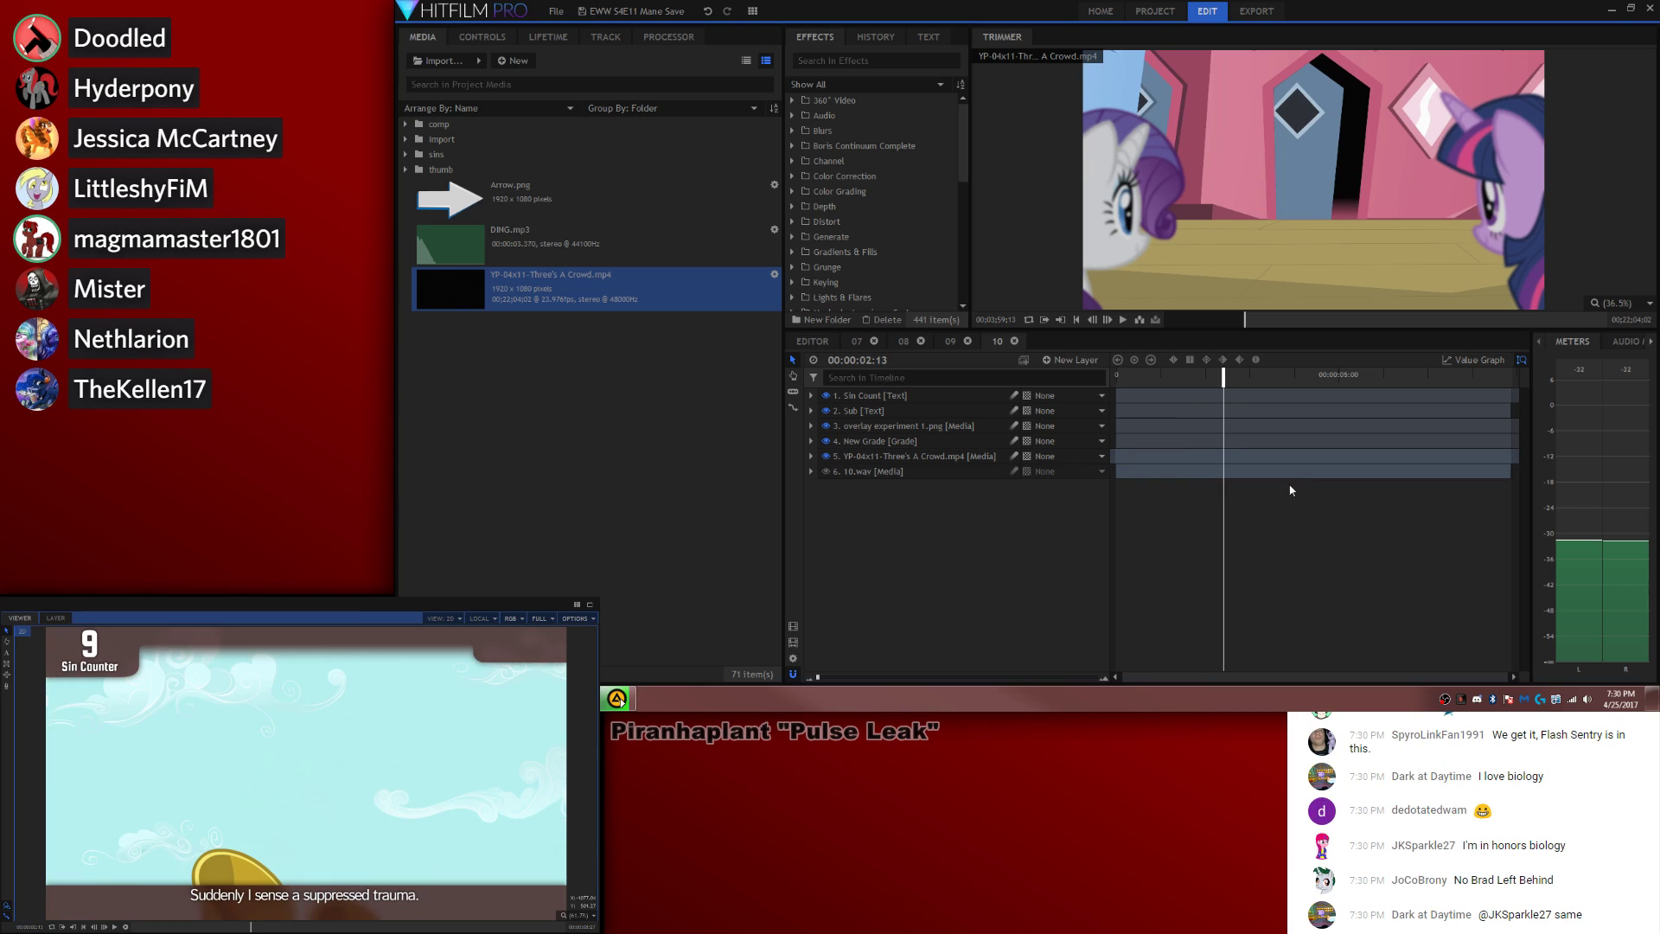
pyautogui.rightClick(905, 465)
pyautogui.moveTo(957, 187)
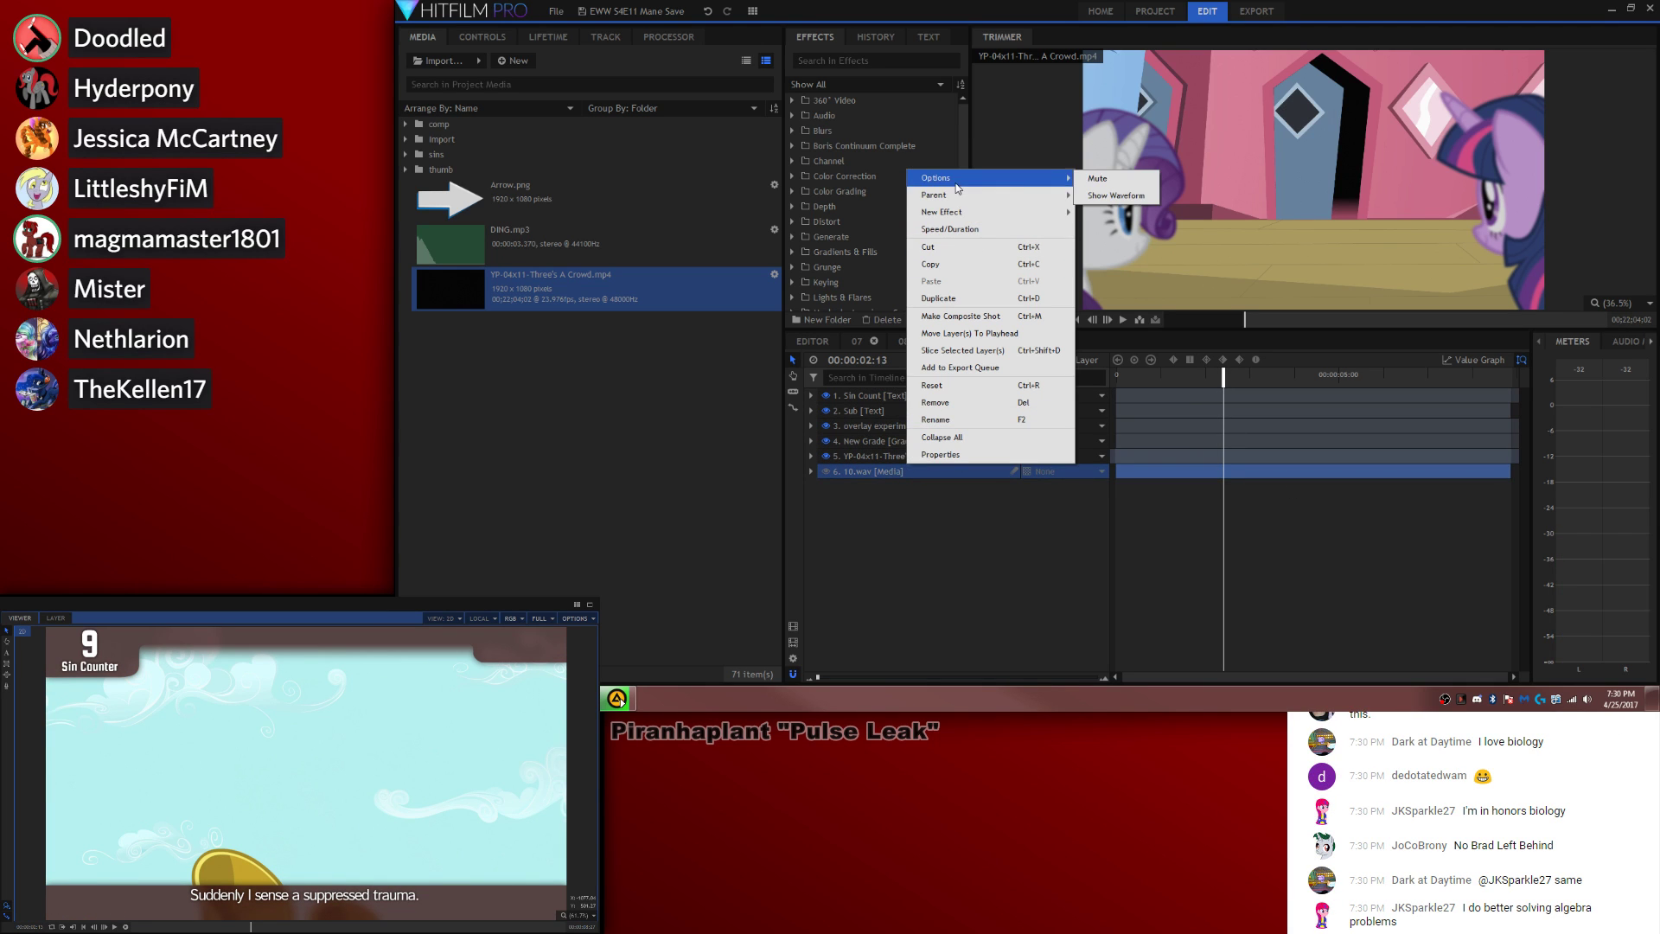
pyautogui.click(1115, 196)
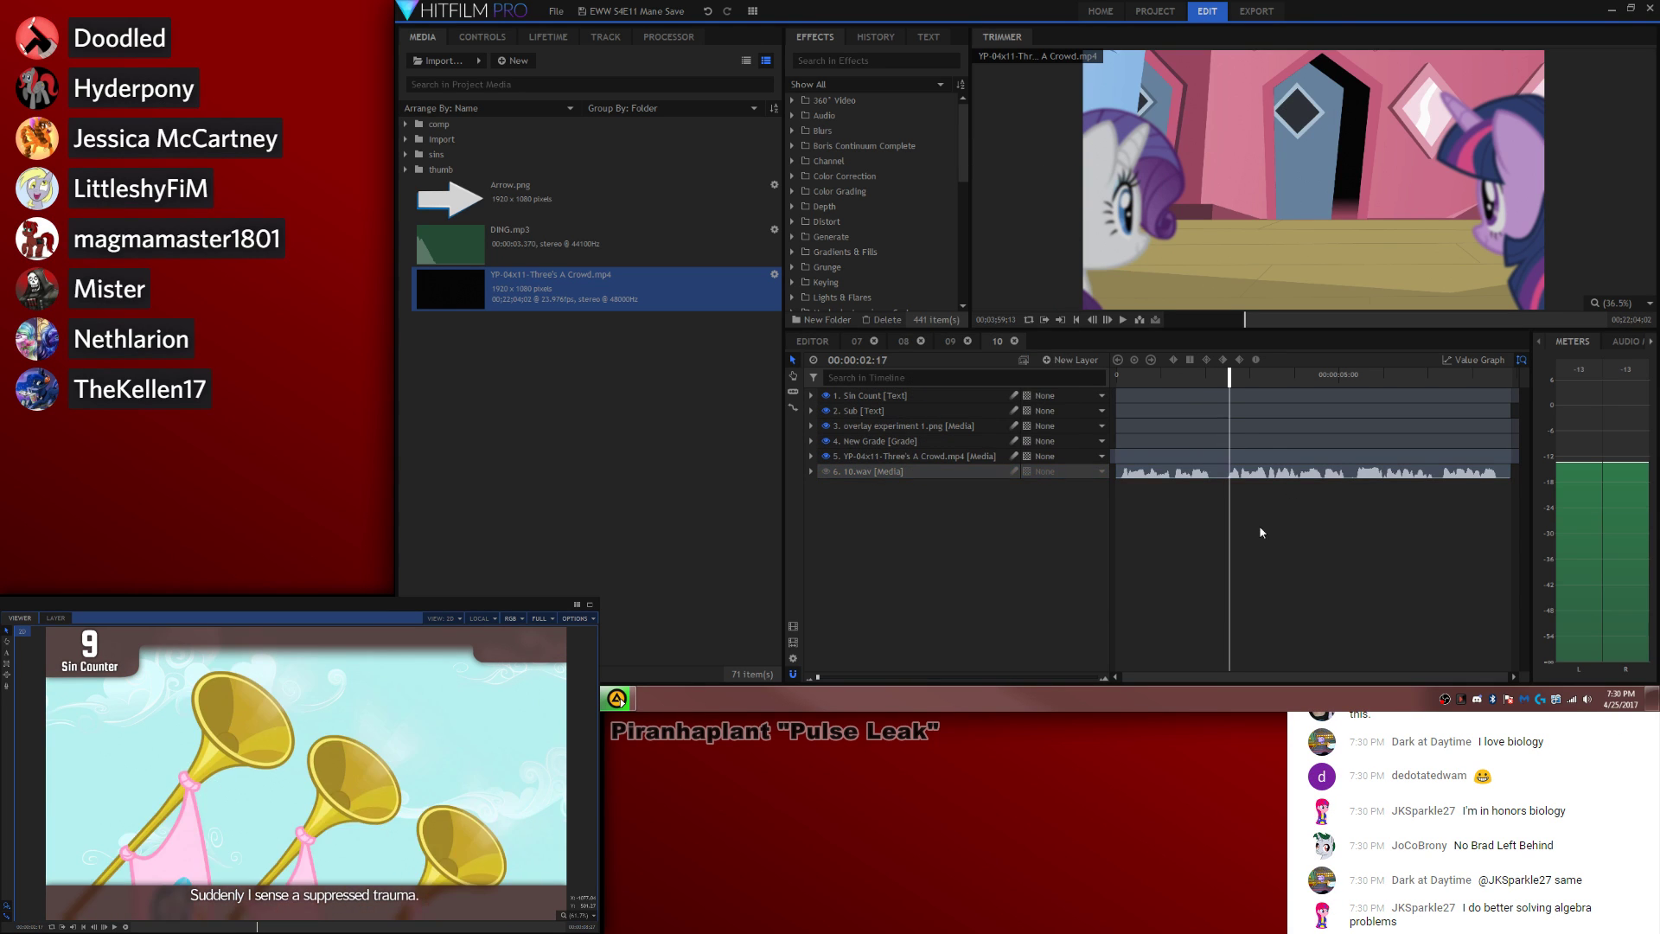
# Step: Split the Sub layer at 00:00:02:15 and play shot 10 to check where the next spoken line starts
pyautogui.press('Left')
pyautogui.press('Left')
pyautogui.press('c')
pyautogui.click(1226, 412)
pyautogui.press('v')
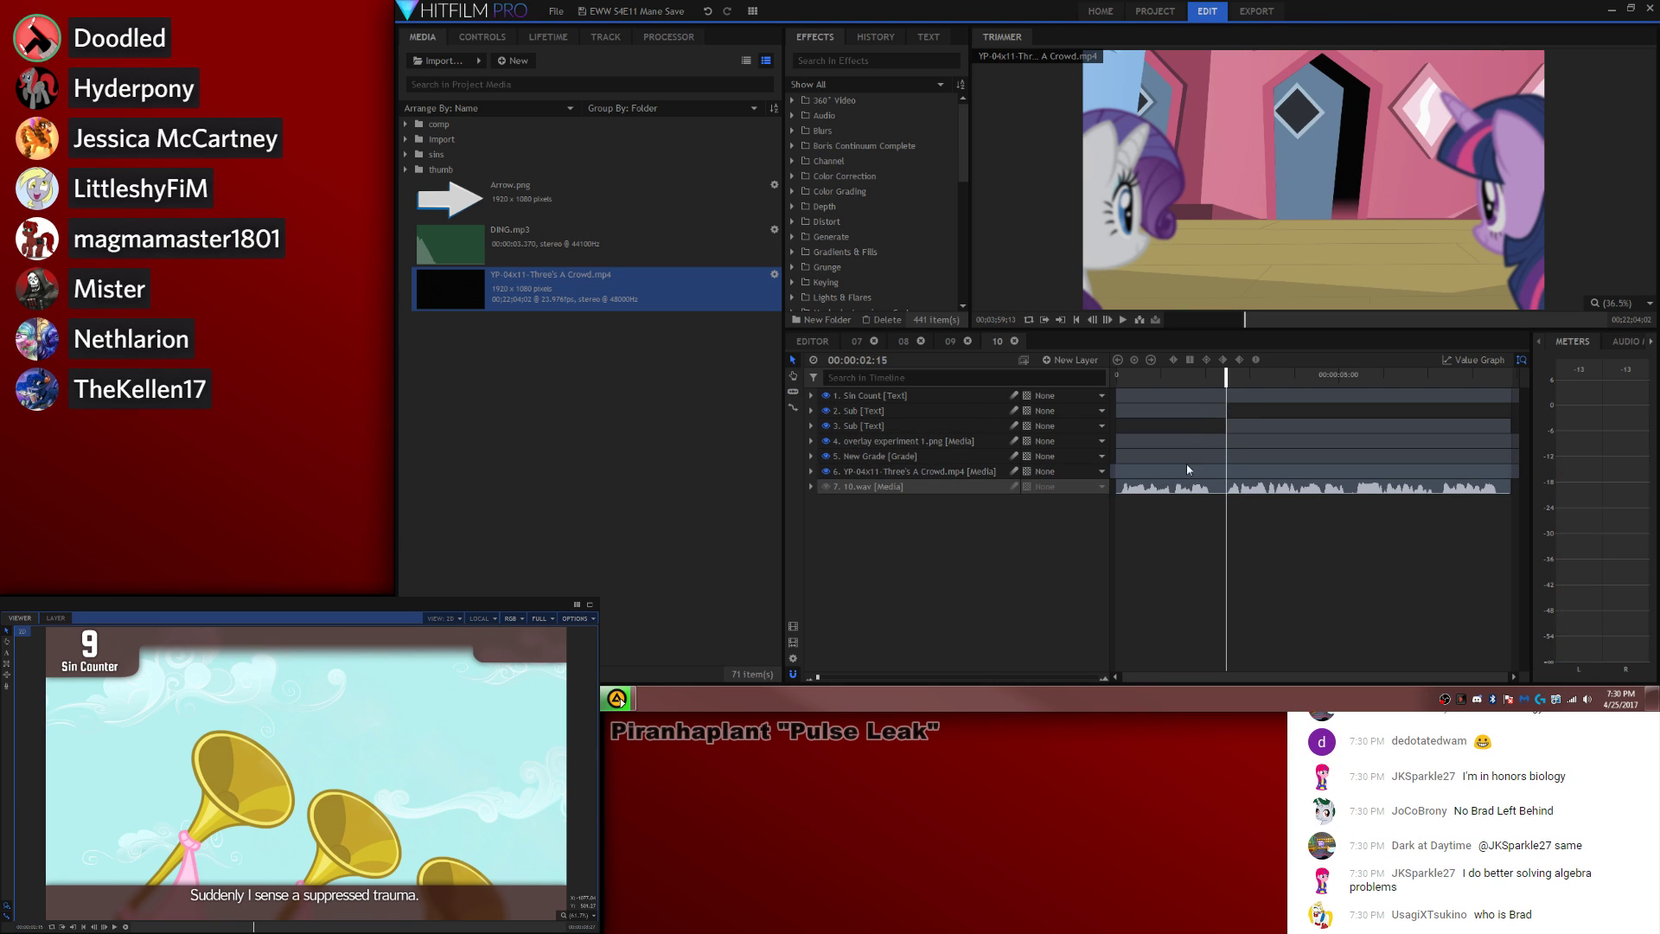
pyautogui.press('space')
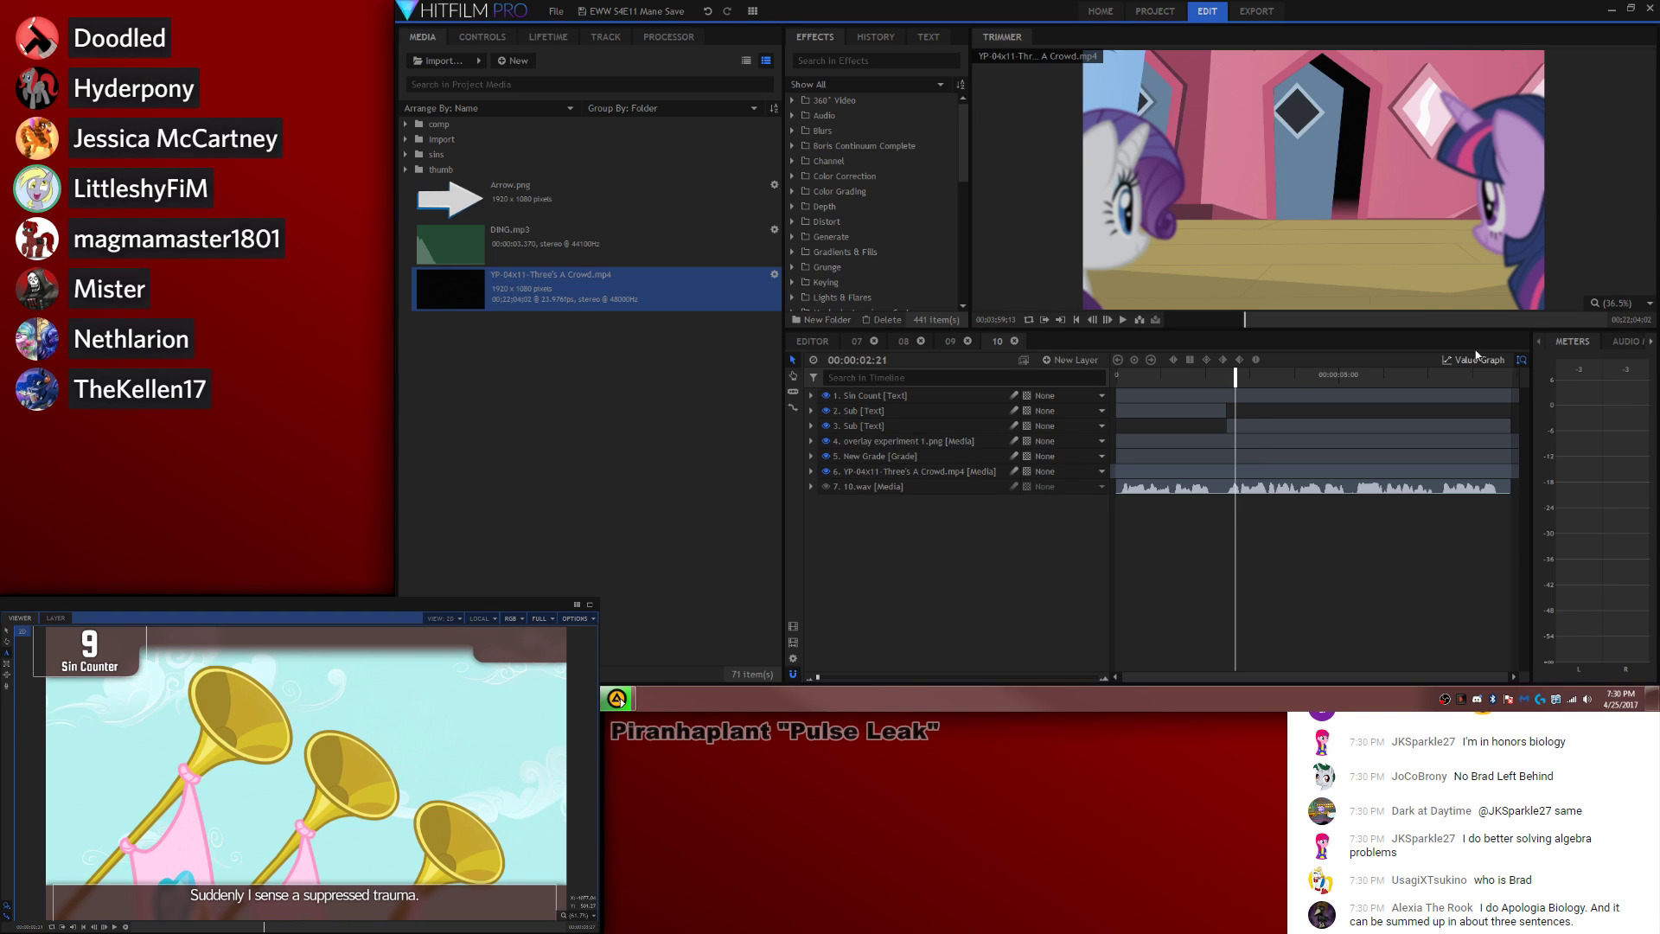
# Step: Replace the second Sub layer's text with "Something so detrimental to the show and fandom that"
pyautogui.click(1169, 377)
pyautogui.moveTo(1165, 383); pyautogui.dragTo(1251, 382)
pyautogui.click(1258, 433)
pyautogui.moveTo(462, 904); pyautogui.dragTo(115, 866)
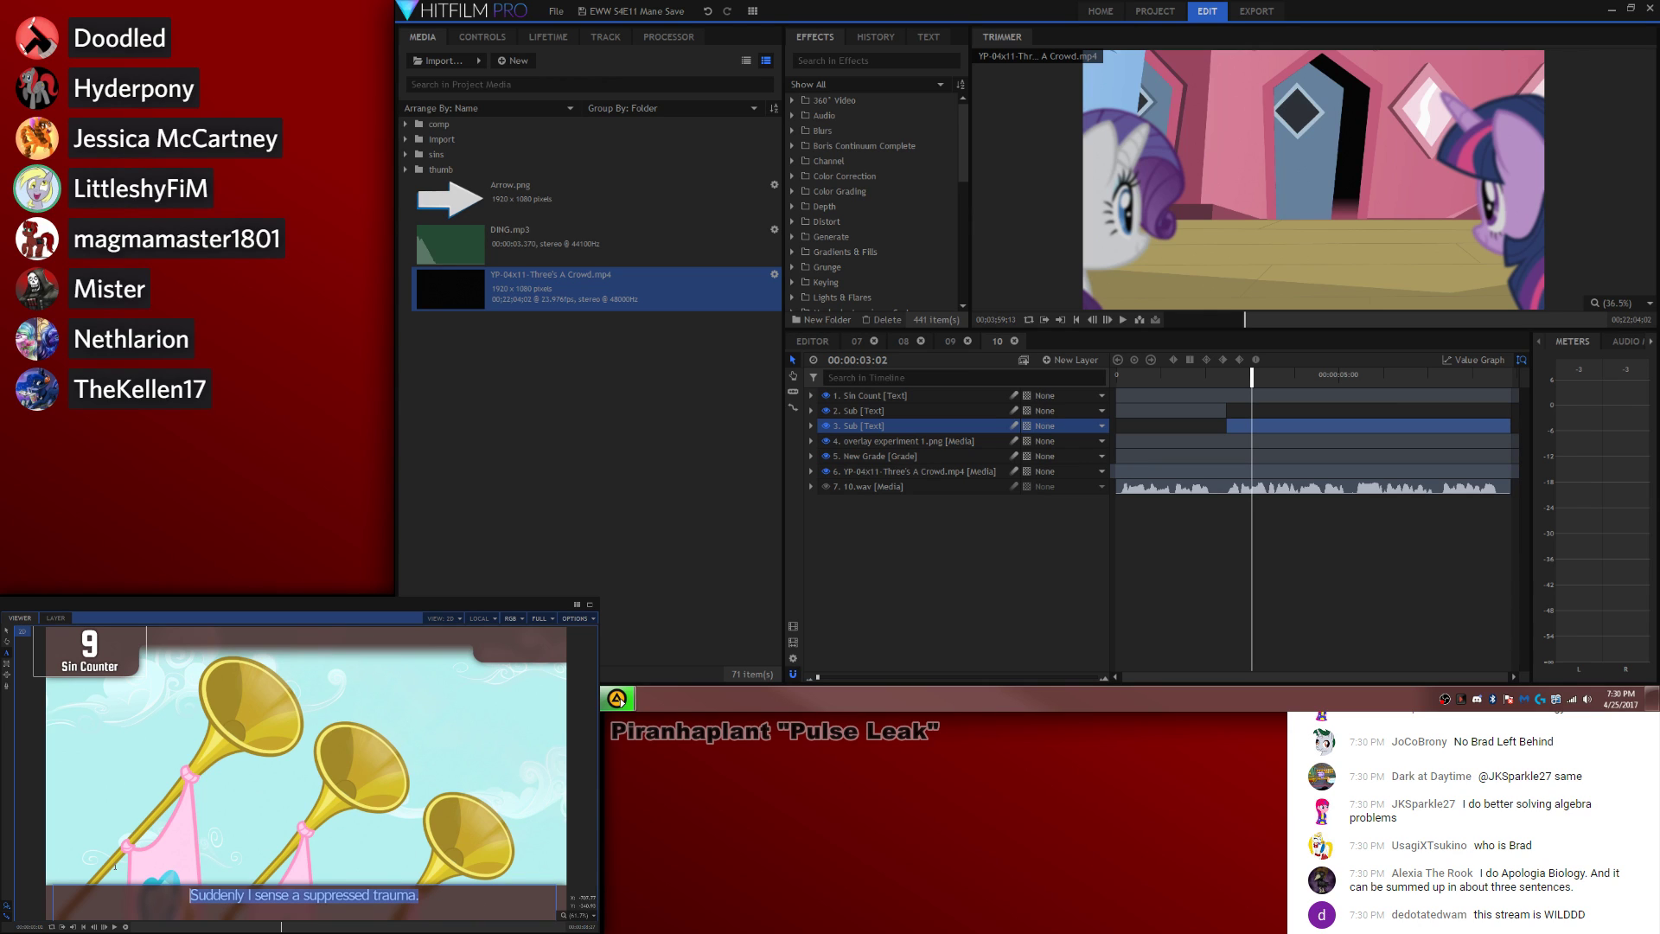
pyautogui.write('Something so detrimental to the show and fandom that')
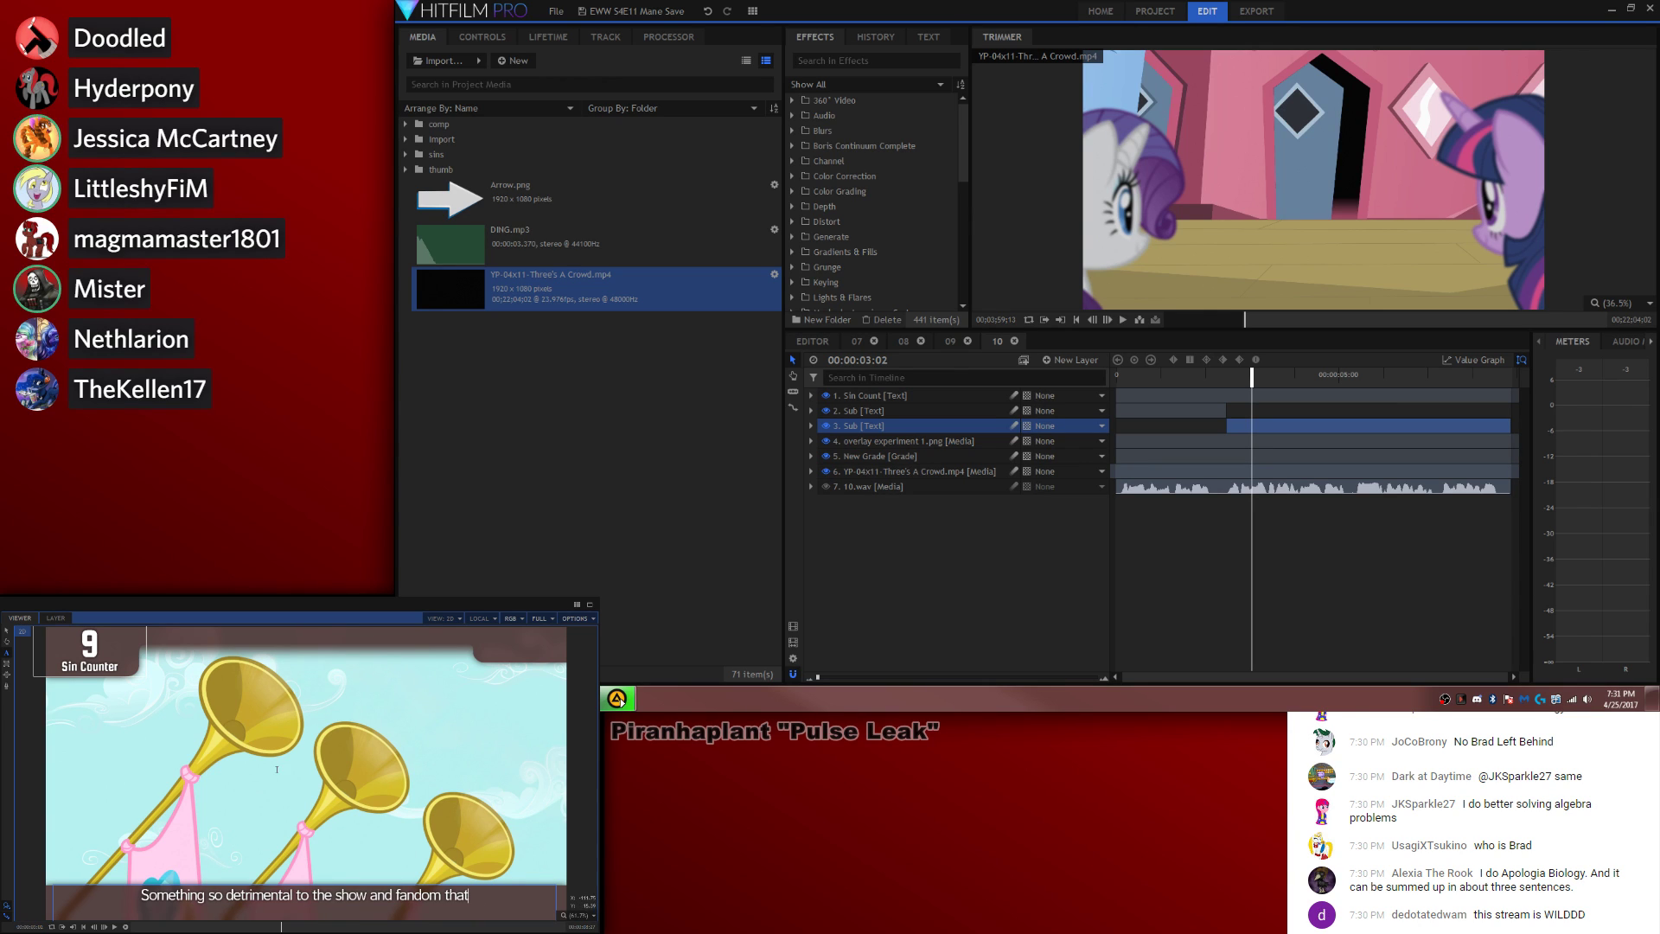
pyautogui.click(1349, 617)
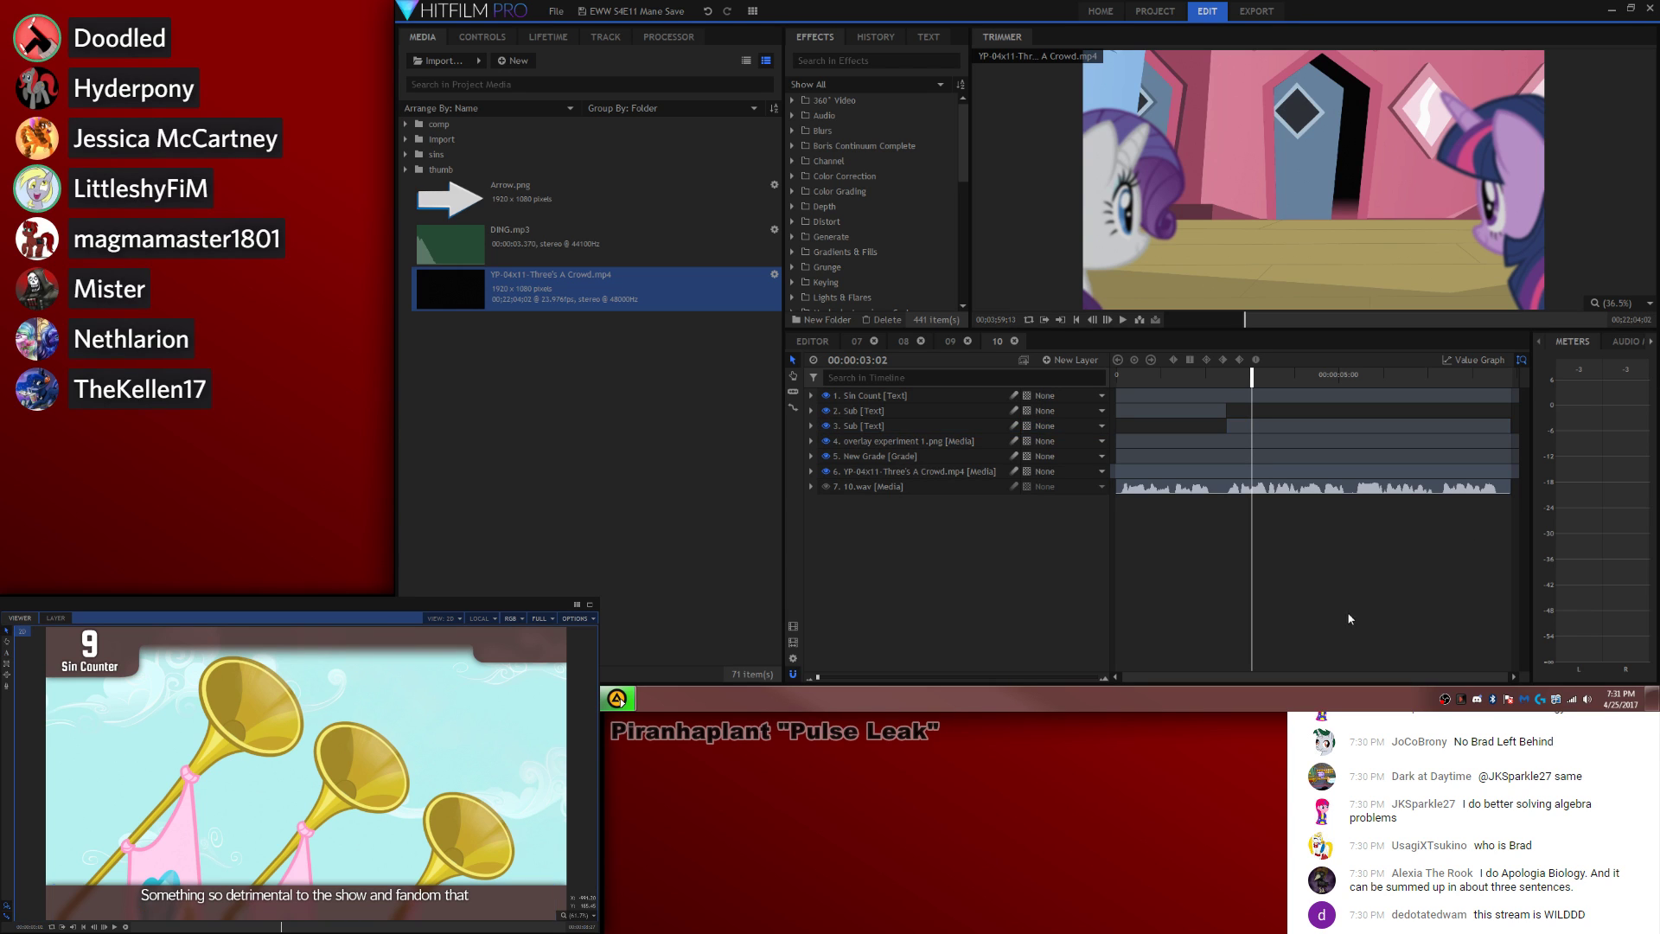
# Step: Play shot 10 from just before the second subtitle to check the text against the narration
pyautogui.click(1221, 380)
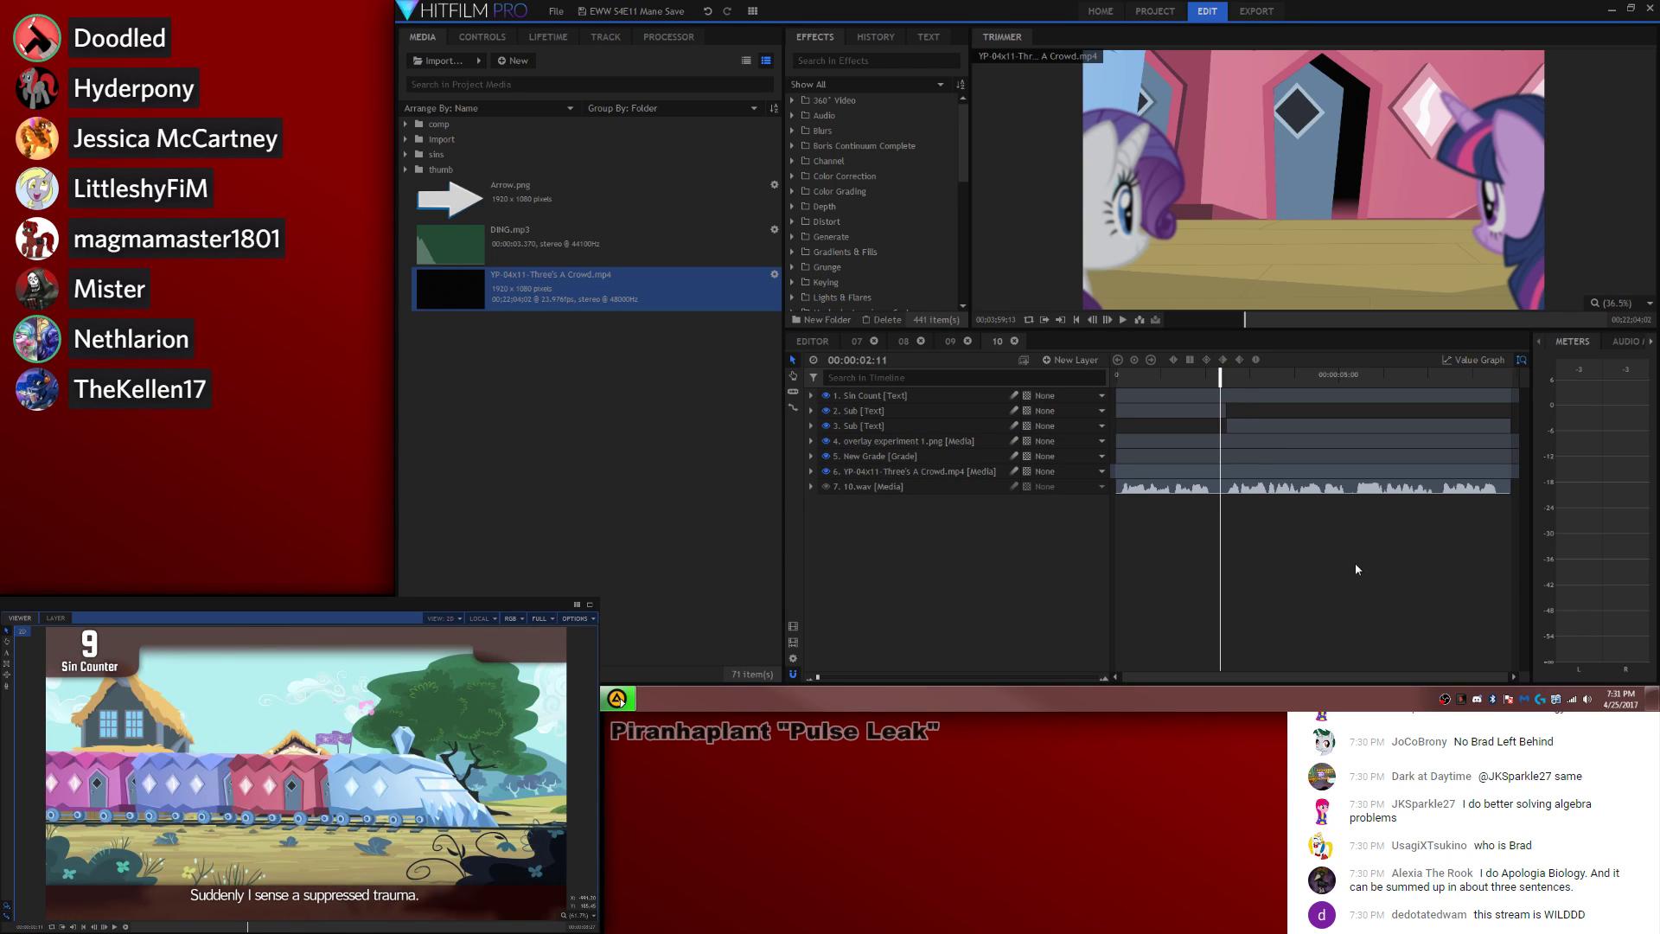
pyautogui.press('space')
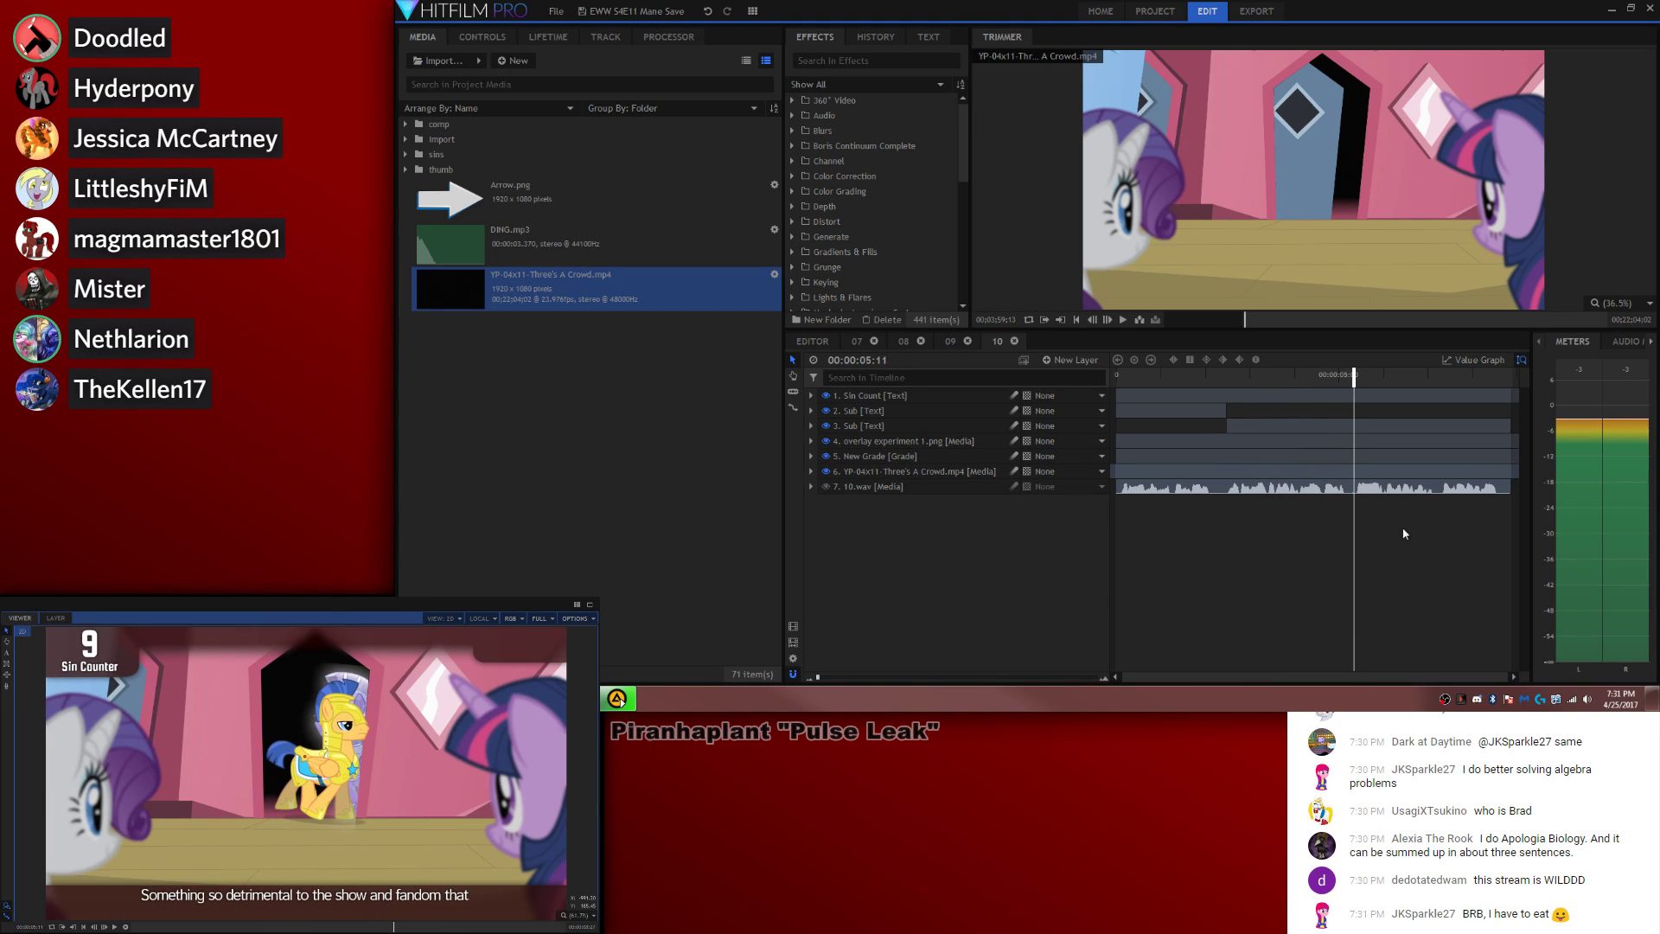
pyautogui.click(1294, 377)
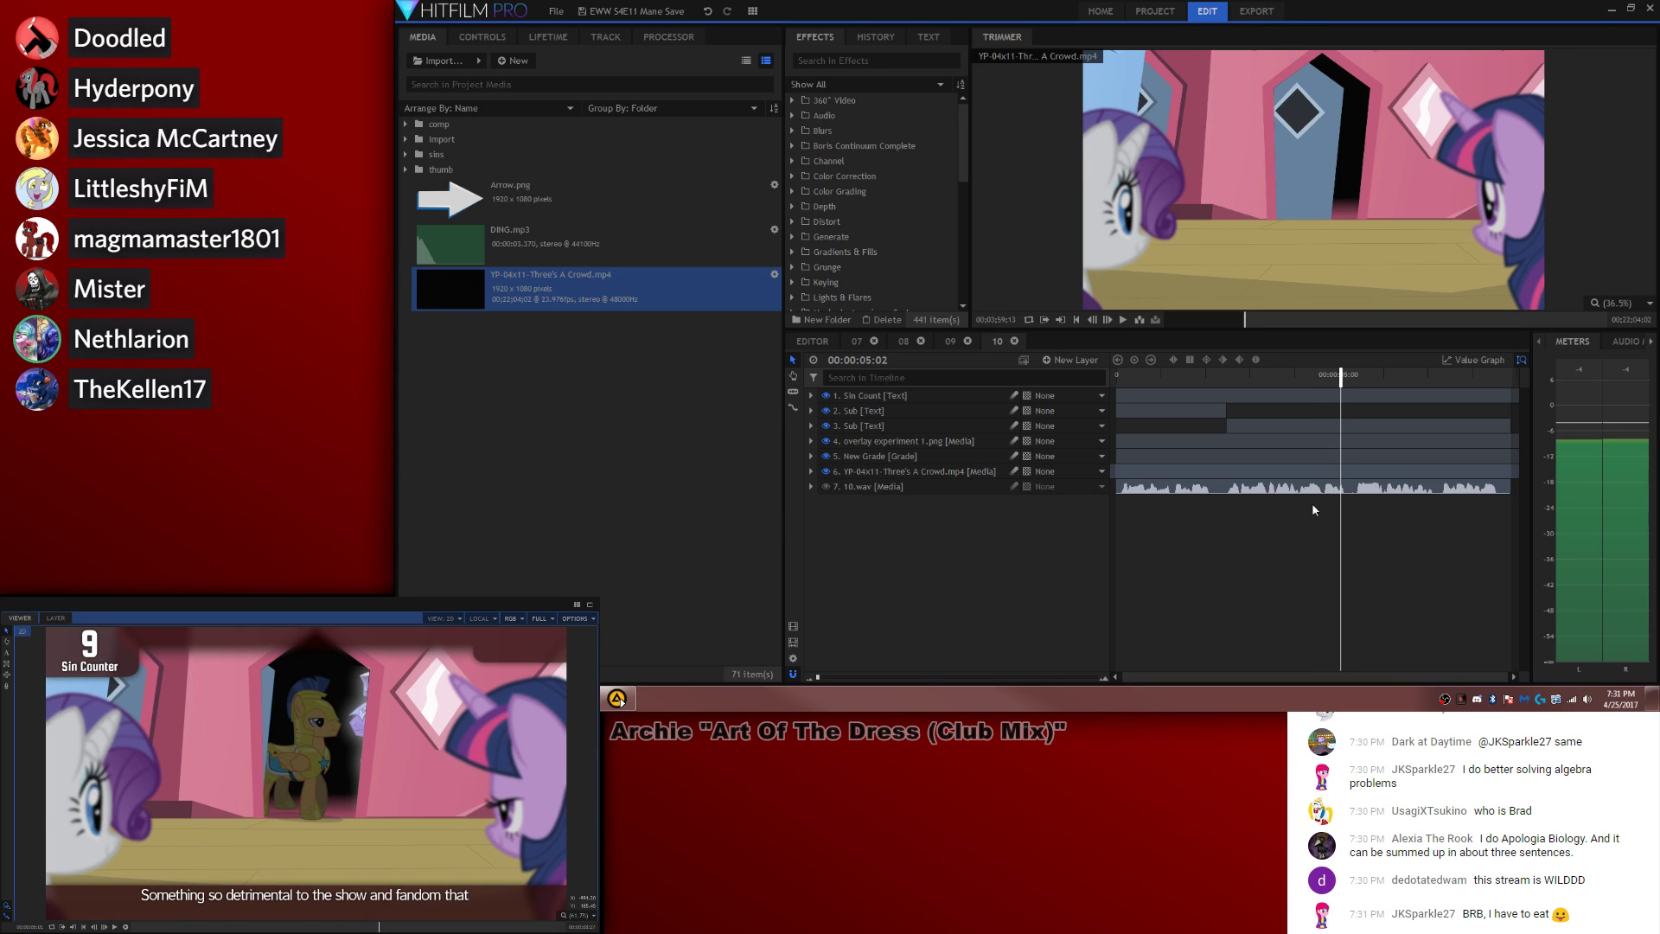
# Step: Try to split the second Sub layer at 00:00:05:03 and delete the remaining part
pyautogui.press('c')
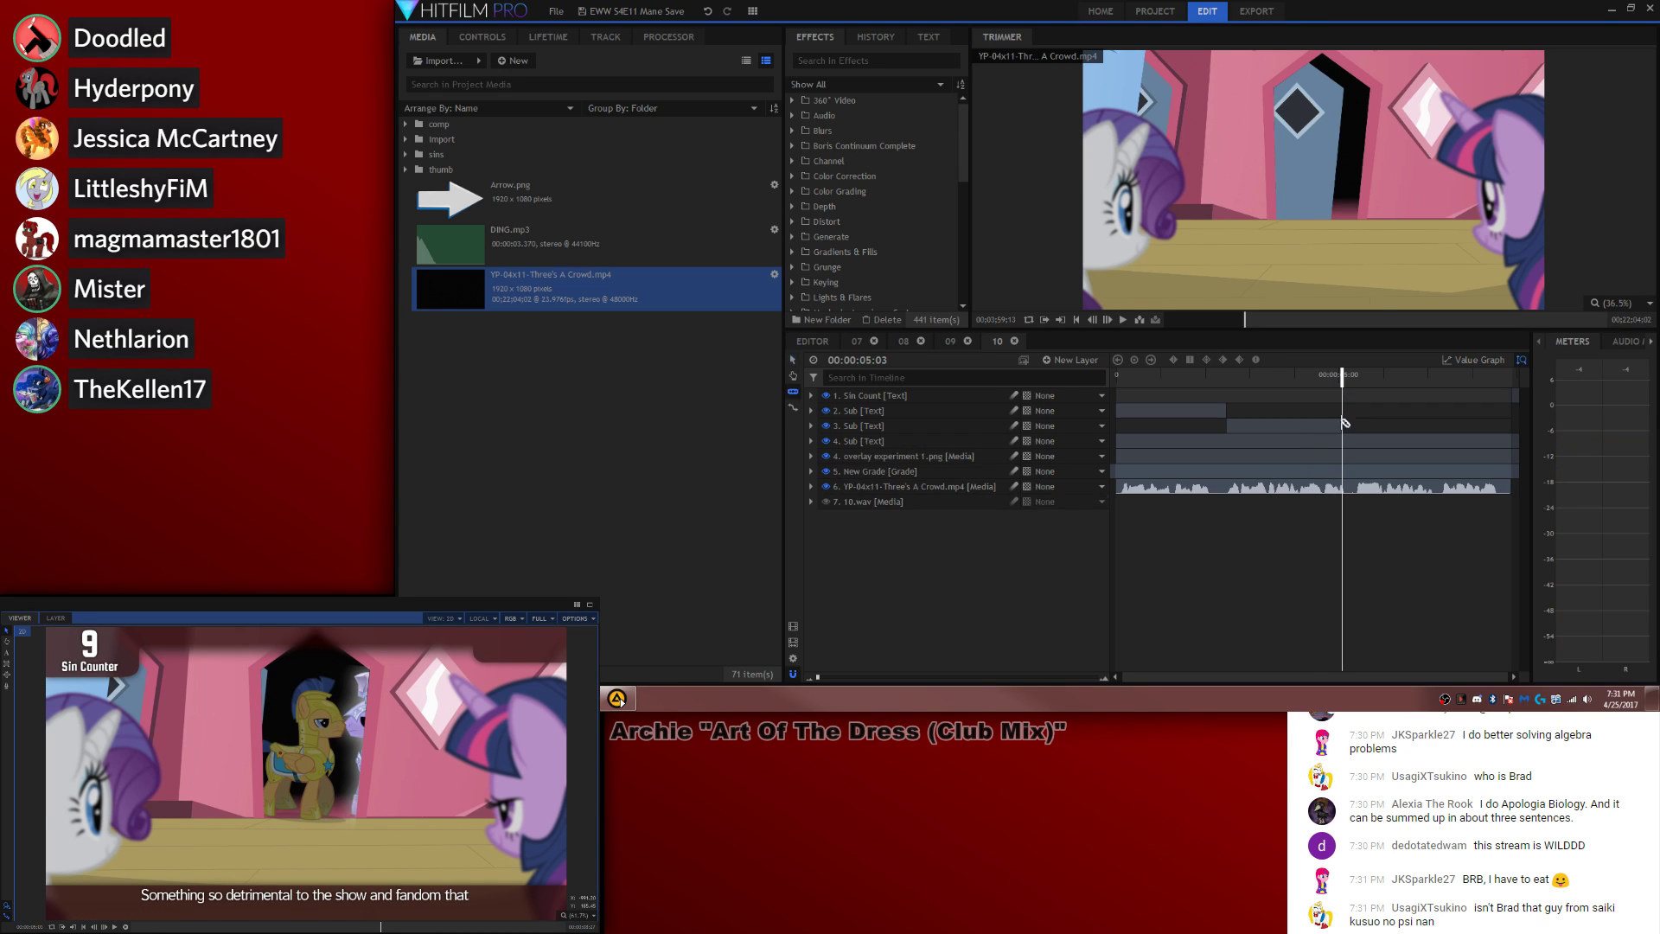
pyautogui.click(1342, 425)
pyautogui.press('v')
pyautogui.click(1365, 442)
pyautogui.press('Delete')
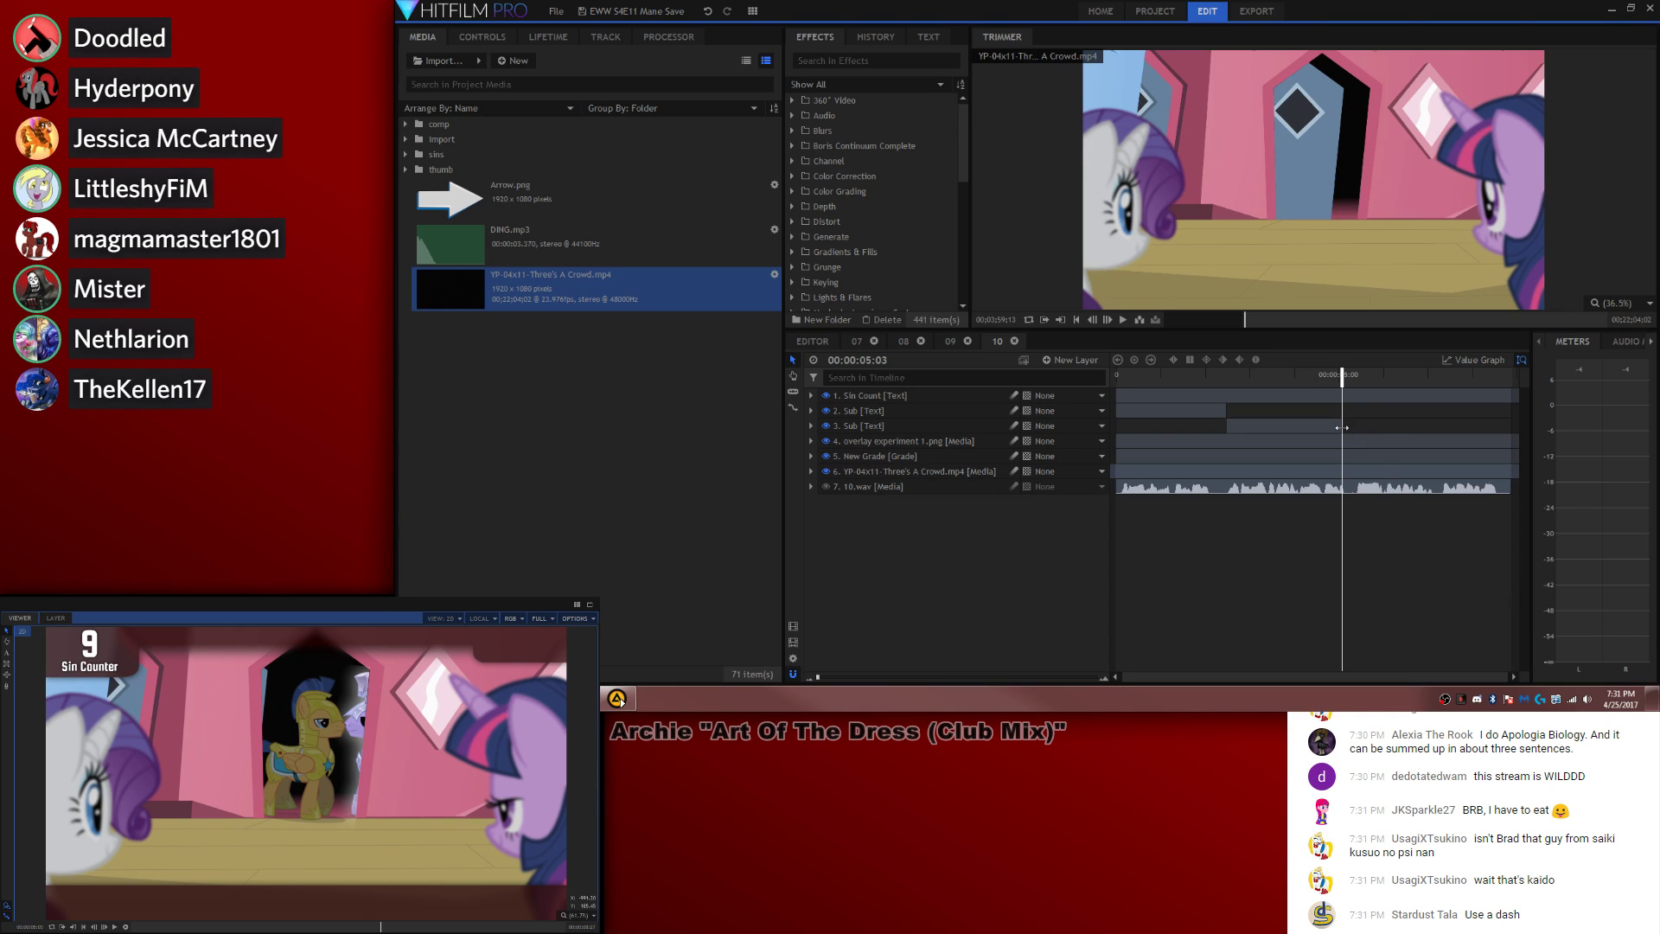
pyautogui.click(1427, 425)
pyautogui.click(1383, 614)
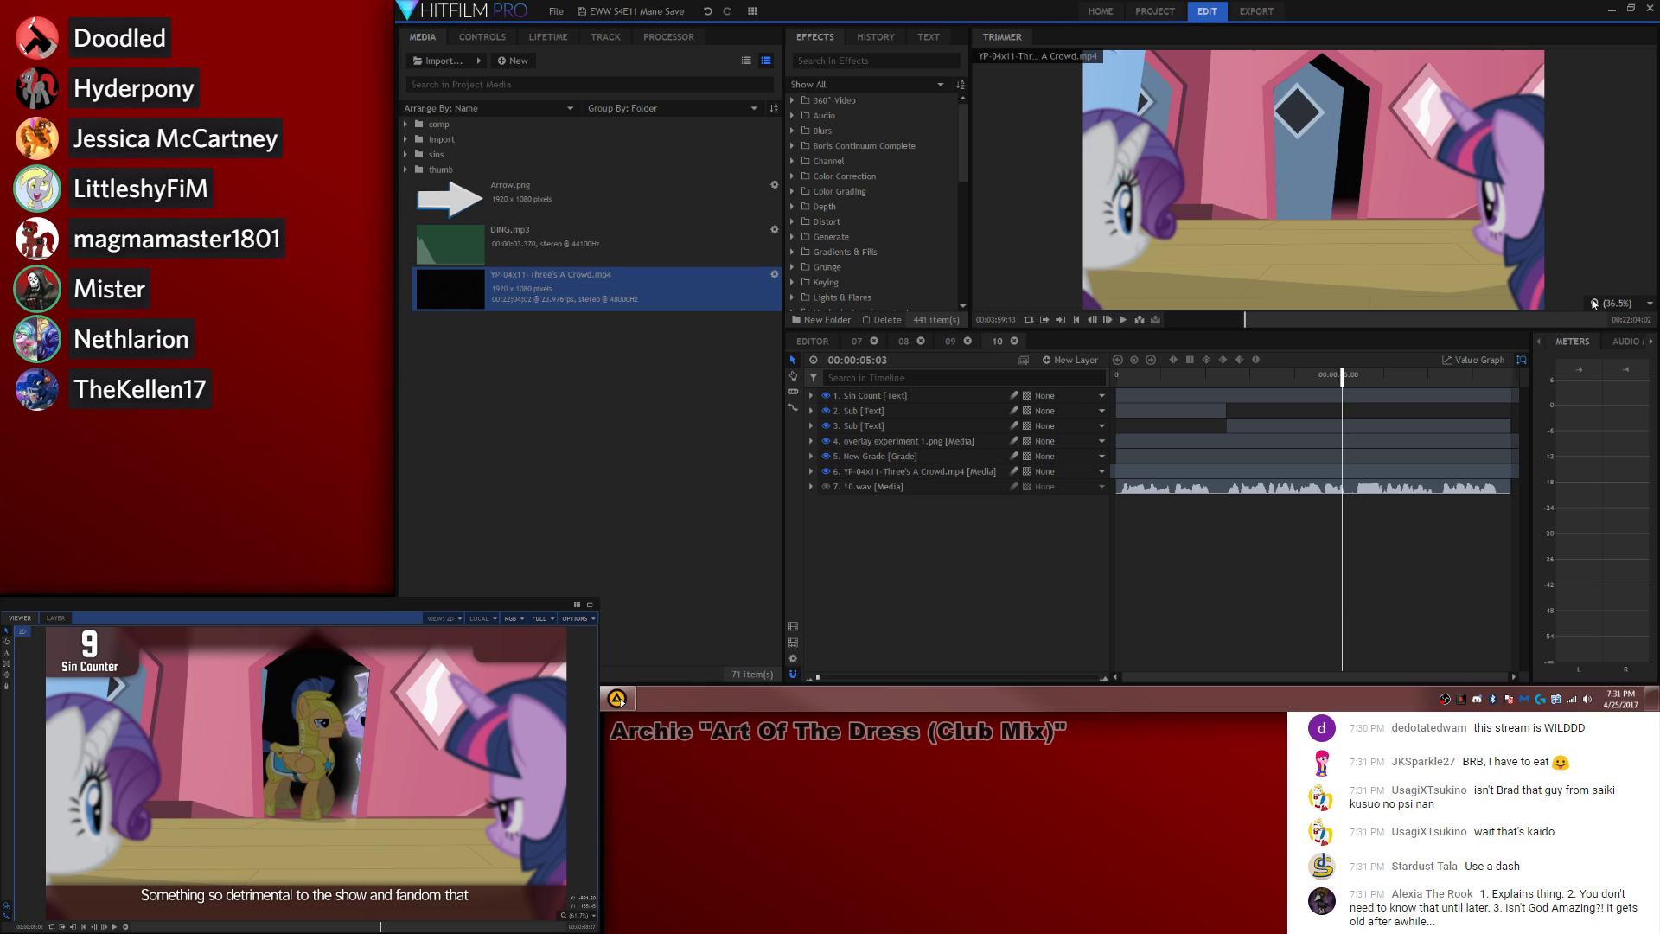
# Step: Complete the second subtitle's text as "Something so detrimental to the show and fandom that I might lose sleep over it."
pyautogui.click(7, 655)
pyautogui.click(499, 901)
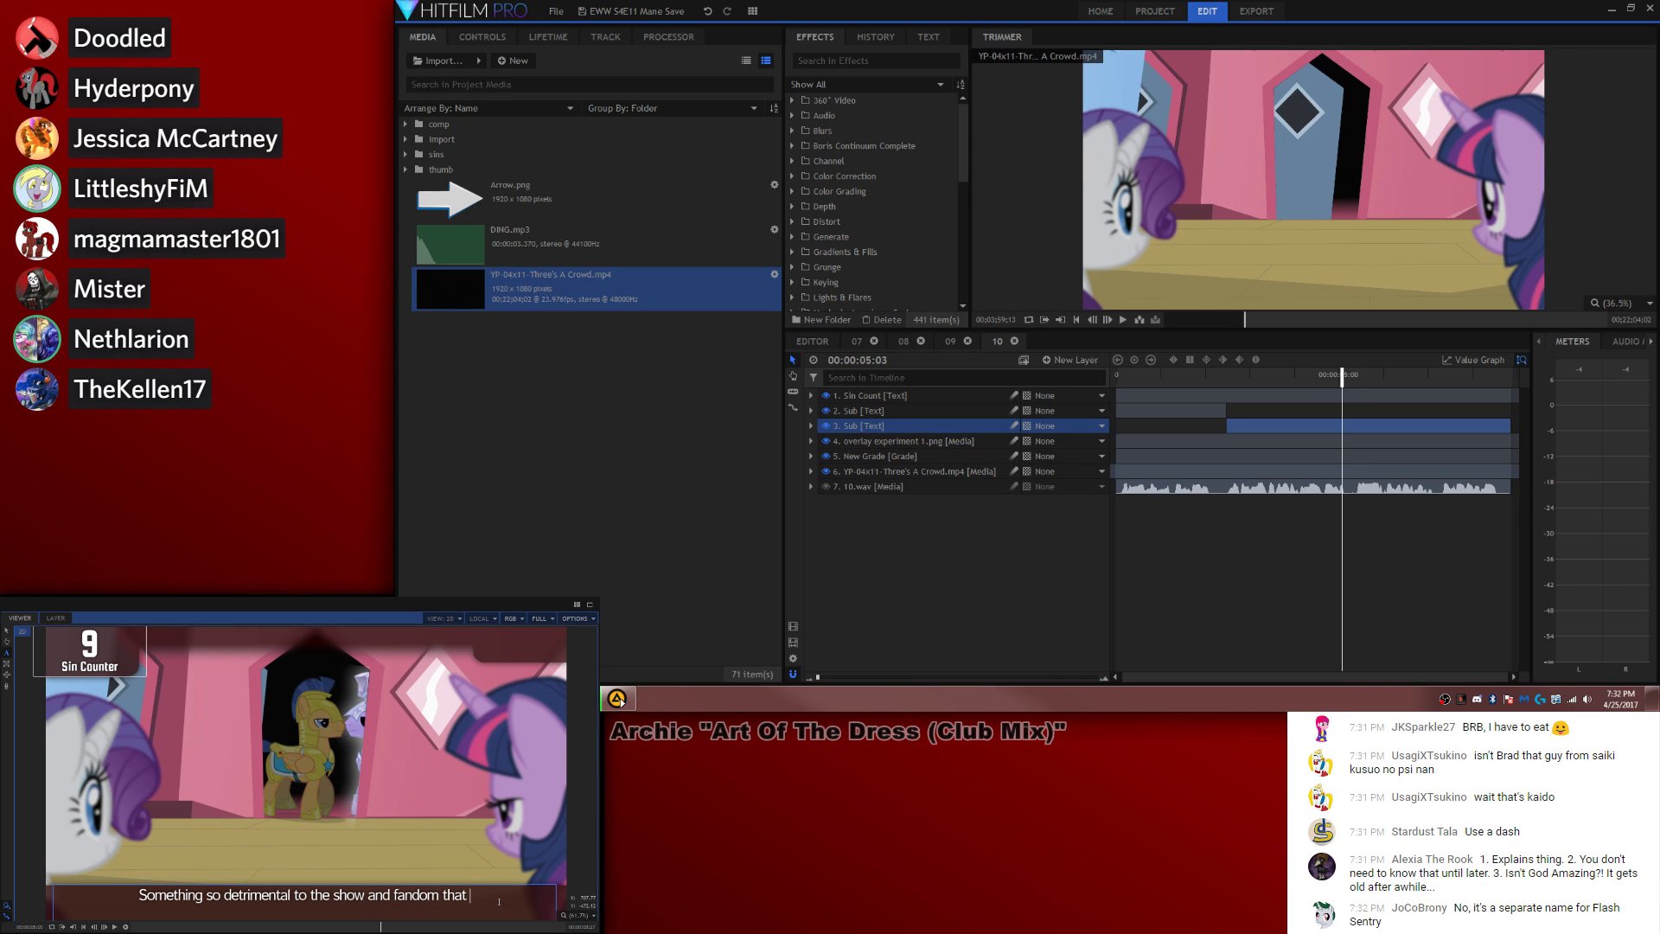
pyautogui.write('I might loo')
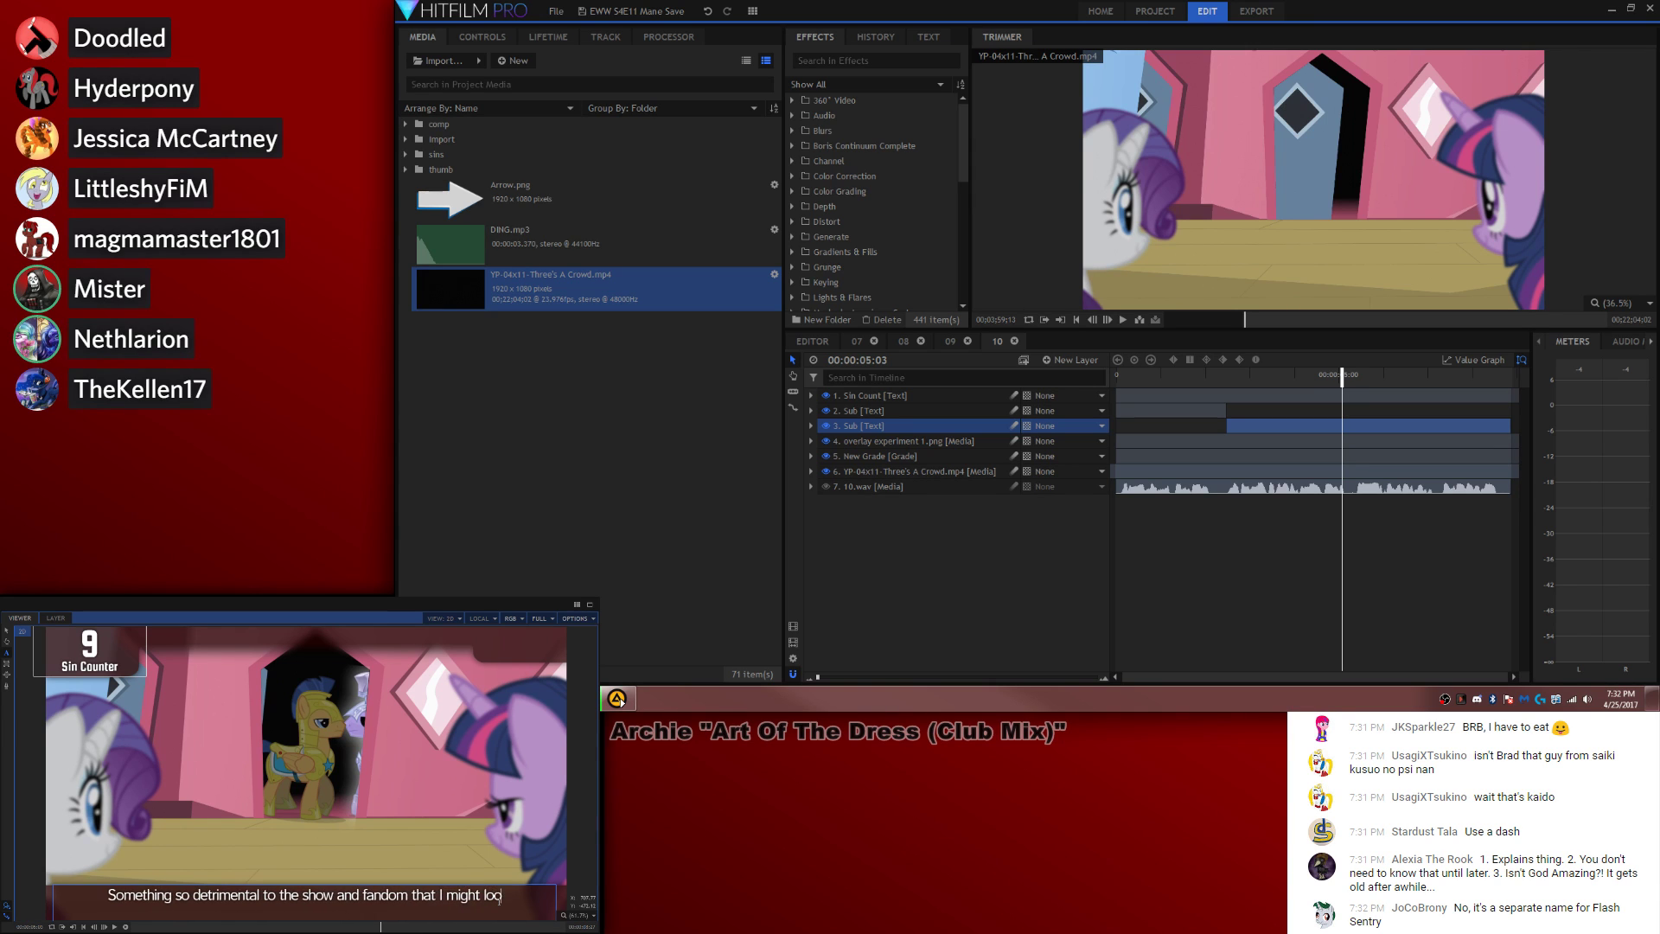
pyautogui.press('BackSpace')
pyautogui.write('se sle')
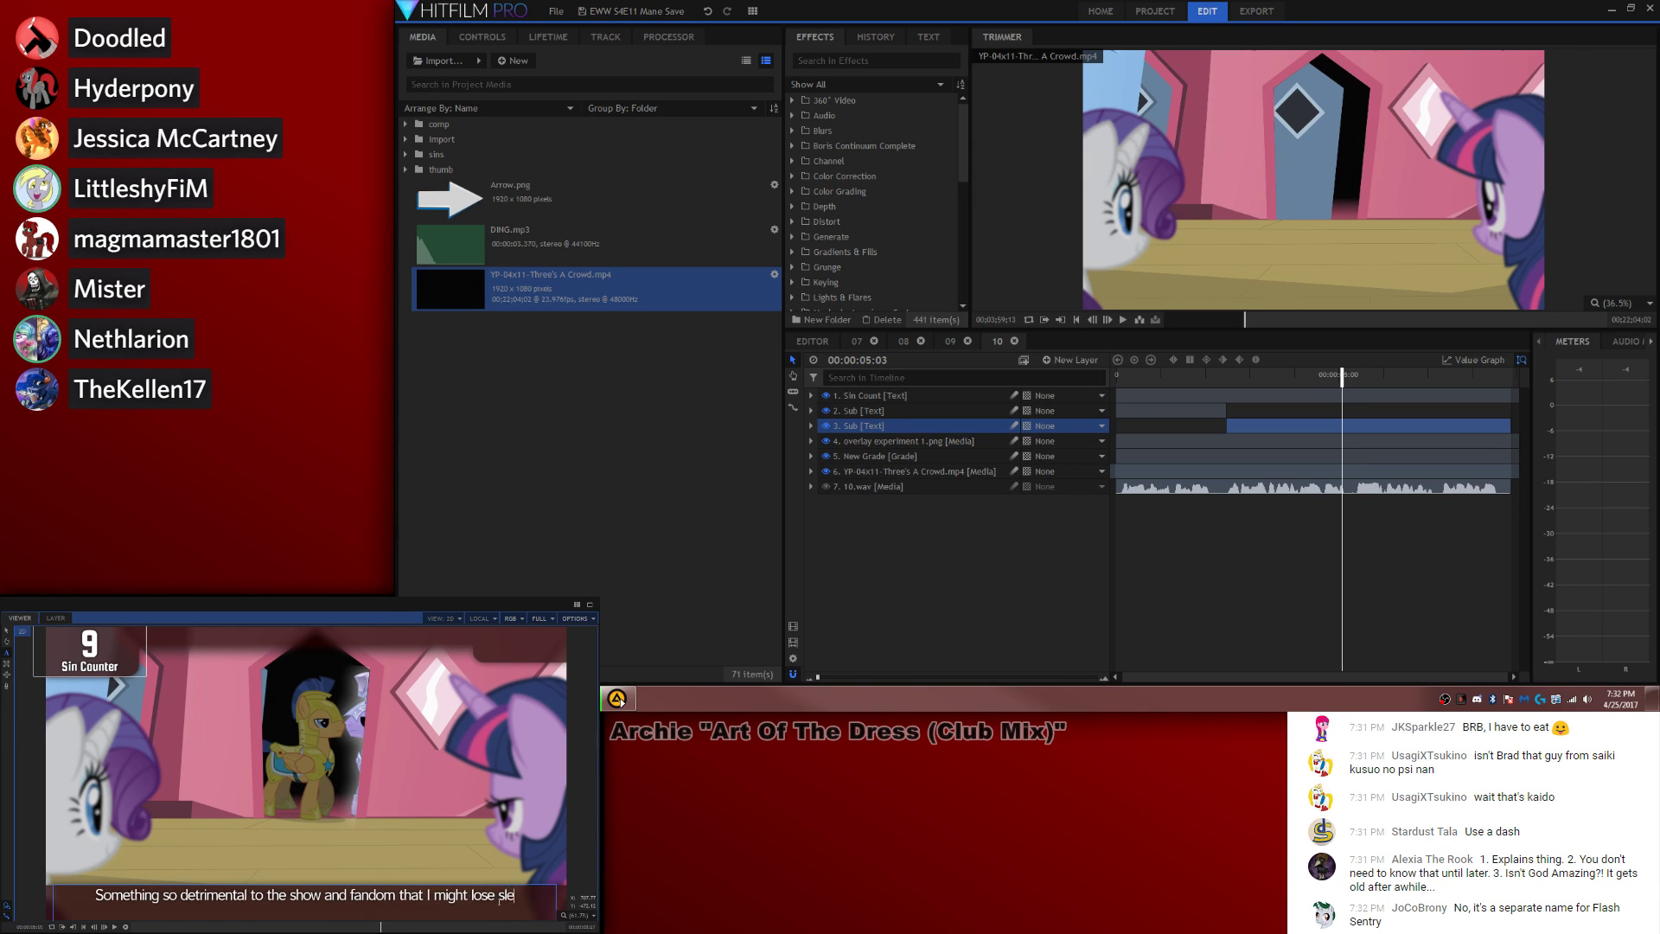
pyautogui.write('ep over it.')
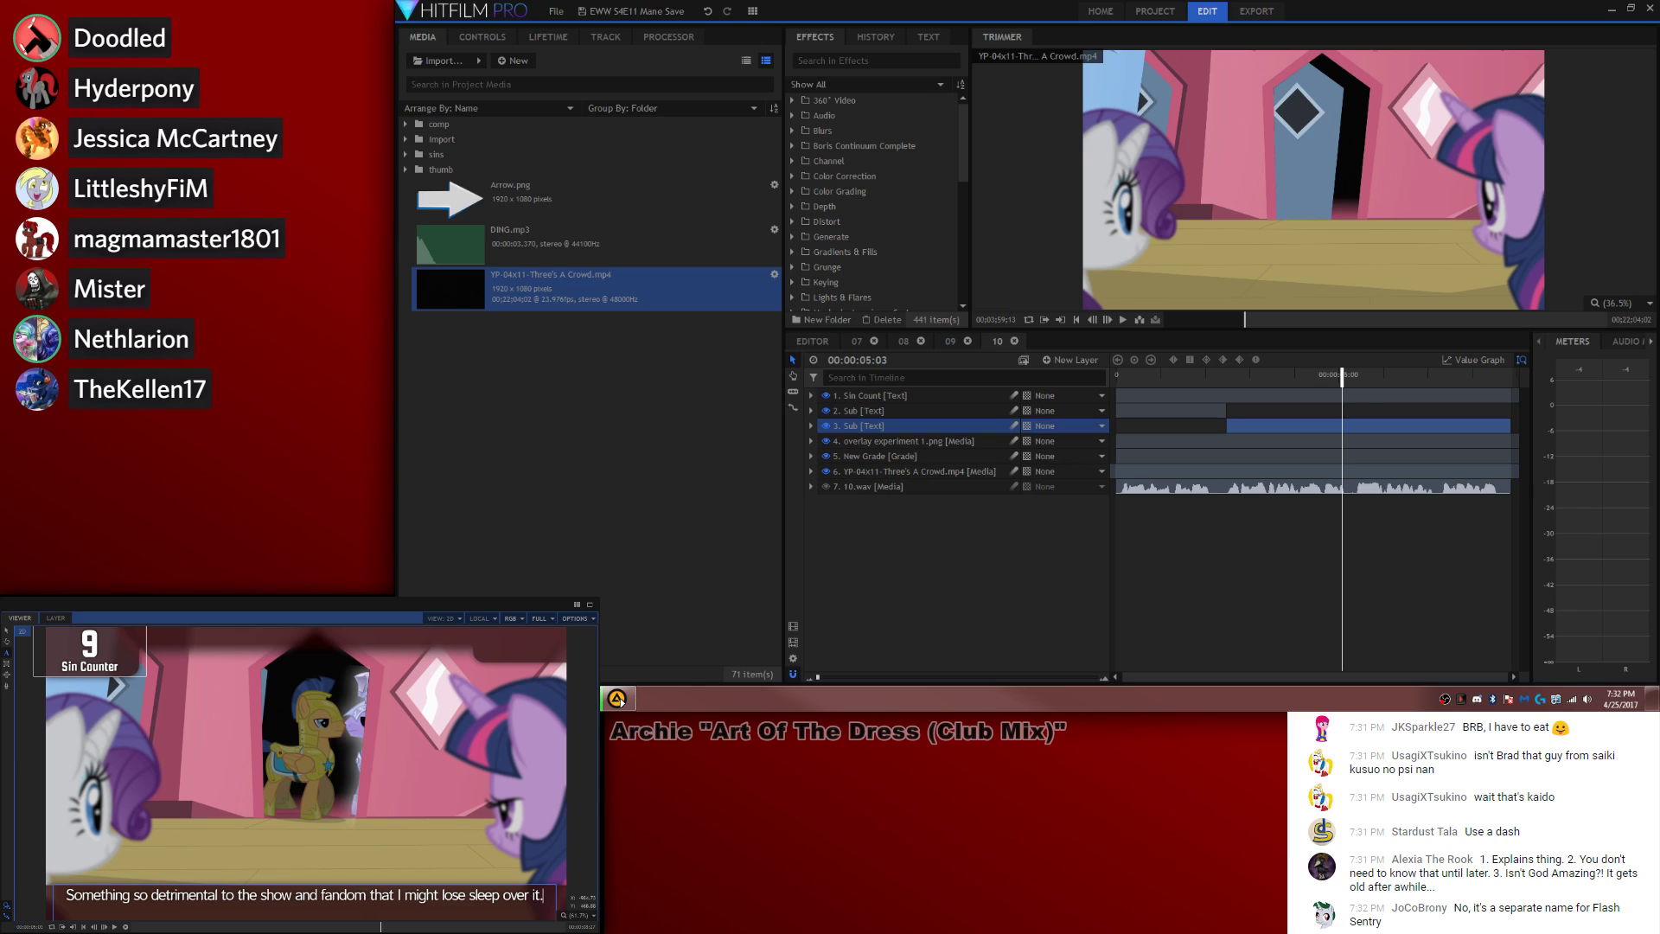
pyautogui.click(1413, 590)
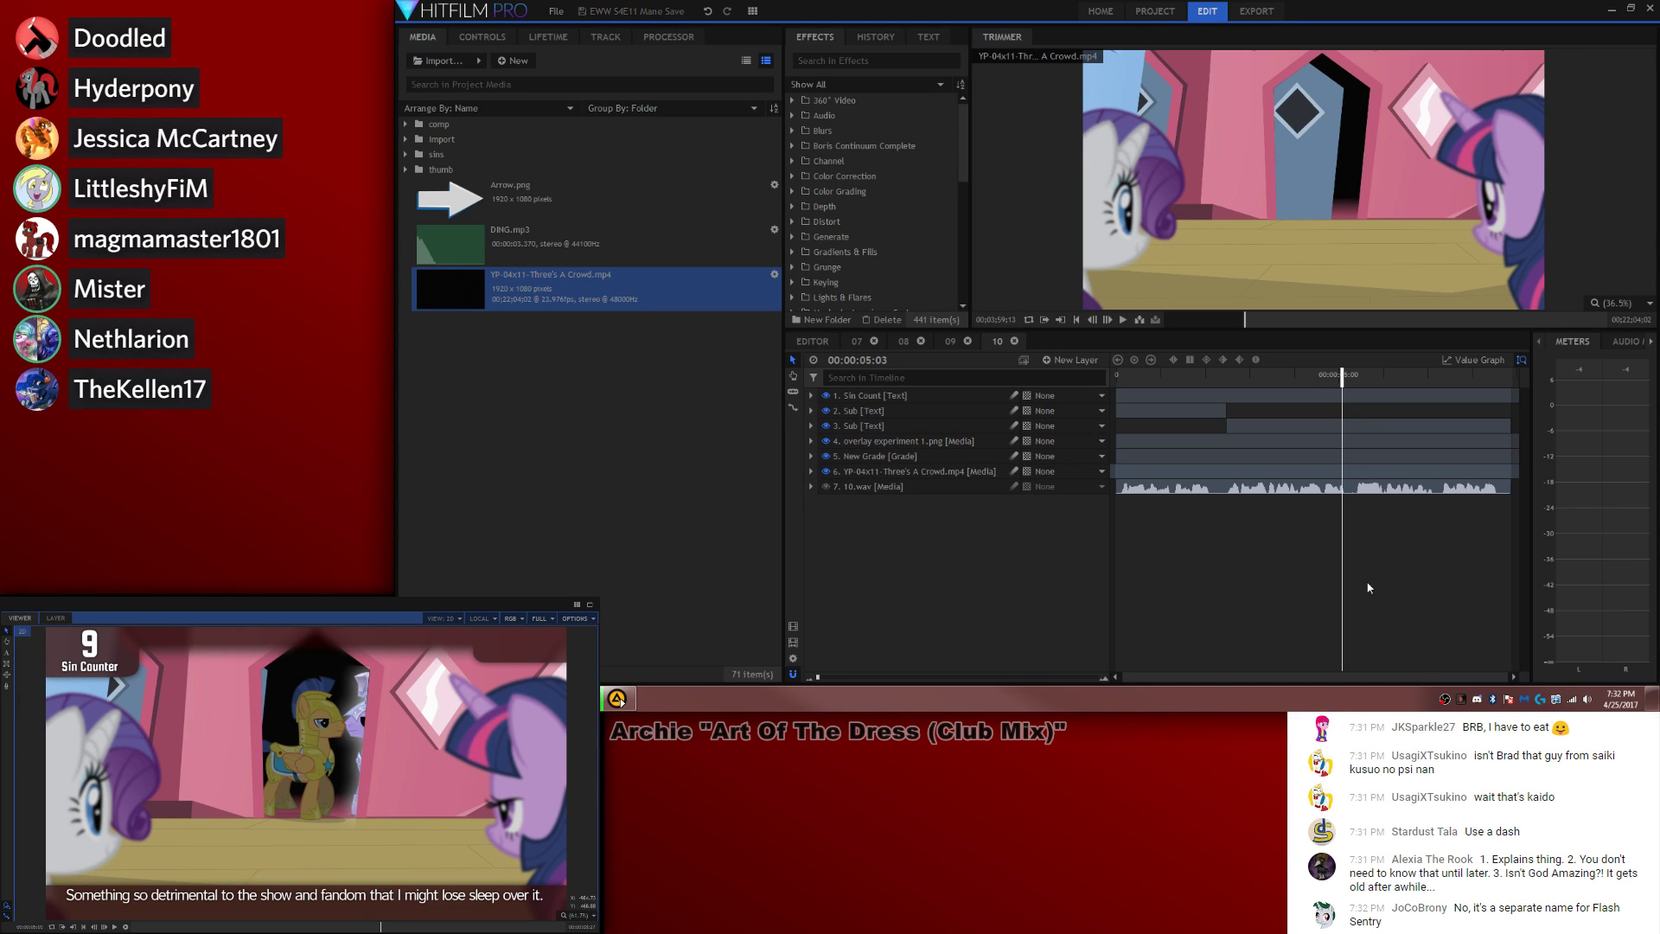
# Step: Split the second Sub layer at 00:00:05:05, where the spoken line ends, and delete the remaining part
pyautogui.click(1314, 377)
pyautogui.press('space')
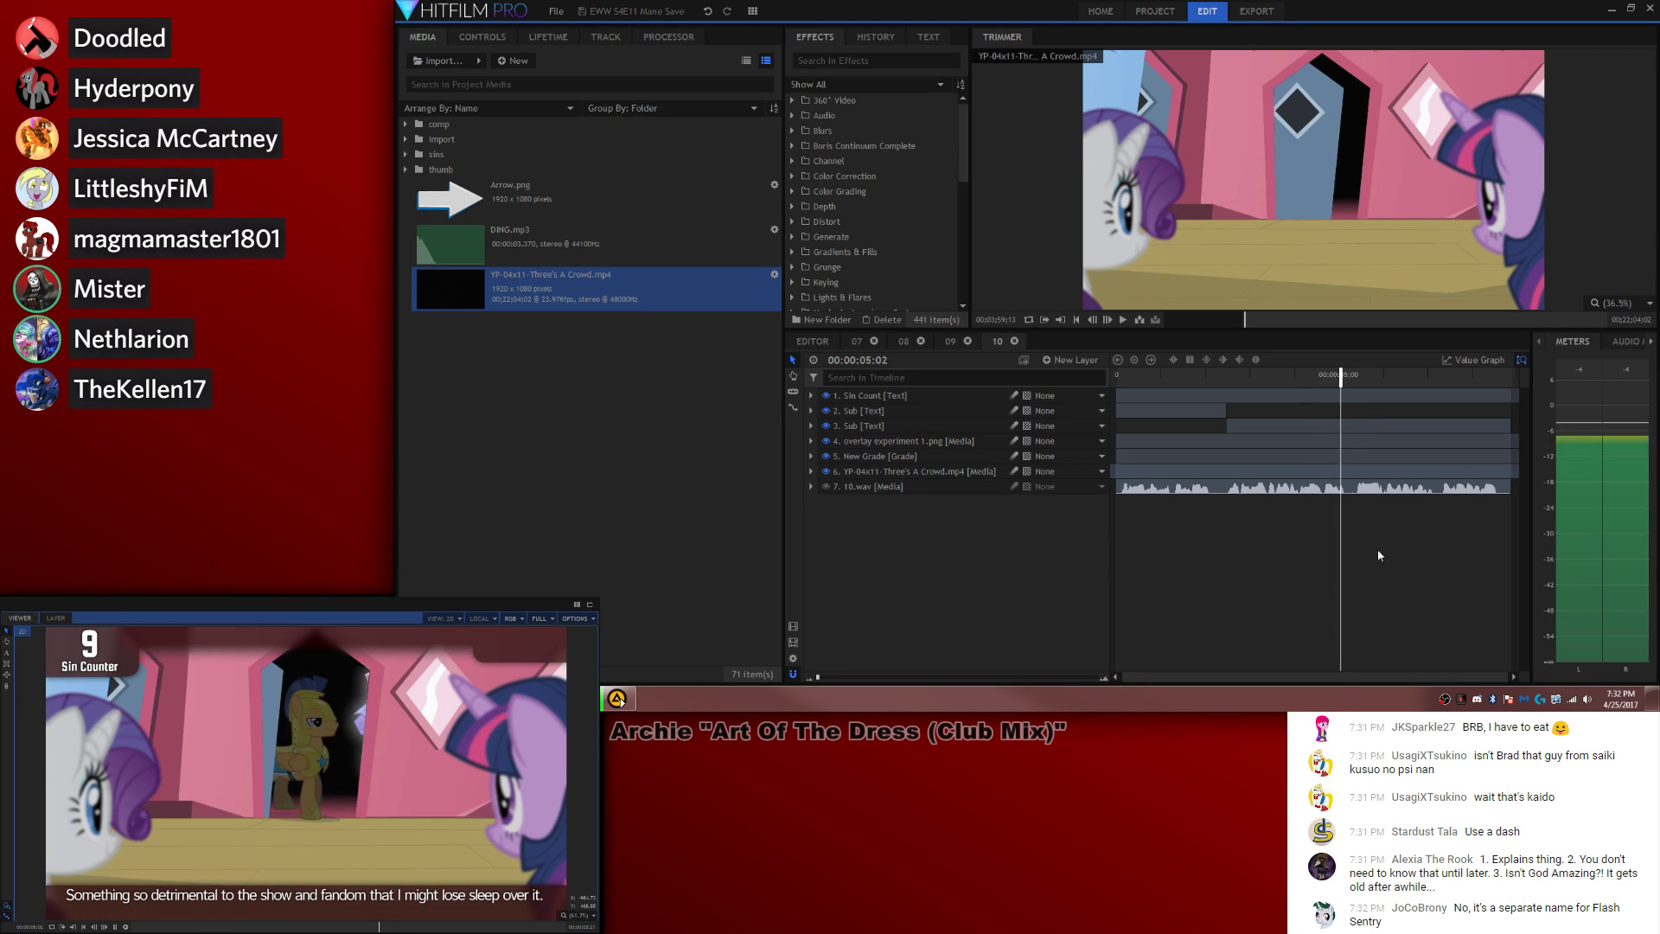
pyautogui.press('space')
pyautogui.press('Left')
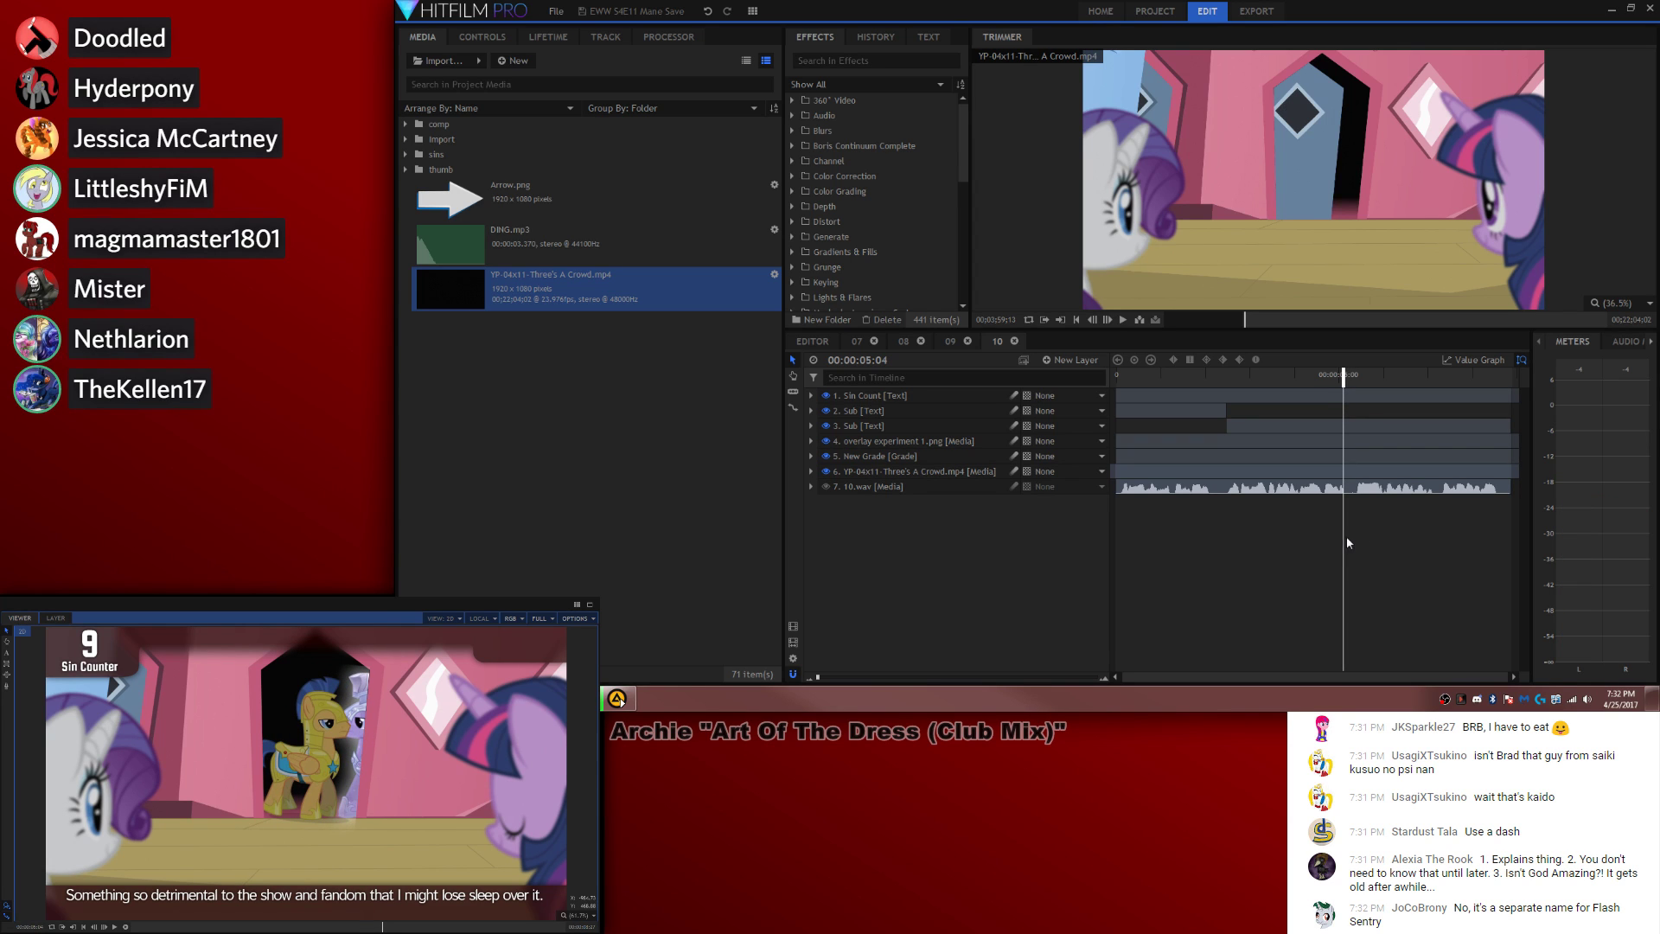
pyautogui.press('Right')
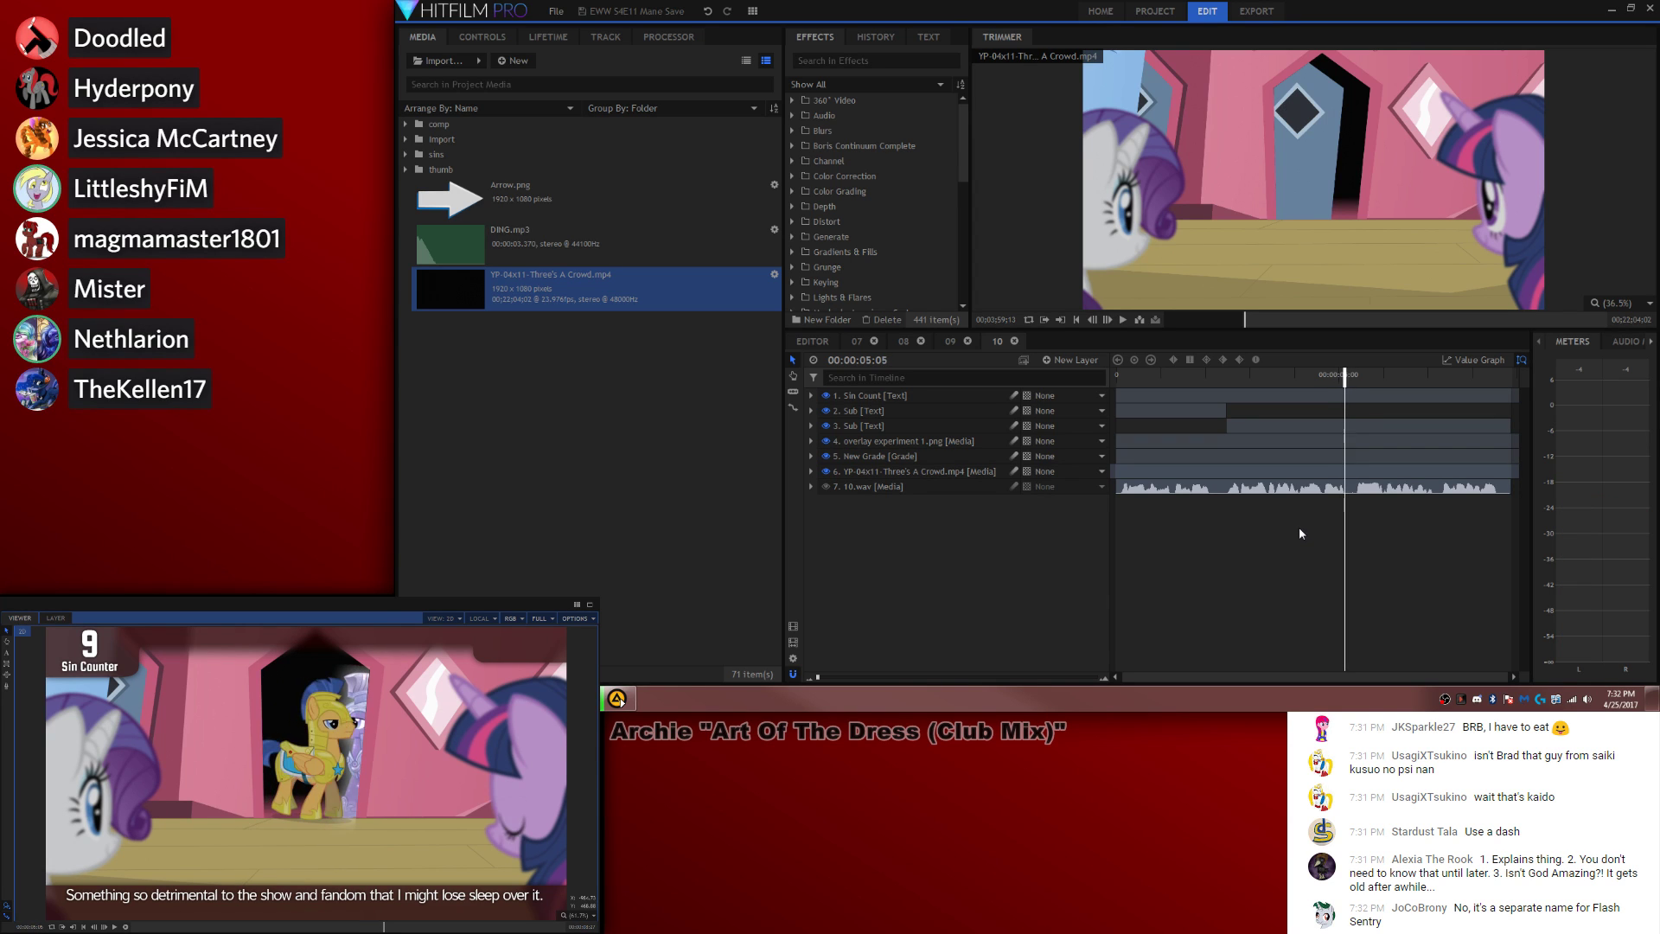
pyautogui.press('c')
pyautogui.click(1351, 428)
pyautogui.press('v')
pyautogui.click(1371, 437)
pyautogui.press('Delete')
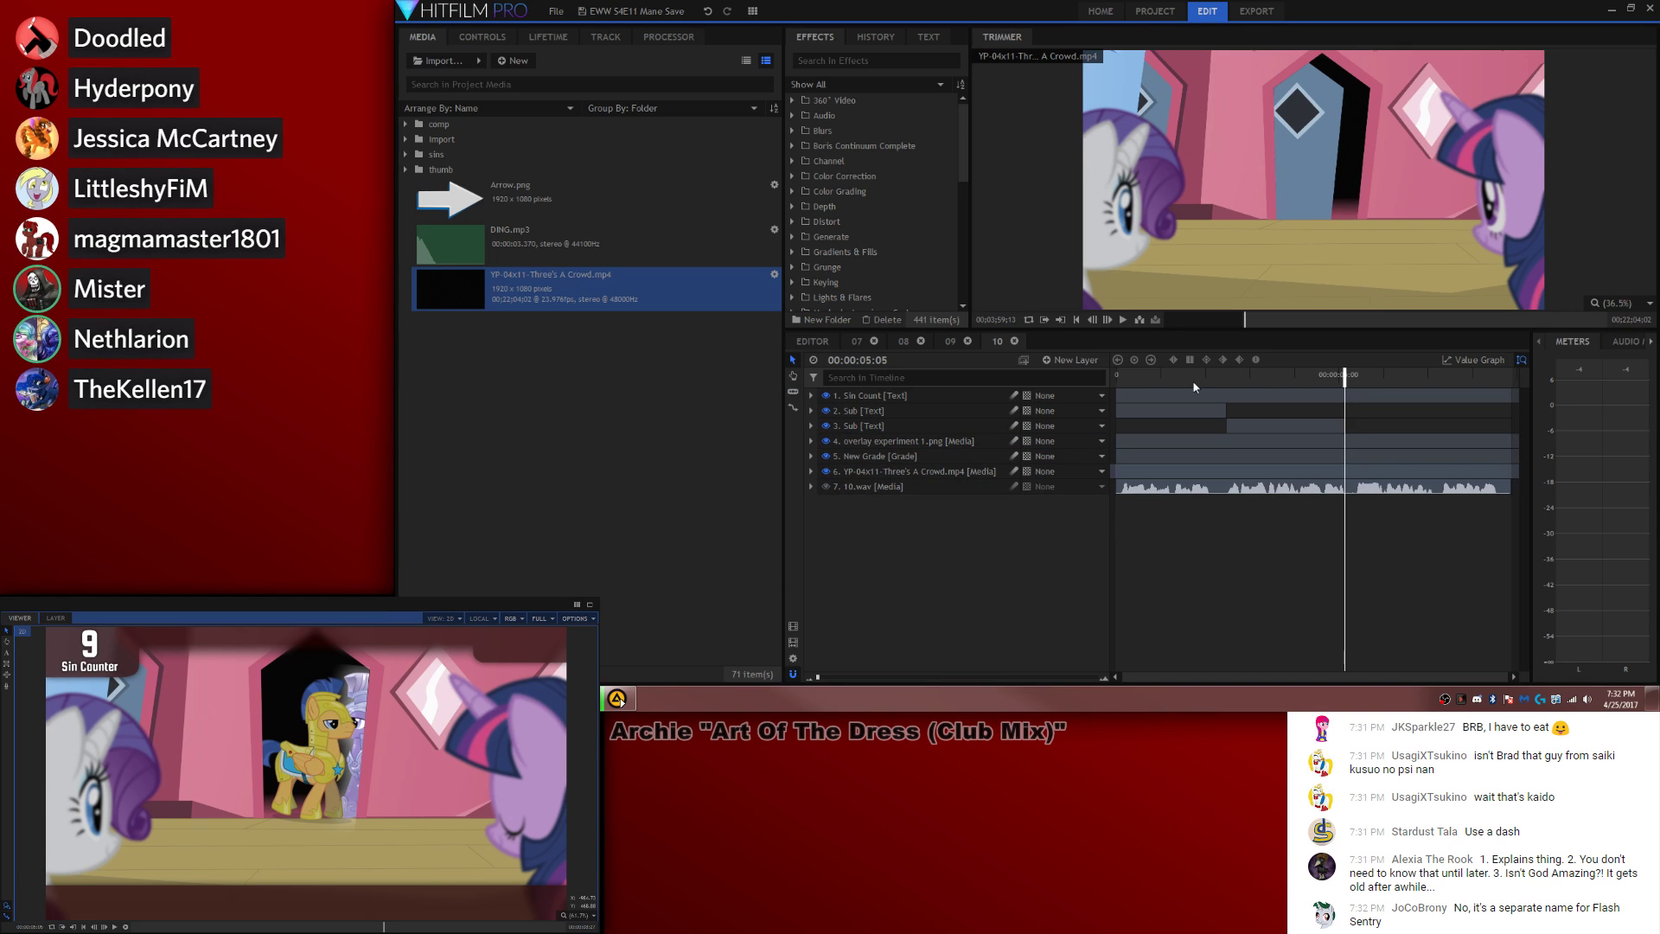
# Step: Play the second subtitle's section and try to paste a copy of its Sub layer at 00:00:05:13
pyautogui.click(1197, 378)
pyautogui.press('space')
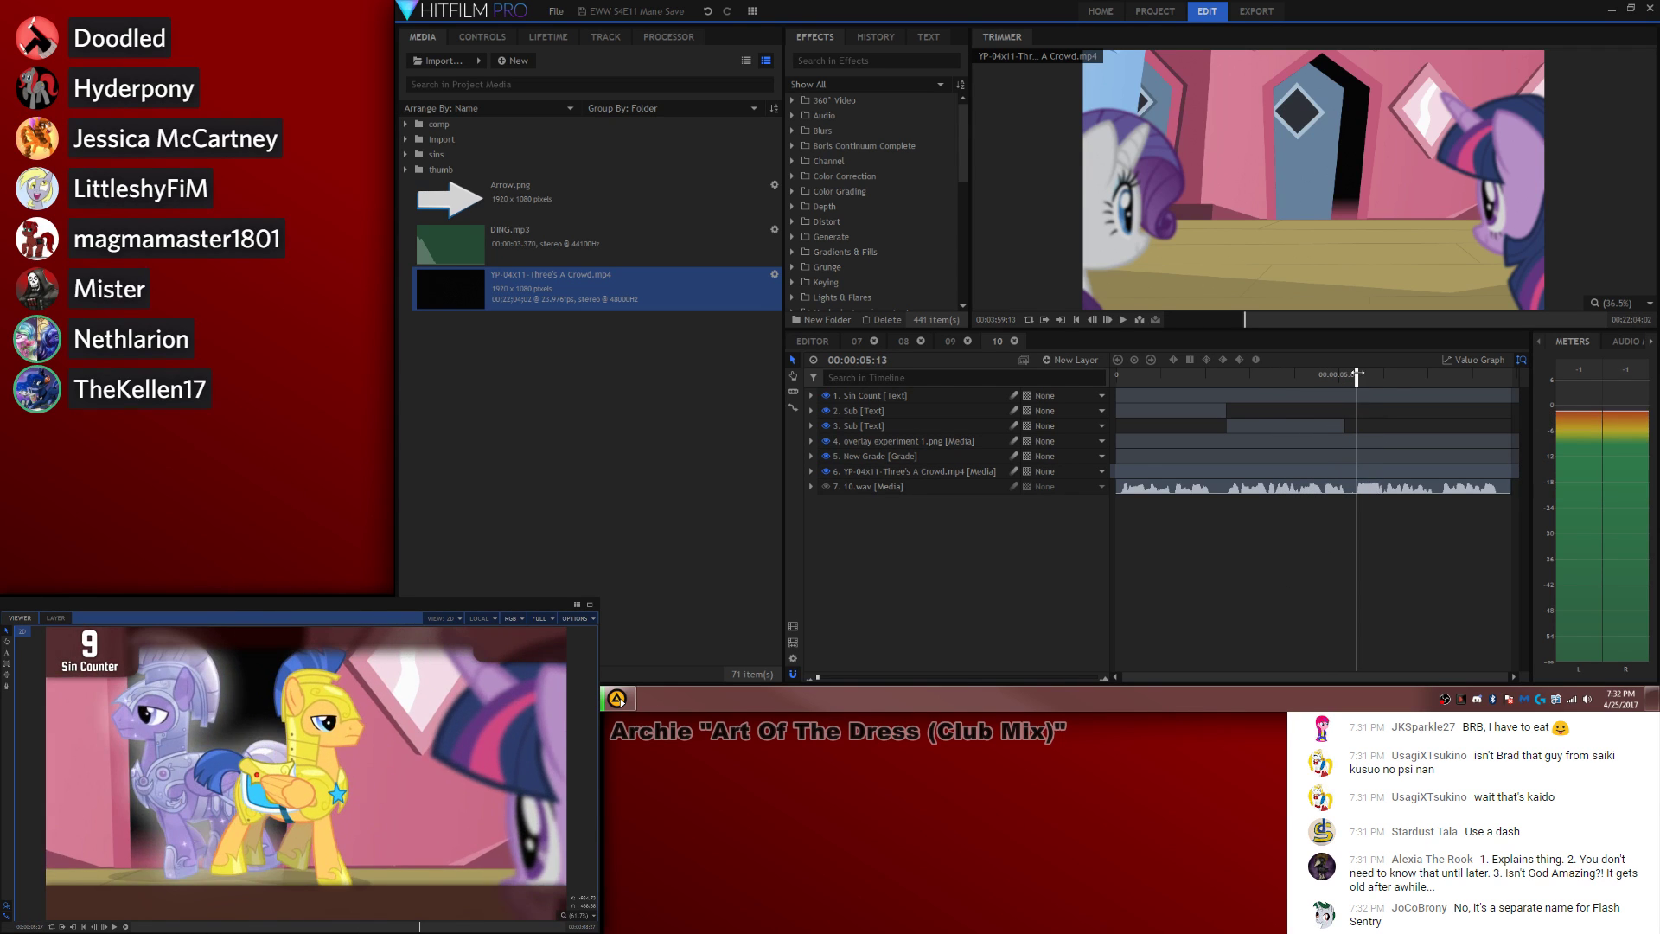
pyautogui.click(1313, 424)
pyautogui.hotkey('ctrl', 'c')
pyautogui.hotkey('ctrl', 'v')
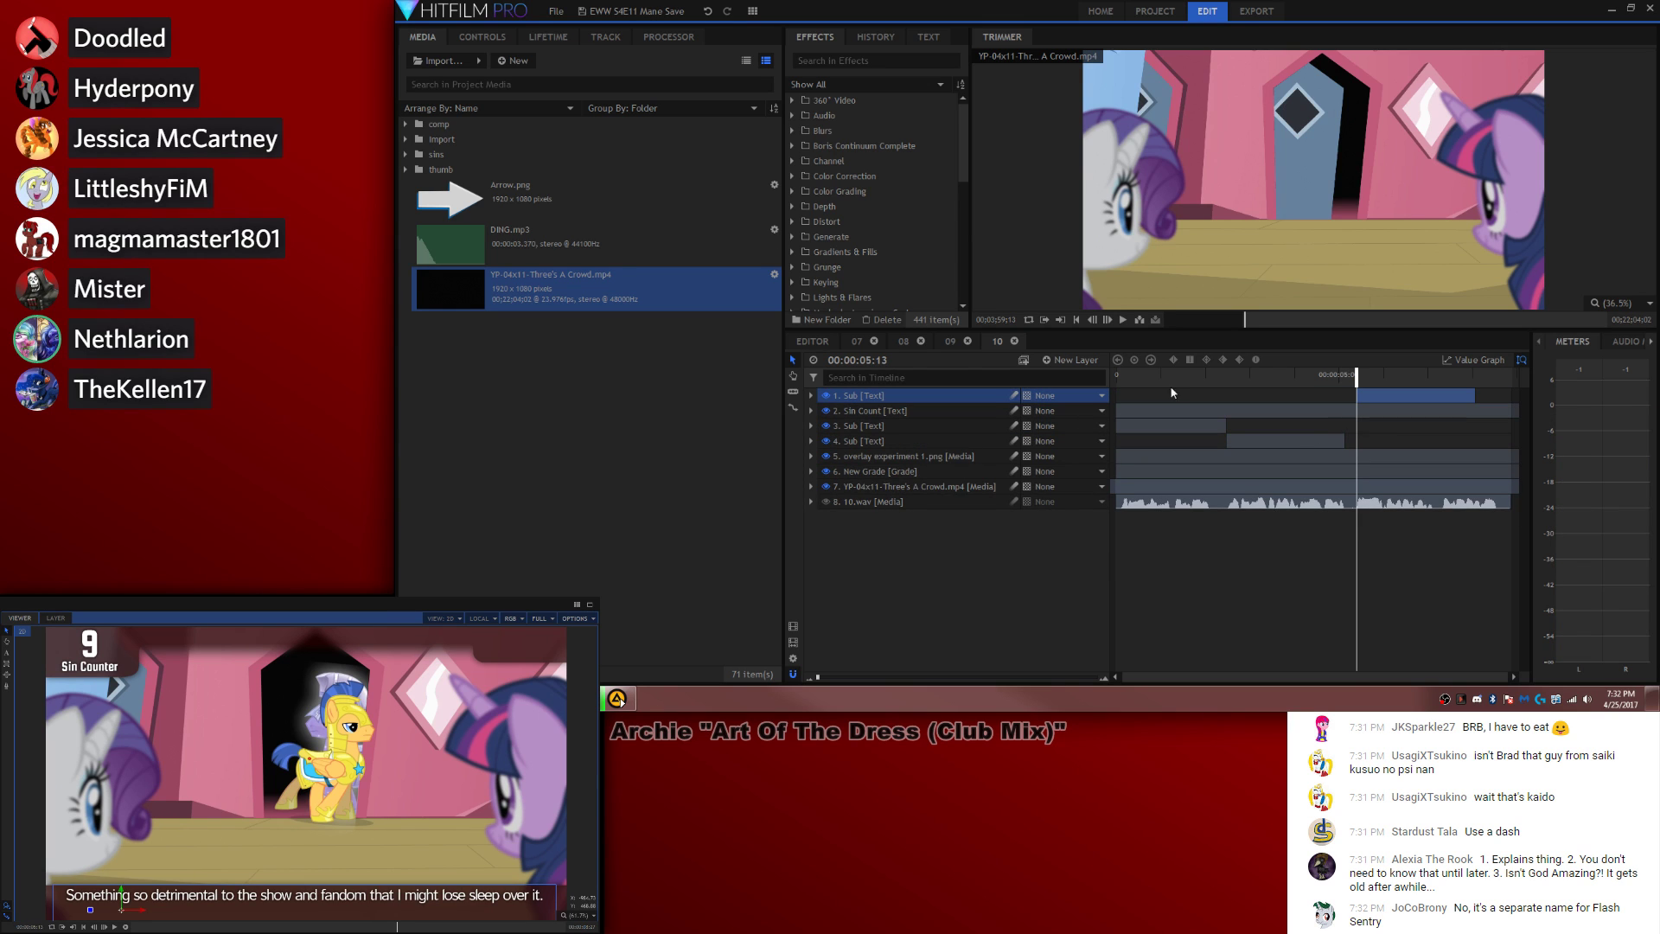
pyautogui.hotkey('ctrl', 'z')
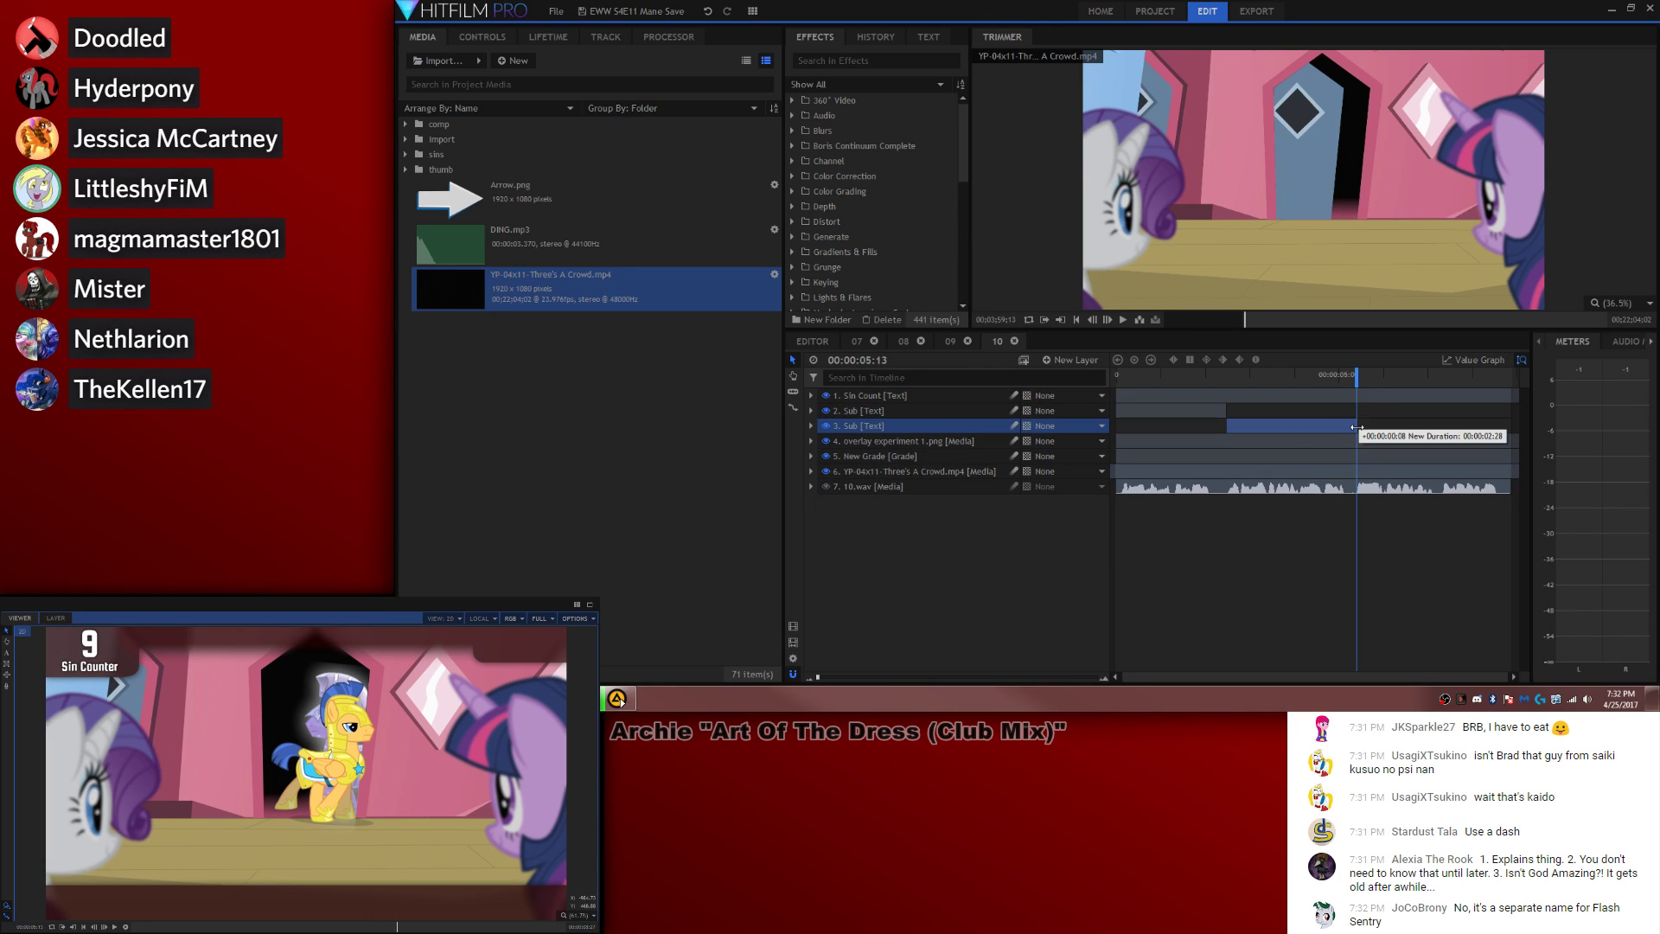
# Step: Extend the end of the second Sub layer to 00:00:05:13
pyautogui.moveTo(1346, 381); pyautogui.dragTo(1335, 436)
# Step: Keyframe the second Sub layer's Position so the subtitle slides downward between 00:00:05:00 and 00:00:05:12
pyautogui.click(811, 425)
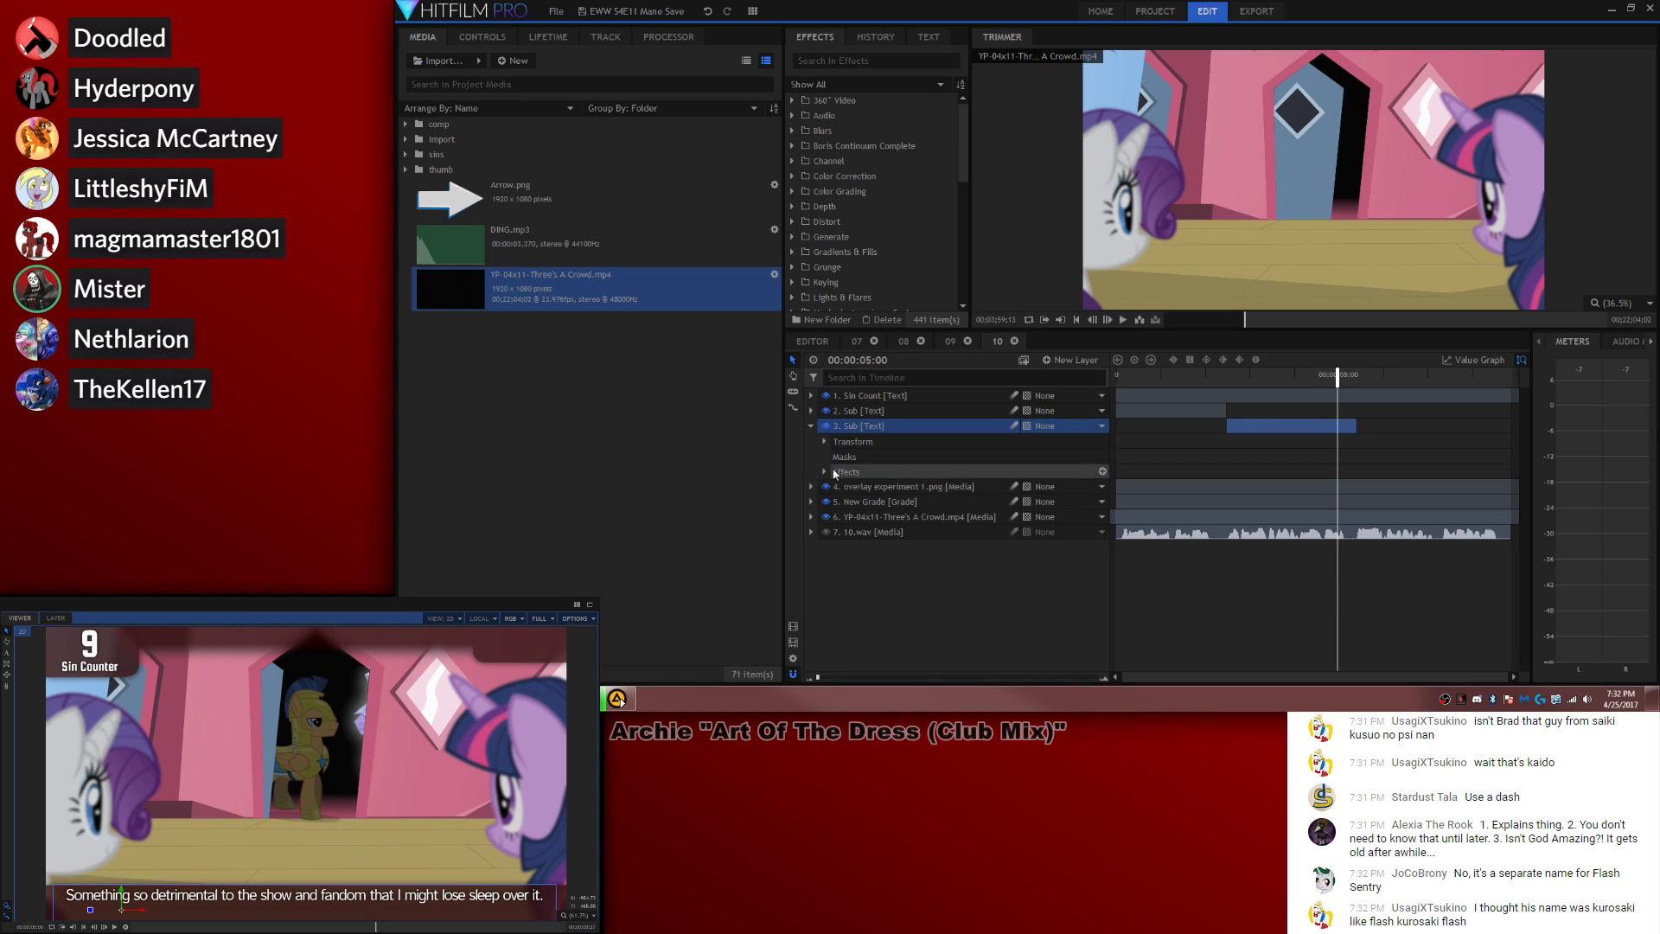
pyautogui.click(825, 442)
pyautogui.click(851, 487)
pyautogui.press('space')
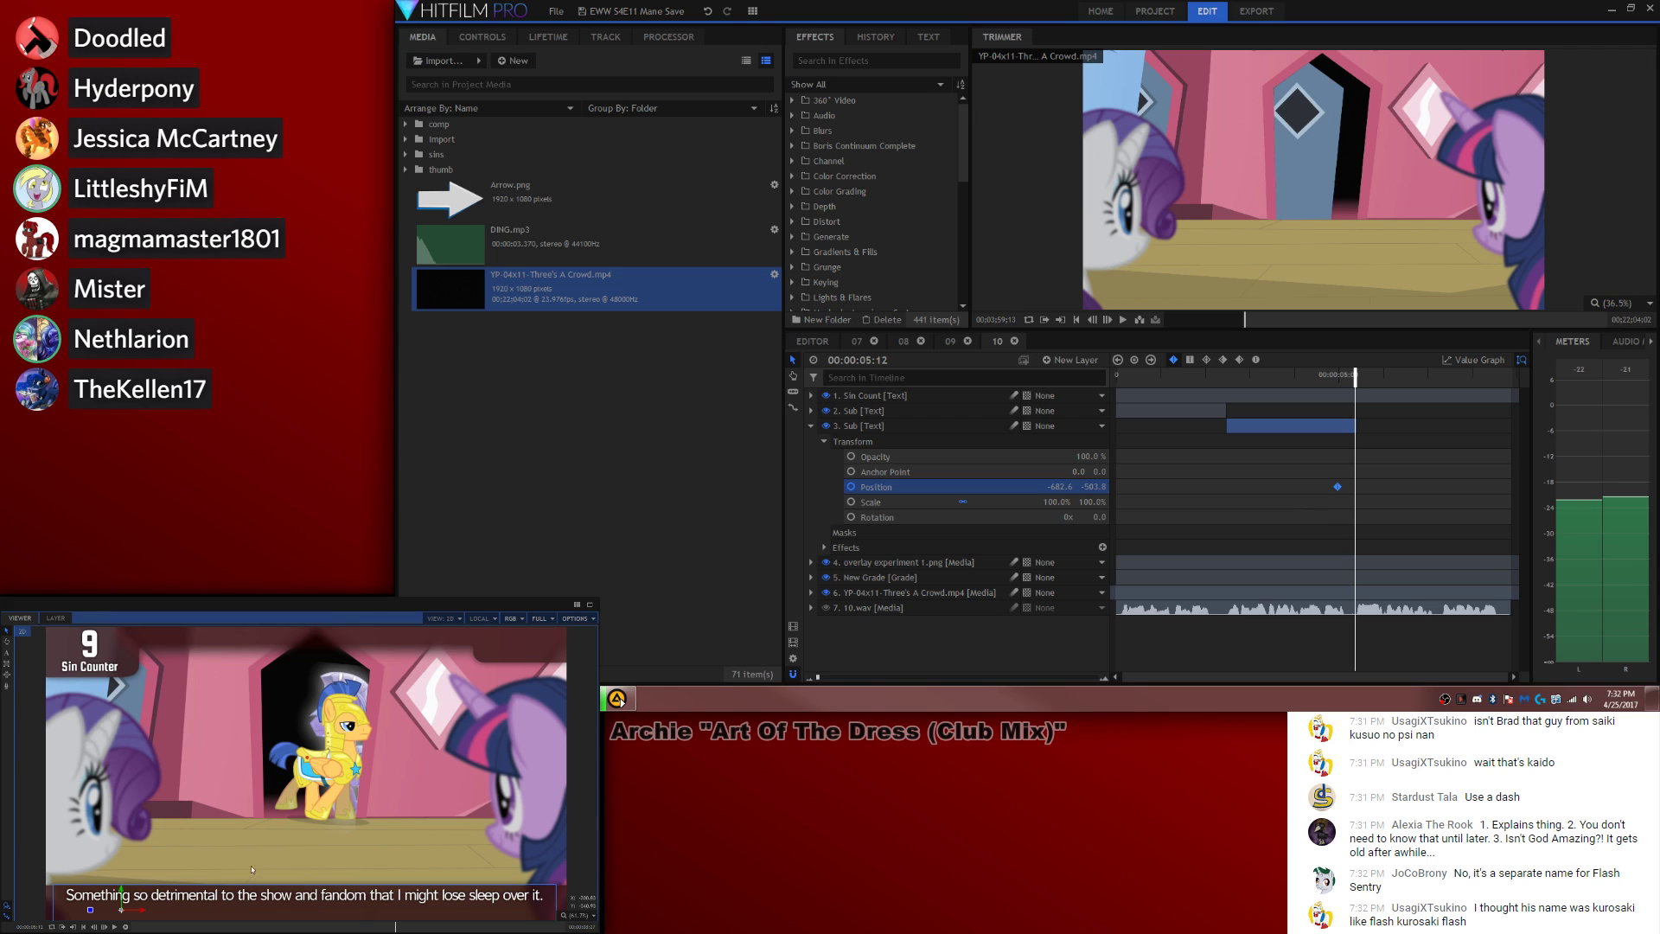
pyautogui.moveTo(121, 893); pyautogui.dragTo(121, 914)
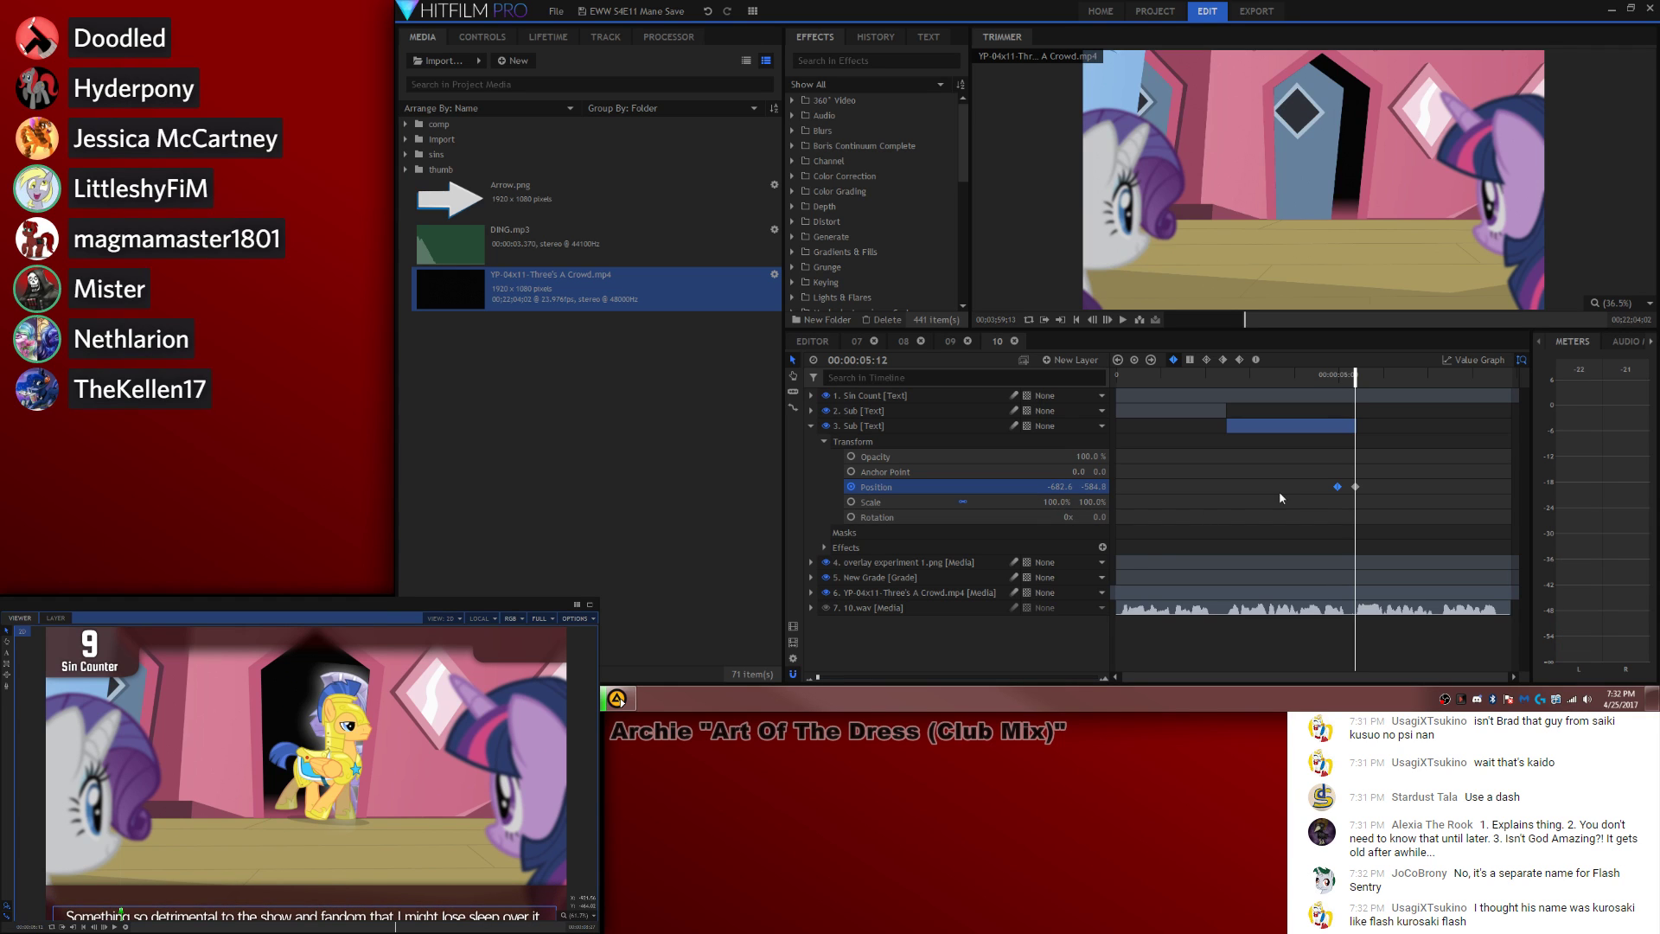
# Step: Keyframe the second Sub layer's Opacity from 100% at 00:00:05:00 to 0% at 00:00:05:12
pyautogui.doubleClick(1337, 487)
pyautogui.click(851, 457)
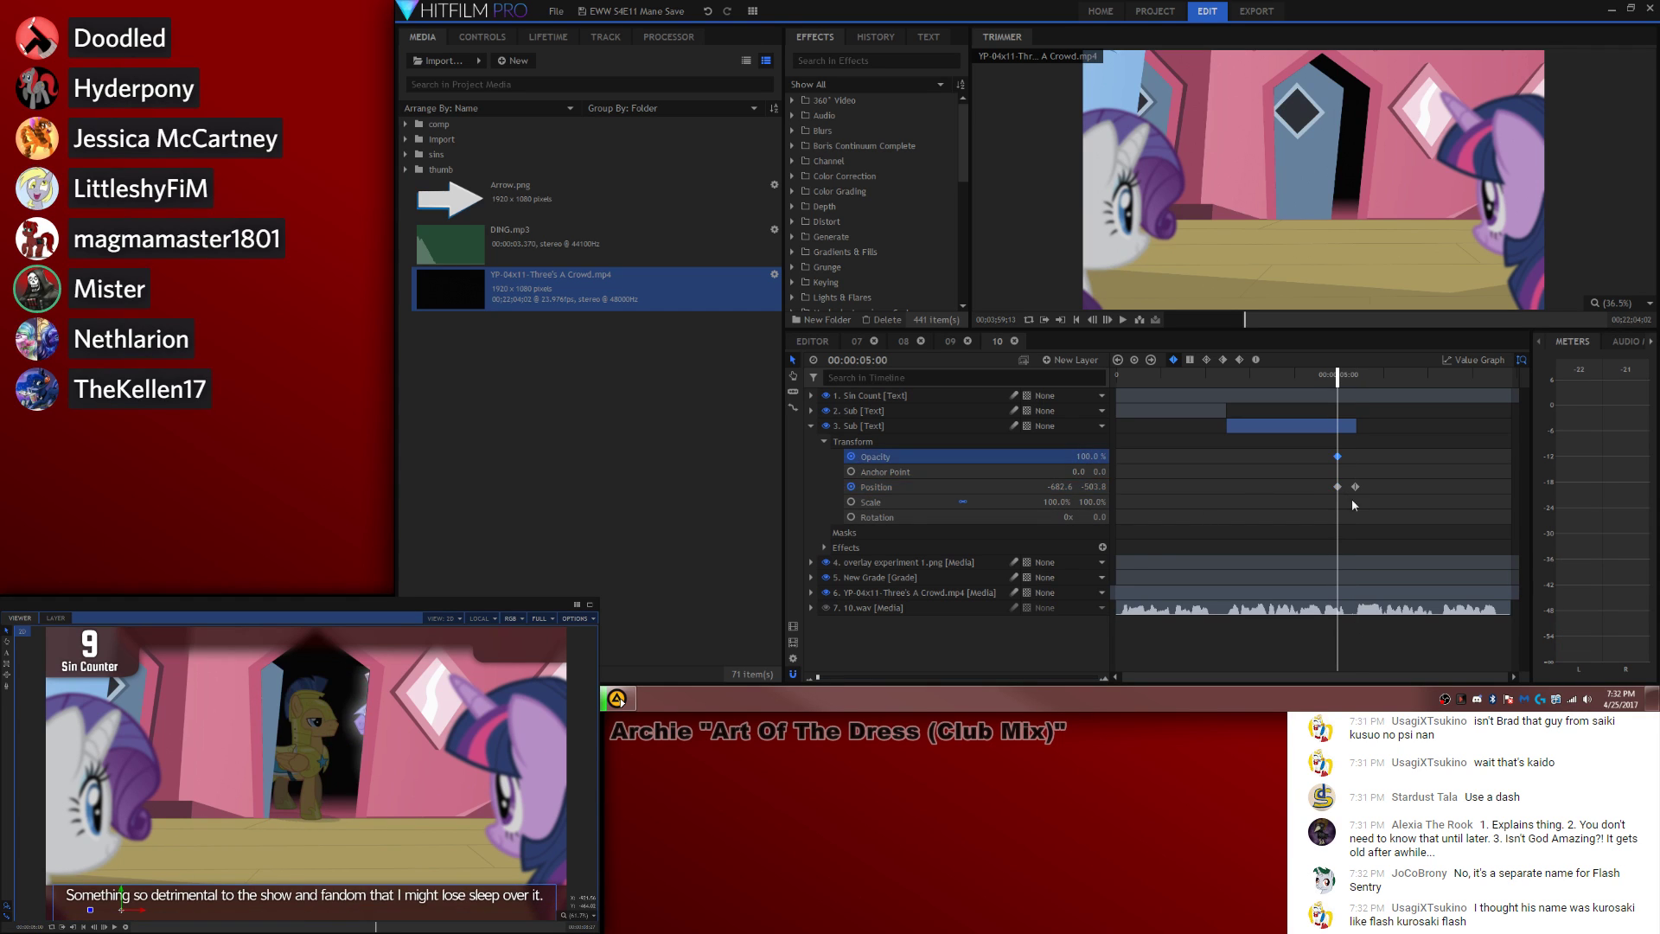
pyautogui.click(1354, 488)
pyautogui.doubleClick(1355, 488)
pyautogui.click(1090, 457)
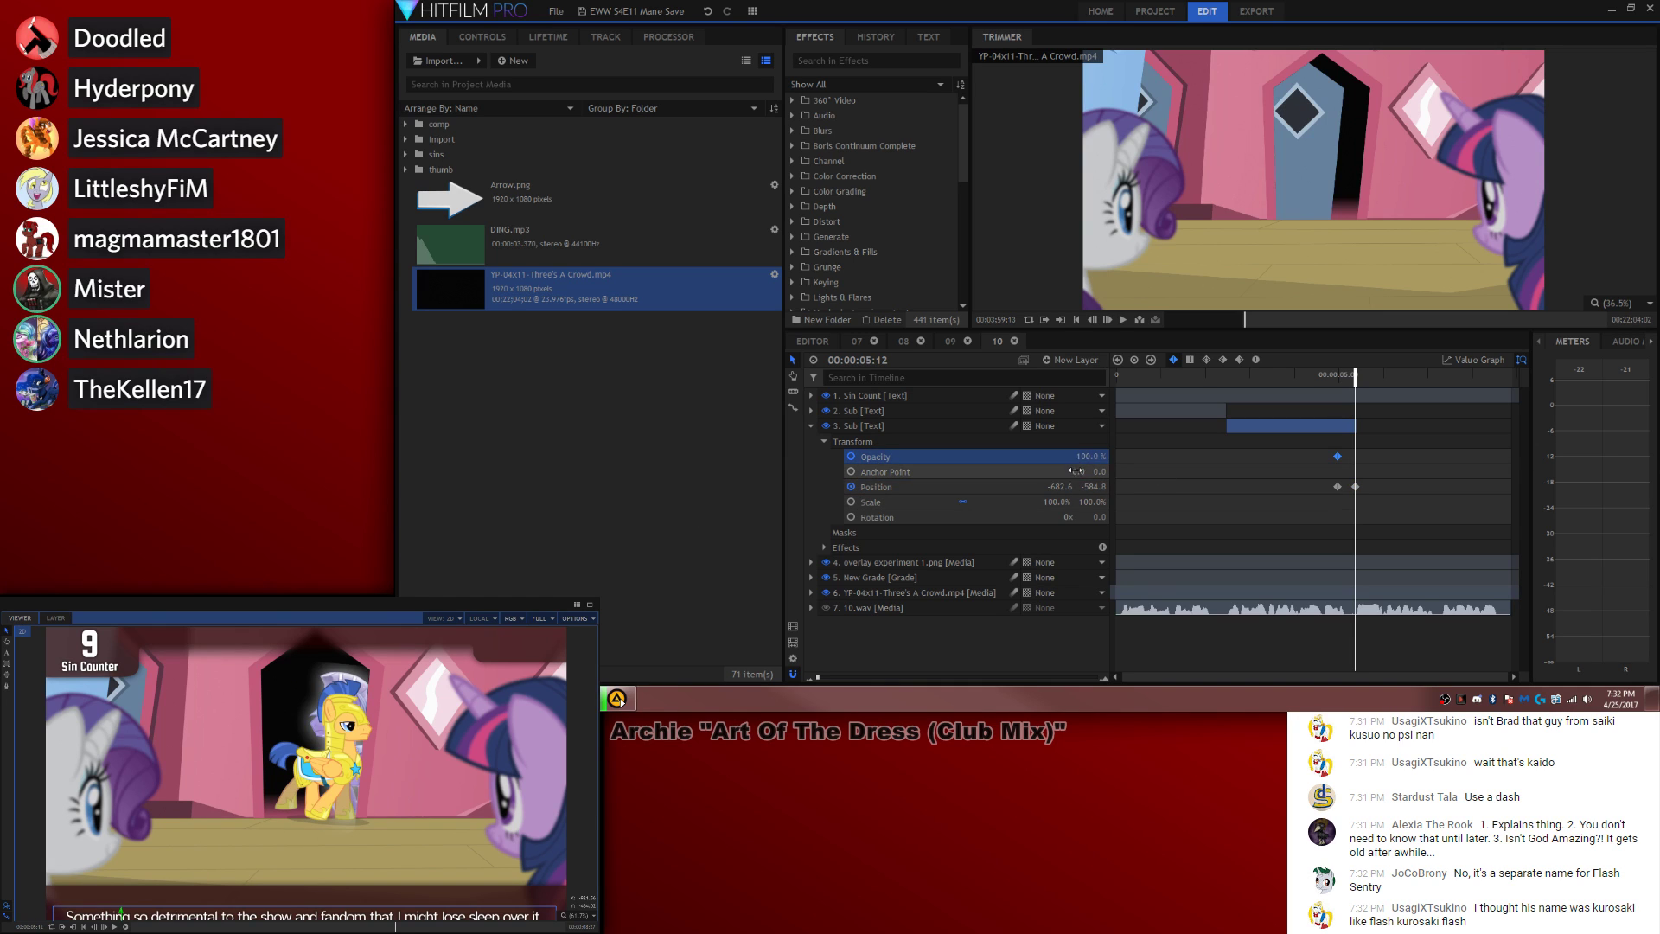
pyautogui.write('0')
pyautogui.press('Return')
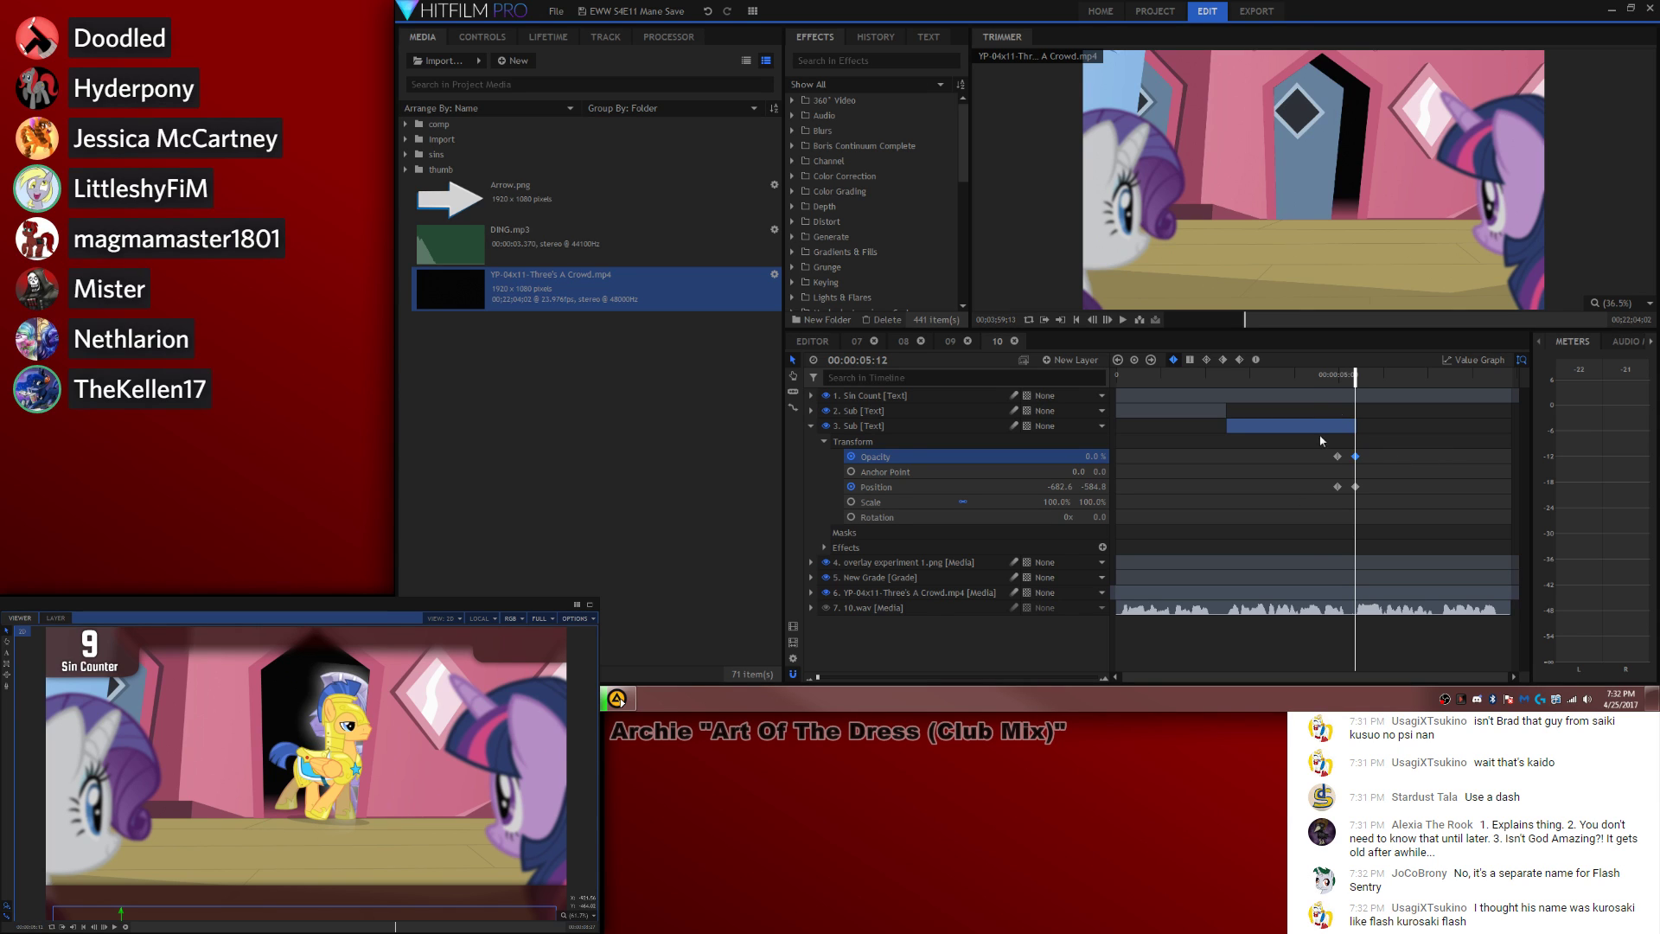
# Step: Play the end of the second subtitle repeatedly to review its slide and fade-out
pyautogui.click(1312, 376)
pyautogui.click(1285, 515)
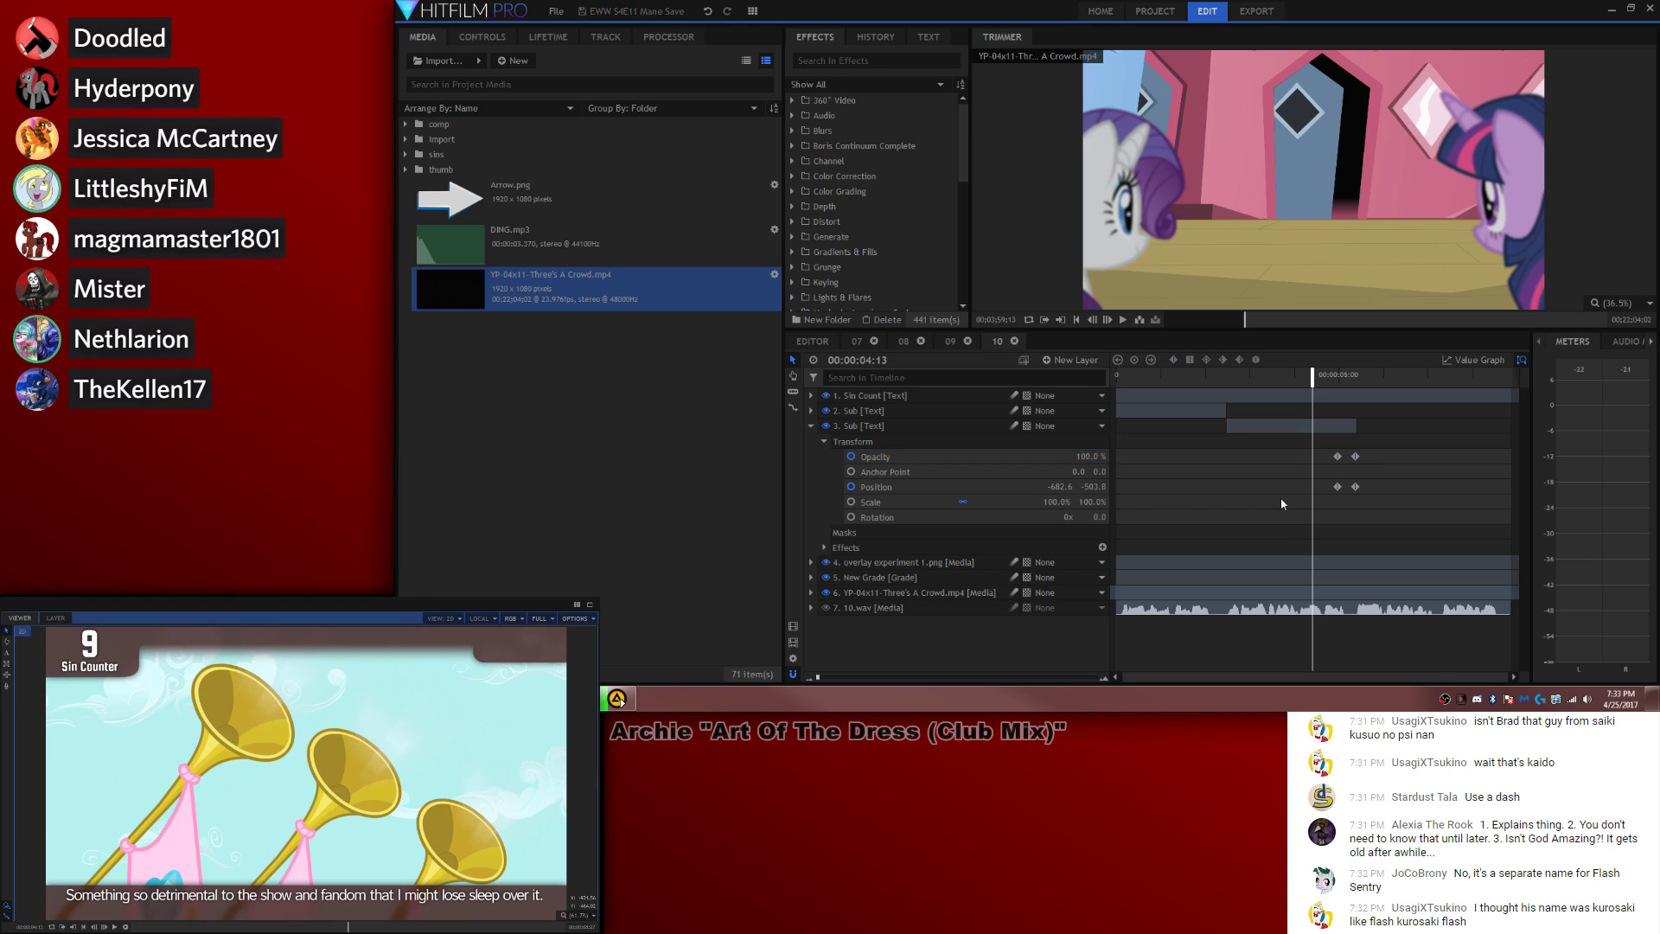
pyautogui.press('space')
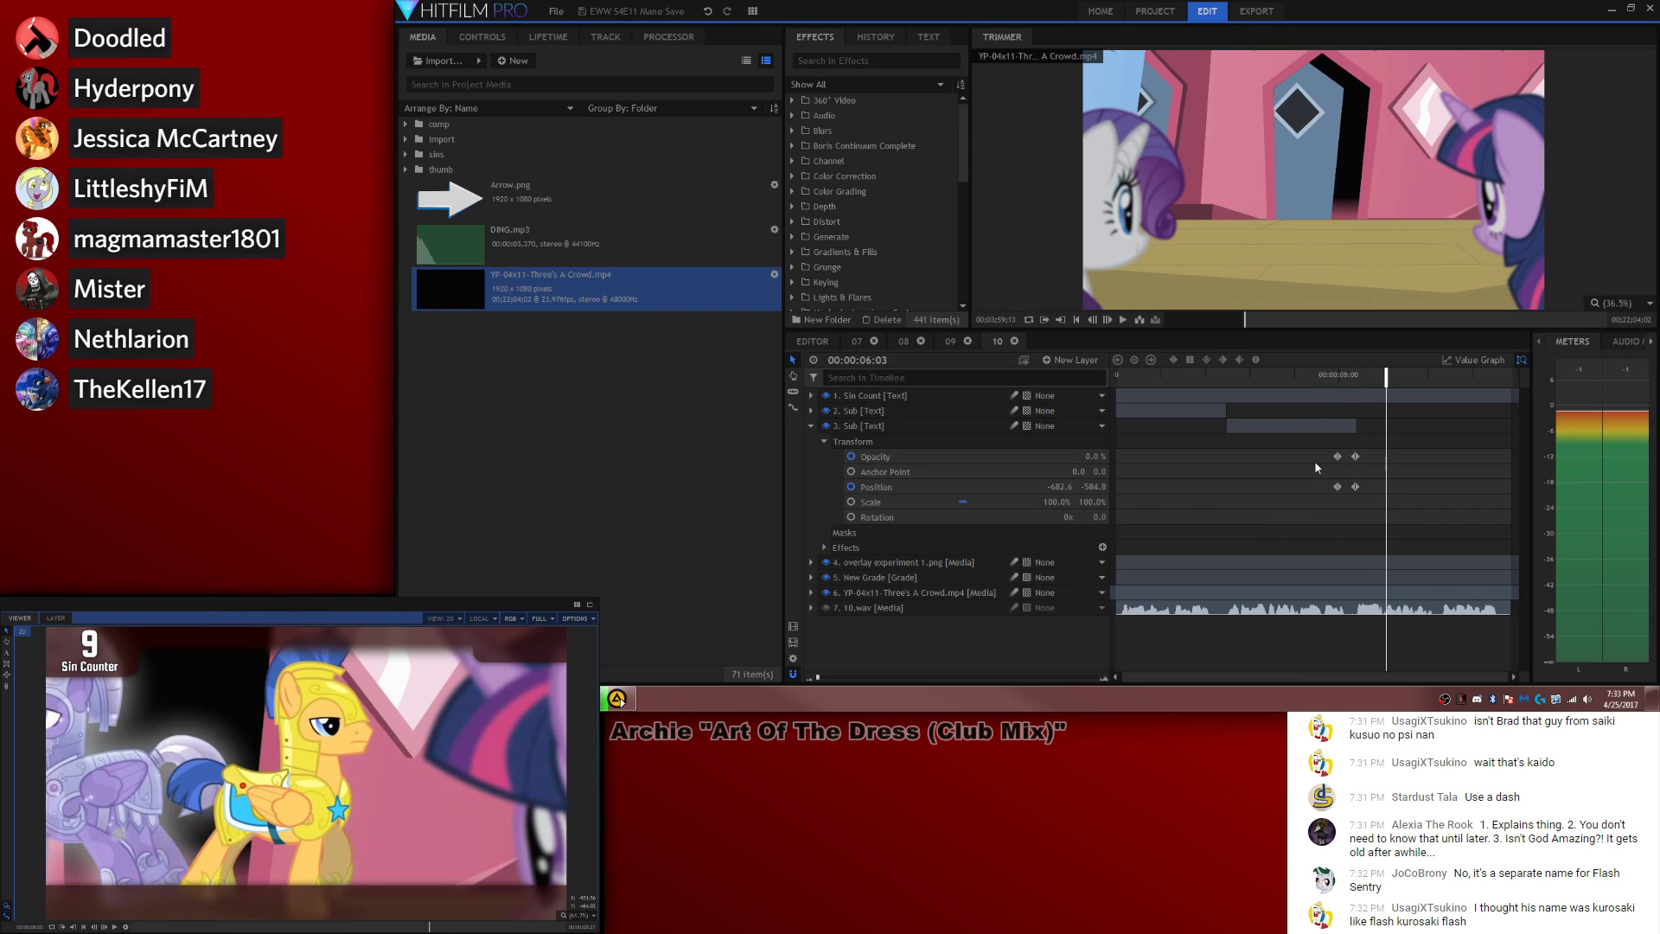
pyautogui.click(1329, 376)
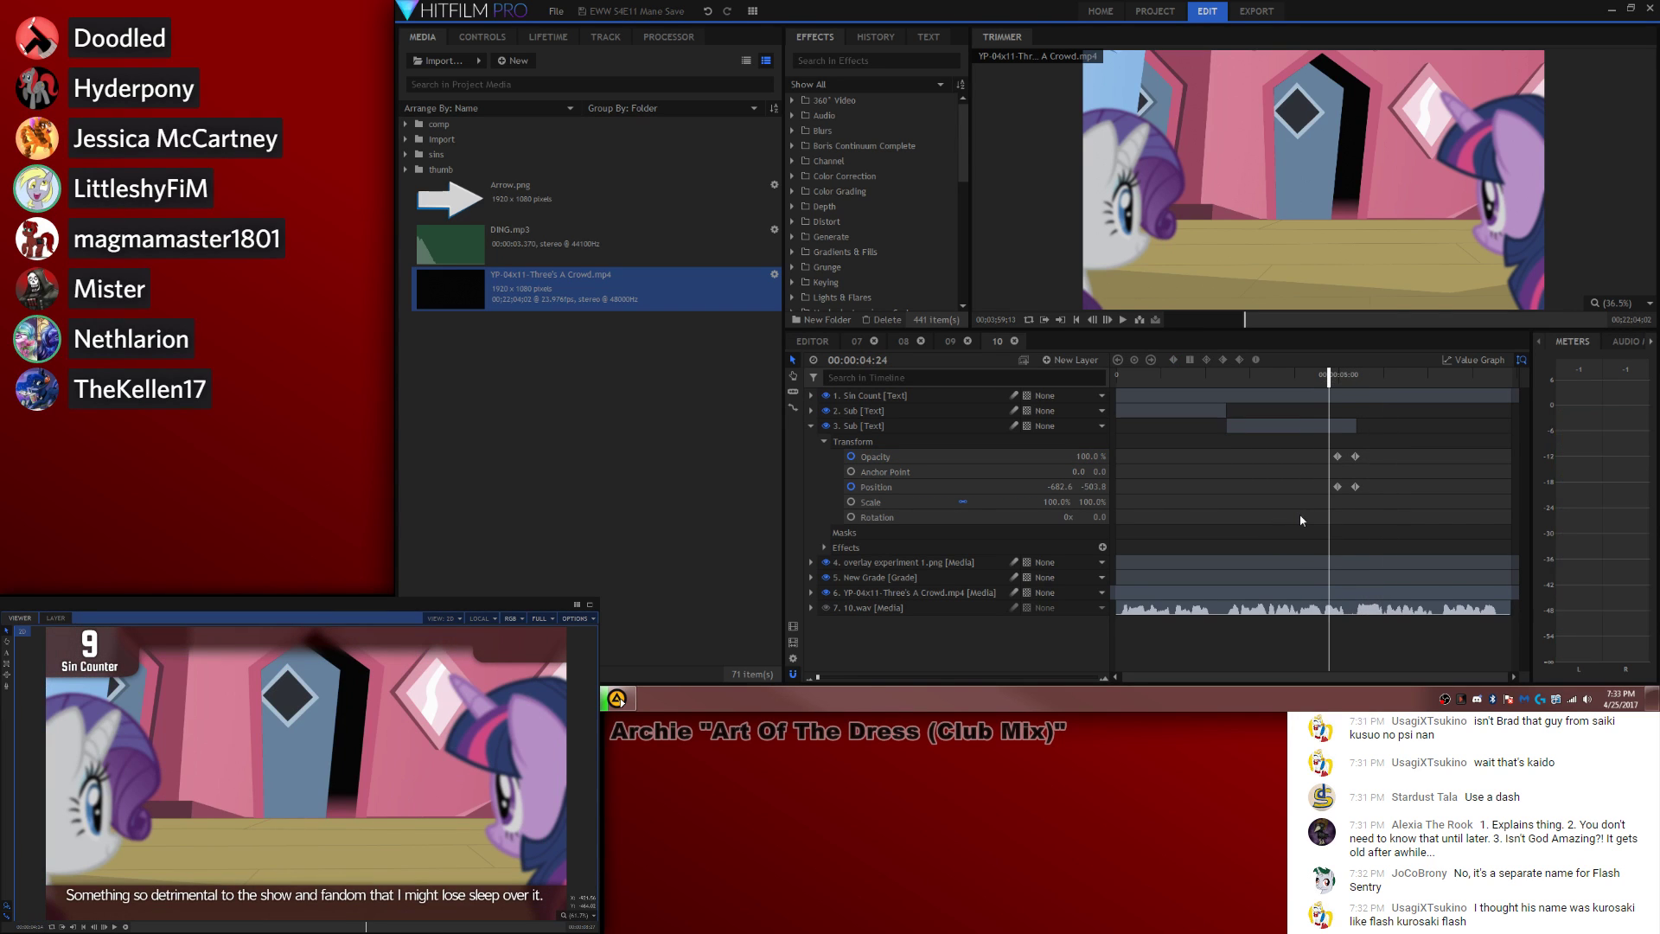
pyautogui.press('space')
pyautogui.moveTo(1320, 377); pyautogui.dragTo(1294, 377)
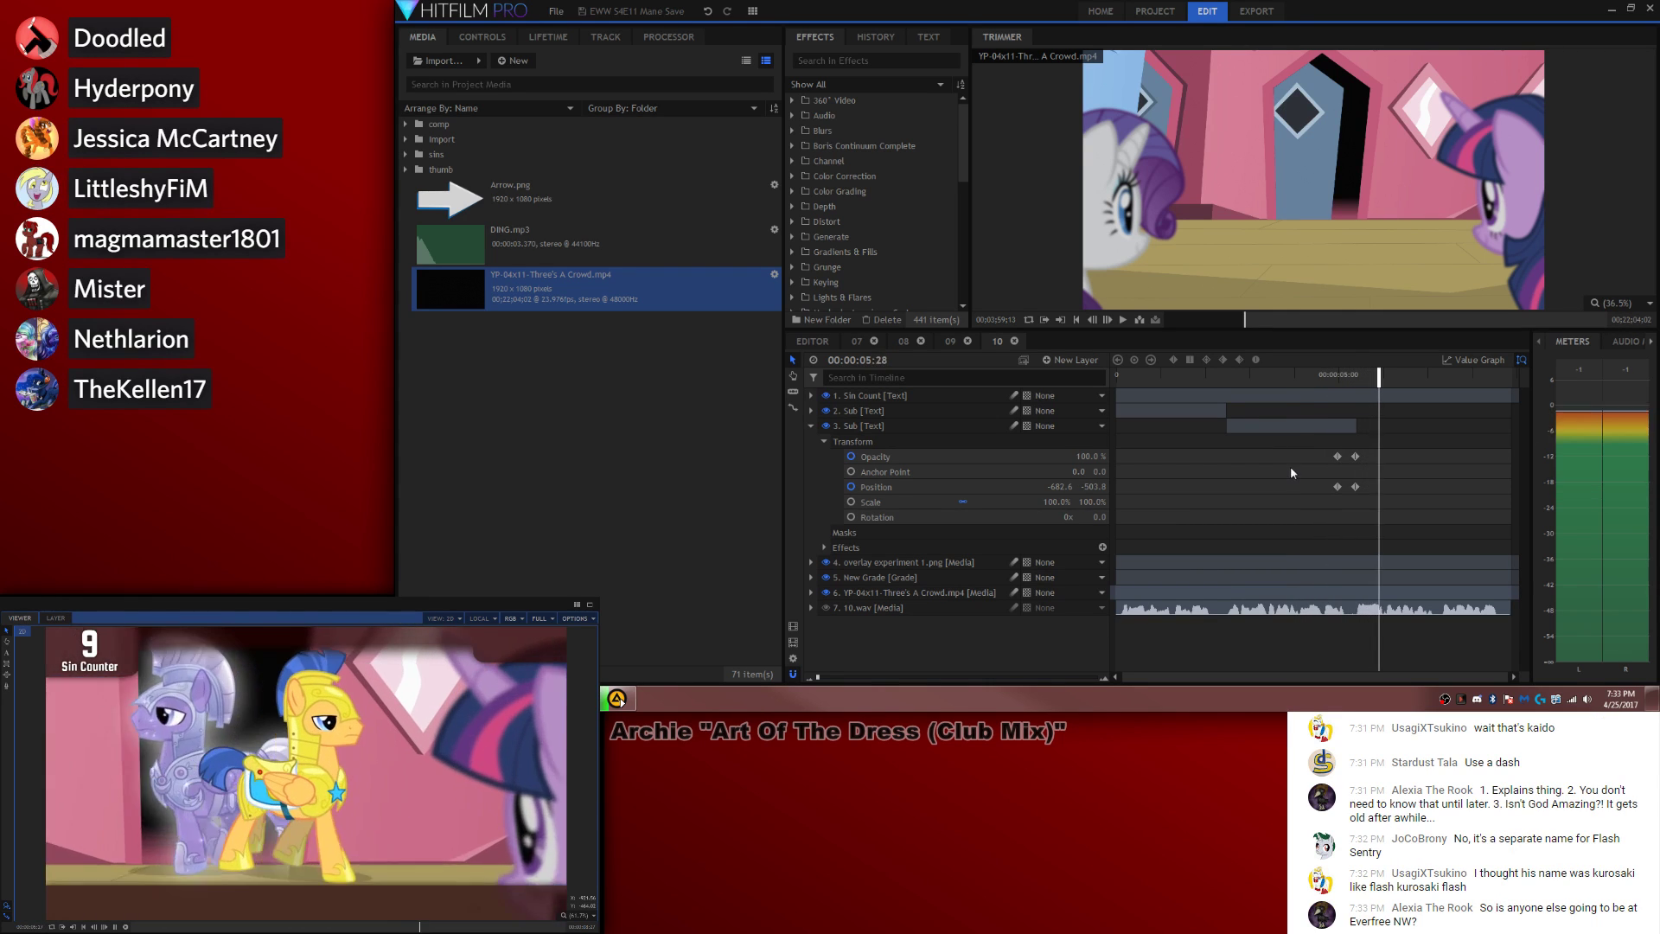
# Step: Delete all Opacity and Position keyframes from the second Sub layer and replay its ending
pyautogui.moveTo(1307, 447); pyautogui.dragTo(1353, 499)
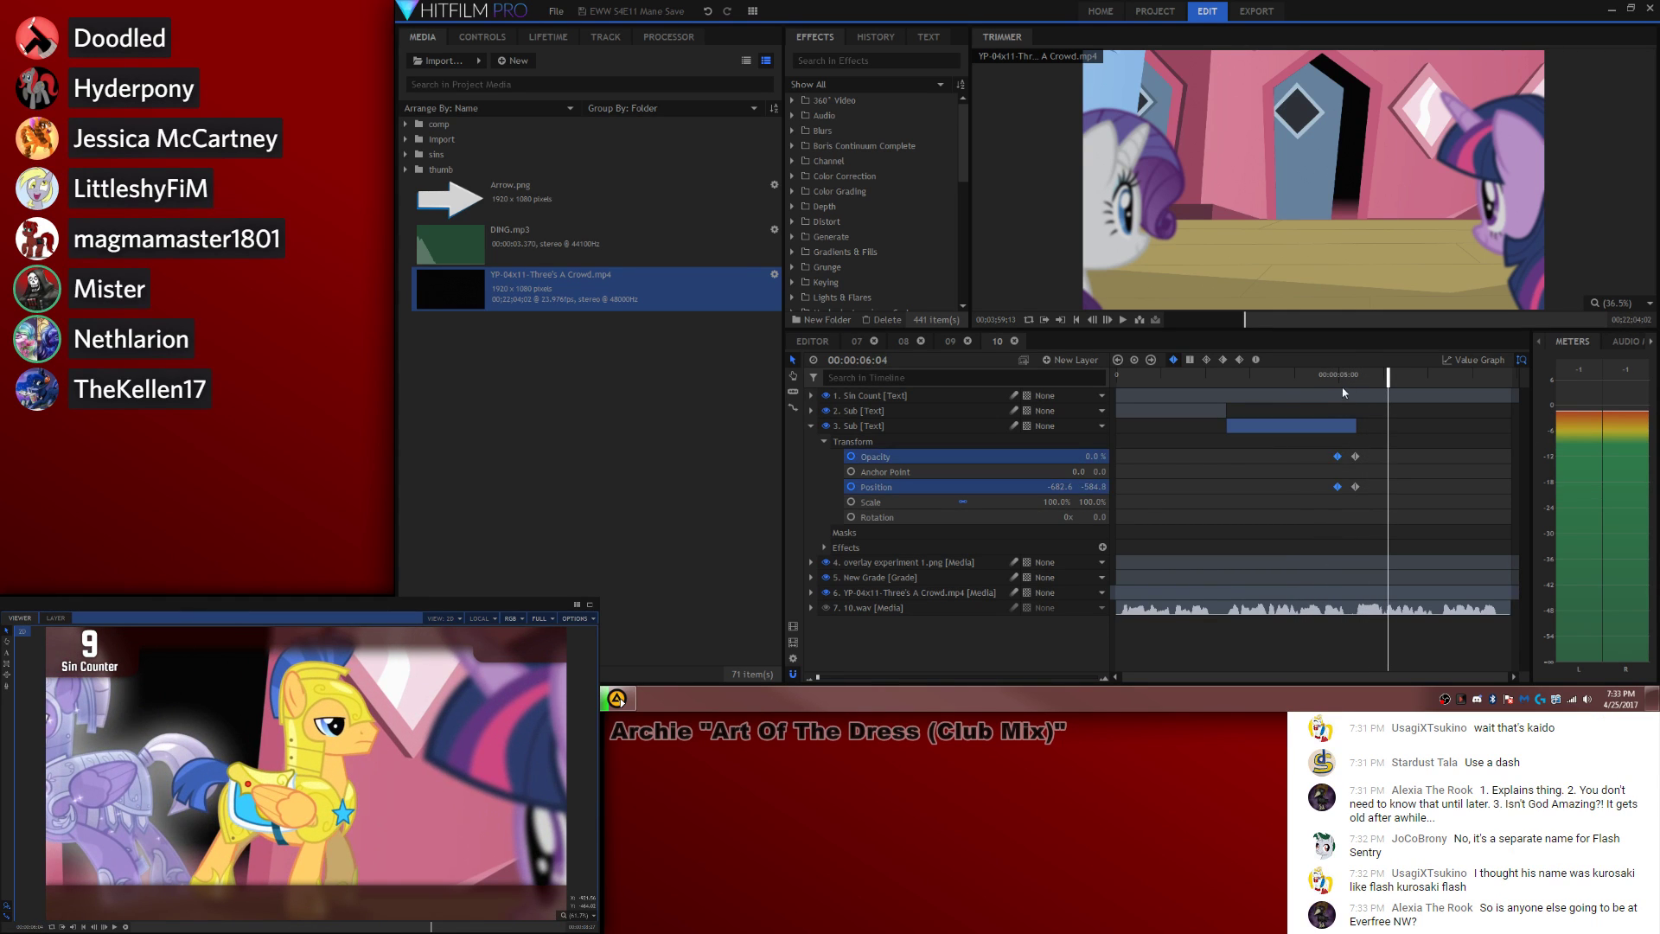
pyautogui.click(1333, 377)
pyautogui.moveTo(1318, 446); pyautogui.dragTo(1392, 514)
pyautogui.press('Delete')
pyautogui.press('space')
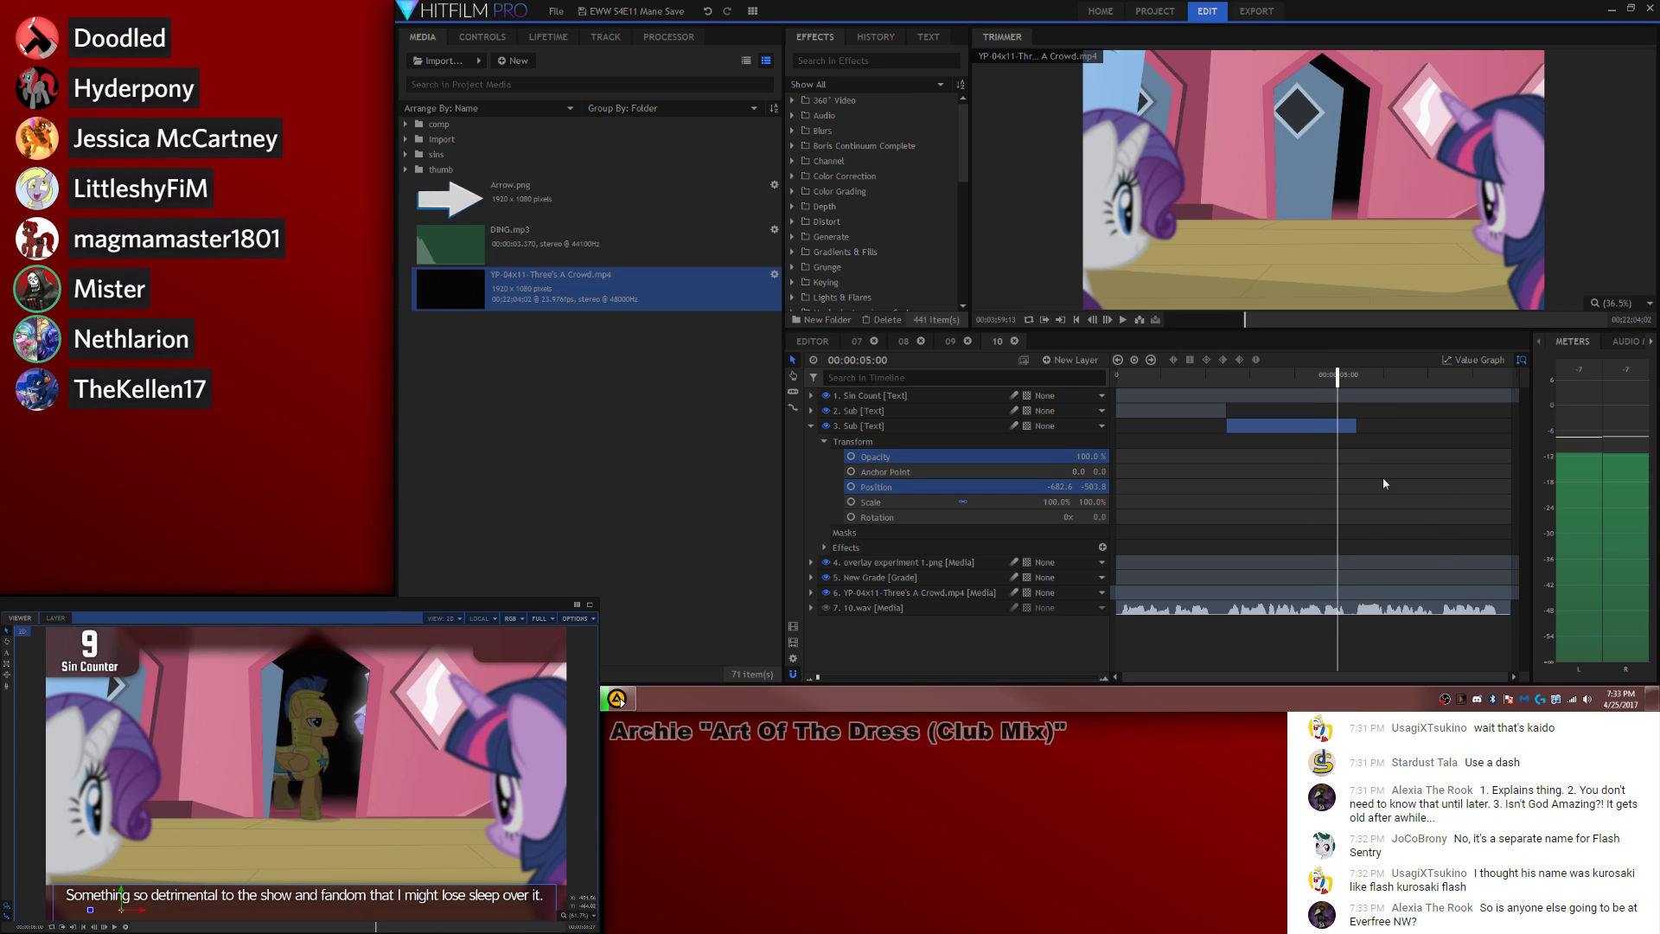
# Step: Trim the end of the second Sub layer to 00:00:05:04
pyautogui.press('space')
pyautogui.press(',')
pyautogui.press(',')
pyautogui.press(',')
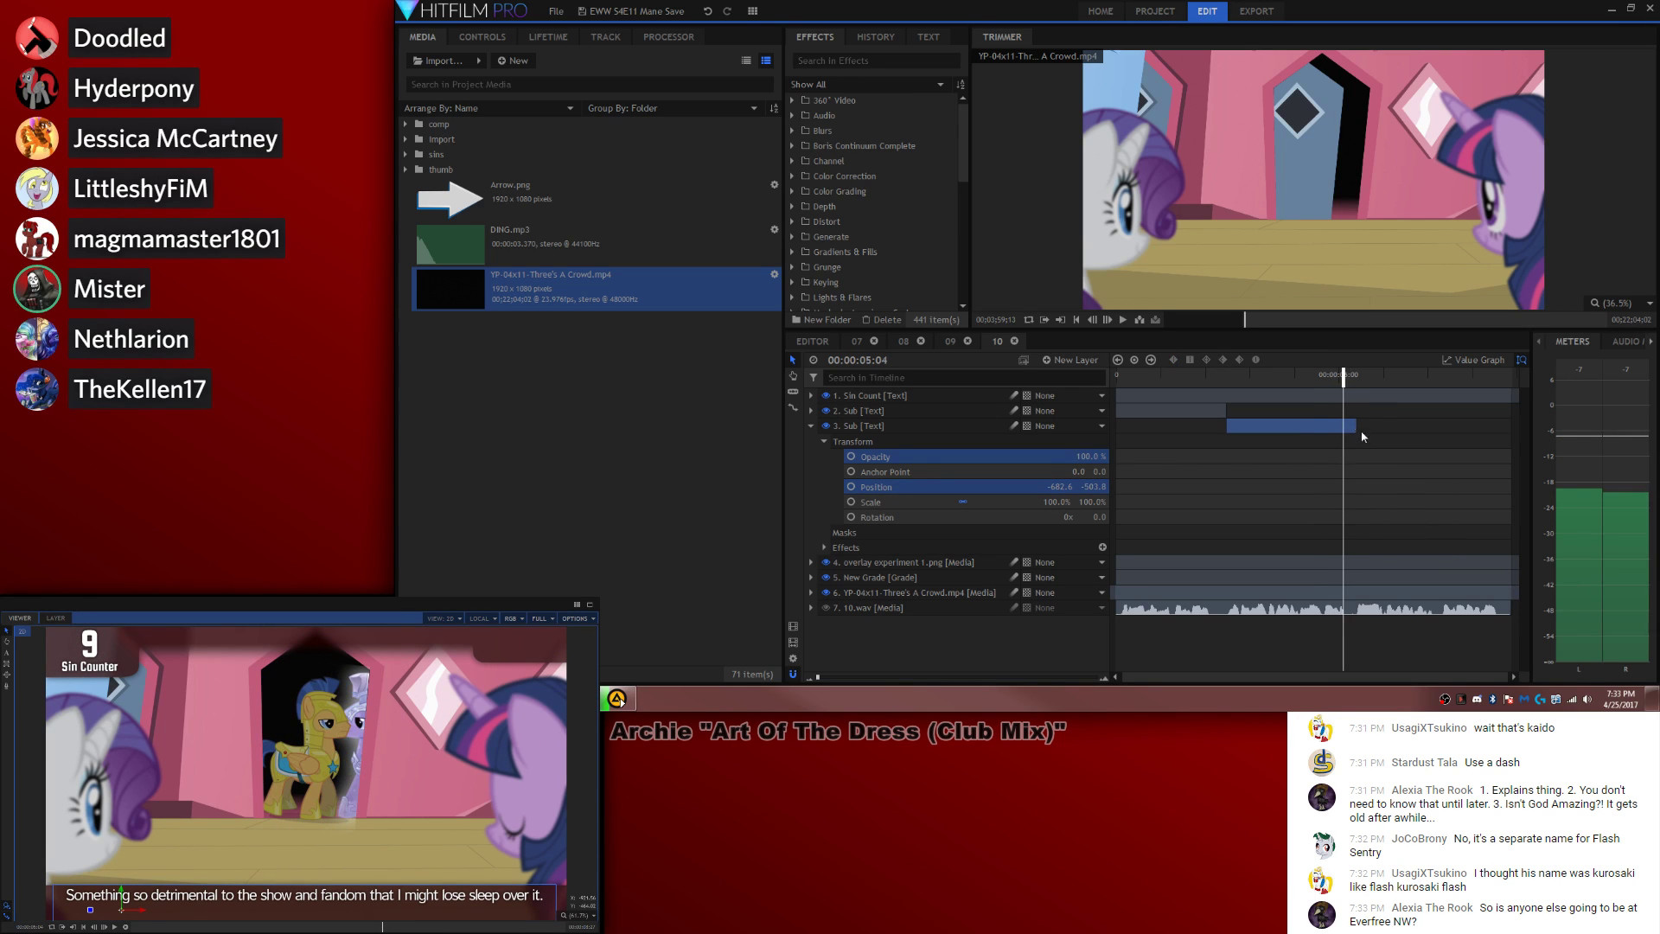
pyautogui.moveTo(1355, 425); pyautogui.dragTo(1342, 426)
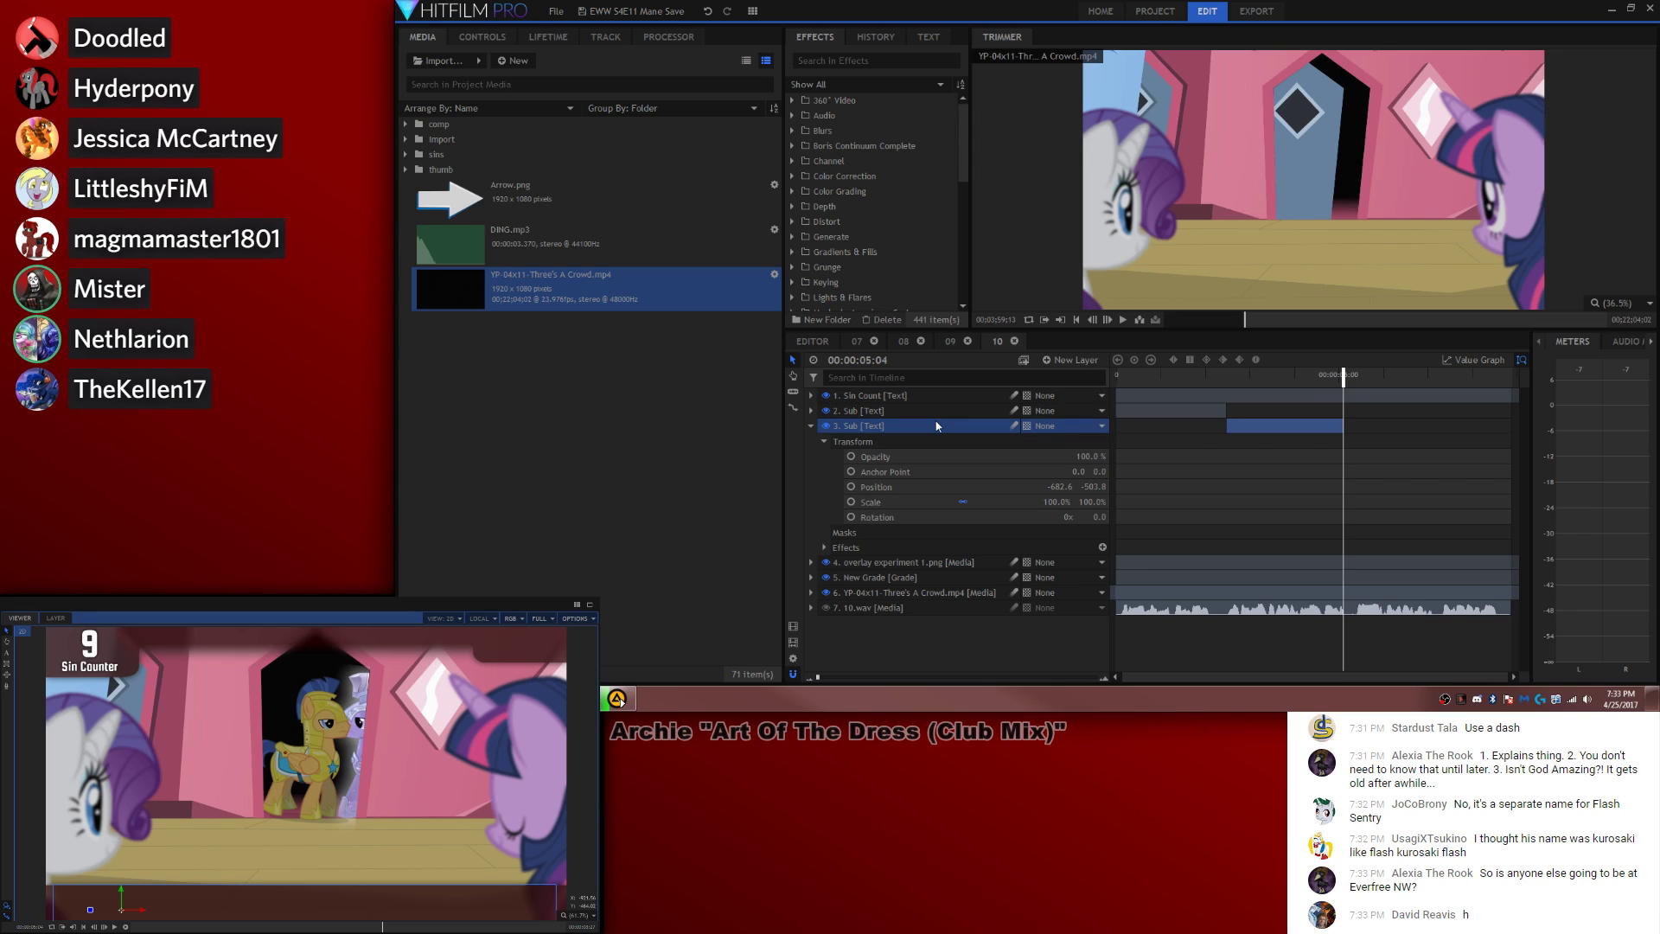
# Step: Paste a copy of the subtitle layer starting at 00:00:05:13 and place it below the first Sub layer
pyautogui.press('space')
pyautogui.press('space')
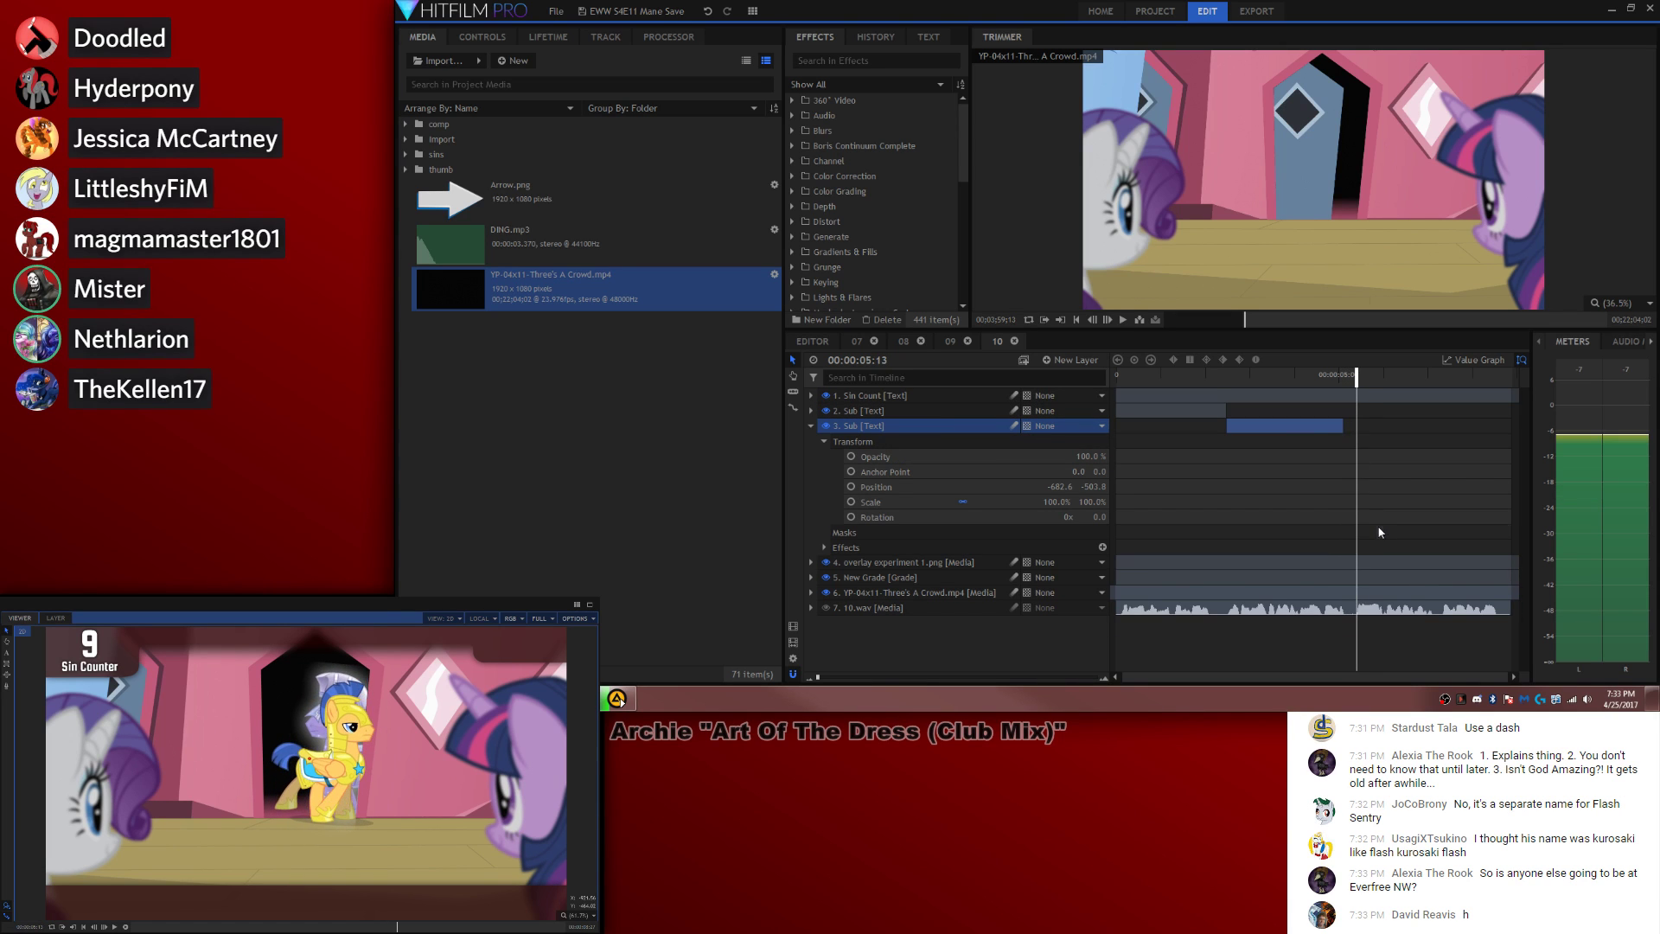
pyautogui.hotkey('ctrl', 'v')
pyautogui.moveTo(986, 404); pyautogui.dragTo(987, 427)
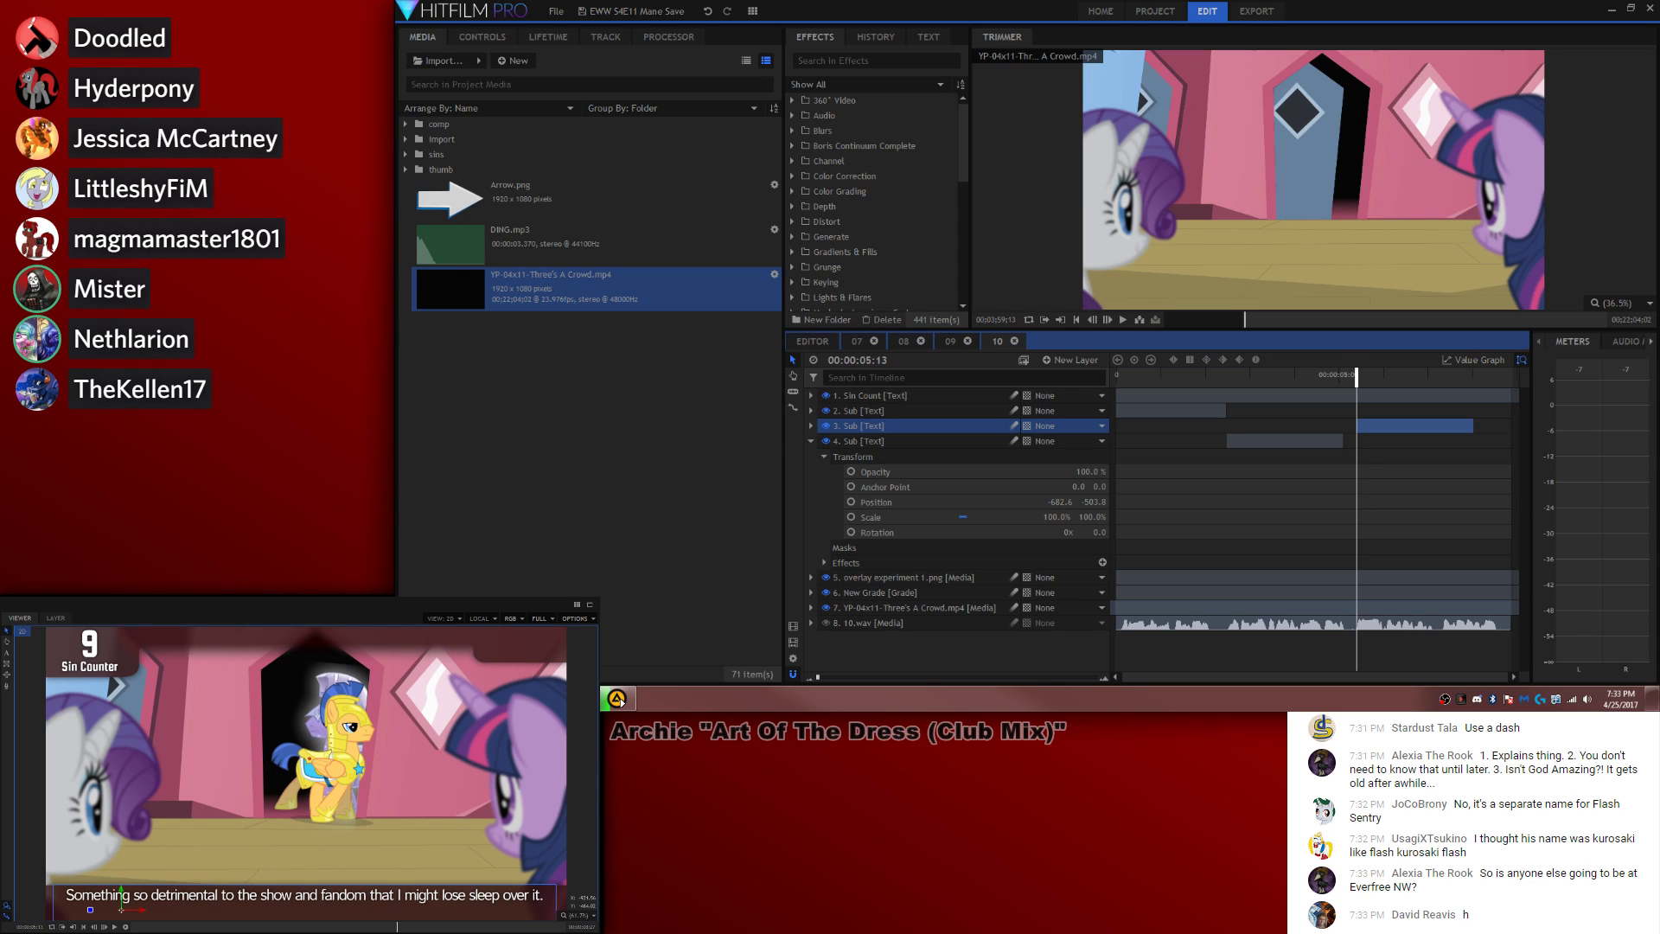
# Step: Replace the pasted subtitle's text with "Oh right, Equestria Girls exists."
pyautogui.click(6, 651)
pyautogui.moveTo(86, 896); pyautogui.dragTo(544, 896)
pyautogui.write('Oh right, Equestria Girls exists.')
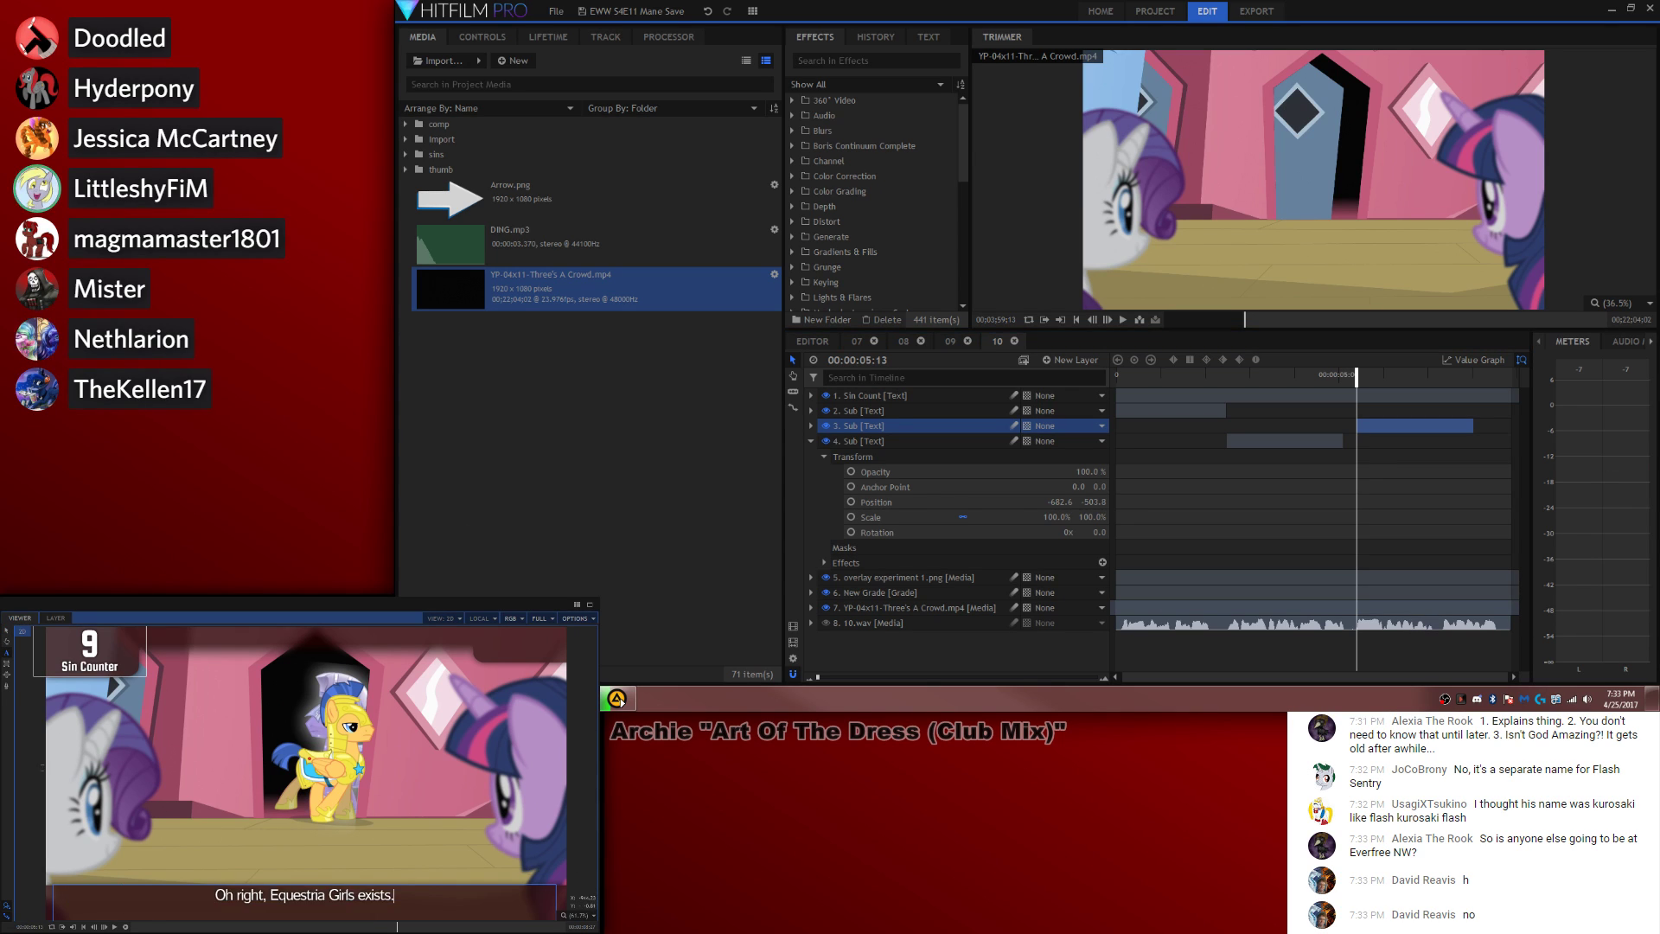
pyautogui.click(5, 632)
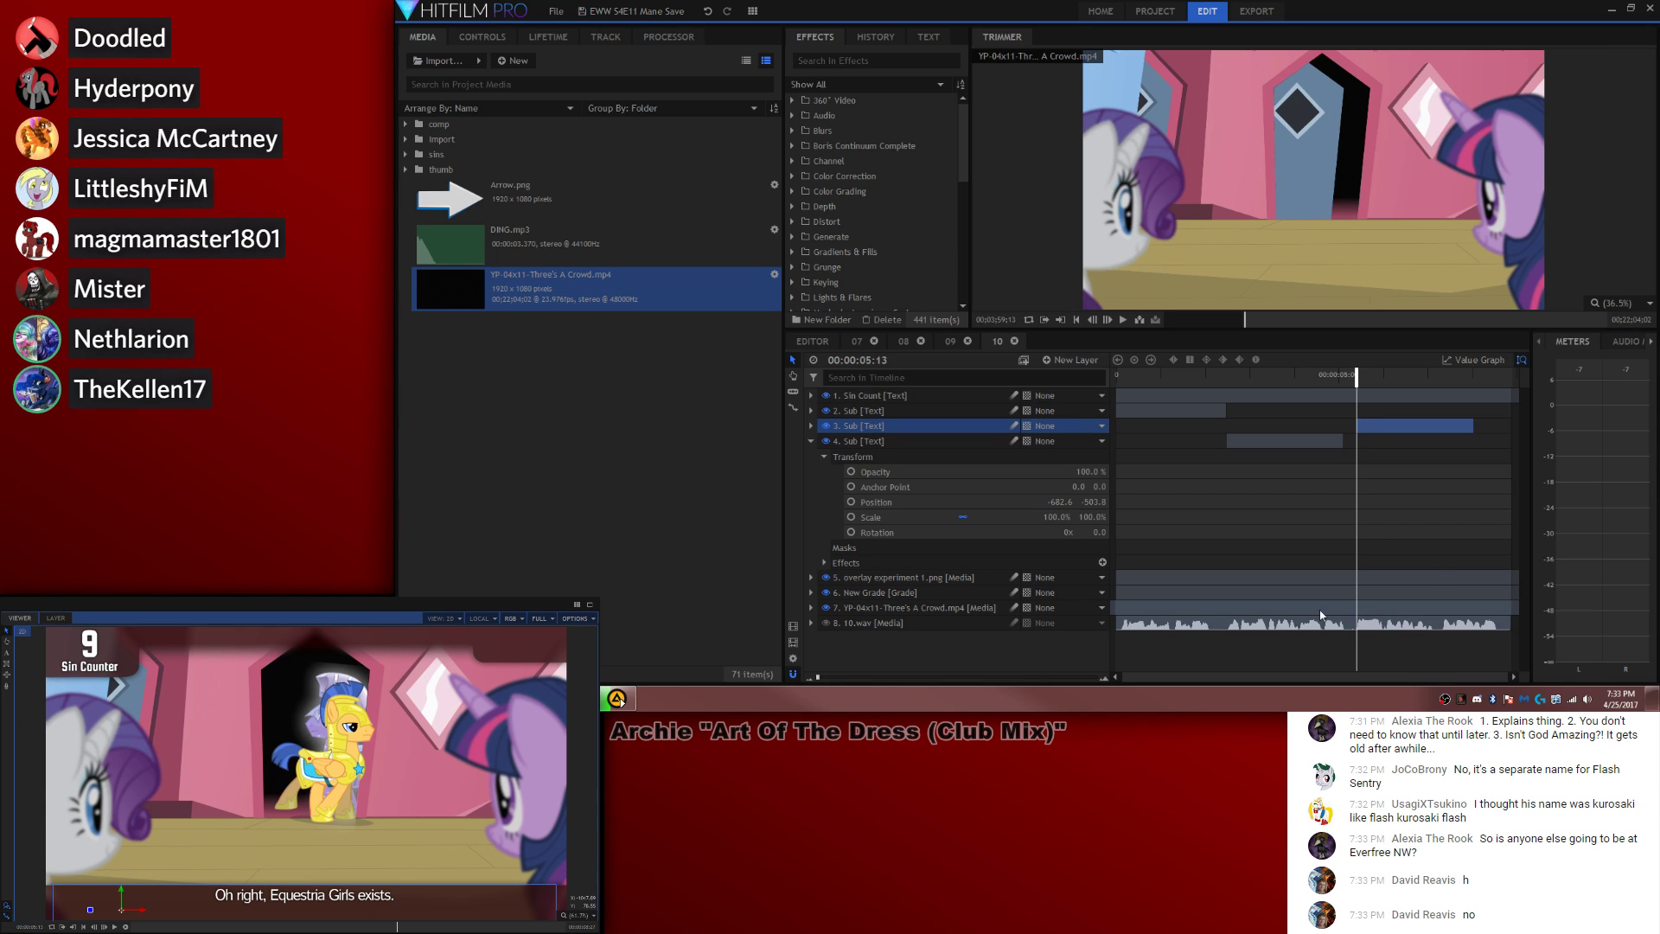
# Step: Play through the third subtitle's line and trim the layer's end to 00:00:07:11
pyautogui.click(1377, 506)
pyautogui.press('space')
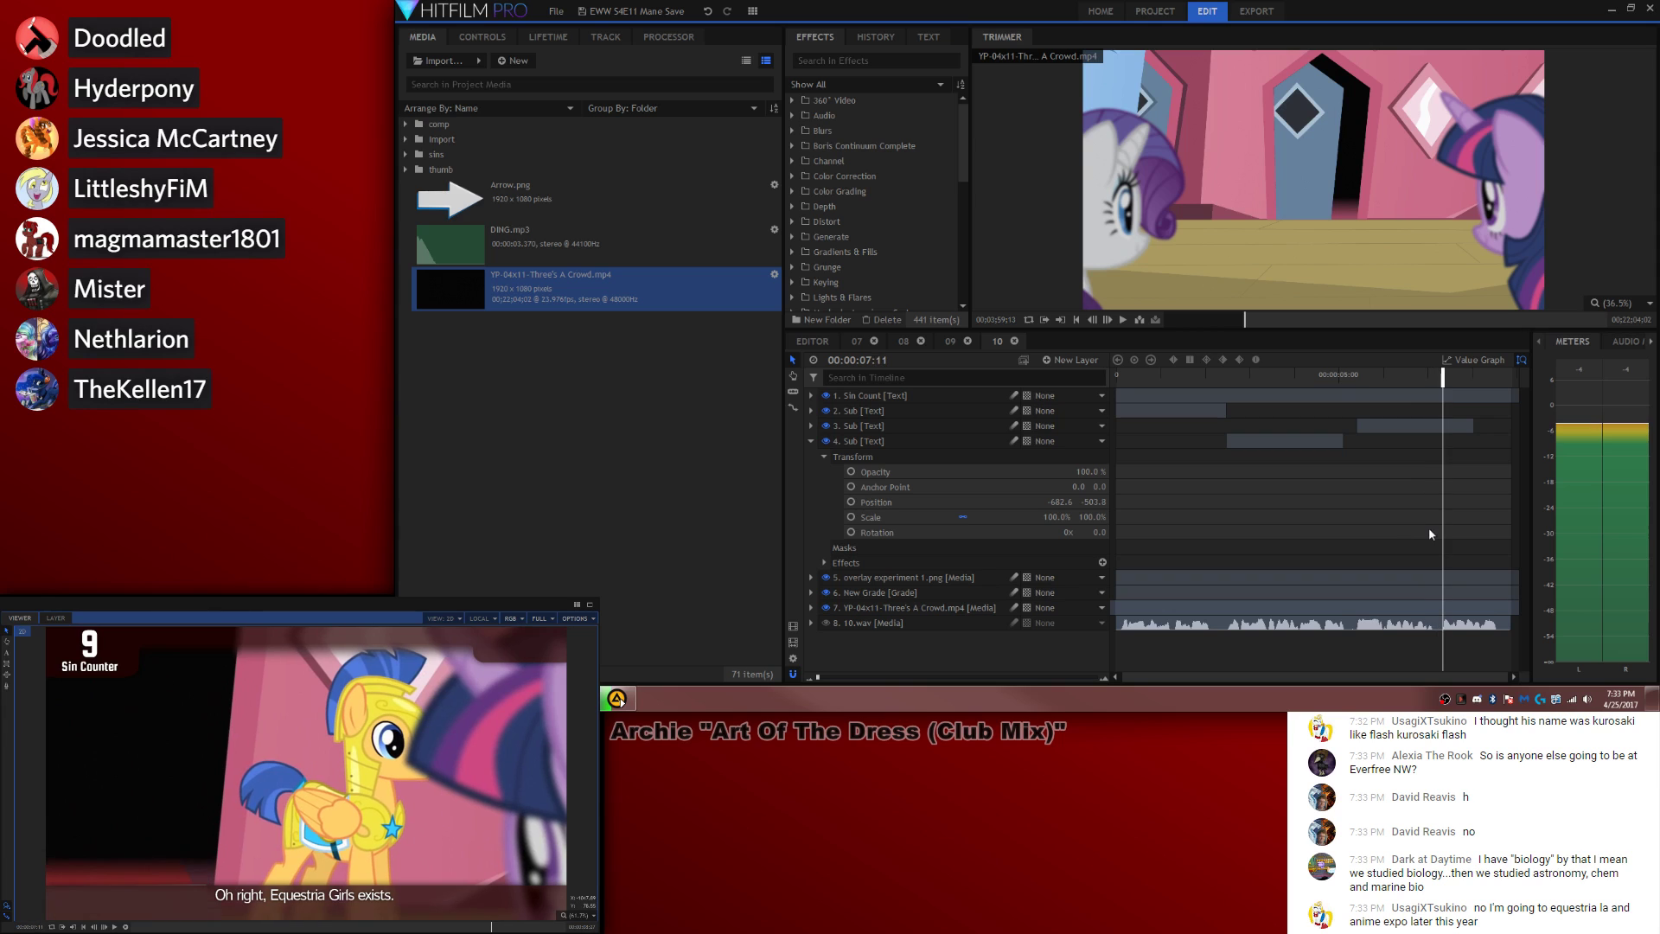
pyautogui.moveTo(1472, 426); pyautogui.dragTo(1442, 426)
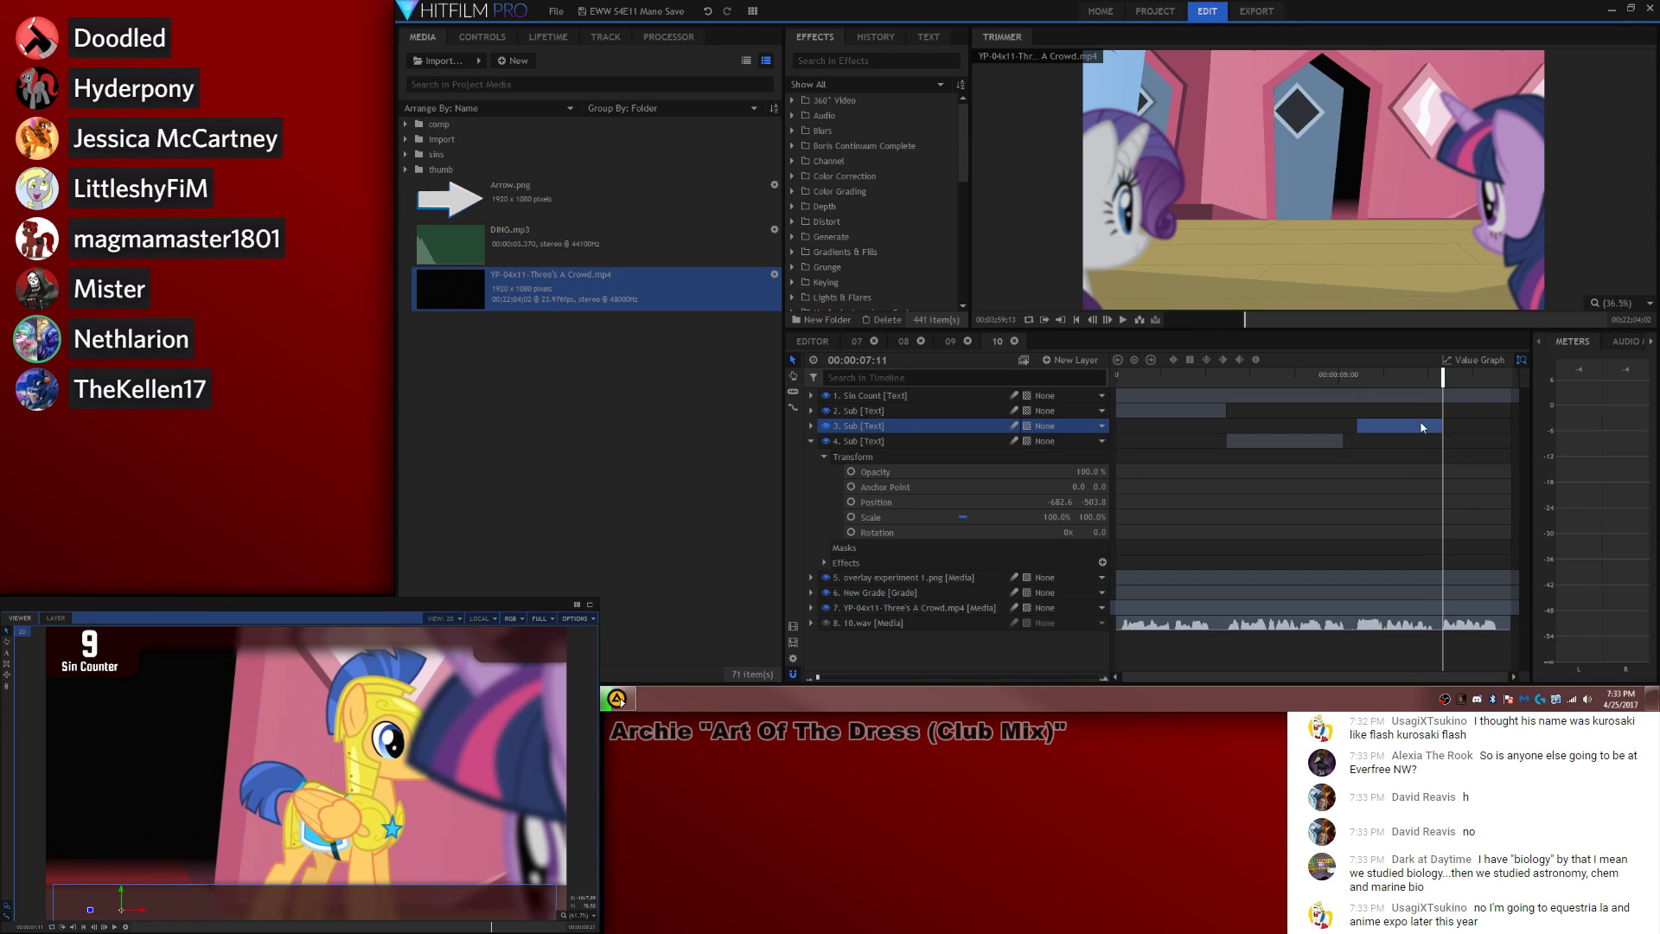
# Step: Paste another subtitle layer at 00:00:07:11, place it below the first Sub layer and change its text to "Thanks for the reminder, show."
pyautogui.hotkey('ctrl', 'v')
pyautogui.moveTo(856, 402); pyautogui.dragTo(856, 428)
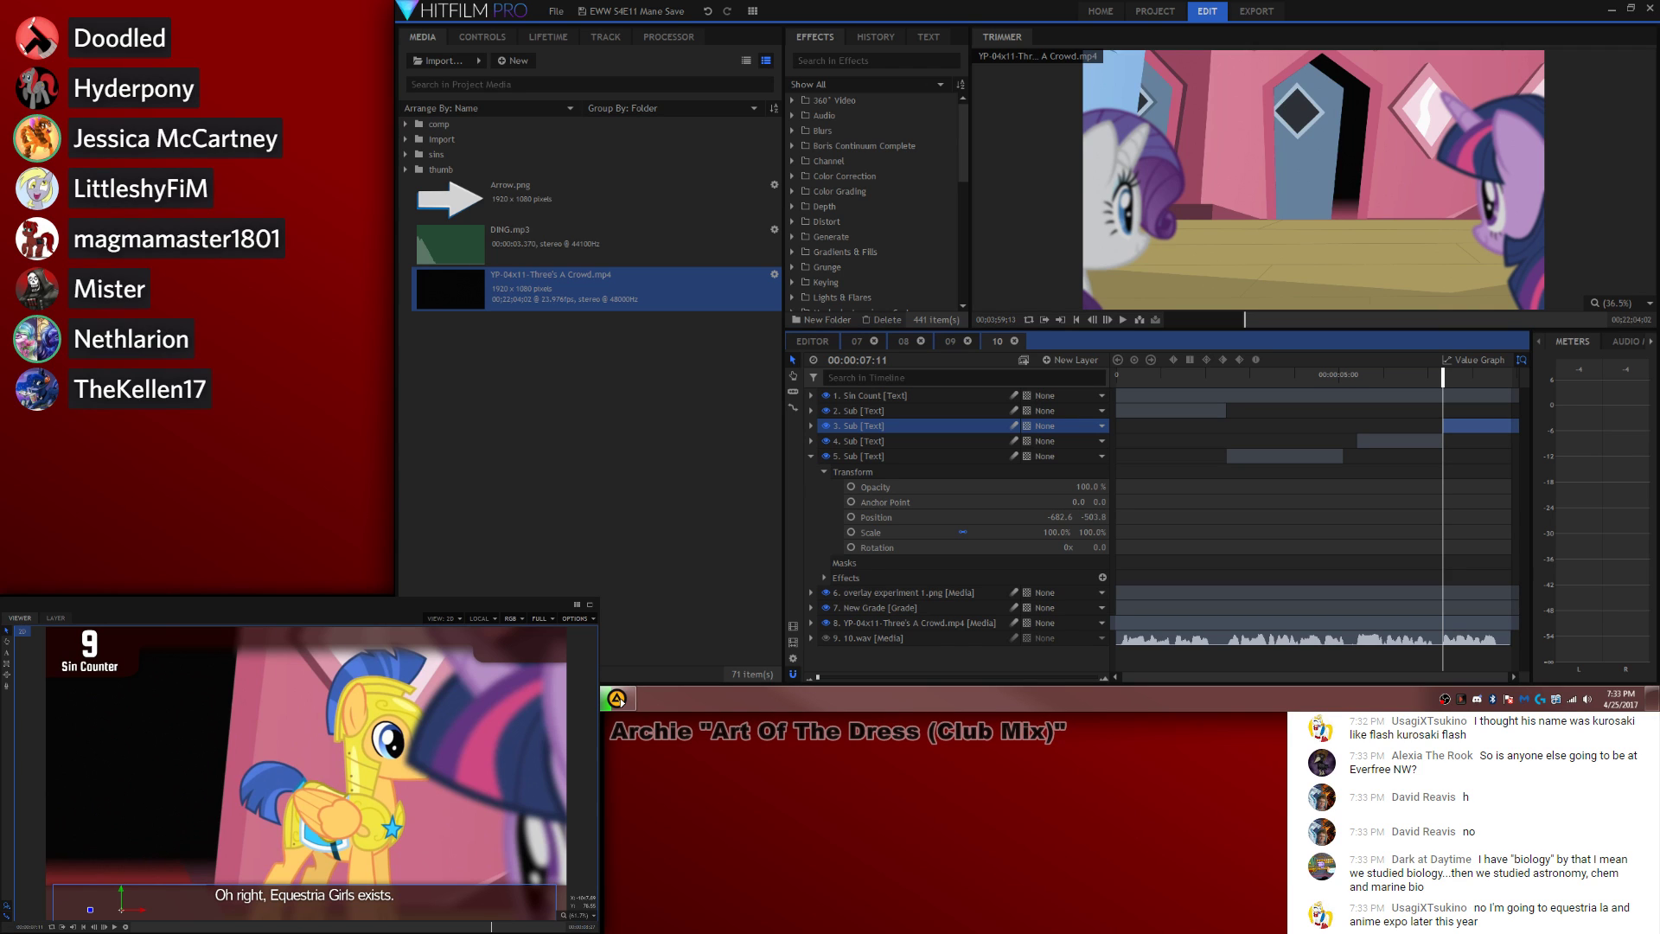
pyautogui.click(7, 653)
pyautogui.click(472, 908)
pyautogui.moveTo(483, 896); pyautogui.dragTo(53, 891)
pyautogui.write('Thanks for the reminder, show.')
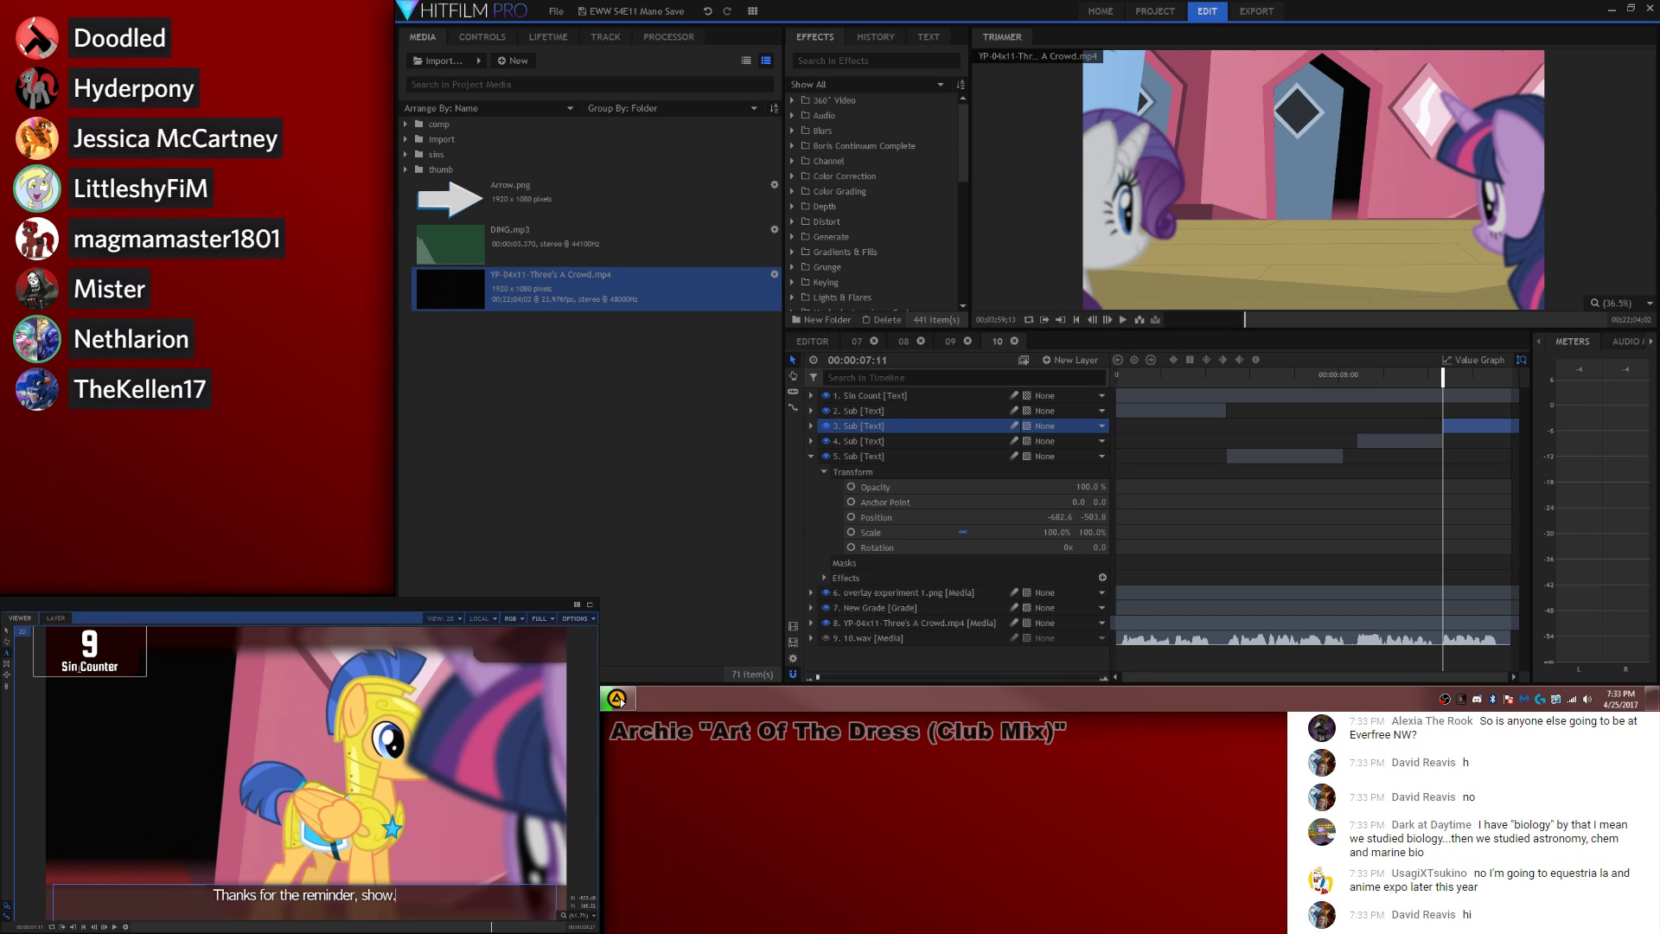
pyautogui.press('Escape')
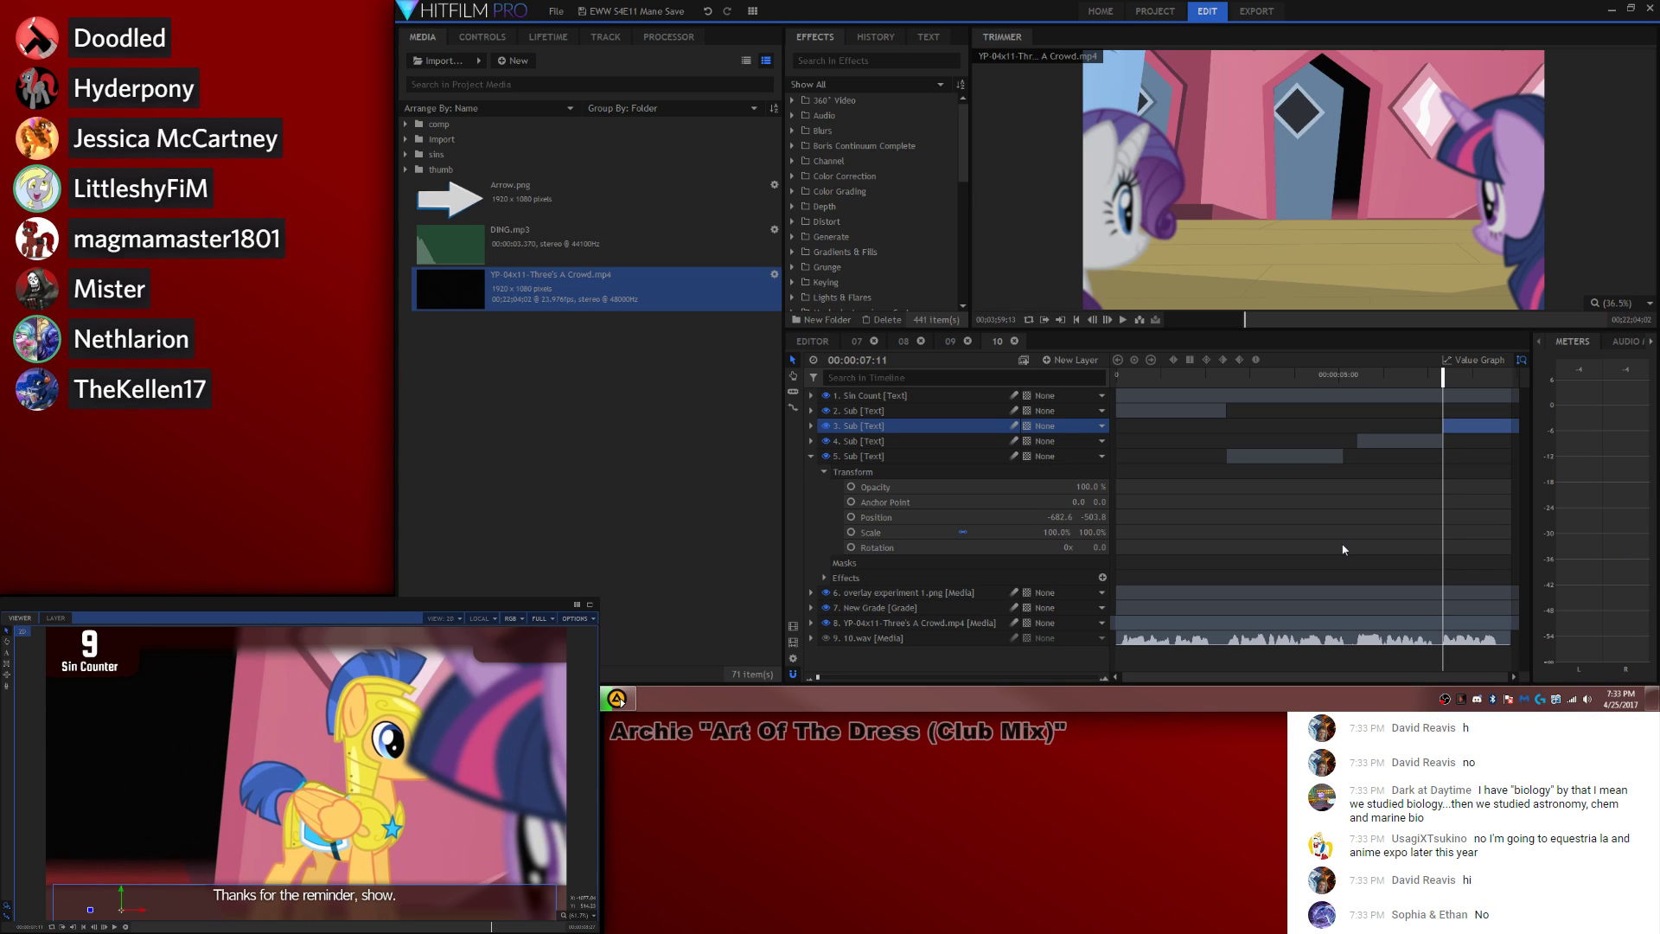
pyautogui.click(1345, 546)
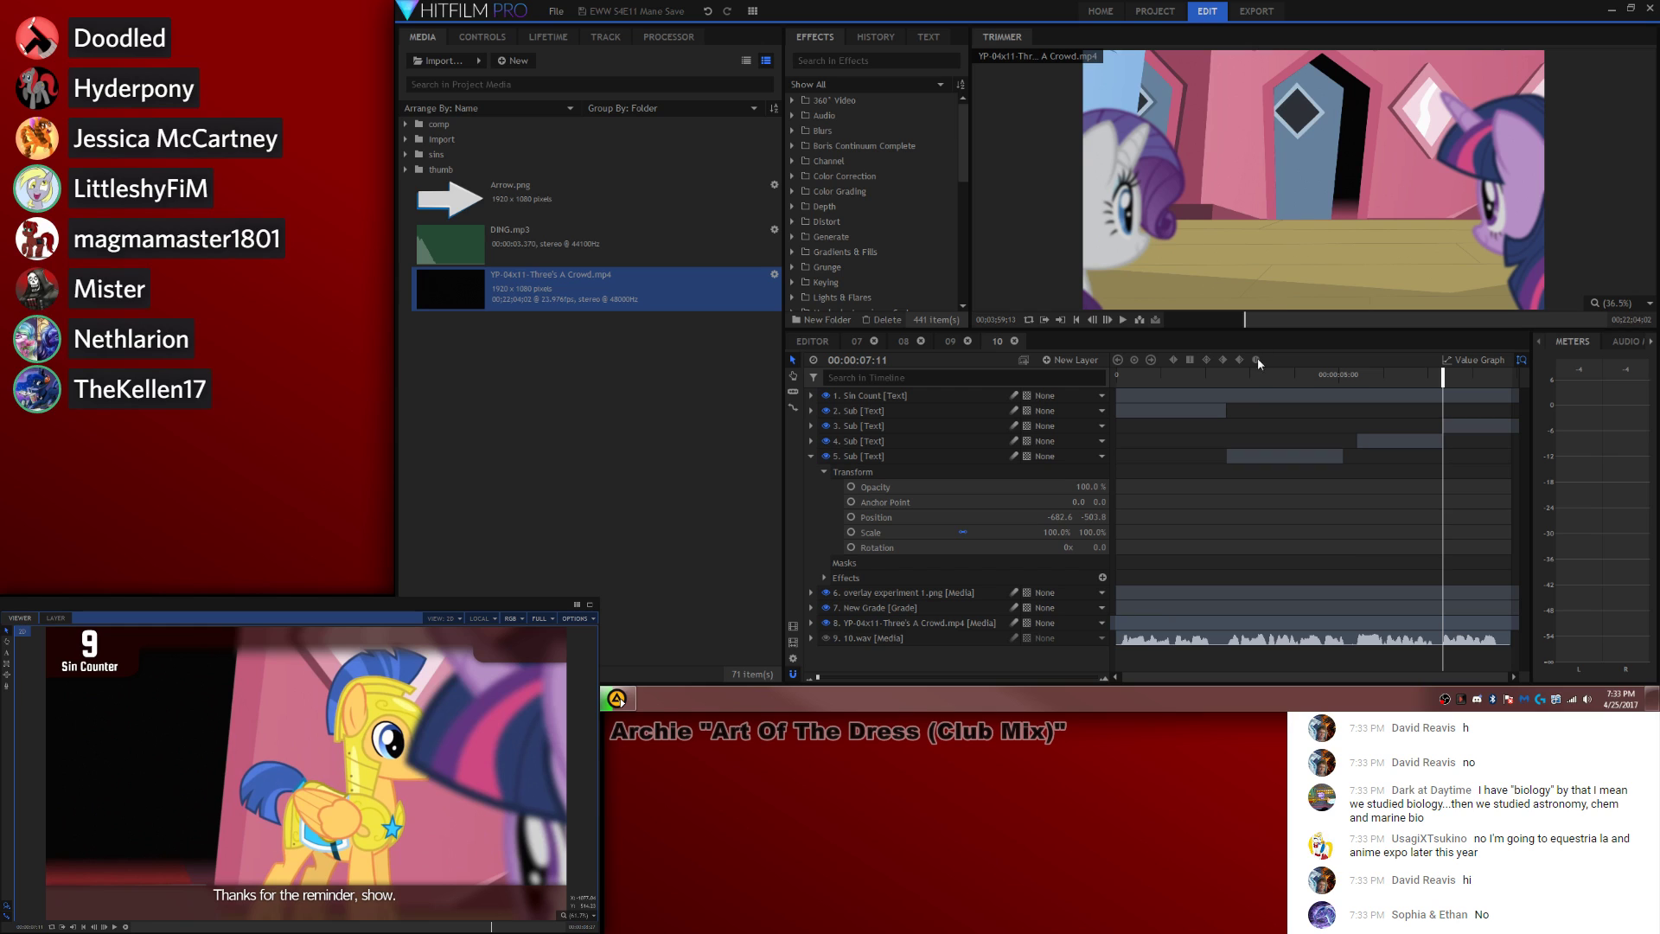
# Step: Return the playhead to 00:00:00:00, move the first subtitle layer below the other Sub layers and collapse the expanded layer properties
pyautogui.moveTo(1235, 374); pyautogui.dragTo(950, 356)
pyautogui.moveTo(928, 411); pyautogui.dragTo(923, 529)
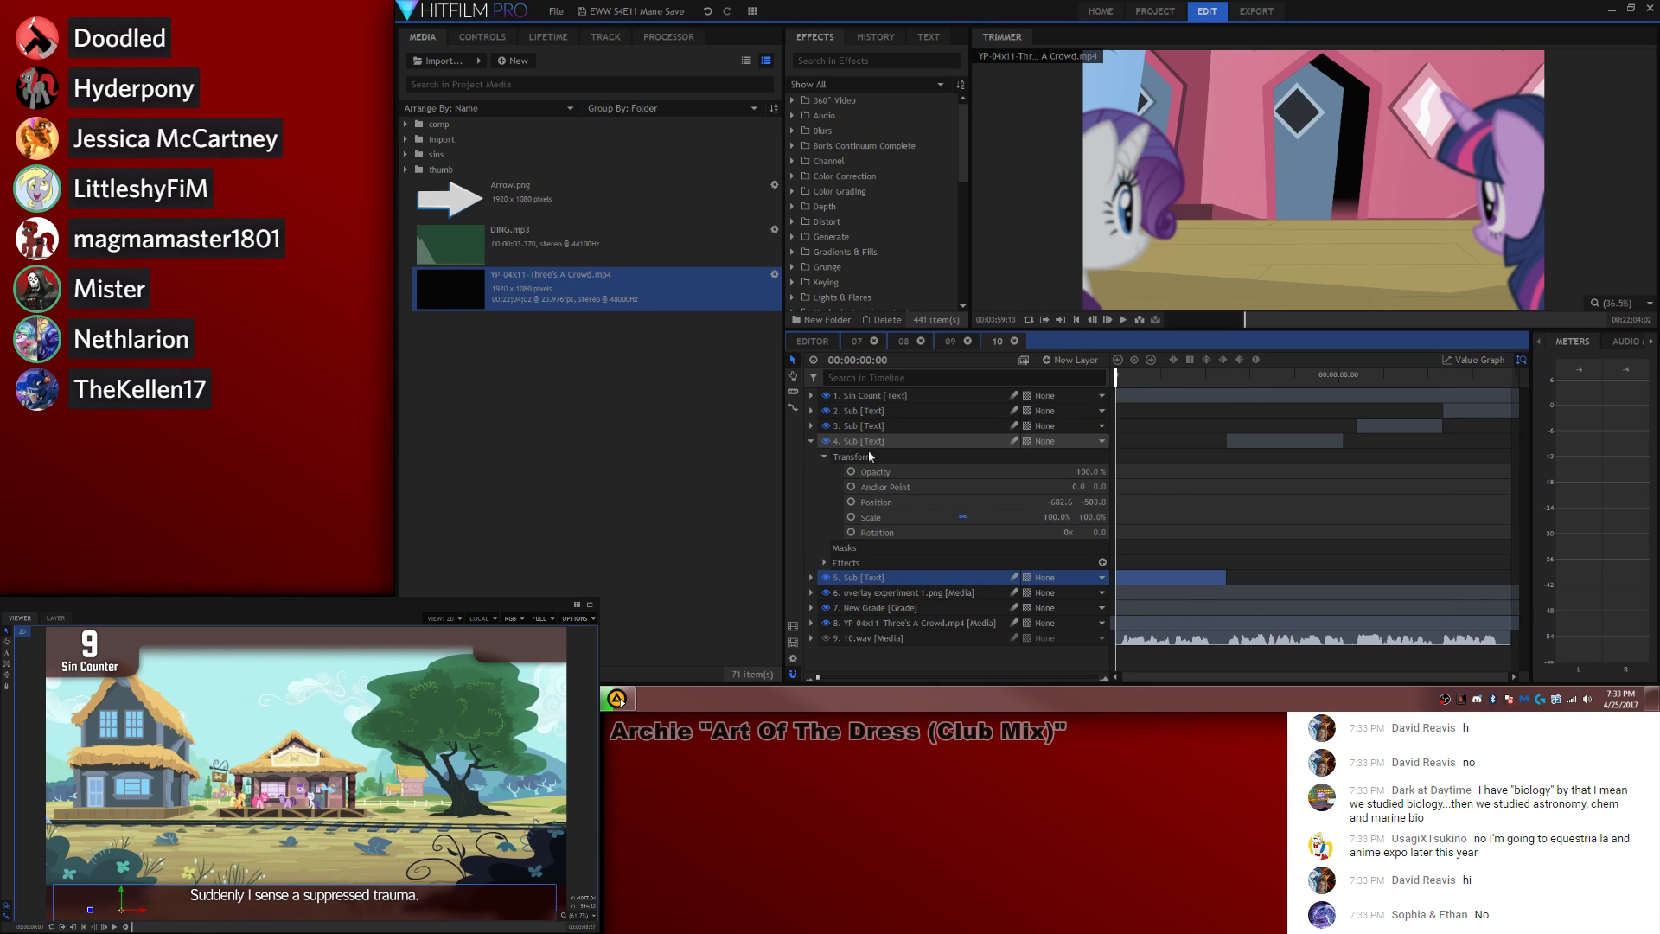
pyautogui.click(811, 441)
pyautogui.click(1312, 590)
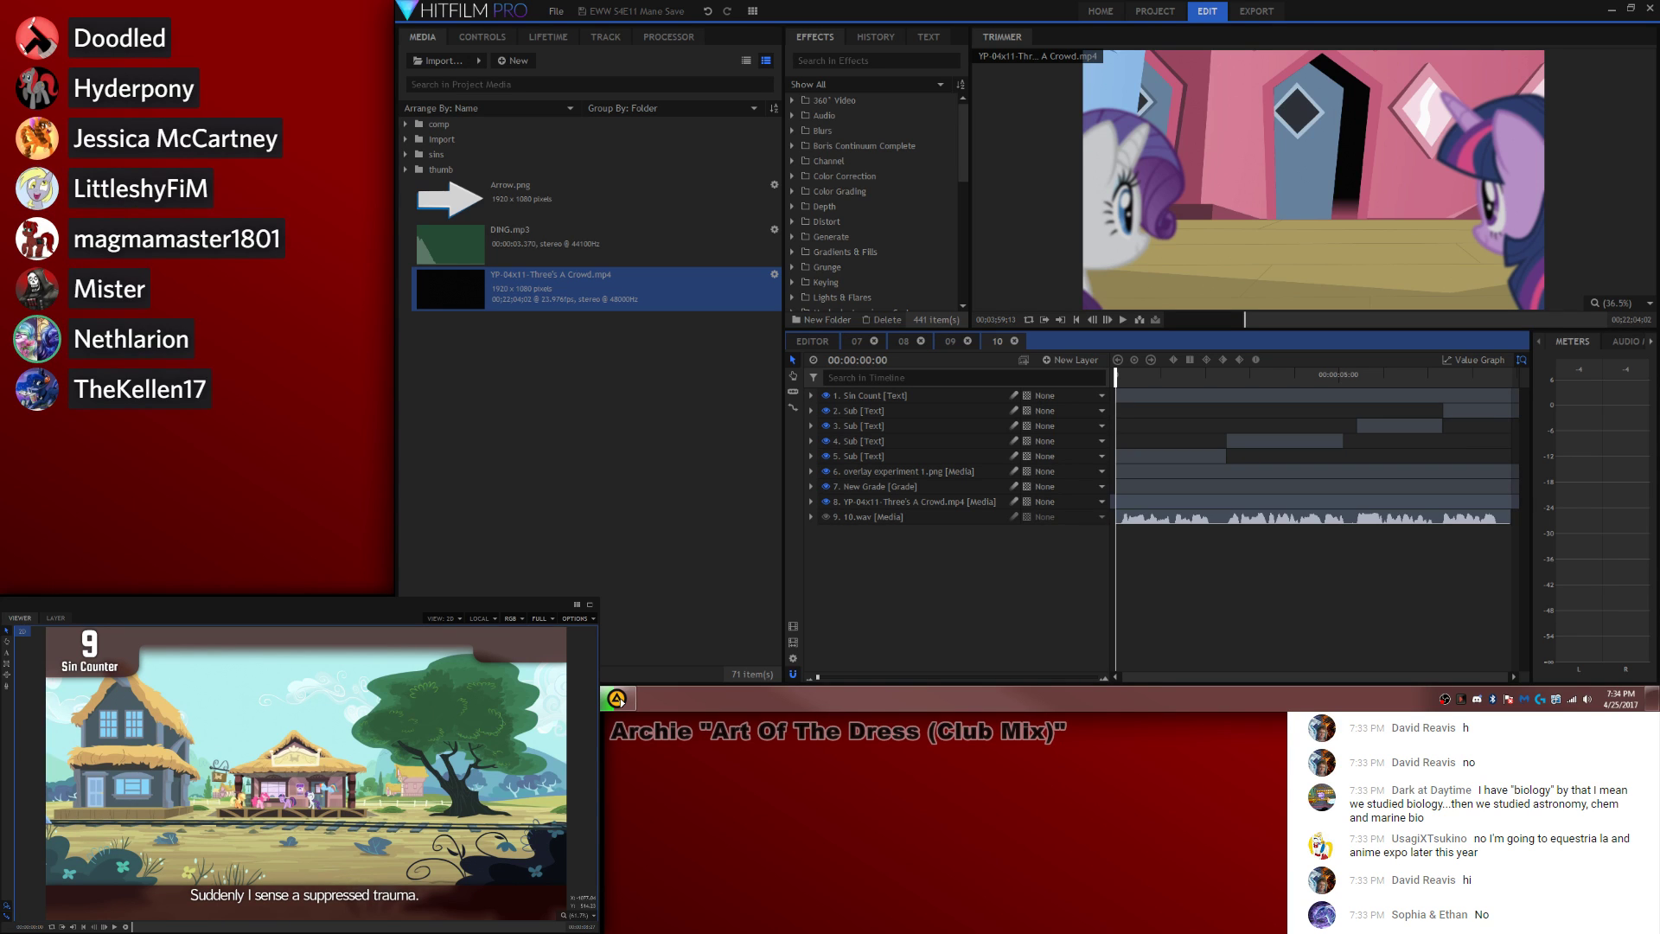
# Step: Switch to the browser, enlarge the Flash Sentry tweet page for a screen capture and return to HitFilm
pyautogui.hotkey('alt', 'Tab')
pyautogui.hotkey('ctrl', '+')
pyautogui.hotkey('ctrl', '+')
pyautogui.hotkey('ctrl', '+')
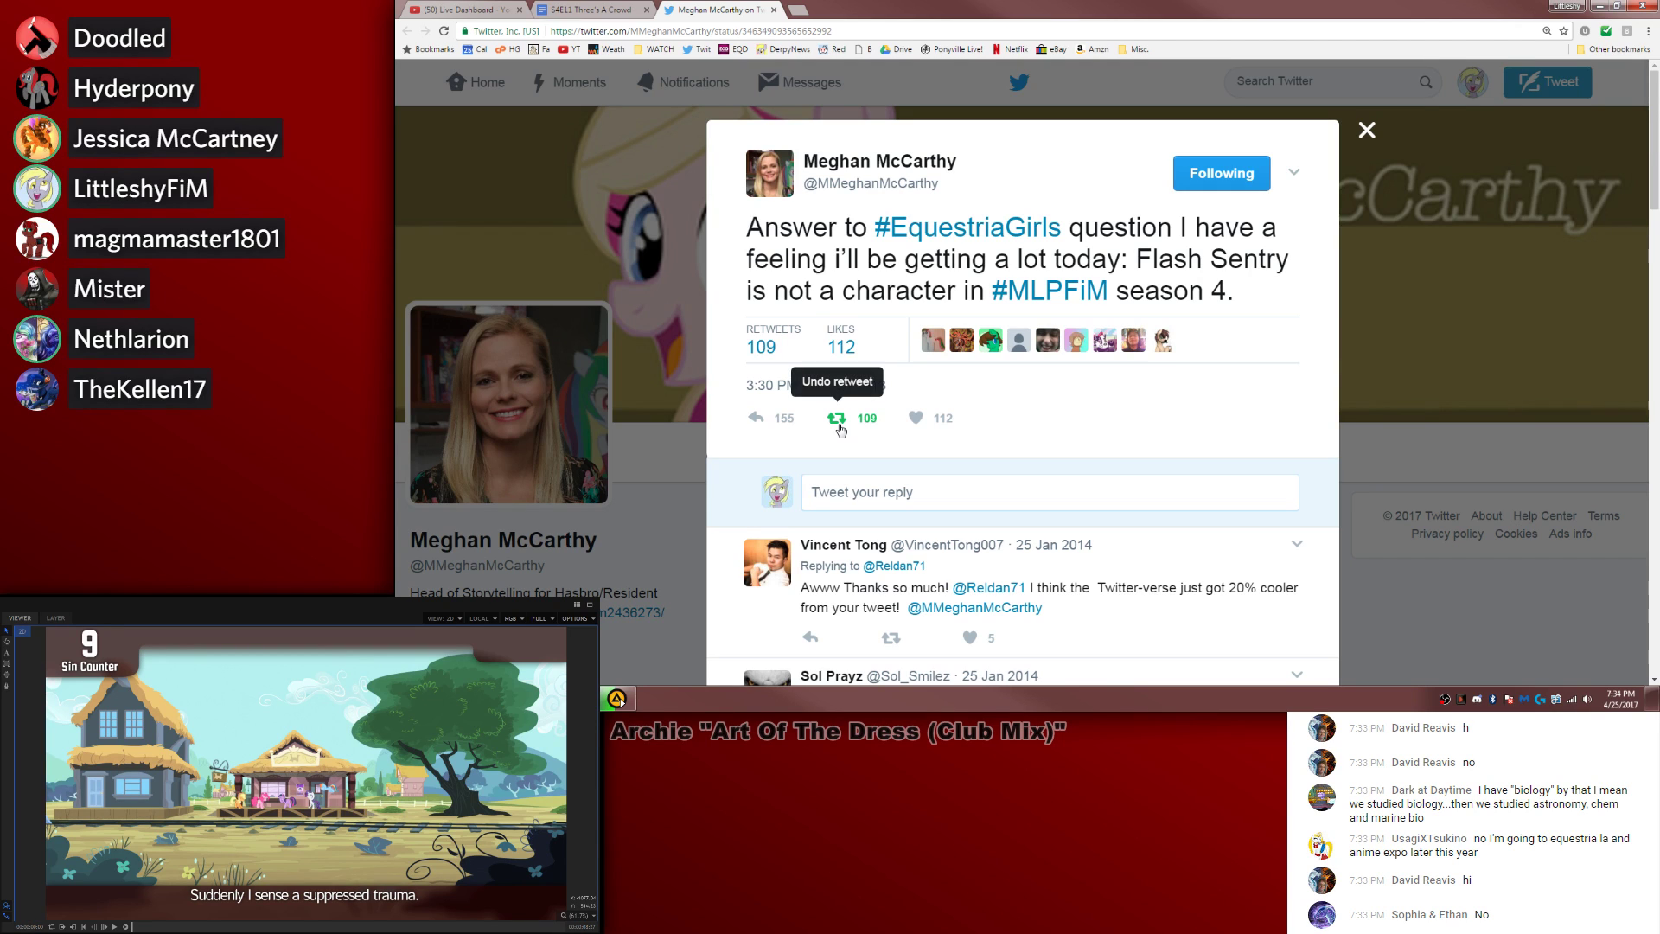
pyautogui.moveTo(696, 10); pyautogui.dragTo(1658, 61)
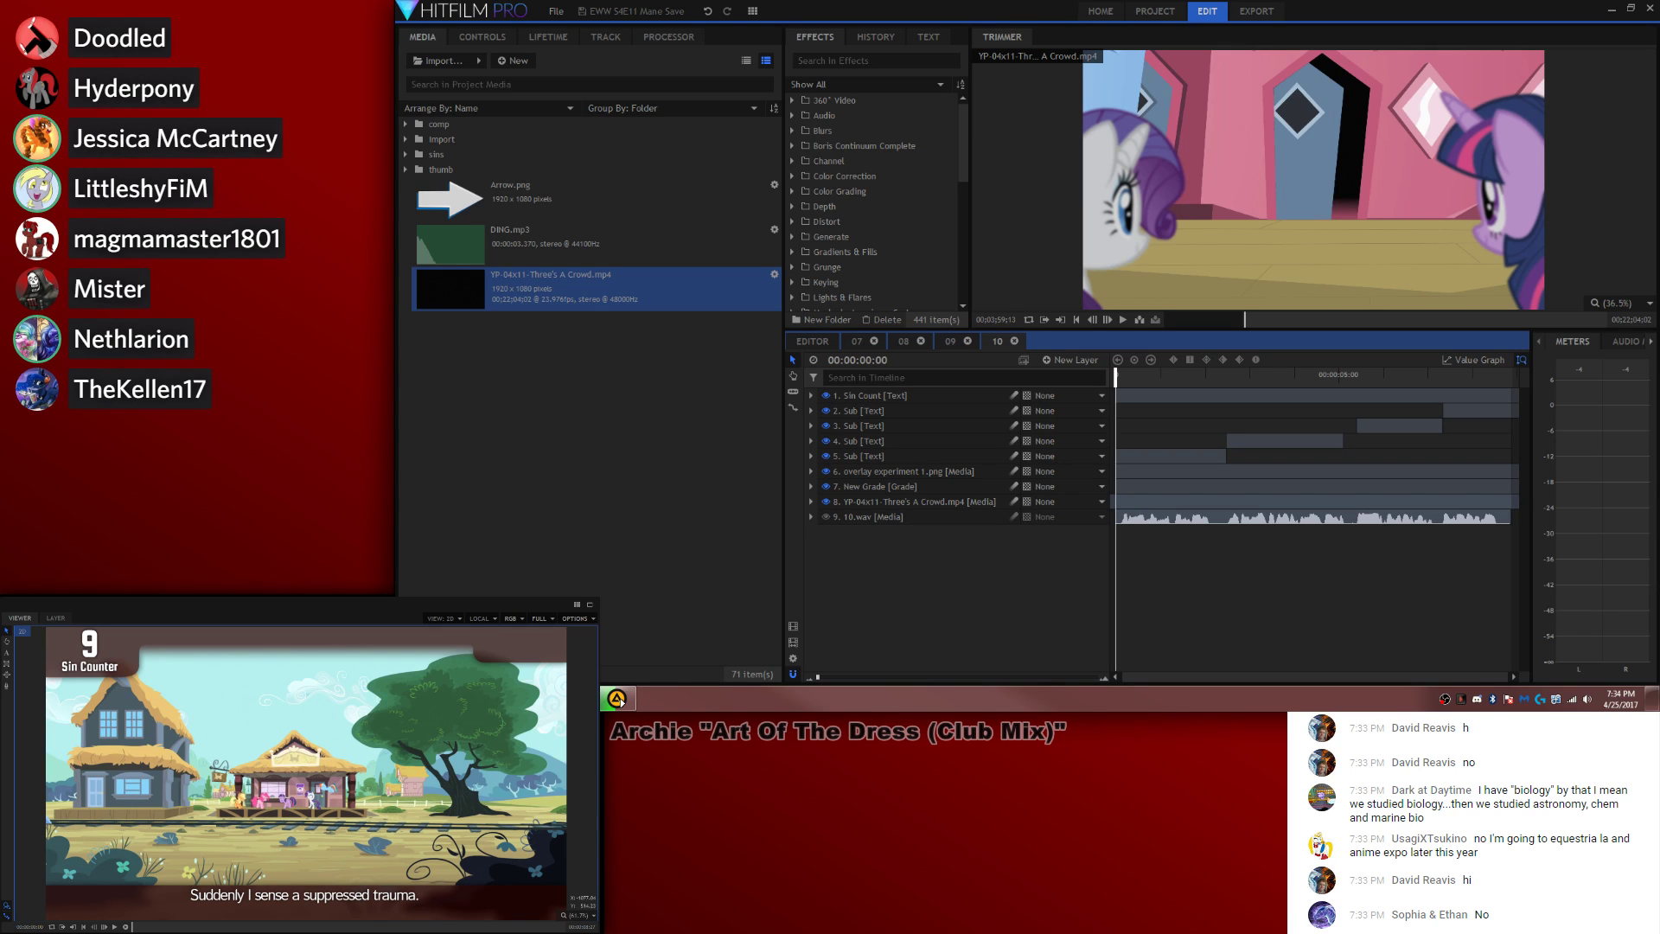
# Step: Launch paint.net and paste the captured screenshot, expanding the canvas to fit it
pyautogui.press('super')
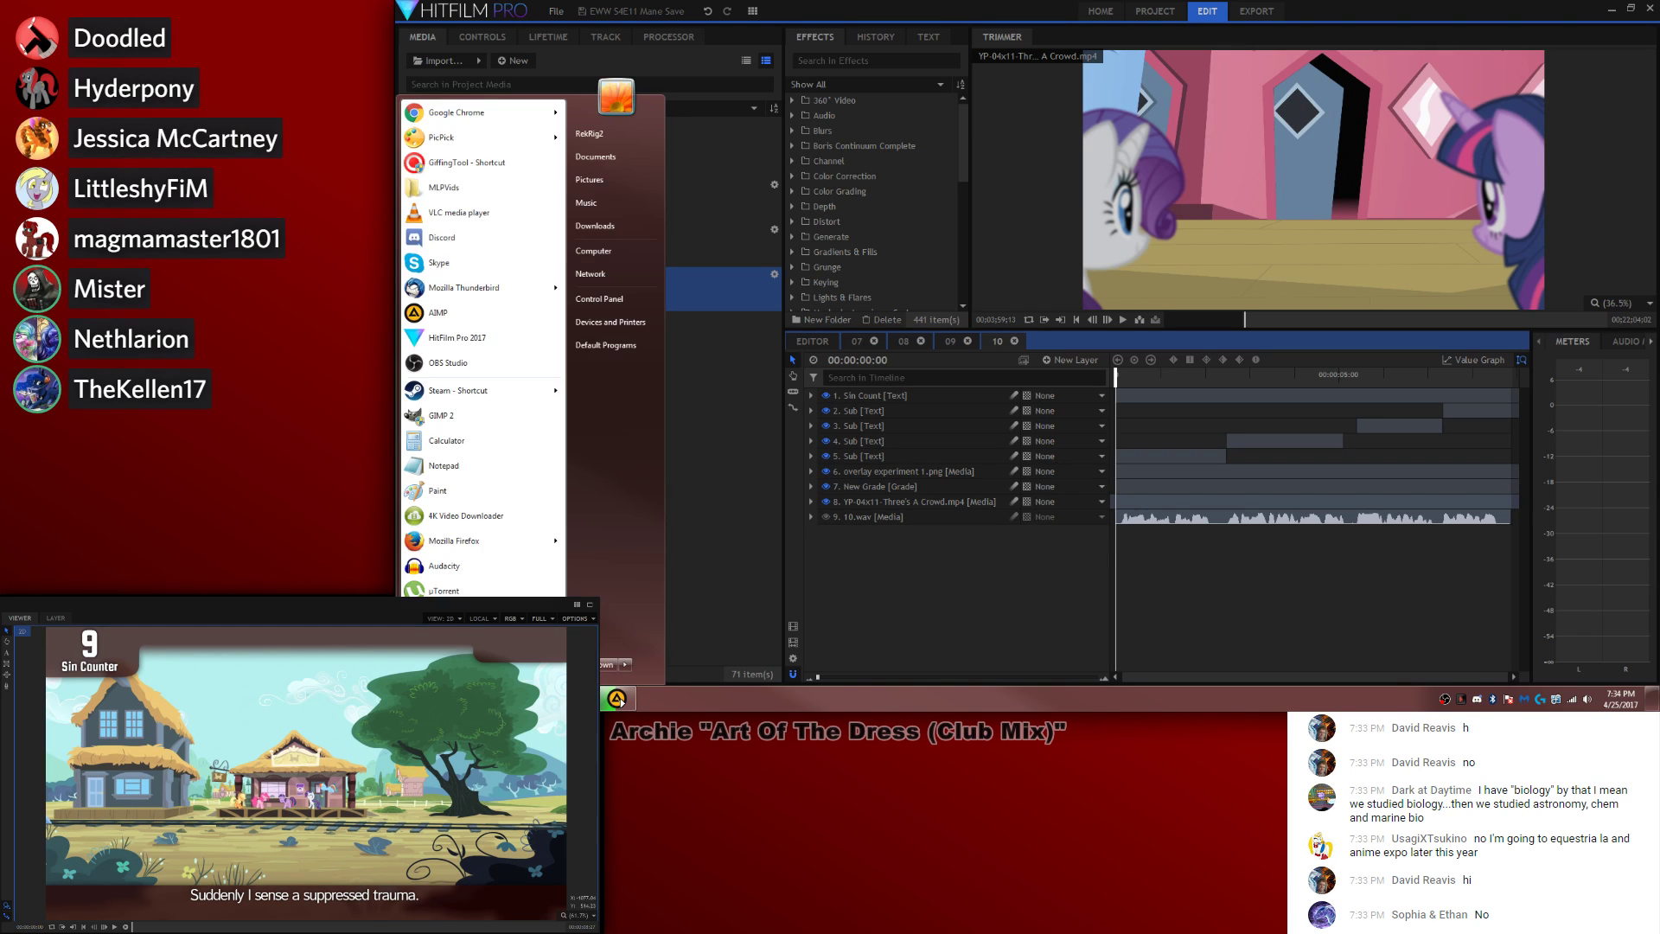
pyautogui.write('paint')
pyautogui.press('Down')
pyautogui.press('Return')
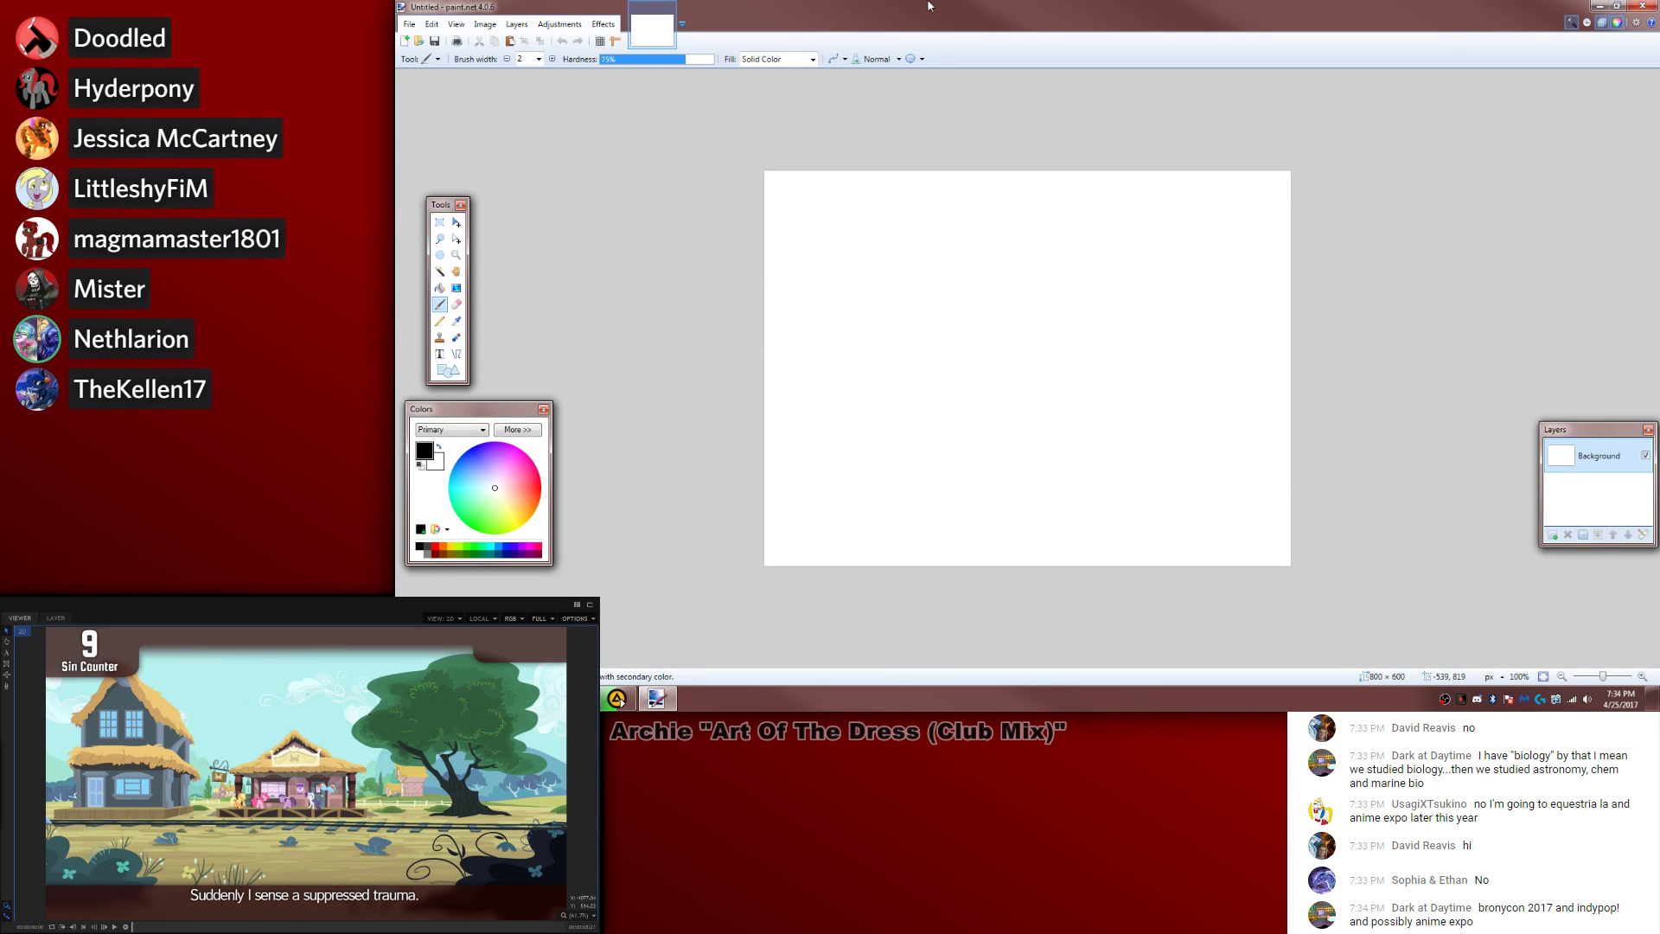
pyautogui.hotkey('ctrl', 'v')
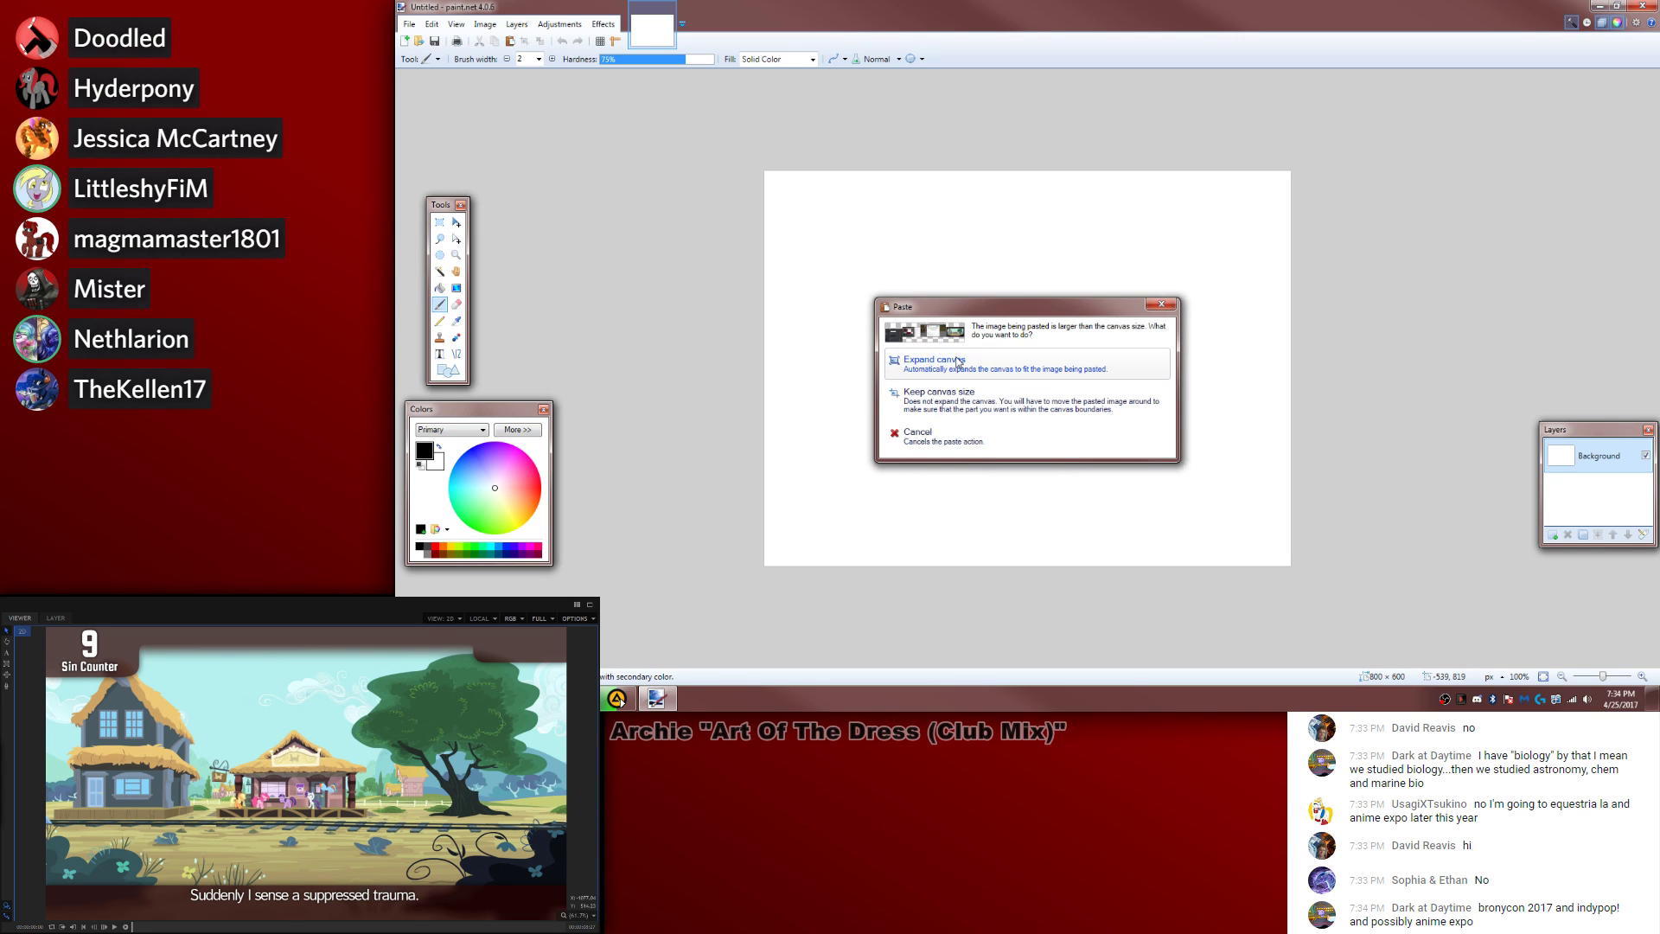
pyautogui.click(934, 360)
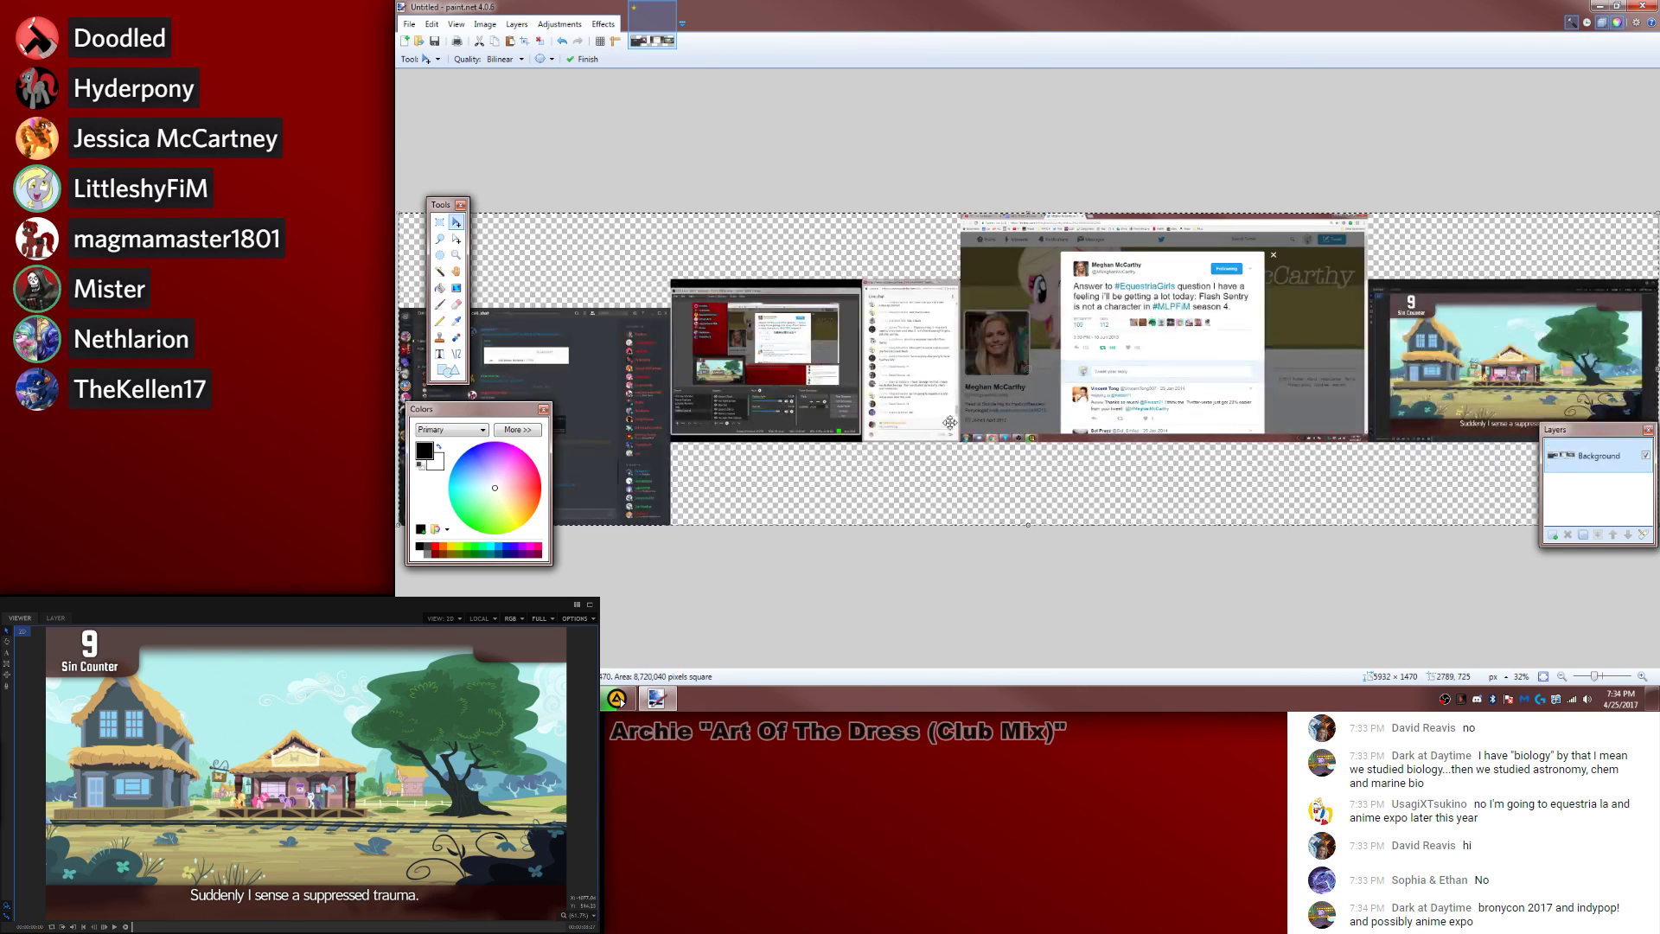
# Step: Select the tweet from its author header down to the date line and crop the image to that selection
pyautogui.scroll(3, 1229, 281)
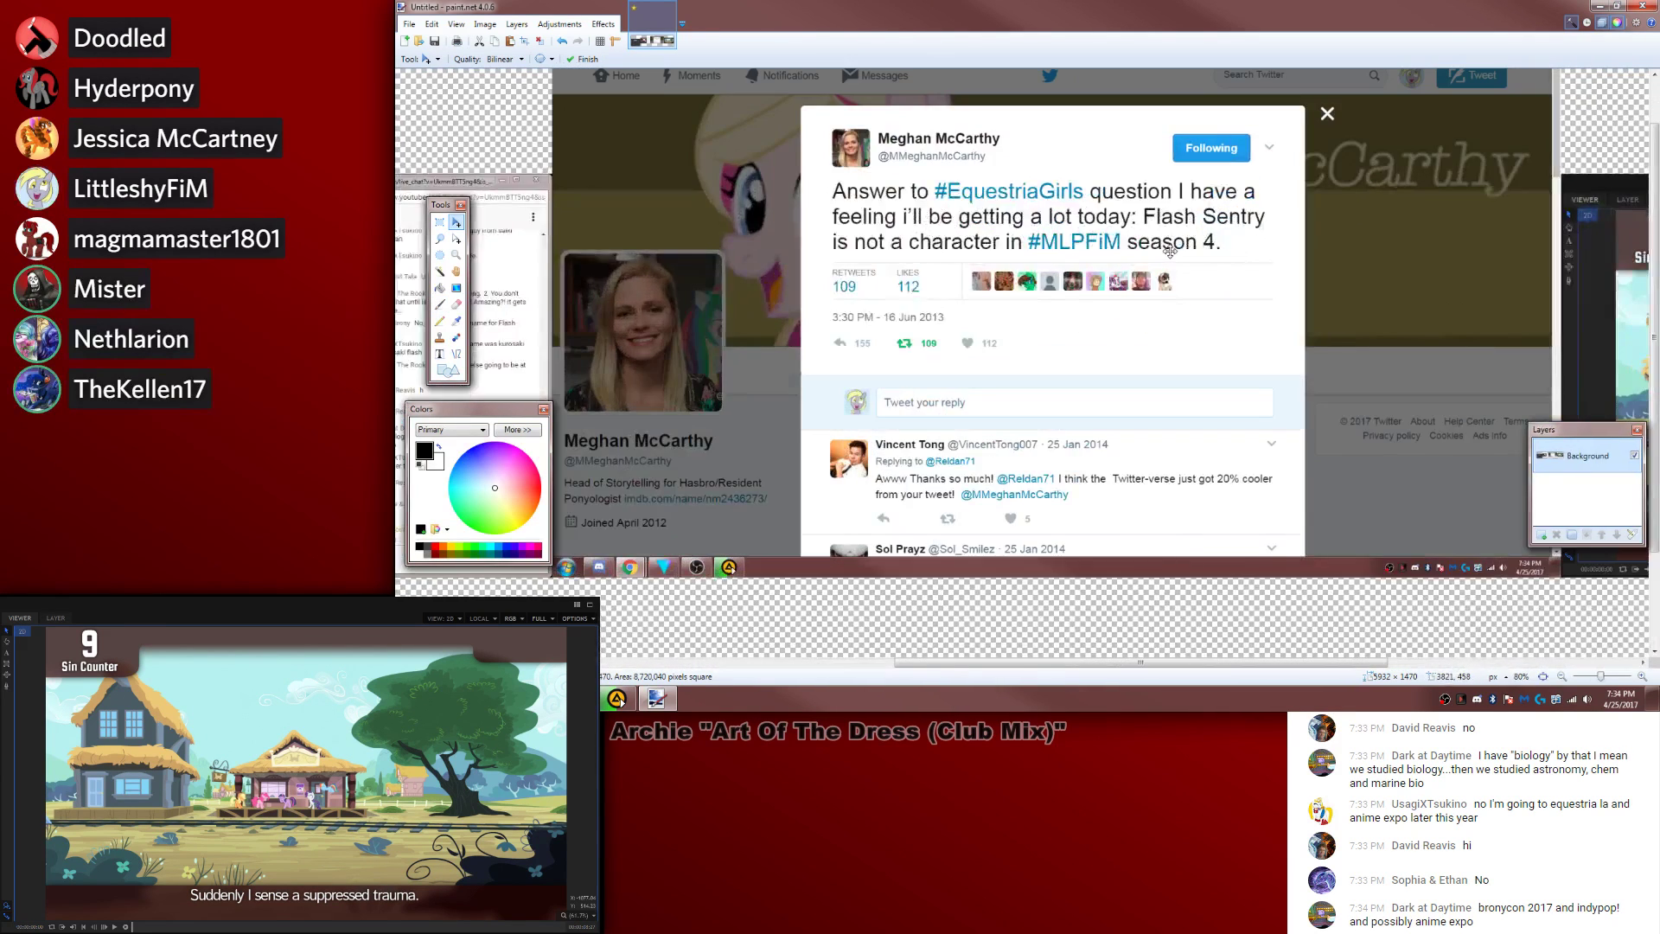
pyautogui.click(440, 222)
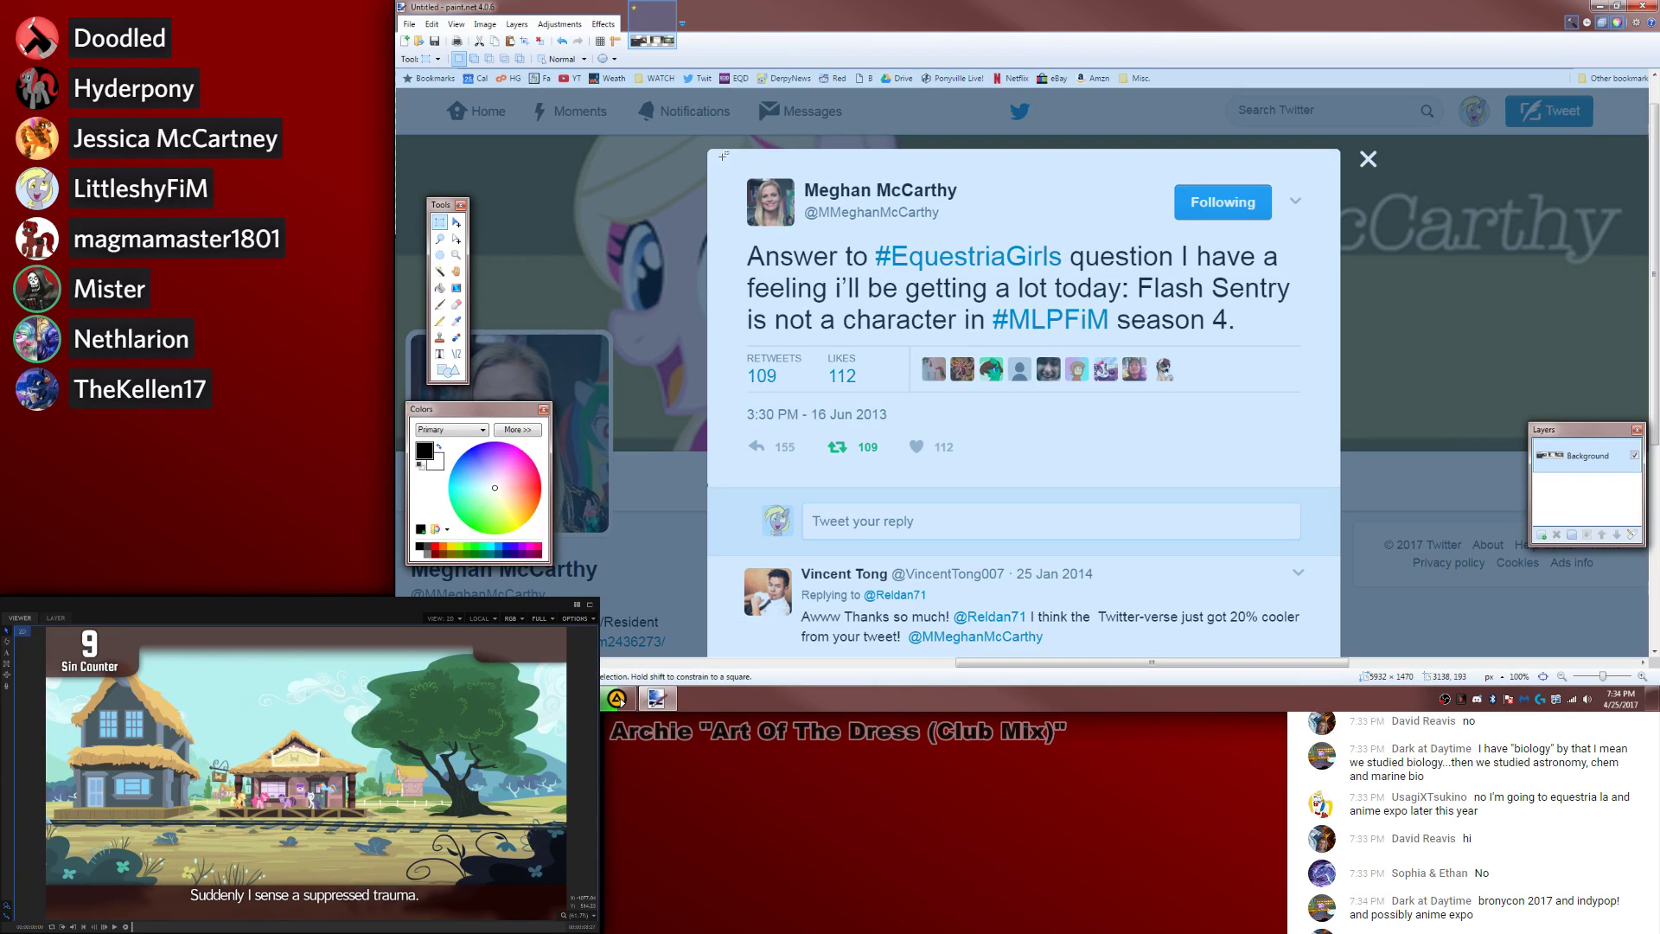
pyautogui.moveTo(739, 170)
pyautogui.mouseDown()
pyautogui.moveTo(1268, 394)
pyautogui.moveTo(1327, 471)
pyautogui.moveTo(1317, 430)
pyautogui.mouseUp()
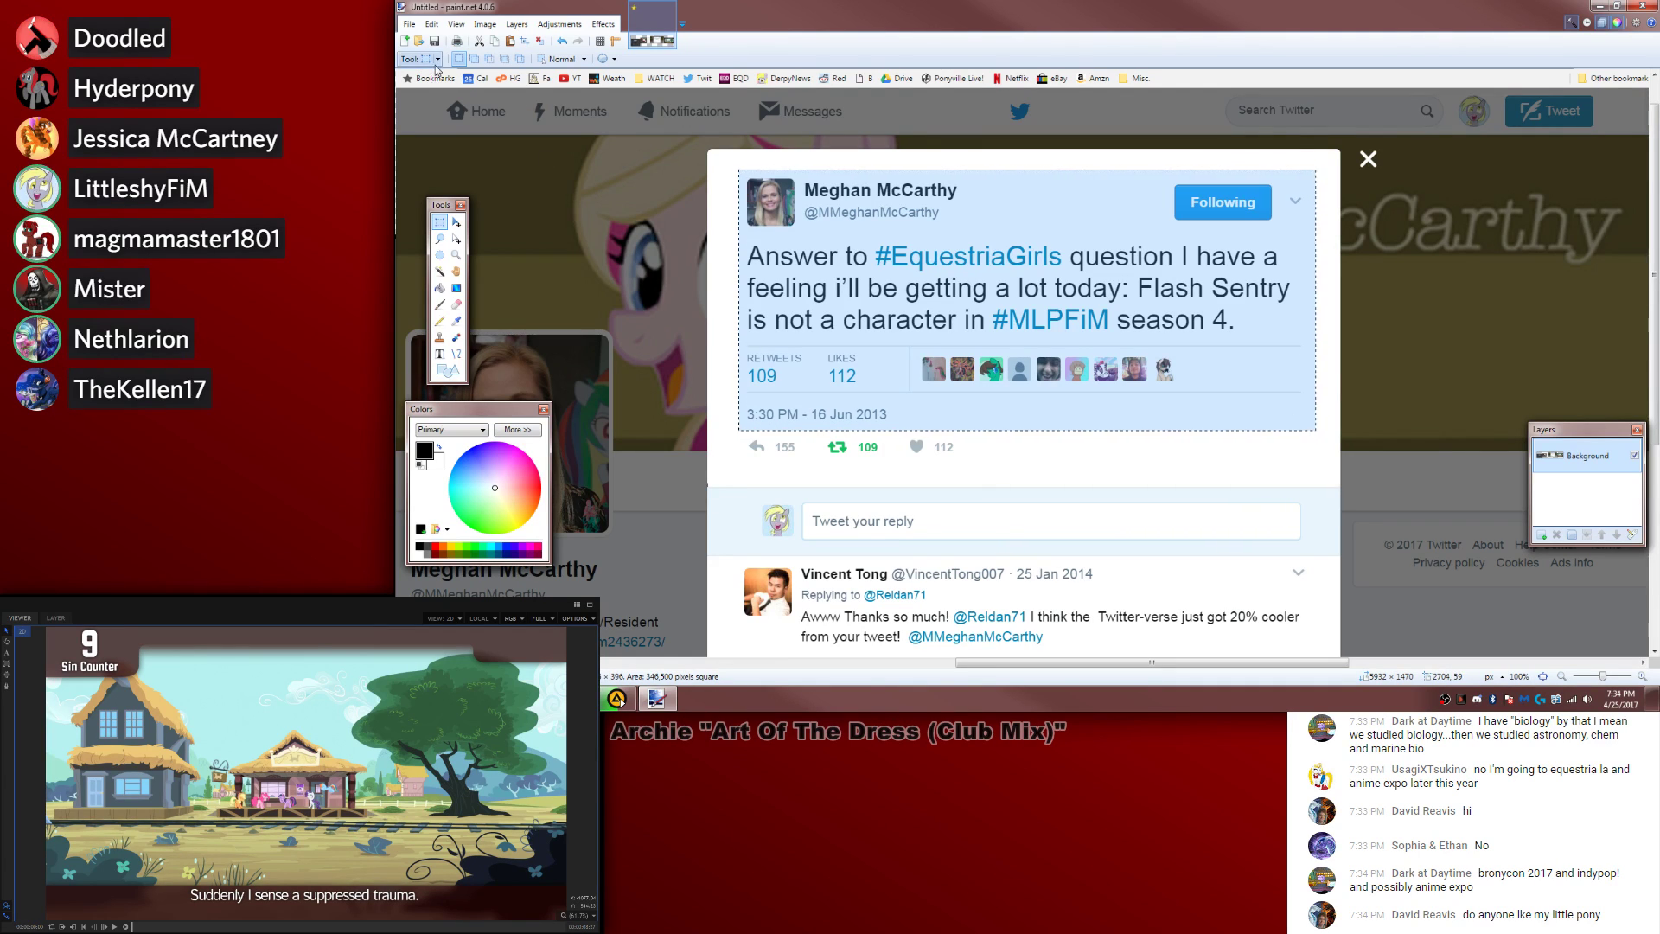
pyautogui.click(488, 26)
pyautogui.click(519, 39)
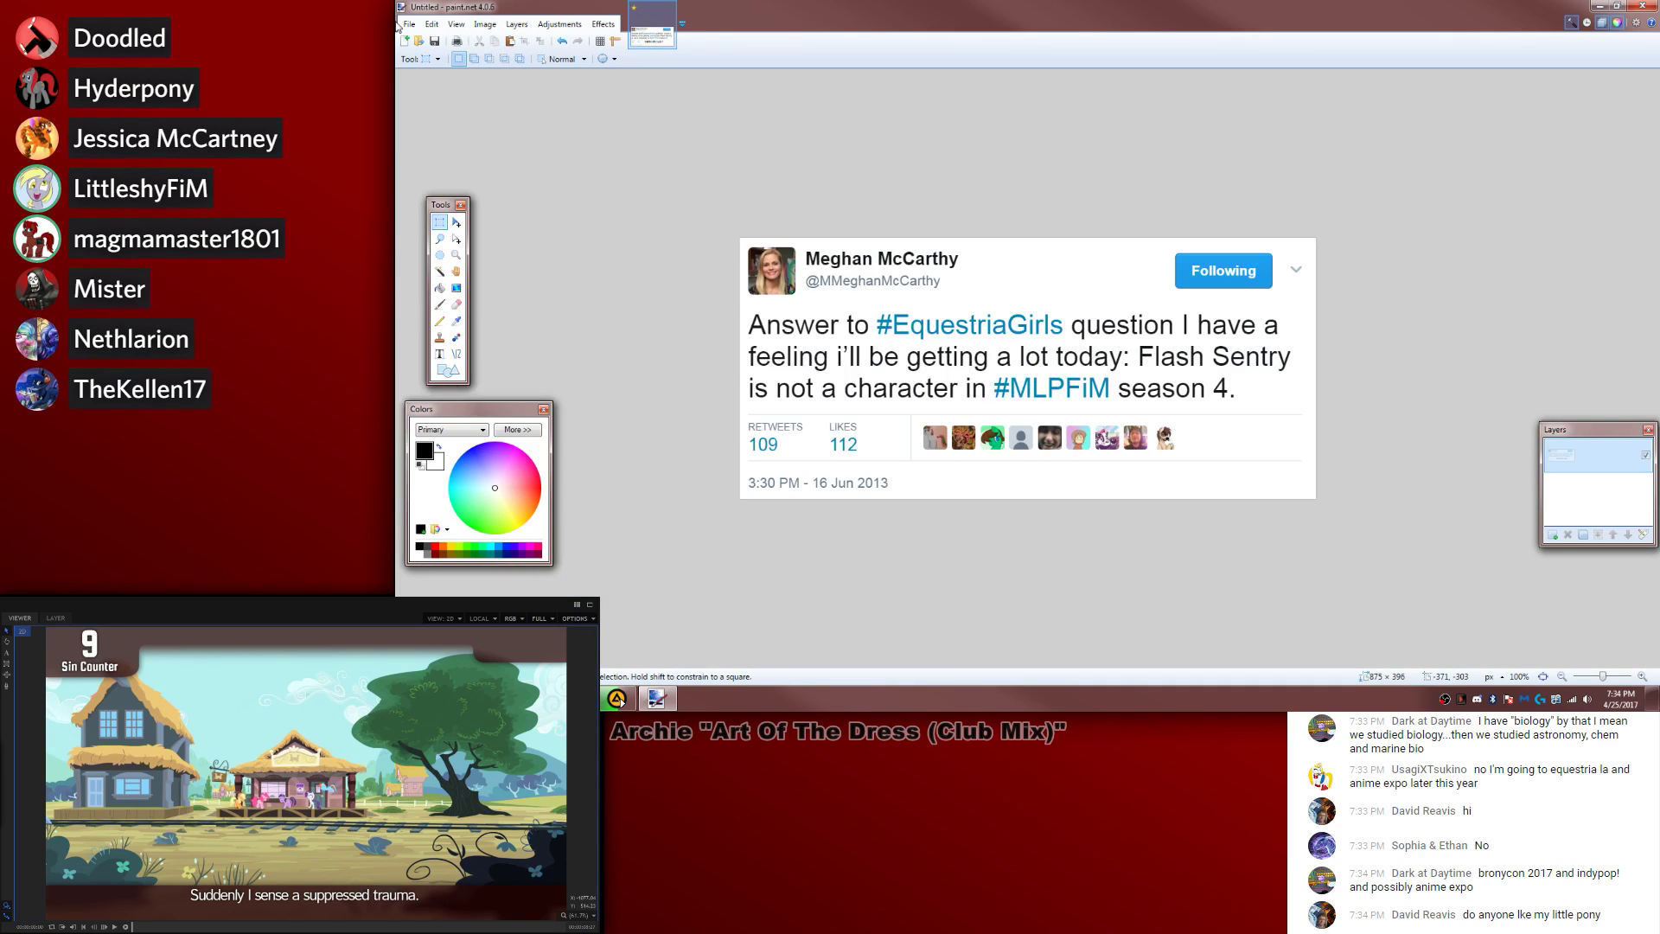
# Step: Start saving the cropped tweet under a new name and browse to MLPVids > Projects > Active > Cinemare Sins Season 4 > S4E11
pyautogui.click(408, 24)
pyautogui.click(435, 132)
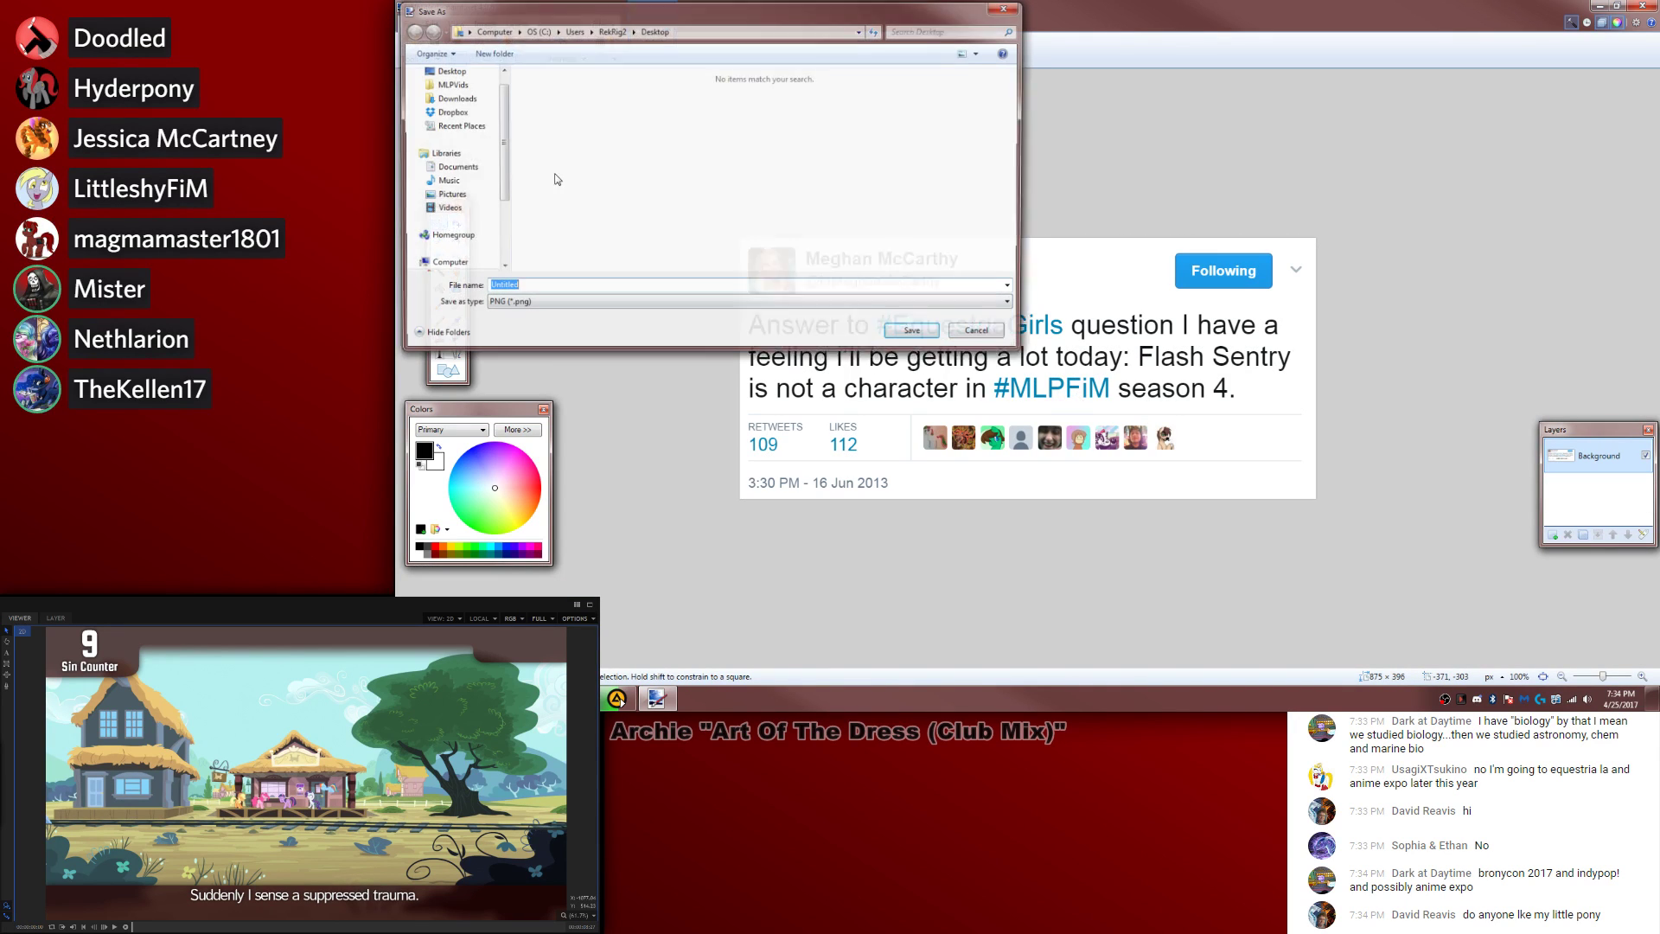
pyautogui.doubleClick(548, 104)
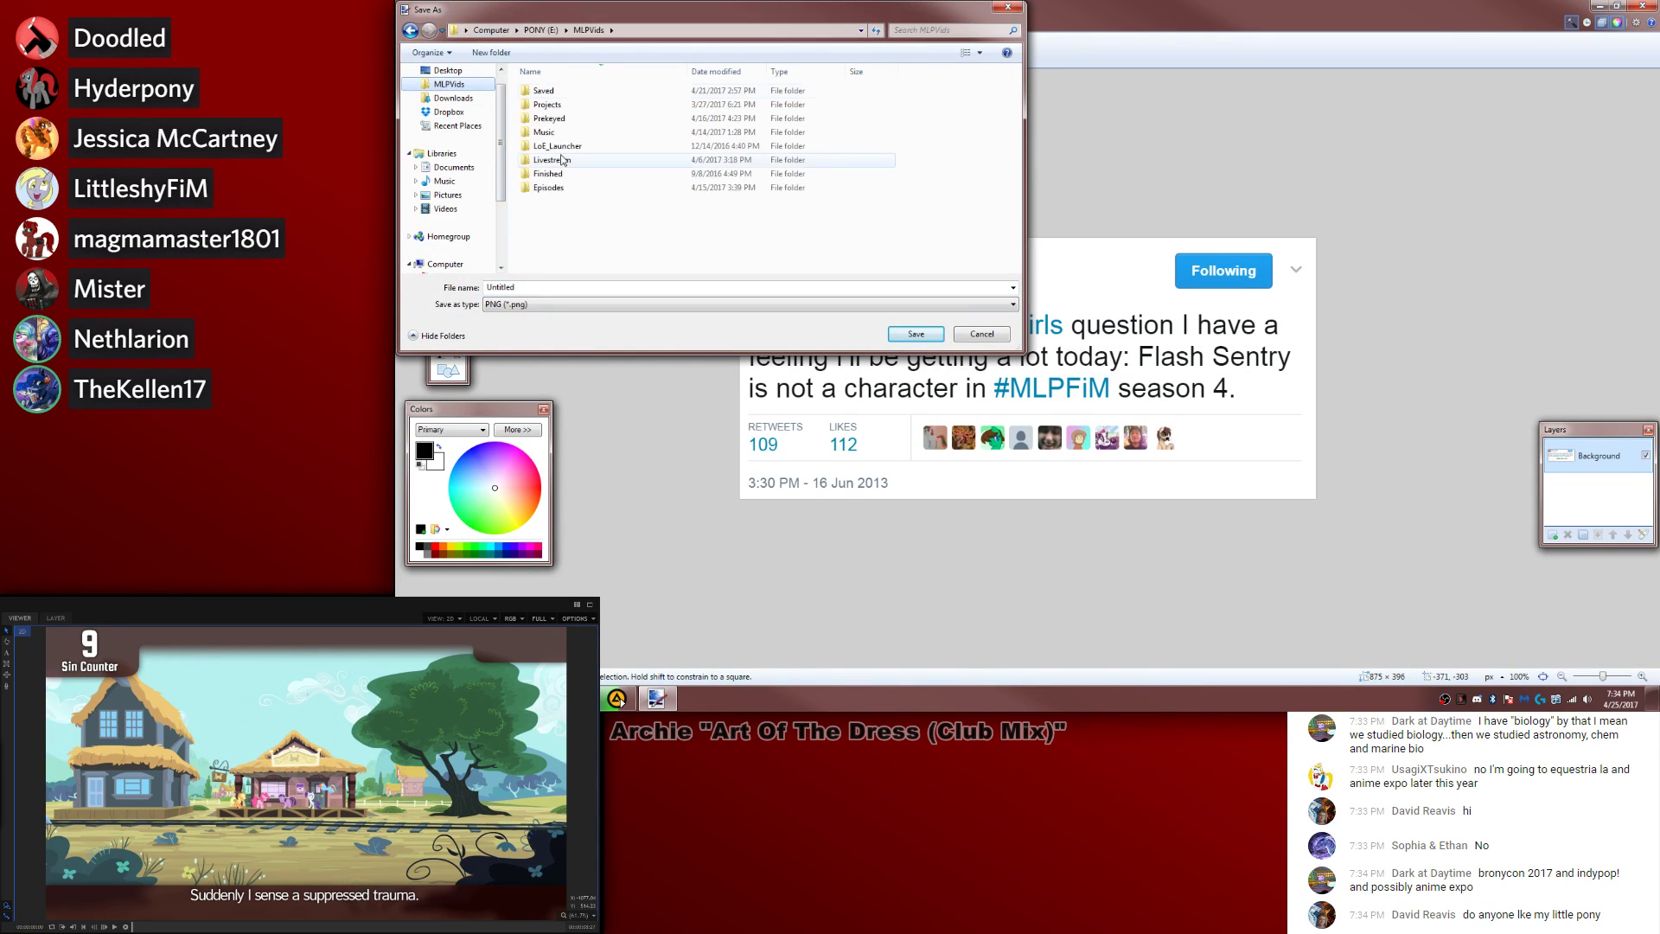
pyautogui.doubleClick(553, 91)
pyautogui.doubleClick(557, 92)
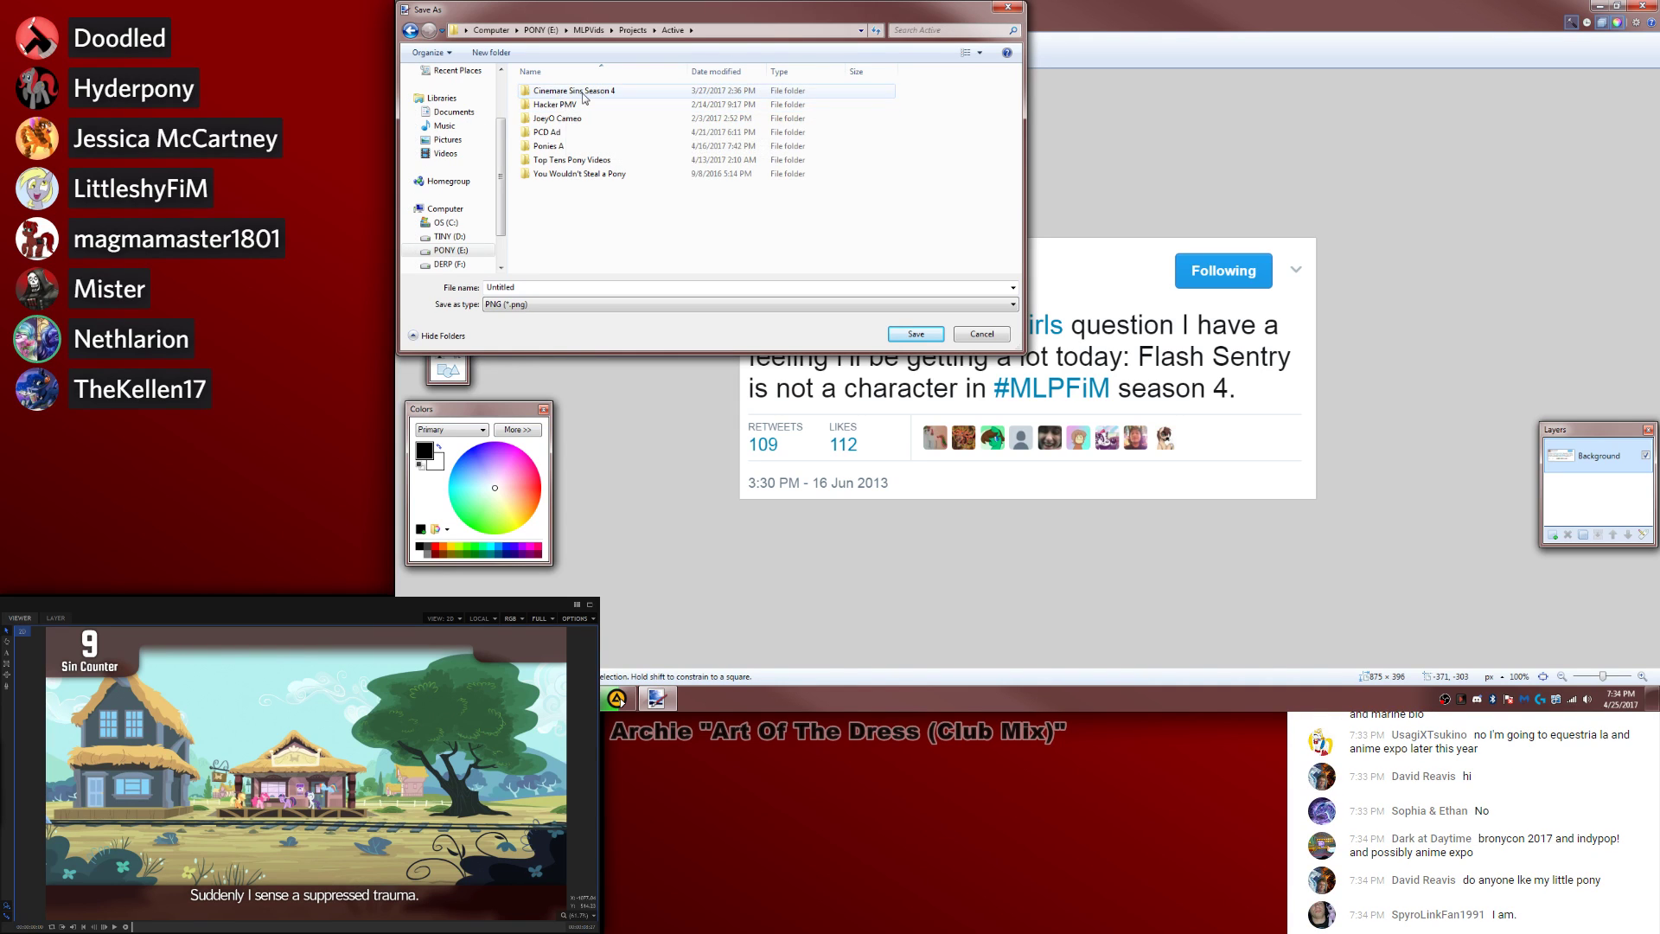
pyautogui.doubleClick(839, 183)
# Step: Save the image as PNG named "Meghan McCarthy lies" with the offered save settings and close paint.net
pyautogui.click(772, 286)
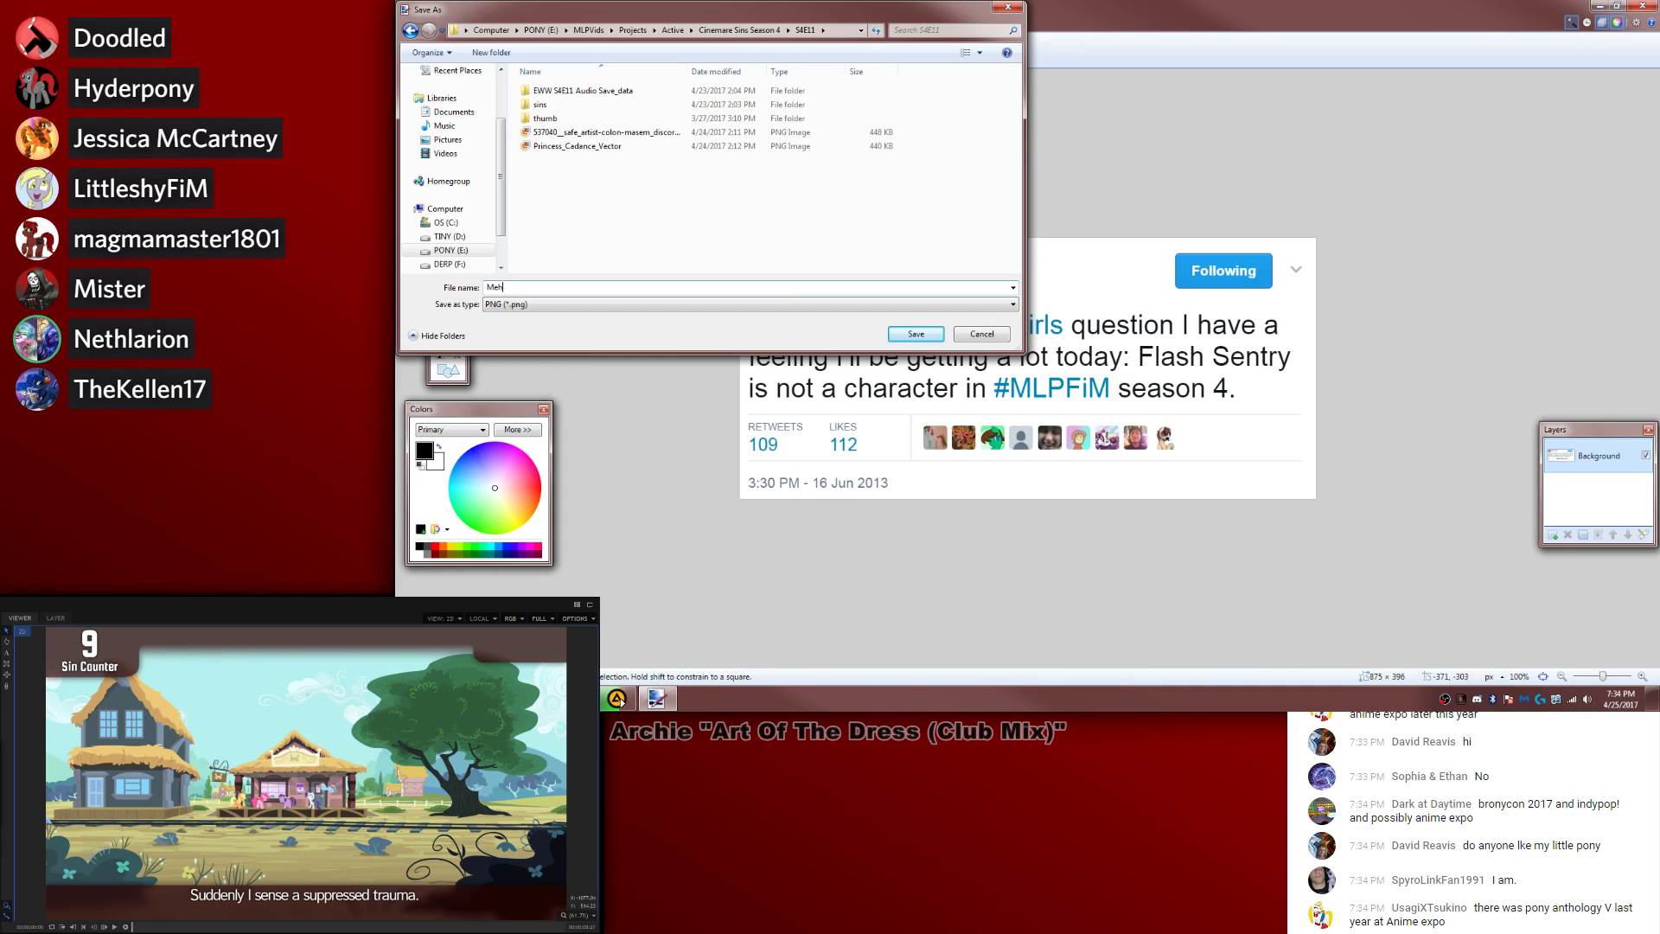
pyautogui.write('Meghan M')
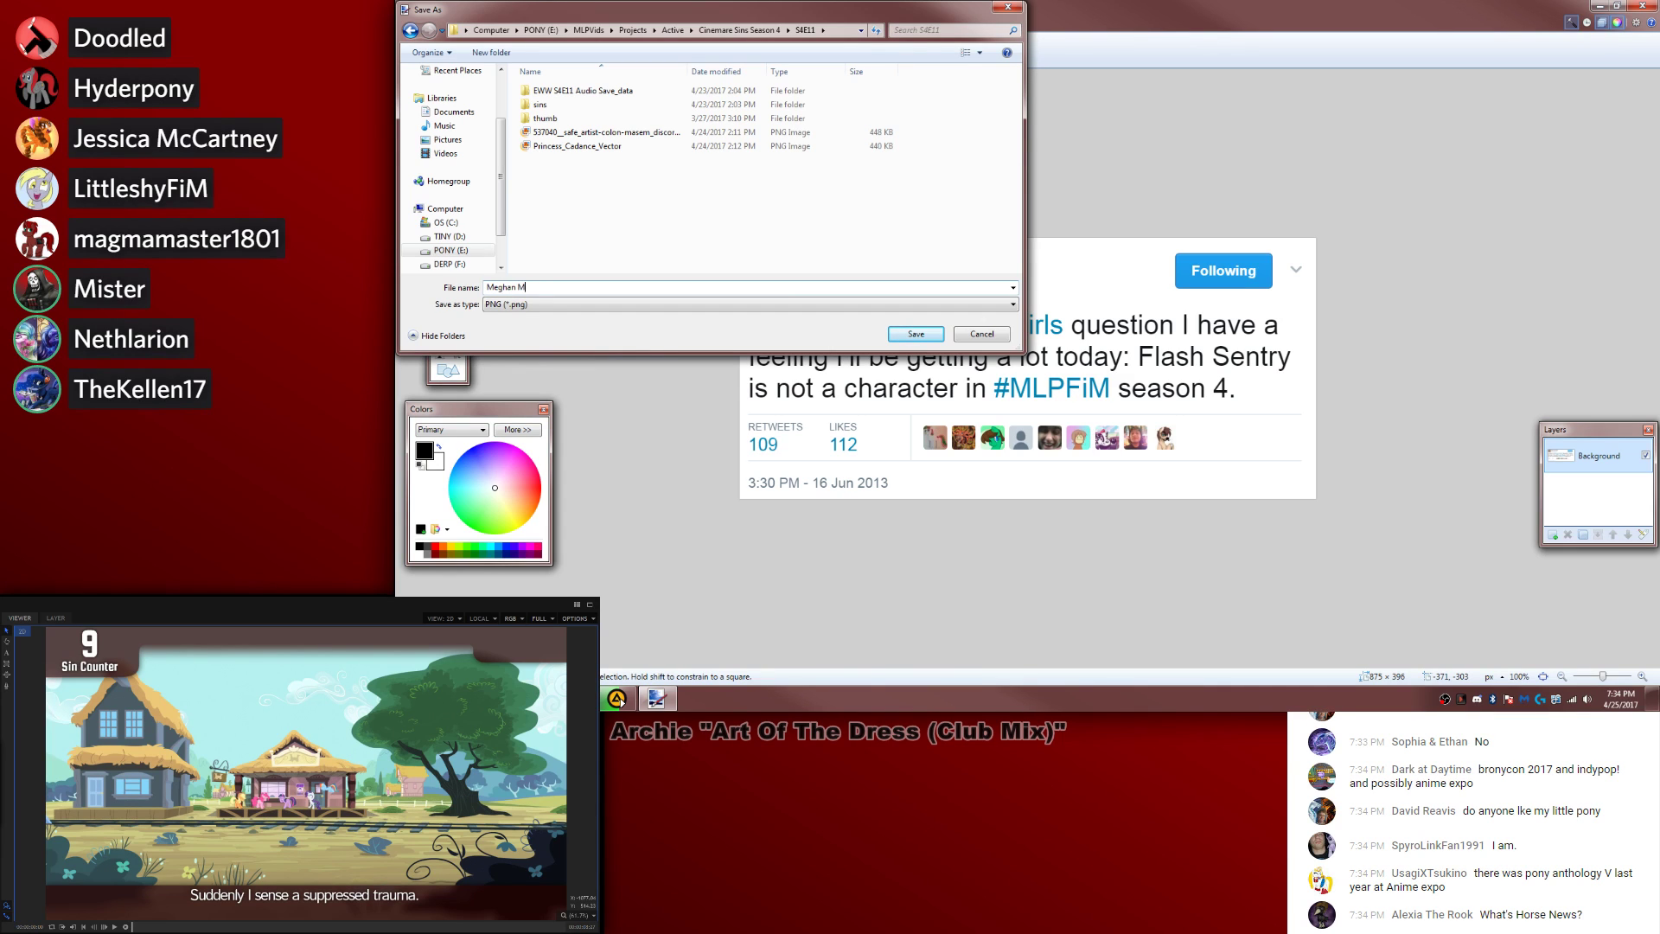
pyautogui.write('cCarthy lies')
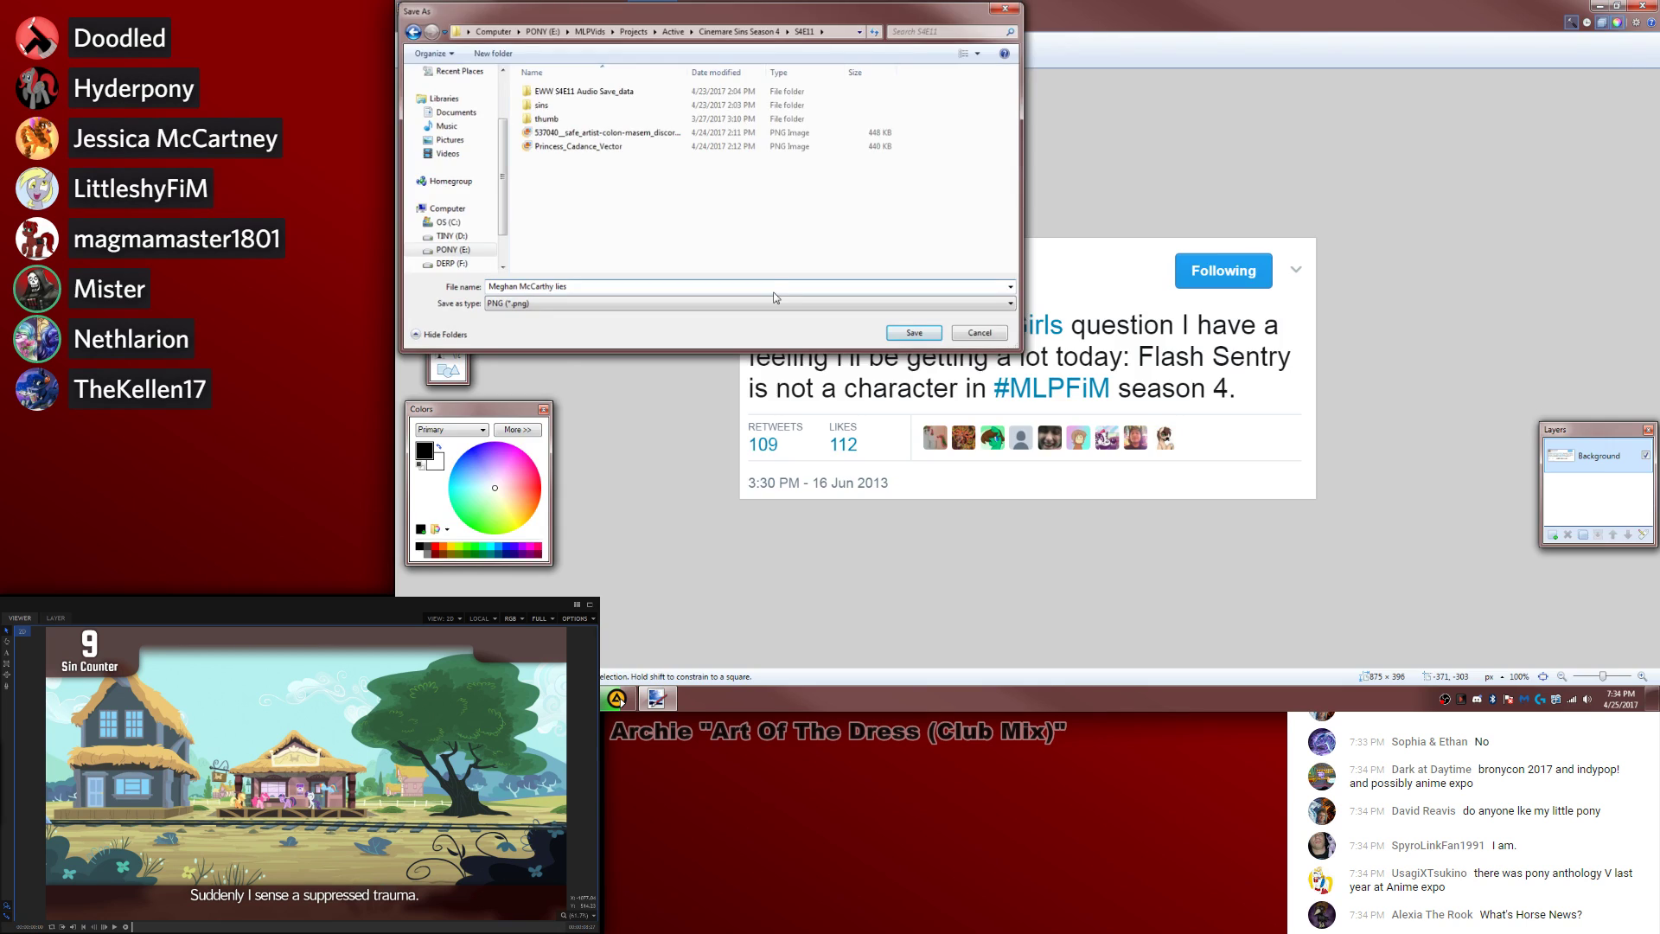
pyautogui.press('Return')
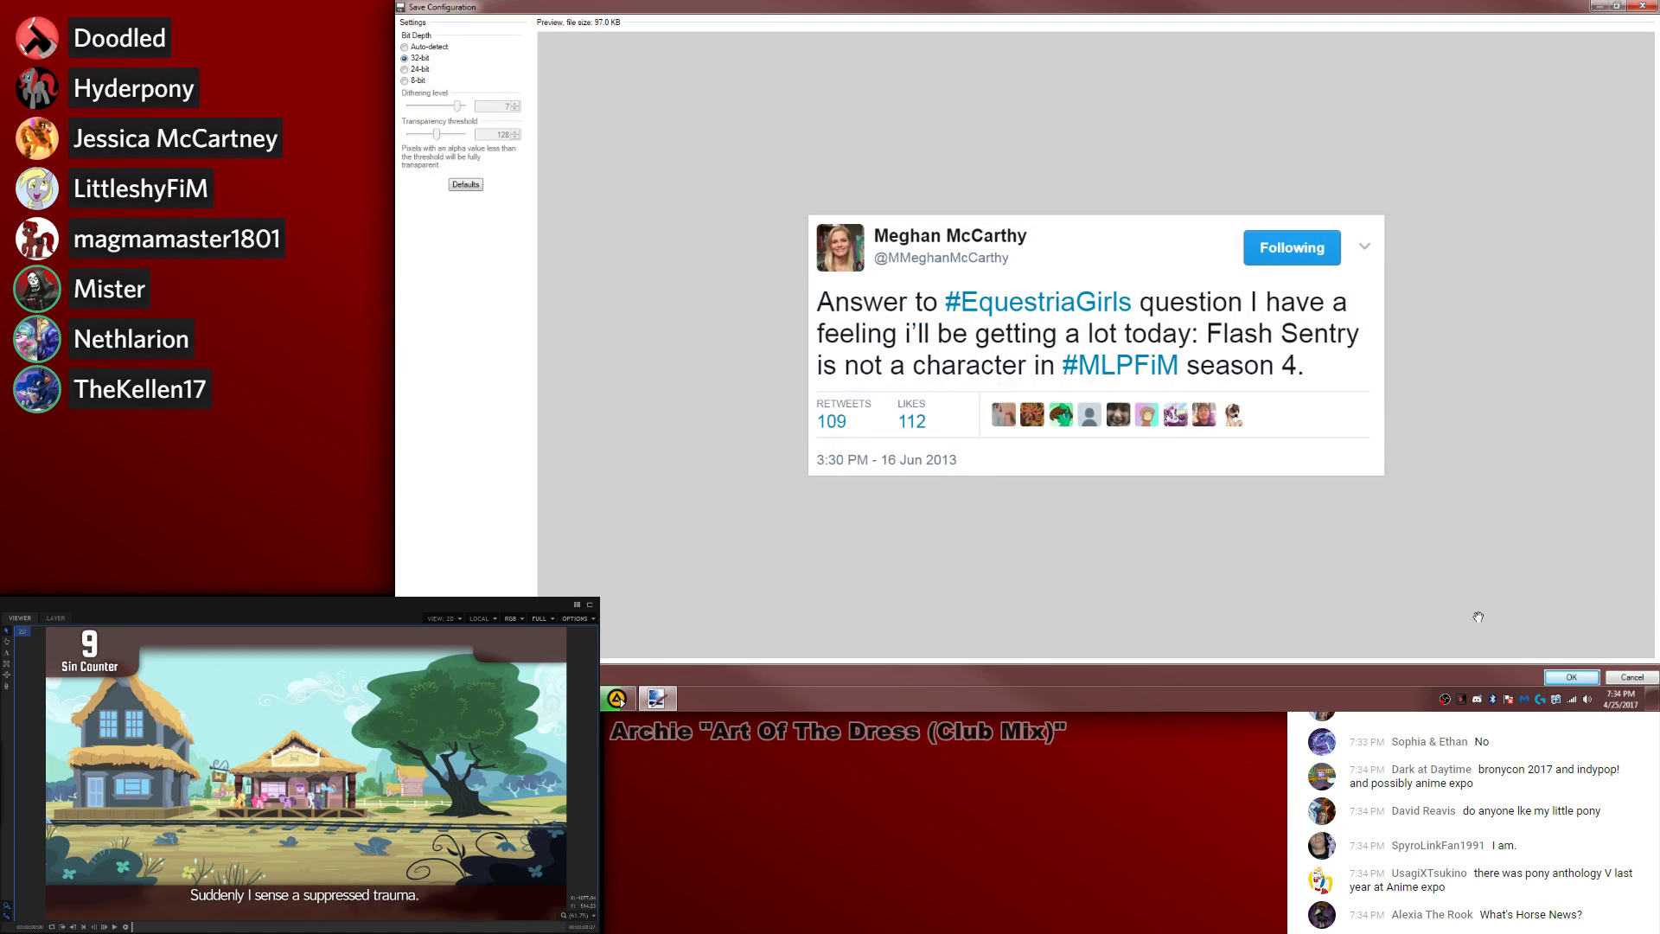
pyautogui.click(1571, 677)
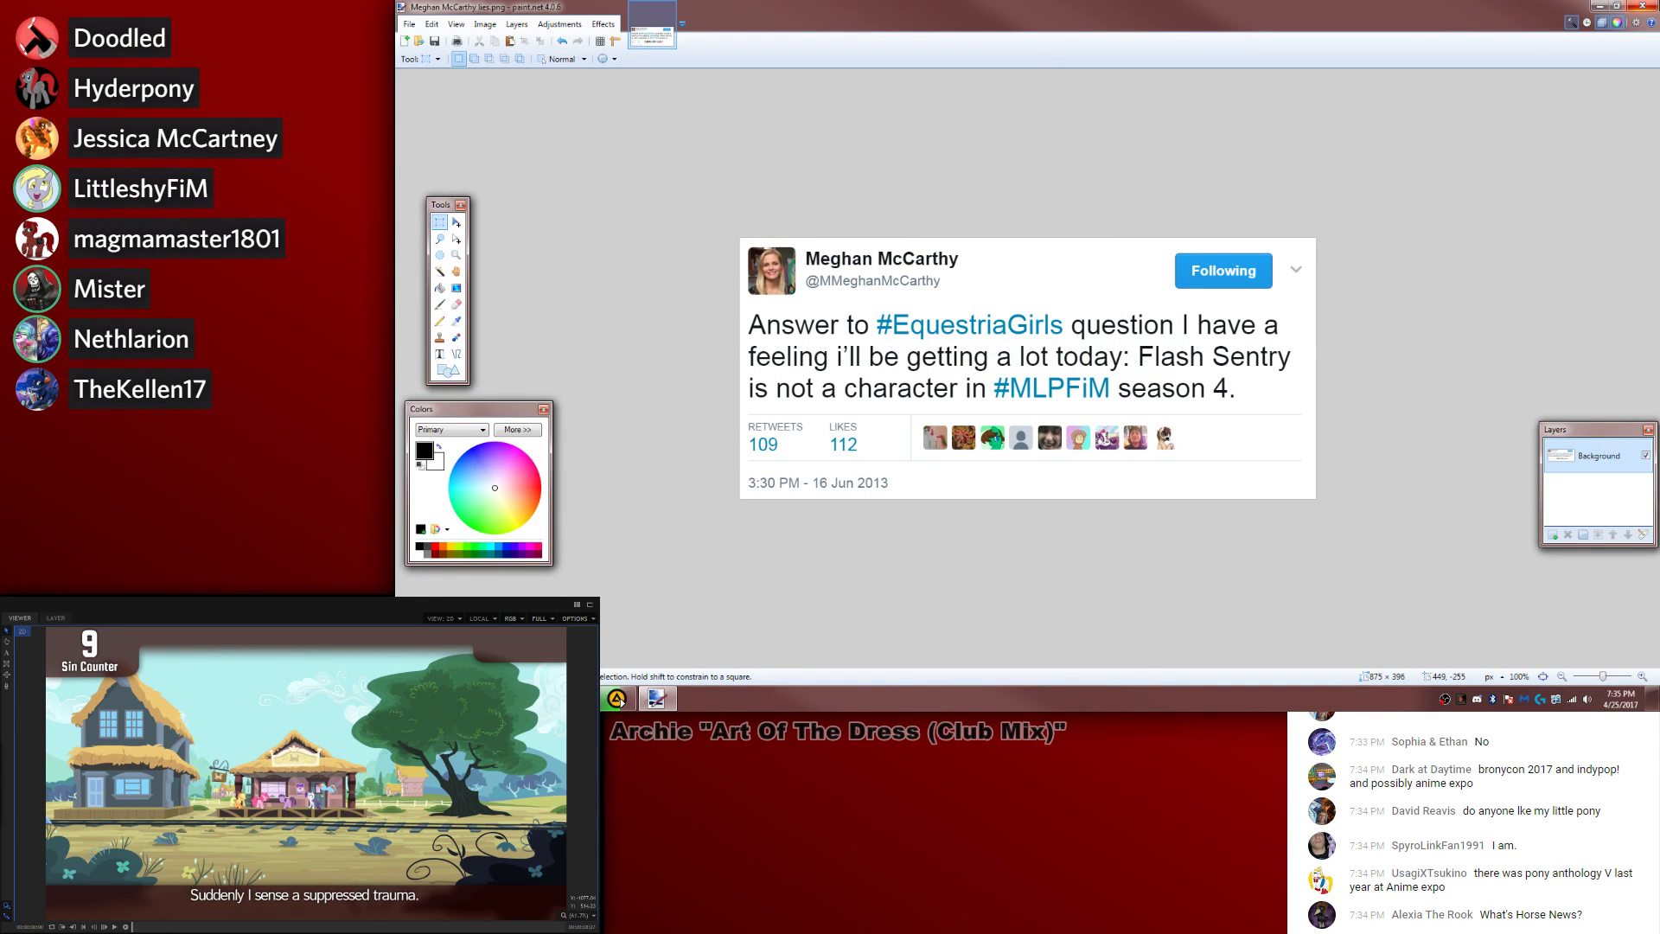
pyautogui.hotkey('alt', 'F4')
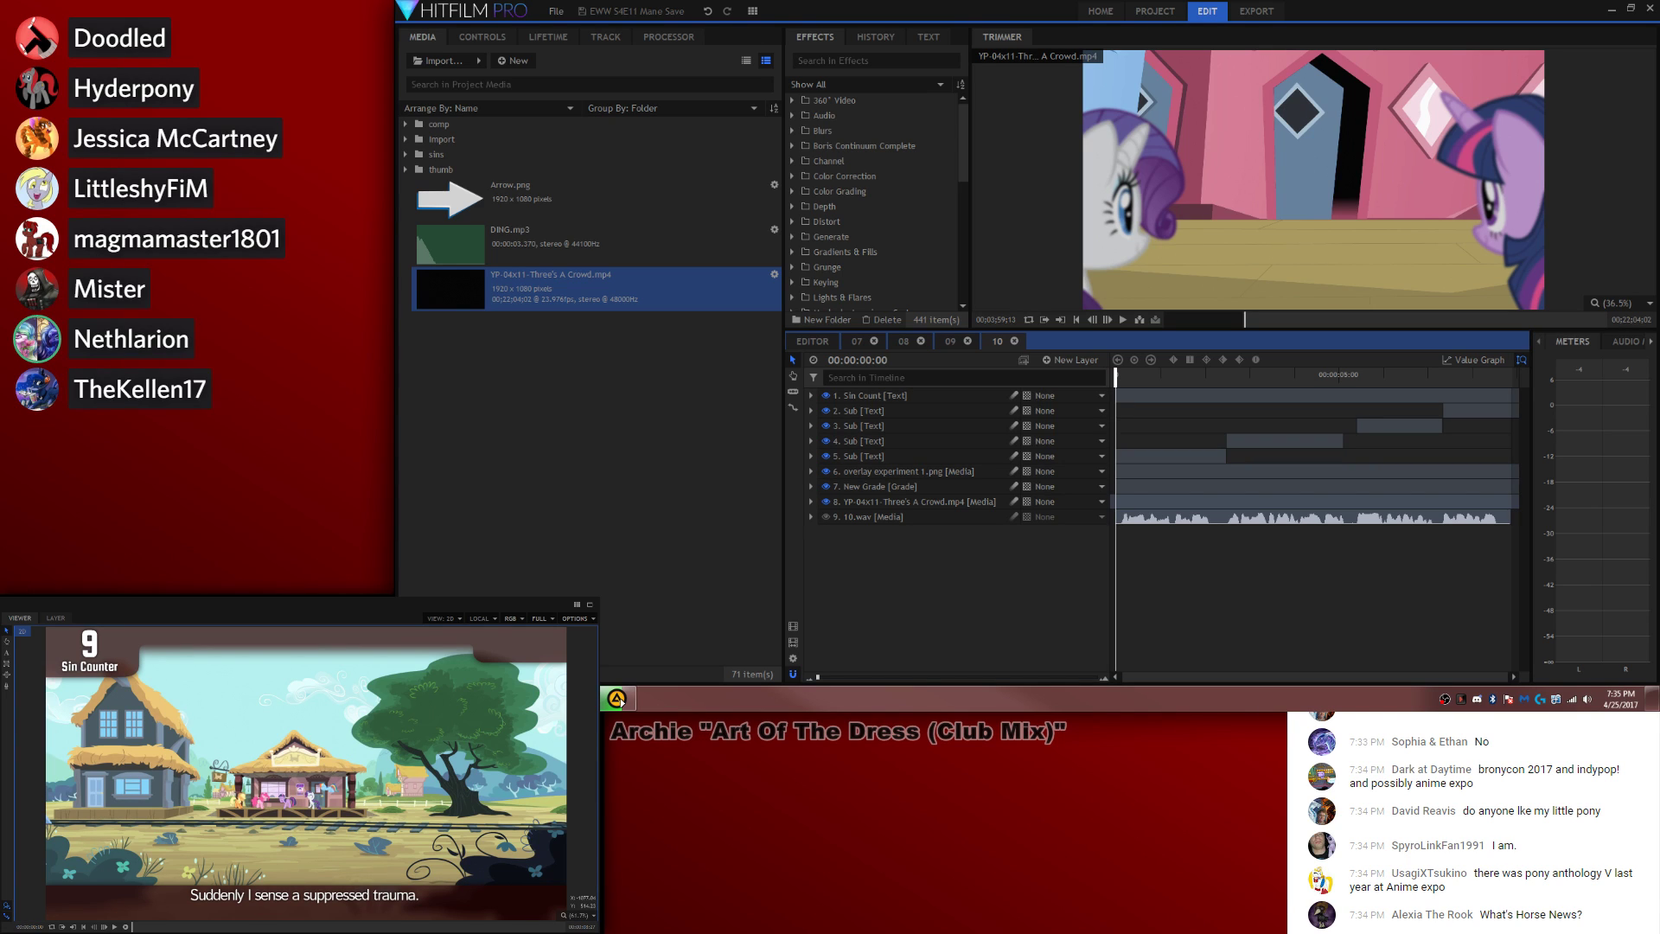
# Step: Import "Meghan McCarthy lies" into the project's import folder and move the playhead to 00:00:07:02
pyautogui.click(464, 137)
pyautogui.click(424, 65)
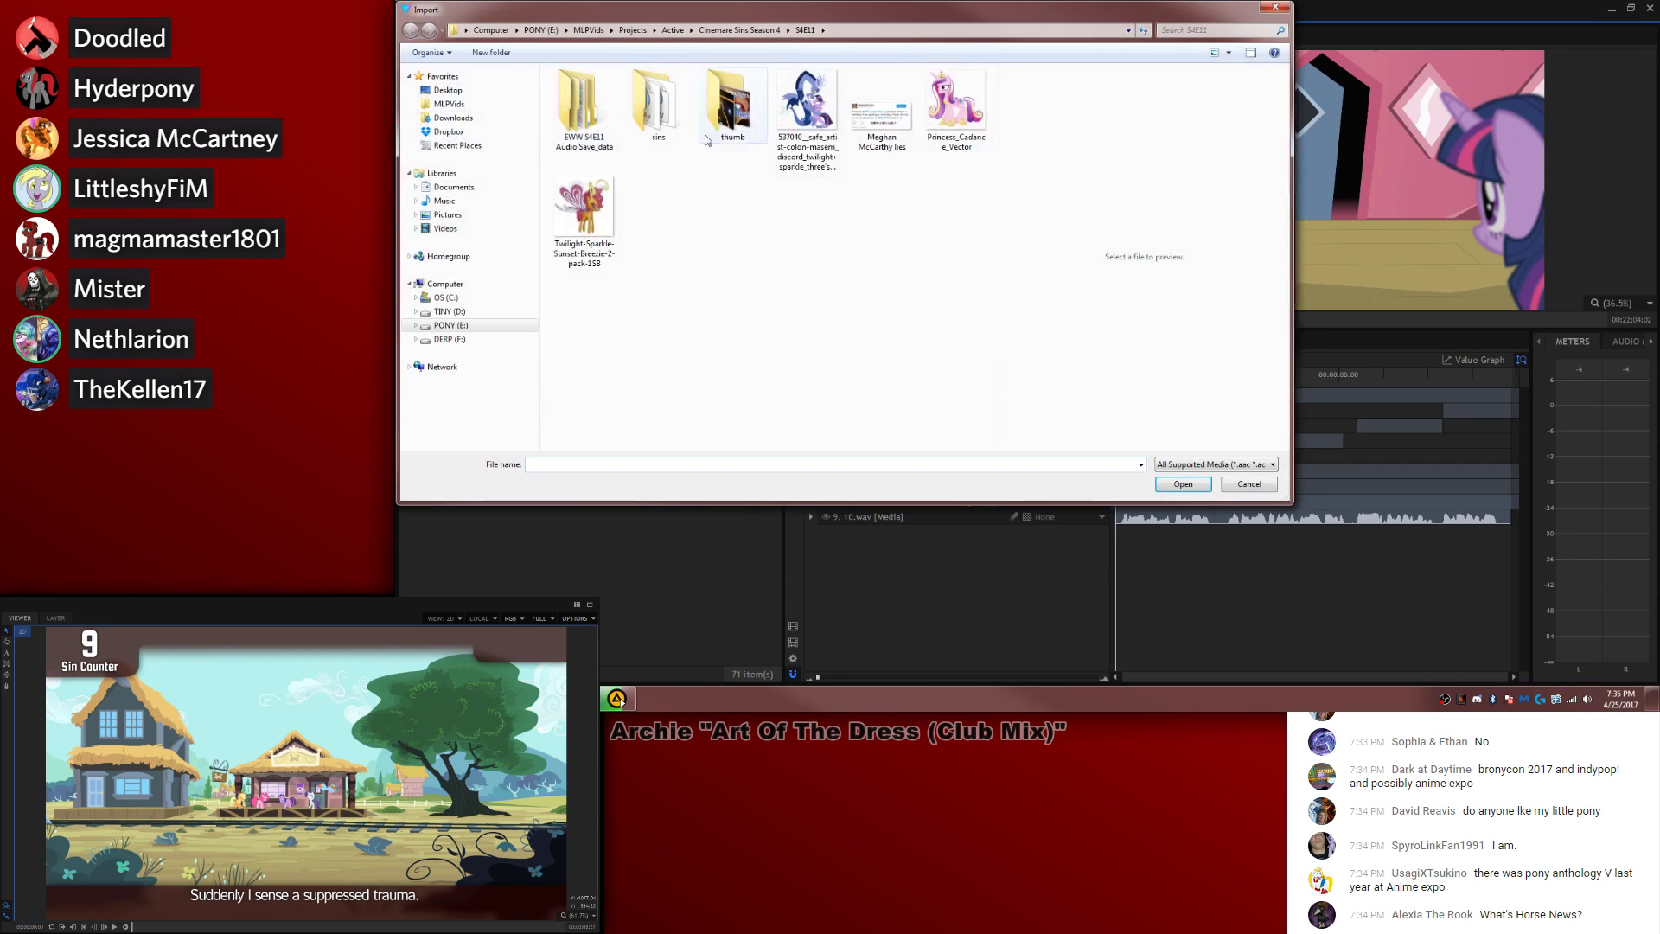
pyautogui.click(881, 112)
pyautogui.click(1170, 478)
pyautogui.click(1430, 377)
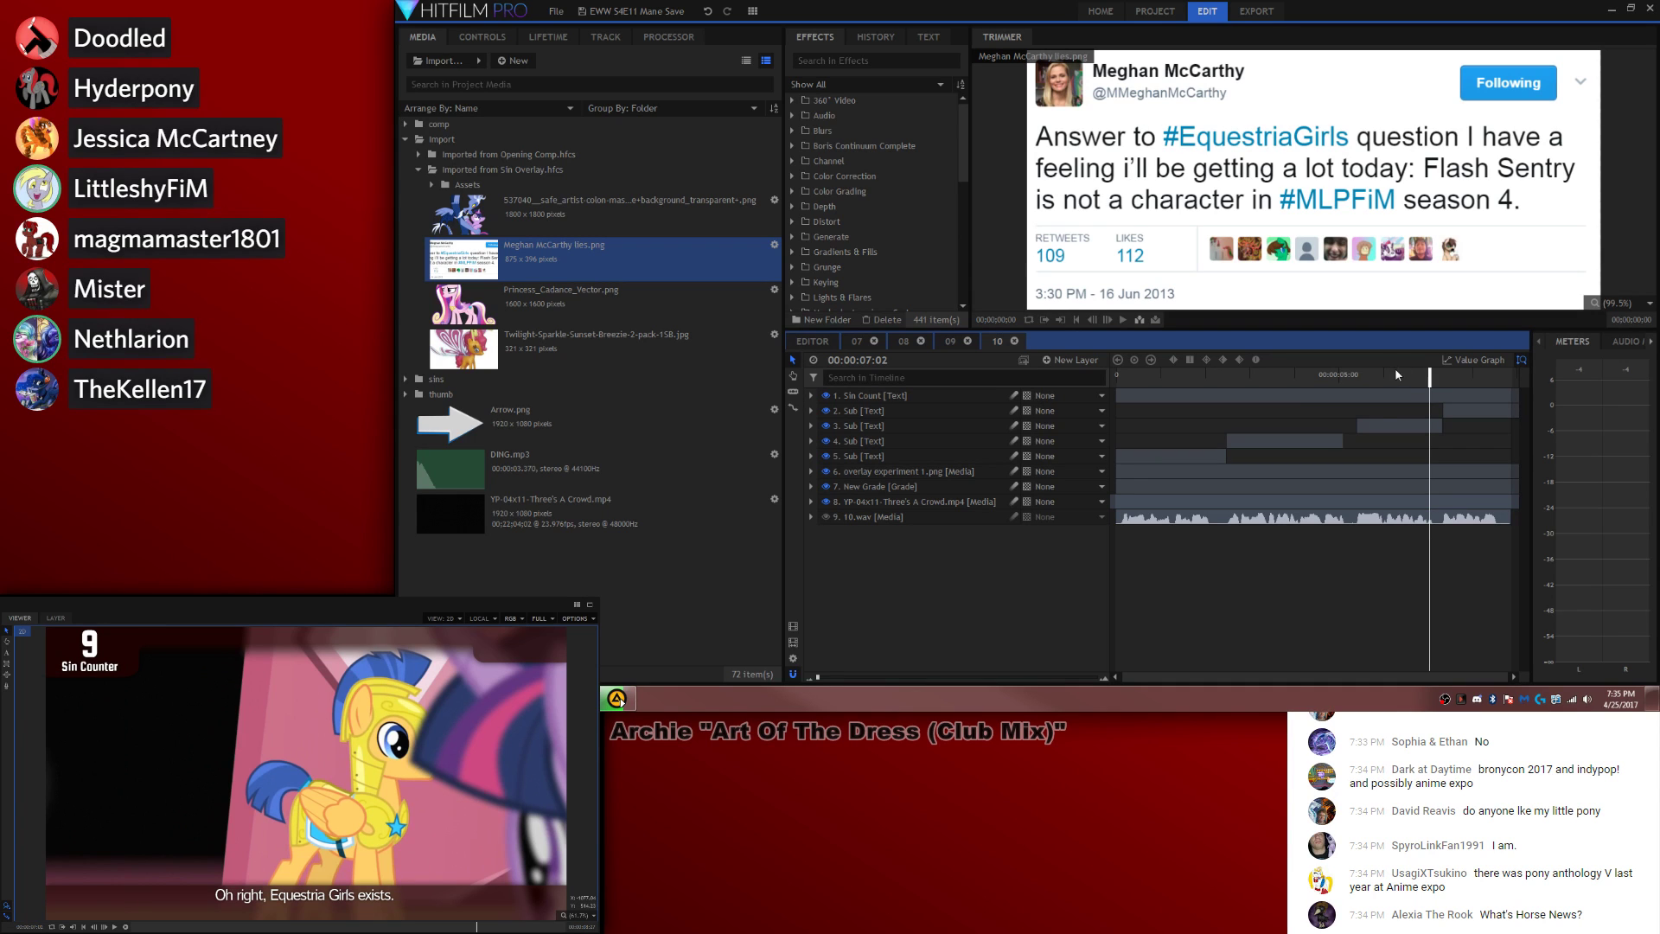
# Step: Split the Sin Count text layer at 00:00:08:19 and change the second part's counter to 10
pyautogui.press('space')
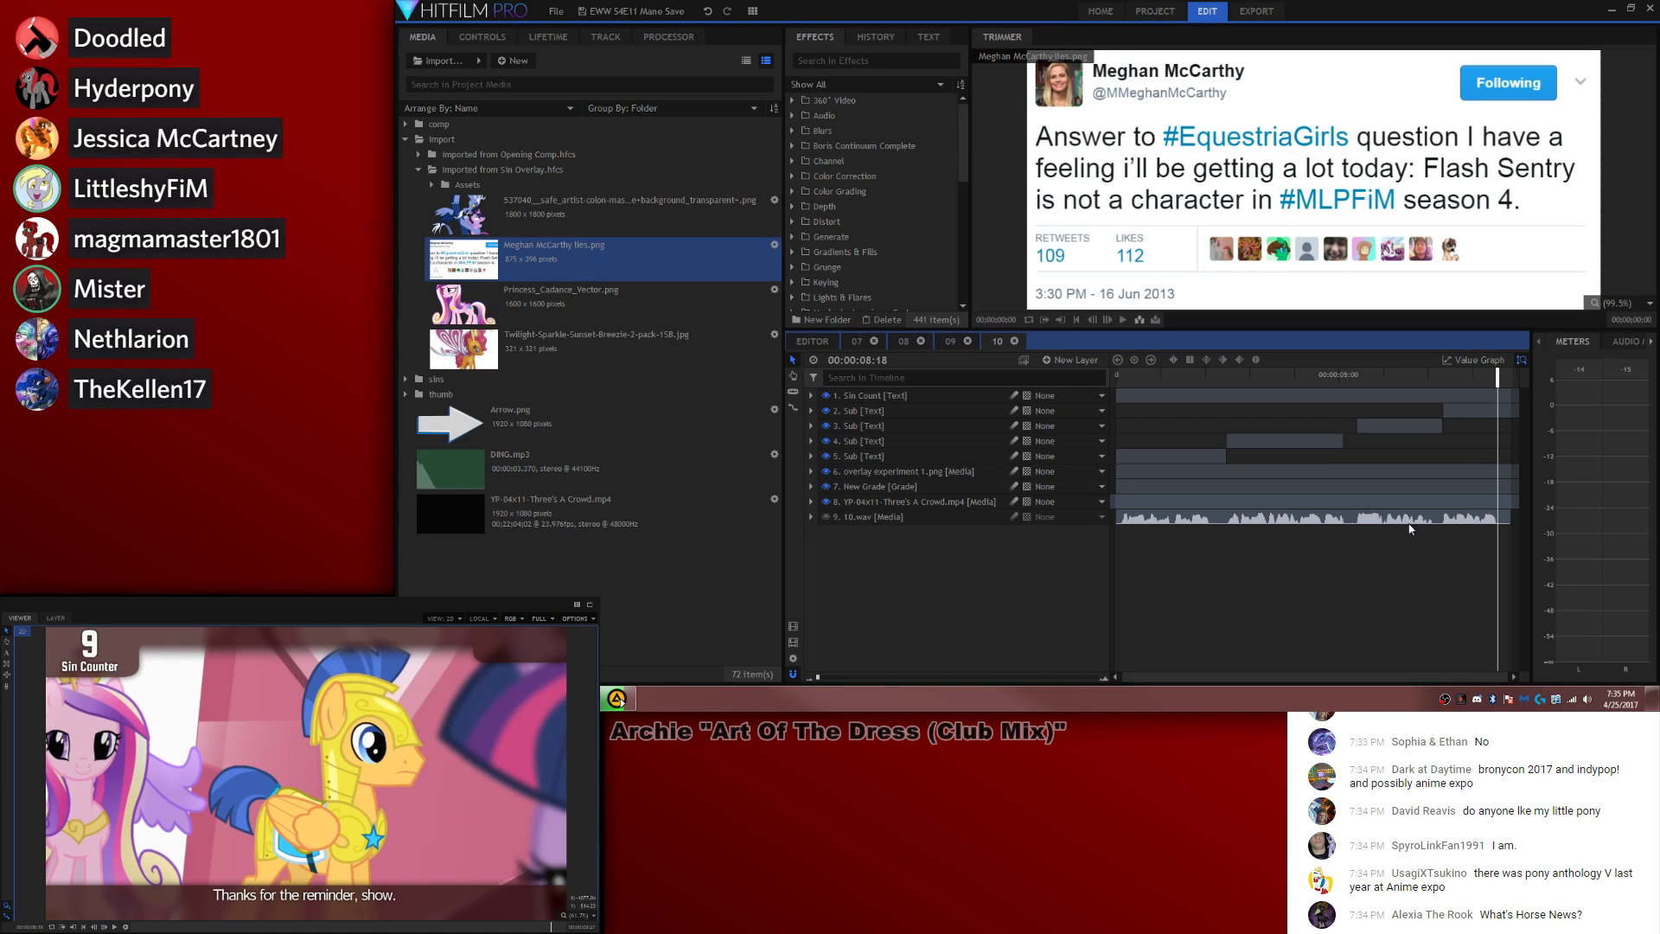
pyautogui.hotkey('ctrl', 'shift', 'd')
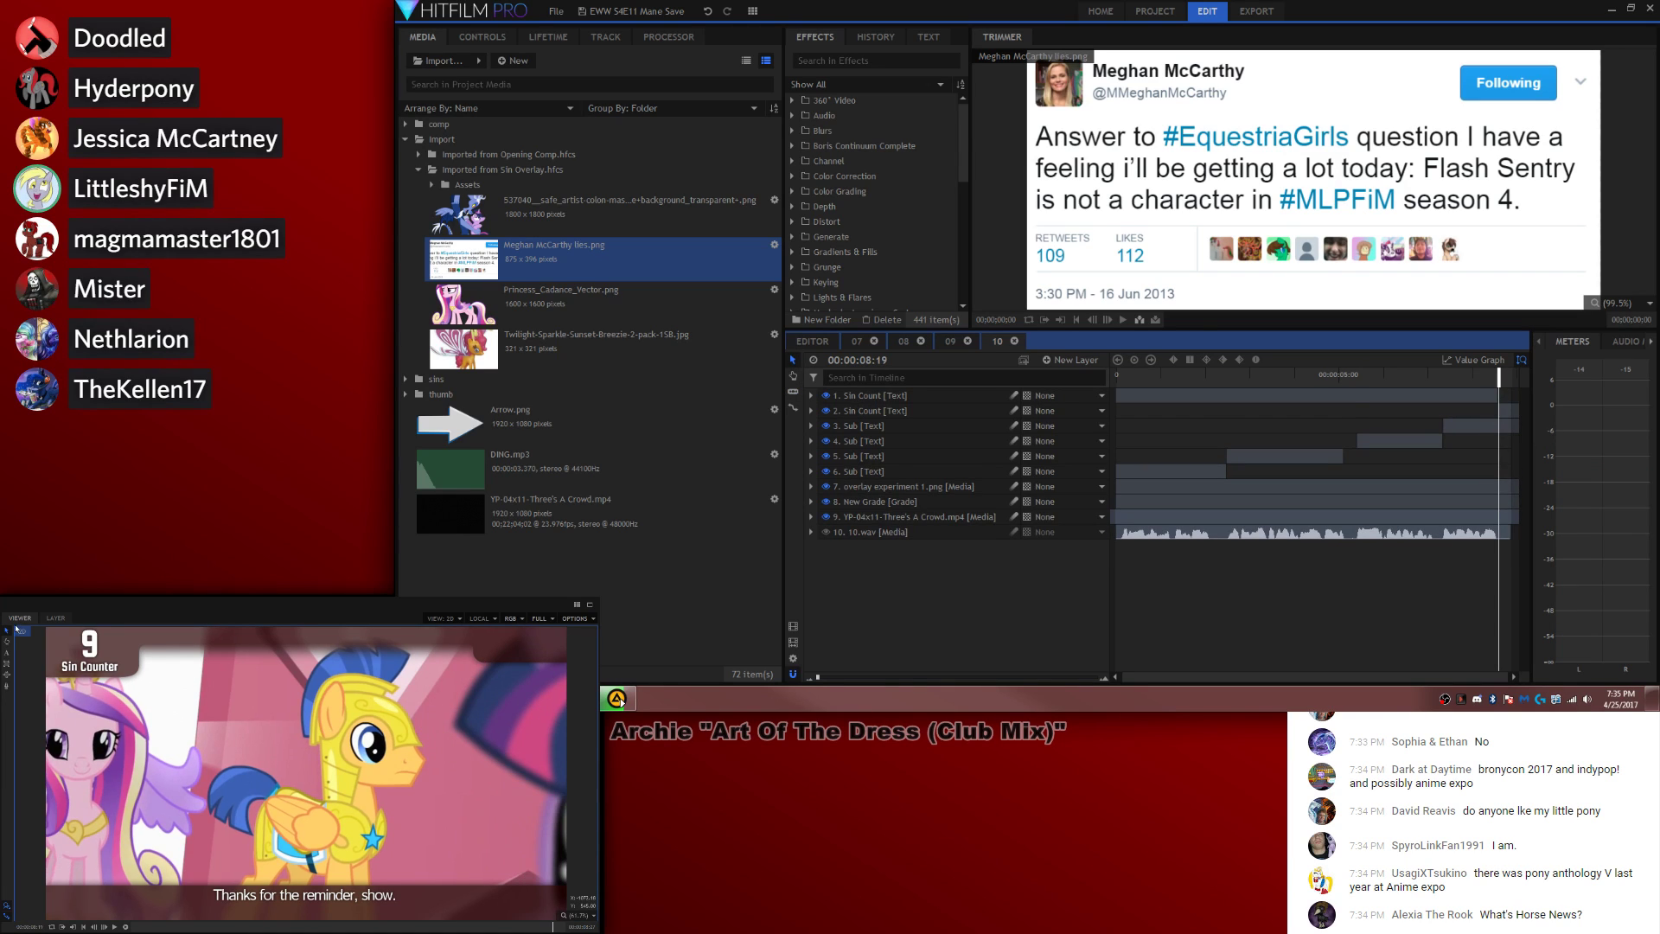
pyautogui.click(106, 645)
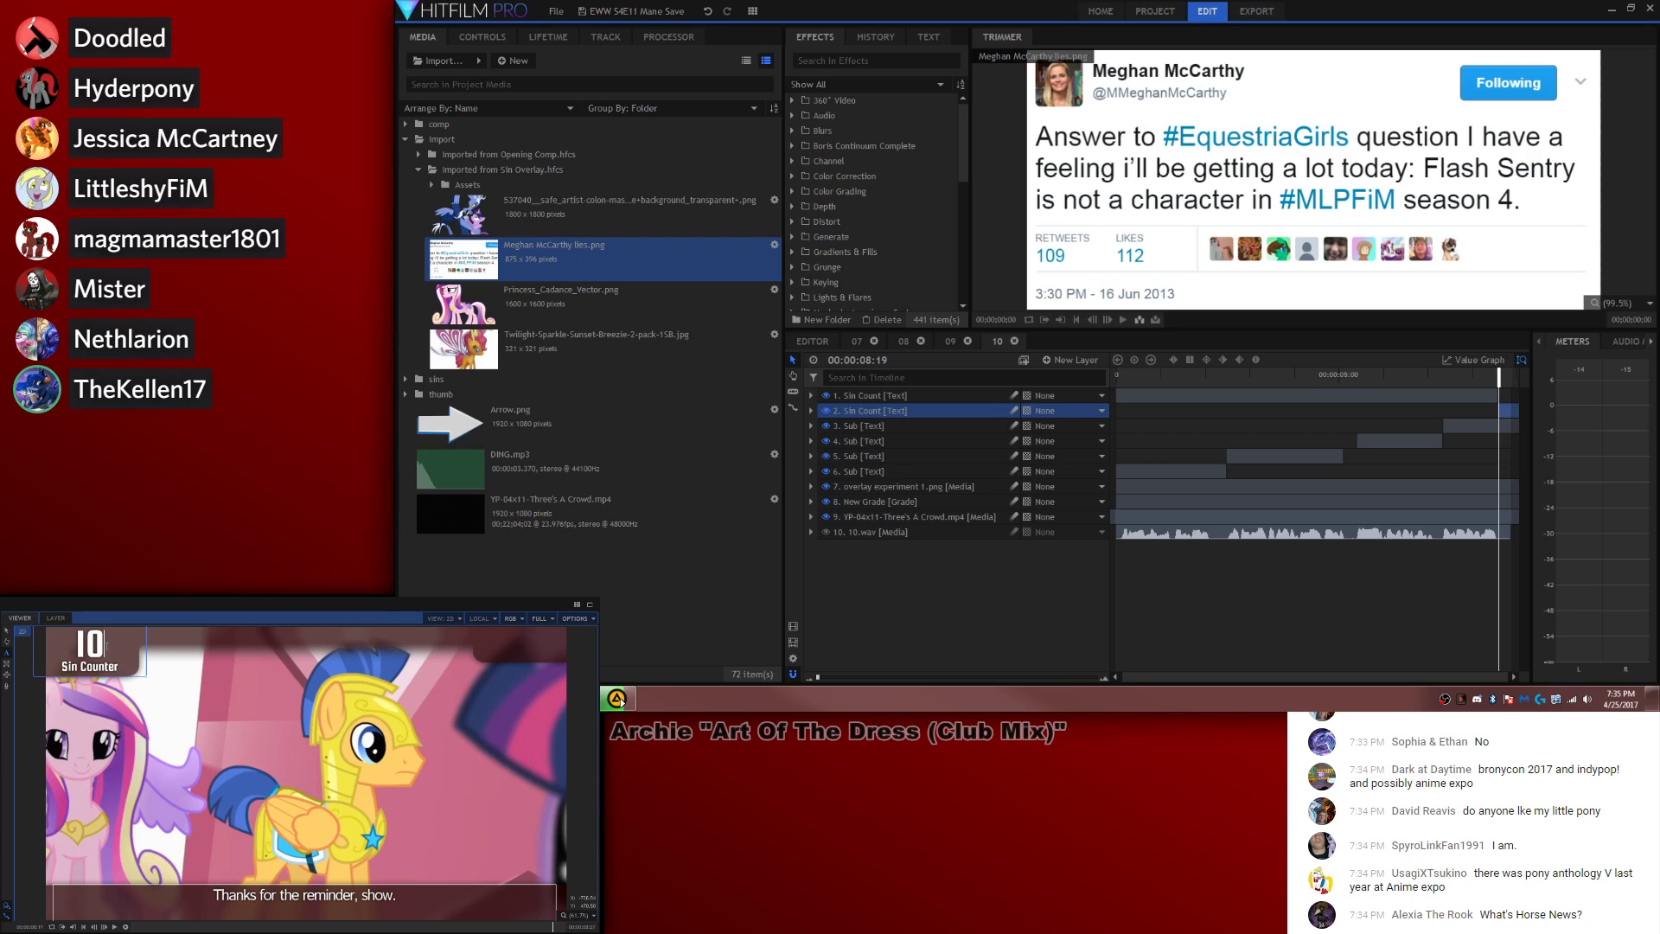
# Step: Place the tweet image below the counter layers at 00:00:08:19, enlarged, with a Drop Shadow of opacity 1.00 and penumbra 21.1 px
pyautogui.moveTo(1433, 226); pyautogui.dragTo(1505, 437)
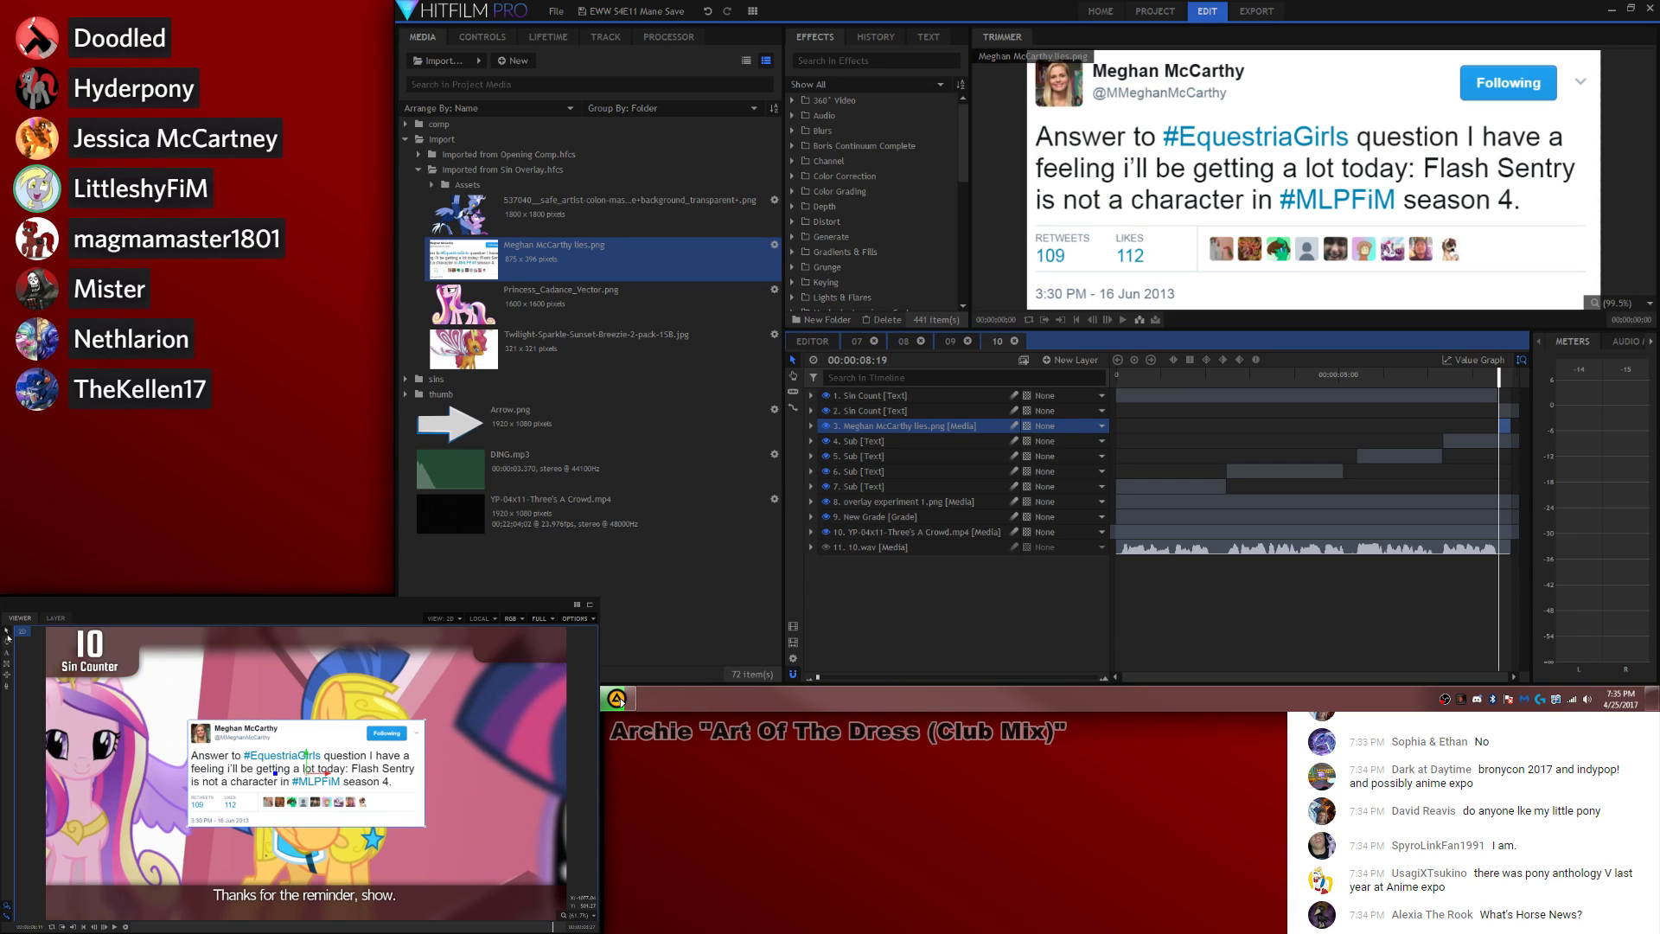
pyautogui.moveTo(190, 721); pyautogui.dragTo(147, 701)
pyautogui.click(883, 62)
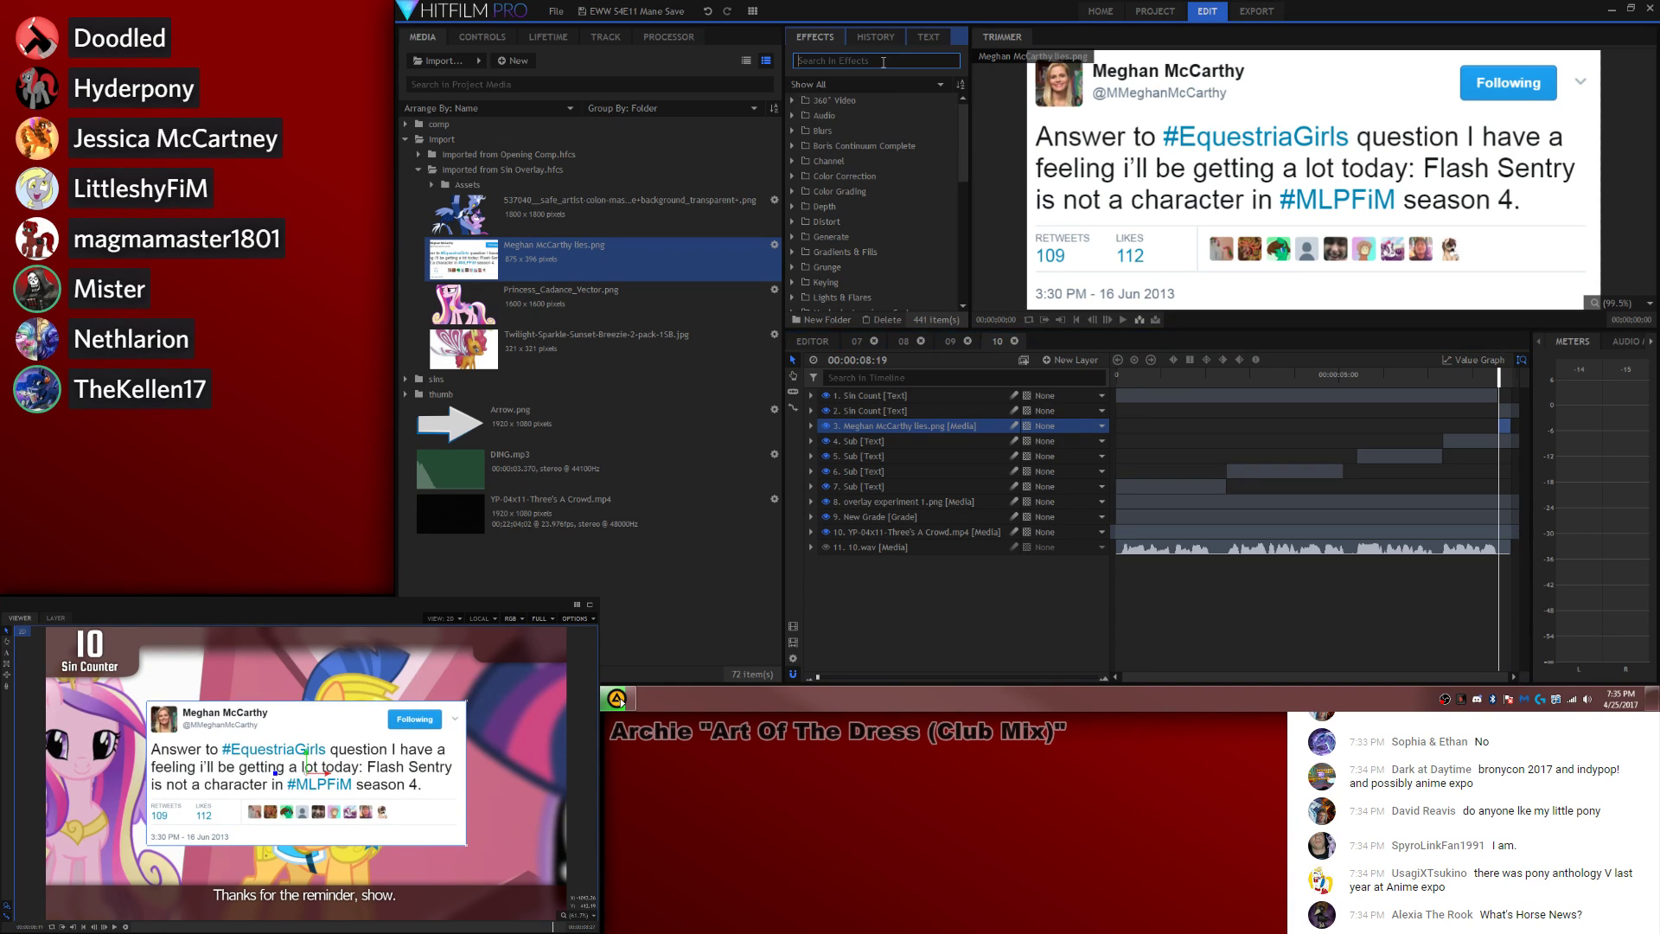
pyautogui.write('drop')
pyautogui.moveTo(852, 115); pyautogui.dragTo(921, 426)
pyautogui.click(837, 471)
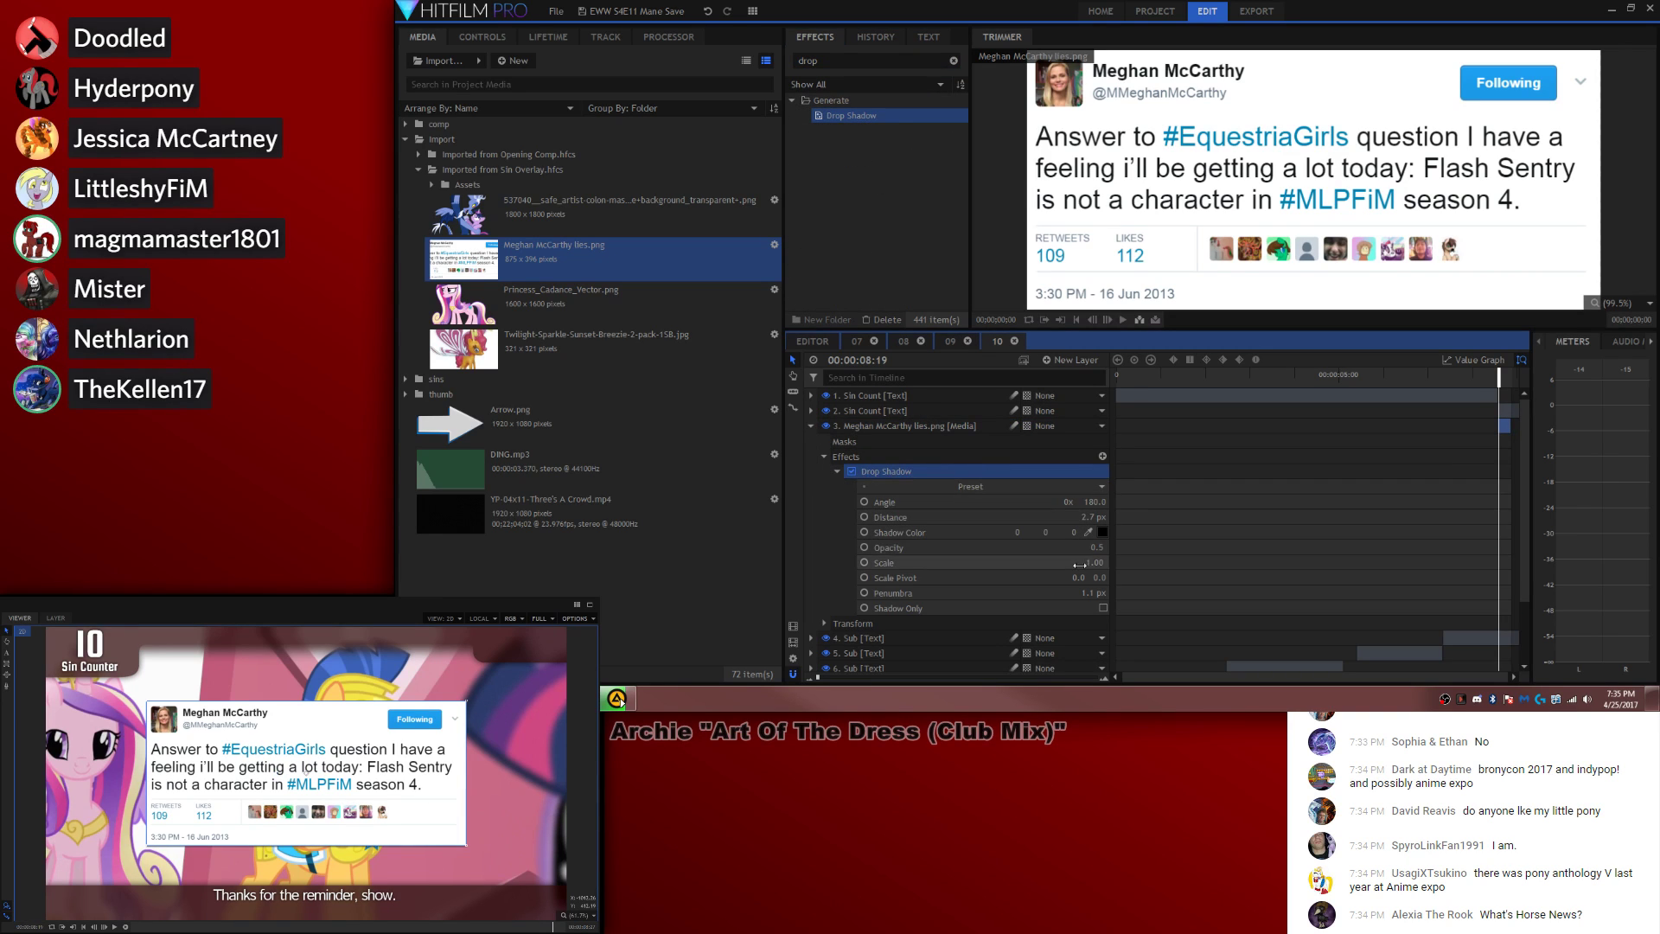
pyautogui.click(985, 547)
pyautogui.moveTo(1090, 593); pyautogui.dragTo(1146, 593)
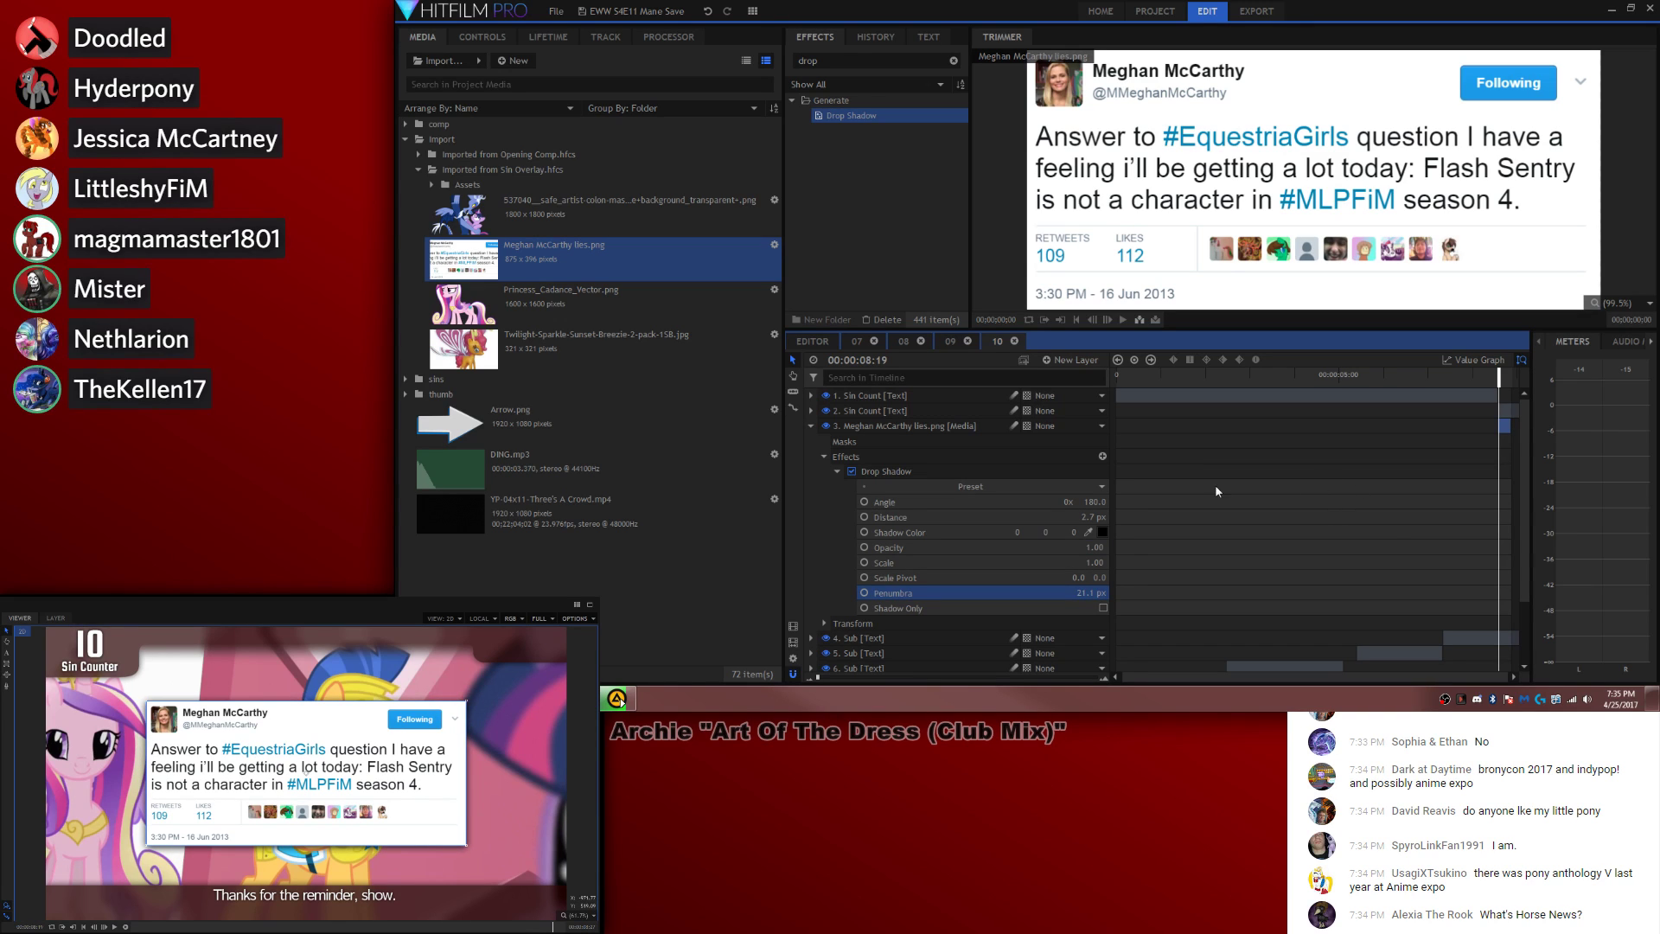
# Step: Apply the Blur effect to the episode video layer in composite shot 10 and expand its settings
pyautogui.moveTo(827, 61); pyautogui.dragTo(738, 36)
pyautogui.write('blur')
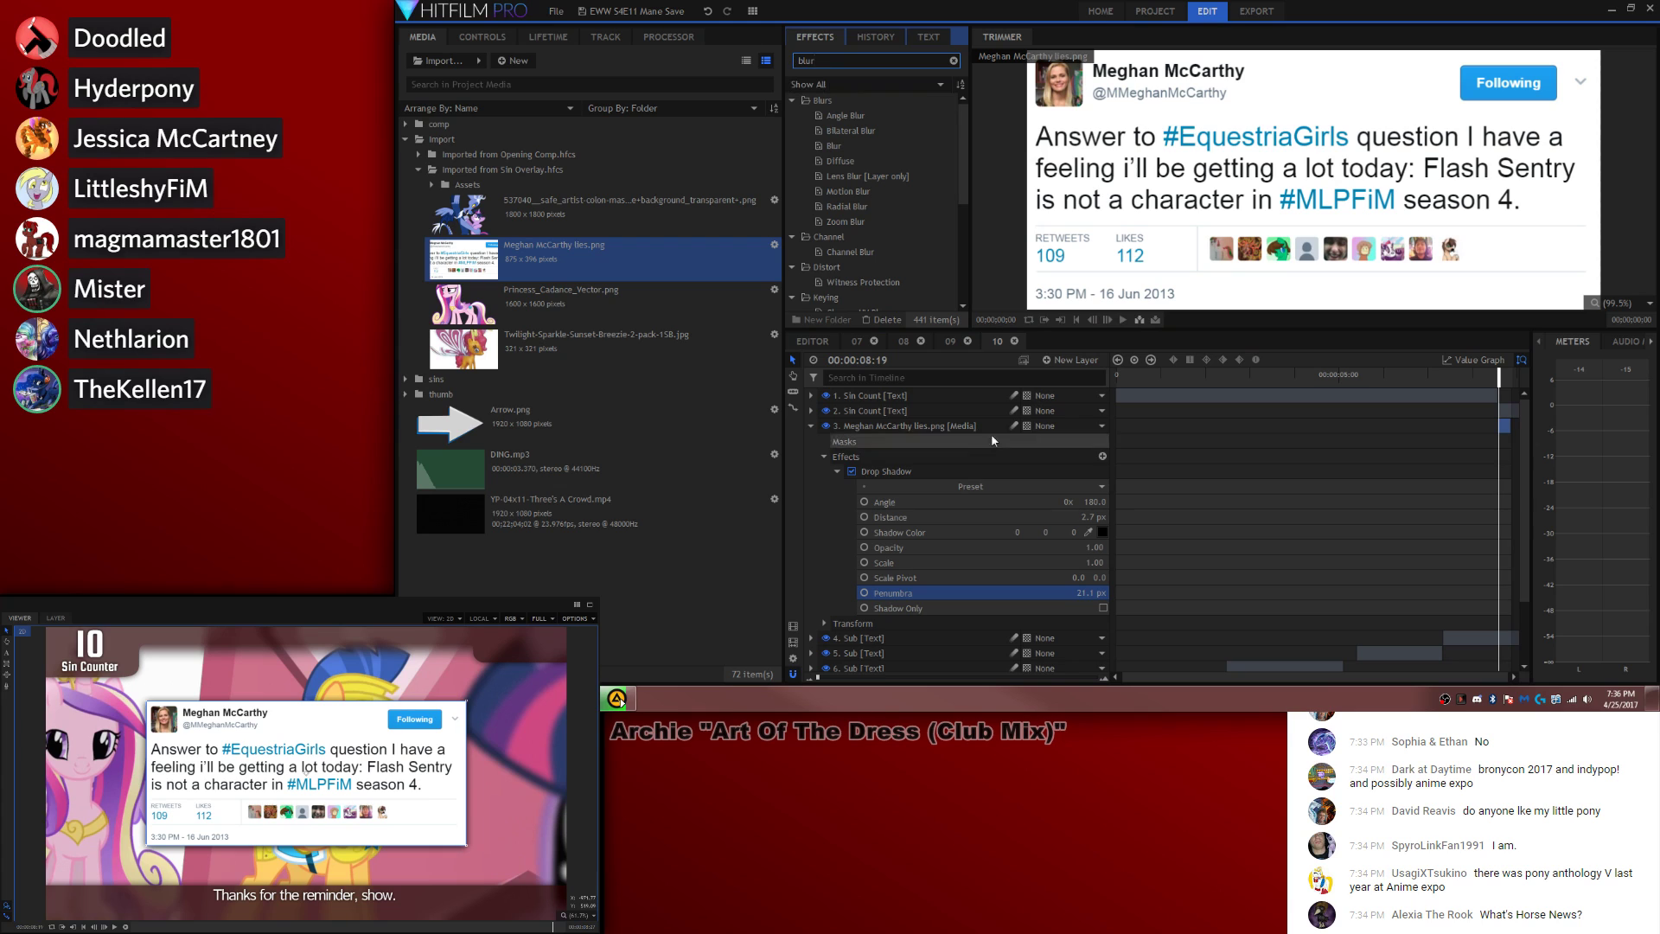
pyautogui.click(812, 425)
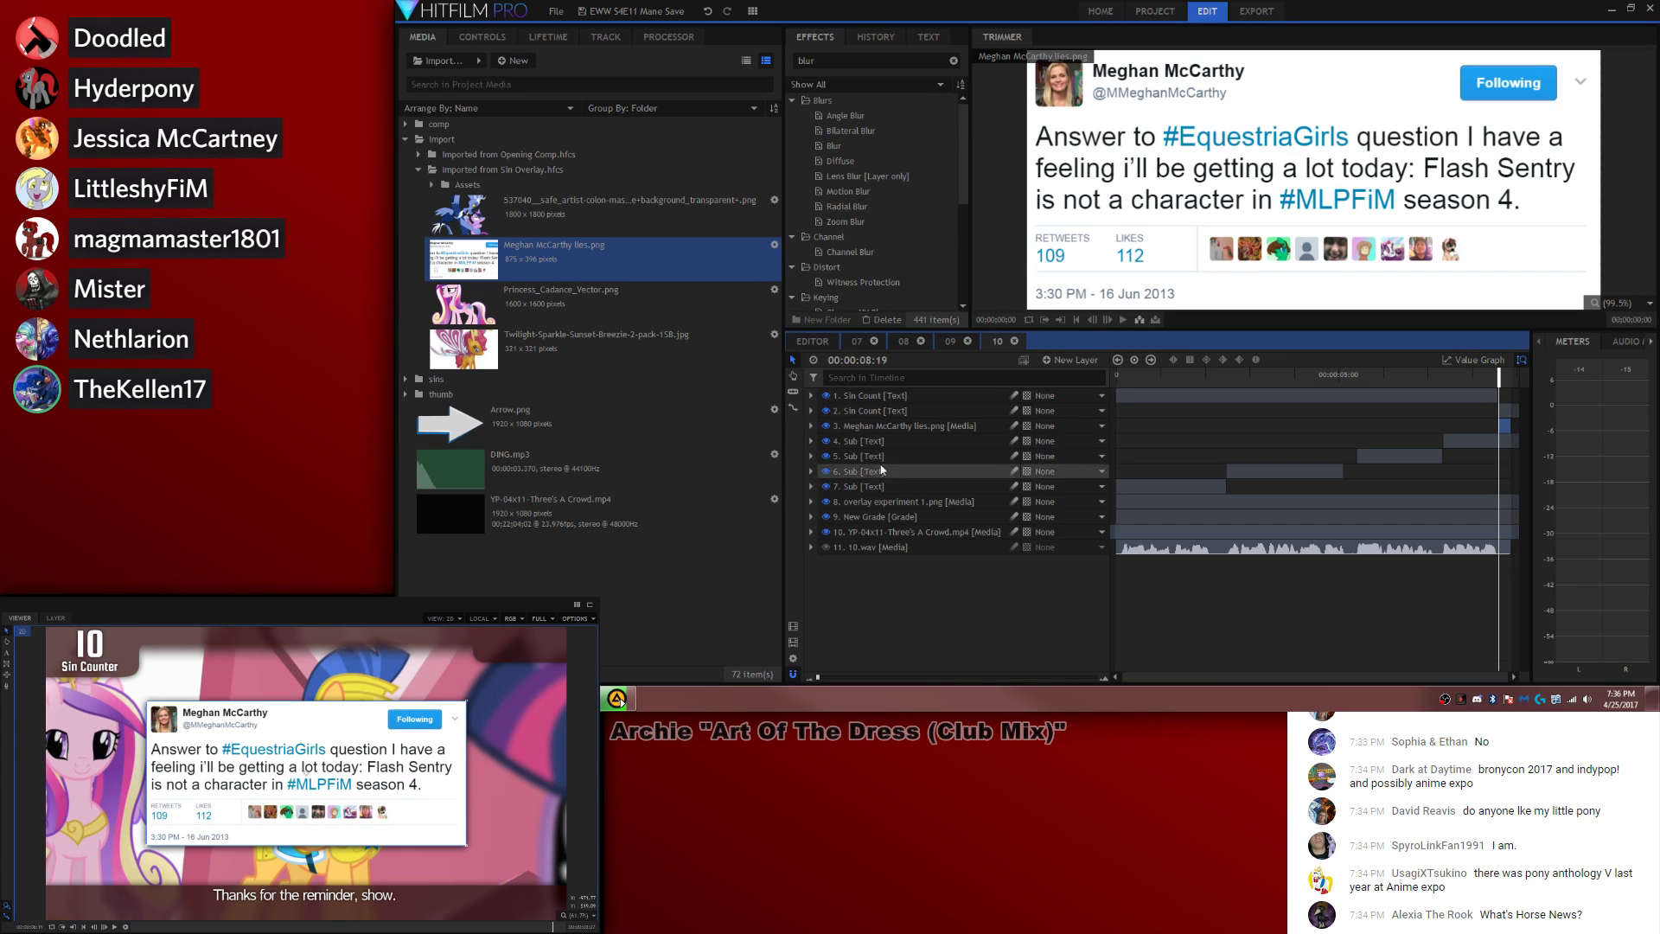
pyautogui.click(901, 533)
pyautogui.moveTo(833, 145); pyautogui.dragTo(935, 540)
pyautogui.click(837, 592)
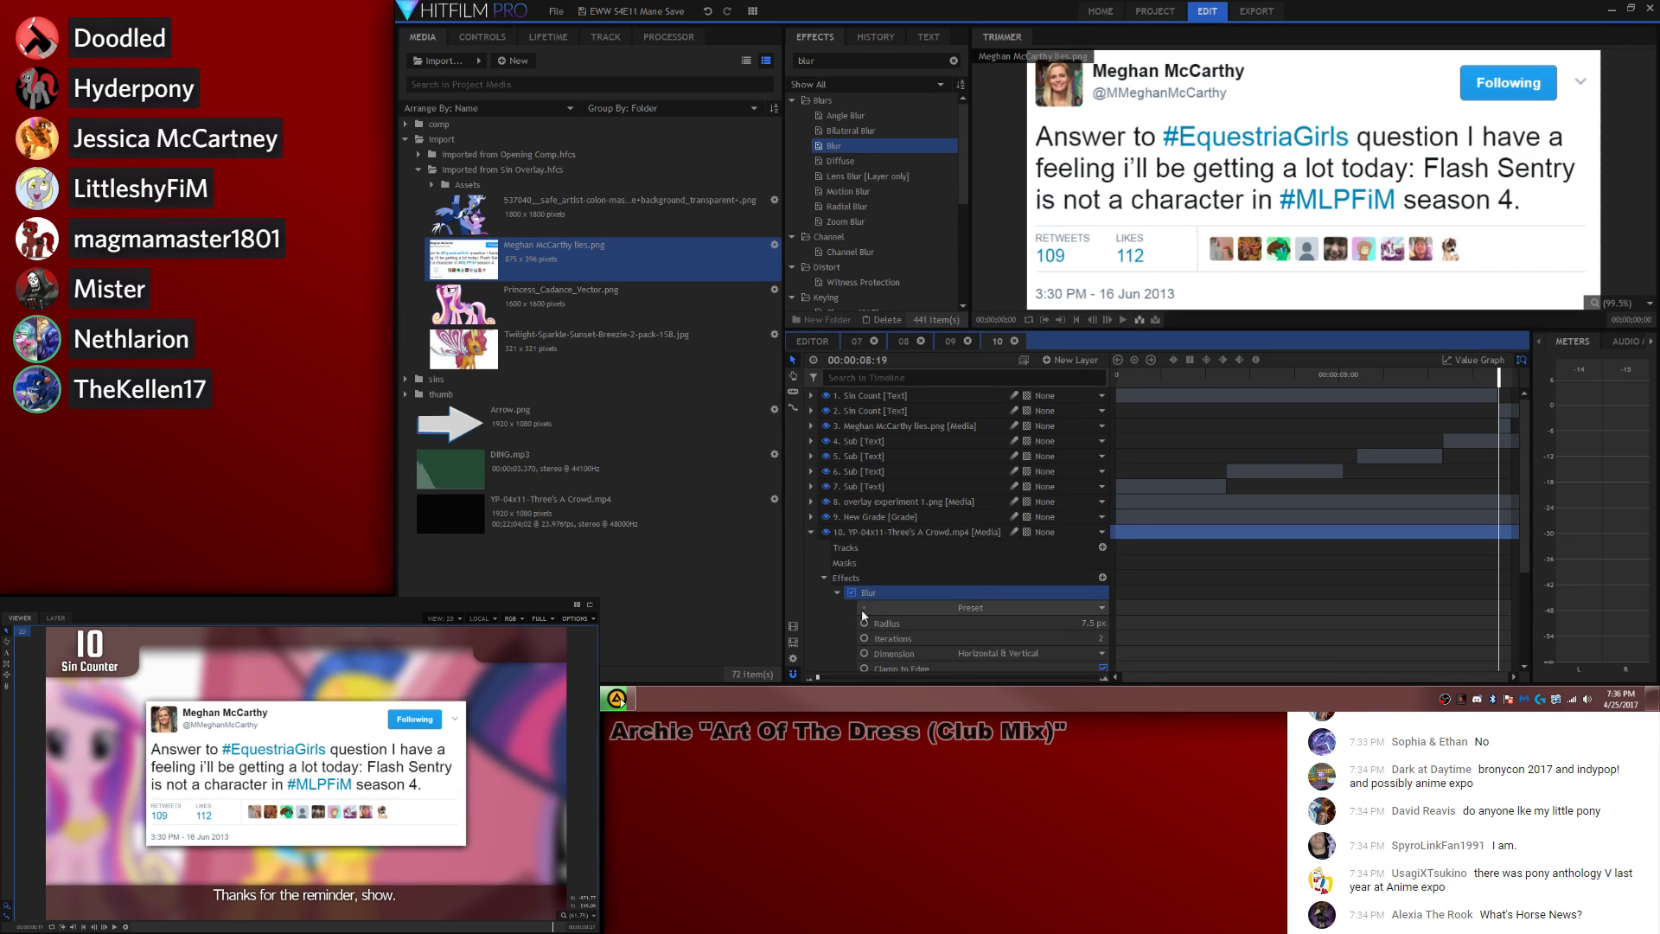
# Step: Keyframe the Blur radius on the episode video from 0.00 px at 00:00:08:17 to 5.00 px at 00:00:08:18
pyautogui.click(864, 623)
pyautogui.moveTo(1096, 625); pyautogui.dragTo(1028, 625)
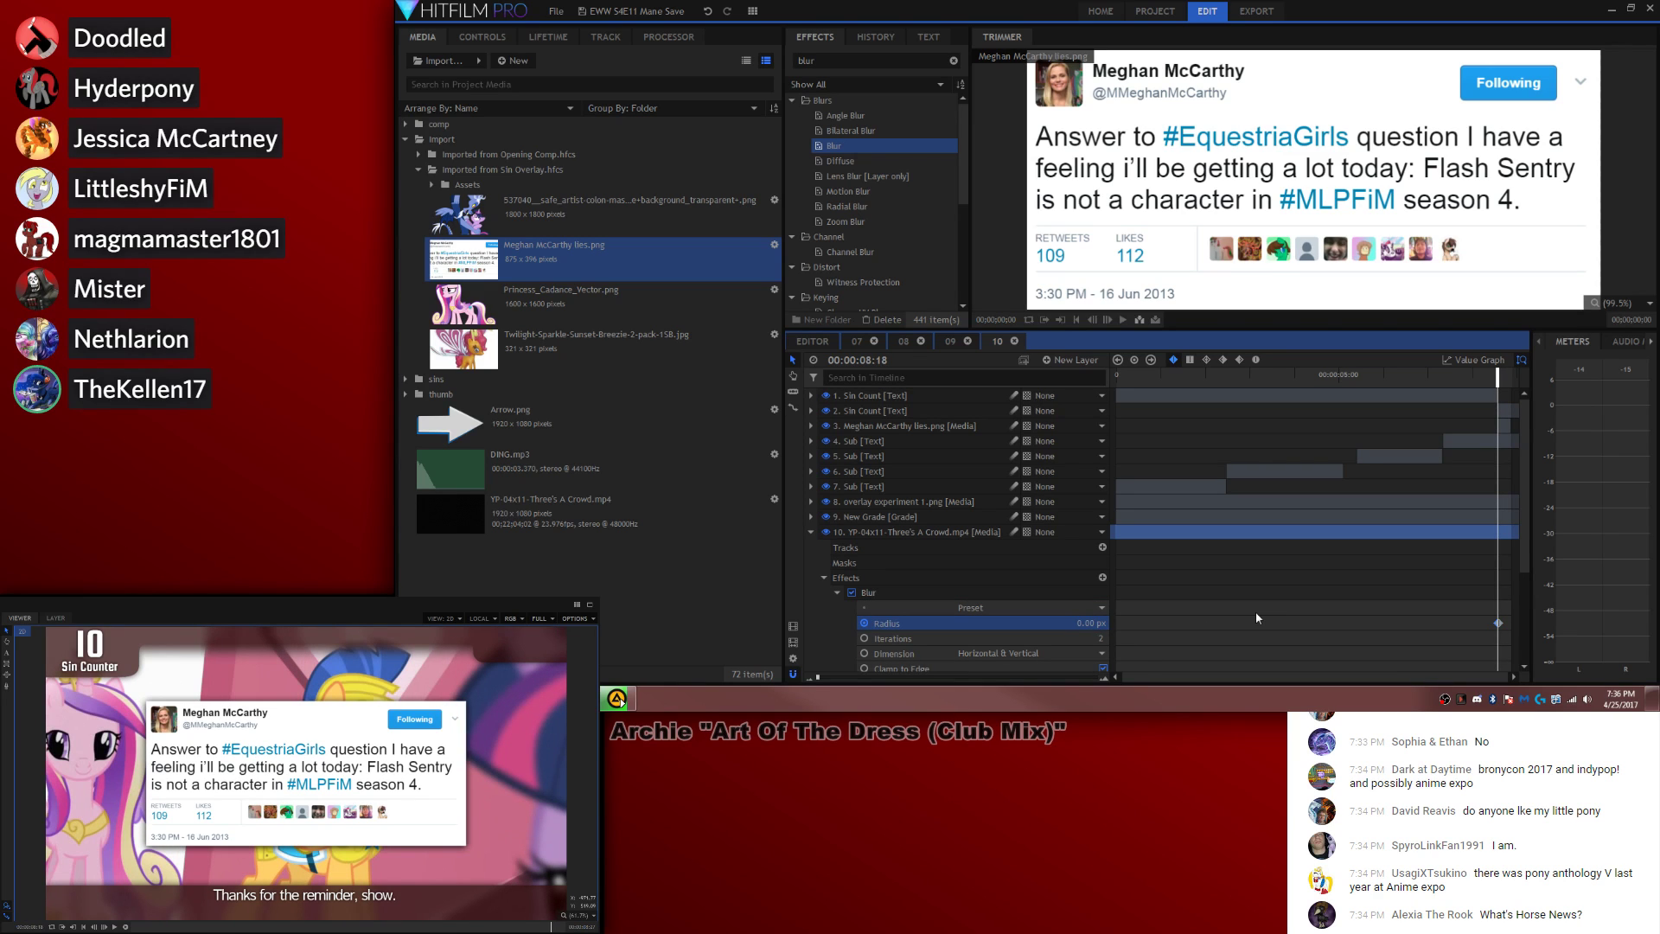
pyautogui.press('Left')
pyautogui.press('Right')
pyautogui.click(1495, 623)
pyautogui.moveTo(1097, 623); pyautogui.dragTo(1157, 622)
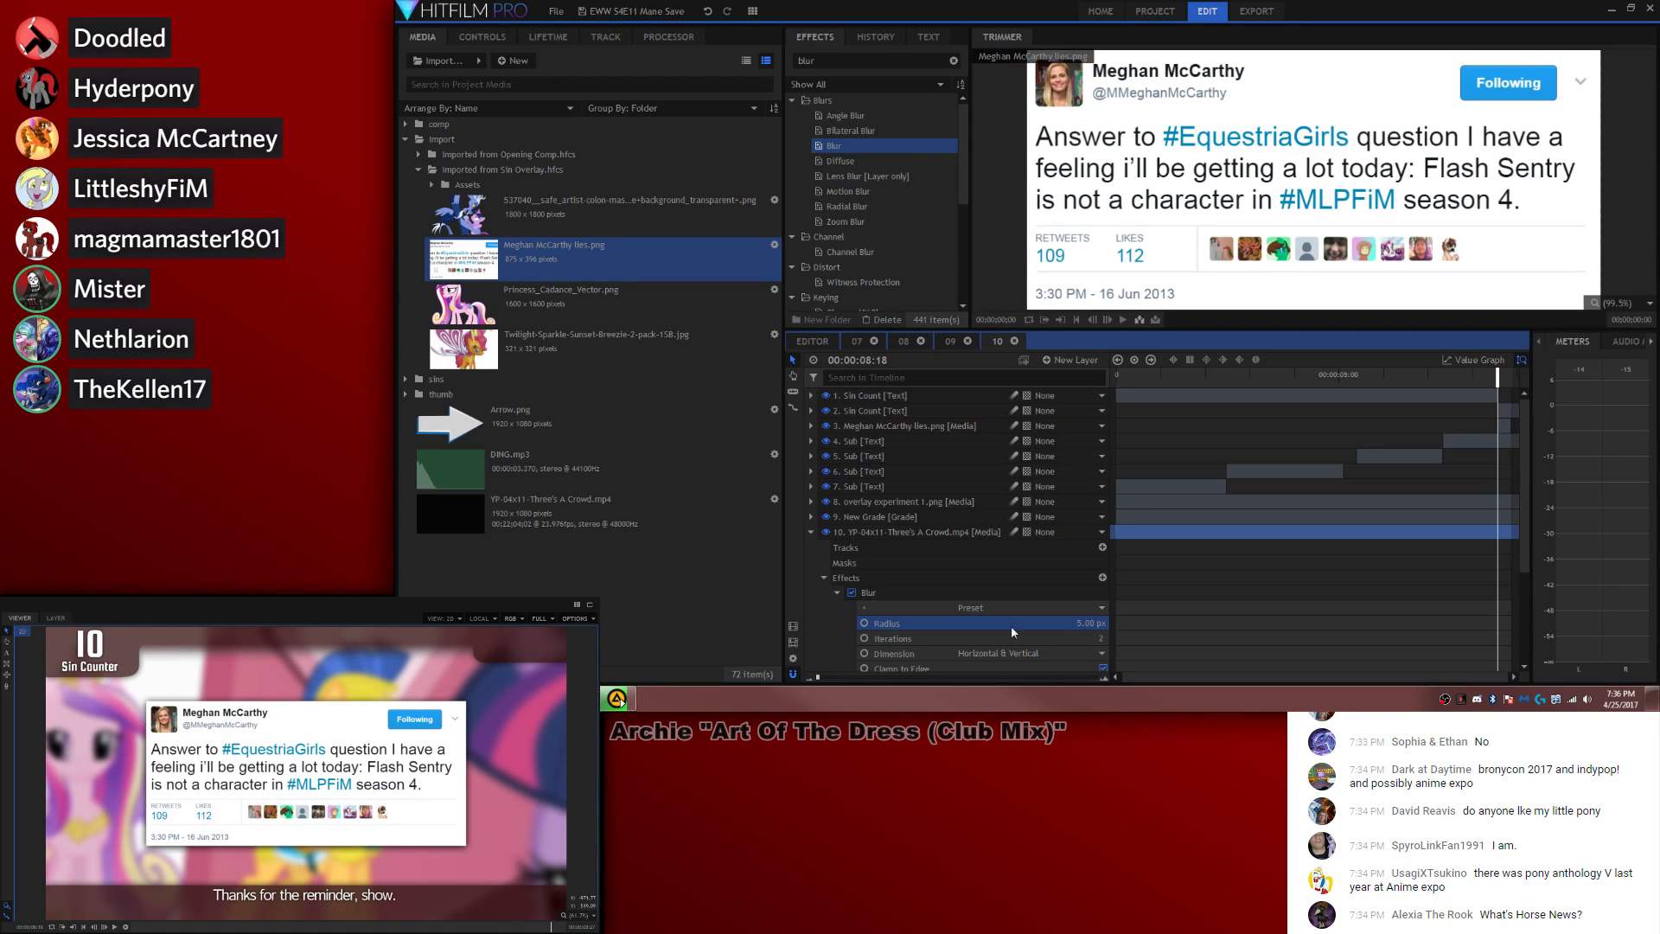
pyautogui.press('Left')
pyautogui.moveTo(1085, 622); pyautogui.dragTo(1026, 622)
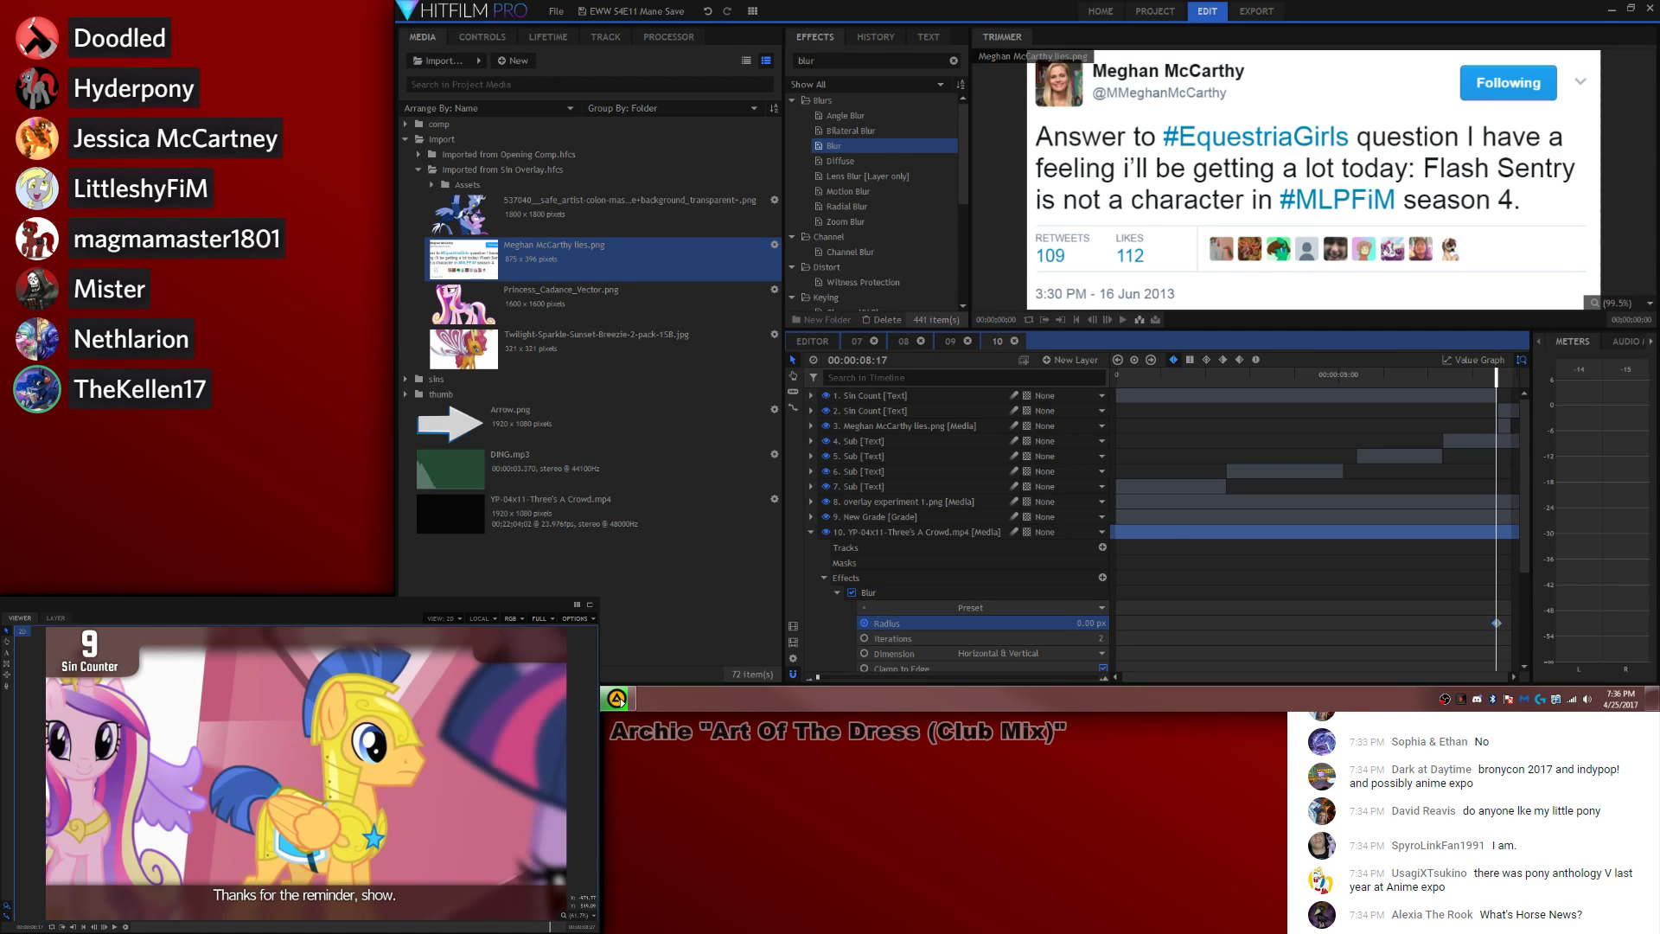
# Step: Save the project and play composite shot 10 from its start through the tweet's appearance
pyautogui.click(1387, 585)
pyautogui.hotkey('ctrl', 's')
pyautogui.press('Home')
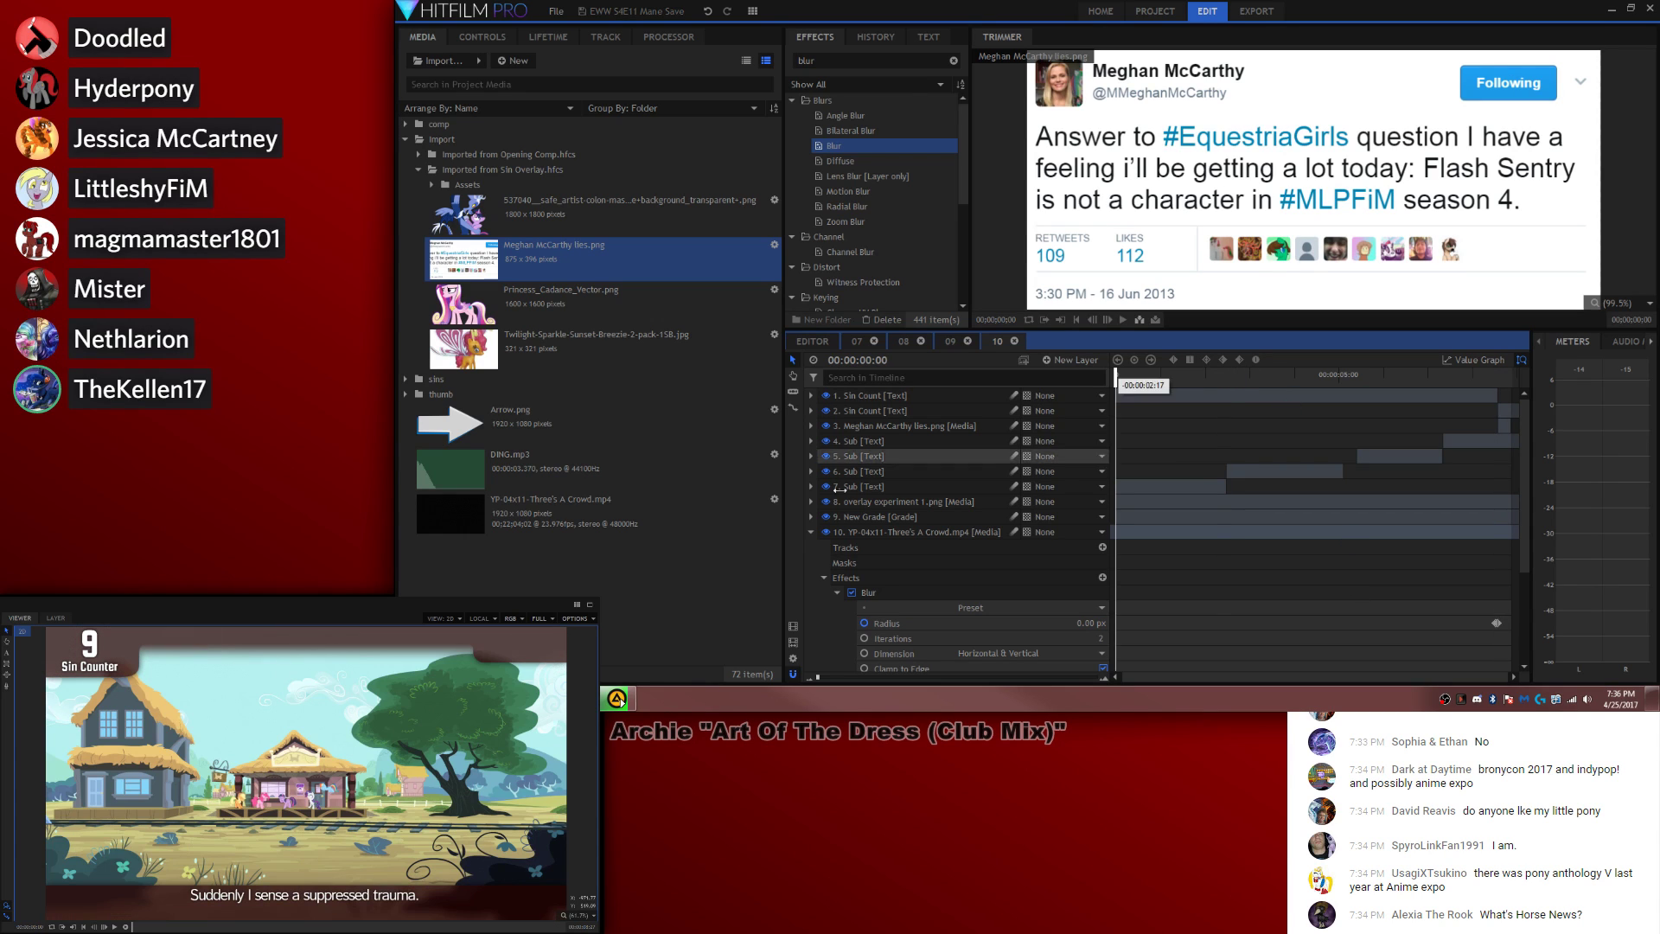
pyautogui.click(811, 532)
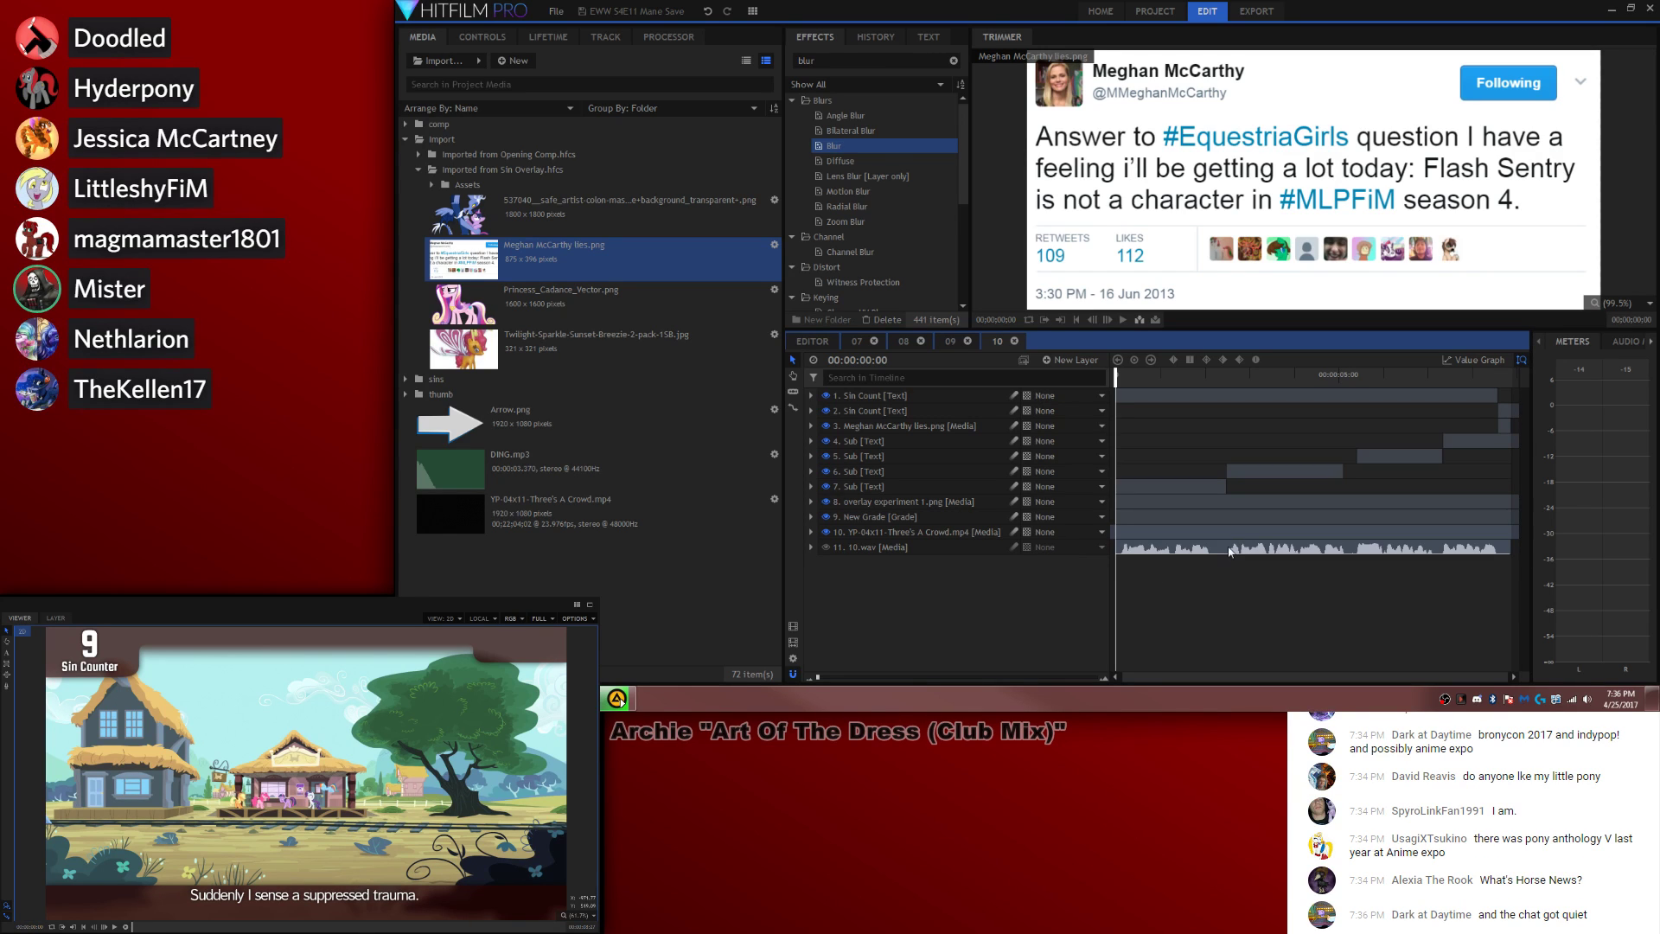
pyautogui.press('space')
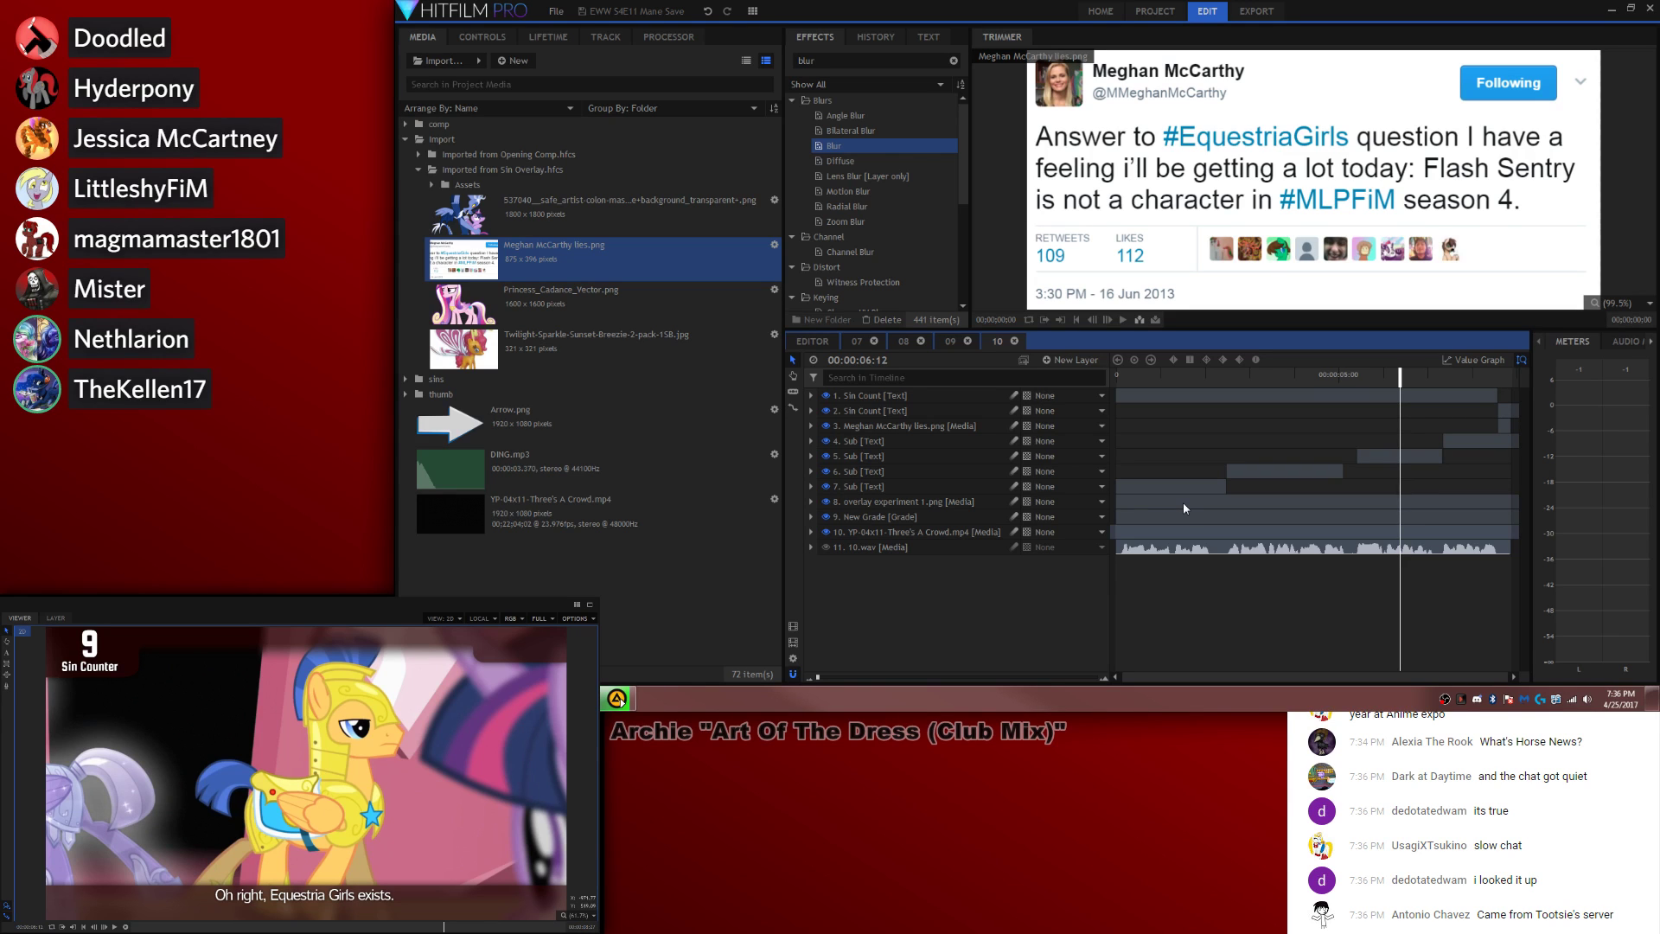
pyautogui.press('space')
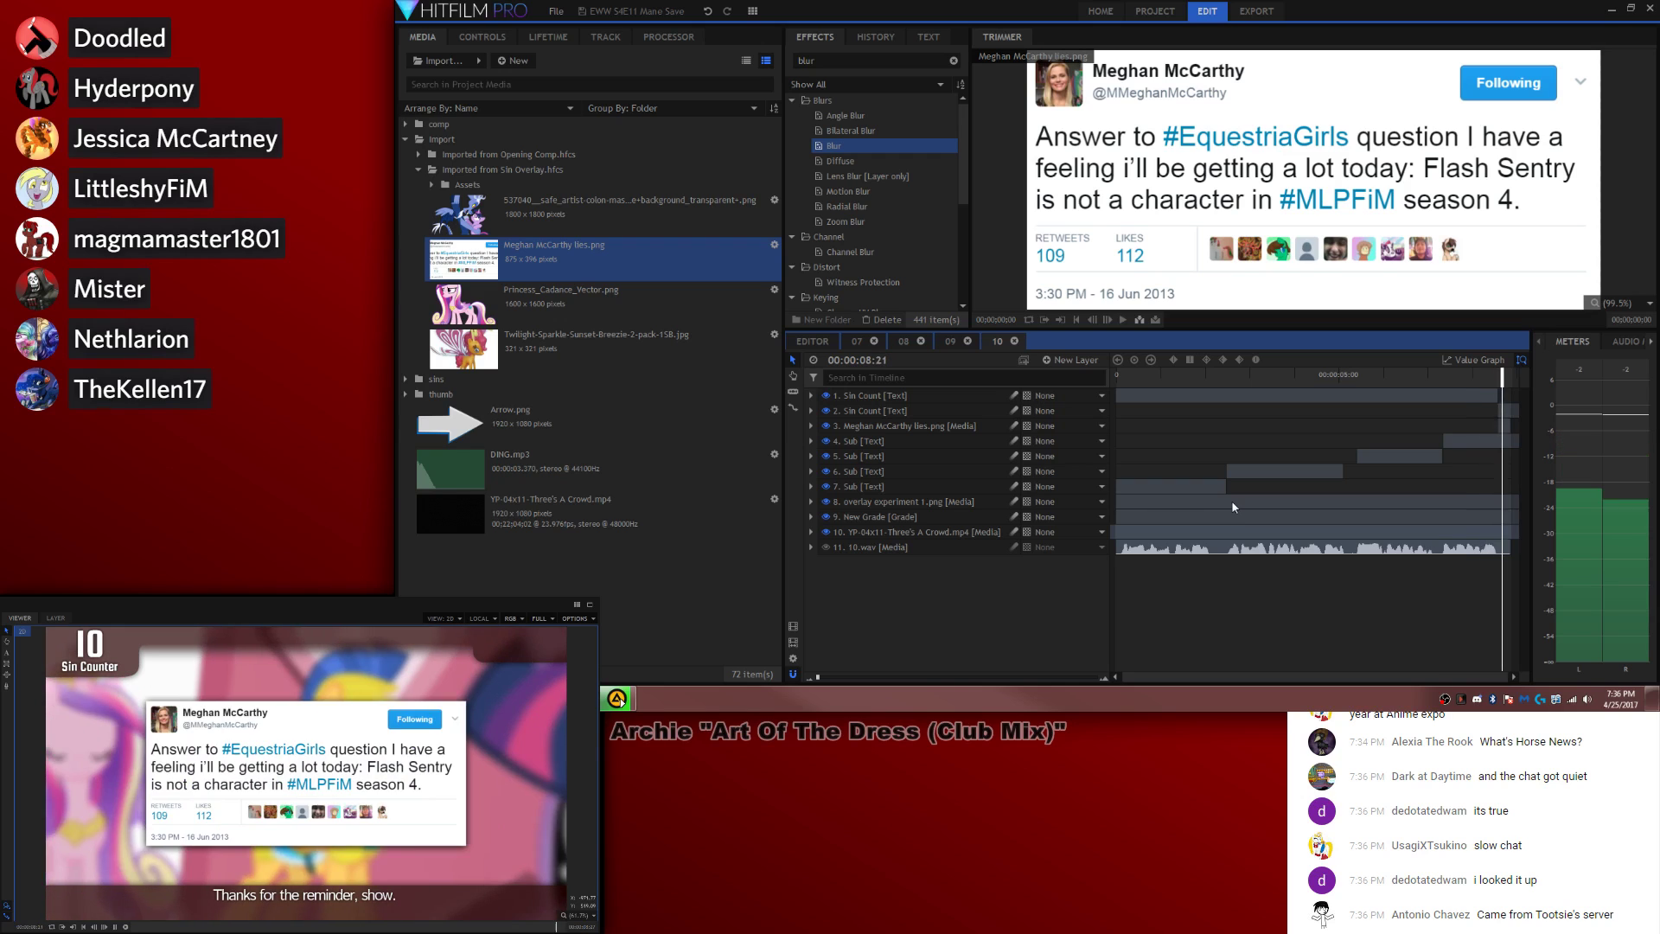
# Step: Return to the editor sequence and move the playhead to 00:01:00:20, just before the counter changes near the end of shot 10
pyautogui.click(809, 342)
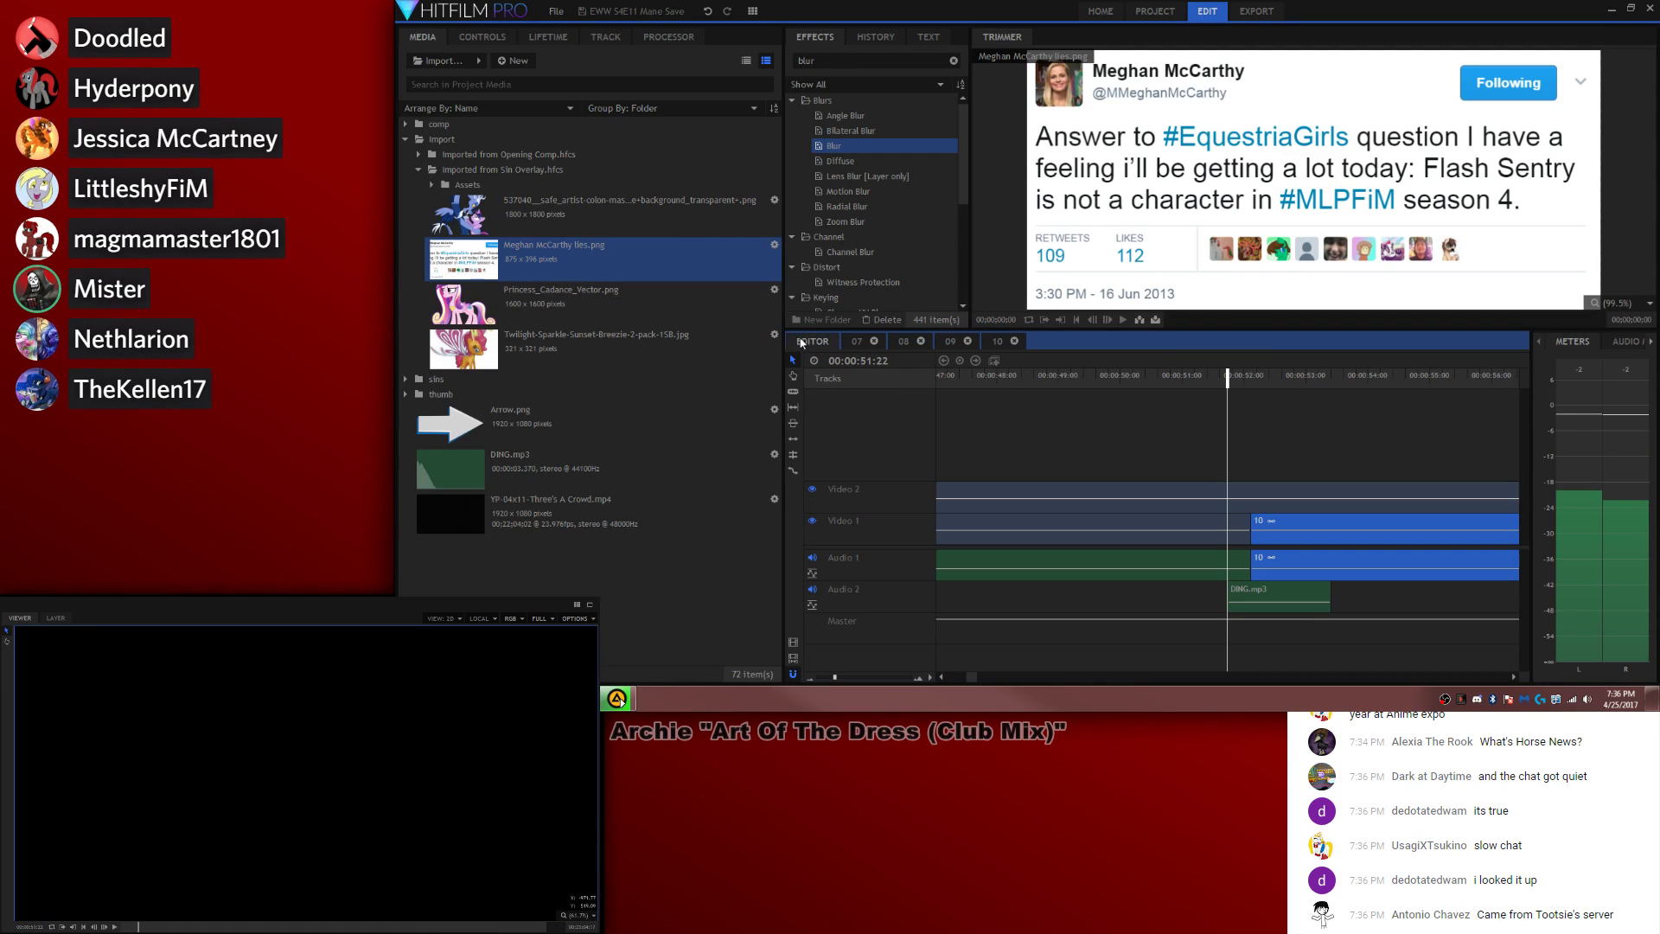
pyautogui.moveTo(966, 677); pyautogui.dragTo(971, 679)
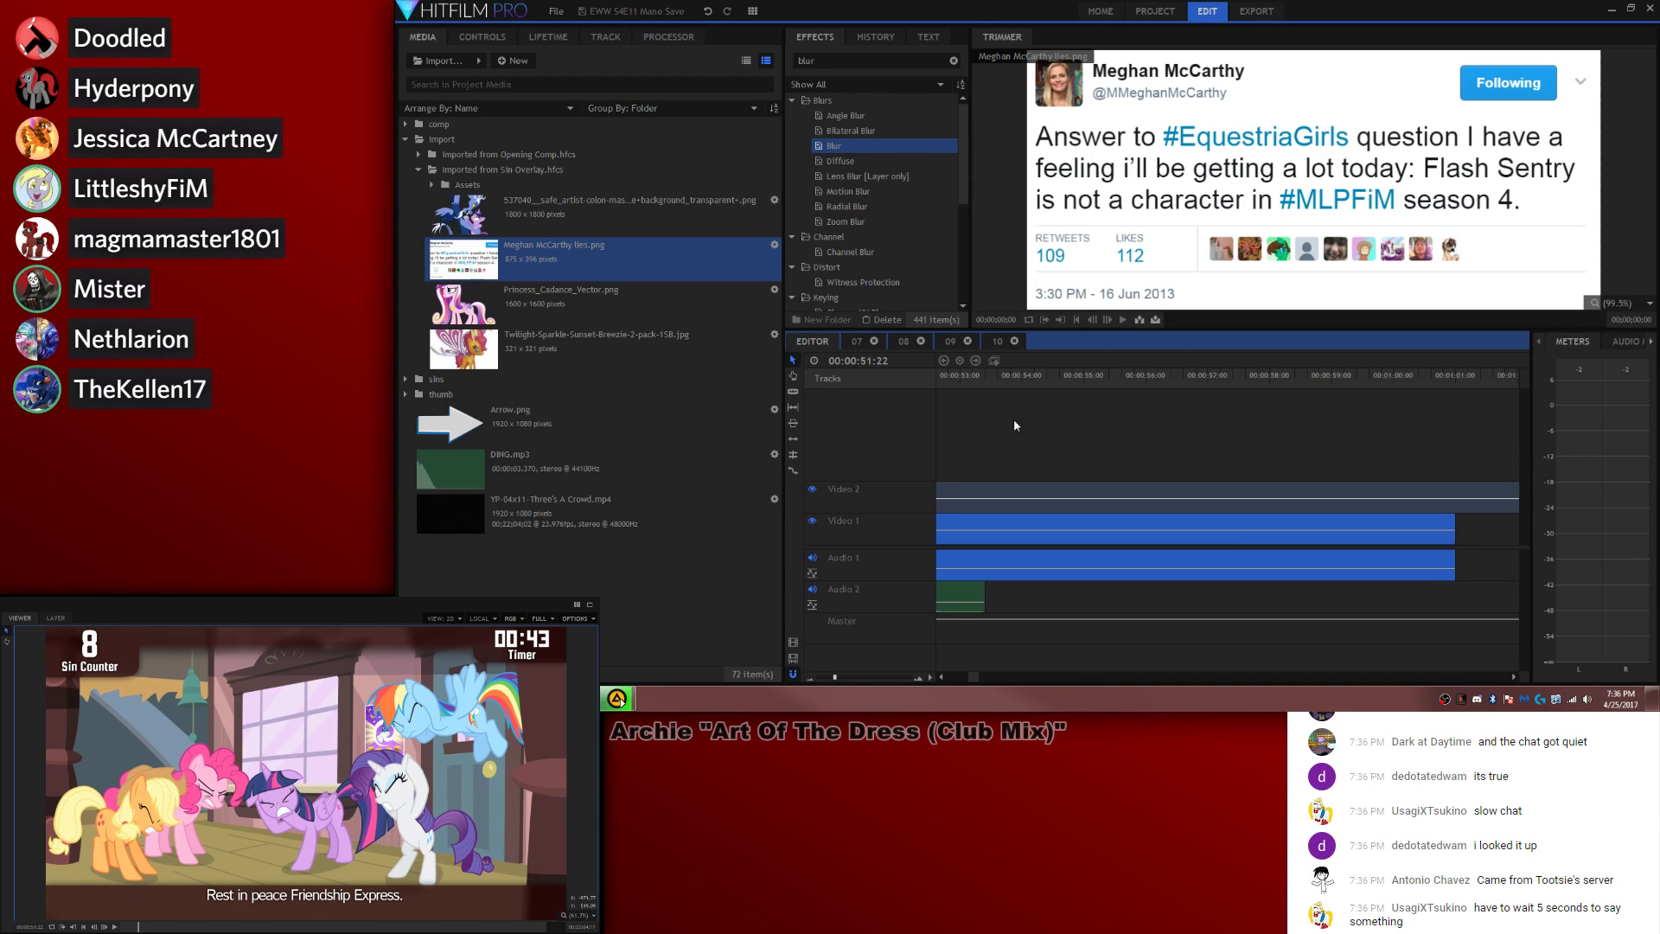
pyautogui.click(970, 577)
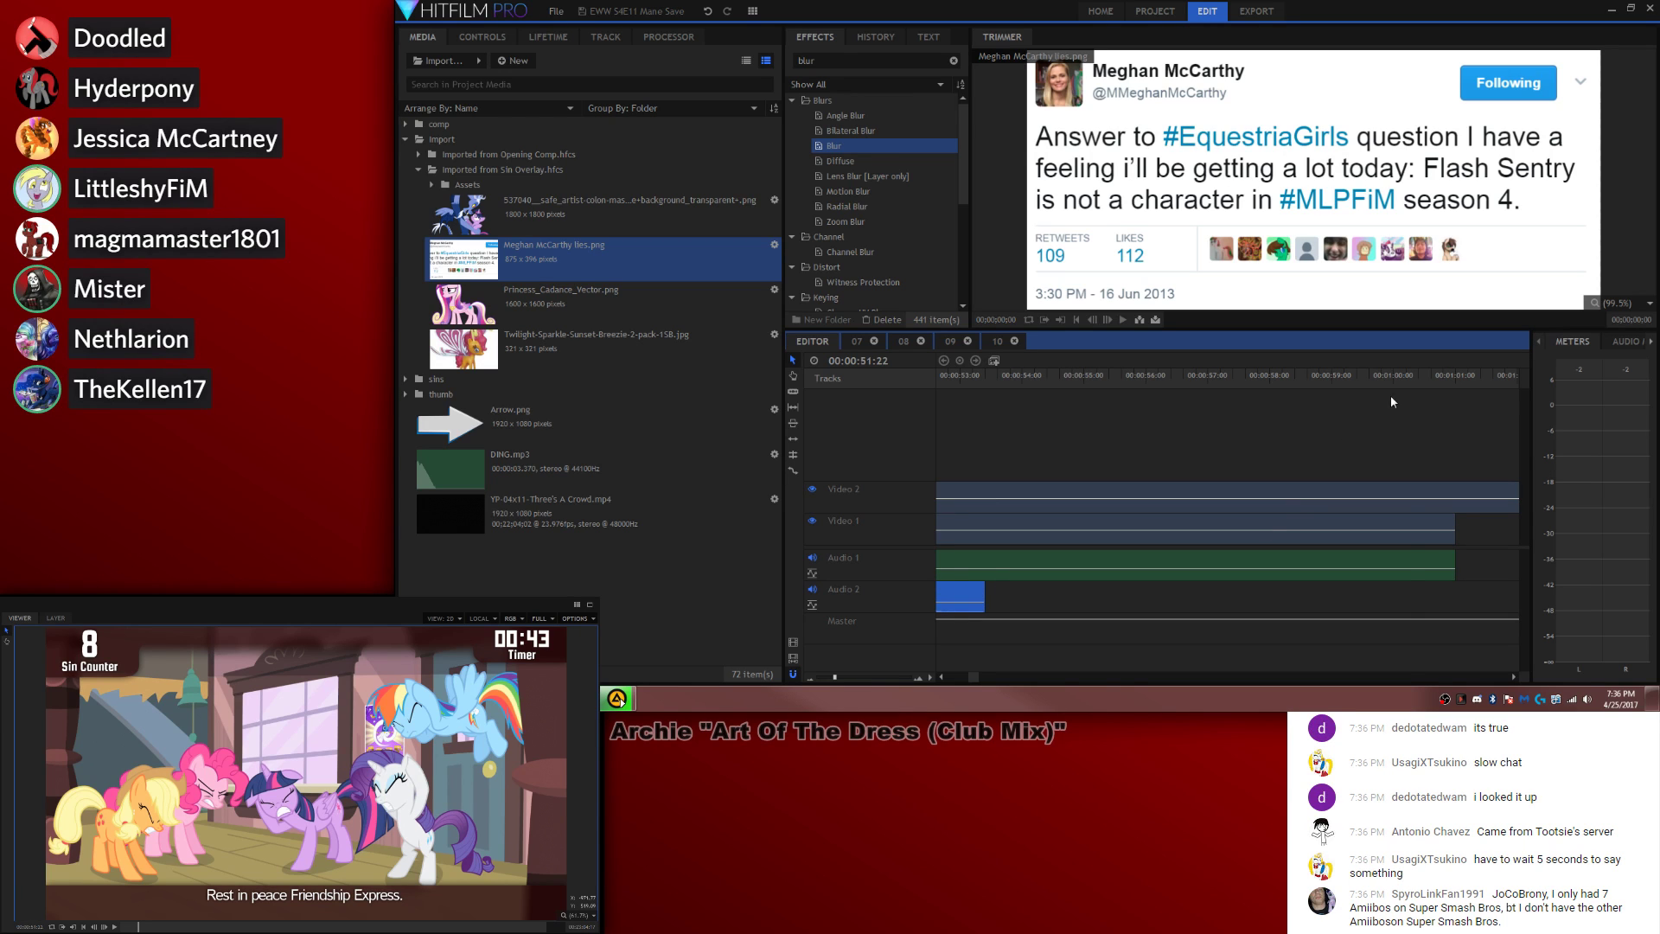
pyautogui.click(1410, 378)
pyautogui.moveTo(1410, 378); pyautogui.dragTo(1428, 378)
pyautogui.moveTo(1453, 541); pyautogui.dragTo(1606, 550)
pyautogui.press('.')
pyautogui.press('.')
pyautogui.press('.')
pyautogui.press('.')
pyautogui.press('.')
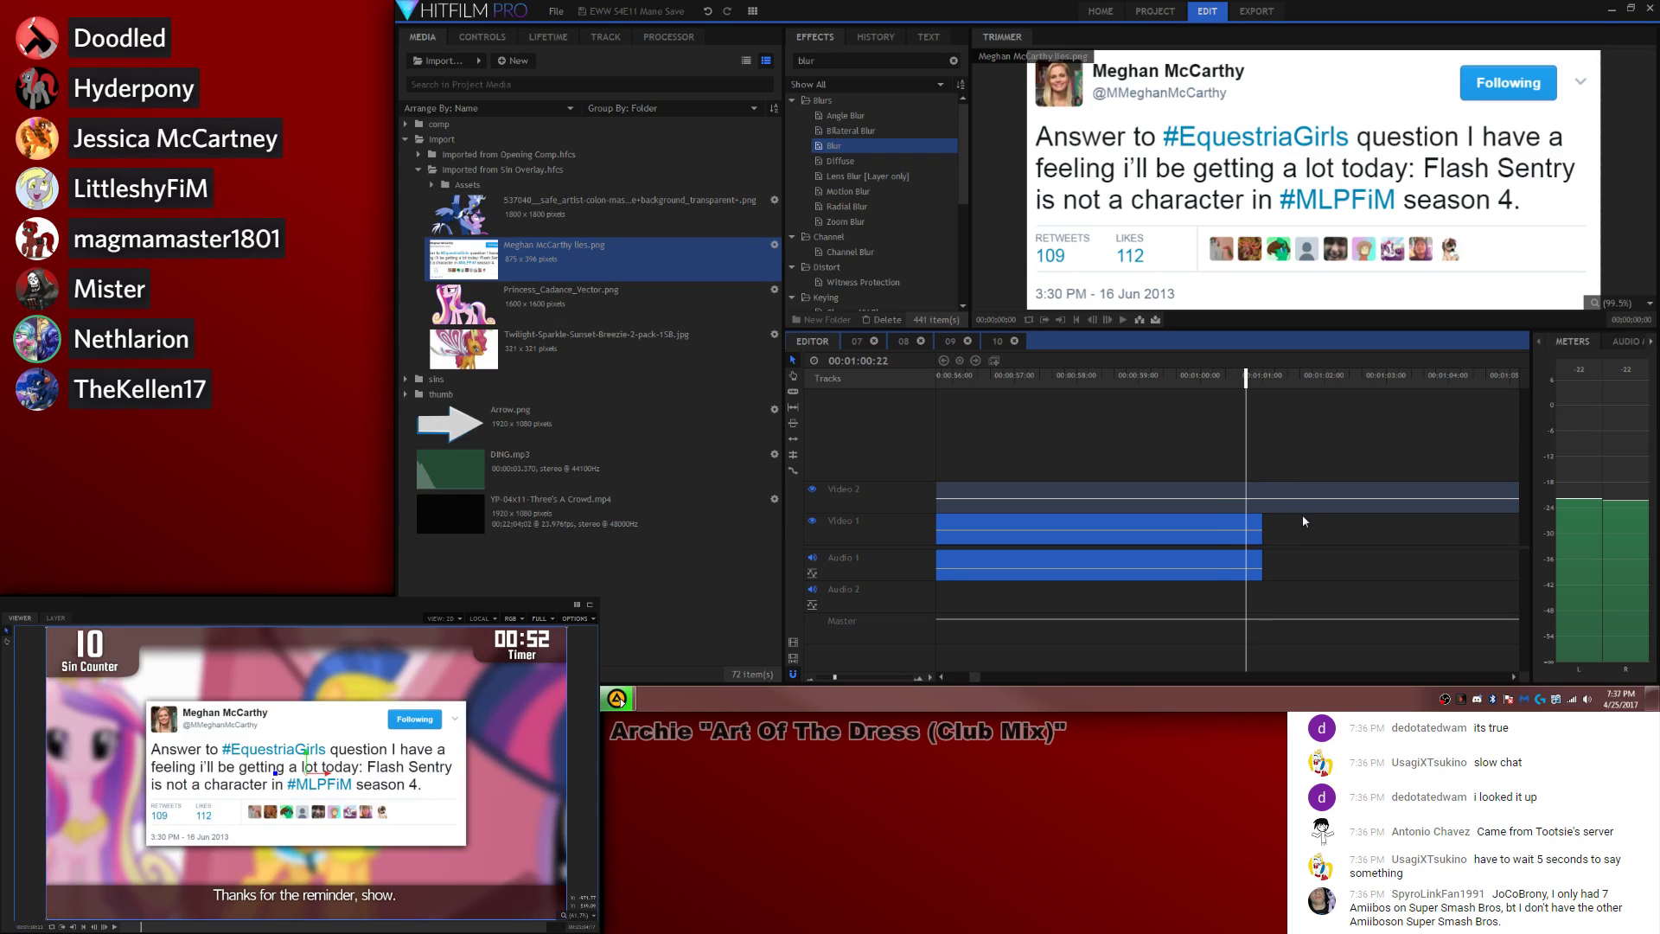
pyautogui.press(',')
pyautogui.press(',')
# Step: Copy the earlier DING.mp3 clip on Audio 2 and paste it at 00:01:00:20
pyautogui.moveTo(973, 677); pyautogui.dragTo(969, 677)
pyautogui.click(1108, 603)
pyautogui.hotkey('ctrl', 'c')
pyautogui.hotkey('ctrl', 'v')
pyautogui.scroll(-2, 869, 681)
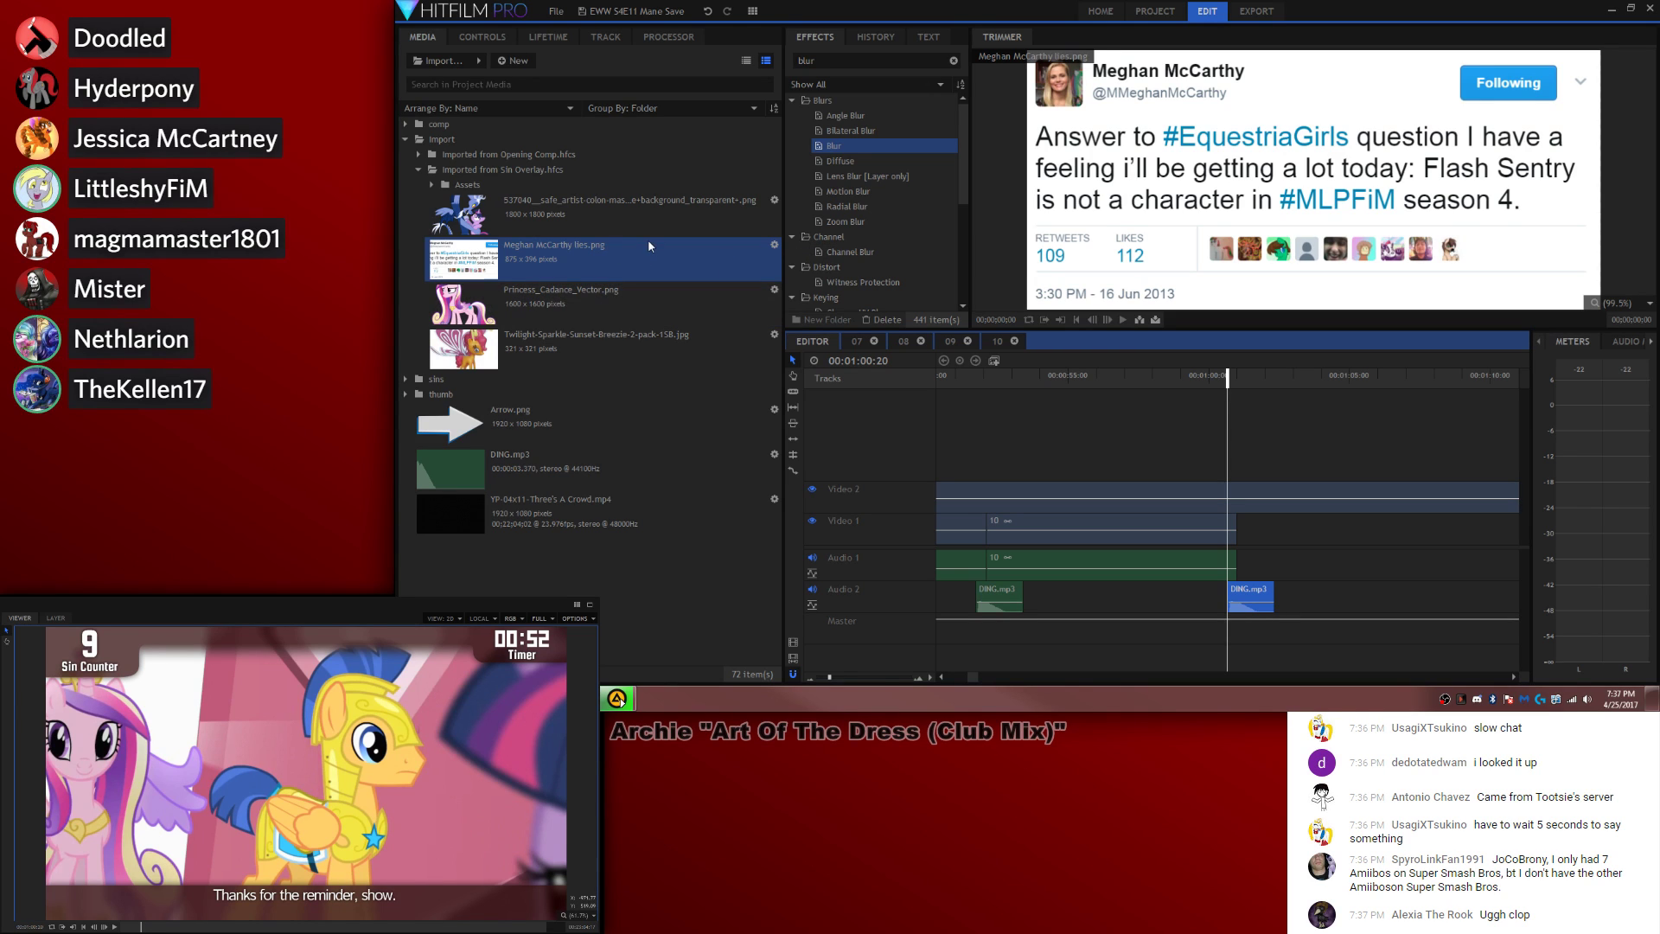
# Step: Add 11.wav from the sins folder to Audio 1 directly after shot 10
pyautogui.click(406, 139)
pyautogui.click(405, 155)
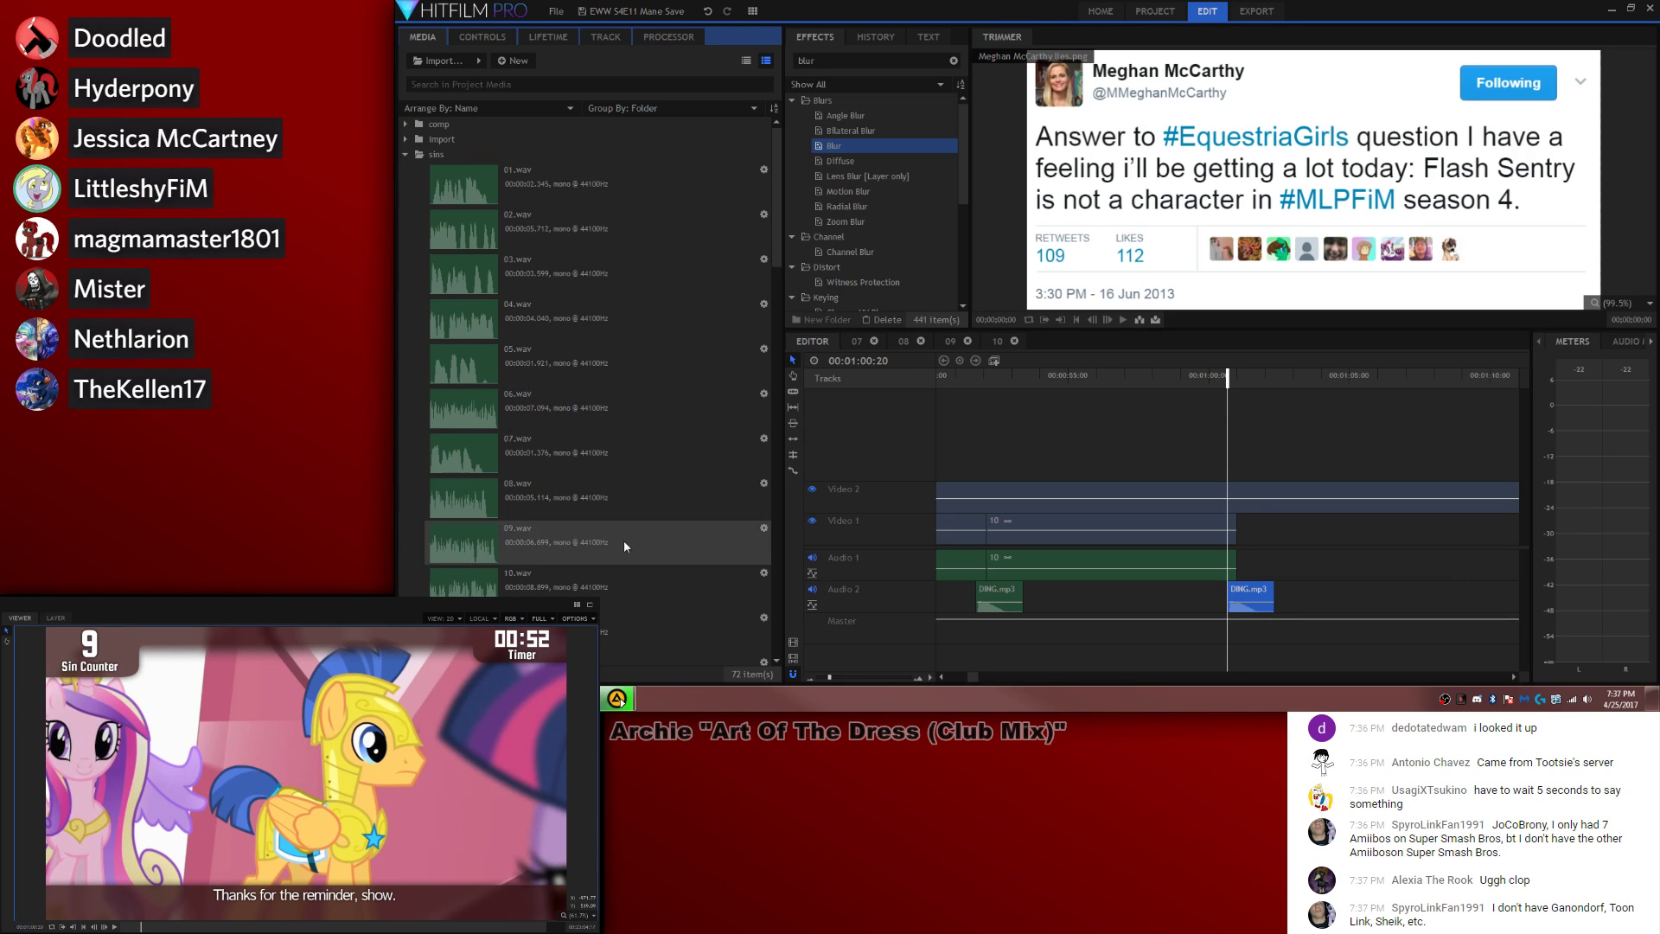
pyautogui.moveTo(657, 631); pyautogui.dragTo(1273, 546)
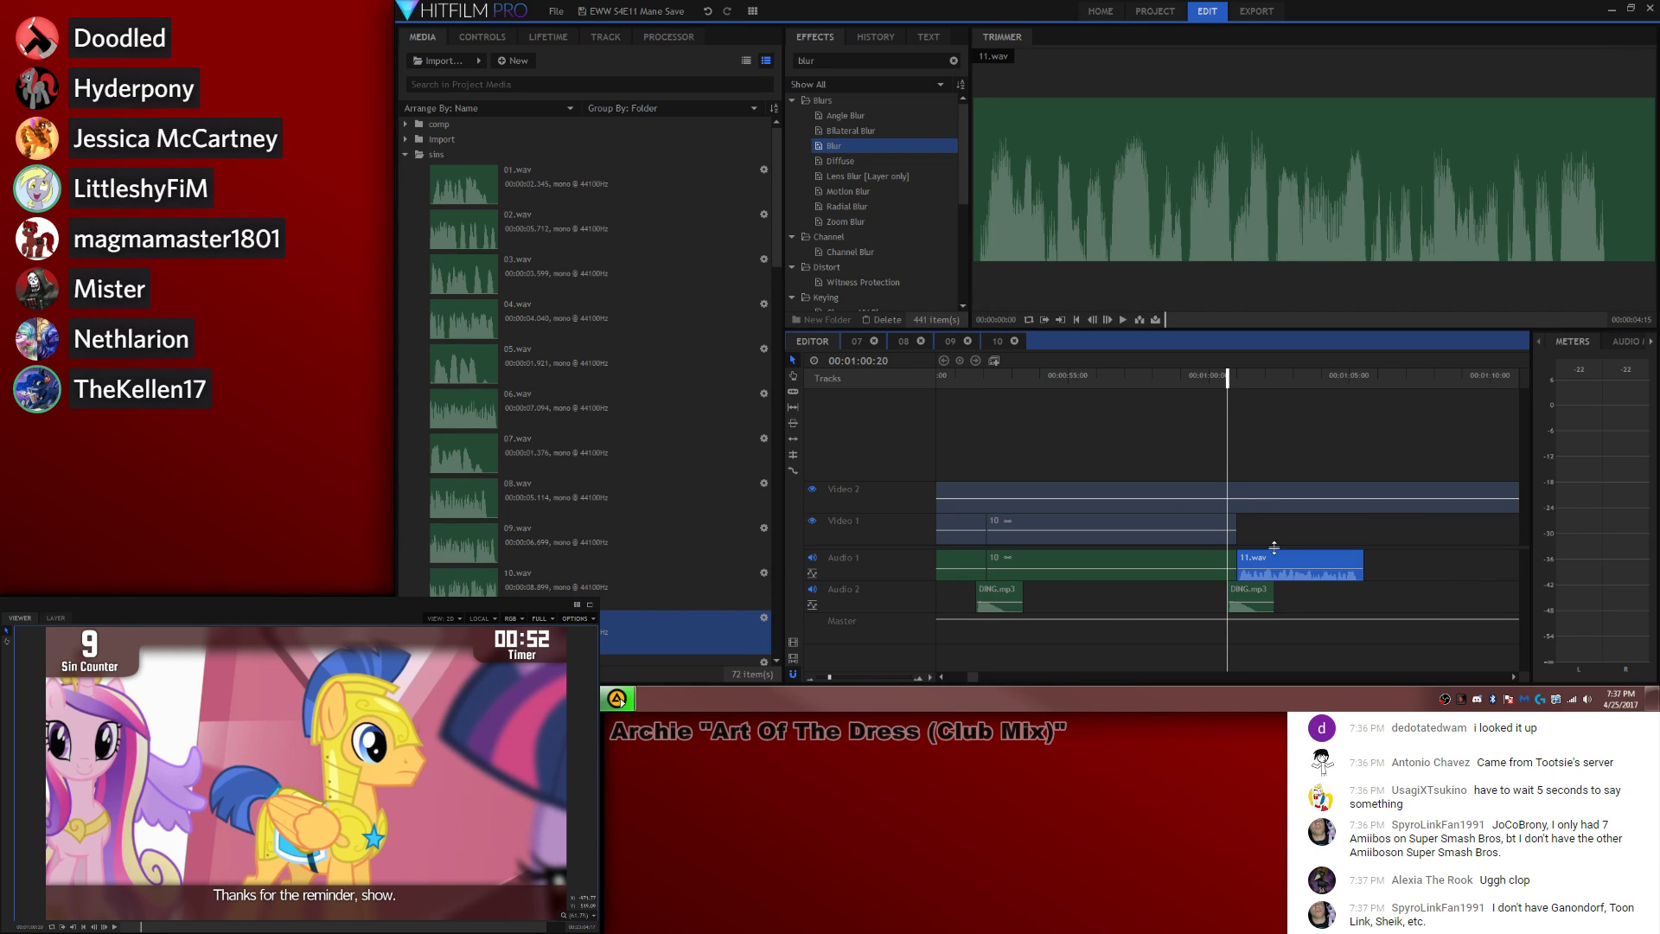
# Step: Turn the 11.wav clip into a composite shot named 11
pyautogui.click(994, 361)
pyautogui.click(1015, 265)
pyautogui.moveTo(960, 268); pyautogui.dragTo(1124, 259)
pyautogui.press('BackSpace')
pyautogui.press('BackSpace')
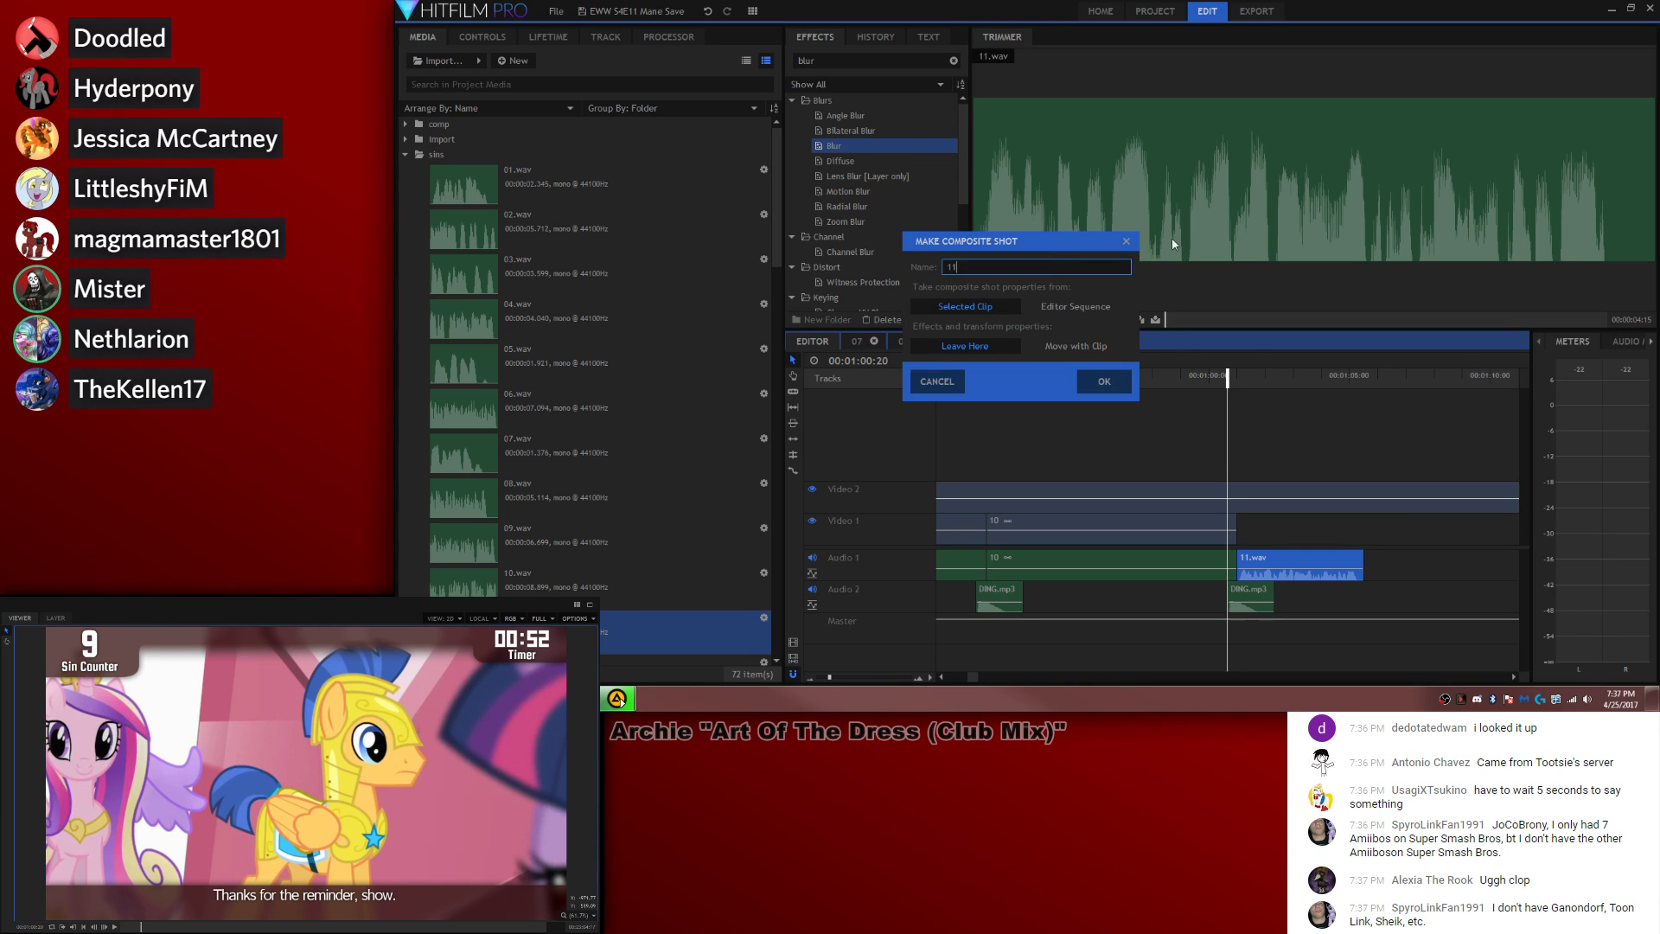
pyautogui.press('Return')
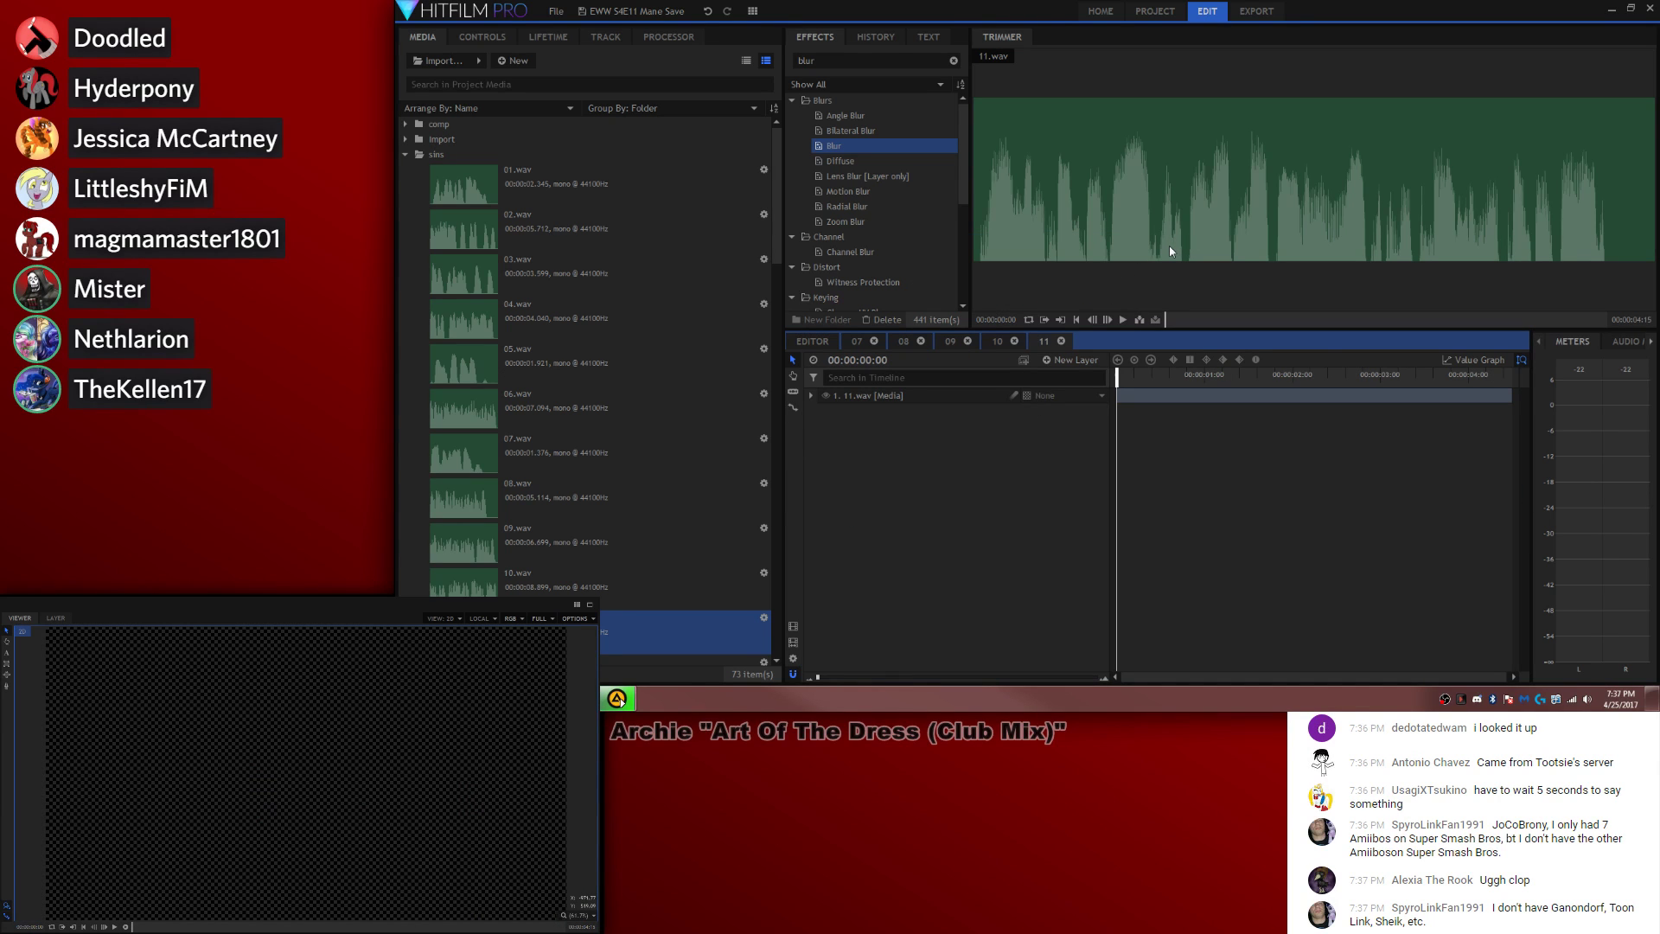
# Step: File composite shot 11 in the comp folder and load the Three's A Crowd episode video into the Trimmer
pyautogui.click(405, 154)
pyautogui.moveTo(516, 208); pyautogui.dragTo(436, 124)
pyautogui.click(405, 123)
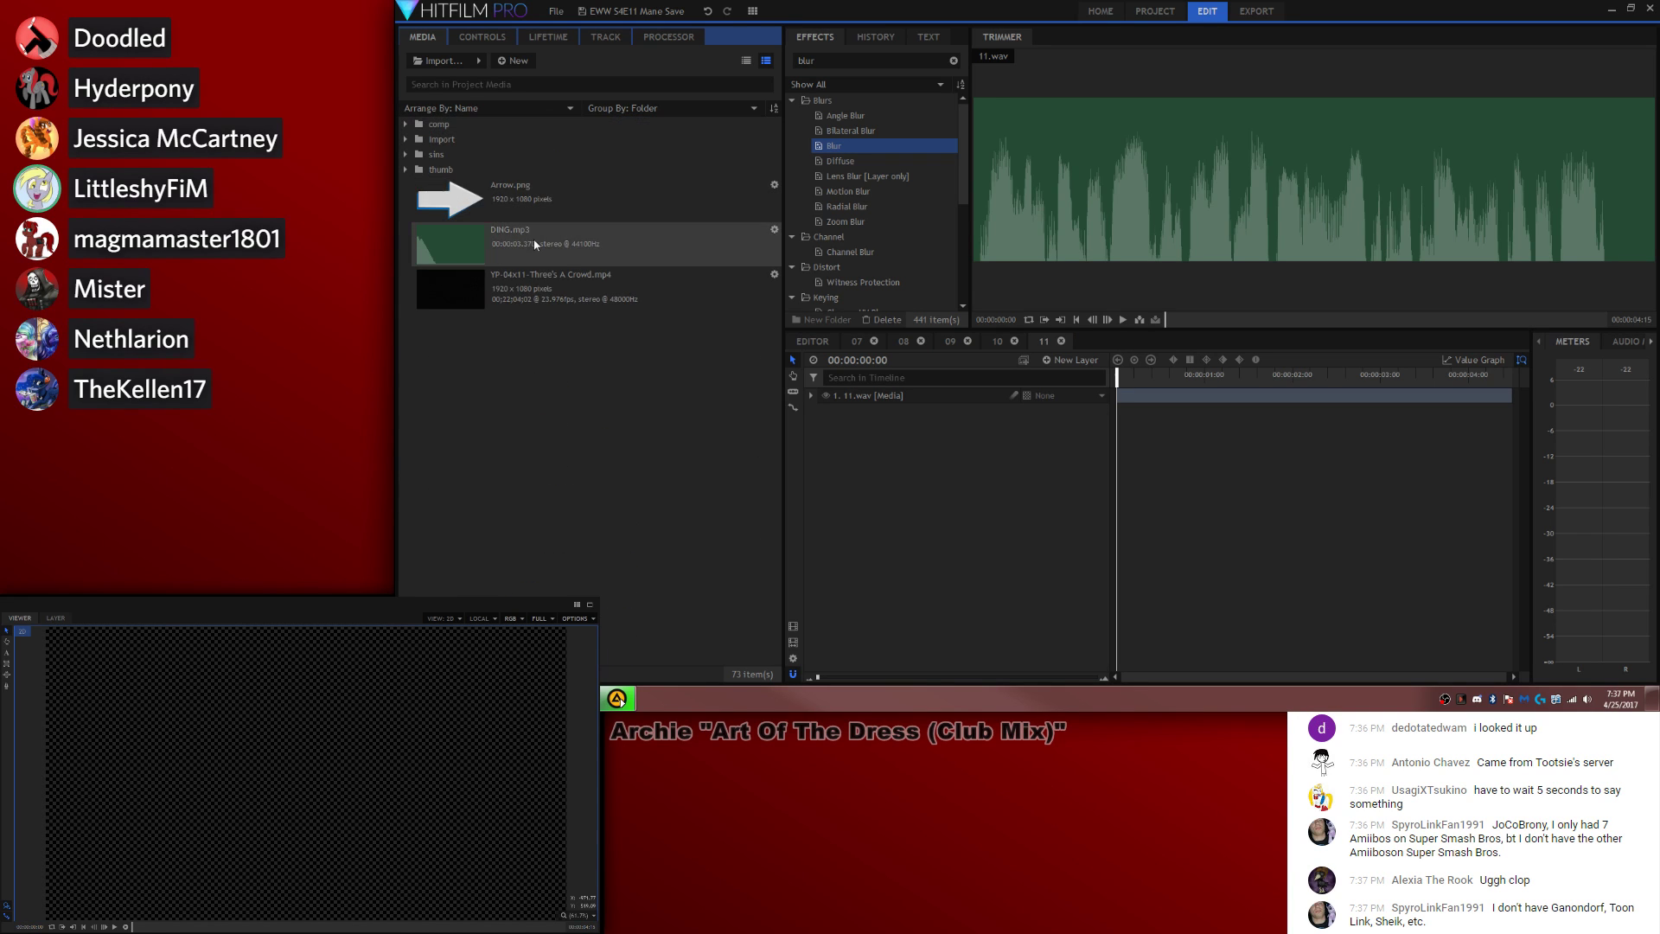
pyautogui.click(433, 282)
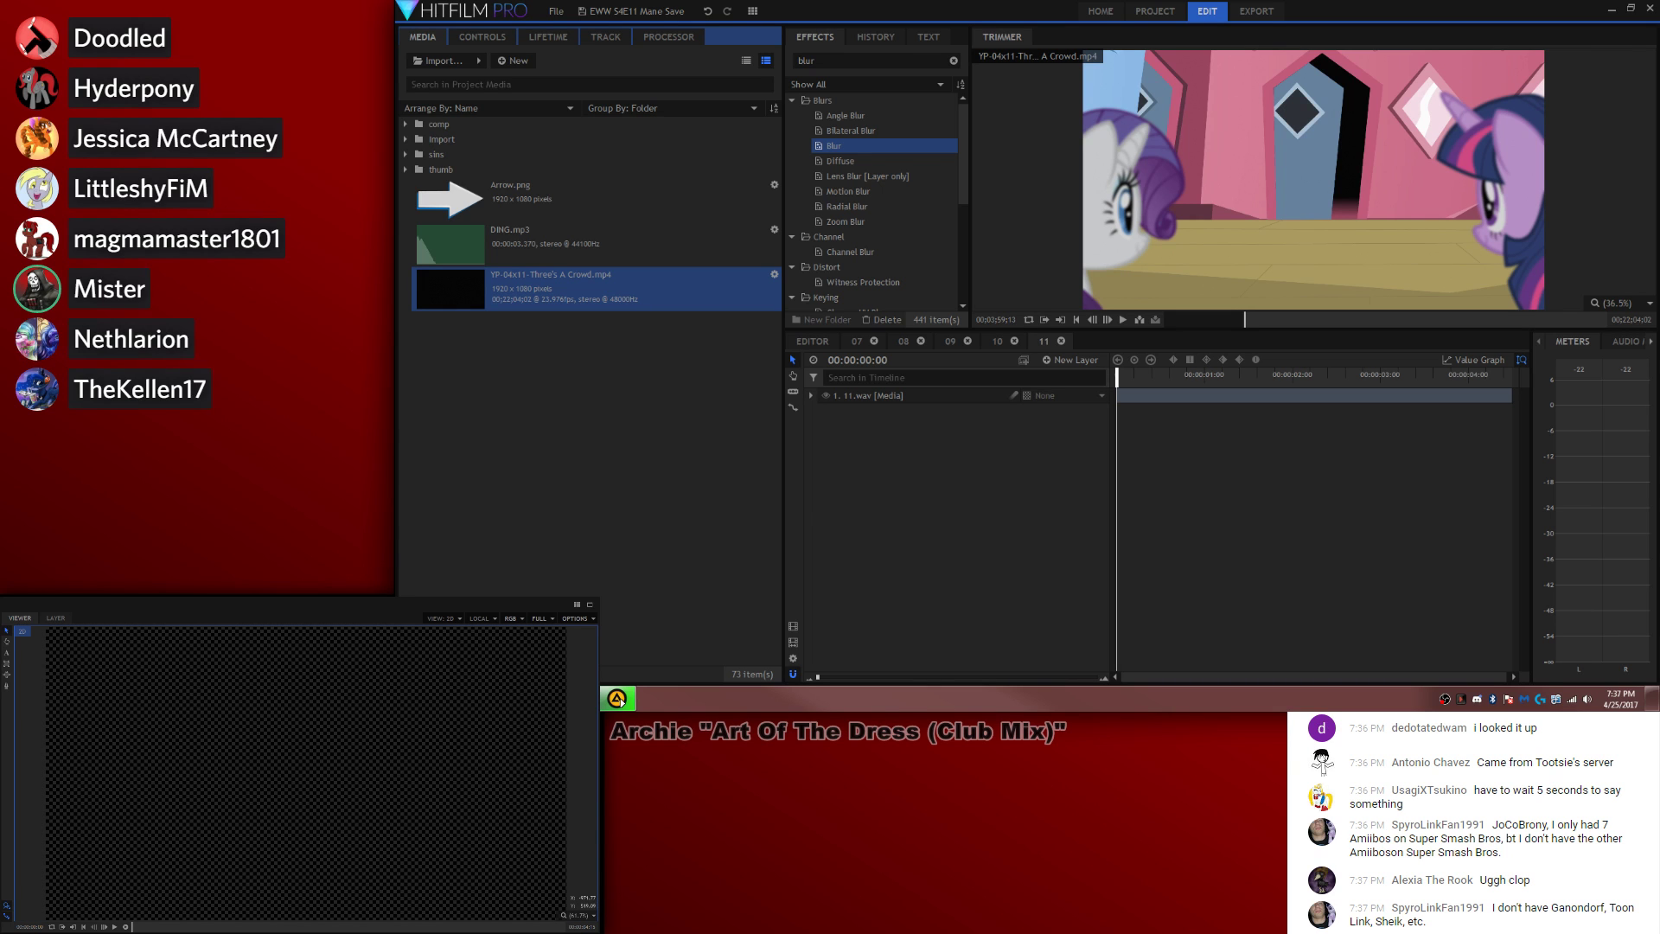
# Step: Play the editor sequence from 00:00:07:29 to review the first few sins
pyautogui.click(814, 343)
pyautogui.moveTo(1027, 371); pyautogui.dragTo(966, 393)
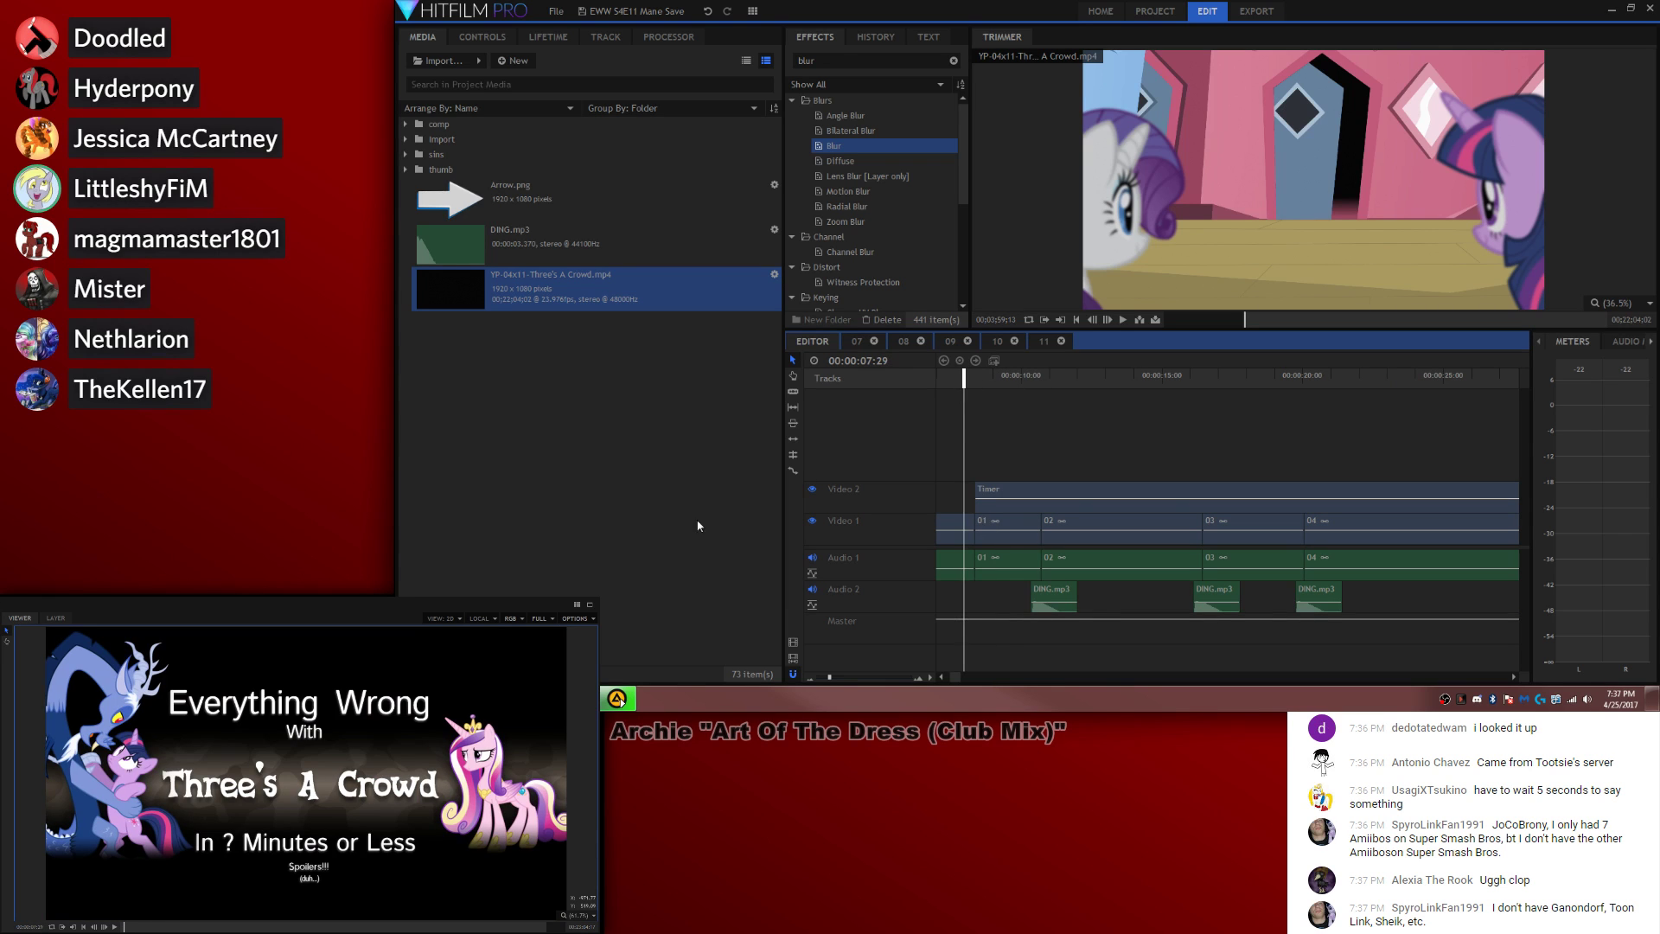
pyautogui.press('space')
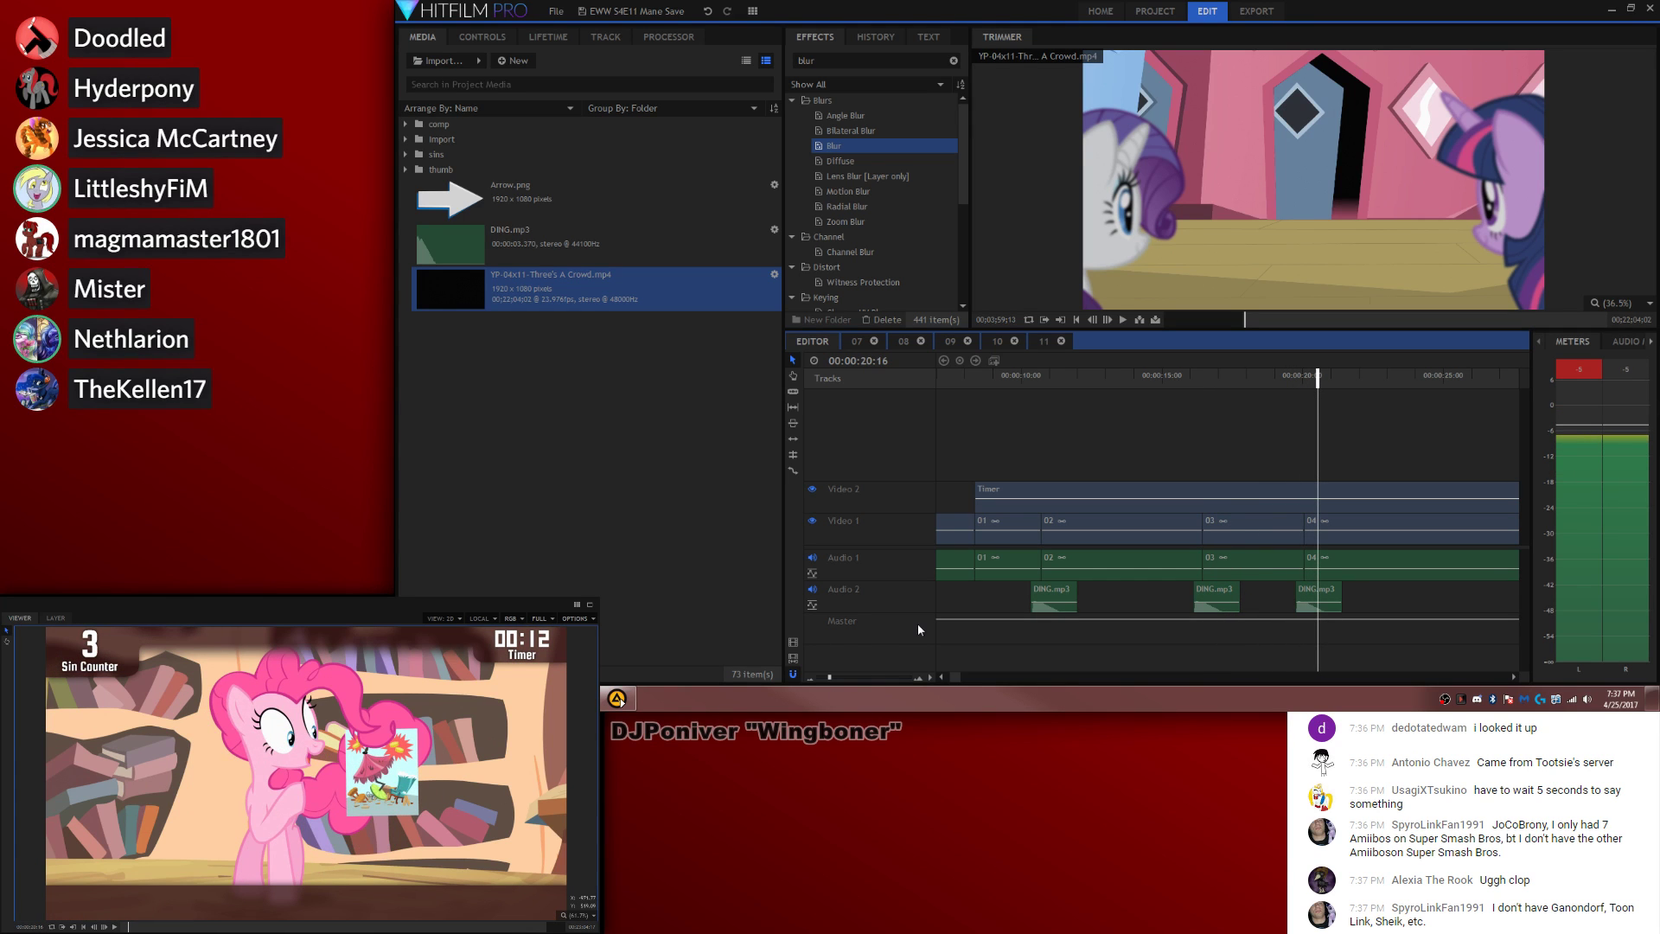
# Step: Reopen composite shot 11 from its clip at the end of the editor sequence
pyautogui.moveTo(956, 678); pyautogui.dragTo(972, 683)
pyautogui.click(1169, 527)
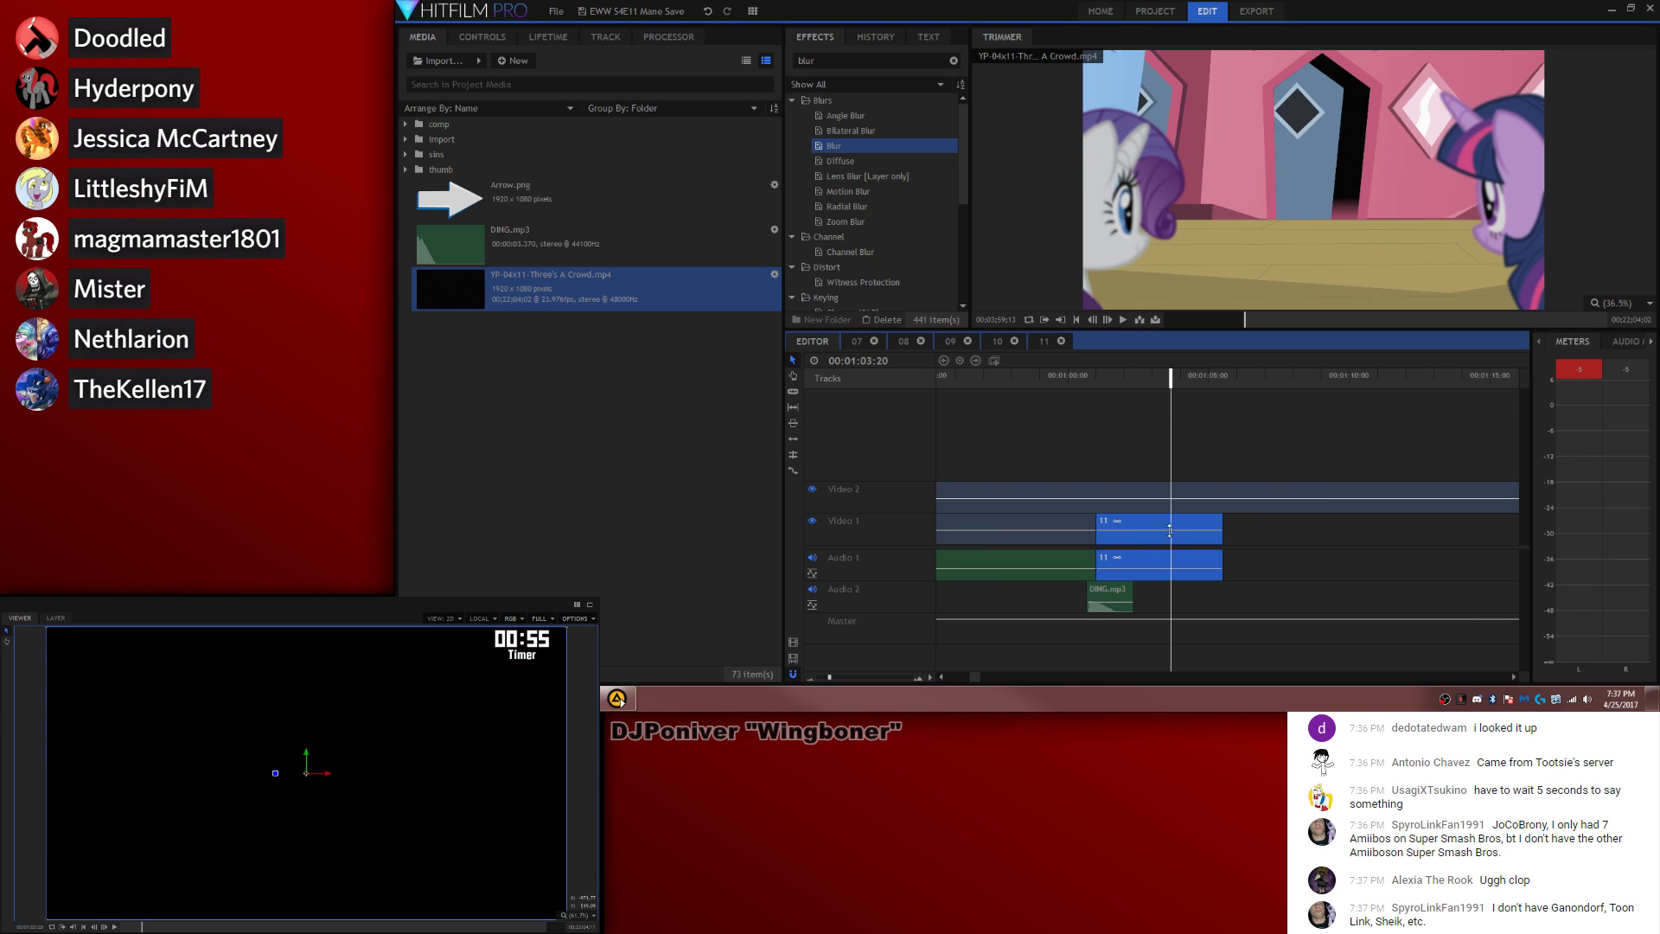
pyautogui.doubleClick(1174, 531)
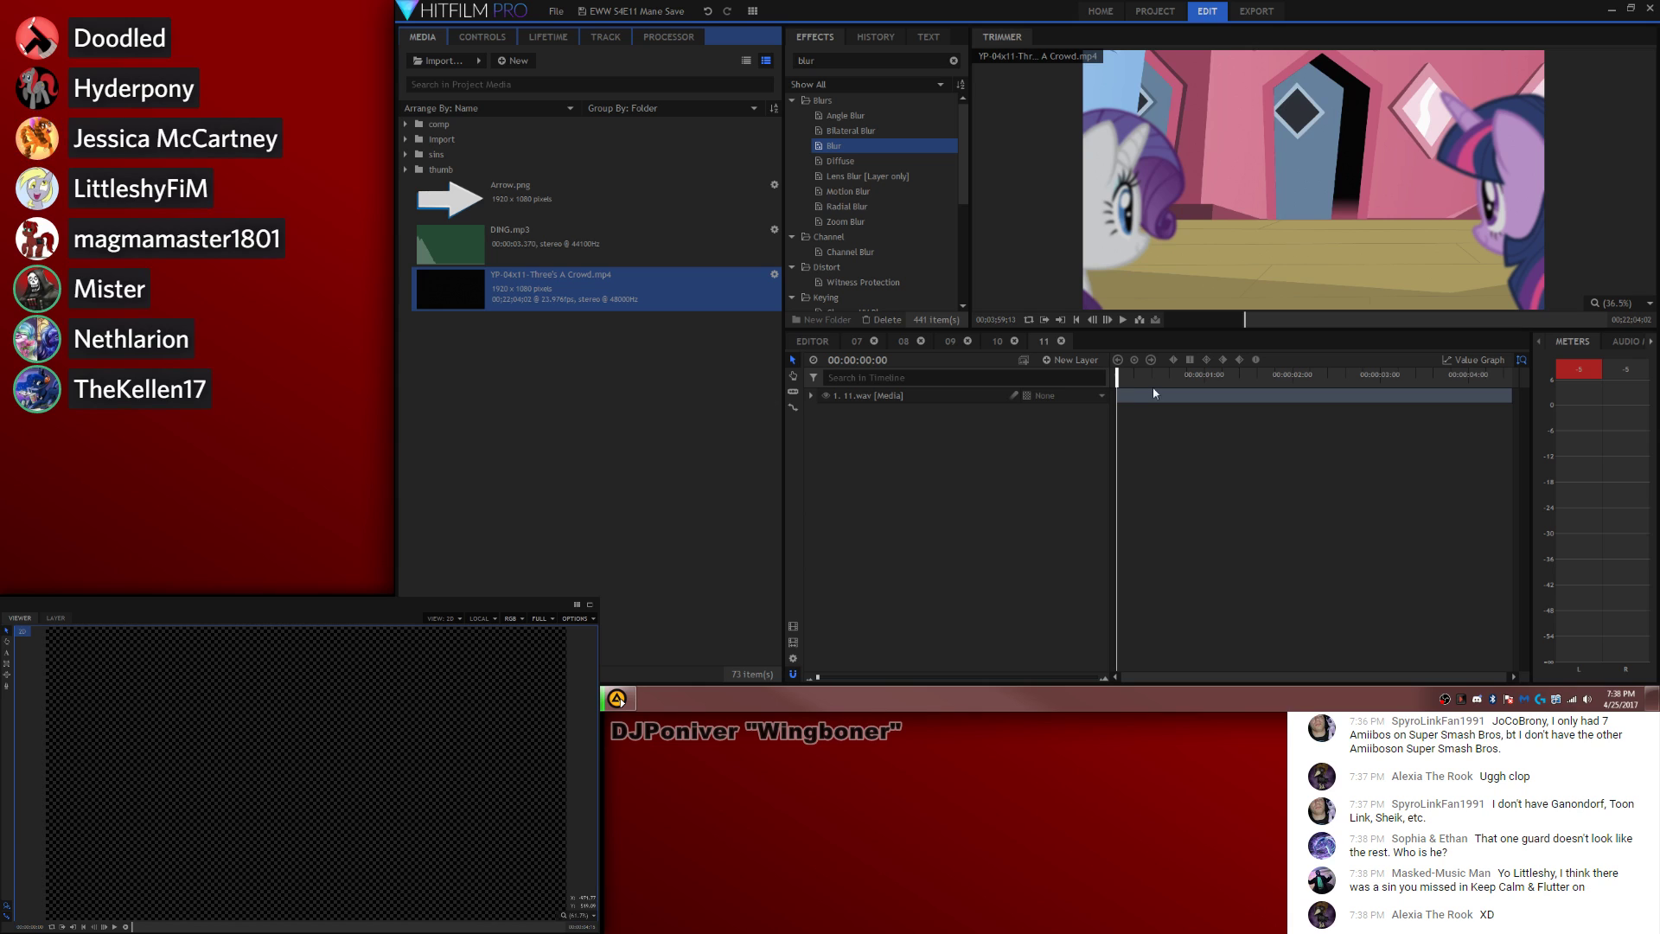
# Step: Find the frame at about 00:04:04:22 of the episode video and add the footage from there above 11.wav at the composite's start
pyautogui.moveTo(1248, 318); pyautogui.dragTo(1248, 321)
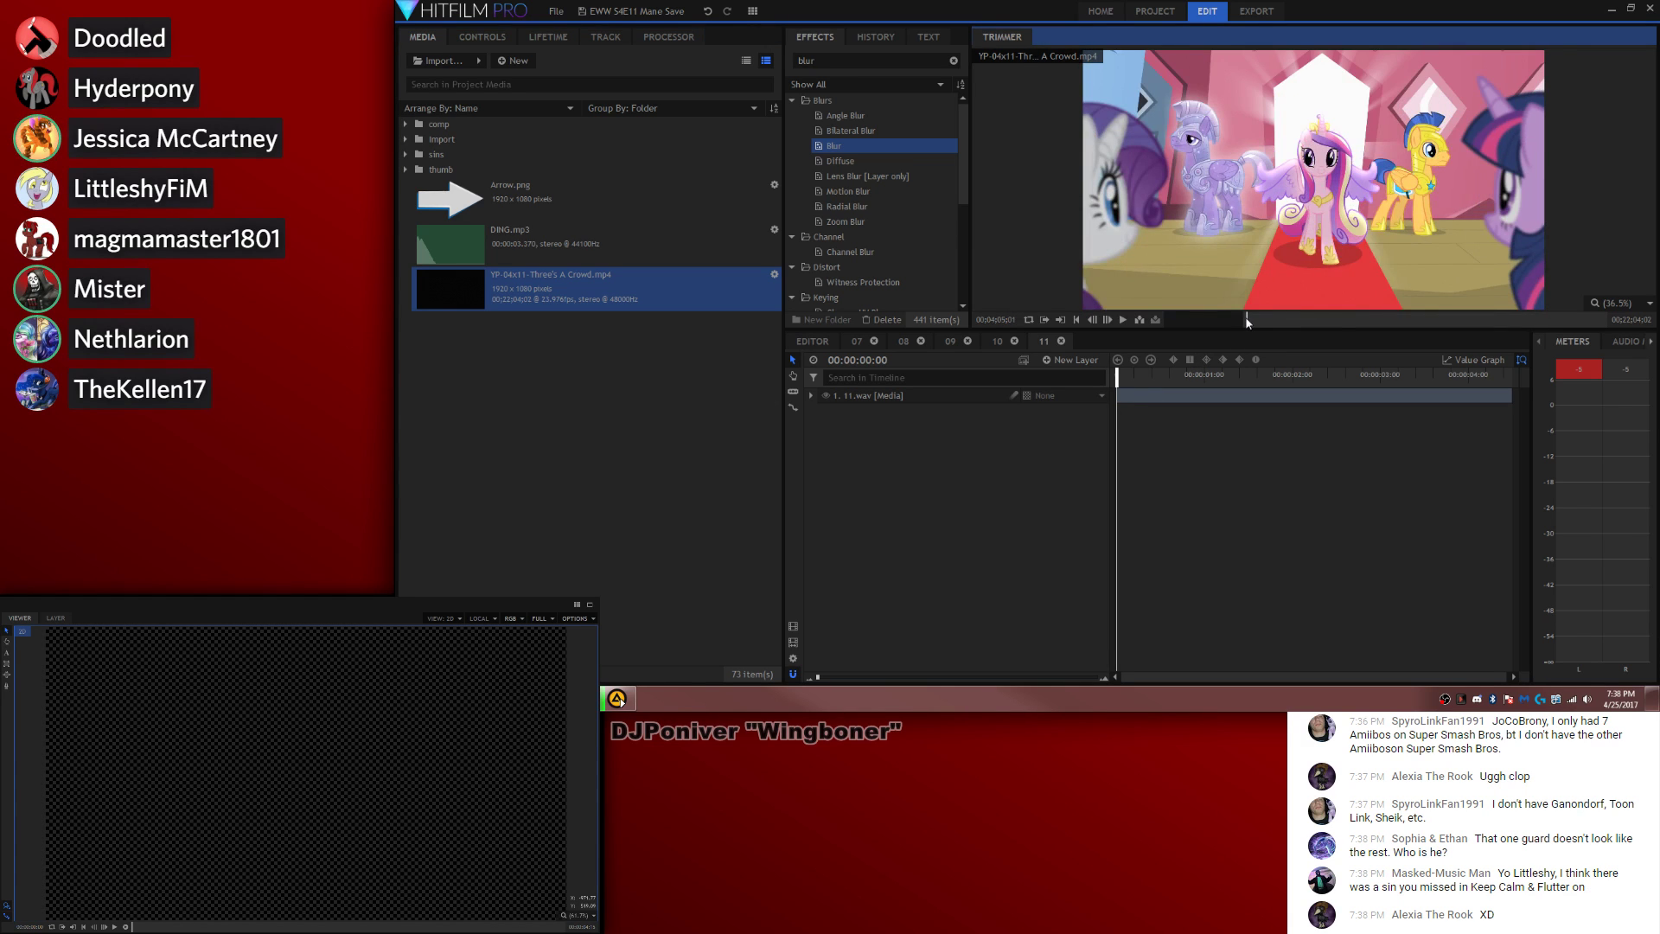
pyautogui.press('space')
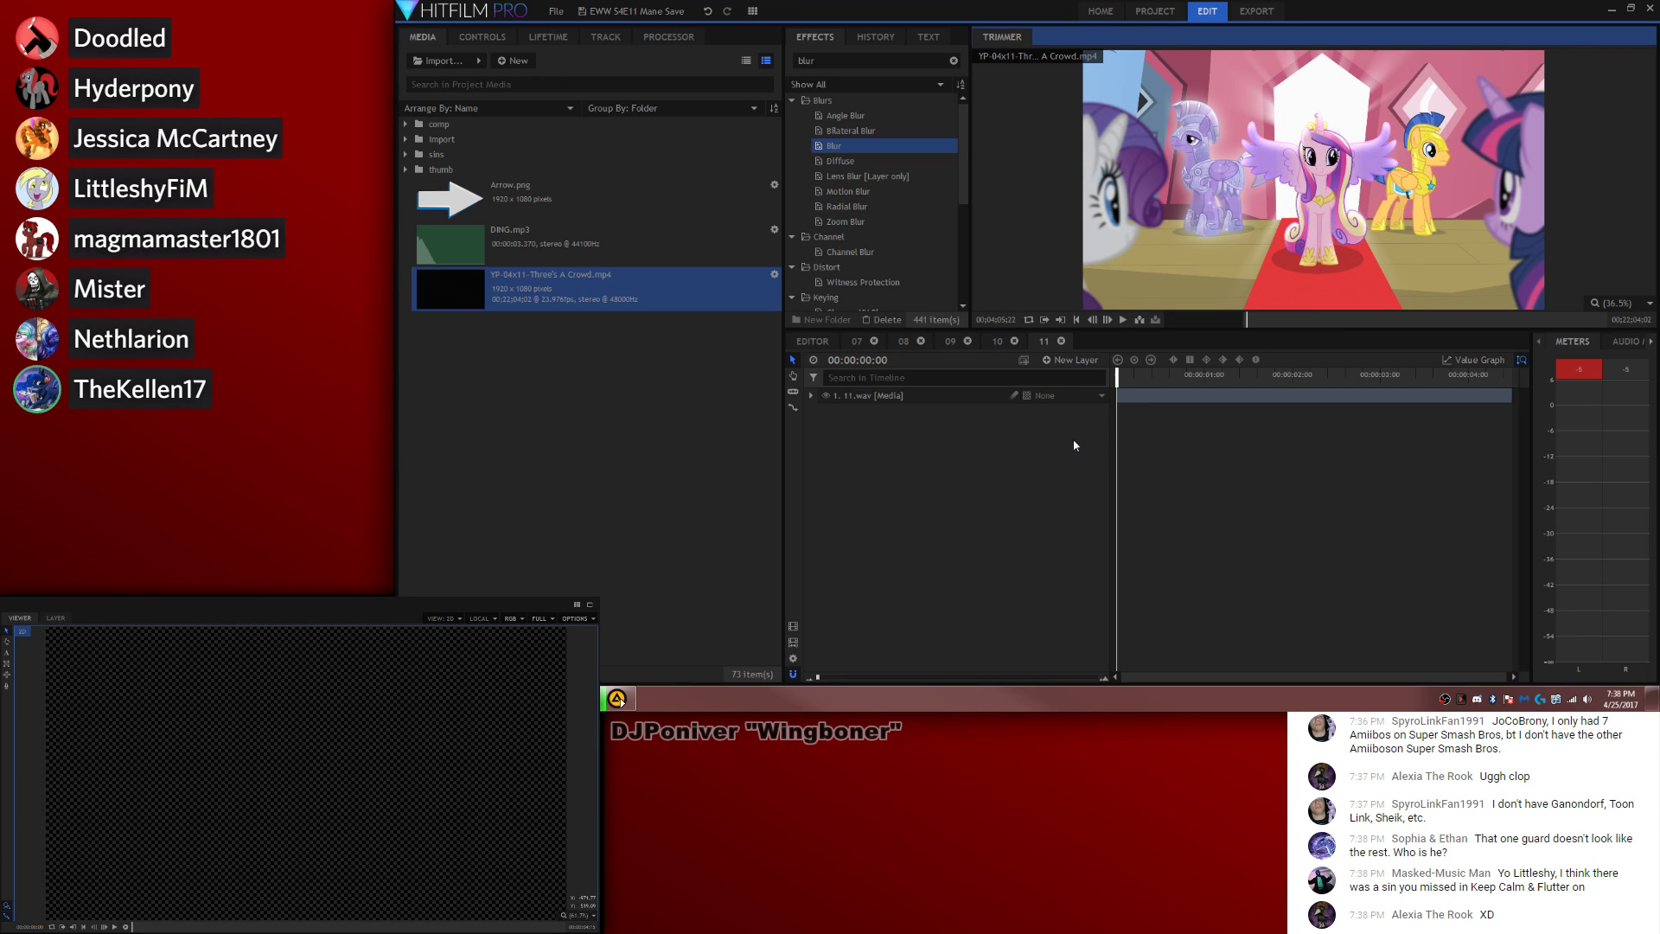
pyautogui.press('Left')
pyautogui.press('Left')
pyautogui.press('Left')
pyautogui.press('Left')
pyautogui.press('Left')
pyautogui.press('Left')
pyautogui.press('Left')
pyautogui.press('Left')
pyautogui.press('Left')
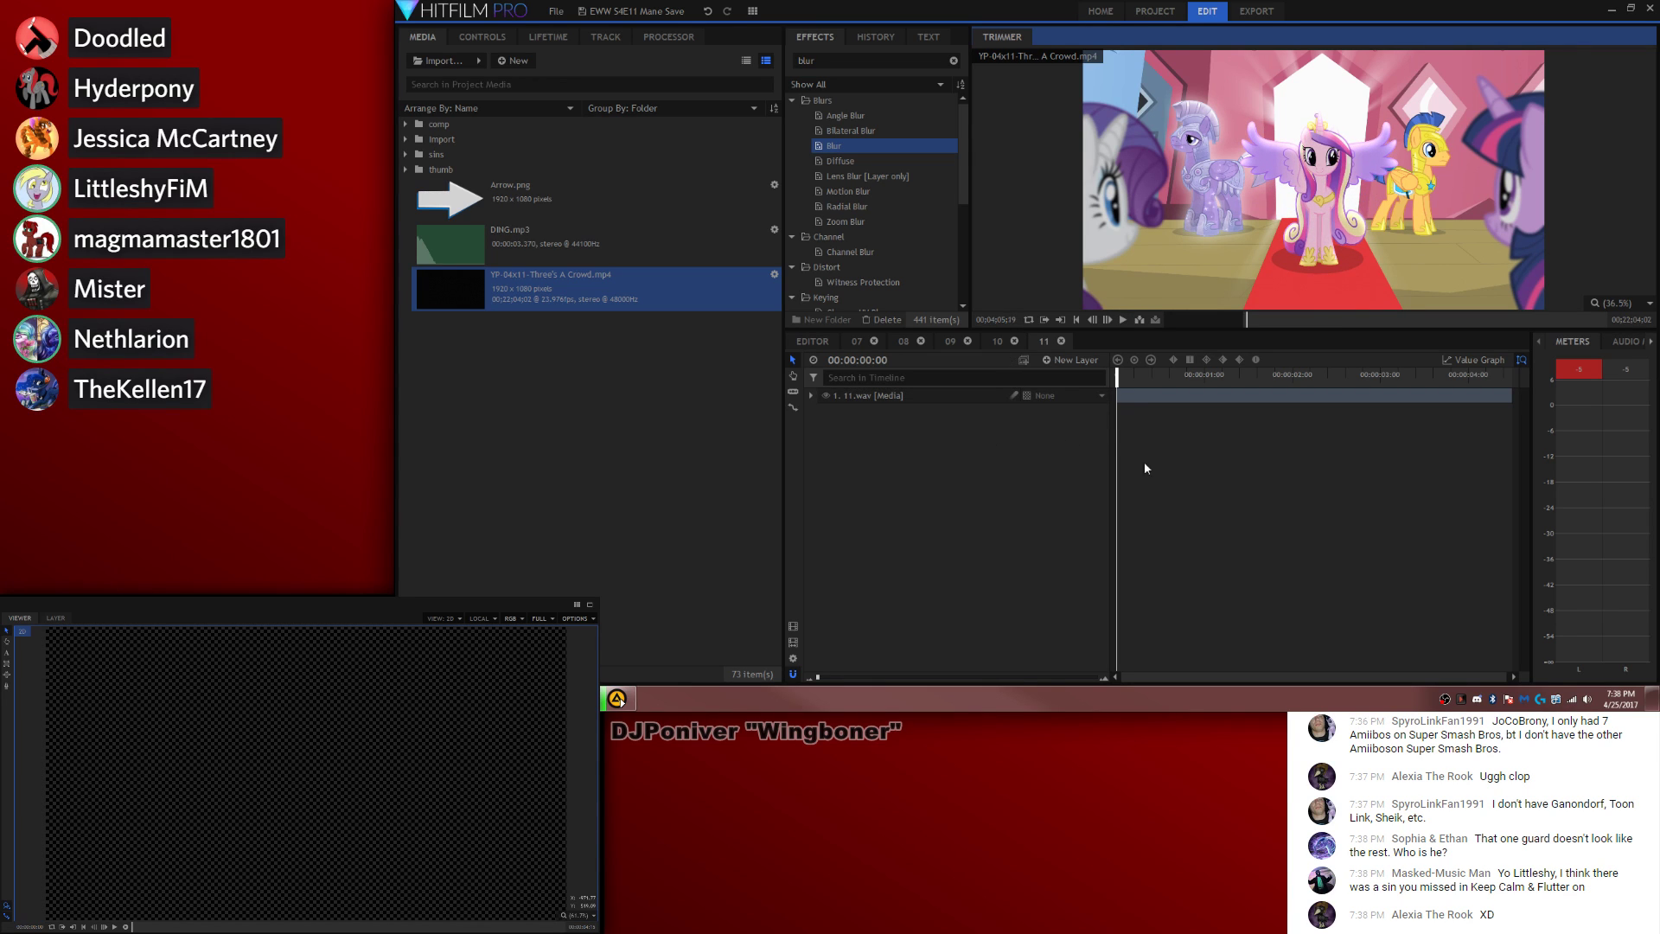
pyautogui.press('Left')
pyautogui.press('Left')
pyautogui.press('Left')
pyautogui.press('Left')
pyautogui.press('Left')
pyautogui.press('Left')
pyautogui.press('Left')
pyautogui.press('Left')
pyautogui.press('Left')
pyautogui.press('Left')
pyautogui.press('Left')
pyautogui.press('Left')
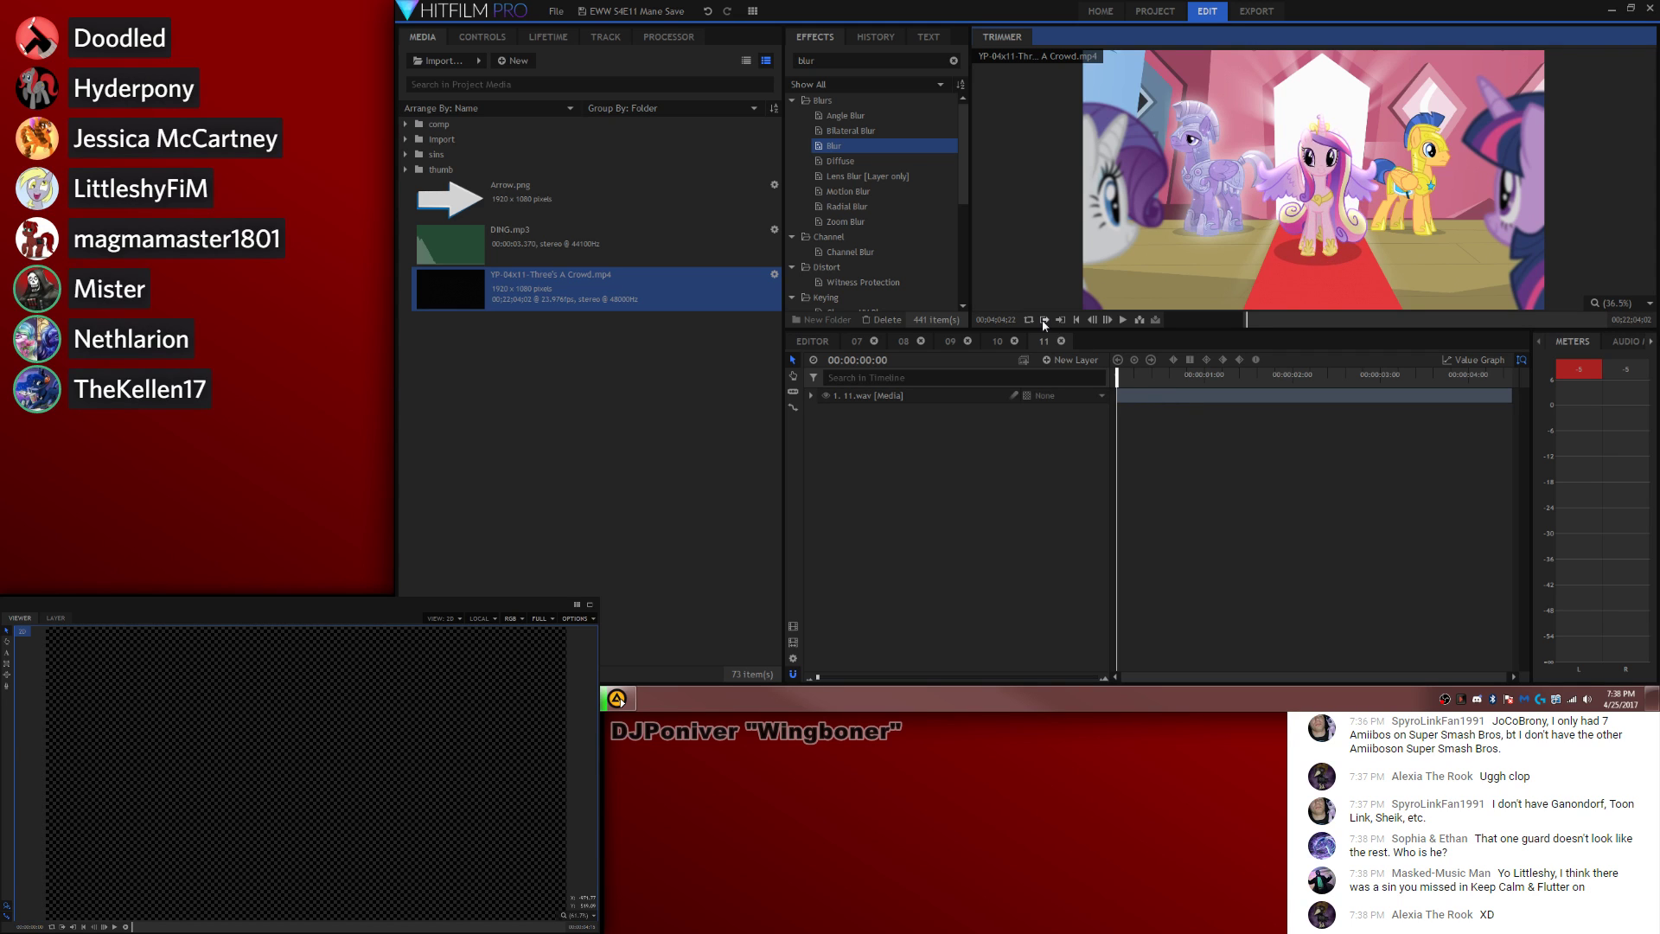
pyautogui.press('Left')
pyautogui.click(1123, 399)
pyautogui.moveTo(1123, 399); pyautogui.dragTo(1121, 396)
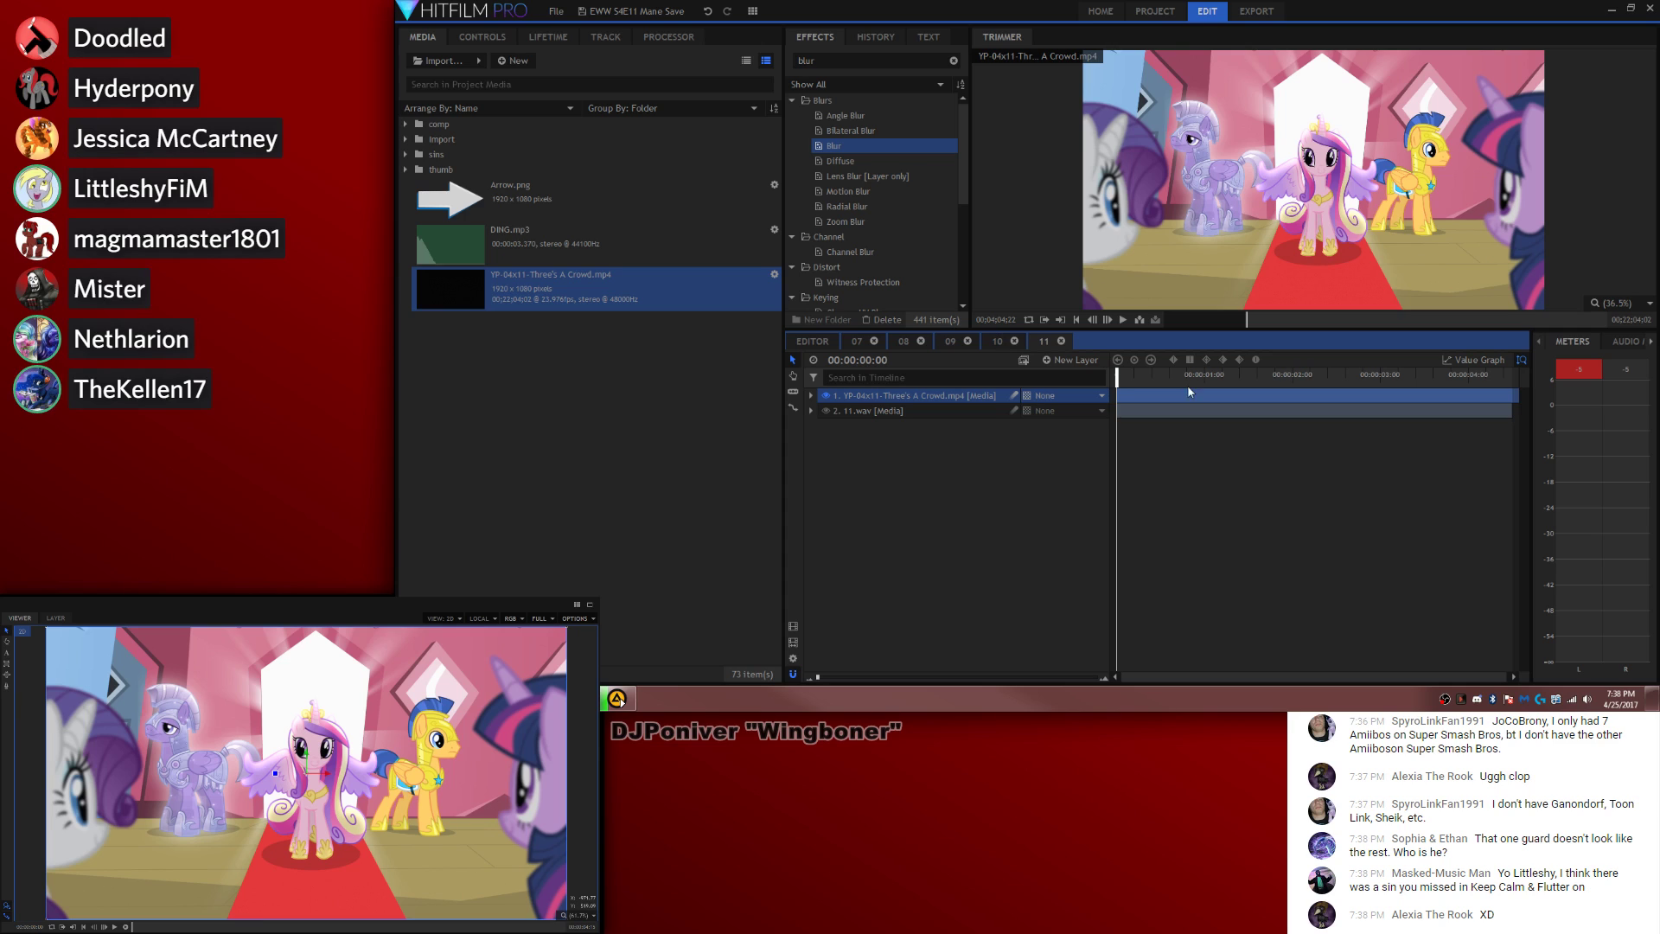
# Step: Set the episode layer's audio level to -6.0 dB
pyautogui.click(811, 395)
pyautogui.click(824, 471)
pyautogui.click(1088, 486)
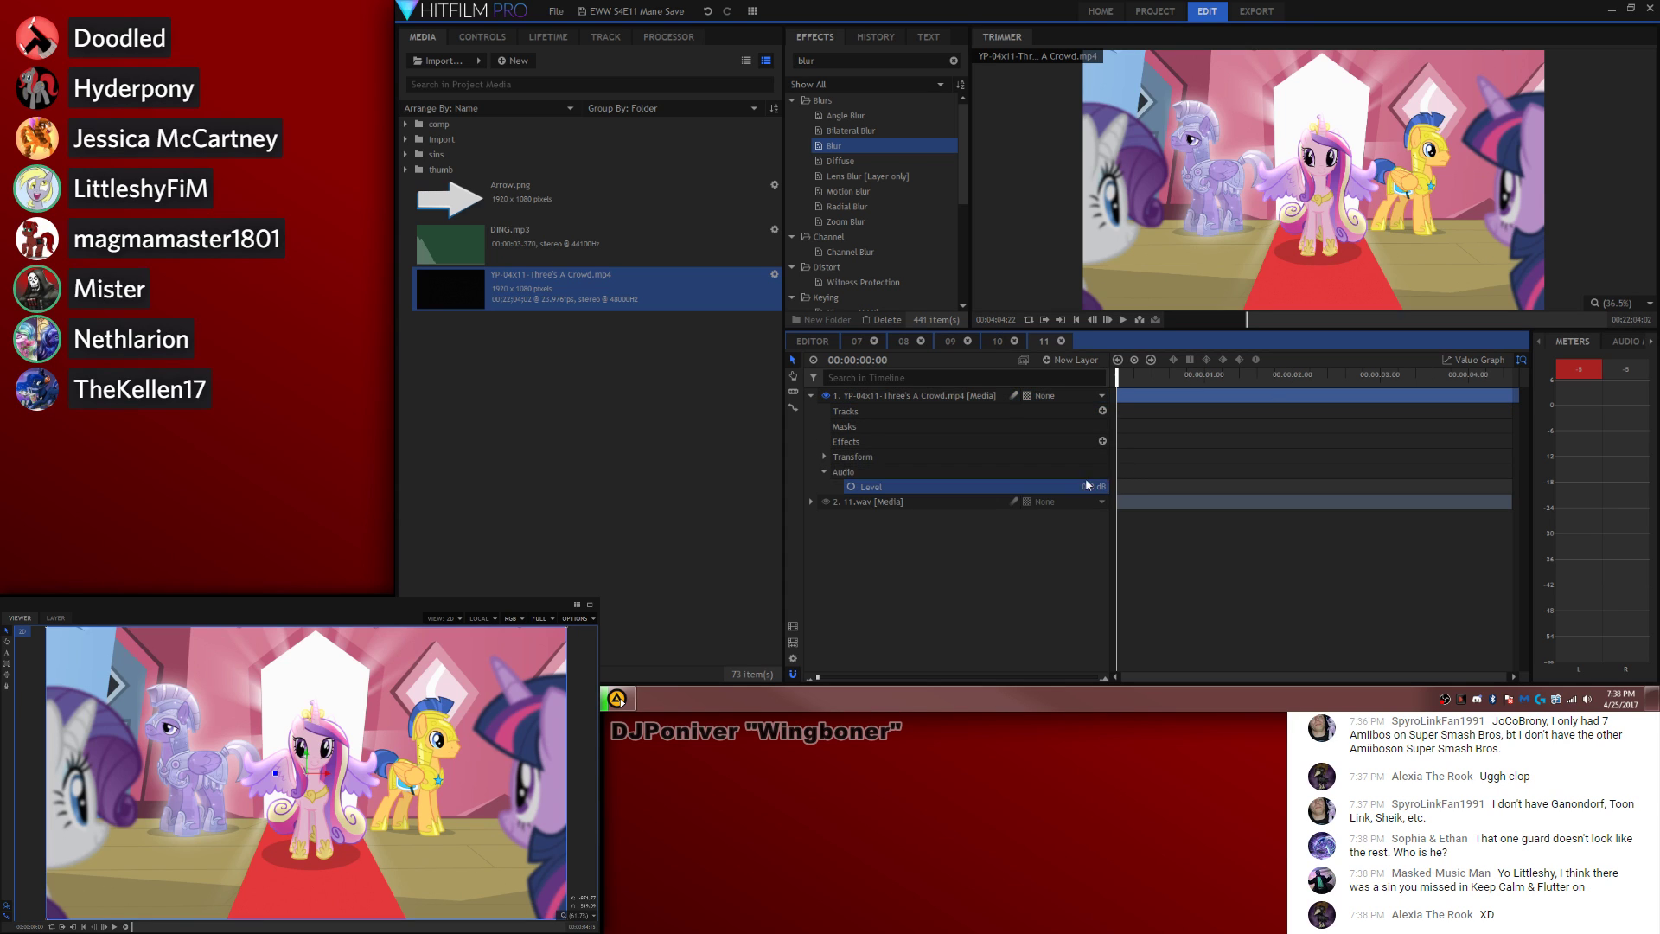
pyautogui.click(1087, 486)
pyautogui.write('5')
pyautogui.press('Return')
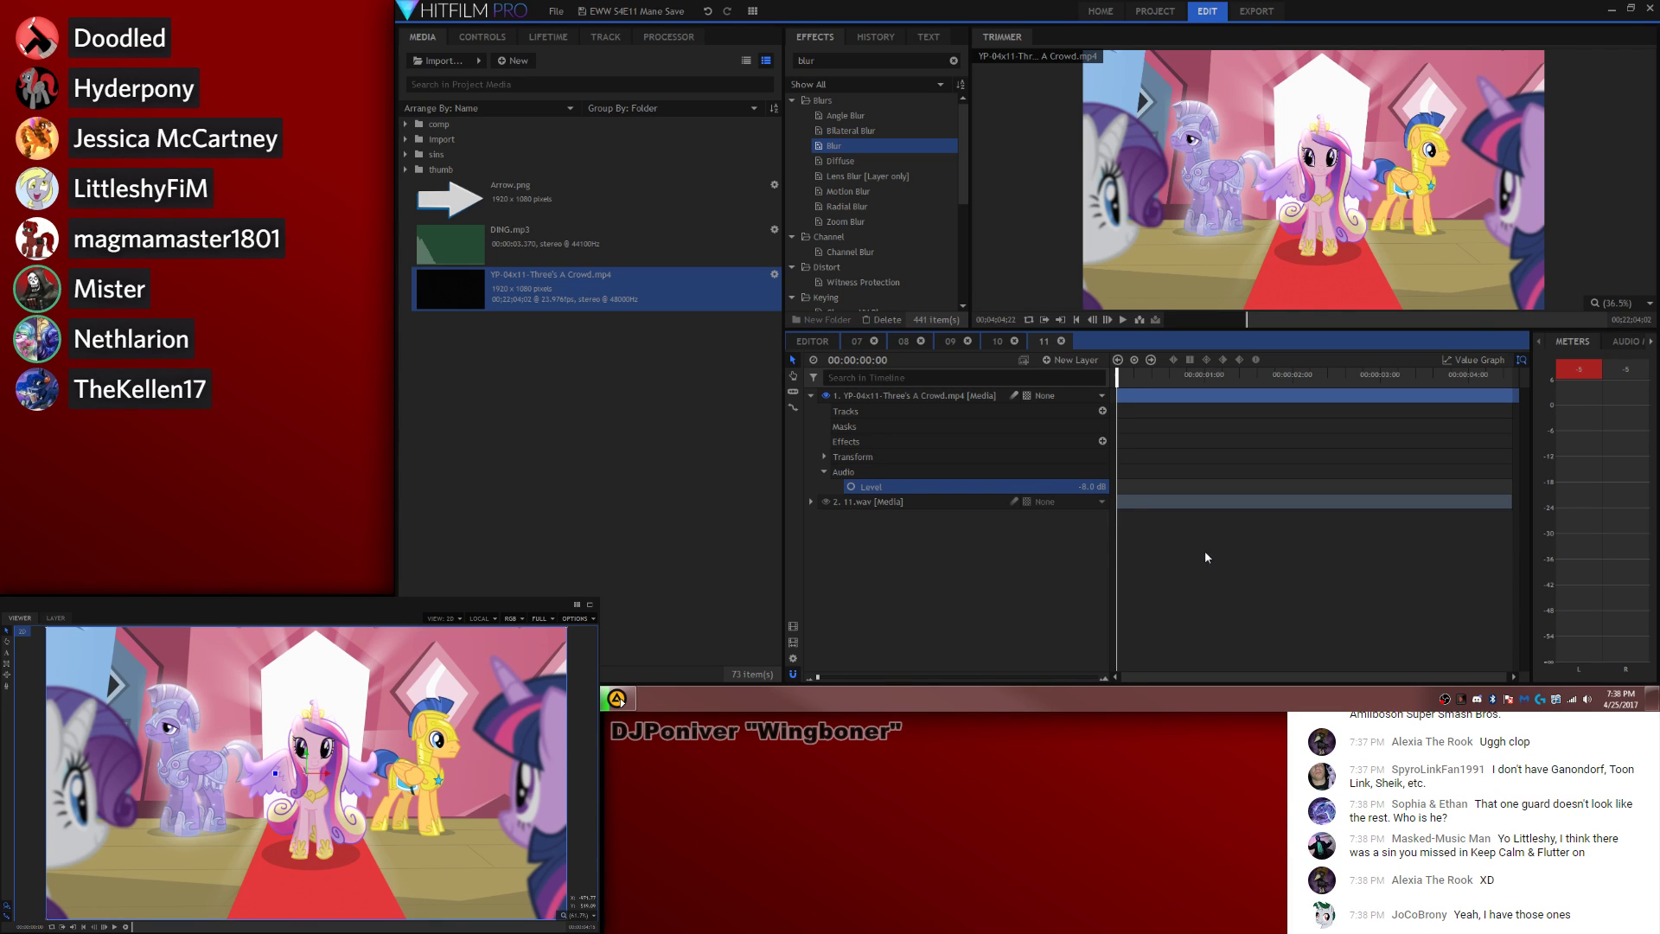
# Step: Preview composite shot 11 and slice the episode layer at 00:00:02:10
pyautogui.press('space')
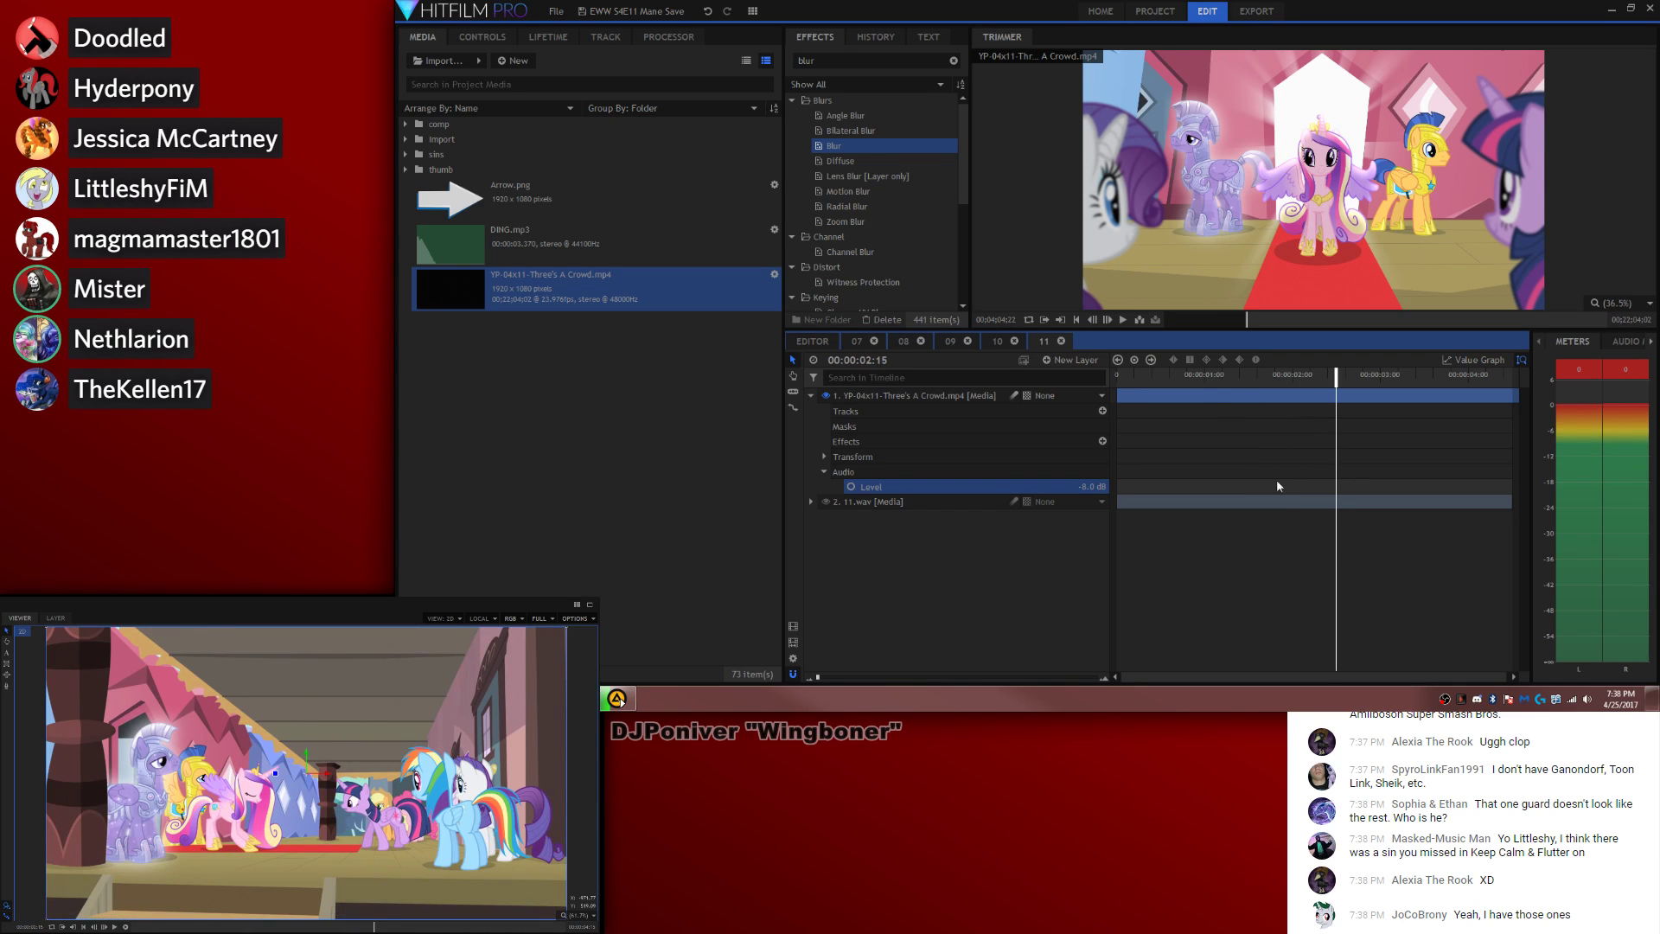
pyautogui.moveTo(1156, 374); pyautogui.dragTo(1116, 375)
pyautogui.moveTo(1133, 395); pyautogui.dragTo(1322, 383)
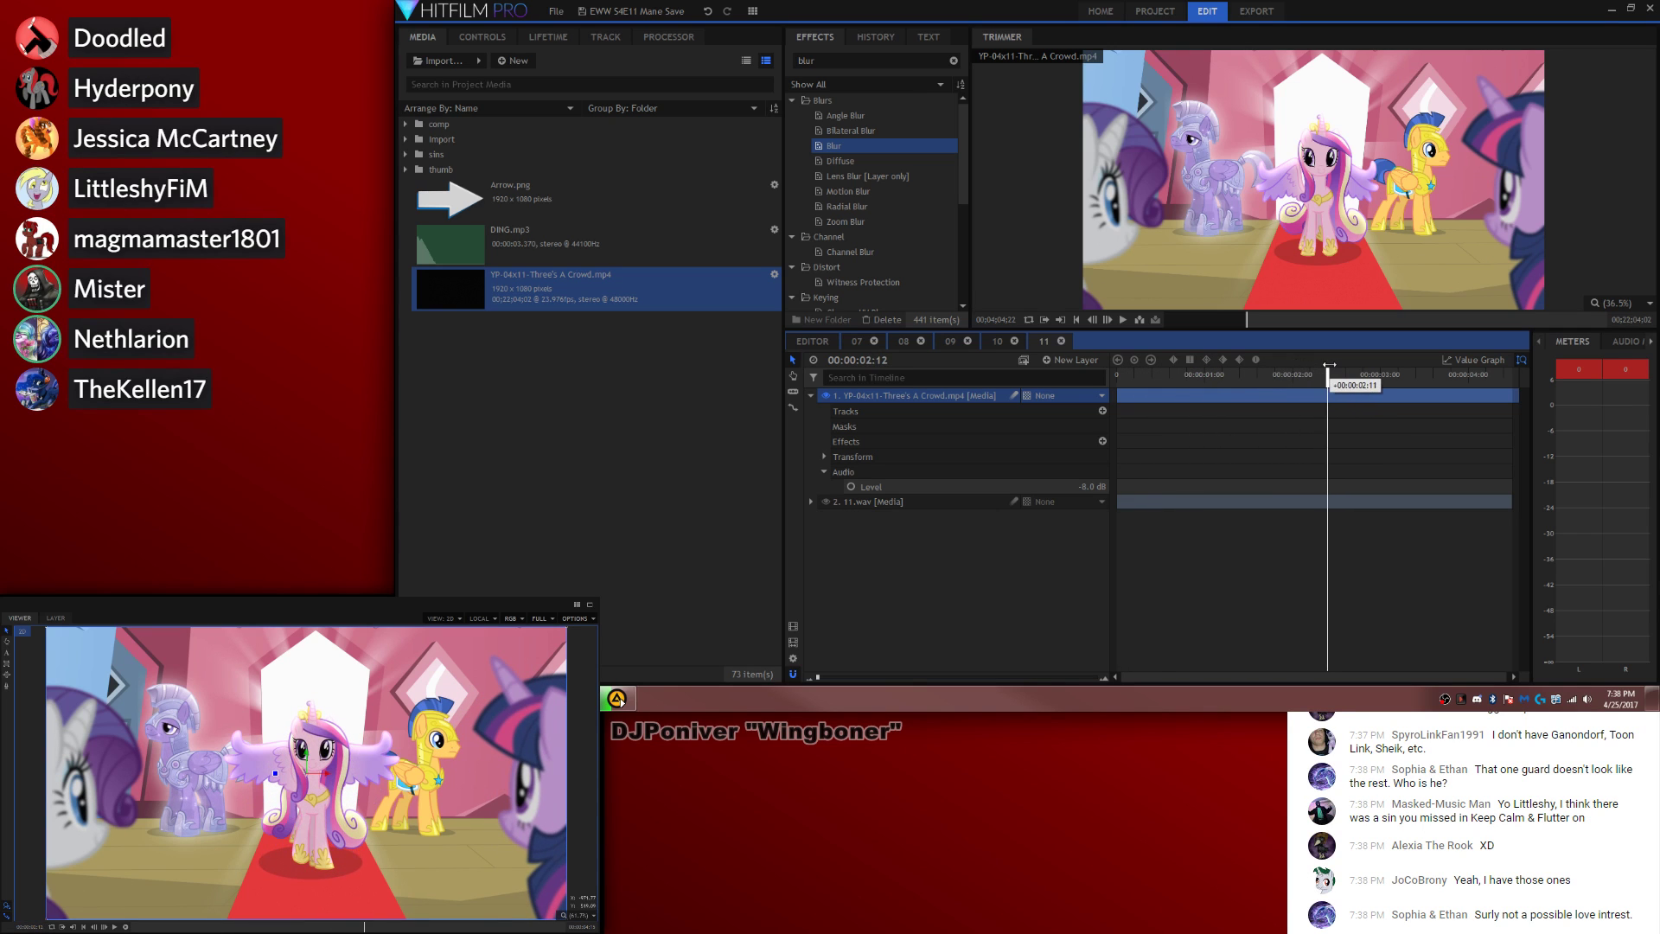
pyautogui.hotkey('ctrl', 'shift', 'd')
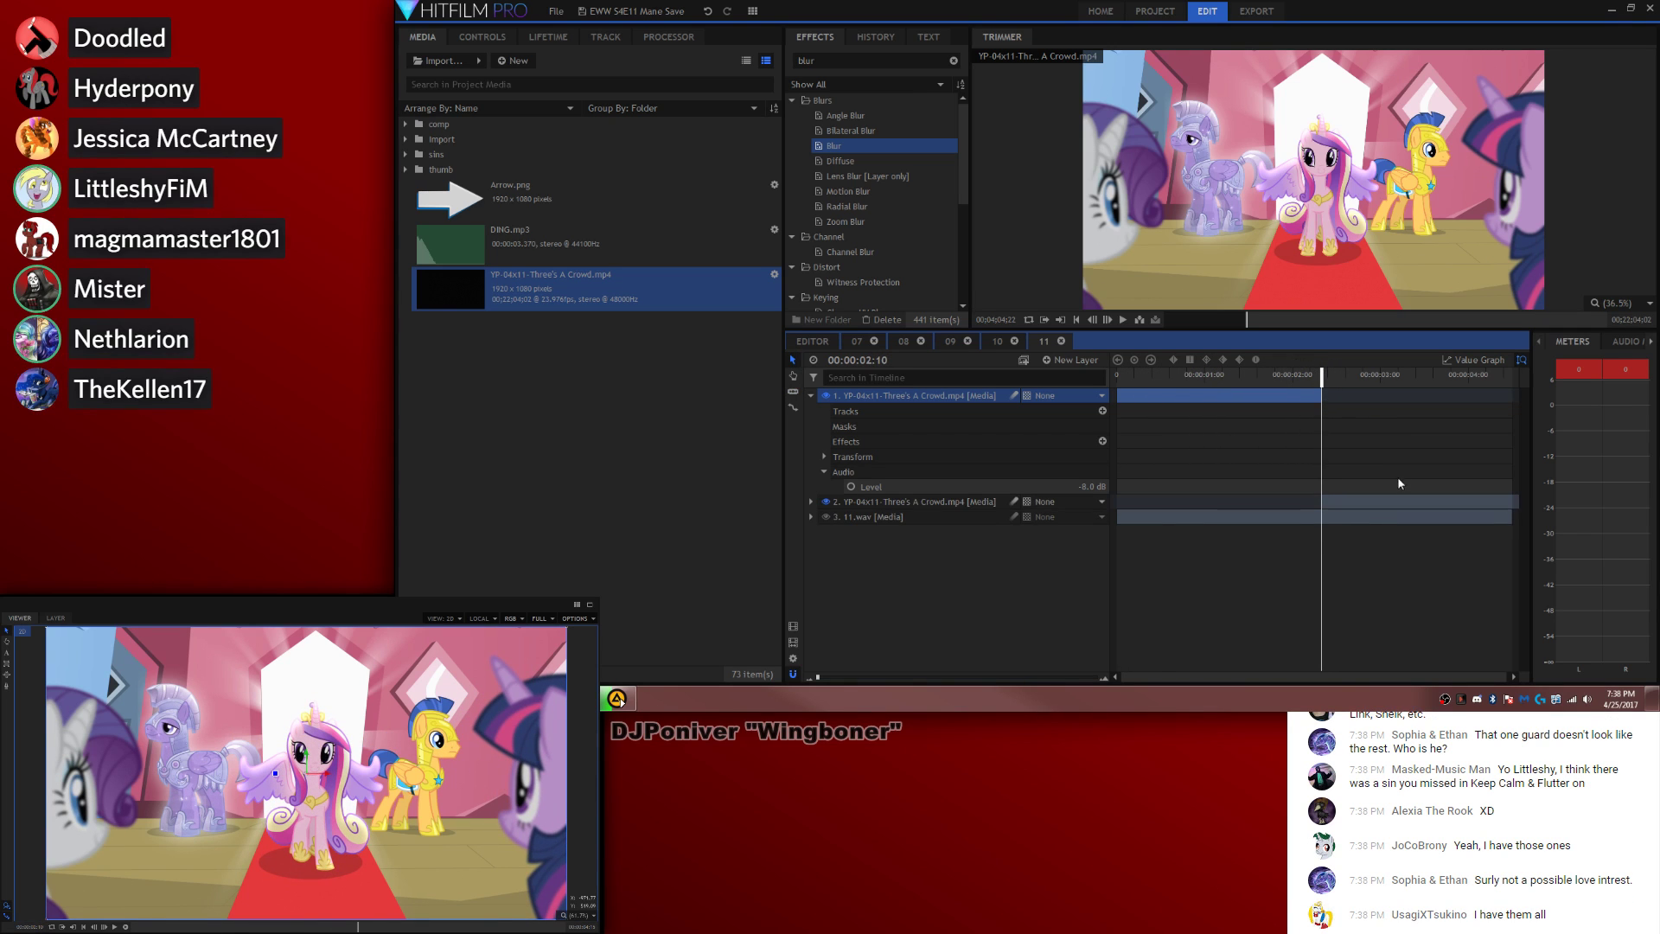
# Step: Shift the second episode piece earlier, cut away its part before 00:00:02:10, and play across the join
pyautogui.moveTo(1393, 502); pyautogui.dragTo(1219, 528)
pyautogui.press('c')
pyautogui.click(1323, 501)
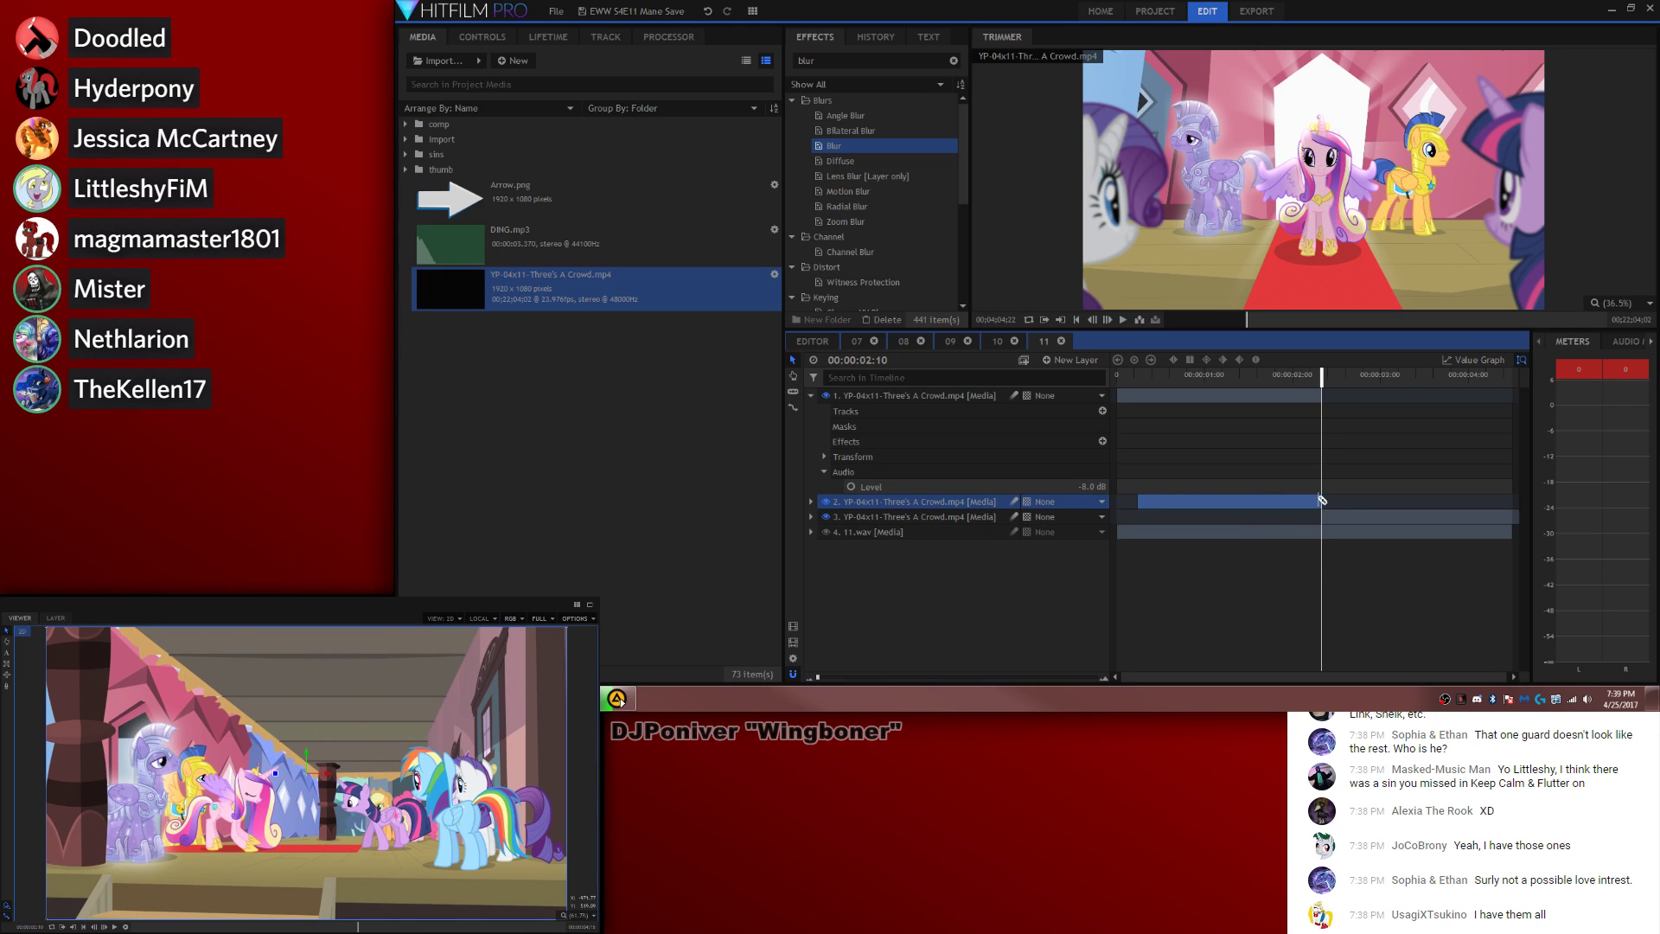
pyautogui.press('v')
pyautogui.press('Delete')
pyautogui.click(810, 501)
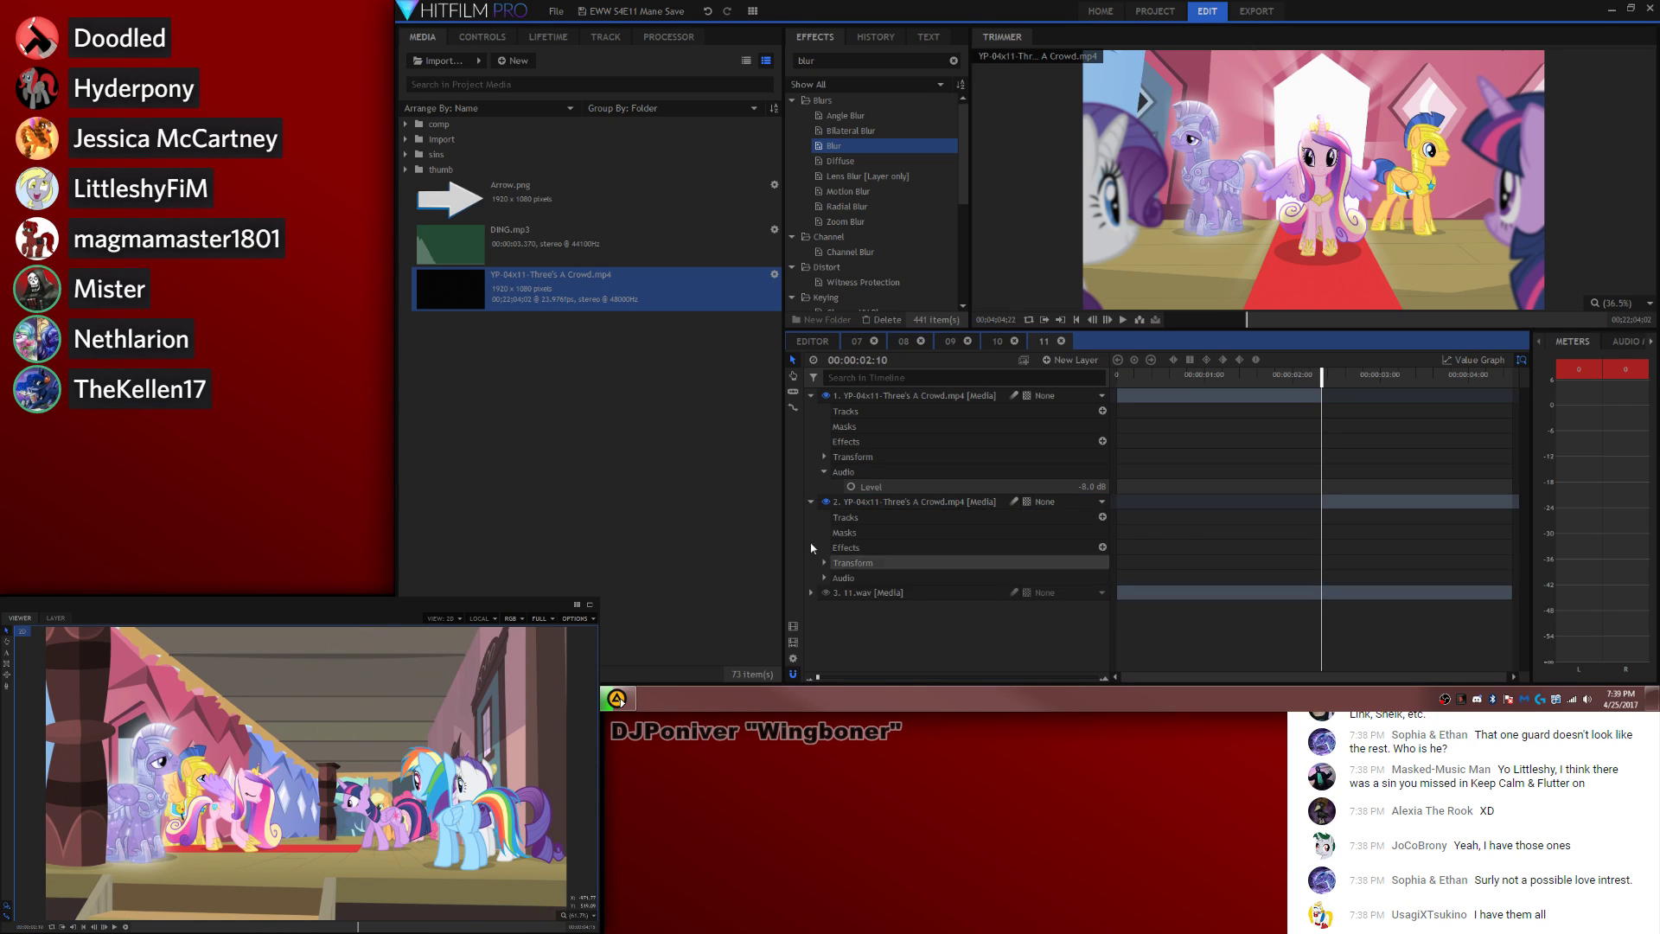
pyautogui.press('space')
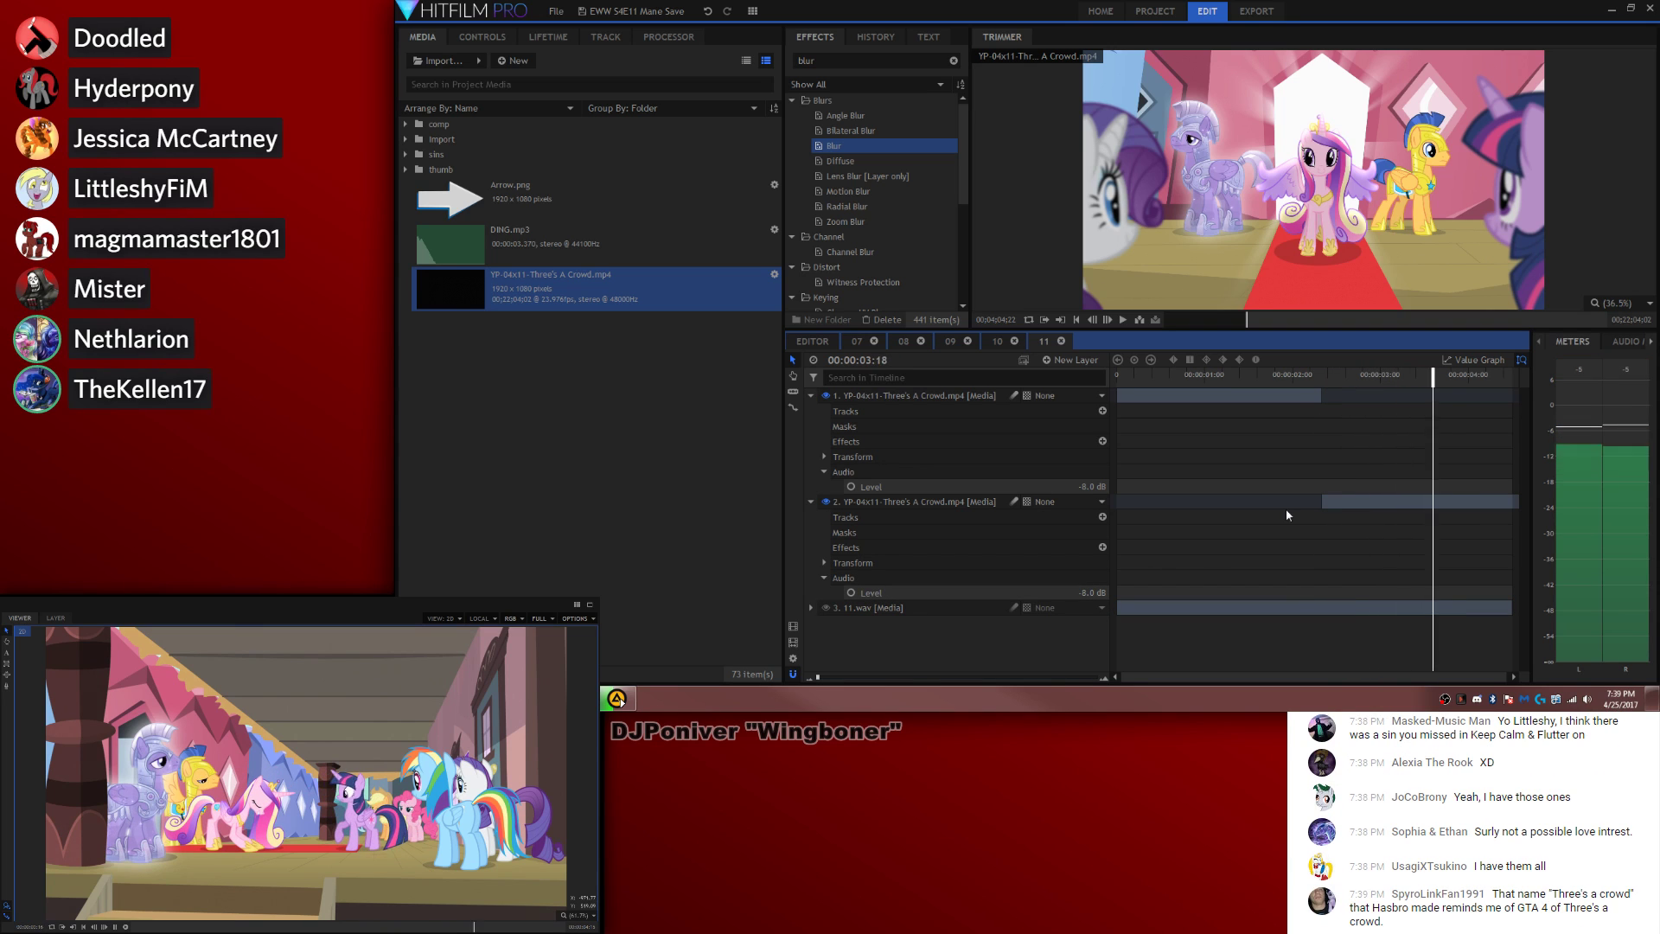
# Step: Keyframe the first episode piece's position and scale from the start, ending at 150% scale and position about 204, -74.5 at 00:00:02:09
pyautogui.click(1190, 376)
pyautogui.press('Home')
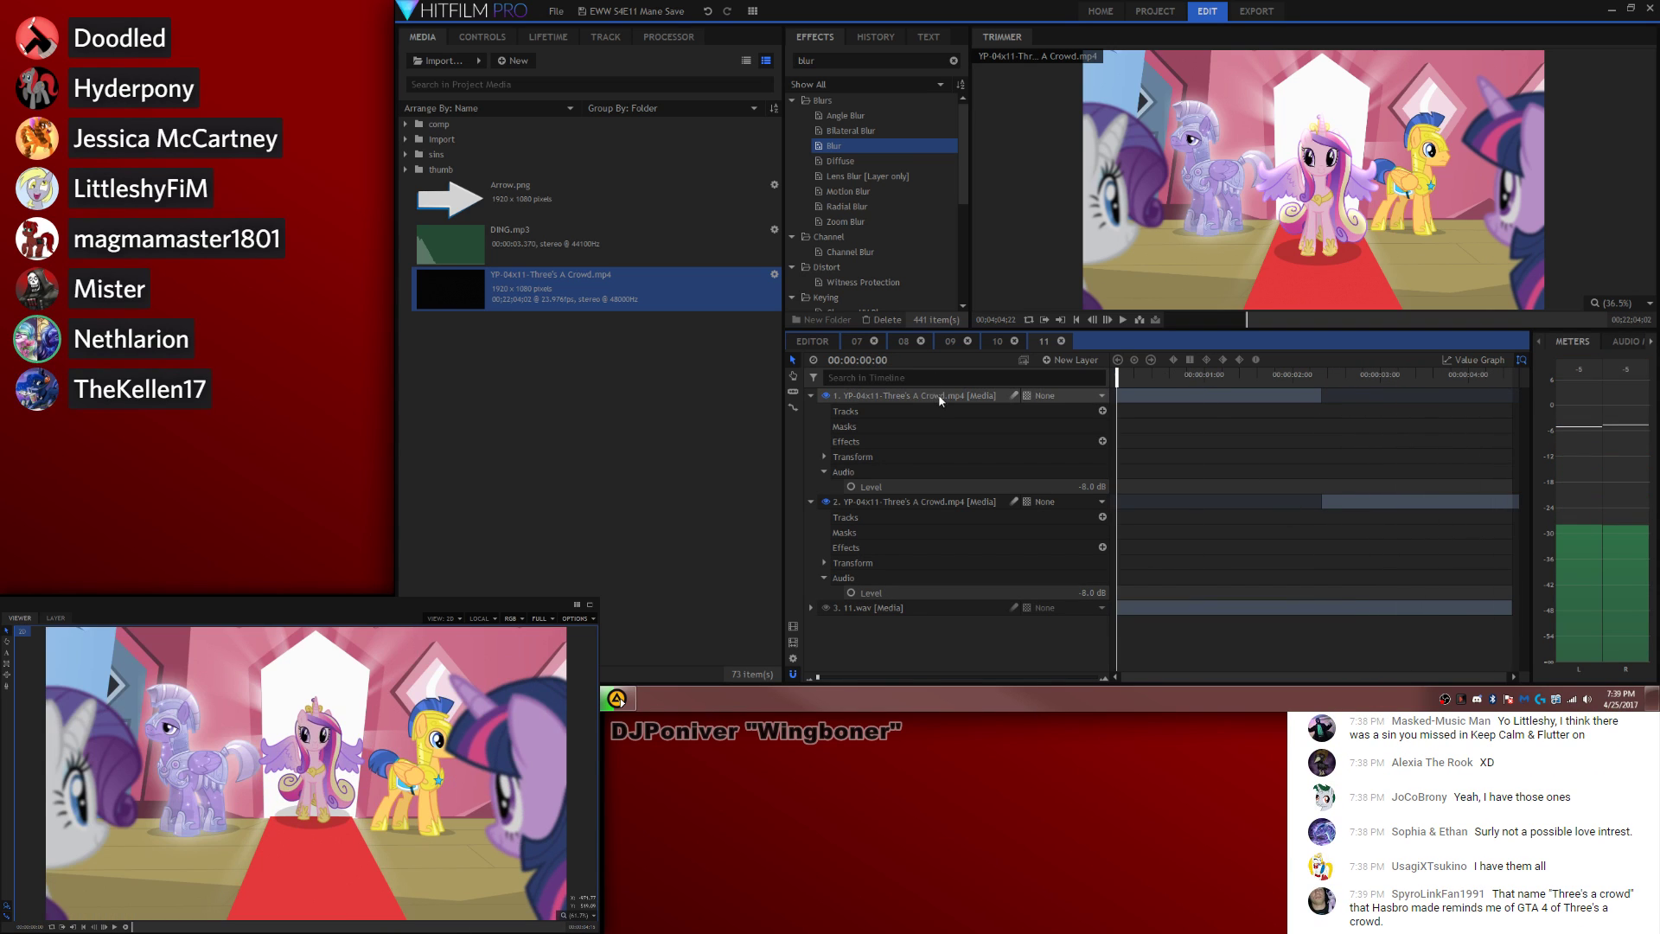
pyautogui.click(824, 457)
pyautogui.click(851, 501)
pyautogui.click(851, 517)
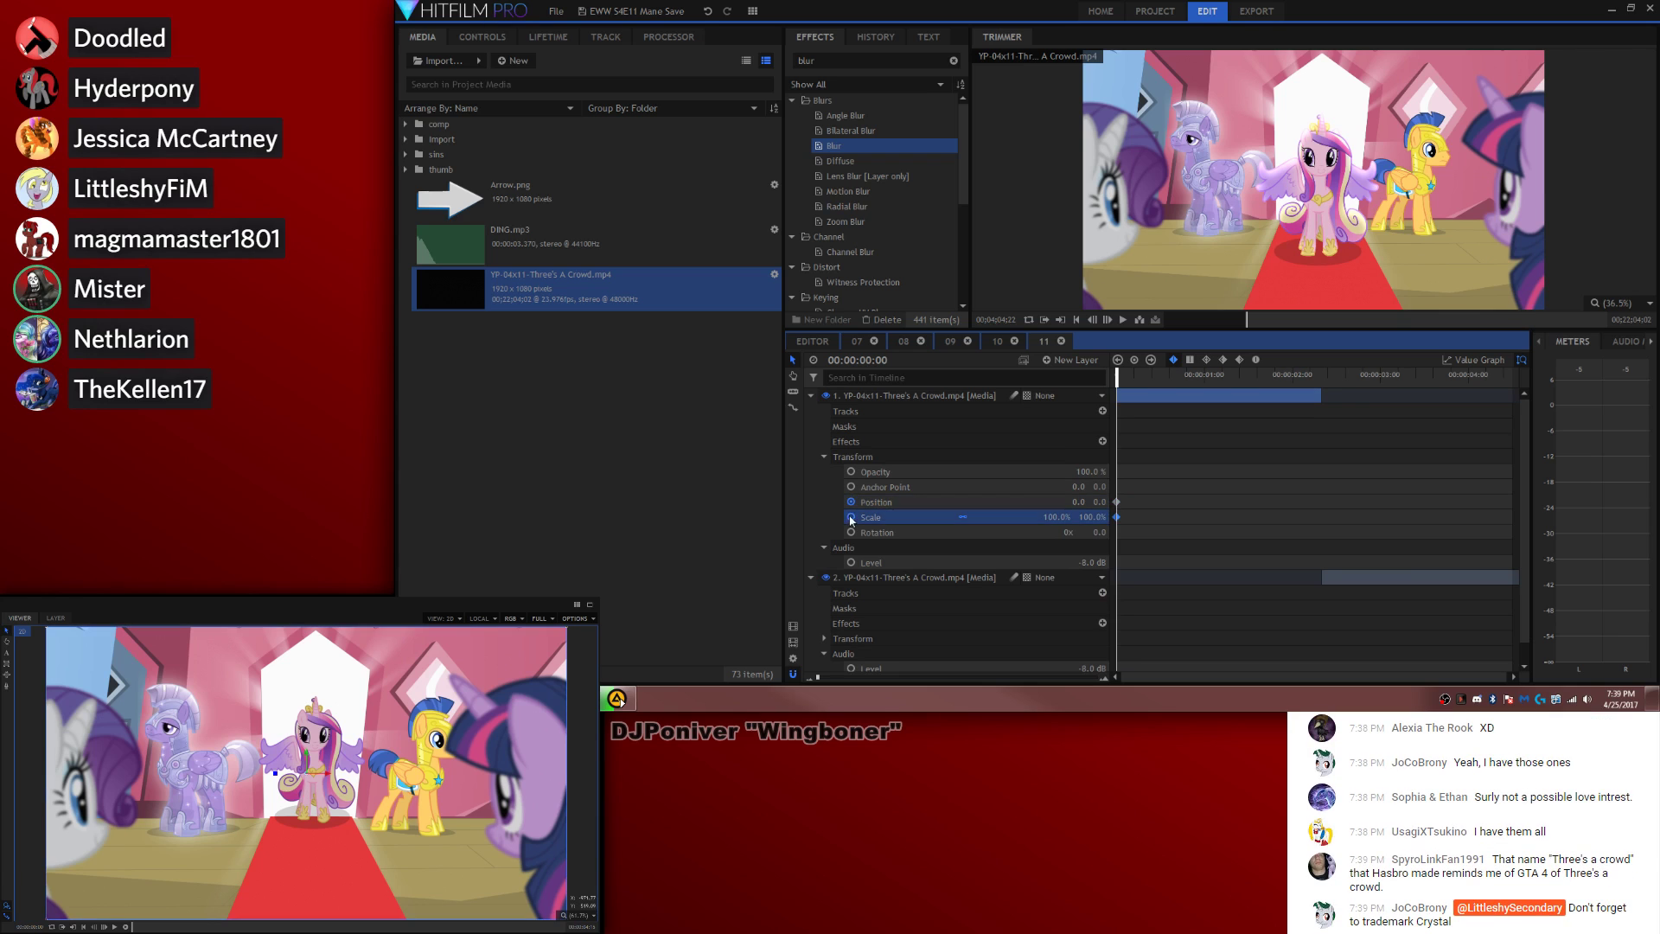
pyautogui.click(1323, 376)
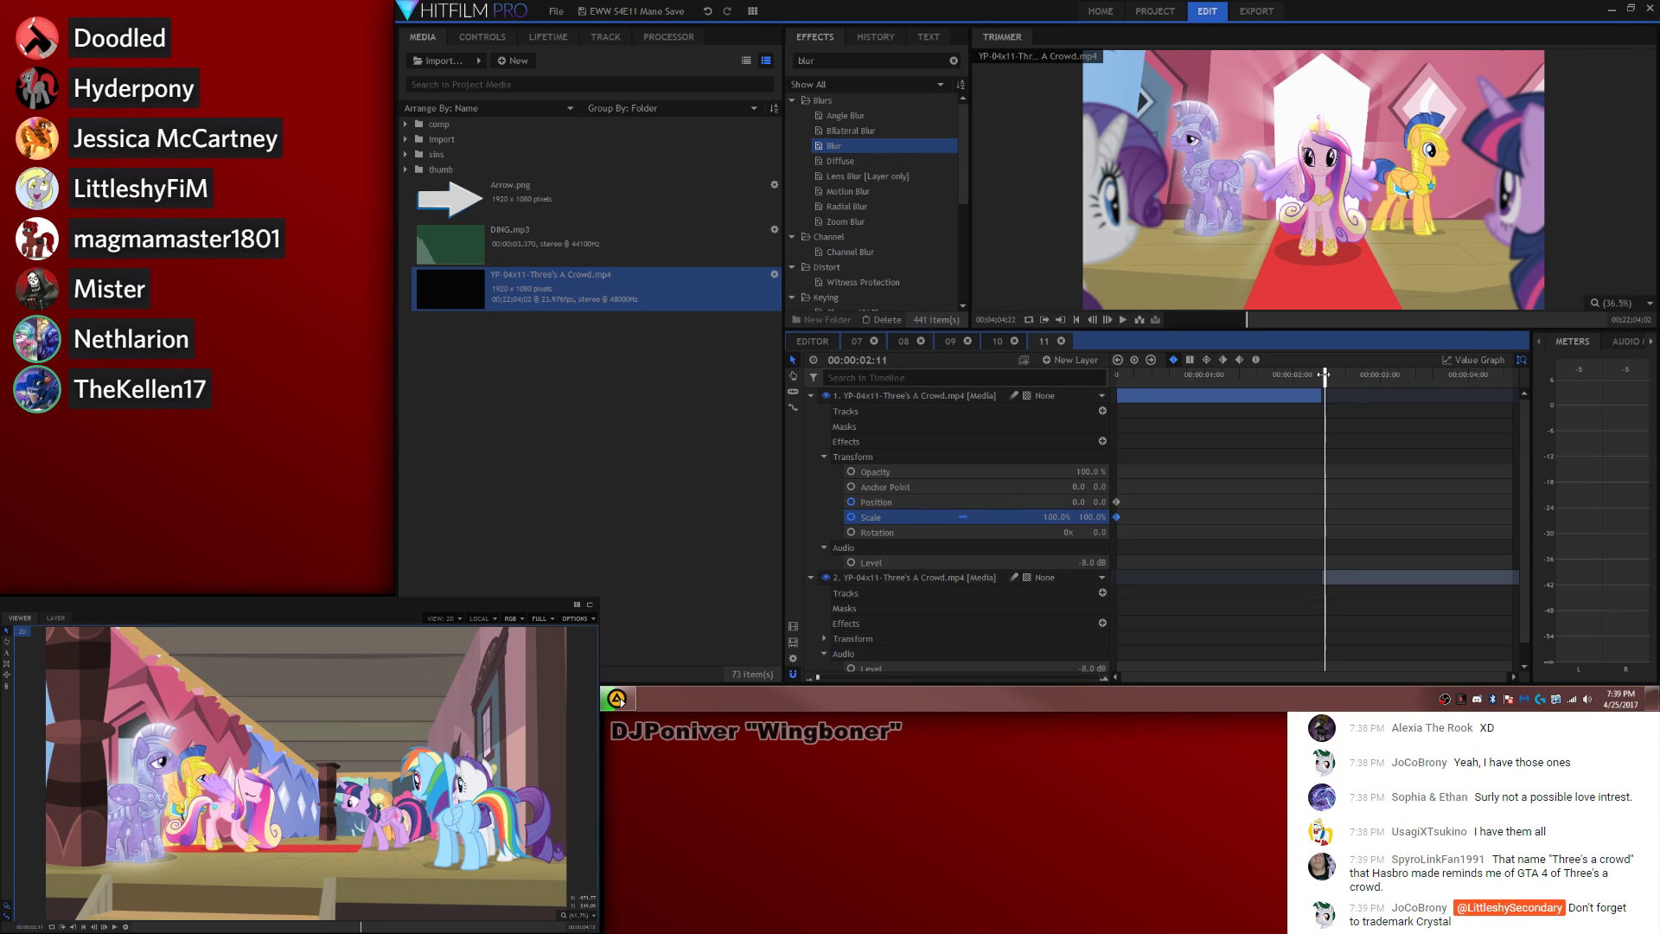
pyautogui.press(',')
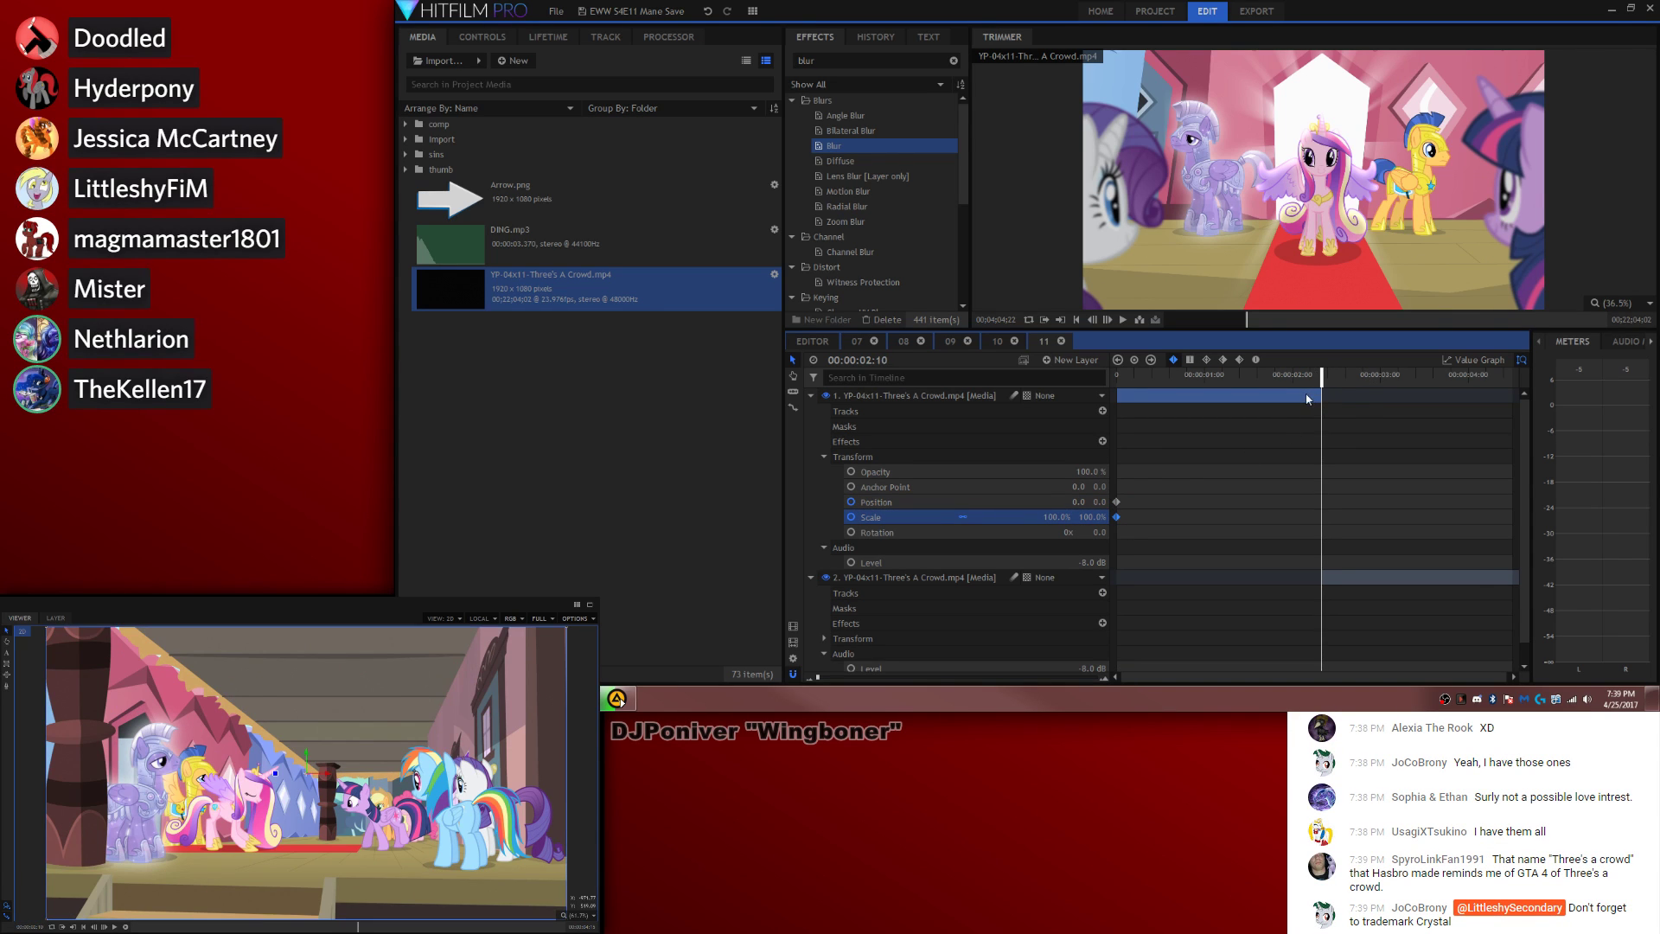
pyautogui.press(',')
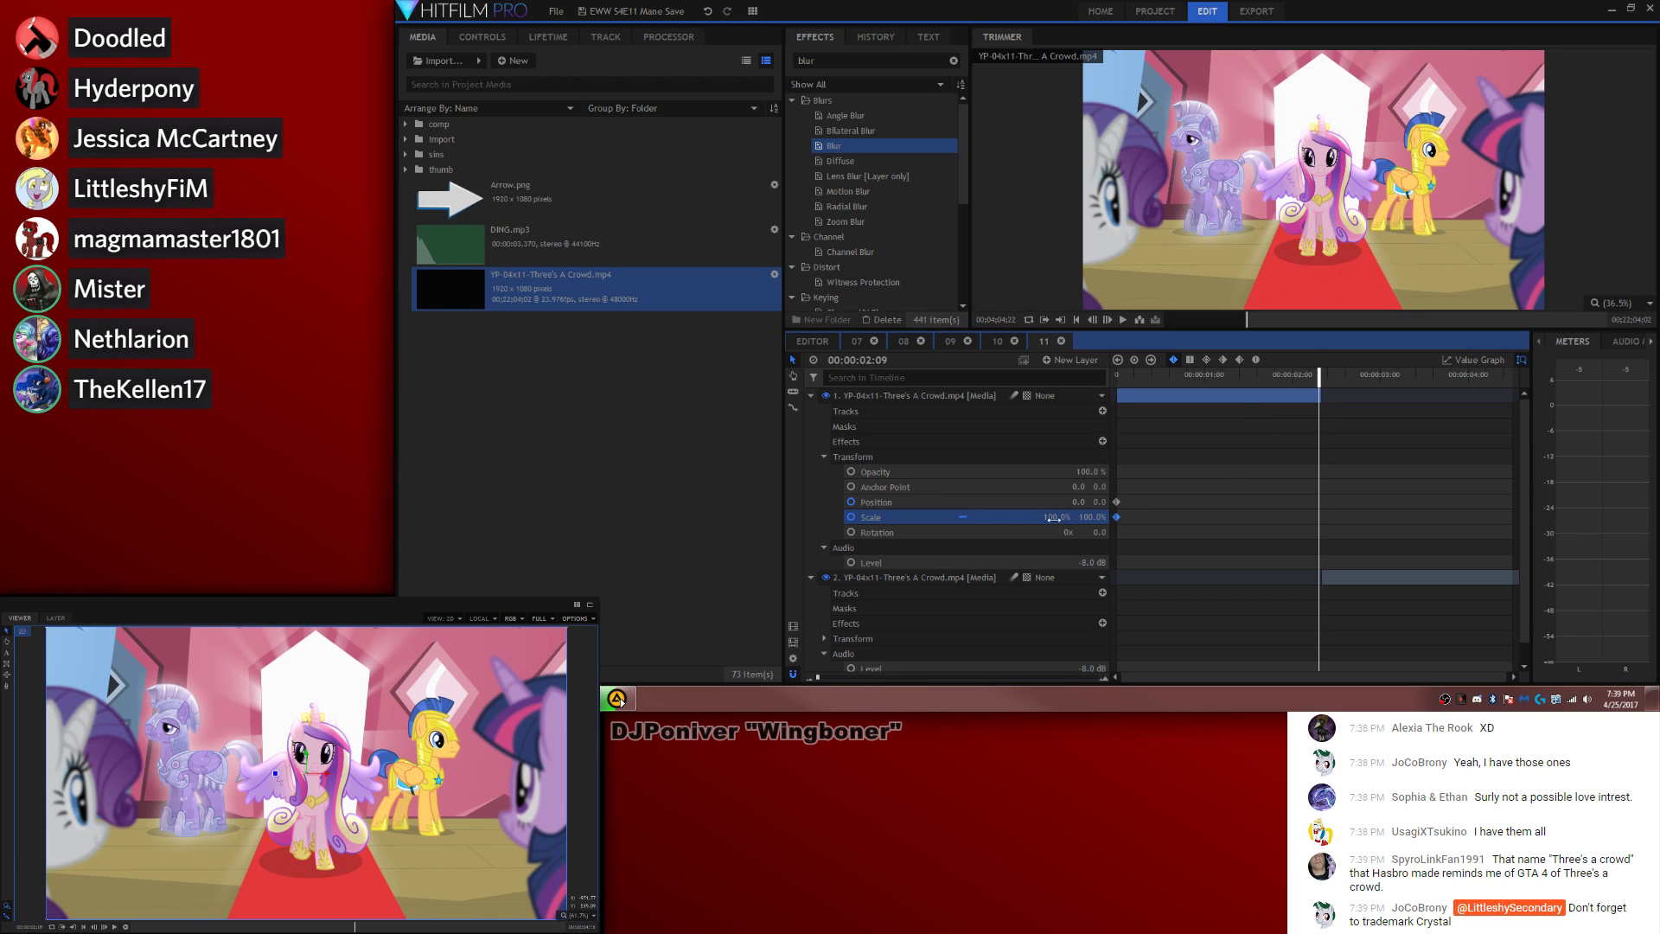
pyautogui.moveTo(1047, 517); pyautogui.dragTo(1047, 519)
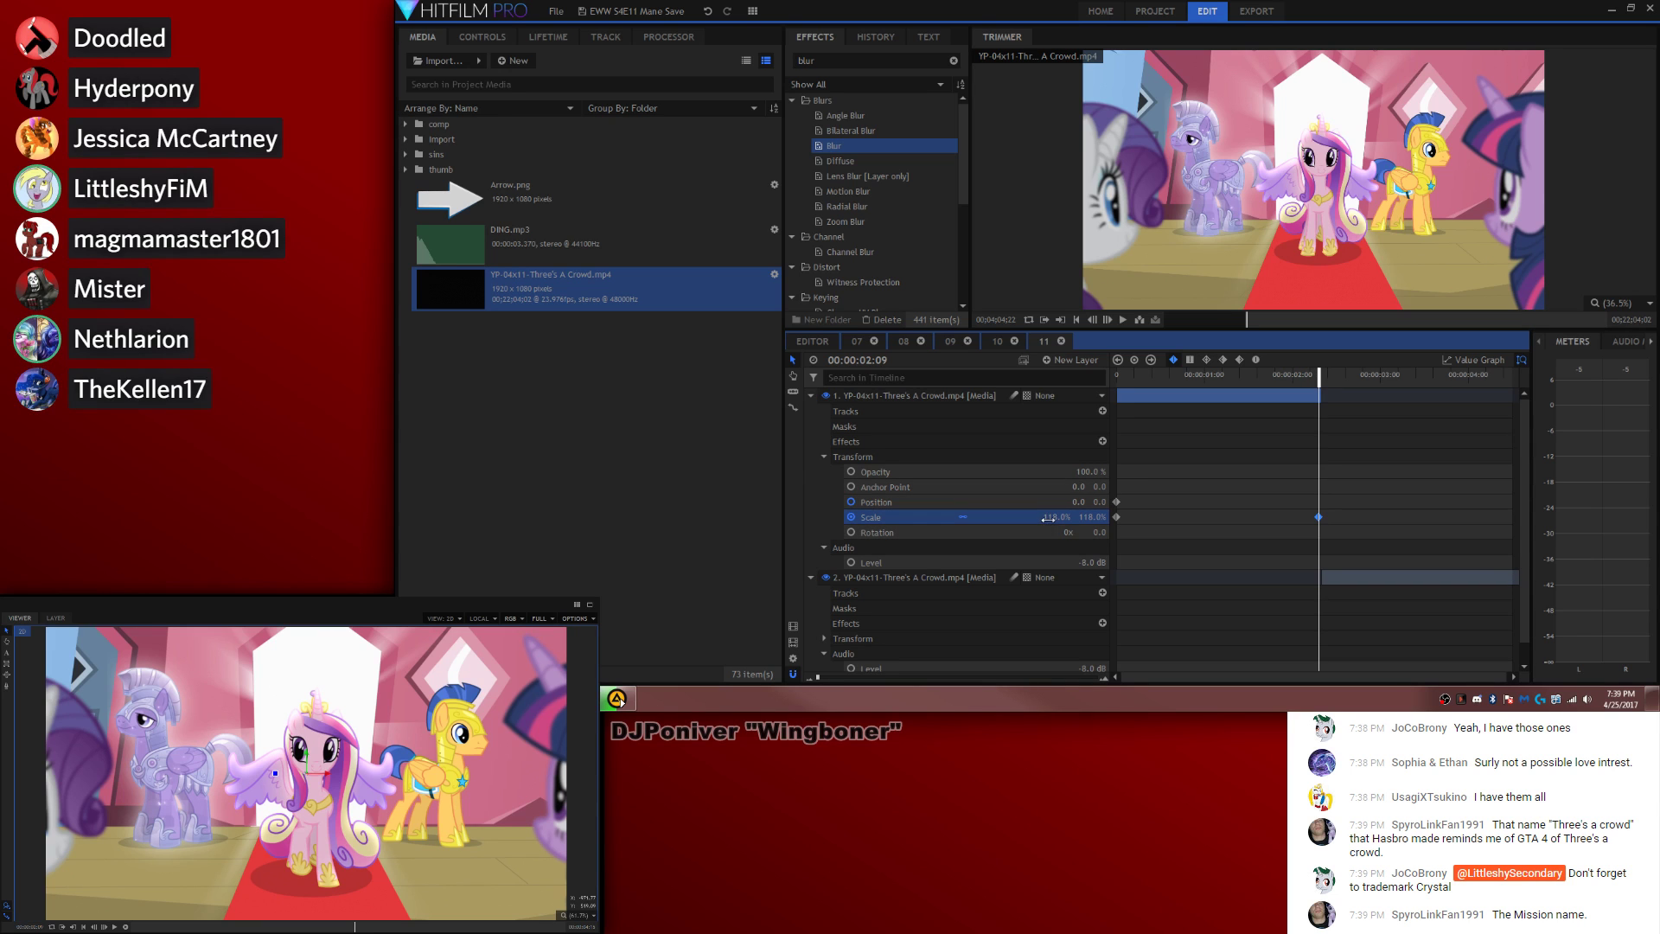
pyautogui.moveTo(1050, 518)
pyautogui.mouseDown()
pyautogui.moveTo(1068, 518)
pyautogui.moveTo(1044, 521)
pyautogui.mouseUp()
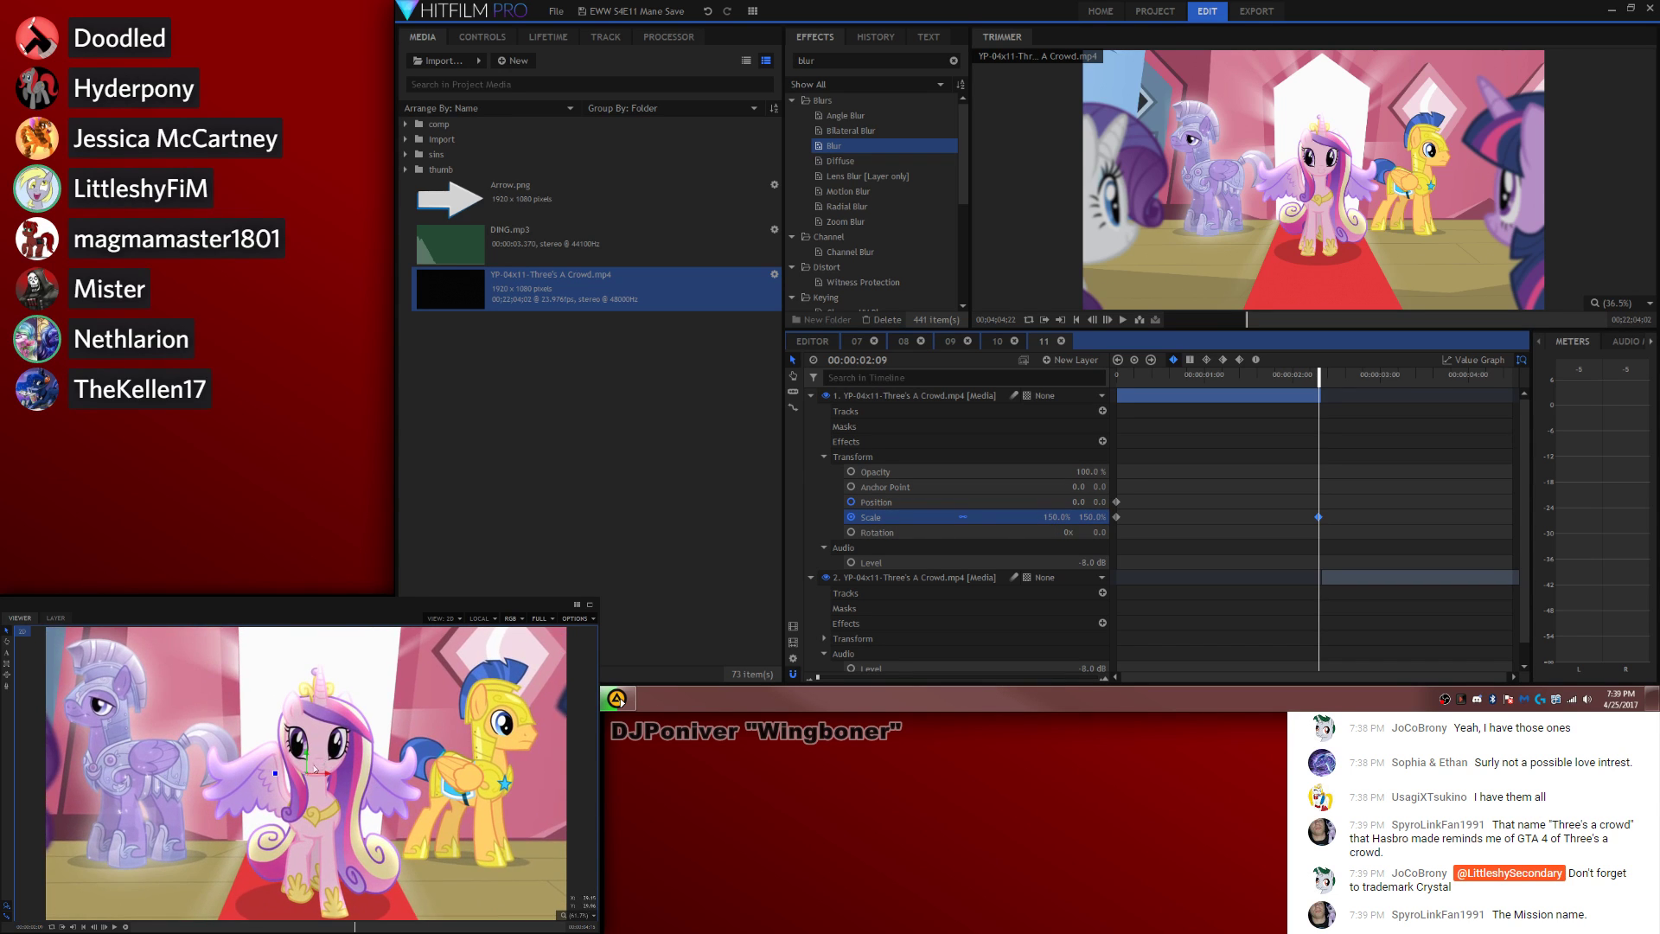
pyautogui.moveTo(315, 767); pyautogui.dragTo(370, 788)
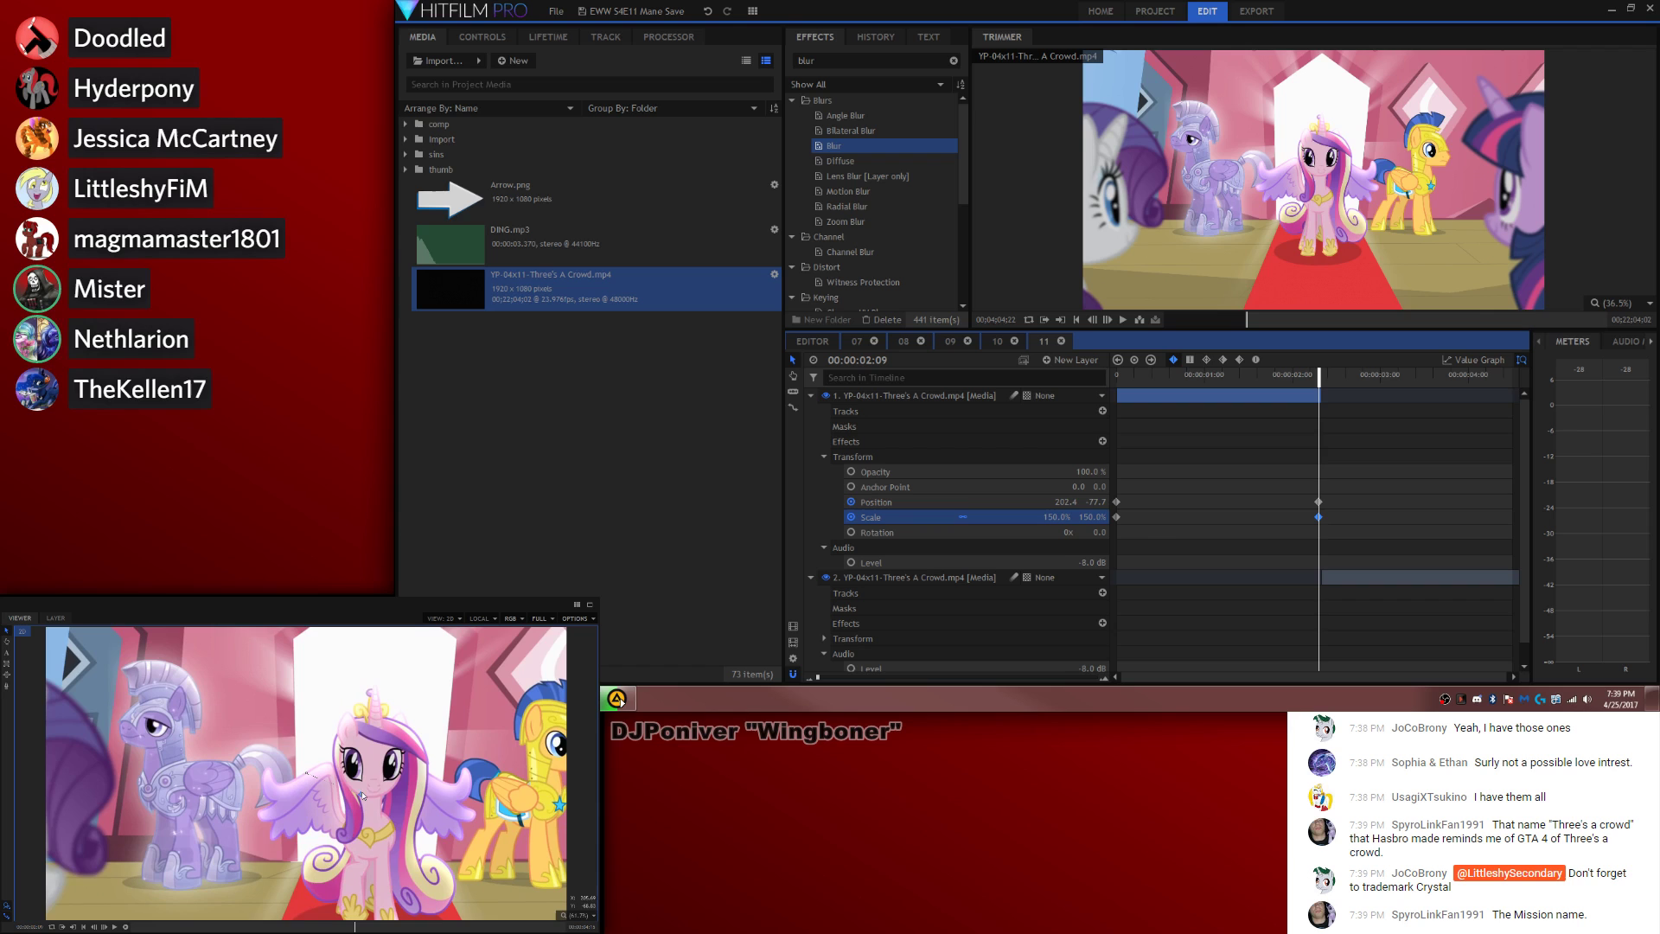
# Step: Keyframe the second episode piece's position and scale from 00:00:02:10, ending at 143% scale and position about 278.5, 46.9 at 00:00:04:14
pyautogui.click(1175, 518)
pyautogui.press('.')
pyautogui.scroll(-1, 850, 610)
pyautogui.click(824, 620)
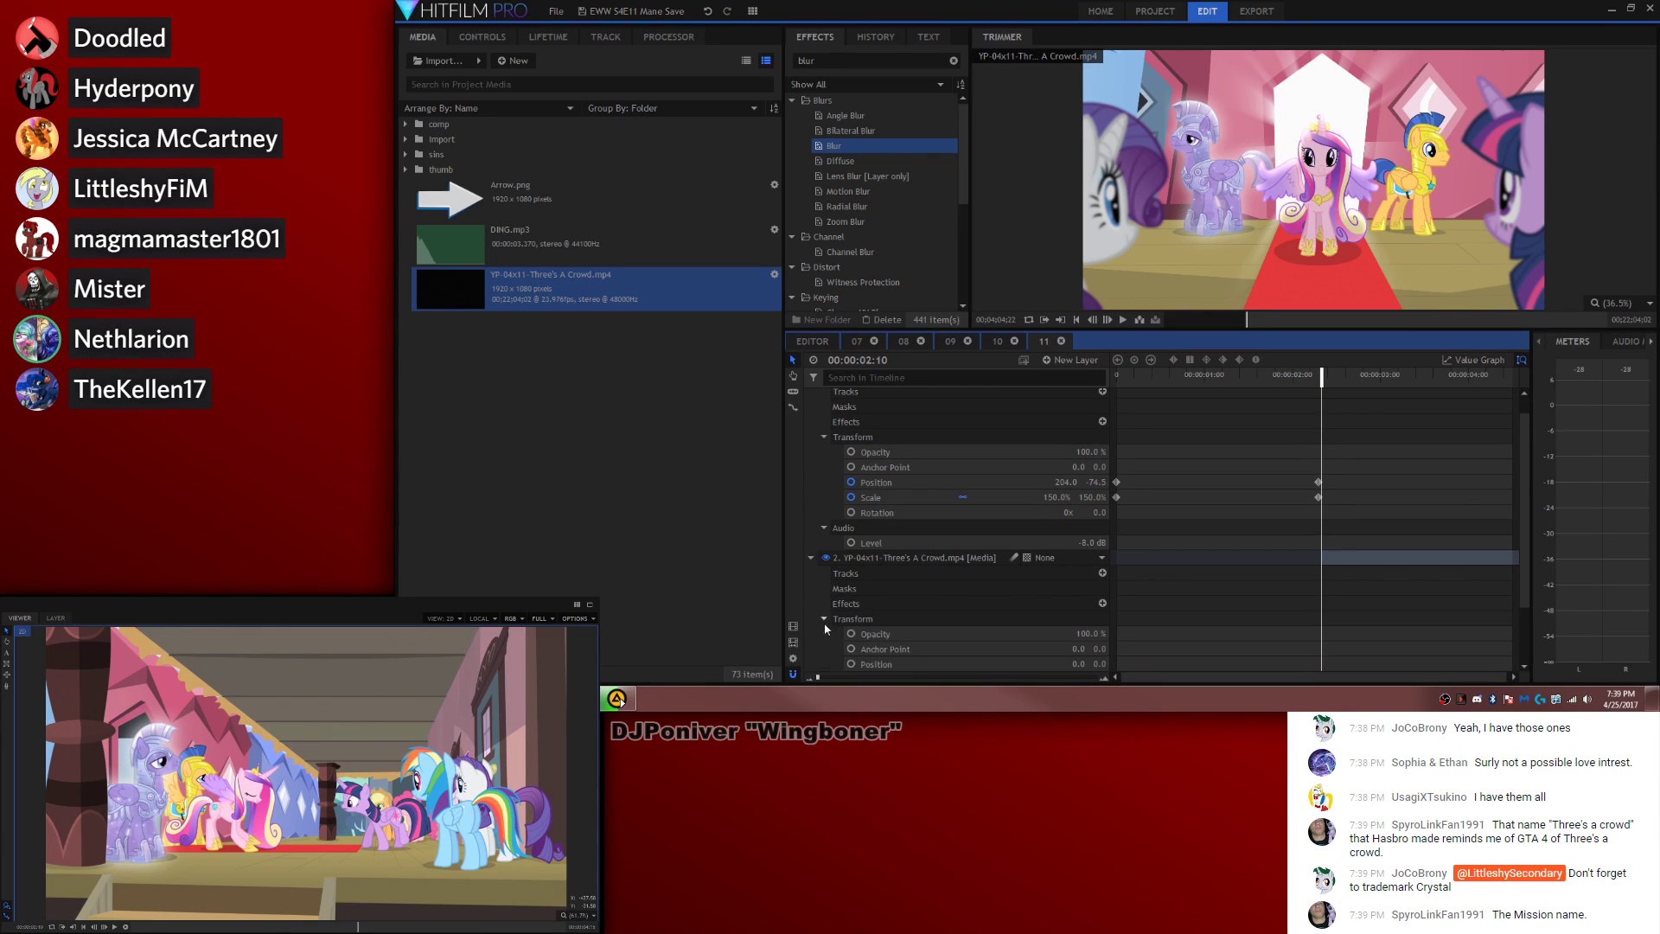
pyautogui.scroll(-2, 830, 622)
pyautogui.click(850, 602)
pyautogui.click(850, 588)
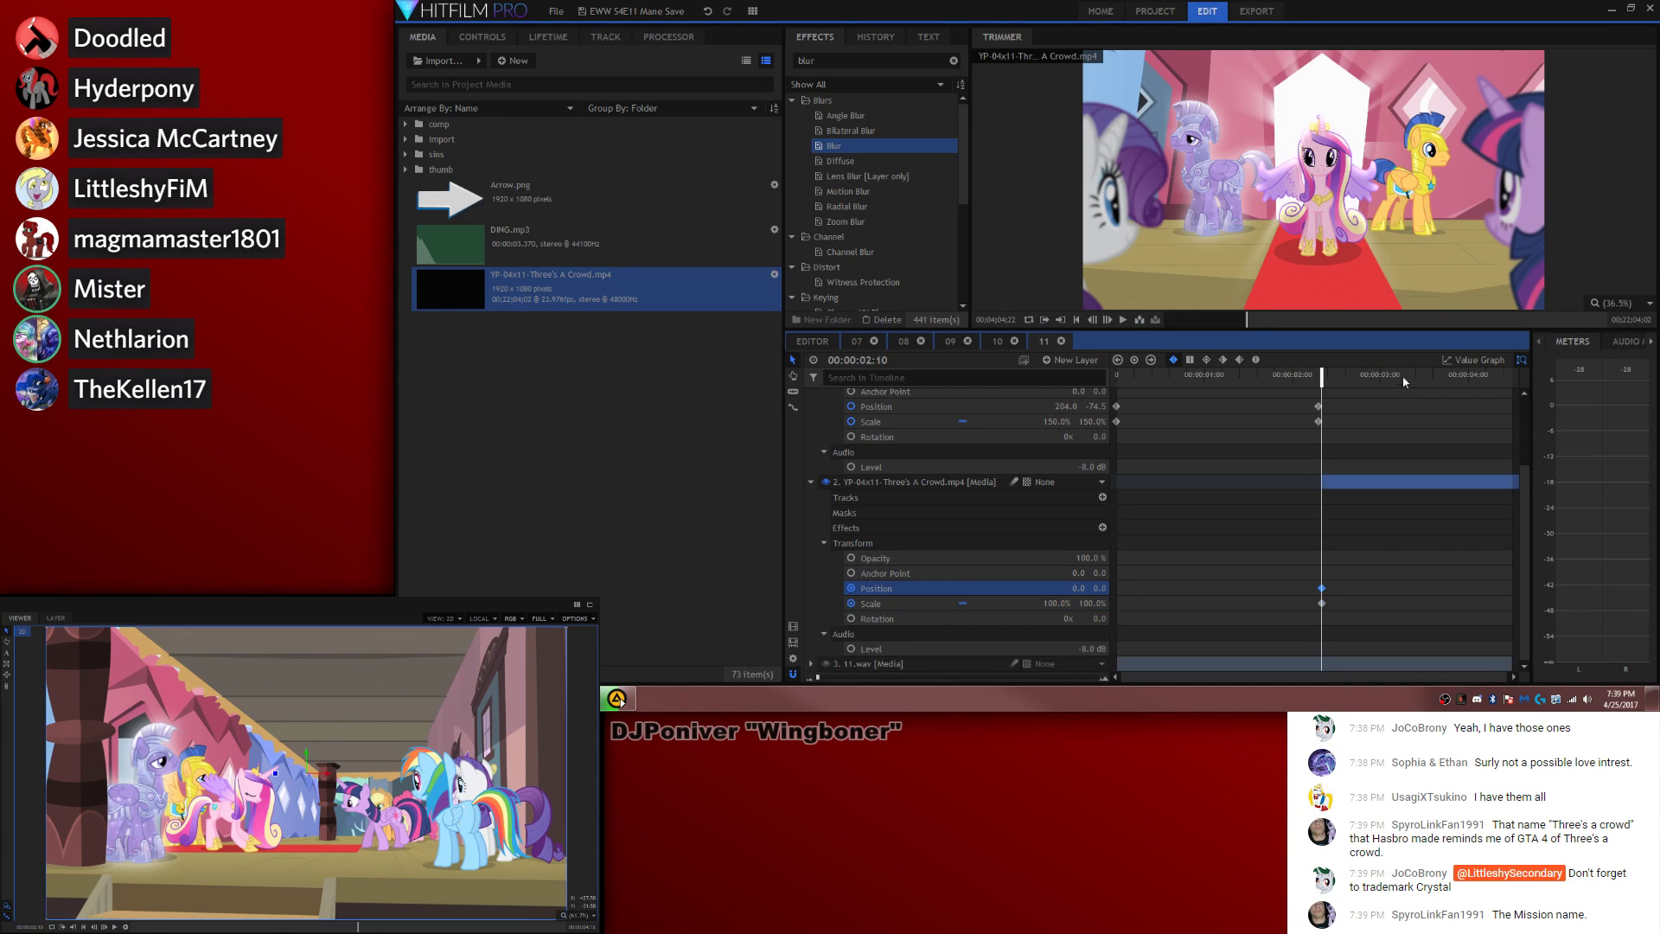
pyautogui.moveTo(1418, 377); pyautogui.dragTo(1535, 380)
pyautogui.moveTo(1048, 603); pyautogui.dragTo(1093, 602)
pyautogui.moveTo(306, 776); pyautogui.dragTo(382, 763)
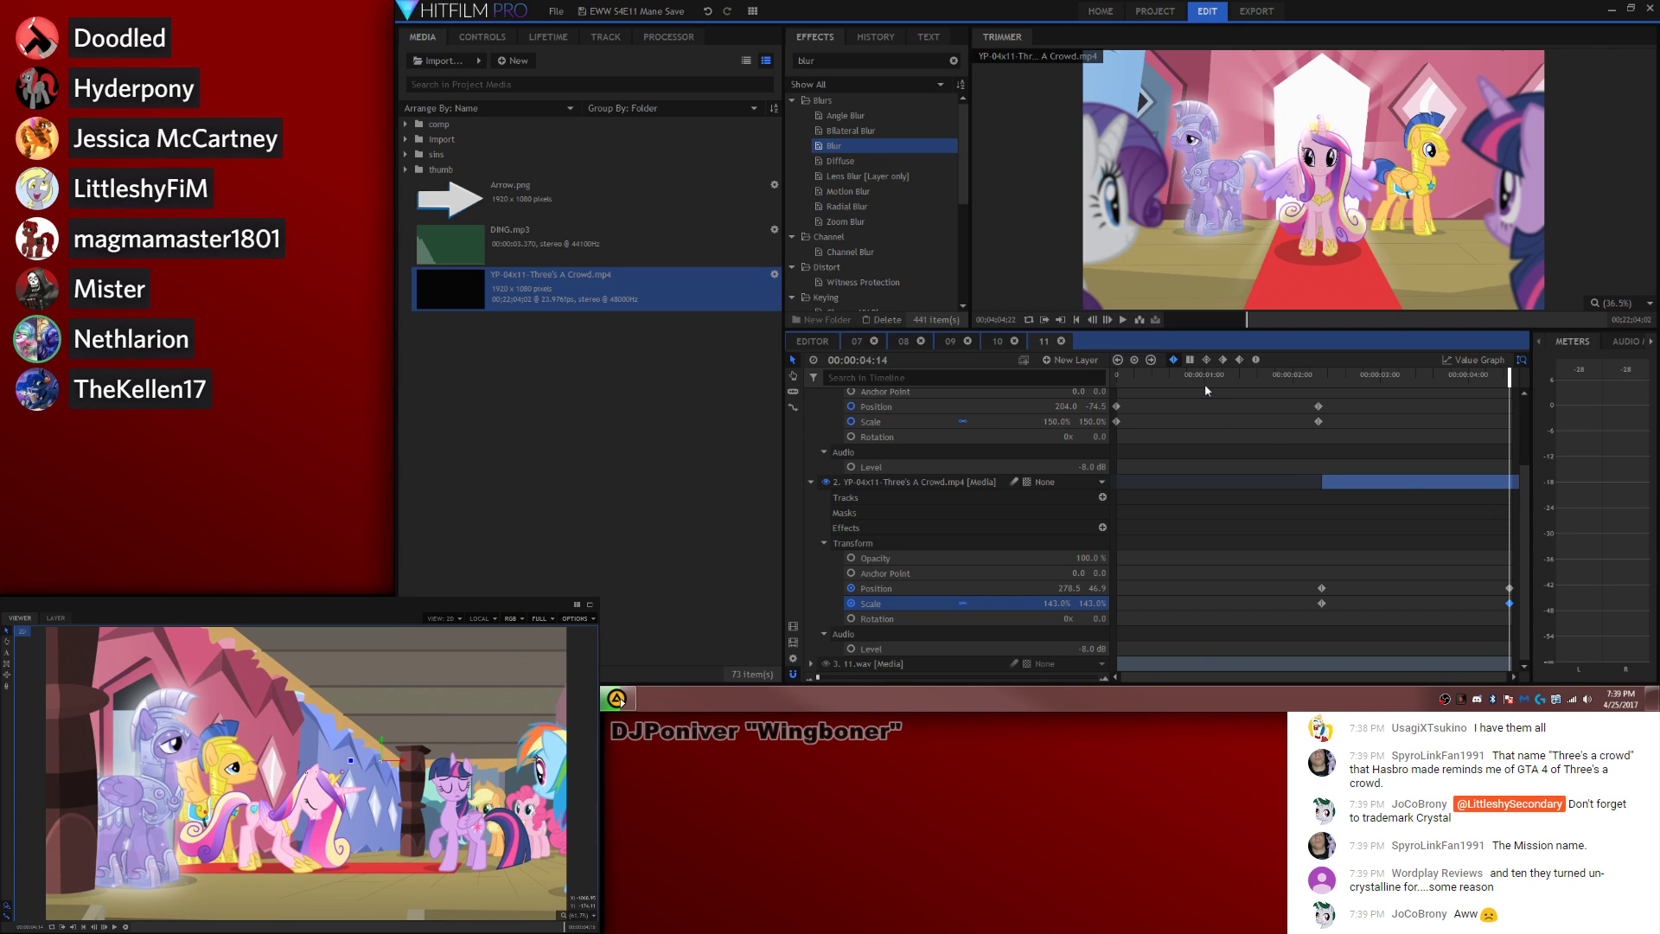
# Step: Return the playhead to the start of composite shot 11 and collapse both episode layers
pyautogui.moveTo(1203, 376); pyautogui.dragTo(918, 380)
pyautogui.scroll(3, 873, 415)
pyautogui.click(811, 396)
pyautogui.click(811, 411)
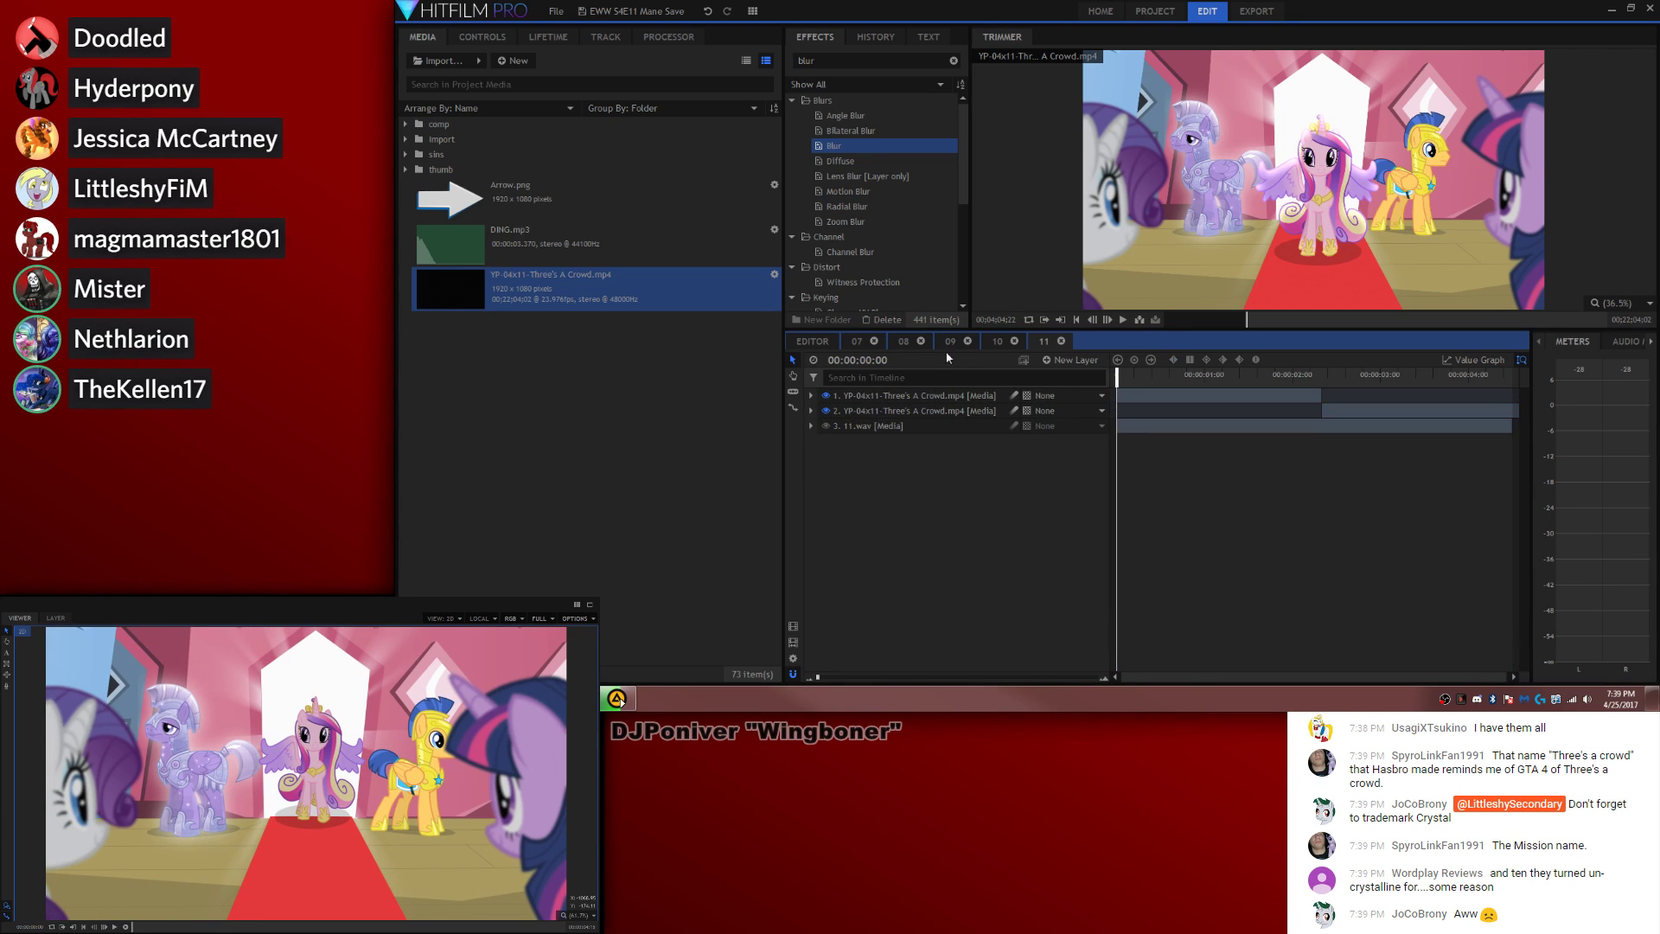
# Step: Copy the second Sin Count text, the last Sub text, overlay experiment 1.png and New Grade from composite shot 10 into composite shot 11
pyautogui.click(997, 341)
pyautogui.click(864, 410)
pyautogui.keyDown('ctrl'); pyautogui.click(865, 426); pyautogui.keyUp('ctrl')
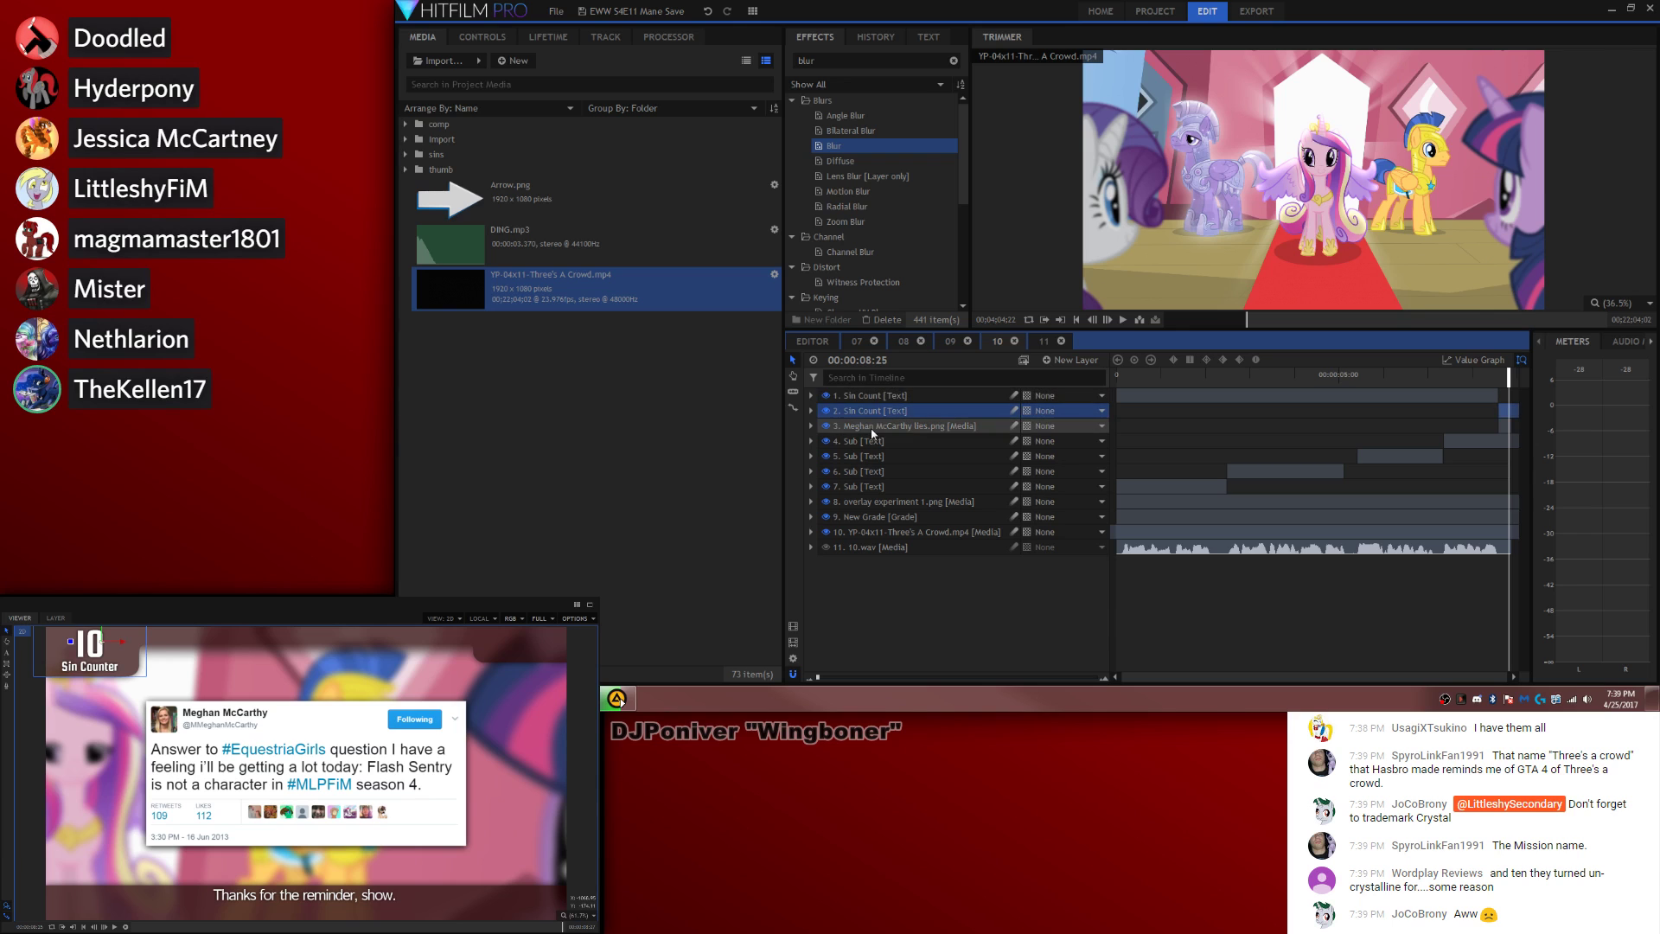
pyautogui.keyDown('ctrl'); pyautogui.click(865, 441); pyautogui.keyUp('ctrl')
pyautogui.keyDown('ctrl'); pyautogui.click(867, 502); pyautogui.keyUp('ctrl')
pyautogui.keyDown('ctrl'); pyautogui.click(869, 517); pyautogui.keyUp('ctrl')
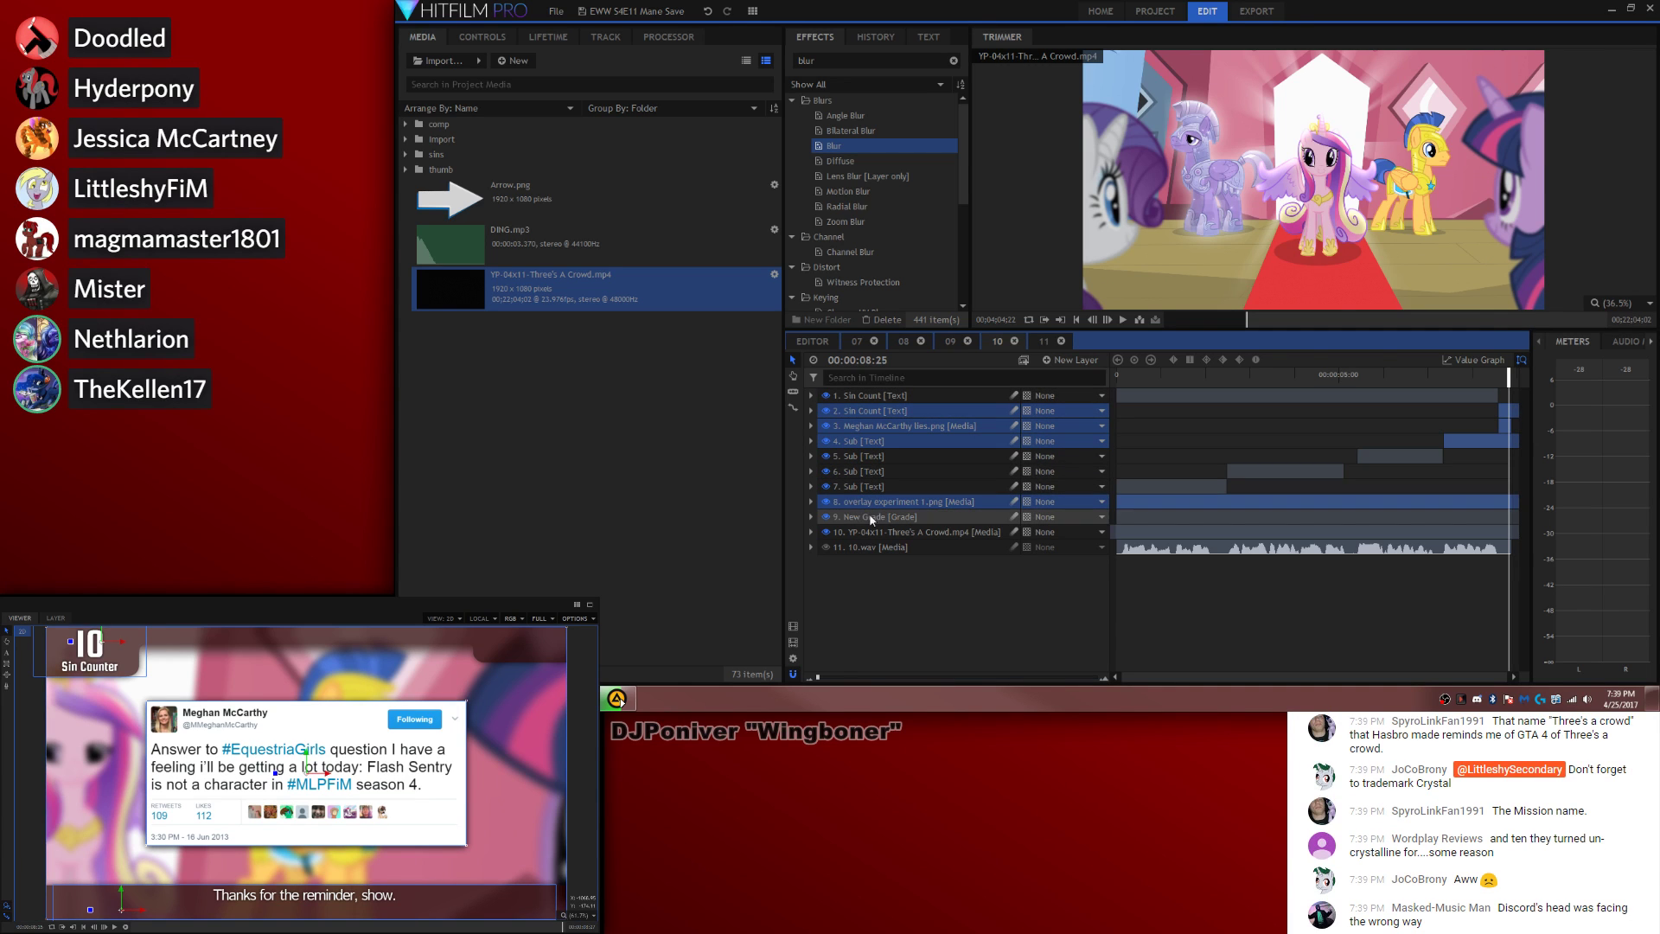
pyautogui.click(1042, 342)
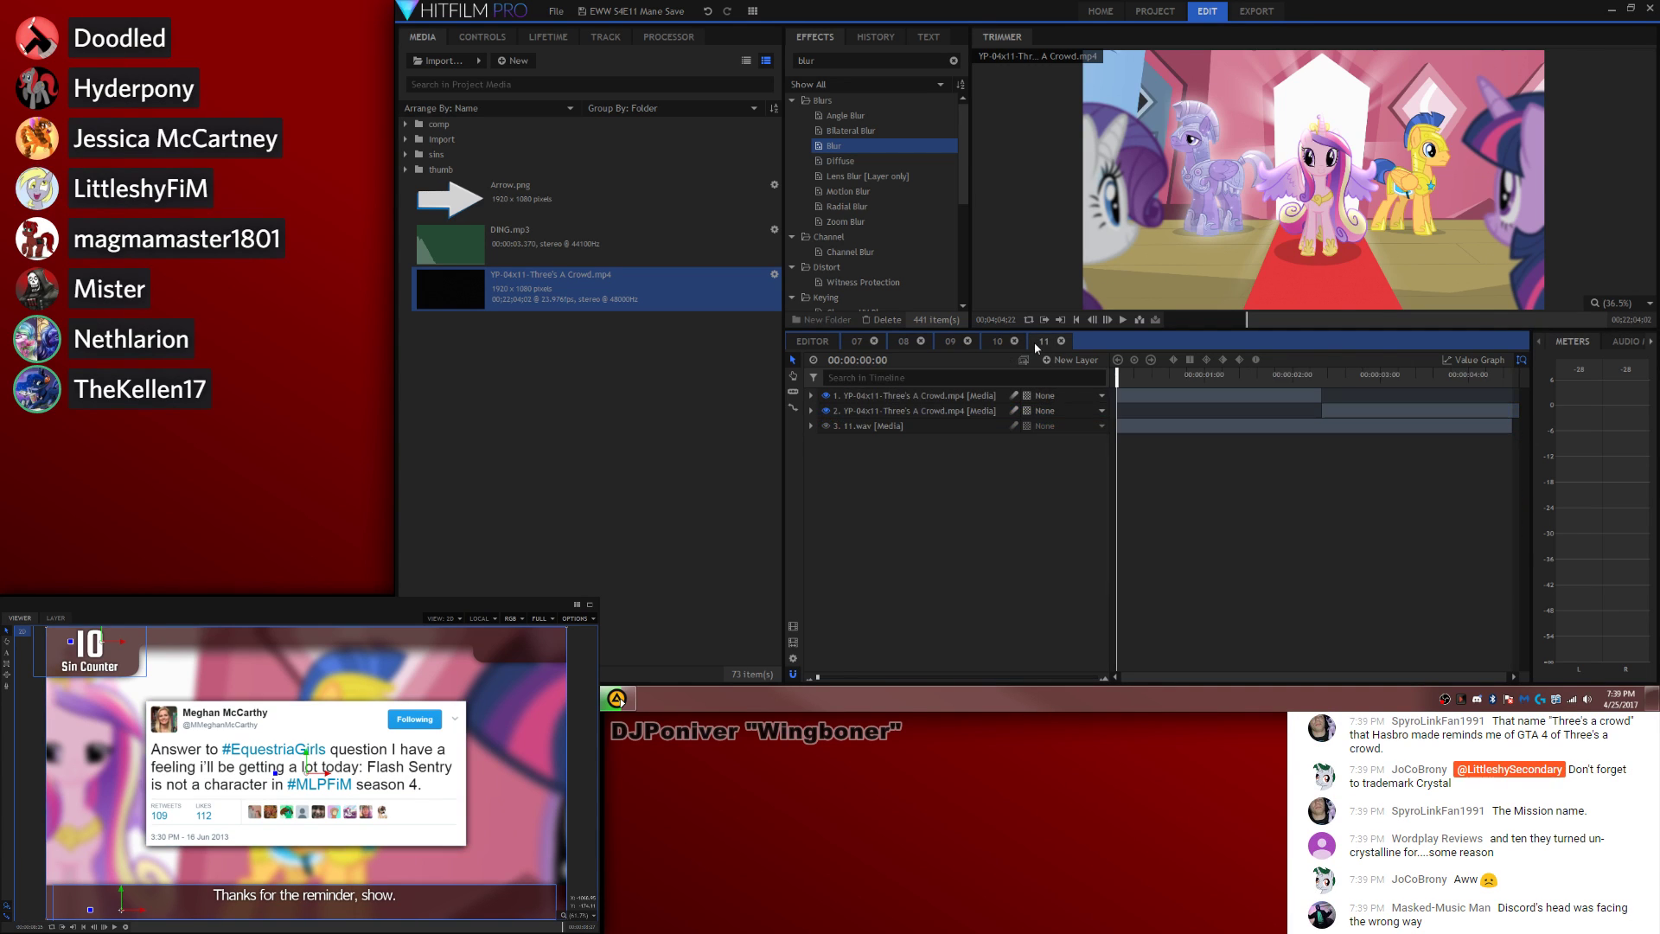
pyautogui.rightClick(917, 433)
# Step: Extend the Sub layer to the audio's end and set its text to "Random crystal guard must be a lot happier than he looks to constantly be Crystal-fied."
pyautogui.click(990, 343)
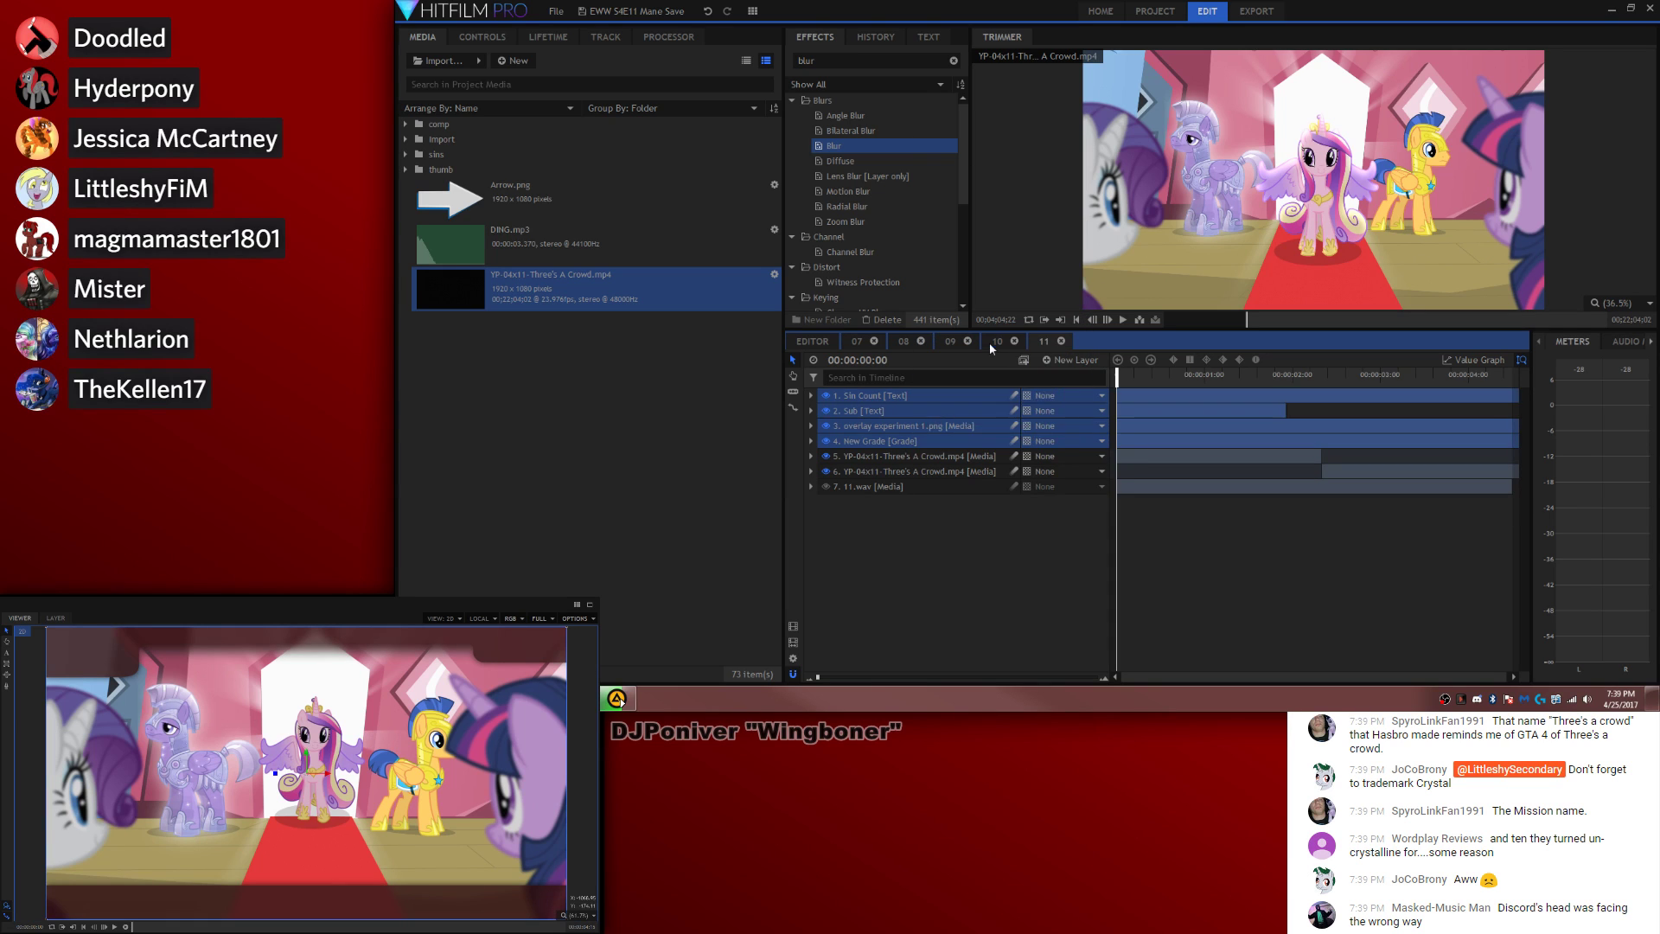
pyautogui.click(1233, 543)
pyautogui.click(1280, 412)
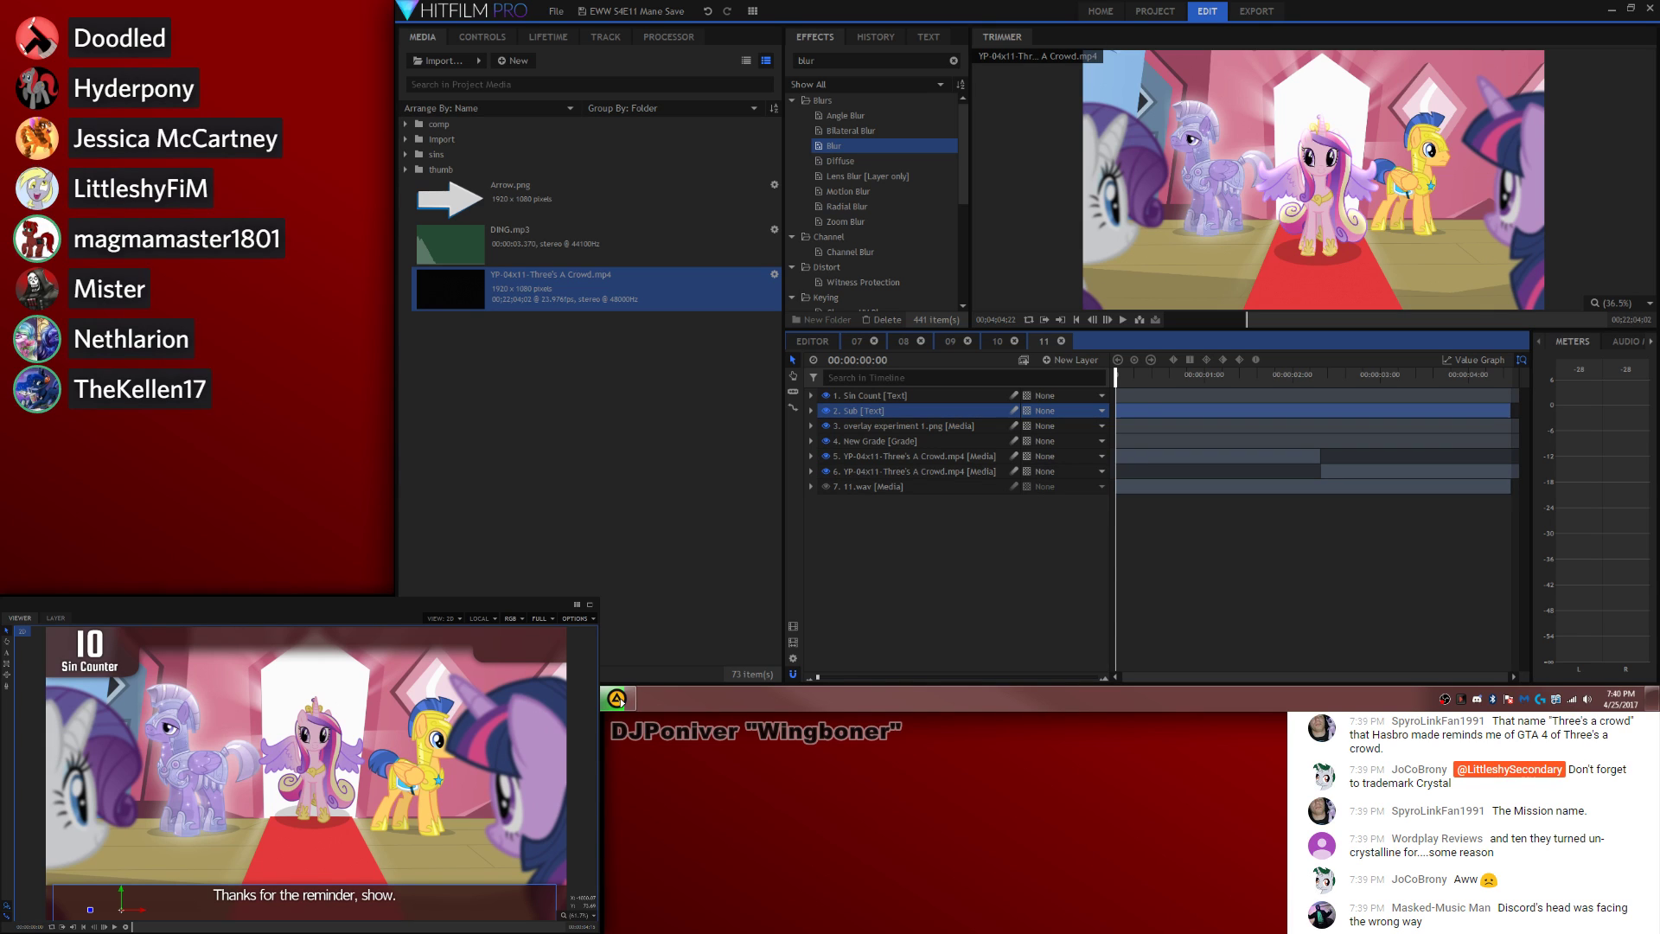
pyautogui.click(7, 653)
pyautogui.moveTo(400, 896); pyautogui.dragTo(93, 850)
pyautogui.write('Random crystal guard must be a lot happier than he looks to constantly be Crystal-fied.')
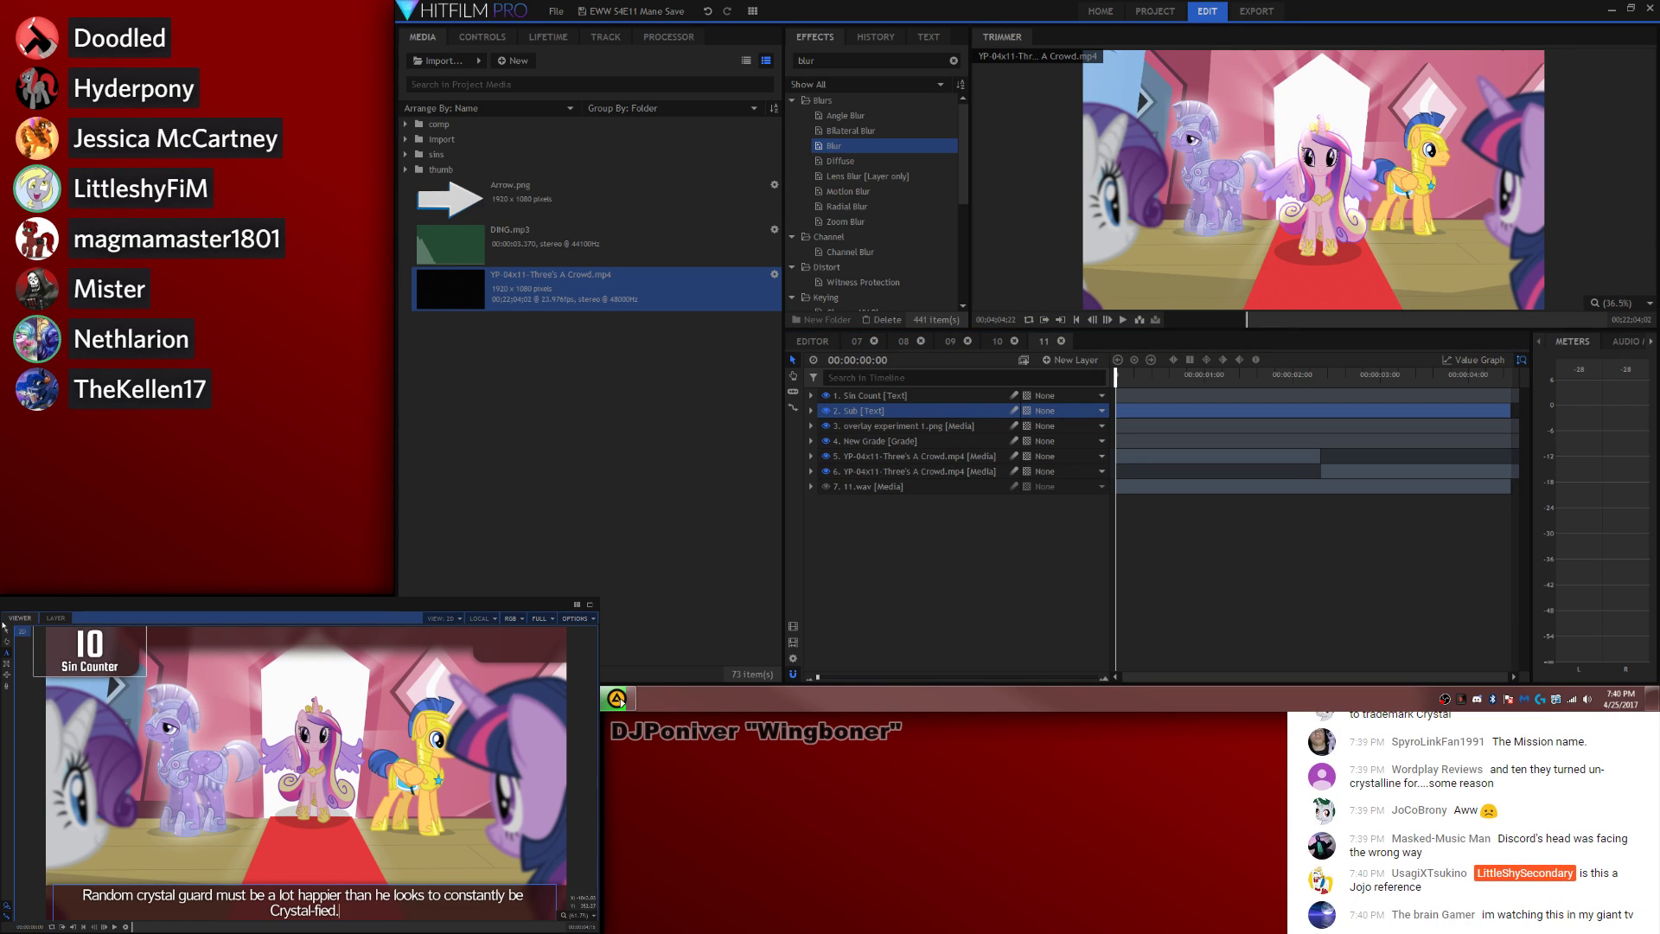
pyautogui.click(1324, 565)
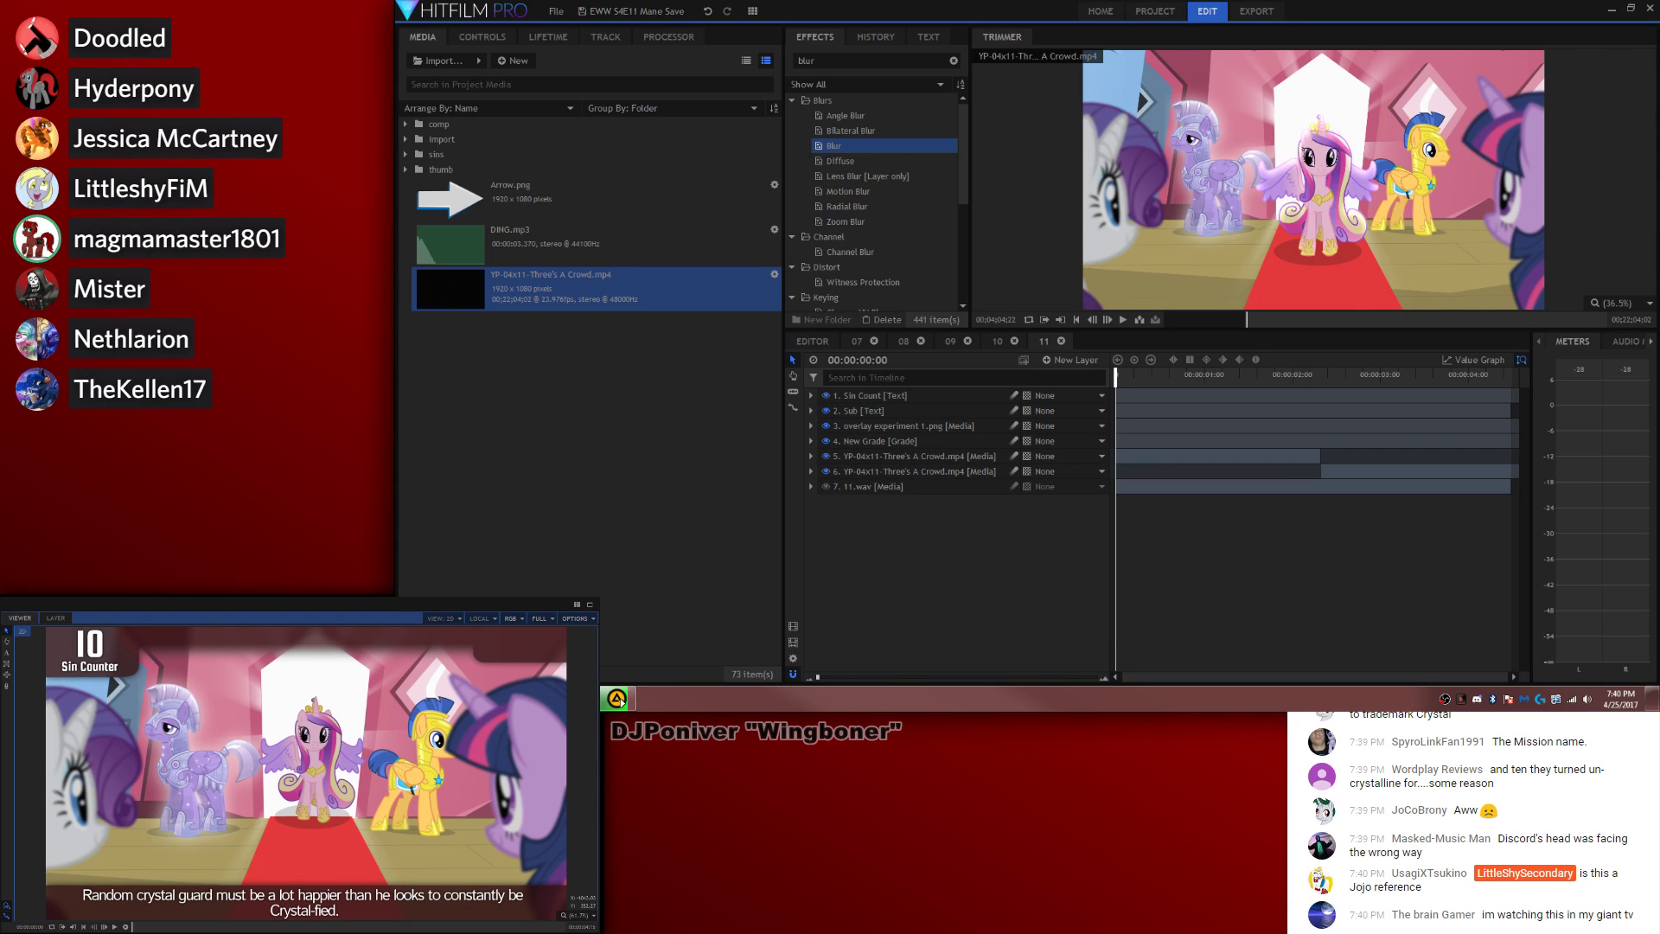
# Step: Play back composite shot 11 and show the waveform on the 11.wav layer
pyautogui.press('space')
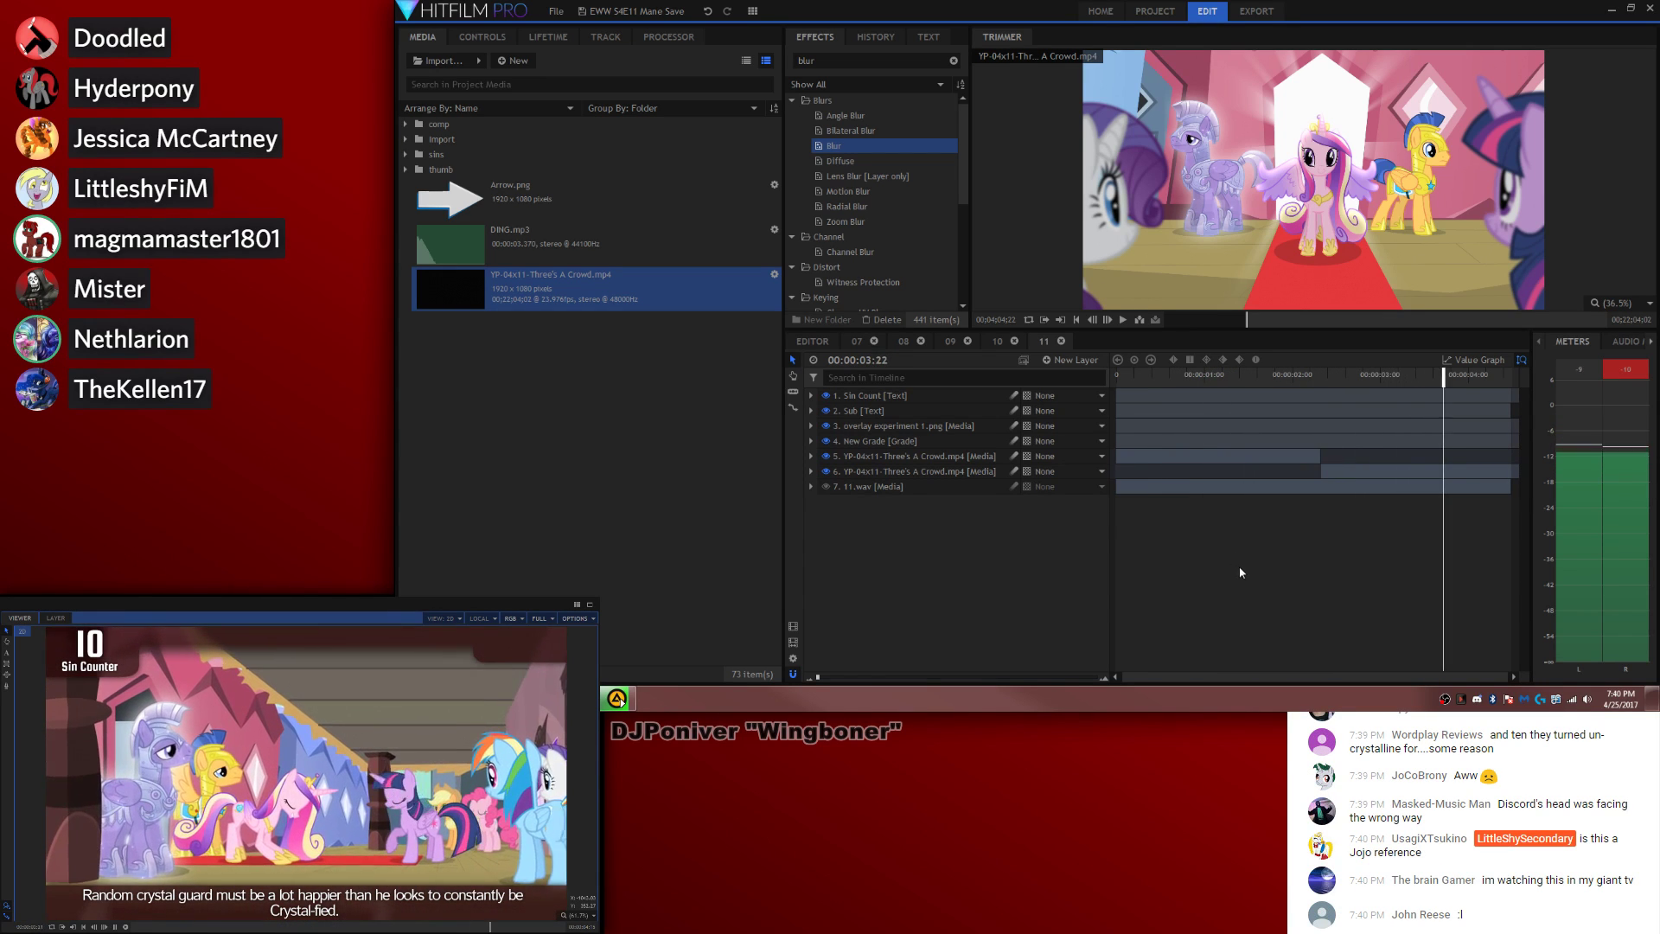
pyautogui.rightClick(963, 486)
pyautogui.moveTo(1001, 196)
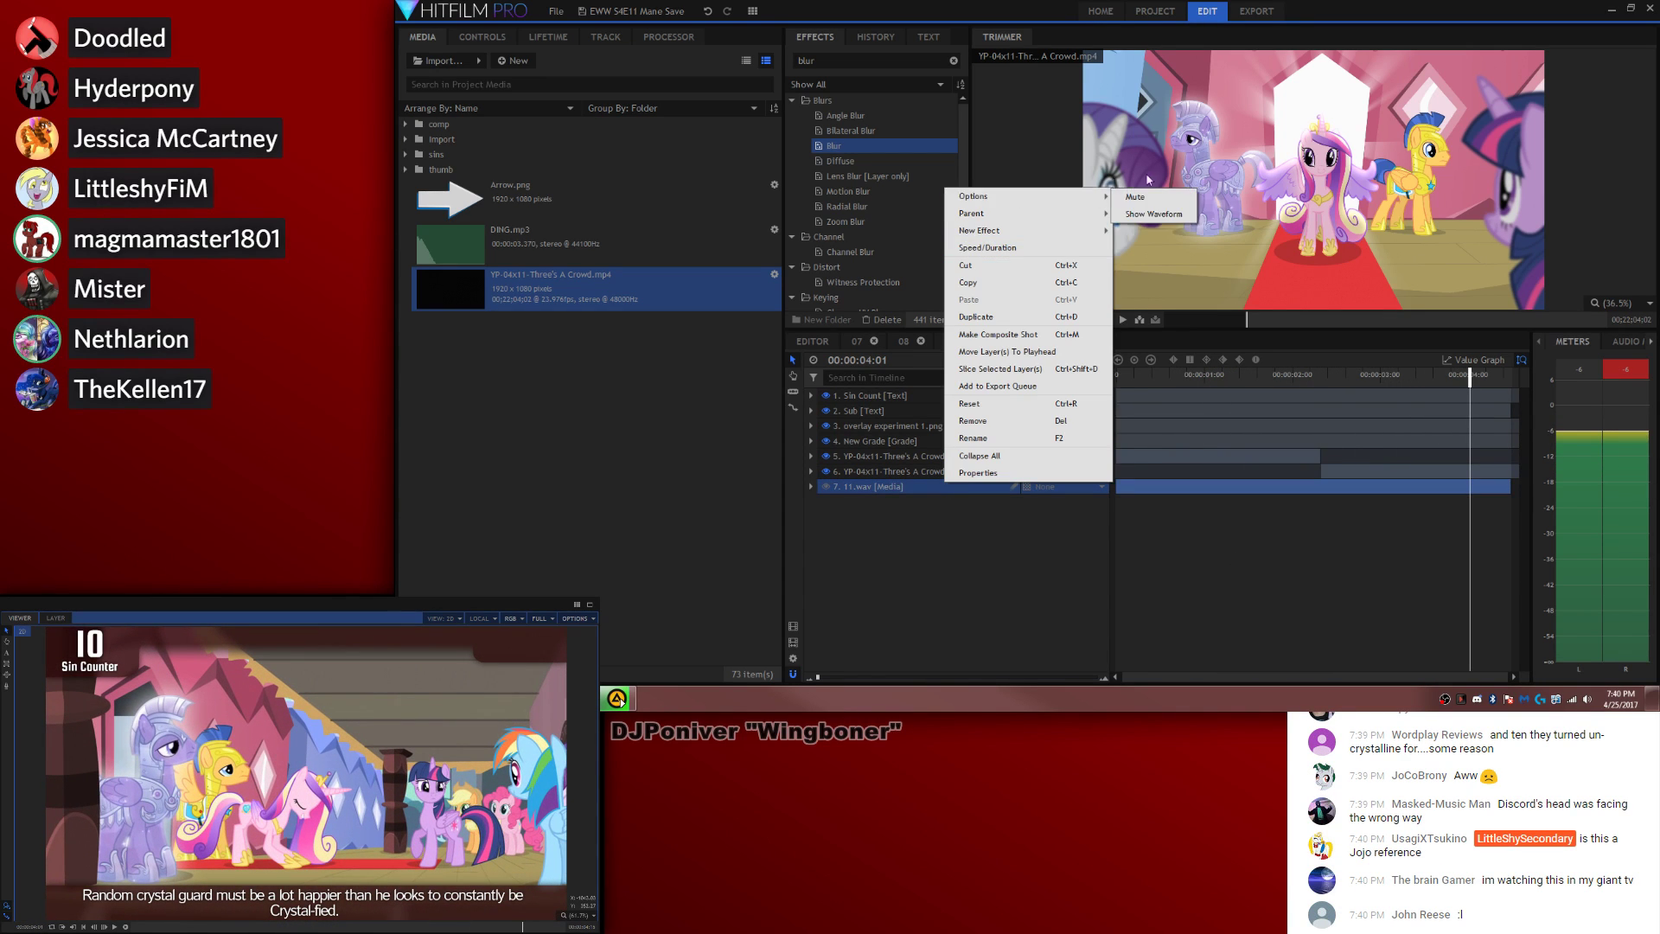
pyautogui.click(1150, 214)
pyautogui.click(1370, 573)
pyautogui.press('space')
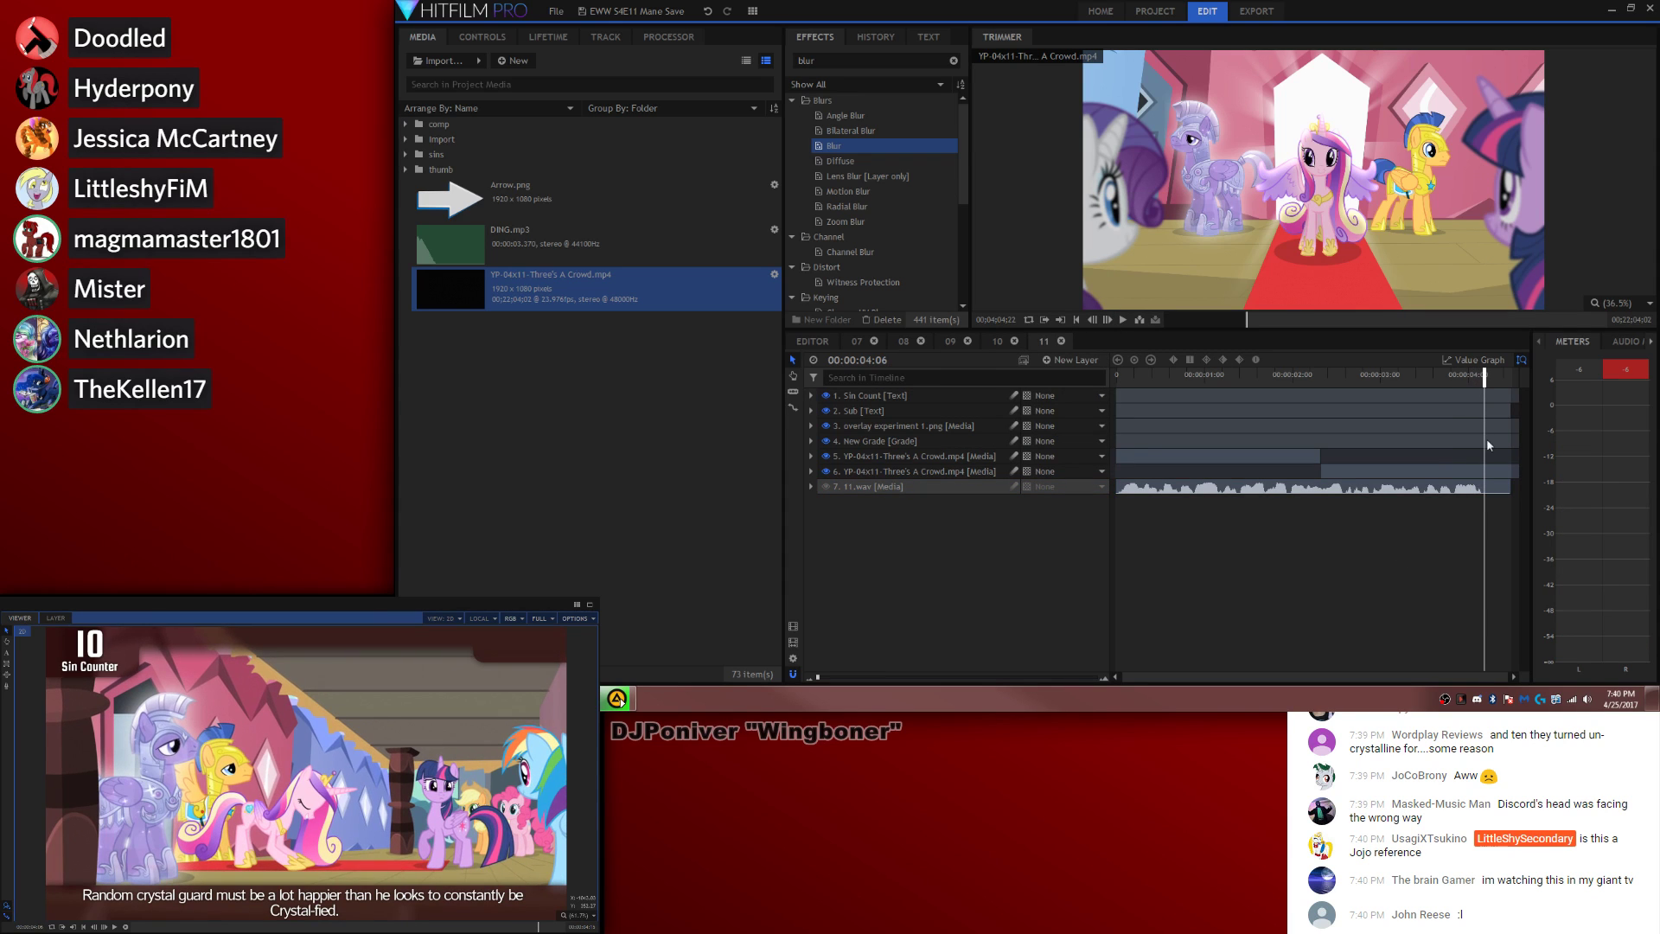
# Step: Split the Sin Count layer in composite shot 11 at 00:00:04:07 and set the second part's number to 11
pyautogui.hotkey('ctrl', 'shift', 'd')
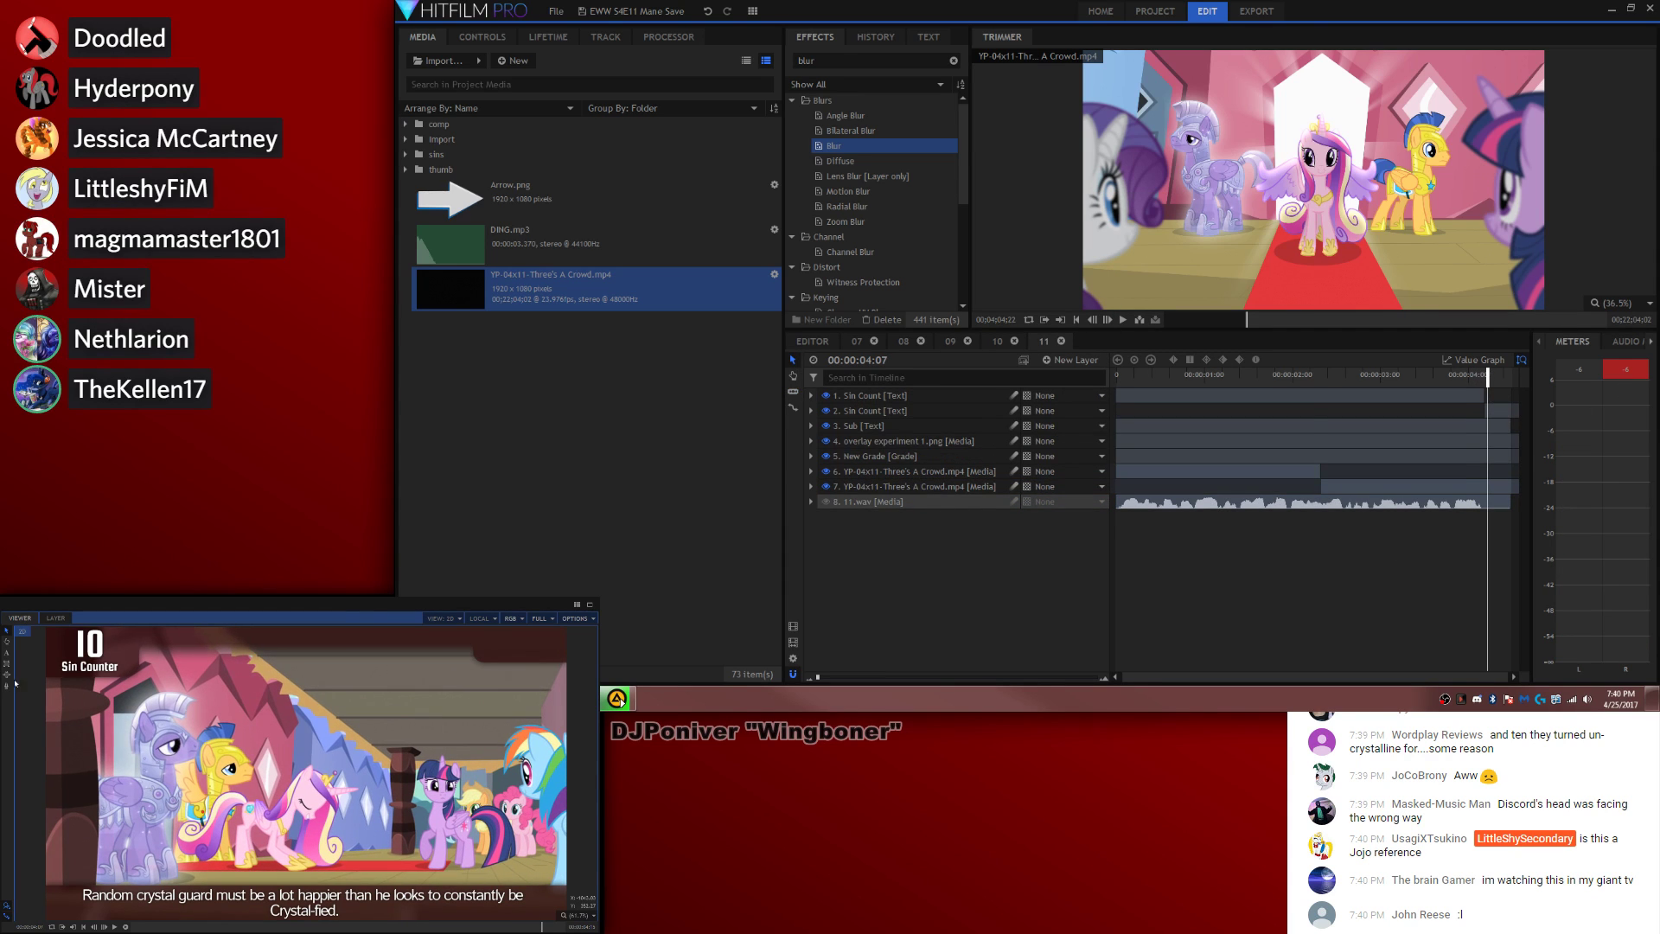
pyautogui.click(124, 636)
pyautogui.press('BackSpace')
pyautogui.write('1')
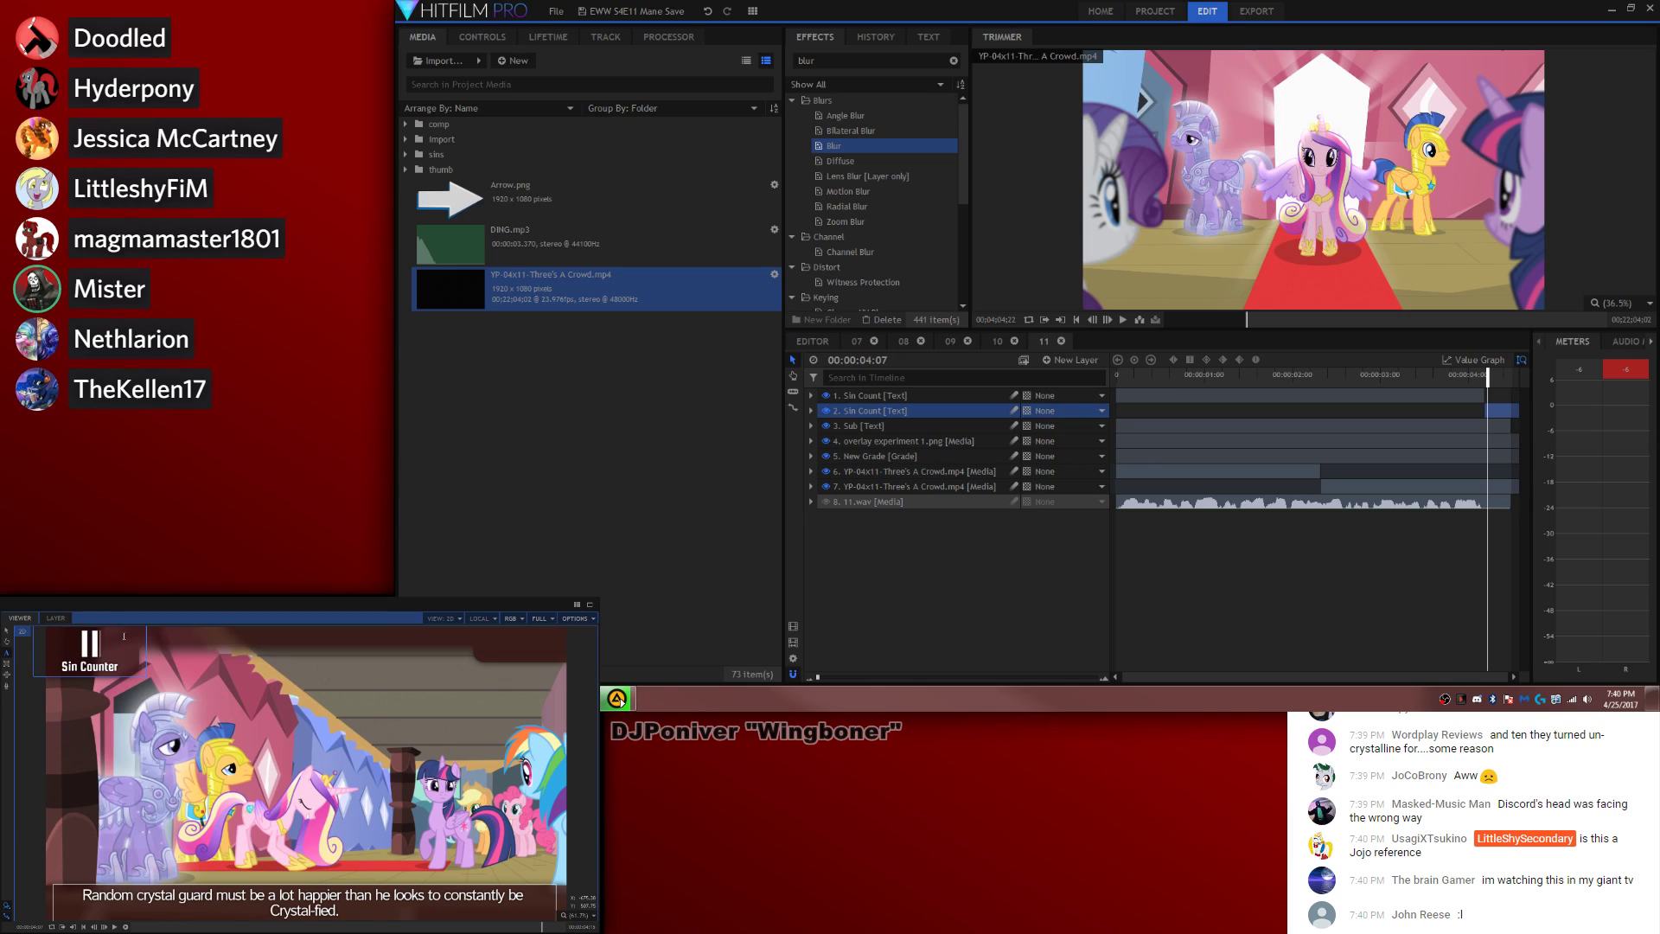
pyautogui.click(7, 630)
pyautogui.click(1426, 550)
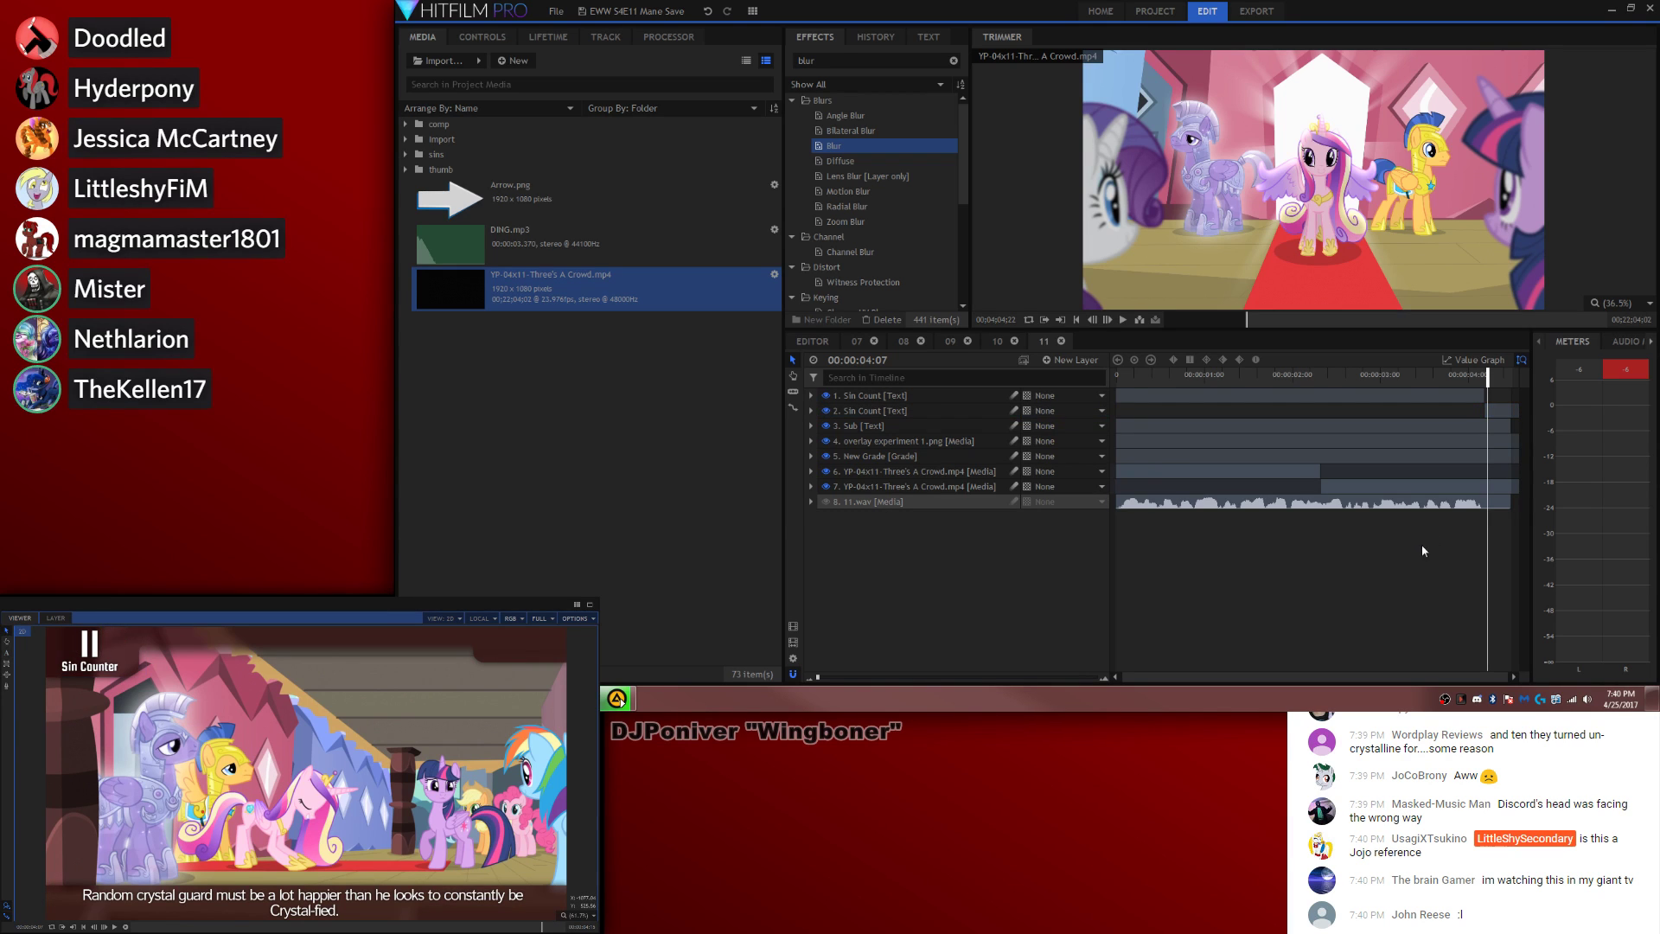
# Step: Paste a copy of the DING.mp3 clip on Audio 2 of the editor sequence at 00:01:05:05
pyautogui.click(813, 340)
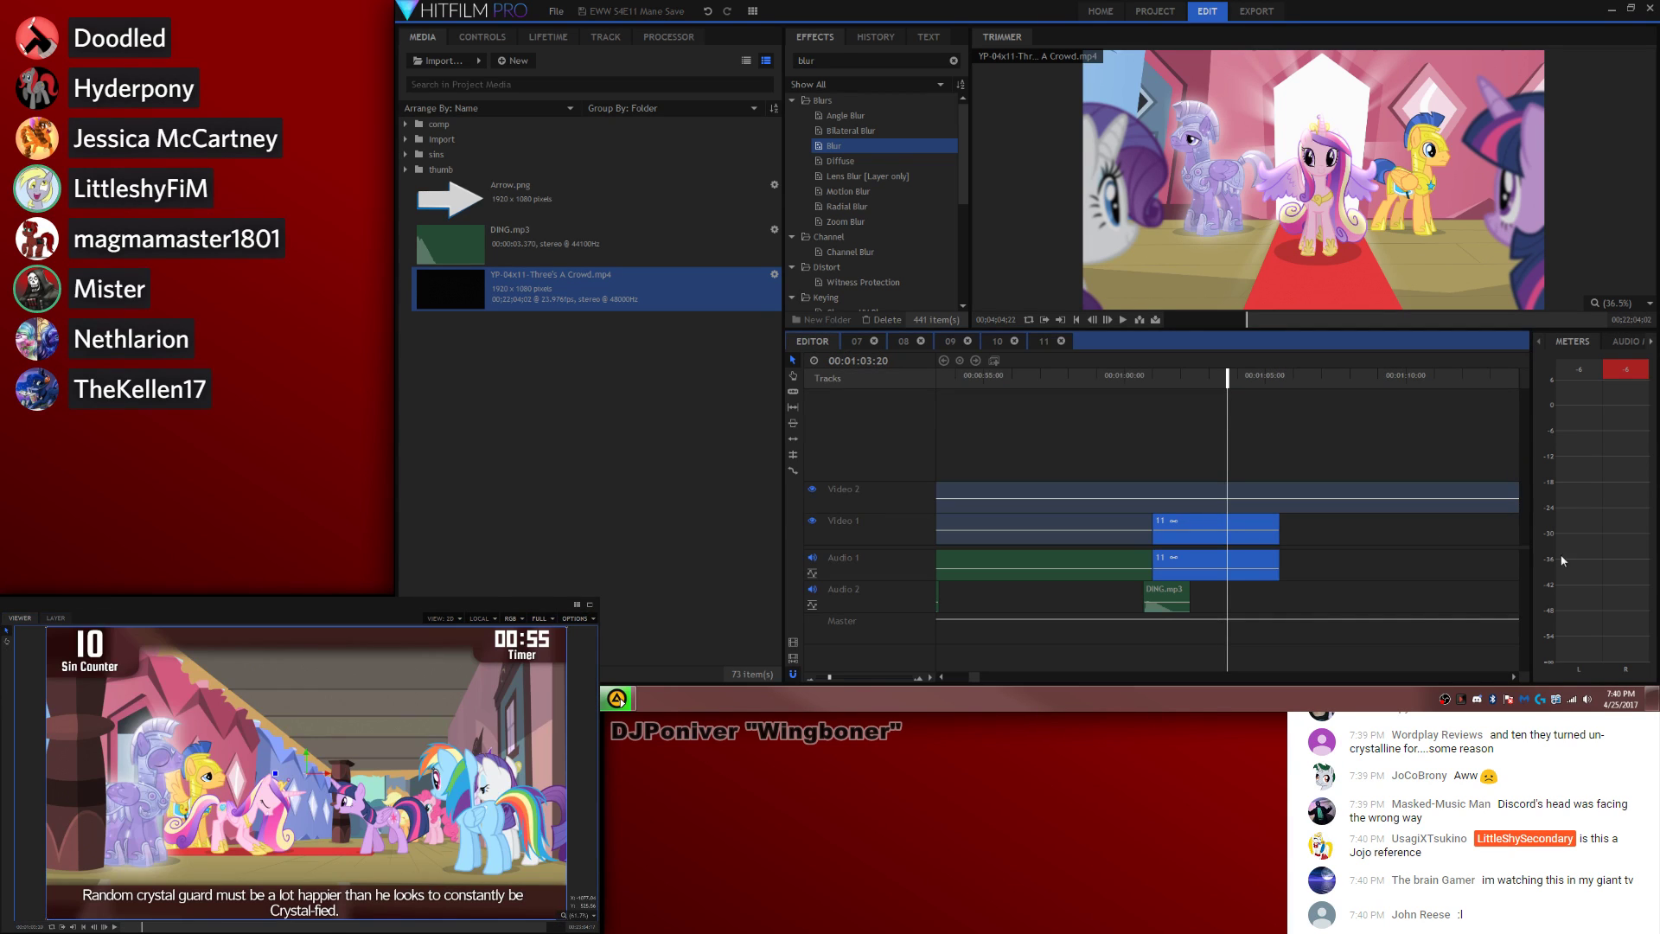
pyautogui.click(1169, 592)
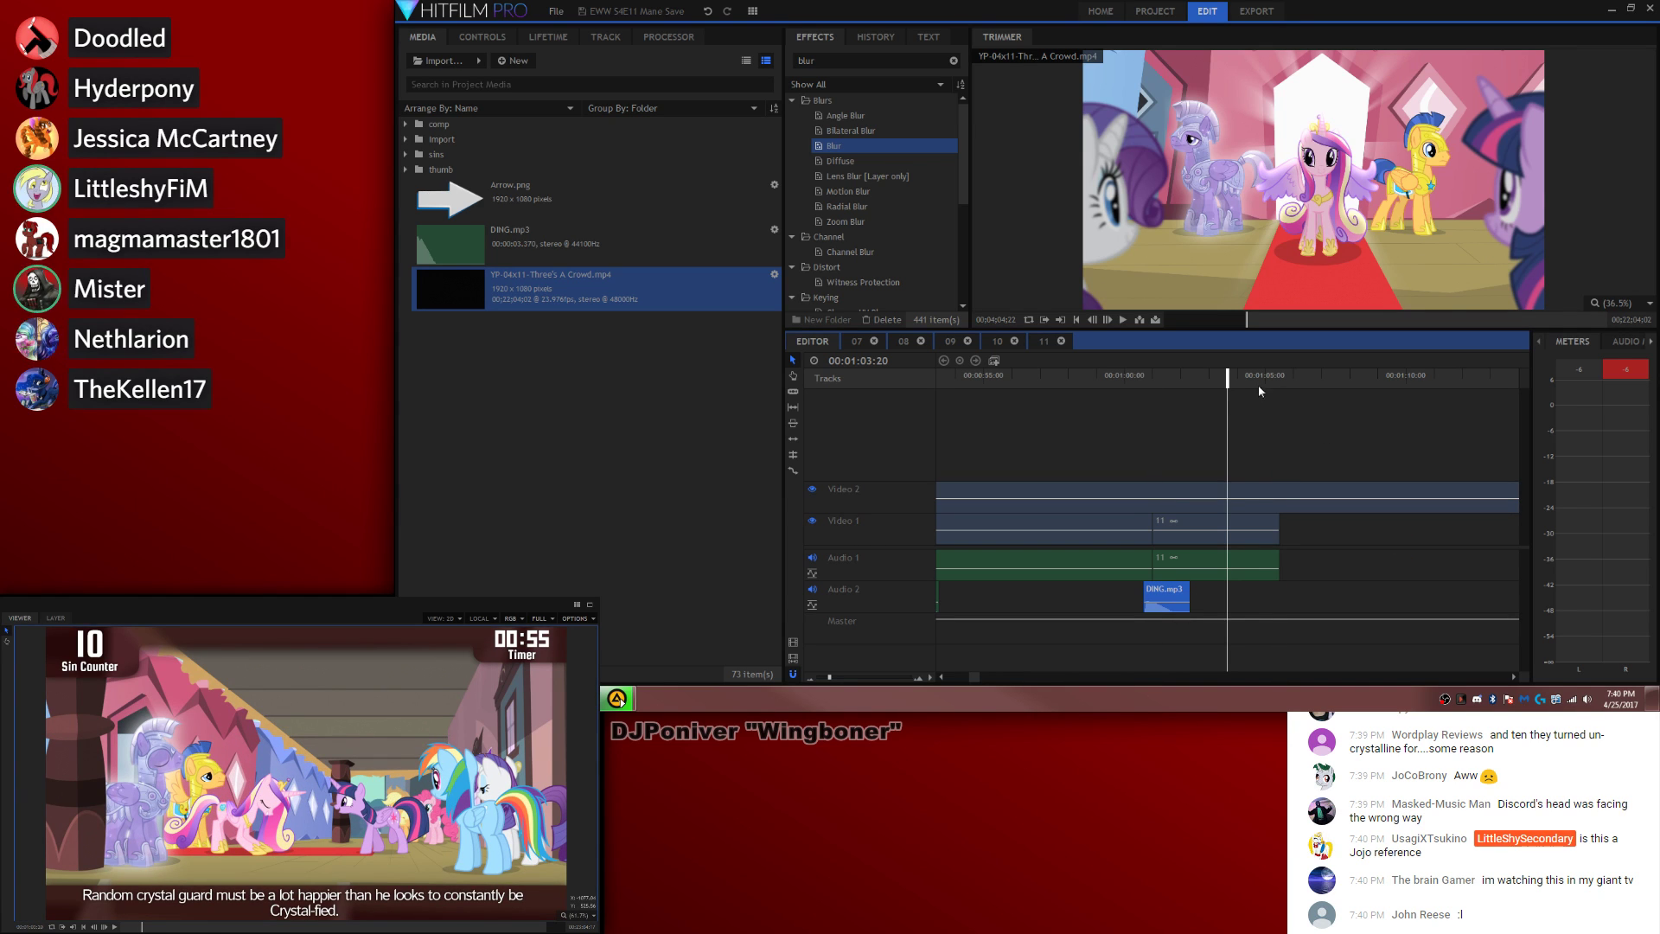
pyautogui.moveTo(1258, 380); pyautogui.dragTo(1270, 376)
pyautogui.press('Left')
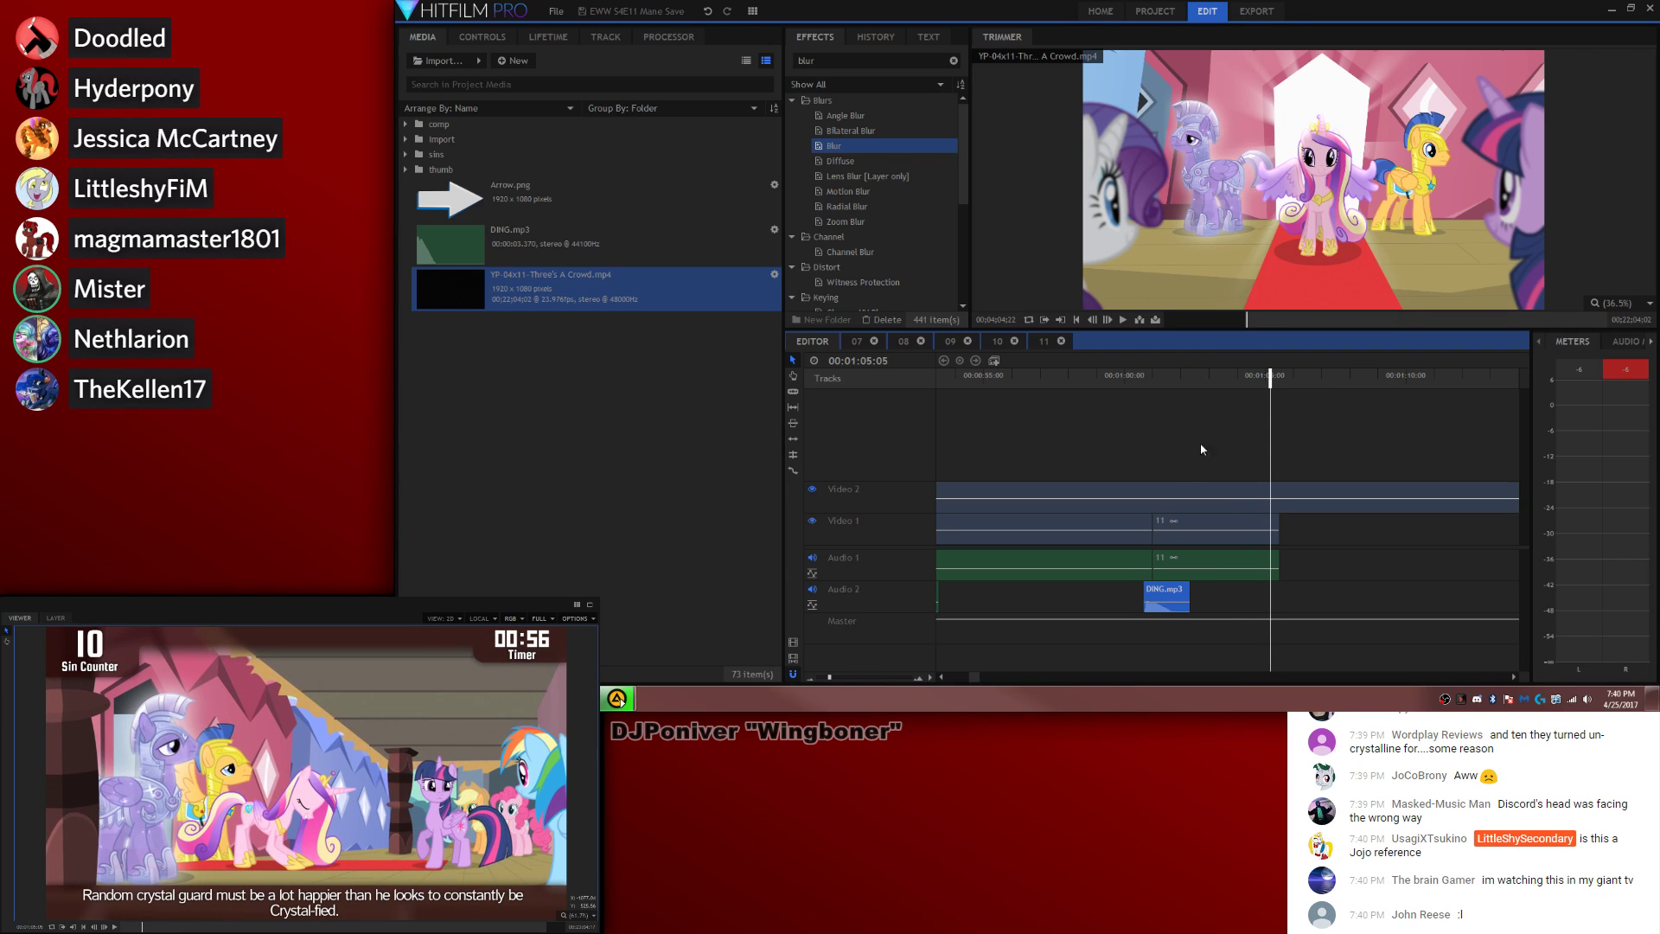
pyautogui.press('Right')
pyautogui.press('Left')
pyautogui.hotkey('ctrl', 'v')
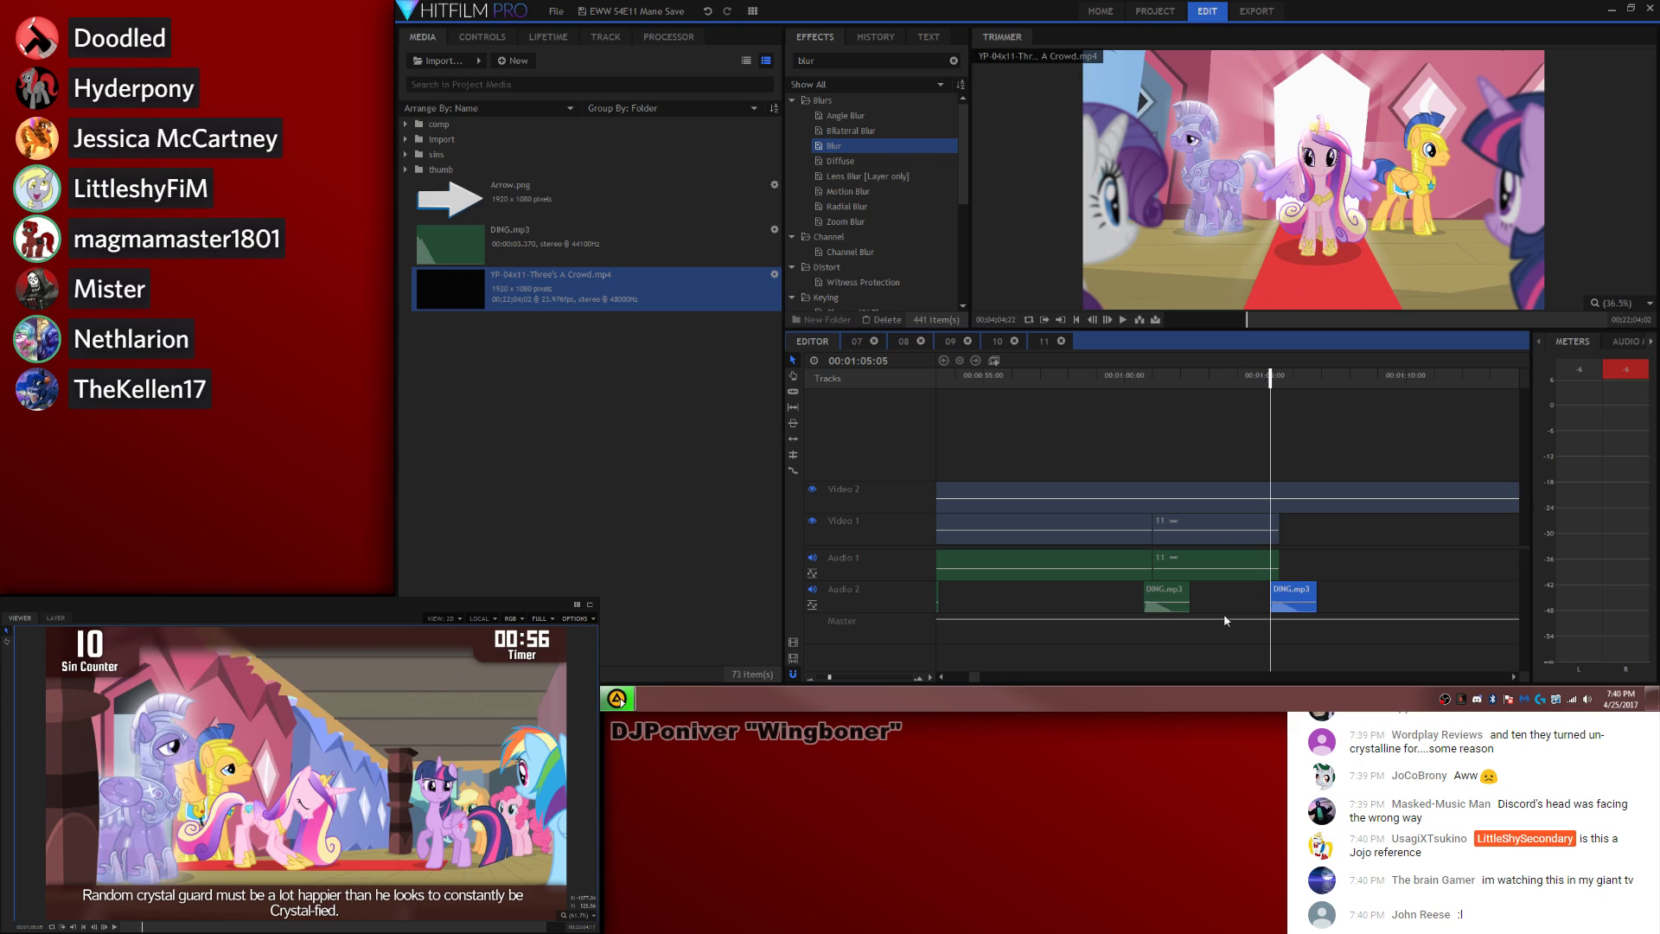
# Step: Place 12.wav from the sins folder on Audio 1, directly after the composite shot 11 clip
pyautogui.click(405, 140)
pyautogui.click(405, 139)
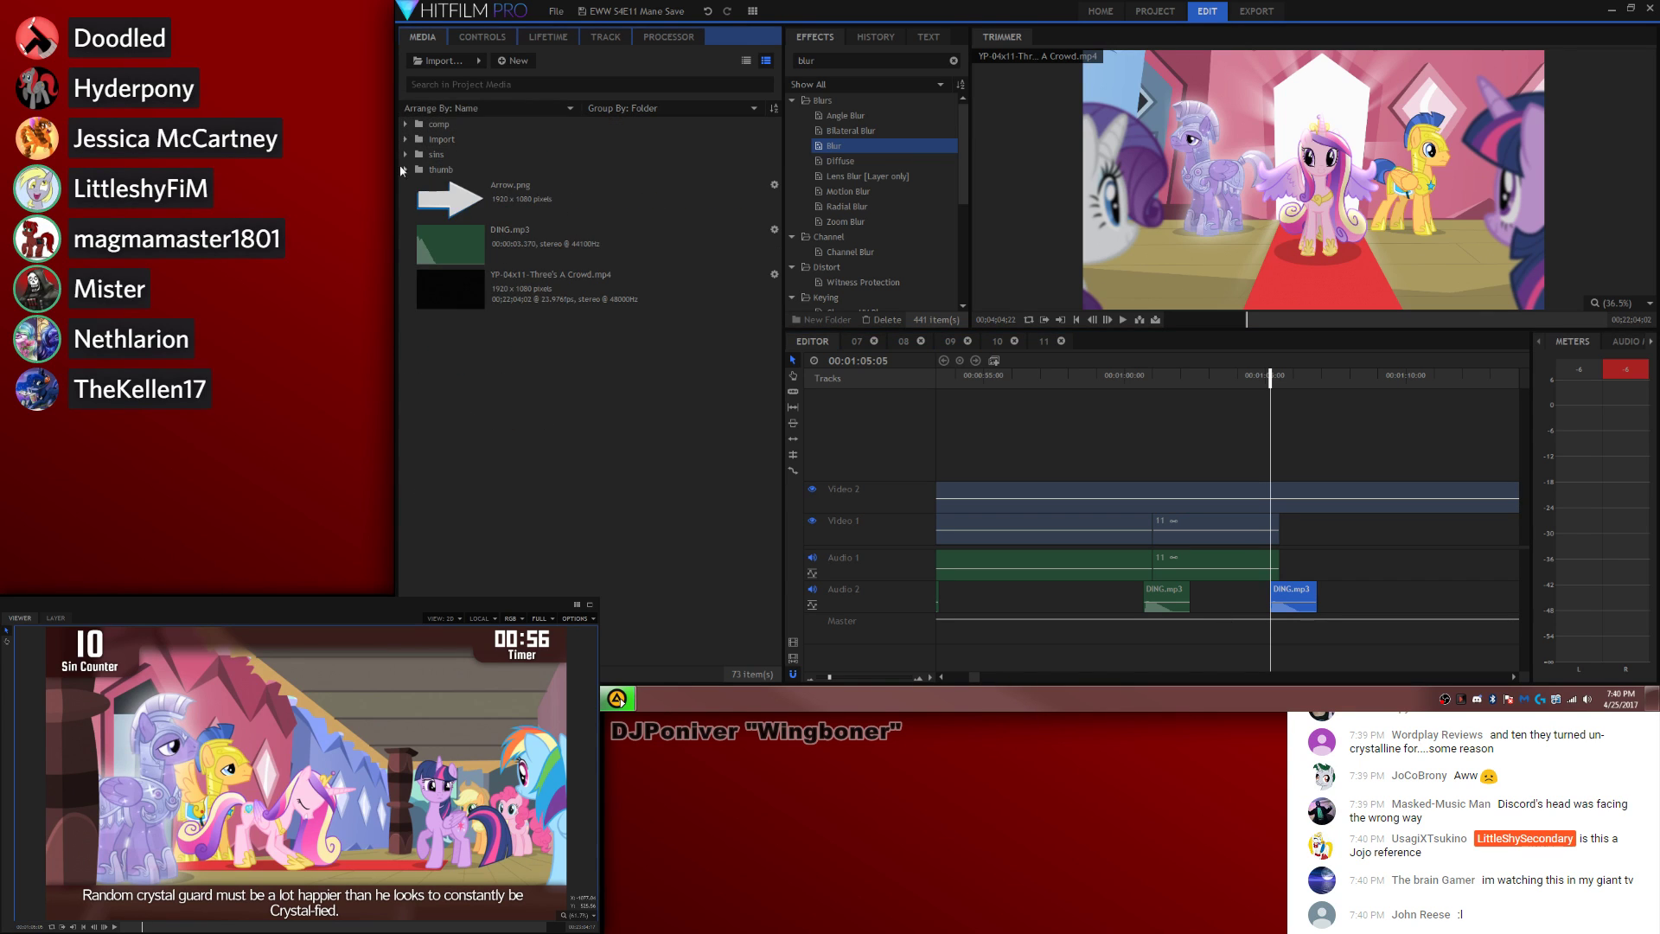
pyautogui.click(405, 154)
pyautogui.scroll(-3, 579, 316)
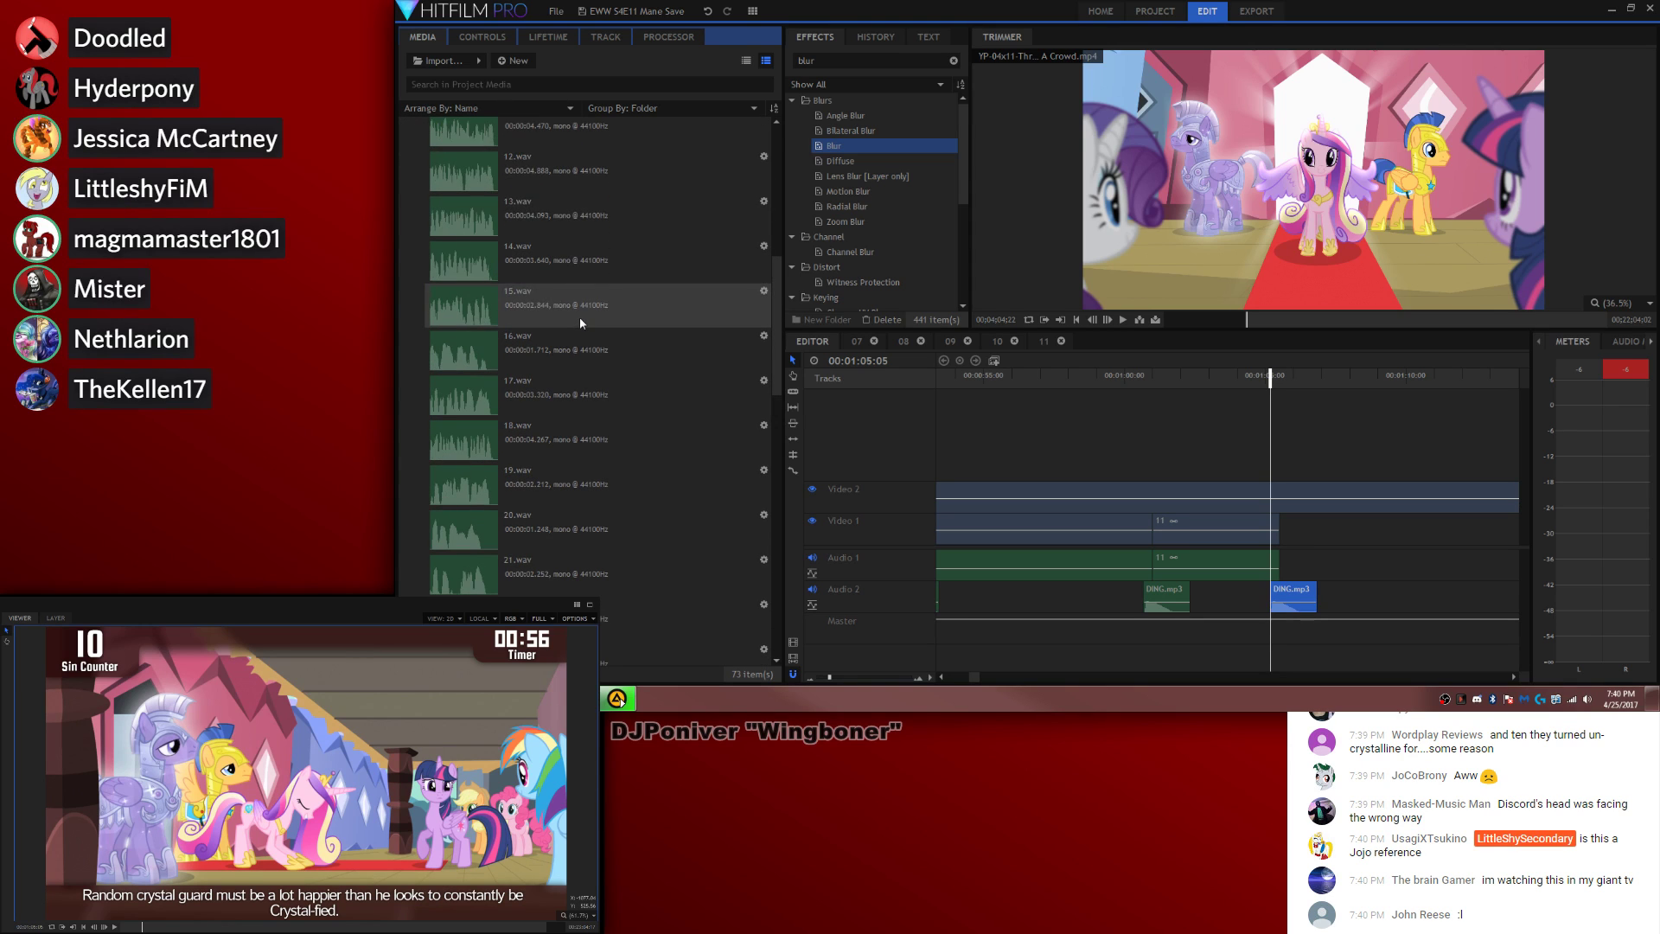
pyautogui.click(578, 173)
pyautogui.moveTo(576, 169); pyautogui.dragTo(1259, 598)
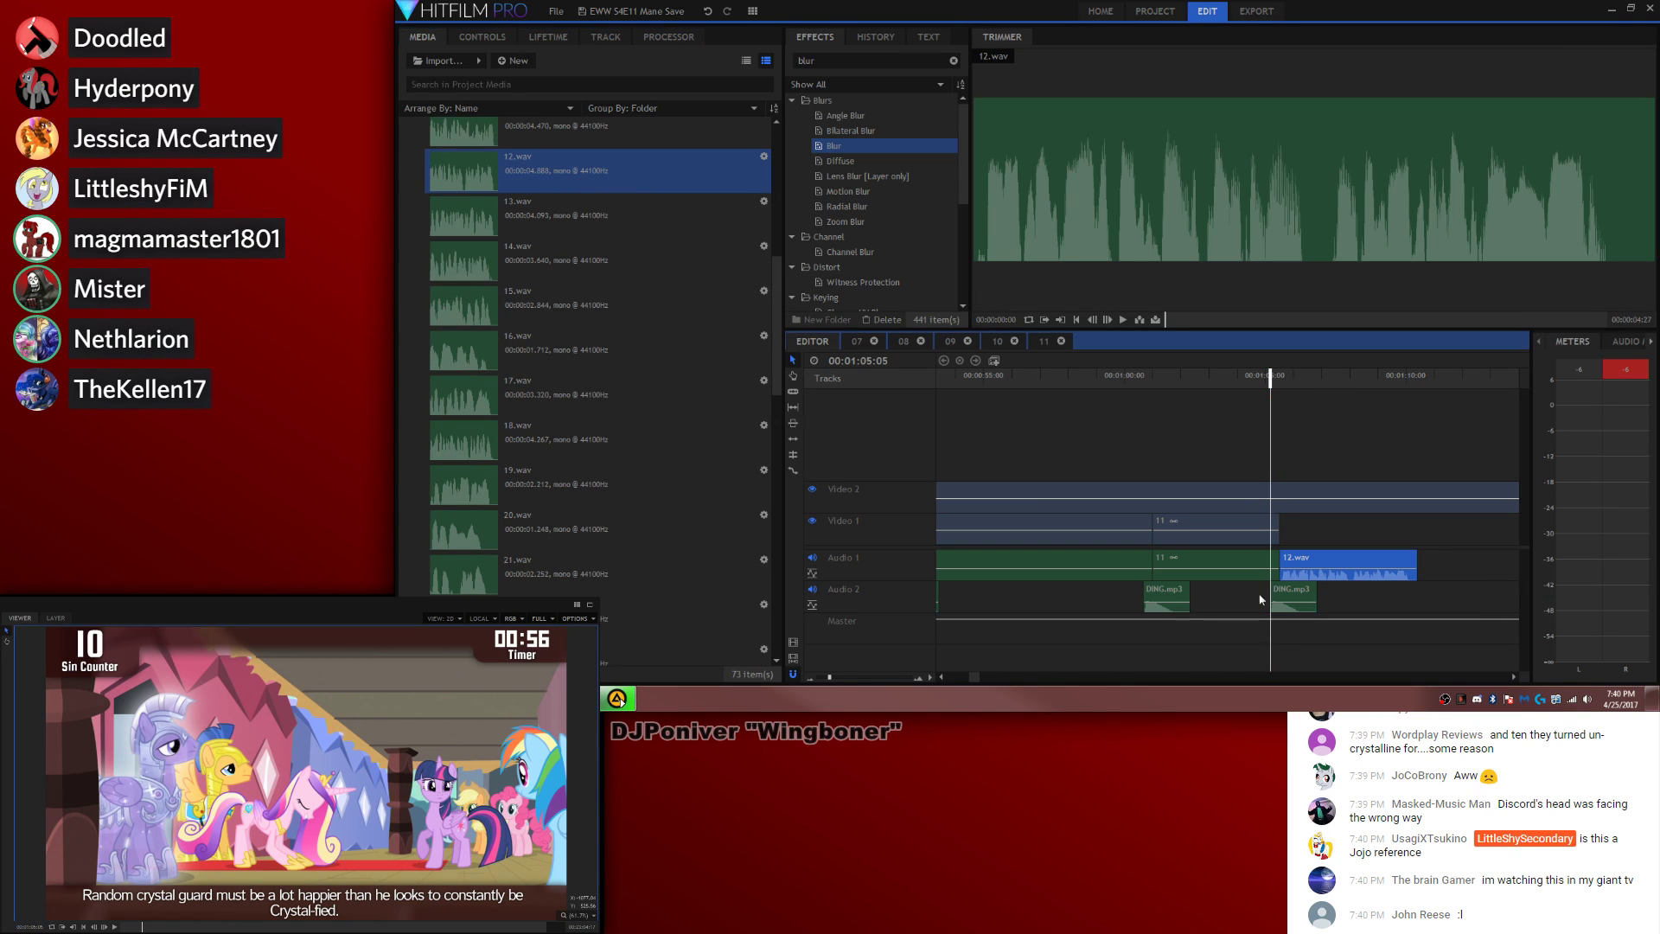
# Step: Make a composite shot named 12 from the 12.wav clip
pyautogui.moveTo(974, 676); pyautogui.dragTo(976, 676)
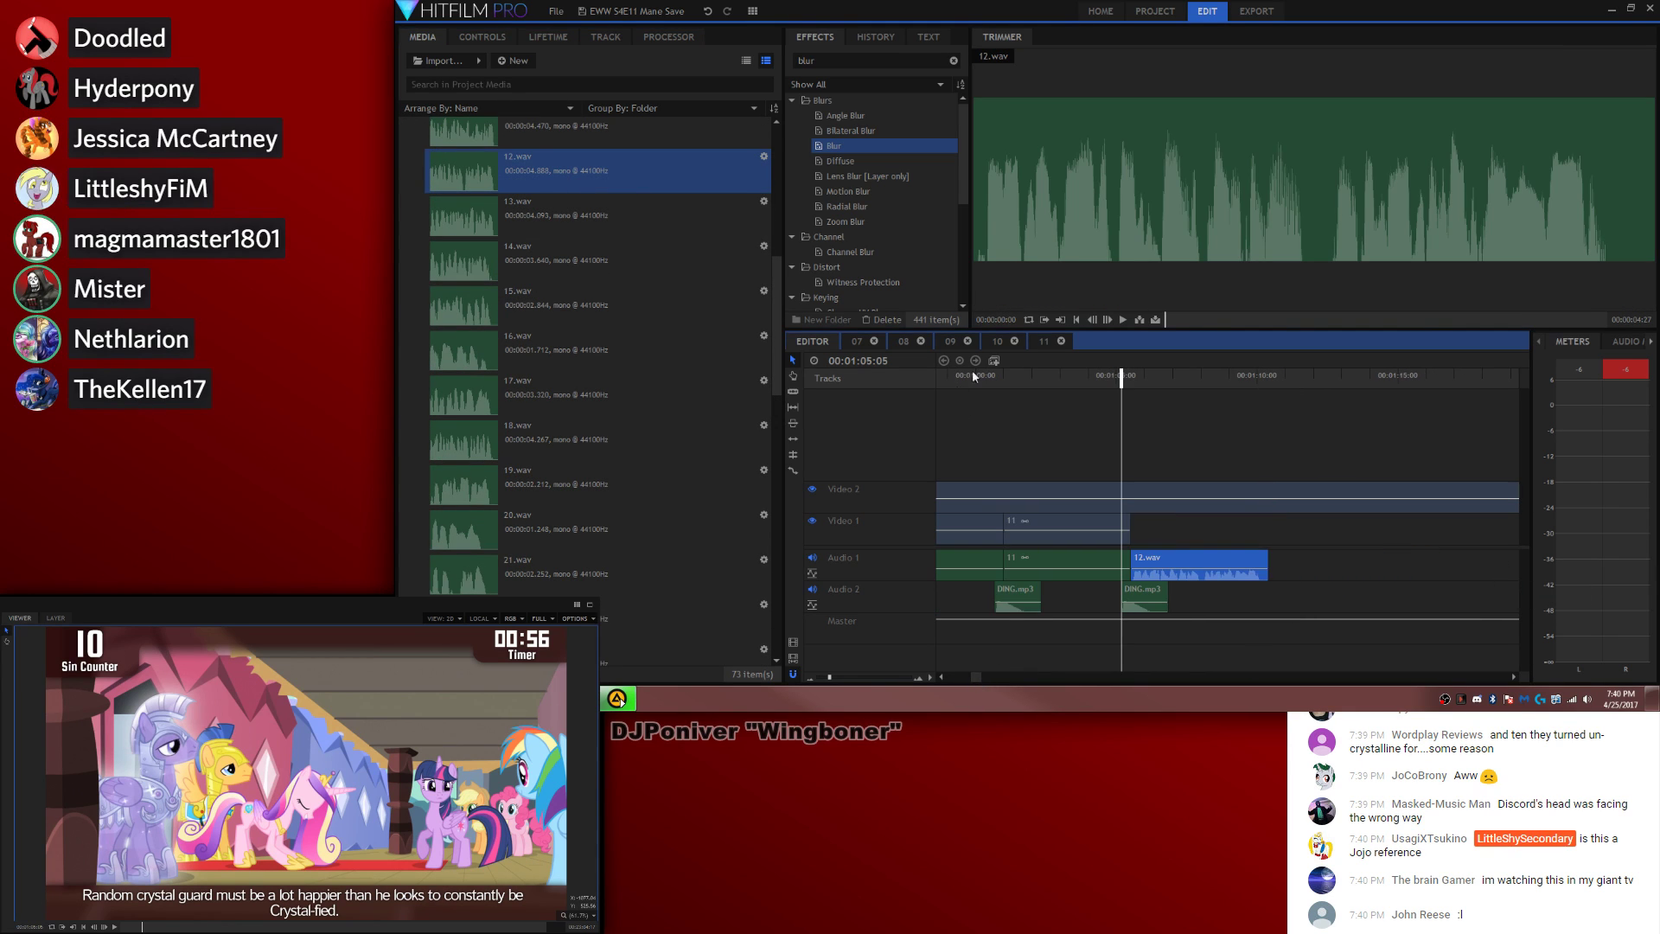
pyautogui.click(993, 361)
pyautogui.write('12')
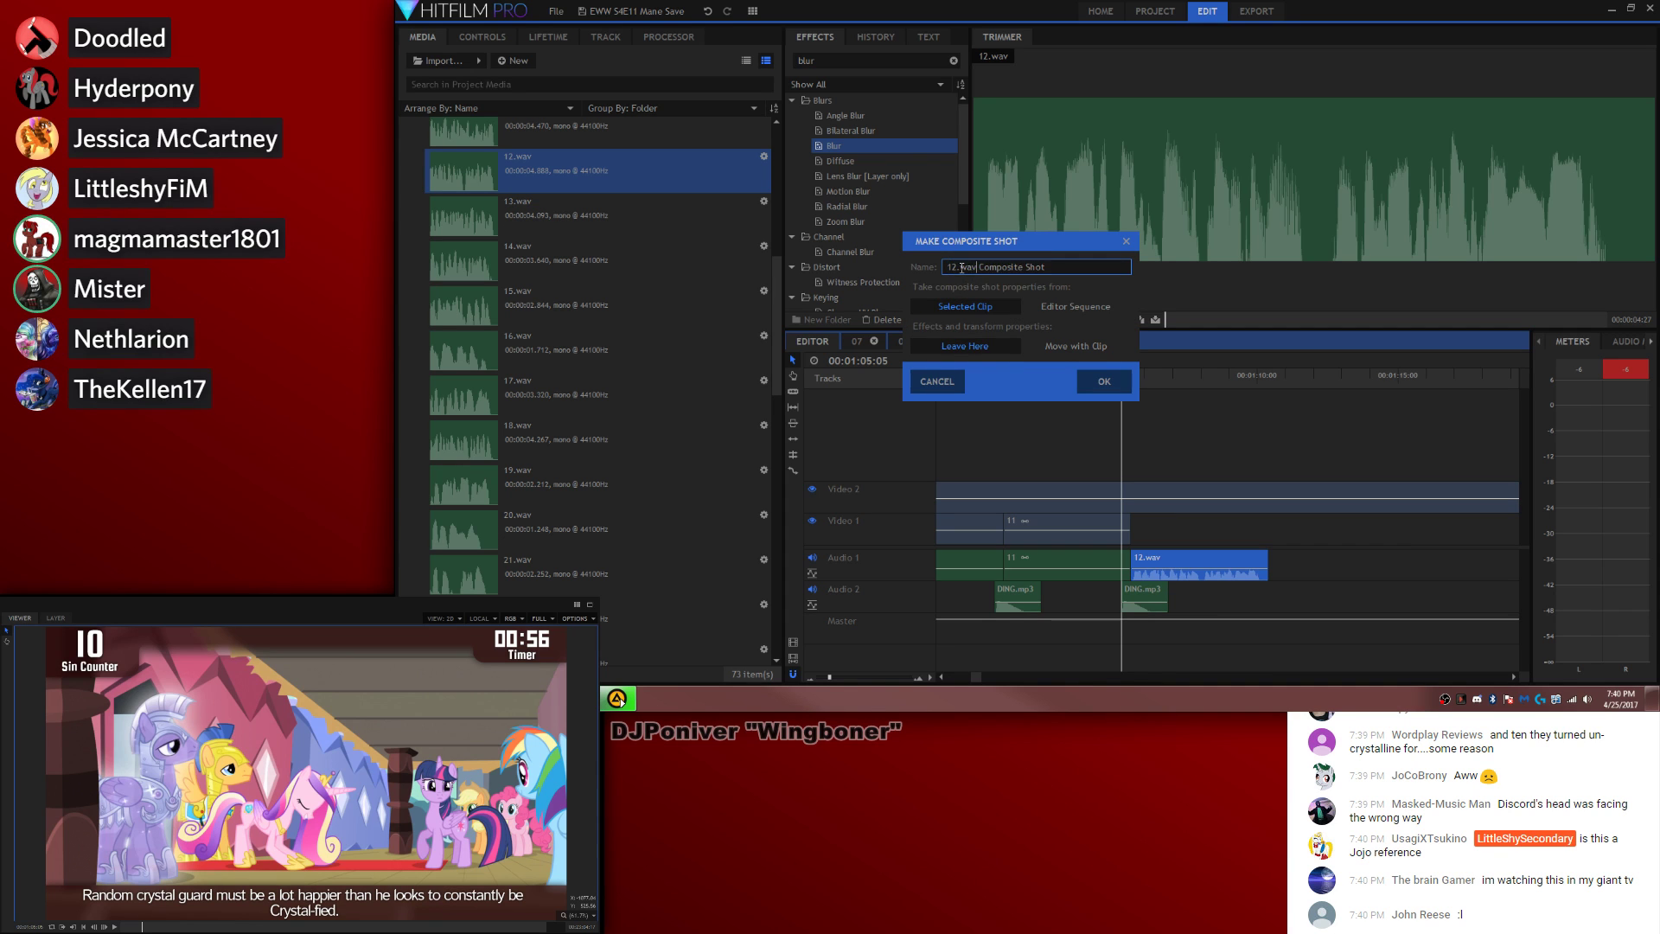
pyautogui.press('Return')
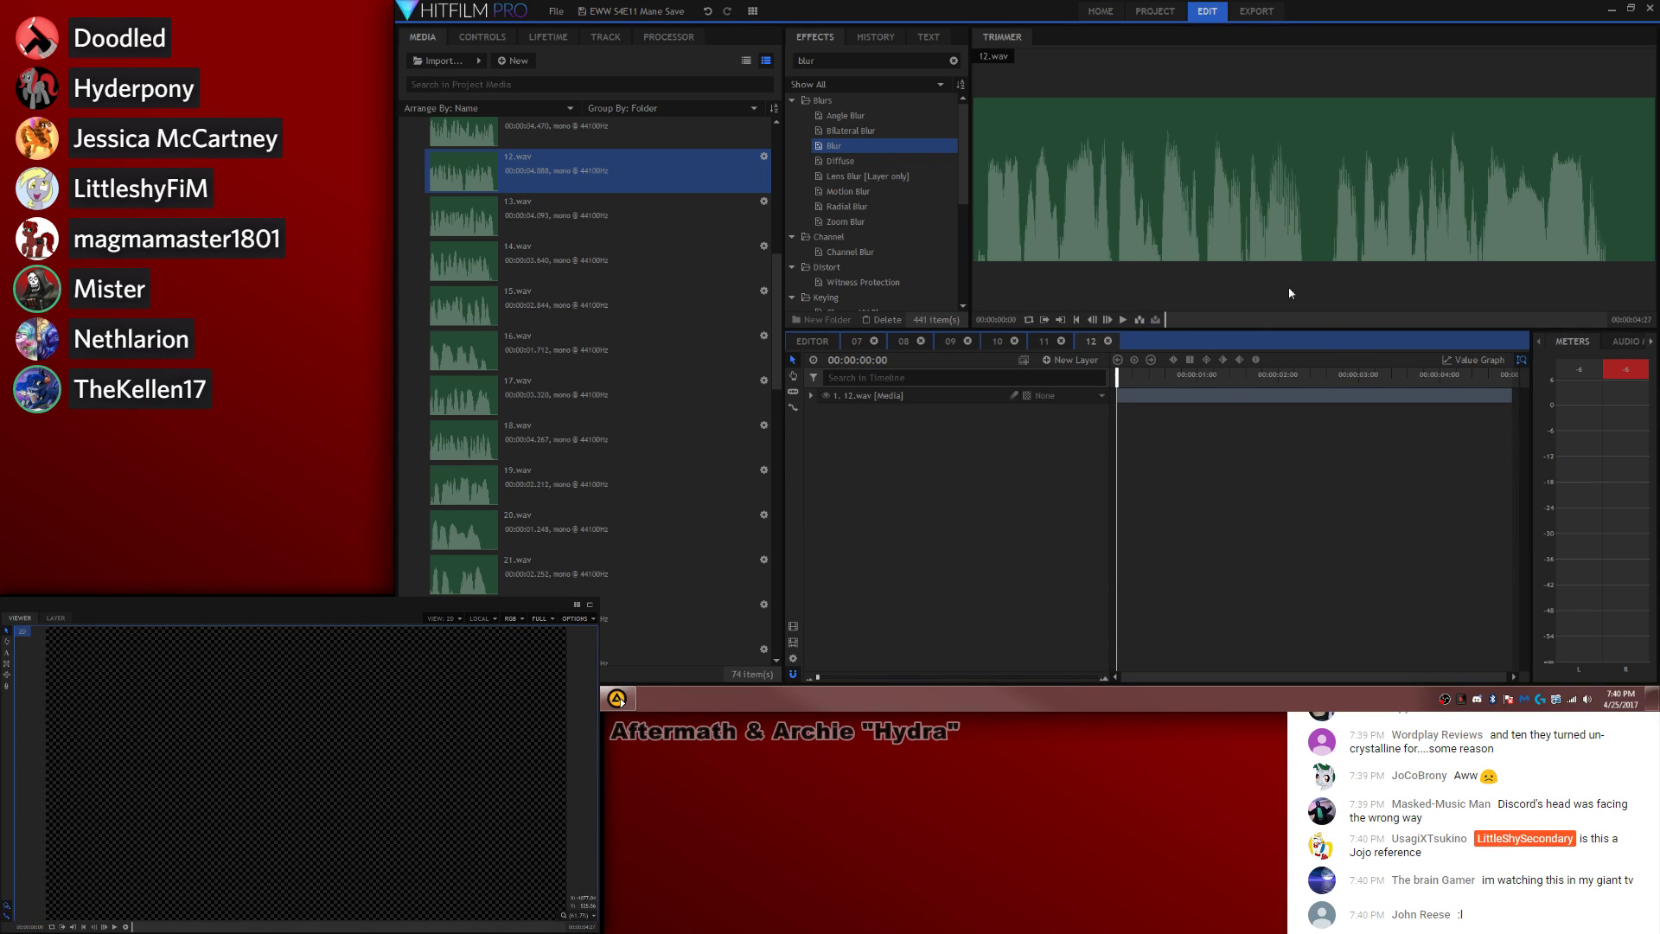
# Step: Collapse the expanded sins folder in the project media
pyautogui.scroll(5, 626, 174)
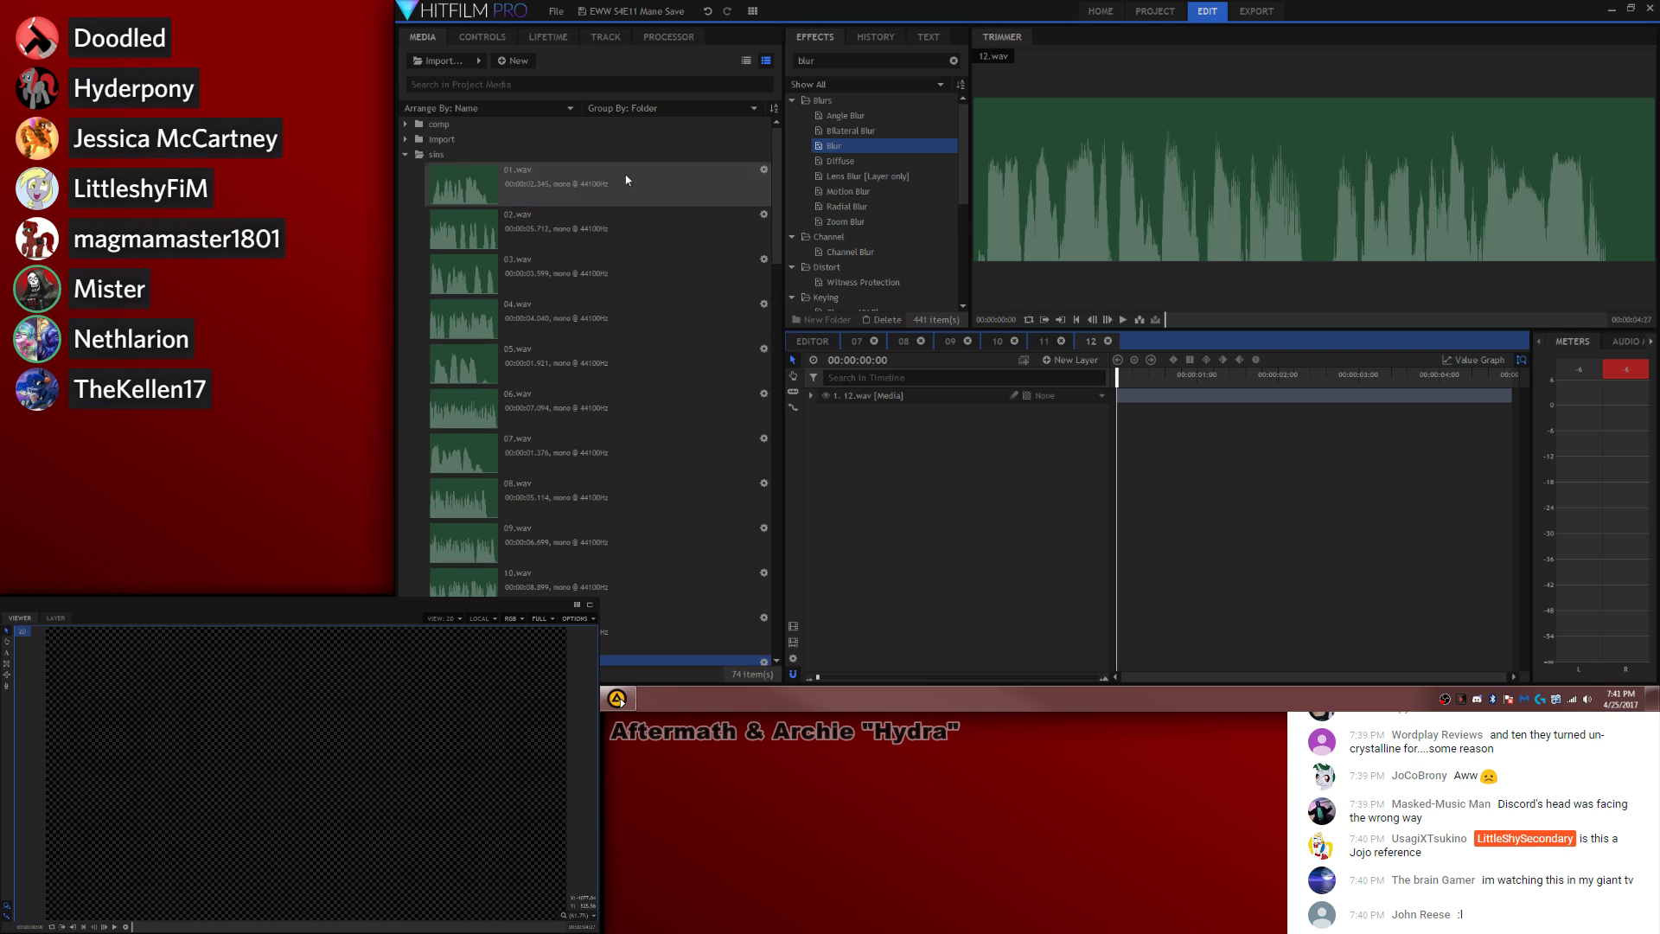
pyautogui.click(404, 154)
pyautogui.click(436, 188)
pyautogui.moveTo(438, 193); pyautogui.dragTo(403, 131)
pyautogui.click(406, 126)
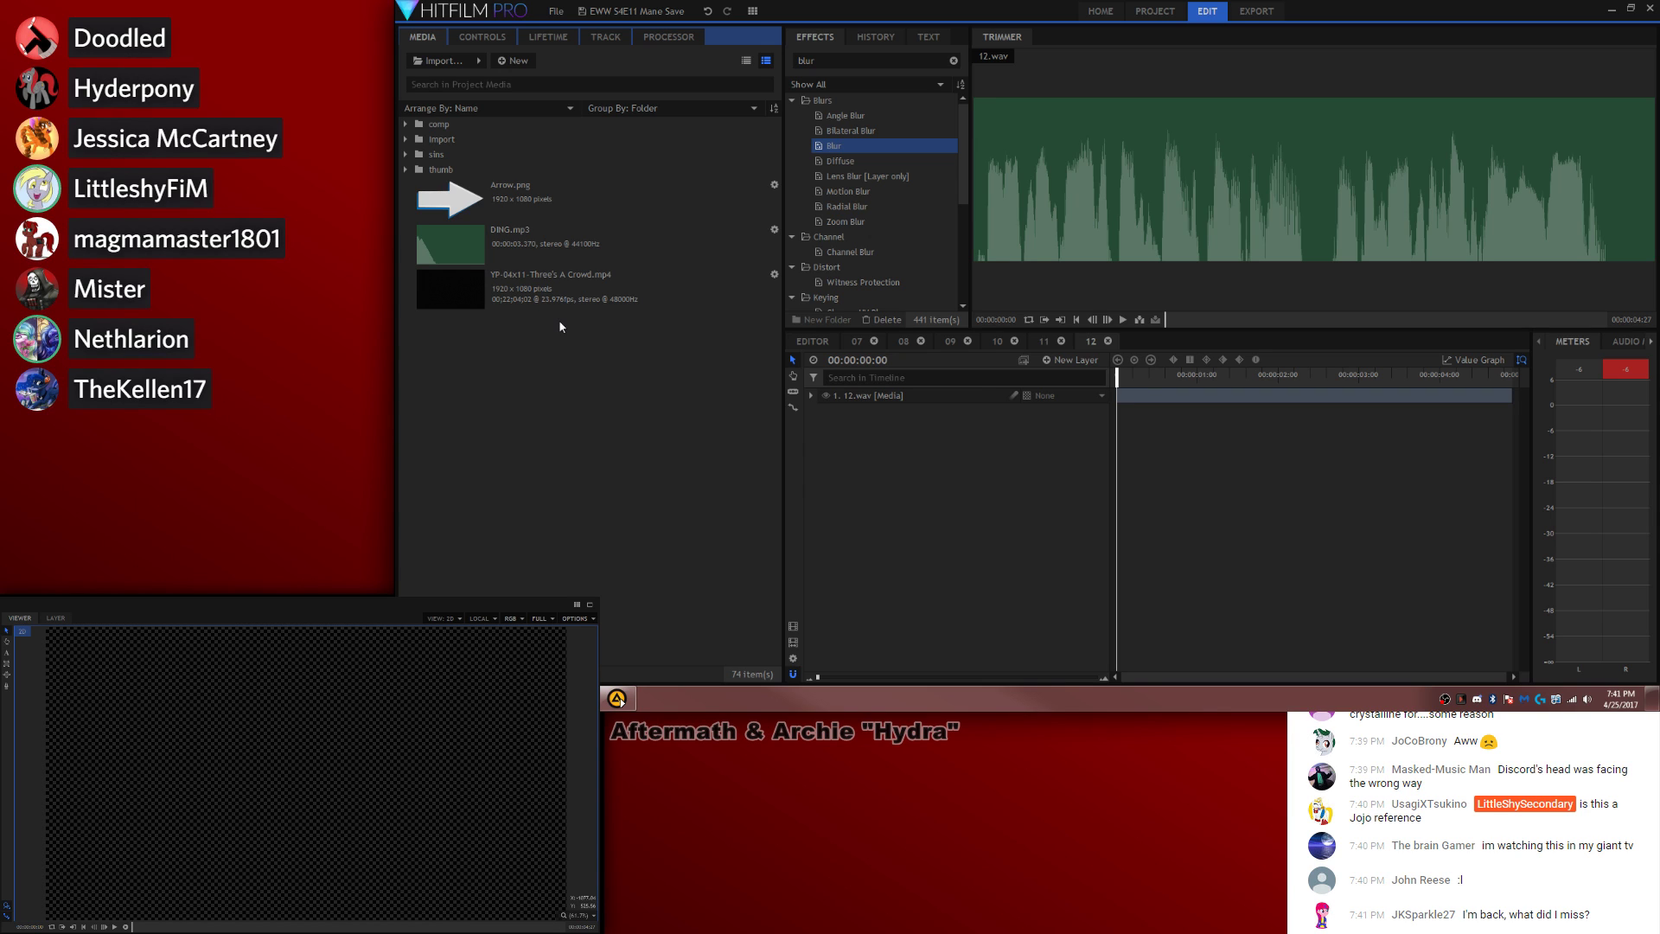
pyautogui.click(1311, 563)
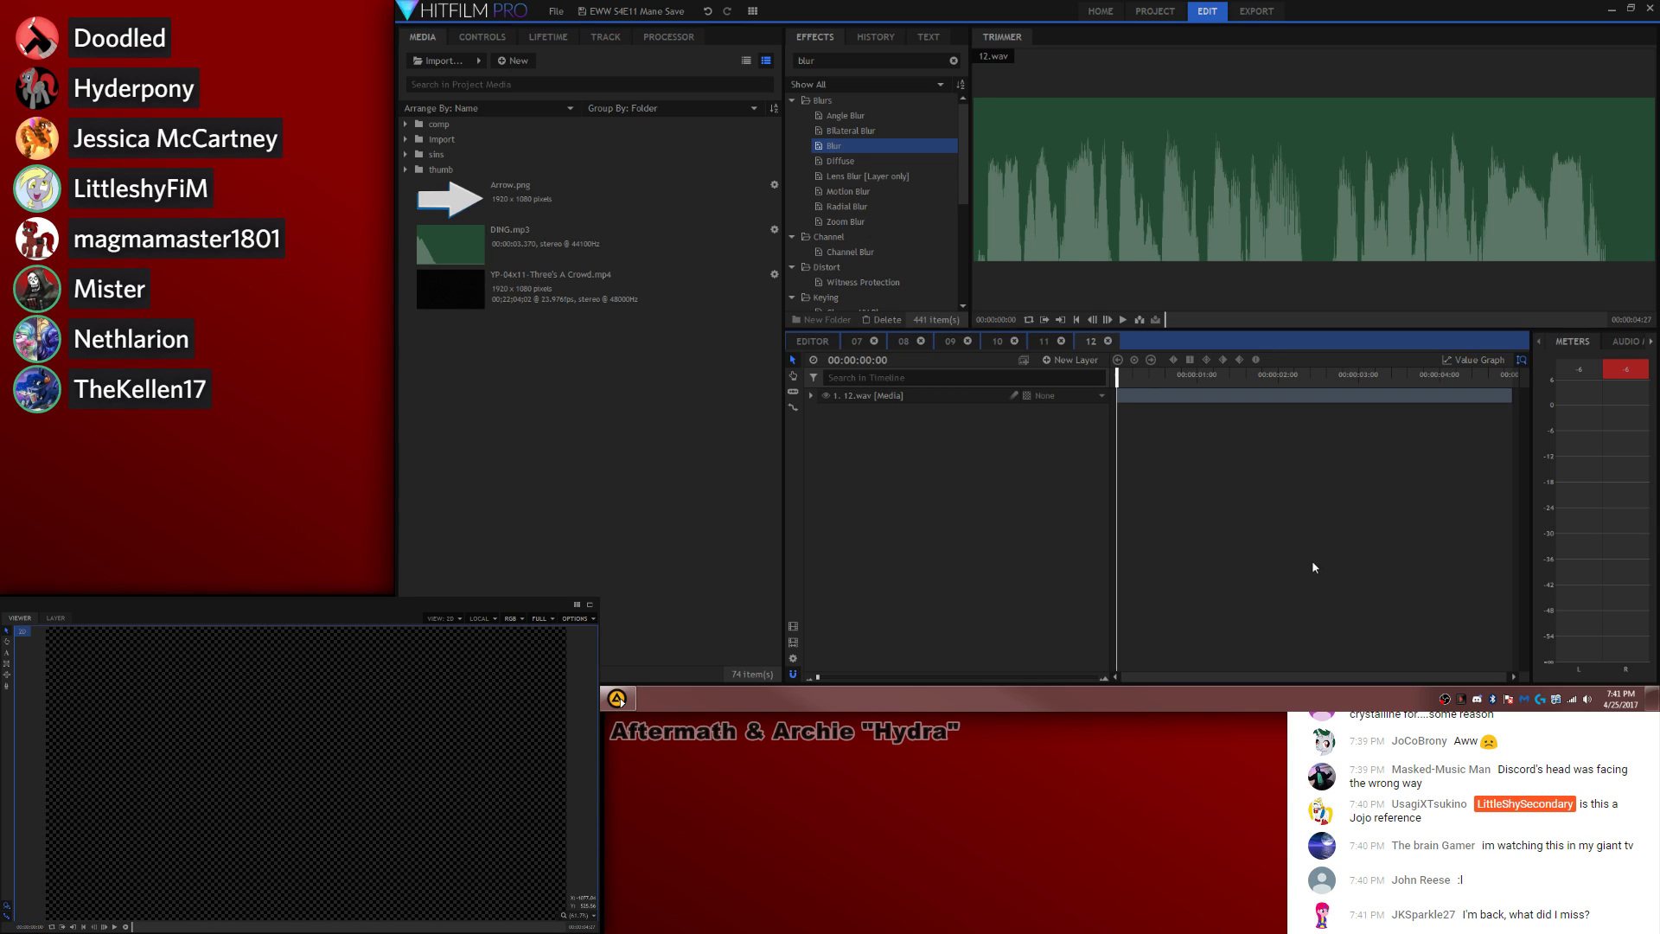
# Step: Cue the Three's A Crowd episode footage to 00:04:39:05 and add it above 12.wav in composite shot 12
pyautogui.click(575, 296)
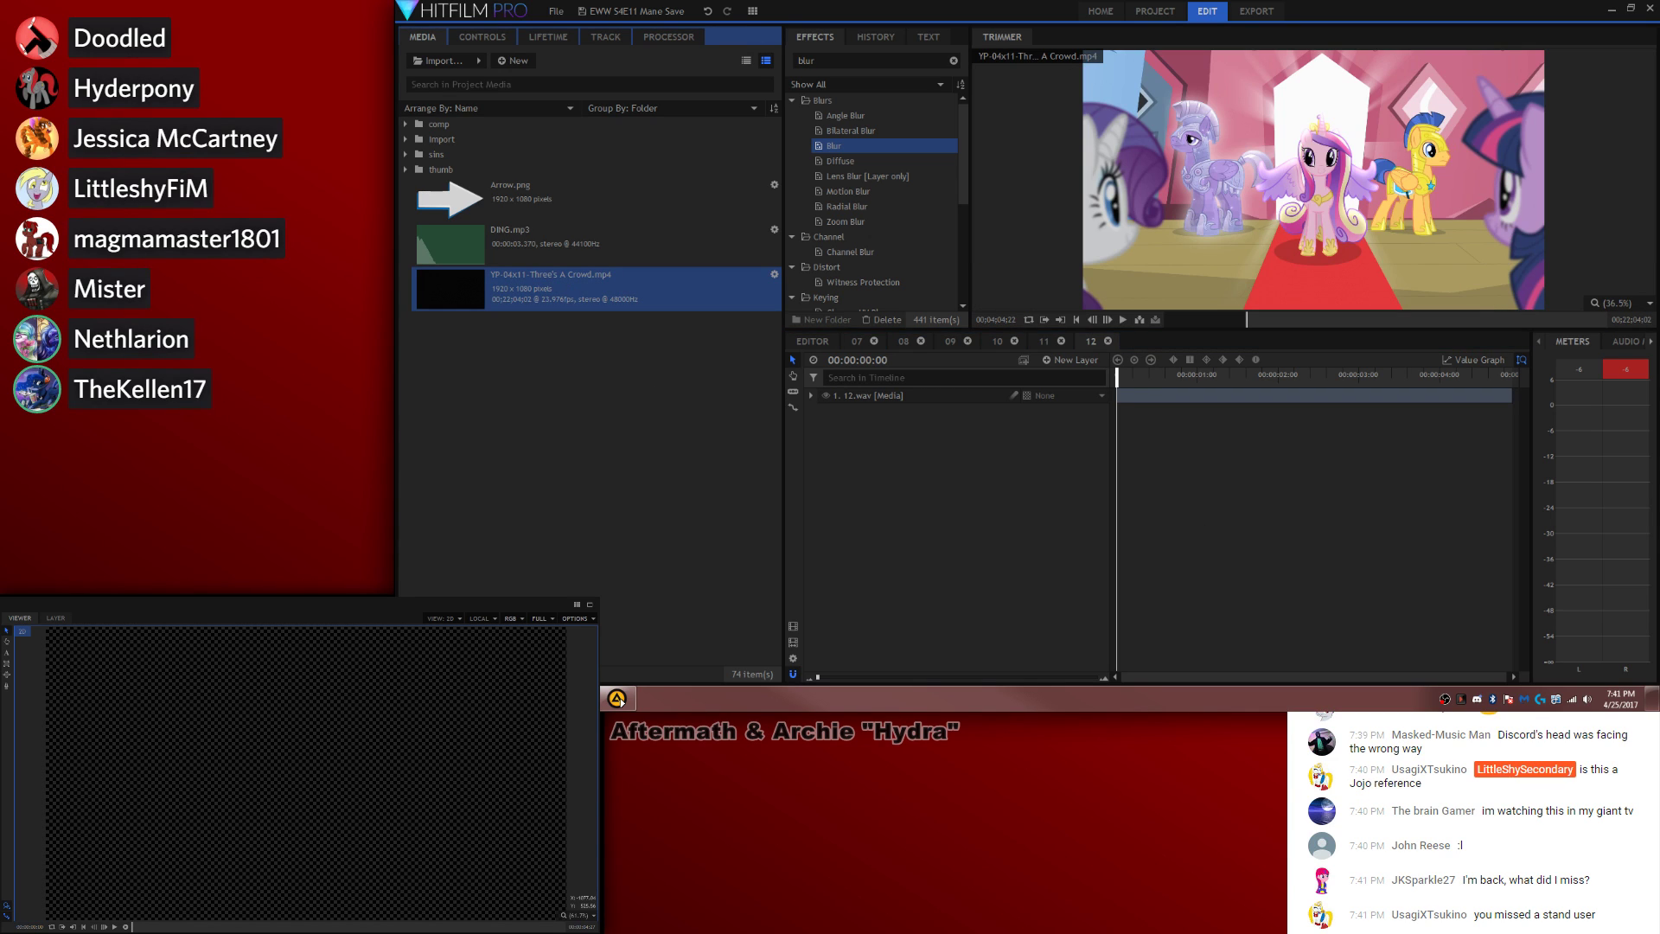
pyautogui.moveTo(1252, 318); pyautogui.dragTo(1257, 320)
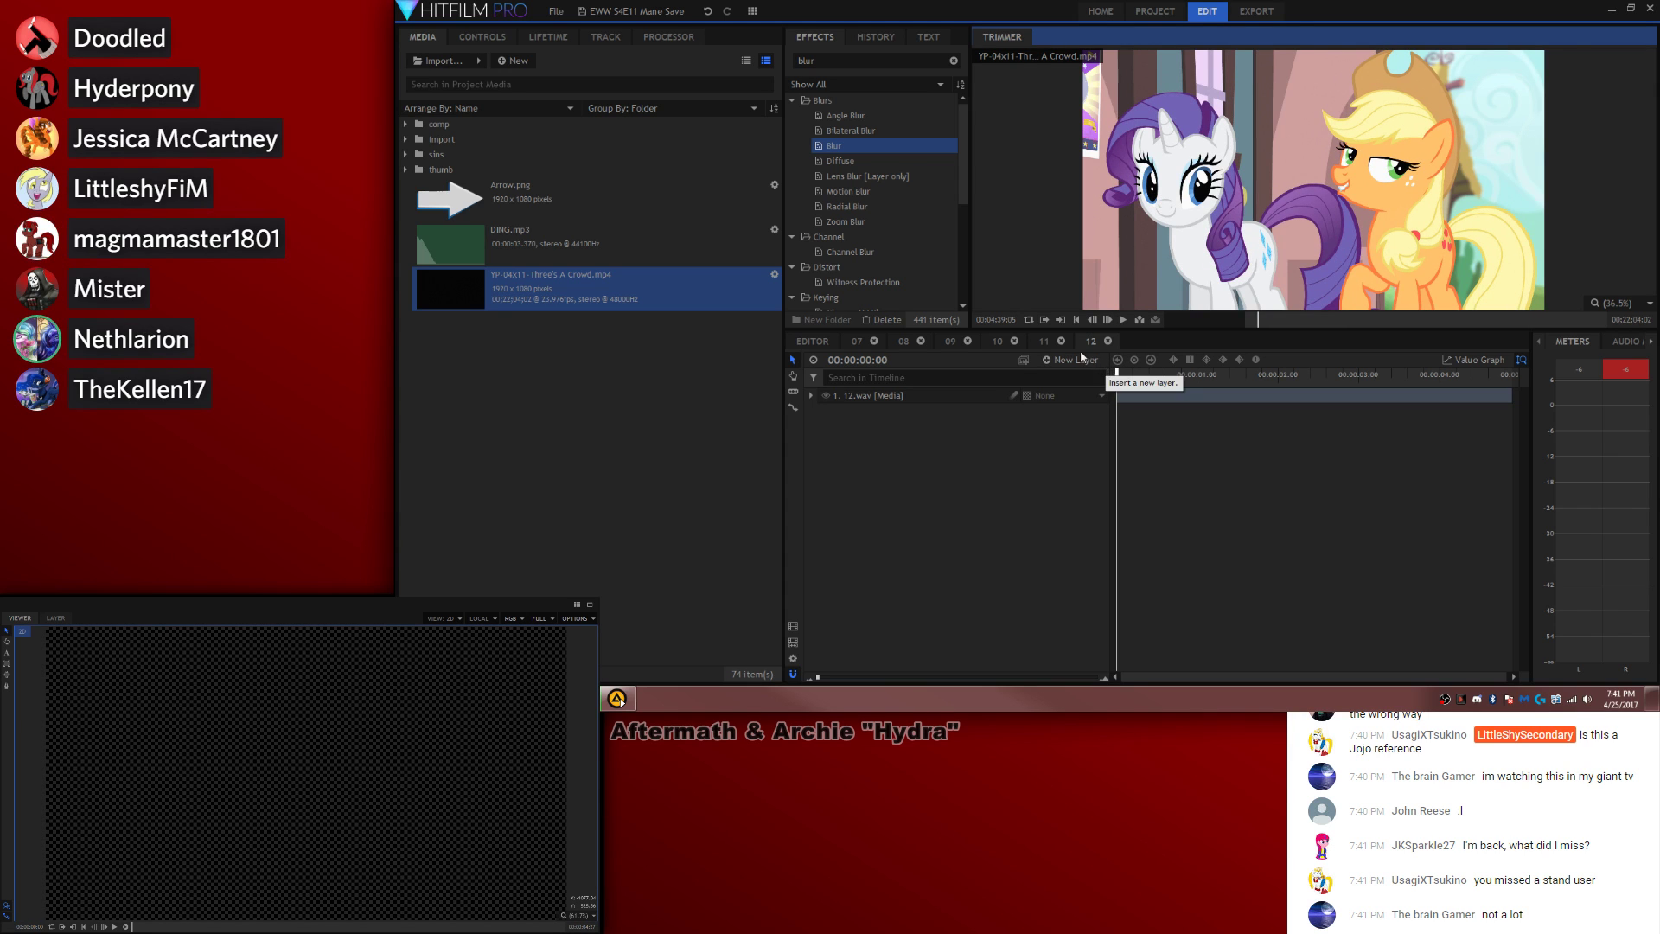
pyautogui.moveTo(1230, 331); pyautogui.dragTo(1121, 398)
# Step: Set the audio level of the episode layer in composite shot 12 to -8 dB
pyautogui.click(811, 395)
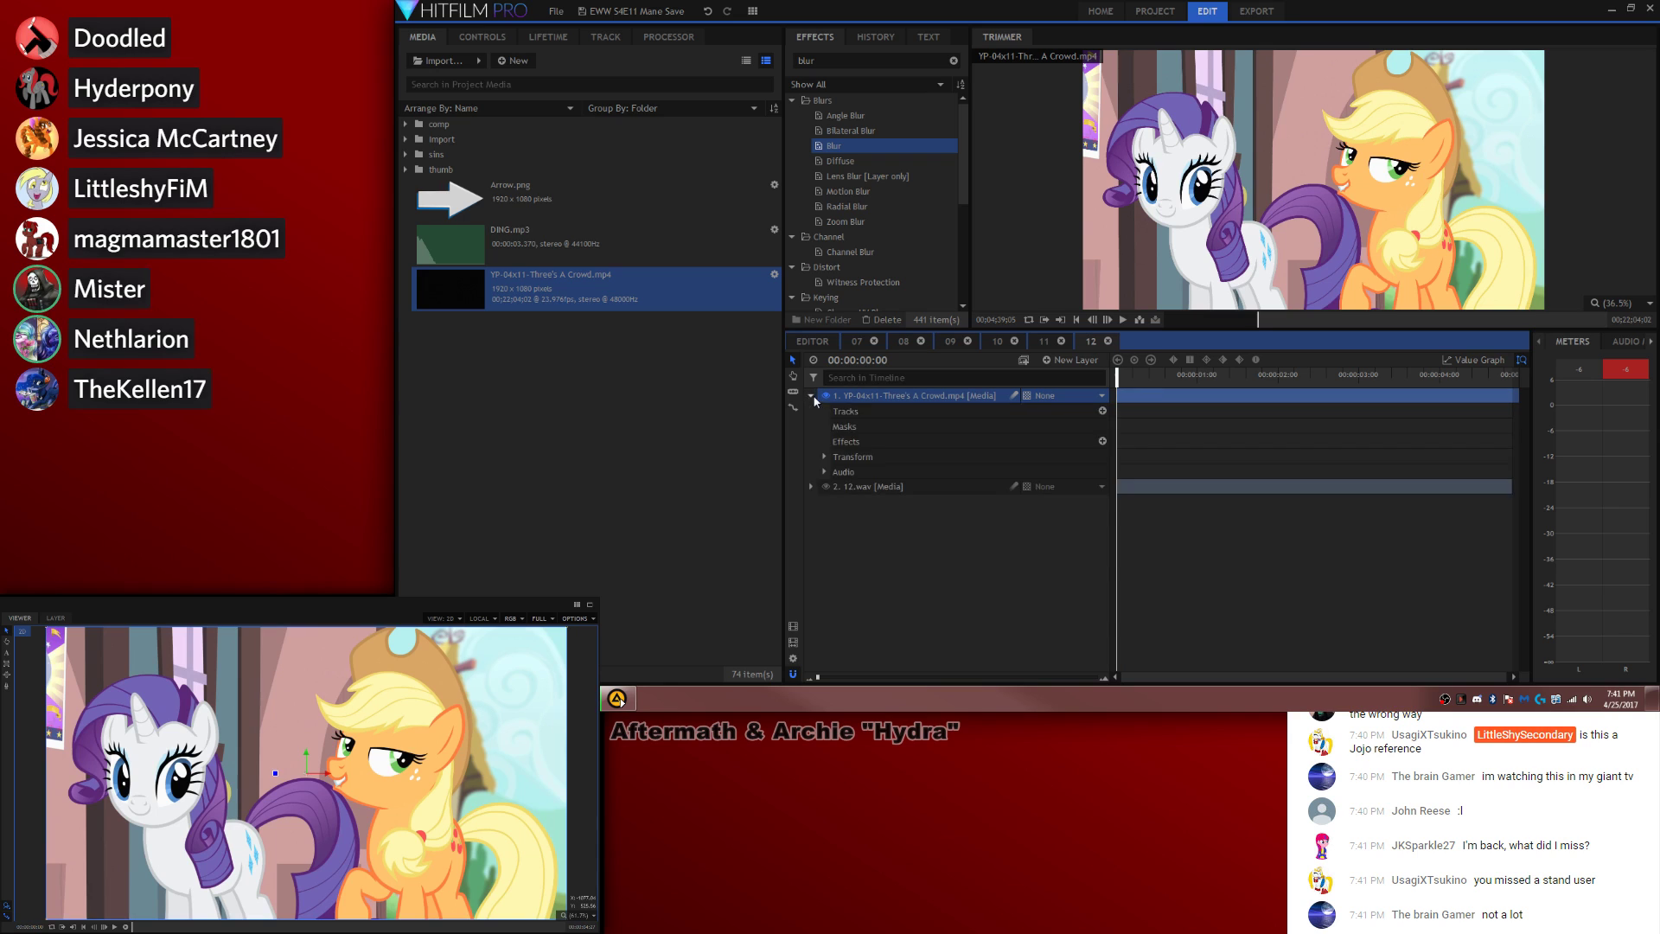
pyautogui.click(824, 471)
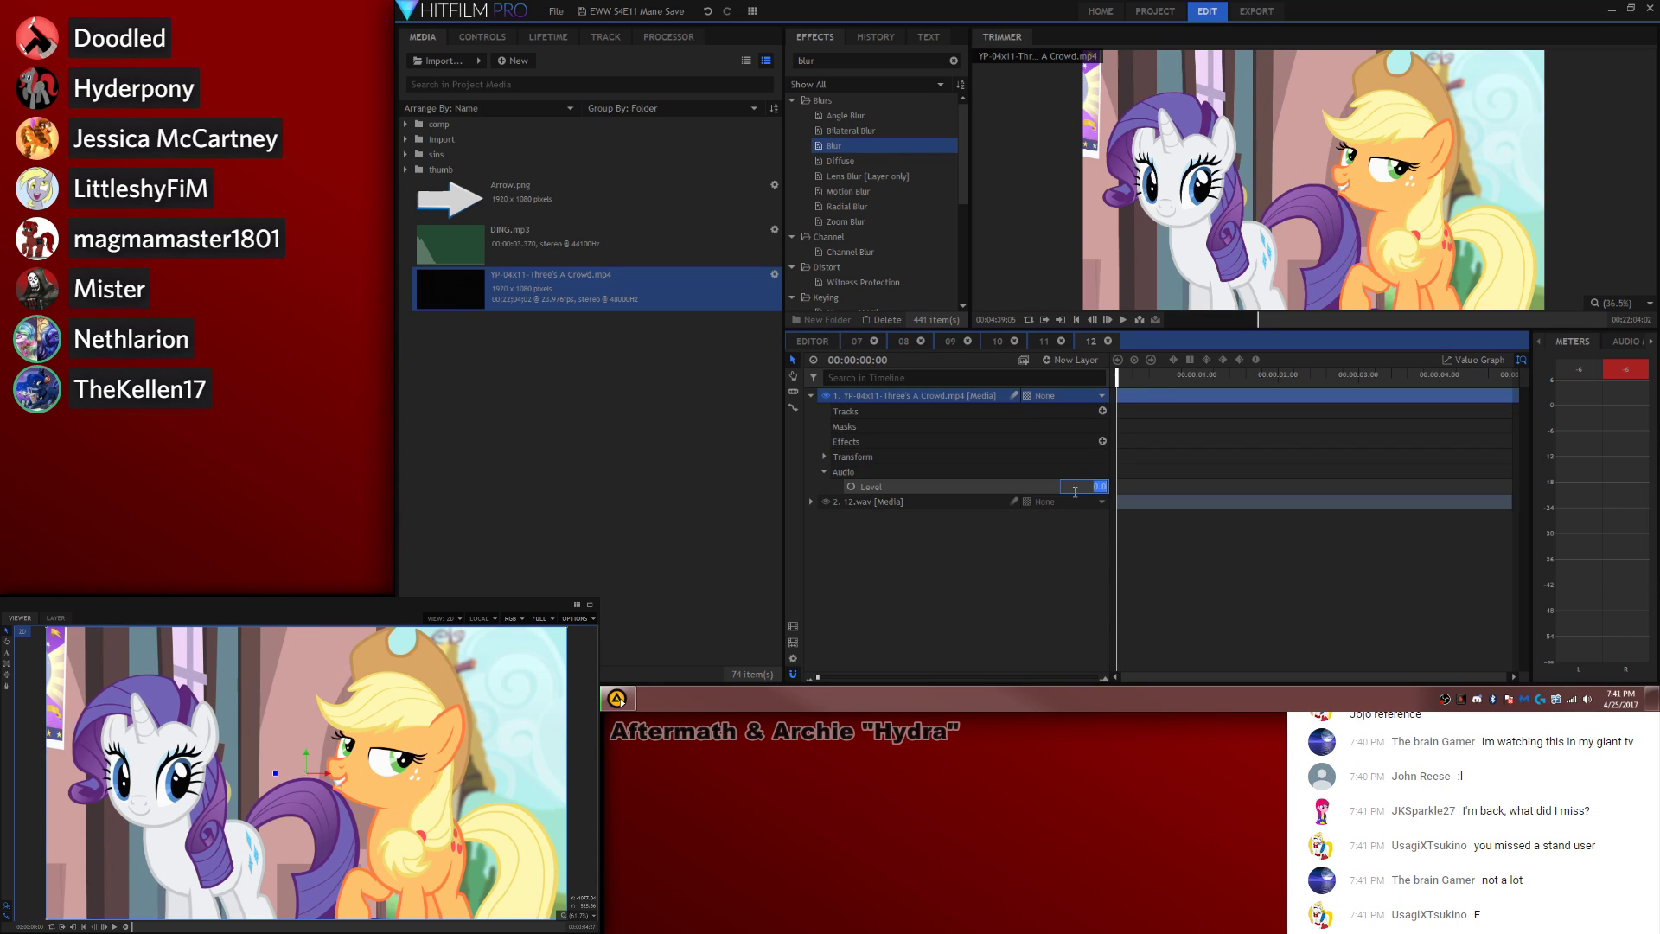
pyautogui.write('-8')
pyautogui.press('Return')
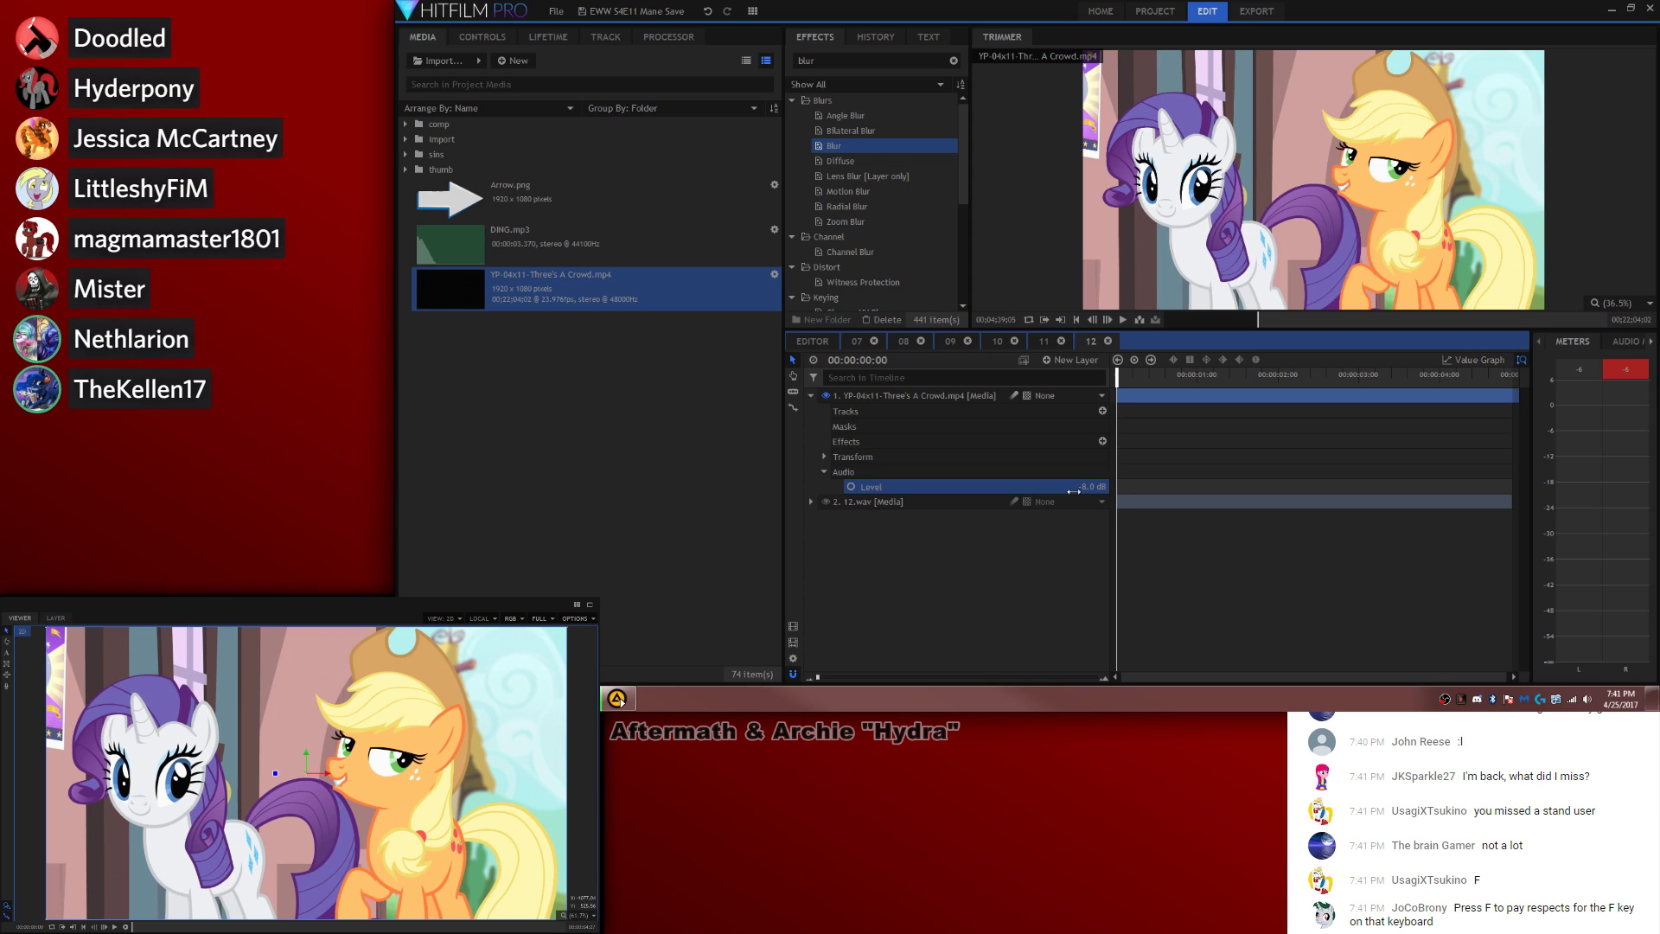
# Step: Play back composite shot 12, shift the episode layer slightly earlier, and return the playhead to the start
pyautogui.press('space')
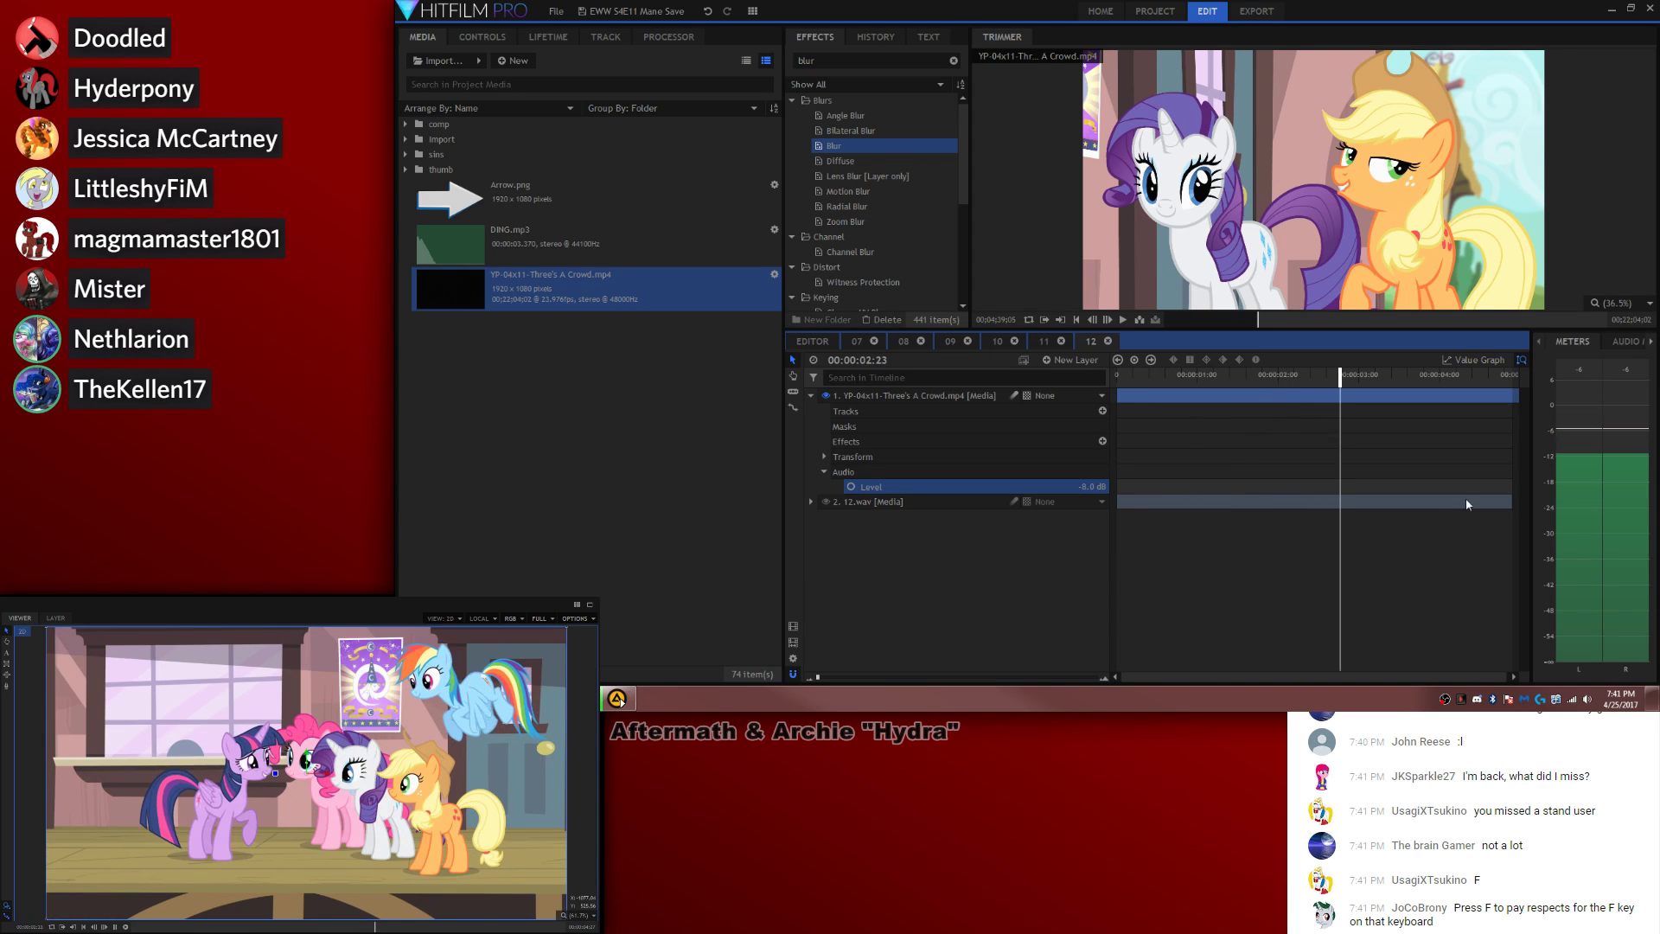
pyautogui.moveTo(1441, 395); pyautogui.dragTo(1398, 398)
pyautogui.press('space')
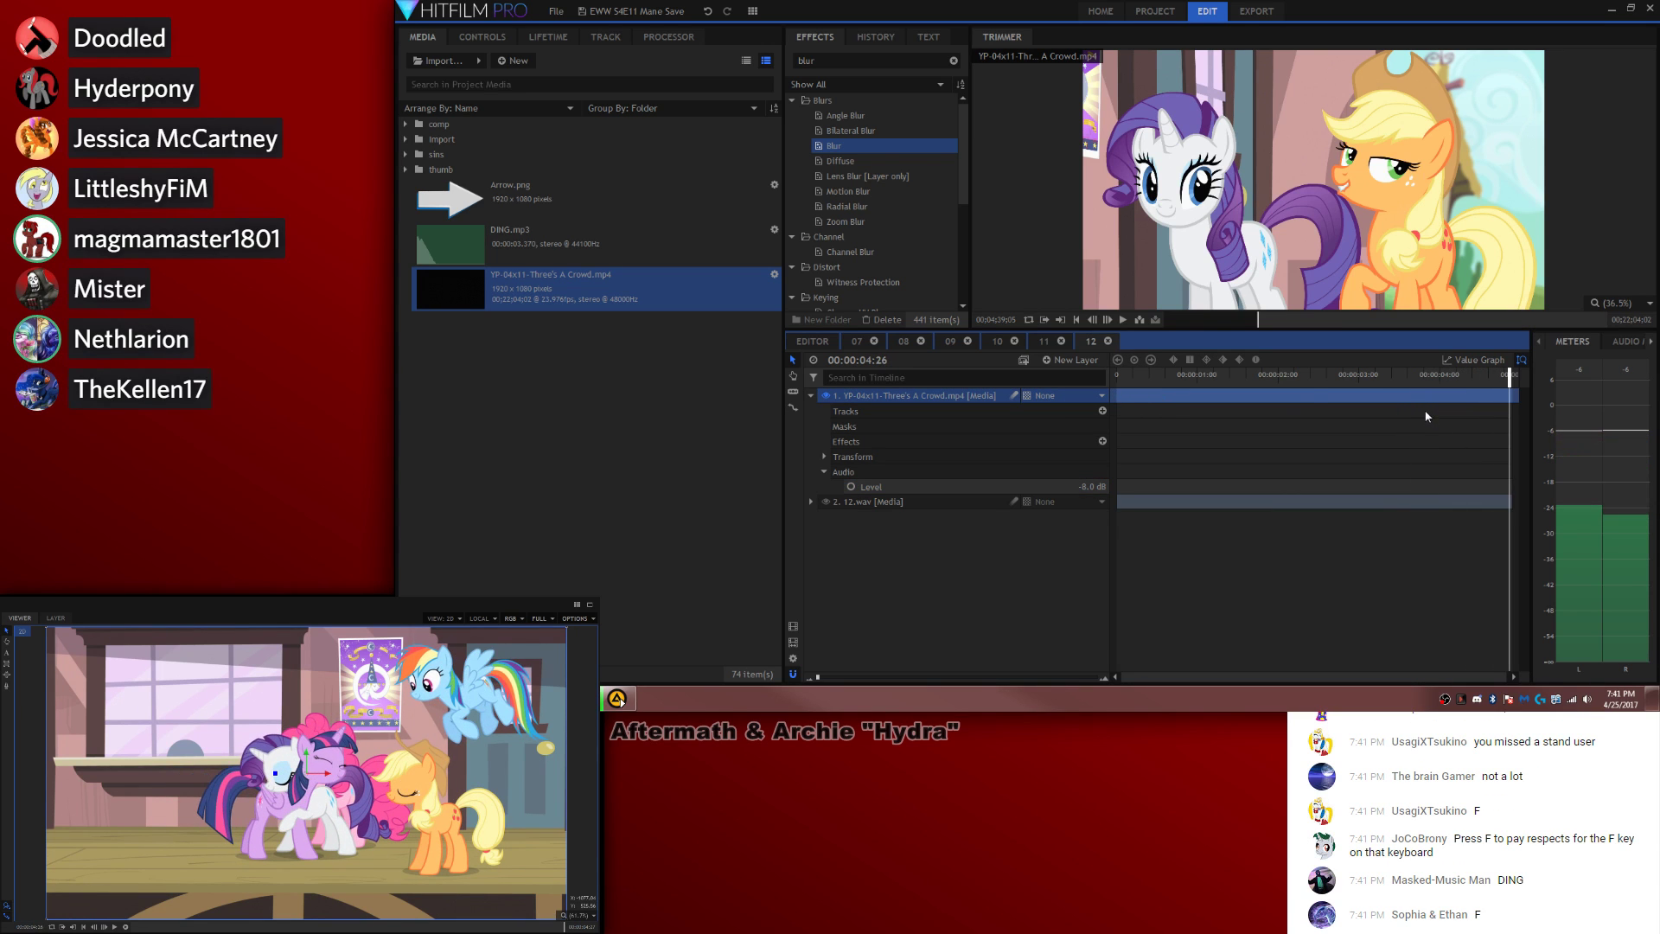
pyautogui.moveTo(1301, 376); pyautogui.dragTo(1069, 344)
# Step: Copy the second Sin Count text, the Sub text, overlay experiment 1.png and New Grade from composite shot 11 into composite shot 12
pyautogui.click(1068, 340)
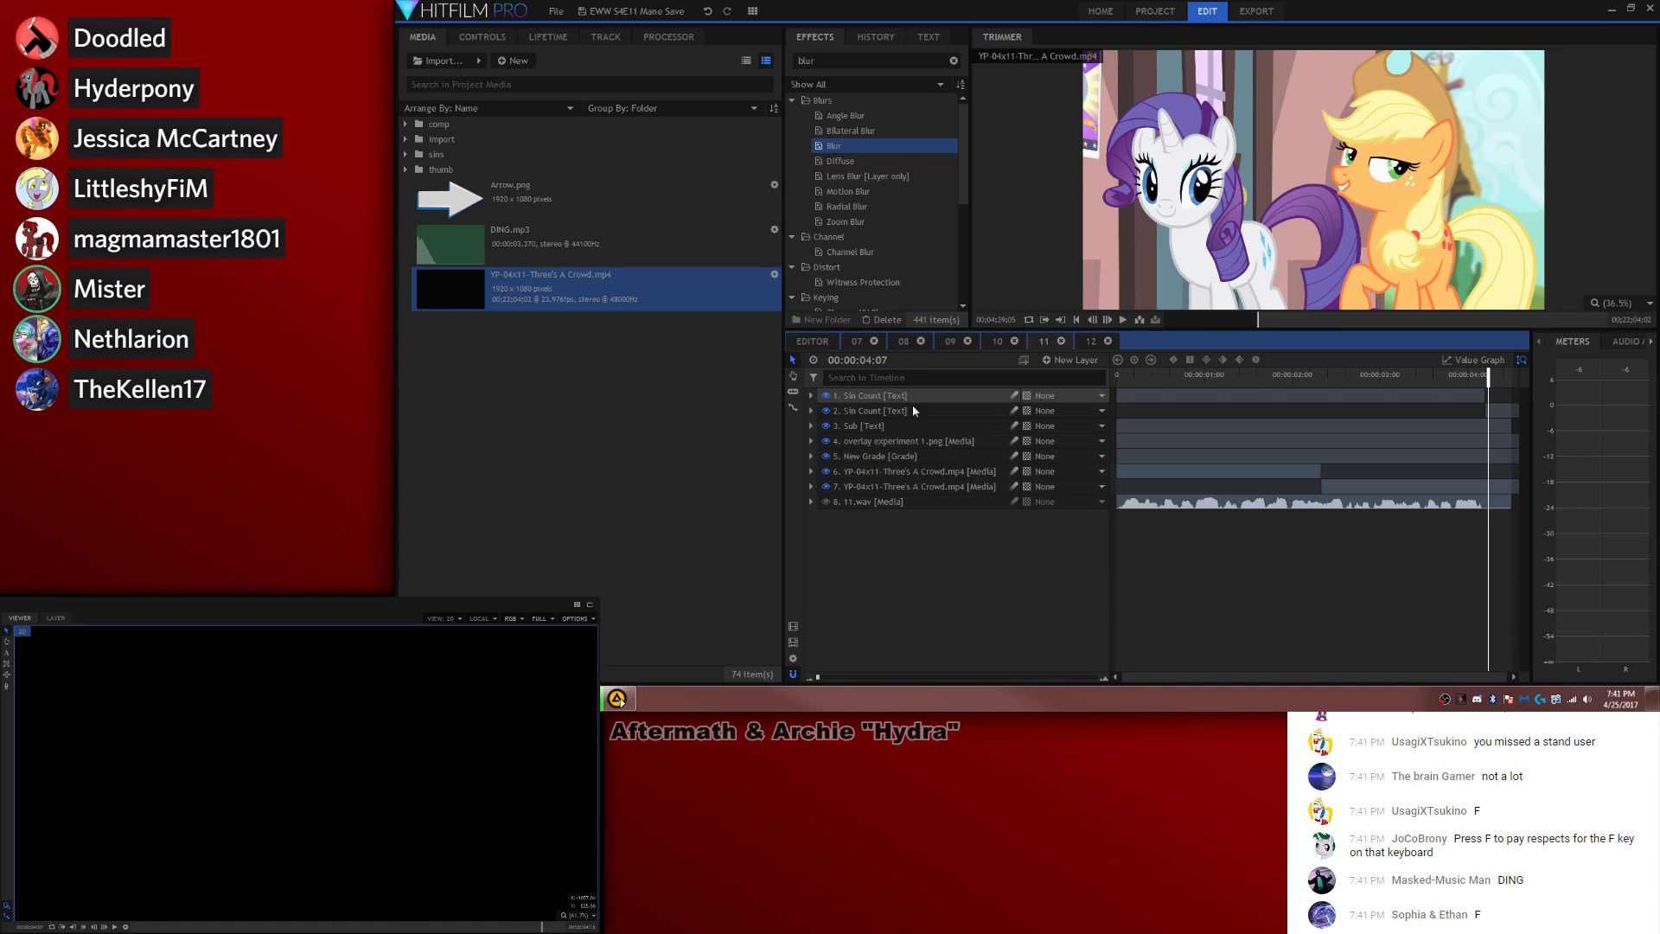
pyautogui.moveTo(911, 404); pyautogui.dragTo(892, 454)
pyautogui.keyDown('ctrl'); pyautogui.click(892, 456); pyautogui.keyUp('ctrl')
pyautogui.hotkey('ctrl', 'c')
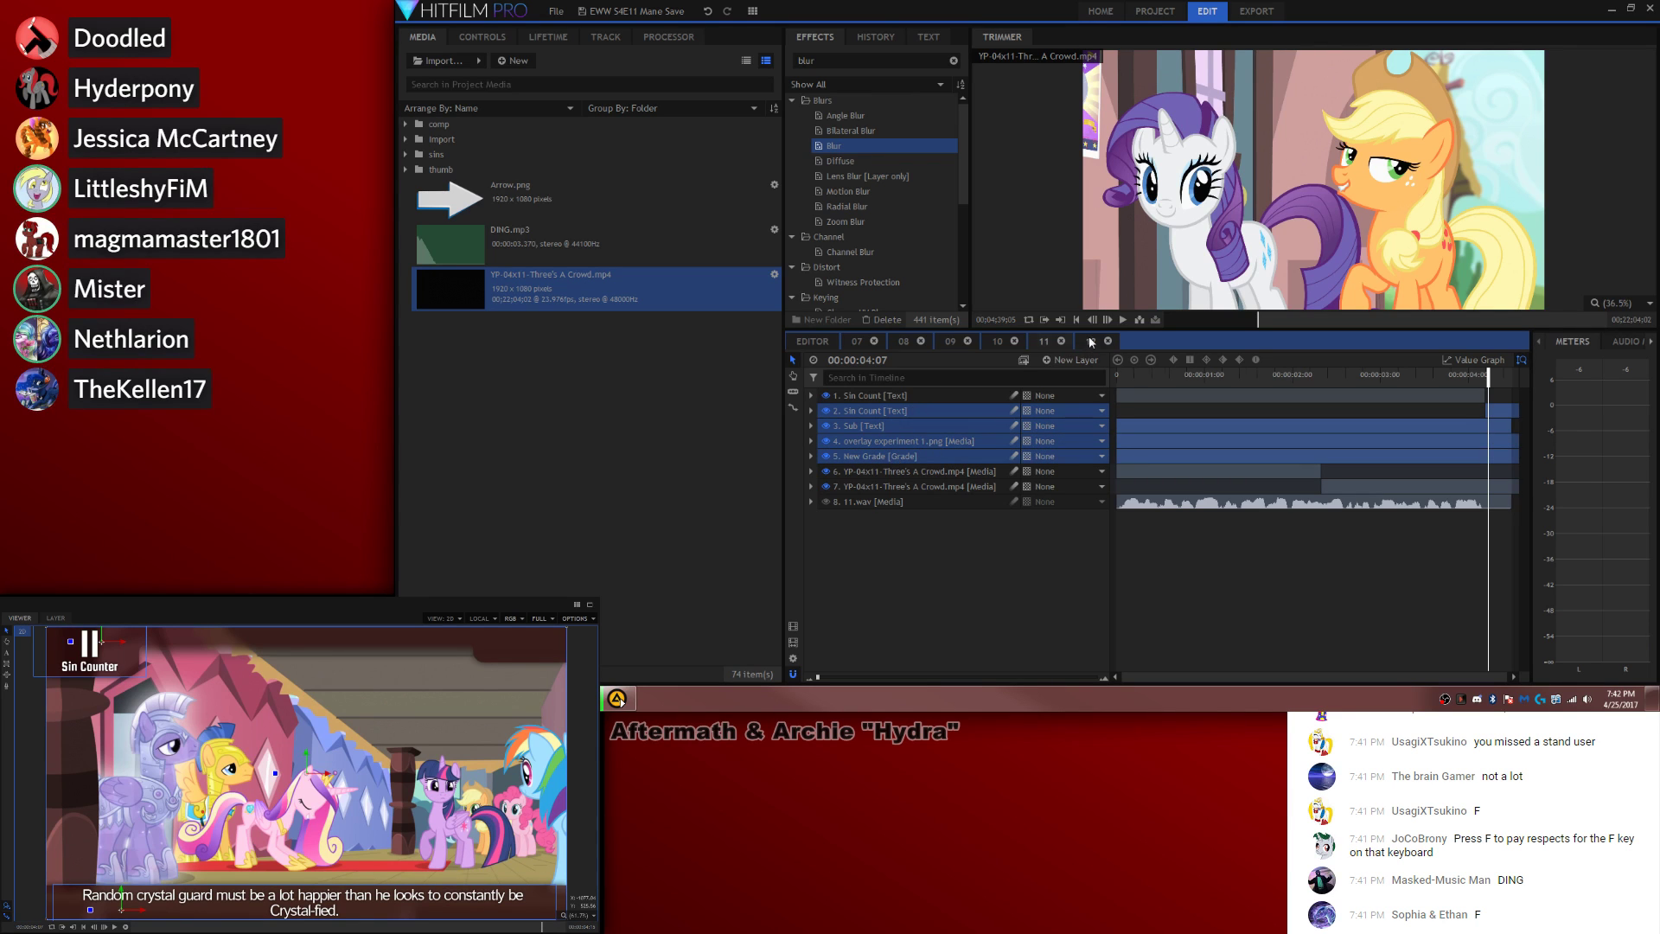
pyautogui.click(1091, 341)
pyautogui.hotkey('ctrl', 'v')
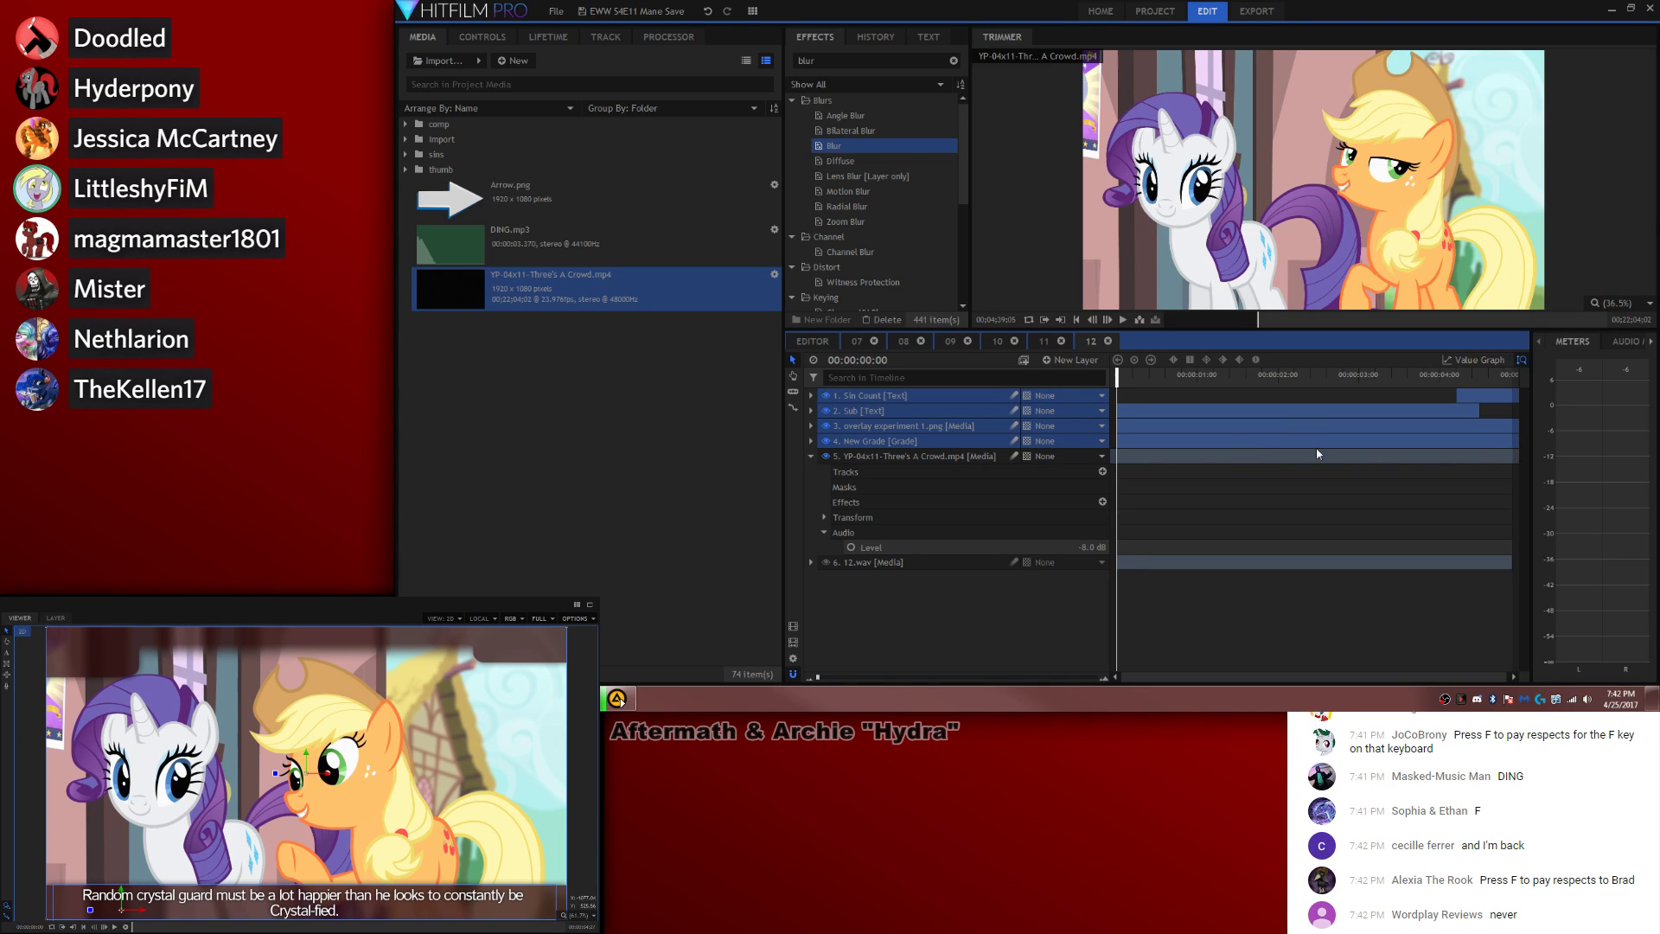
# Step: Move the copied layers to the playhead at the start and extend the Sub layer to the end of 12.wav
pyautogui.rightClick(854, 411)
pyautogui.click(945, 608)
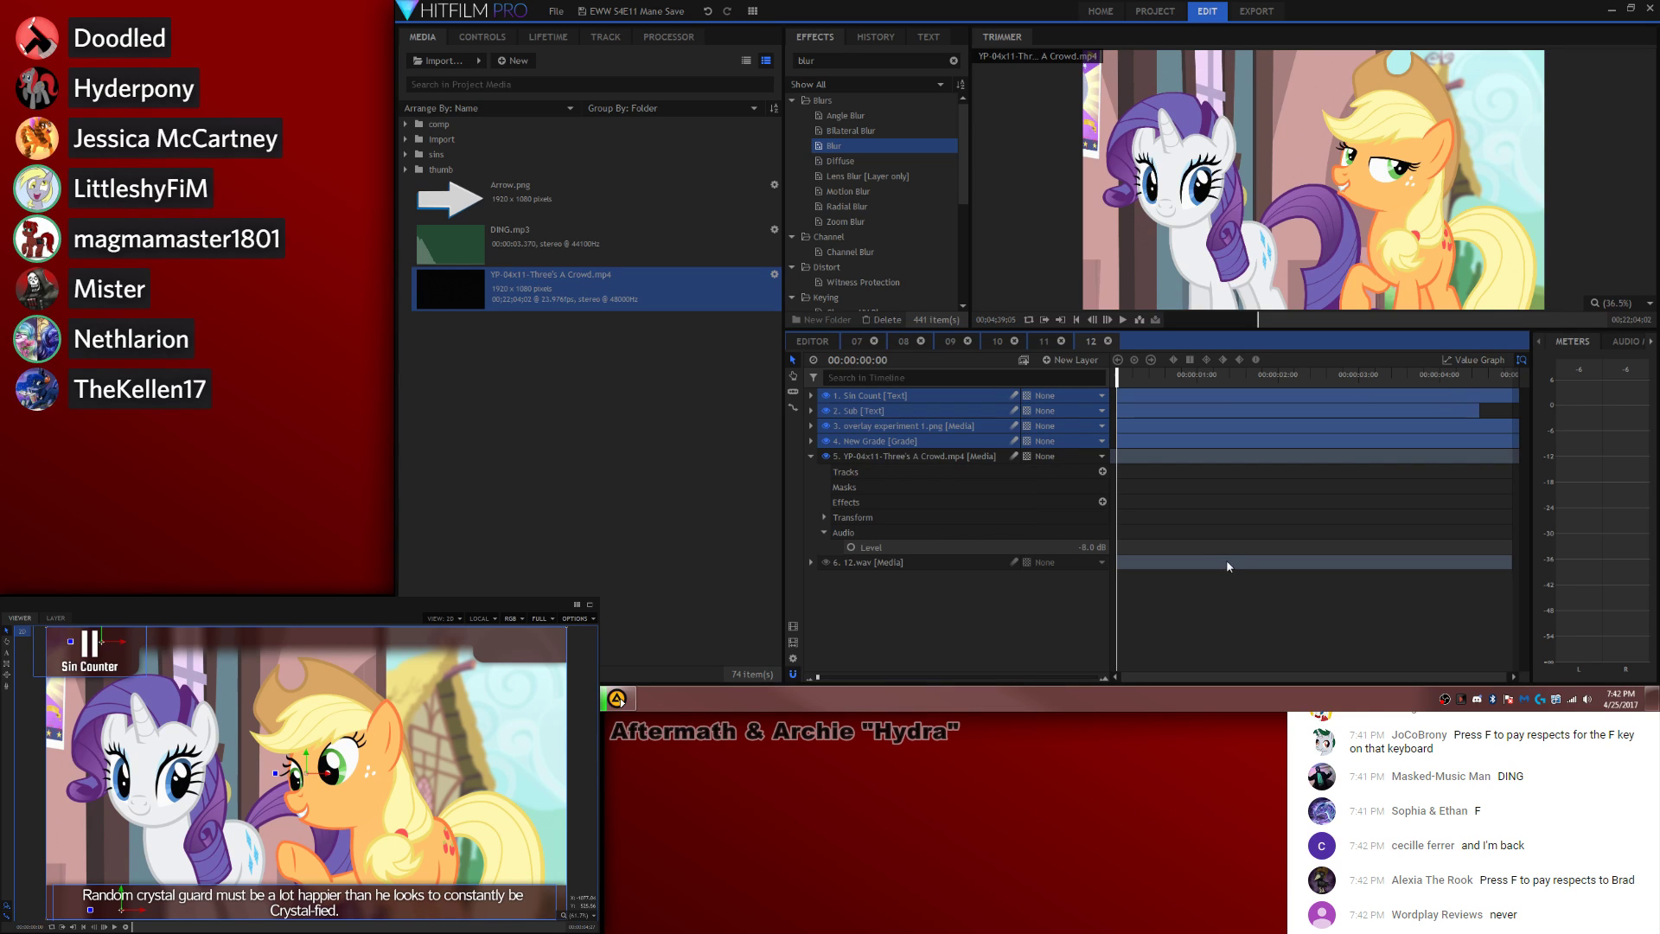
pyautogui.click(1226, 558)
pyautogui.click(1482, 412)
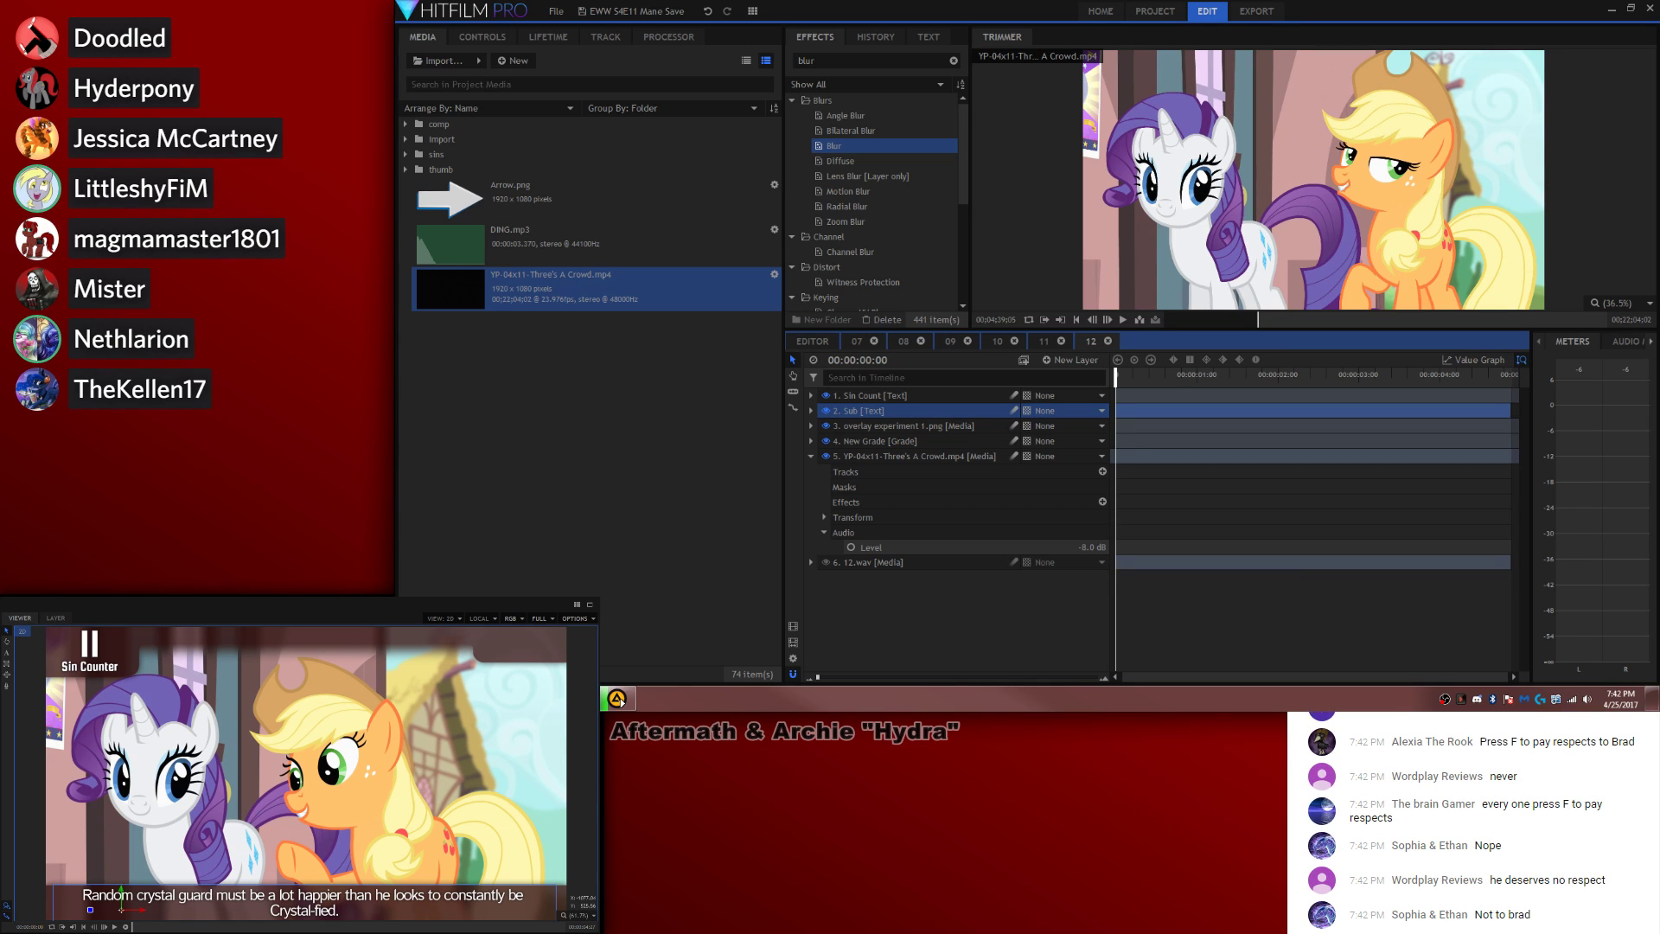
# Step: Replace the Sub text in composite shot 12 with "Twilight says they're all the best friends a pony can have,"
pyautogui.click(7, 653)
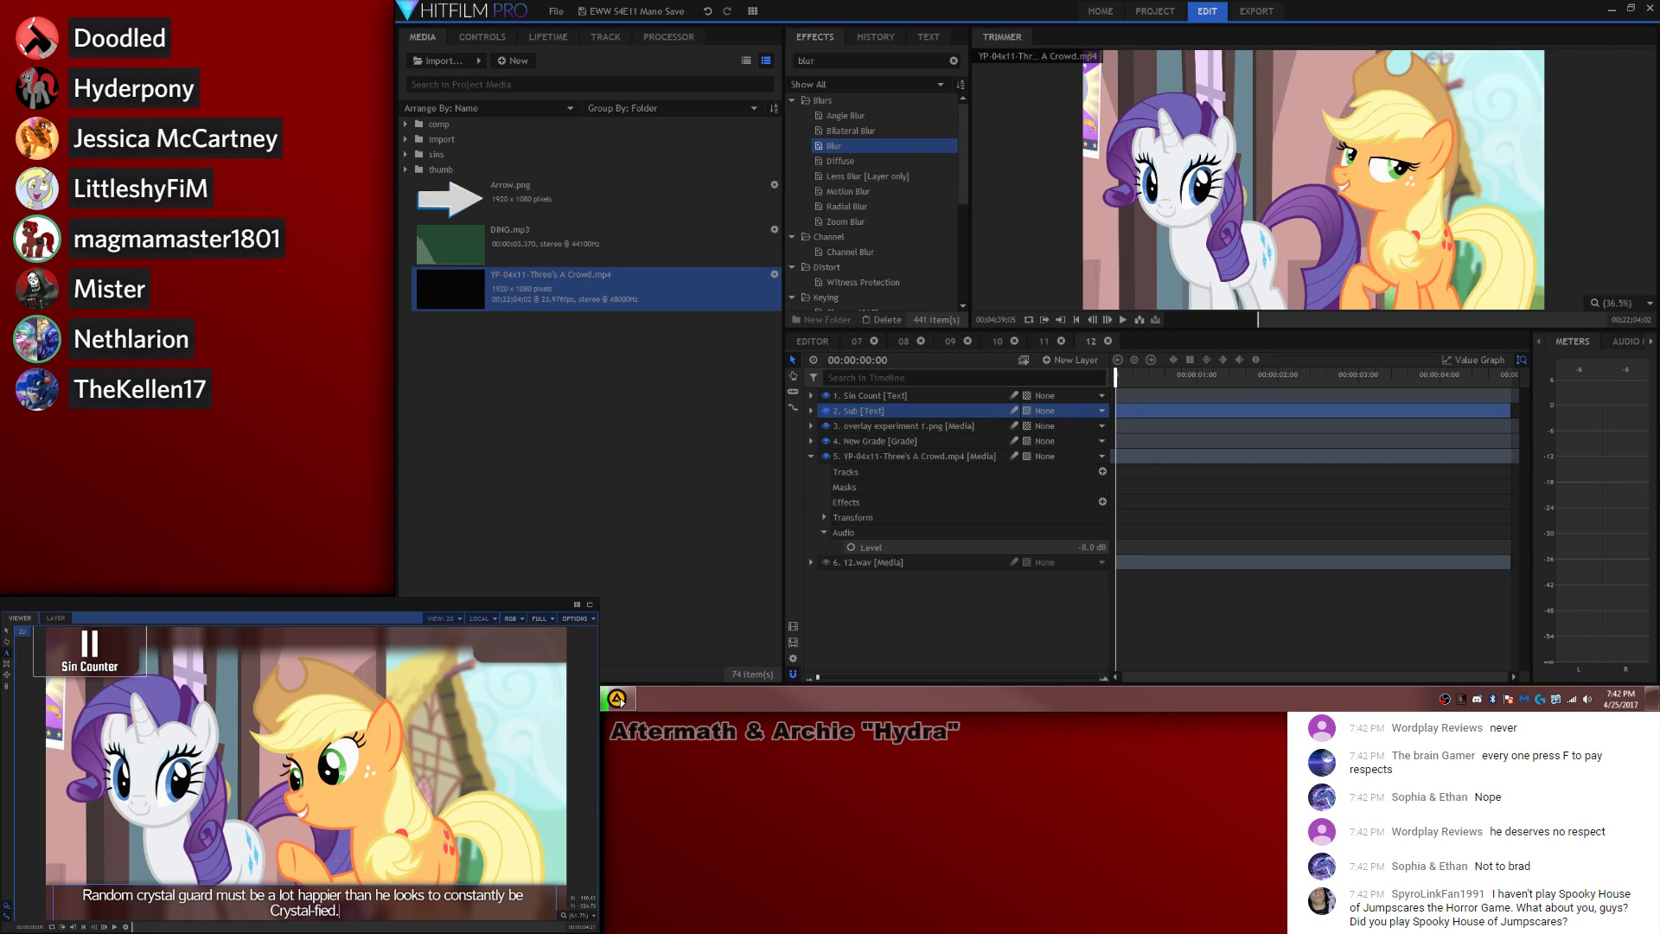
pyautogui.moveTo(352, 910); pyautogui.dragTo(7, 772)
pyautogui.hotkey('ctrl', 'v')
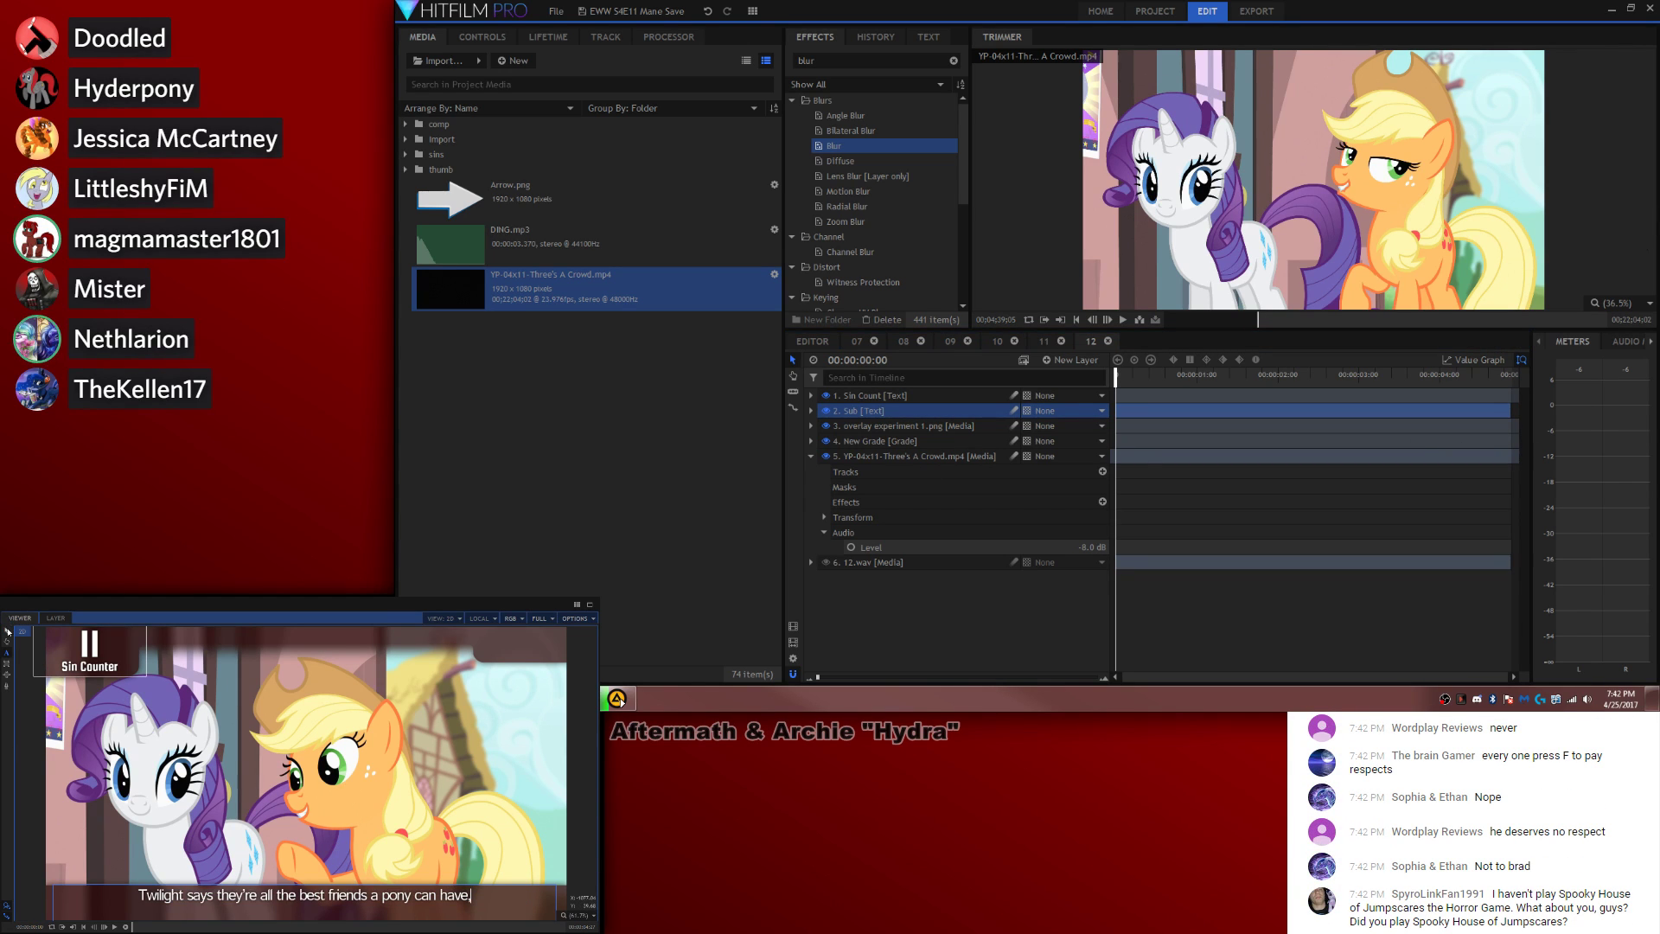
pyautogui.click(7, 631)
# Step: Scrub through composite shot 12 and show the waveform on the 12.wav layer
pyautogui.moveTo(1297, 377); pyautogui.dragTo(1341, 377)
pyautogui.rightClick(926, 559)
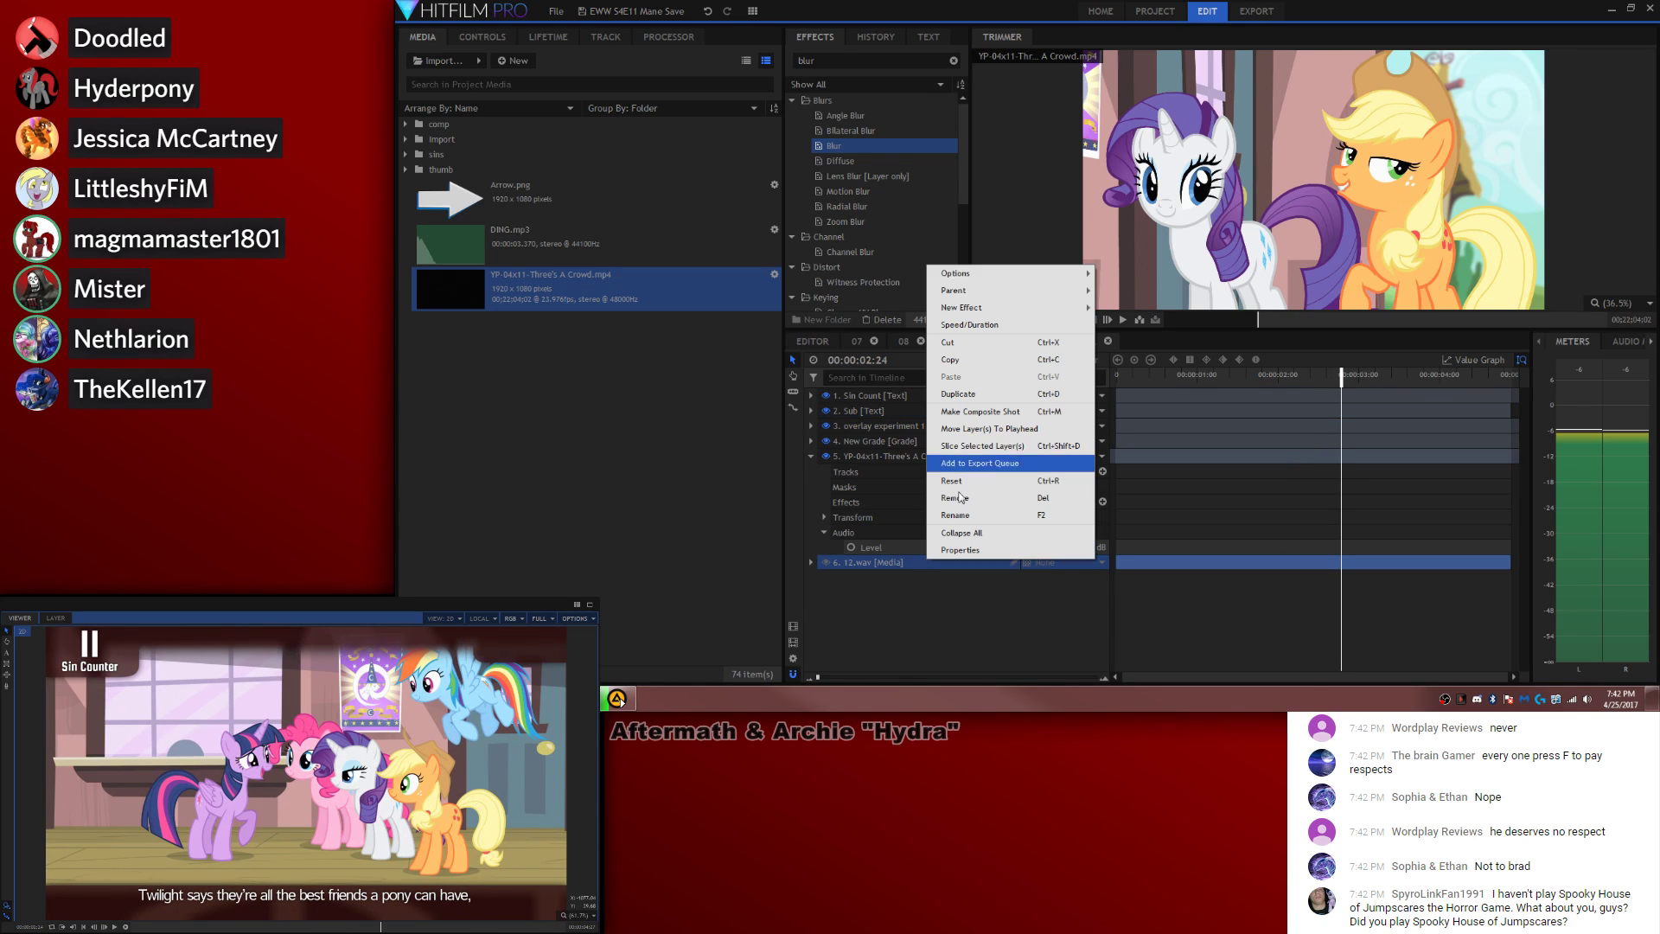
pyautogui.moveTo(994, 275)
pyautogui.click(1132, 288)
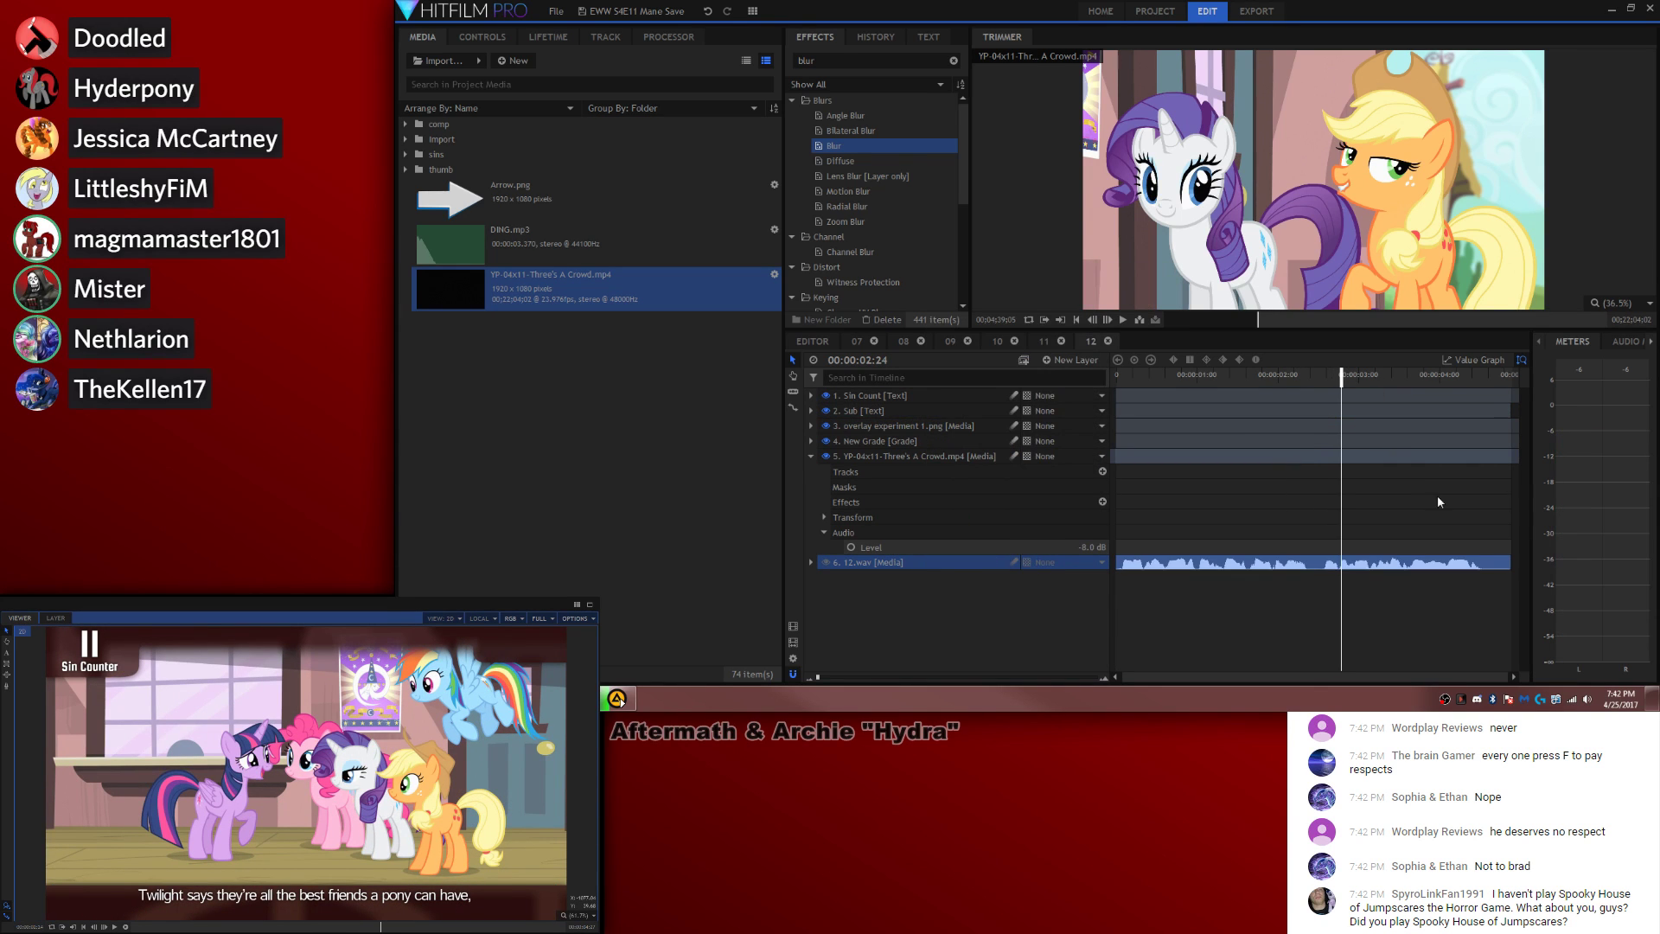
pyautogui.click(1438, 497)
# Step: Play to the pause in the narration and split the Sub layer at 00:00:02:18
pyautogui.click(1285, 377)
pyautogui.press('space')
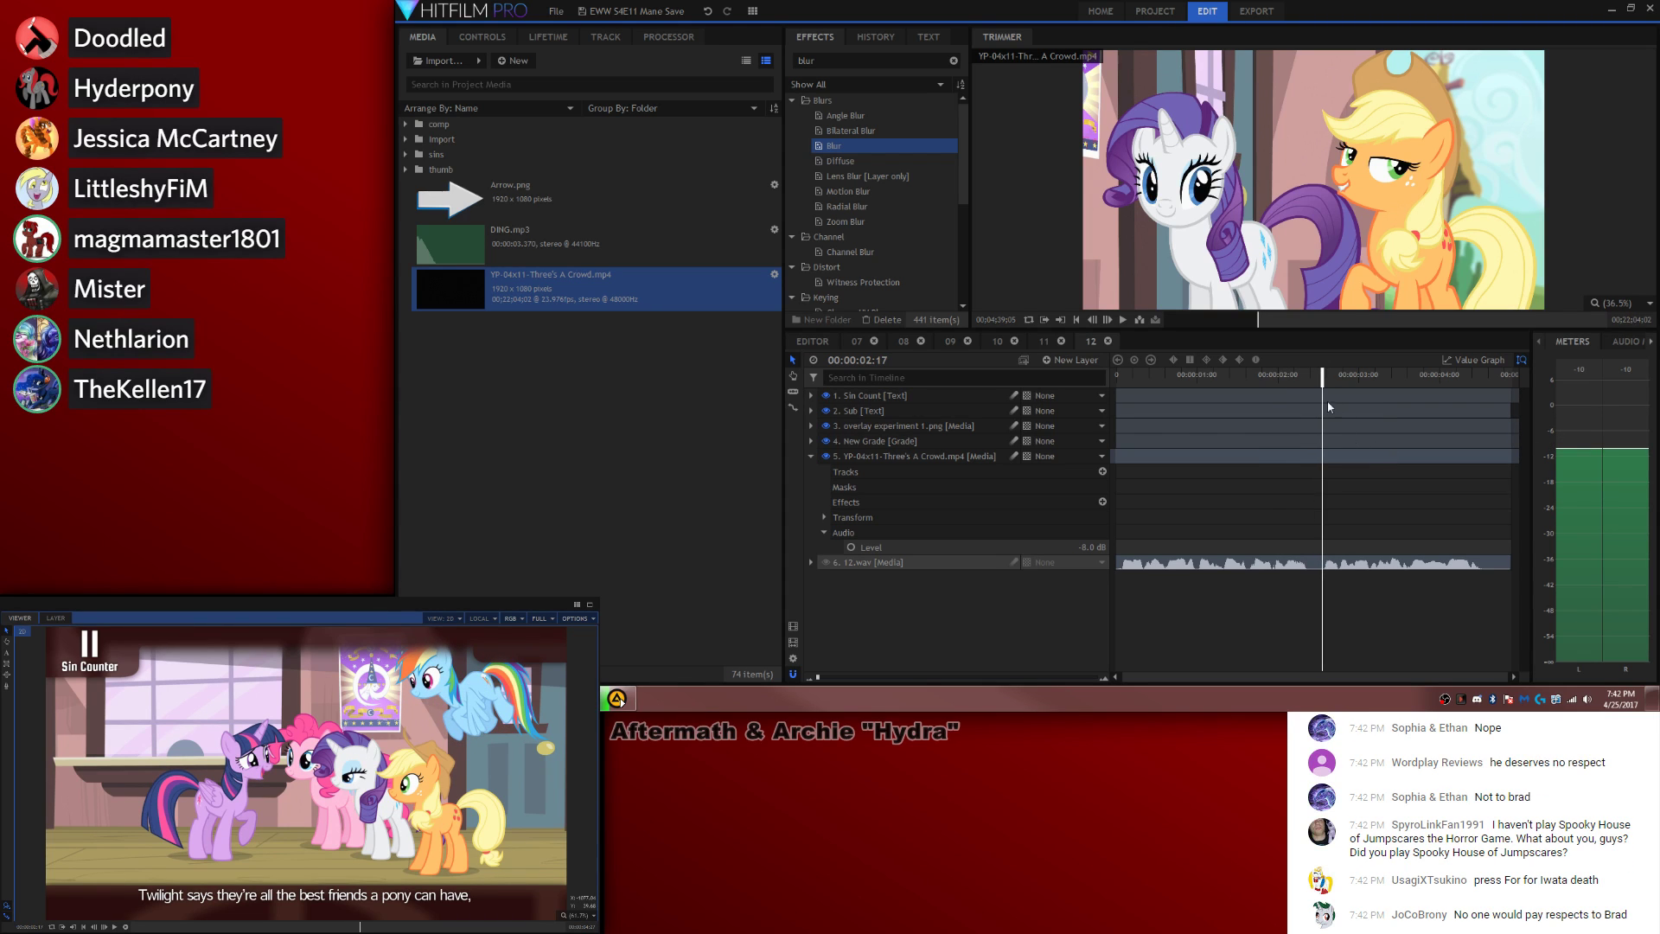
pyautogui.press('space')
pyautogui.hotkey('ctrl', 'shift', 'd')
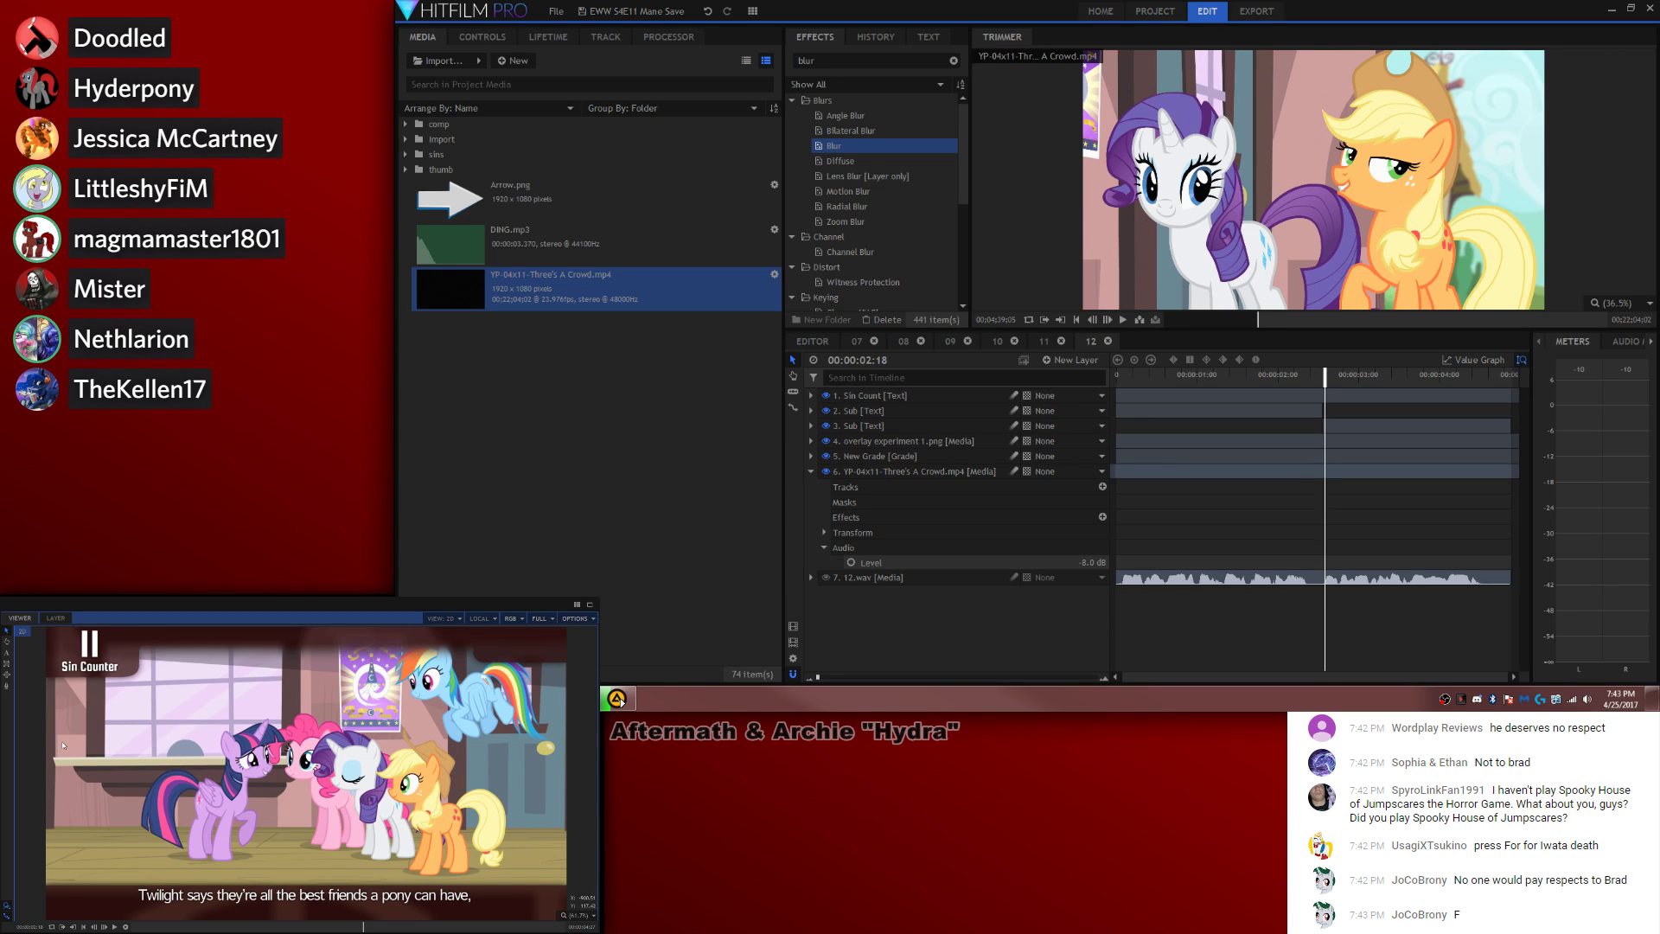
# Step: Set the second Sub layer's text to "then proceeds to hug only Rarity." and play the shot onward
pyautogui.click(6, 653)
pyautogui.click(166, 895)
pyautogui.hotkey('ctrl', 'a')
pyautogui.write('then proceeds to hug only Rarity.')
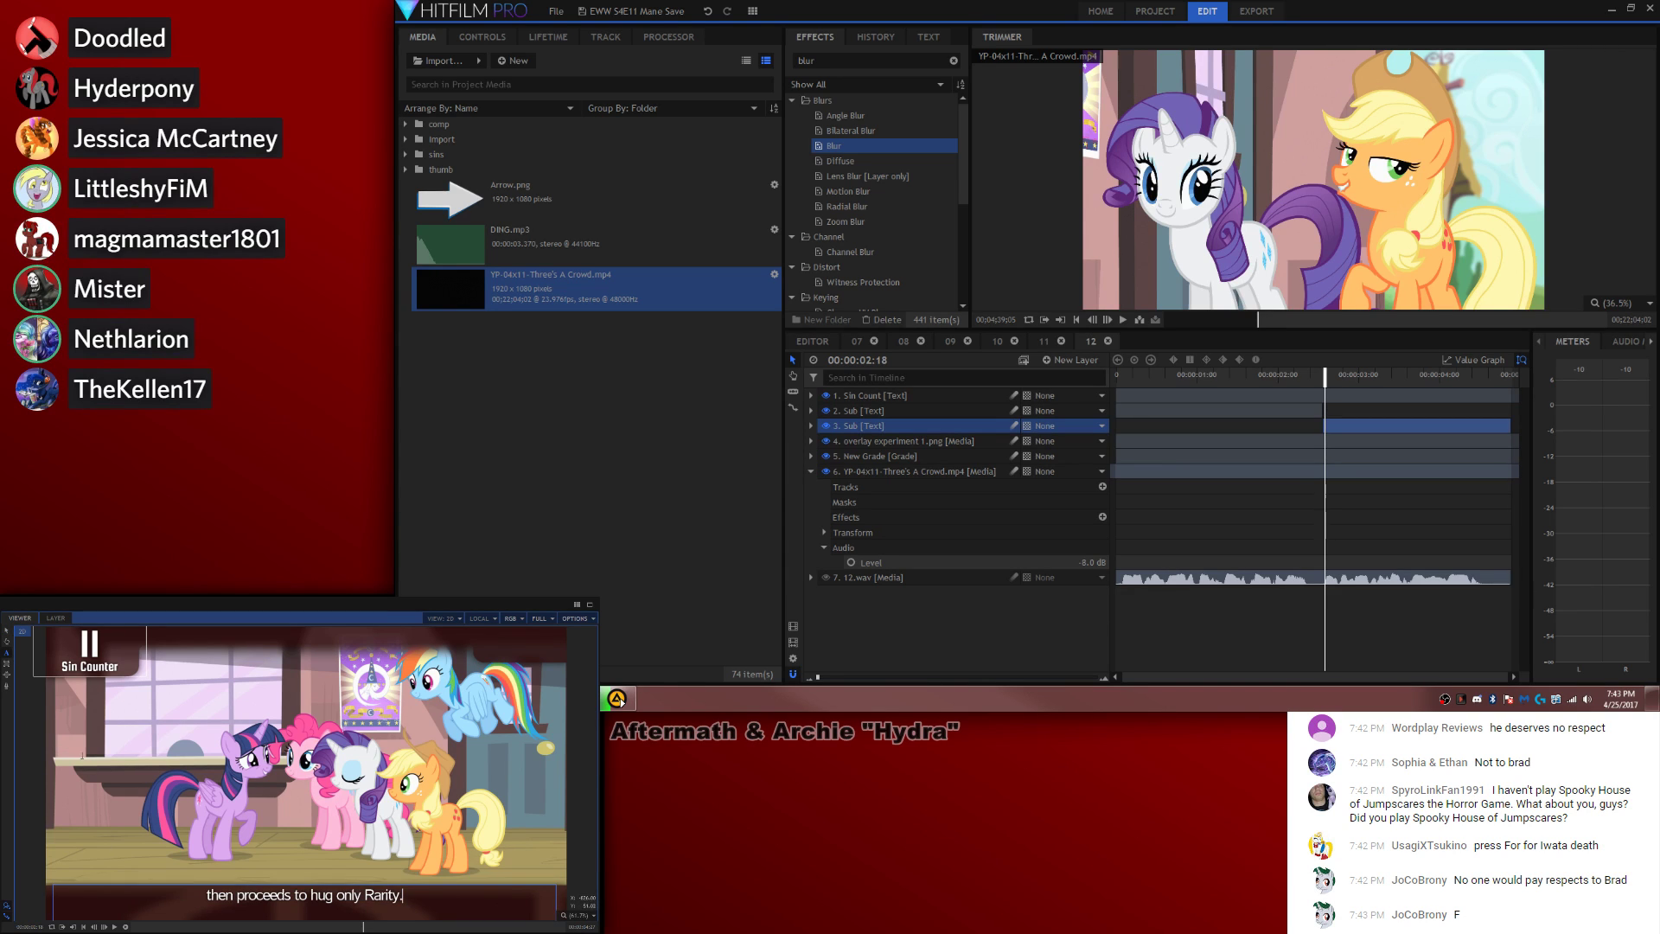
pyautogui.click(7, 631)
pyautogui.click(1455, 553)
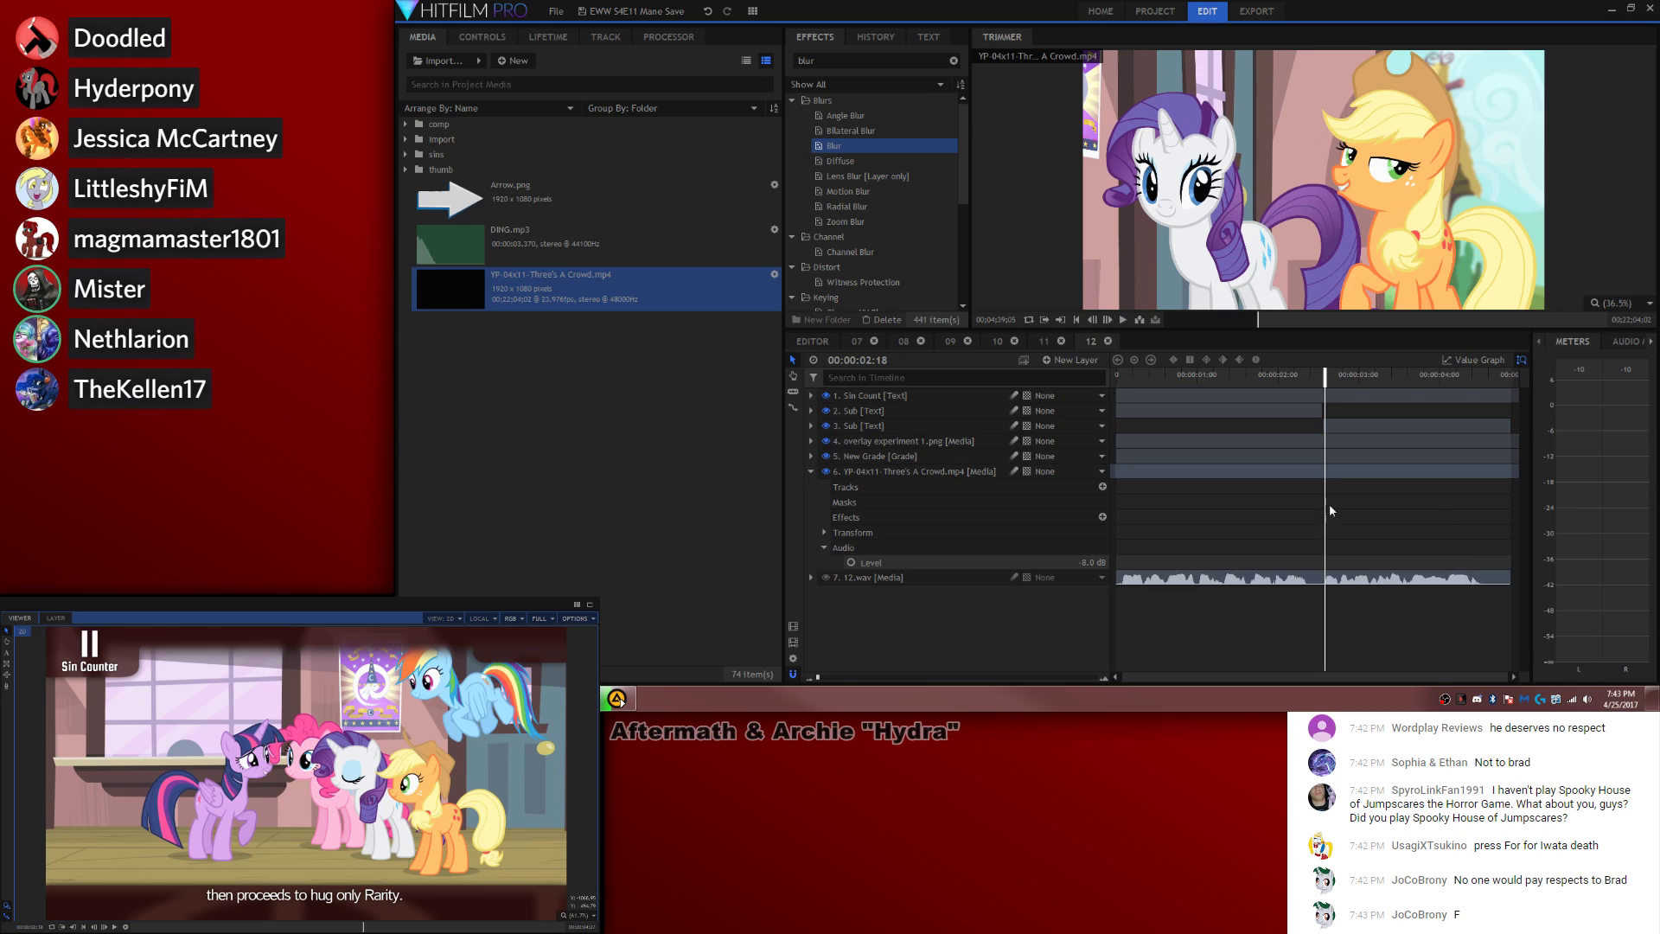
pyautogui.press('space')
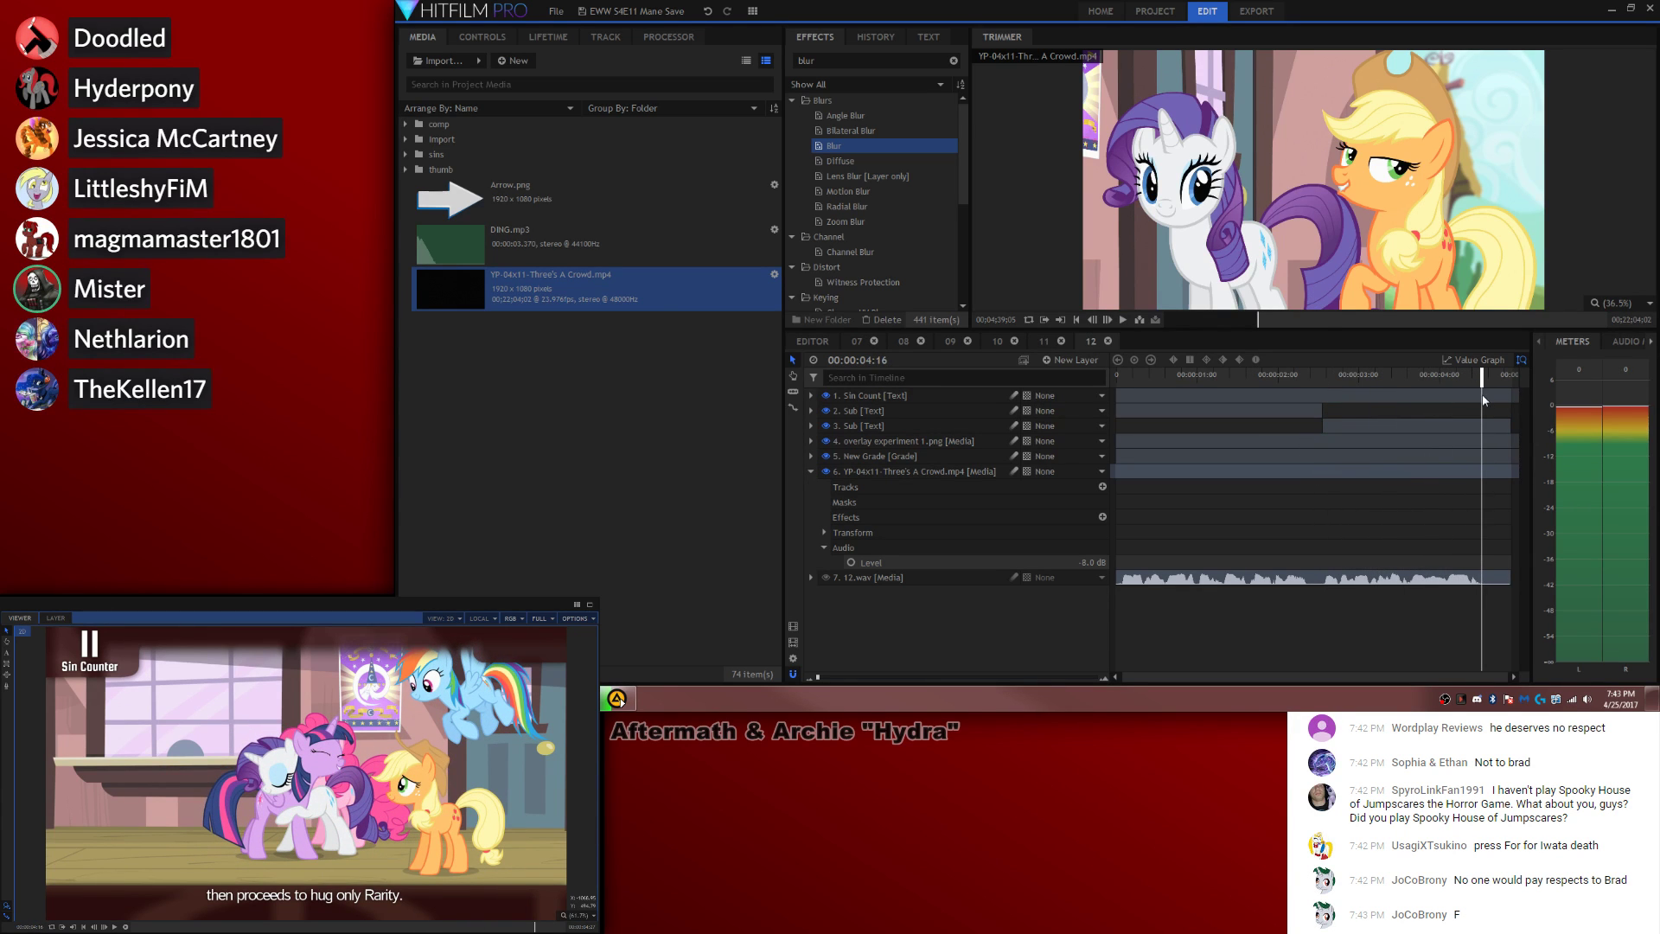
# Step: Split the Sin Count text layer at 00:00:04:17 and change the second part's text to 12
pyautogui.press('space')
pyautogui.hotkey('ctrl', 'shift', 'd')
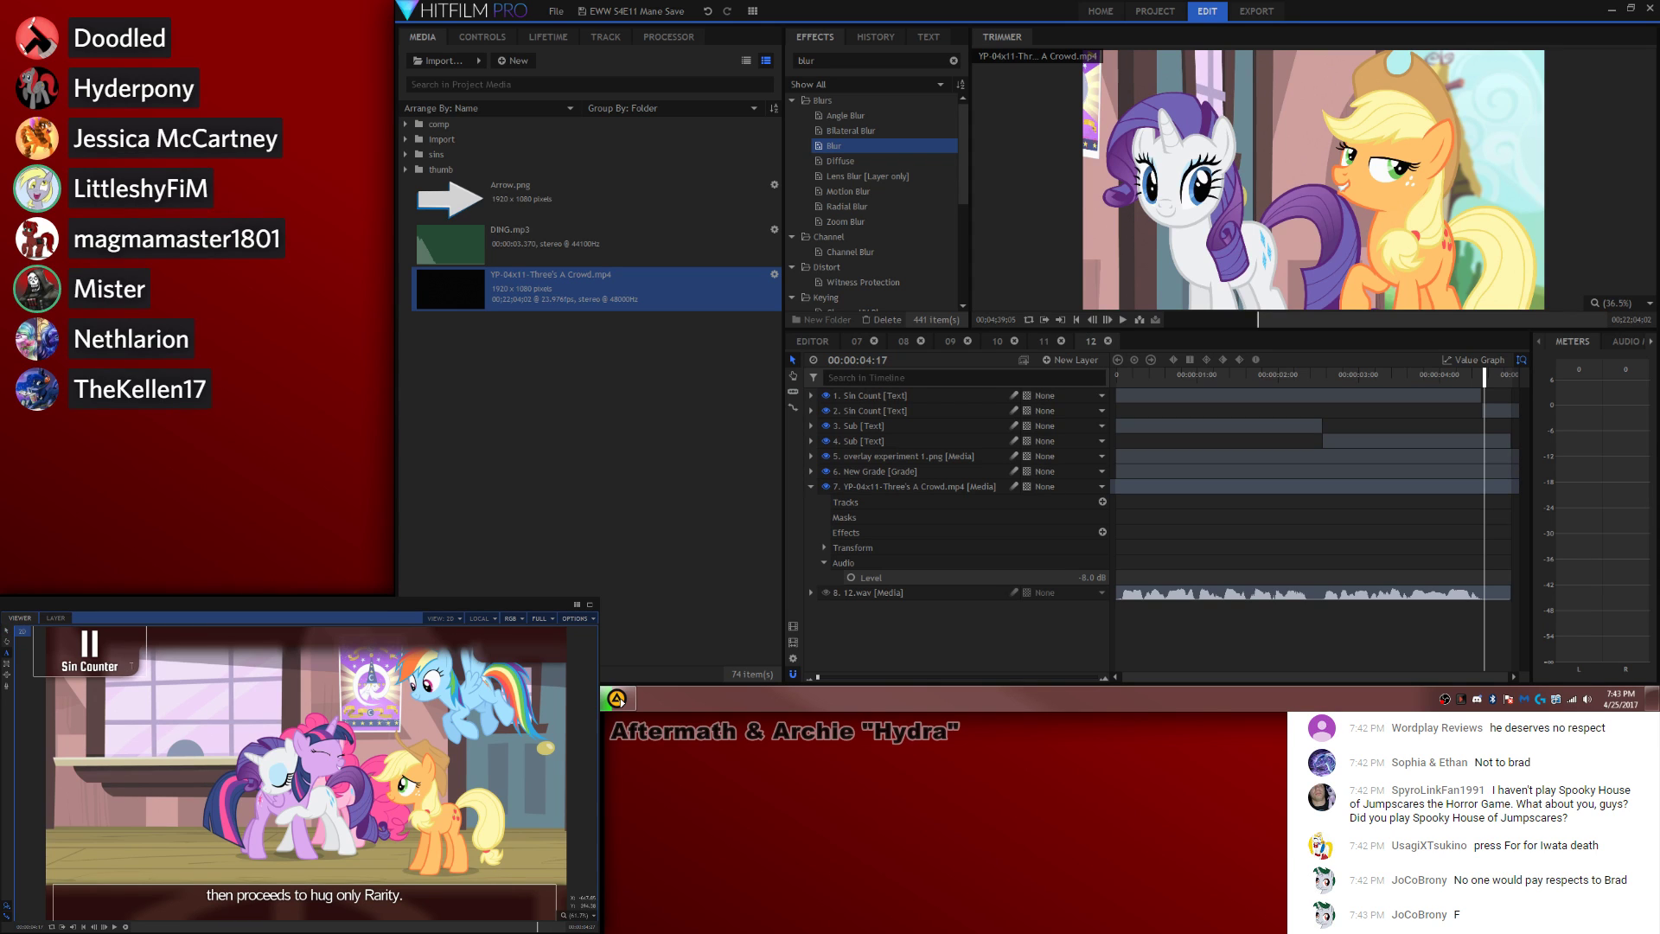
pyautogui.click(132, 666)
pyautogui.write('12')
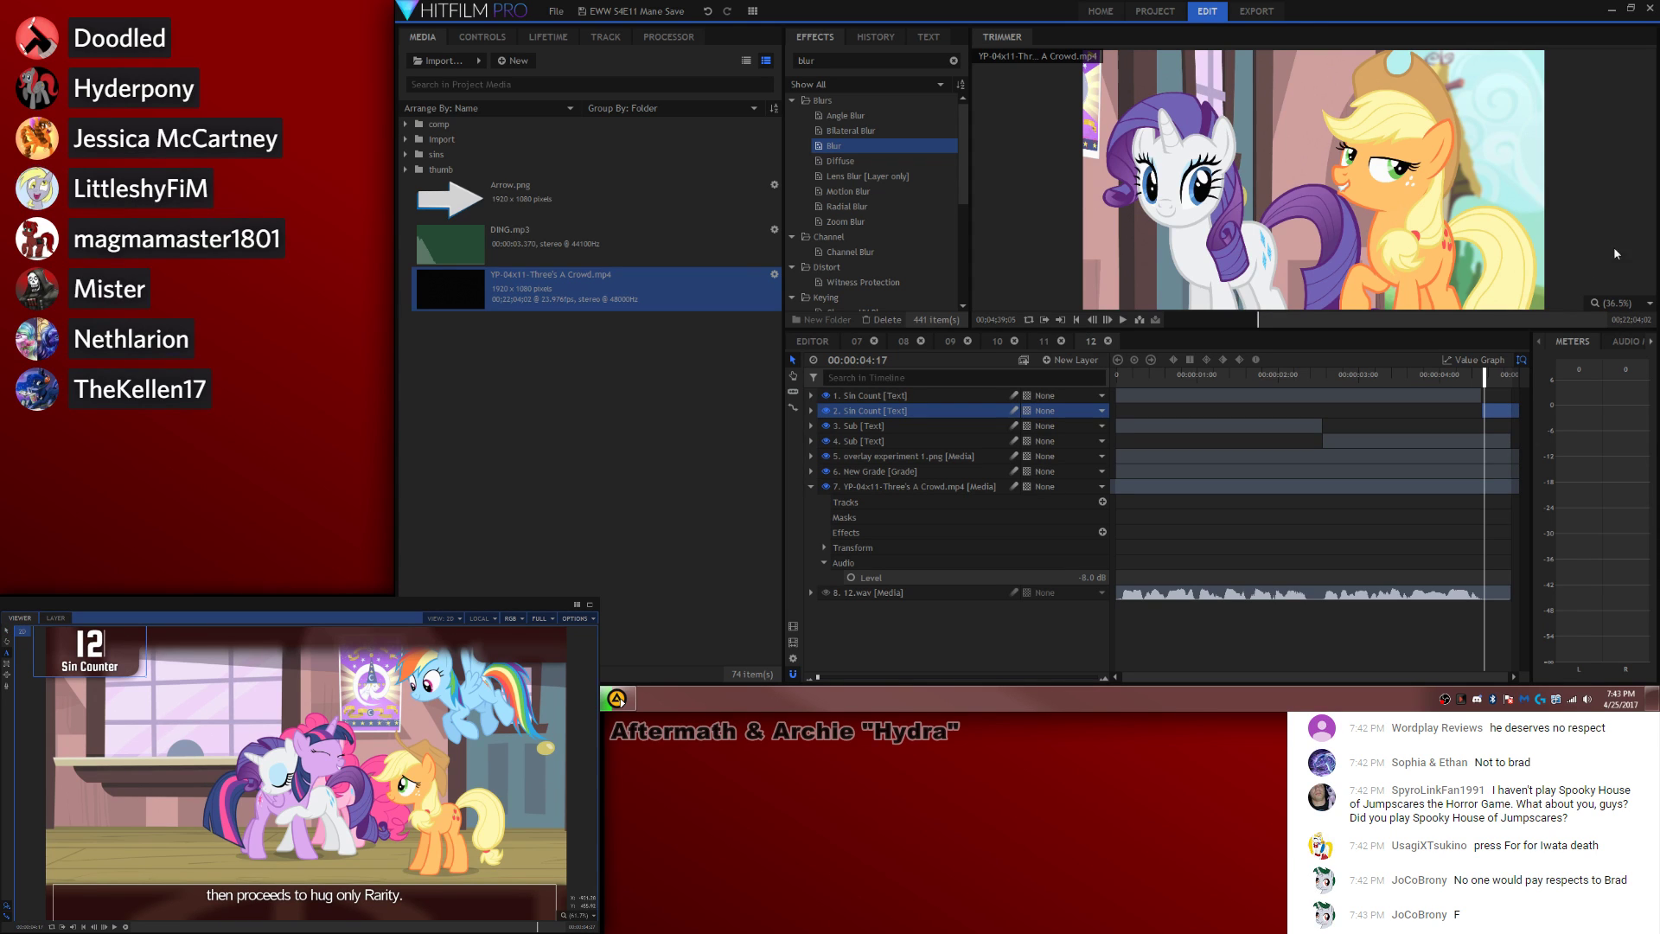
pyautogui.click(7, 632)
pyautogui.press('Home')
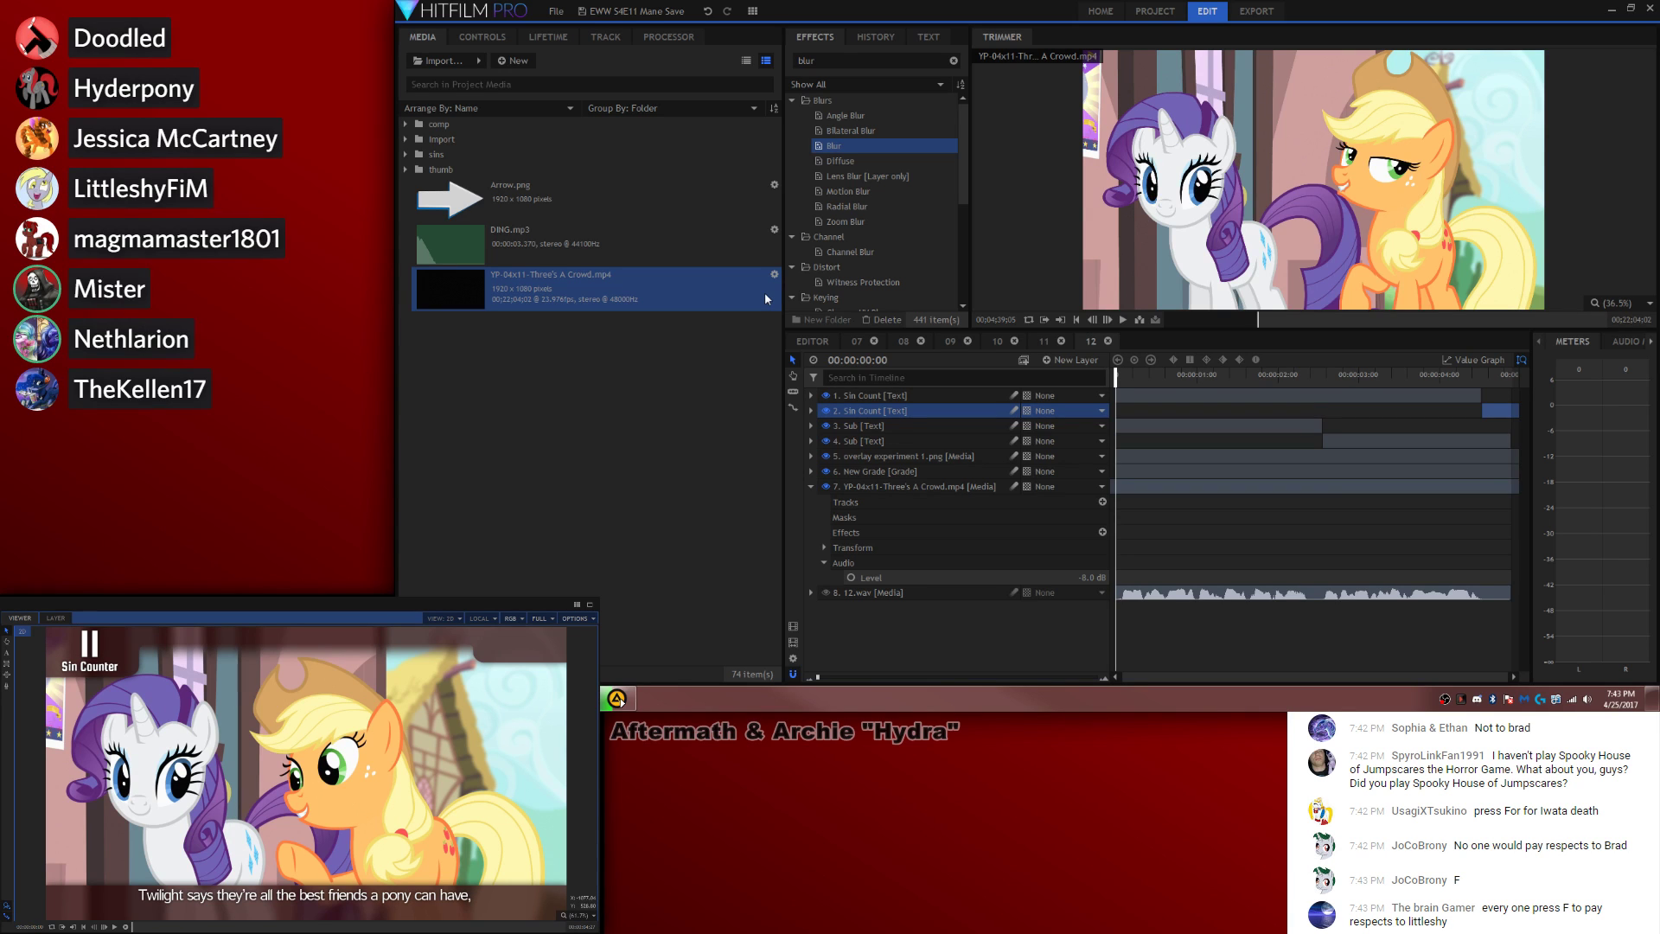
# Step: Return to the editor sequence and paste a copy of the DING.mp3 clip at 00:01:10:00 on Audio 2
pyautogui.click(812, 341)
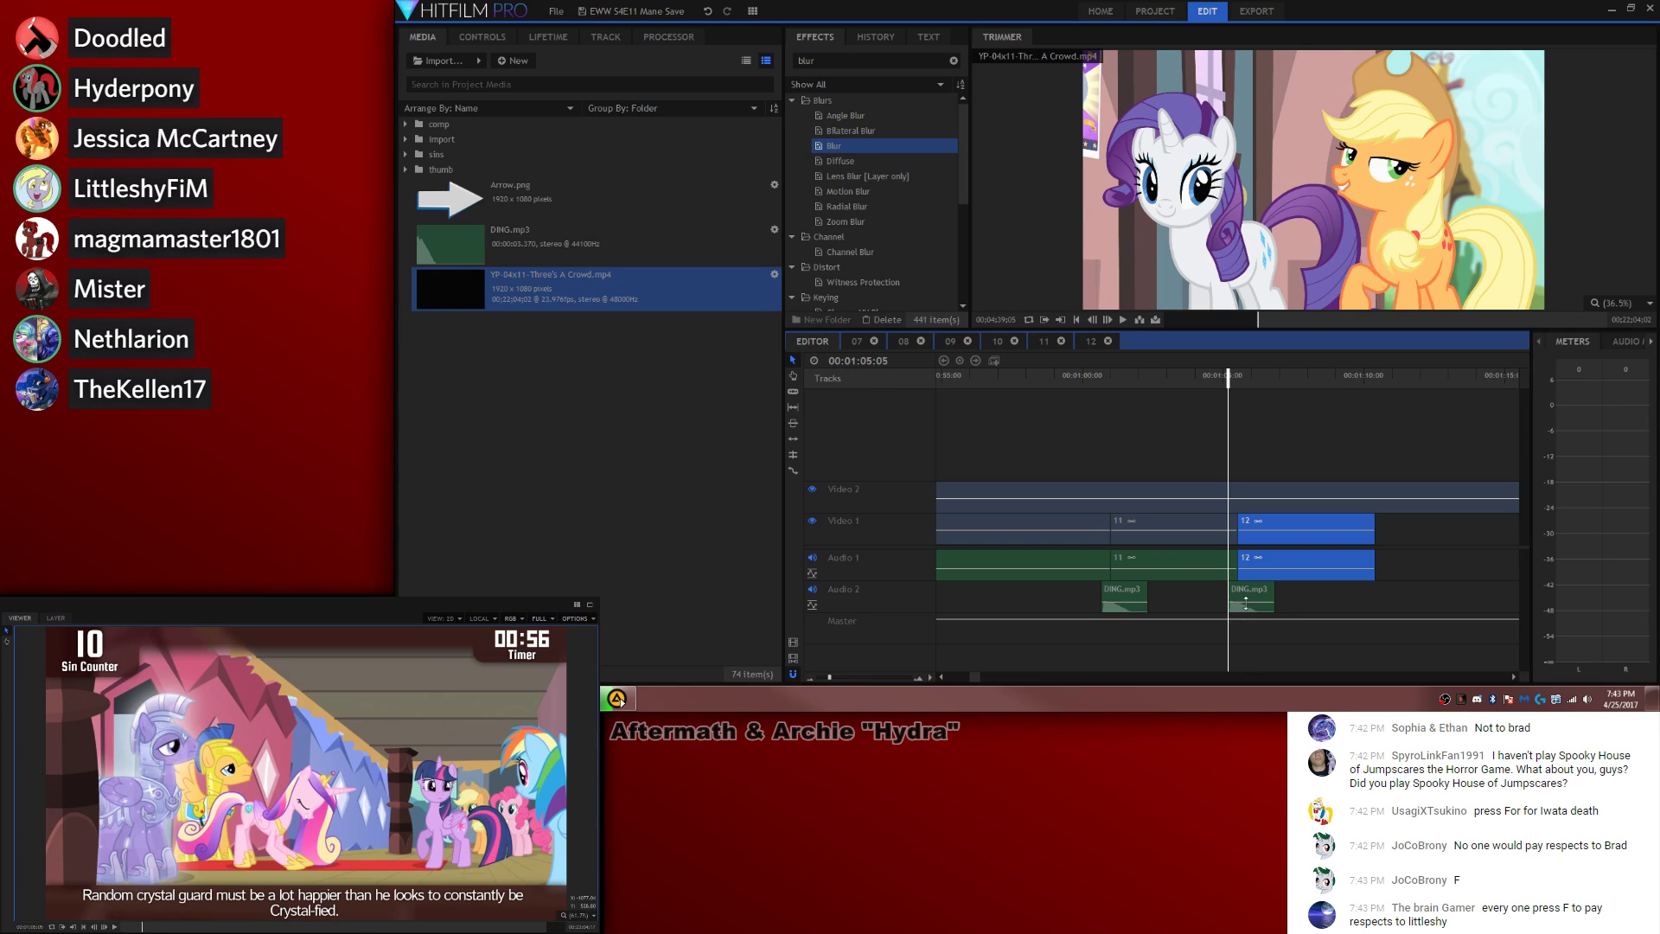
pyautogui.click(1245, 600)
pyautogui.click(1353, 374)
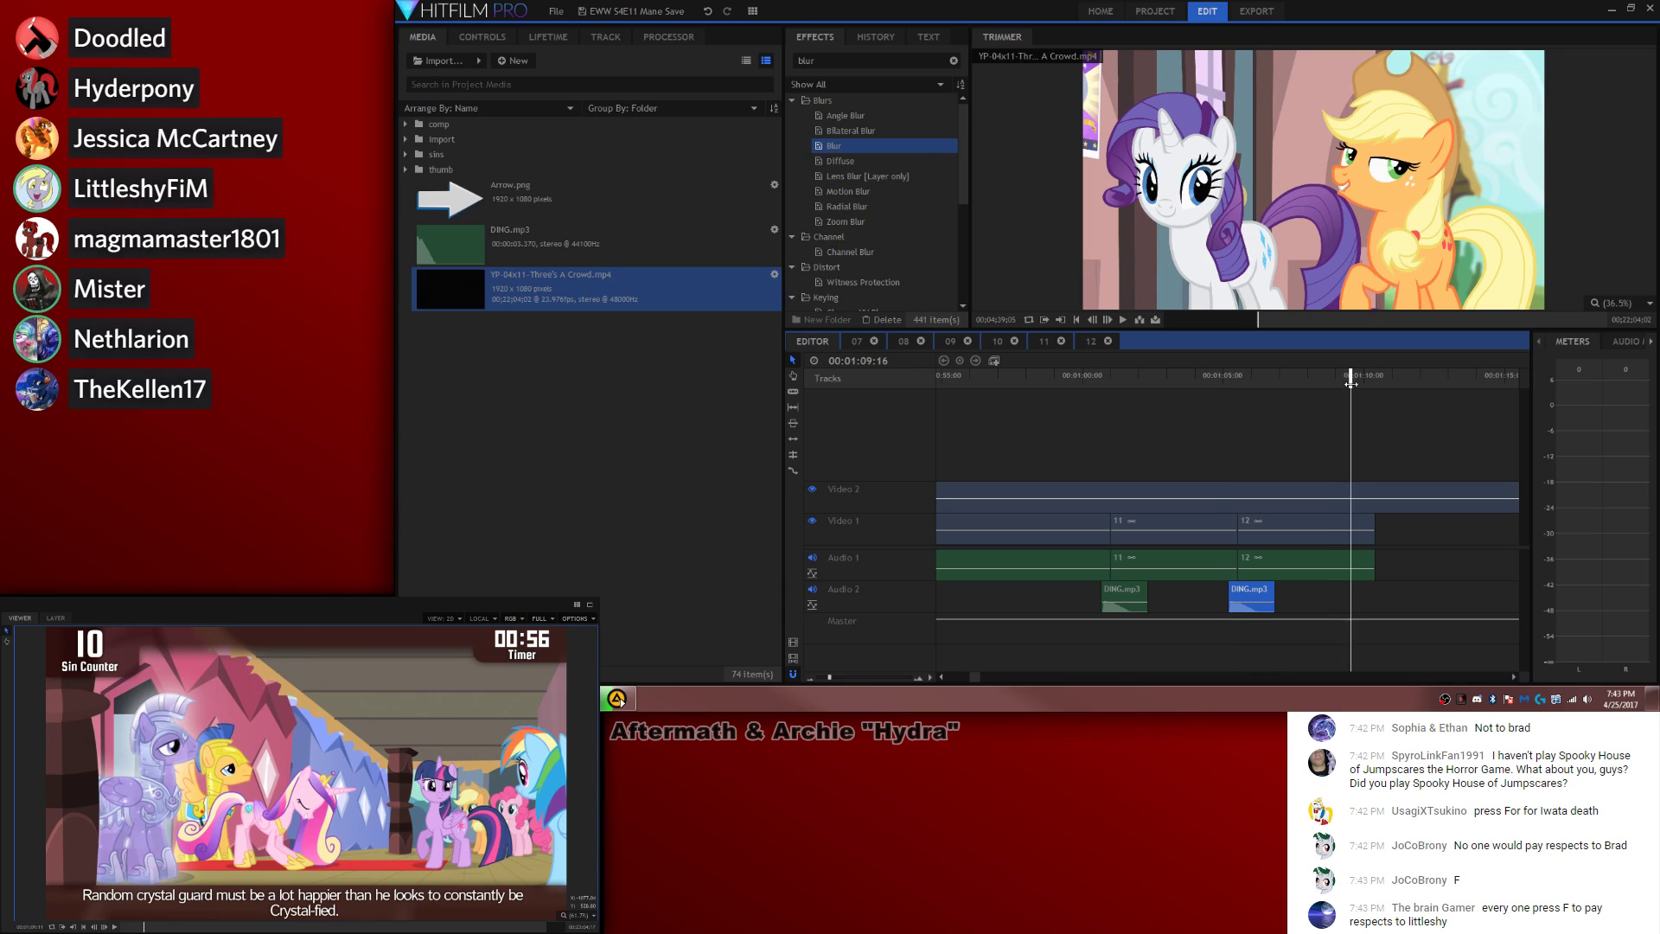
pyautogui.press('space')
pyautogui.press('space')
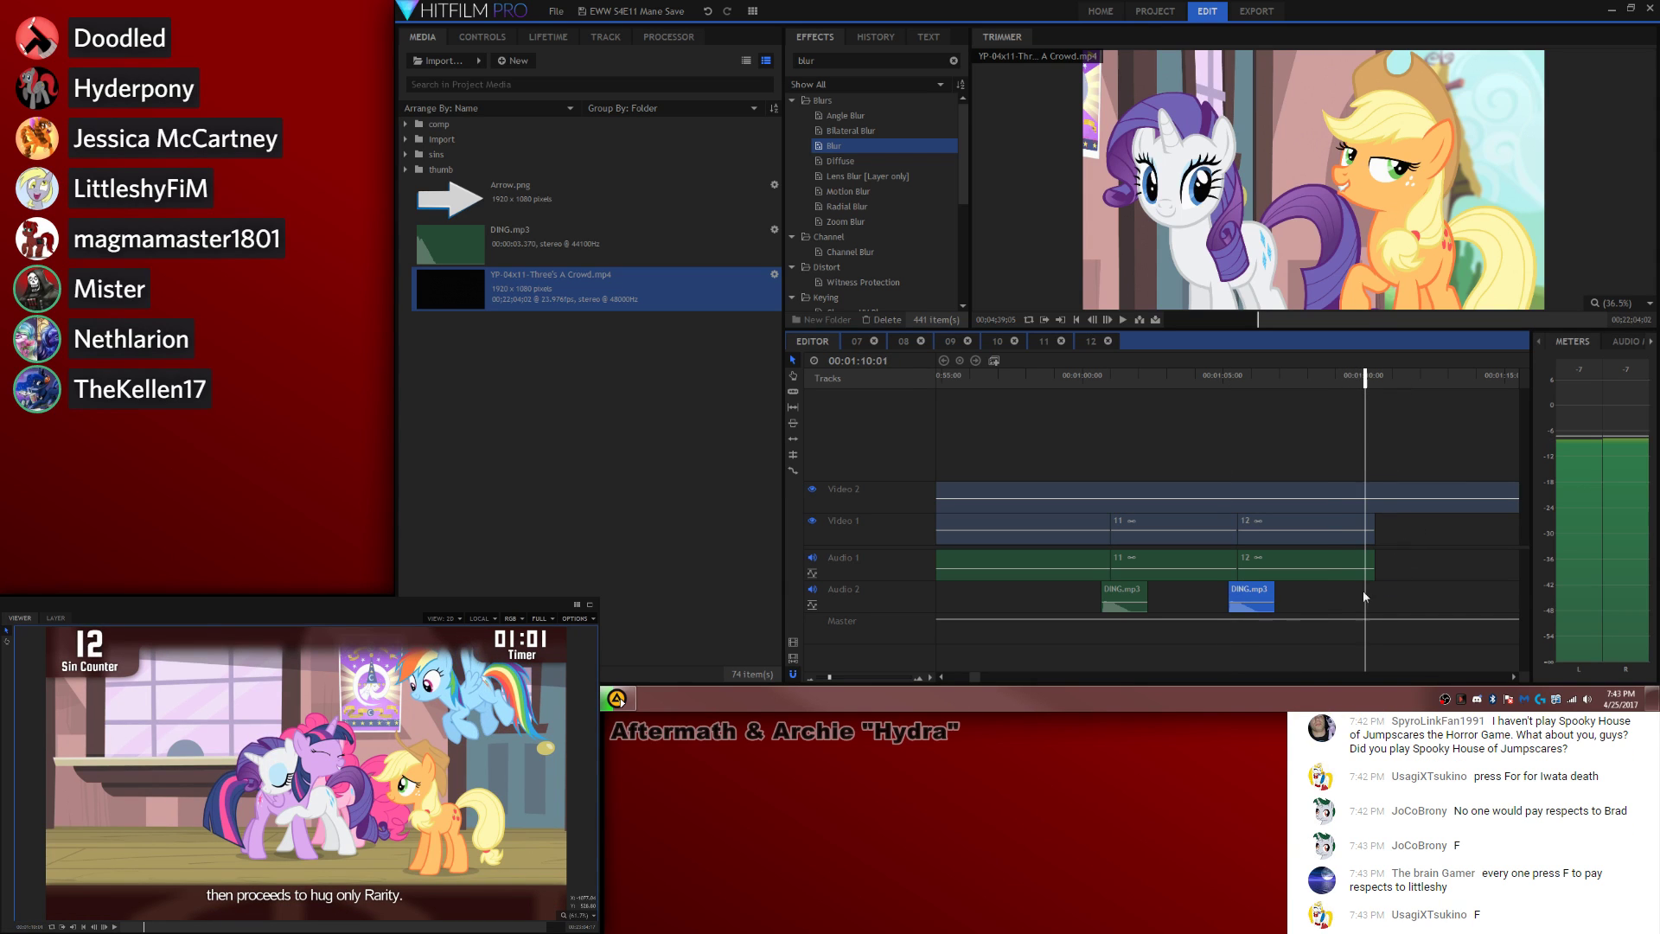
pyautogui.hotkey('ctrl', 'v')
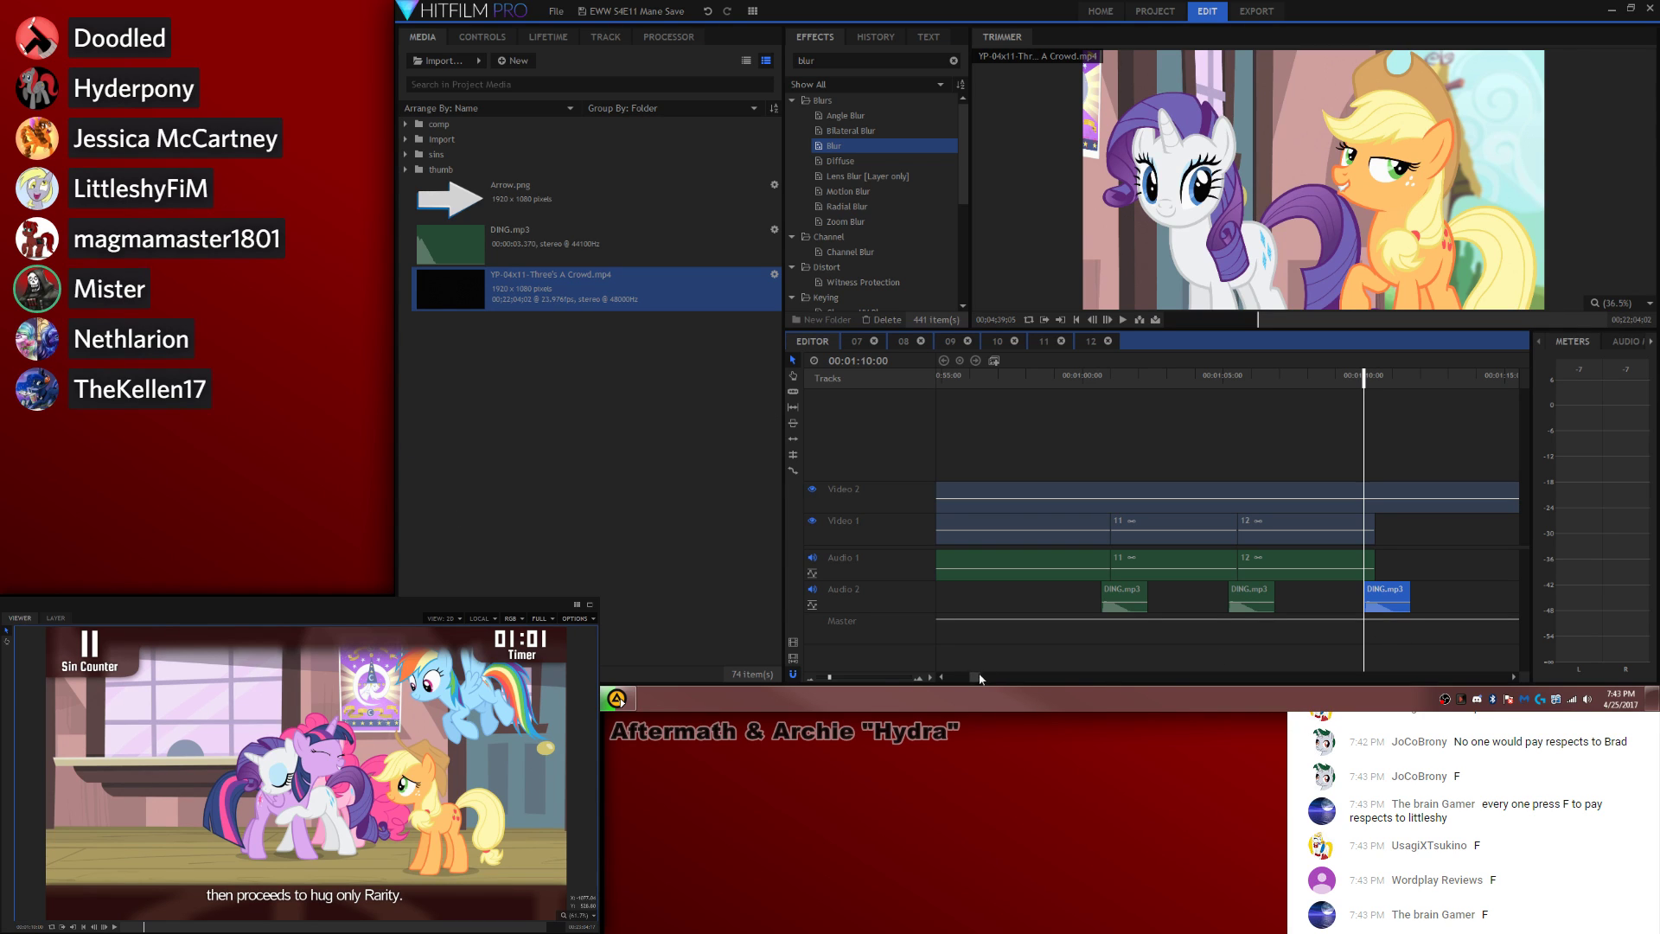
# Step: Add 13.wav from the sins folder to Audio 1 directly after clip 12
pyautogui.moveTo(974, 677); pyautogui.dragTo(977, 677)
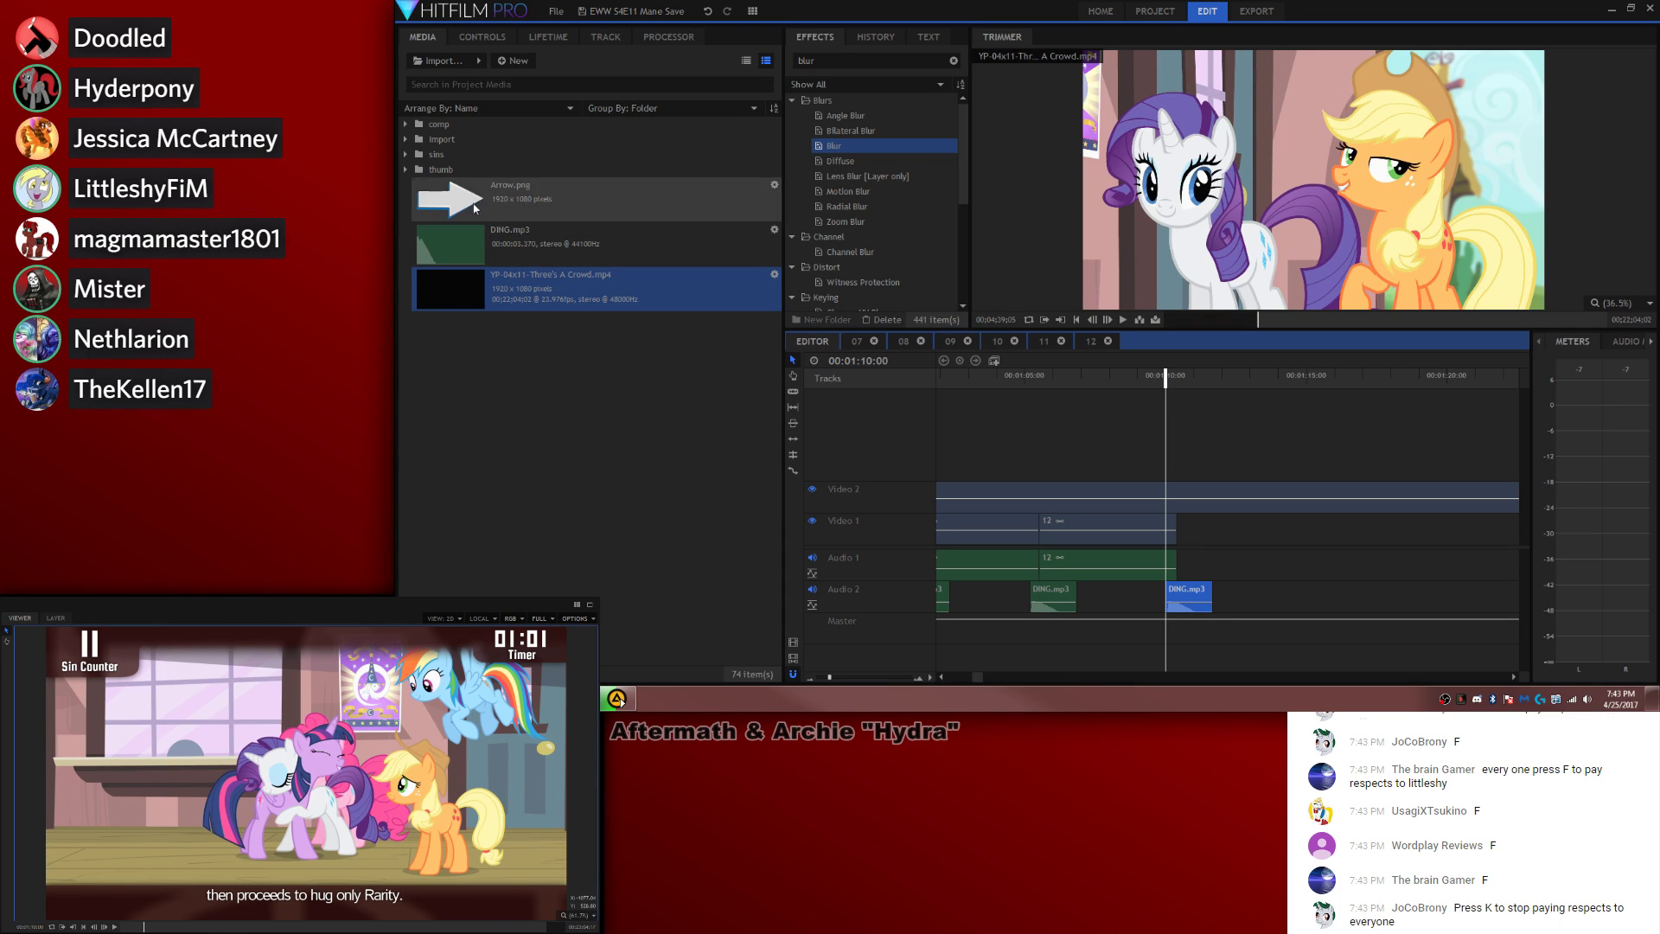
pyautogui.click(407, 155)
pyautogui.click(639, 275)
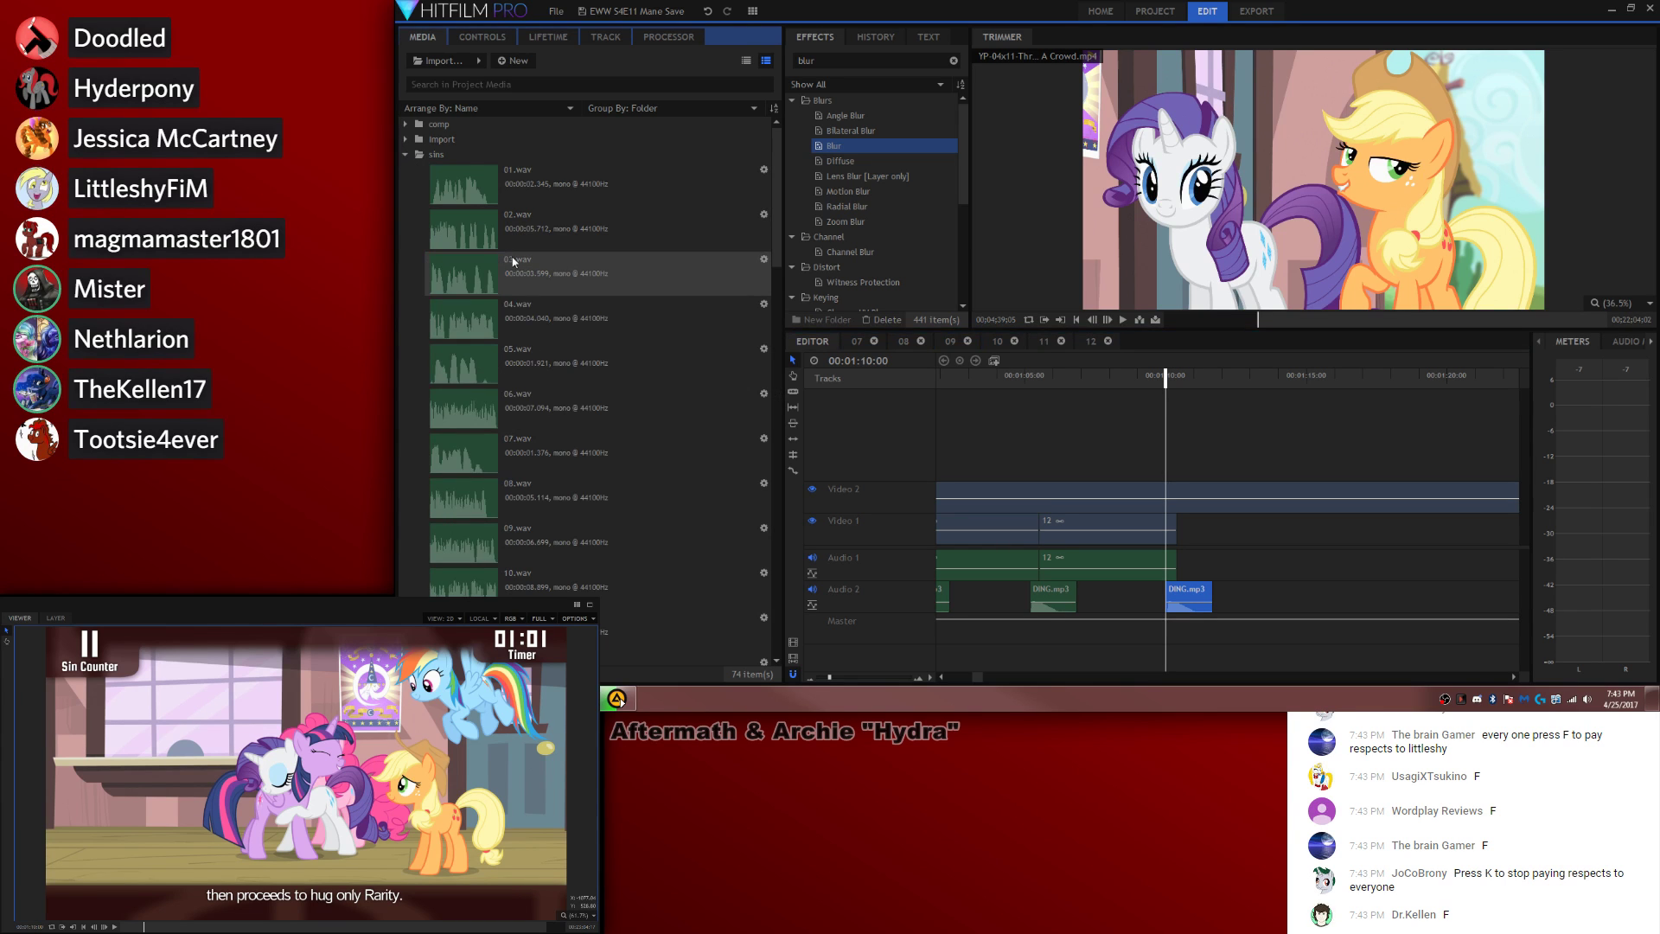
pyautogui.scroll(-3, 653, 410)
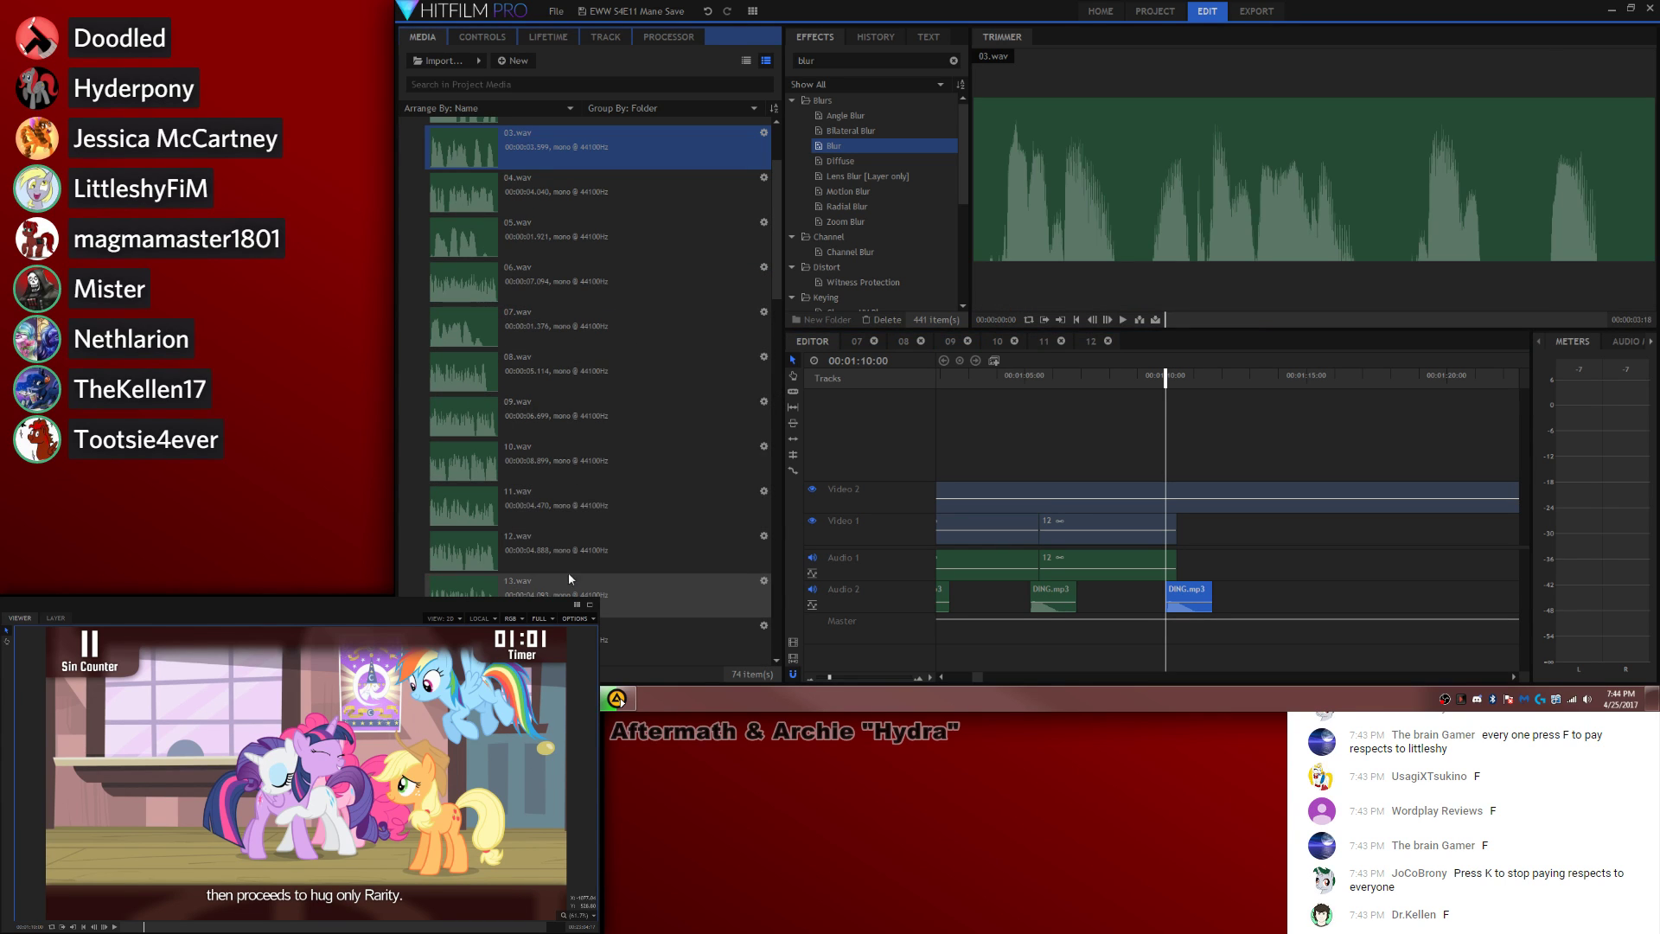
pyautogui.click(553, 594)
pyautogui.moveTo(553, 594); pyautogui.dragTo(1306, 567)
# Step: Make a composite shot named 13 from the 13.wav clip
pyautogui.click(993, 361)
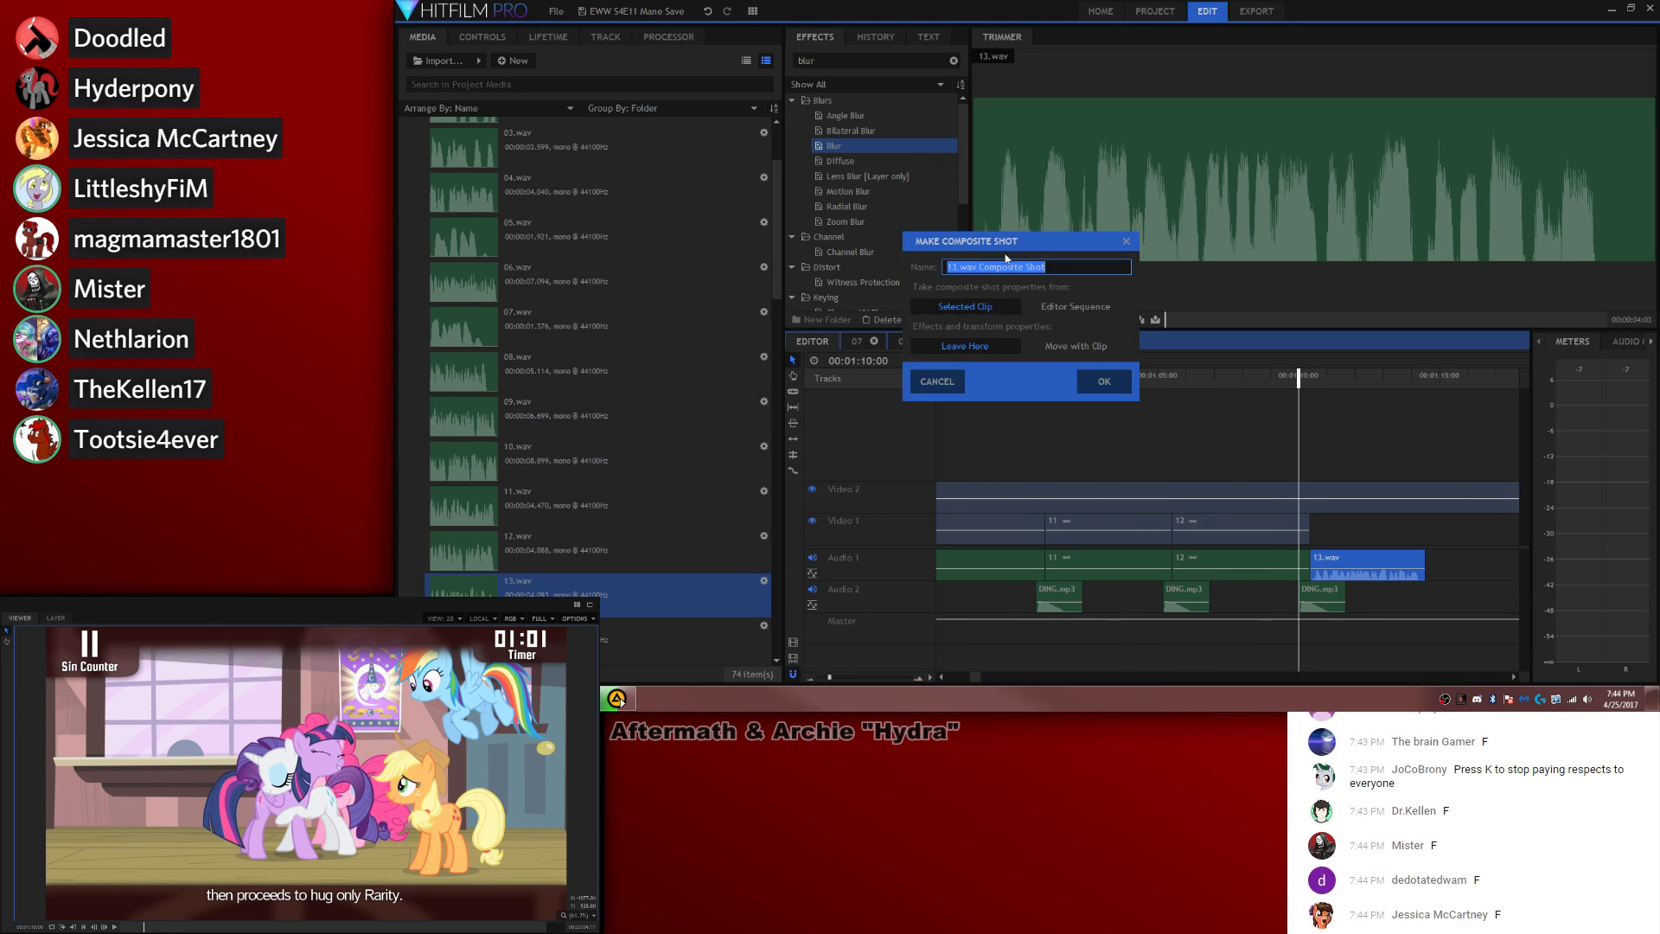
pyautogui.moveTo(961, 267); pyautogui.dragTo(1267, 227)
pyautogui.press('BackSpace')
pyautogui.press('Return')
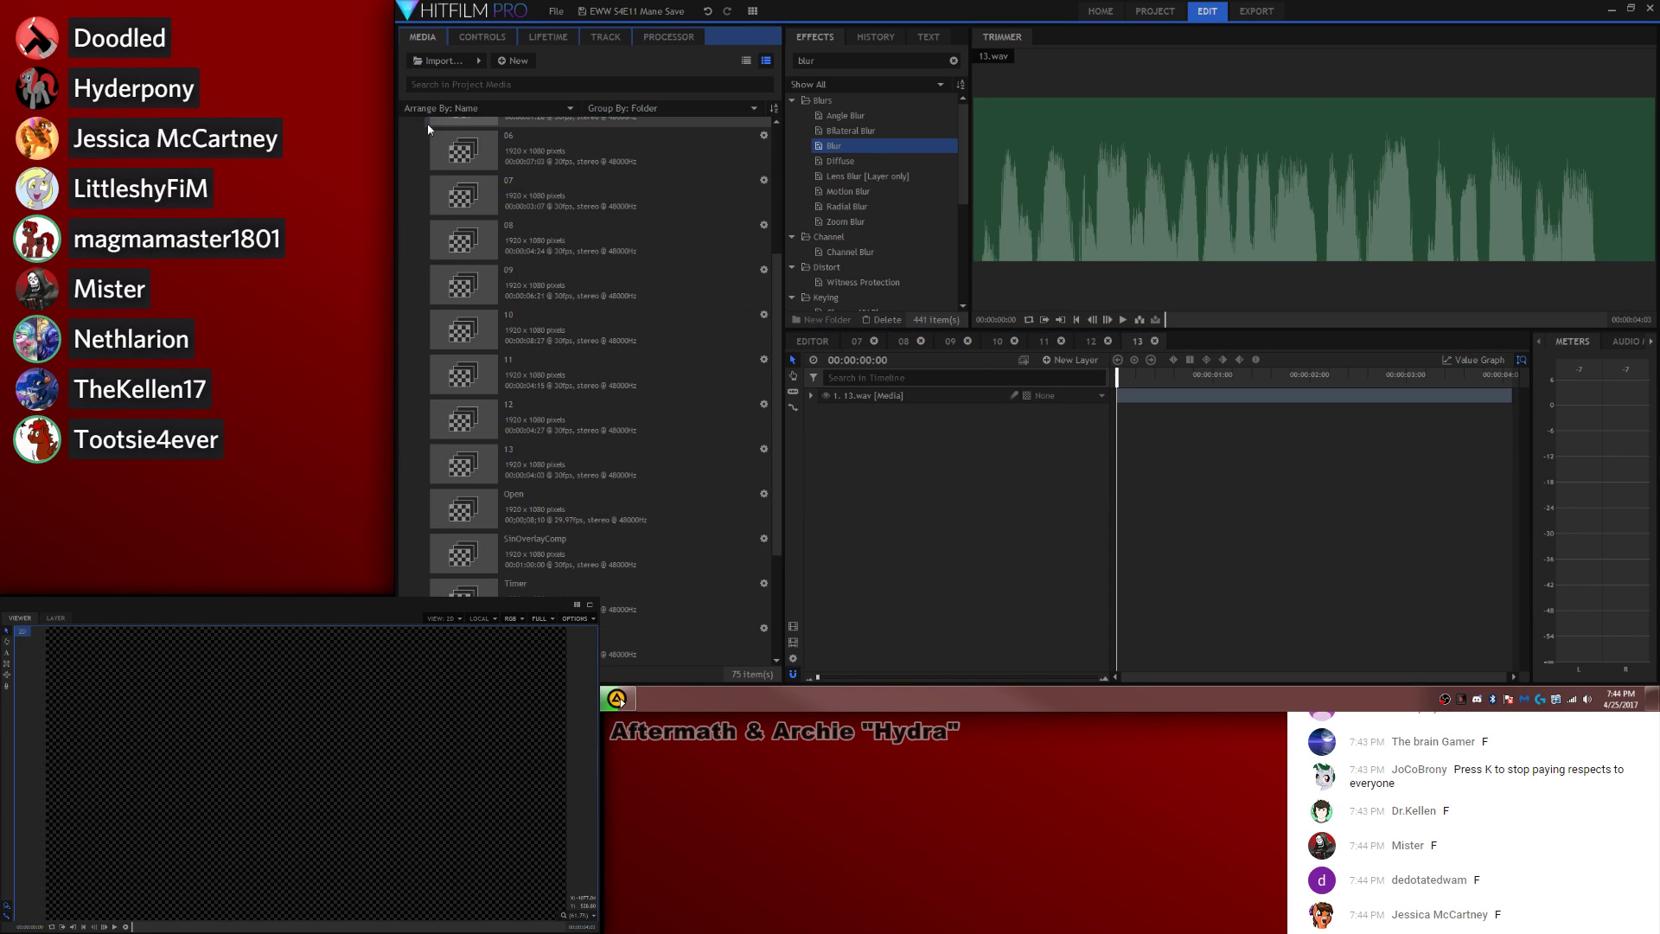
# Step: Cue the Three's A Crowd episode to the pink pony shot at about 00:04:50 and add it above 13.wav
pyautogui.click(523, 287)
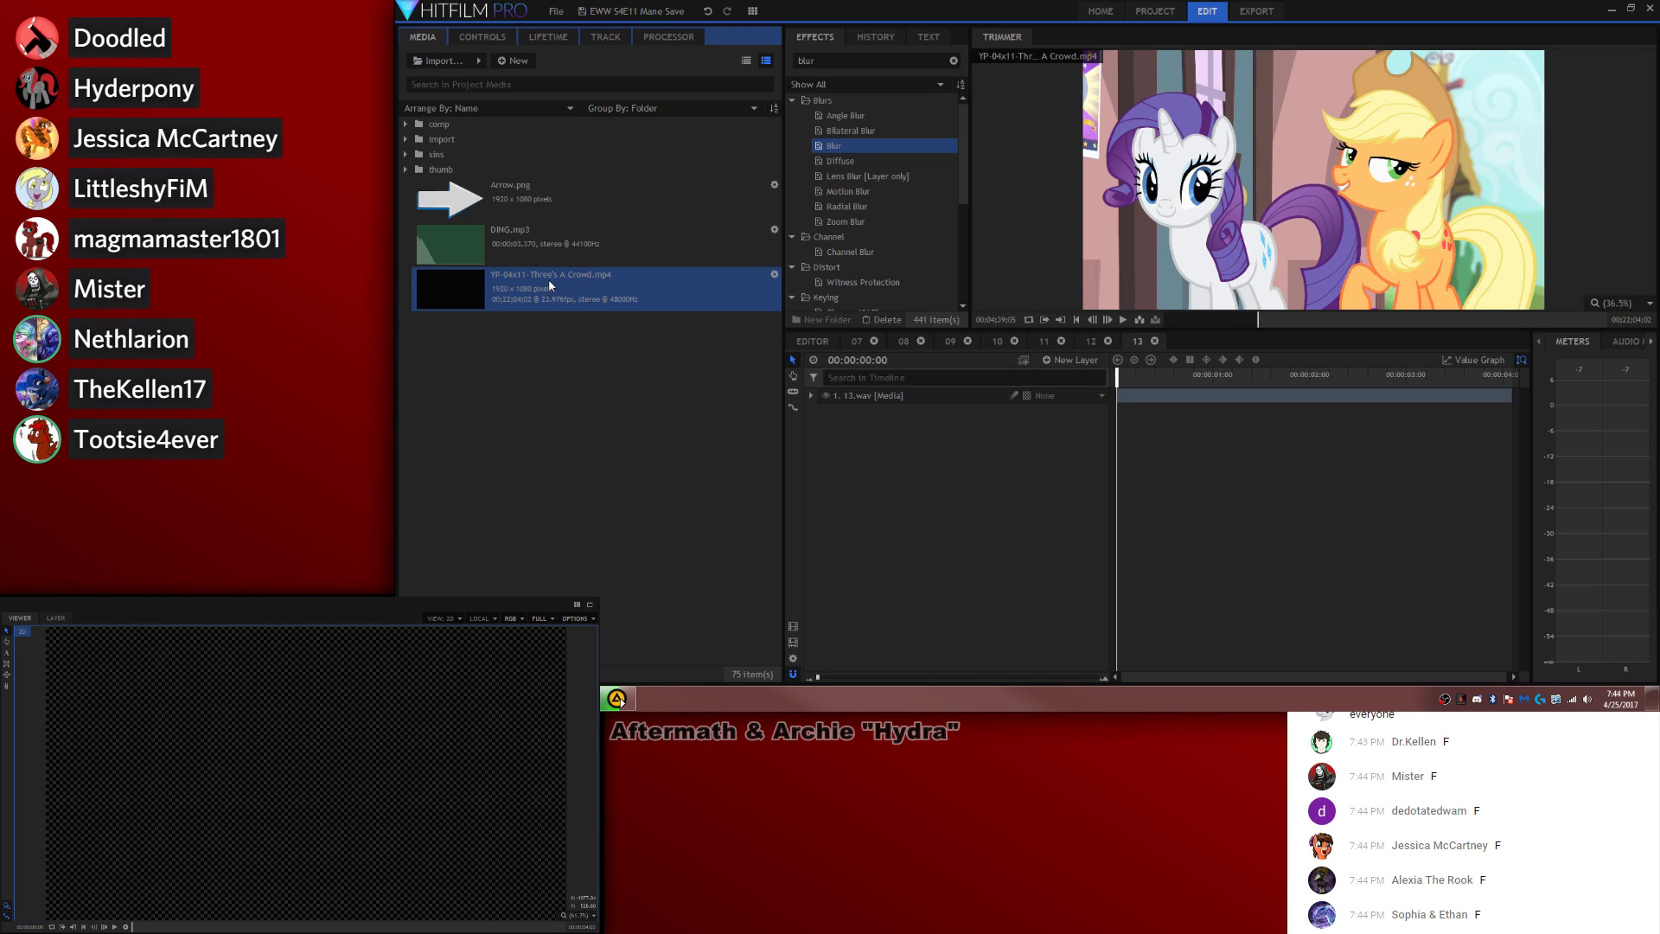
pyautogui.click(1261, 319)
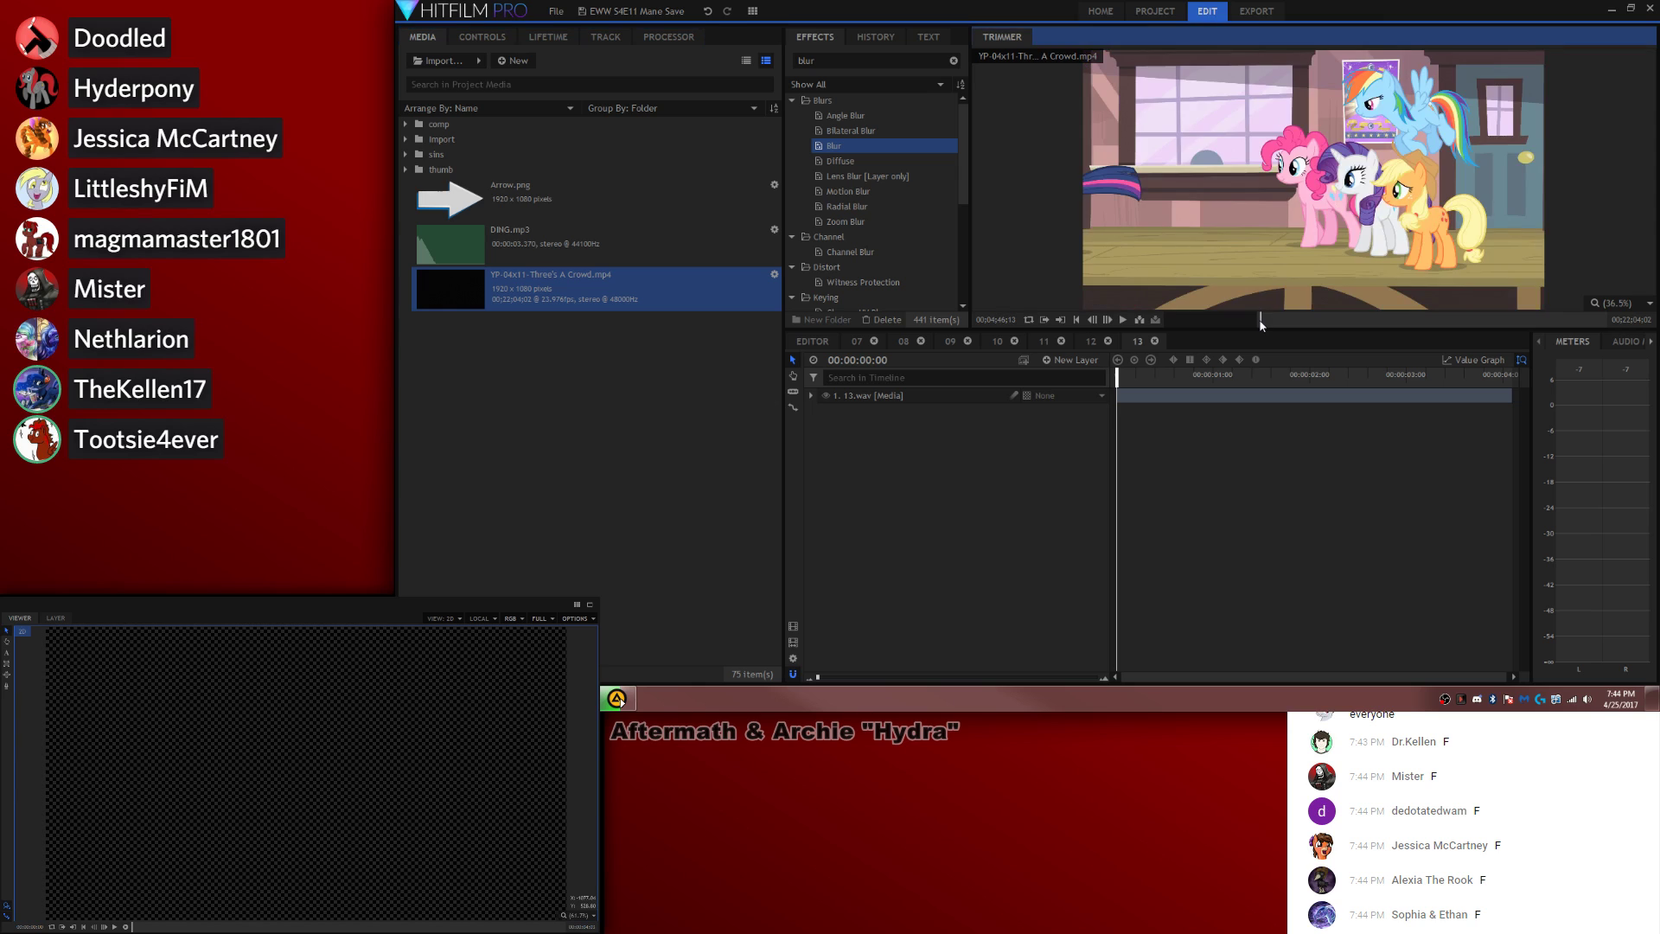
pyautogui.moveTo(1260, 321); pyautogui.dragTo(1259, 322)
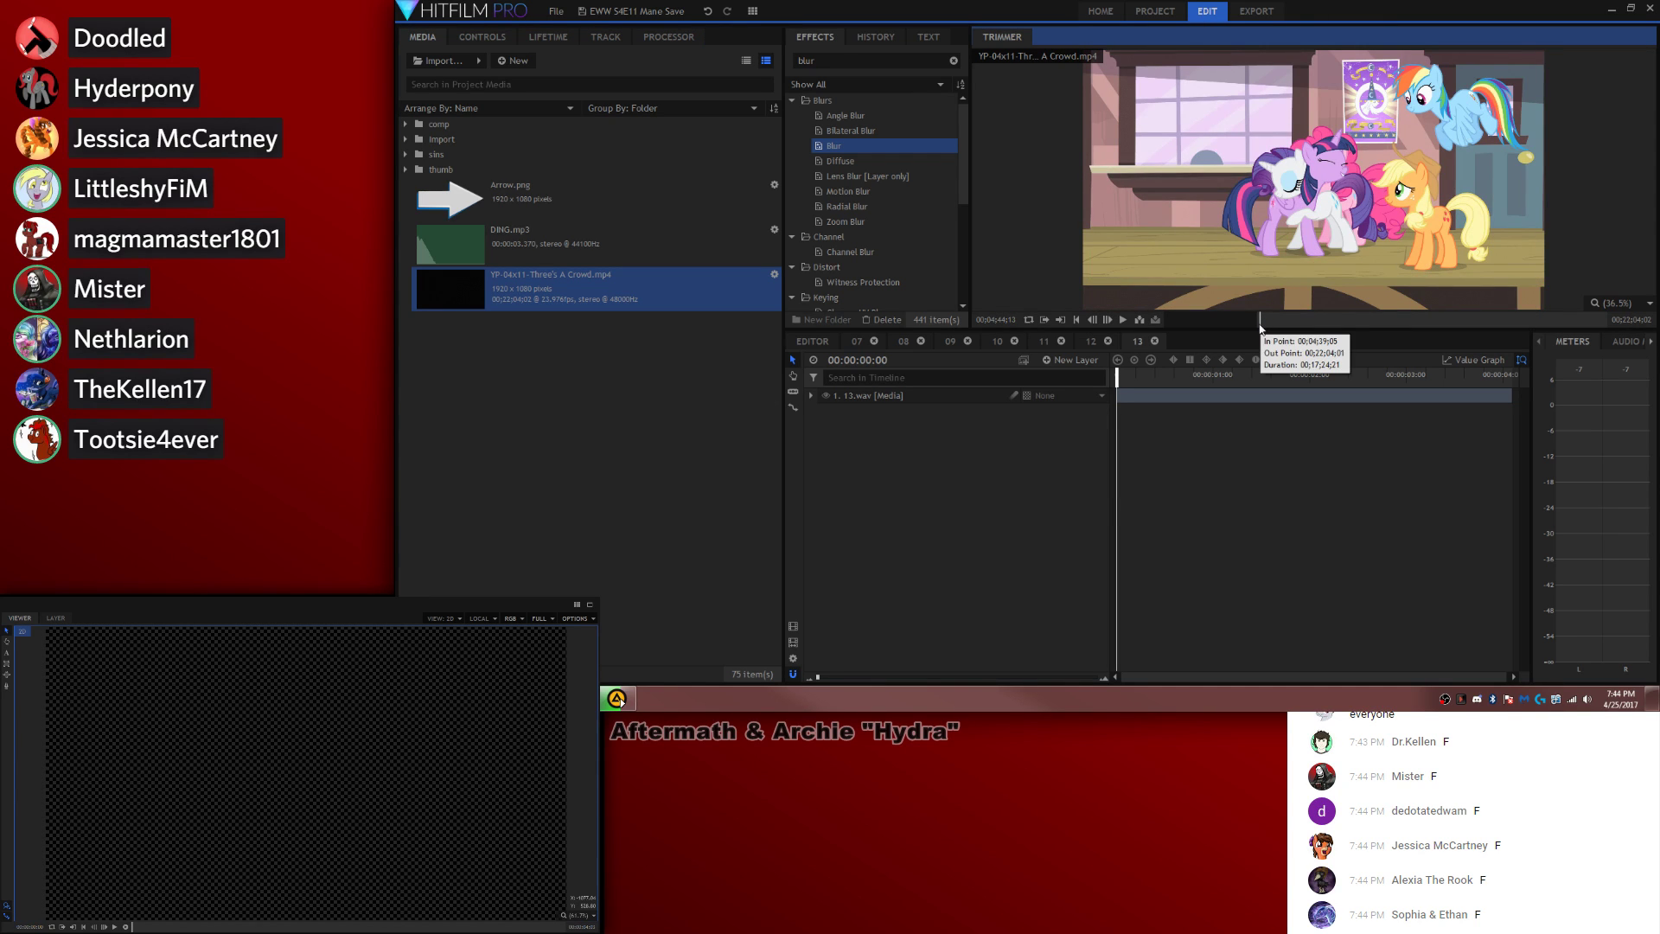
pyautogui.click(1261, 325)
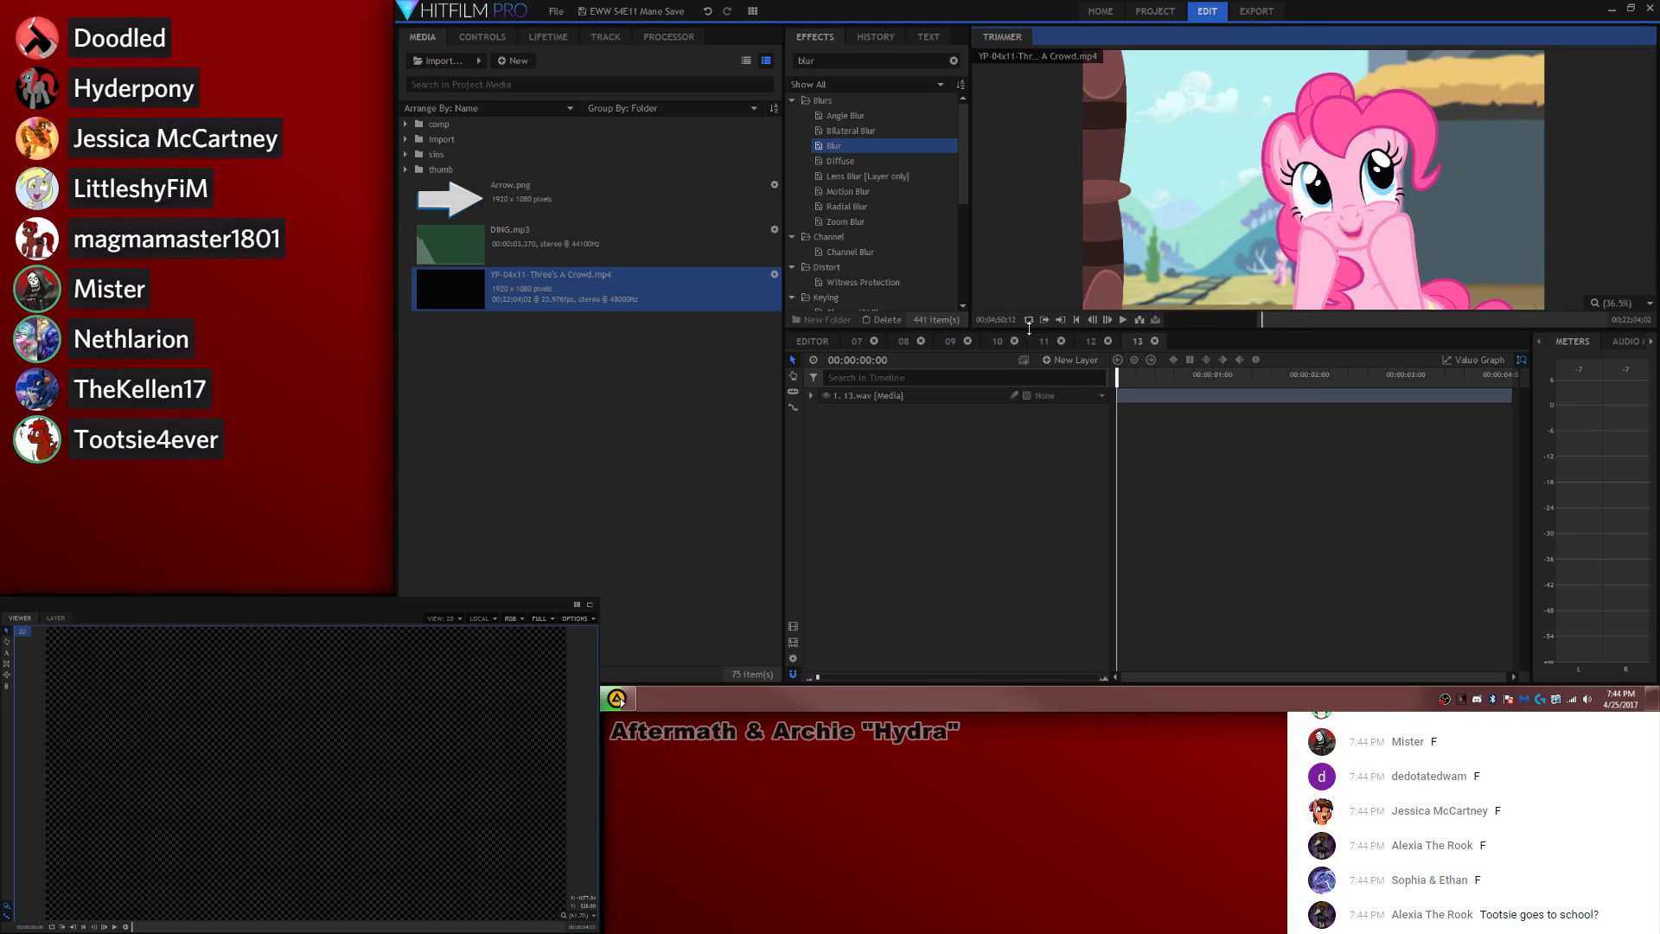
pyautogui.moveTo(1257, 270); pyautogui.dragTo(1122, 396)
# Step: Extend the composite shot's duration beyond 7 seconds and move the 13.wav layer to start at about 5 seconds
pyautogui.click(793, 659)
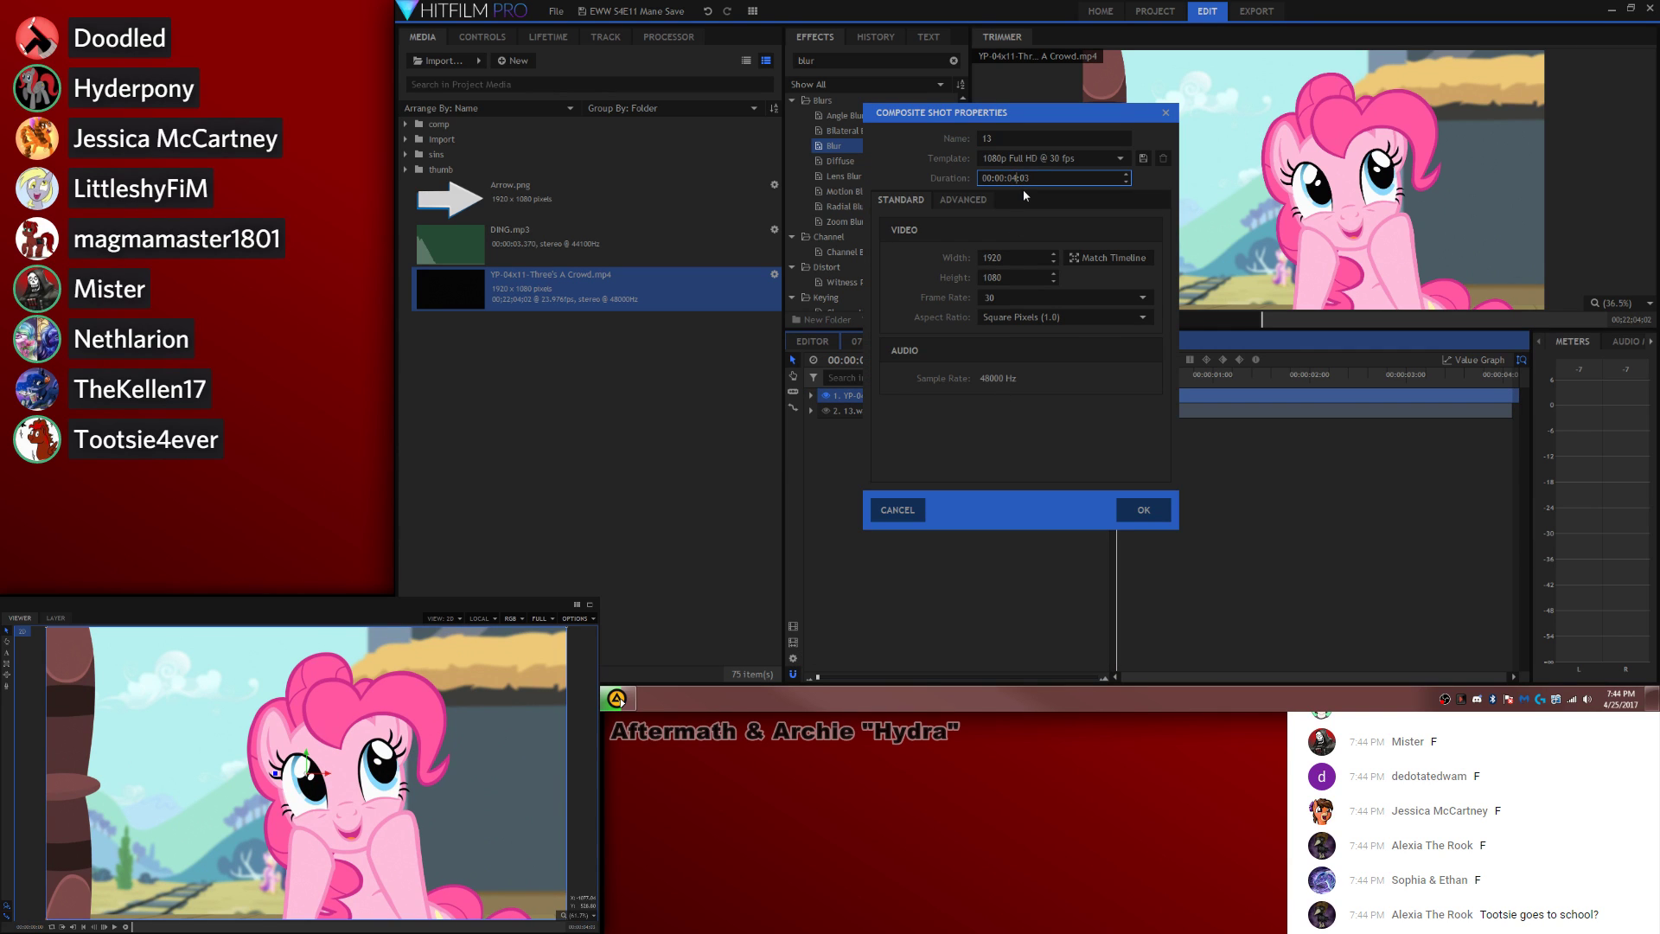
pyautogui.press('Return')
pyautogui.moveTo(1123, 411); pyautogui.dragTo(1408, 449)
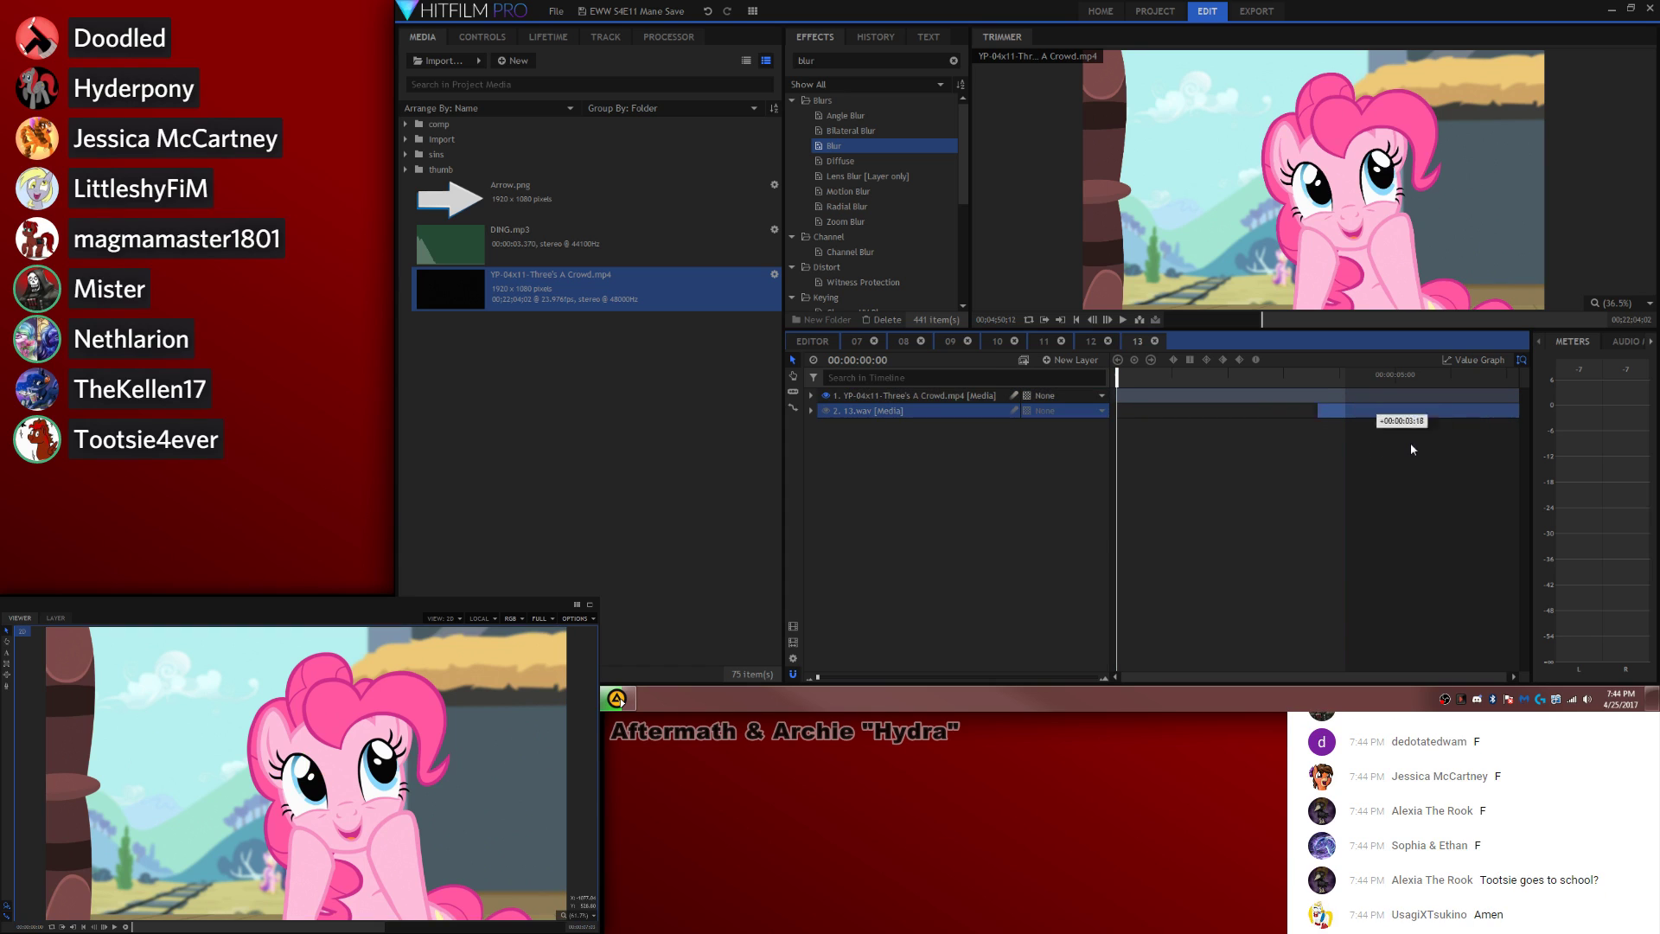
pyautogui.click(792, 658)
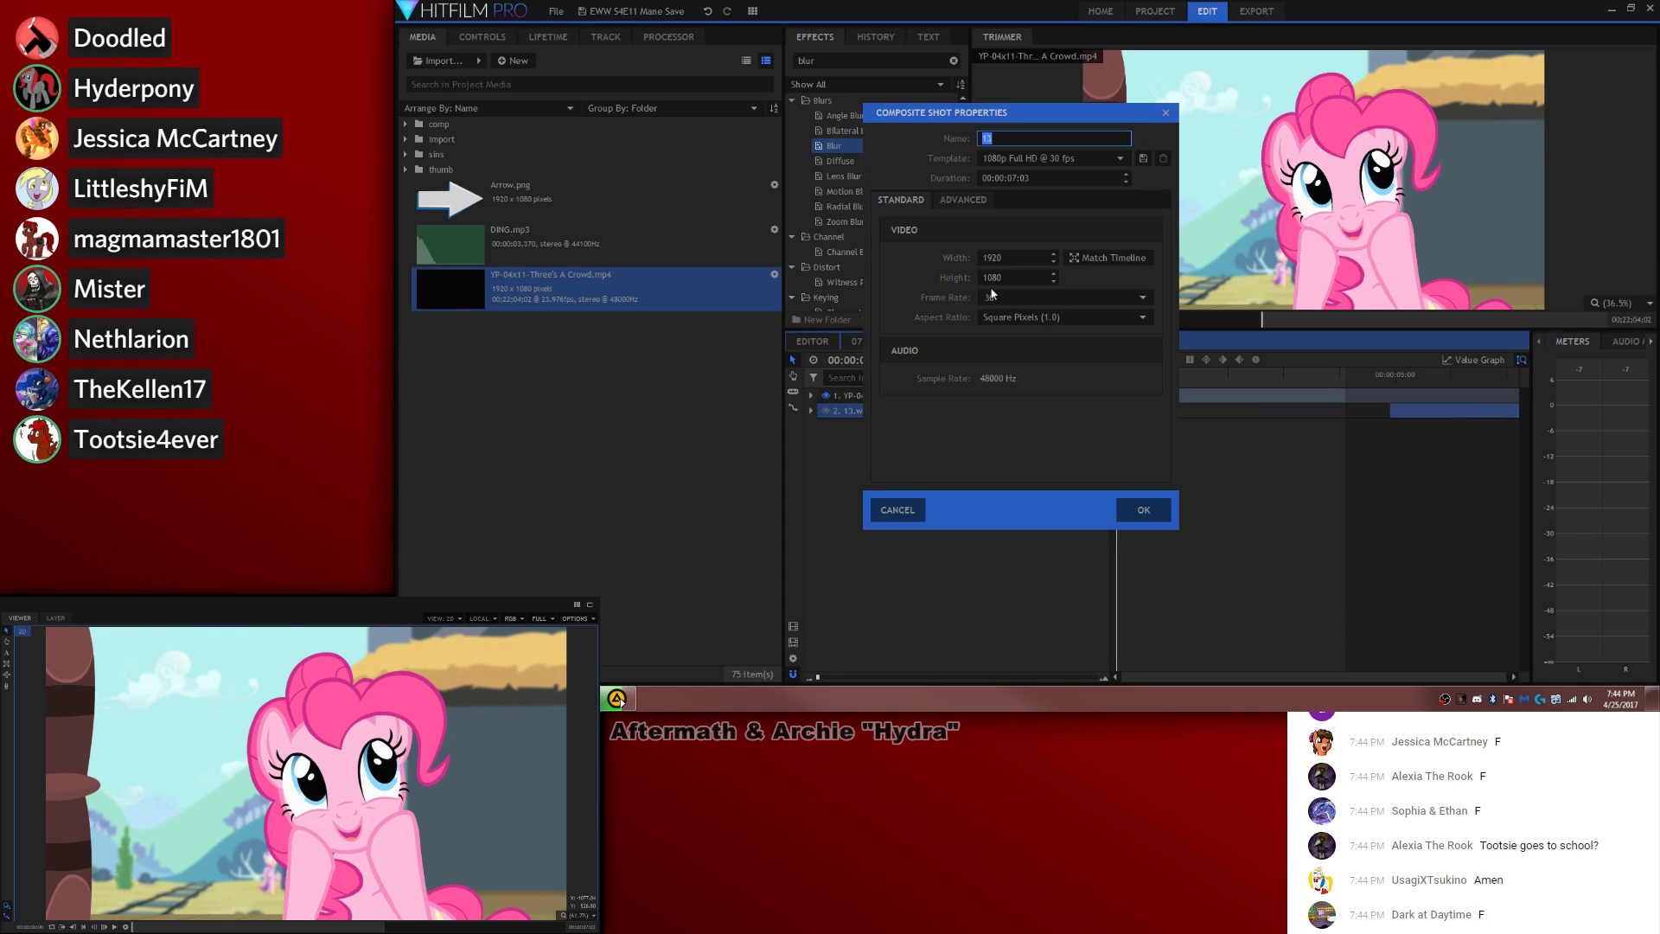
pyautogui.click(1019, 178)
pyautogui.press('Return')
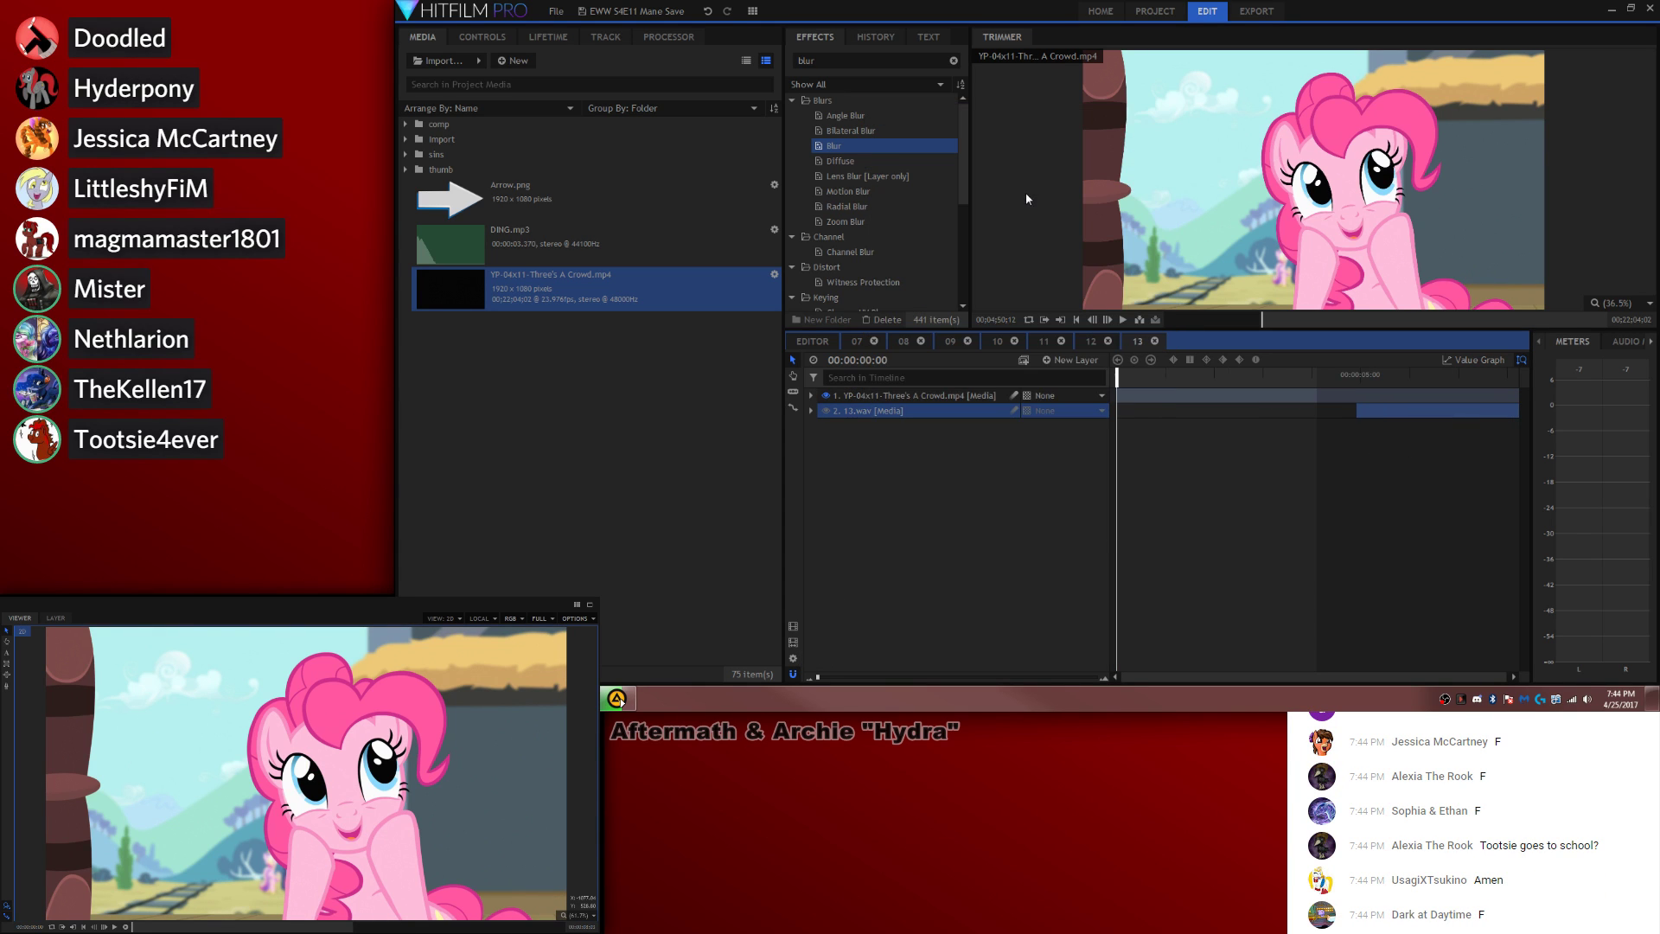
pyautogui.click(1200, 557)
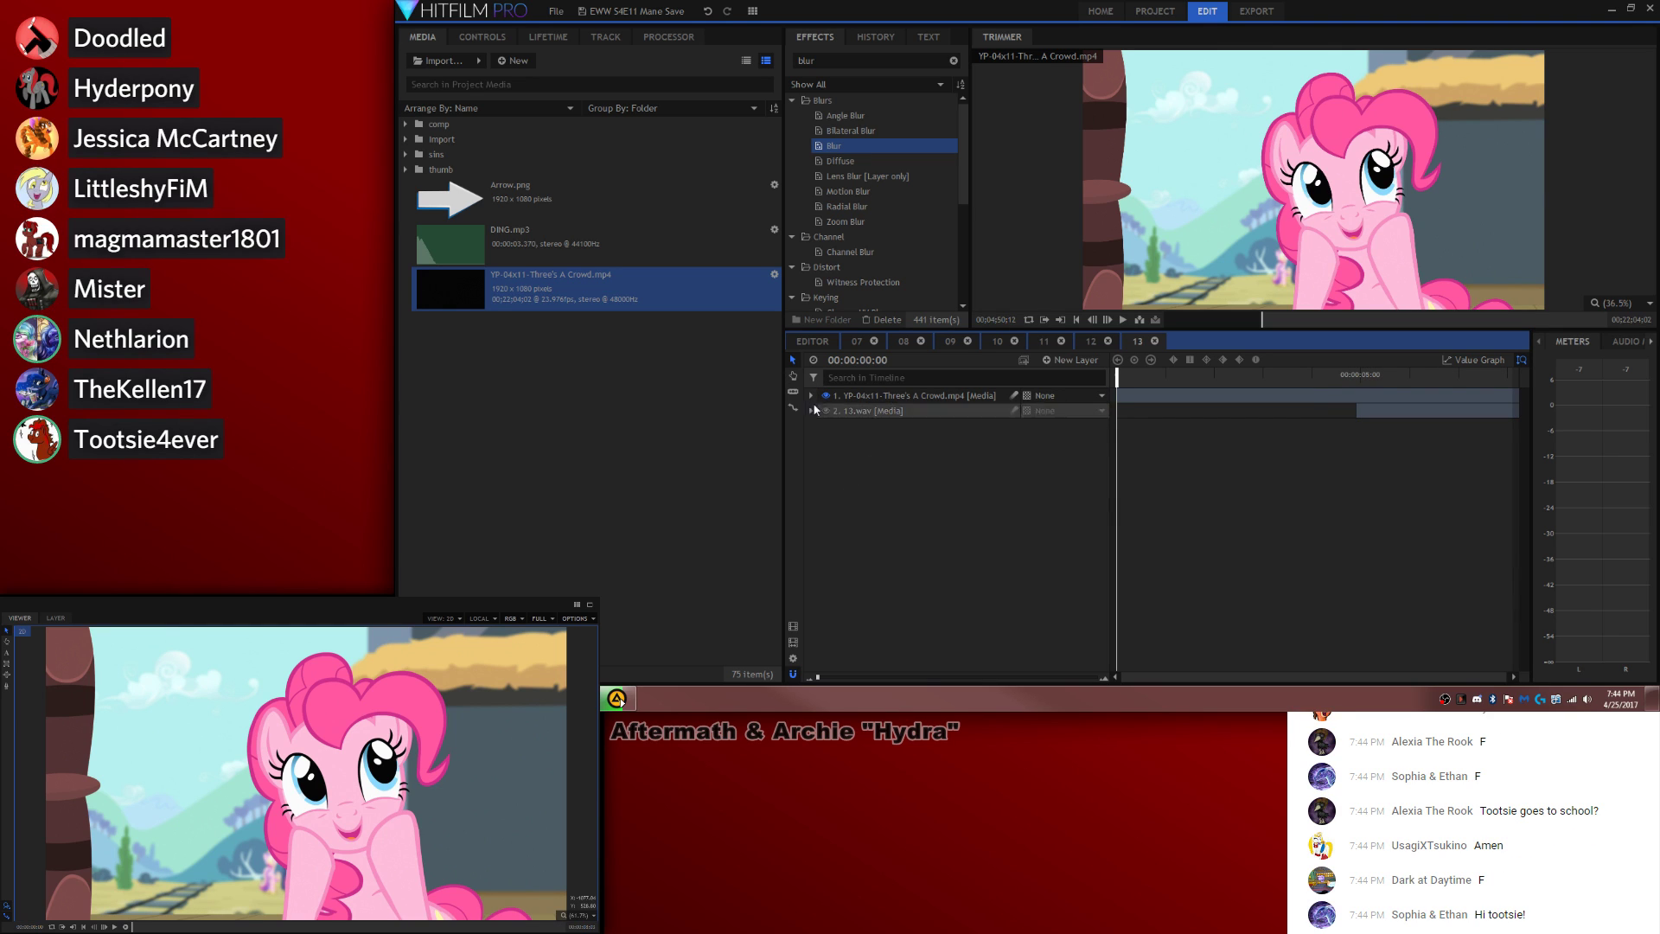
# Step: Cut off the video layer's opening before about 00:00:00:25 and move the remaining part to the timeline start
pyautogui.press('space')
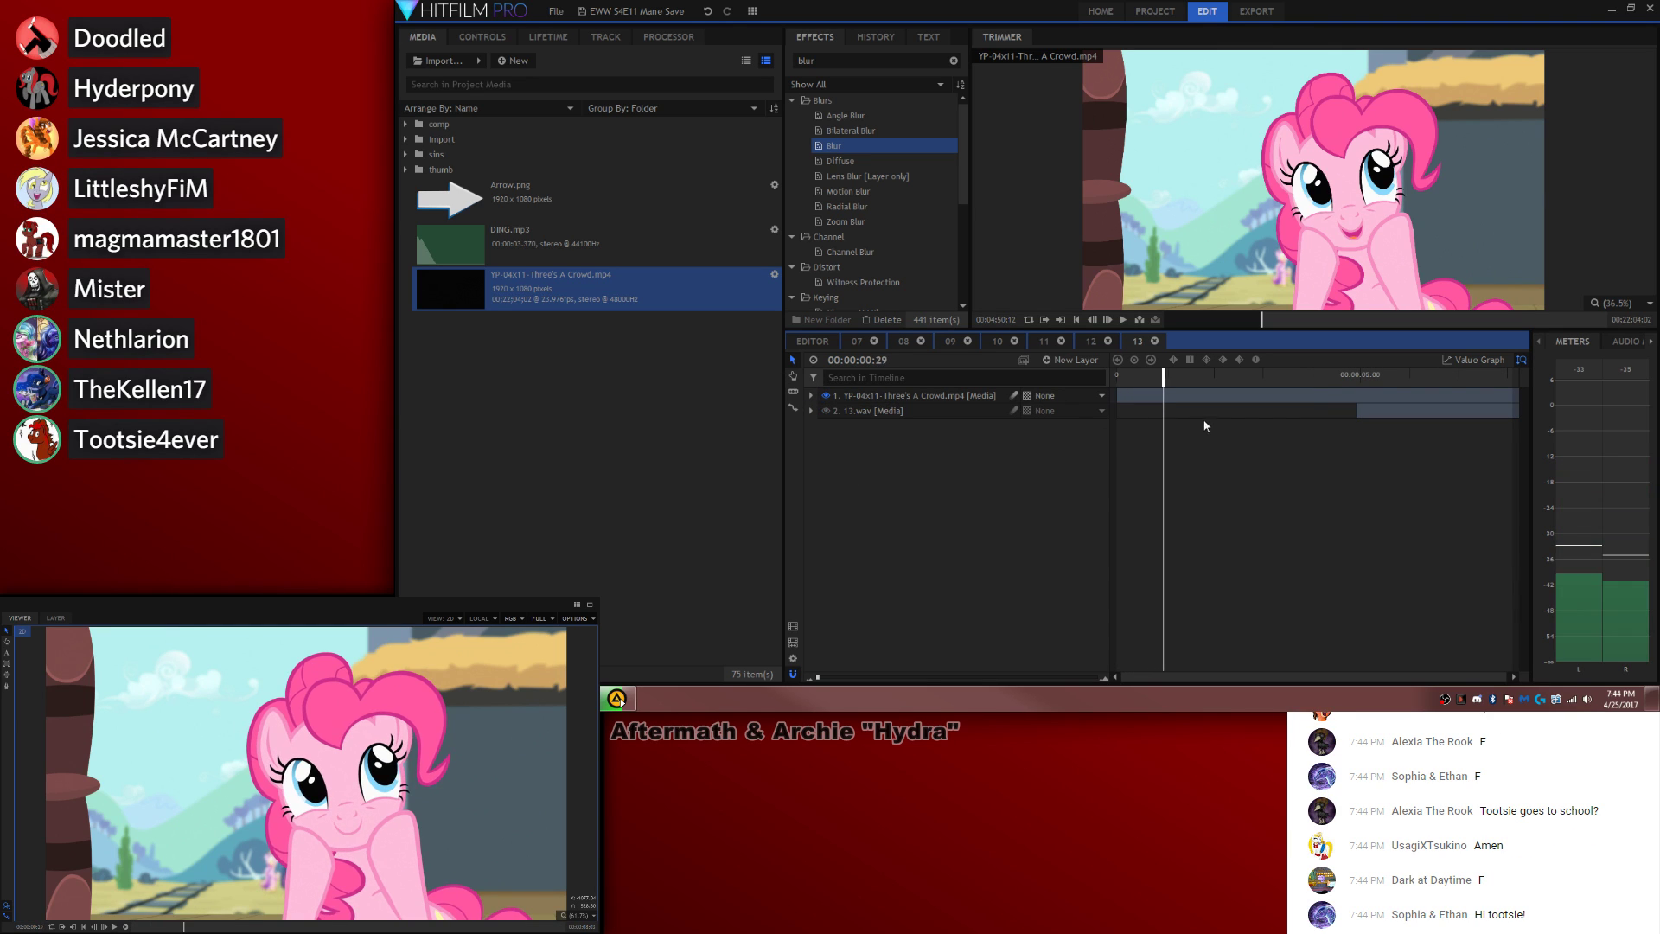
pyautogui.press(',')
pyautogui.press(',')
pyautogui.press(',')
pyautogui.press(',')
pyautogui.press(',')
pyautogui.press(',')
pyautogui.press(',')
pyautogui.press(',')
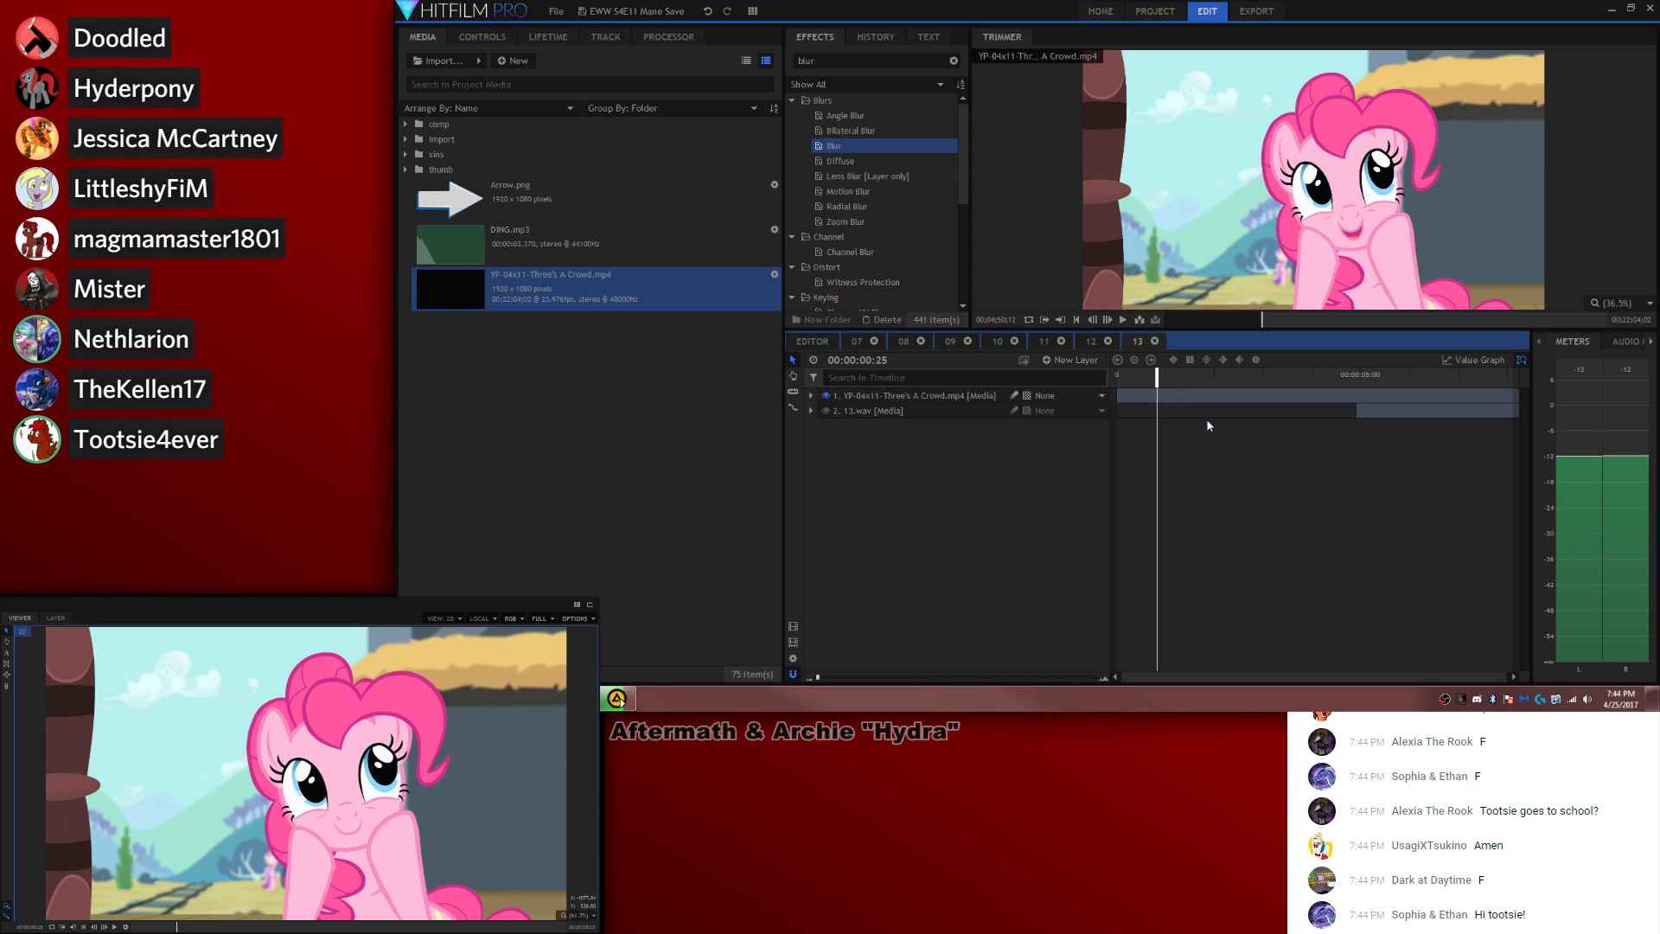
pyautogui.hotkey('ctrl', 'shift', 'd')
pyautogui.click(1150, 397)
pyautogui.press('Delete')
pyautogui.moveTo(1174, 398); pyautogui.dragTo(1134, 396)
pyautogui.moveTo(1153, 376); pyautogui.dragTo(843, 385)
# Step: Expand the video layer's properties and align the layer exactly with the start of the composite shot
pyautogui.click(810, 395)
pyautogui.press('space')
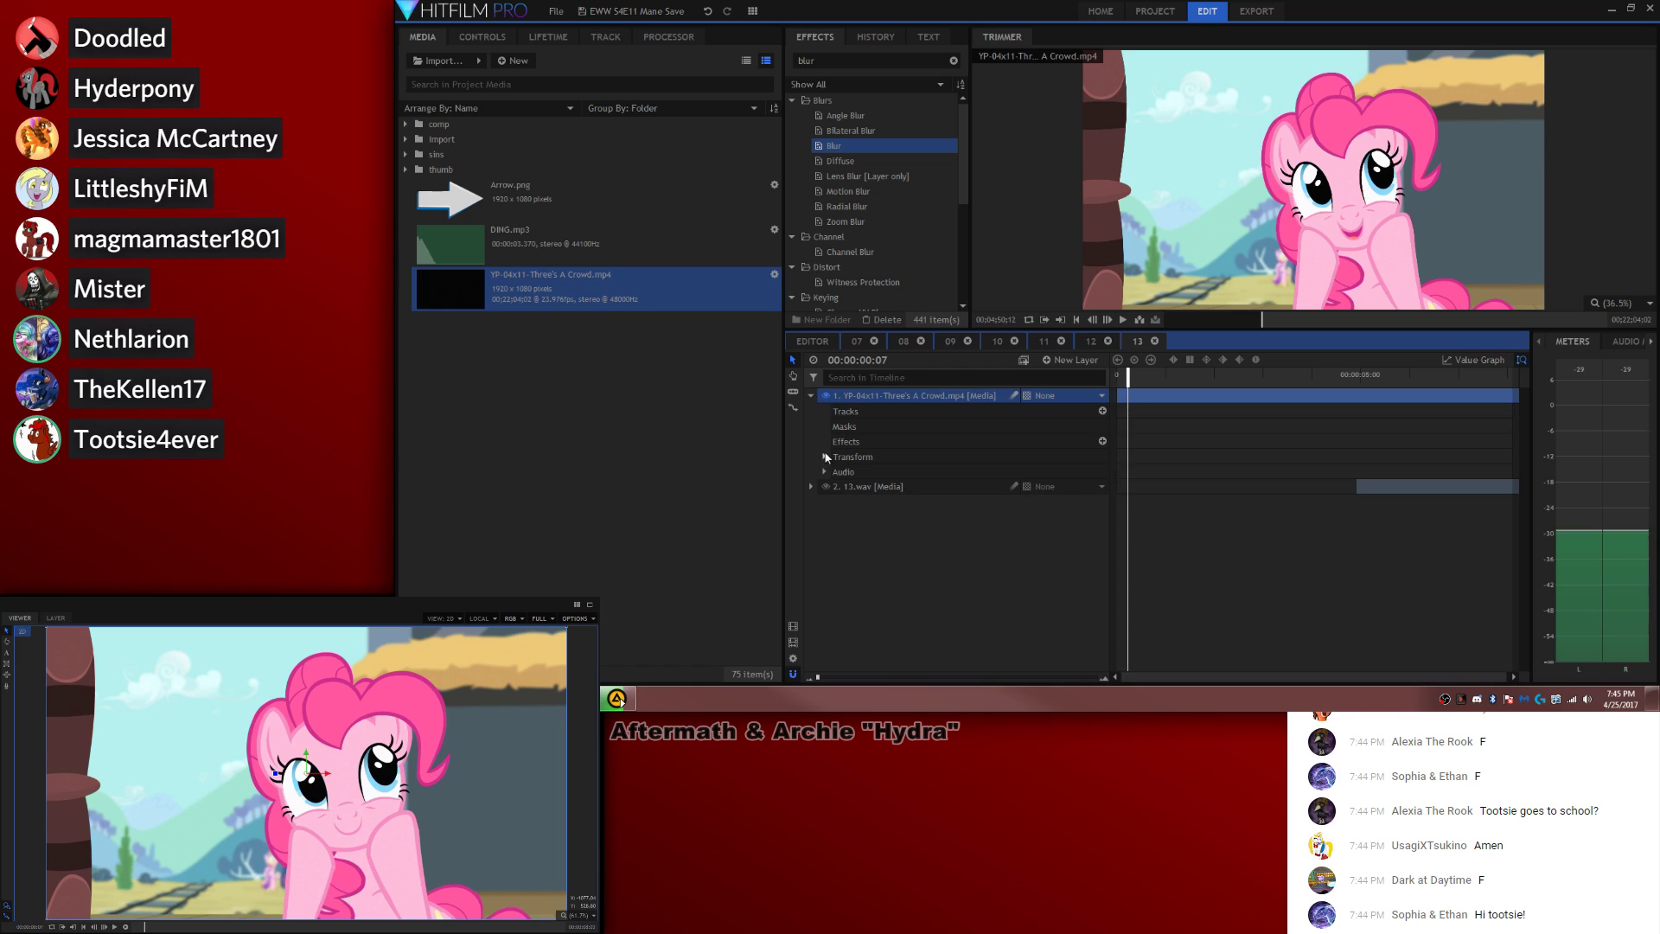
pyautogui.press(',')
pyautogui.press(',')
pyautogui.press(',')
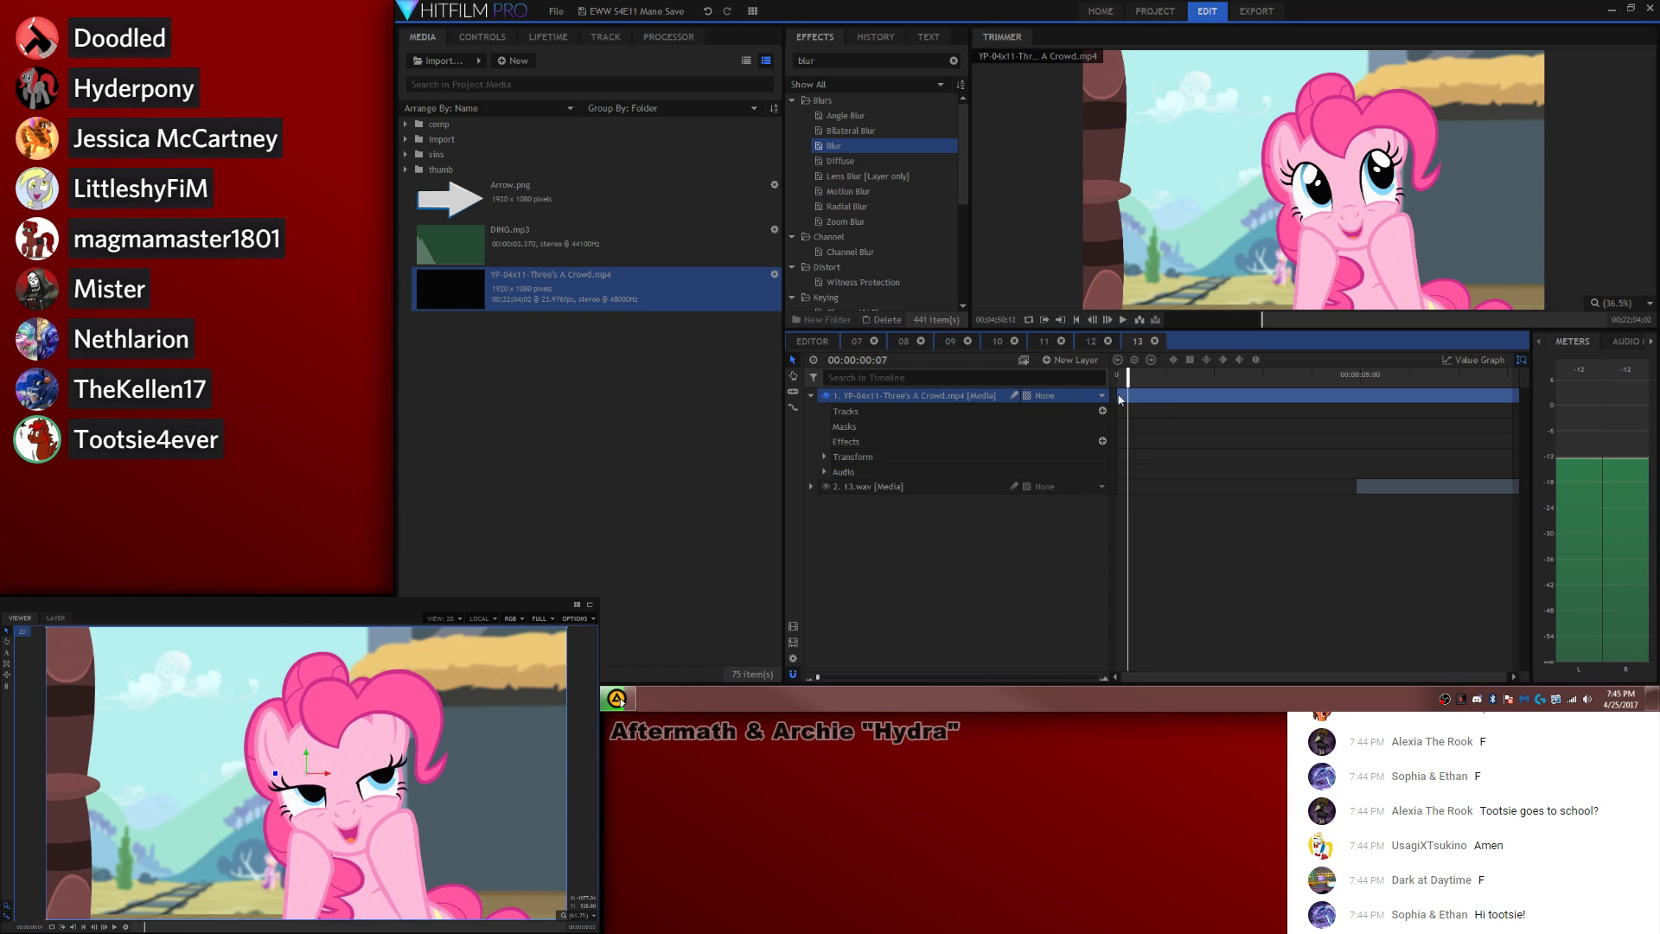
pyautogui.moveTo(1118, 397)
pyautogui.mouseDown()
pyautogui.moveTo(1136, 396)
pyautogui.moveTo(1115, 377)
pyautogui.mouseUp()
# Step: Enable keyframing for the video layer's audio Level and set it to 8 dB at 00:00:00:06
pyautogui.press('space')
pyautogui.press('space')
pyautogui.press('space')
pyautogui.press('space')
pyautogui.press('space')
pyautogui.press('space')
pyautogui.click(827, 472)
pyautogui.click(848, 487)
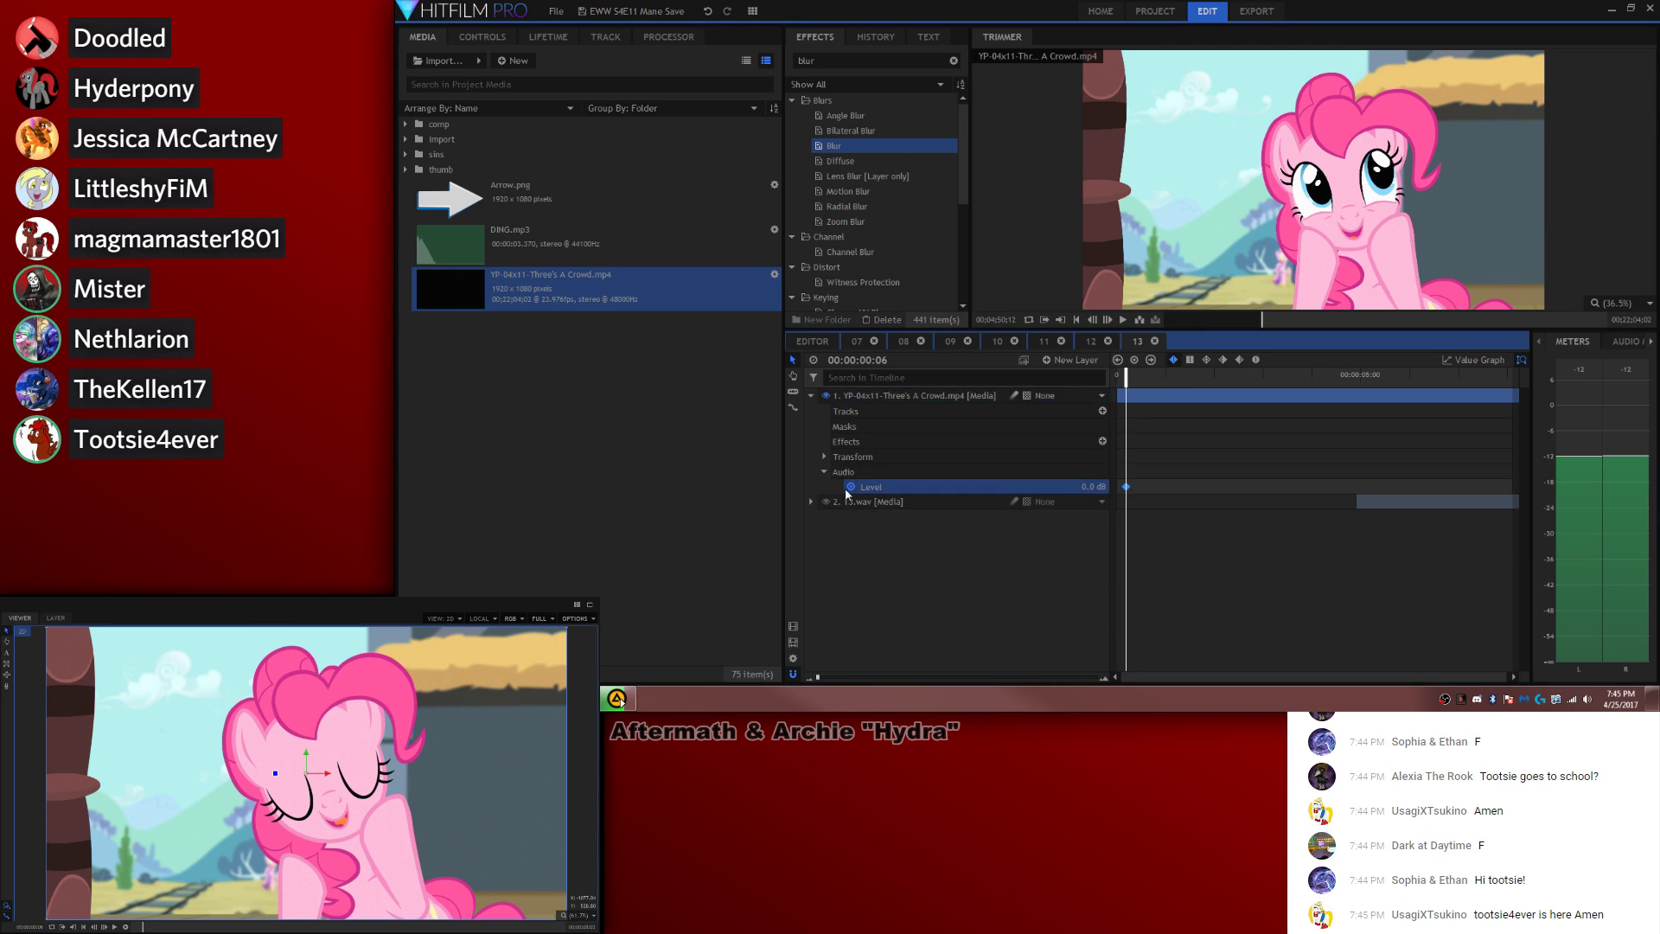
pyautogui.click(1083, 486)
pyautogui.write('8')
pyautogui.press('Return')
pyautogui.click(1227, 526)
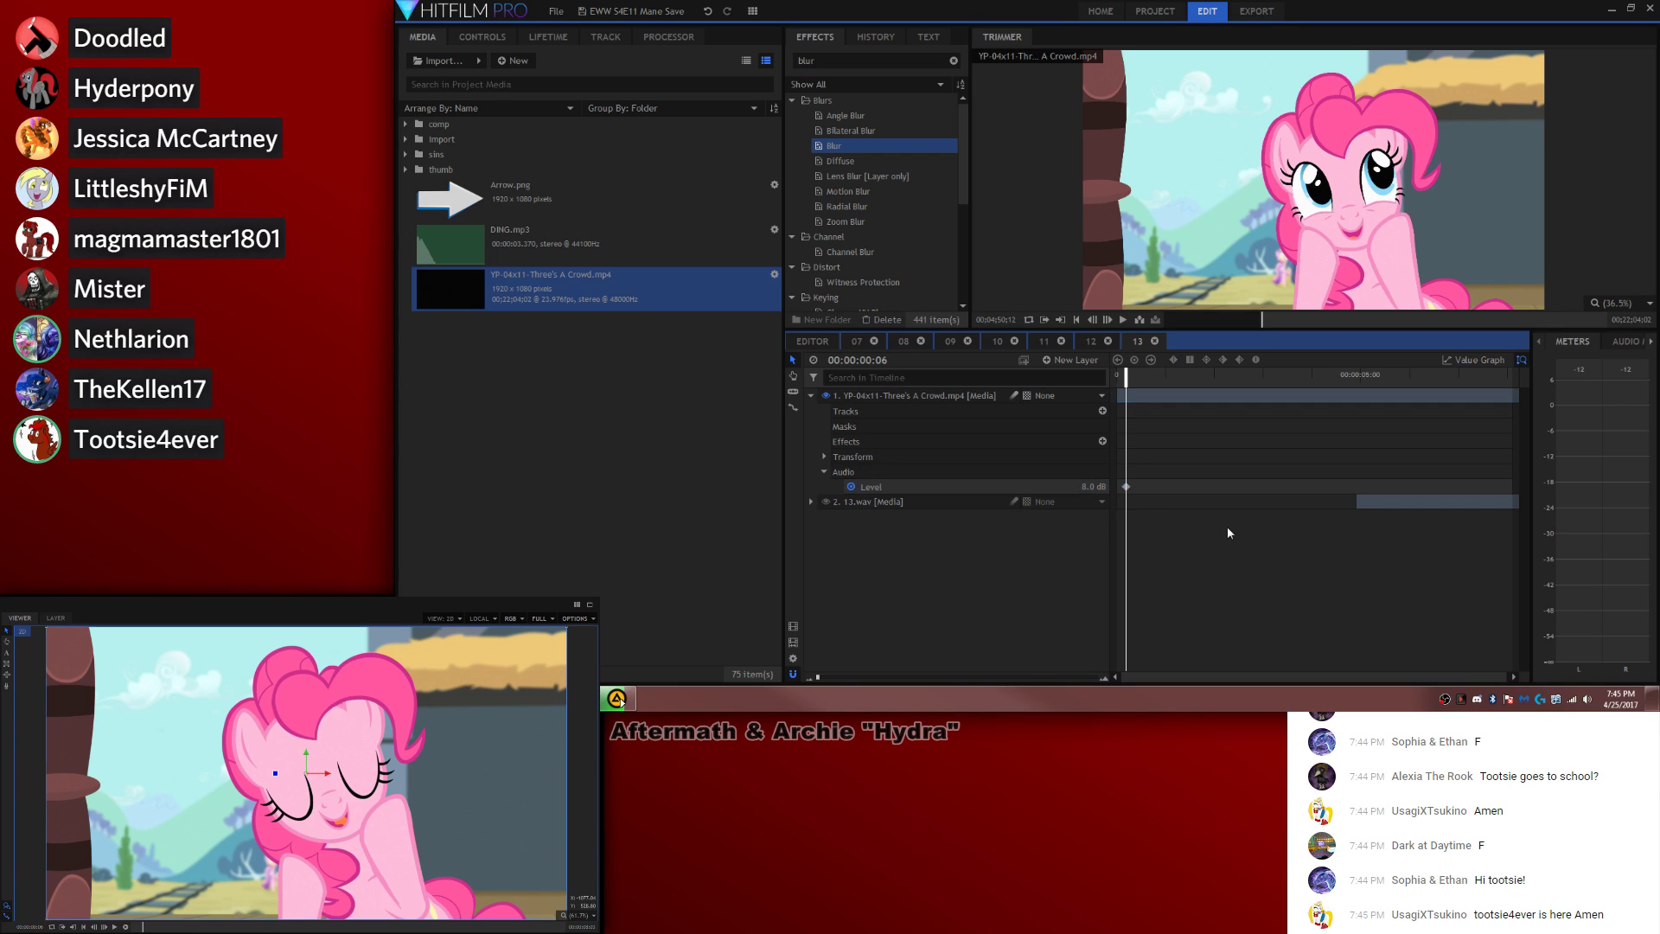
# Step: Add an audio Level keyframe of -8 dB at the very start of the video layer
pyautogui.press('Home')
pyautogui.click(1099, 485)
pyautogui.write('-8')
pyautogui.press('Return')
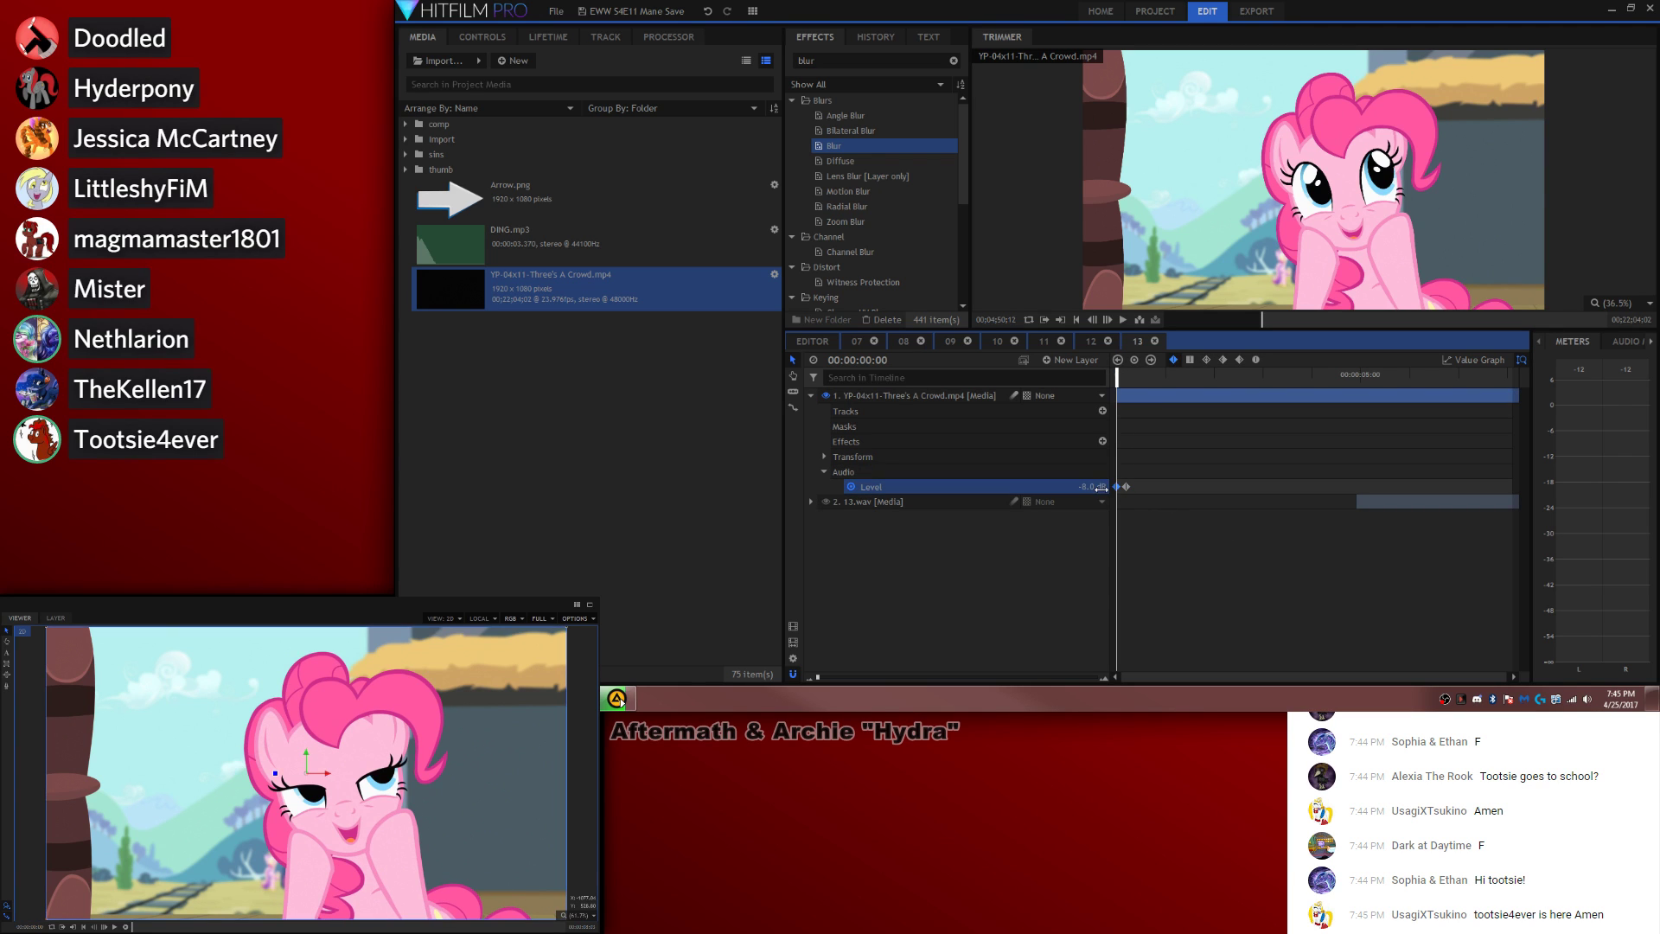
pyautogui.click(1156, 515)
# Step: Play to the end of the spoken line and add an 8 dB audio Level keyframe at 00:00:03:00
pyautogui.press('space')
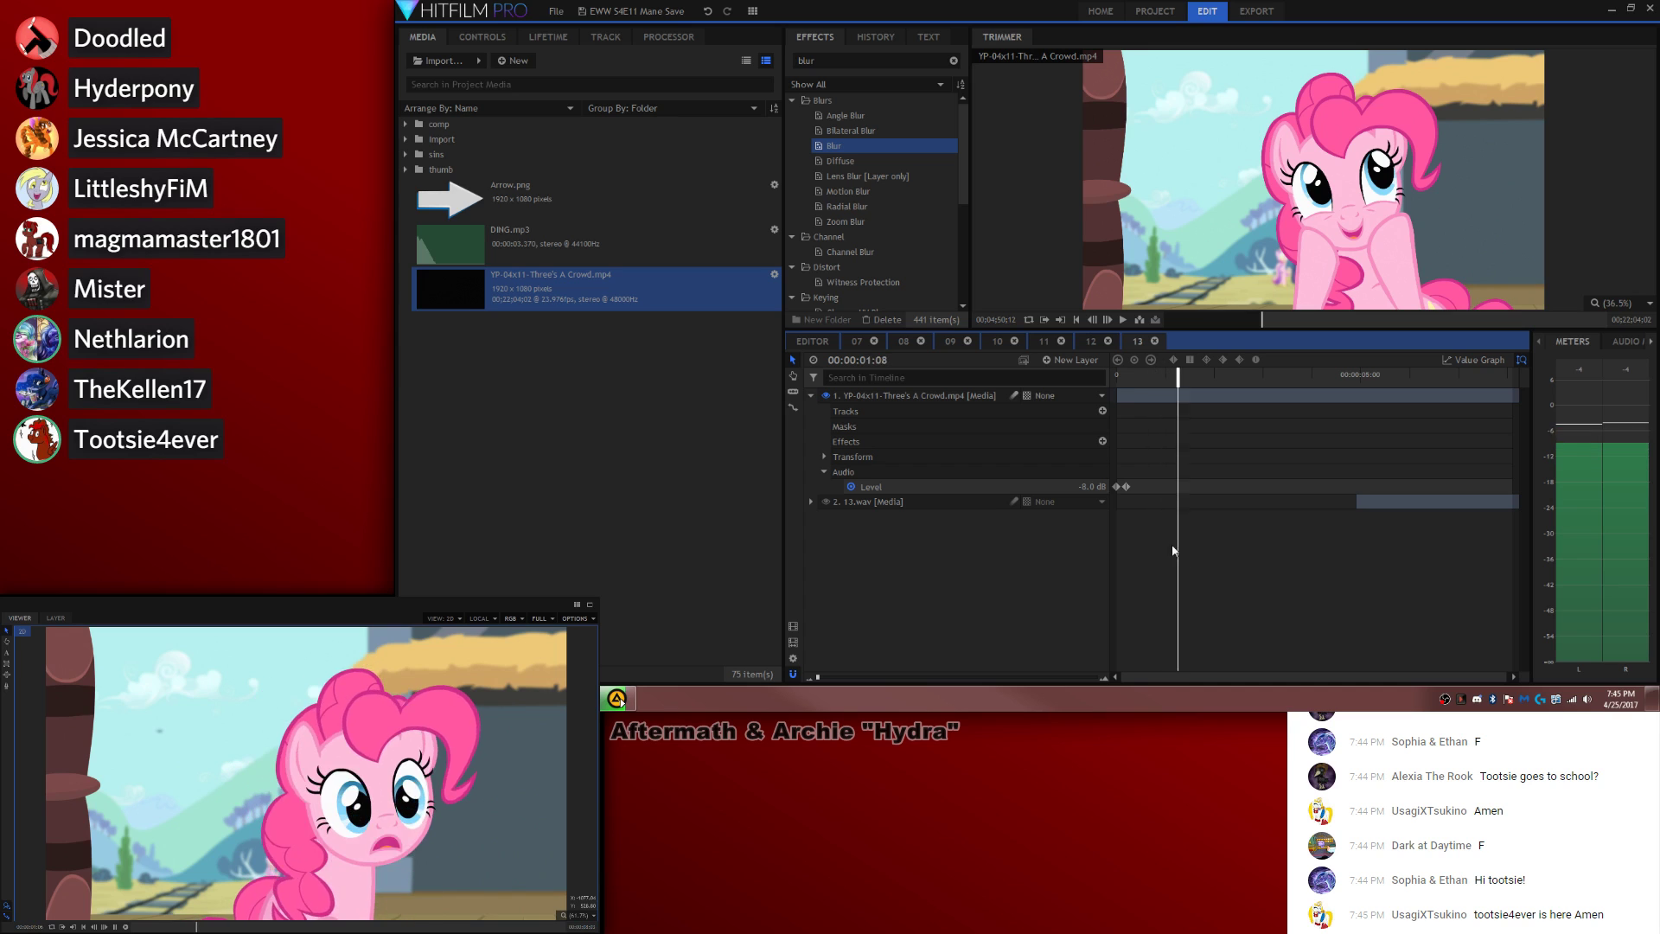
pyautogui.press('space')
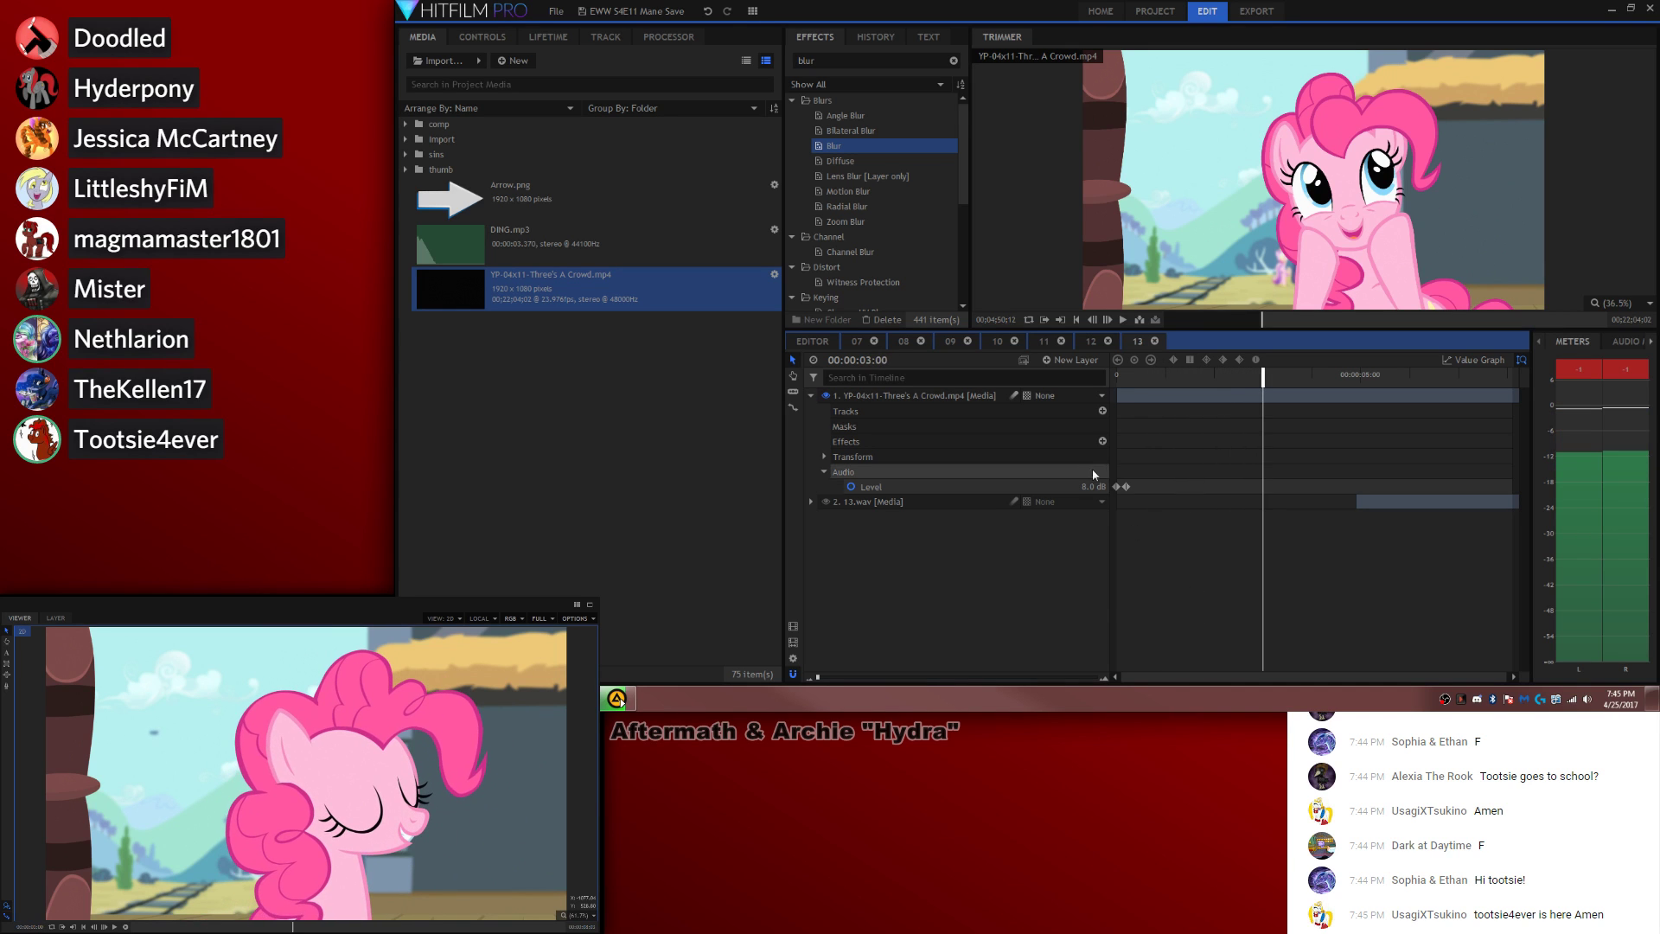
pyautogui.click(1096, 486)
pyautogui.click(1240, 585)
# Step: Lower the video layer's audio Level to -8 dB with a keyframe at 00:00:03:12
pyautogui.press('space')
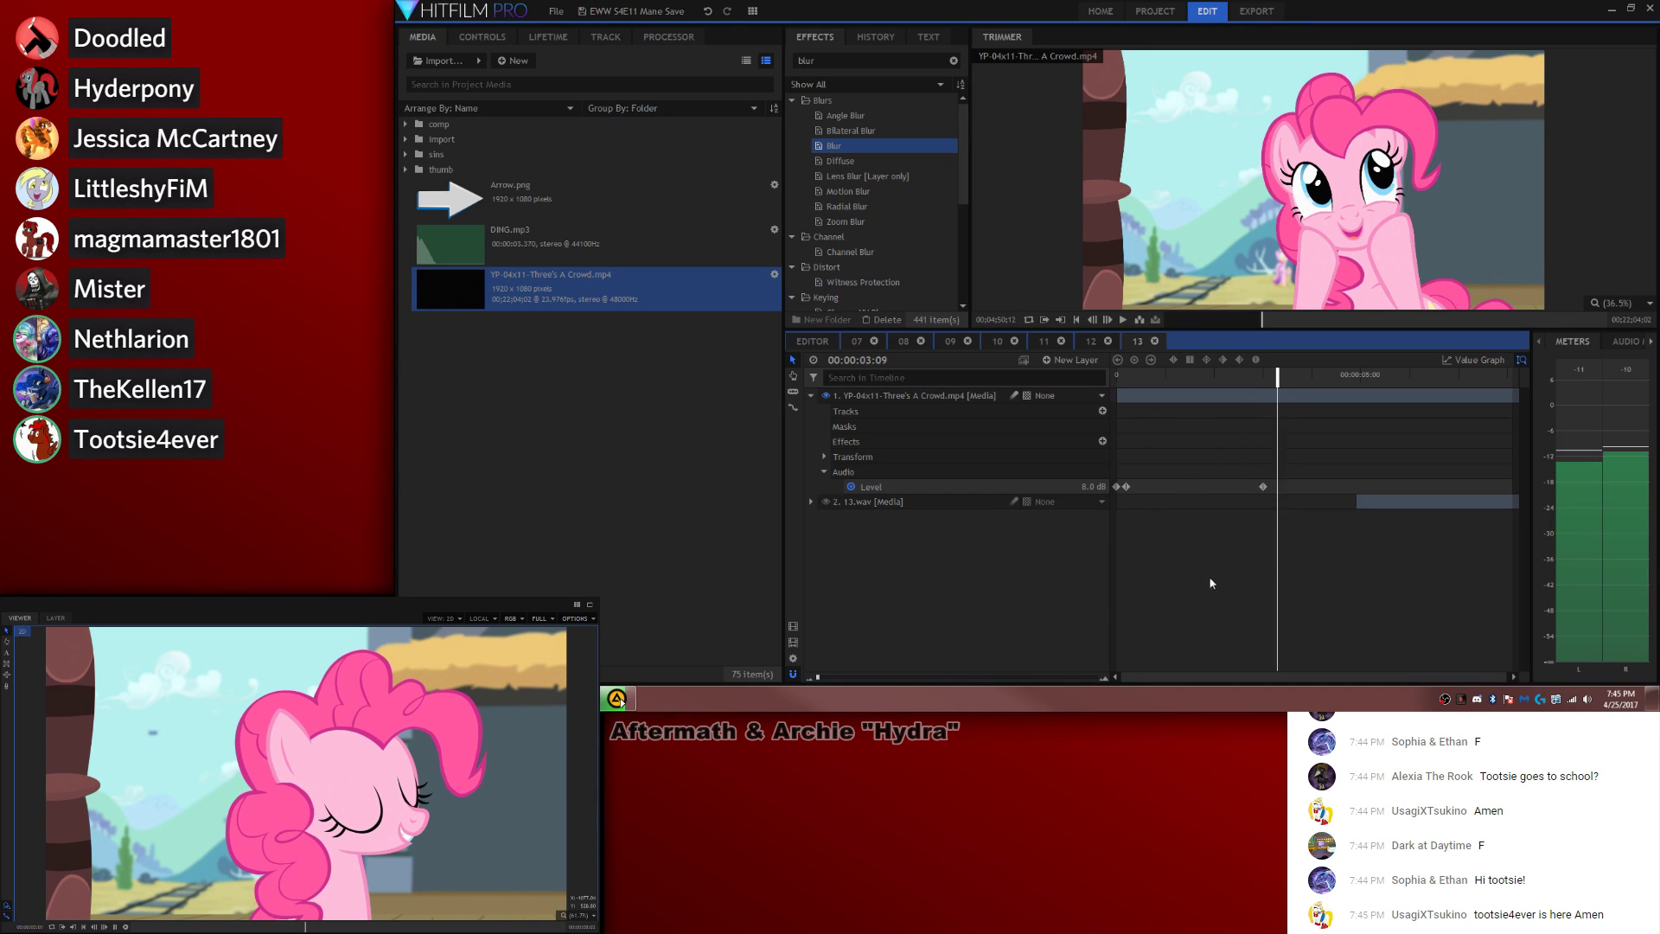
pyautogui.click(1098, 486)
pyautogui.write('-8')
pyautogui.press('Return')
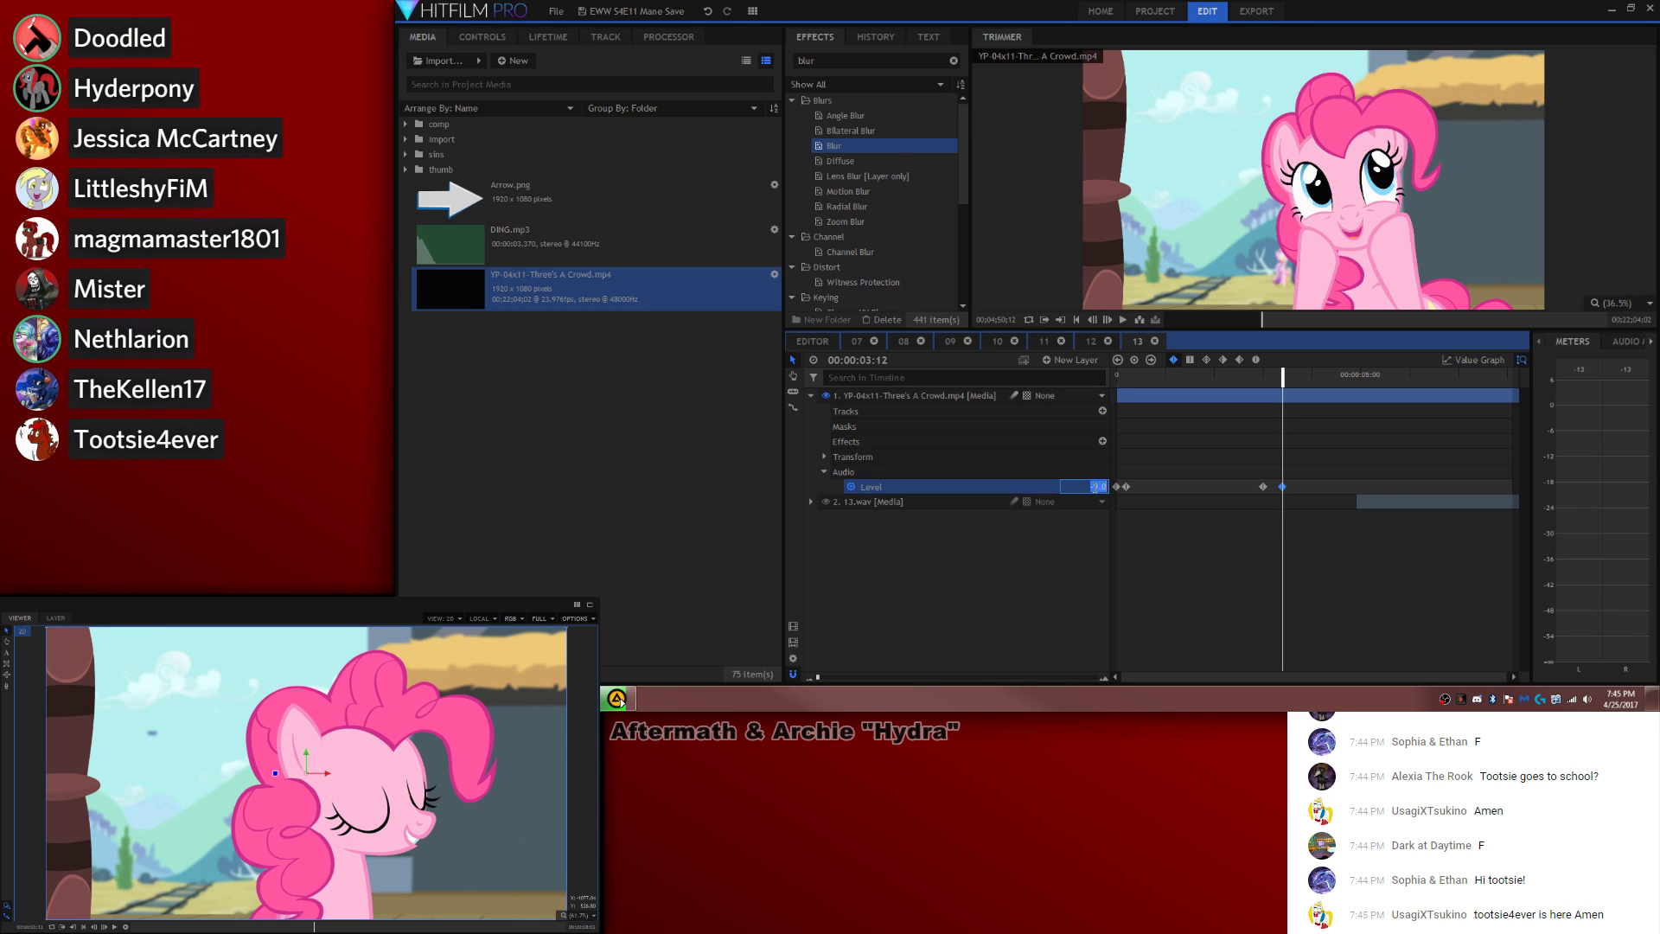
pyautogui.click(1267, 564)
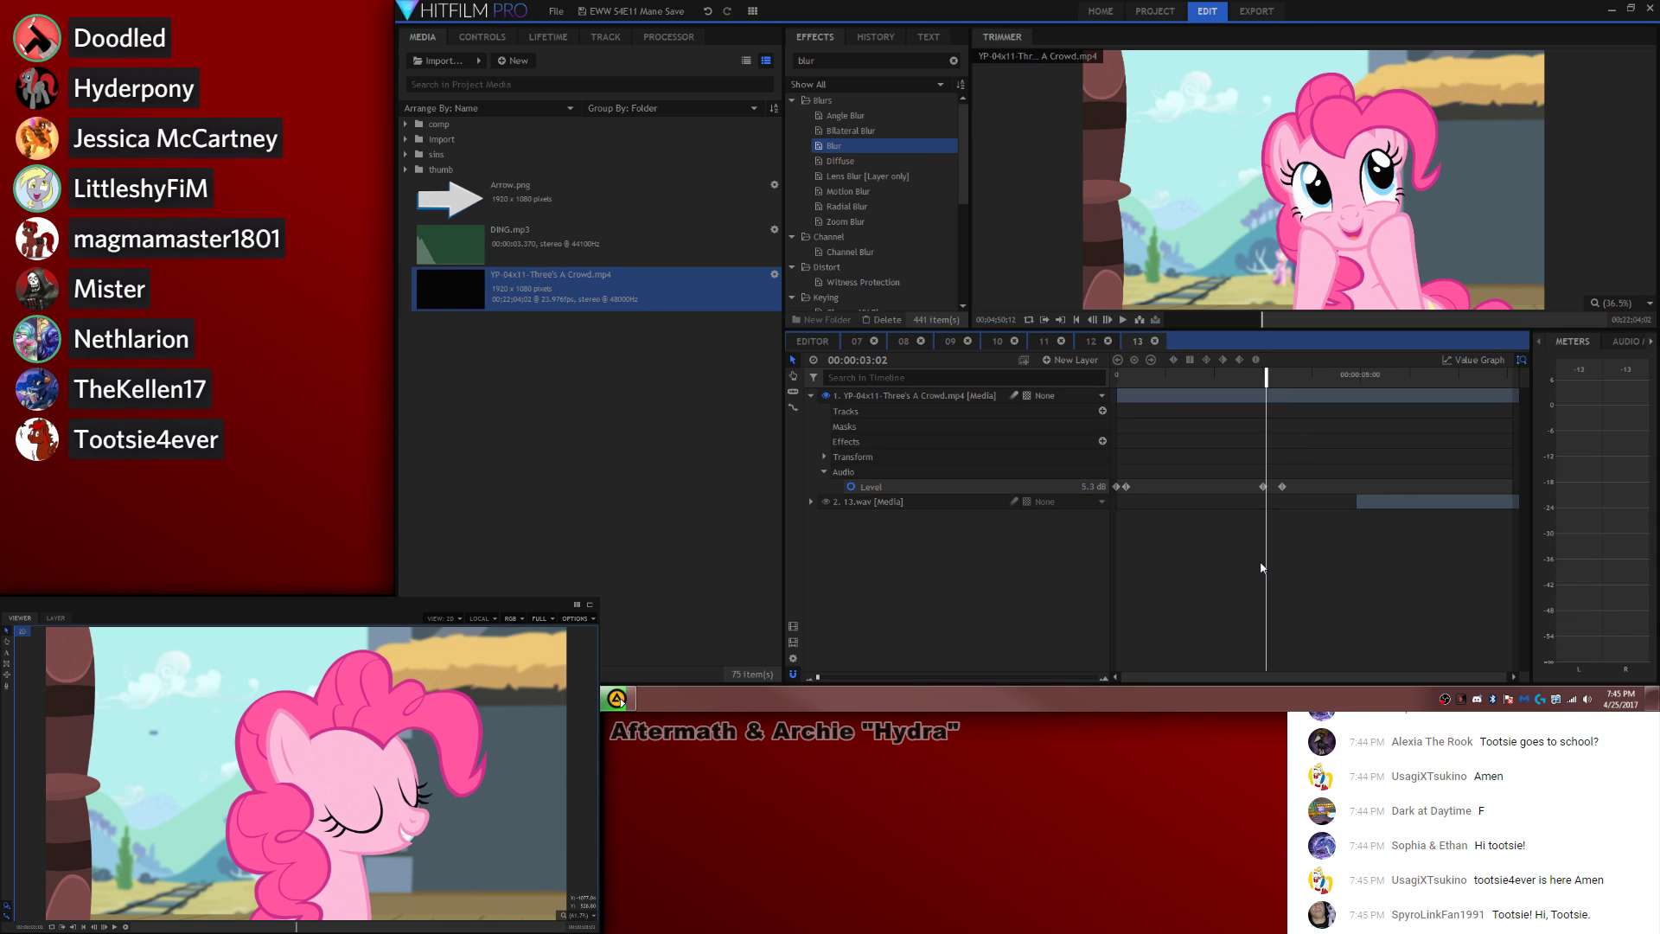
# Step: Move the 13.wav layer earlier so it starts at 00:00:03:04
pyautogui.moveTo(1485, 505); pyautogui.dragTo(1386, 563)
pyautogui.click(1387, 563)
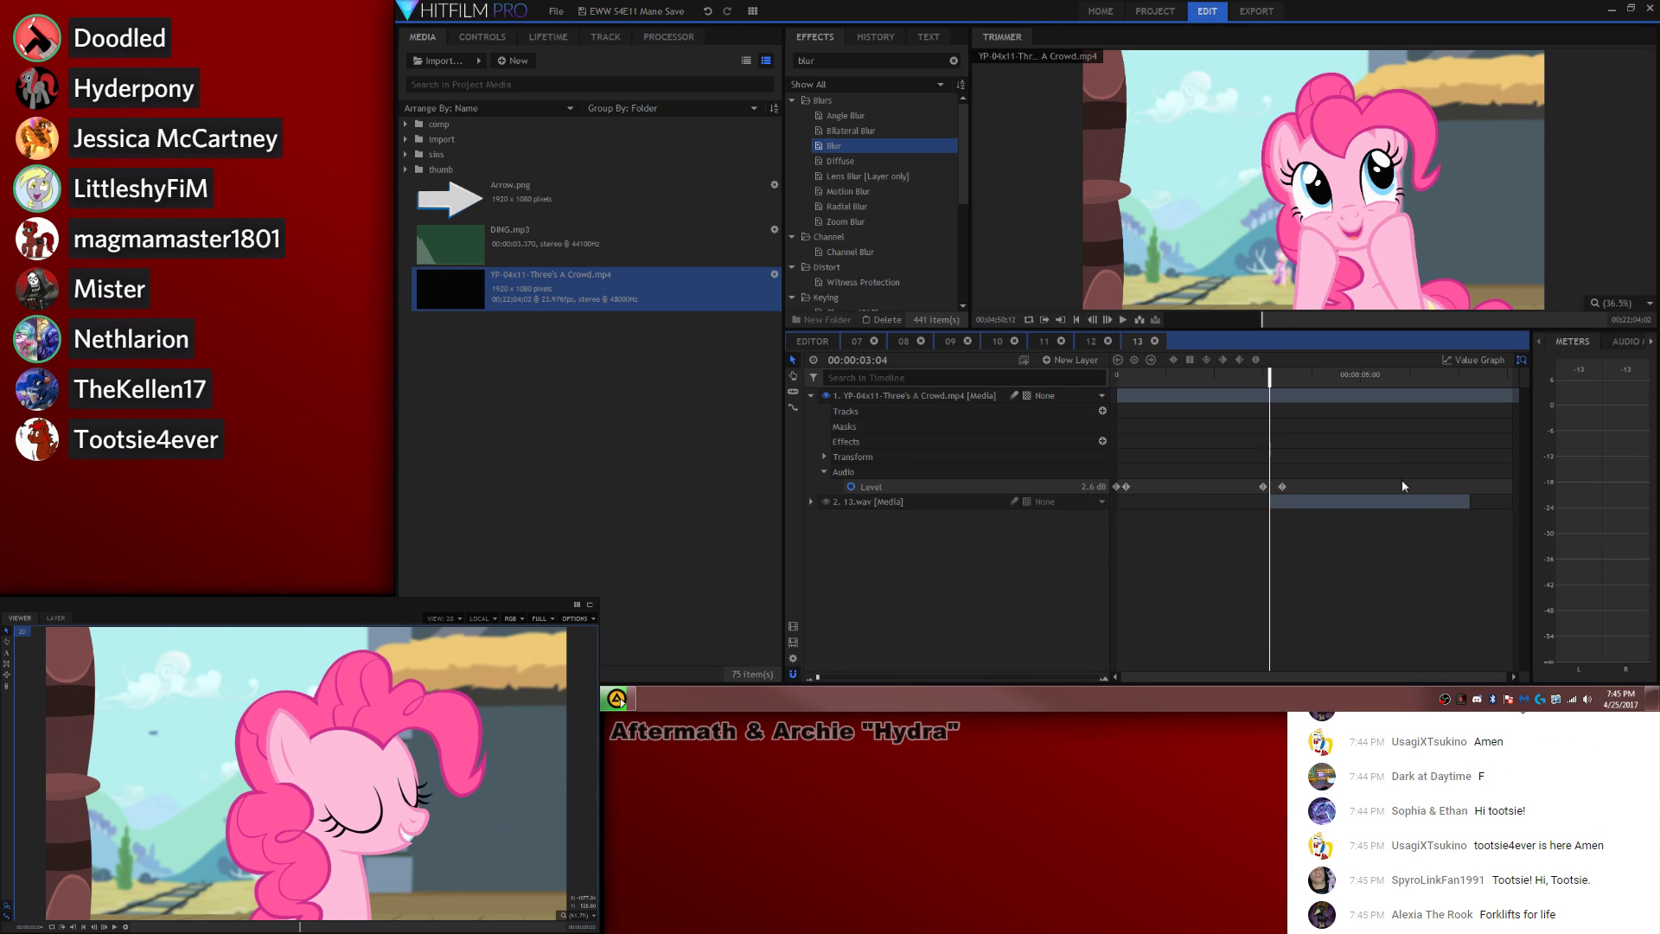
# Step: Find the end of the 13.wav layer and set composite shot 13's duration to 00:00:07:07
pyautogui.click(1465, 375)
pyautogui.press('.')
pyautogui.press('.')
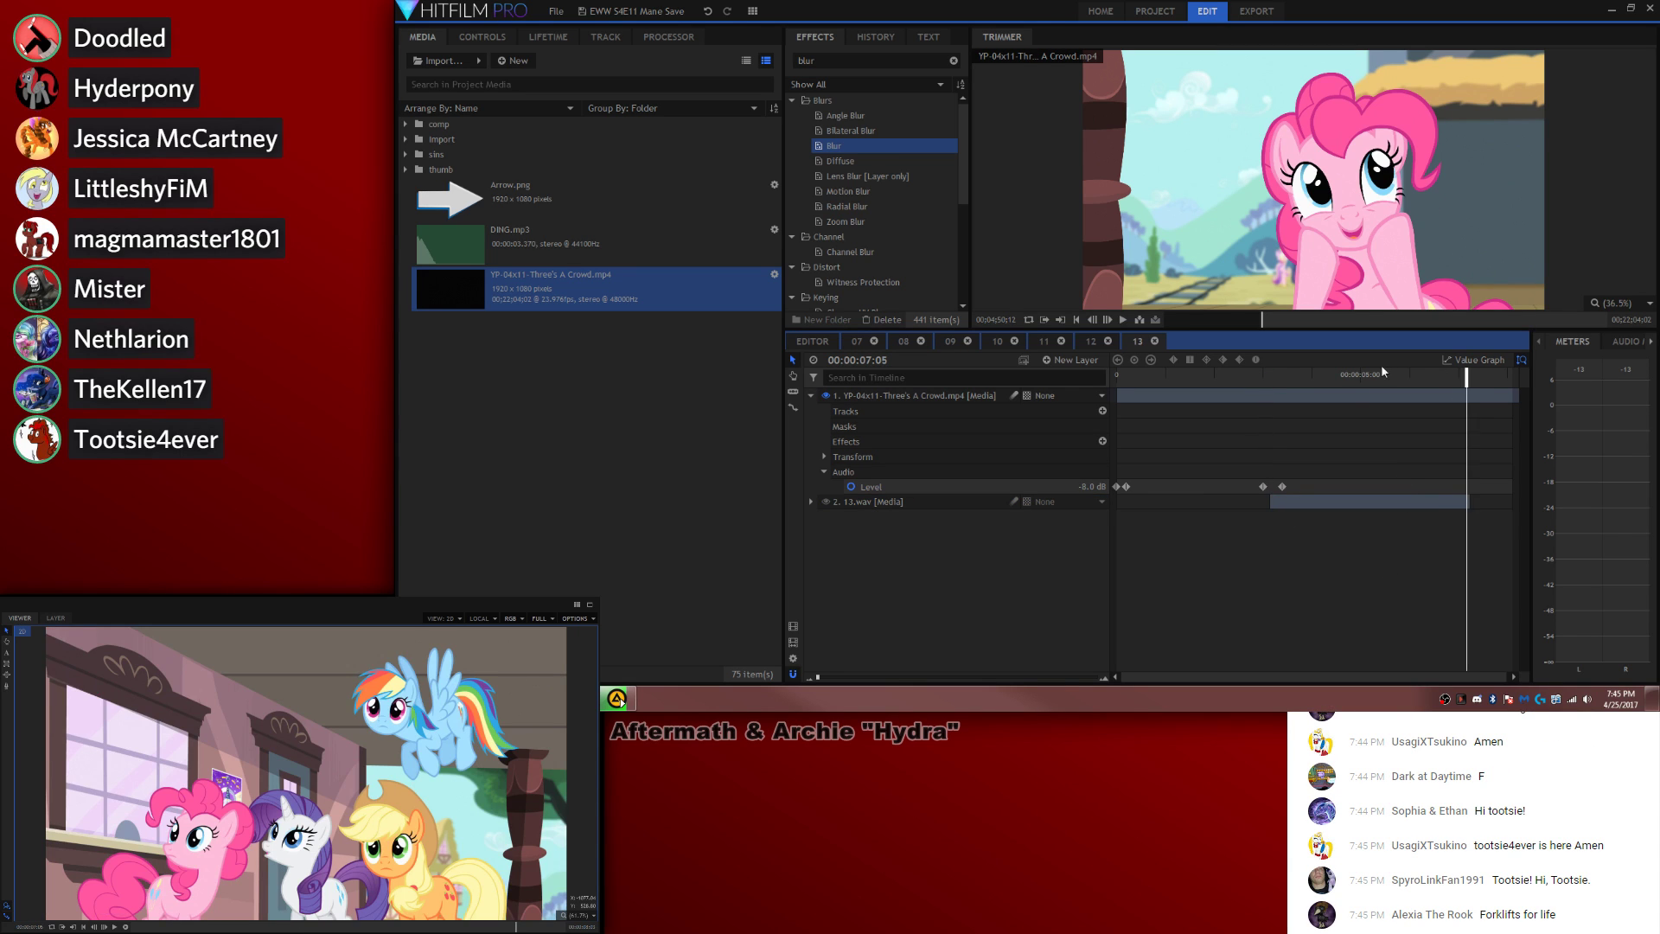
pyautogui.press('.')
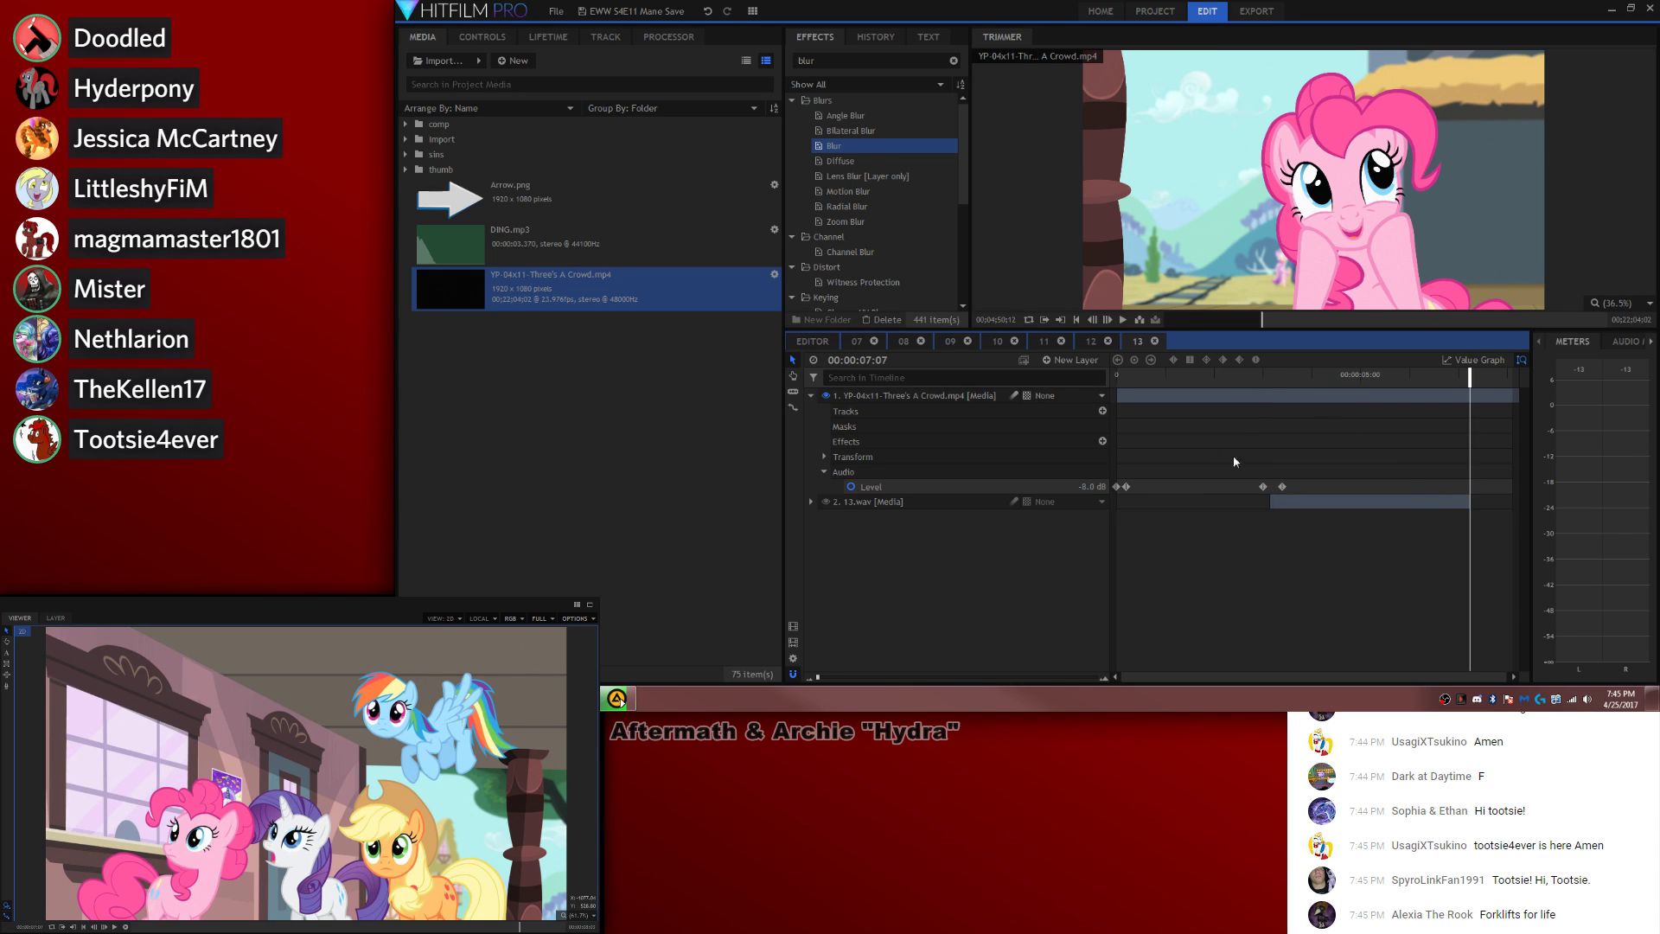
pyautogui.click(794, 658)
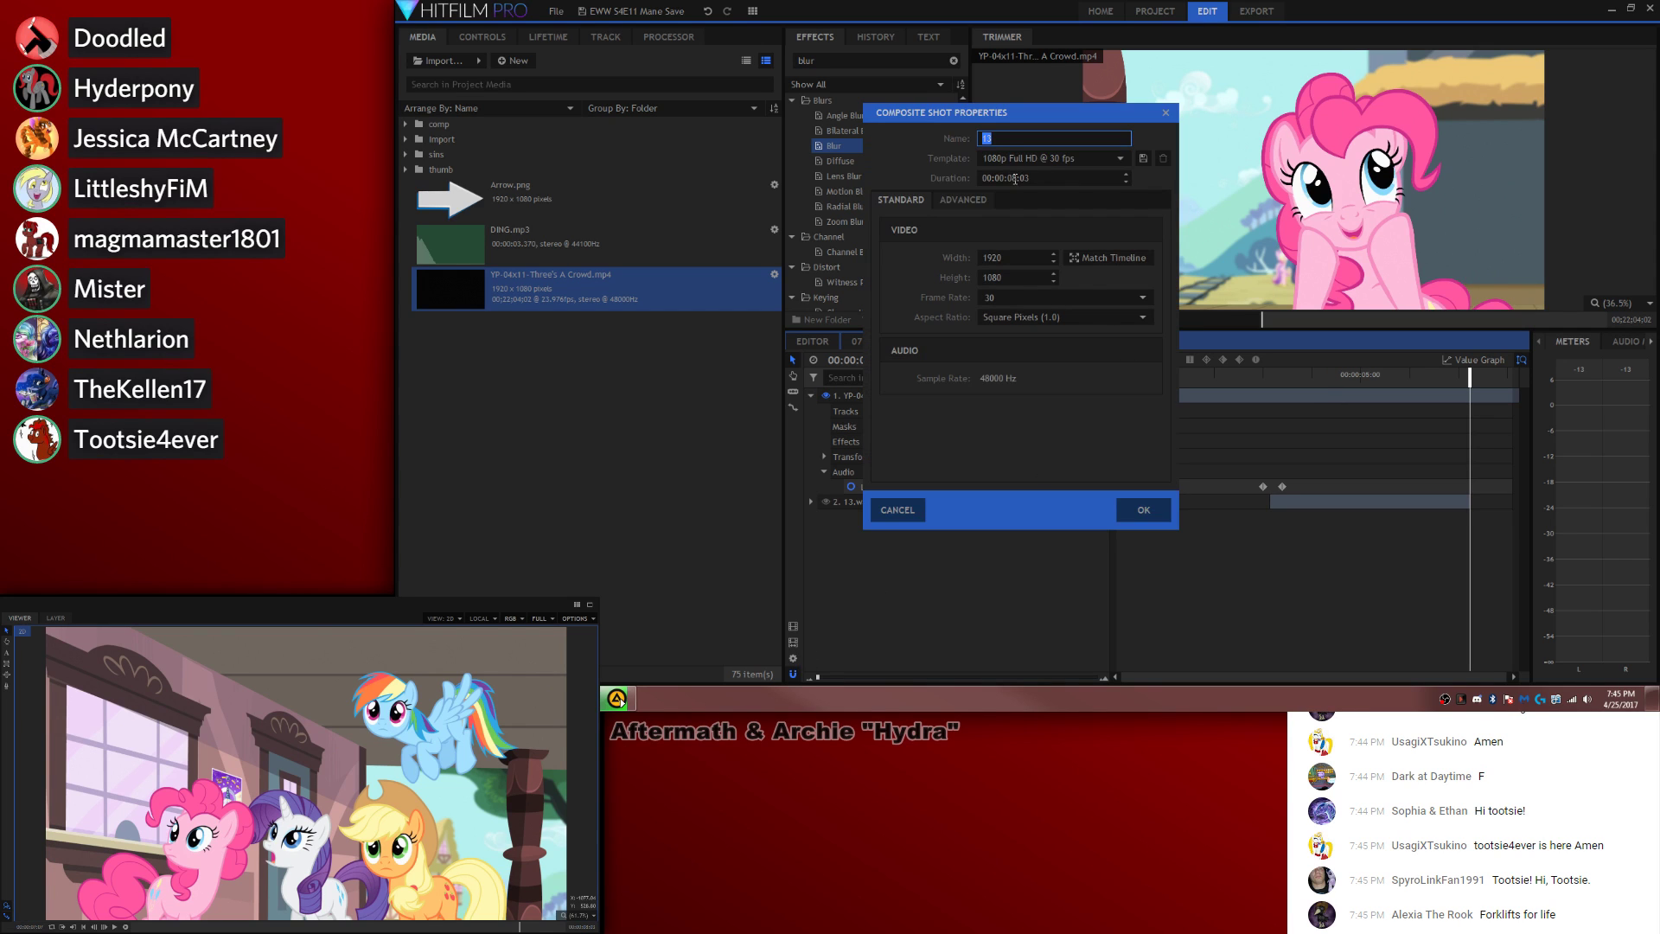
pyautogui.moveTo(1029, 117); pyautogui.dragTo(1167, 133)
pyautogui.click(1155, 195)
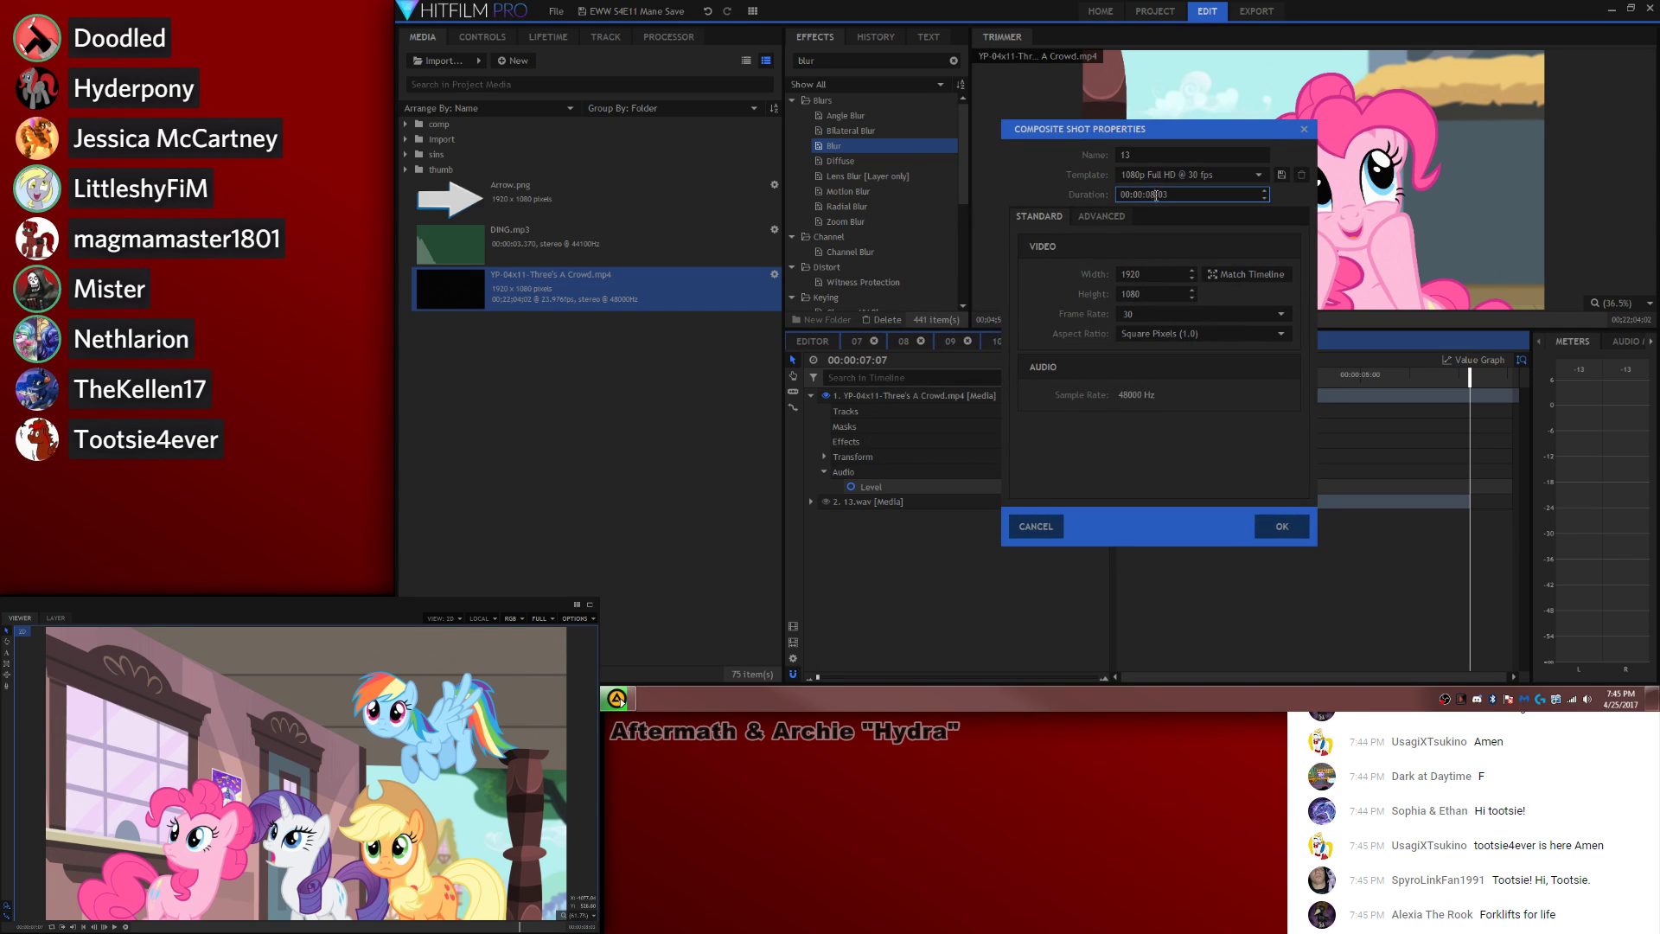
pyautogui.write('7')
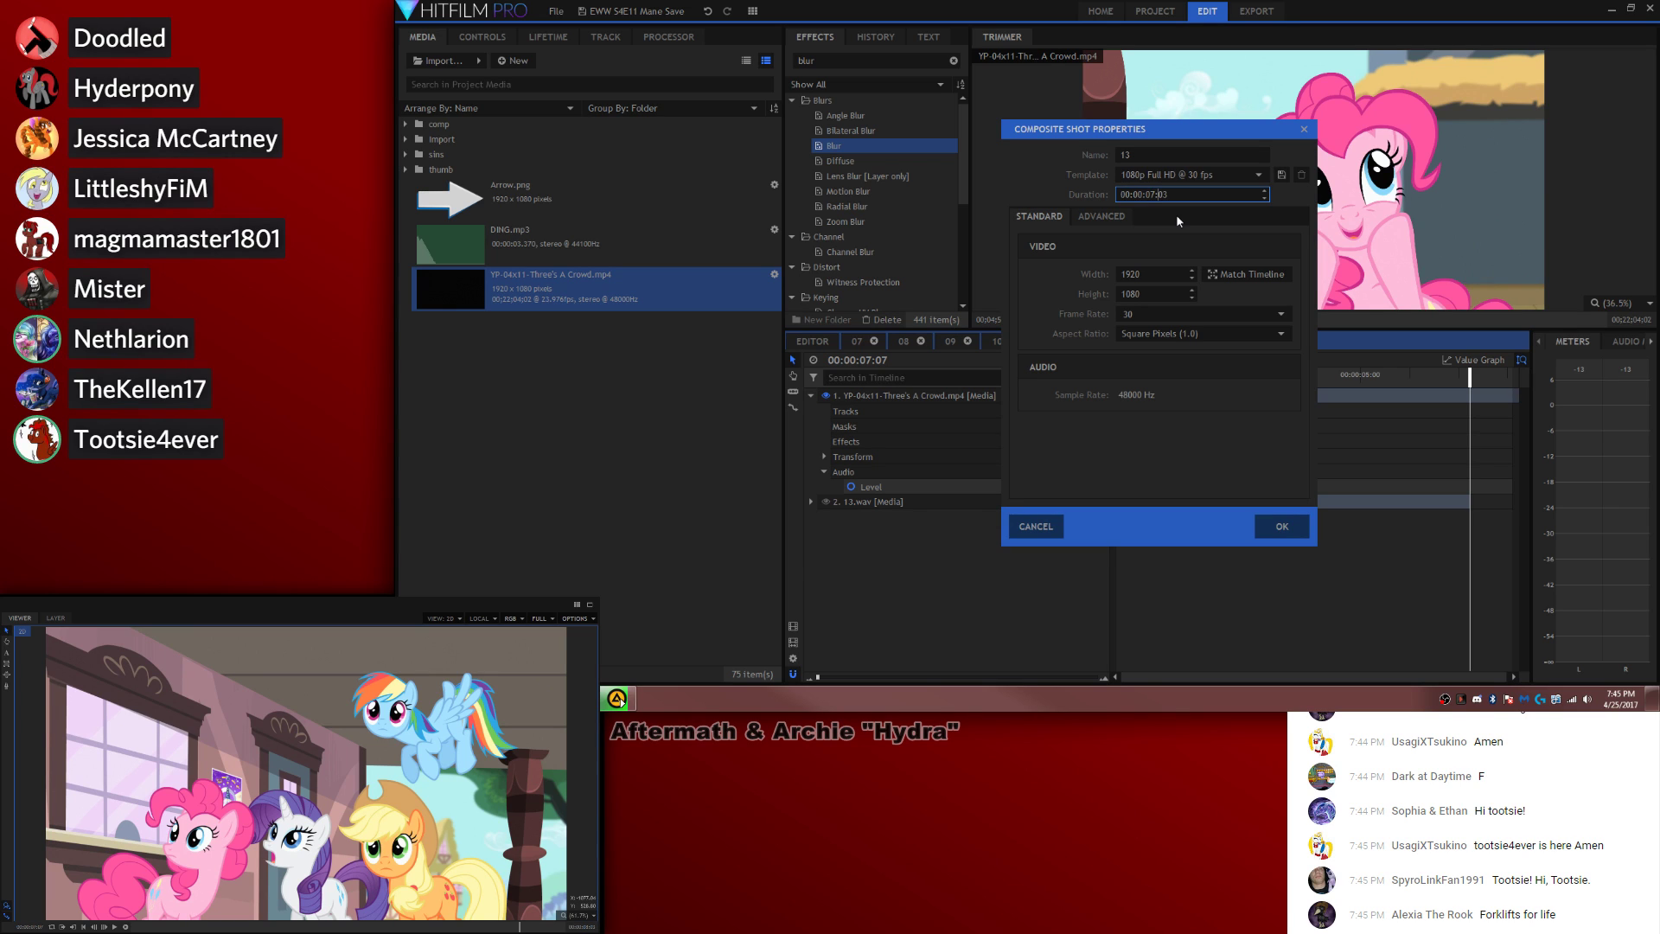
pyautogui.press('Return')
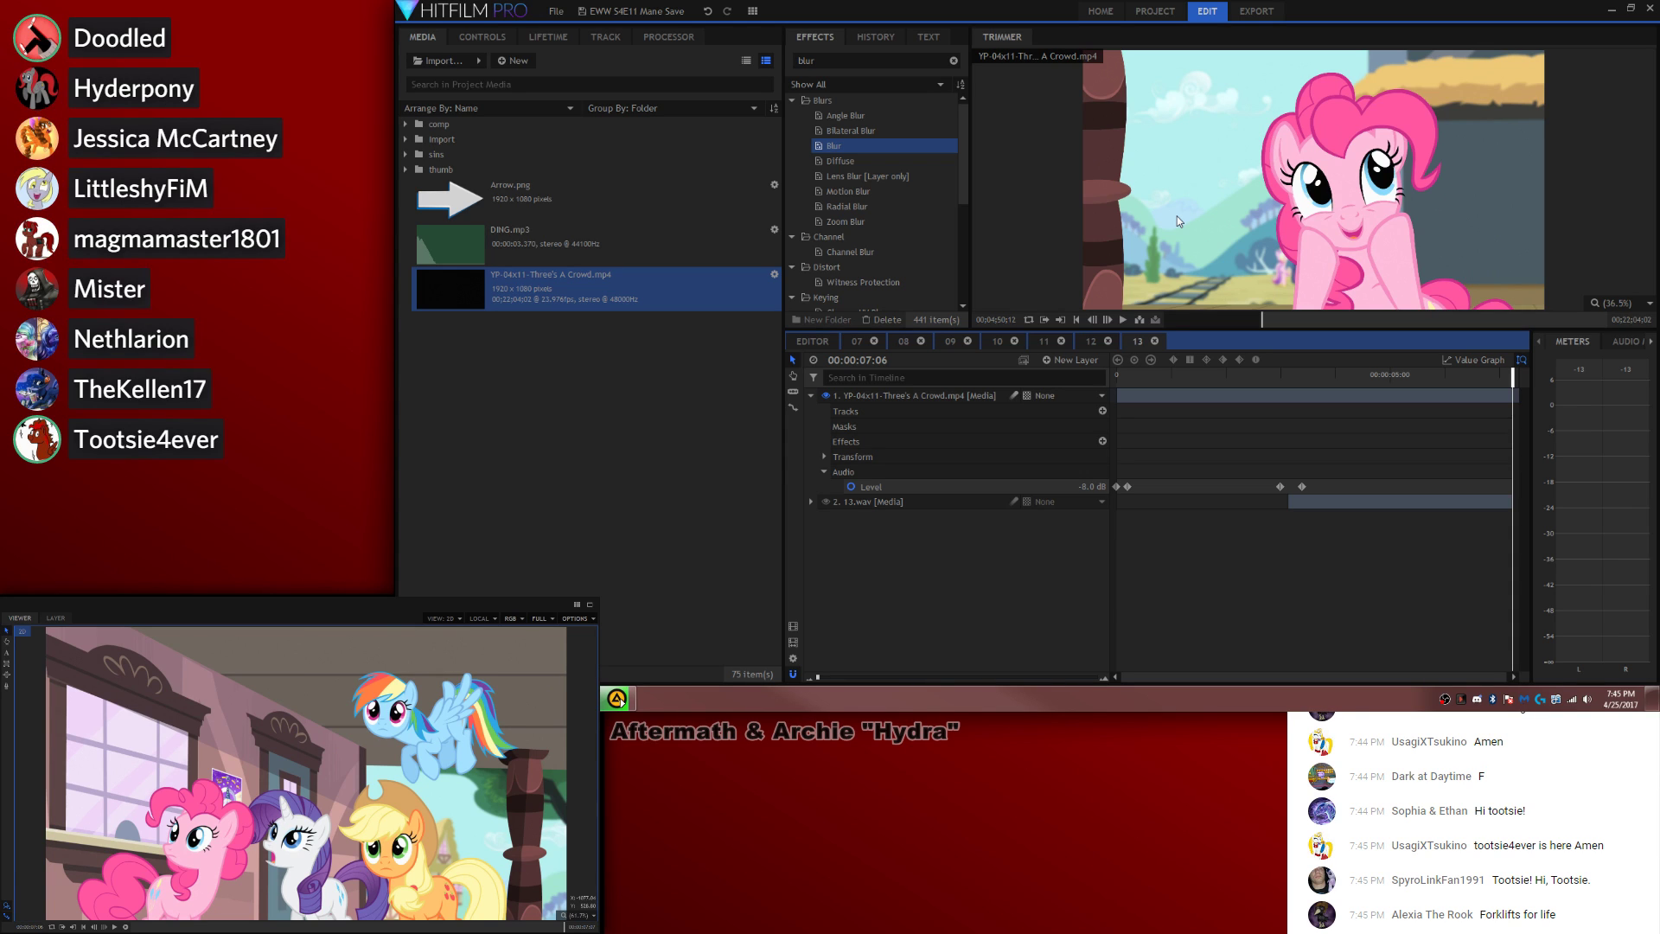
# Step: Copy the second Sin Count, first Sub, overlay and New Grade layers from shot 12 into shot 13, moved to its start
pyautogui.click(1083, 342)
pyautogui.keyDown('ctrl'); pyautogui.click(948, 425); pyautogui.keyUp('ctrl')
pyautogui.keyDown('ctrl'); pyautogui.click(942, 456); pyautogui.keyUp('ctrl')
pyautogui.keyDown('ctrl'); pyautogui.click(935, 471); pyautogui.keyUp('ctrl')
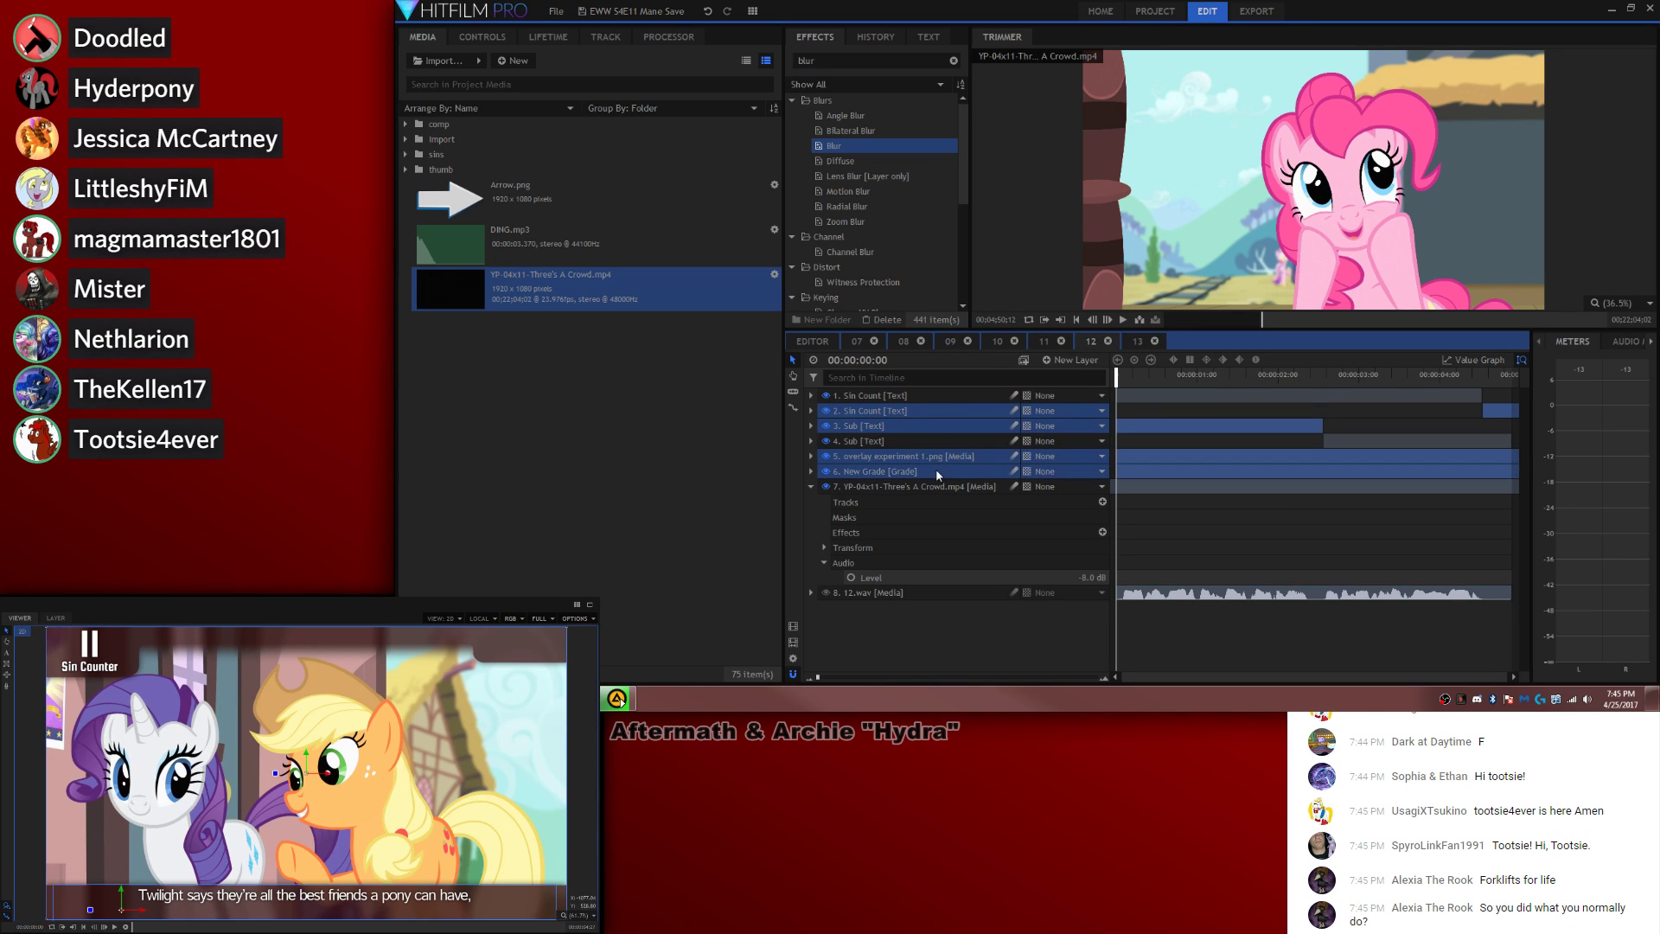
pyautogui.click(1131, 340)
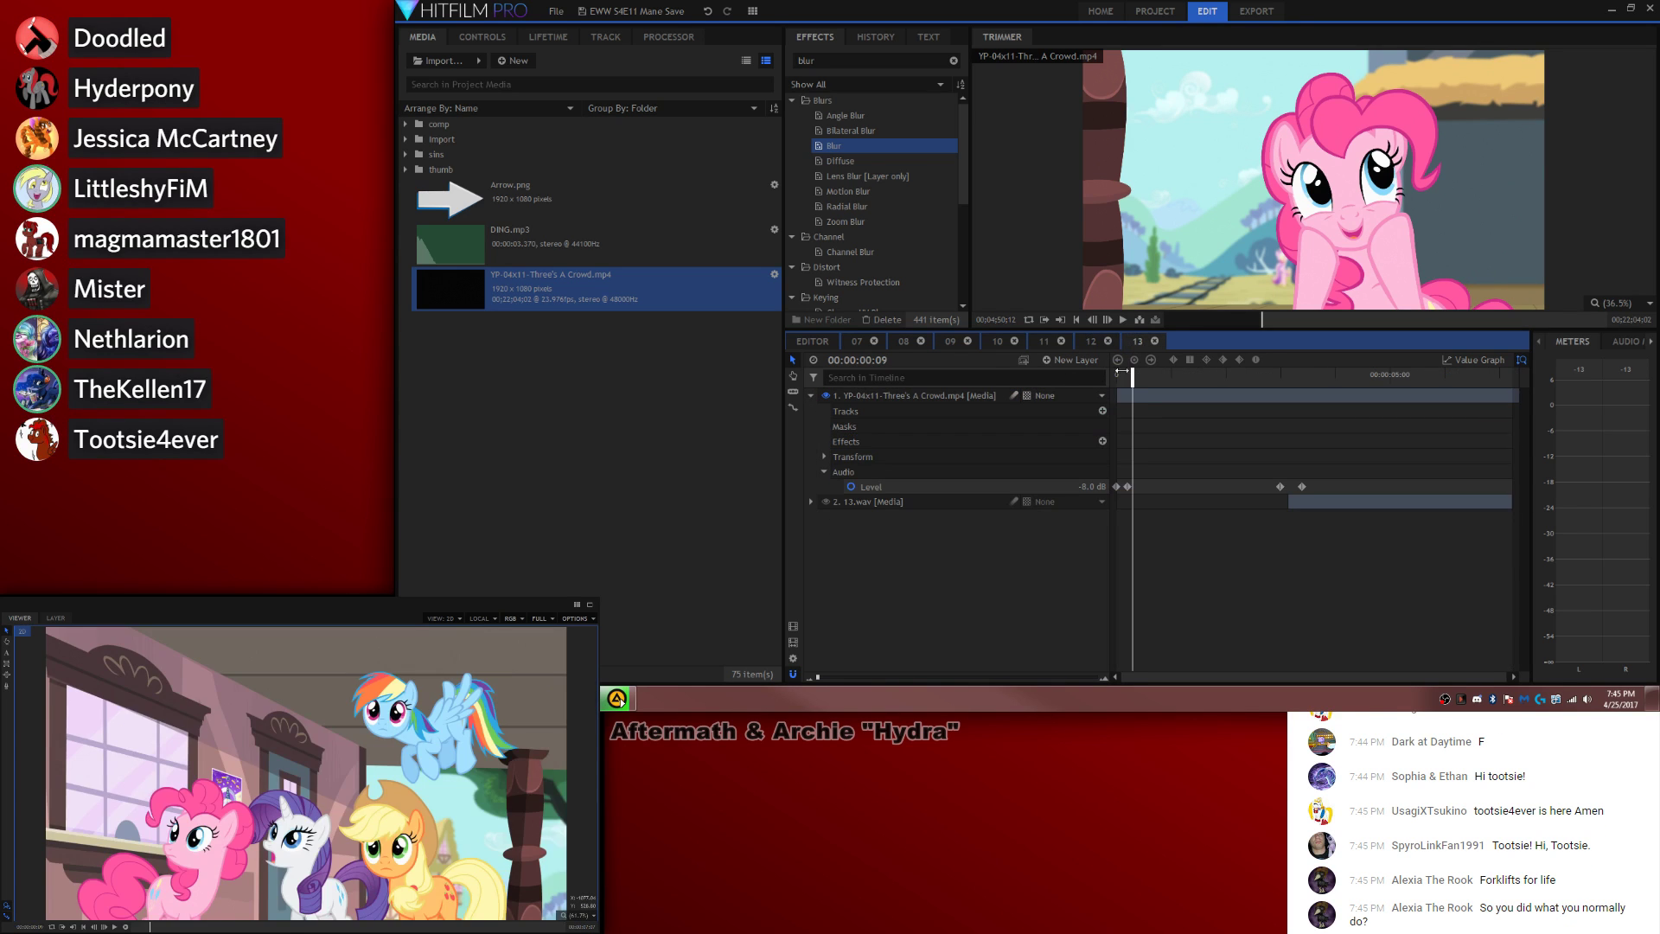
pyautogui.rightClick(963, 407)
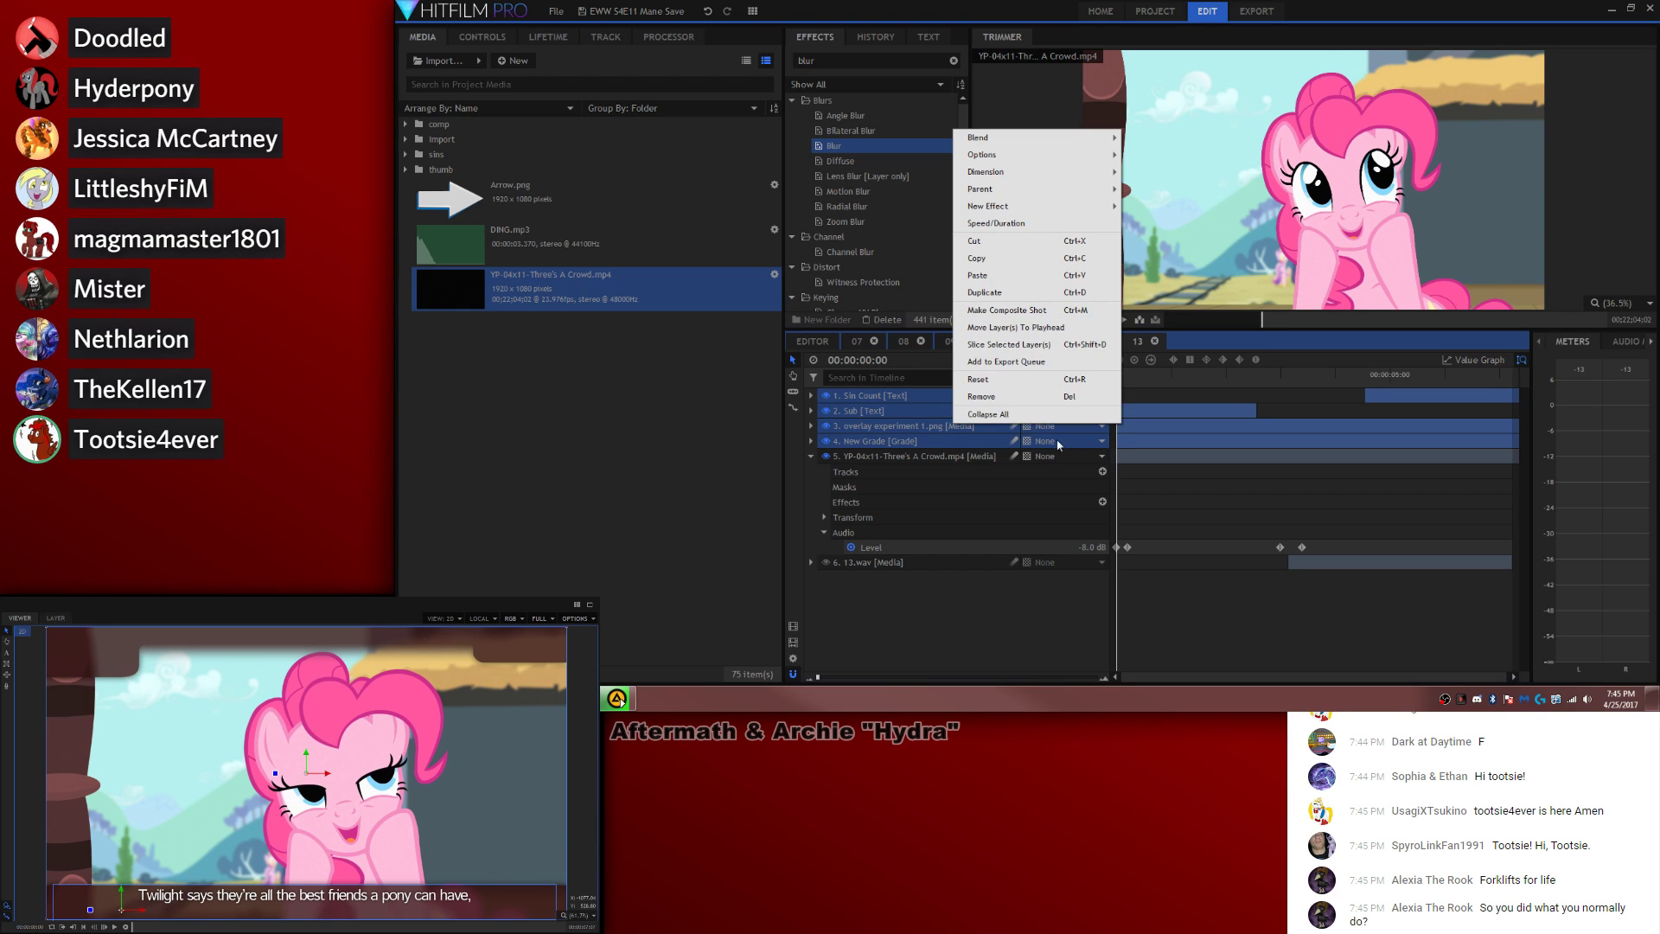
pyautogui.click(1024, 331)
# Step: Extend the Sub layer to the shot's end and change its text to "Discord crashes what would have otherwise been a great Pinkie Pie episode."
pyautogui.moveTo(1256, 411); pyautogui.dragTo(1510, 411)
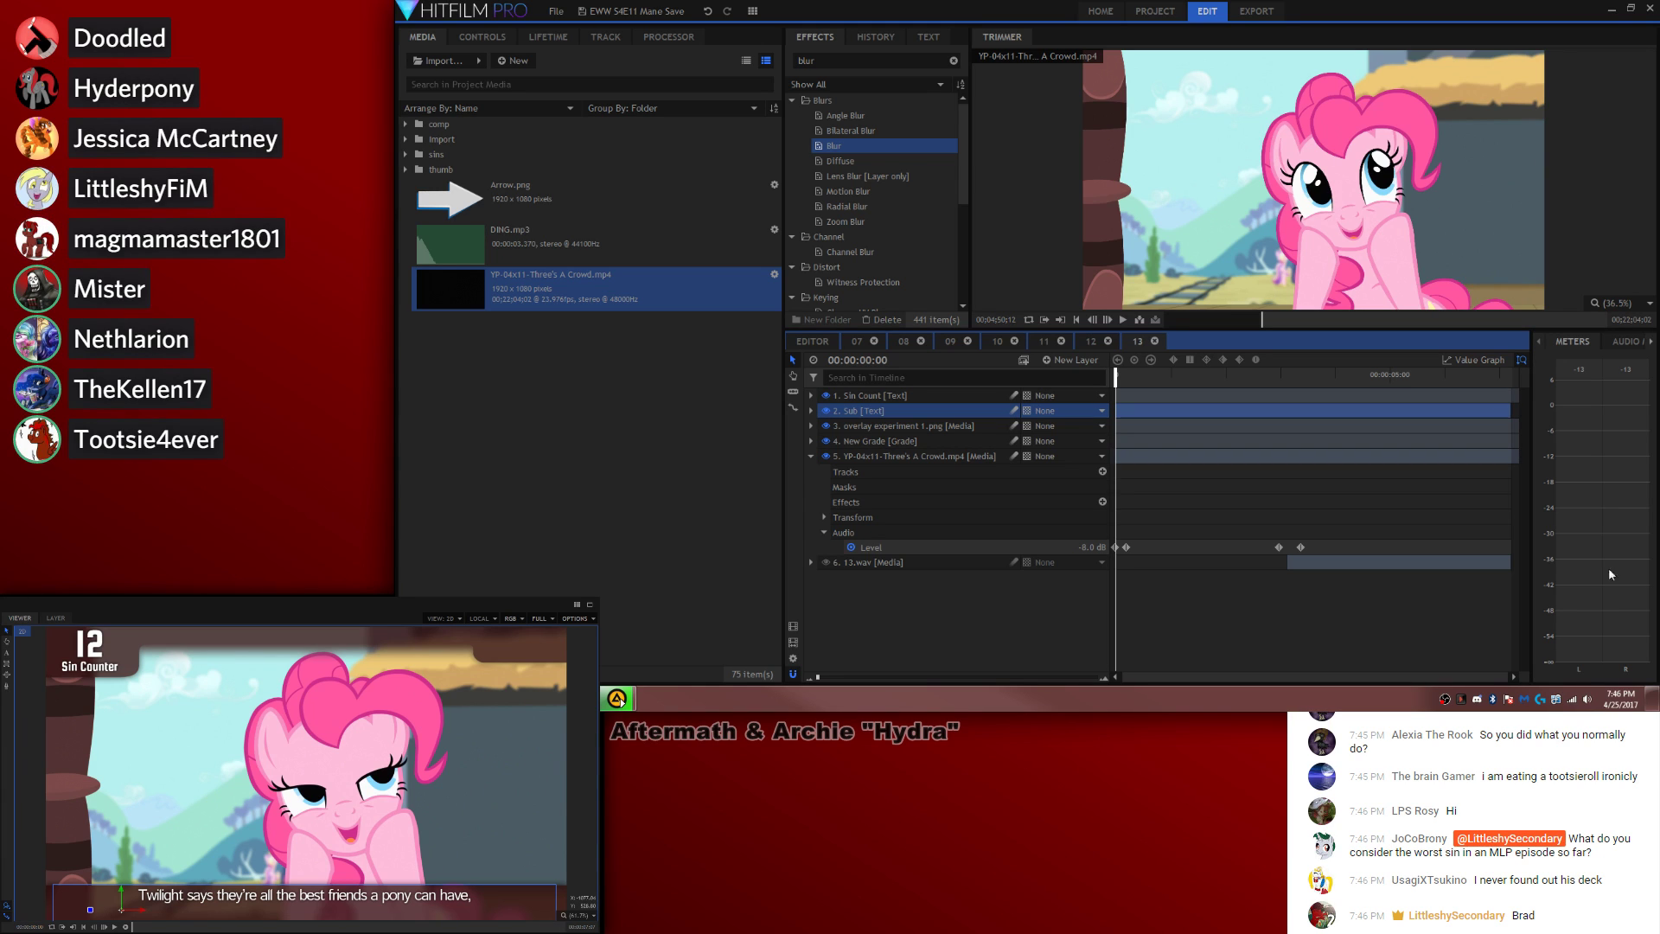
pyautogui.click(6, 651)
pyautogui.hotkey('ctrl', 'a')
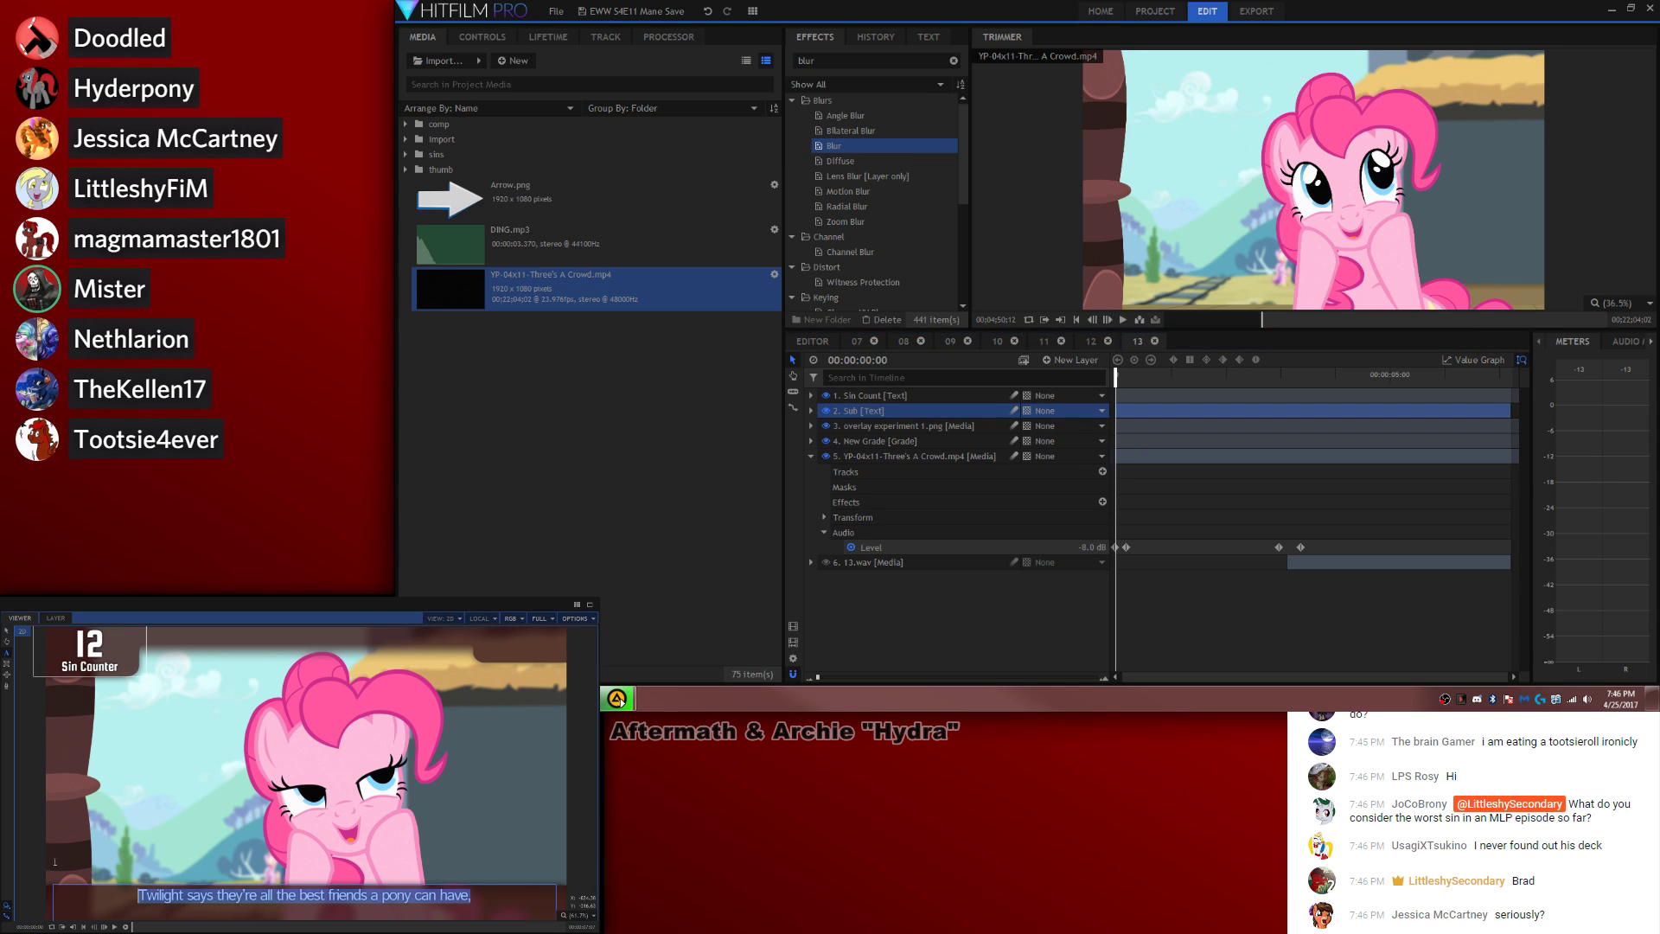
pyautogui.write('Discord crashes what would have otherwise been a great Pinkie Pie episode.')
pyautogui.click(1236, 516)
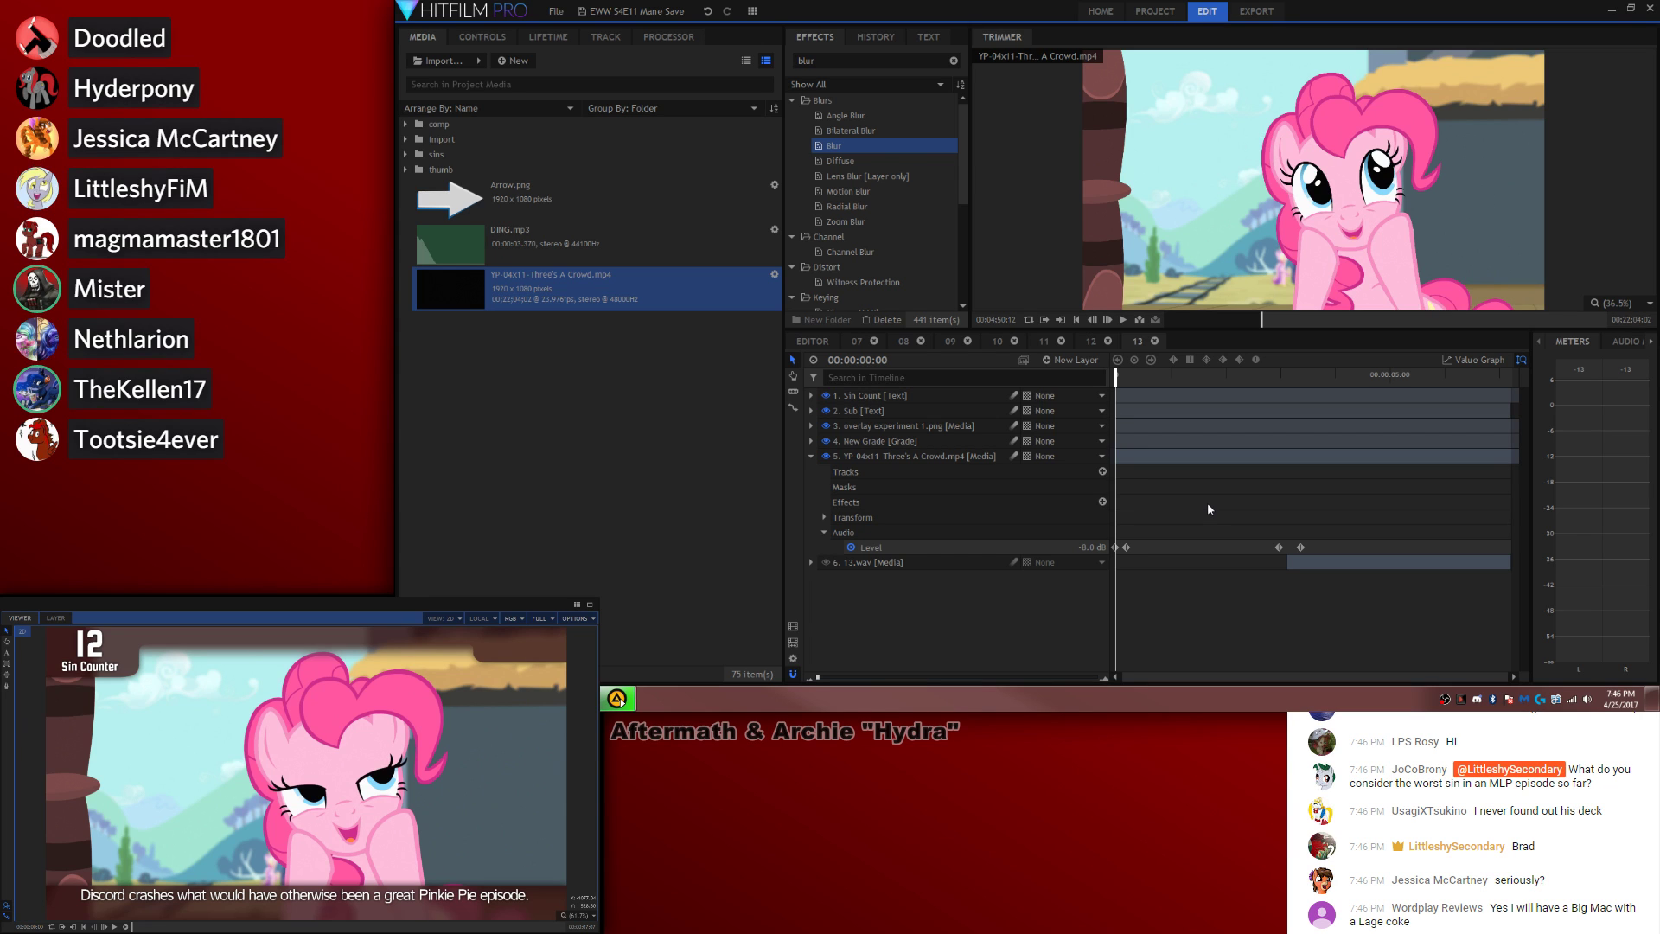
# Step: Preview the start of shot 13 and show the waveform on the 13.wav layer
pyautogui.press('space')
pyautogui.rightClick(911, 562)
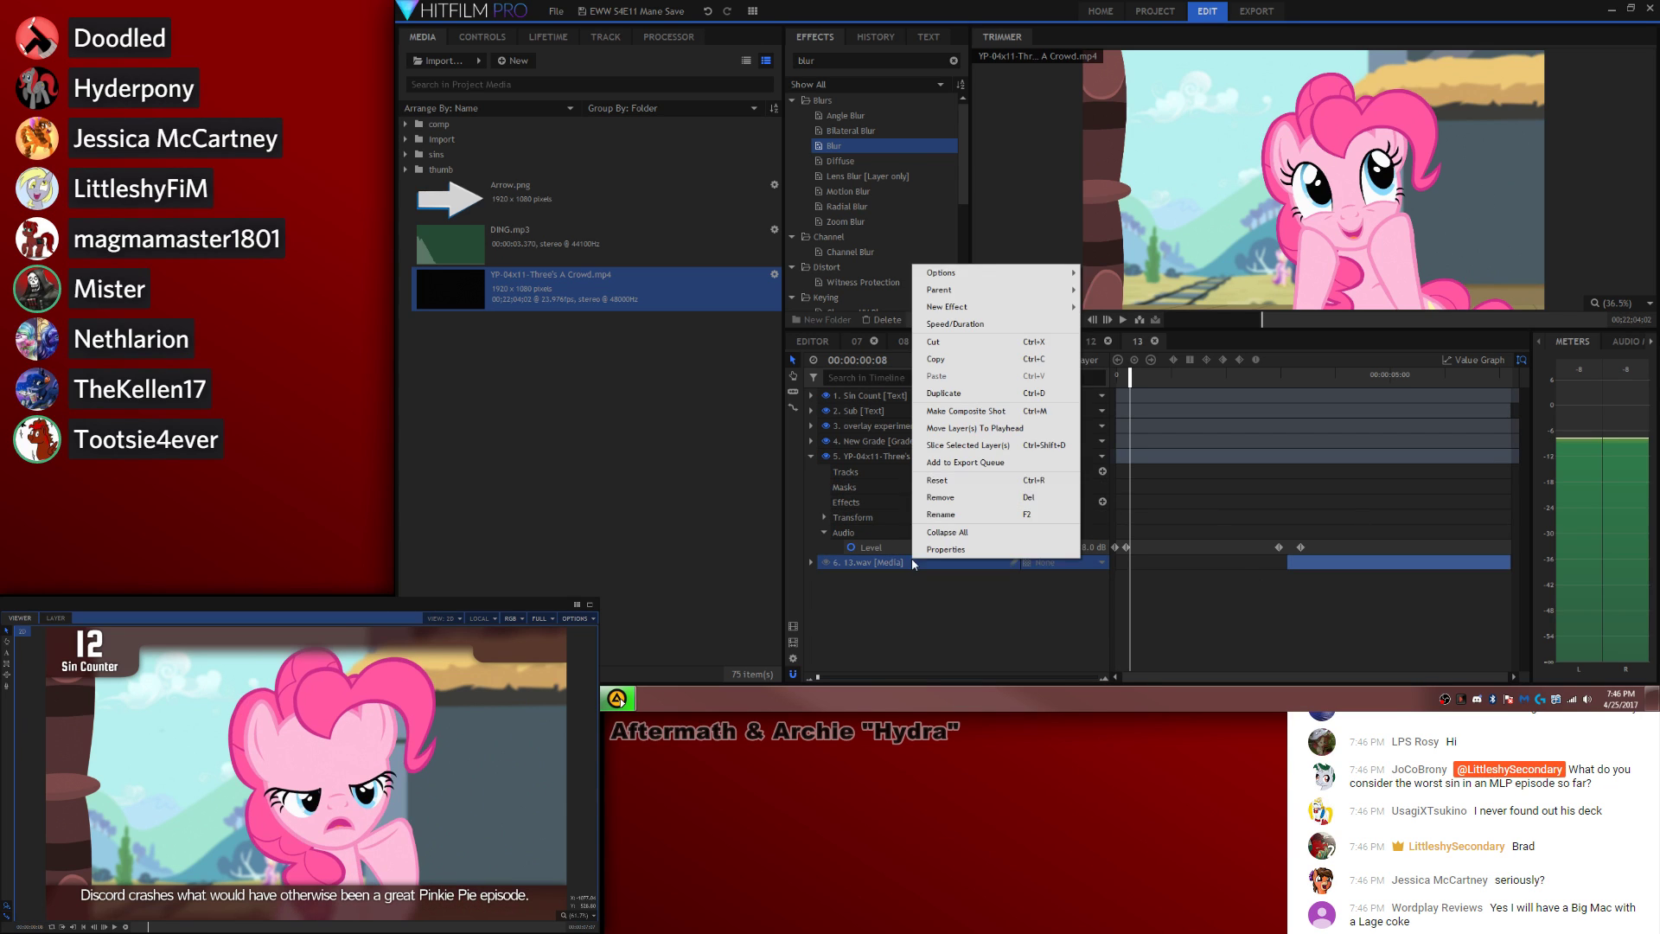
pyautogui.moveTo(991, 274)
pyautogui.click(1106, 289)
# Step: Slice the Sin Count layer at 00:00:06:27, where the narration waveform ends
pyautogui.moveTo(1469, 378); pyautogui.dragTo(1493, 380)
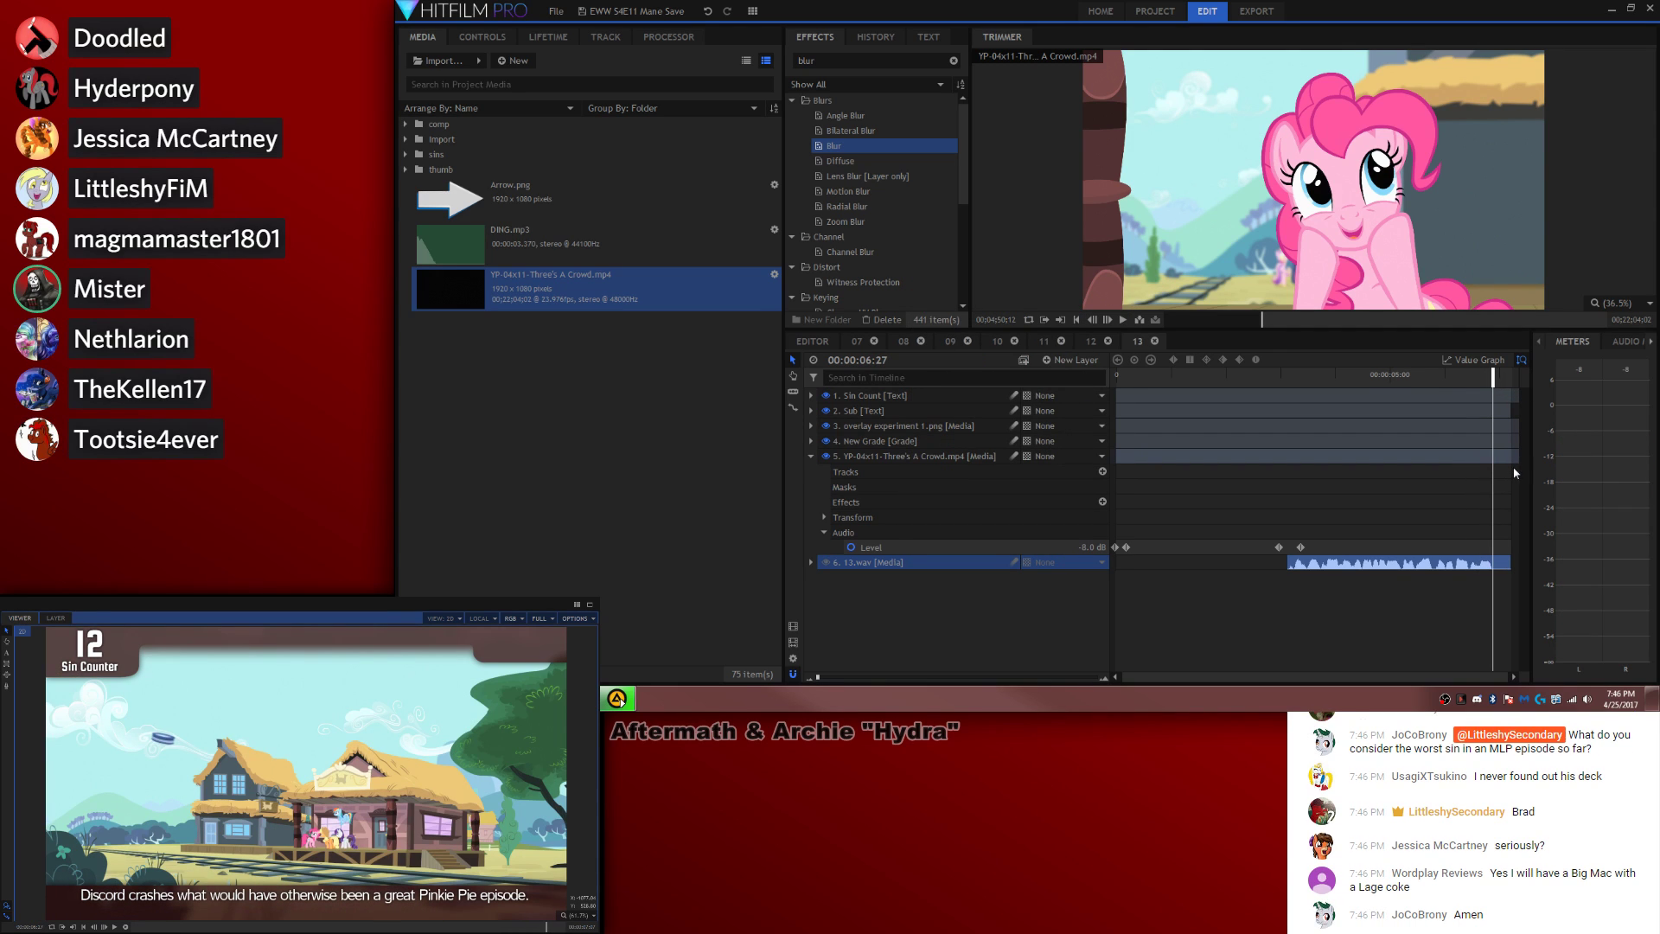
pyautogui.press('c')
pyautogui.click(1495, 397)
pyautogui.press('Right')
# Step: Change the counter number in the second Sin Count piece to 13
pyautogui.click(7, 652)
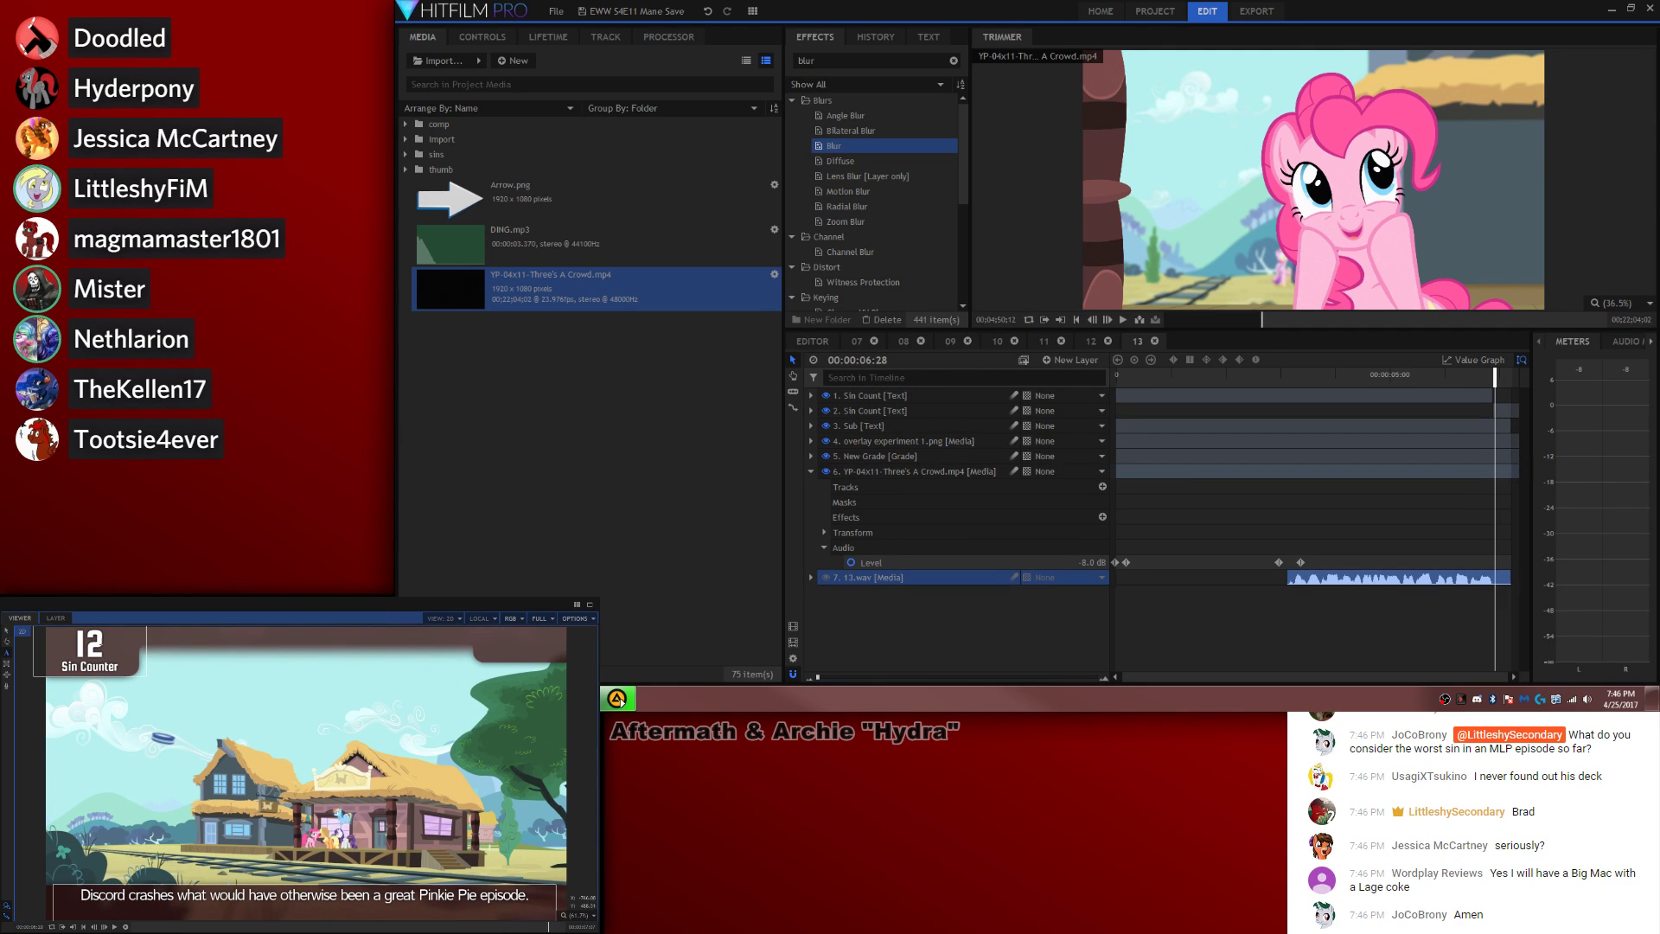
pyautogui.click(101, 641)
pyautogui.press('BackSpace')
pyautogui.write('3')
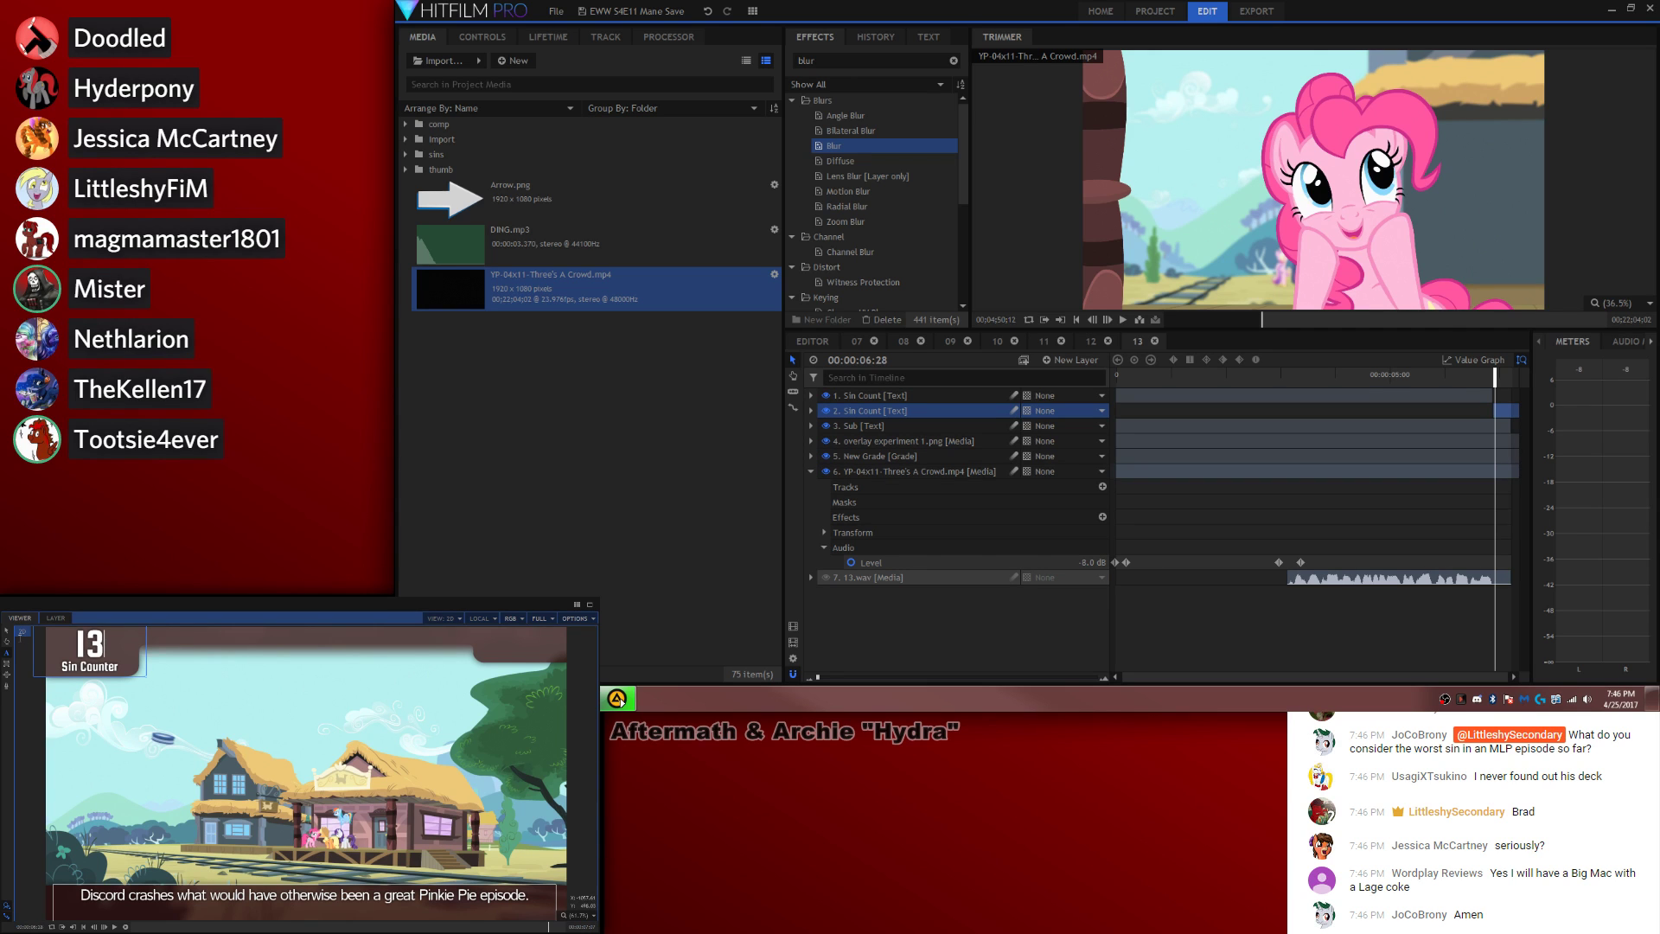
pyautogui.click(7, 630)
# Step: Trim the start of the Sub layer to where the 13.wav layer begins and play the shot through
pyautogui.moveTo(1493, 377); pyautogui.dragTo(1291, 424)
pyautogui.press('space')
pyautogui.press('space')
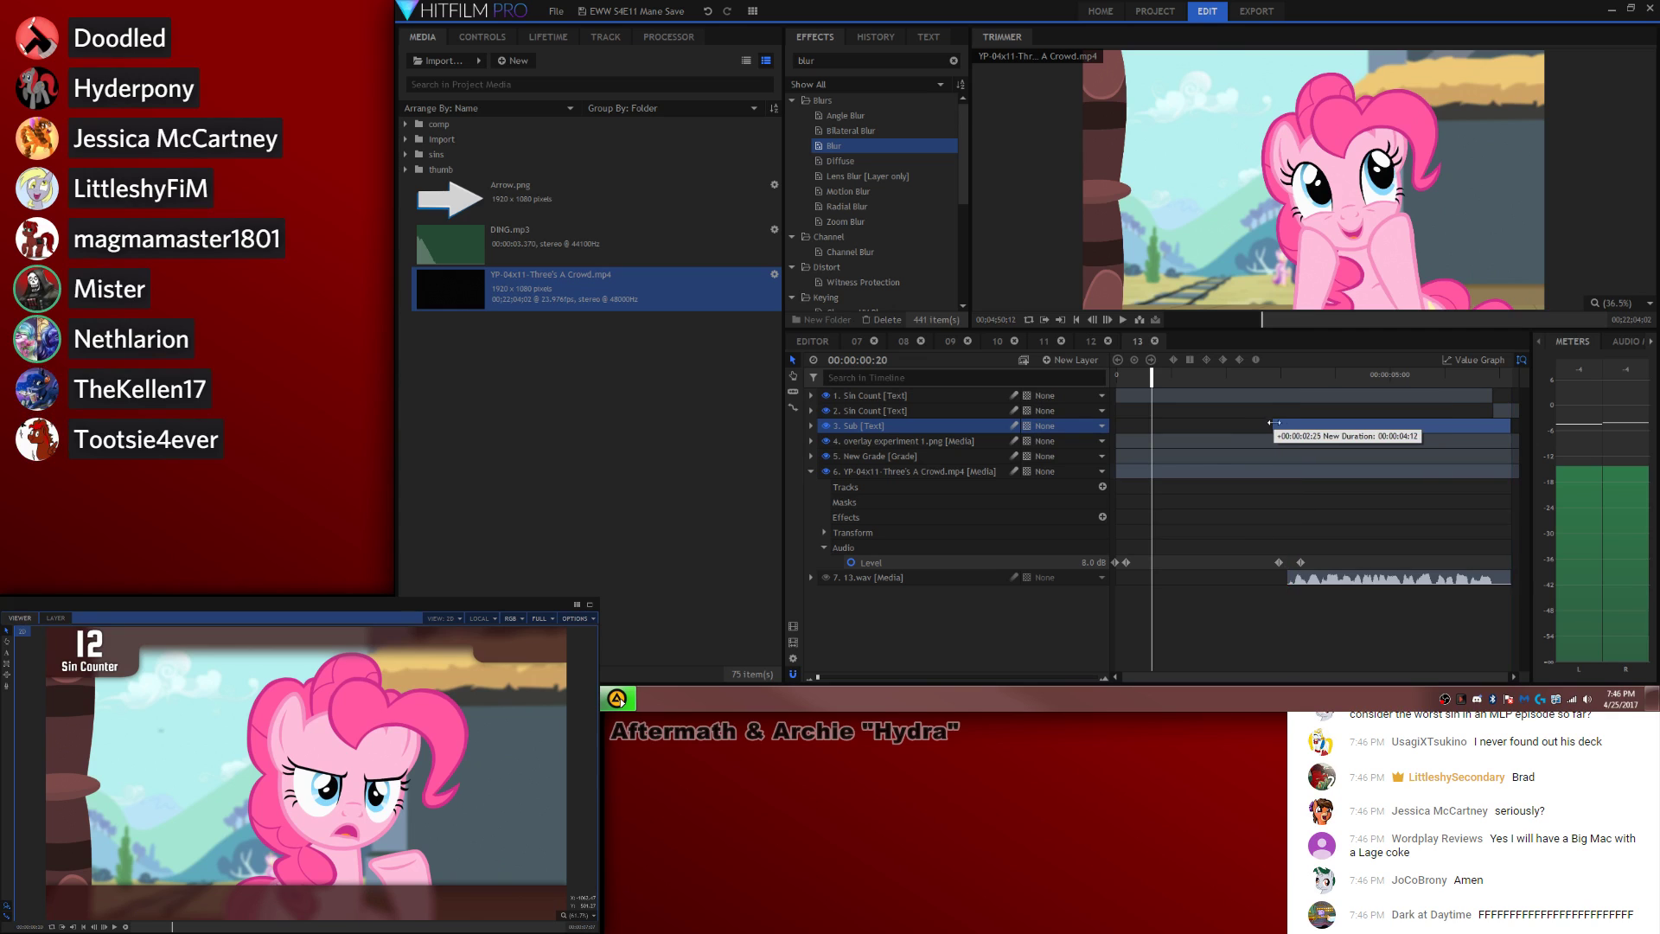
pyautogui.click(1255, 514)
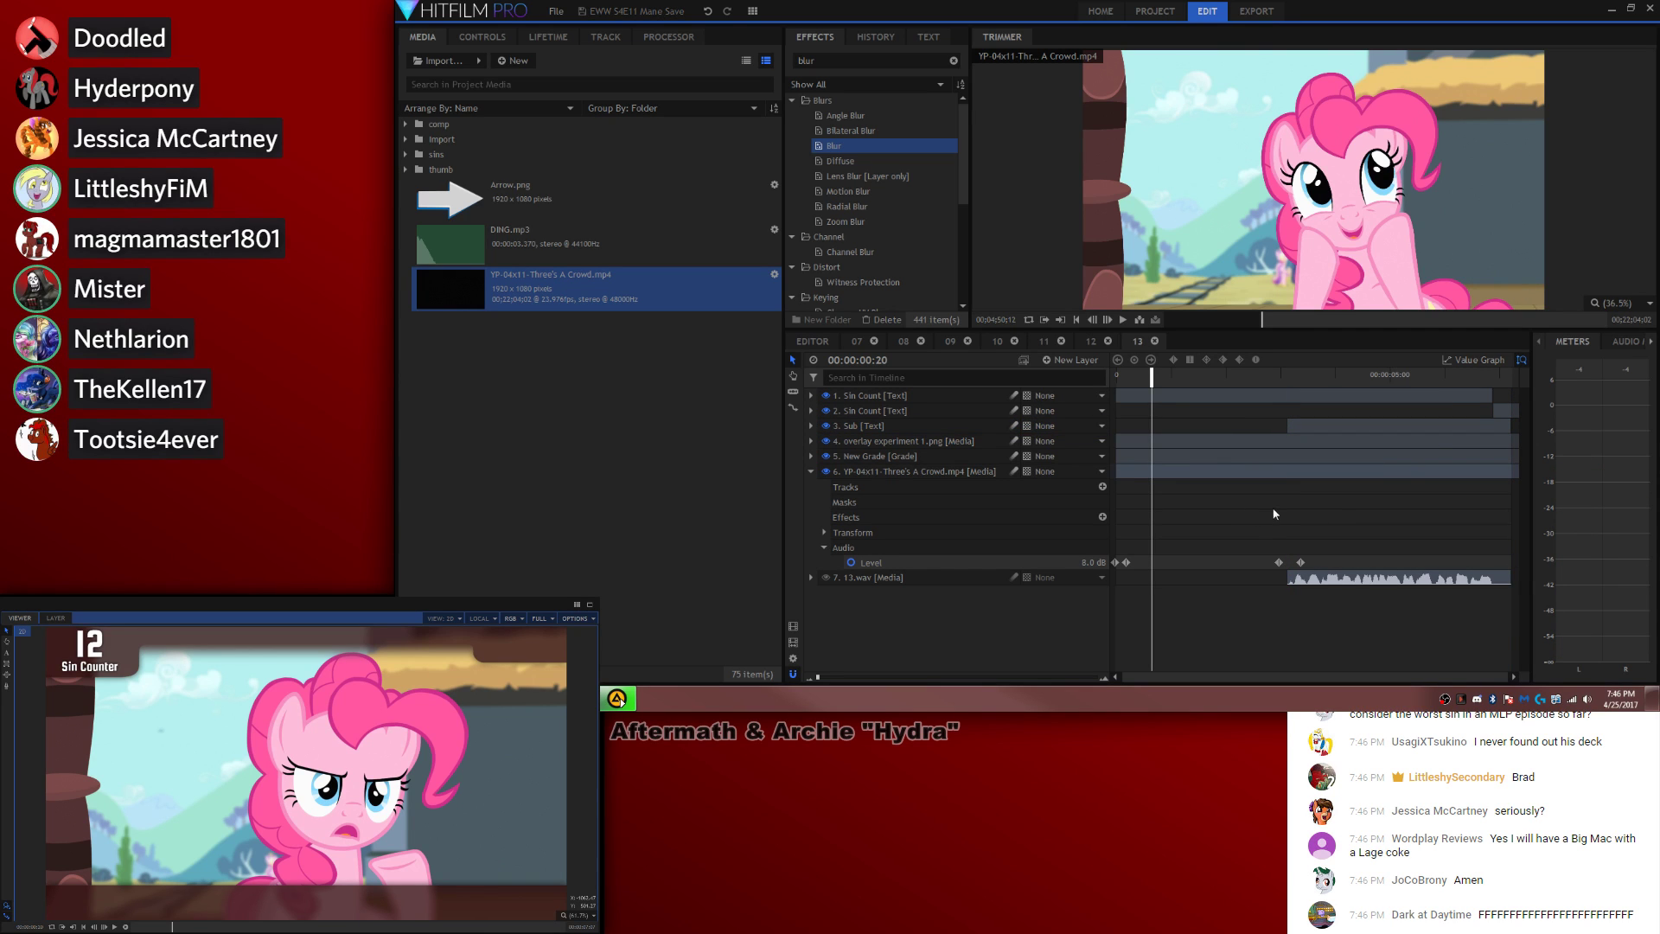
pyautogui.press('space')
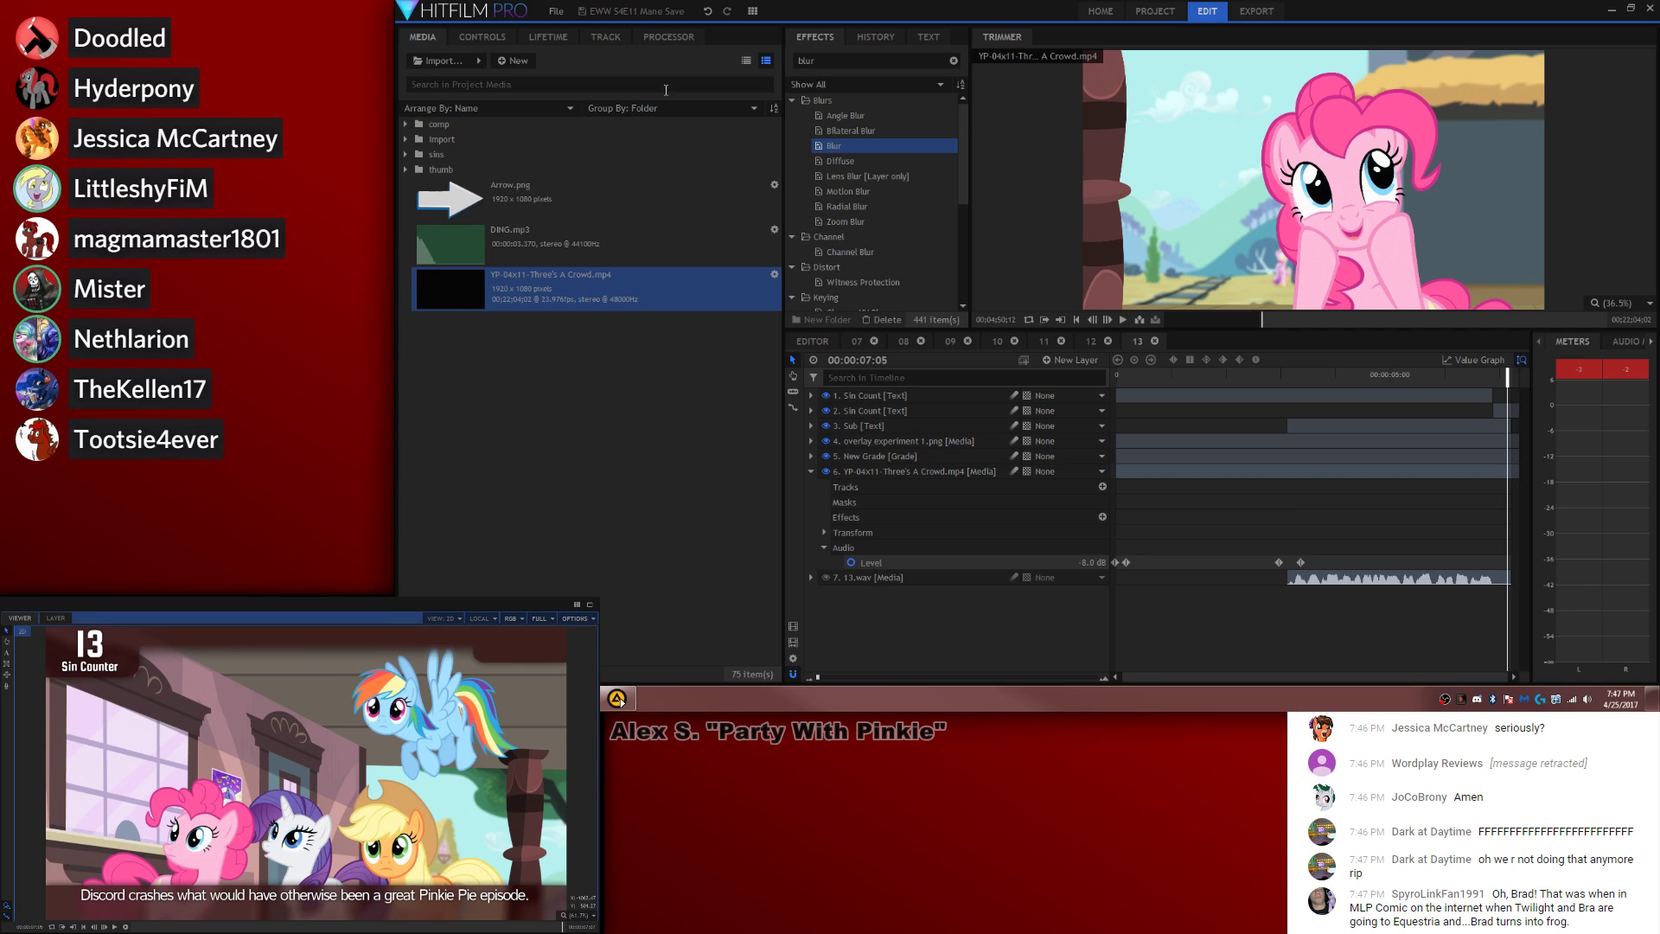
# Step: Close the open timelines of composite shots 07, 08, 09 and 10
pyautogui.click(874, 340)
pyautogui.click(874, 340)
pyautogui.click(874, 340)
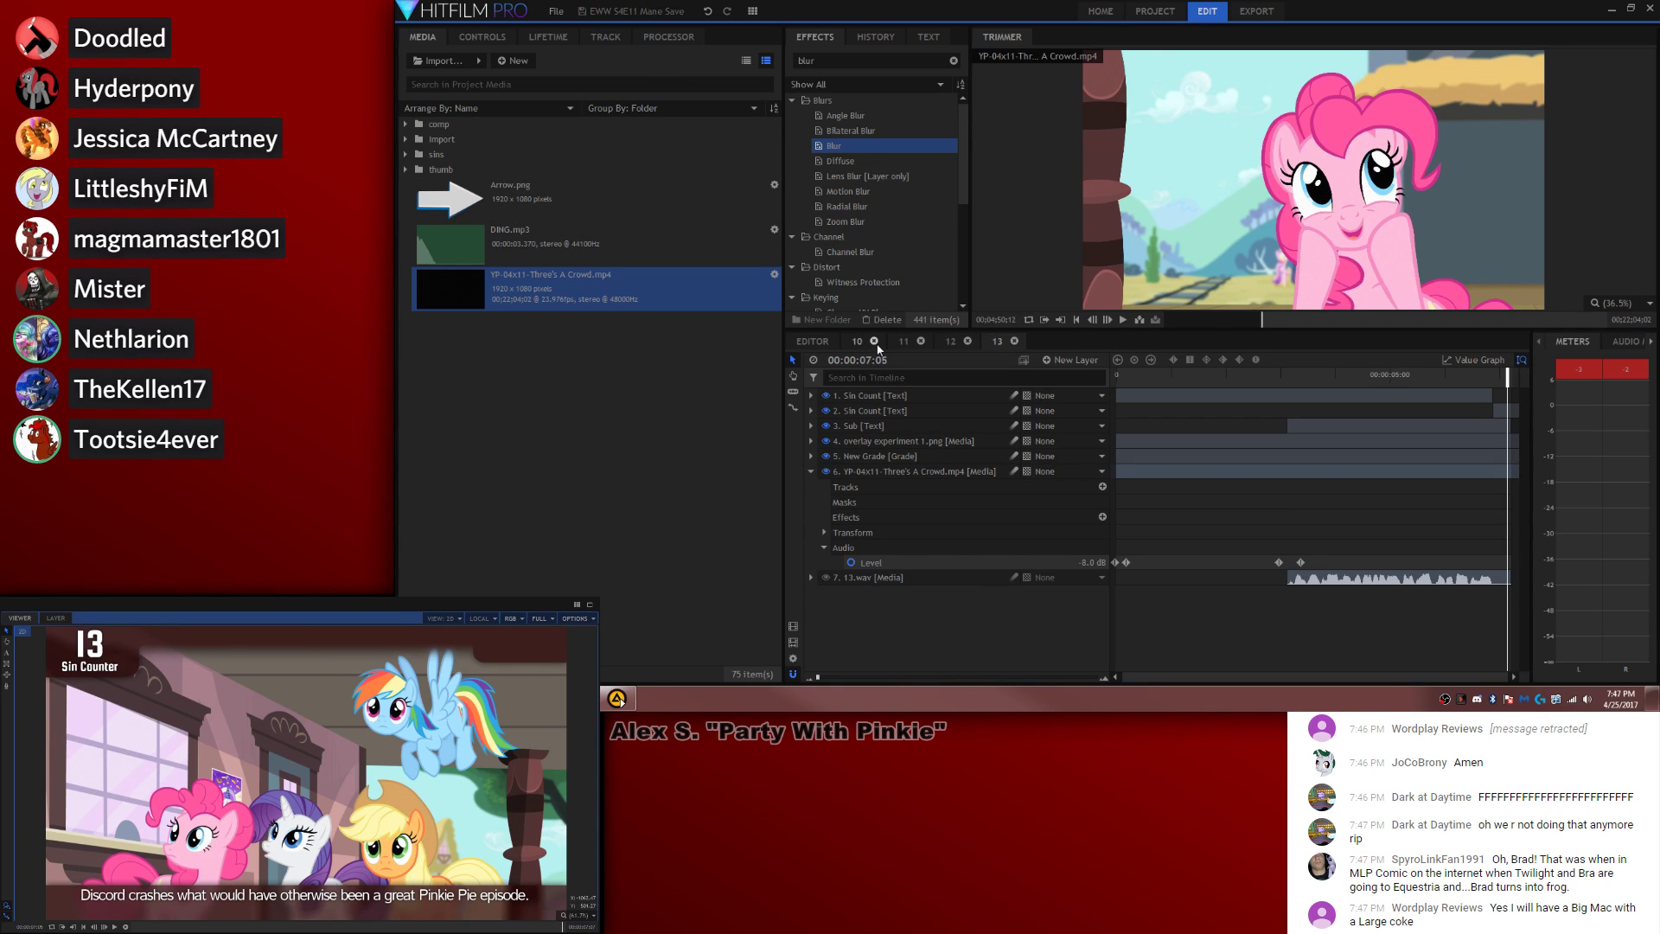
pyautogui.click(874, 341)
# Step: Return to the editor timeline and extend the linked clip 13 to the shot's full length
pyautogui.click(811, 341)
pyautogui.click(1252, 591)
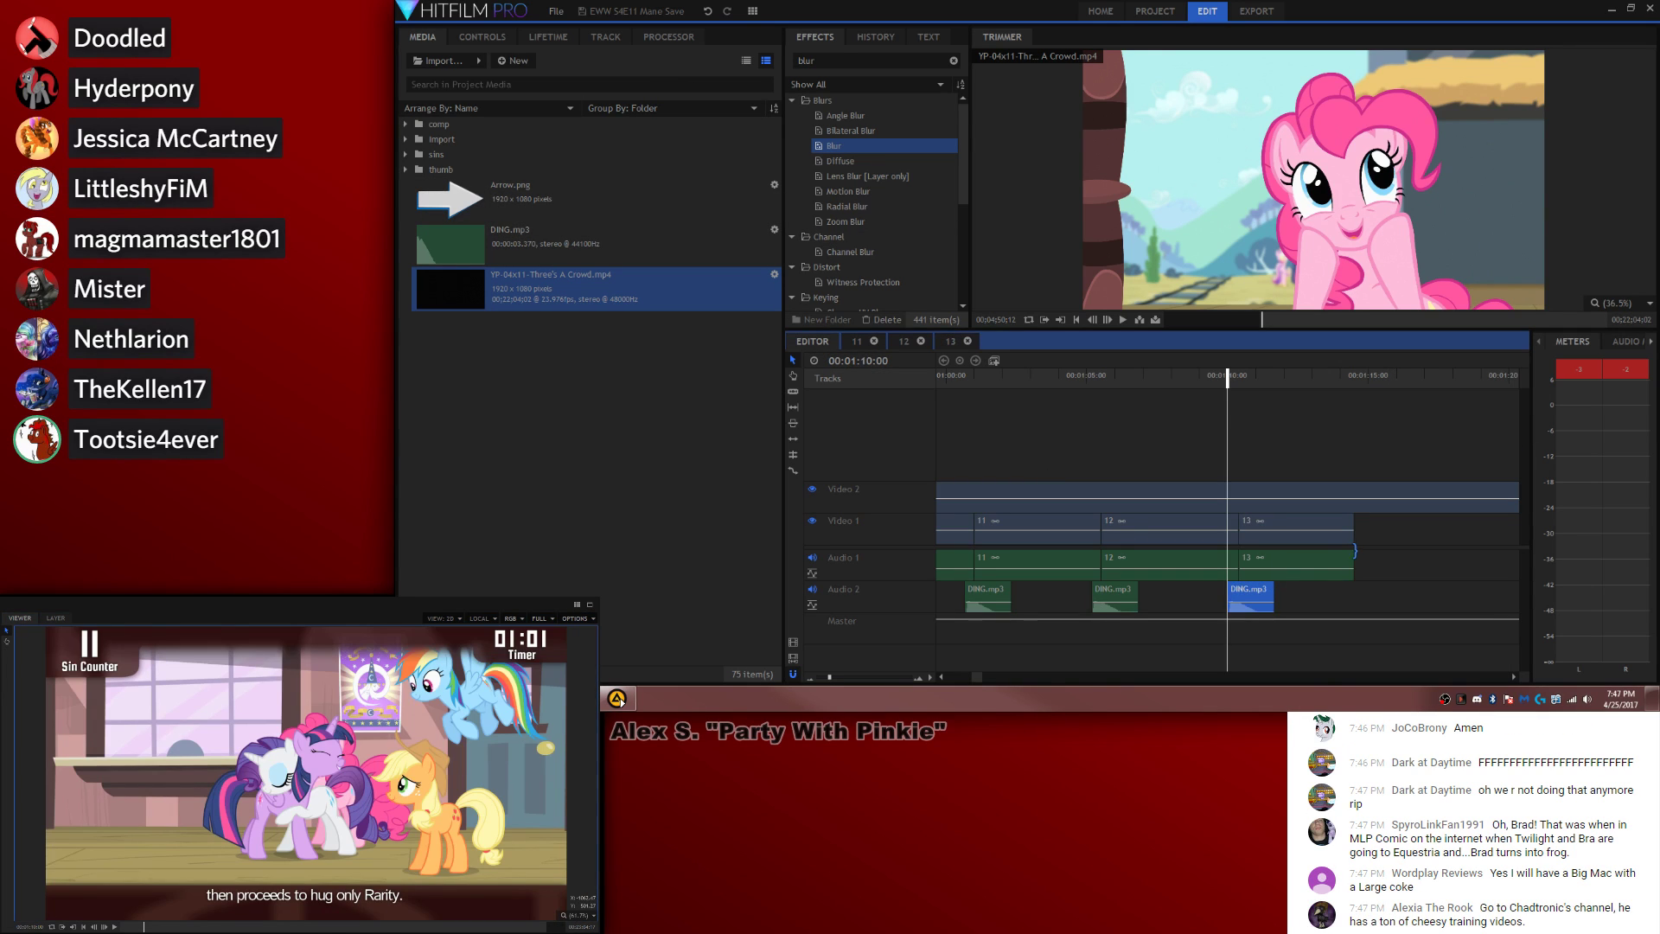
pyautogui.moveTo(1356, 532); pyautogui.dragTo(1442, 523)
# Step: Place a copy of the DING.mp3 clip at 00:01:17:08 on Audio 2, just before the sin counter changes
pyautogui.moveTo(1380, 377); pyautogui.dragTo(1419, 373)
pyautogui.press('.')
pyautogui.press('.')
pyautogui.press('.')
pyautogui.press('.')
pyautogui.press('.')
pyautogui.press('.')
pyautogui.press('.')
pyautogui.press('.')
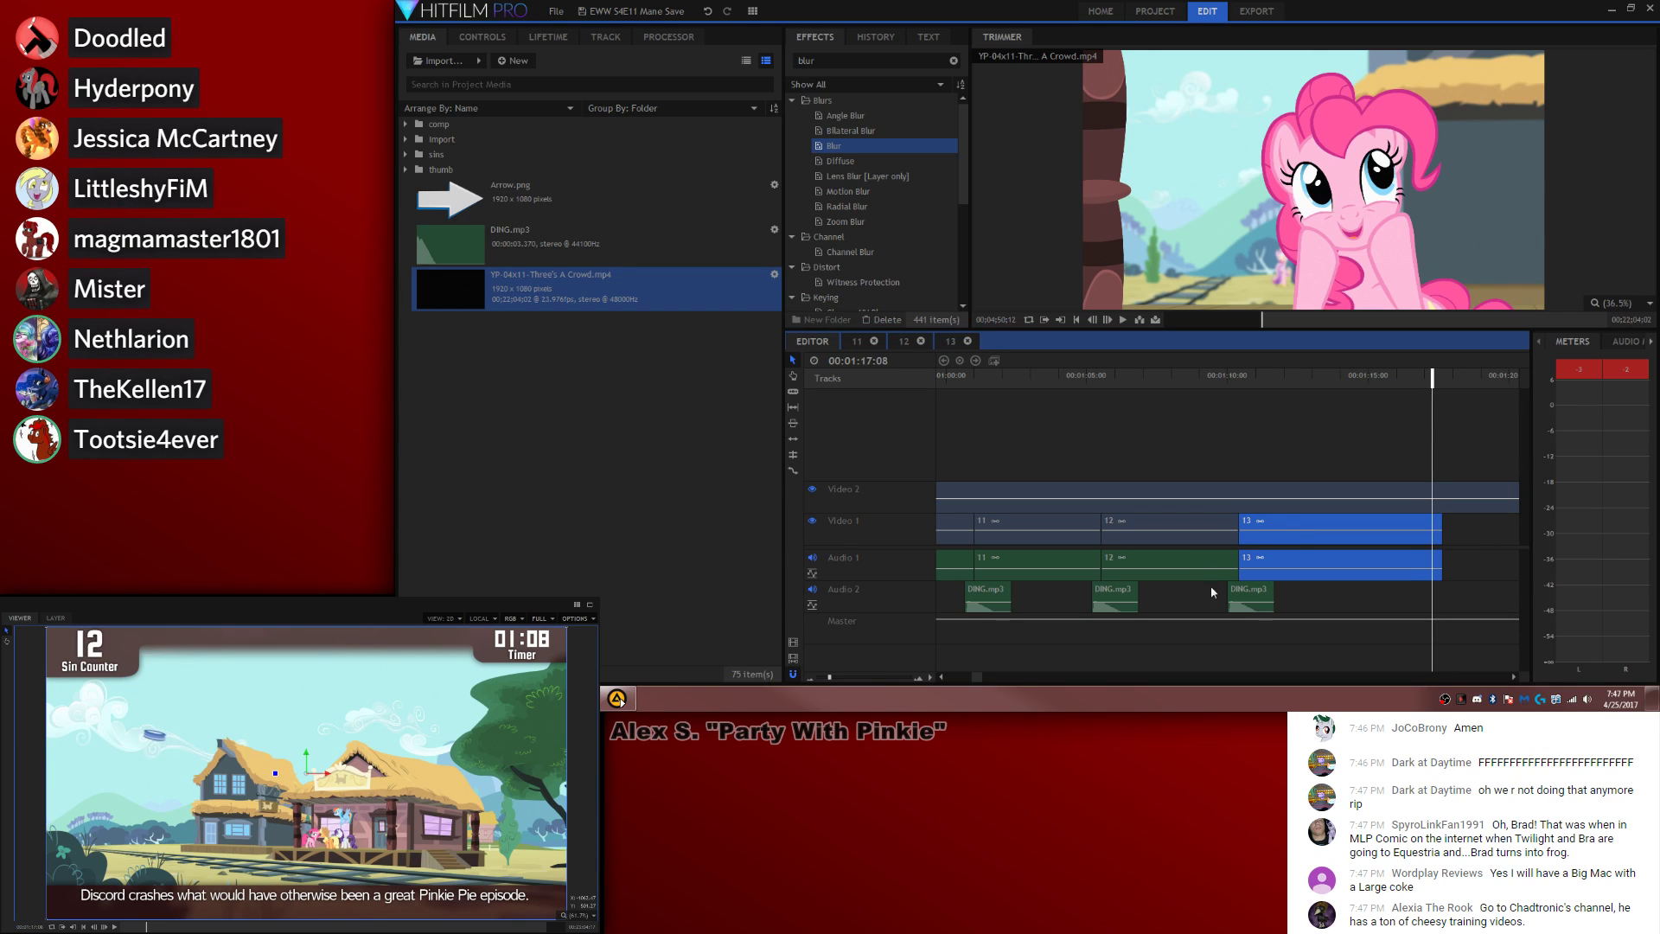
pyautogui.click(1242, 594)
pyautogui.moveTo(1242, 595); pyautogui.dragTo(1445, 595)
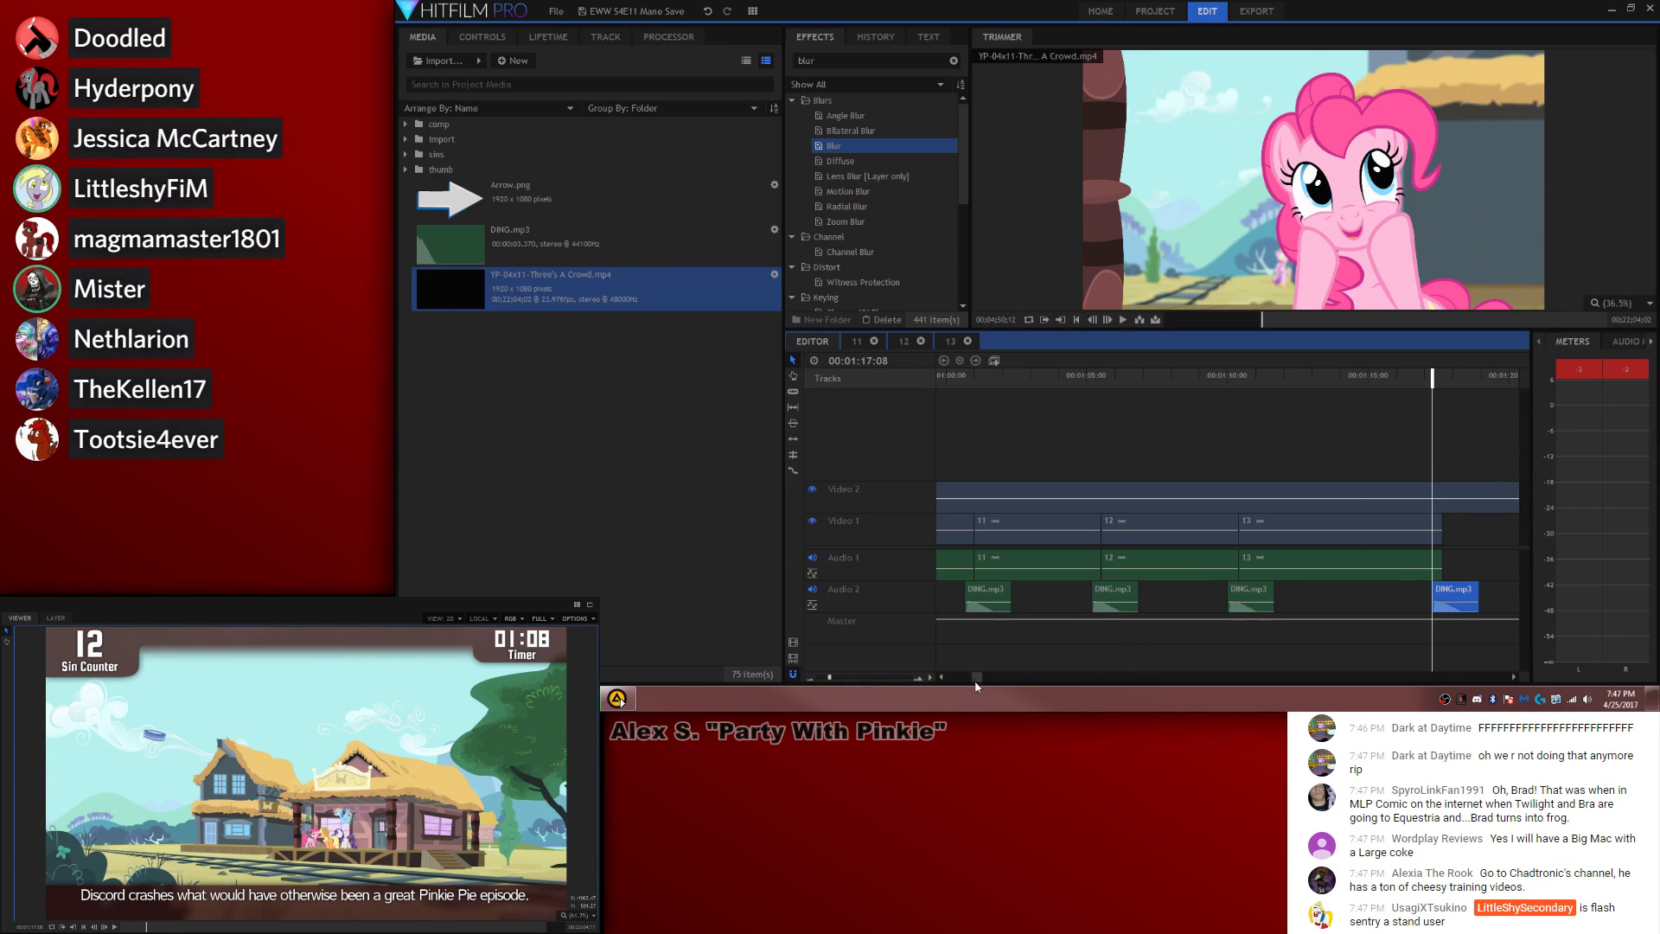
# Step: Add 14.wav from the sins folder to Audio 1 directly after clip 13
pyautogui.moveTo(975, 679); pyautogui.dragTo(979, 688)
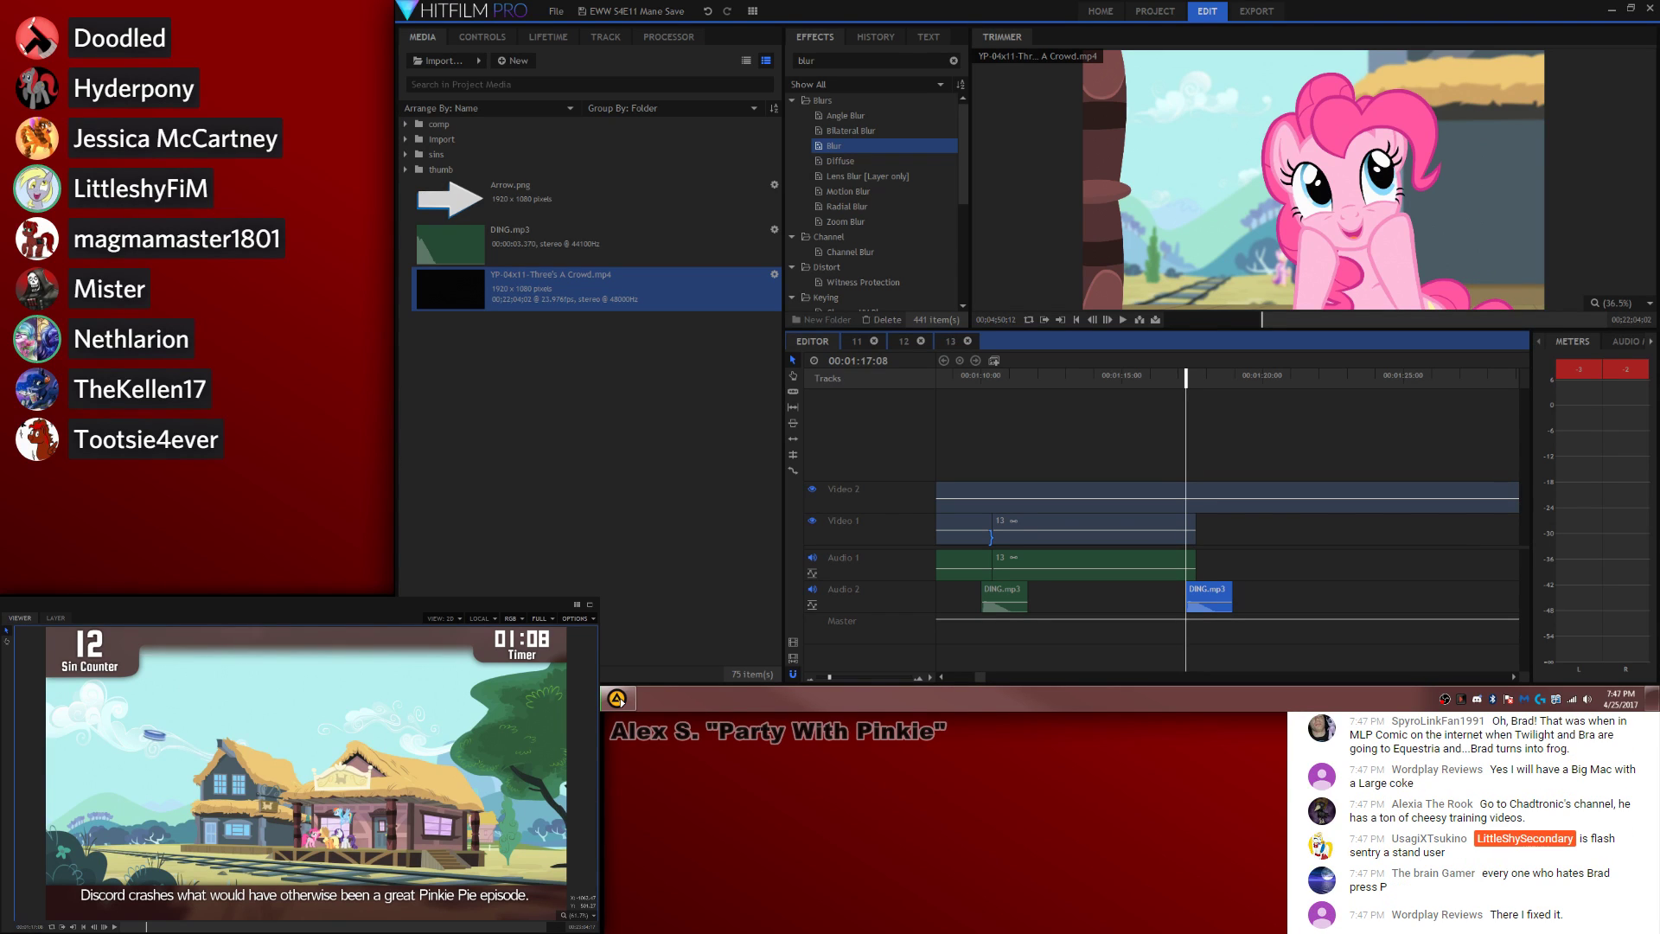
pyautogui.click(406, 154)
pyautogui.scroll(-5, 560, 223)
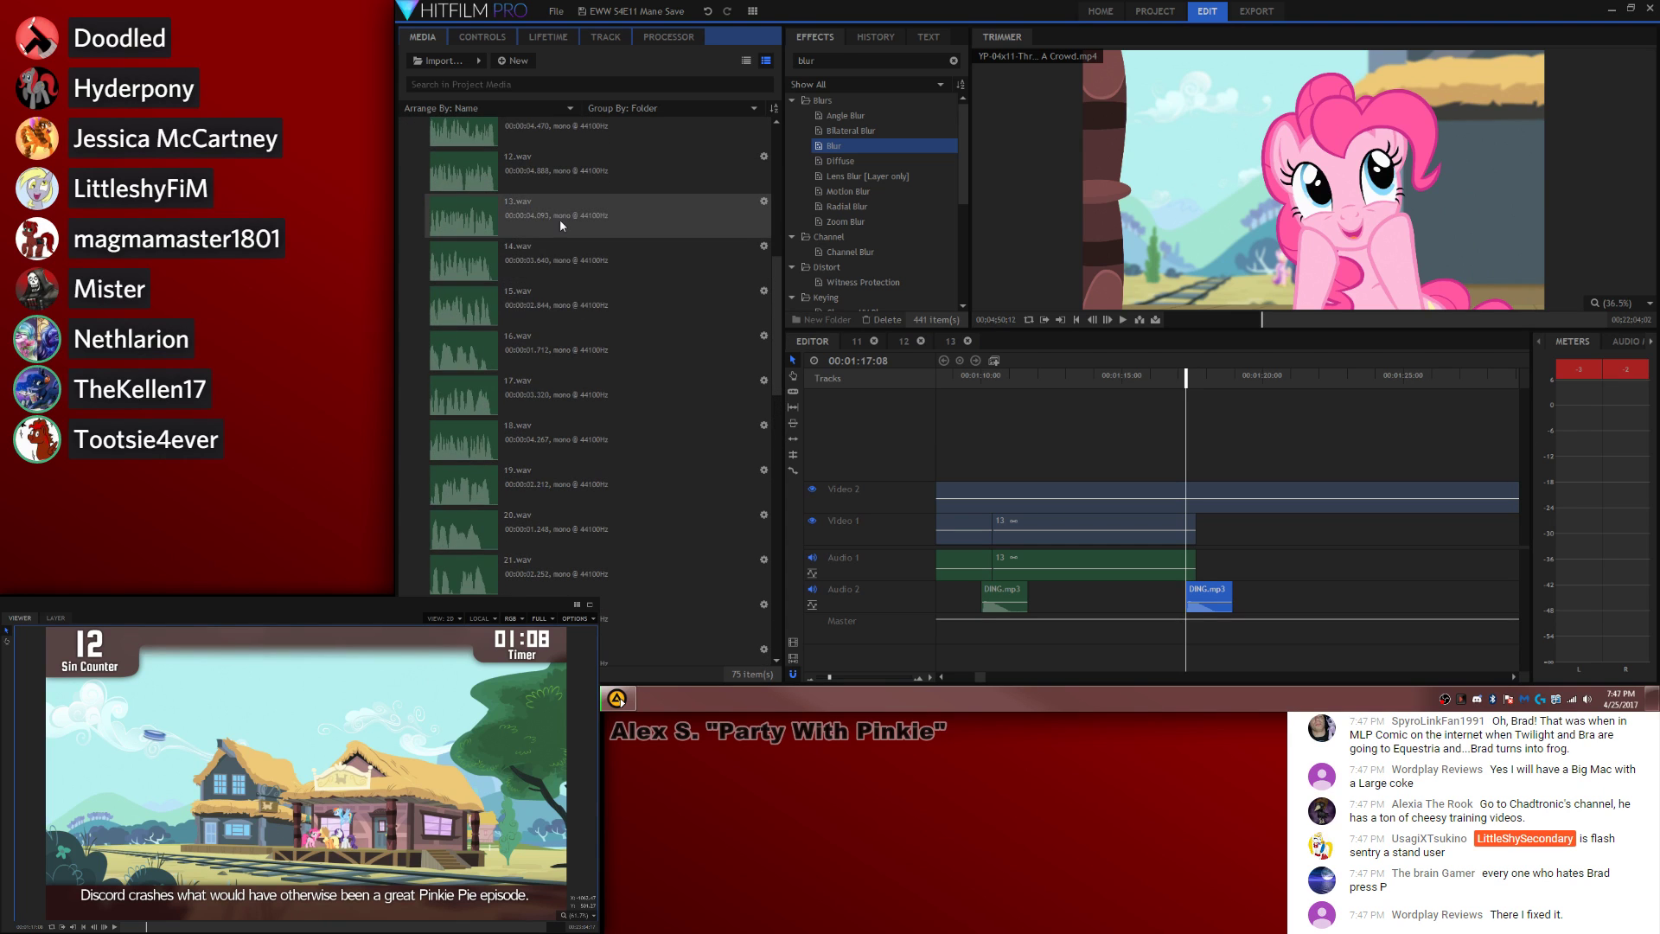
pyautogui.moveTo(554, 255); pyautogui.dragTo(1206, 566)
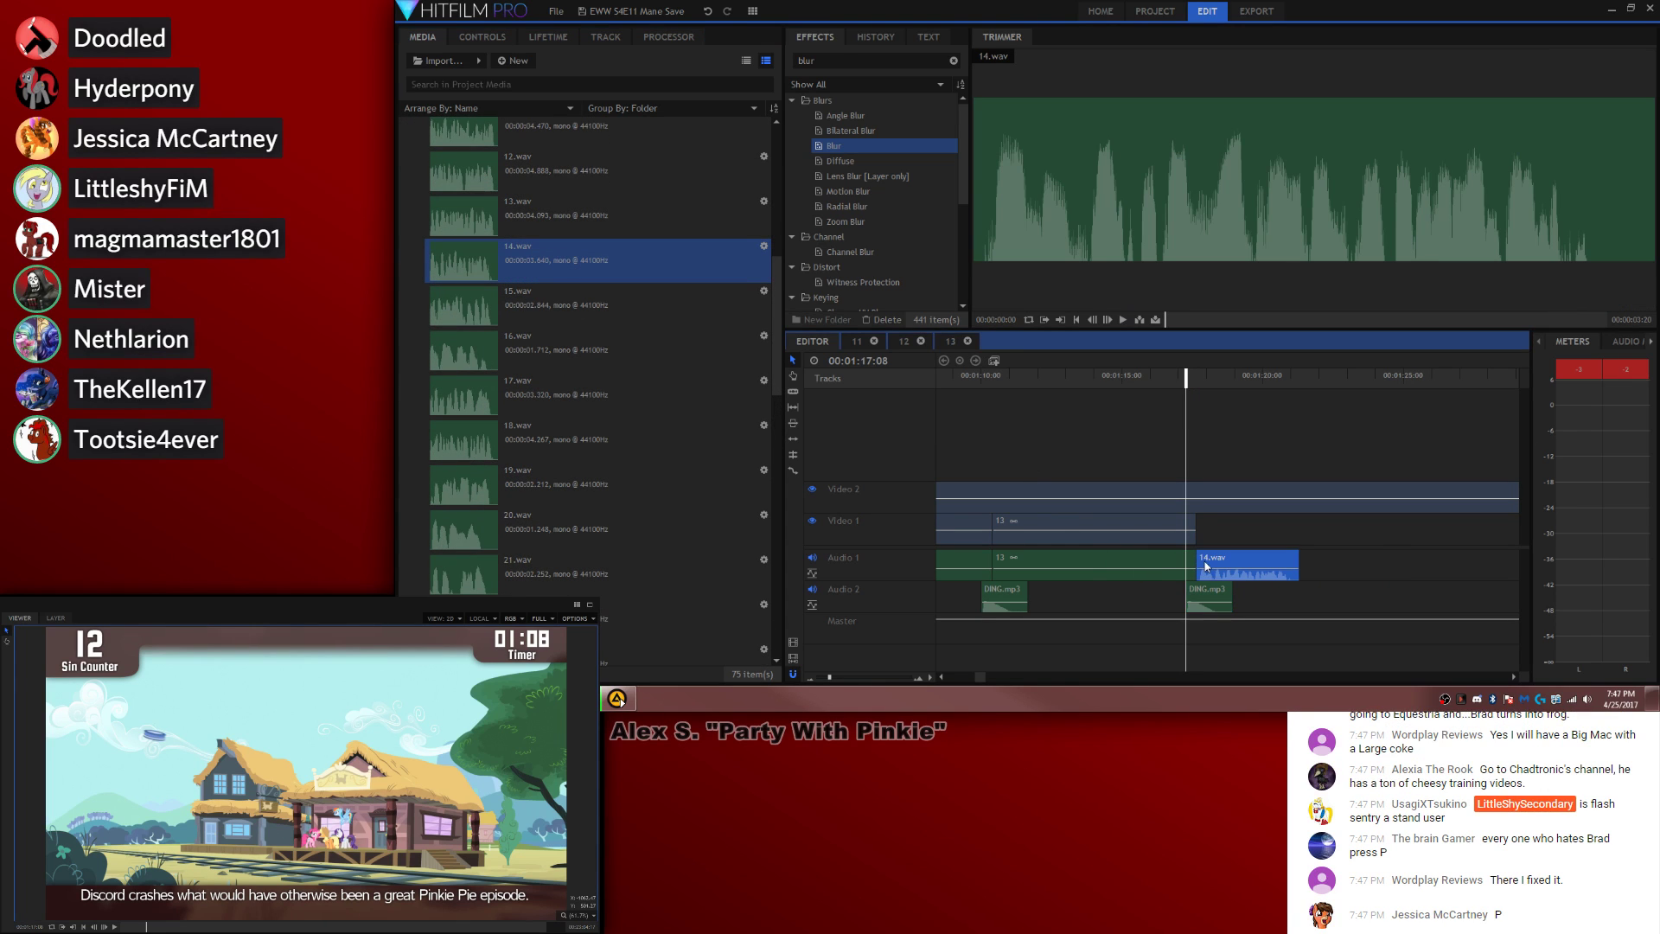
# Step: Convert the 14.wav clip into a composite shot named 14 and return to the editor timeline
pyautogui.click(993, 361)
pyautogui.moveTo(956, 267); pyautogui.dragTo(1216, 275)
pyautogui.press('BackSpace')
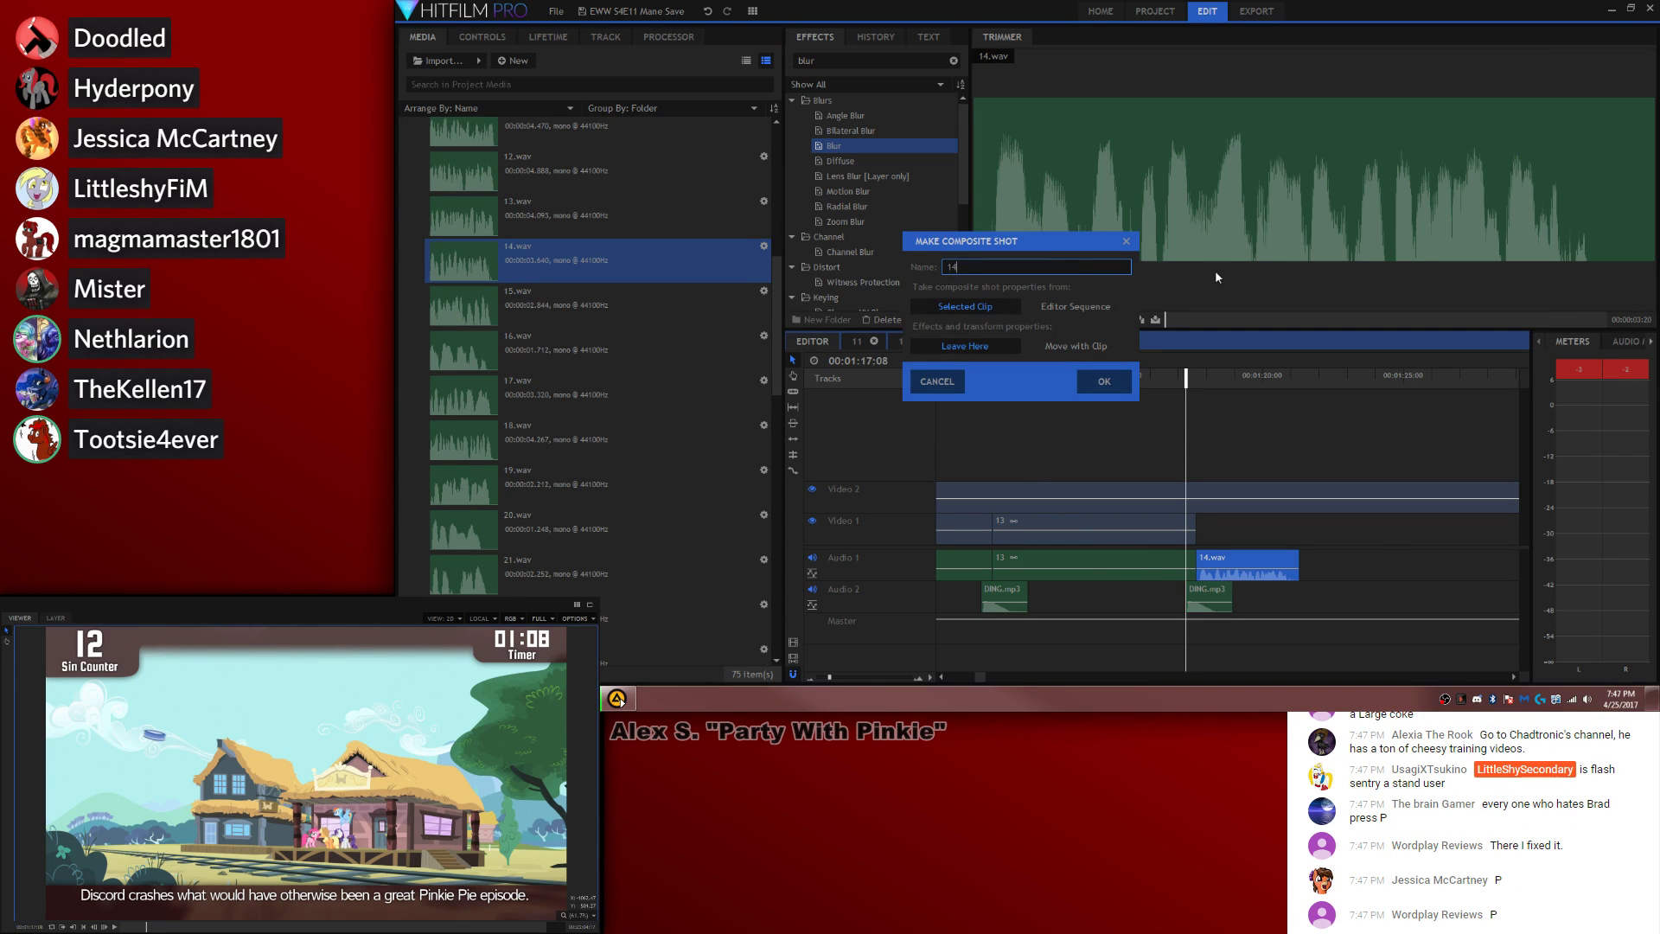
pyautogui.press('Return')
pyautogui.click(792, 345)
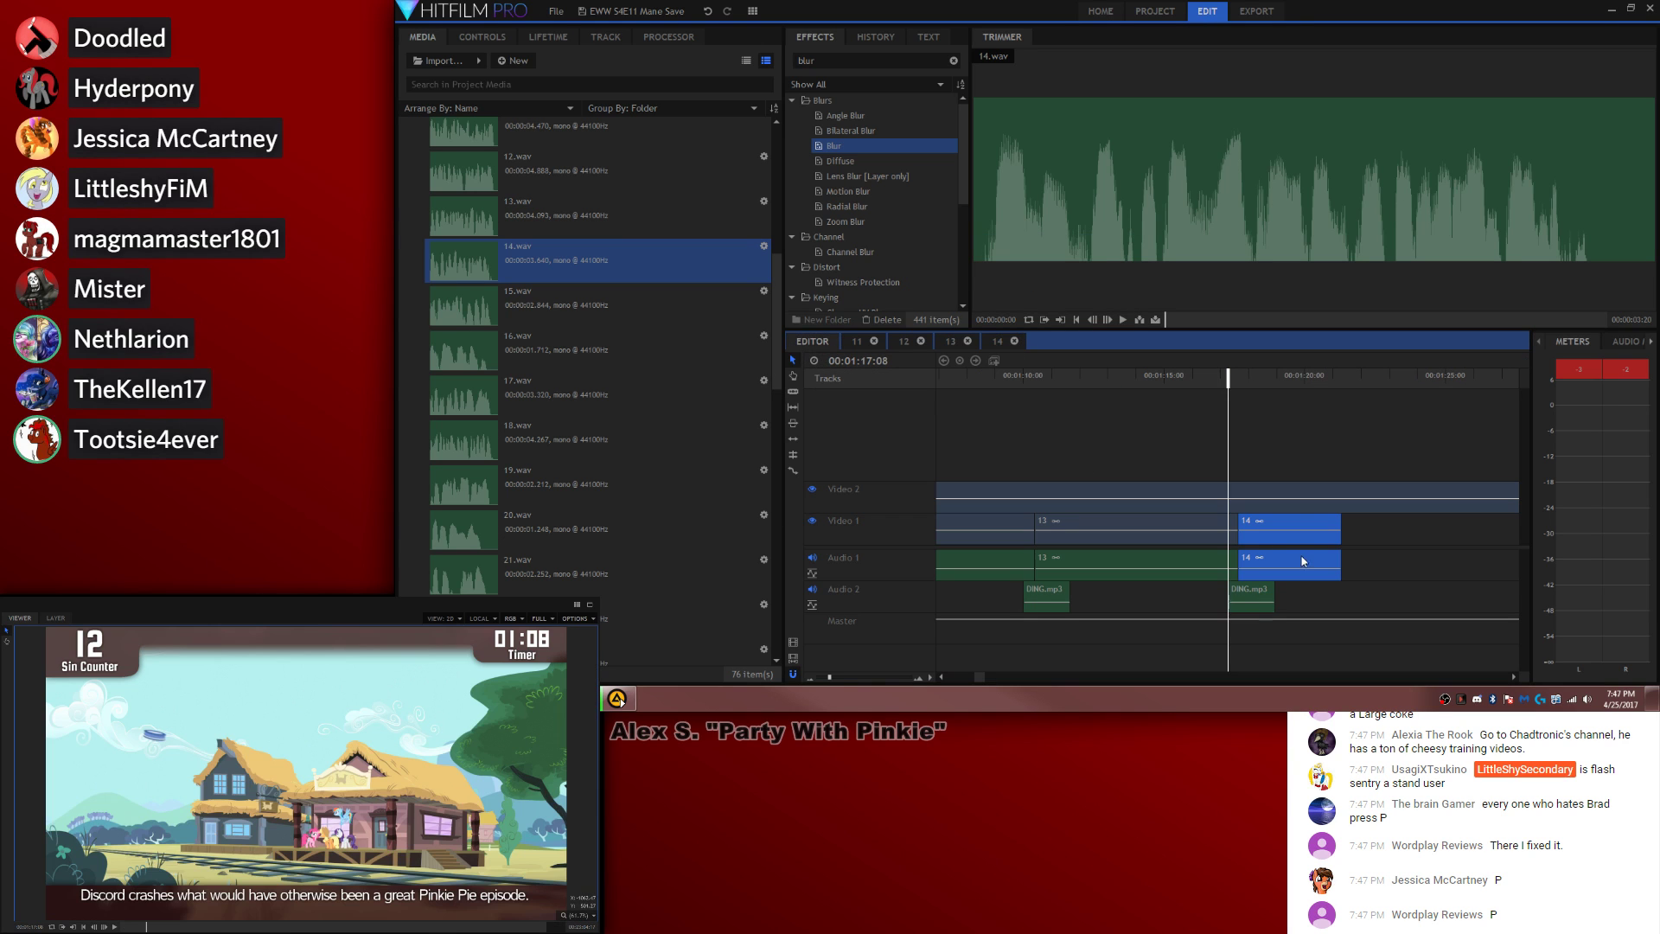
# Step: Open composite shot 14 and show the waveform on its 14.wav layer
pyautogui.doubleClick(1294, 522)
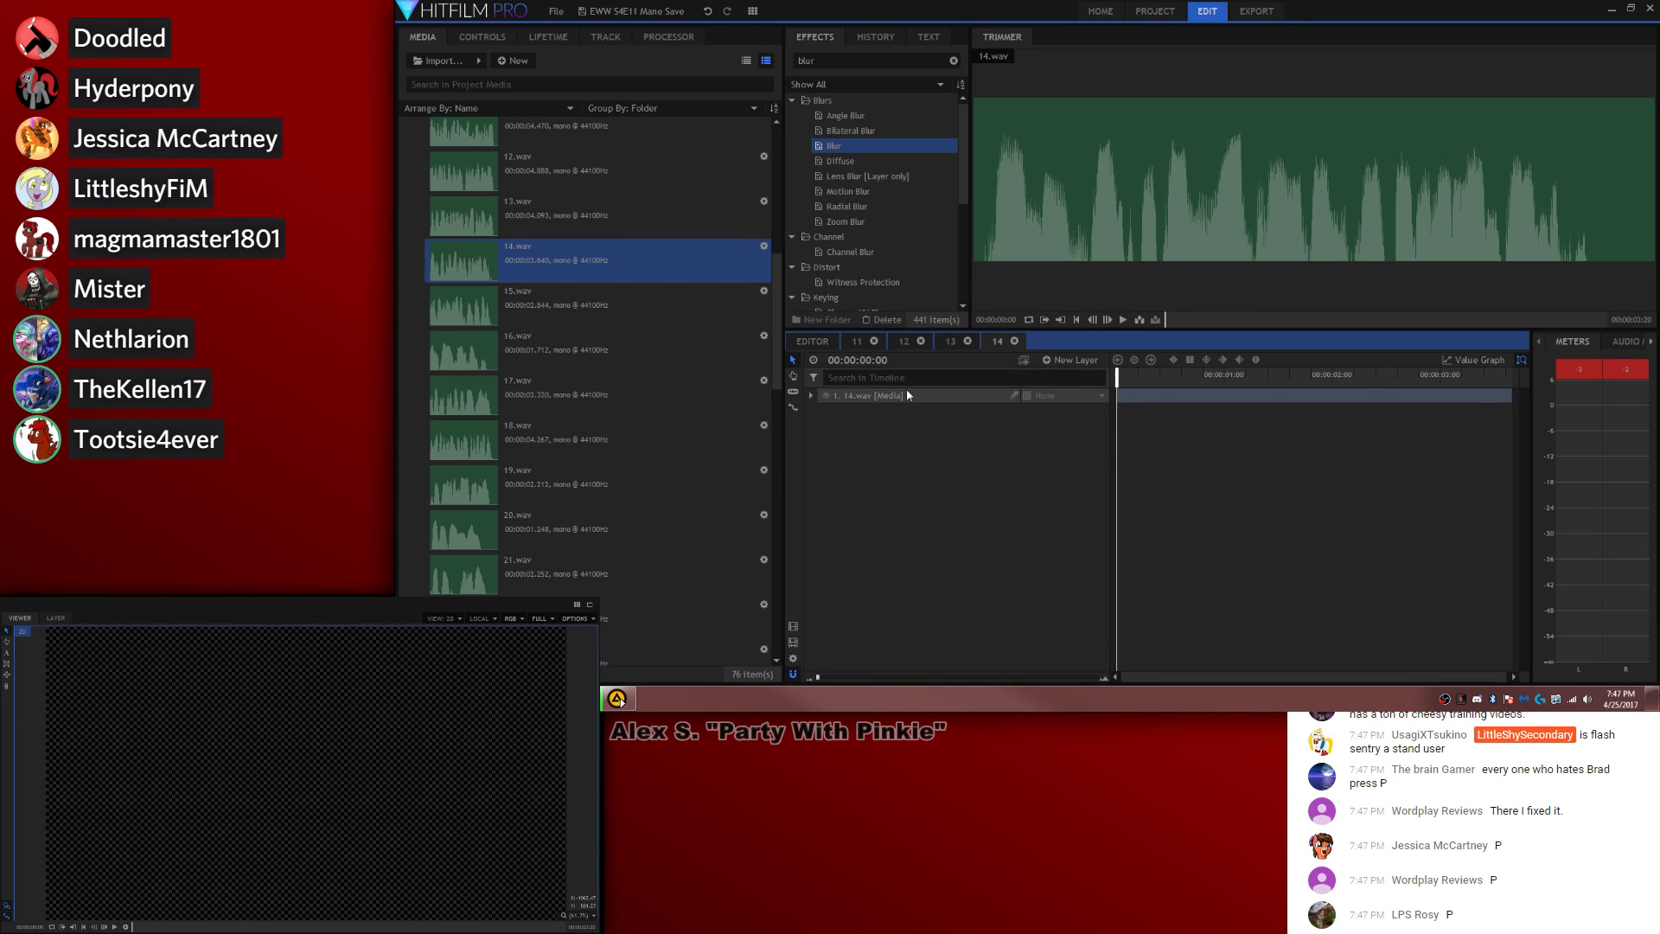
pyautogui.rightClick(910, 390)
pyautogui.moveTo(949, 398)
pyautogui.click(1123, 417)
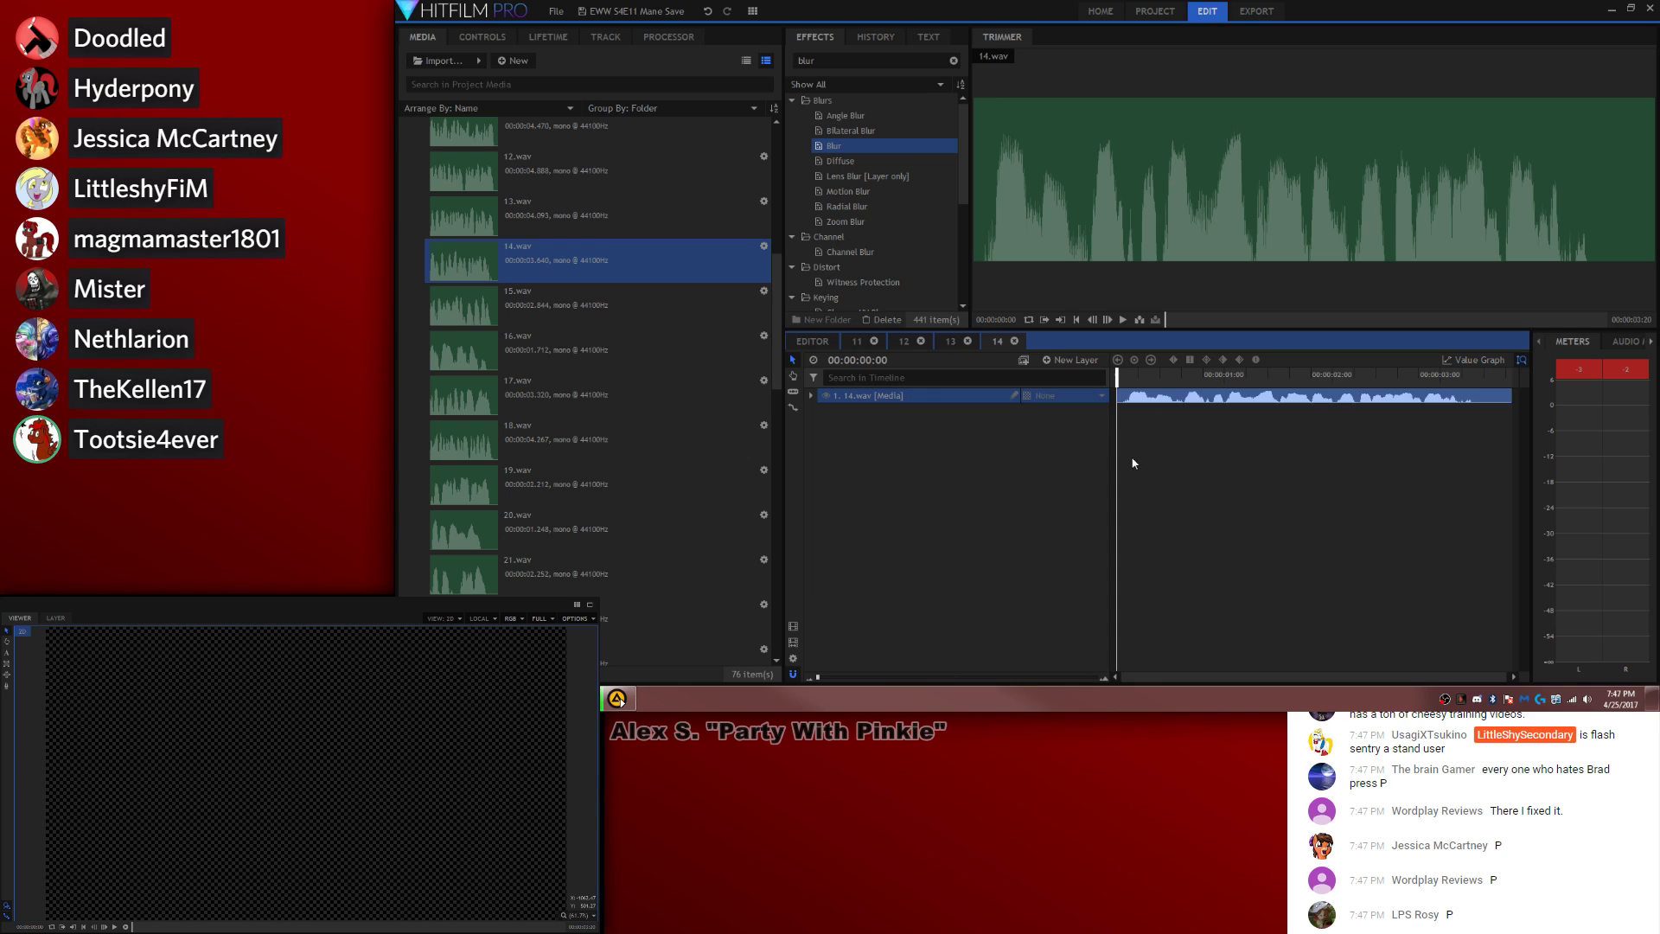
# Step: Load YP-04x11-Three's A Crowd.mp4 in the trimmer and play the train station group scene from about 00:04:24
pyautogui.scroll(10, 519, 259)
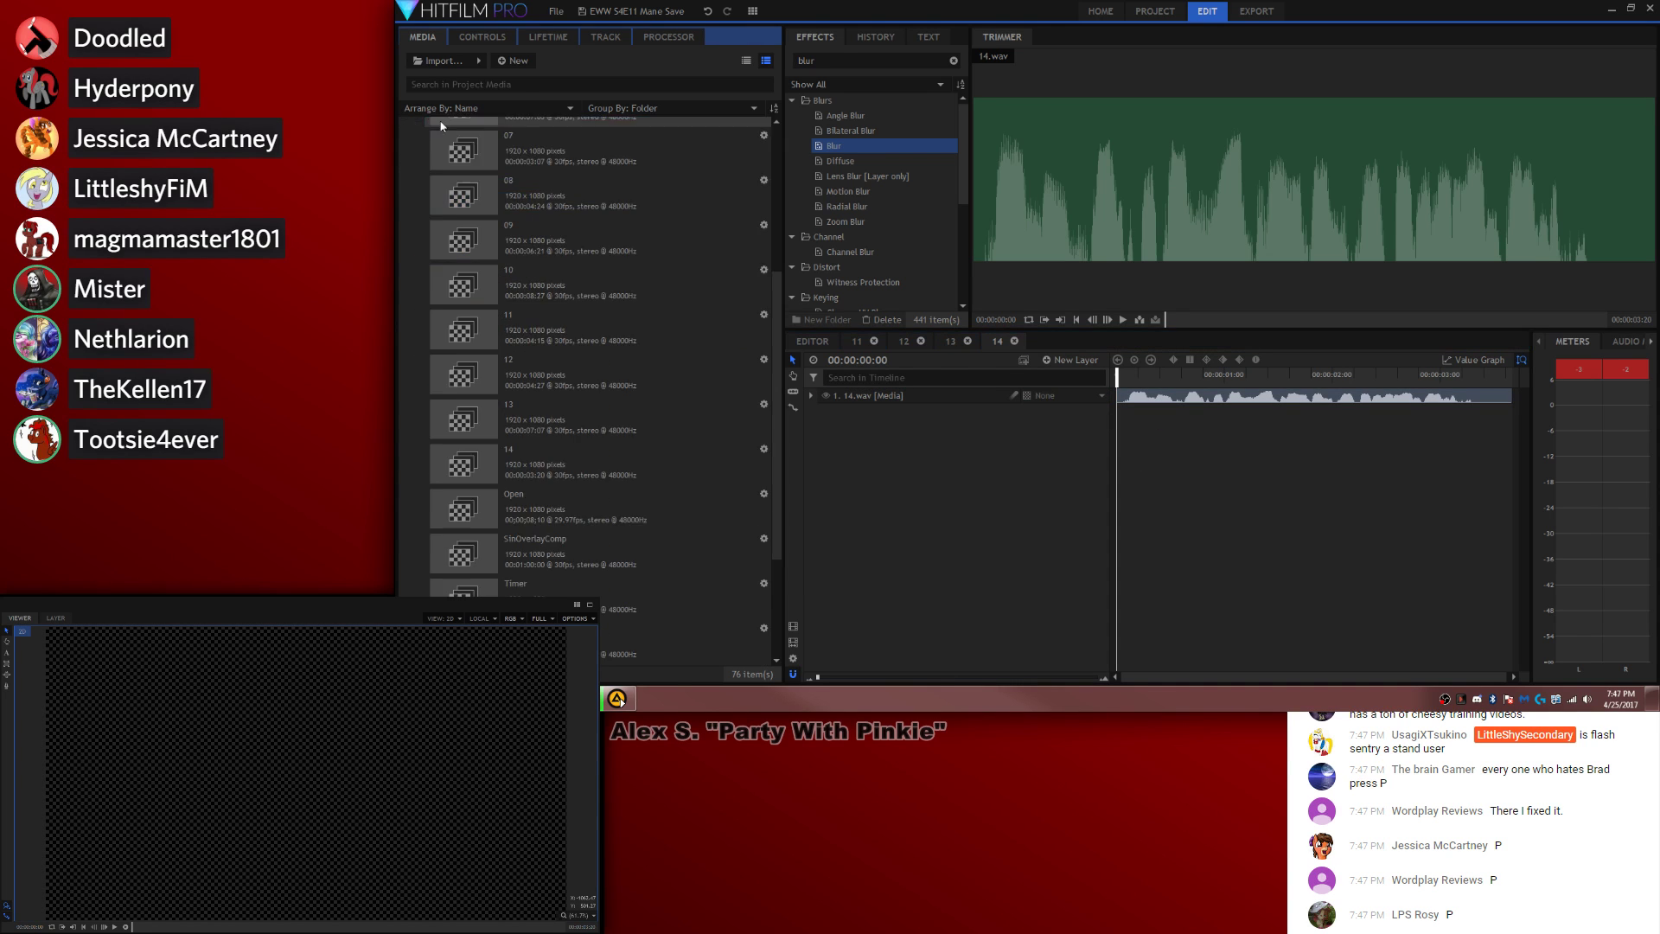
pyautogui.click(524, 279)
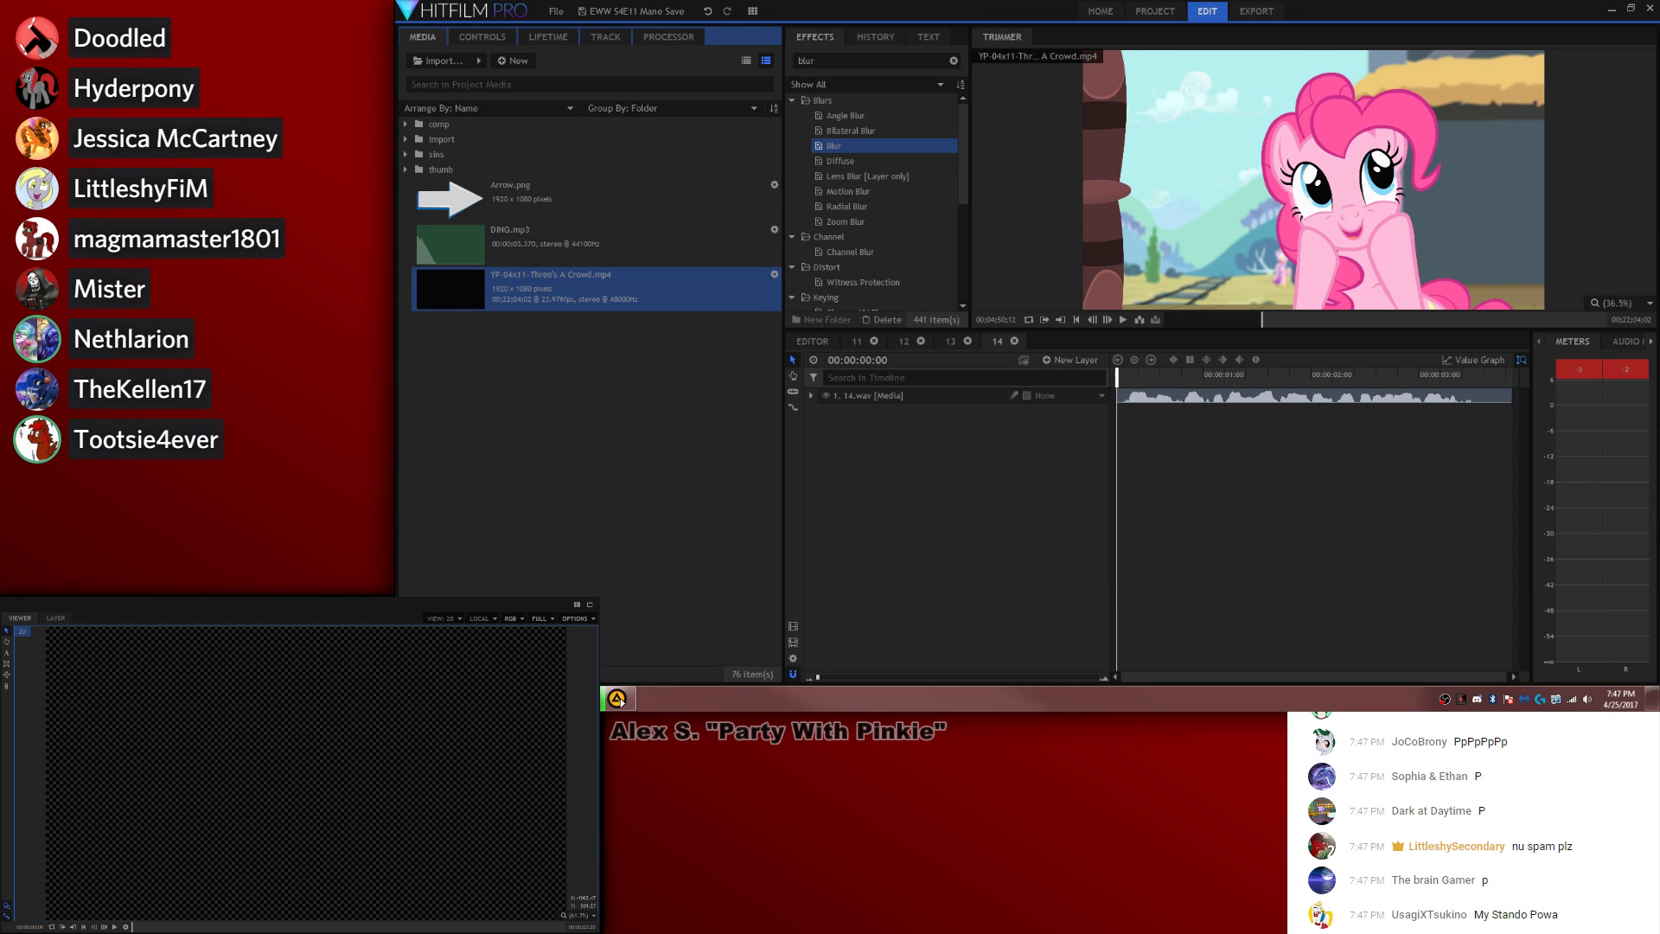
pyautogui.moveTo(1261, 319); pyautogui.dragTo(1256, 322)
pyautogui.press('space')
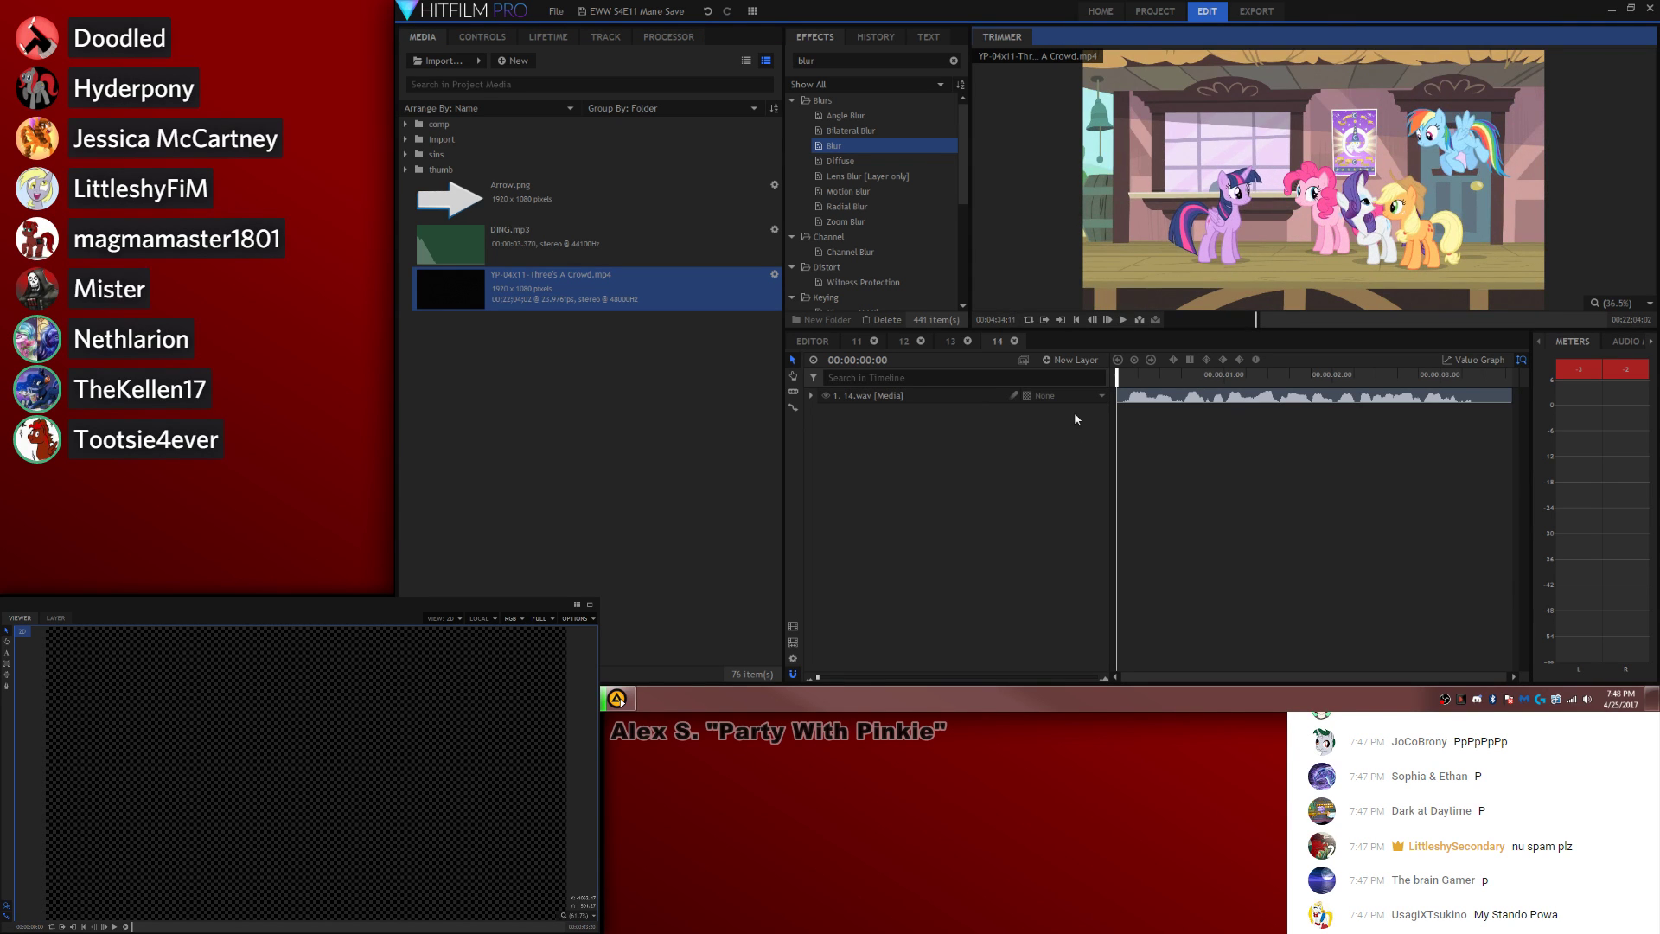
pyautogui.press('space')
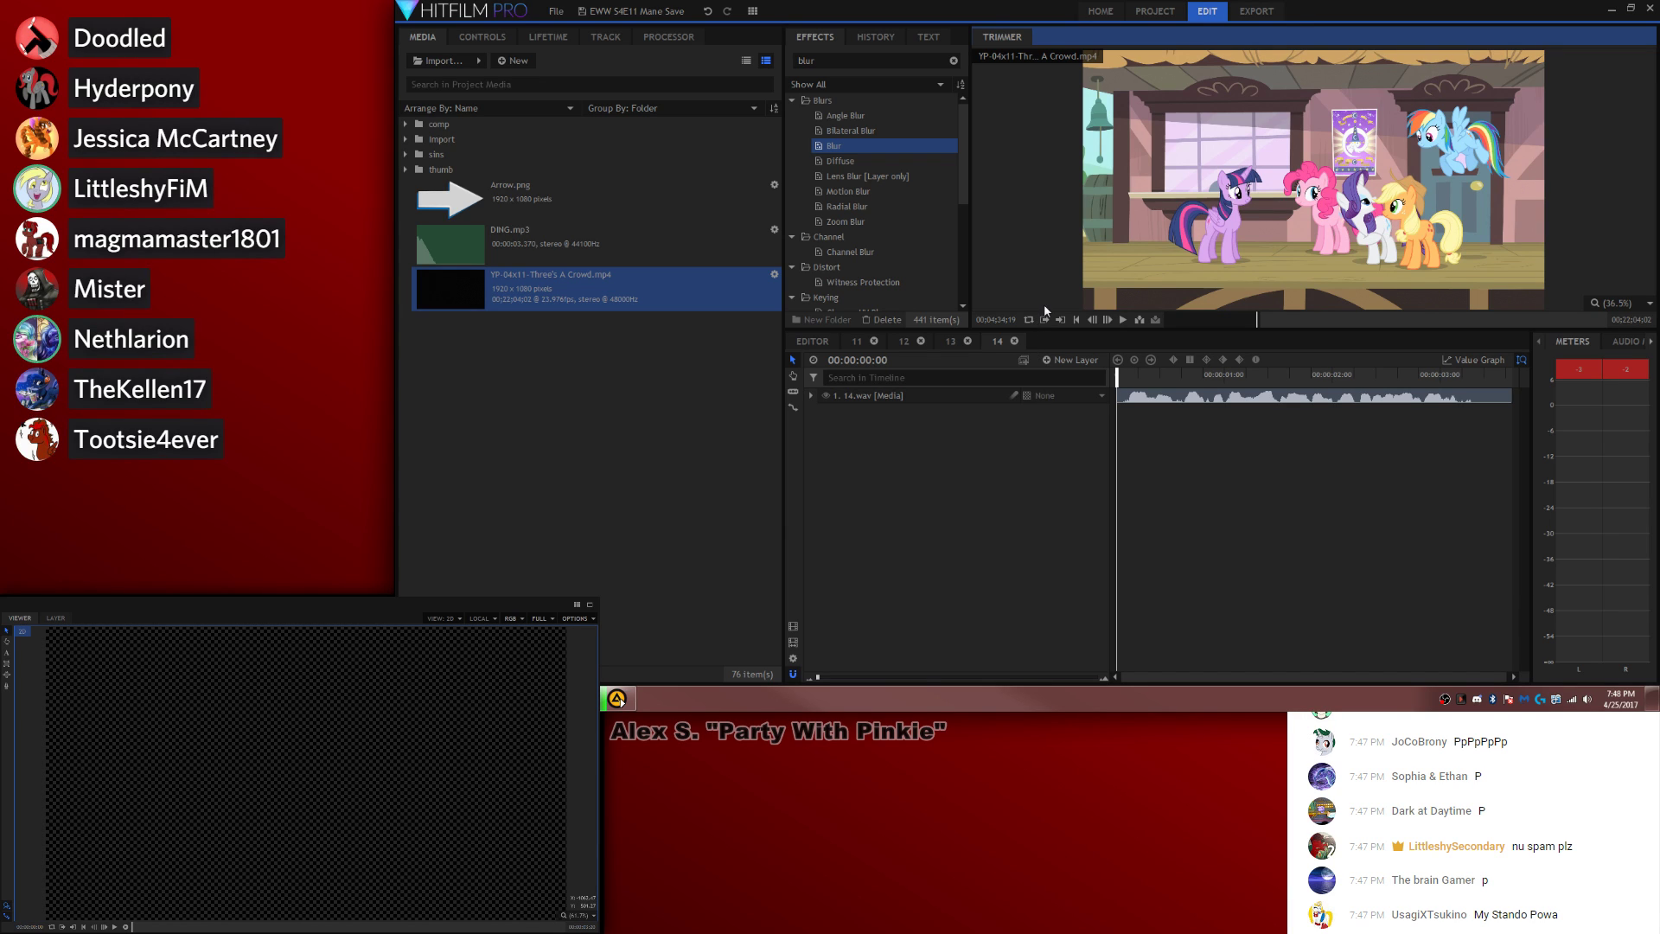
pyautogui.press('space')
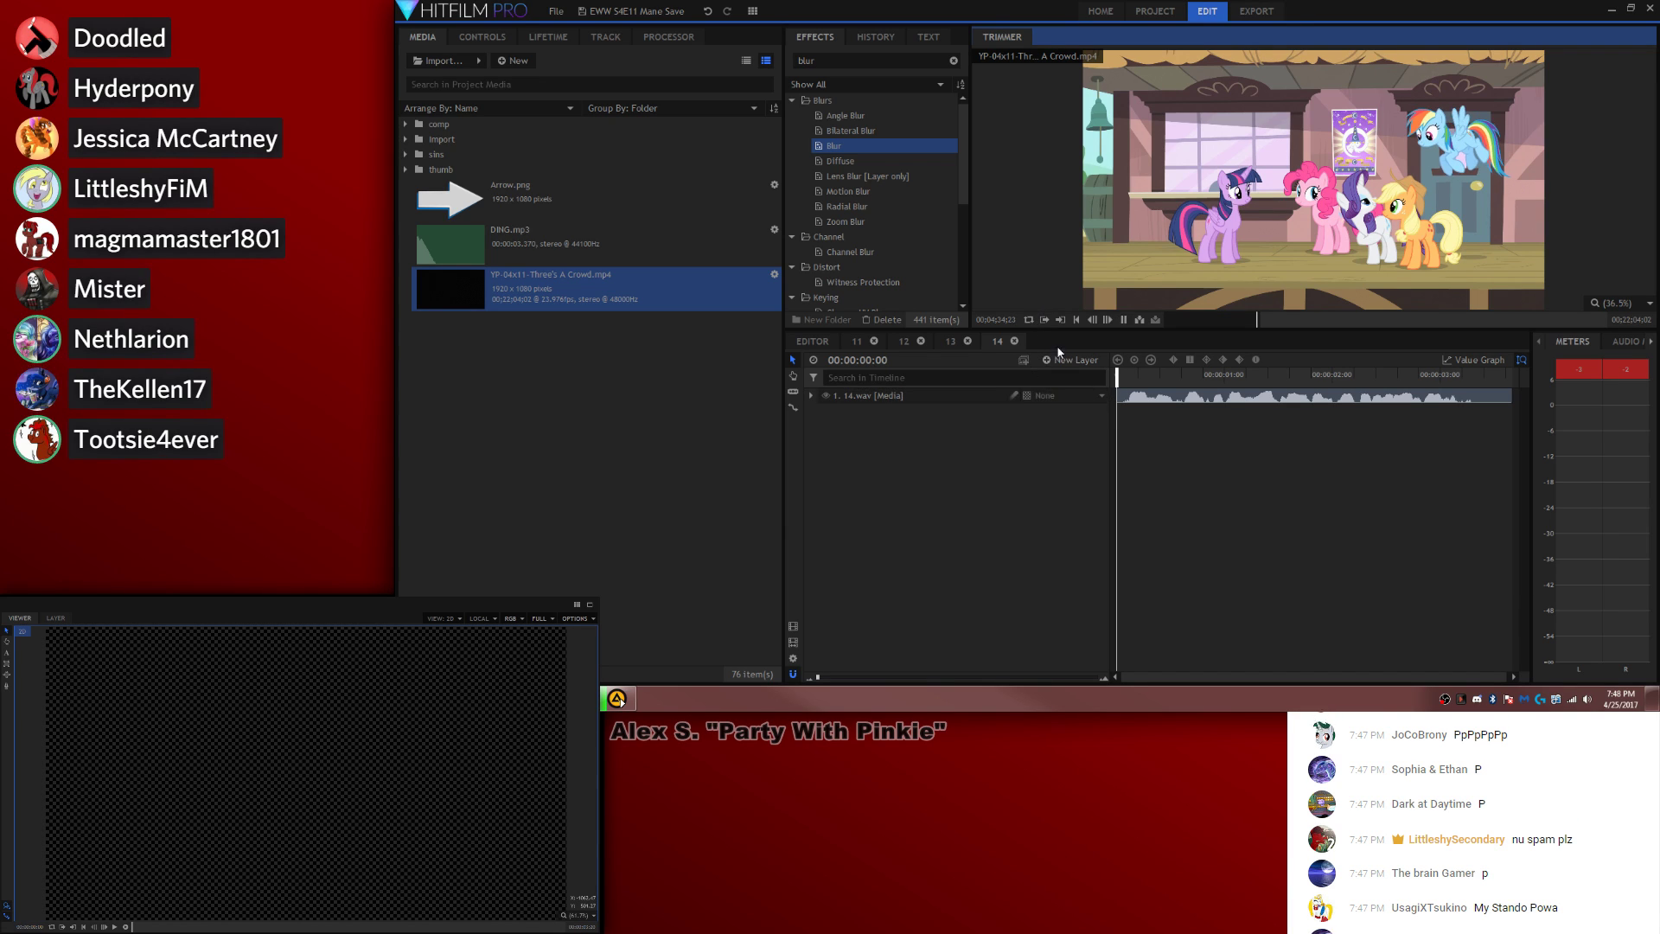
pyautogui.press('space')
pyautogui.press('space')
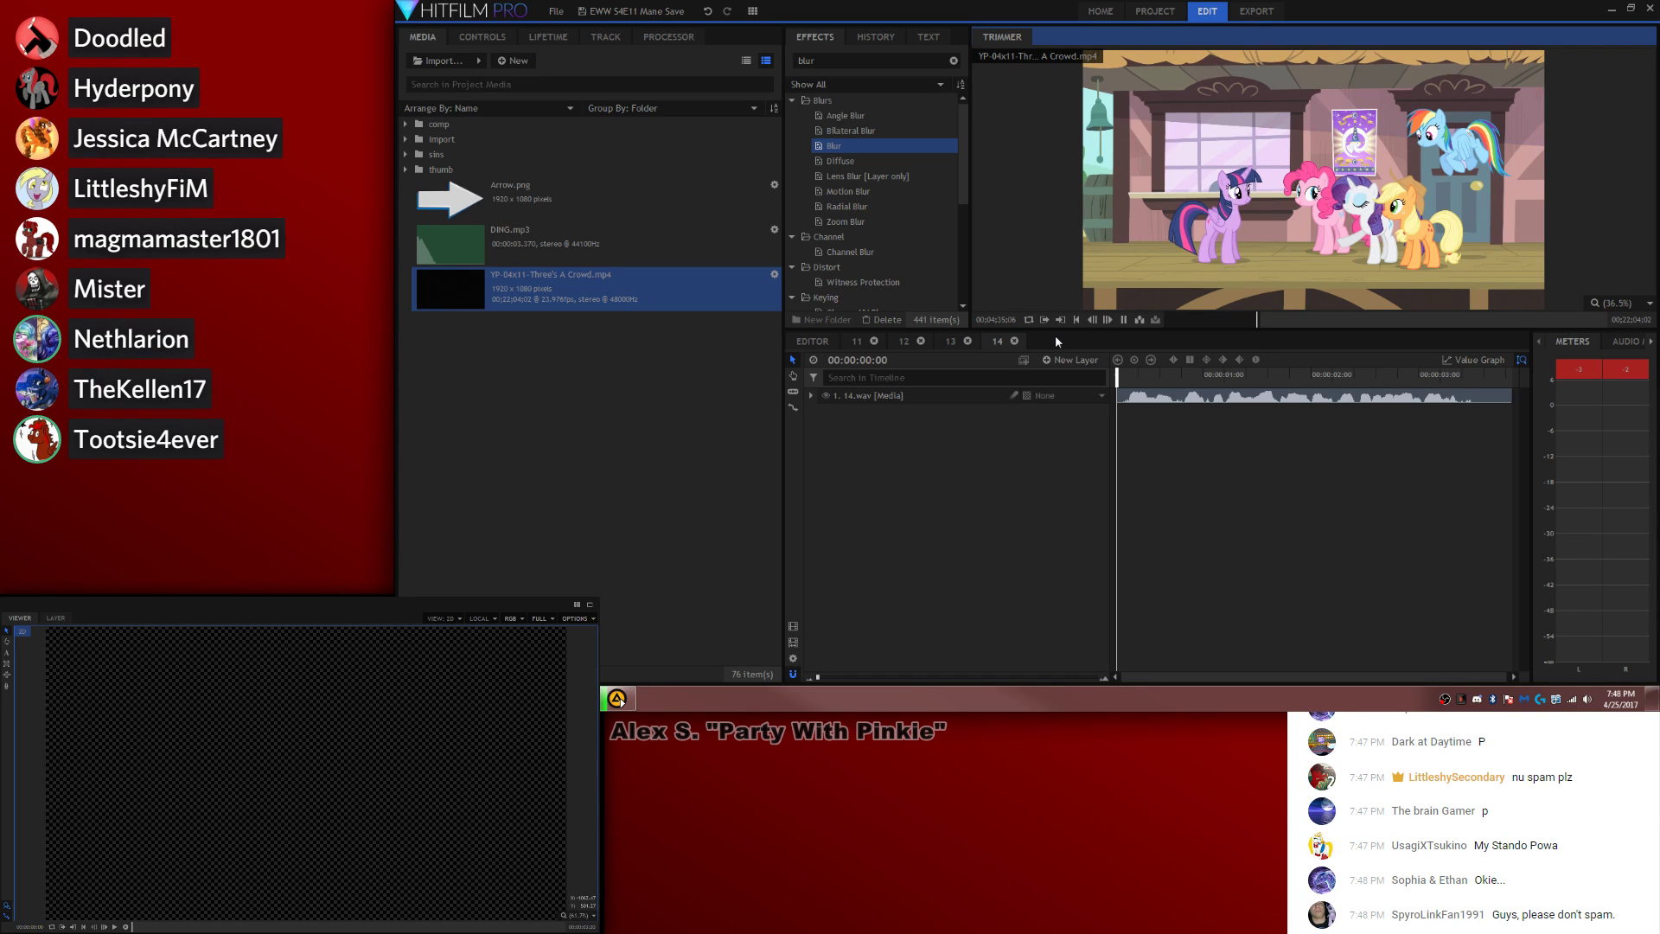
pyautogui.press('space')
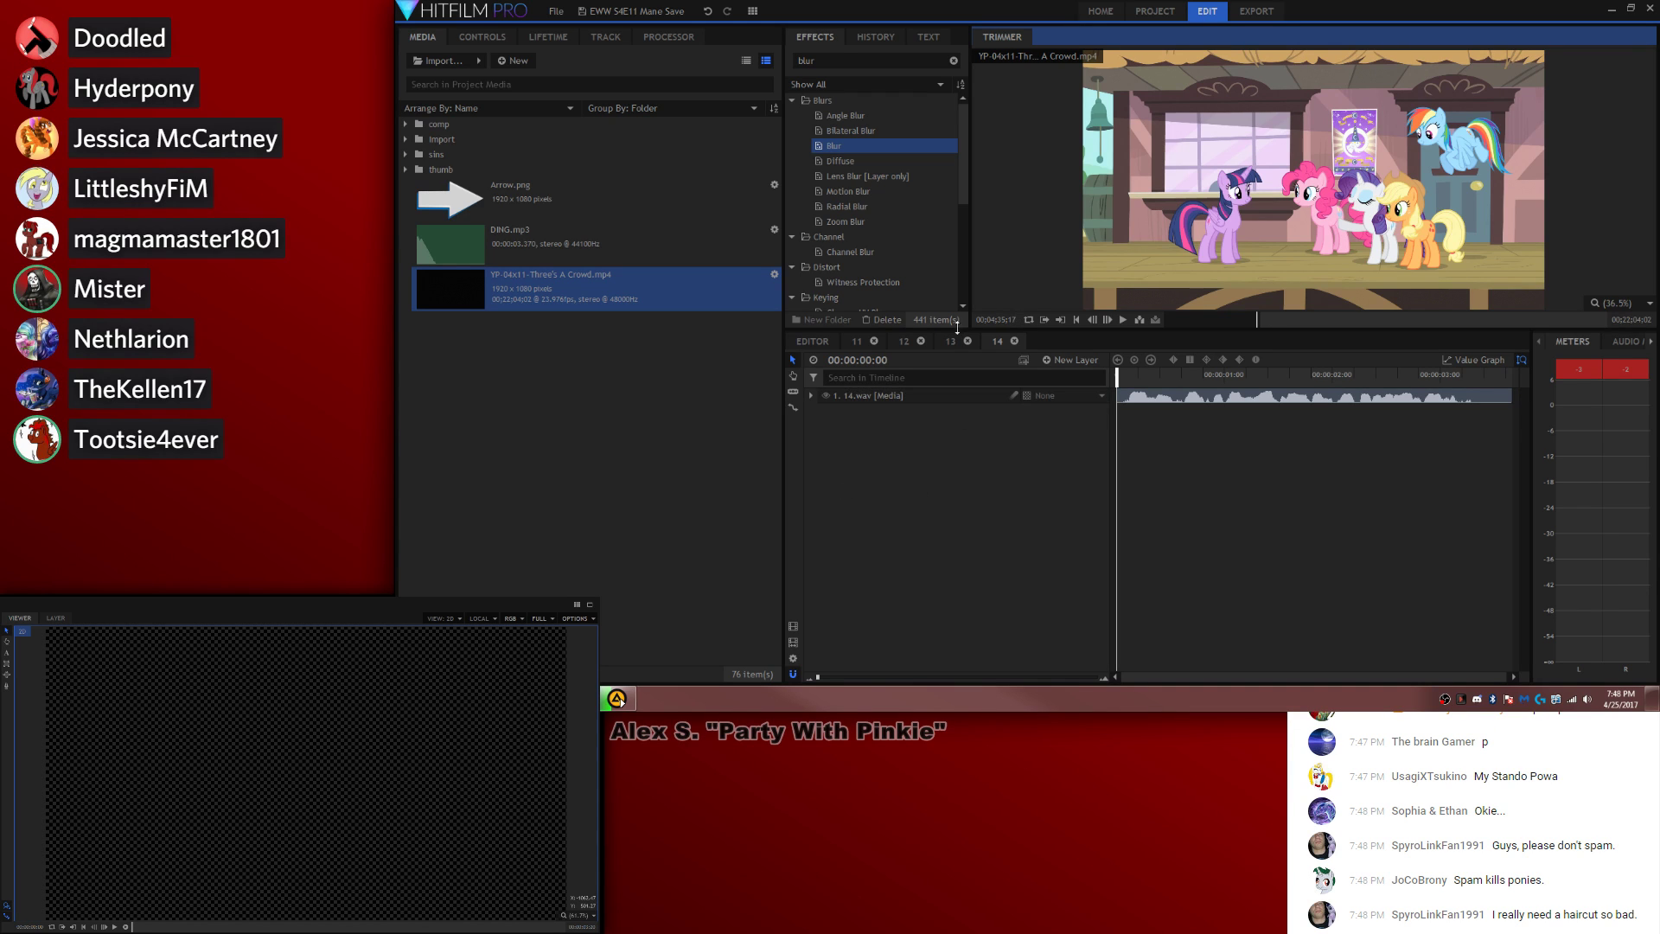
# Step: Step a few frames through the station scene from about 00:04:25 and play it briefly
pyautogui.click(602, 270)
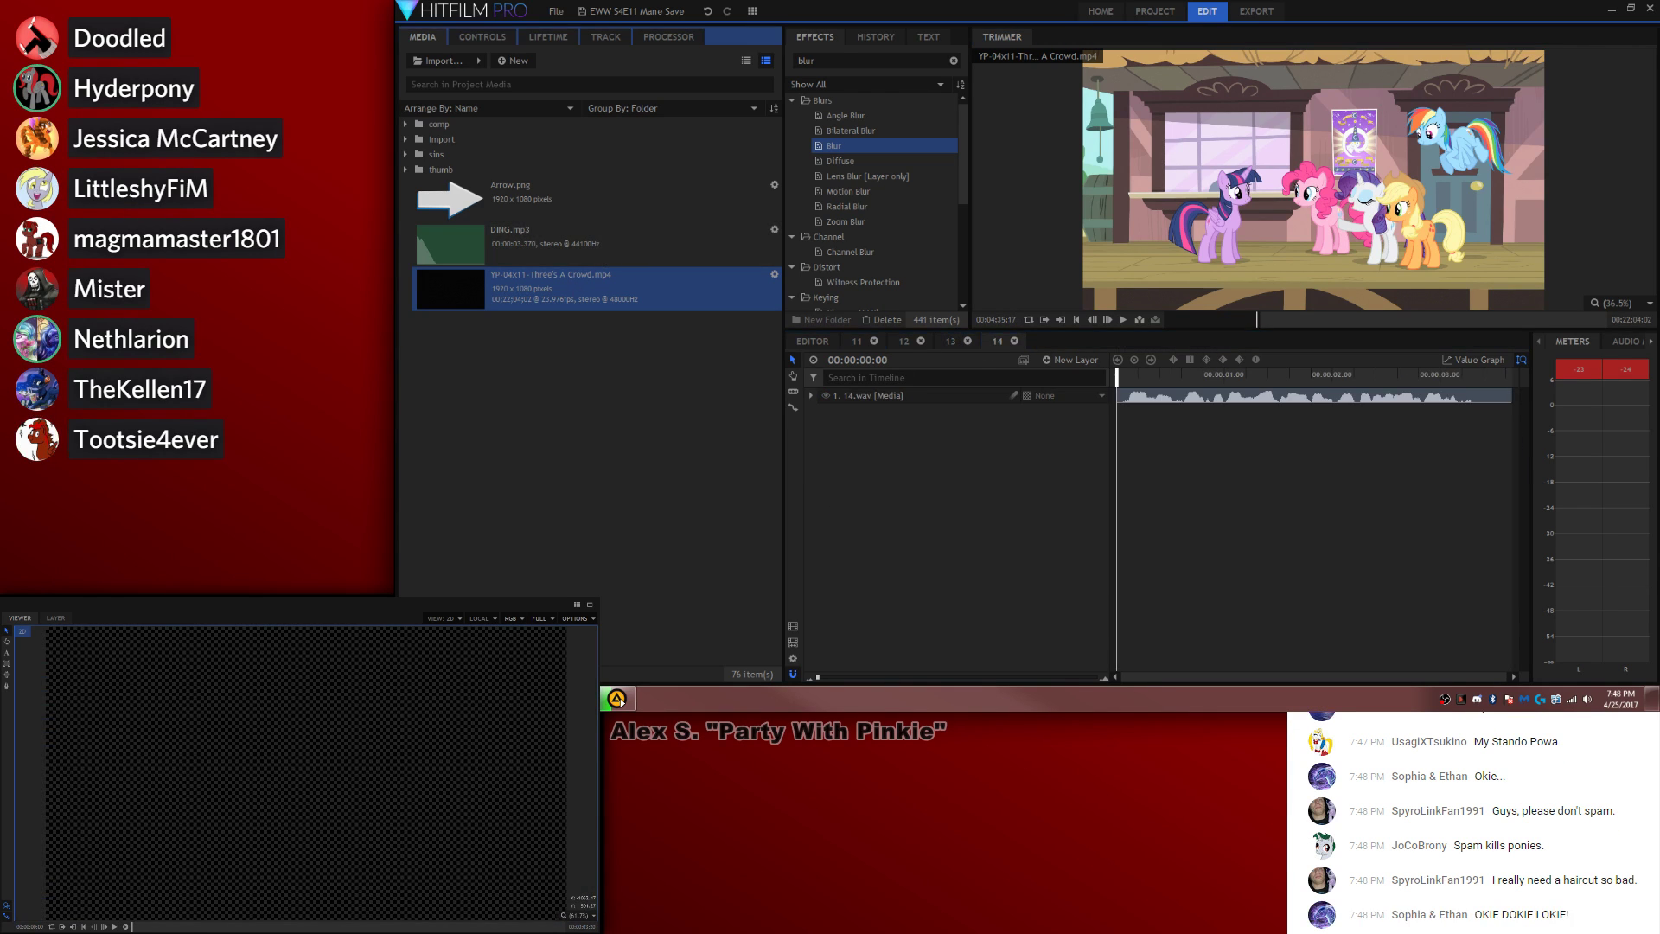
pyautogui.click(1177, 278)
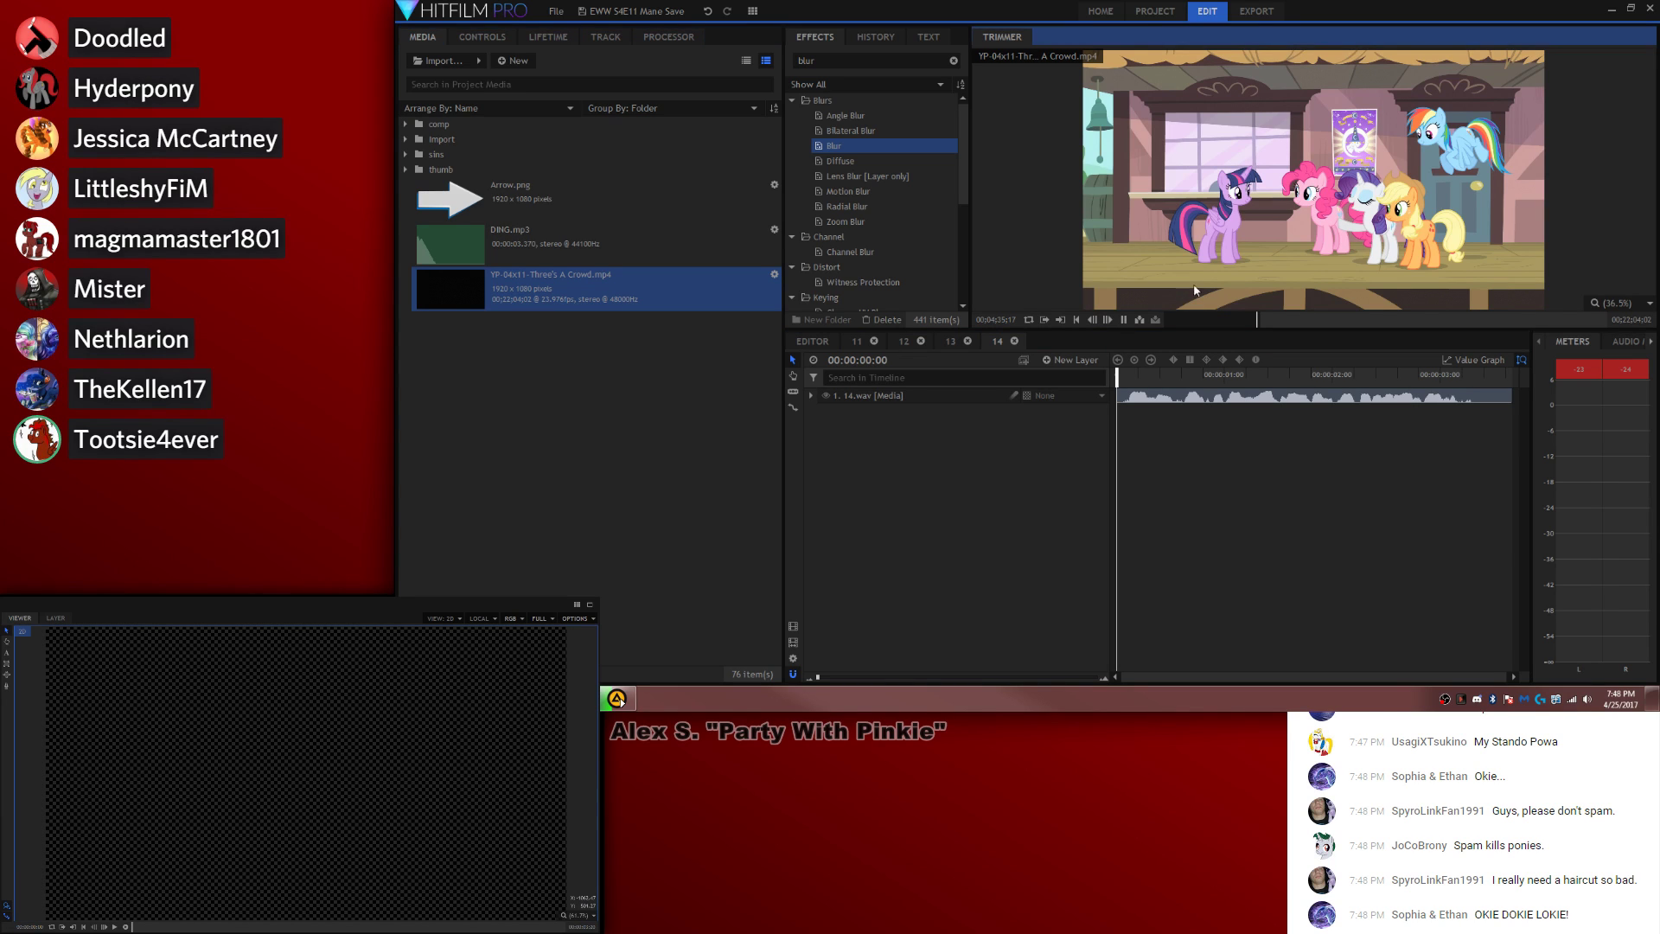
pyautogui.press('Right')
pyautogui.press('Right')
pyautogui.press('Right')
pyautogui.press('Right')
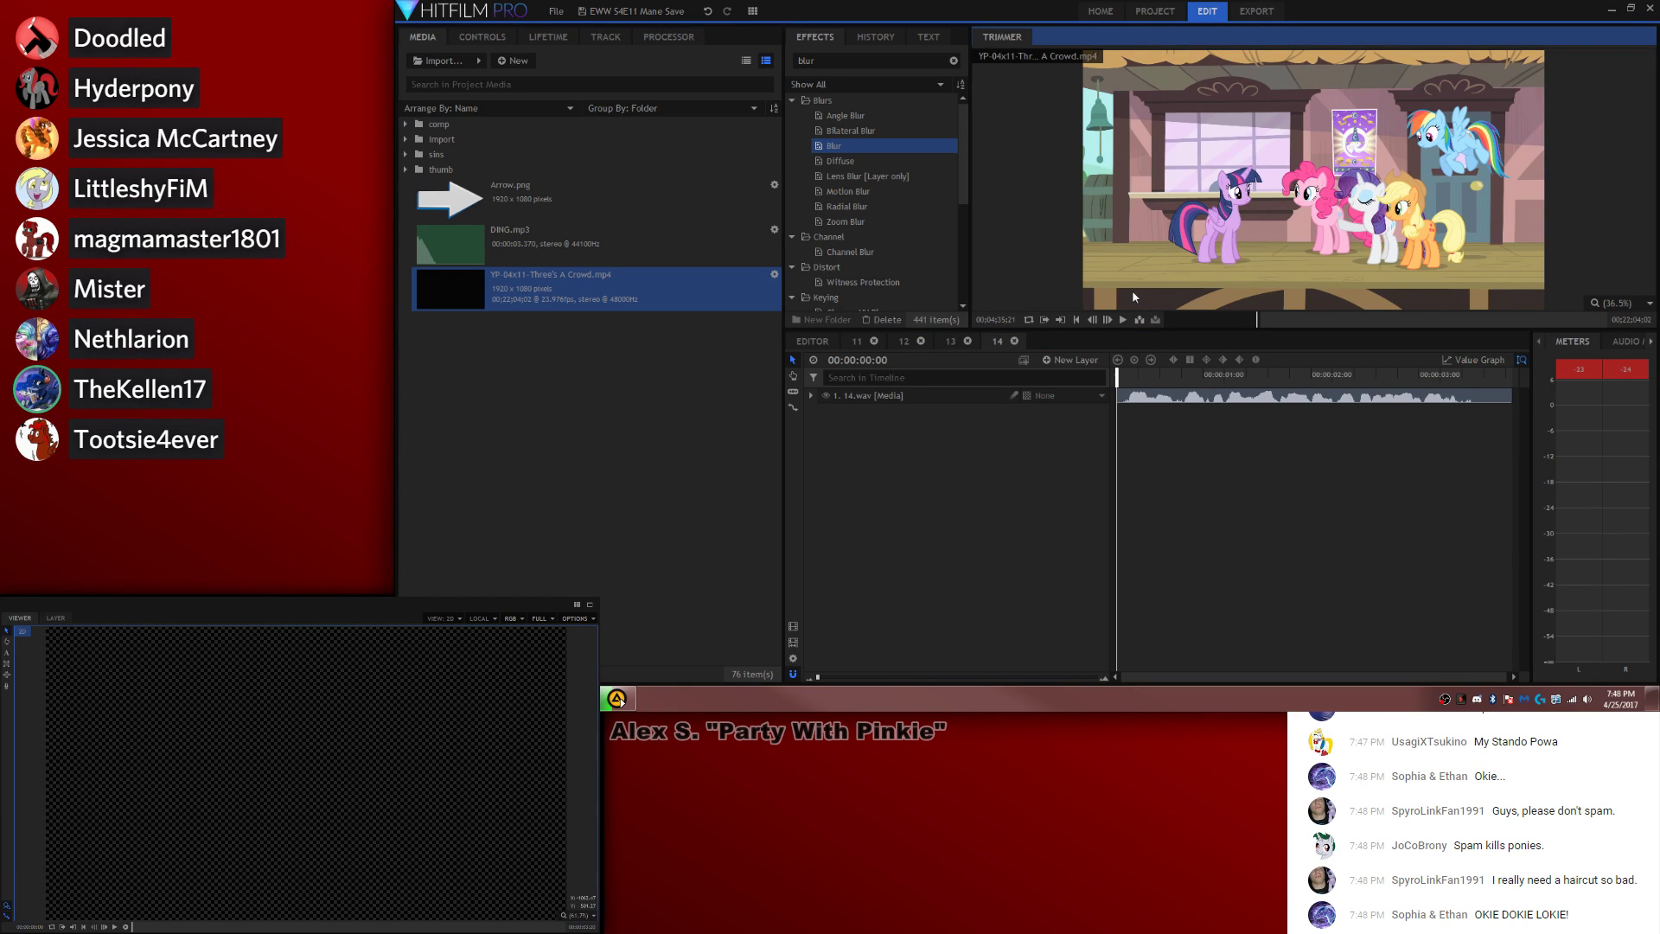
pyautogui.press('space')
pyautogui.press('space')
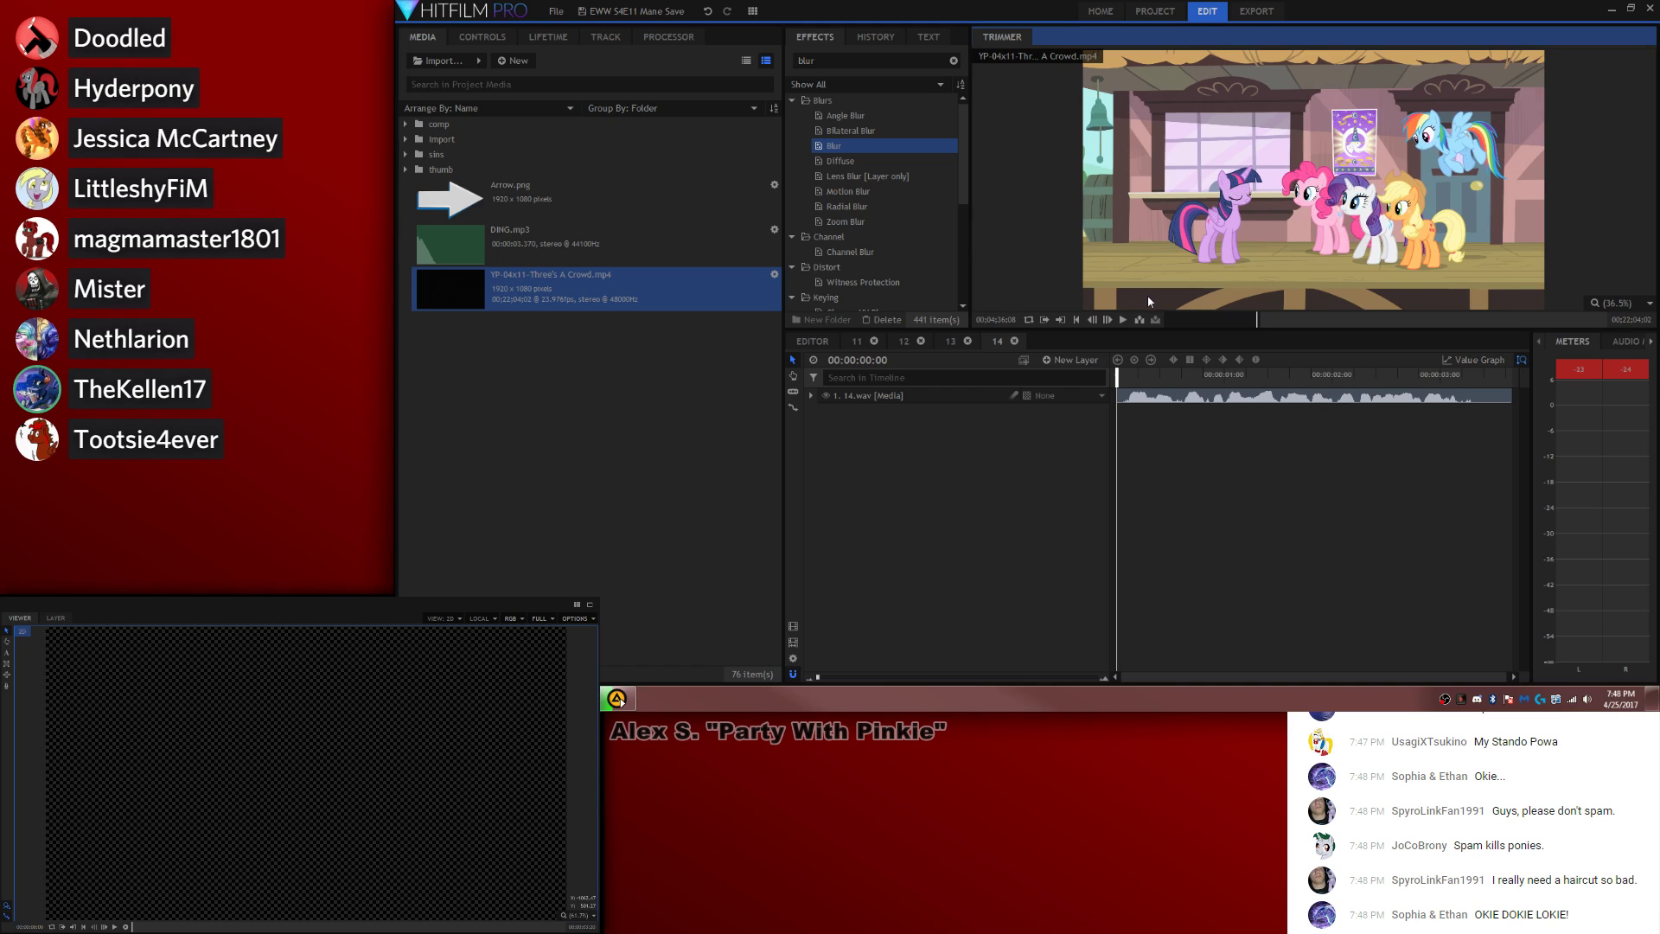
# Step: Examine the Pinkie Pie close-up and the blue Discord scene further on in the episode as candidate footage
pyautogui.click(1263, 319)
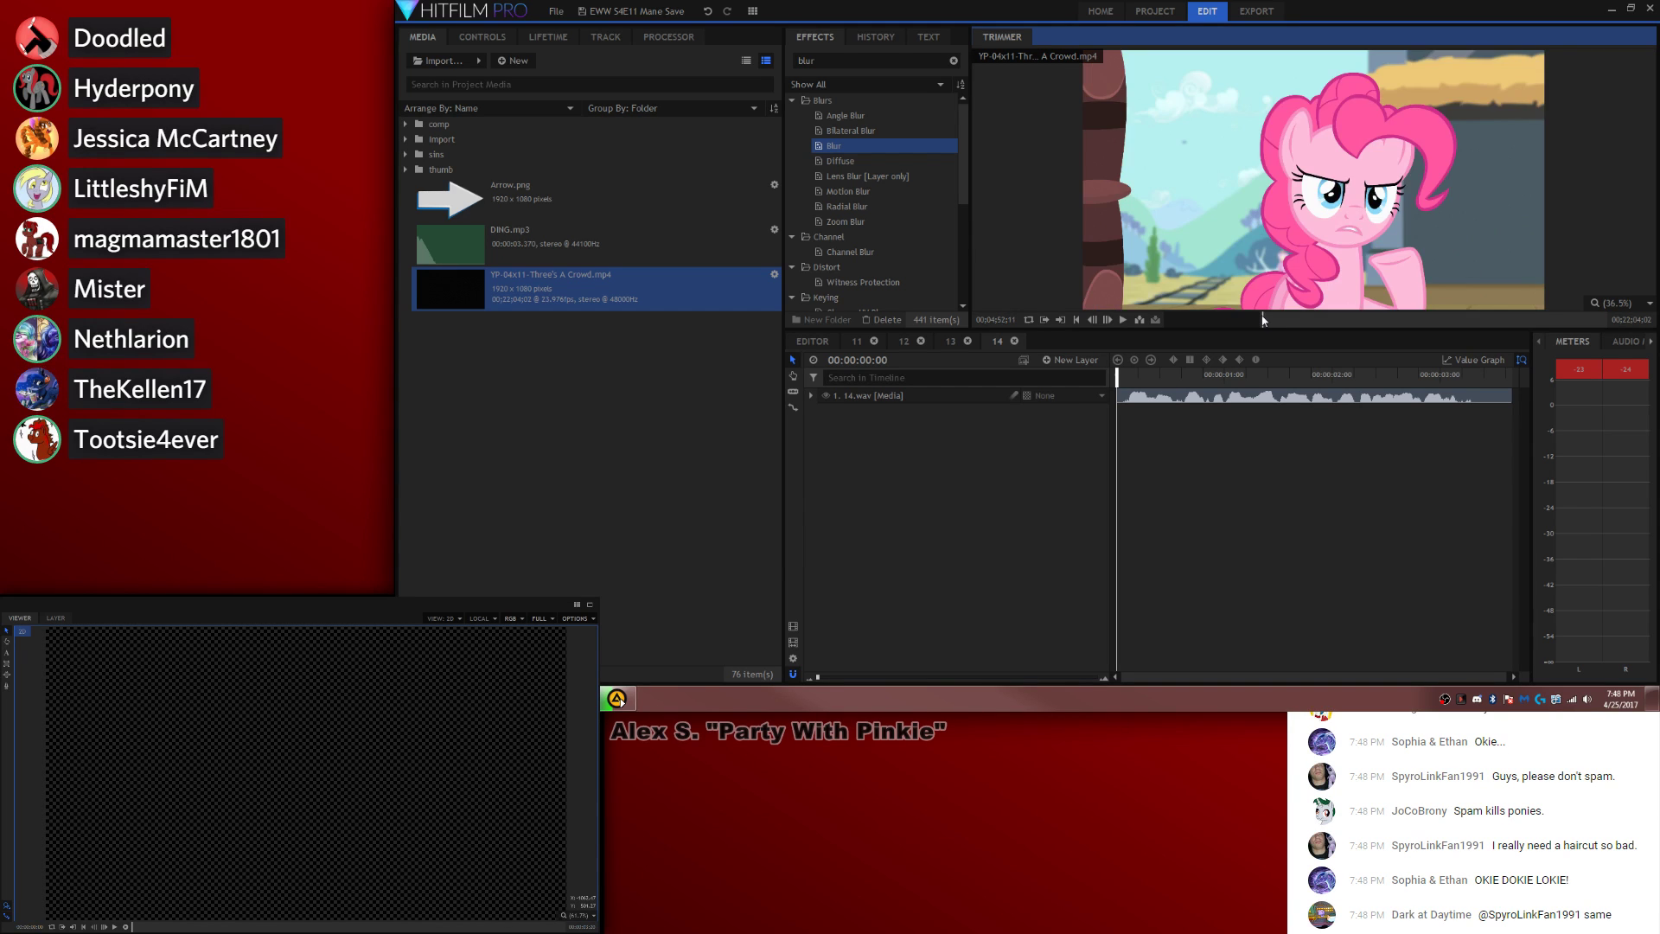
pyautogui.click(1261, 319)
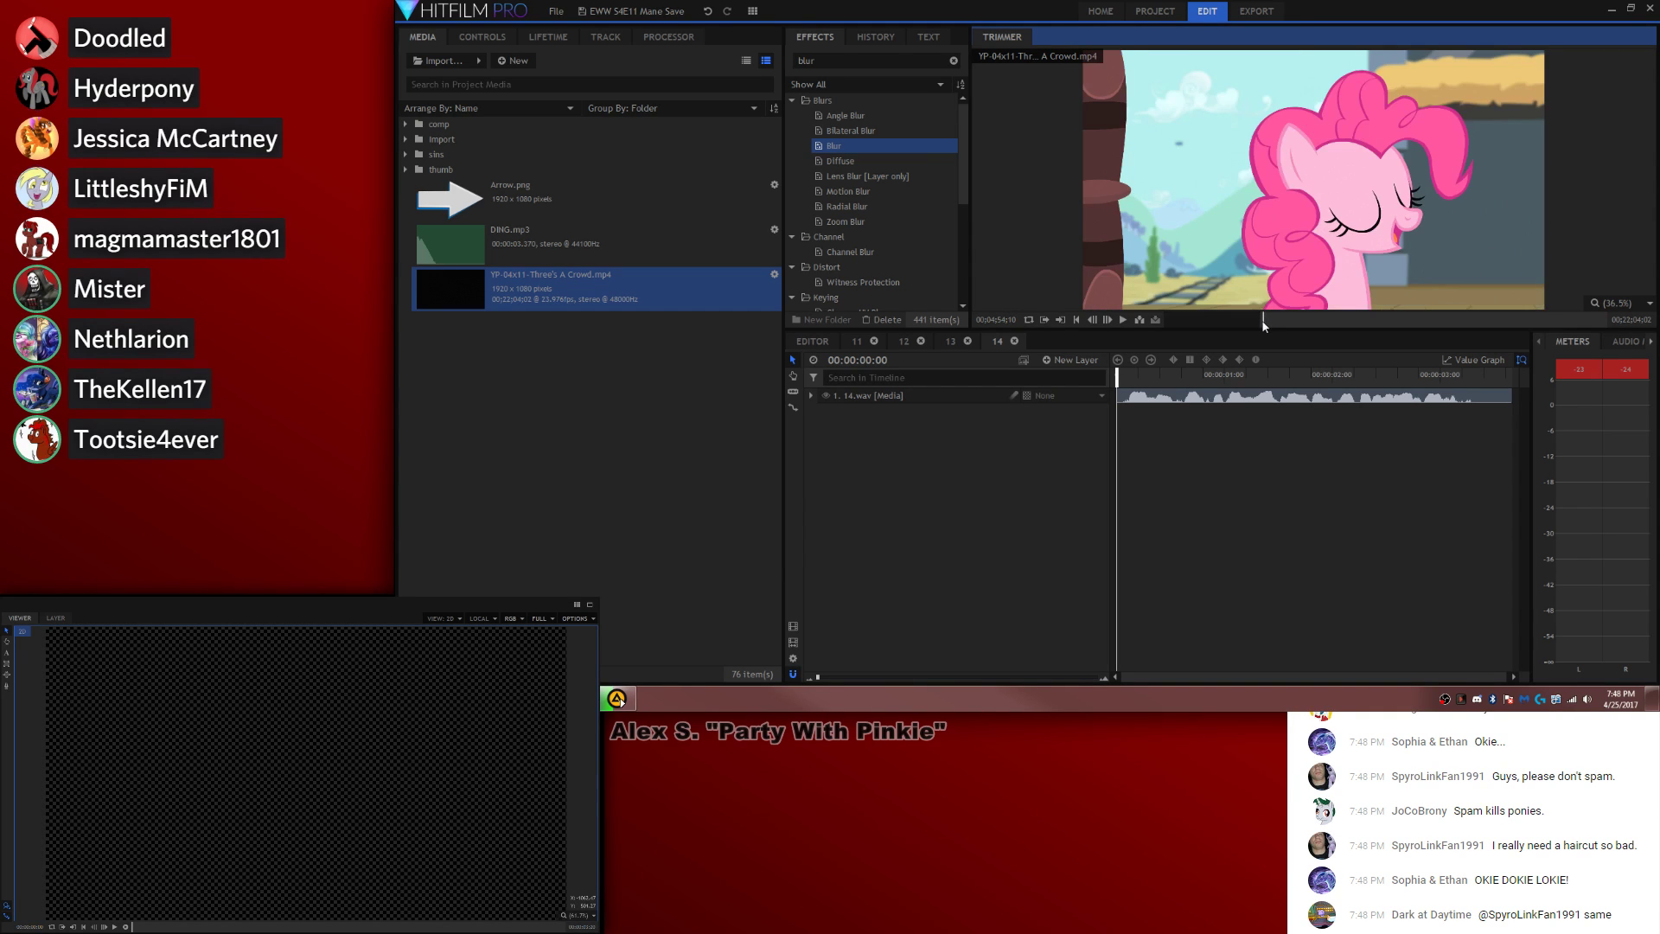
pyautogui.press('space')
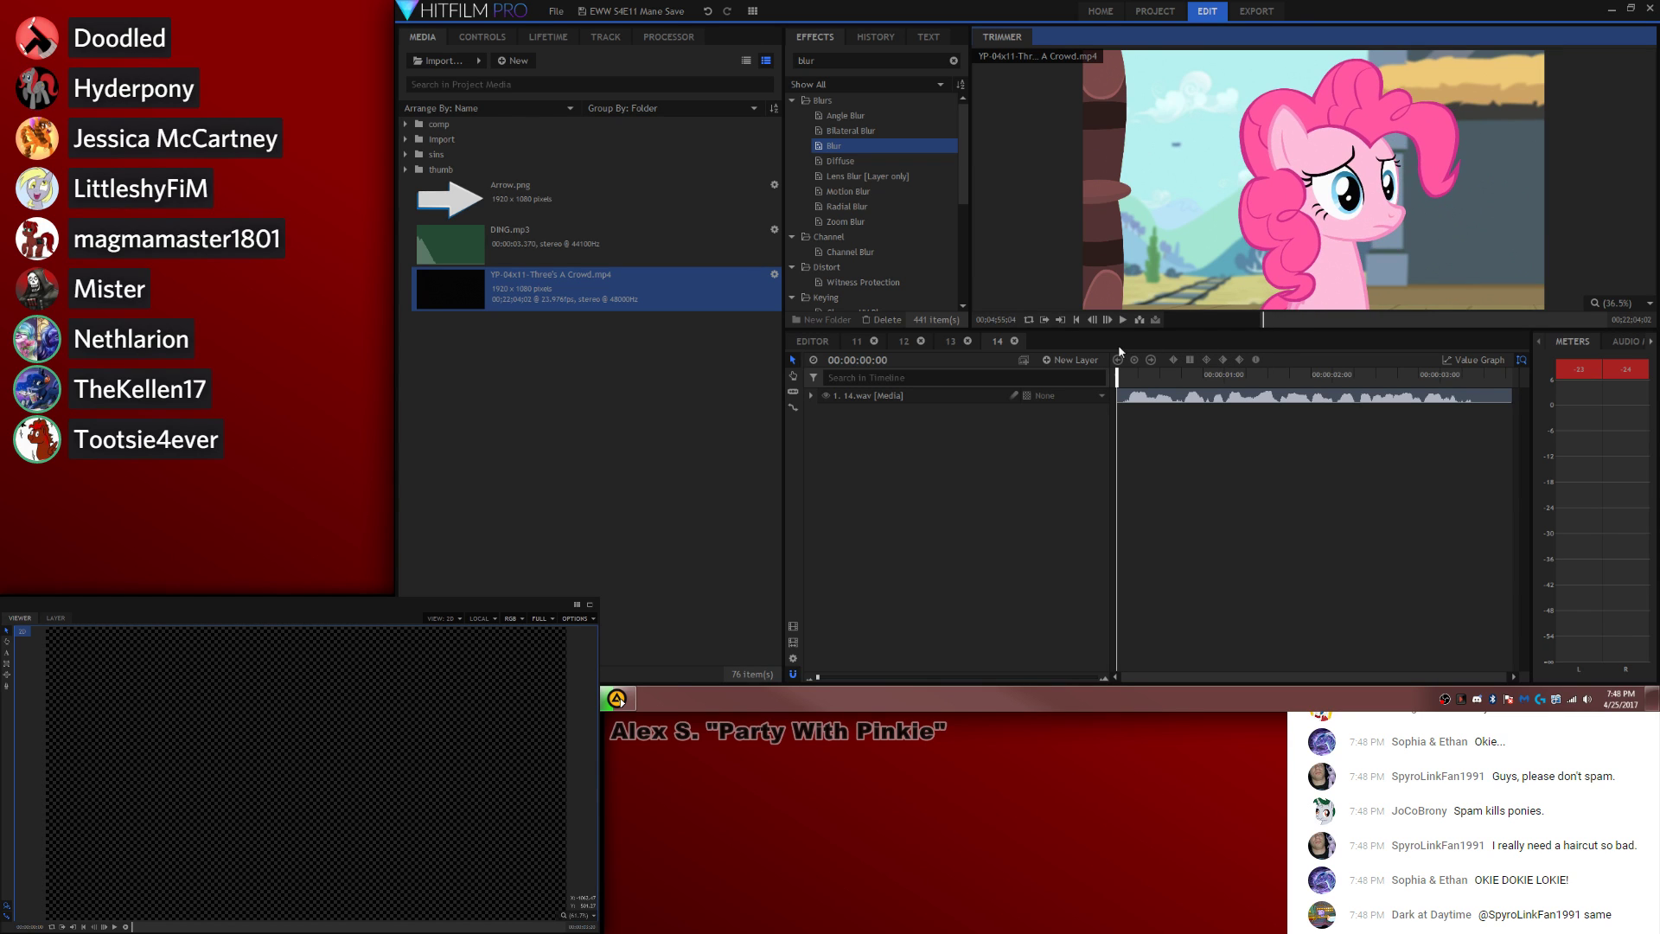
pyautogui.moveTo(1261, 324); pyautogui.dragTo(1282, 325)
pyautogui.press('space')
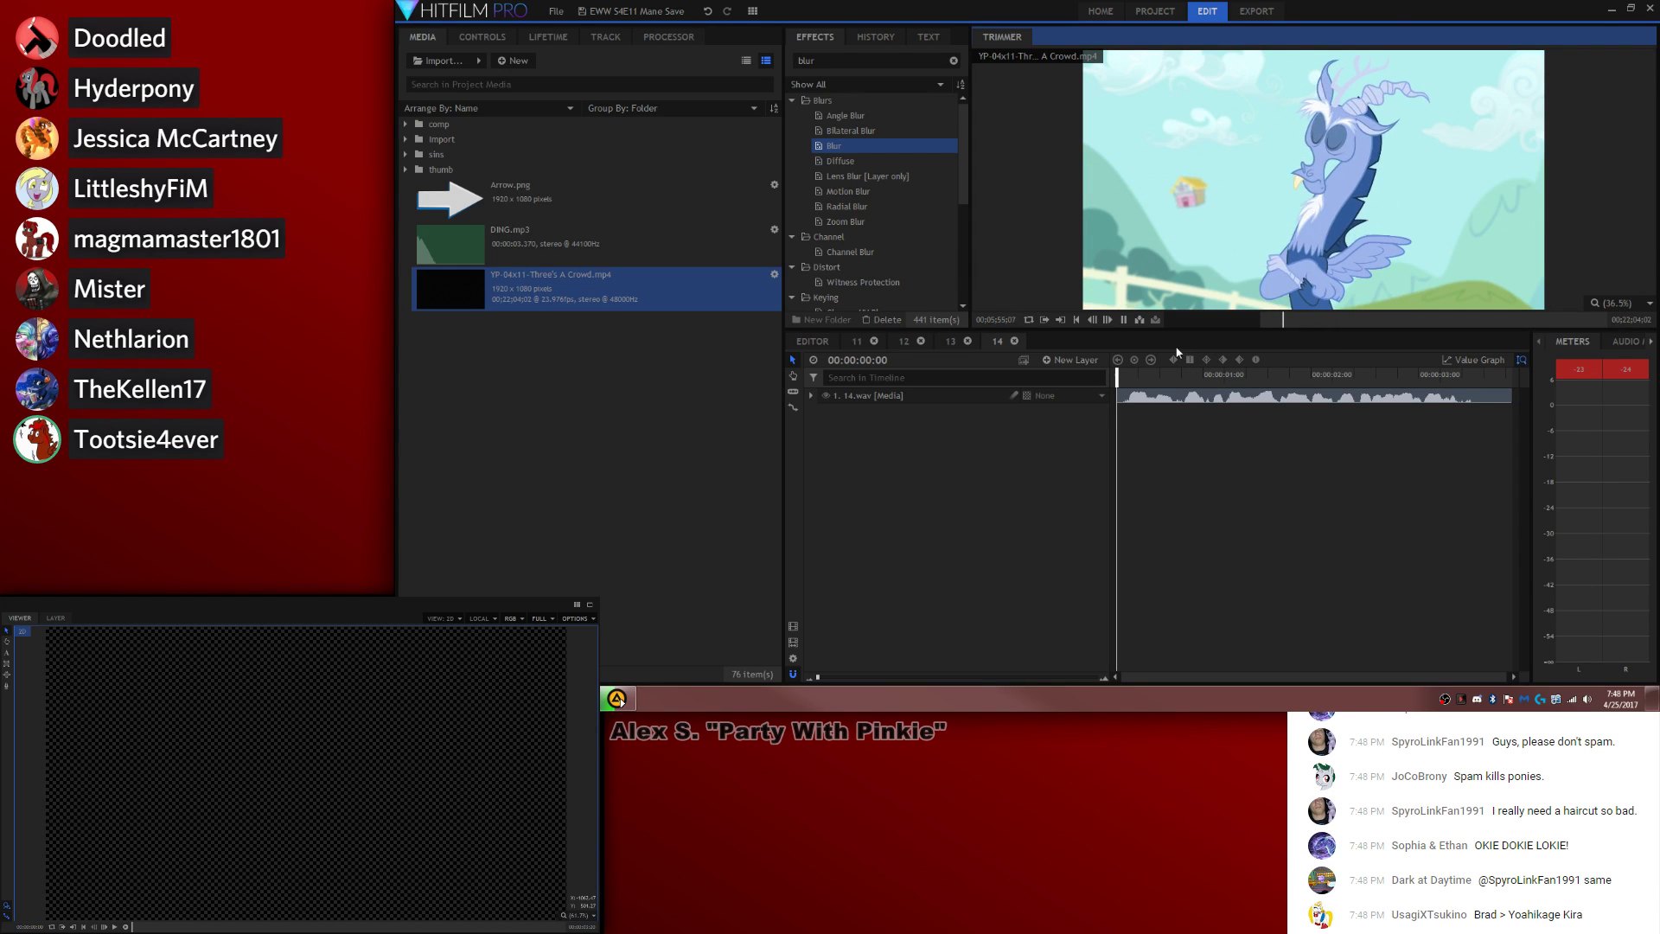
pyautogui.press('space')
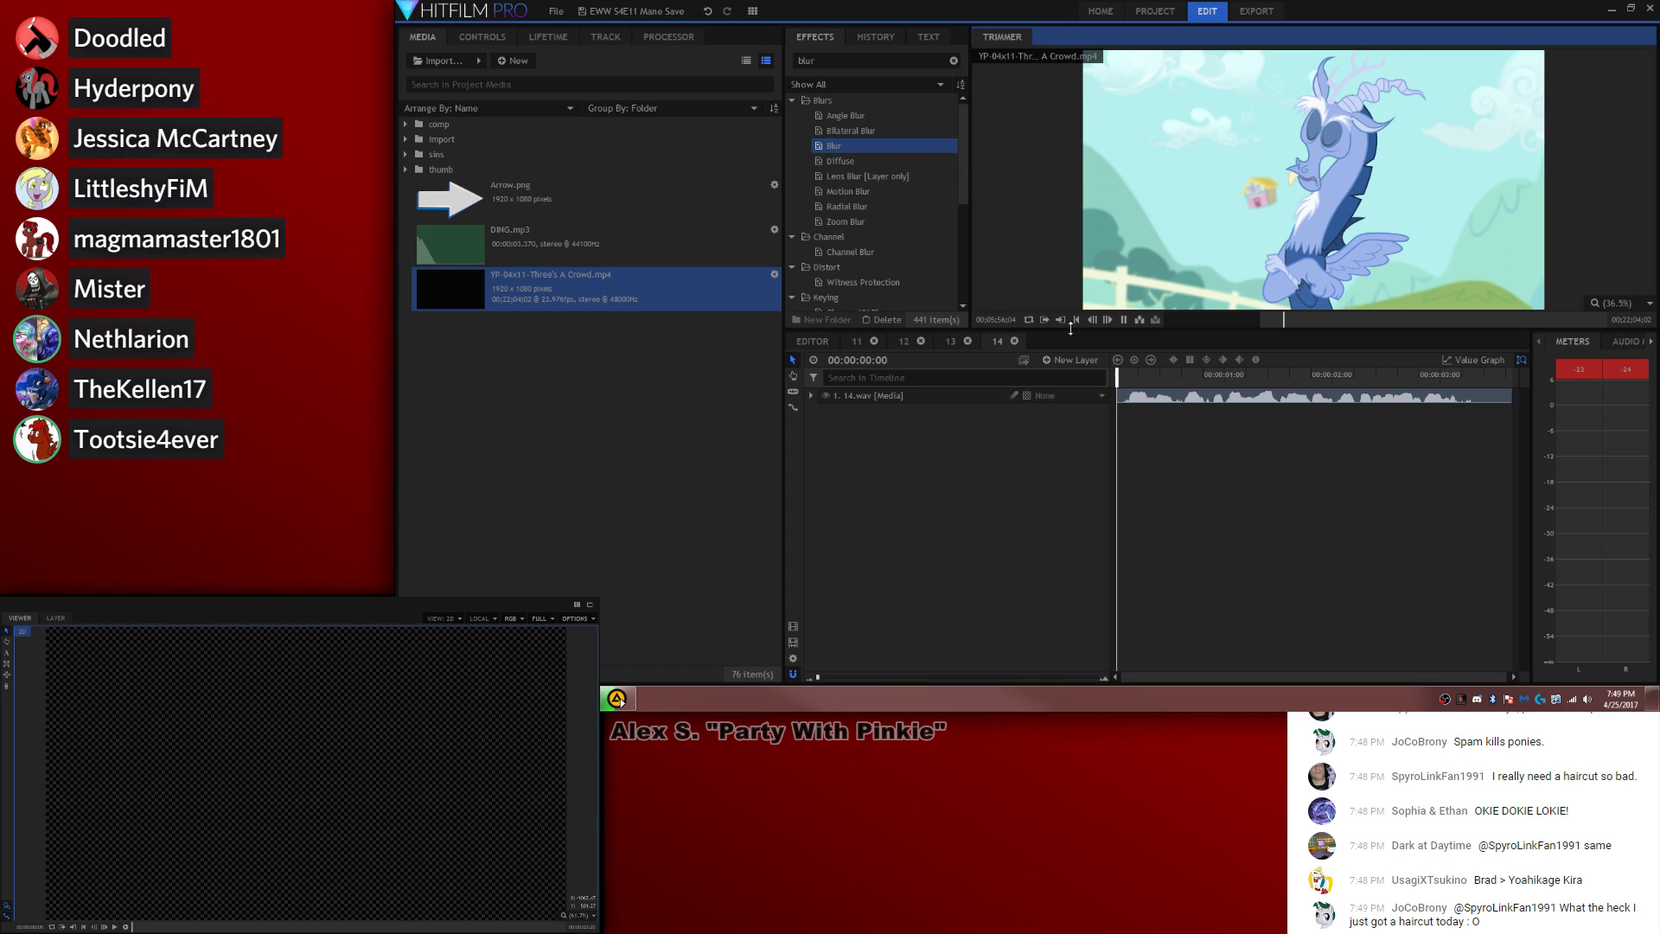
pyautogui.click(1123, 319)
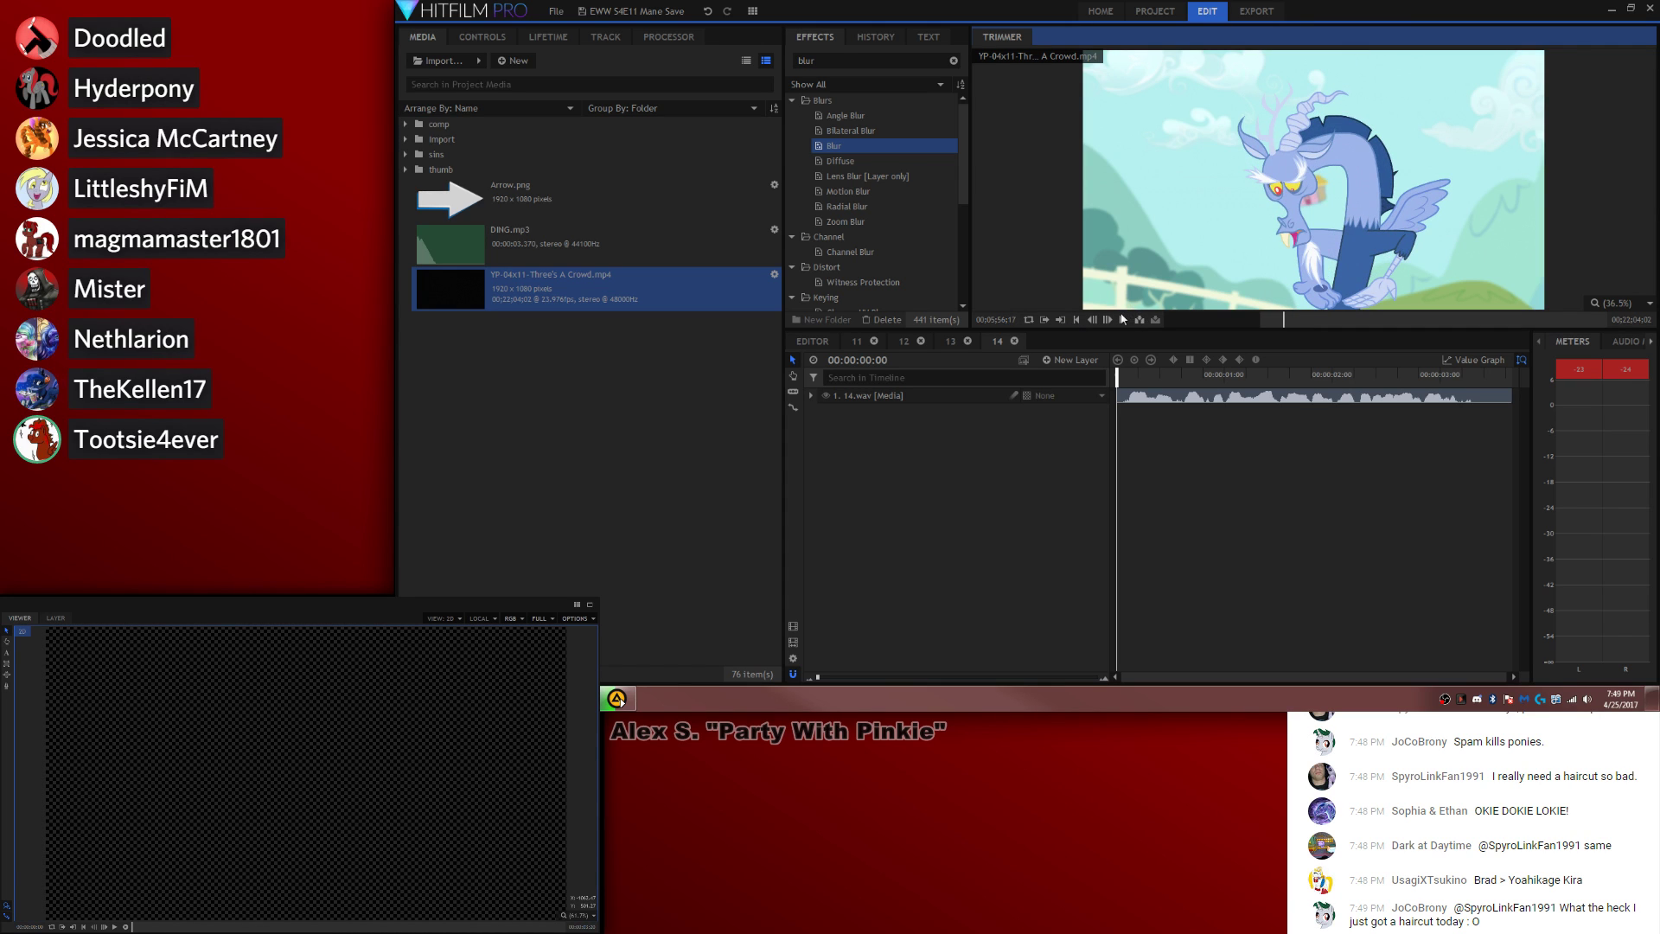
# Step: Find the scene of Discord lying on the tree branch and start the episode trim at about 00:05:36
pyautogui.click(1272, 323)
pyautogui.click(1275, 322)
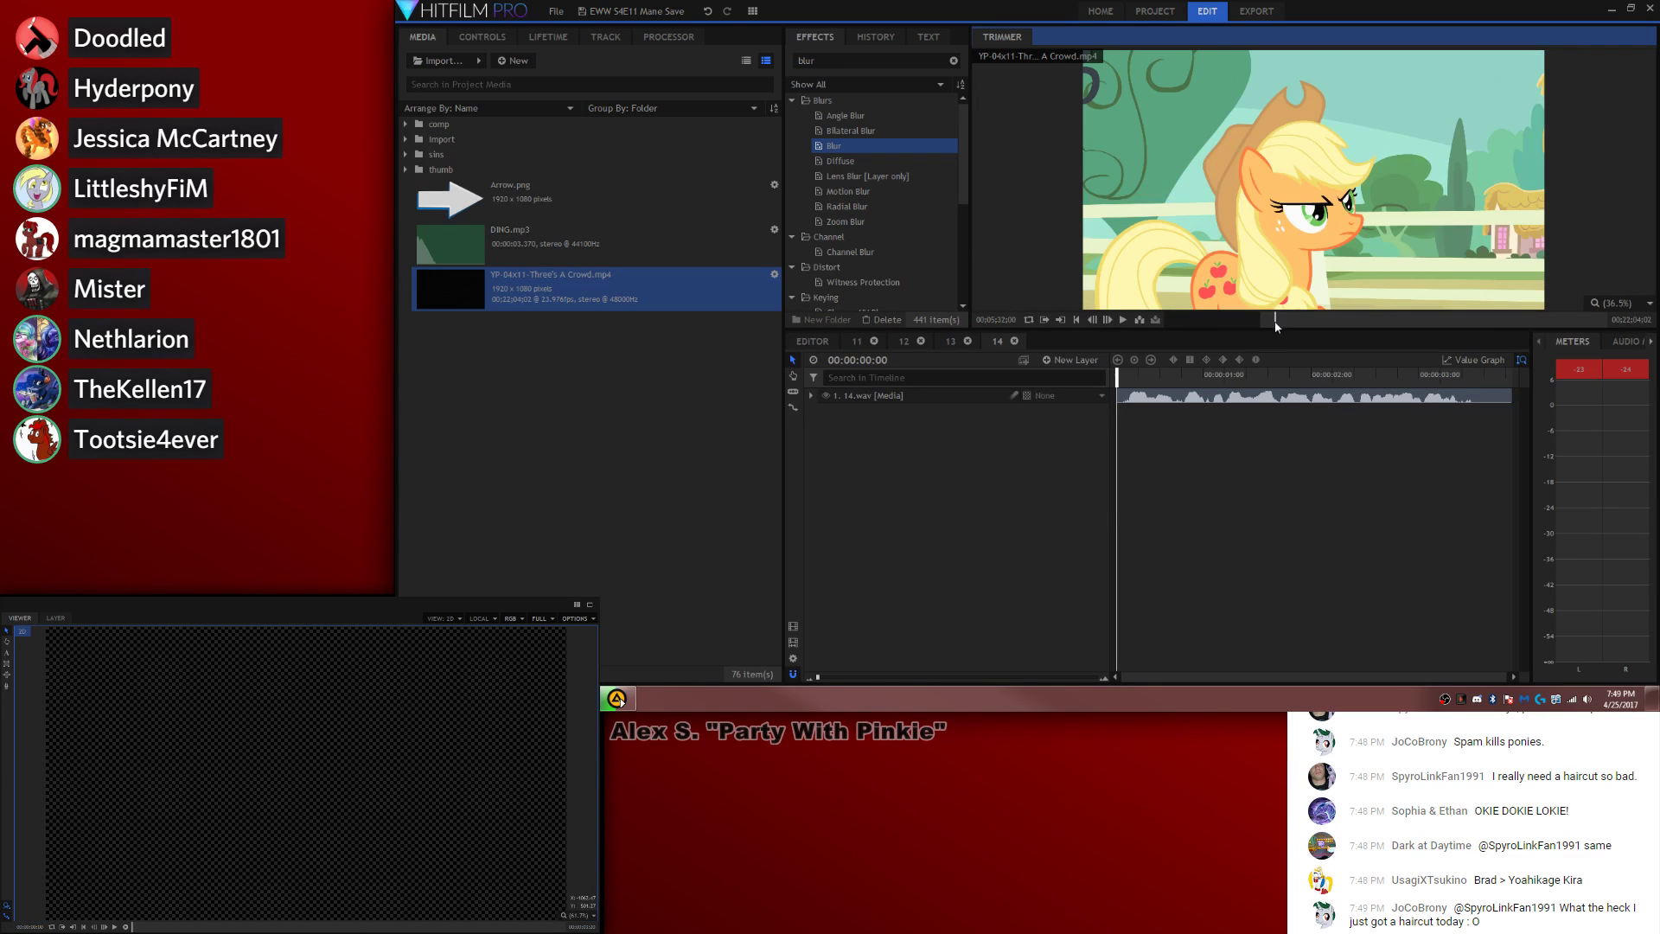
pyautogui.press('space')
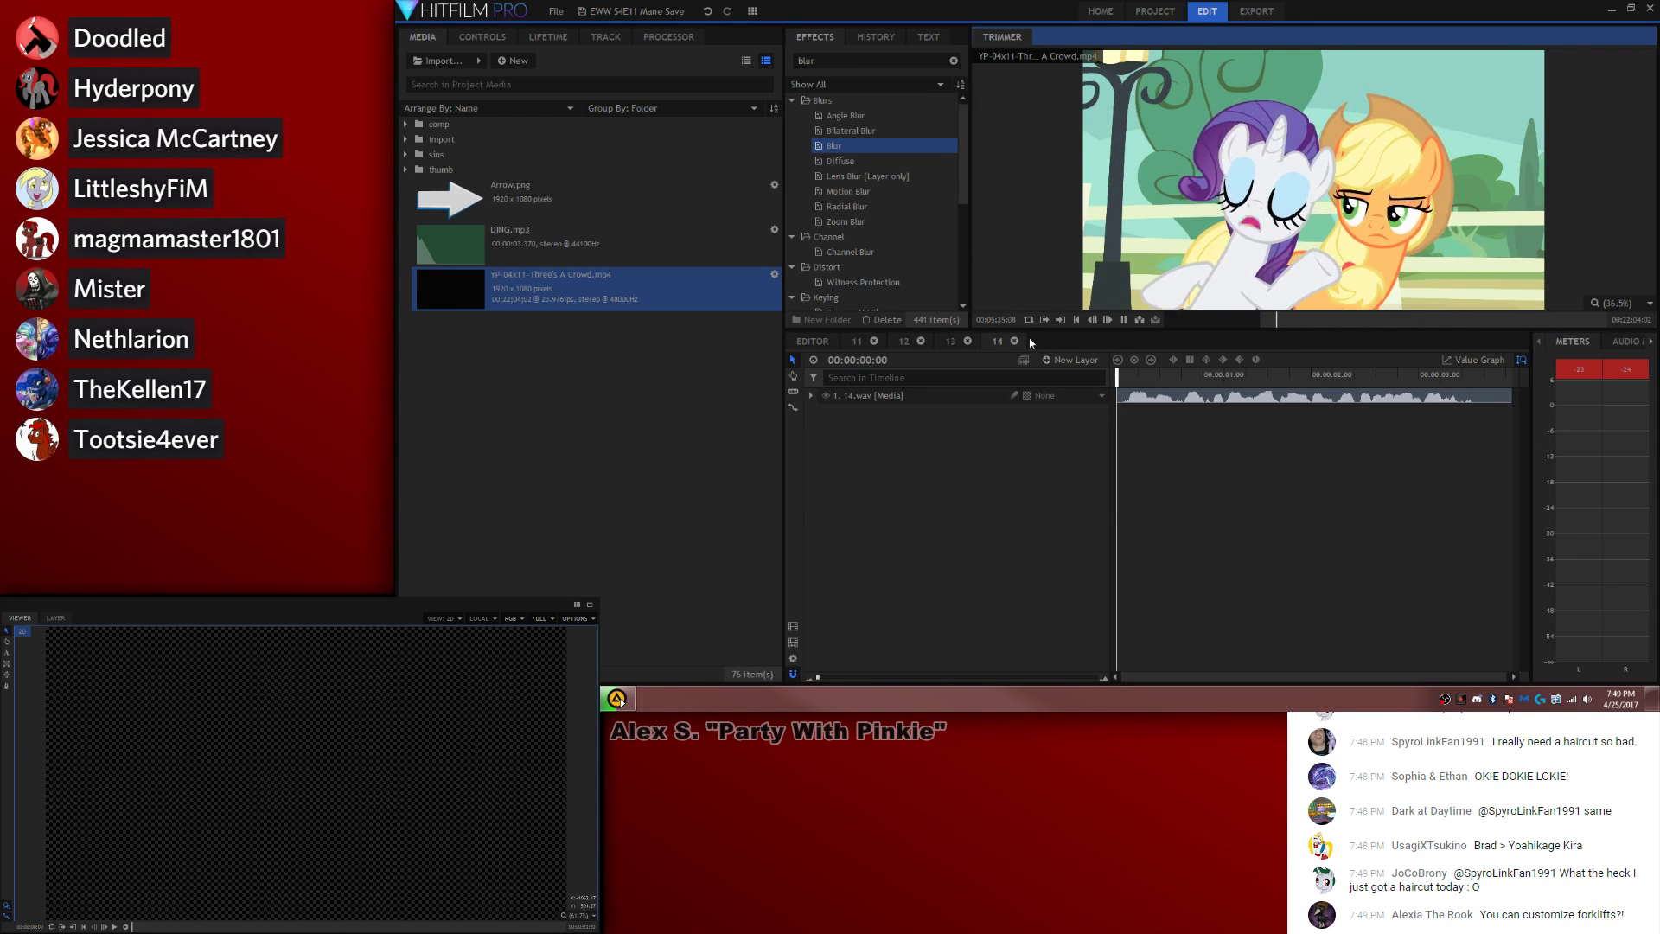
pyautogui.press('space')
pyautogui.press('space')
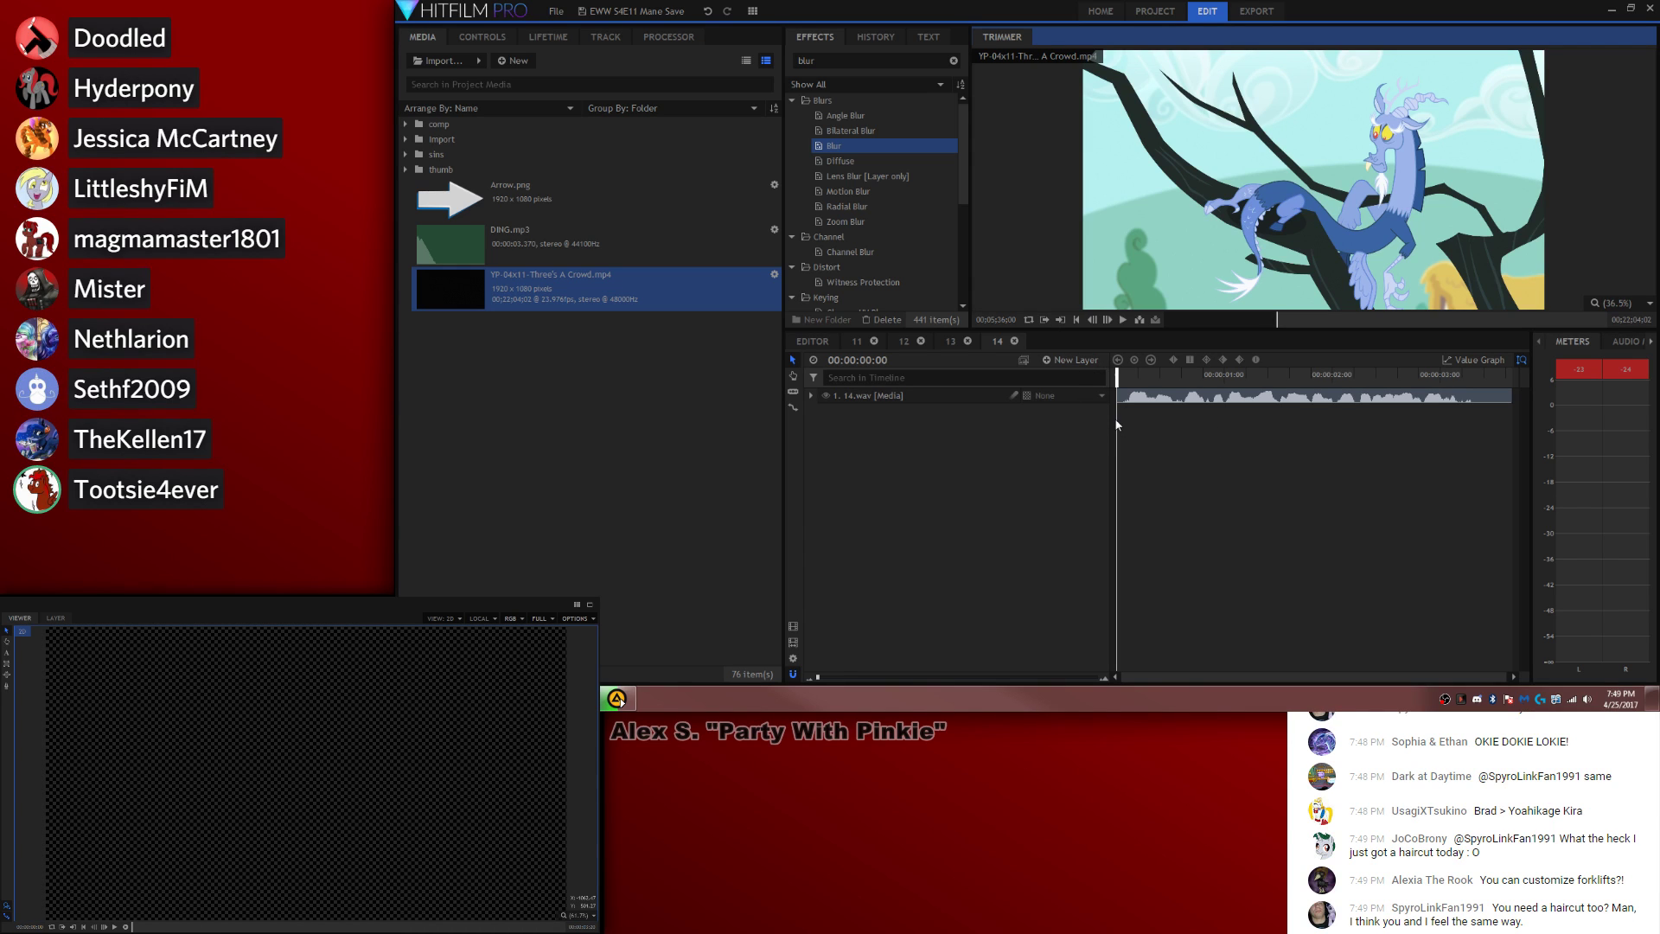
pyautogui.press('space')
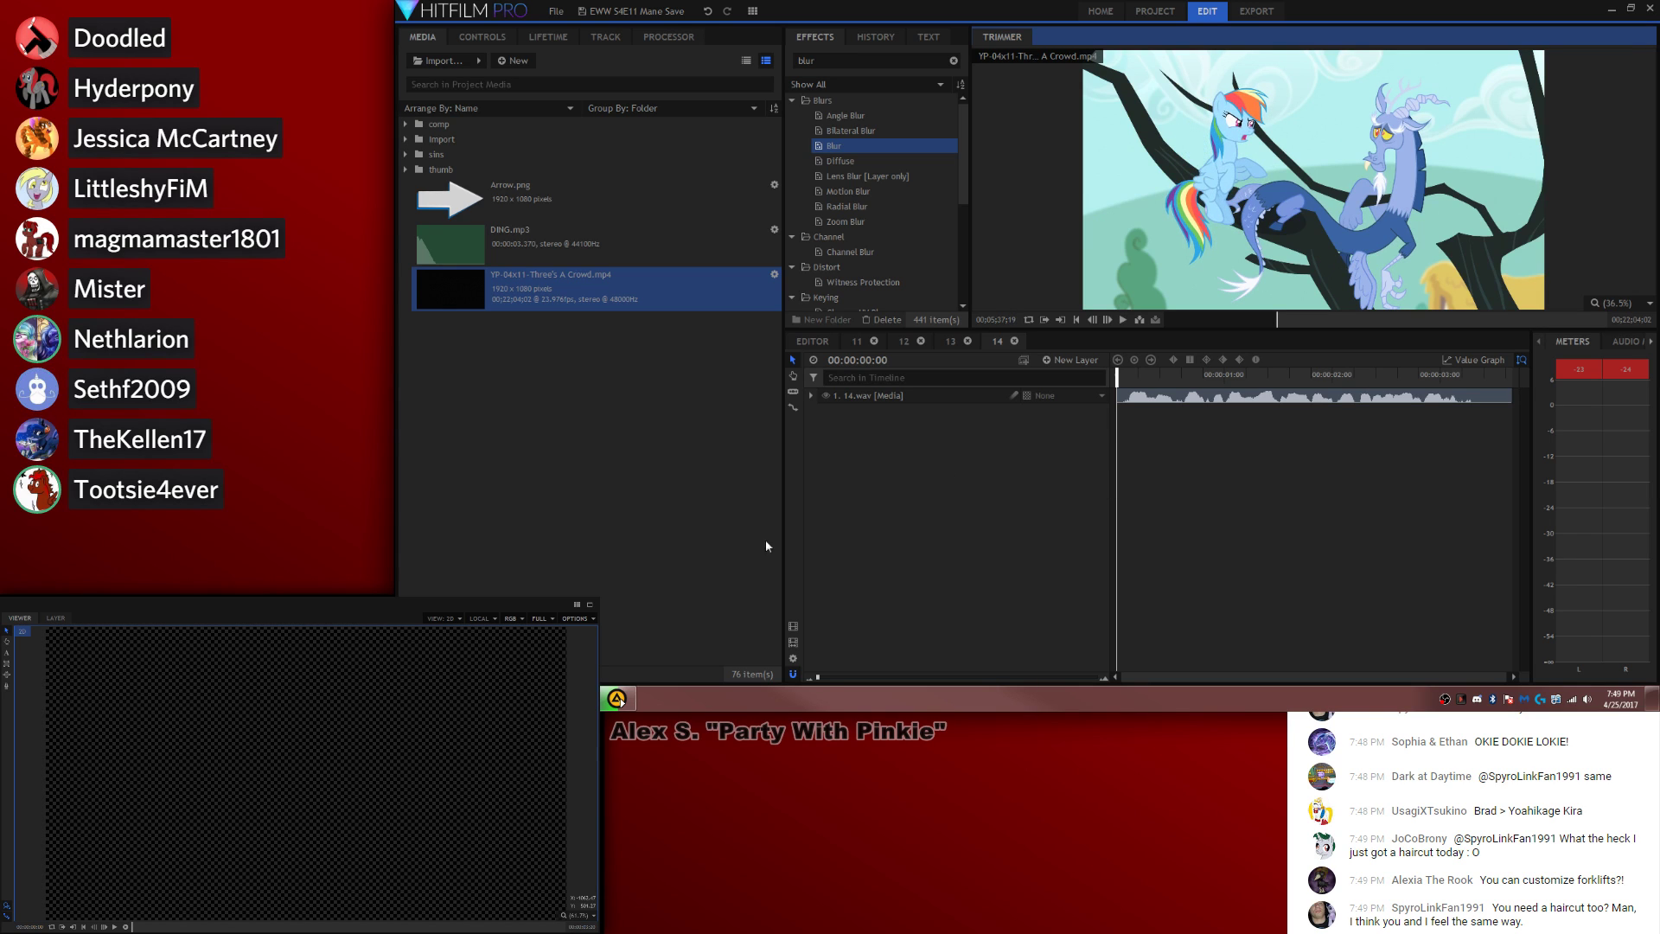
# Step: Lengthen the duration of composite shot 14 to make room for episode footage before the narration
pyautogui.click(792, 658)
pyautogui.click(1017, 177)
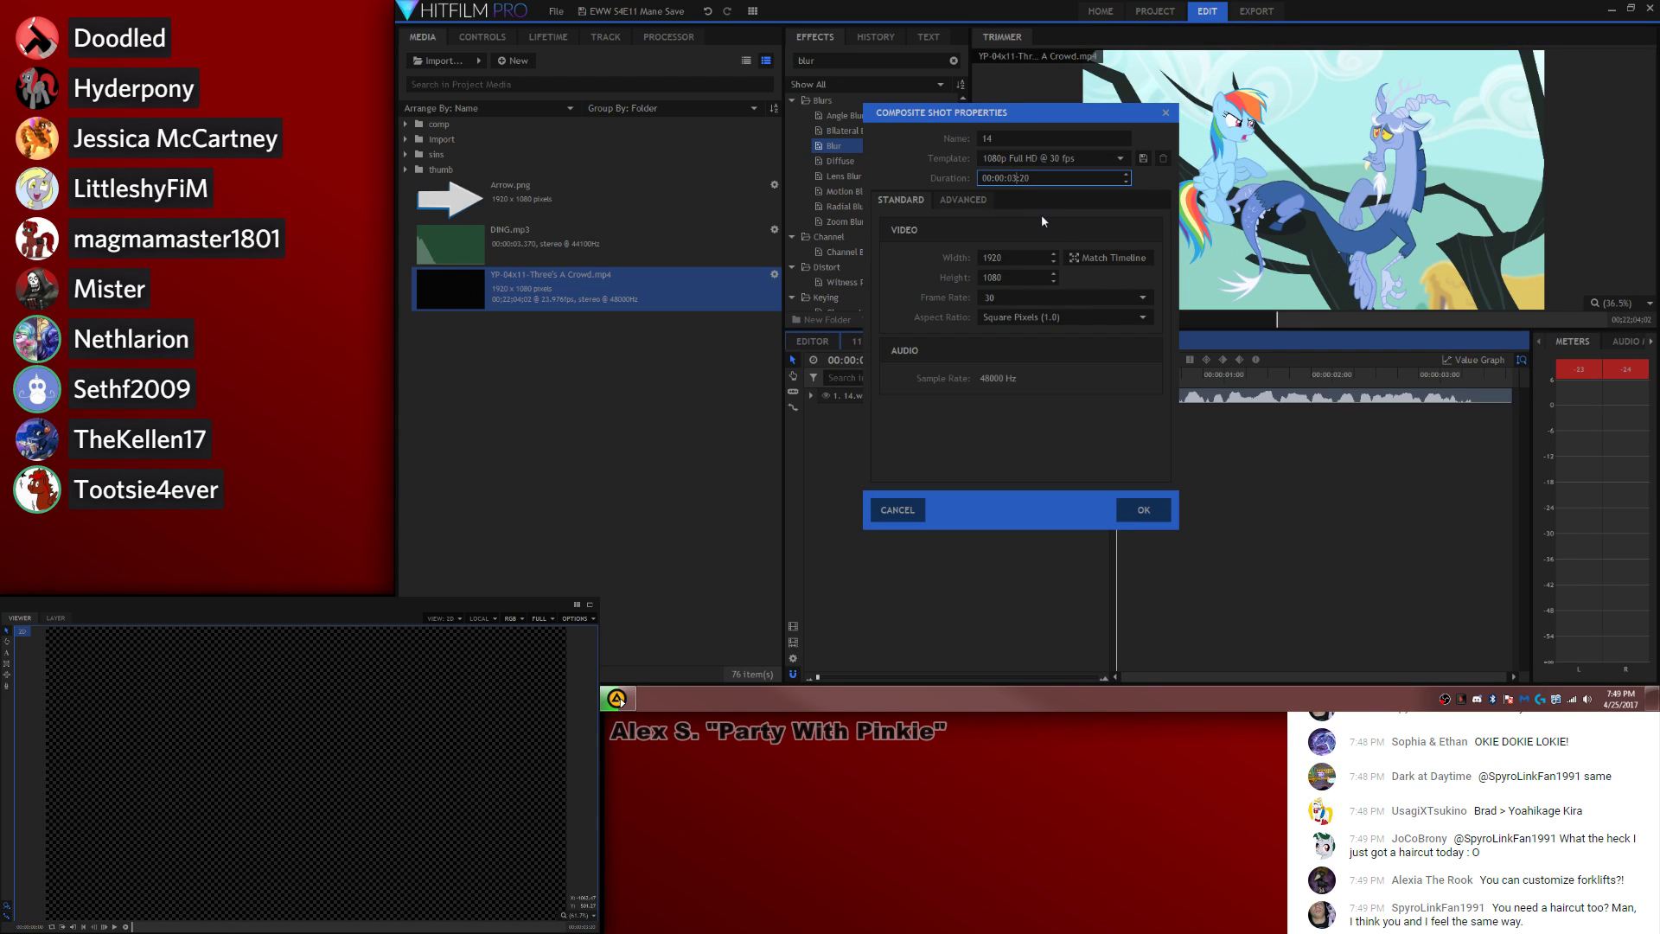
pyautogui.press('Return')
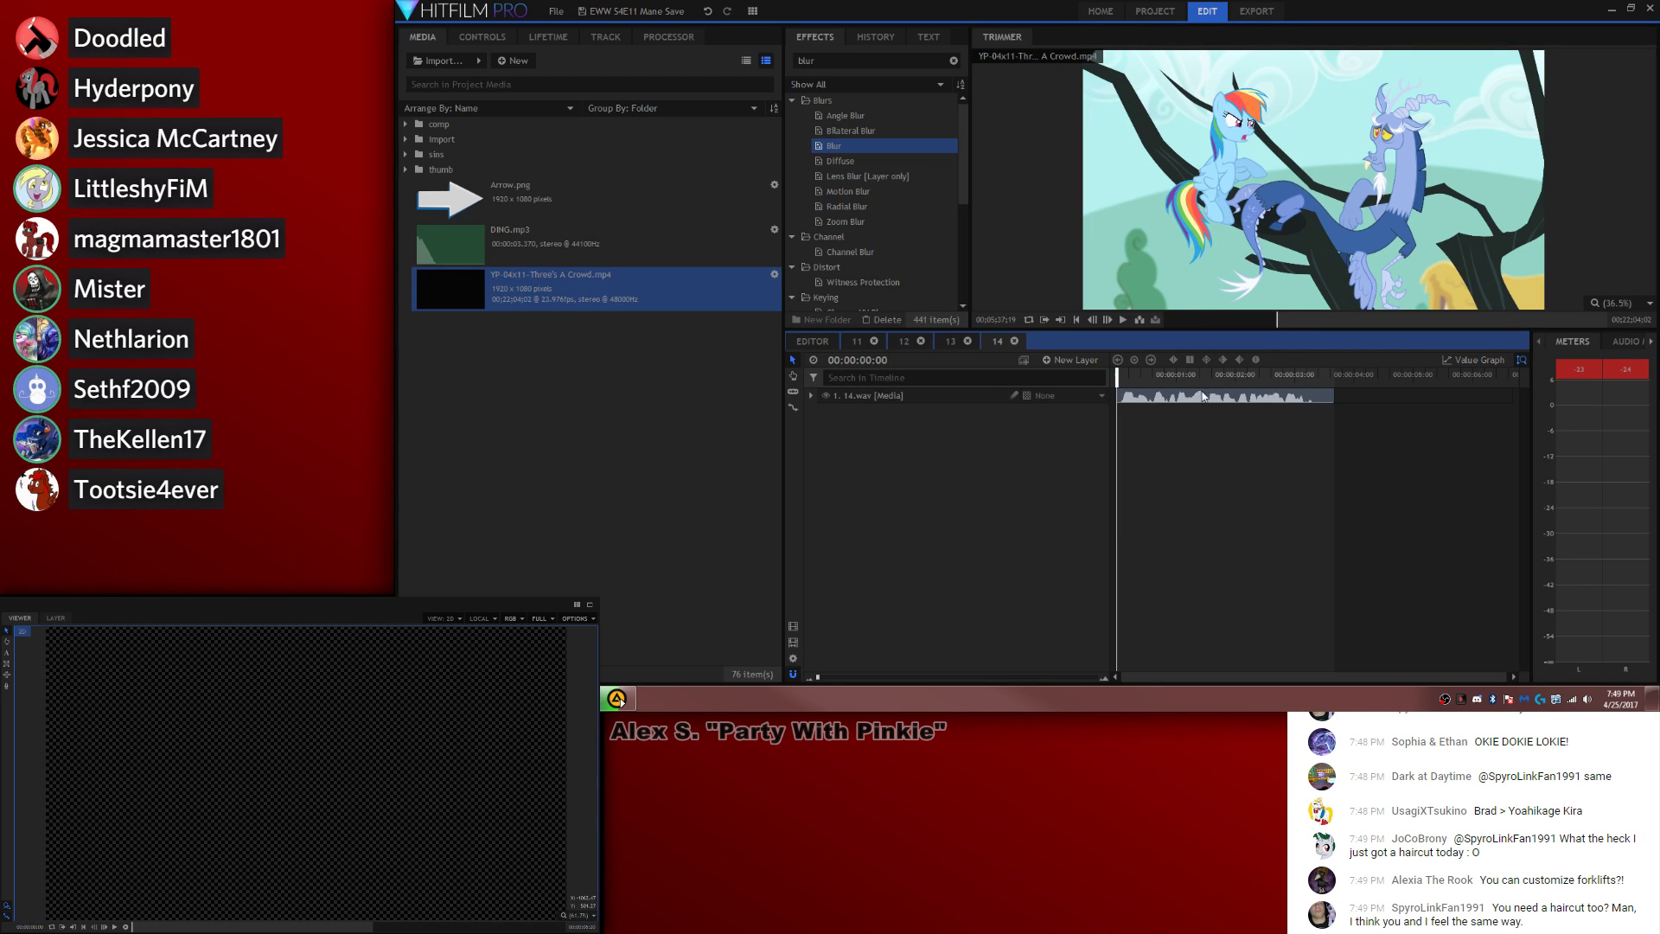
# Step: Move 14.wav to start about 3 seconds in and add the trimmed episode clip above it from the shot's beginning
pyautogui.moveTo(1202, 396); pyautogui.dragTo(1304, 392)
pyautogui.moveTo(1340, 203); pyautogui.dragTo(1176, 397)
pyautogui.moveTo(1303, 412); pyautogui.dragTo(1385, 416)
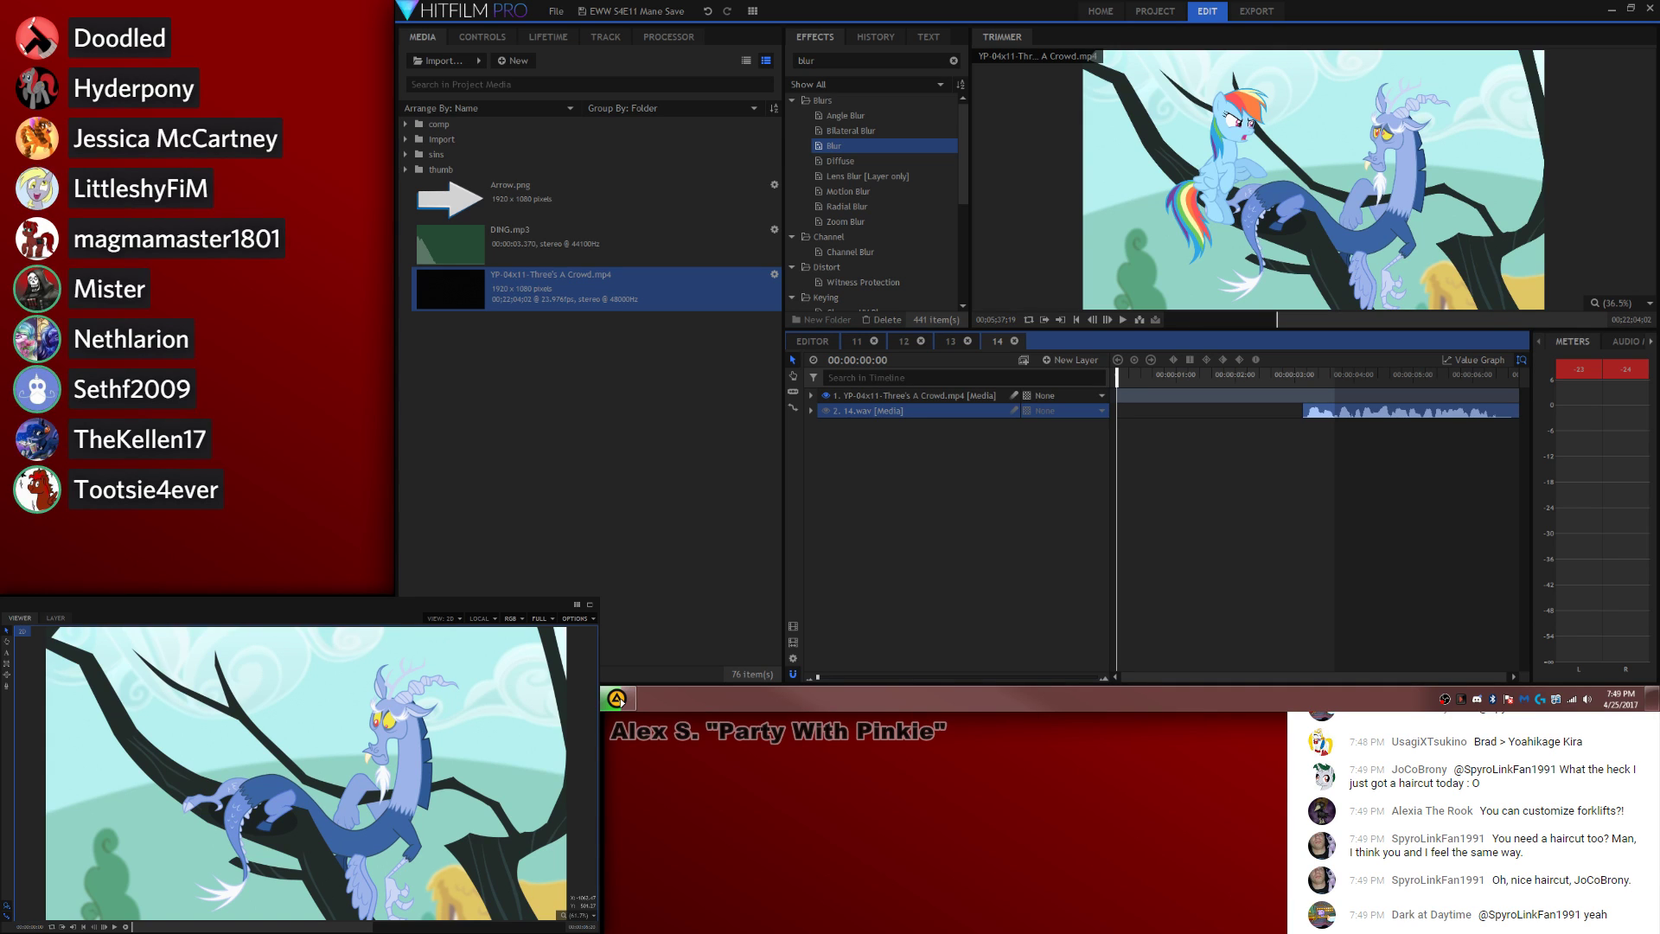
# Step: Preview the opening and add an audio Level keyframe of 8 dB to the episode layer at 00:00:00:06
pyautogui.click(1206, 487)
pyautogui.press('space')
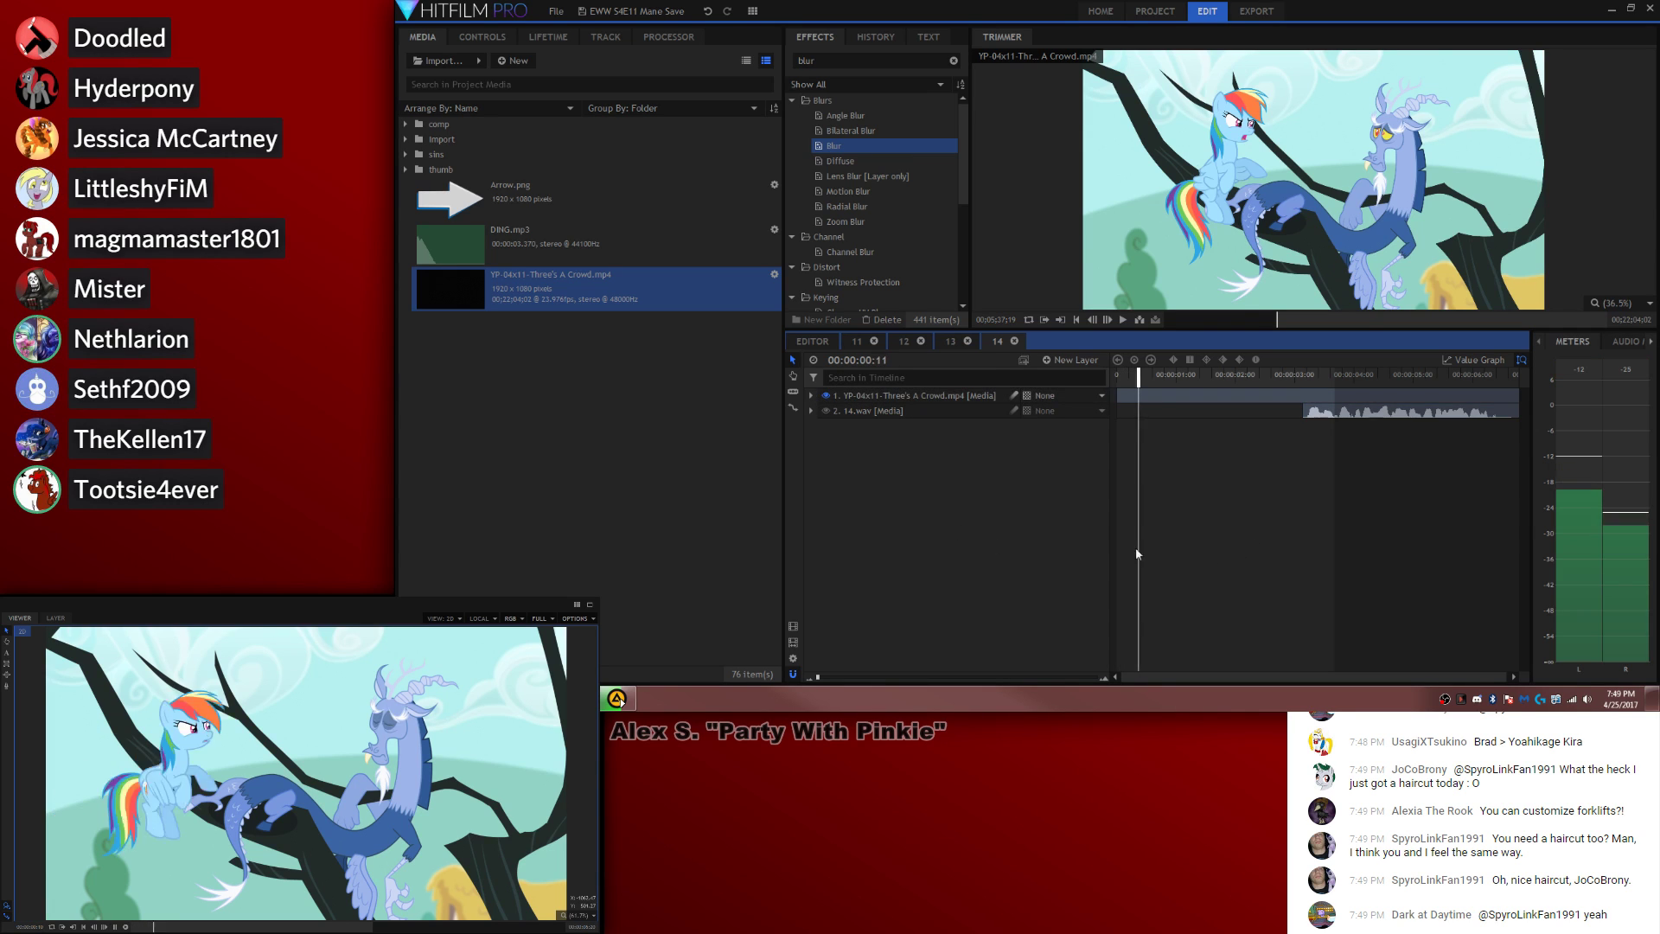
pyautogui.press('space')
pyautogui.moveTo(1140, 375); pyautogui.dragTo(1071, 381)
pyautogui.press('space')
pyautogui.press('space')
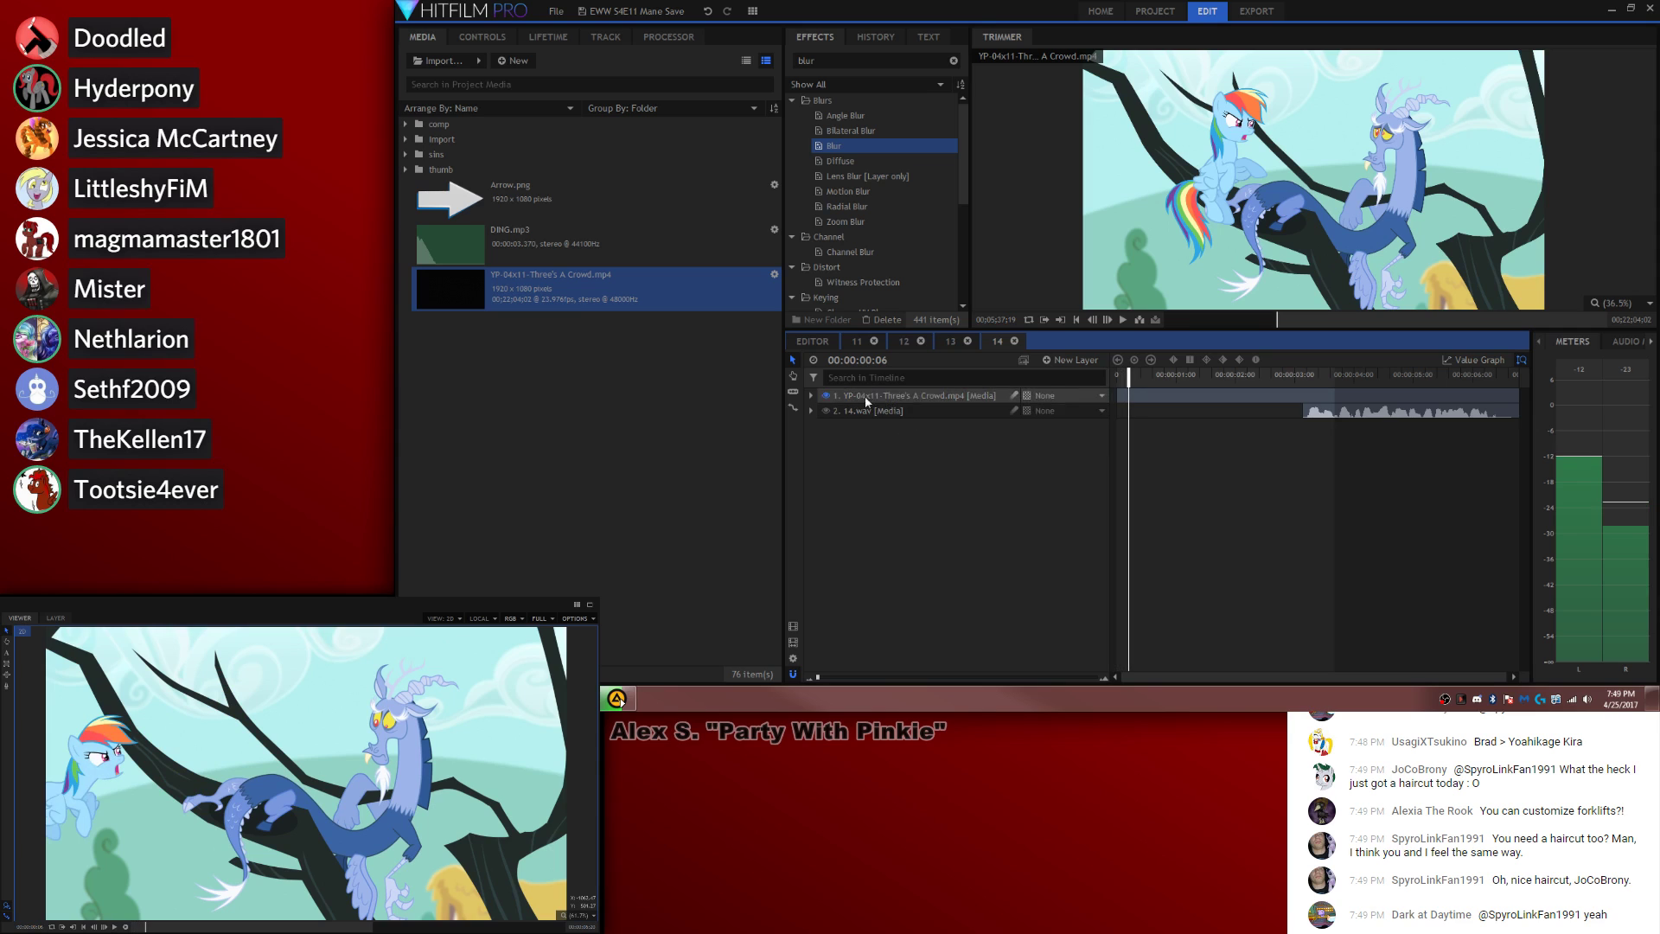
pyautogui.click(811, 395)
pyautogui.click(823, 471)
pyautogui.click(850, 487)
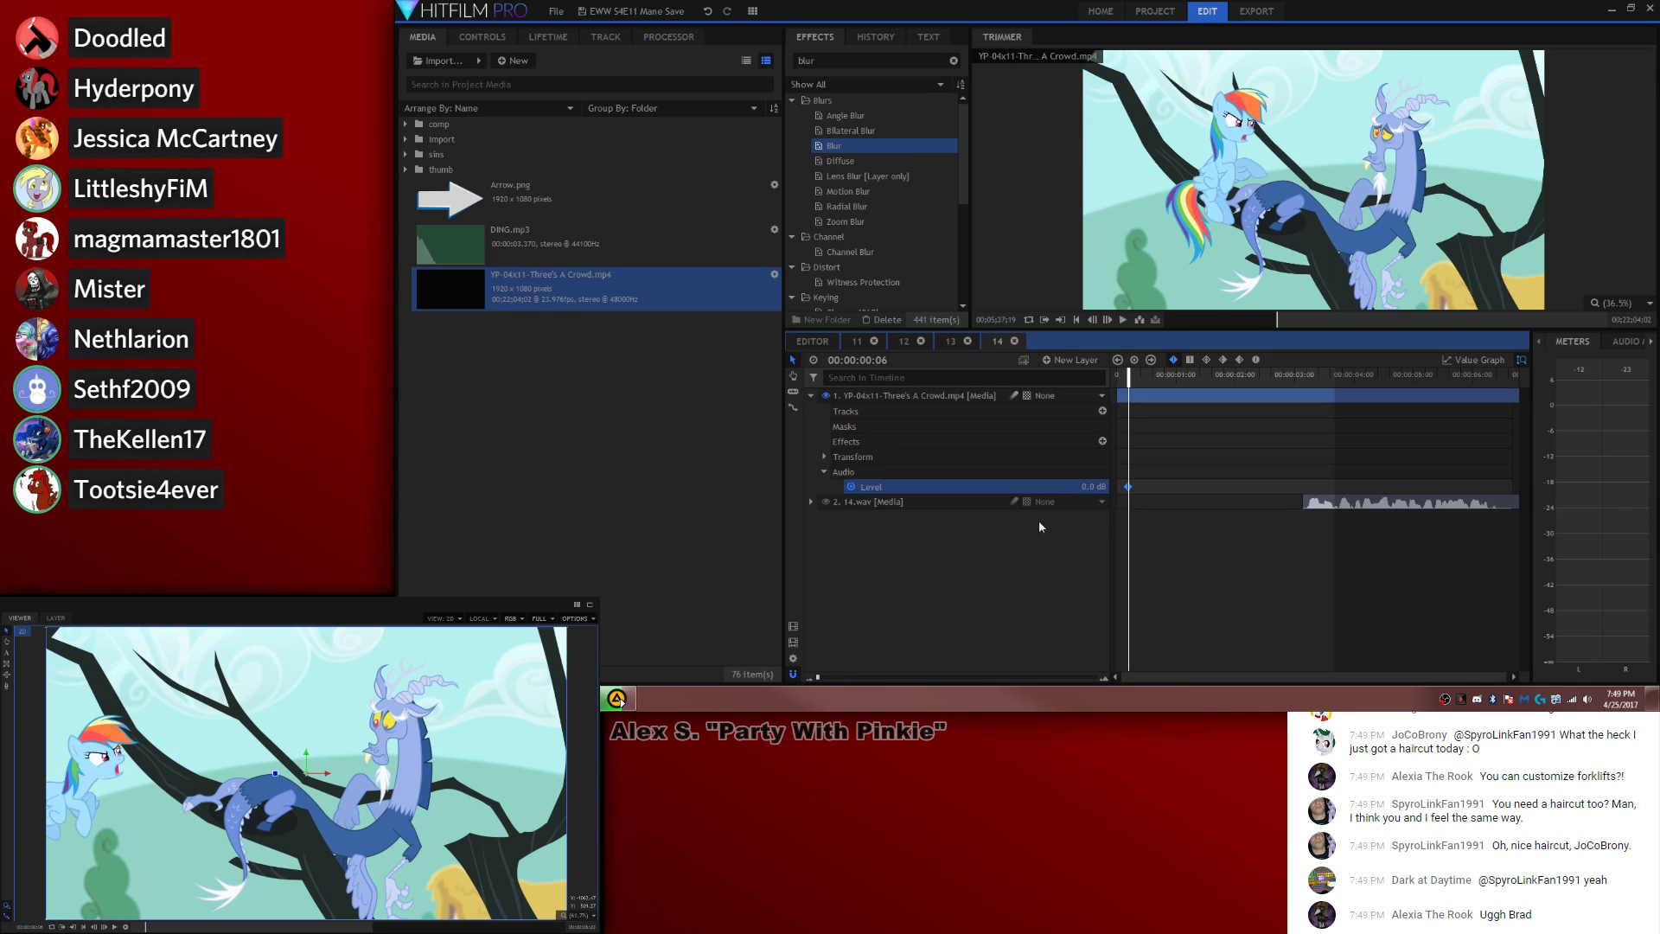
pyautogui.click(1106, 502)
pyautogui.click(1094, 487)
pyautogui.write('8')
pyautogui.press('Return')
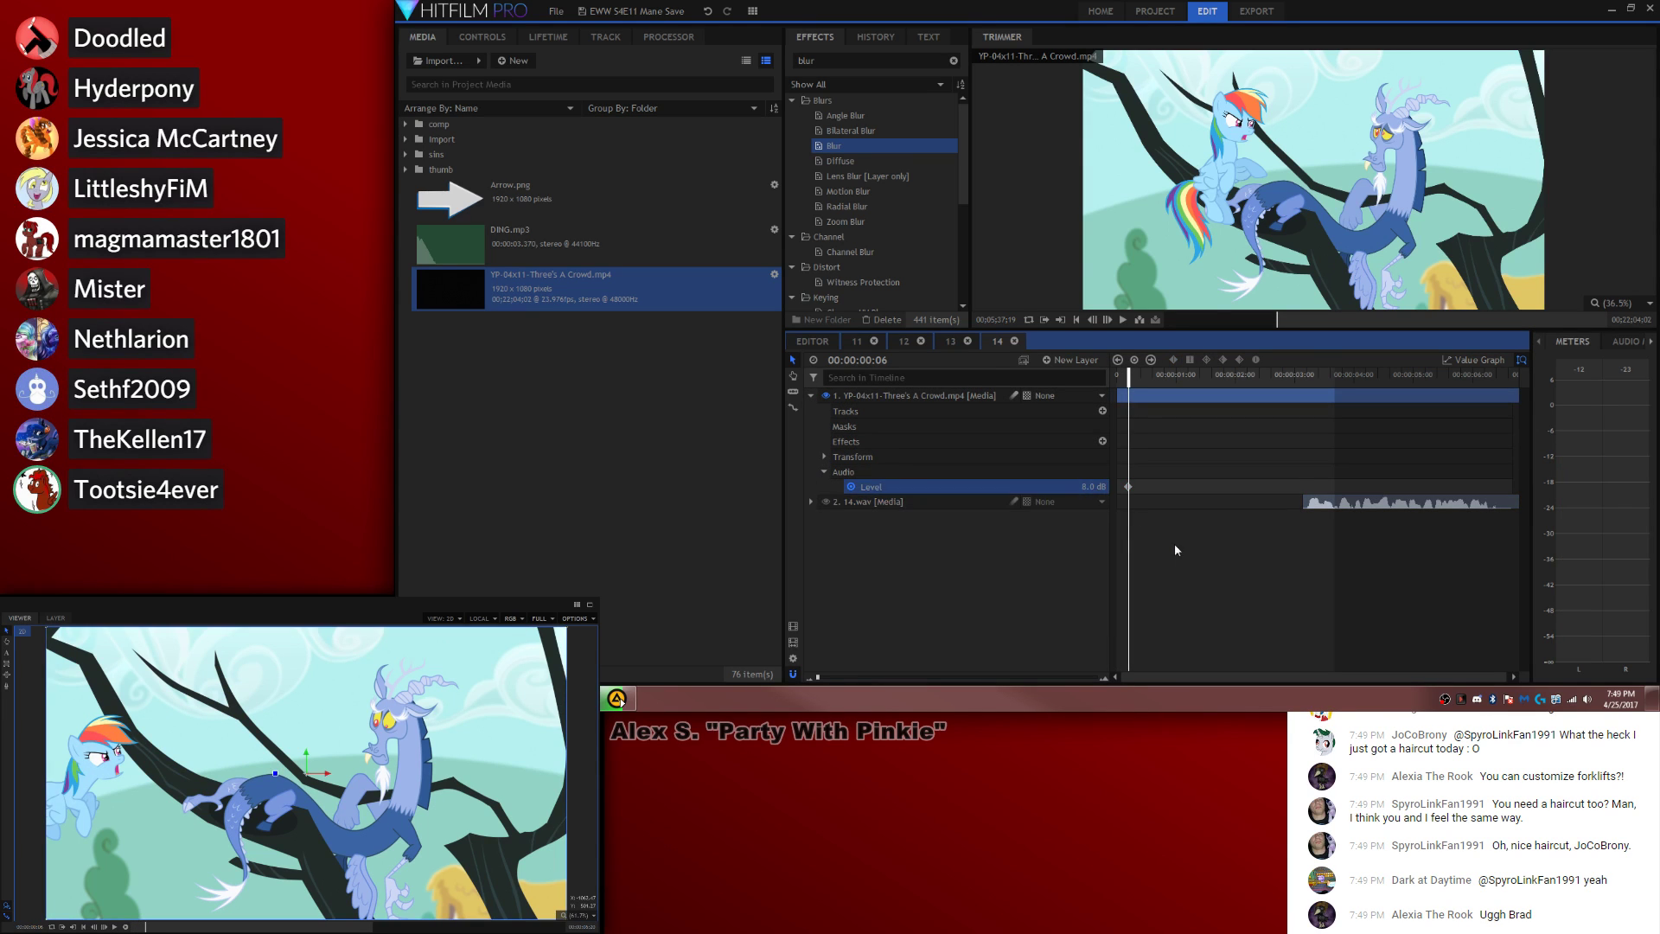
# Step: Add a Level keyframe of -8 dB at the very start of the episode layer
pyautogui.press('Home')
pyautogui.click(1084, 485)
pyautogui.press('Return')
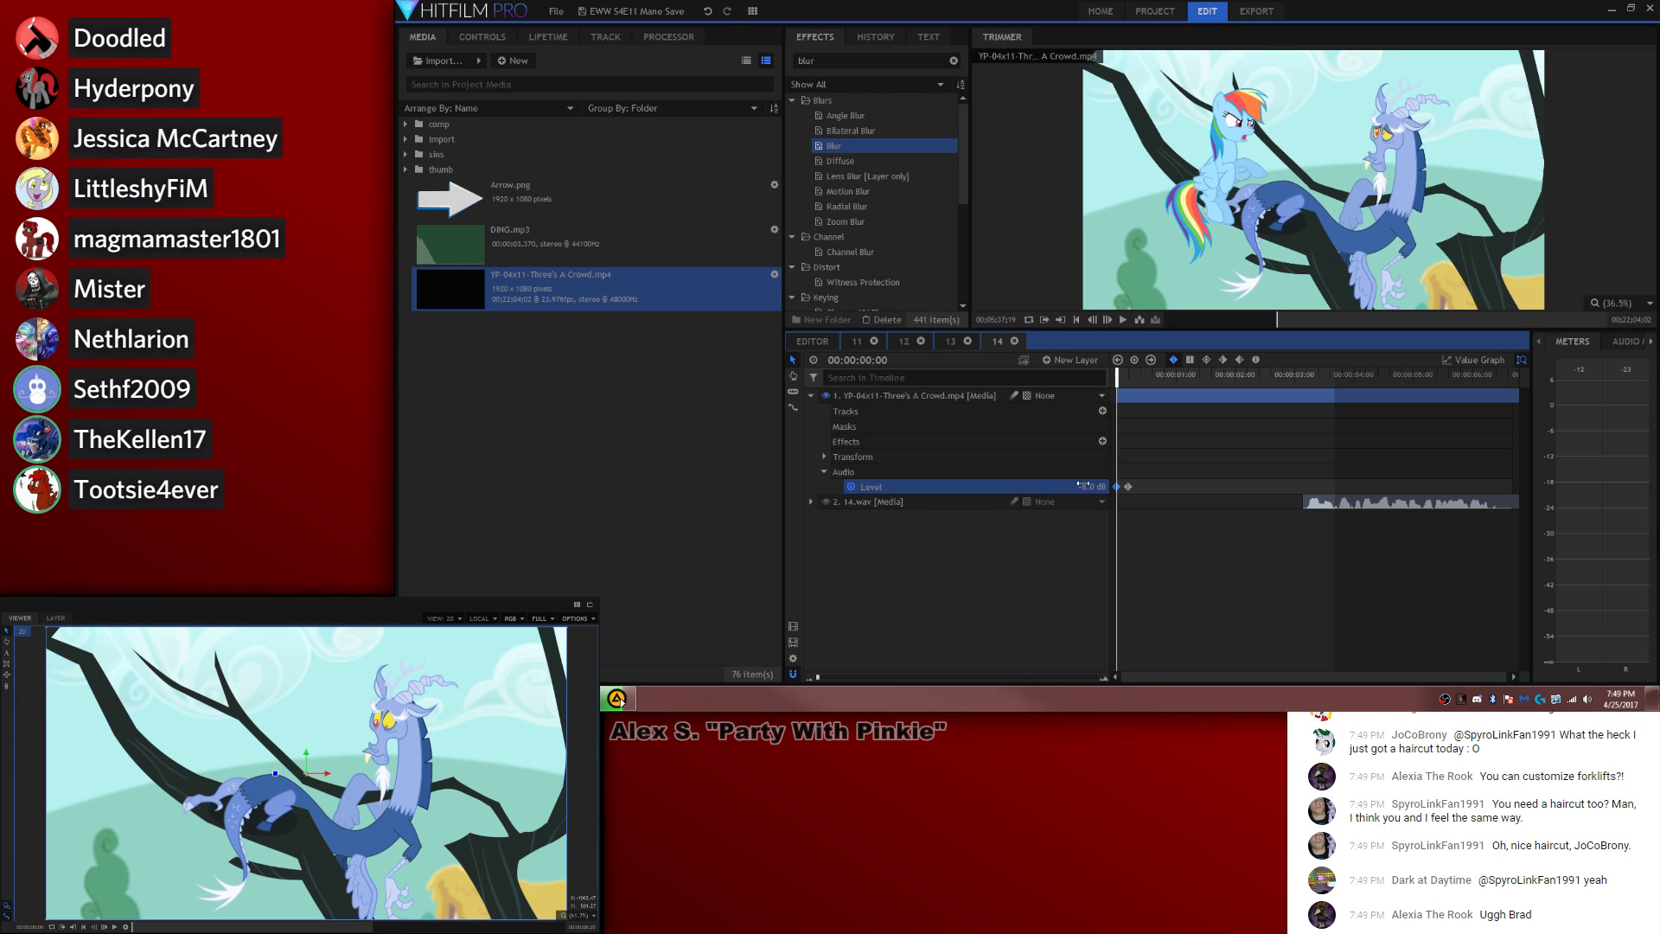
pyautogui.click(1153, 518)
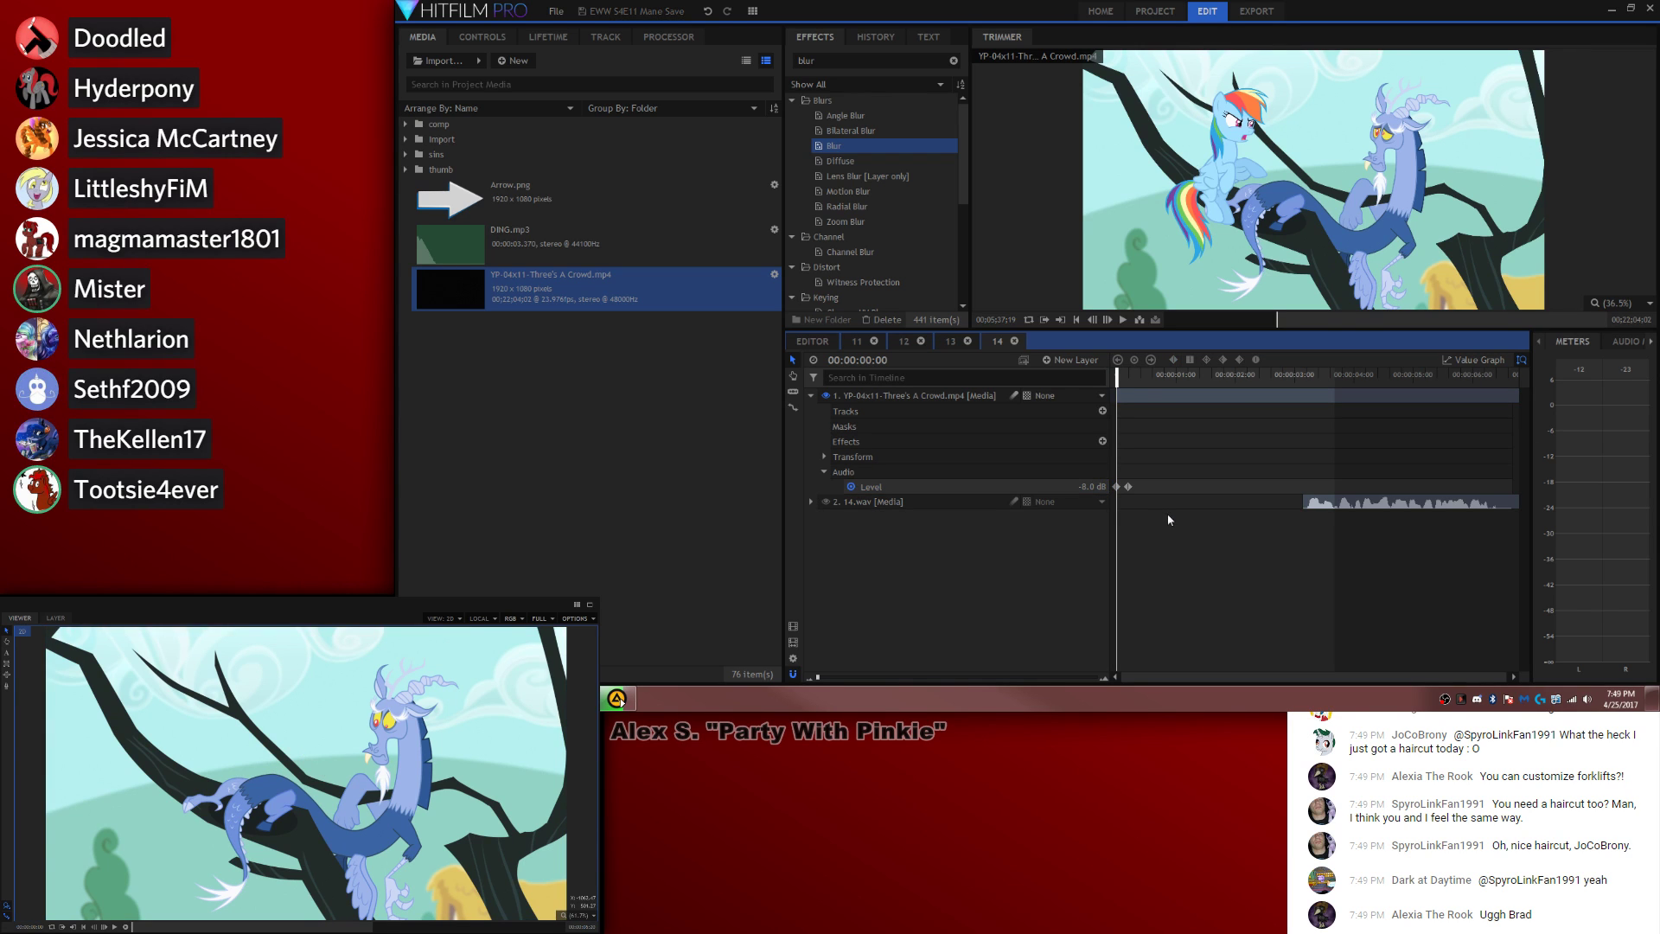
# Step: Keyframe the episode layer's Level to hold 8 dB until 00:00:02:16 and drop to -8 dB at 00:00:02:29
pyautogui.press('space')
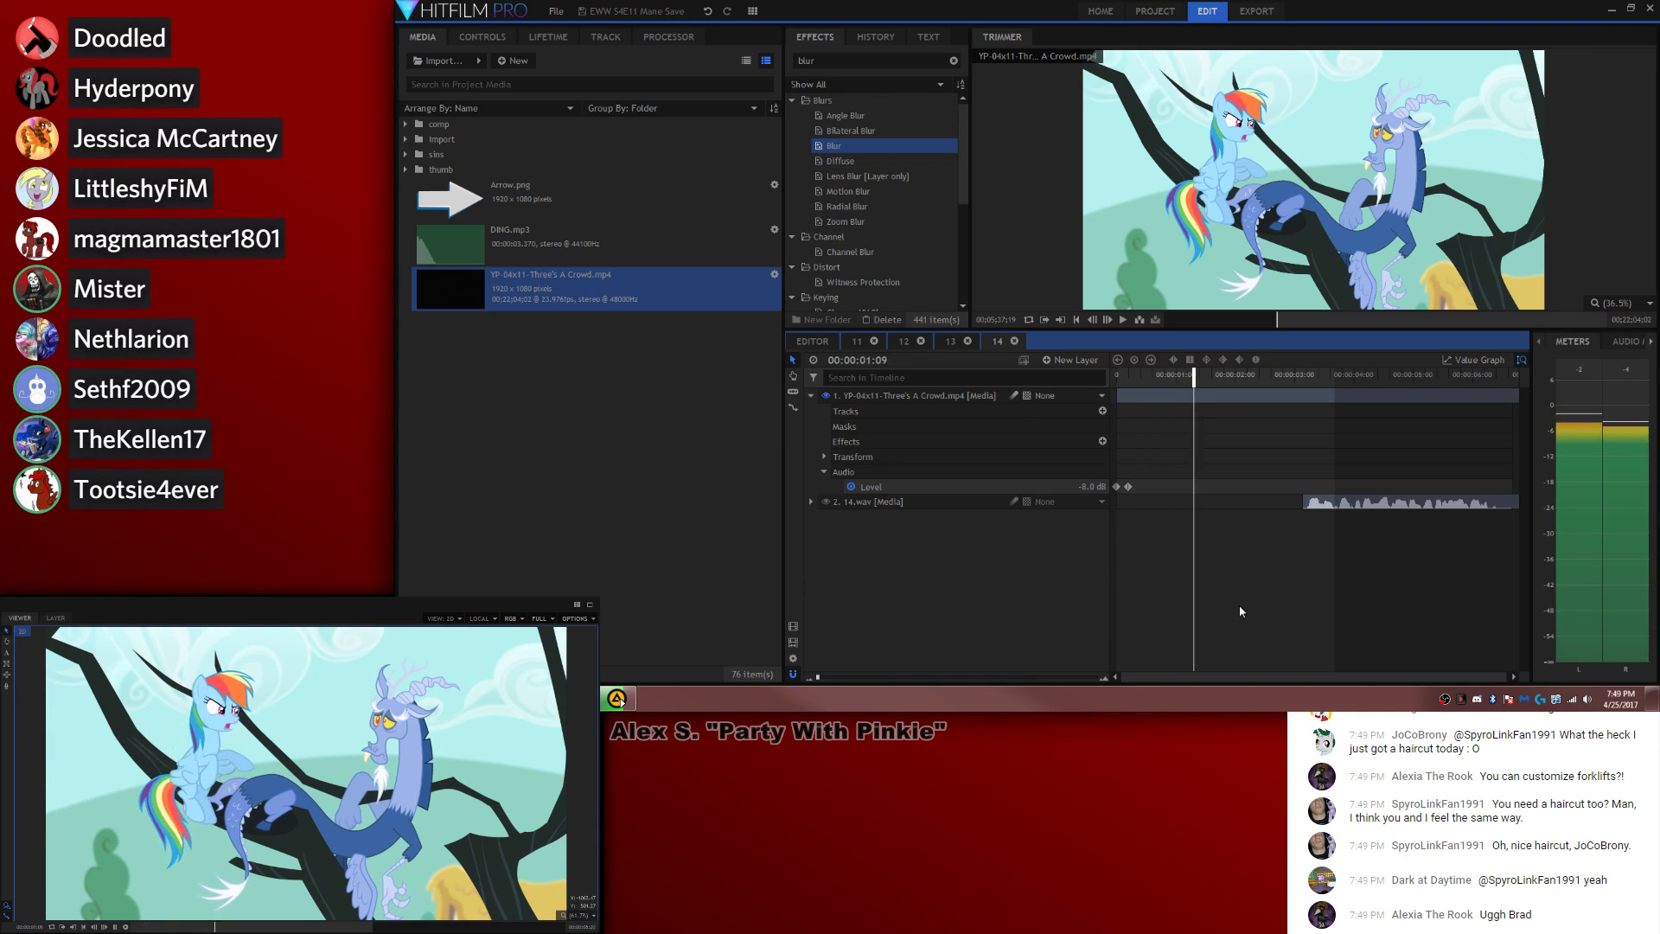
pyautogui.press('space')
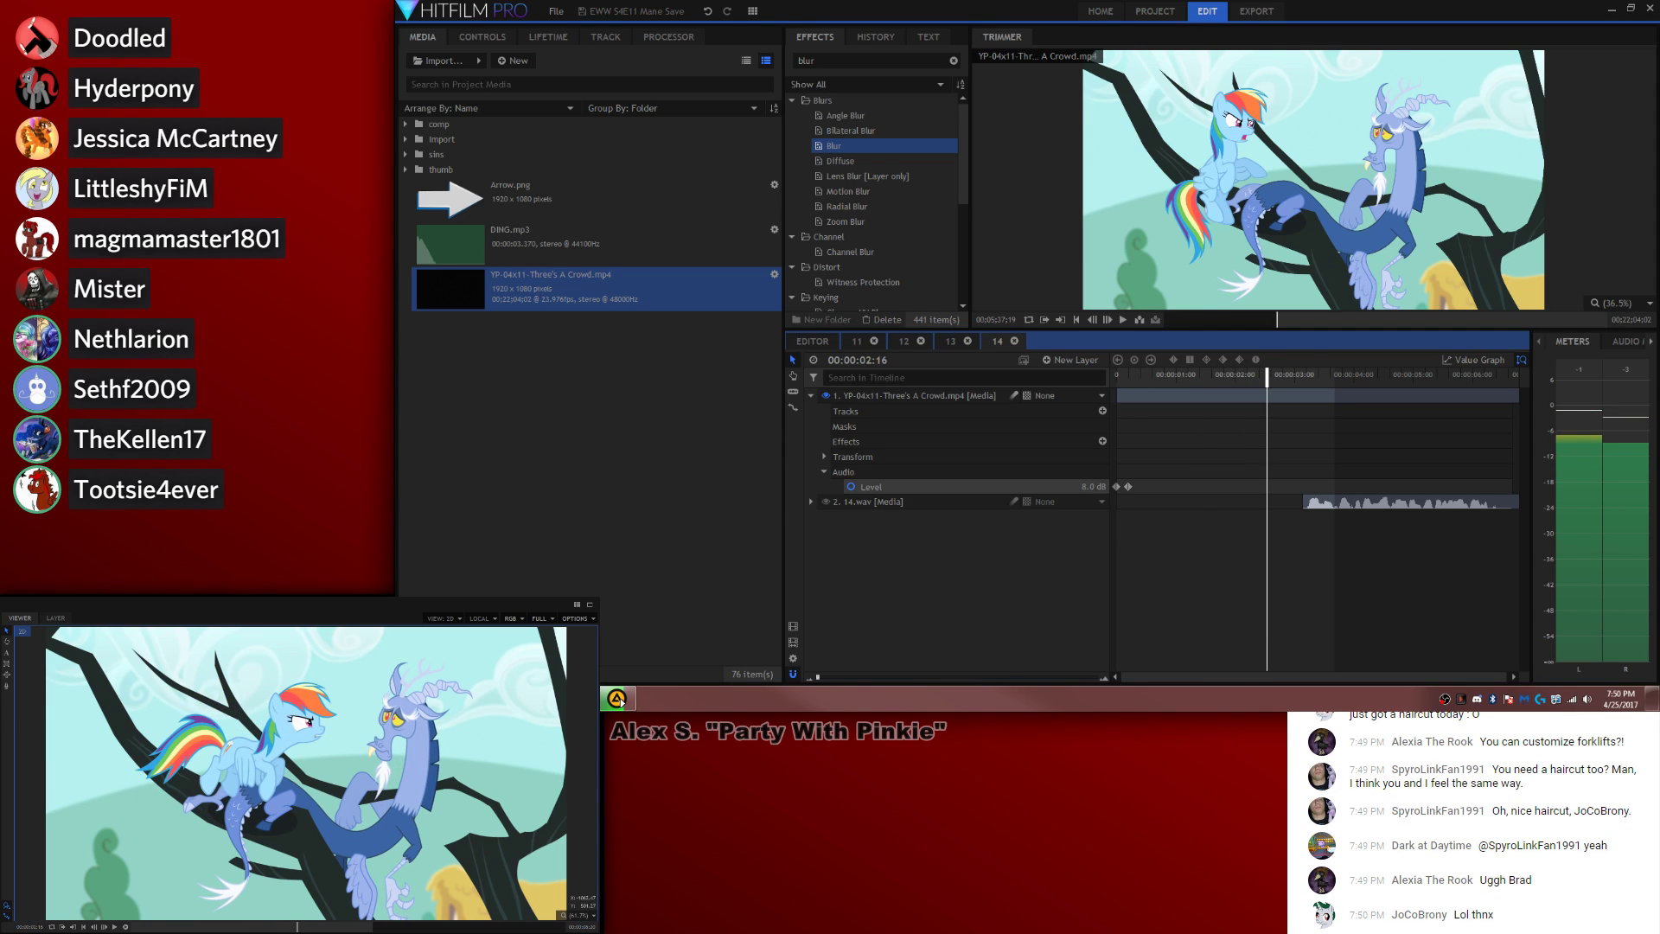
pyautogui.click(1091, 487)
pyautogui.click(1227, 588)
pyautogui.press('space')
pyautogui.click(1096, 487)
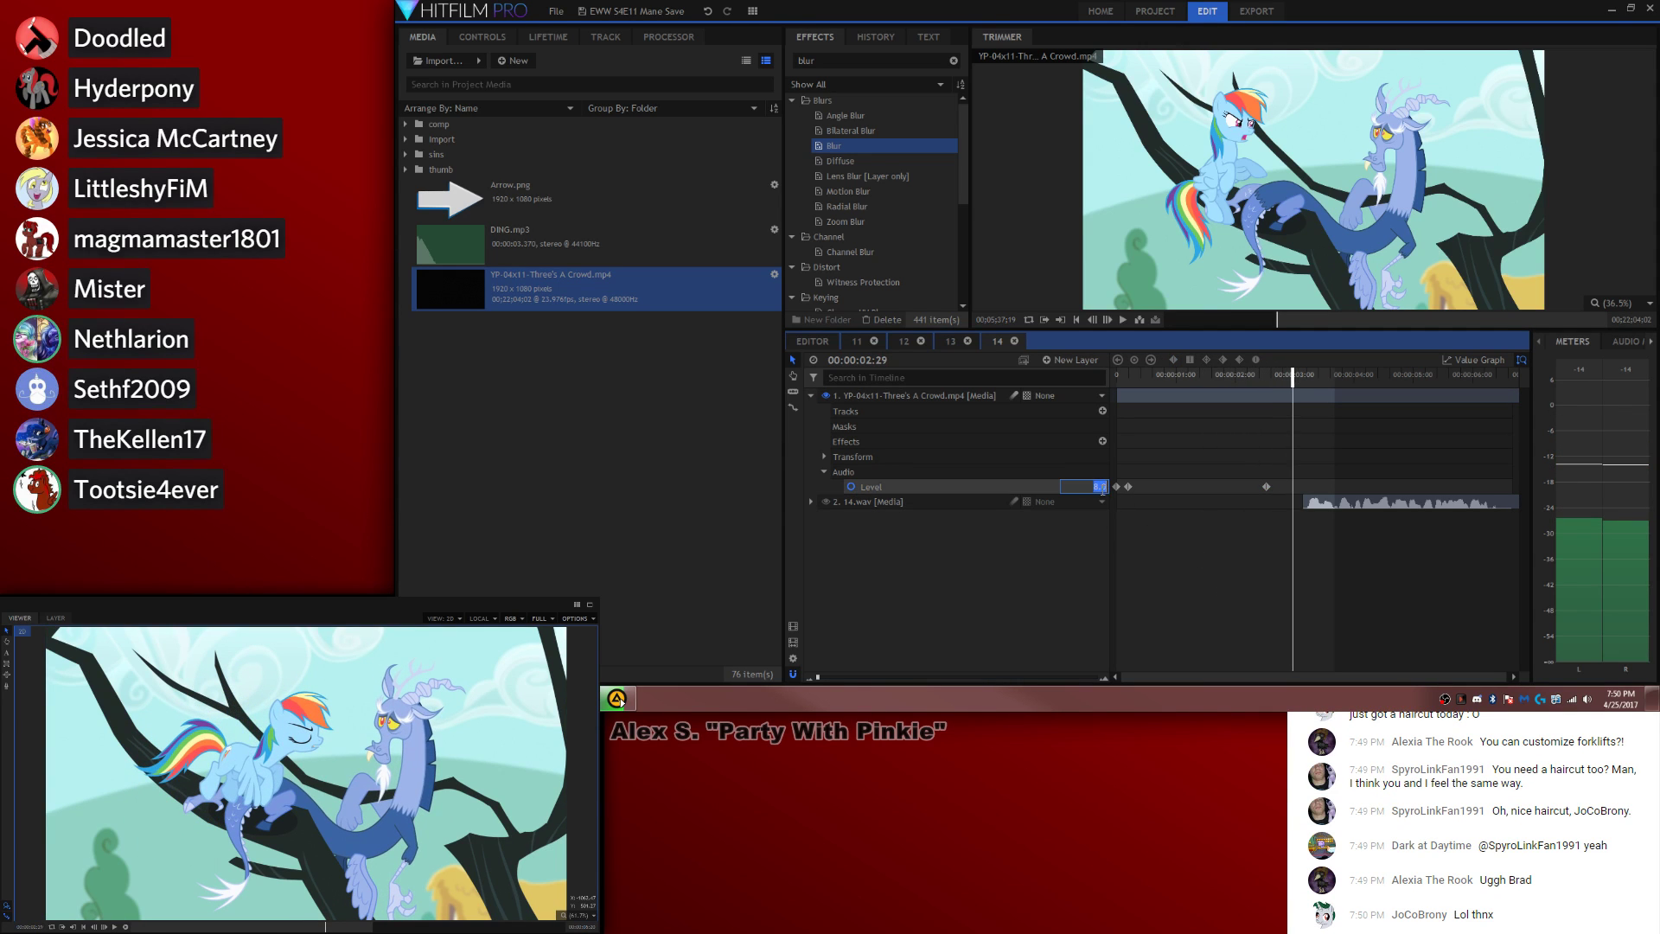
pyautogui.write('-5.5')
pyautogui.press('Return')
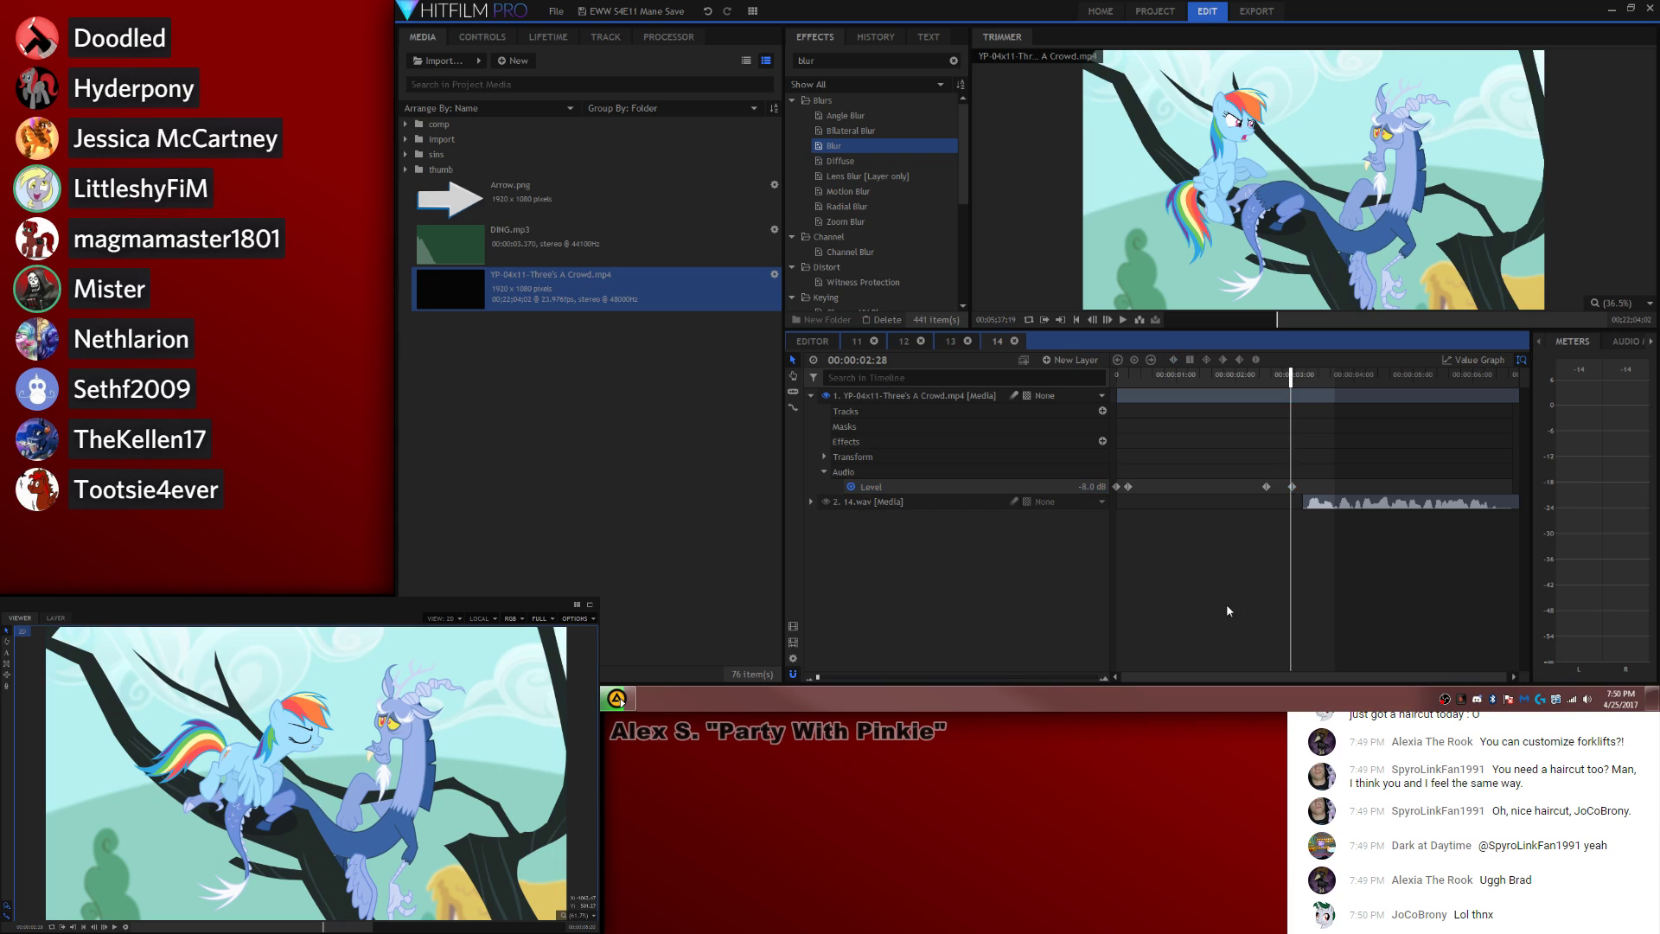
# Step: Shift the 14.wav layer earlier to start at 00:00:02:24
pyautogui.press('Left')
pyautogui.press('Left')
pyautogui.press('Left')
pyautogui.moveTo(1323, 502); pyautogui.dragTo(1303, 502)
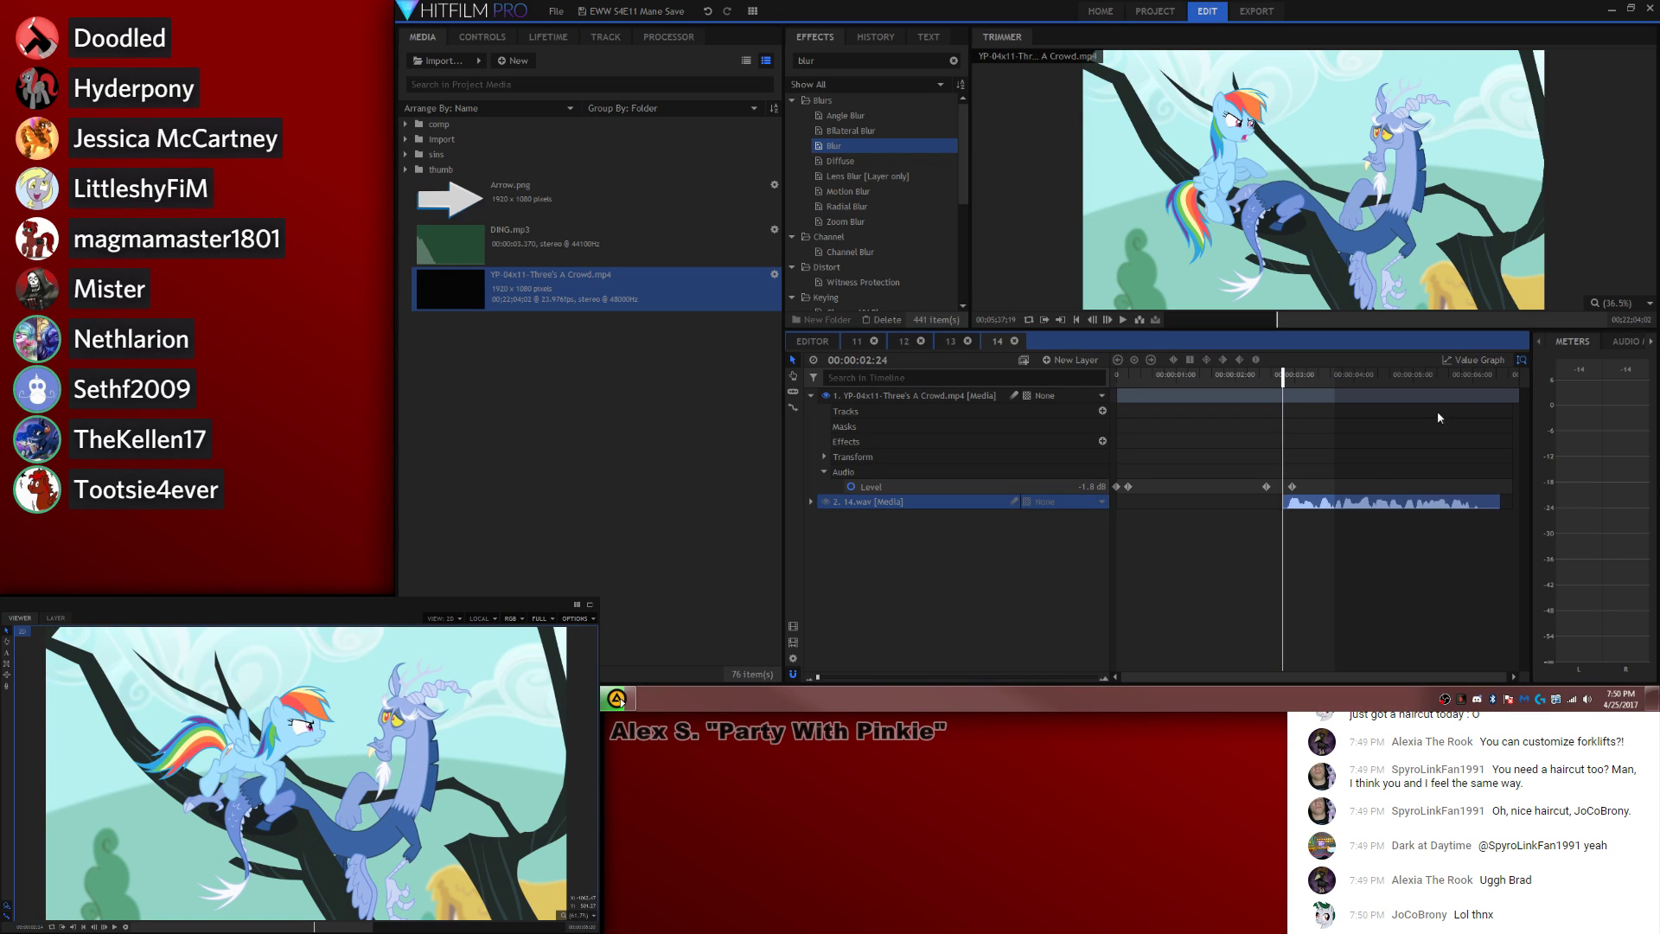
# Step: Play shot 14 near its end and shorten the composite shot's duration to finish with the 14.wav narration
pyautogui.click(1459, 376)
pyautogui.press('space')
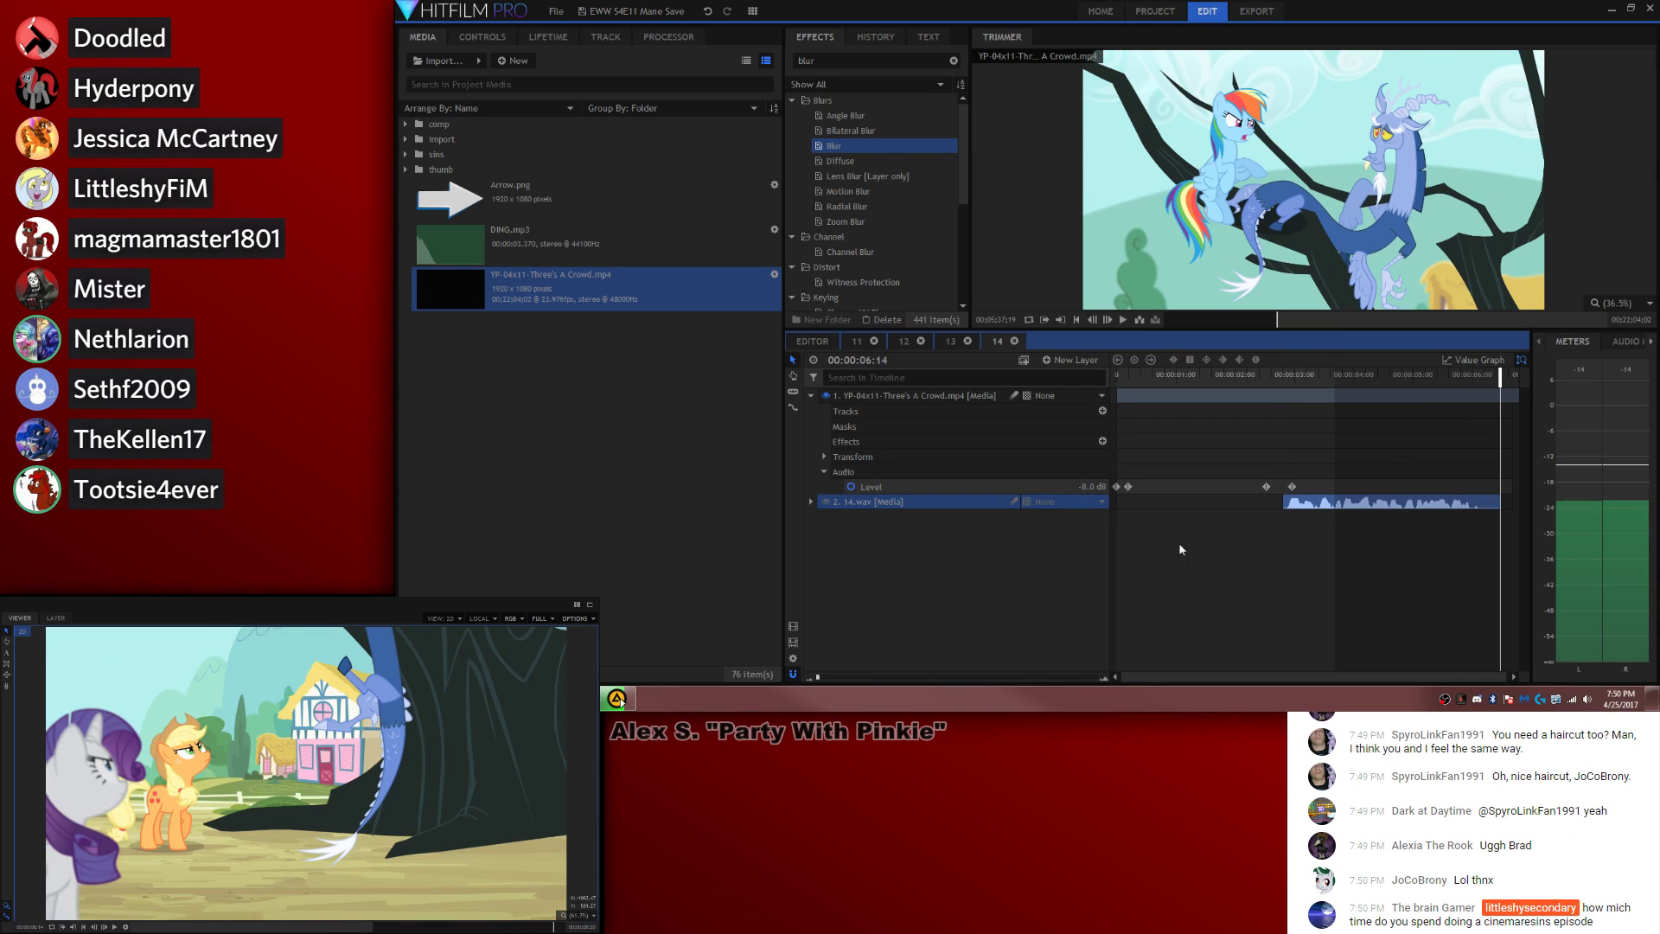
pyautogui.click(794, 659)
pyautogui.click(1037, 178)
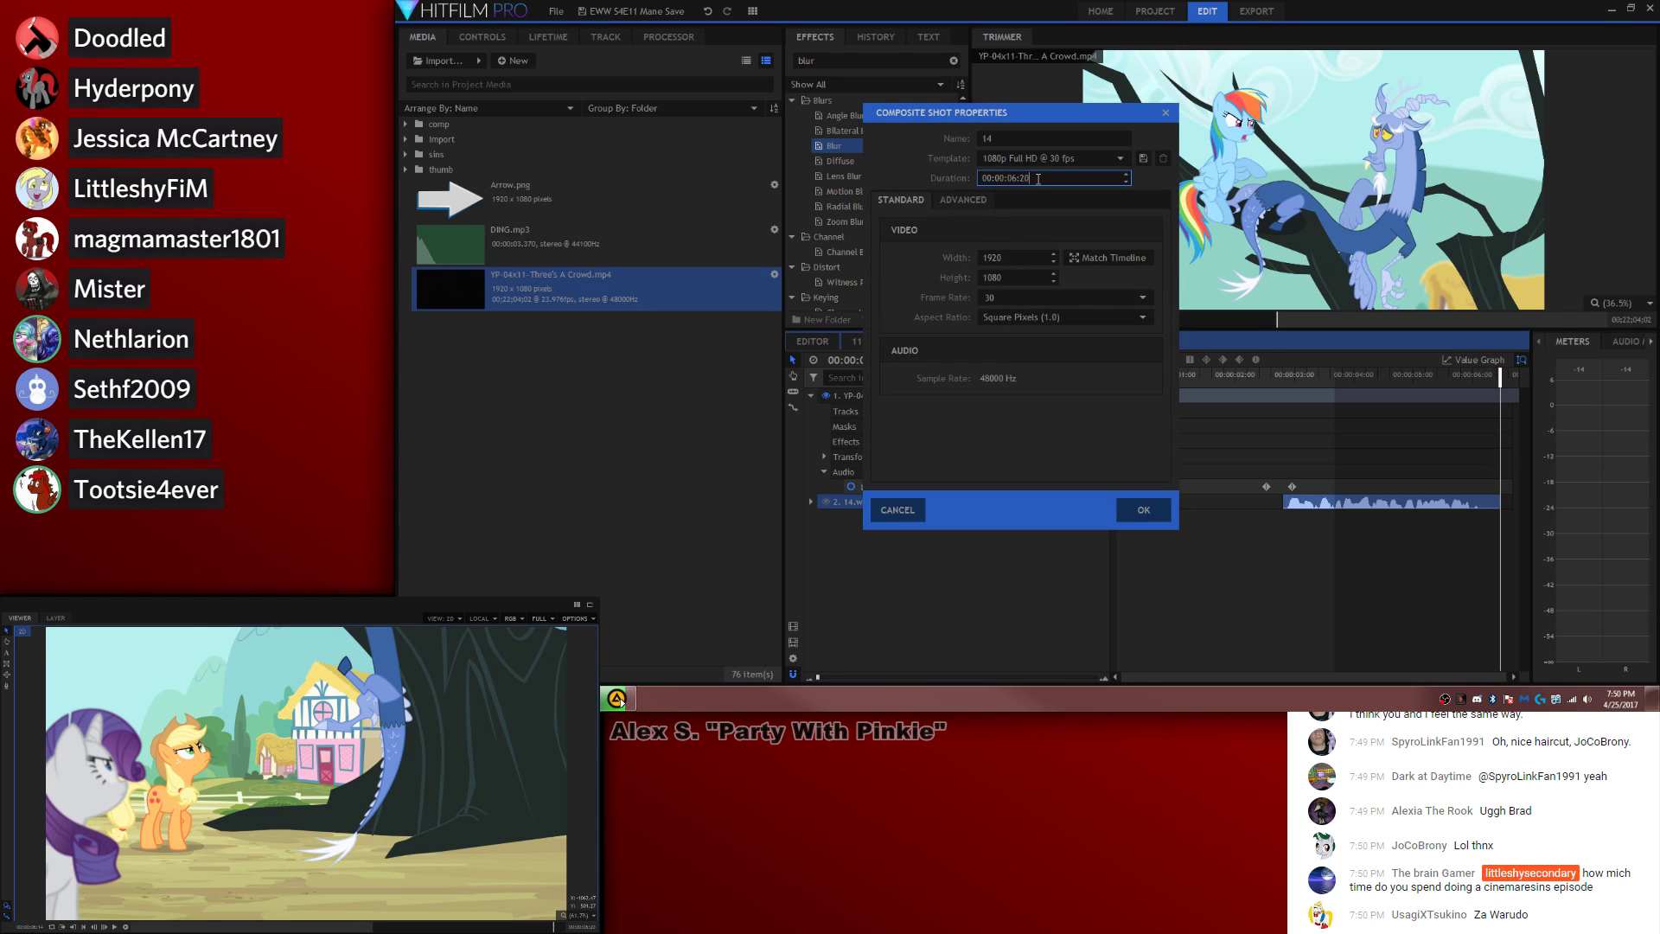
pyautogui.press('Return')
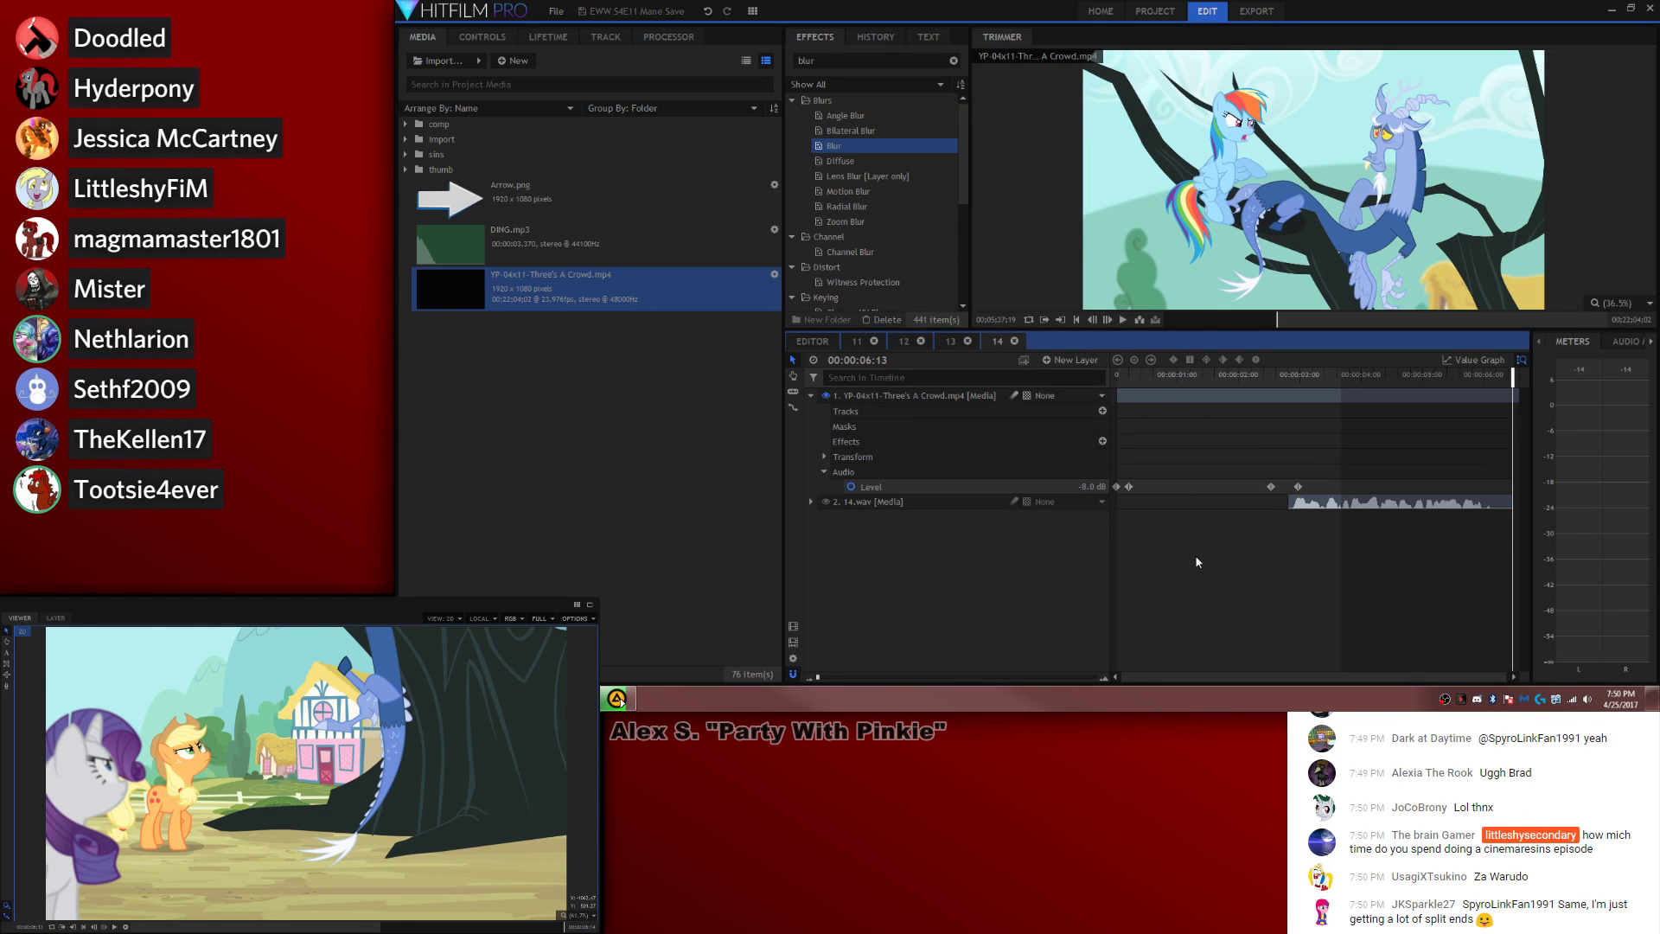
# Step: Copy the second Sin Count, Sub, overlay experiment 1.png and New Grade layers from shot 13 into shot 14 above the episode layer
pyautogui.moveTo(1193, 376); pyautogui.dragTo(914, 382)
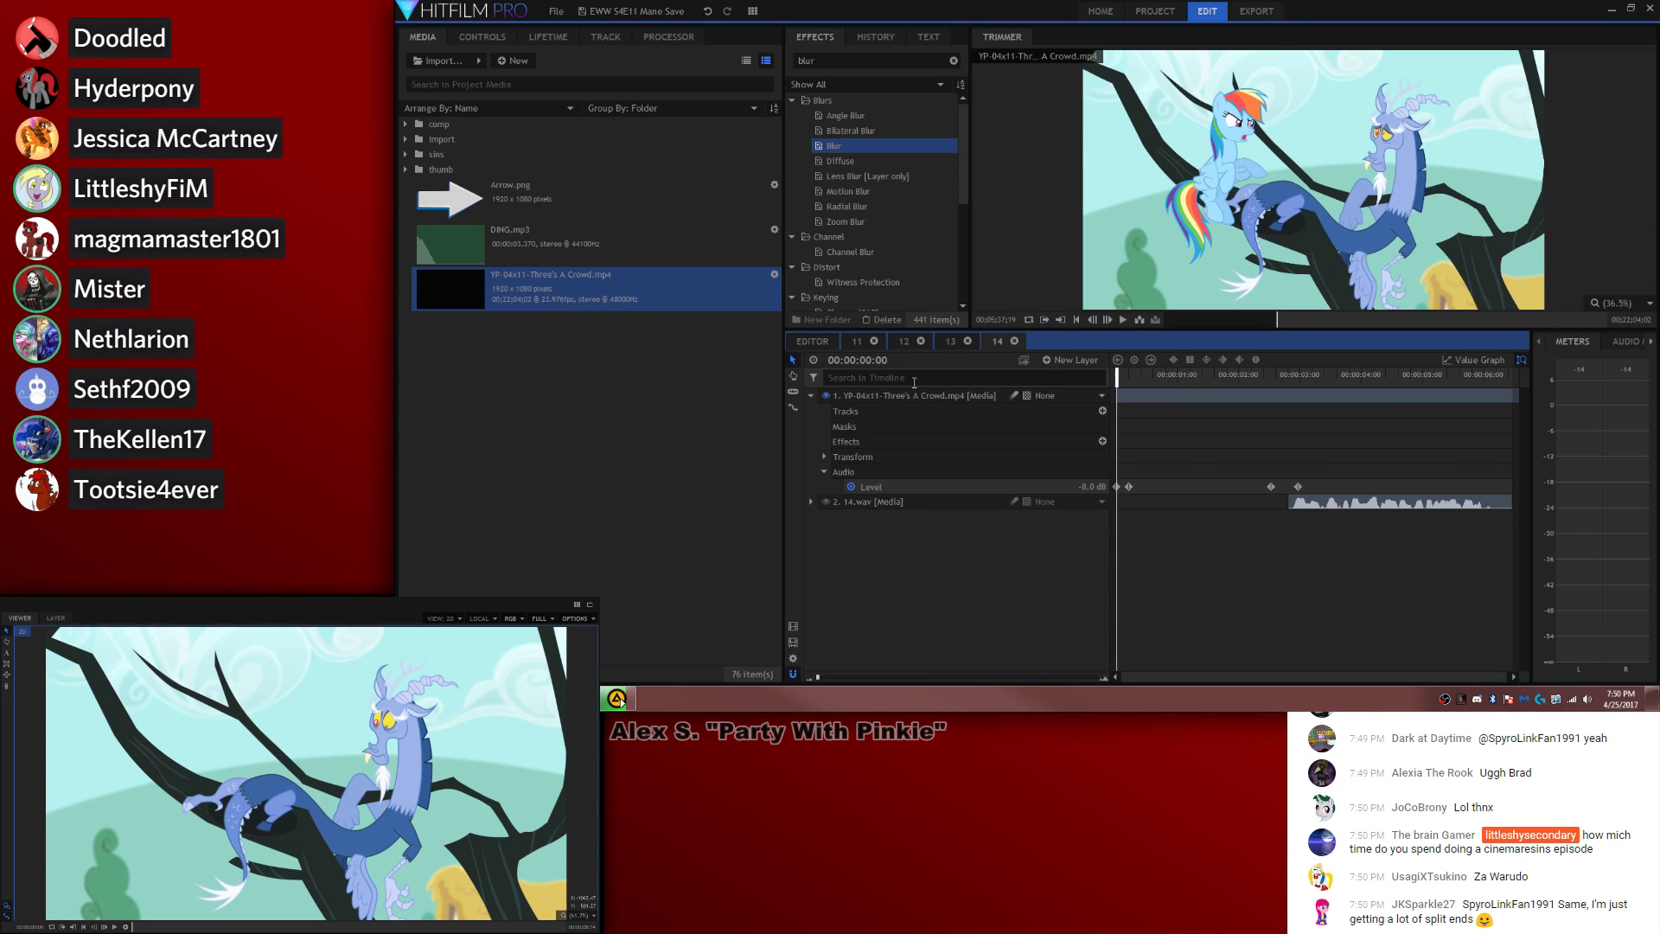
pyautogui.click(950, 341)
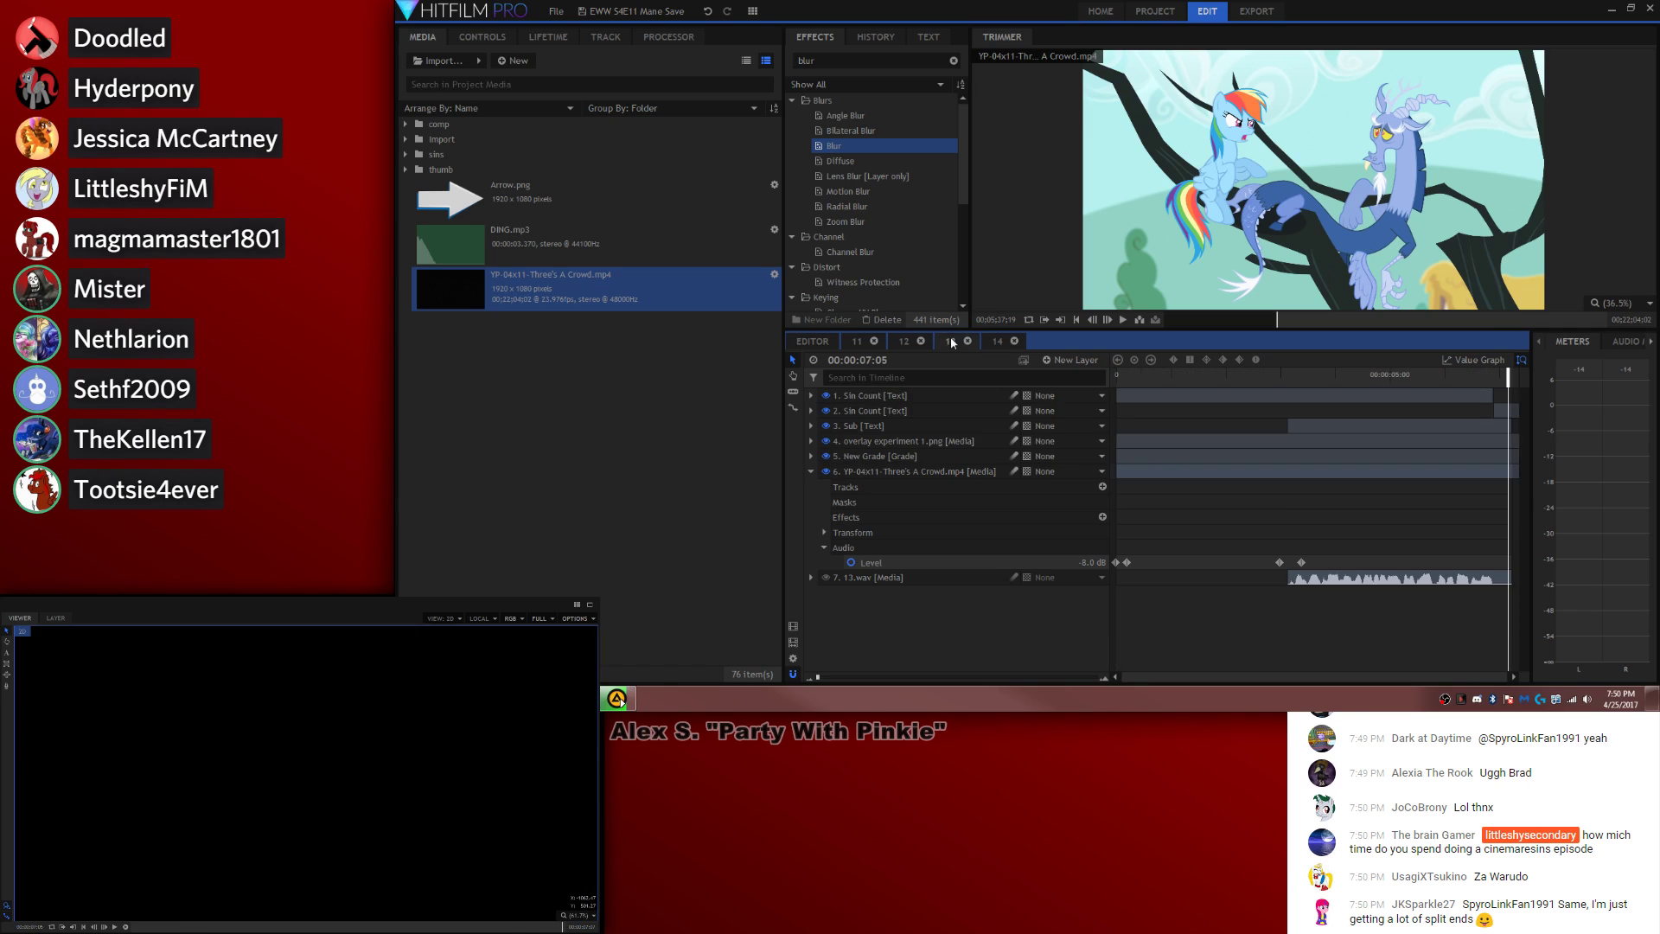
pyautogui.moveTo(910, 414); pyautogui.dragTo(901, 455)
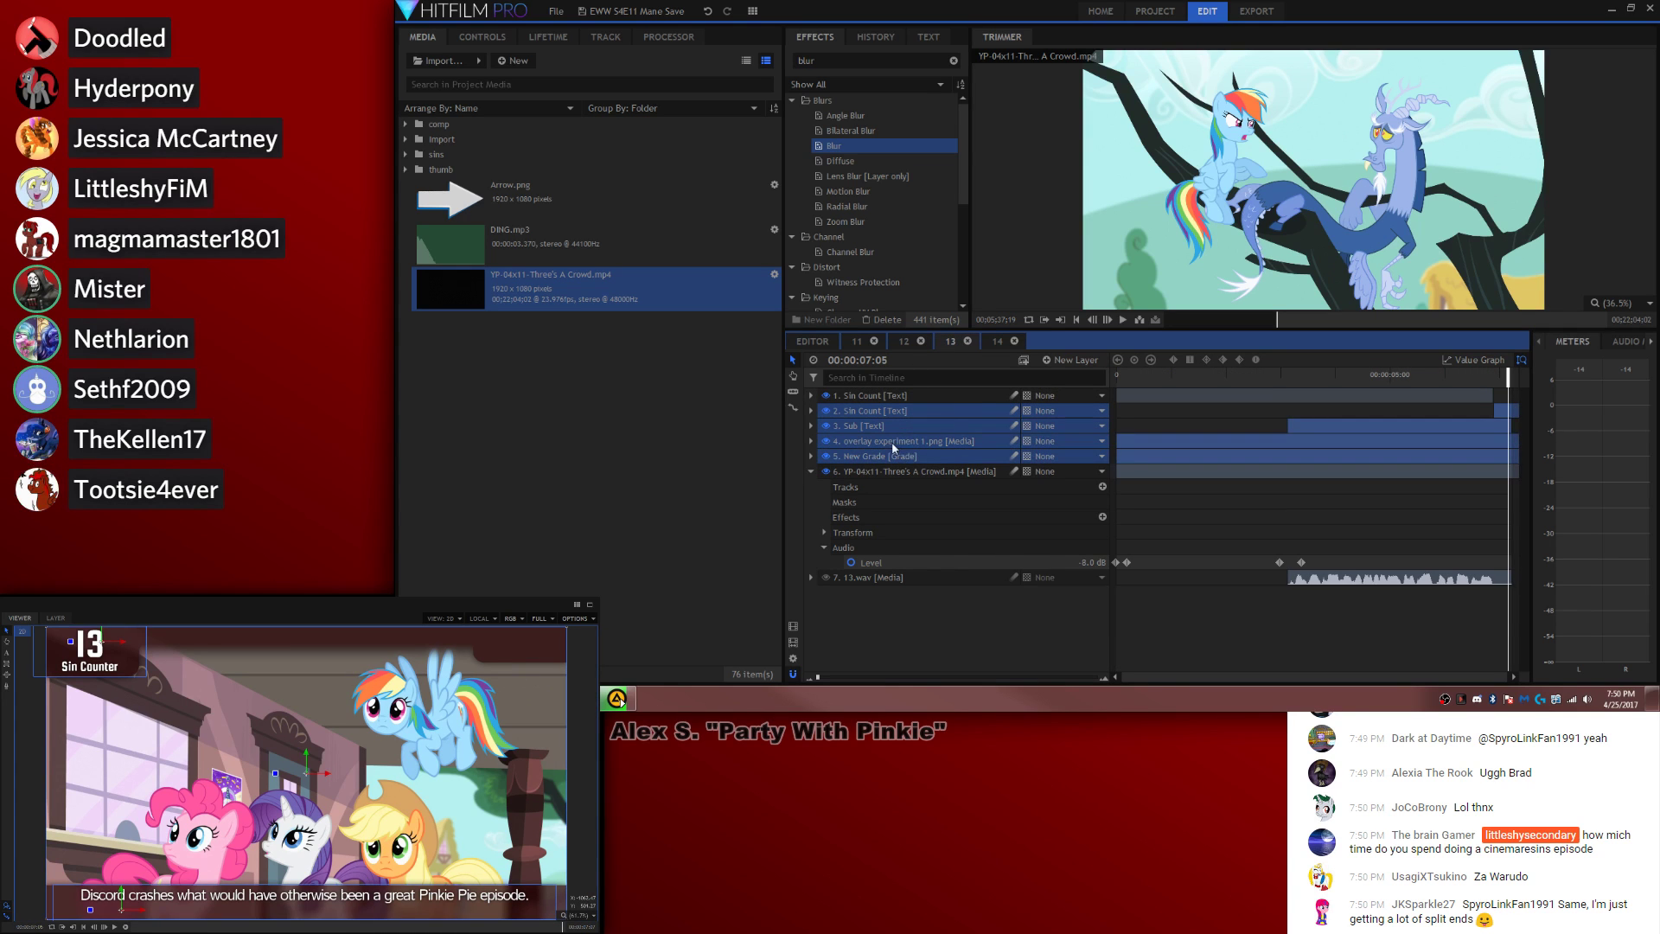
pyautogui.click(994, 342)
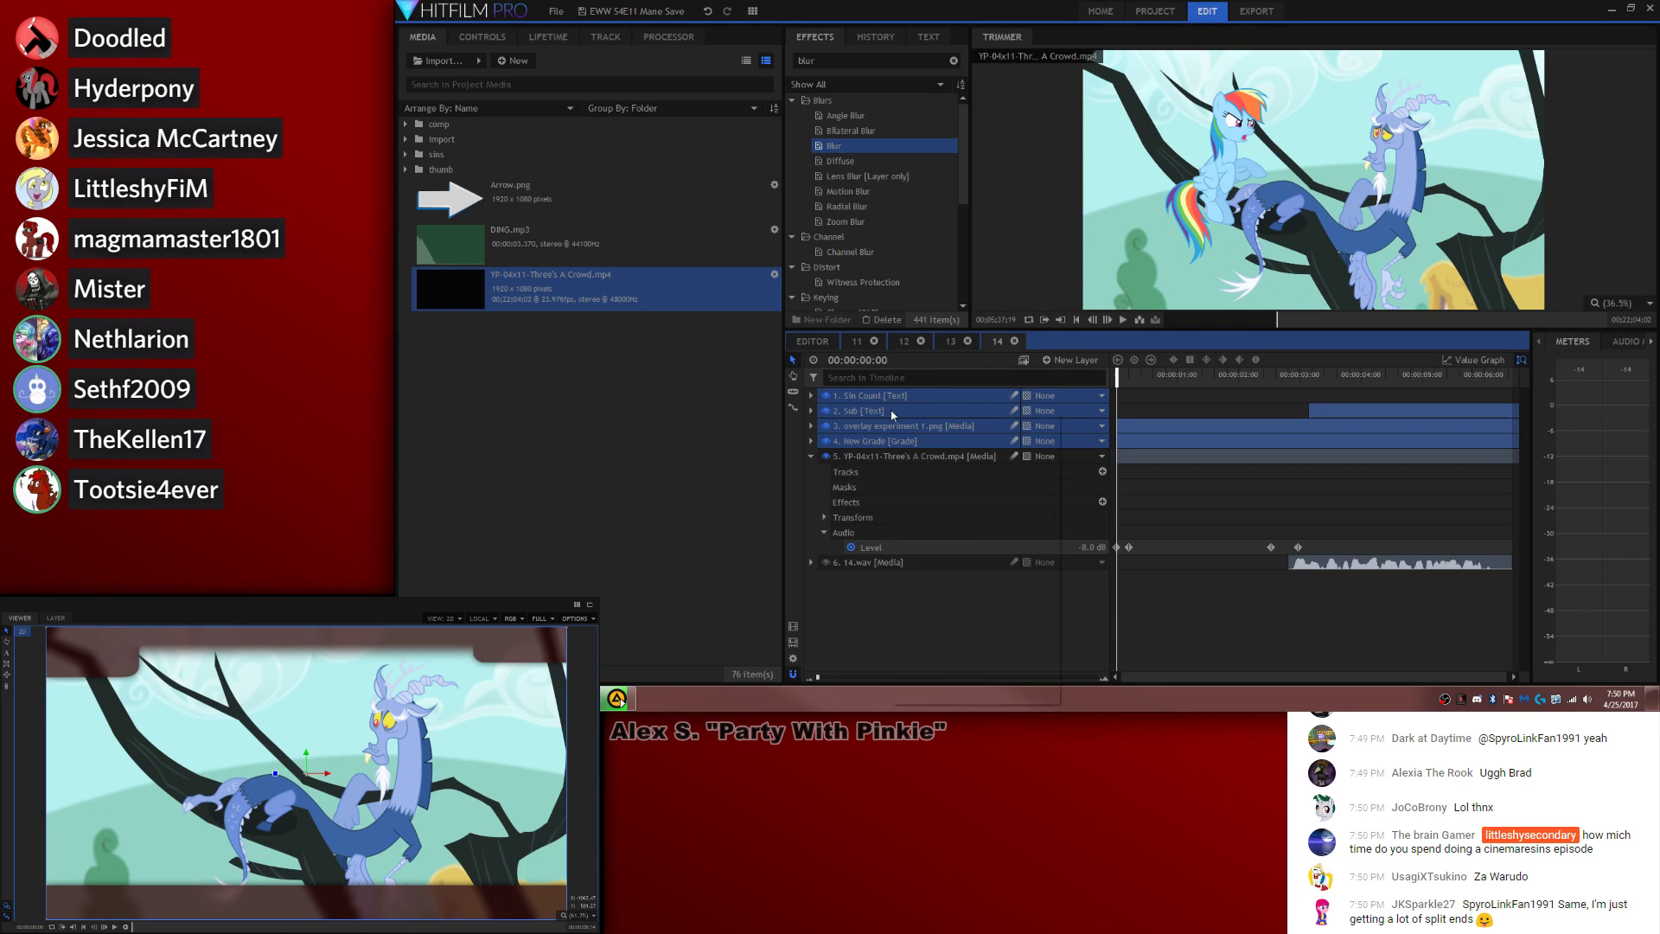
# Step: Align the pasted layers with the start of shot 14 and extend the Sub layer to the end of the narration
pyautogui.rightClick(891, 410)
pyautogui.click(1053, 624)
pyautogui.click(1230, 588)
pyautogui.moveTo(1366, 410); pyautogui.dragTo(1510, 412)
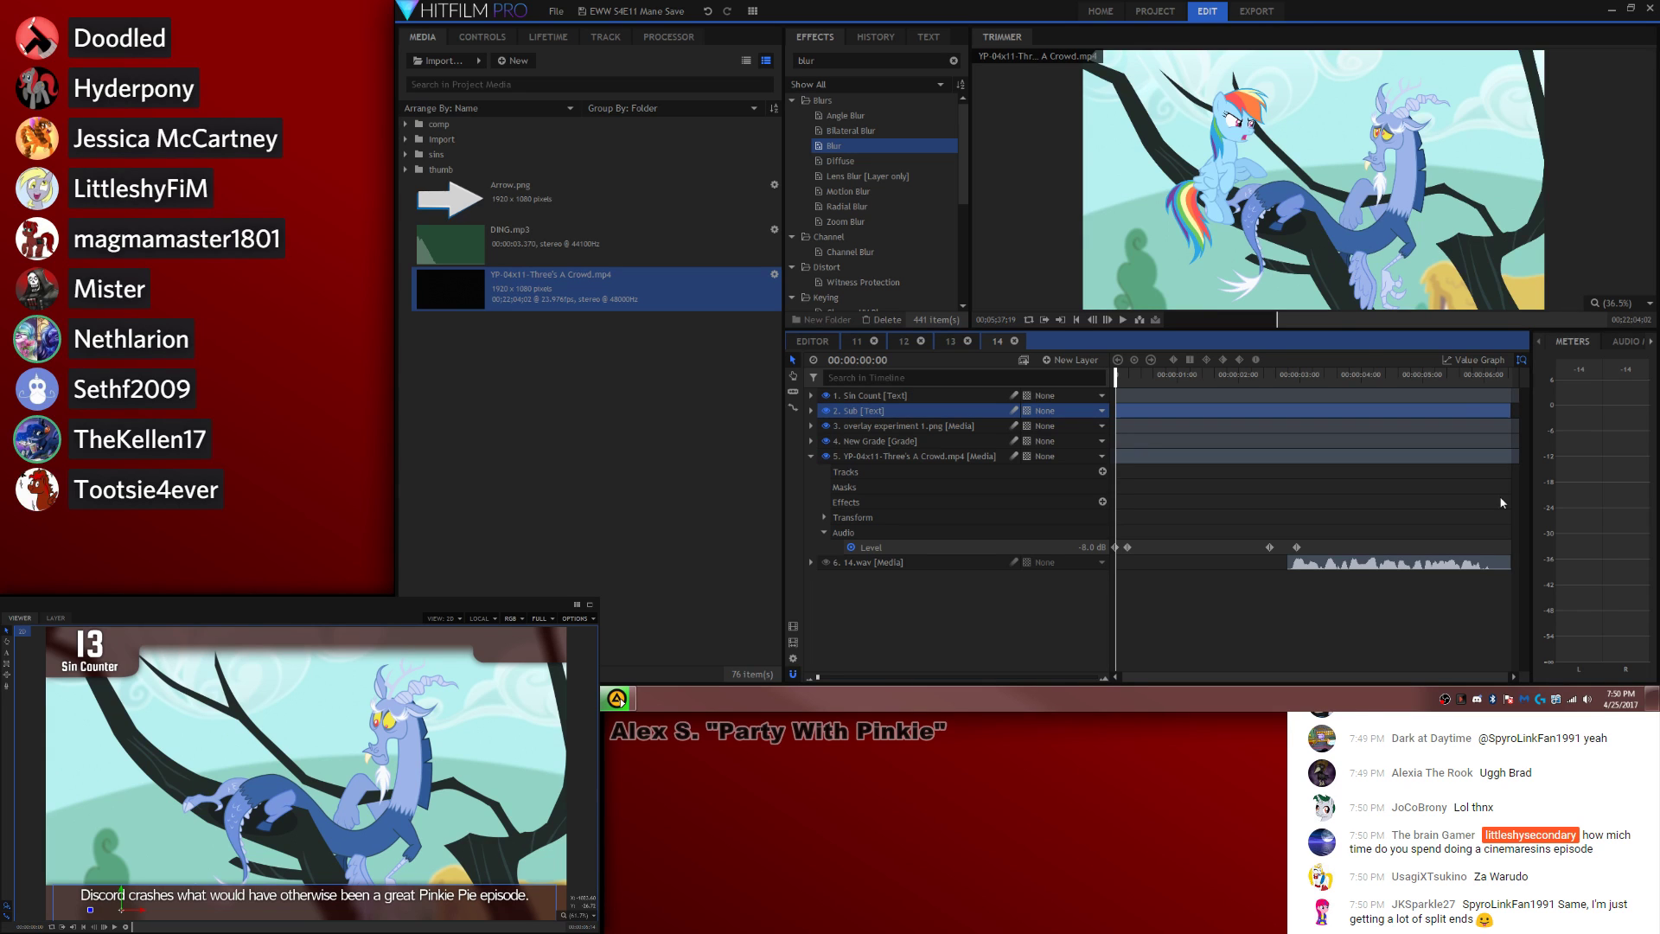
# Step: Replace the subtitle text with "Dashie, just because you're blue doesn't make that any less racist."
pyautogui.click(7, 652)
pyautogui.moveTo(530, 895); pyautogui.dragTo(92, 896)
pyautogui.write("Dashie, just because you're blue doesn't make that any less racist.")
pyautogui.moveTo(519, 899); pyautogui.dragTo(91, 895)
pyautogui.write('Dashie, just because you’re blue doesn’t make that any less racist.')
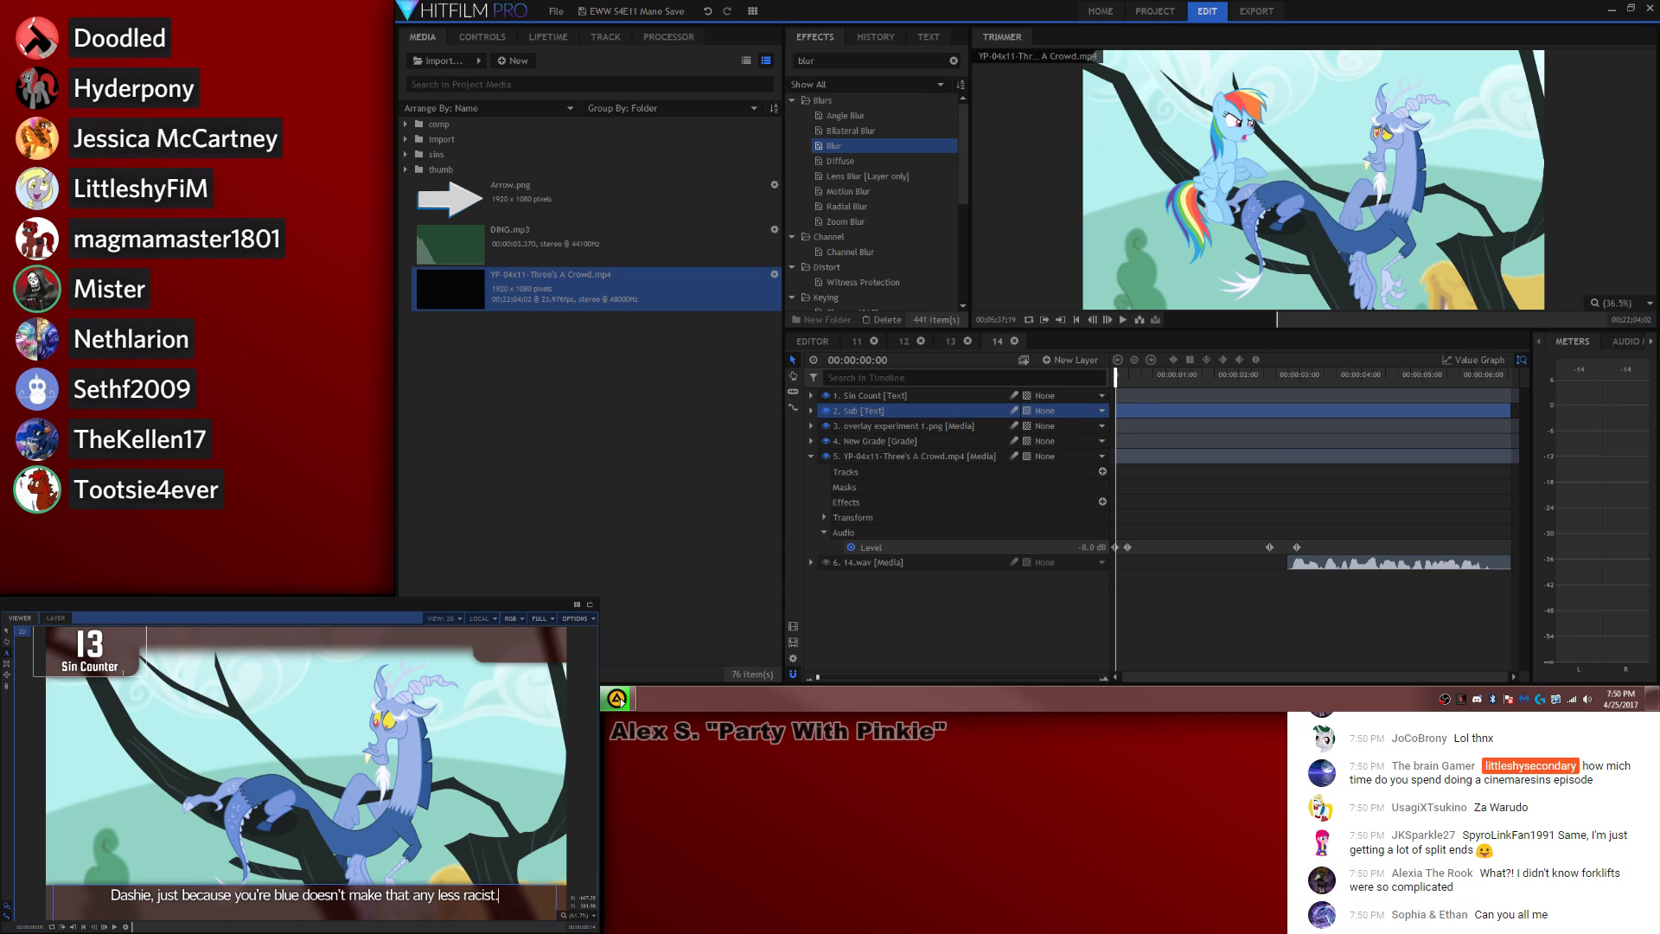
# Step: Preview shot 14 and trim the start of the Sub layer to where the 14.wav narration begins
pyautogui.click(1406, 489)
pyautogui.press('space')
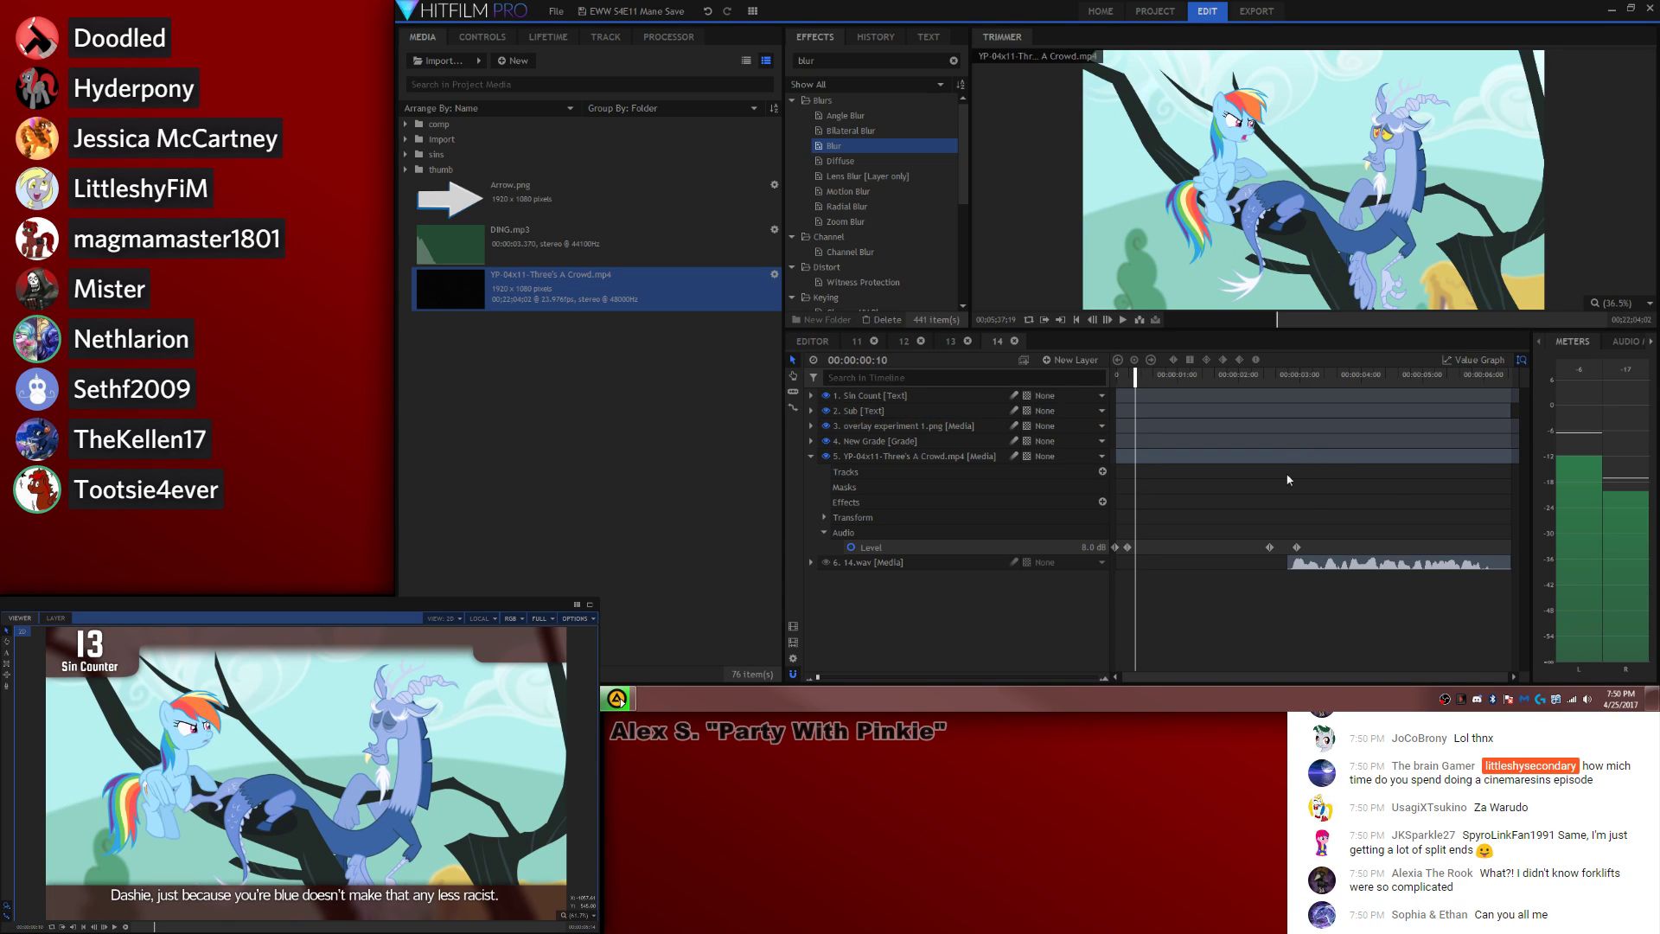
pyautogui.moveTo(1109, 412); pyautogui.dragTo(1288, 412)
pyautogui.click(1285, 382)
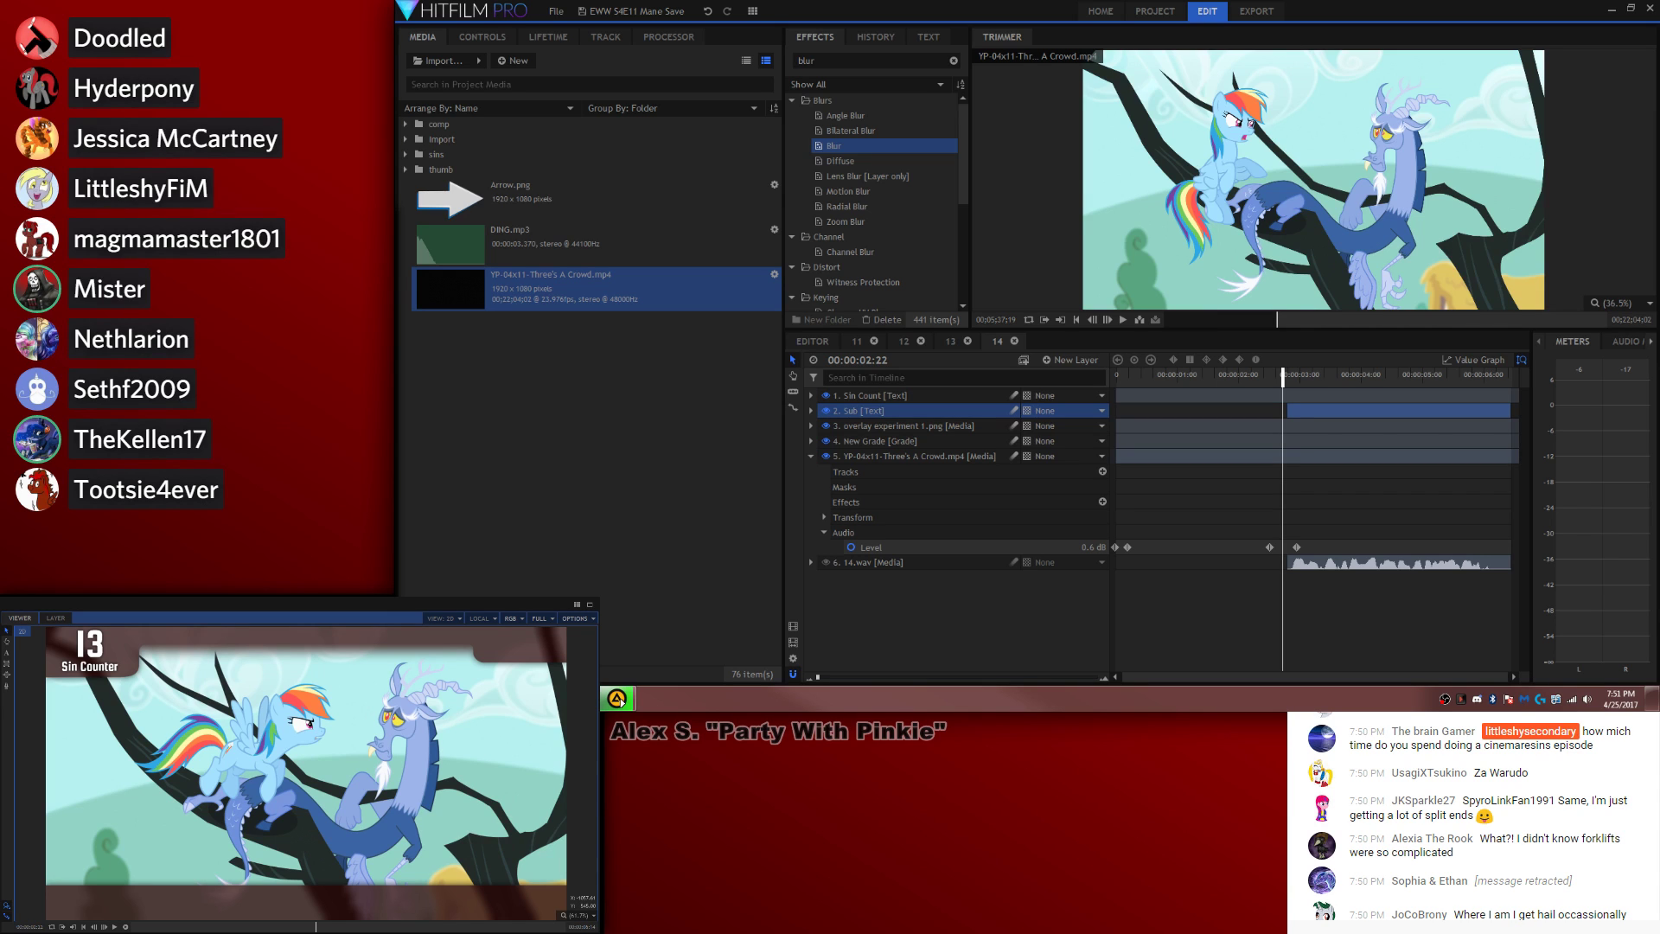
# Step: Play through the narration and slice the Sin Count layer at 00:00:06:04
pyautogui.click(1332, 510)
pyautogui.press('space')
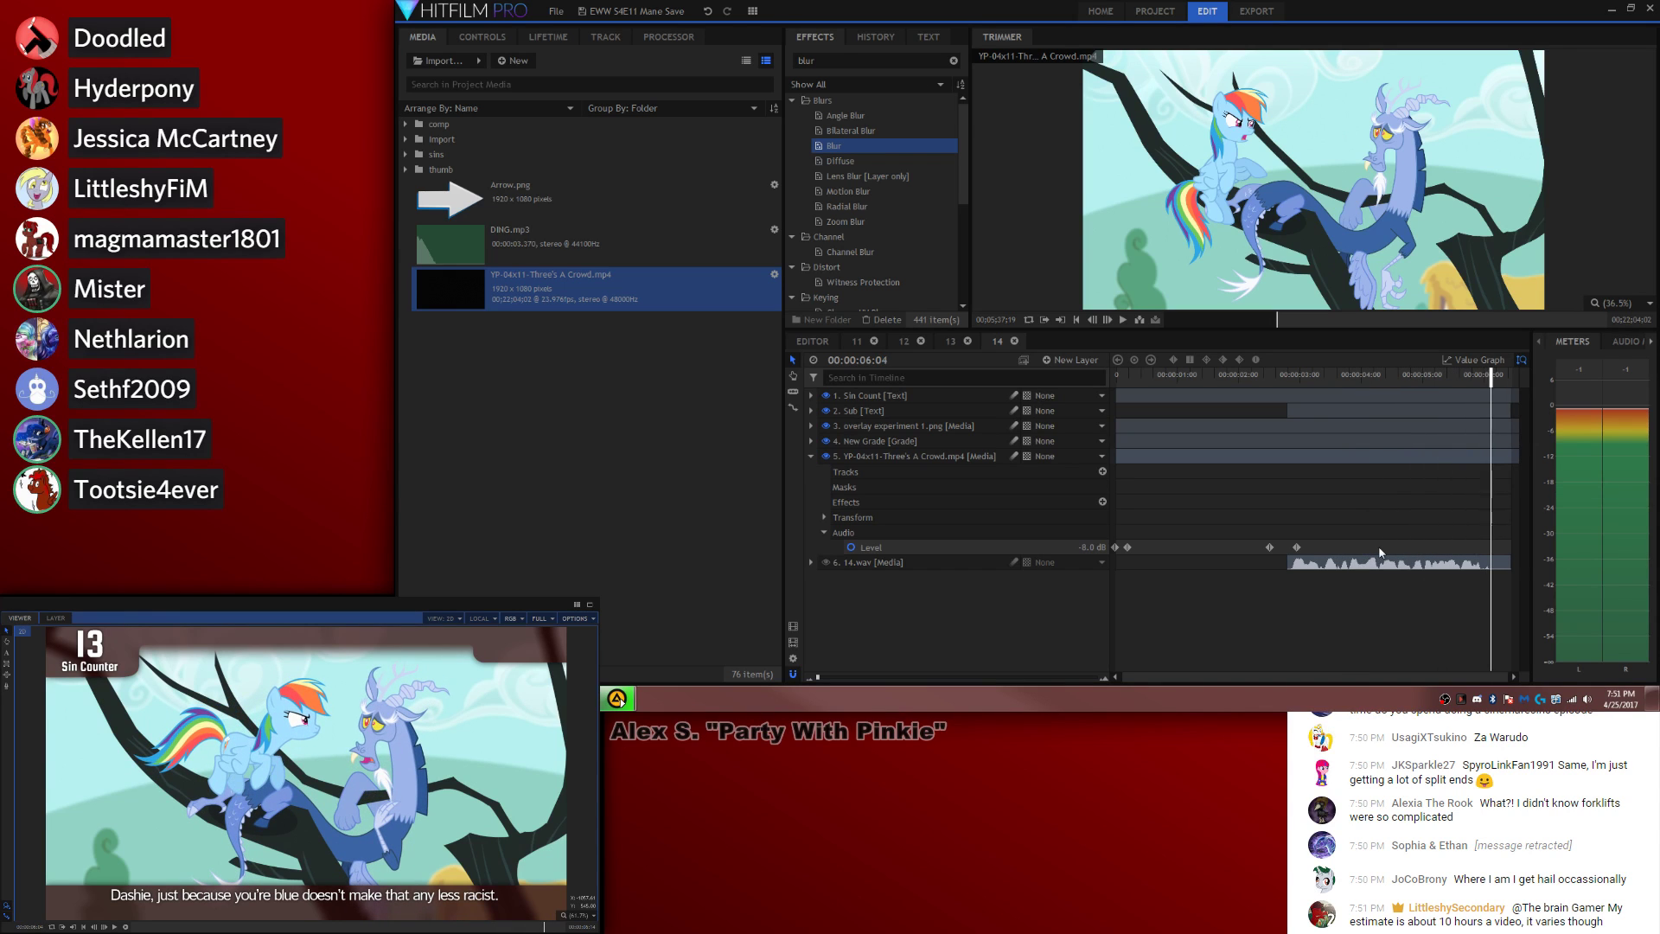
pyautogui.press('c')
pyautogui.click(1491, 398)
pyautogui.press('v')
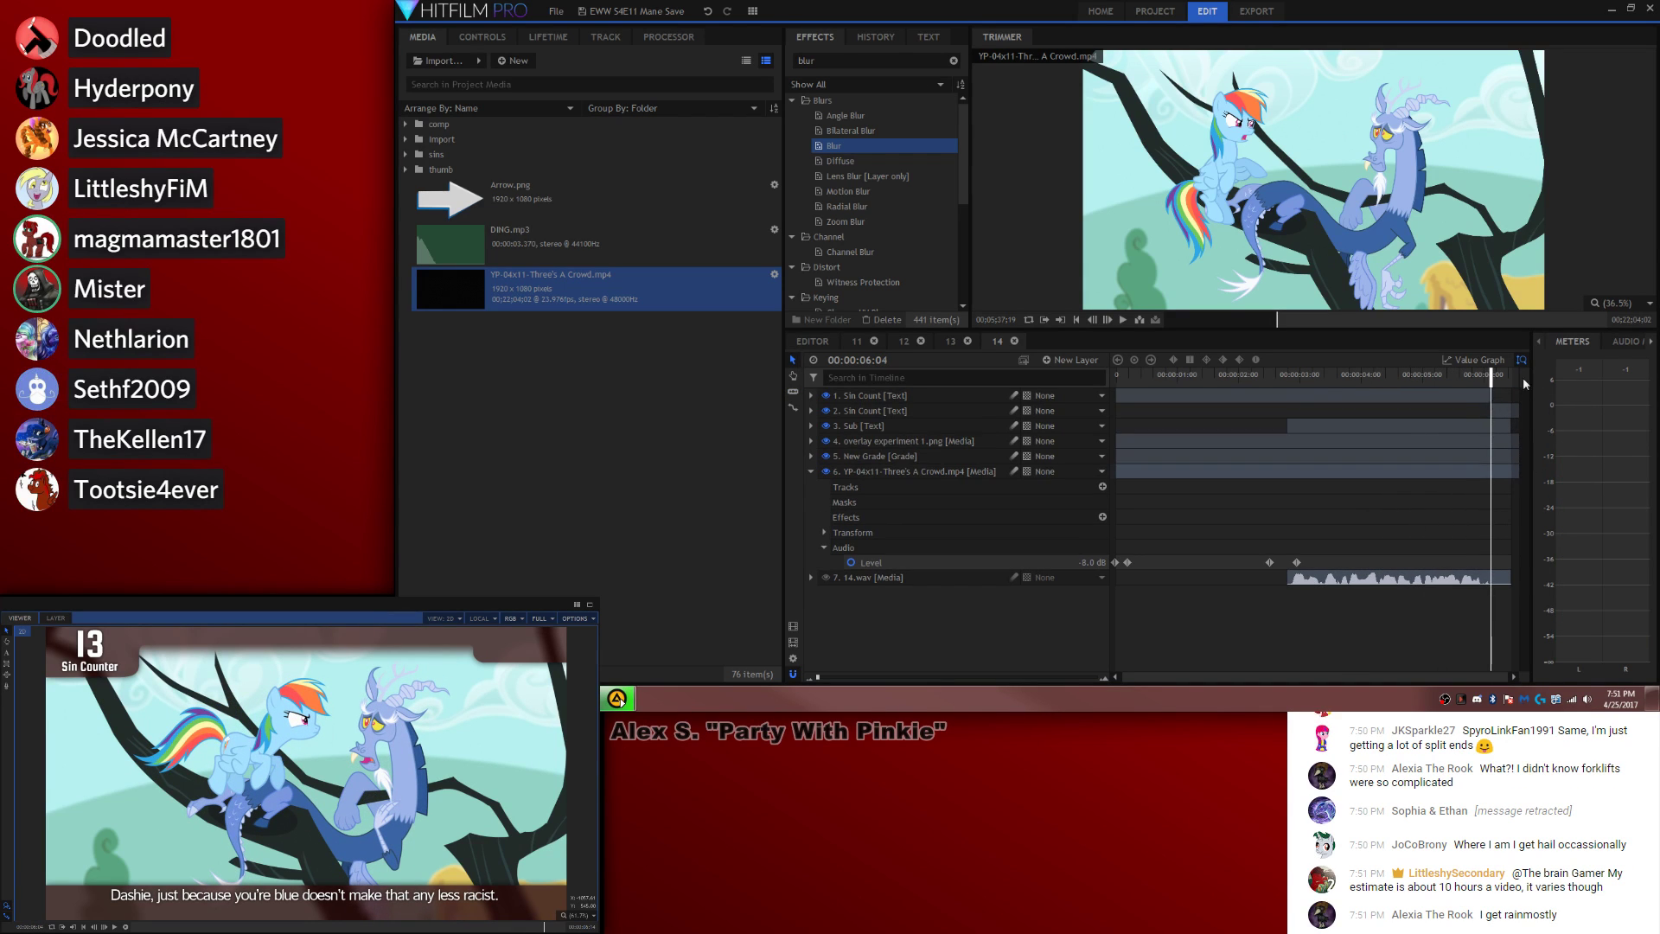
# Step: Change the counter number in the second Sin Count layer to 14
pyautogui.press('.')
pyautogui.click(6, 651)
pyautogui.click(121, 647)
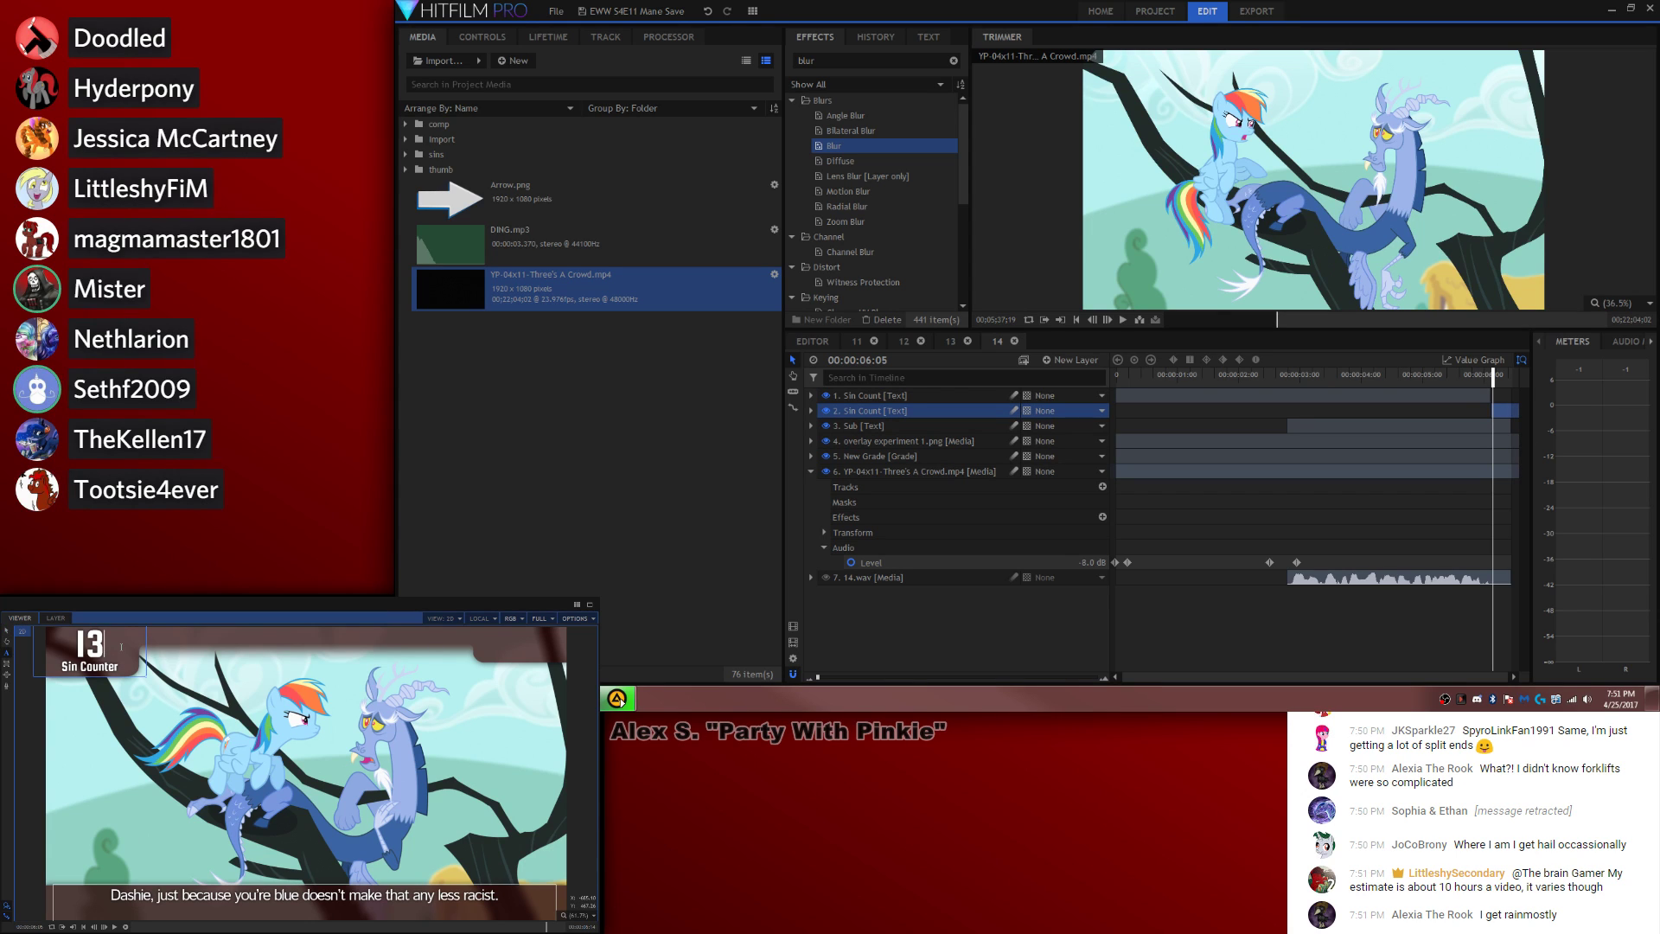
pyautogui.press('BackSpace')
pyautogui.write('4')
# Step: Return to the editor sequence, close shot 11, and extend the 14 clip to its full length
pyautogui.click(813, 341)
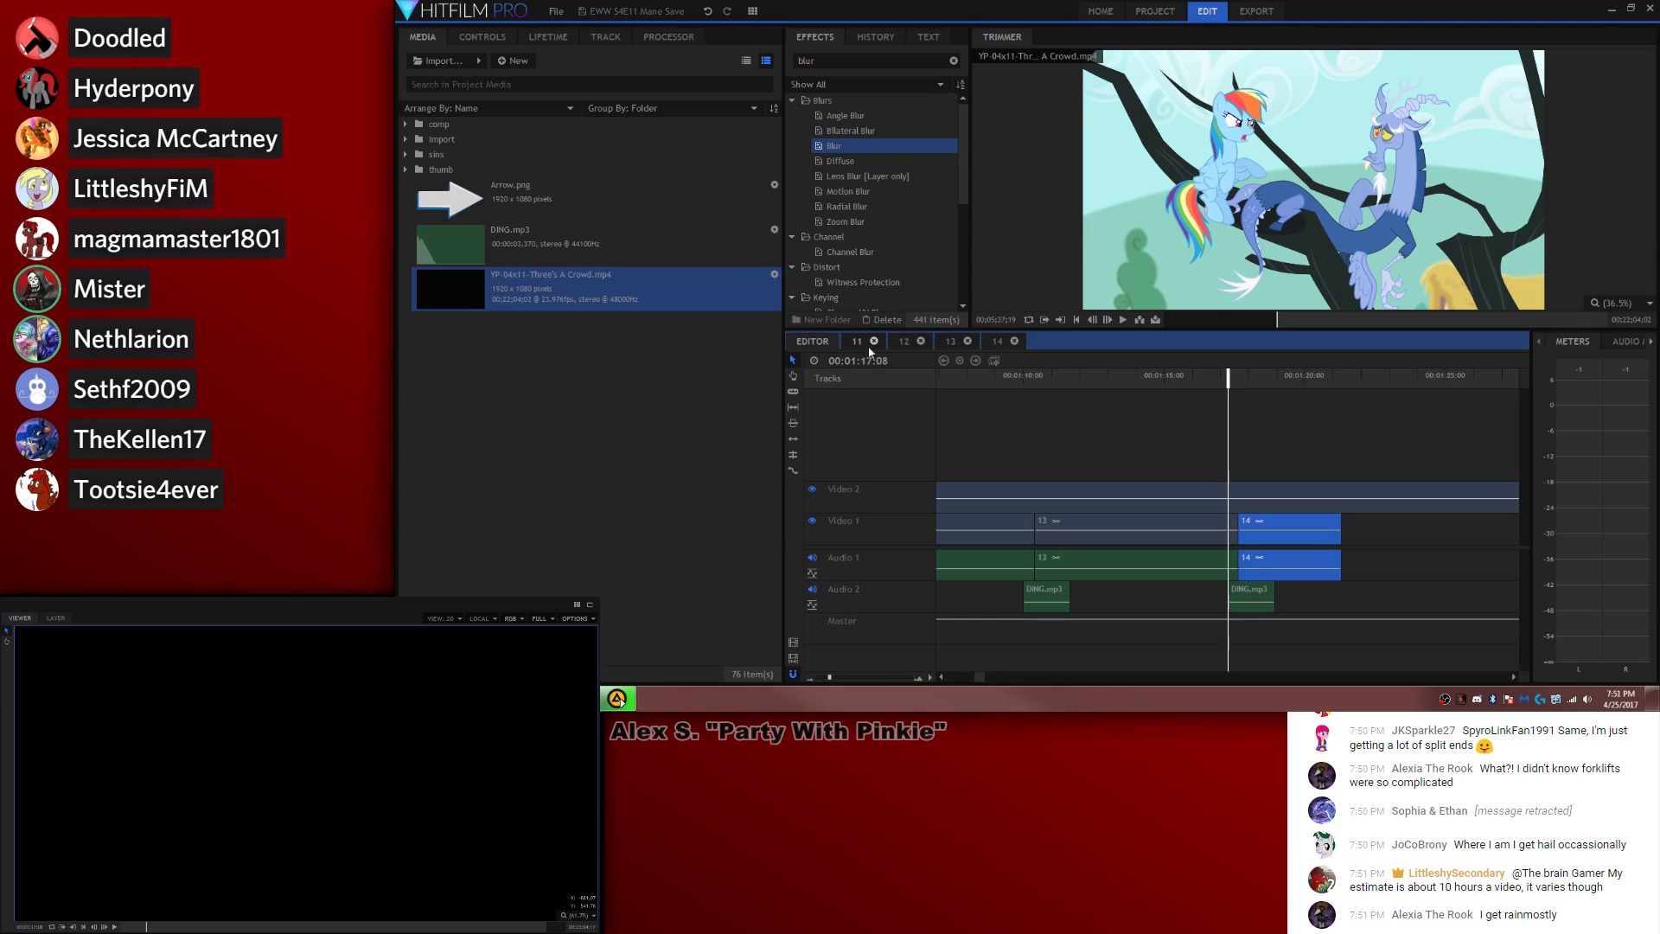
pyautogui.click(874, 341)
pyautogui.click(1249, 590)
pyautogui.click(1327, 375)
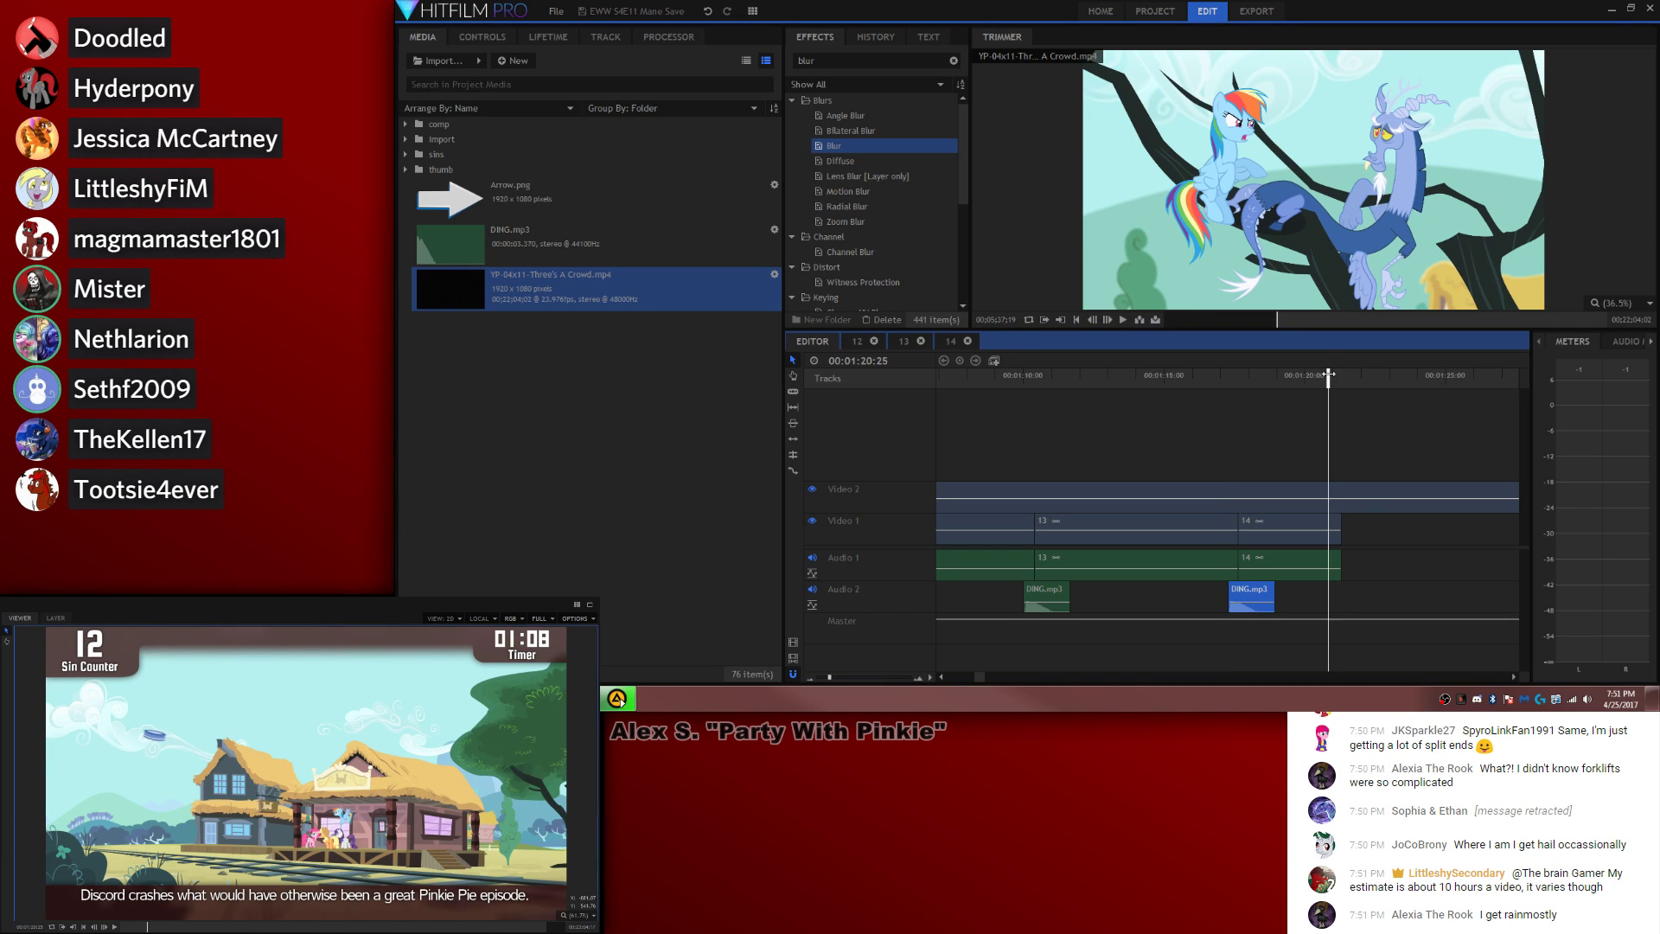
pyautogui.moveTo(1344, 527); pyautogui.dragTo(1608, 554)
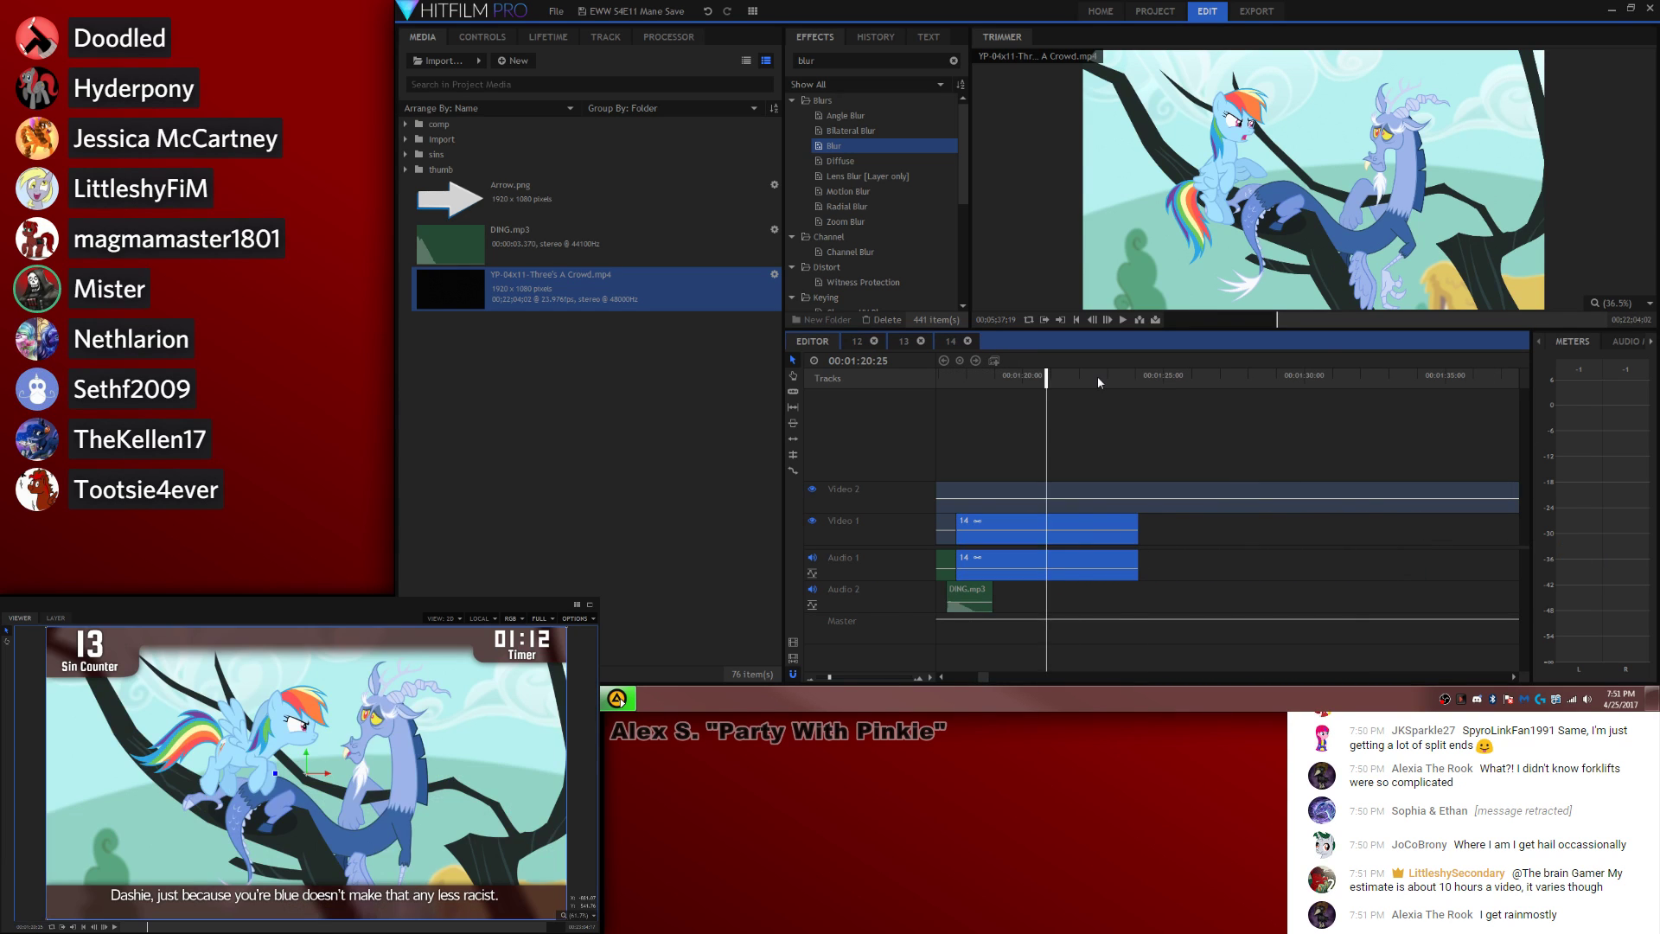
# Step: Find the frame just before the counter changes, paste a copy of DING.mp3 on Audio 2 at 00:01:23:22, and preview it
pyautogui.moveTo(1046, 376); pyautogui.dragTo(1128, 380)
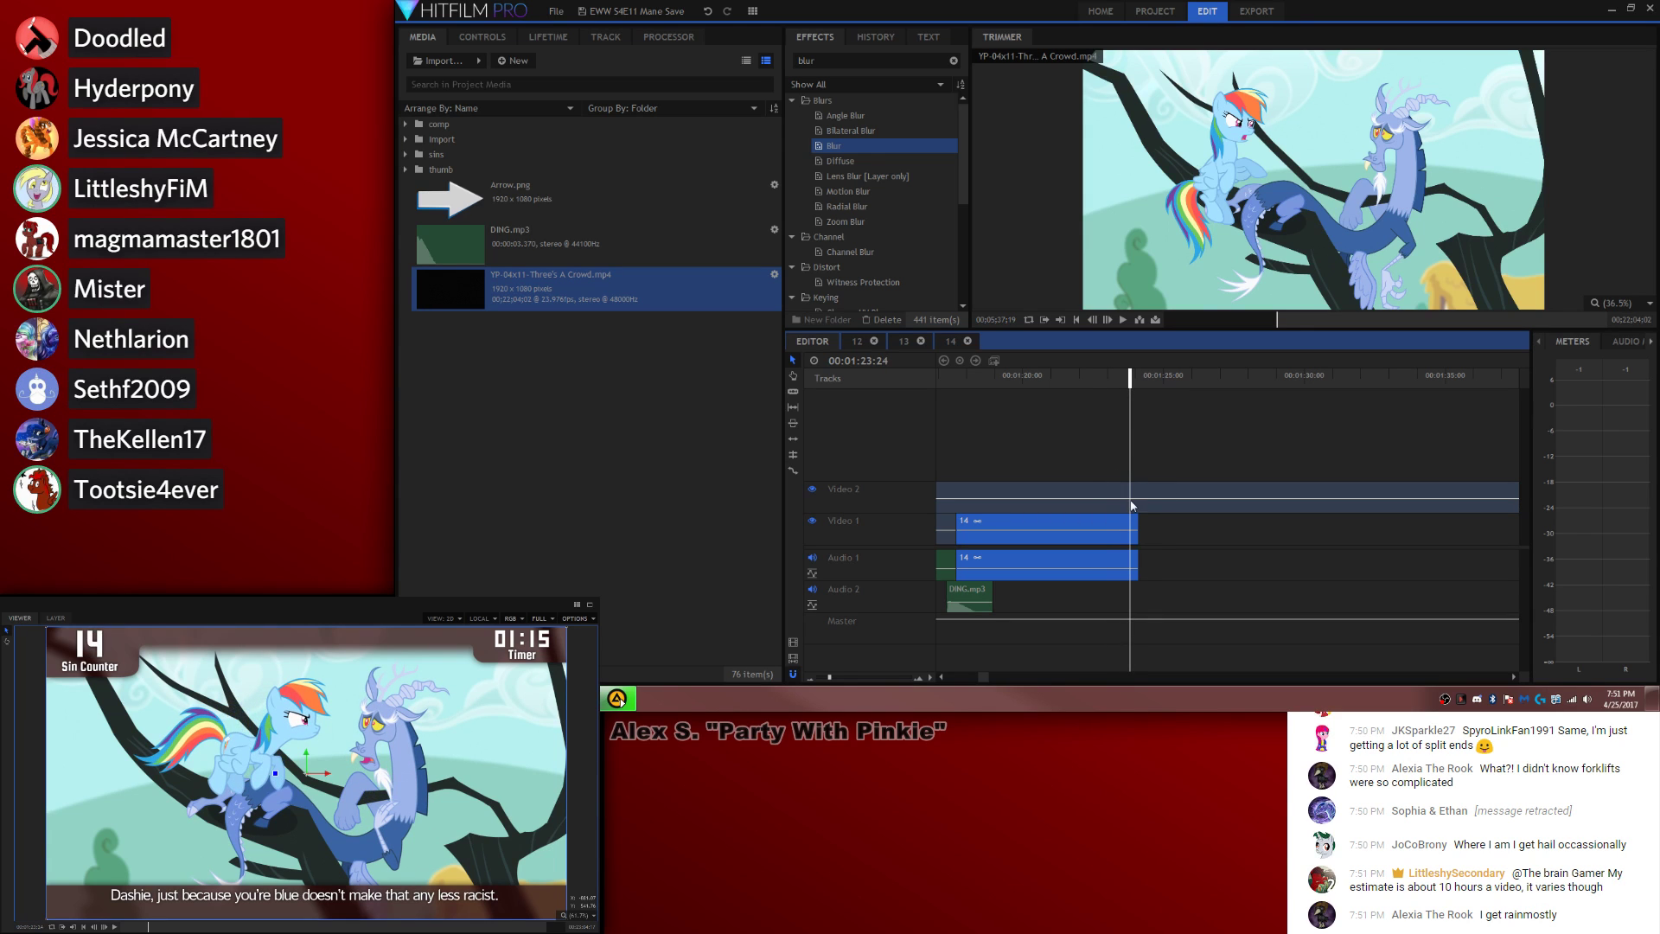
pyautogui.press(',')
pyautogui.press('Right')
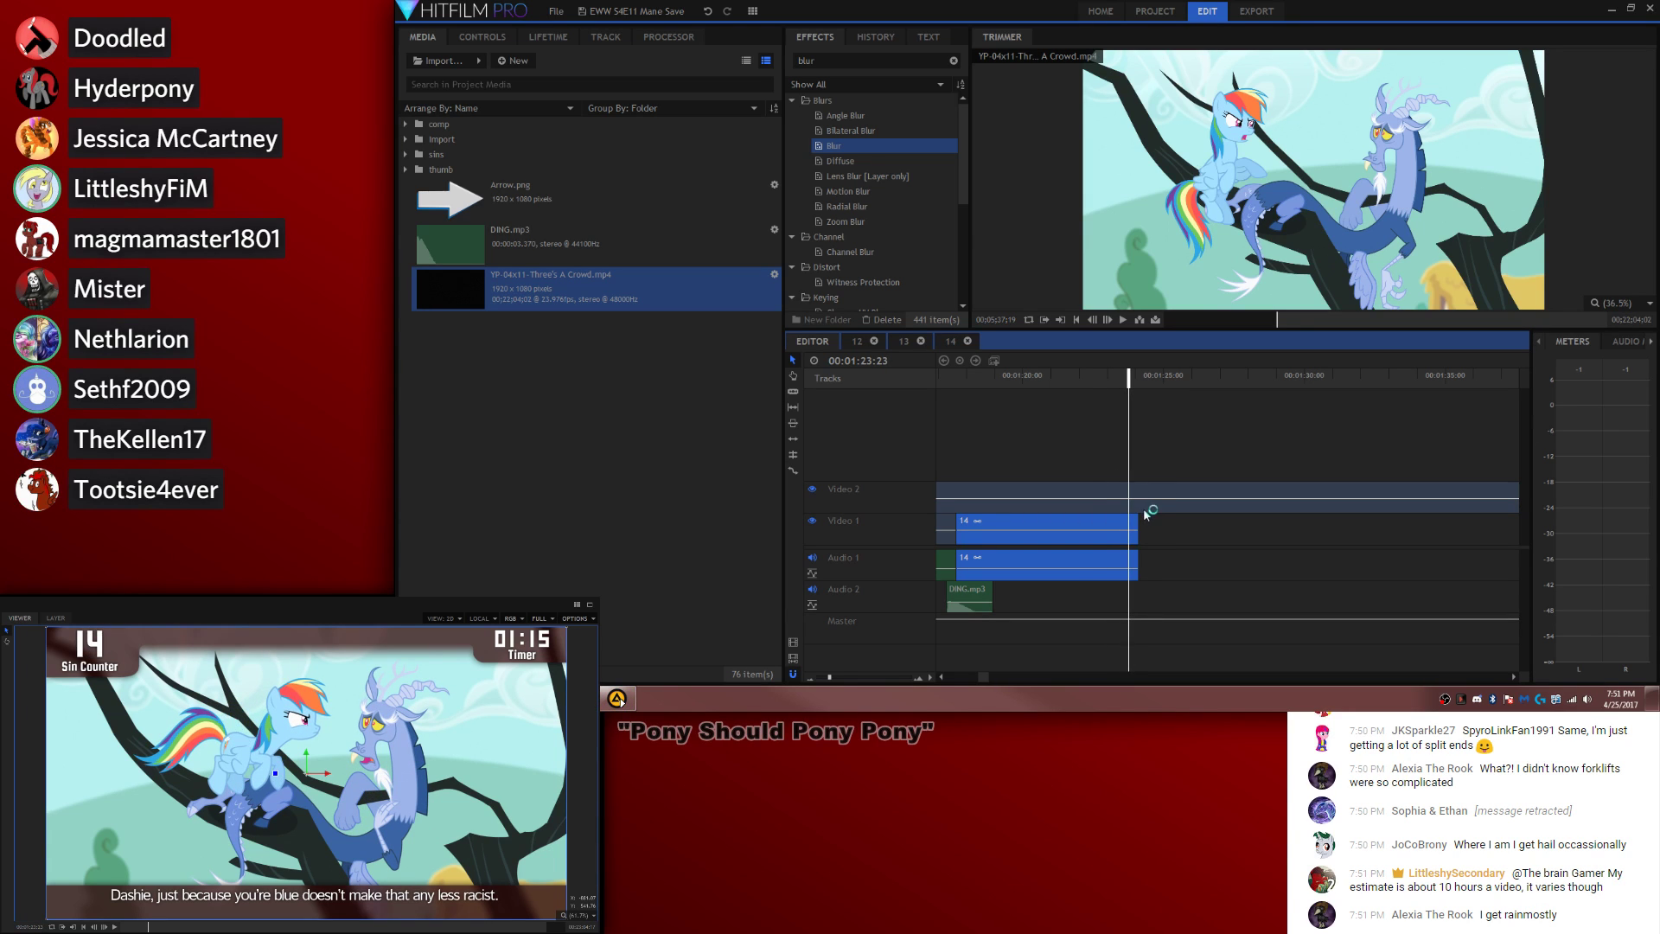
pyautogui.press('Left')
pyautogui.click(980, 590)
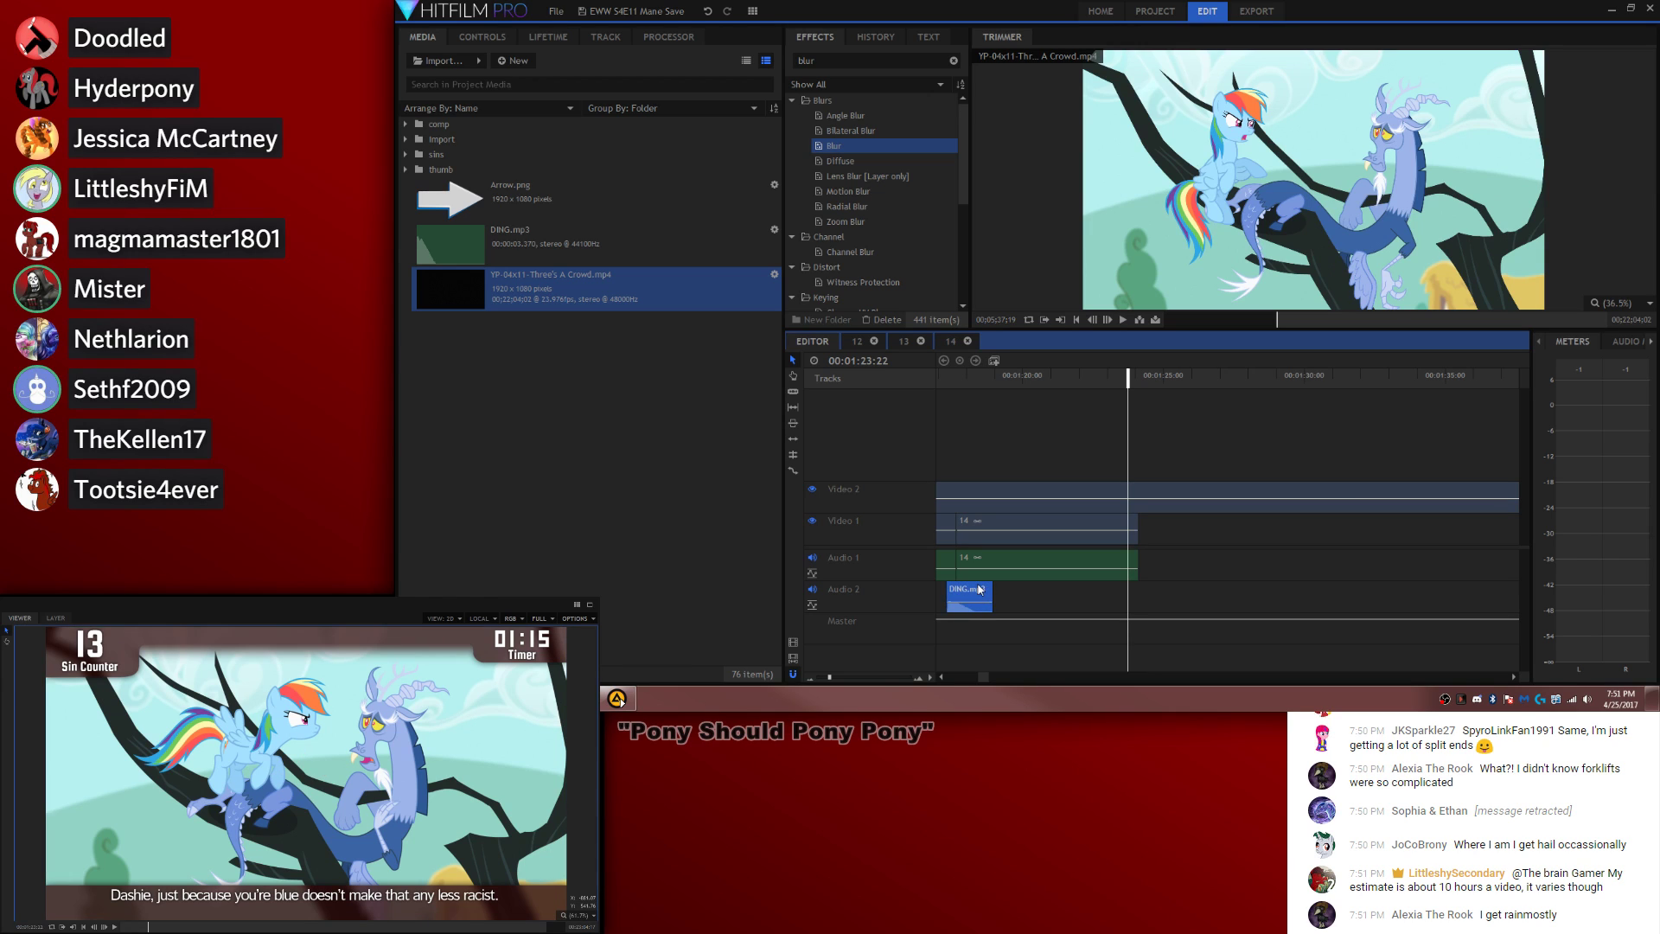
pyautogui.hotkey('ctrl', 'v')
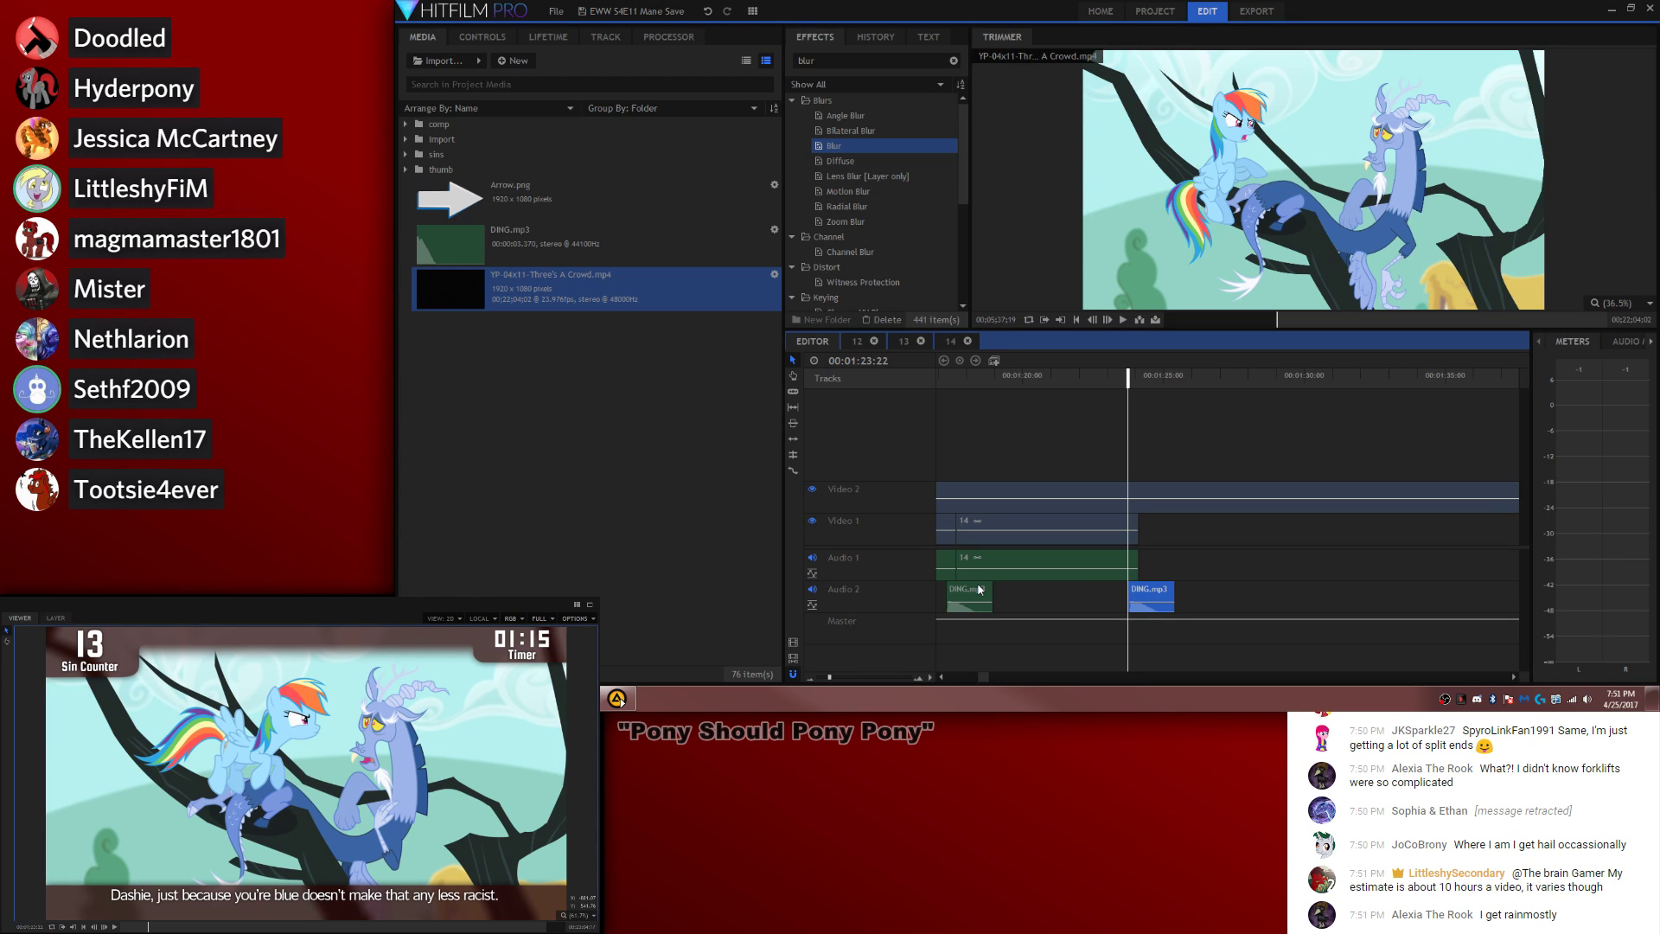
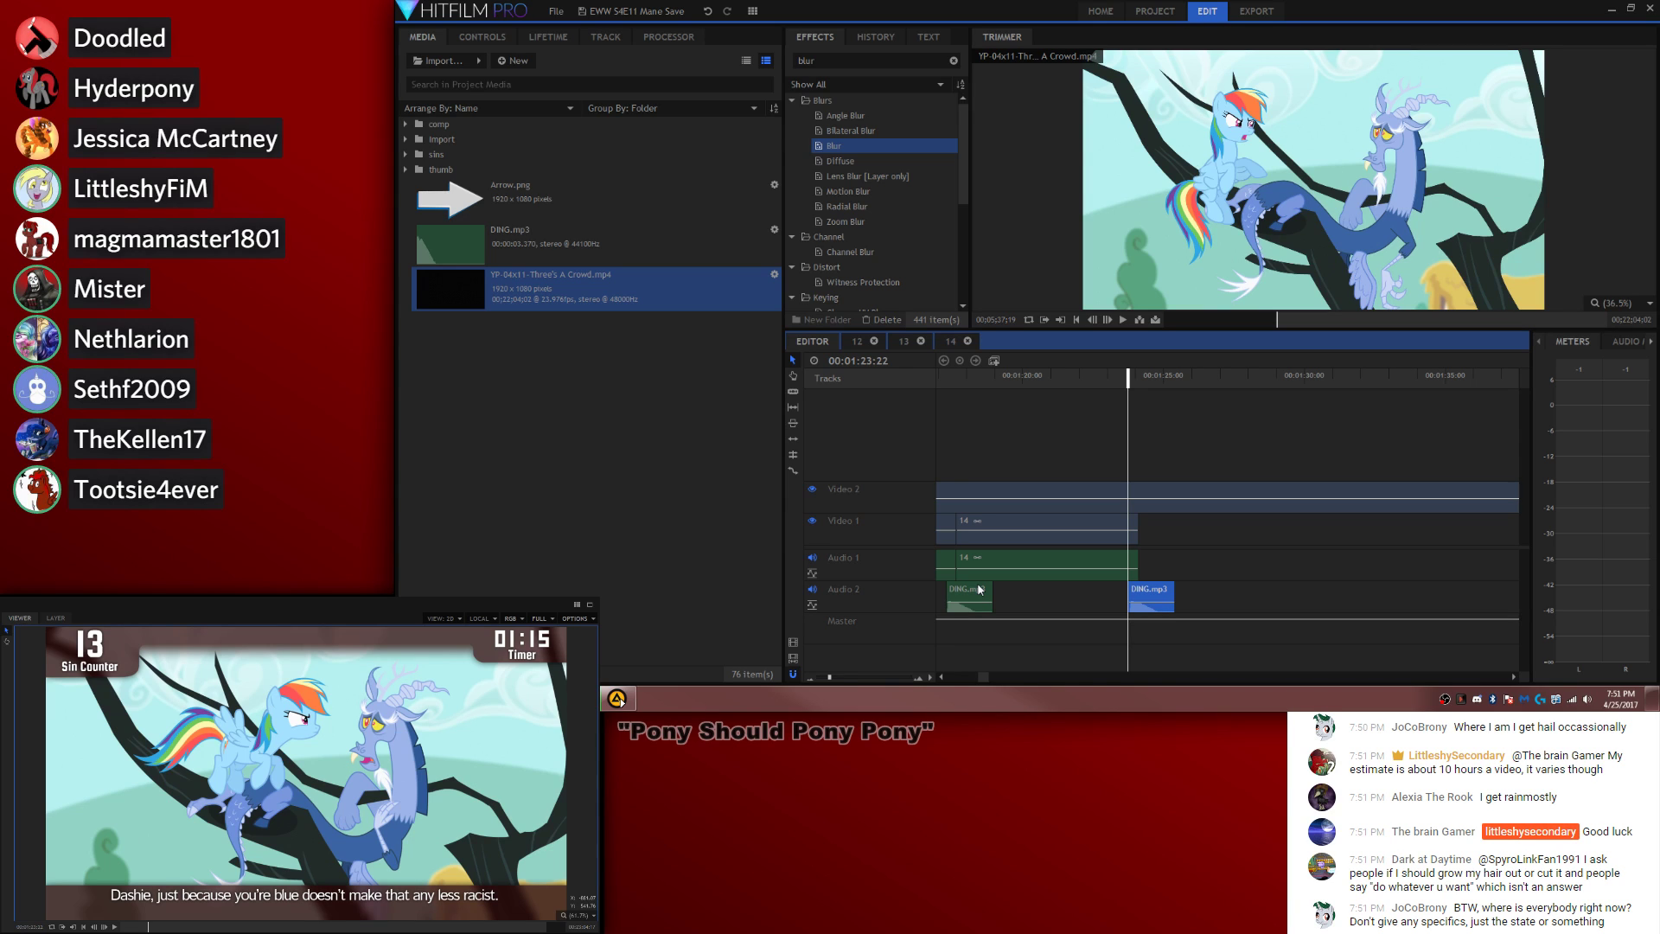
pyautogui.click(1242, 443)
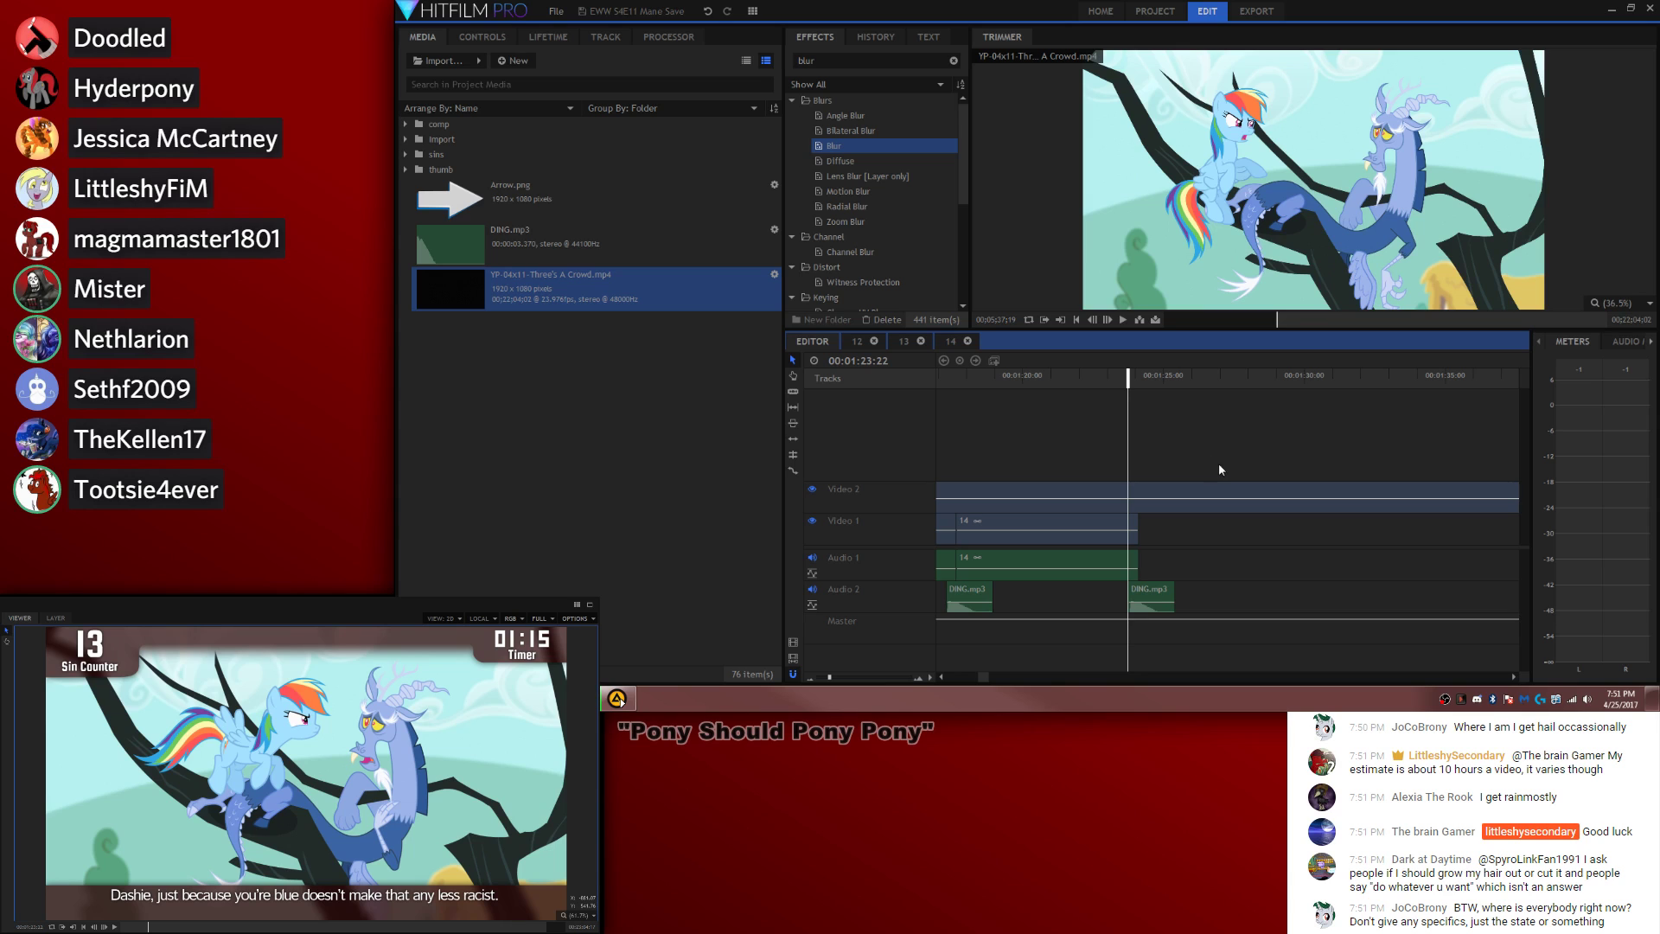
pyautogui.moveTo(1128, 379); pyautogui.dragTo(1121, 377)
pyautogui.press('space')
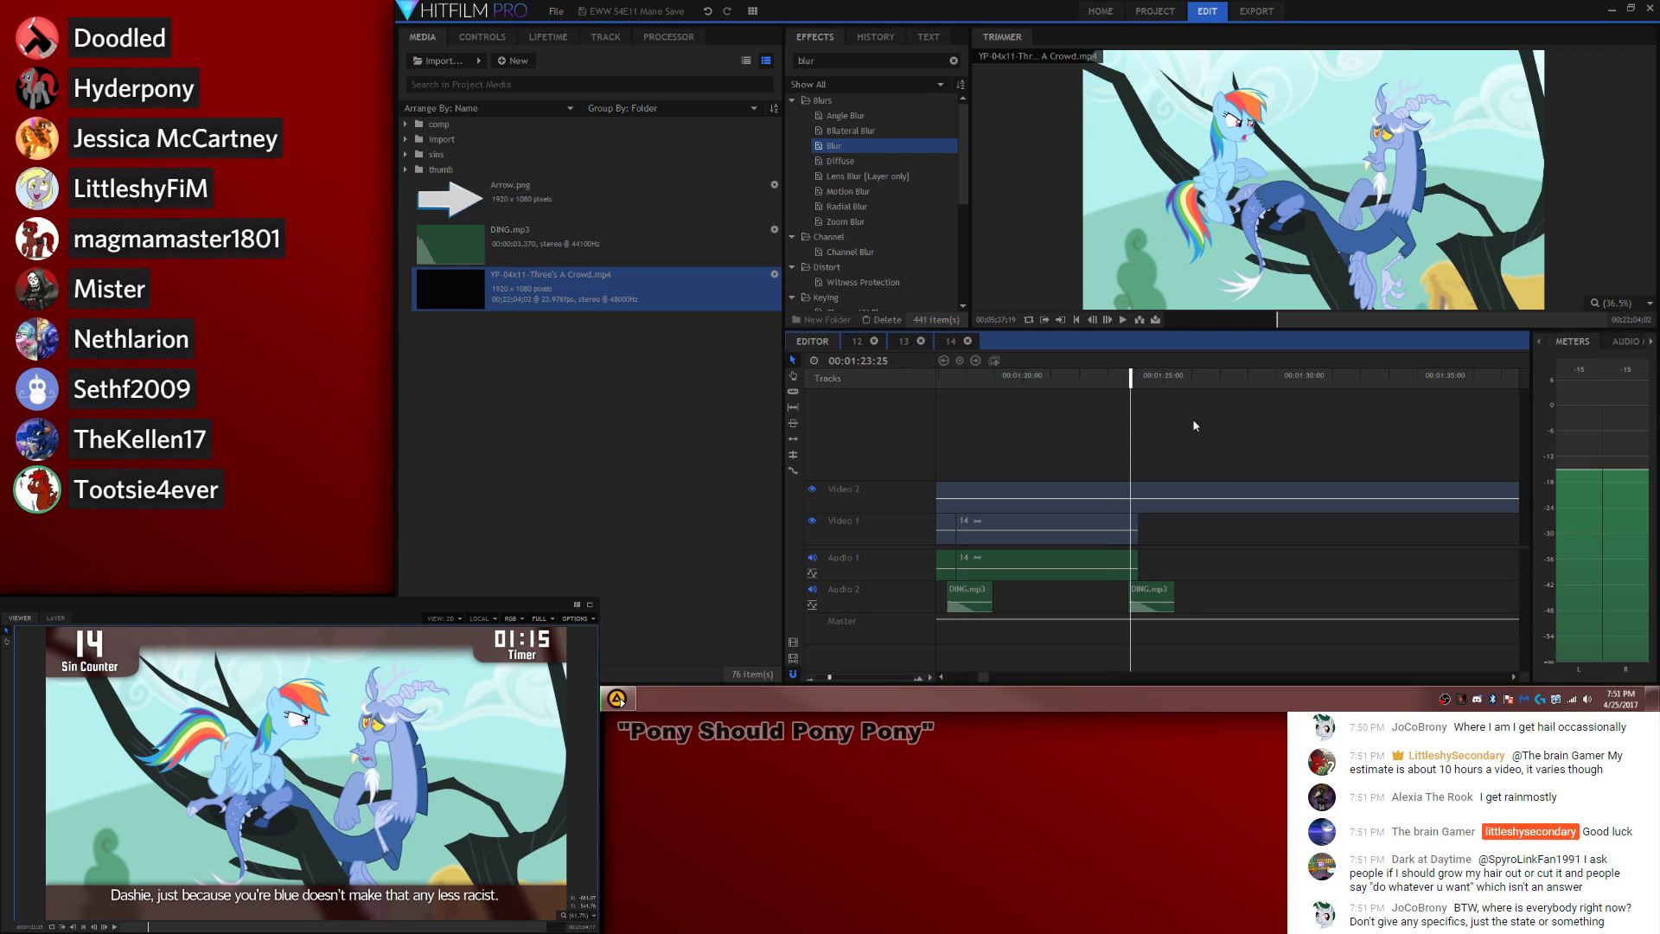
pyautogui.press('space')
# Step: Place 15.wav from the sins folder on Audio 1 right after the 14 clip and make it a composite shot named 15
pyautogui.click(406, 155)
pyautogui.scroll(-5, 529, 276)
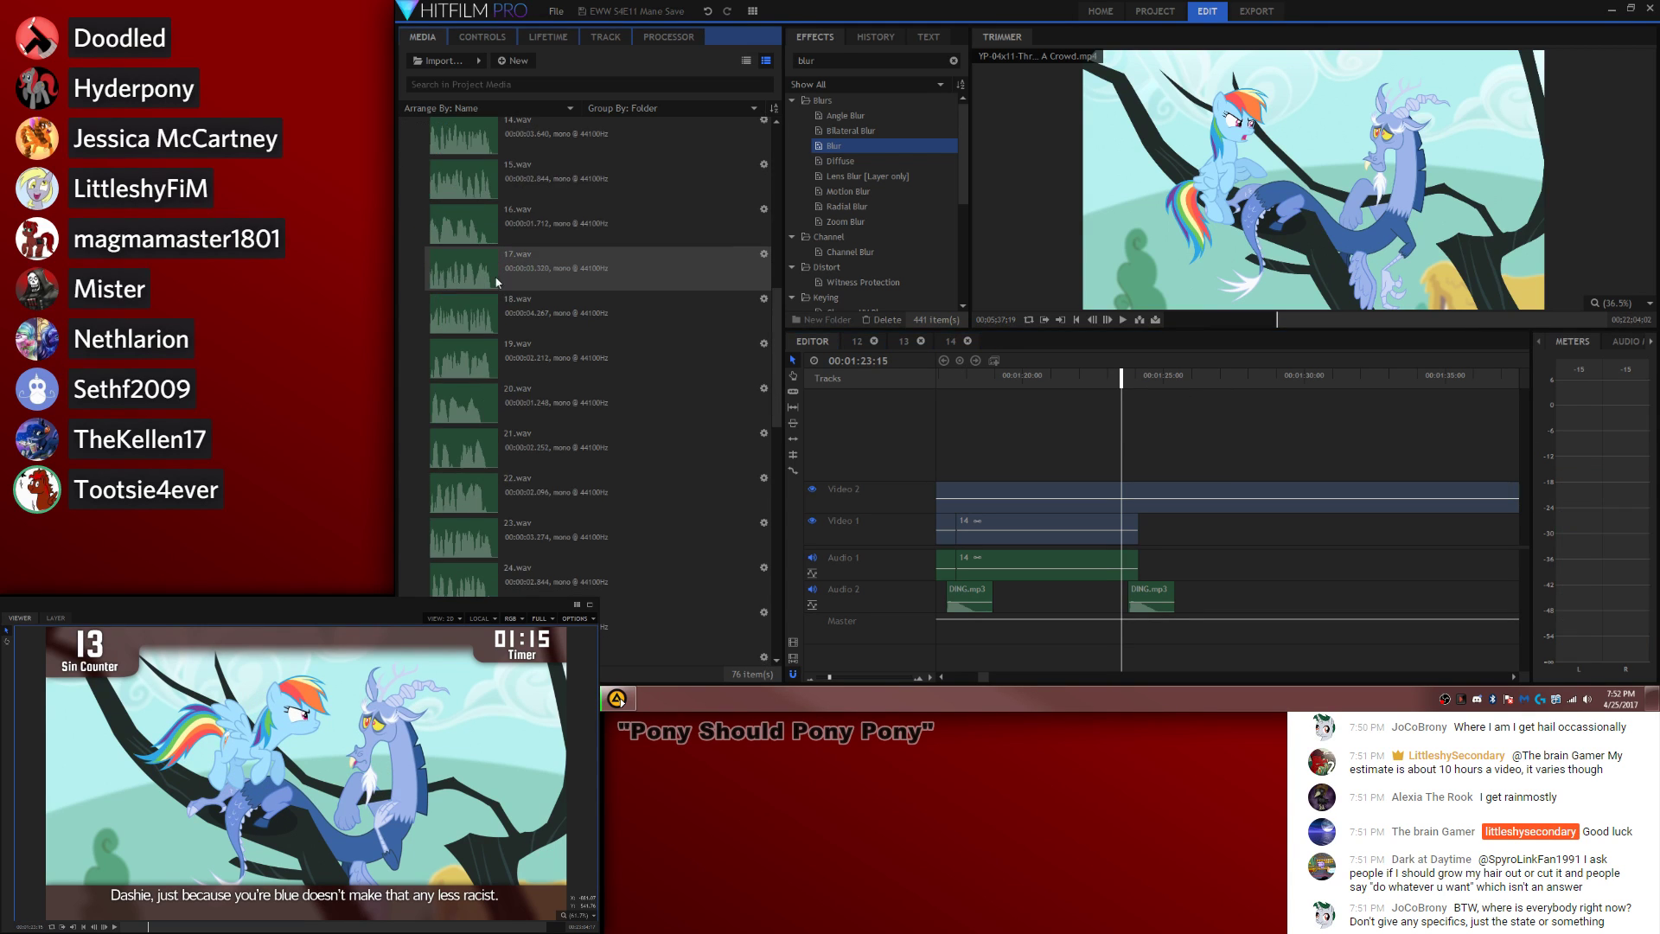
pyautogui.click(546, 184)
pyautogui.moveTo(547, 184); pyautogui.dragTo(1139, 565)
pyautogui.click(996, 361)
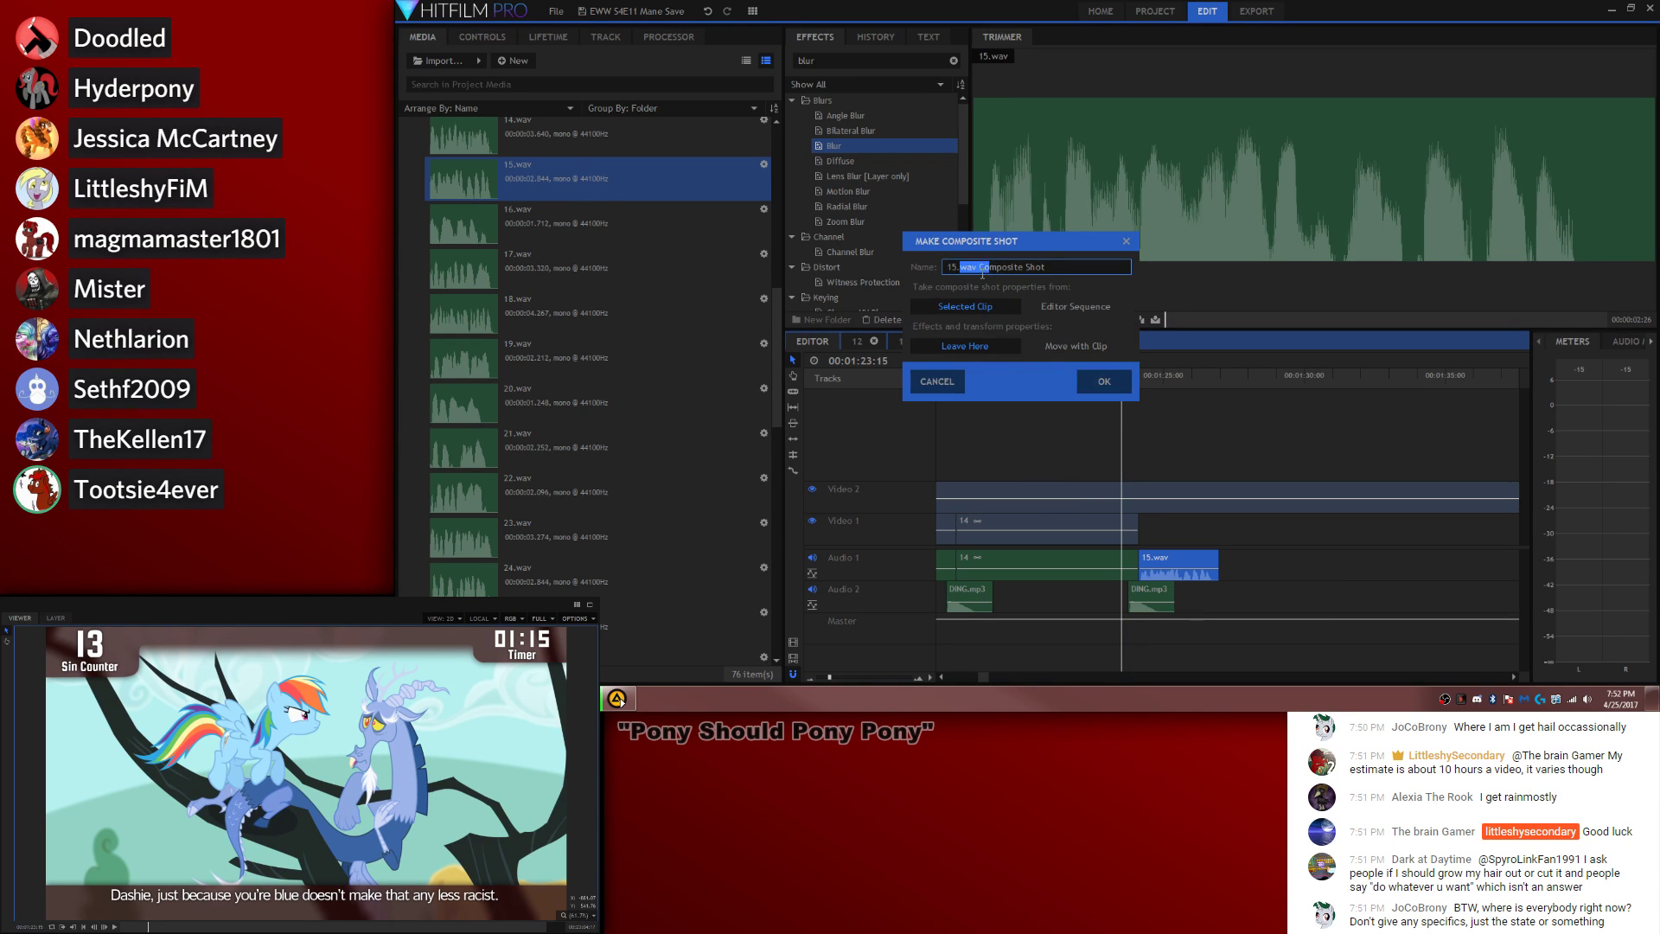
pyautogui.moveTo(982, 273); pyautogui.dragTo(1254, 278)
pyautogui.press('BackSpace')
pyautogui.press('BackSpace')
pyautogui.press('Return')
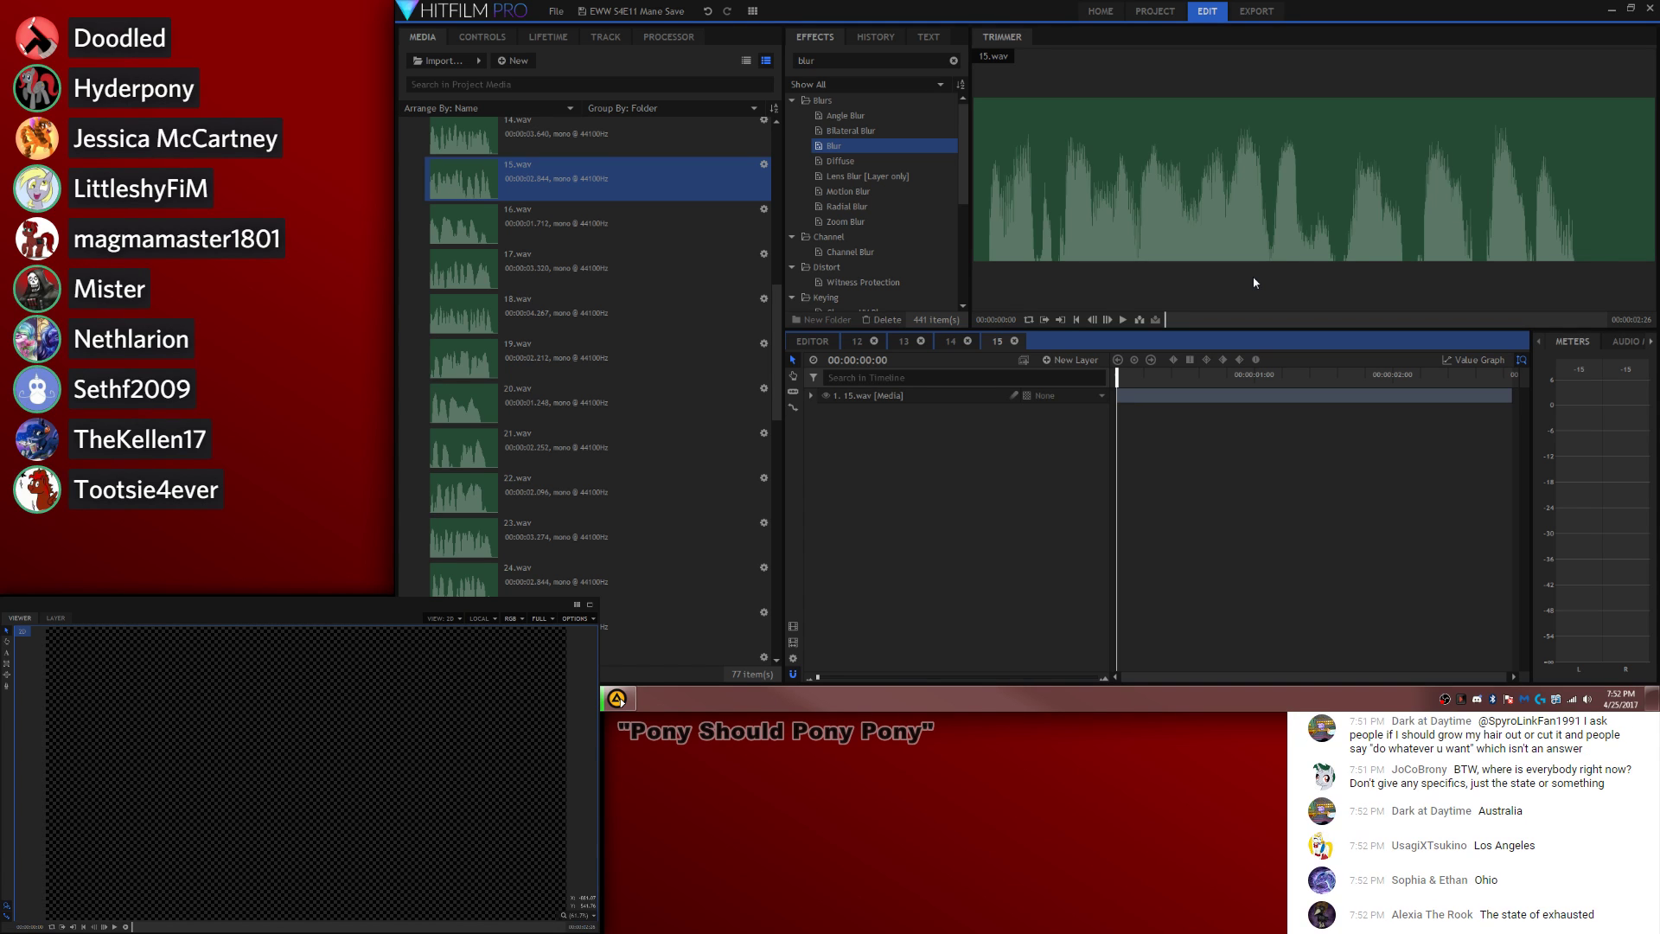
# Step: Reopen composite shot 15 from the editor sequence and file it in the comp folder of the project media
pyautogui.click(811, 341)
pyautogui.doubleClick(1281, 522)
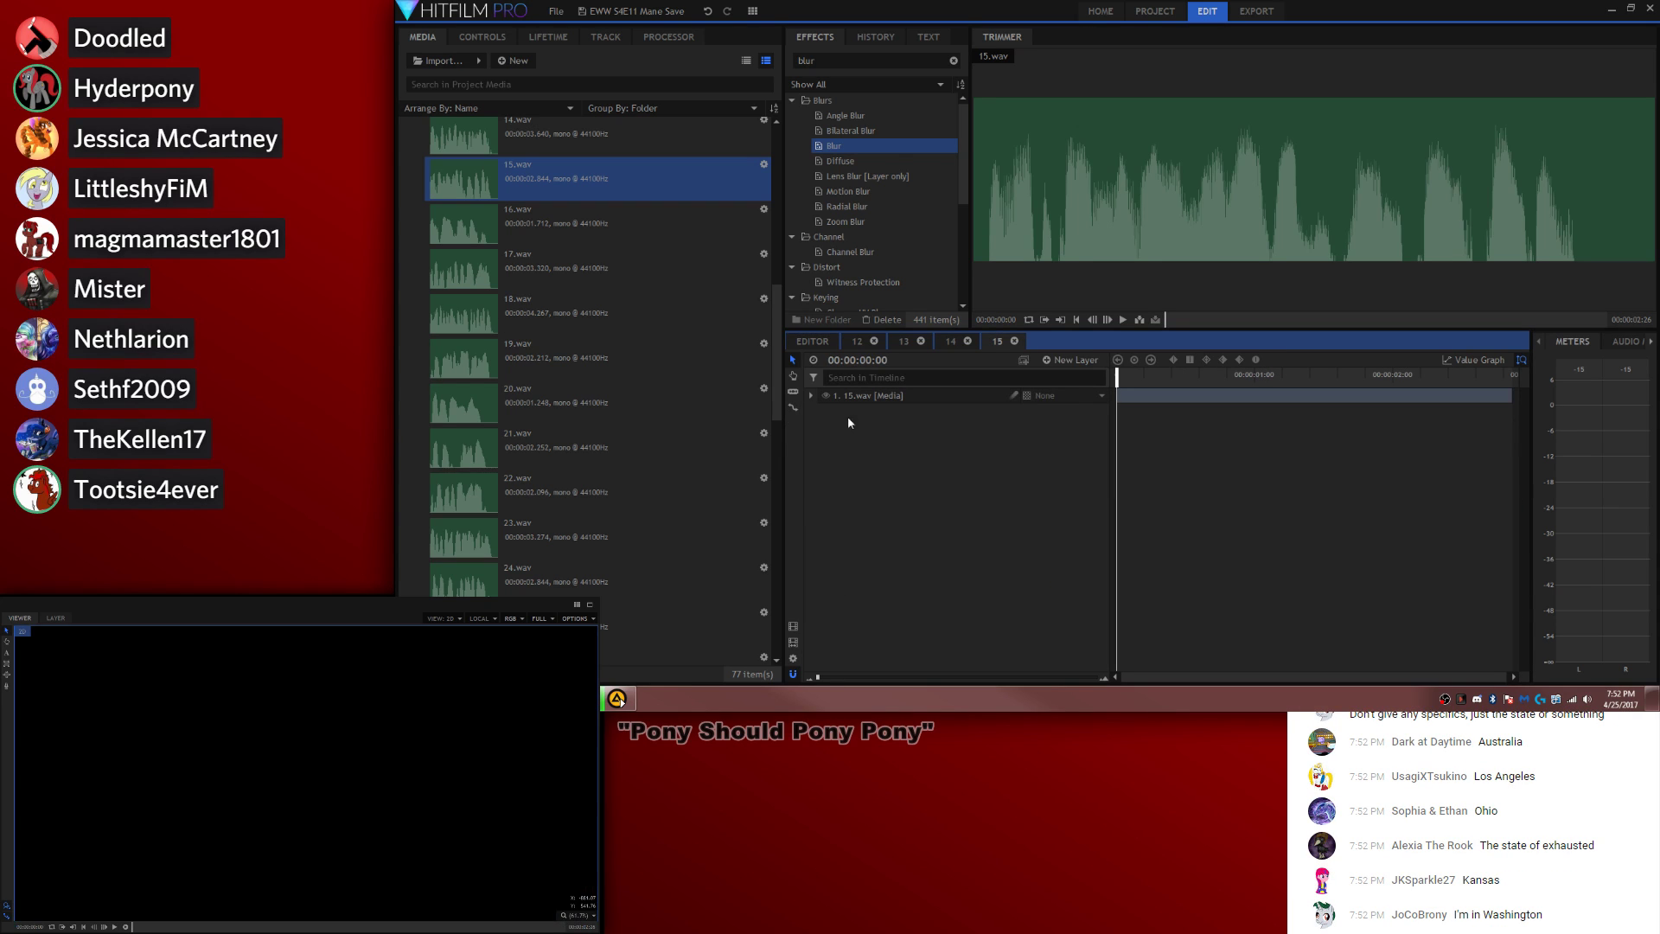
pyautogui.scroll(8, 498, 175)
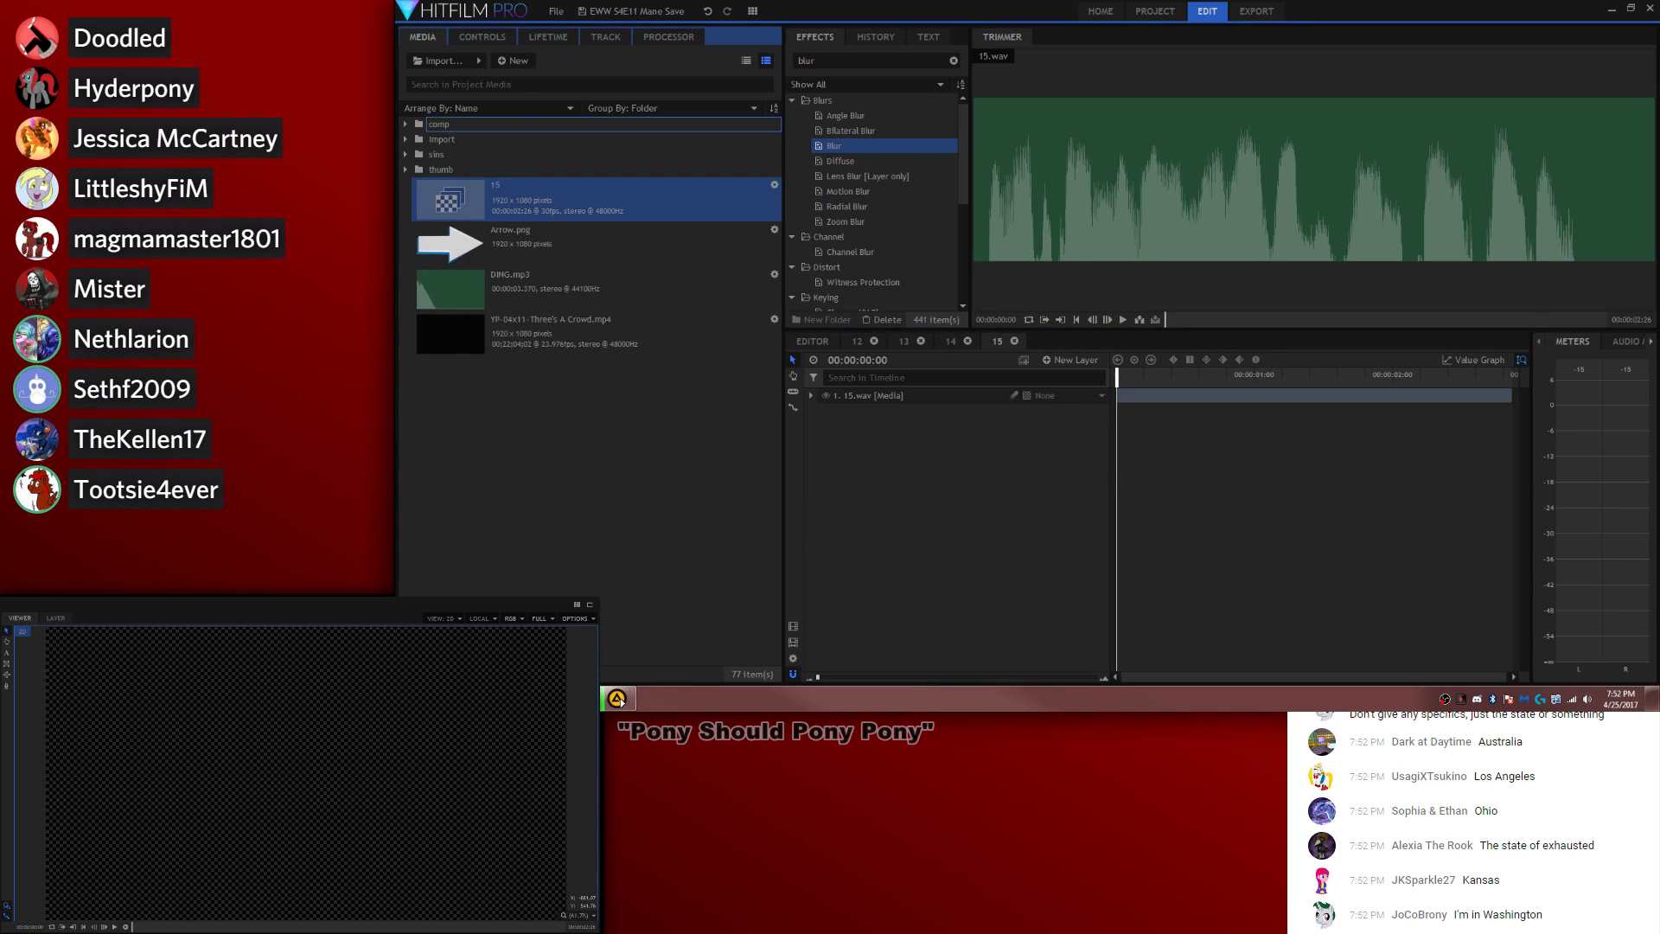
# Step: Set the episode's in point at the wide shot with the piled luggage and add it above 15.wav at 00:00:00:00
pyautogui.click(620, 302)
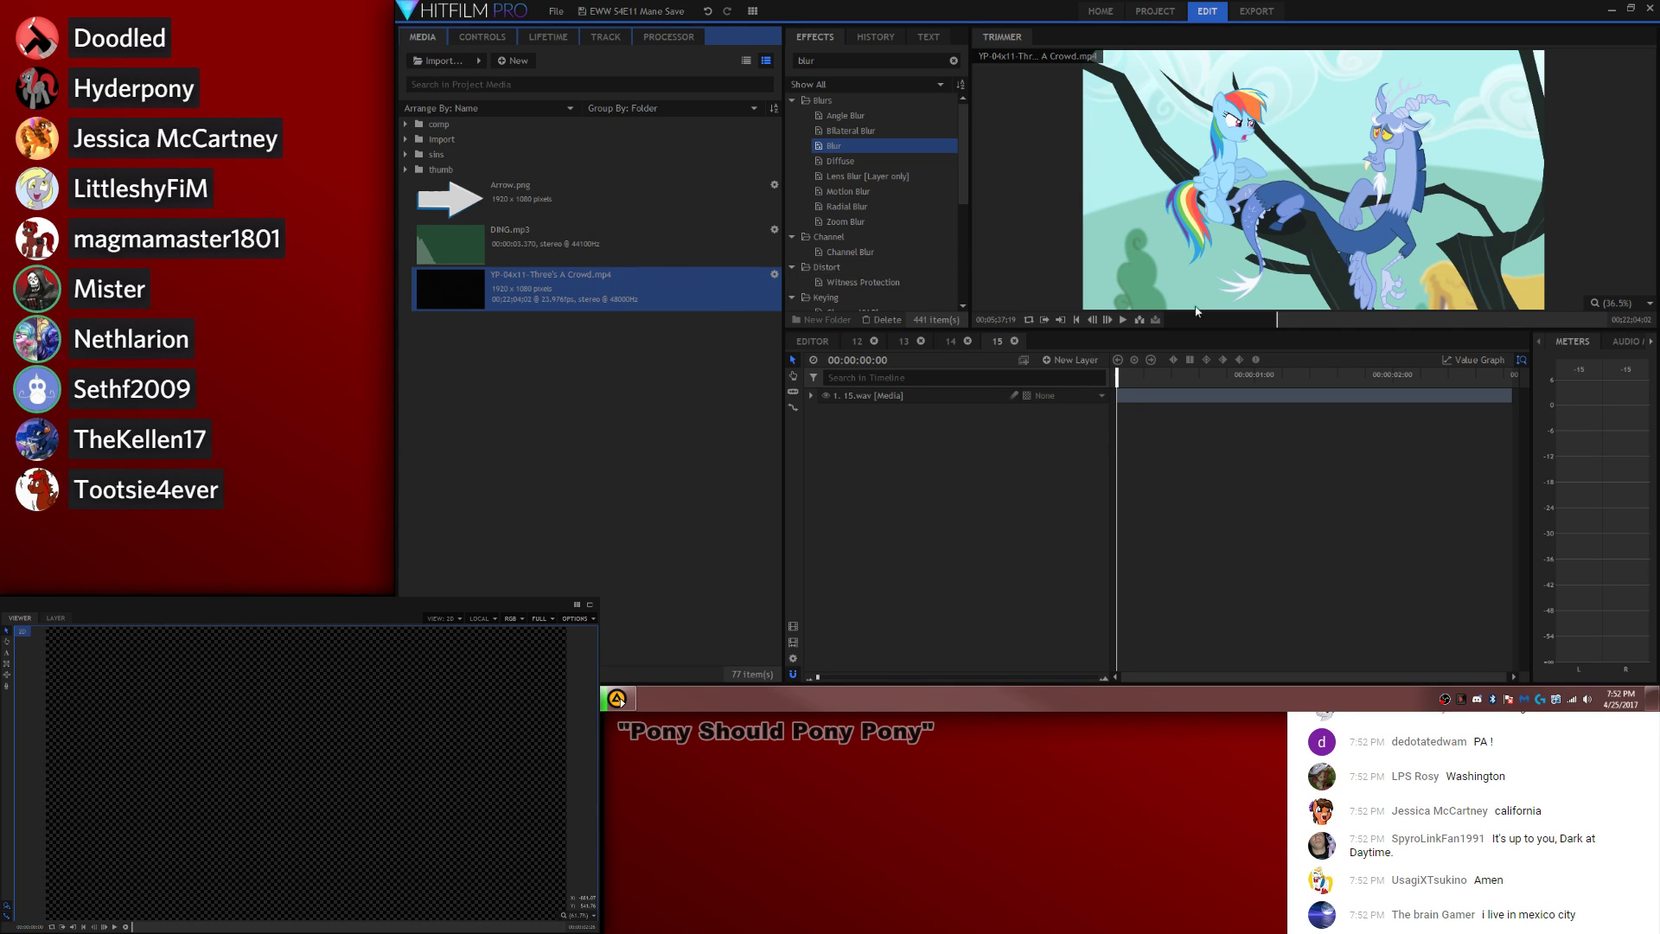
pyautogui.moveTo(1277, 320); pyautogui.dragTo(1287, 325)
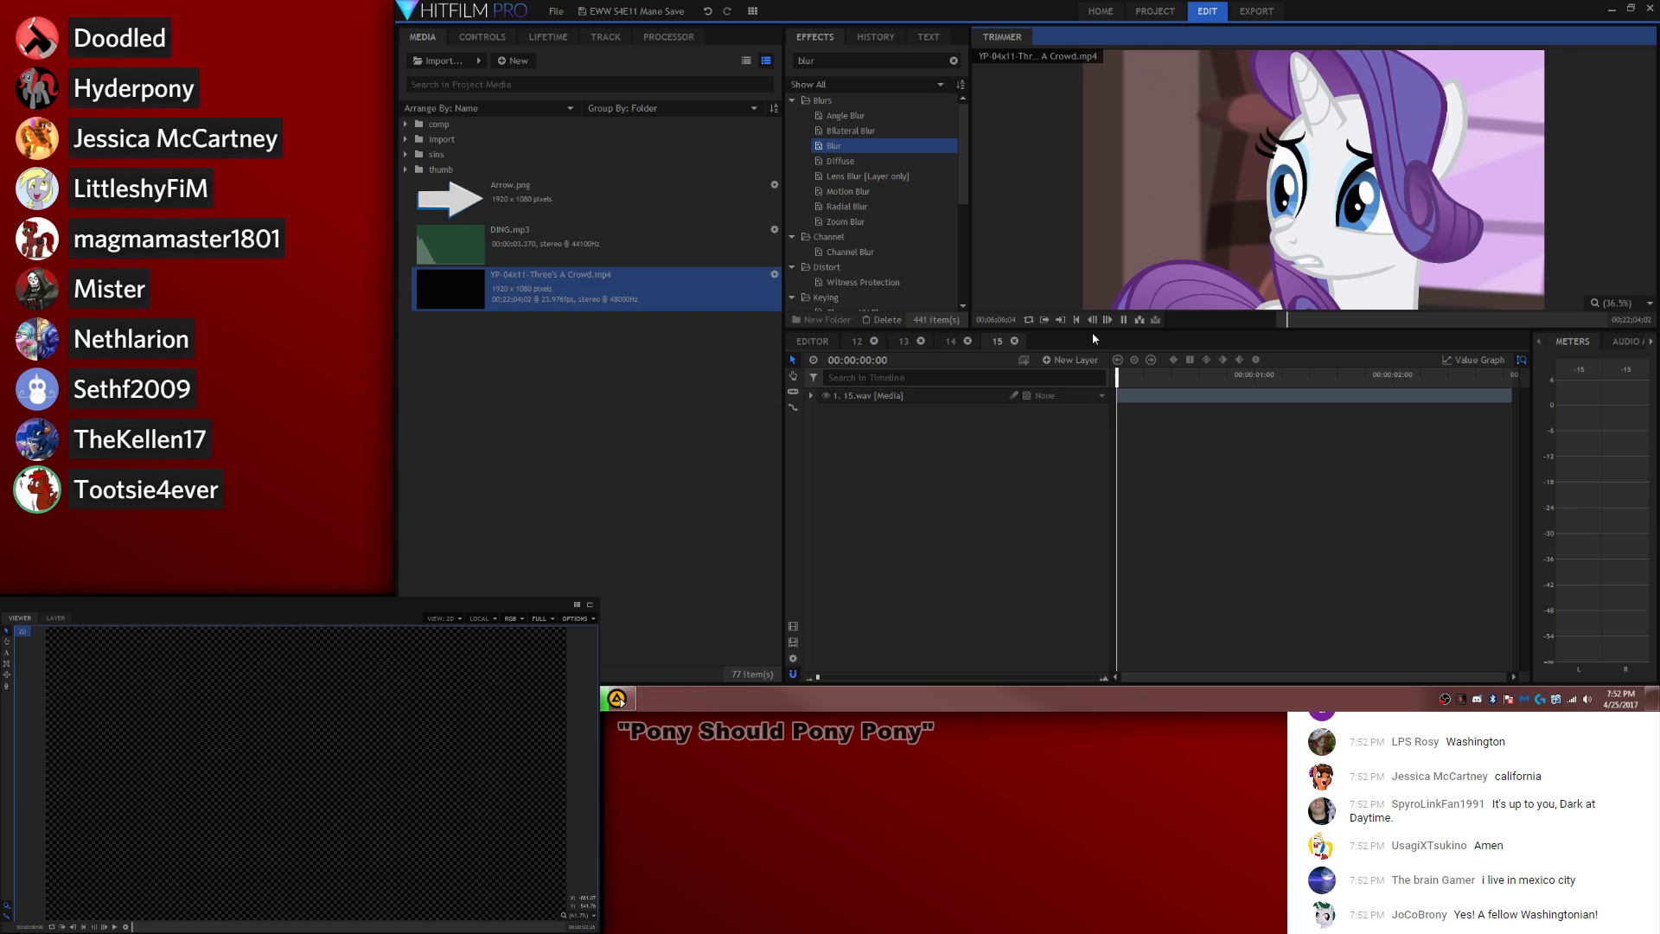
pyautogui.press('.')
pyautogui.press('.')
pyautogui.press(',')
pyautogui.press('.')
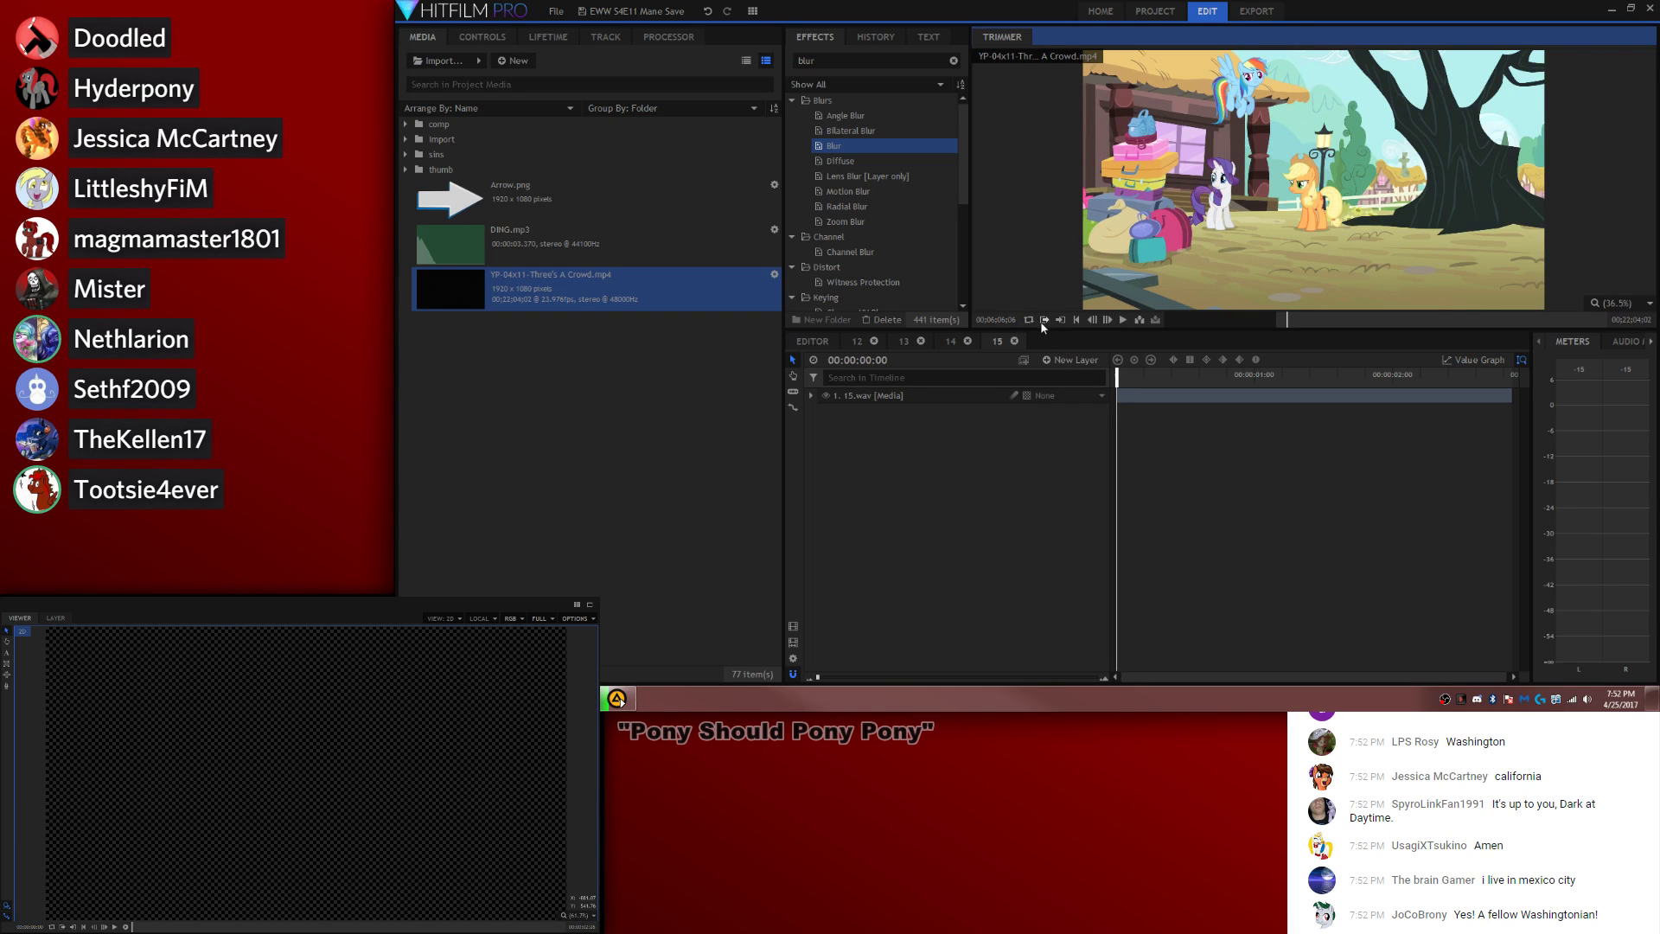
pyautogui.click(1044, 320)
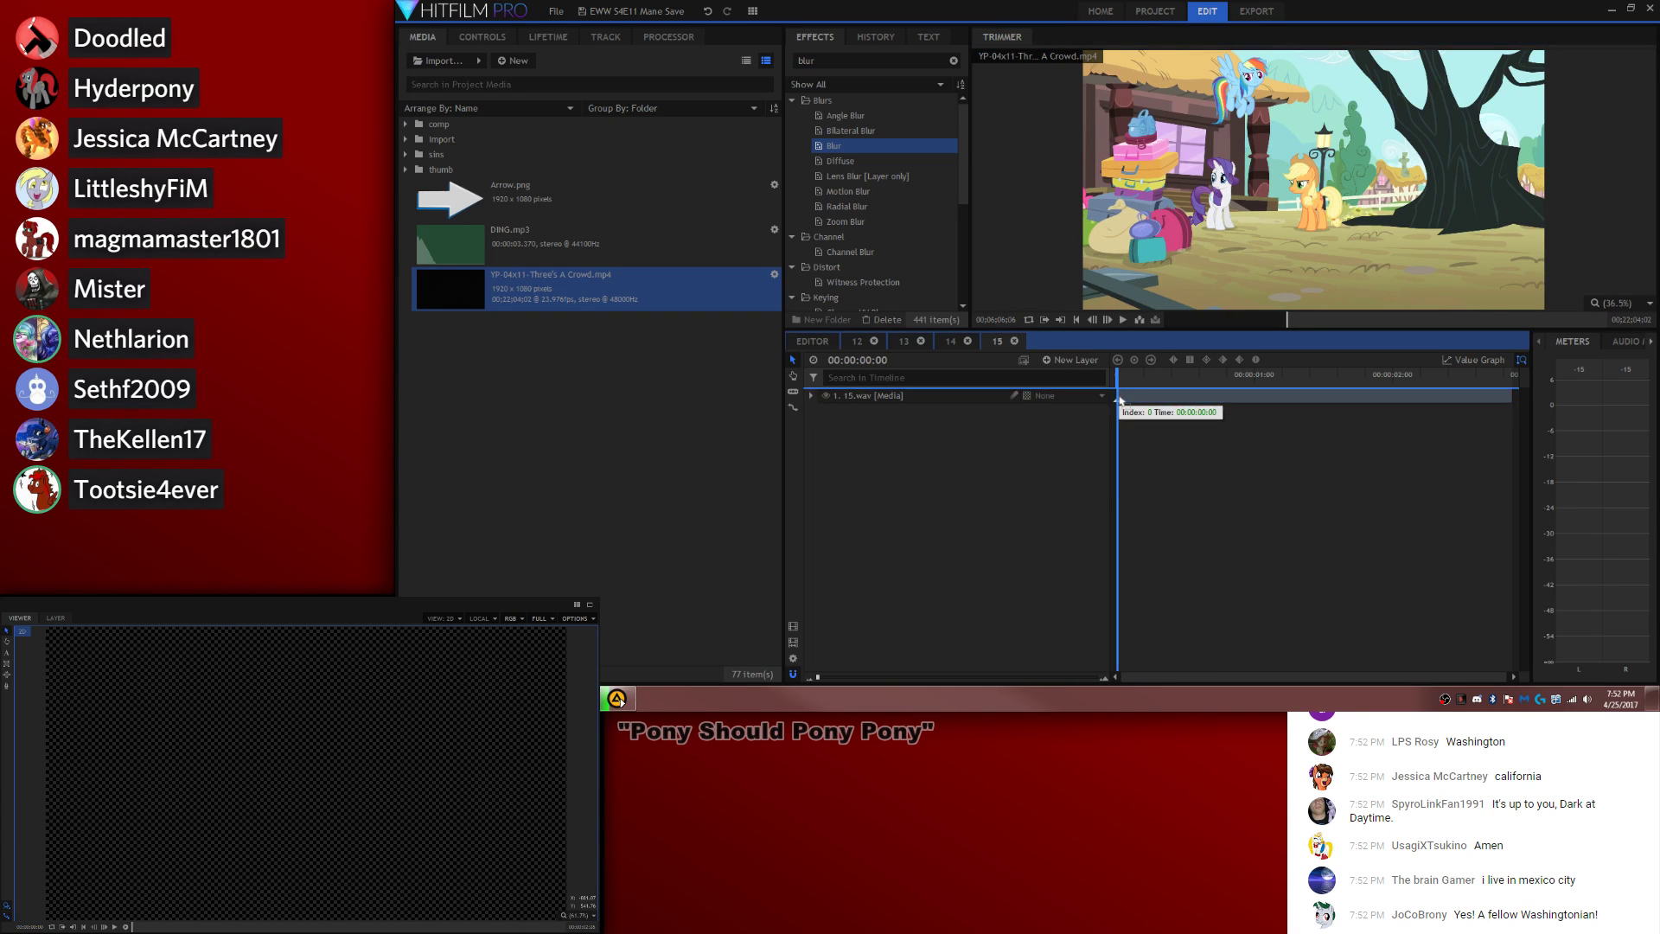
# Step: Set the audio level of the episode layer in composite shot 15 to -8 dB
pyautogui.click(811, 395)
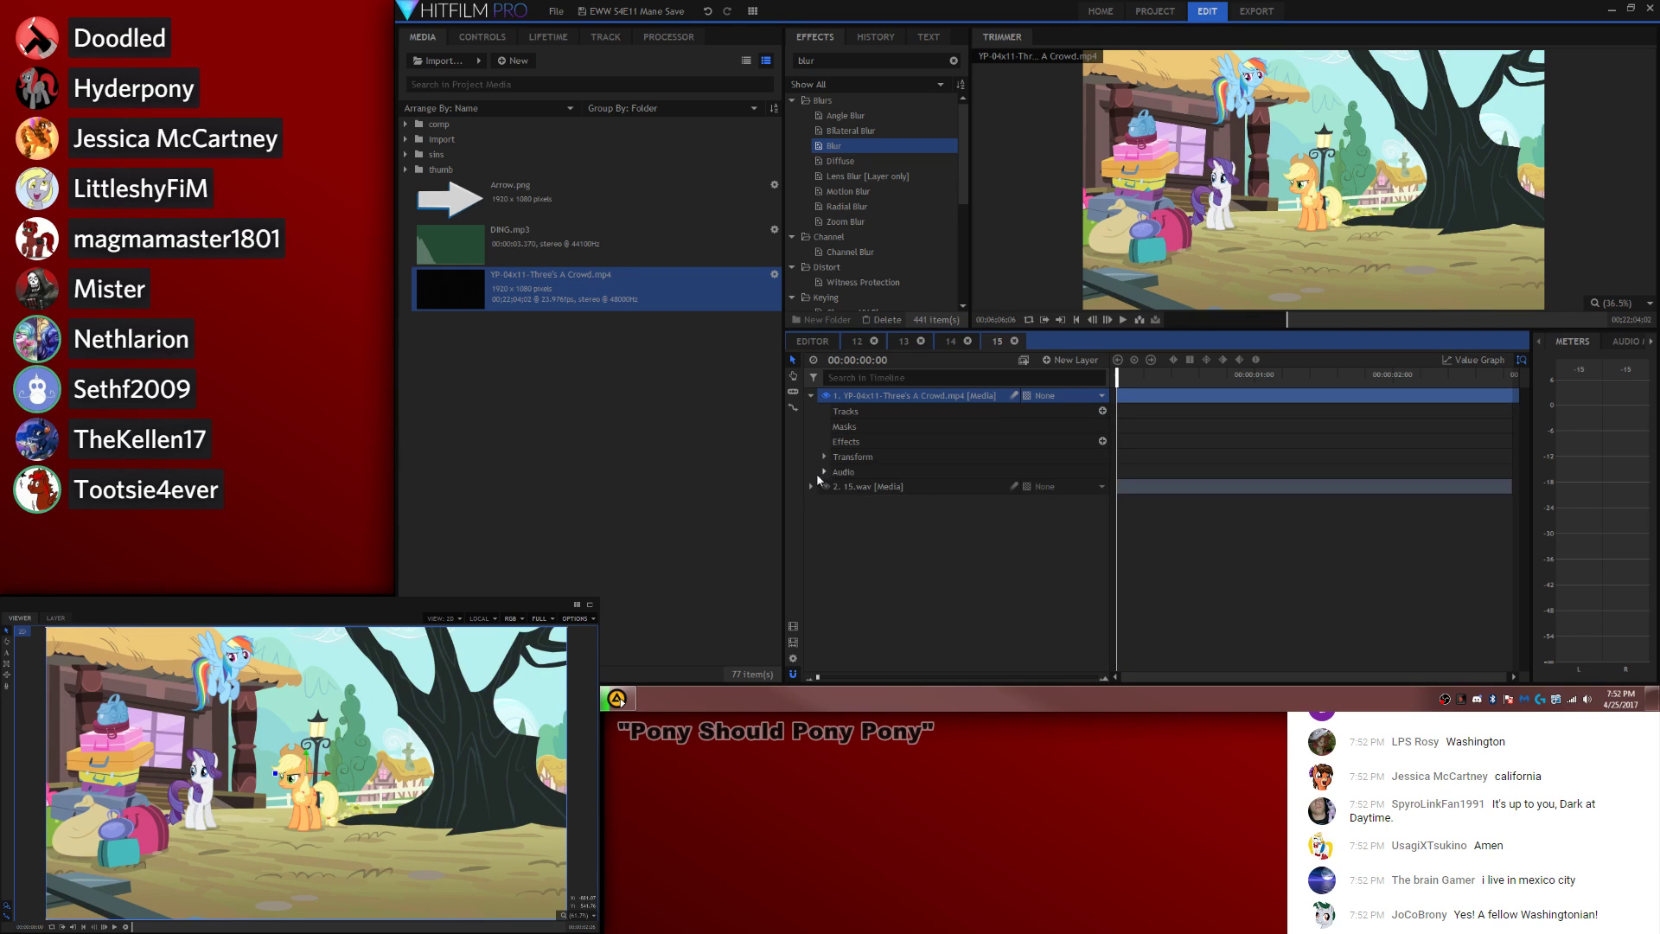
pyautogui.click(824, 471)
pyautogui.click(1099, 474)
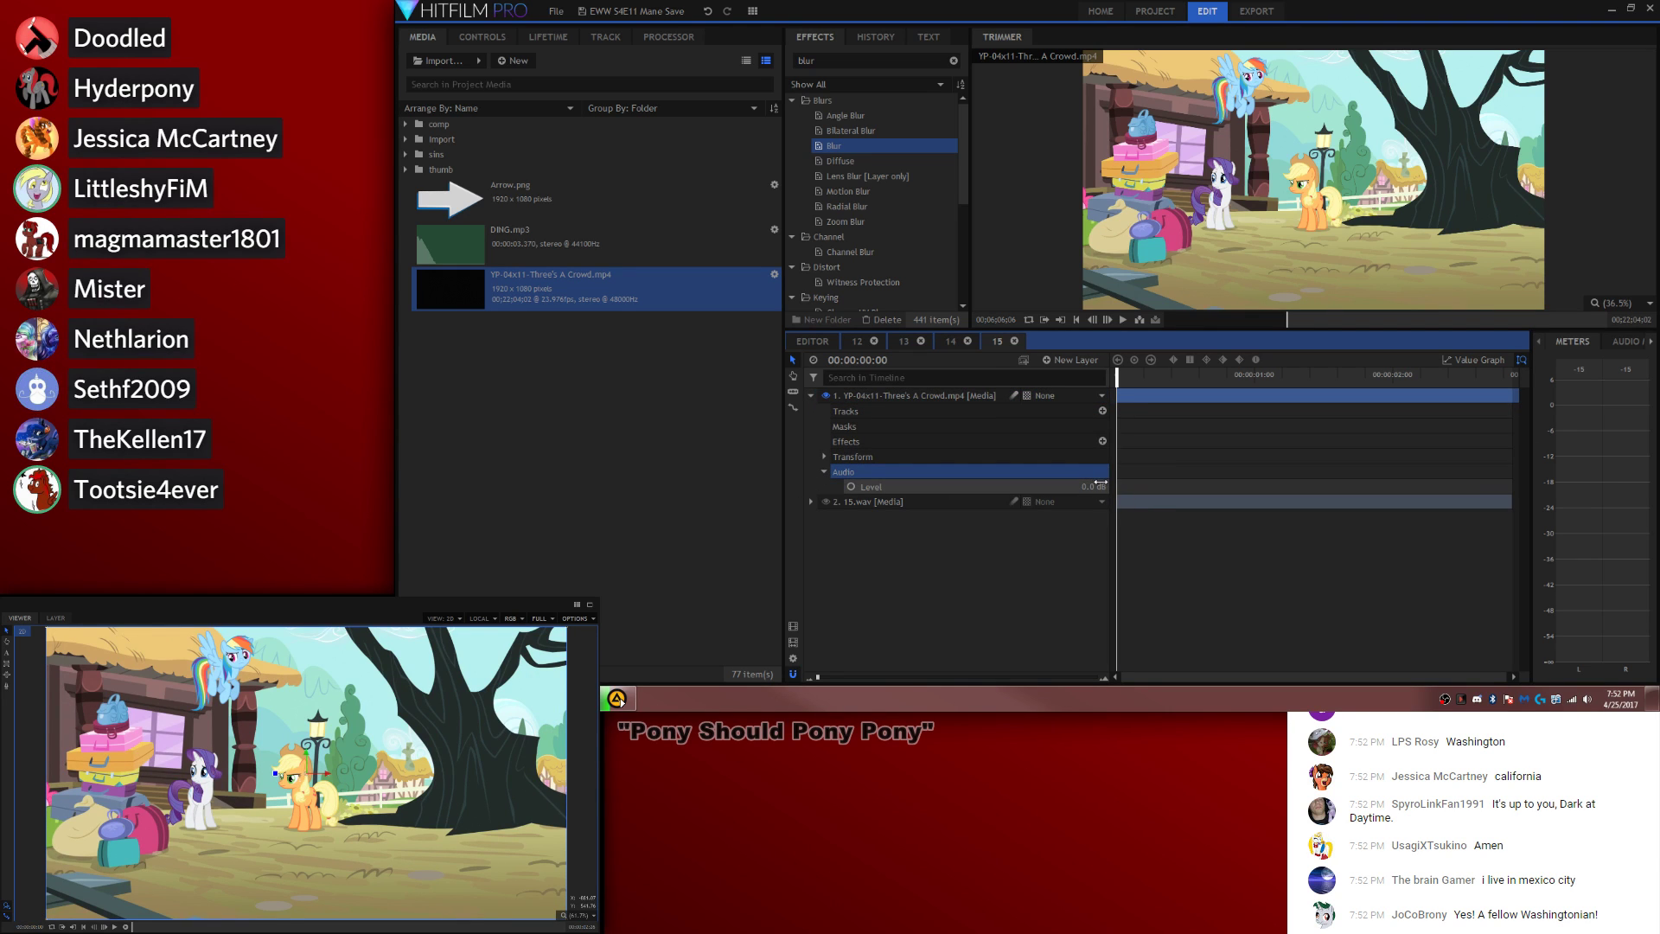
pyautogui.write('-8')
pyautogui.press('Return')
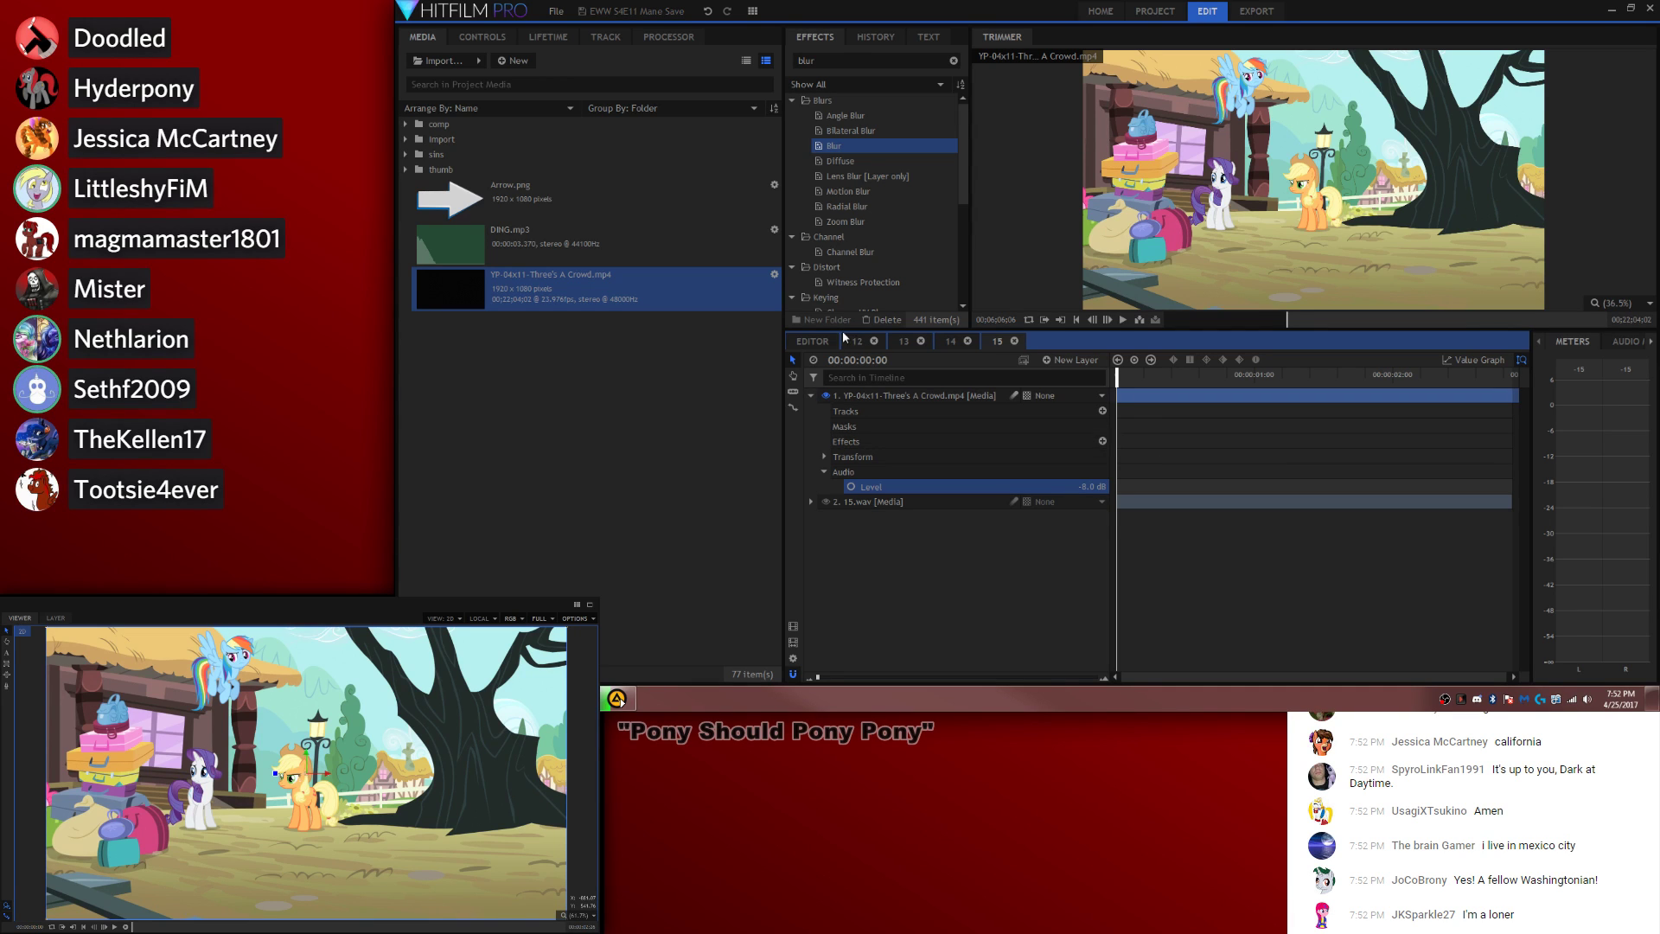
# Step: Copy the Sin Count, Sub, overlay and New Grade layers from composite shot 14 into 15 and align them to the playhead at 00:00:00:00
pyautogui.click(810, 344)
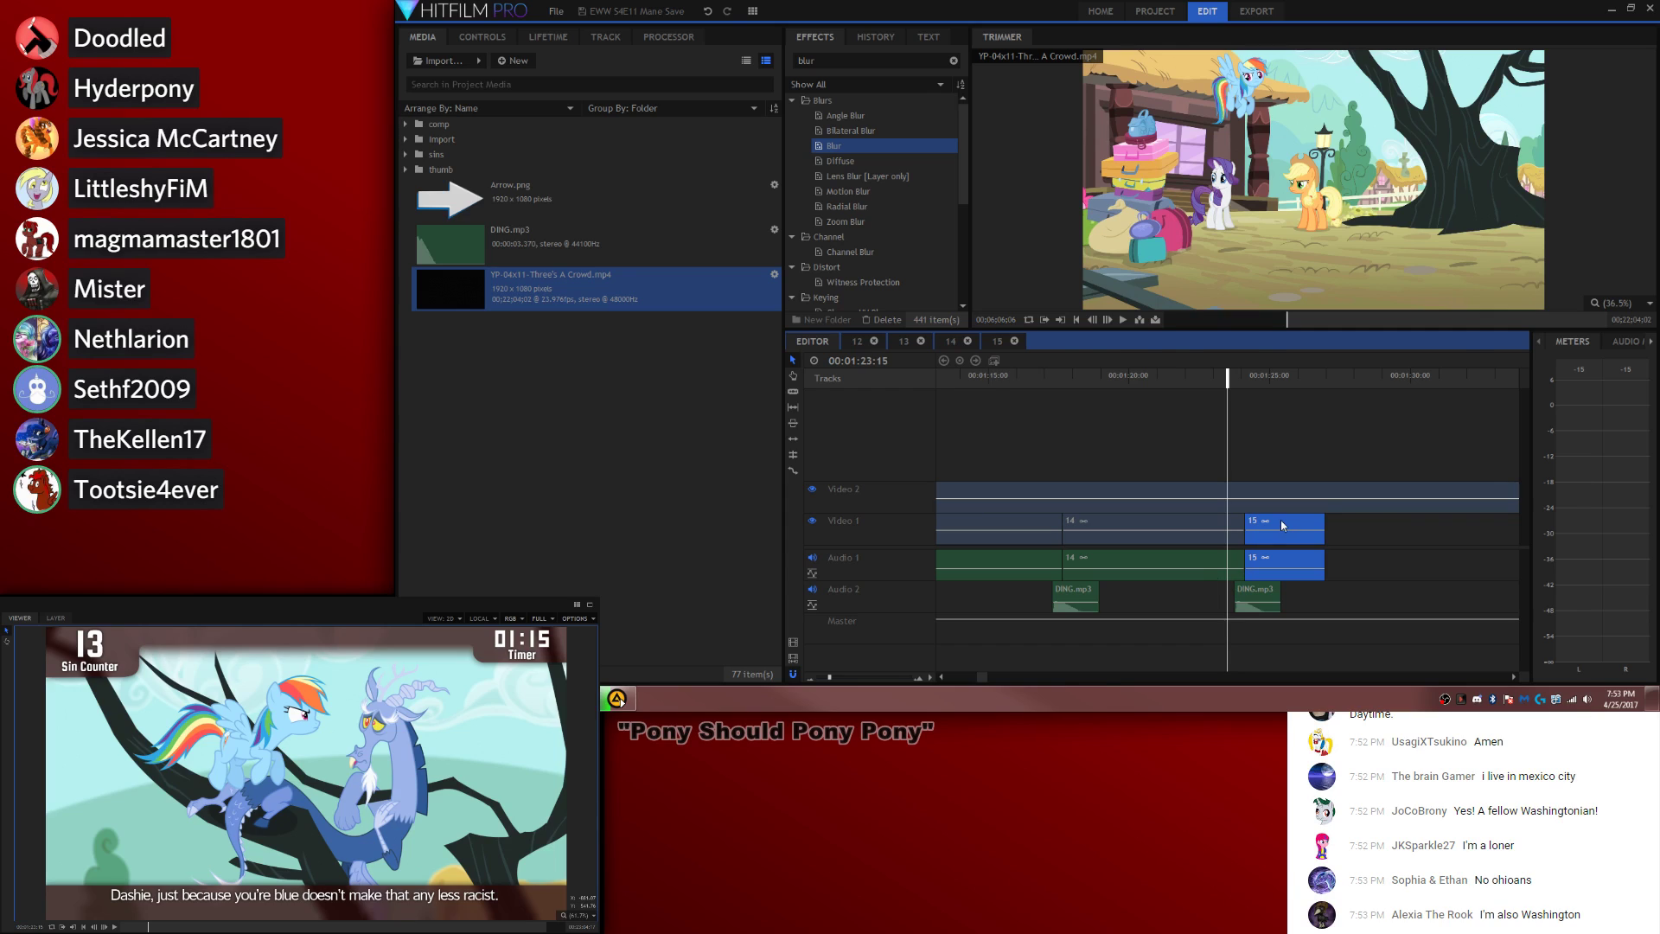
pyautogui.doubleClick(1280, 521)
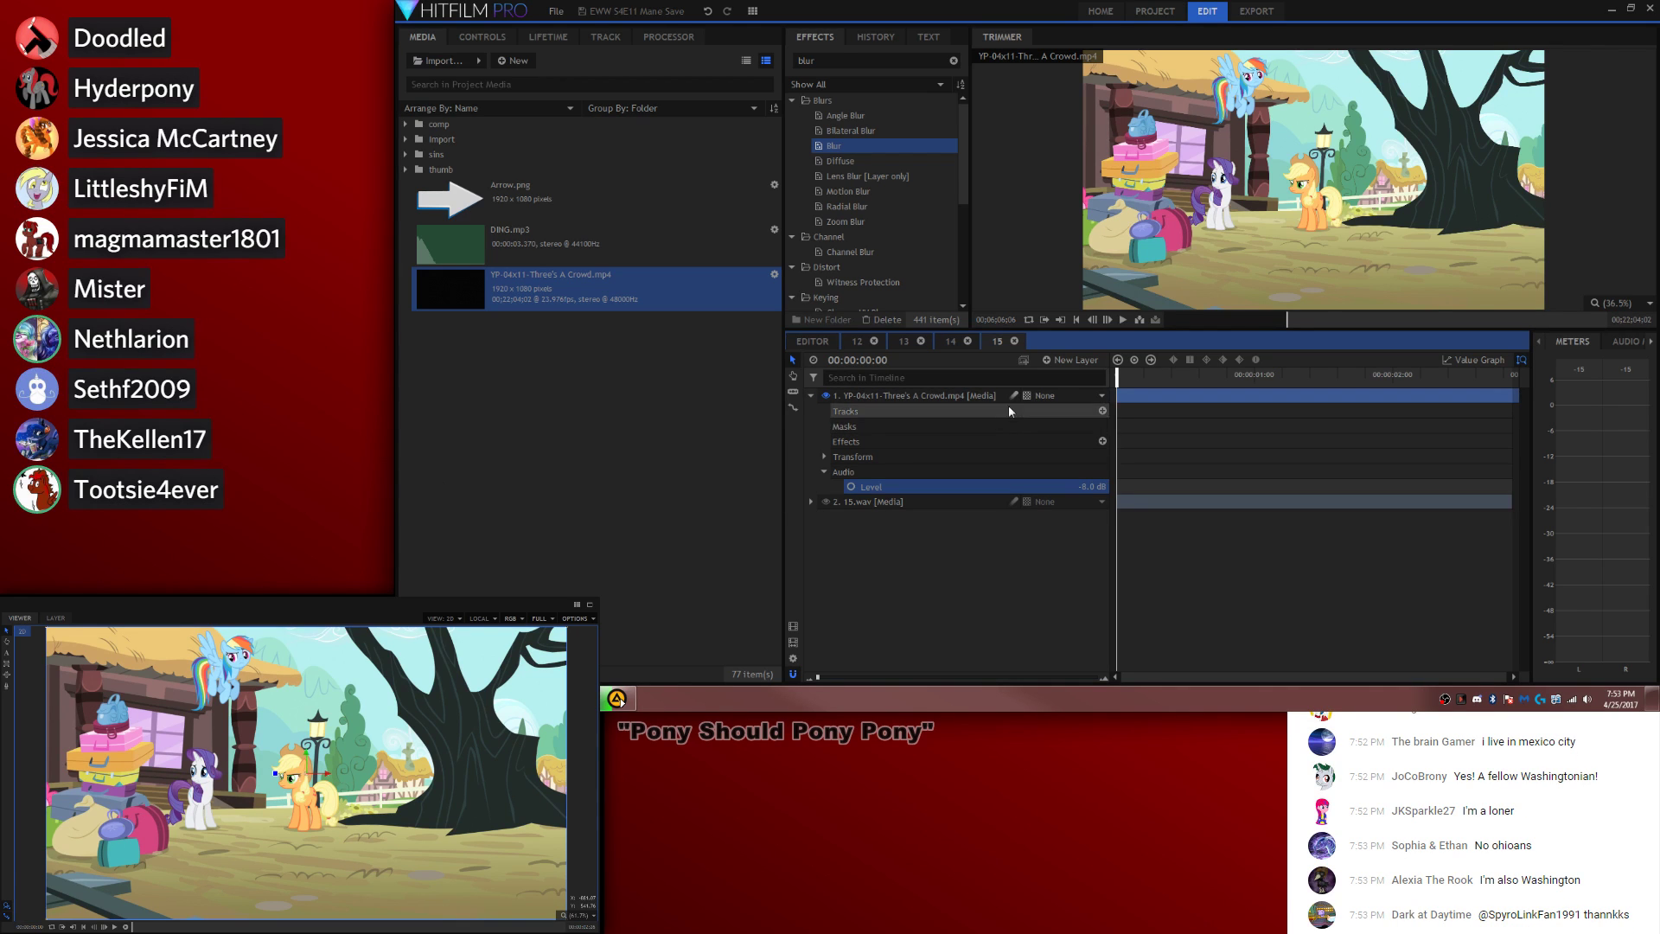
pyautogui.click(949, 341)
pyautogui.moveTo(902, 410); pyautogui.dragTo(895, 458)
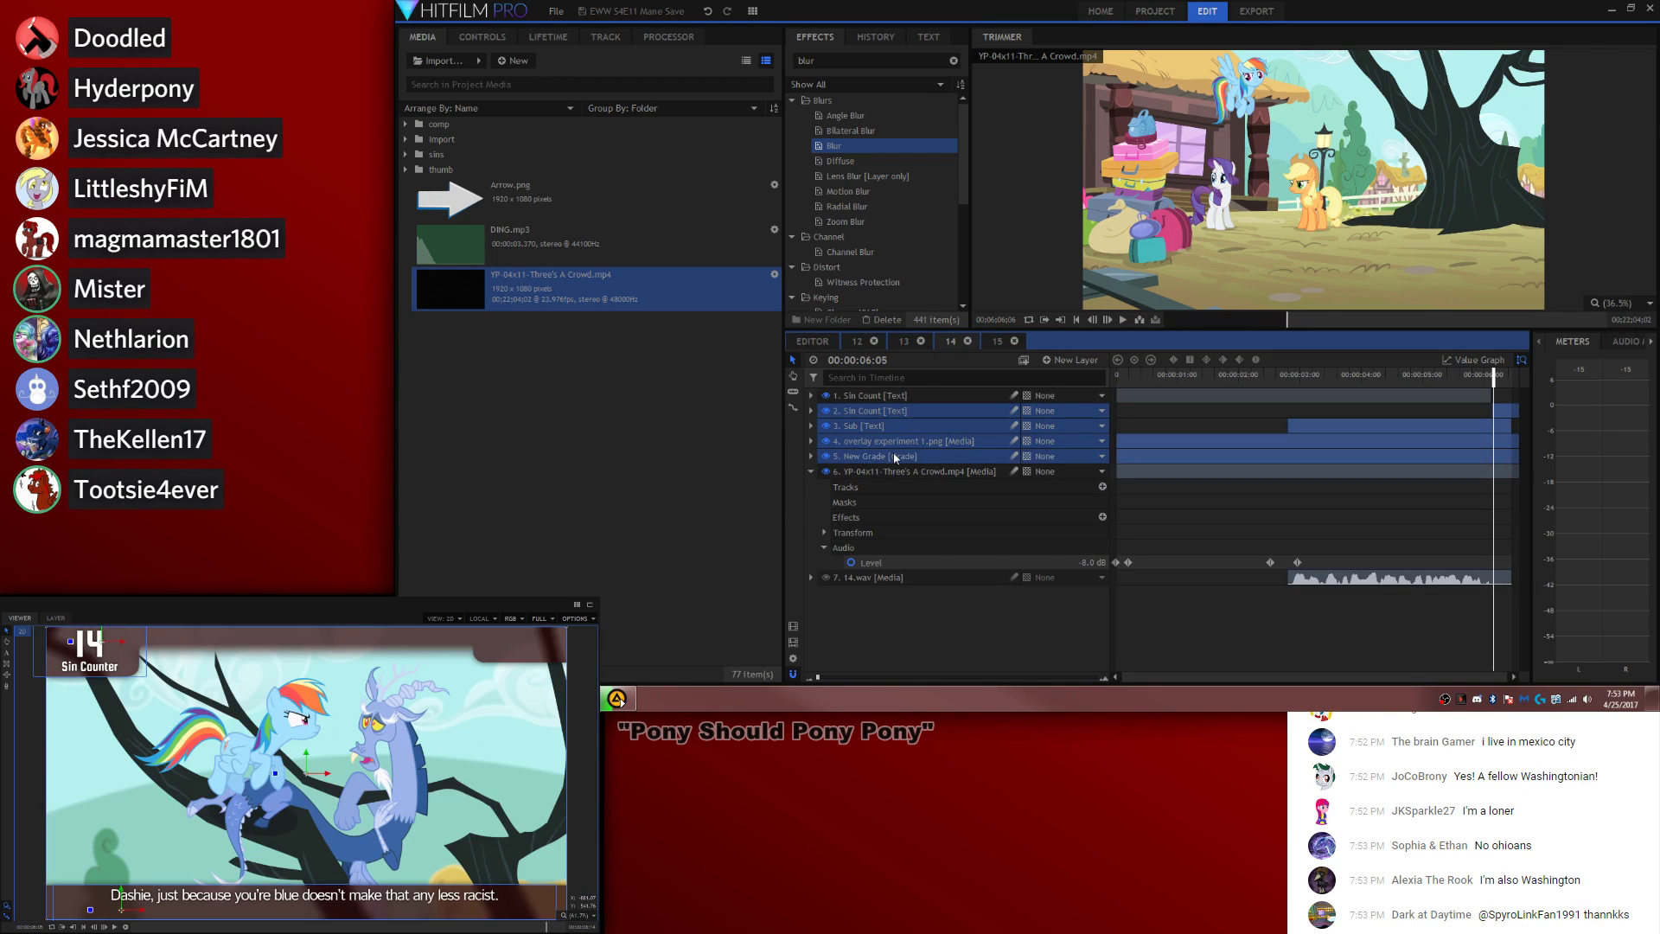
pyautogui.click(997, 342)
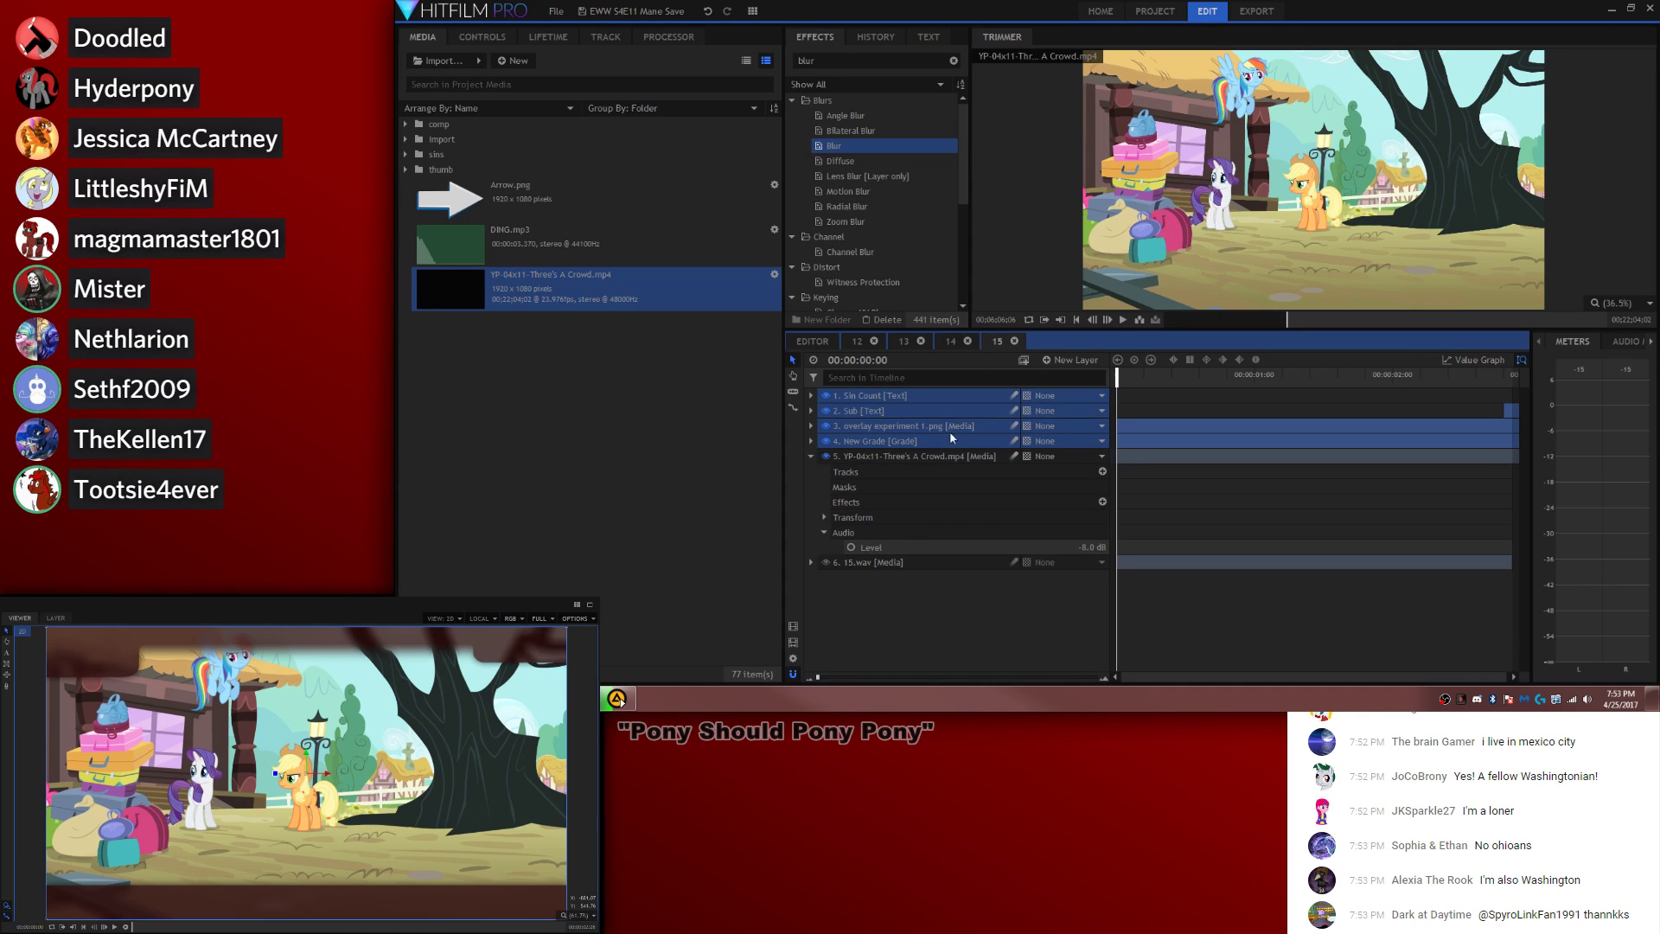
pyautogui.rightClick(929, 426)
pyautogui.click(986, 332)
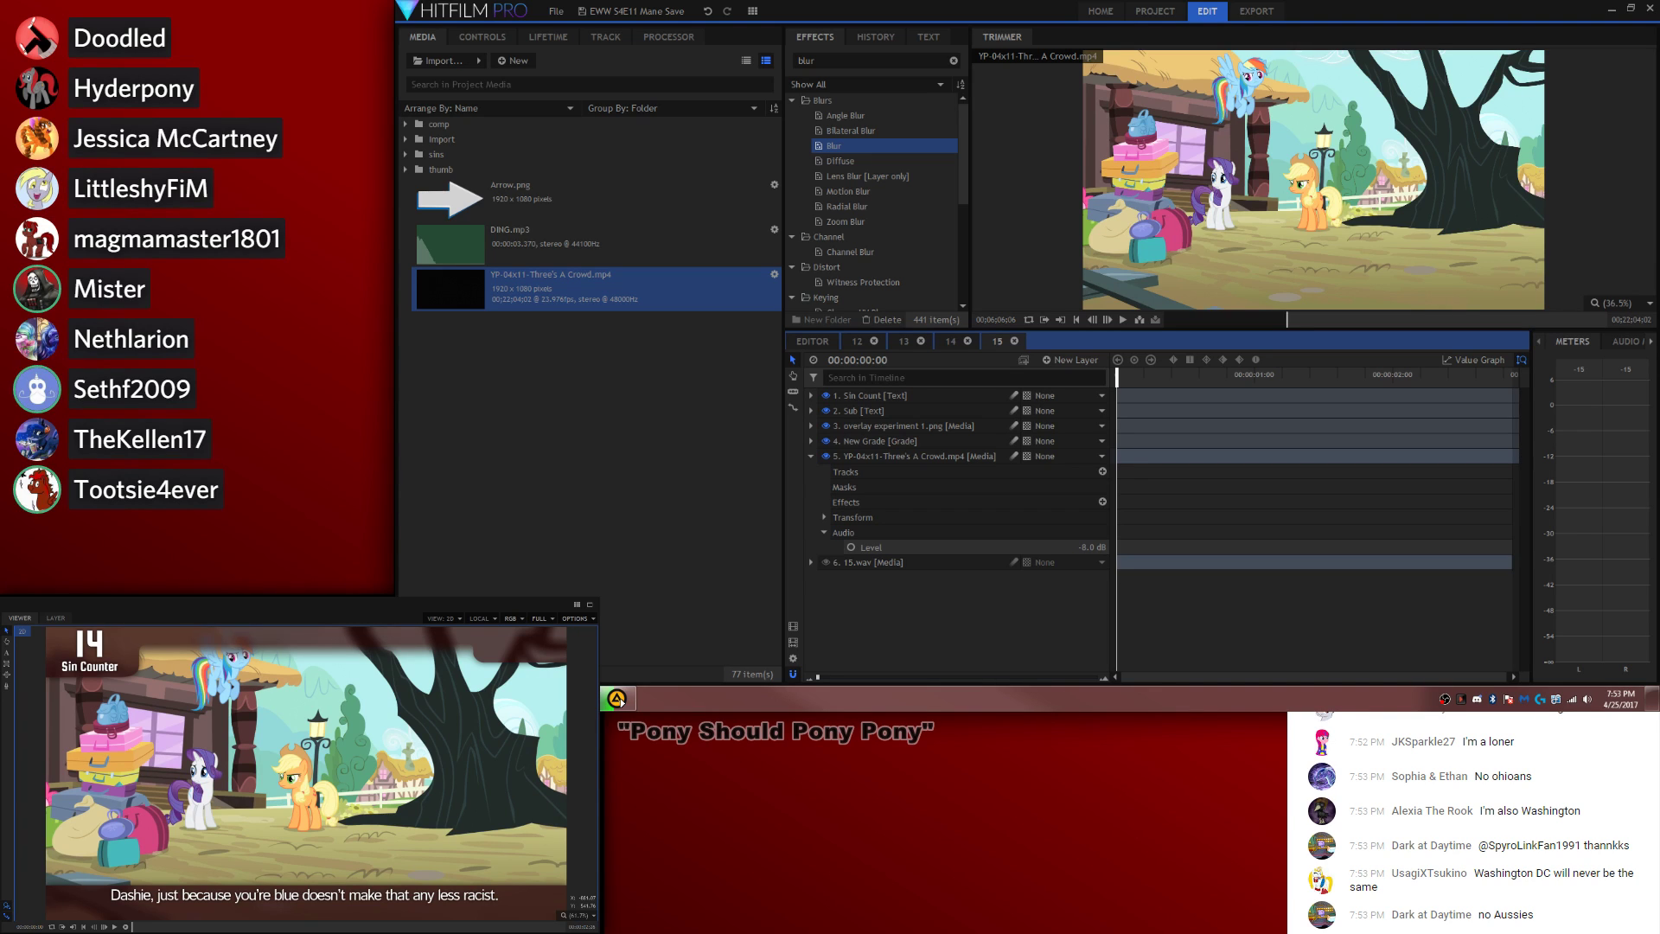
# Step: Replace the subtitle text in composite shot 15 with "The next time you lose your luggage, just thank Pinkie."
pyautogui.click(11, 653)
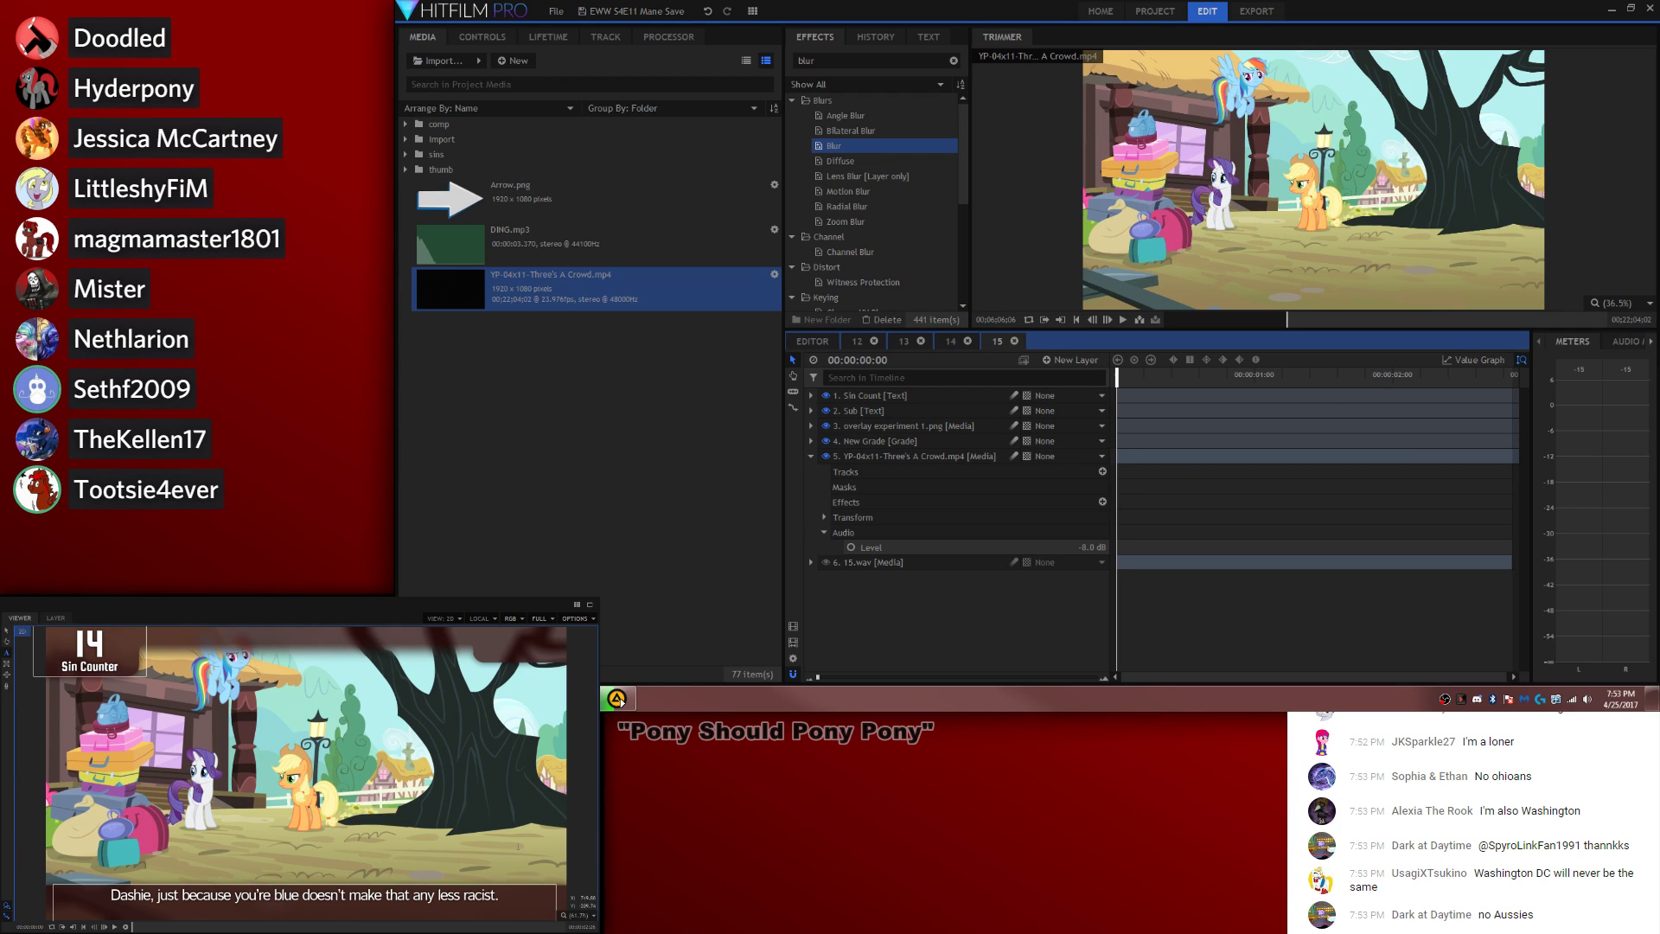
pyautogui.moveTo(503, 895); pyautogui.dragTo(26, 793)
pyautogui.write('The next time you lose your luggage, just thank Pinkie.')
pyautogui.click(8, 631)
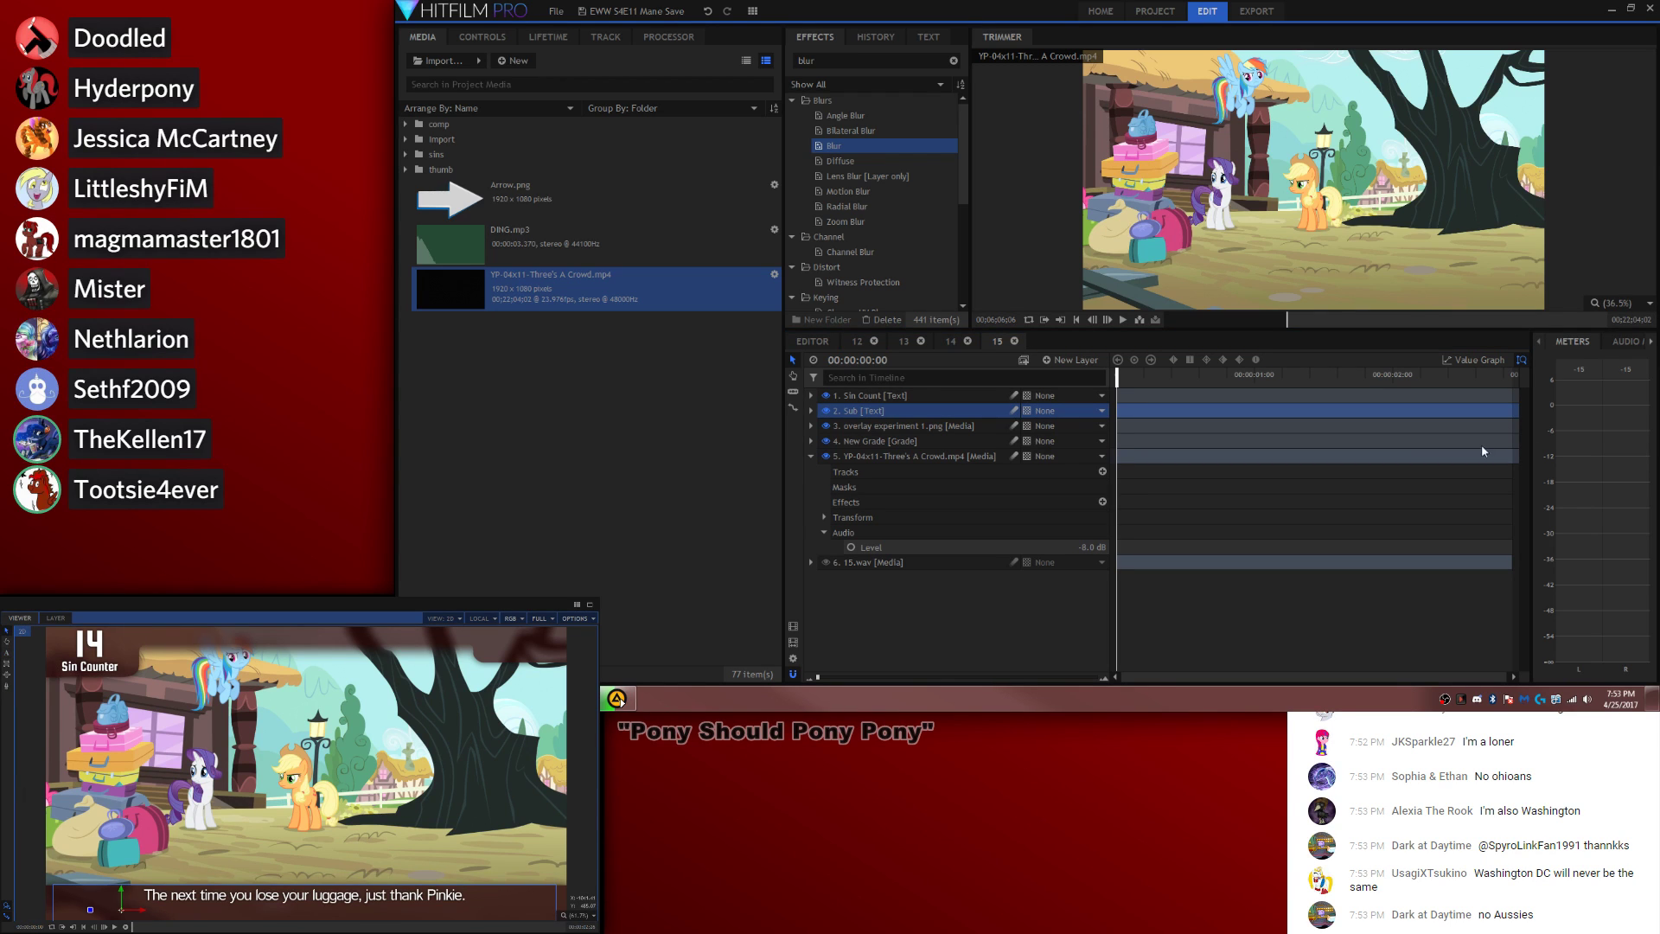
# Step: Play composite shot 15 up to about 00:00:02:16 and show the waveform of the 15.wav layer
pyautogui.click(1430, 506)
pyautogui.press('space')
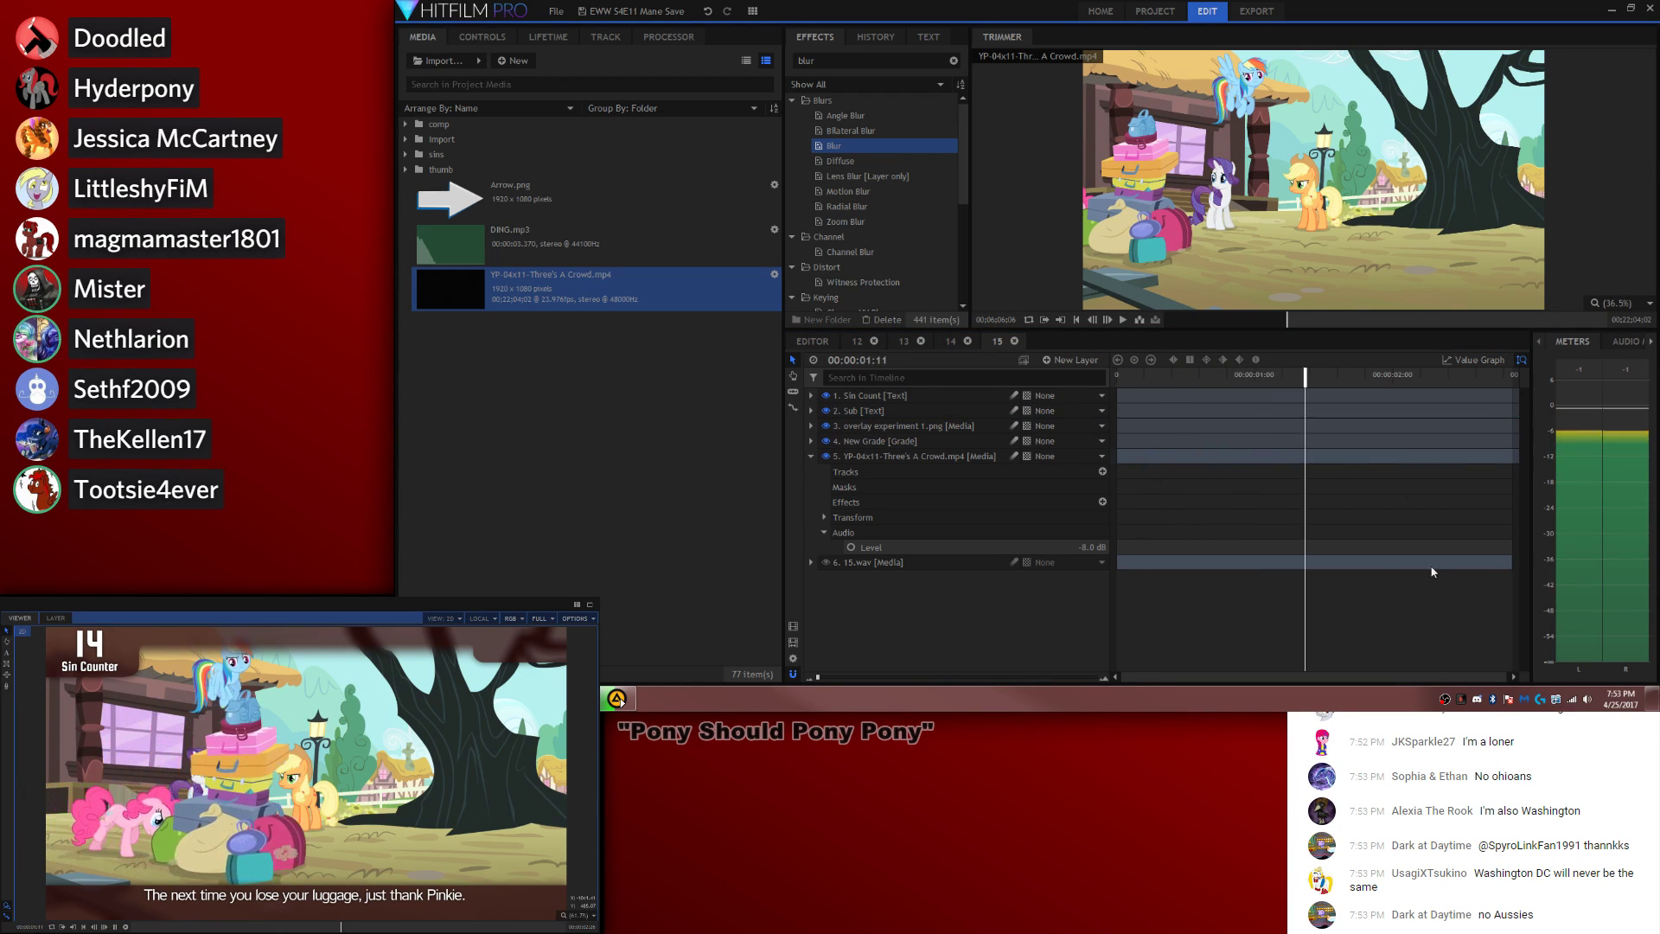
pyautogui.rightClick(883, 563)
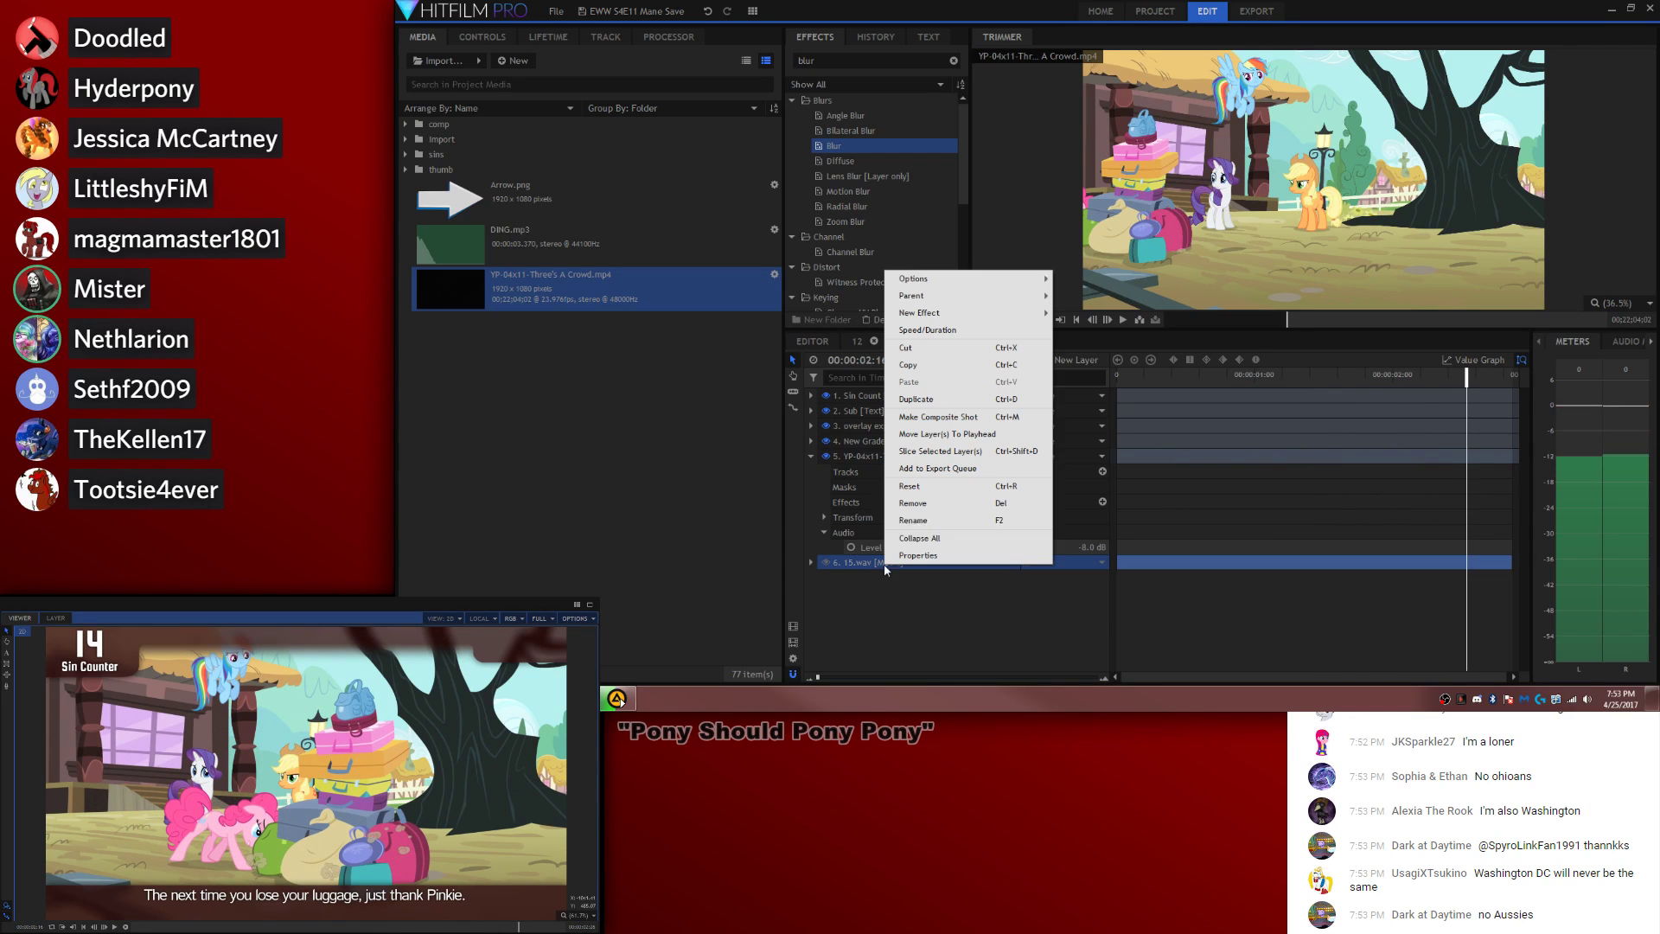
pyautogui.click(1366, 500)
pyautogui.click(1366, 502)
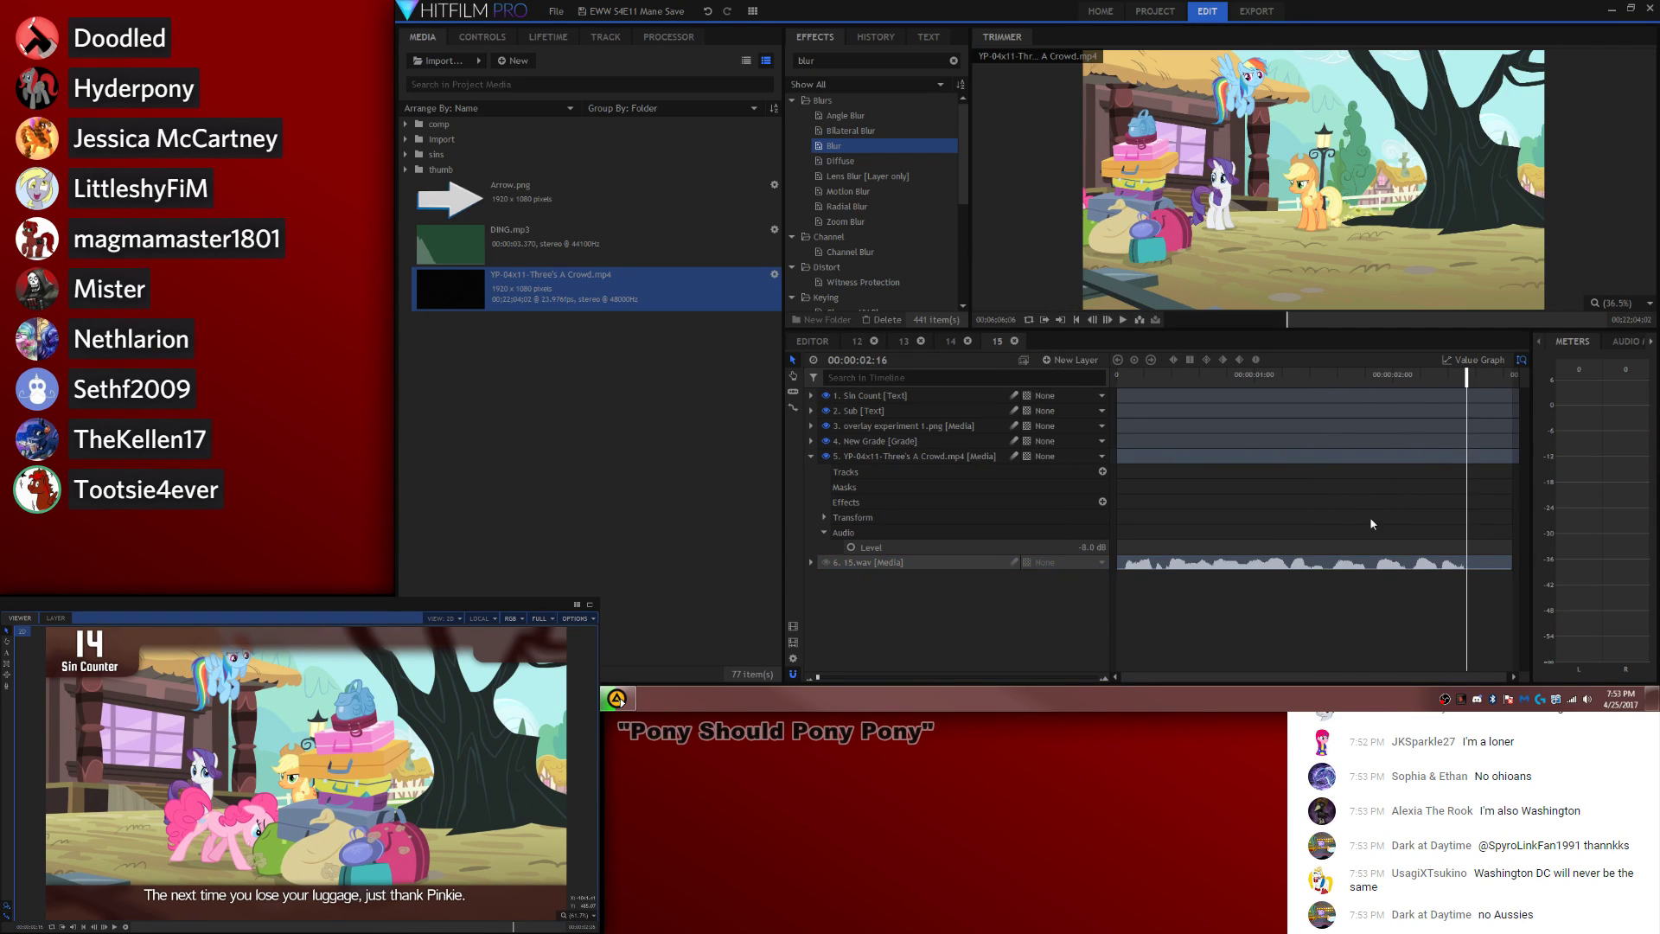
# Step: Slice the Sin Count layer at 00:00:02:16 and change the counter in the second part to 15
pyautogui.hotkey('ctrl', 'shift', 'd')
pyautogui.press('.')
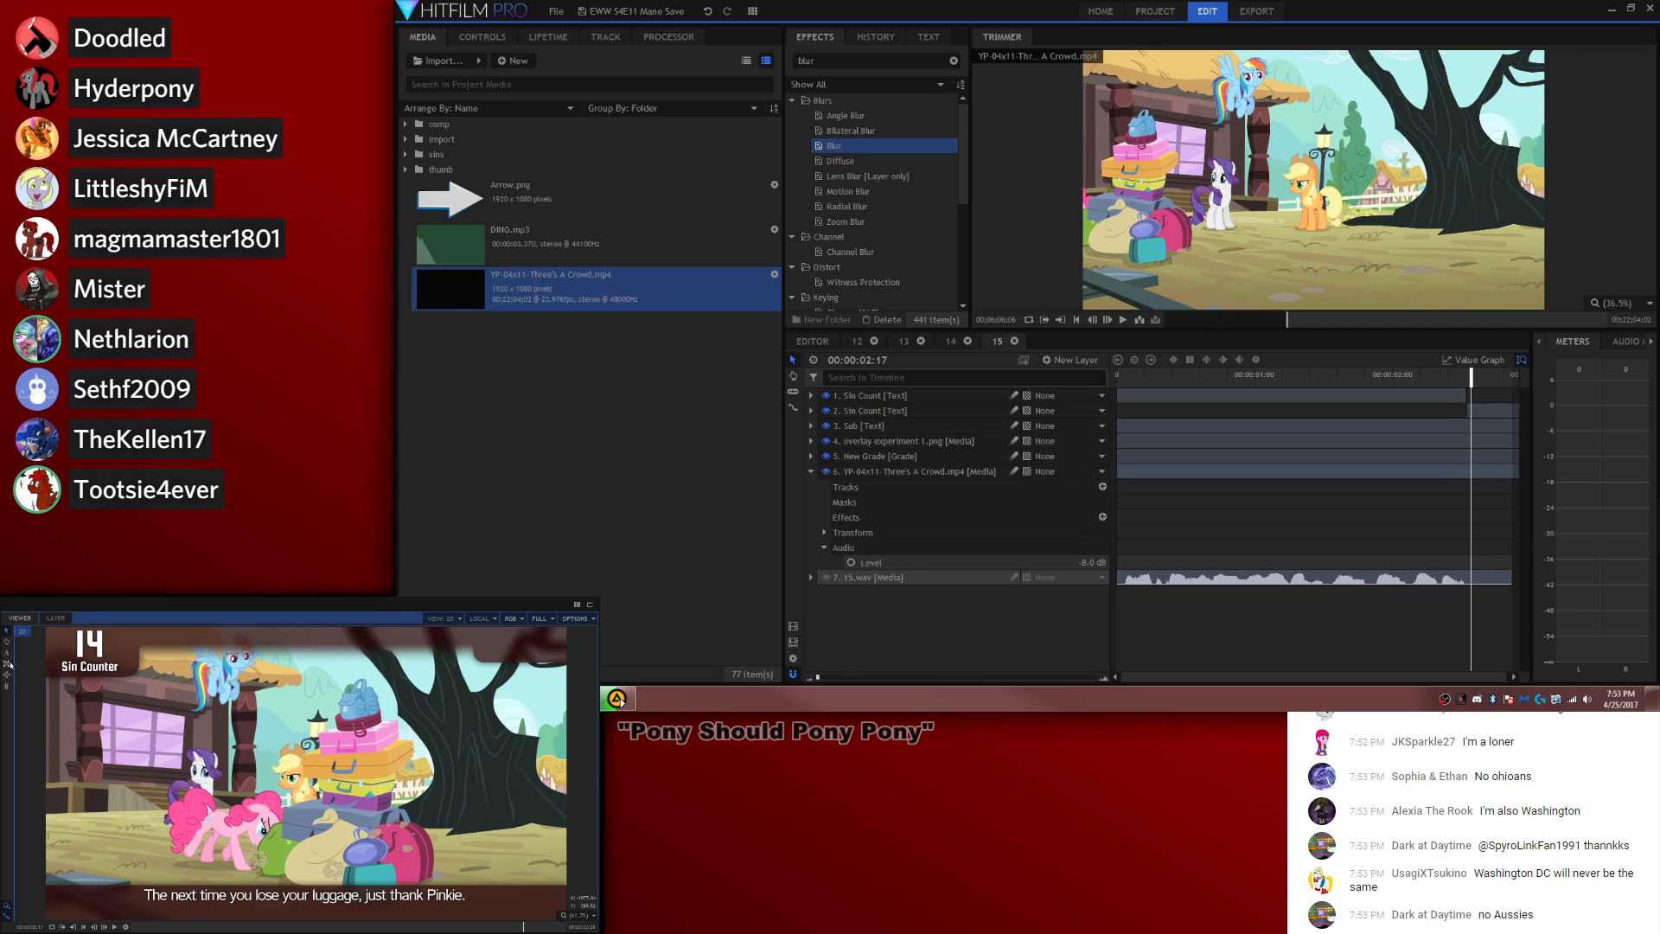
pyautogui.click(8, 653)
pyautogui.click(106, 637)
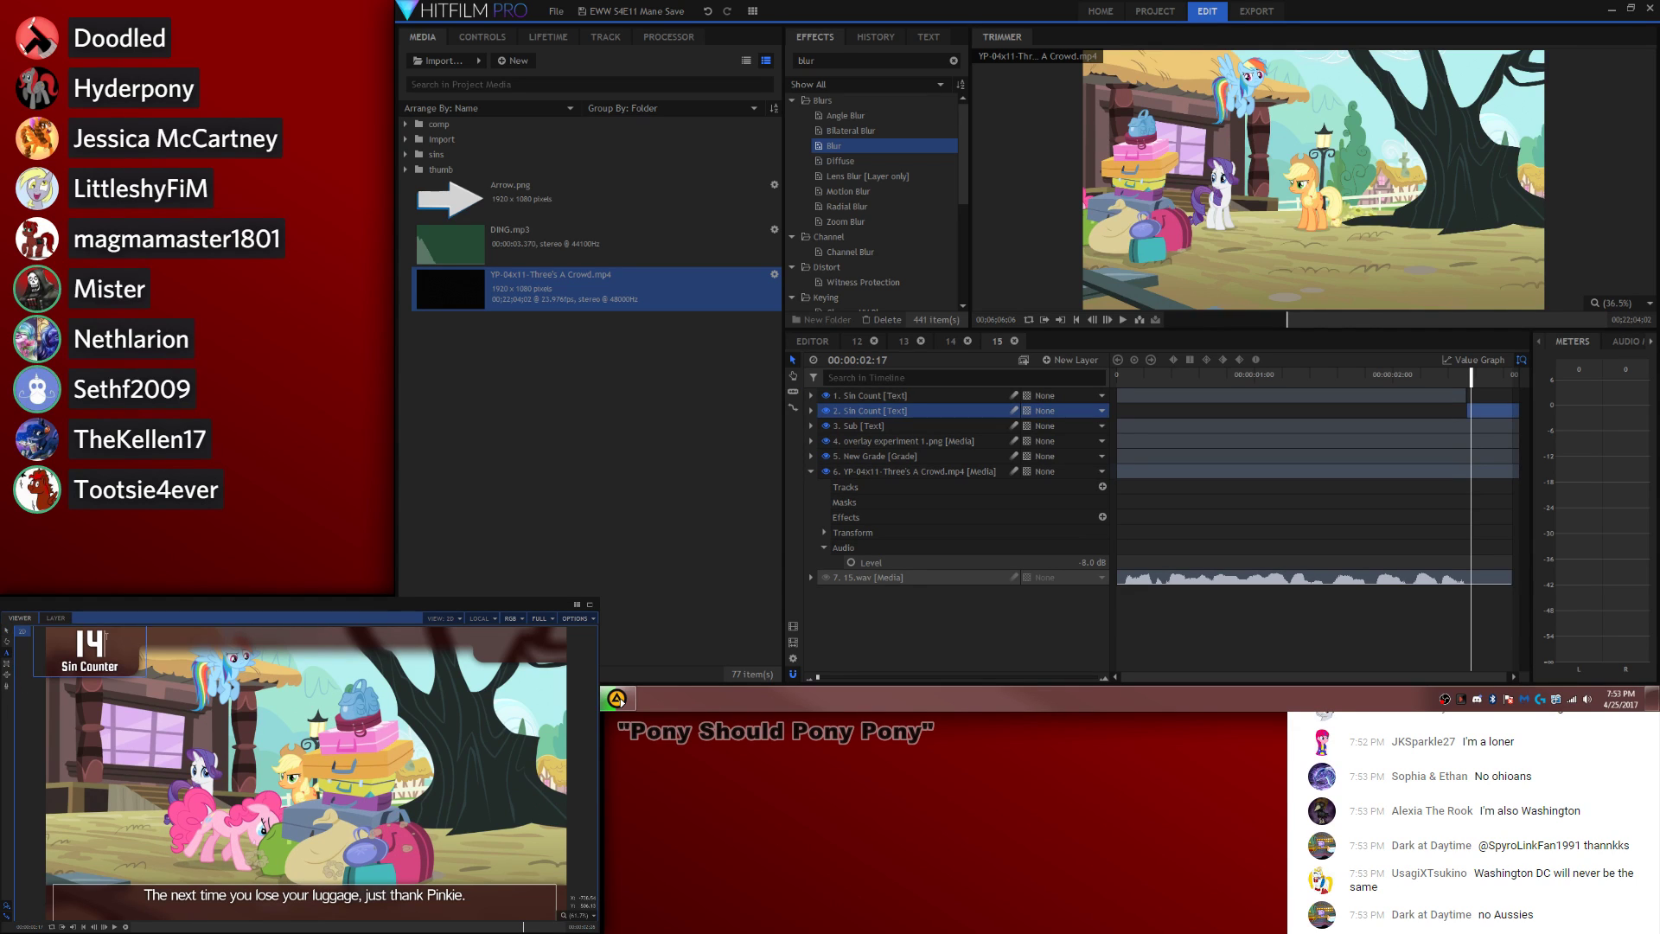
pyautogui.press('BackSpace')
pyautogui.write('5')
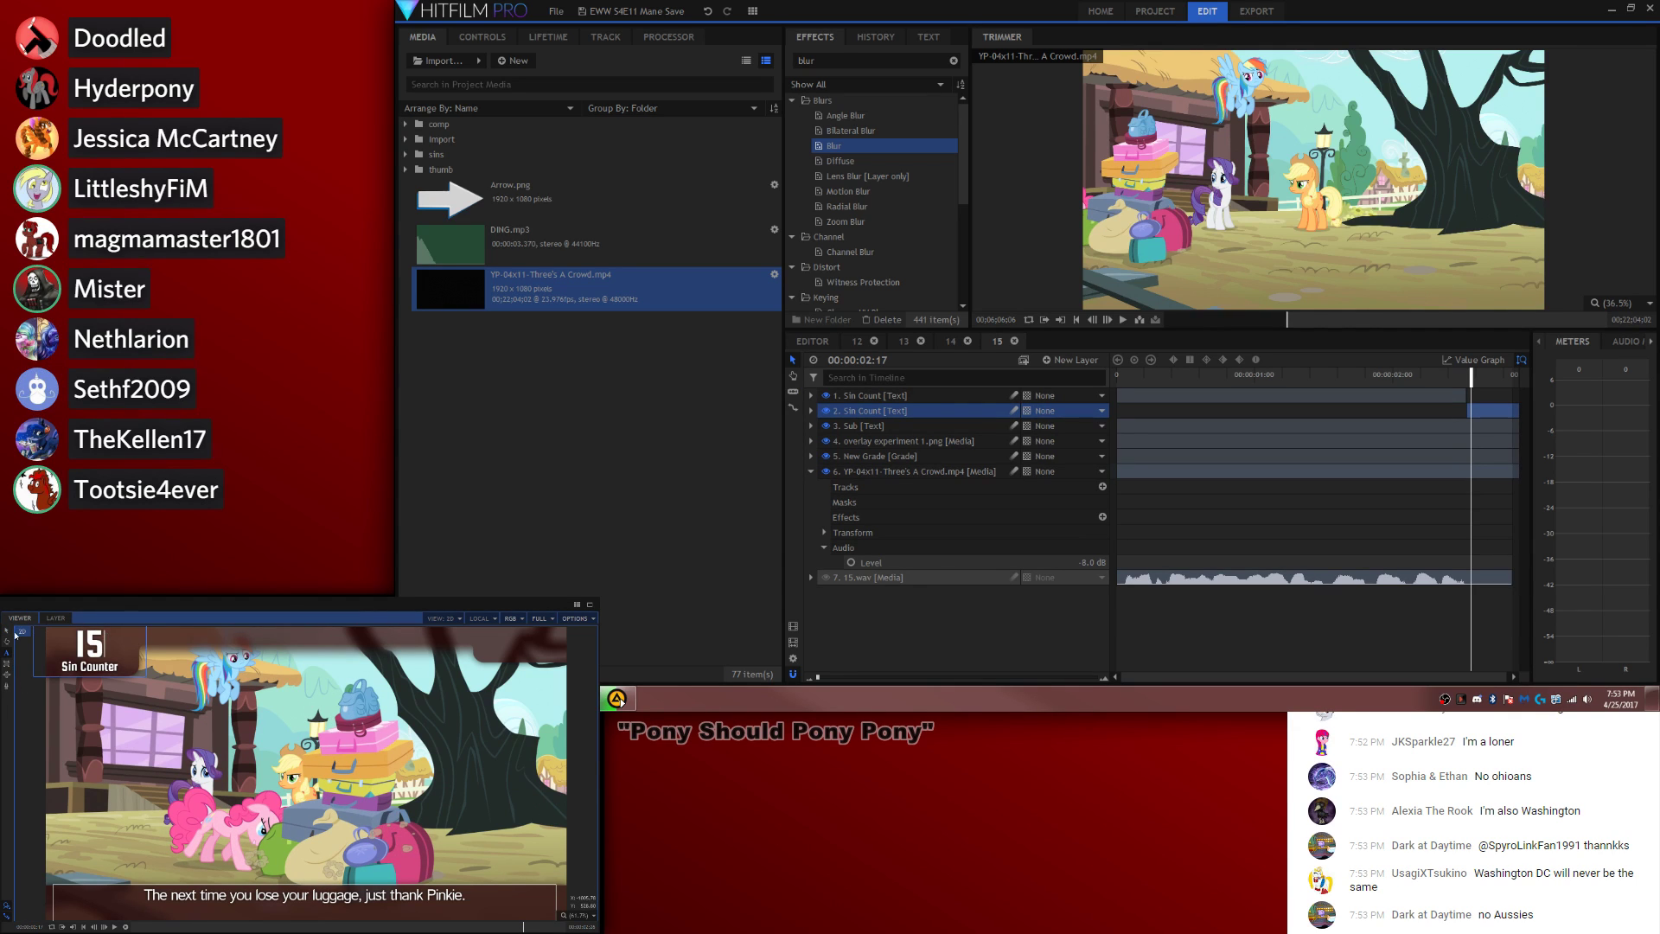
pyautogui.click(1371, 500)
# Step: Find the frame just before the counter changes near the end of clip 15 and paste a copy of DING.mp3 on Audio 2 at 00:01:26:18
pyautogui.click(812, 340)
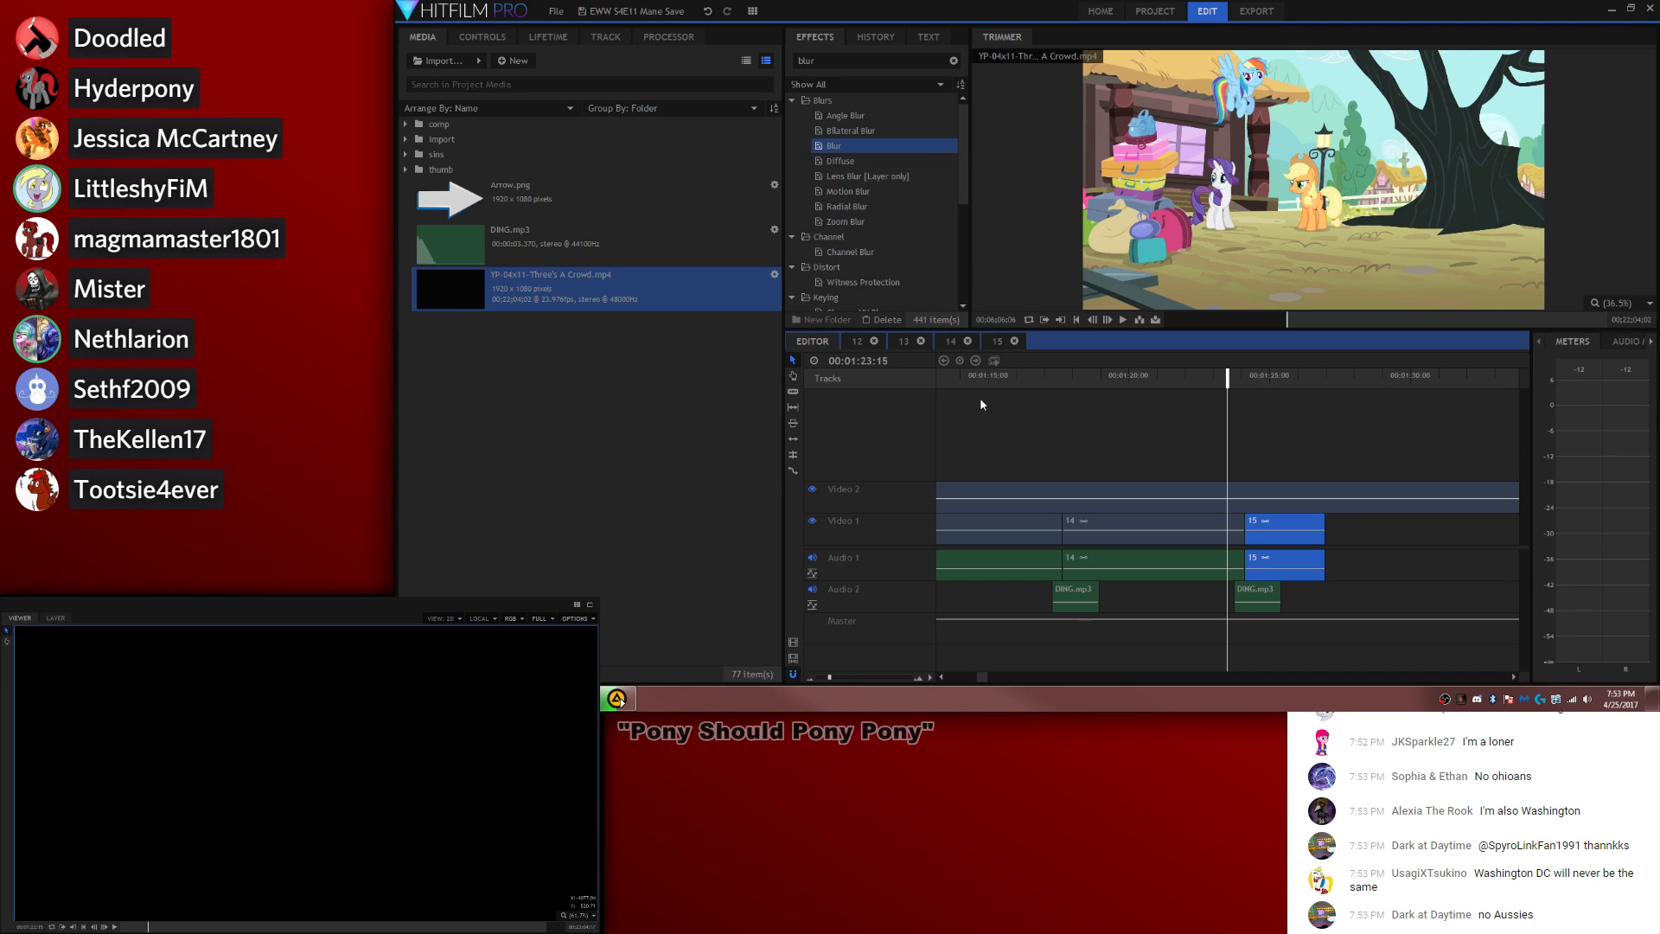
pyautogui.click(1256, 599)
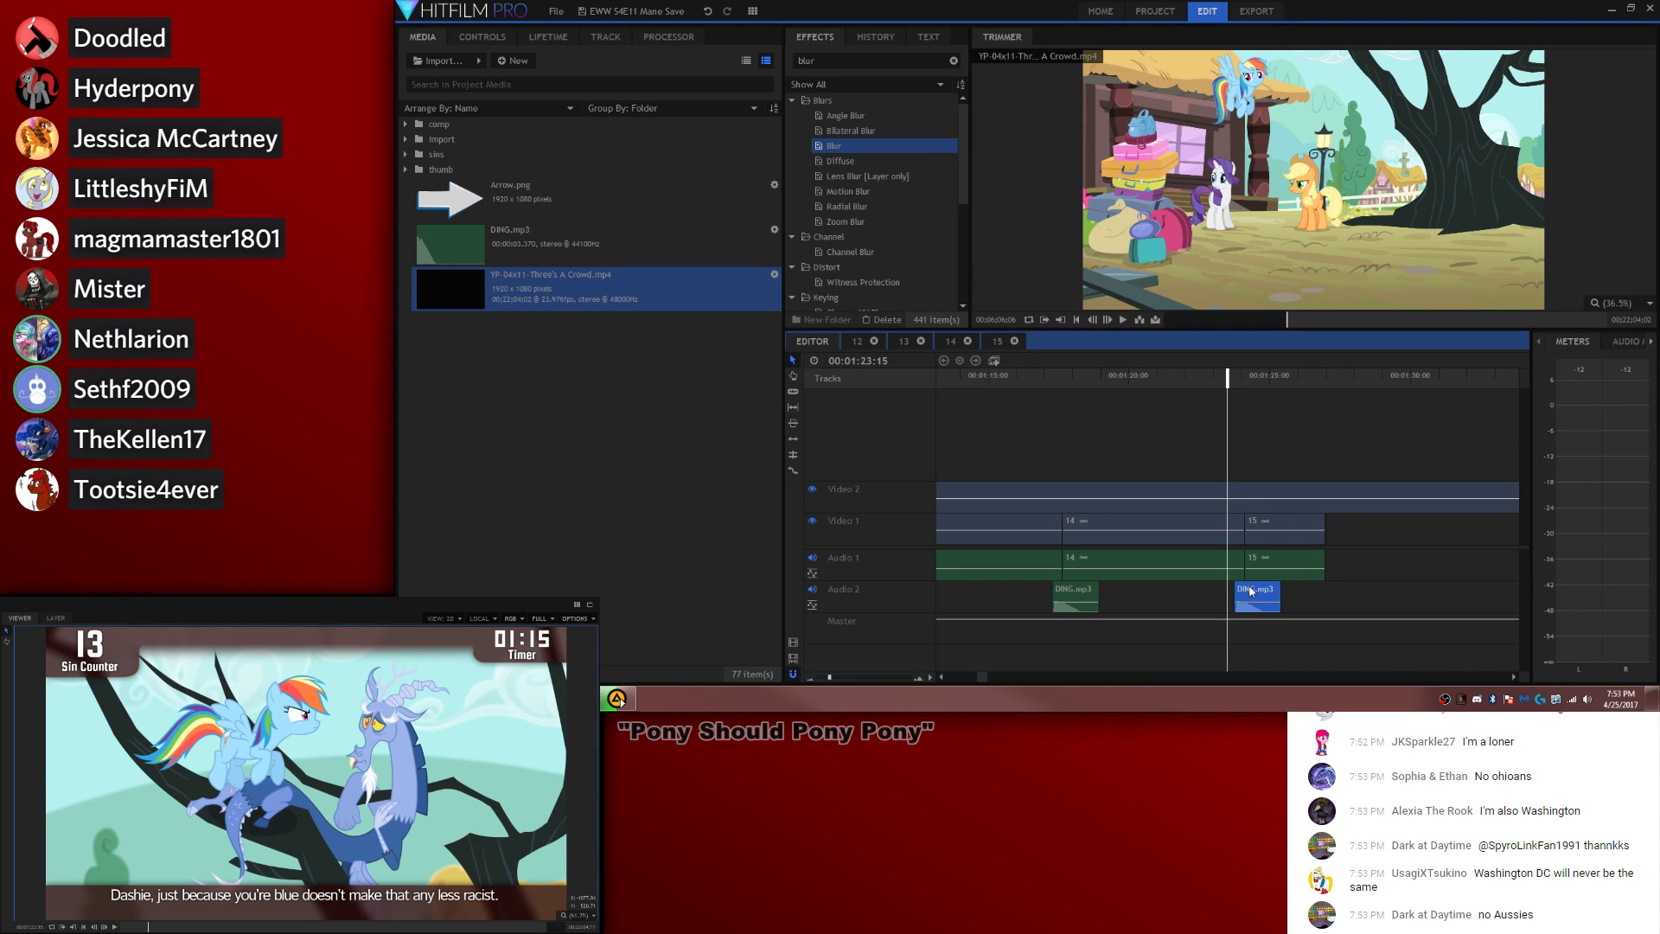
pyautogui.click(1321, 531)
pyautogui.scroll(-1, 1310, 502)
pyautogui.click(1272, 379)
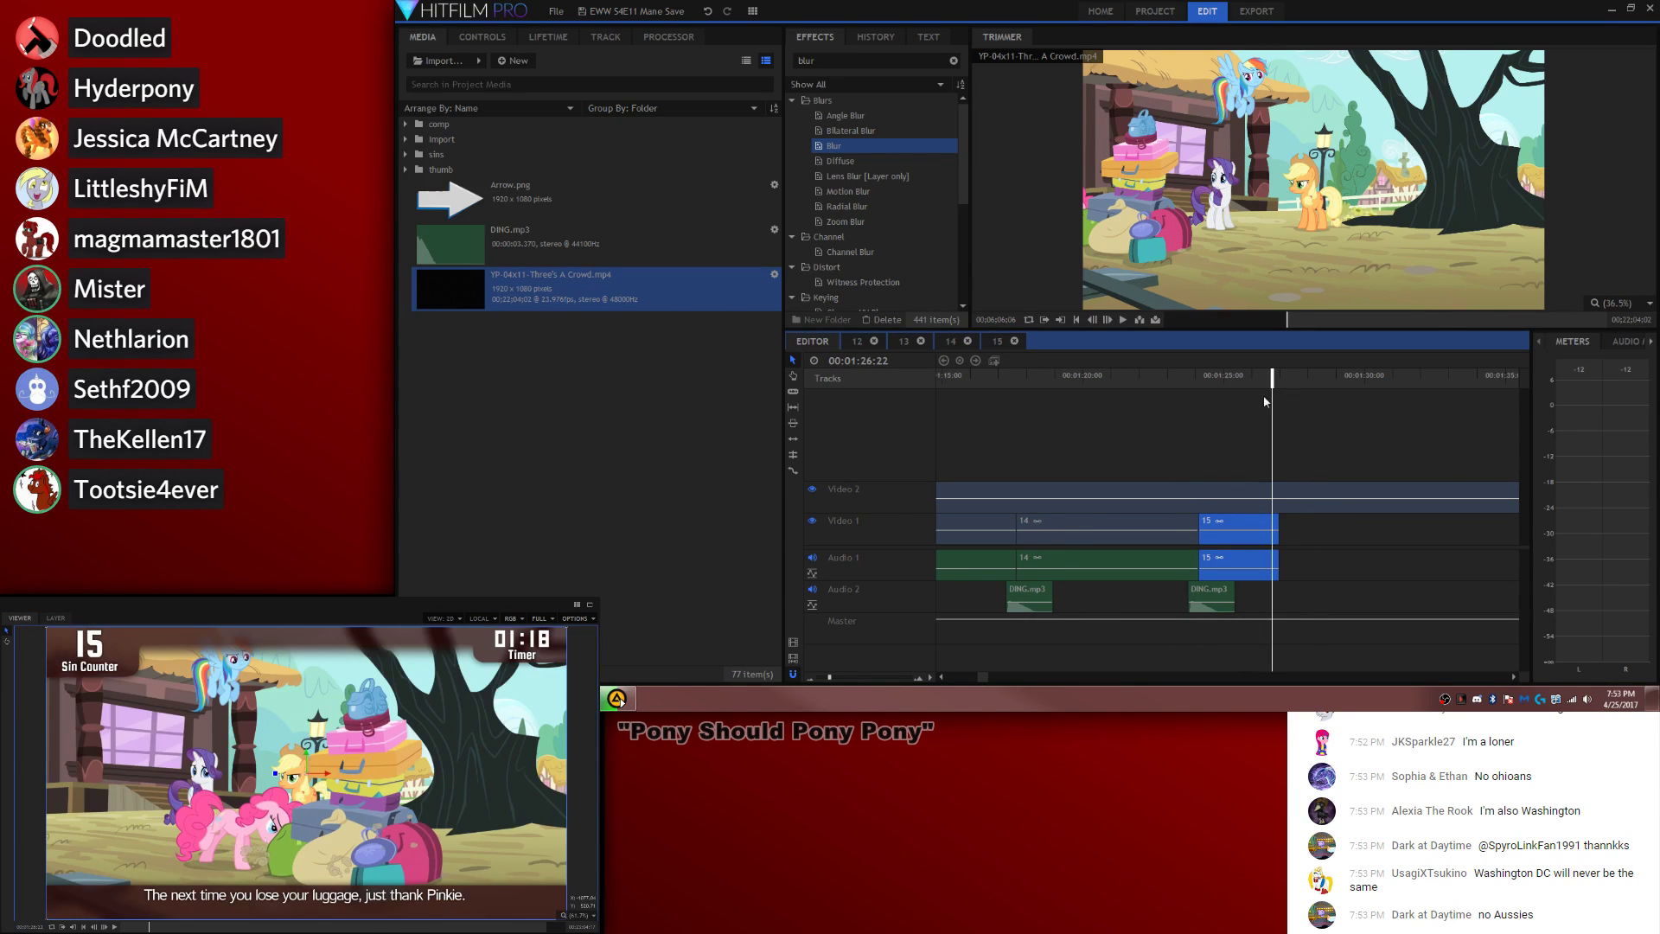
pyautogui.press(',')
pyautogui.press(',')
pyautogui.press(',')
pyautogui.press(',')
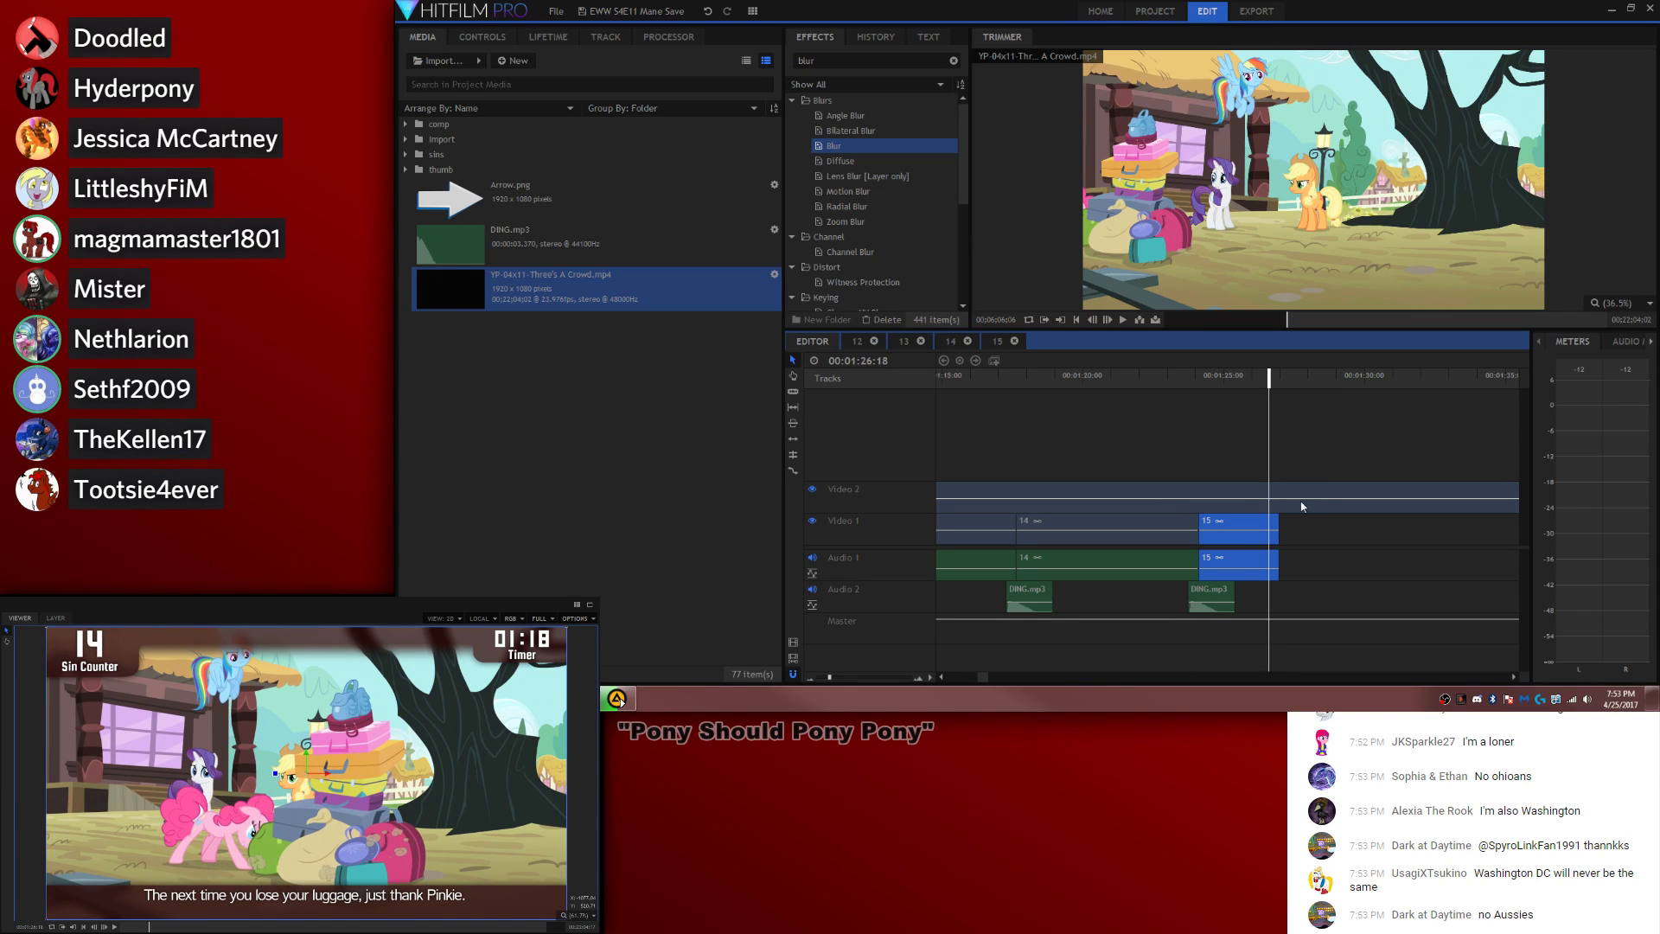
pyautogui.click(1221, 591)
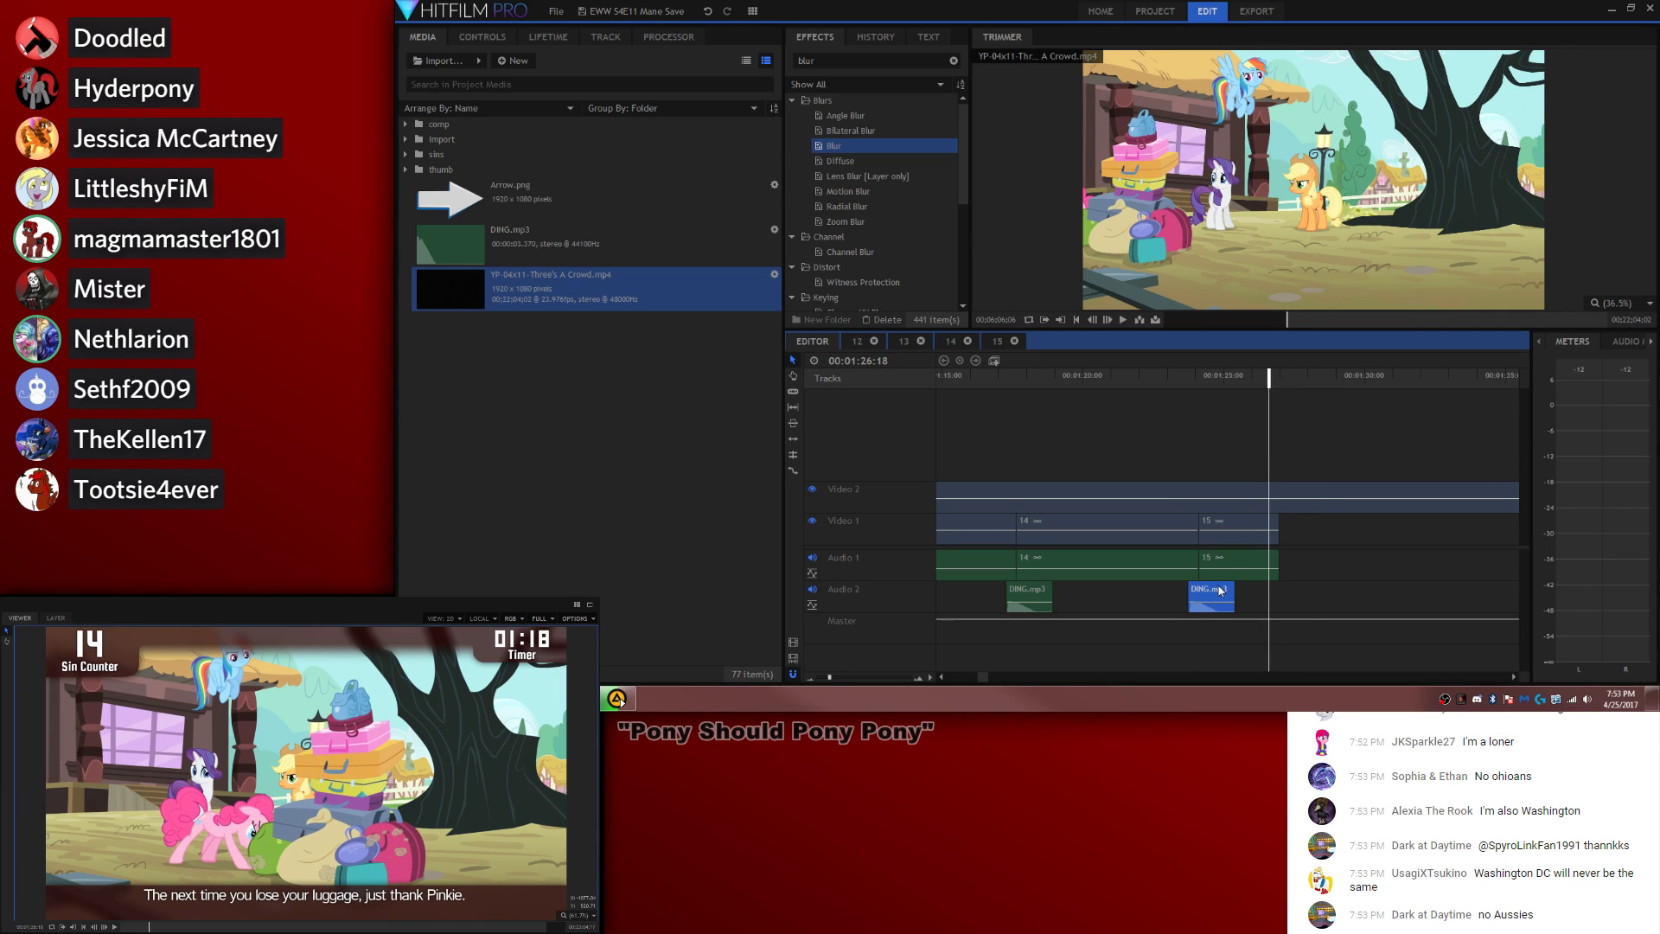
pyautogui.hotkey('ctrl', 'v')
# Step: Play the editor sequence from 00:01:23:21 through the end of clip 15 to check the new ding
pyautogui.click(1187, 377)
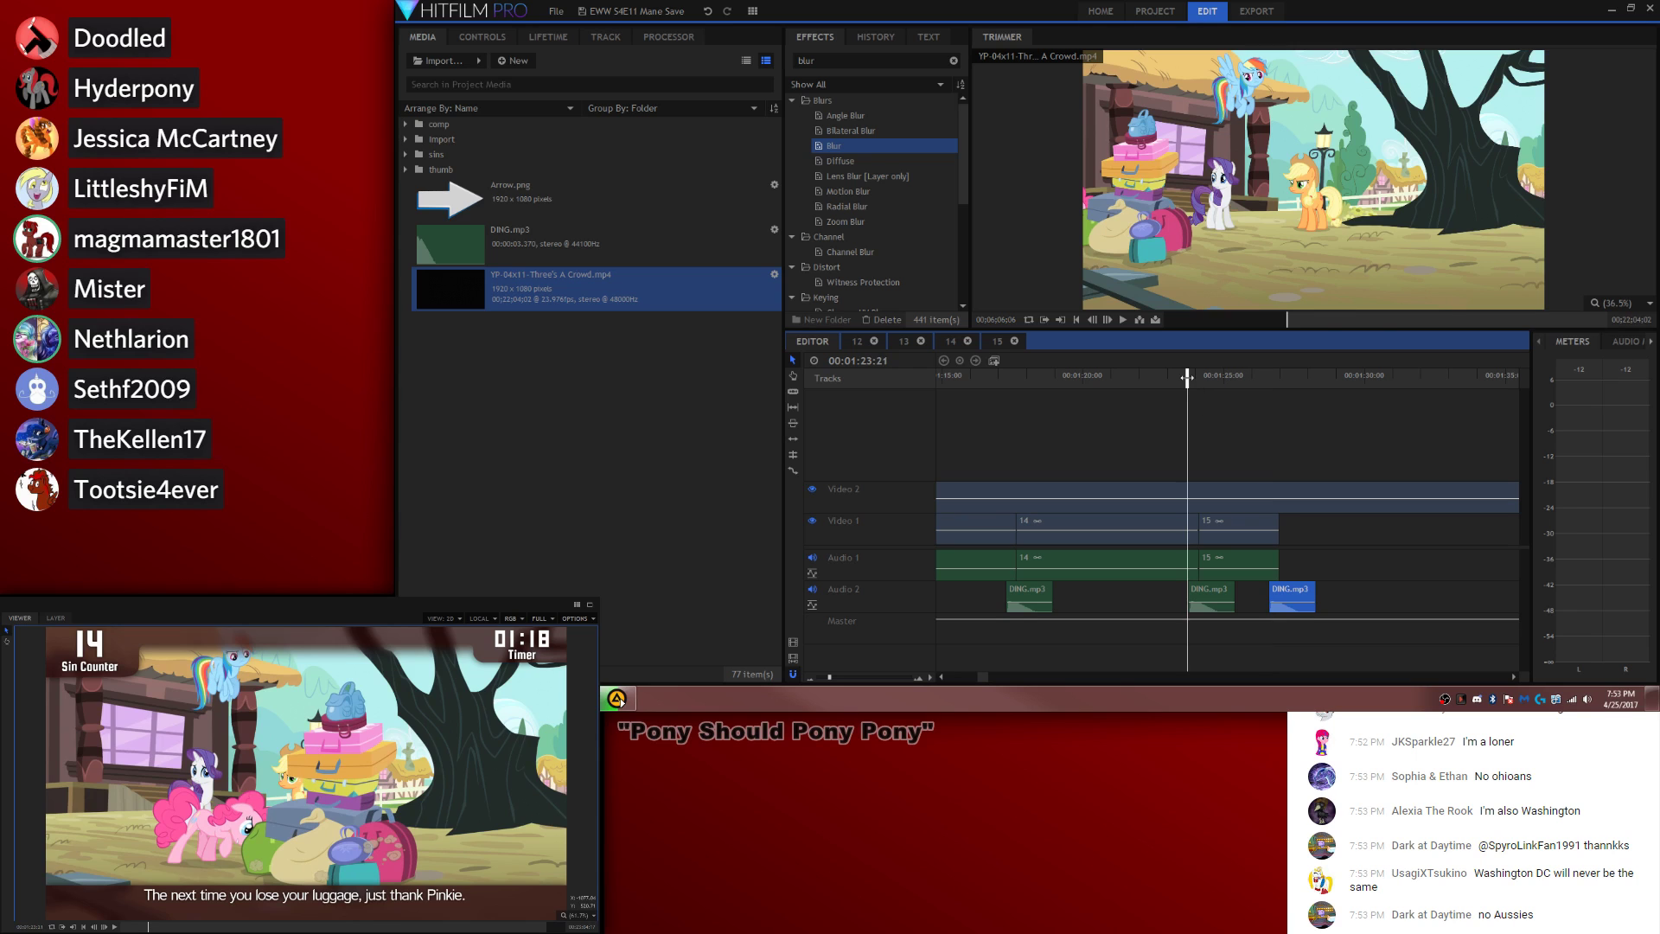
pyautogui.press('space')
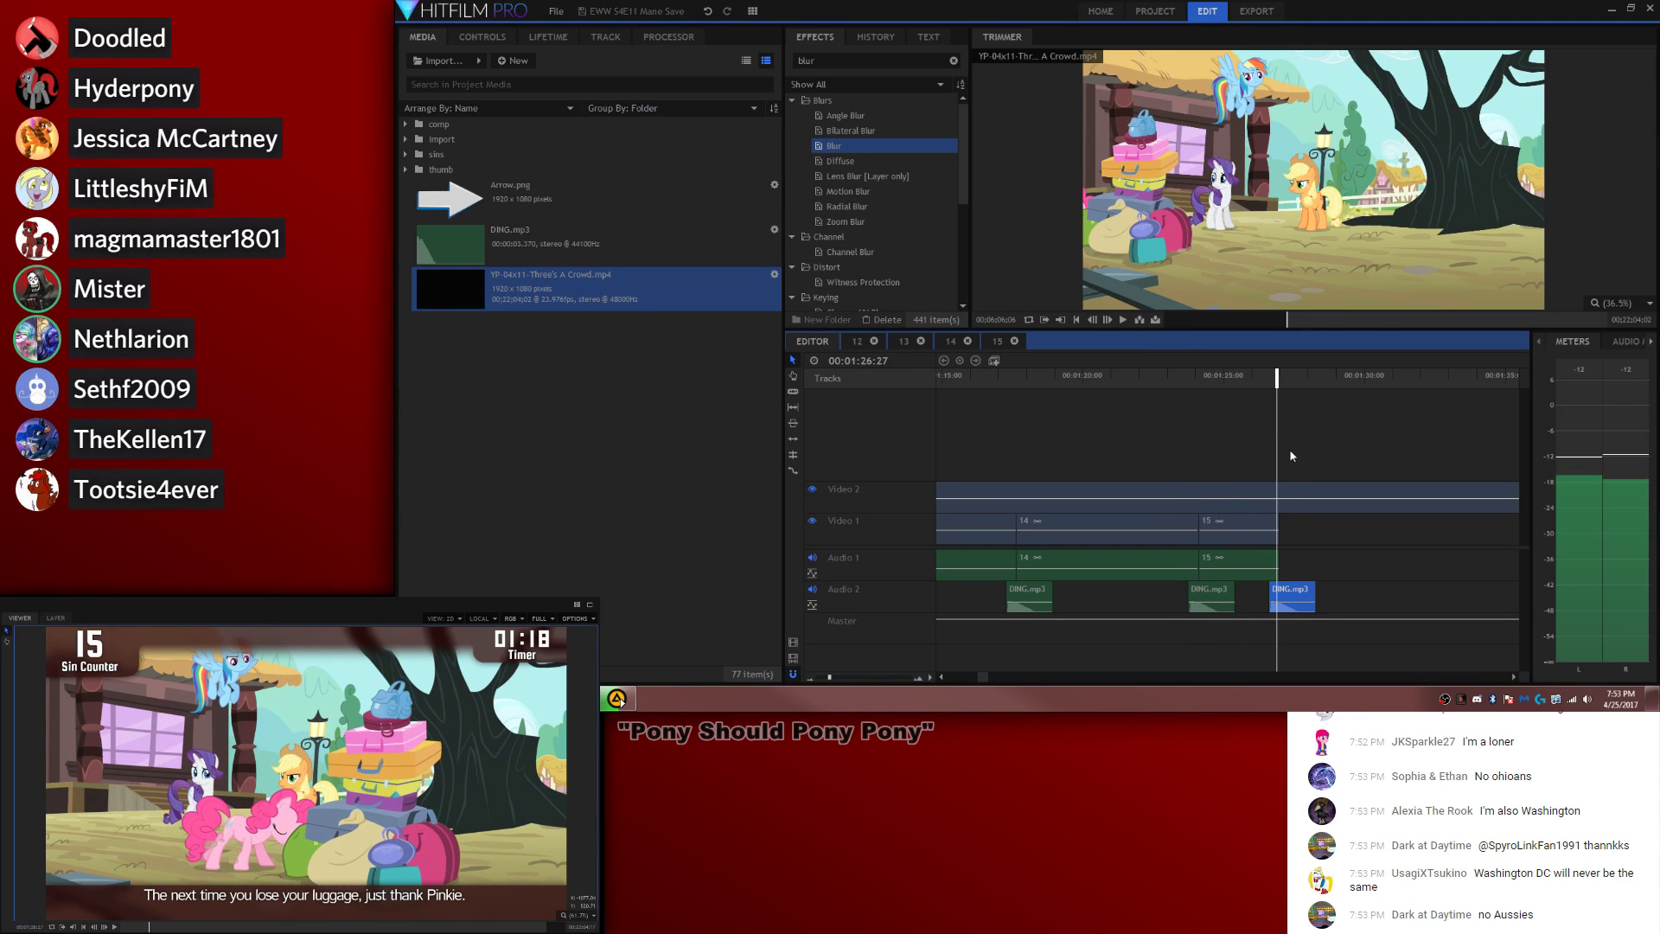
pyautogui.press('space')
# Step: Place 16.wav from the sins folder on Audio 1 right after clip 15 and make it a composite shot named 16
pyautogui.scroll(-8, 560, 330)
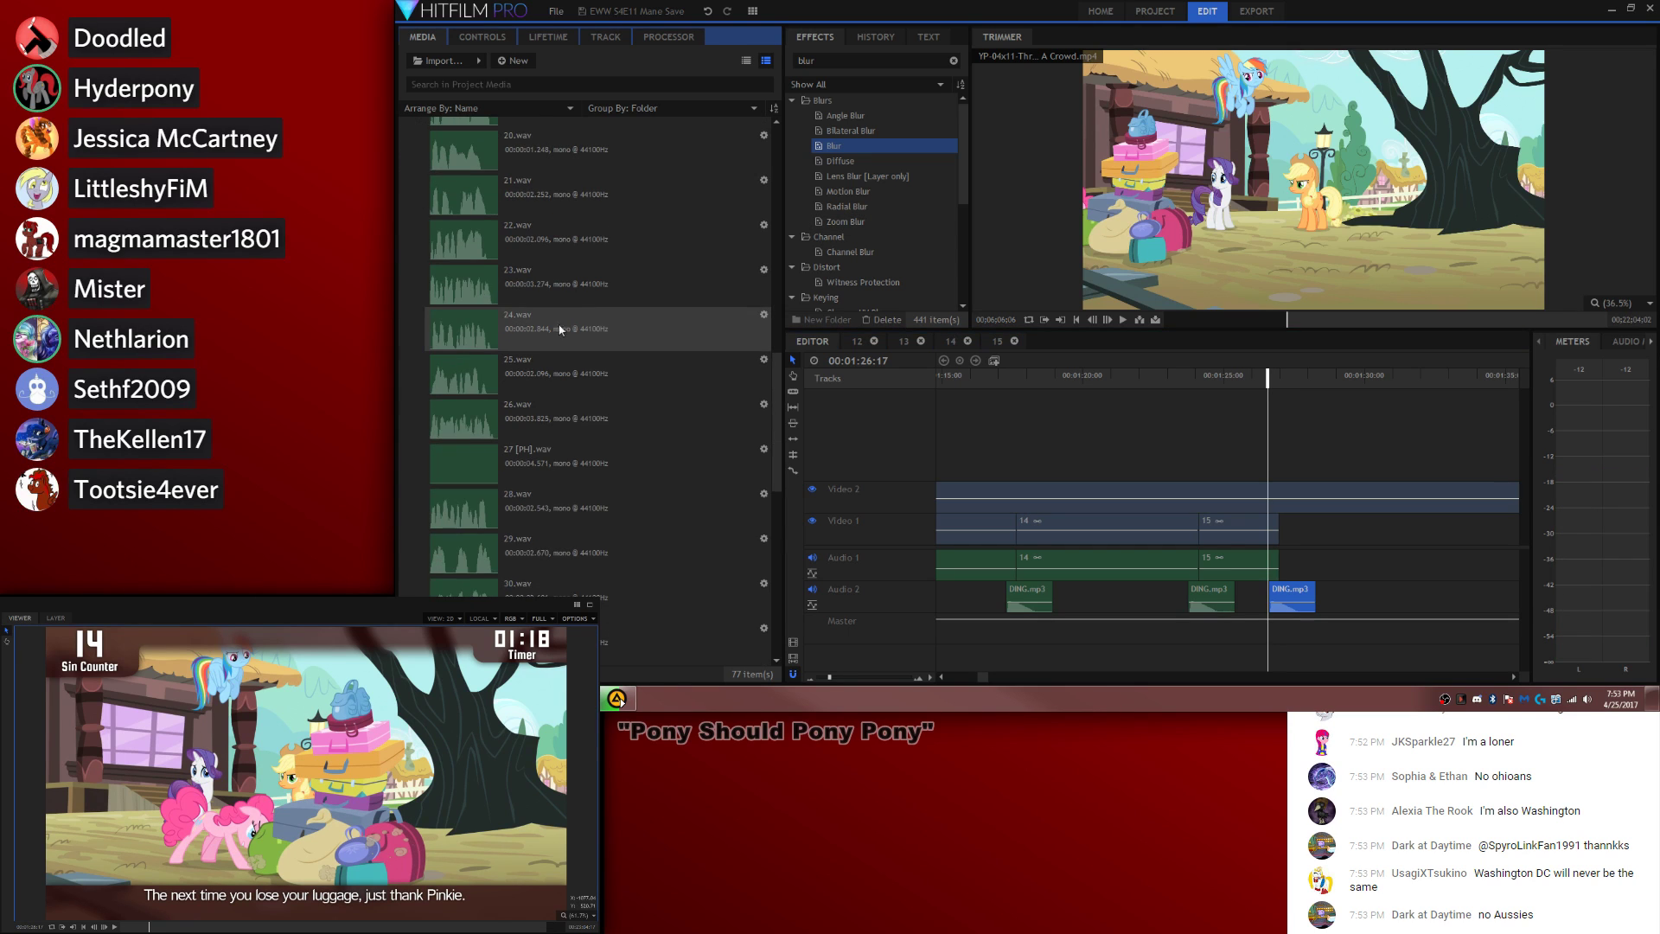
pyautogui.scroll(1, 586, 317)
pyautogui.scroll(1, 551, 217)
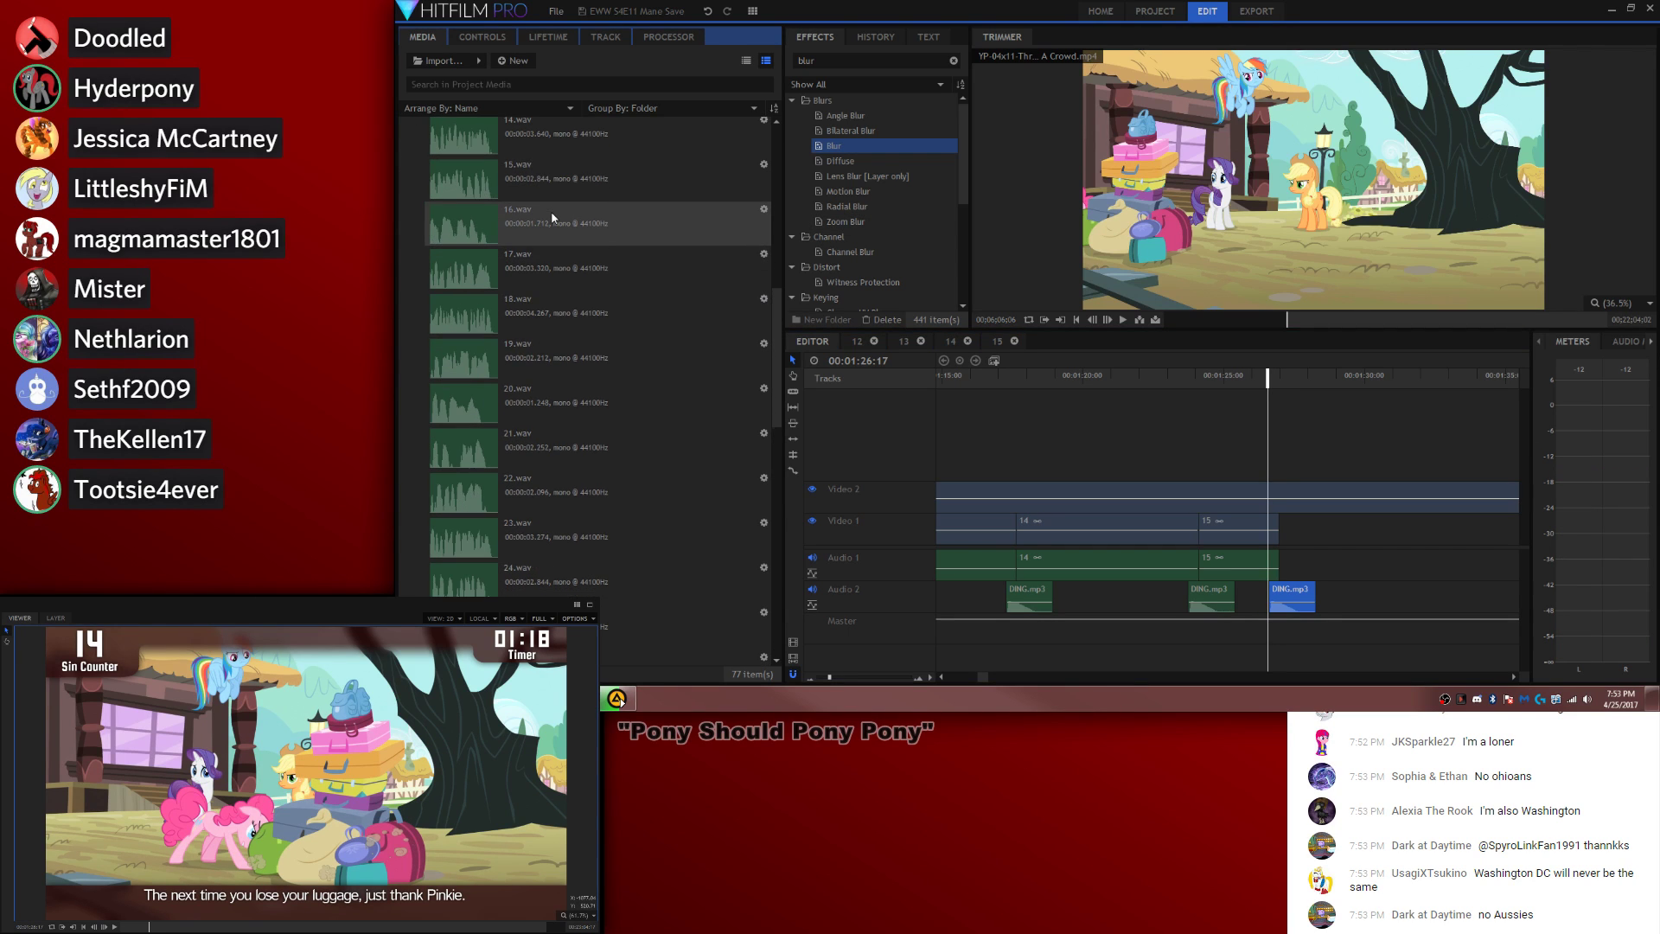
pyautogui.moveTo(552, 211); pyautogui.dragTo(1283, 564)
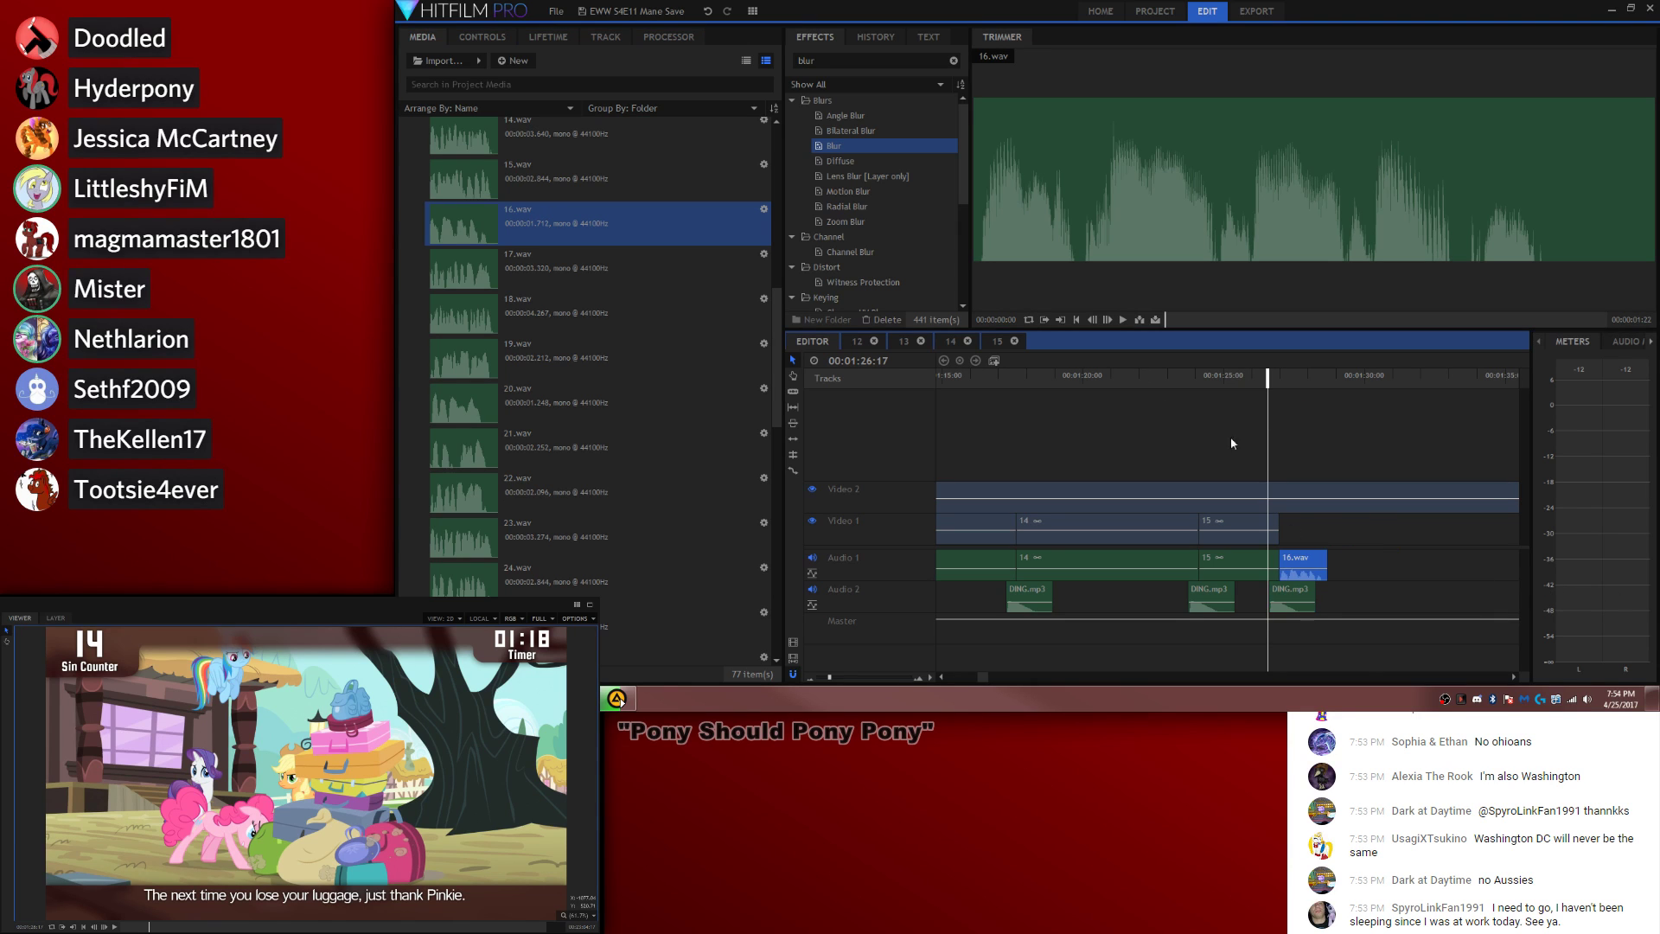
pyautogui.click(994, 362)
pyautogui.write('16')
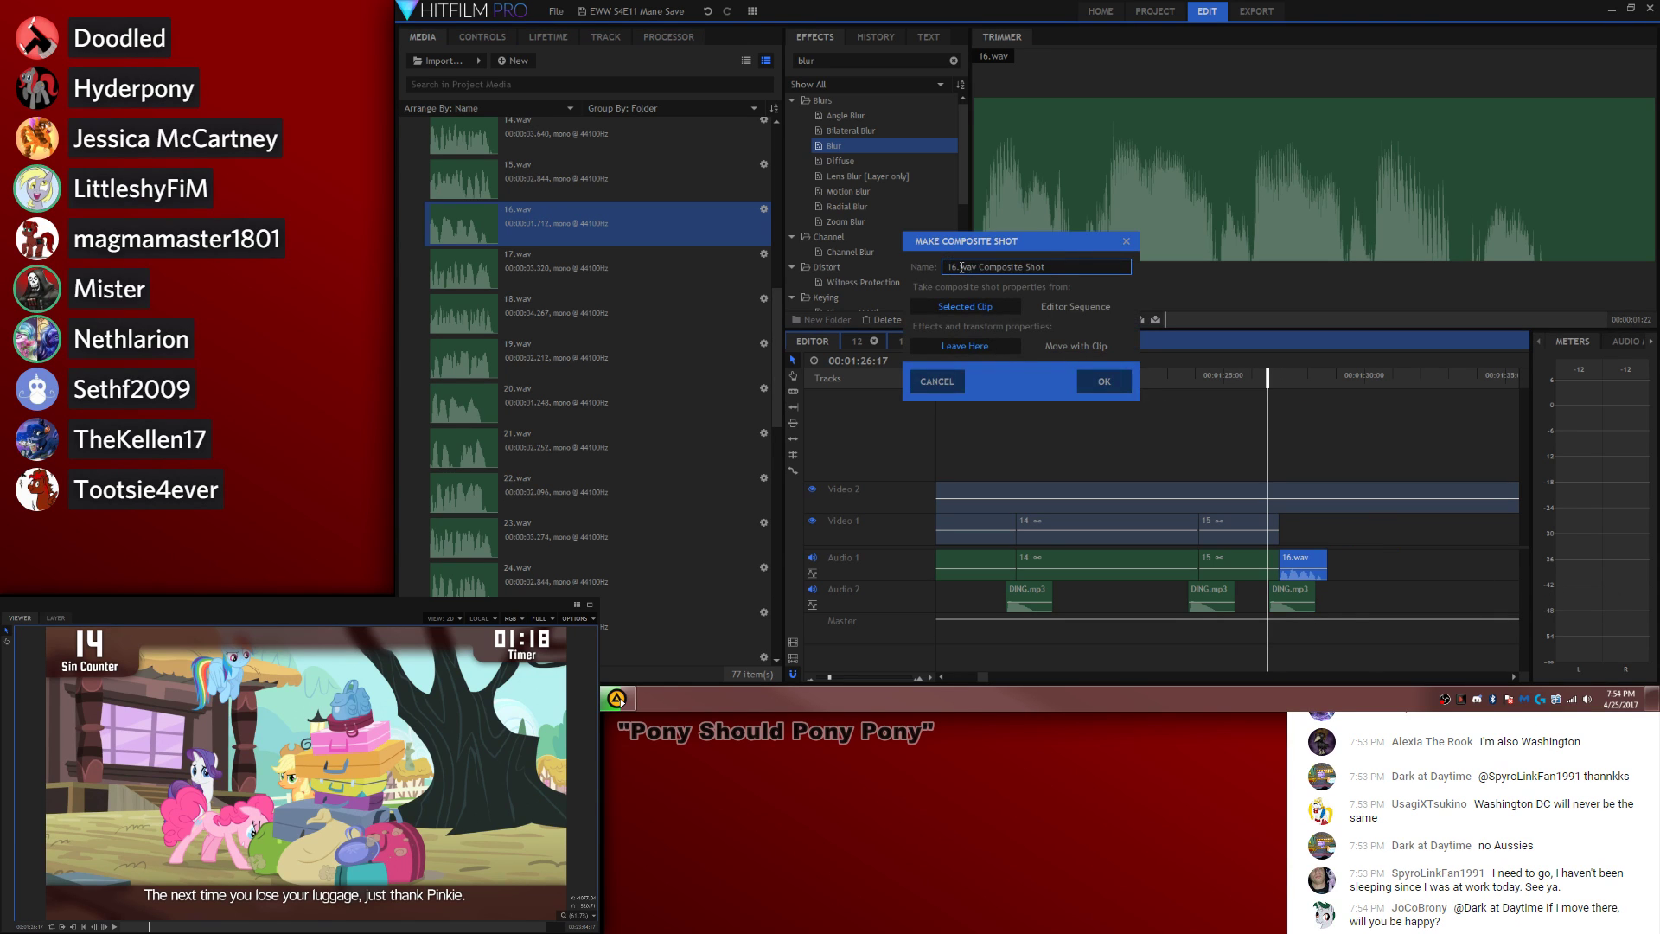
pyautogui.press('Return')
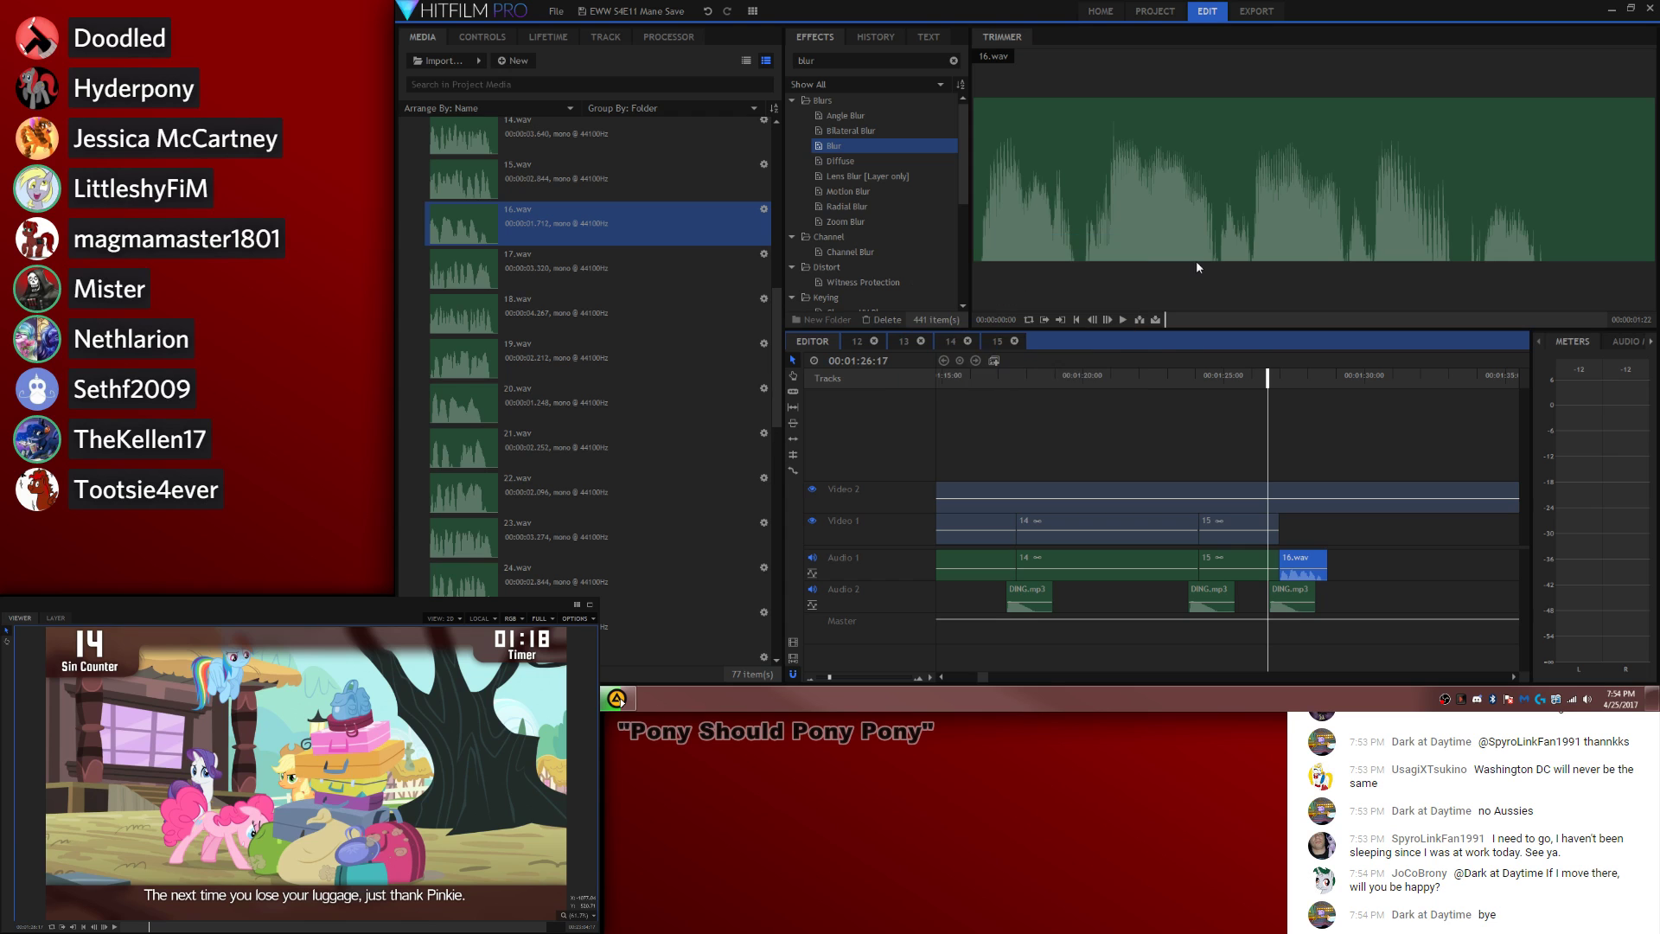
# Step: File composite shot 16 in the comp folder of the project media
pyautogui.click(404, 154)
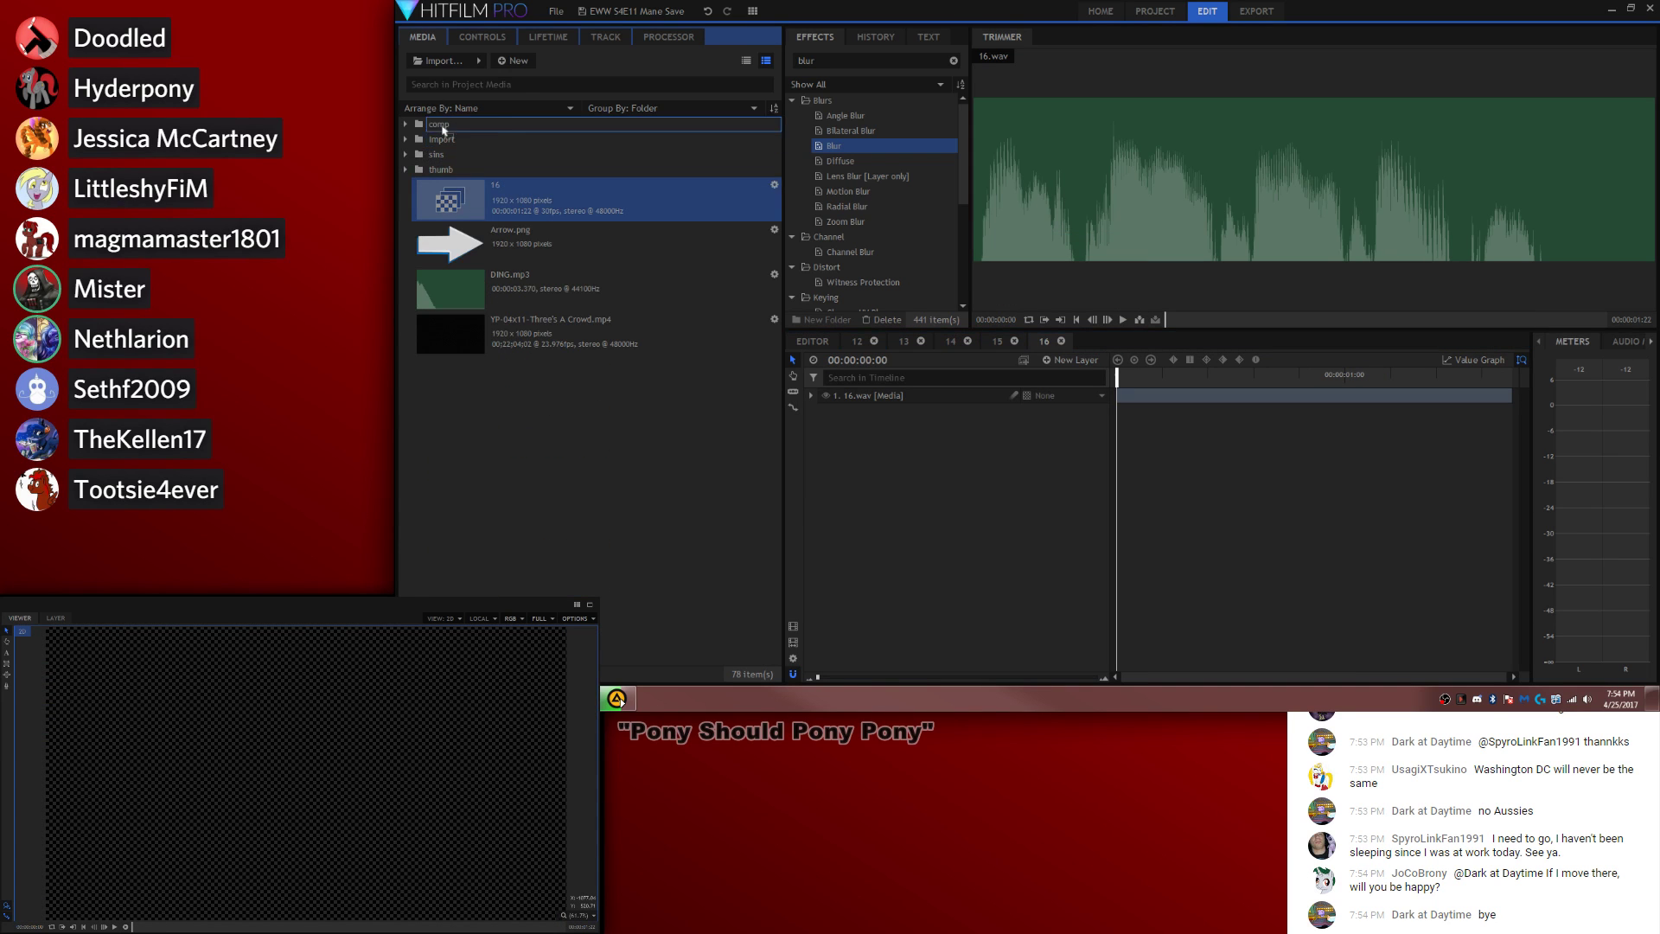
pyautogui.click(405, 124)
pyautogui.click(405, 125)
# Step: Set the episode's in point at the shot of Rainbow Dash hovering near the thatched roof and add it above 16.wav at 00:00:00:00
pyautogui.click(553, 279)
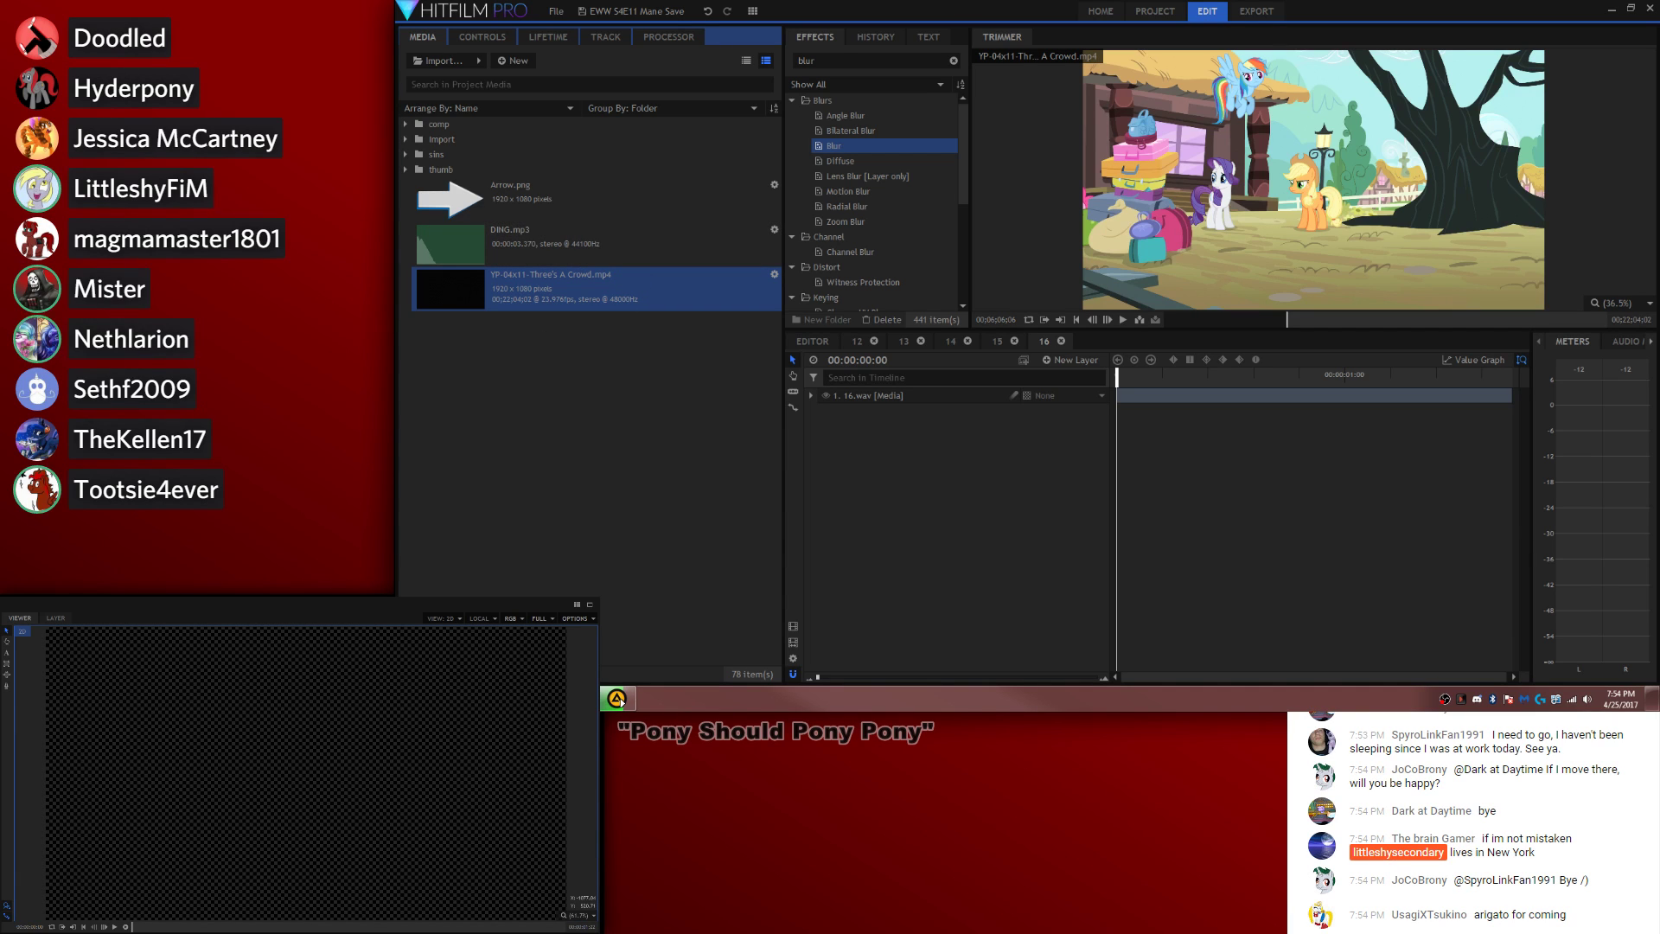
pyautogui.click(1290, 320)
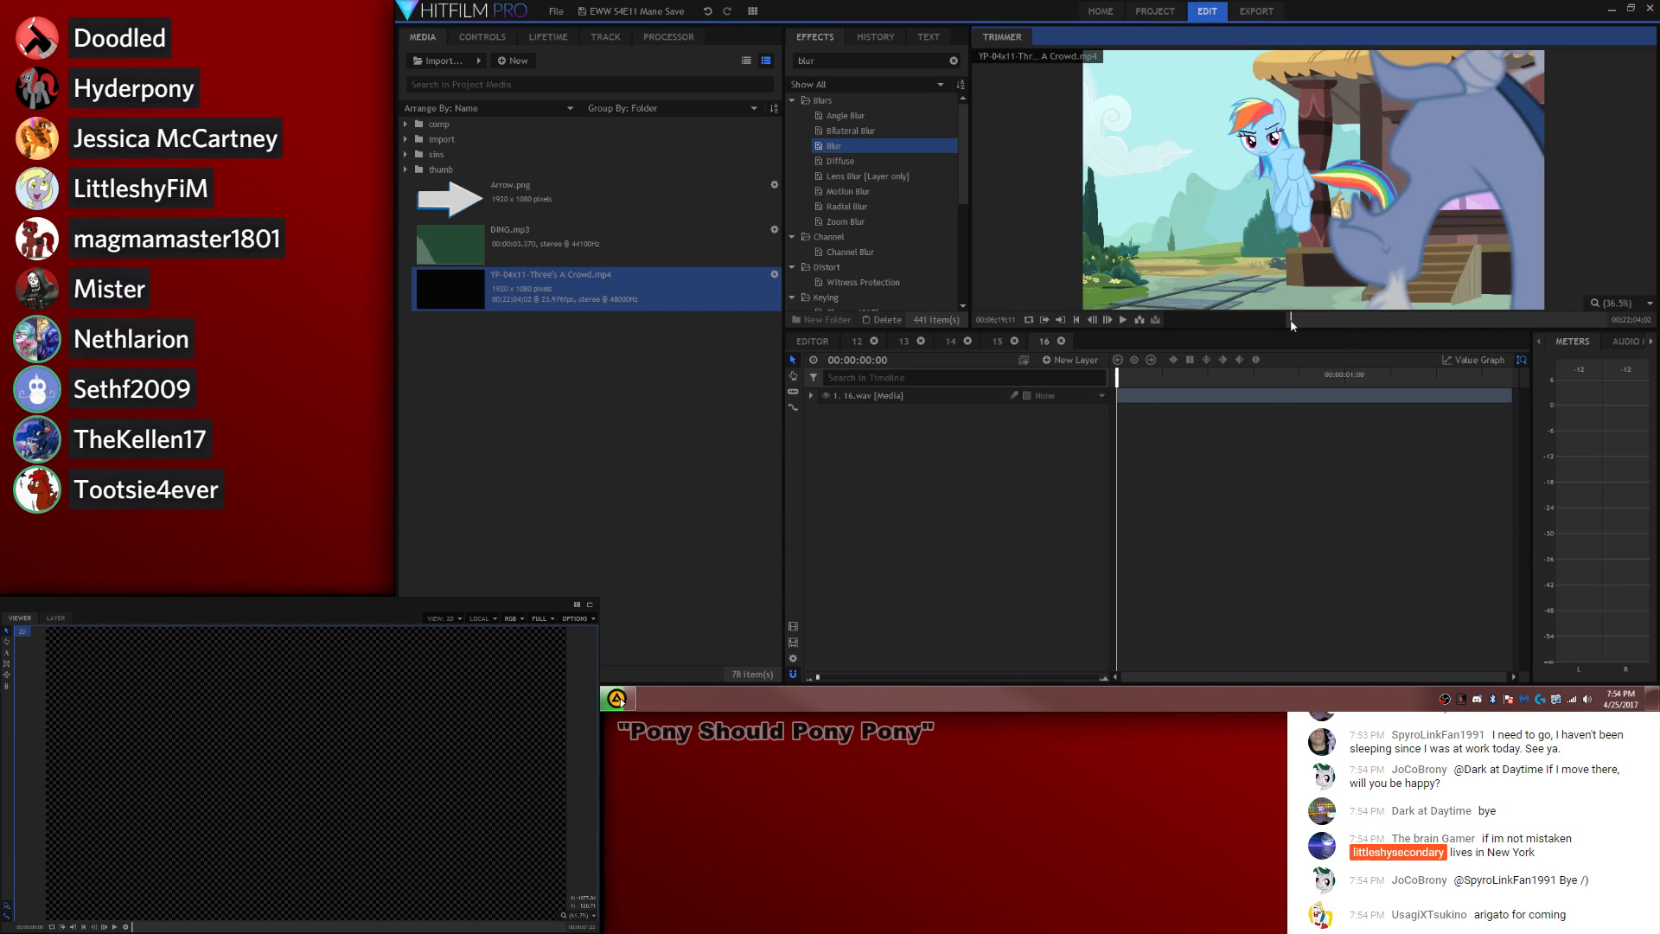
pyautogui.press(',')
pyautogui.press(',')
pyautogui.press(',')
pyautogui.press(',')
pyautogui.press(',')
pyautogui.press(',')
pyautogui.press(',')
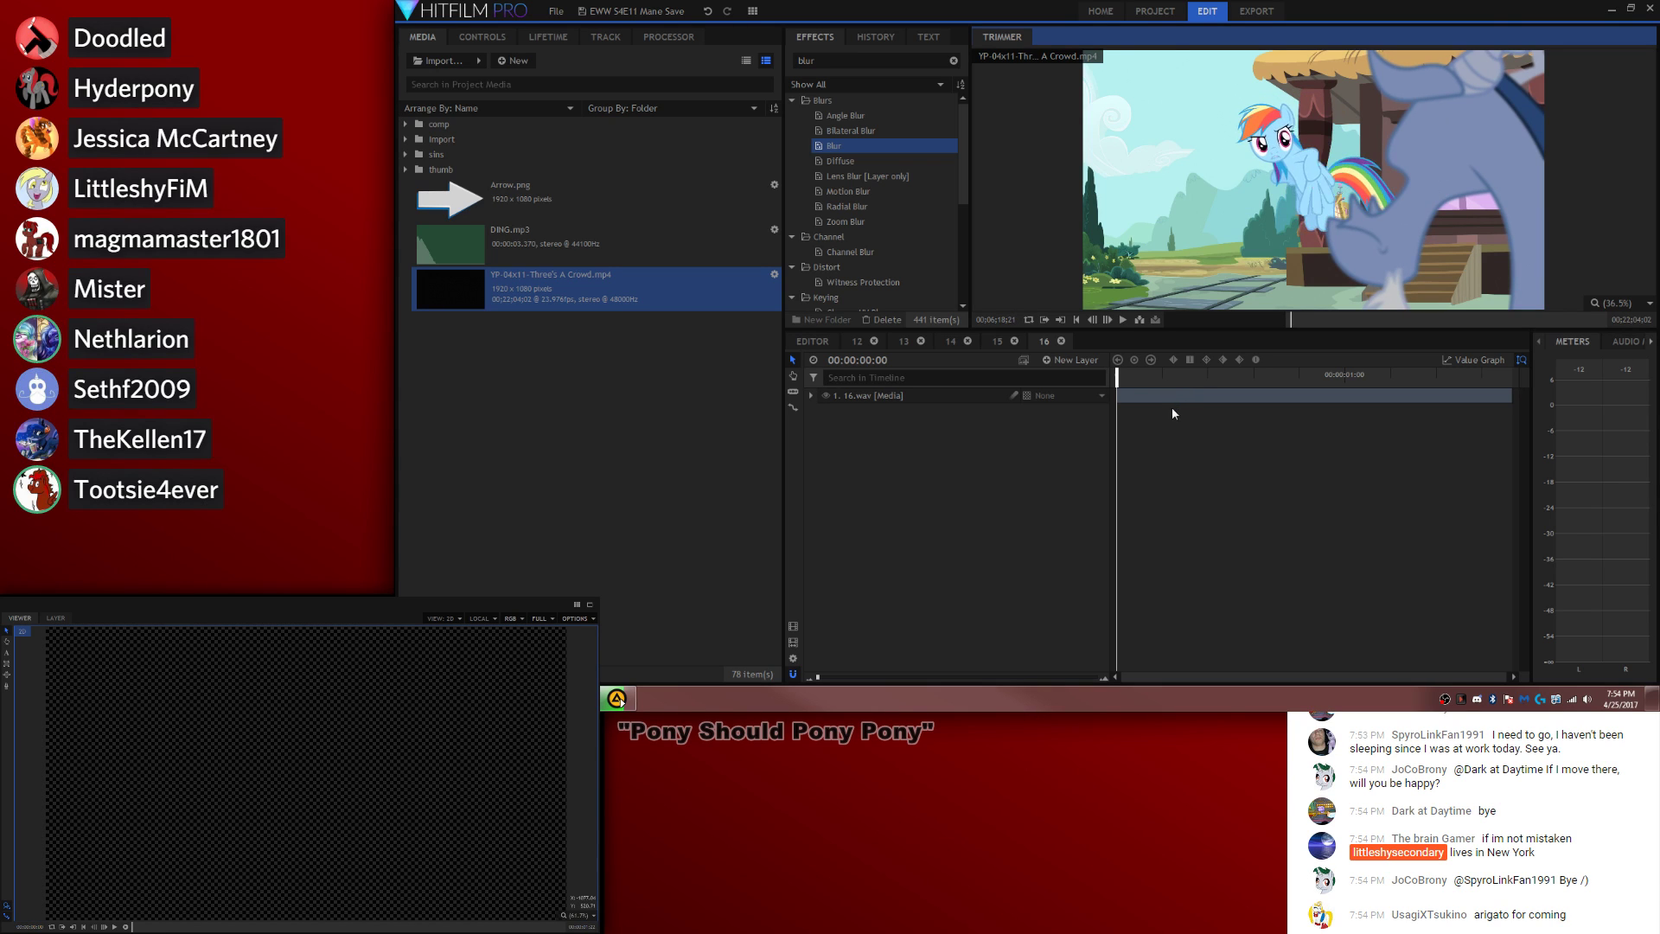
pyautogui.press(',')
pyautogui.press(',')
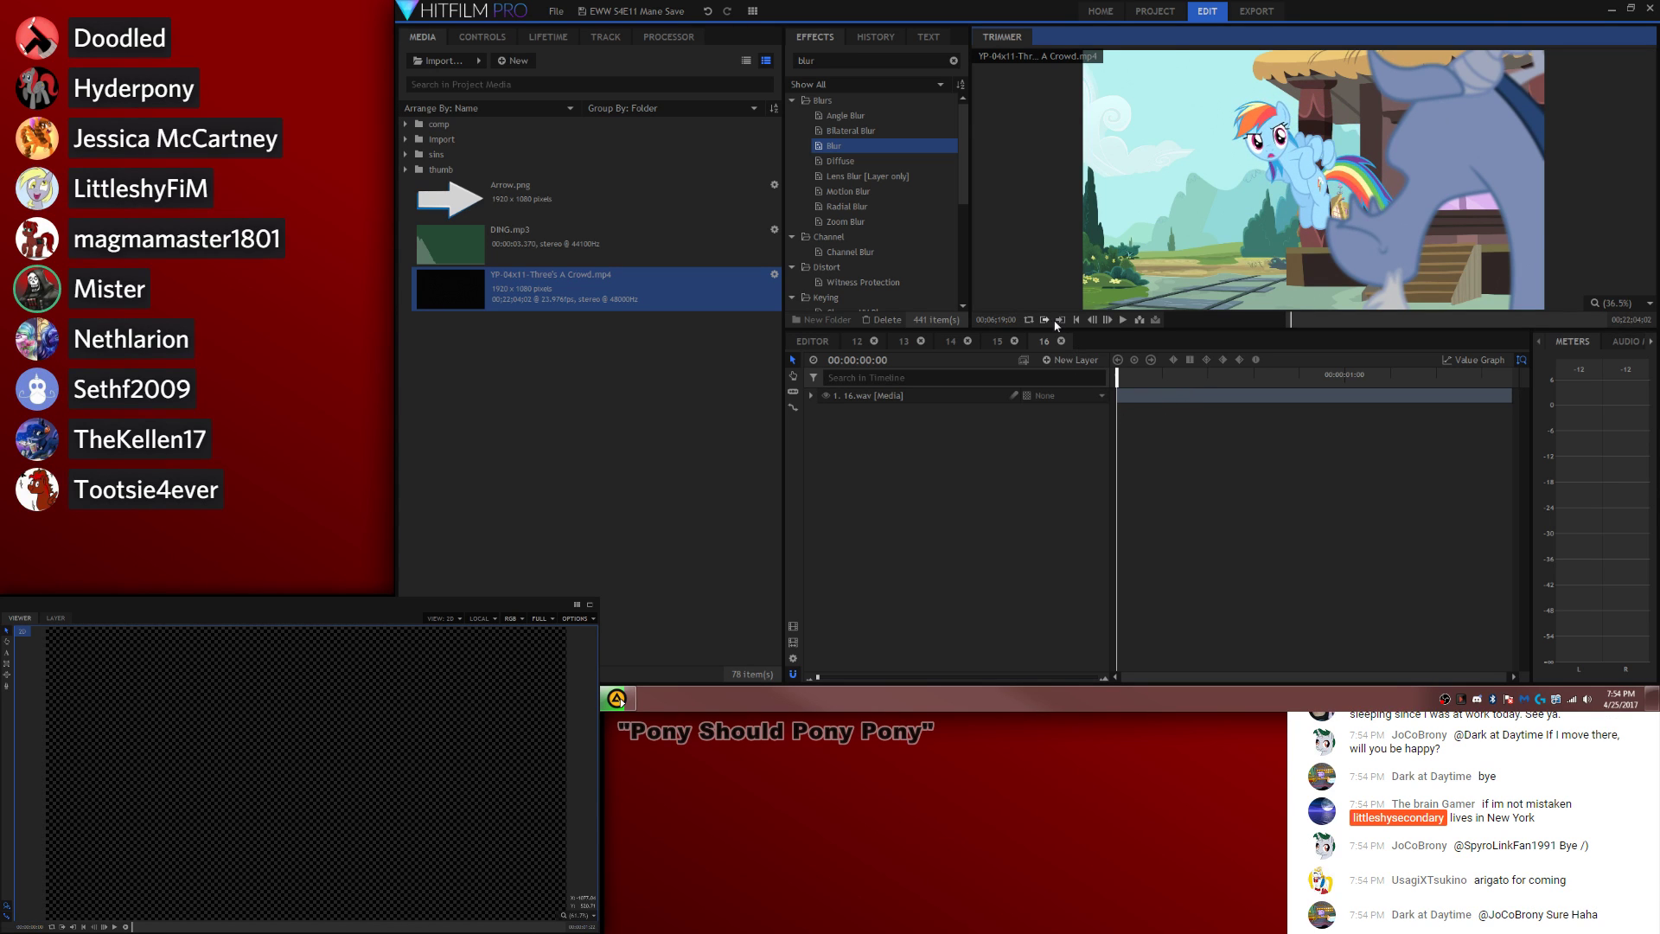
pyautogui.moveTo(1120, 387); pyautogui.dragTo(1119, 397)
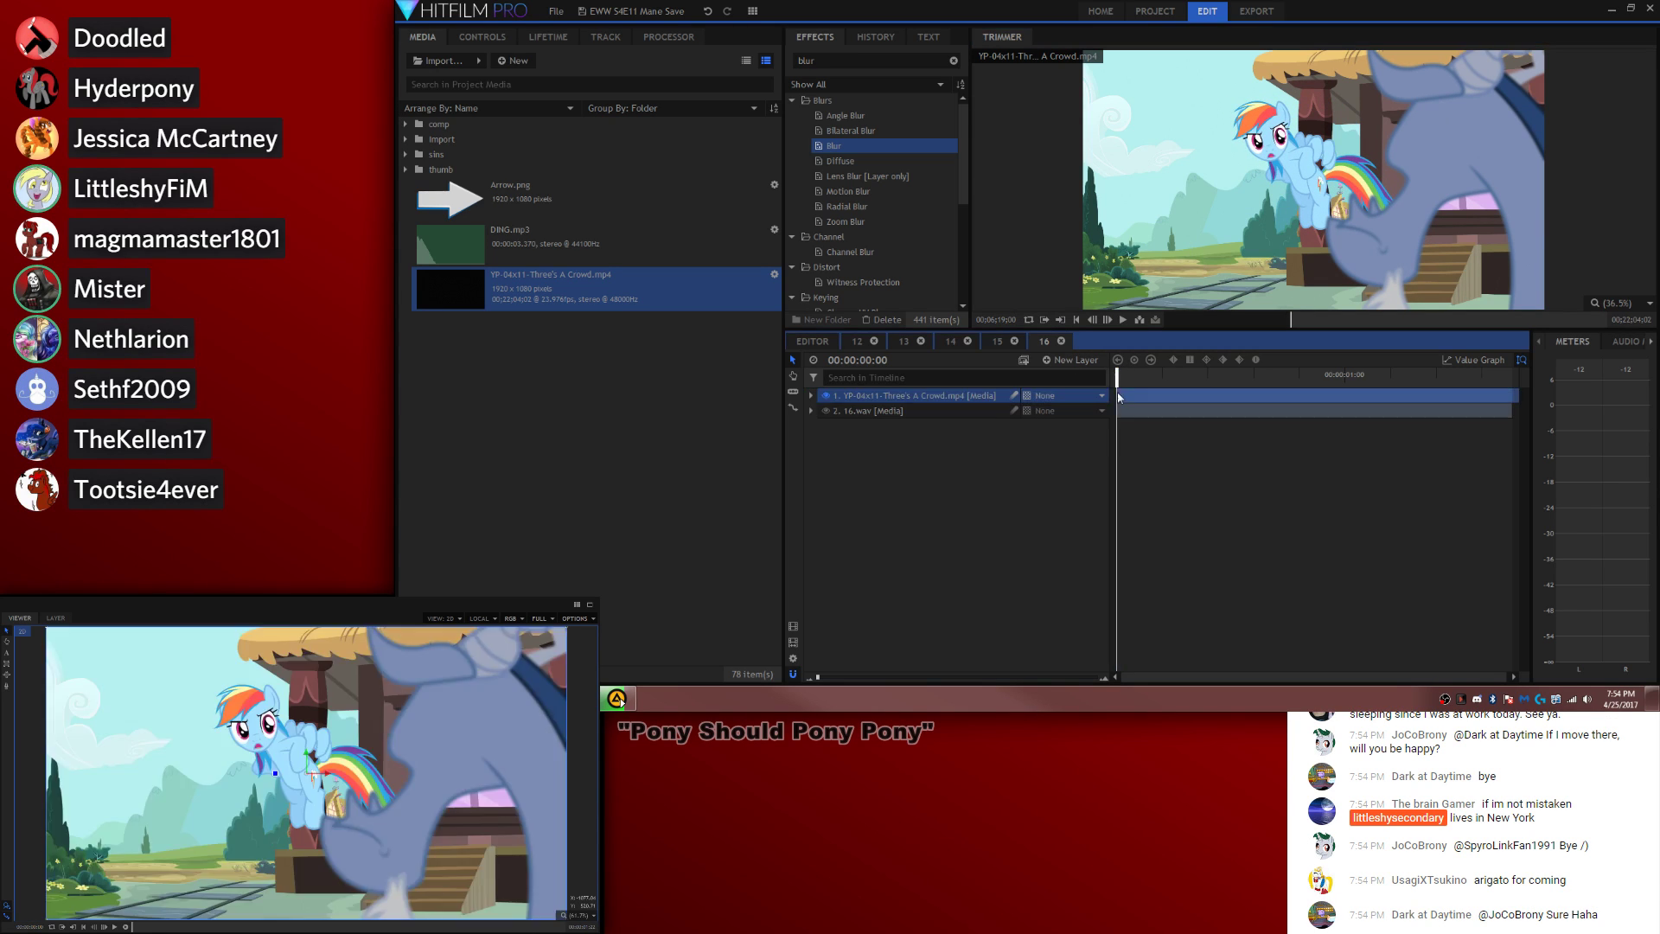
# Step: Set the episode clip's audio level in composite shot 16 to -8 dB
pyautogui.click(811, 395)
pyautogui.click(823, 471)
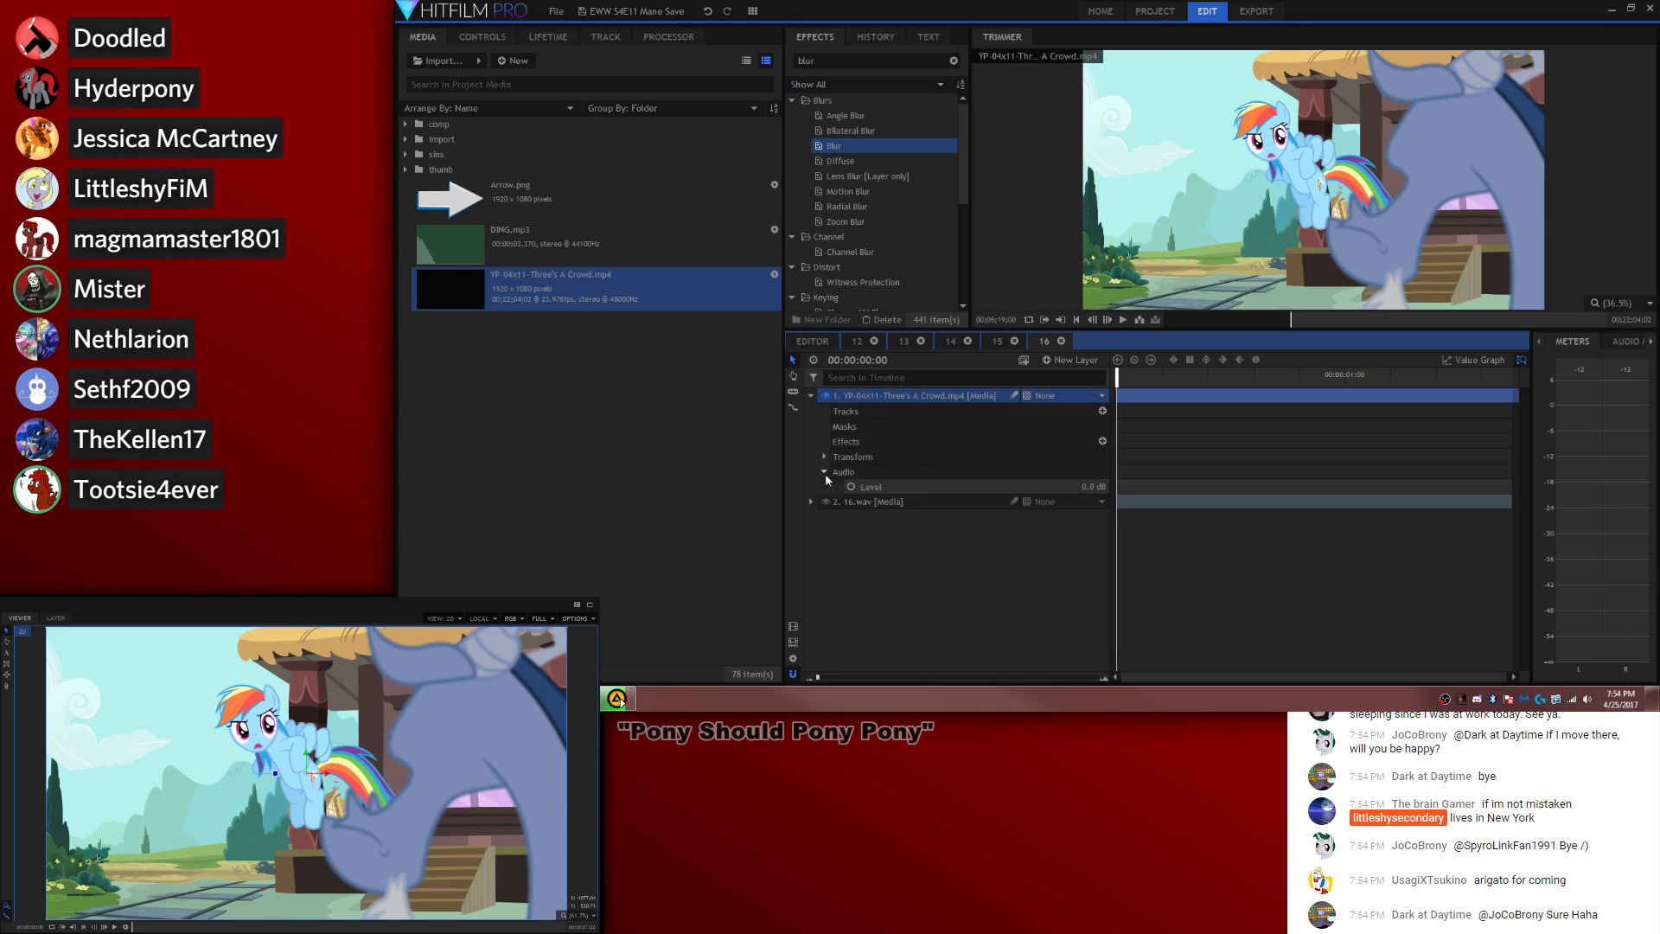
pyautogui.write('-')
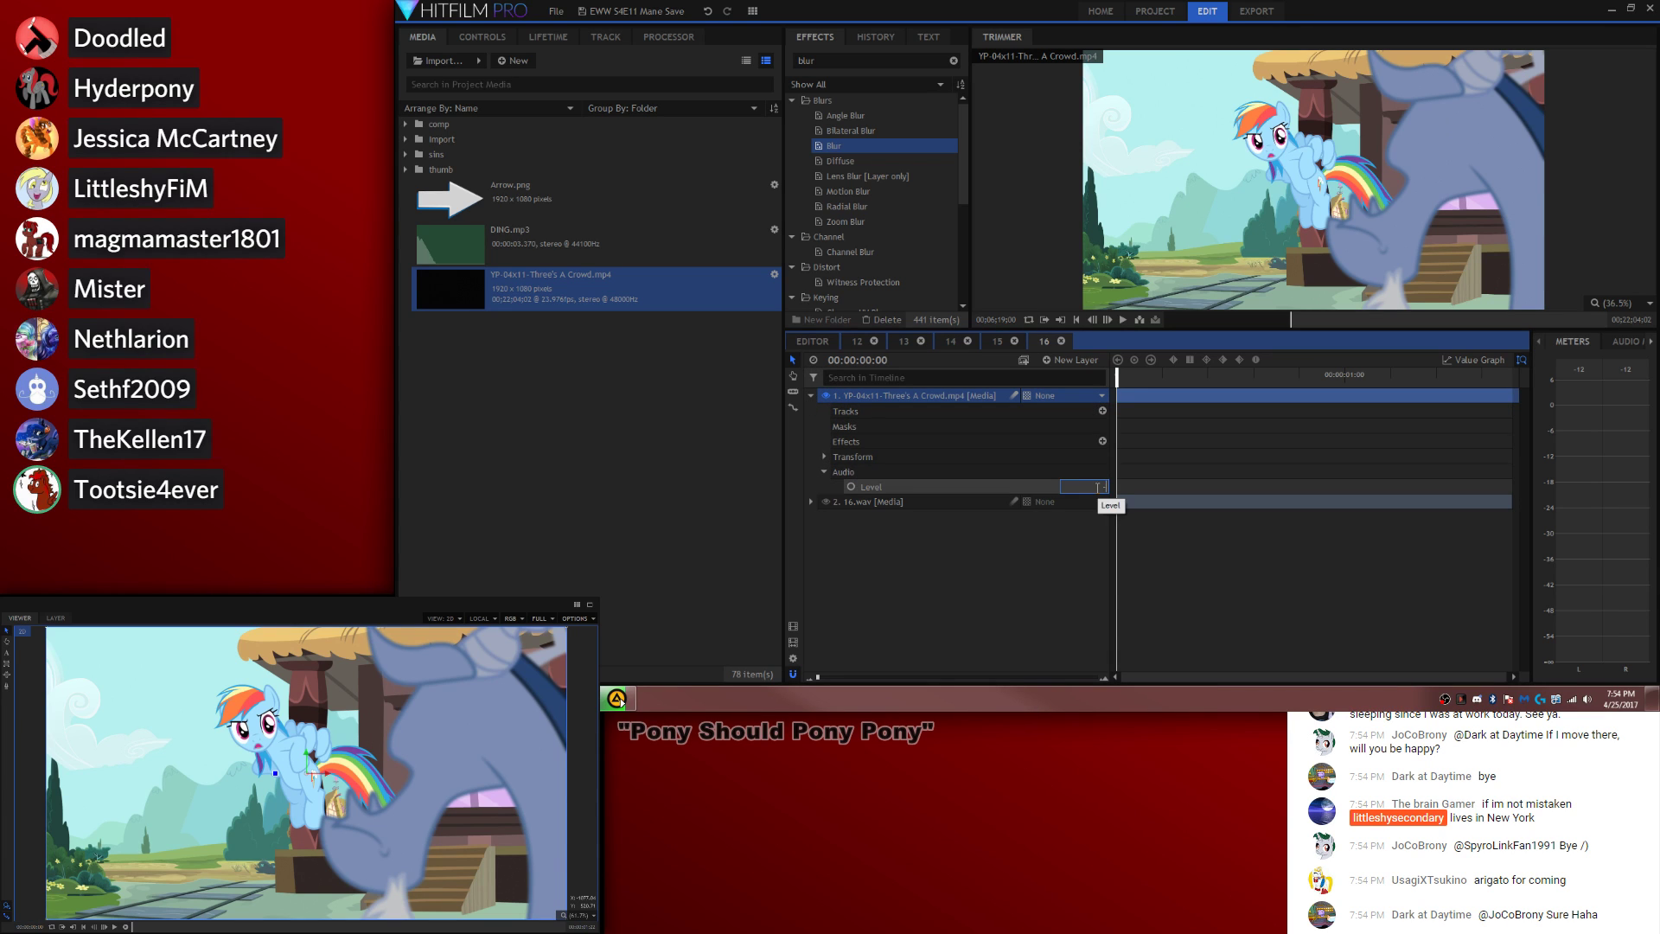
pyautogui.write('-8')
pyautogui.press('Return')
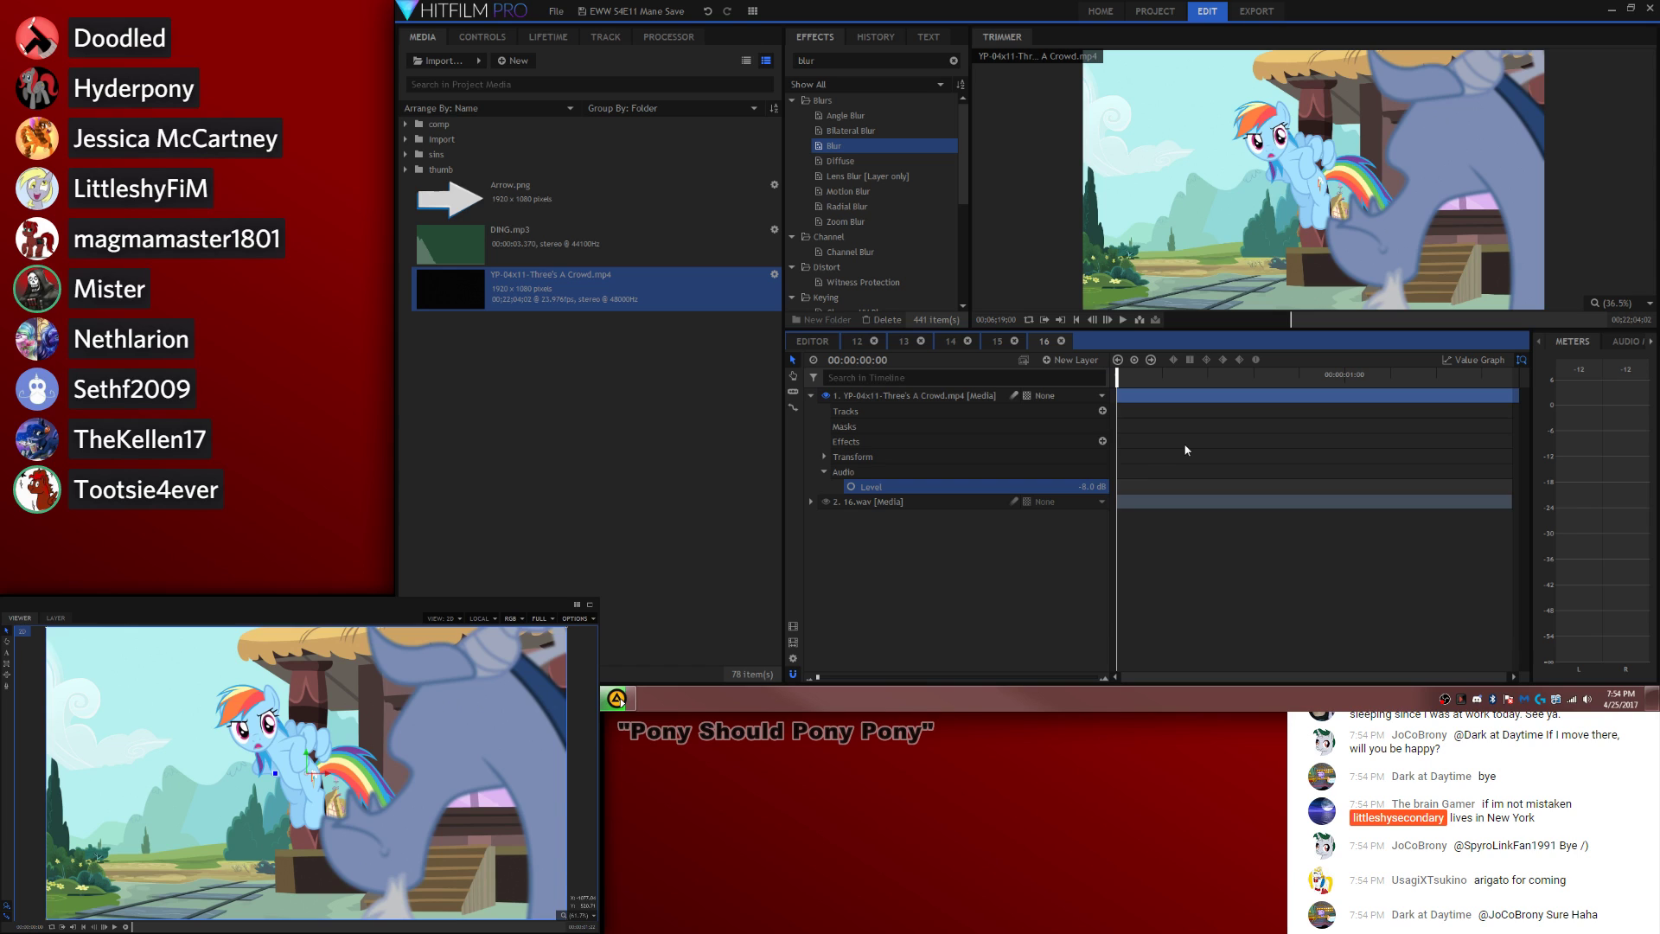
# Step: Keyframe the episode clip's position and scale from 00:00:00:00 to 00:00:01:21, ending at 140% scale and position about 77.7, 200
pyautogui.moveTo(1182, 381); pyautogui.dragTo(823, 469)
pyautogui.click(823, 471)
pyautogui.click(823, 456)
pyautogui.click(850, 502)
pyautogui.click(851, 517)
pyautogui.moveTo(1159, 377); pyautogui.dragTo(1513, 381)
pyautogui.moveTo(1074, 516); pyautogui.dragTo(1109, 516)
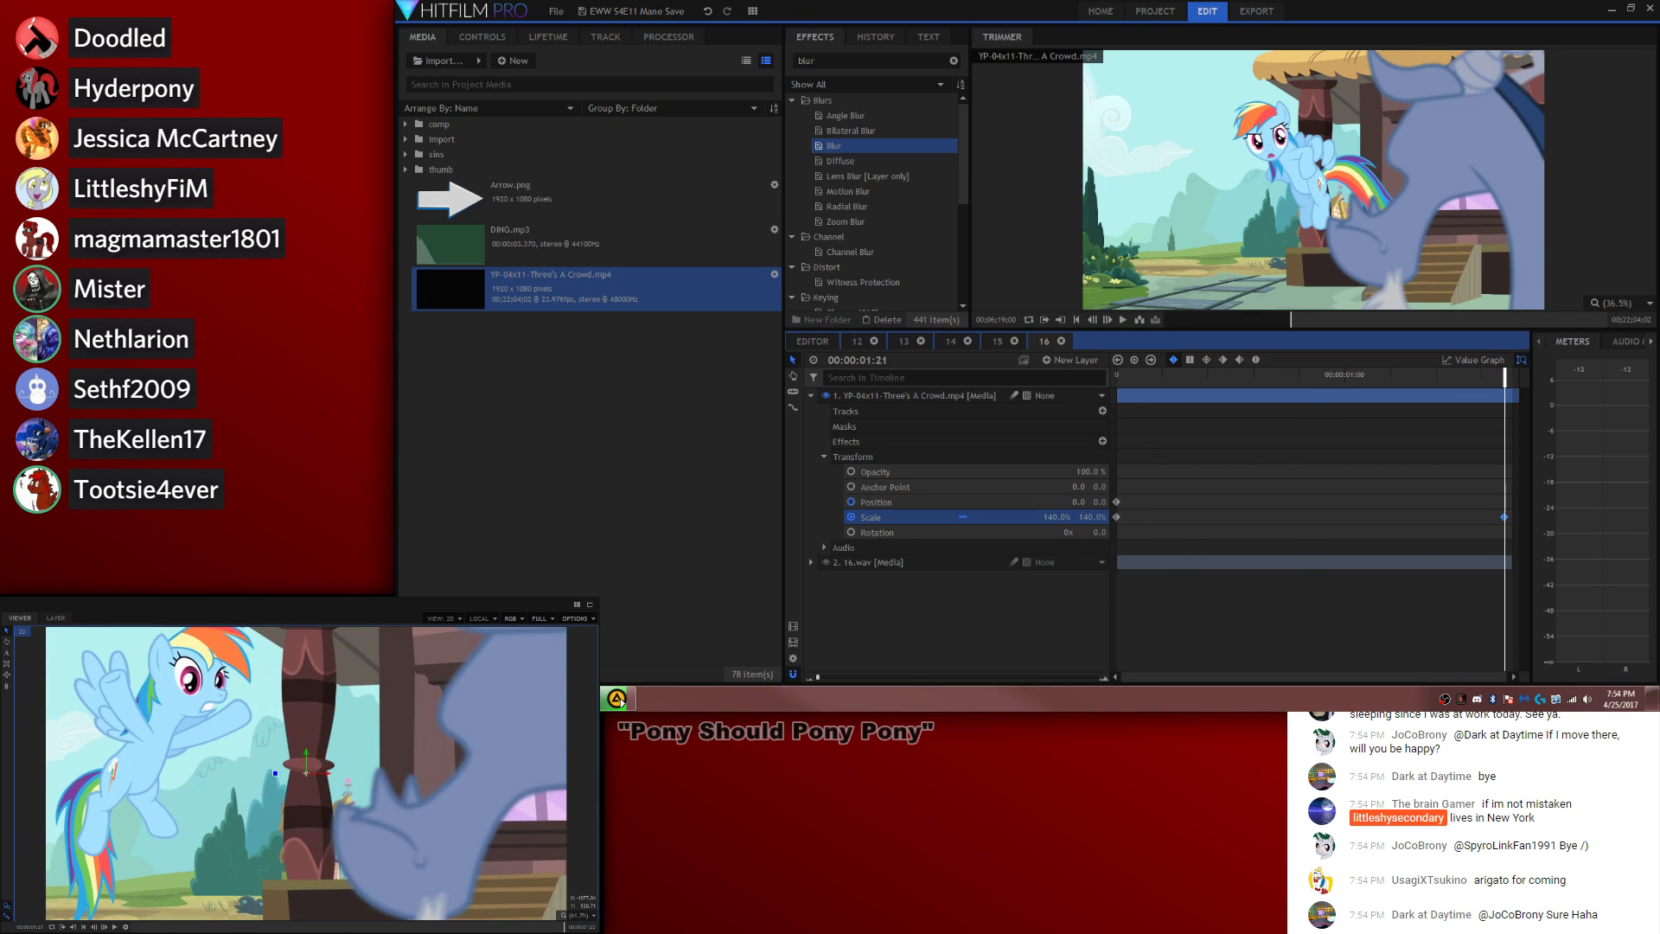
pyautogui.moveTo(312, 779); pyautogui.dragTo(330, 719)
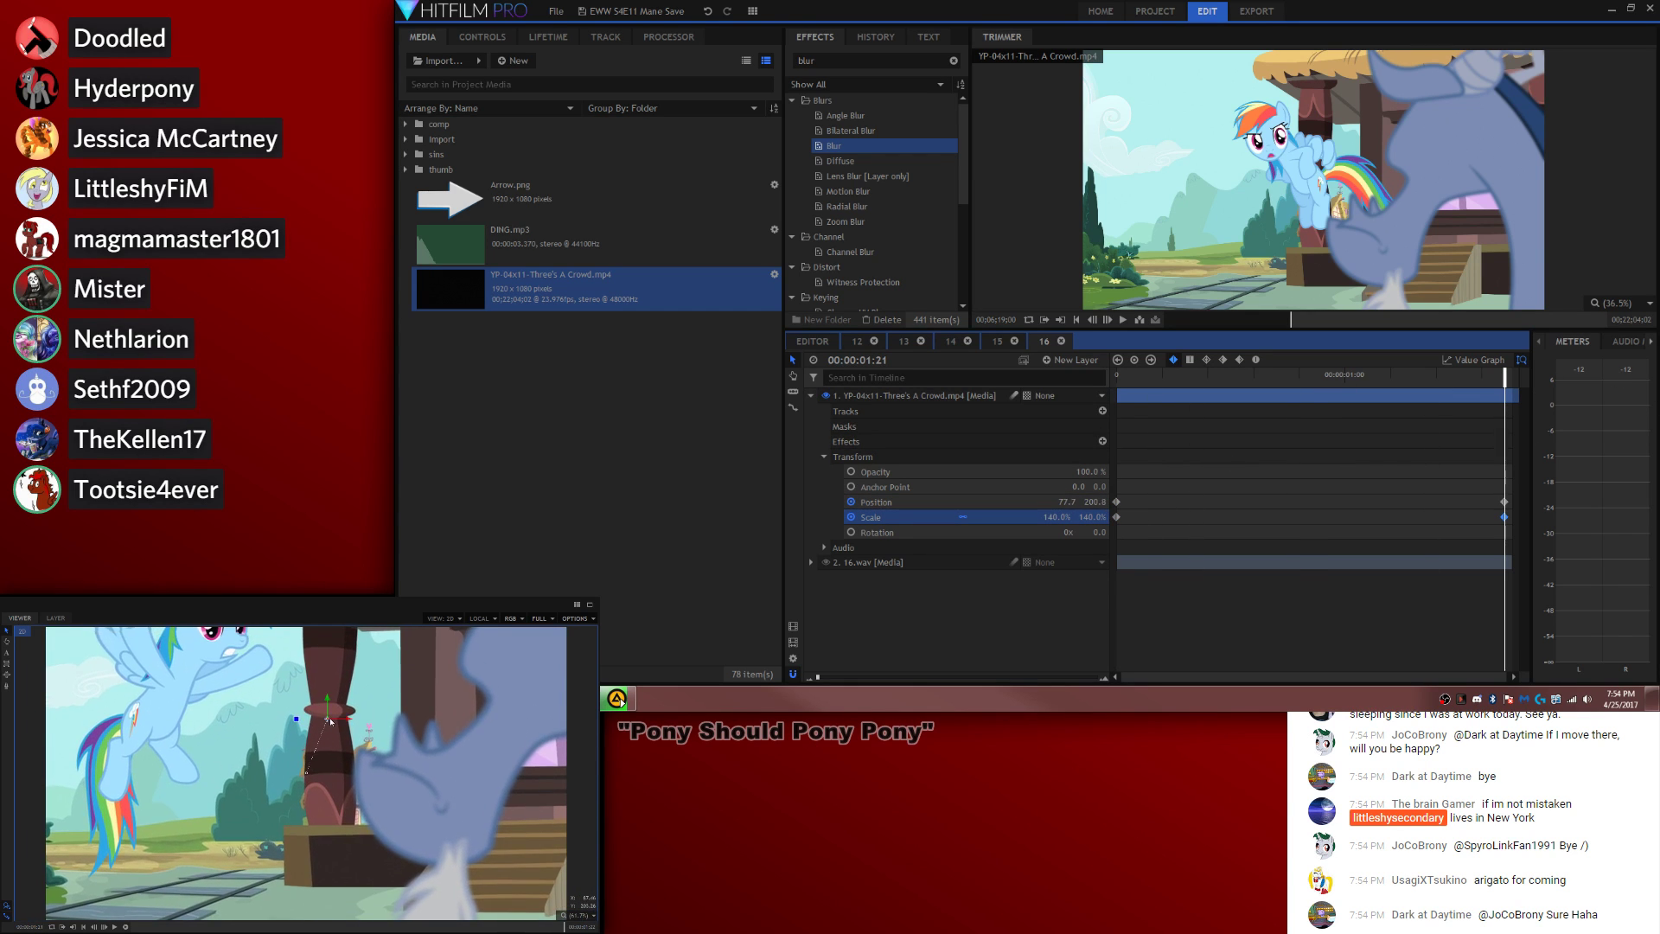
# Step: Copy the second Sin Count, Sub, overlay and New Grade layers from composite shot 15 to the start of composite shot 16
pyautogui.click(996, 341)
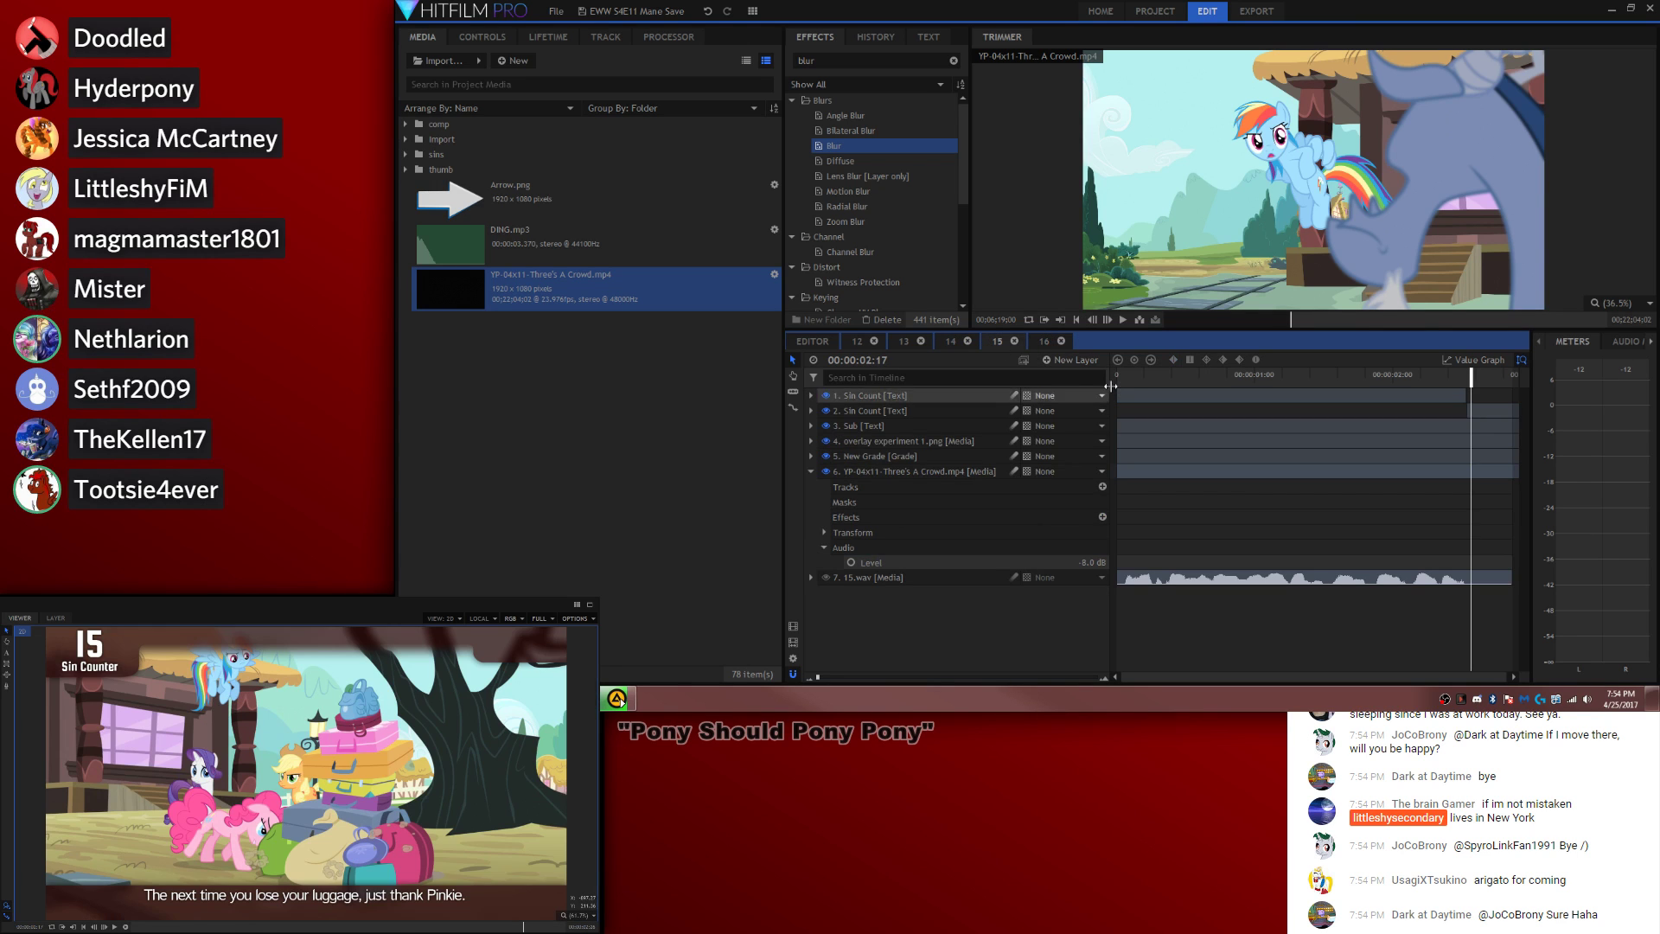
pyautogui.moveTo(904, 455); pyautogui.dragTo(886, 426)
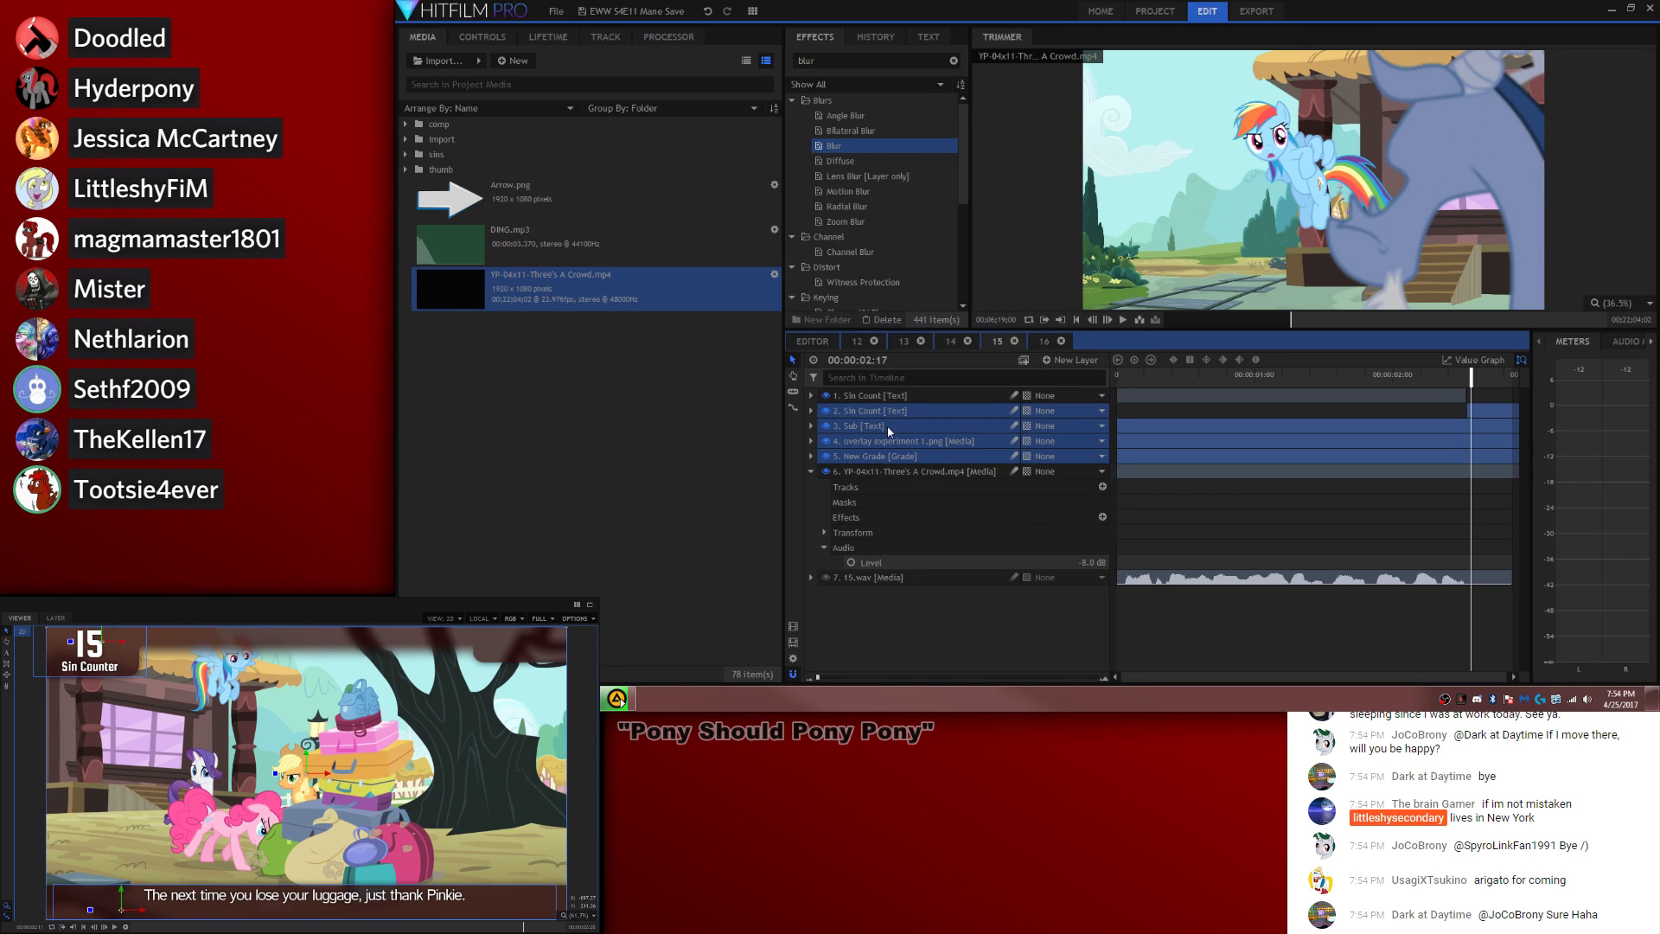
pyautogui.click(1042, 340)
pyautogui.moveTo(1167, 374); pyautogui.dragTo(974, 378)
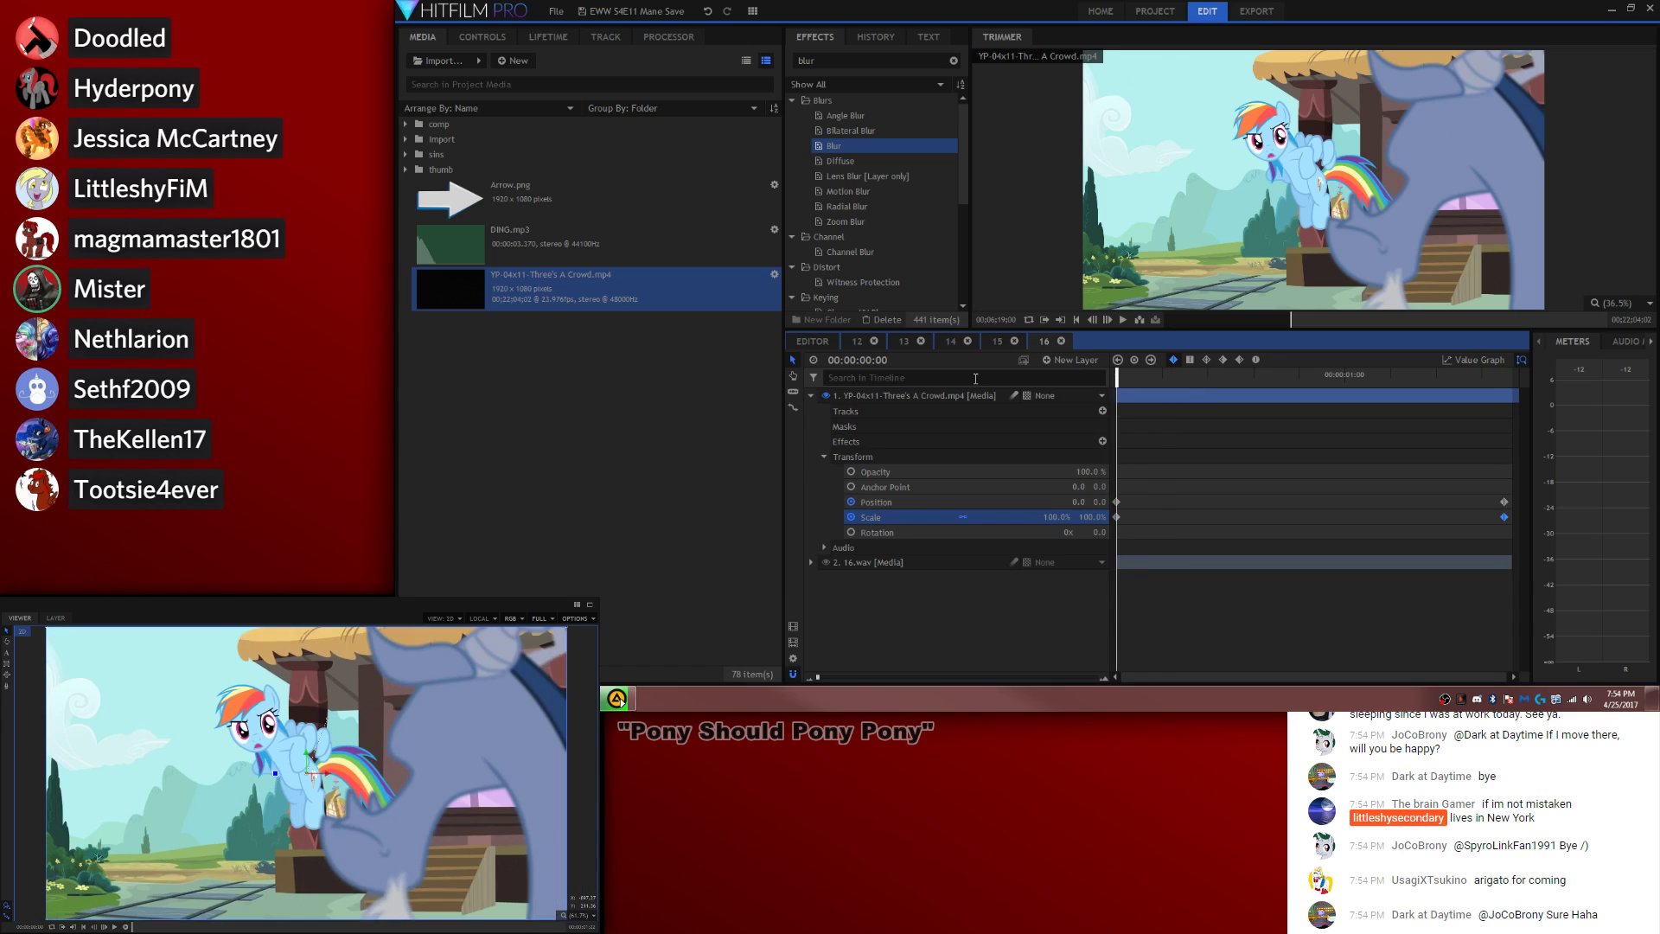
pyautogui.hotkey('ctrl', 'v')
pyautogui.rightClick(903, 424)
pyautogui.click(1002, 326)
pyautogui.click(1207, 534)
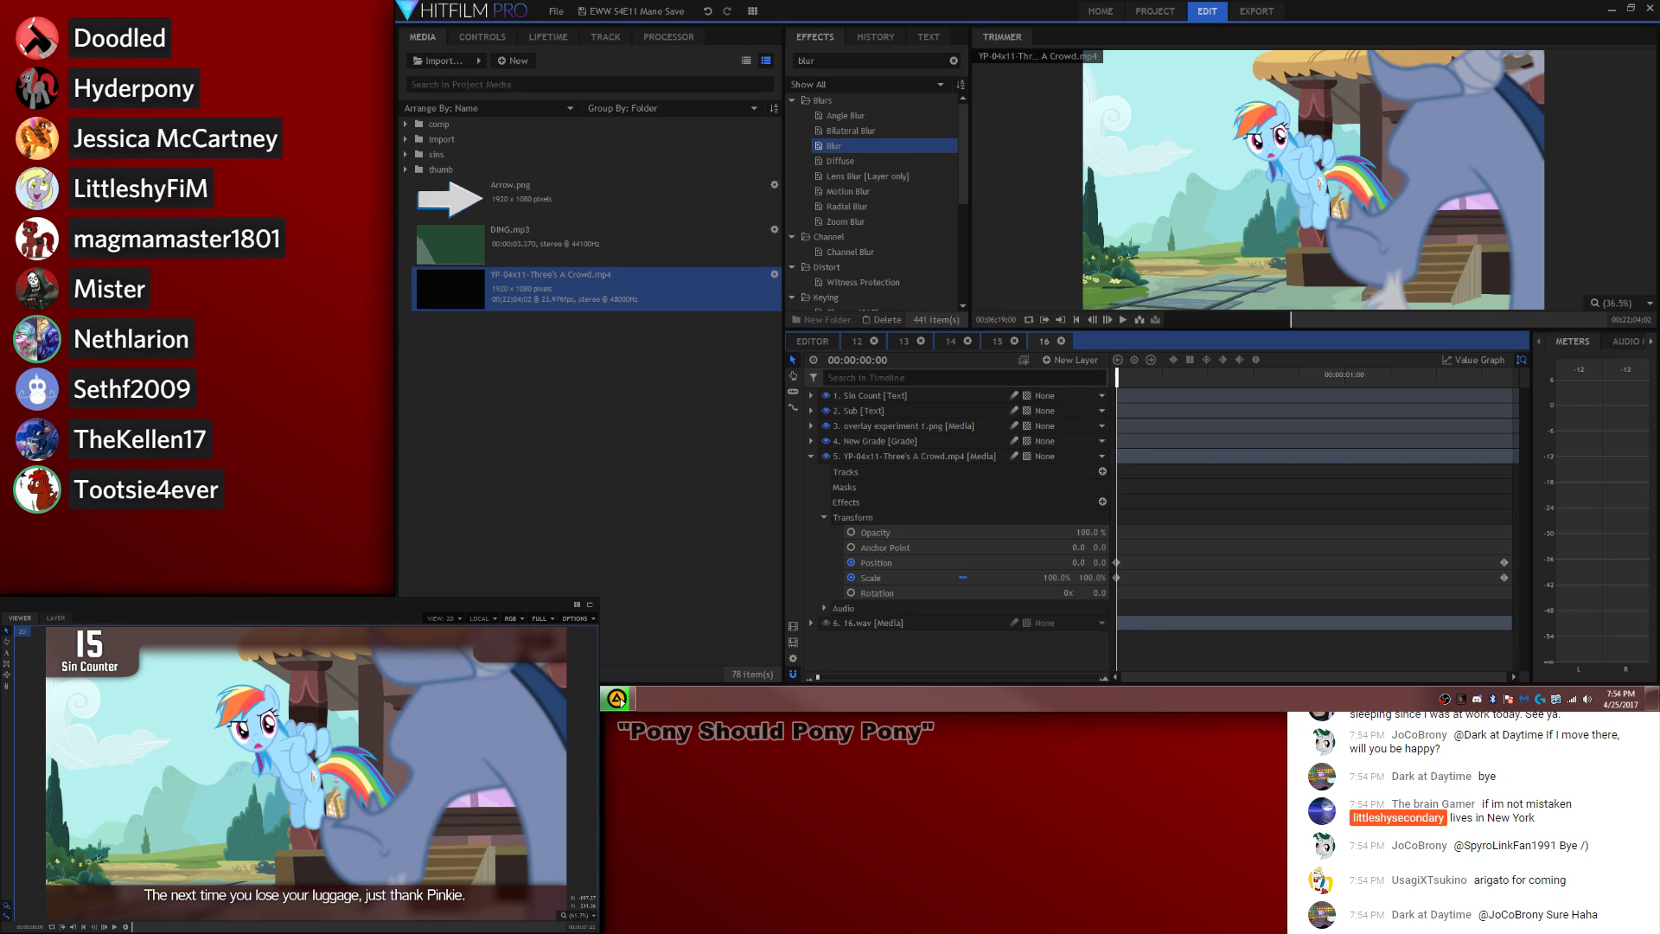
# Step: Change the subtitle in composite shot 16 to "Disappearing train tracks."
pyautogui.click(7, 653)
pyautogui.moveTo(467, 894); pyautogui.dragTo(139, 882)
pyautogui.write('Disappearing train tracks.')
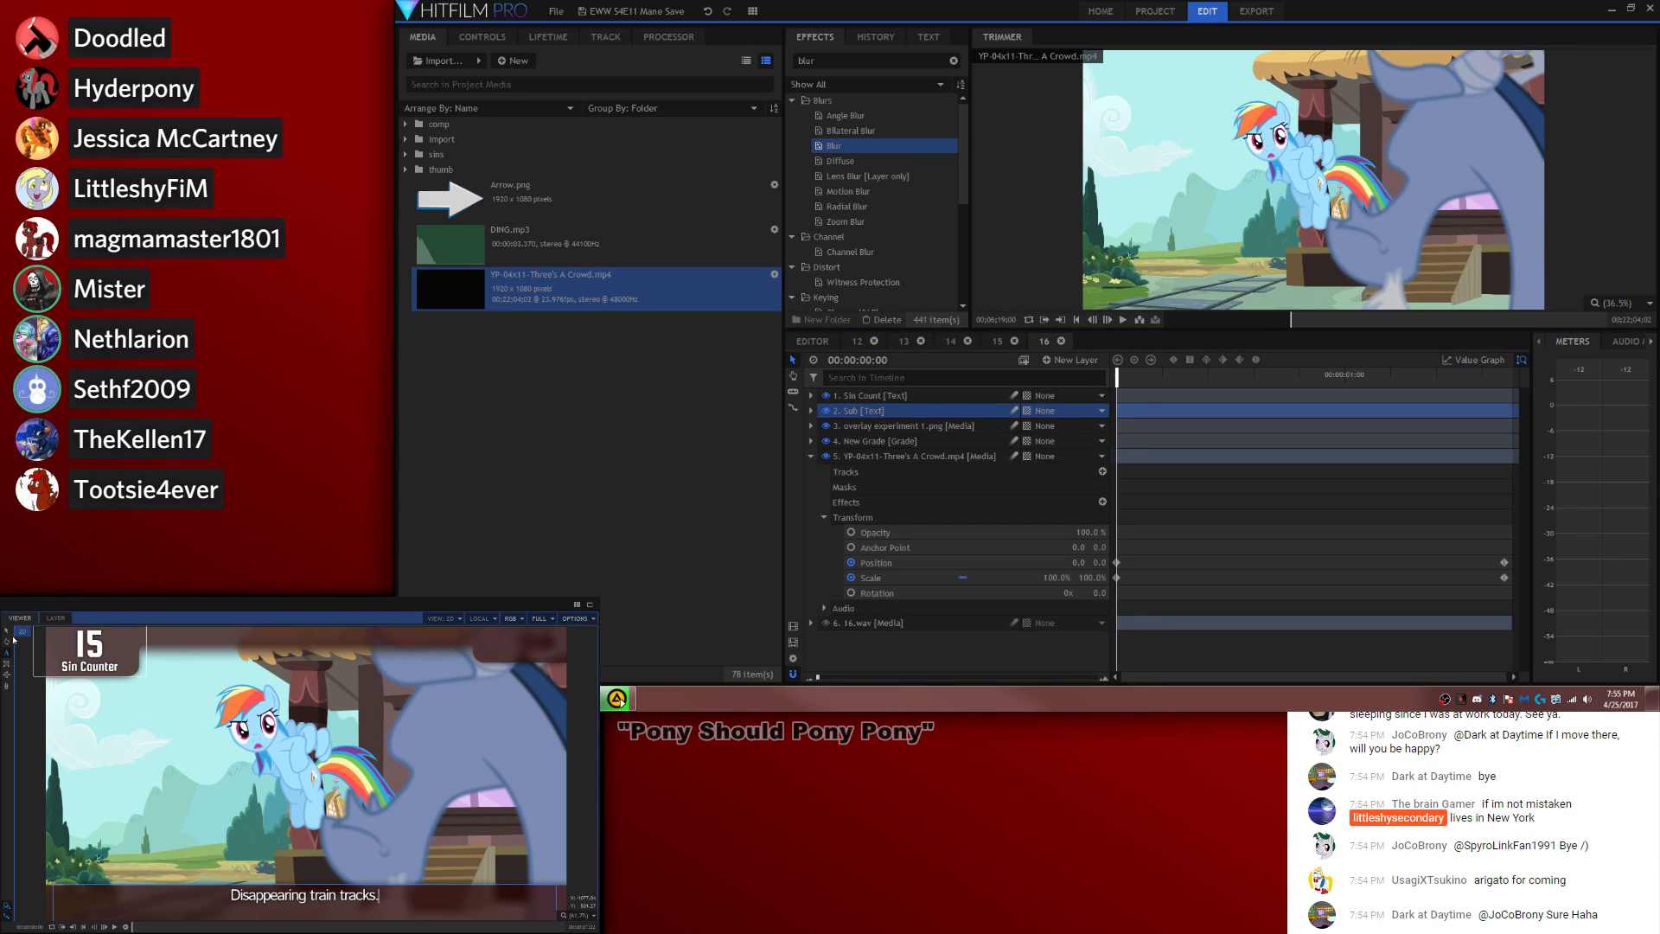
# Step: Show the waveform of 16.wav, split the Sin Count text at 00:00:01:13 and change its second part to 16
pyautogui.rightClick(887, 622)
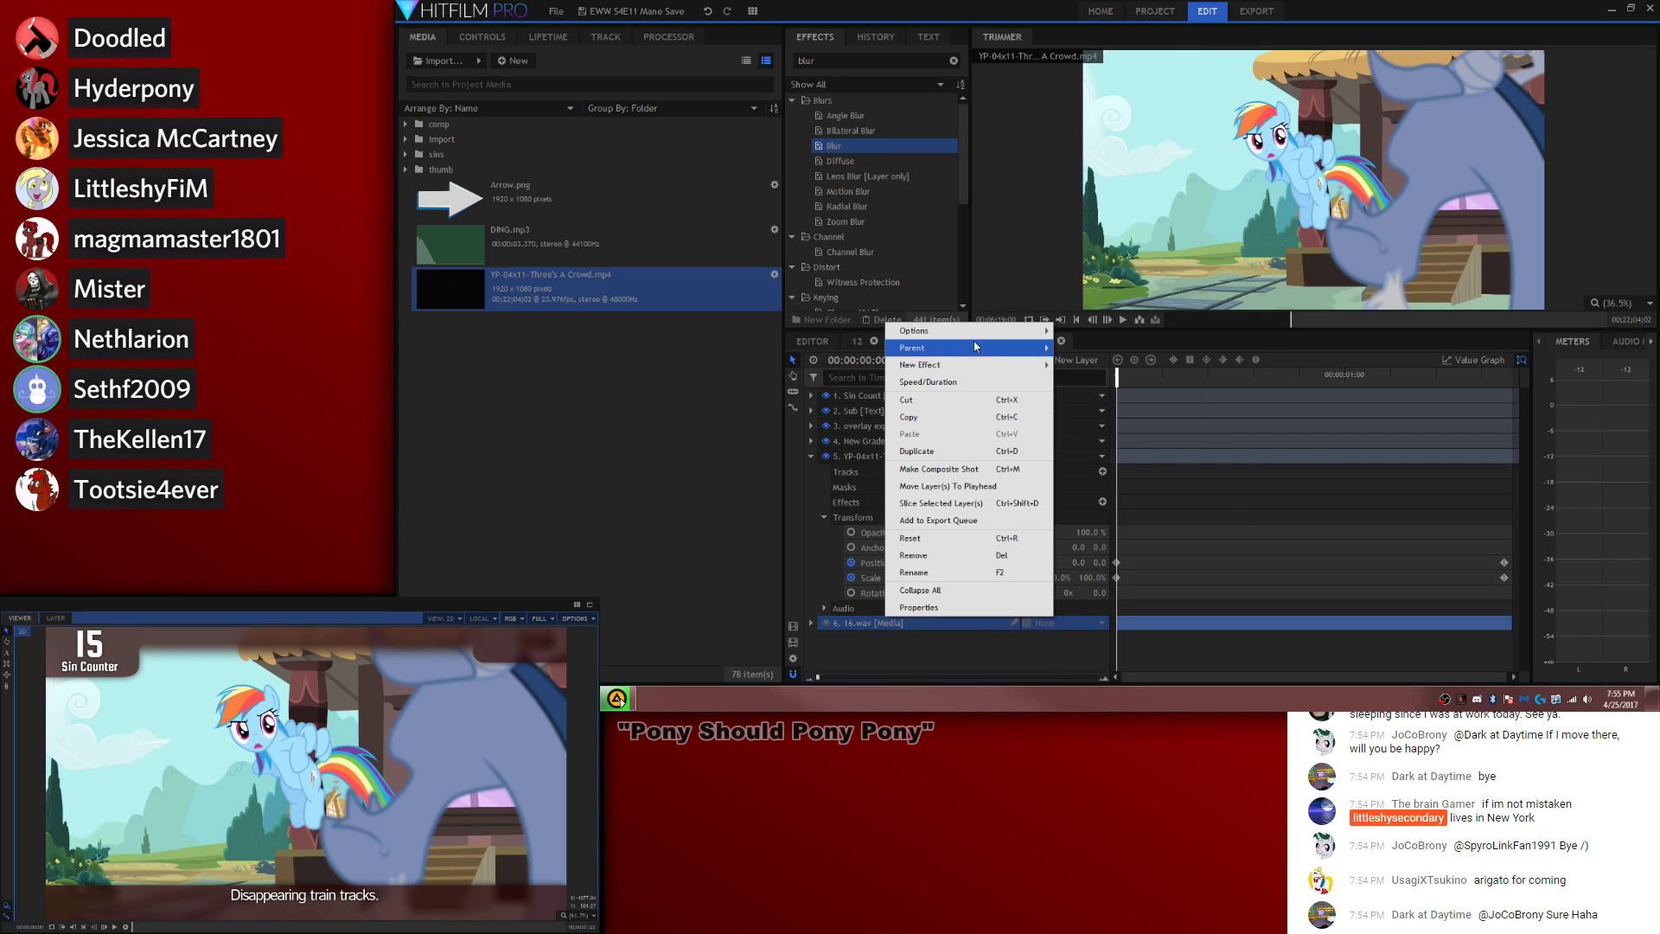
pyautogui.moveTo(985, 332)
pyautogui.click(1083, 347)
pyautogui.click(1428, 374)
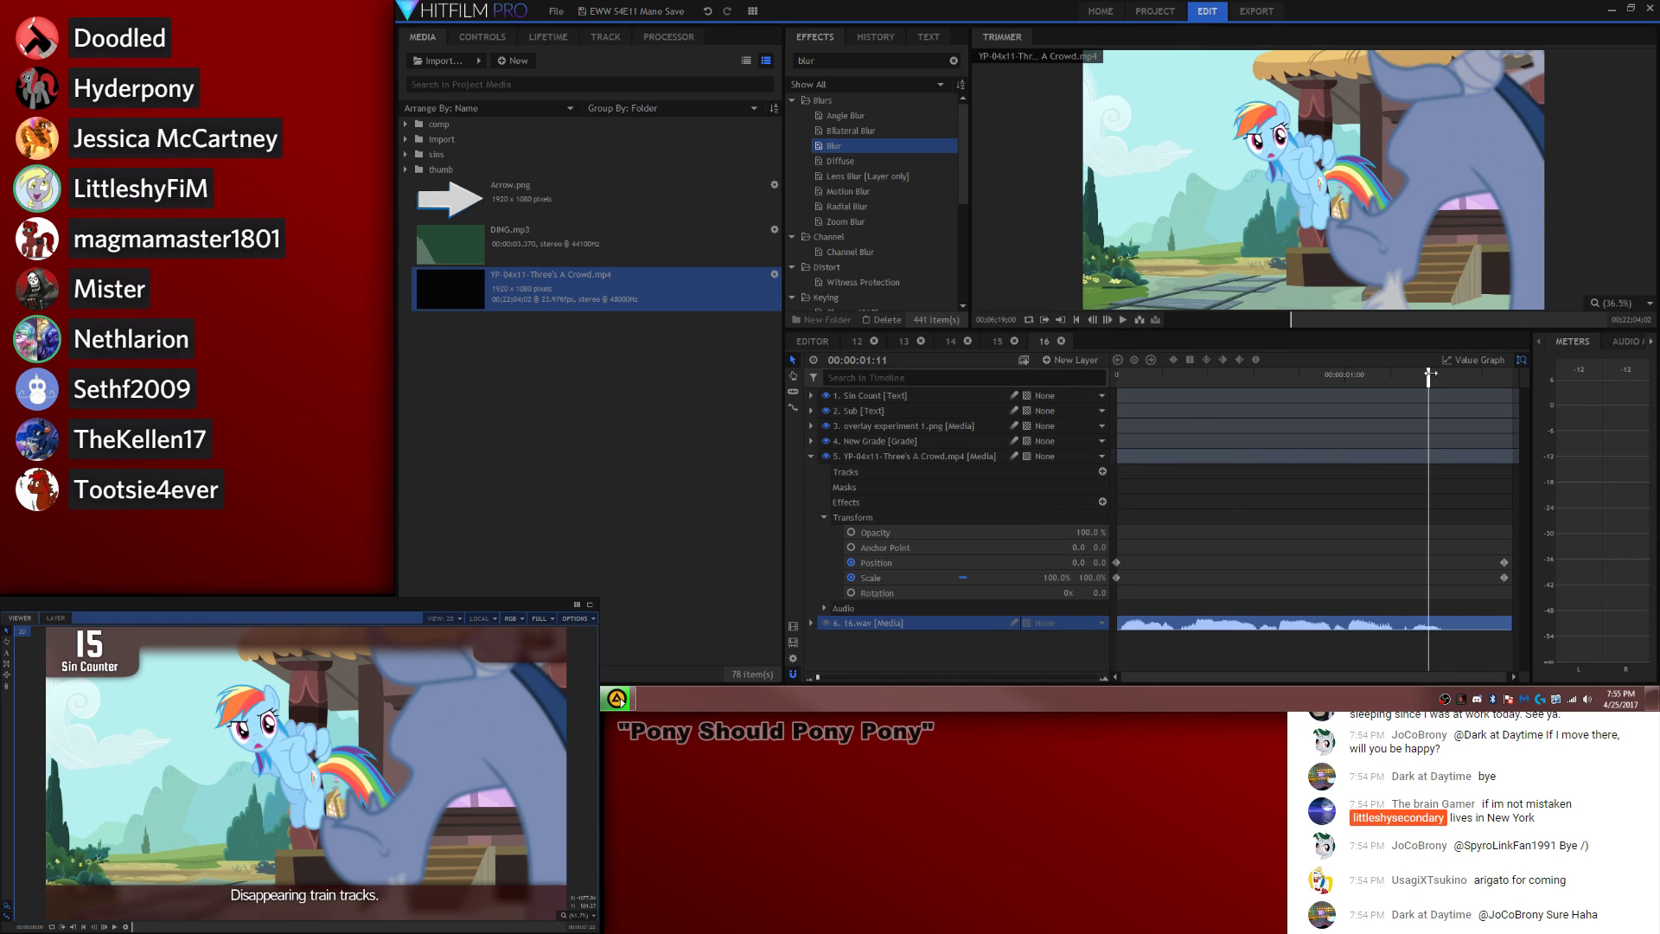
pyautogui.moveTo(1430, 374); pyautogui.dragTo(1443, 374)
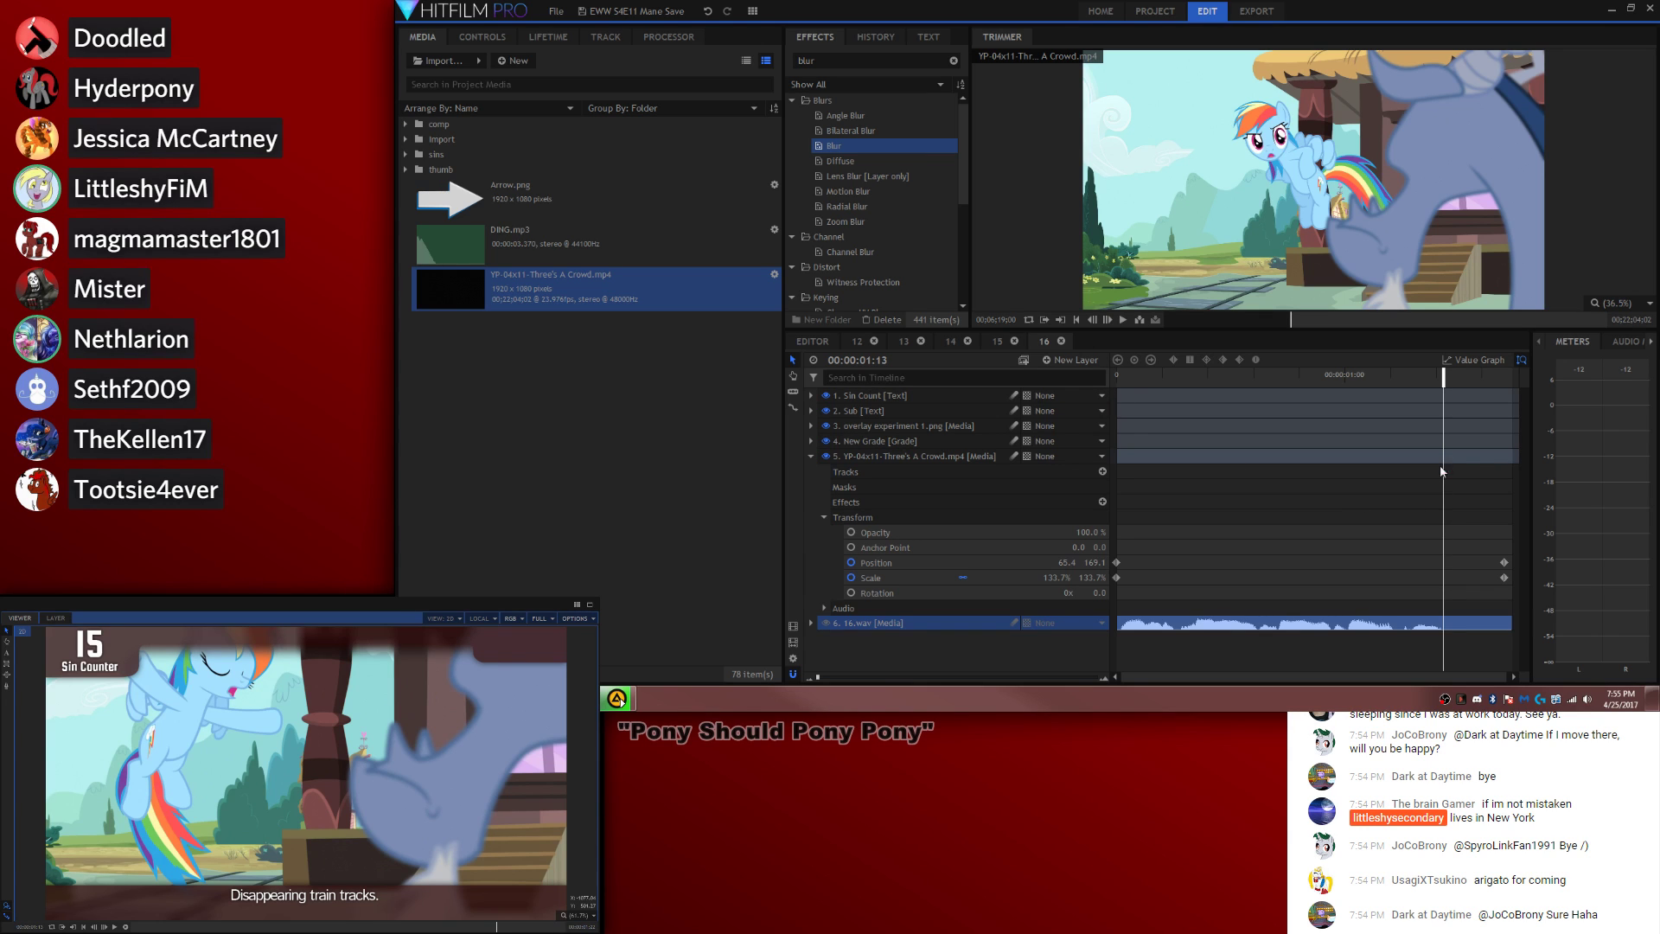
pyautogui.hotkey('ctrl', 'v')
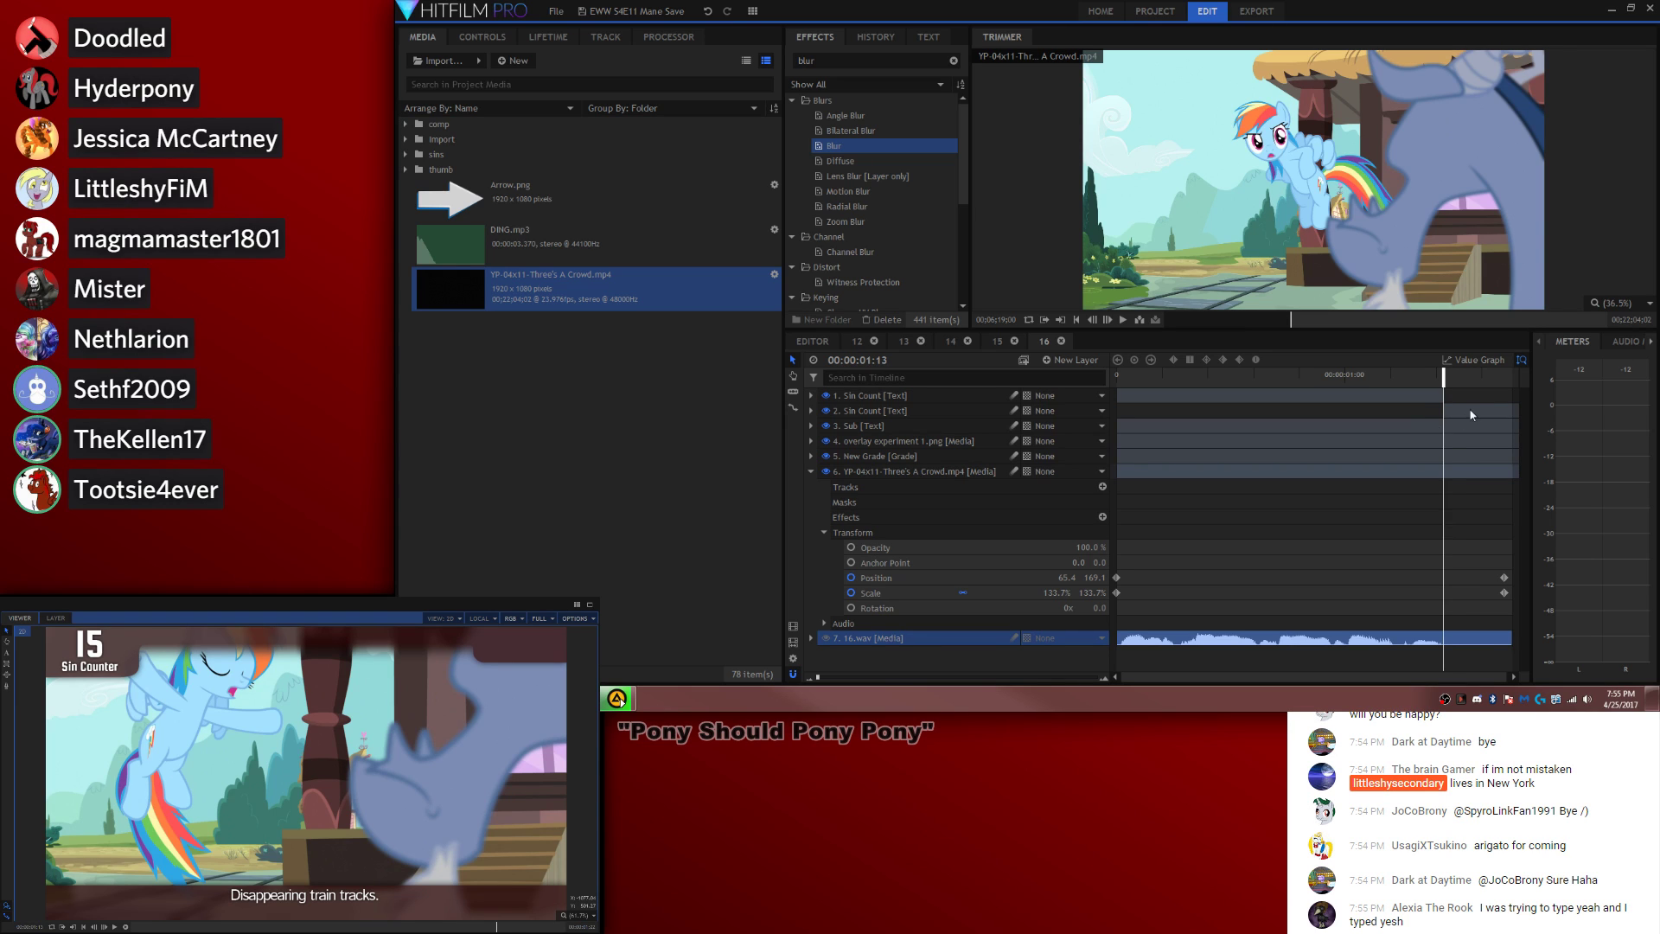
pyautogui.press('Right')
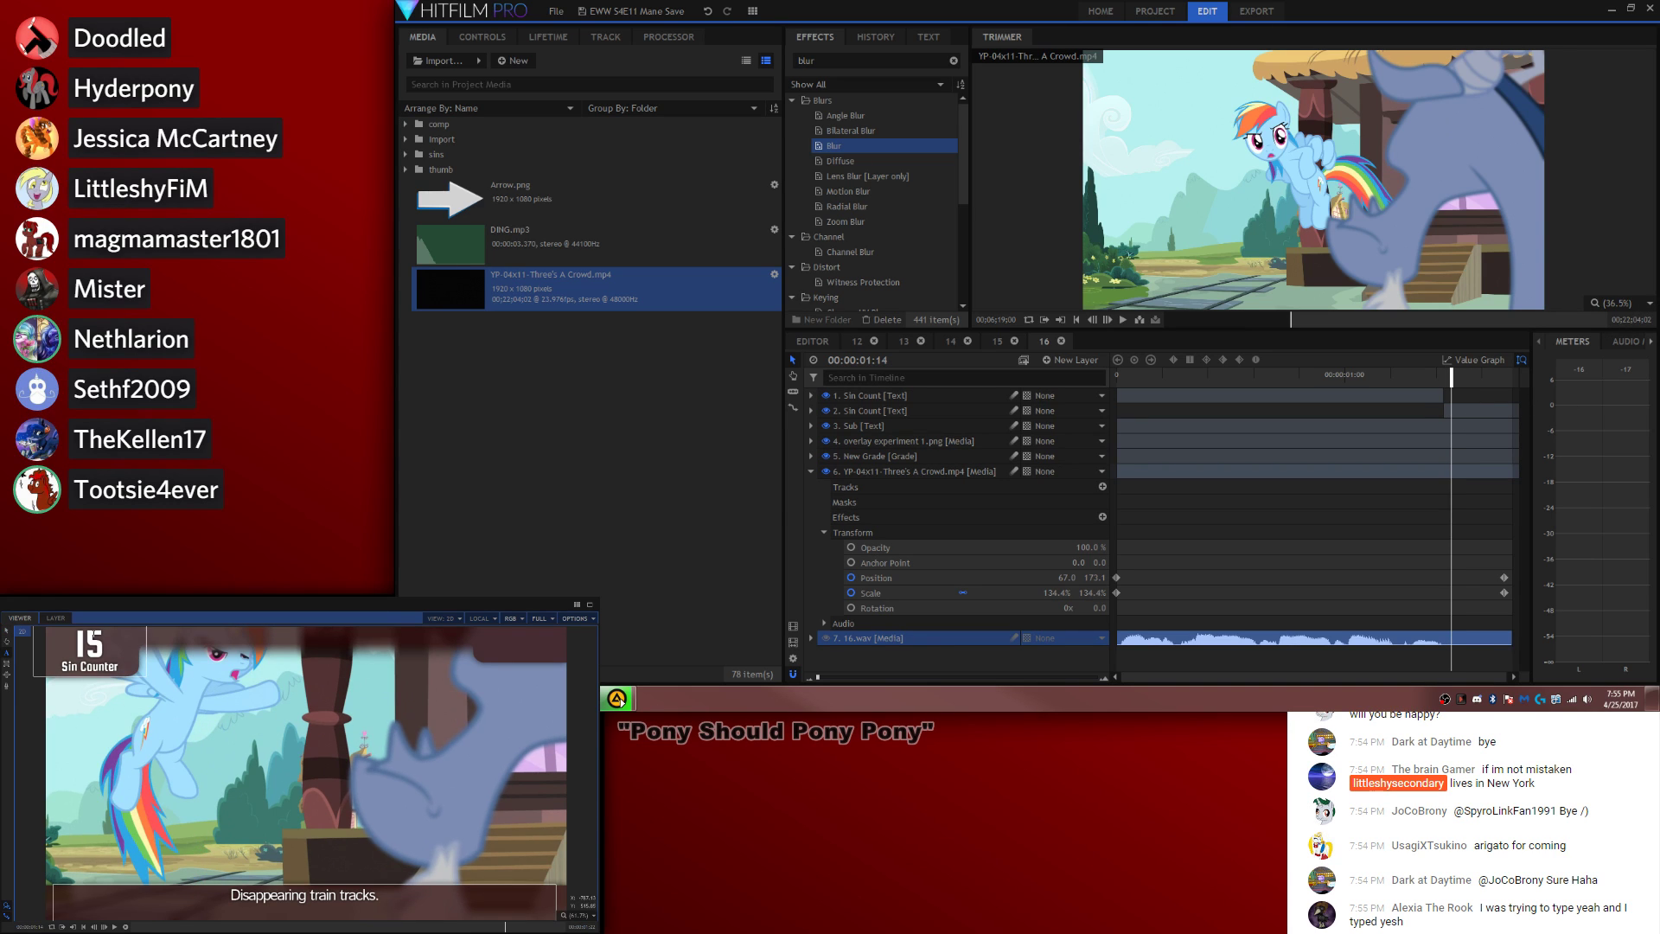
pyautogui.click(115, 638)
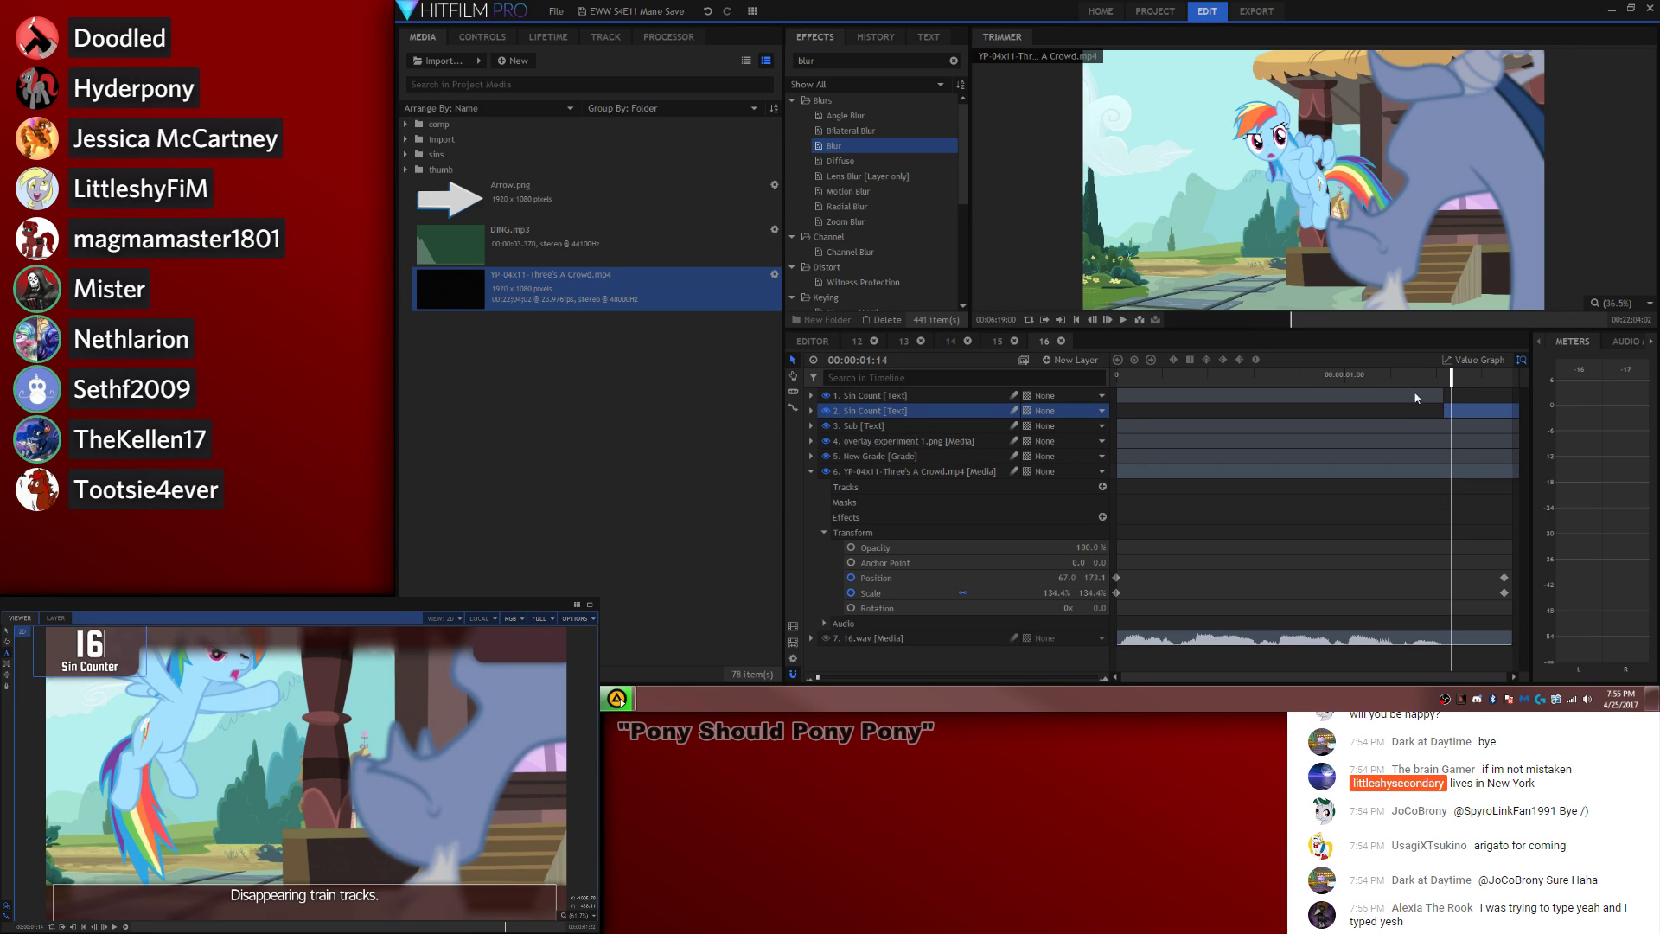
# Step: Play composite shot 16 from the start and set the episode clip's audio level to -10 dB
pyautogui.moveTo(1406, 375); pyautogui.dragTo(770, 383)
pyautogui.press('space')
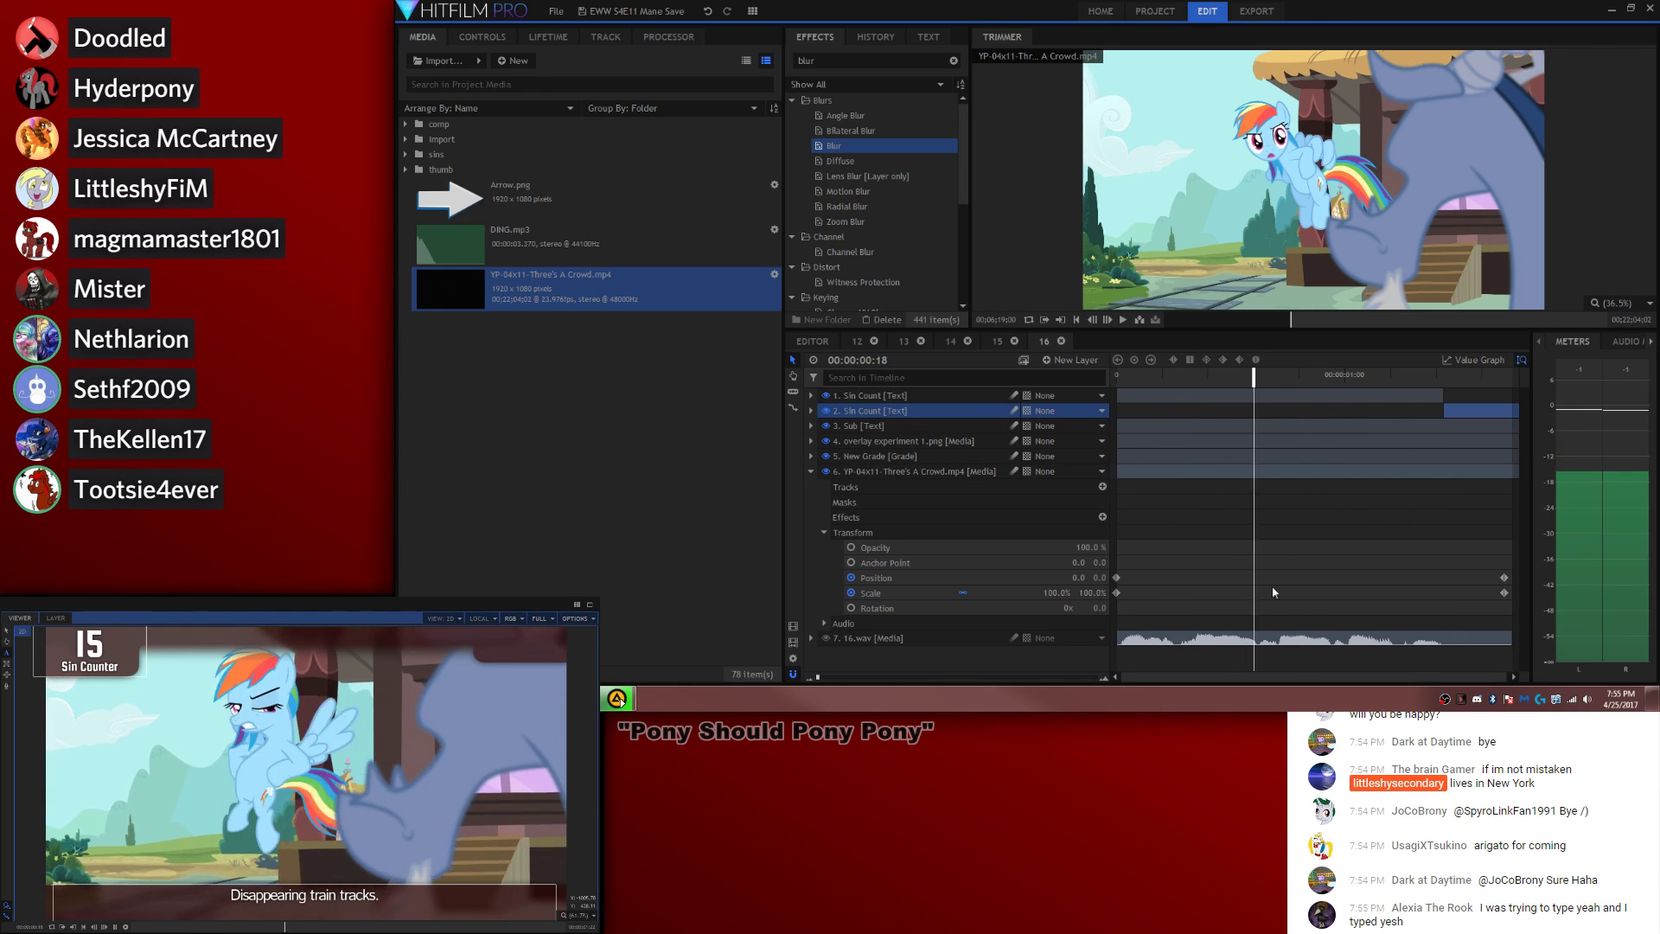
pyautogui.press('space')
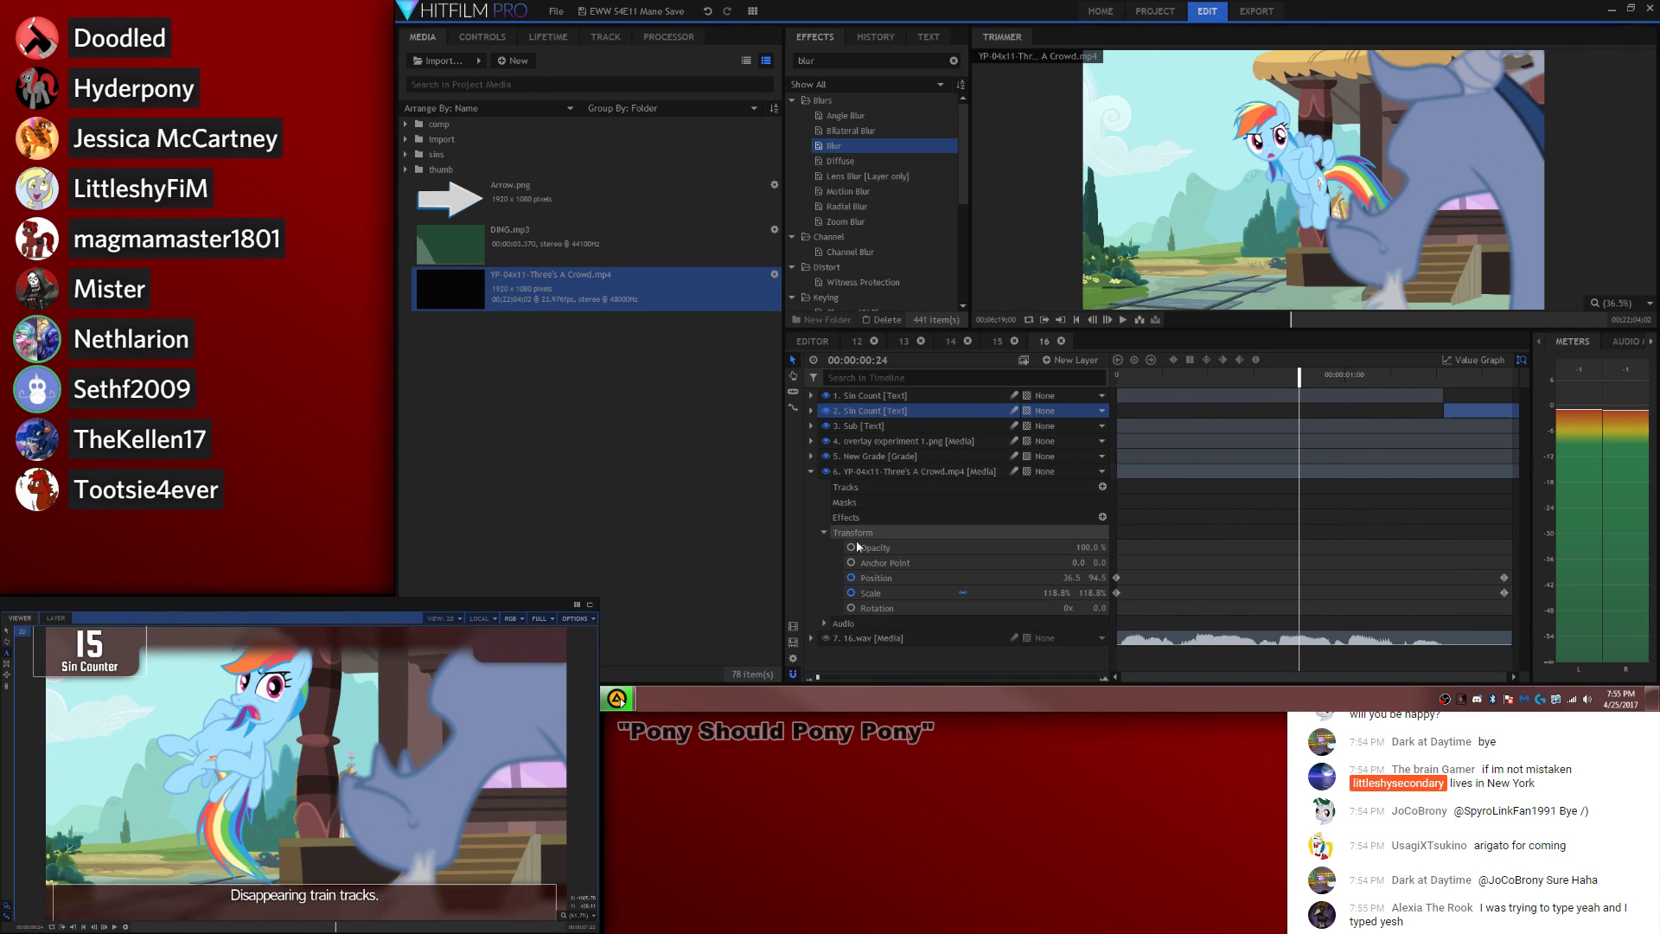
pyautogui.click(824, 623)
pyautogui.click(1101, 644)
pyautogui.write('-')
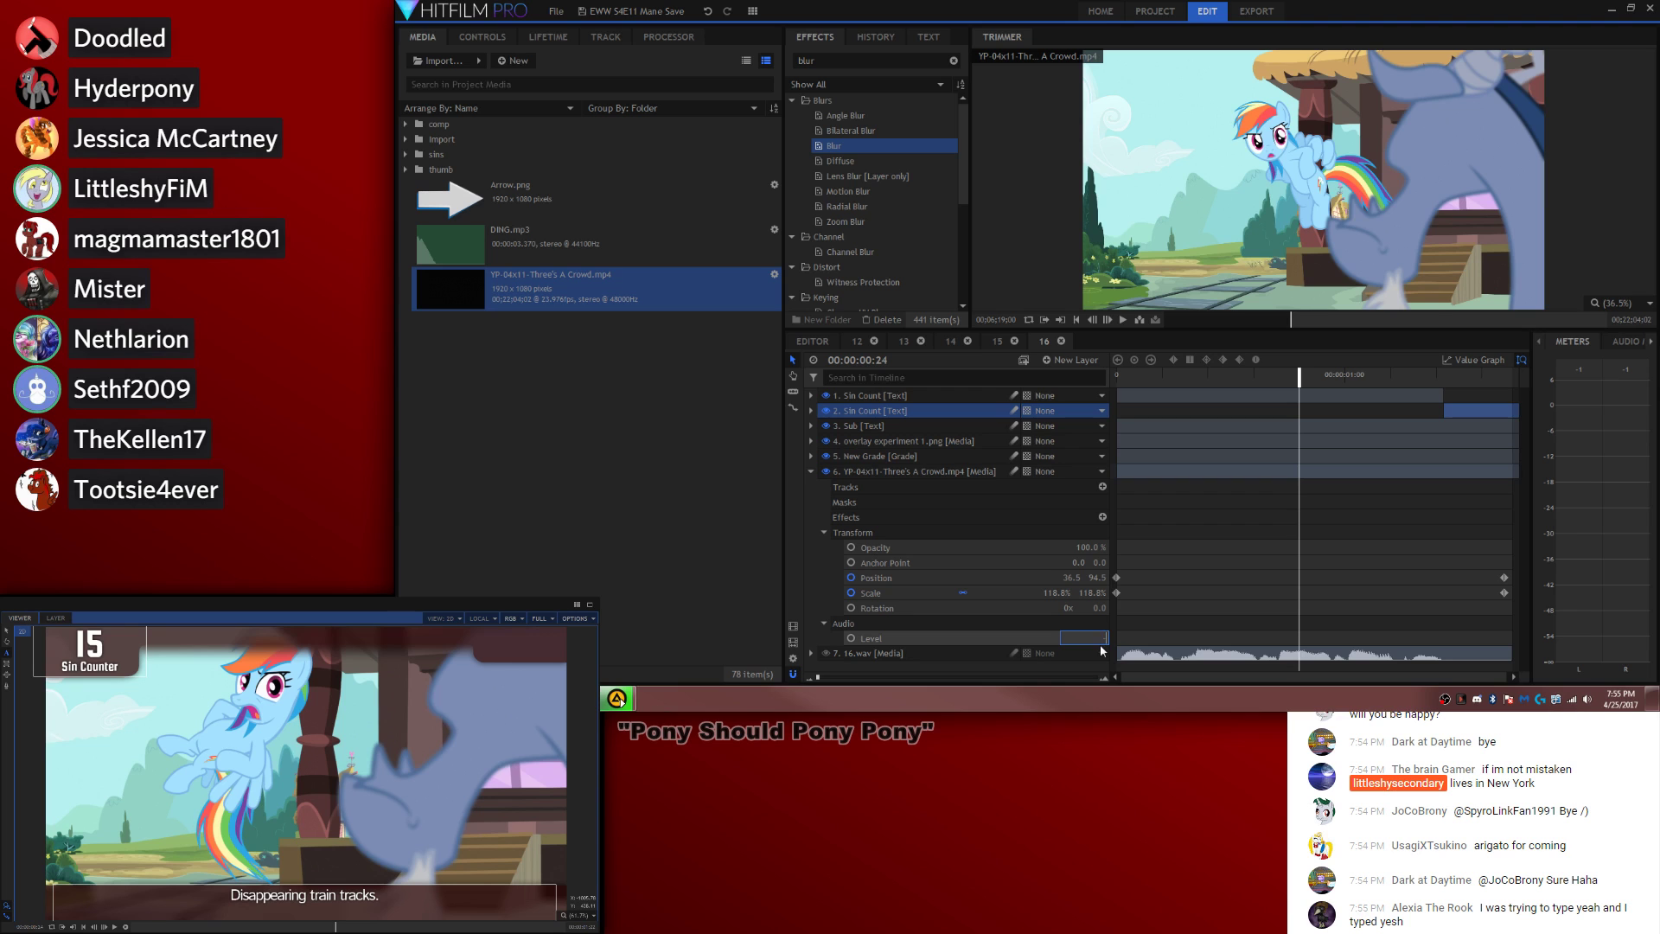
pyautogui.write('10.0 dB')
pyautogui.press('Return')
pyautogui.press('space')
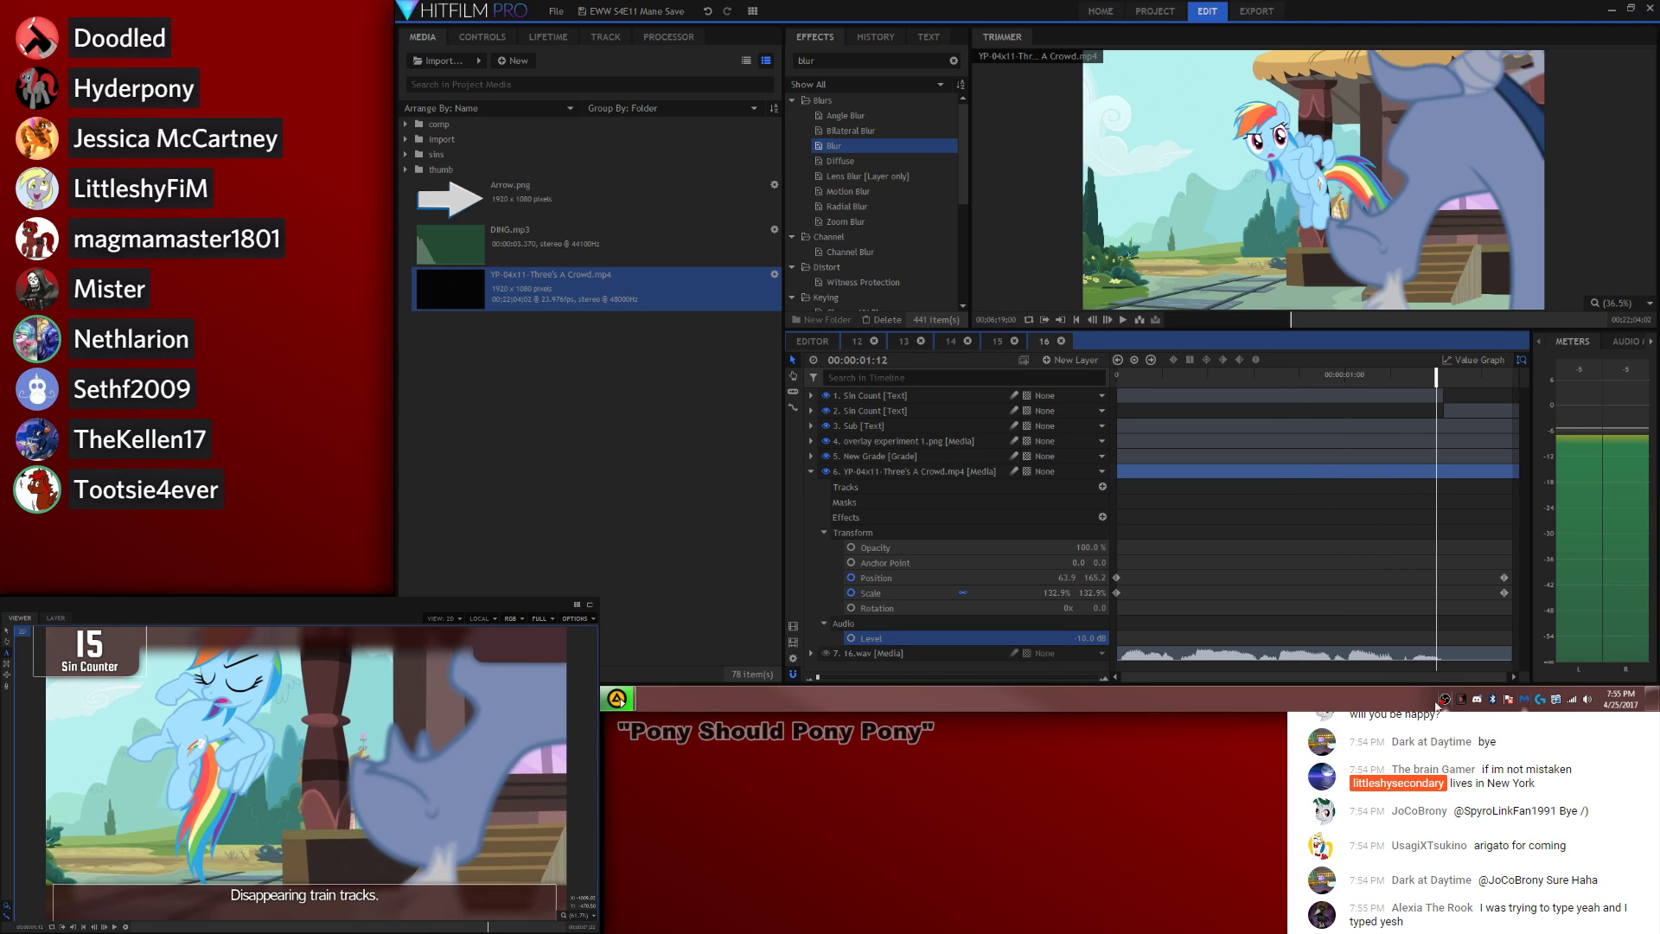
# Step: At the 00:00:01:21 keyframes, enlarge the episode clip to 169% and shift it further upward, and replay the shot from the start
pyautogui.click(1504, 577)
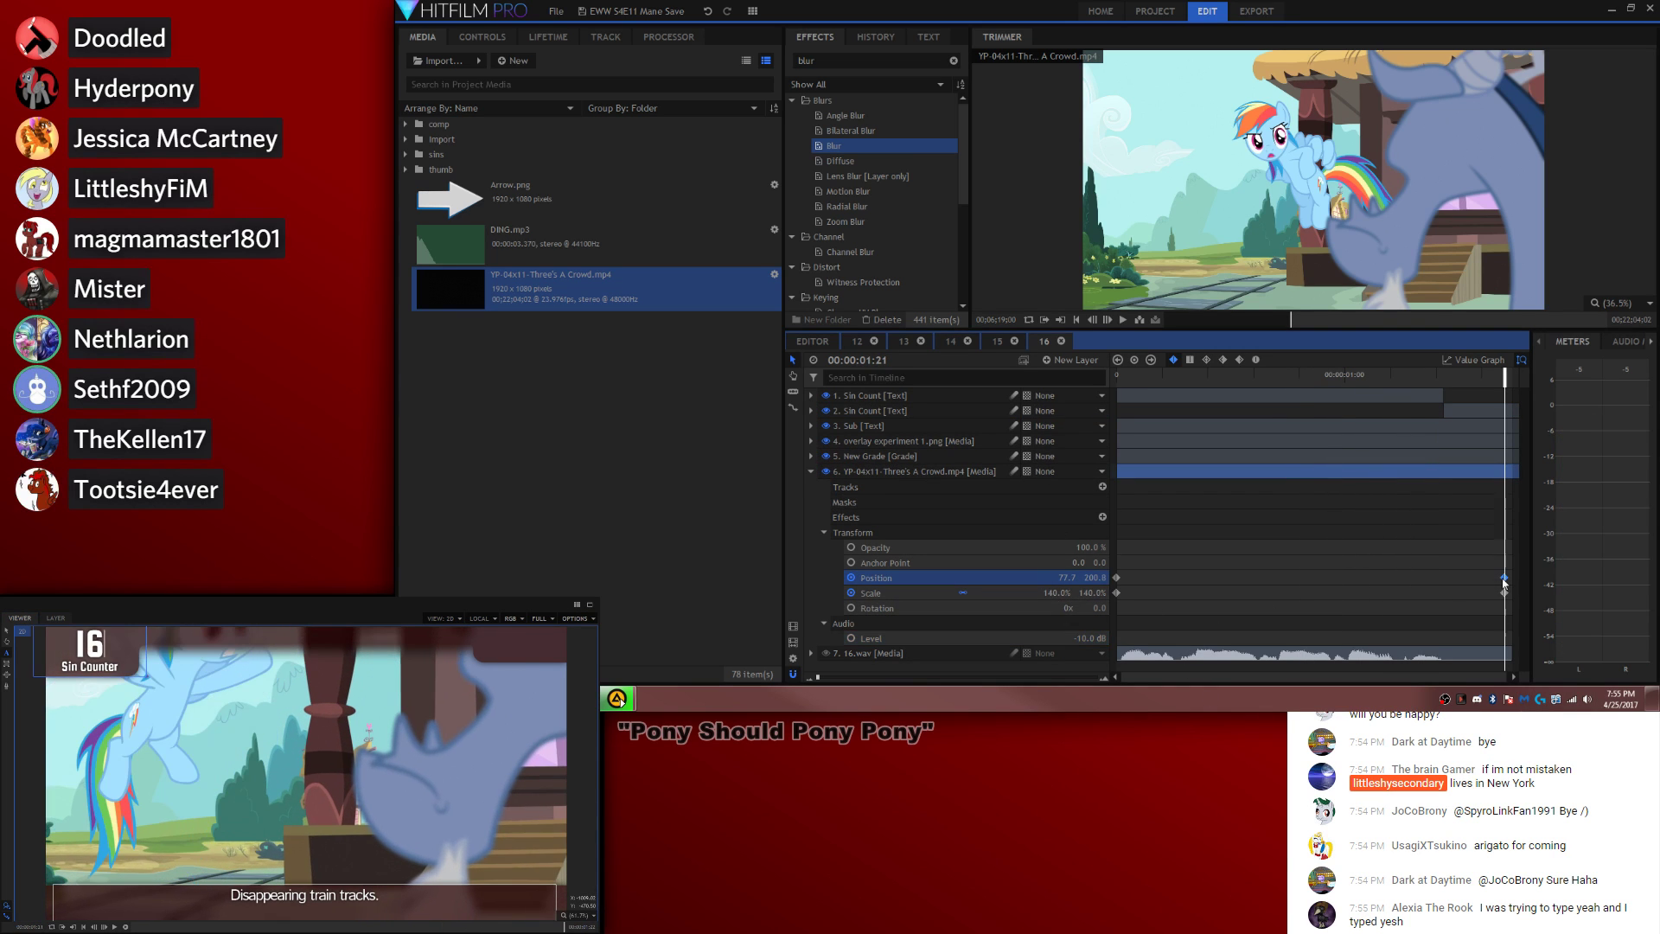
pyautogui.scroll(-1, 203, 765)
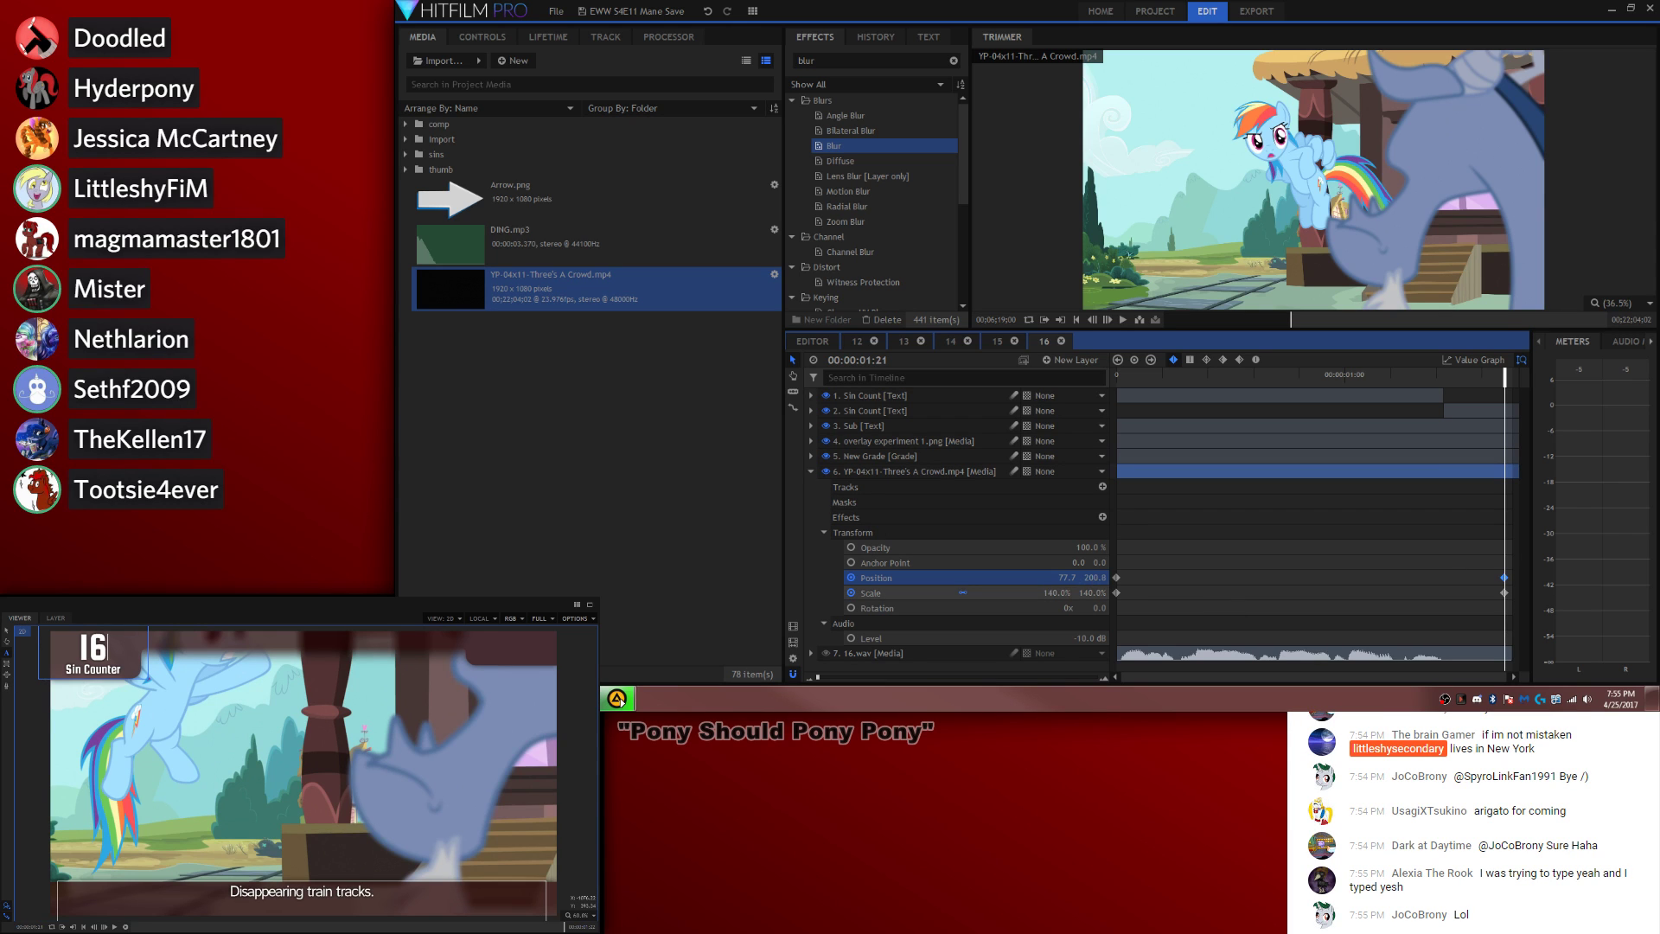
pyautogui.moveTo(1091, 593); pyautogui.dragTo(1116, 593)
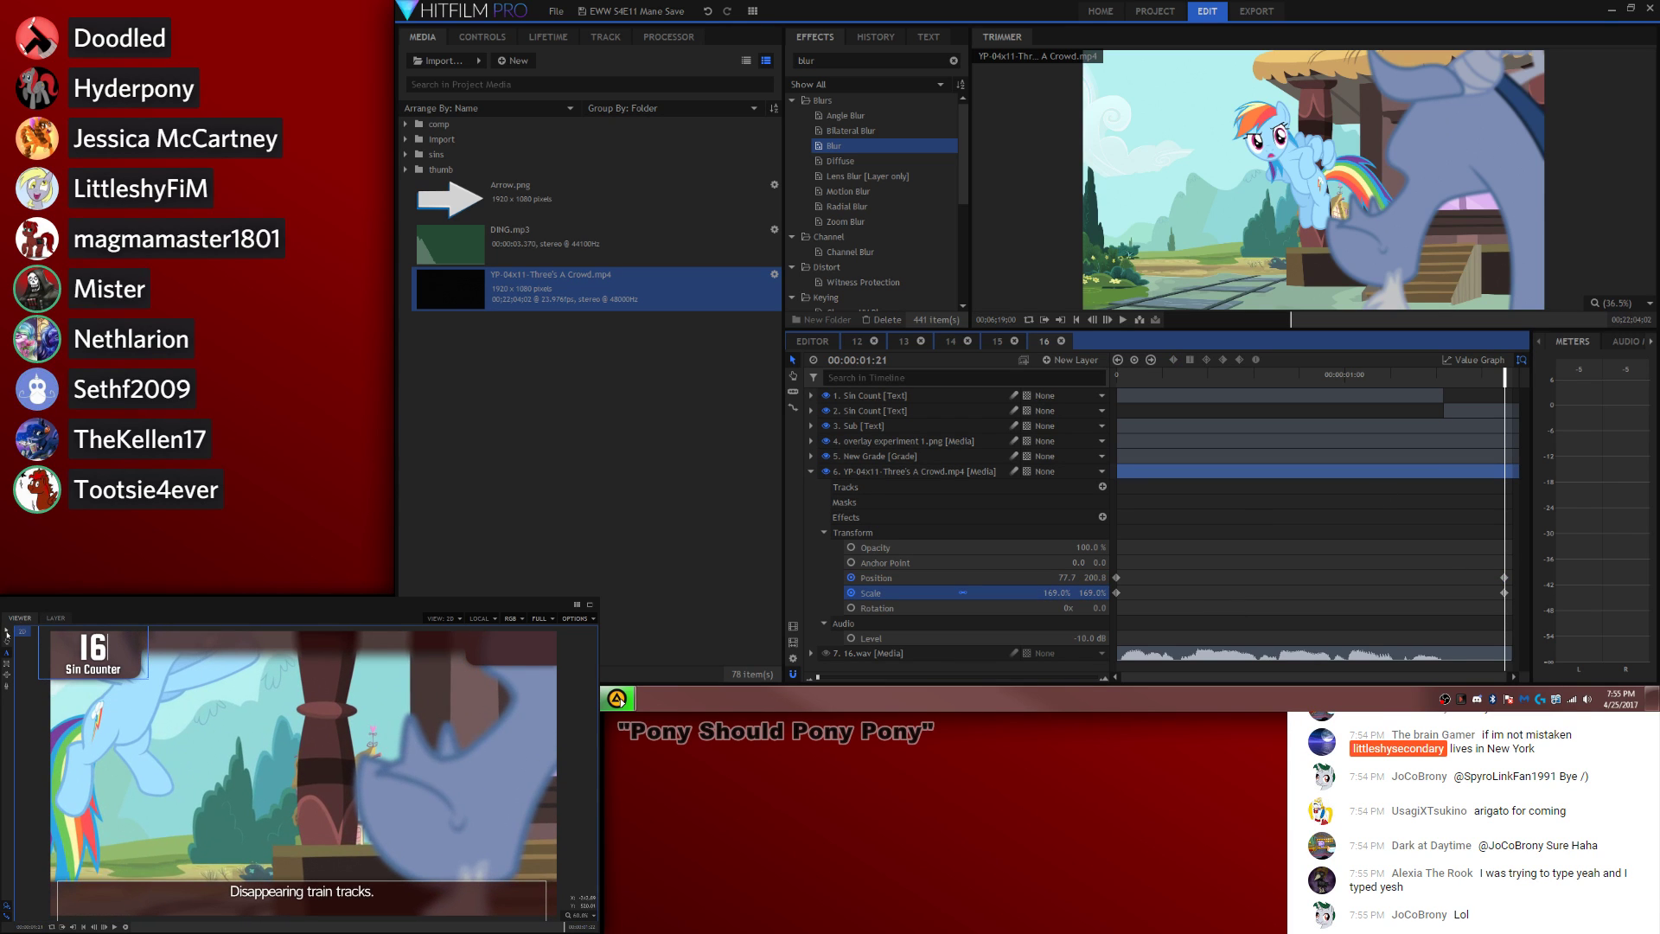
pyautogui.moveTo(325, 725); pyautogui.dragTo(343, 681)
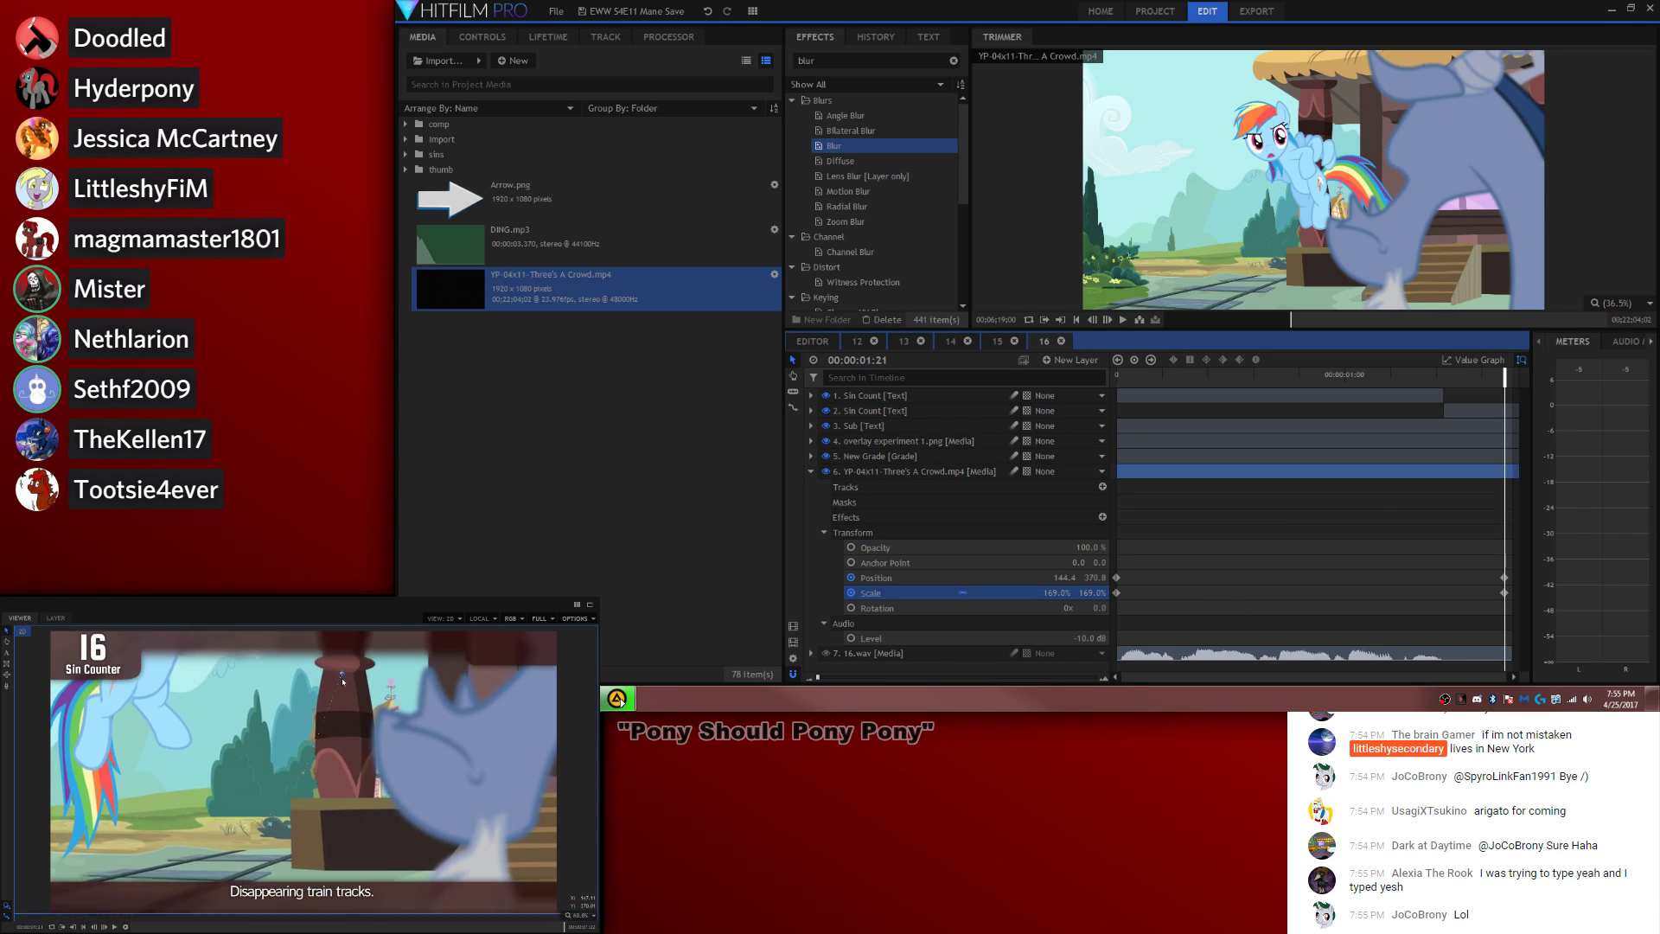
pyautogui.press('Home')
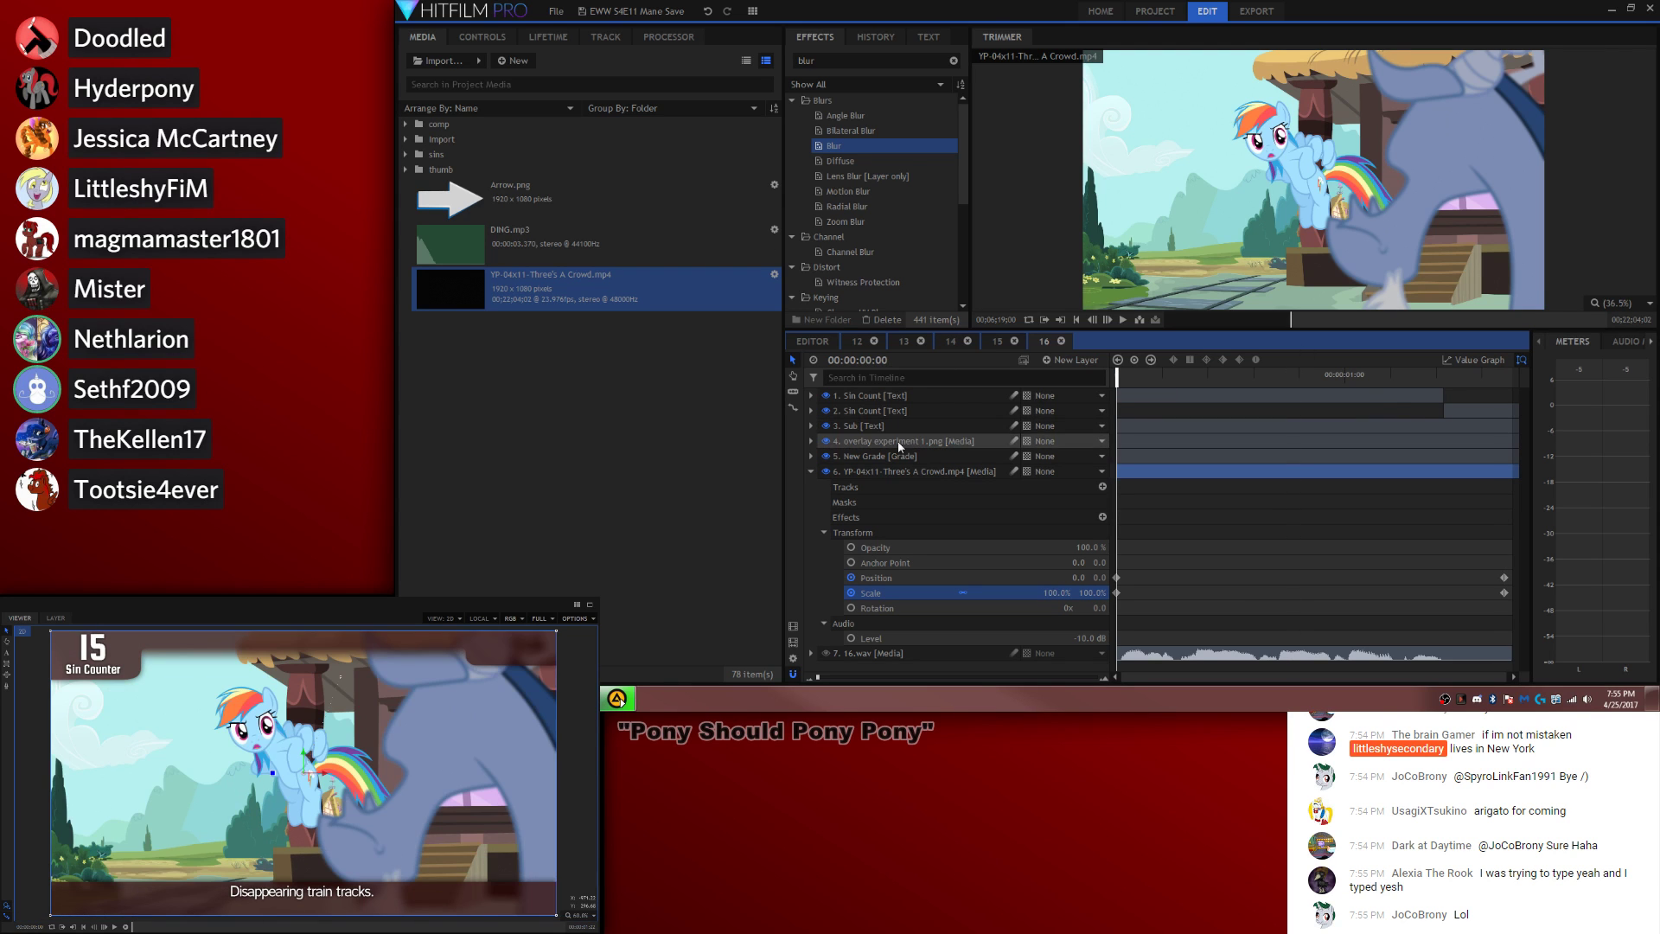
pyautogui.press('space')
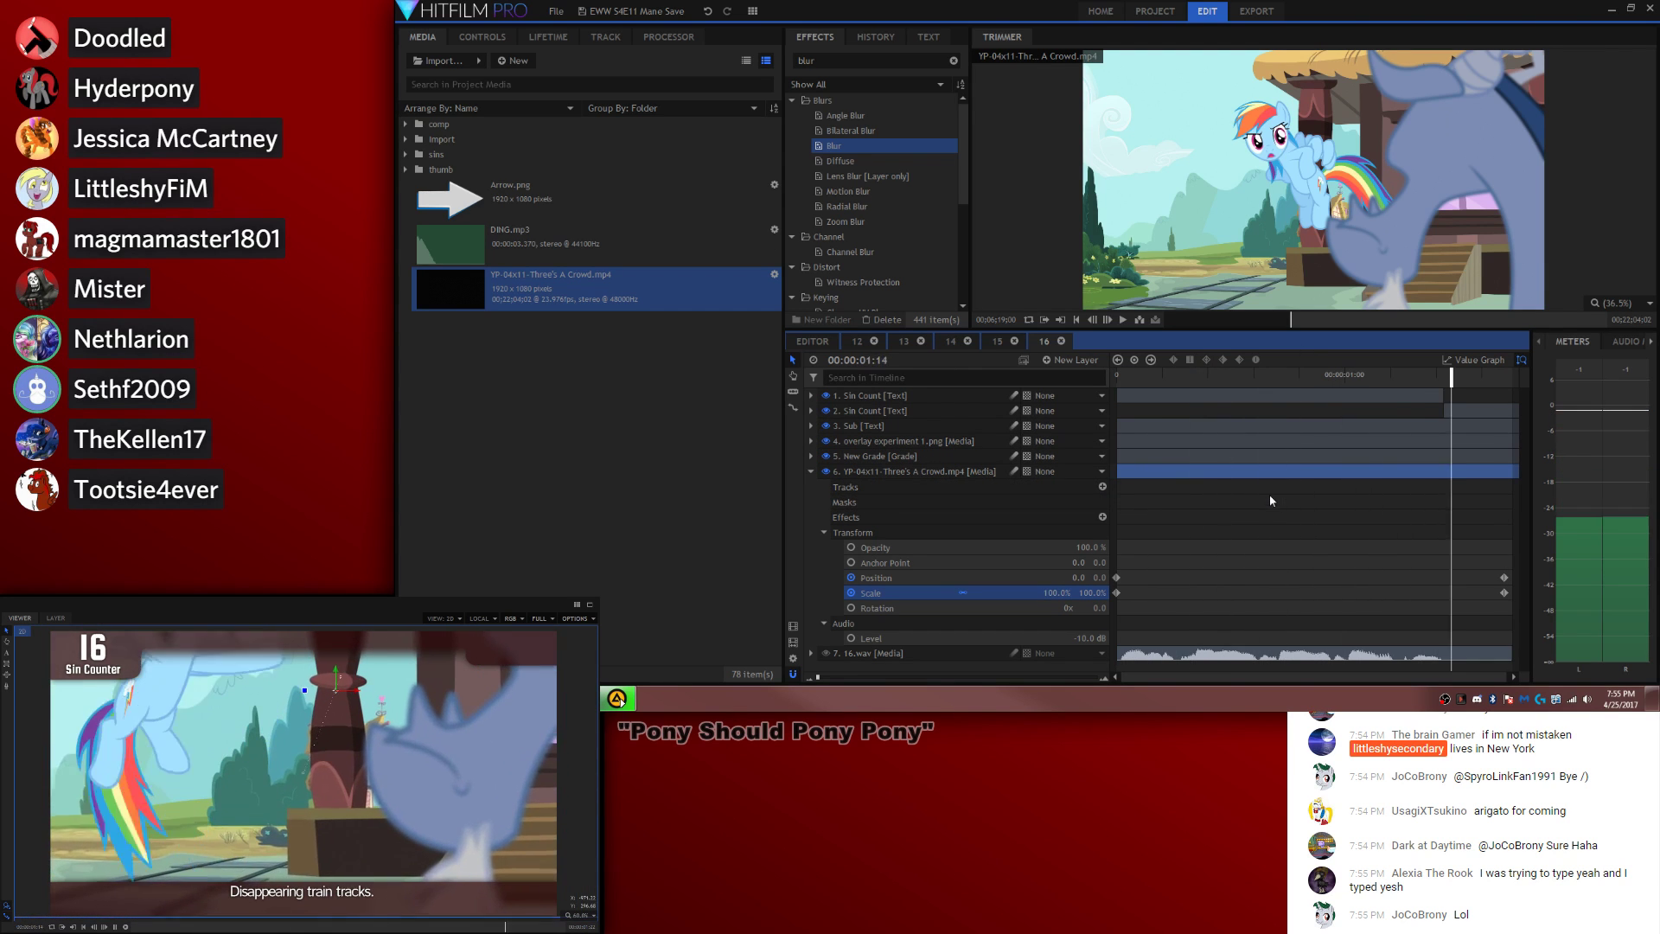
# Step: In the editor sequence, copy the DING.mp3 from the end of clip 15 to 00:01:28:11 on Audio 2, where the counter changes to 16
pyautogui.click(812, 341)
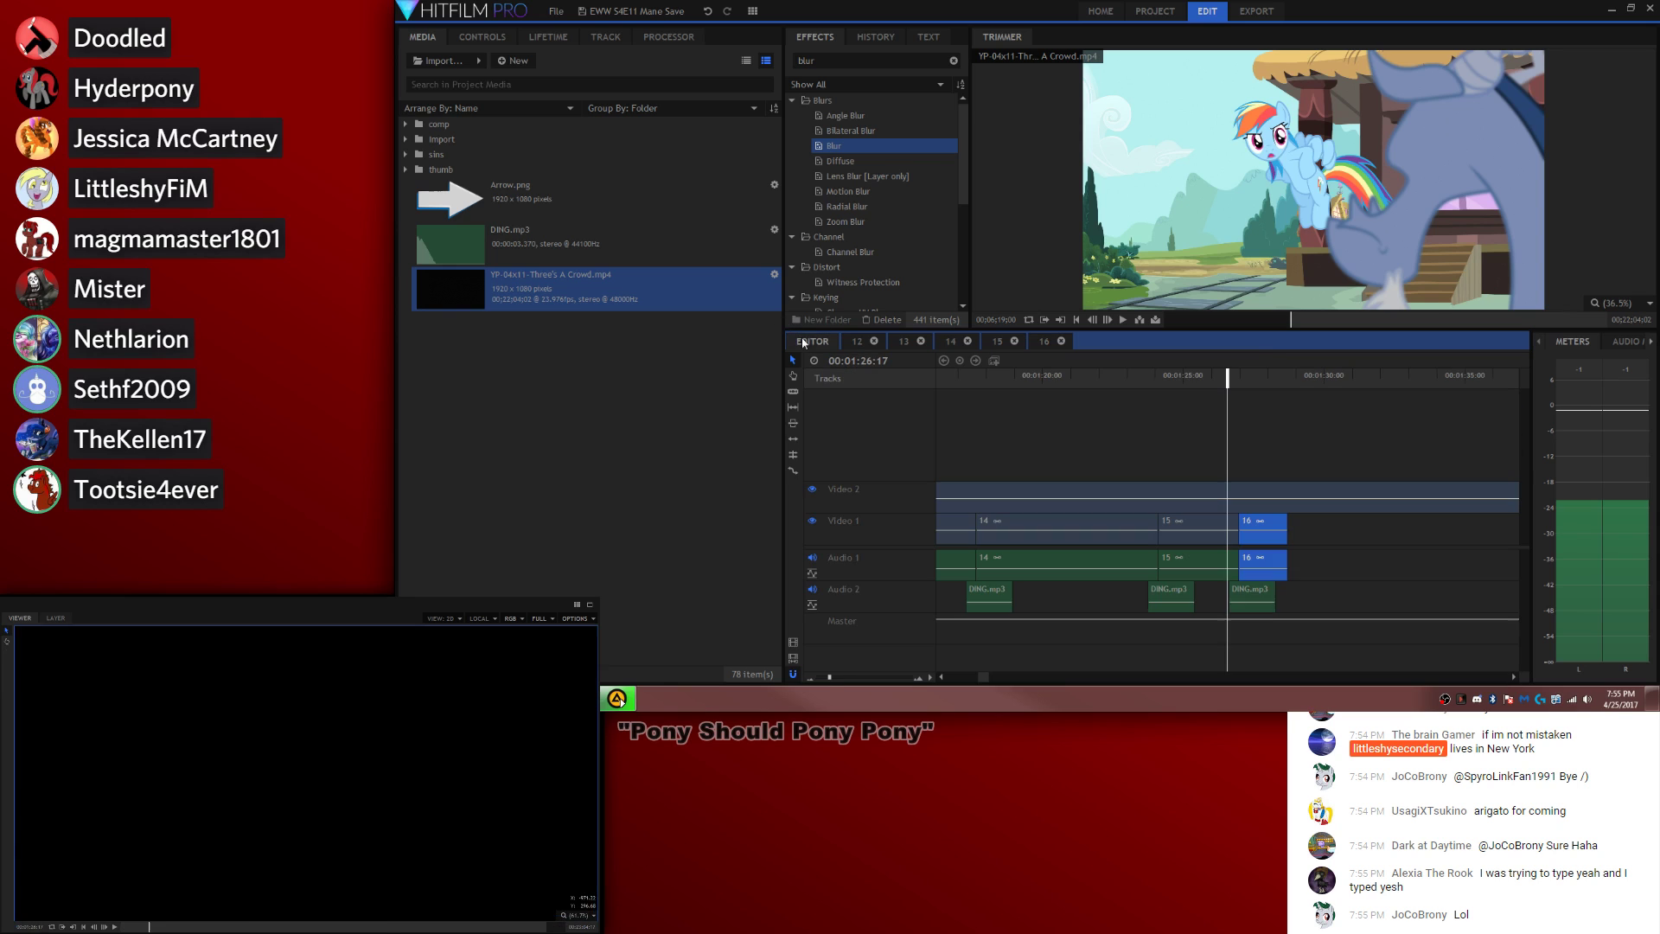
pyautogui.click(1261, 594)
pyautogui.click(1278, 377)
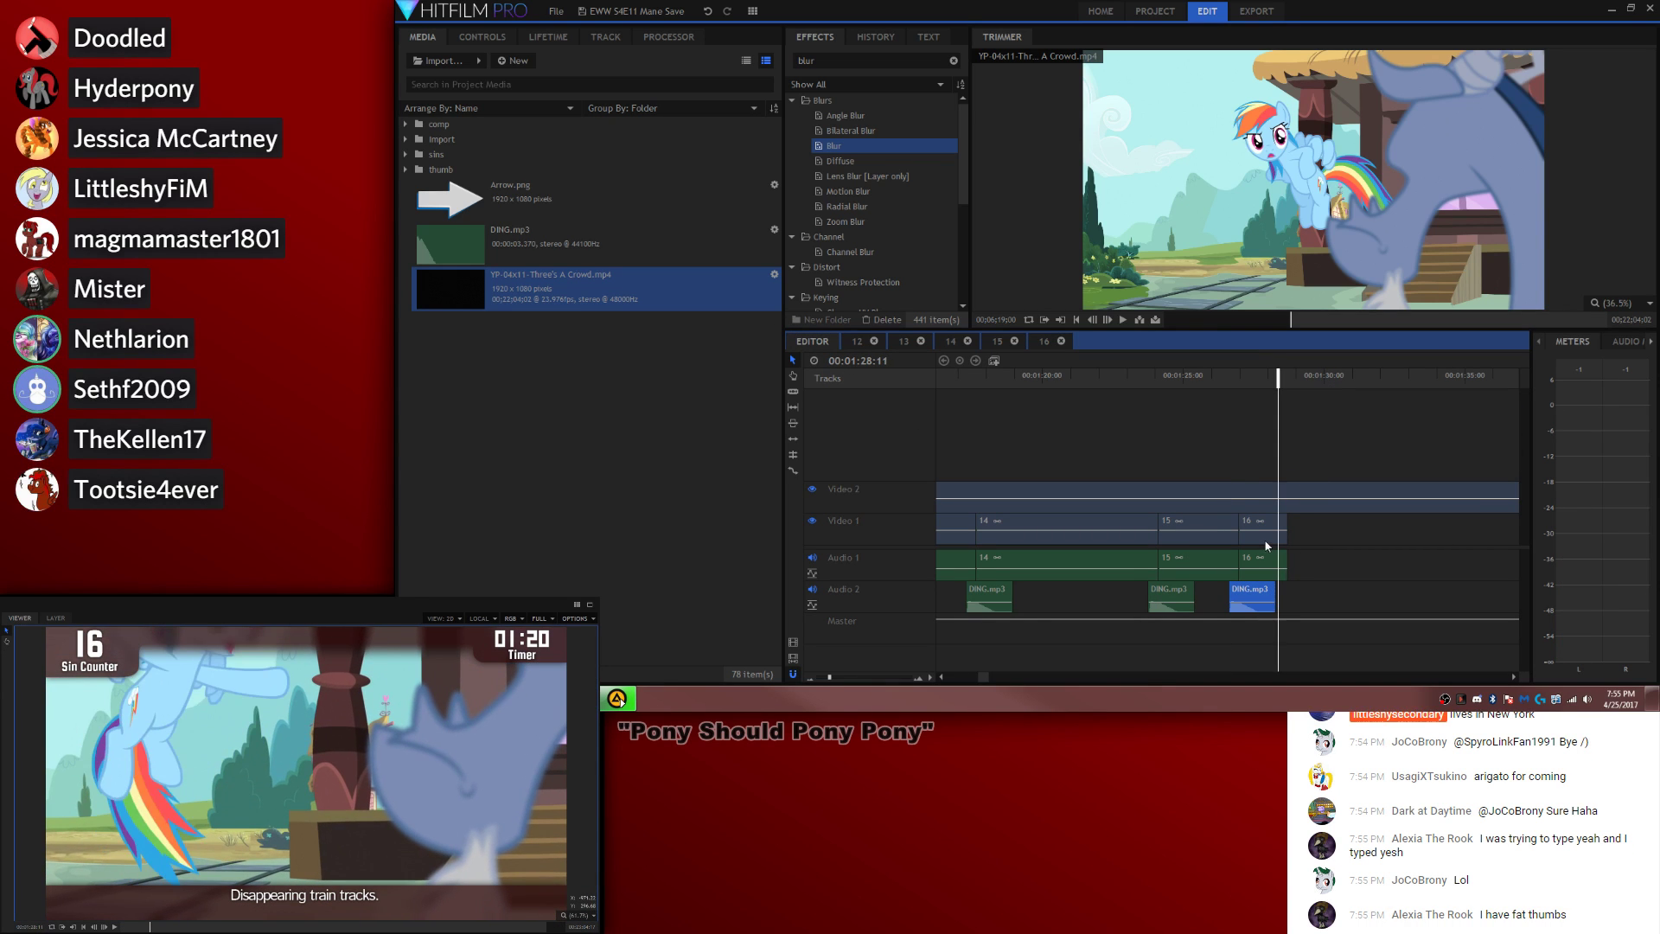
pyautogui.press('Left')
pyautogui.press('Right')
pyautogui.press('Left')
pyautogui.hotkey('ctrl', 'c')
pyautogui.hotkey('ctrl', 'v')
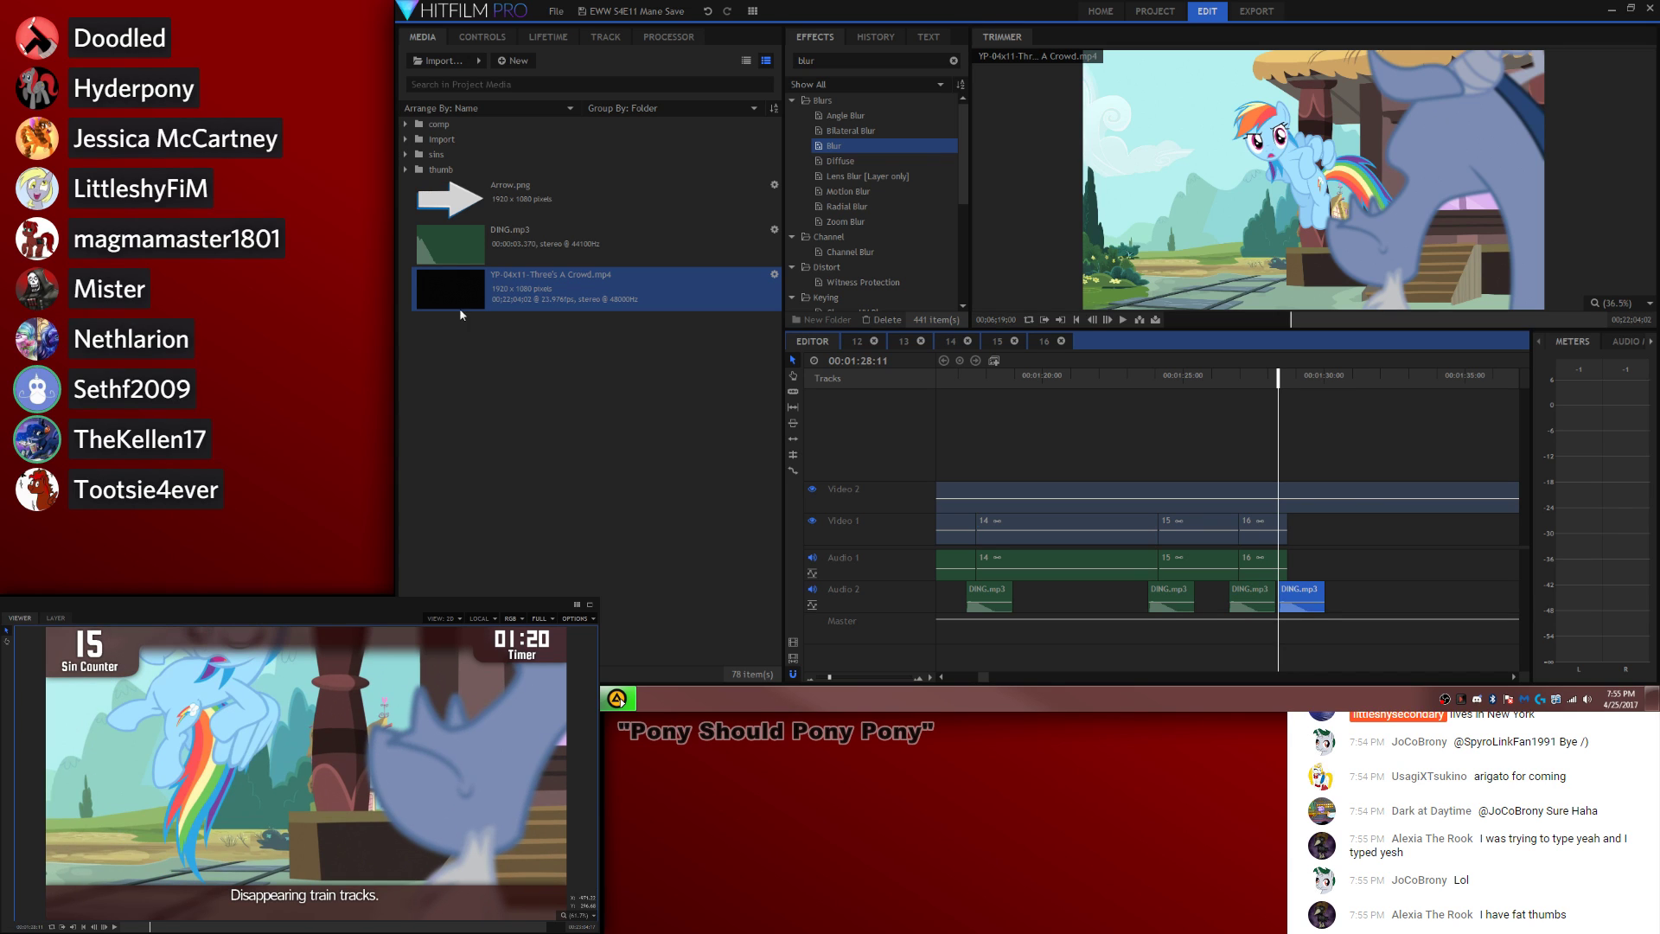
# Step: Place 17.wav from the sins folder on Audio 1 right after clip 16 and make it a composite shot named 17
pyautogui.click(413, 158)
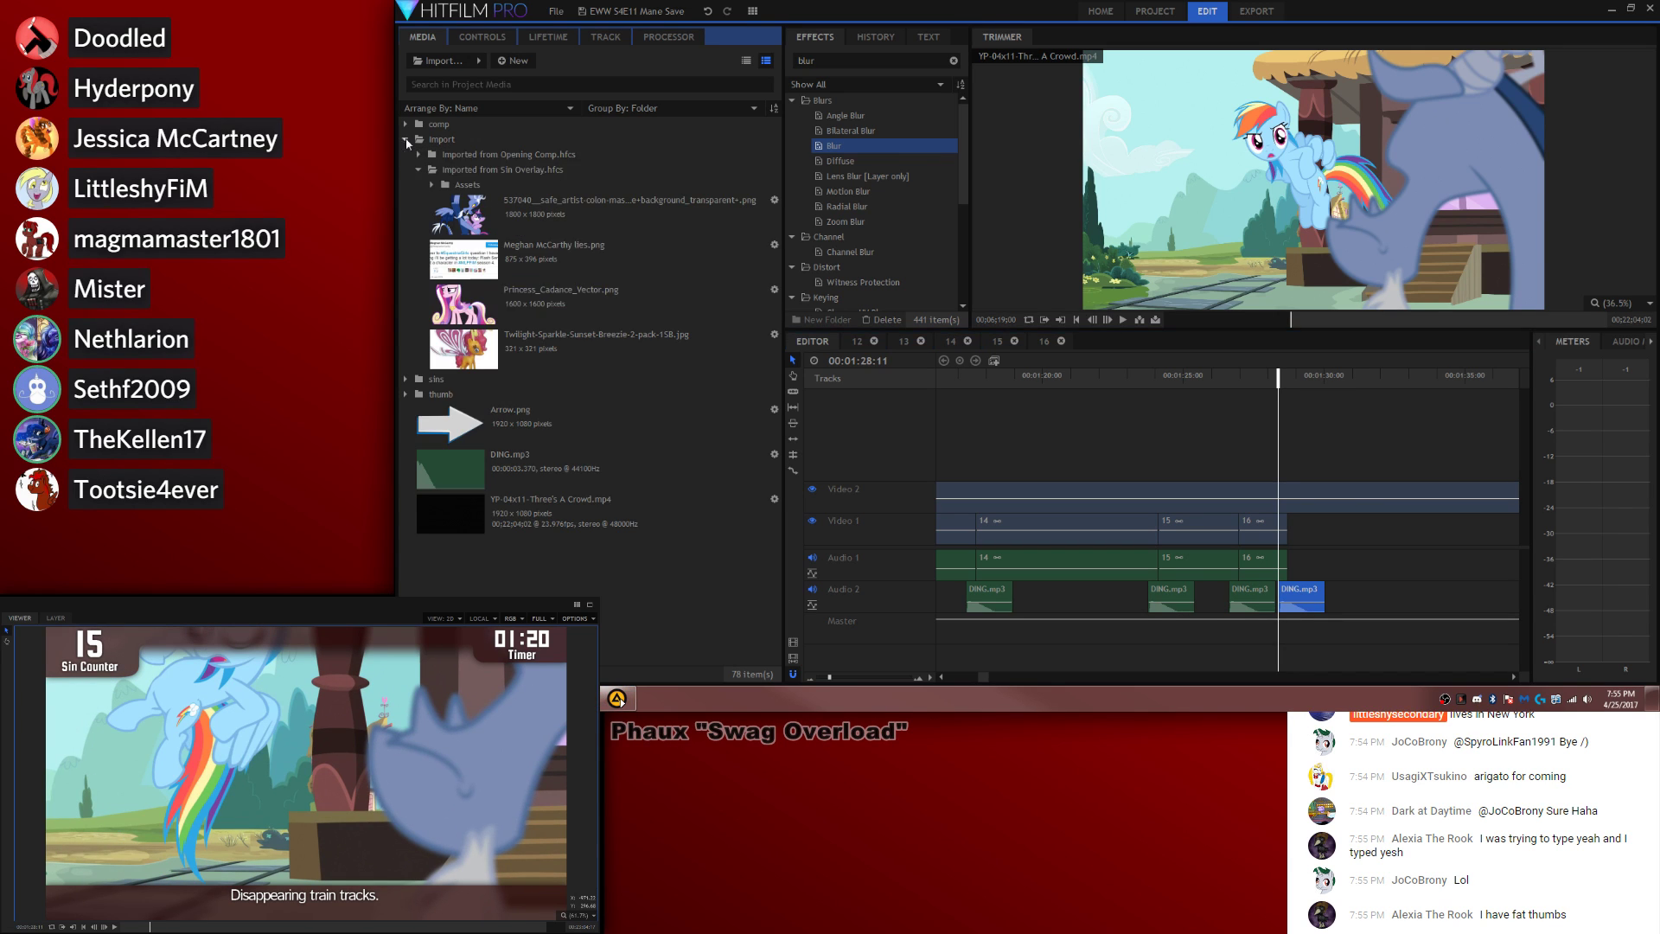
pyautogui.click(406, 156)
pyautogui.scroll(-3, 614, 277)
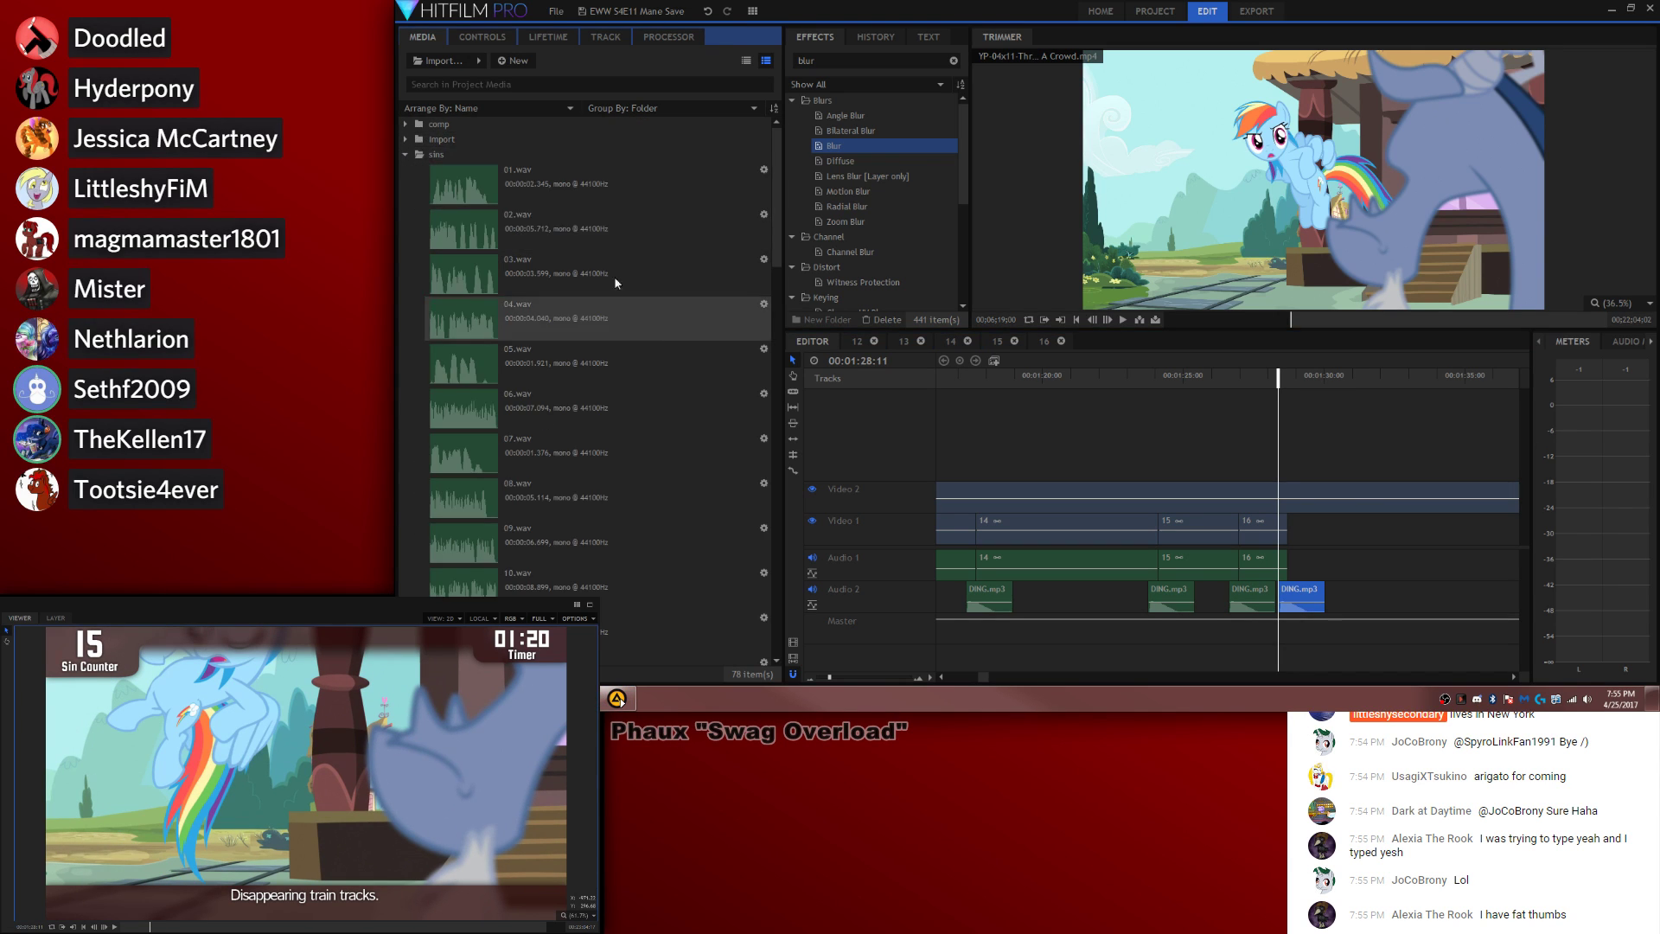
pyautogui.scroll(-5, 598, 283)
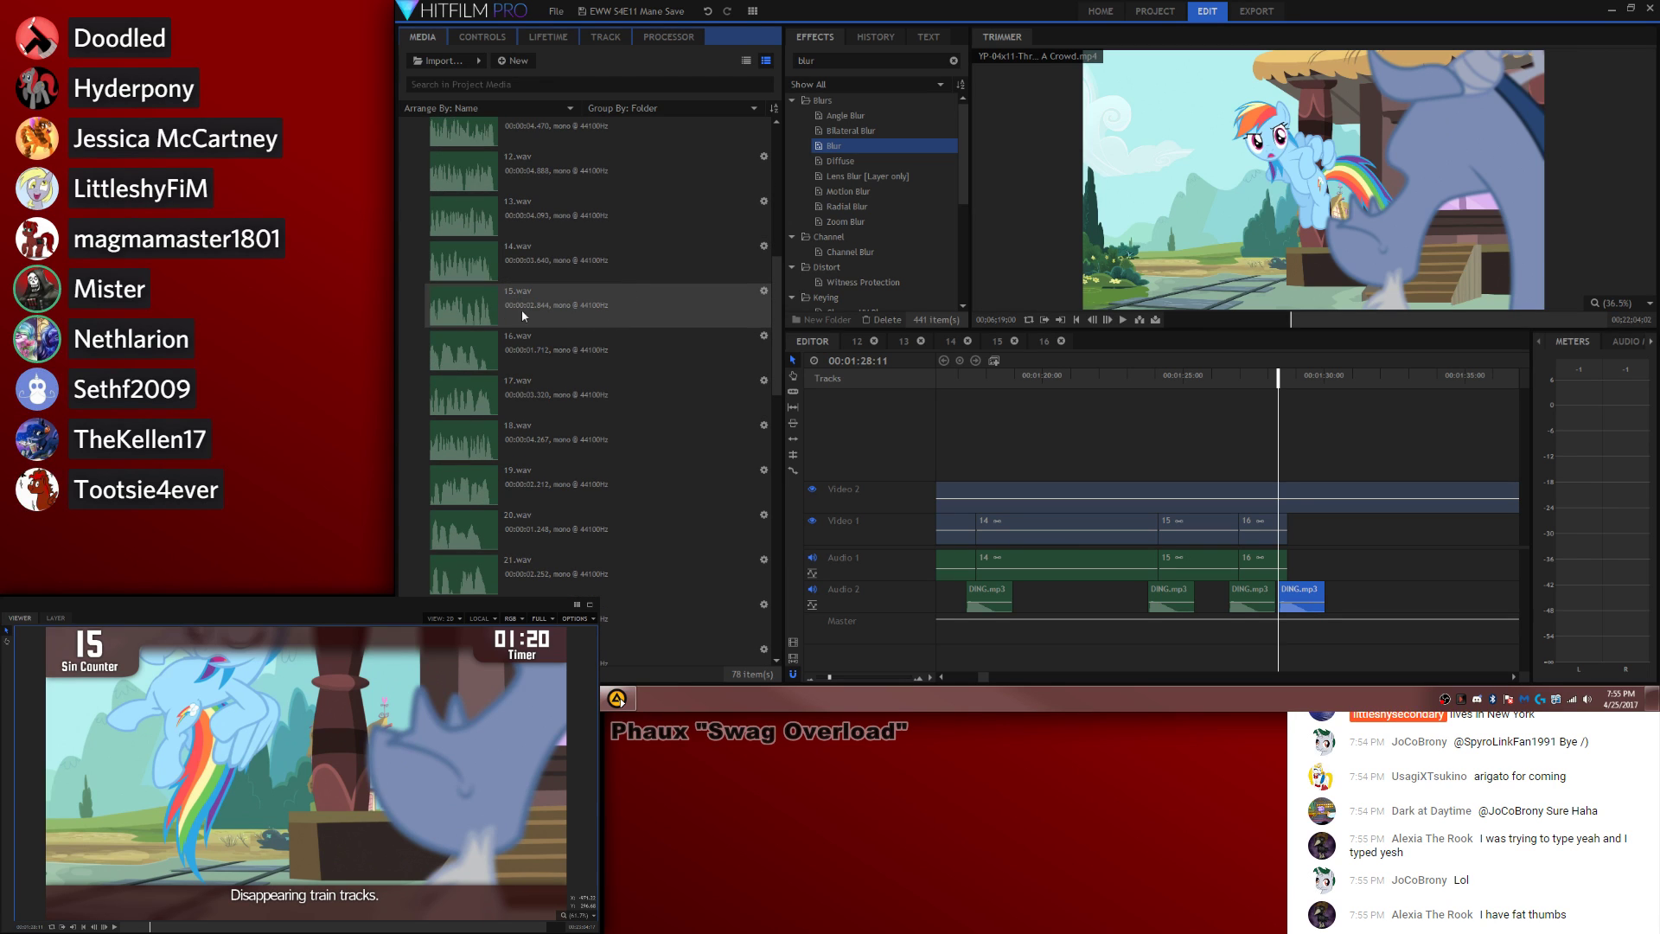
pyautogui.moveTo(574, 409); pyautogui.dragTo(1289, 568)
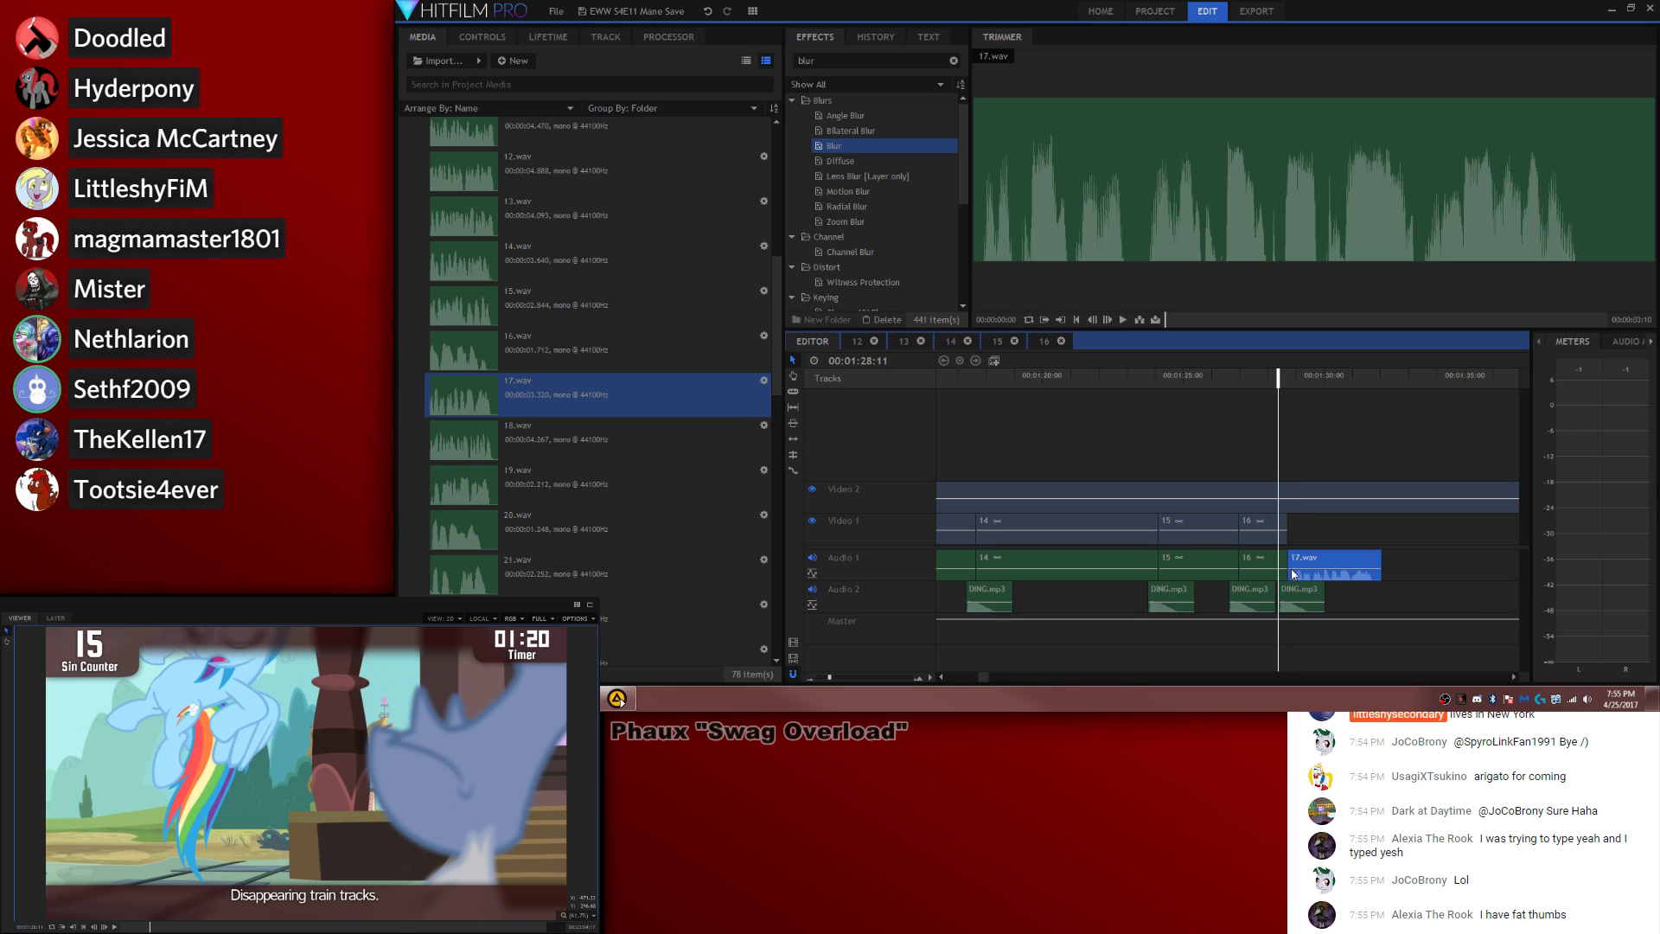
pyautogui.click(994, 361)
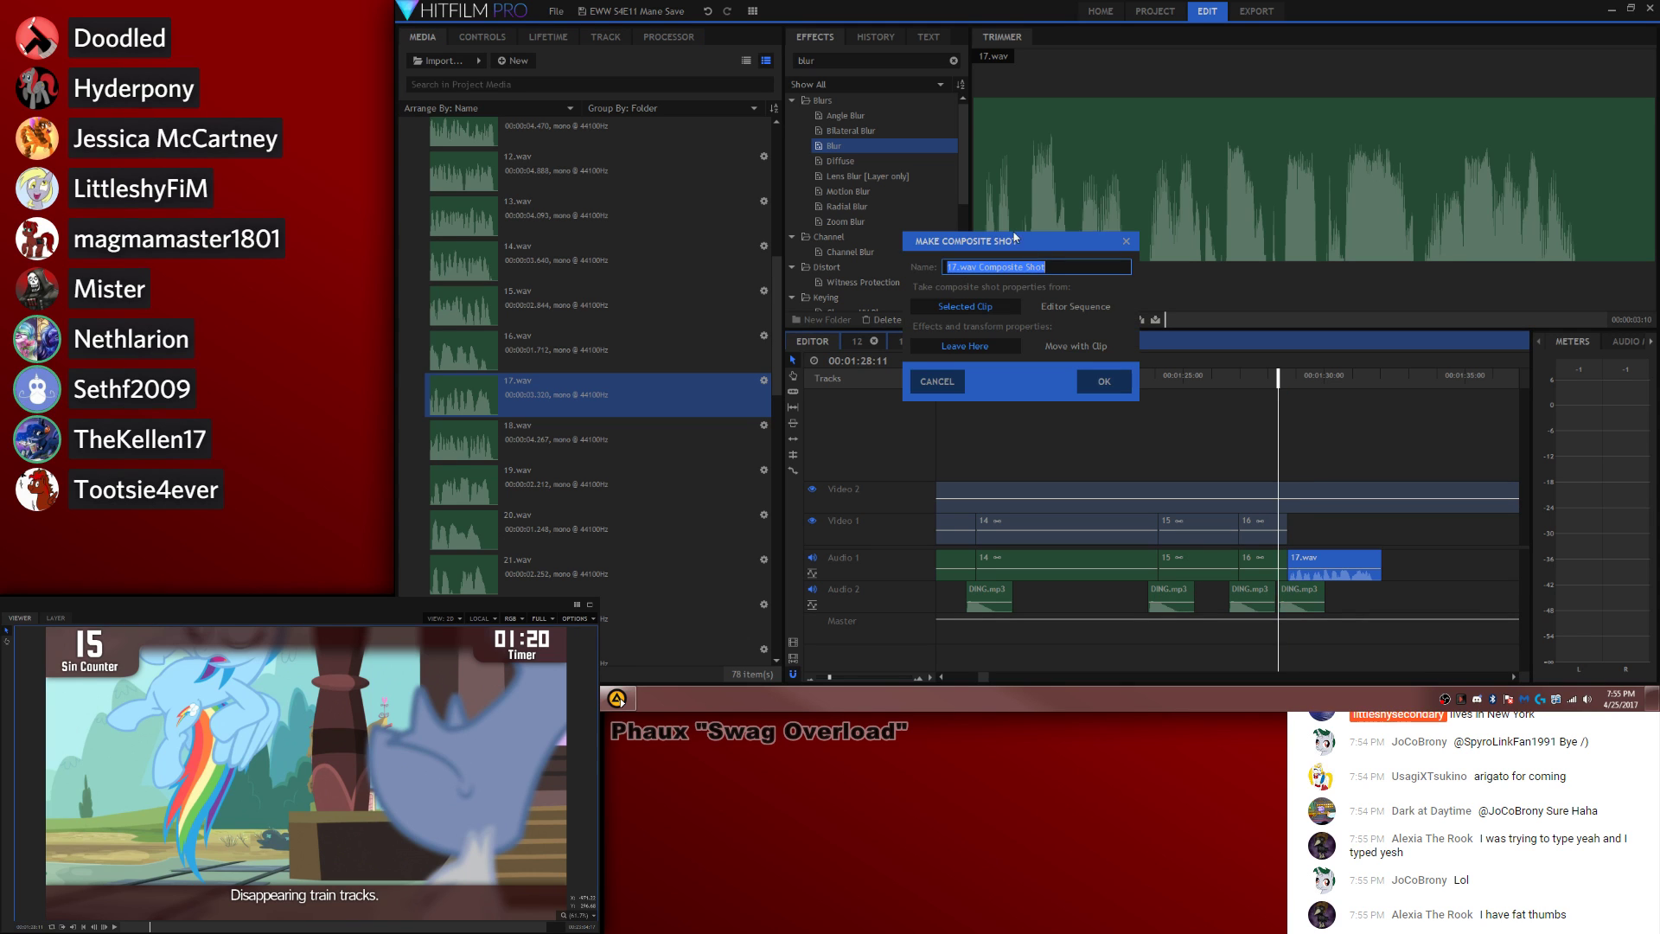
pyautogui.click(973, 271)
pyautogui.moveTo(959, 268); pyautogui.dragTo(1202, 263)
pyautogui.press('BackSpace')
pyautogui.press('Return')
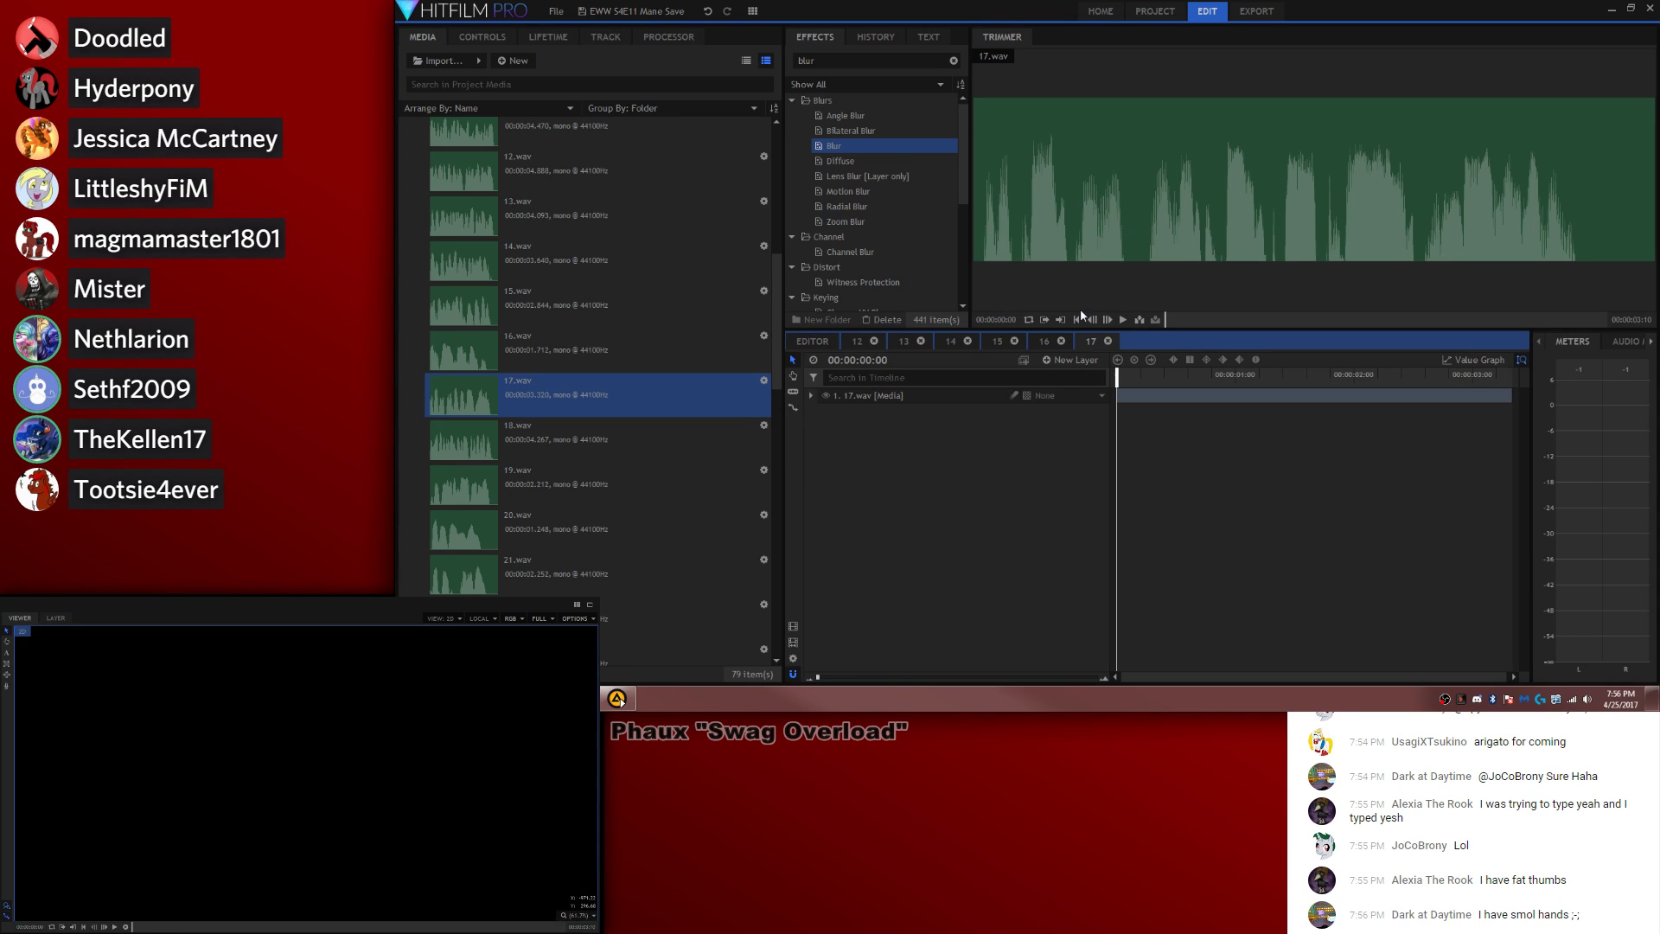
# Step: Collapse the sins folder in the project media and load the episode video YP-04x11-Three's A Crowd.mp4 for trimming
pyautogui.scroll(5, 657, 296)
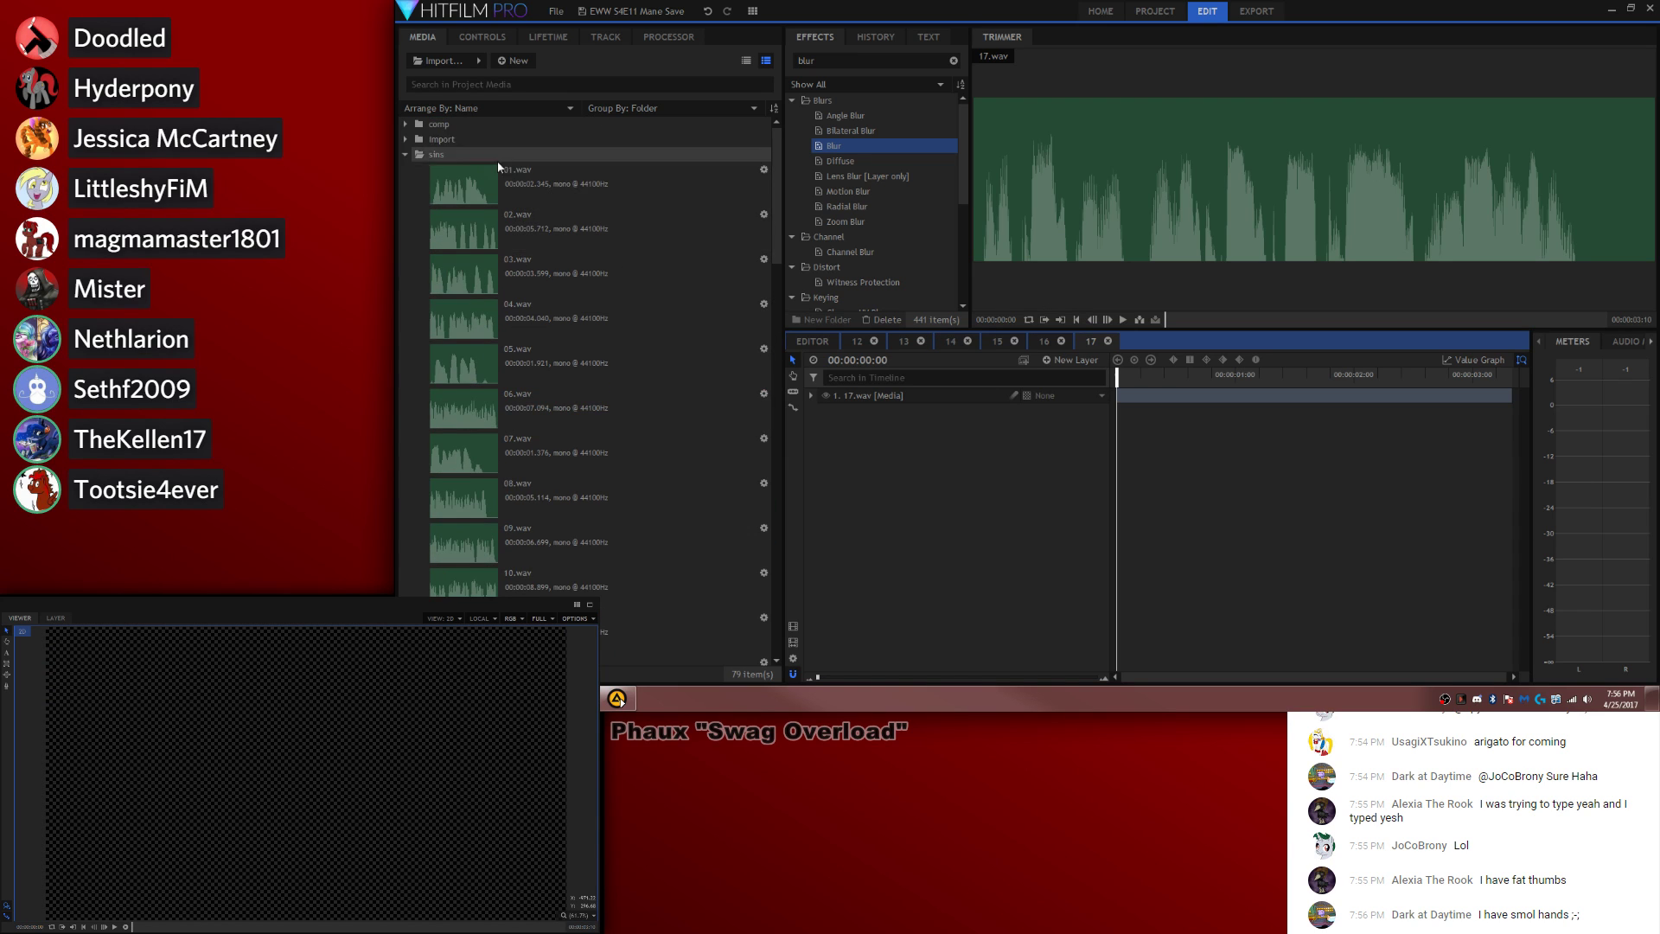
pyautogui.click(406, 155)
pyautogui.doubleClick(432, 126)
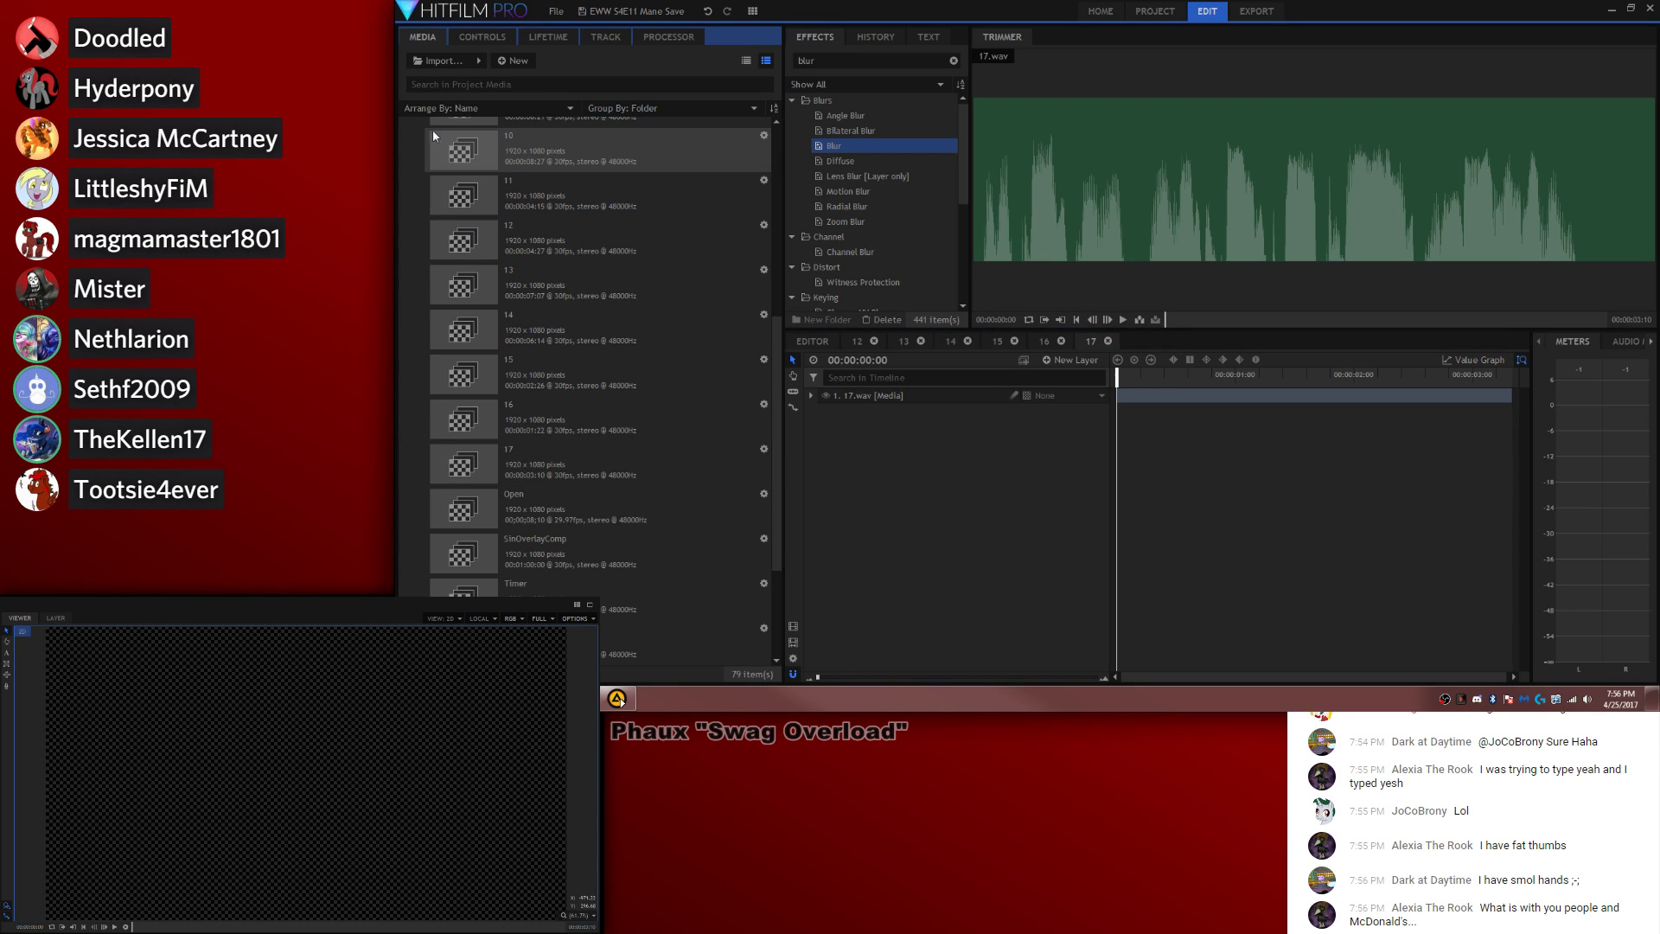
pyautogui.click(408, 126)
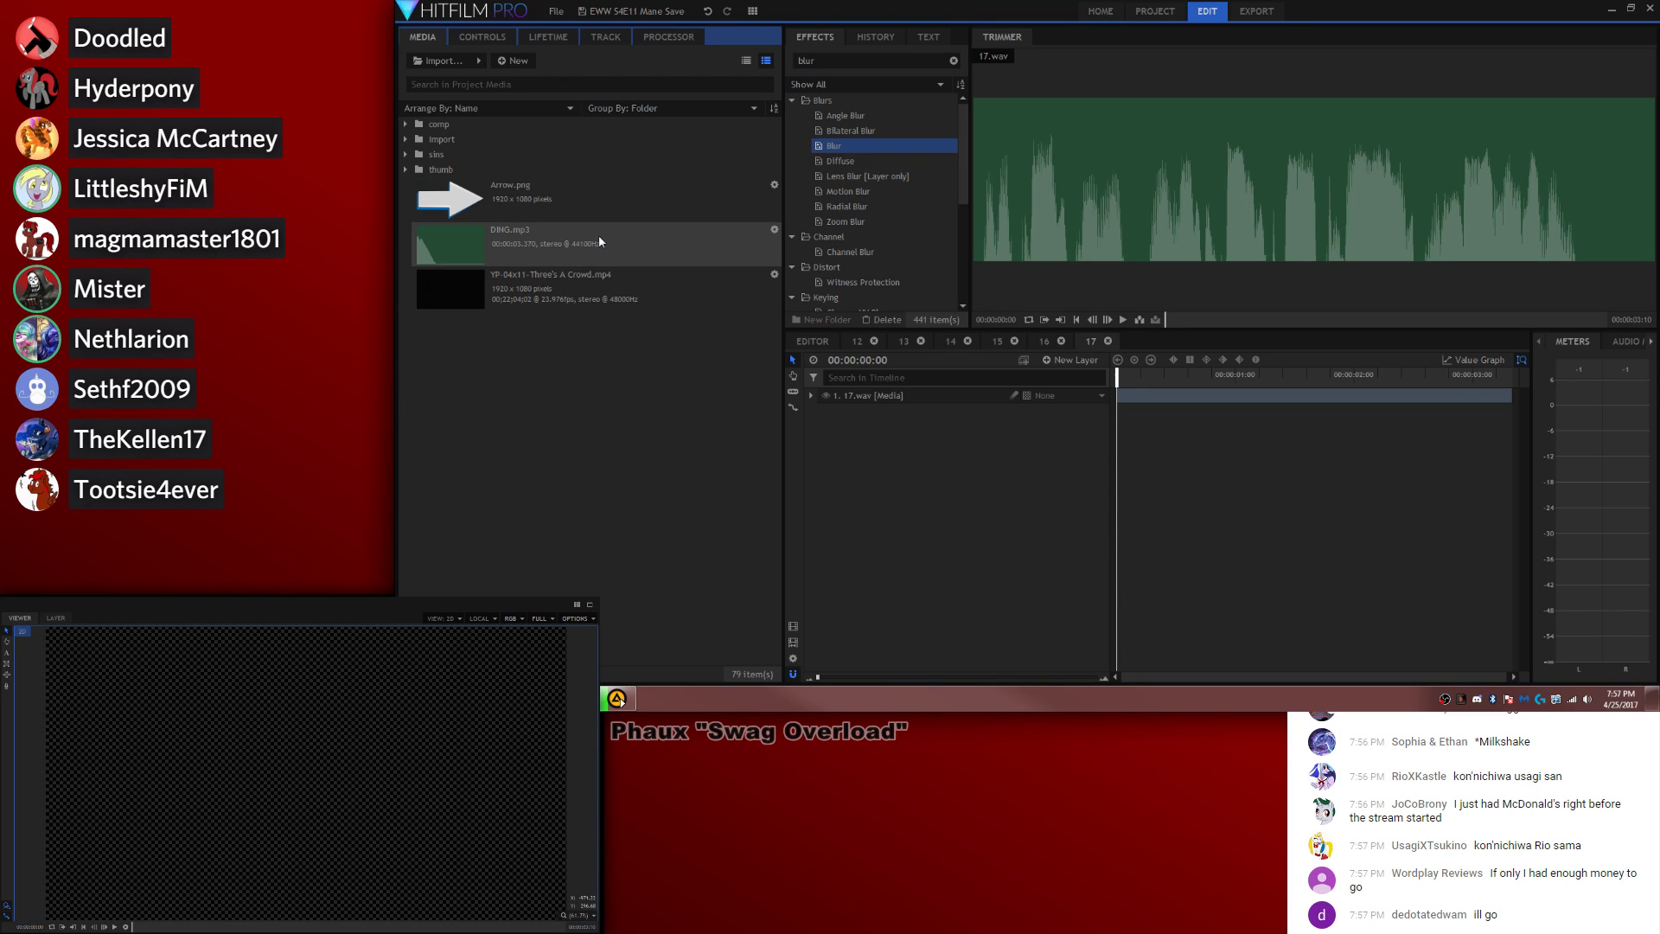
pyautogui.click(474, 286)
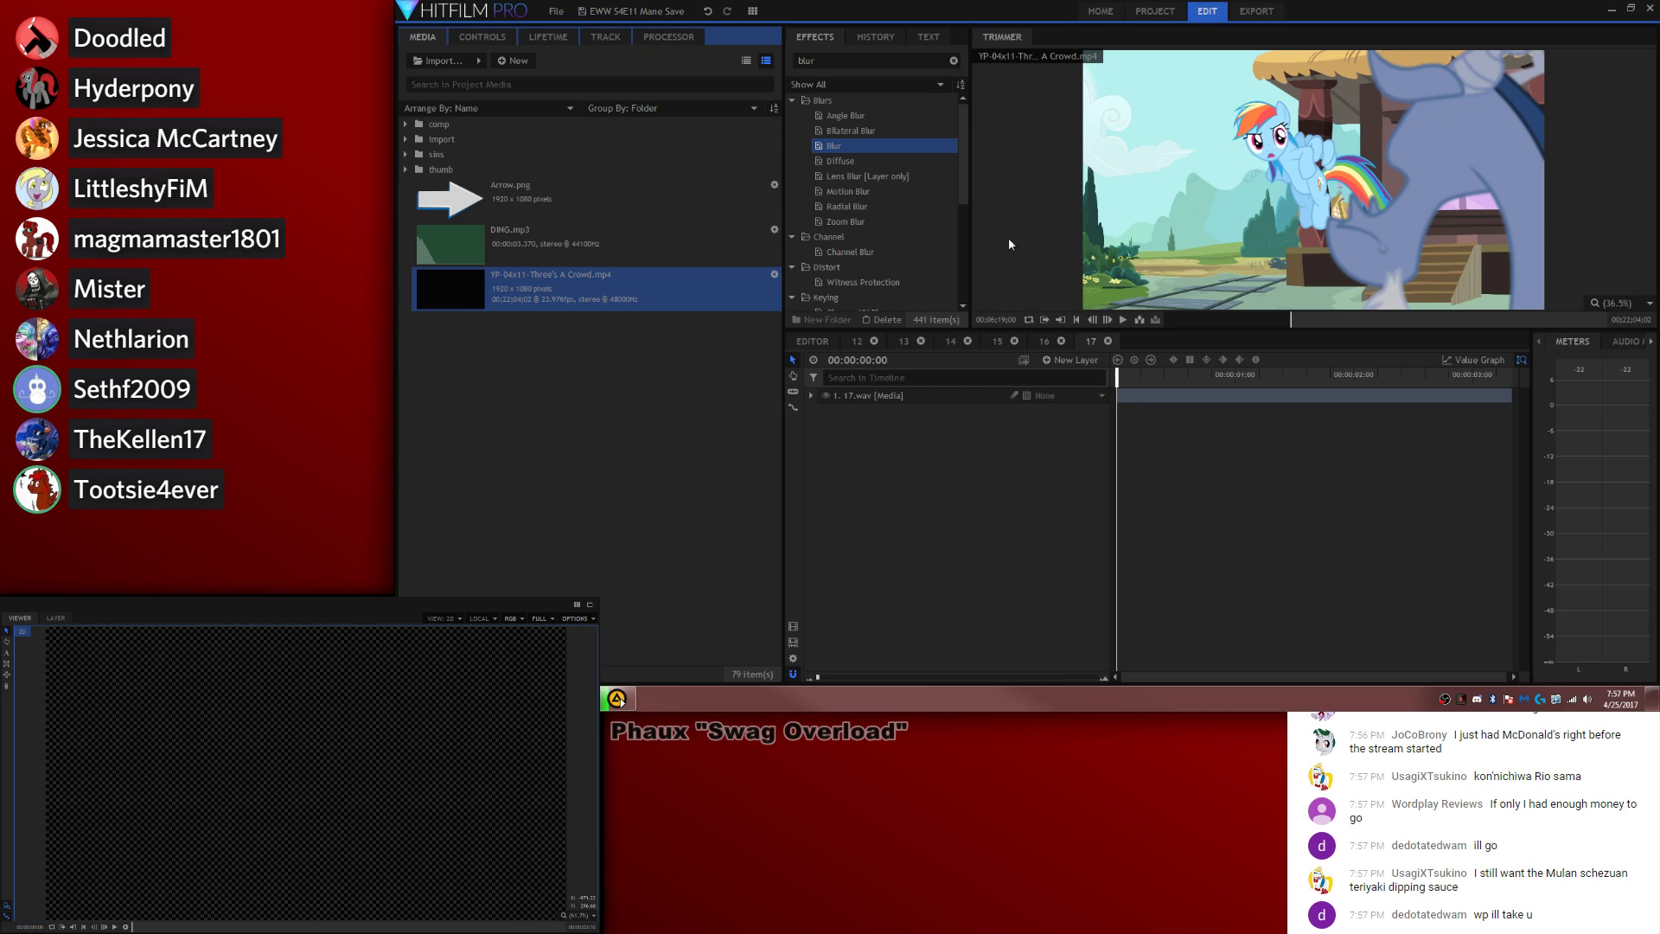
# Step: Find the frame where Discord in the hospital gown stands by the tree and add the episode from there above 17.wav
pyautogui.moveTo(1295, 313); pyautogui.dragTo(1311, 325)
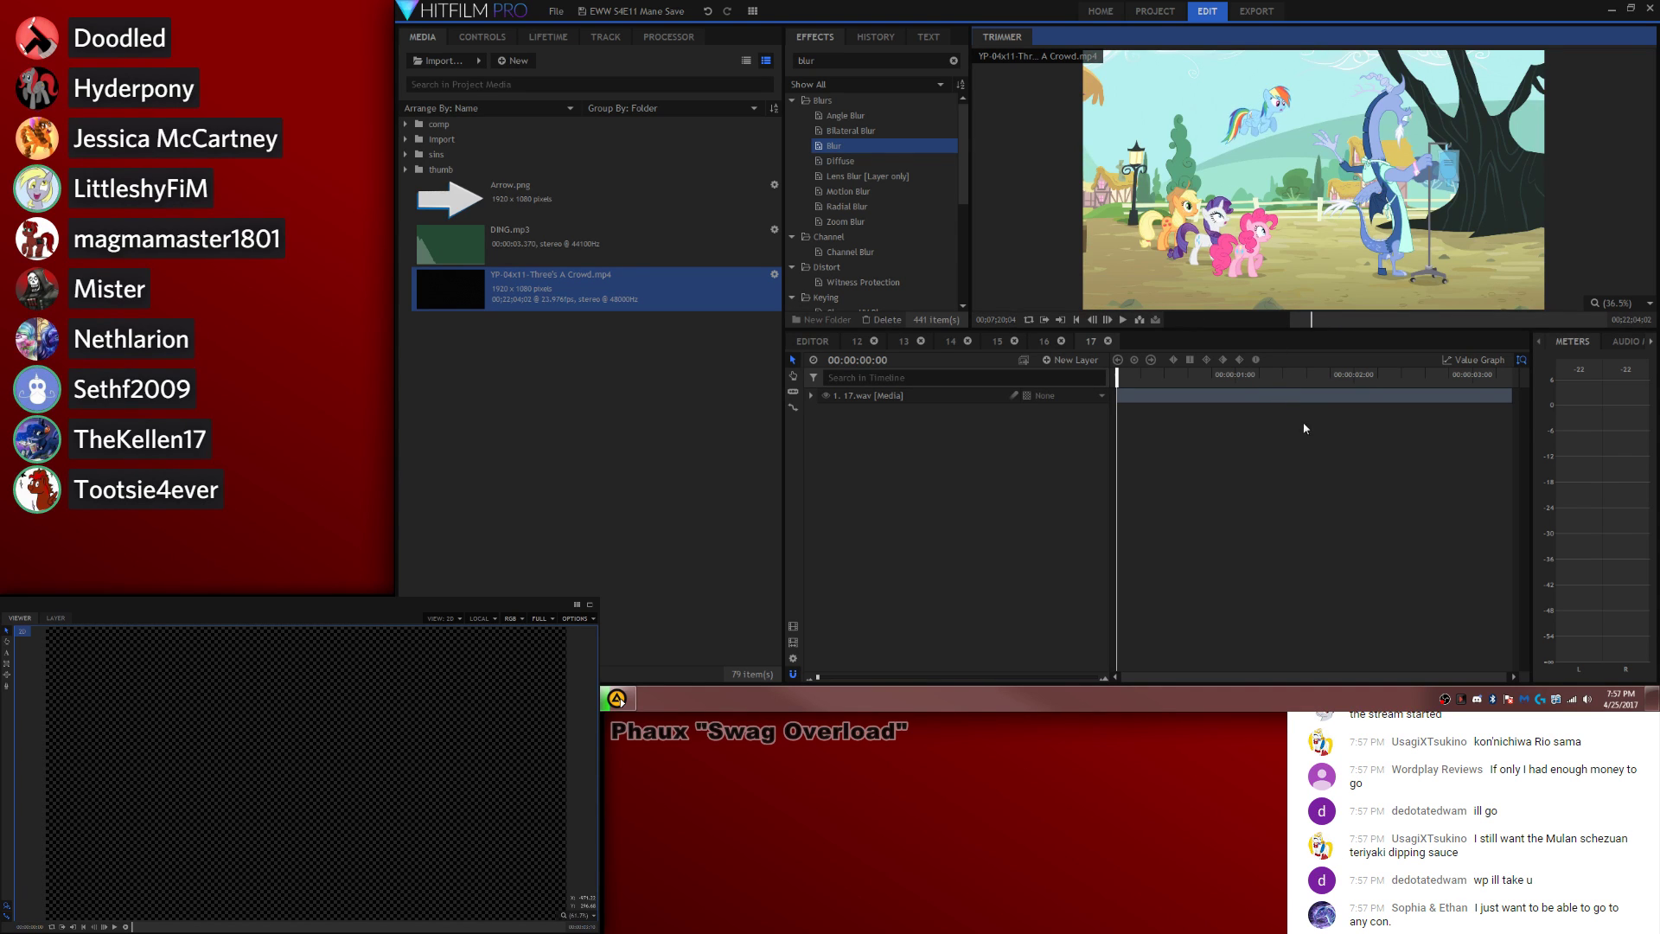
pyautogui.press(',')
pyautogui.press(',')
pyautogui.press(',')
pyautogui.press(',')
pyautogui.press(',')
pyautogui.press(',')
pyautogui.press(',')
pyautogui.press(',')
pyautogui.press(',')
pyautogui.press(',')
pyautogui.press(',')
pyautogui.press(',')
pyautogui.press(',')
pyautogui.press(',')
pyautogui.press(',')
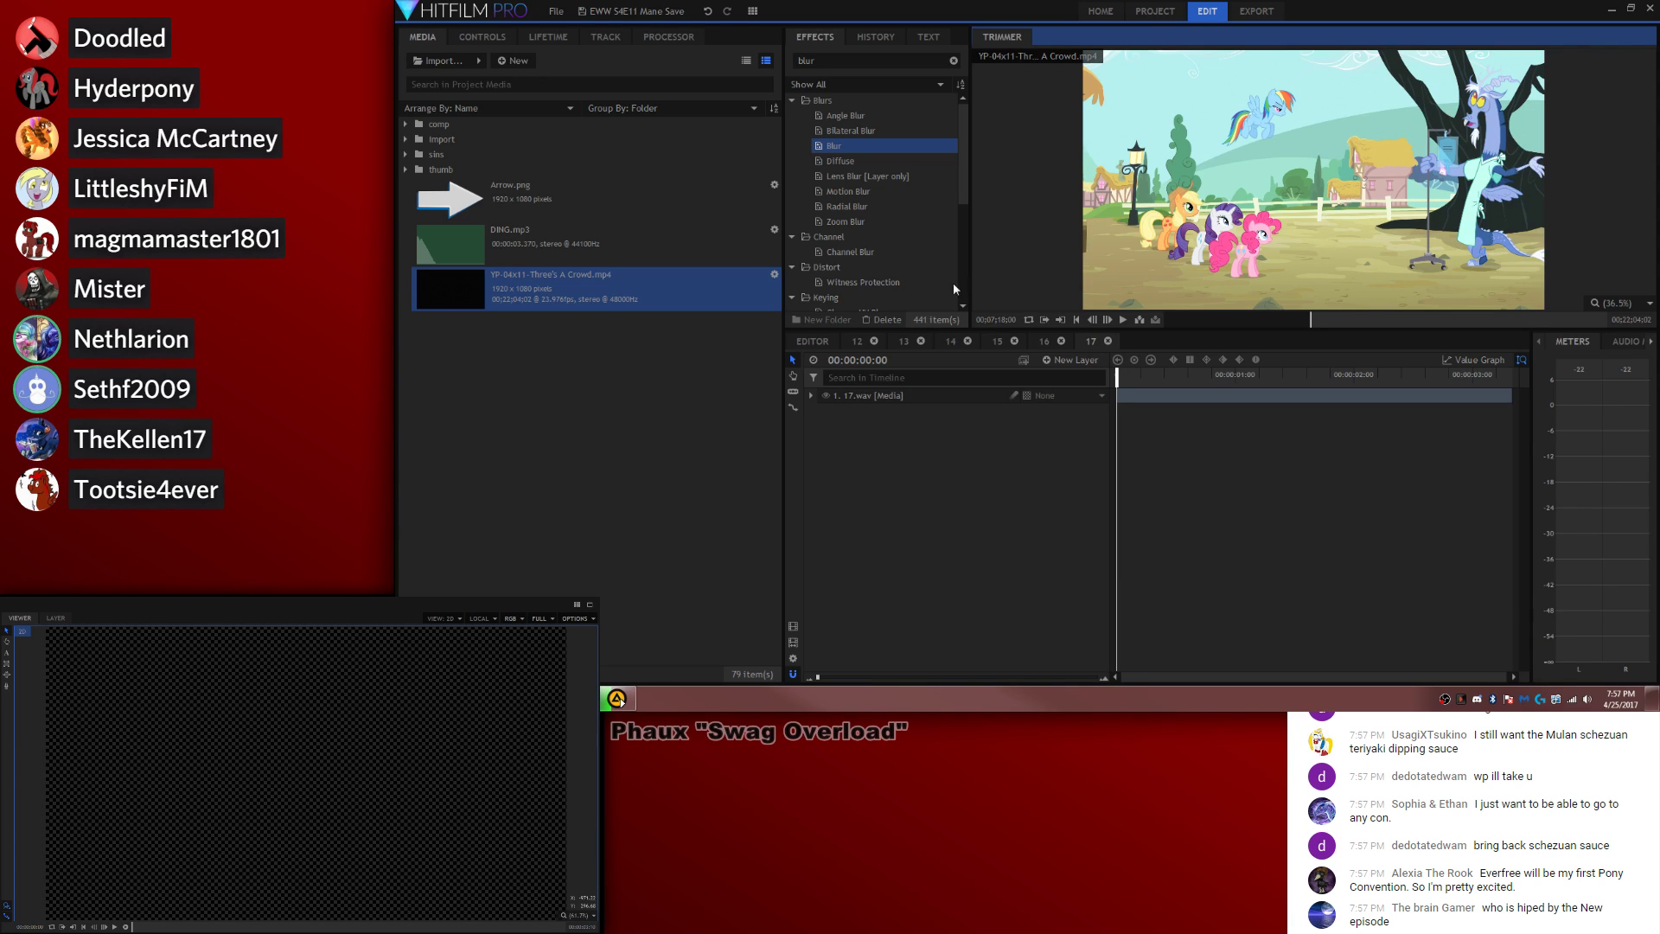
pyautogui.moveTo(1123, 277); pyautogui.dragTo(1117, 394)
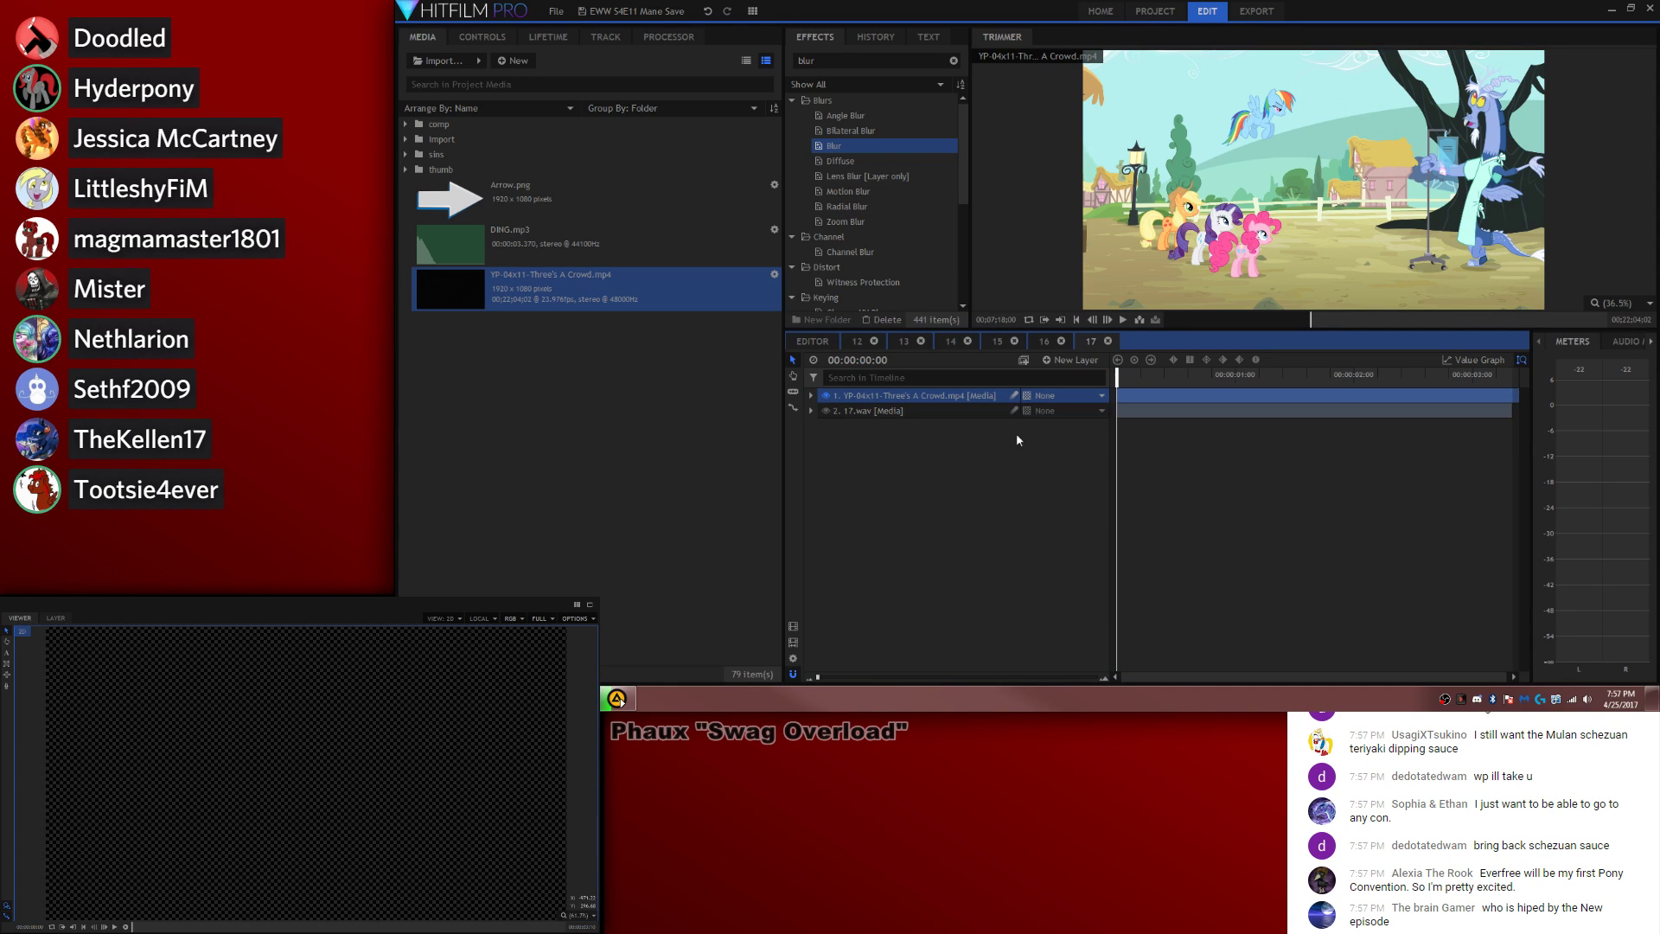
# Step: Set the episode clip's audio level in composite shot 17 to -8 dB
pyautogui.click(810, 395)
pyautogui.click(824, 471)
pyautogui.click(1094, 486)
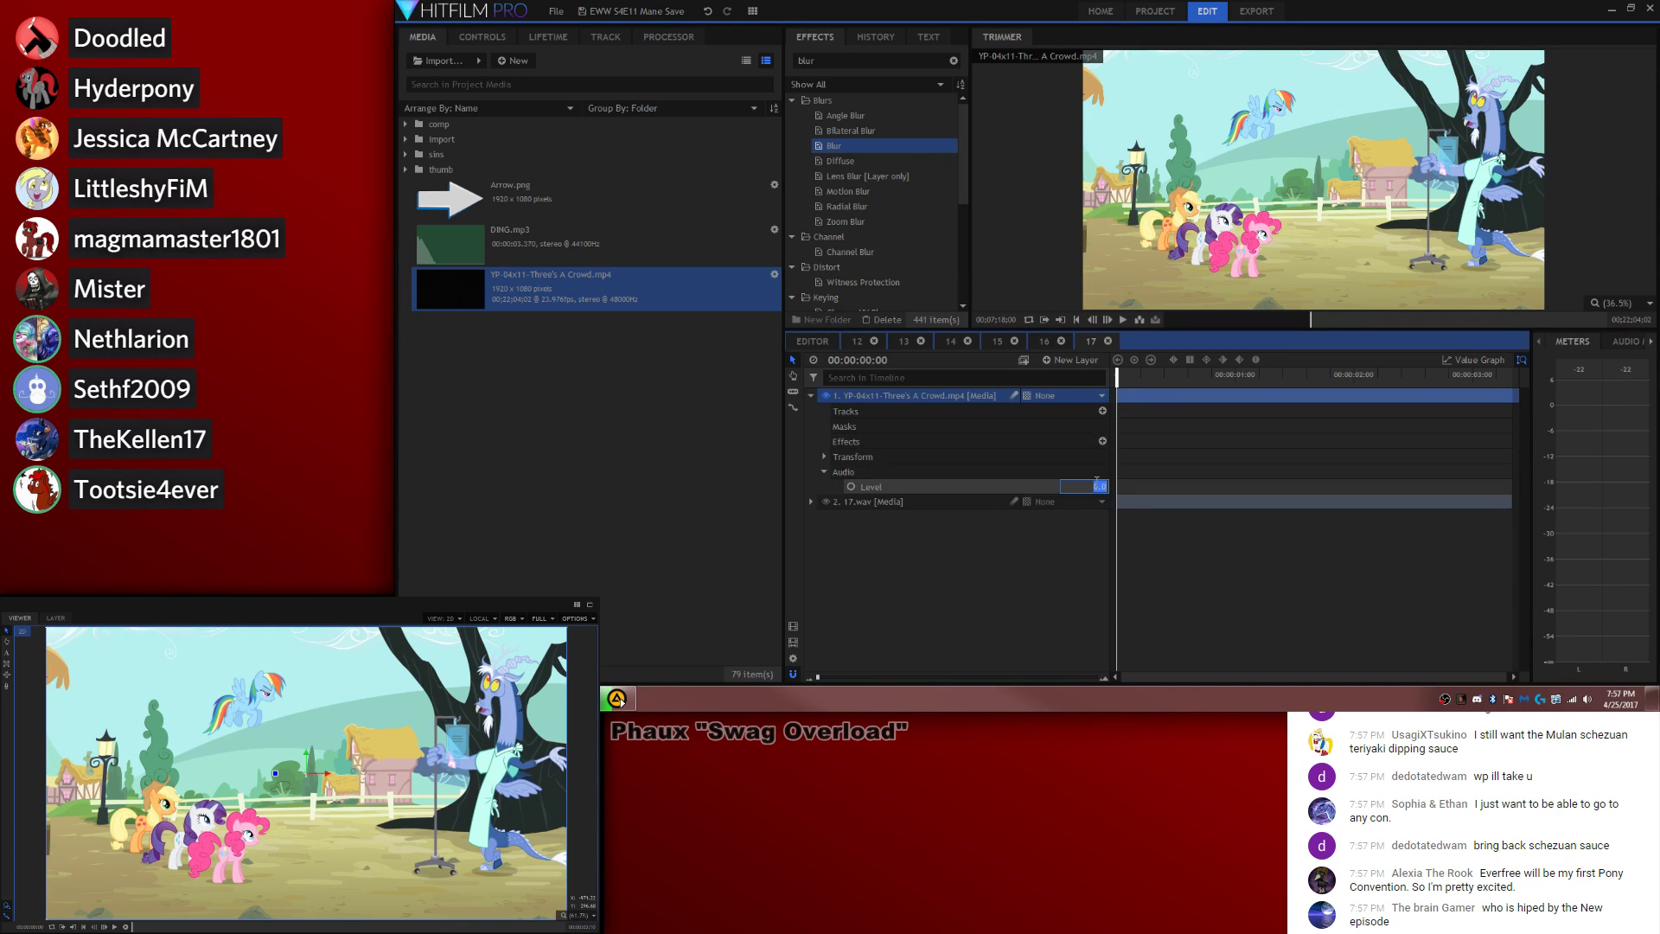
pyautogui.write('-8')
pyautogui.press('Return')
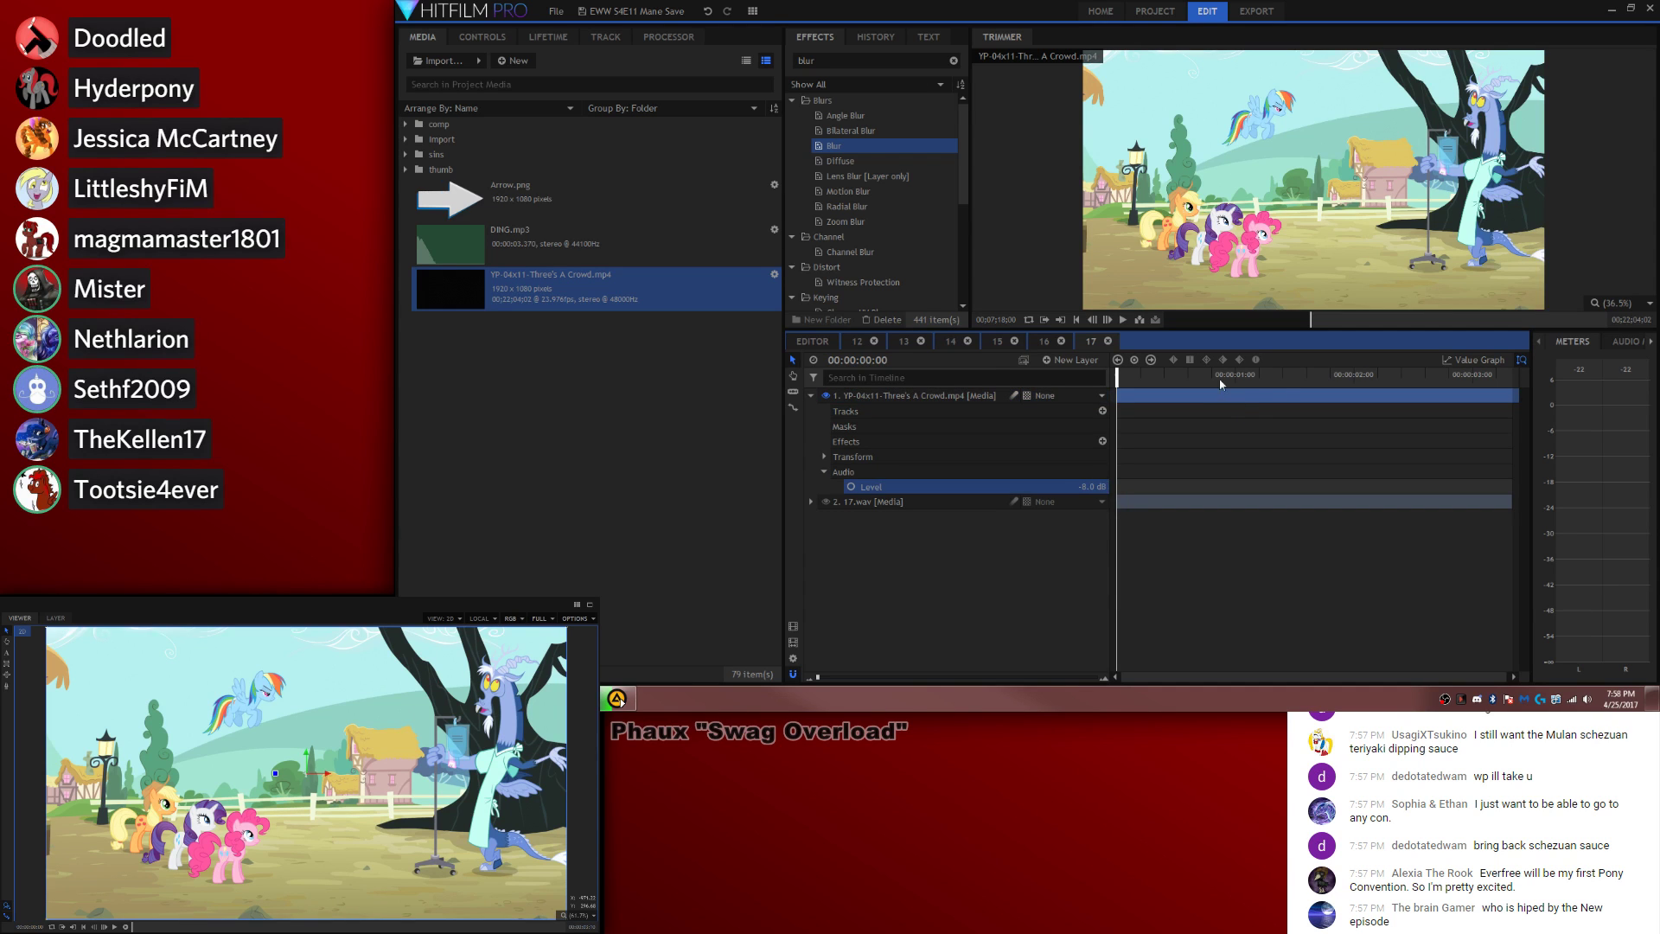
# Step: Keyframe the episode clip's position and scale at the start, and at 00:00:03:09 set scale to 120% and vertical position to about 100.4
pyautogui.moveTo(1117, 374); pyautogui.dragTo(852, 433)
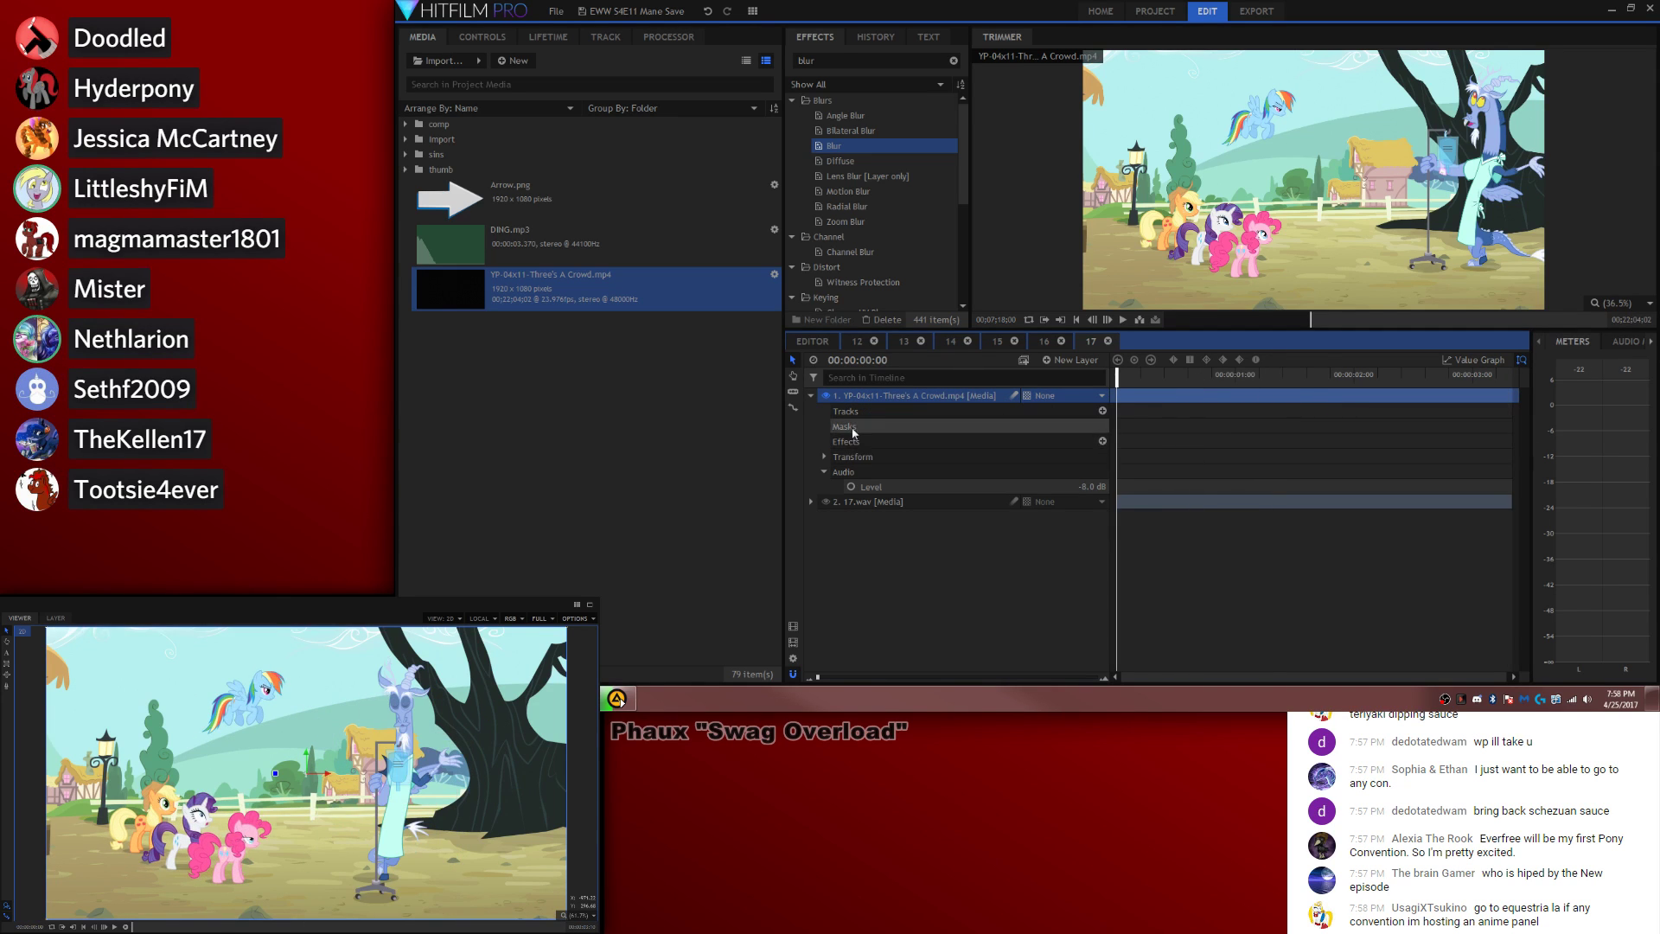
pyautogui.click(823, 456)
pyautogui.click(851, 502)
pyautogui.click(850, 517)
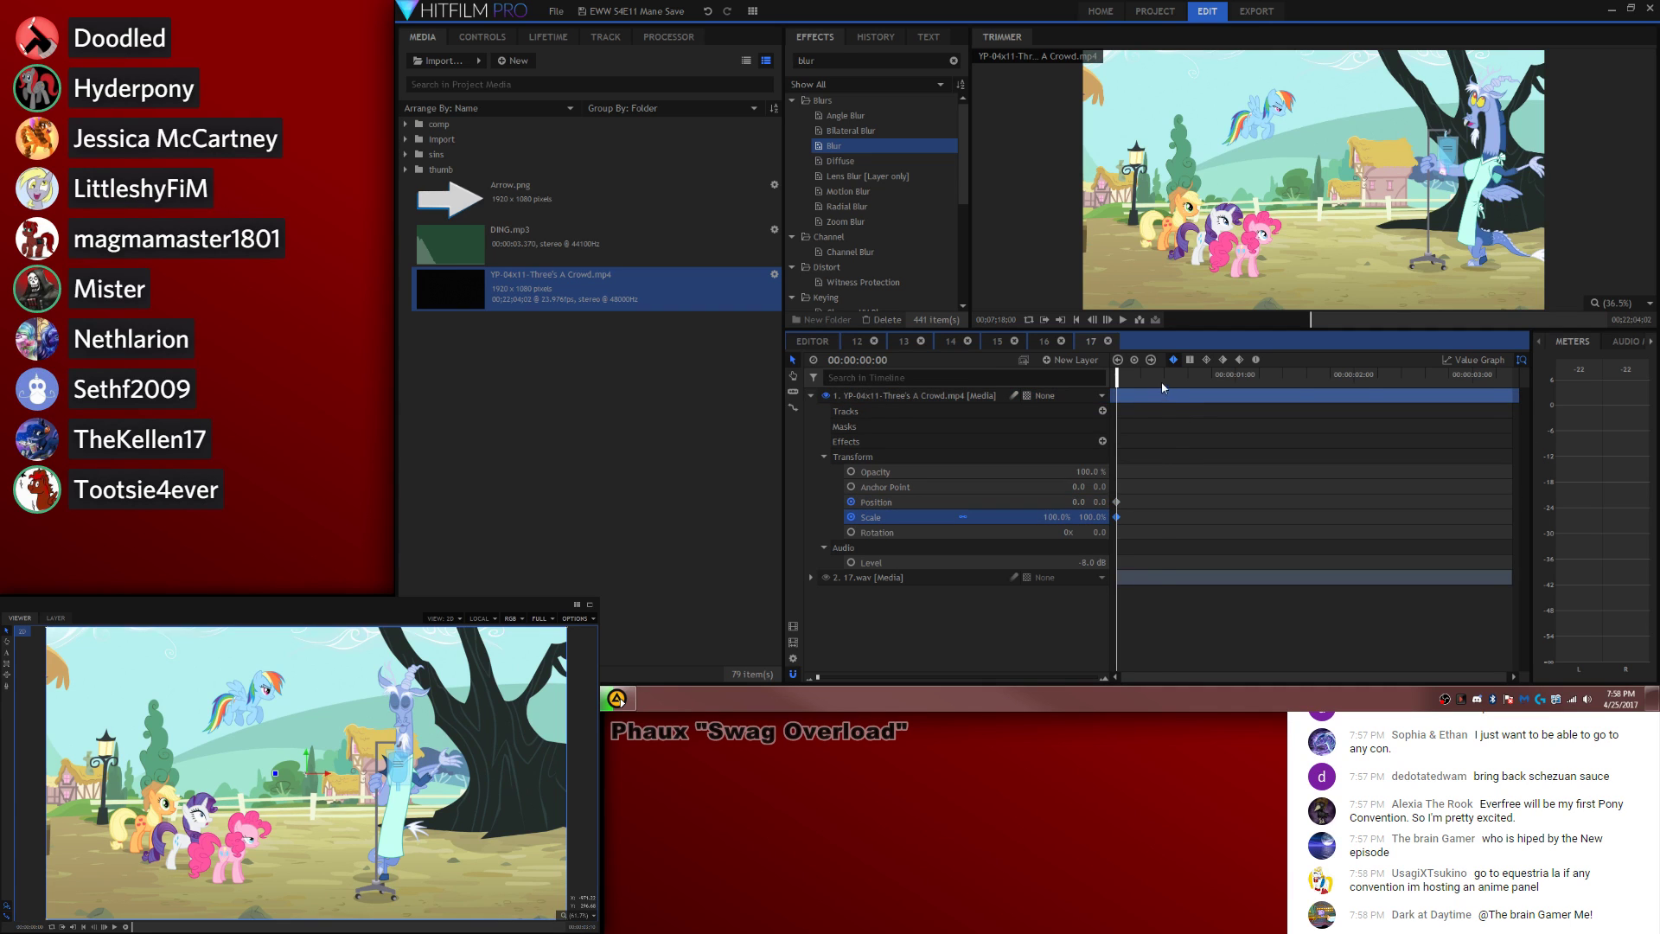
pyautogui.press('End')
pyautogui.press('space')
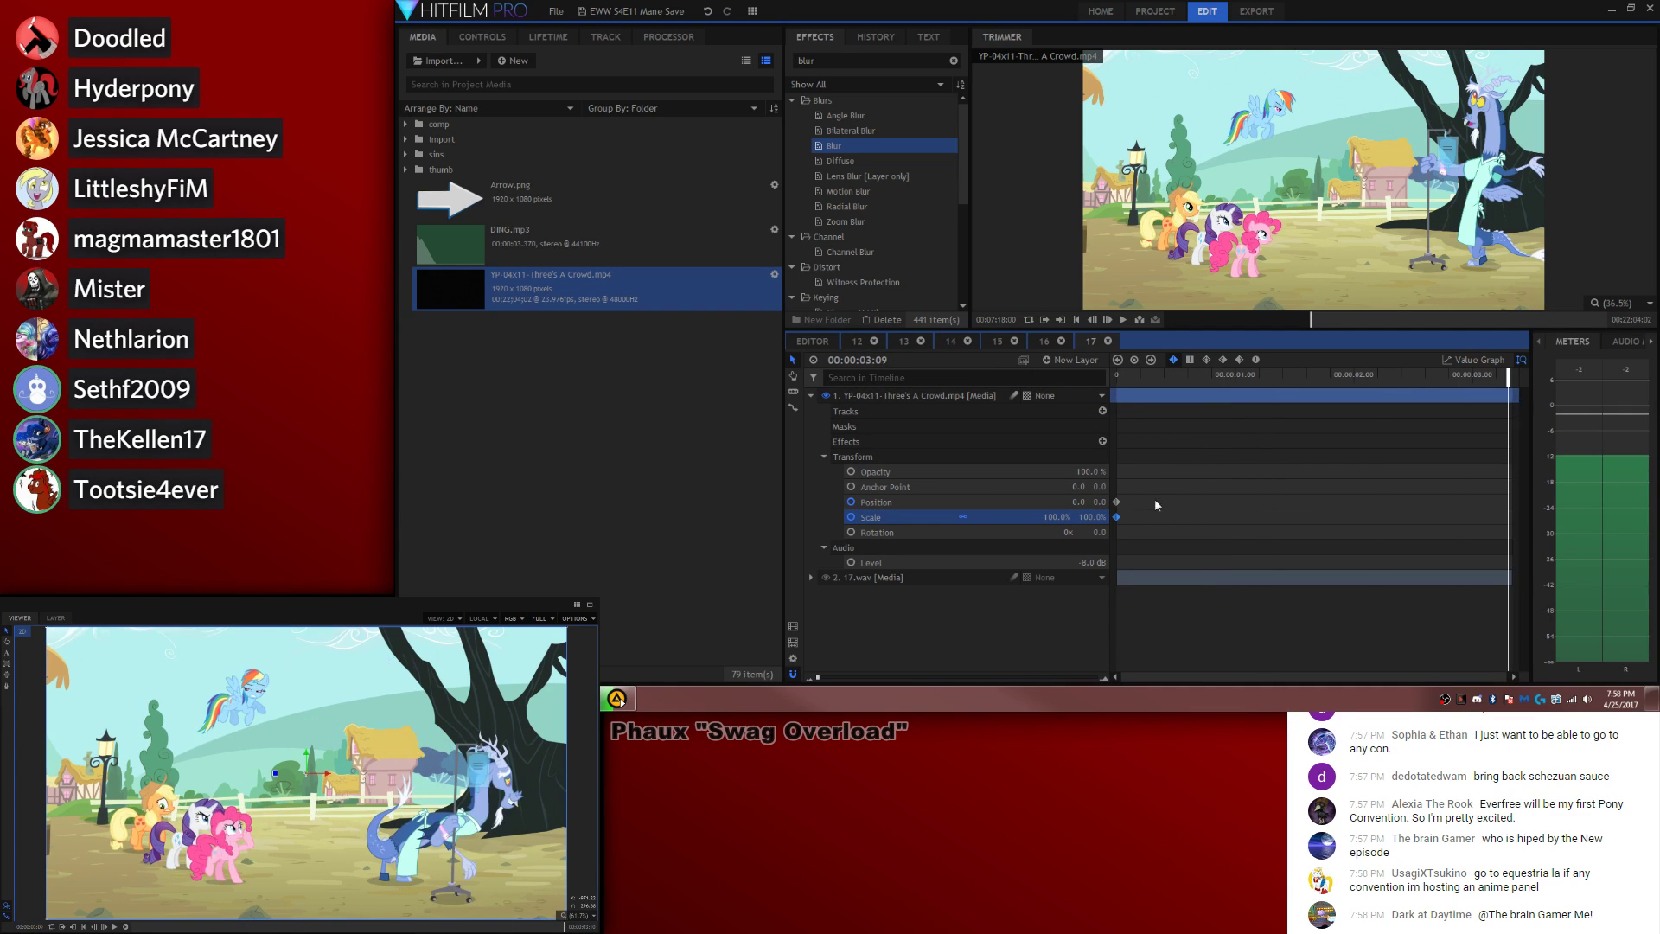
pyautogui.moveTo(1062, 513); pyautogui.dragTo(1080, 512)
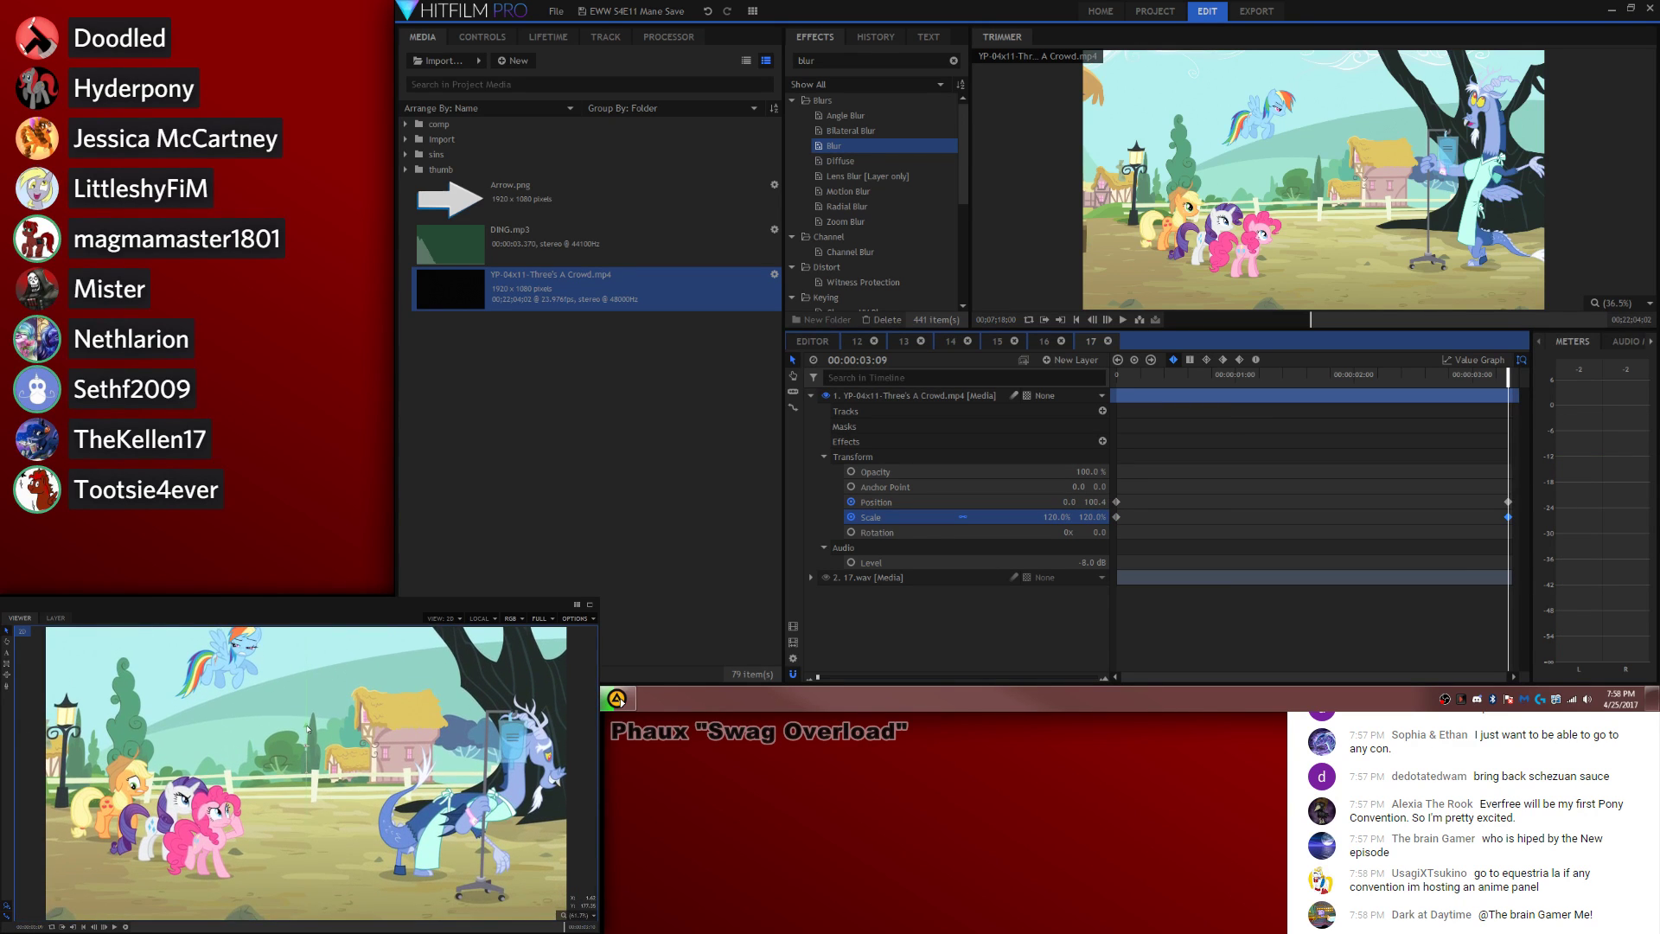
# Step: Copy the second Sin Count, Sub, overlay experiment 1.png and New Grade layers from shot 16 into shot 17, moving them to its start
pyautogui.click(1044, 341)
pyautogui.moveTo(929, 411); pyautogui.dragTo(991, 458)
pyautogui.hotkey('ctrl', 'c')
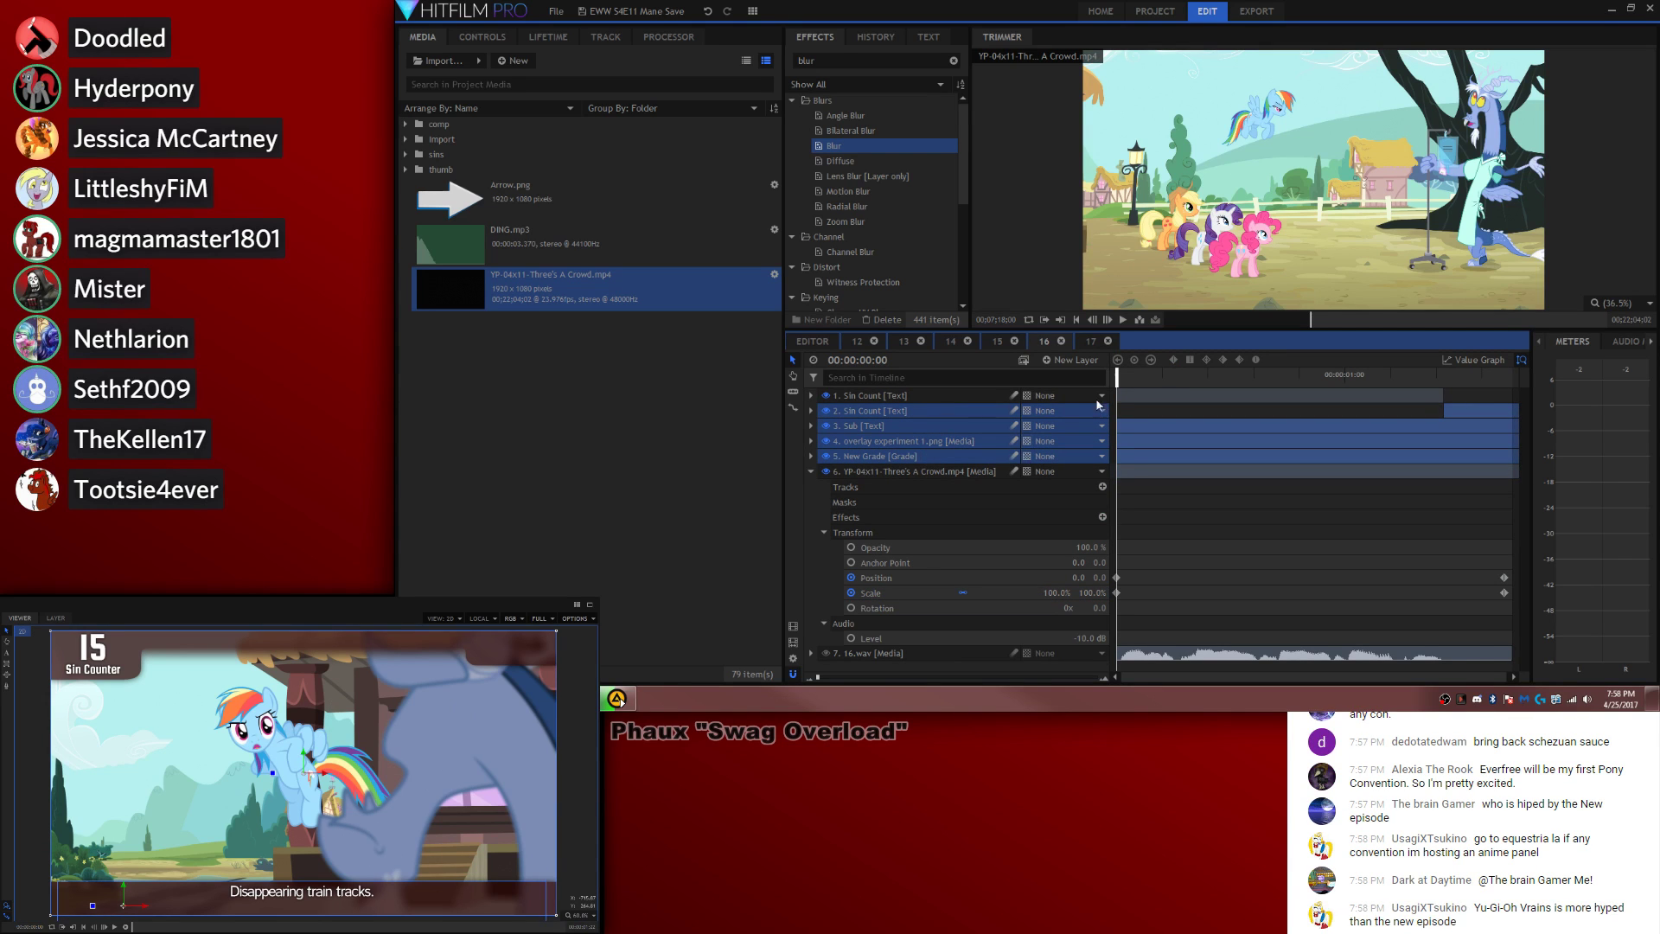
pyautogui.click(1090, 343)
pyautogui.hotkey('ctrl', 'v')
pyautogui.rightClick(930, 399)
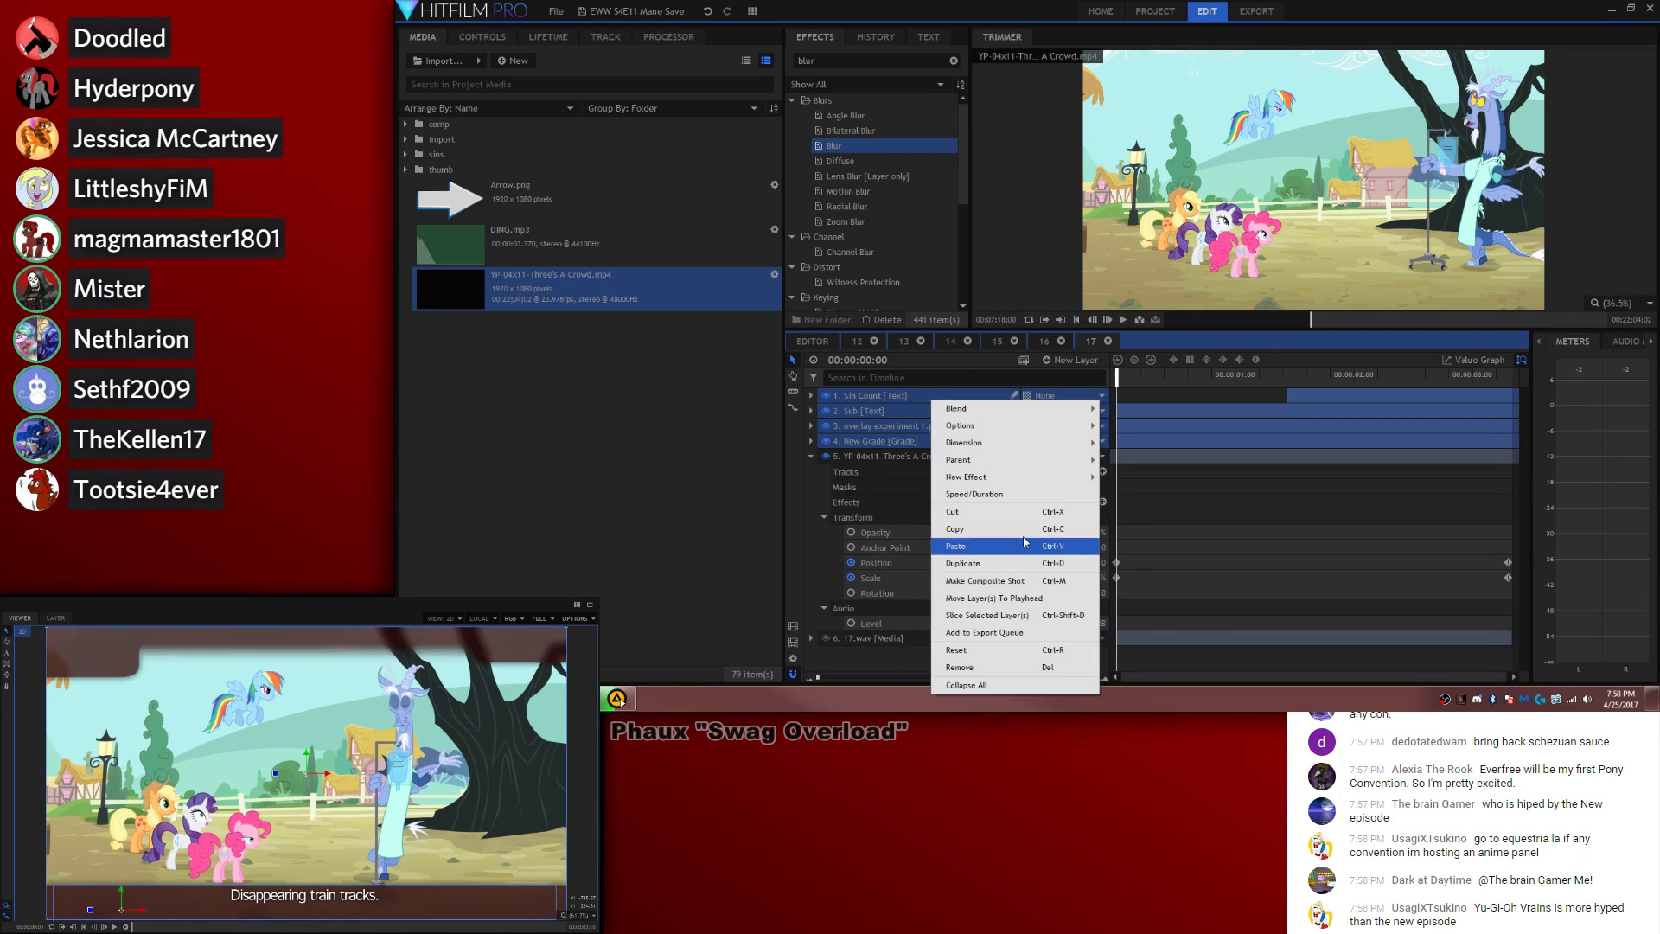
pyautogui.click(1005, 600)
pyautogui.click(1250, 538)
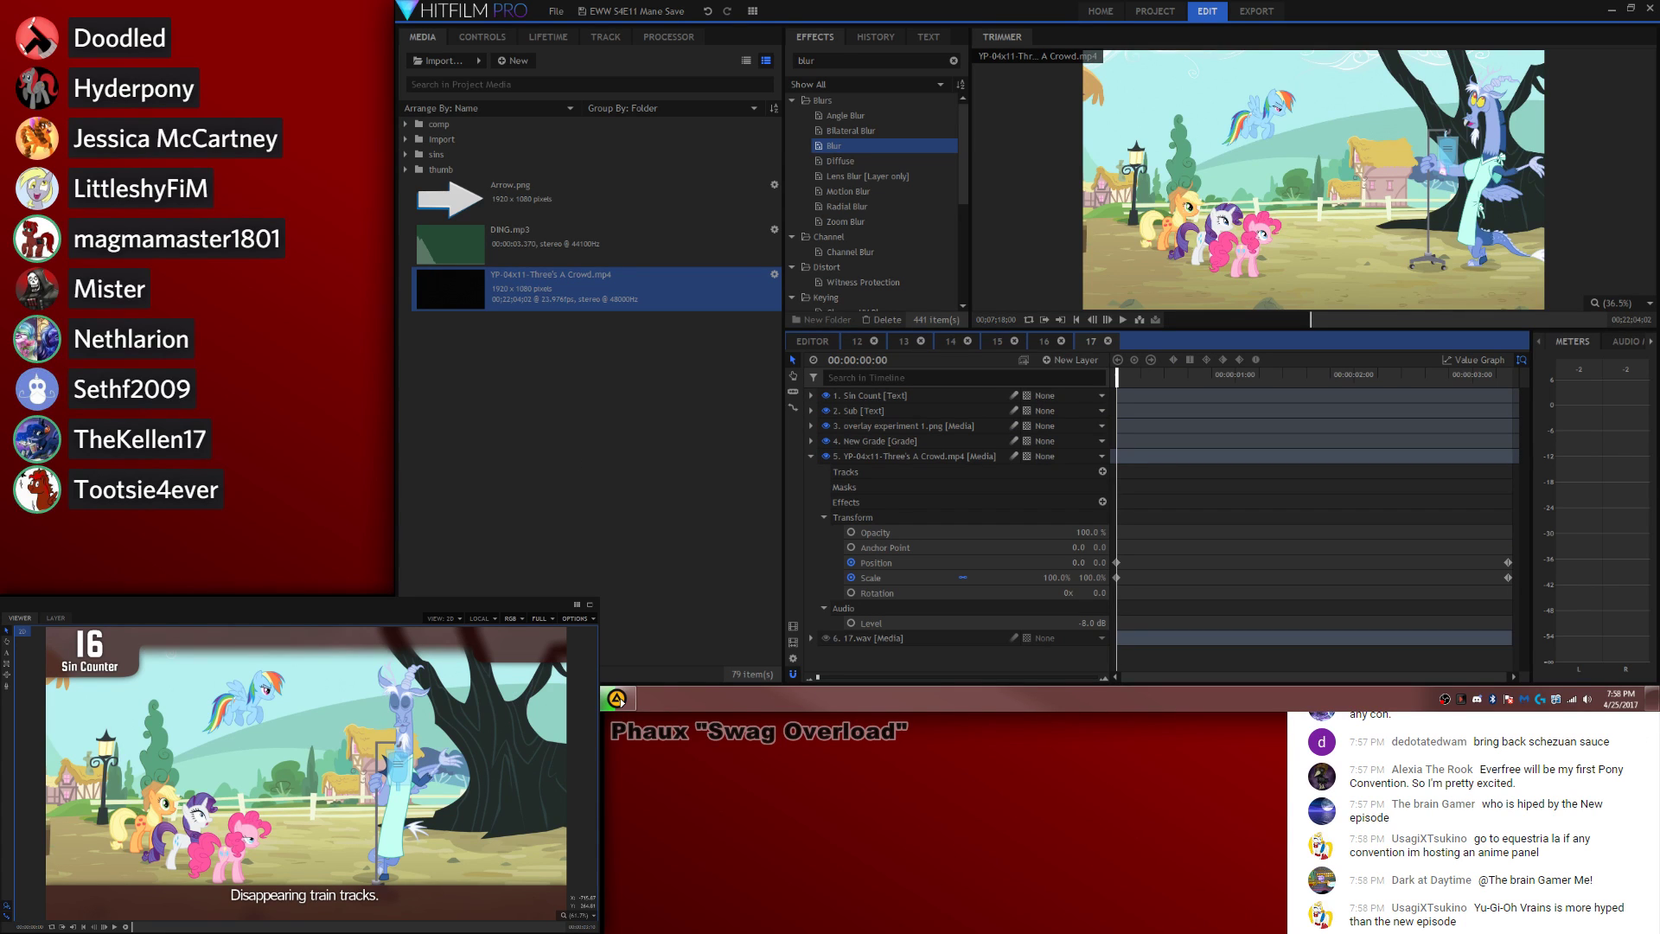
# Step: Replace the subtitle text with "In Equestria, you must first wear clothes to show nudity."
pyautogui.moveTo(440, 904); pyautogui.dragTo(172, 895)
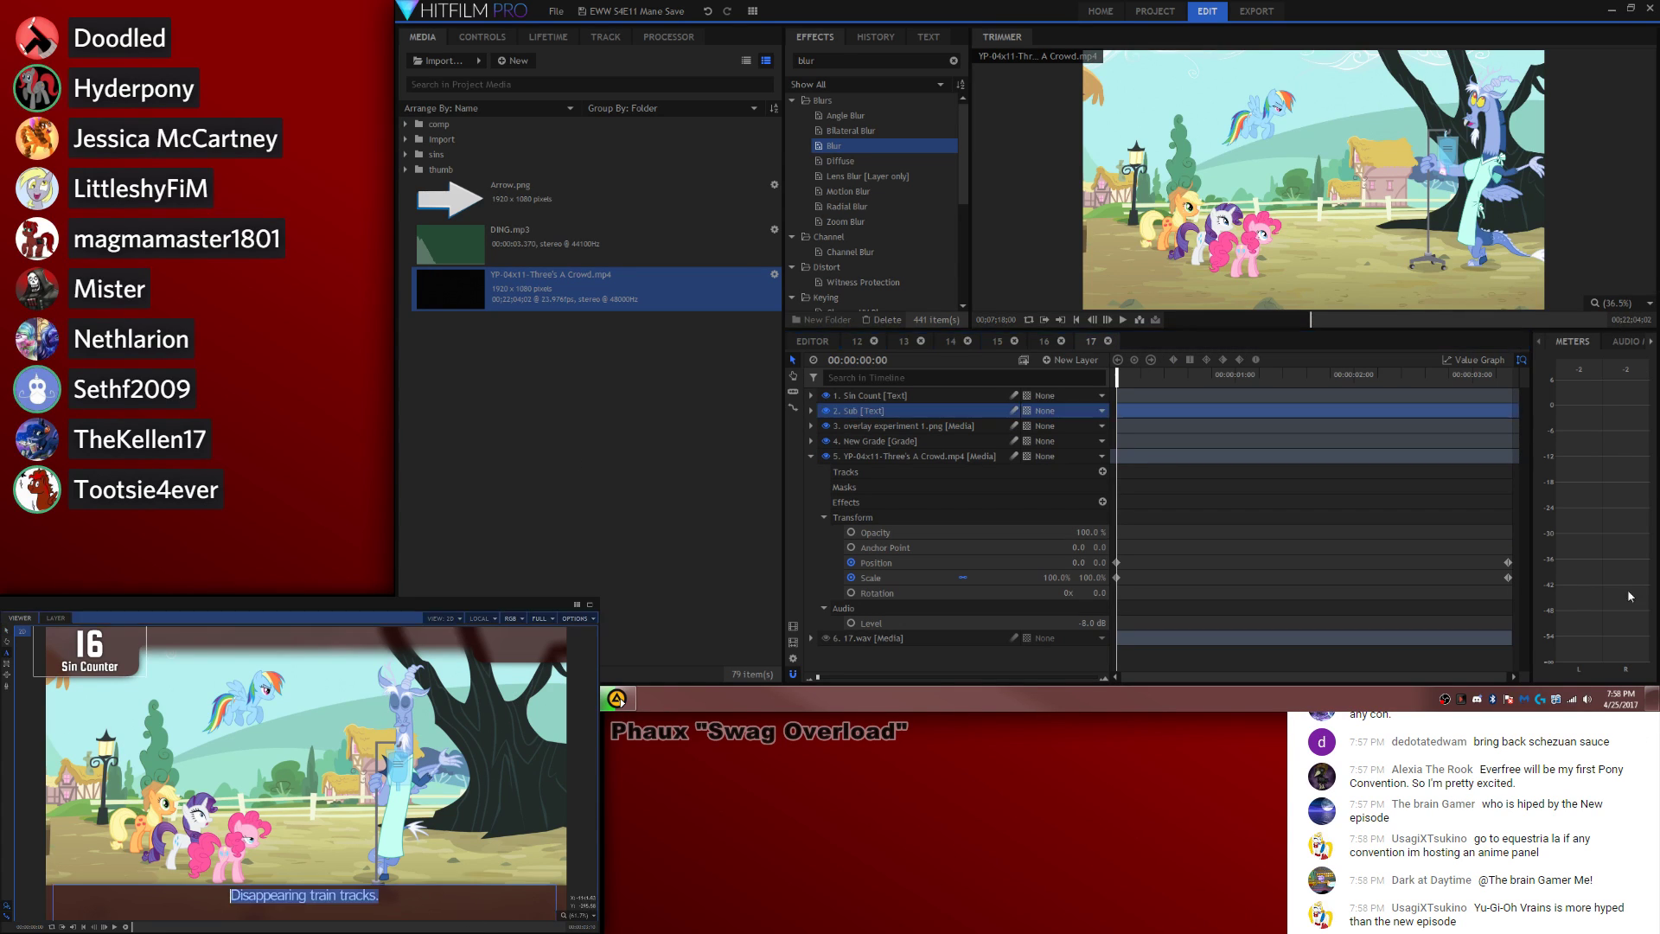
pyautogui.hotkey('ctrl', 'v')
pyautogui.click(6, 630)
pyautogui.click(1378, 528)
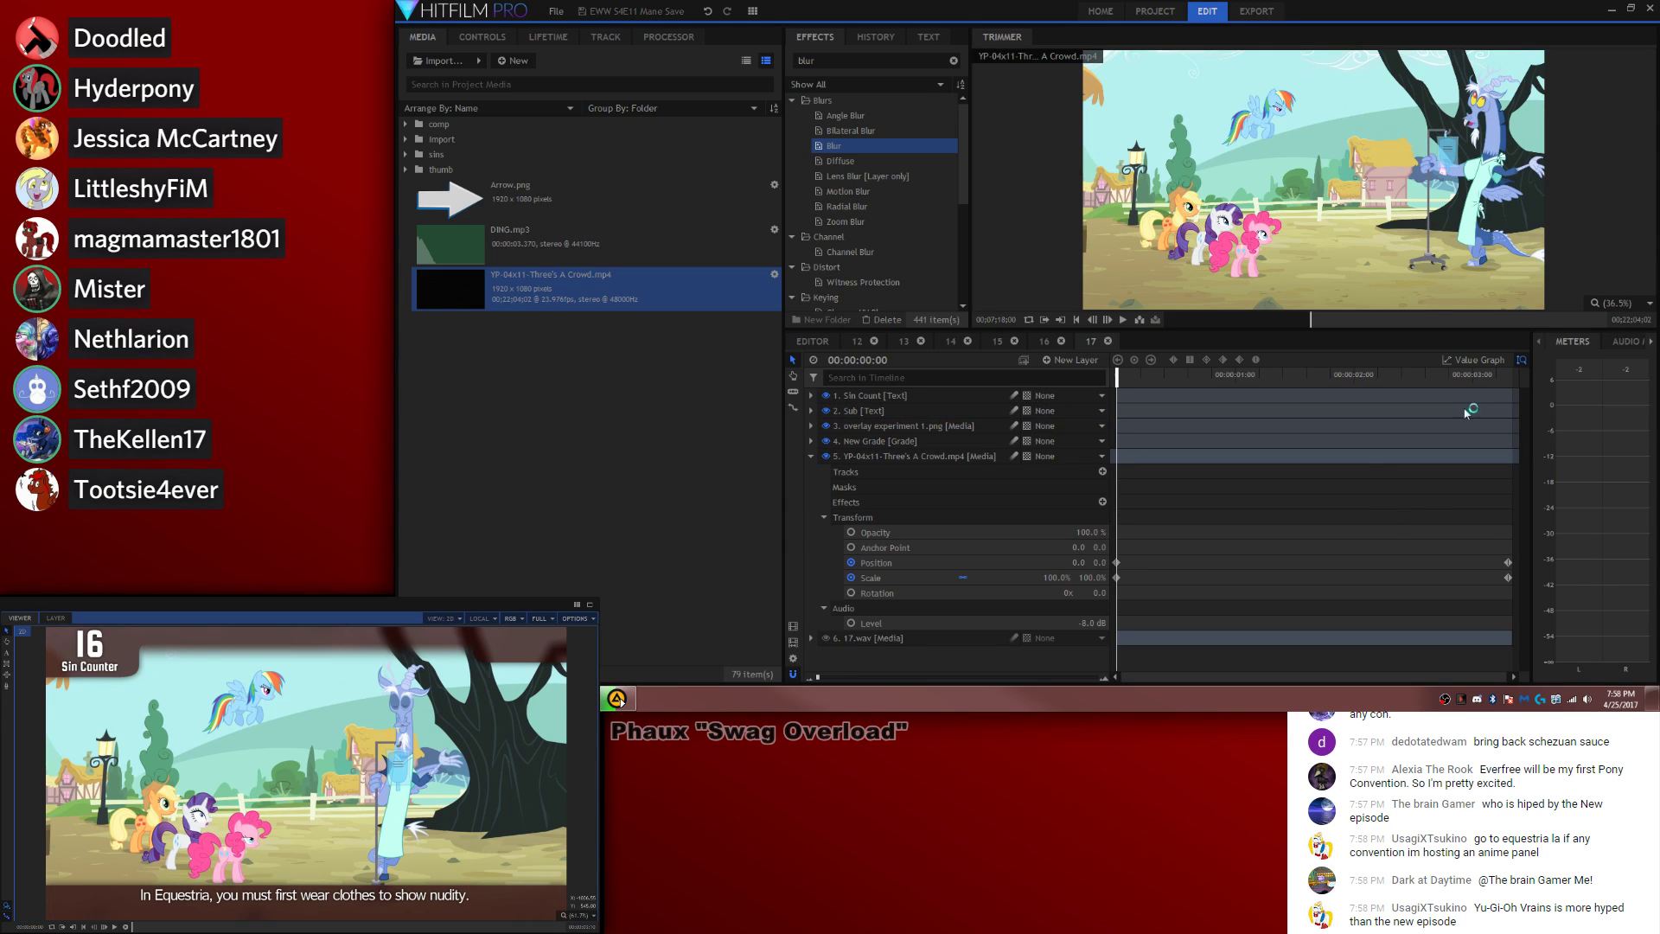
# Step: Show the audio waveform on the 17.wav layer
pyautogui.rightClick(892, 639)
pyautogui.moveTo(1050, 357)
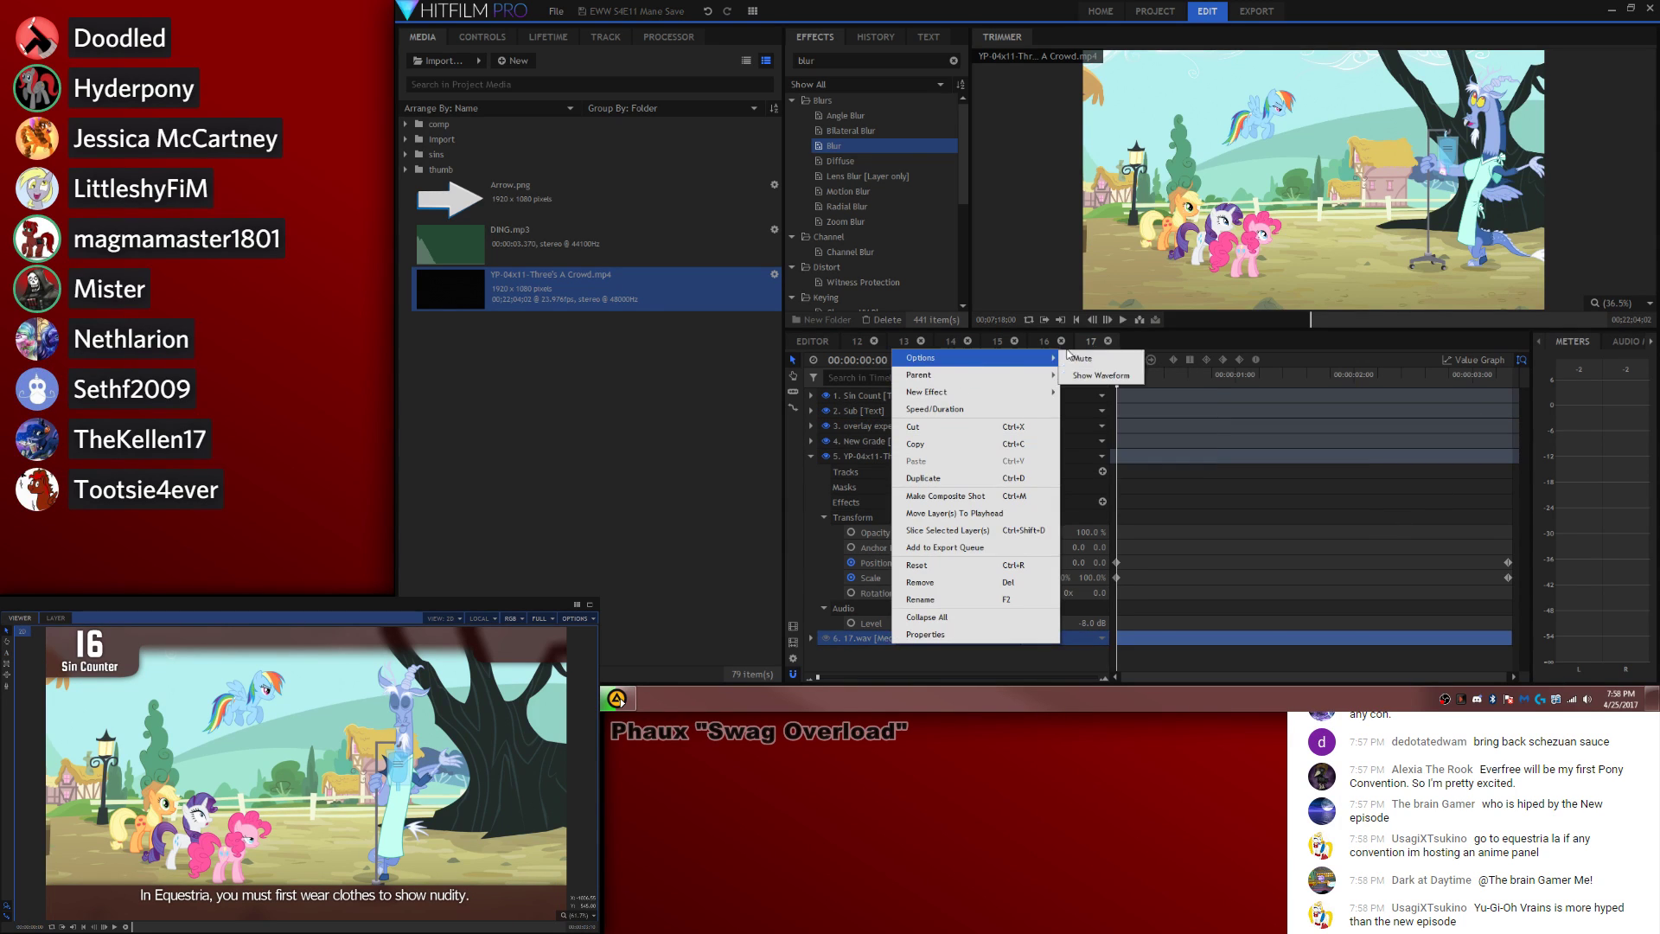
pyautogui.click(1099, 375)
# Step: Split the Sin Count text layer at 00:00:02:28, where the narration ends, and change the second part's number to 17
pyautogui.click(1463, 373)
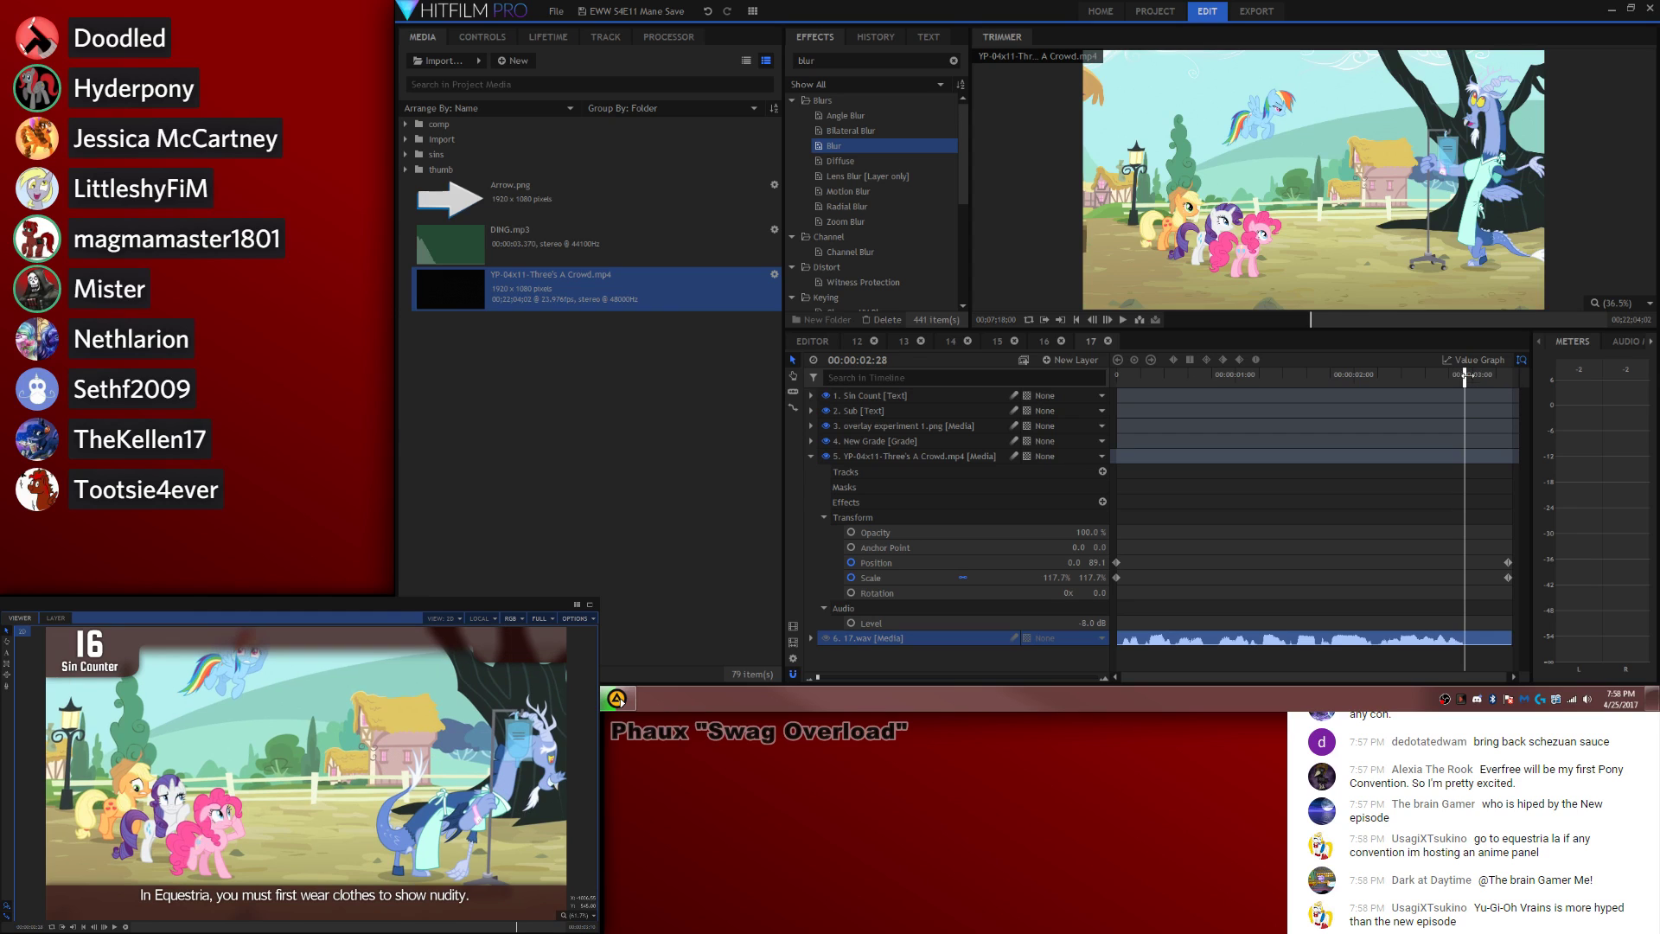
pyautogui.press('c')
pyautogui.click(1464, 396)
pyautogui.press('v')
pyautogui.press('.')
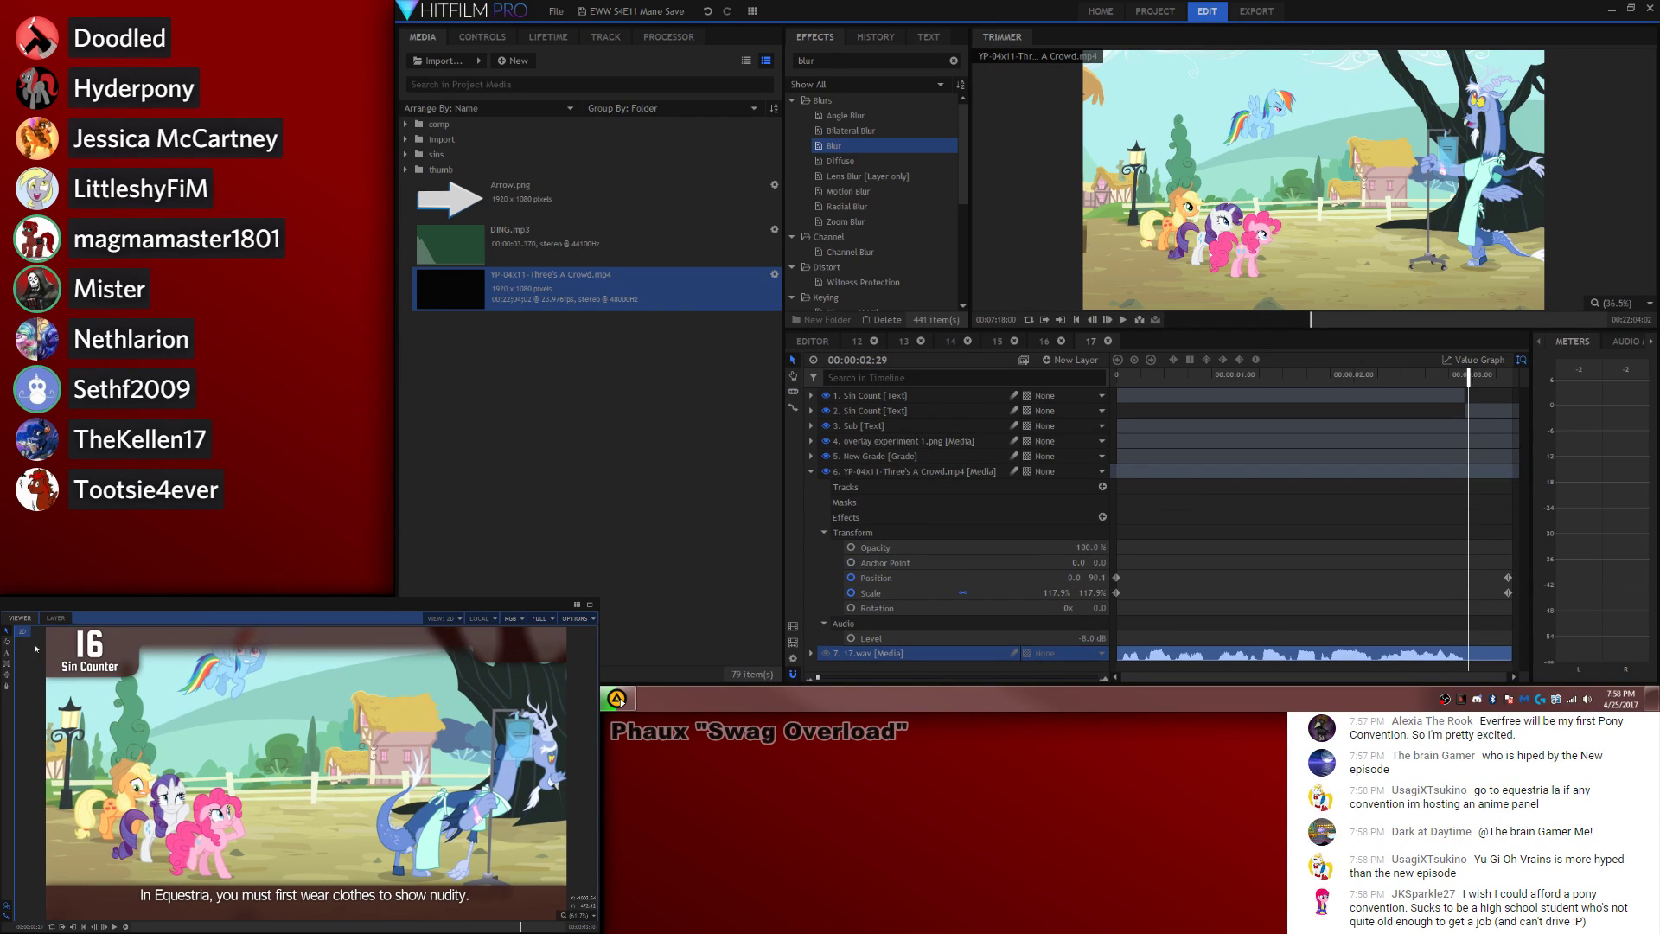
pyautogui.click(132, 641)
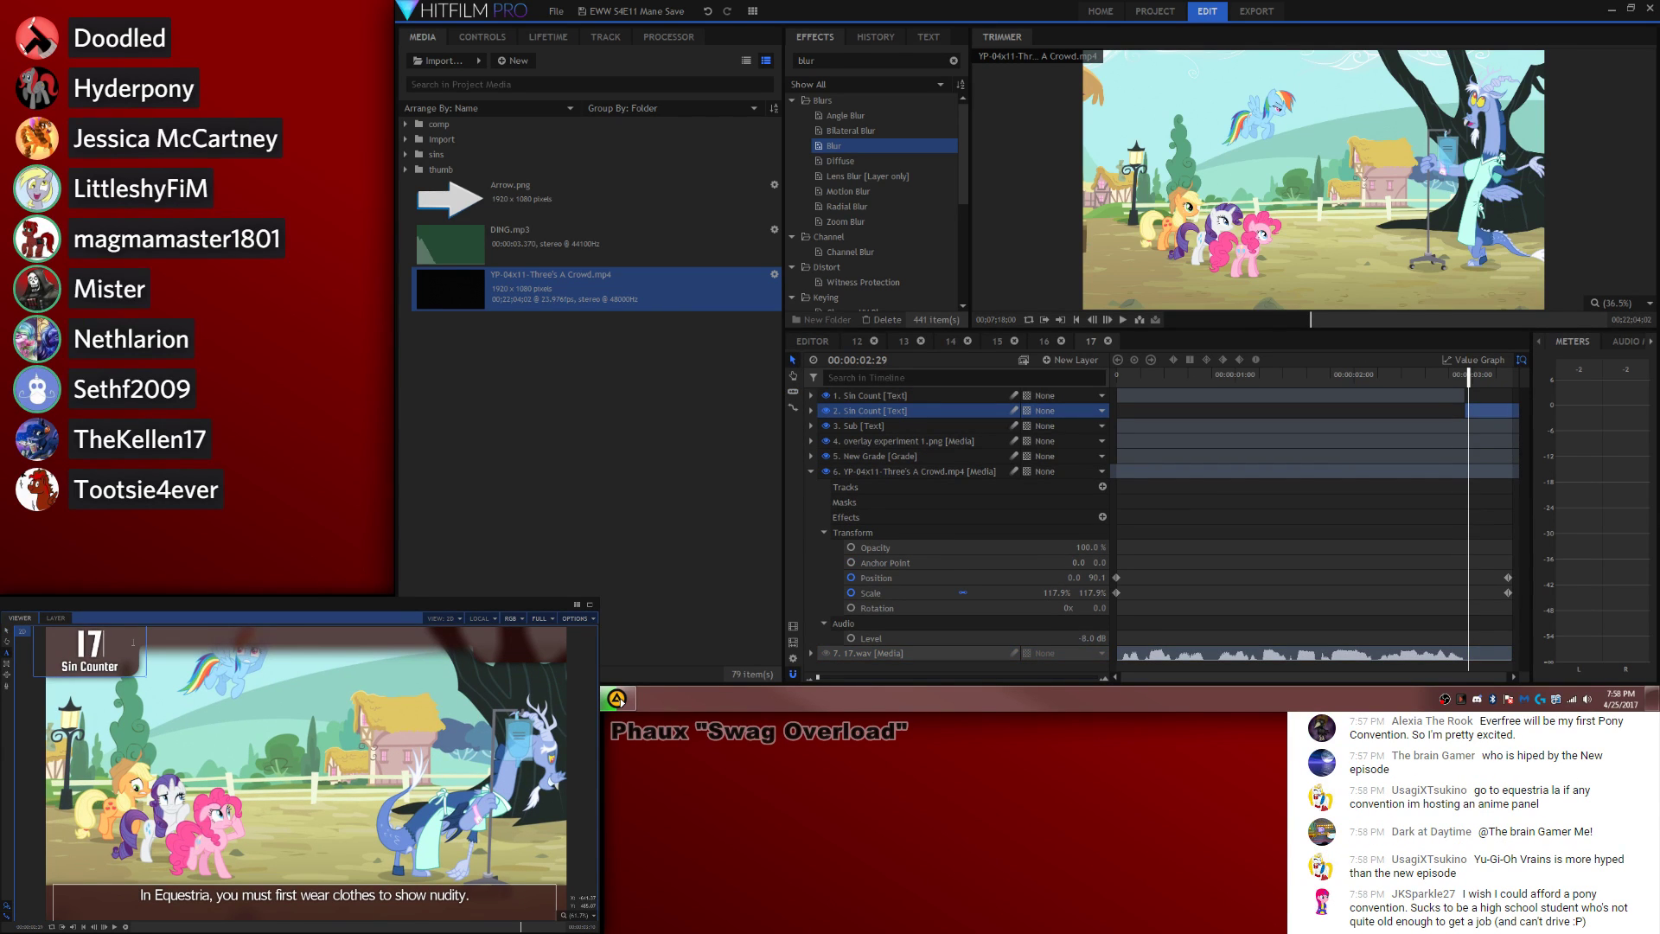
# Step: Play composite shot 17 from the start to check the zoom, audio balance and counter change
pyautogui.press('Home')
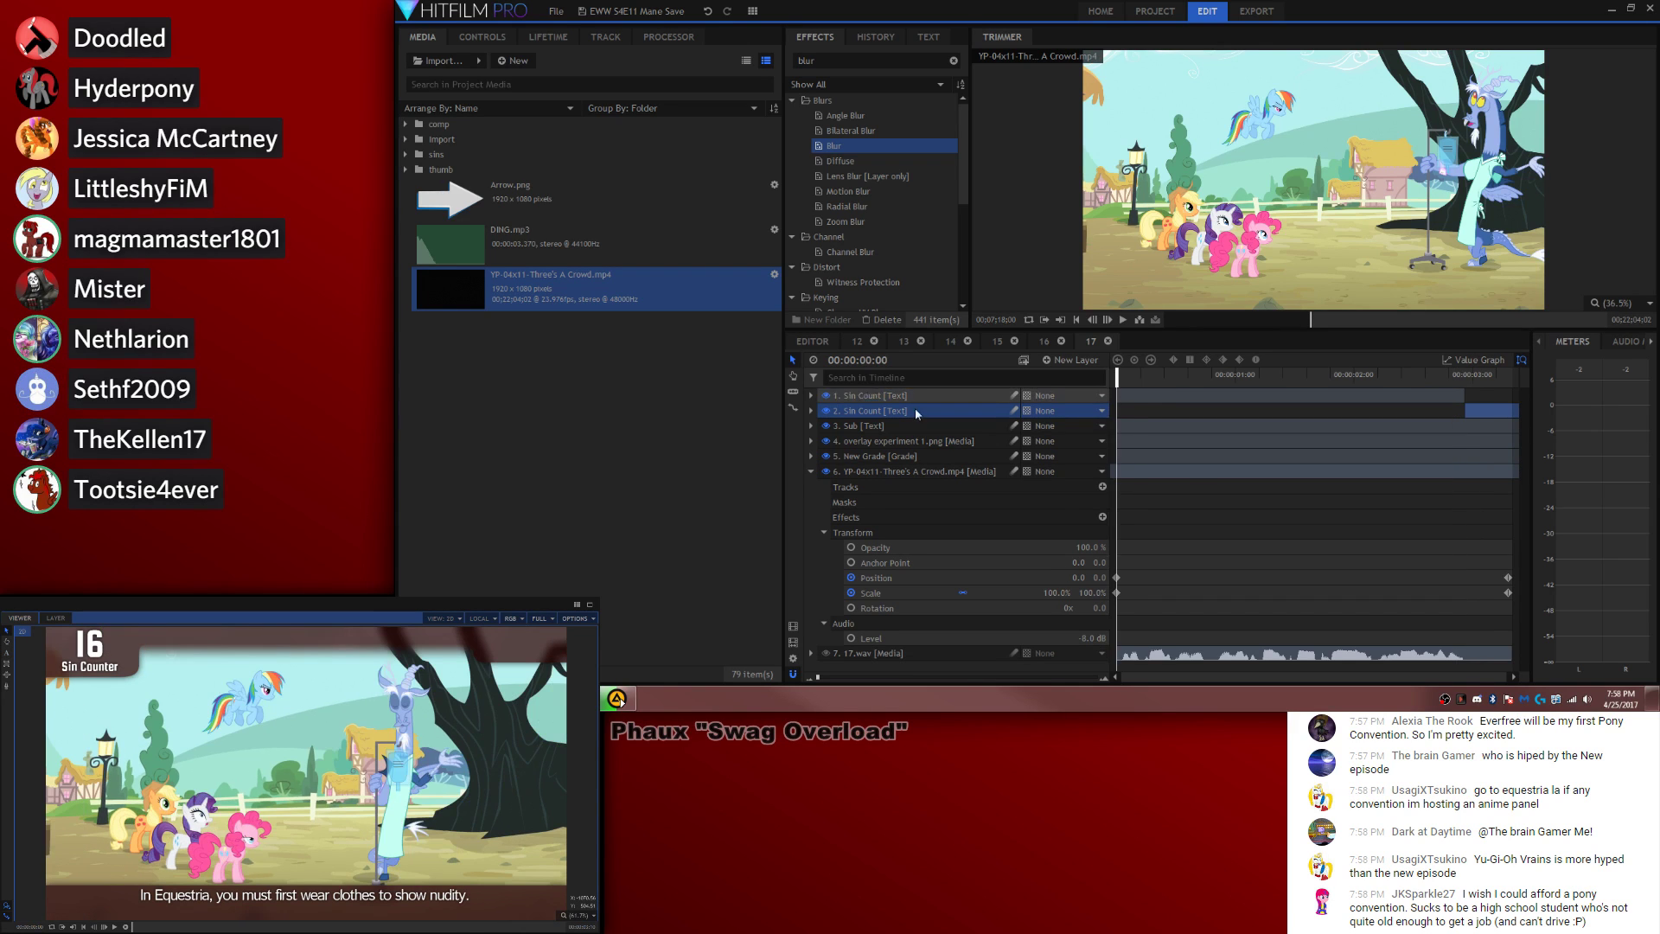
pyautogui.press('space')
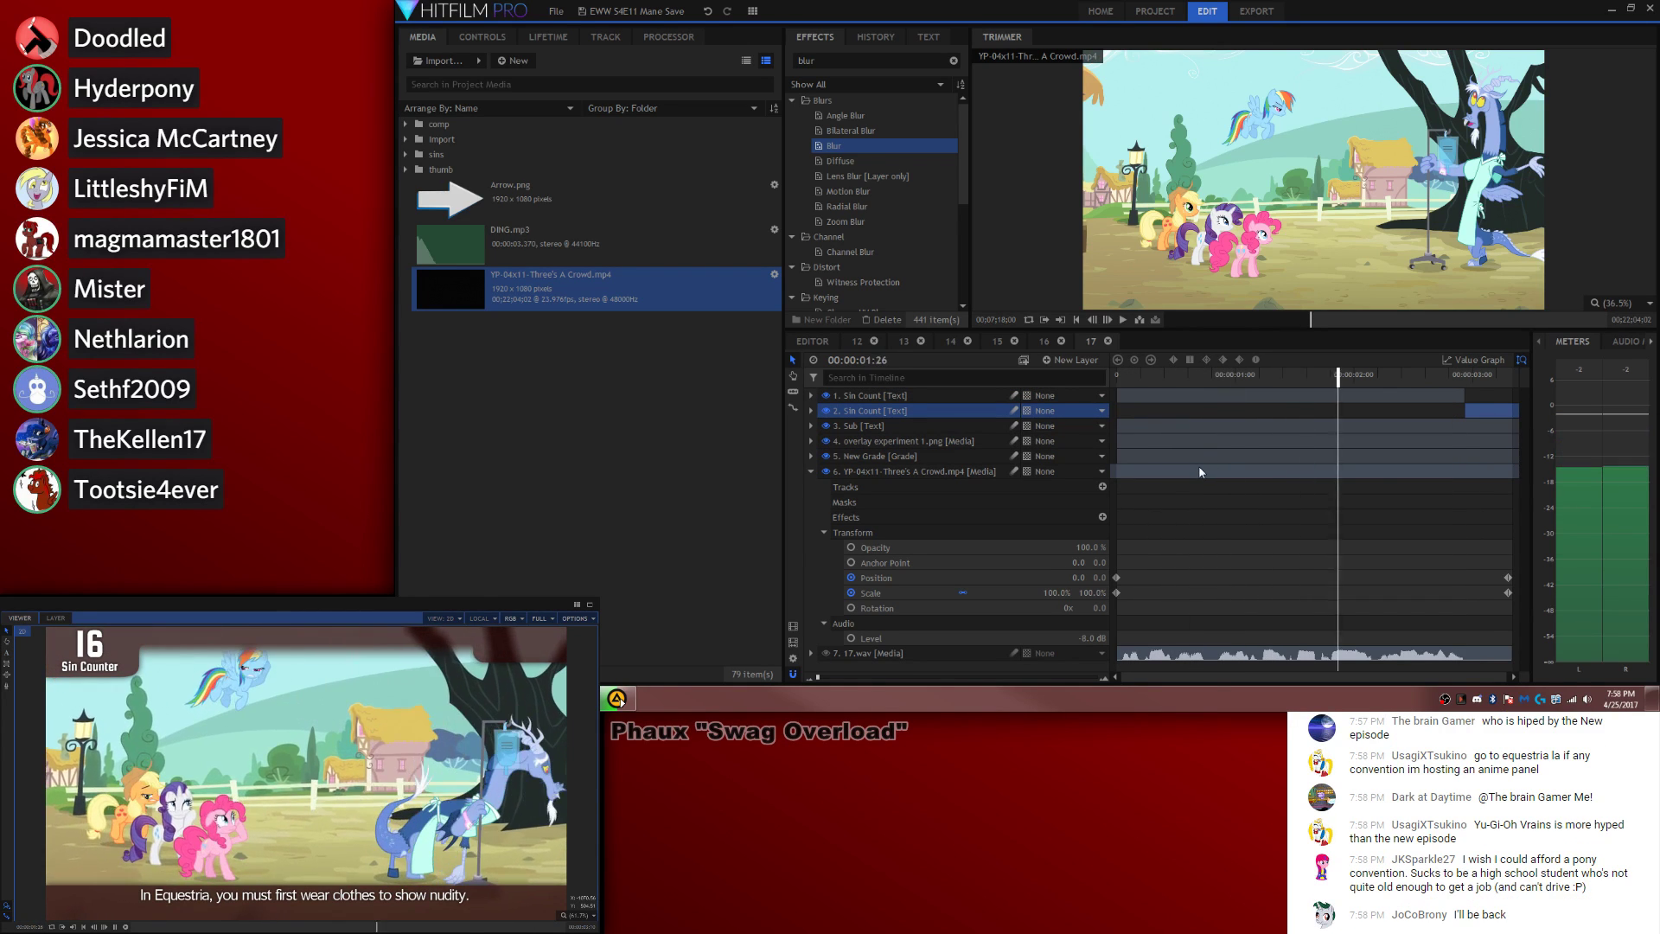
pyautogui.press('space')
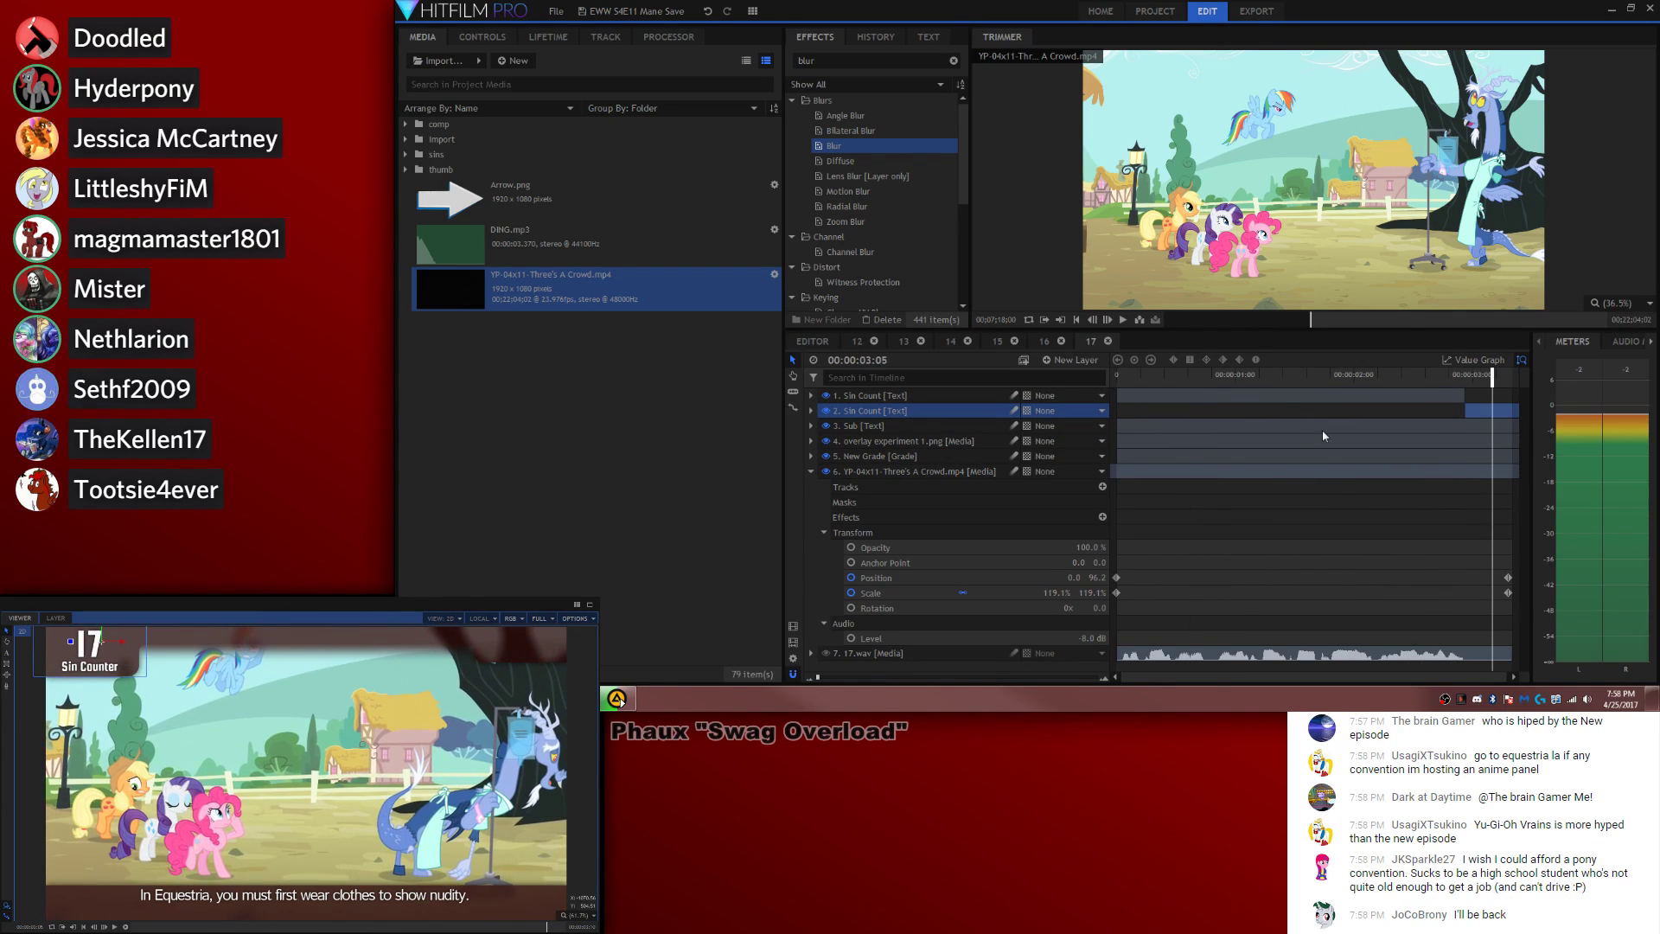
# Step: In the editor sequence, paste a DING.mp3 on Audio 2 at 00:01:31:18, where clip 17's counter changes
pyautogui.click(812, 342)
pyautogui.click(1344, 441)
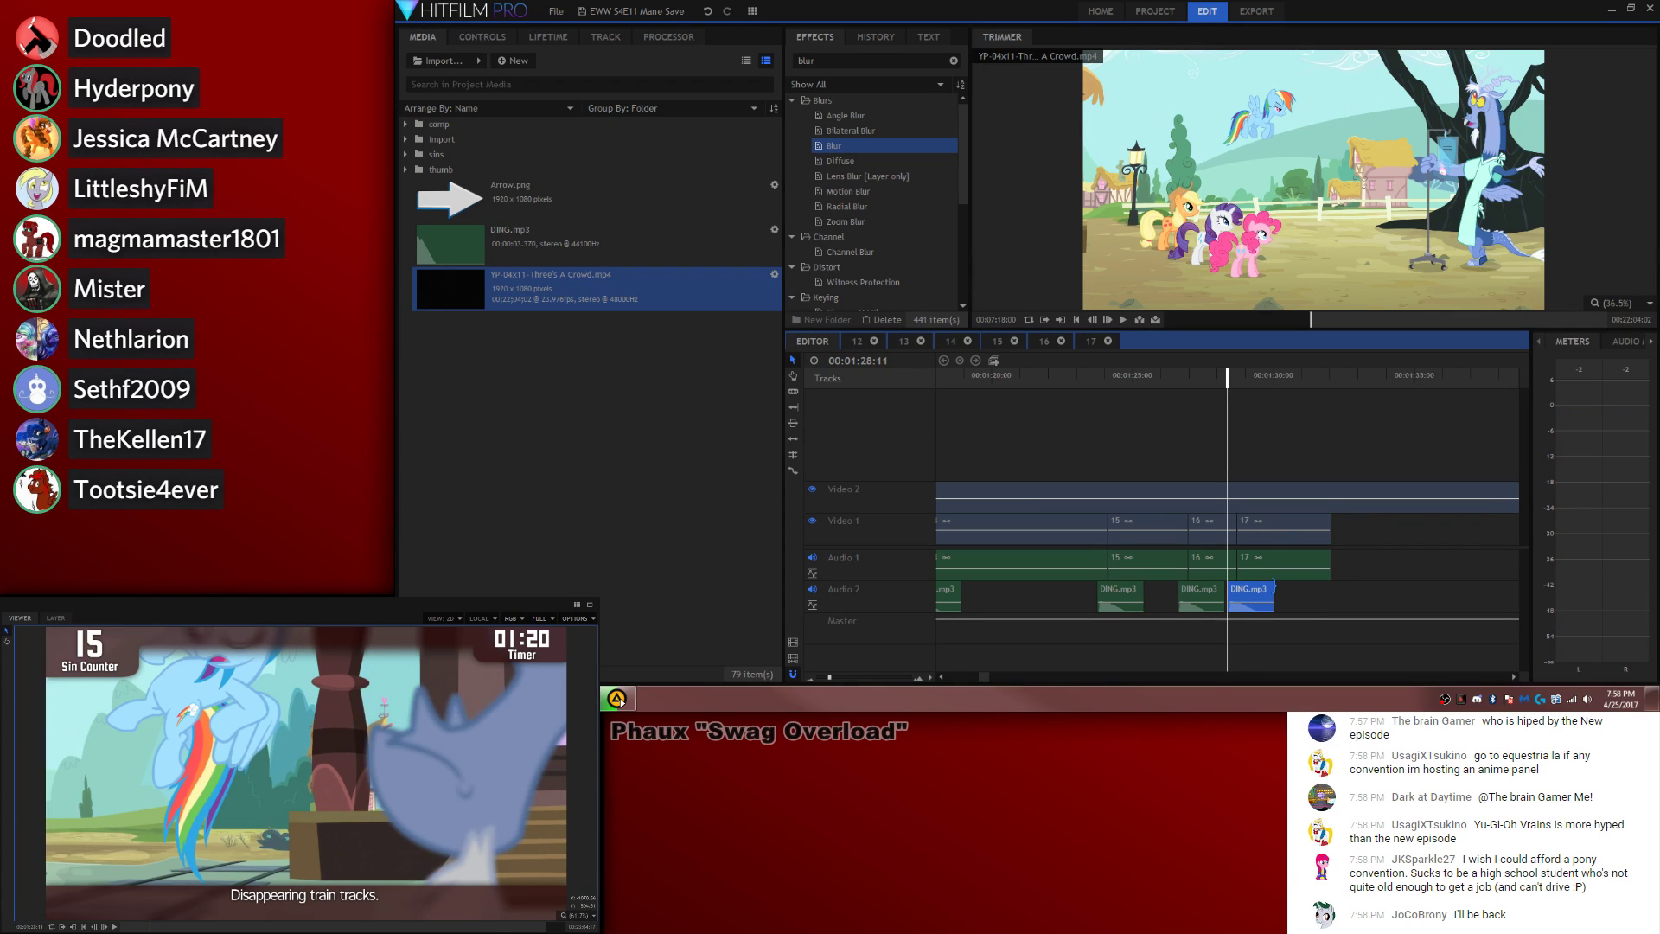
pyautogui.moveTo(1307, 378); pyautogui.dragTo(1318, 381)
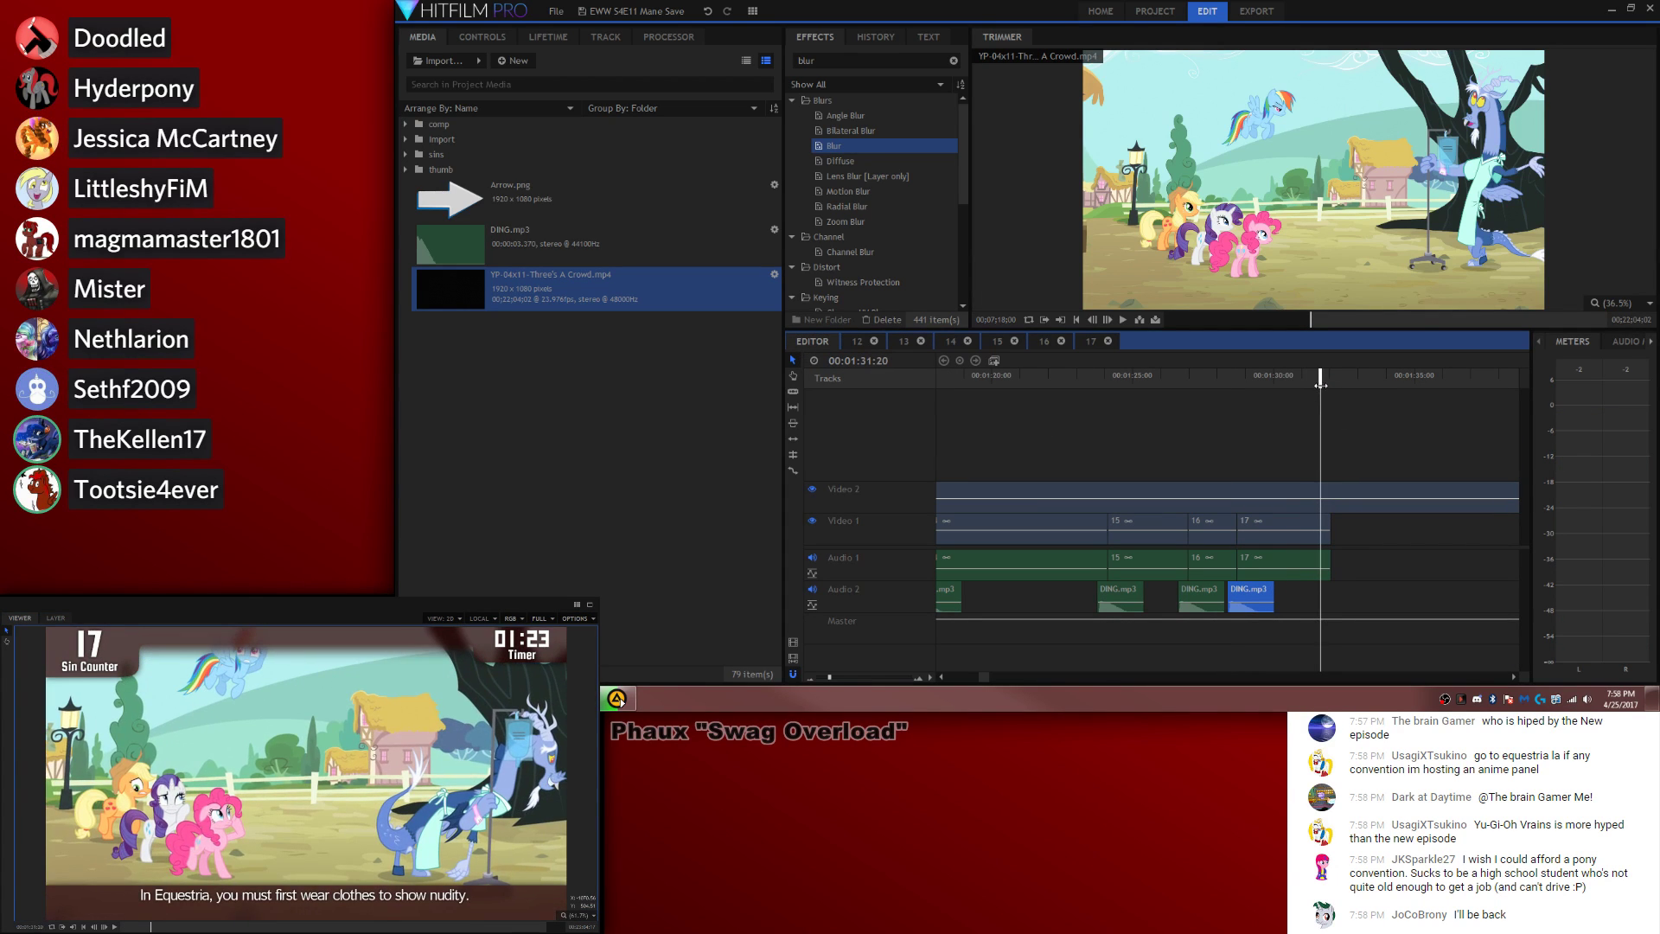
pyautogui.press('.')
pyautogui.press(',')
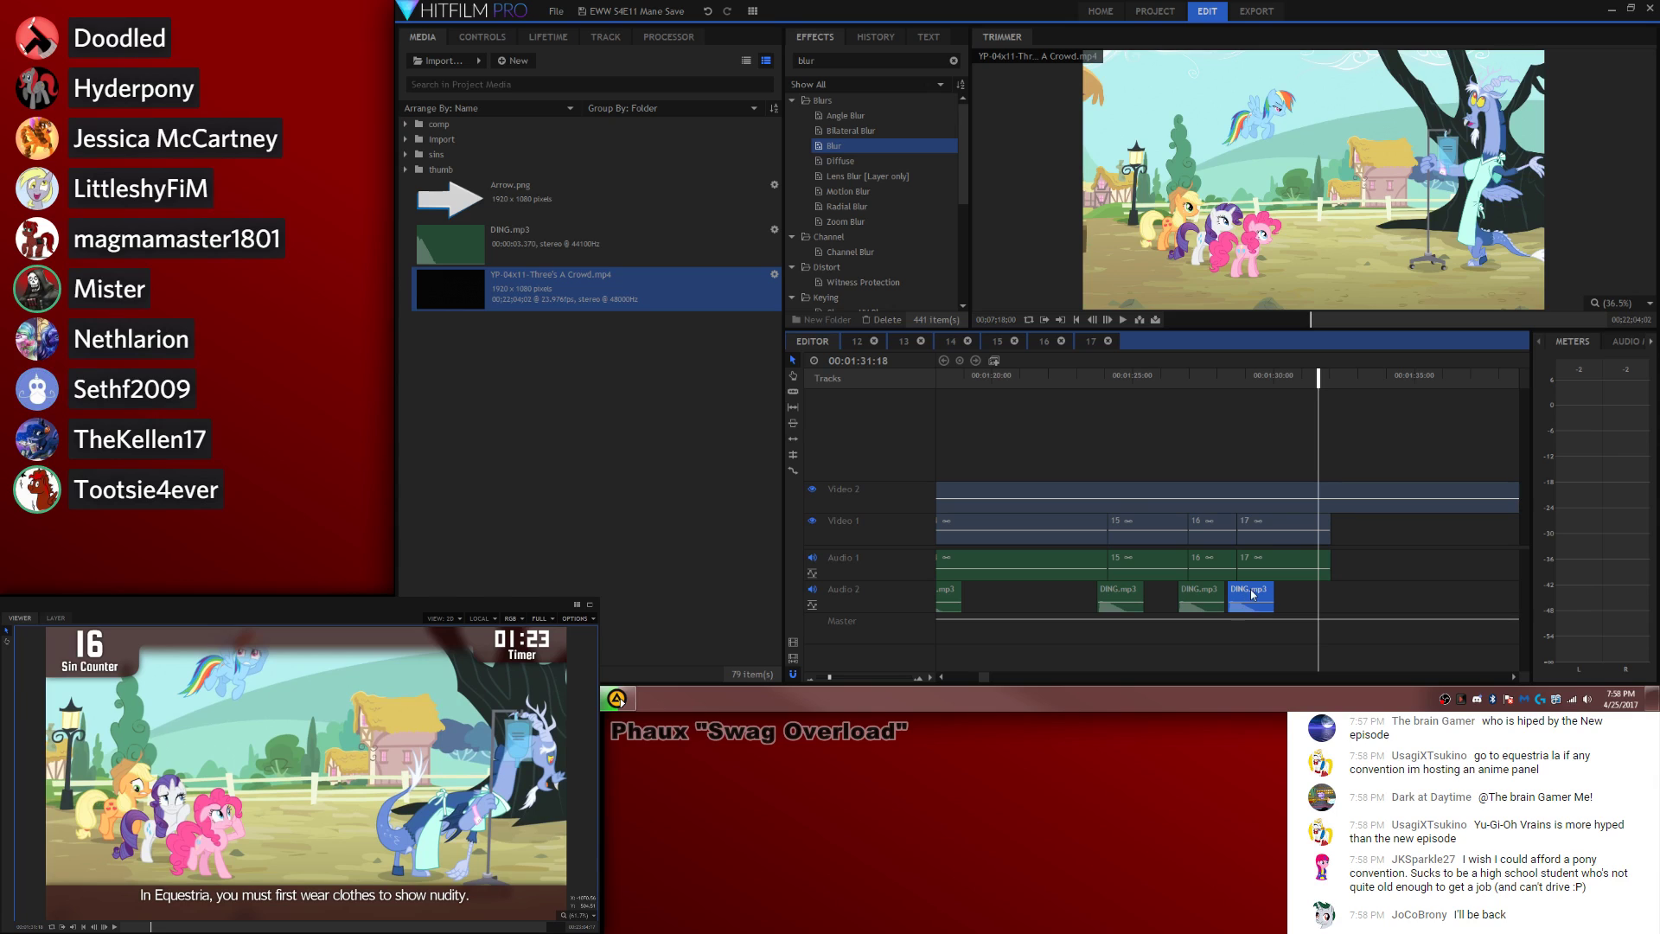
pyautogui.hotkey('ctrl', 'v')
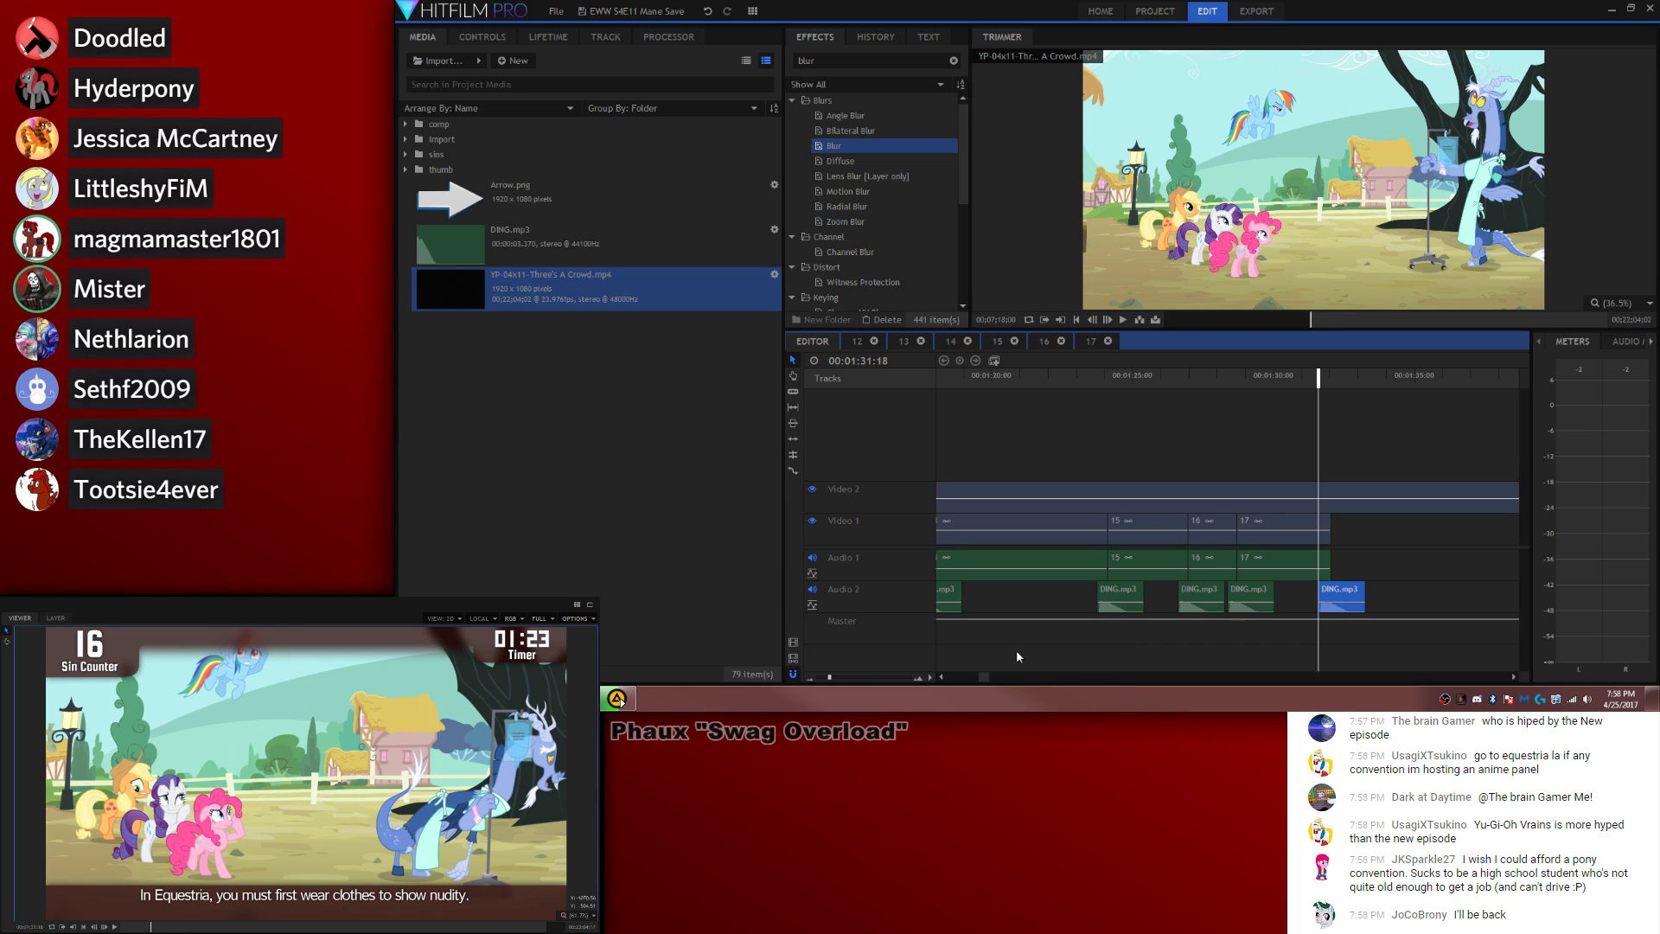
# Step: Place 18.wav from the sins folder on Audio 1 right after clip 17 and make it a composite shot named 18
pyautogui.moveTo(988, 680); pyautogui.dragTo(989, 681)
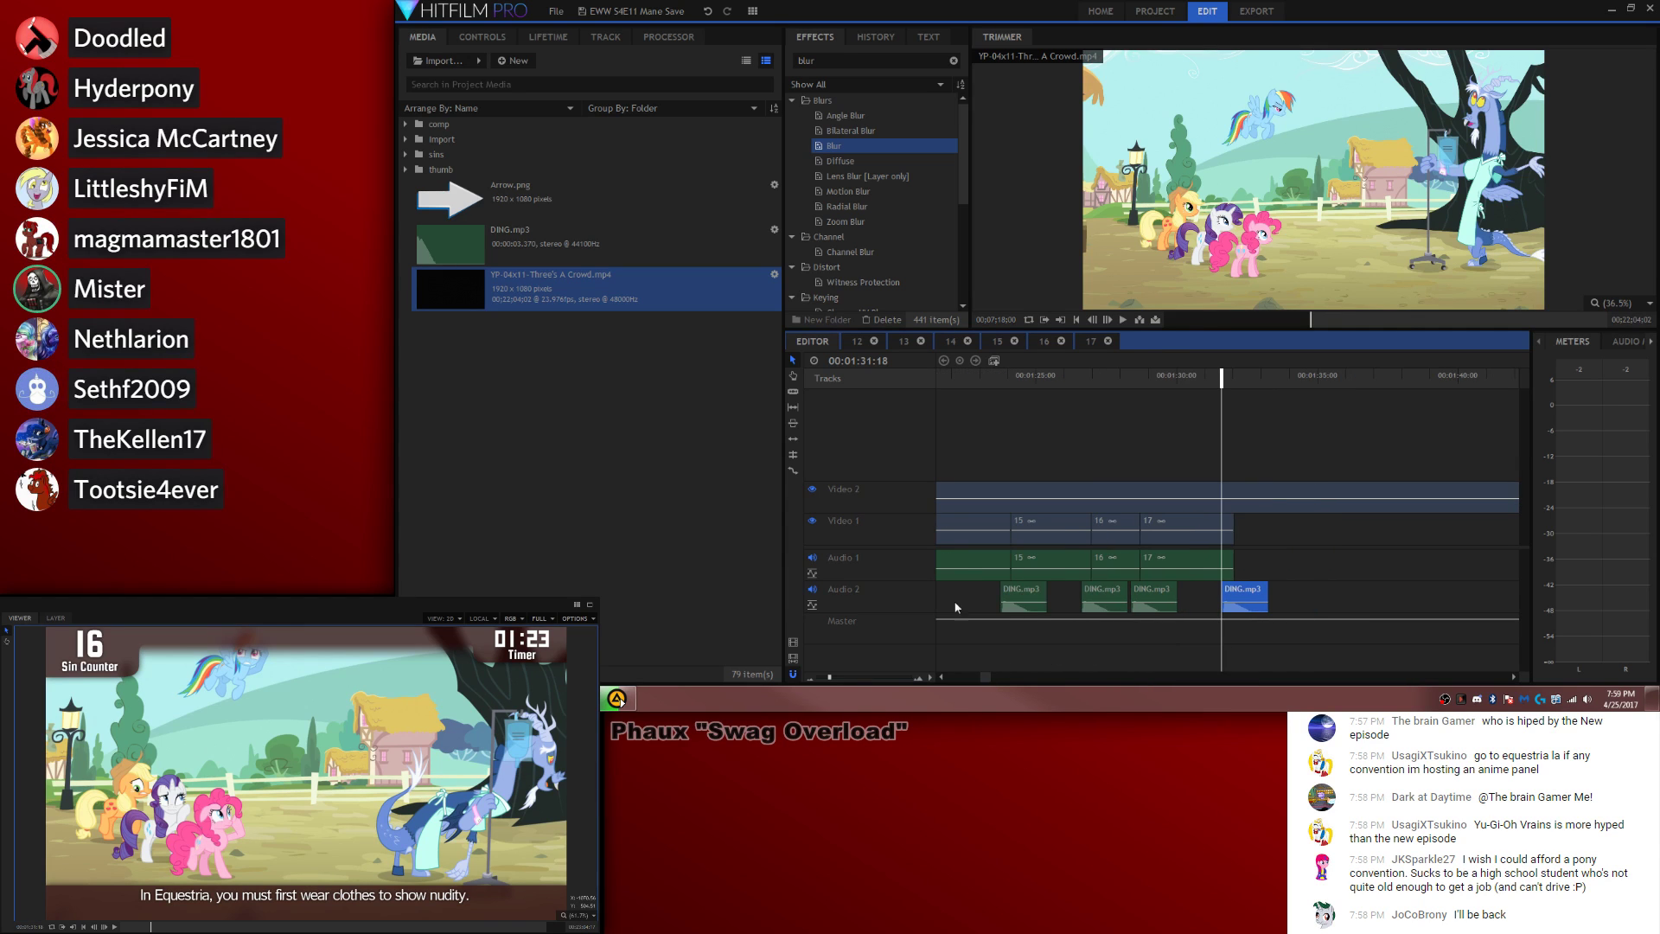
pyautogui.click(405, 154)
pyautogui.scroll(-6, 580, 367)
pyautogui.scroll(3, 579, 365)
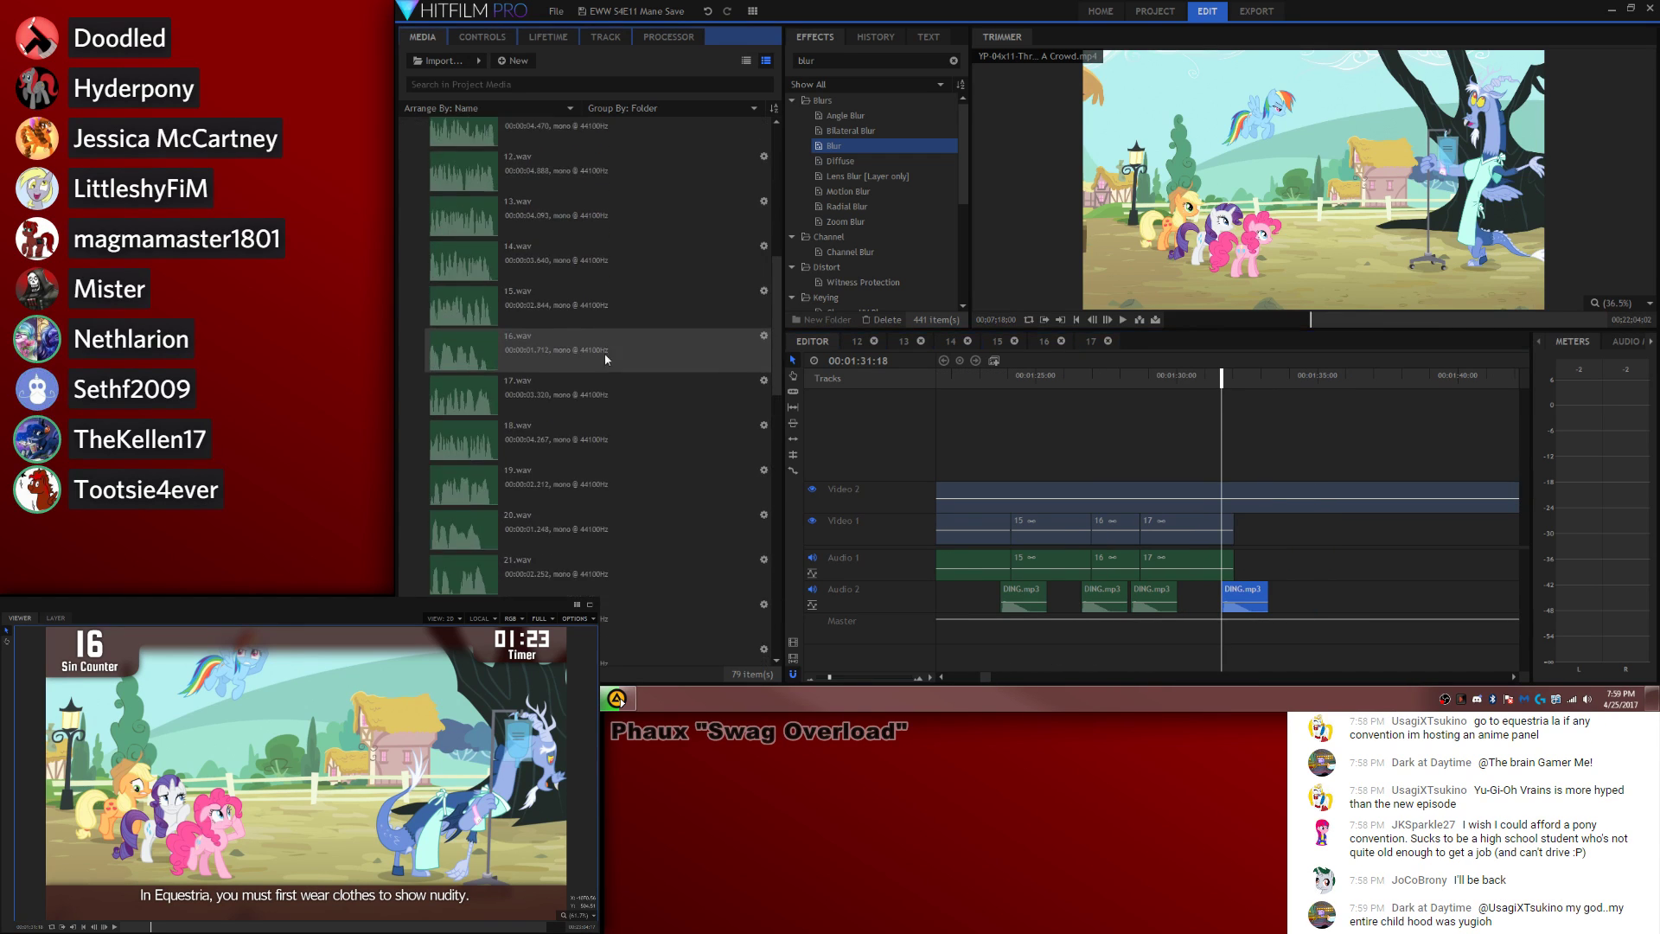
pyautogui.moveTo(546, 432); pyautogui.dragTo(1245, 568)
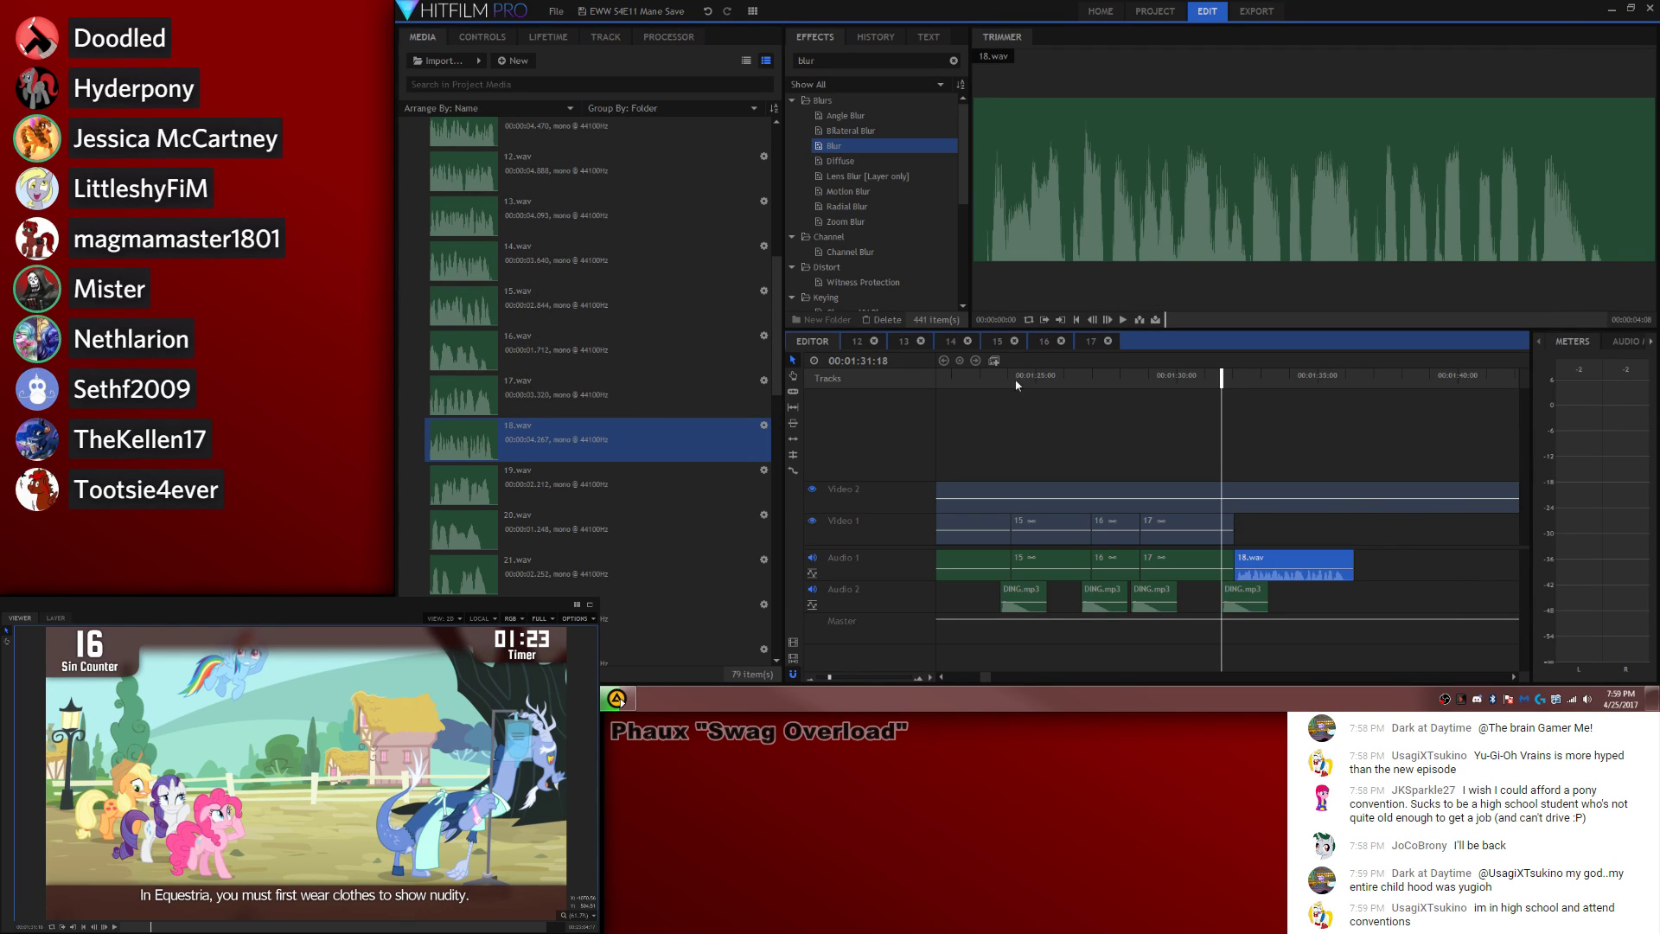
pyautogui.click(994, 361)
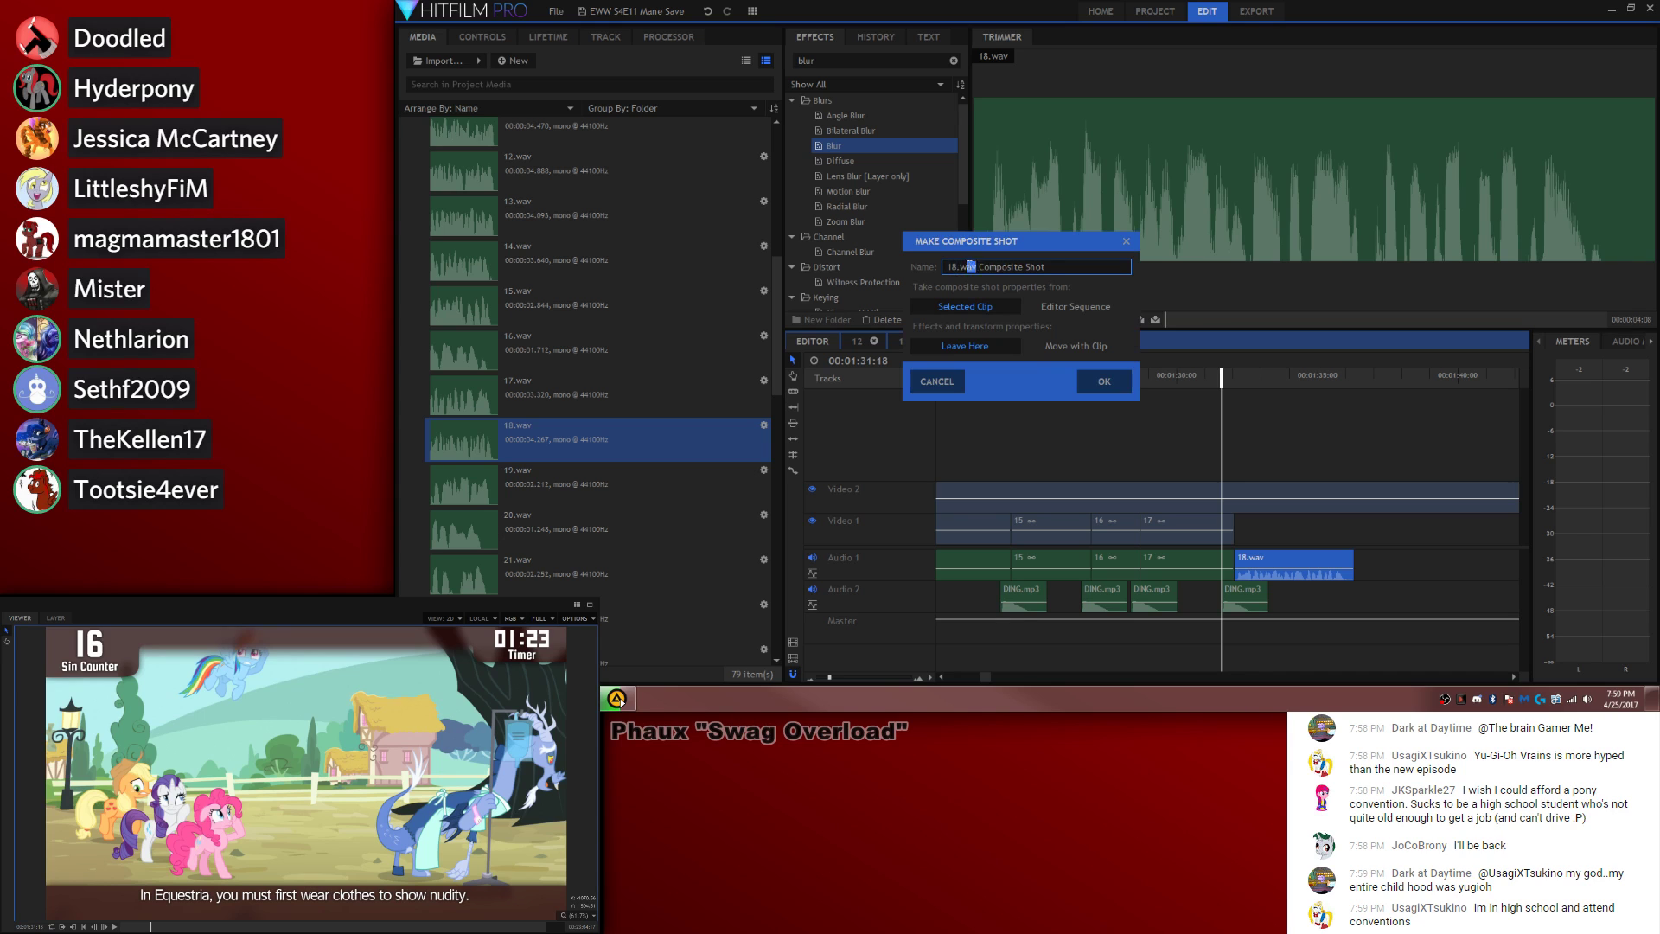
pyautogui.click(1104, 381)
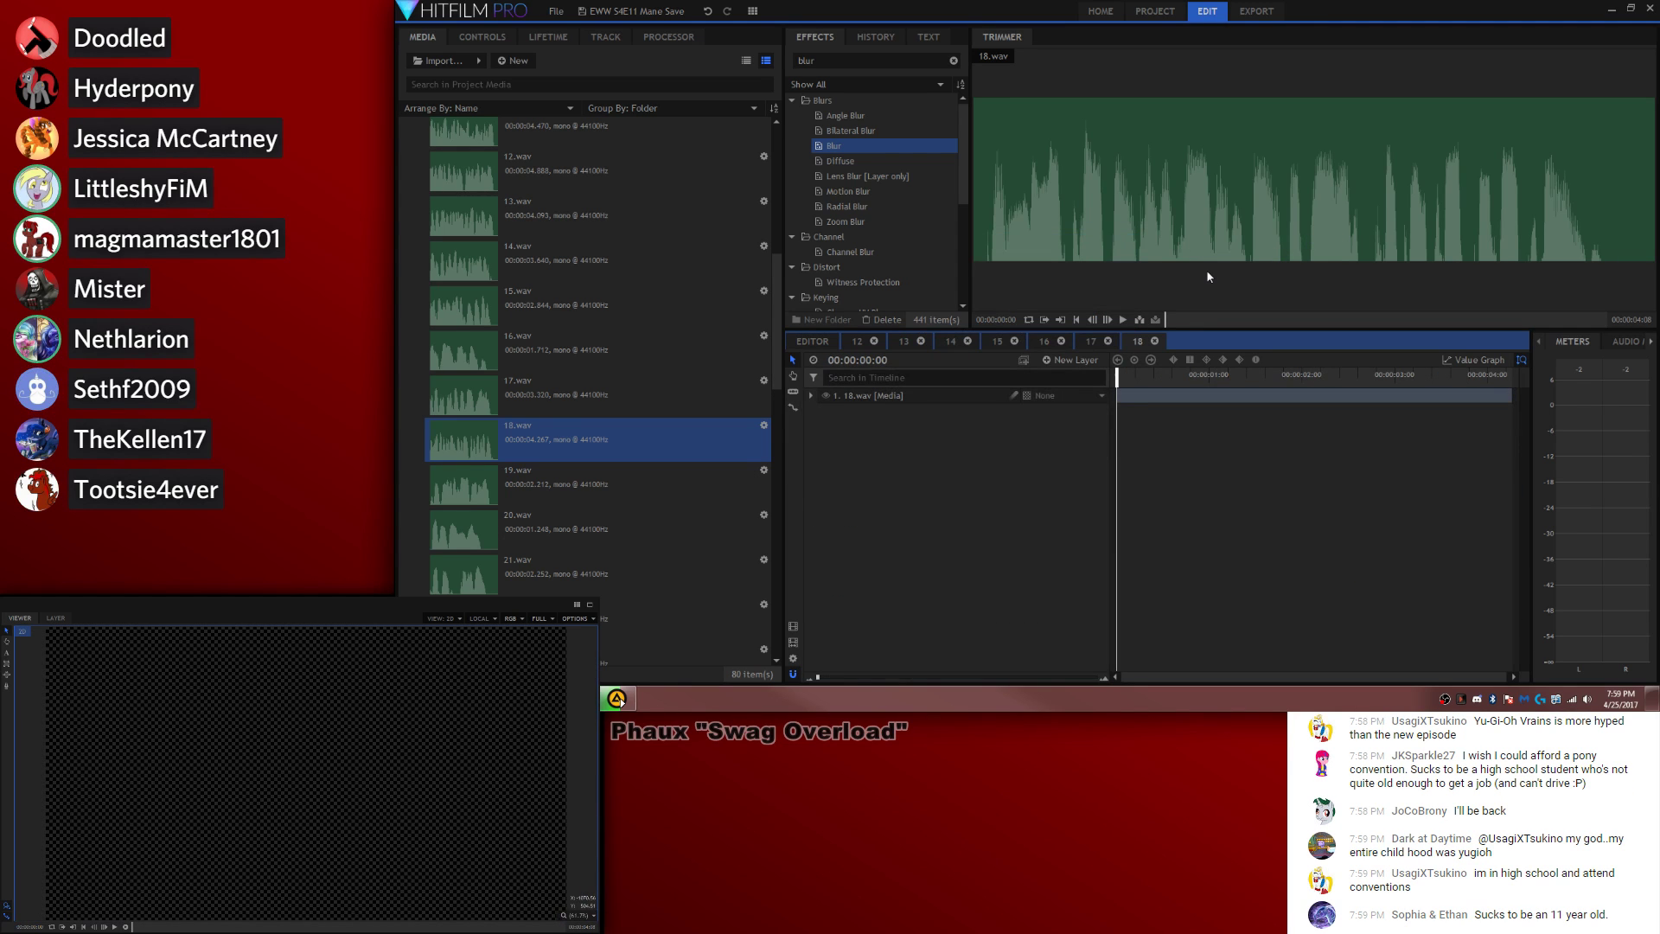
pyautogui.scroll(6, 553, 329)
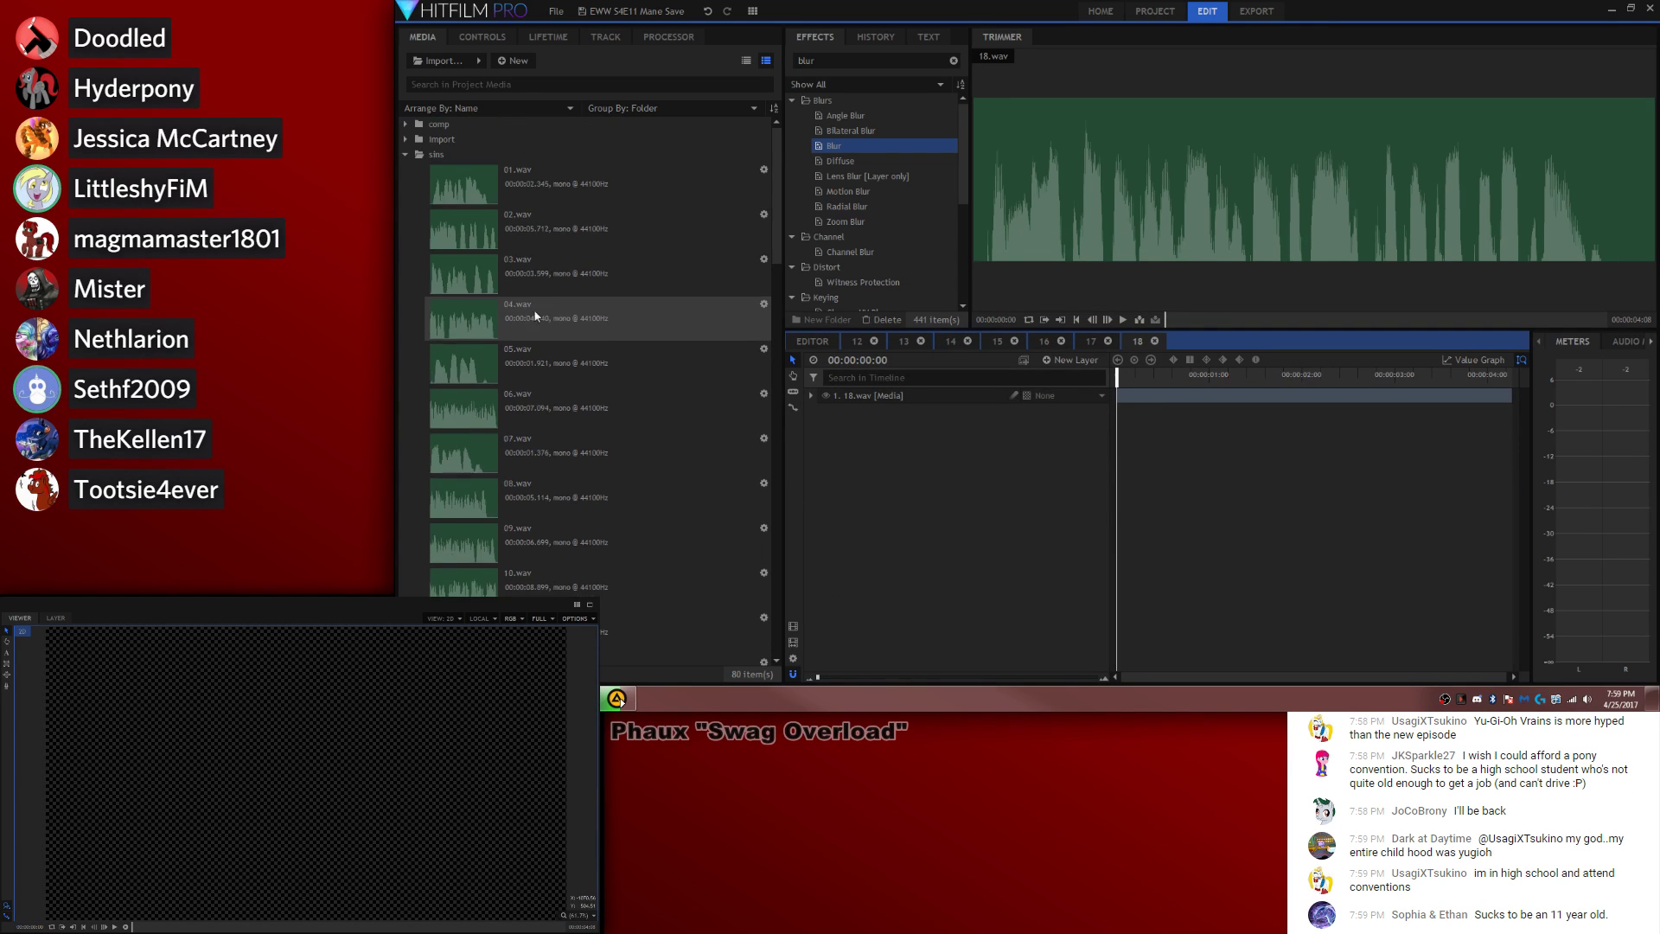
# Step: Find the scene where Pinkie Pie hugs Discord in the episode video and add it to composite shot 18 from the start
pyautogui.click(406, 154)
pyautogui.doubleClick(422, 122)
pyautogui.click(407, 124)
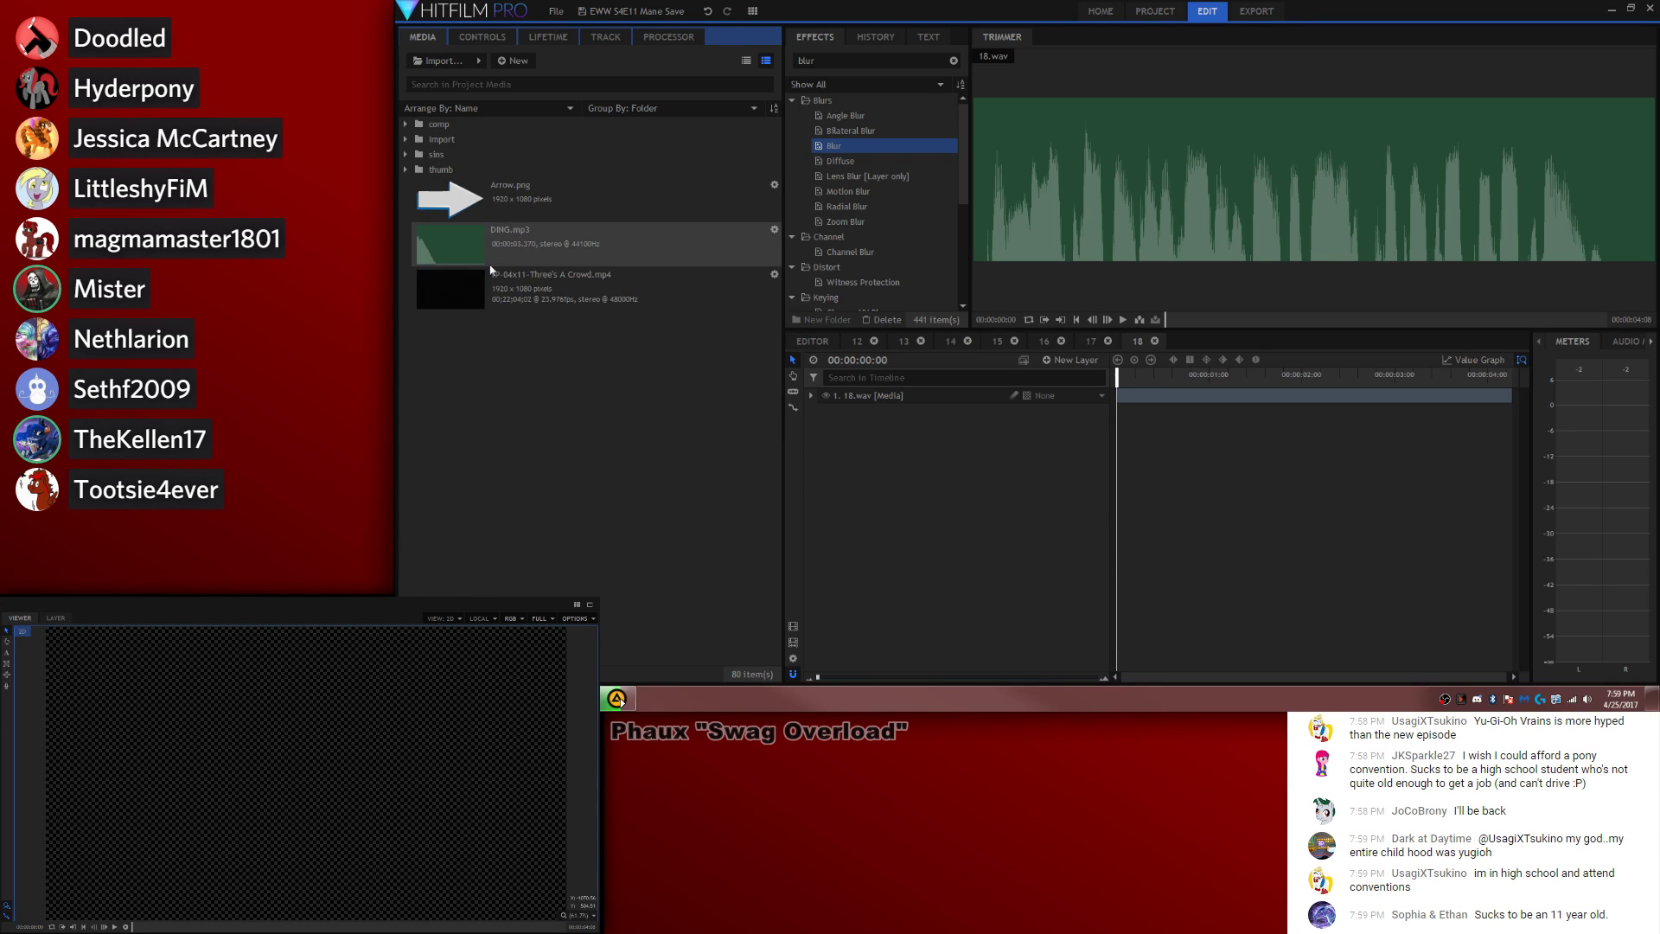
pyautogui.click(492, 281)
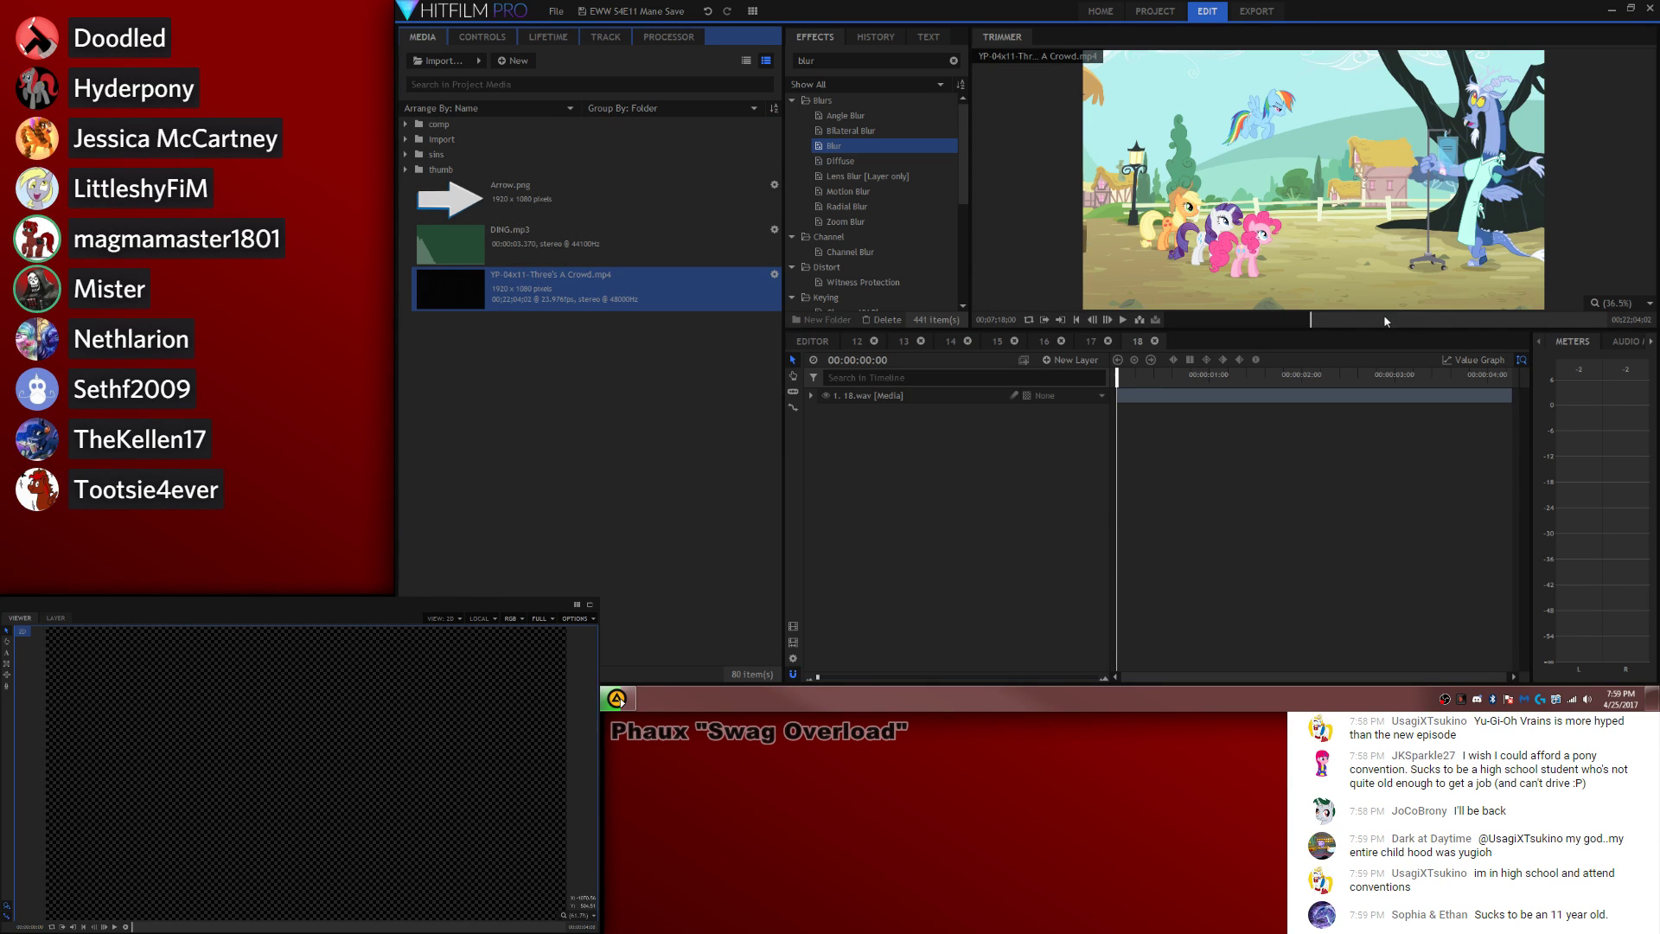
pyautogui.click(1314, 320)
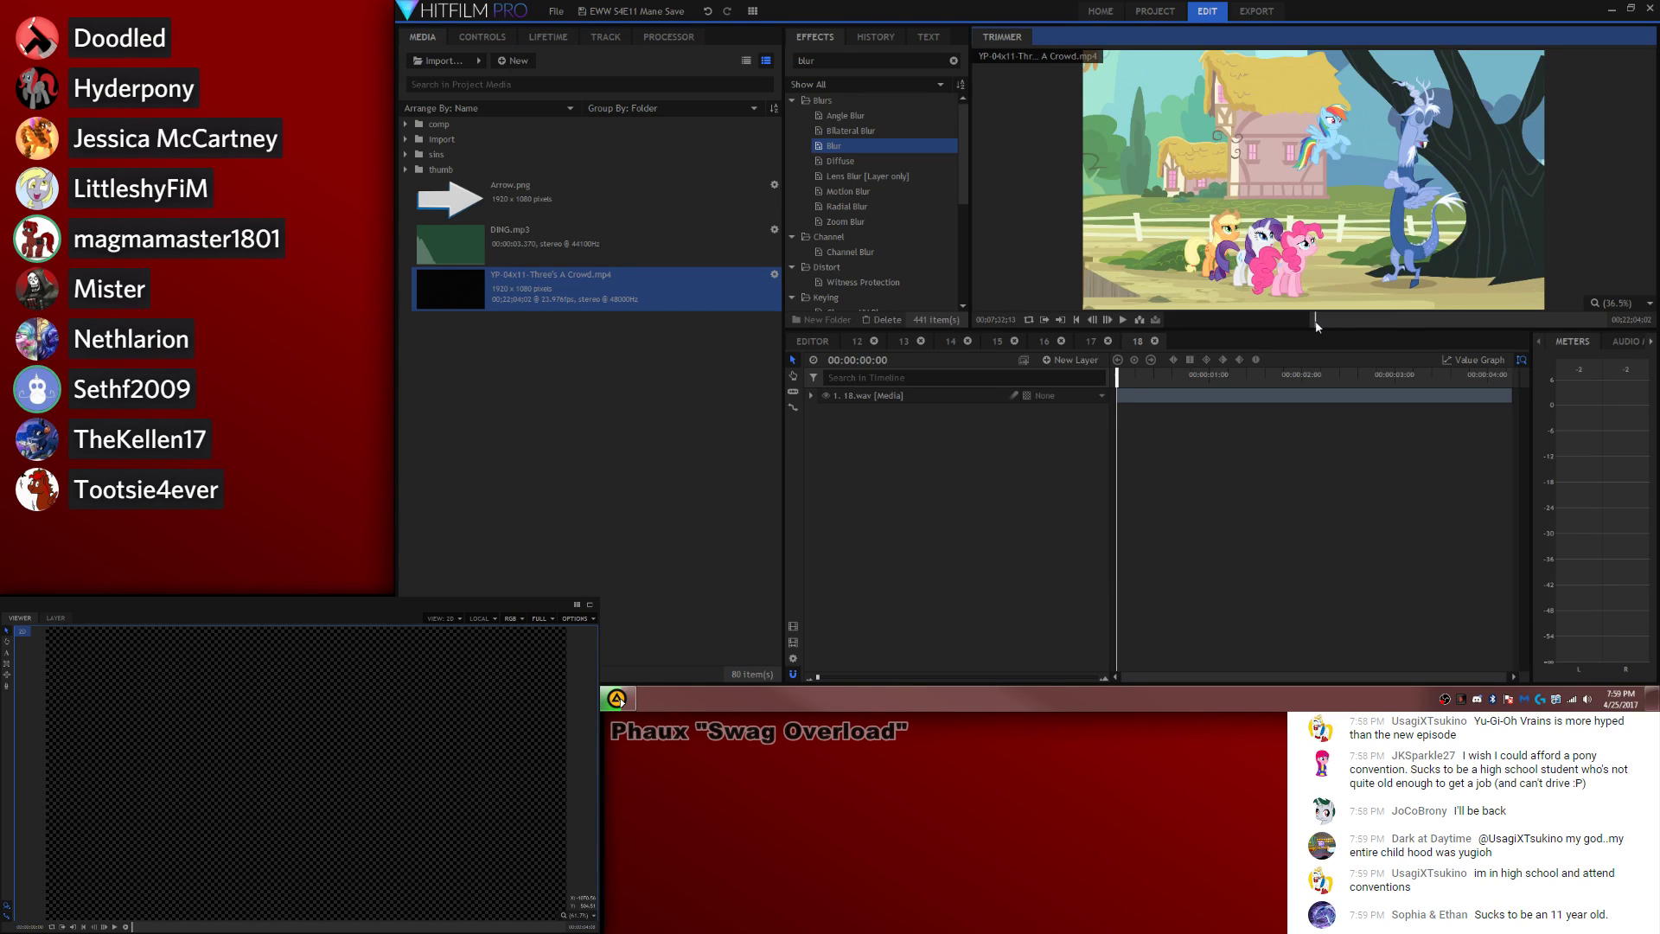
pyautogui.moveTo(1315, 323); pyautogui.dragTo(1323, 323)
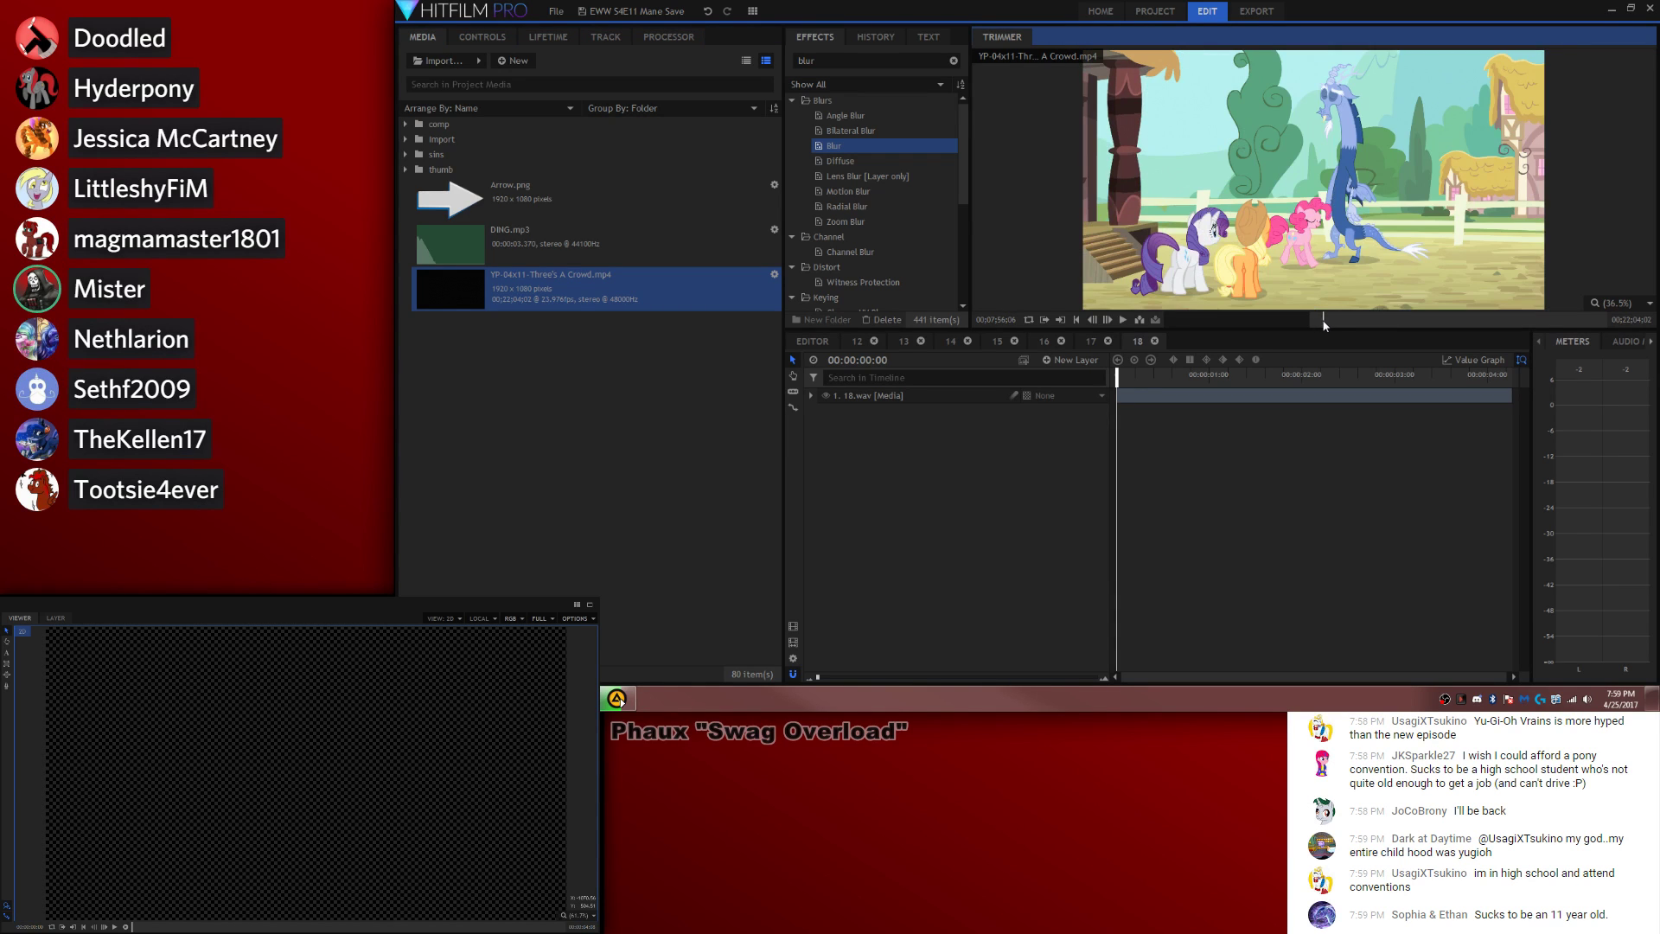
pyautogui.press('space')
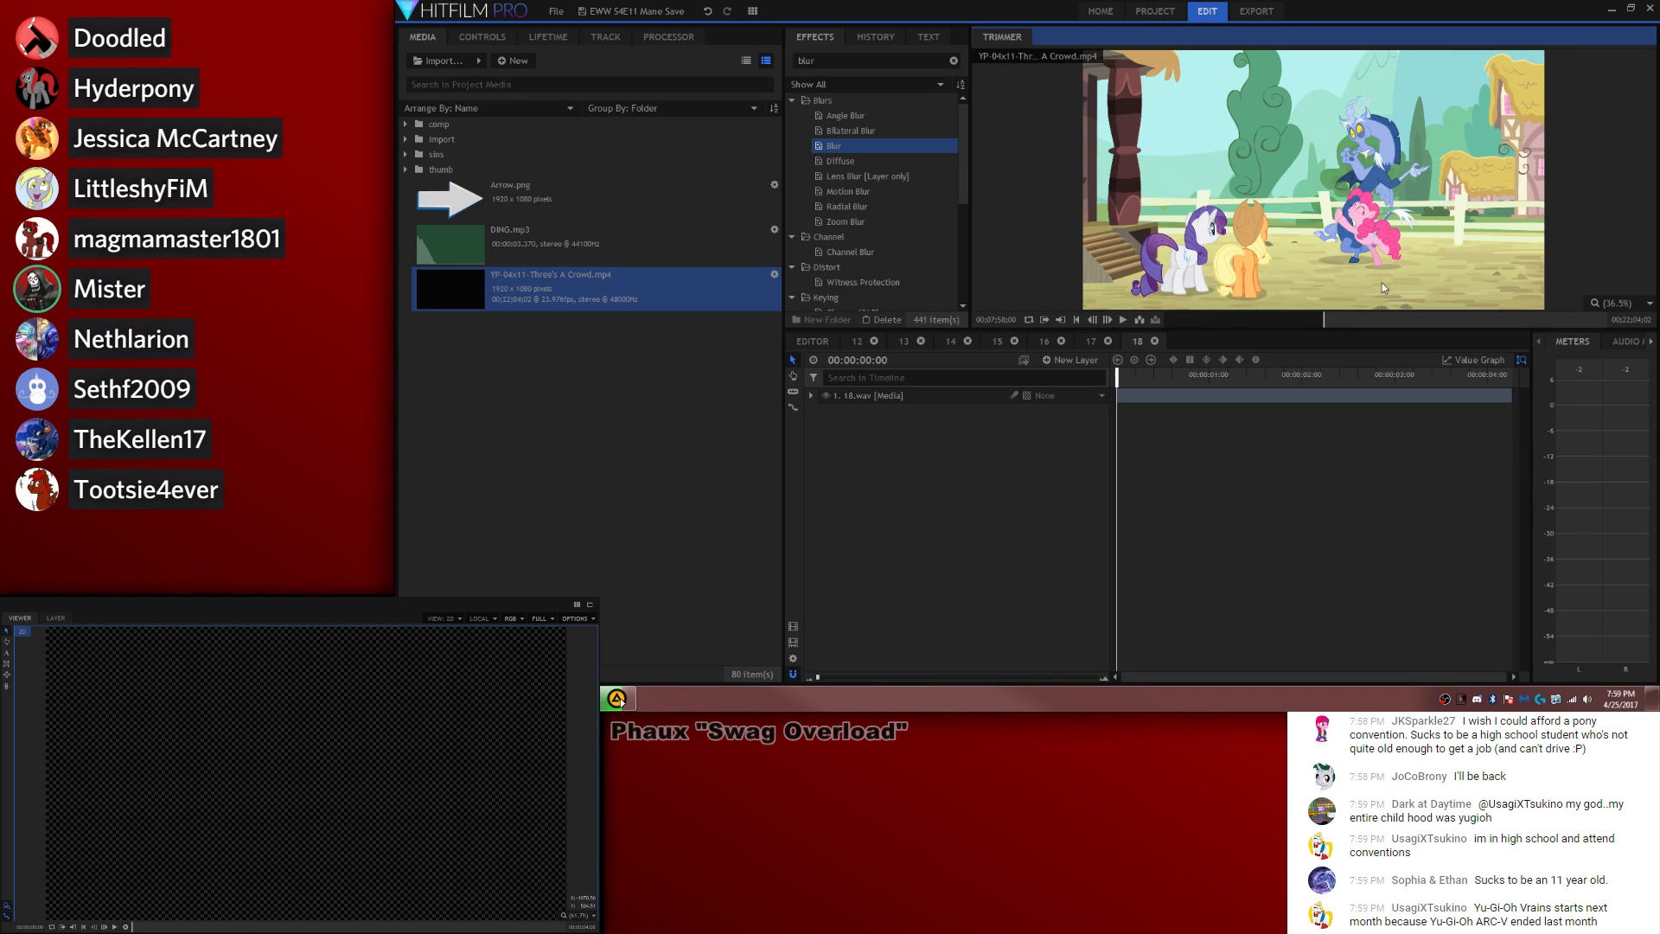
pyautogui.moveTo(1324, 219); pyautogui.dragTo(1119, 390)
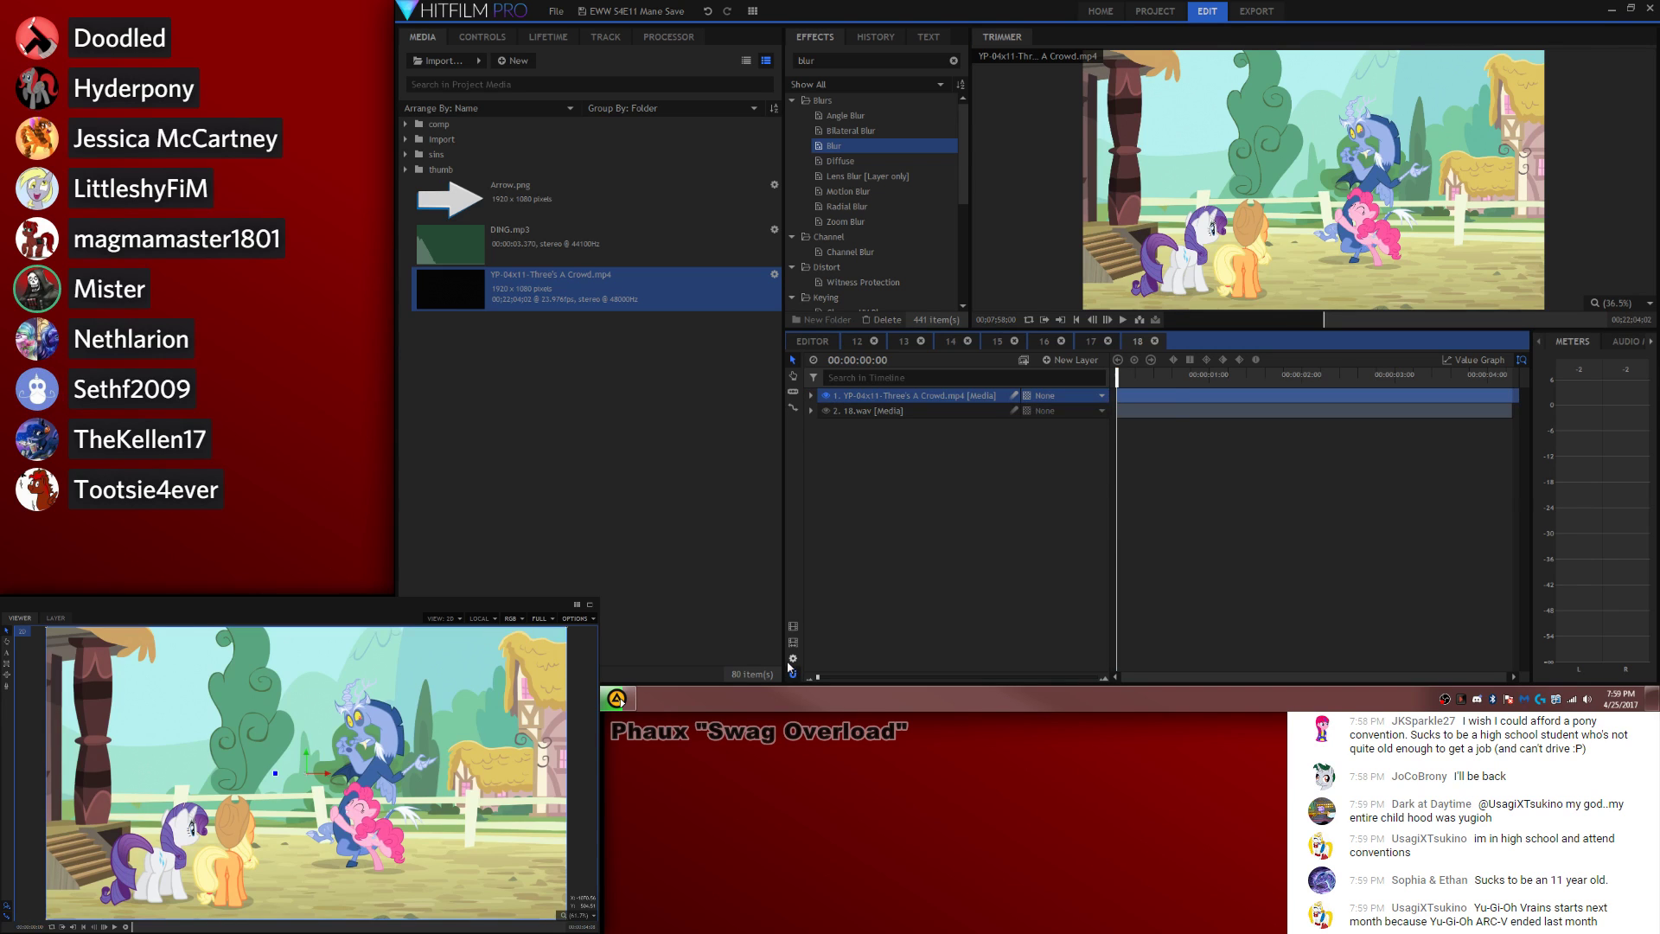
# Step: Lengthen composite shot 18 to 00:00:08:08 and move the 18.wav layer out to the end of the timeline
pyautogui.click(792, 659)
pyautogui.click(1020, 178)
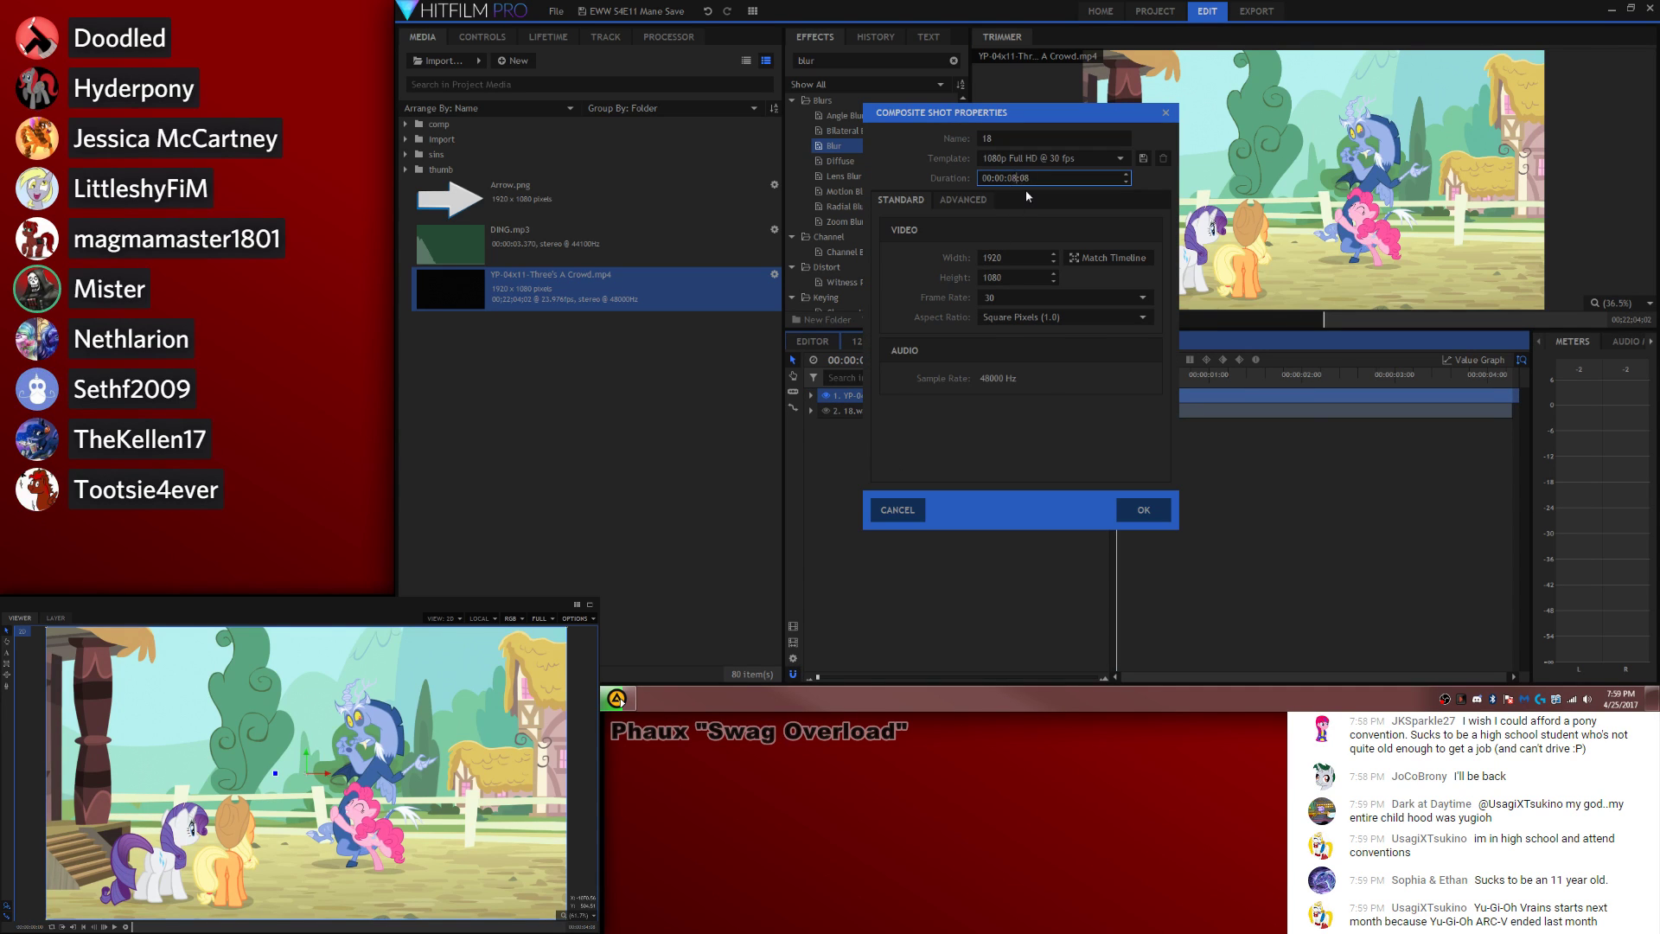
pyautogui.press('Return')
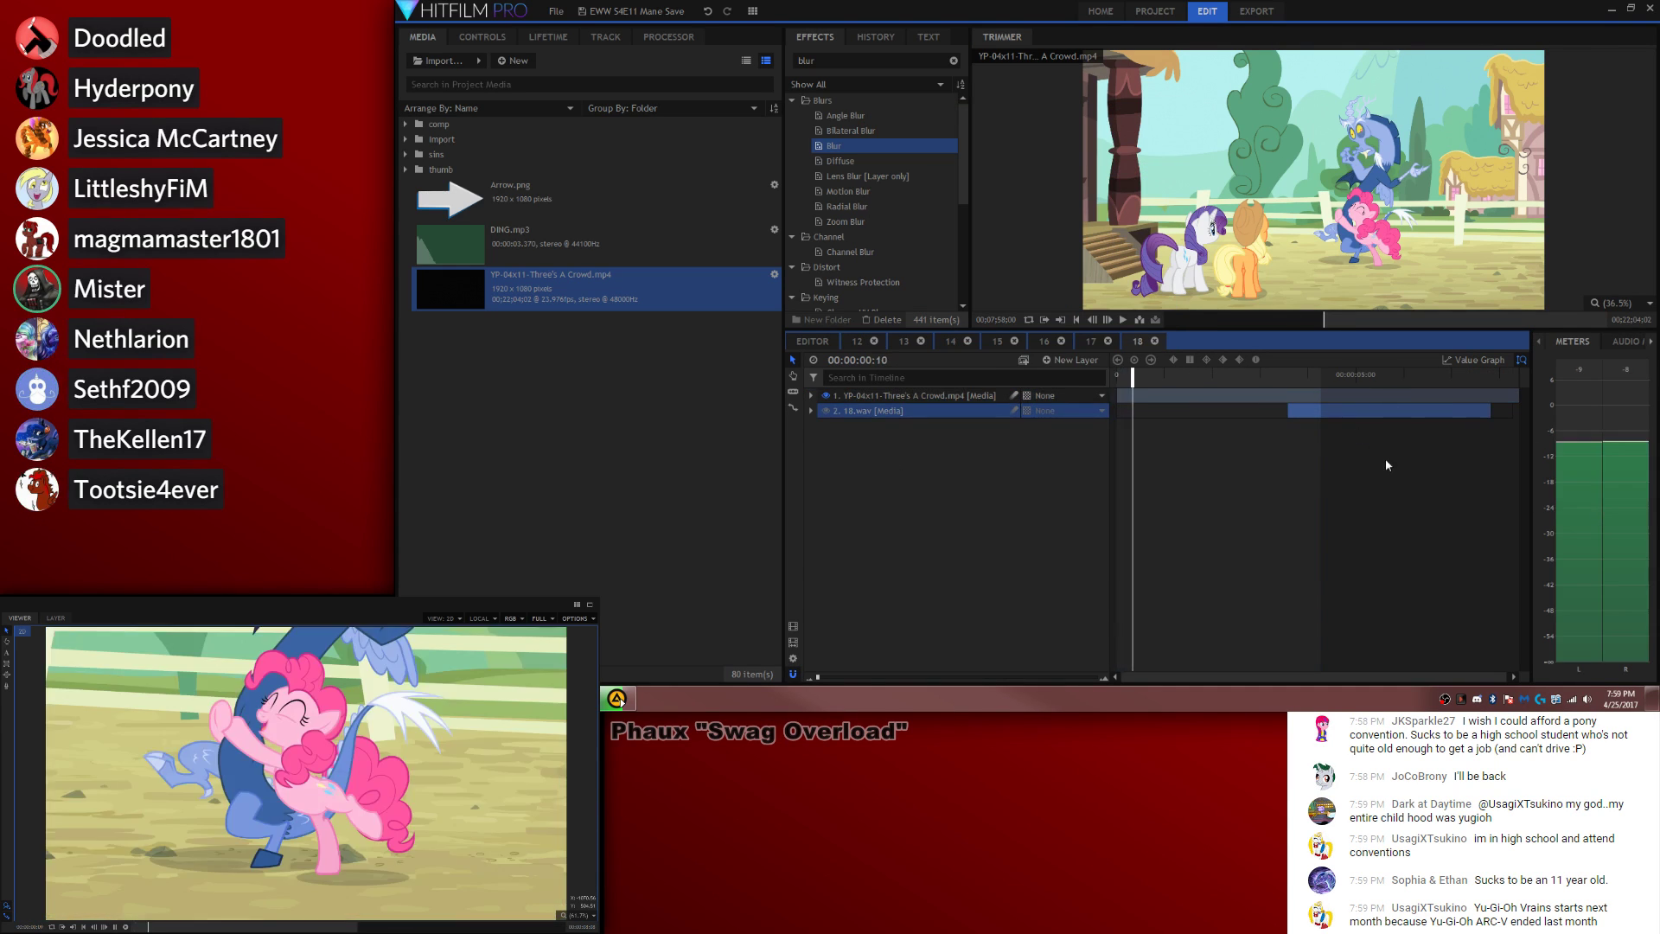
pyautogui.moveTo(1397, 410); pyautogui.dragTo(1618, 410)
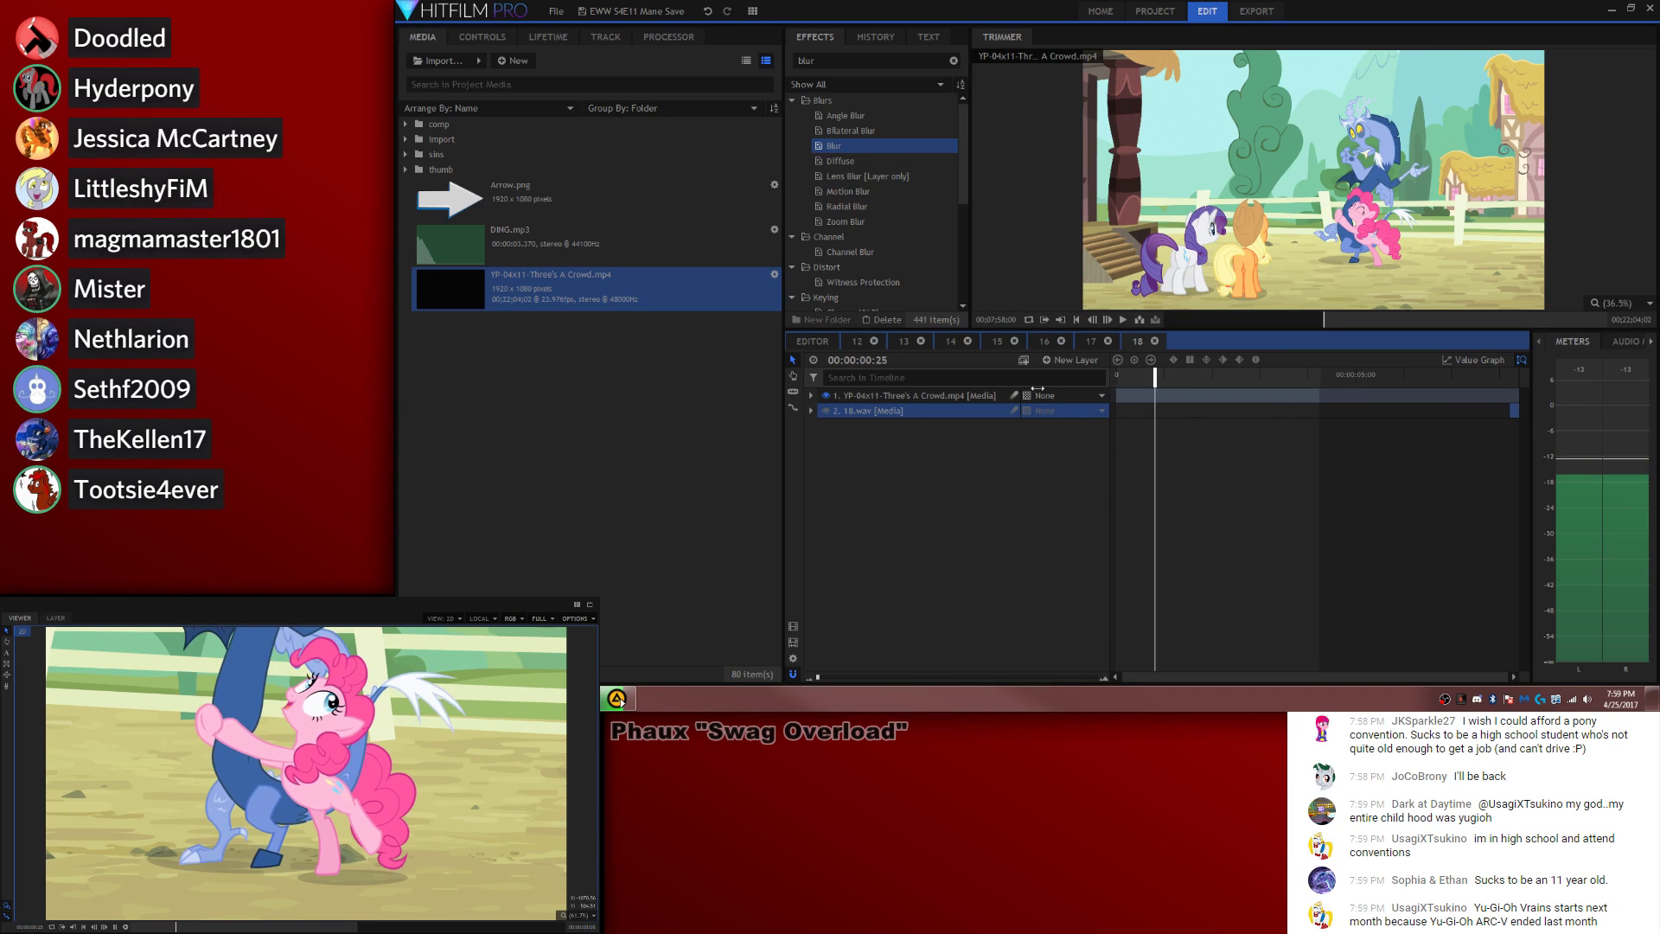
# Step: Play the episode clip in composite shot 18 from the start to judge its dialogue and loudness
pyautogui.moveTo(1037, 388); pyautogui.dragTo(1113, 388)
pyautogui.press('space')
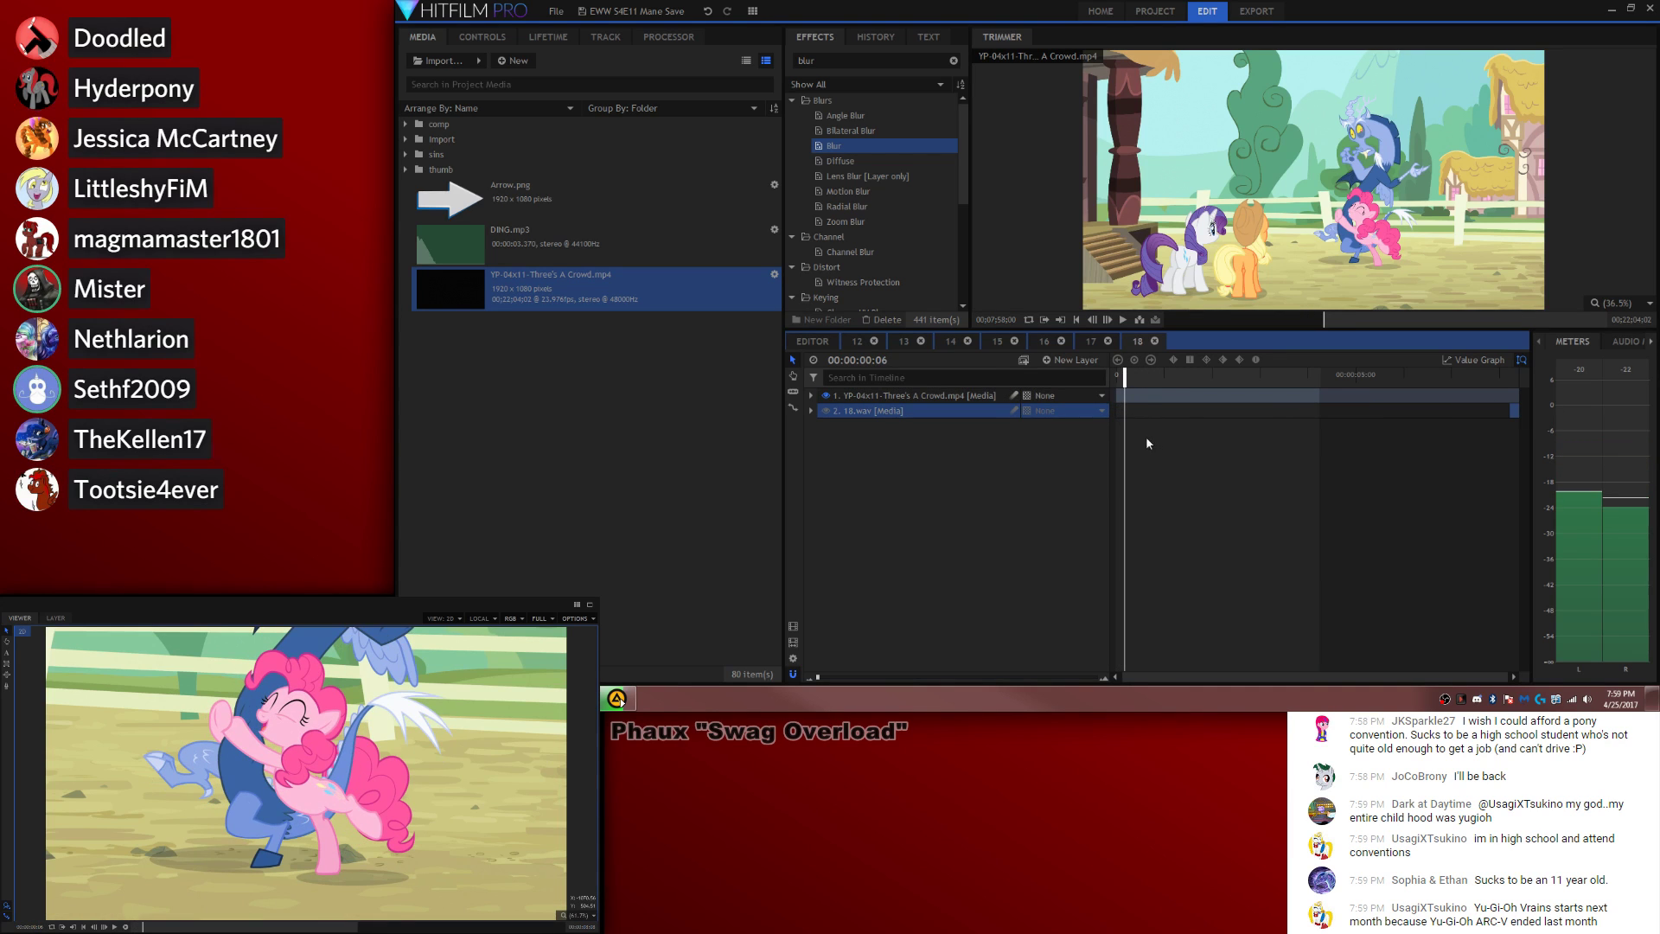
pyautogui.click(1111, 395)
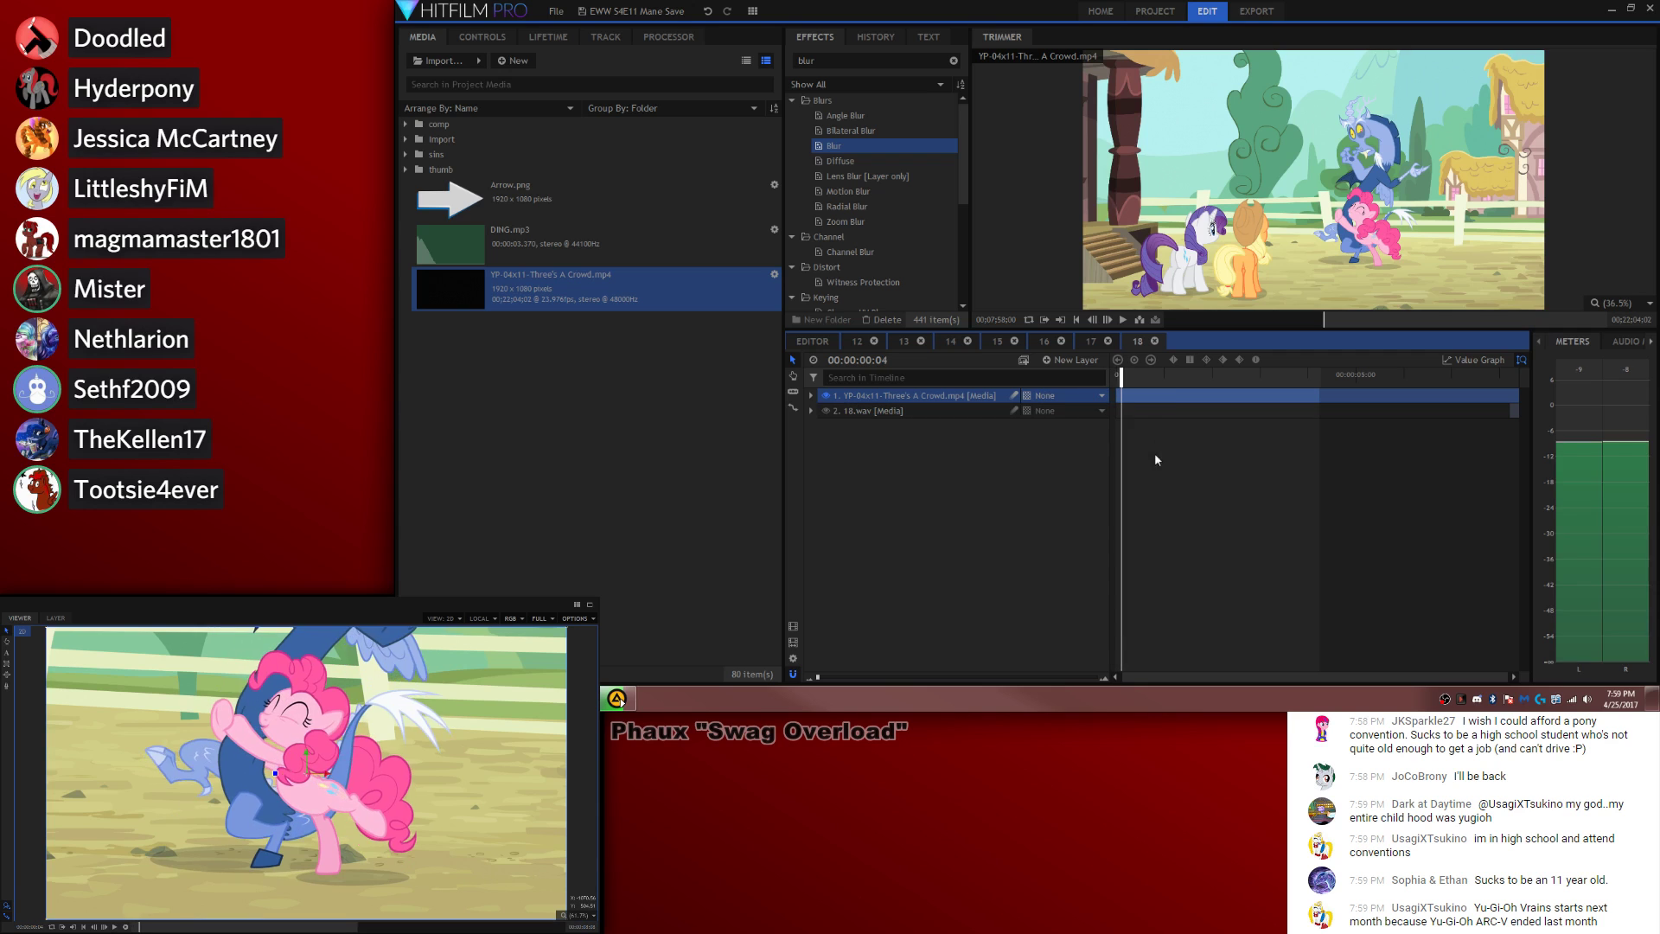
pyautogui.press('space')
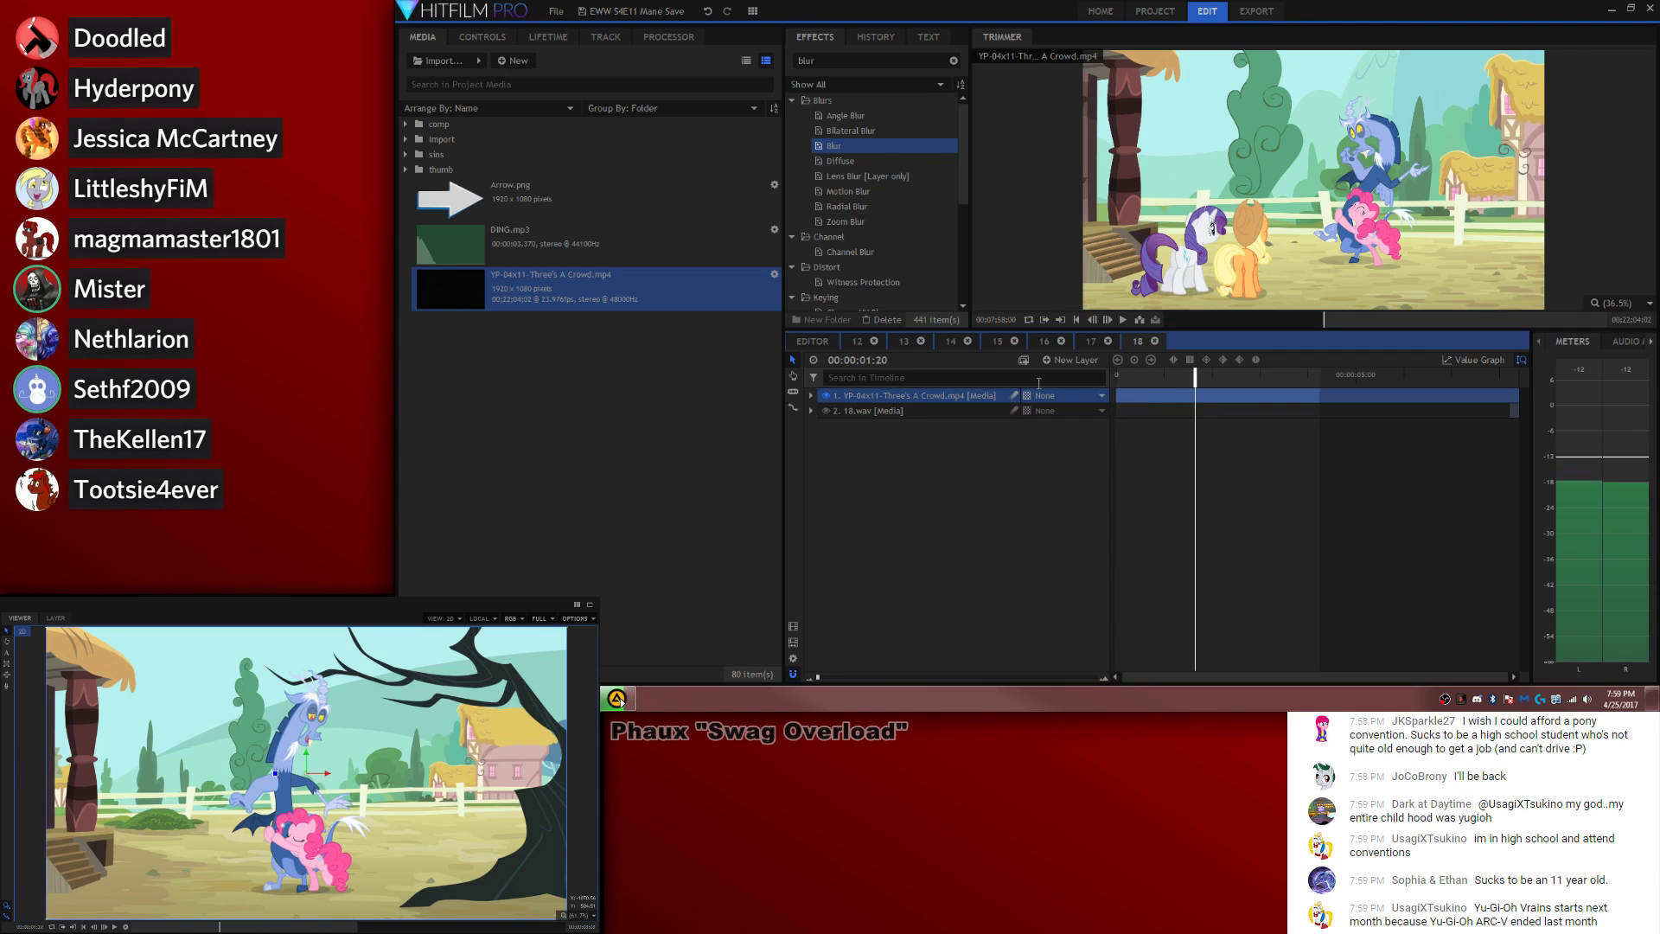
pyautogui.press('space')
pyautogui.press('Home')
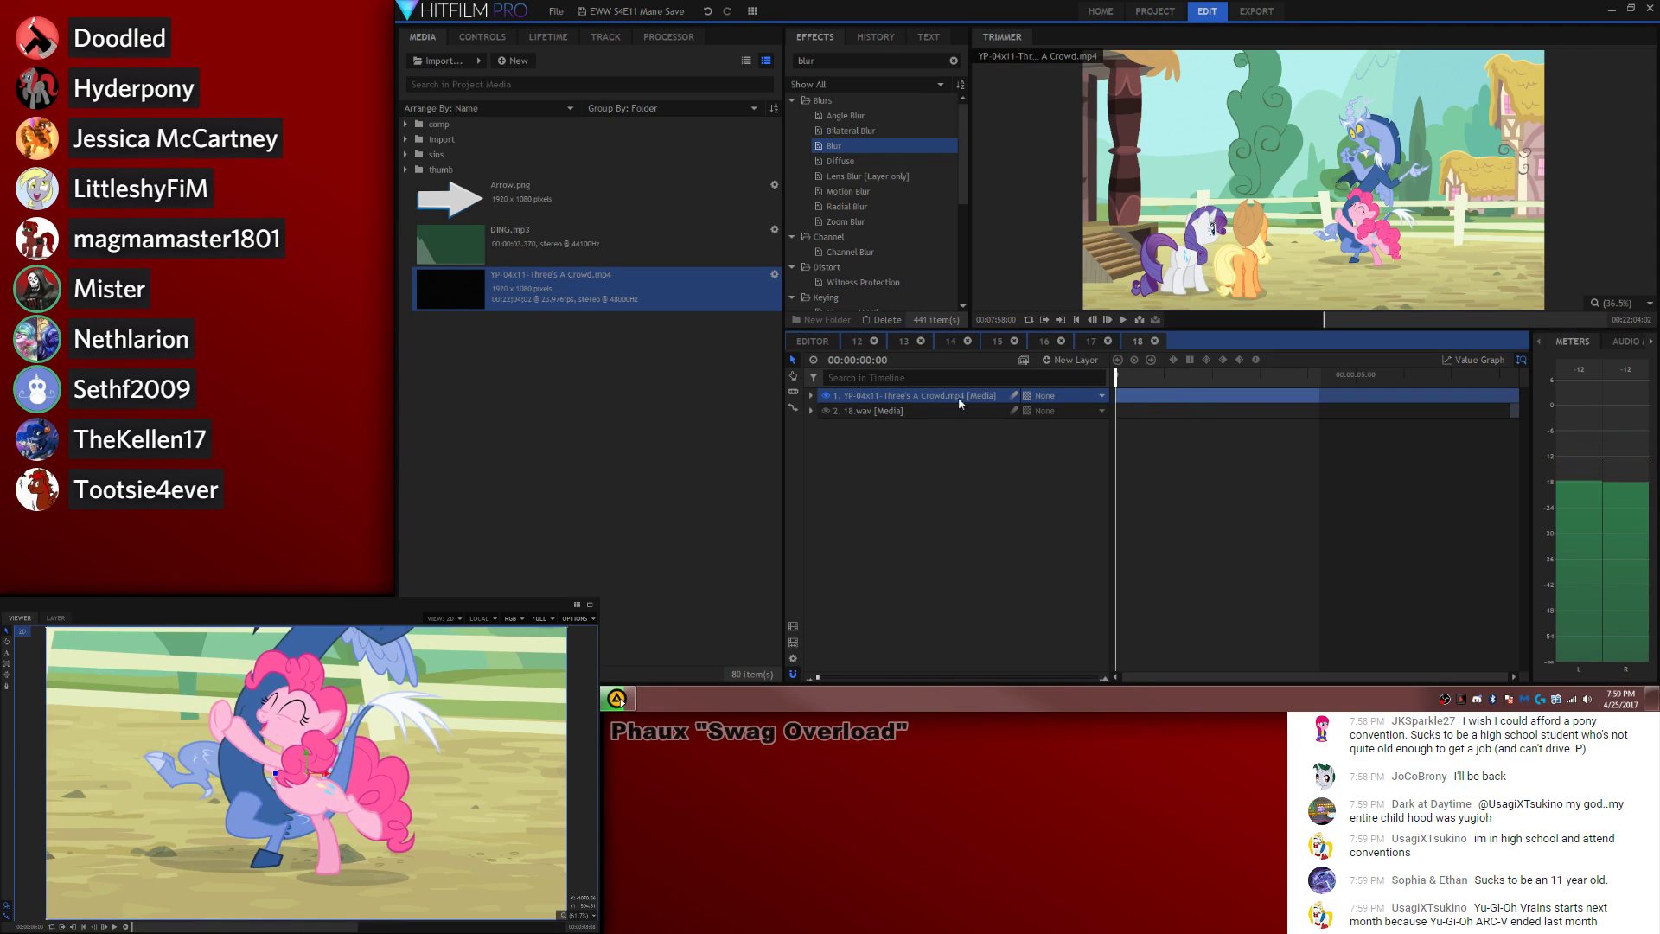
# Step: Keyframe the episode layer's audio Level at 00:00:00:06 and set the Level to -8 dB at the start of the shot
pyautogui.click(811, 395)
pyautogui.click(824, 472)
pyautogui.click(842, 485)
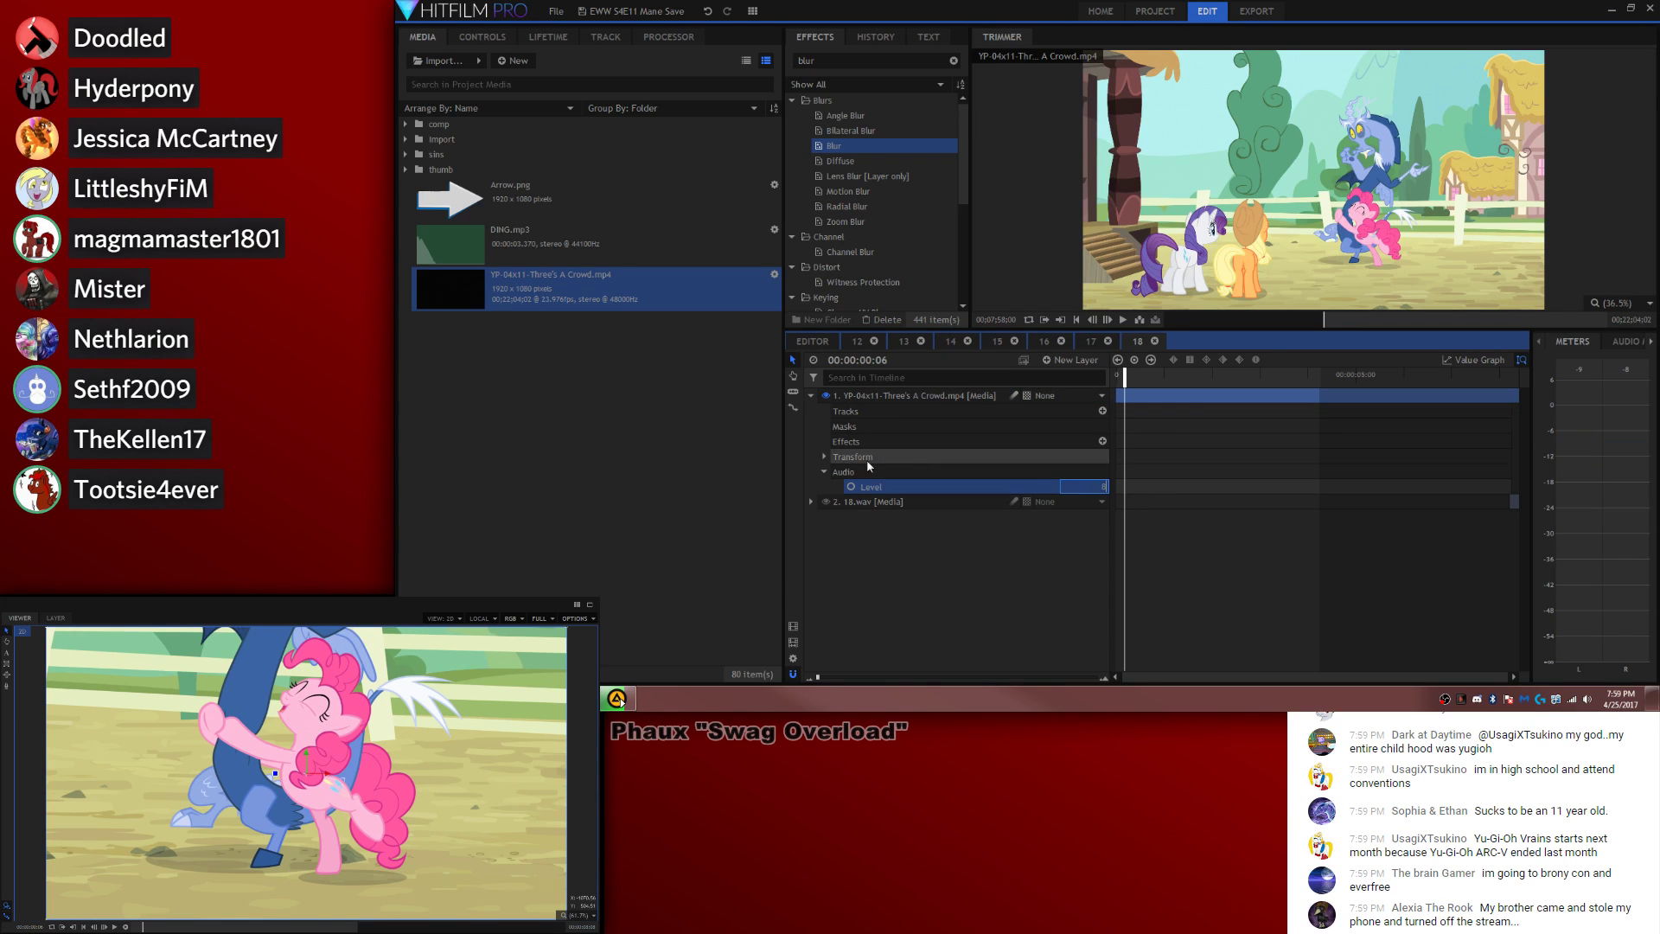
pyautogui.click(852, 487)
pyautogui.click(1132, 506)
pyautogui.press('Home')
pyautogui.click(1090, 488)
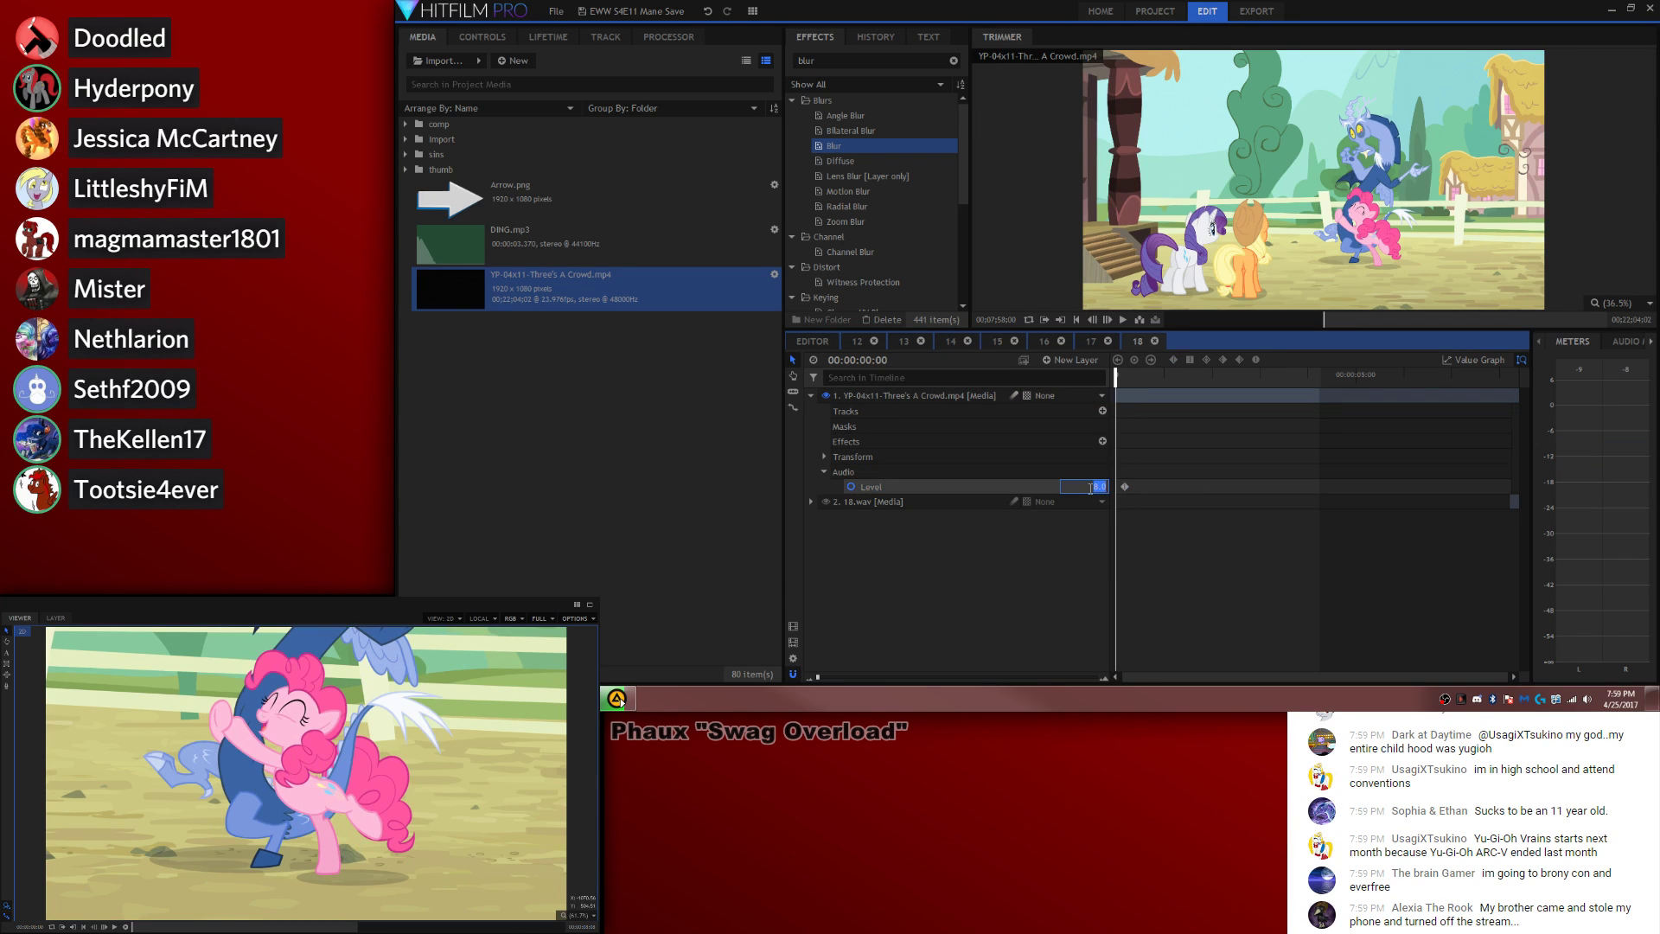
pyautogui.write('--8')
pyautogui.press('Return')
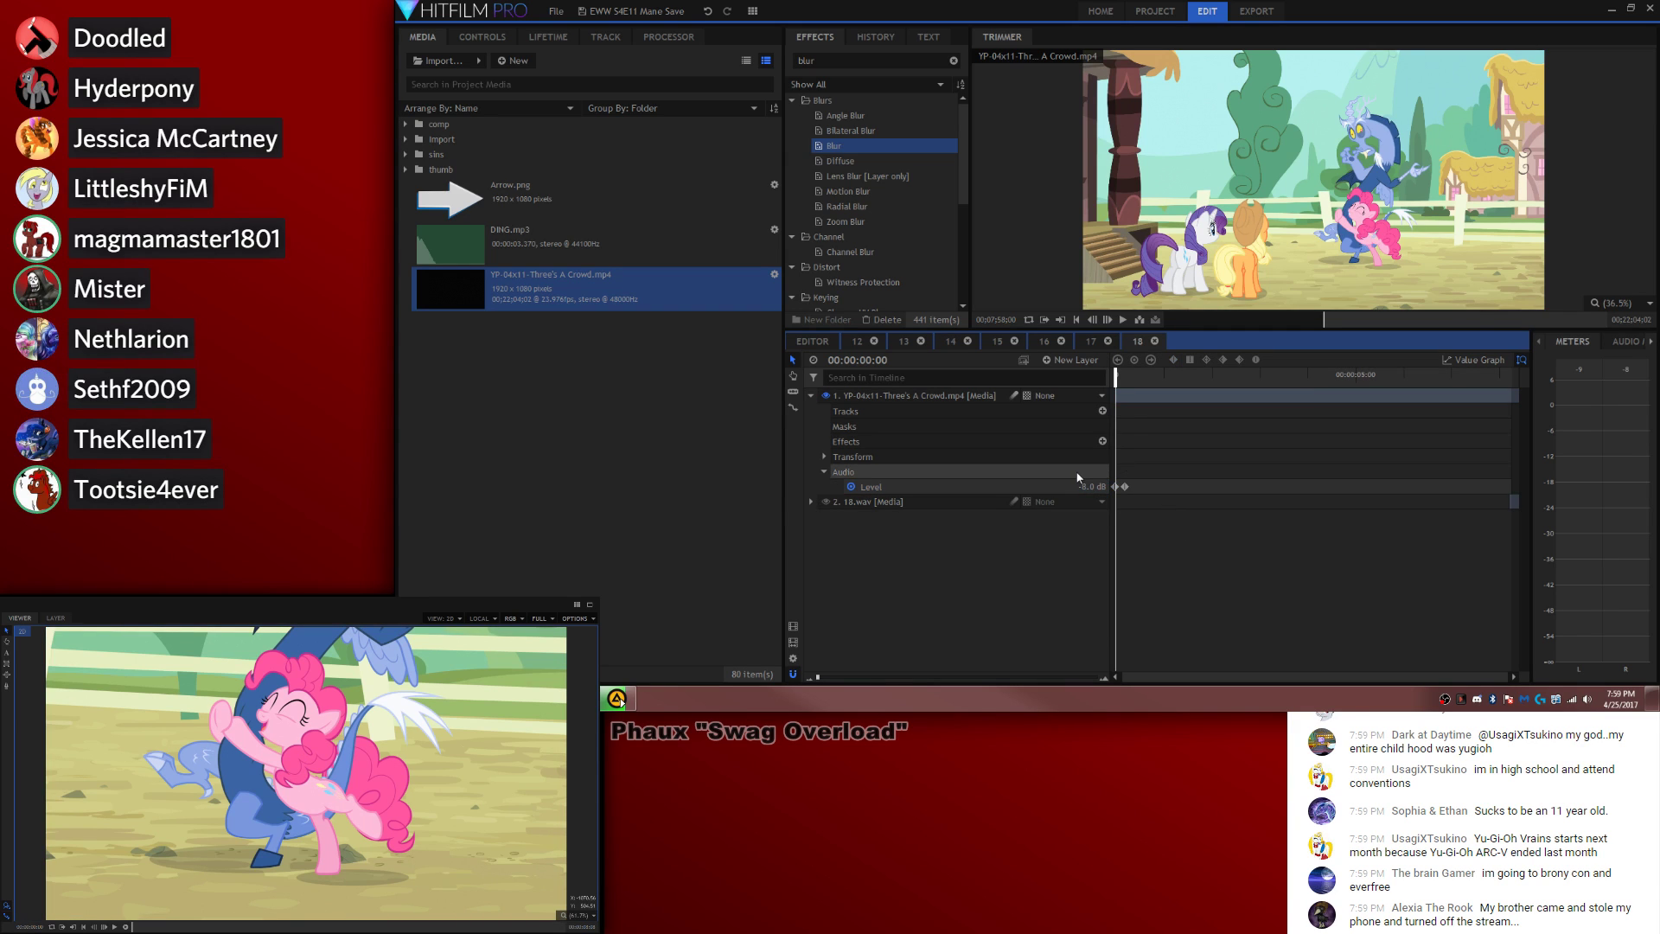
# Step: Keyframe the episode layer's audio Level to 8 dB at 00:00:01:16 and to -9 dB at 00:00:01:26
pyautogui.press('space')
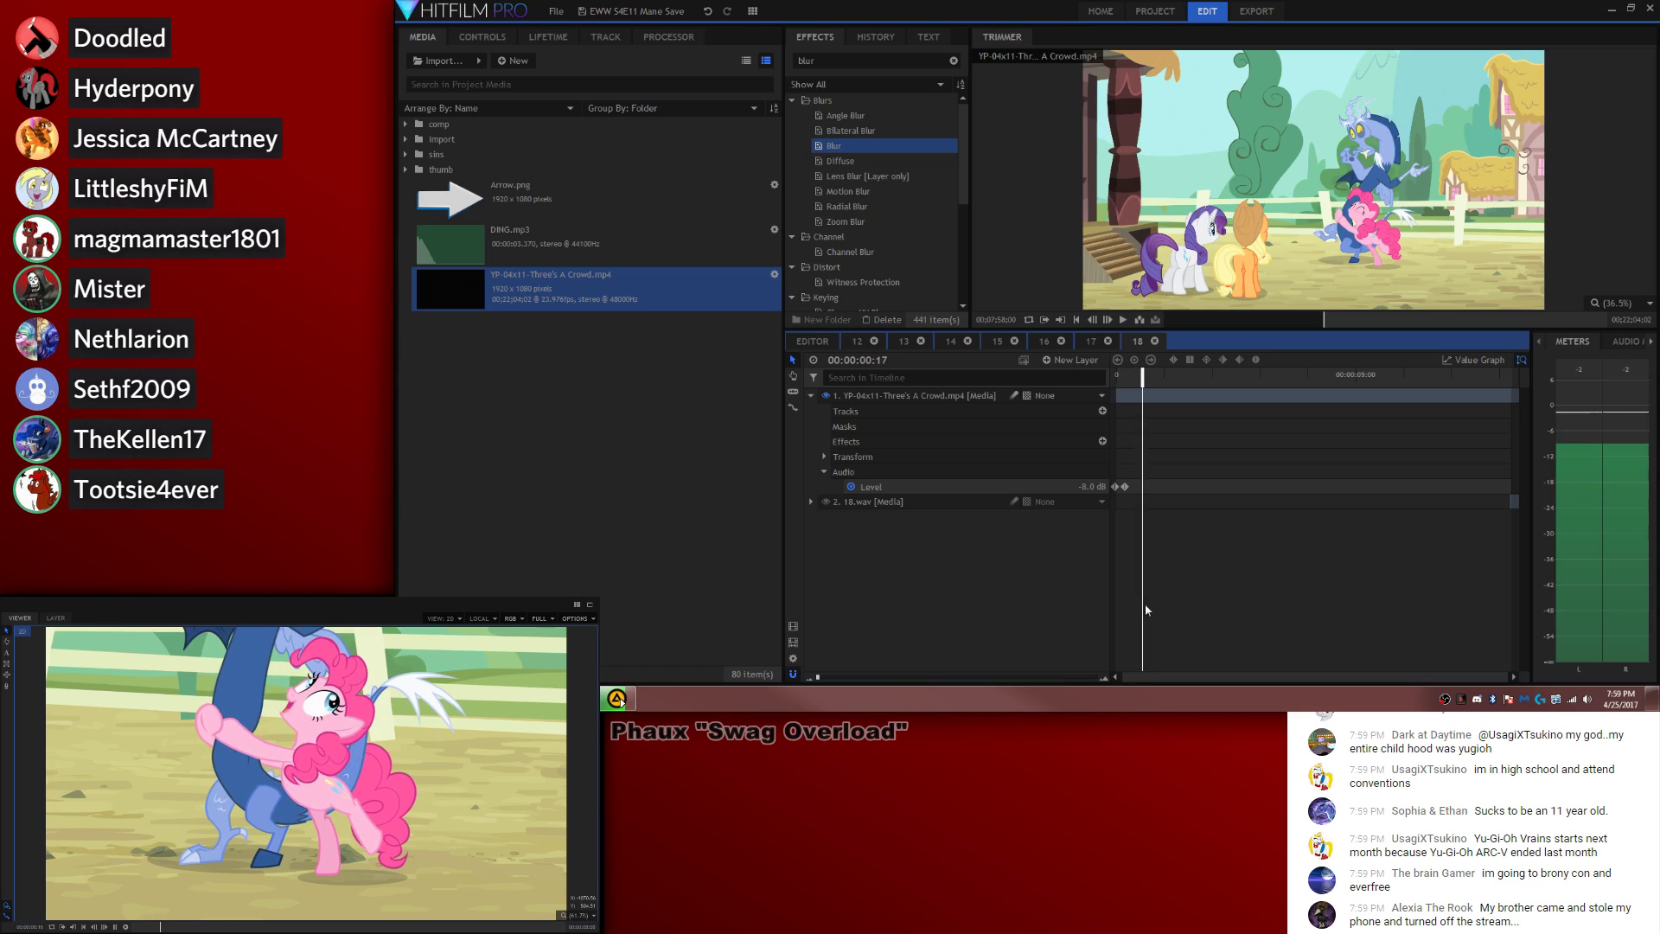
pyautogui.press('space')
pyautogui.click(1093, 486)
pyautogui.write('8')
pyautogui.press('Return')
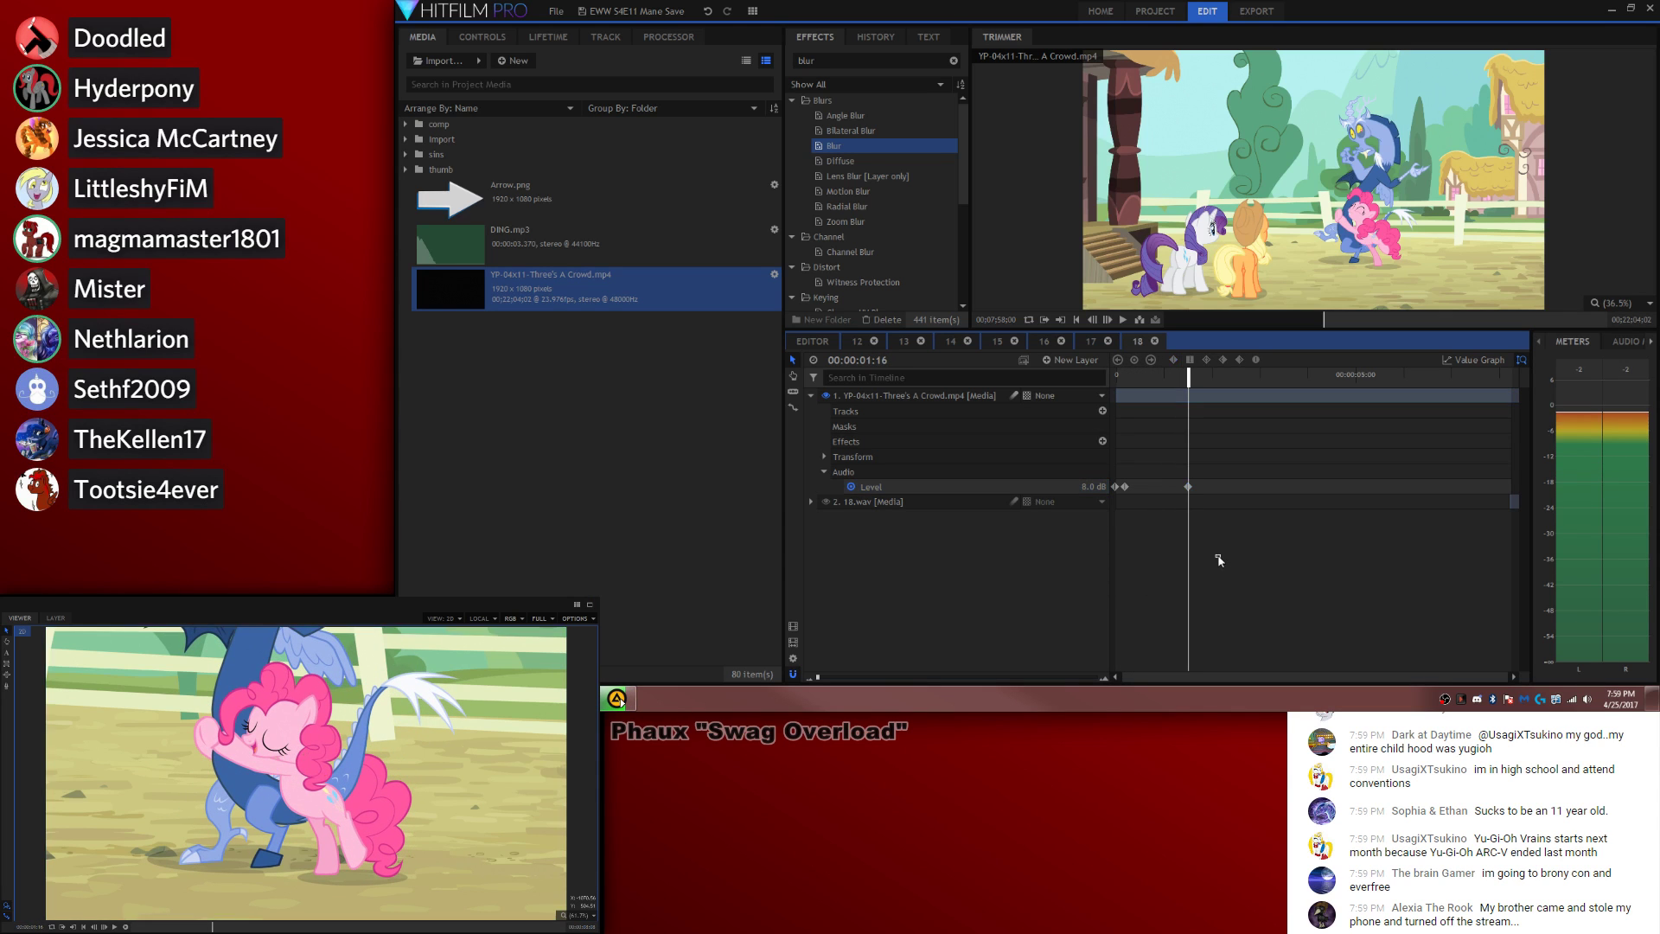
pyautogui.press('space')
pyautogui.click(1086, 485)
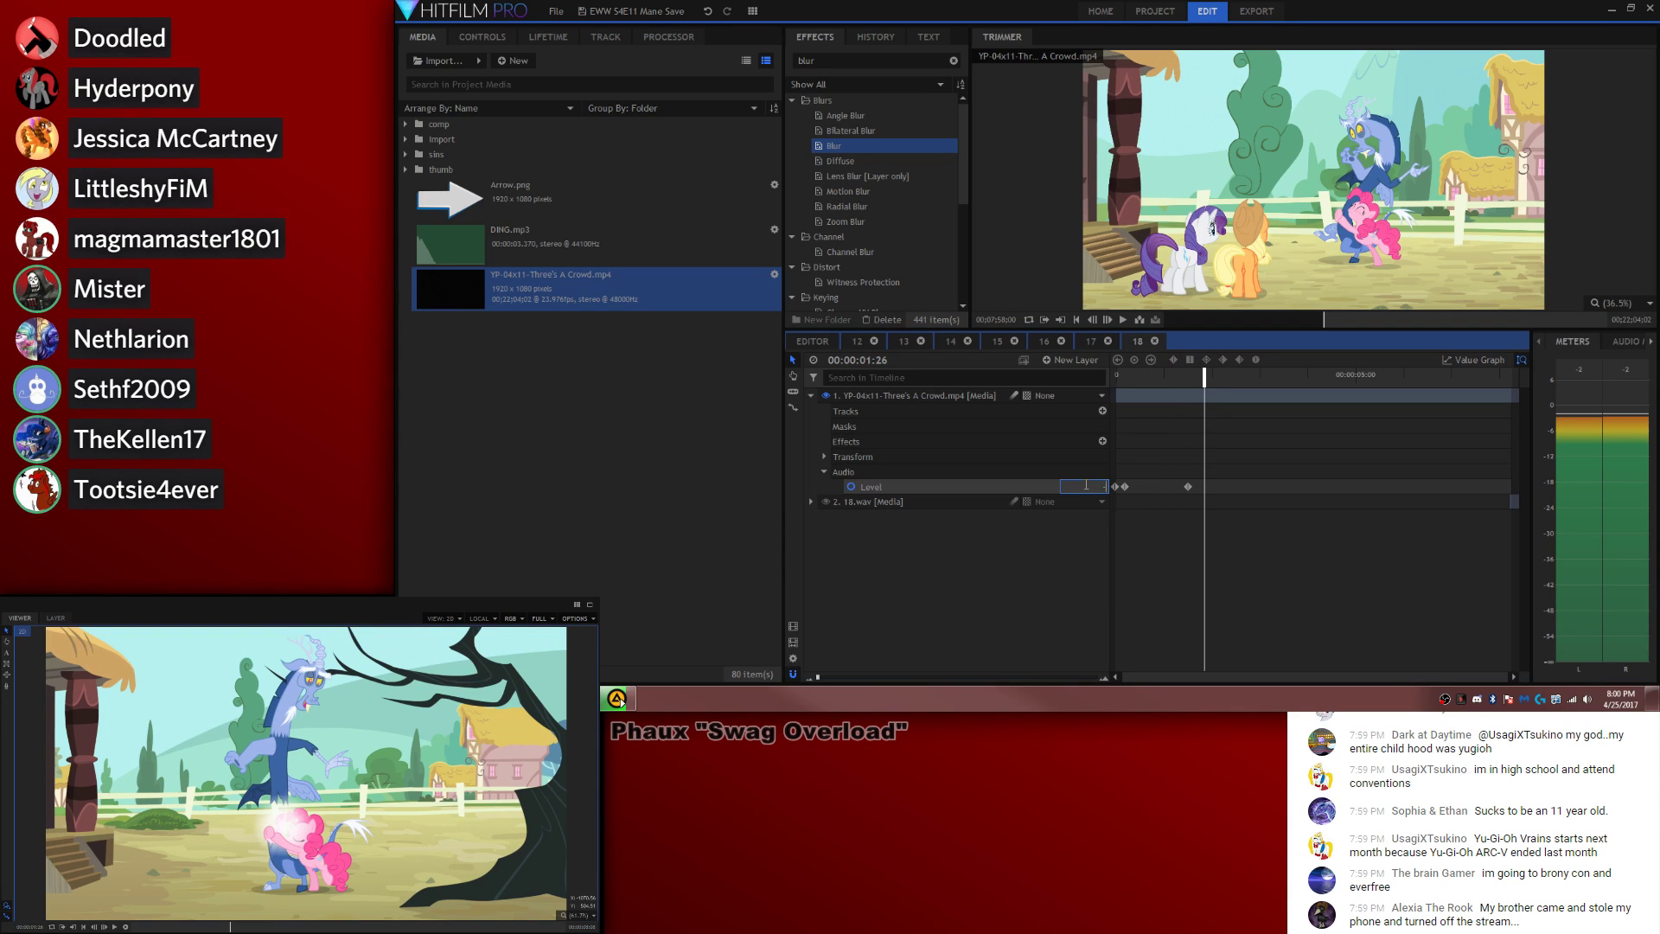
pyautogui.write('-2.2')
pyautogui.press('Return')
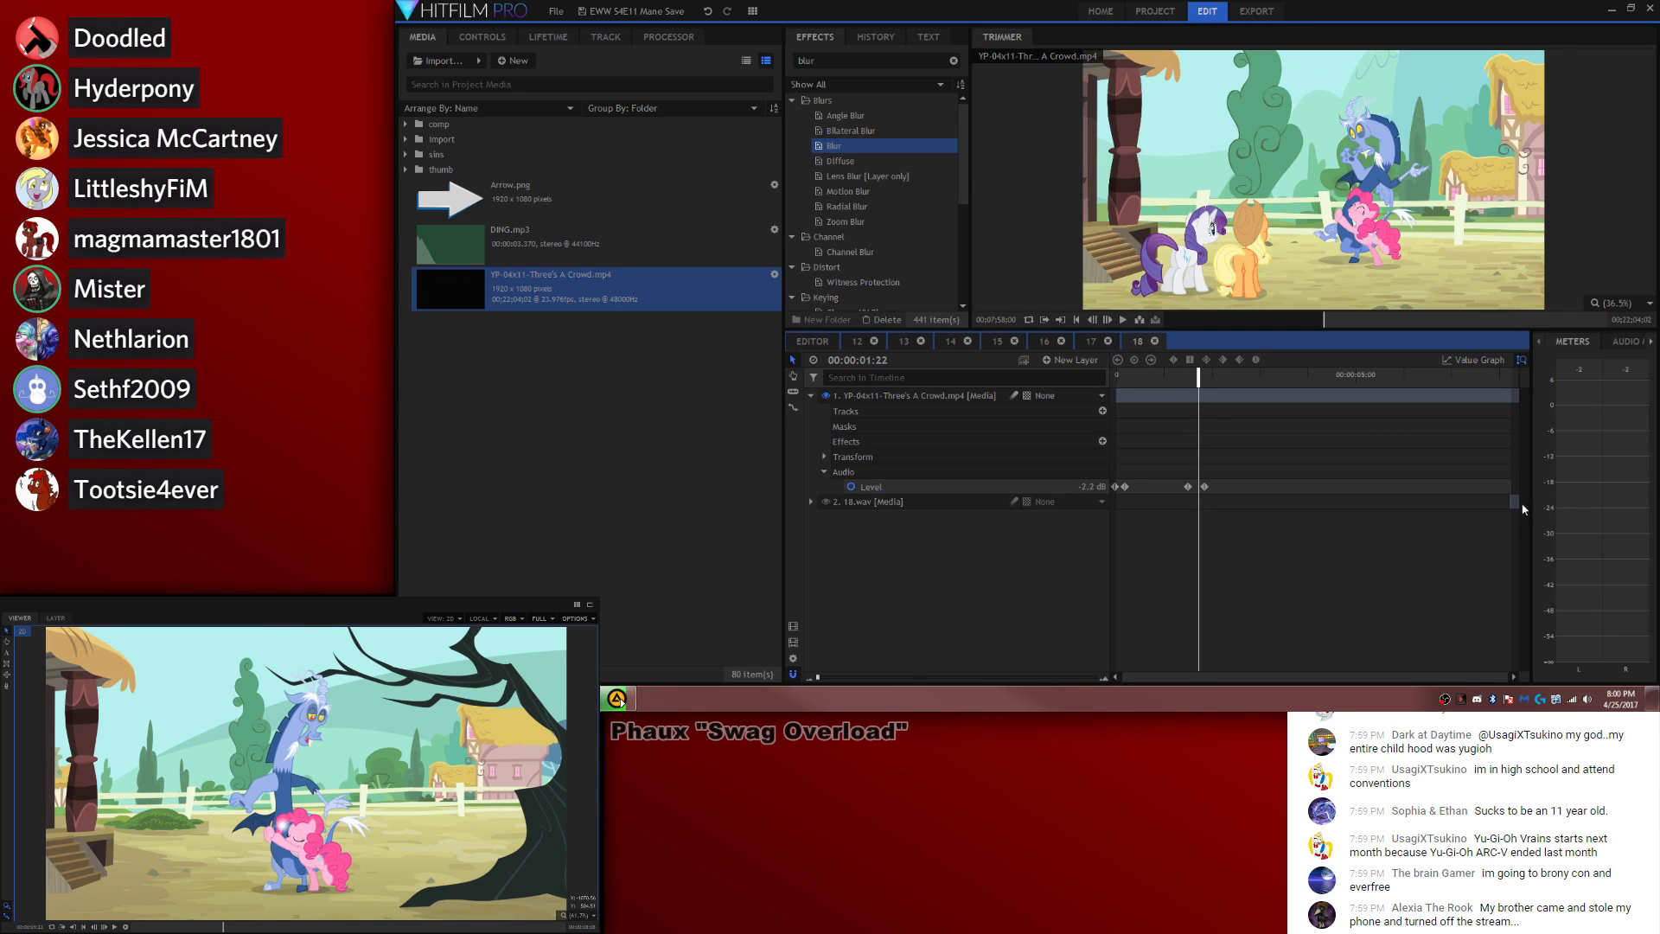
# Step: Move the 18.wav layer to start at 00:00:01:22 and play the shot from the start to check the timing
pyautogui.moveTo(1517, 503); pyautogui.dragTo(1208, 500)
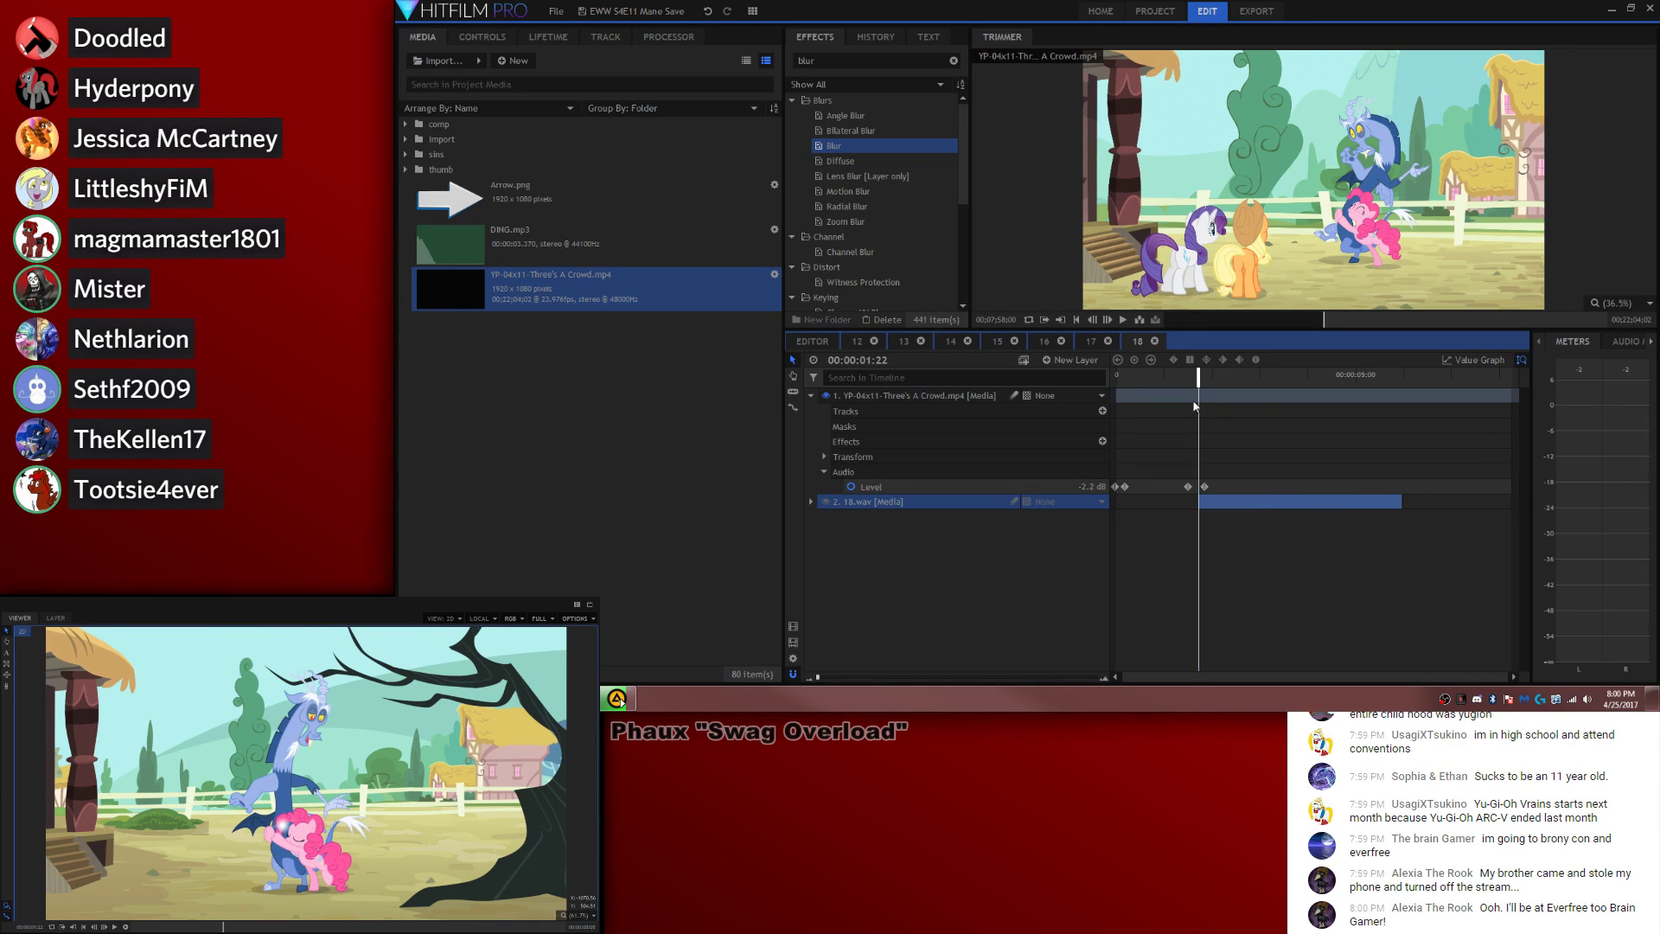
pyautogui.press('Home')
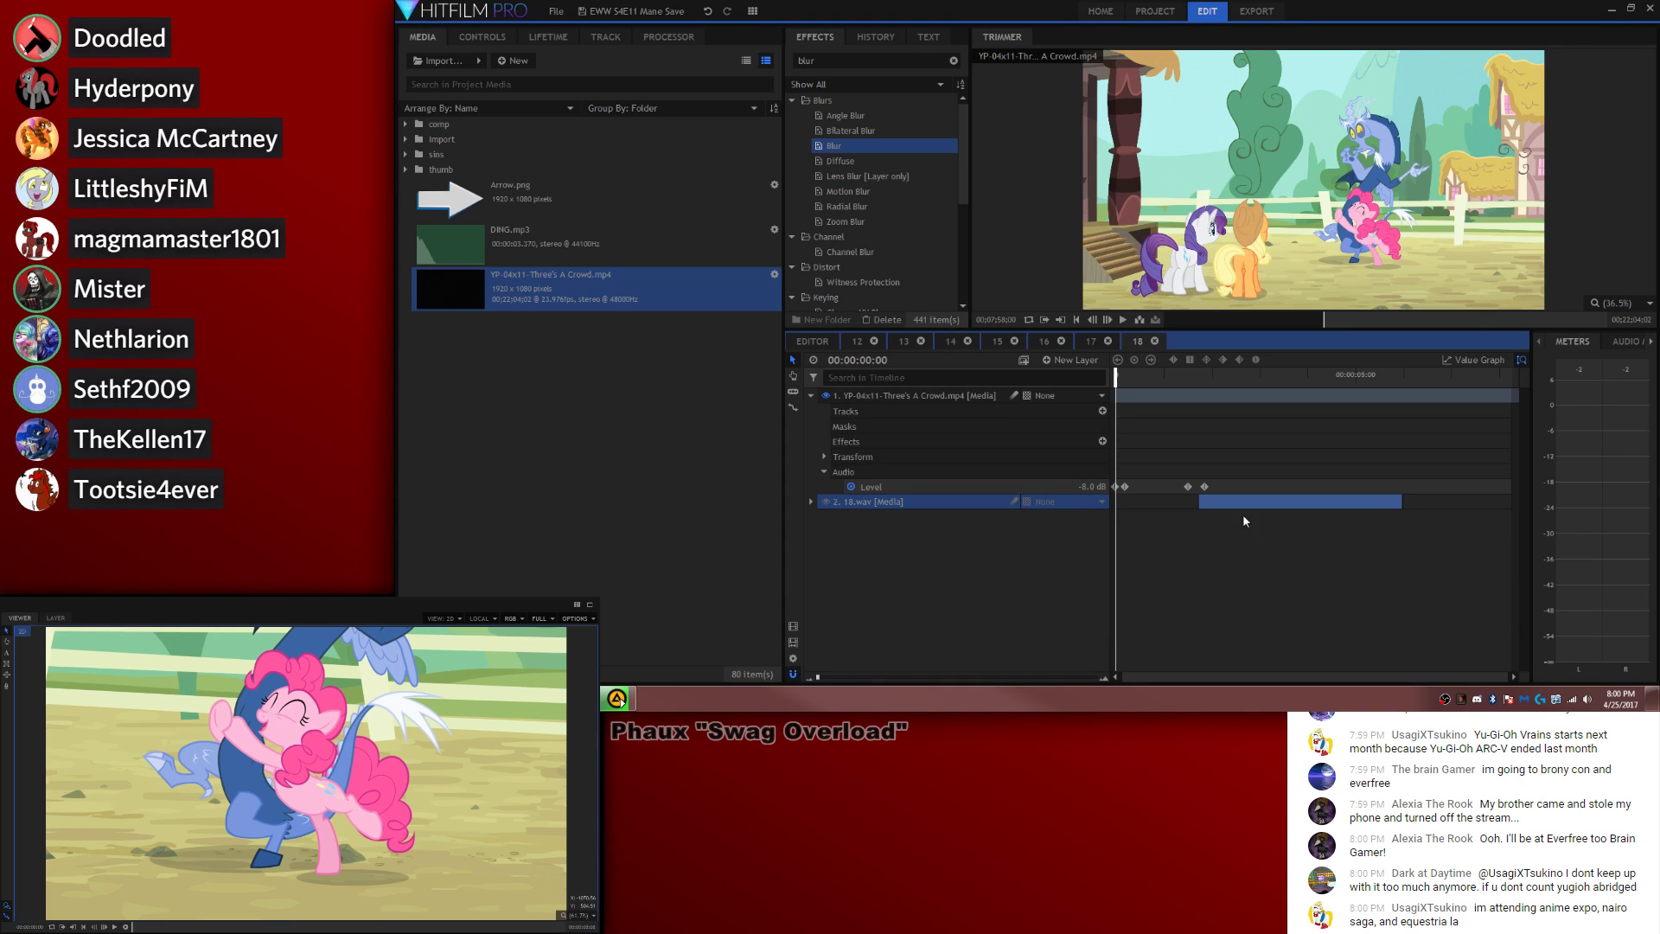
pyautogui.click(1244, 536)
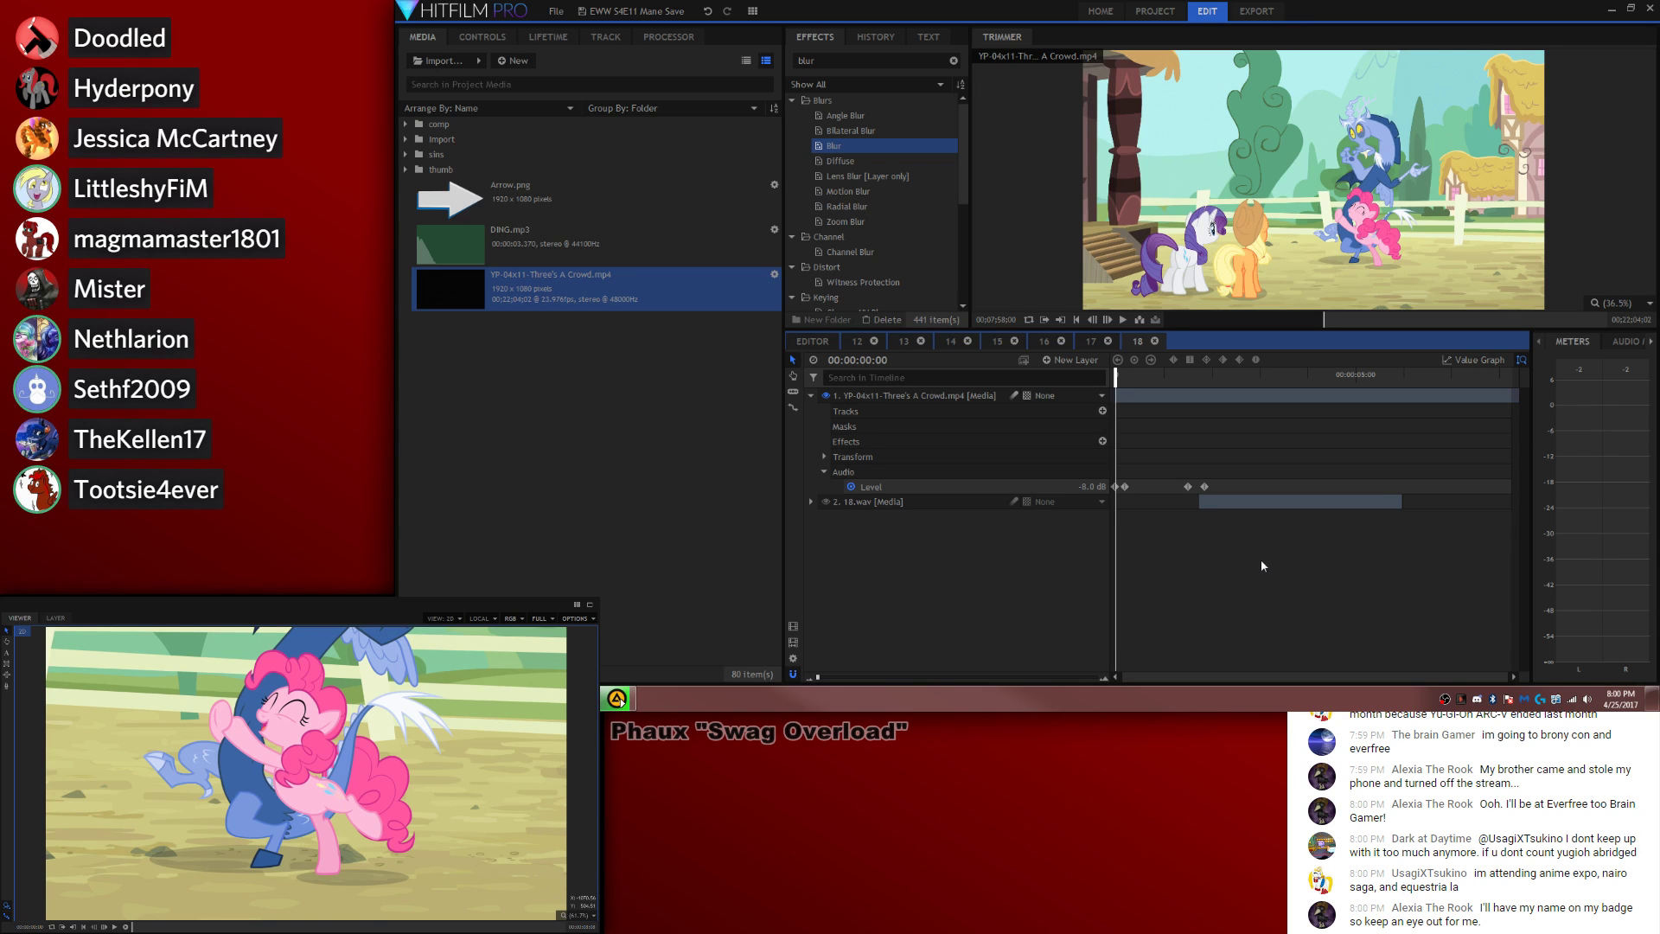
pyautogui.press('space')
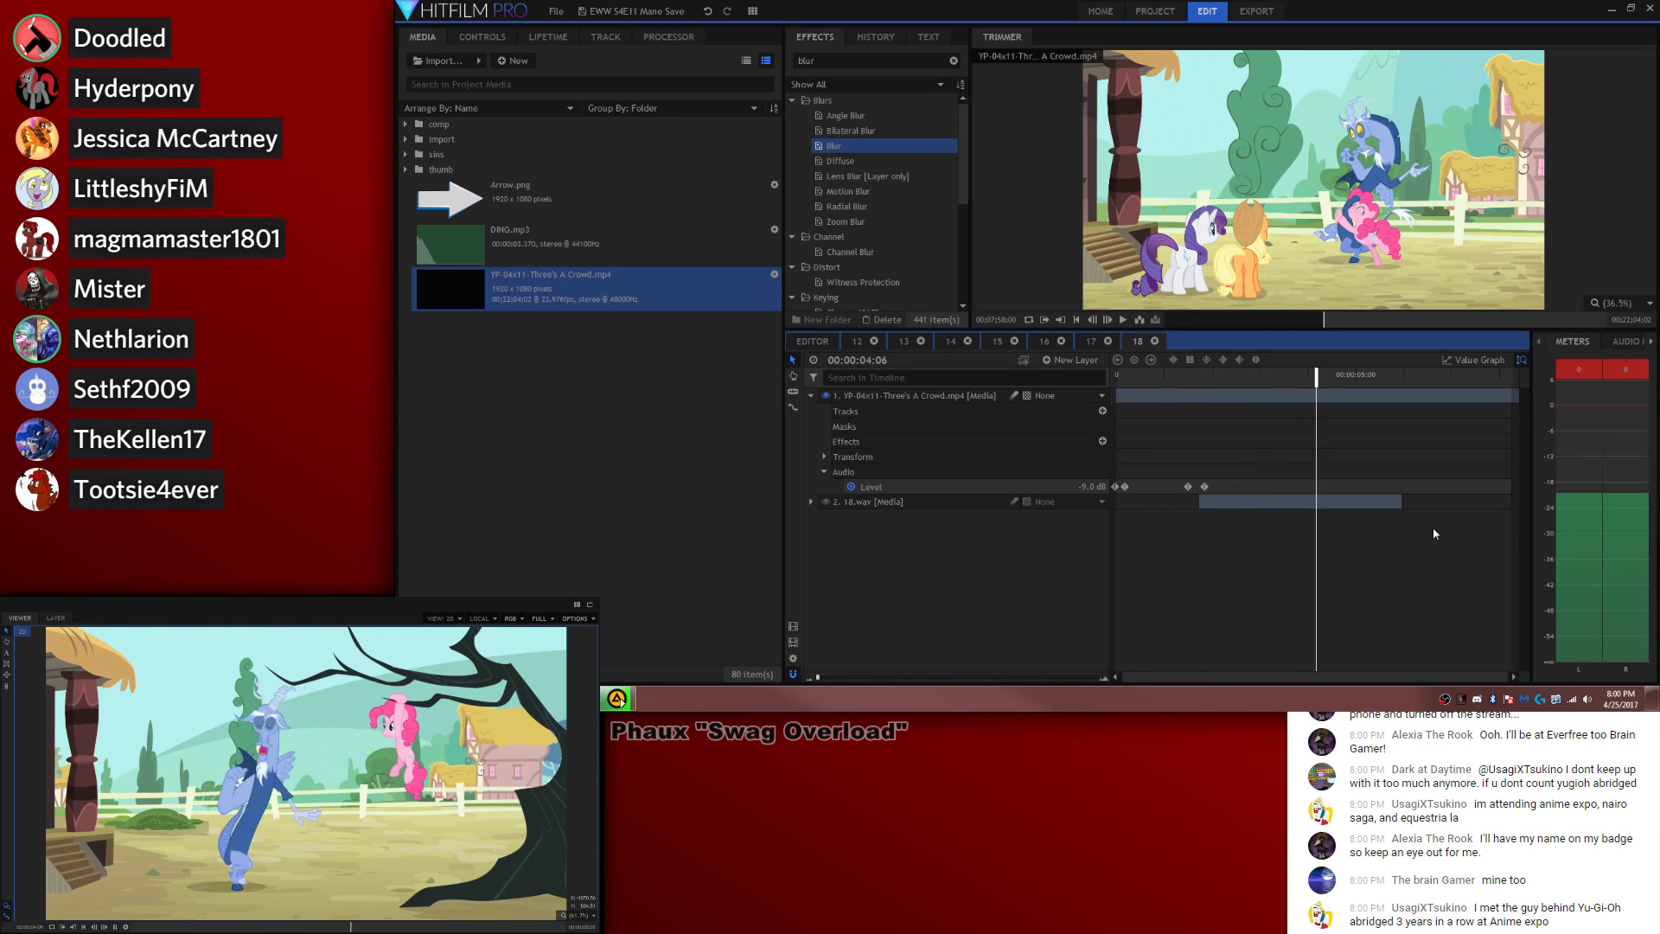
pyautogui.press('space')
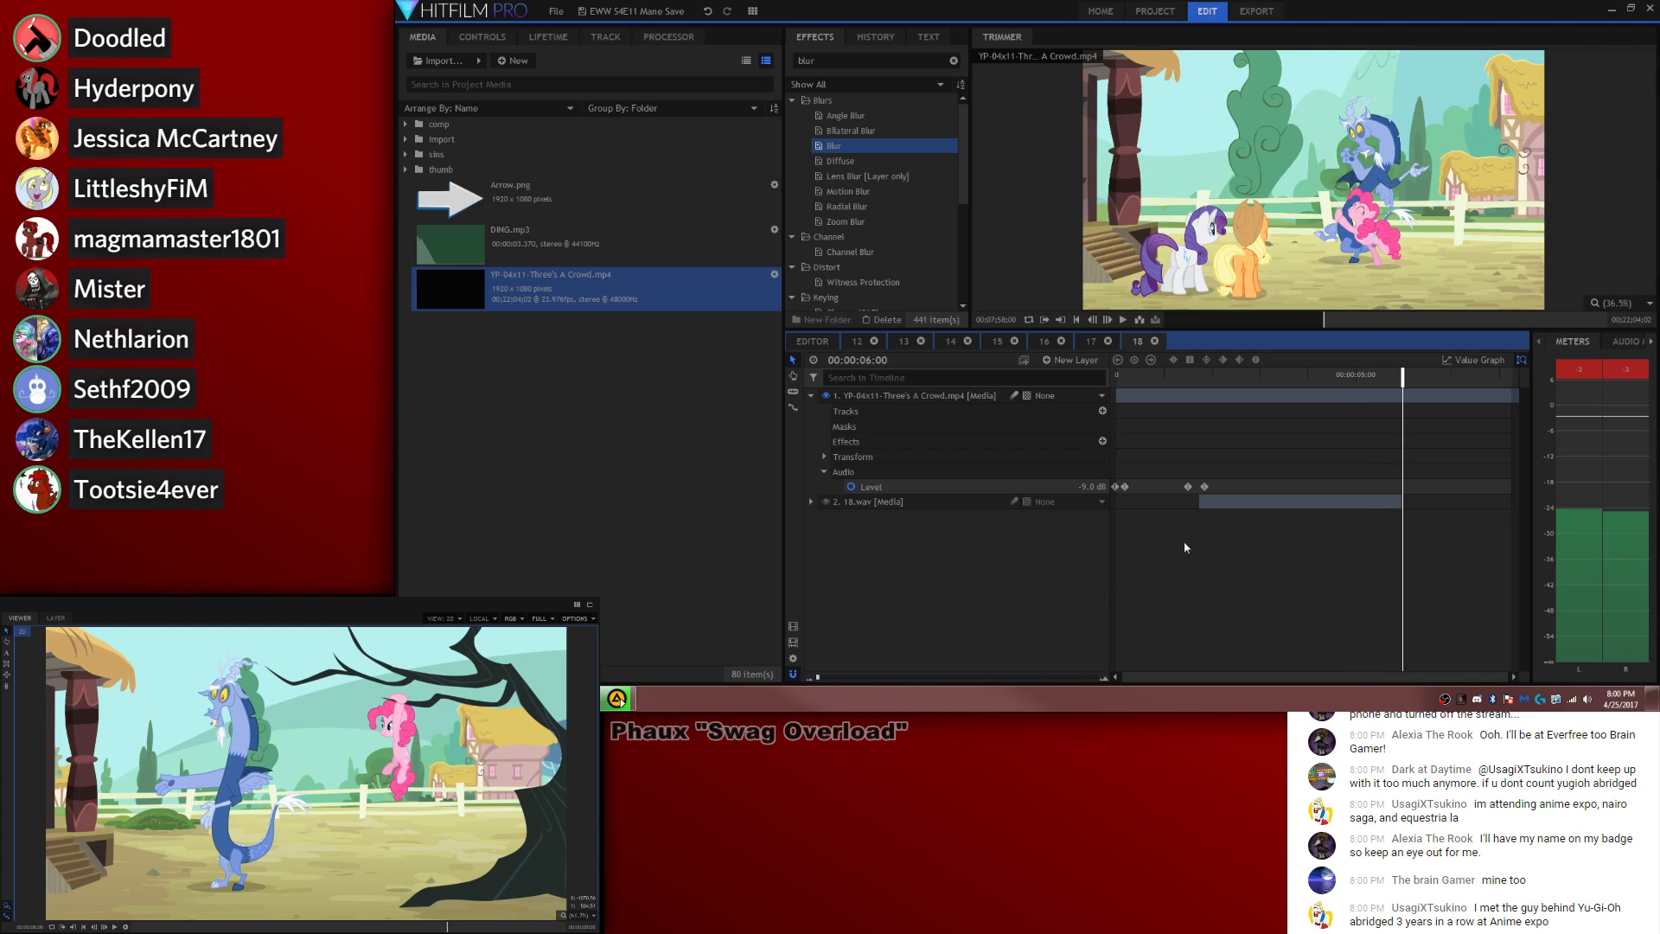
# Step: Shorten composite shot 18 to 00:00:06:00 so it finishes with the narration
pyautogui.click(793, 659)
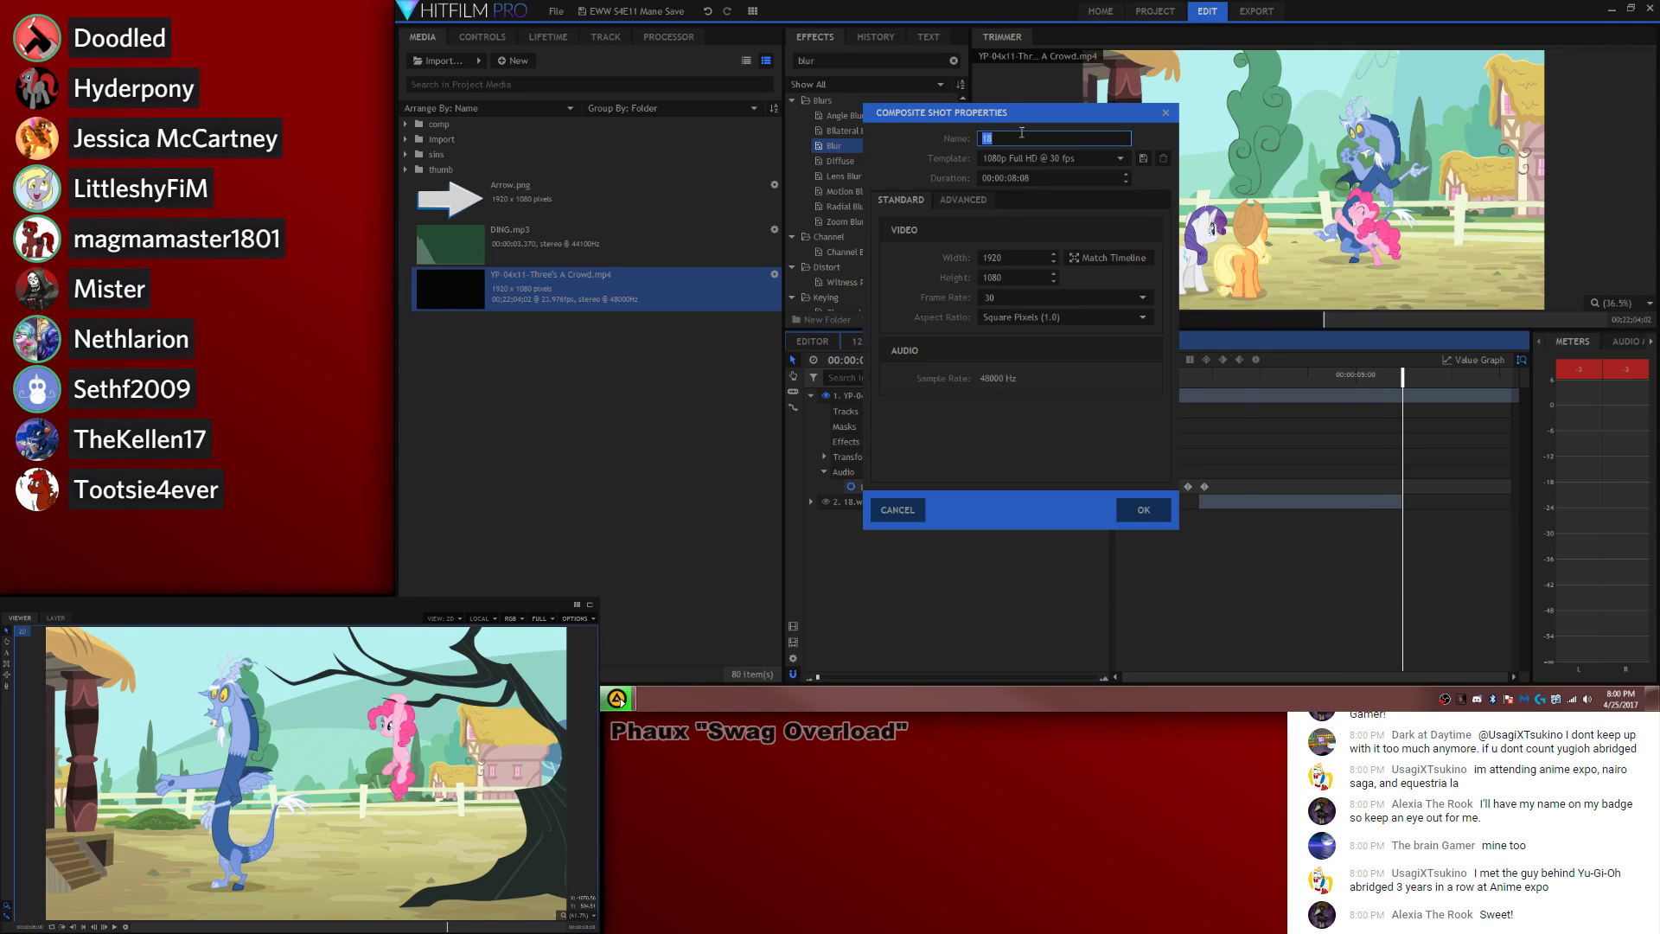
pyautogui.press('BackSpace')
pyautogui.write('6')
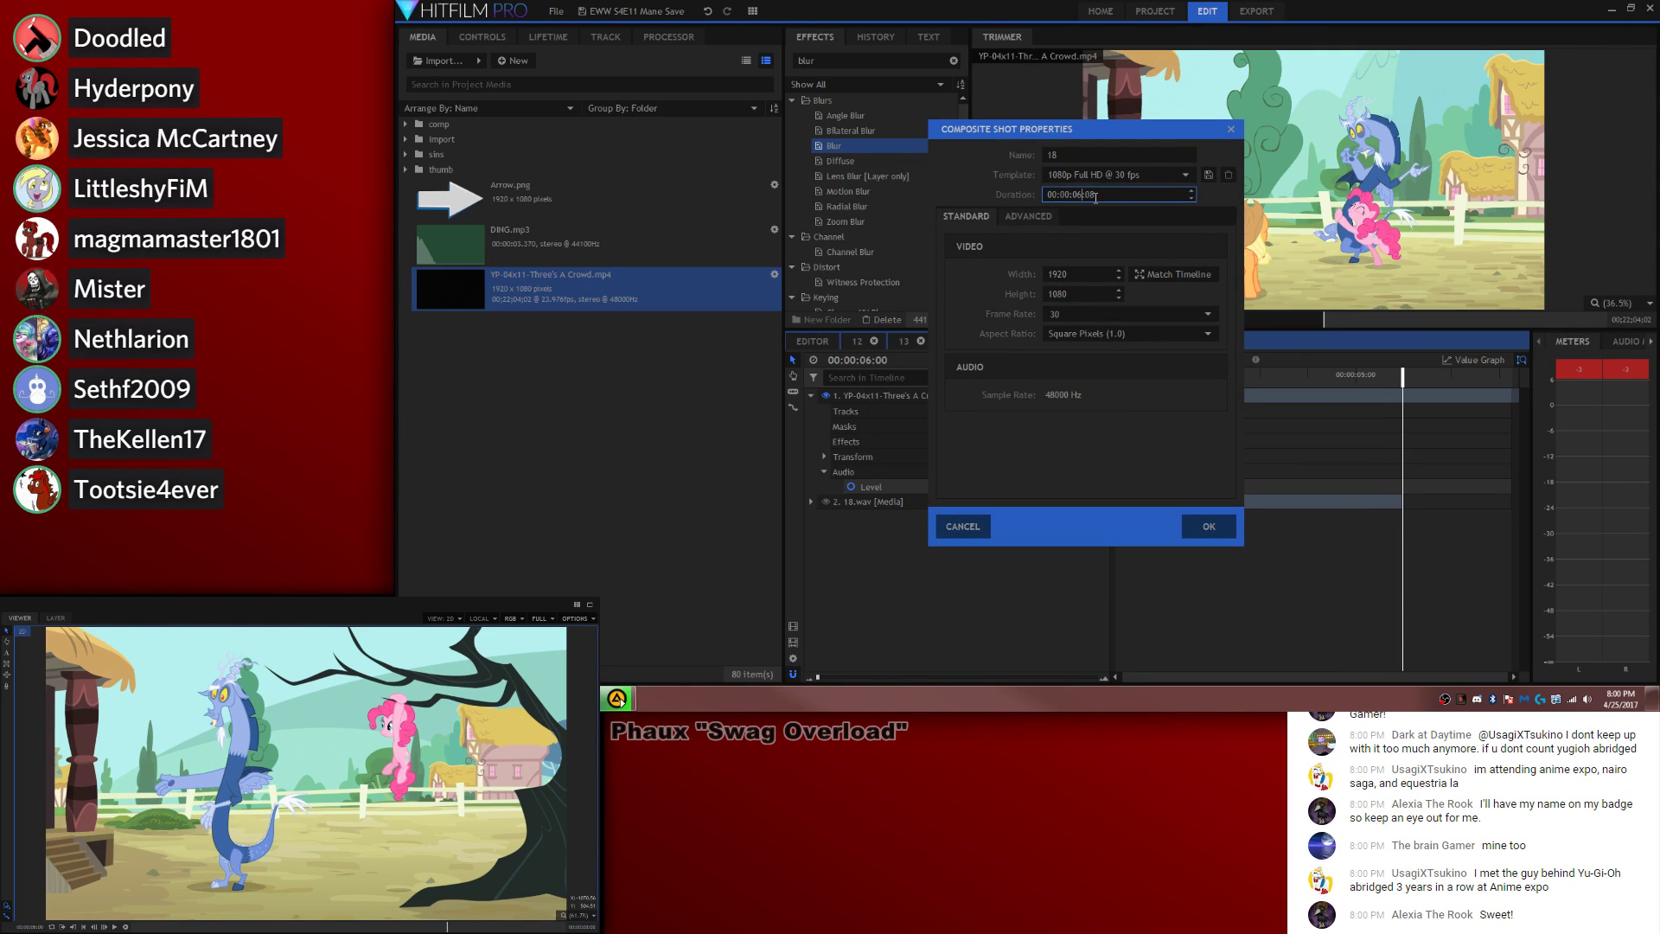
pyautogui.click(1209, 527)
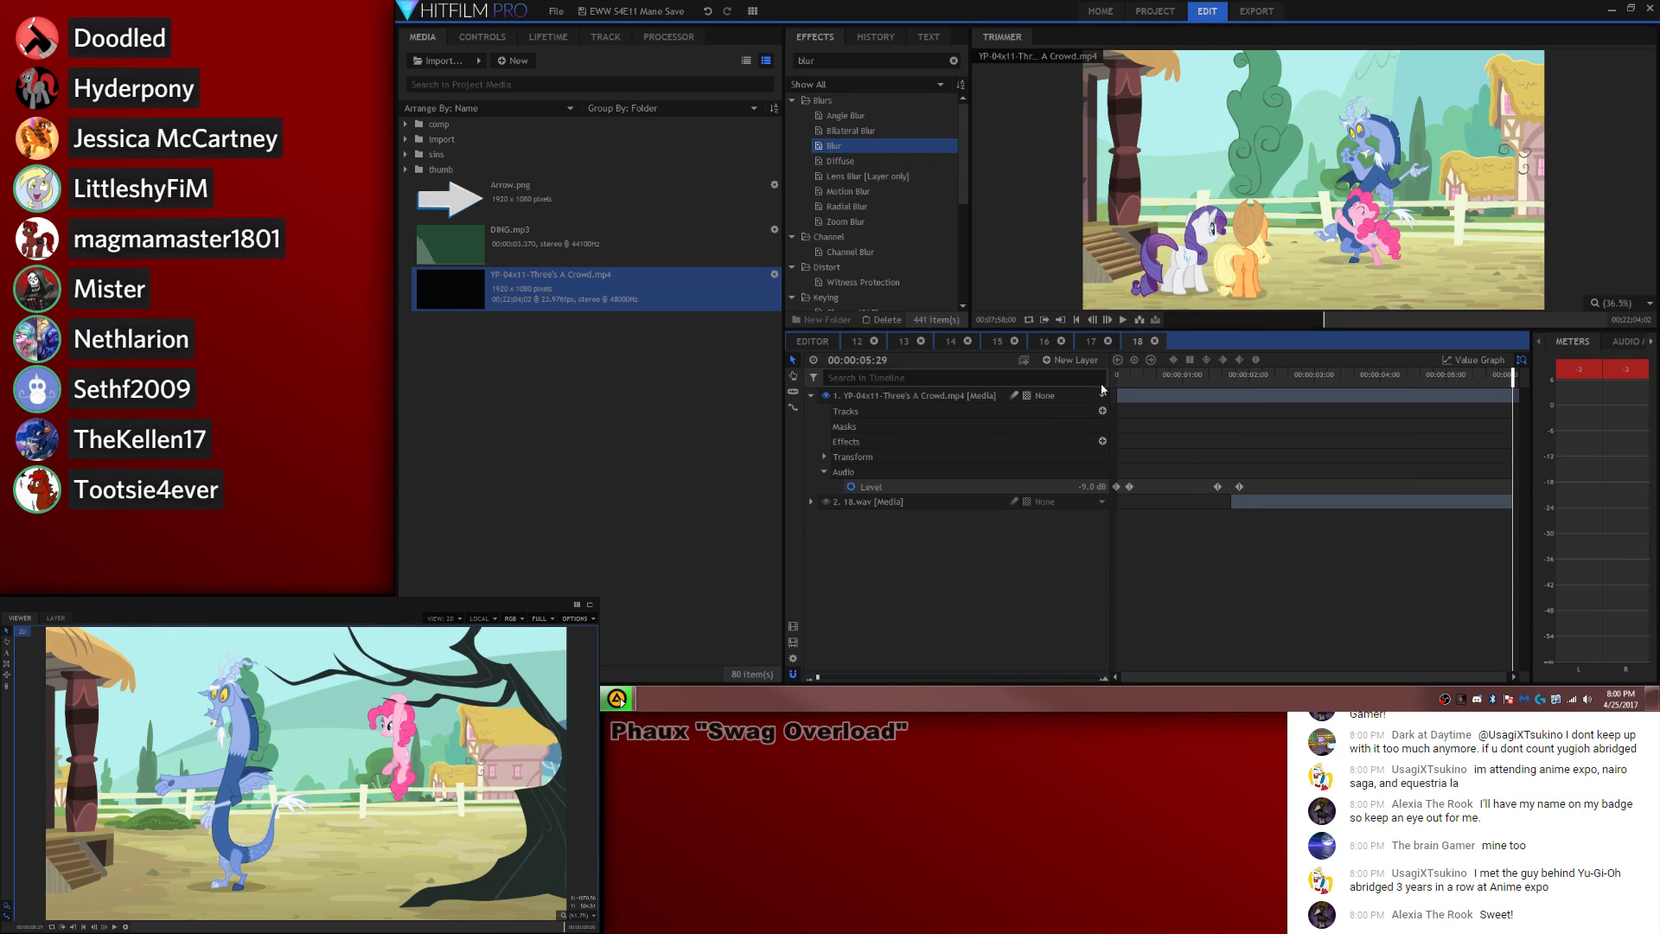
# Step: Copy the second Sin Count, Sub, overlay and New Grade layers from composite shot 17 into shot 18, aligned to its start
pyautogui.click(1090, 343)
pyautogui.click(927, 408)
pyautogui.keyDown('ctrl'); pyautogui.click(916, 427); pyautogui.keyUp('ctrl')
pyautogui.keyDown('ctrl'); pyautogui.click(916, 429); pyautogui.keyUp('ctrl')
pyautogui.keyDown('ctrl'); pyautogui.click(919, 456); pyautogui.keyUp('ctrl')
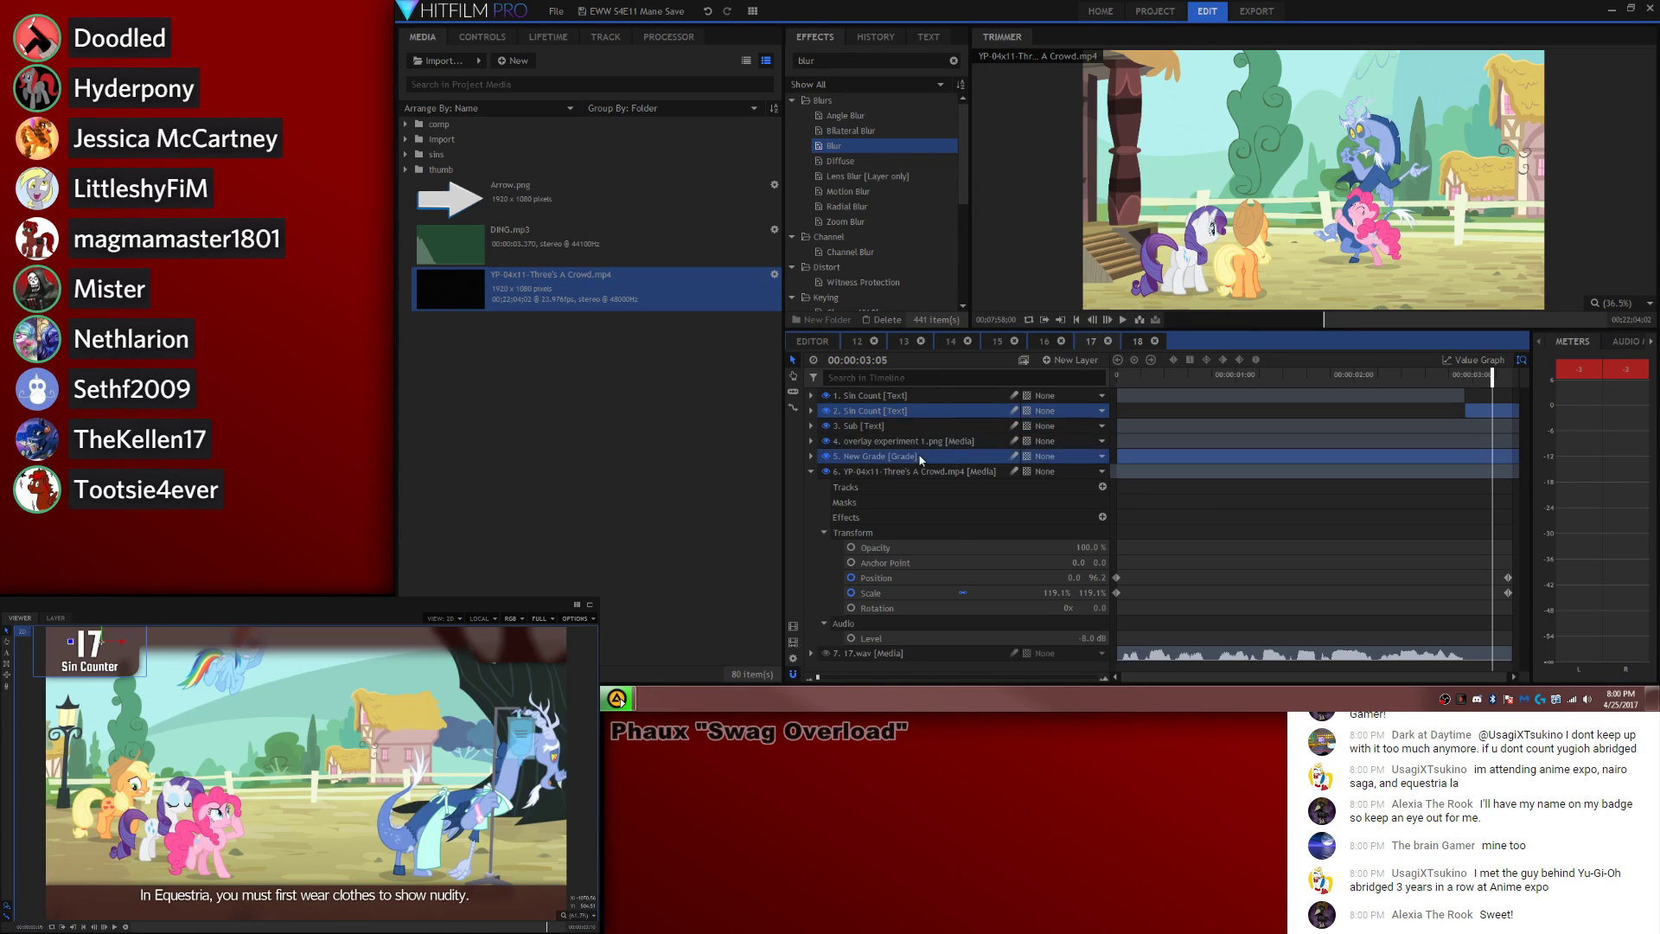
pyautogui.keyDown('ctrl'); pyautogui.click(914, 441); pyautogui.keyUp('ctrl')
pyautogui.keyDown('ctrl'); pyautogui.click(908, 428); pyautogui.keyUp('ctrl')
pyautogui.click(1136, 341)
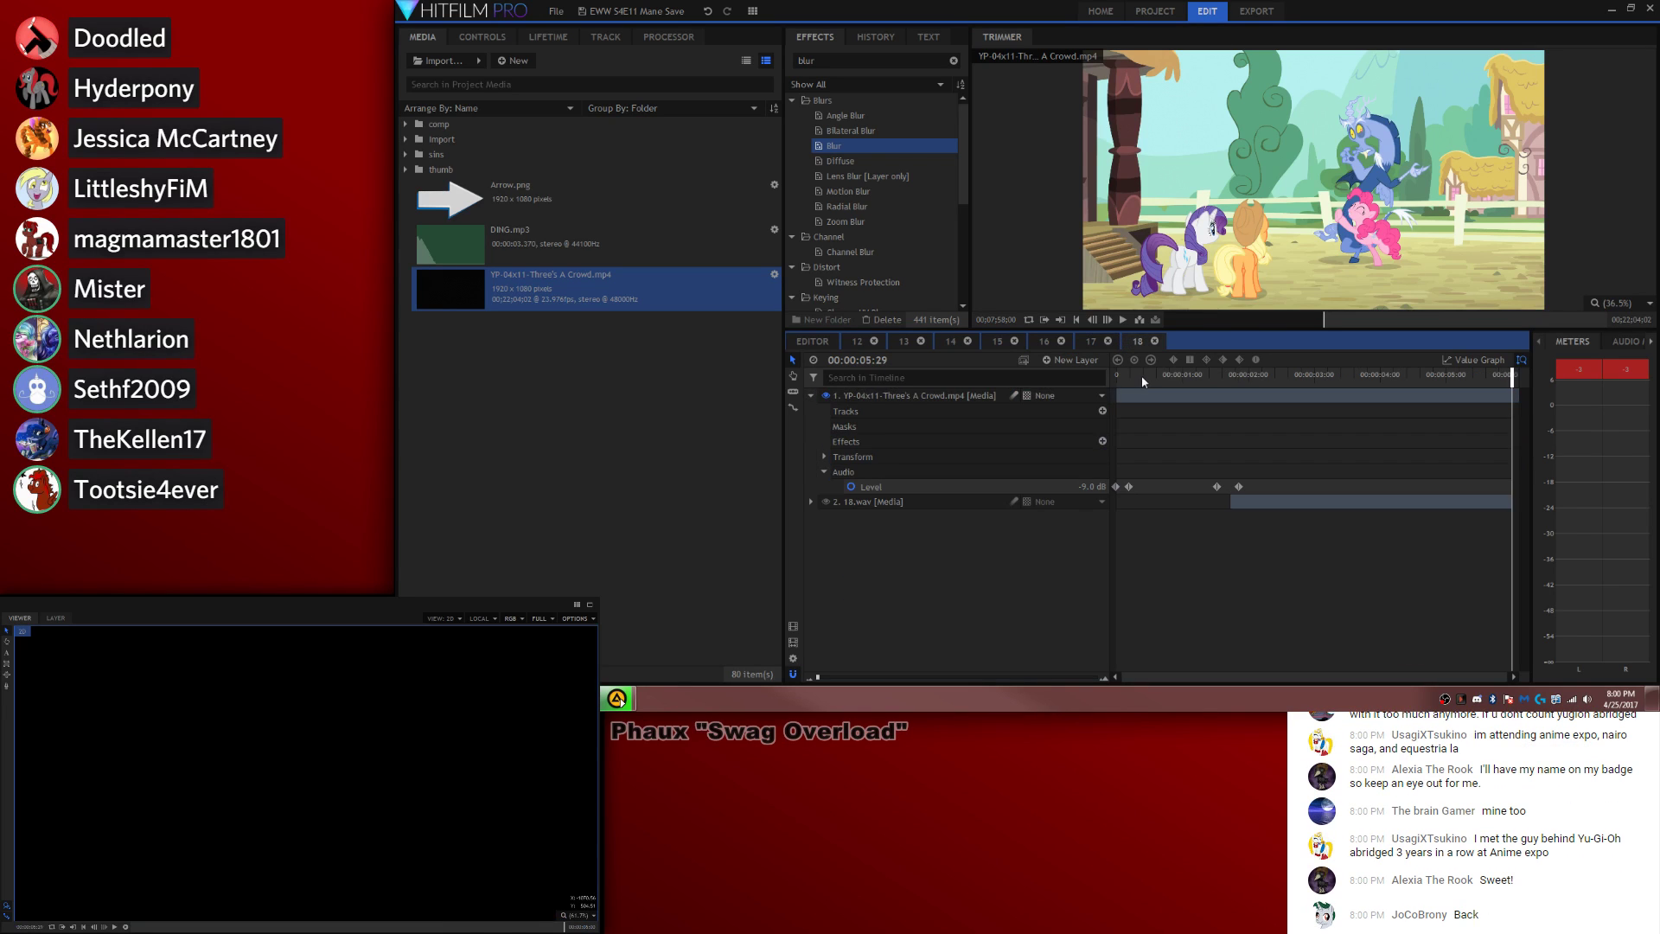
pyautogui.moveTo(1141, 375); pyautogui.dragTo(1090, 381)
pyautogui.hotkey('ctrl', 'v')
pyautogui.rightClick(906, 419)
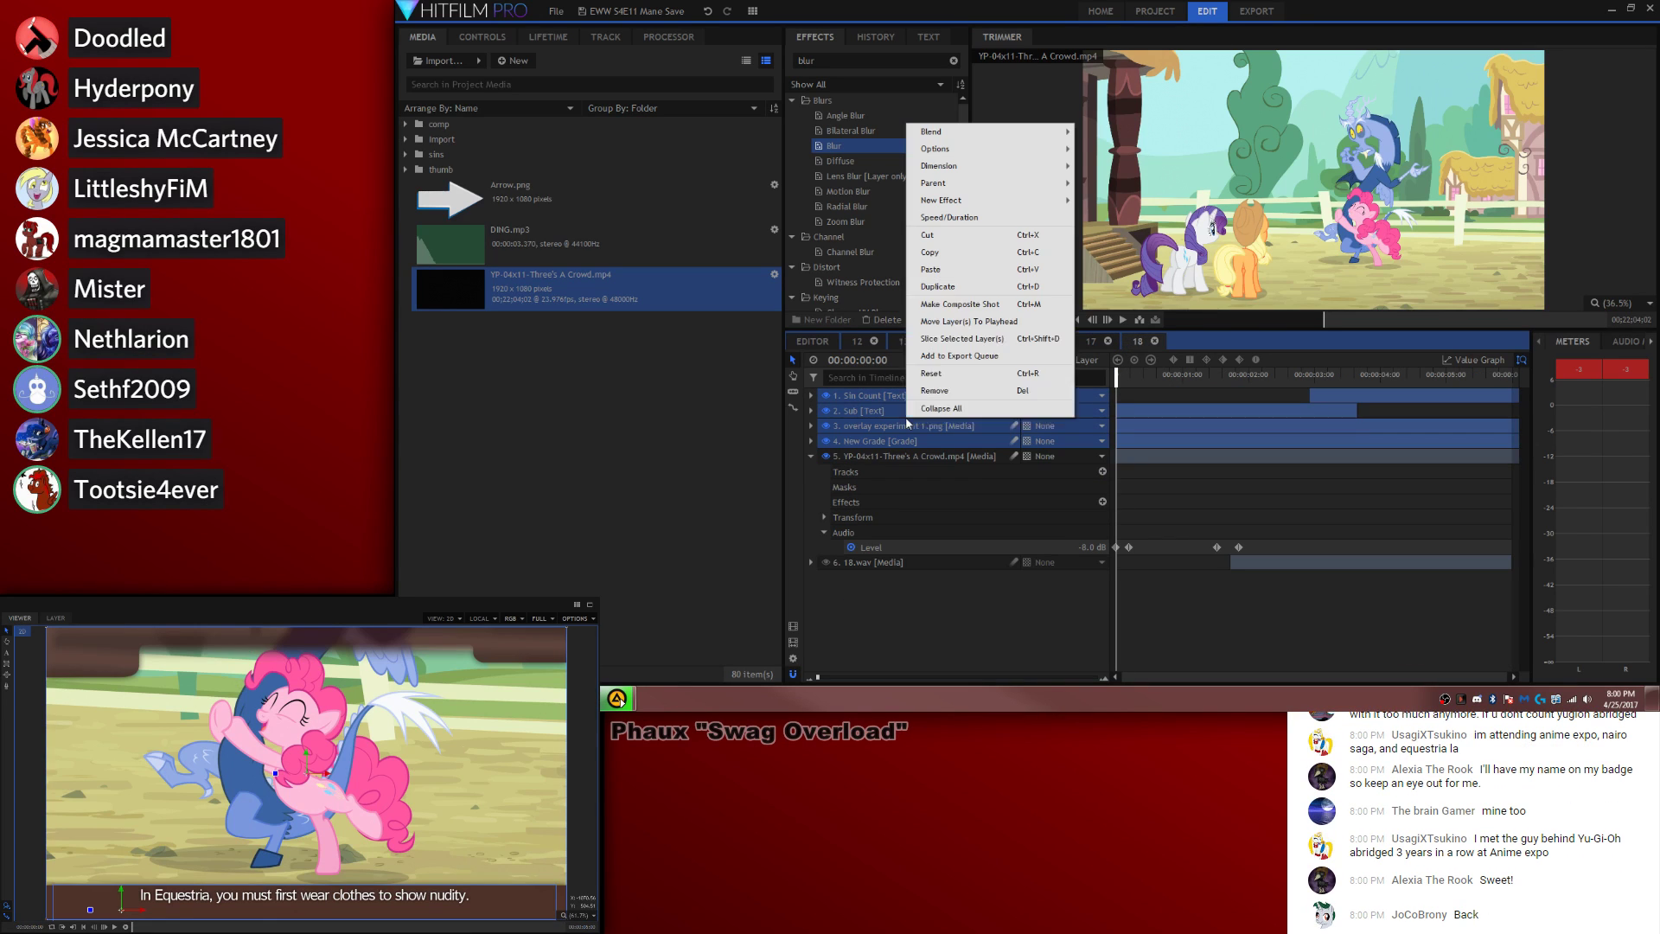
pyautogui.click(966, 321)
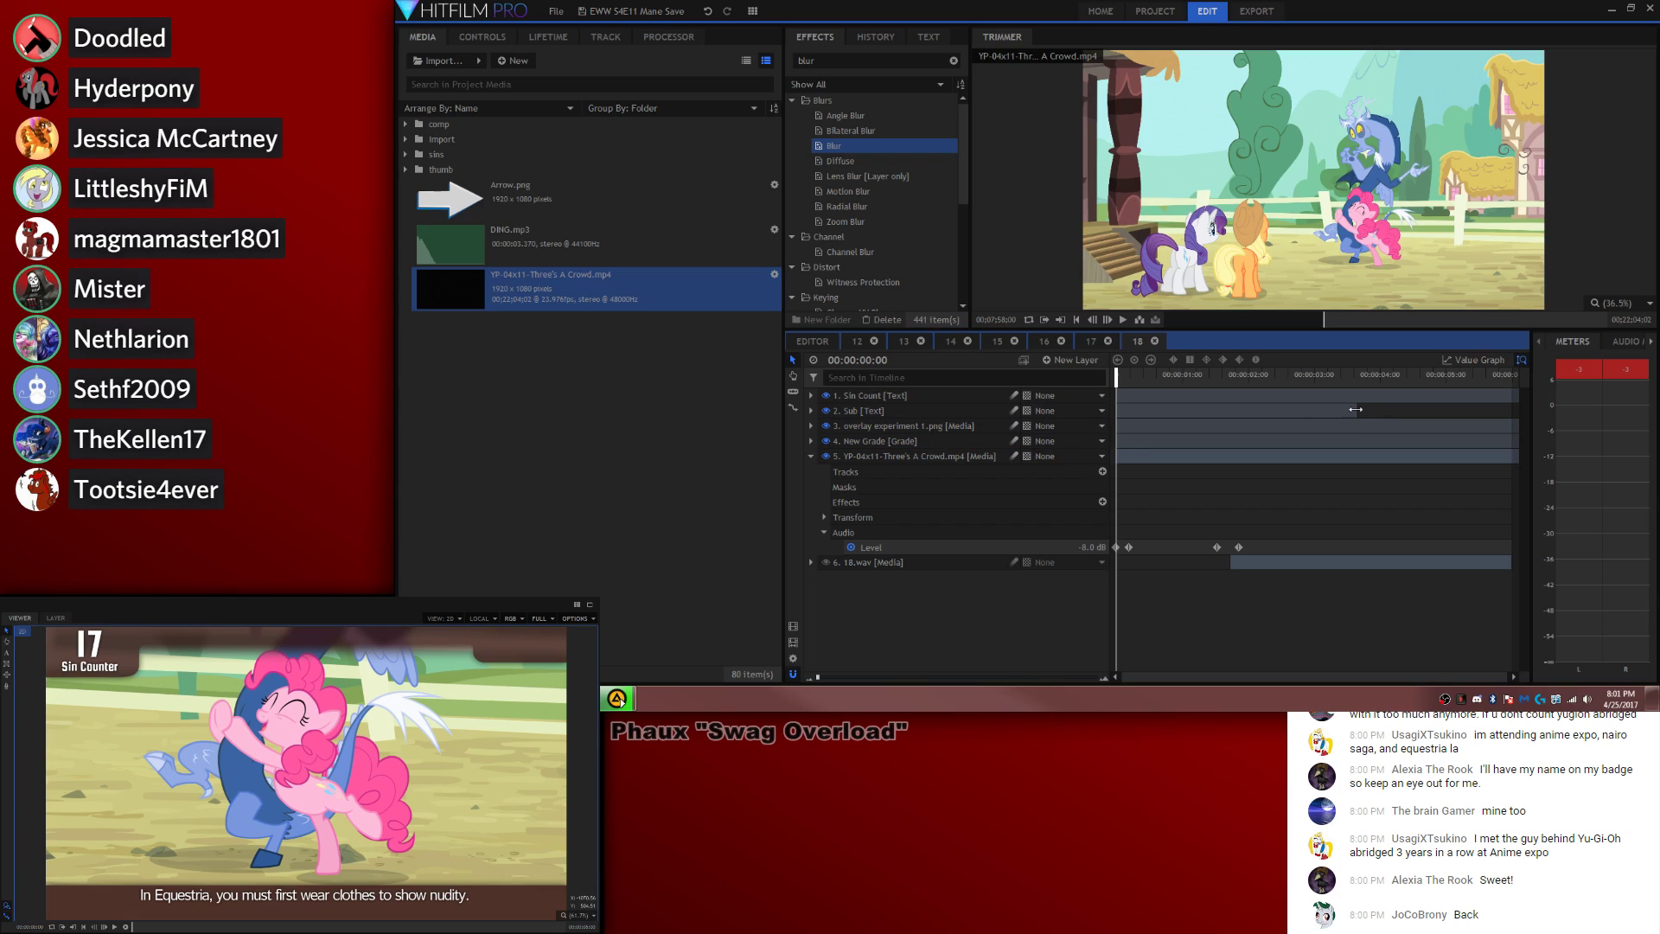
# Step: Extend the Sub layer to the end of shot 18 and trim its start to where the 18.wav narration begins
pyautogui.moveTo(1355, 411); pyautogui.dragTo(1510, 411)
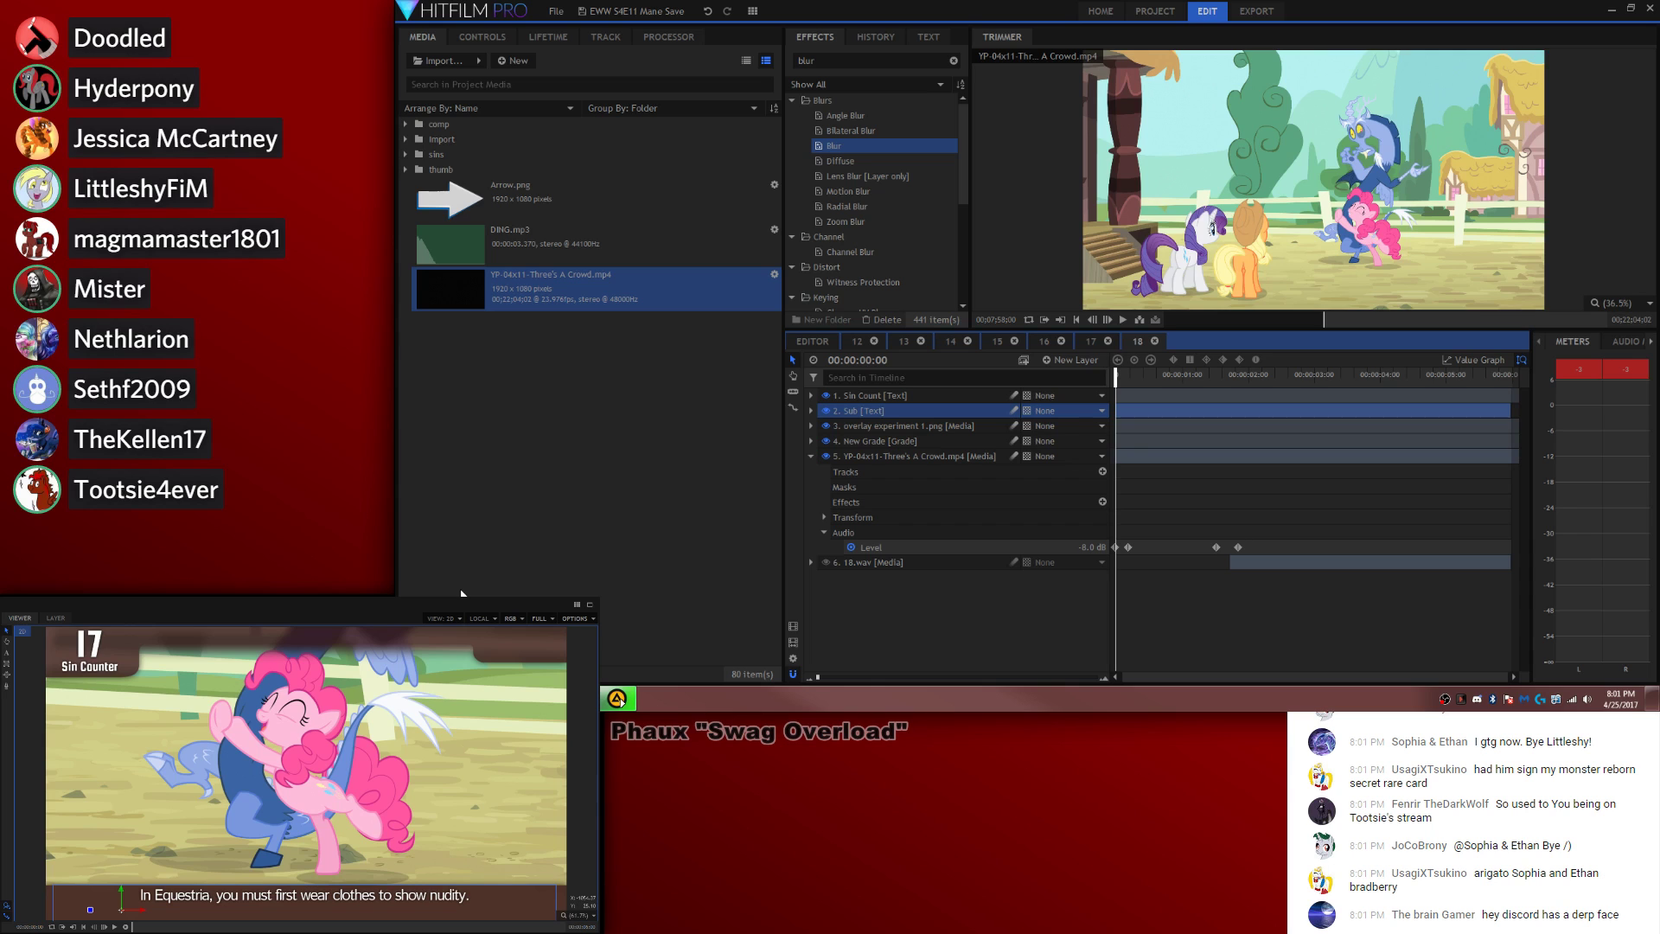
pyautogui.click(1200, 516)
pyautogui.press('space')
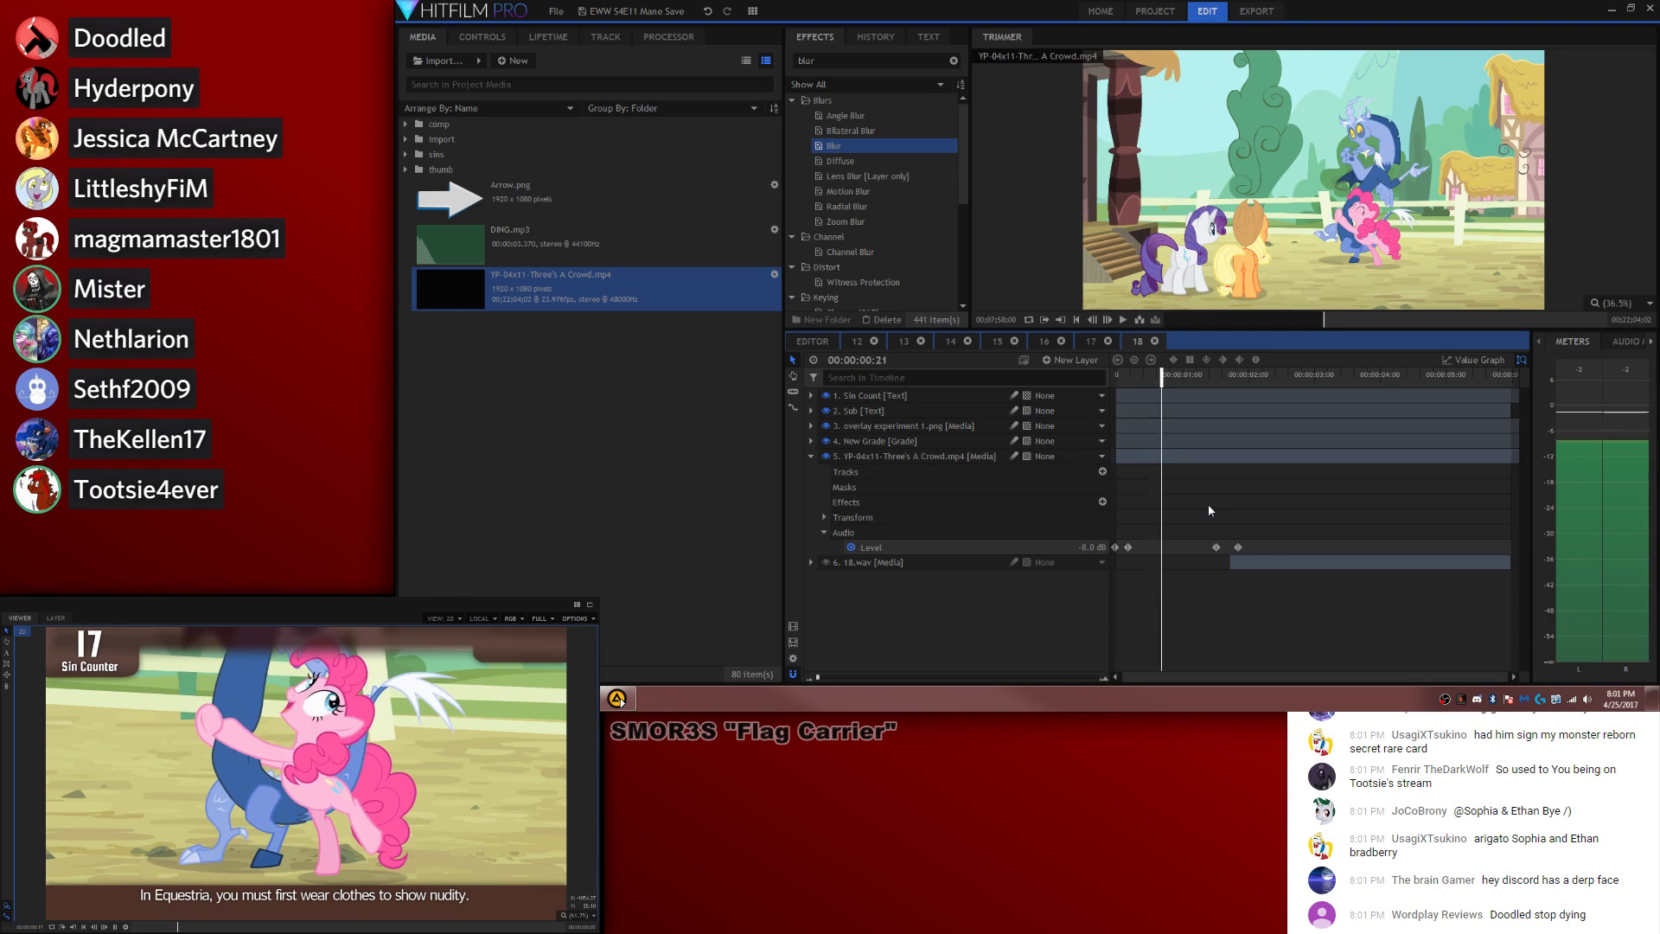
pyautogui.click(1125, 407)
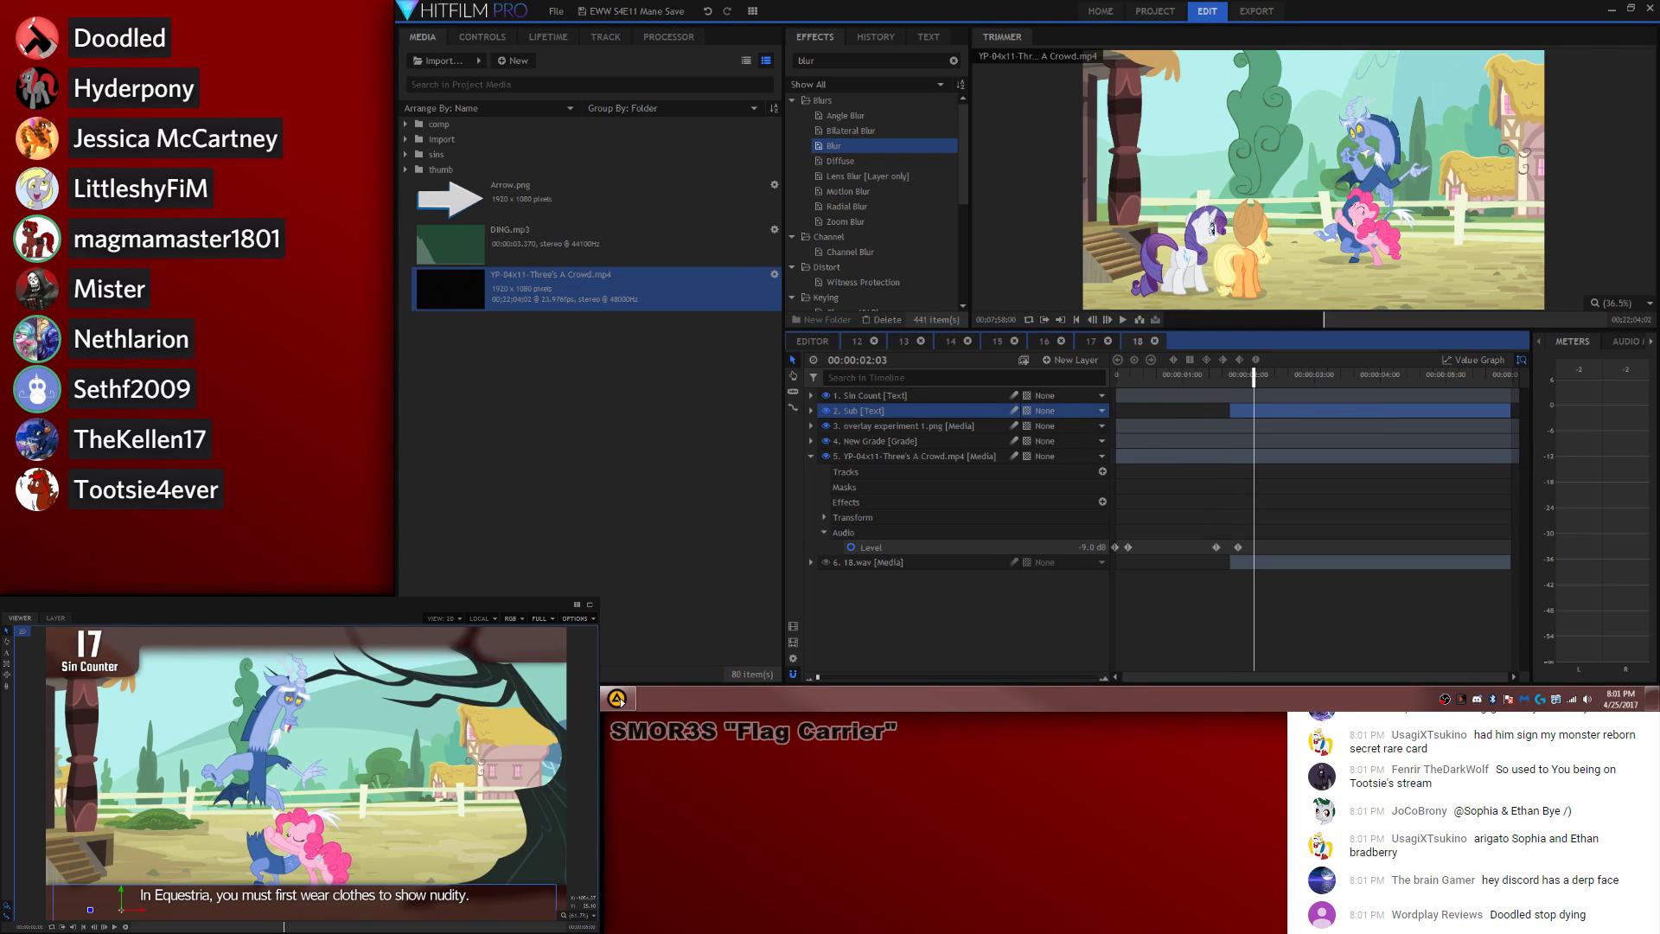
# Step: Change shot 18's subtitle to "A sea of typing can be heard as fanfic writers quickly correct their backstories." and play the shot
pyautogui.click(6, 652)
pyautogui.click(304, 894)
pyautogui.hotkey('ctrl', 'a')
pyautogui.write('A sea of typing can be heard as fanfic writers quickly correct their backstories.')
pyautogui.click(1393, 500)
pyautogui.press('space')
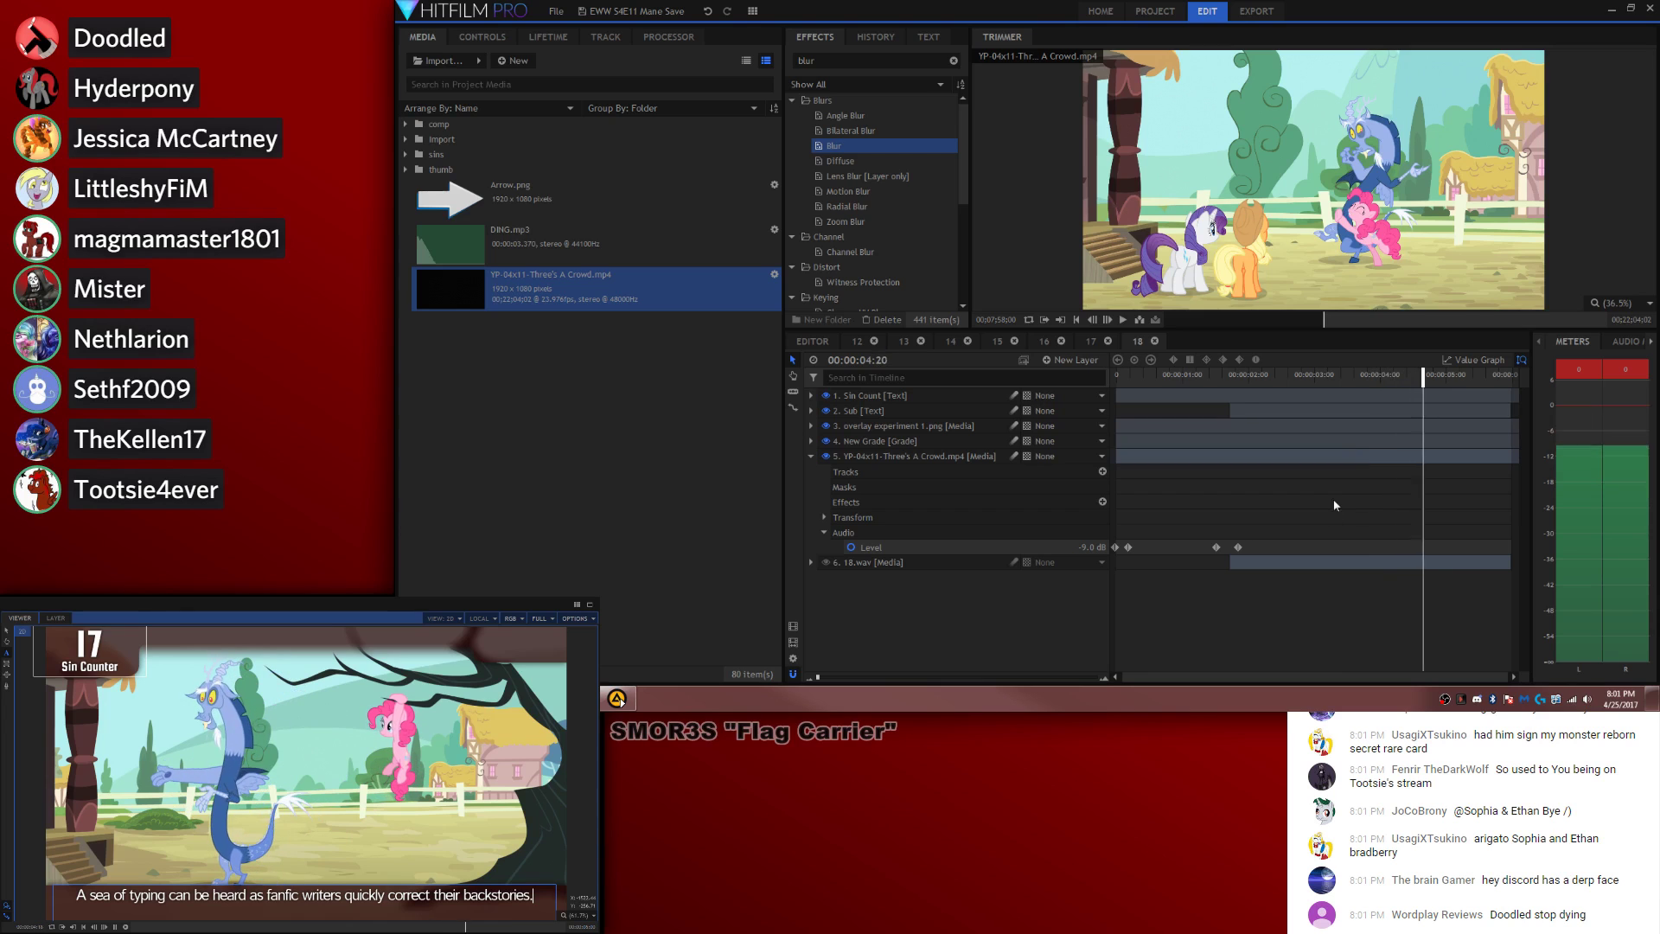
# Step: Show the 18.wav waveform, then split the Sin Count layer at 00:00:05:21 and change the second part's counter to 18
pyautogui.rightClick(928, 562)
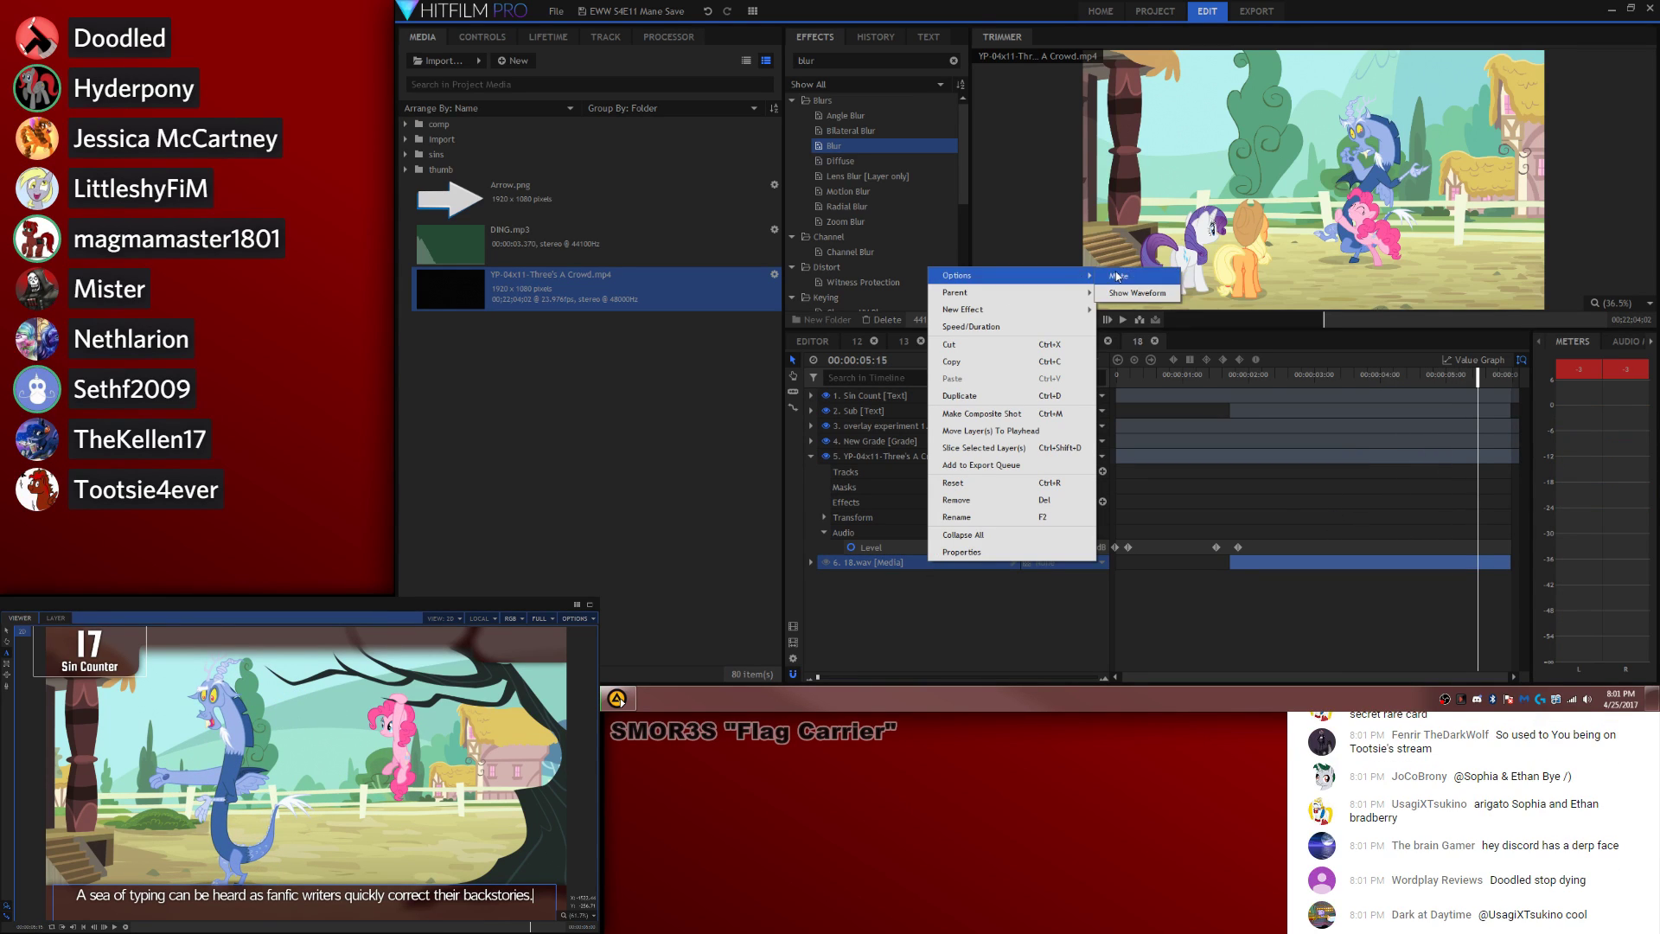
pyautogui.click(1447, 520)
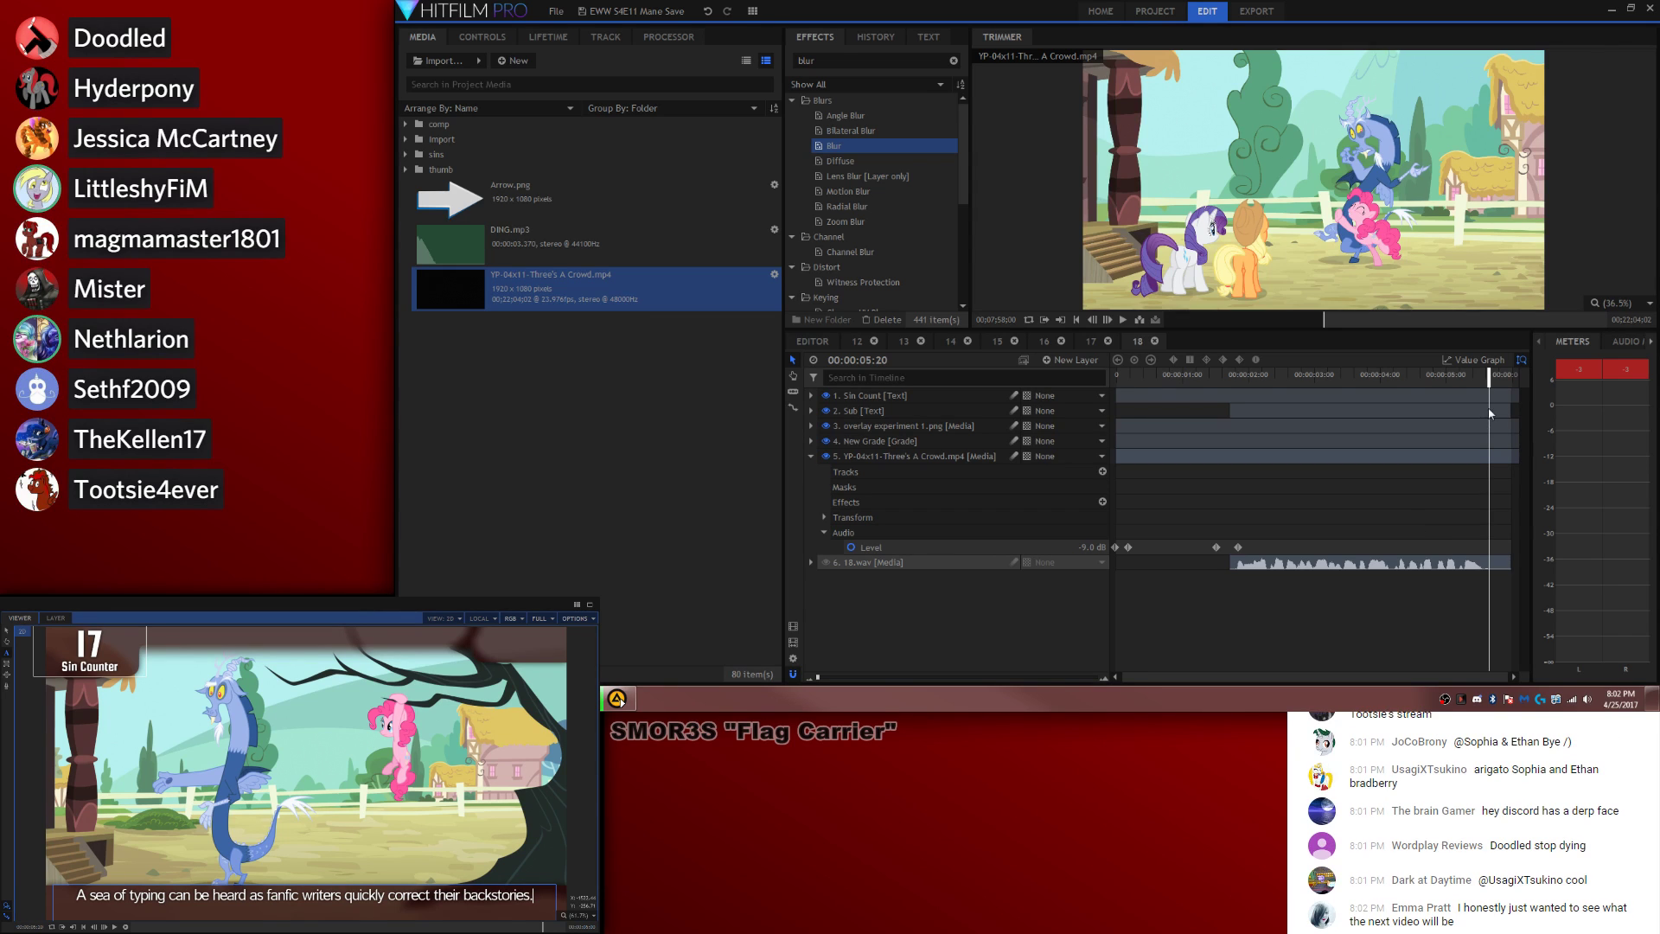
pyautogui.hotkey('ctrl', 'v')
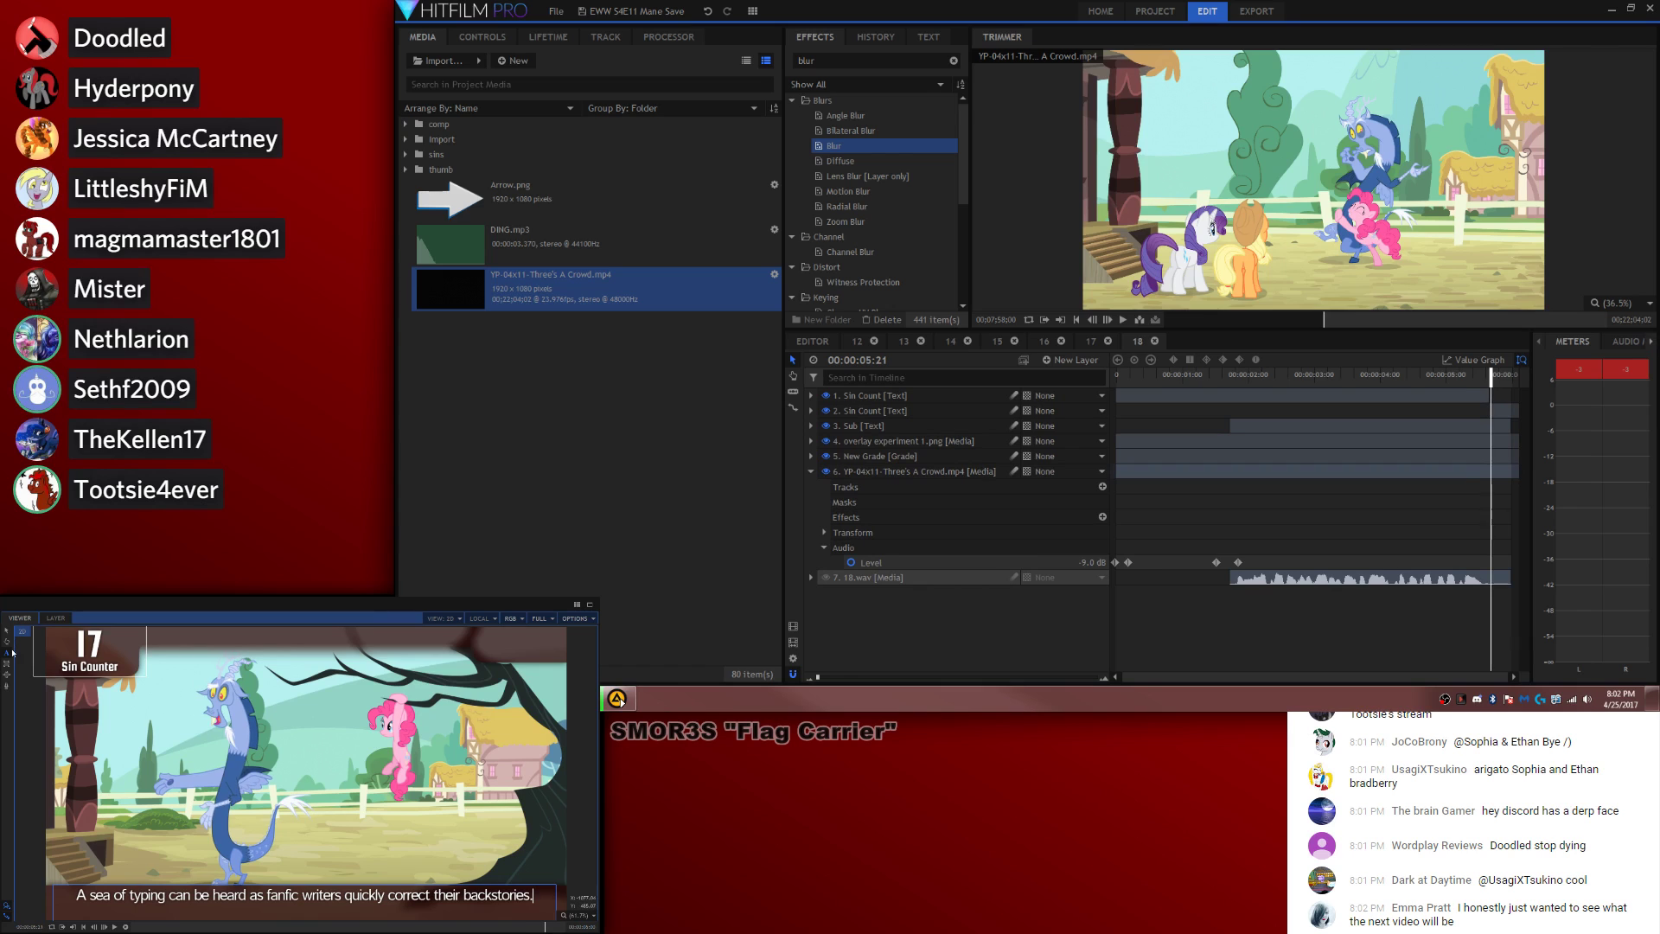
pyautogui.click(117, 636)
pyautogui.press('BackSpace')
pyautogui.write('8')
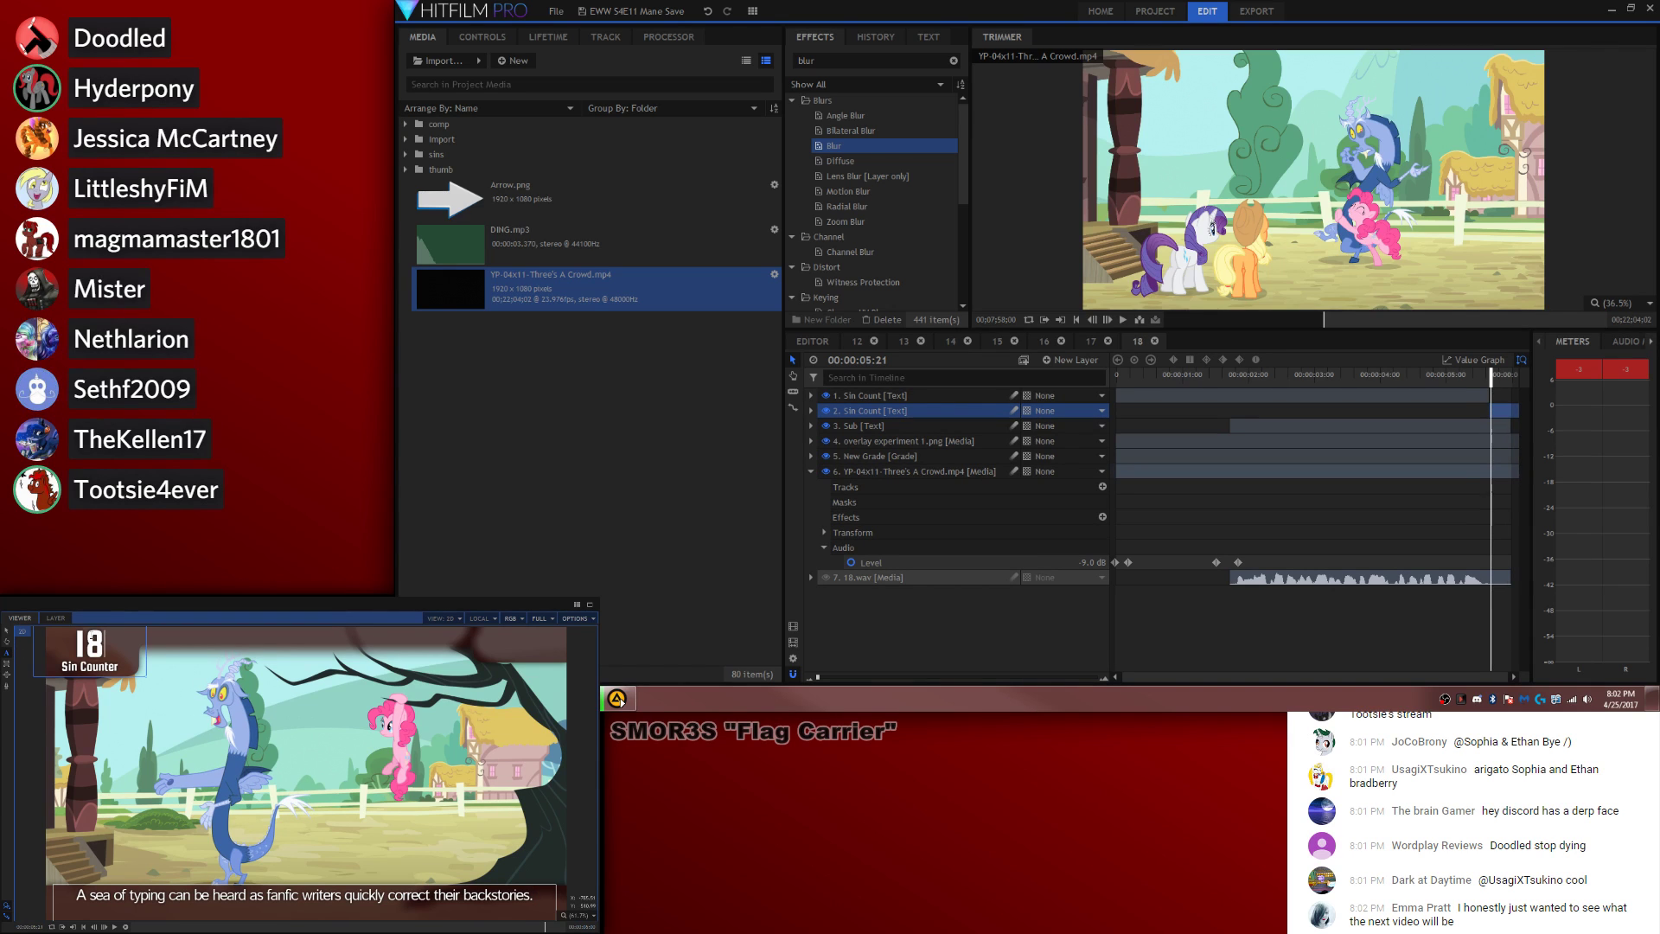
pyautogui.click(1433, 492)
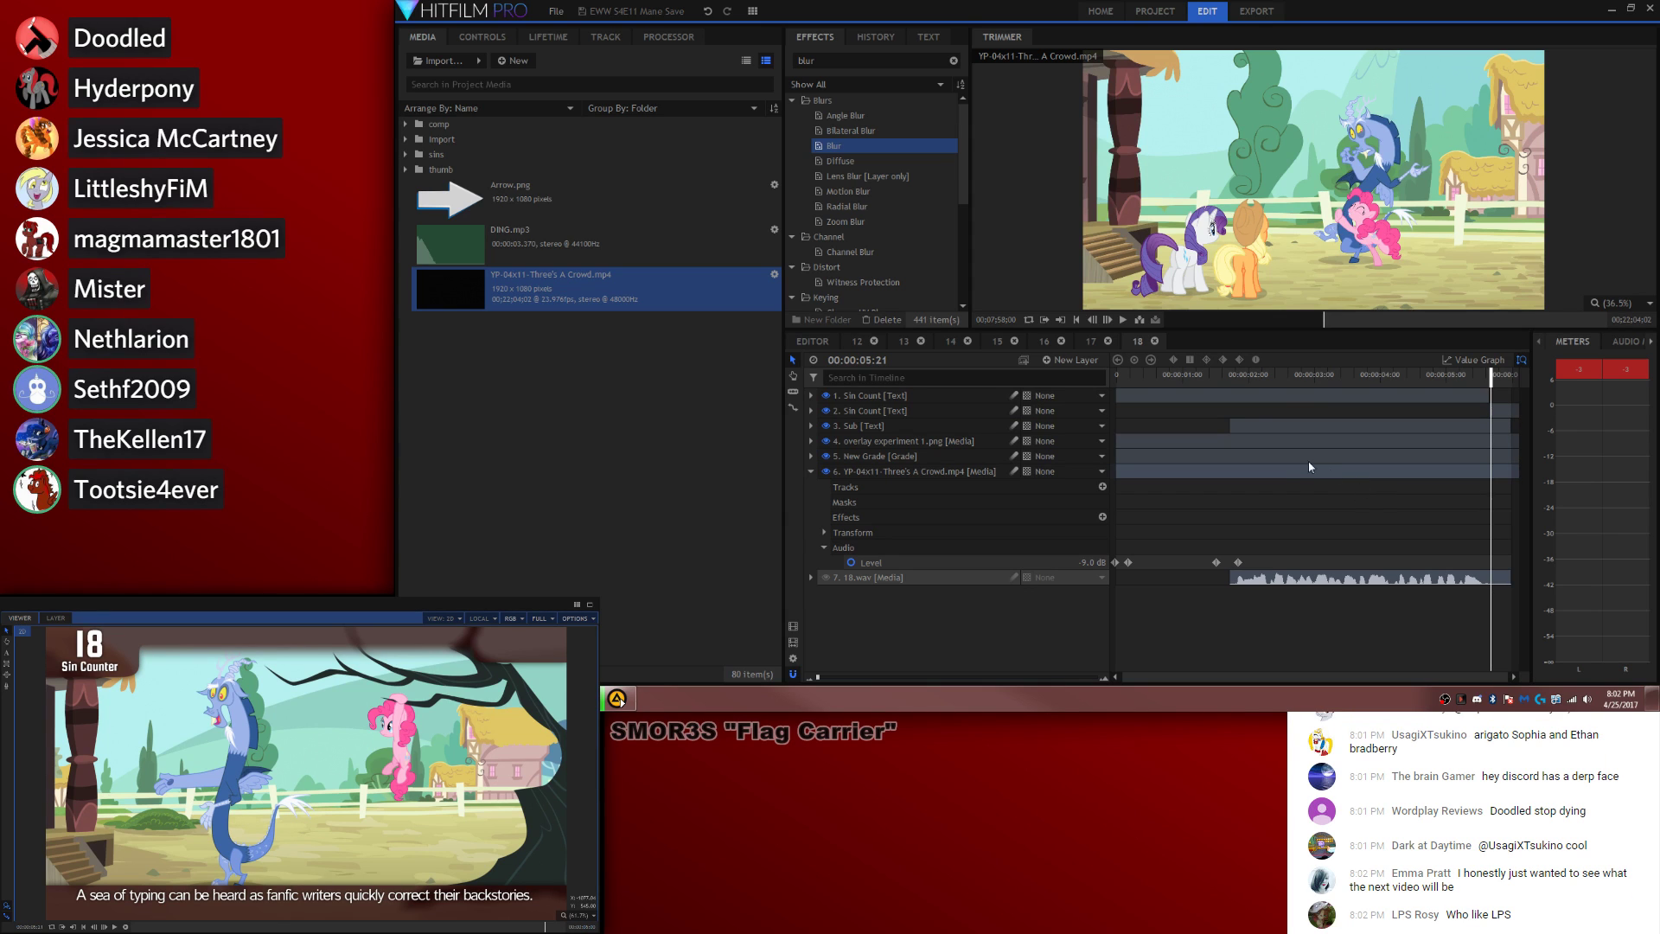
# Step: Extend clip 18 on the main editor timeline so that it ends at 00:01:38:01
pyautogui.click(812, 343)
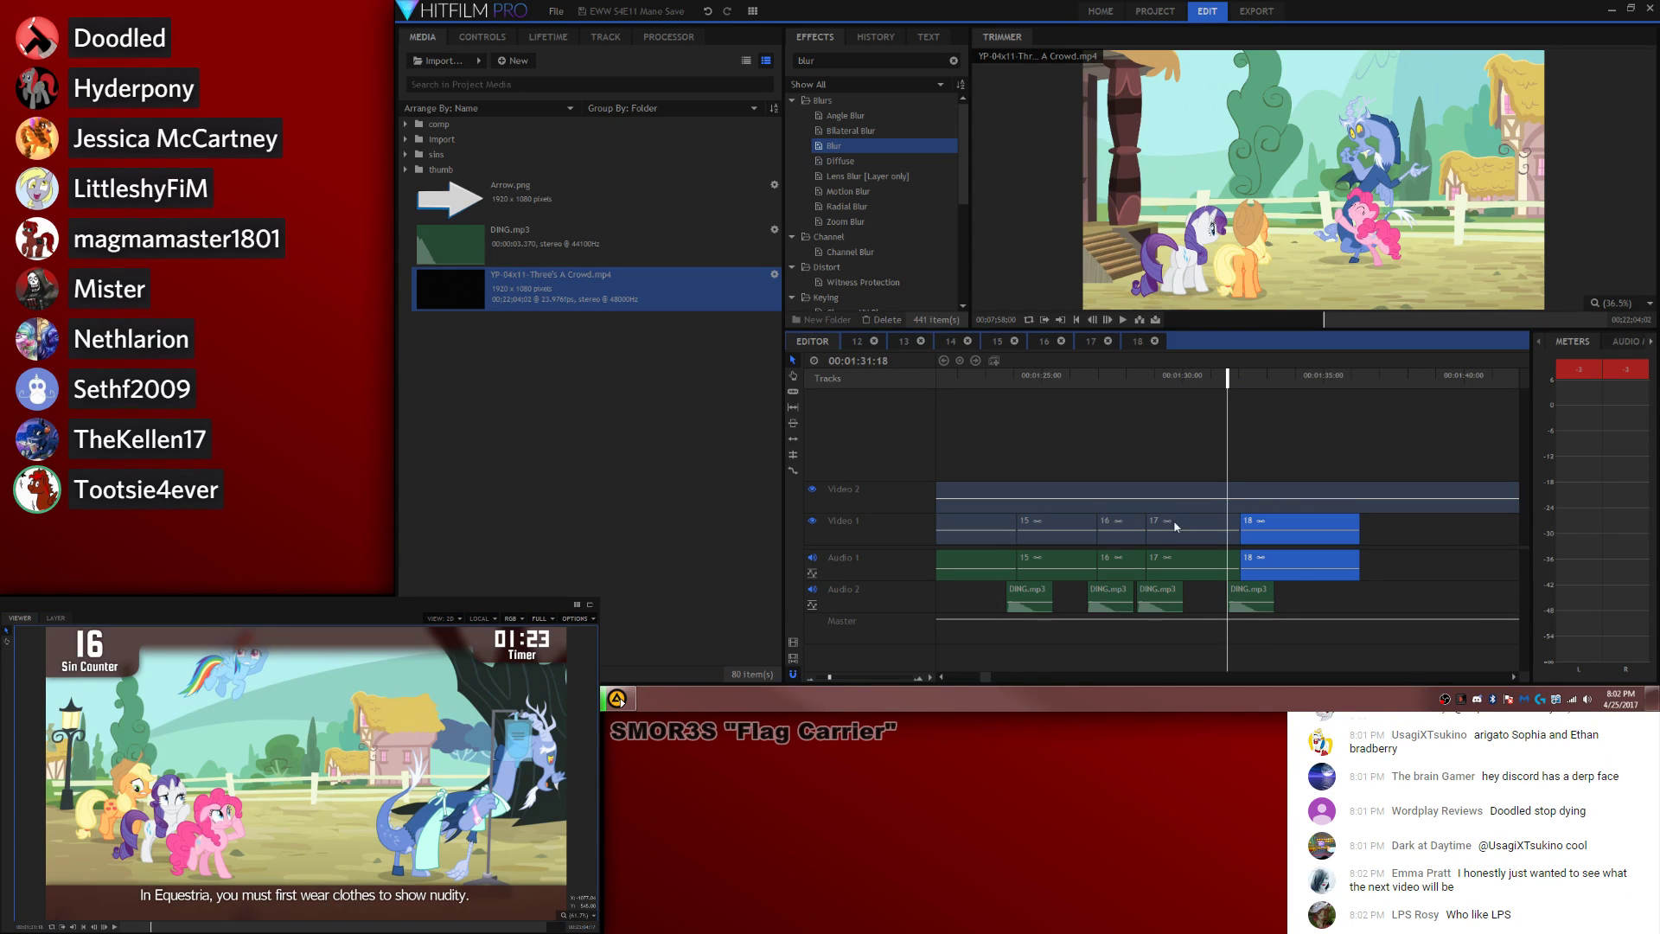
pyautogui.click(1250, 598)
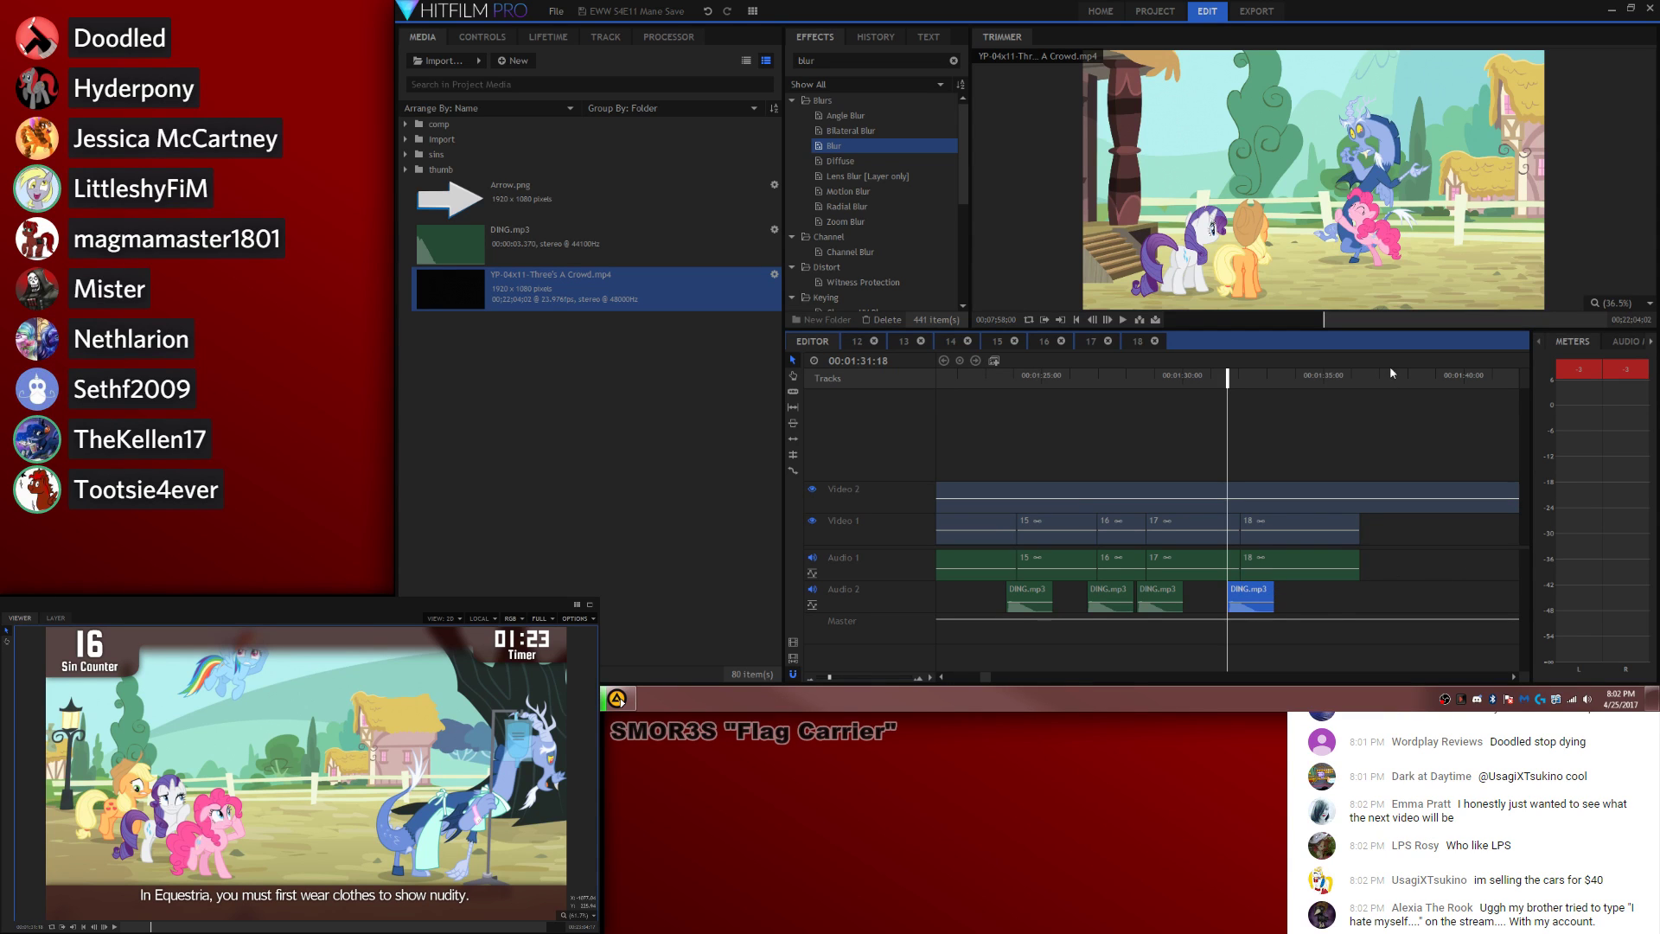
pyautogui.click(1337, 375)
pyautogui.moveTo(1358, 522); pyautogui.dragTo(1466, 461)
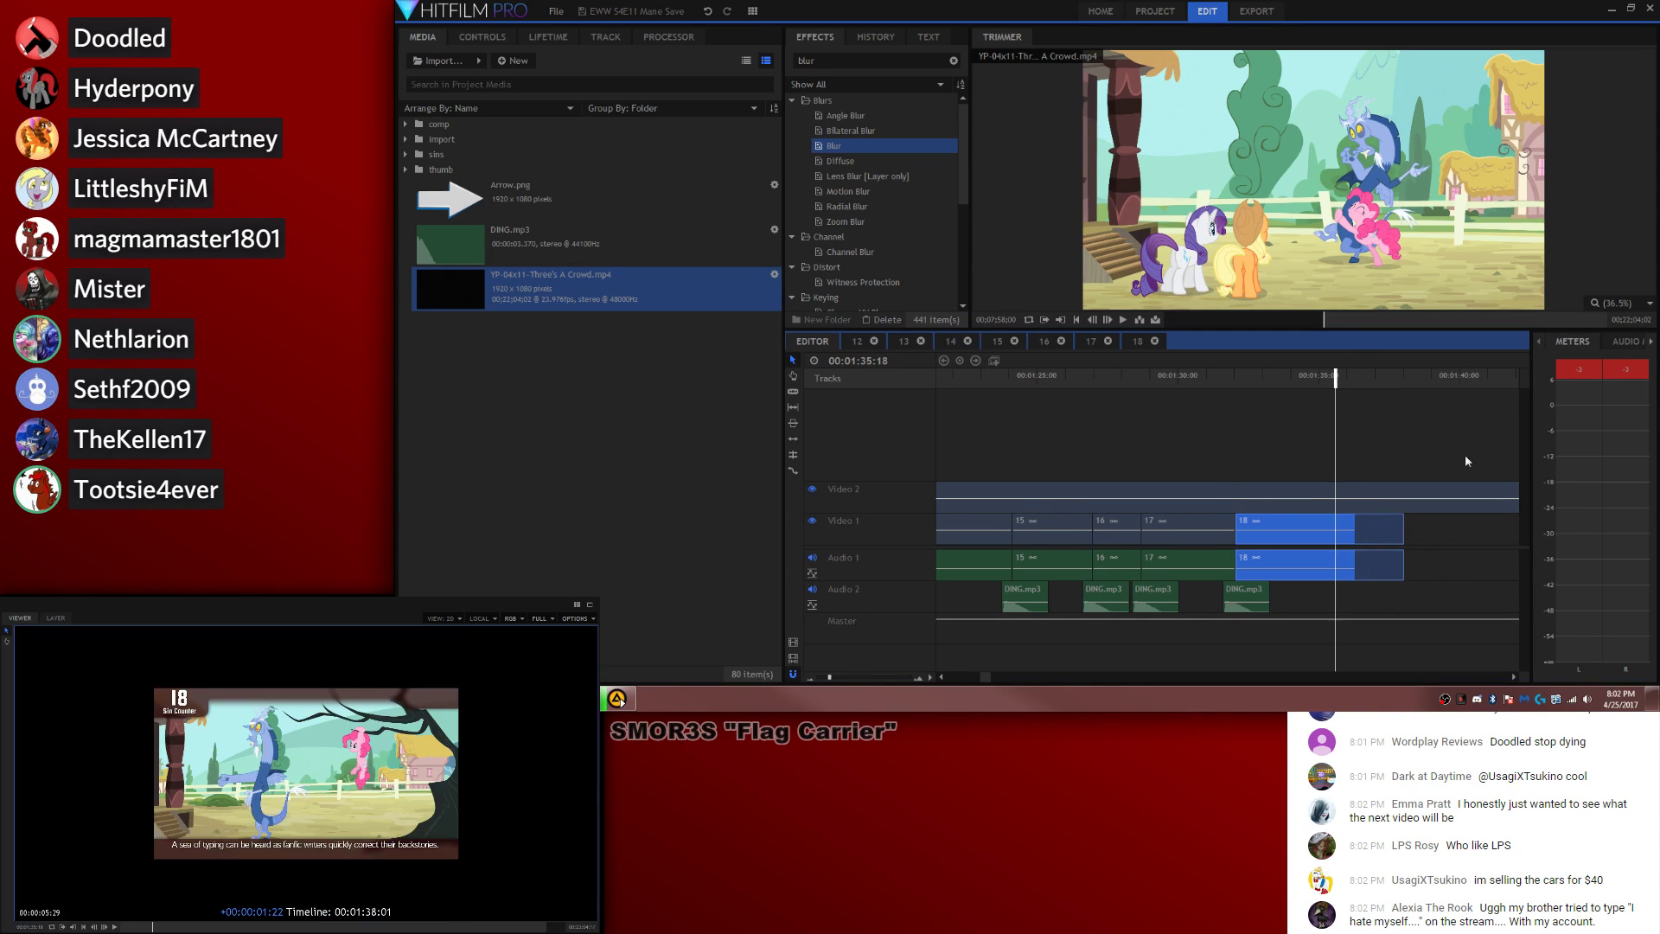
# Step: Copy the DING.mp3 clip near the start of shot 18 to 00:01:37:20 on the Audio 2 track
pyautogui.moveTo(1382, 377); pyautogui.dragTo(1388, 378)
pyautogui.press('Left')
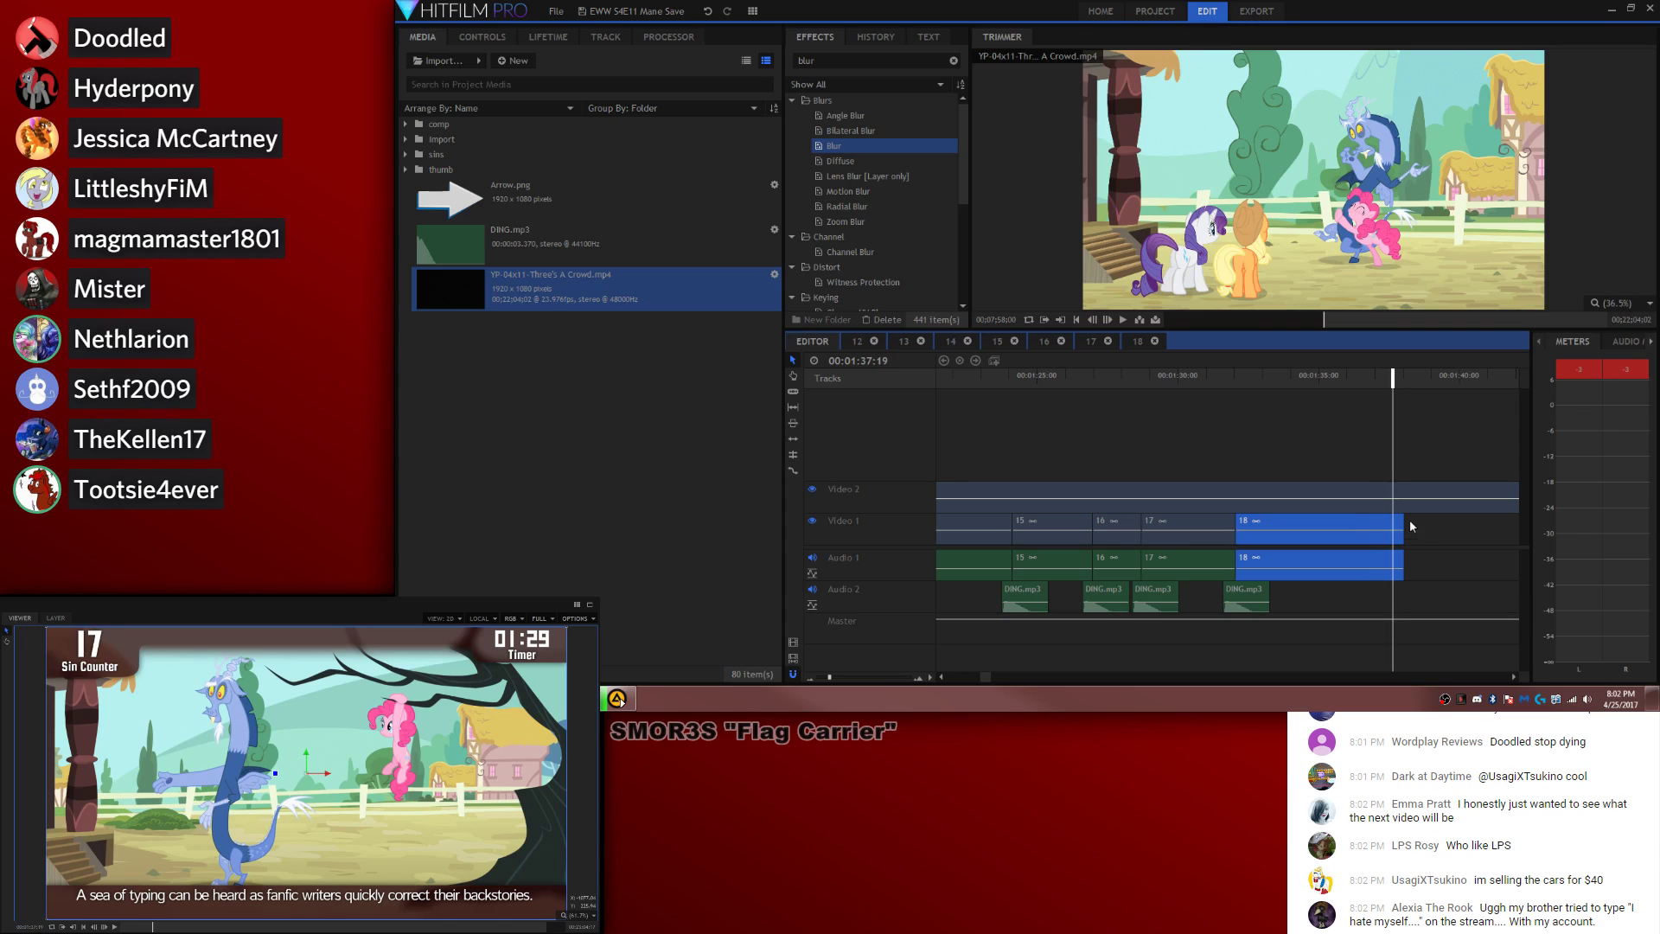
pyautogui.press('Right')
pyautogui.press('Left')
pyautogui.click(1247, 599)
pyautogui.hotkey('ctrl', 'c')
pyautogui.hotkey('ctrl', 'v')
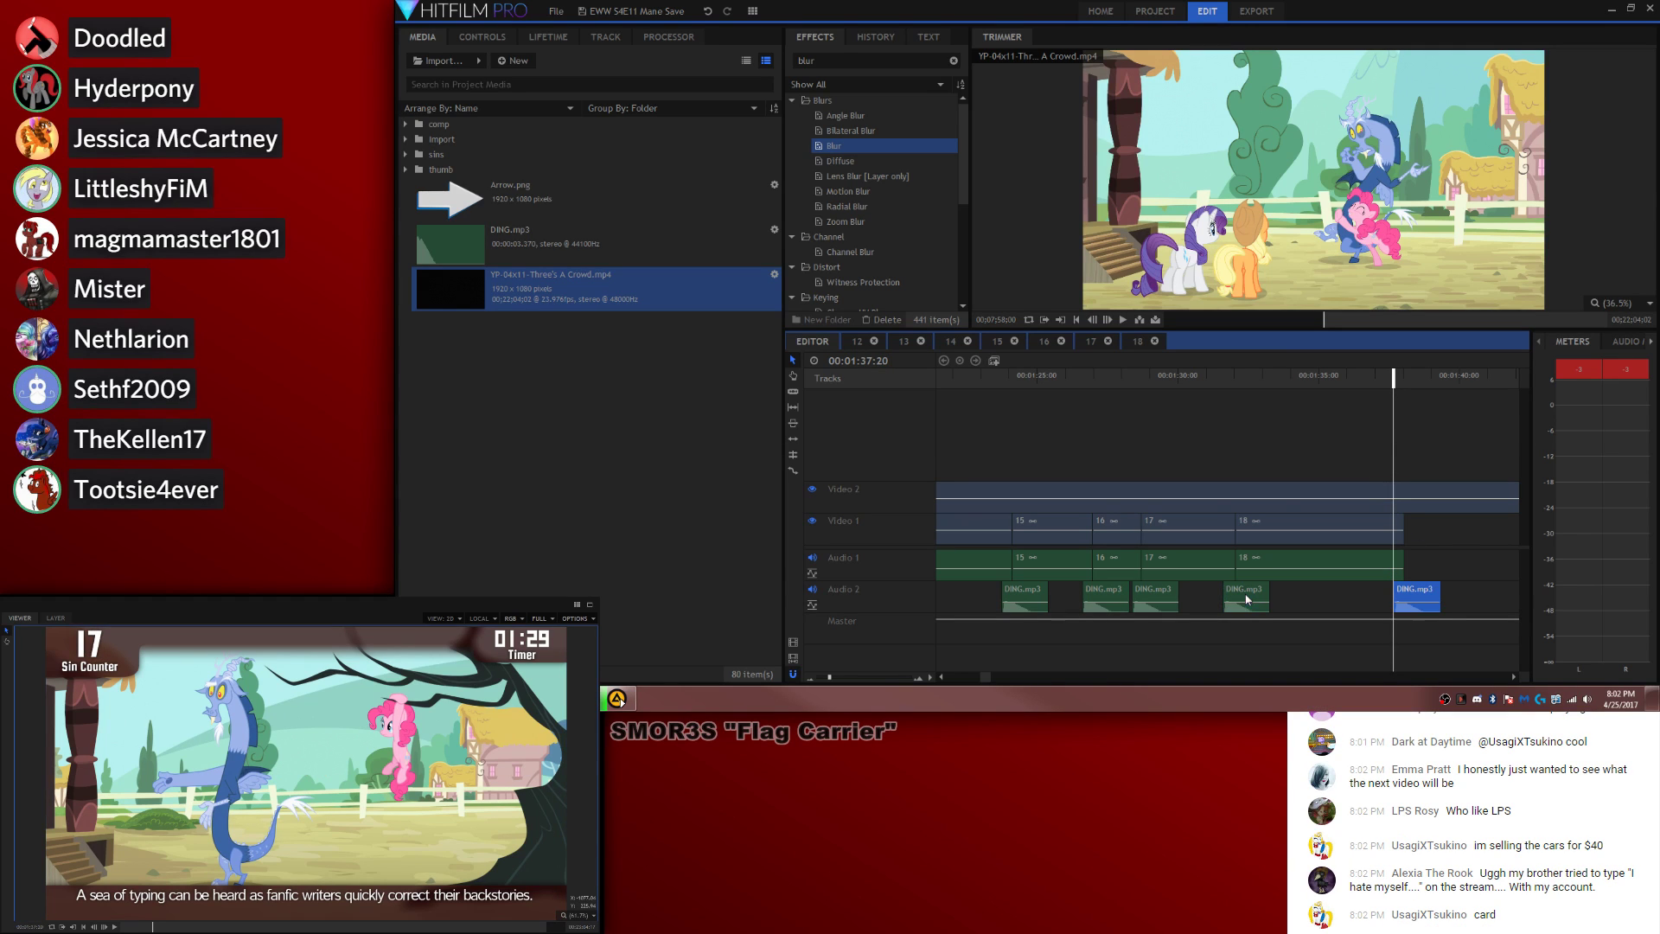
pyautogui.hscroll(3, 1001, 671)
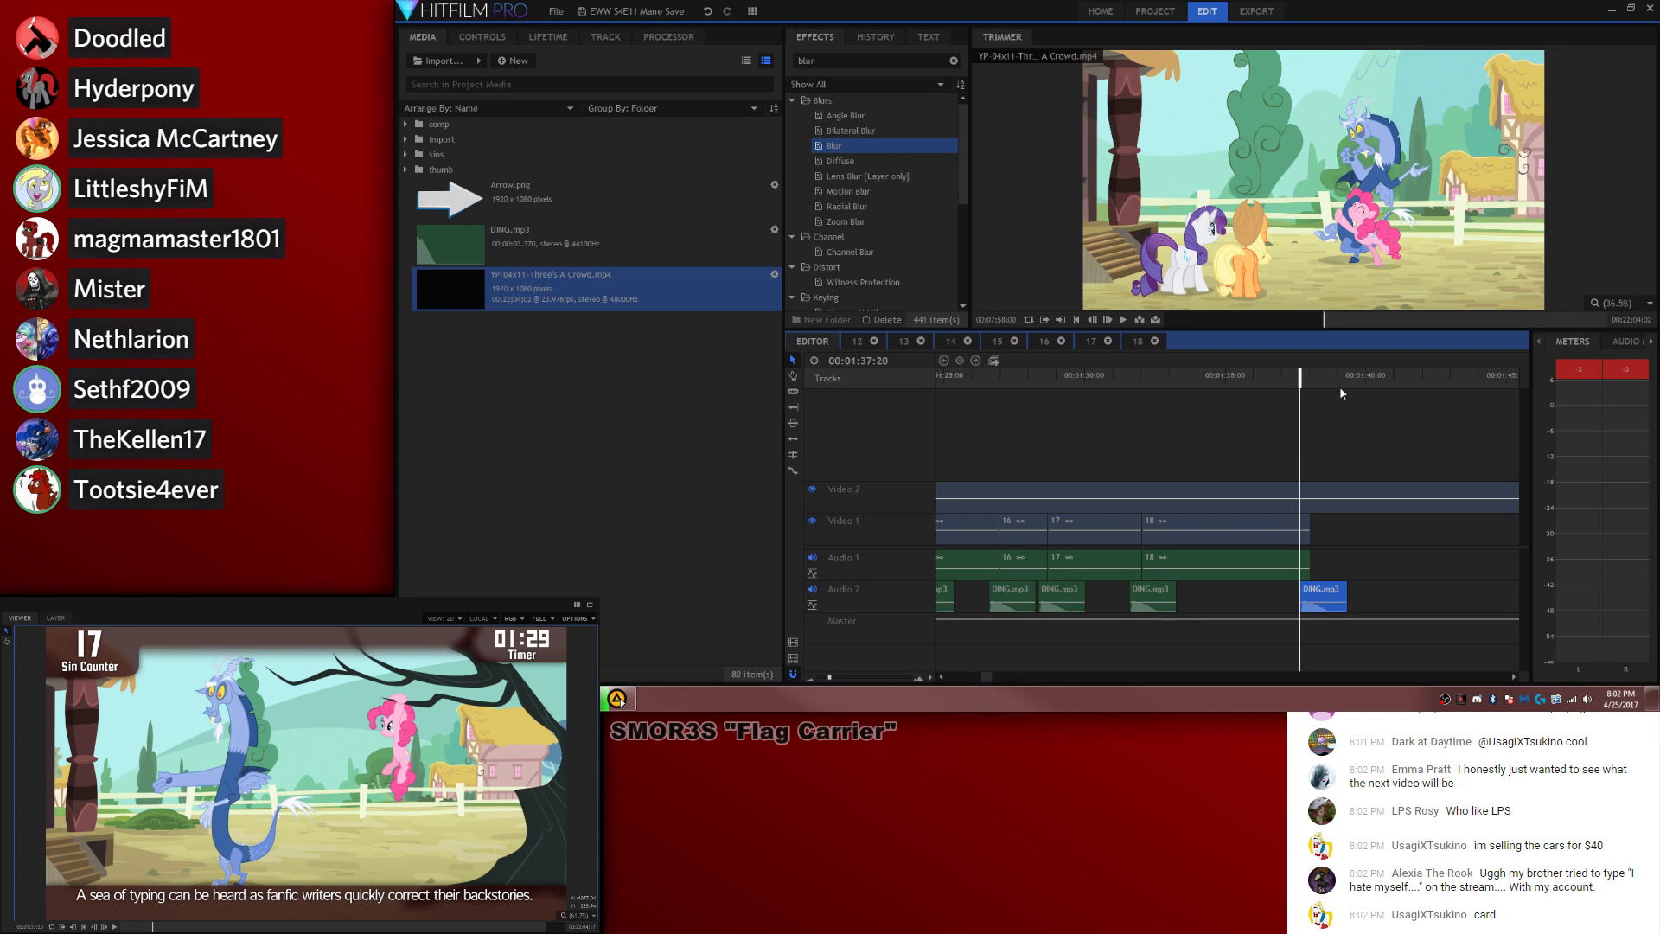
pyautogui.moveTo(1299, 378); pyautogui.dragTo(1282, 380)
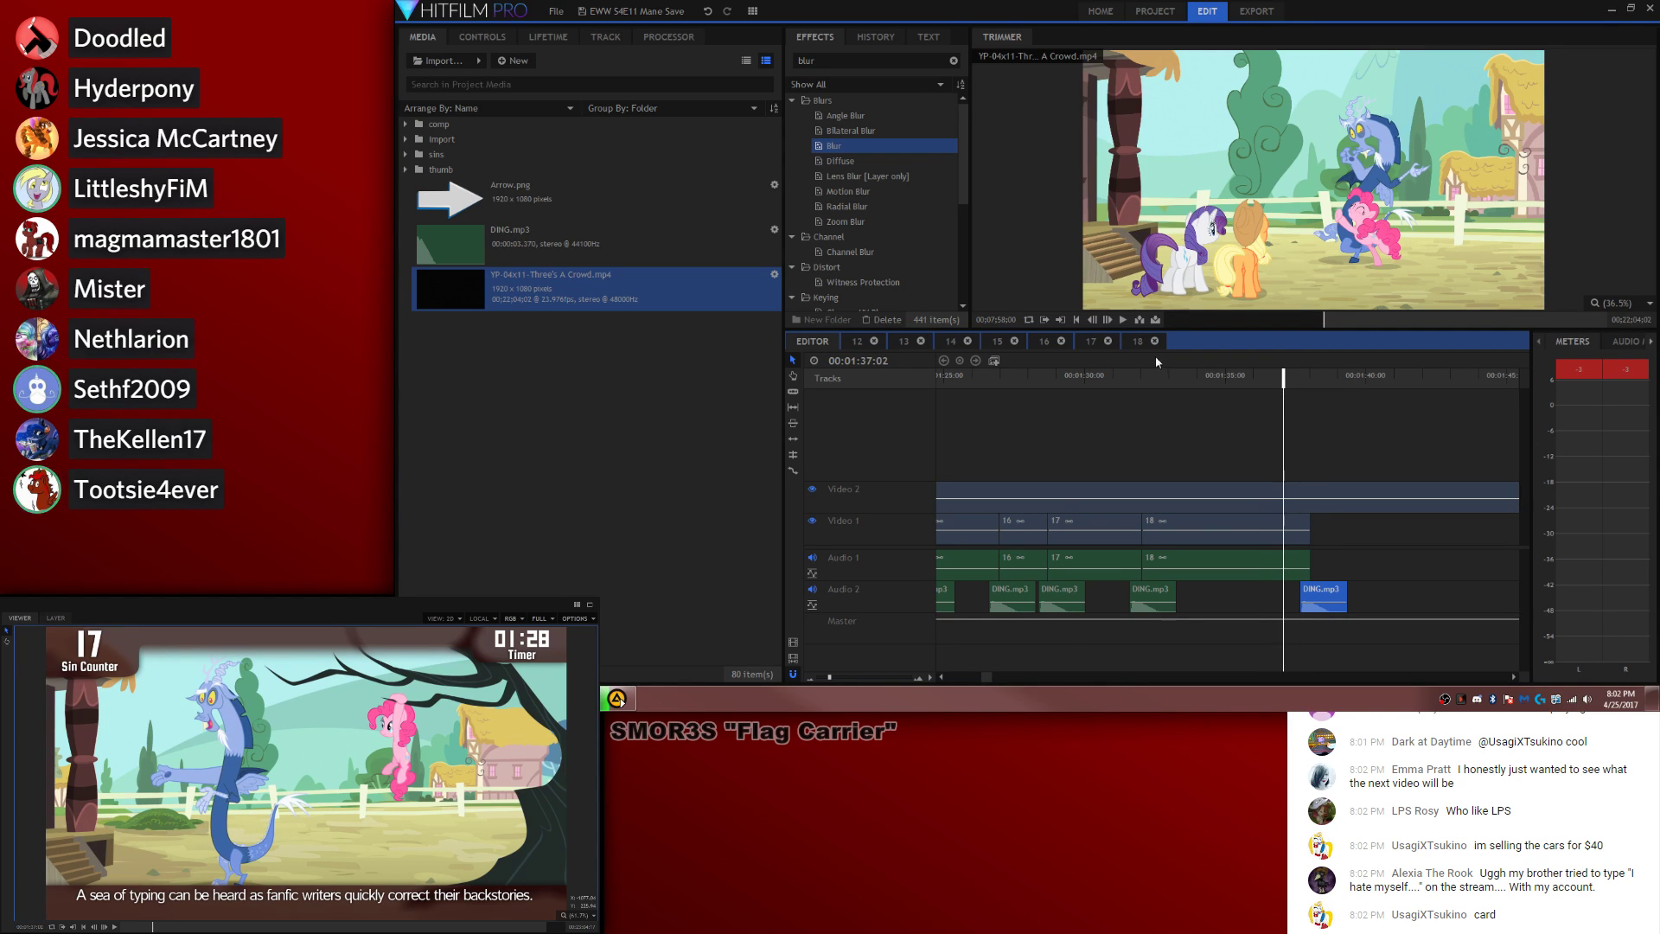
# Step: Place 19.wav directly after shot 18 on the Audio 1 track and make it a composite shot named 19
pyautogui.click(406, 154)
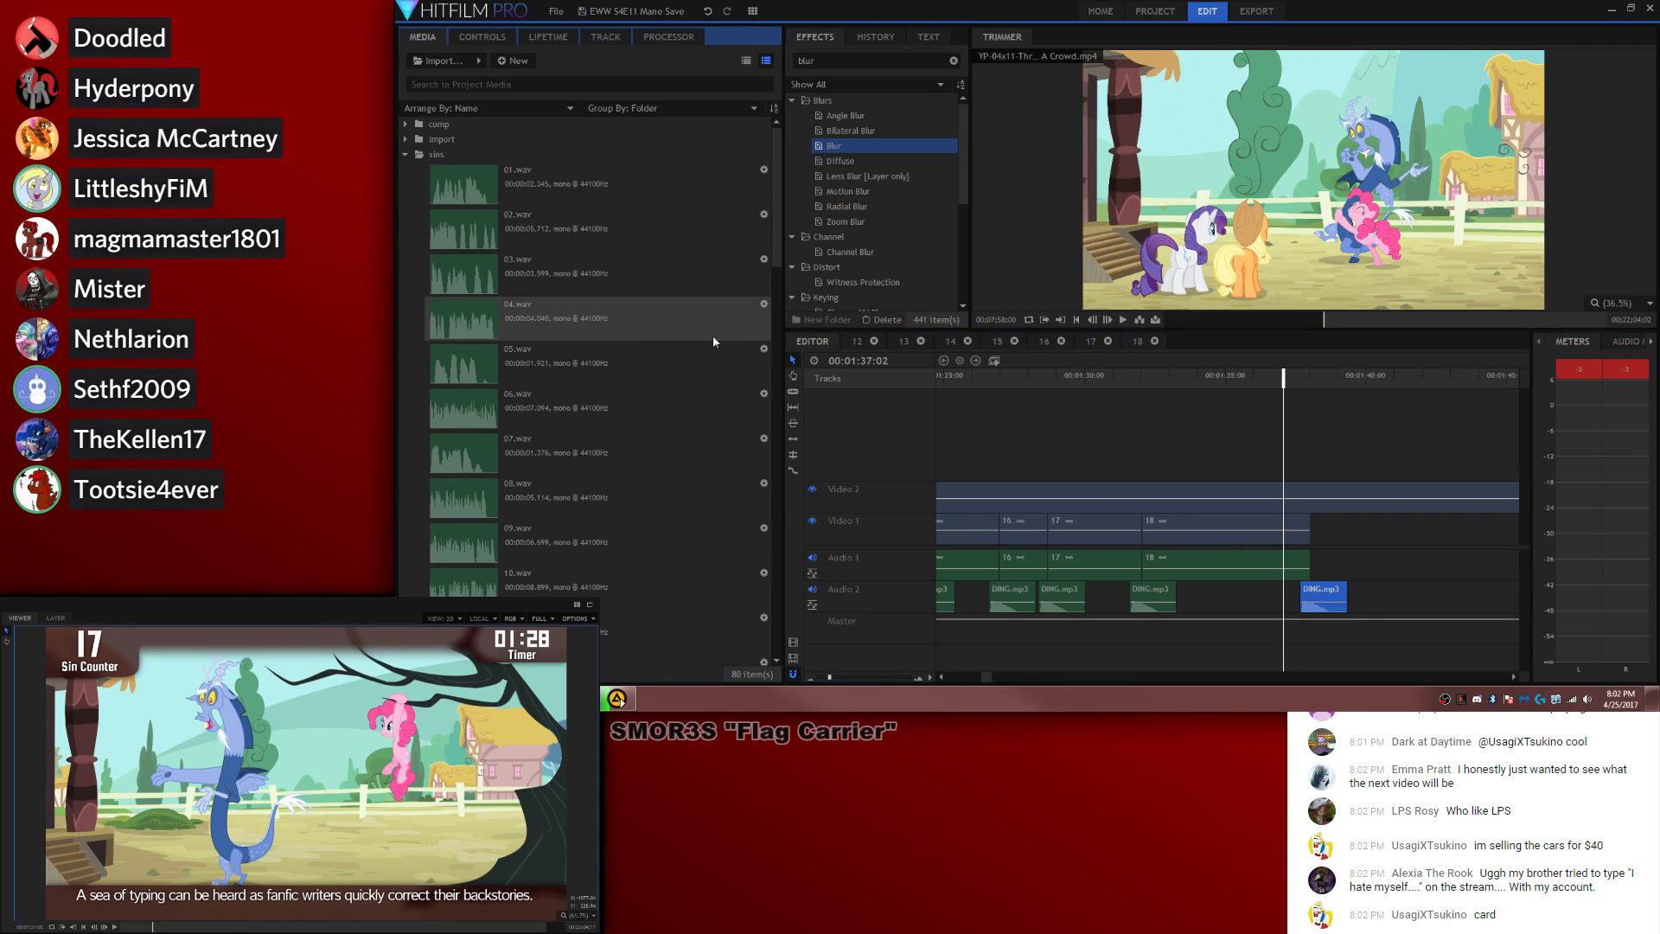
pyautogui.click(712, 342)
pyautogui.scroll(-5, 633, 329)
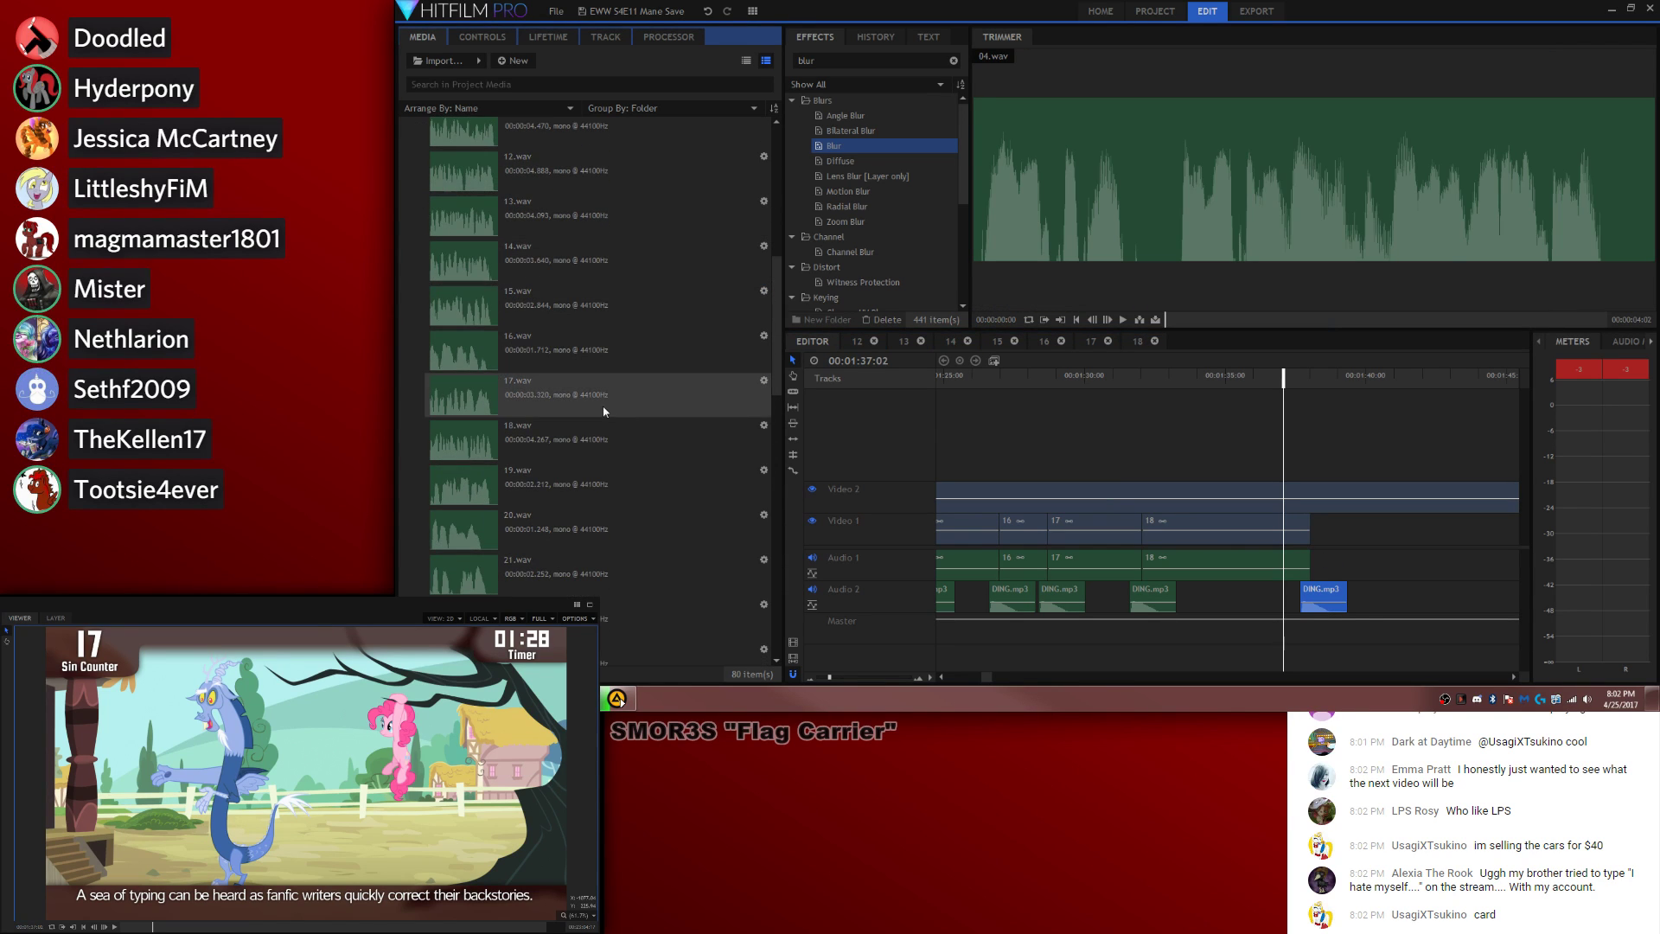
pyautogui.moveTo(580, 460); pyautogui.dragTo(1314, 562)
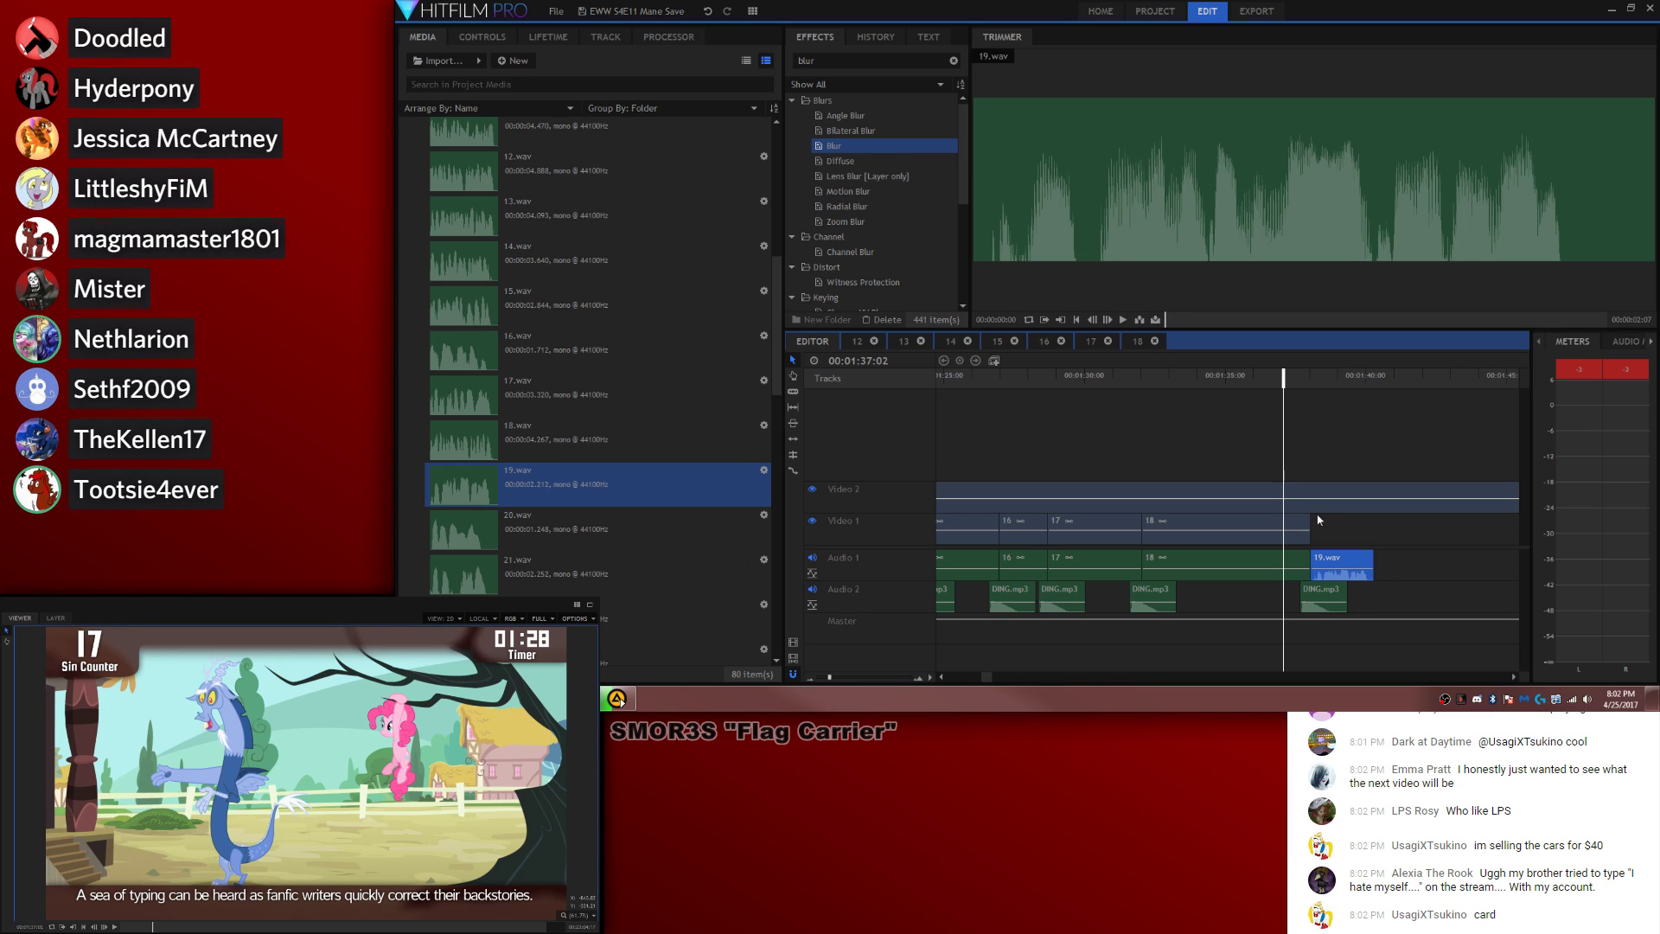
pyautogui.click(994, 361)
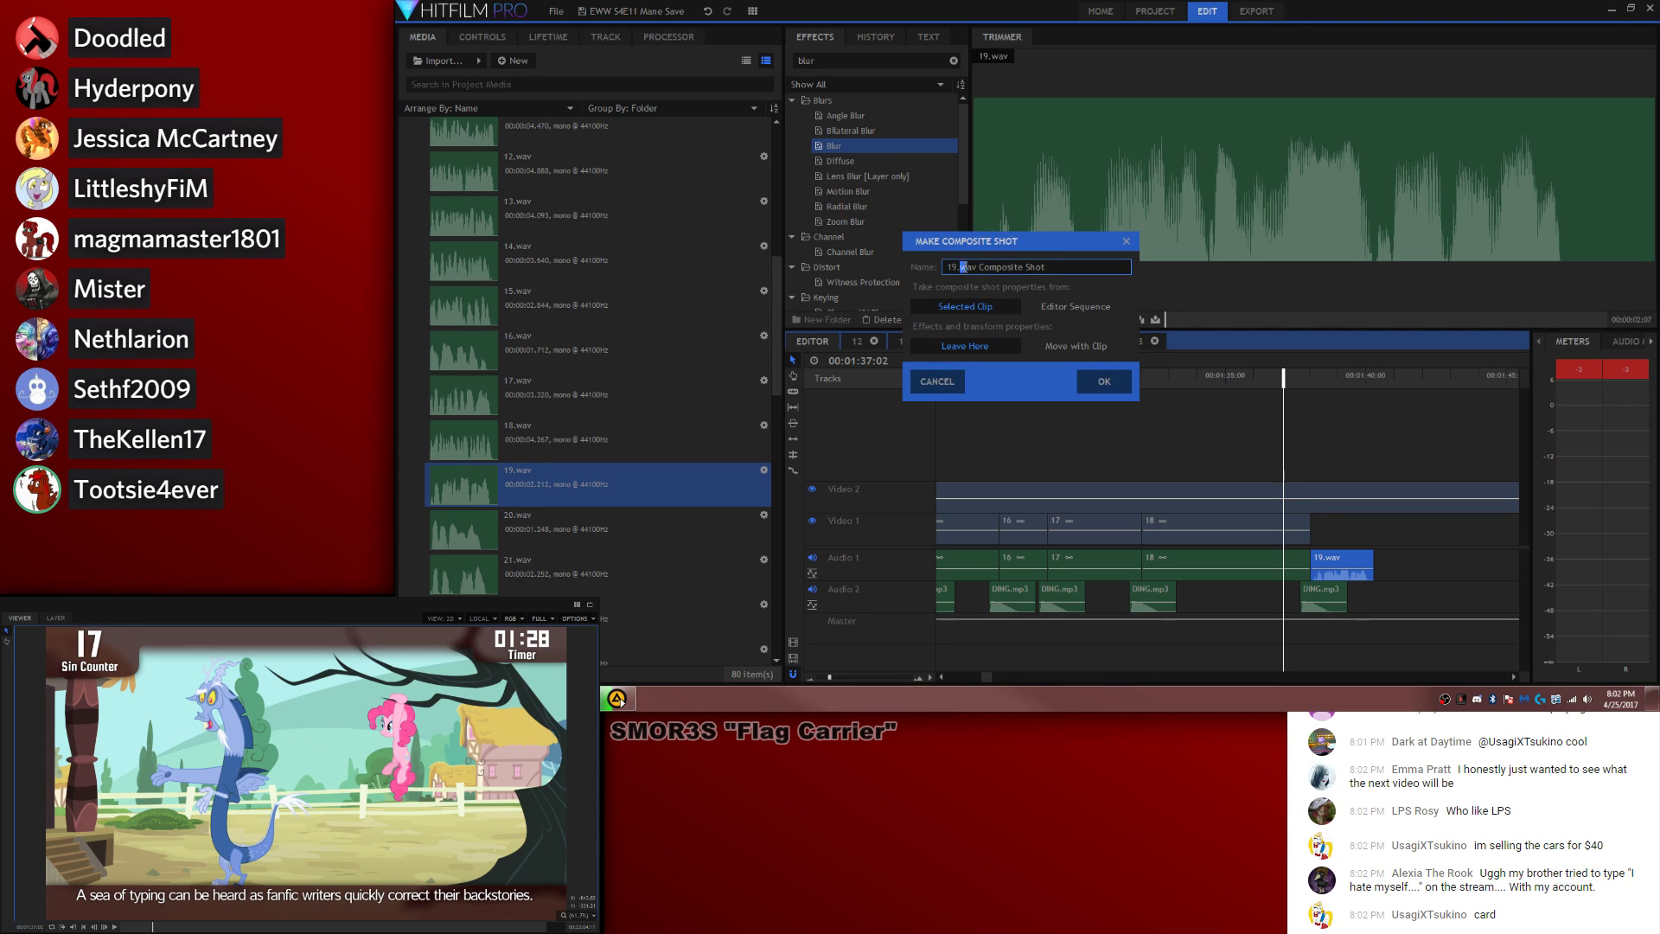
pyautogui.write('19')
pyautogui.press('Return')
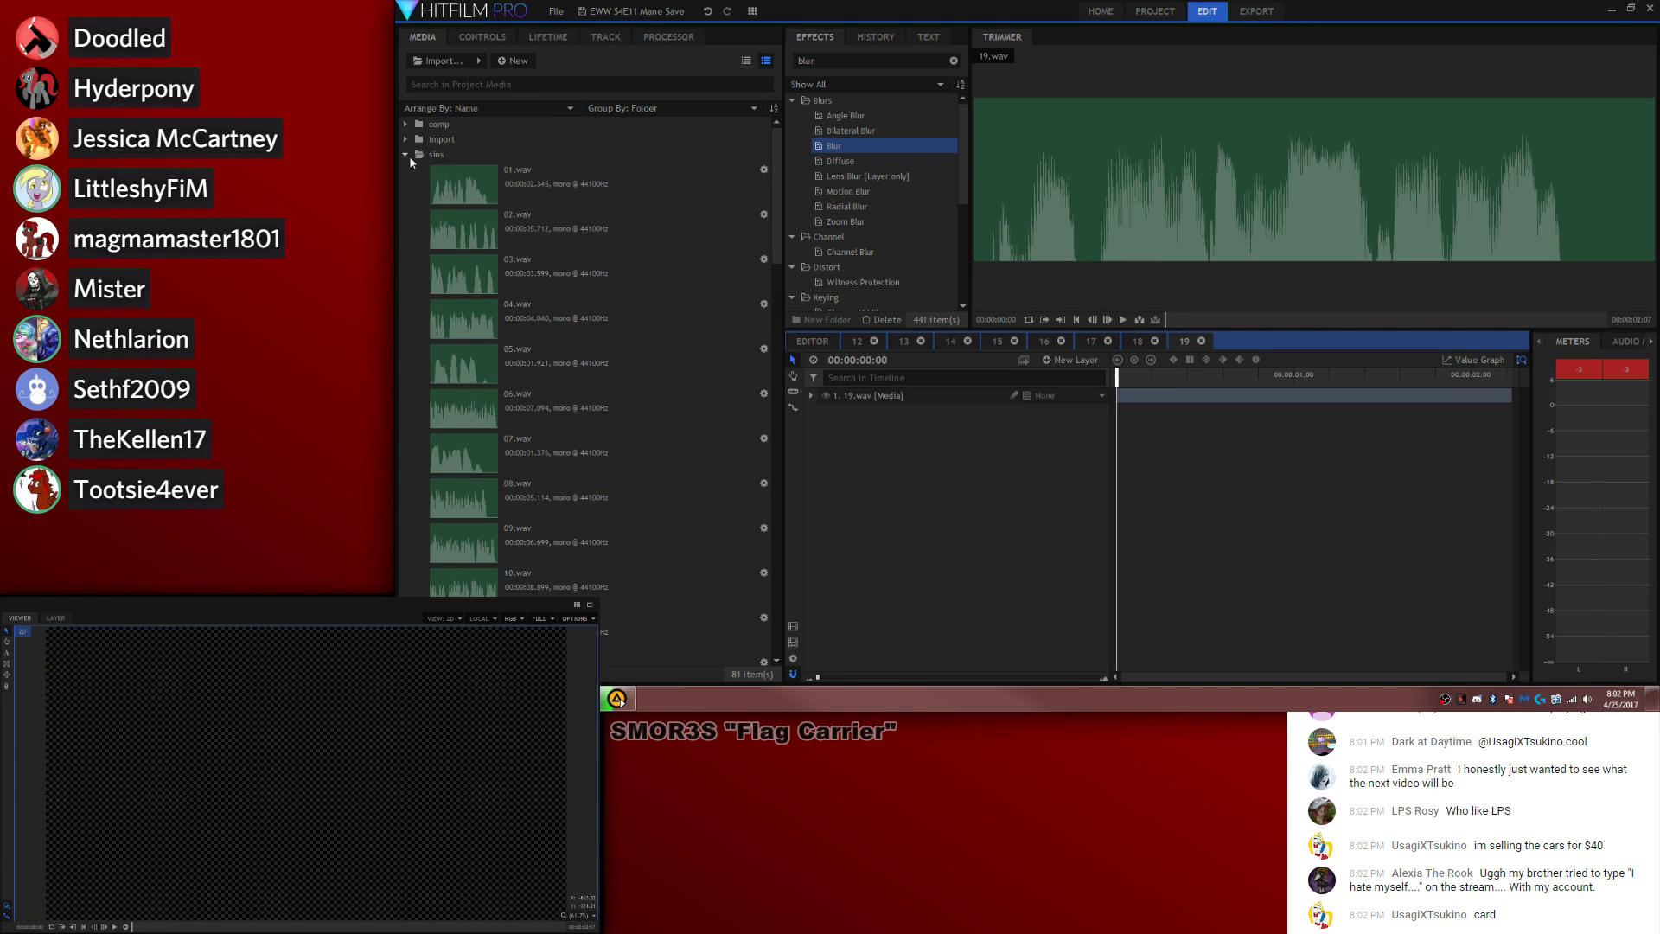
# Step: Collapse the sins folder and load the YP-04x11-Three's A Crowd.mp4 episode video in the Trimmer
pyautogui.click(405, 153)
pyautogui.click(404, 124)
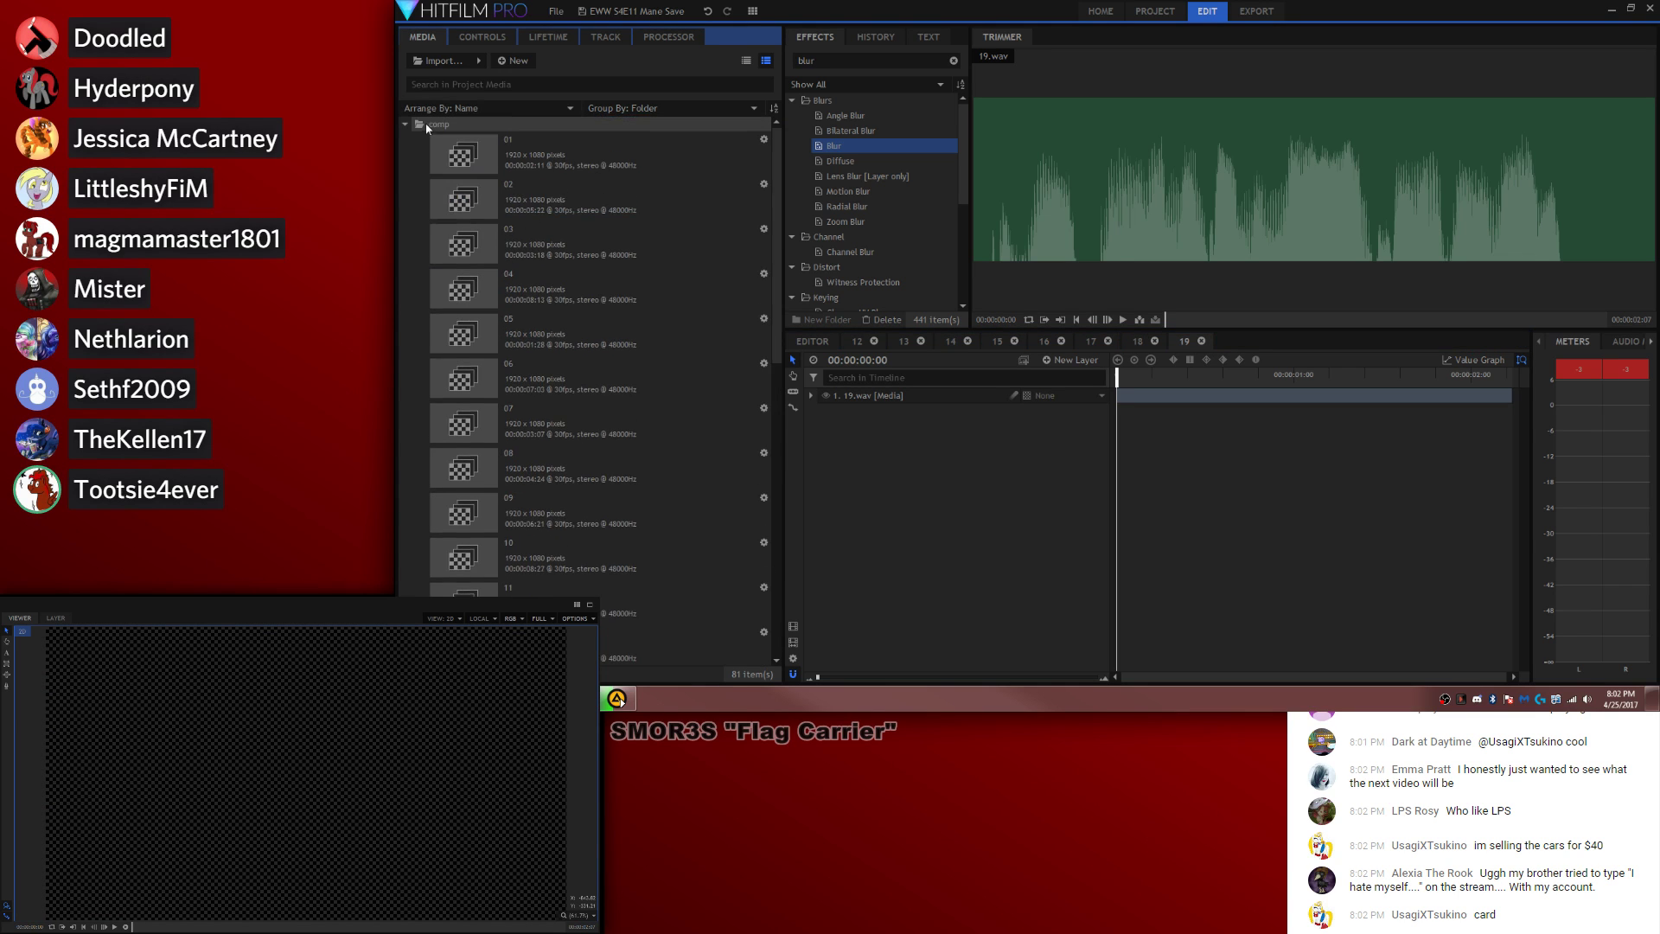
pyautogui.click(404, 124)
pyautogui.click(536, 288)
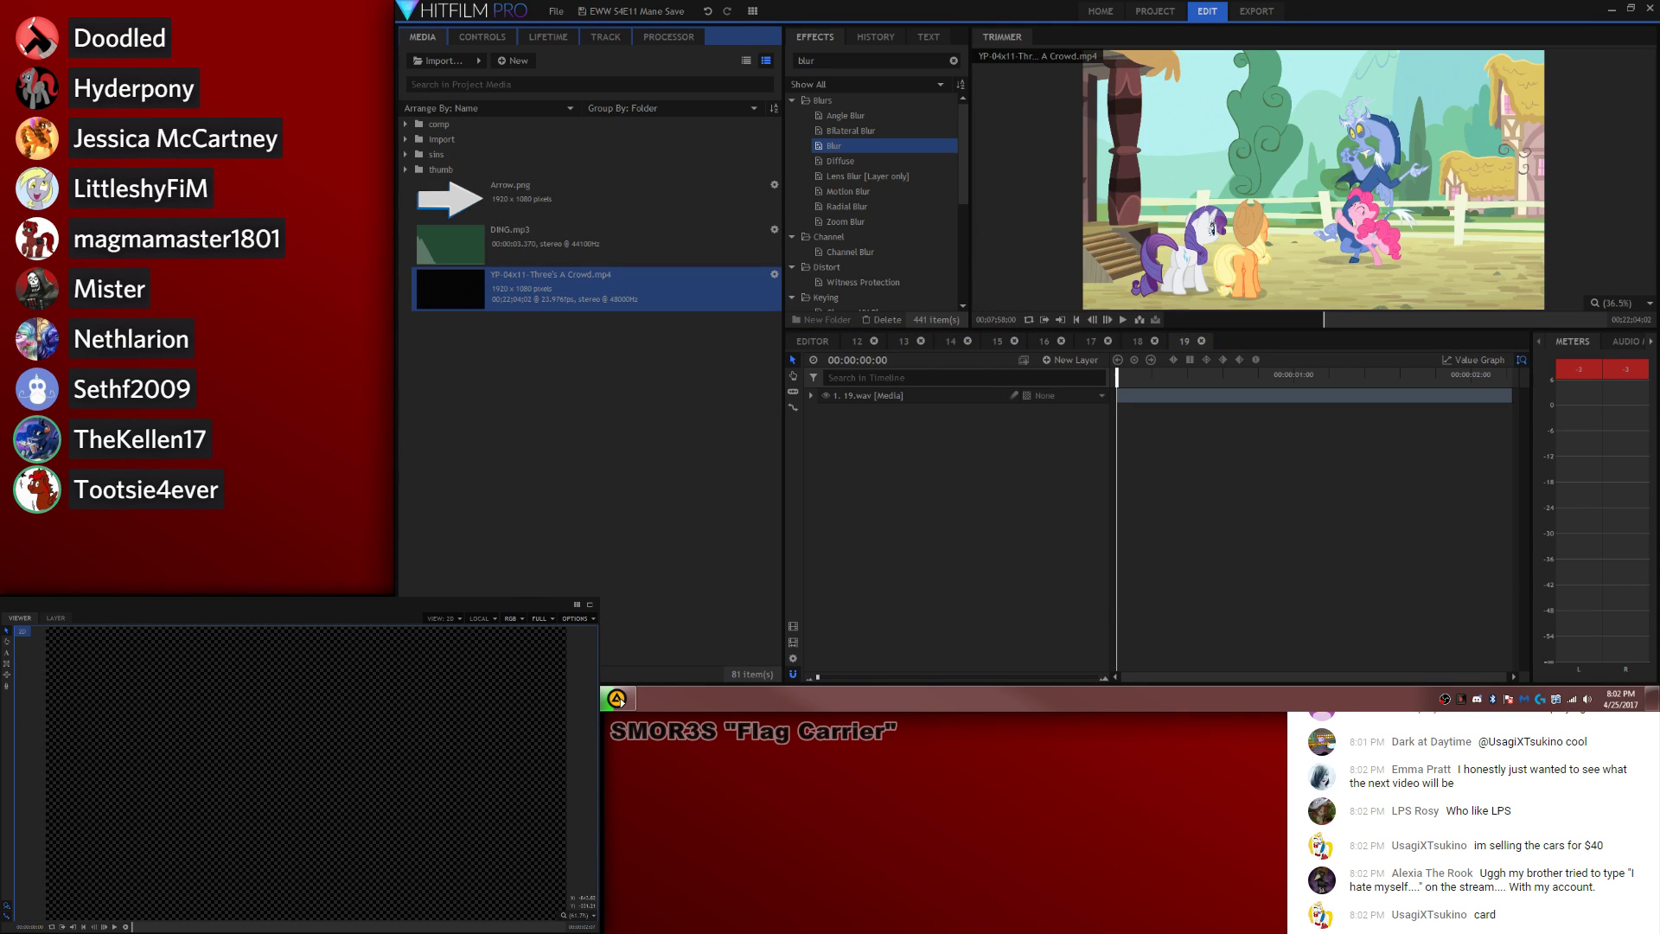
# Step: Find the group hug scene in the episode video and cue it a few frames before Discord closes his eyes
pyautogui.click(1326, 319)
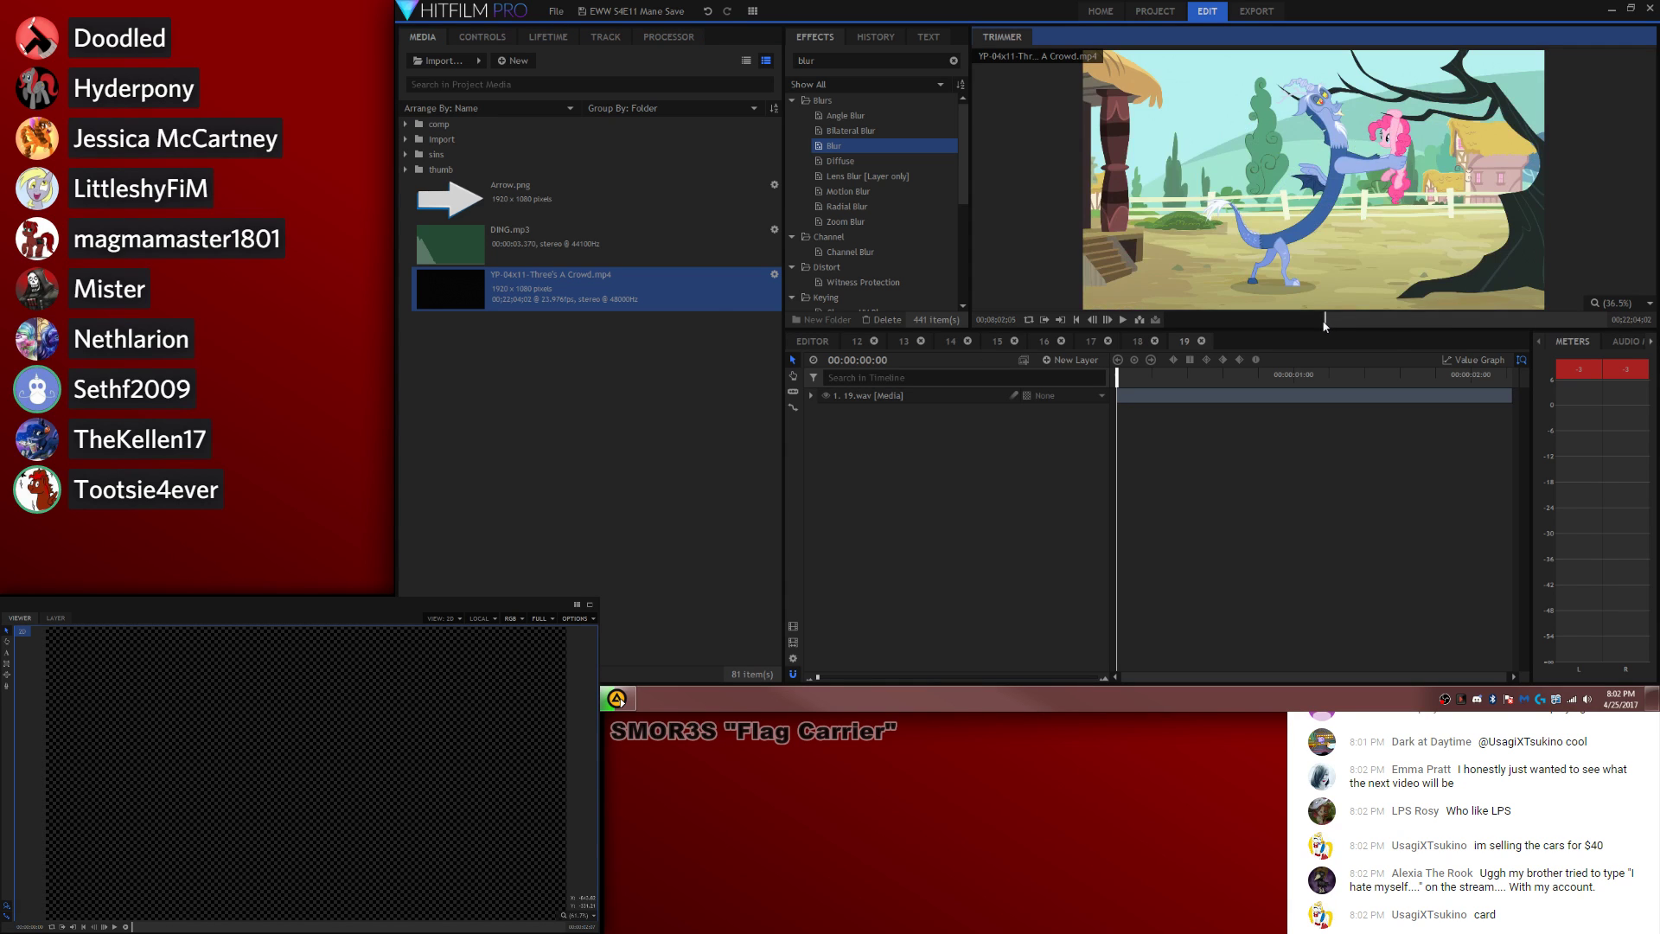
pyautogui.click(1324, 322)
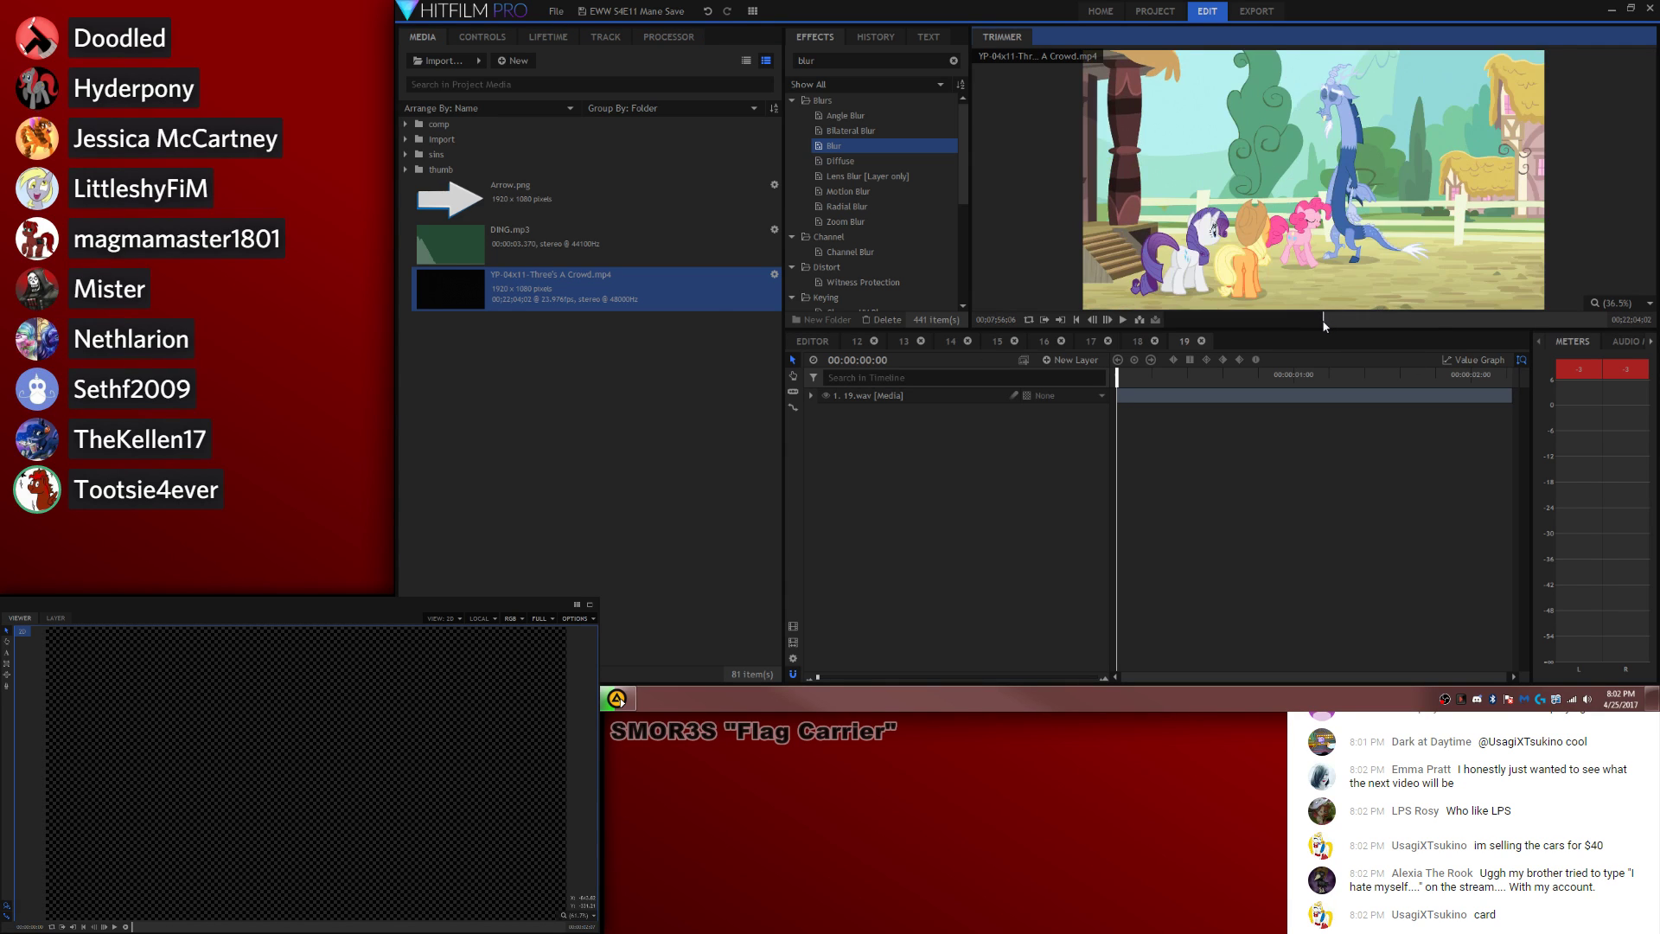
pyautogui.click(1319, 319)
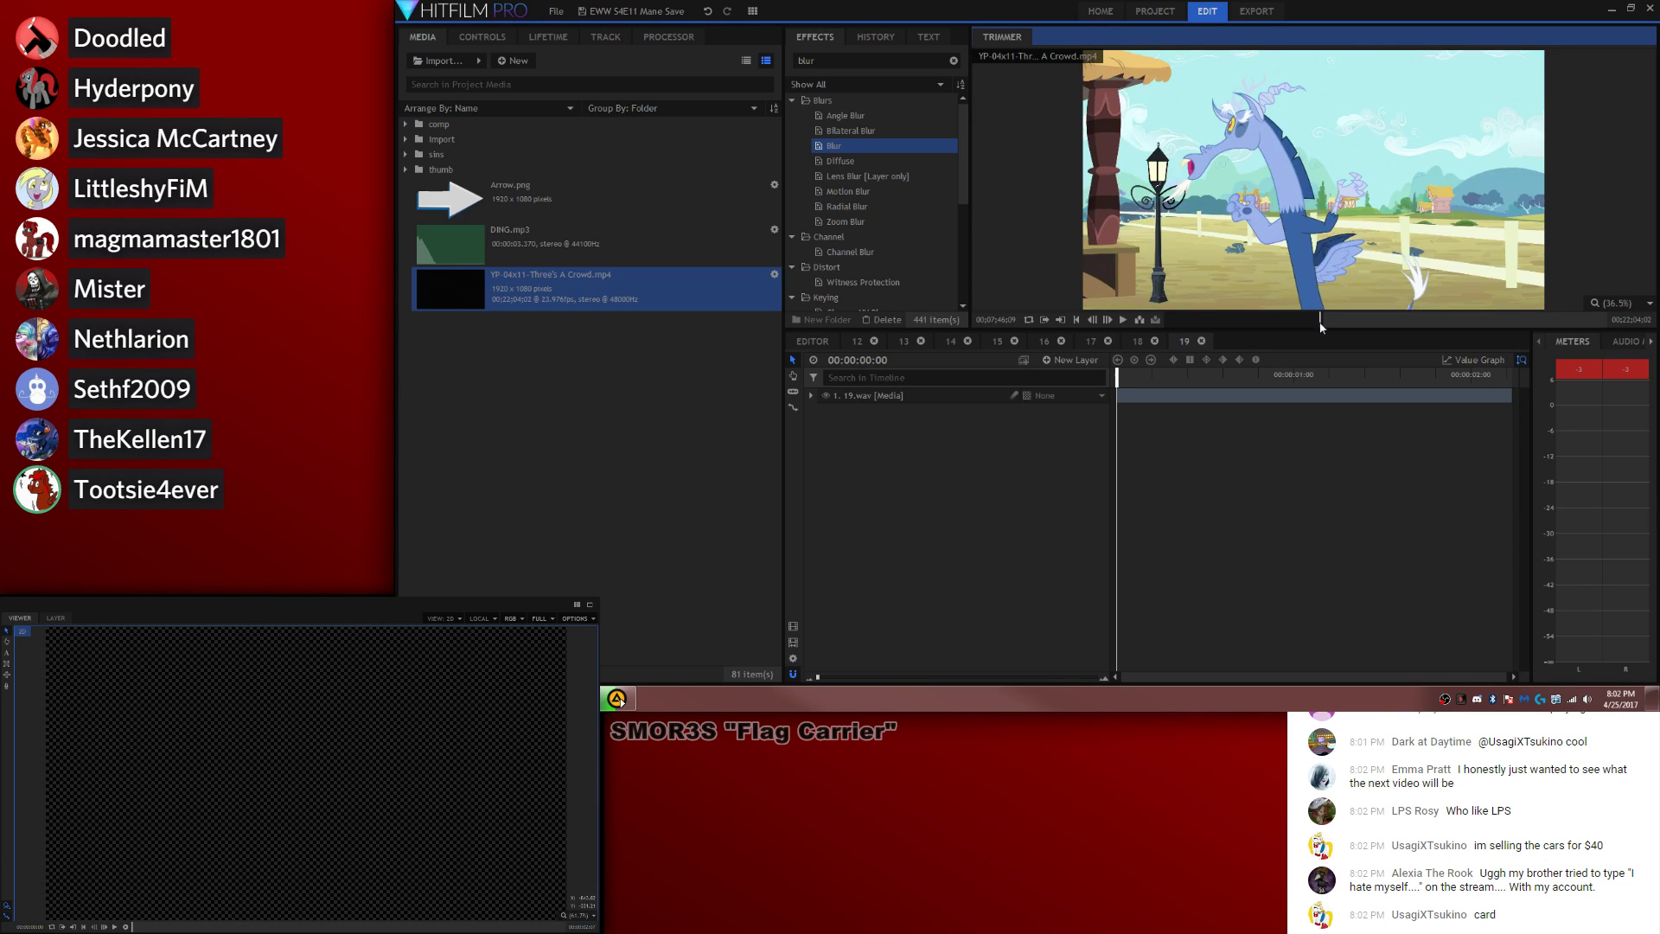
pyautogui.press('space')
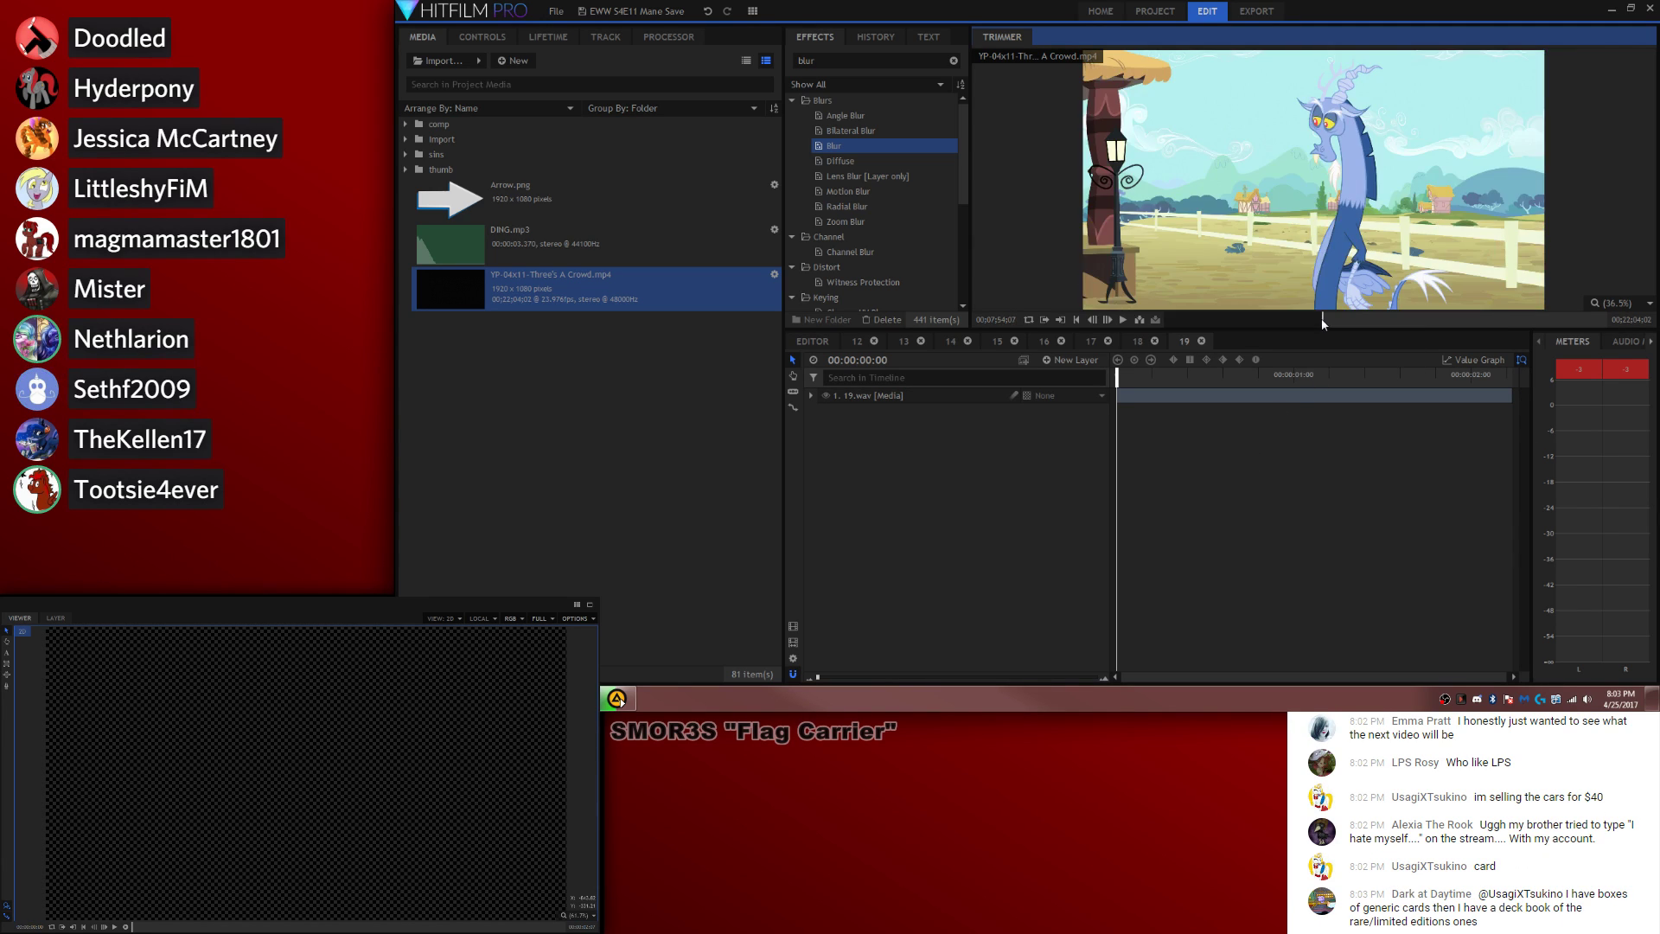
pyautogui.click(1320, 320)
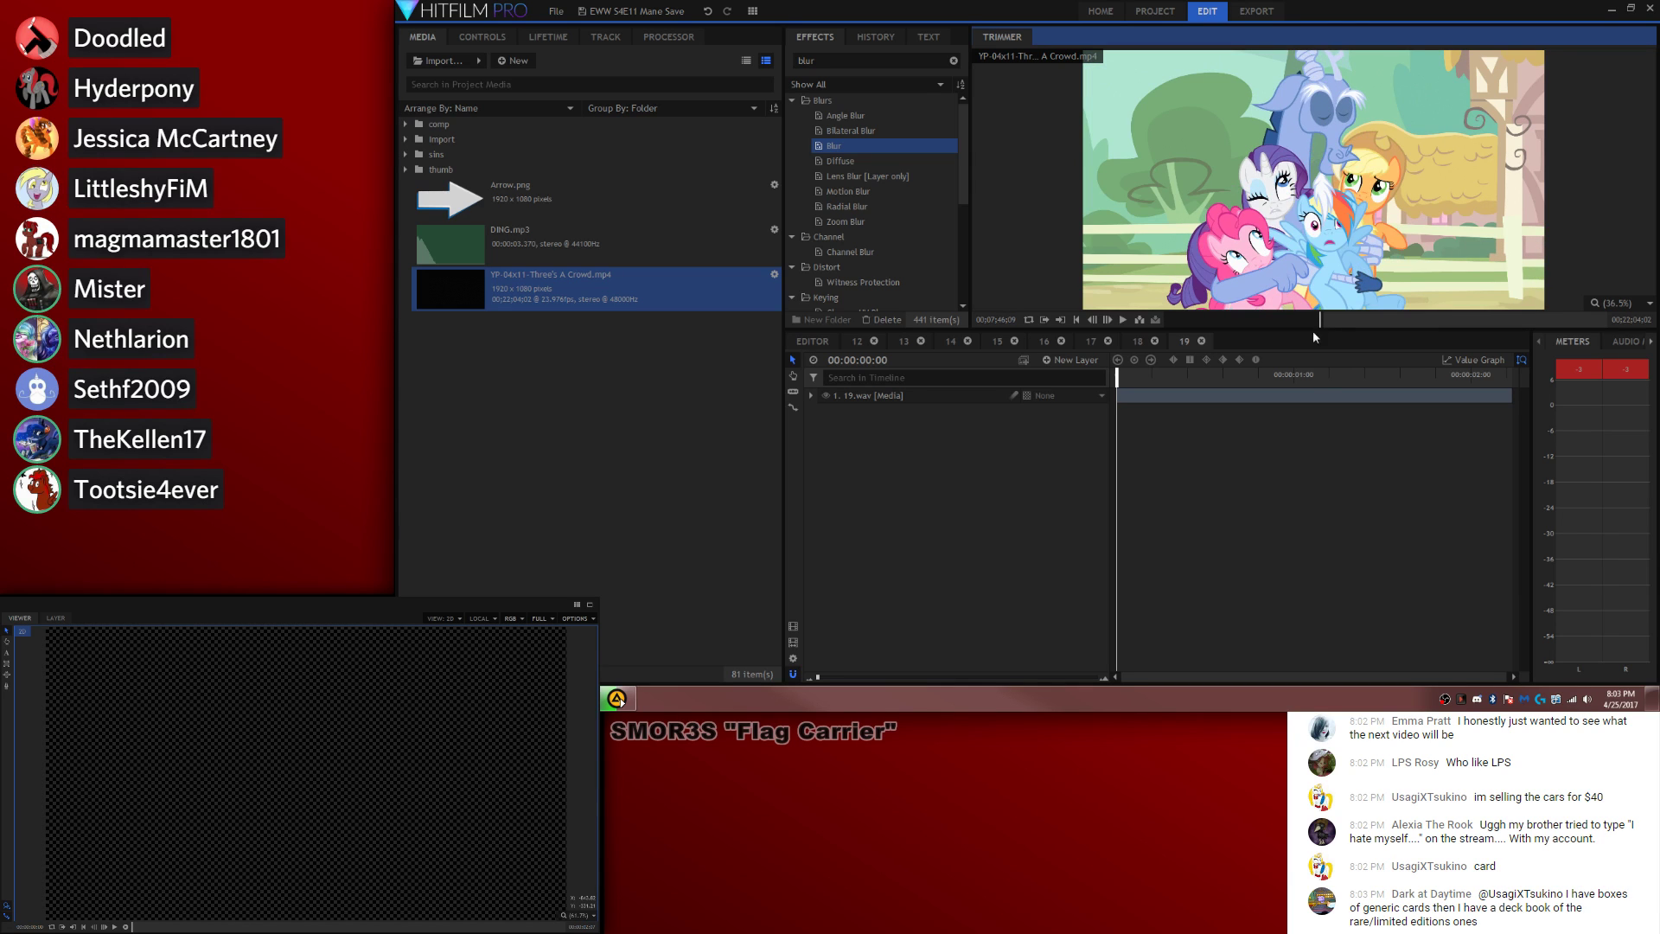
pyautogui.press(',')
pyautogui.press(',')
pyautogui.press(',')
pyautogui.press(',')
pyautogui.press(',')
pyautogui.press(',')
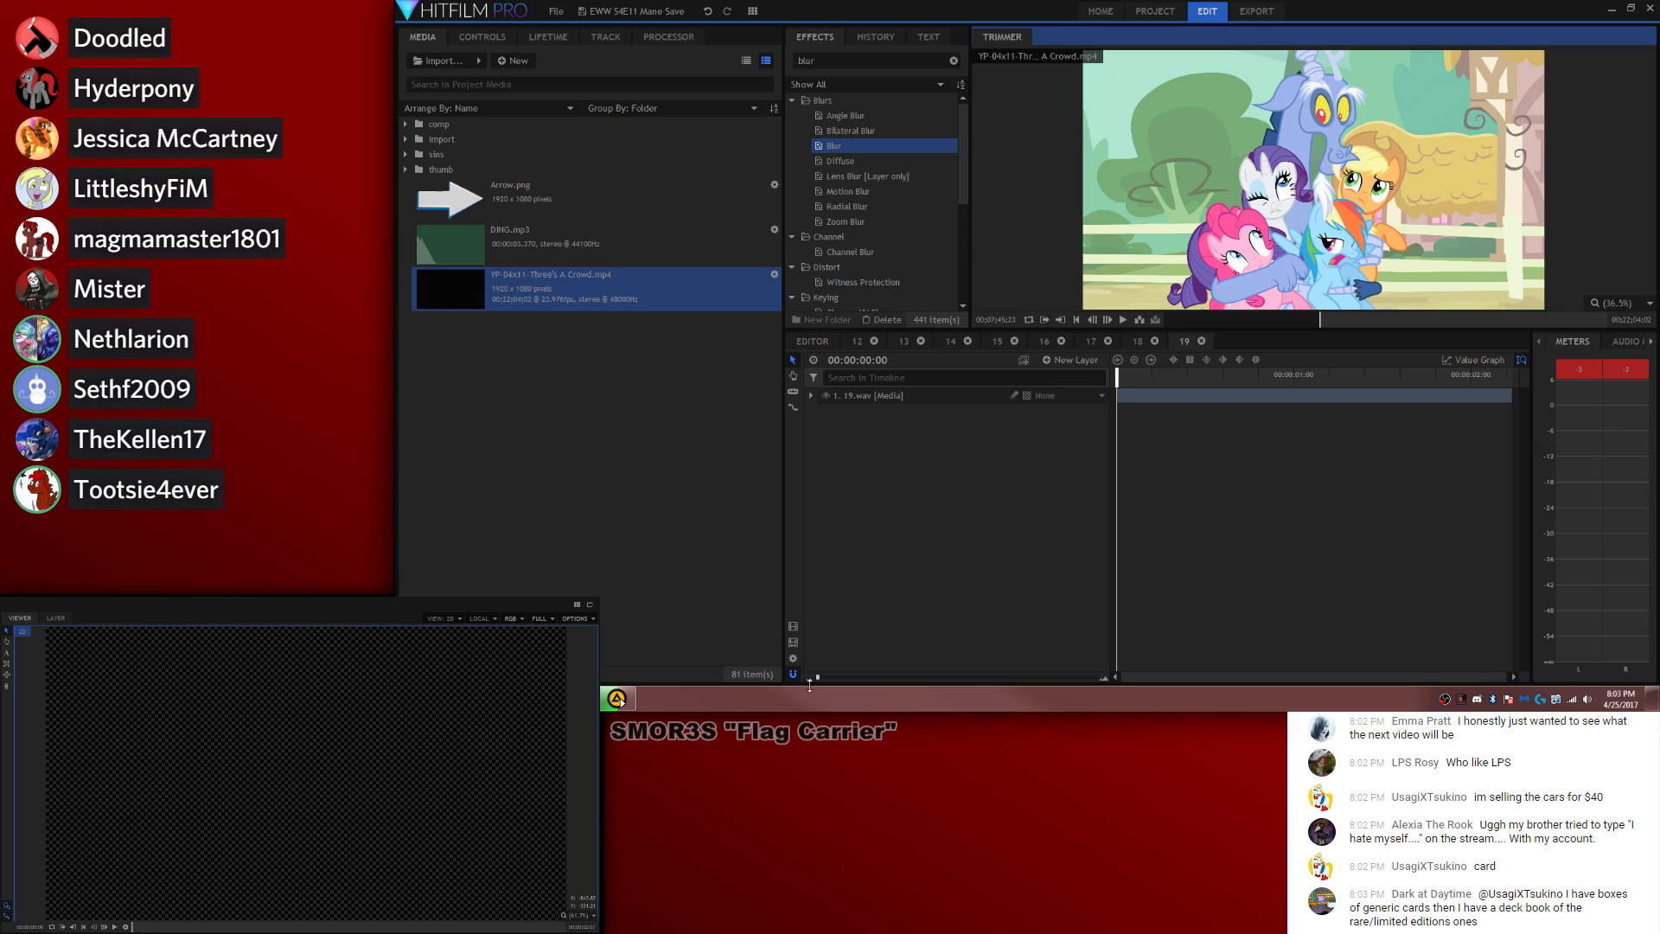
# Step: Lengthen composite shot 19, move its 19.wav layer later and add the cued episode footage from the shot's start
pyautogui.click(794, 659)
pyautogui.click(1019, 180)
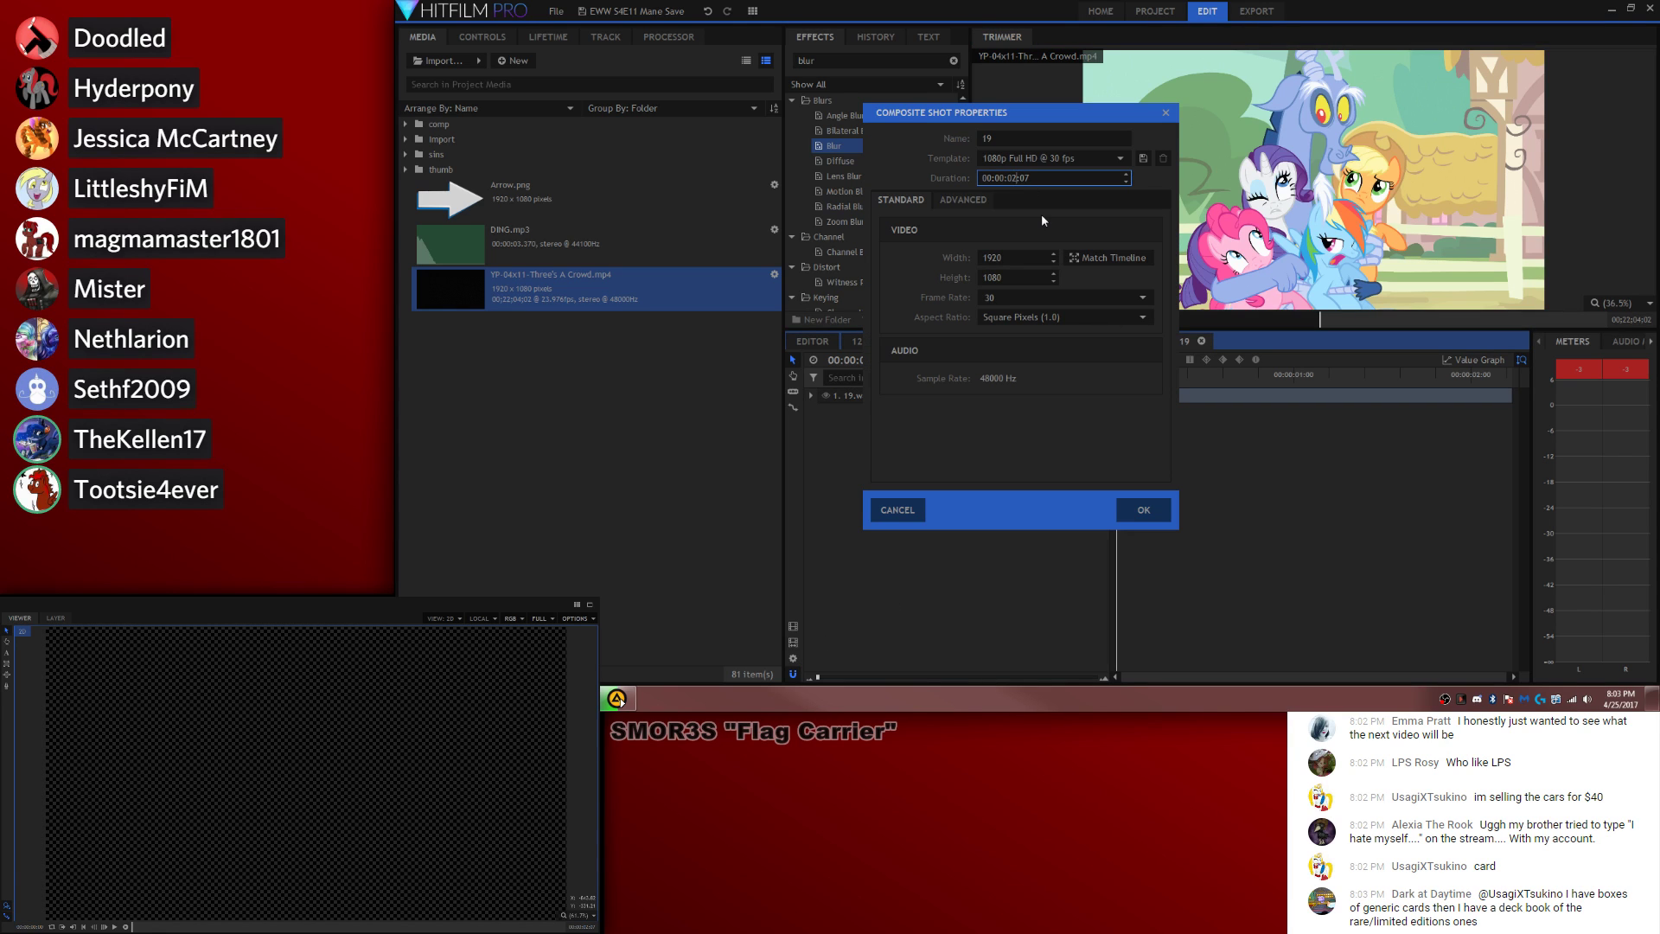
pyautogui.press('Return')
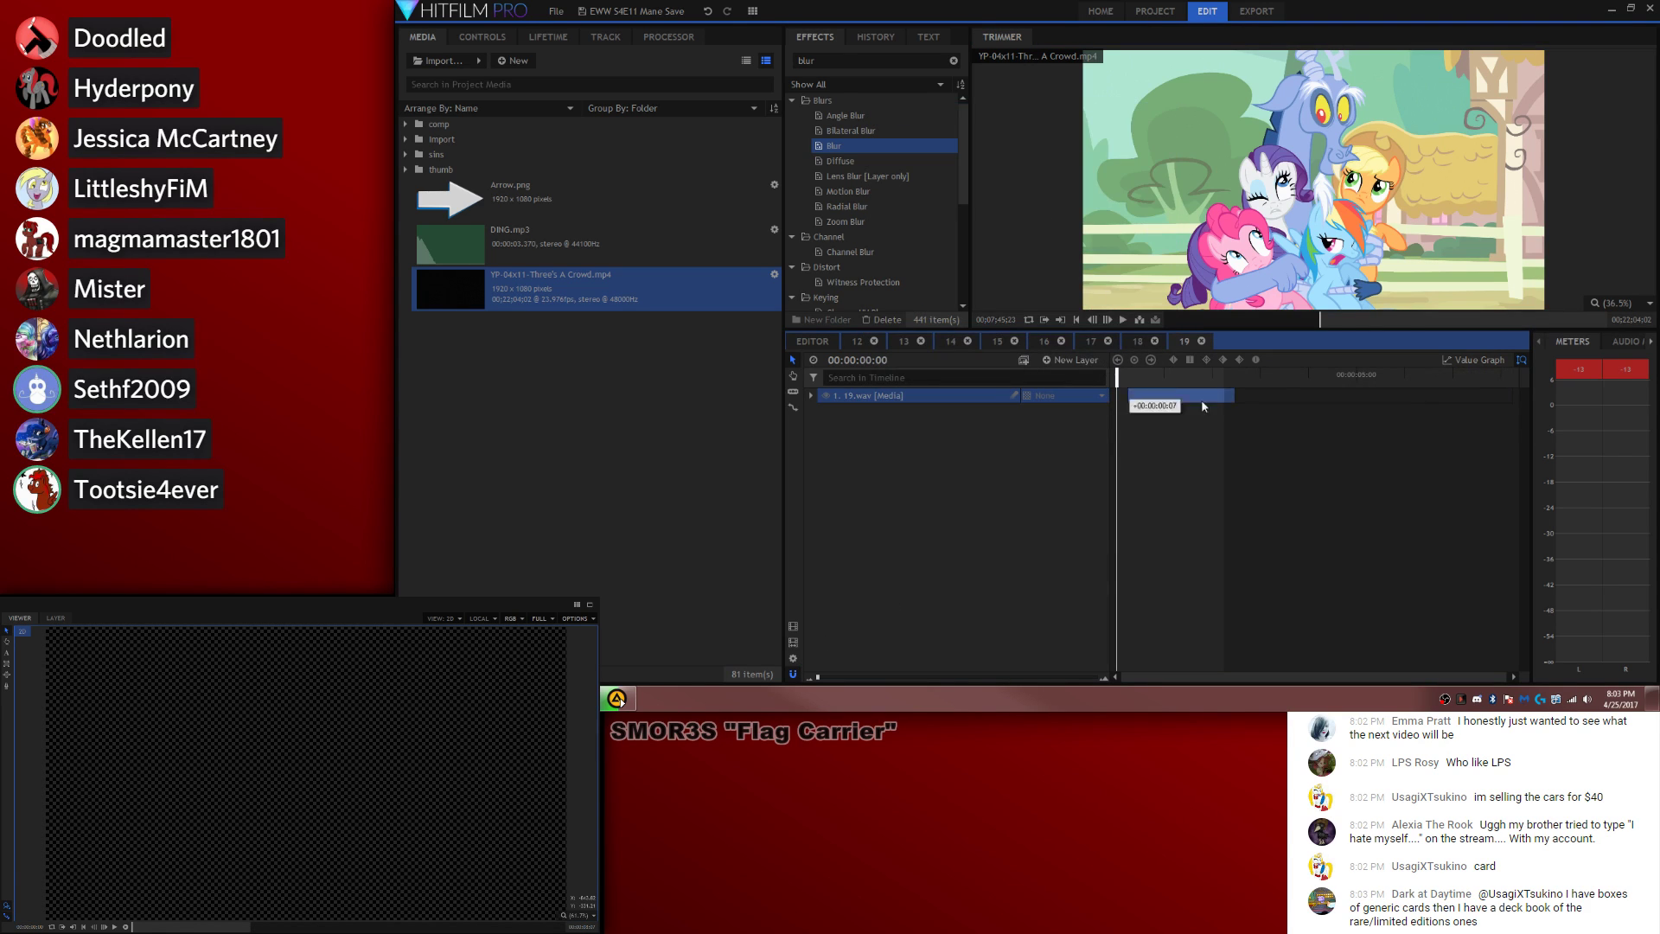
pyautogui.moveTo(1327, 284); pyautogui.dragTo(1142, 414)
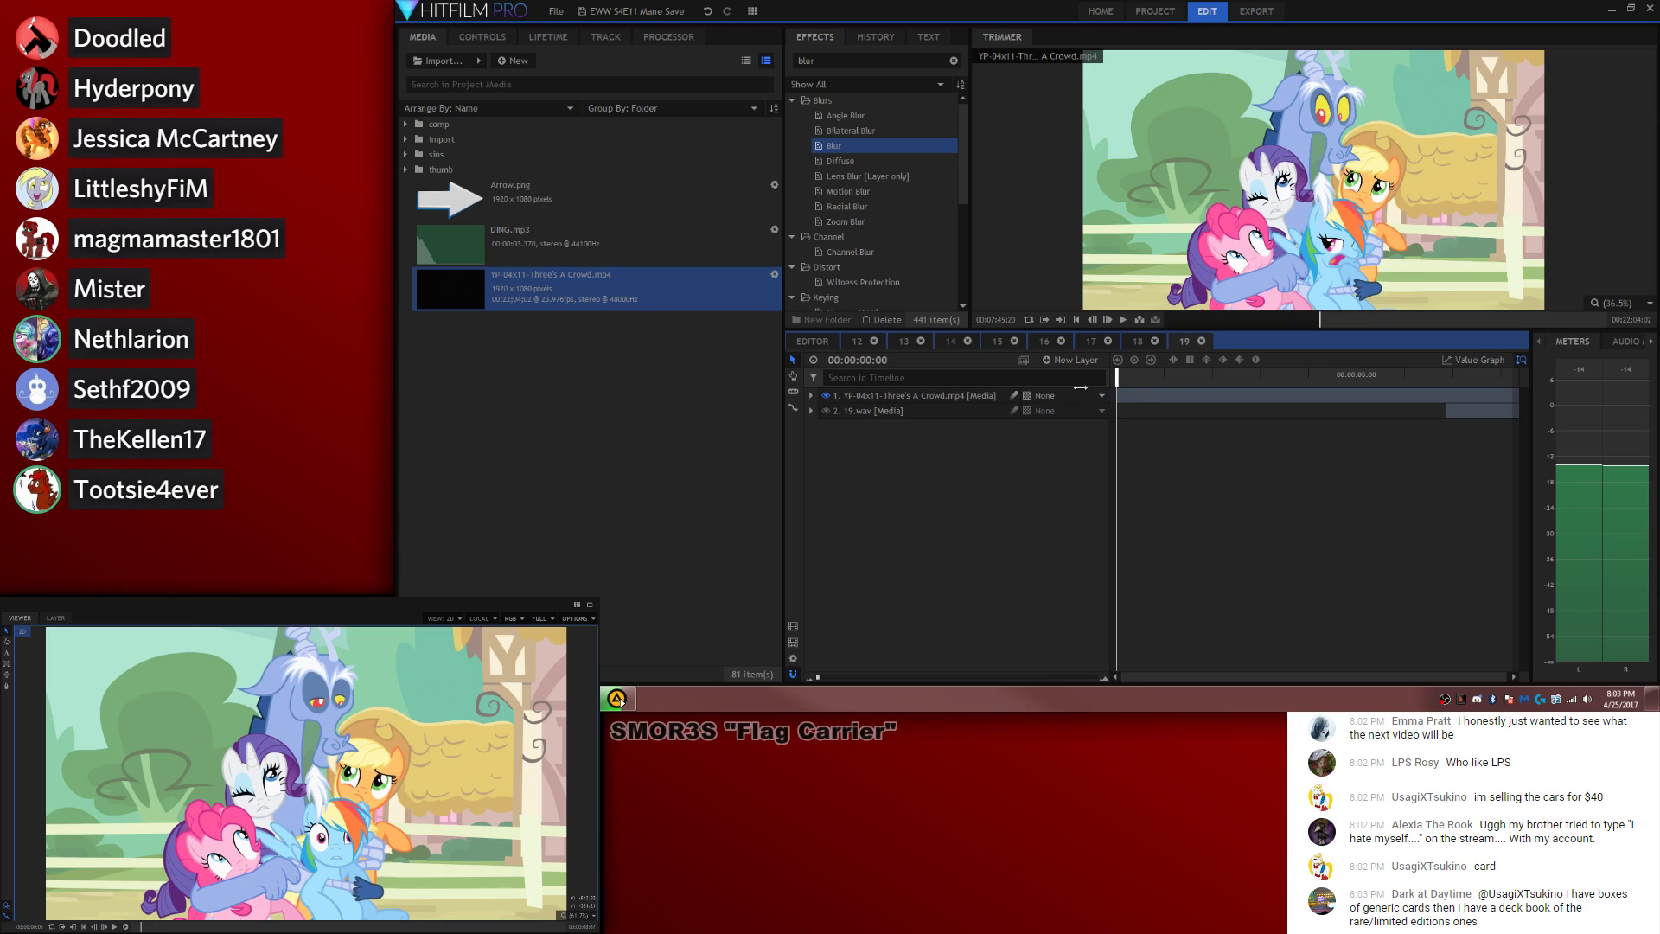
# Step: Enable keyframing on the episode footage's audio level in shot 19 and set a level keyframe at 00:00:00:05
pyautogui.click(1119, 395)
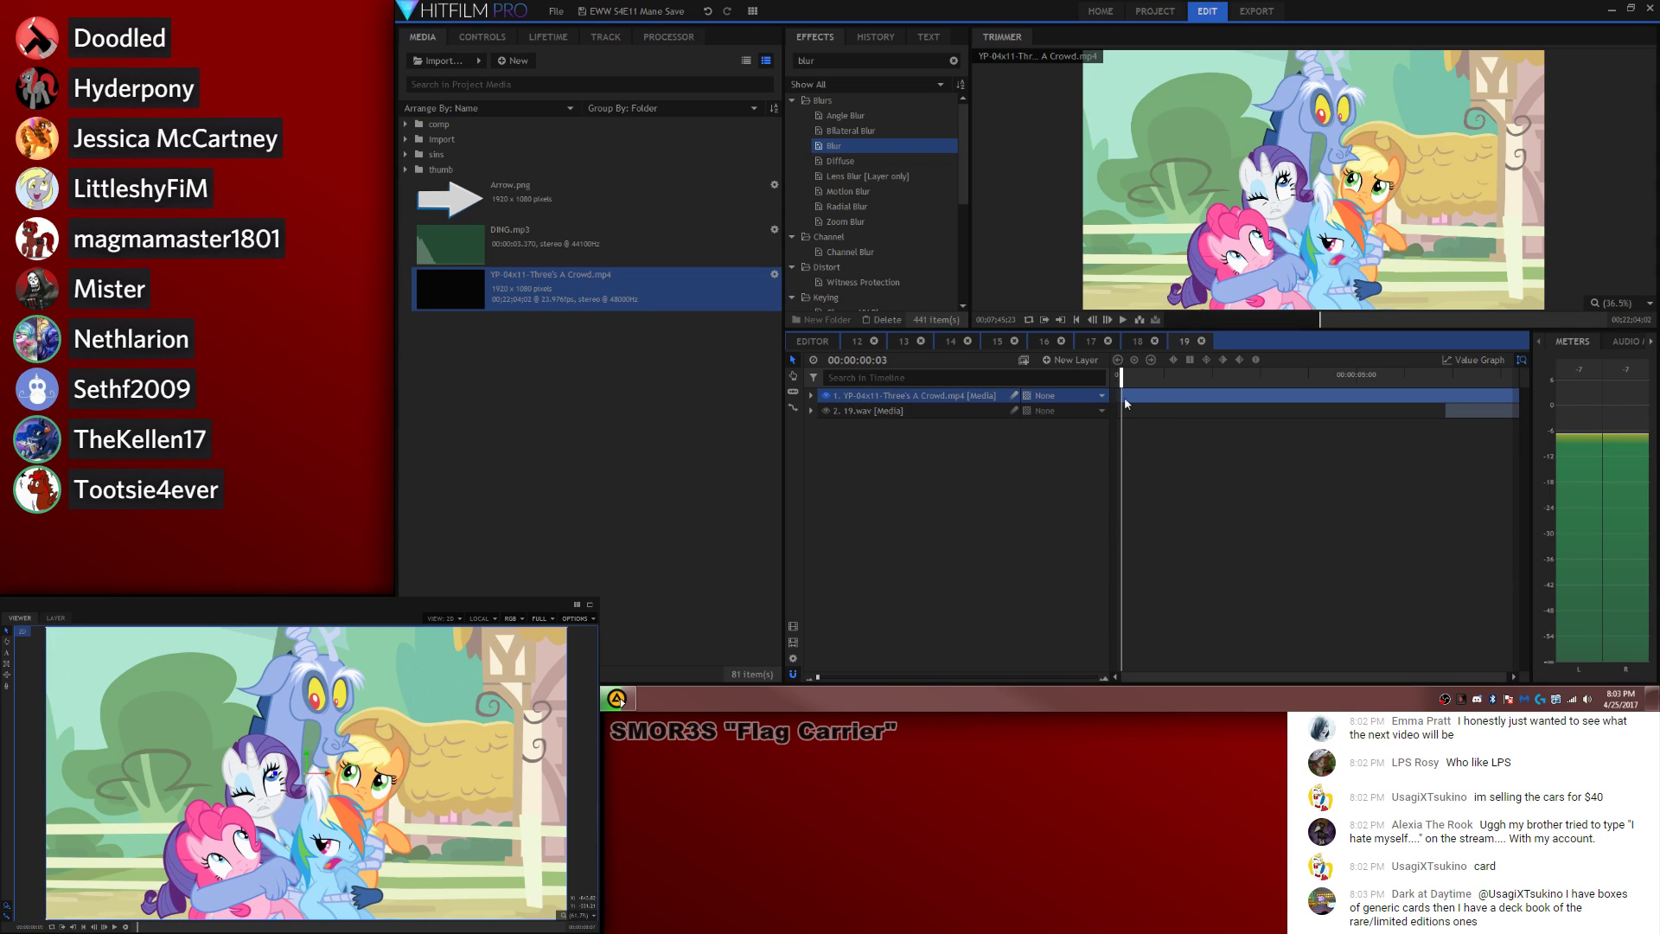
pyautogui.moveTo(1120, 375); pyautogui.dragTo(1096, 393)
pyautogui.press('.')
pyautogui.press('.')
pyautogui.press('.')
pyautogui.press('.')
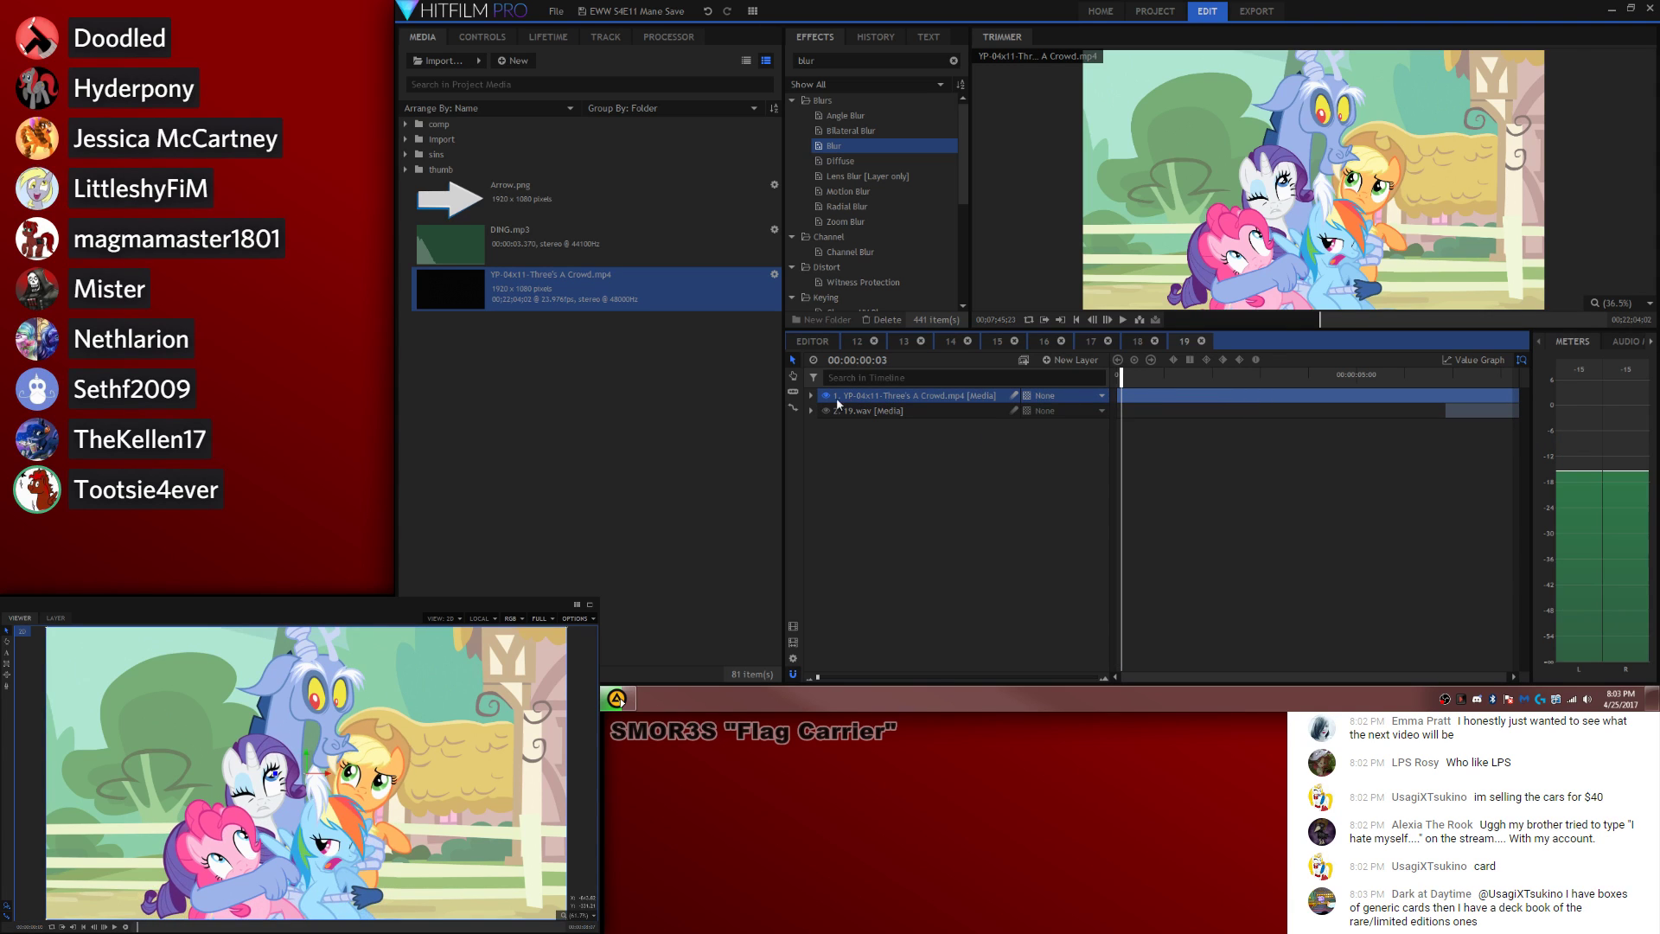
pyautogui.click(811, 395)
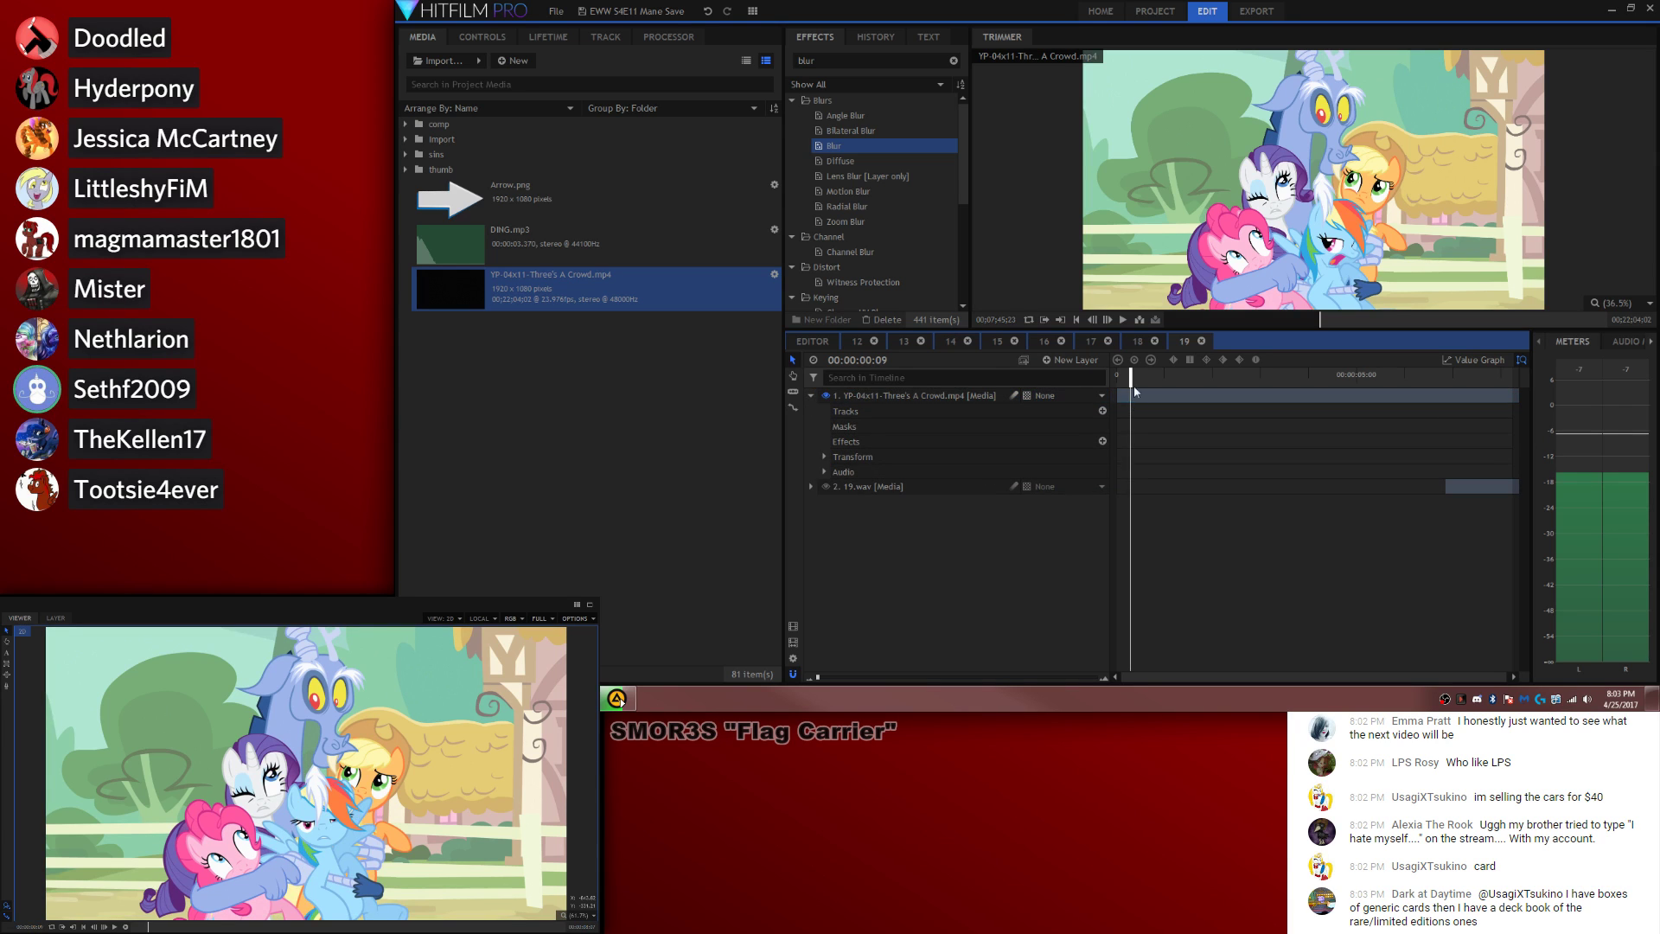
pyautogui.press('Home')
pyautogui.press('.')
pyautogui.press('.')
pyautogui.press('.')
pyautogui.press('.')
pyautogui.press('.')
pyautogui.click(824, 472)
pyautogui.click(850, 487)
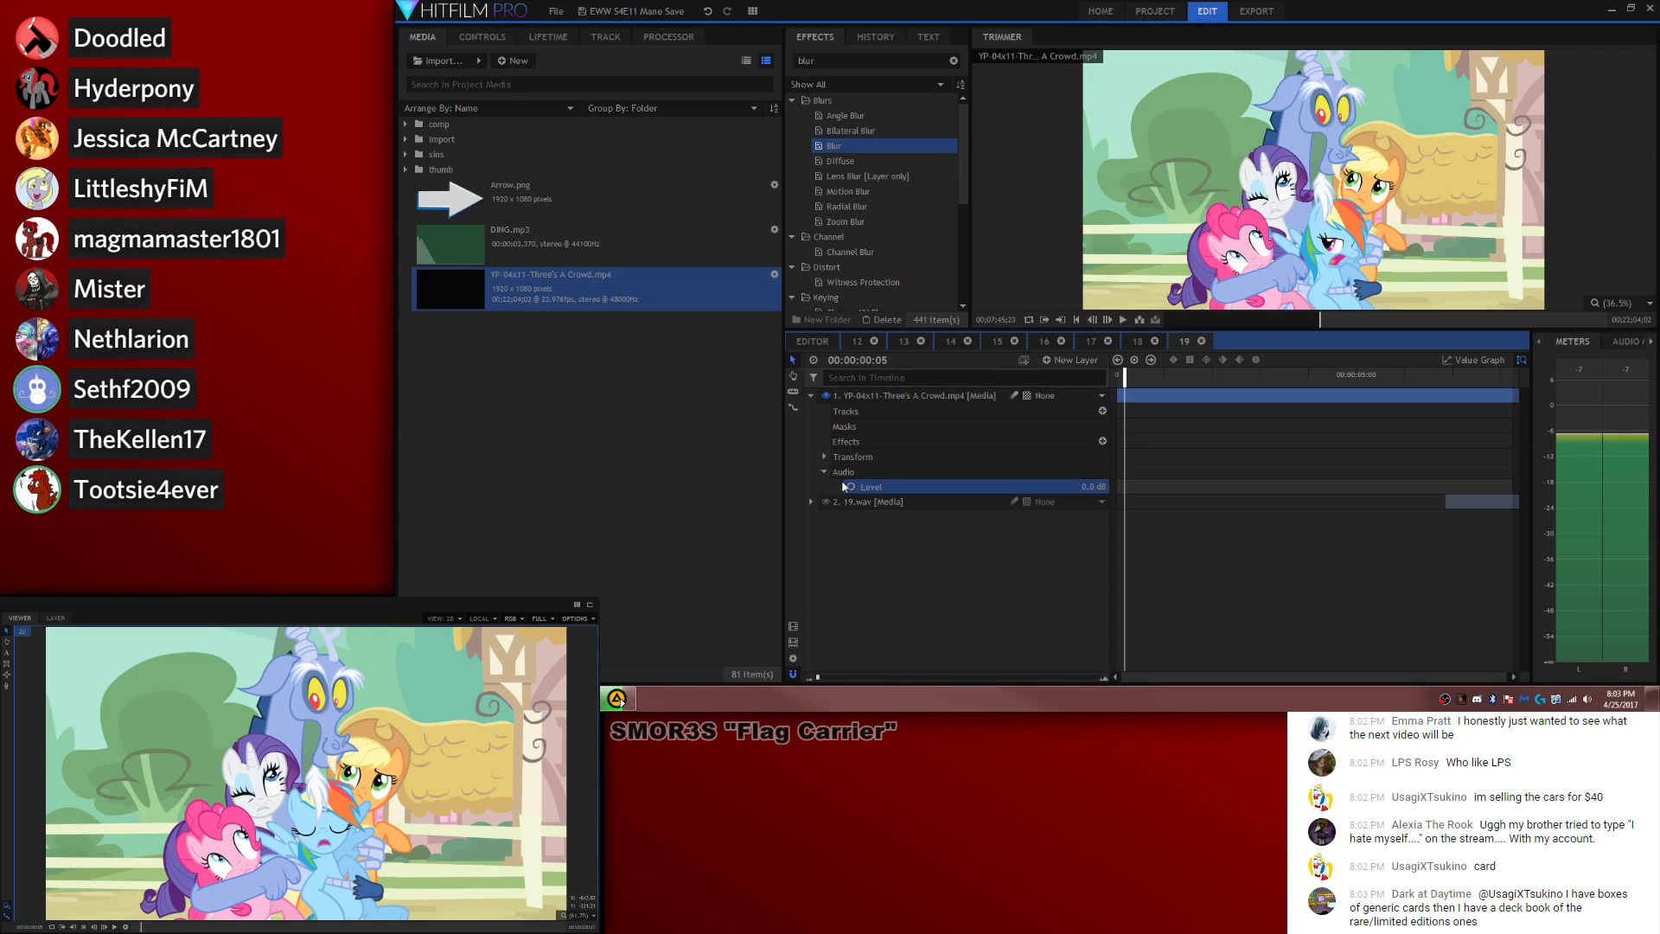
pyautogui.click(1092, 486)
pyautogui.write('8')
pyautogui.press('Return')
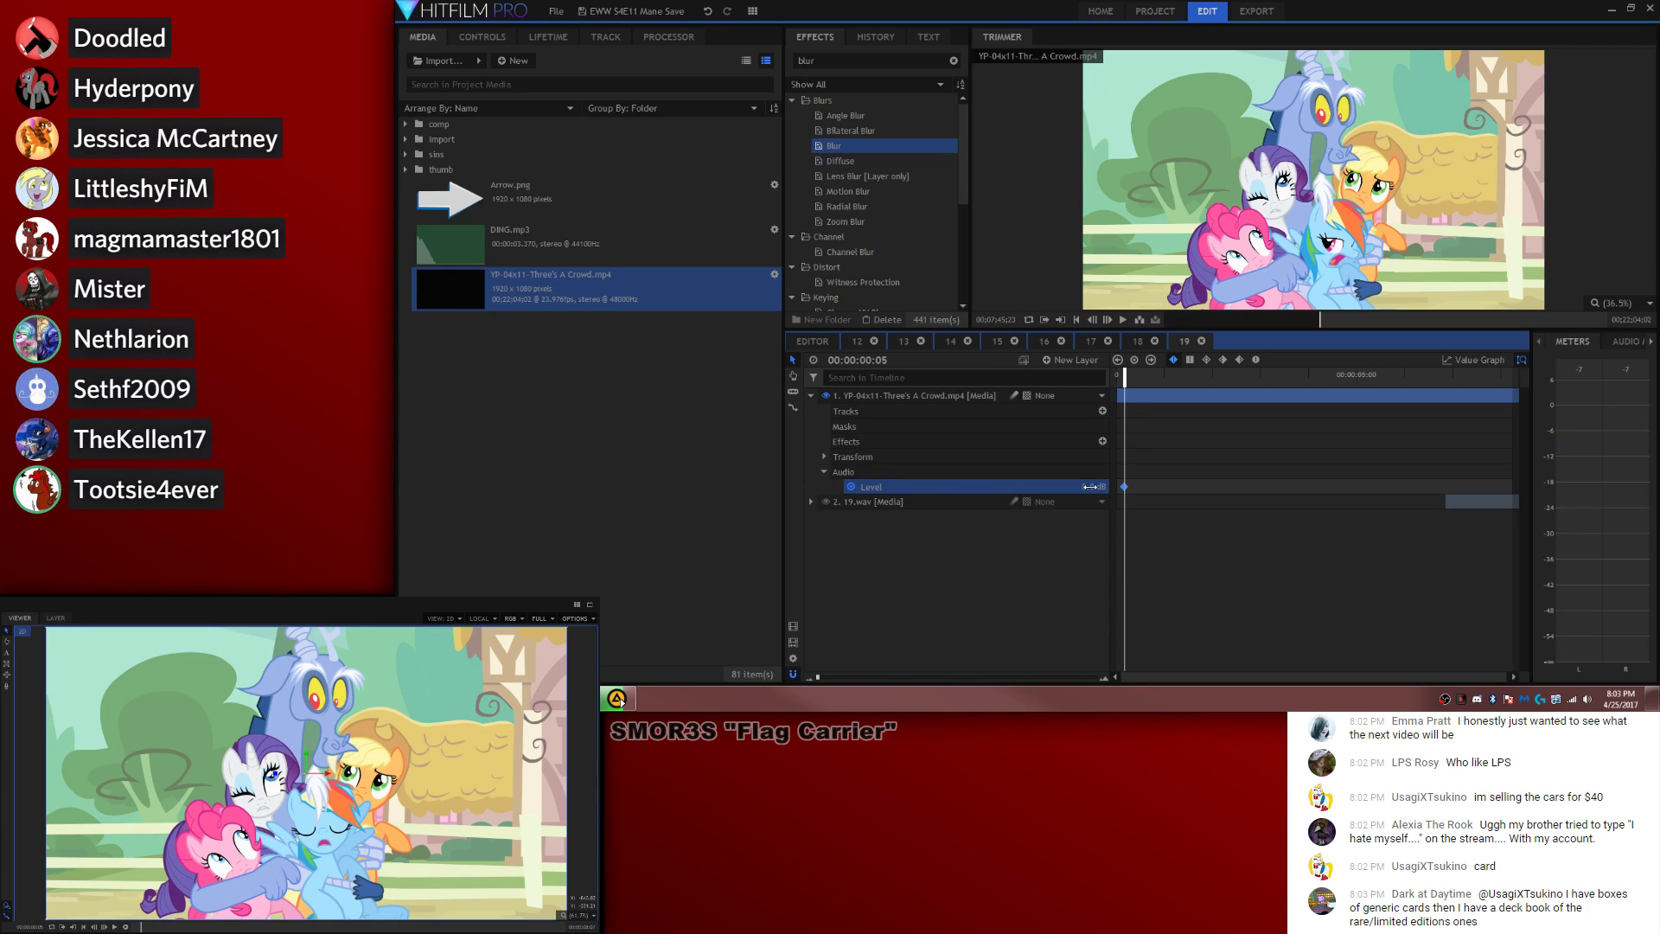
# Step: Set the episode footage's audio level to -8 dB at the very start of shot 19
pyautogui.press('Home')
pyautogui.click(1091, 487)
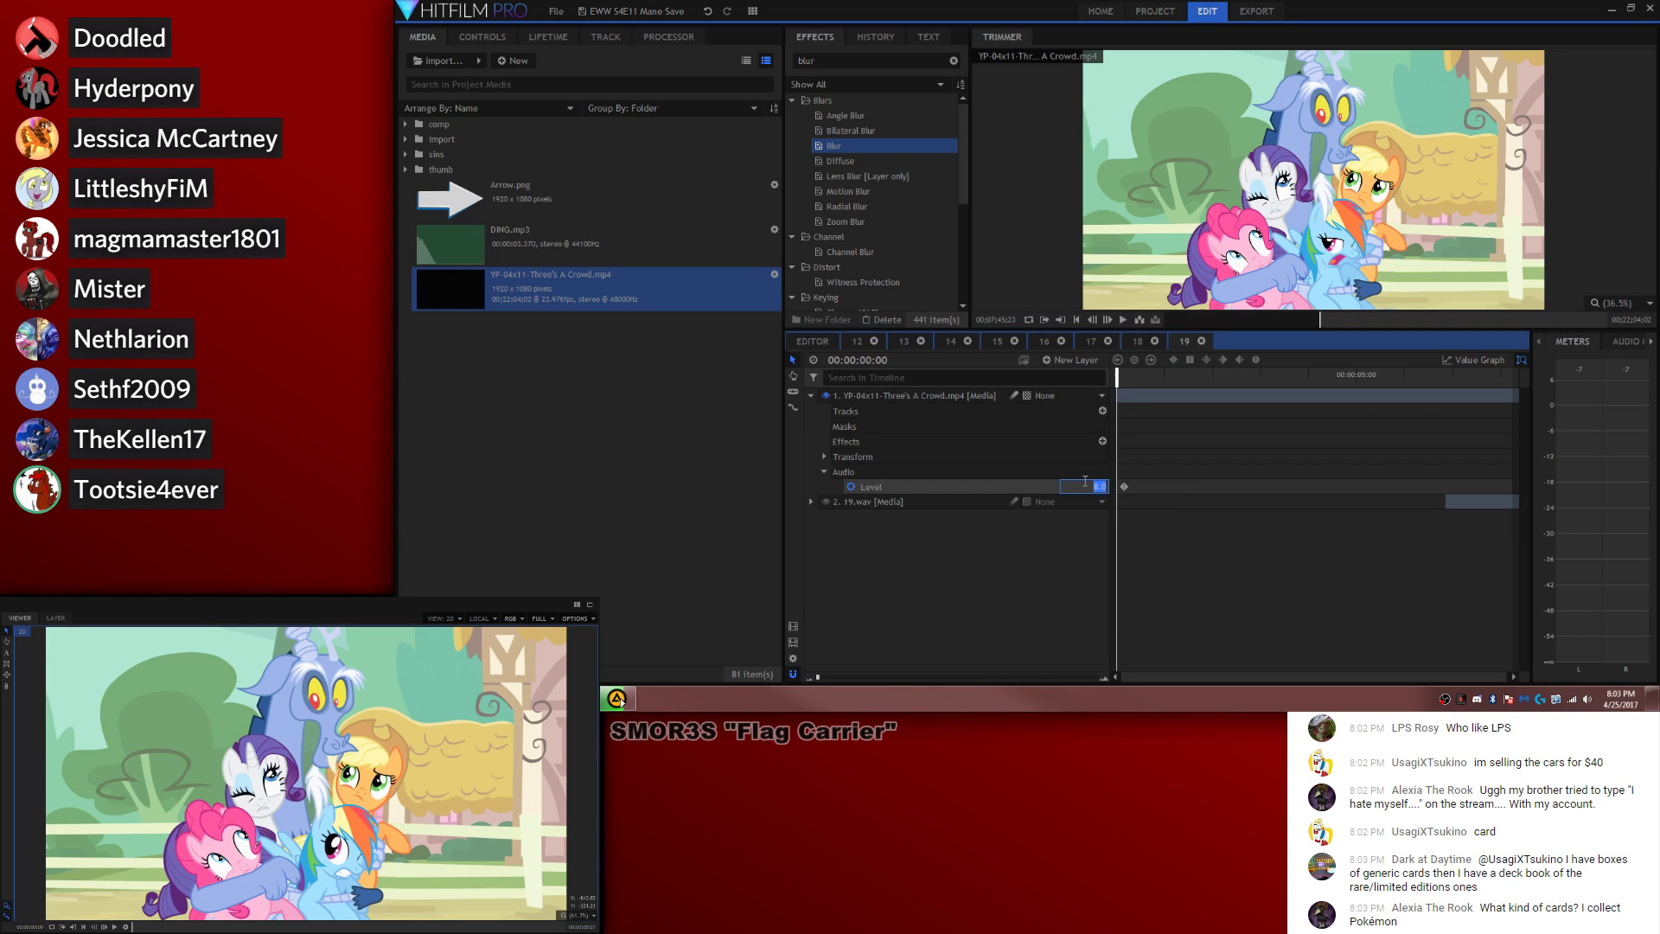
pyautogui.write('-8')
pyautogui.press('Return')
pyautogui.click(1304, 441)
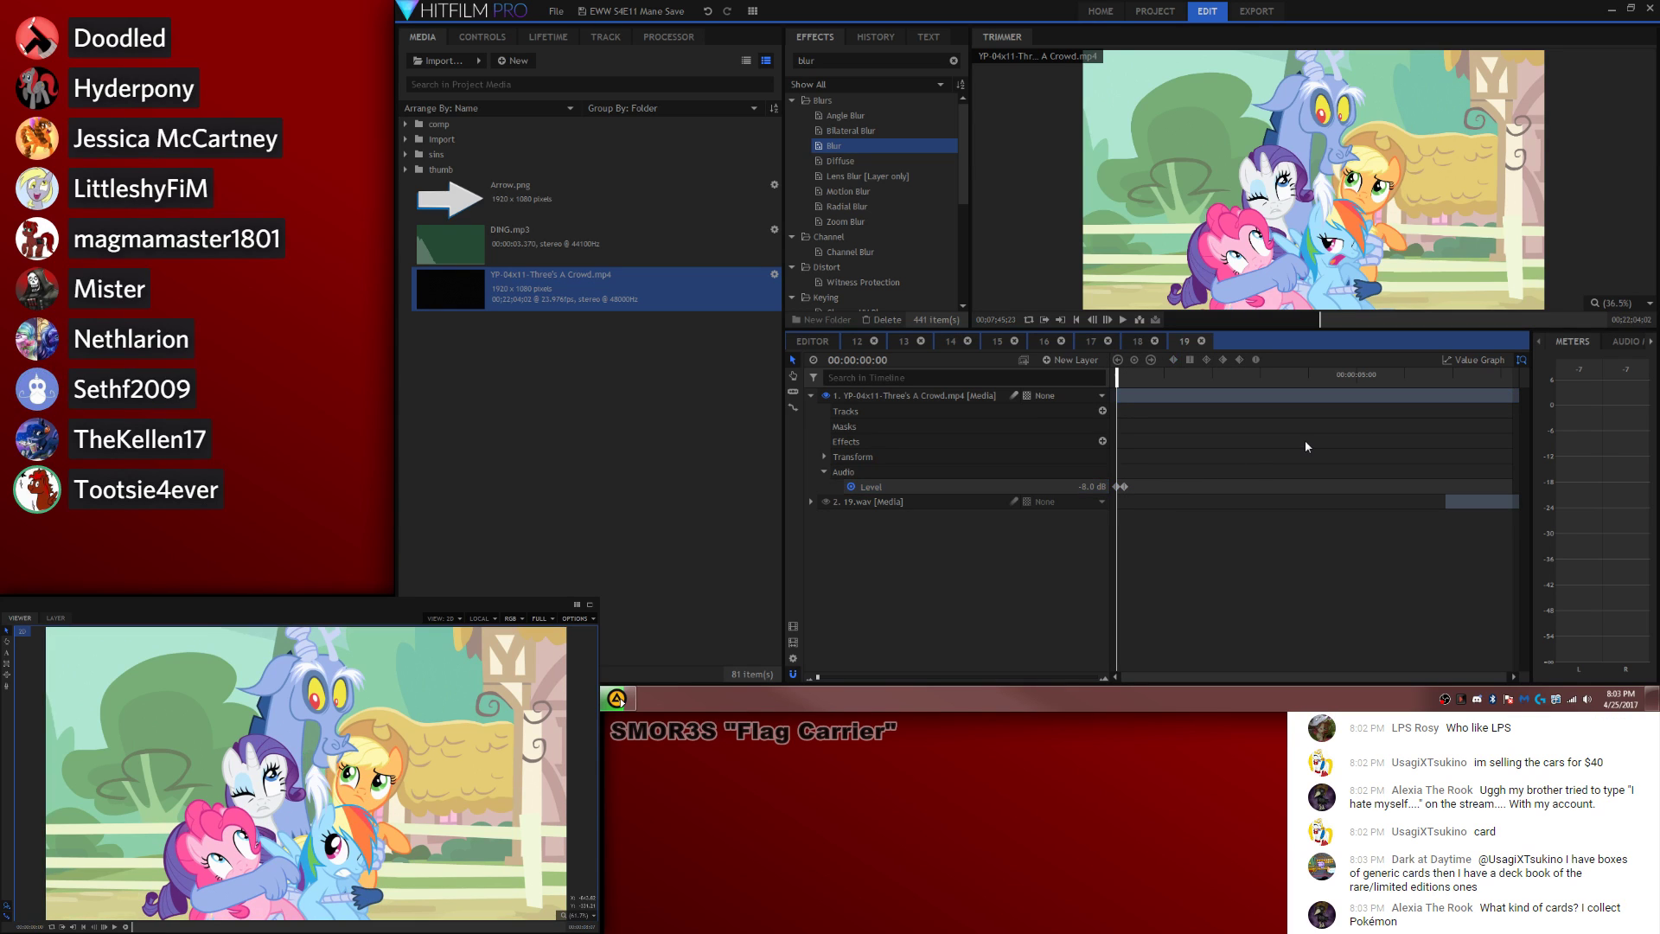
# Step: Add an audio level keyframe on the footage at 00:00:01:04 and set the level to -9 dB at 00:00:01:25
pyautogui.press('space')
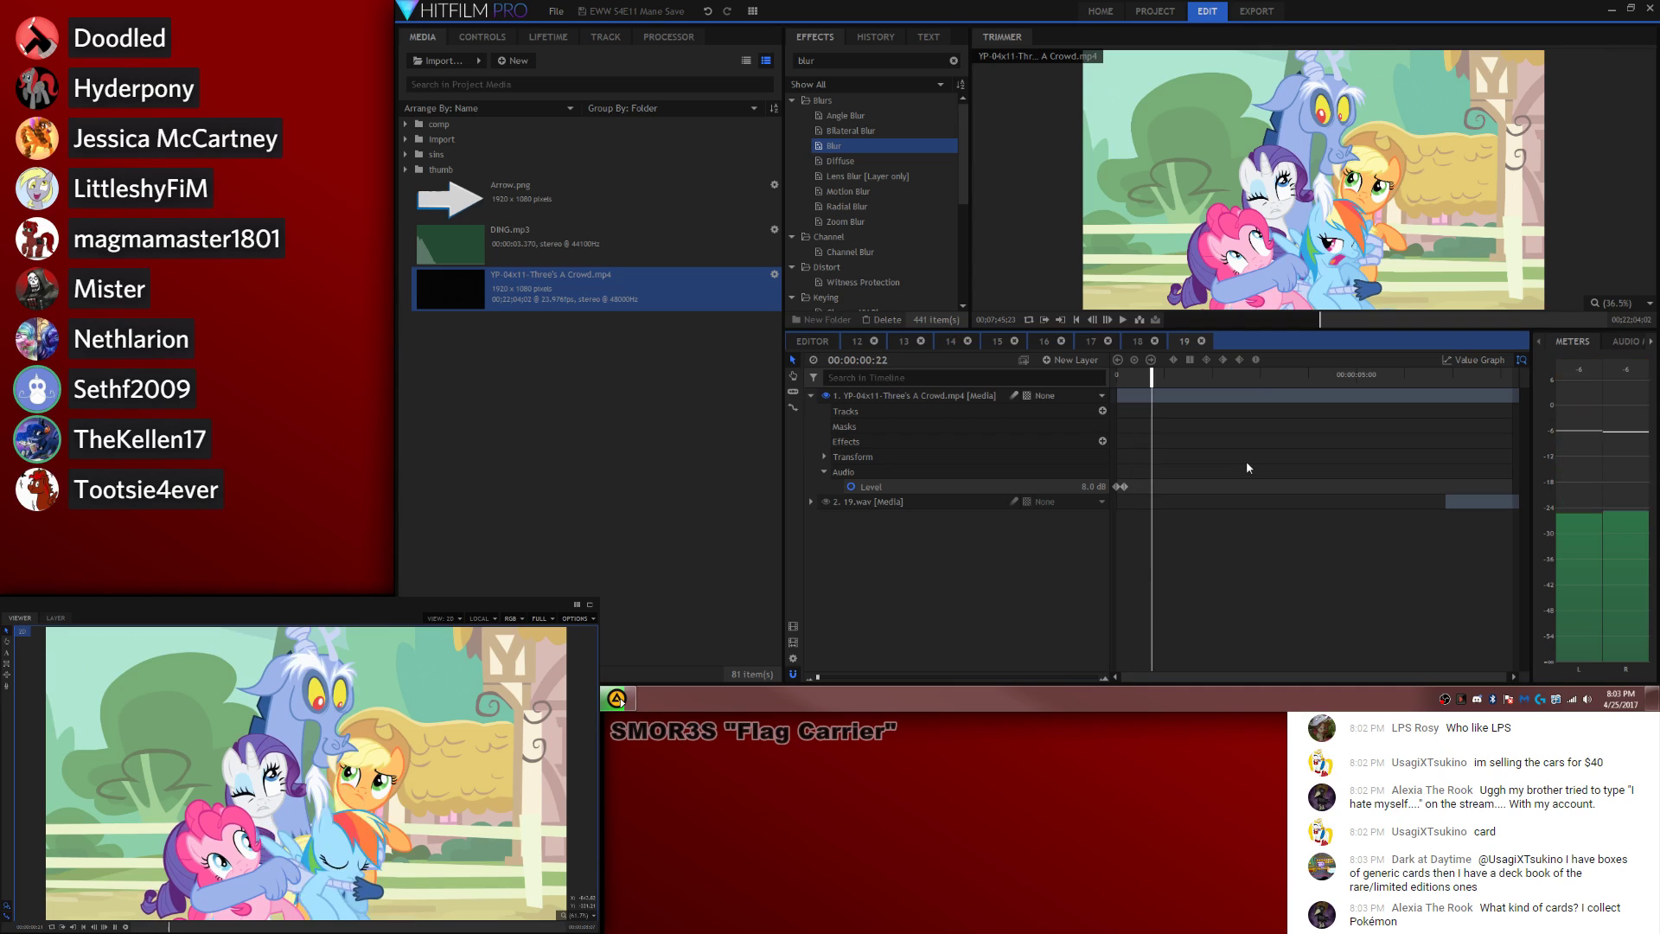
pyautogui.press('space')
pyautogui.click(850, 487)
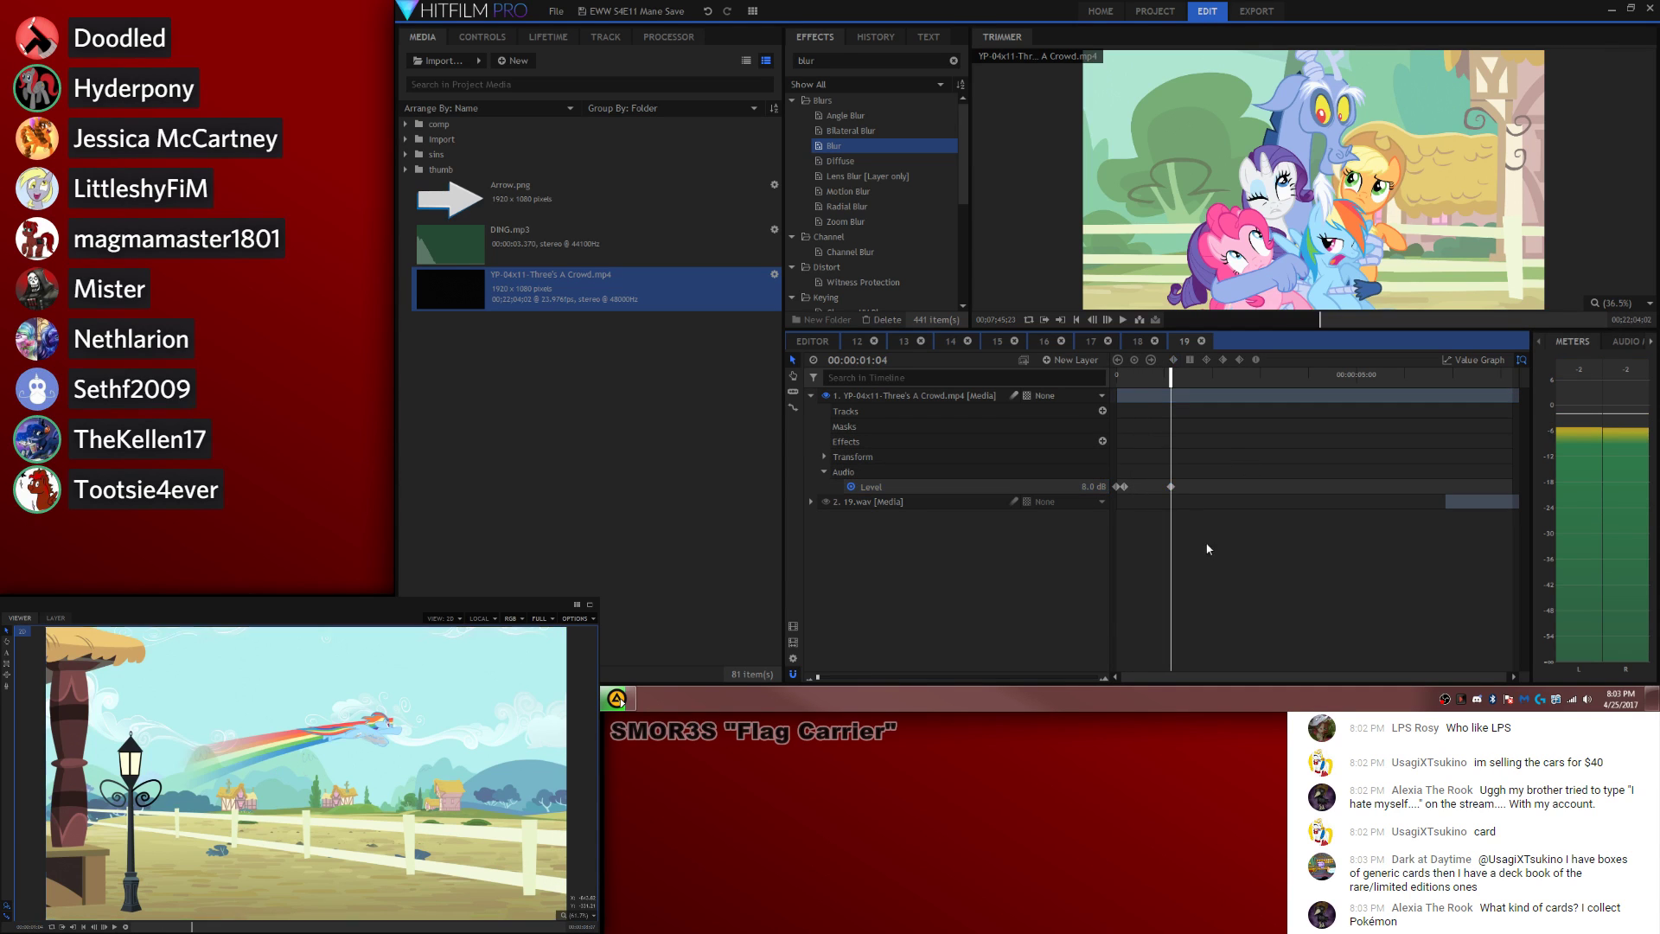
pyautogui.press('space')
pyautogui.click(1094, 487)
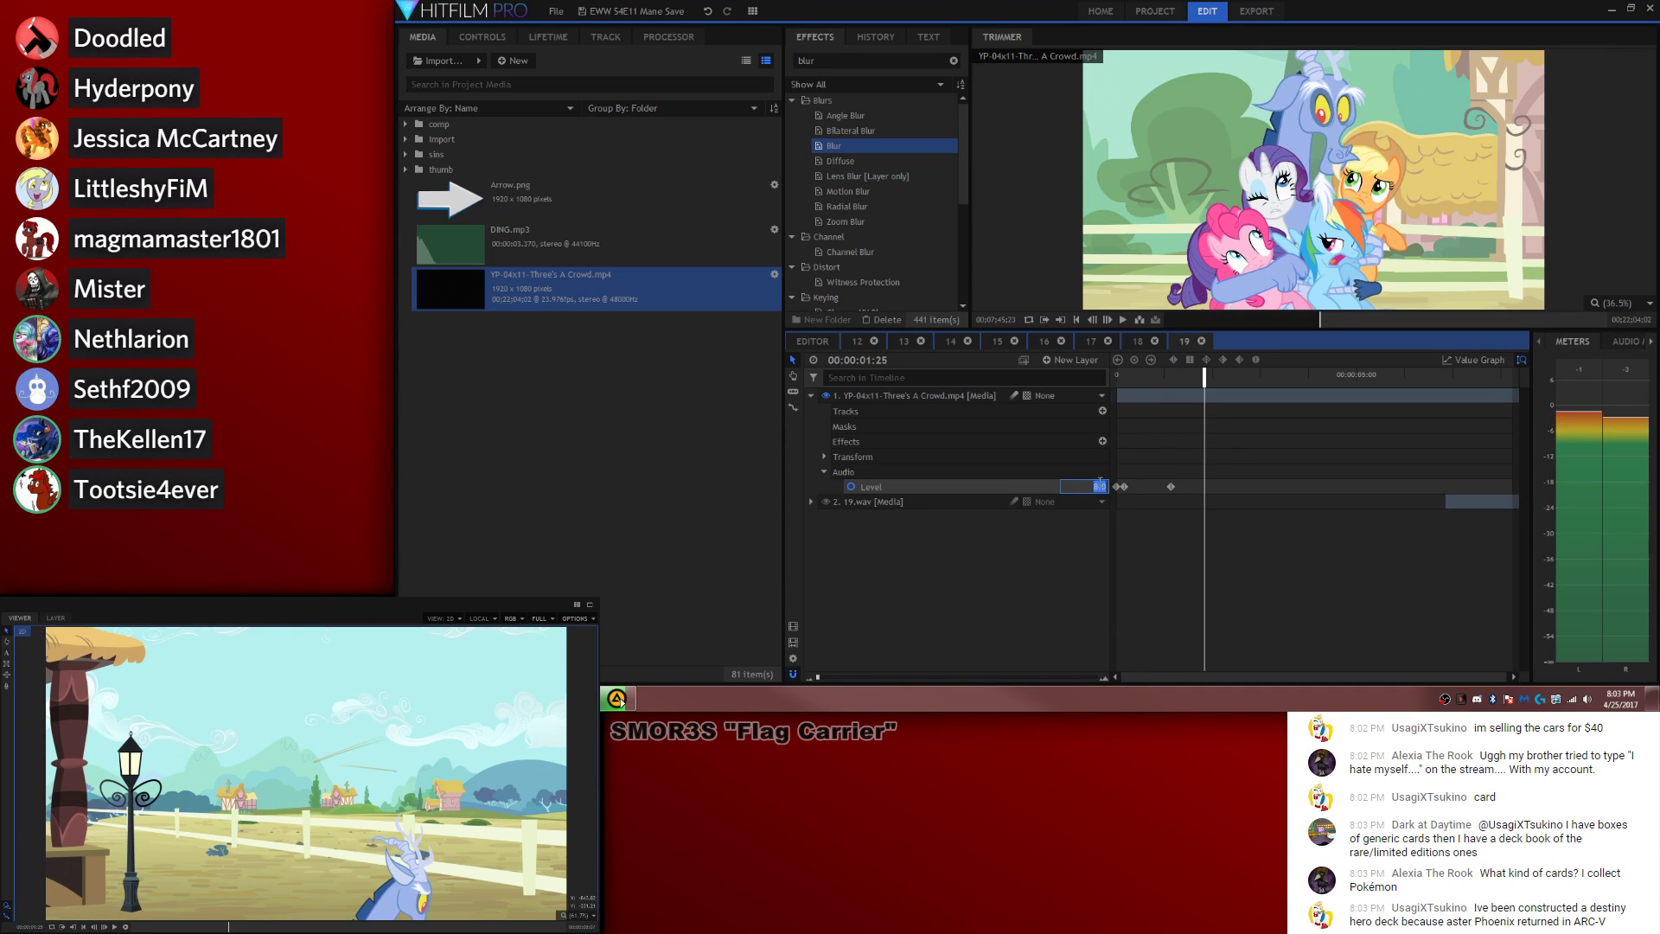
pyautogui.write('-9')
pyautogui.press('Return')
# Step: Step back six frames to 00:00:01:19 and move the 19.wav layer earlier so it starts there
pyautogui.press(',')
pyautogui.press(',')
pyautogui.press(',')
pyautogui.press(',')
pyautogui.press(',')
pyautogui.press(',')
pyautogui.click(1474, 506)
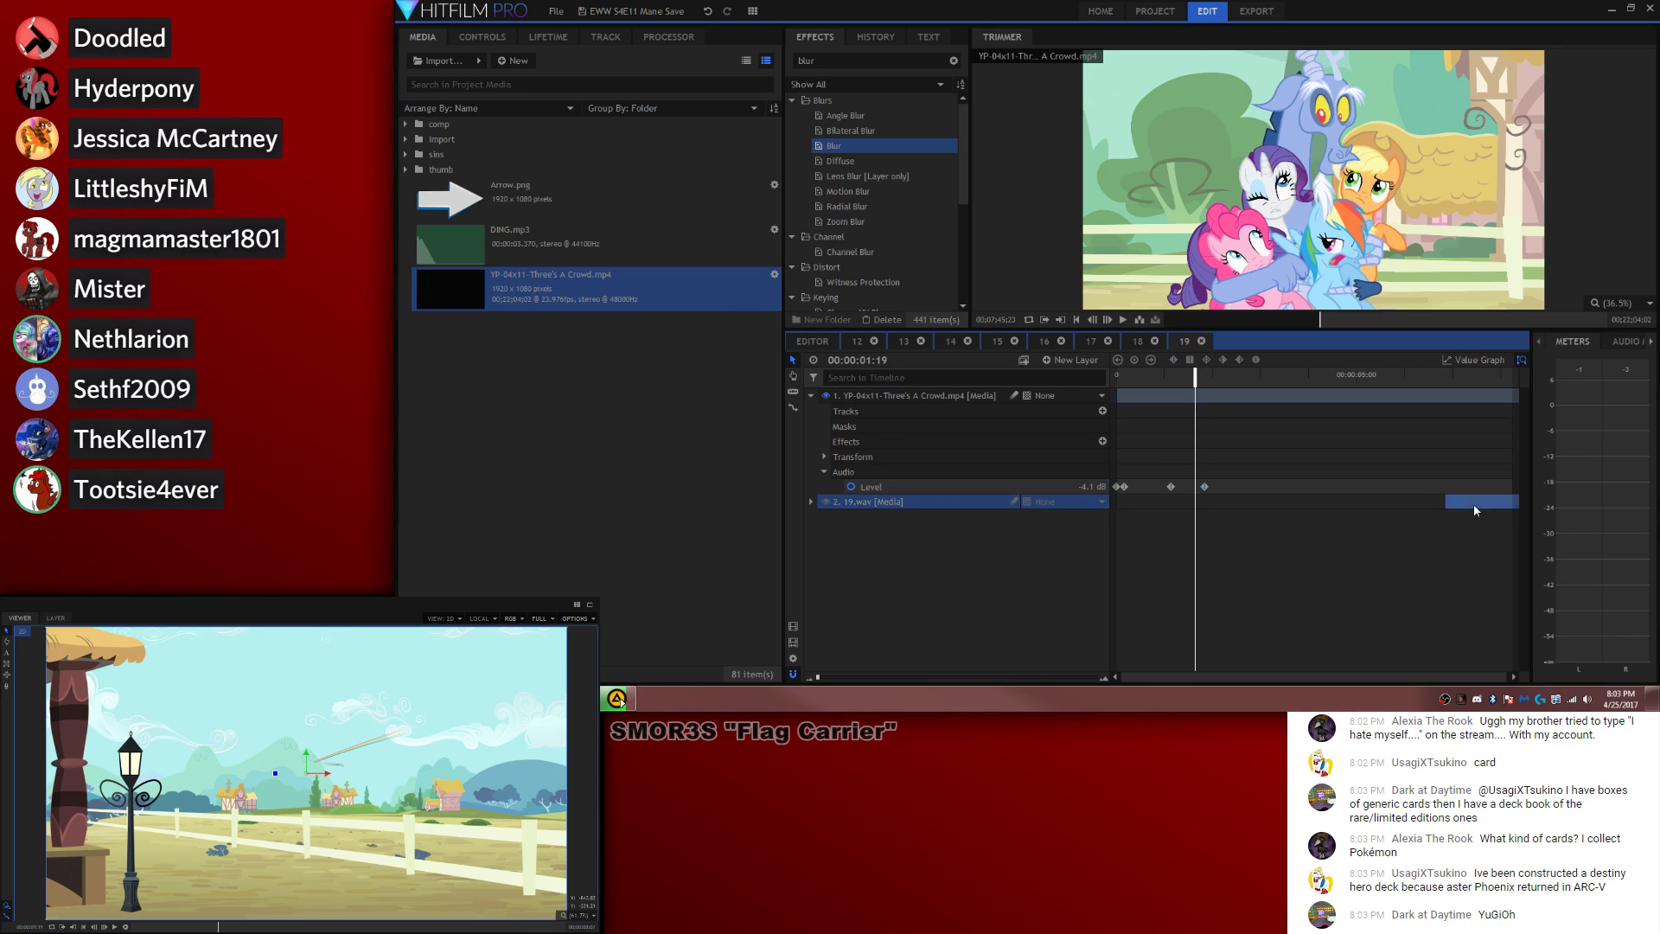
pyautogui.moveTo(1474, 510); pyautogui.dragTo(1225, 508)
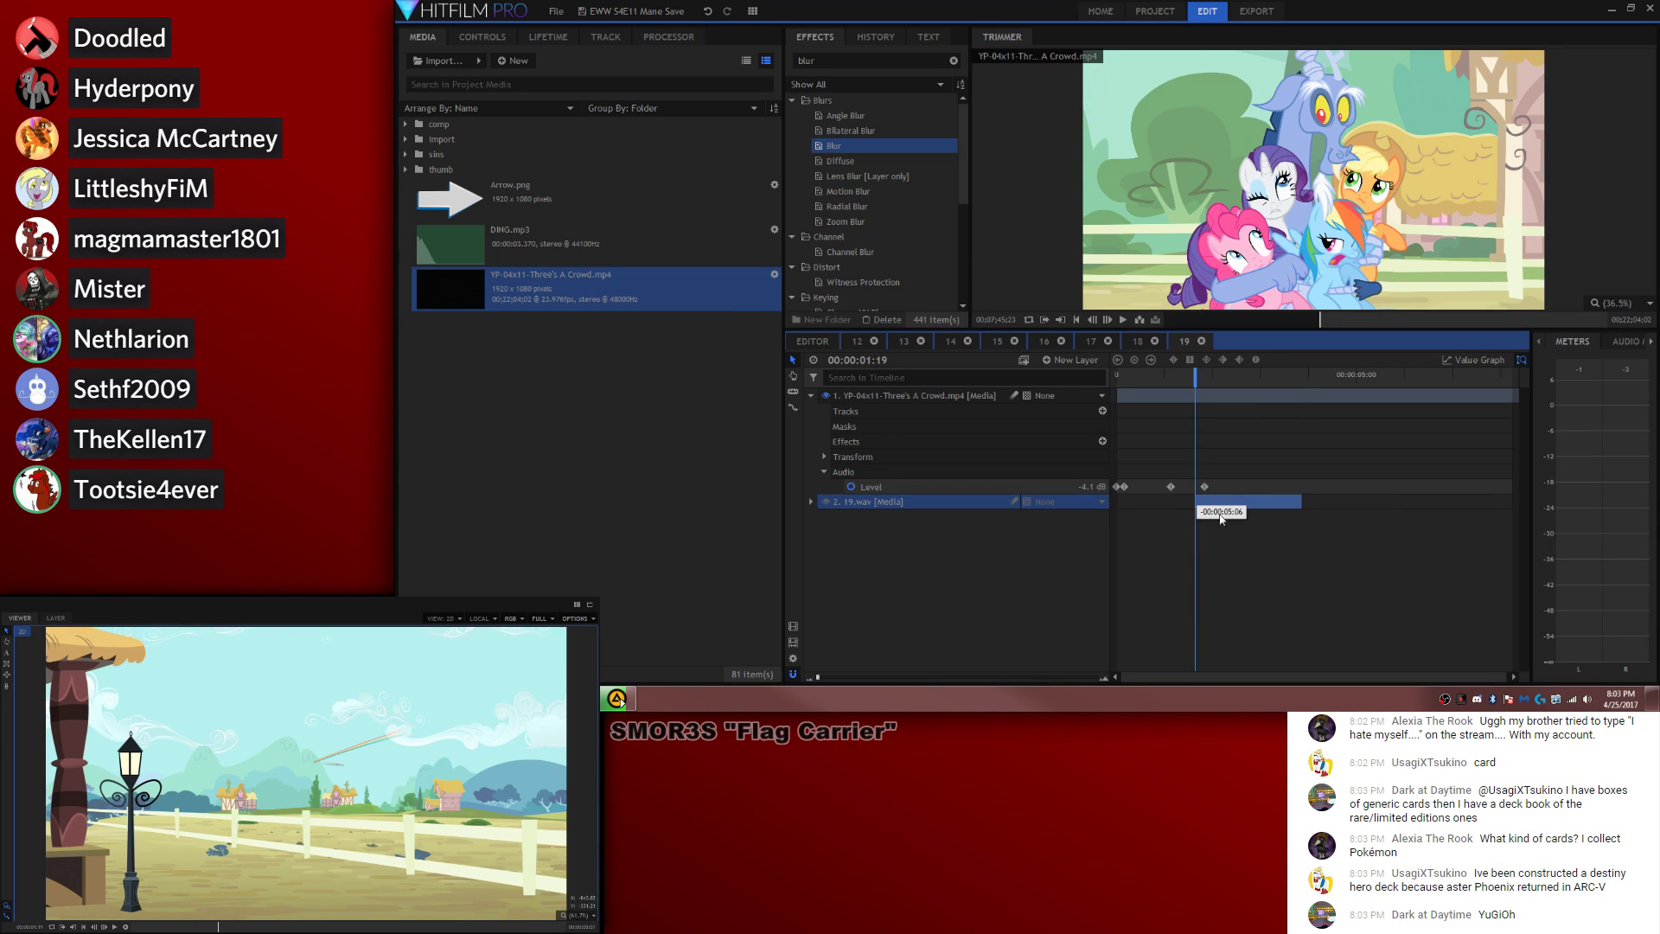
# Step: Shorten composite shot 19 to a duration of 00:00:03:24, matching the end of the 19.wav layer
pyautogui.click(1300, 376)
pyautogui.press(',')
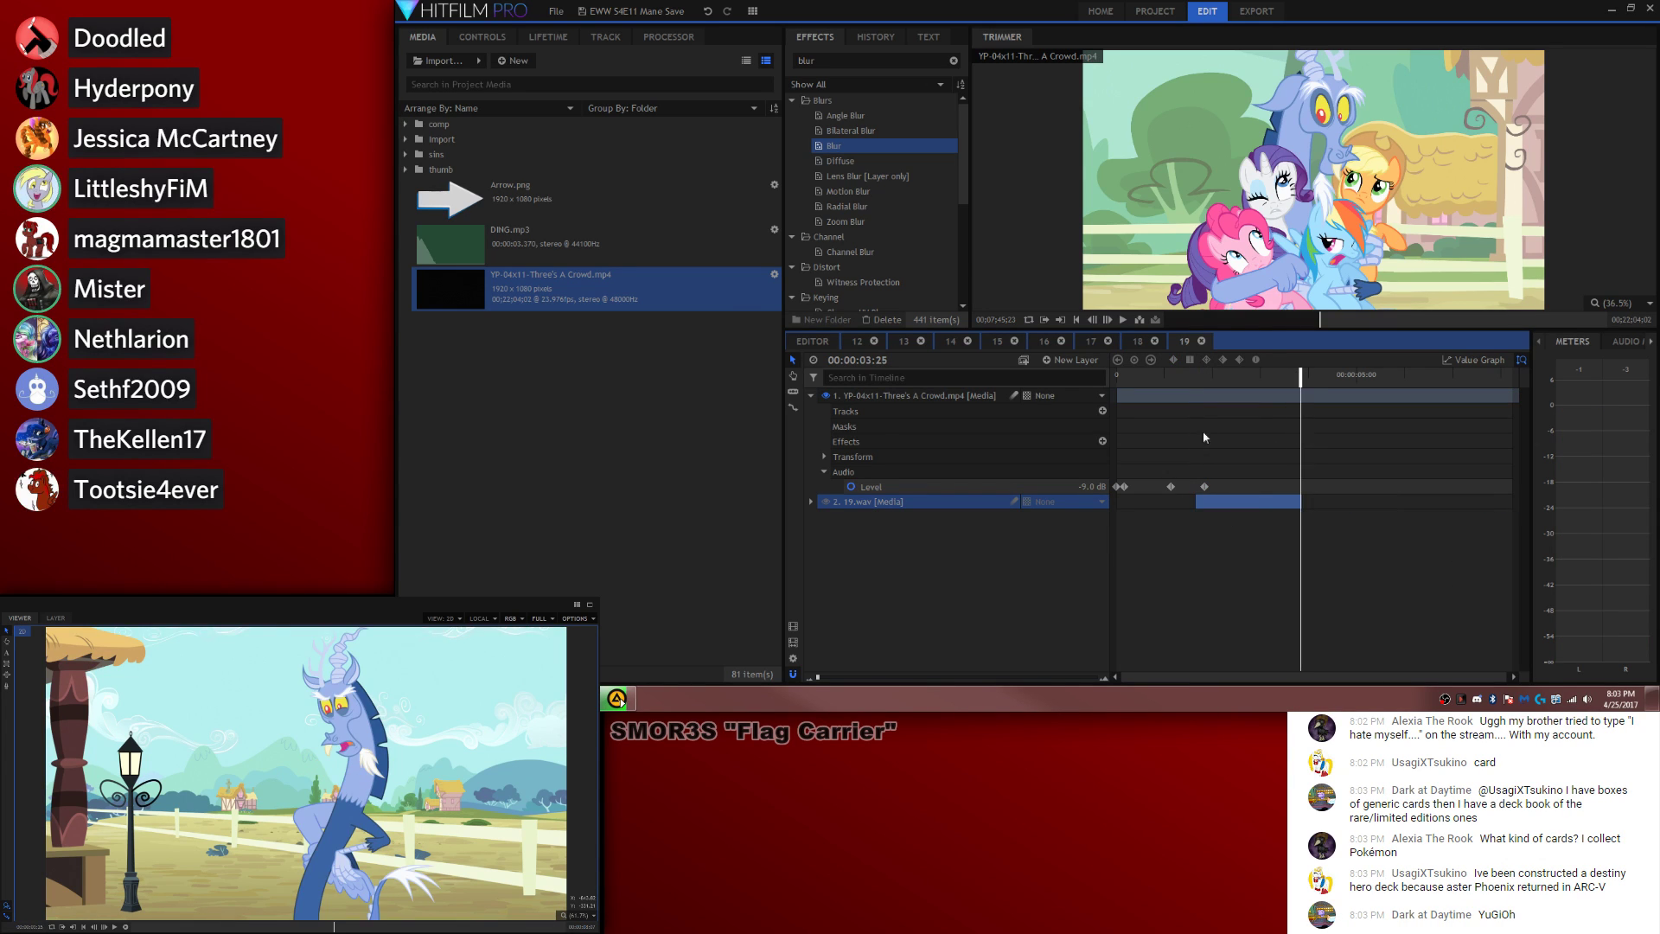
pyautogui.click(792, 671)
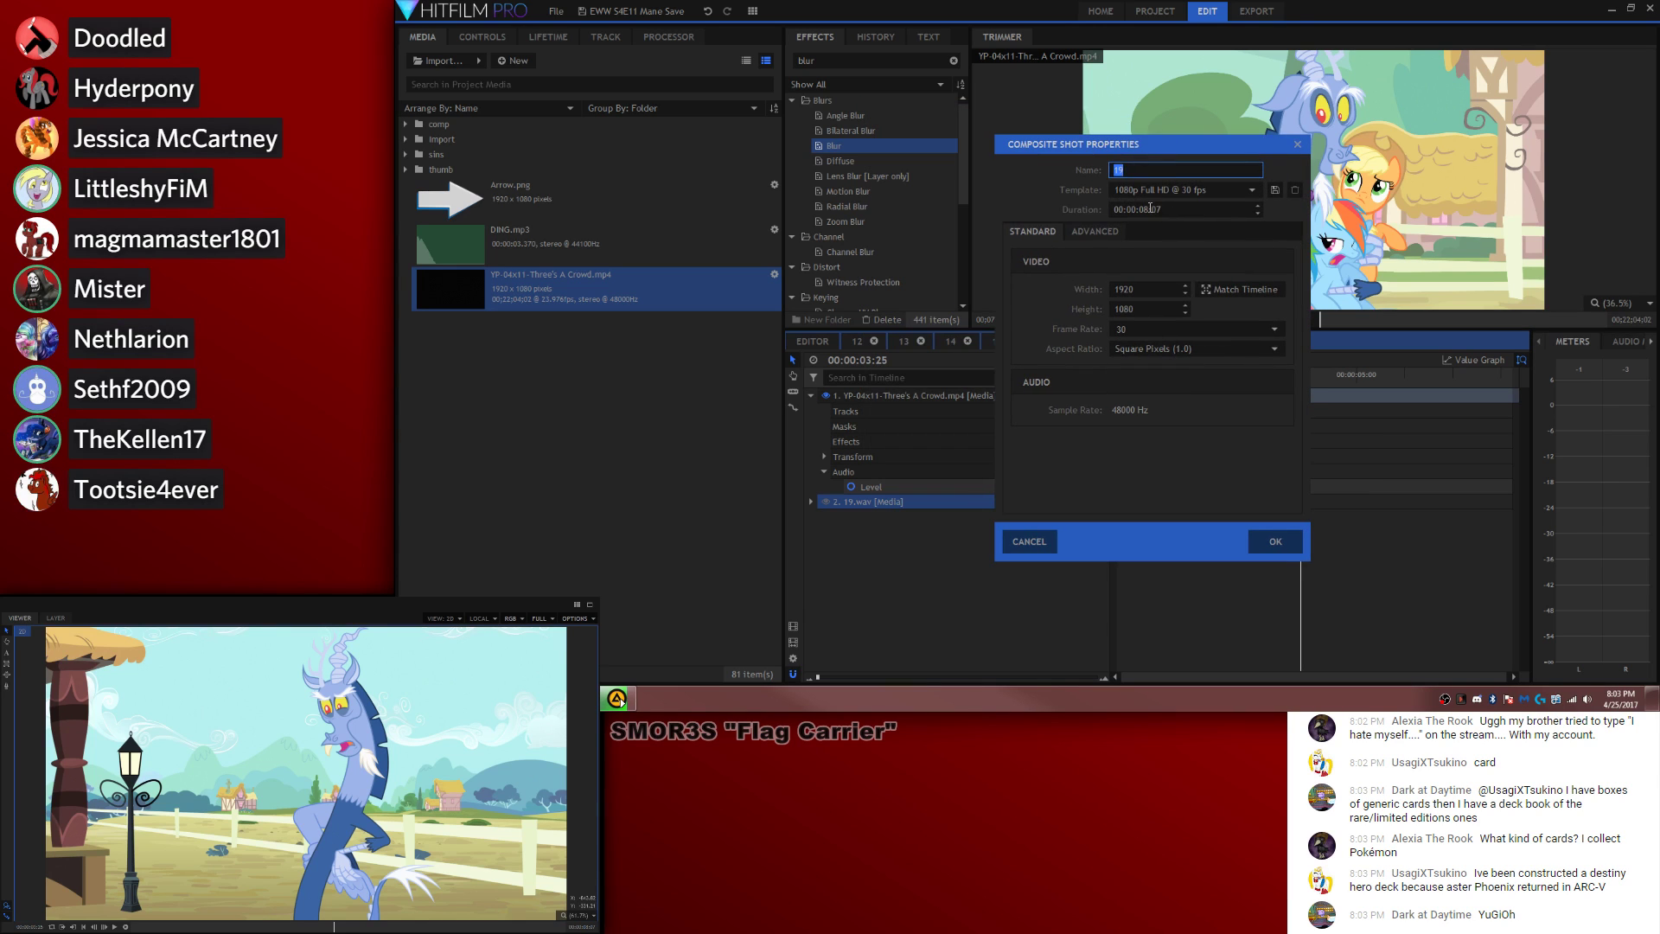
pyautogui.click(1149, 208)
pyautogui.press('BackSpace')
pyautogui.write('3:')
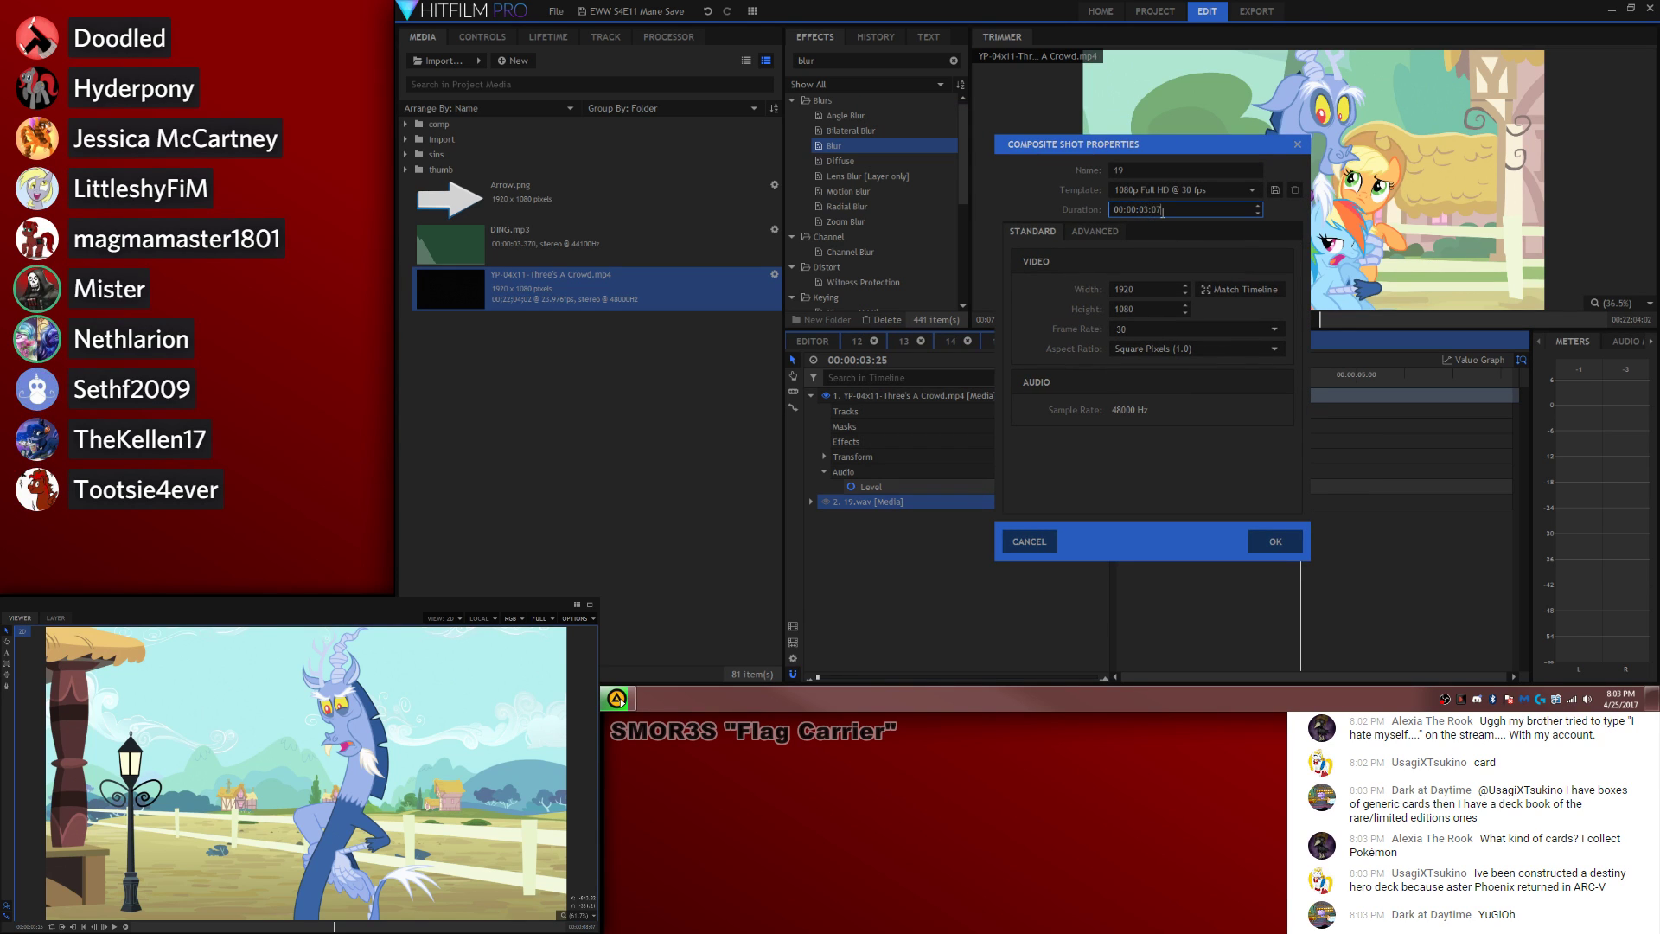
pyautogui.write('24')
pyautogui.press('Return')
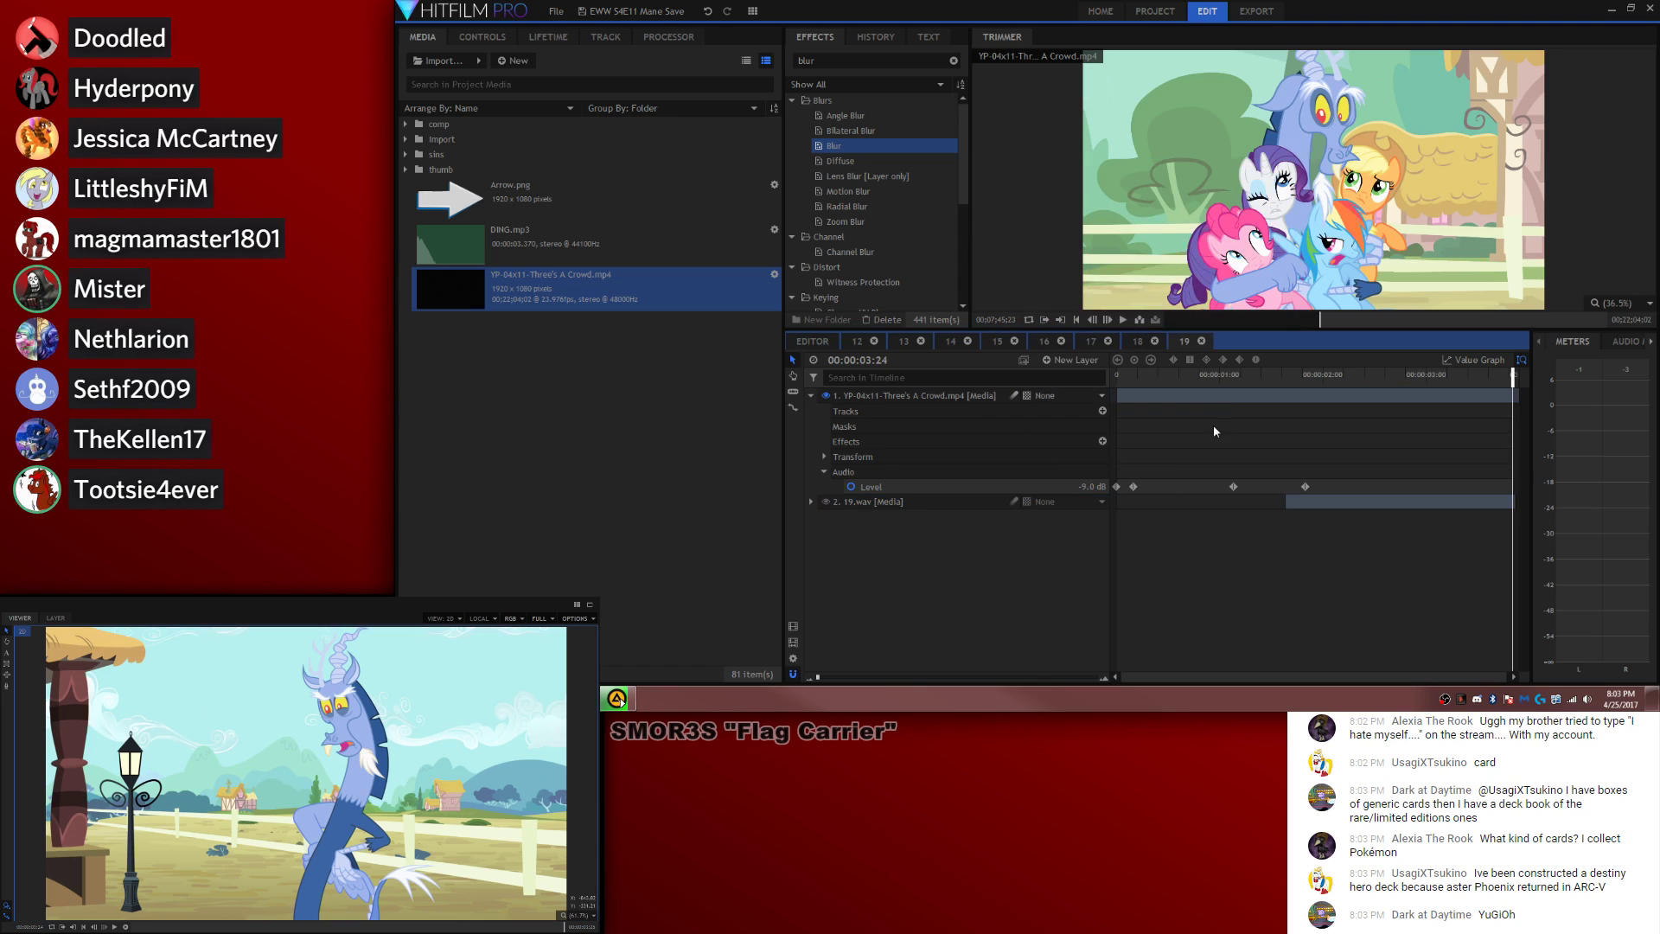
# Step: Preview shot 19, set the level keyframe at 00:00:00:05 to 5 dB, and play on from the keyframe at 00:00:01:04
pyautogui.press('space')
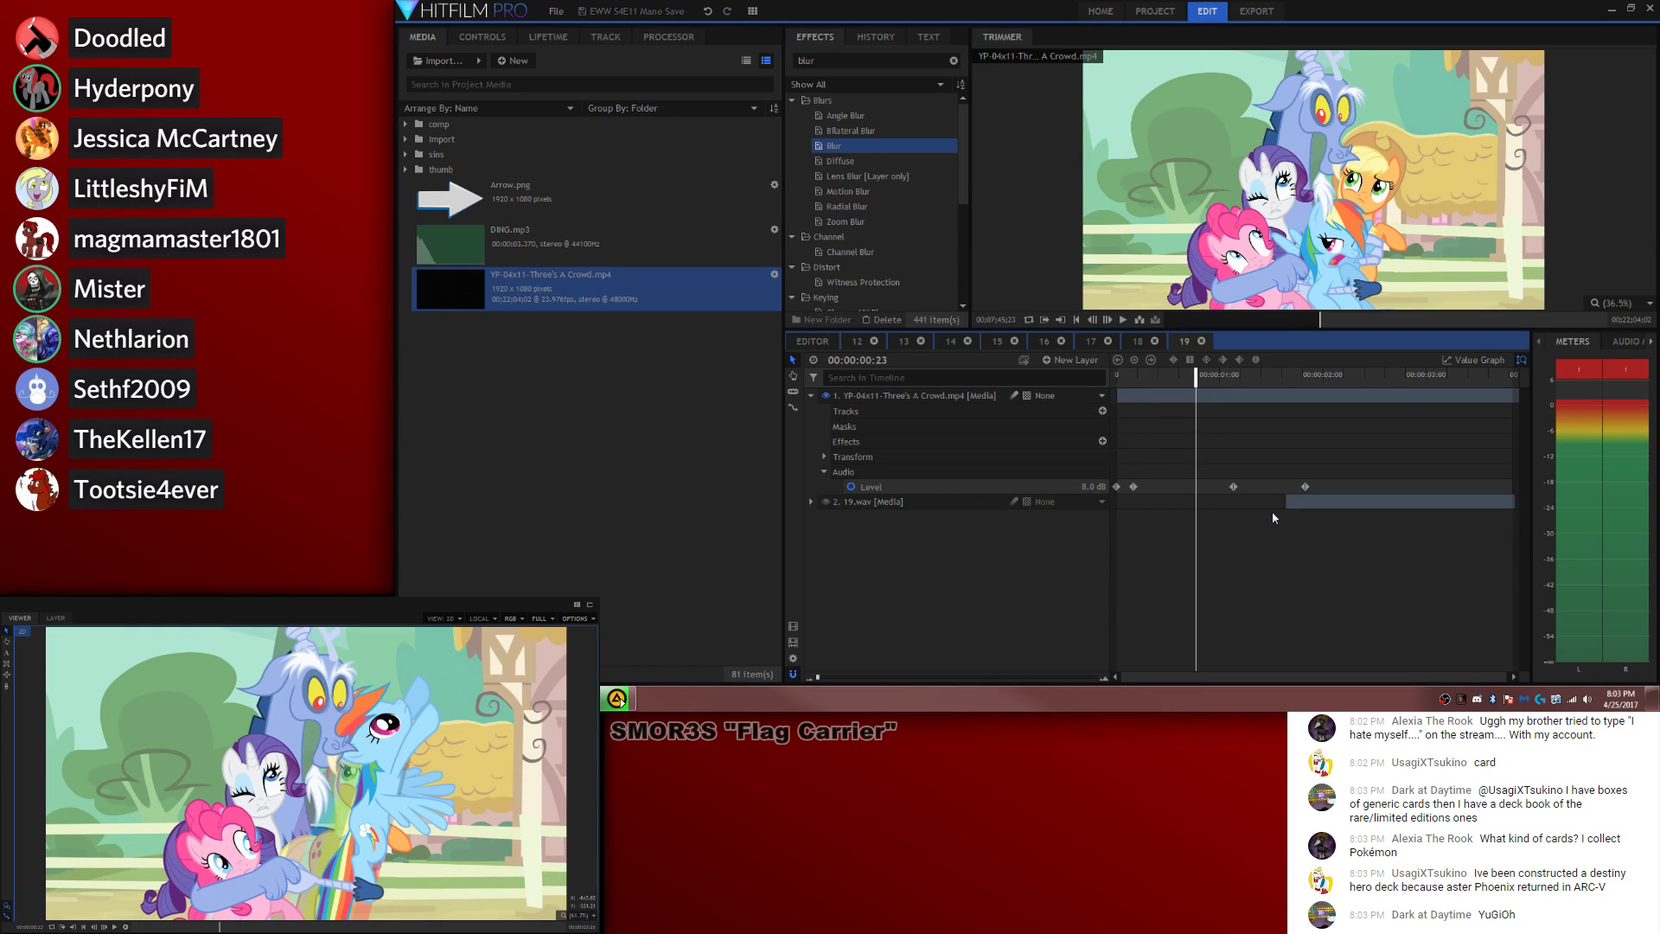
pyautogui.click(1133, 486)
pyautogui.doubleClick(1133, 486)
pyautogui.click(1094, 487)
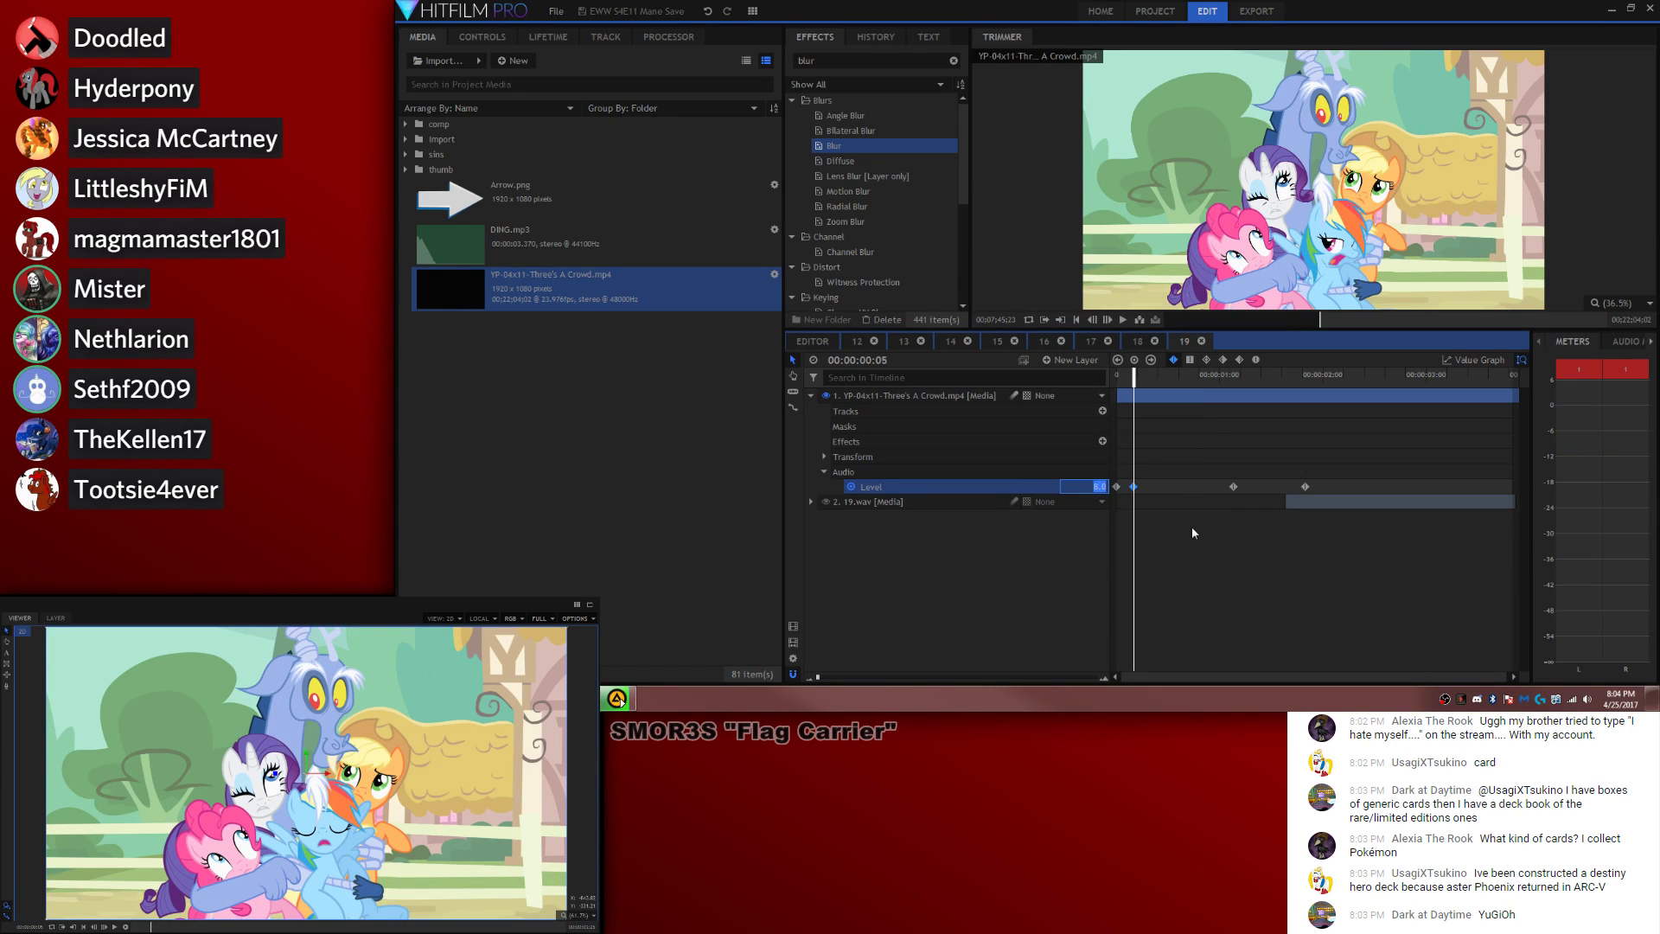
pyautogui.write('5')
pyautogui.doubleClick(1233, 487)
pyautogui.press('space')
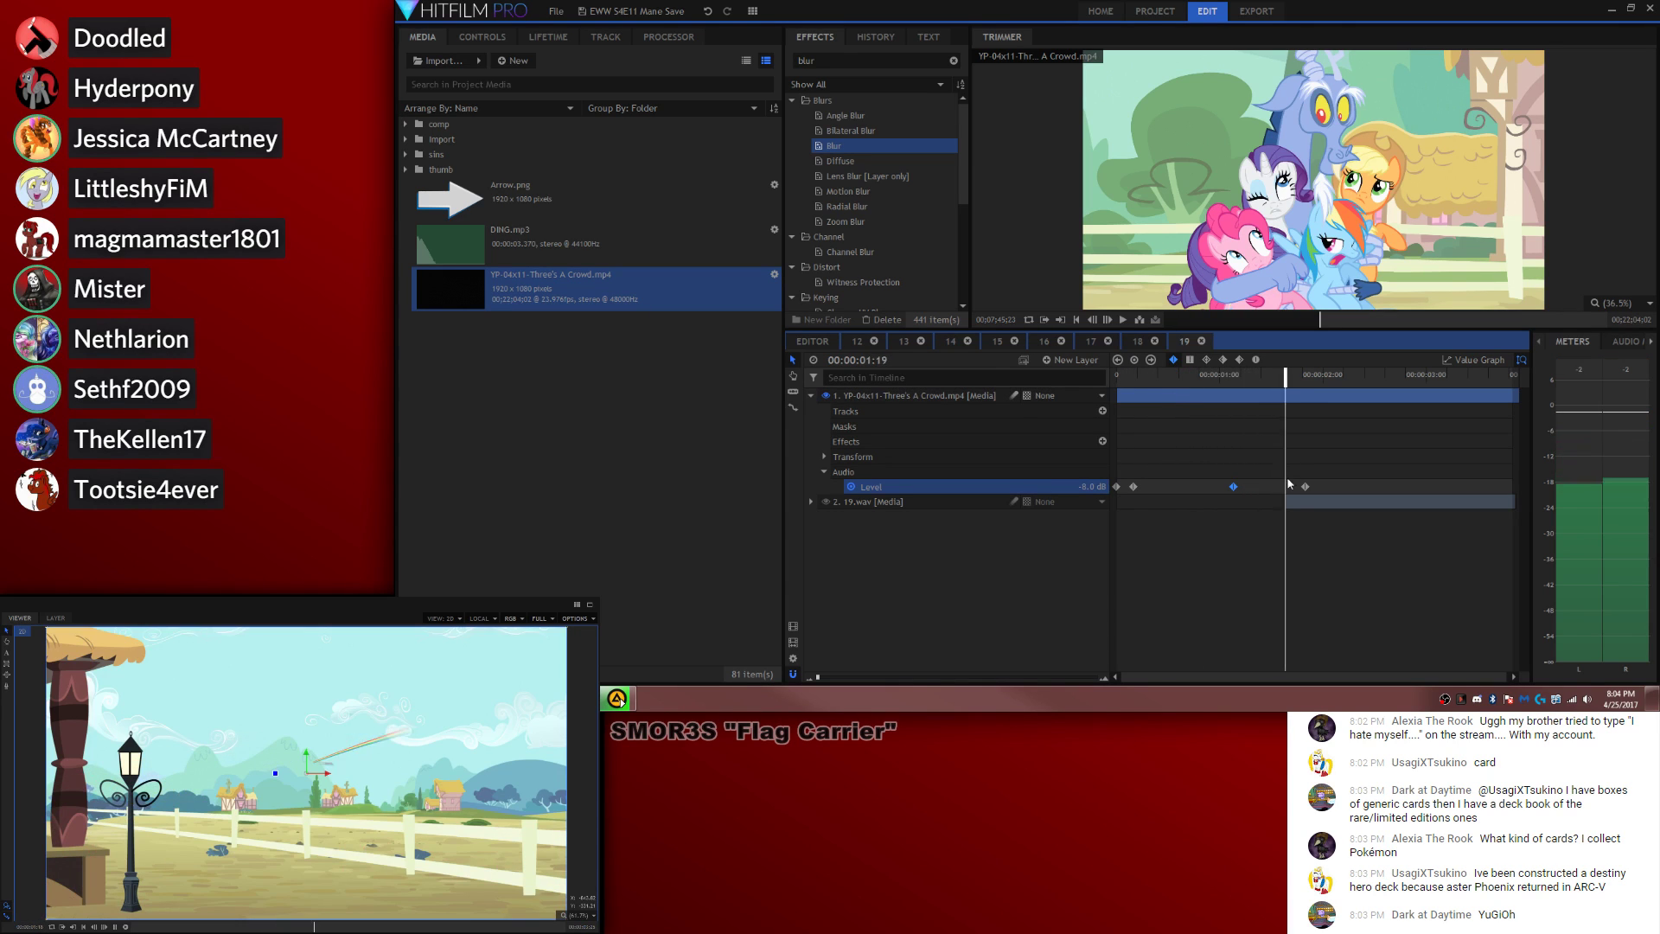
pyautogui.press('space')
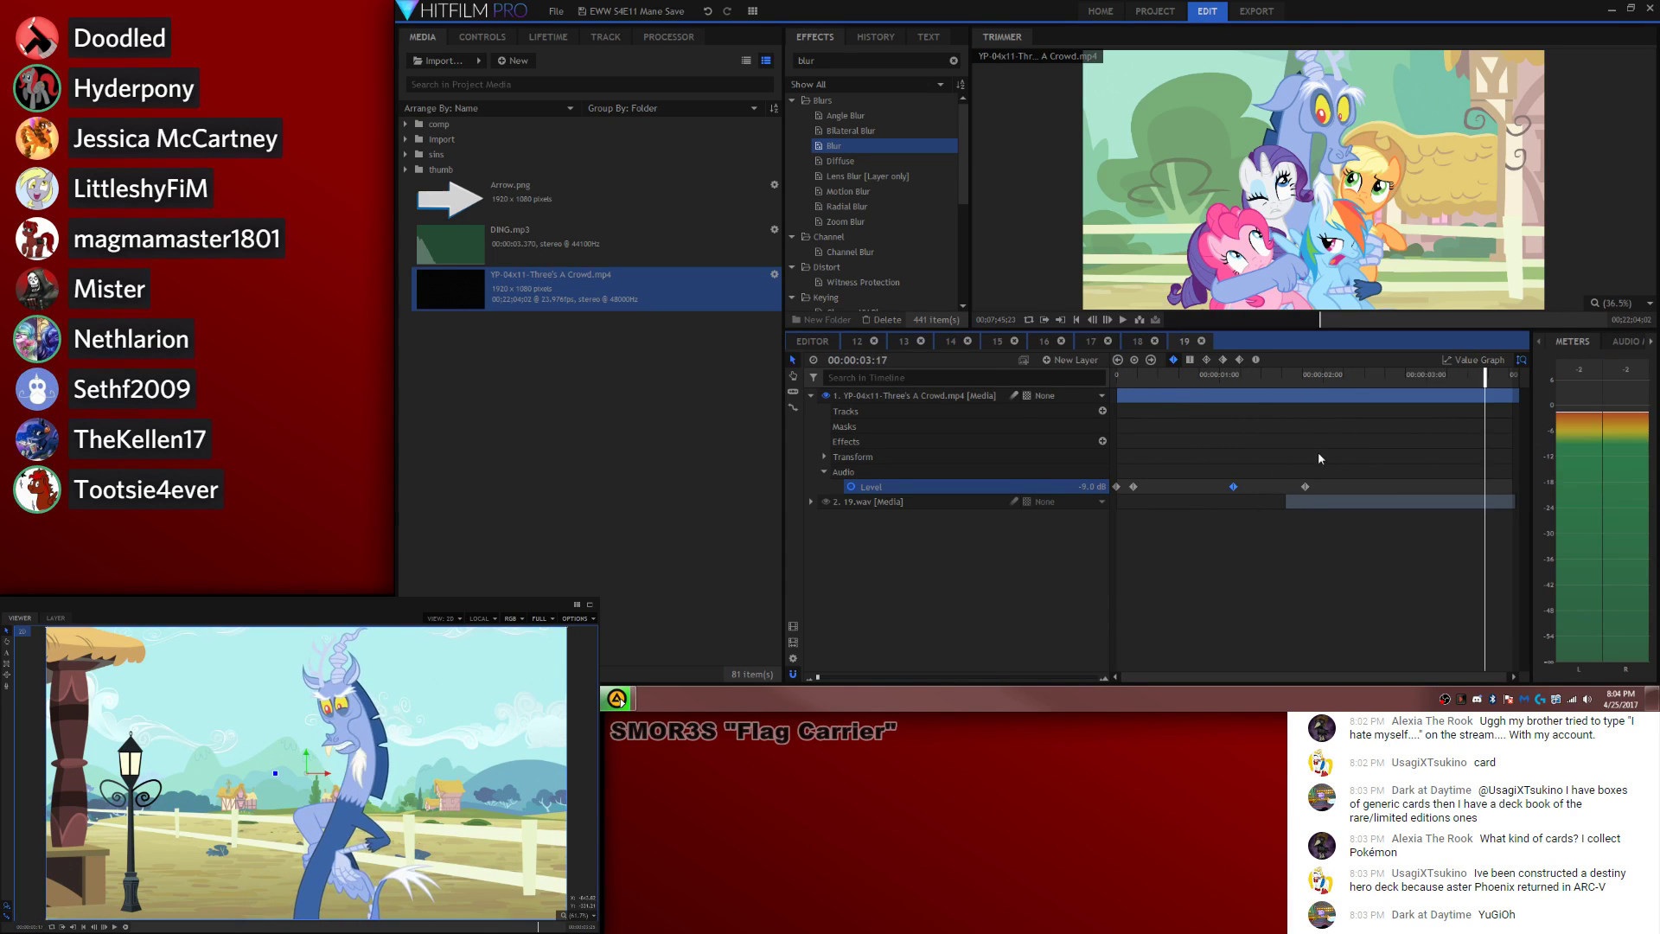
# Step: Copy the 18 counter, subtitle, overlay and grade layers from shot 18 into shot 19 and align them to its start
pyautogui.click(1138, 341)
pyautogui.click(935, 412)
pyautogui.moveTo(937, 412); pyautogui.dragTo(914, 456)
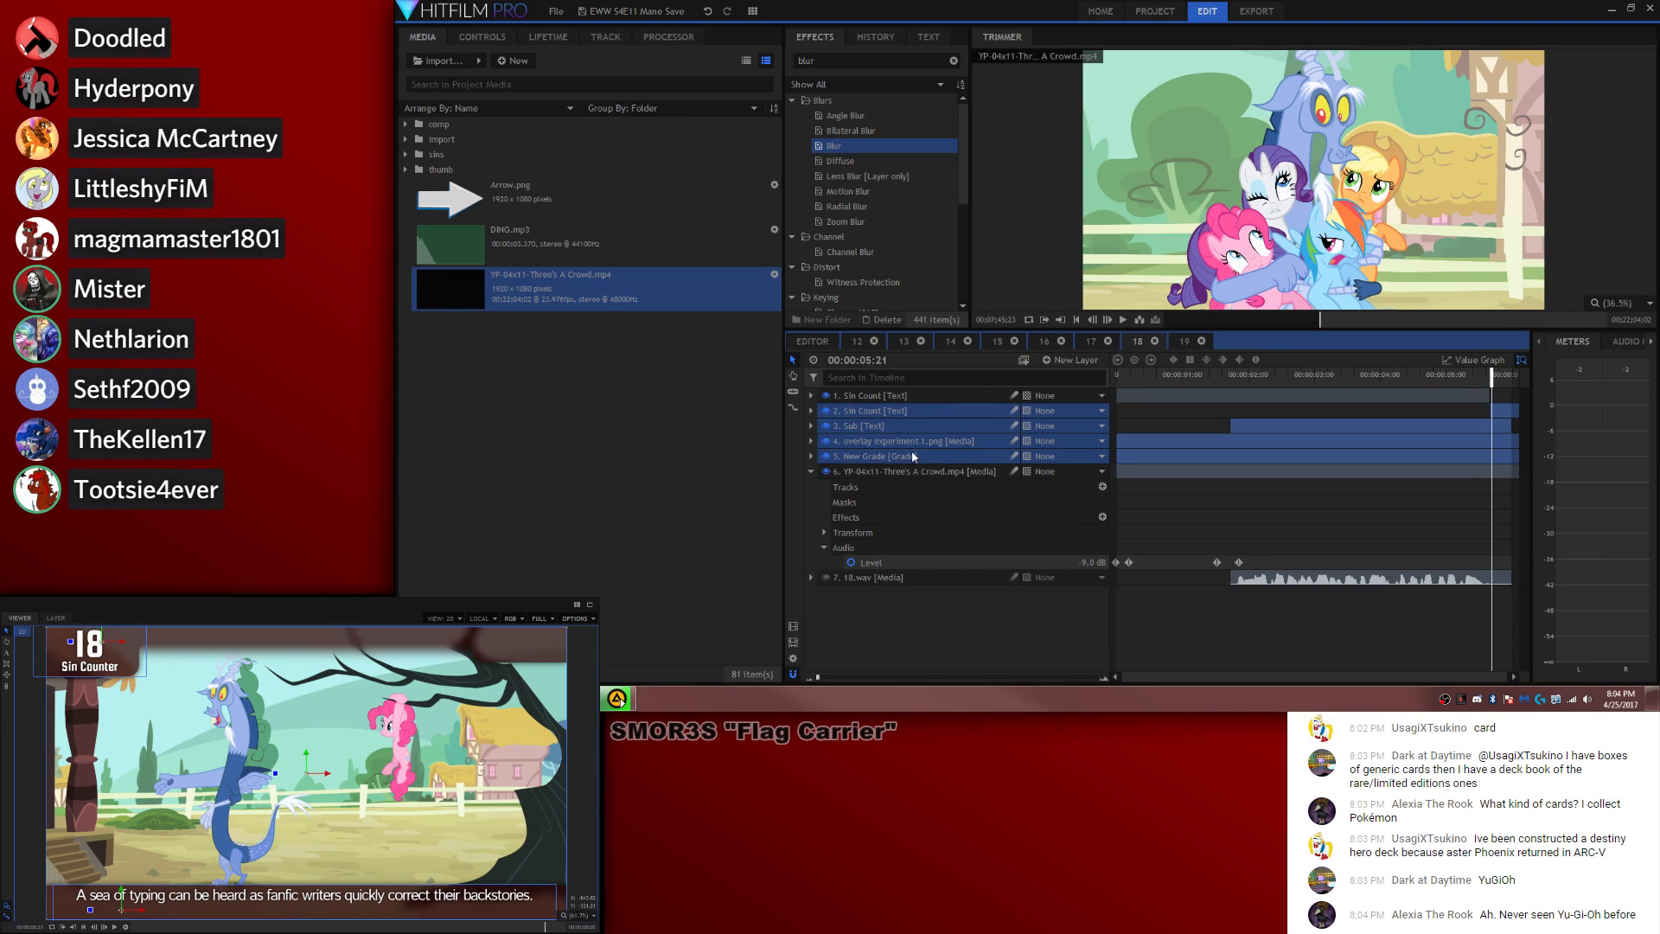
pyautogui.click(1183, 341)
pyautogui.hotkey('ctrl', 'v')
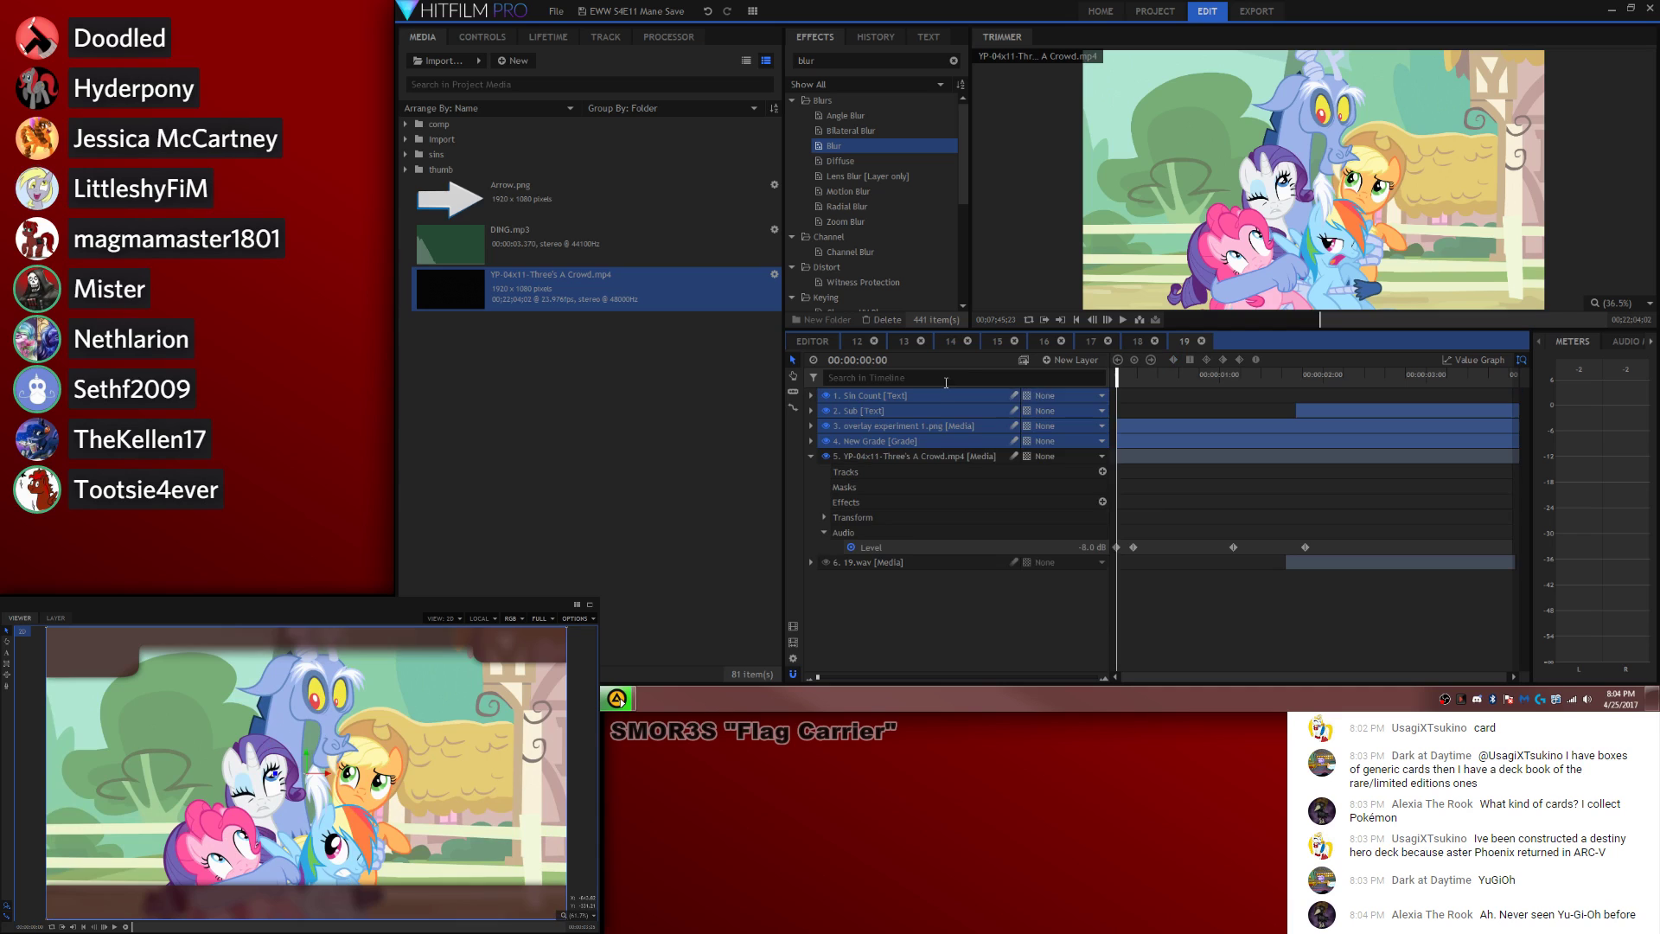
pyautogui.rightClick(938, 396)
pyautogui.click(1011, 594)
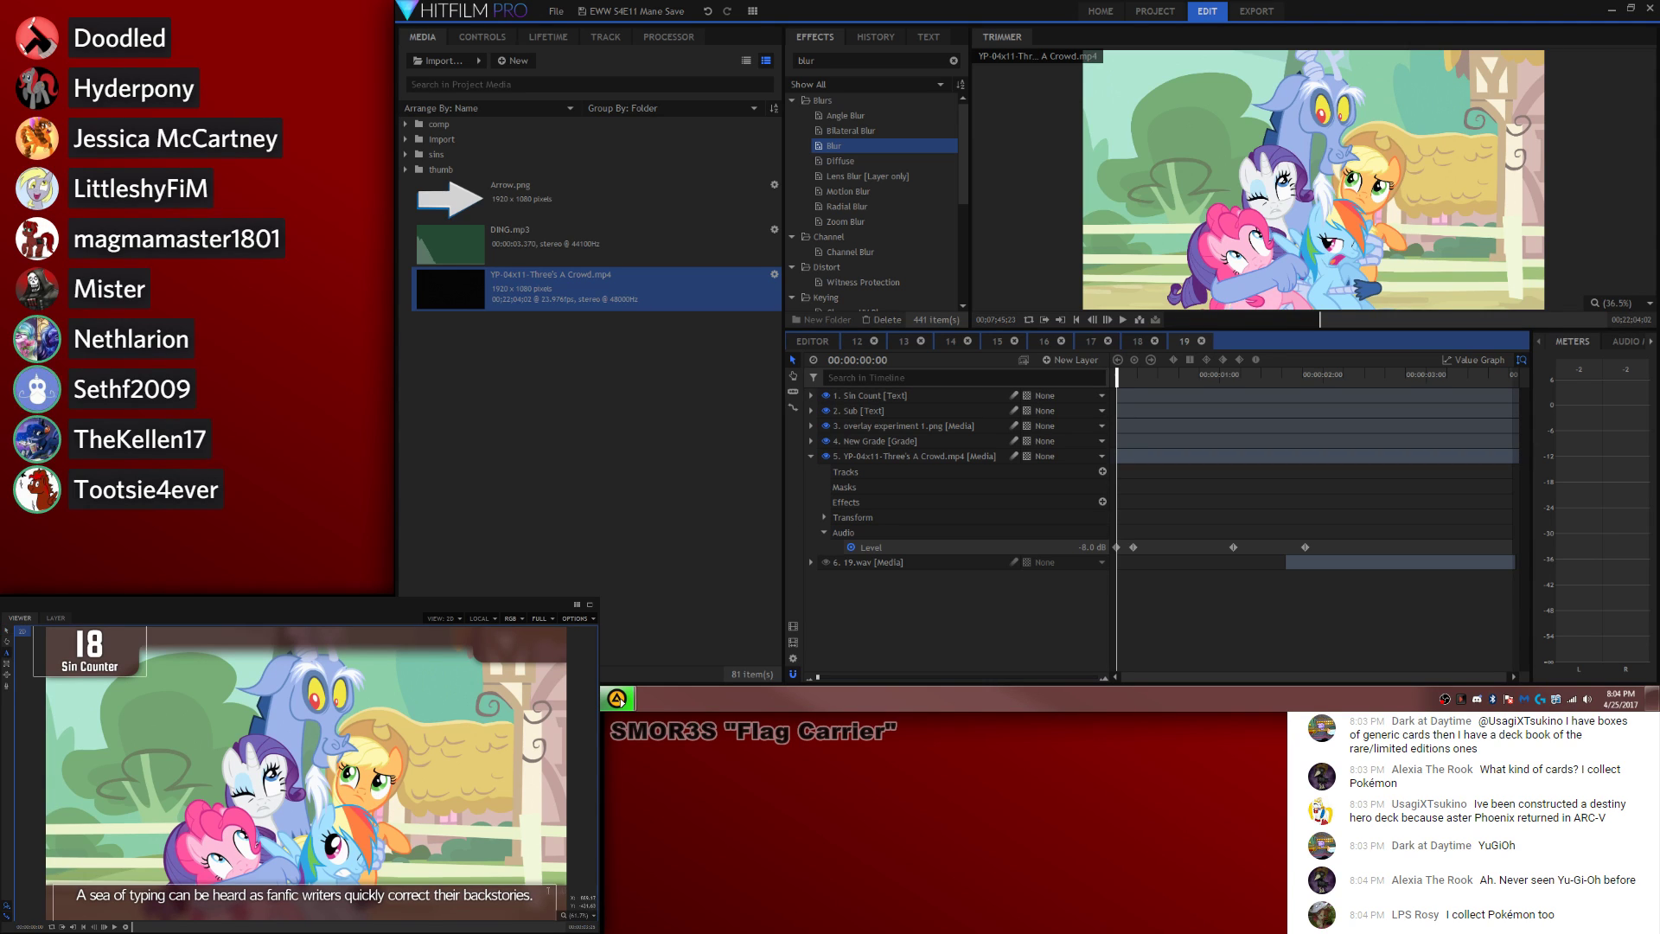
# Step: Replace the subtitle text in shot 19 with "The element of loyalty everyone."
pyautogui.moveTo(548, 890); pyautogui.dragTo(75, 675)
pyautogui.write('The element of loyalty everyone.')
pyautogui.click(9, 631)
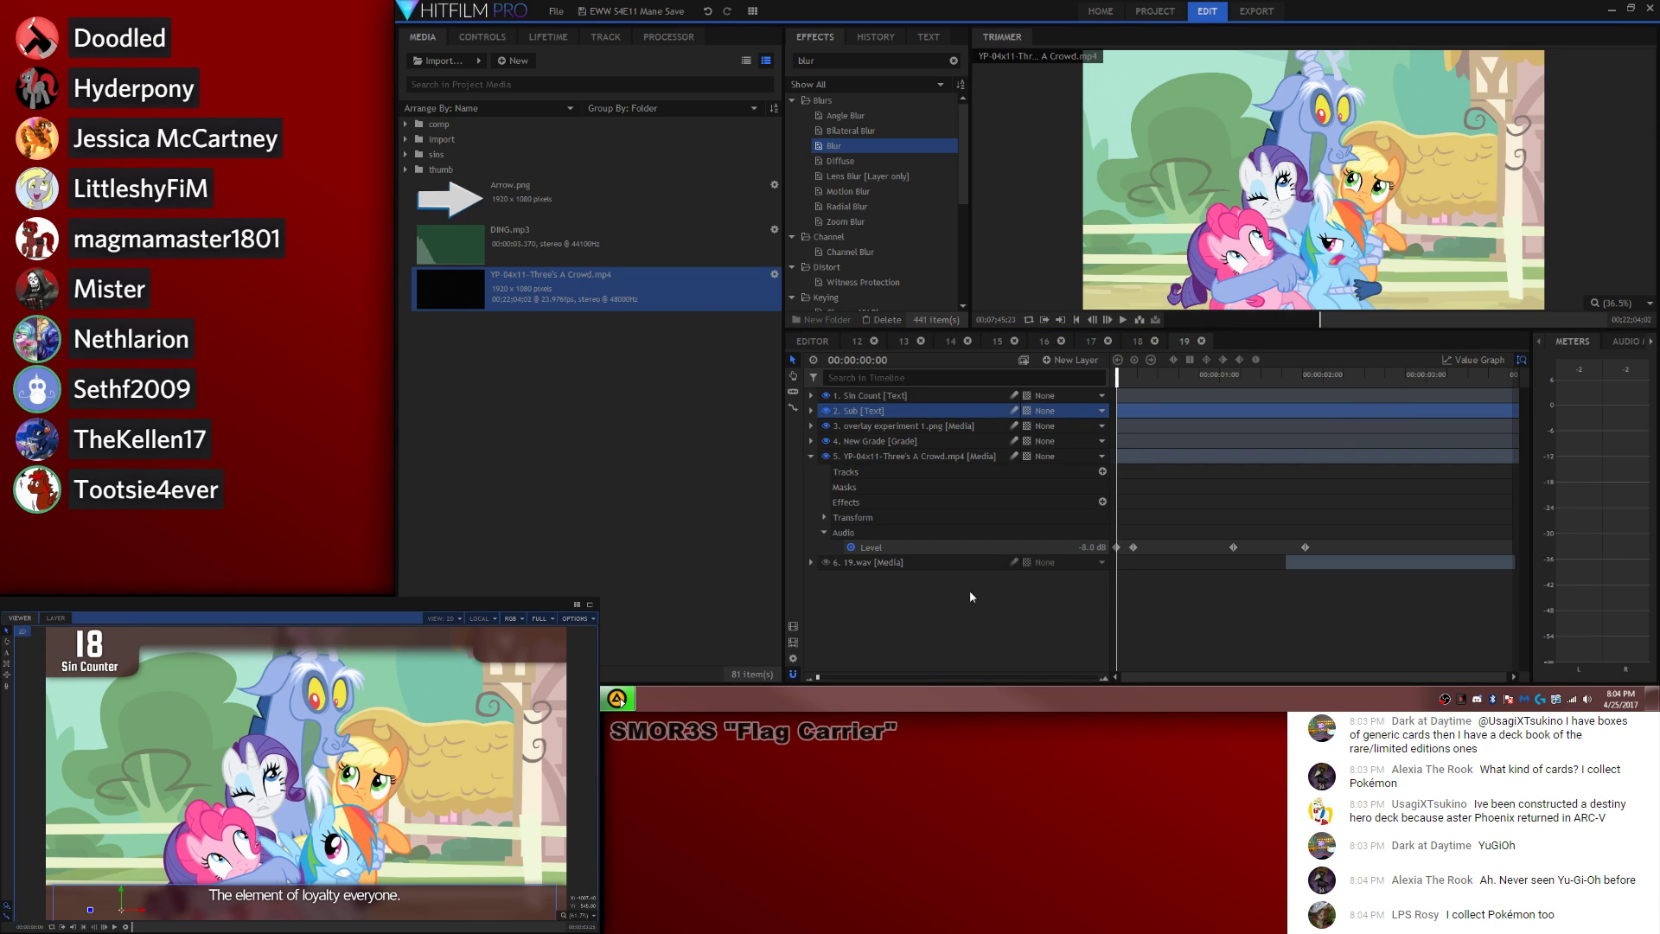
# Step: Show the audio waveform on the 19.wav layer
pyautogui.rightClick(915, 560)
pyautogui.moveTo(1003, 275)
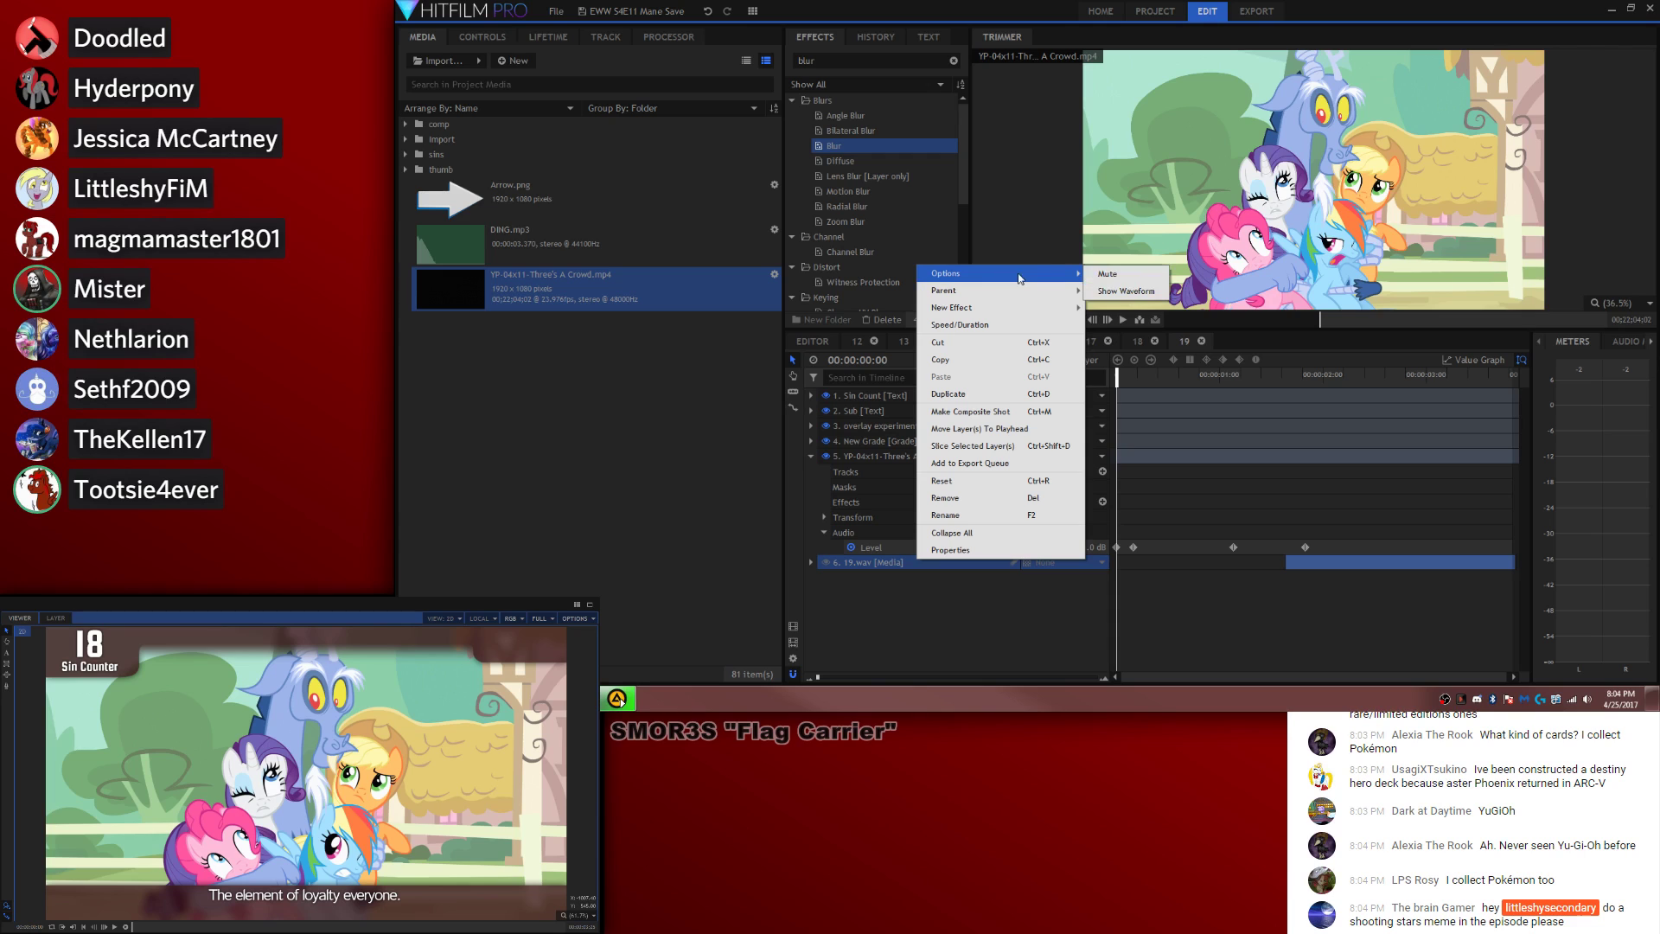
pyautogui.click(1124, 290)
# Step: Split the Sin Count text at 00:00:03:17, where the narration ends, and change the second part to 19
pyautogui.moveTo(1472, 375); pyautogui.dragTo(1483, 378)
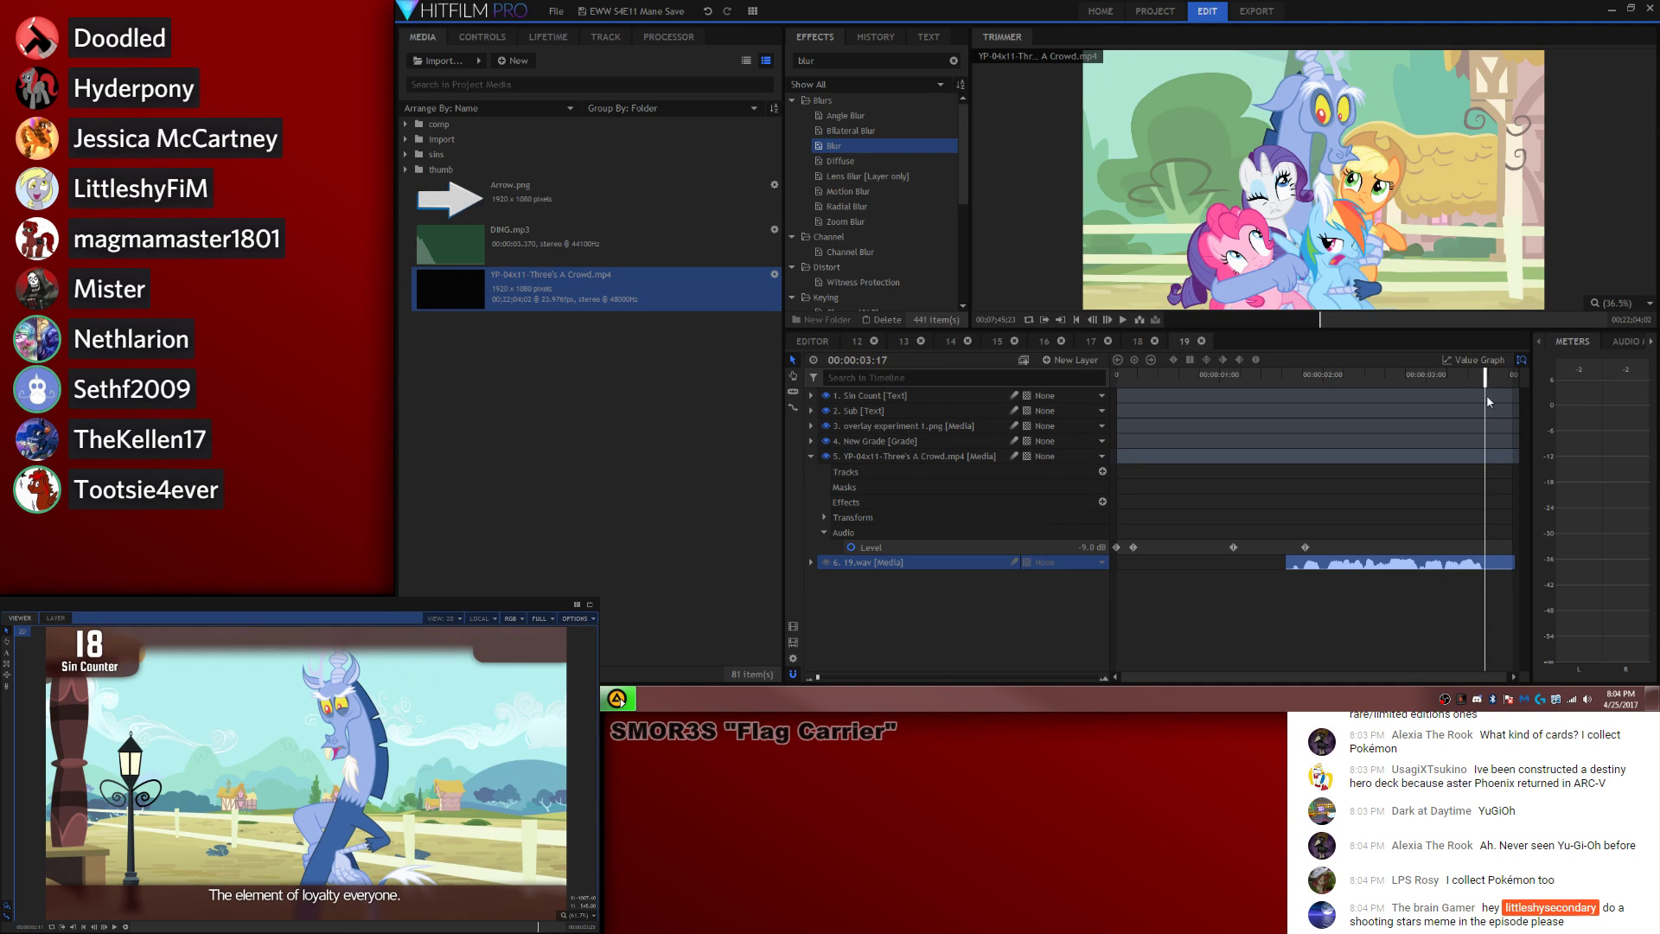
pyautogui.hotkey('ctrl', 'v')
pyautogui.press('Right')
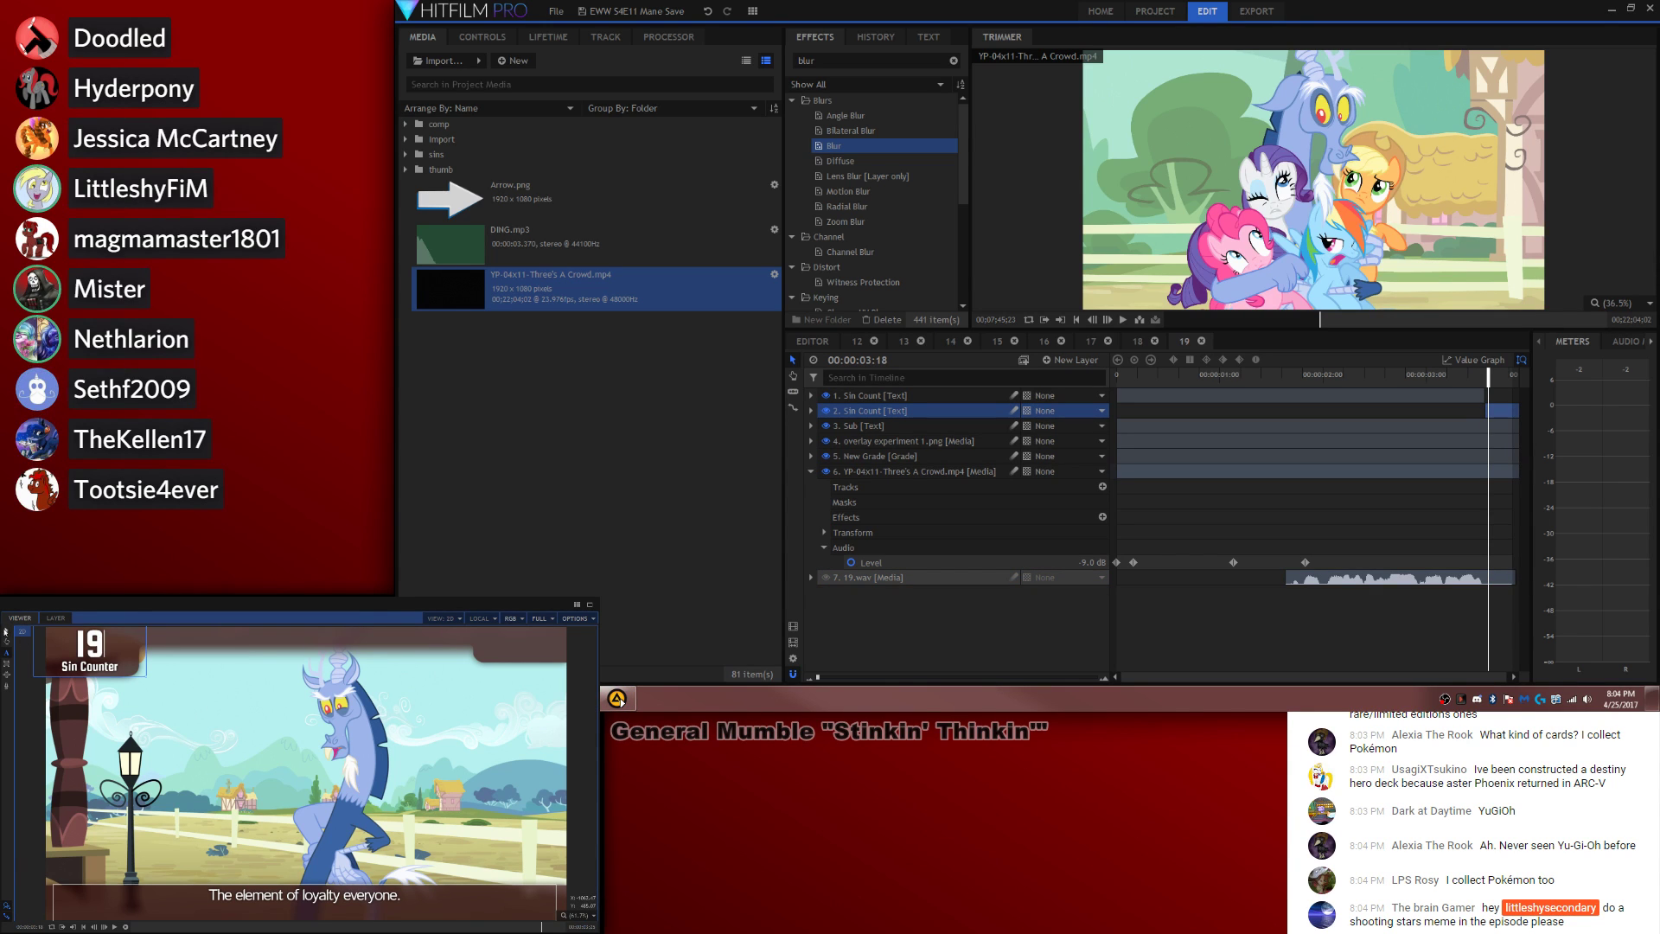
pyautogui.press('Home')
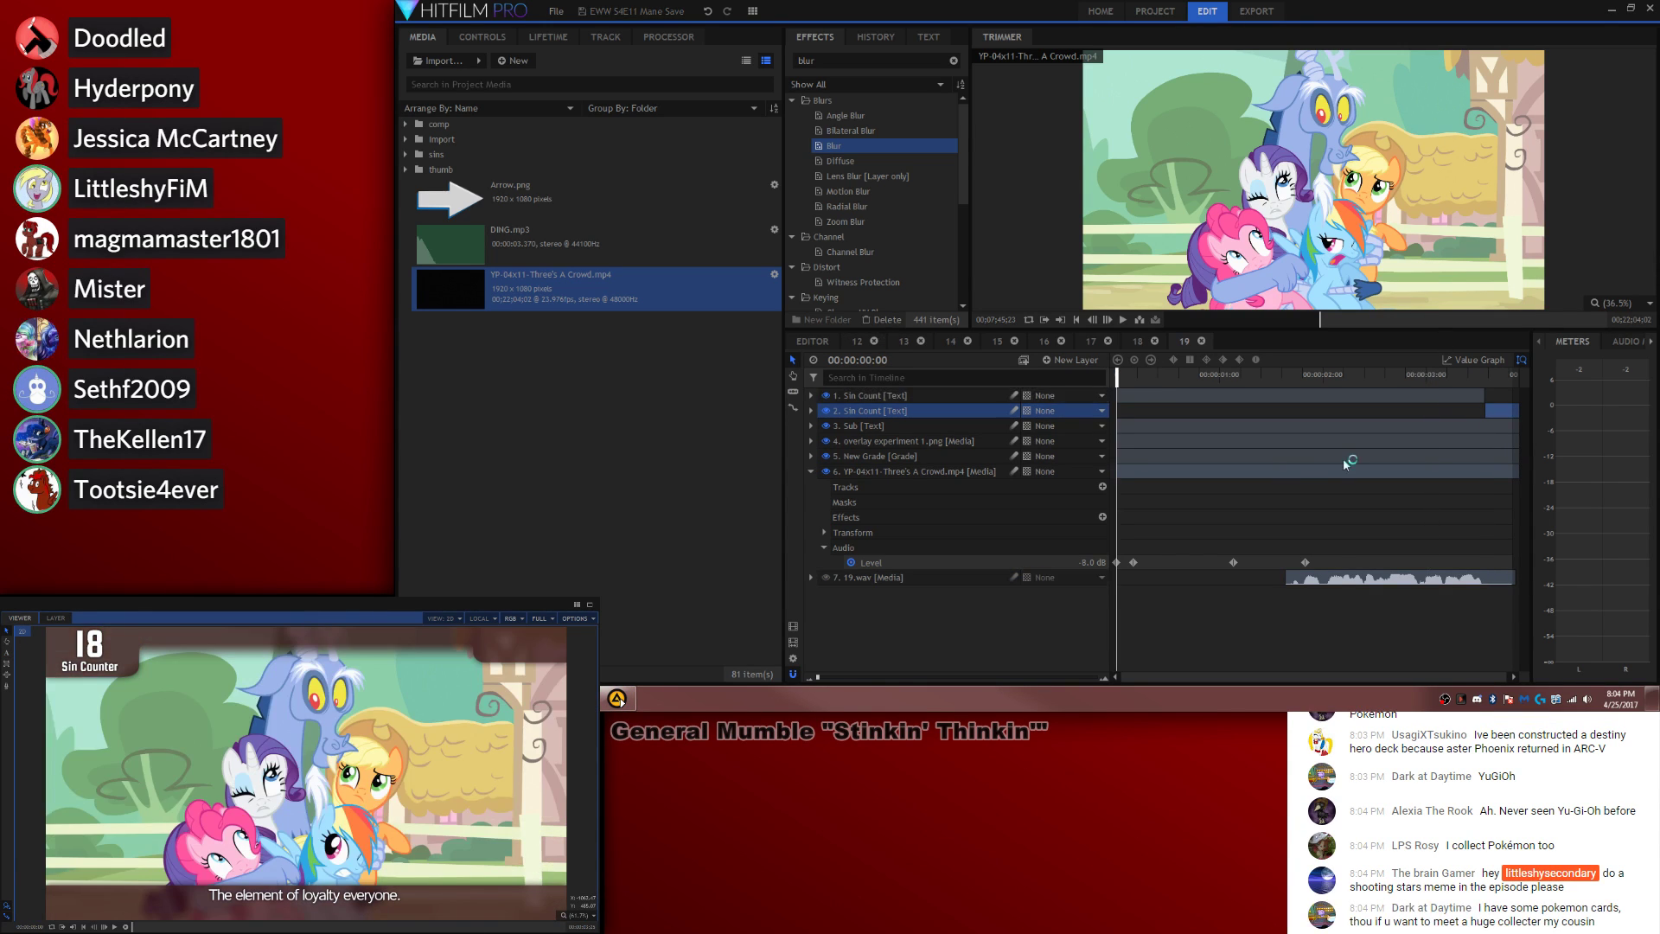
pyautogui.click(1311, 503)
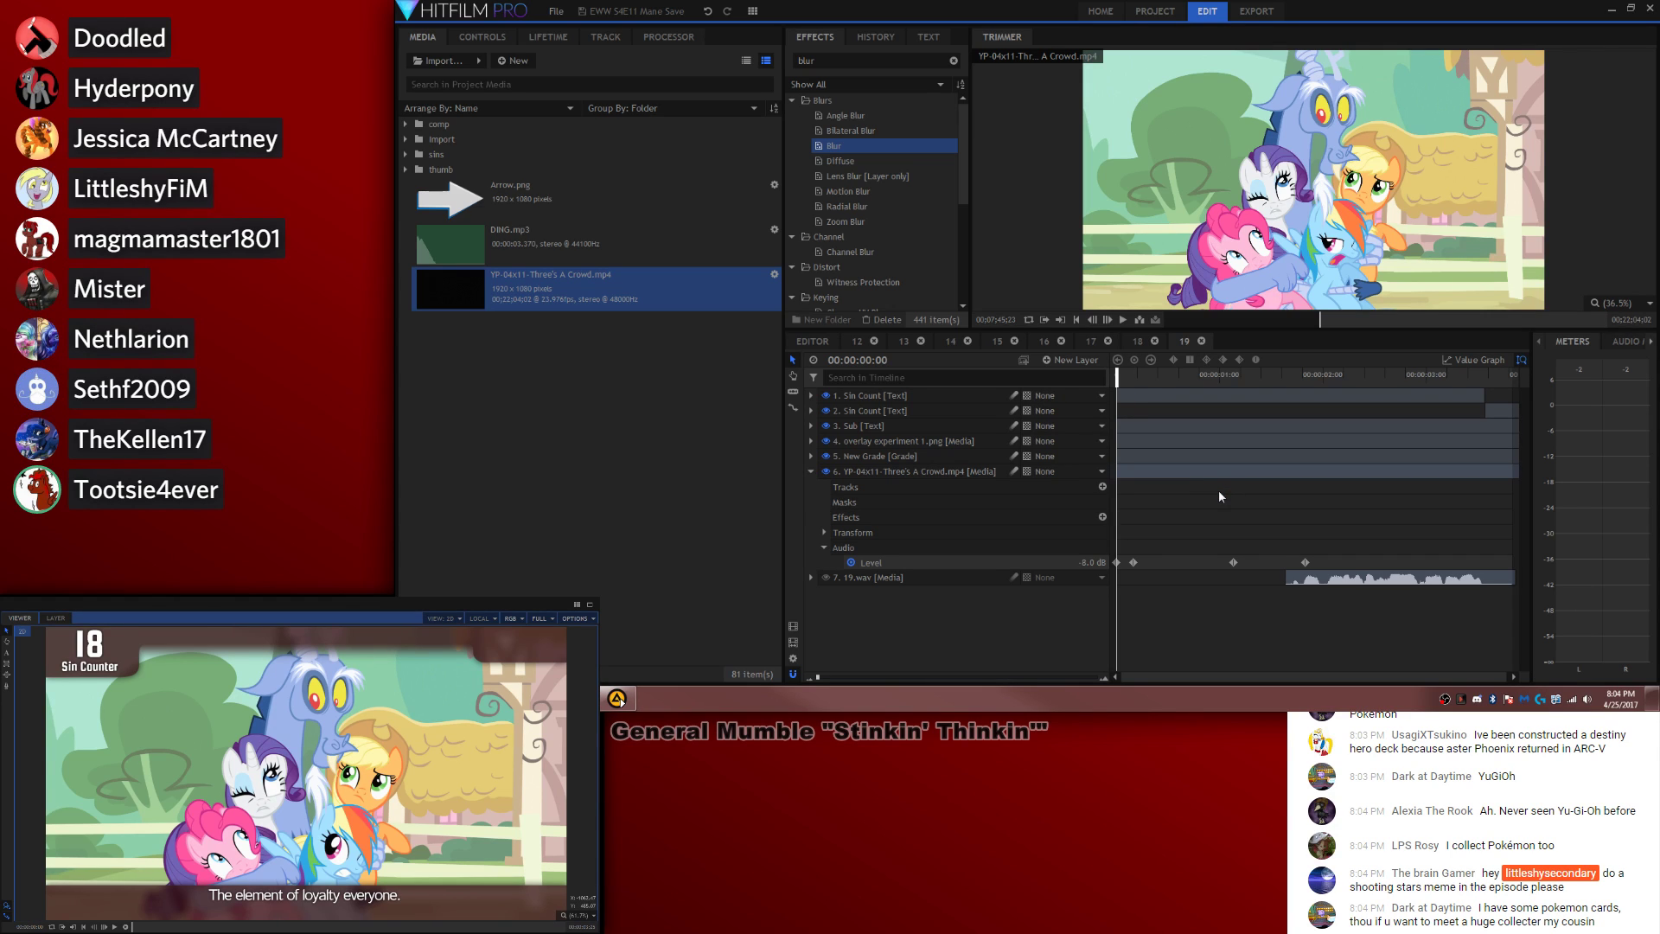
# Step: Trim the start of the subtitle layer to where 19.wav begins and preview the result
pyautogui.press('space')
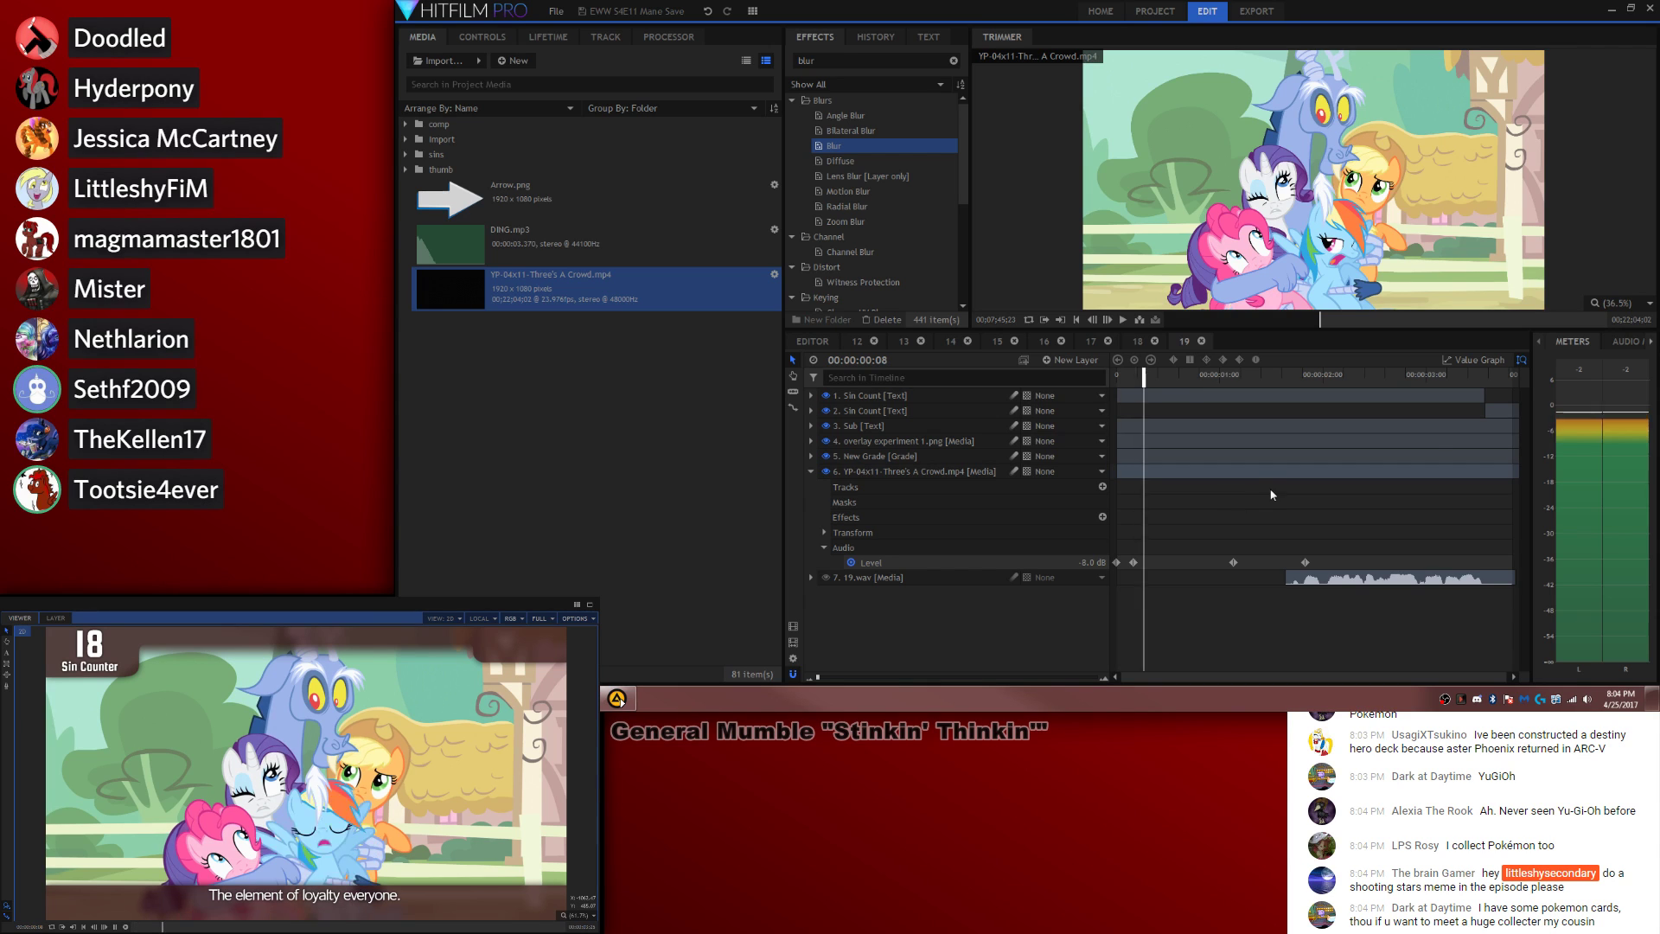
pyautogui.moveTo(1118, 426); pyautogui.dragTo(1286, 426)
pyautogui.click(1335, 531)
pyautogui.press('space')
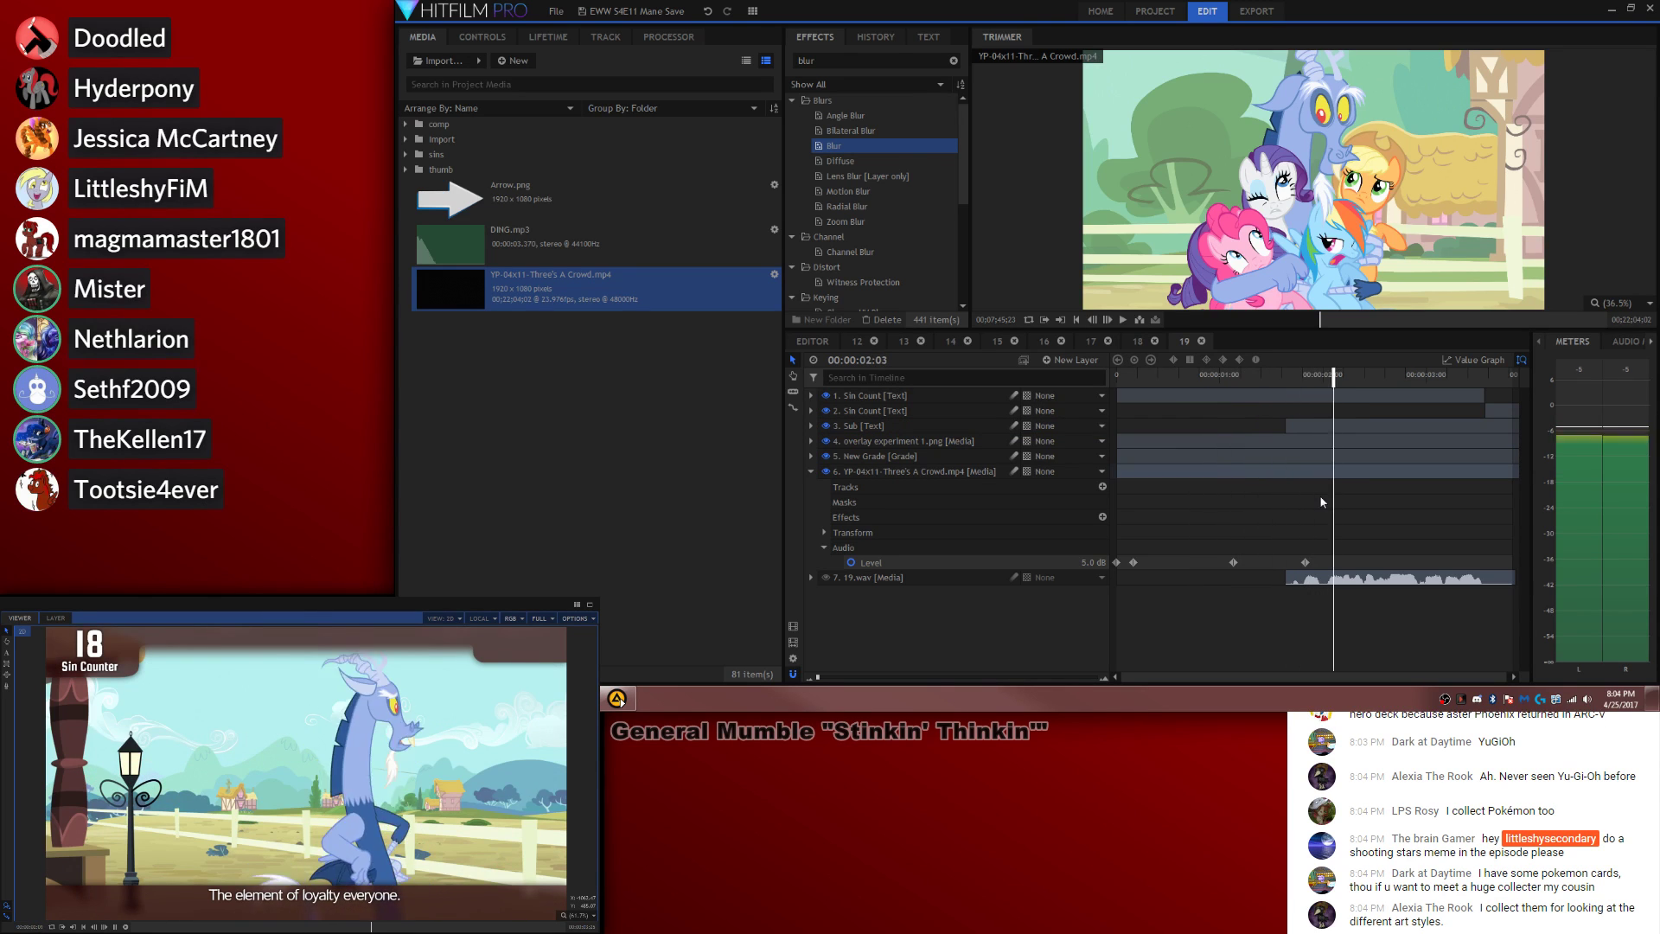
# Step: Move the footage's last audio level keyframe slightly earlier and play shot 19 through to its end
pyautogui.press('space')
pyautogui.moveTo(1304, 562); pyautogui.dragTo(1300, 562)
pyautogui.click(1296, 526)
pyautogui.press('space')
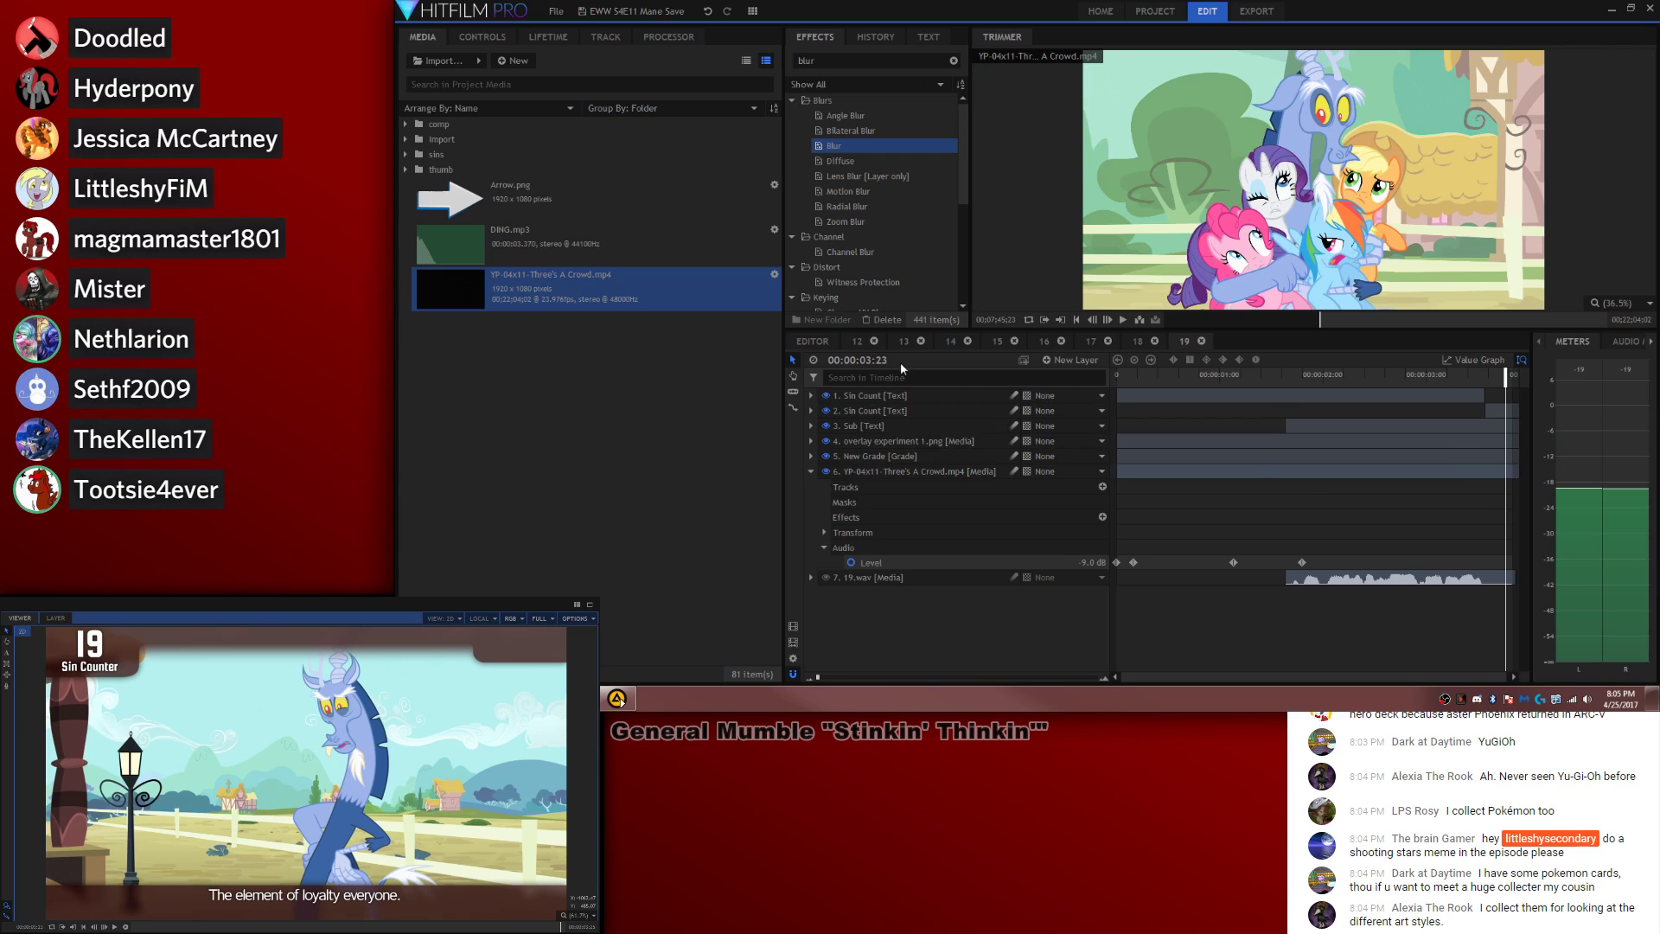
# Step: Return to the main editor timeline and extend the shot 19 clip to its full length
pyautogui.click(813, 341)
pyautogui.click(1284, 594)
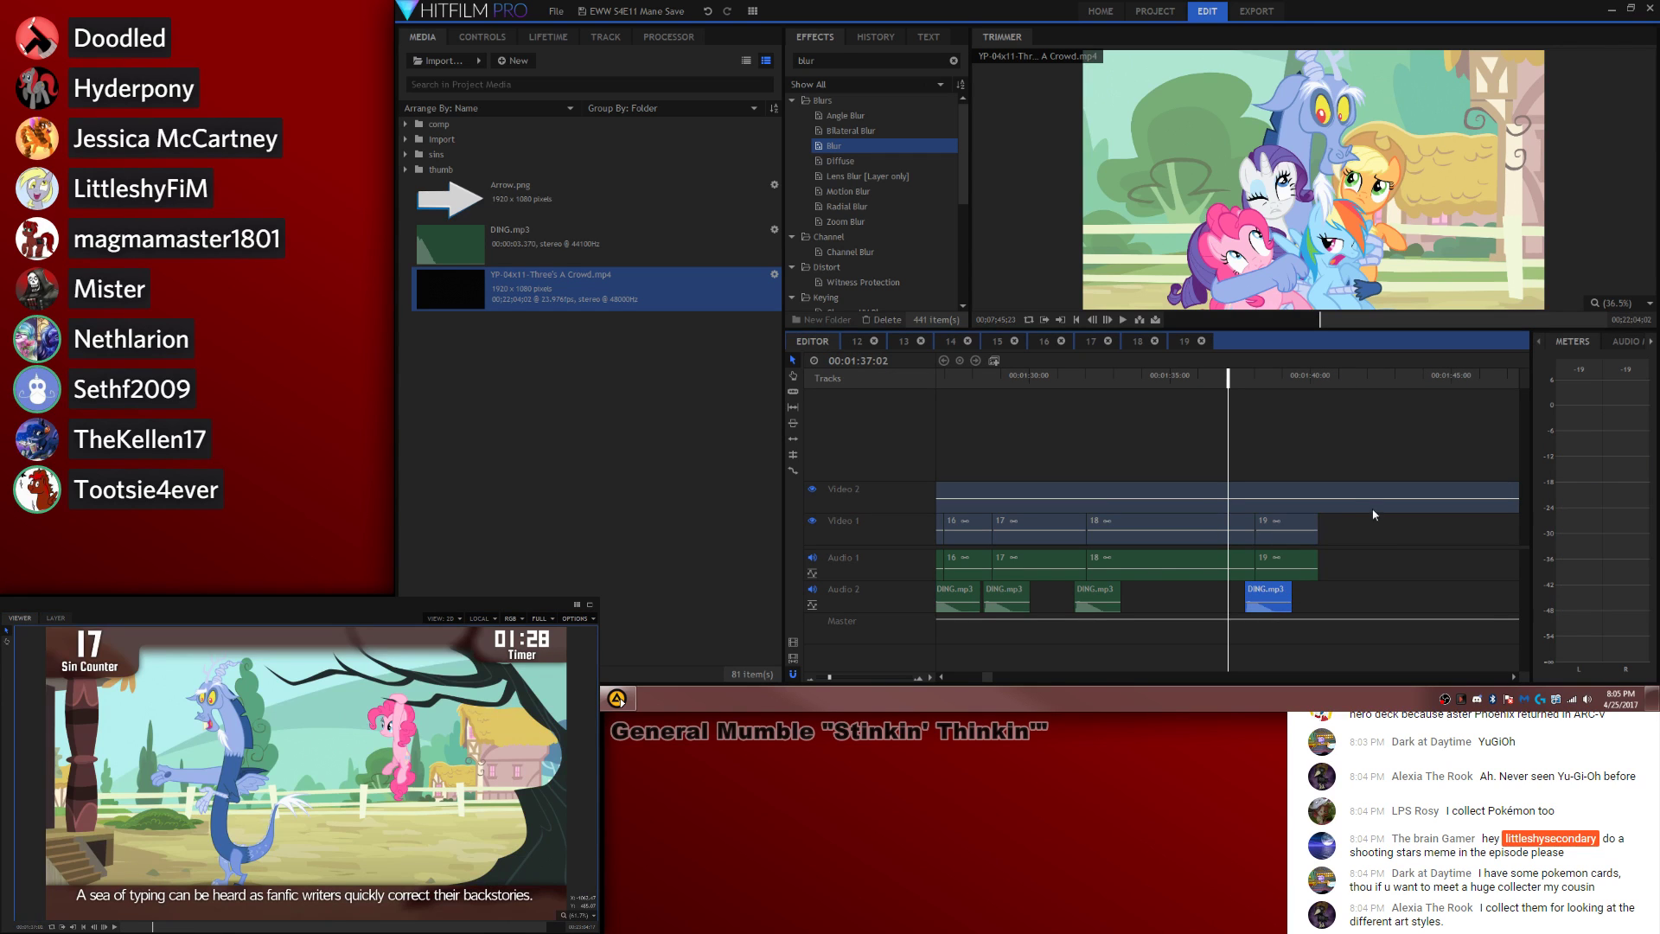
pyautogui.moveTo(1321, 520); pyautogui.dragTo(1511, 524)
# Step: Copy the preceding DING.mp3 clip and paste it at 00:01:41:17, where the counter in shot 19 changes
pyautogui.moveTo(1147, 386); pyautogui.dragTo(1155, 393)
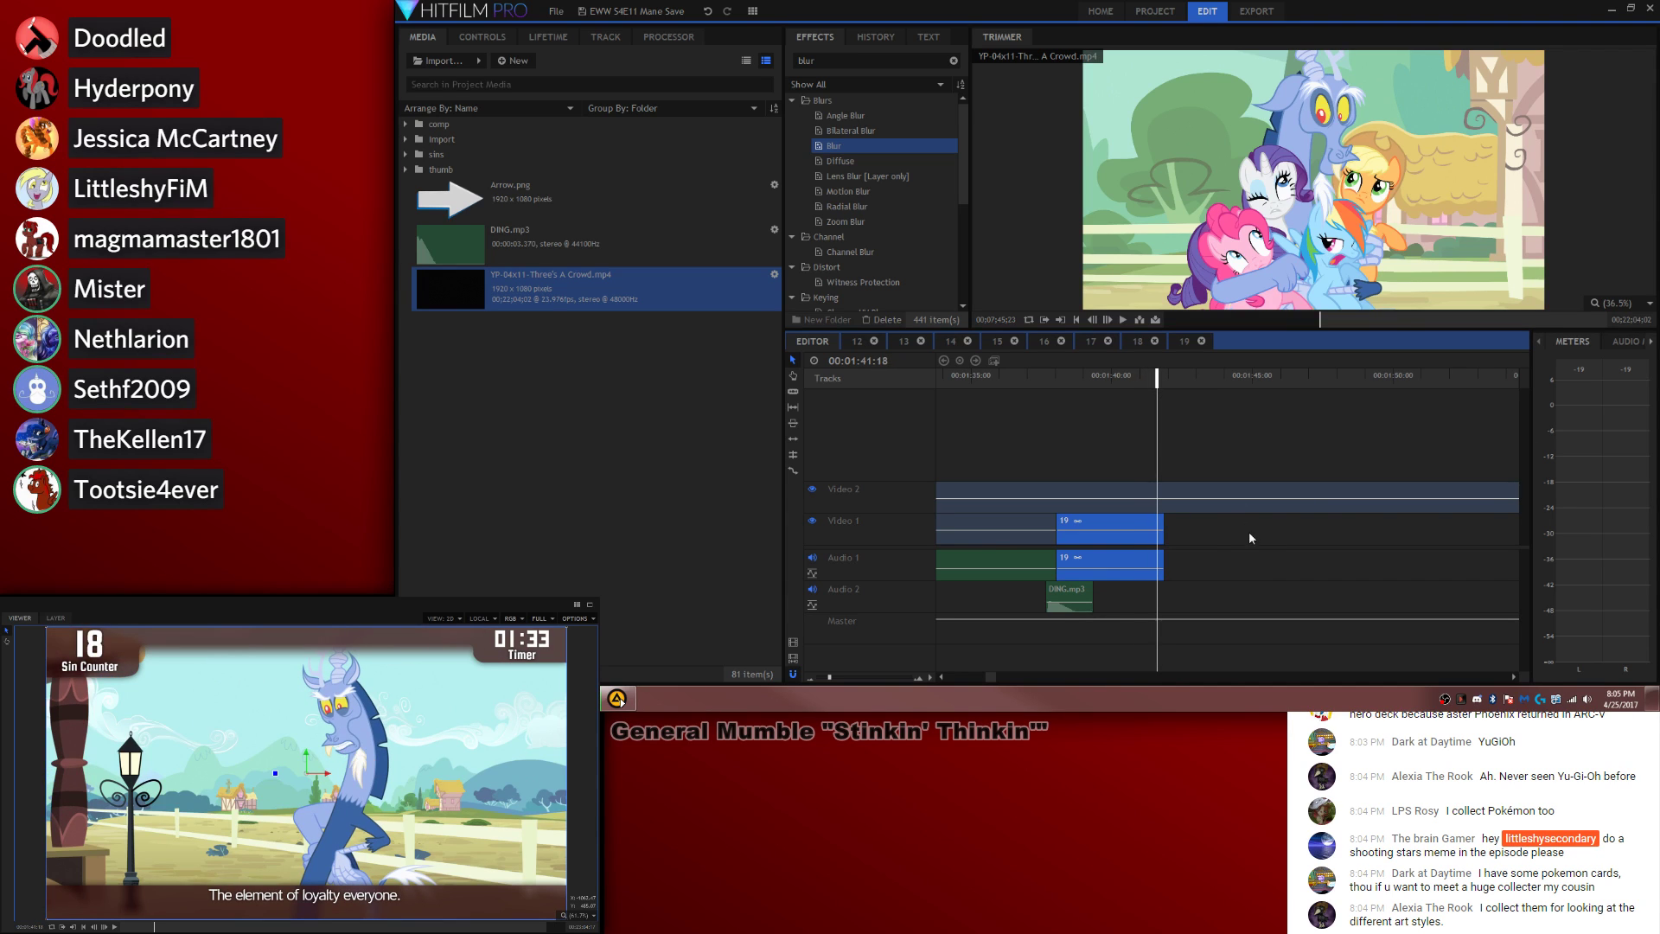
pyautogui.press('Left')
pyautogui.press('Right')
pyautogui.press('Left')
pyautogui.click(1062, 596)
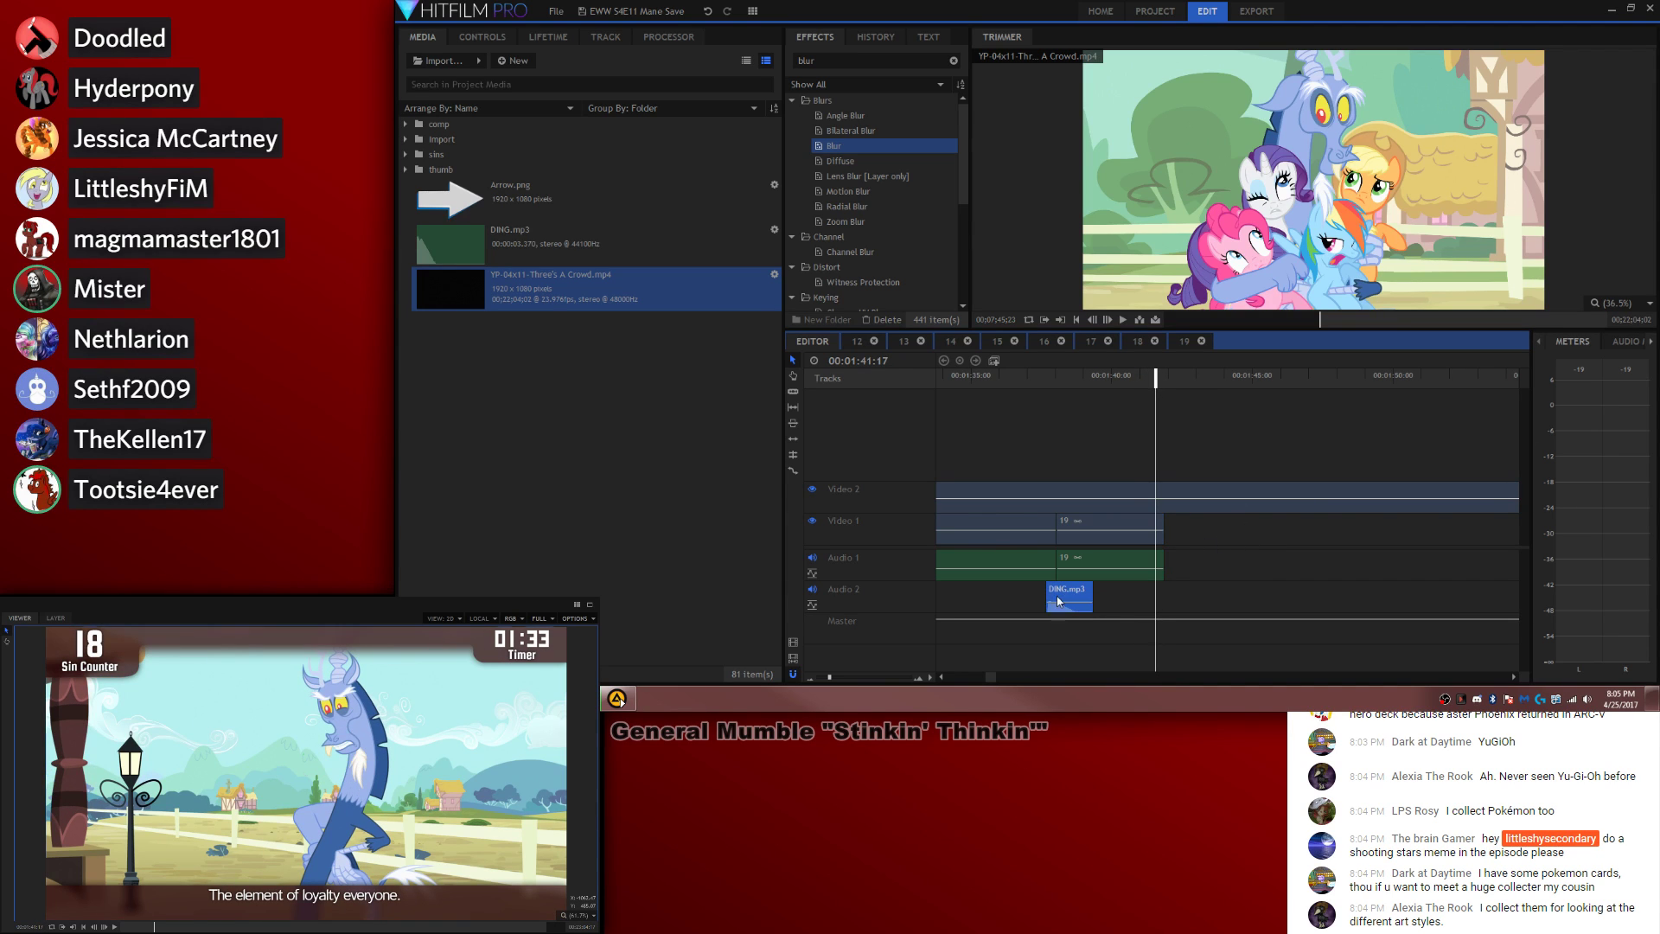
pyautogui.hotkey('ctrl', 'c')
pyautogui.hotkey('ctrl', 'v')
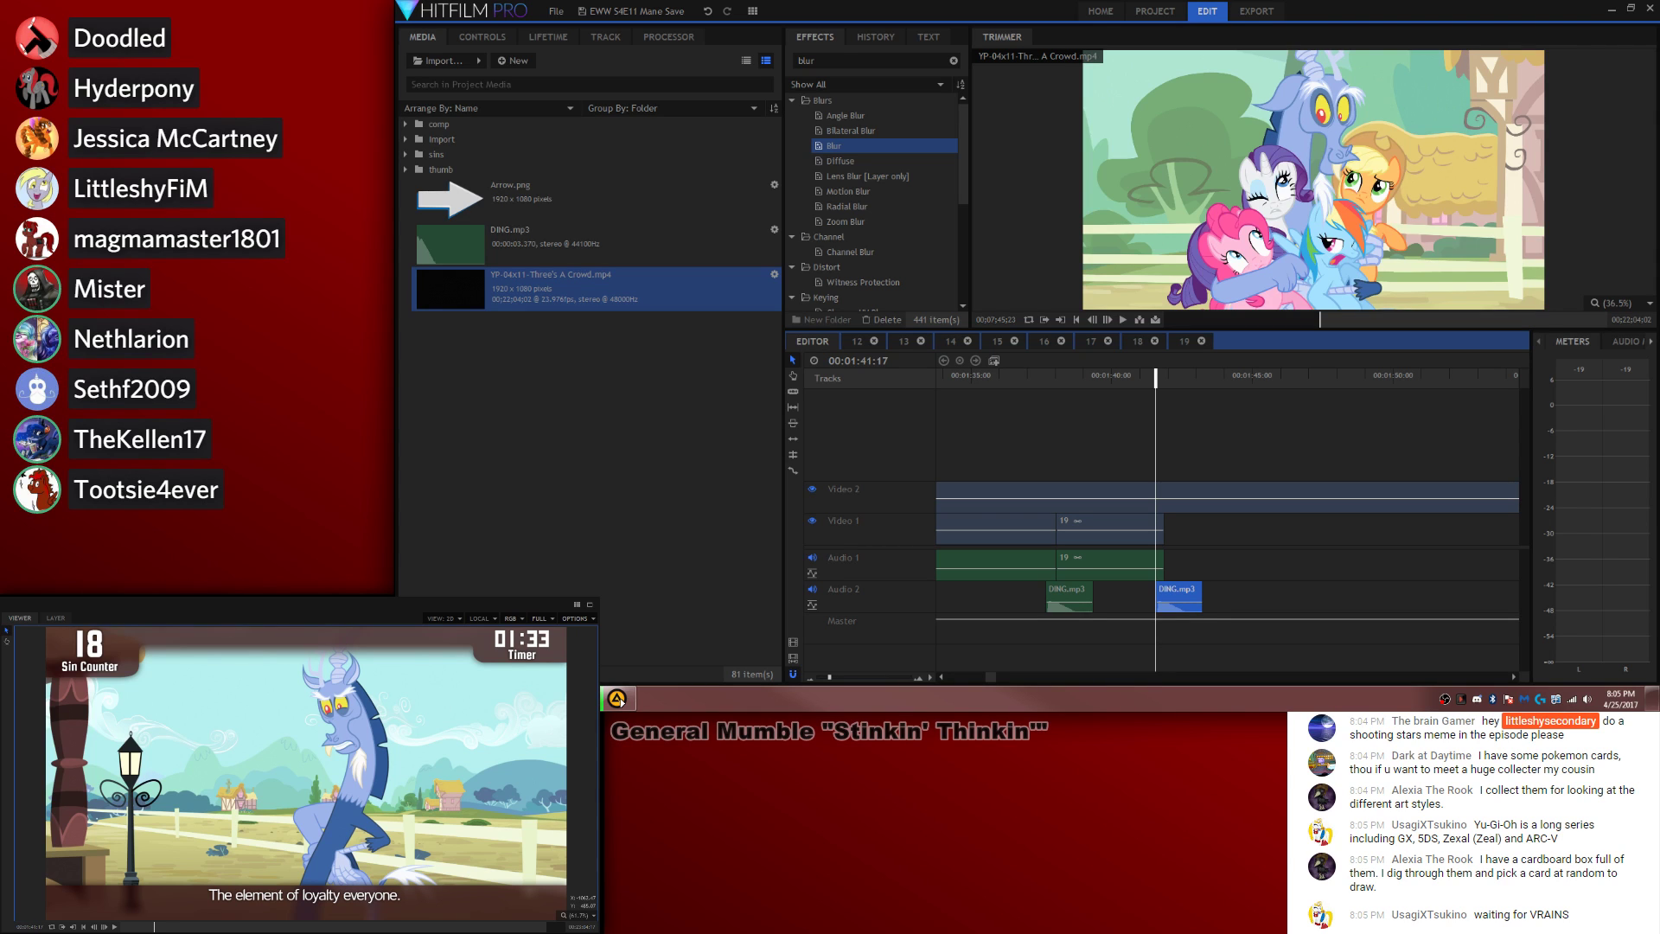
# Step: Expand the sins folder and place 20.wav on Audio 1 directly after the shot 19 clip
pyautogui.click(830, 378)
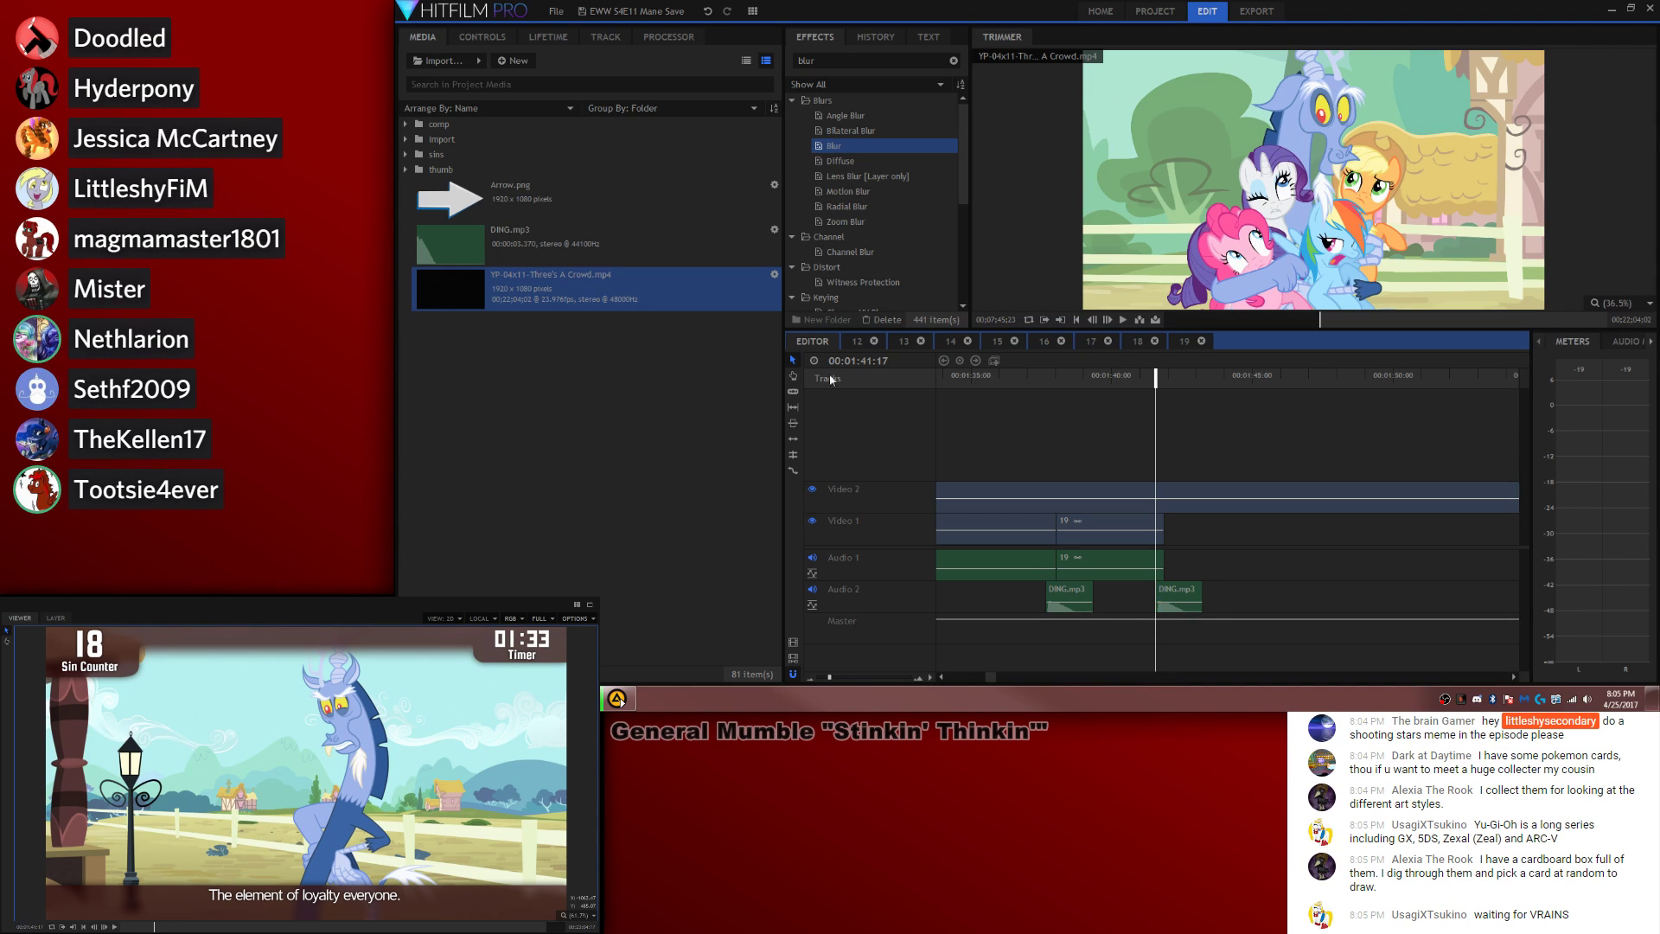
pyautogui.click(405, 154)
pyautogui.scroll(-8, 615, 287)
pyautogui.moveTo(623, 275); pyautogui.dragTo(1177, 564)
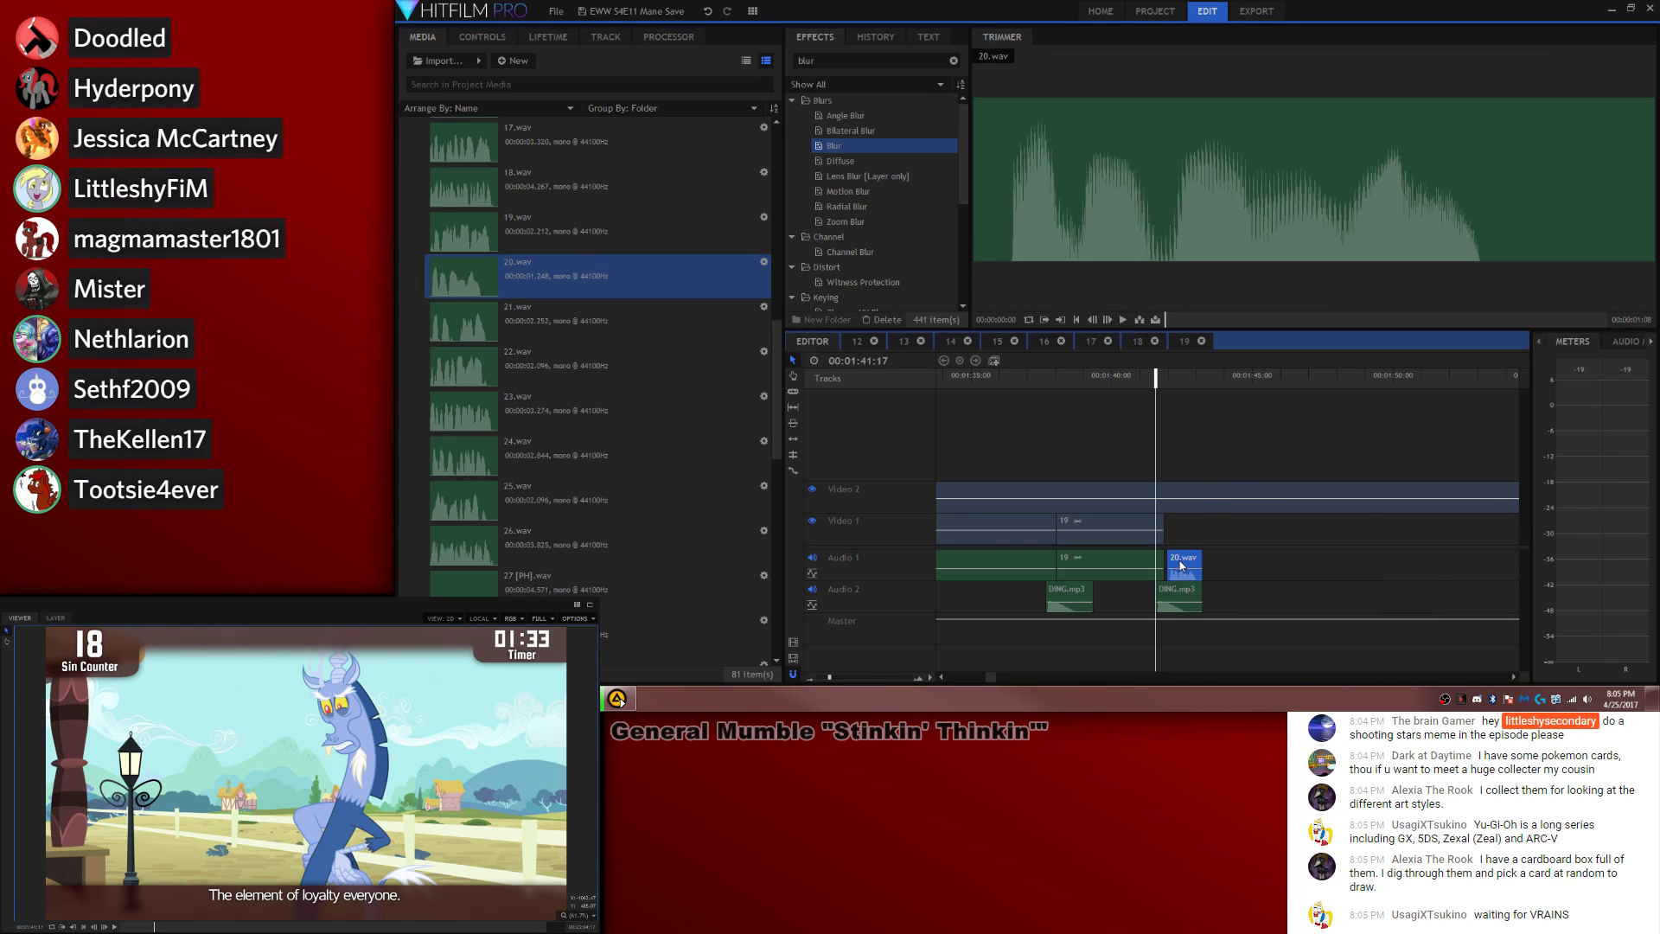
# Step: Make the 20.wav clip into a composite shot named 20
pyautogui.click(993, 361)
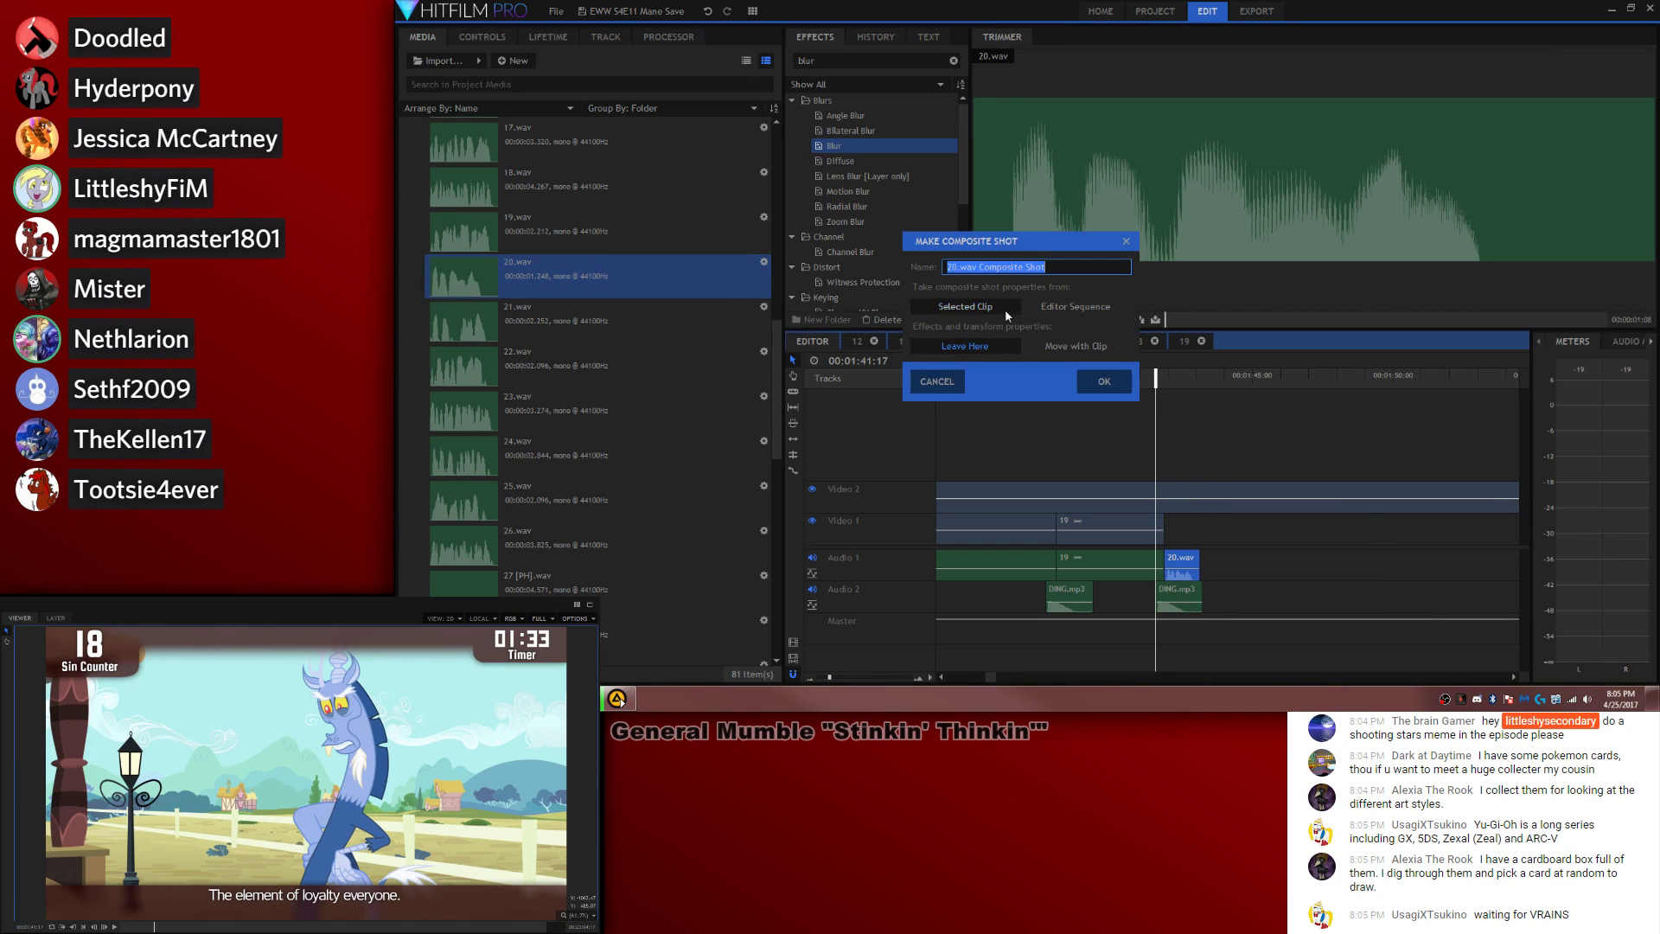
pyautogui.moveTo(961, 267); pyautogui.dragTo(1248, 277)
pyautogui.press('BackSpace')
pyautogui.press('Return')
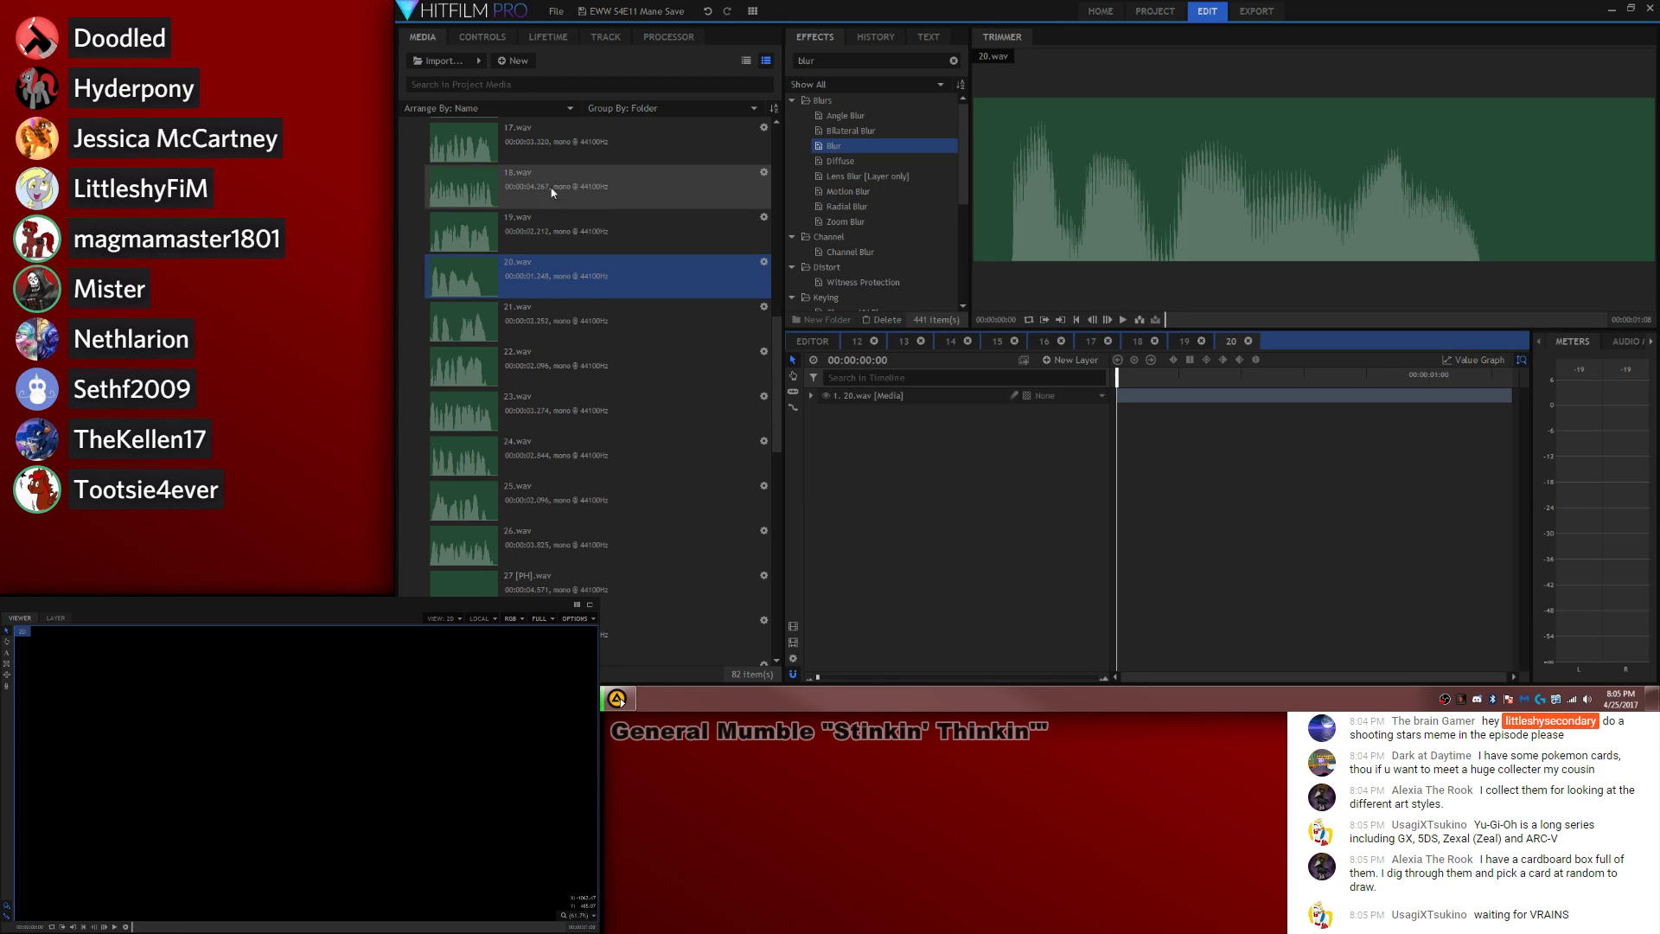
# Step: Collapse the comp folder and load the YP-04x11 Three's A Crowd episode video in the trimmer at the scene with Pinkie Pie by the fence
pyautogui.moveTo(452, 123); pyautogui.dragTo(450, 125)
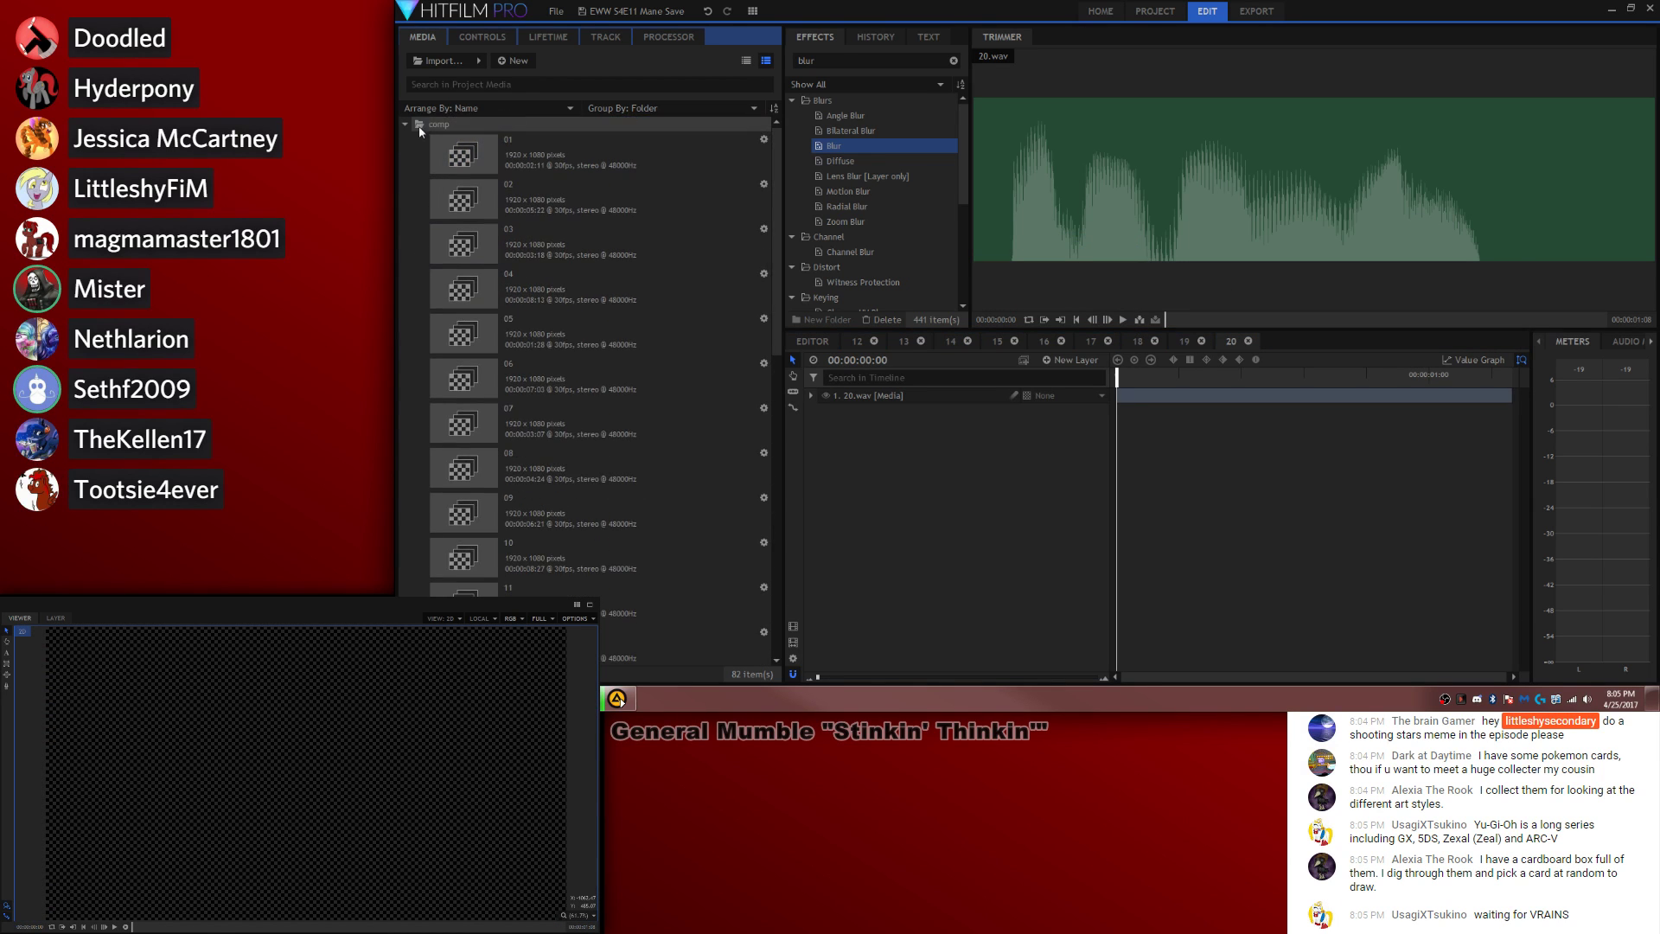
pyautogui.click(406, 125)
pyautogui.click(490, 296)
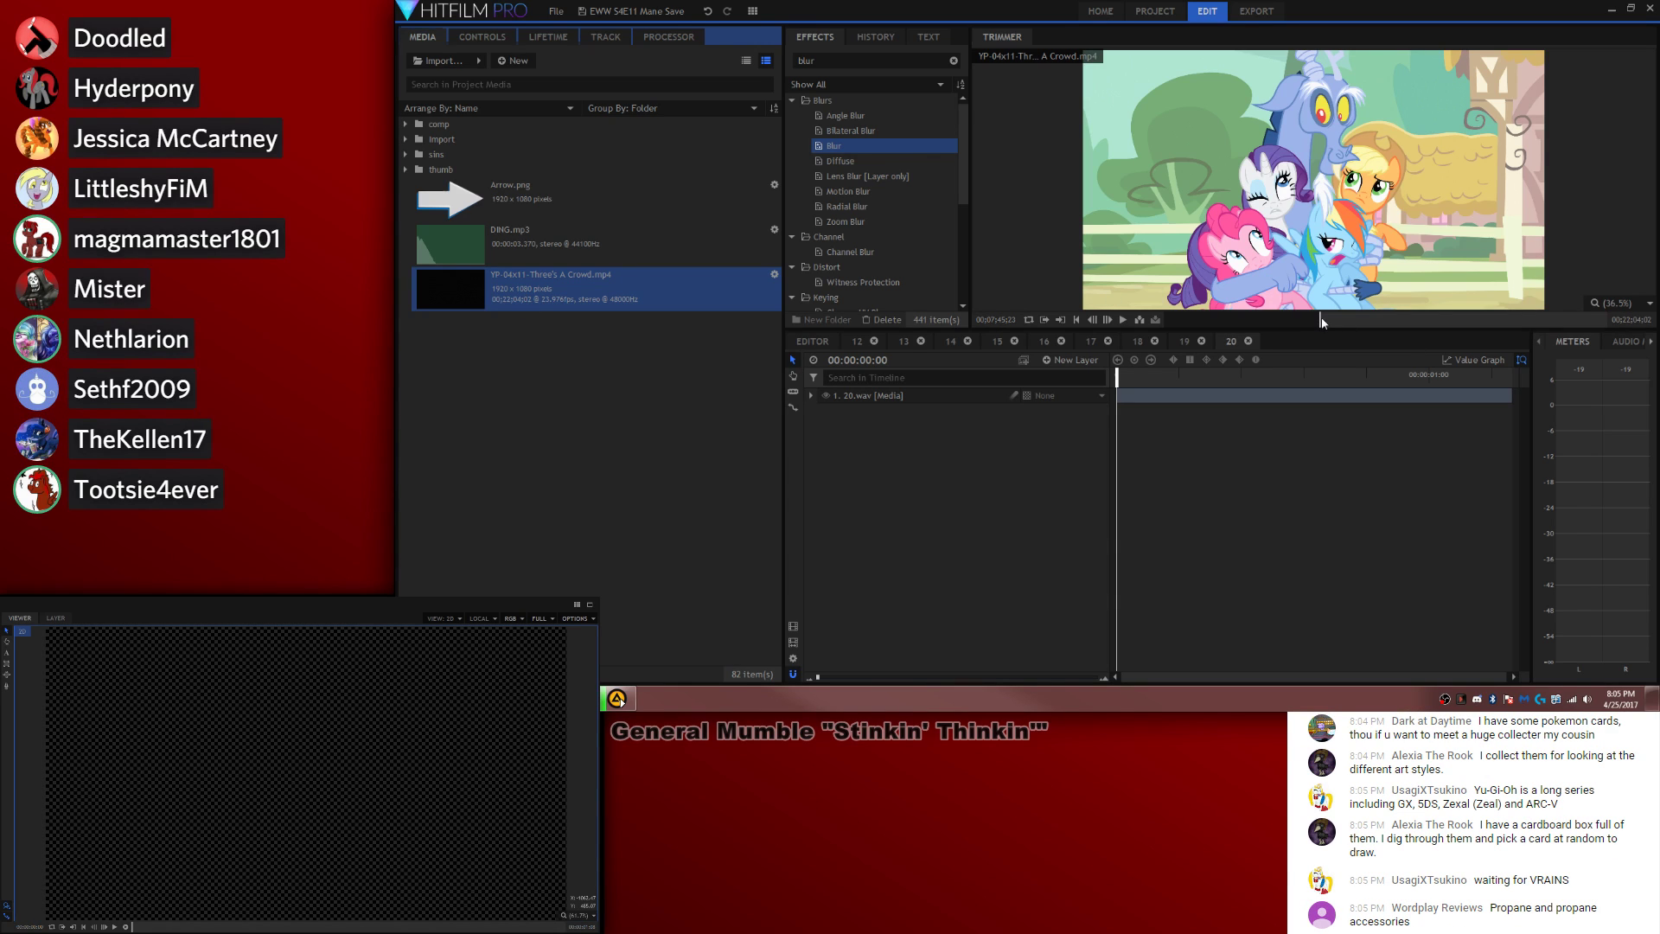
pyautogui.moveTo(1324, 319); pyautogui.dragTo(1329, 322)
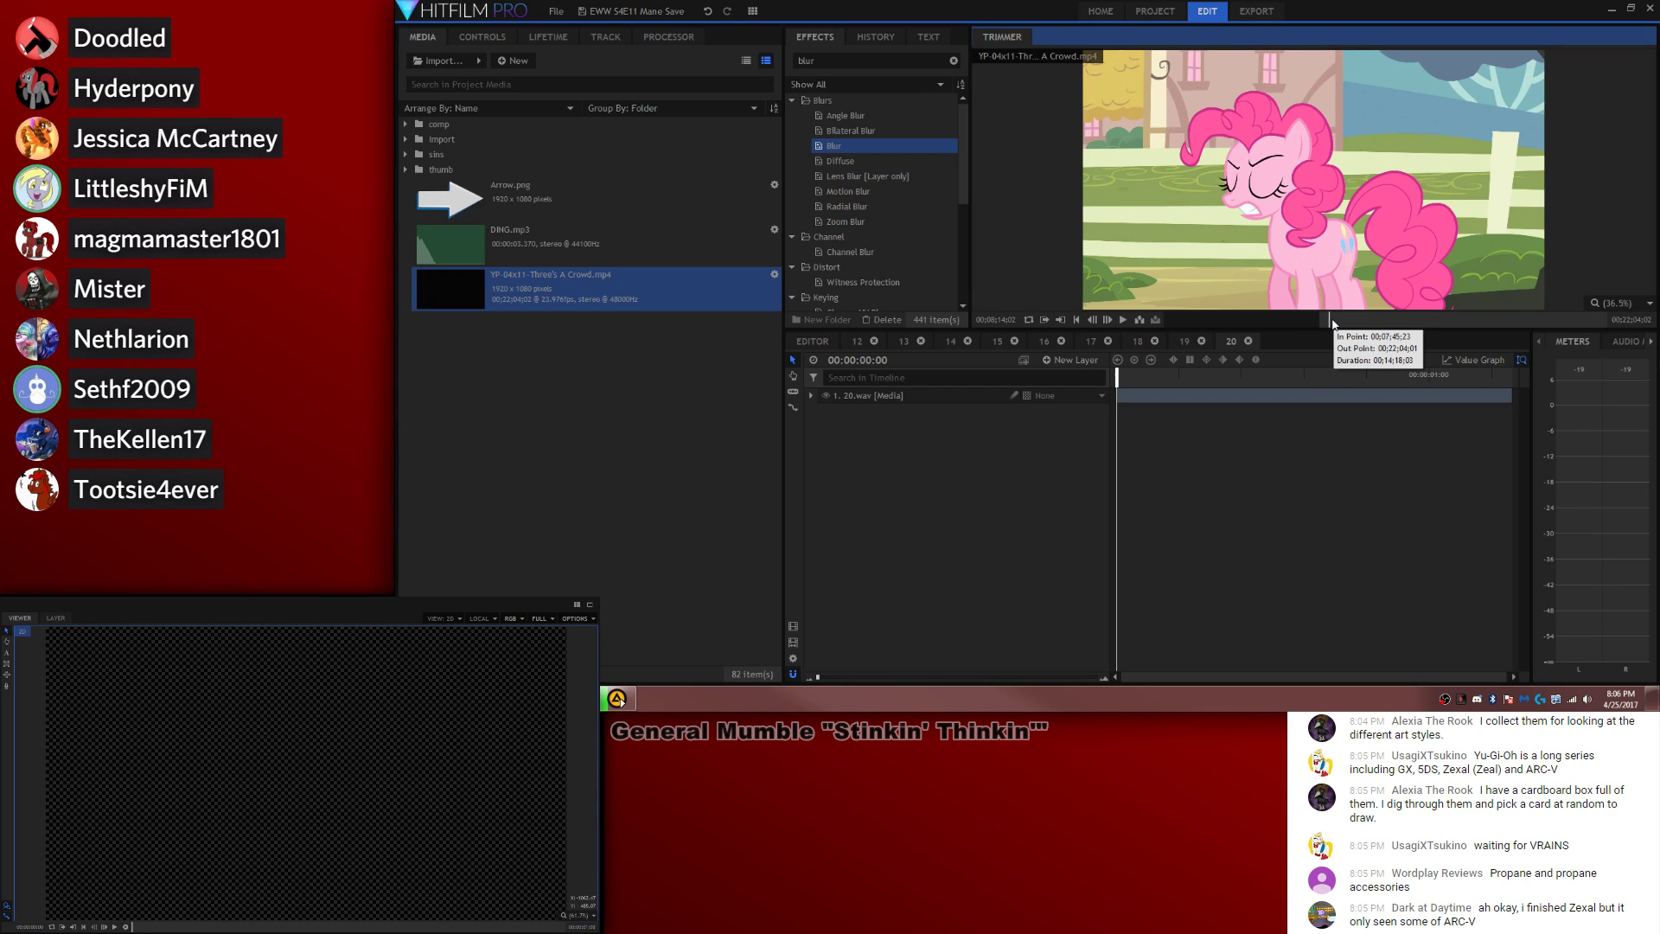
pyautogui.moveTo(1331, 324); pyautogui.dragTo(1330, 327)
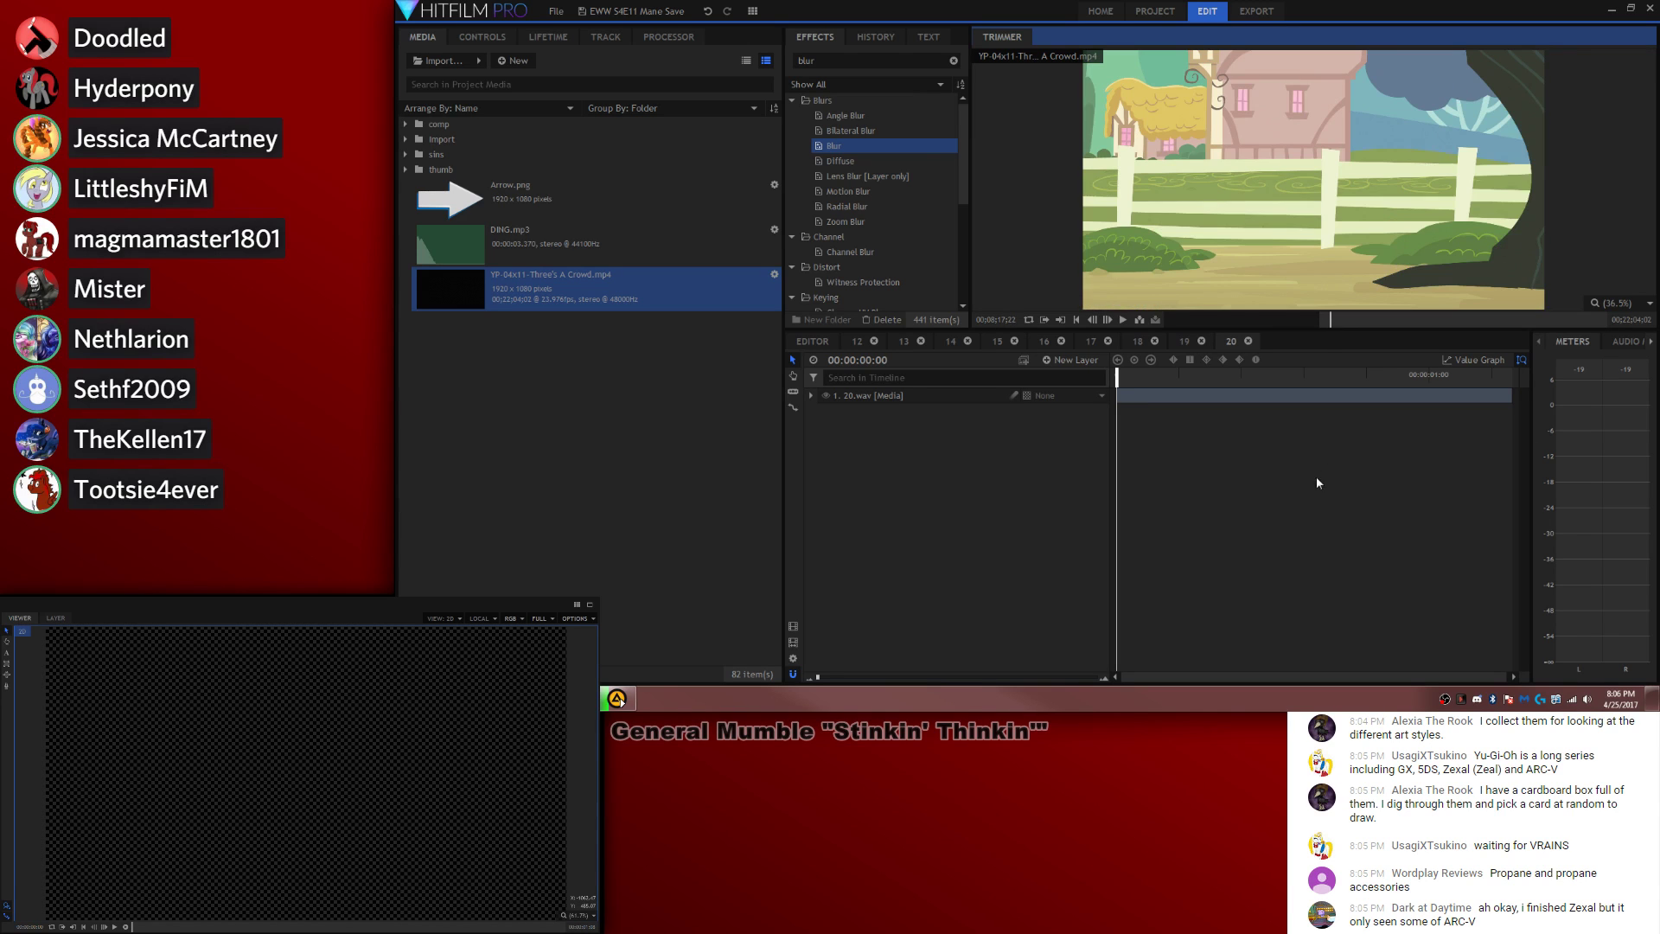
# Step: Step back to the frame with Pinkie Pie standing before the fence and add the episode clip from there above 20.wav in shot 20
pyautogui.press(',')
pyautogui.press(',')
pyautogui.press(',')
pyautogui.press(',')
pyautogui.press(',')
pyautogui.press(',')
pyautogui.press(',')
pyautogui.press(',')
pyautogui.press(',')
pyautogui.press(',')
pyautogui.press(',')
pyautogui.press(',')
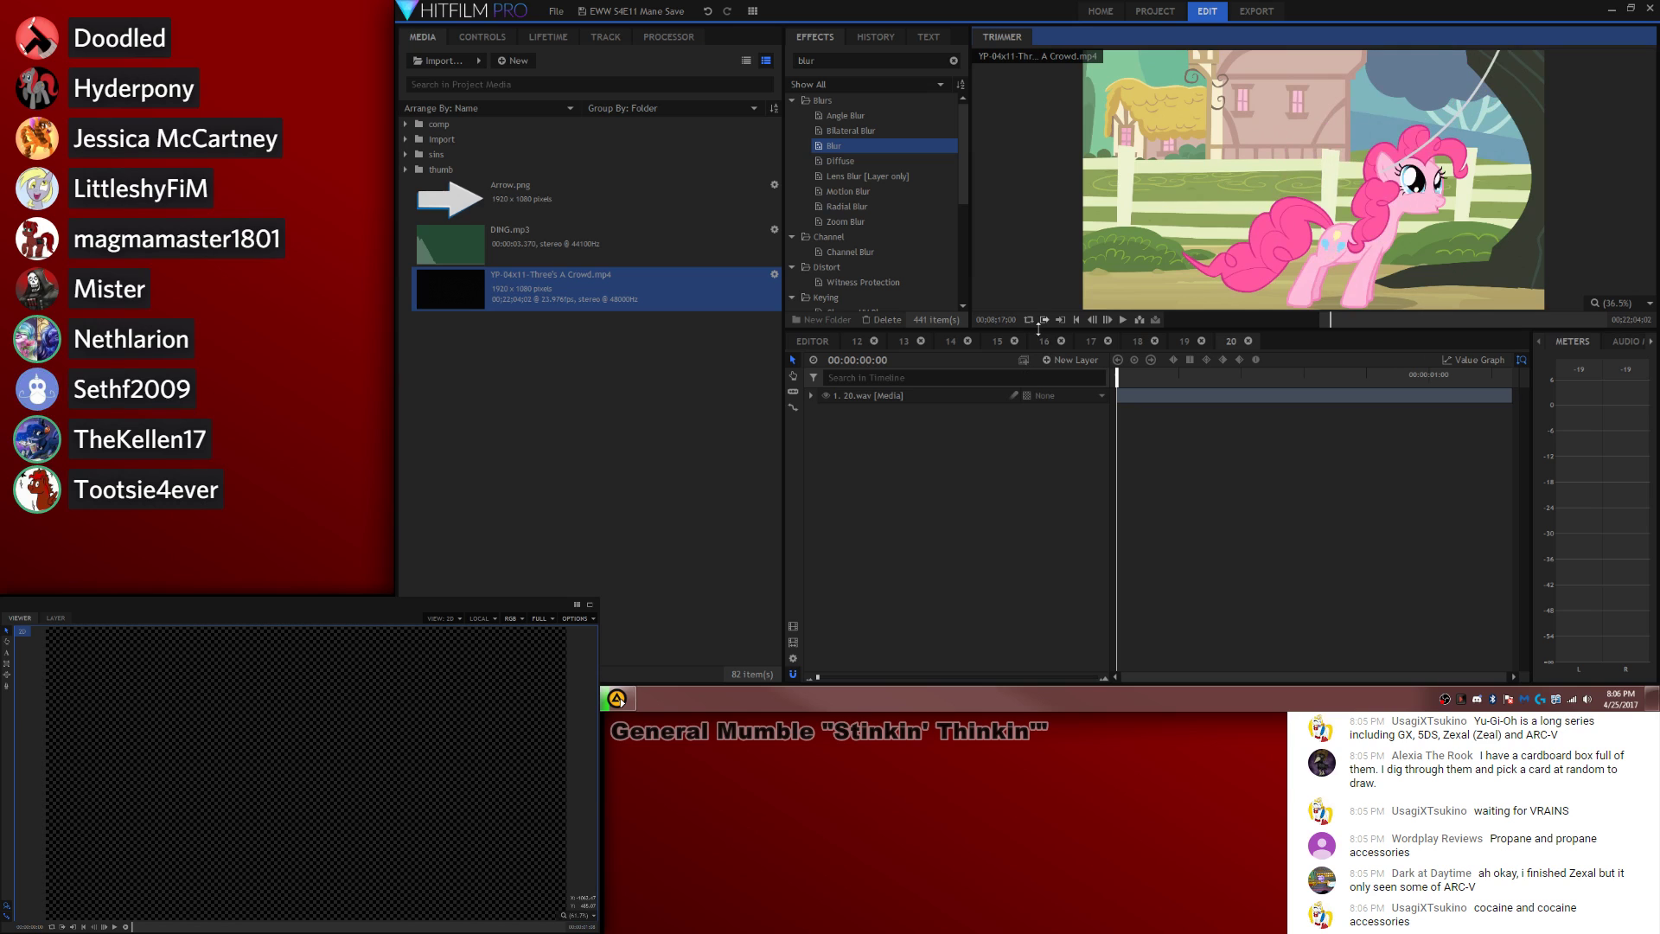
pyautogui.moveTo(1170, 225); pyautogui.dragTo(1122, 399)
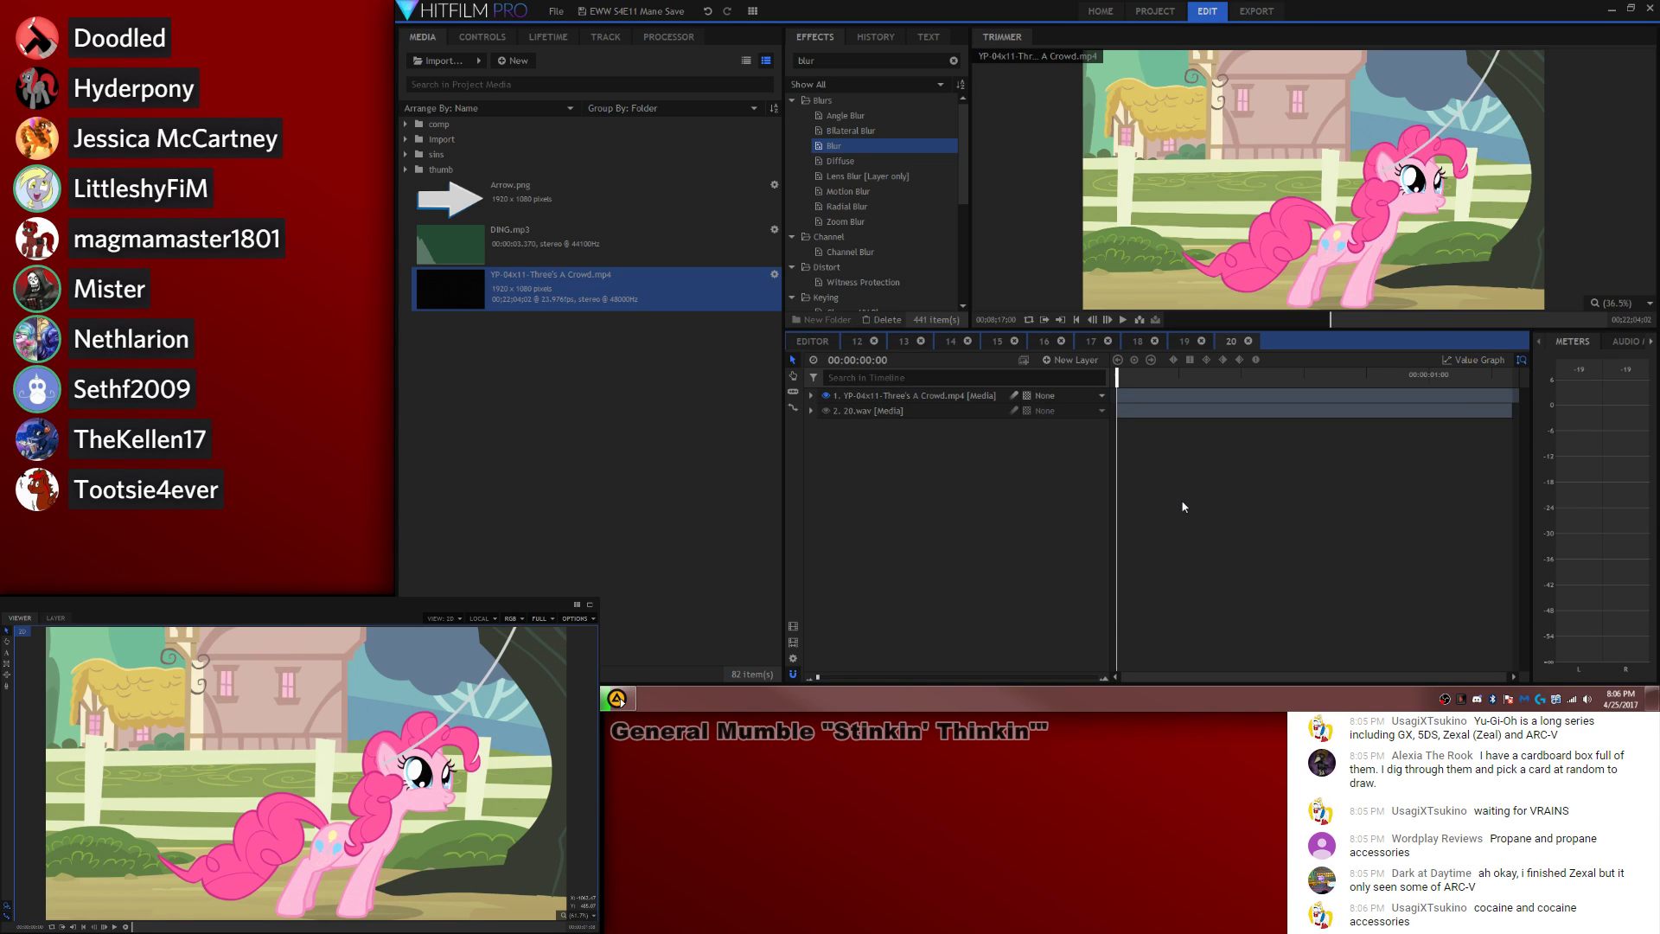
# Step: Set the audio level of the episode clip in shot 20 to -8 dB
pyautogui.click(810, 395)
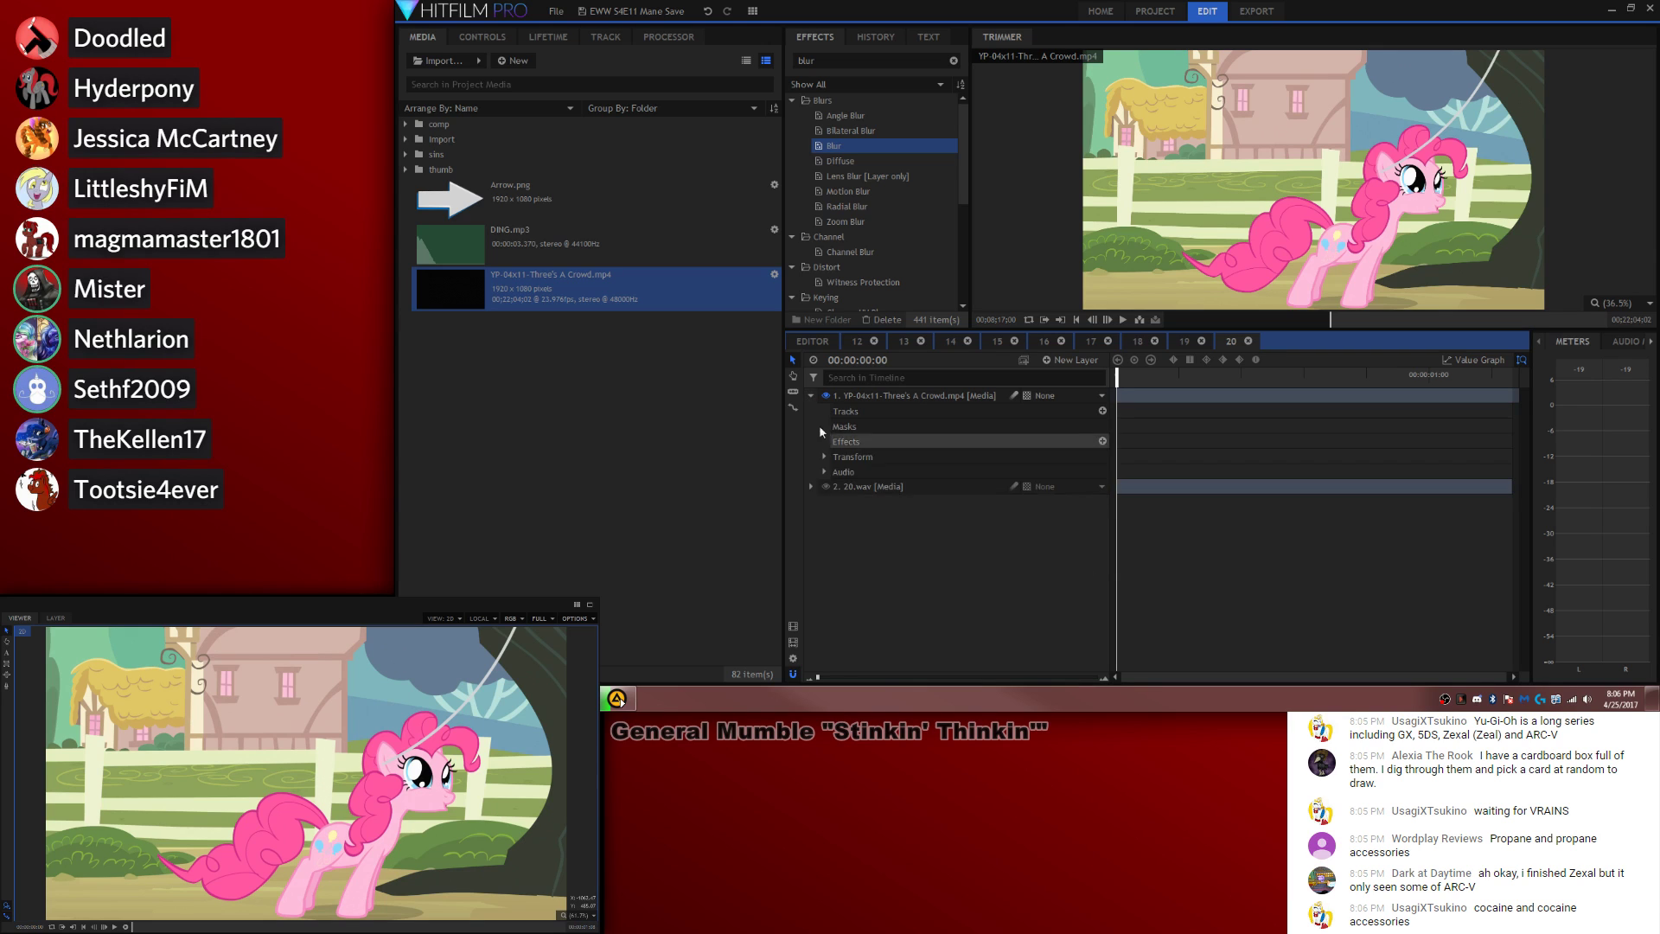
pyautogui.click(825, 472)
pyautogui.click(1083, 487)
pyautogui.write('-8')
pyautogui.press('Return')
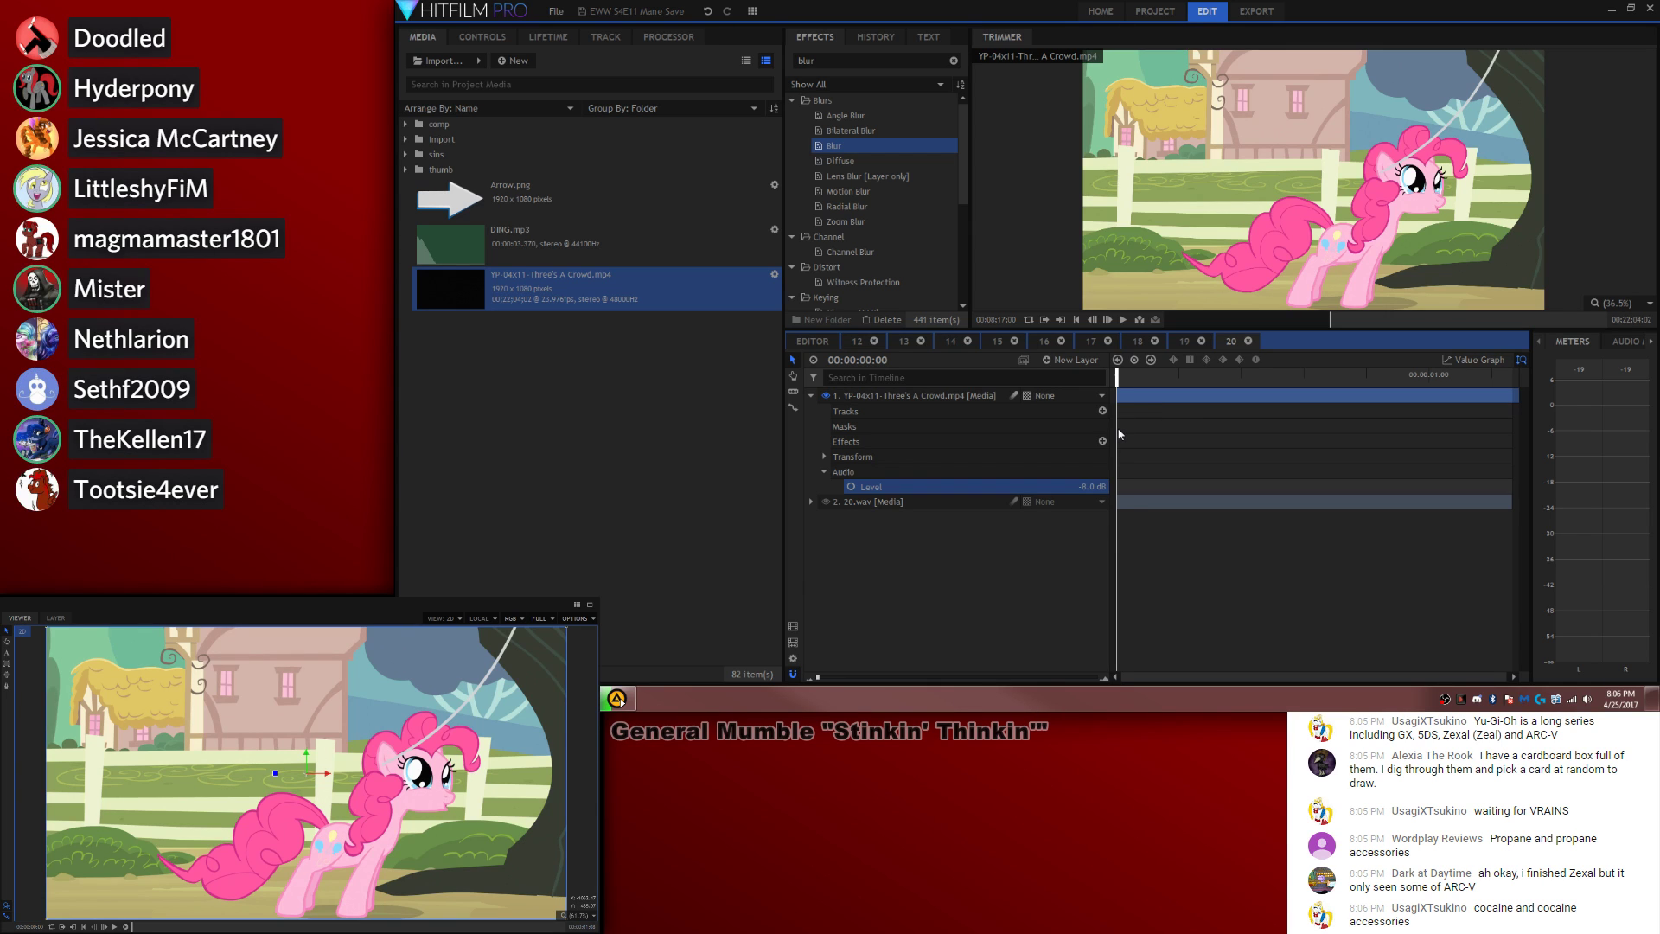
# Step: Copy the Sin Count, Sub, overlay experiment 1.png and New Grade layers from shot 19 into shot 20, aligned to its start
pyautogui.click(1184, 340)
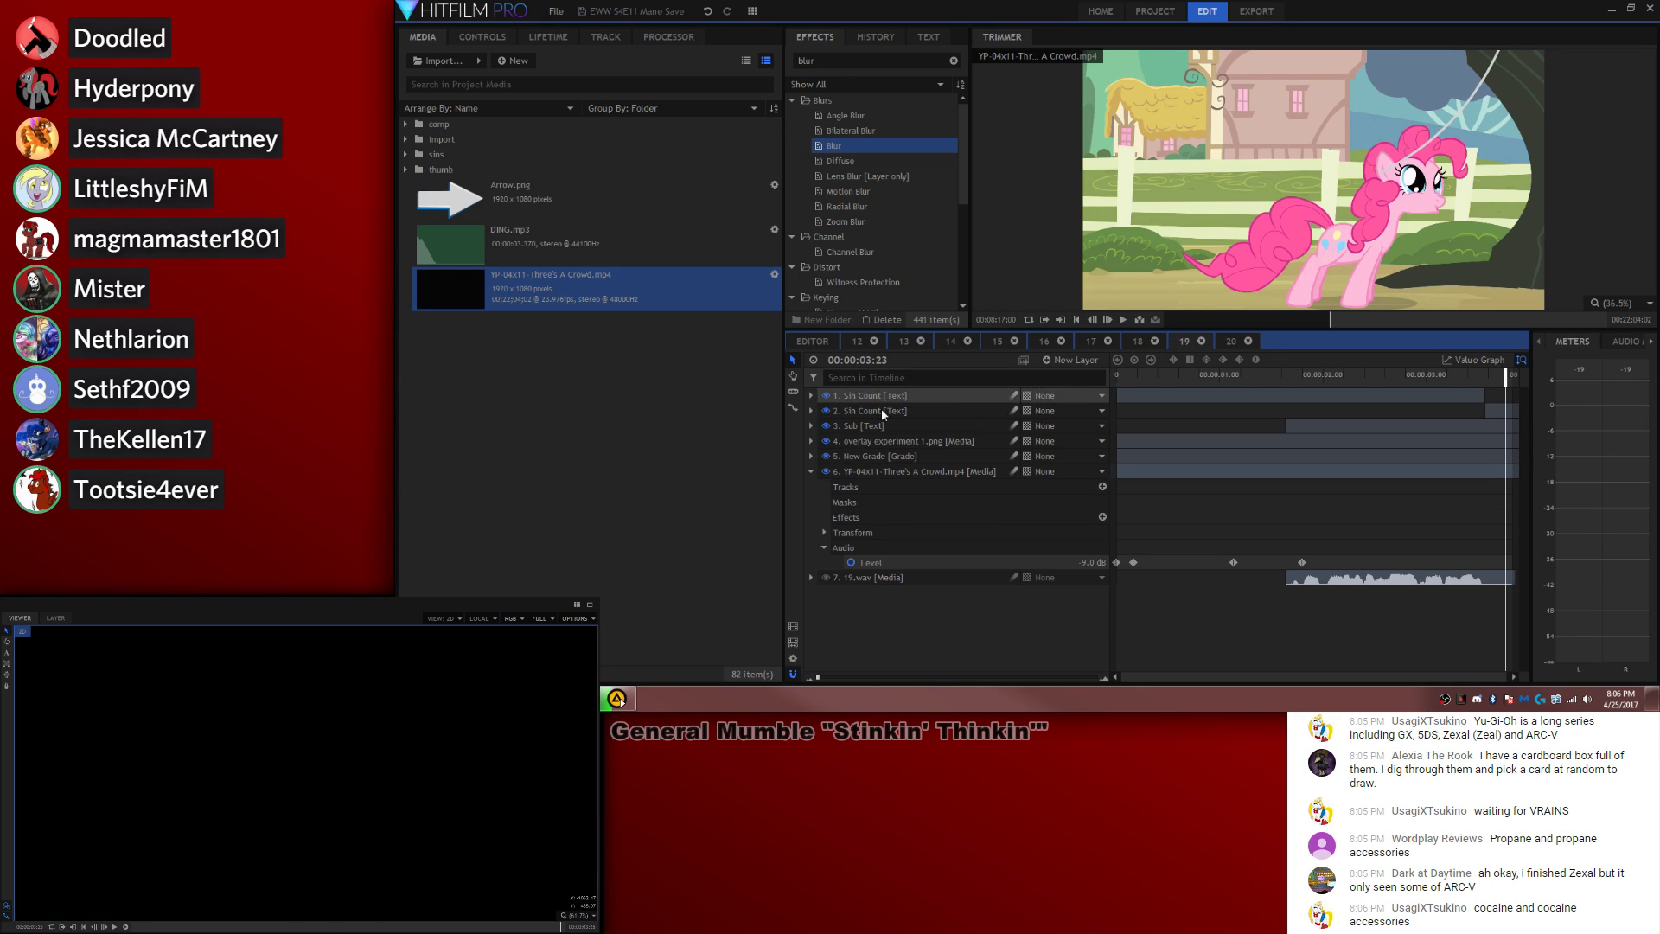
pyautogui.click(1230, 341)
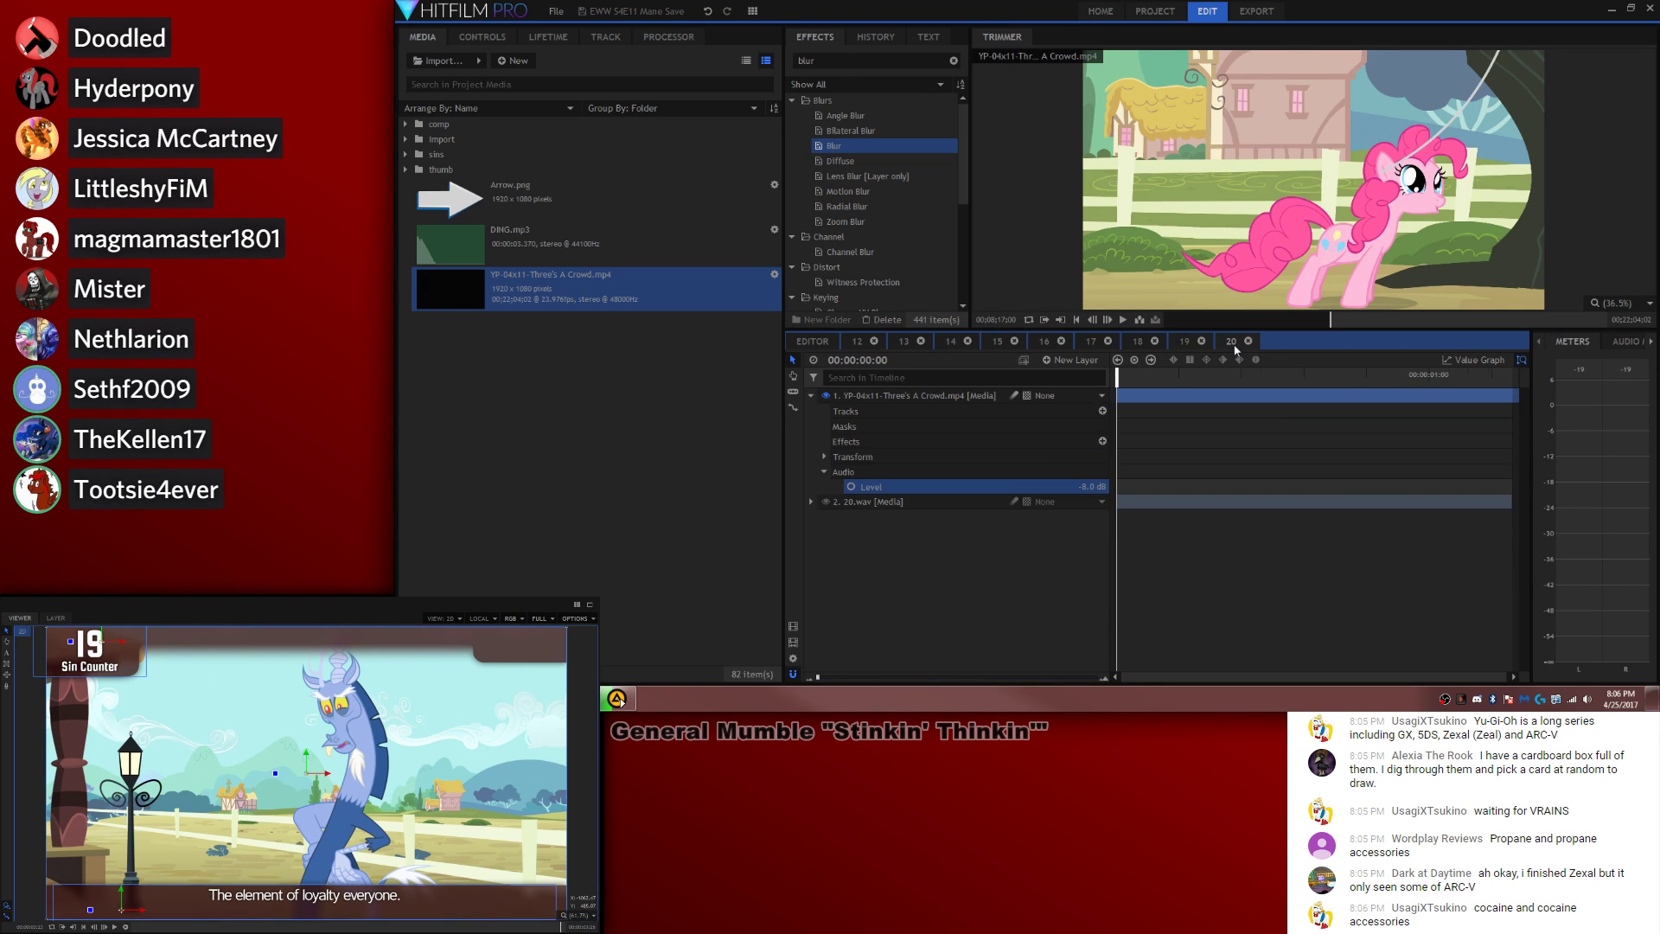
pyautogui.hotkey('ctrl', 'v')
pyautogui.rightClick(877, 440)
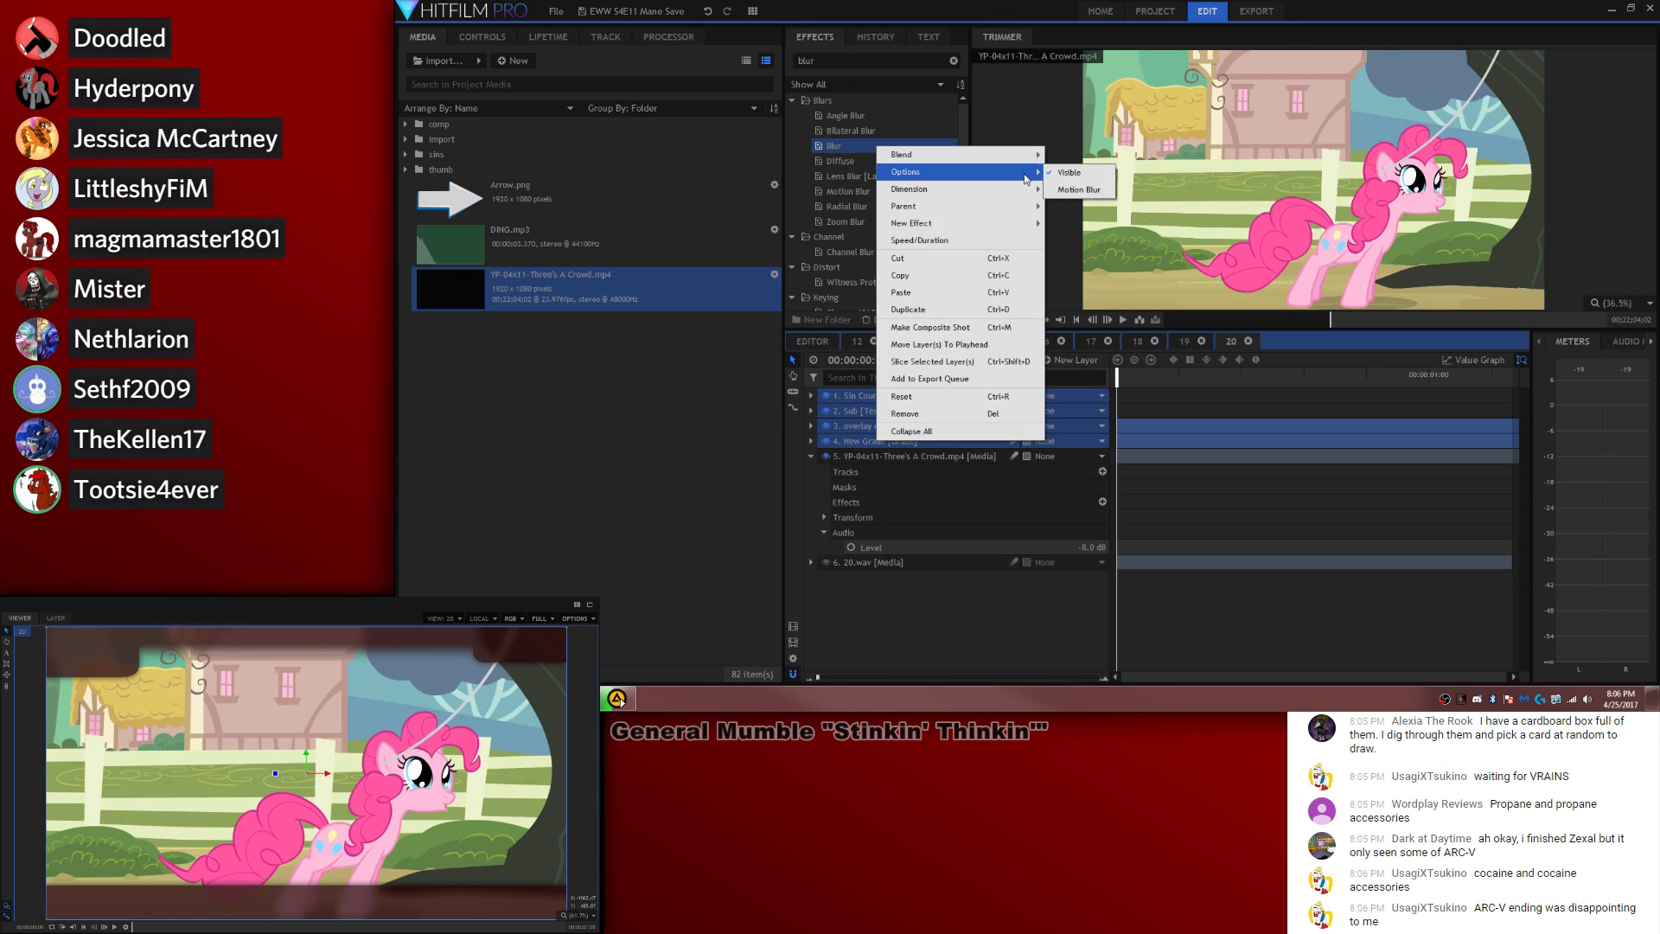
pyautogui.click(939, 344)
pyautogui.click(1197, 499)
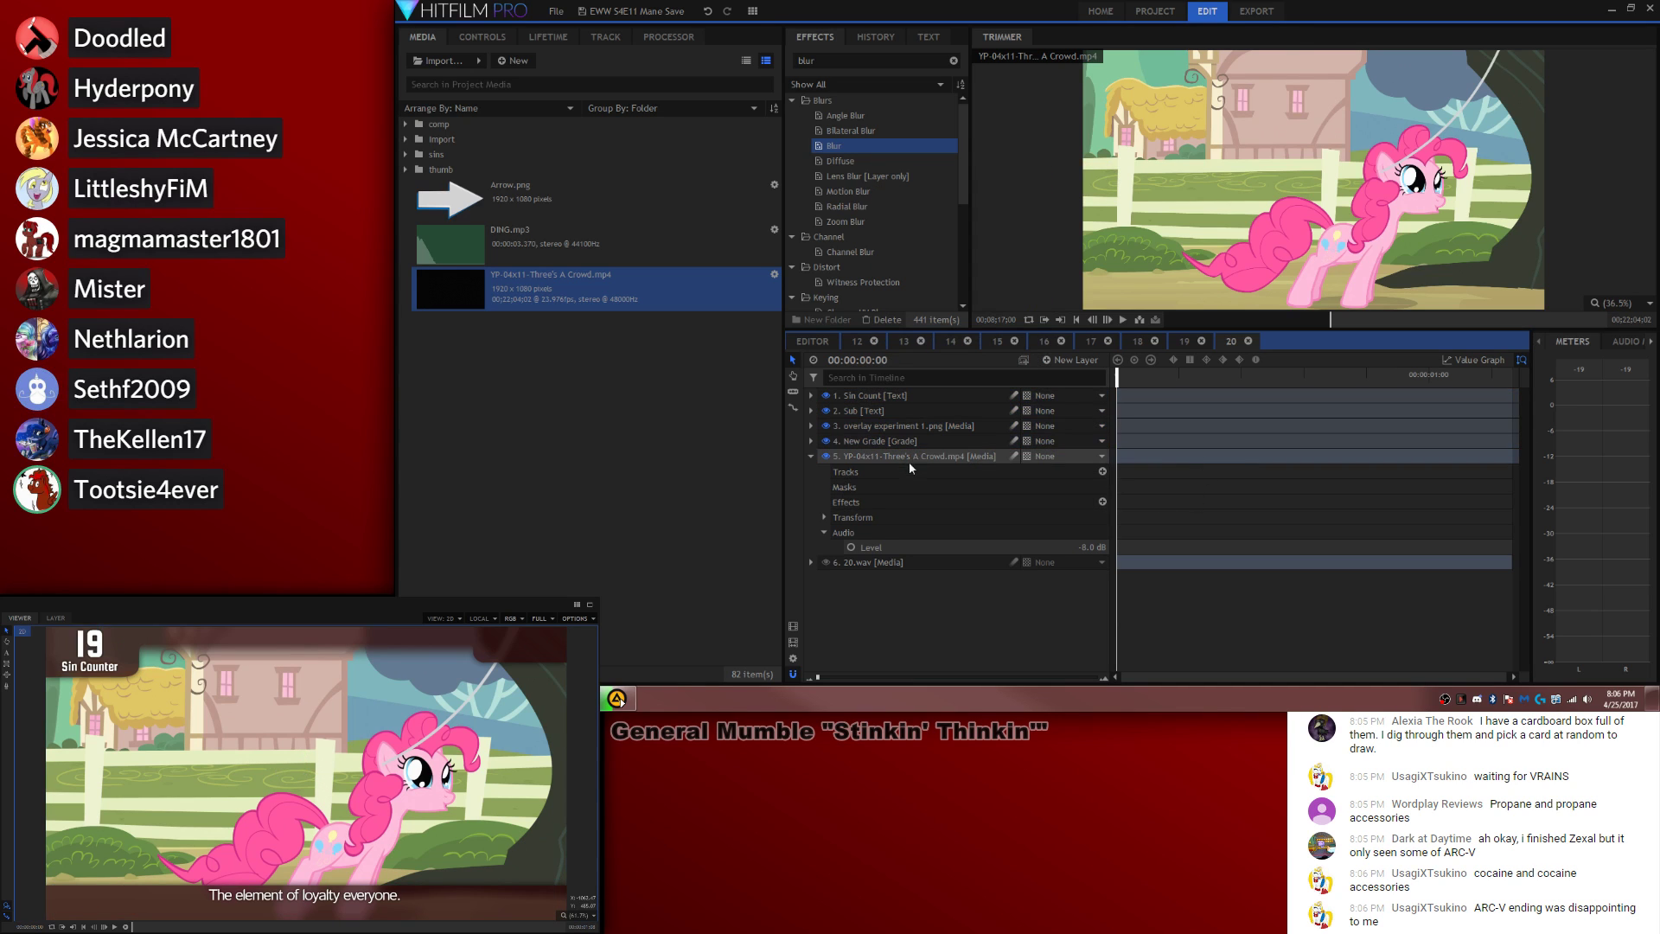
# Step: Replace the subtitle text in shot 20 with "...Other than you?"
pyautogui.click(910, 458)
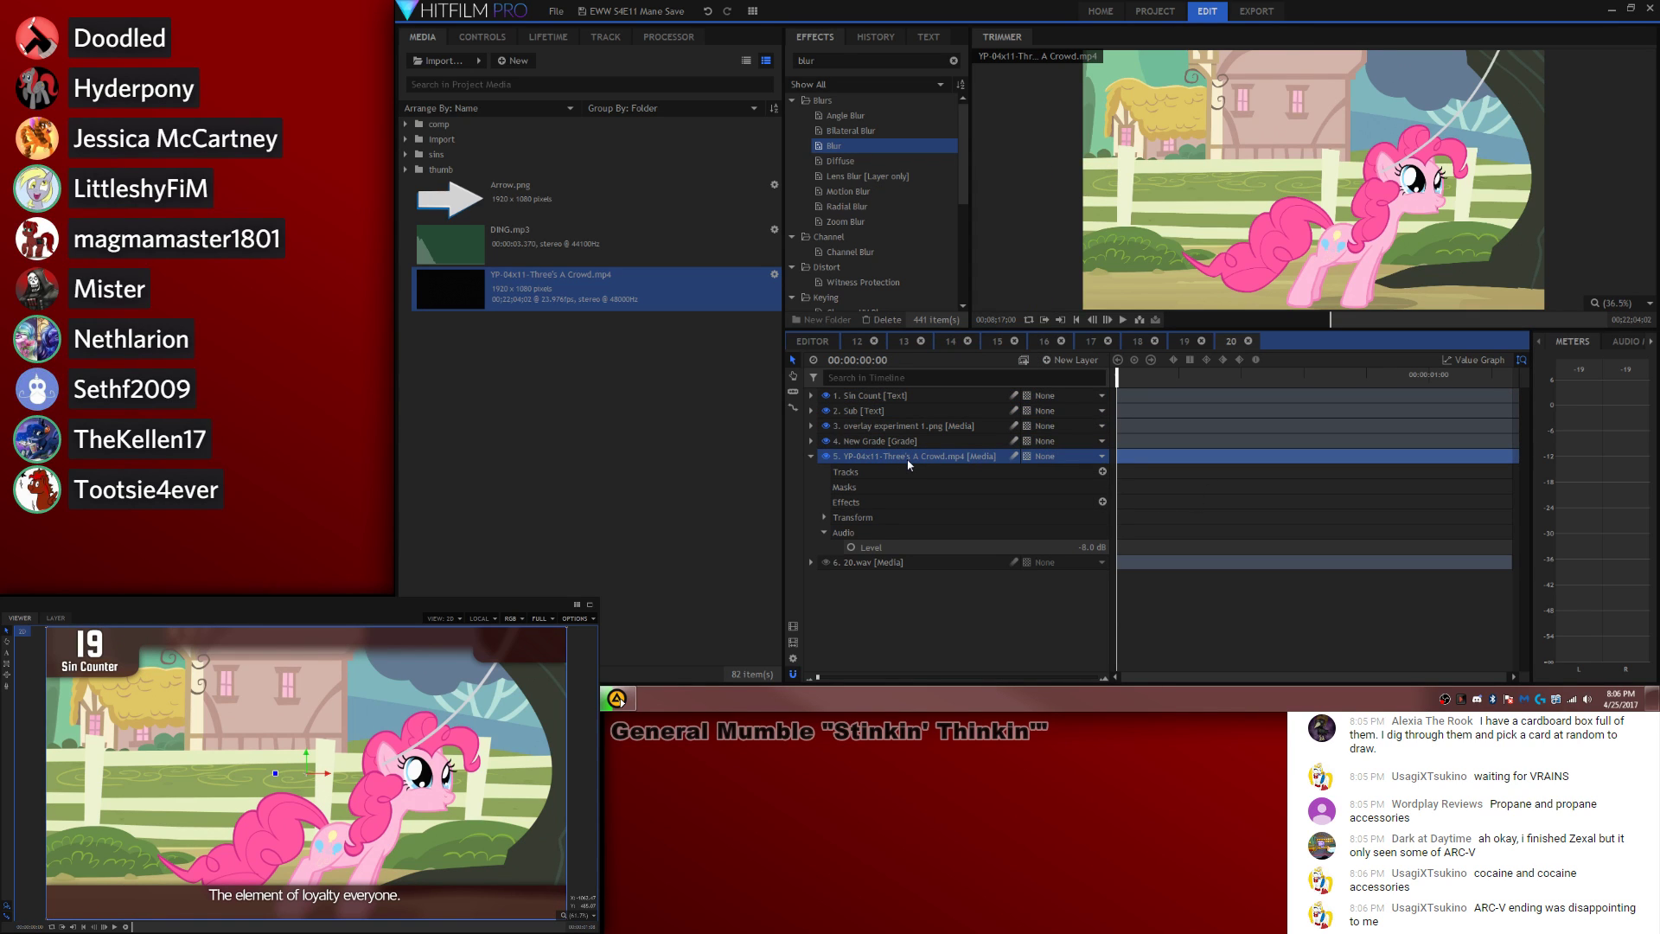
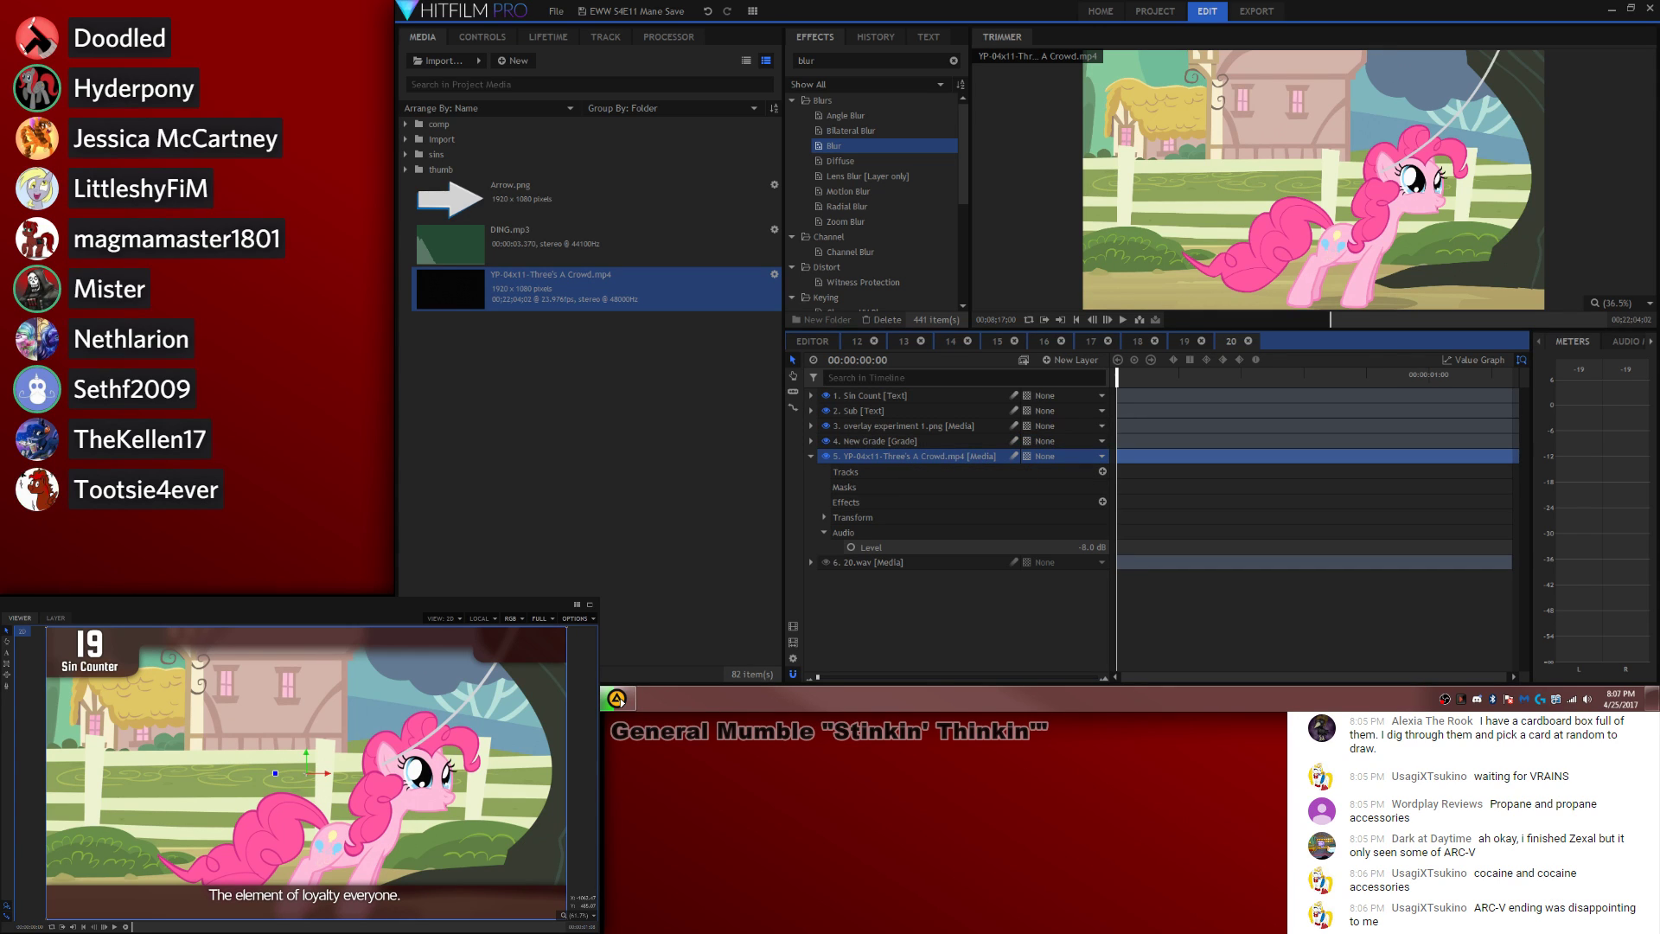
pyautogui.click(6, 652)
pyautogui.moveTo(400, 894); pyautogui.dragTo(208, 895)
pyautogui.write('...Other than you?')
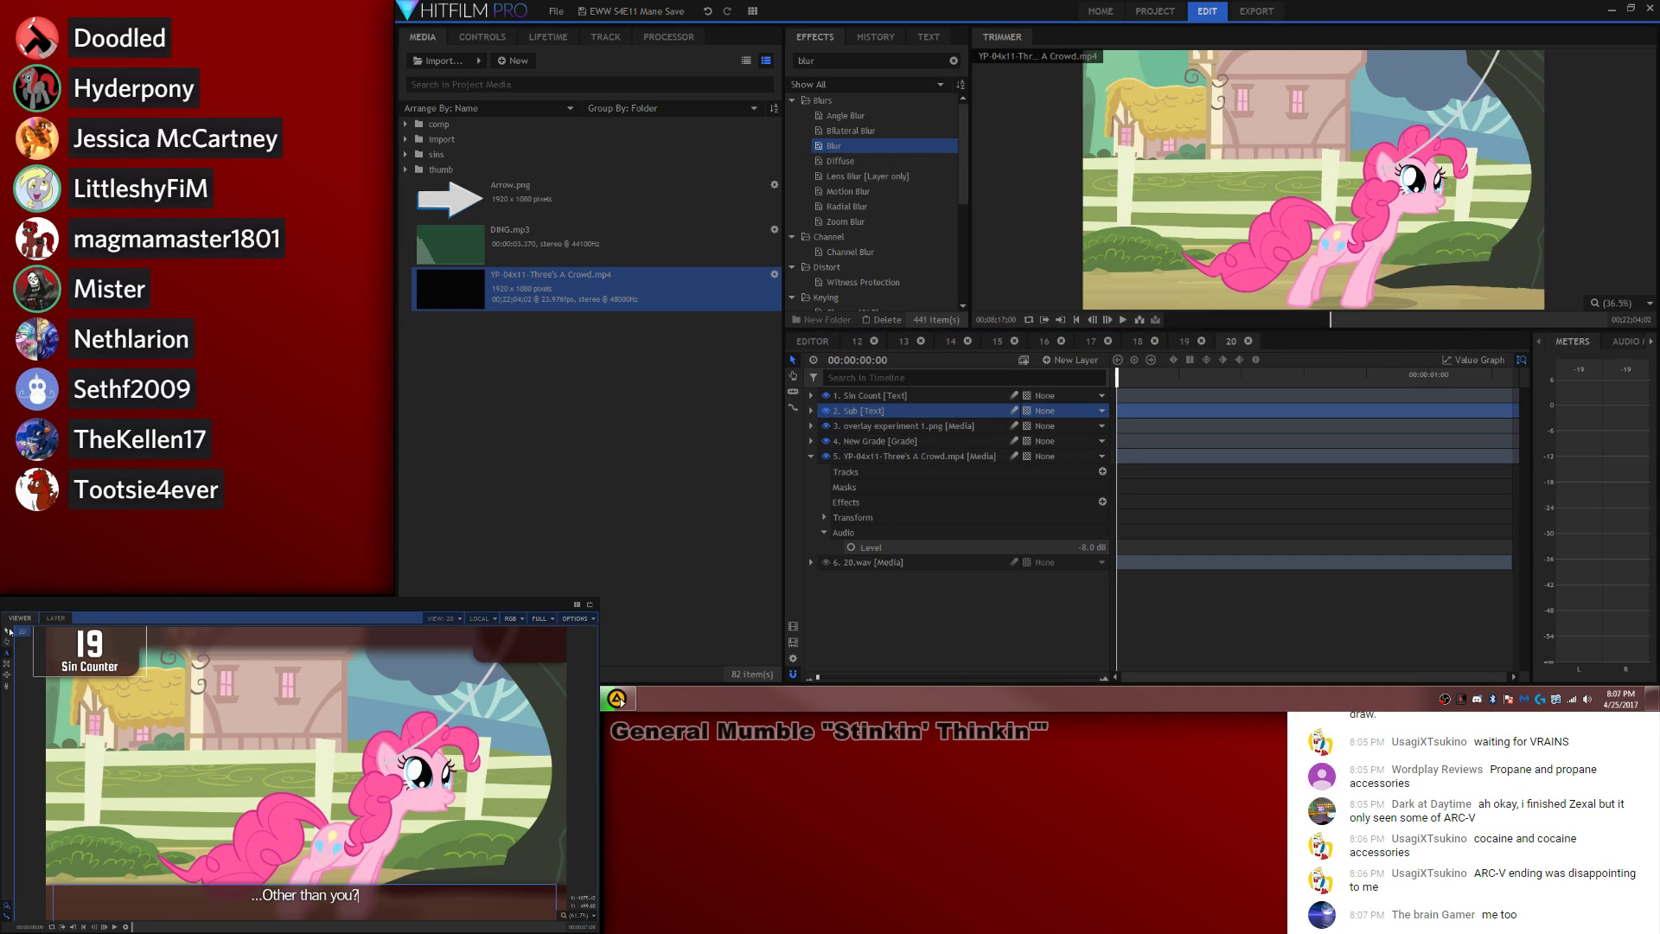
# Step: Set shot 20's duration to 00:00:05:08 and move the 20.wav layer to start at about 00:00:02:27
pyautogui.click(795, 658)
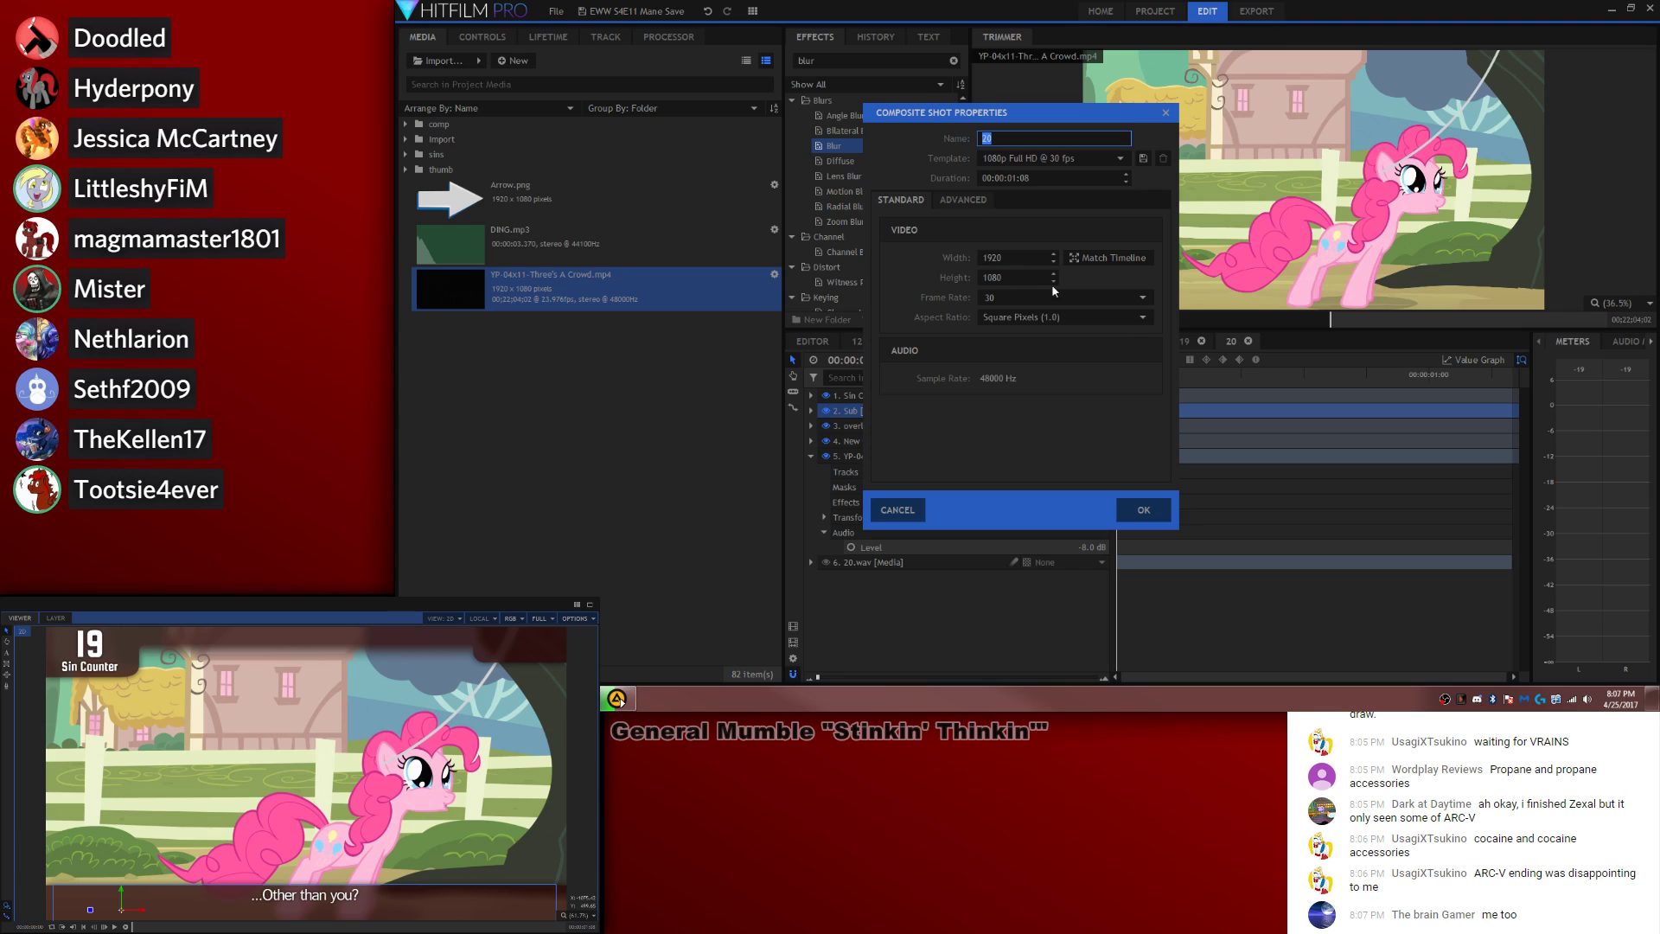
pyautogui.click(1015, 174)
pyautogui.write('5')
pyautogui.press('Return')
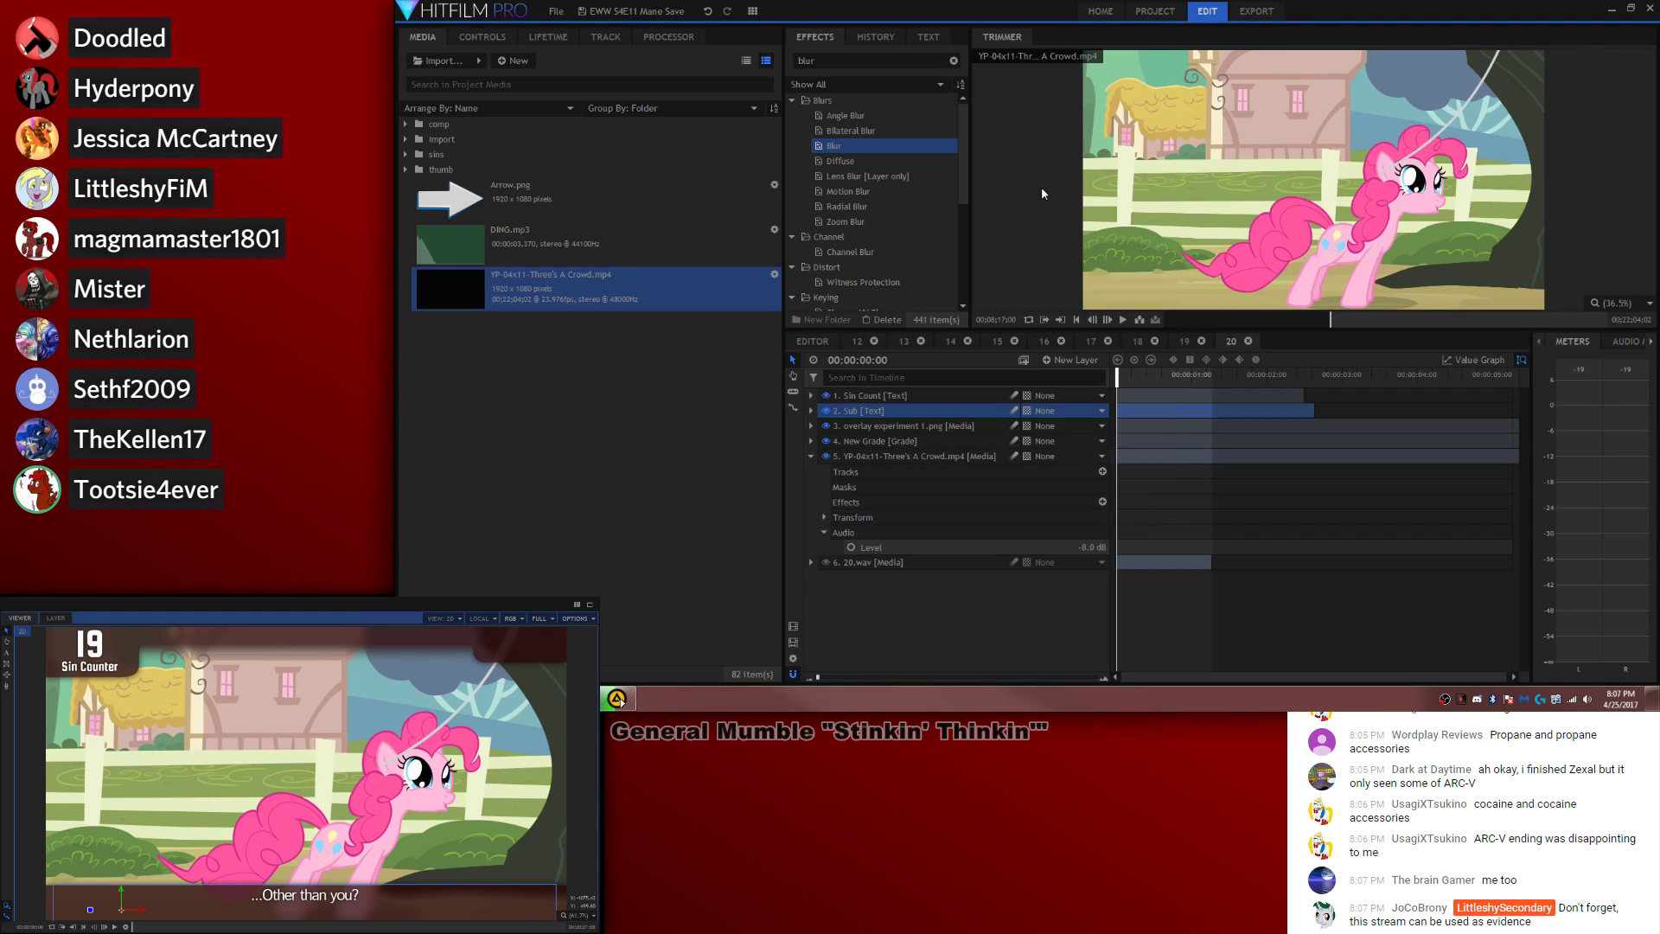
pyautogui.moveTo(1175, 560); pyautogui.dragTo(1391, 558)
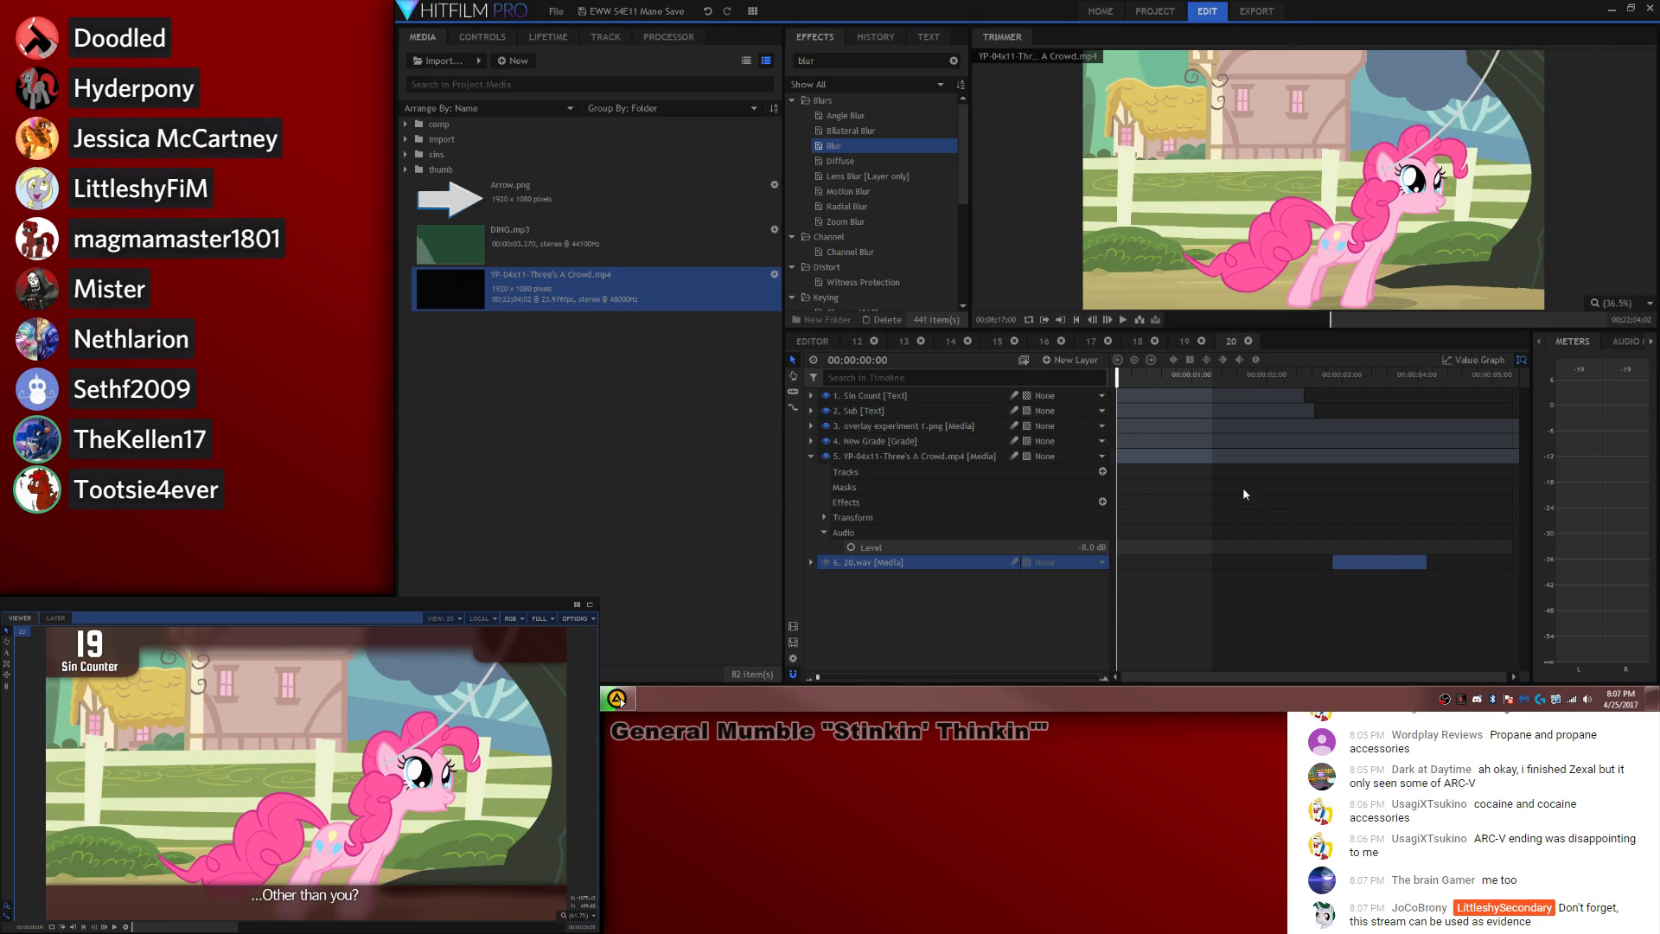
# Step: Play the opening of shot 20 and shift the episode clip so its footage begins a few frames earlier
pyautogui.click(1209, 581)
pyautogui.press('space')
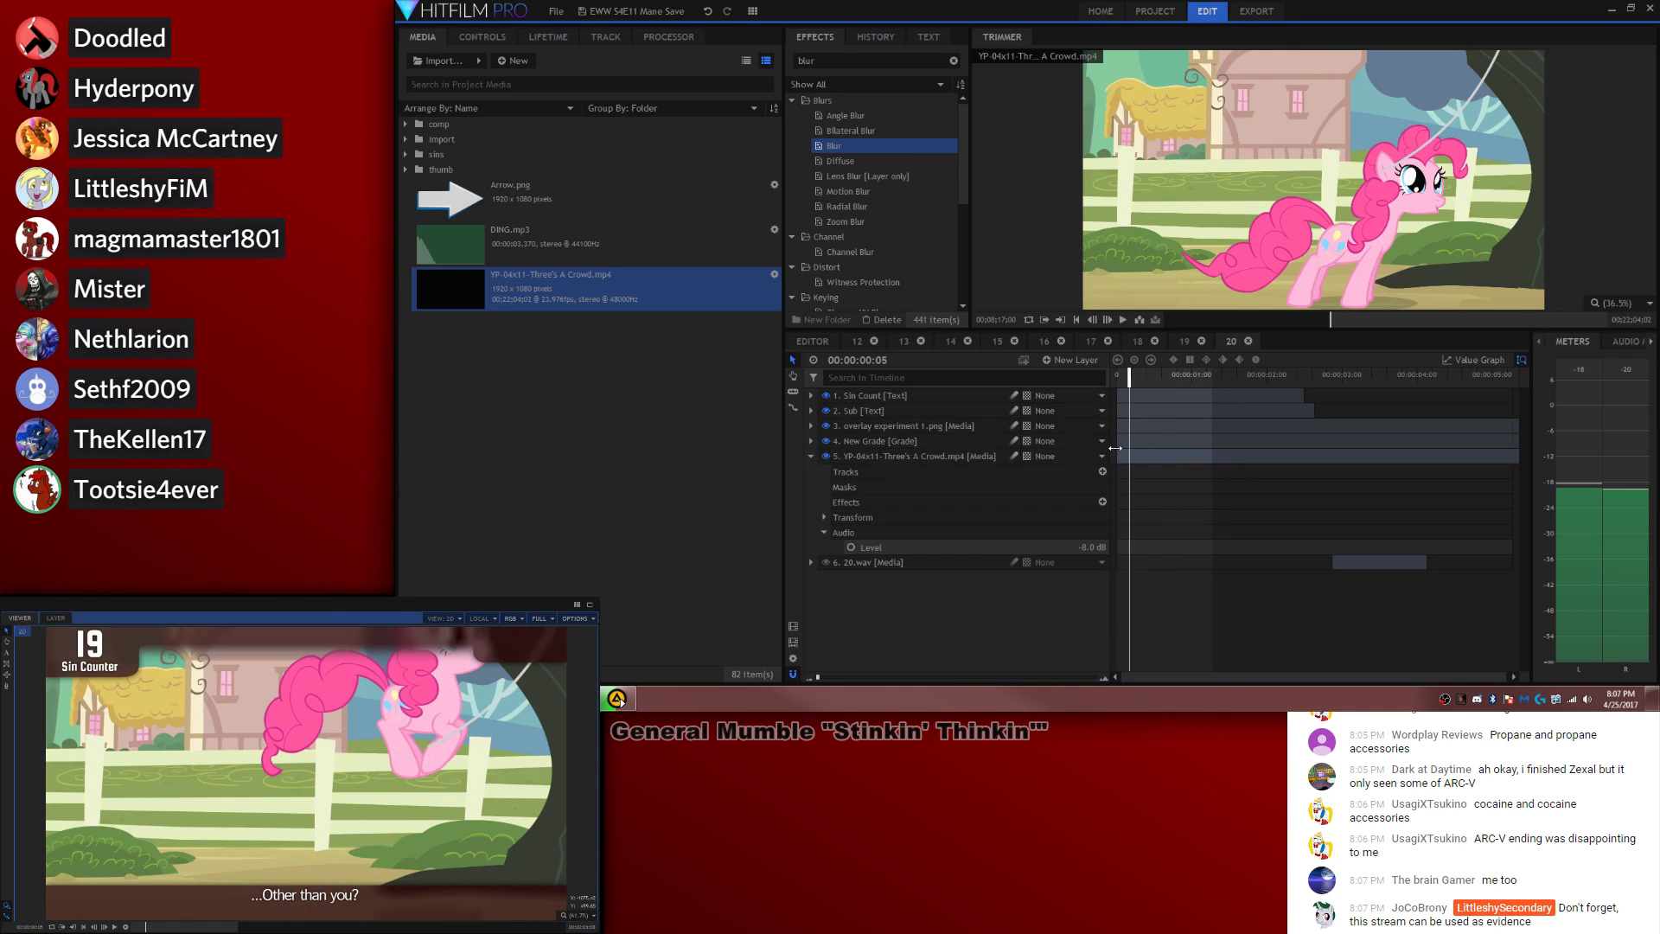
pyautogui.click(1134, 458)
pyautogui.press('Left')
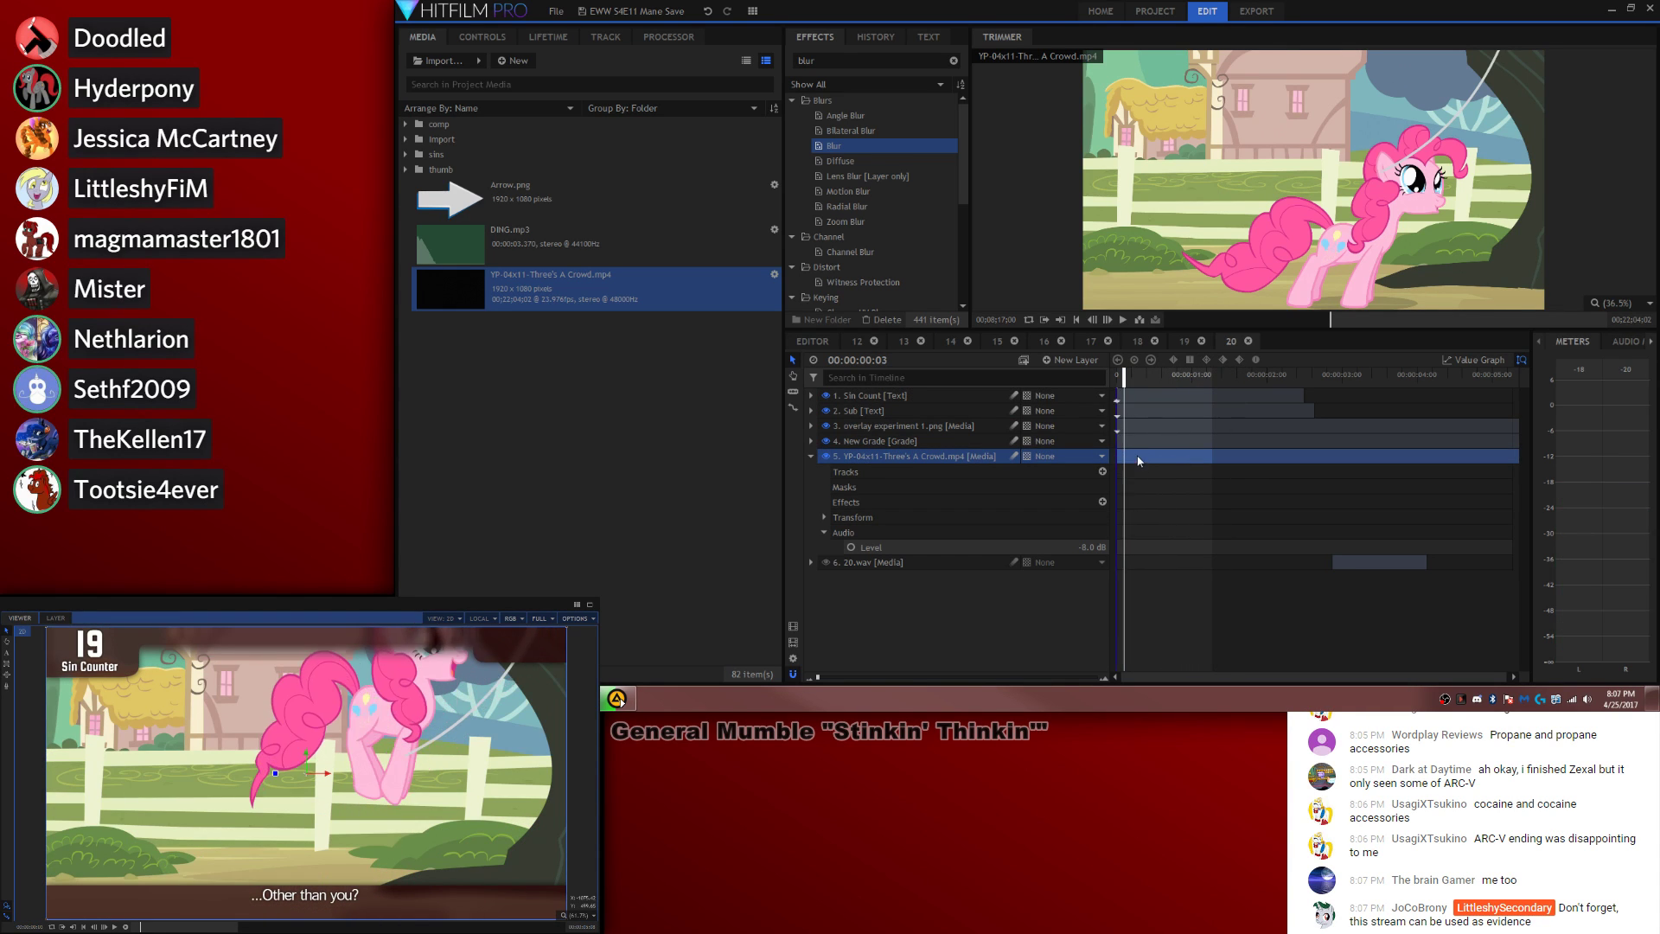
pyautogui.moveTo(1122, 378); pyautogui.dragTo(1116, 378)
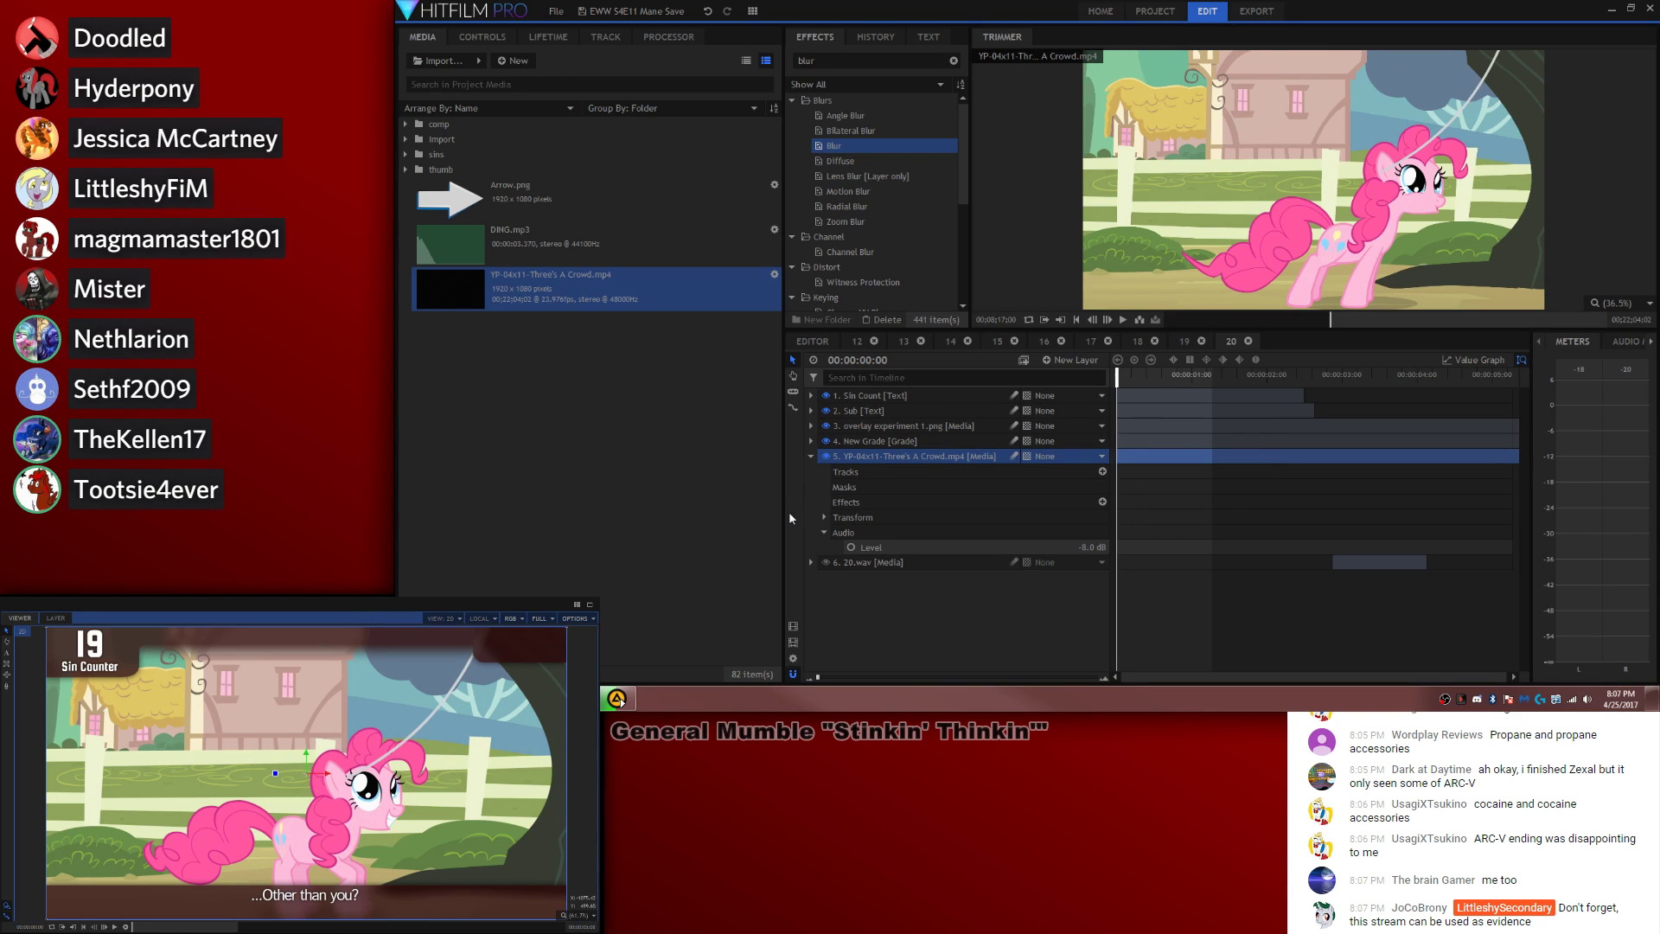
# Step: Keyframe the episode clip's audio level at -8 dB on the first frame and raise it at 00:00:00:06
pyautogui.press('space')
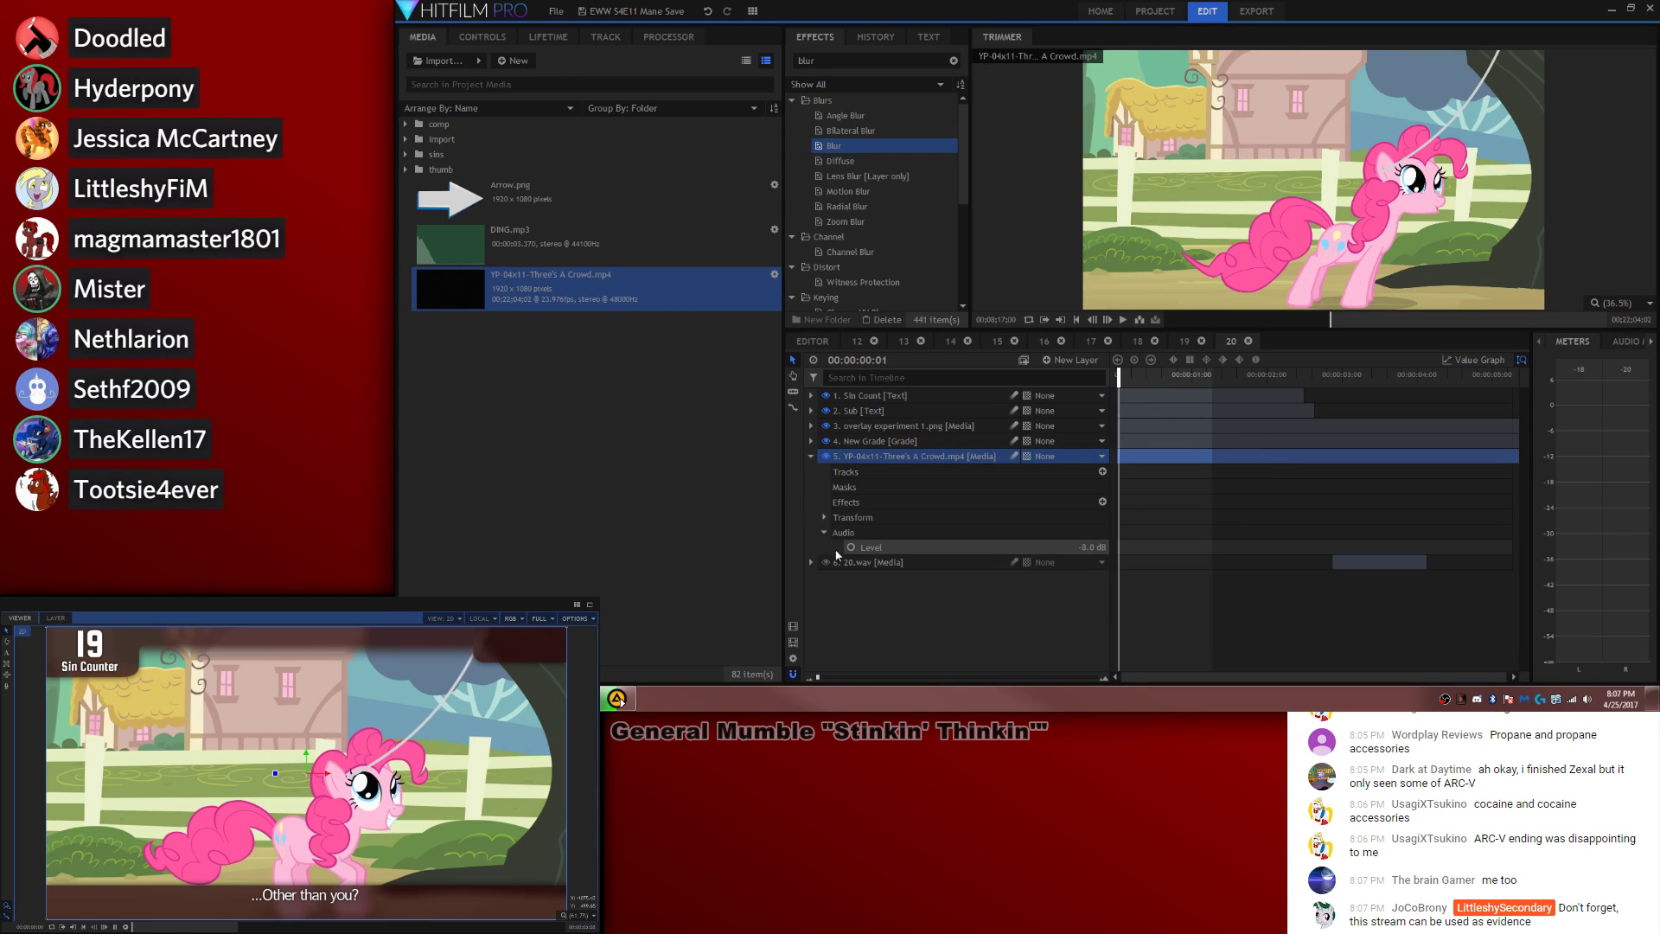
pyautogui.press('space')
pyautogui.click(1116, 377)
pyautogui.click(851, 547)
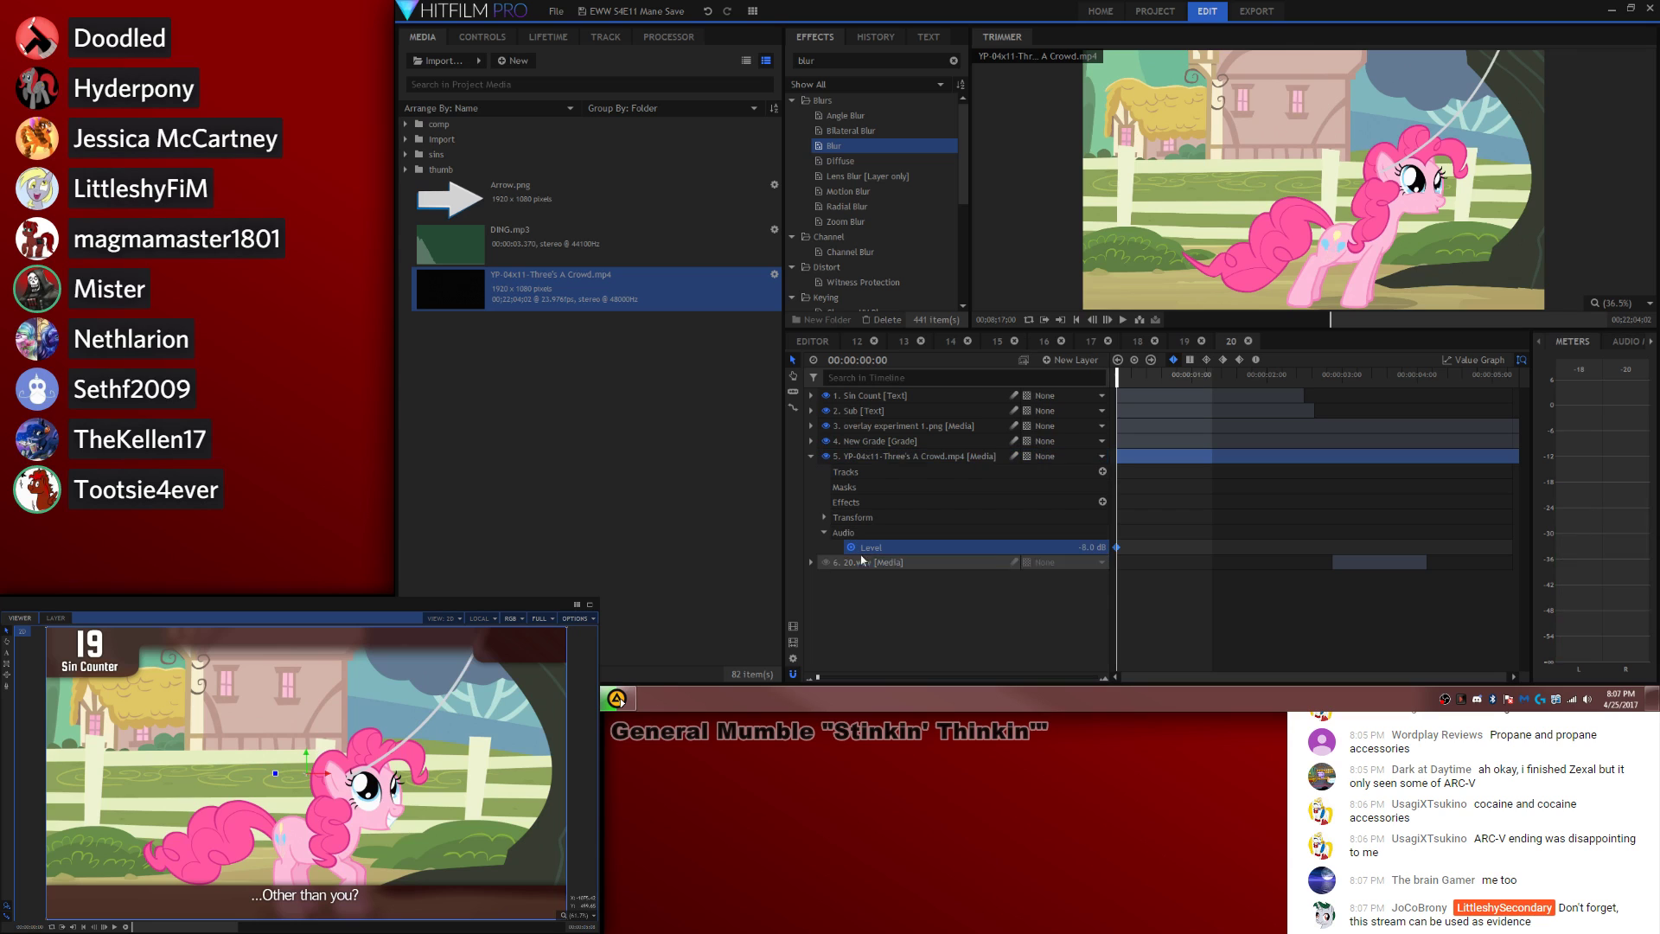
pyautogui.press('space')
pyautogui.press('space')
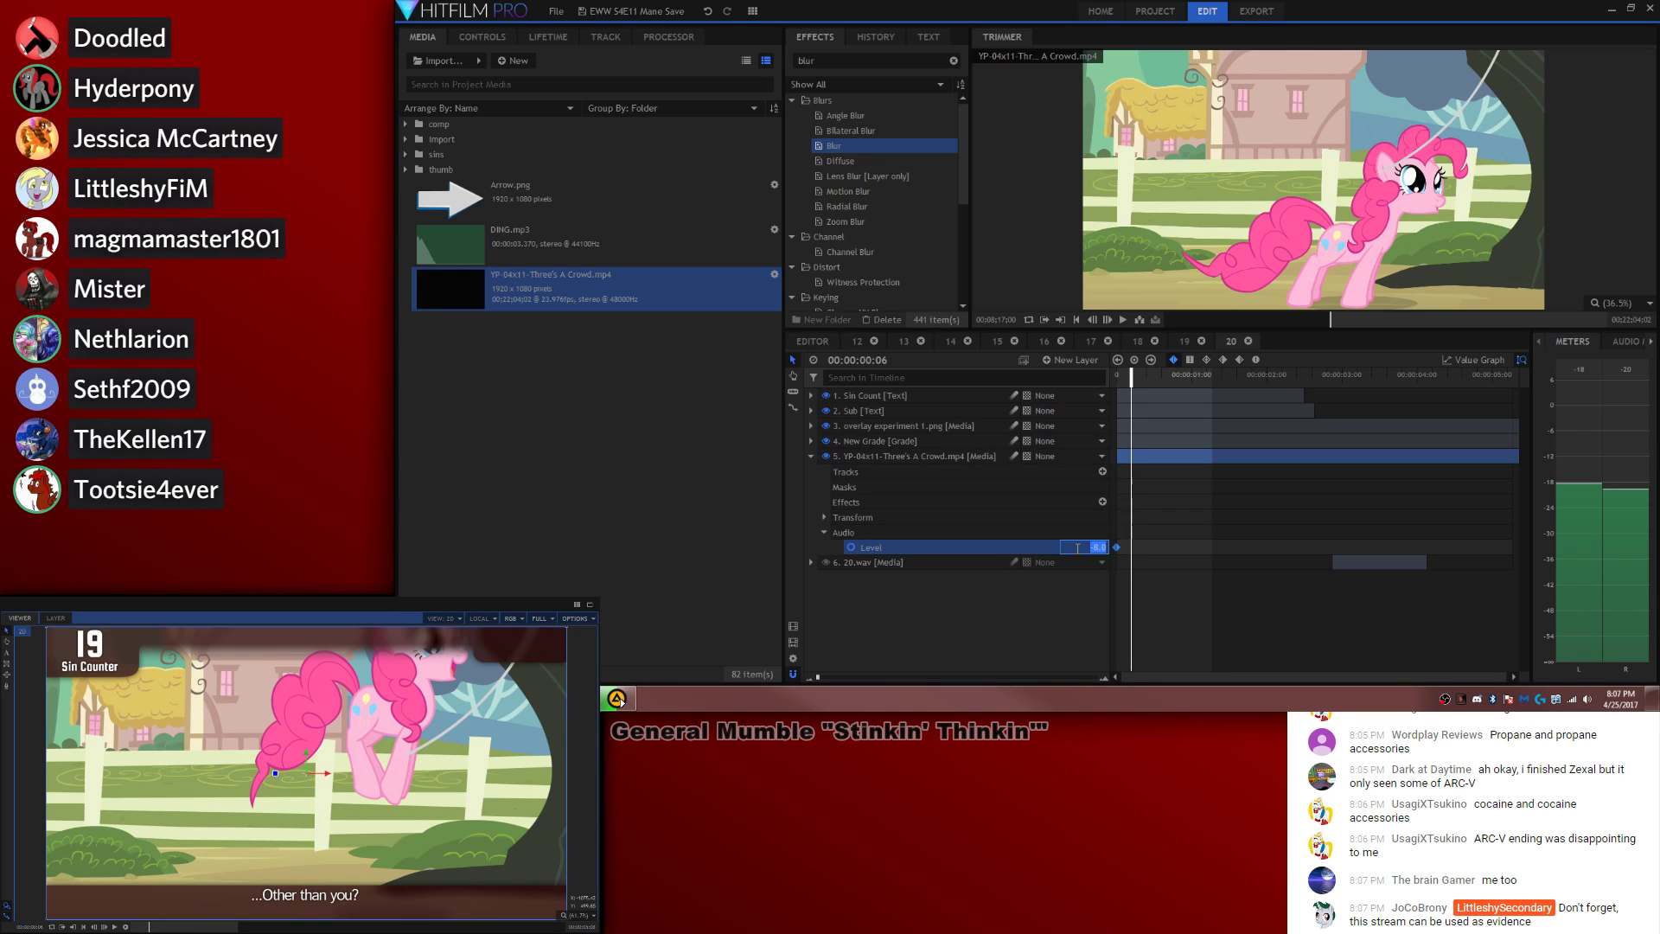
pyautogui.click(1161, 528)
pyautogui.press('Home')
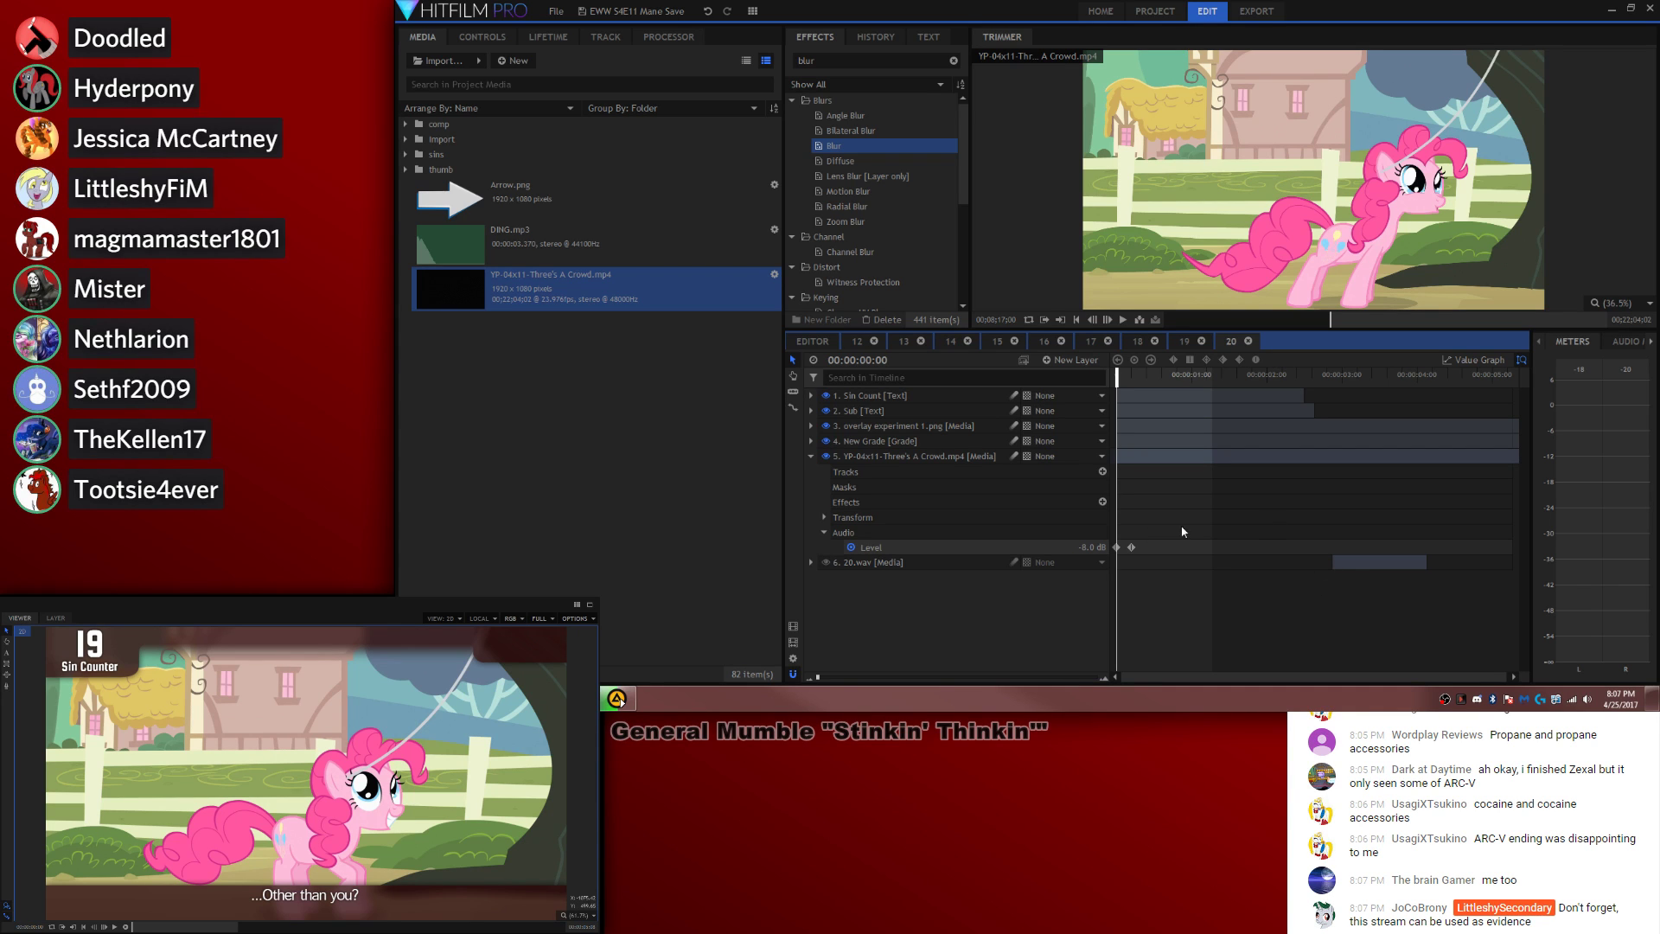
# Step: Hold the raised audio level with a keyframe at about 00:00:01:29 and lower it to -8 dB at 00:00:02:13
pyautogui.press('space')
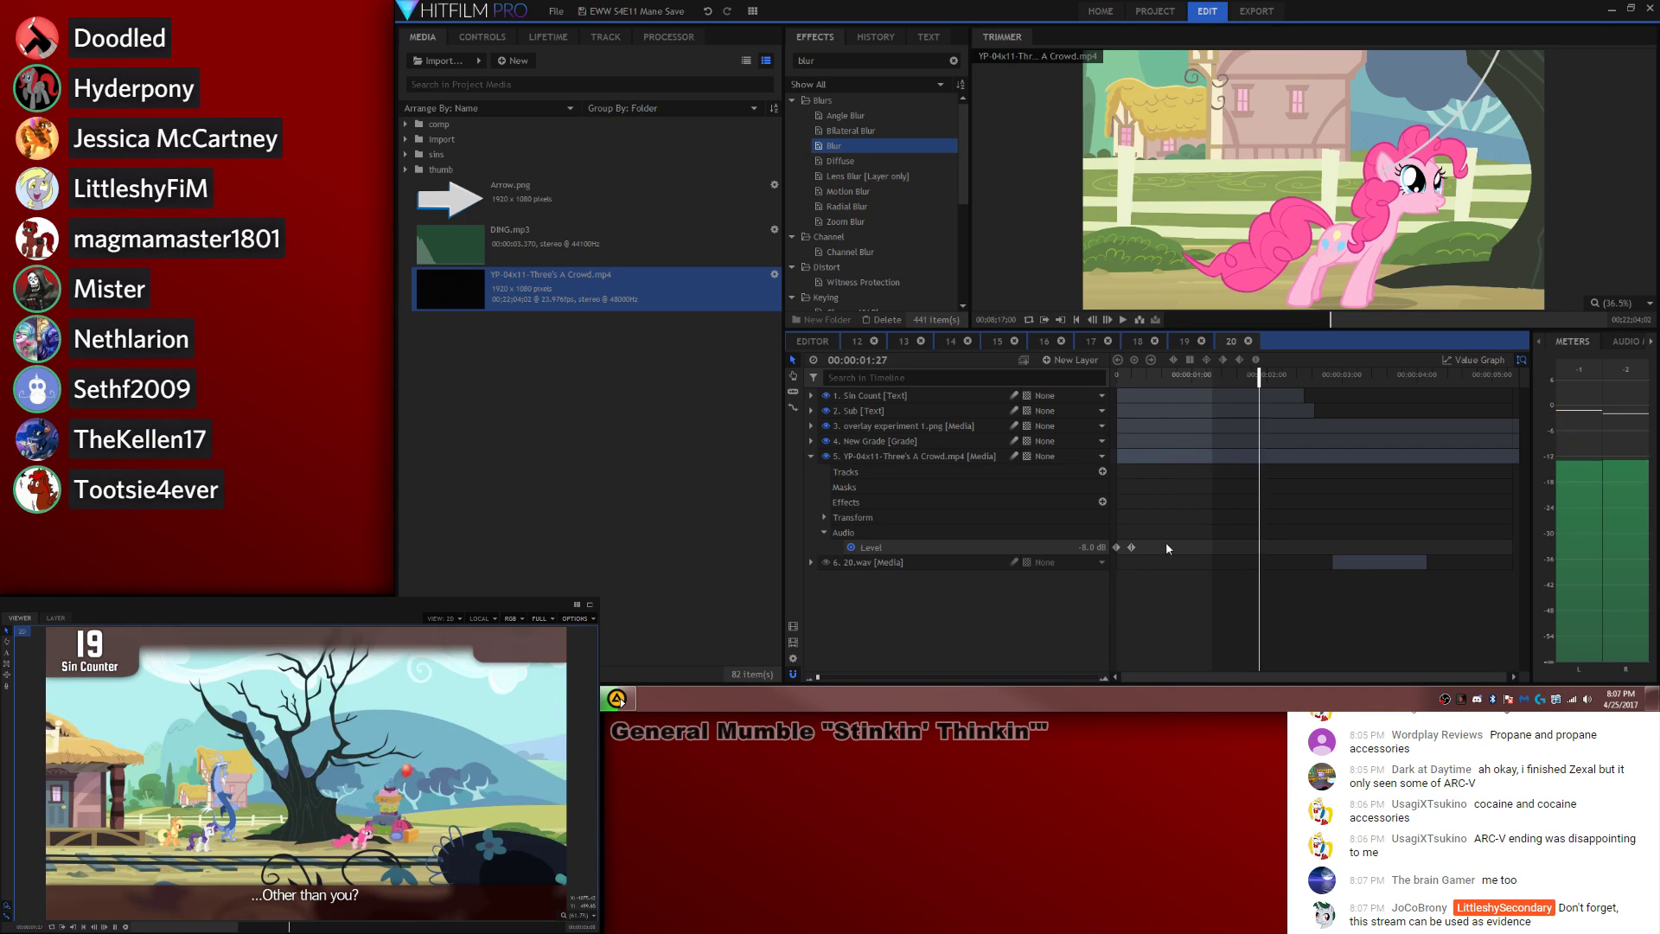
pyautogui.press('space')
pyautogui.click(1091, 548)
pyautogui.press('space')
pyautogui.press('space')
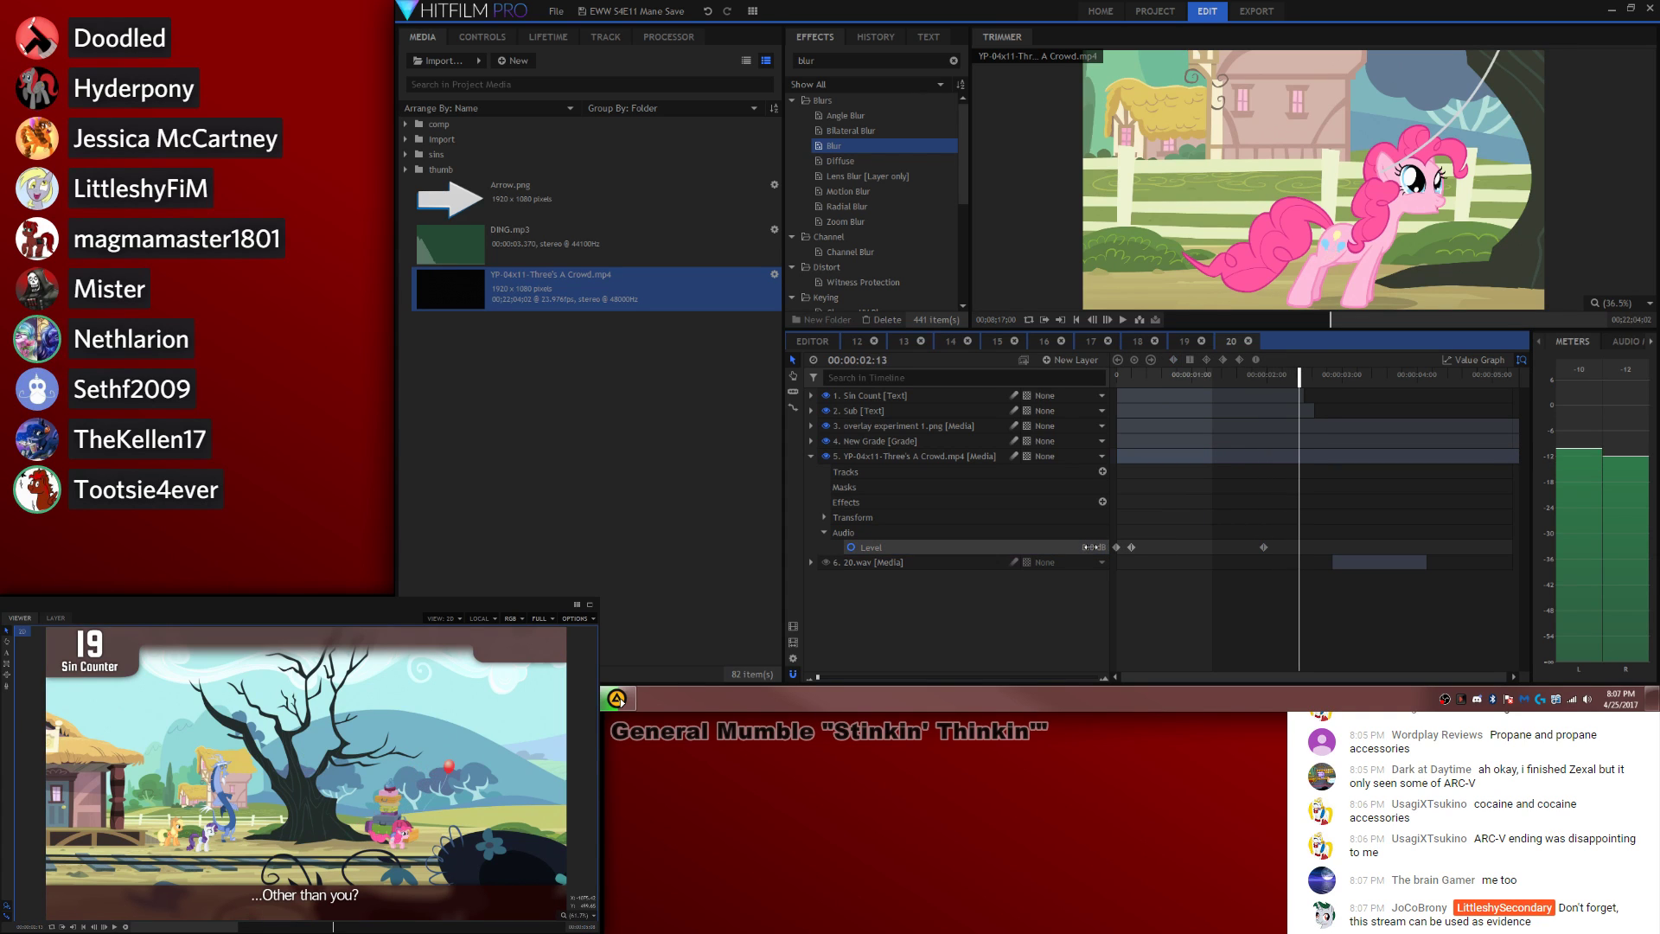
pyautogui.press('Return')
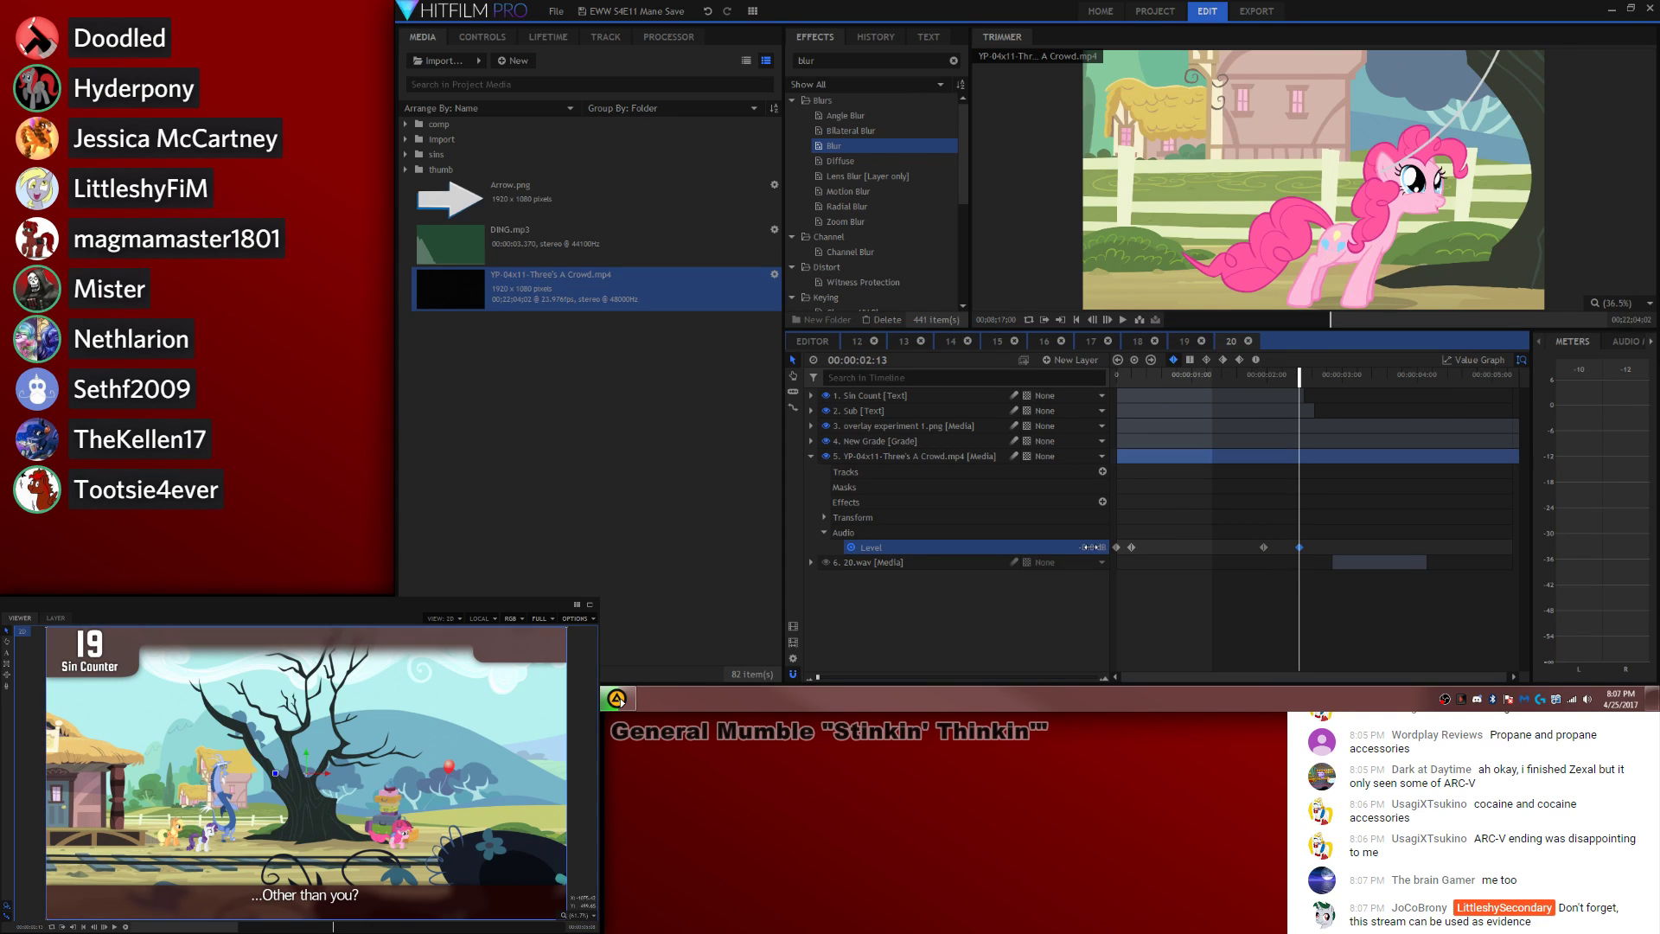
# Step: Move the 20.wav layer to start at 00:00:02:11
pyautogui.click(1273, 632)
pyautogui.press(',')
pyautogui.press(',')
pyautogui.moveTo(1345, 562); pyautogui.dragTo(1304, 562)
# Step: Extend the Sin Count and Sub layers to the end of 20.wav and cut off the episode clip beyond that point
pyautogui.moveTo(1314, 411); pyautogui.dragTo(1389, 396)
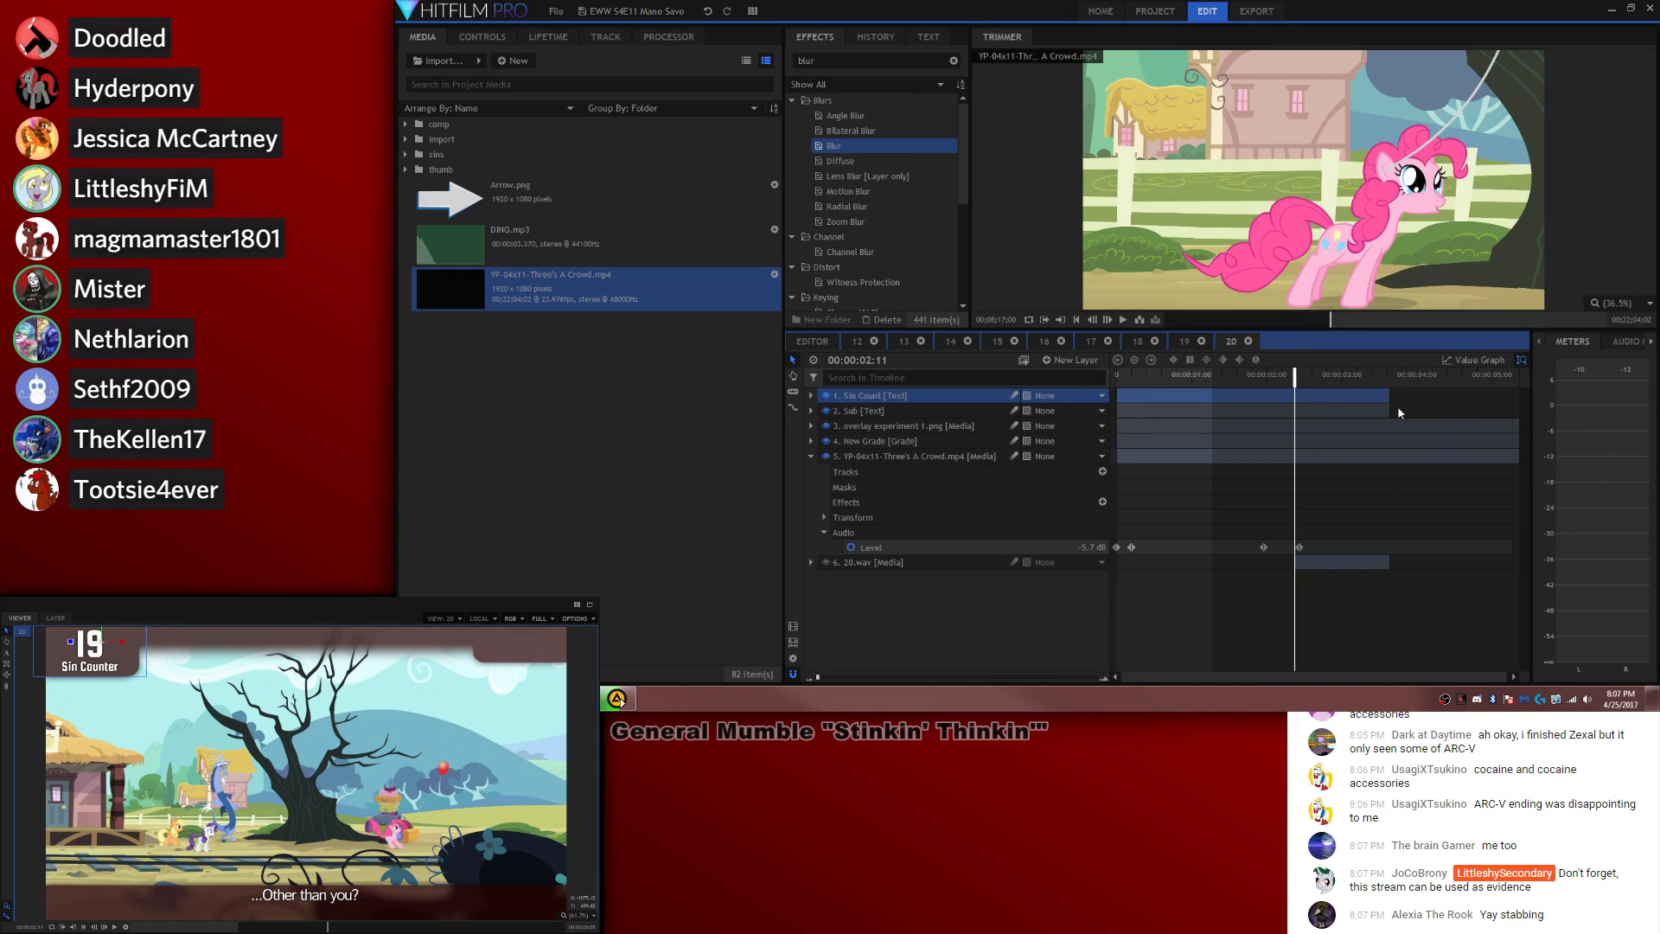
pyautogui.press('c')
pyautogui.click(1389, 457)
pyautogui.press('v')
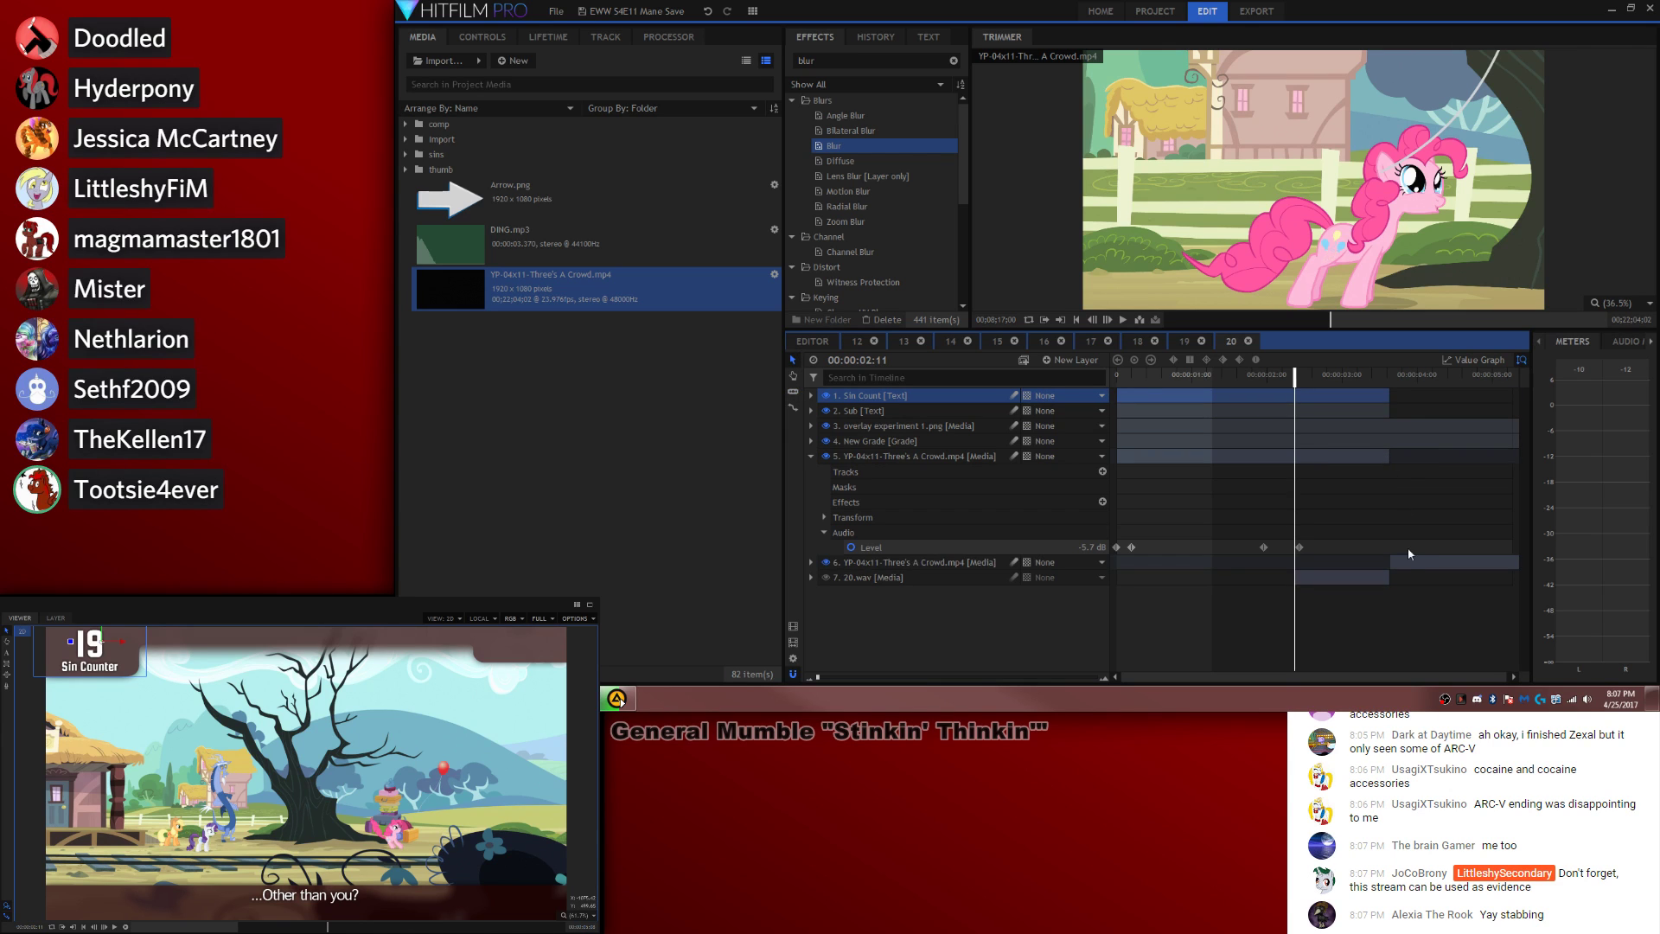
pyautogui.click(1407, 560)
pyautogui.press('Delete')
# Step: Cut off the New Grade layer at the end of 20.wav and trim the overlay experiment 1.png layer to match
pyautogui.press('c')
pyautogui.click(1388, 441)
pyautogui.press('v')
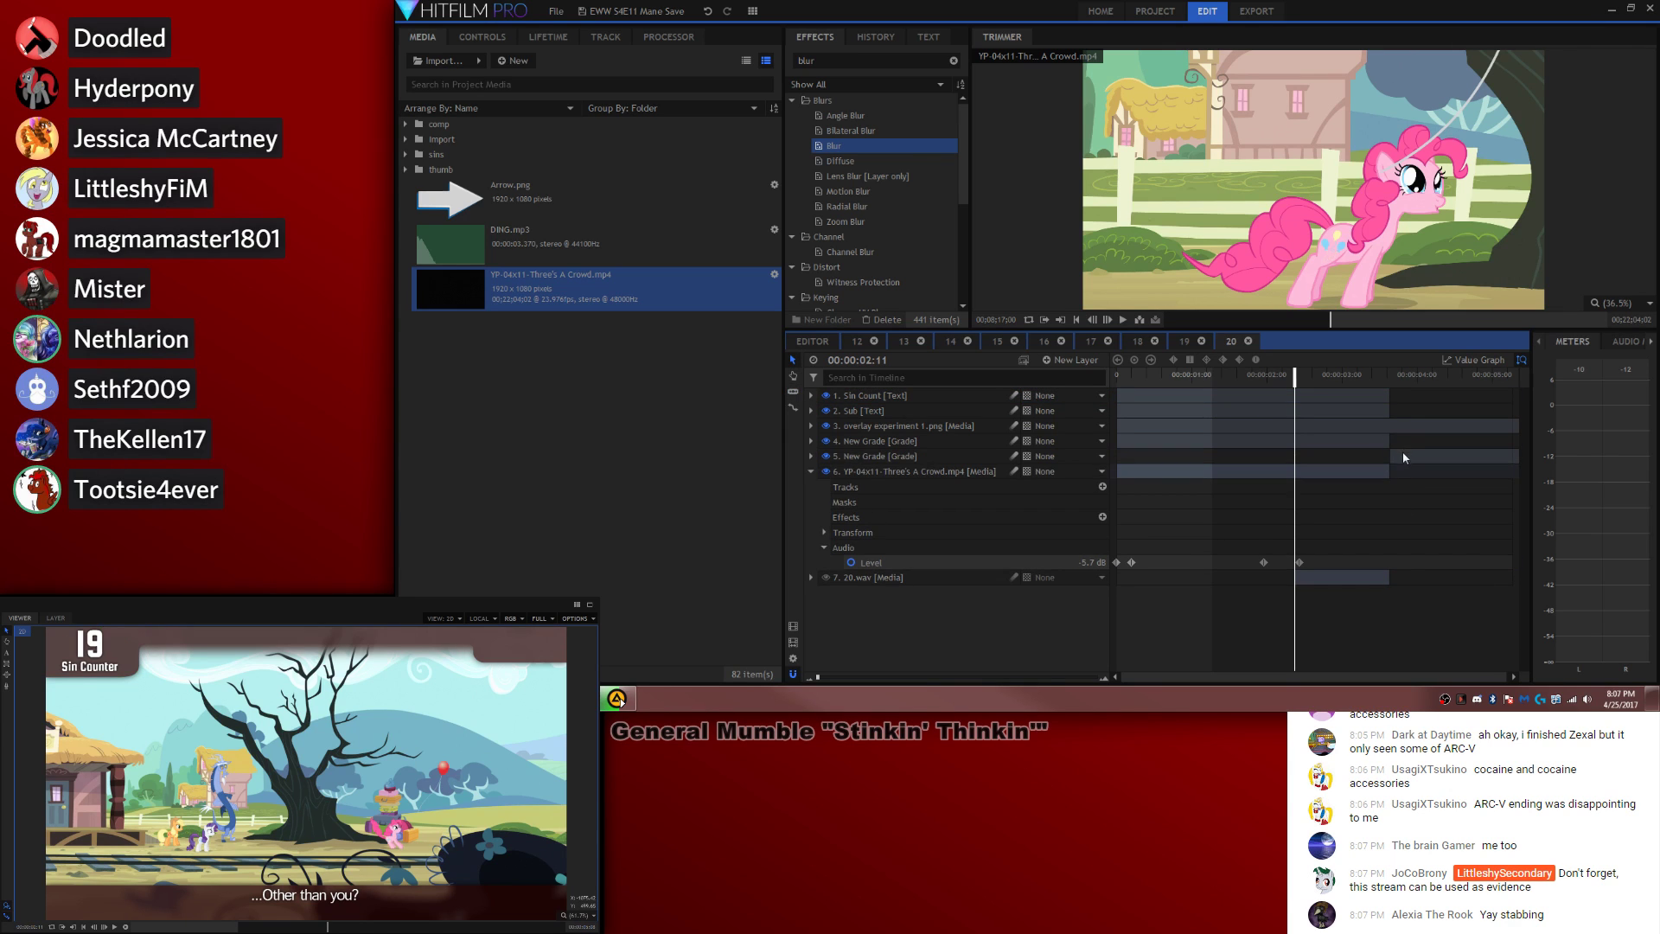
pyautogui.click(1402, 454)
pyautogui.press('Delete')
pyautogui.moveTo(1390, 426); pyautogui.dragTo(1390, 375)
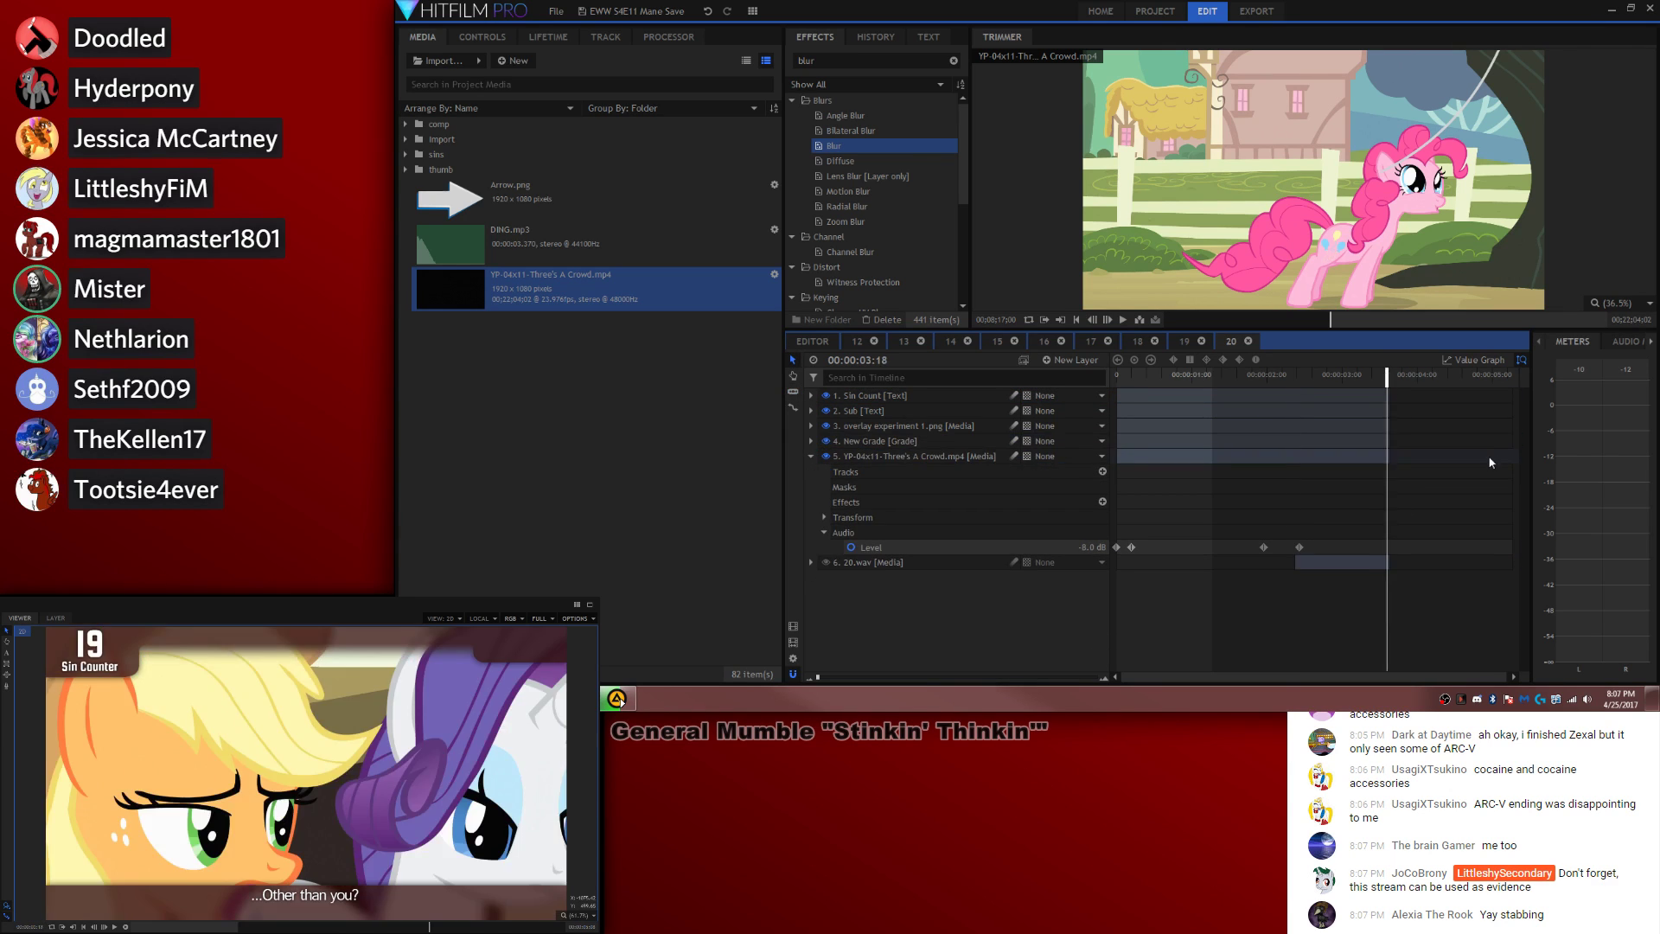
# Step: Set the duration of composite shot 20 to 00:00:03:18
pyautogui.click(793, 658)
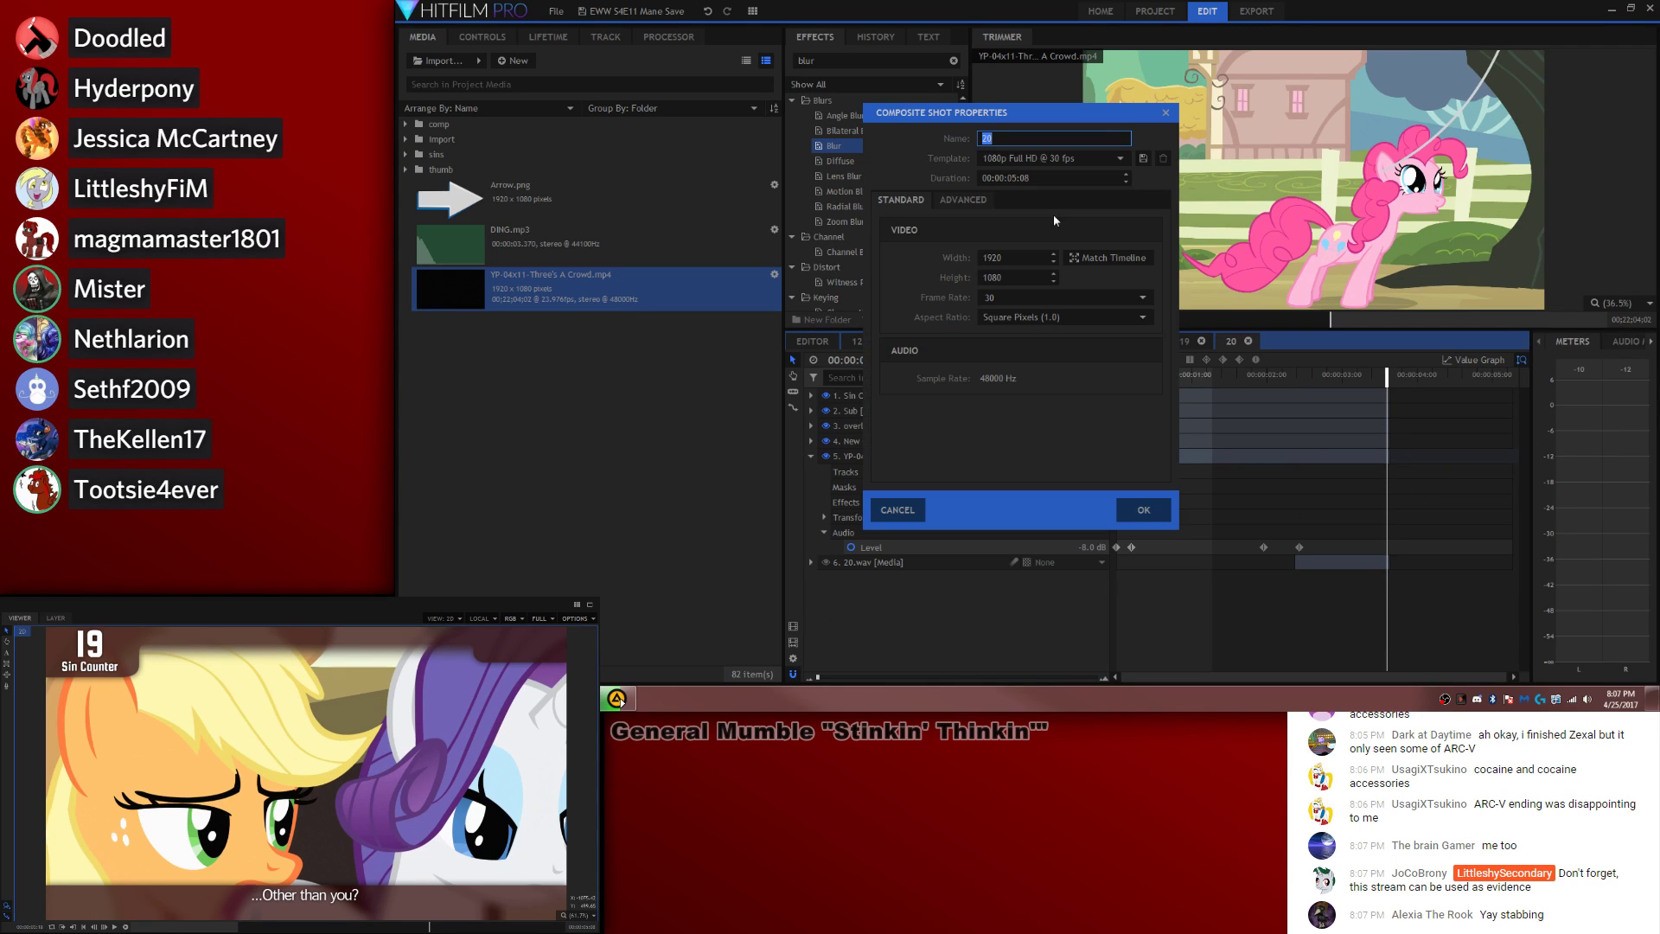
pyautogui.click(1017, 178)
pyautogui.write('3')
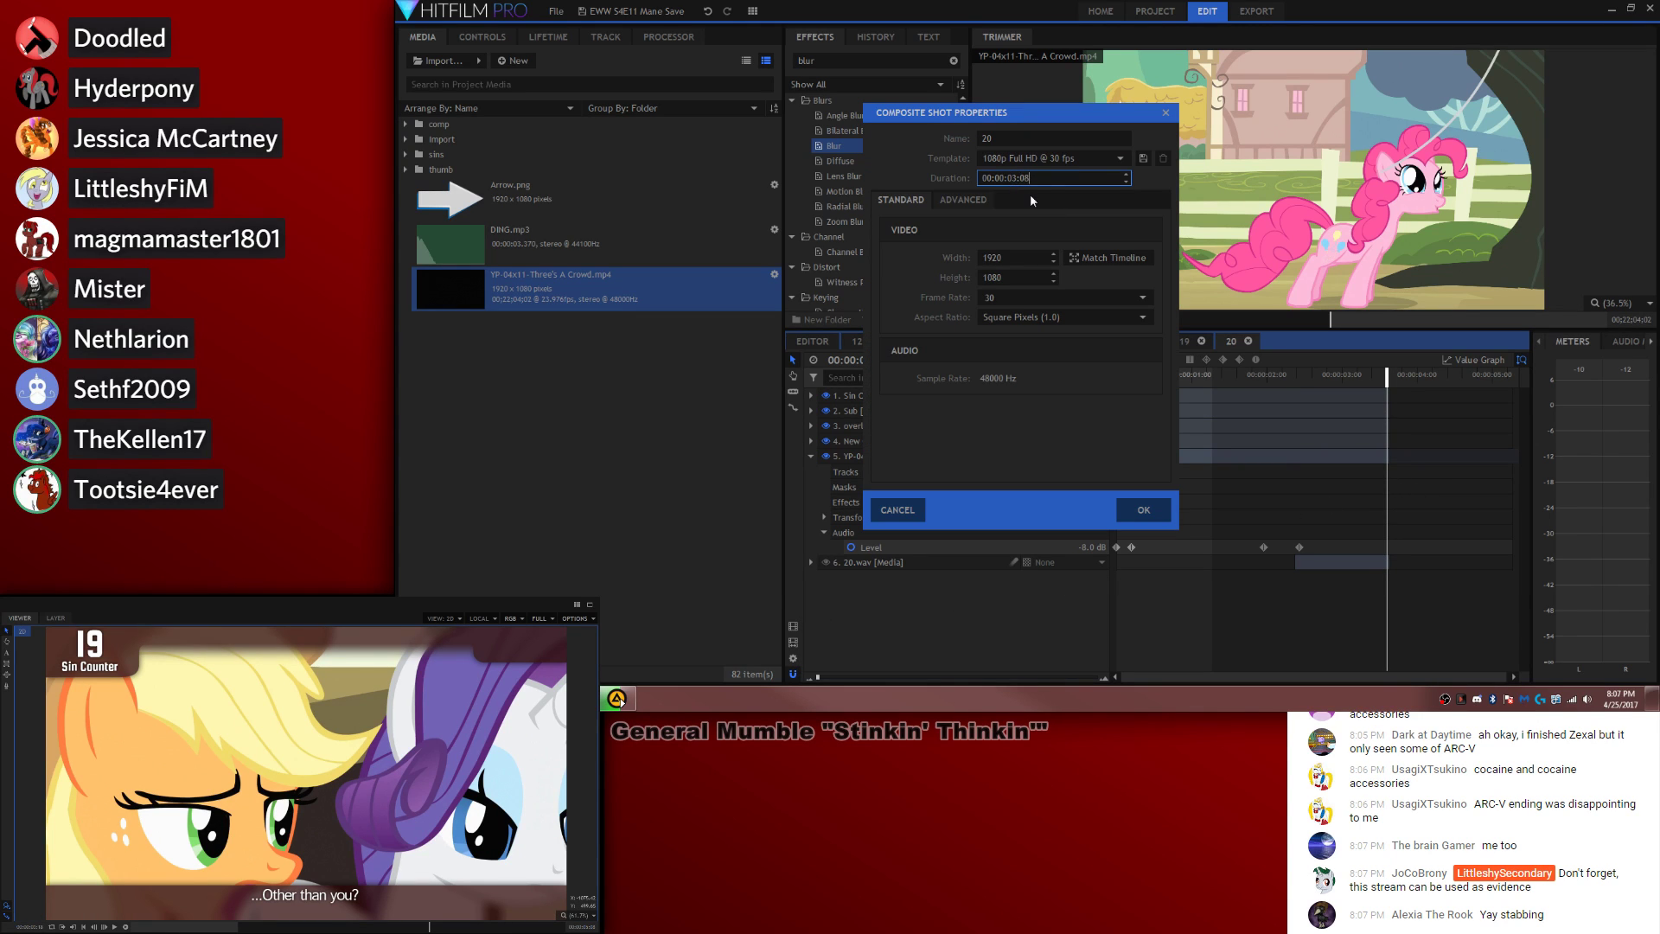
pyautogui.press('Right')
pyautogui.press('Right')
pyautogui.press('BackSpace')
pyautogui.write('1')
pyautogui.press('Return')
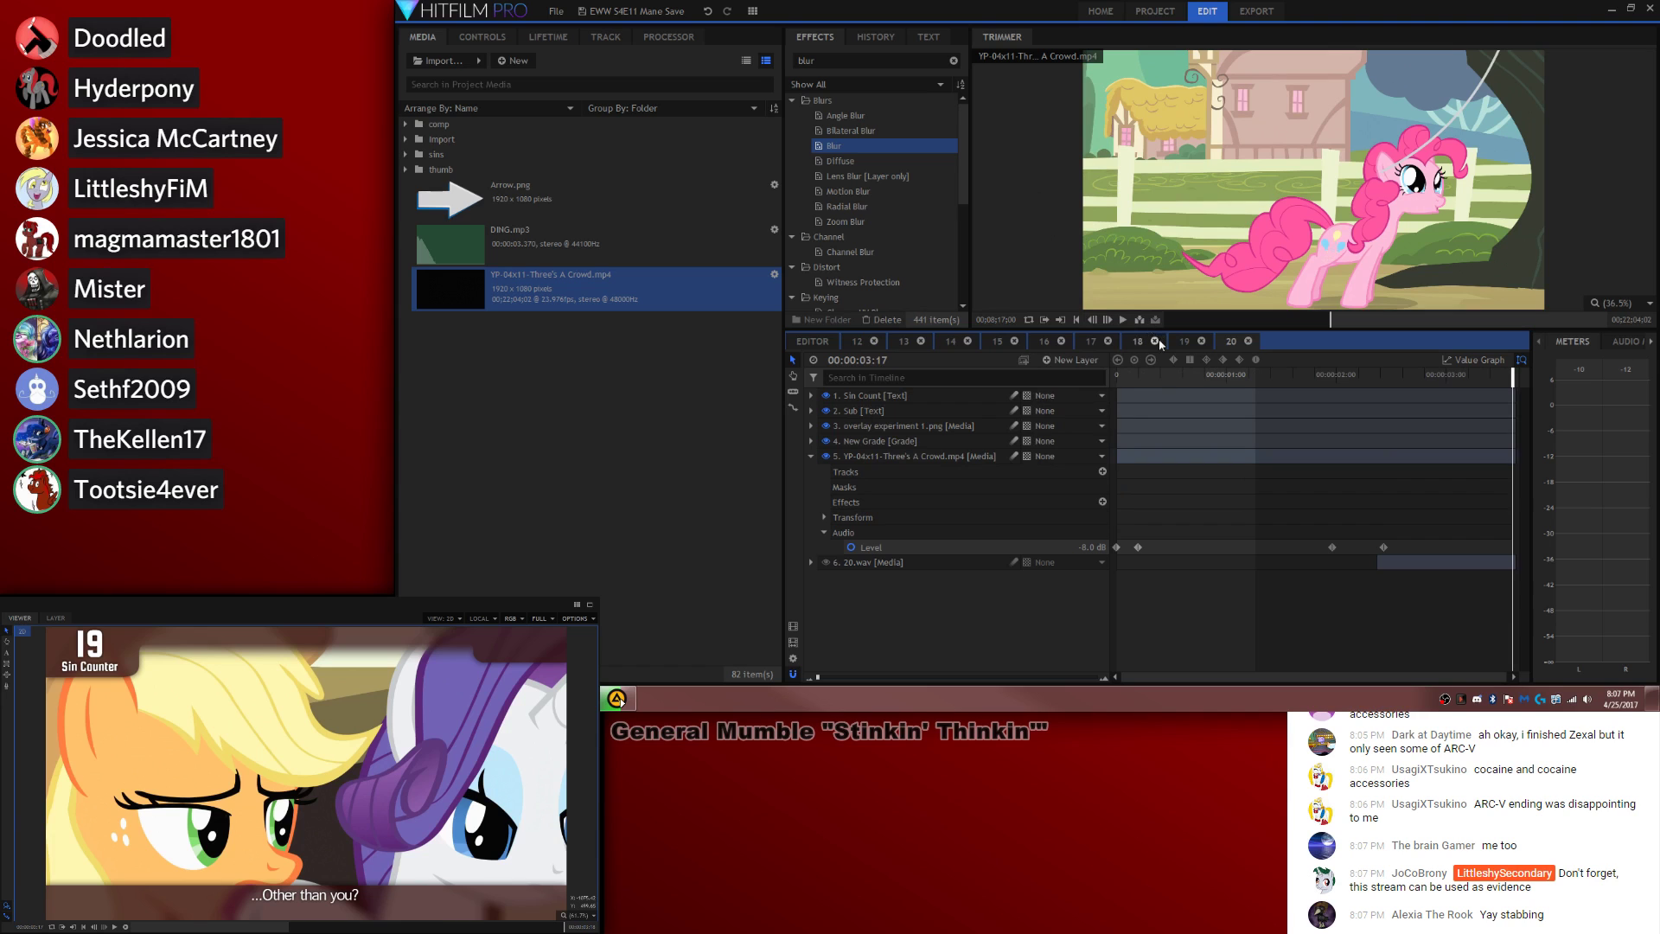
# Step: Play back shot 20 and trim the start of the Sub layer to where 20.wav begins
pyautogui.click(1158, 373)
pyautogui.press('space')
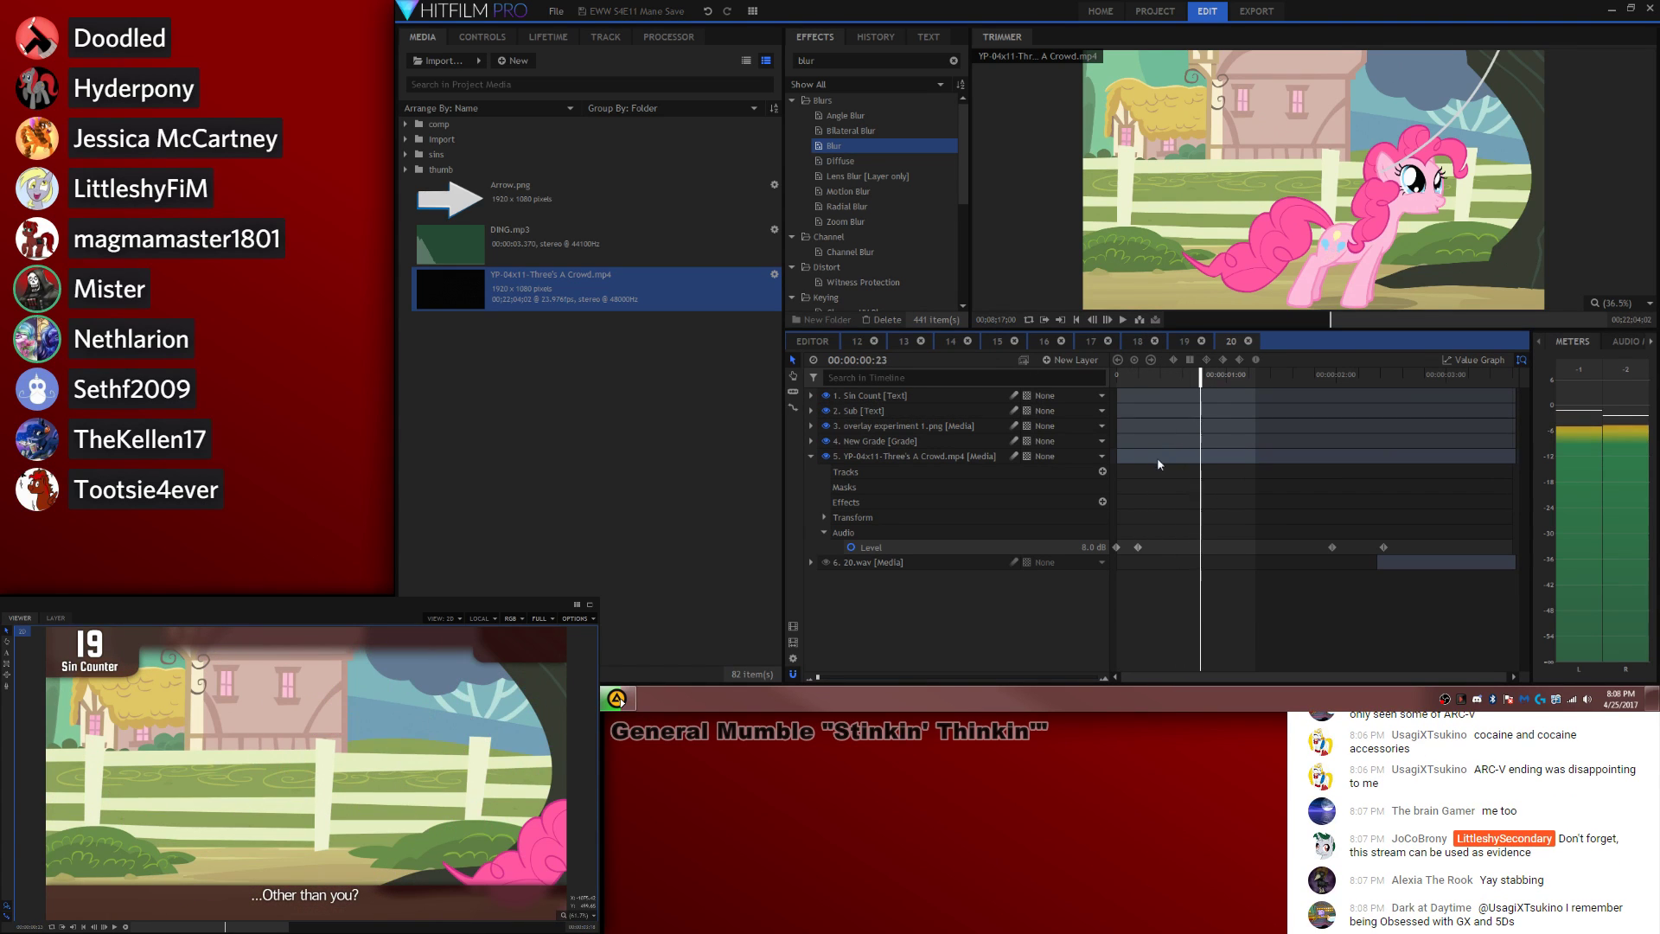
pyautogui.click(1124, 412)
pyautogui.click(1275, 471)
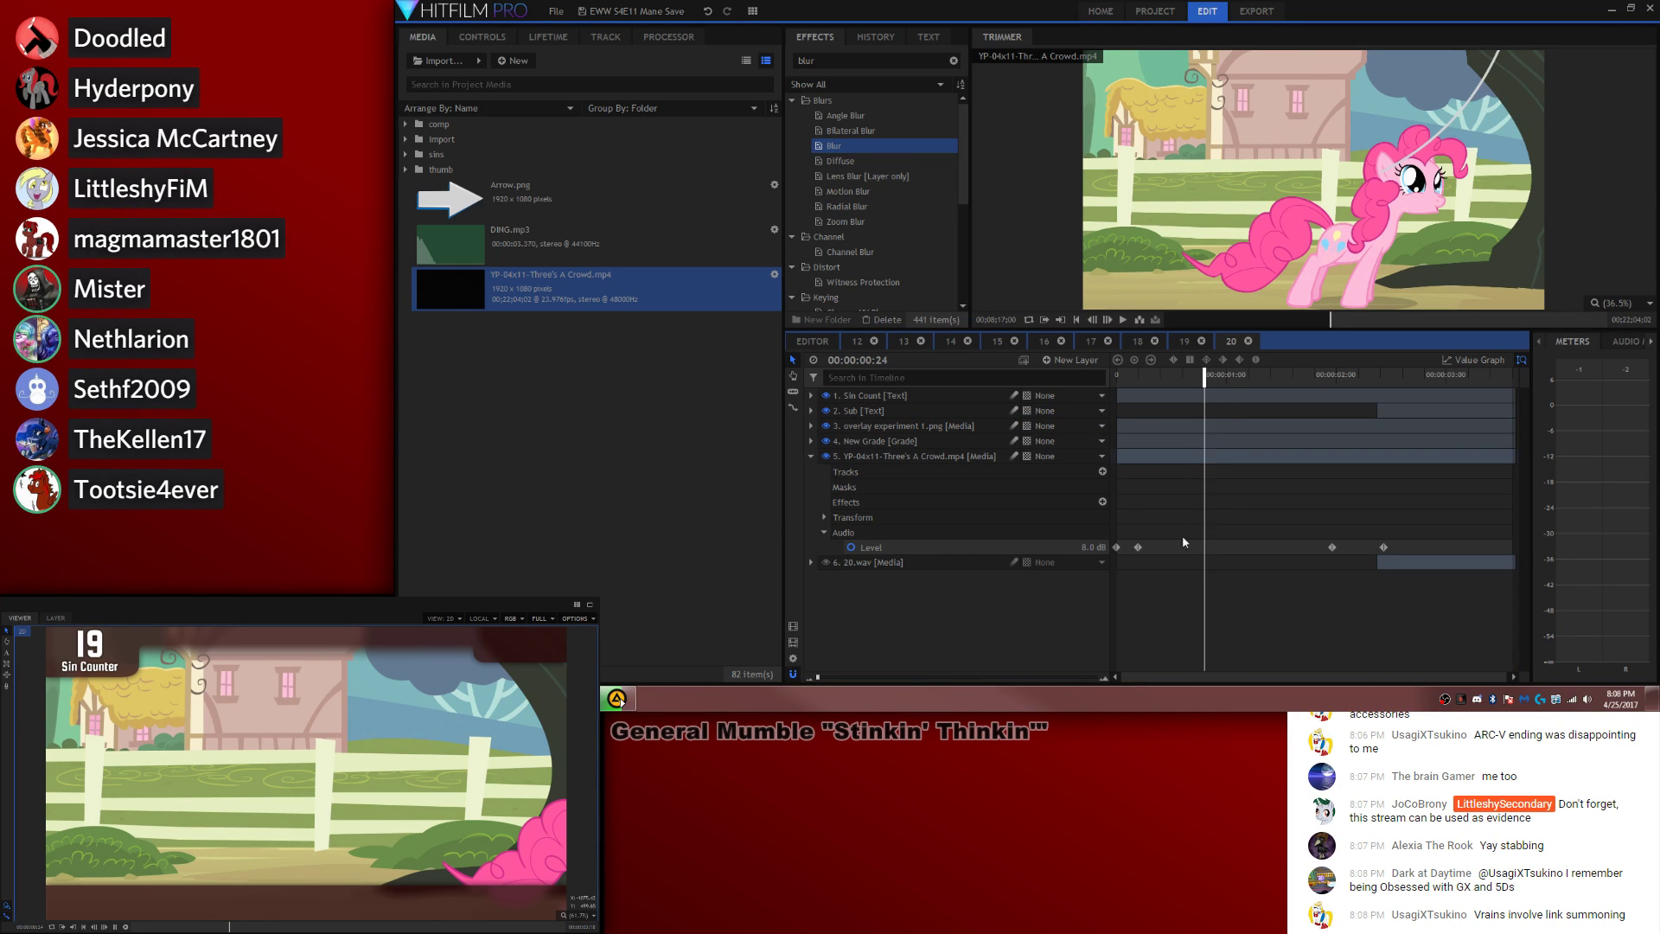
# Step: Move the 20.wav layer five frames earlier and shift the last two audio level keyframes of the episode layer to match it
pyautogui.press('space')
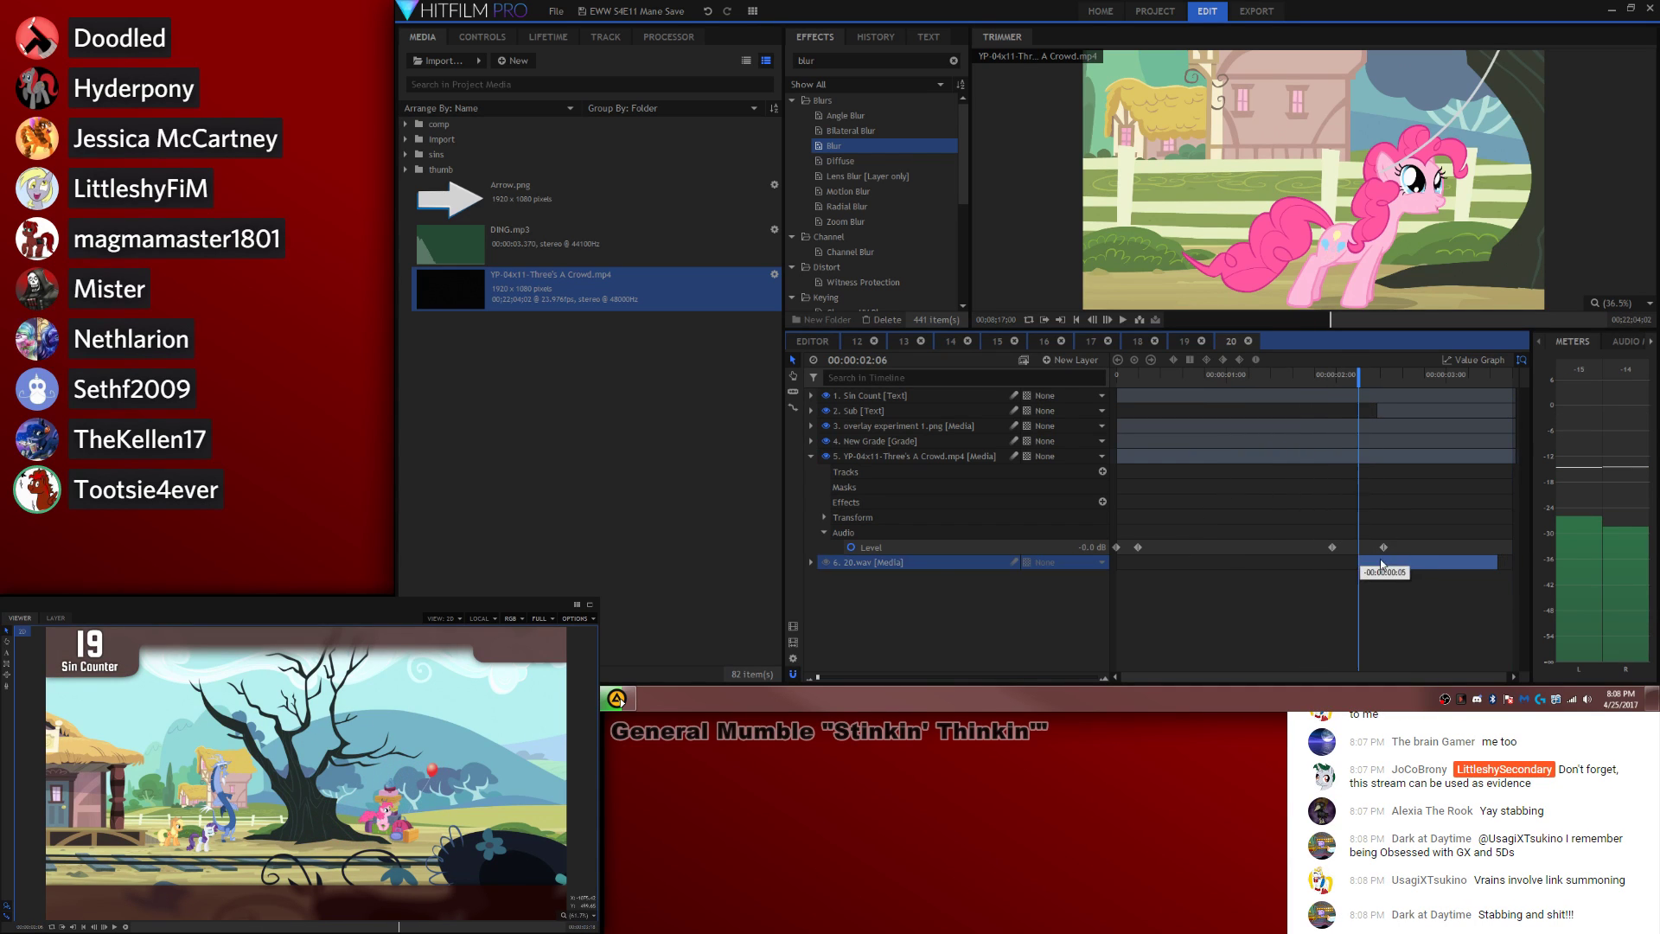
pyautogui.moveTo(1432, 527); pyautogui.dragTo(1371, 547)
pyautogui.click(1381, 548)
pyautogui.press('space')
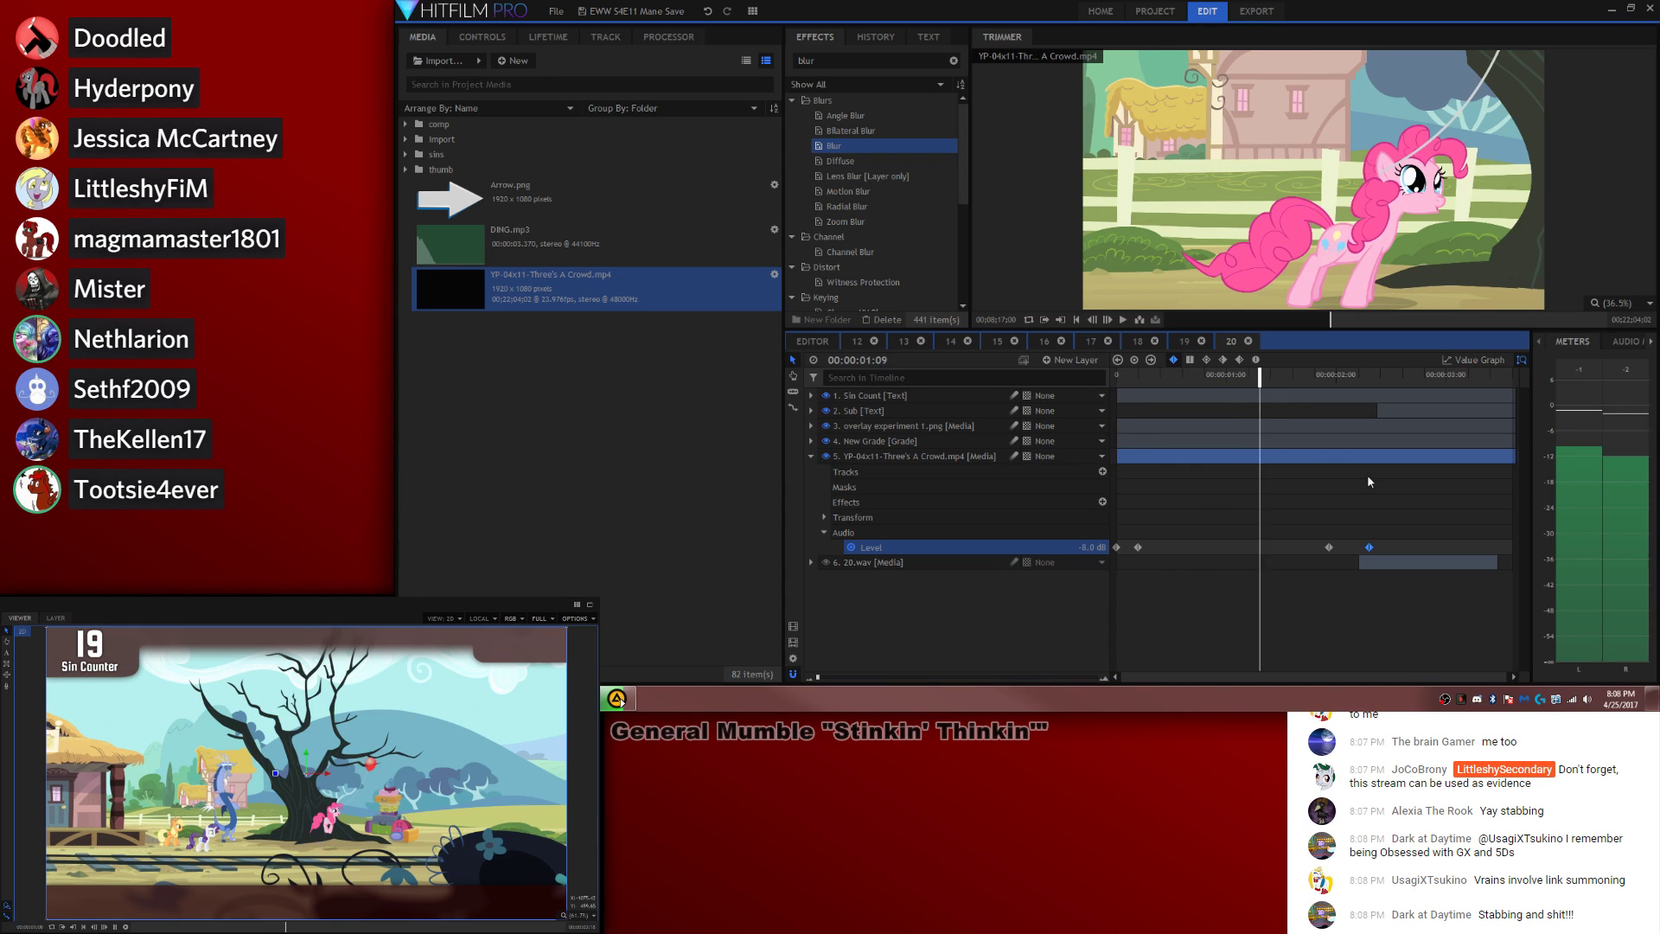
pyautogui.click(1324, 516)
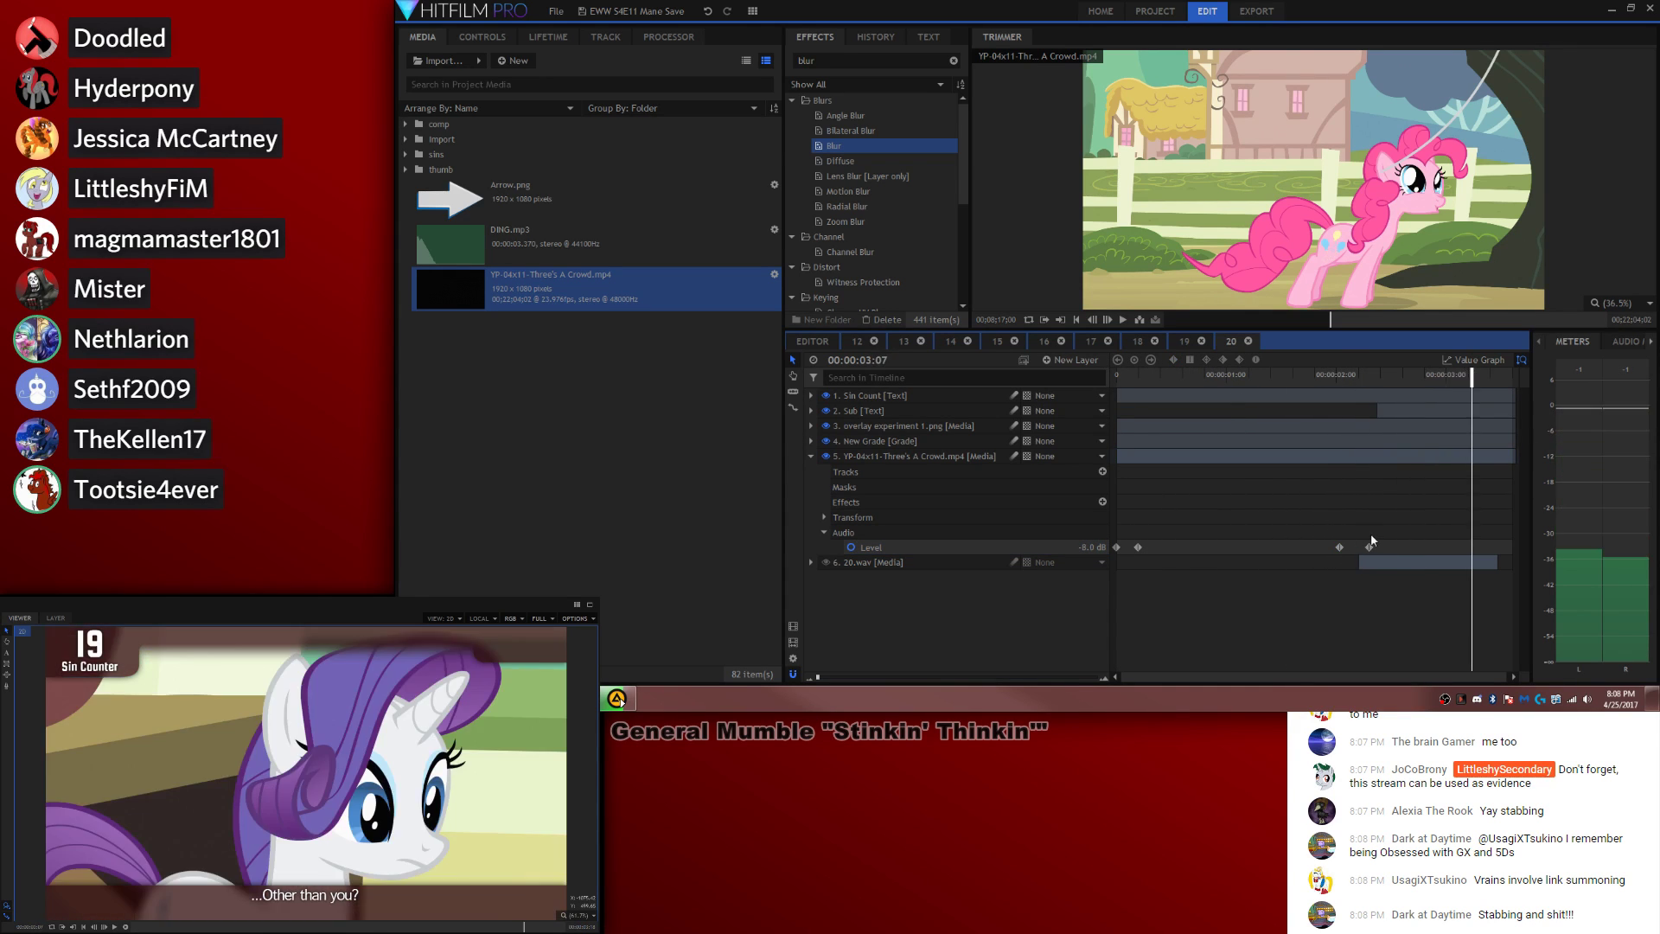
# Step: Shorten the duration of composite shot 20 so it ends with the 20.wav clip
pyautogui.click(793, 658)
pyautogui.click(1036, 177)
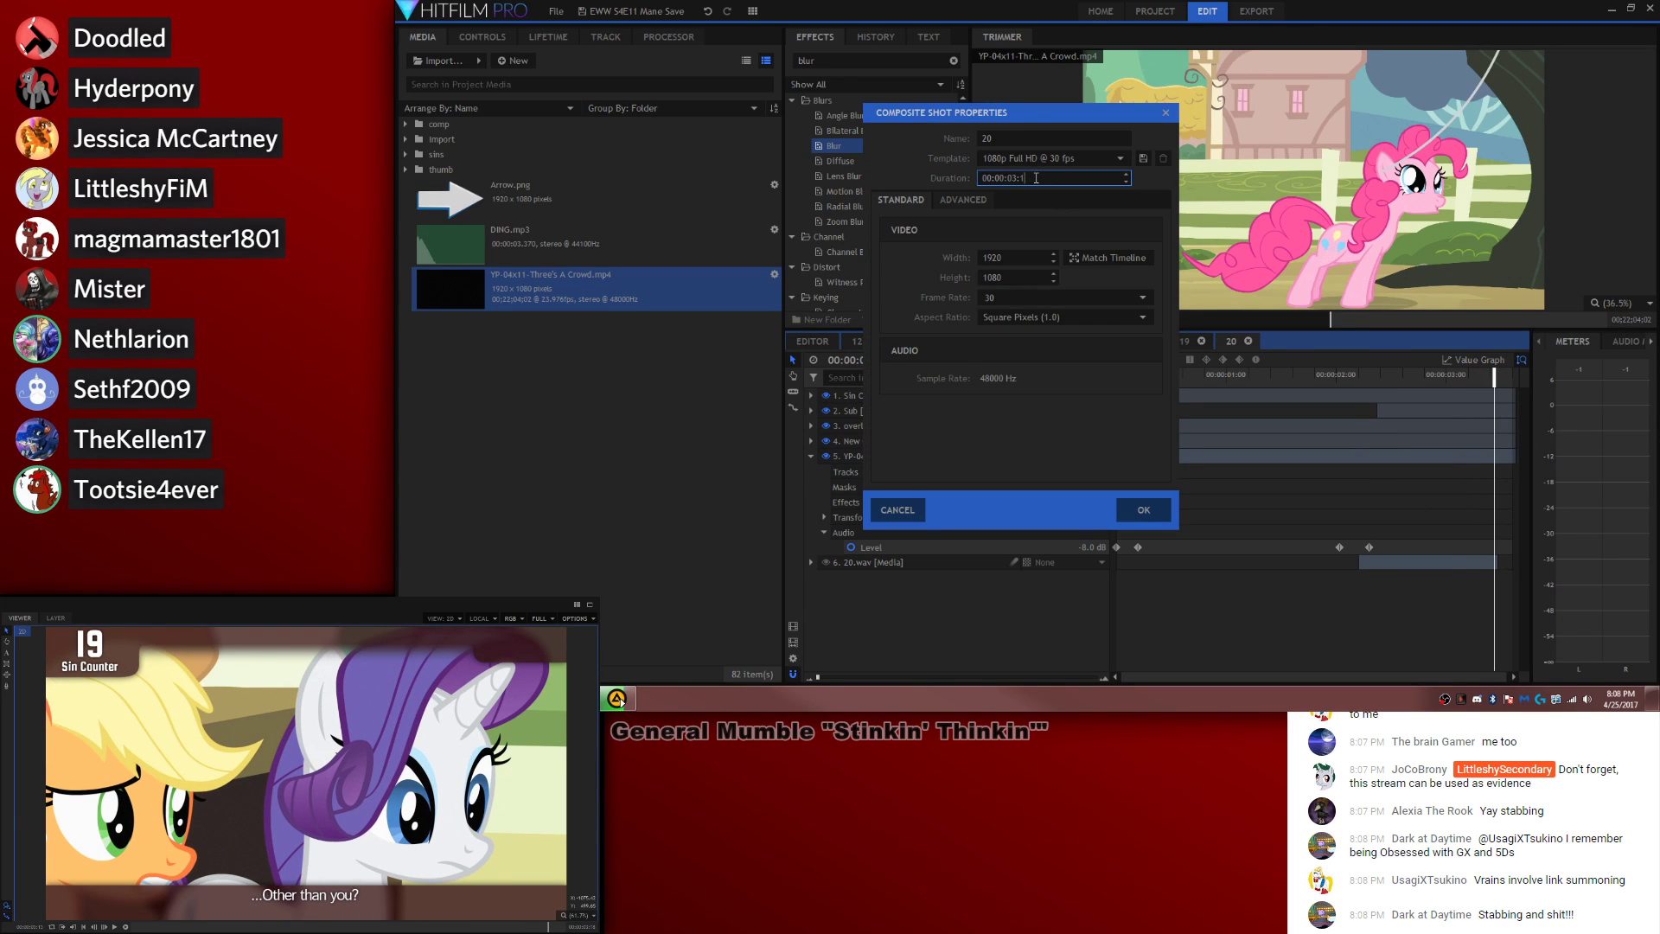
pyautogui.press('Return')
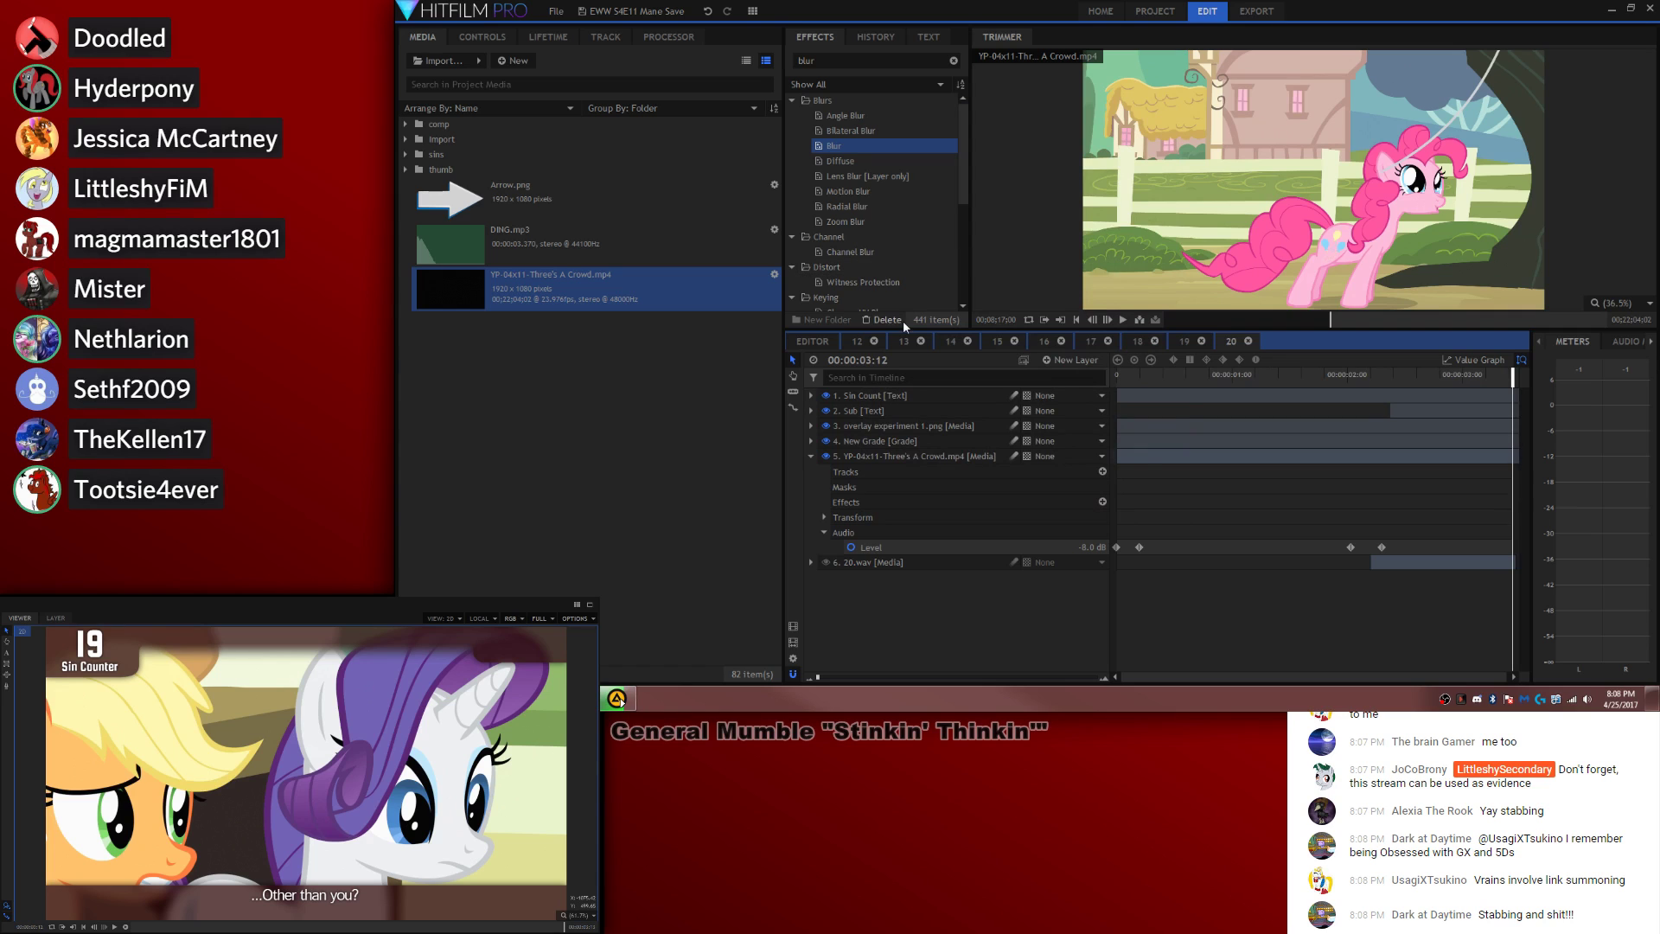
# Step: Find the ticket-booth group shot in the Three's A Crowd source clip and stop at 00:02:48:07
pyautogui.click(532, 284)
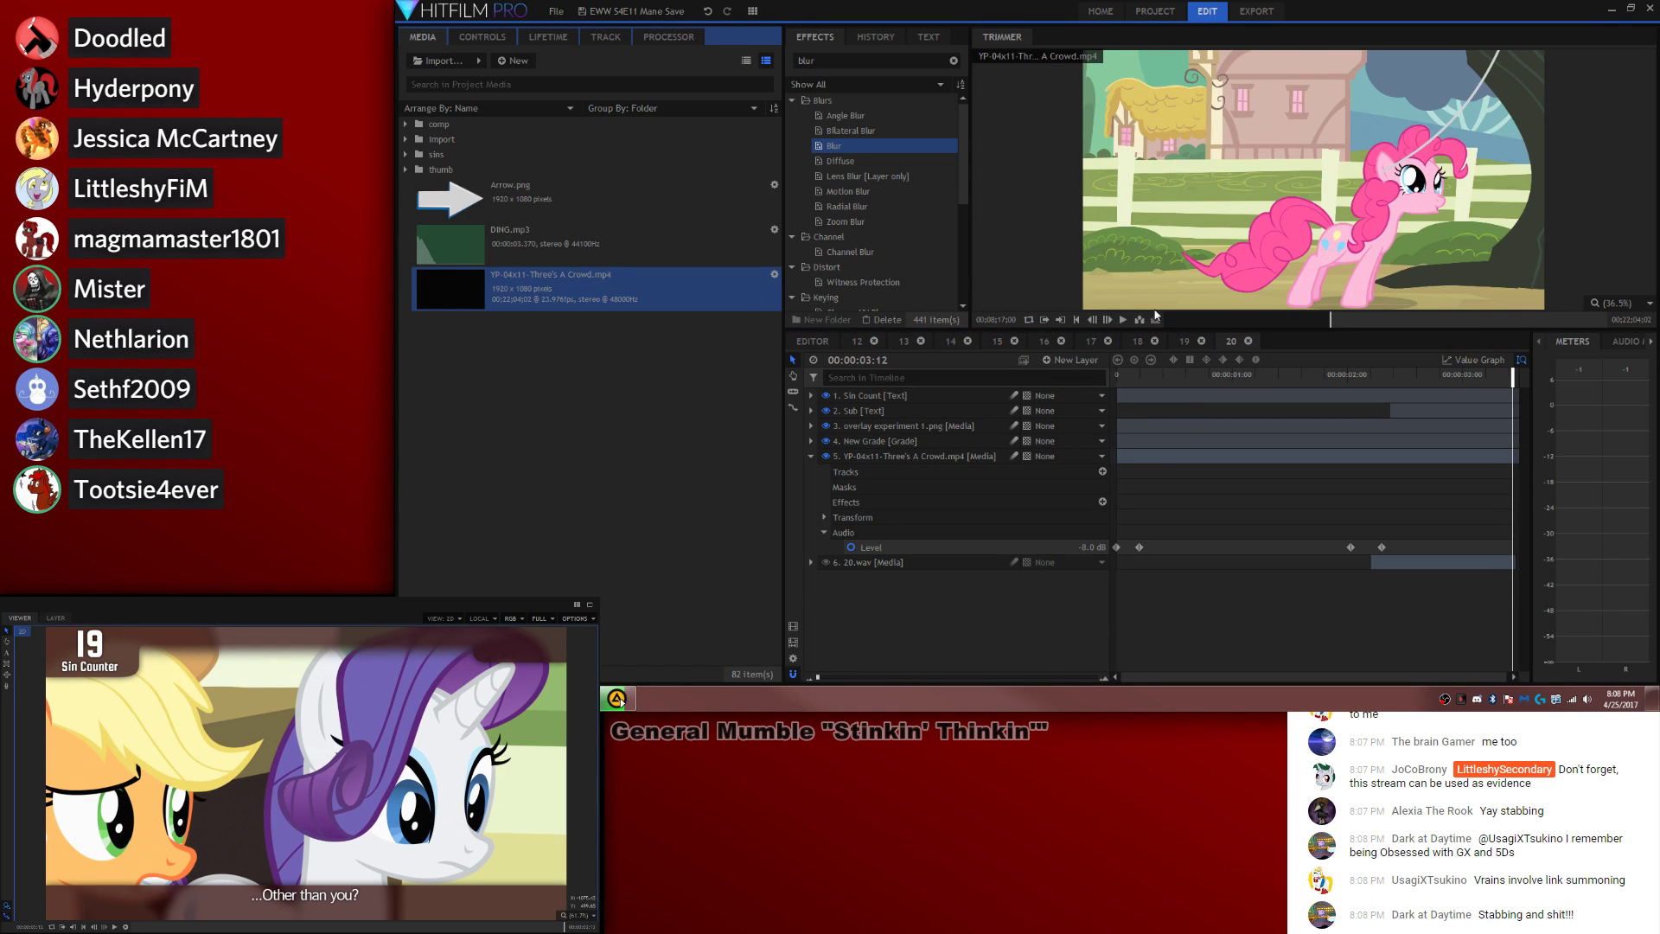
pyautogui.moveTo(1189, 321); pyautogui.dragTo(1220, 328)
pyautogui.press('space')
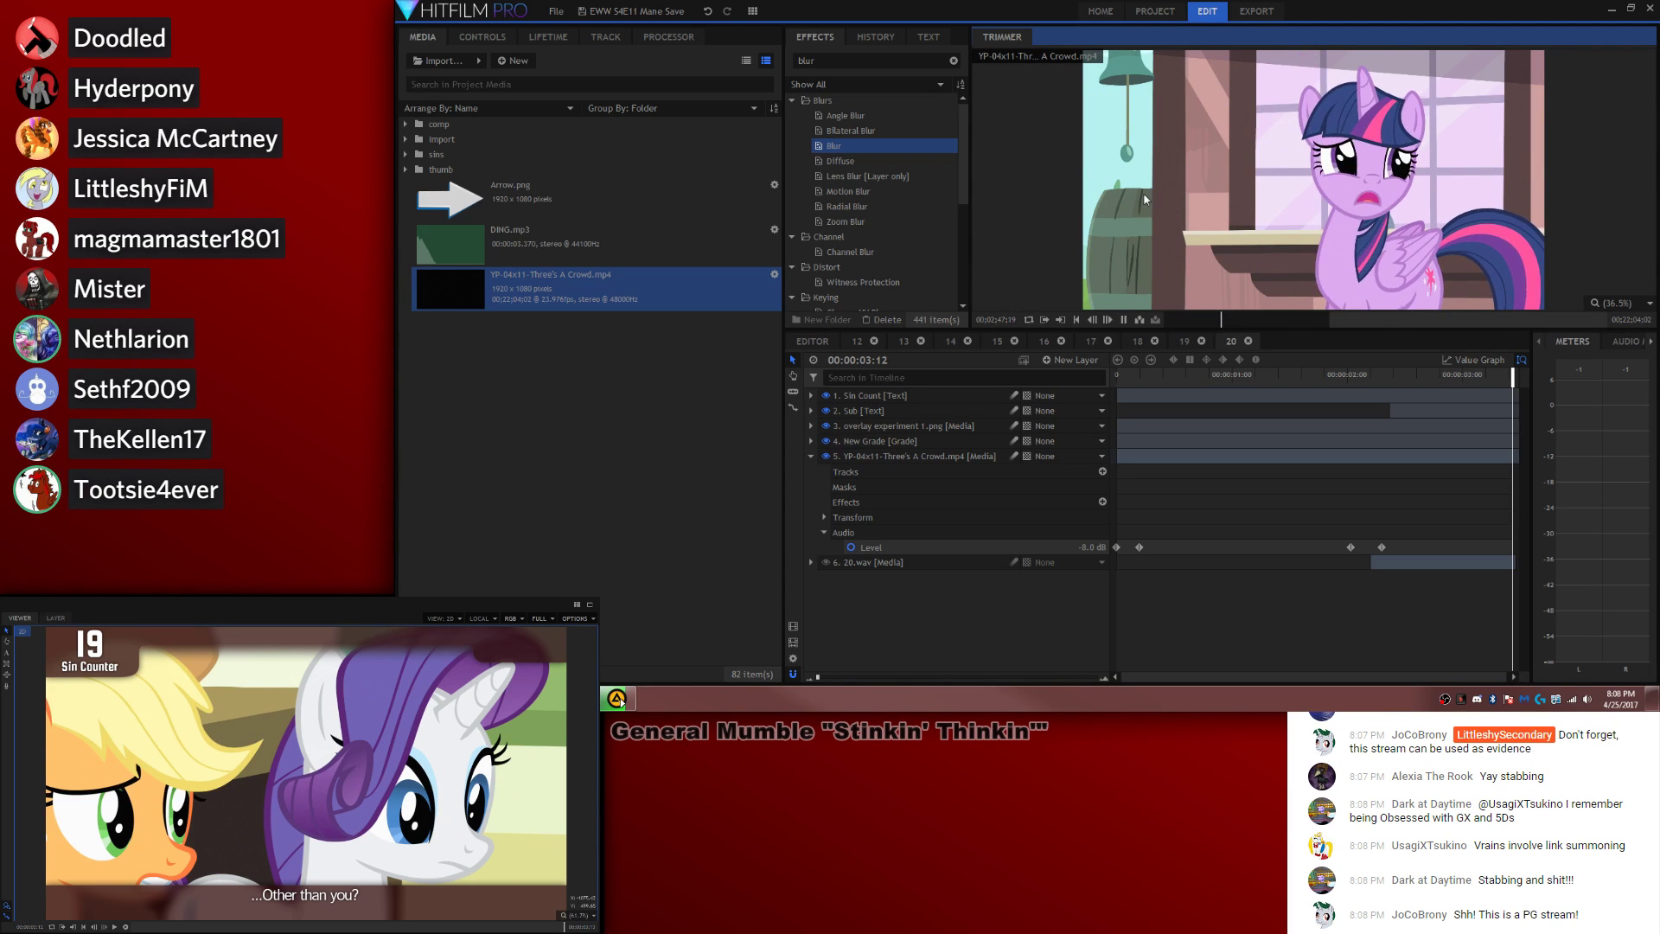
pyautogui.press('space')
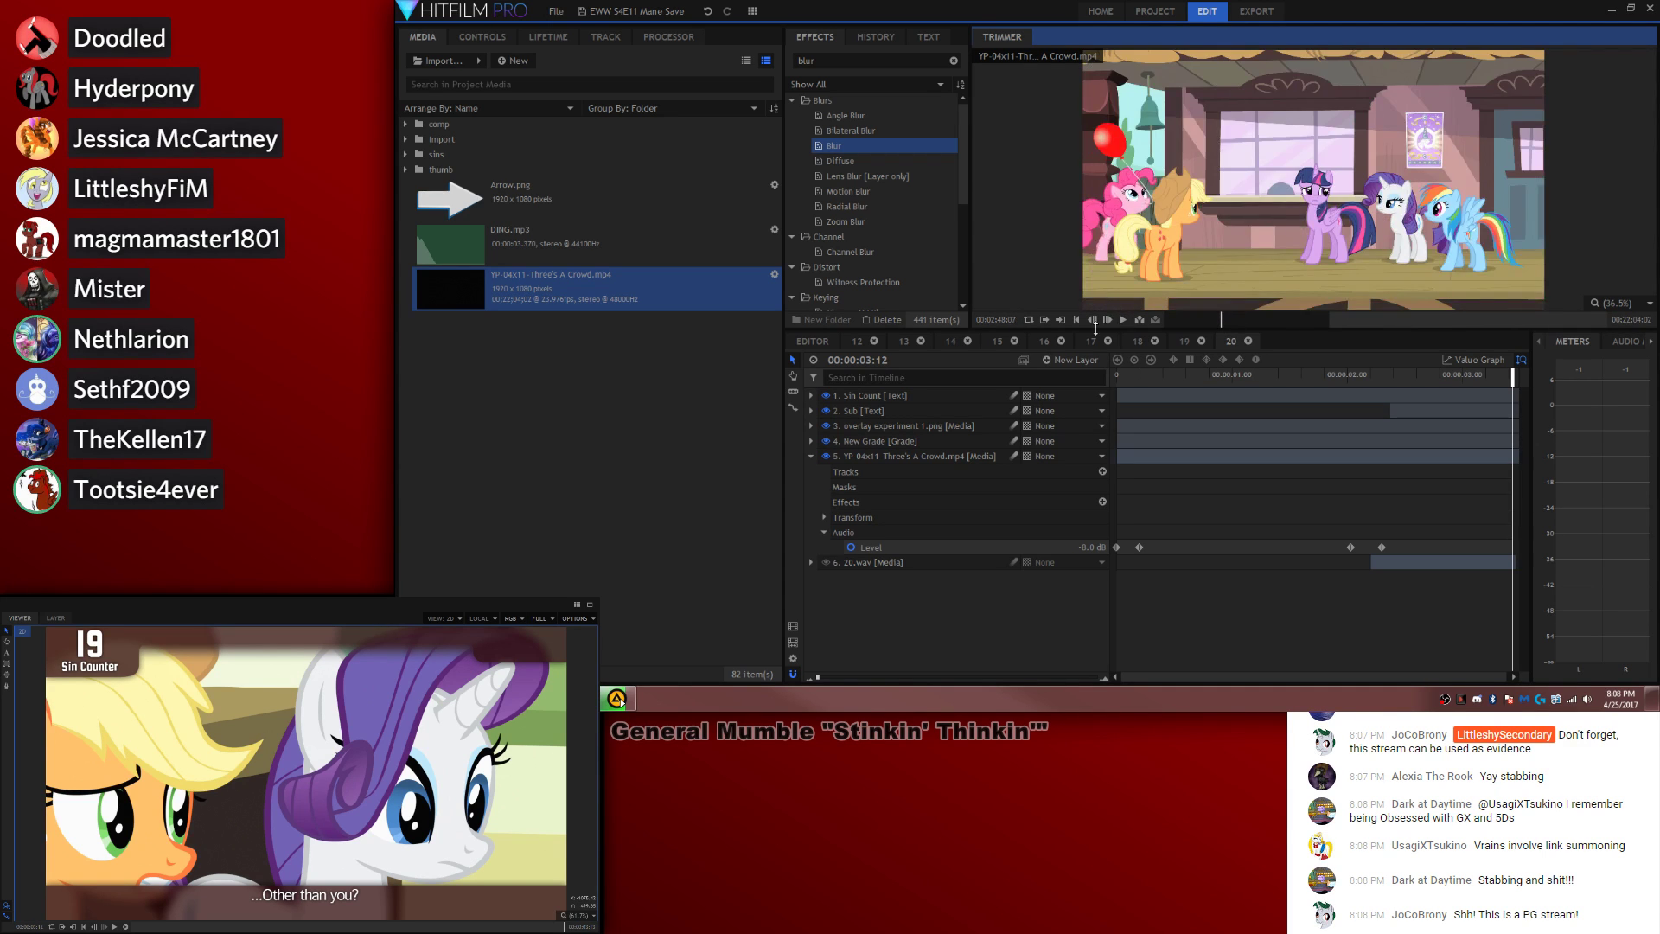
# Step: Slice the Three's A Crowd video layer at 00:00:02:06, where the 20.wav audio starts
pyautogui.click(1342, 377)
pyautogui.press('space')
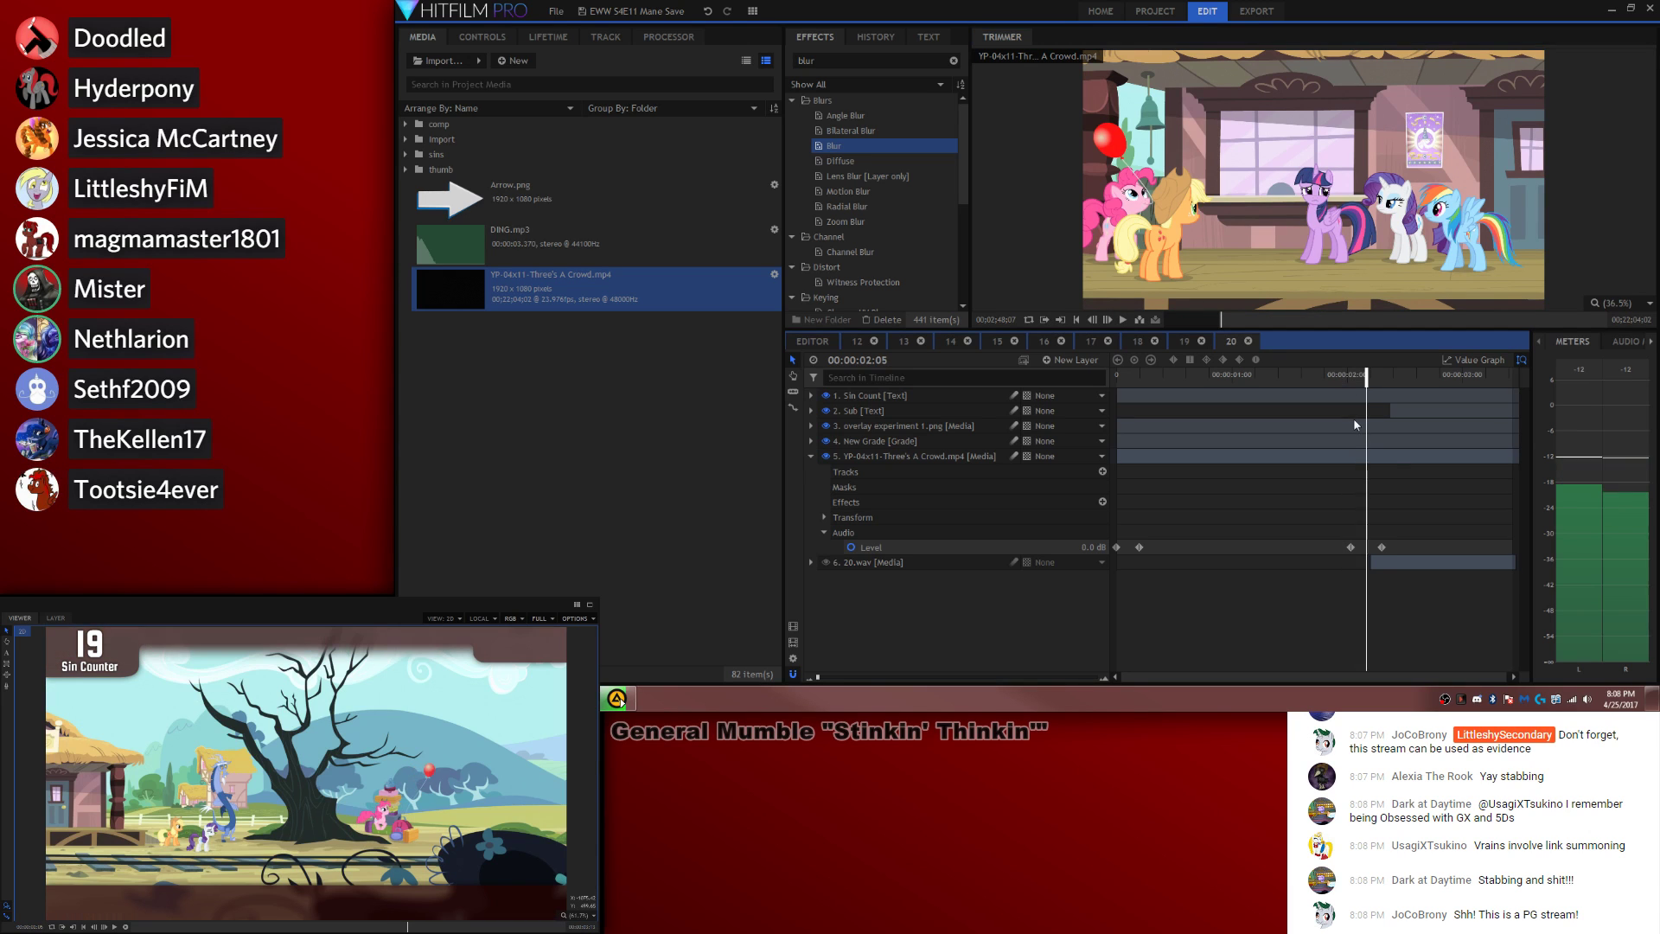
pyautogui.press(',')
pyautogui.press('c')
pyautogui.click(1371, 453)
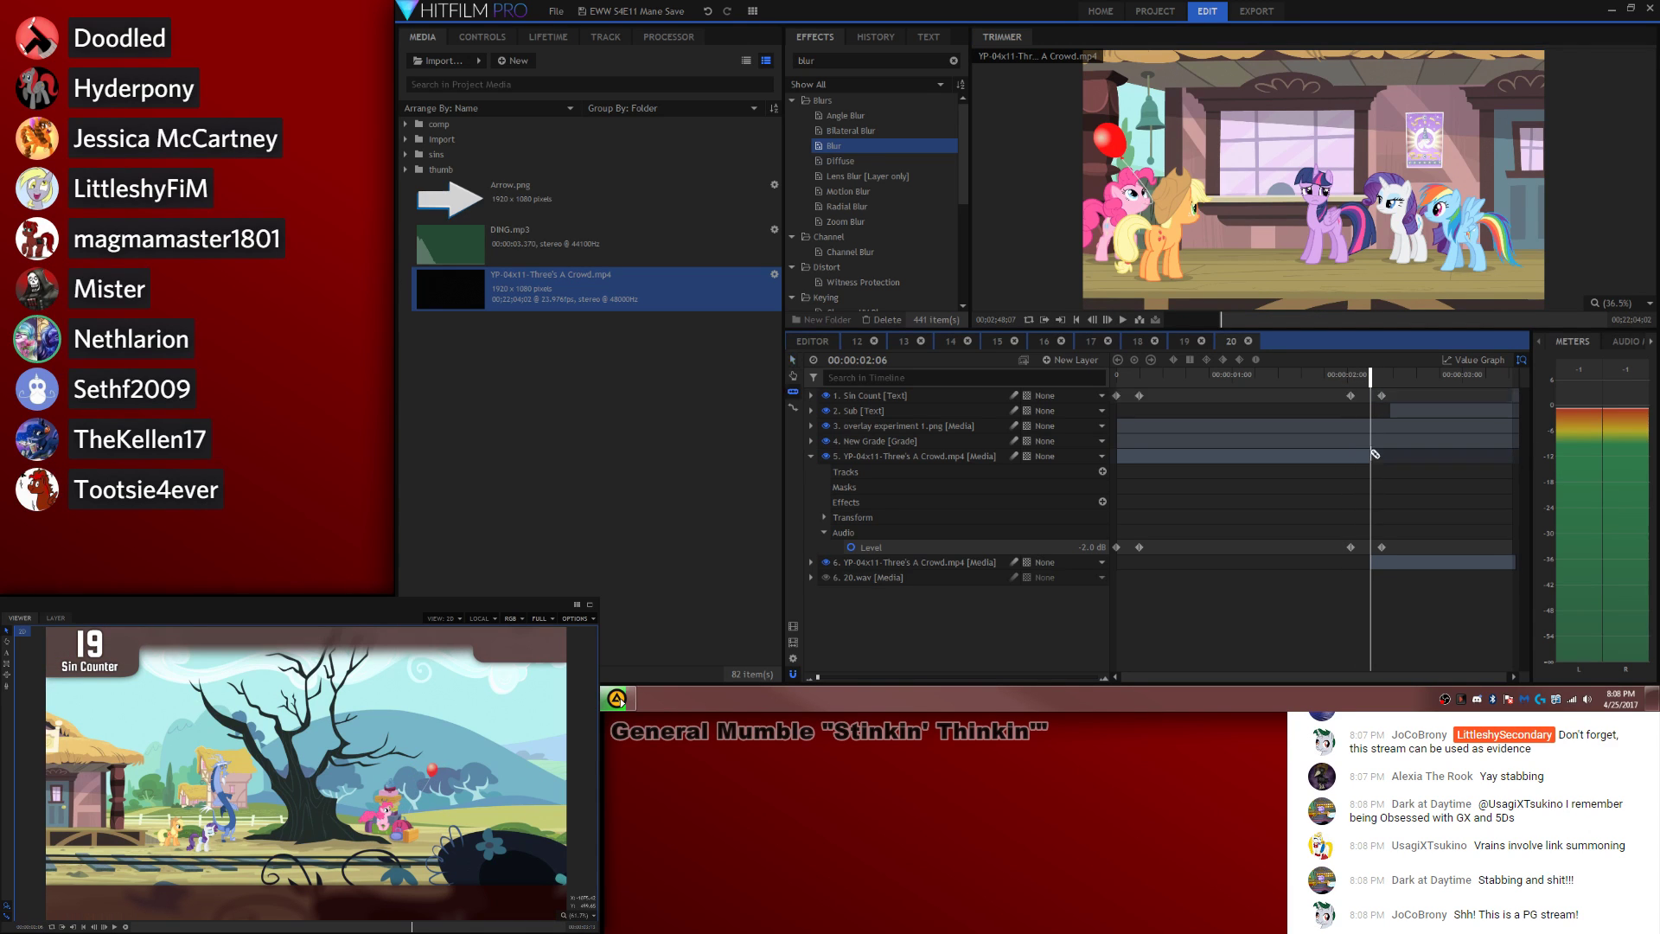
# Step: Replace the episode segment after the cut at 00:00:02:06 with the ticket-booth shot from the source clip
pyautogui.press('v')
pyautogui.click(1400, 575)
pyautogui.click(1399, 566)
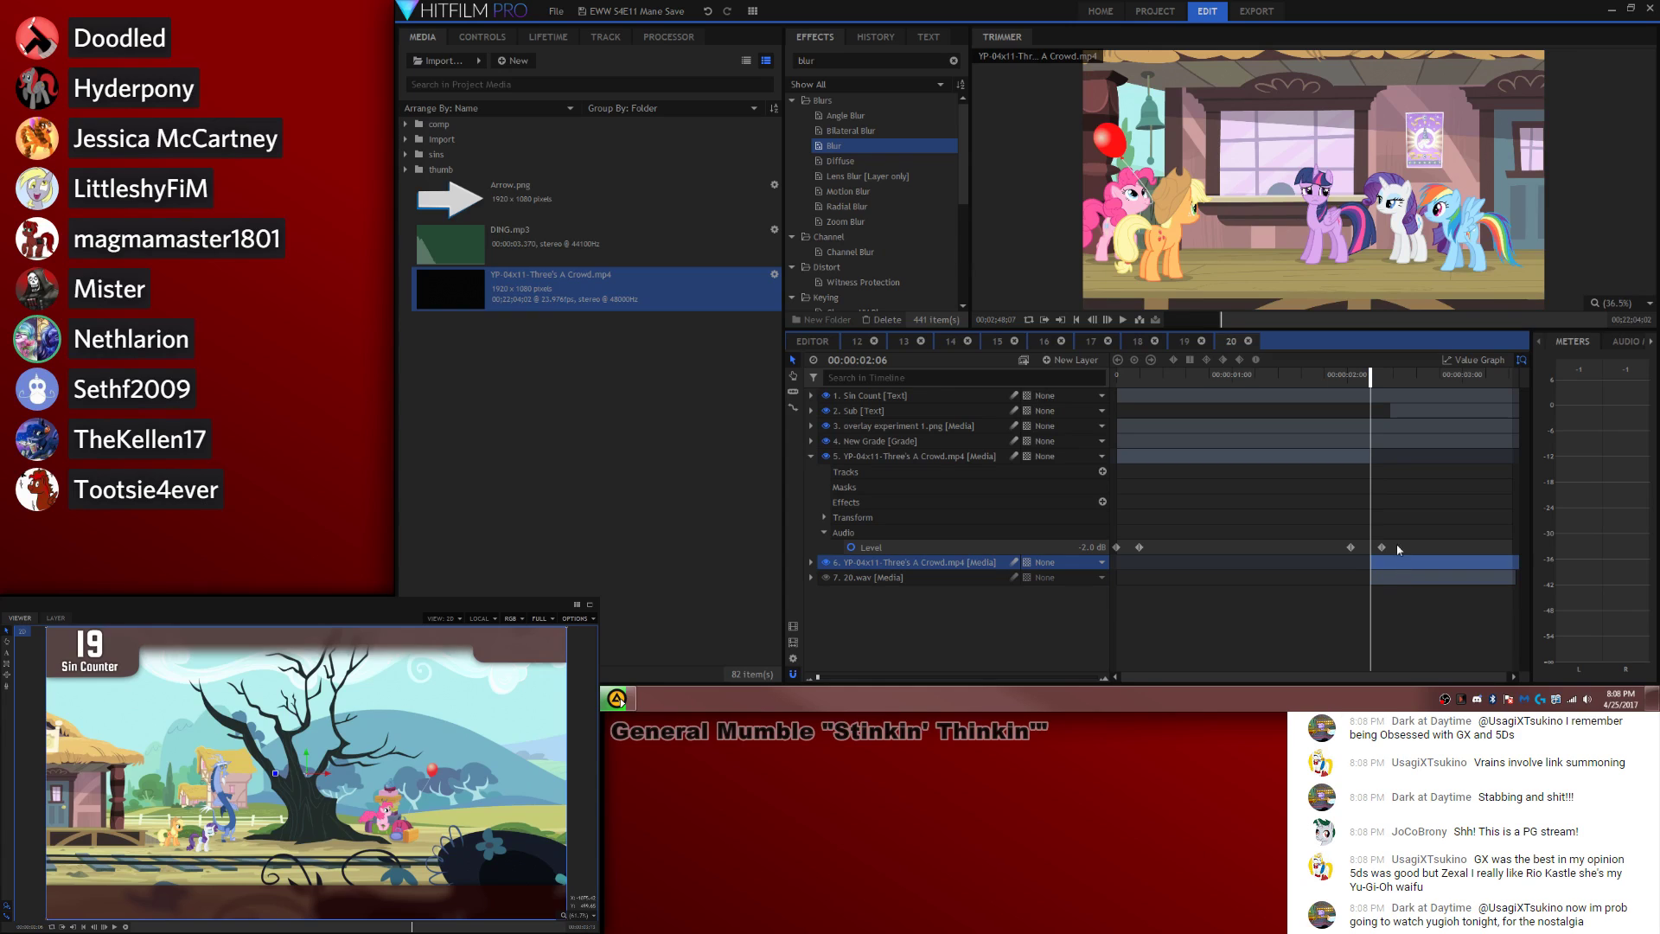
pyautogui.press('Delete')
pyautogui.hotkey('ctrl', 'z')
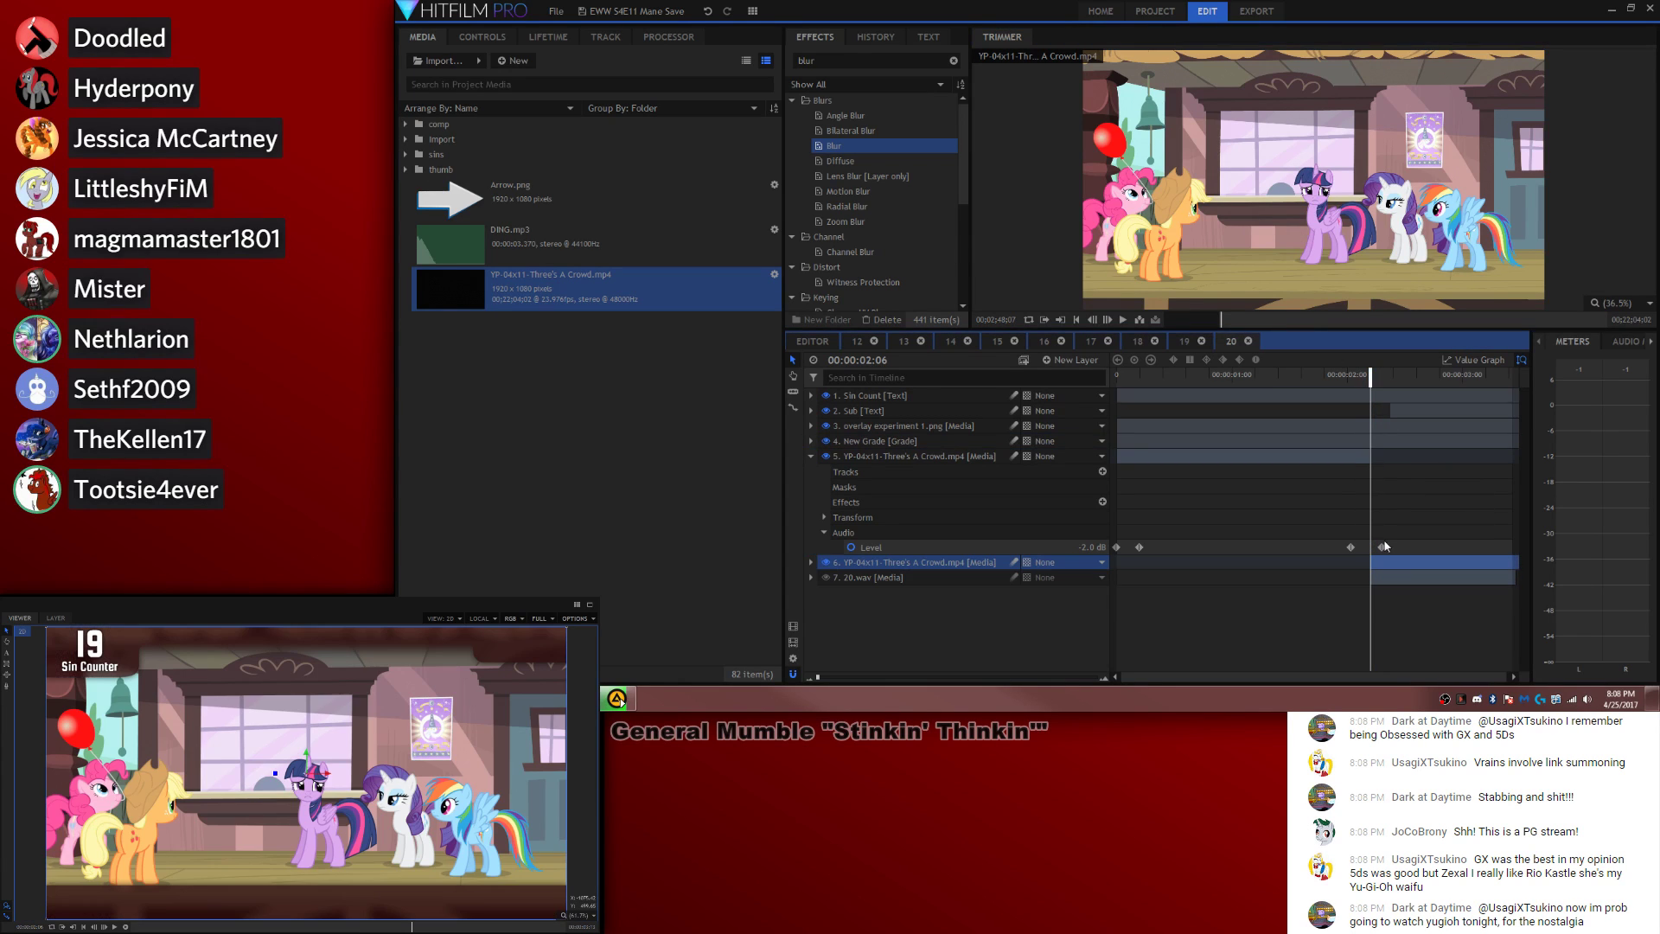
# Step: Set the scale of the ticket-booth layer to 150%
pyautogui.click(811, 562)
pyautogui.click(845, 624)
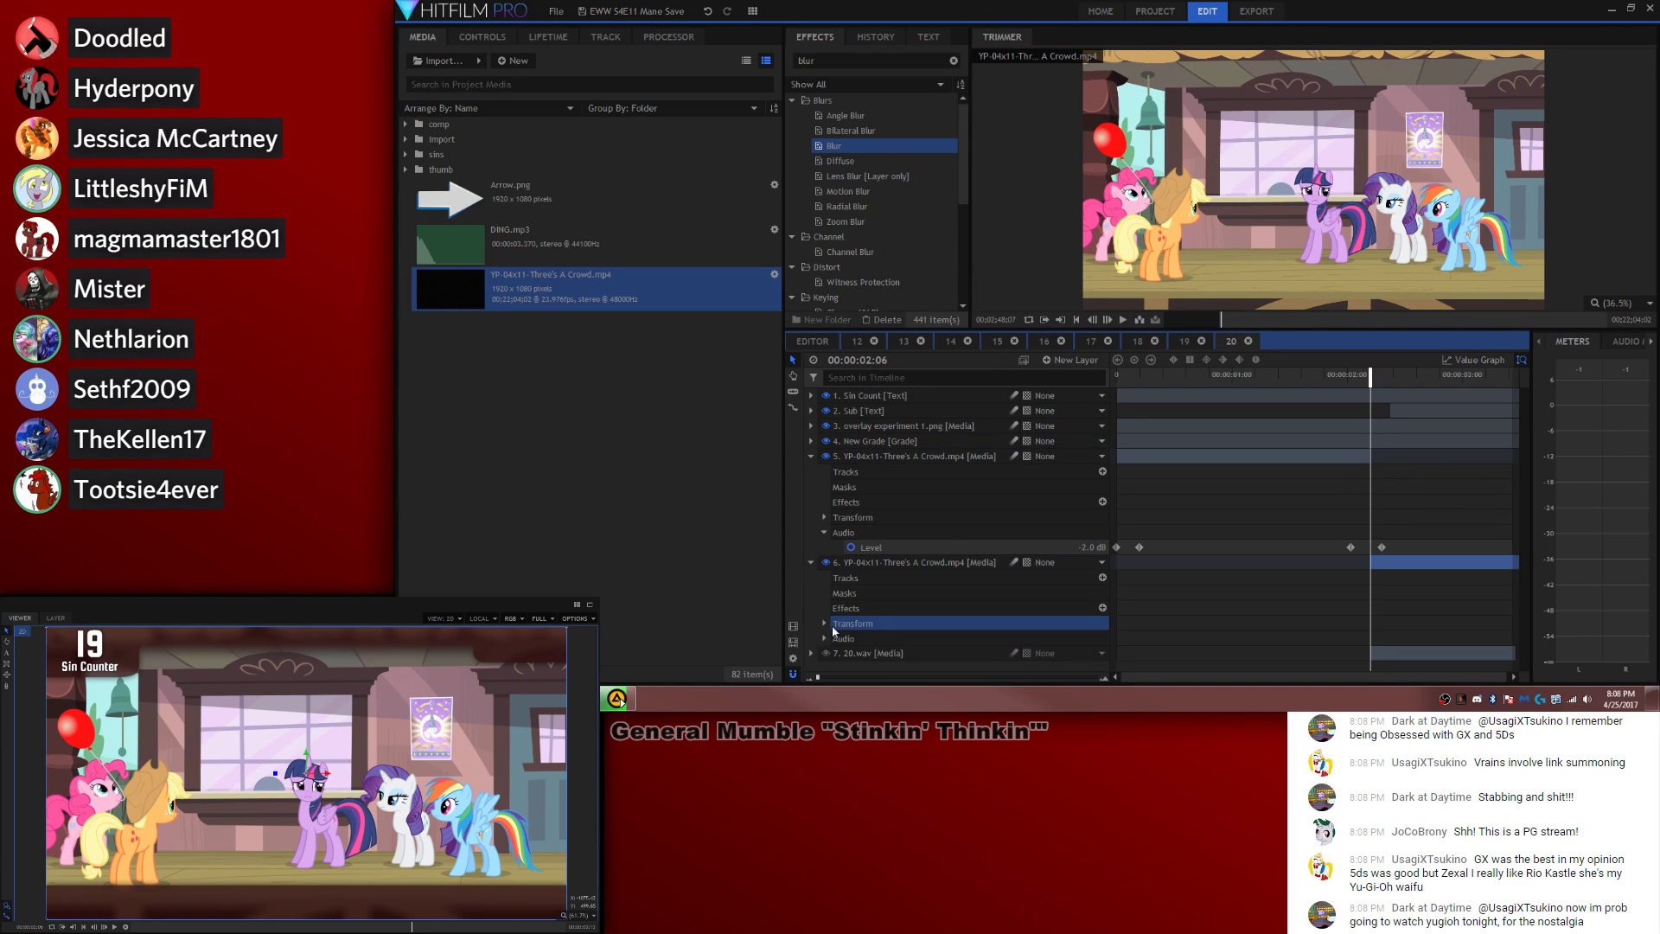
pyautogui.doubleClick(845, 624)
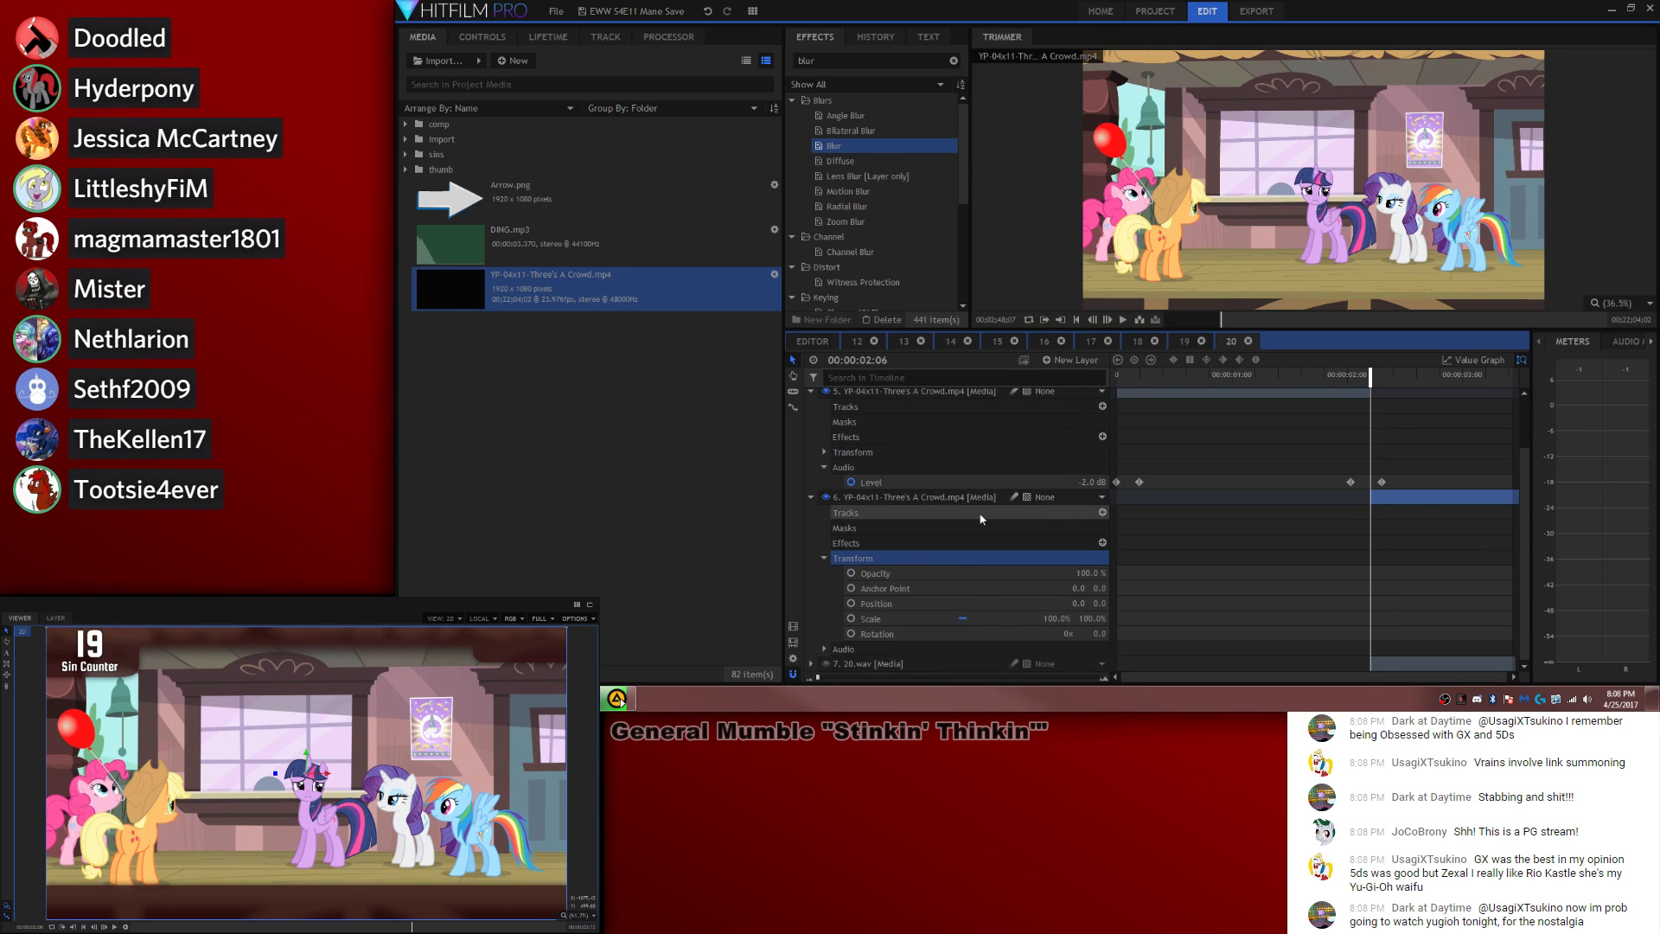
pyautogui.moveTo(1043, 618); pyautogui.dragTo(1087, 618)
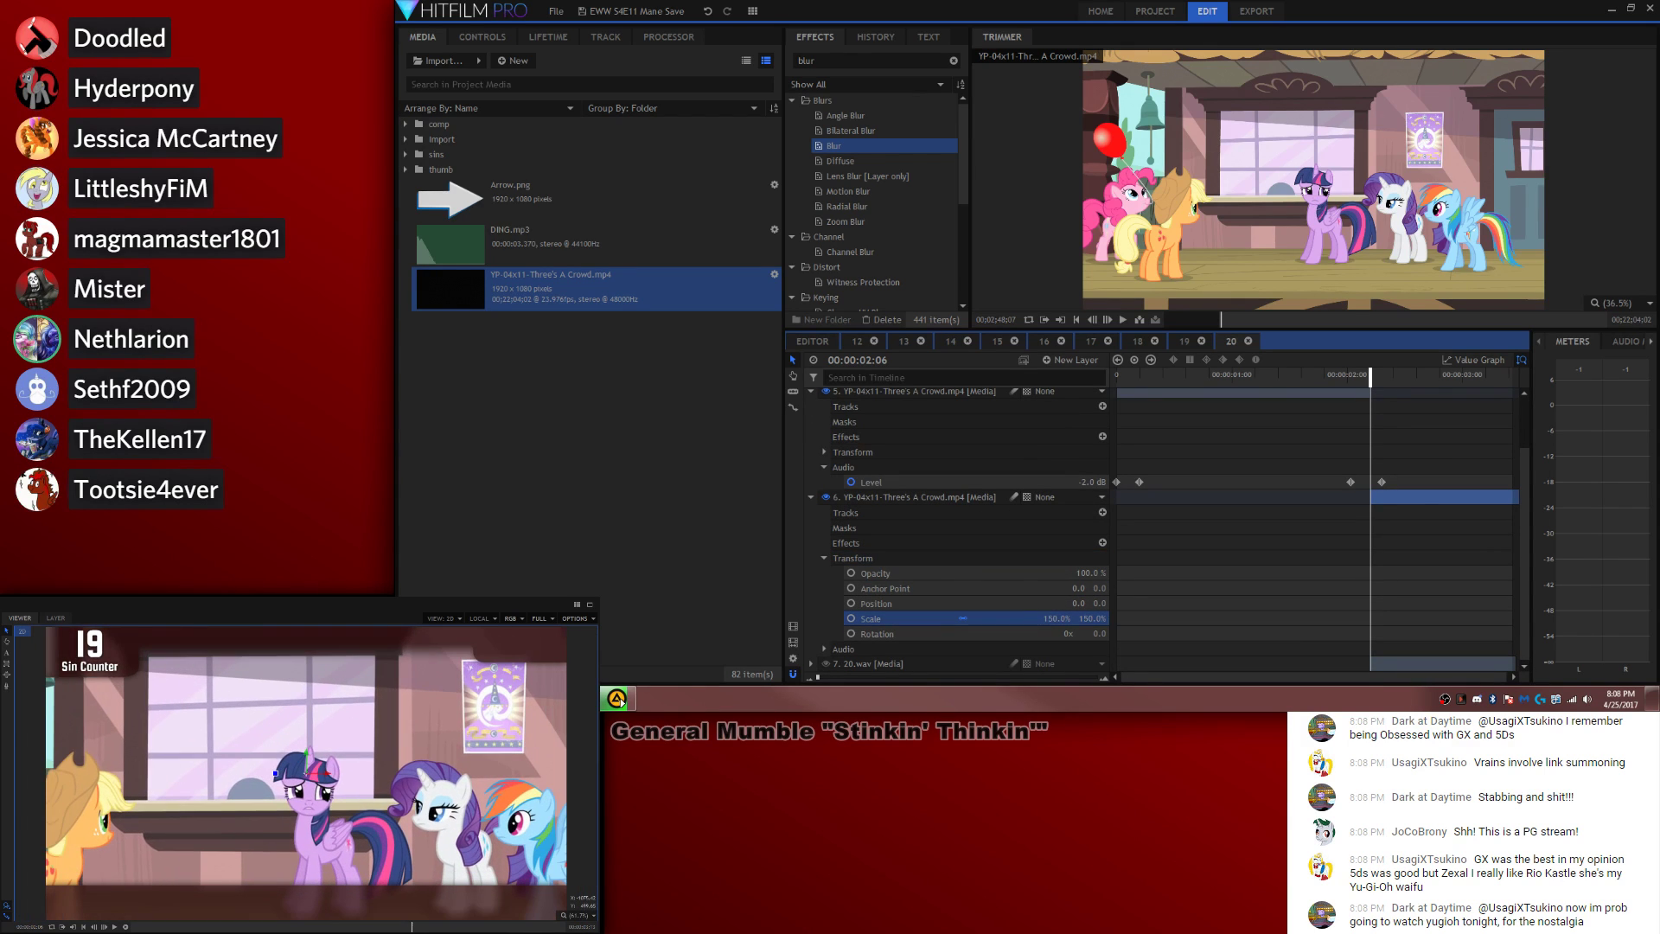
# Step: Shift the ticket-booth layer sideways in the frame to a position of about 466.4, -27.5, leaving the overlay image in place
pyautogui.moveTo(302, 775); pyautogui.dragTo(471, 783)
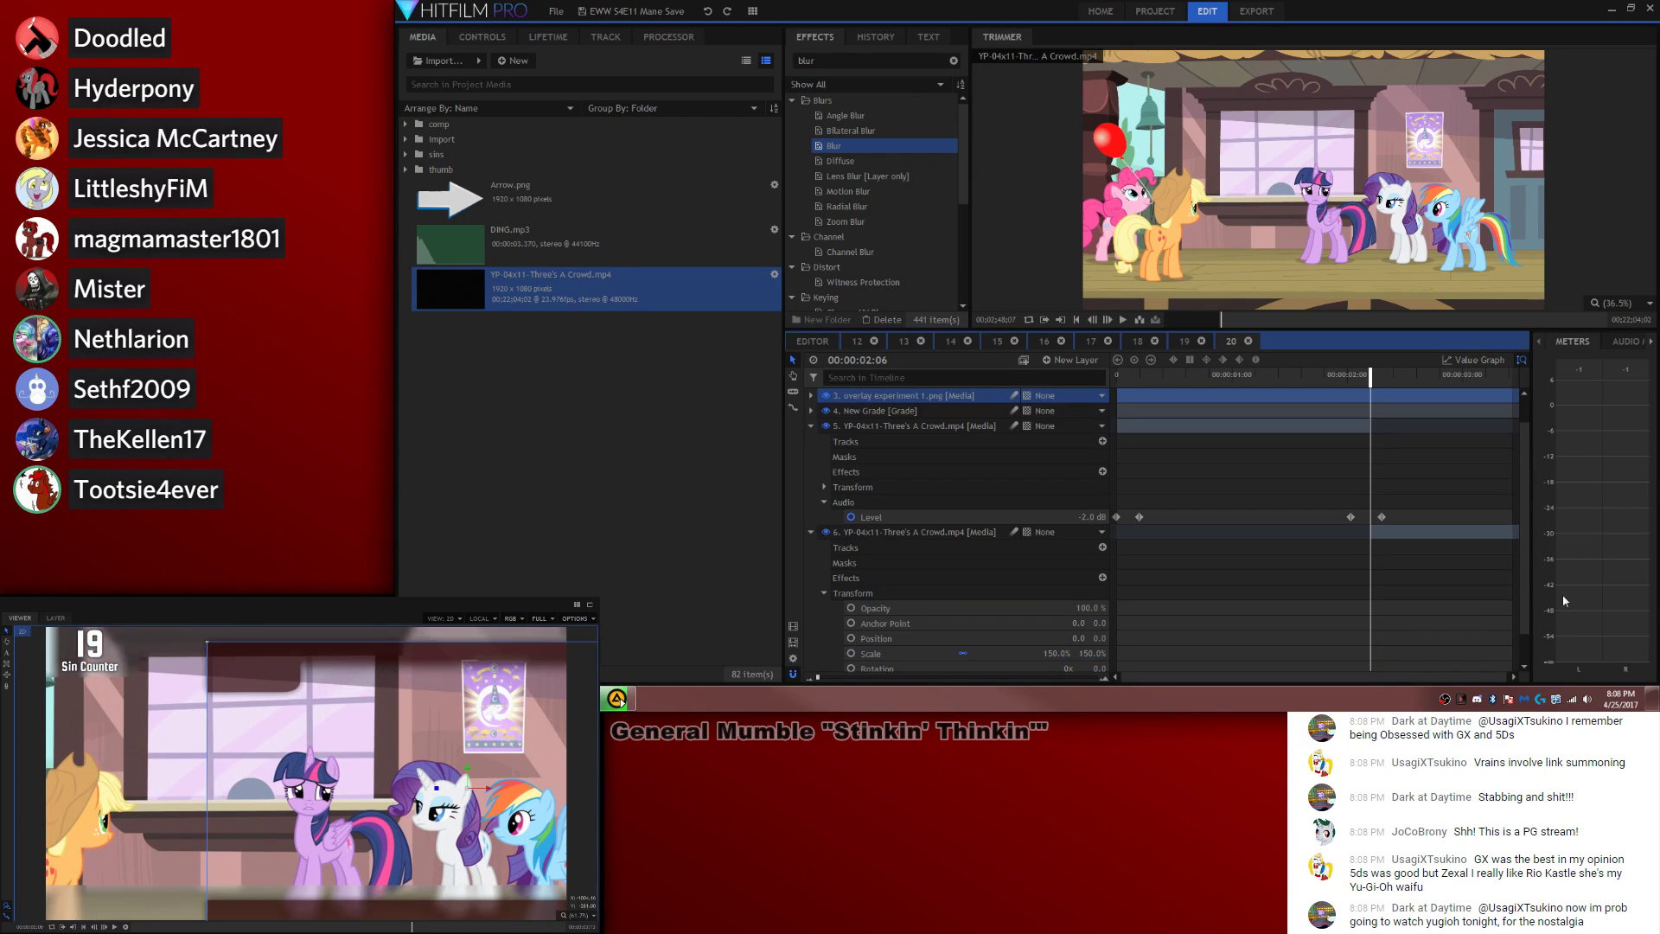
pyautogui.hotkey('ctrl', 'z')
pyautogui.click(972, 533)
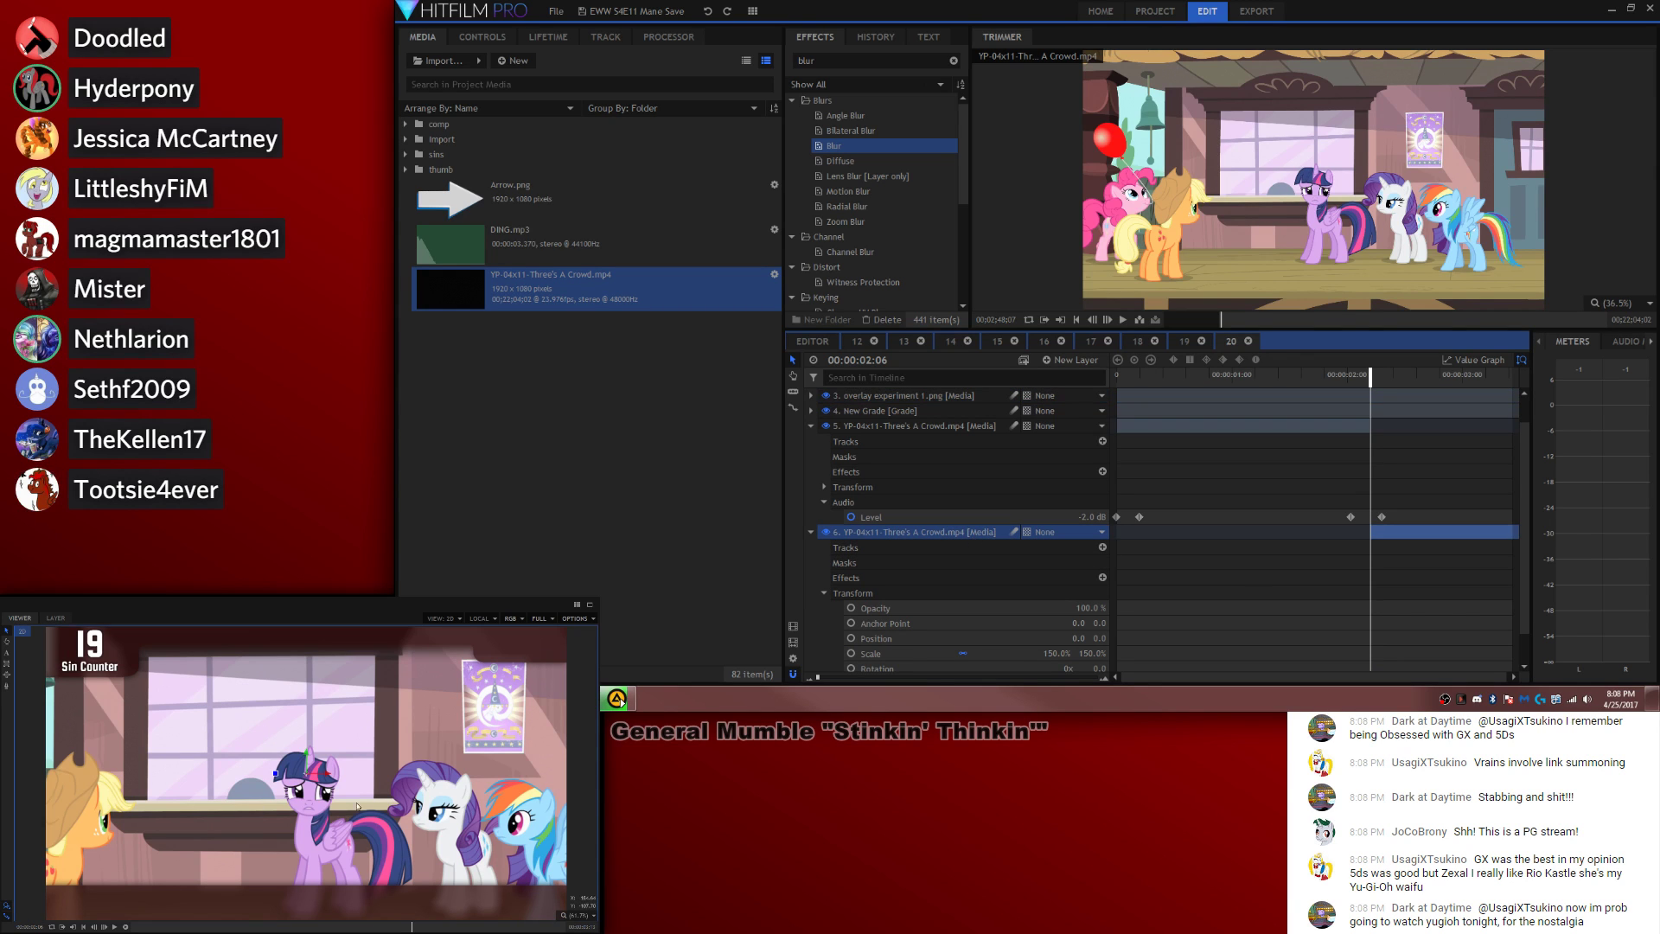
pyautogui.moveTo(317, 778); pyautogui.dragTo(442, 786)
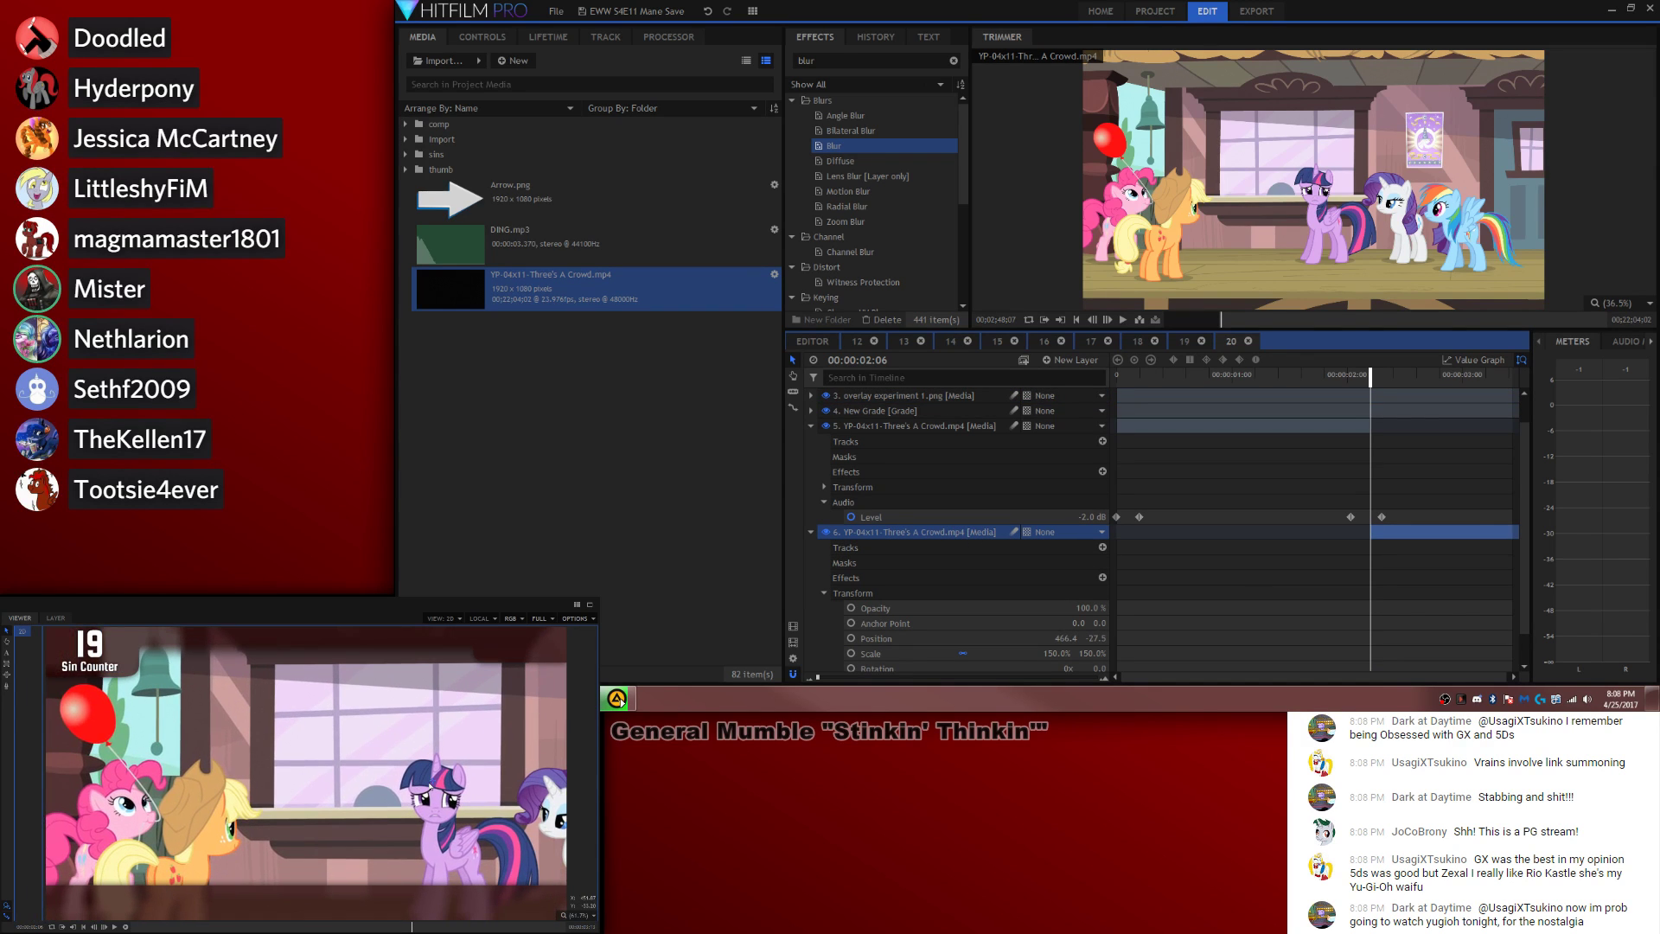
# Step: Play the ending, slide the ticket-booth layer earlier and trim its start back to the cut at 00:00:02:06
pyautogui.press('space')
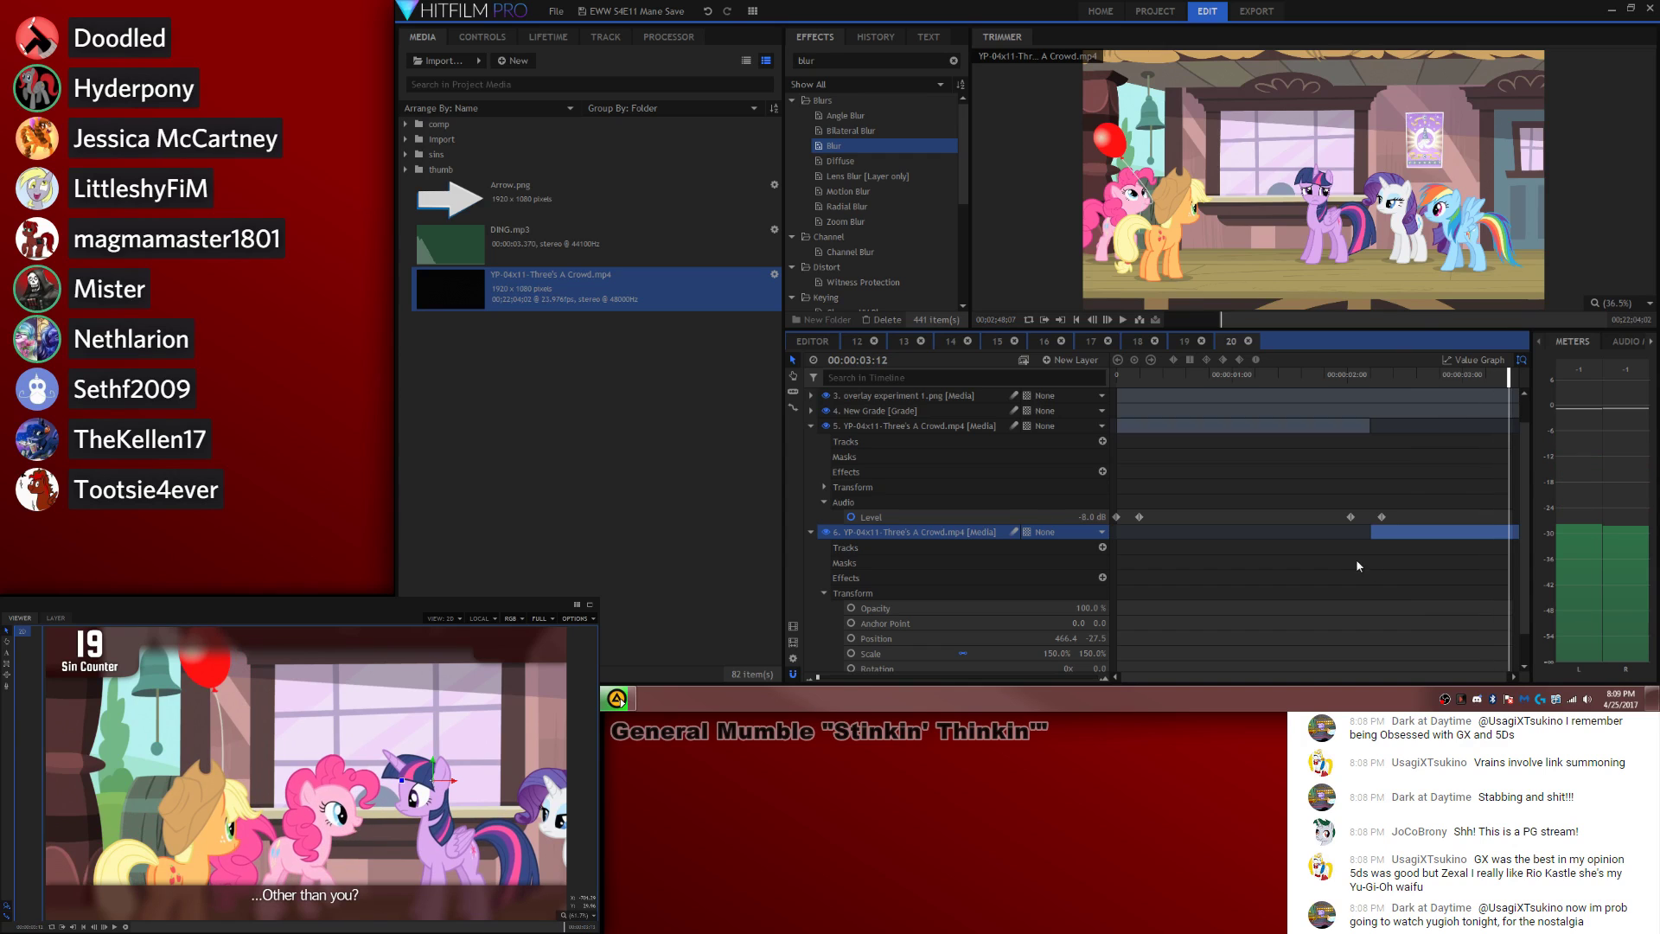
pyautogui.moveTo(1473, 537); pyautogui.dragTo(1328, 543)
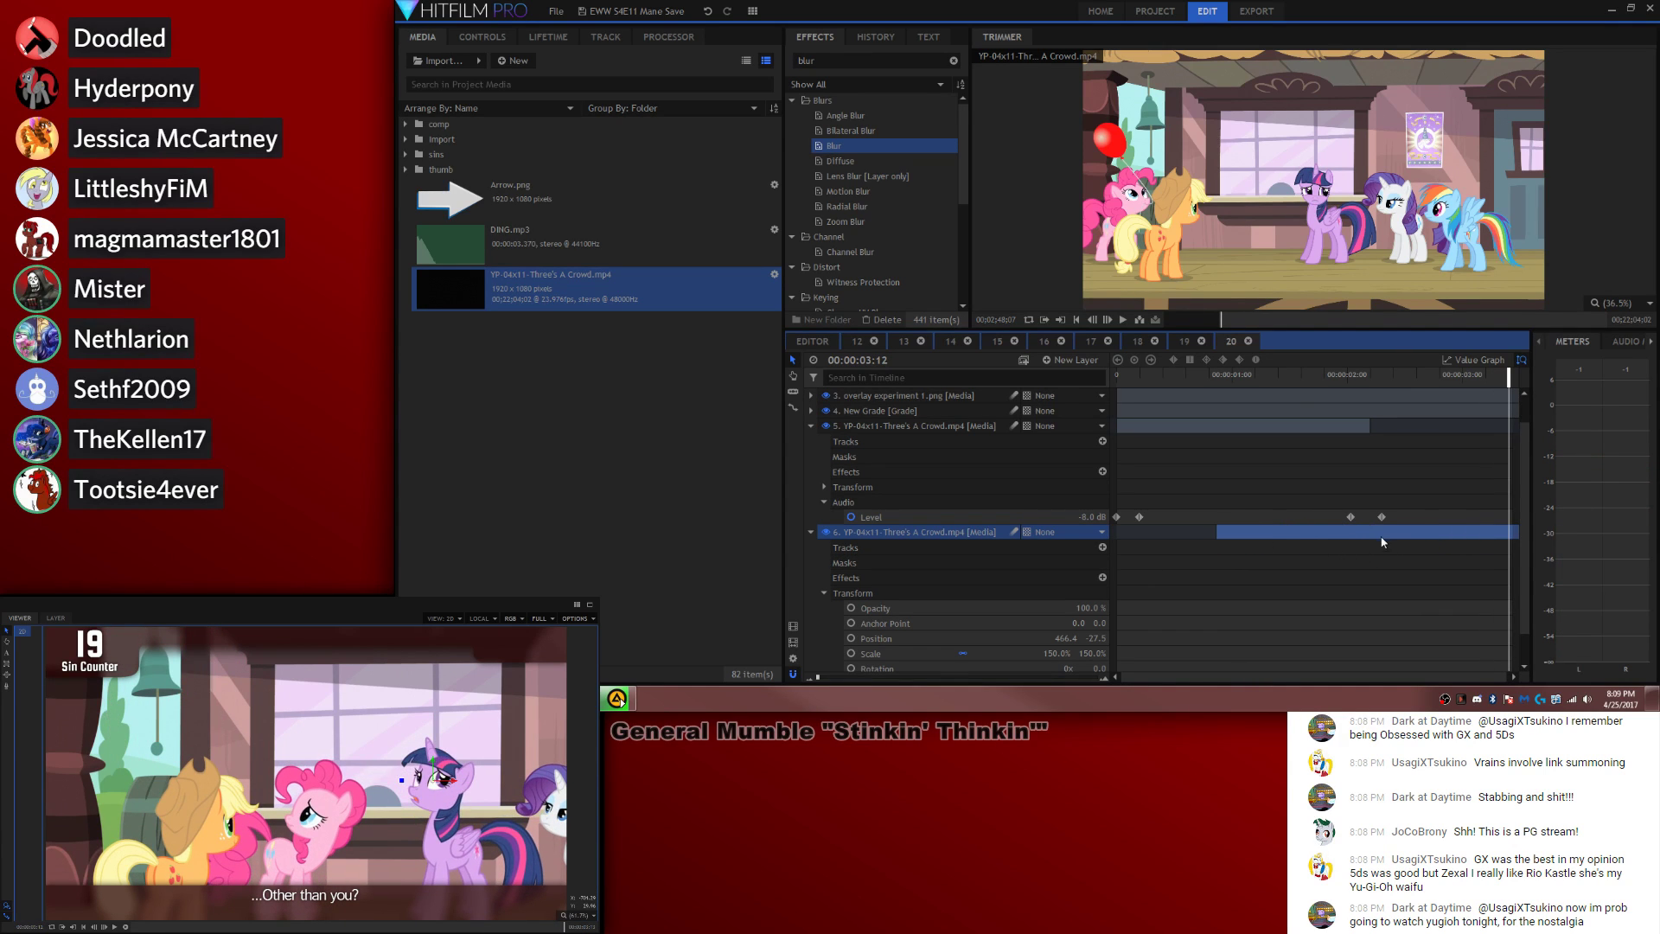
pyautogui.hotkey('ctrl', 'z')
pyautogui.click(1373, 558)
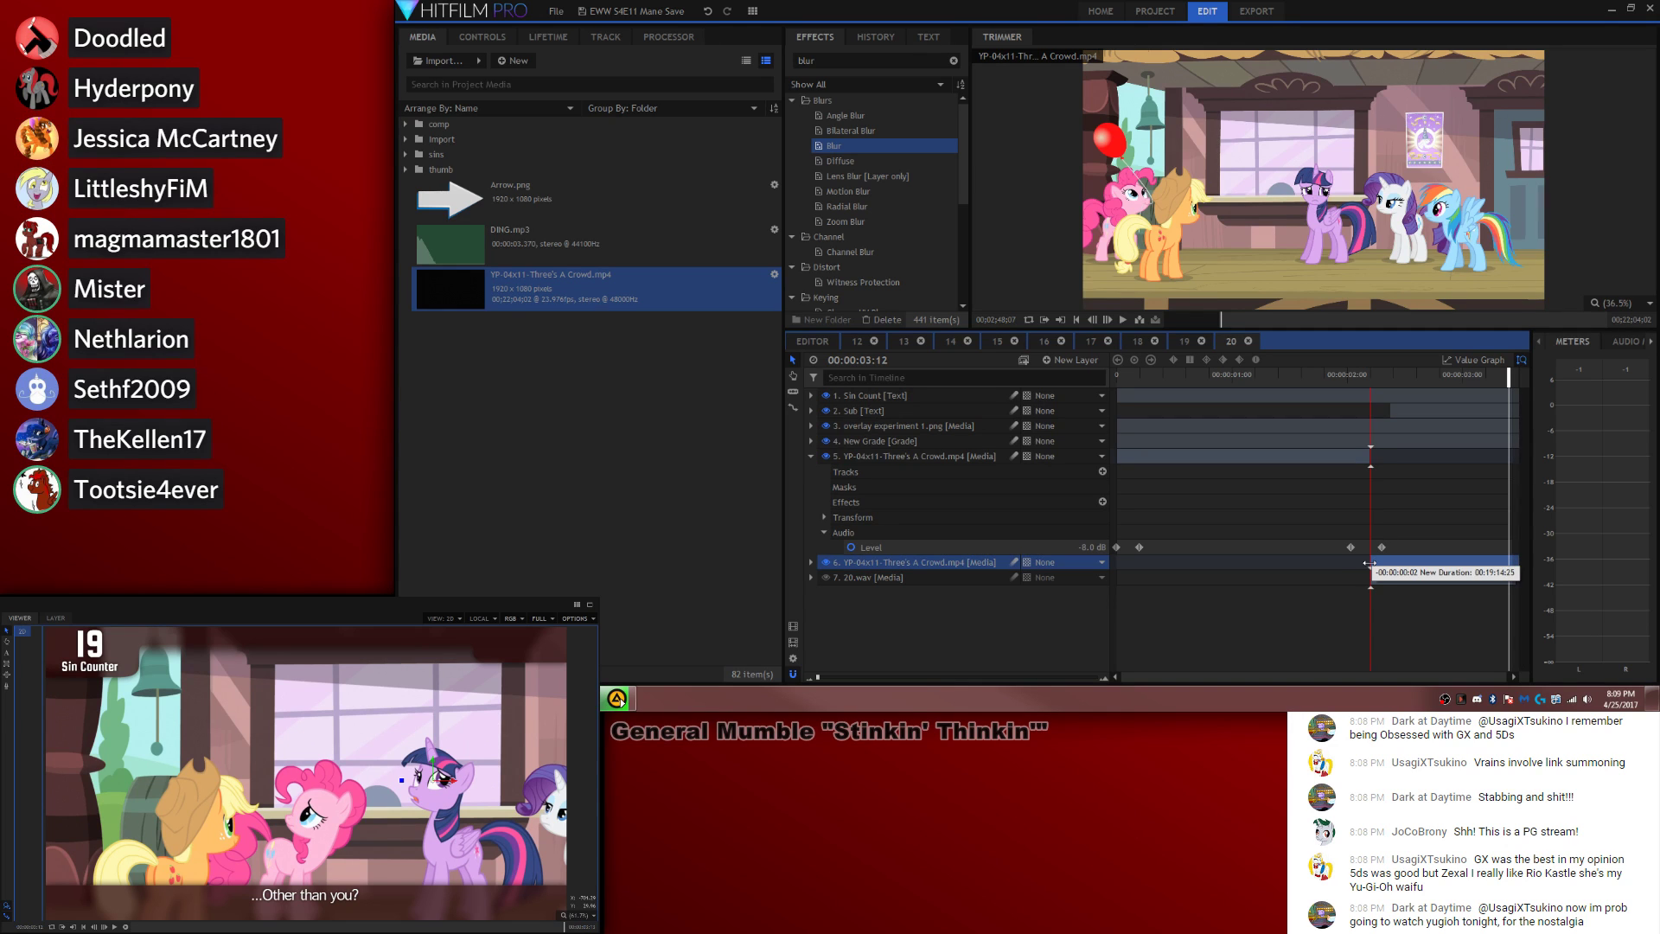
# Step: Set the audio level of the ticket-booth layer to -8 dB
pyautogui.click(810, 561)
pyautogui.click(823, 638)
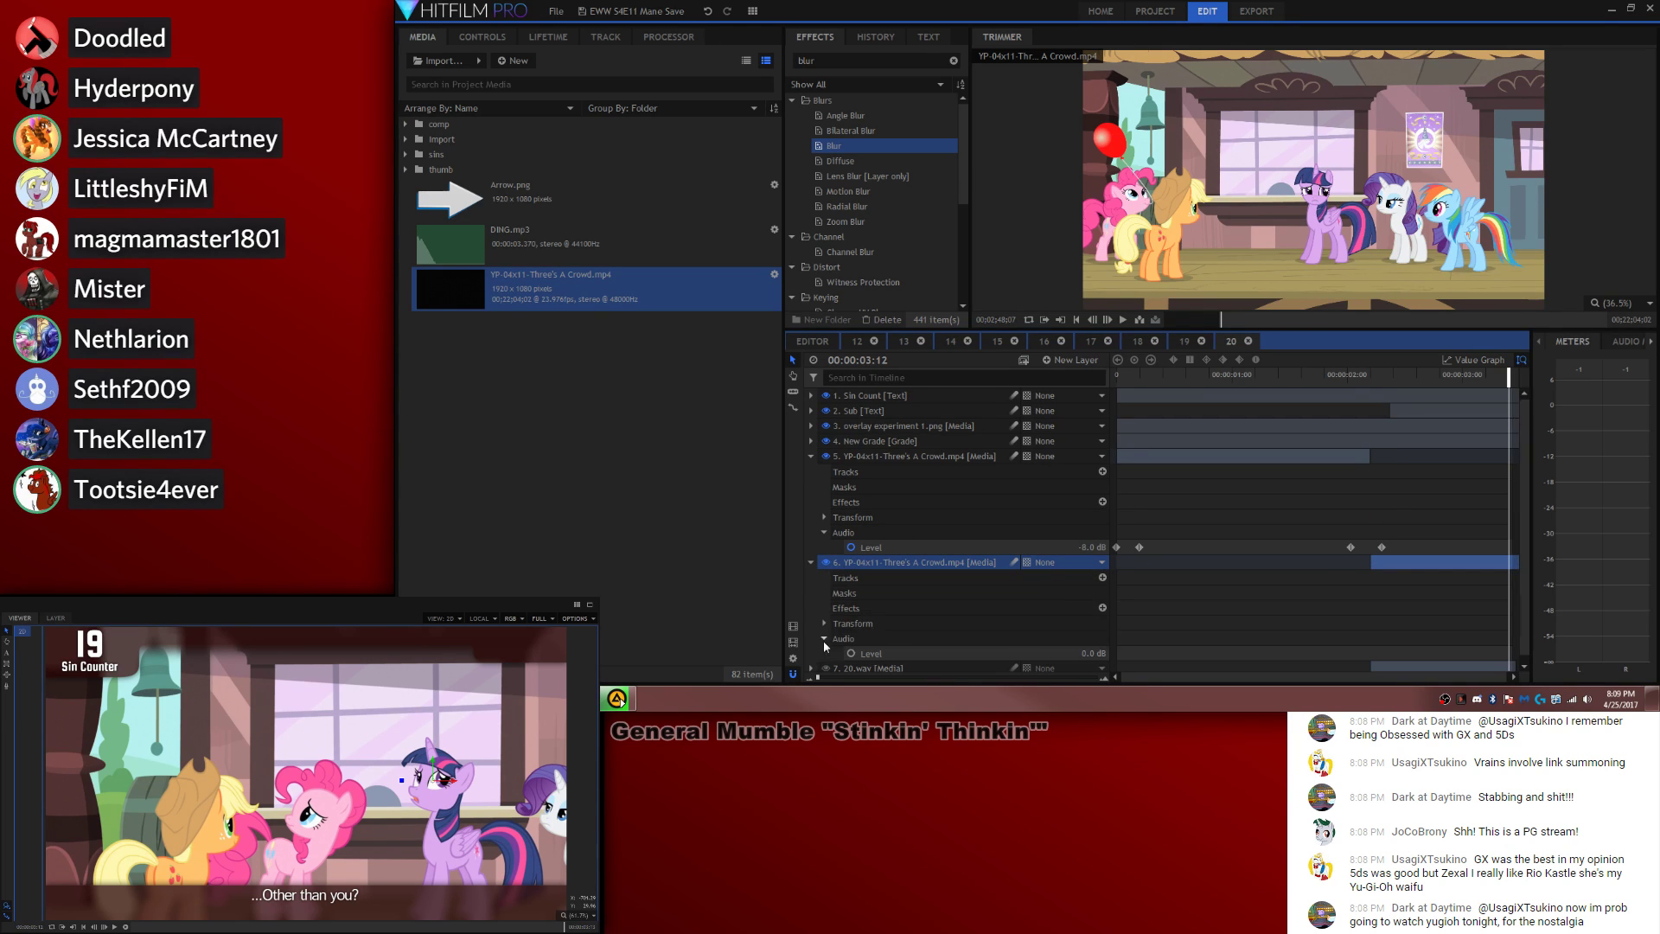
pyautogui.click(1098, 652)
pyautogui.write('-8')
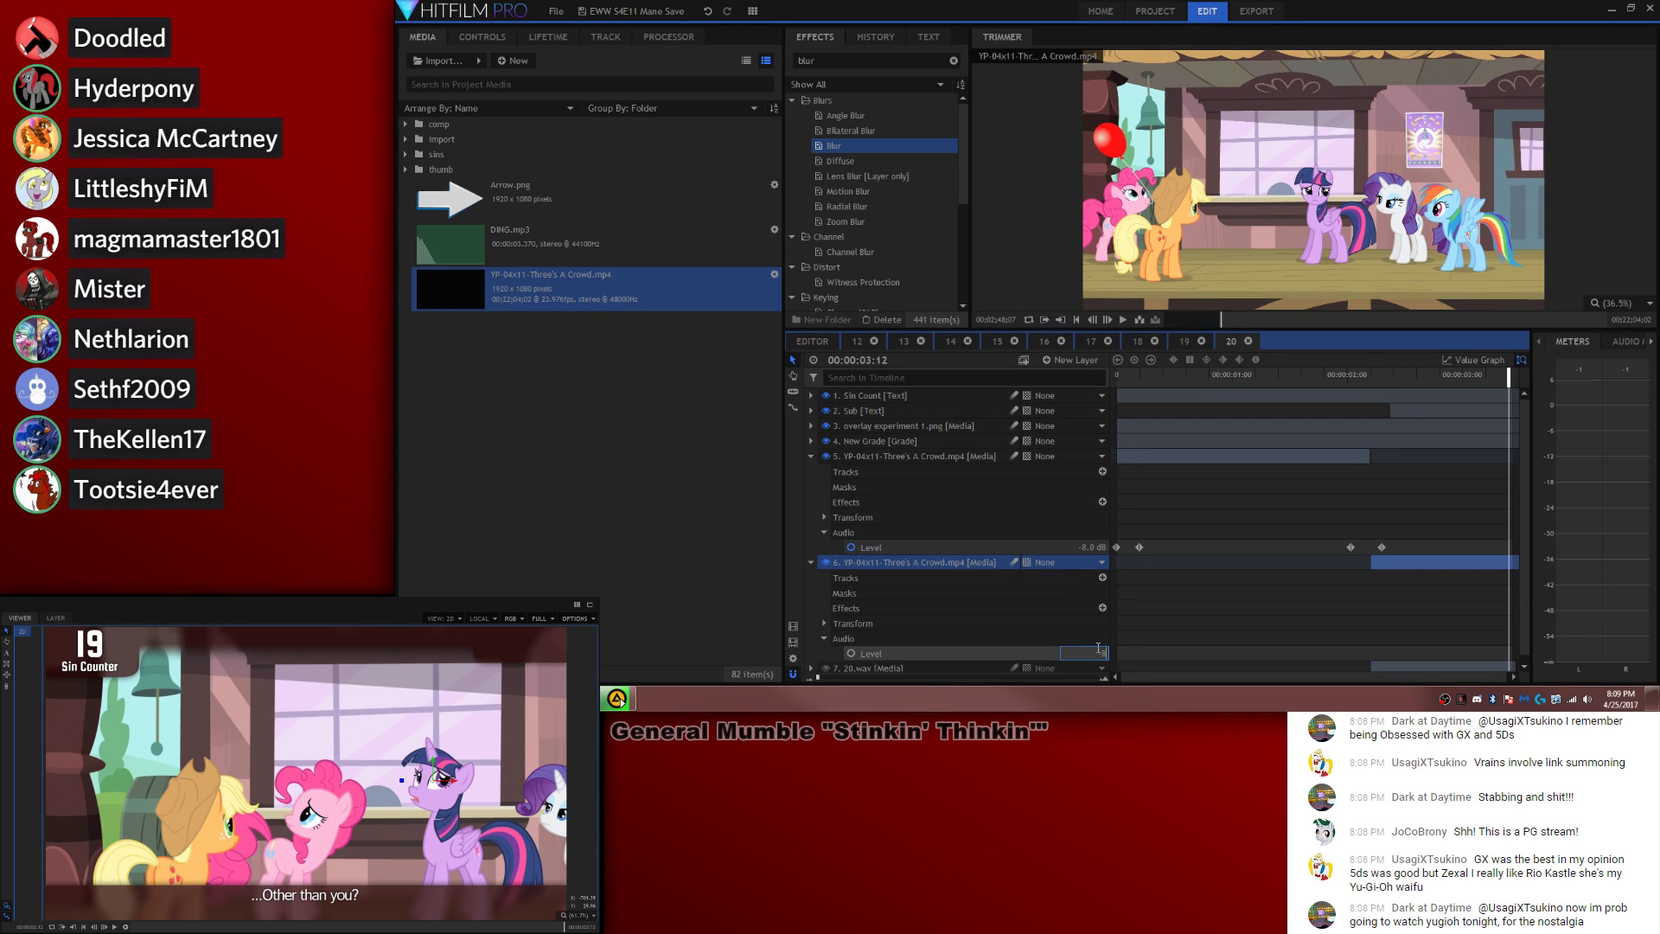
pyautogui.press('Return')
# Step: Play across the cut, slide the ticket-booth layer slightly later and extend its start back to the cut
pyautogui.click(1354, 378)
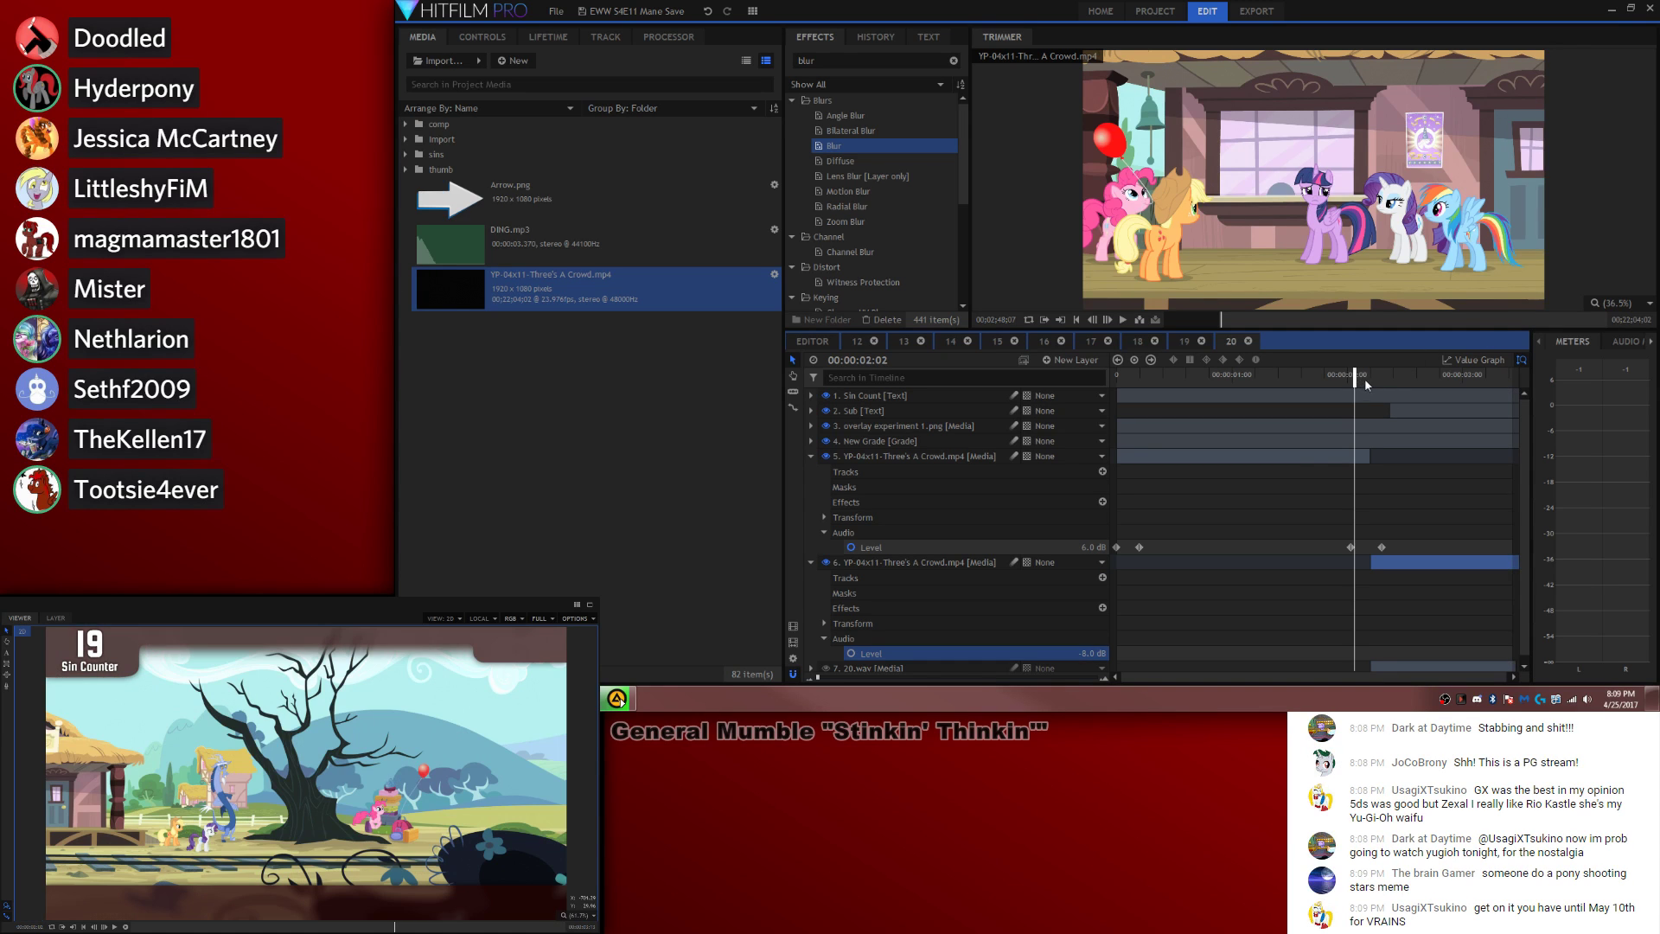
pyautogui.click(1293, 462)
pyautogui.press('space')
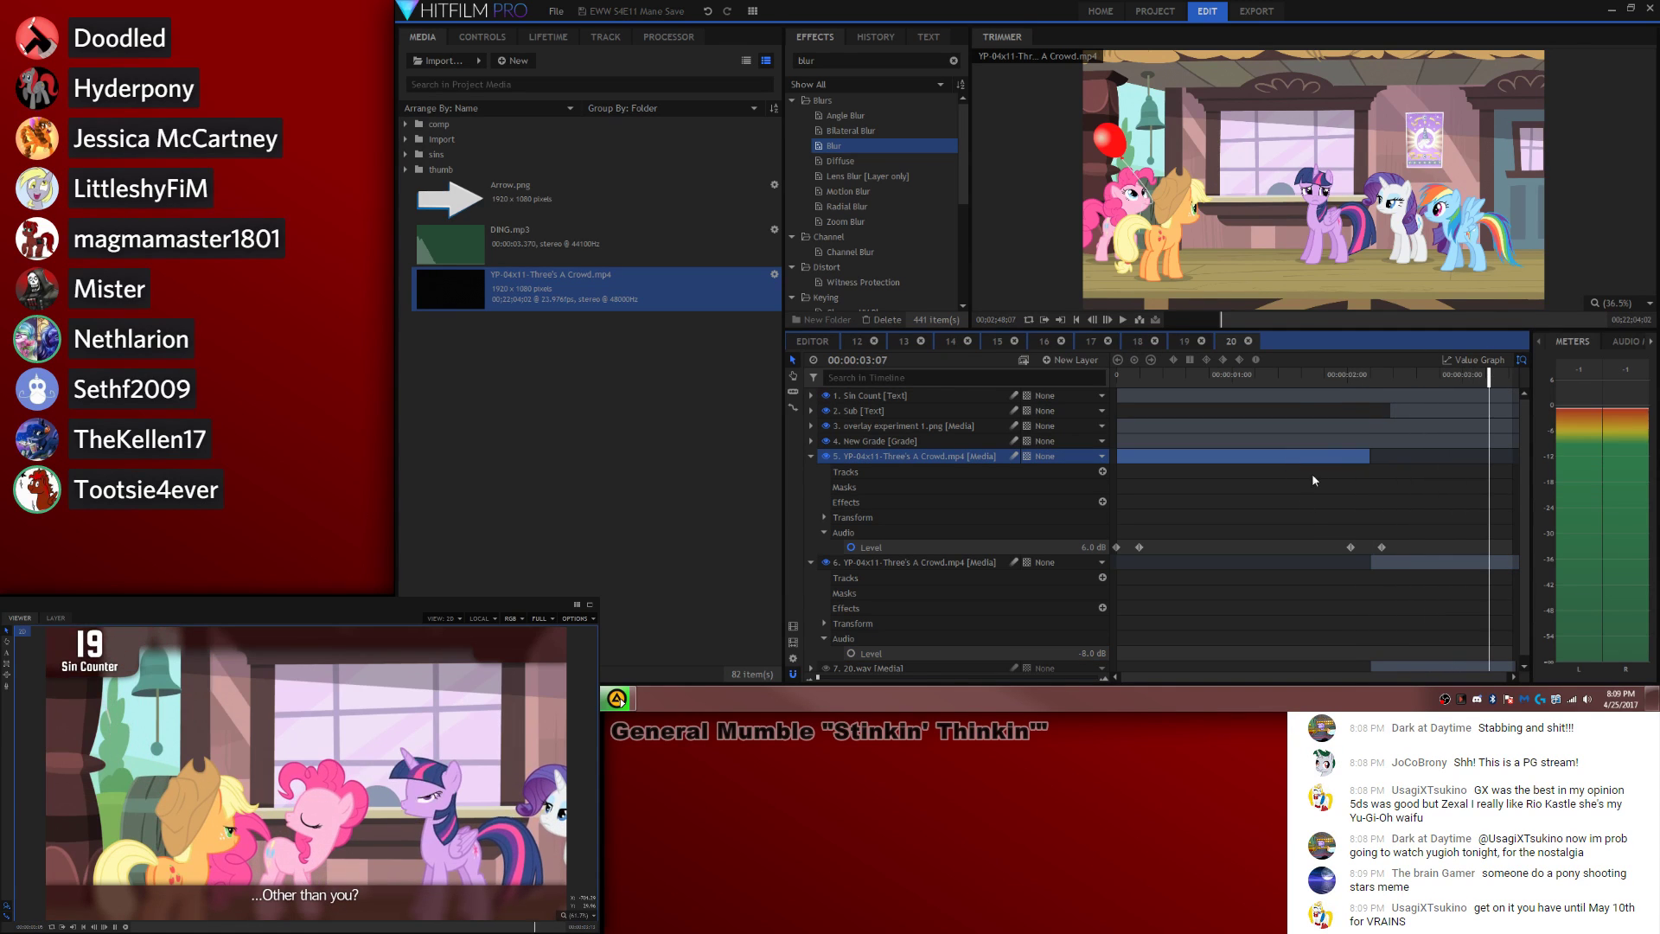
pyautogui.click(1413, 570)
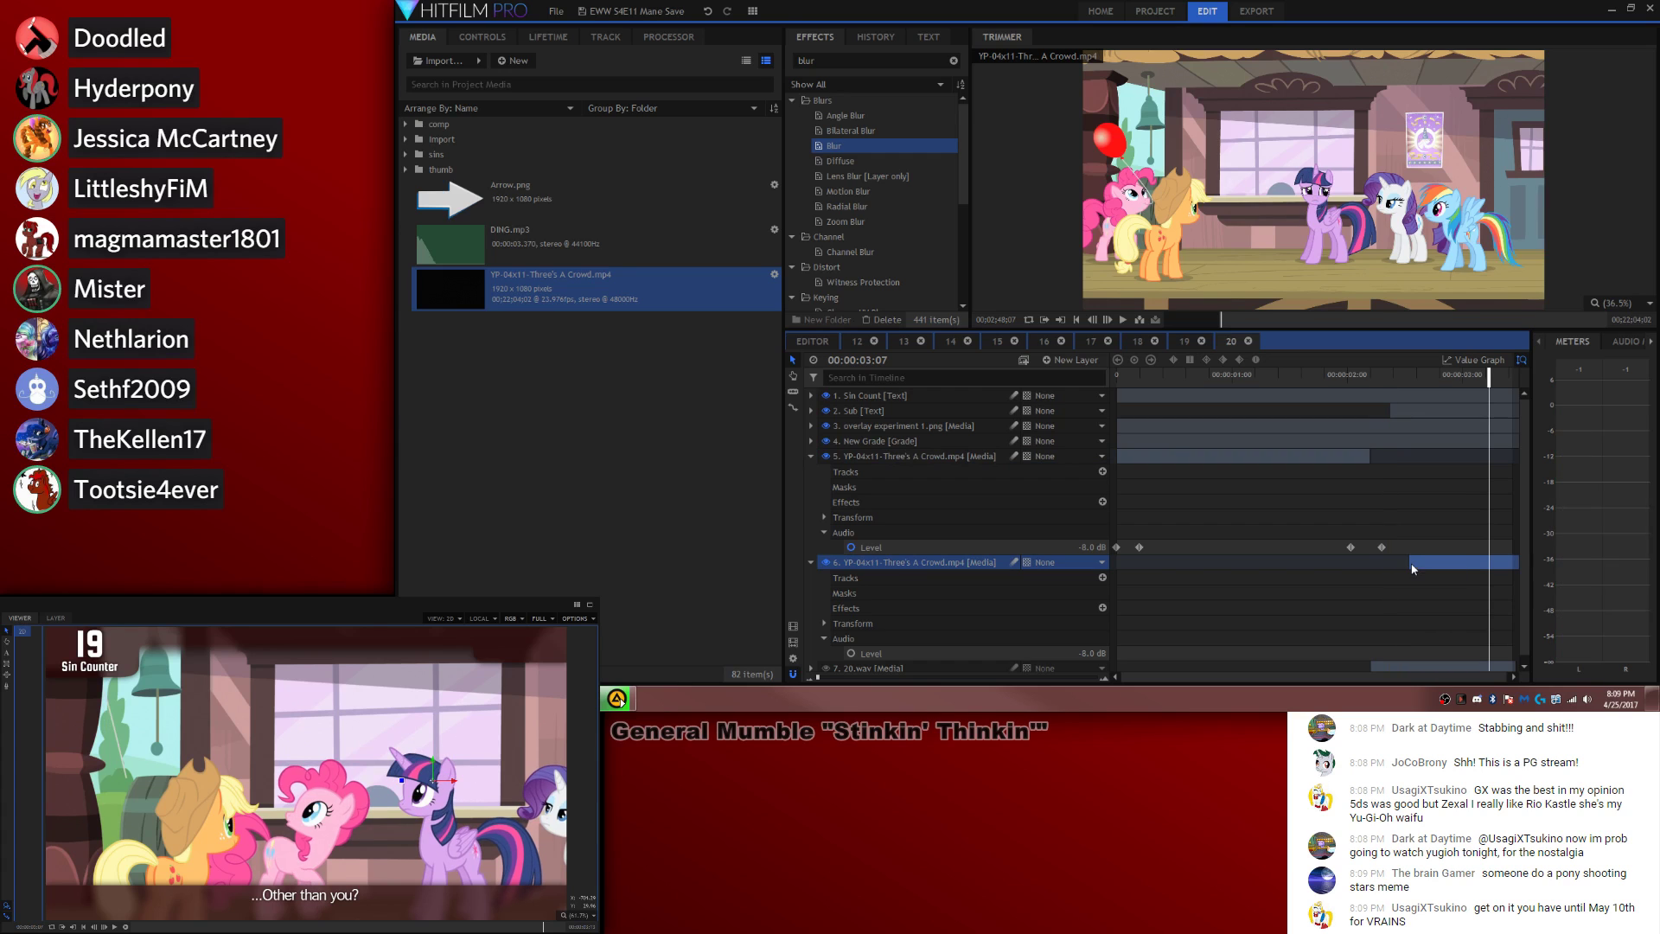
pyautogui.moveTo(1375, 562); pyautogui.dragTo(1371, 559)
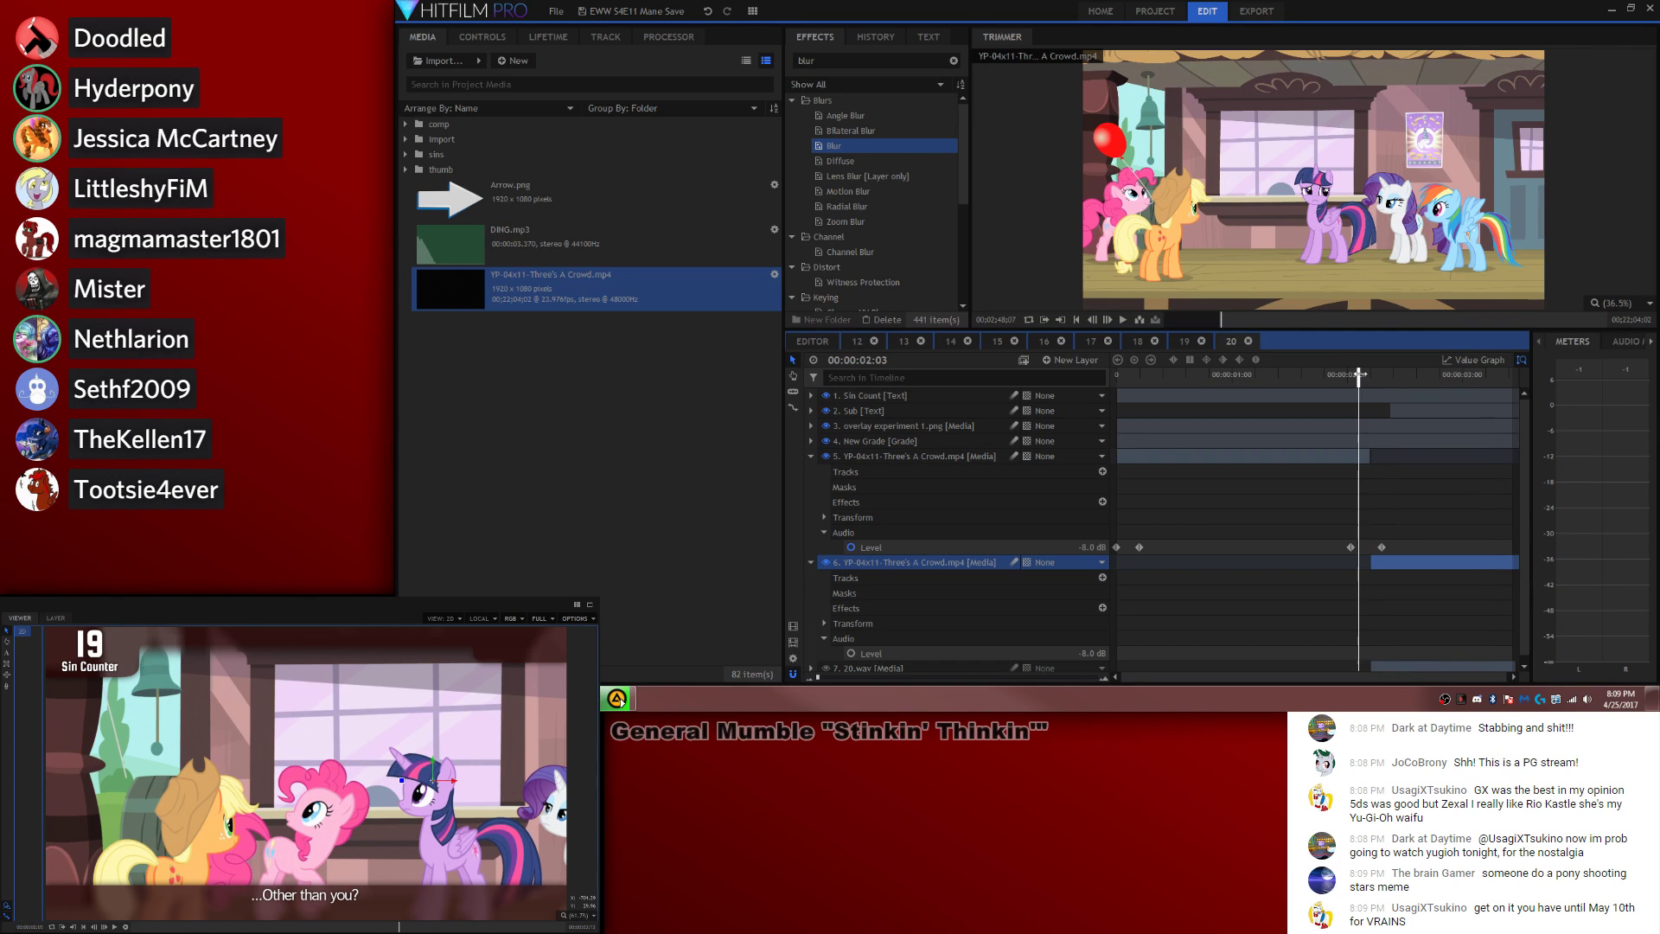
# Step: Move the ticket-booth shot lower in the frame and play back the ending
pyautogui.press('space')
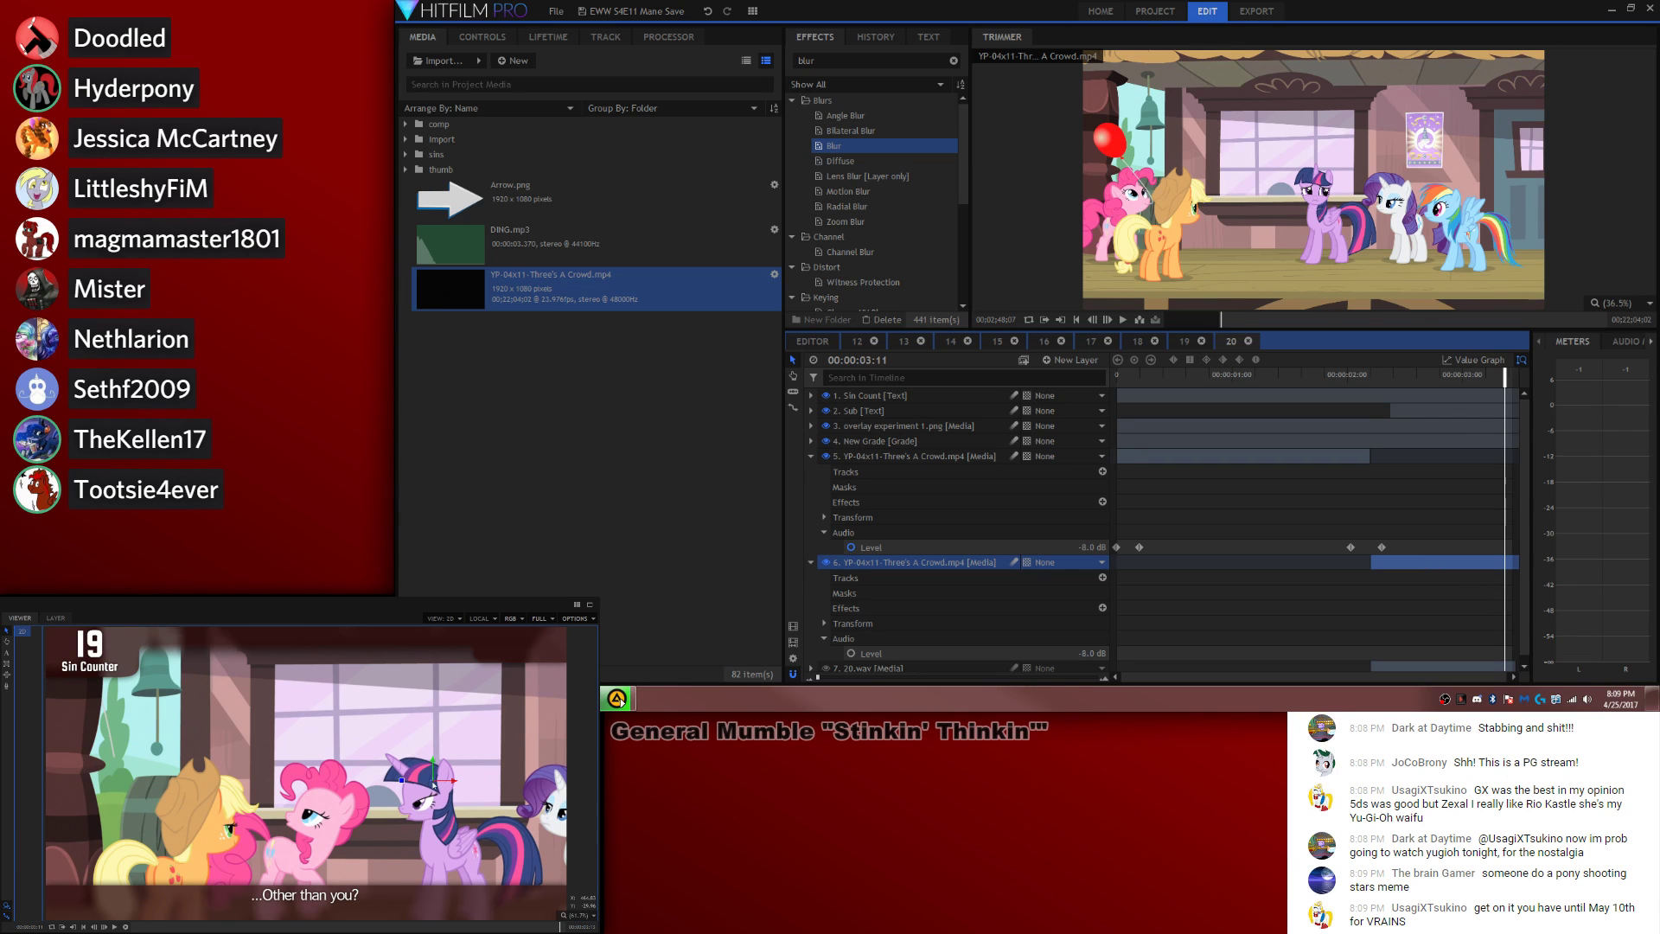
pyautogui.click(428, 813)
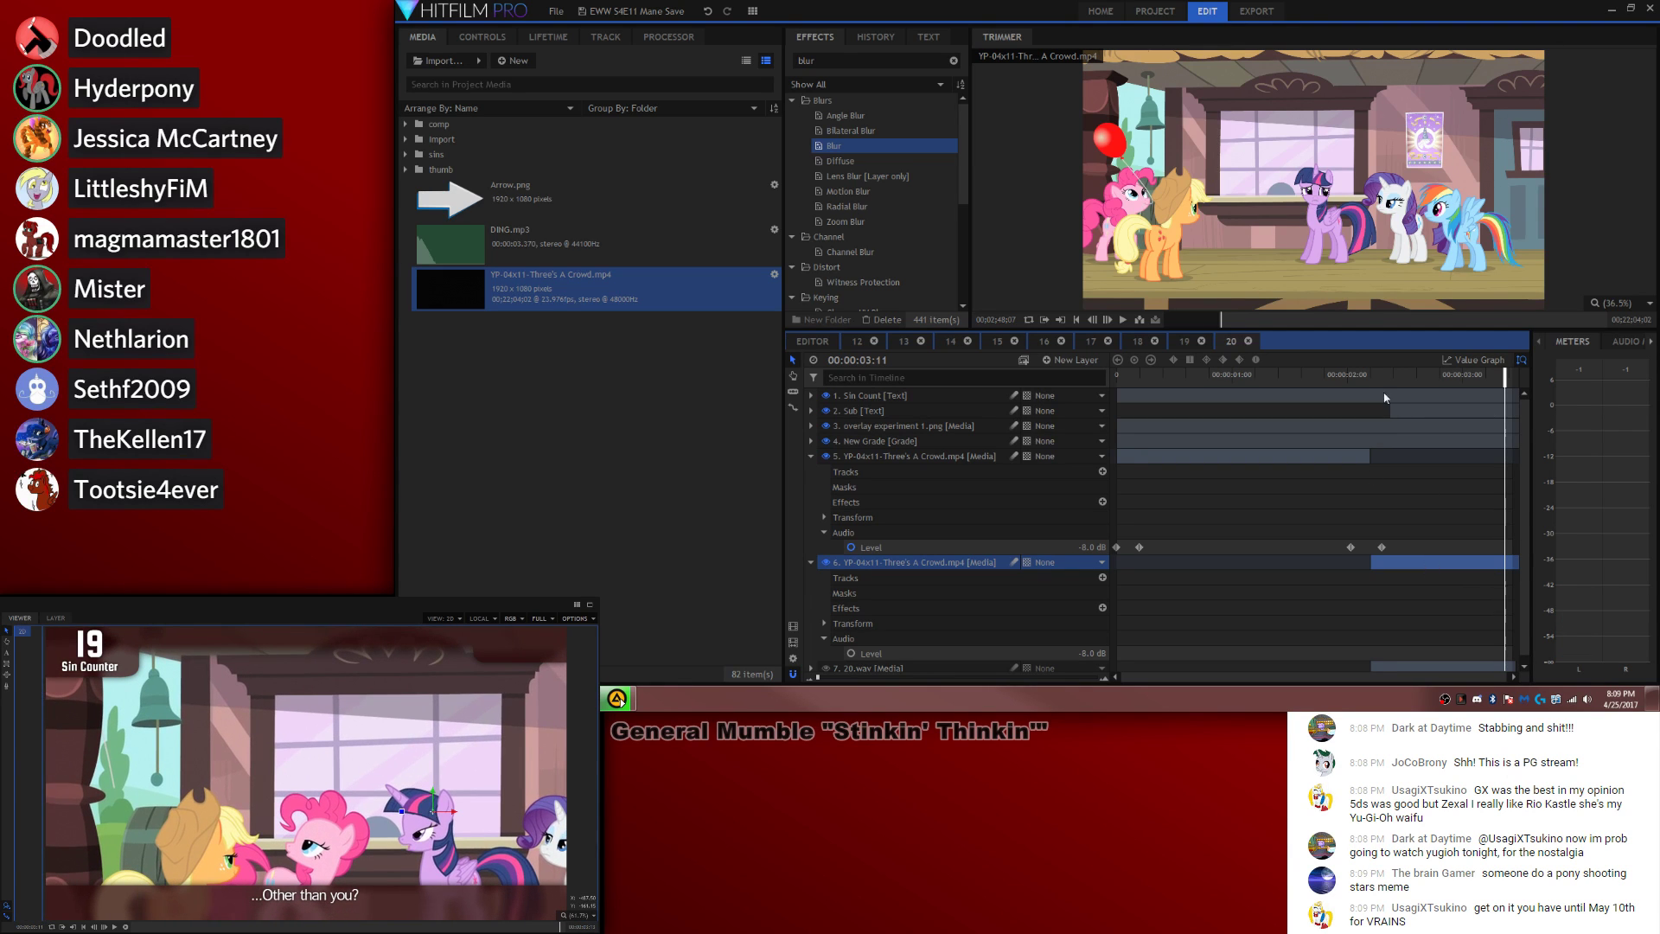
pyautogui.click(1365, 375)
pyautogui.press('space')
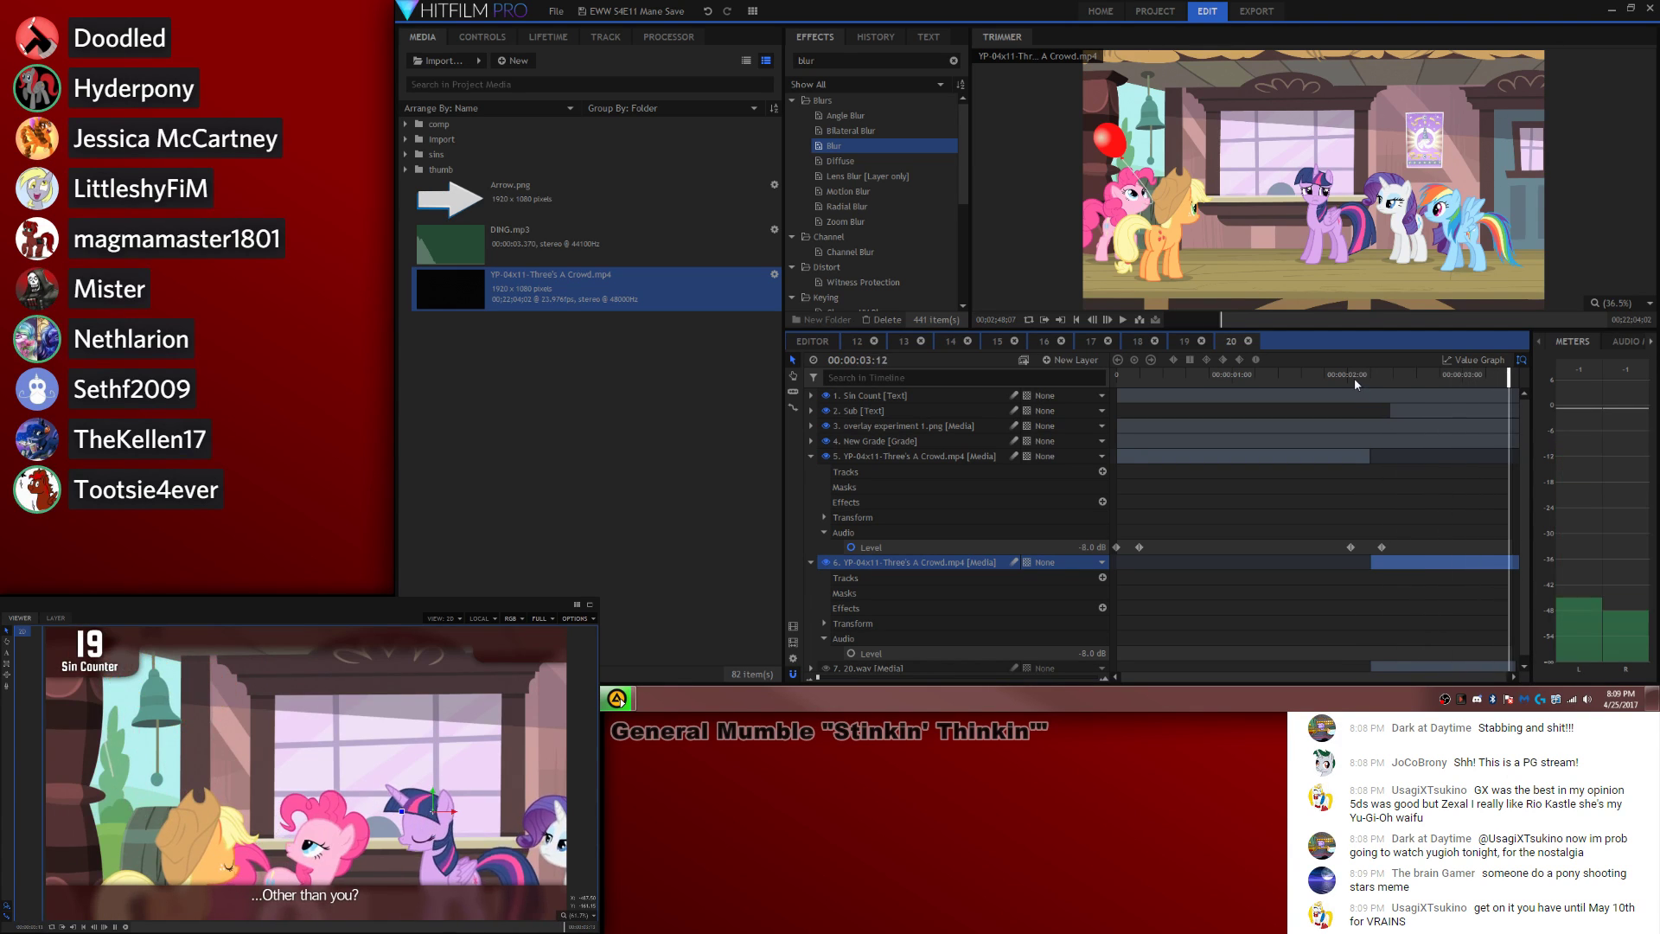
# Step: Retime the ticket-booth layer to use a different moment of the shot, realign its start with the cut and play the result
pyautogui.moveTo(1387, 555); pyautogui.dragTo(1563, 559)
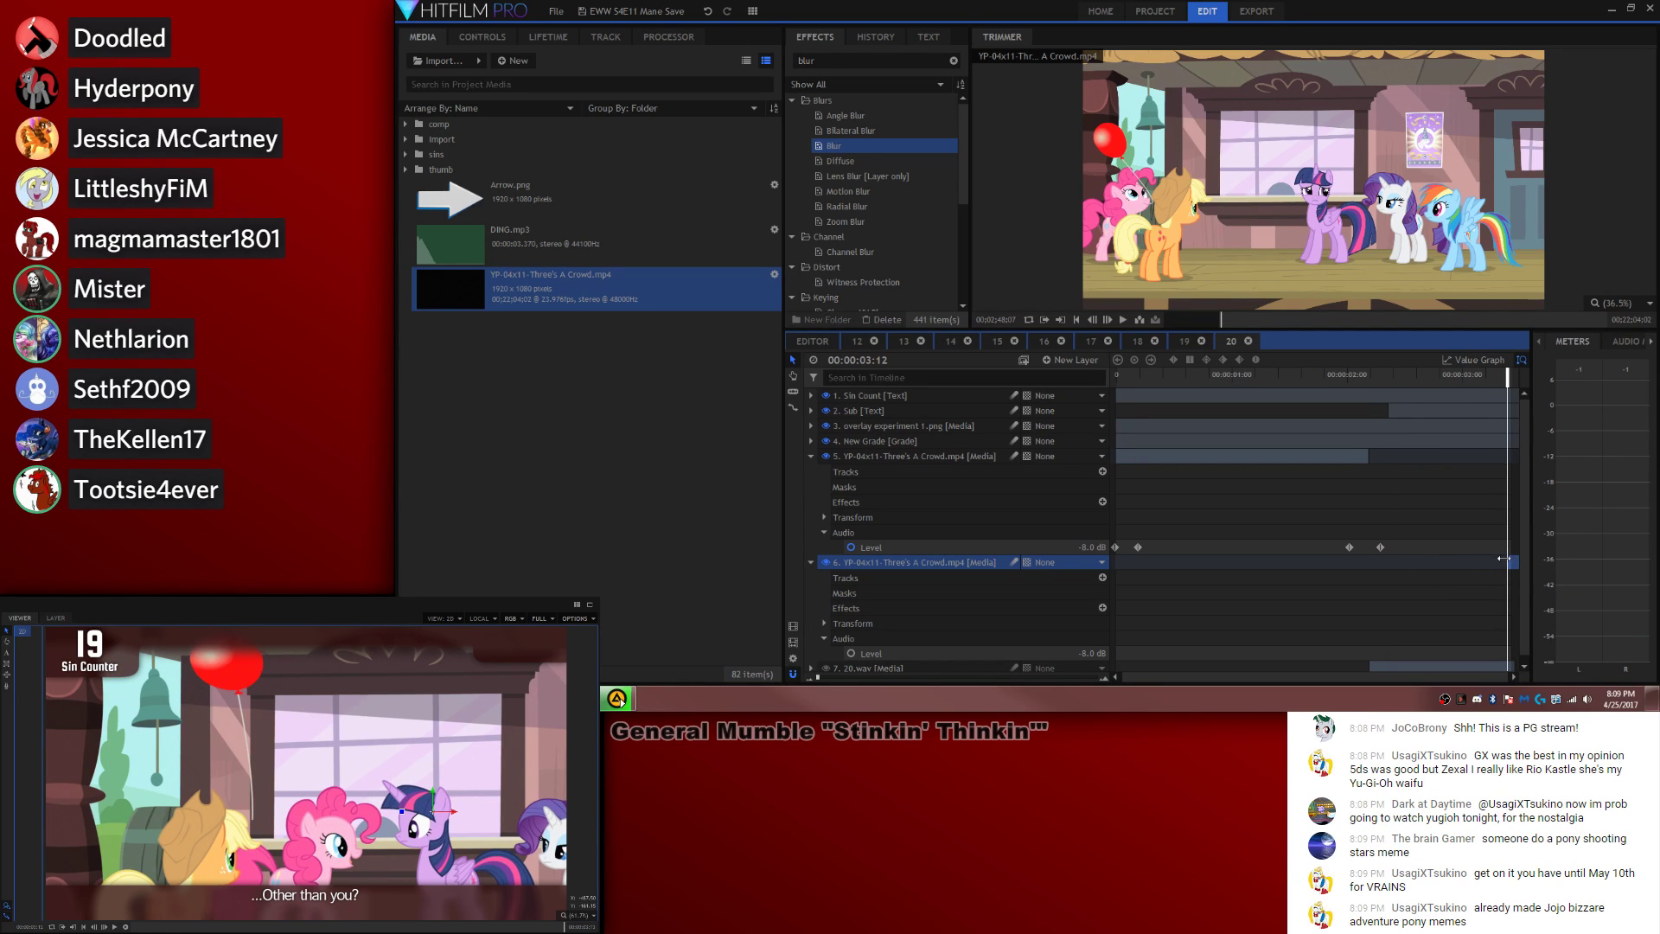
pyautogui.hotkey('ctrl', 'z')
pyautogui.moveTo(1375, 563)
pyautogui.mouseDown()
pyautogui.moveTo(1510, 566)
pyautogui.moveTo(1375, 553)
pyautogui.mouseUp()
pyautogui.moveTo(1364, 374); pyautogui.dragTo(1385, 377)
pyautogui.moveTo(1401, 560); pyautogui.dragTo(1389, 561)
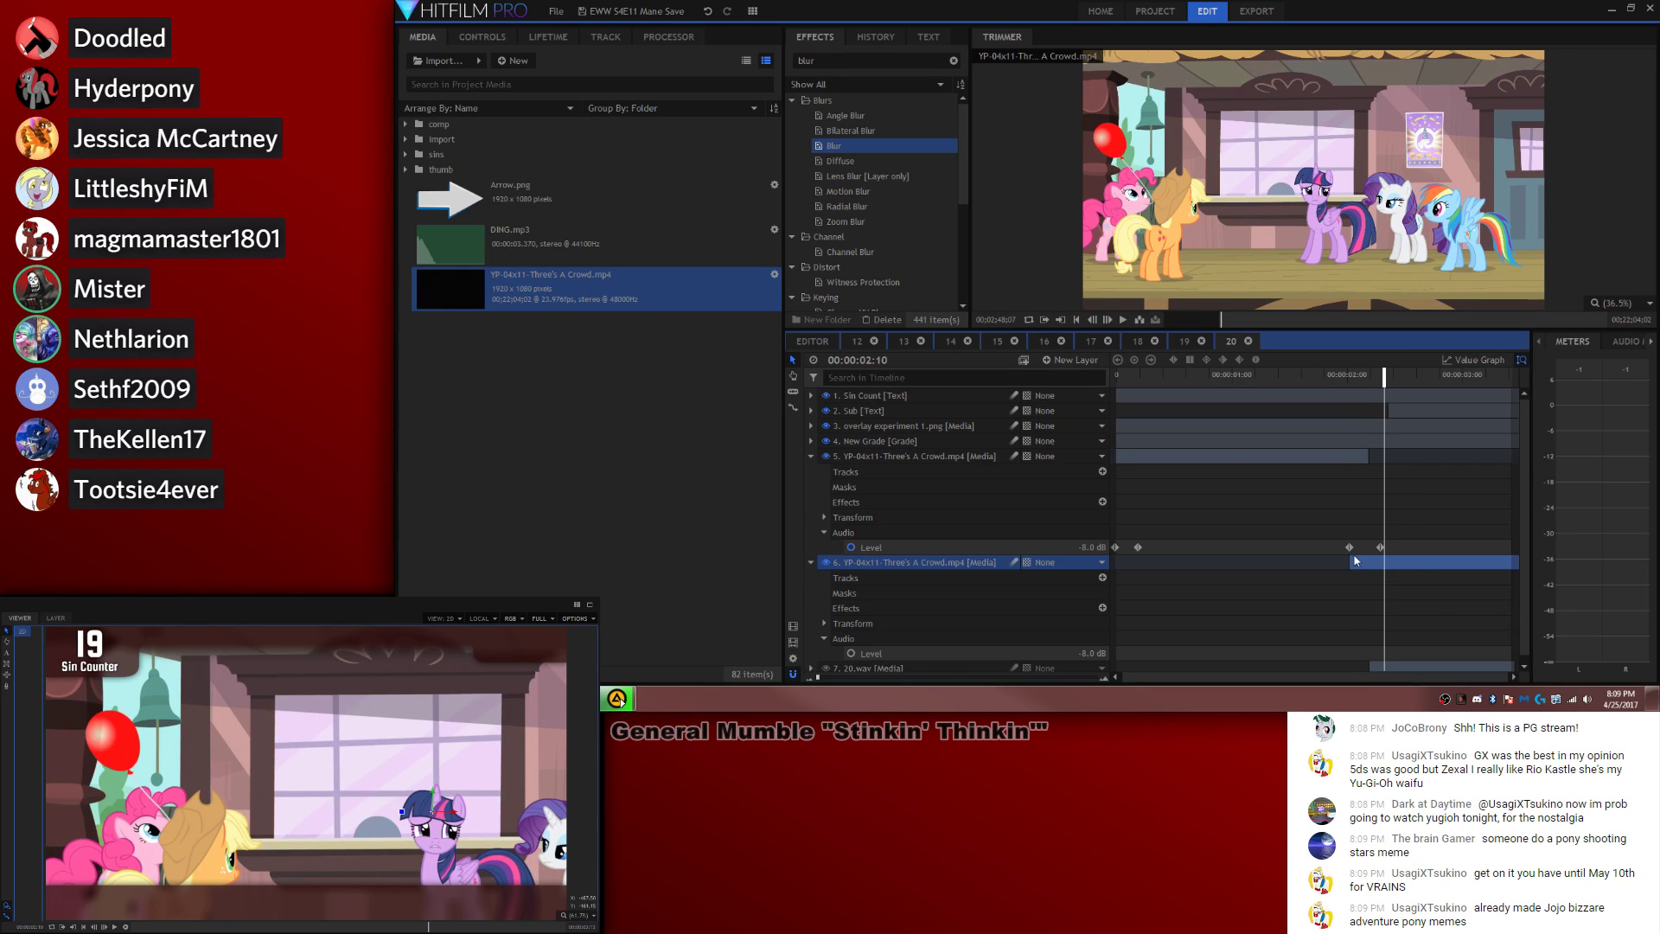
pyautogui.click(1345, 563)
pyautogui.click(1355, 564)
pyautogui.moveTo(1355, 564)
pyautogui.mouseDown()
pyautogui.moveTo(1391, 568)
pyautogui.moveTo(1355, 561)
pyautogui.moveTo(1369, 562)
pyautogui.mouseUp()
pyautogui.press('space')
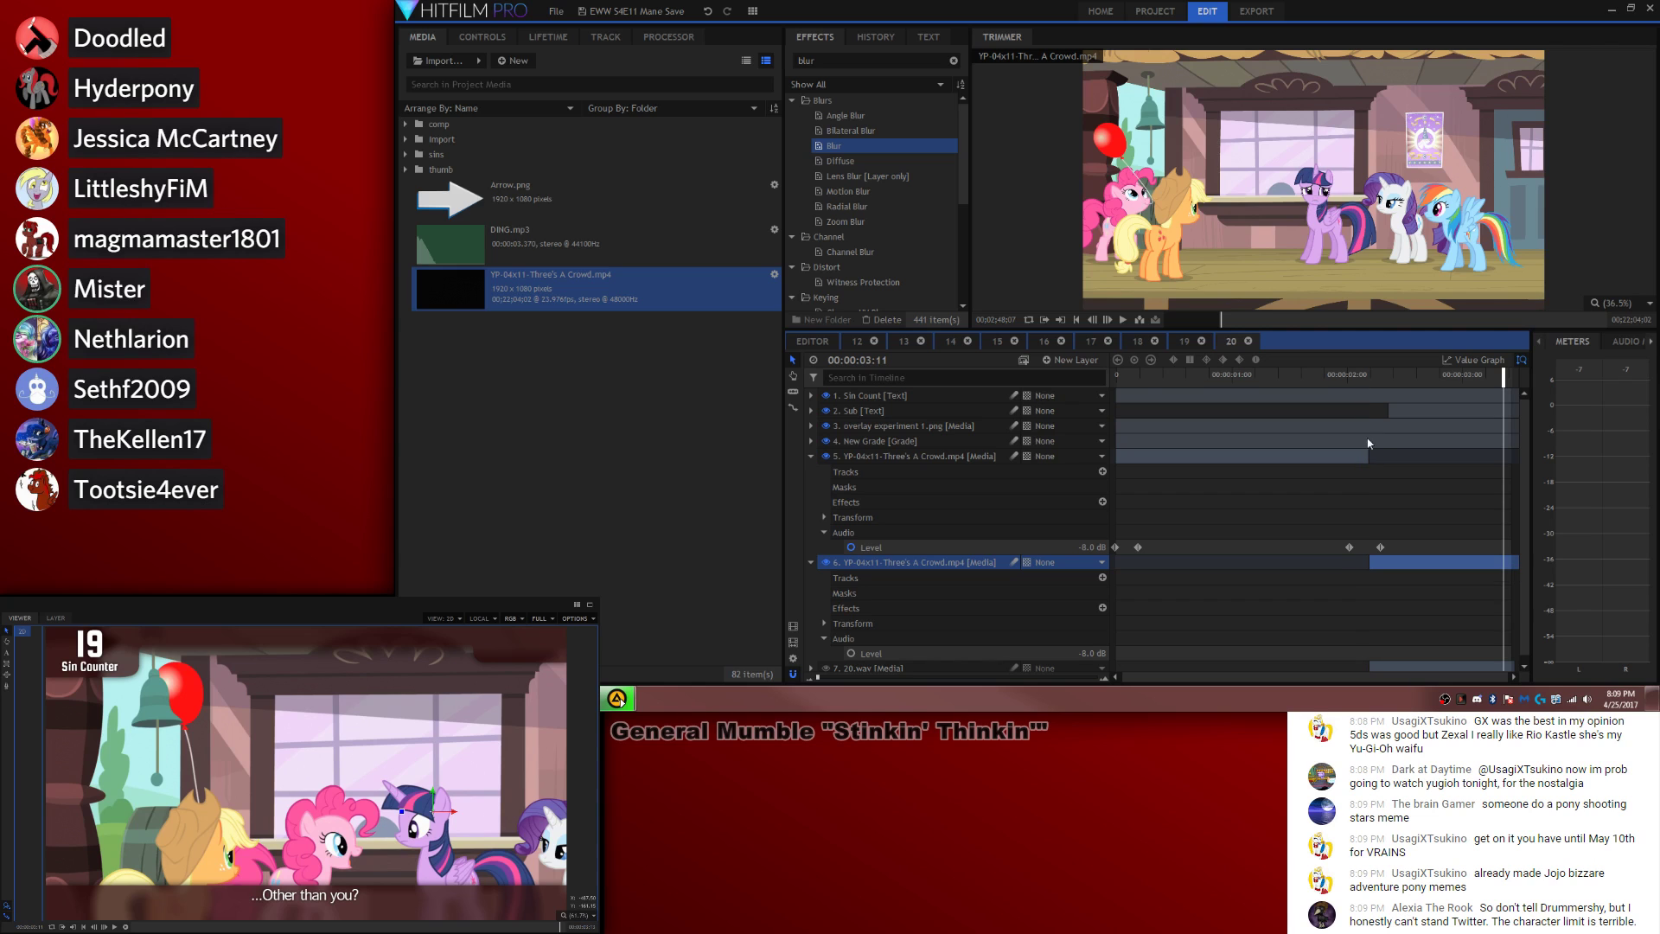
pyautogui.click(1343, 370)
pyautogui.press('space')
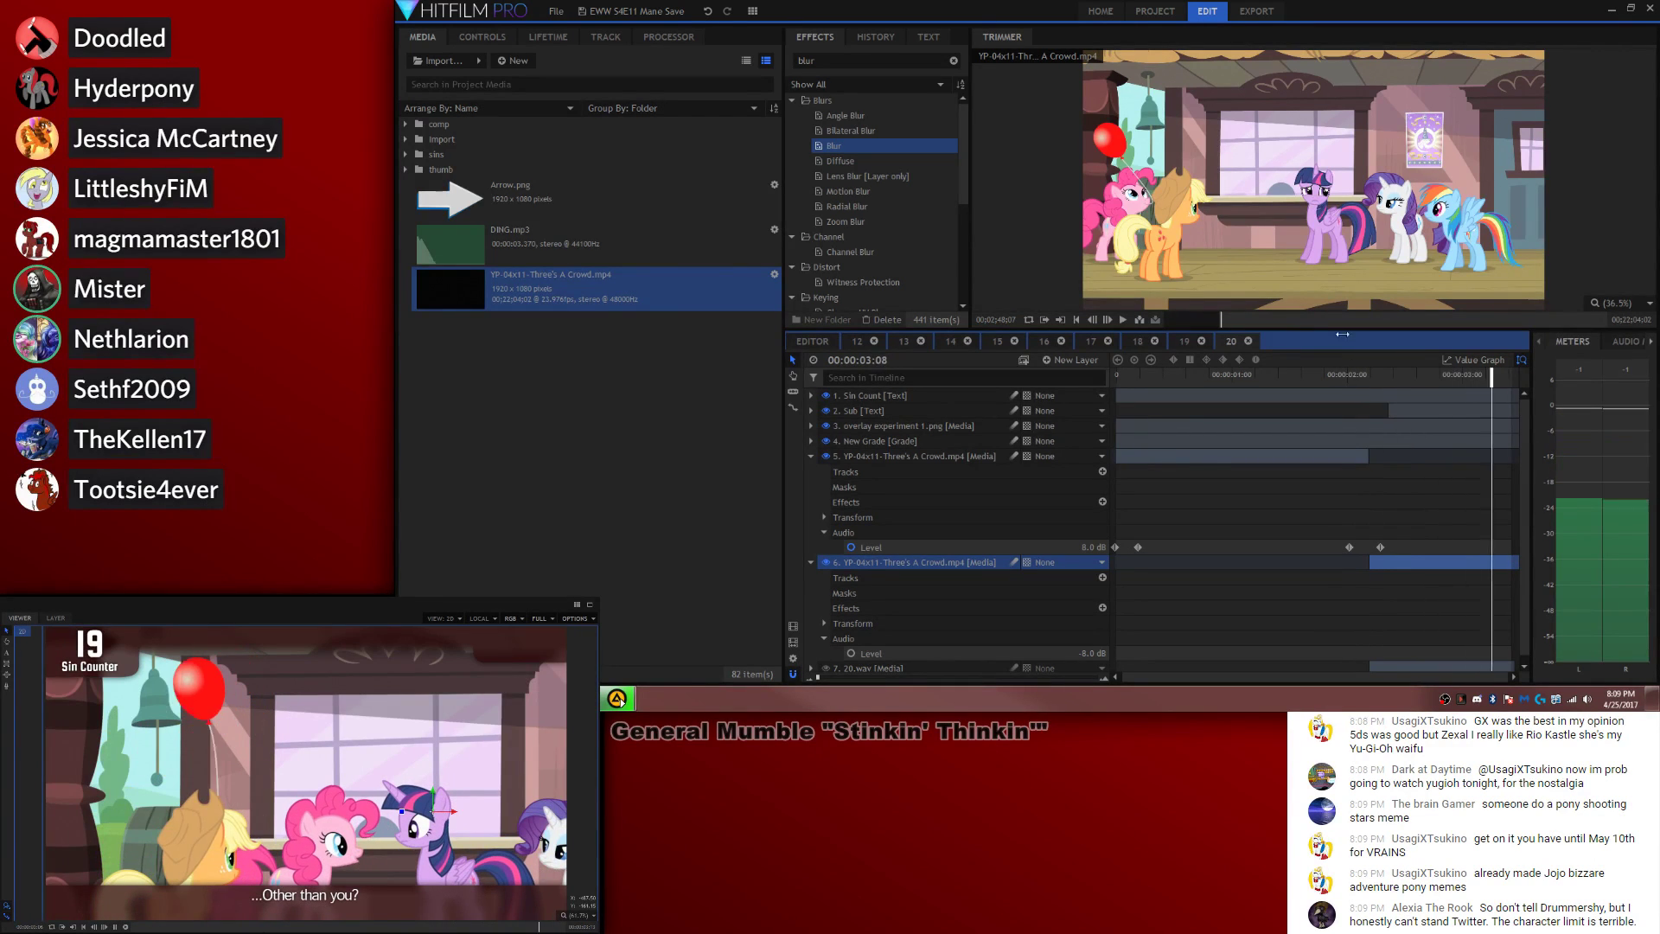
# Step: Display the audio waveform on the 20.wav layer in the composite shot's timeline
pyautogui.scroll(-1, 908, 638)
pyautogui.rightClick(885, 662)
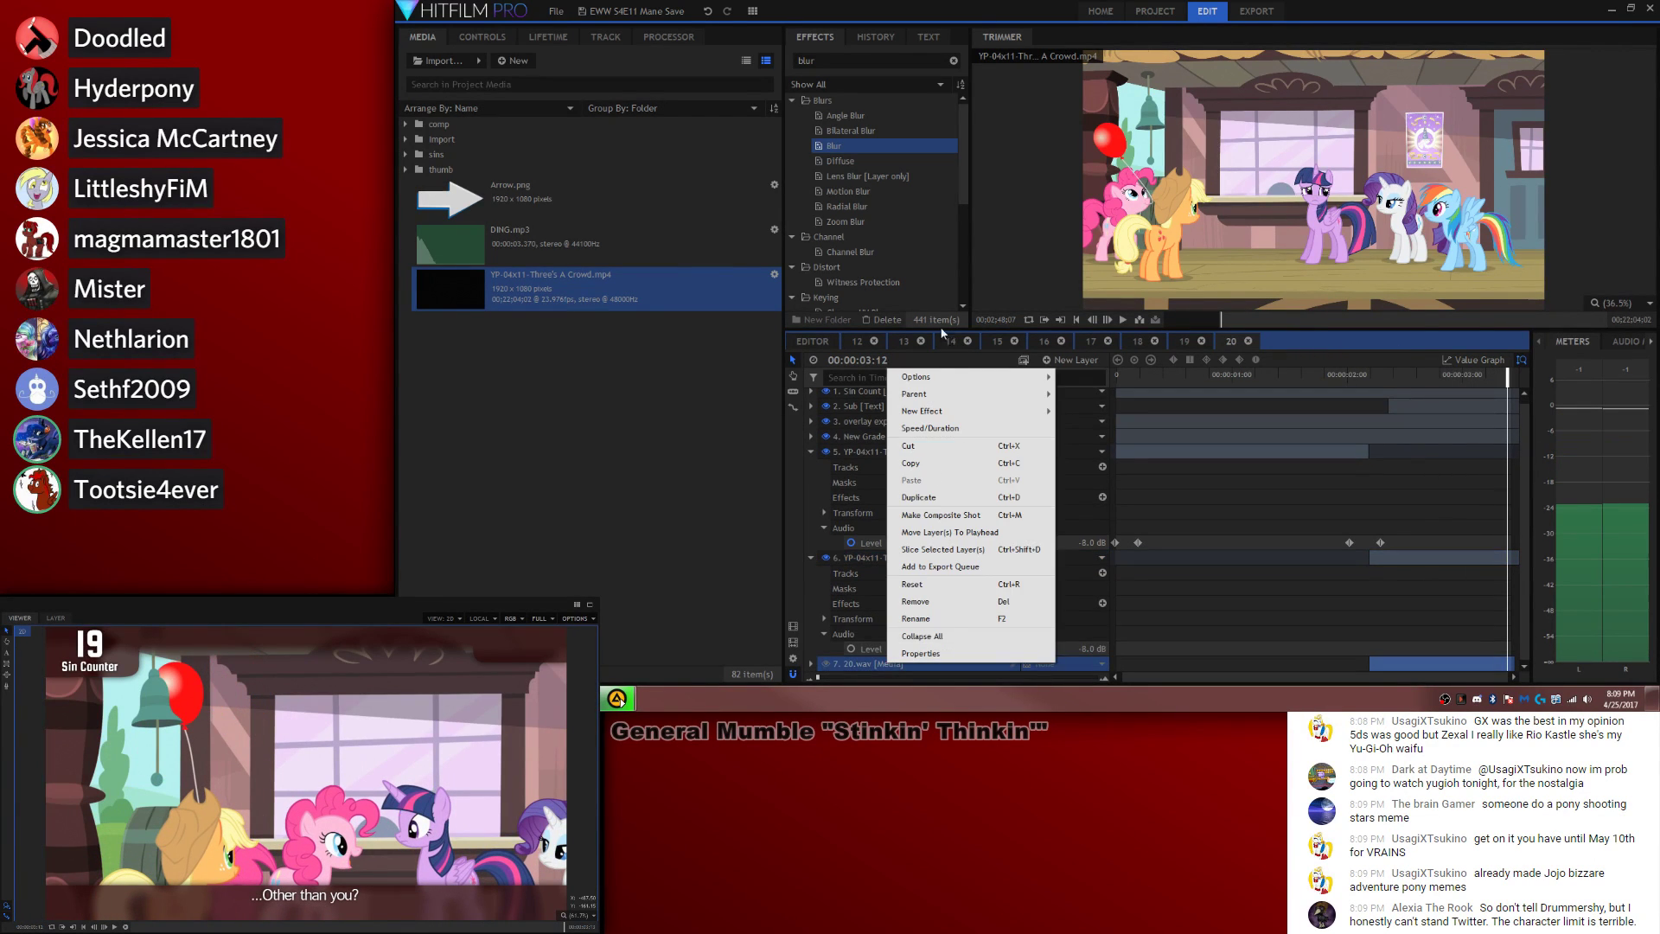
pyautogui.moveTo(942, 378)
pyautogui.click(1097, 394)
pyautogui.click(1174, 568)
# Step: Slice the Sin Count text layer at 00:00:03:05, near the end of the 20.wav narration
pyautogui.press(',')
pyautogui.press(',')
pyautogui.press(',')
pyautogui.press(',')
pyautogui.press(',')
pyautogui.press(',')
pyautogui.press(',')
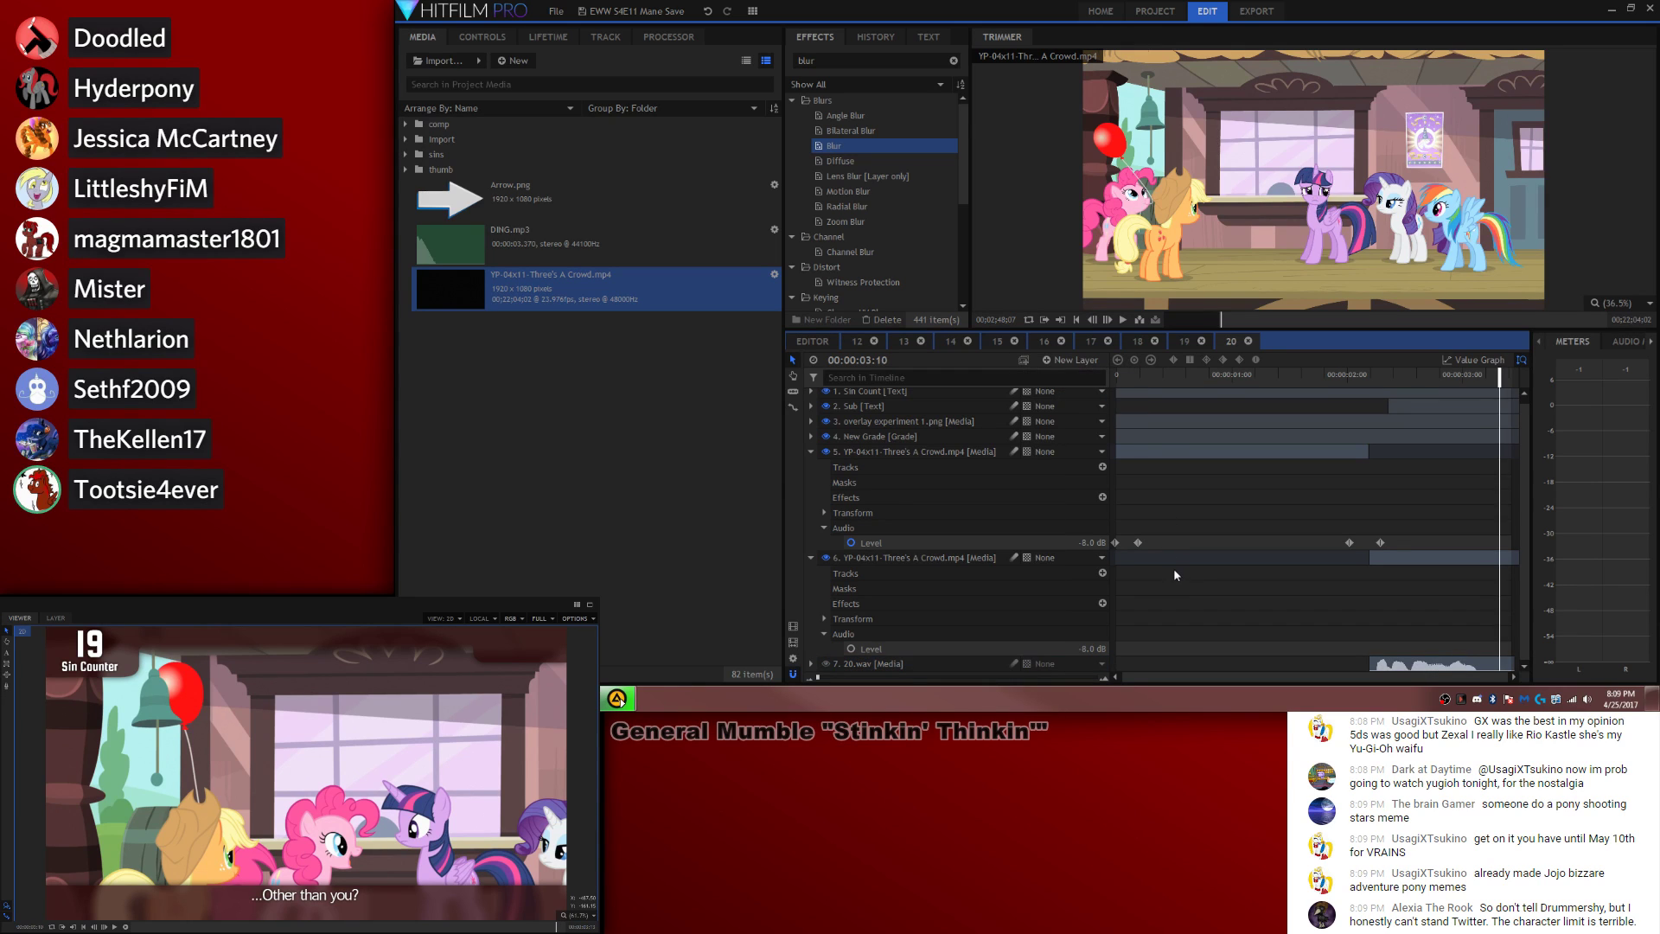
pyautogui.scroll(1, 1468, 413)
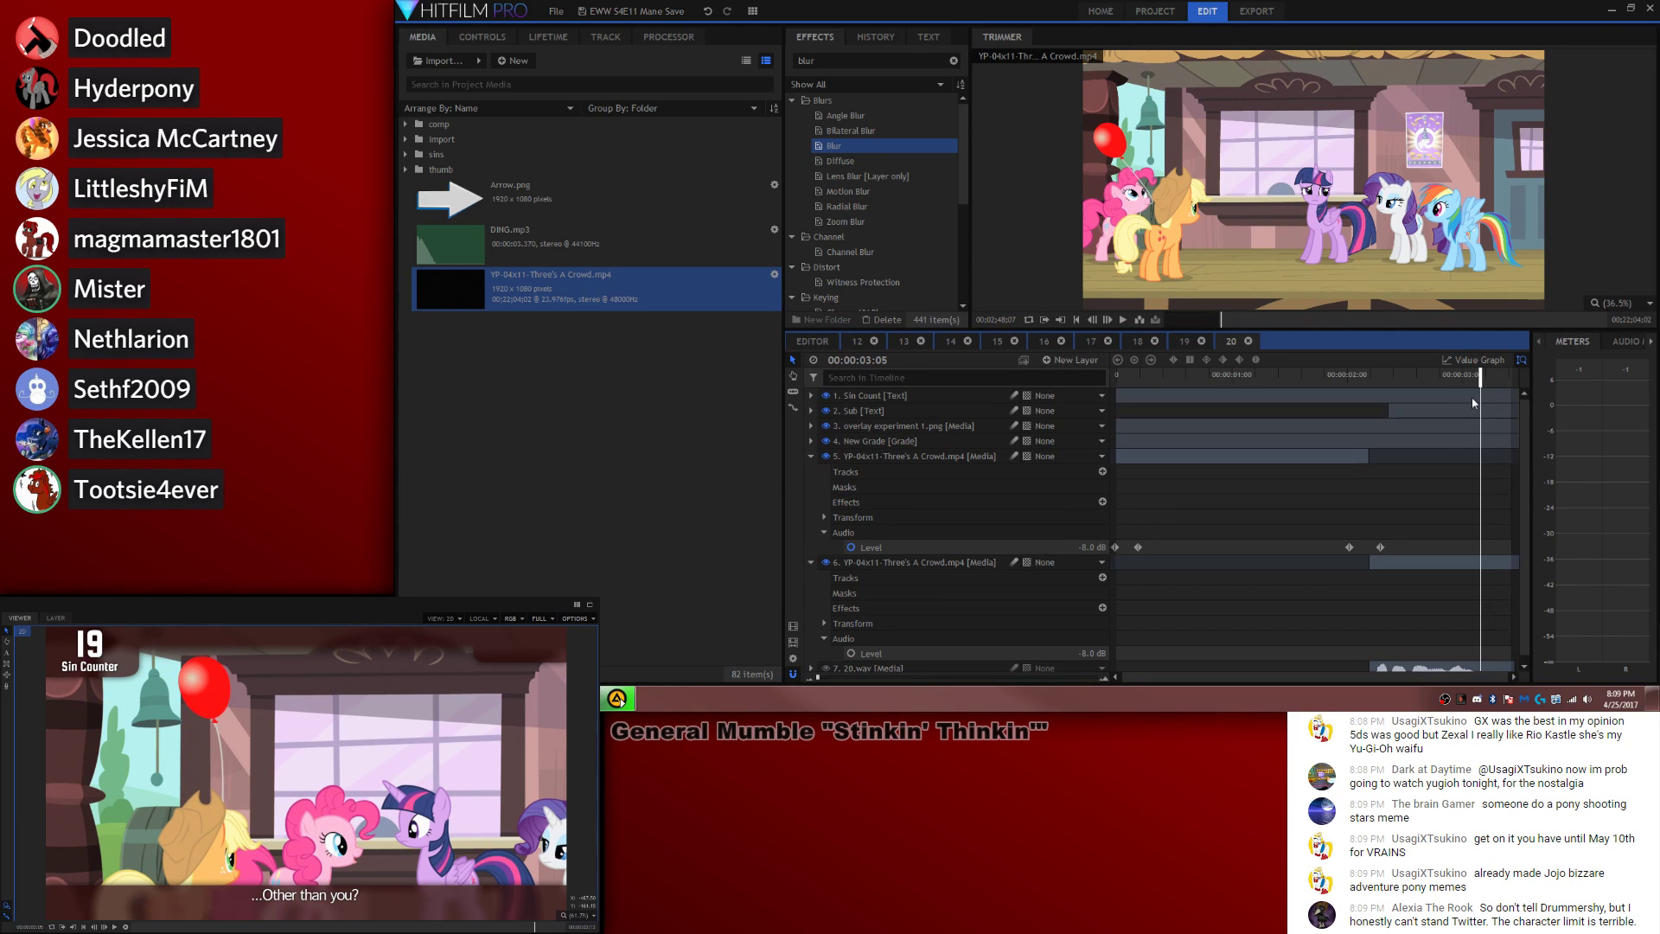
pyautogui.press('c')
pyautogui.click(1480, 400)
pyautogui.press('v')
# Step: Change the sin counter number to 20 in the second part of the sliced Sin Count layer
pyautogui.press('Right')
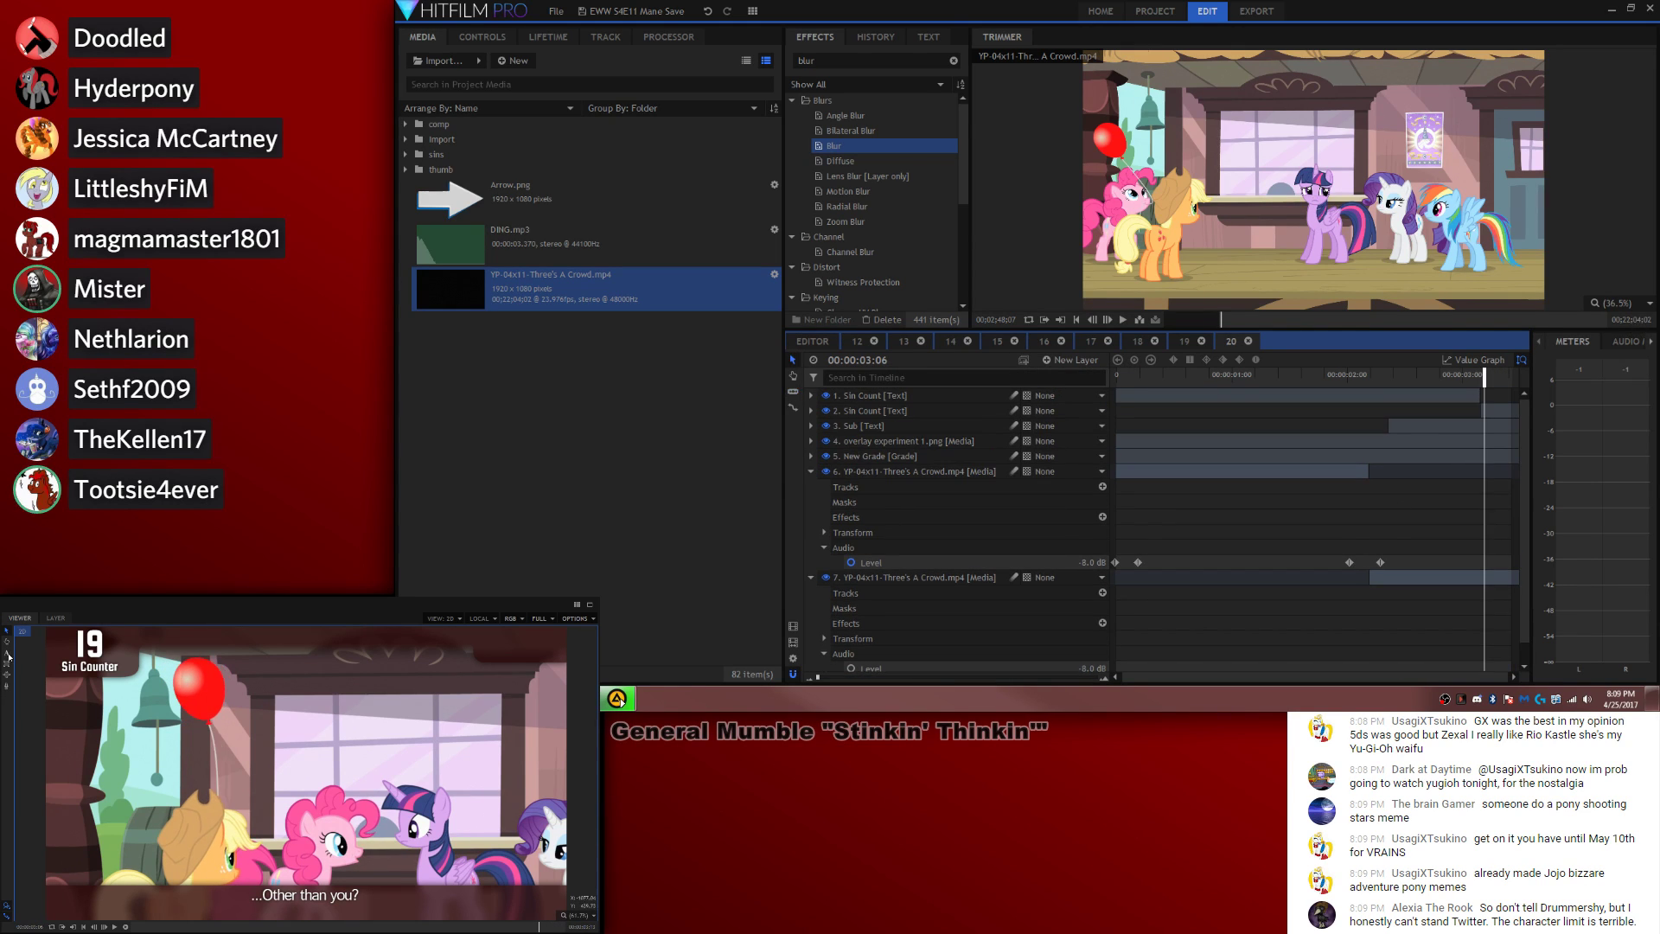
pyautogui.click(8, 654)
pyautogui.click(113, 630)
pyautogui.press('BackSpace')
pyautogui.press('BackSpace')
pyautogui.write('20')
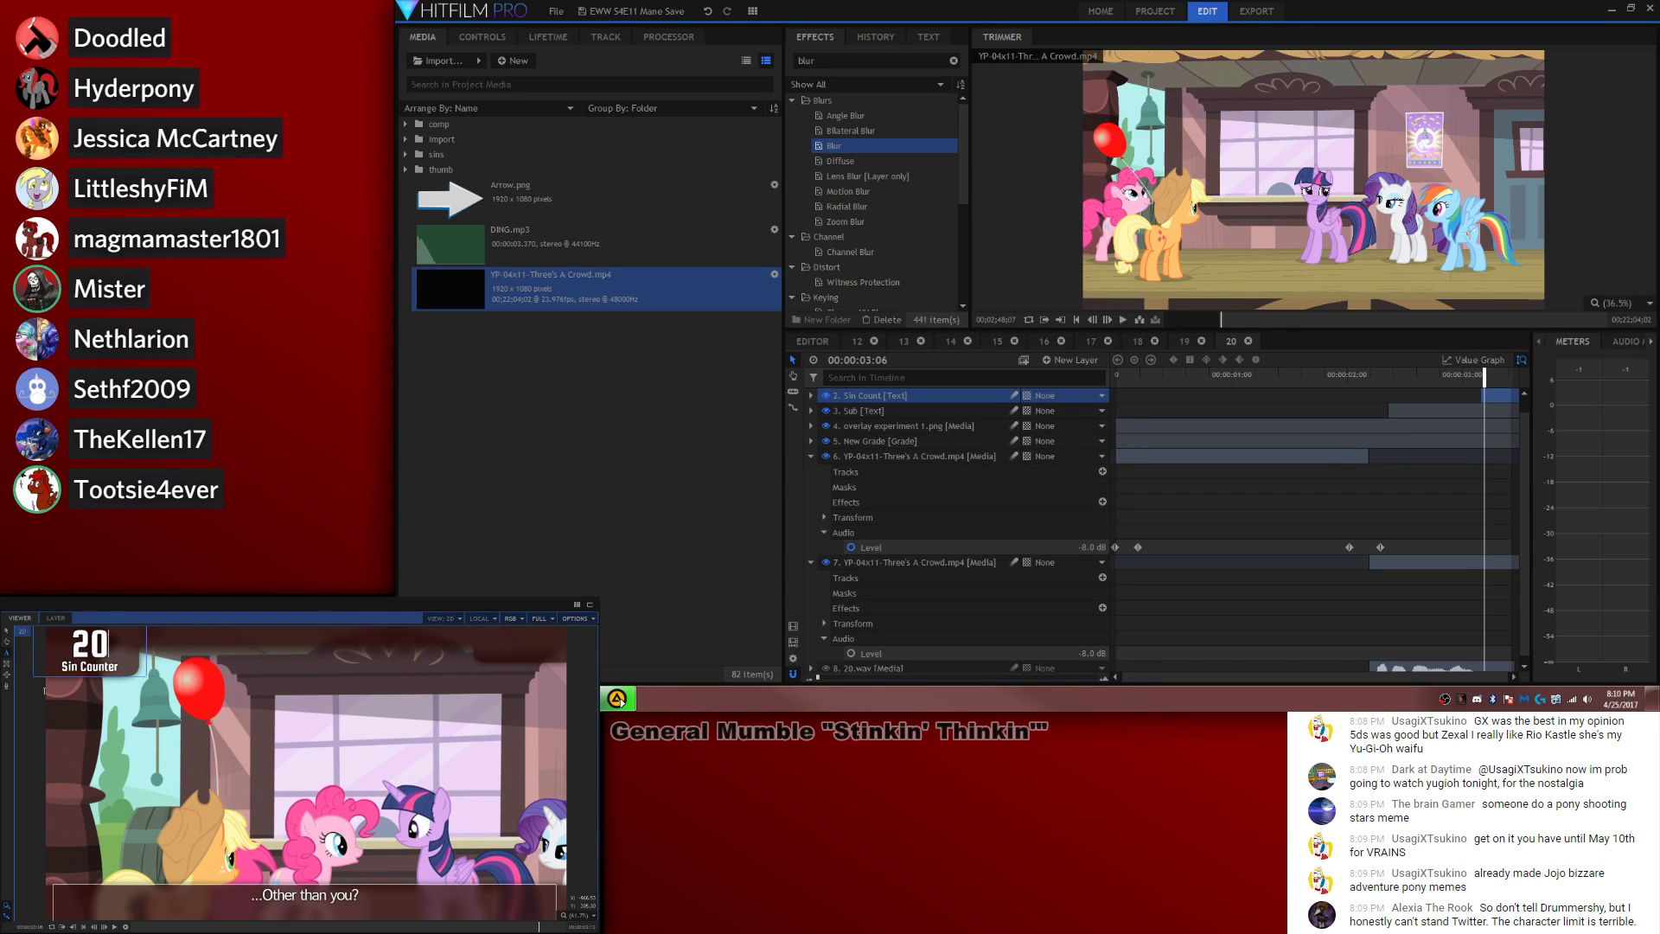
pyautogui.click(1294, 508)
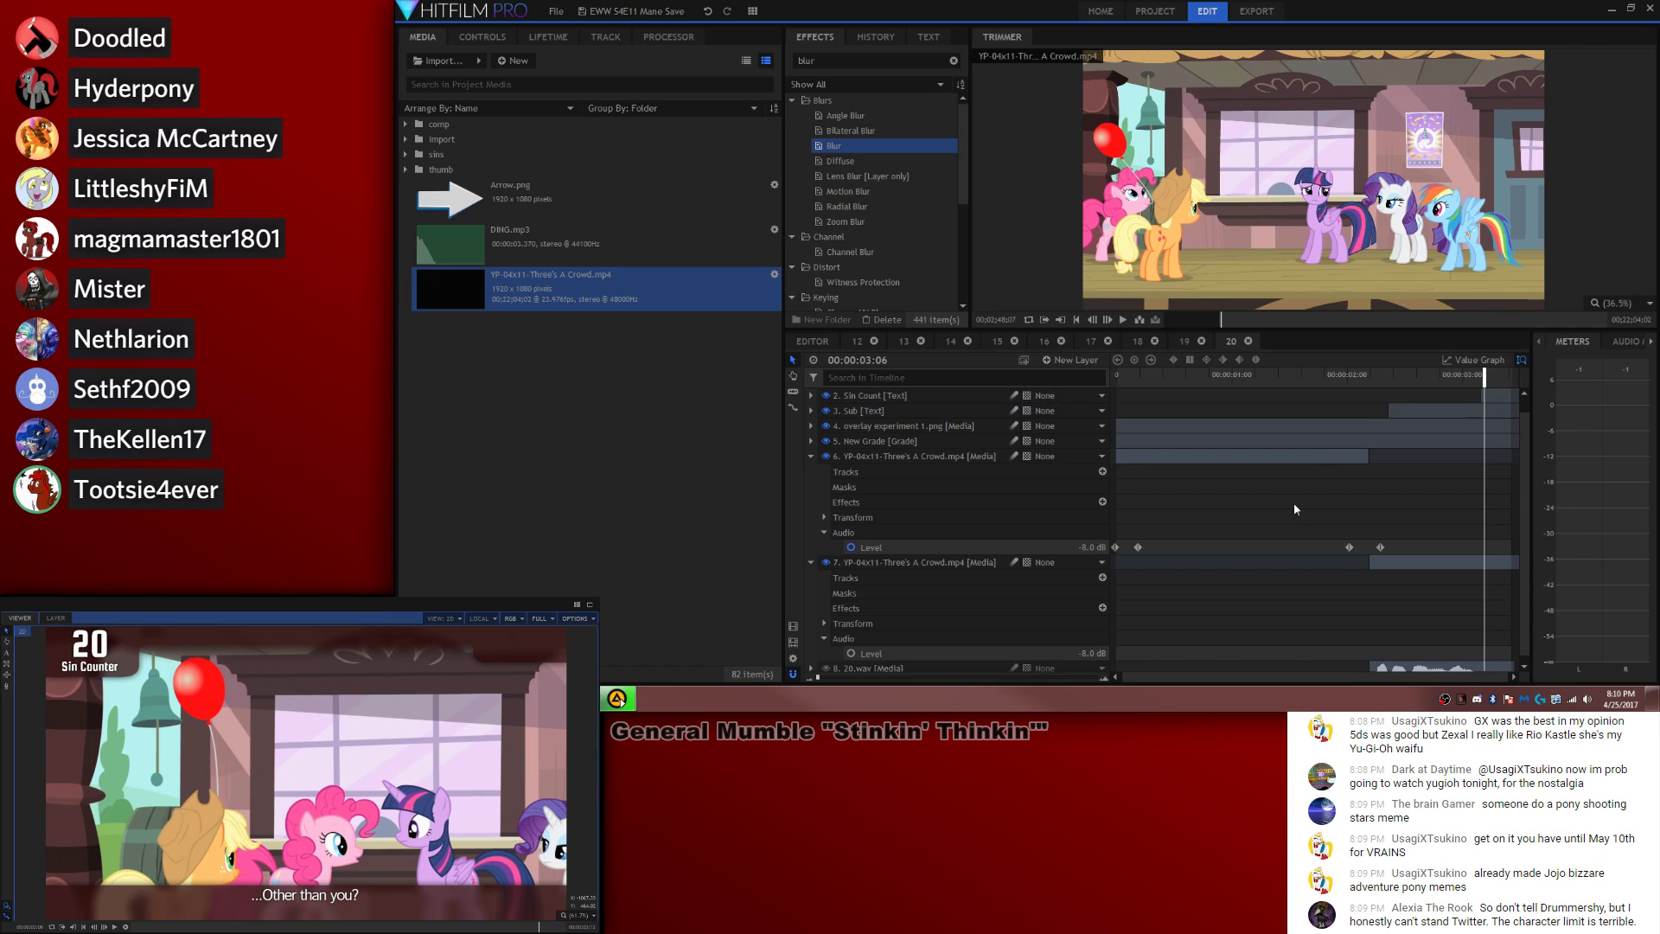
# Step: Close the open timelines of composite shots 12 to 18
pyautogui.click(873, 341)
pyautogui.click(873, 341)
pyautogui.click(873, 341)
pyautogui.click(873, 342)
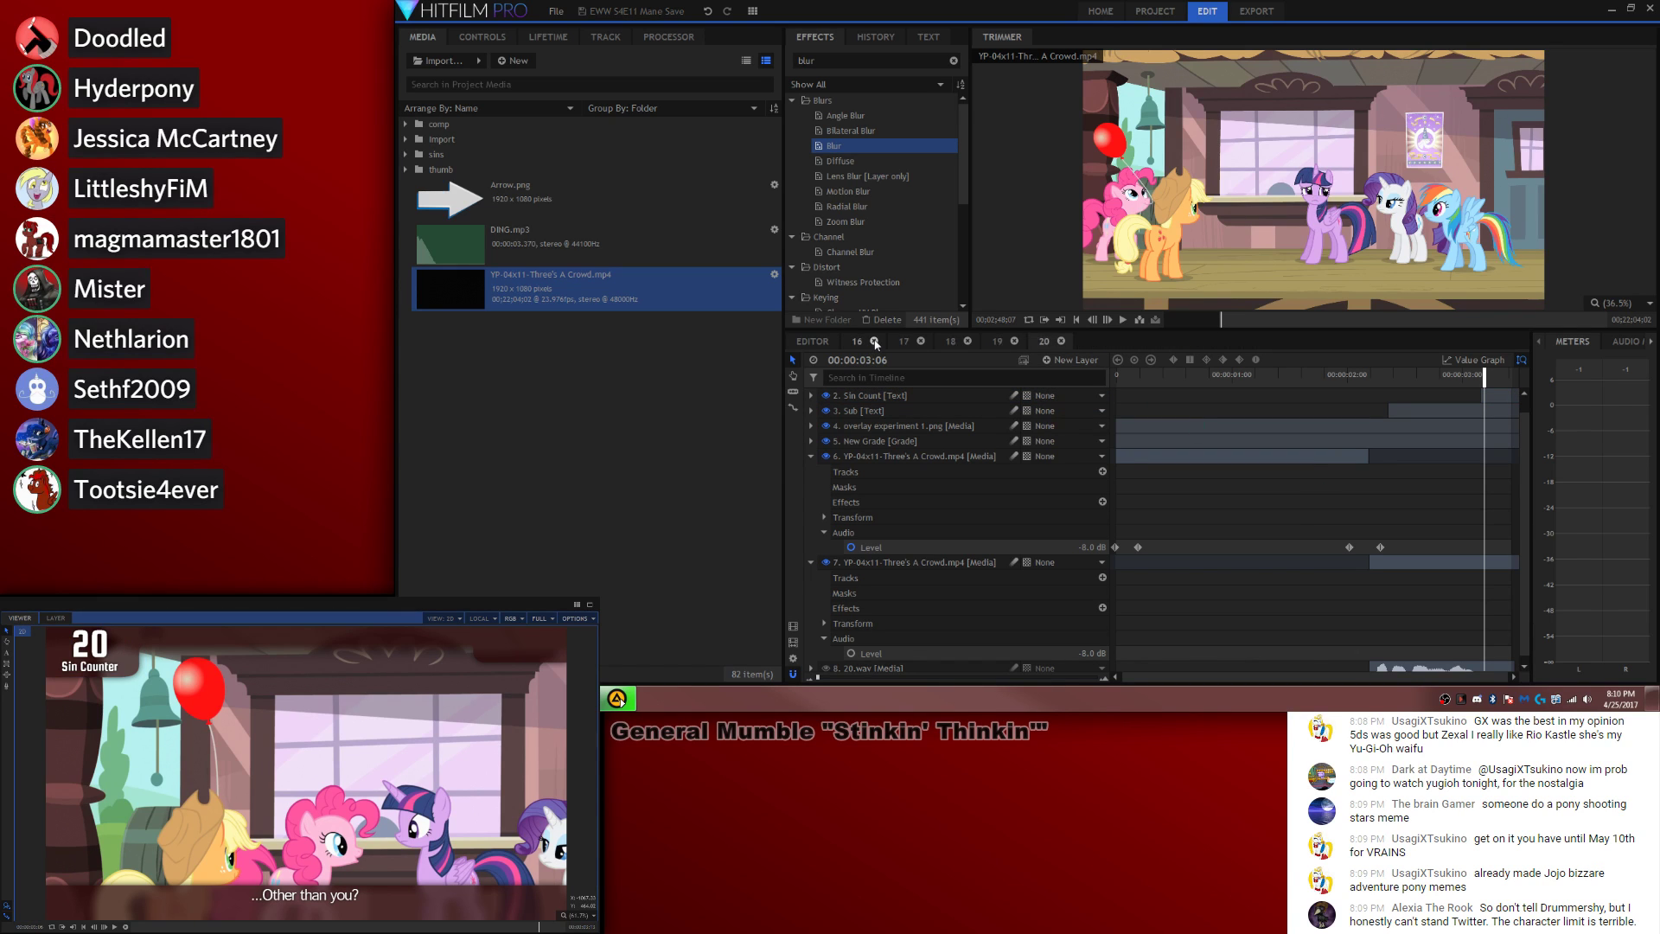
pyautogui.click(873, 342)
pyautogui.click(873, 342)
pyautogui.click(873, 342)
# Step: Play the editor sequence into shot 20 and extend the shot 20 clip to its full length, ending at 00:01:45:09
pyautogui.click(1252, 588)
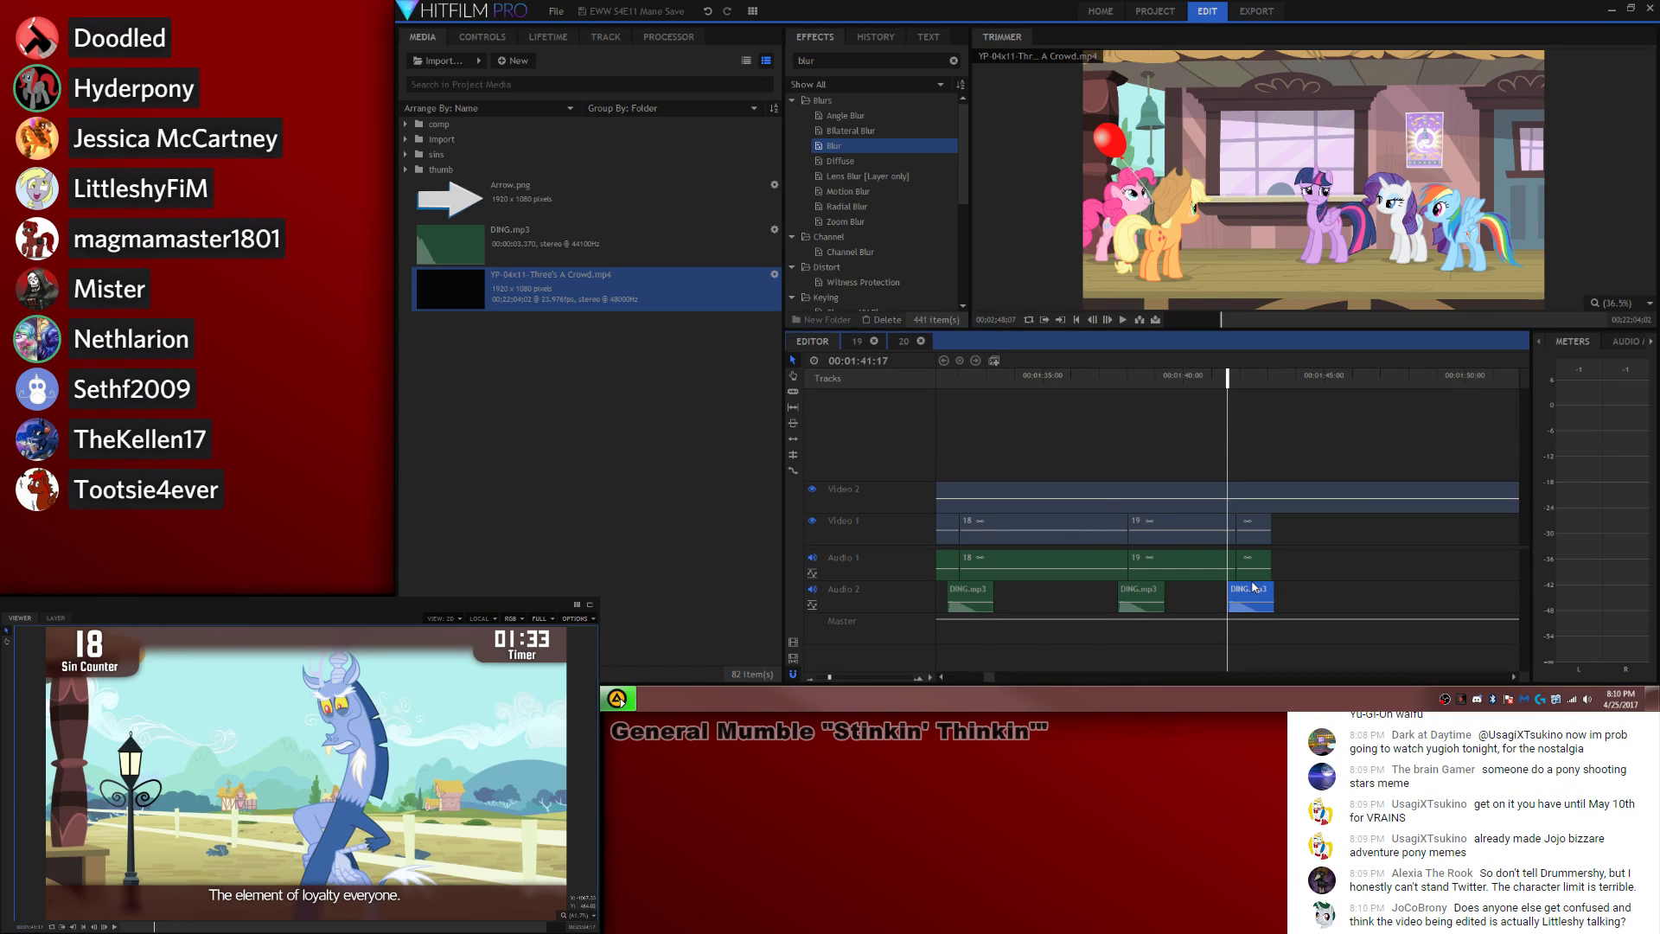
pyautogui.press('space')
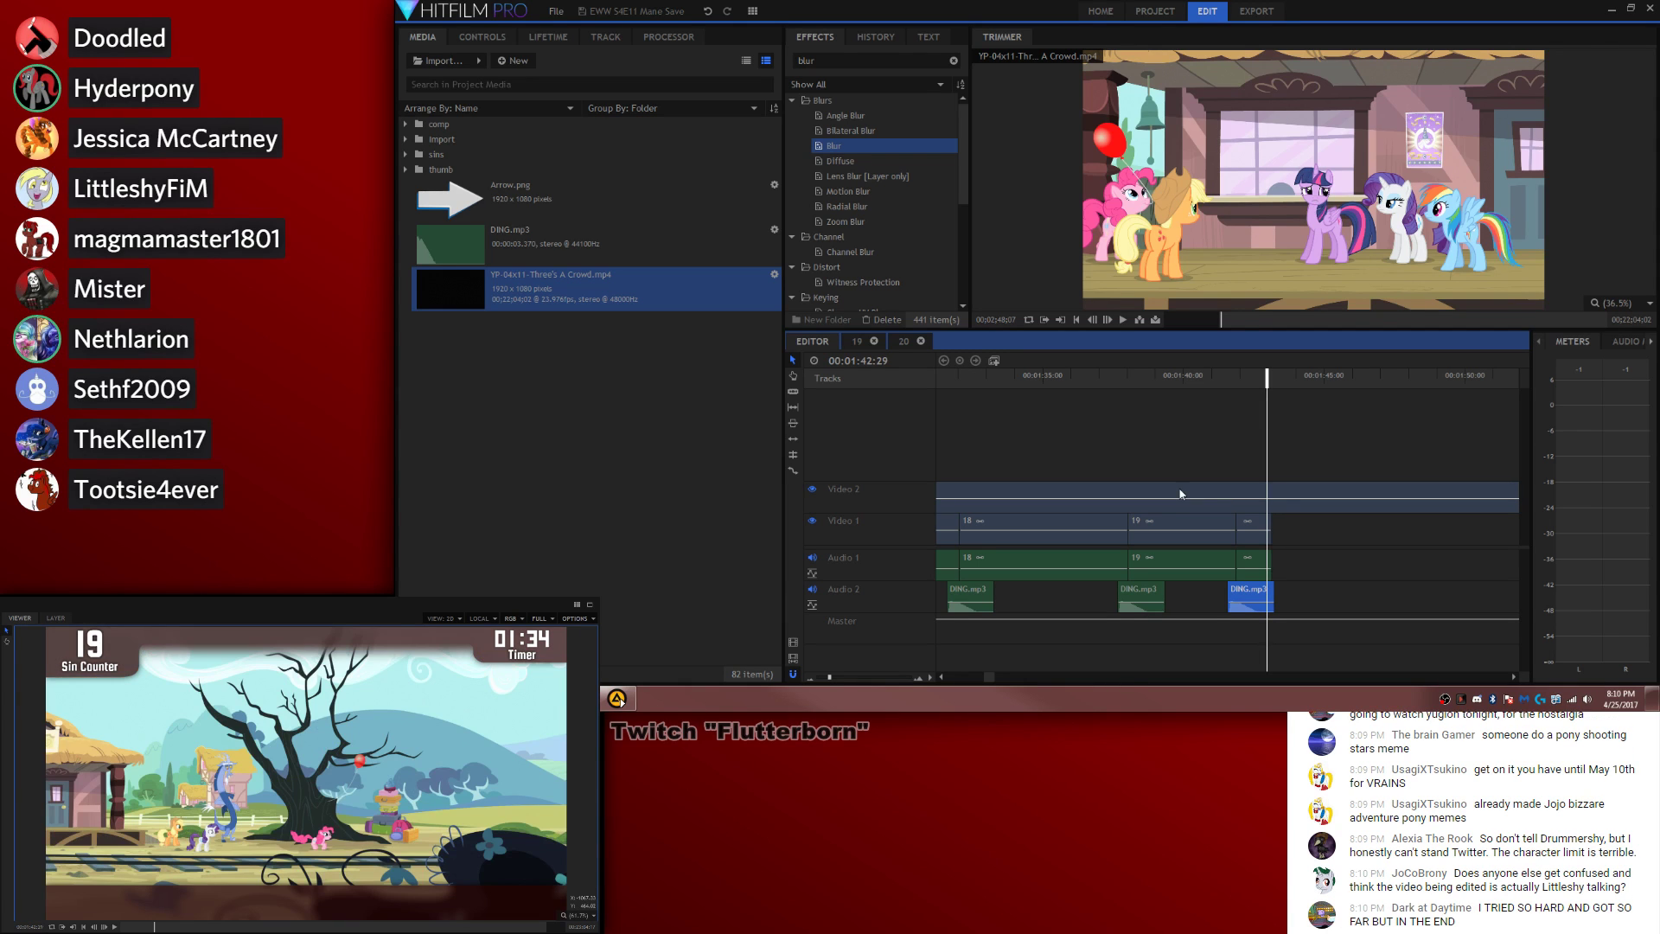
pyautogui.moveTo(1270, 528); pyautogui.dragTo(1371, 526)
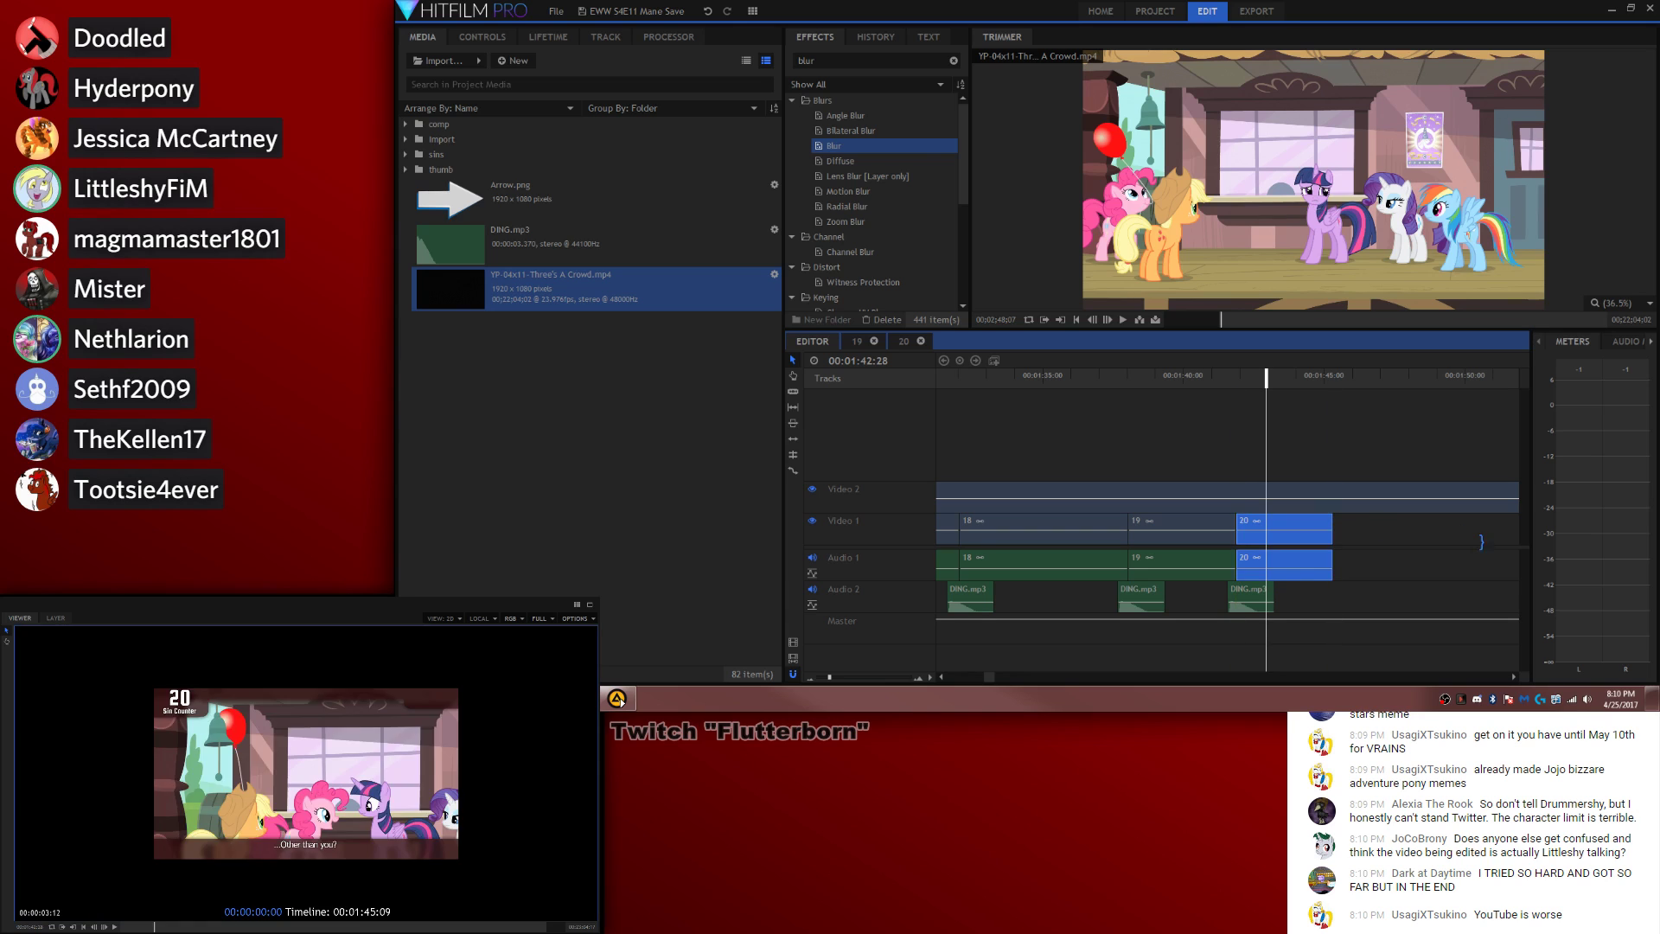
# Step: Paste a copy of the DING.mp3 clip on Audio 2 at 00:01:45:00, where the counter changes to 20
pyautogui.click(1325, 382)
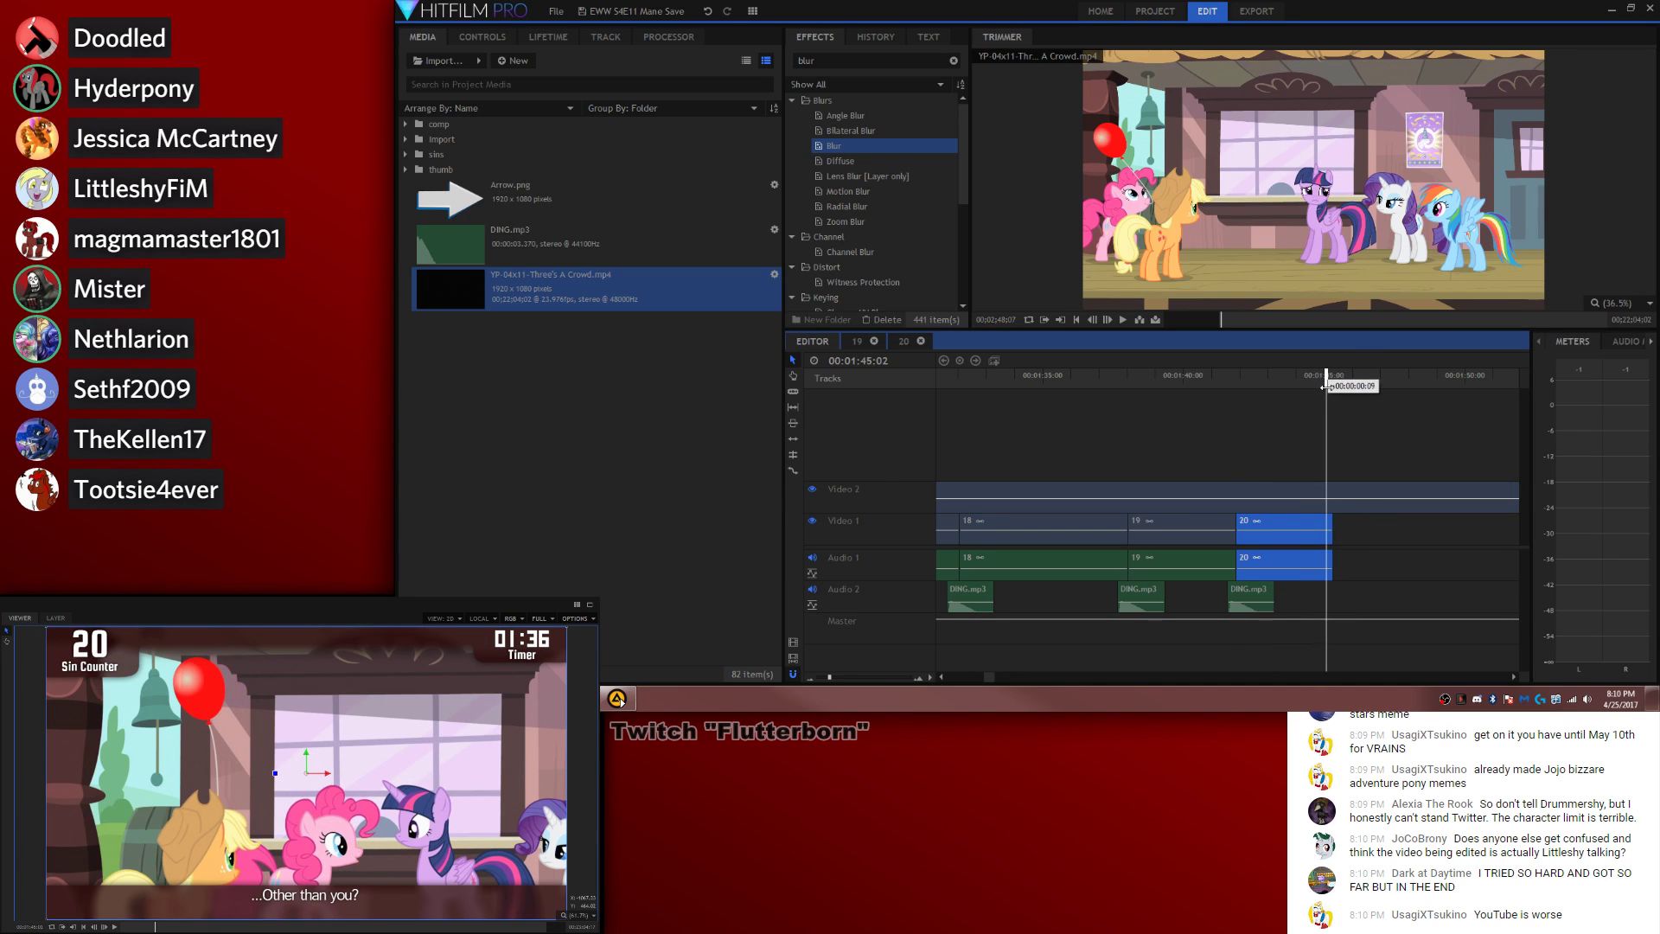
pyautogui.press('Left')
pyautogui.press('Left')
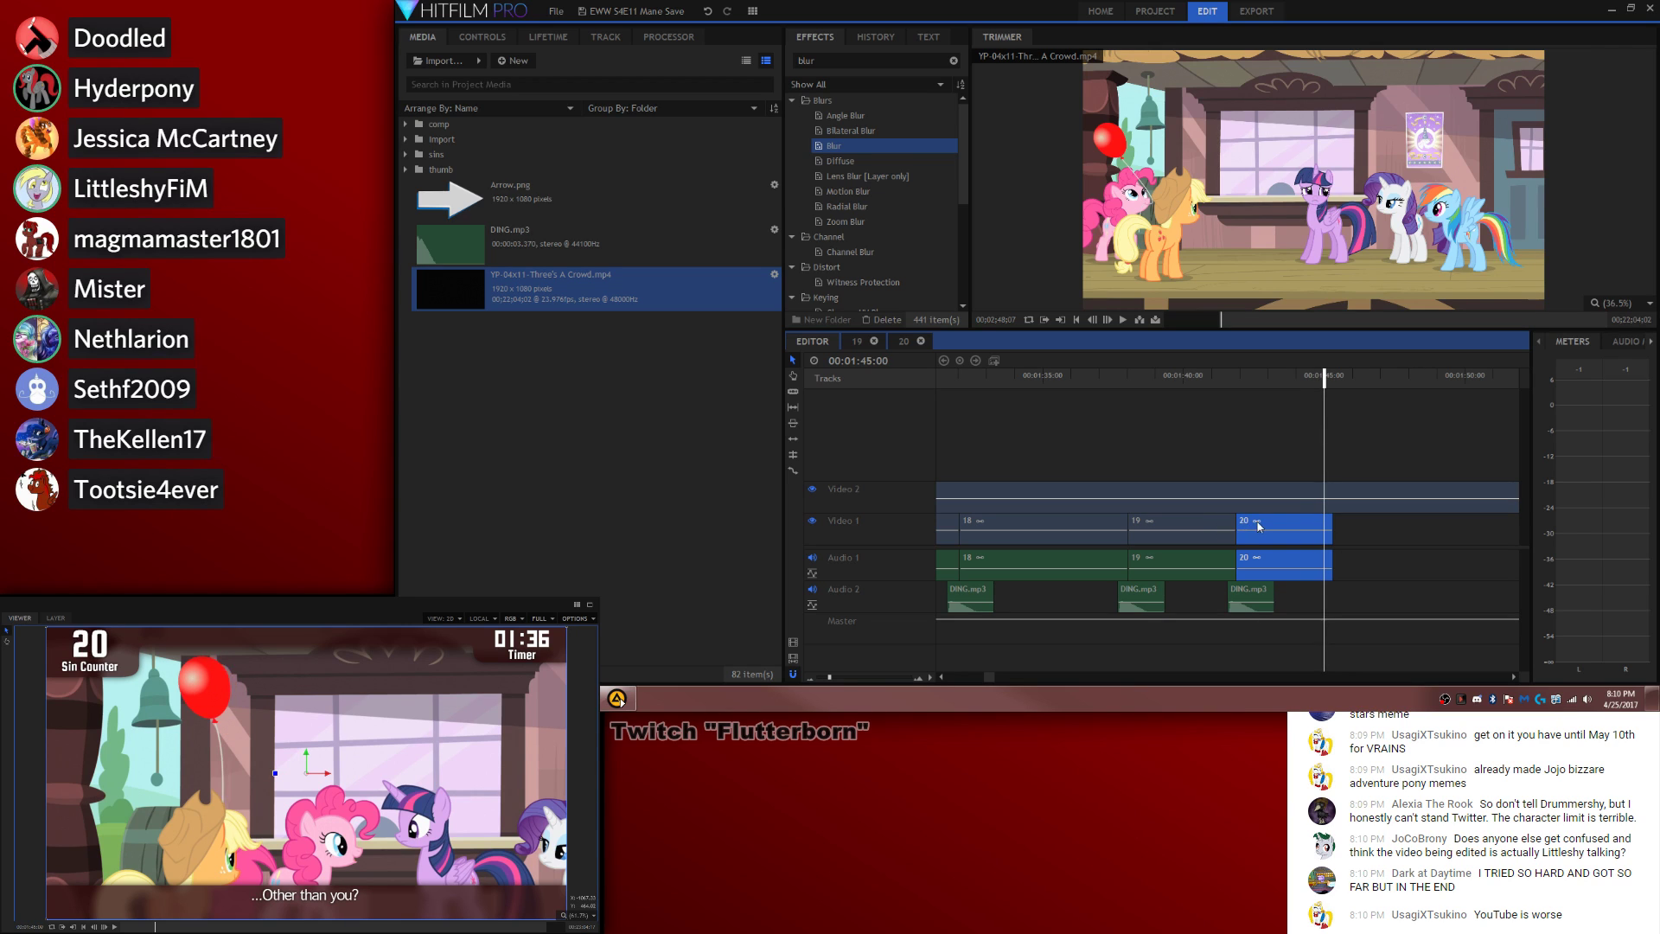
pyautogui.click(1253, 595)
pyautogui.hotkey('ctrl', 'v')
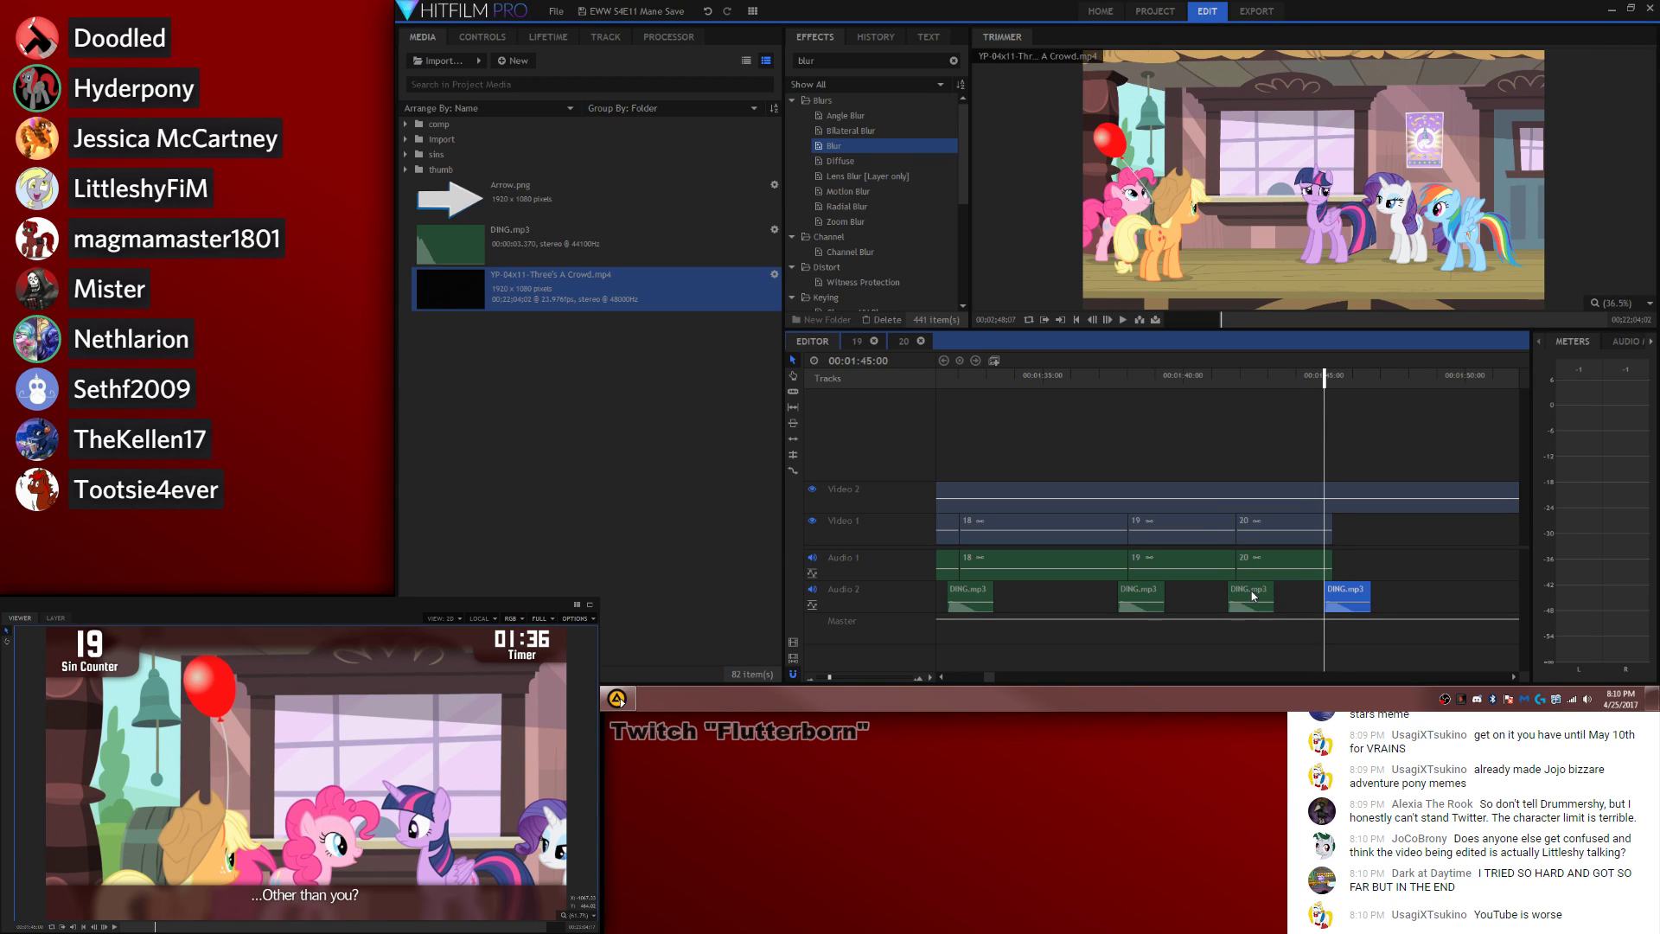
# Step: Place 21.wav directly after the shot 20 clip on Audio 1 and make it into a composite shot named 21
pyautogui.click(403, 154)
pyautogui.scroll(-5, 599, 361)
pyautogui.scroll(3, 599, 361)
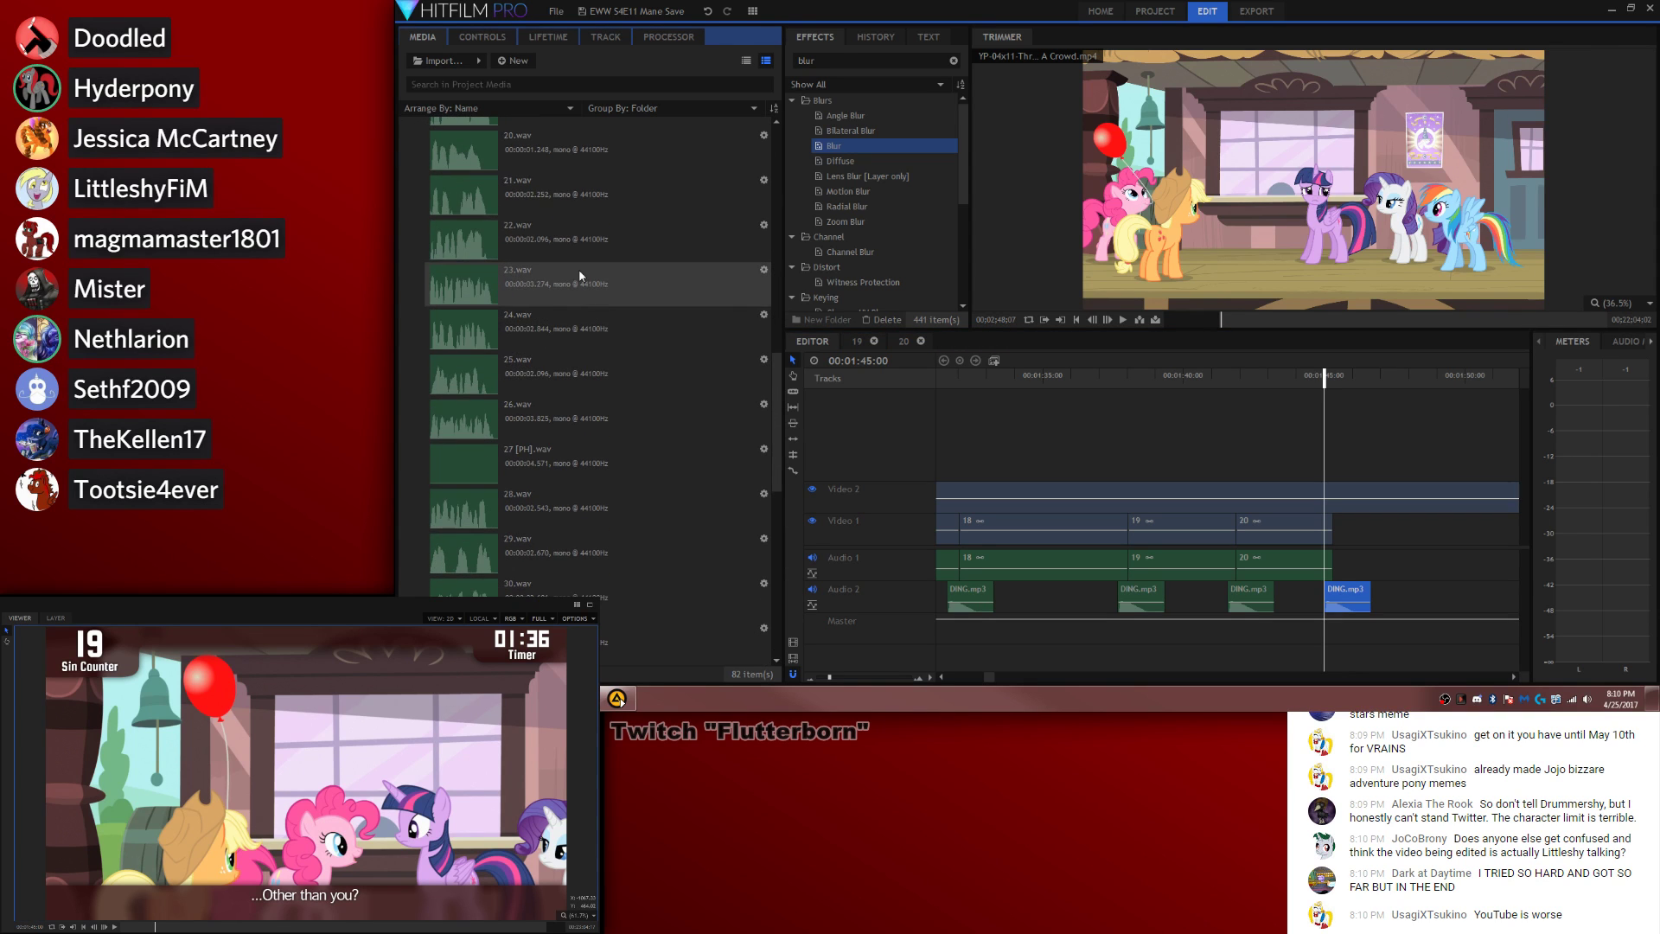
pyautogui.moveTo(484, 195); pyautogui.dragTo(1339, 571)
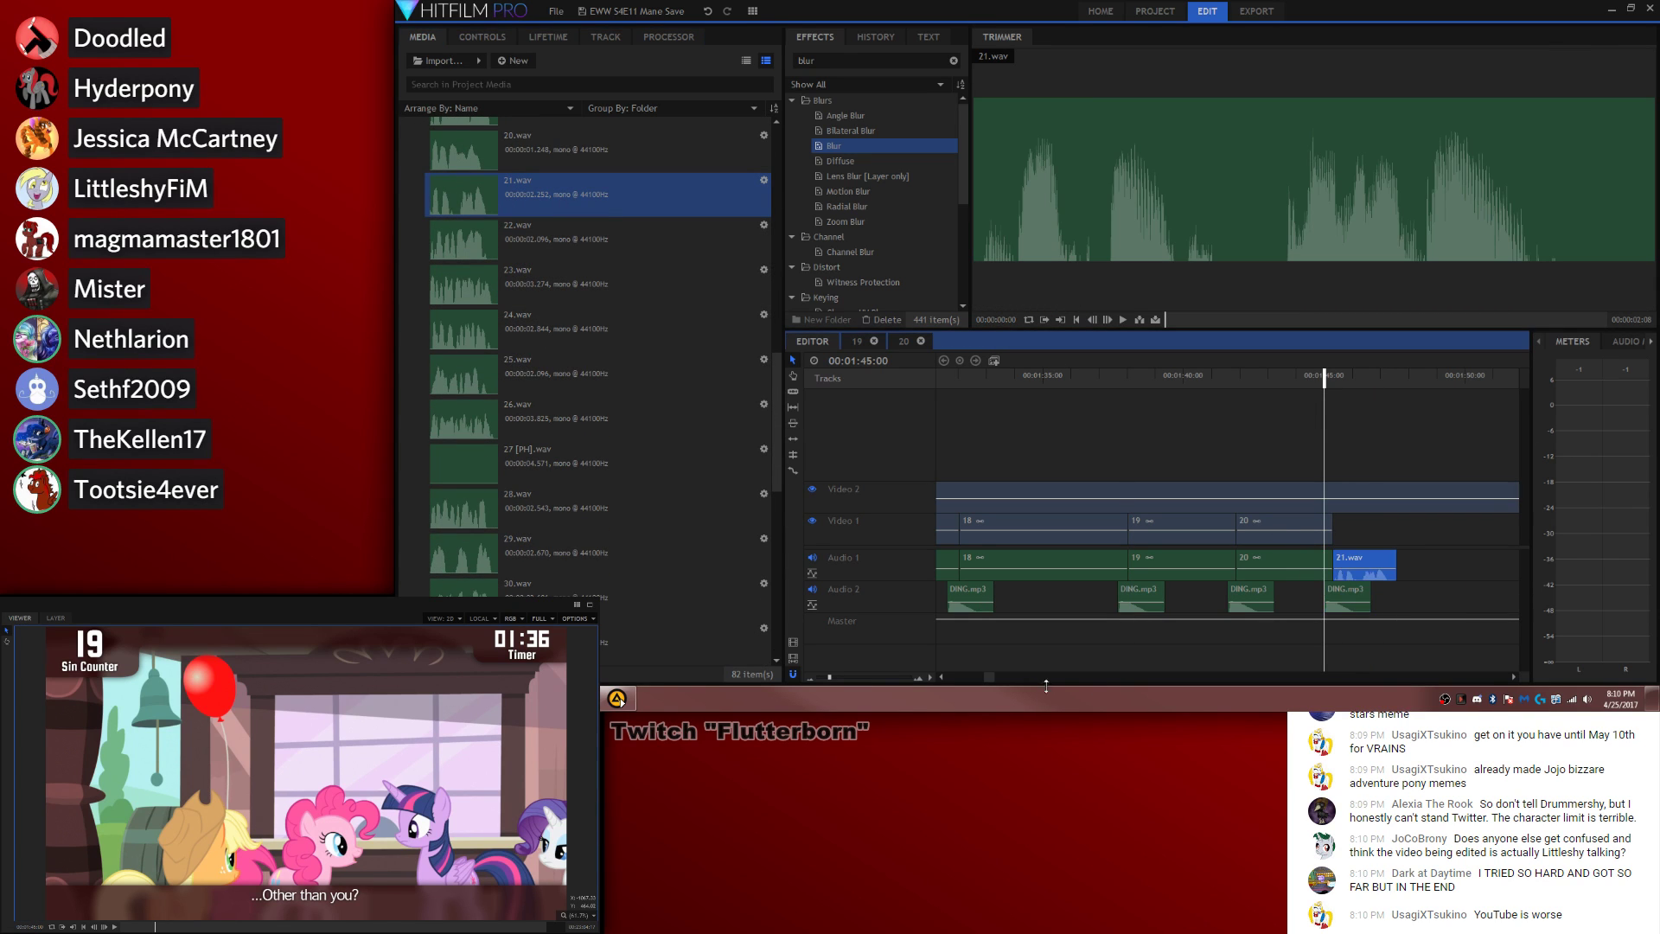
pyautogui.click(994, 360)
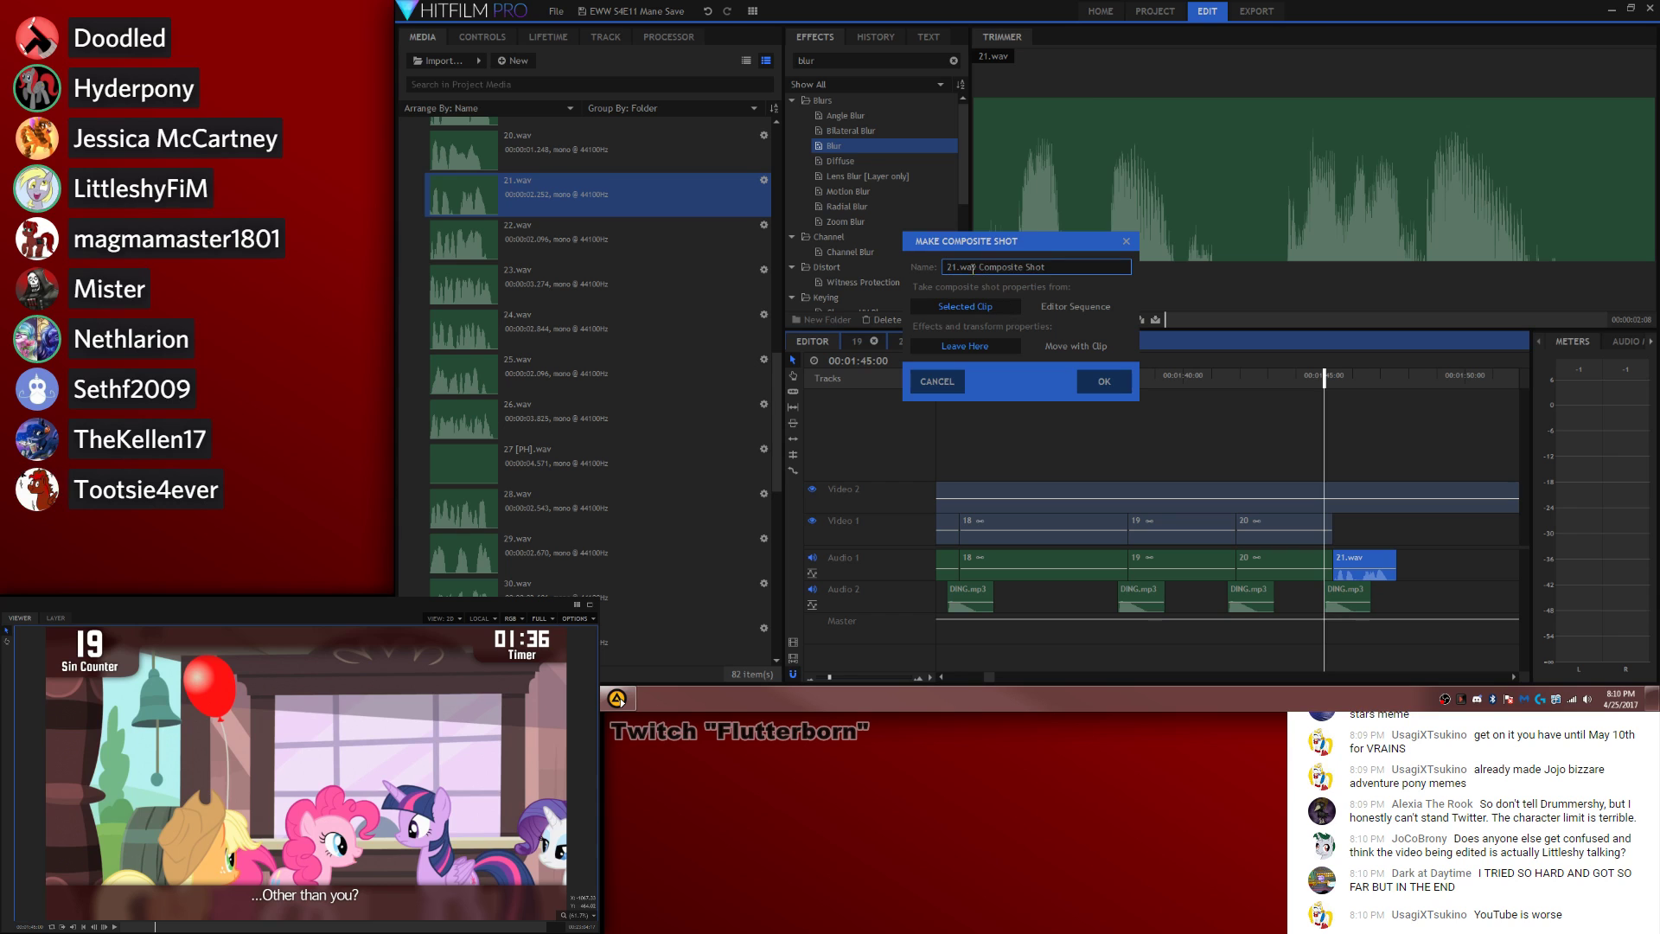
pyautogui.press('Return')
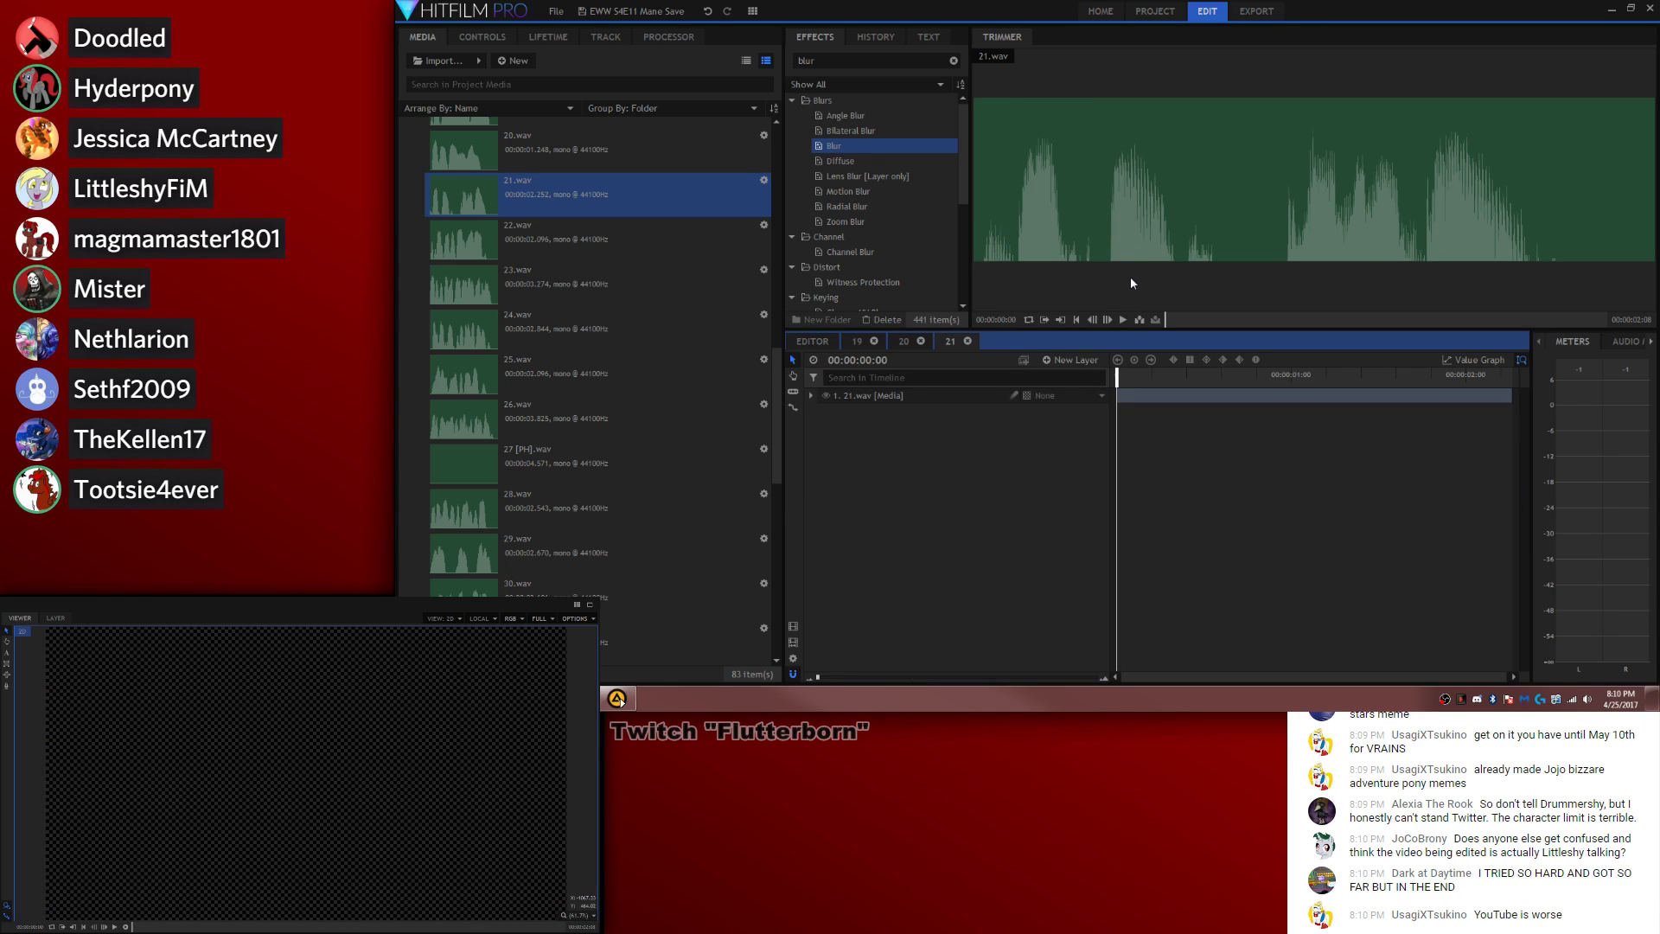
# Step: Load the Three's A Crowd episode video for trimming and locate the shot of Discord lying in bed outside the thatched house
pyautogui.scroll(10, 731, 191)
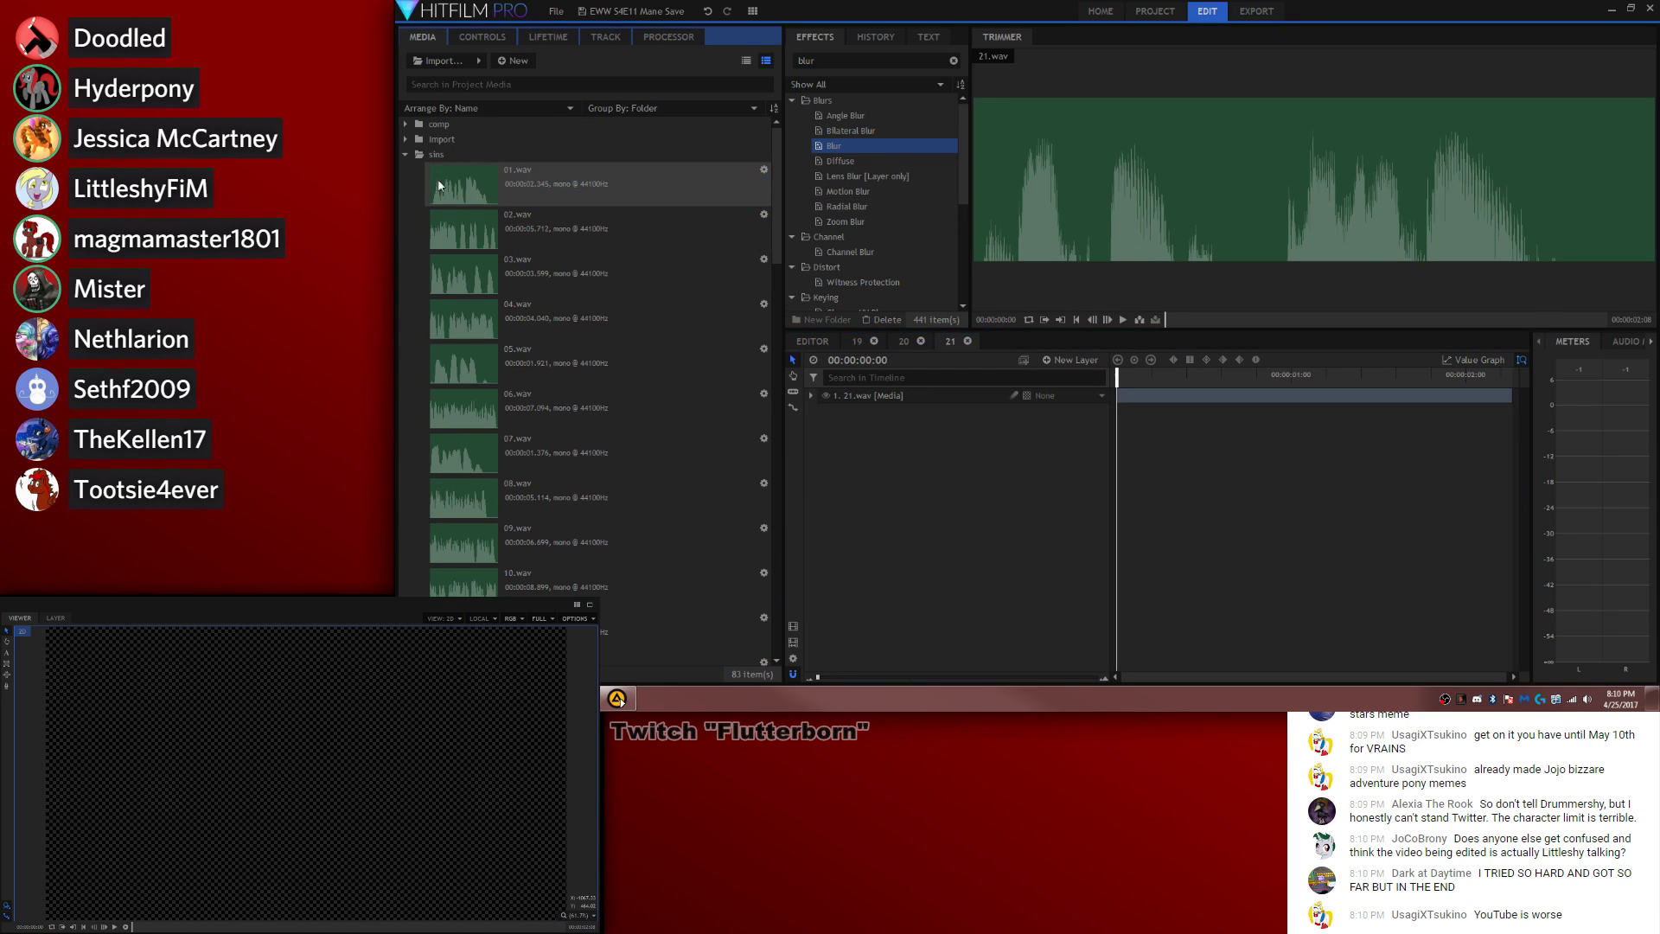
pyautogui.click(405, 154)
pyautogui.moveTo(450, 198); pyautogui.dragTo(458, 141)
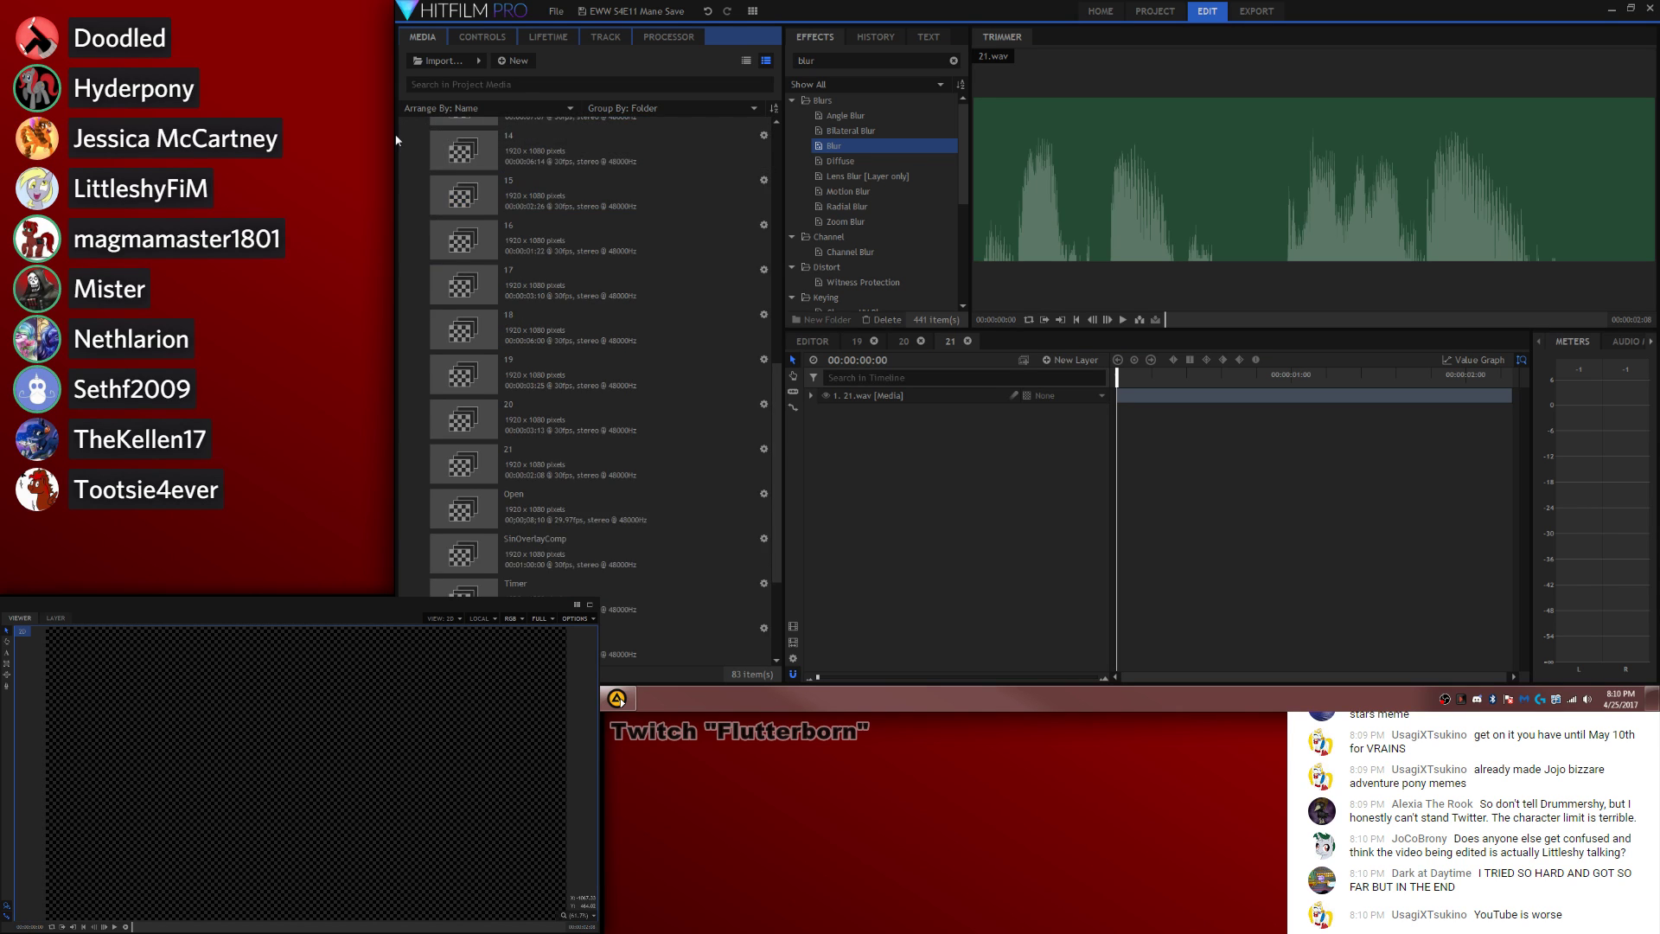
pyautogui.click(496, 279)
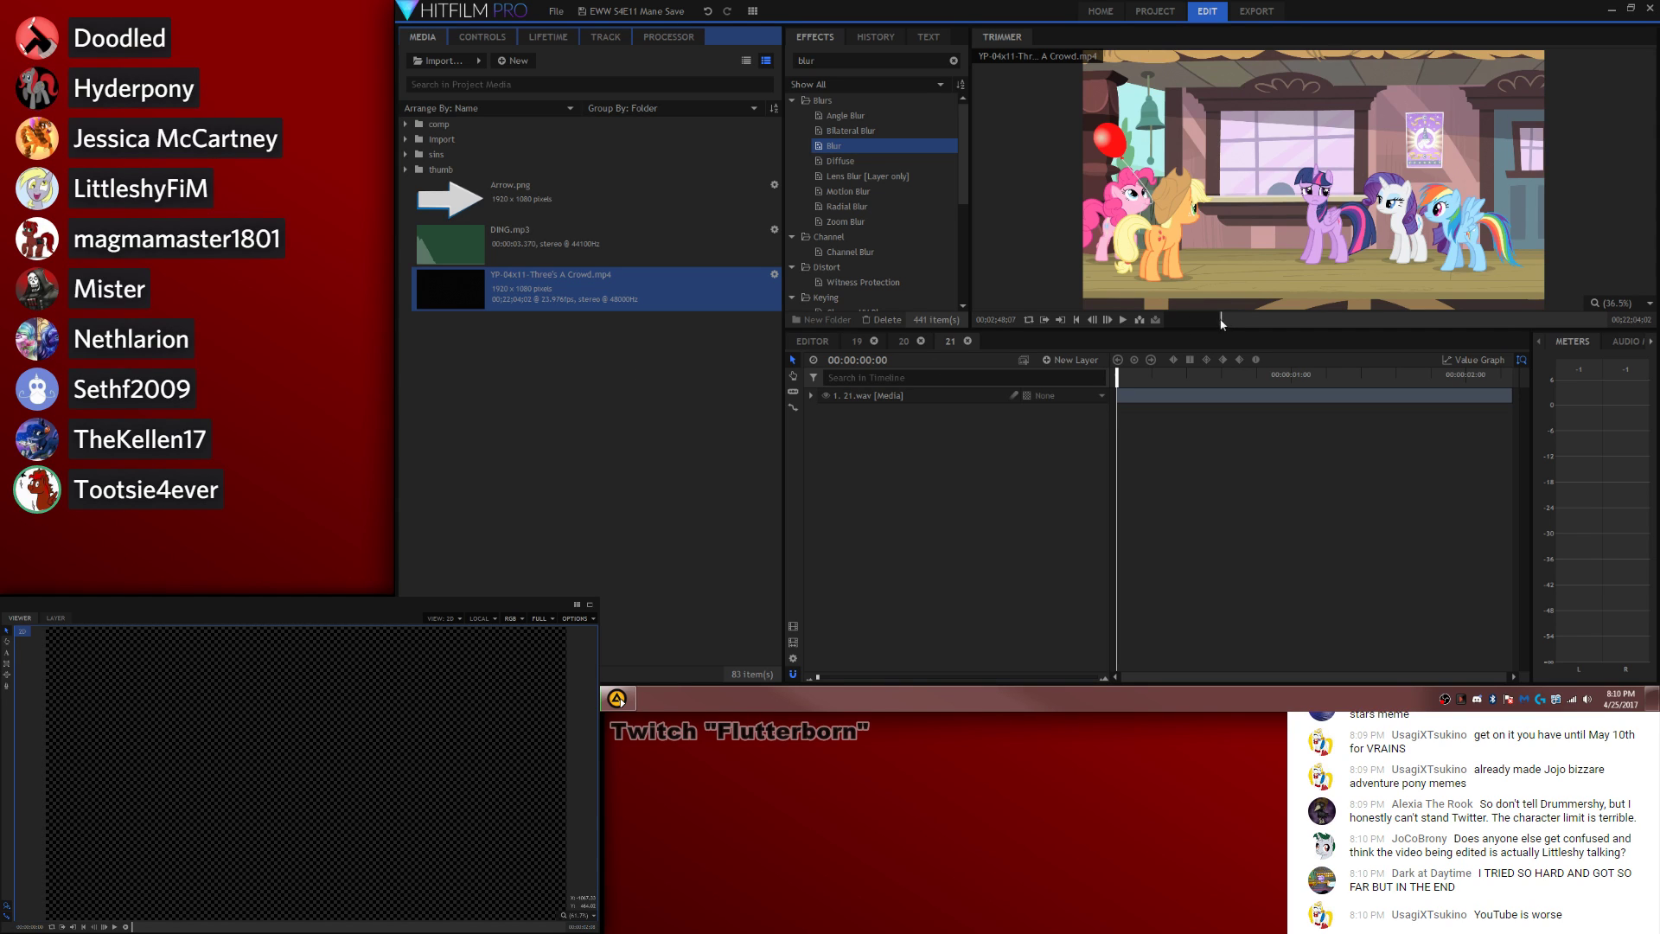
pyautogui.moveTo(1230, 324); pyautogui.dragTo(1278, 328)
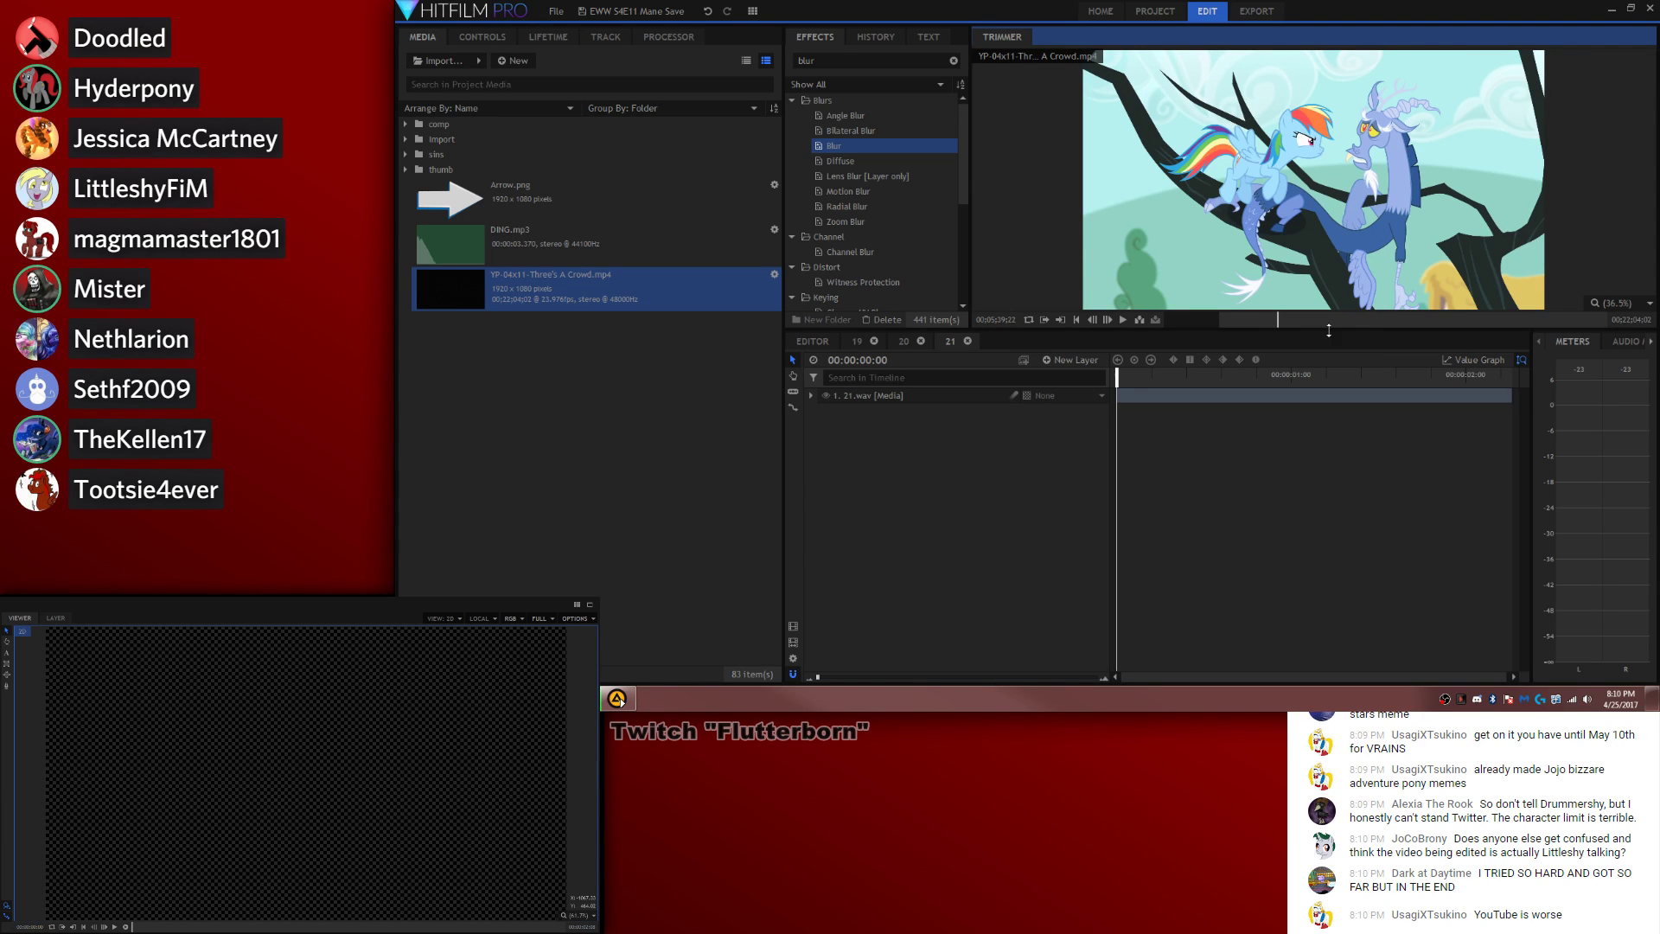
pyautogui.moveTo(1271, 323); pyautogui.dragTo(1335, 323)
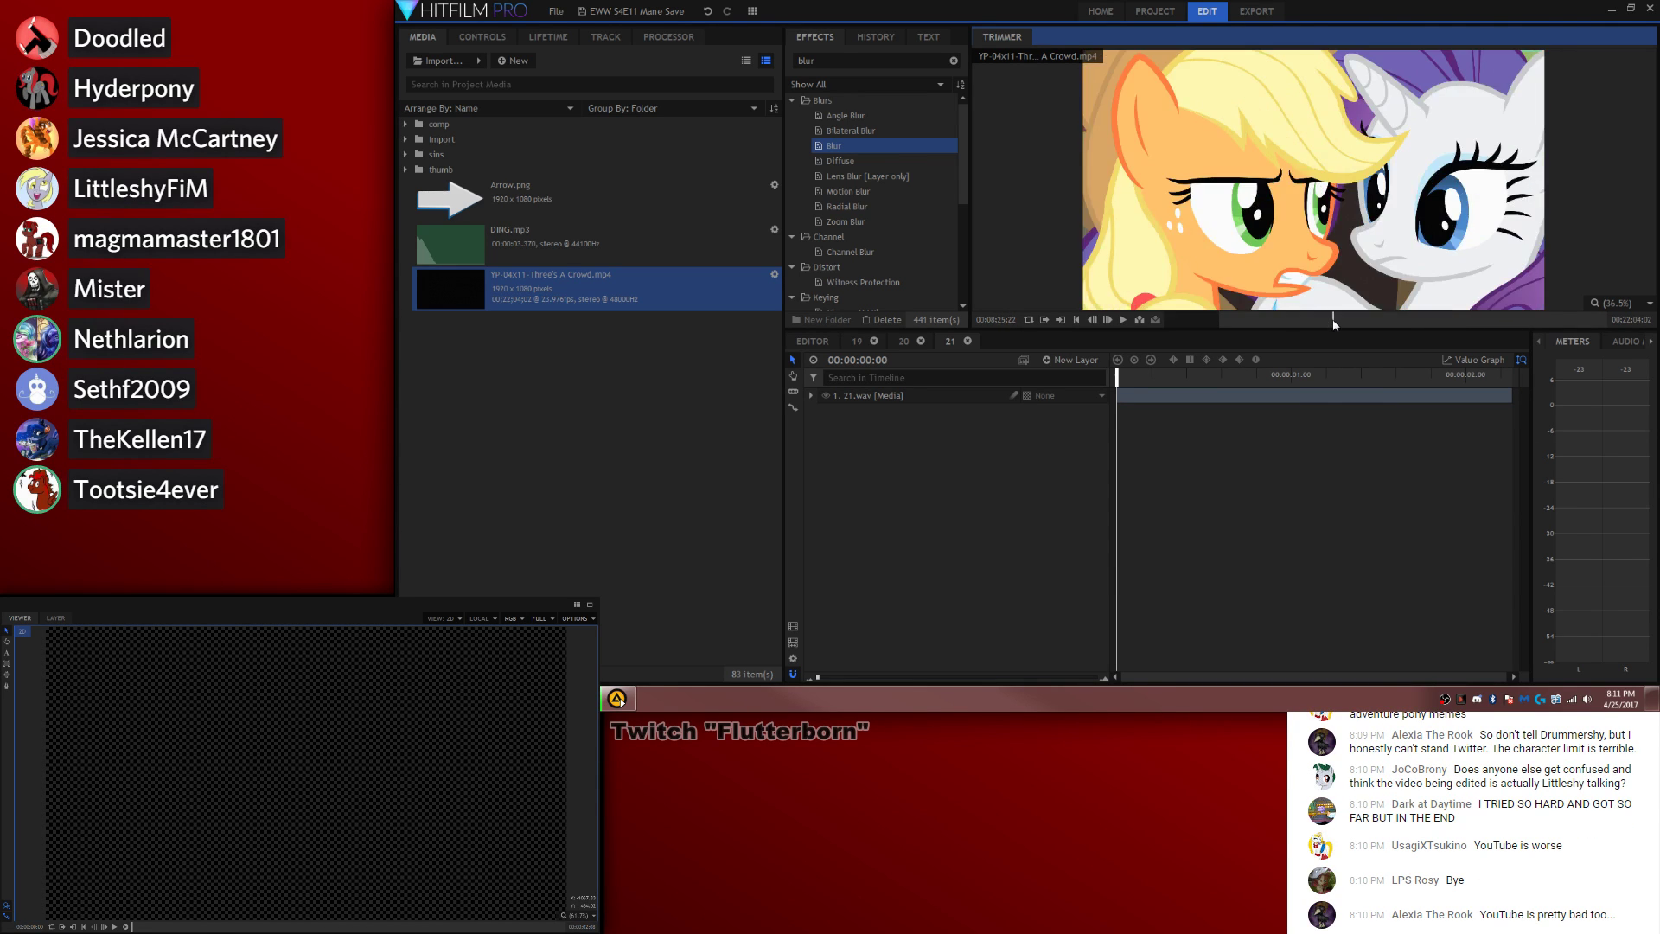
pyautogui.press('space')
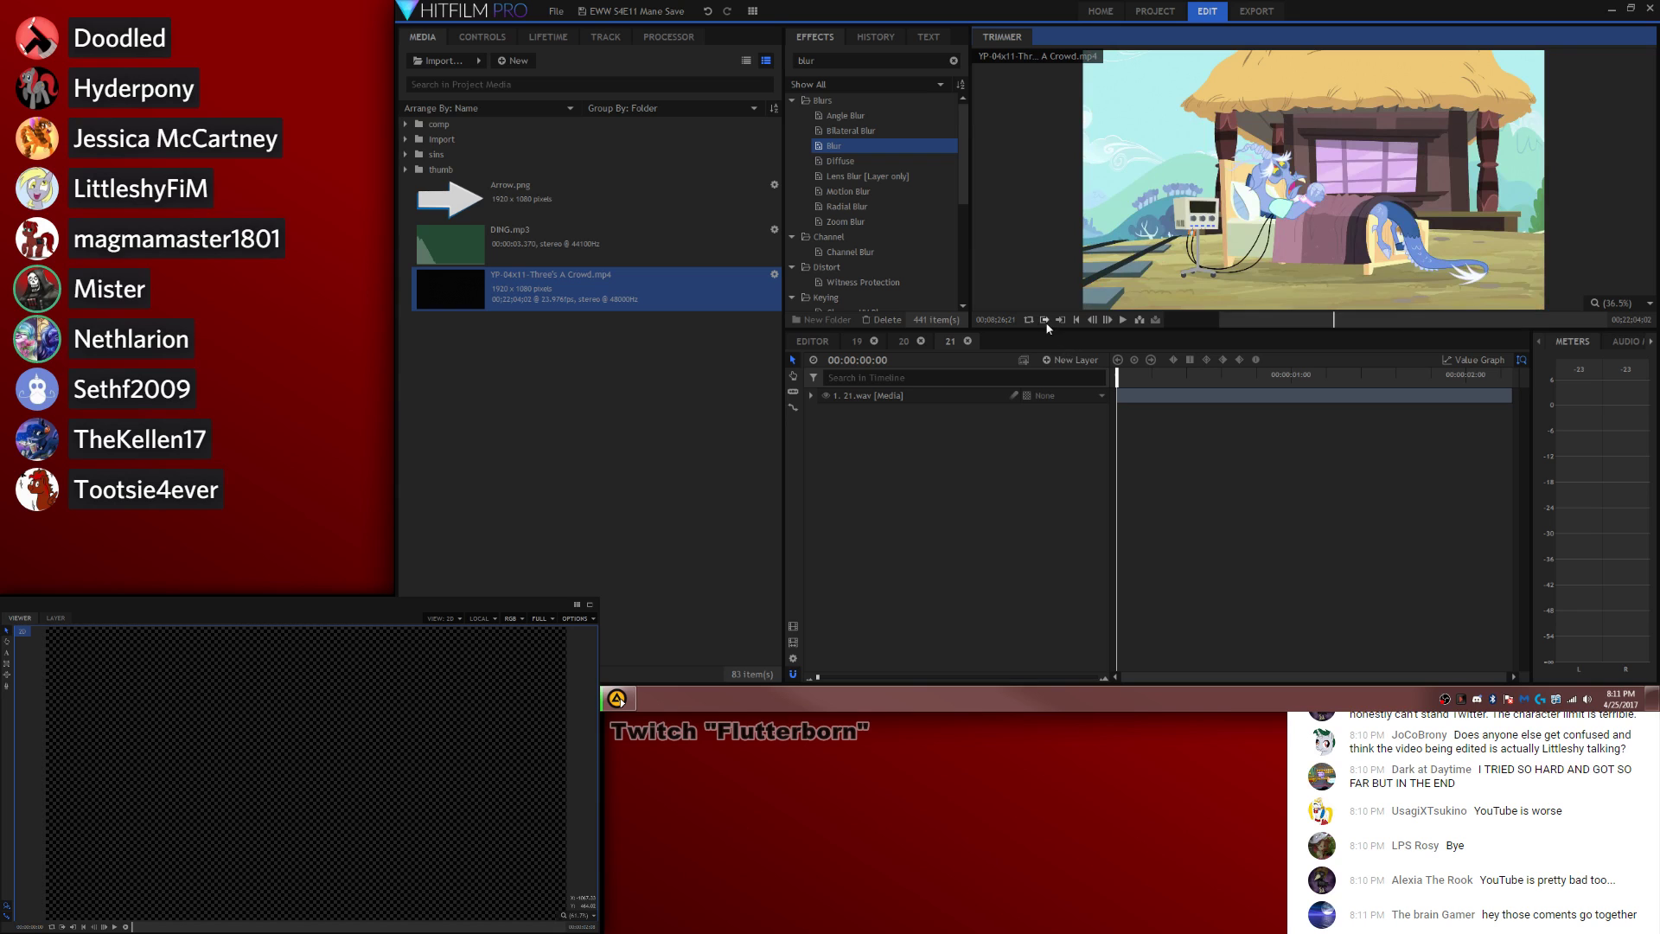
# Step: Add the episode clip above 21.wav and slip its footage so the bed shot shows at 00:00:02:03
pyautogui.moveTo(1117, 373); pyautogui.dragTo(1426, 427)
pyautogui.press('.')
pyautogui.press('.')
pyautogui.press('.')
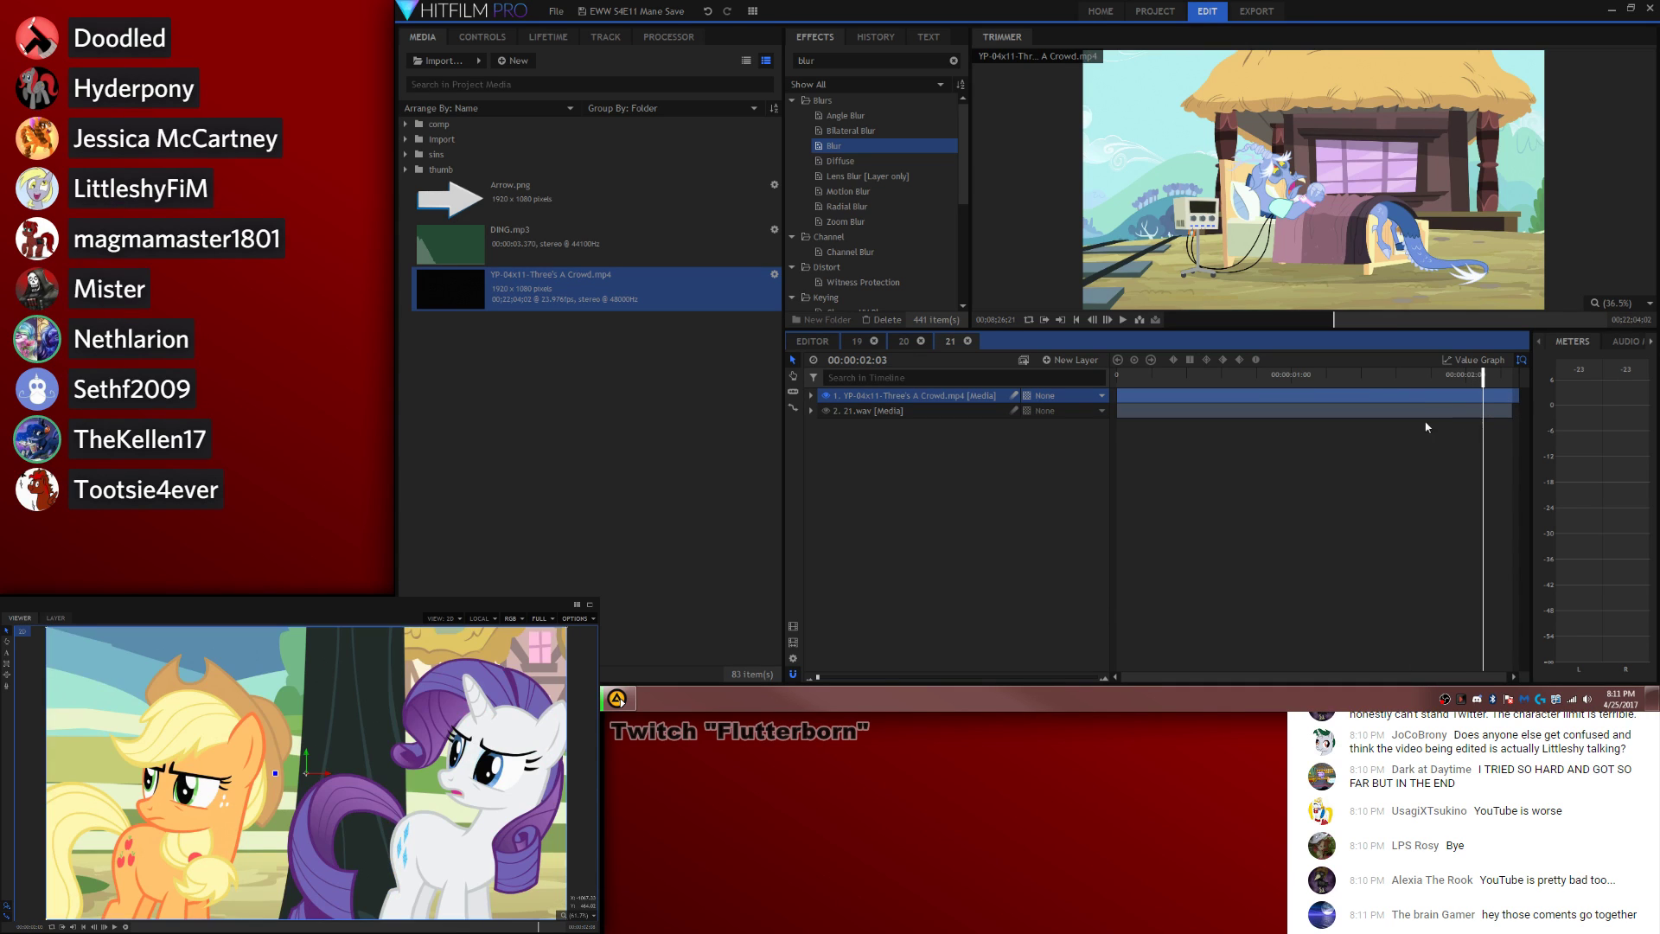
pyautogui.click(853, 429)
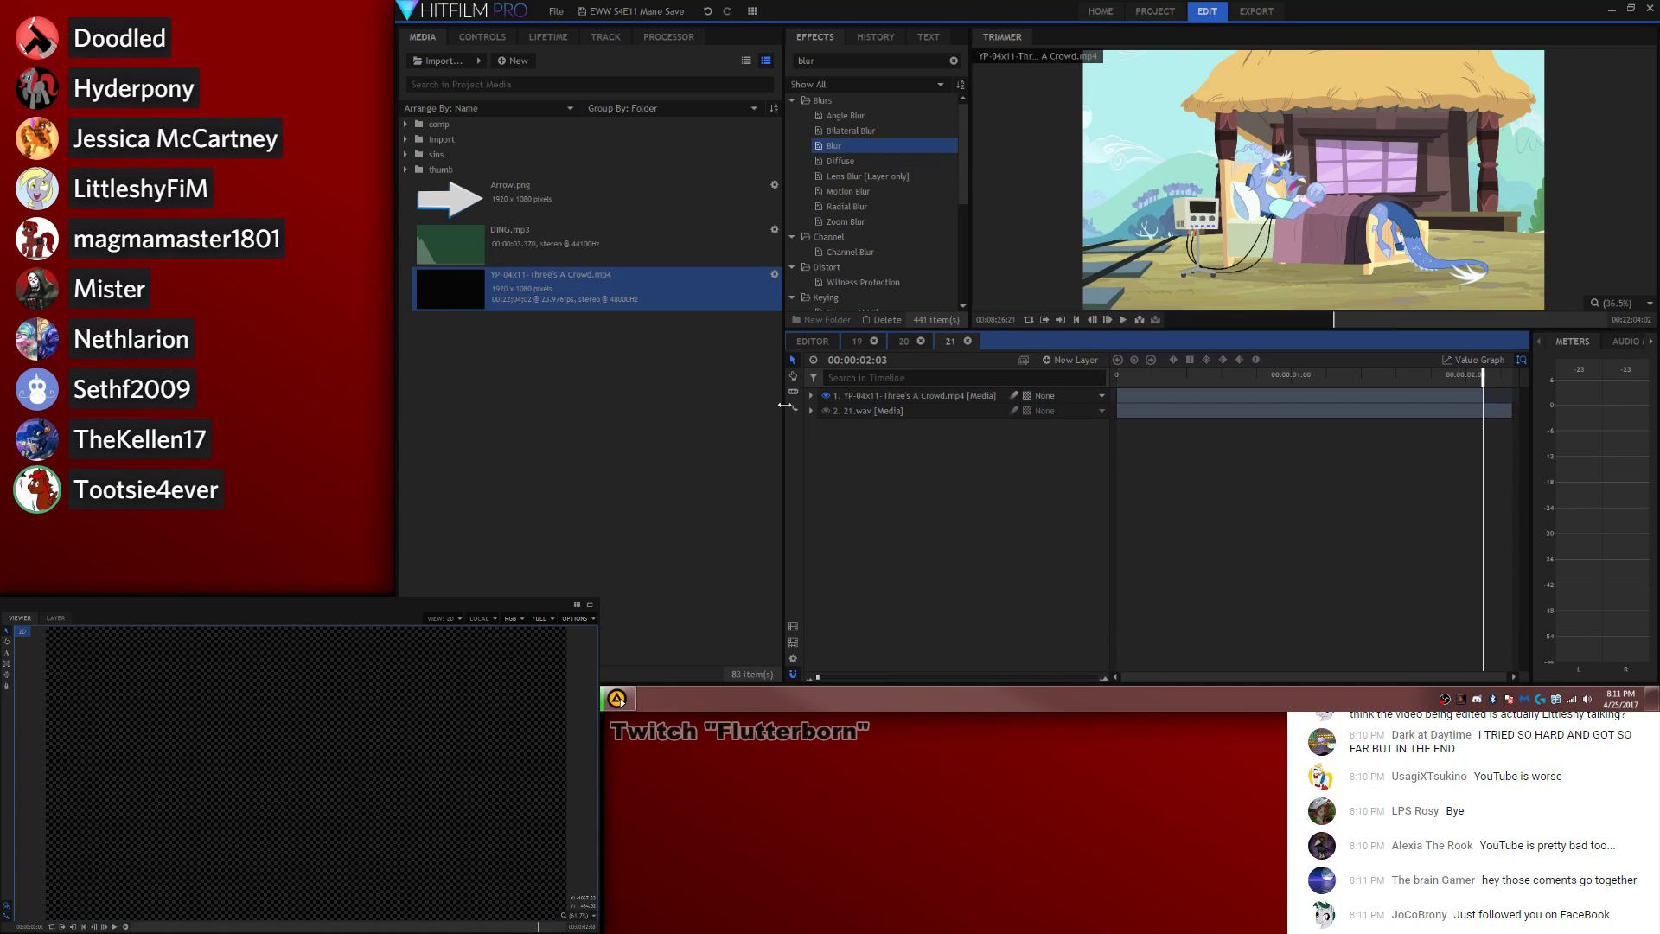
pyautogui.click(793, 406)
pyautogui.click(1482, 394)
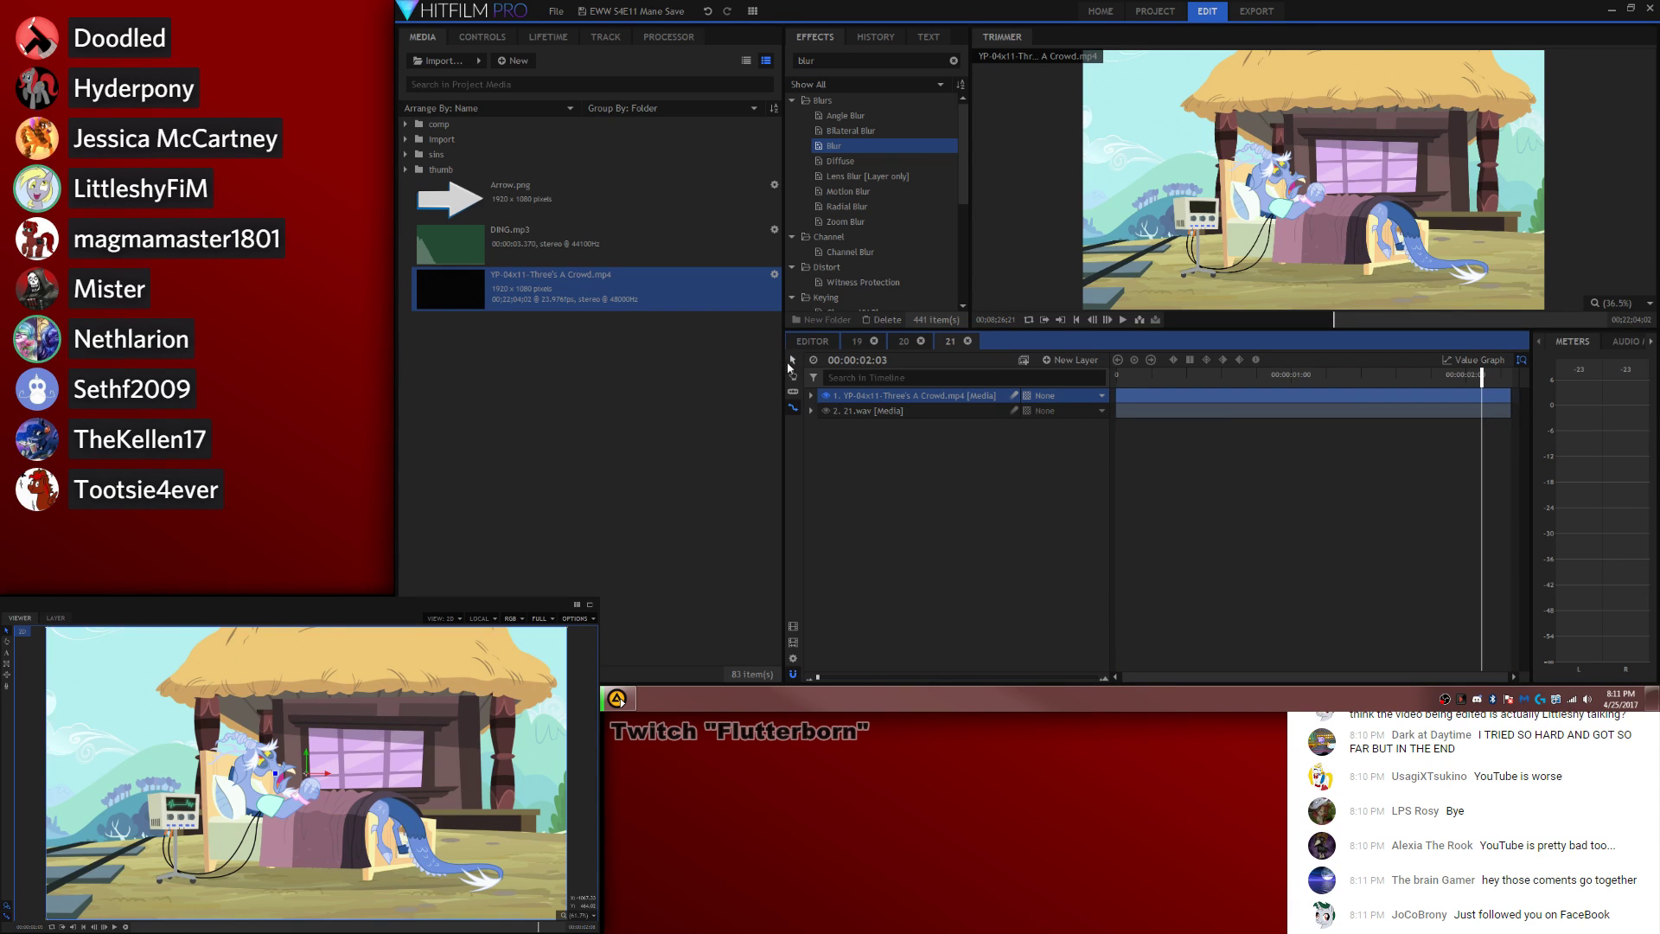
# Step: Slip the episode layer's footage further so the bed shot already shows at the start of composite shot 21
pyautogui.click(1117, 375)
pyautogui.click(811, 395)
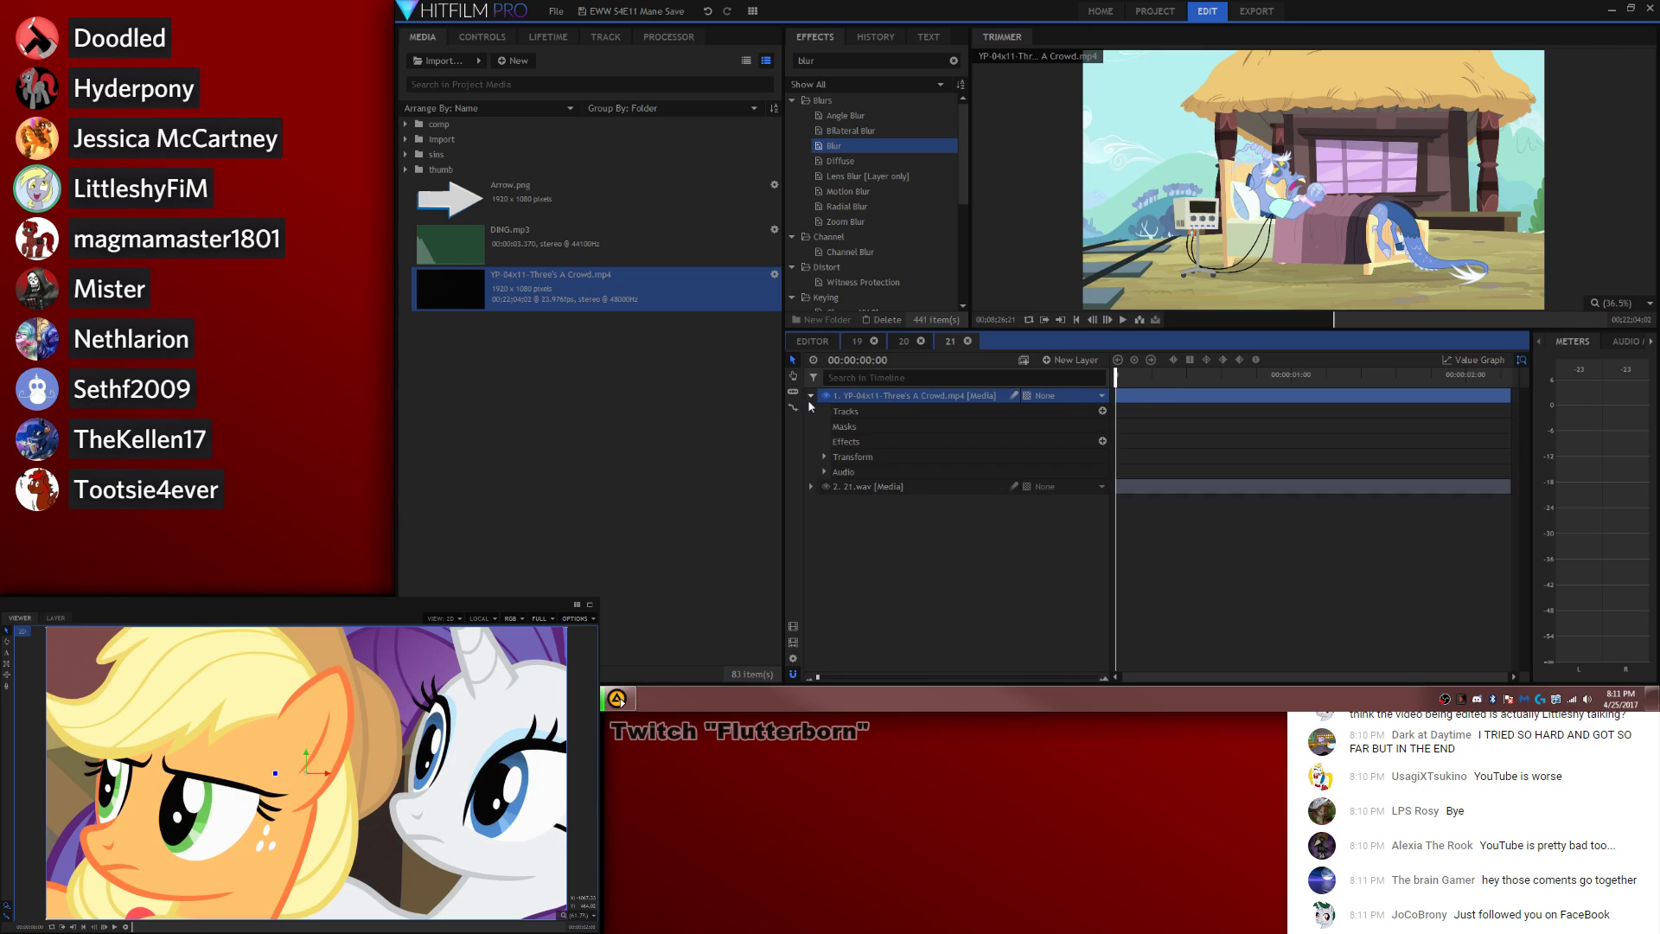
pyautogui.click(1277, 561)
pyautogui.press('Right')
pyautogui.moveTo(1119, 395); pyautogui.dragTo(1115, 399)
pyautogui.click(792, 360)
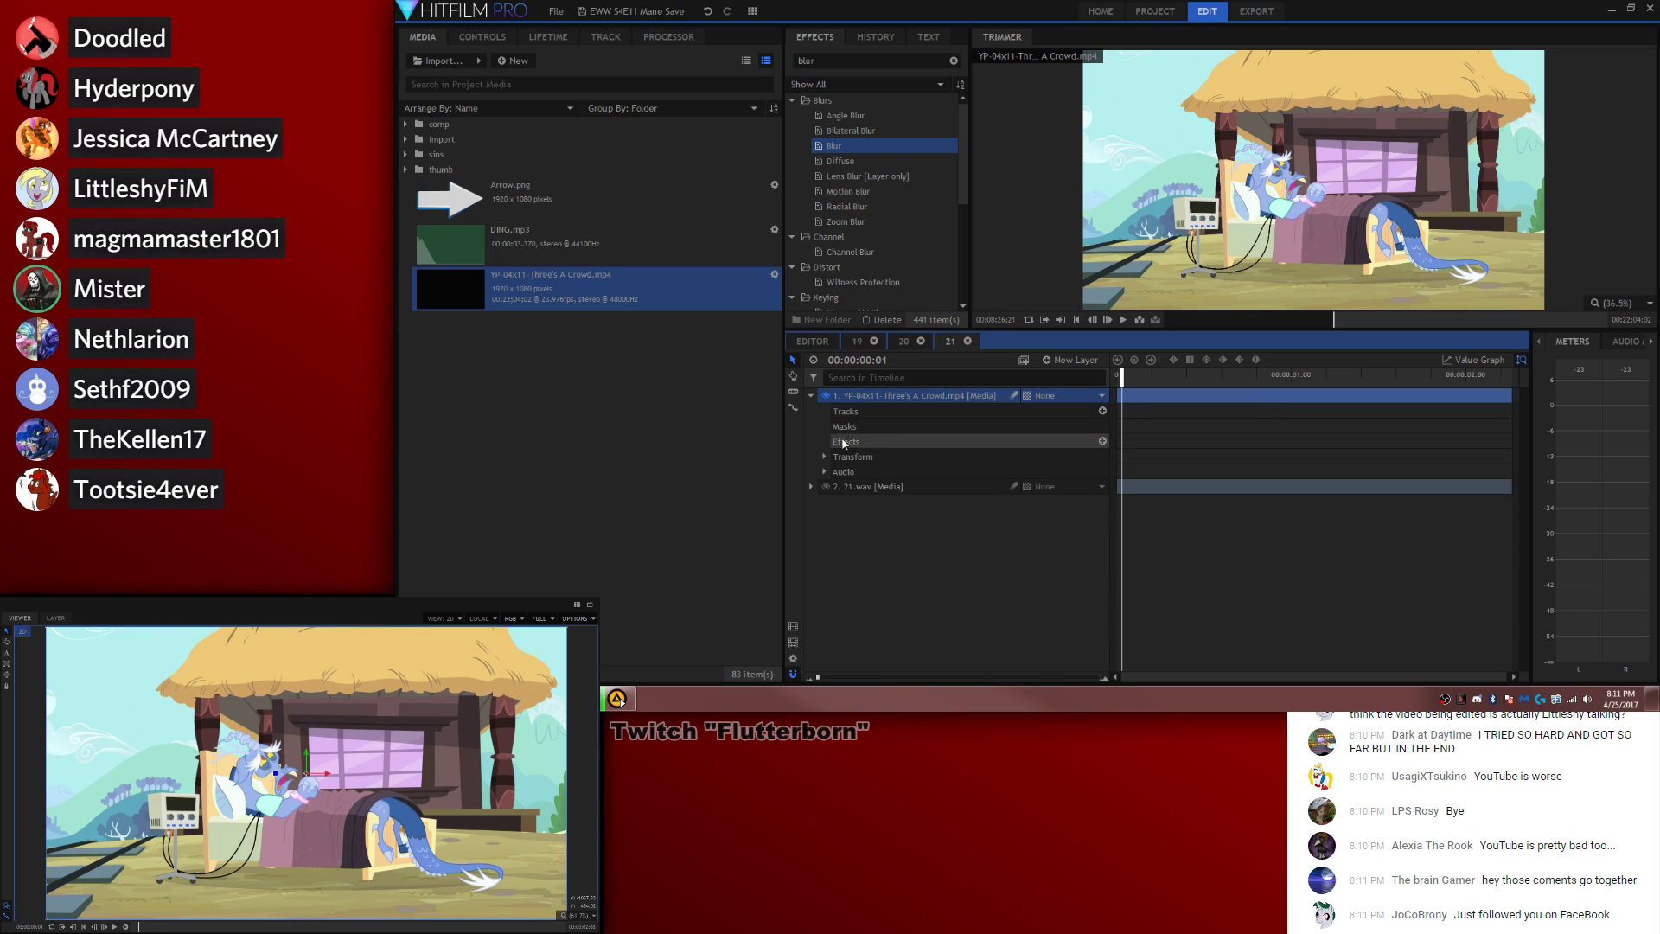
# Step: Set the audio level of the episode layer in shot 21 to -8 dB
pyautogui.click(824, 471)
pyautogui.click(844, 471)
pyautogui.click(1096, 486)
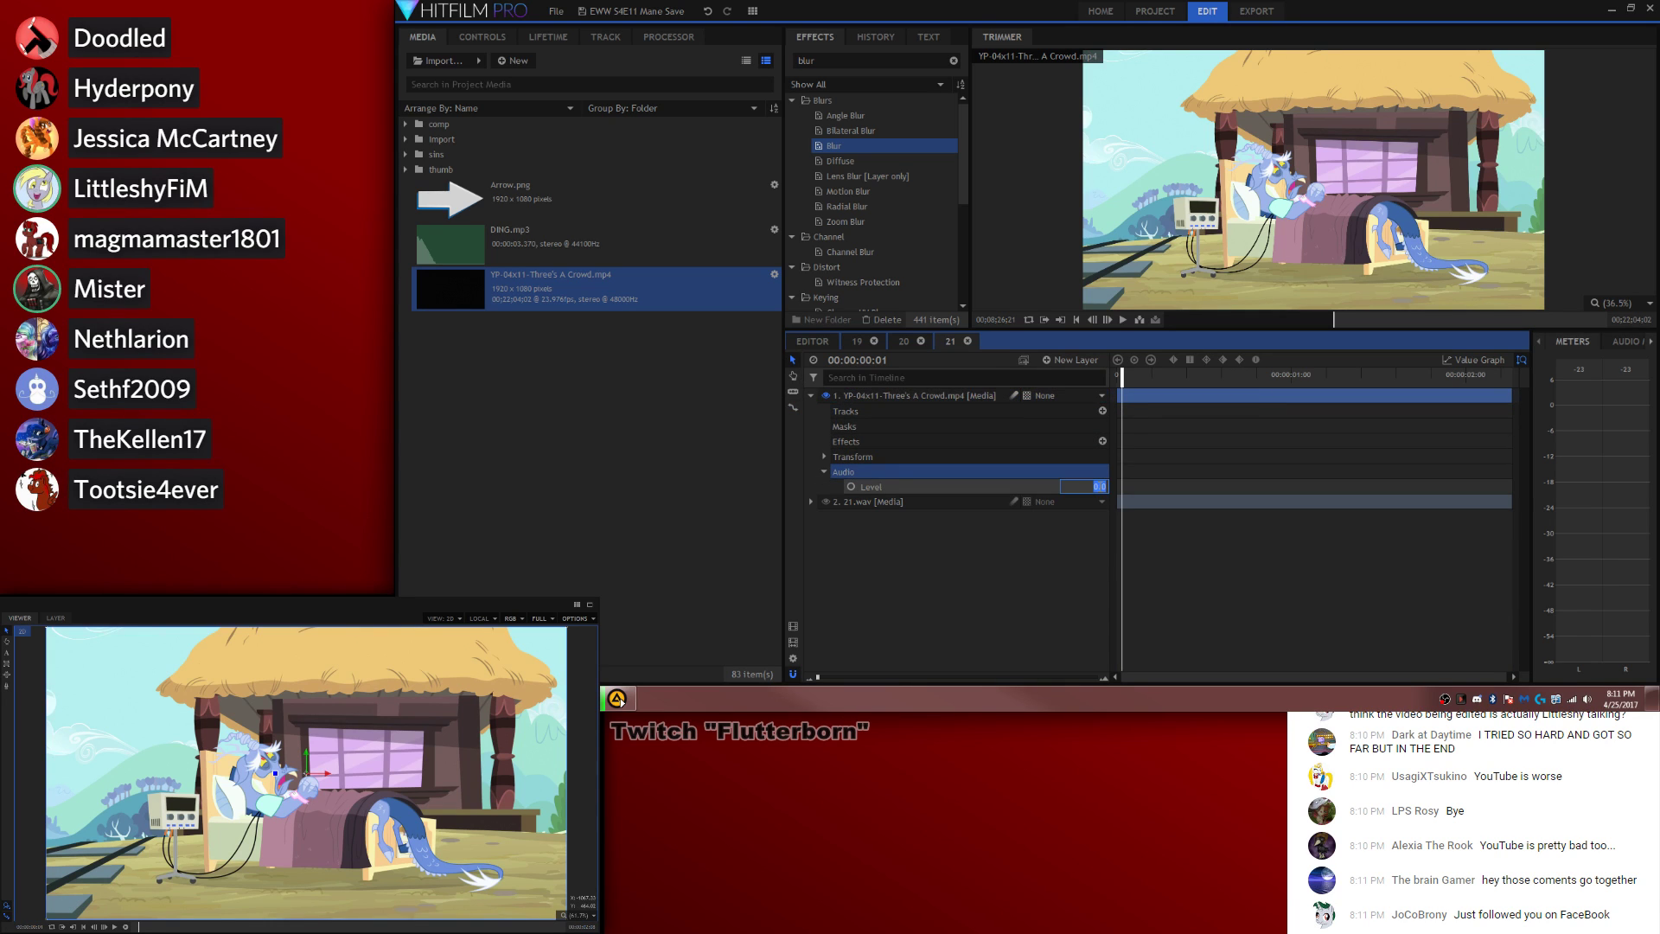
pyautogui.write('-8')
pyautogui.press('Return')
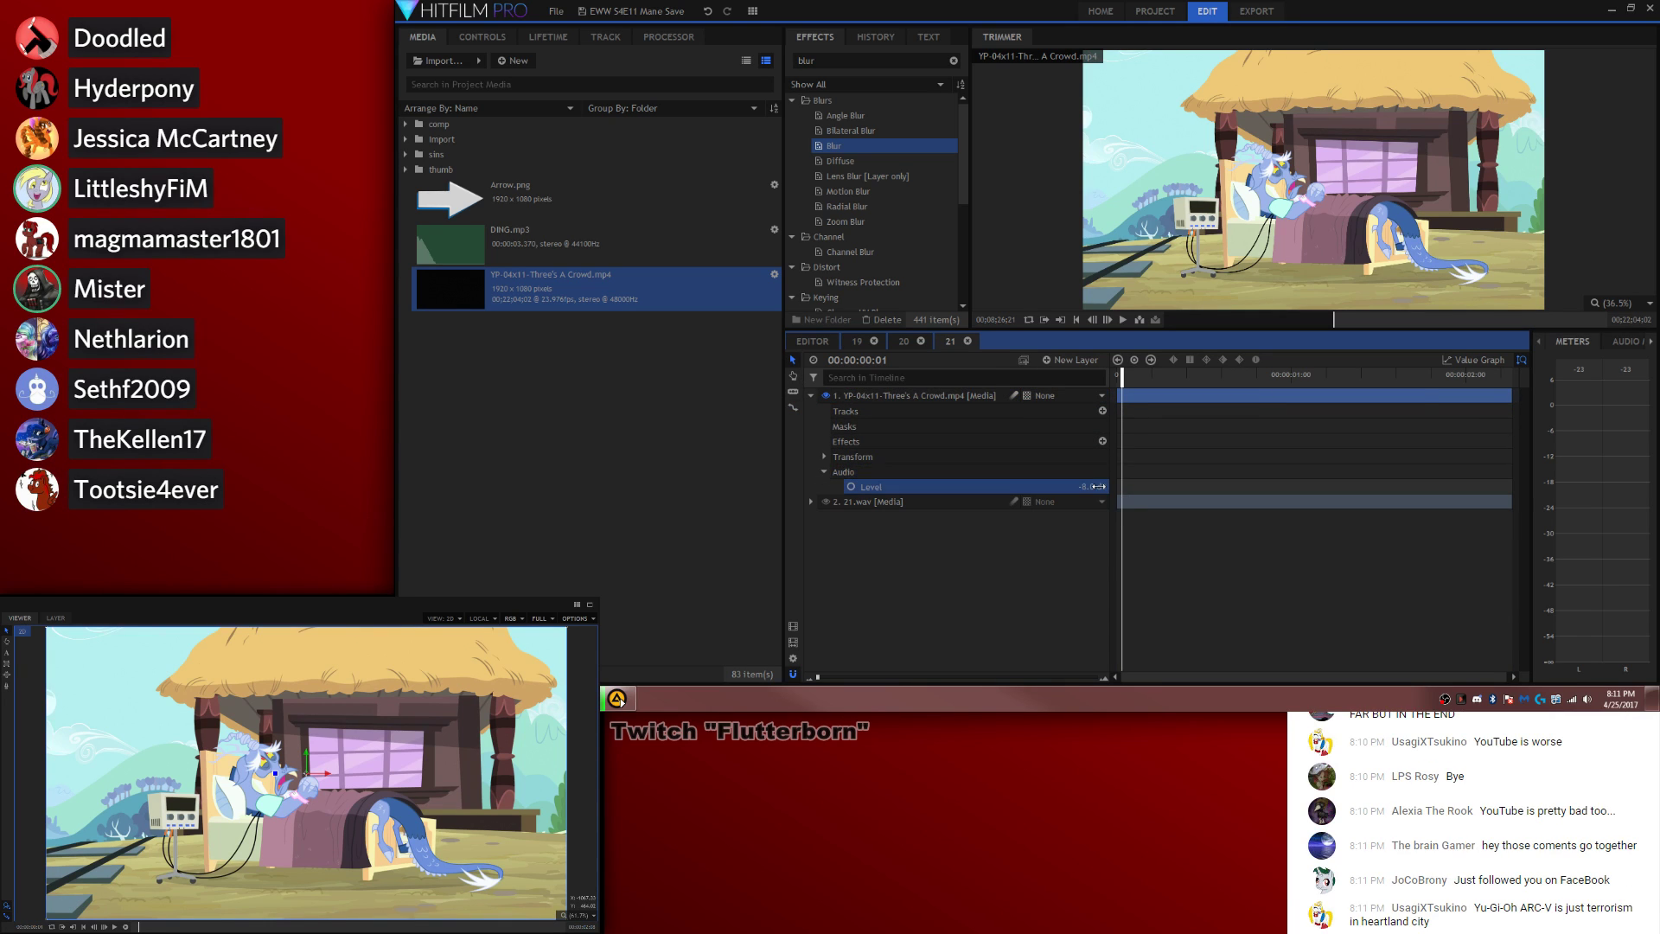
pyautogui.click(1419, 395)
# Step: Copy the second Sin Count, Sub, overlay and New Grade layers from shot 20 into shot 21 and lengthen Sin Count to the end
pyautogui.click(907, 342)
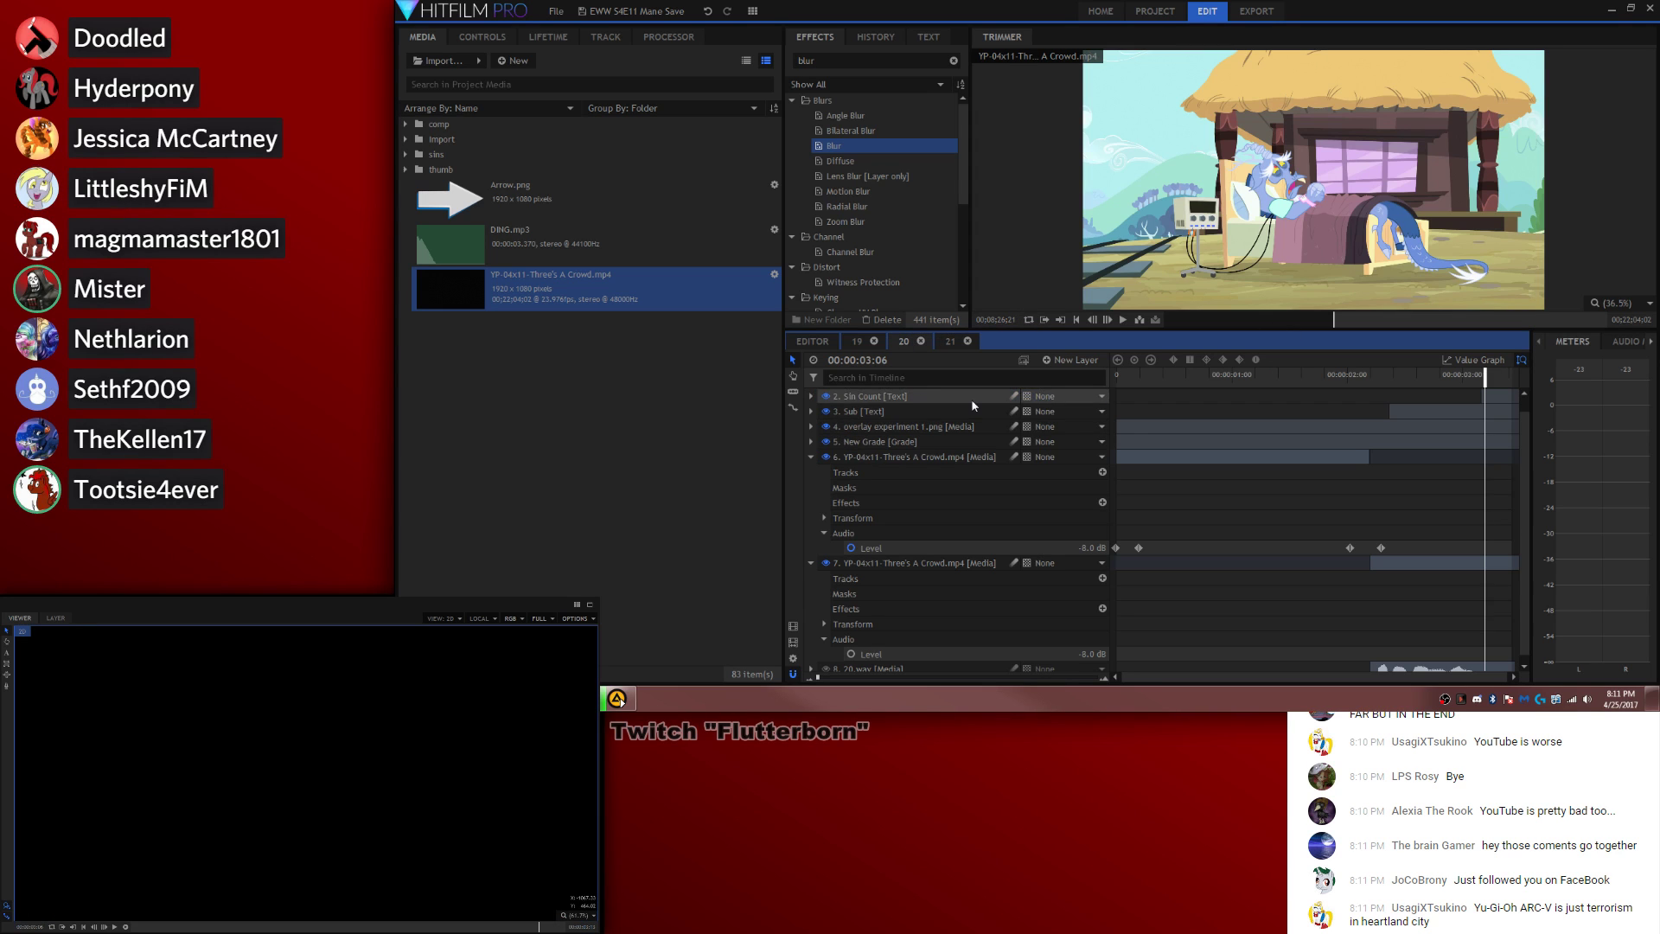
pyautogui.click(811, 486)
pyautogui.click(810, 486)
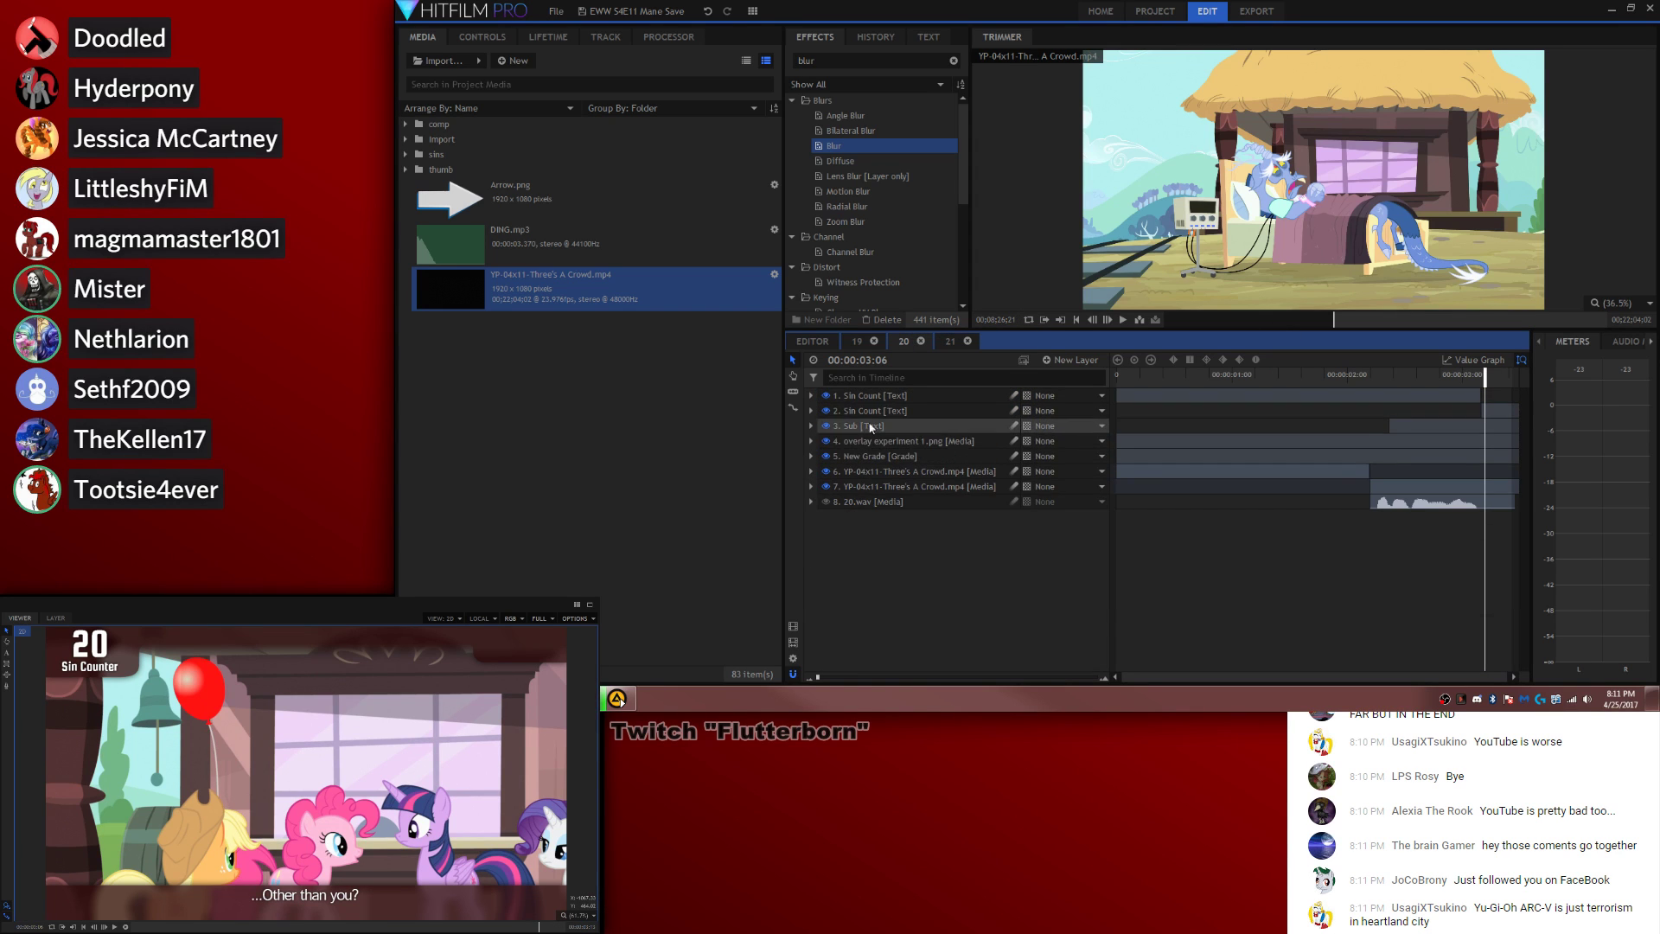
pyautogui.click(871, 410)
pyautogui.keyDown('ctrl'); pyautogui.click(878, 425); pyautogui.keyUp('ctrl')
pyautogui.keyDown('ctrl'); pyautogui.click(880, 441); pyautogui.keyUp('ctrl')
pyautogui.keyDown('ctrl'); pyautogui.click(882, 456); pyautogui.keyUp('ctrl')
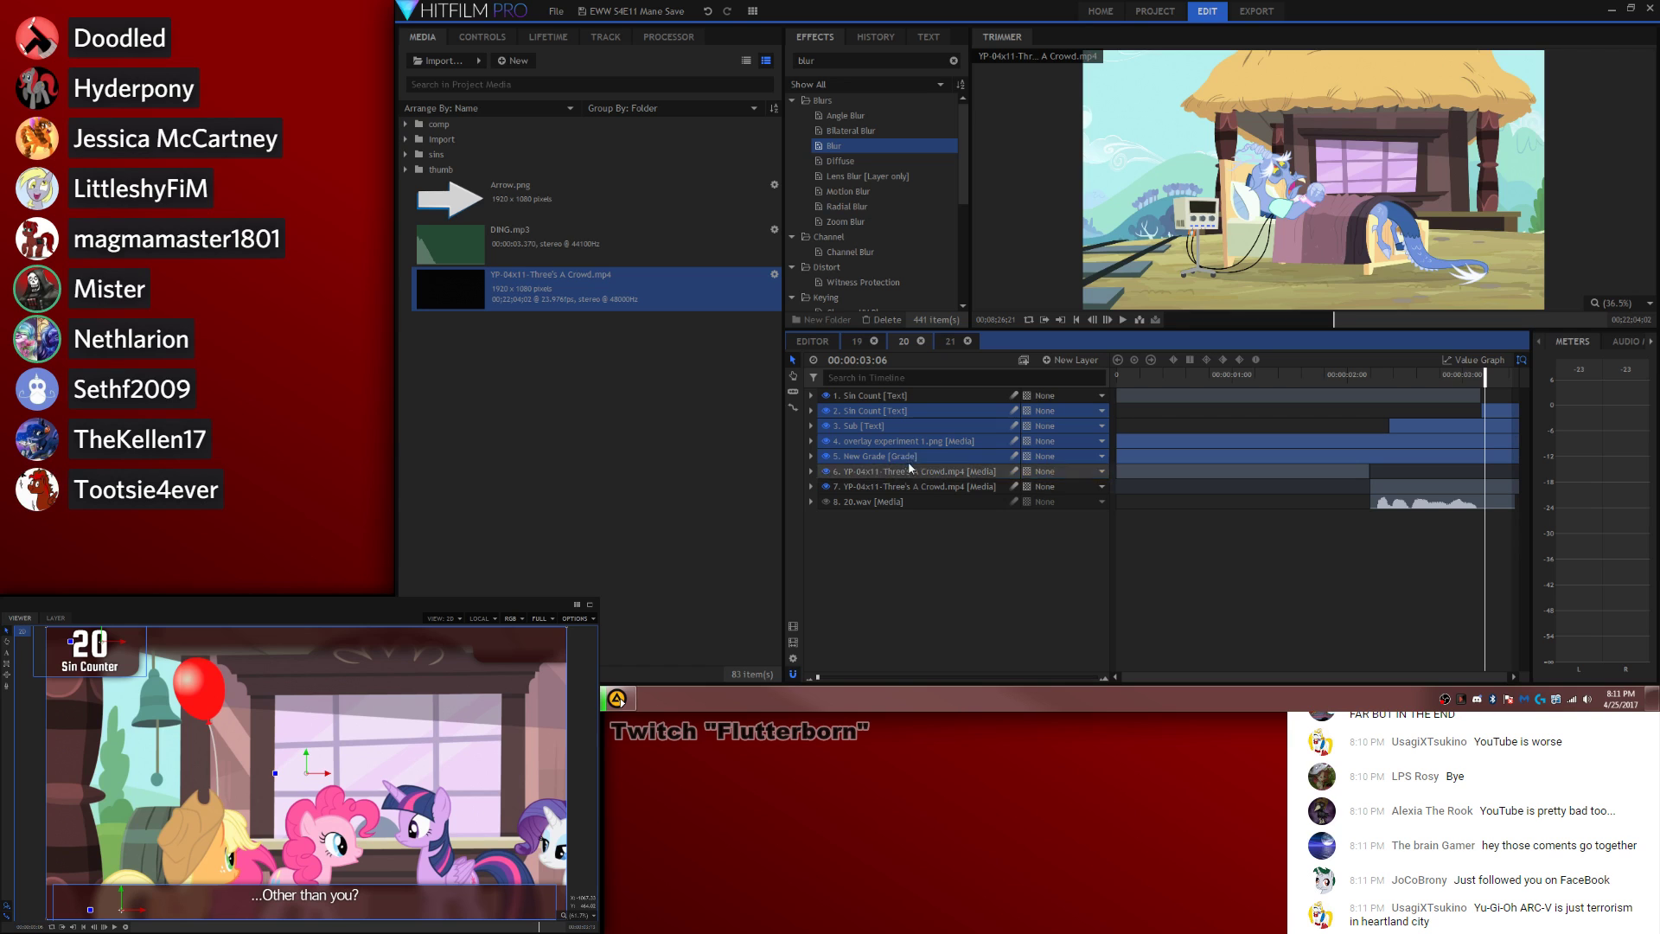
pyautogui.click(947, 342)
pyautogui.moveTo(1140, 378); pyautogui.dragTo(1511, 400)
pyautogui.hotkey('ctrl', 'v')
# Step: Align the pasted layers with the start of shot 21 and extend the Sub layer to the end of the narration
pyautogui.rightClick(961, 408)
pyautogui.click(1037, 609)
pyautogui.click(1159, 525)
pyautogui.moveTo(1337, 411); pyautogui.dragTo(1506, 413)
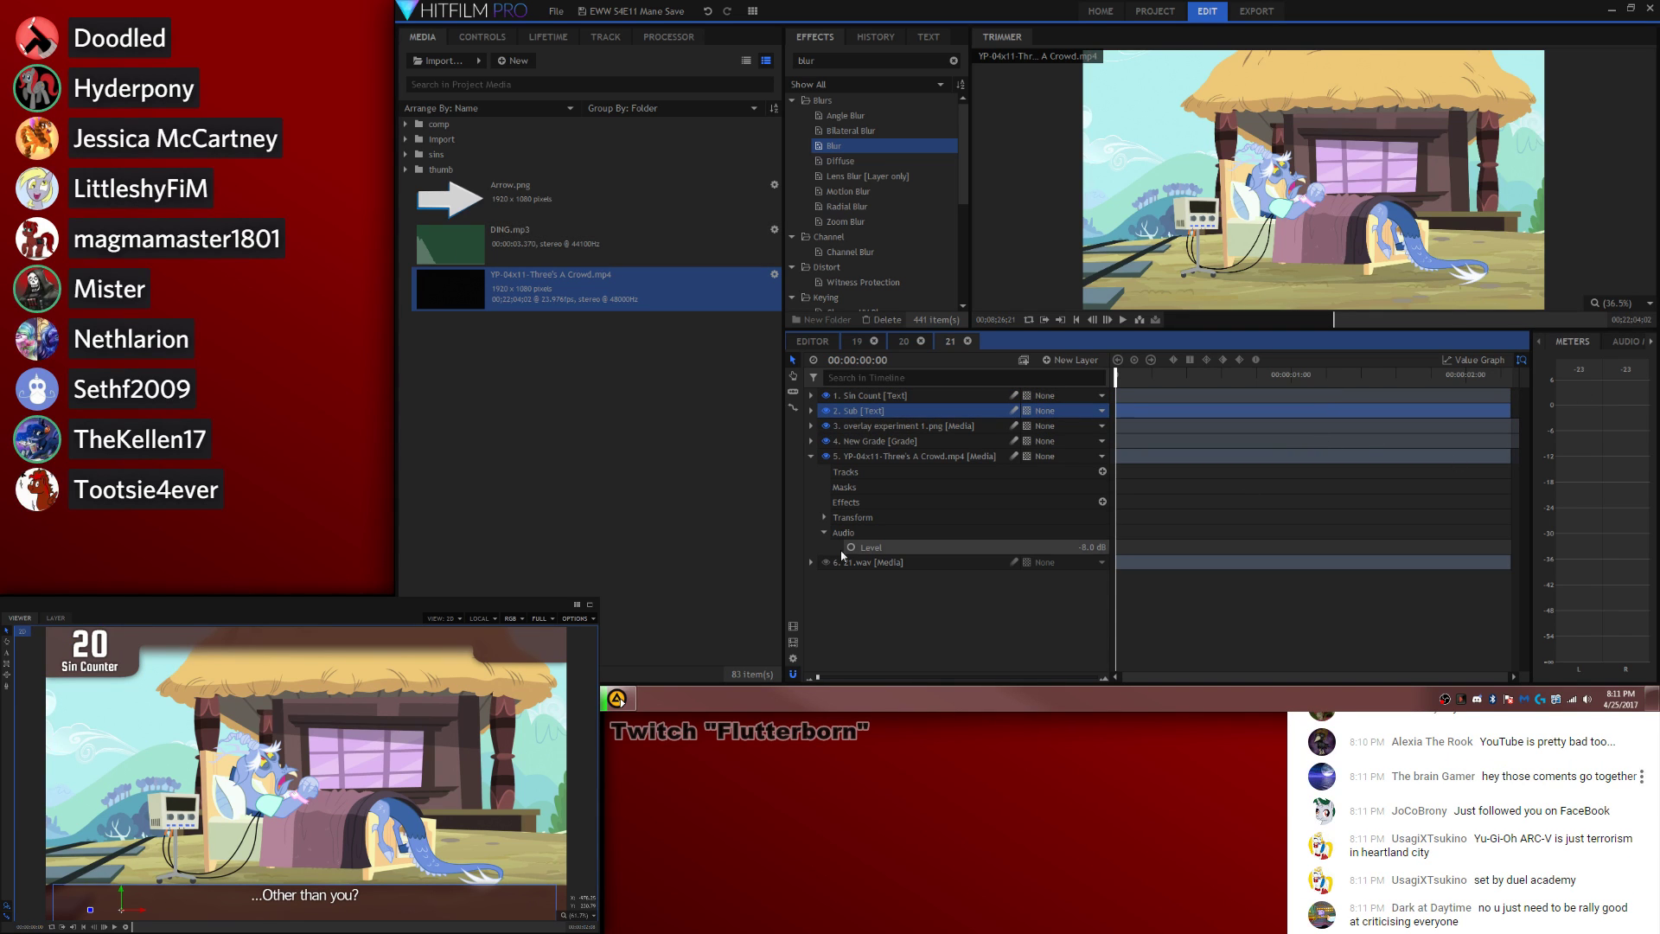
# Step: Replace the subtitle text in shot 21 with "Deathbeds."
pyautogui.click(7, 653)
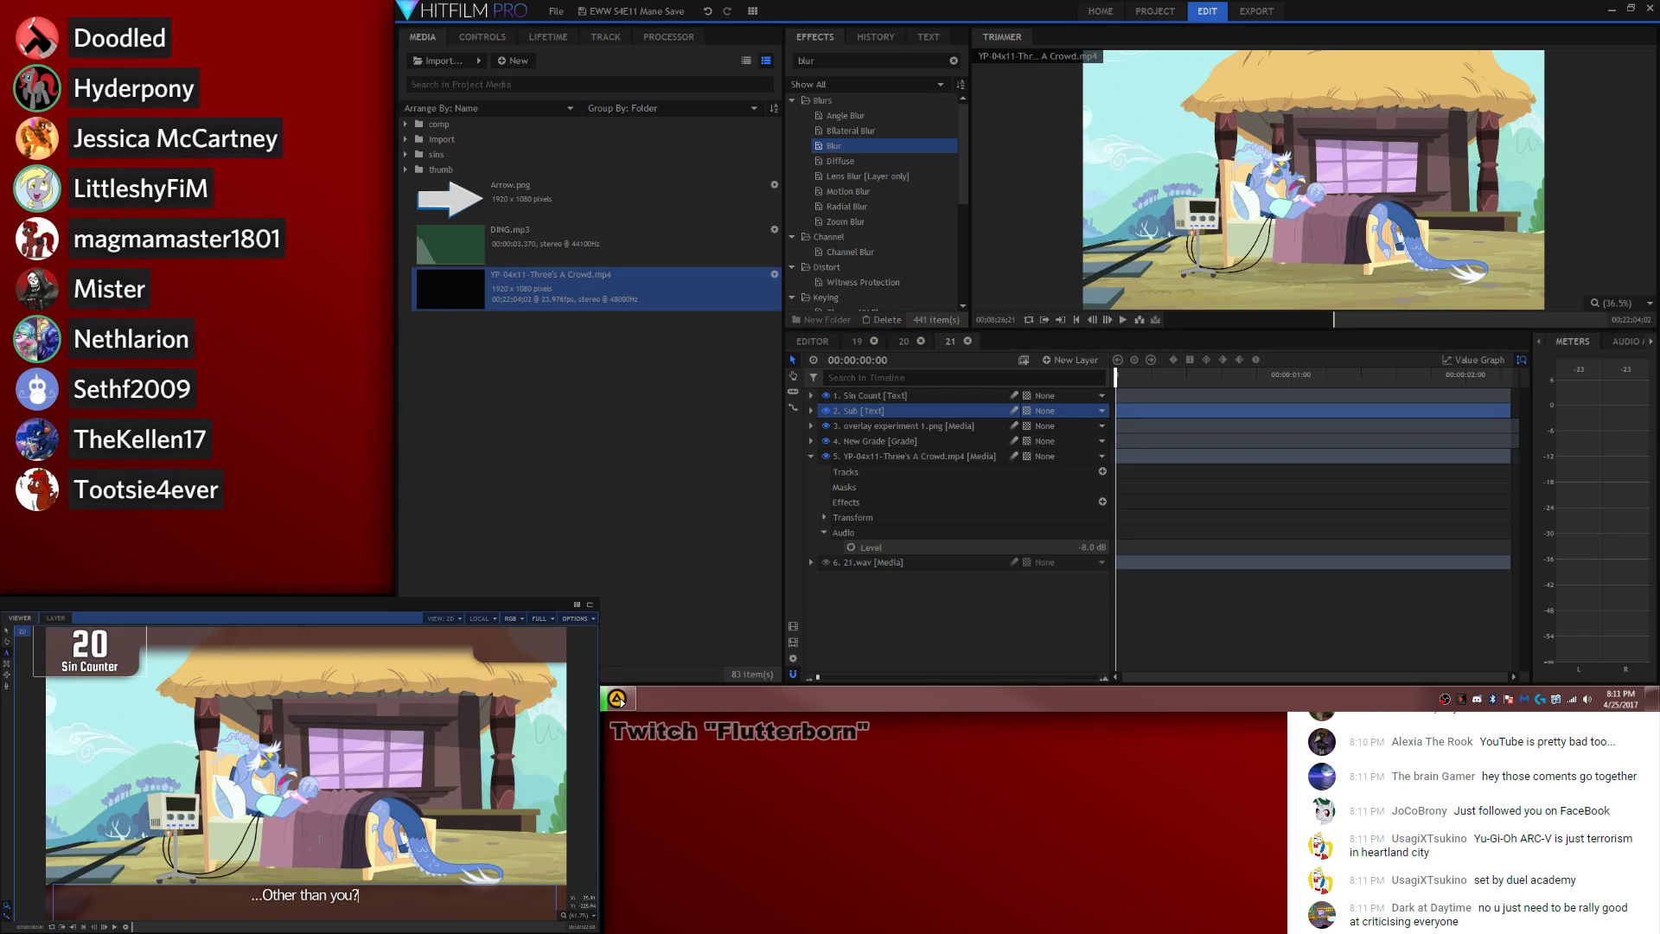
pyautogui.hotkey('ctrl', 'a')
pyautogui.write('Deathbeds.')
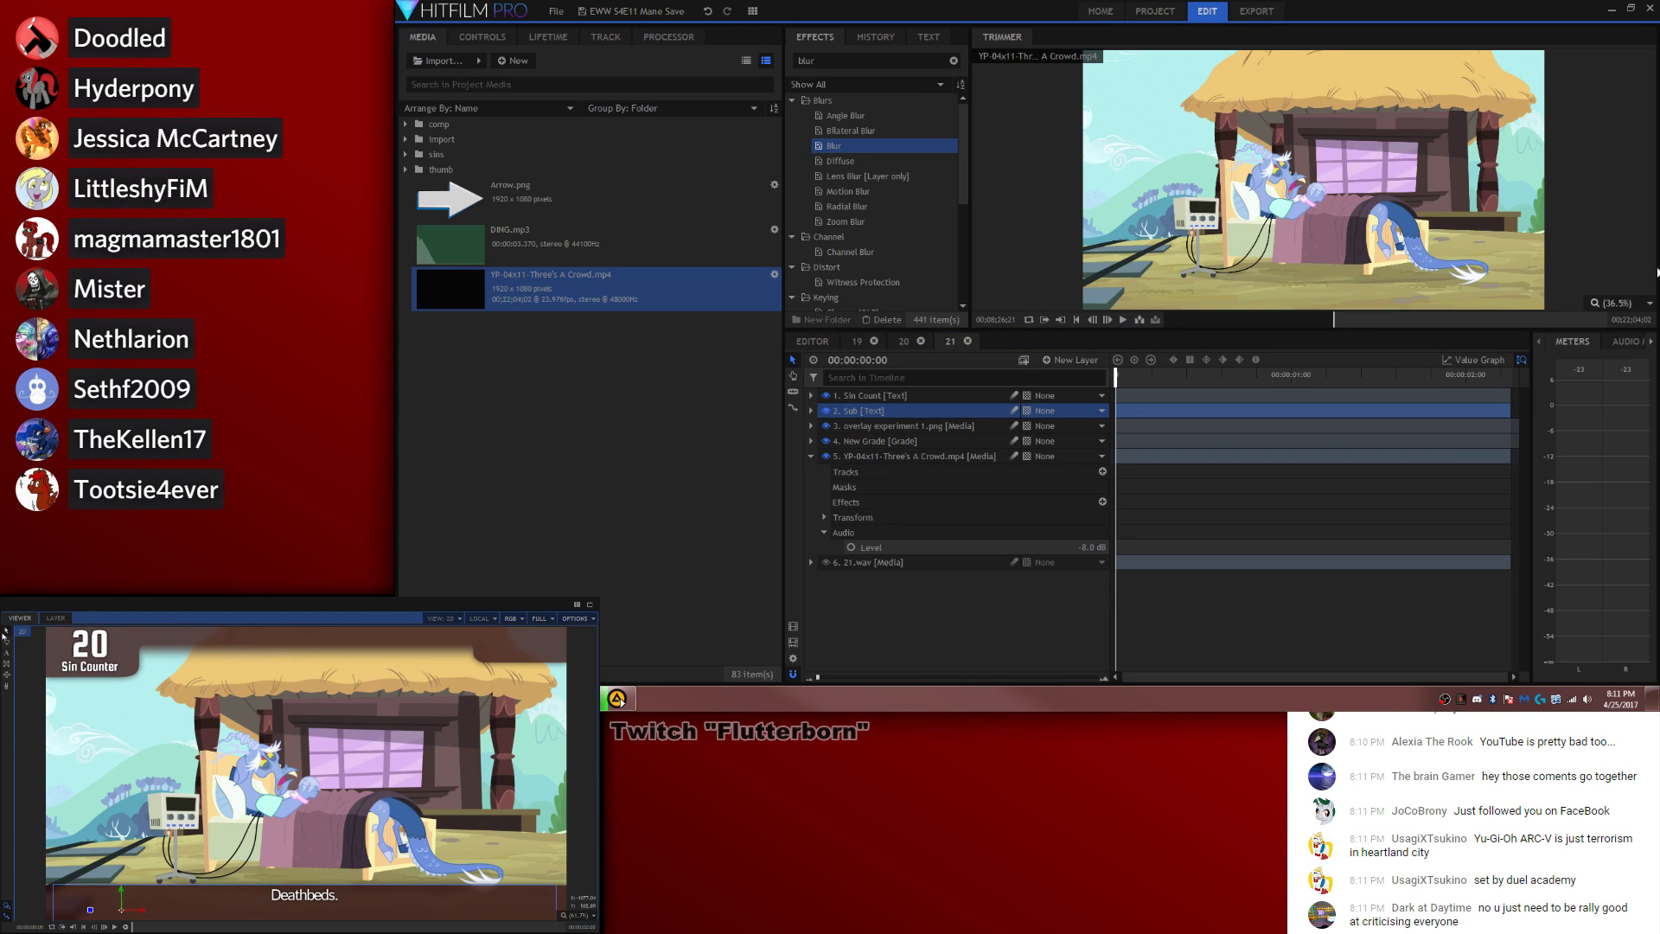
pyautogui.click(1443, 531)
# Step: Play shot 21 up to the second spoken phrase and show the waveform of the 21.wav layer
pyautogui.press('space')
pyautogui.rightClick(992, 563)
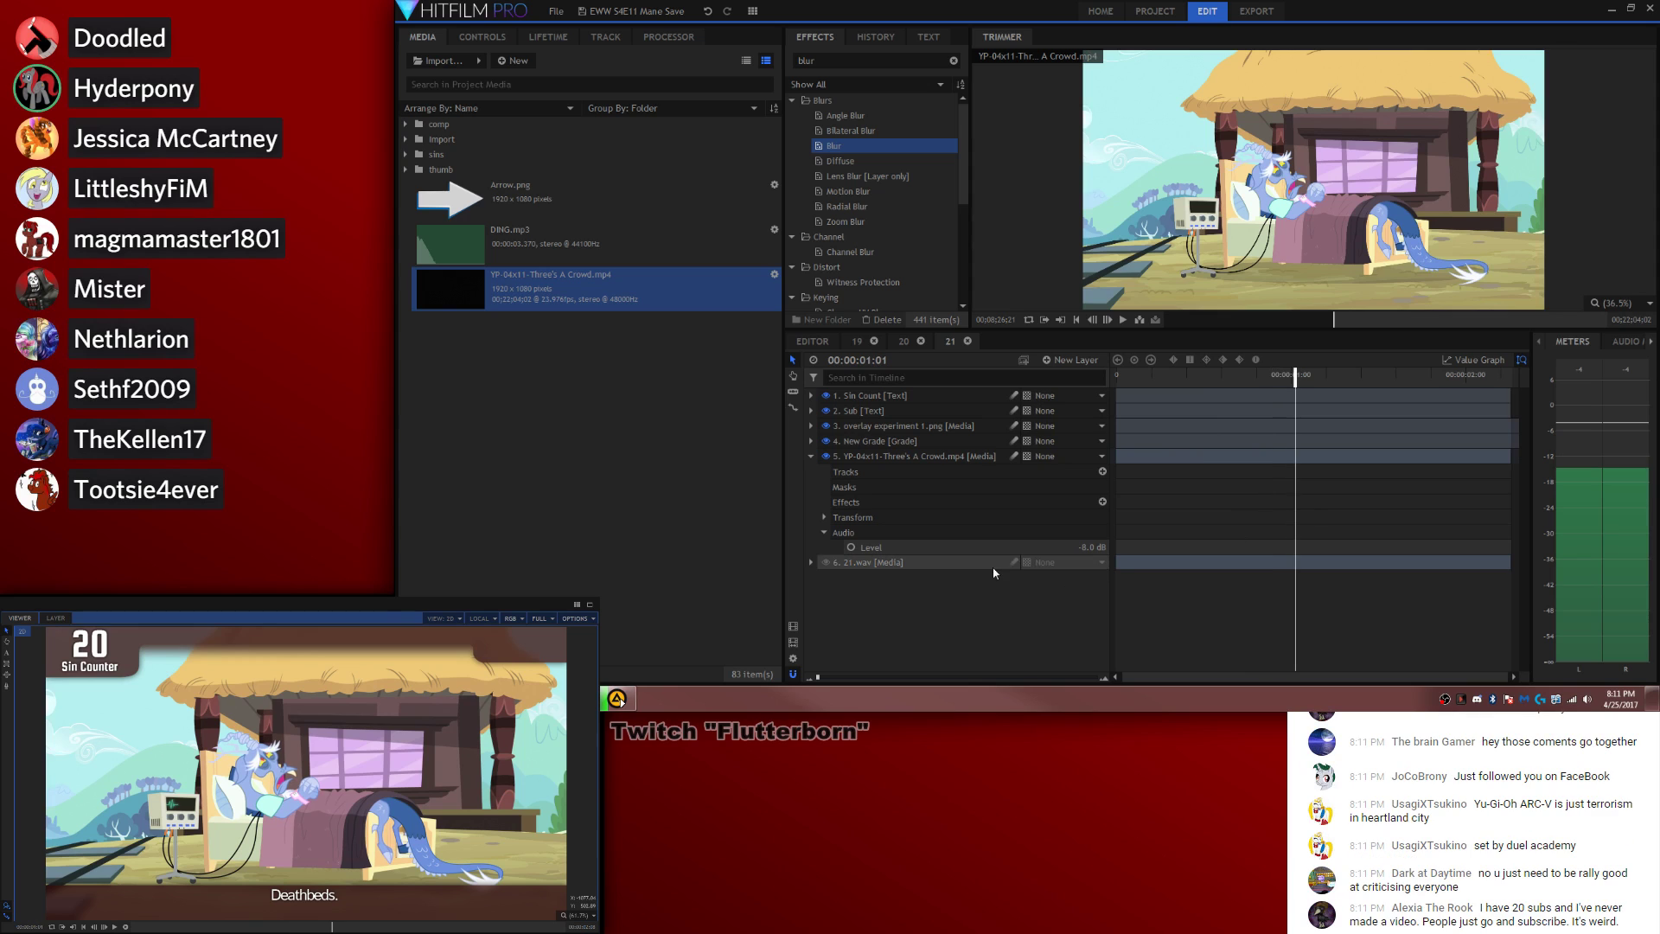
pyautogui.moveTo(1139, 282)
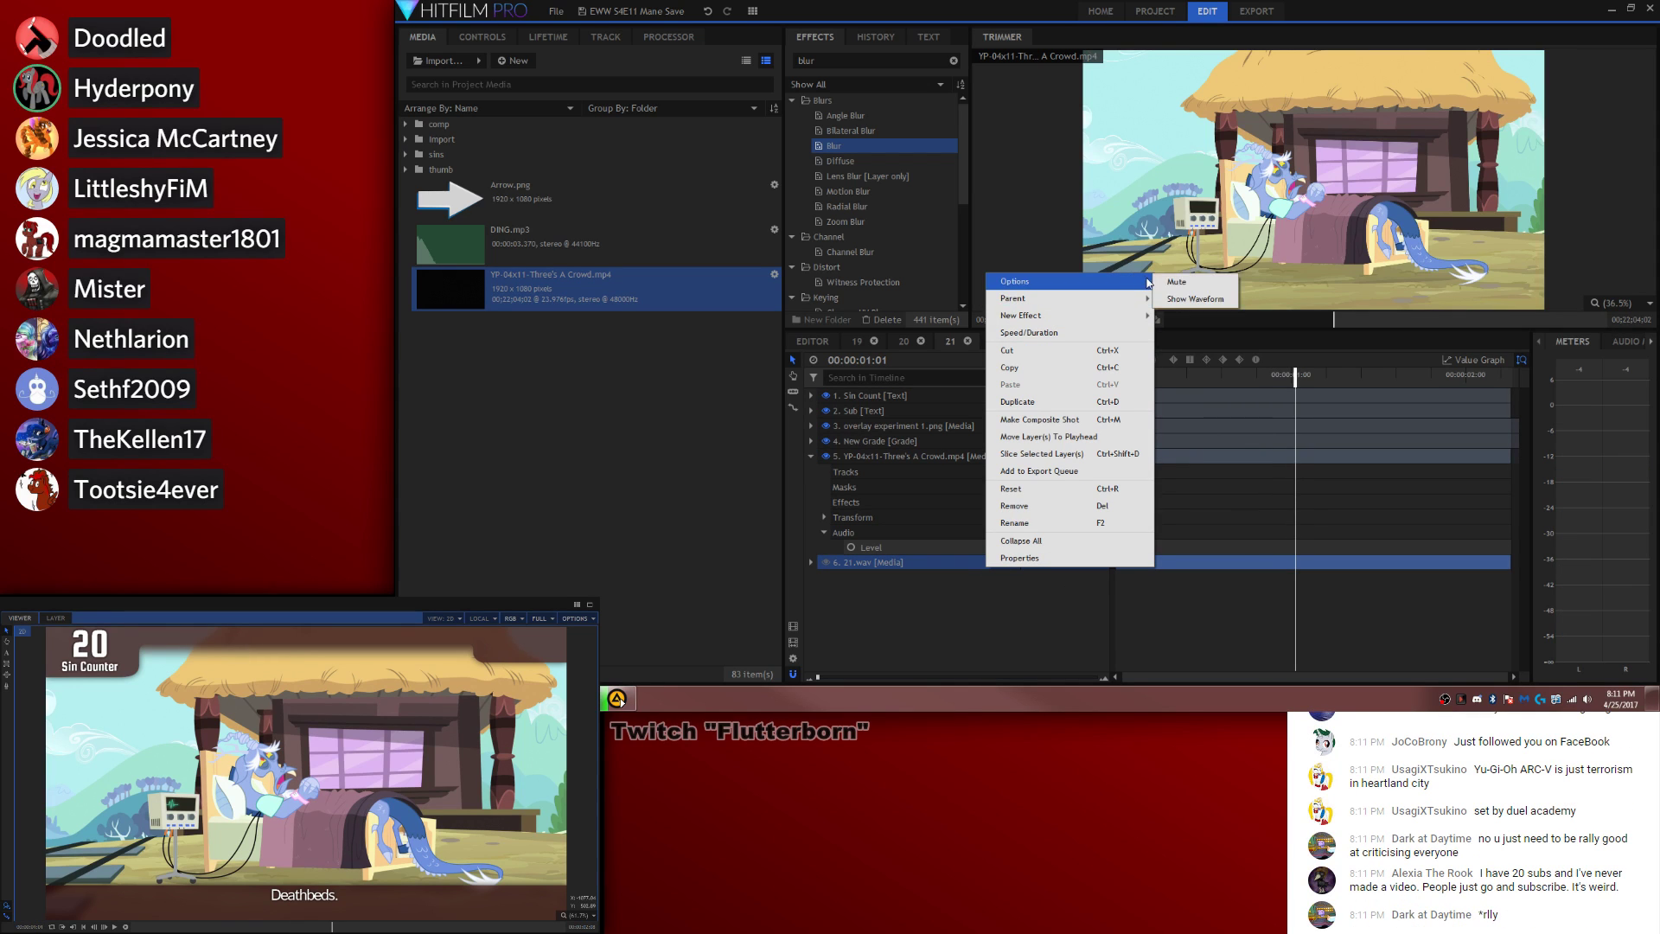
pyautogui.click(1197, 298)
pyautogui.click(1350, 542)
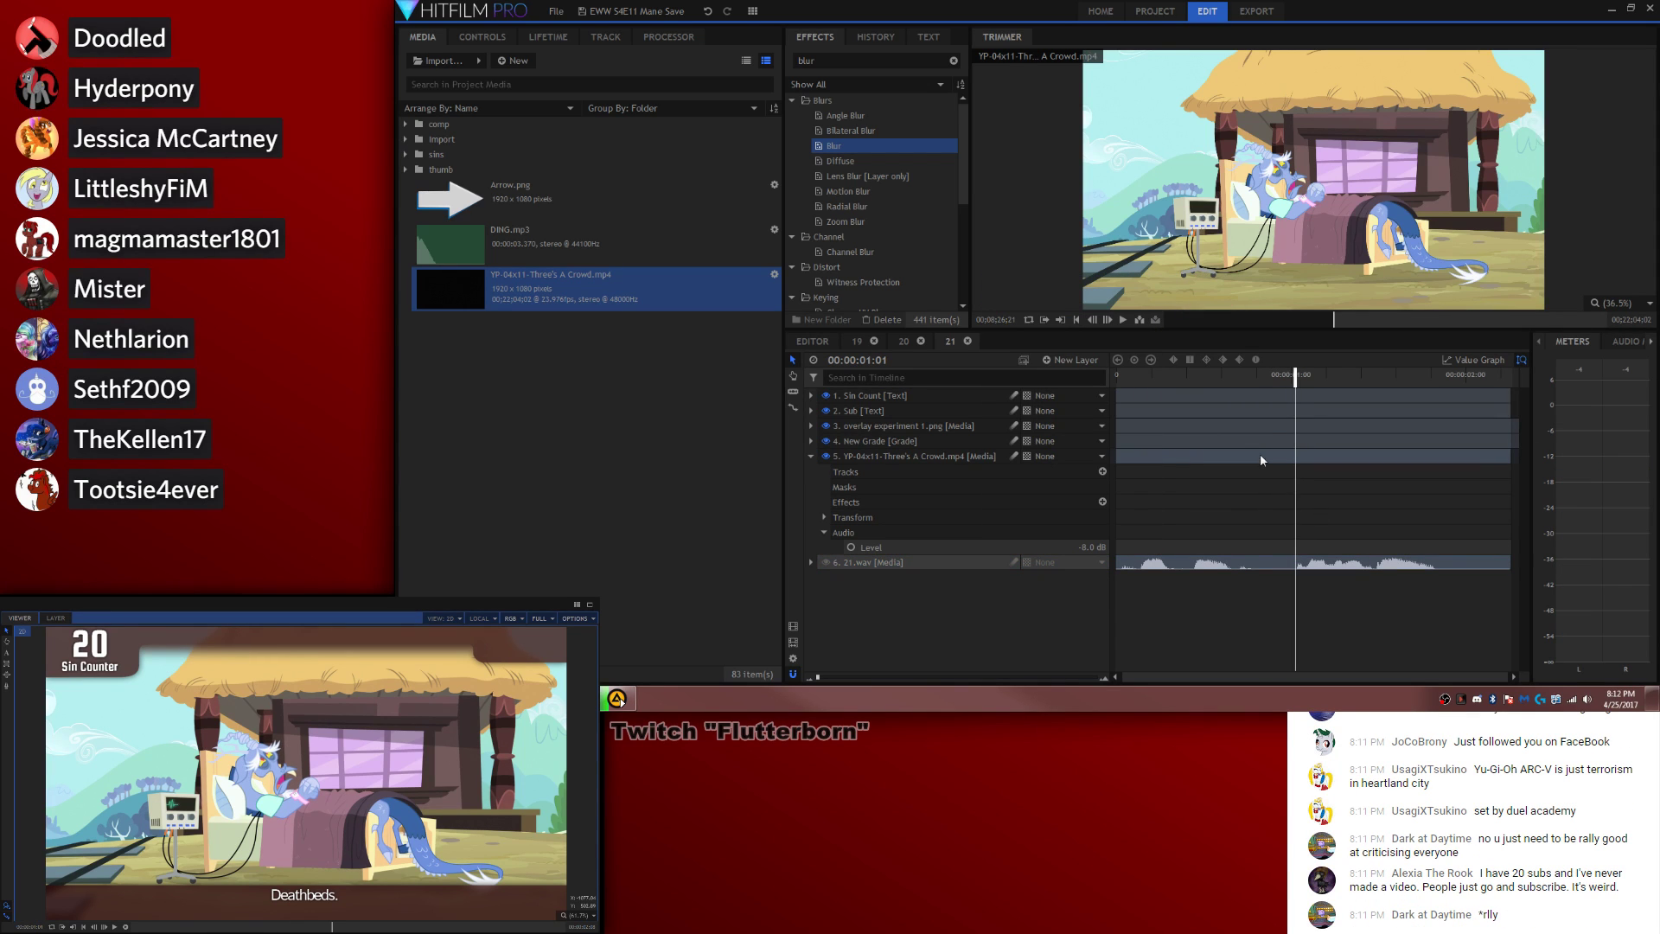
# Step: Slice the Sub layer at 00:00:01:01 and change the second part's text to "Comedy Gold."
pyautogui.press('c')
pyautogui.click(1295, 416)
pyautogui.press('v')
pyautogui.press('.')
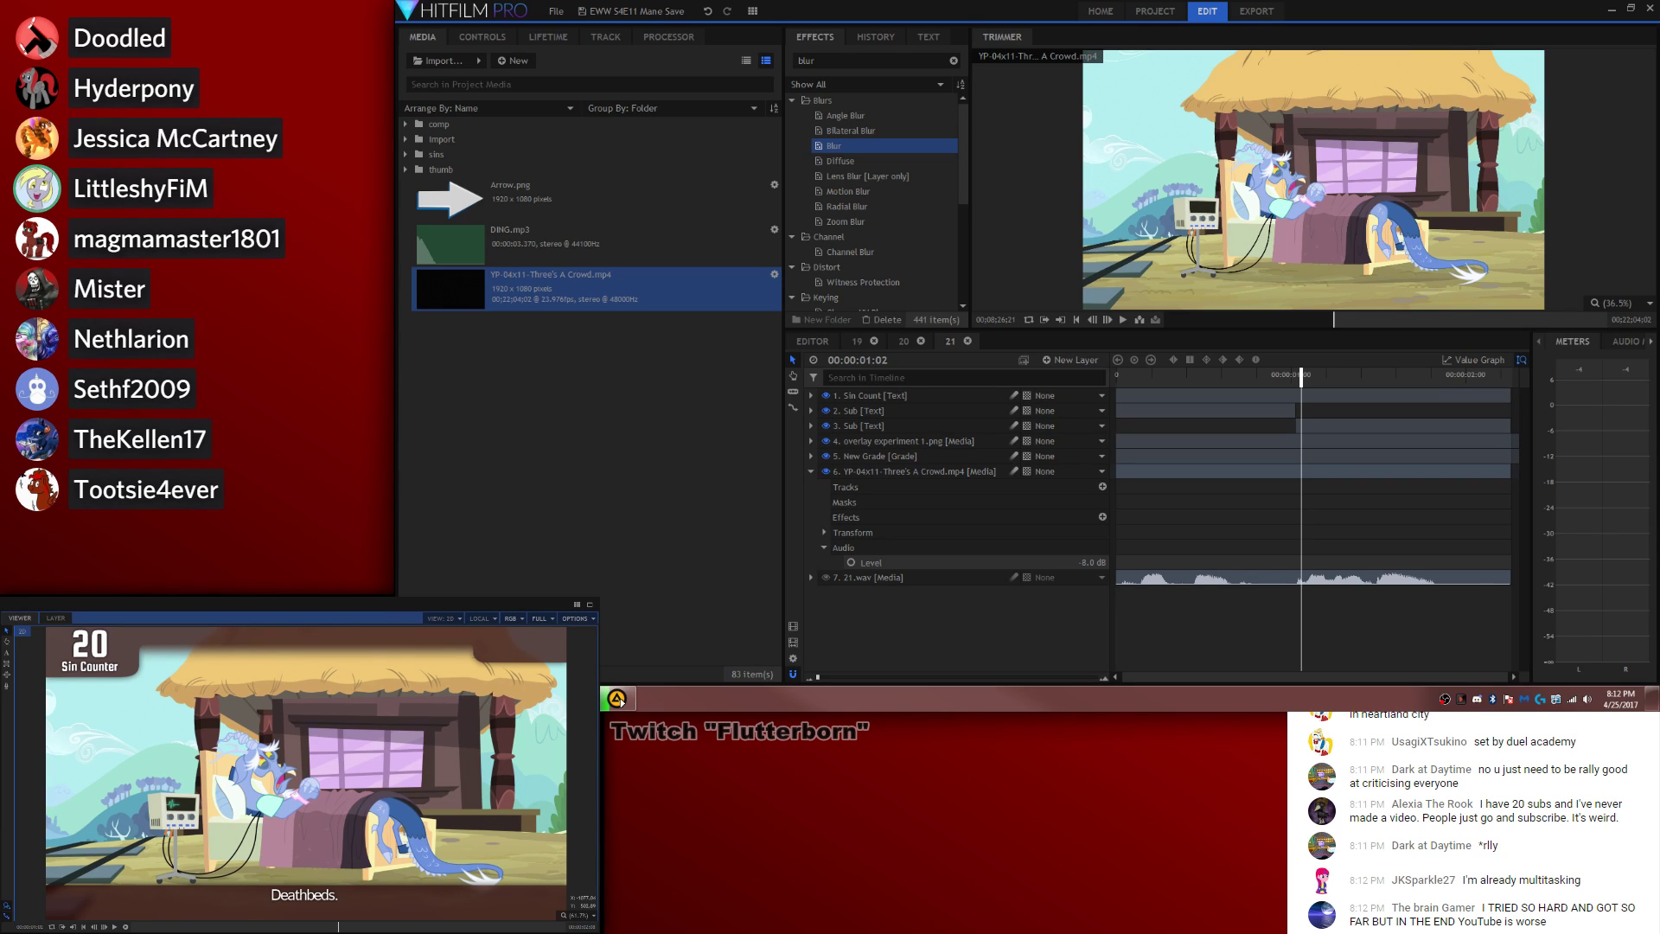
pyautogui.click(7, 653)
pyautogui.moveTo(344, 895); pyautogui.dragTo(104, 862)
pyautogui.write('Comedy Gold.')
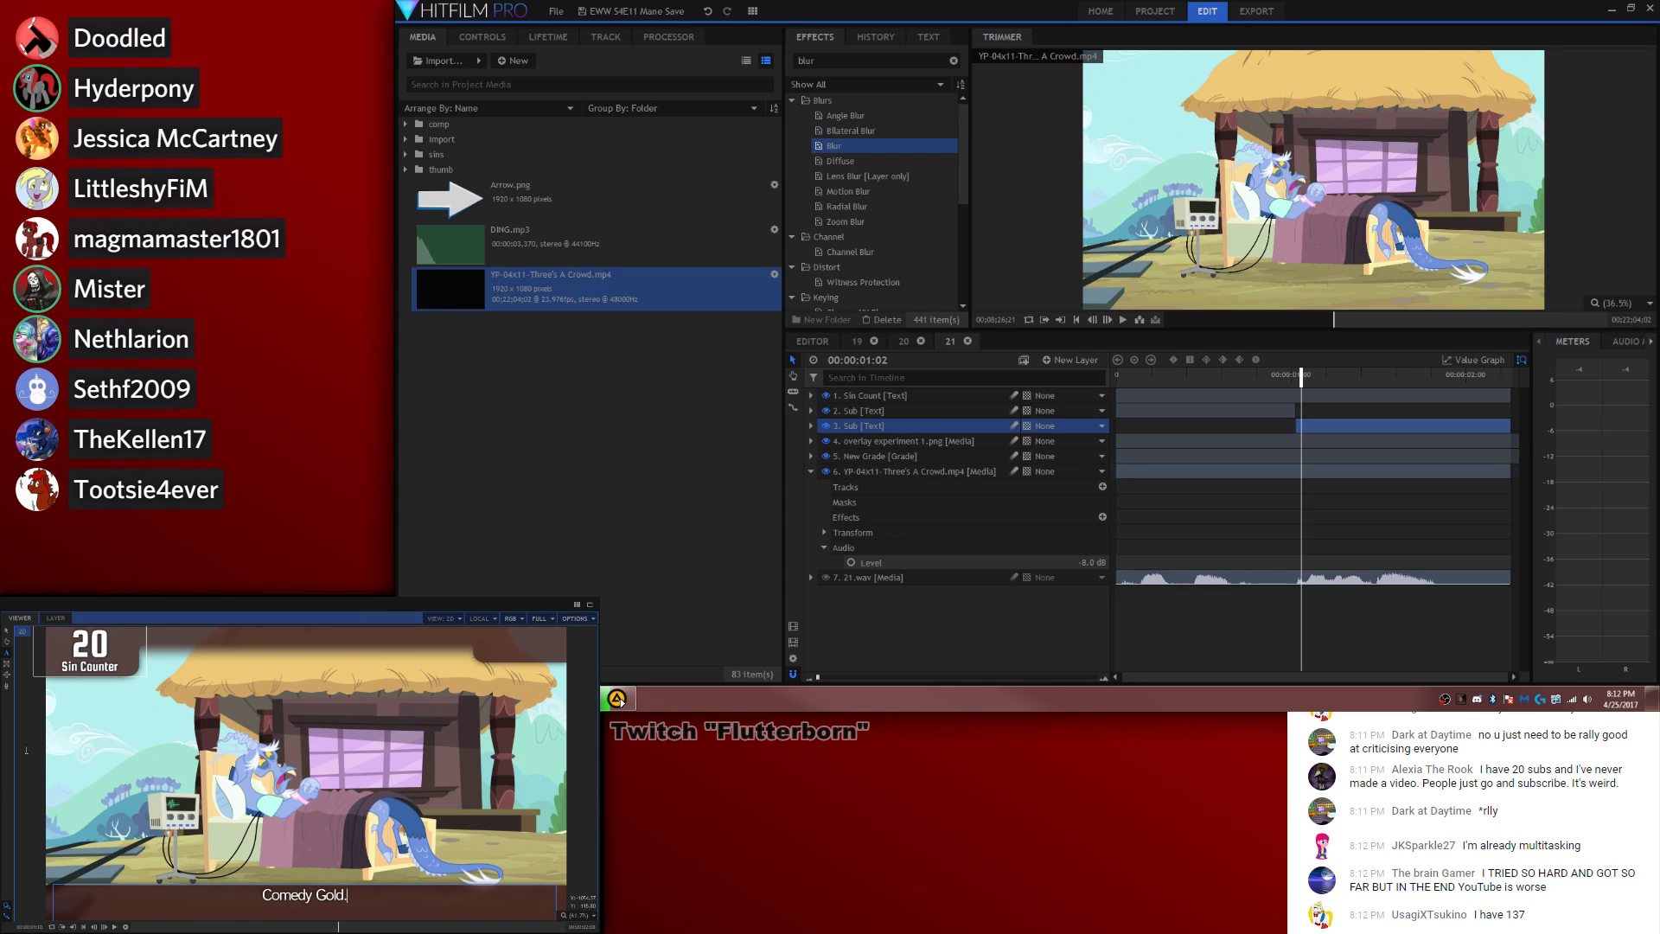
pyautogui.click(1443, 522)
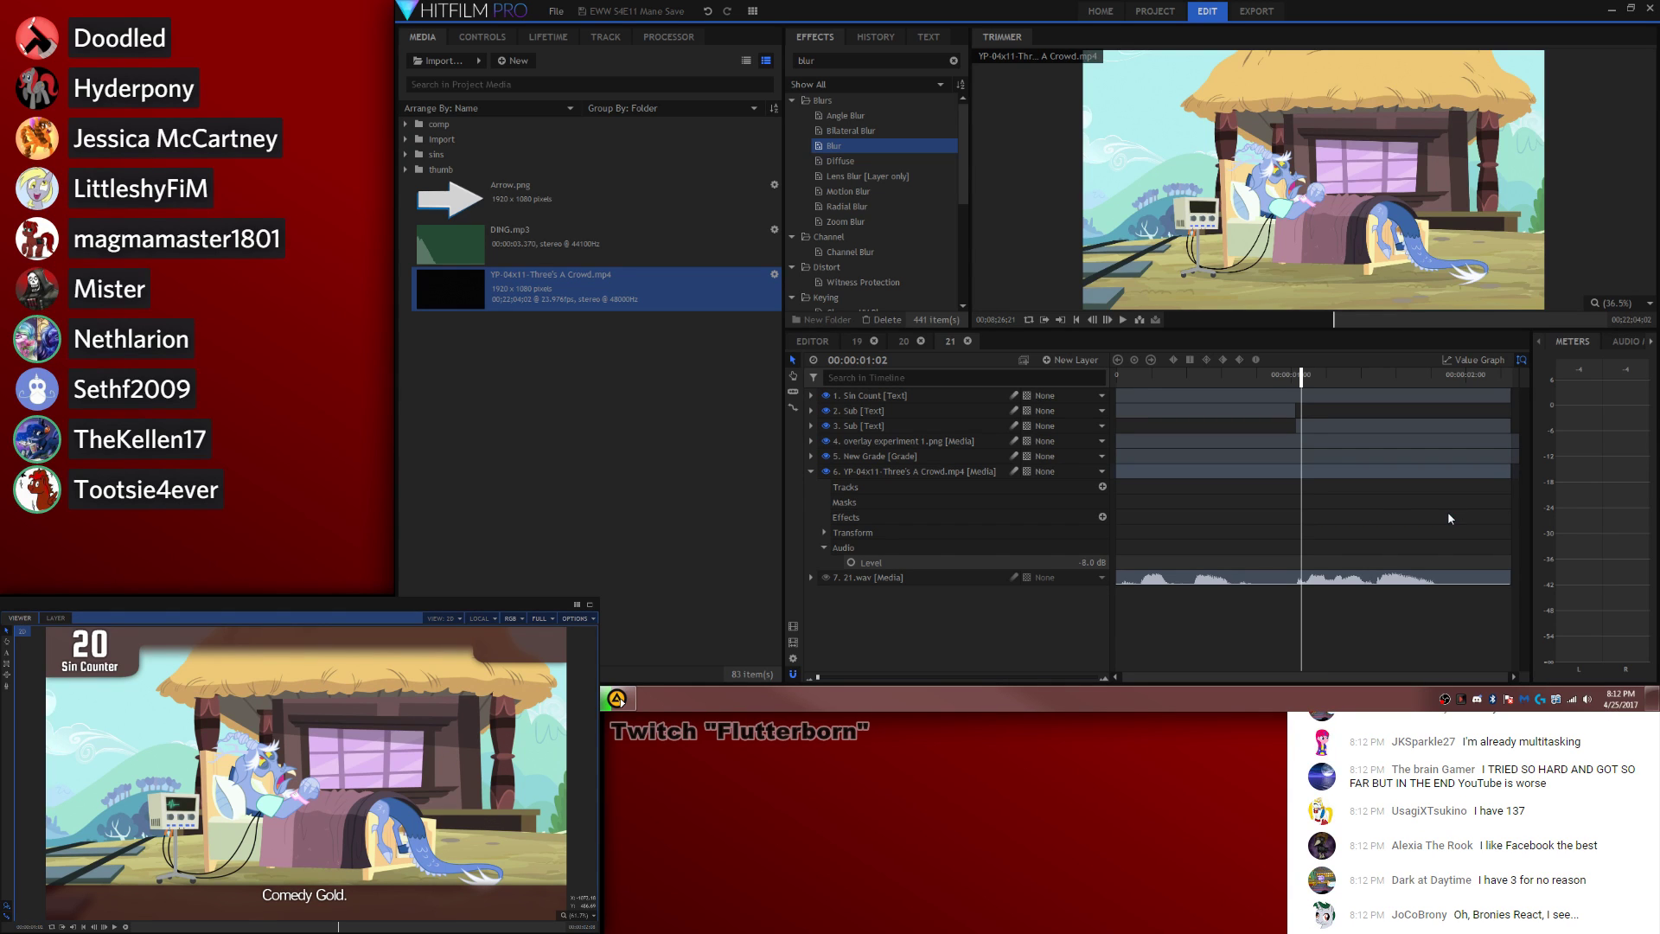
# Step: Slice the Sin Count layer at 00:00:01:25, set the second part's number to 21 and play the shot through
pyautogui.moveTo(1417, 374)
pyautogui.mouseDown()
pyautogui.moveTo(1469, 375)
pyautogui.moveTo(1434, 380)
pyautogui.mouseUp()
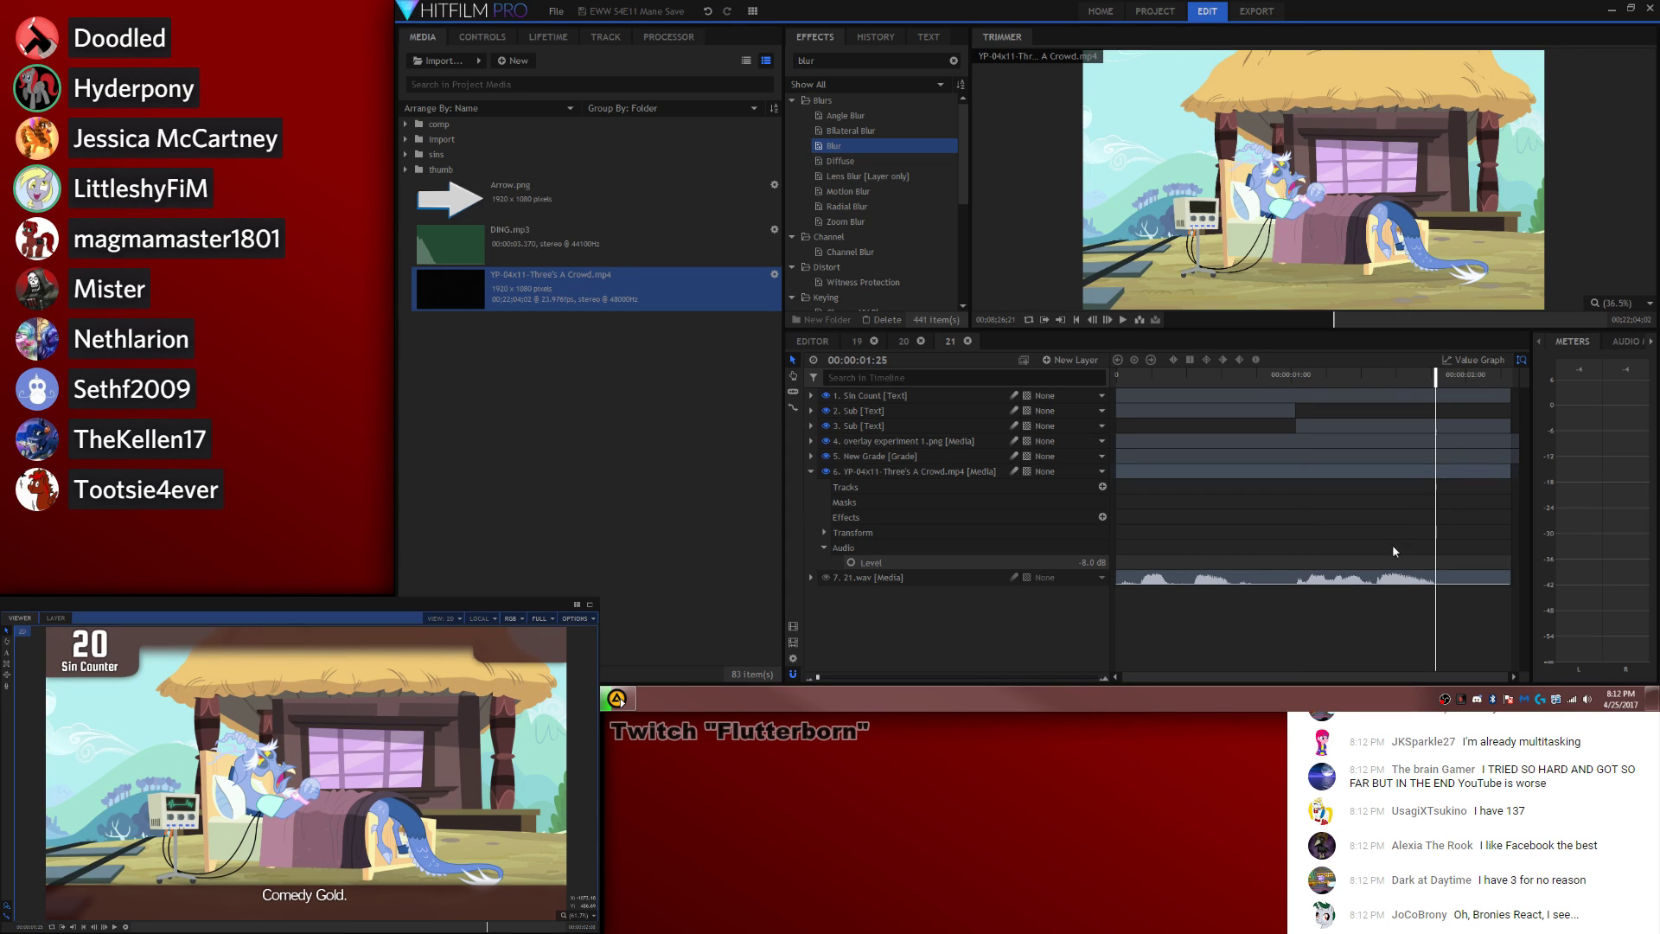
pyautogui.press('c')
pyautogui.click(1435, 399)
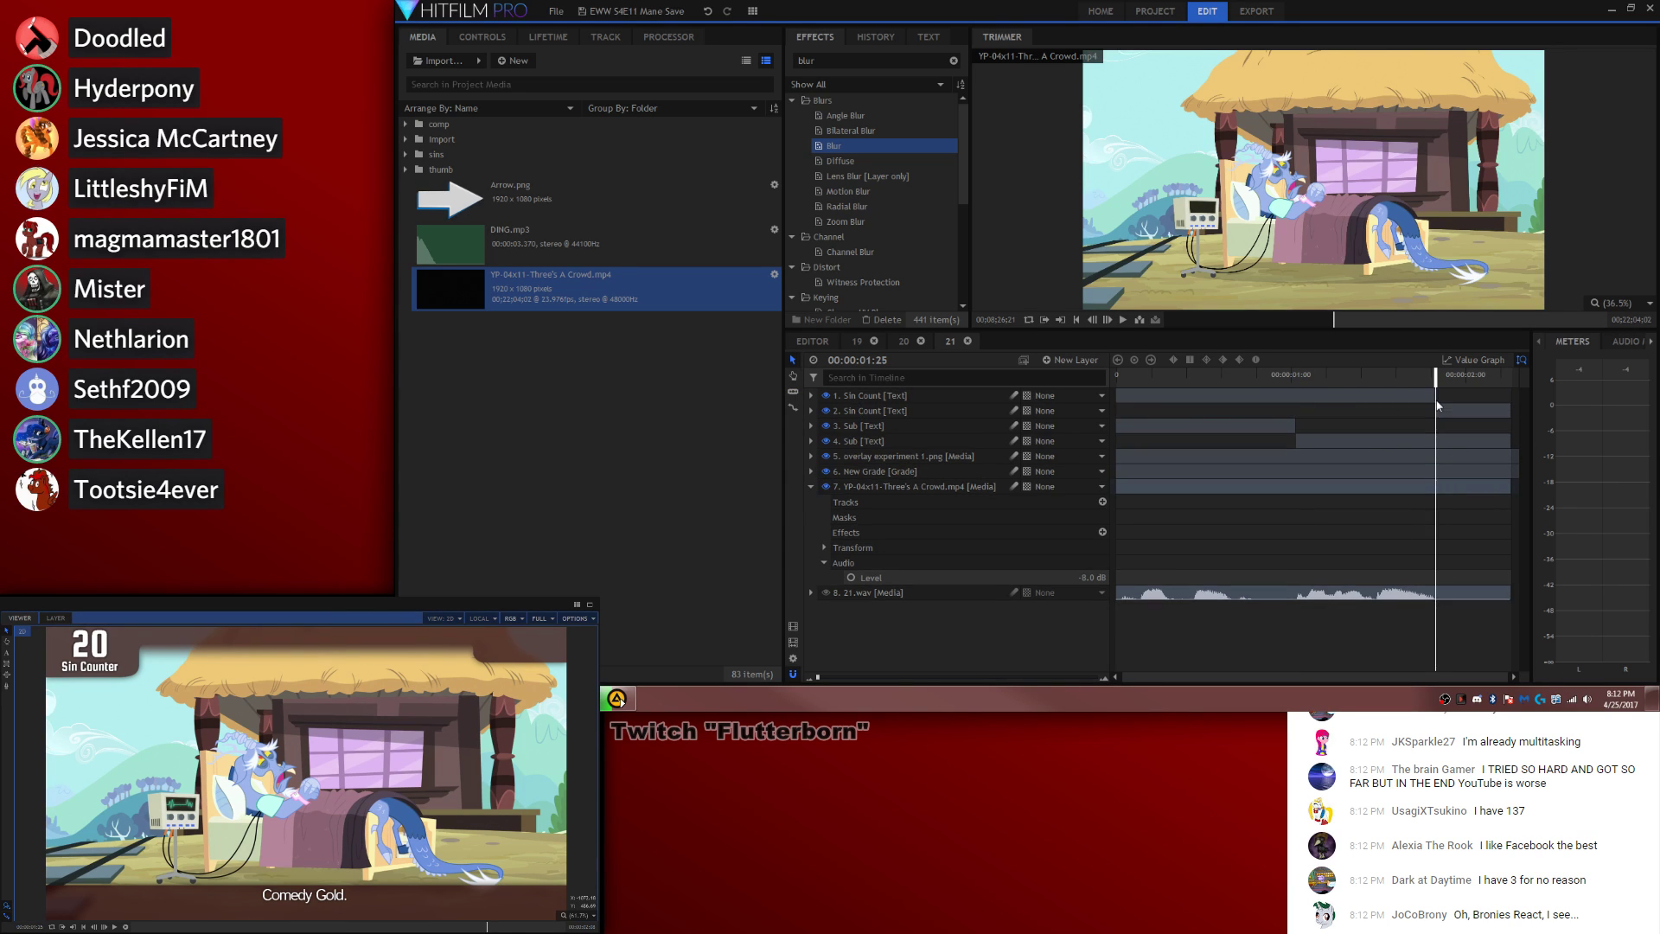
pyautogui.press('v')
pyautogui.press('.')
pyautogui.click(114, 653)
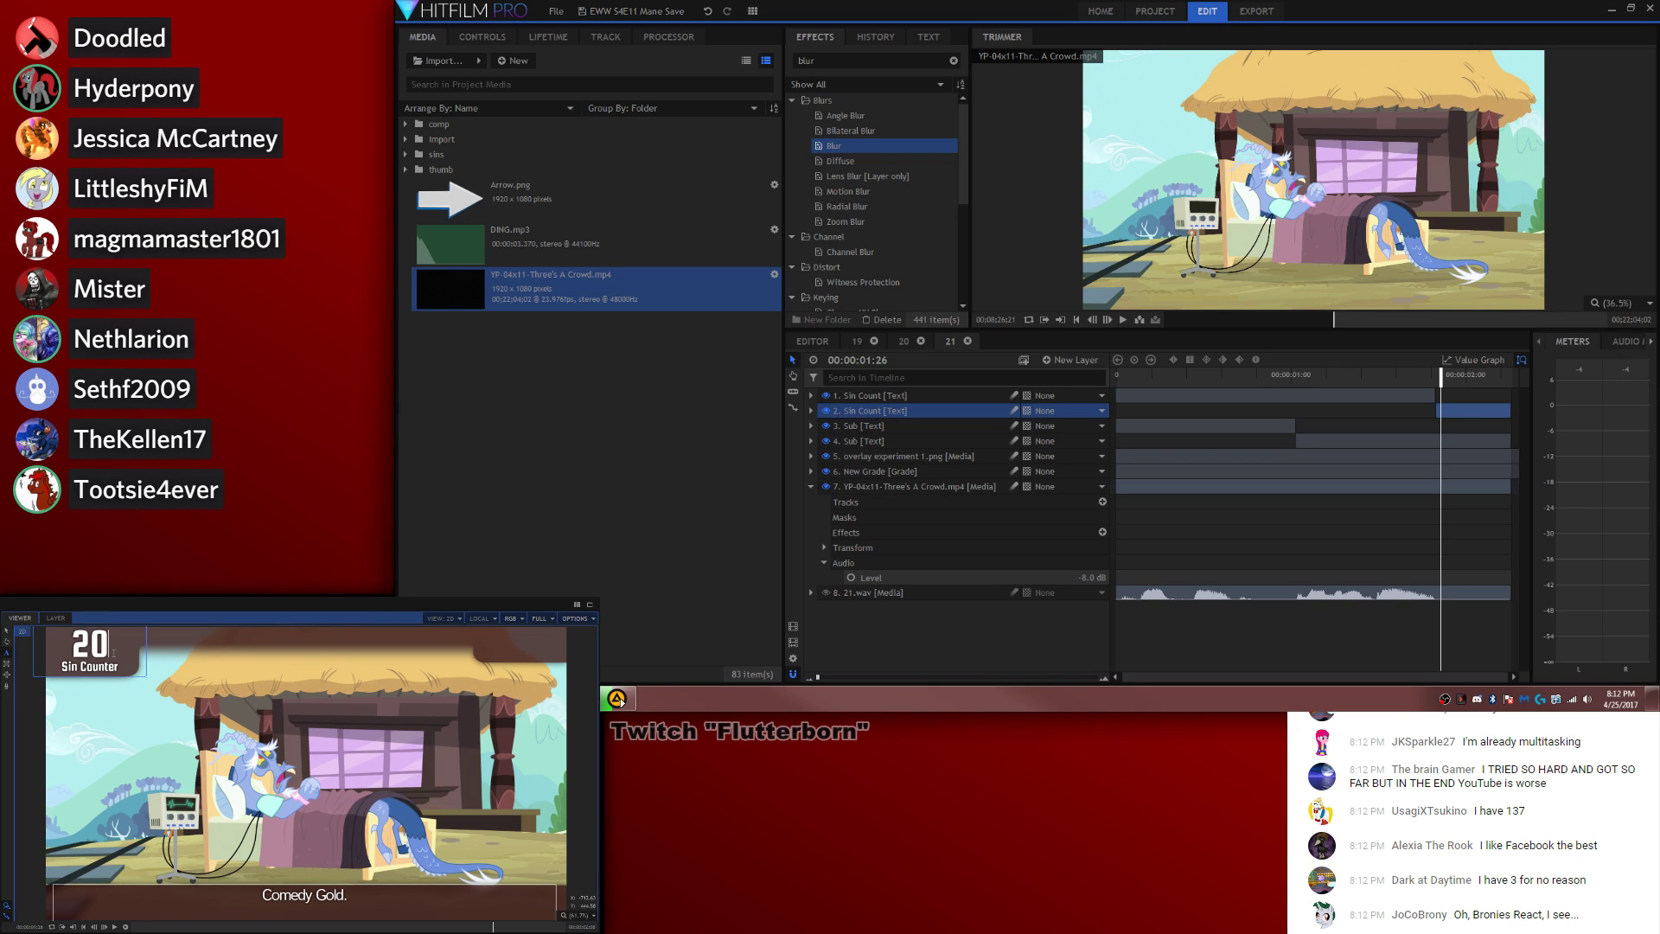
pyautogui.press('BackSpace')
pyautogui.write('1')
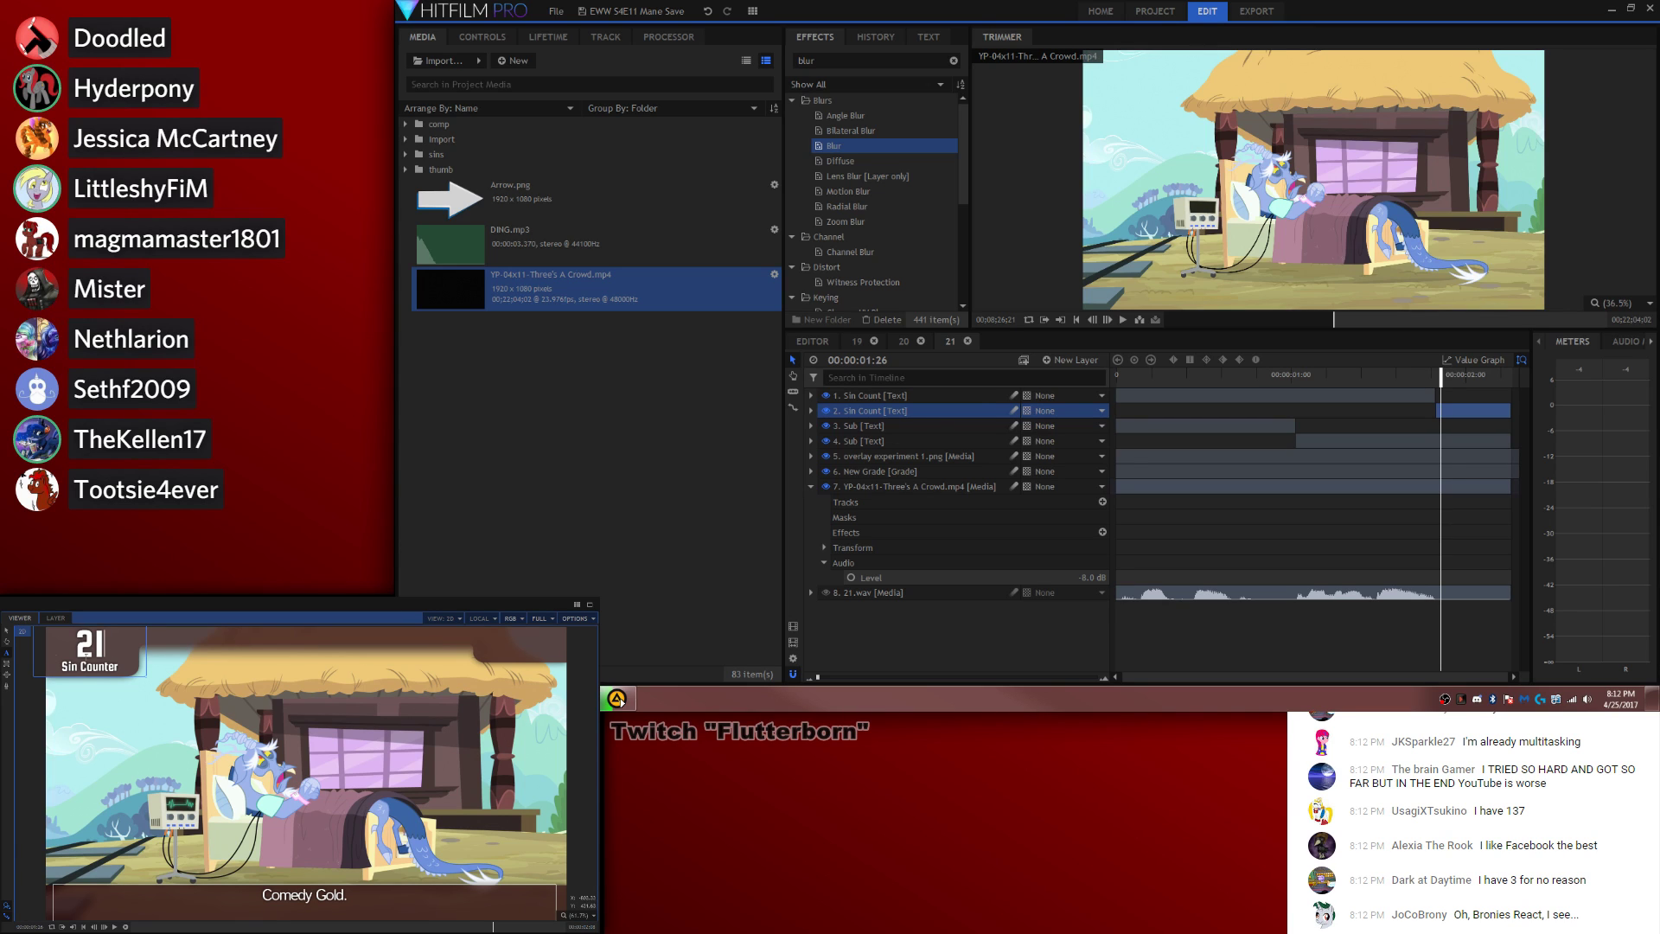
pyautogui.click(1415, 562)
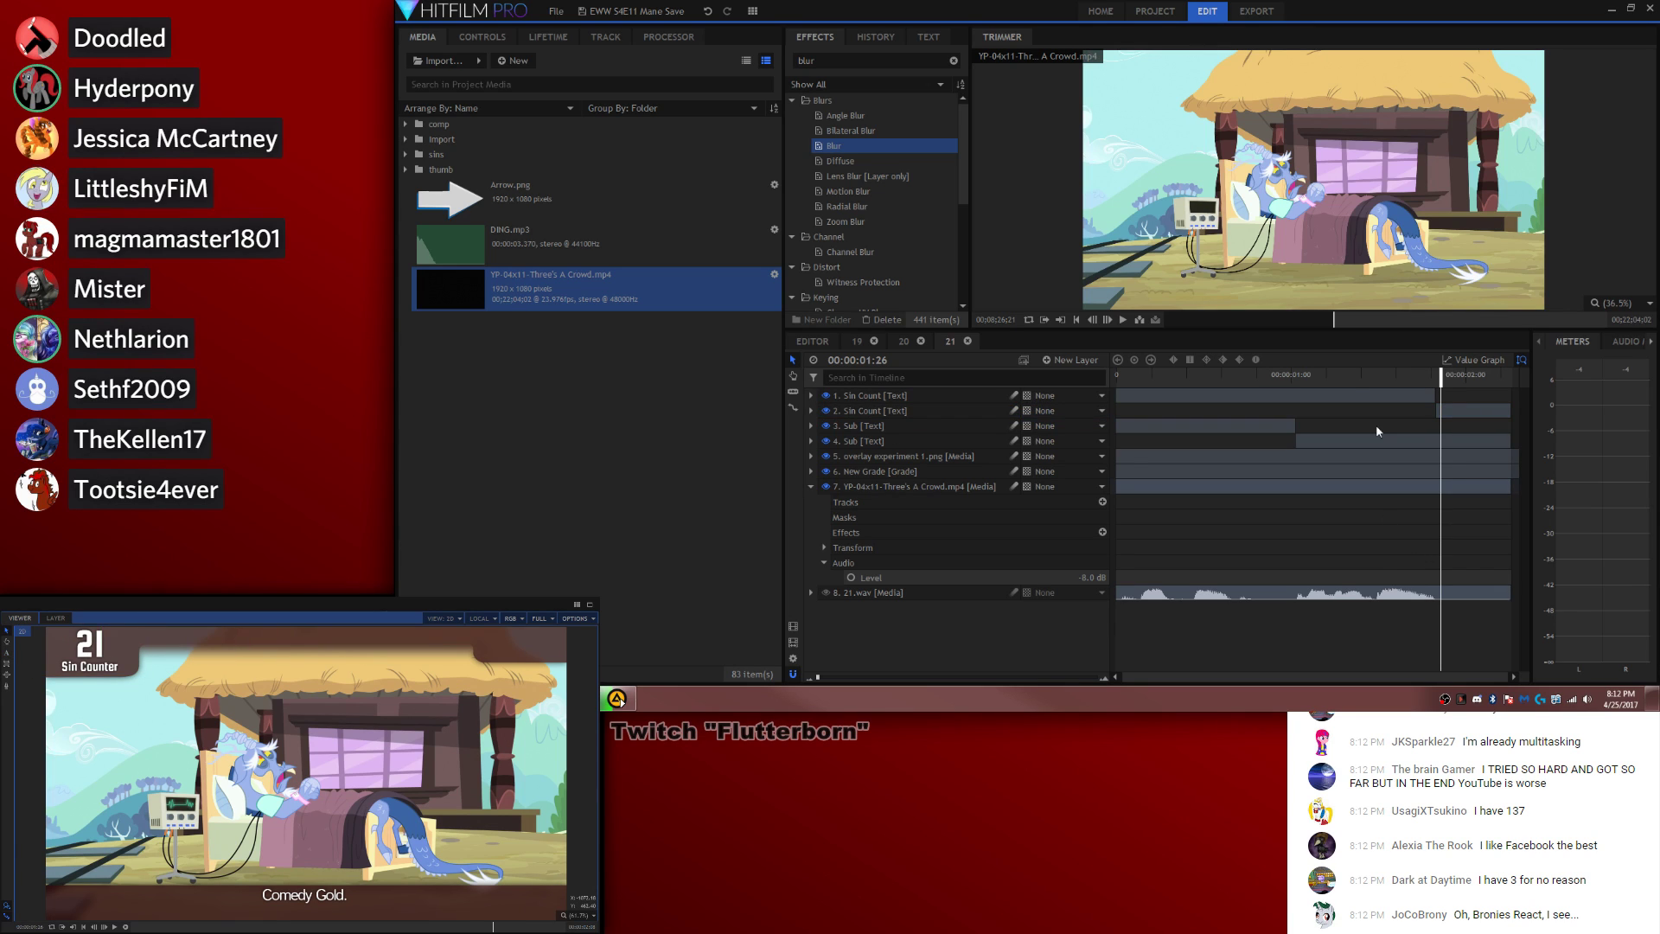
pyautogui.moveTo(1345, 377); pyautogui.dragTo(1050, 428)
pyautogui.press('space')
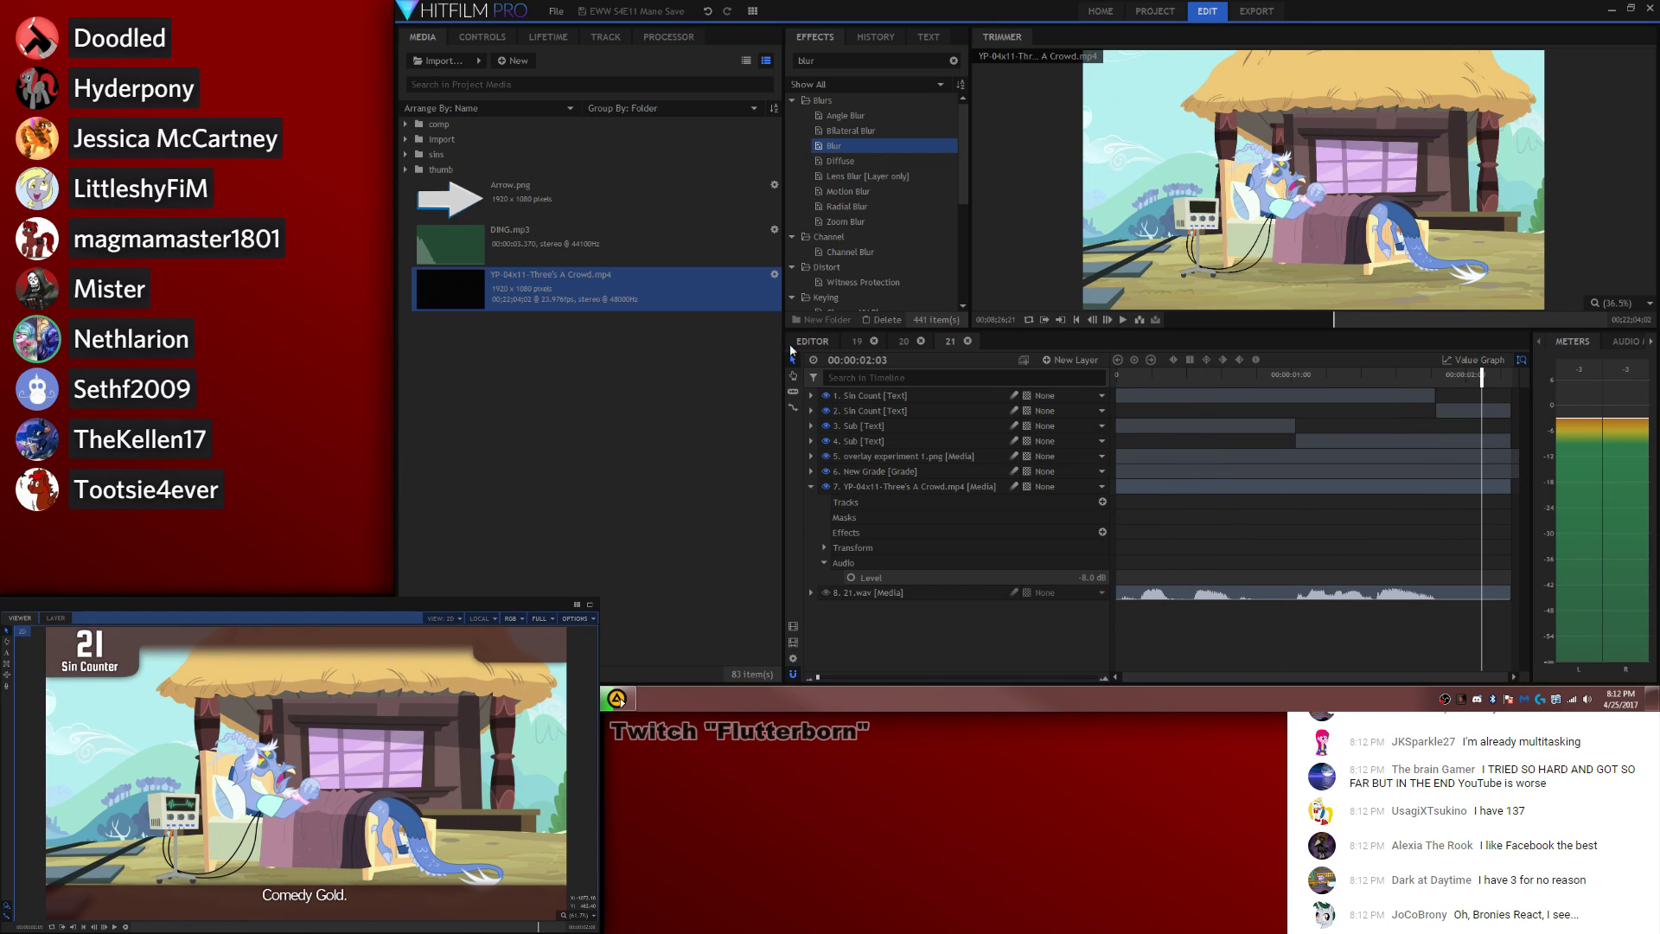
# Step: In the main edit, copy the last DING.mp3 clip to 00:01:47:03, where the sin counter changes to 21
pyautogui.click(812, 342)
pyautogui.click(1253, 595)
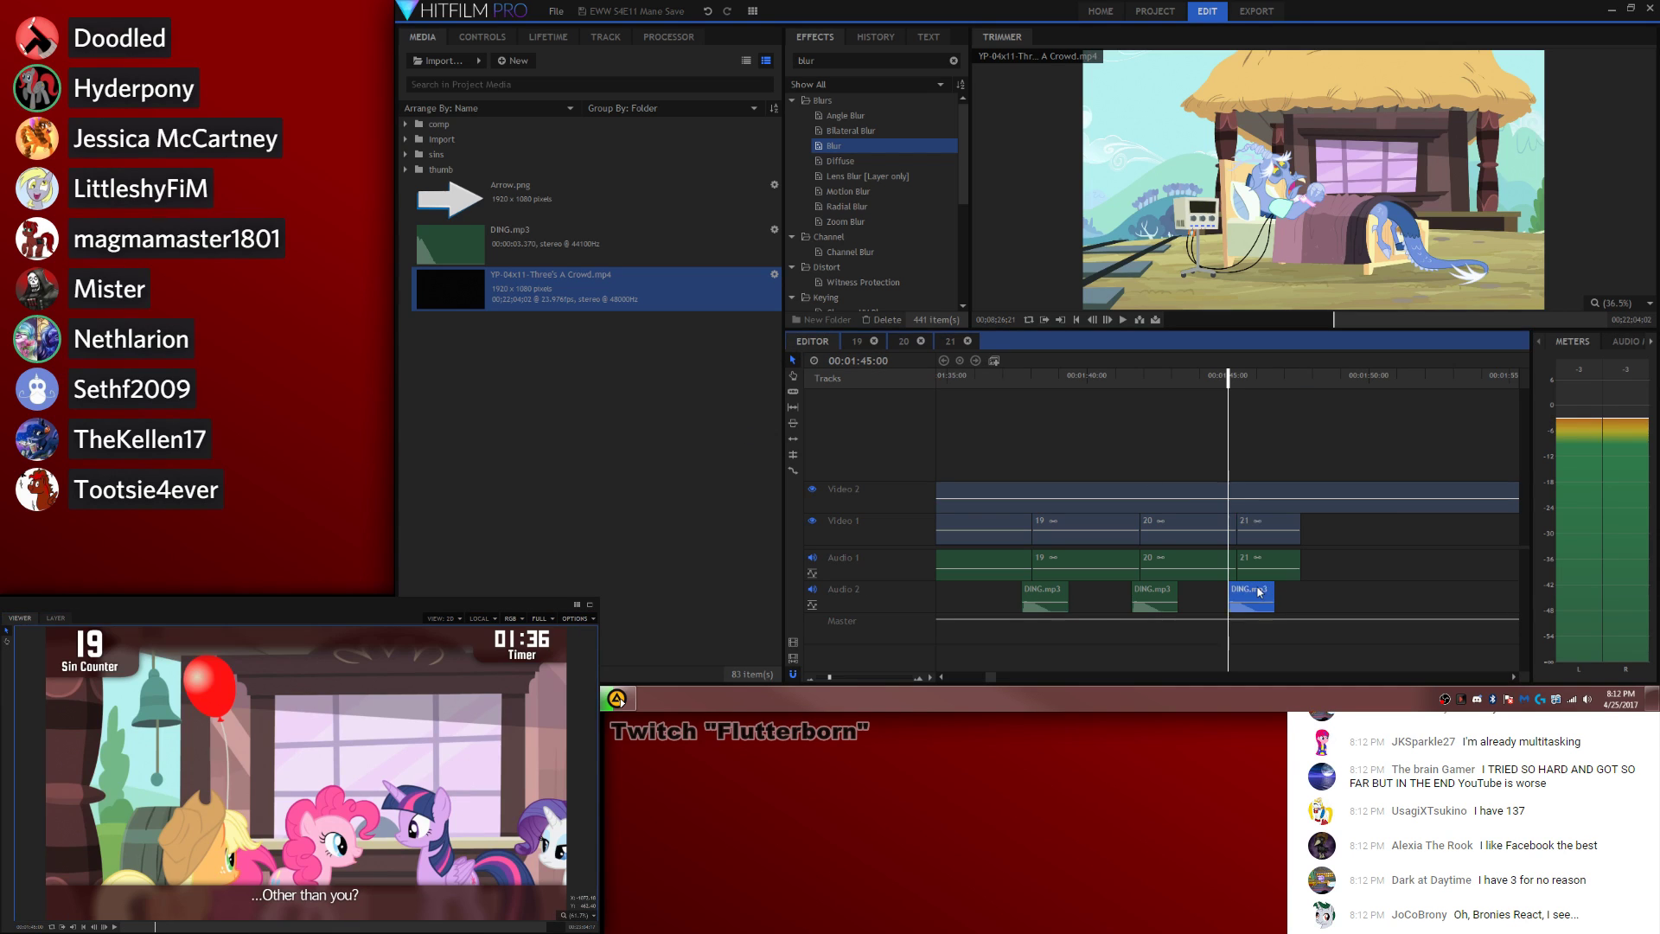
pyautogui.click(1289, 380)
pyautogui.moveTo(1302, 530); pyautogui.dragTo(1397, 562)
pyautogui.press('.')
pyautogui.press('.')
pyautogui.press('.')
pyautogui.press('.')
pyautogui.press('.')
pyautogui.press('.')
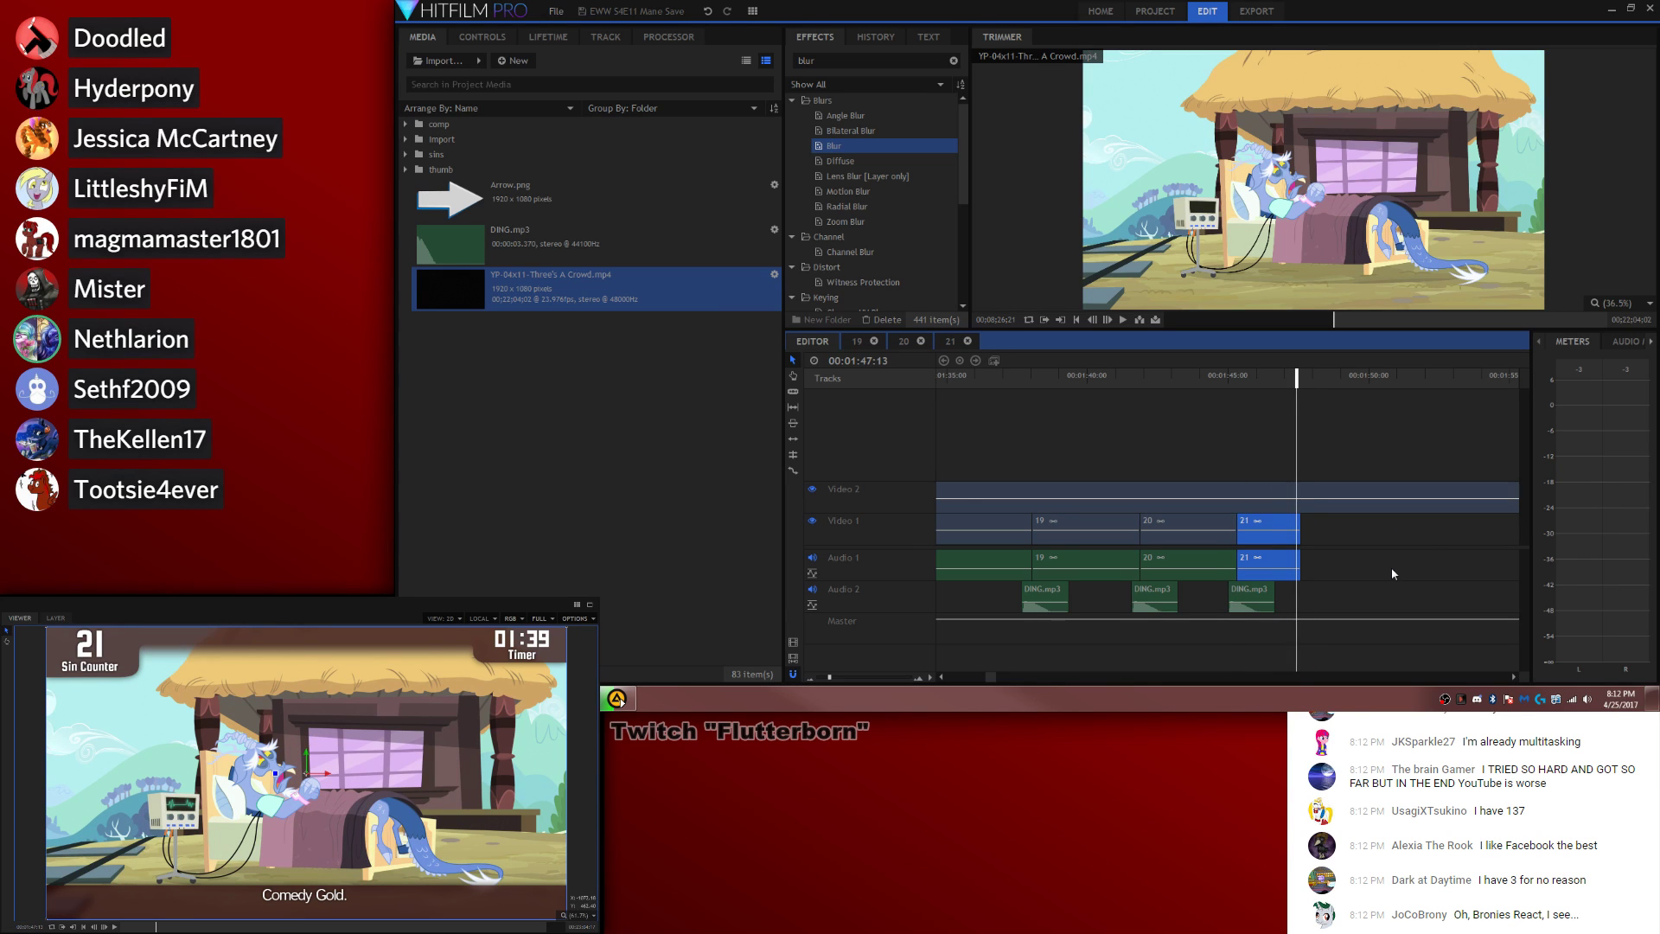
pyautogui.press('Left')
pyautogui.press('Left')
pyautogui.press('Left')
pyautogui.press('Left')
pyautogui.press('Left')
pyautogui.press('Left')
pyautogui.press('Left')
pyautogui.press('Left')
pyautogui.press('Left')
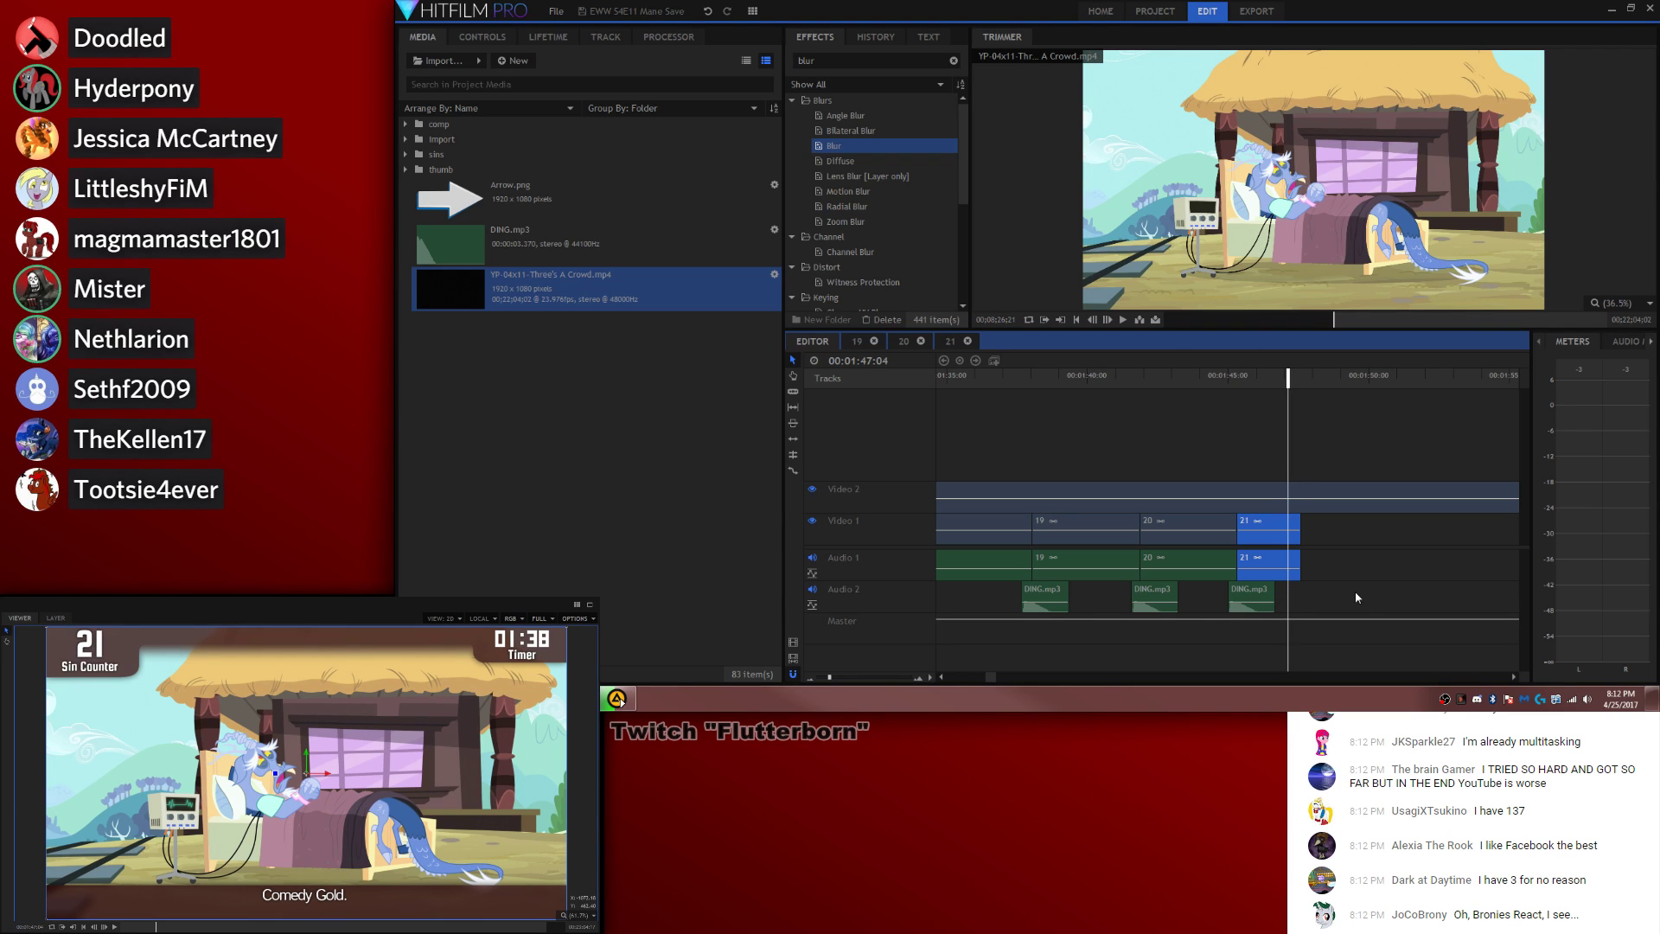
pyautogui.click(1264, 593)
pyautogui.hotkey('ctrl', 'c')
pyautogui.hotkey('ctrl', 'v')
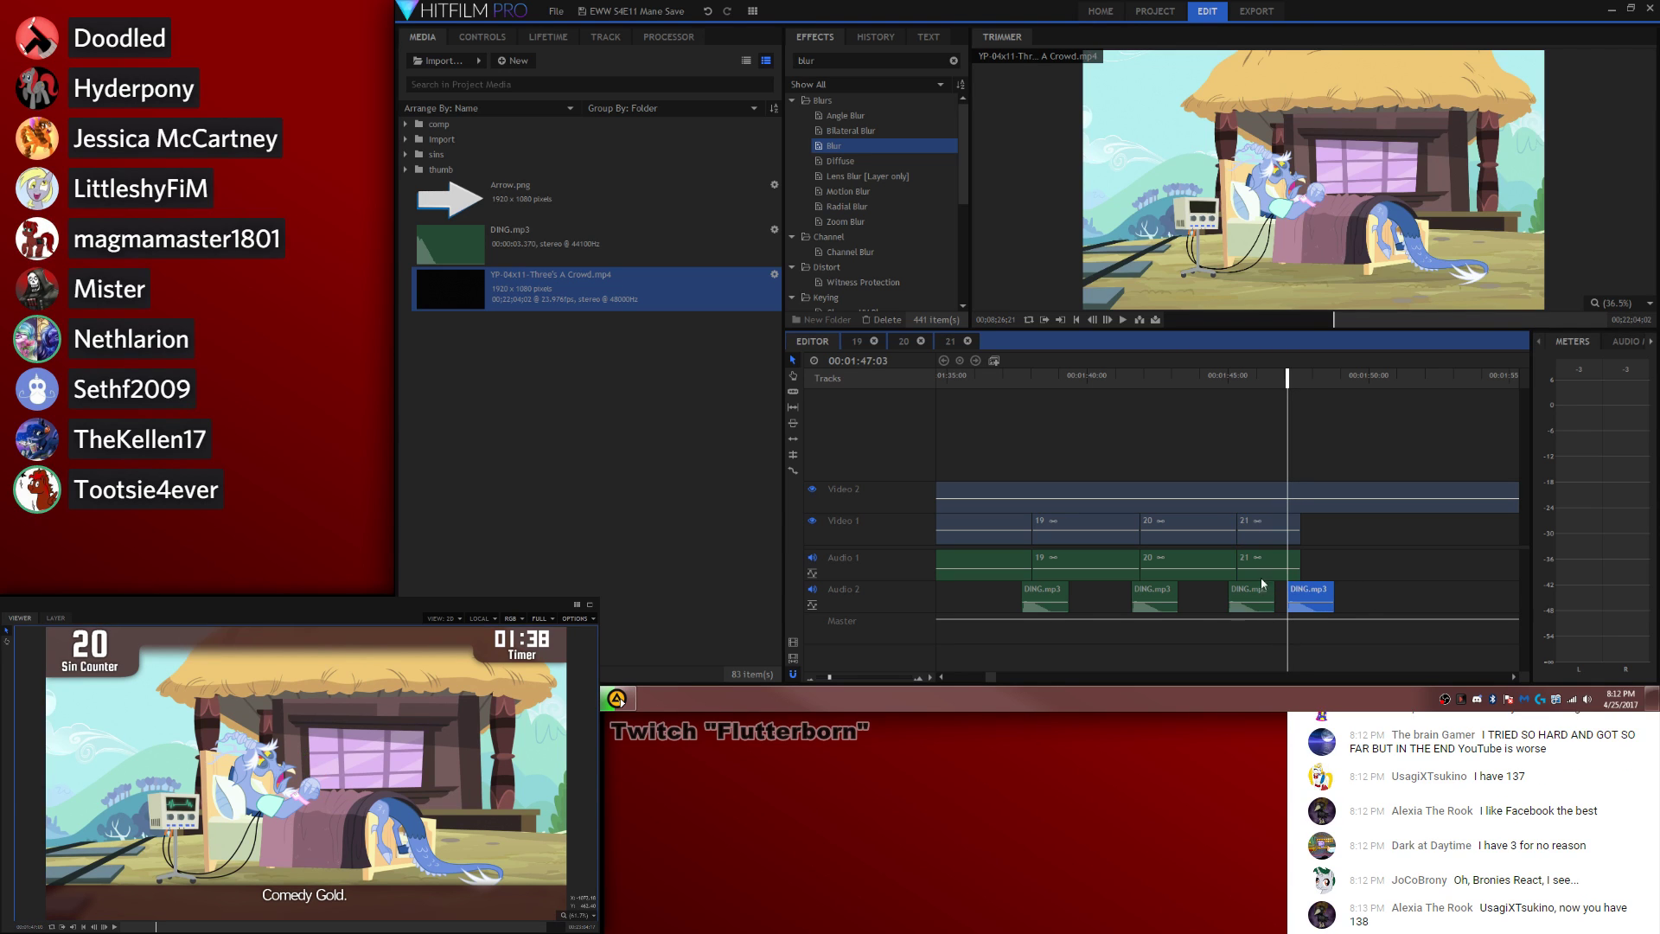
# Step: Create a new composite shot named 22 from the 22.wav narration
pyautogui.click(403, 154)
pyautogui.scroll(-8, 717, 382)
pyautogui.scroll(5, 717, 381)
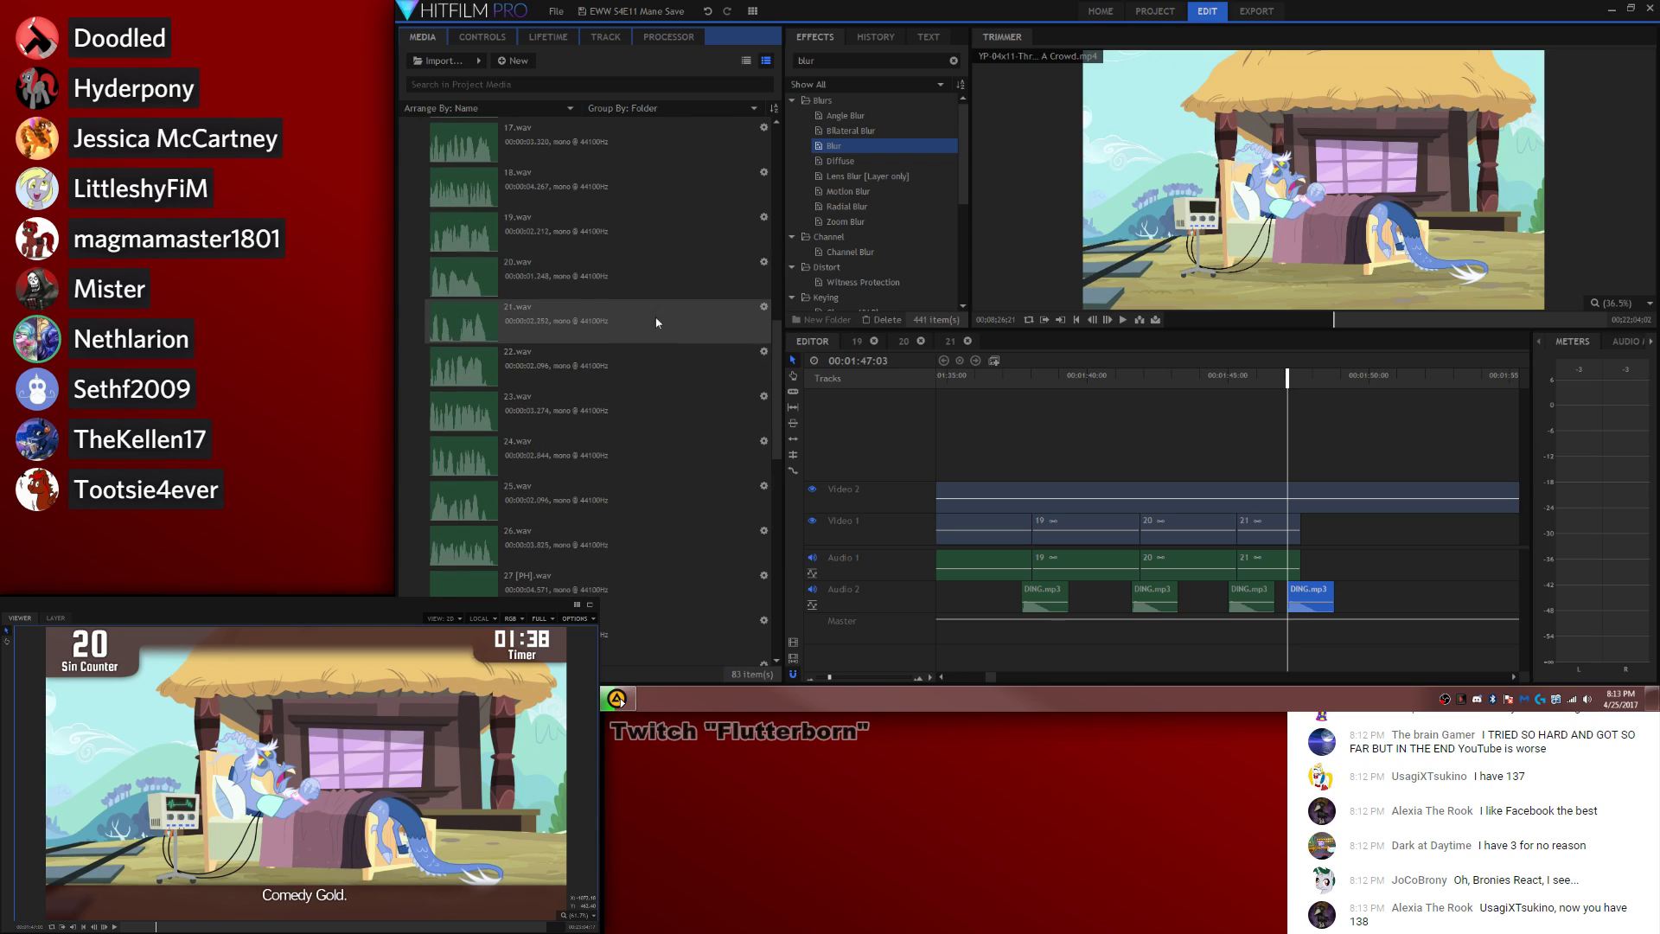
pyautogui.moveTo(605, 363); pyautogui.dragTo(1305, 567)
pyautogui.click(993, 361)
pyautogui.moveTo(960, 267); pyautogui.dragTo(1236, 253)
pyautogui.press('BackSpace')
pyautogui.click(1103, 382)
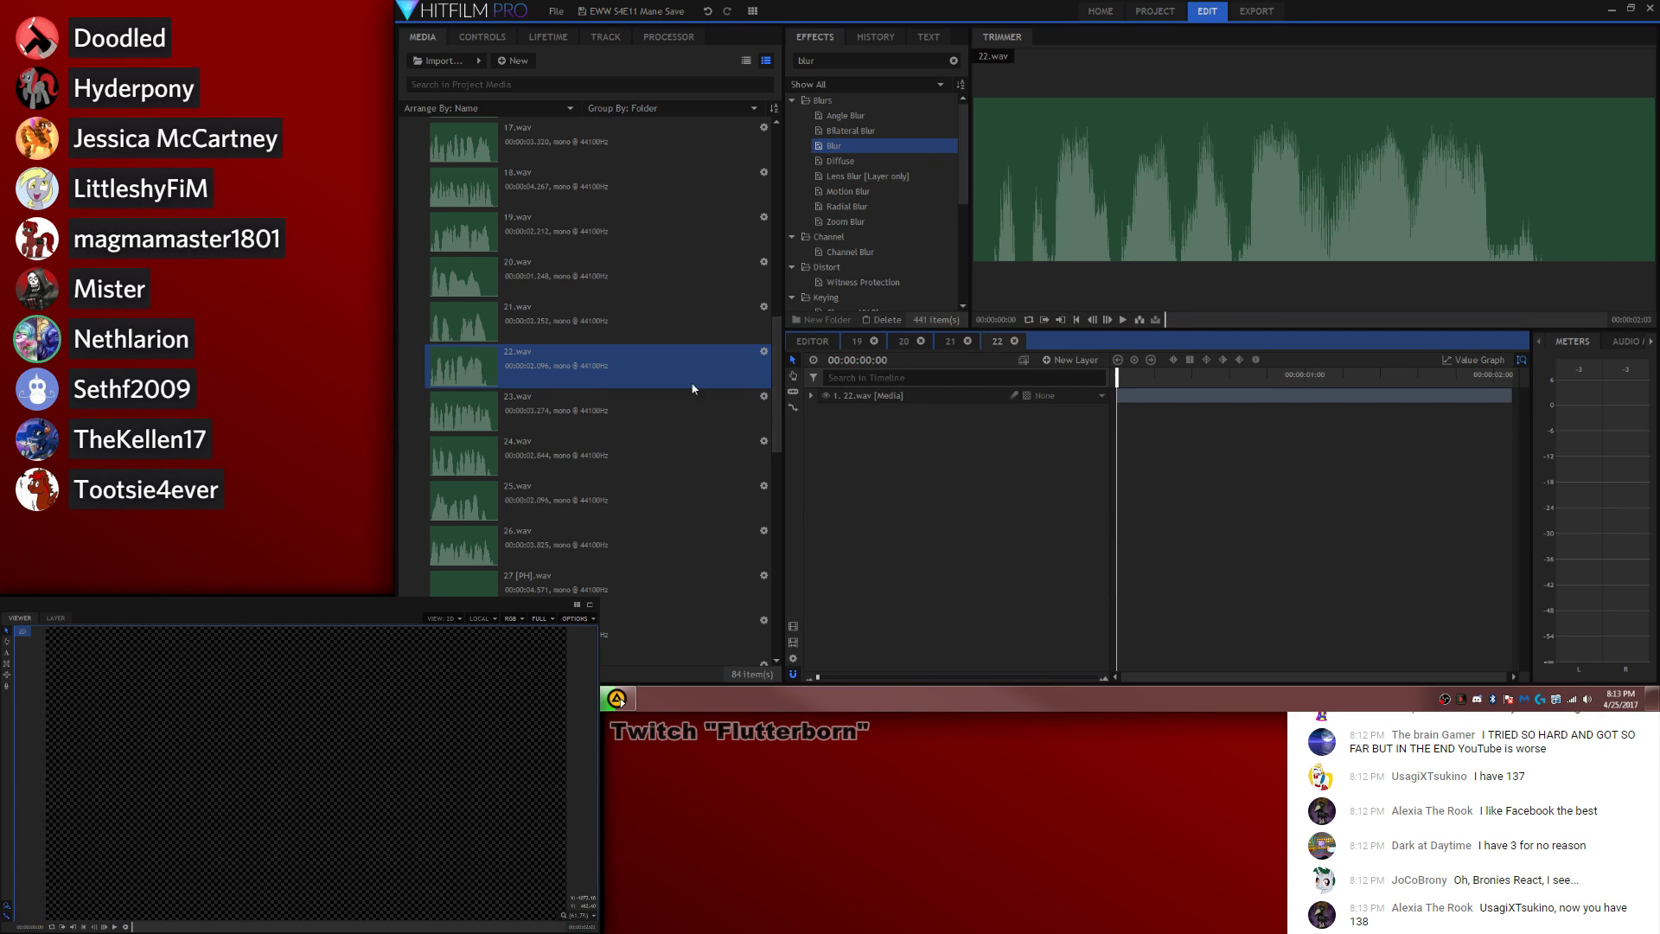
# Step: Move composite shot 22 into the comp folder of the project media
pyautogui.scroll(8, 691, 389)
pyautogui.click(406, 154)
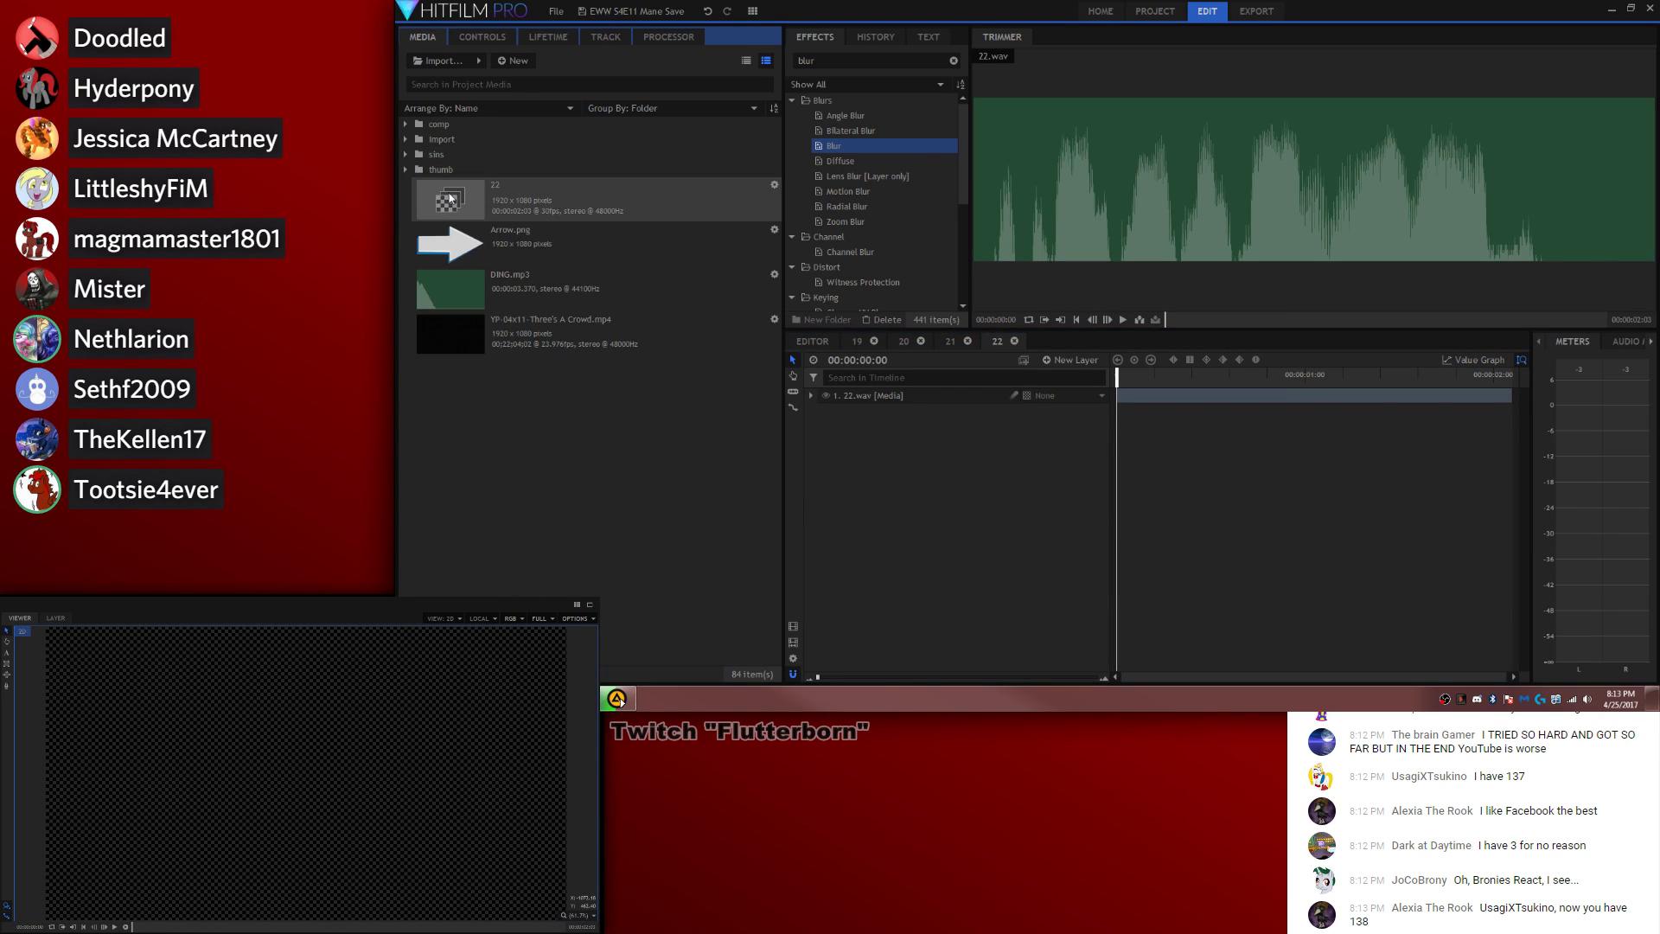
pyautogui.moveTo(448, 196); pyautogui.dragTo(435, 125)
pyautogui.click(405, 124)
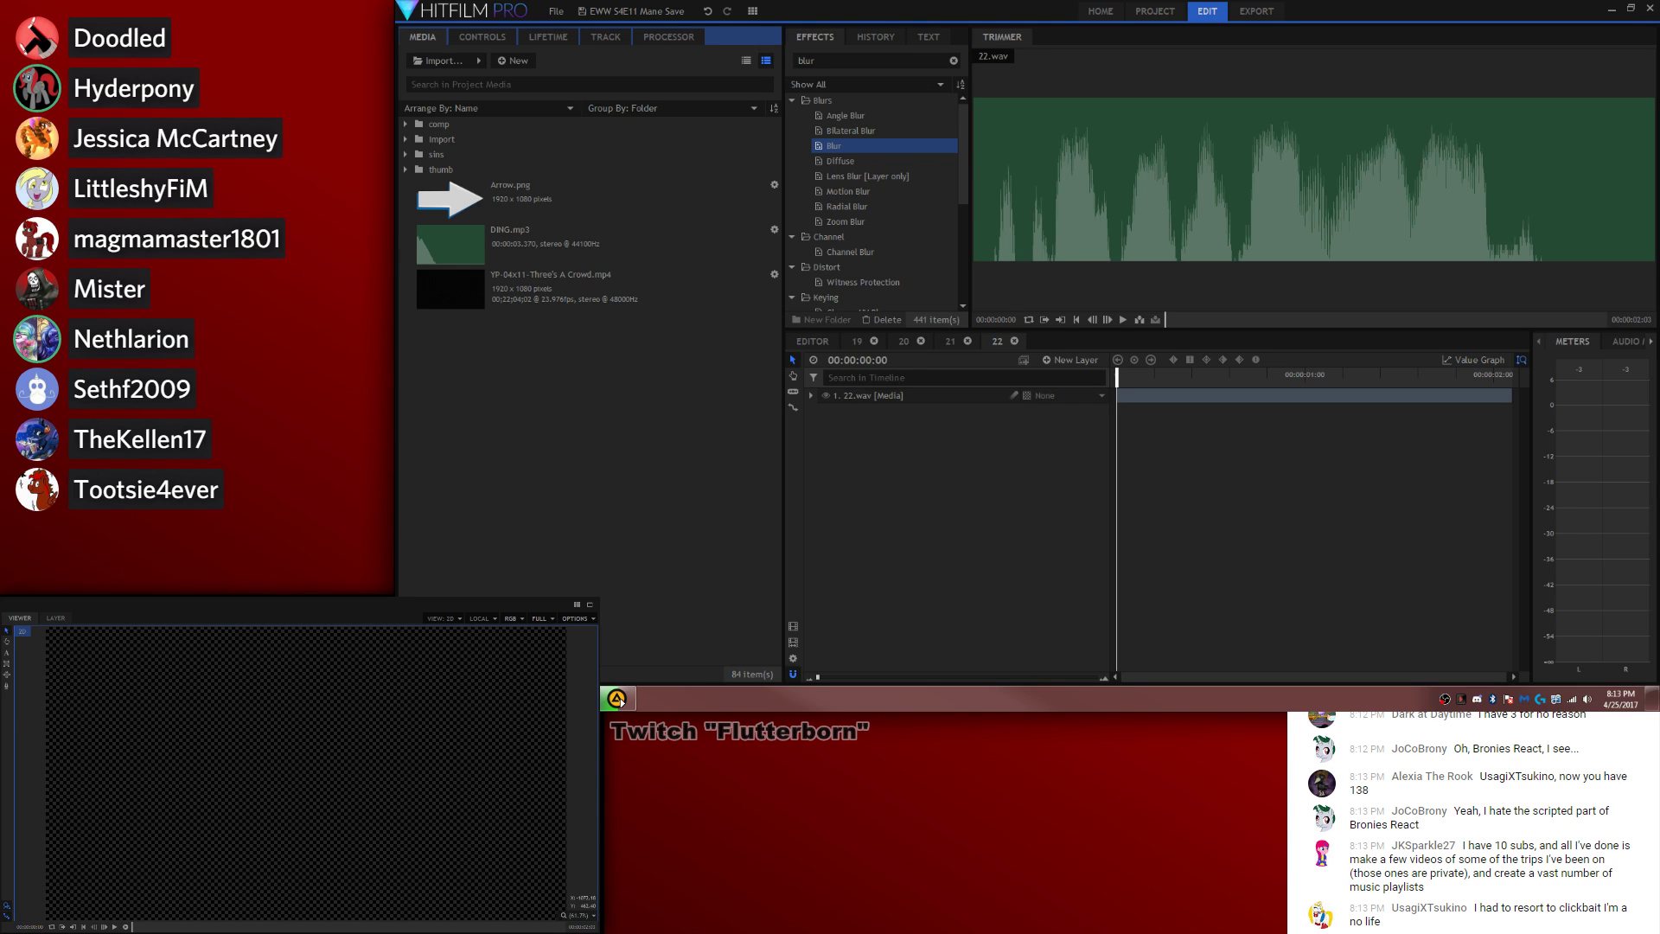
# Step: Set the episode video's in point at the scene with the boxed candle and add it above the narration in shot 22
pyautogui.click(558, 301)
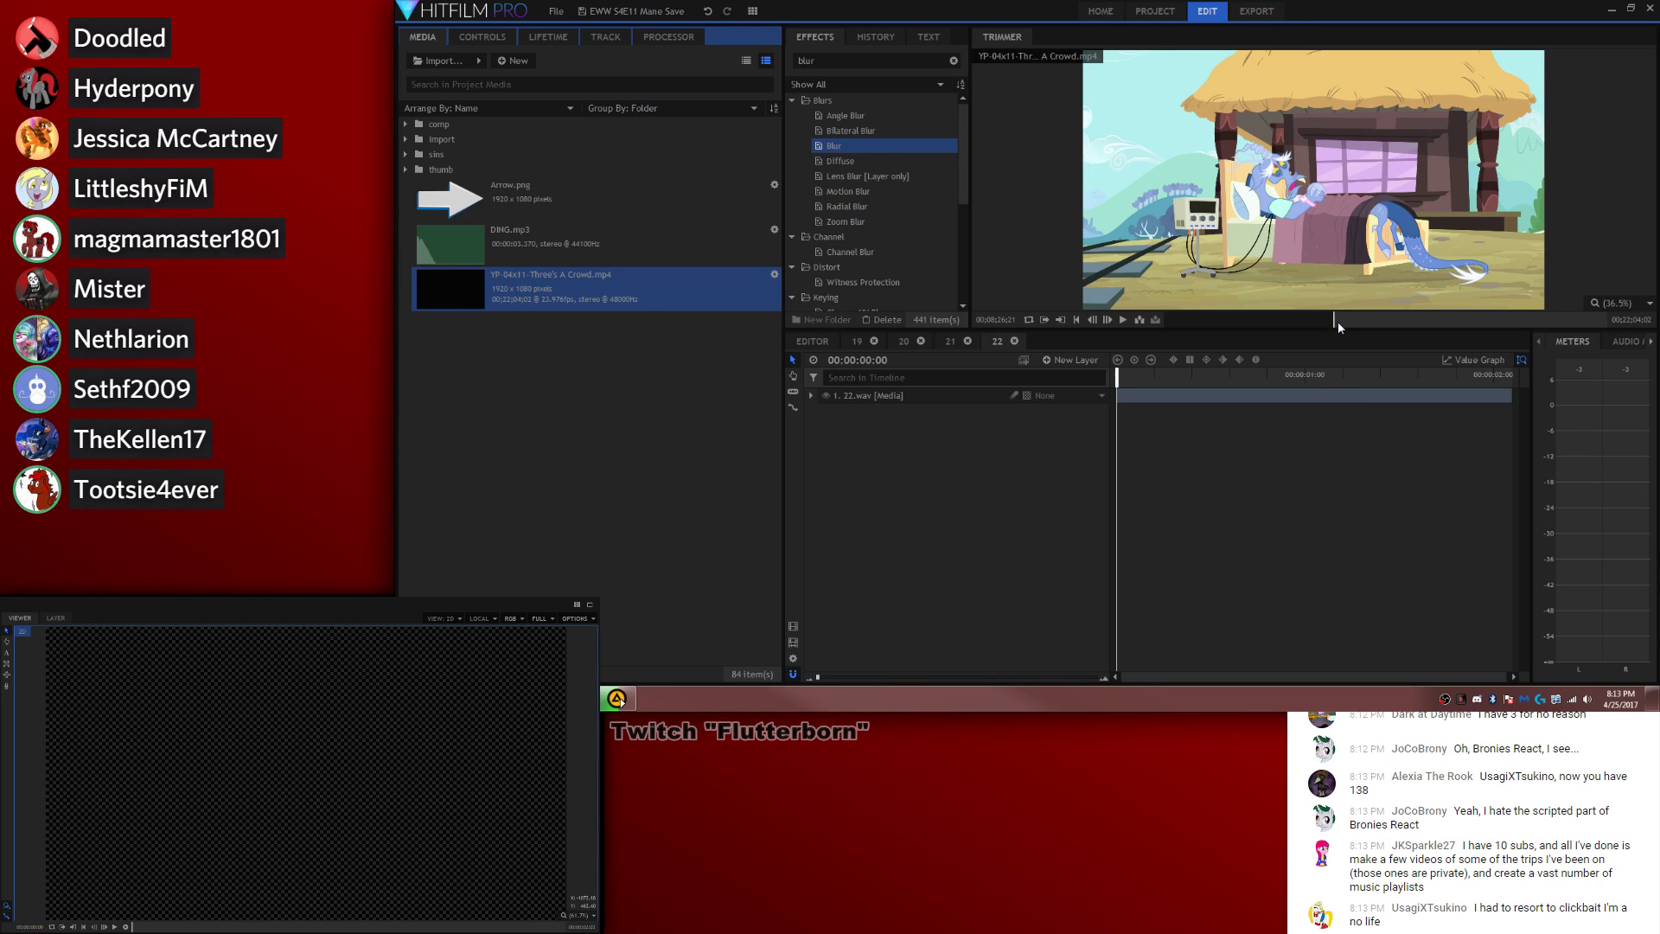
pyautogui.moveTo(1336, 321); pyautogui.dragTo(1346, 325)
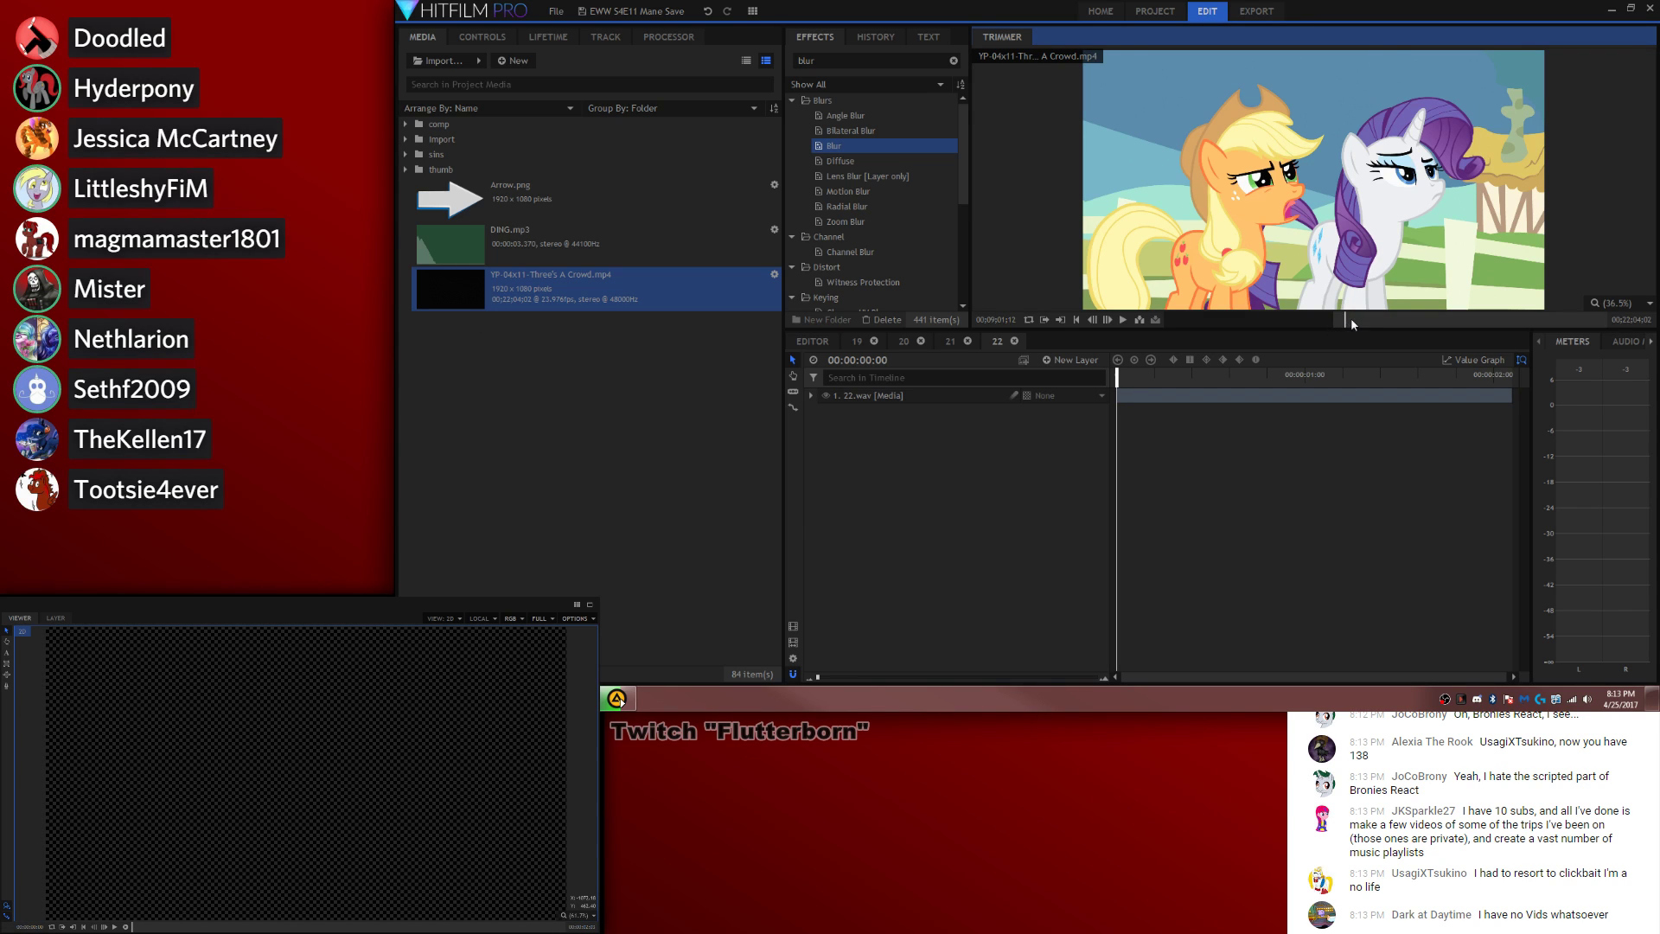
pyautogui.moveTo(1351, 318); pyautogui.dragTo(1364, 319)
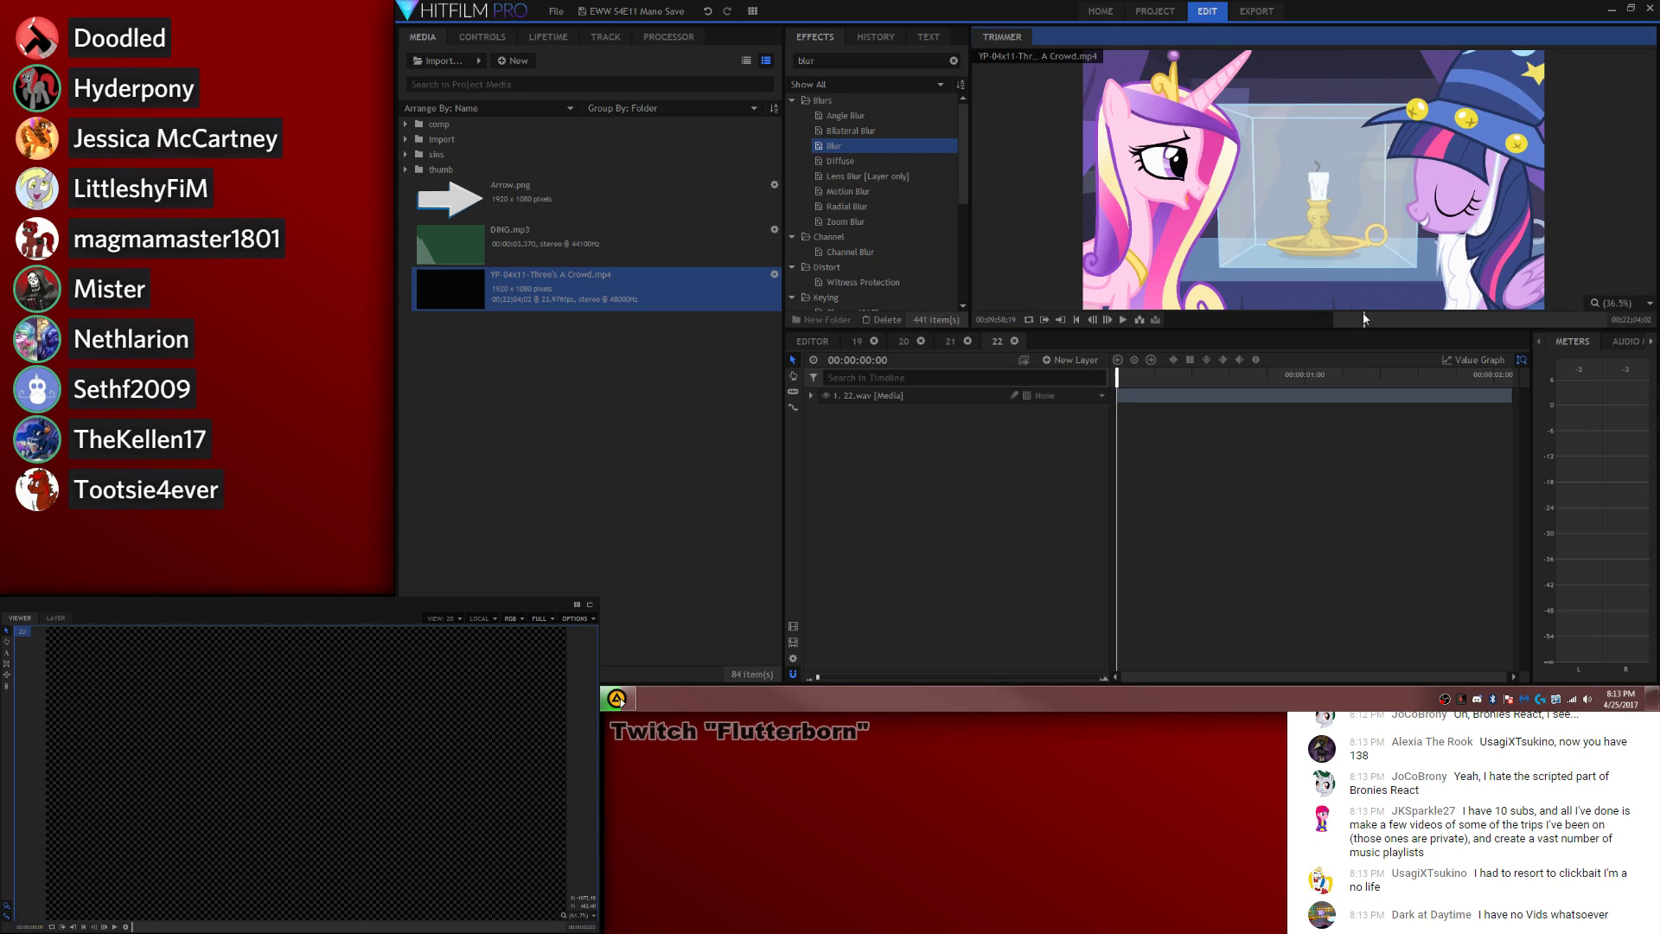
pyautogui.click(1045, 319)
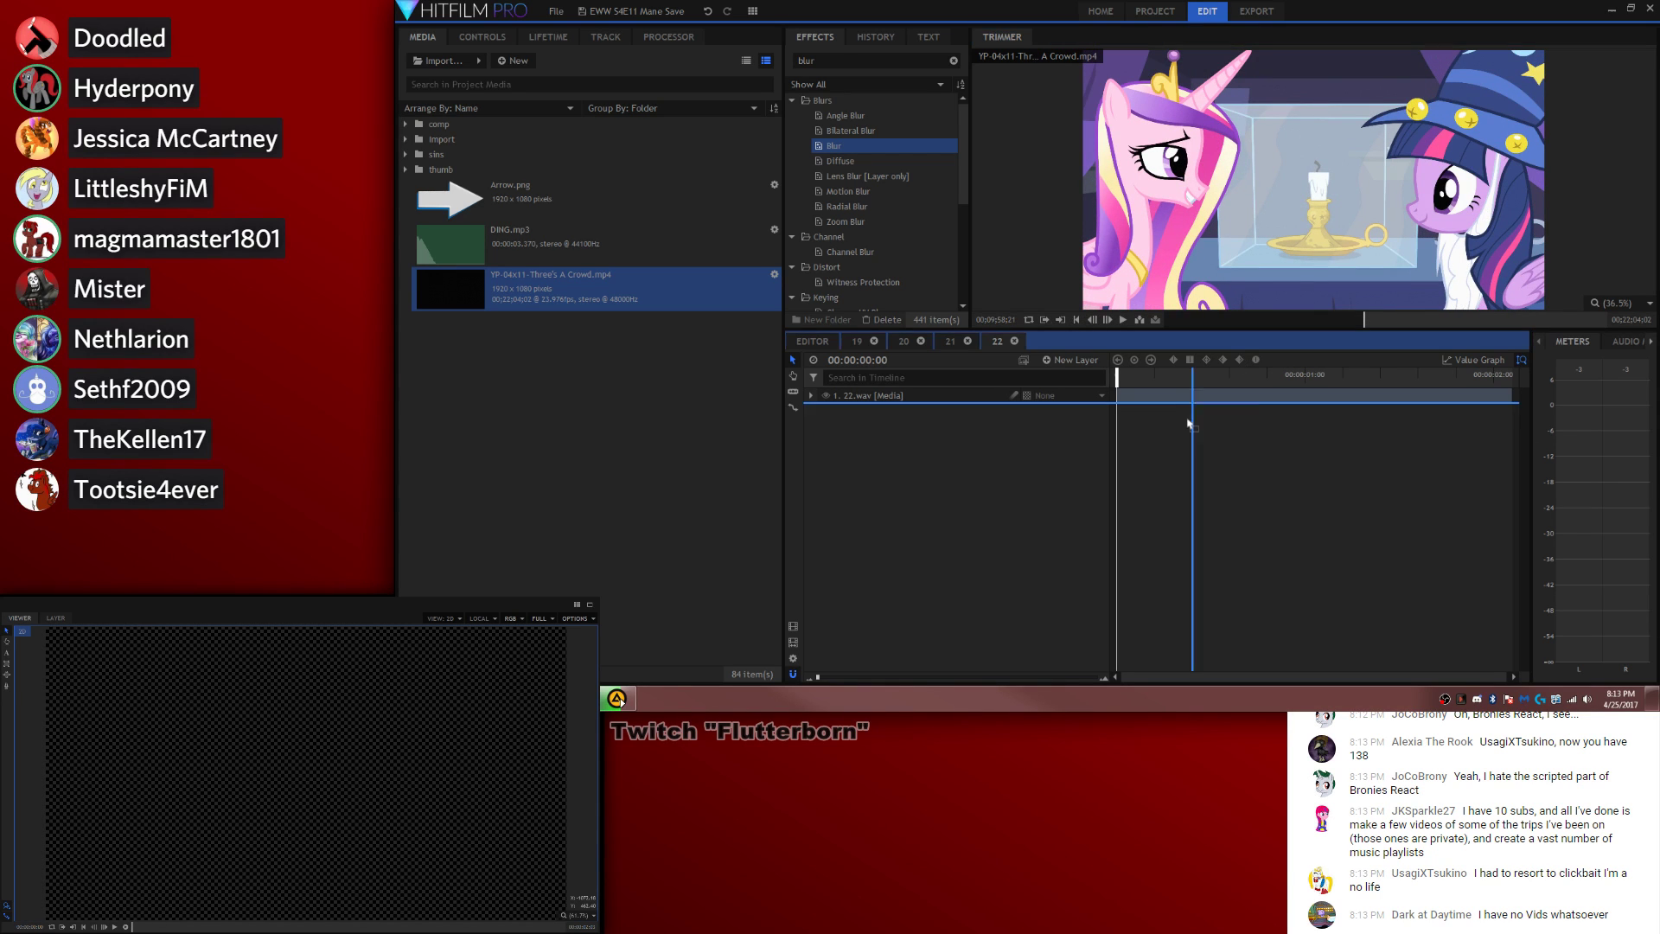
pyautogui.moveTo(992, 416); pyautogui.dragTo(942, 391)
# Step: Set the audio level of the episode layer in shot 22 to -8 dB
pyautogui.click(811, 395)
pyautogui.click(1082, 486)
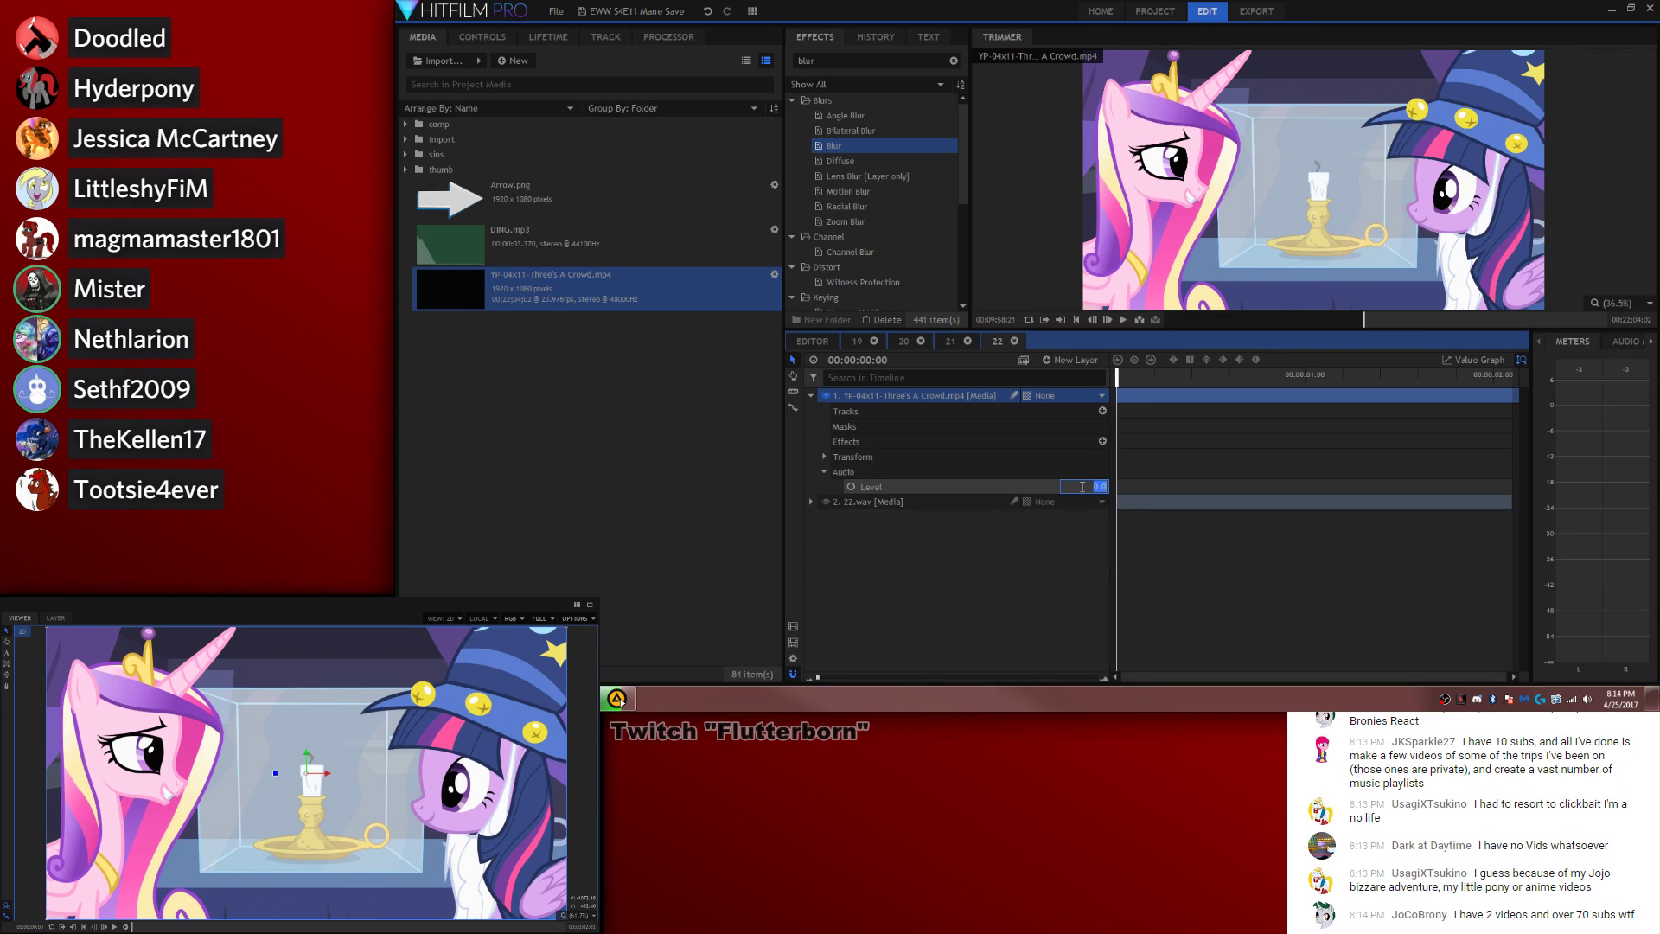
pyautogui.write('-8')
pyautogui.press('Return')
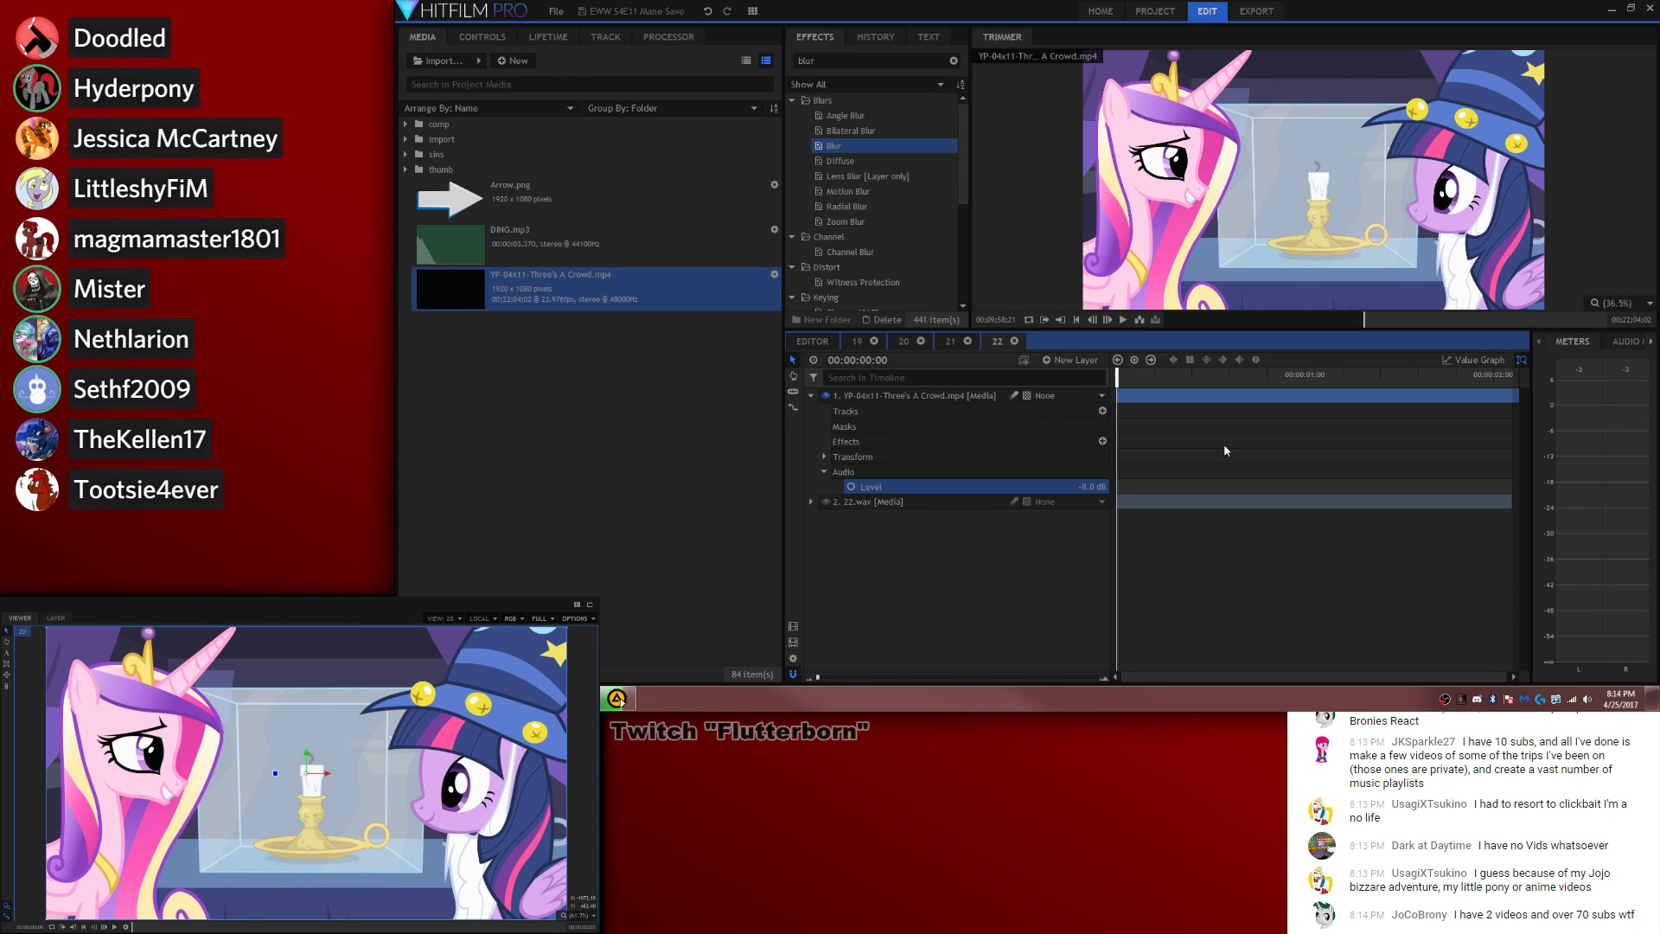
# Step: Preview the footage and lengthen the duration of composite shot 22 by several seconds
pyautogui.press('space')
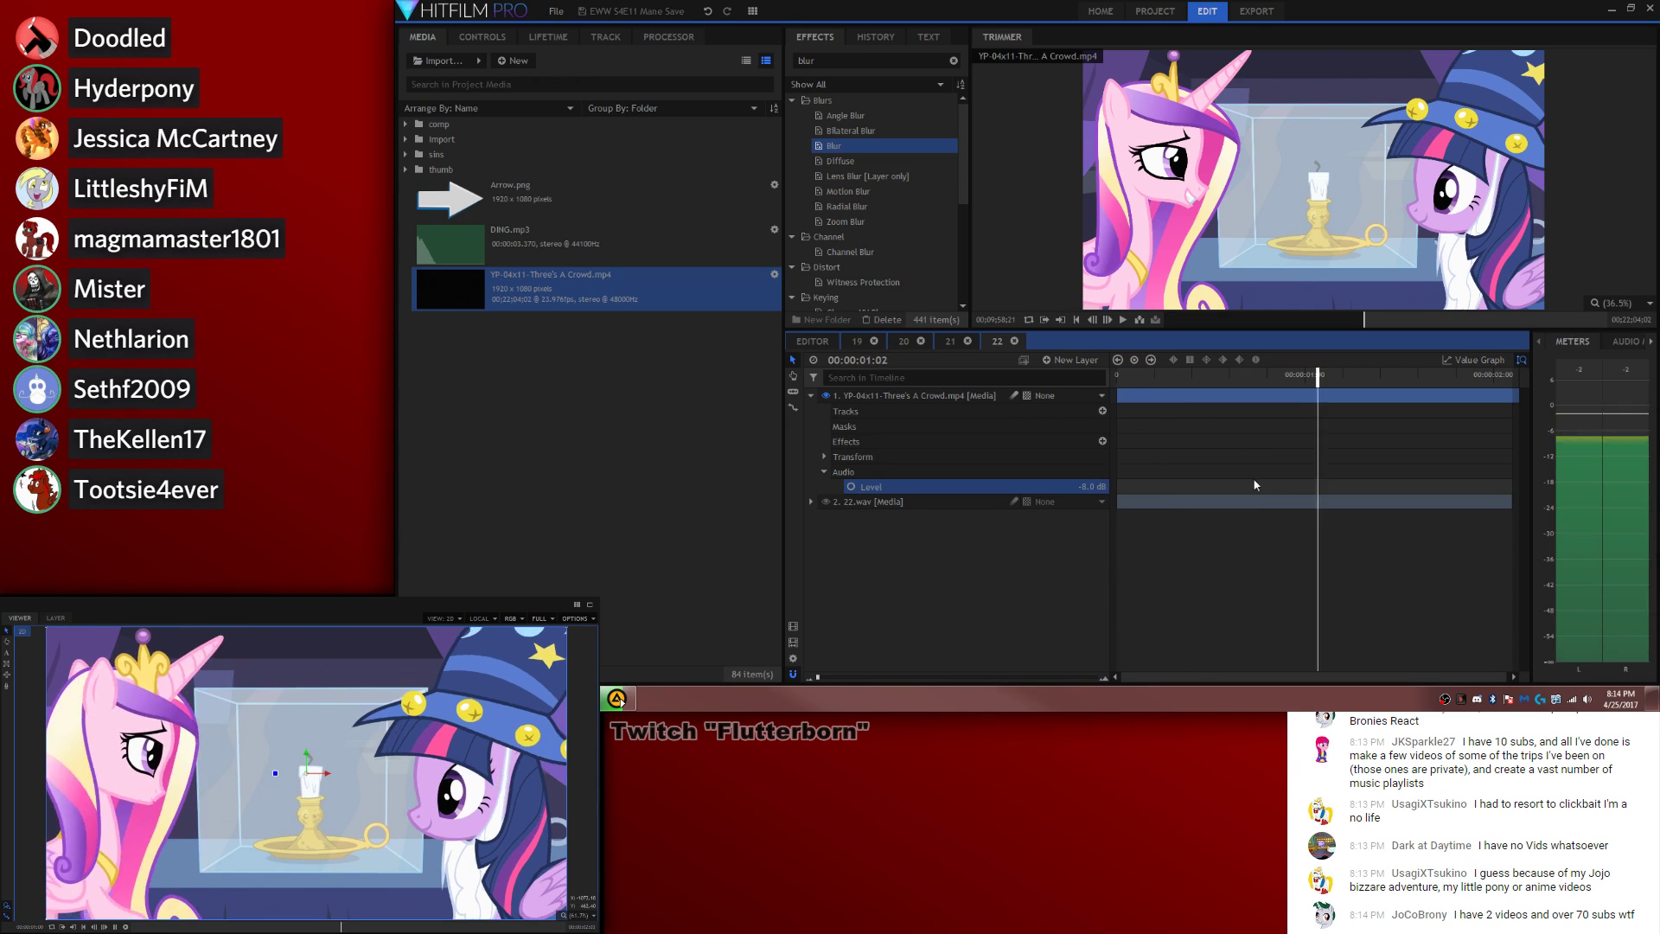
pyautogui.click(793, 658)
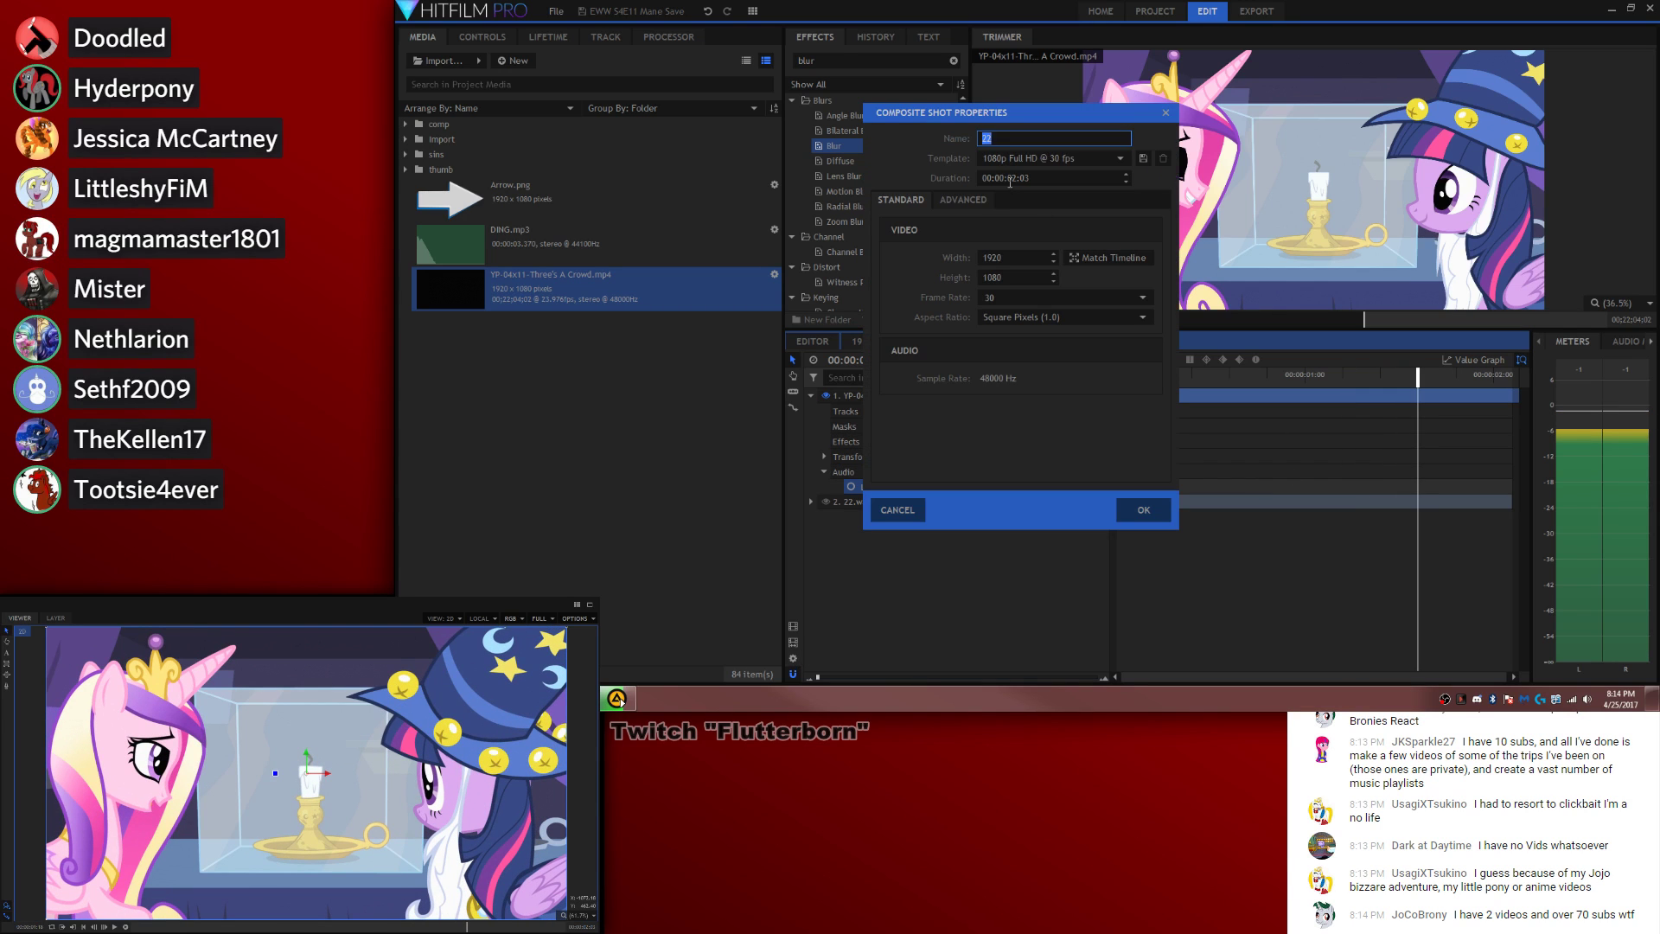
pyautogui.click(1011, 178)
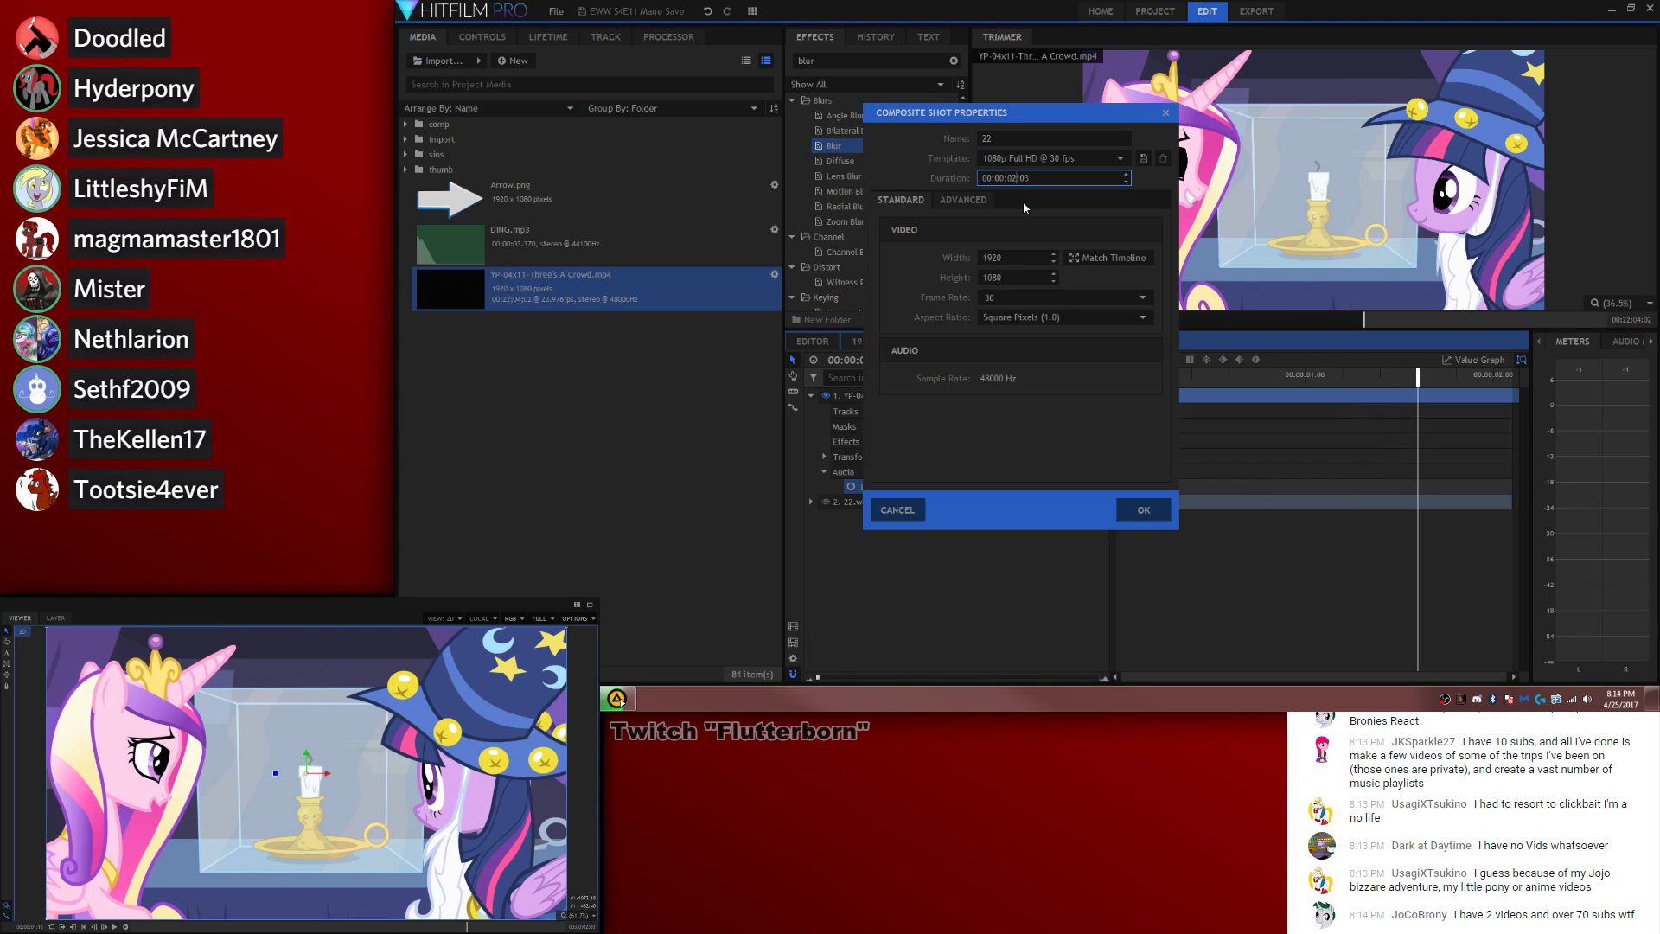
pyautogui.press('Return')
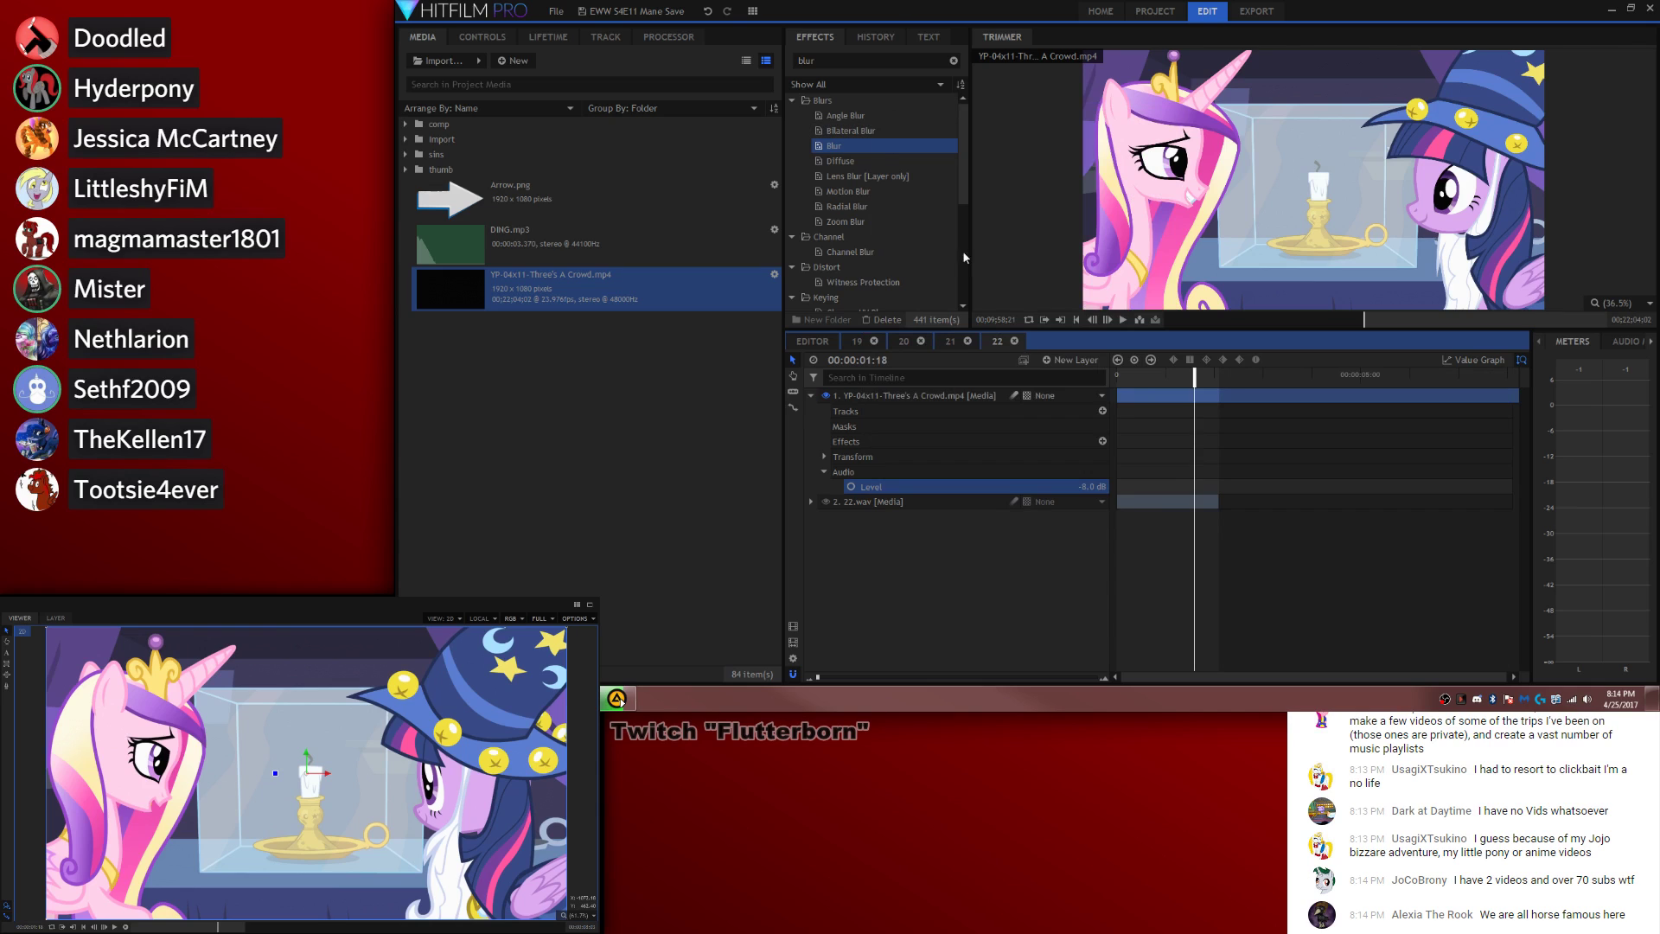
# Step: Move the 22.wav layer close to the end of shot 22 and play the footage from the start
pyautogui.moveTo(1174, 497); pyautogui.dragTo(1451, 501)
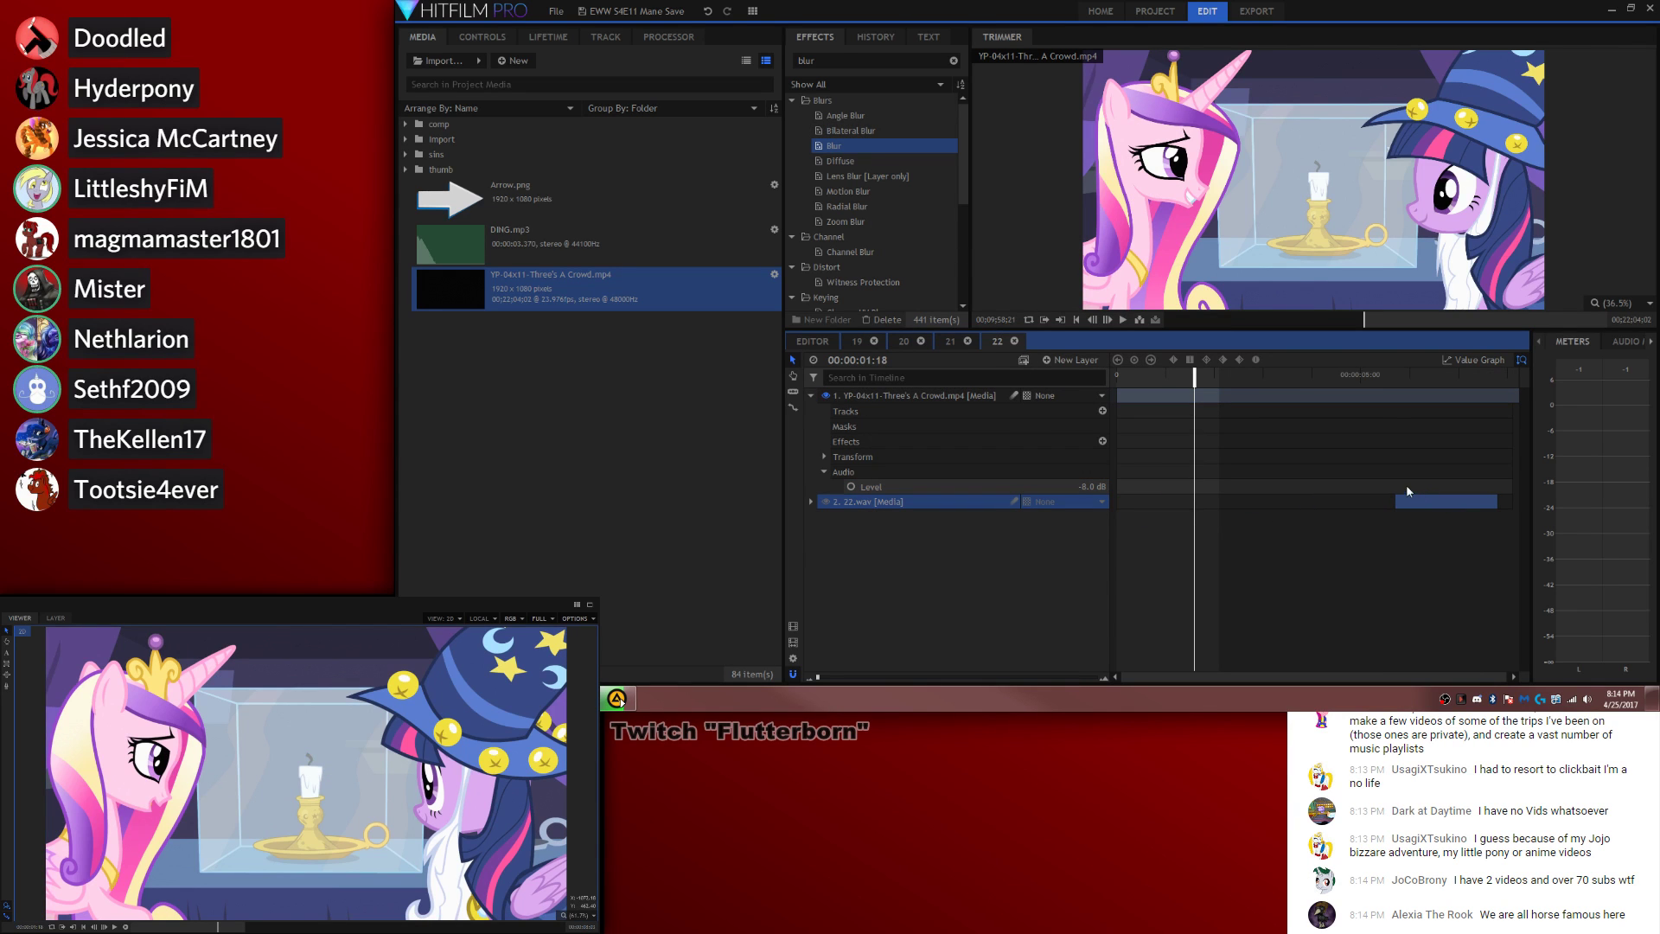
pyautogui.press('Home')
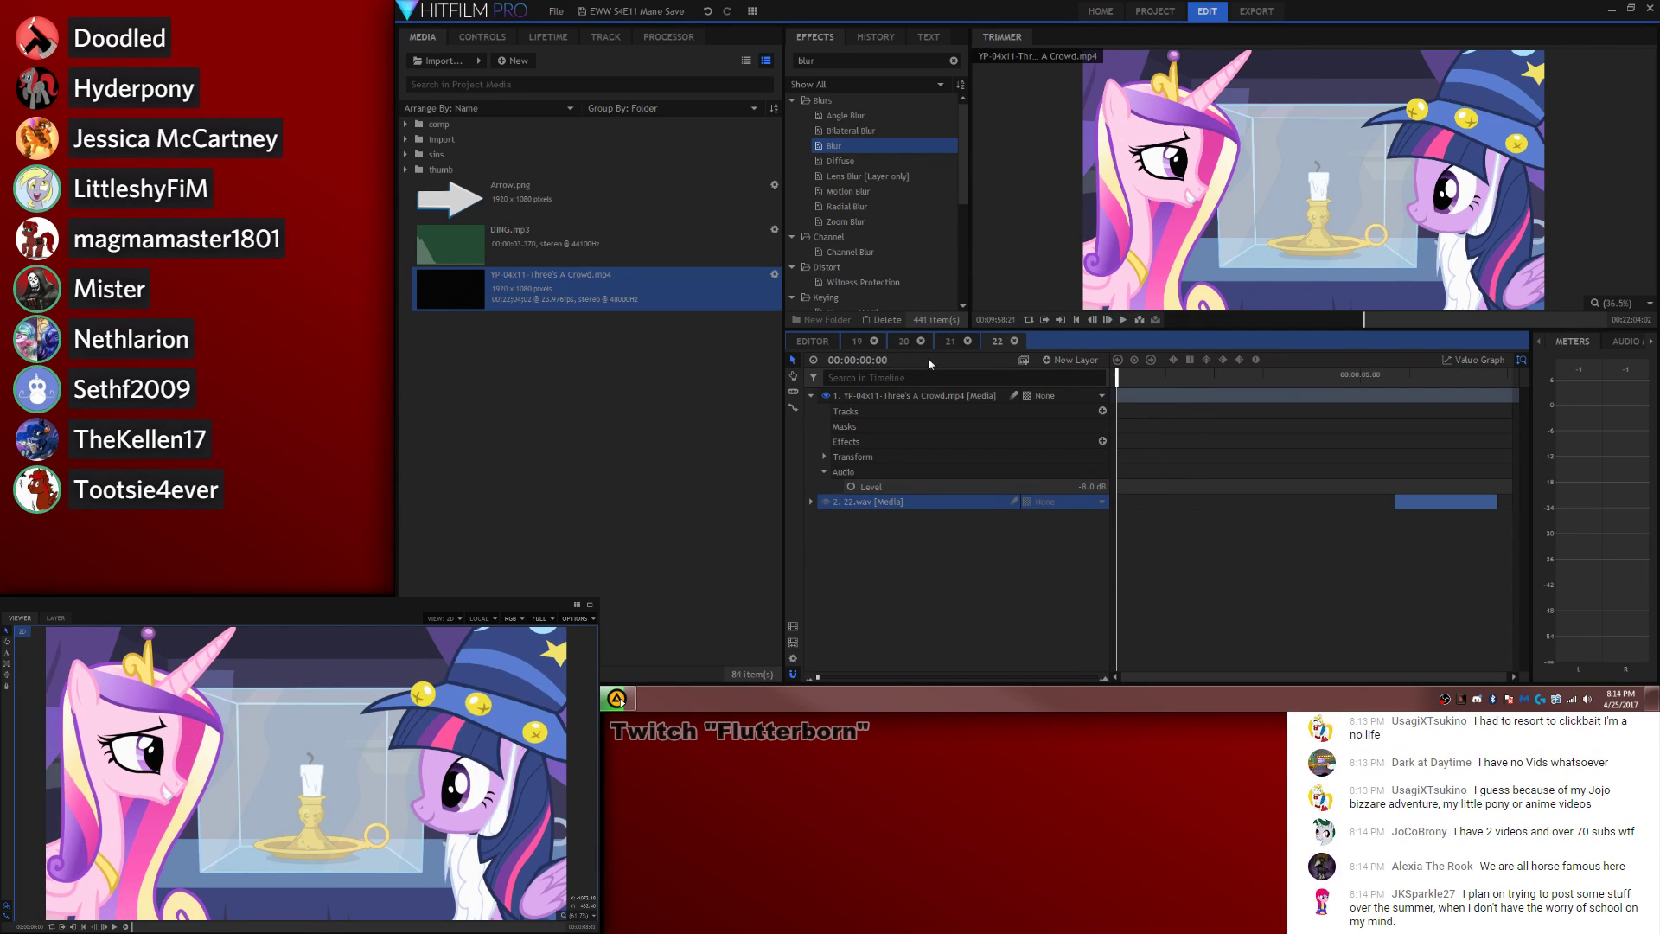
pyautogui.press('space')
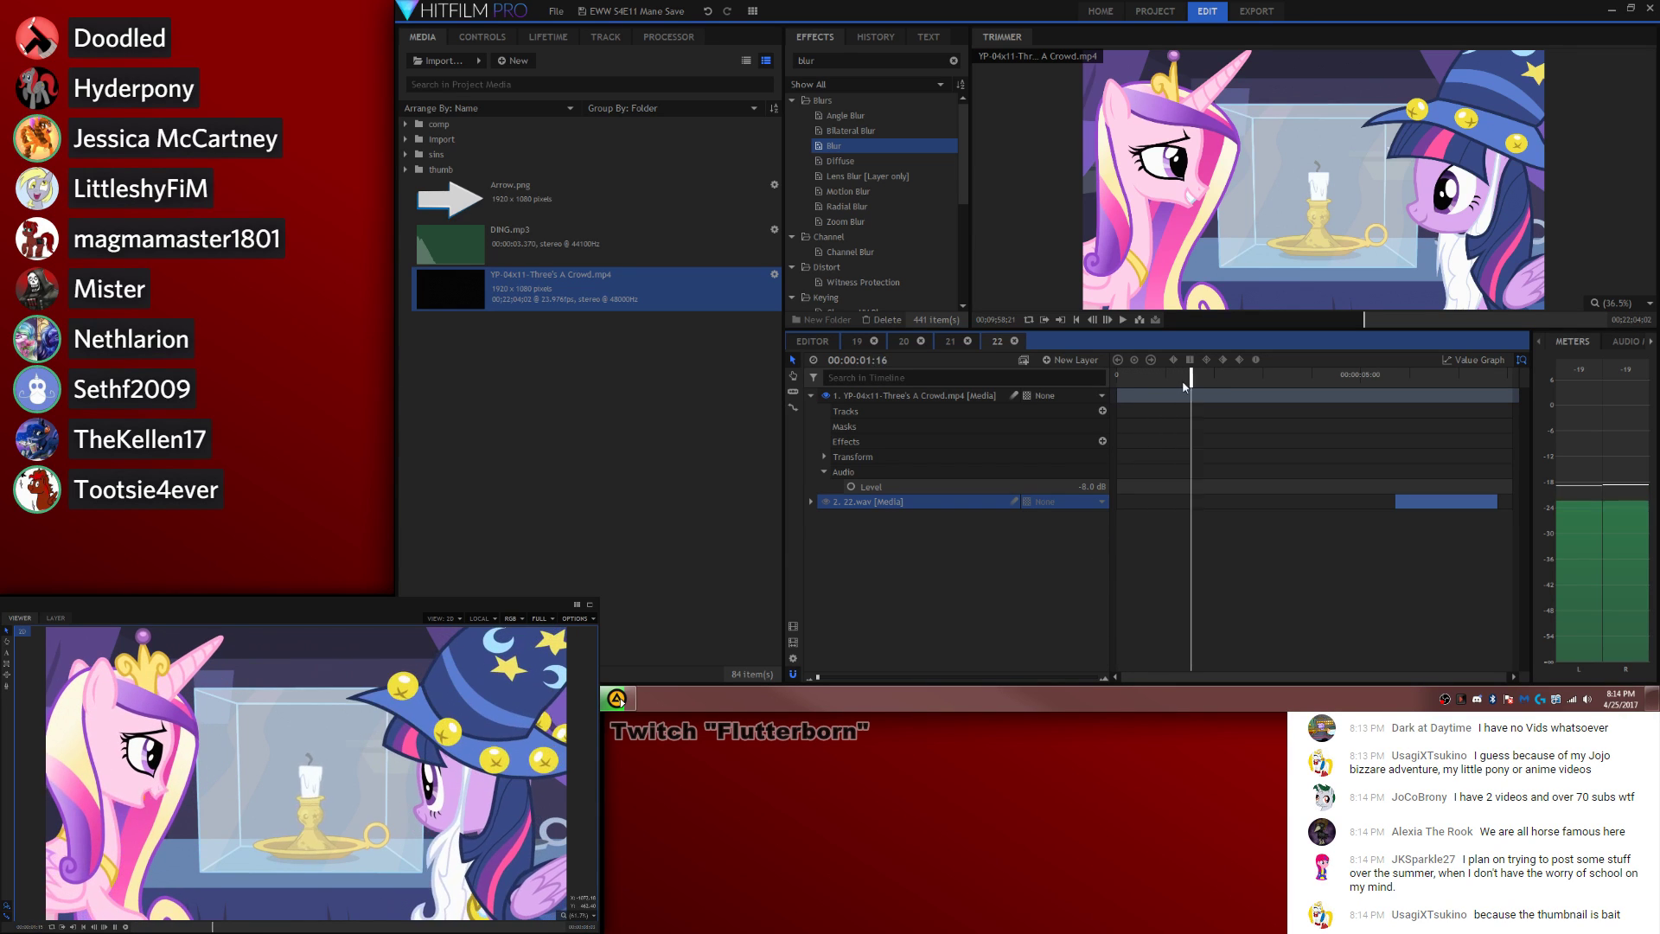
# Step: Keyframe the episode layer's audio level three frames into shot 22 at 8 dB and preview the footage
pyautogui.press('Home')
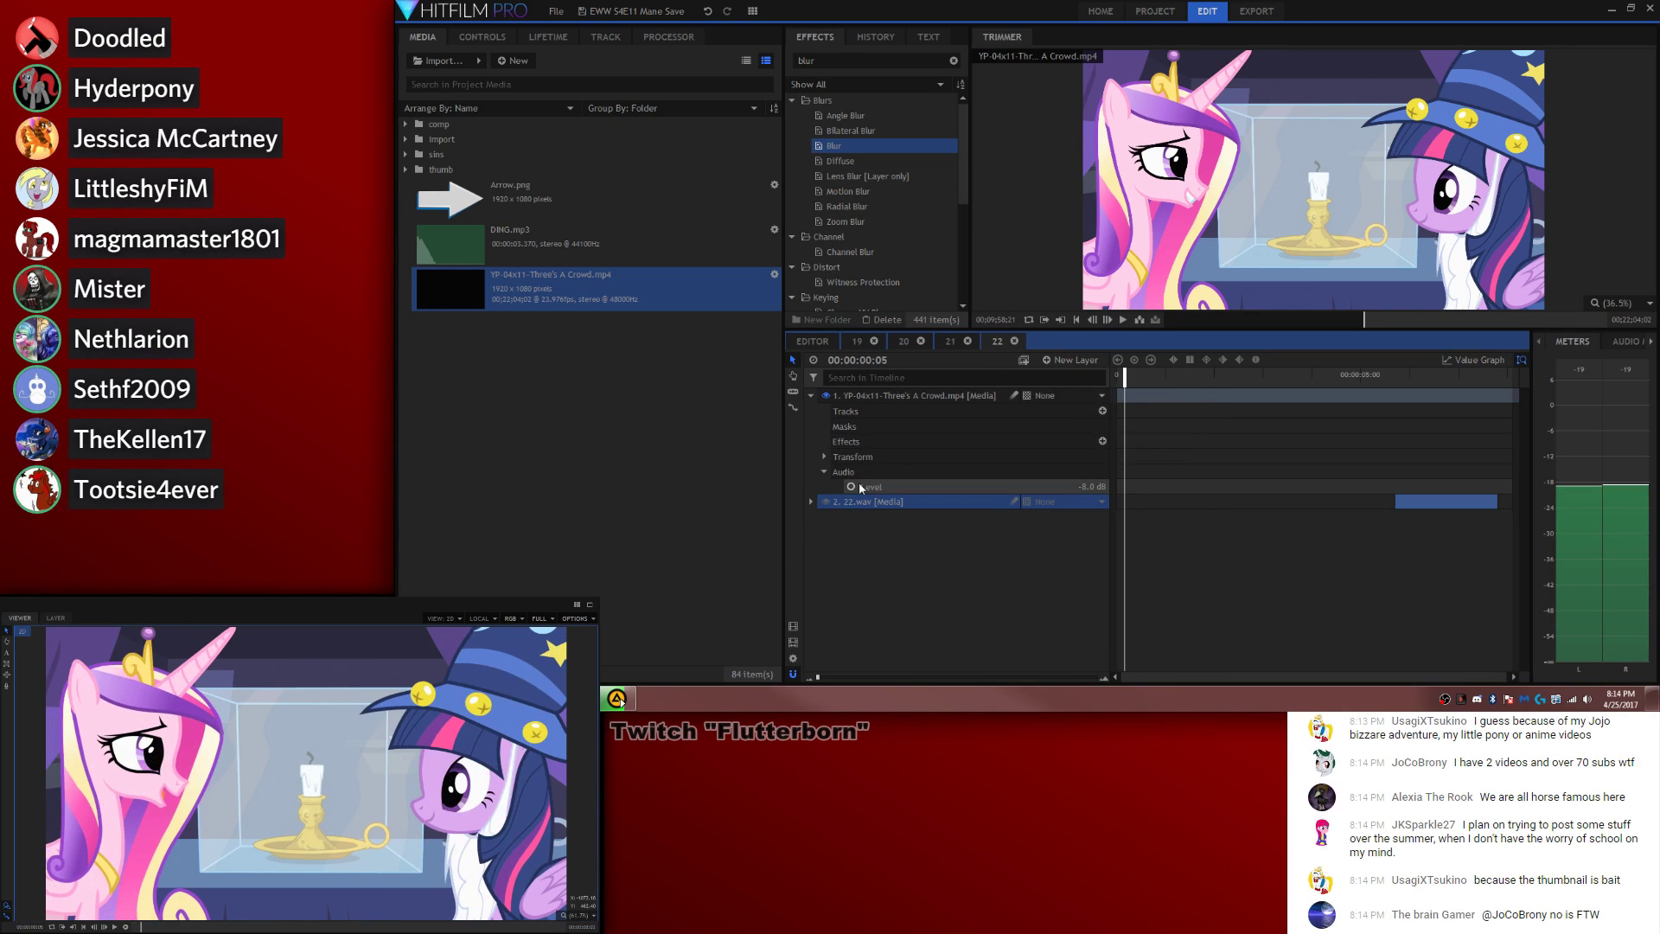
pyautogui.press('space')
pyautogui.click(1122, 394)
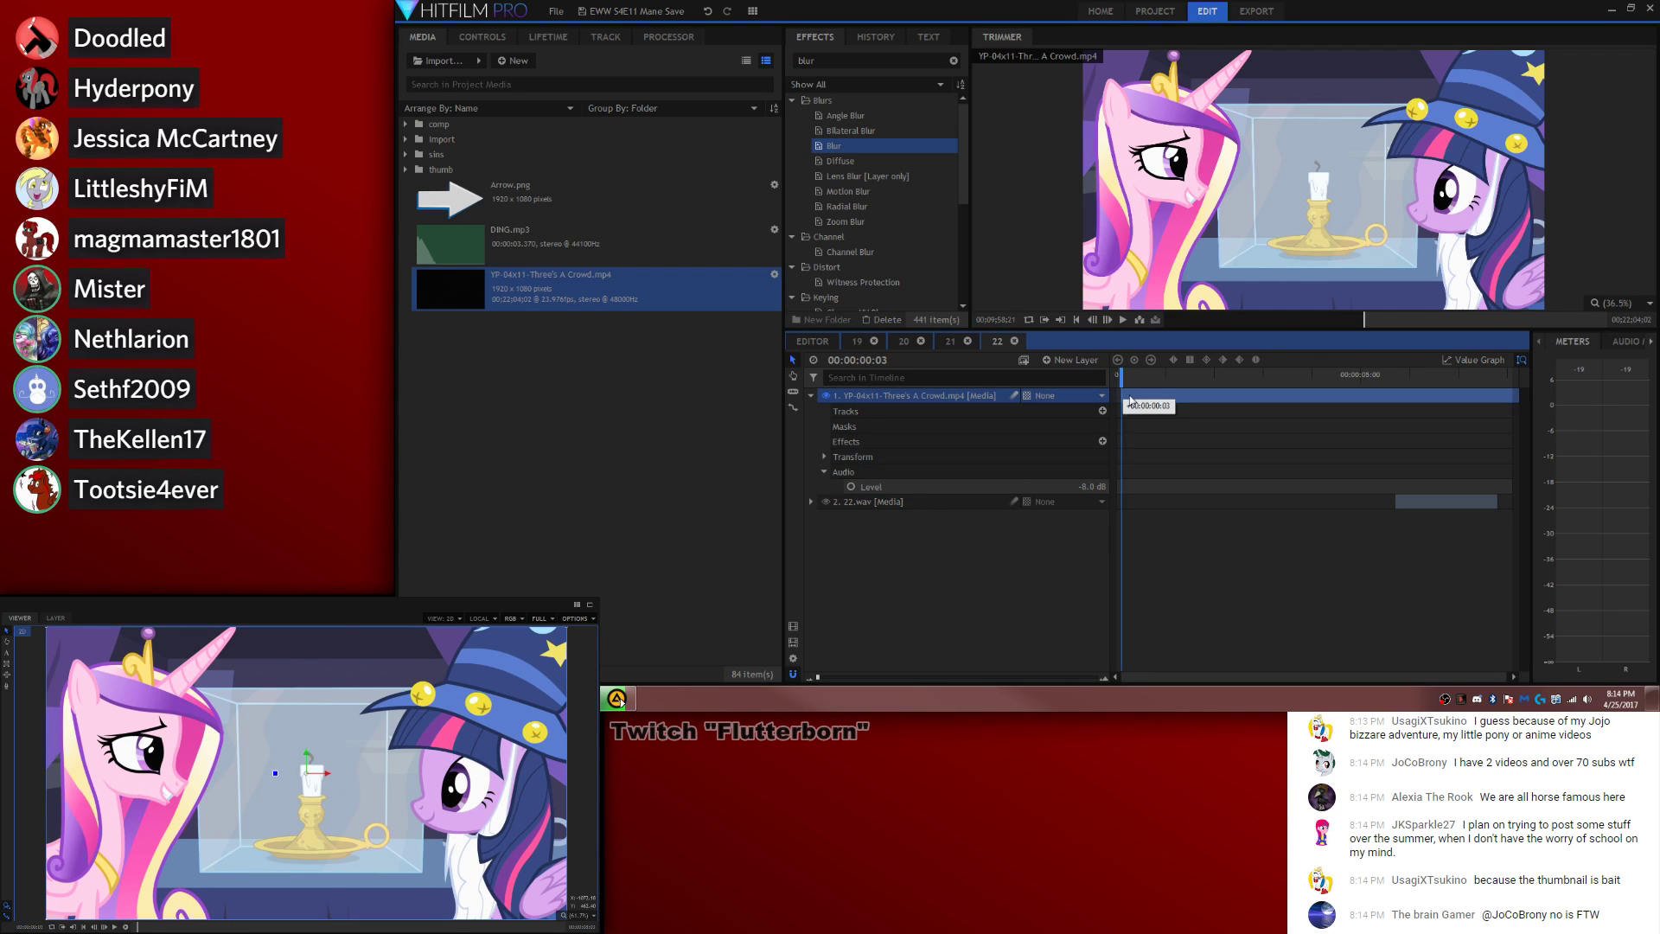
pyautogui.click(851, 487)
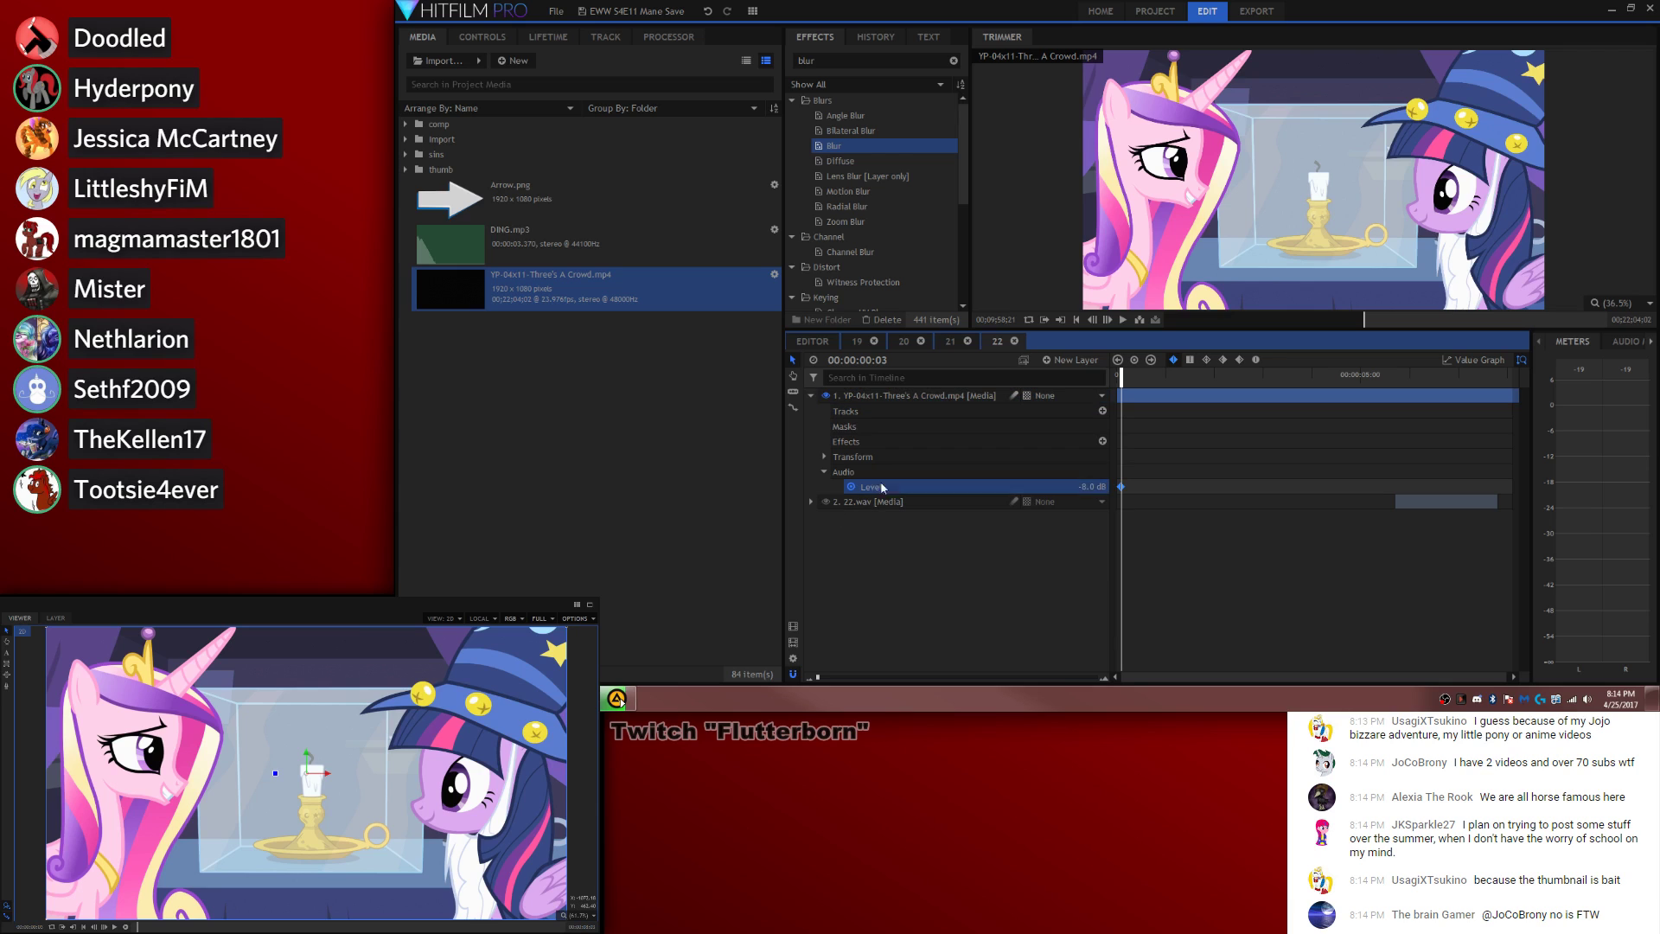
pyautogui.click(1087, 487)
pyautogui.write('7')
pyautogui.press('BackSpace')
pyautogui.write('8')
pyautogui.press('Return')
pyautogui.click(1242, 488)
pyautogui.press('space')
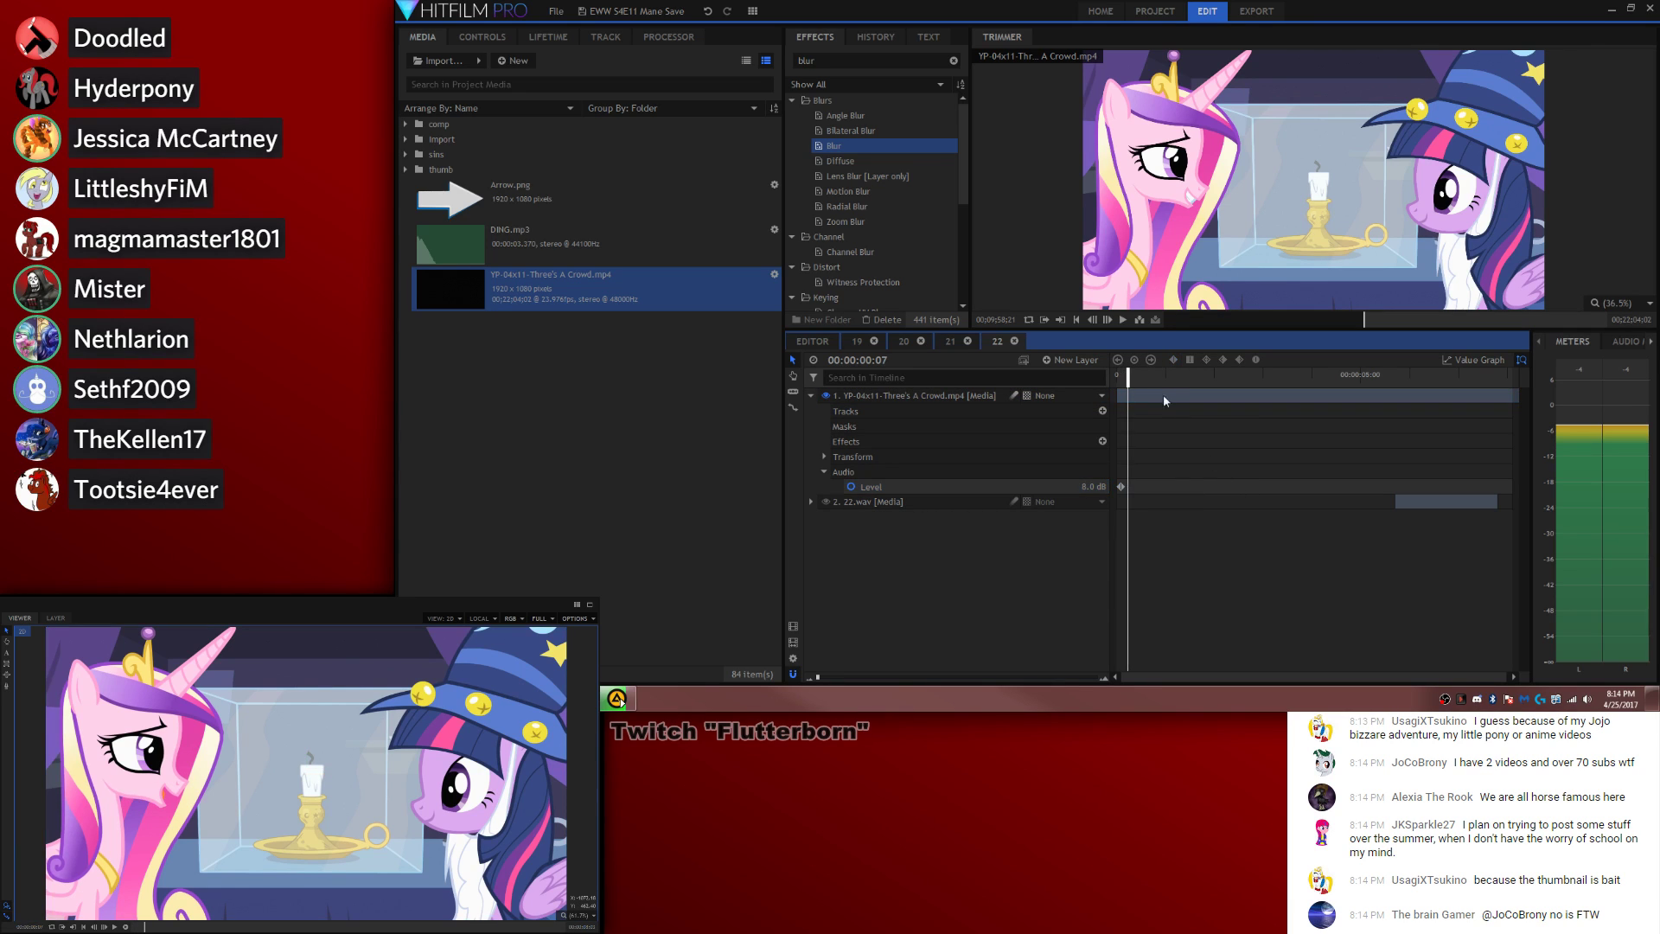
# Step: Set the episode layer's audio level to -8 dB at the first frame of shot 22 and play it back
pyautogui.press('space')
pyautogui.click(1086, 487)
pyautogui.write('-')
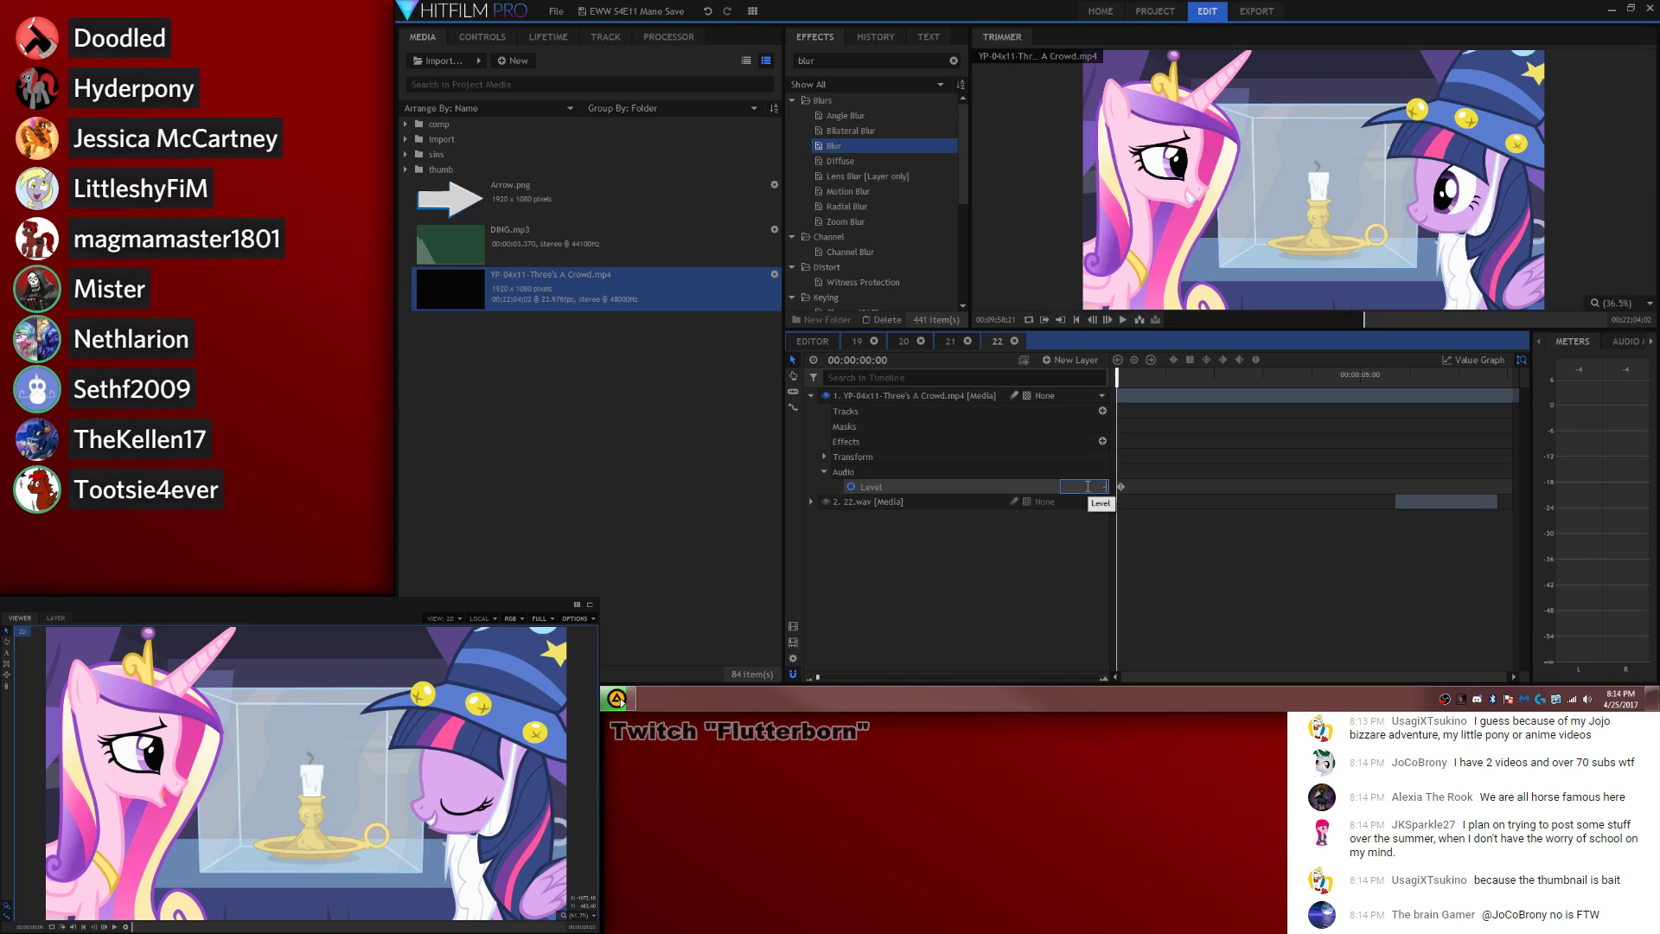
pyautogui.write('8')
pyautogui.press('Return')
pyautogui.click(1209, 449)
pyautogui.press('space')
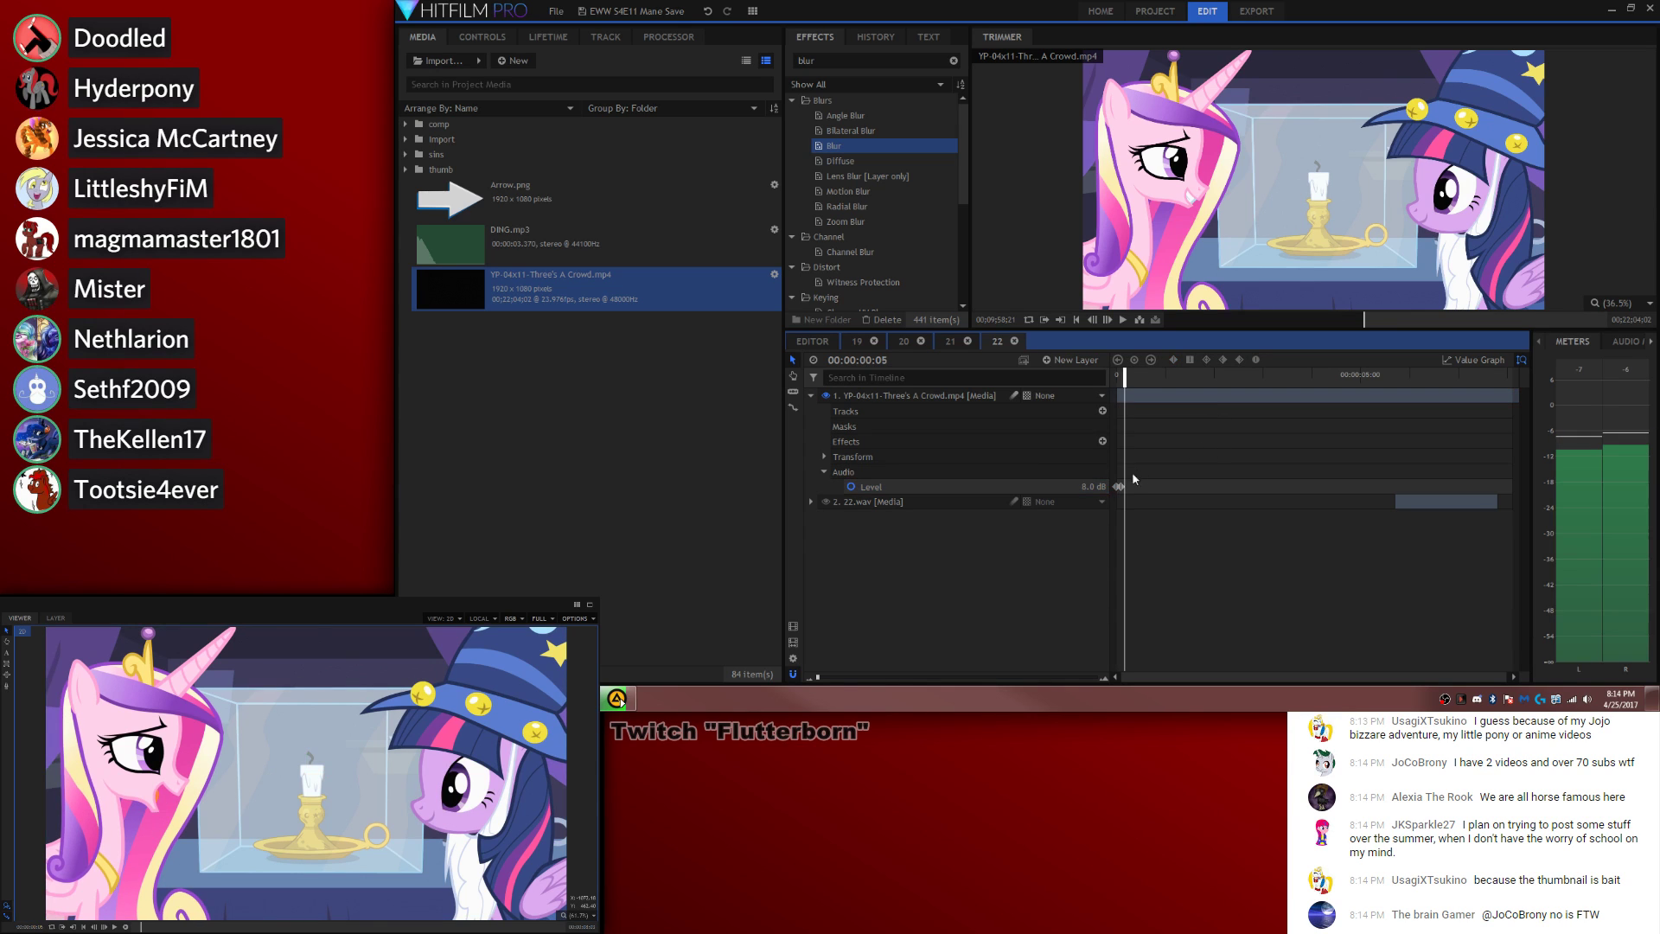
pyautogui.press('space')
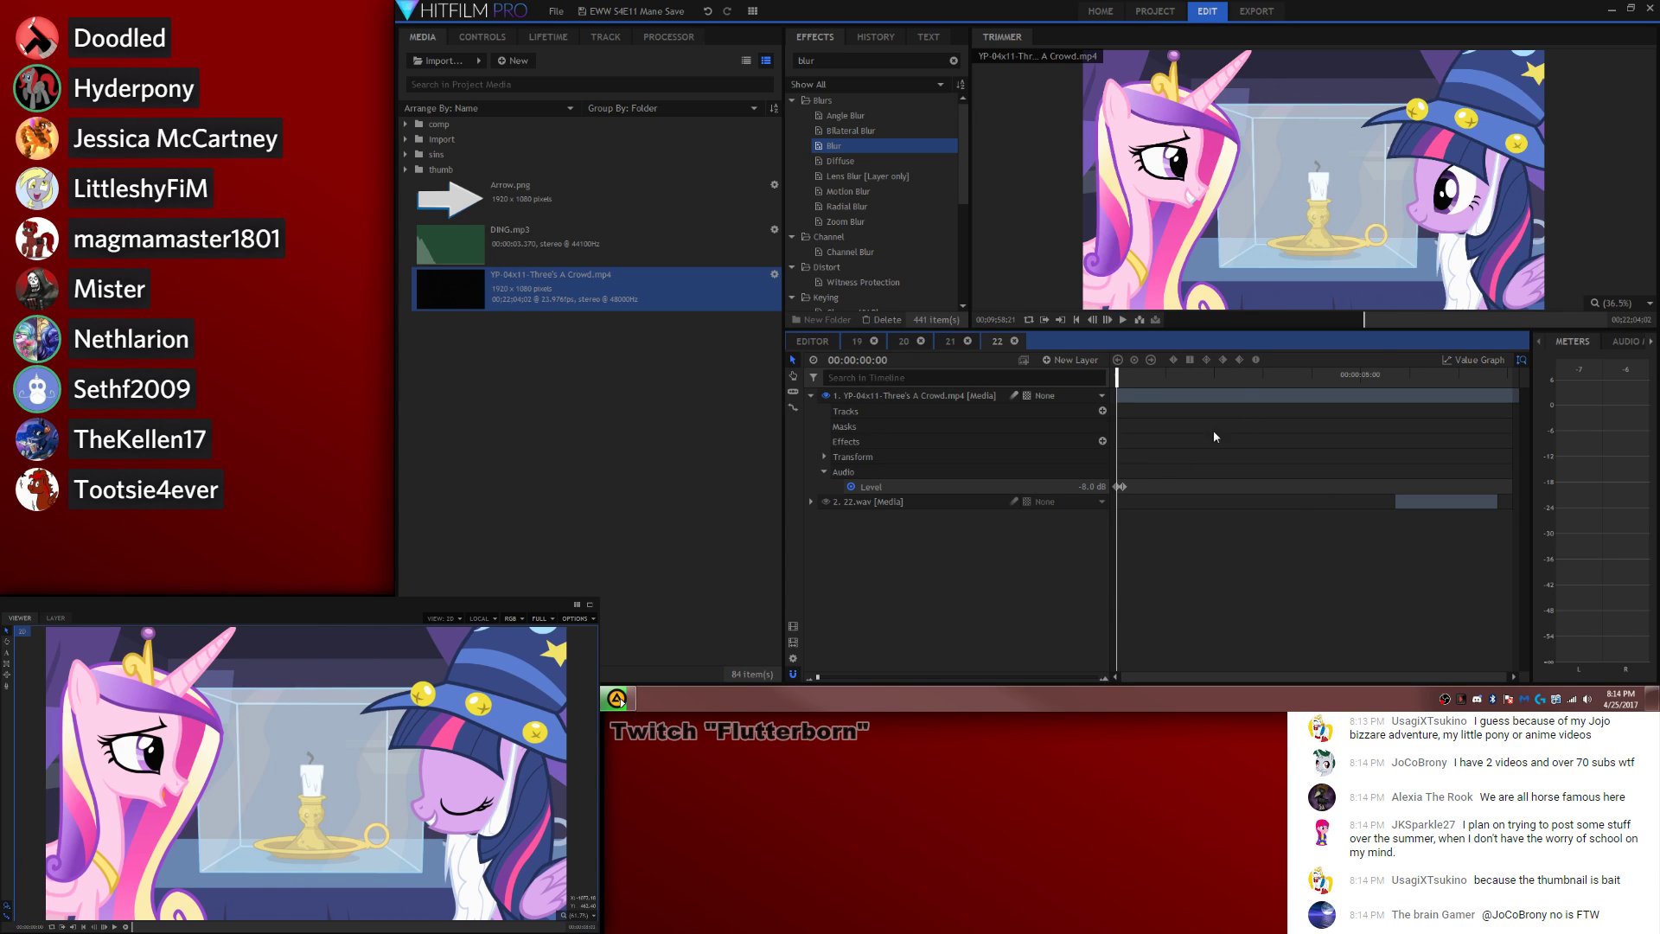
# Step: Add audio level keyframes to the episode layer at 2:08 and 2:18 so the sound drops between them
pyautogui.press('space')
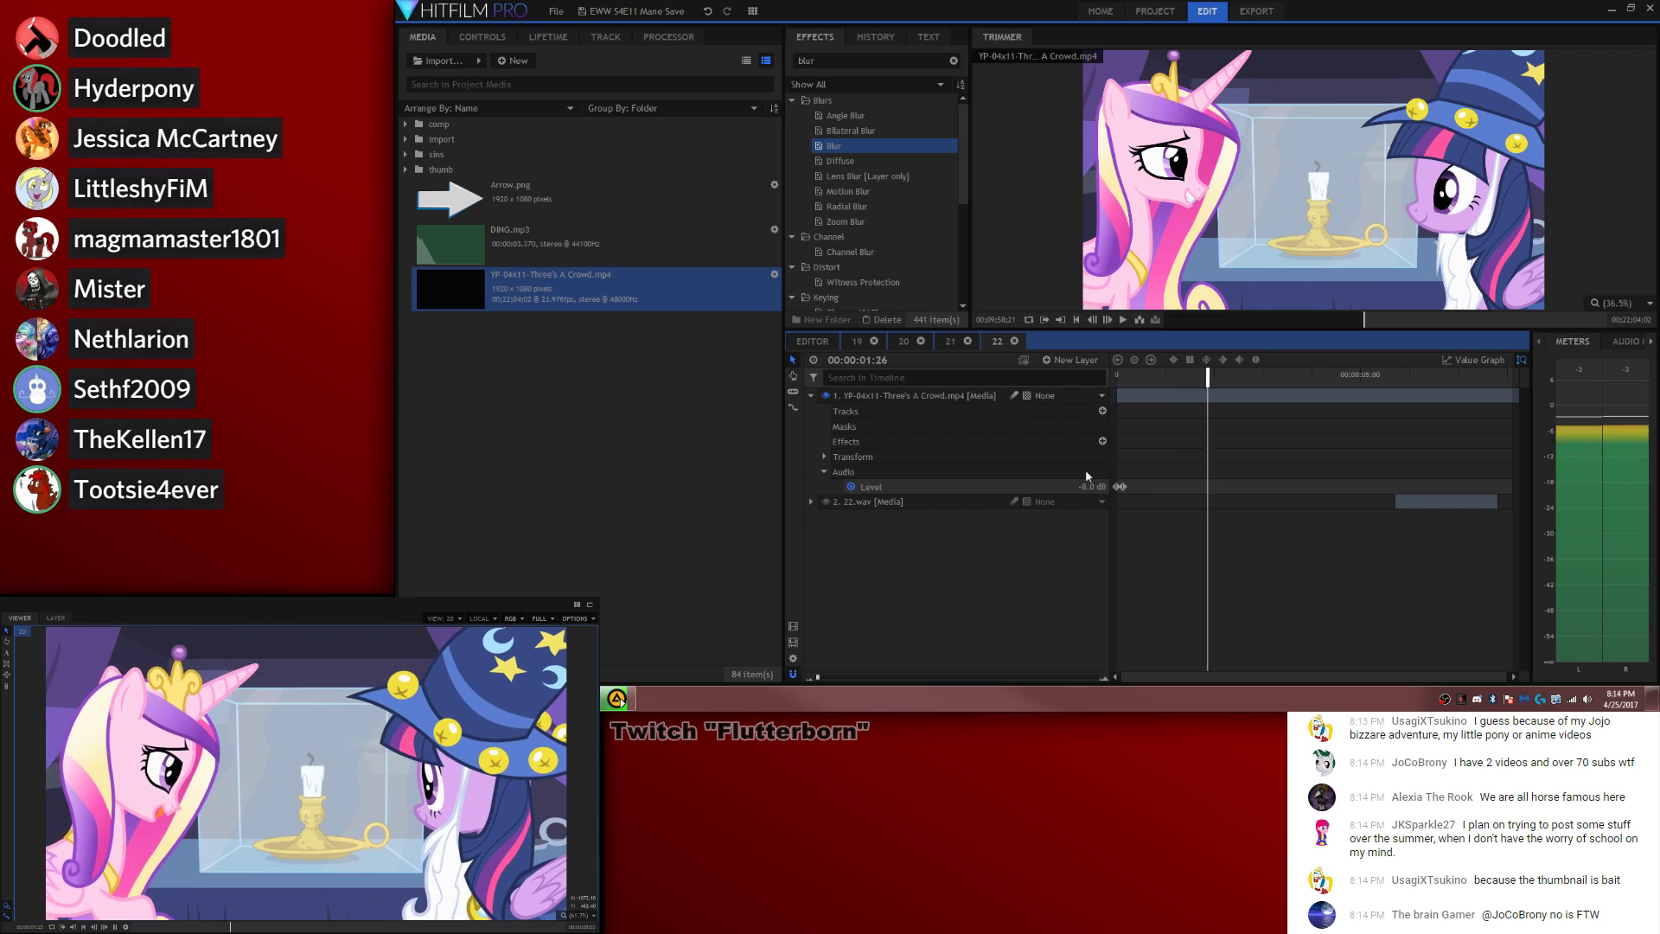
pyautogui.press('space')
pyautogui.moveTo(1090, 485); pyautogui.dragTo(1236, 477)
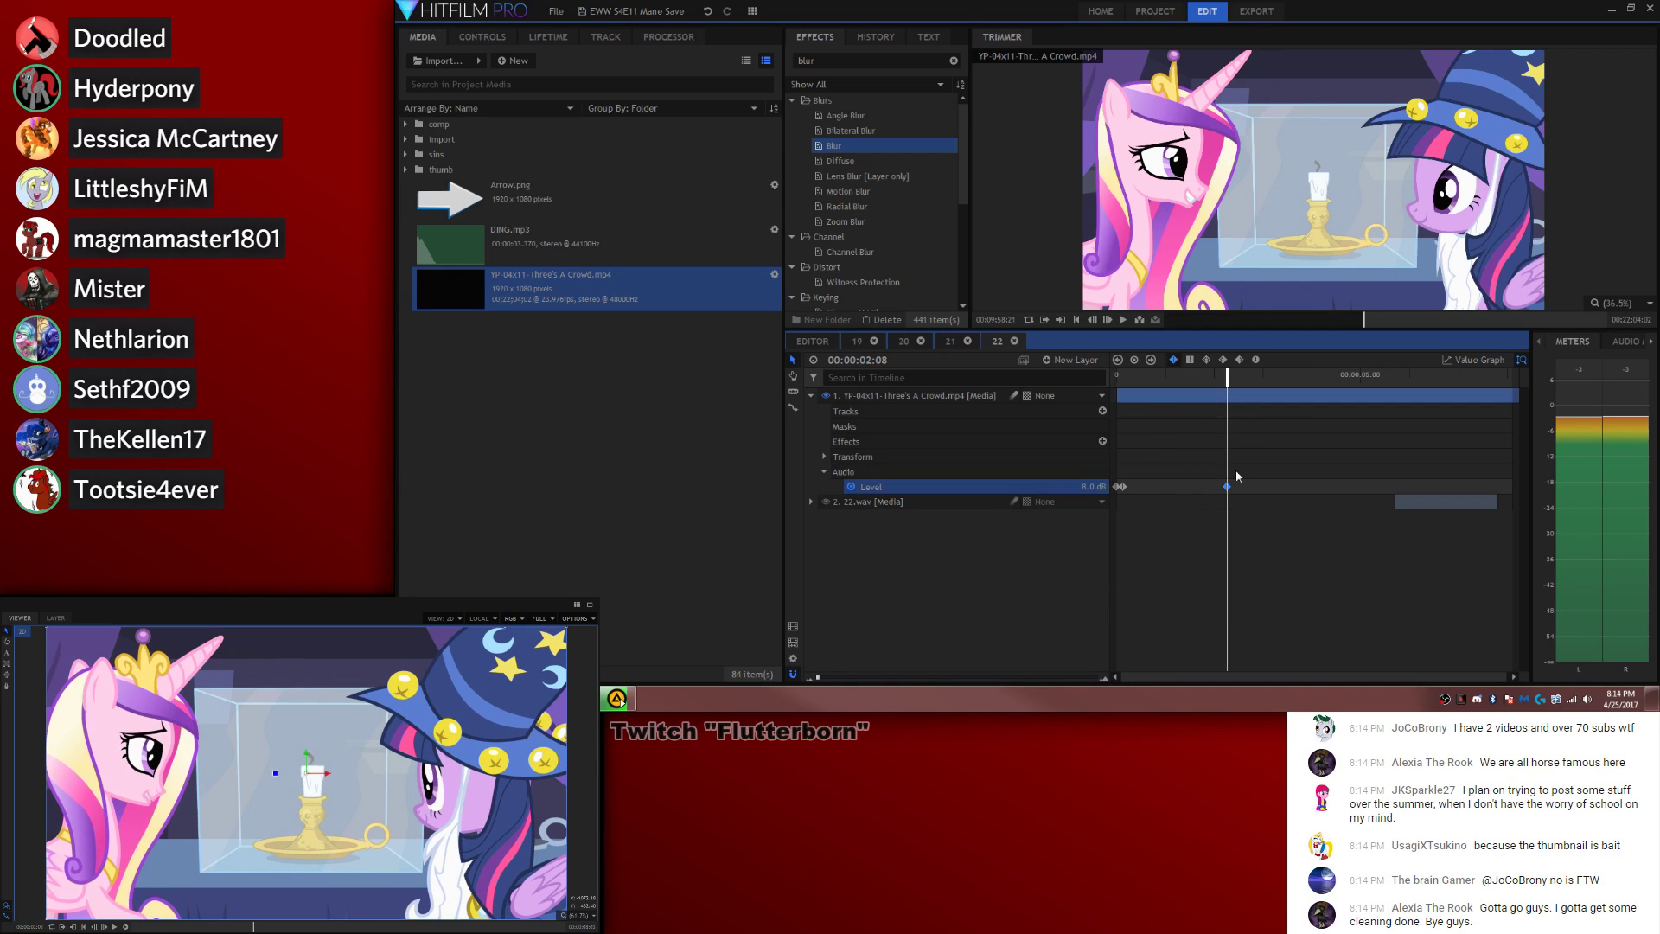
pyautogui.press('space')
pyautogui.click(1091, 487)
pyautogui.write('-10')
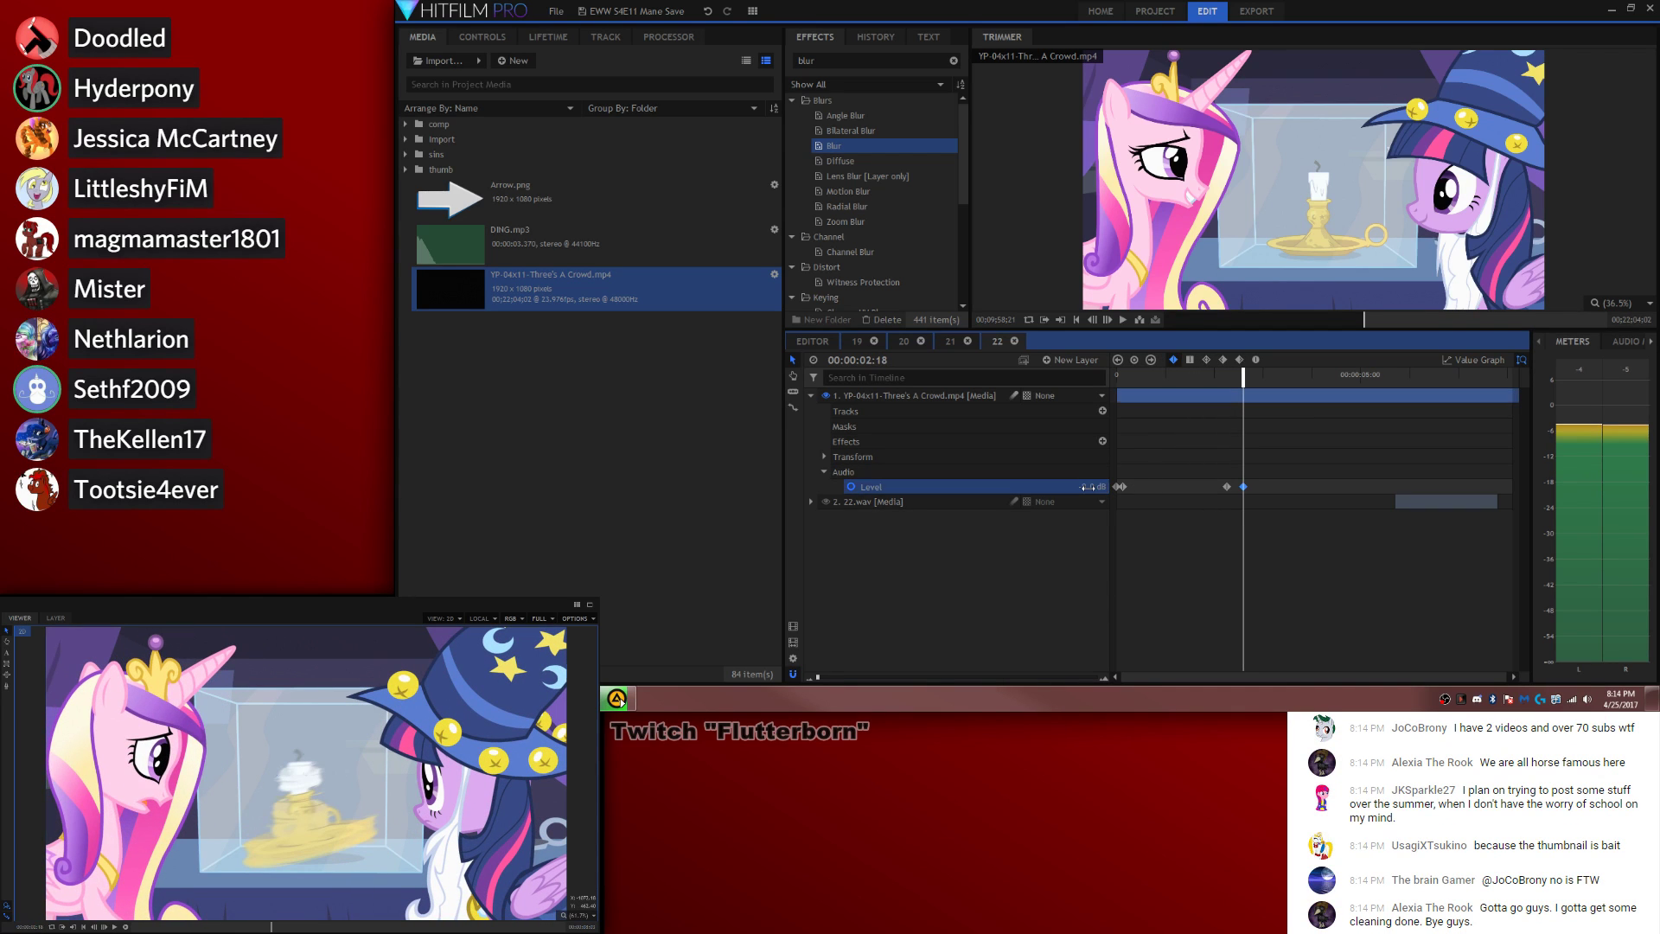
pyautogui.press('Return')
pyautogui.press(',')
pyautogui.press(',')
pyautogui.press(',')
pyautogui.press('space')
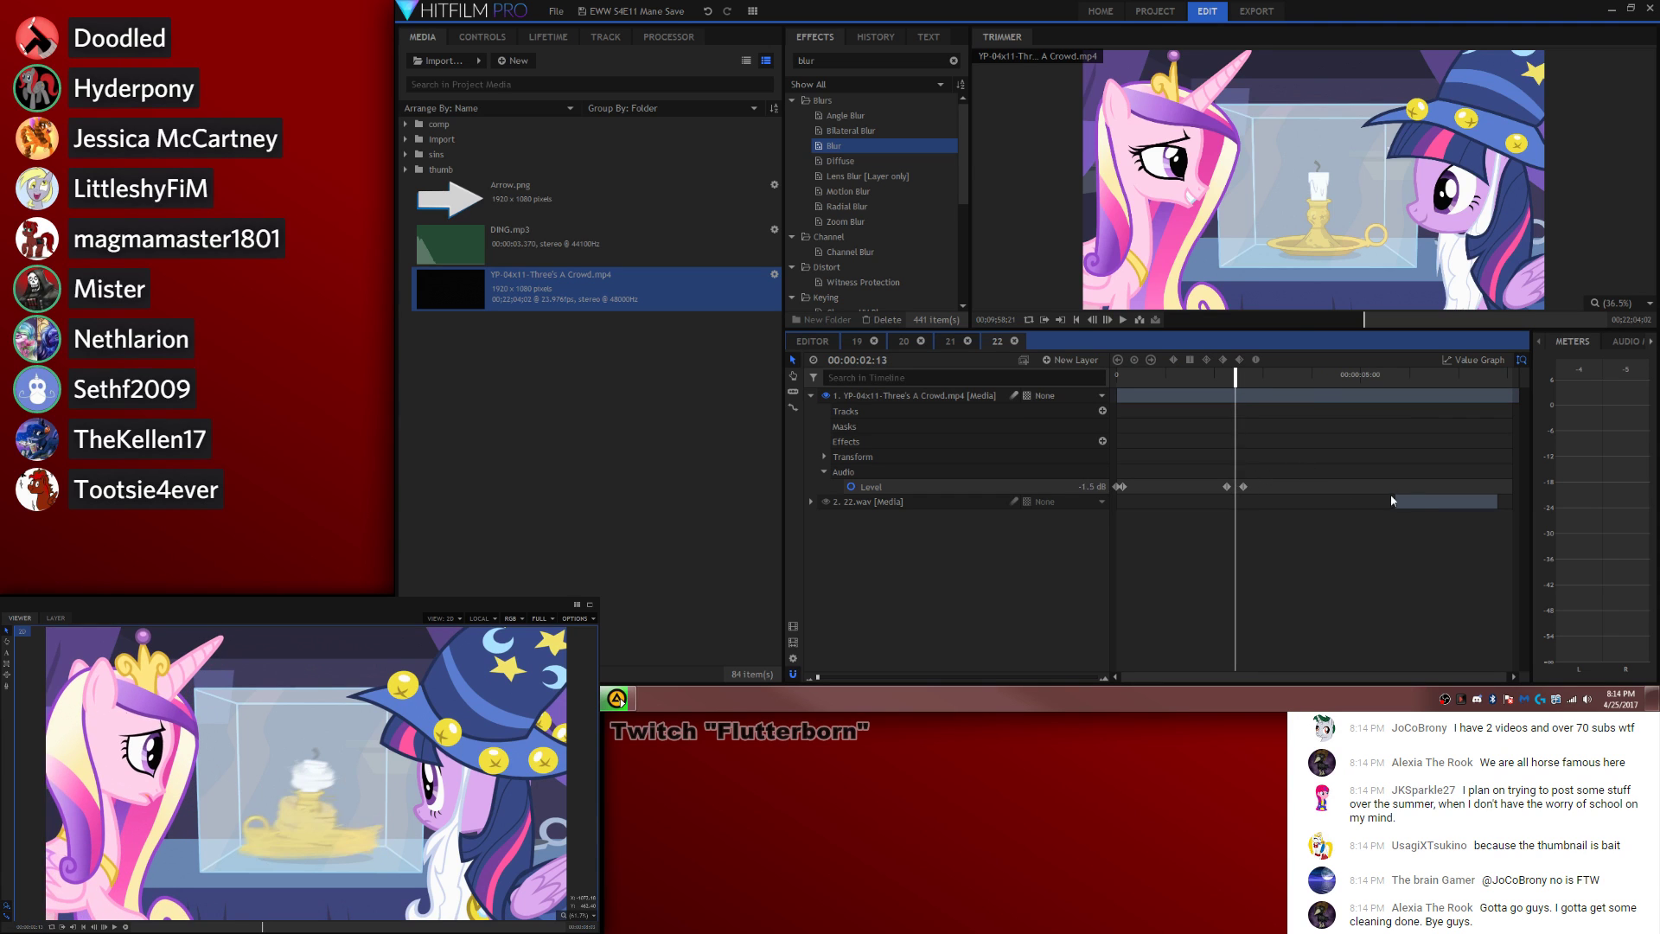
# Step: Move the 22.wav narration to start at 2:13 and shorten composite shot 22 to end with it
pyautogui.moveTo(1414, 501); pyautogui.dragTo(1254, 500)
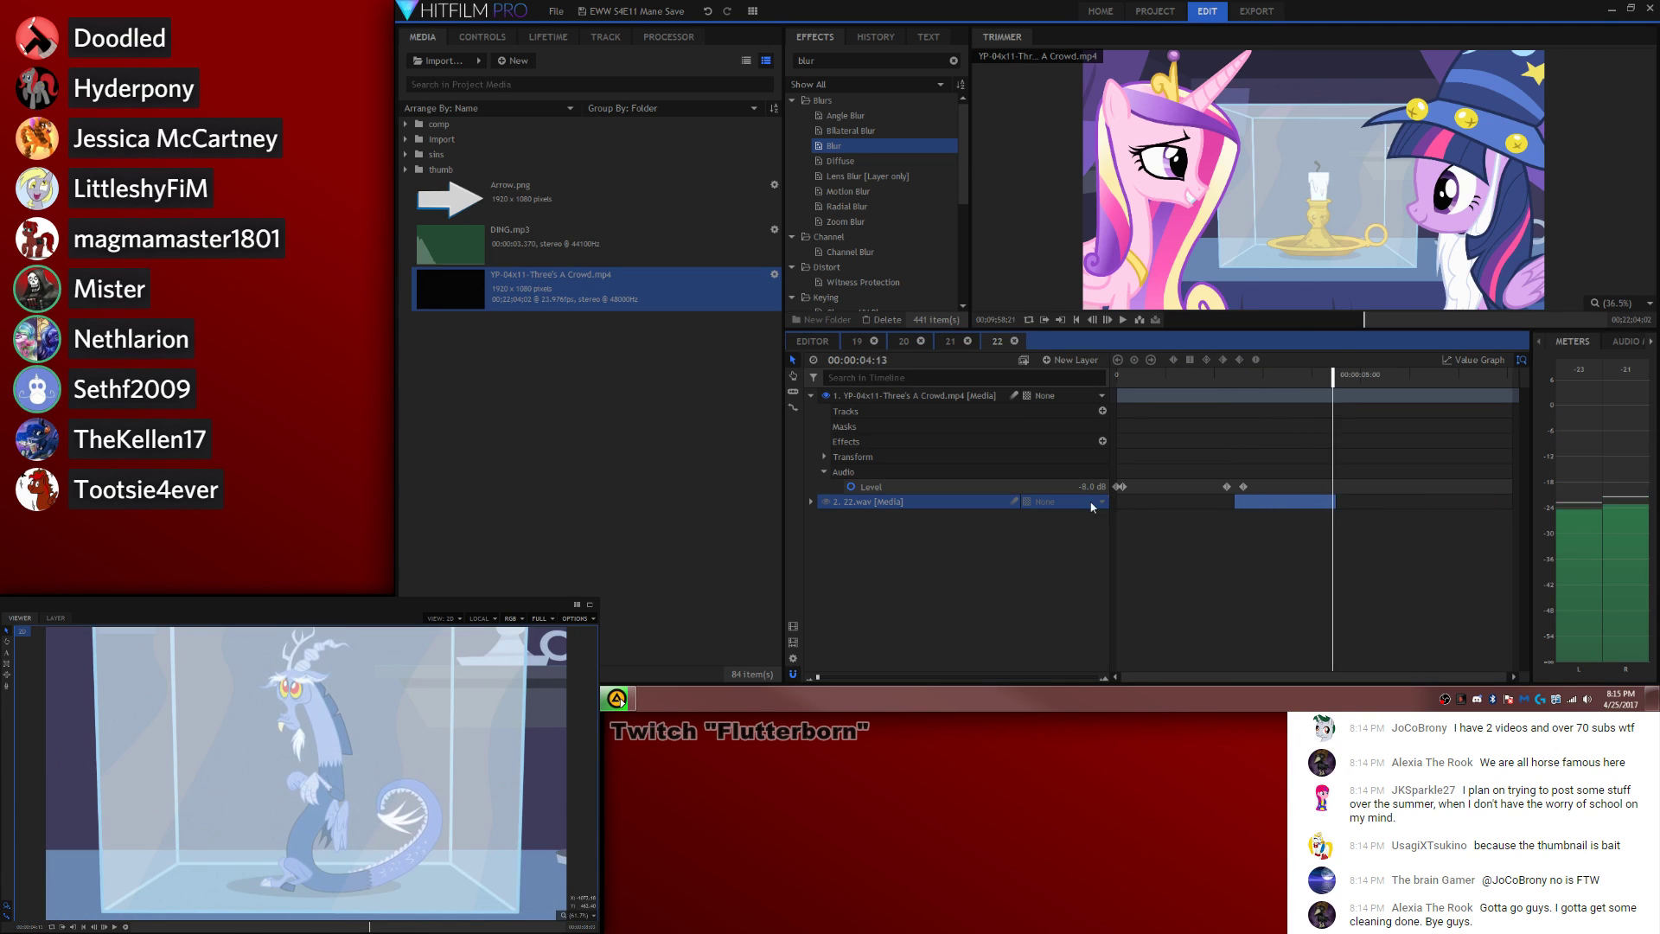
pyautogui.click(793, 658)
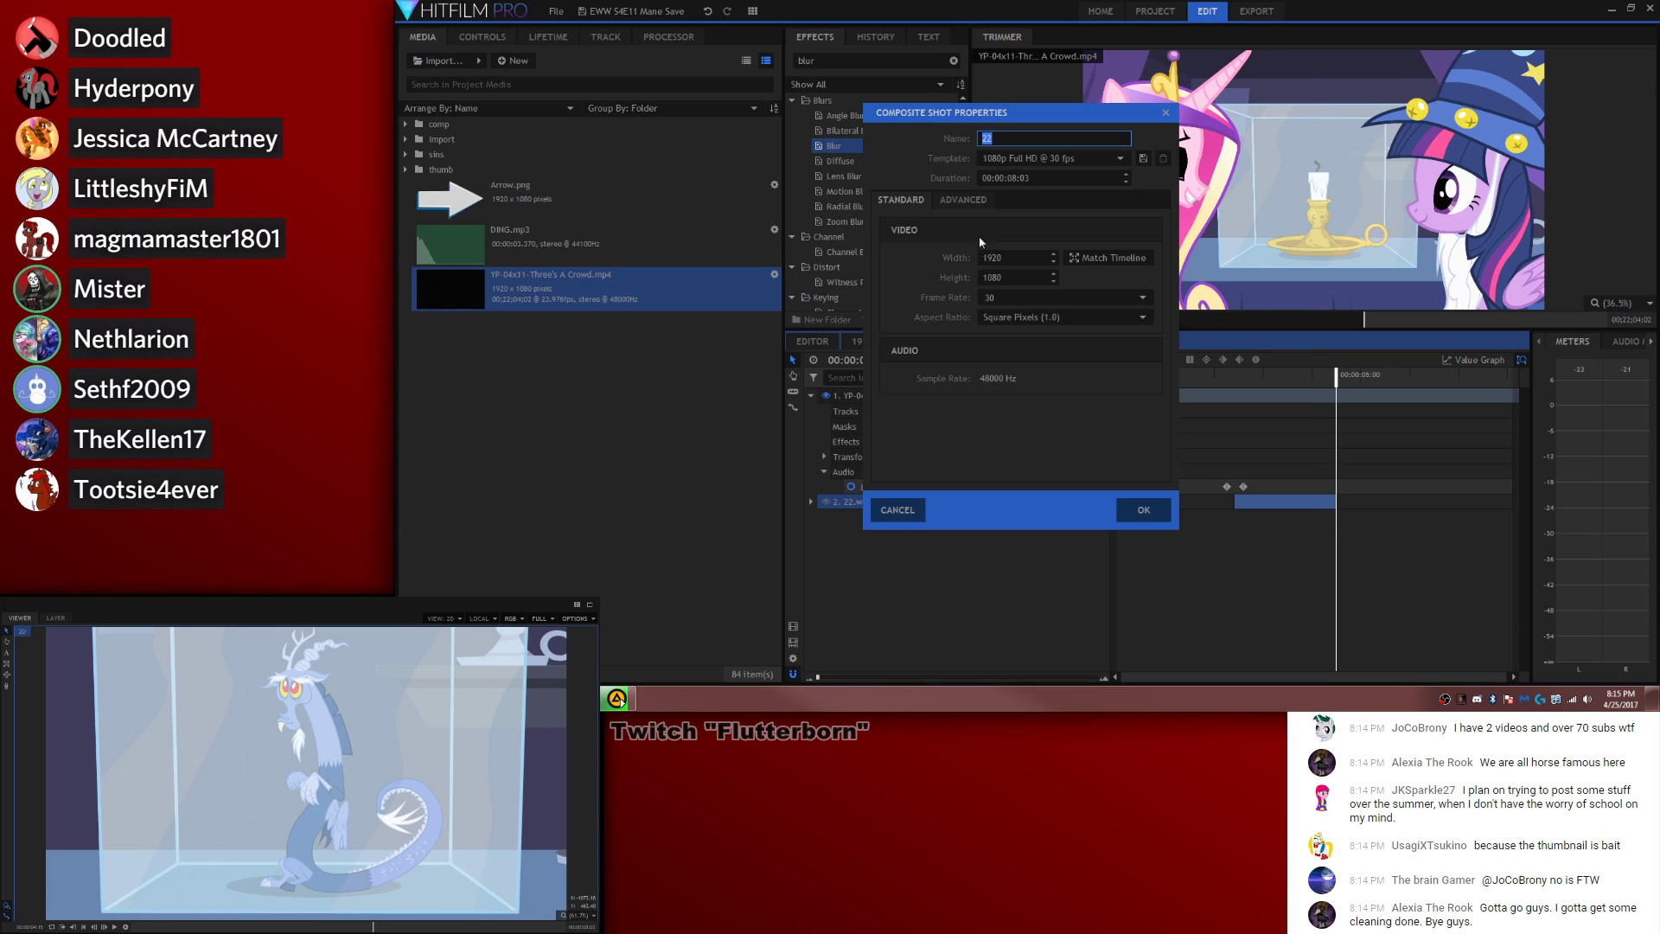
pyautogui.click(1013, 177)
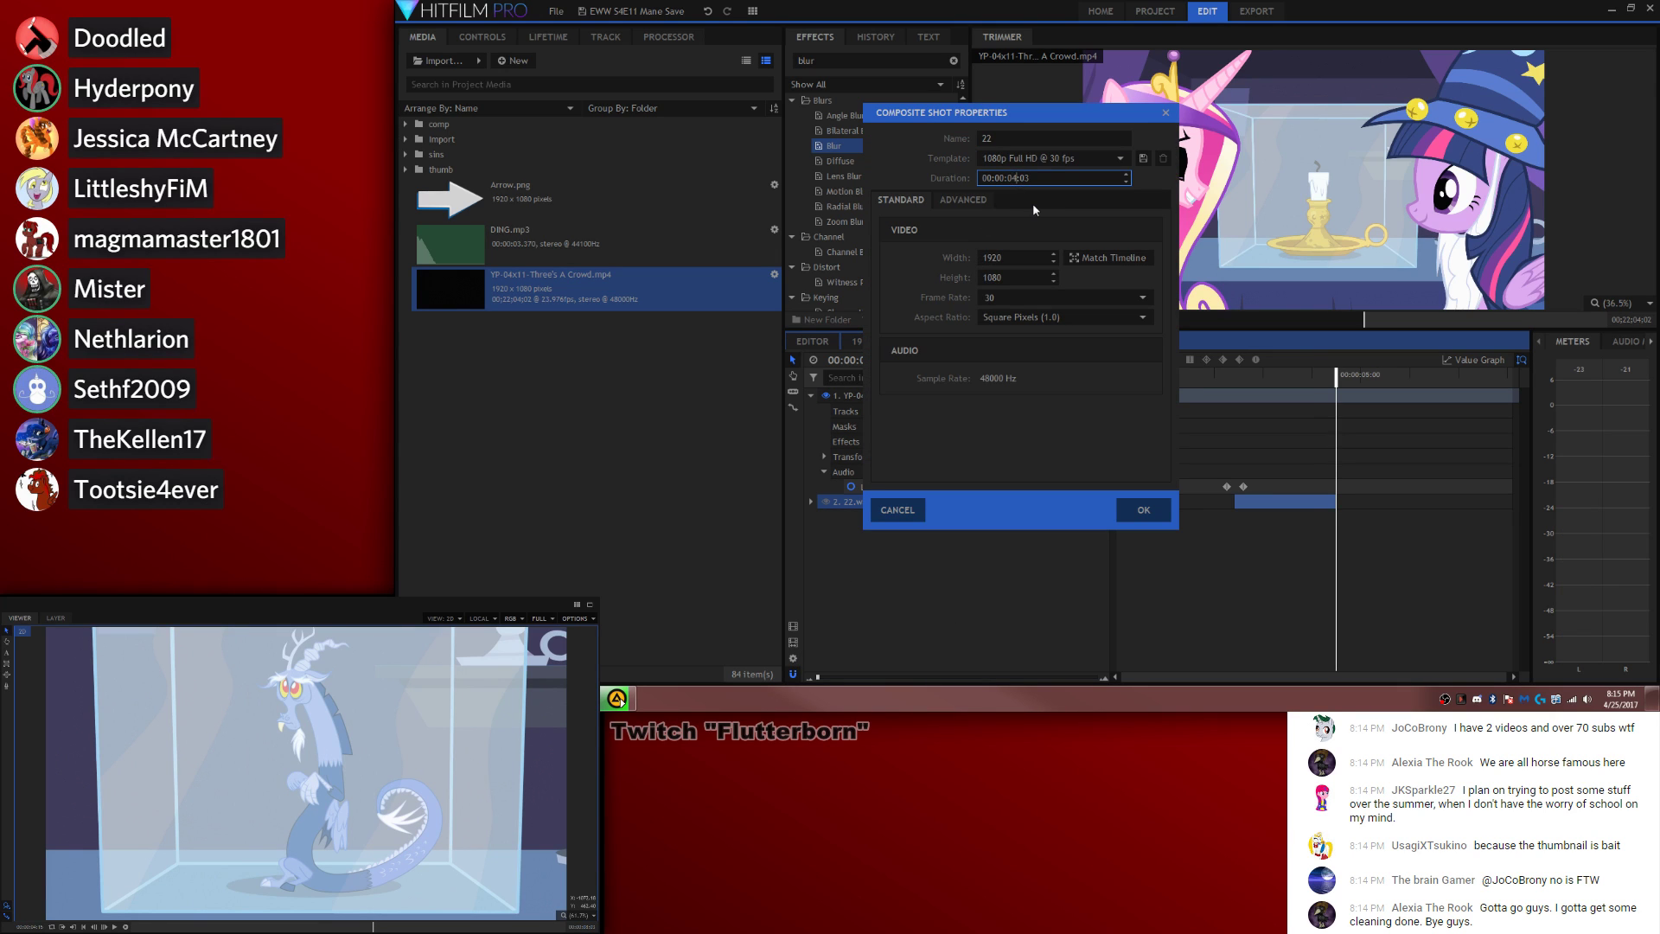
pyautogui.press('Return')
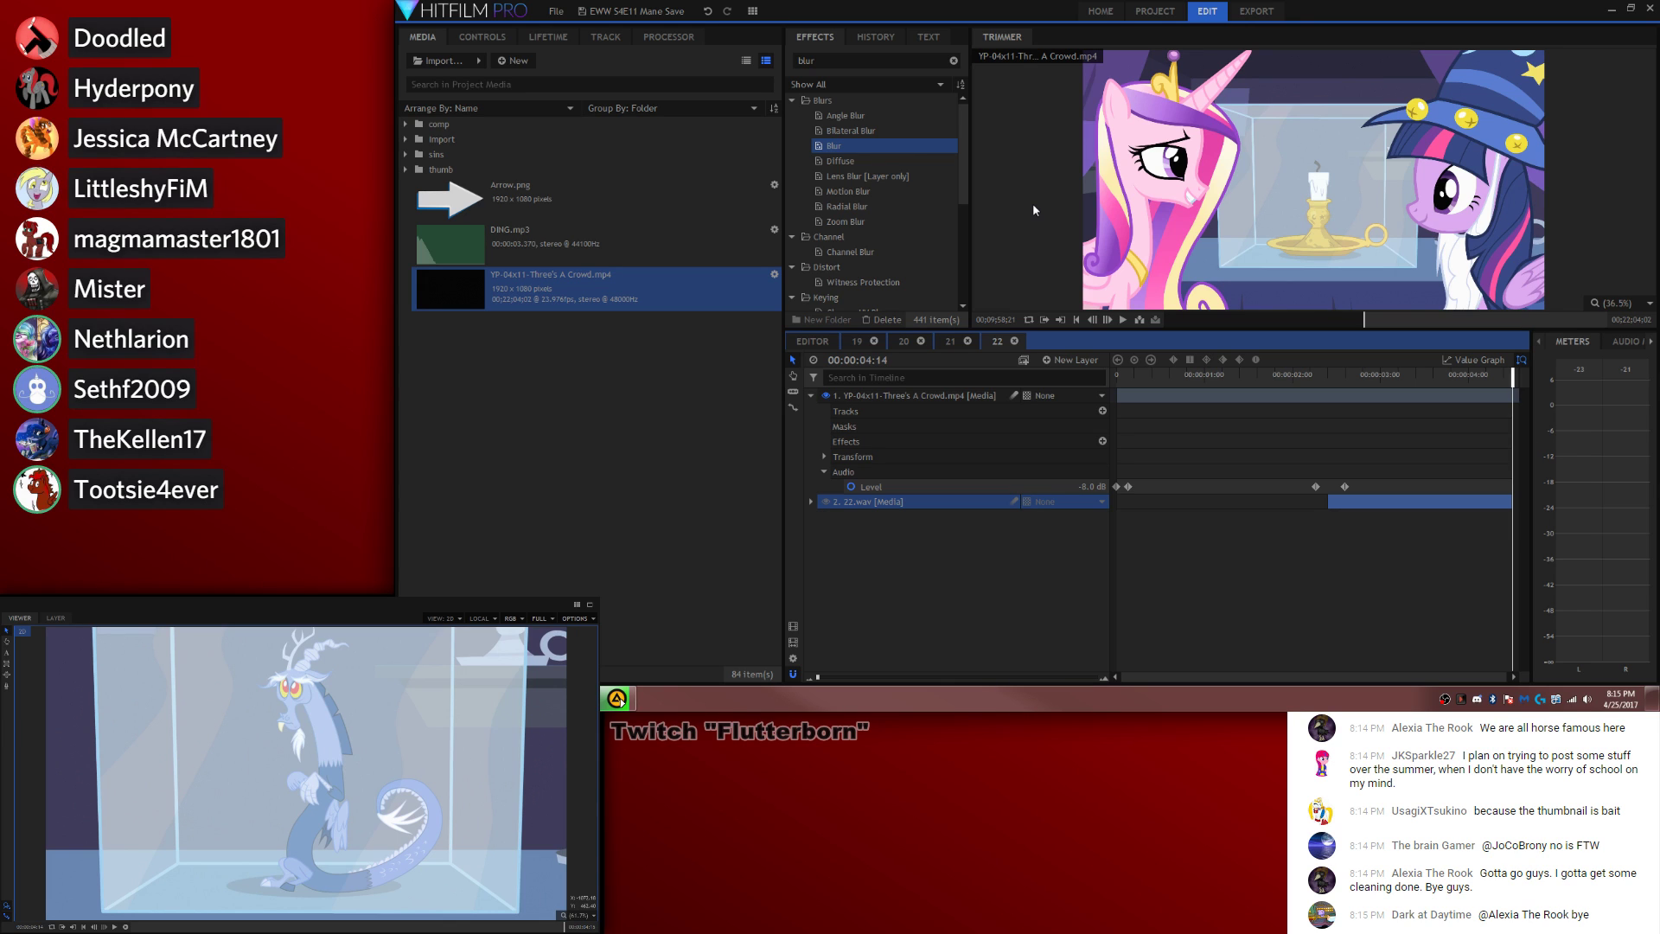
# Step: Copy the second Sin Count, first Sub, overlay and New Grade layers from shot 21 into shot 22, all starting at the first frame
pyautogui.click(976, 338)
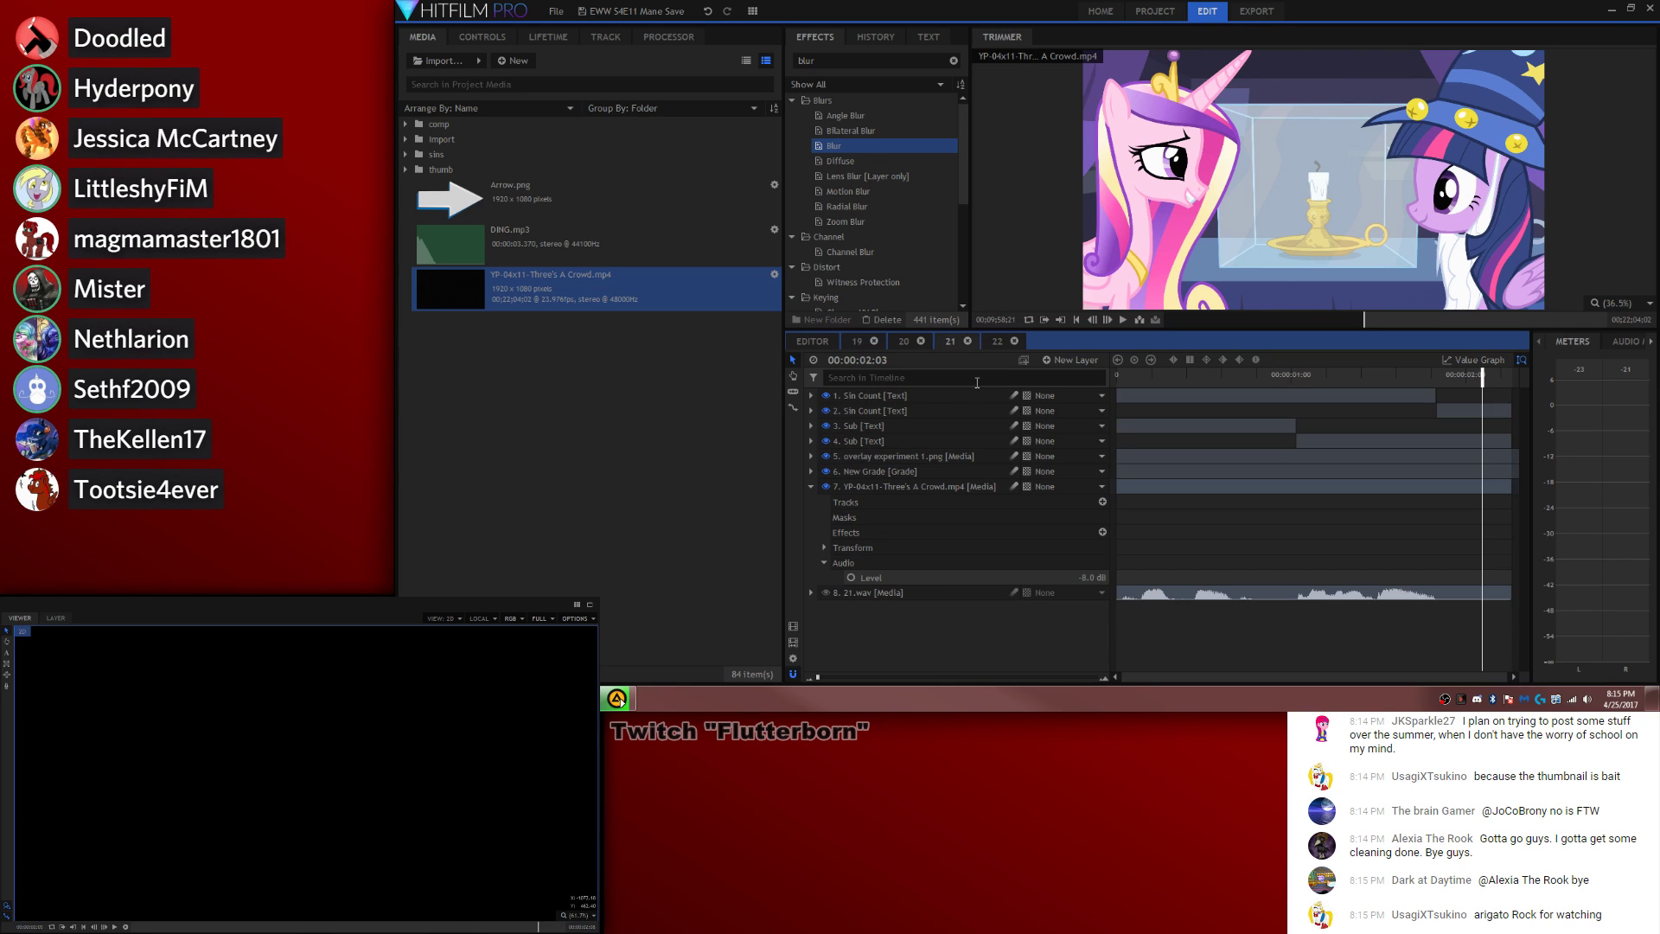
pyautogui.click(922, 415)
pyautogui.keyDown('ctrl'); pyautogui.click(915, 431); pyautogui.keyUp('ctrl')
pyautogui.keyDown('ctrl'); pyautogui.click(906, 453); pyautogui.keyUp('ctrl')
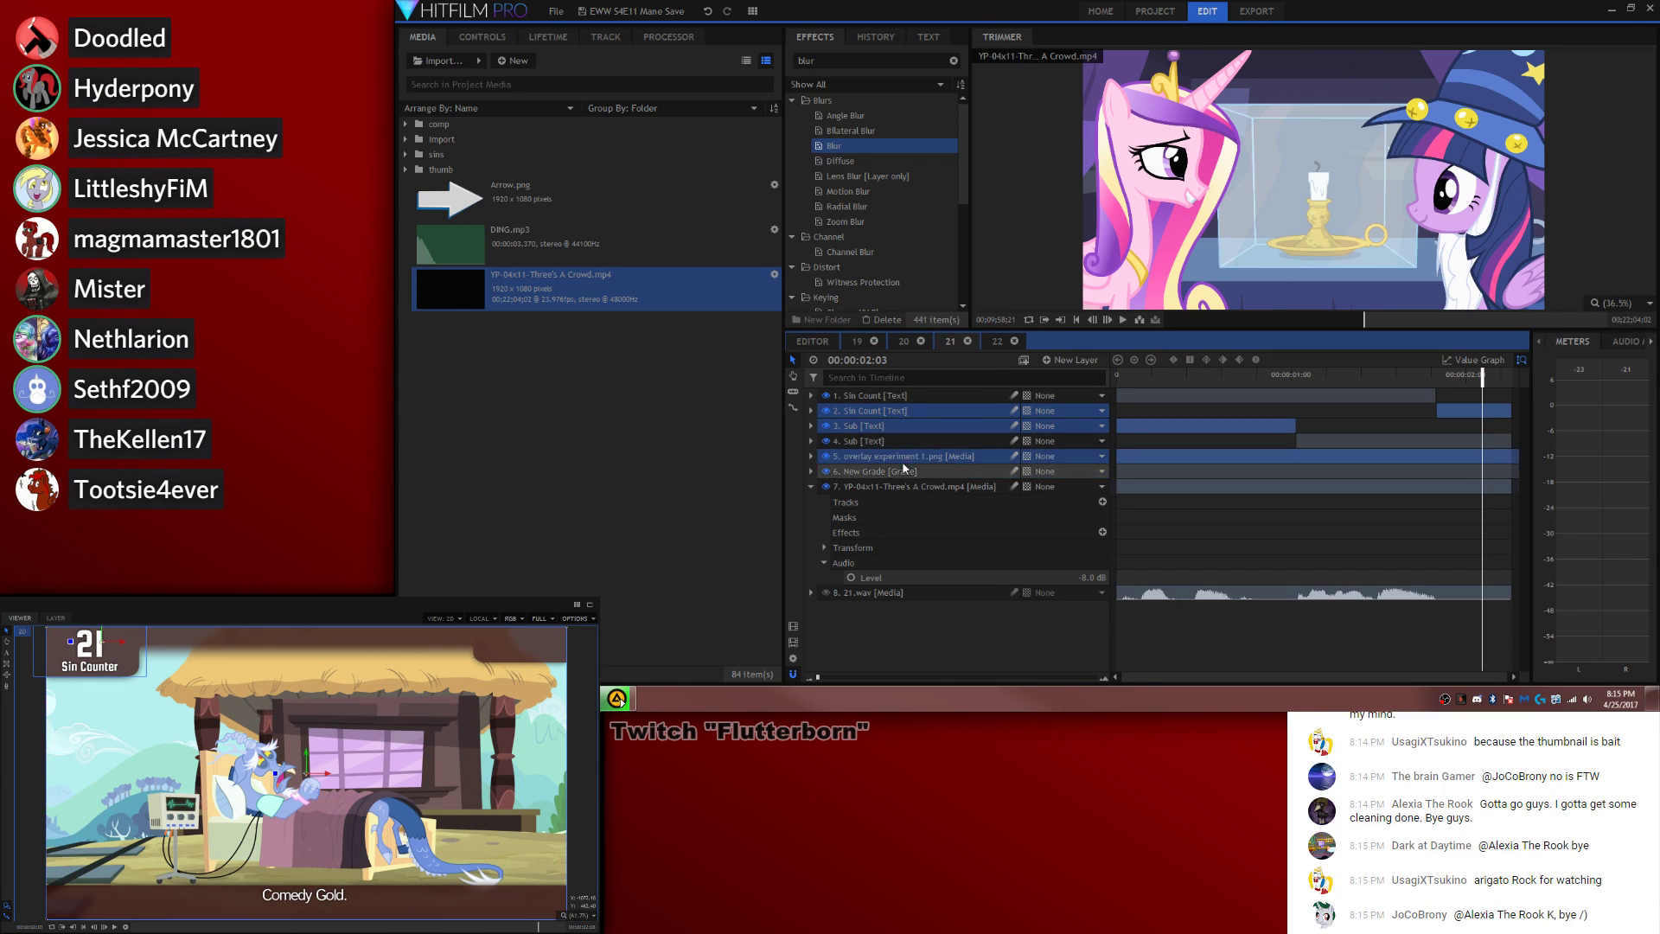
pyautogui.keyDown('ctrl'); pyautogui.click(899, 470); pyautogui.keyUp('ctrl')
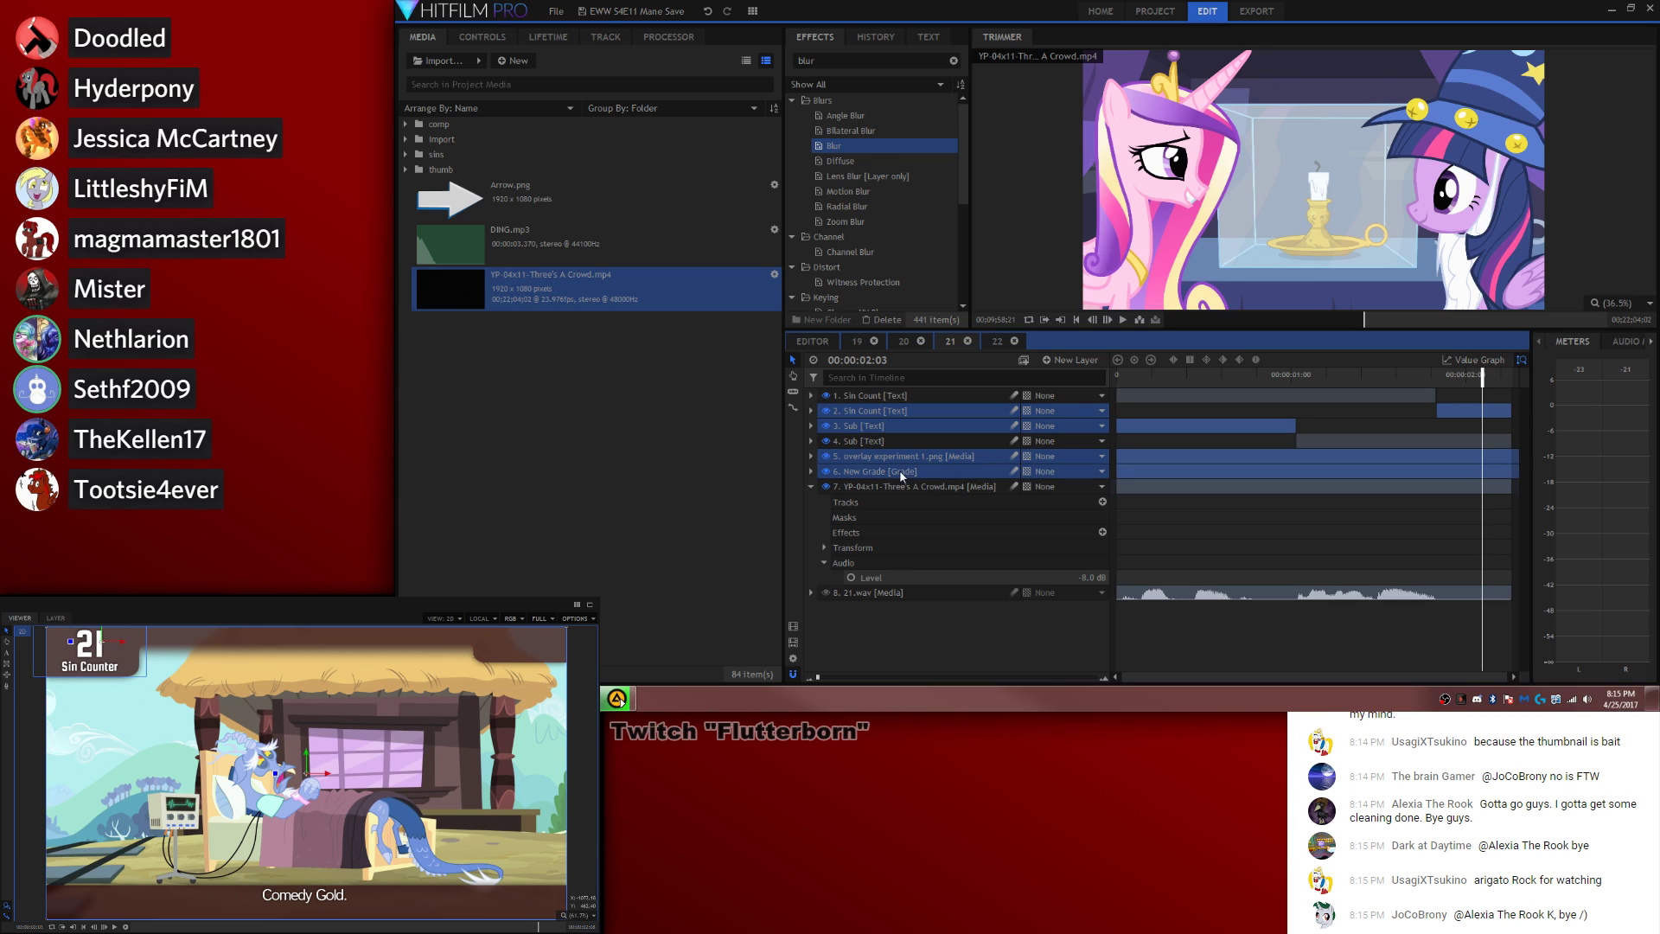
pyautogui.click(993, 342)
pyautogui.hotkey('ctrl', 'v')
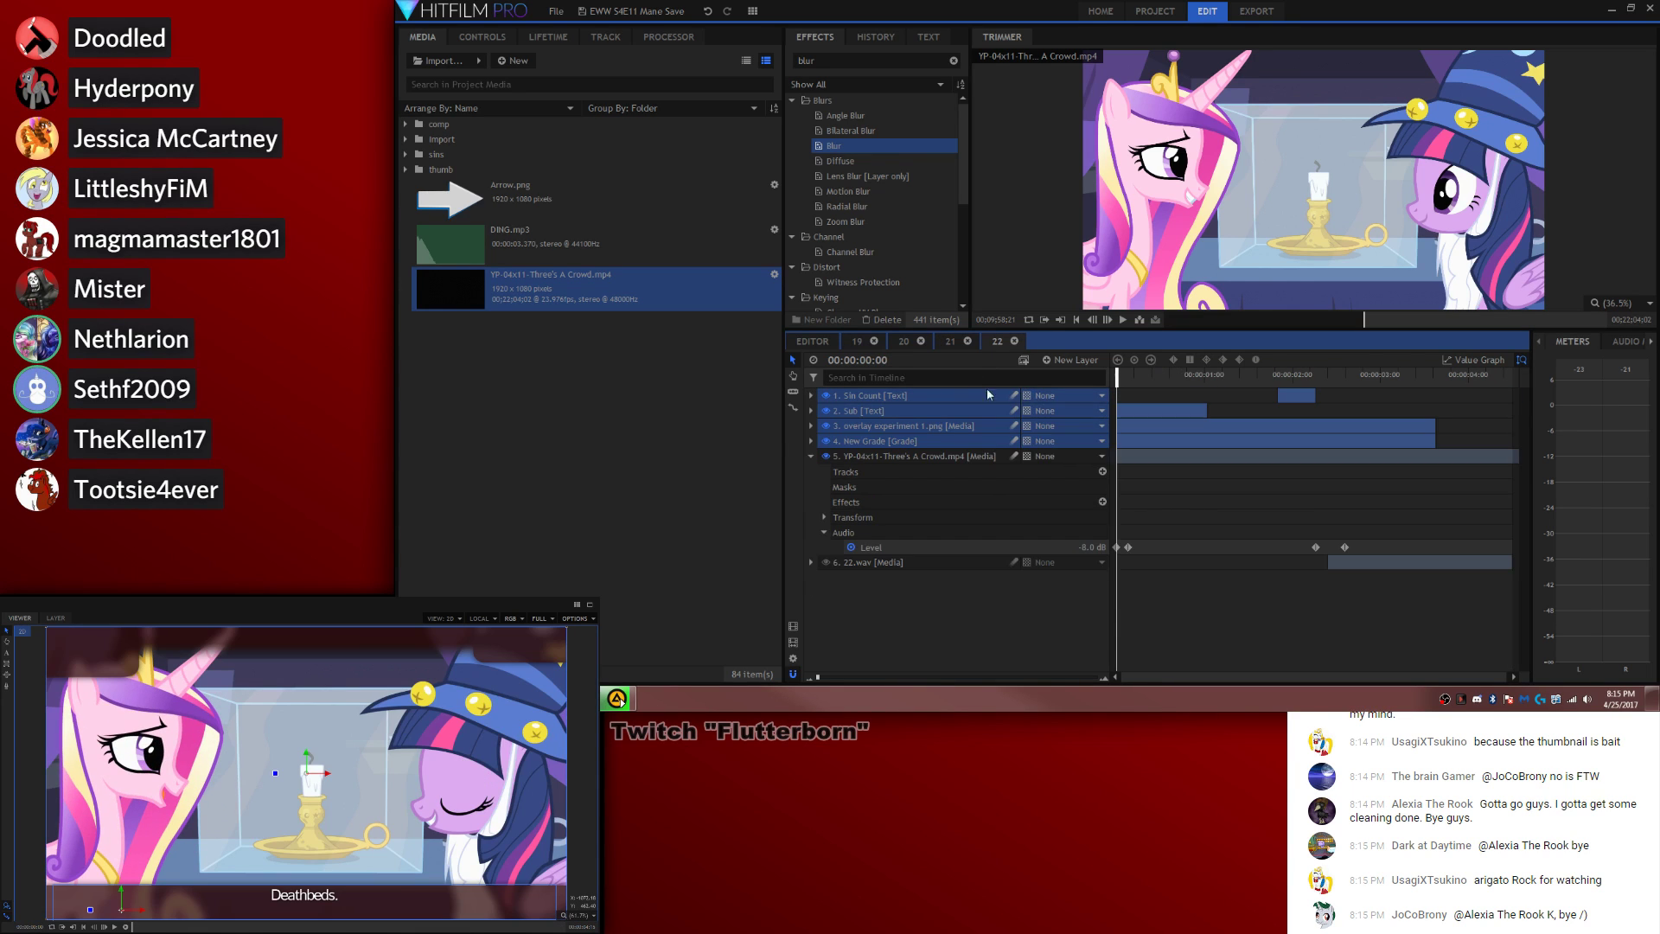
pyautogui.rightClick(941, 395)
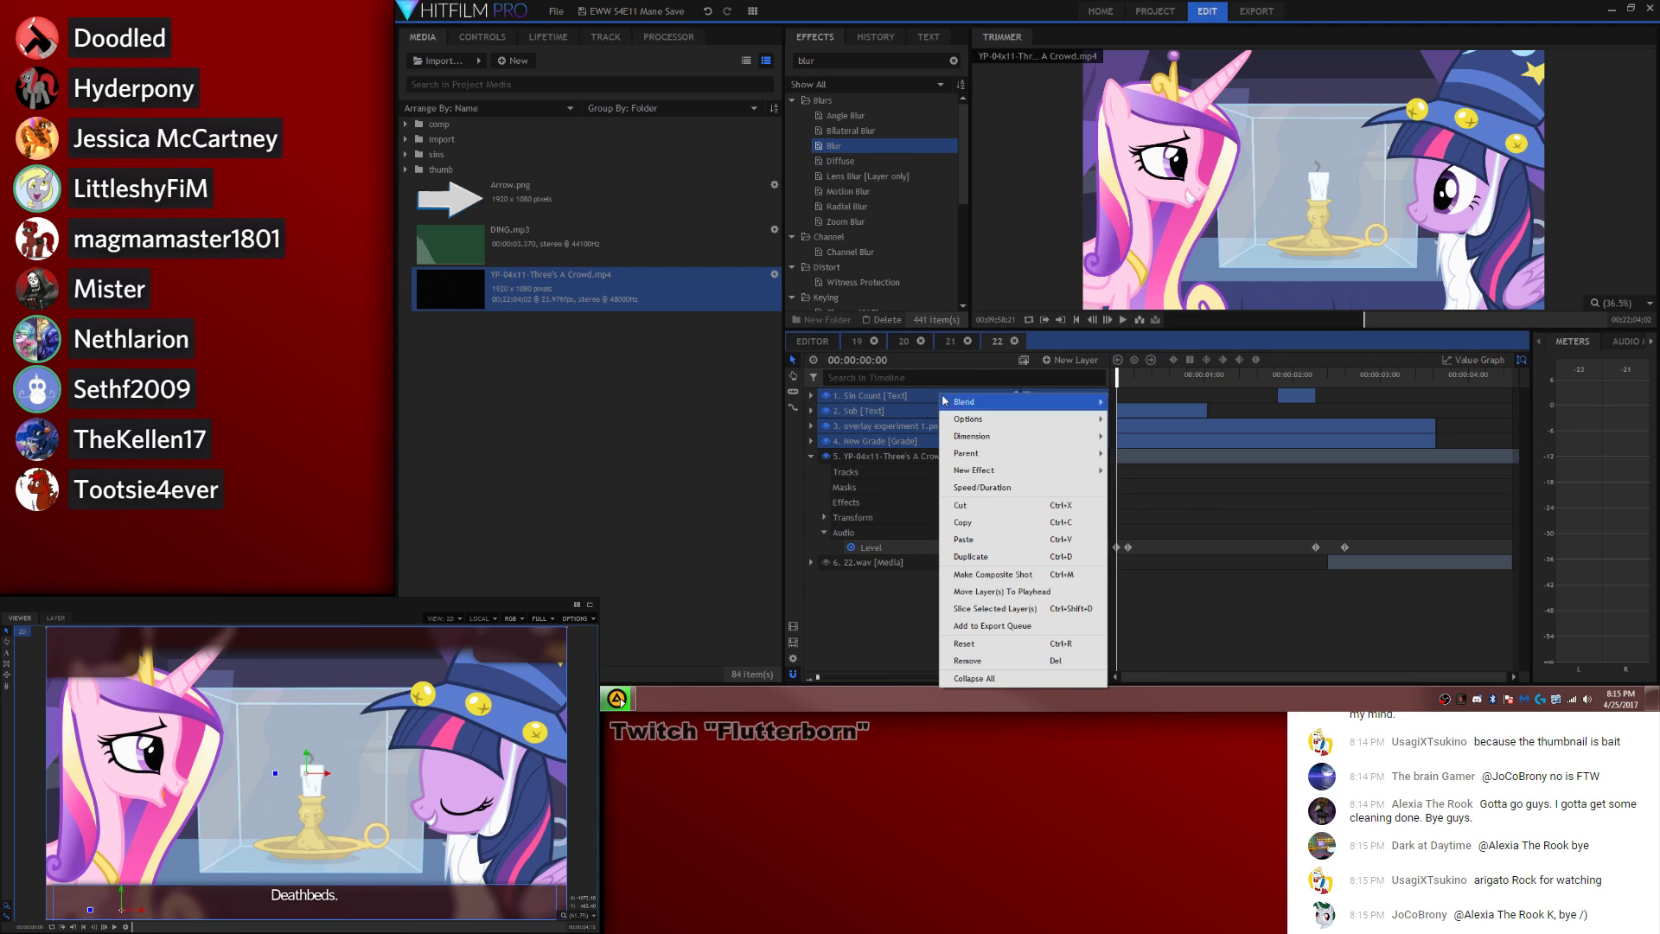
pyautogui.click(1003, 592)
# Step: Extend the Sin Count, Sub, overlay and New Grade layers to the end of shot 22
pyautogui.click(1158, 398)
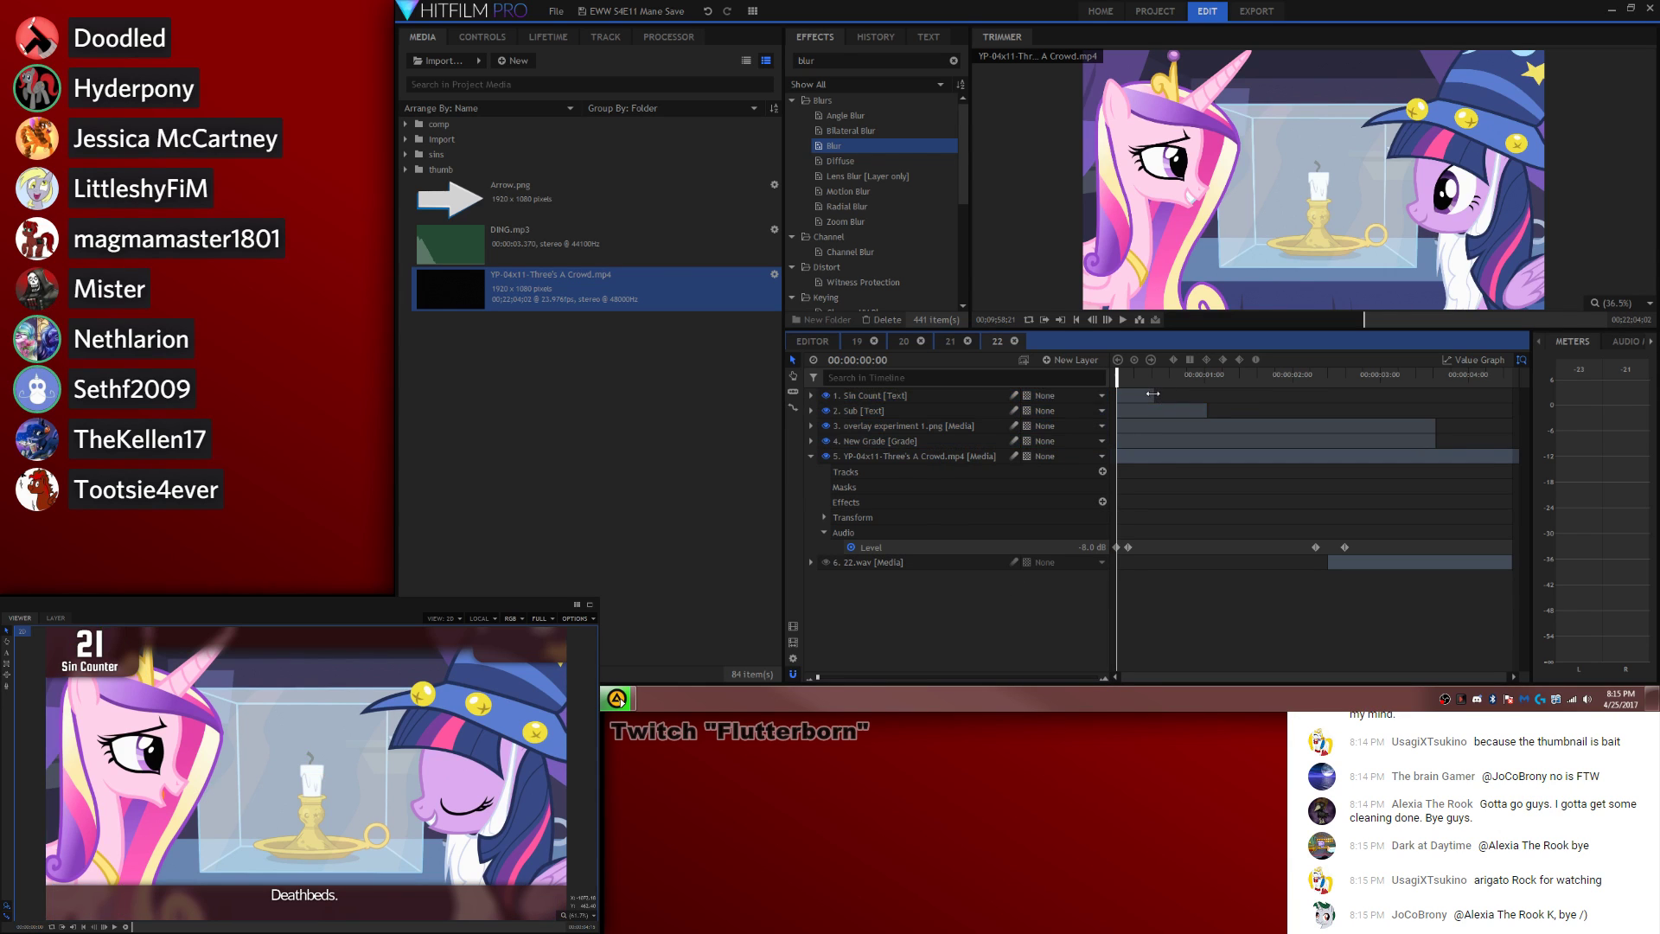
pyautogui.moveTo(1153, 395); pyautogui.dragTo(1510, 399)
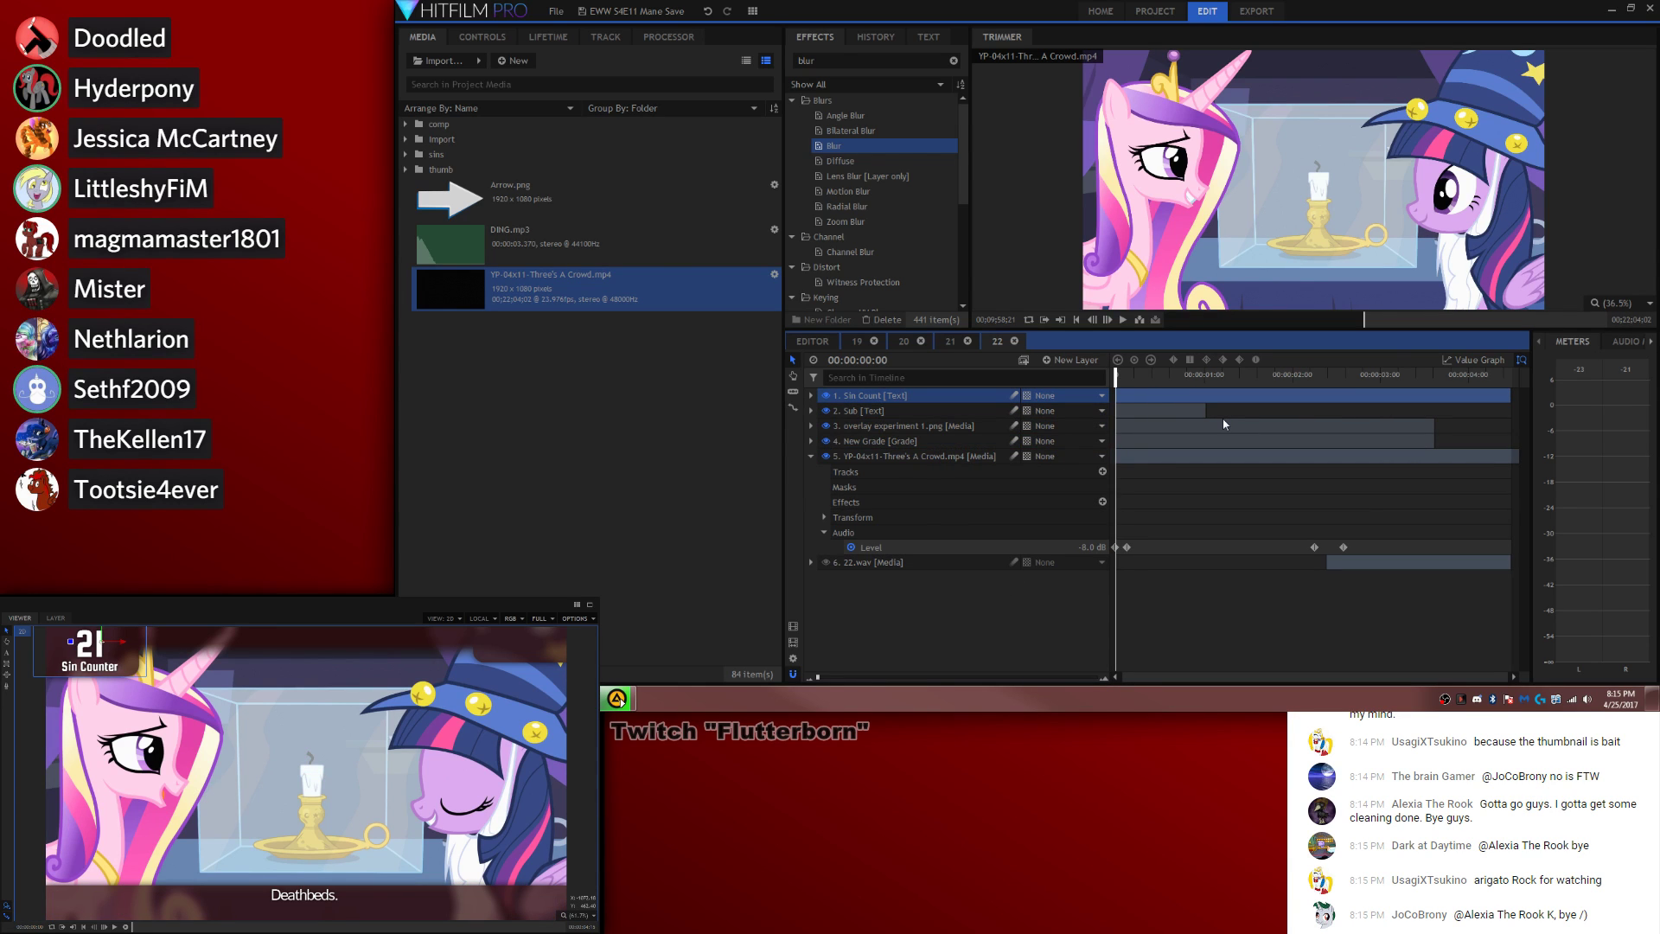
pyautogui.moveTo(1206, 410); pyautogui.dragTo(1543, 427)
pyautogui.moveTo(1434, 441); pyautogui.dragTo(1571, 427)
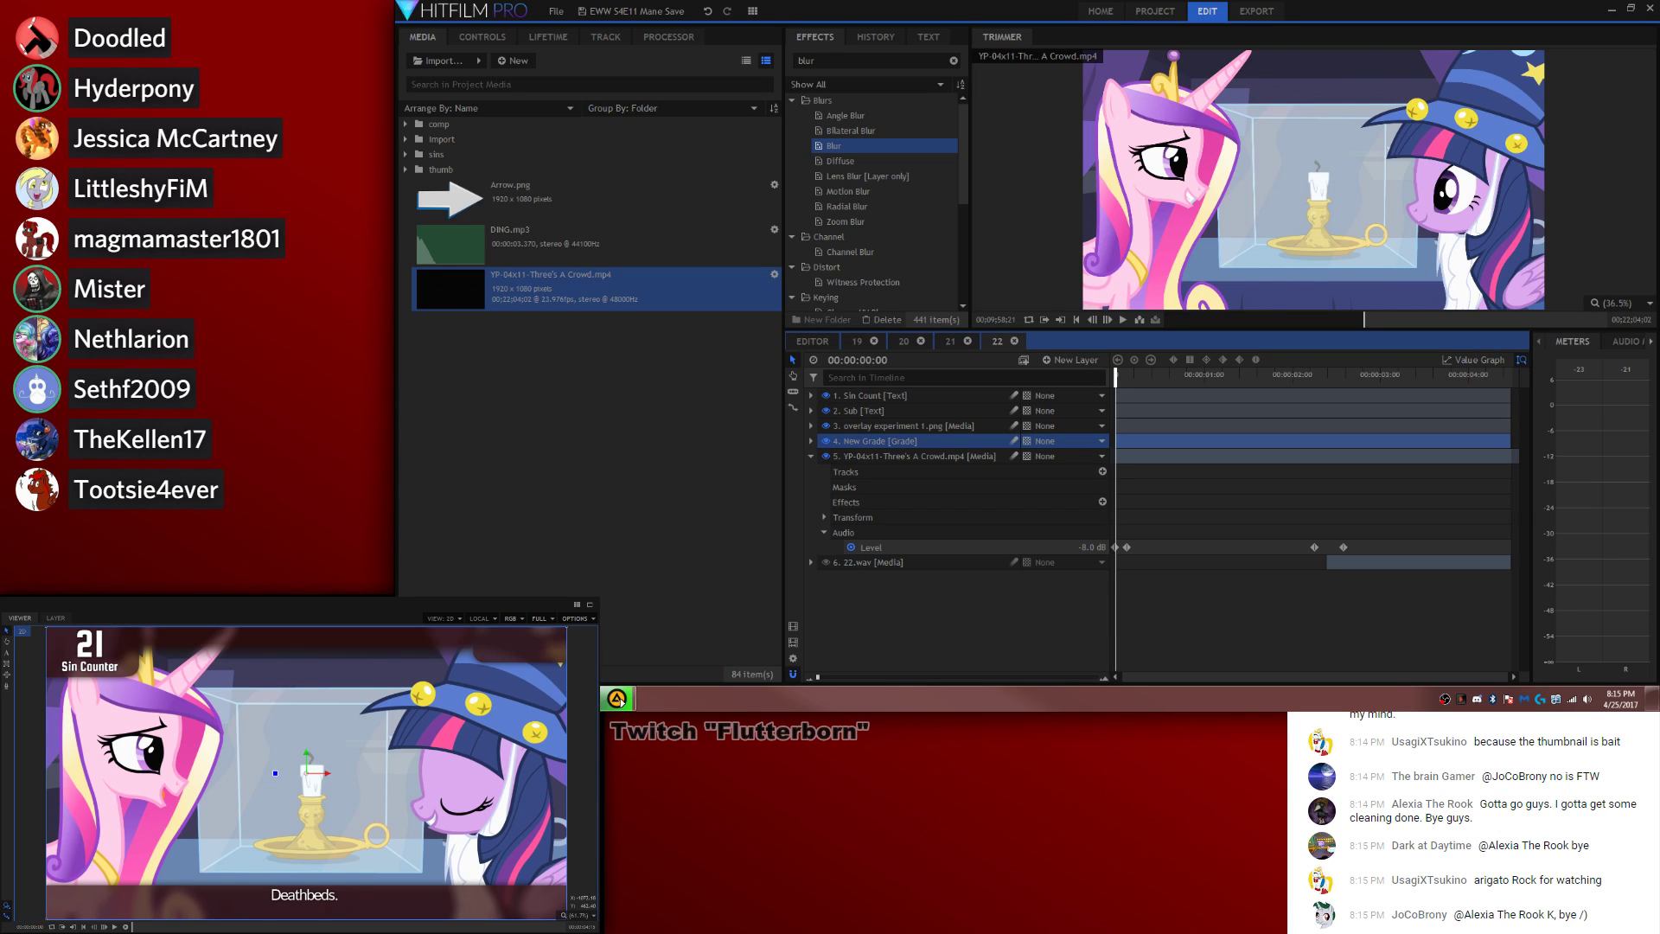
# Step: Change the subtitle to "Equestria confirmed real life!" and trim its start to where the 22.wav narration begins
pyautogui.click(6, 651)
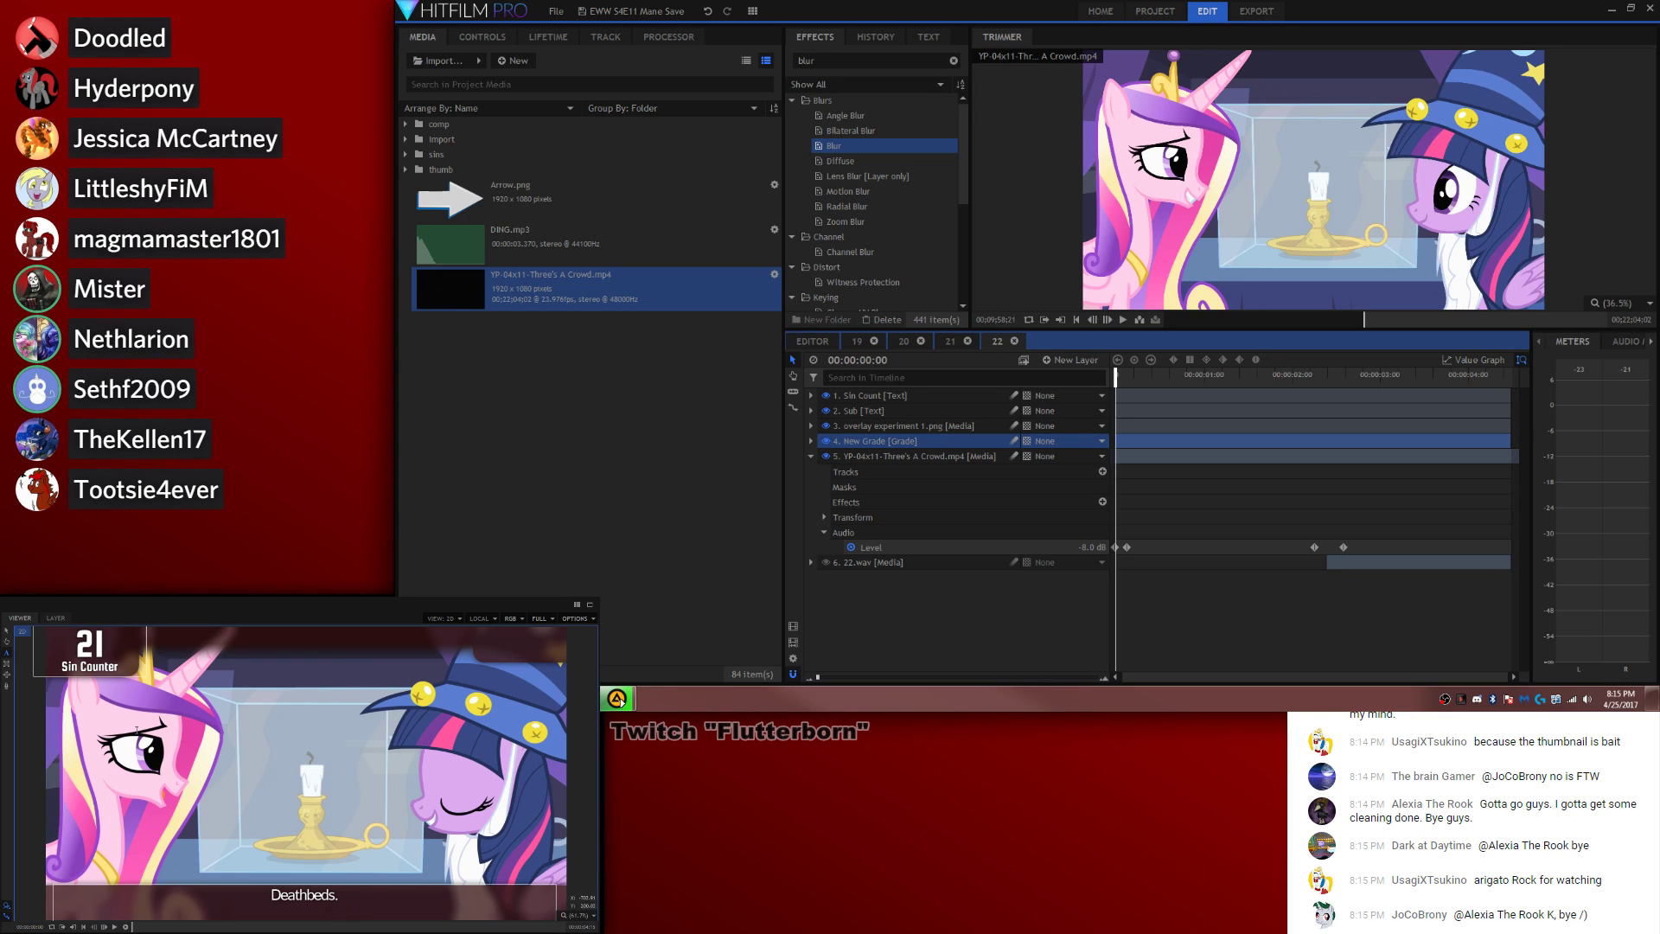
pyautogui.click(304, 895)
pyautogui.hotkey('ctrl', 'a')
pyautogui.write('Equestria confirmed real life!')
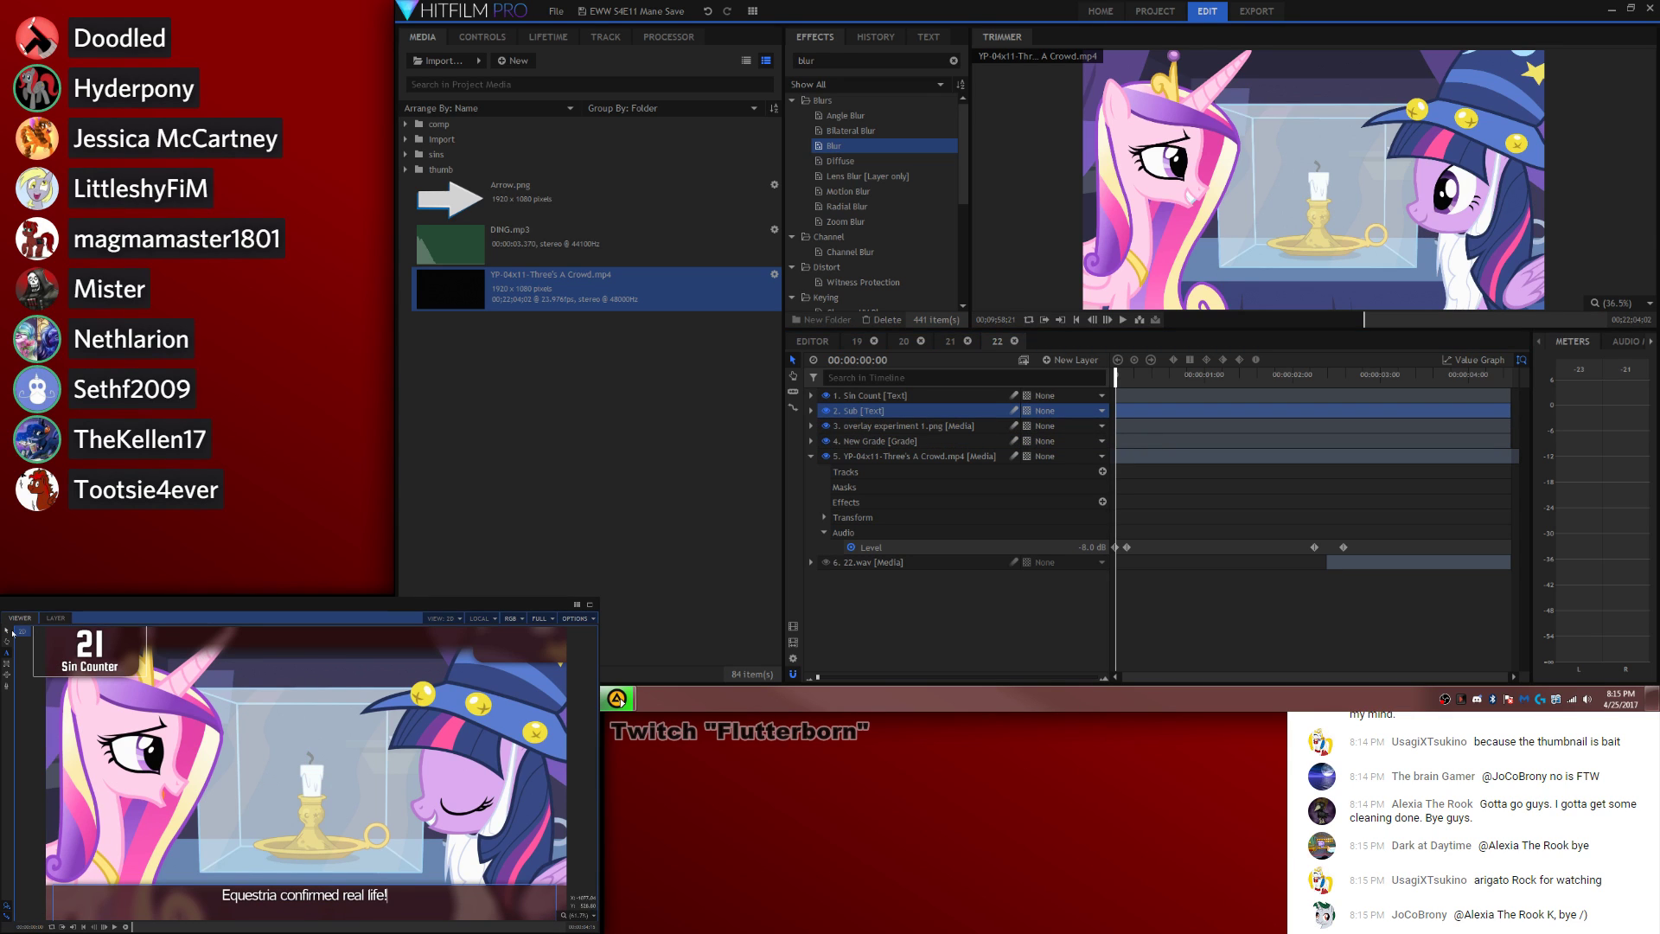
pyautogui.click(1222, 506)
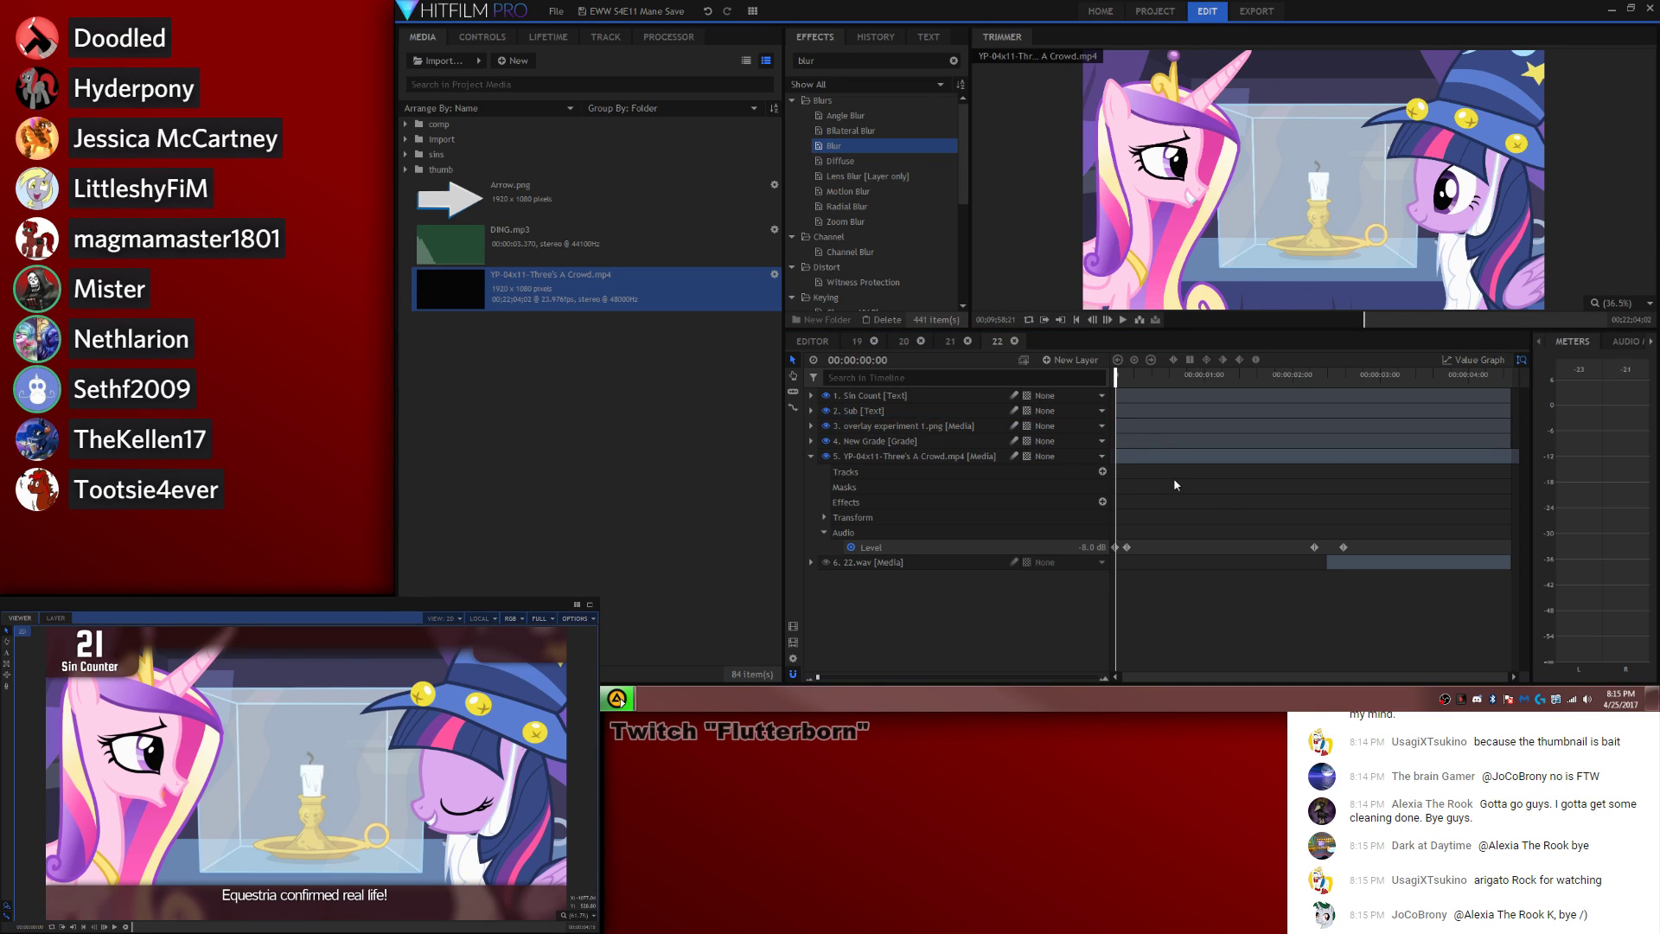
pyautogui.moveTo(1109, 408); pyautogui.dragTo(1327, 418)
pyautogui.click(1255, 502)
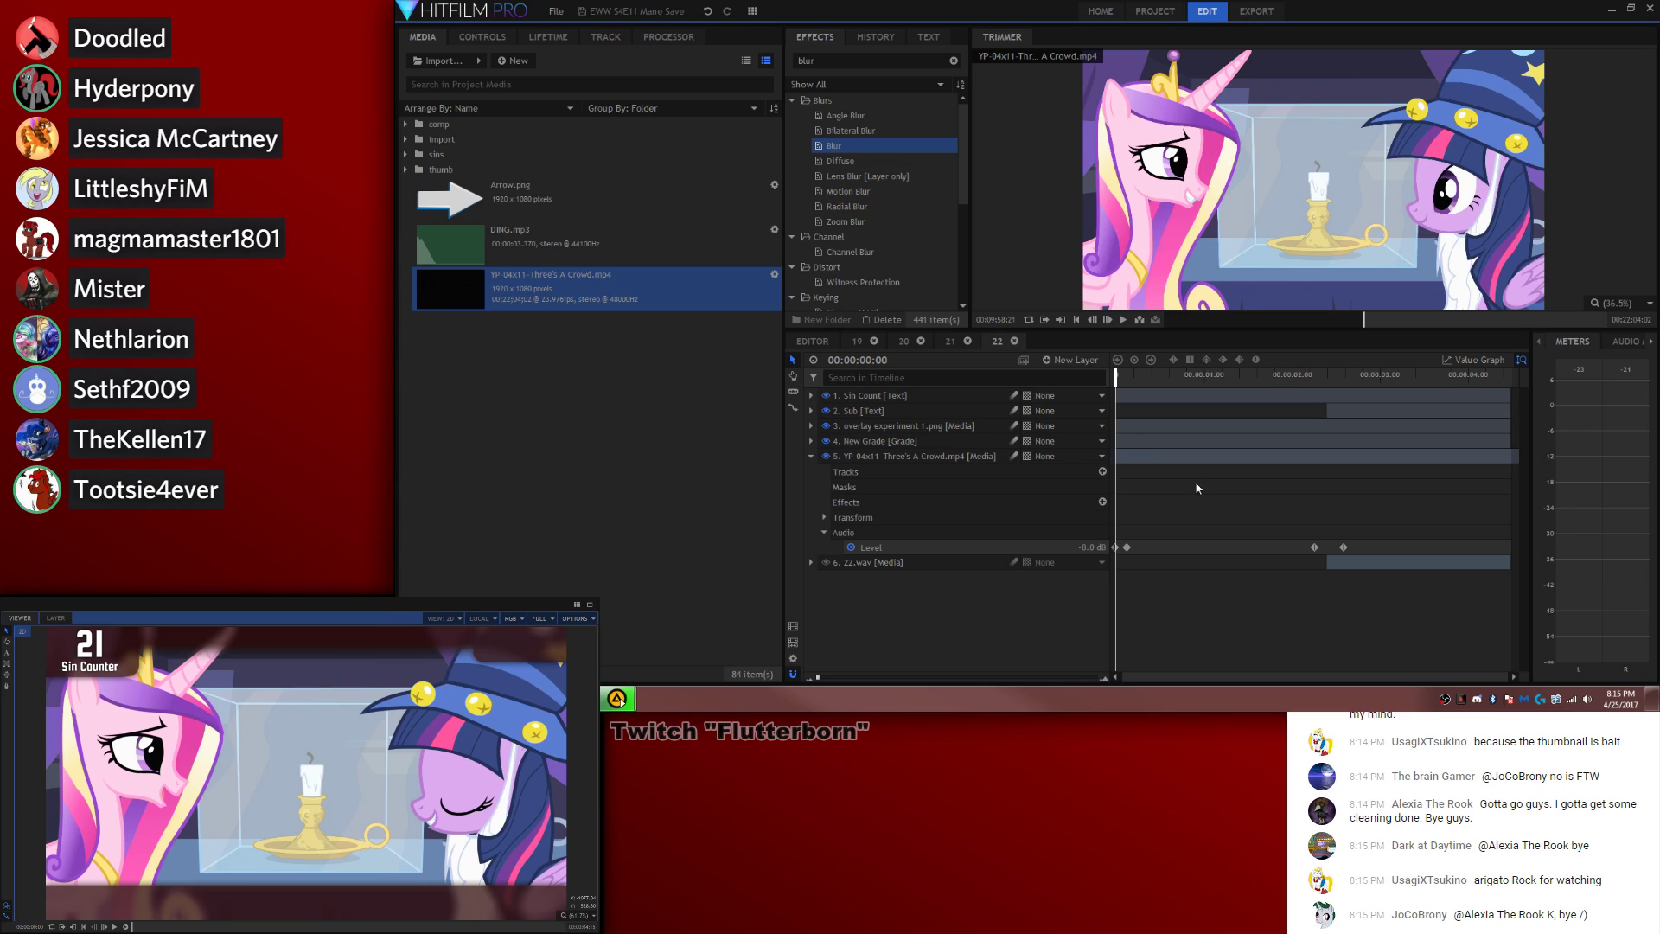
# Step: Show the waveform of 22.wav and slice the Sin Count layer at 4:04, where the speech ends
pyautogui.press('space')
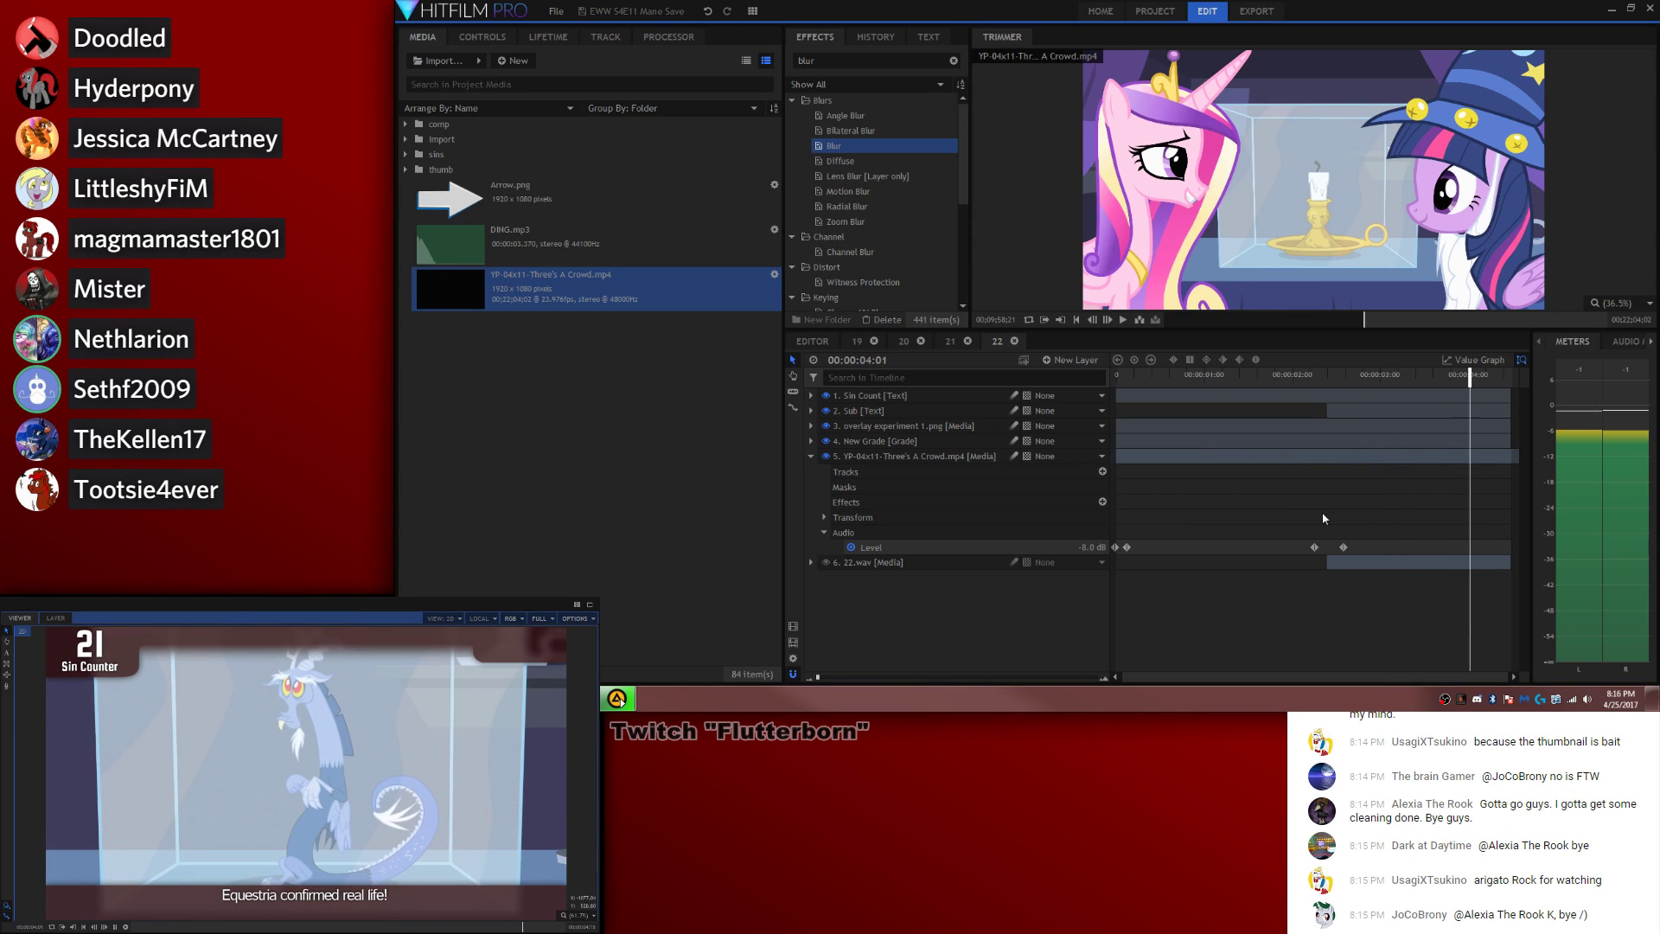
pyautogui.click(883, 561)
pyautogui.rightClick(884, 561)
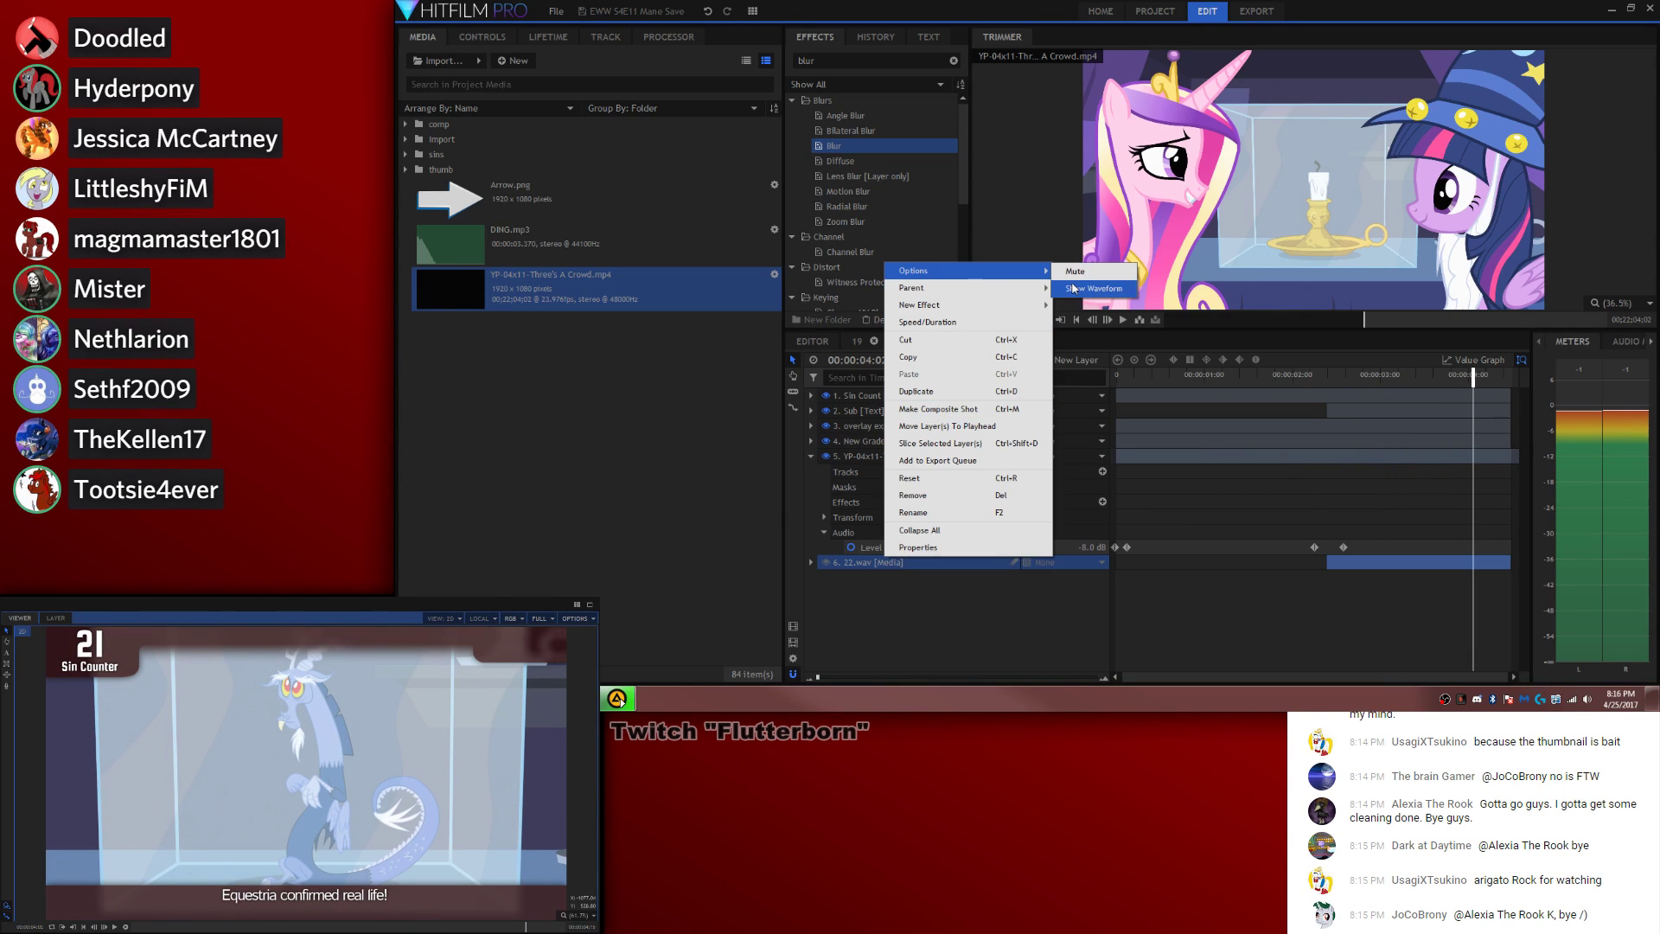
pyautogui.click(1300, 527)
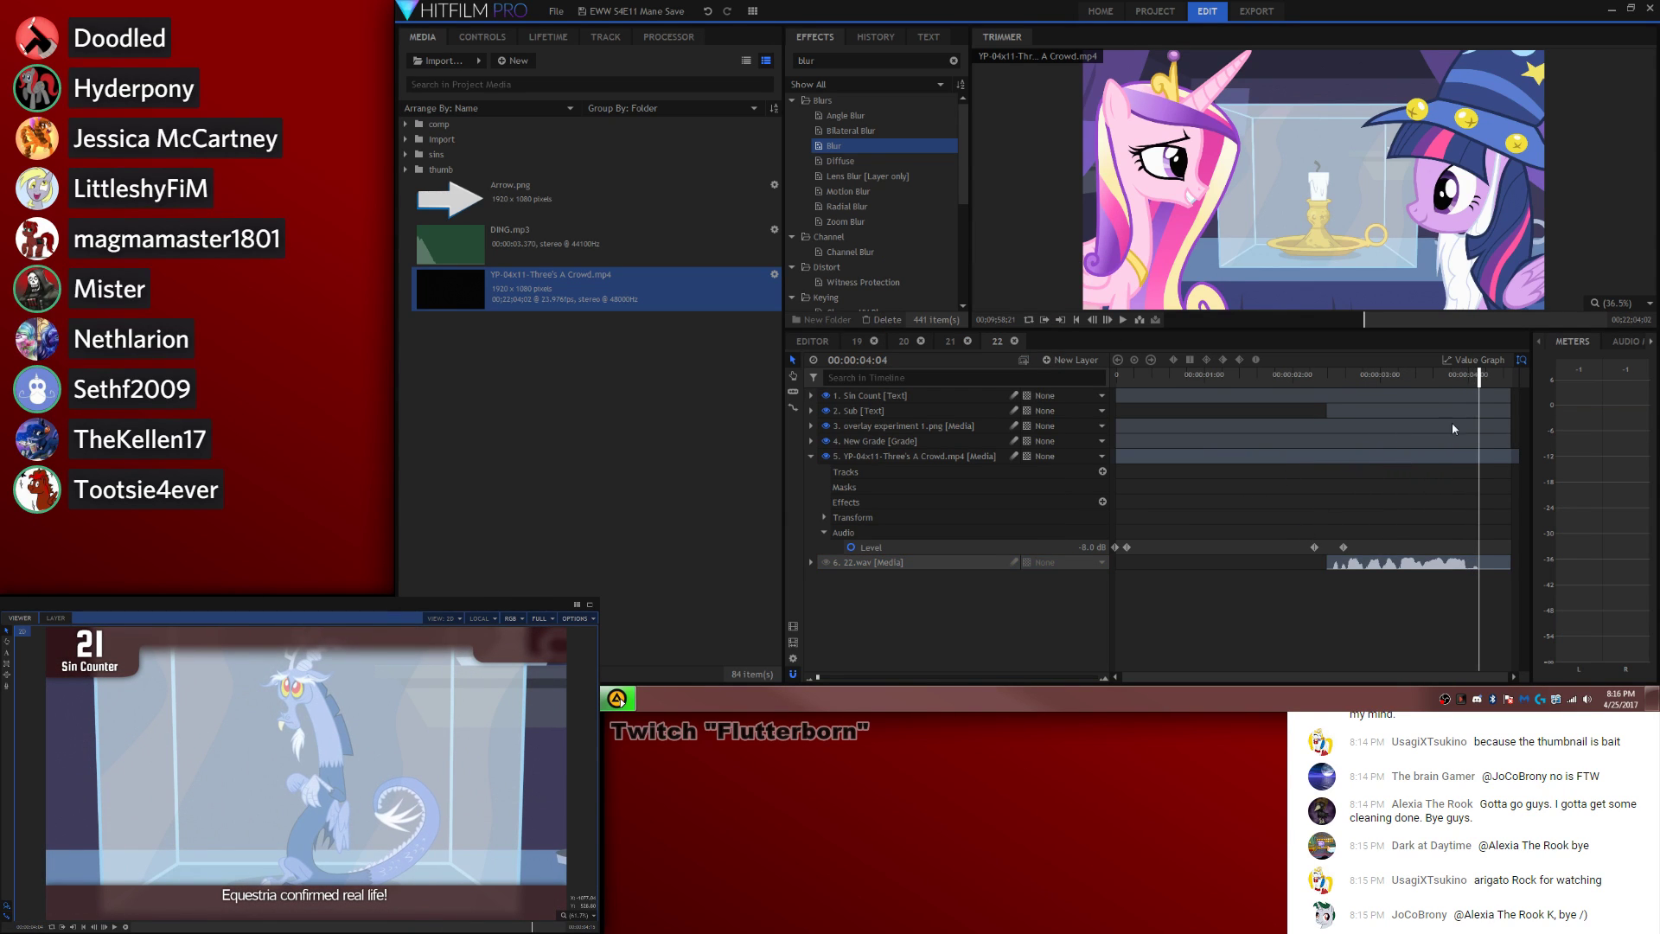
pyautogui.press('c')
pyautogui.click(1477, 399)
pyautogui.press('v')
pyautogui.press('.')
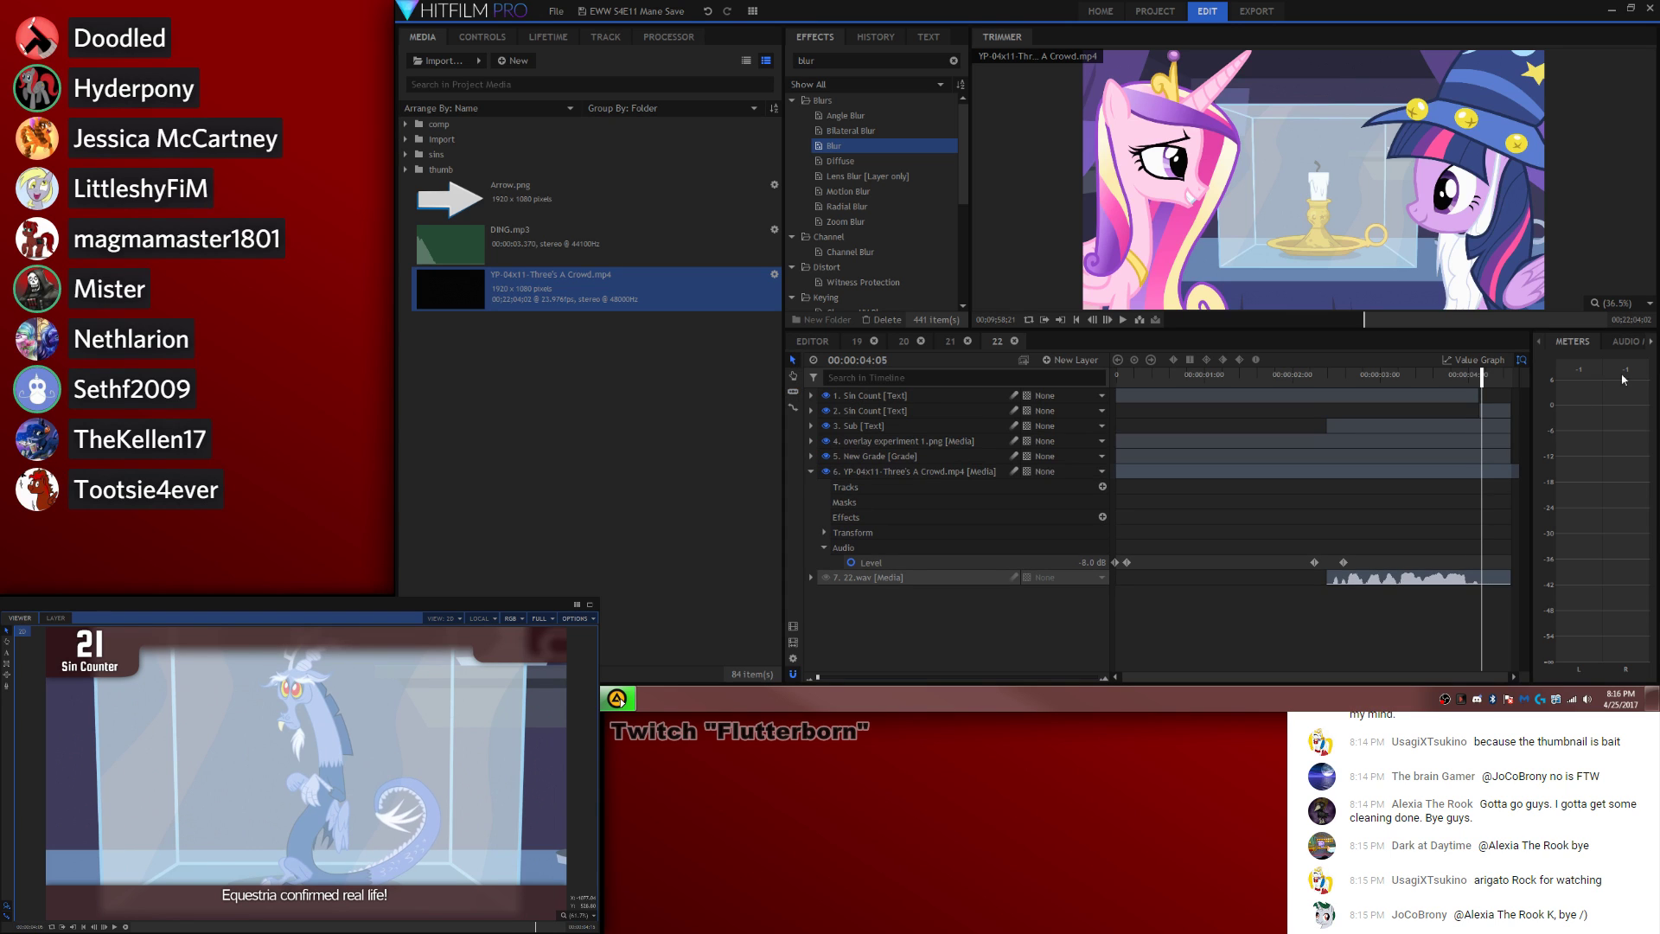
# Step: Change the number in the second Sin Count layer to 22 and return to the main editor timeline
pyautogui.click(6, 652)
pyautogui.click(127, 633)
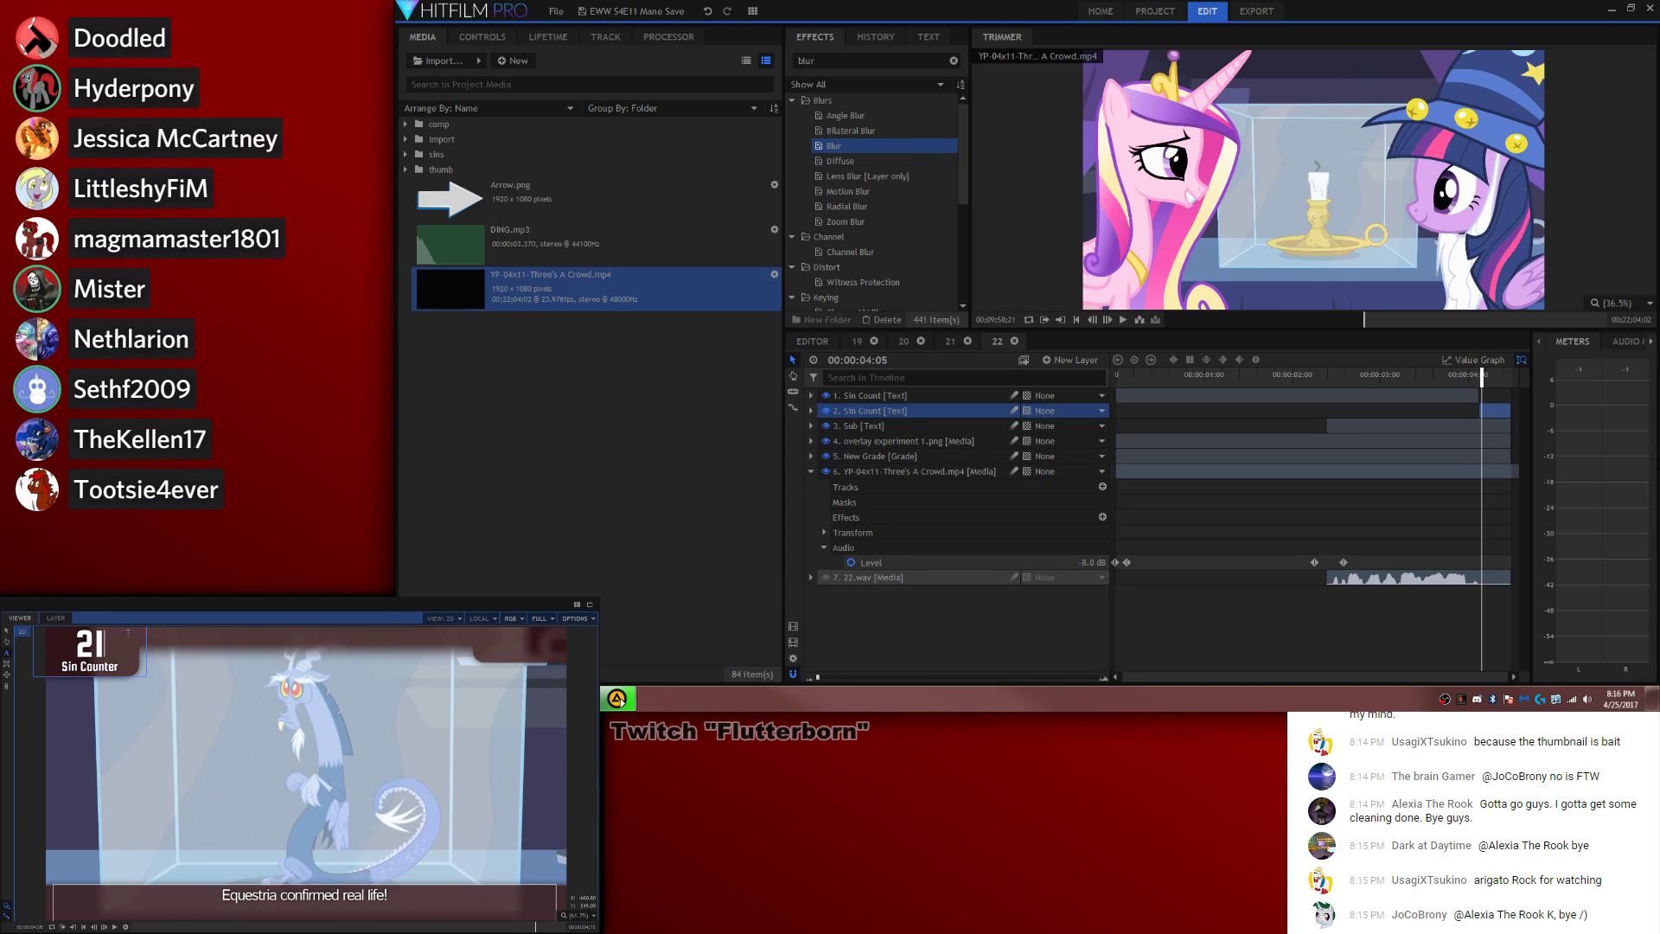
pyautogui.press('BackSpace')
pyautogui.write('2')
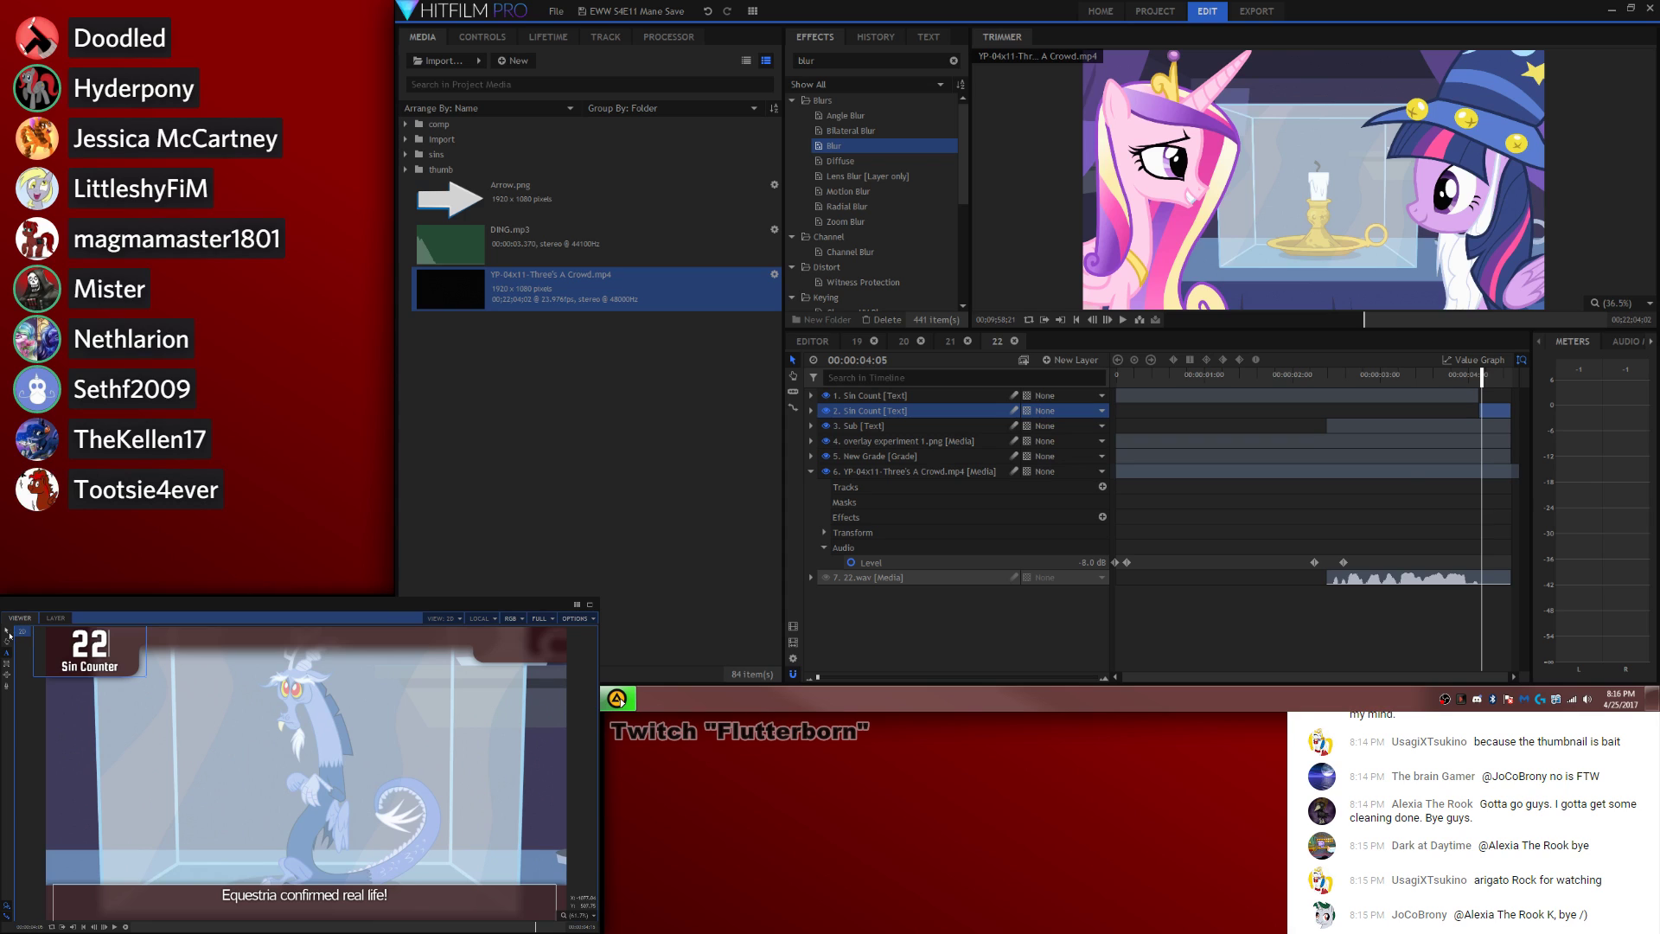
pyautogui.click(7, 631)
pyautogui.click(1292, 517)
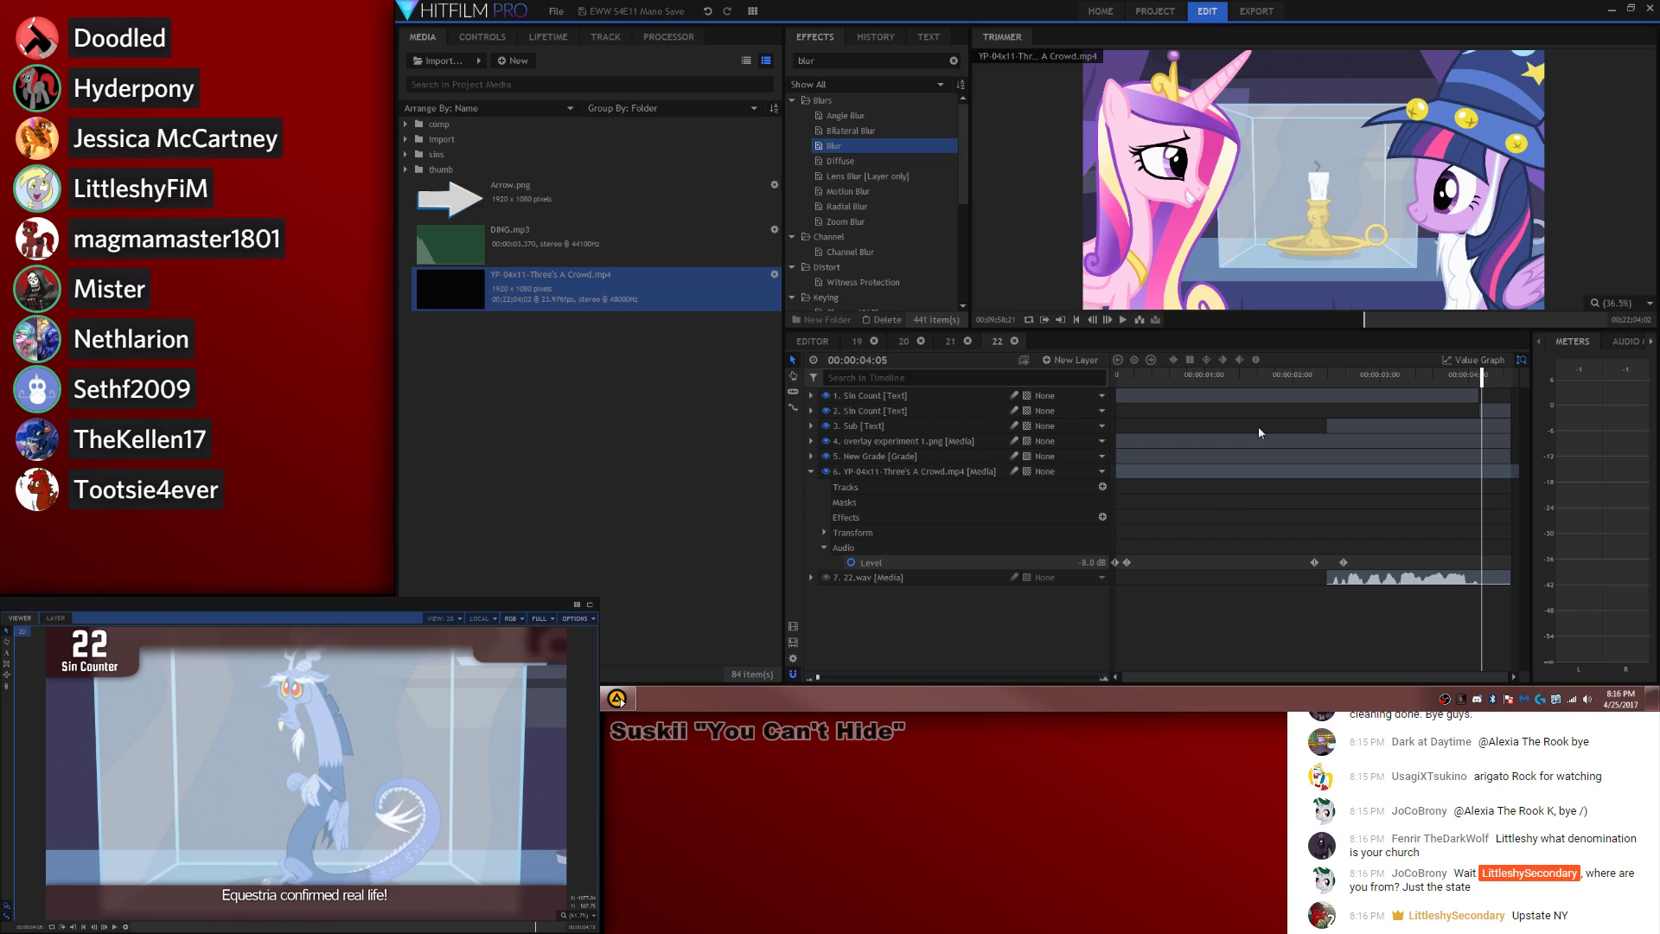
pyautogui.click(812, 340)
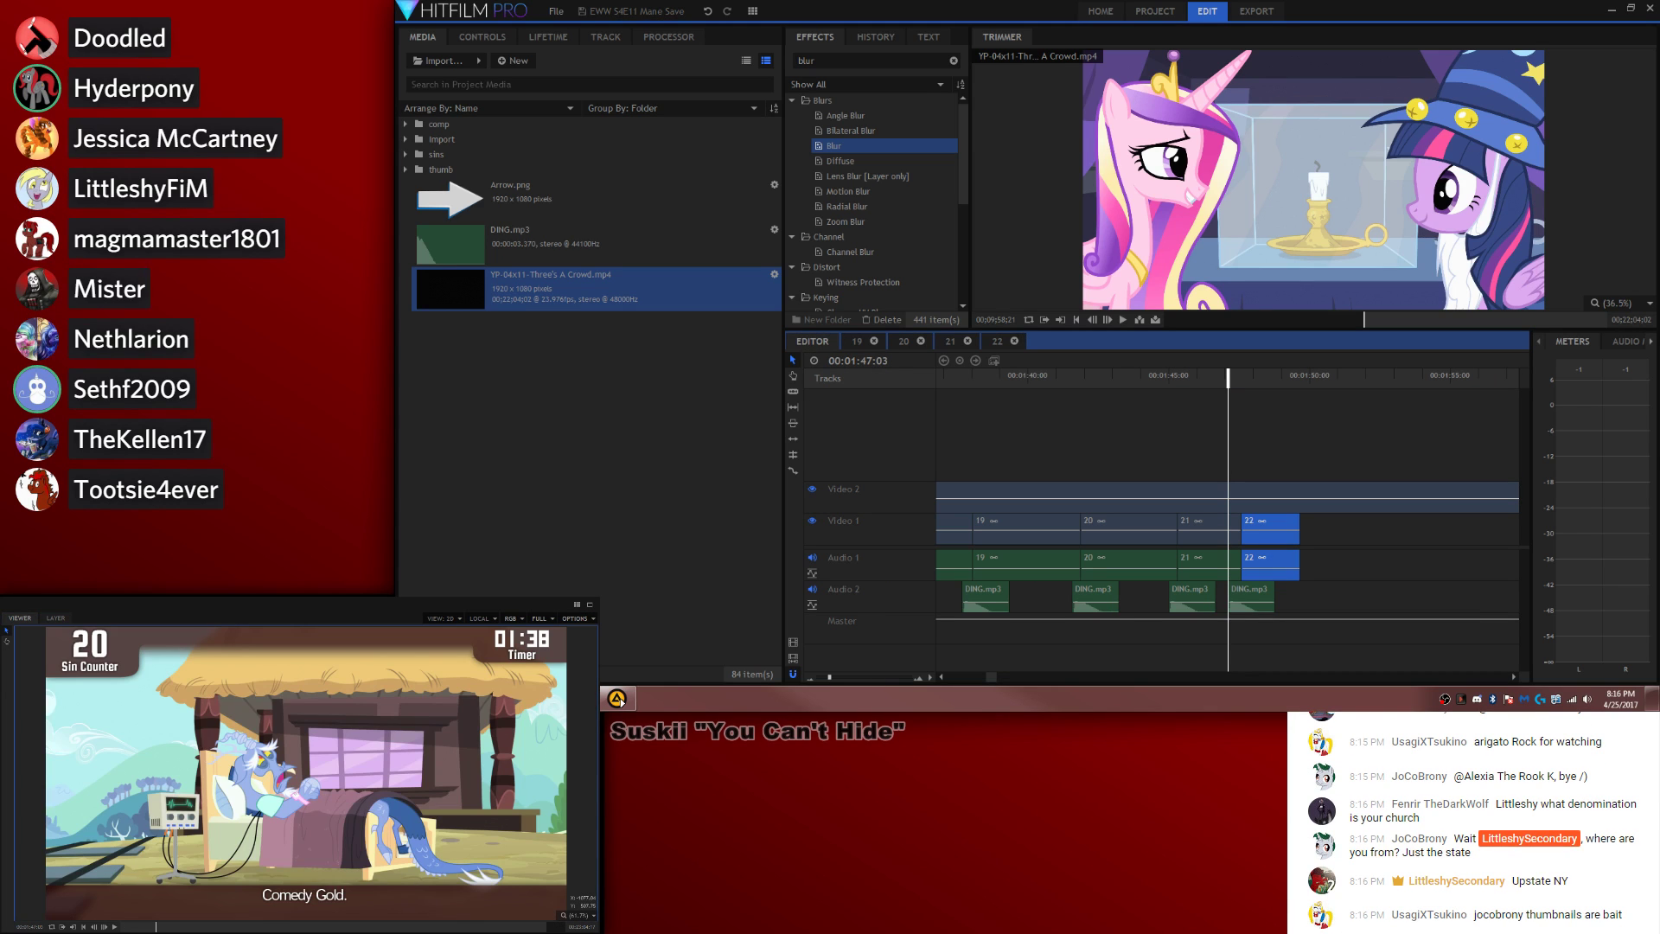
# Step: Extend the end of composite shot 22 on the main timeline to its full length
pyautogui.click(1243, 586)
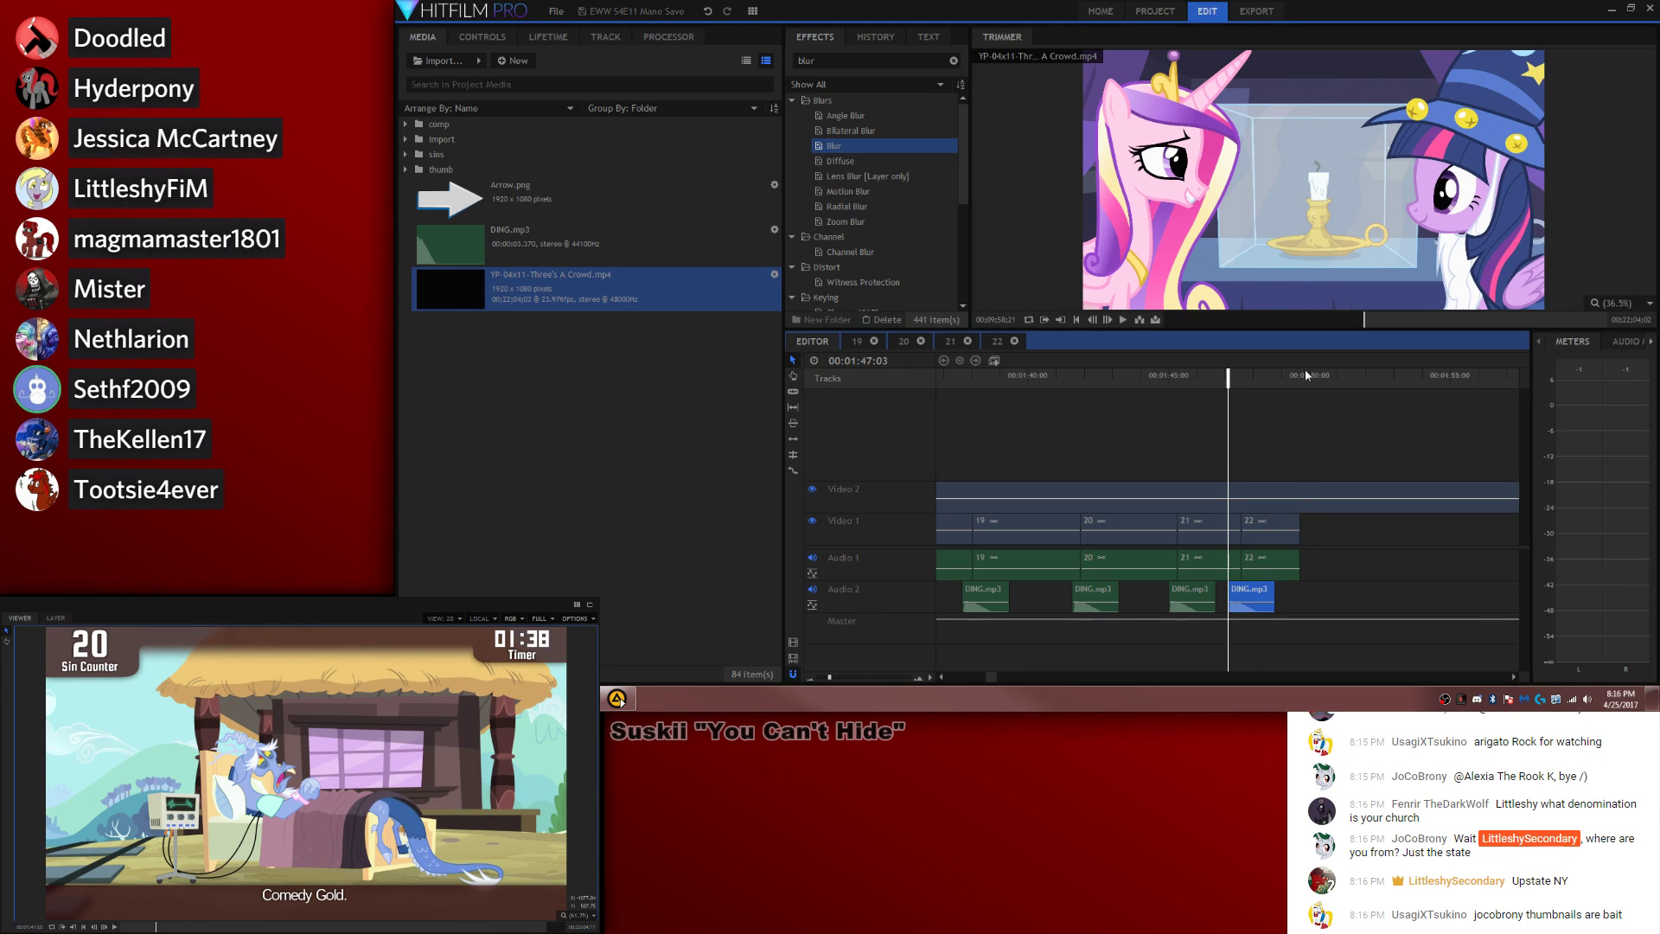
pyautogui.moveTo(1275, 375); pyautogui.dragTo(1283, 376)
pyautogui.moveTo(1299, 524); pyautogui.dragTo(1367, 523)
# Step: Place a copy of the DING.mp3 clip on Audio 2 at 1:51:20, where the sin counter changes to 22
pyautogui.click(1350, 377)
pyautogui.press('.')
pyautogui.press('.')
pyautogui.press('.')
pyautogui.press('.')
pyautogui.press('.')
pyautogui.press('.')
pyautogui.press('.')
pyautogui.press('.')
pyautogui.press('.')
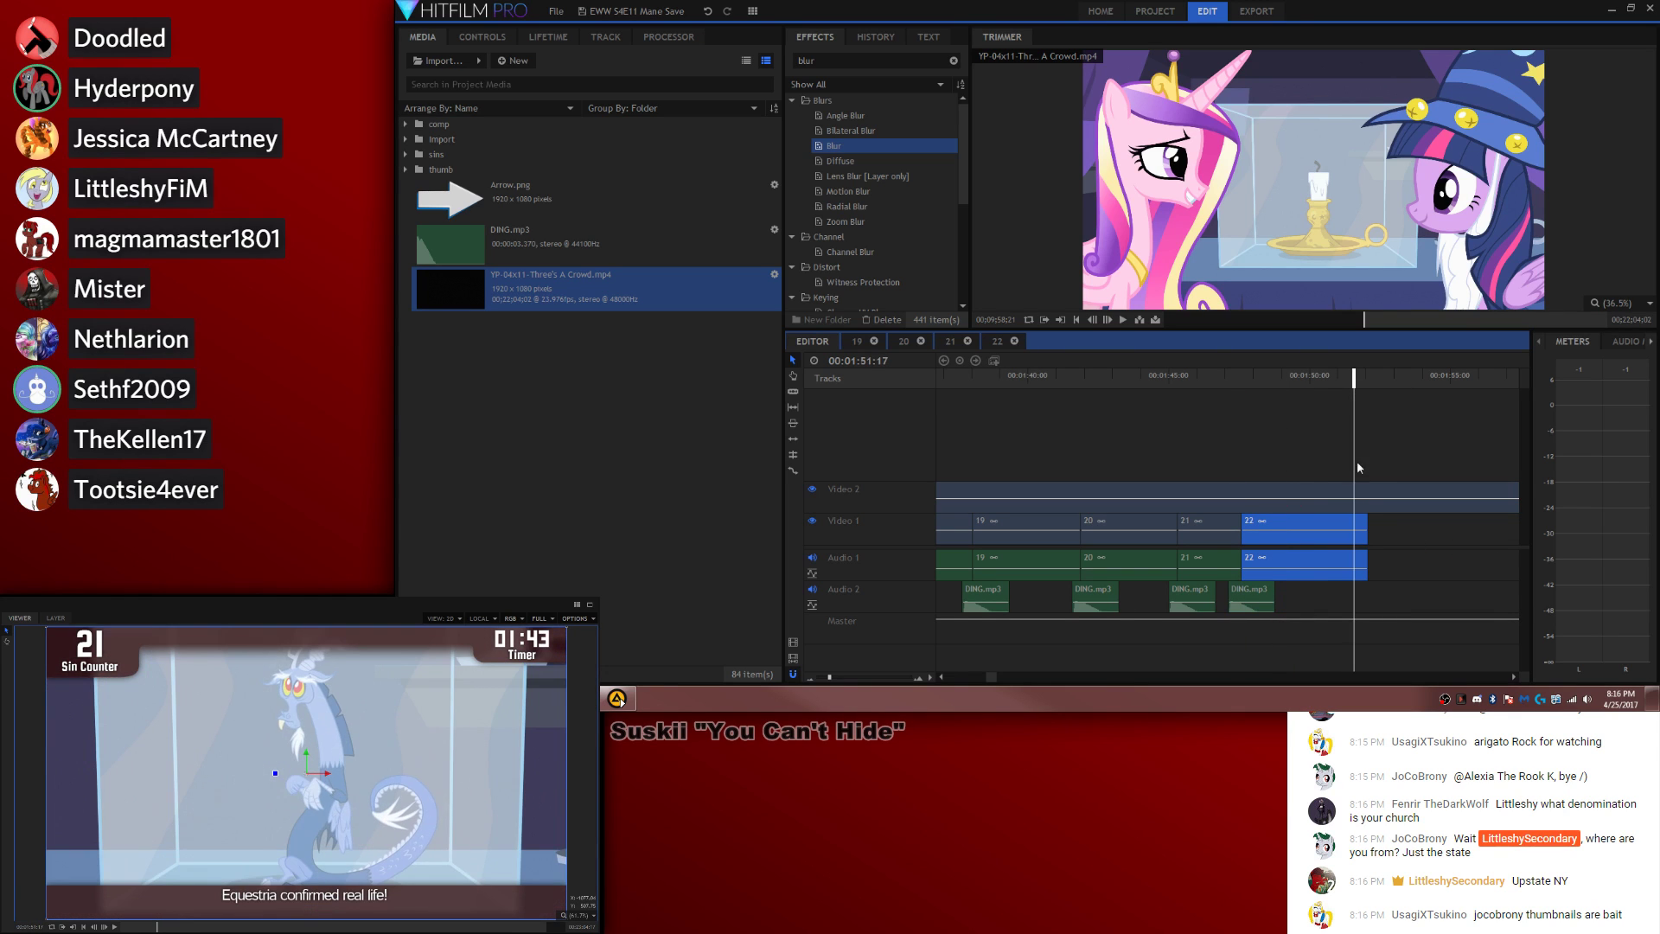
pyautogui.press('Left')
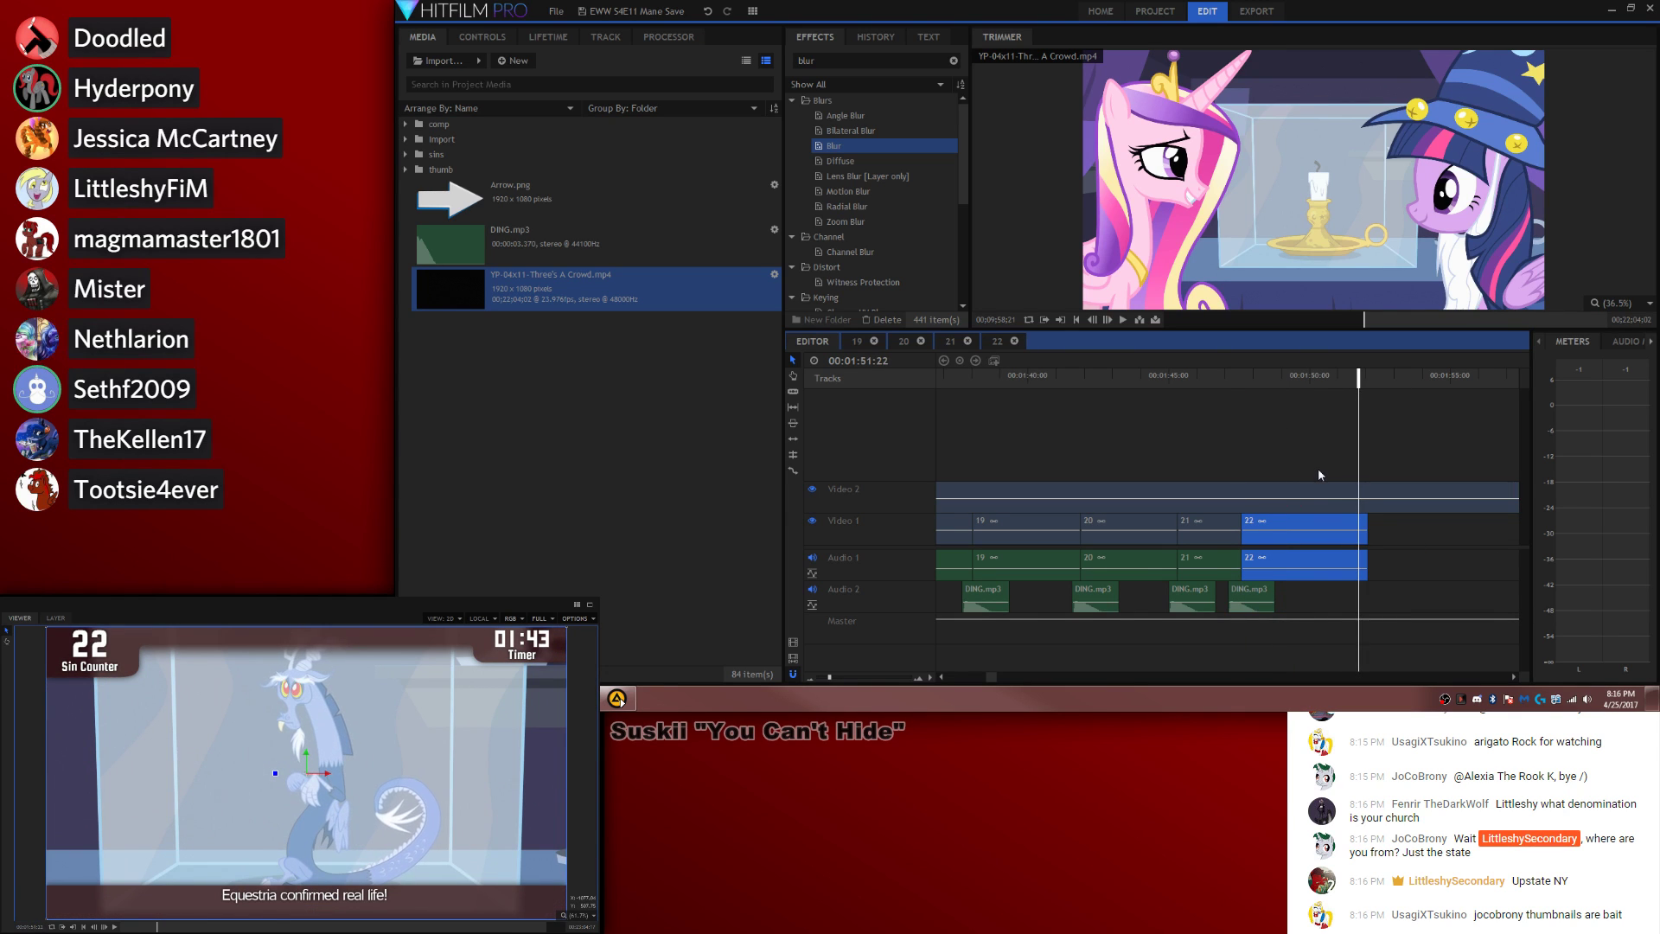
pyautogui.press('Left')
pyautogui.press('Left')
pyautogui.press('Left')
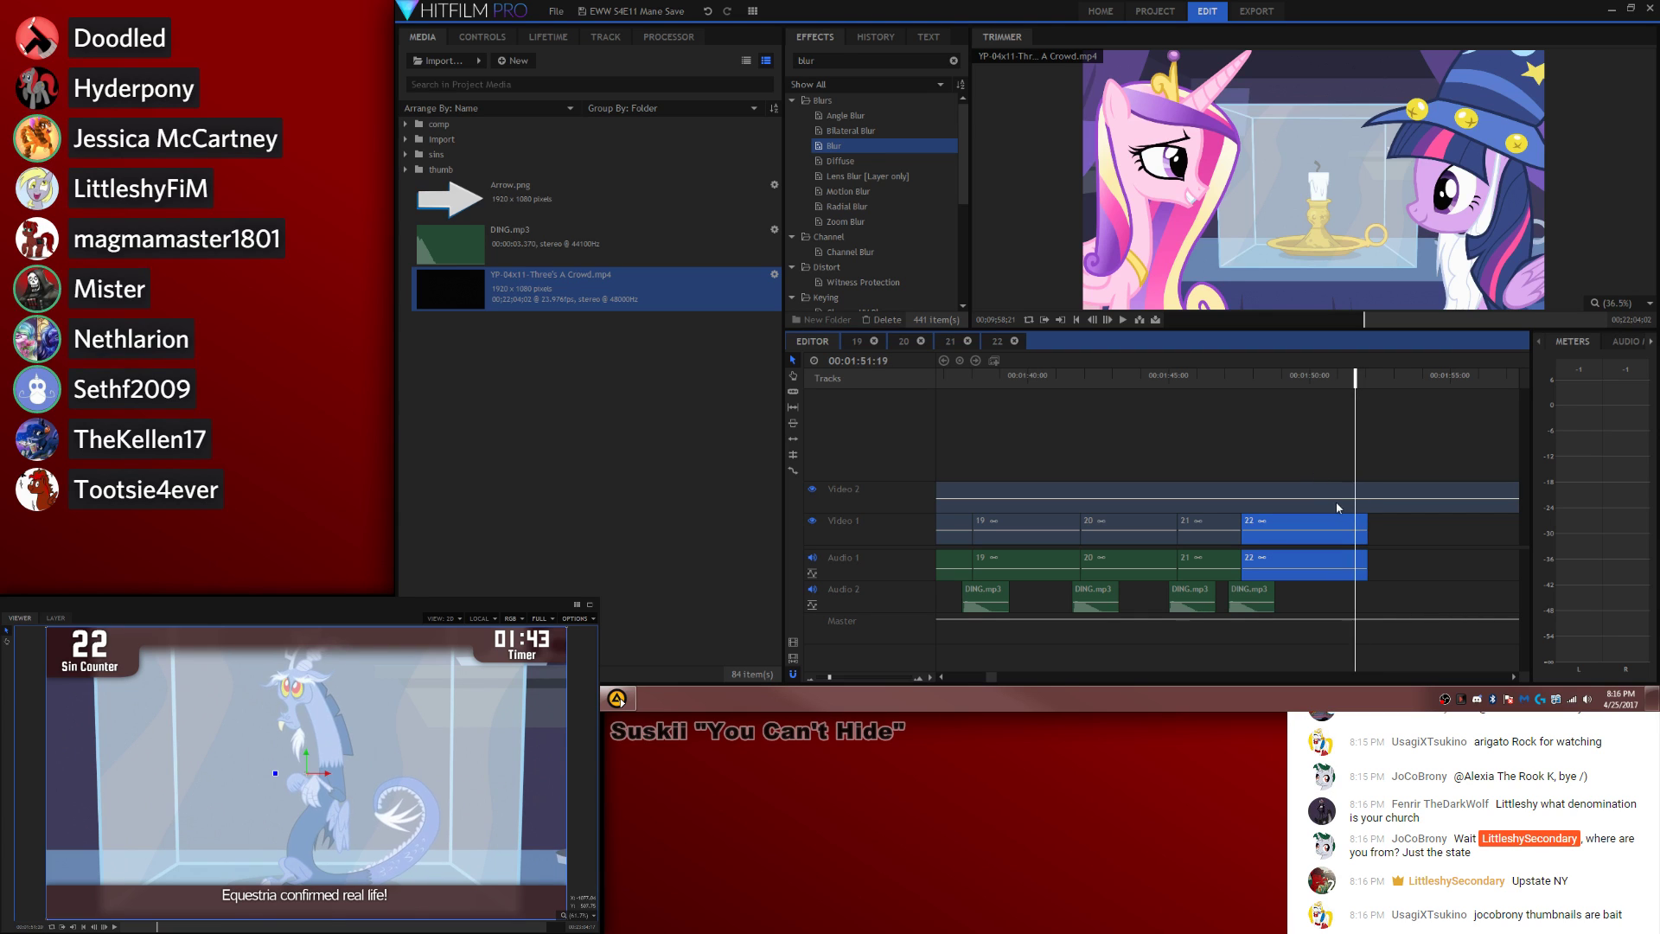
pyautogui.press('Right')
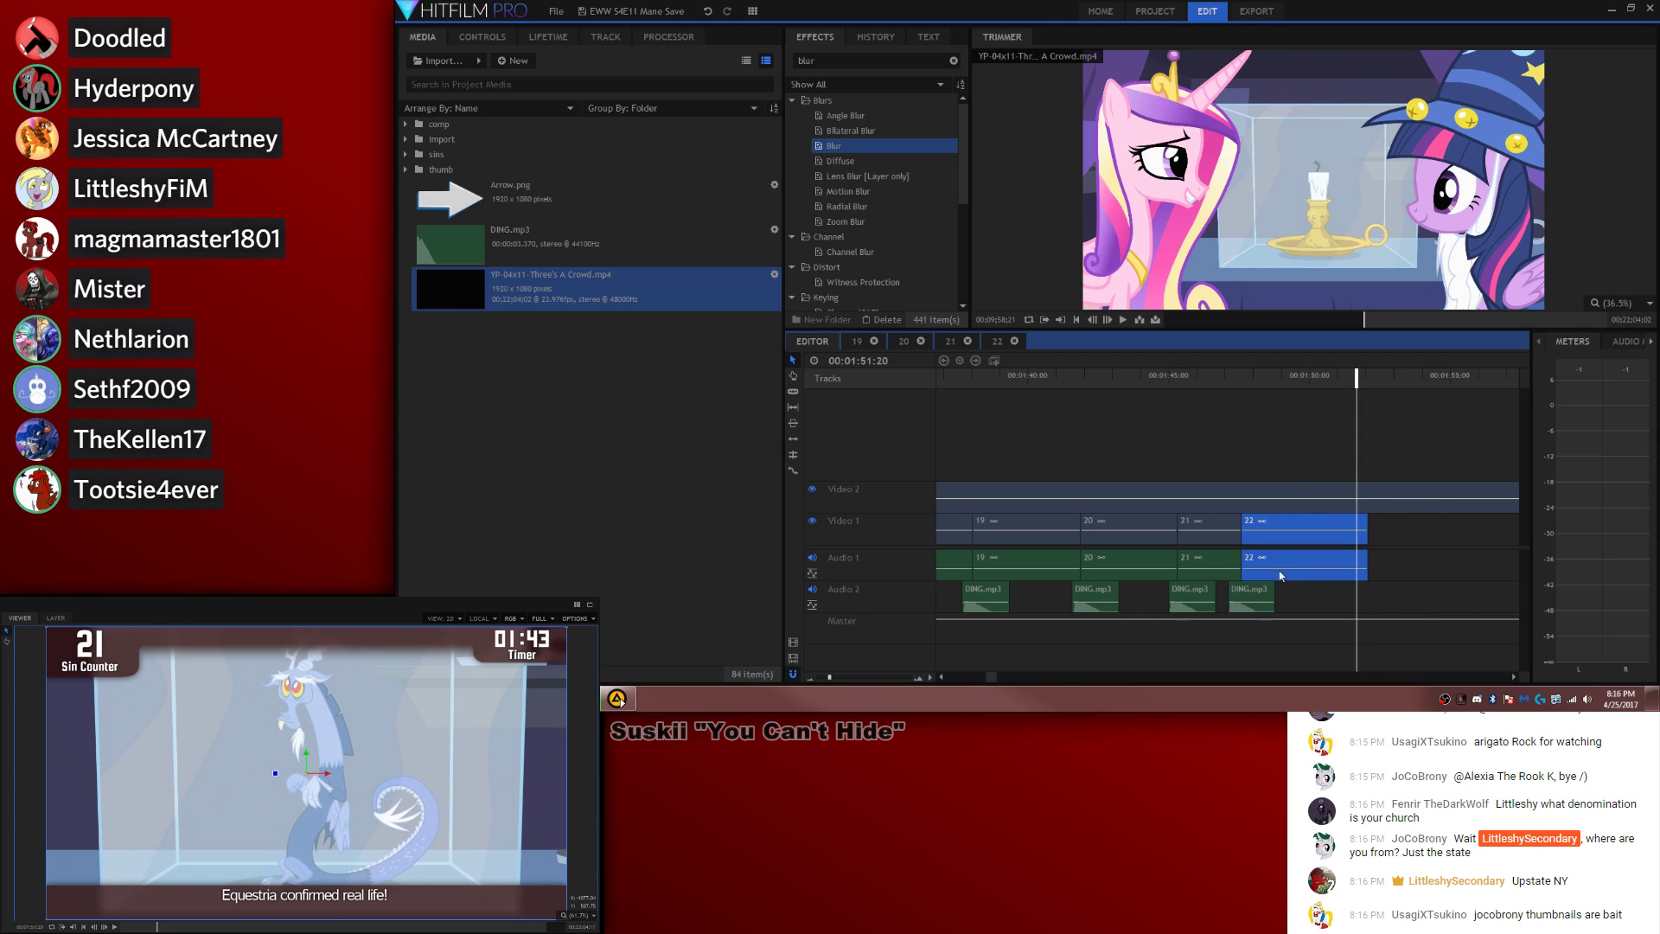
pyautogui.click(1258, 594)
pyautogui.hotkey('ctrl', 'c')
pyautogui.hotkey('ctrl', 'v')
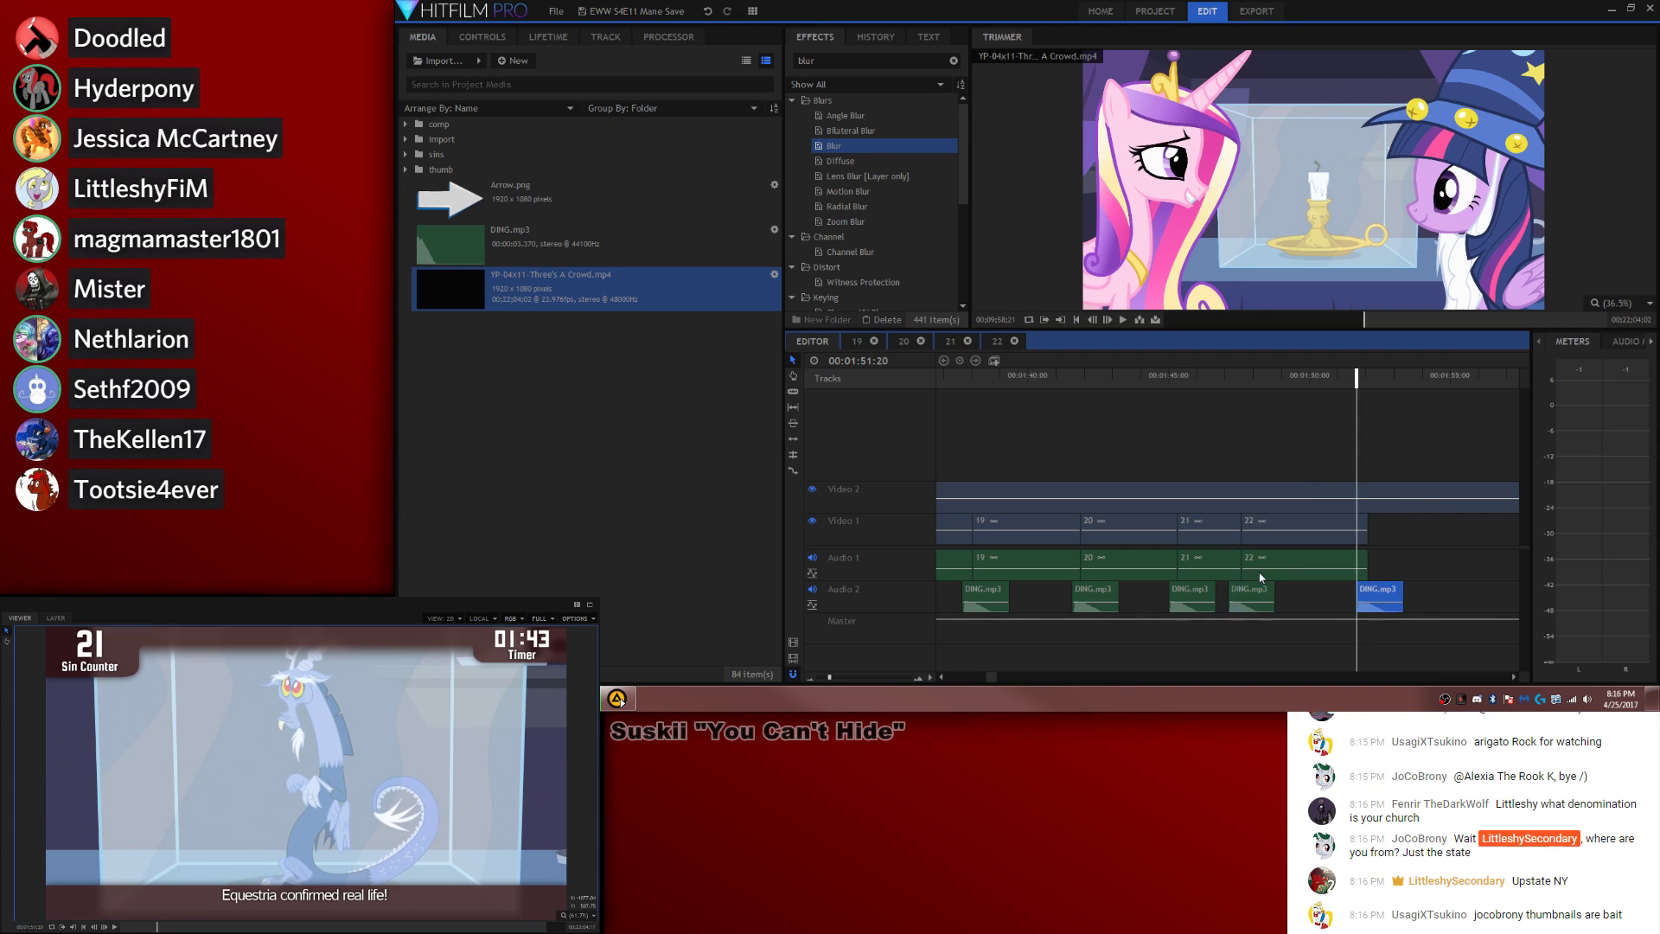
# Step: Add 23.wav from the sins folder to Audio 1 directly after composite shot 22
pyautogui.click(406, 155)
pyautogui.moveTo(992, 677); pyautogui.dragTo(993, 678)
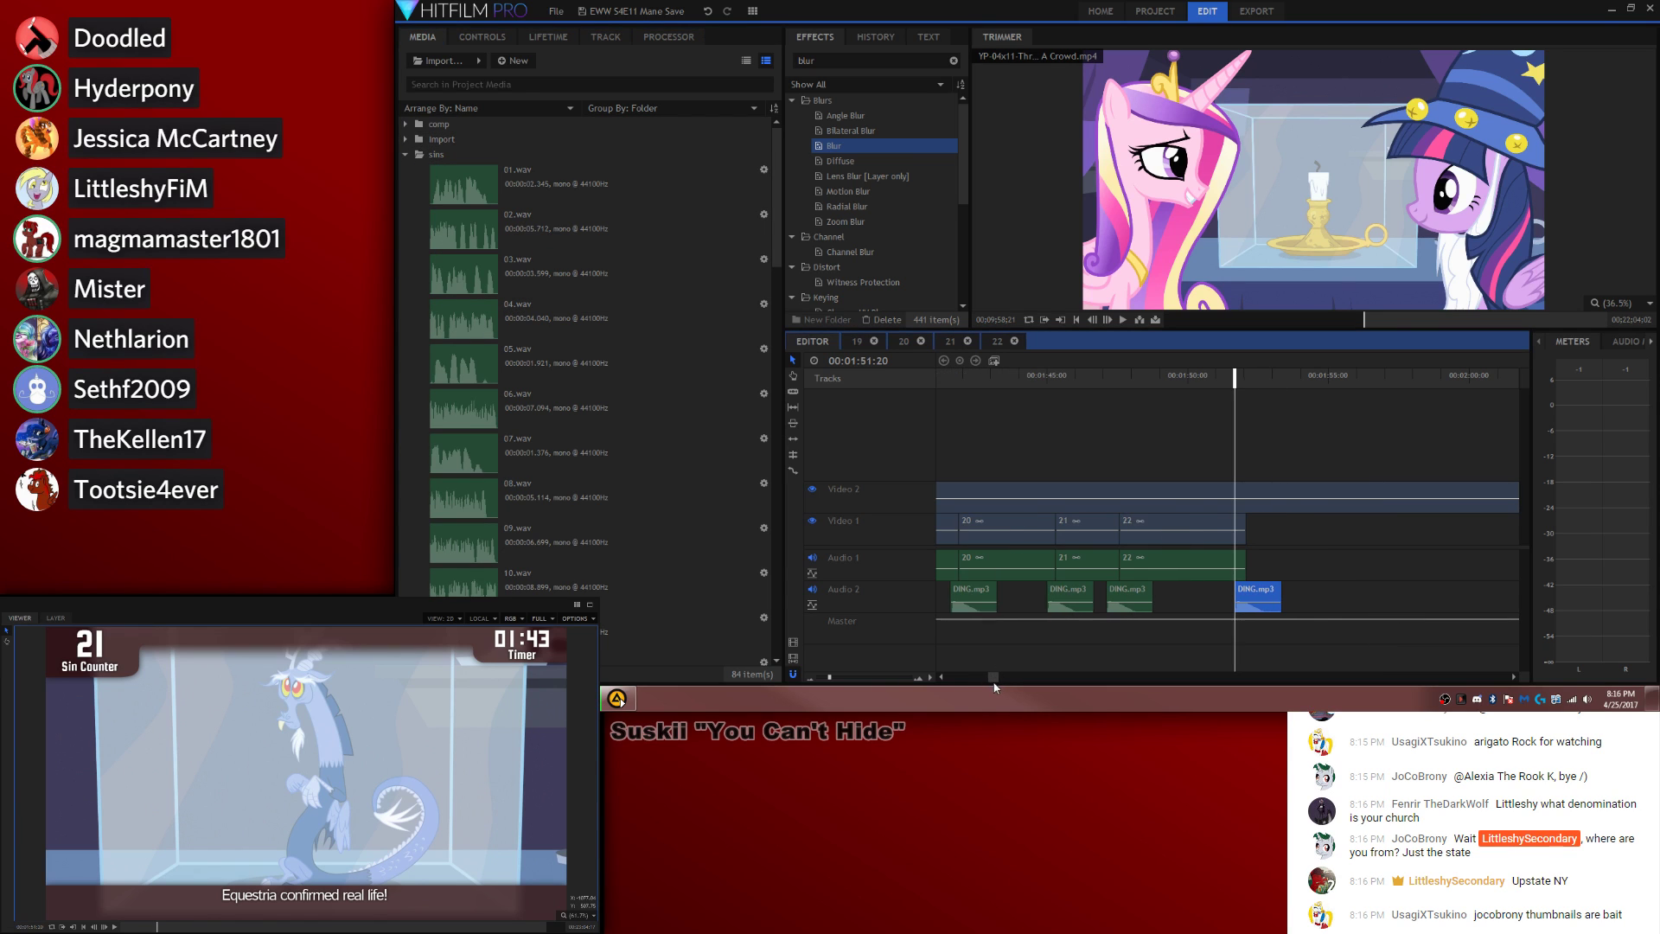
pyautogui.click(627, 217)
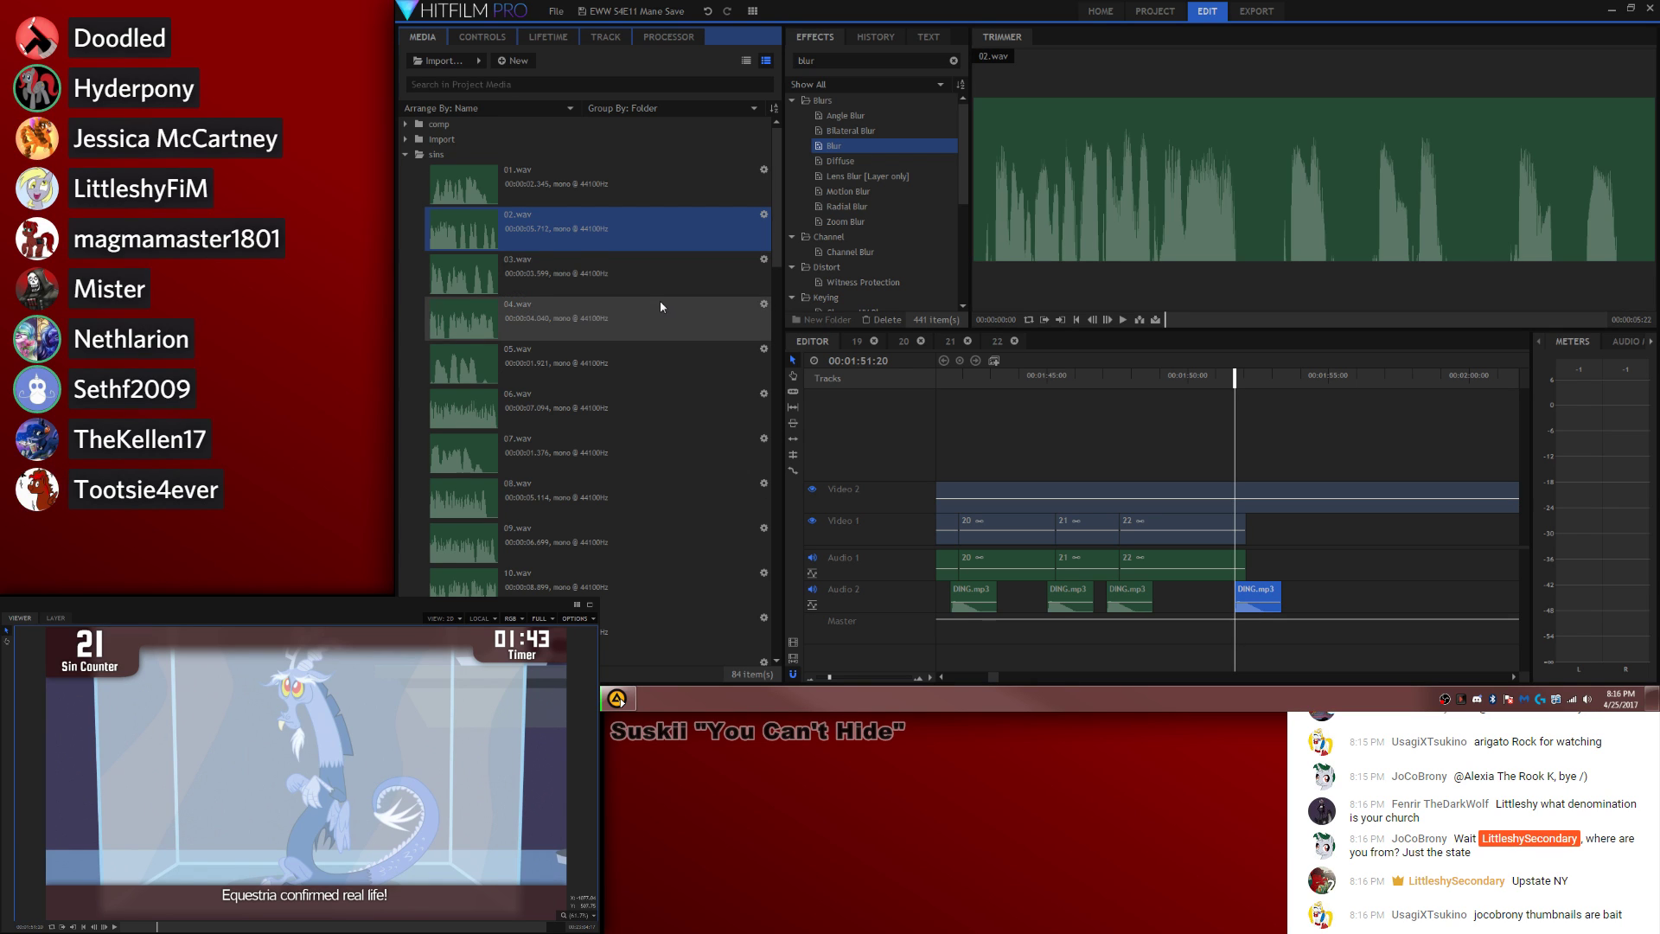
pyautogui.scroll(-3, 660, 299)
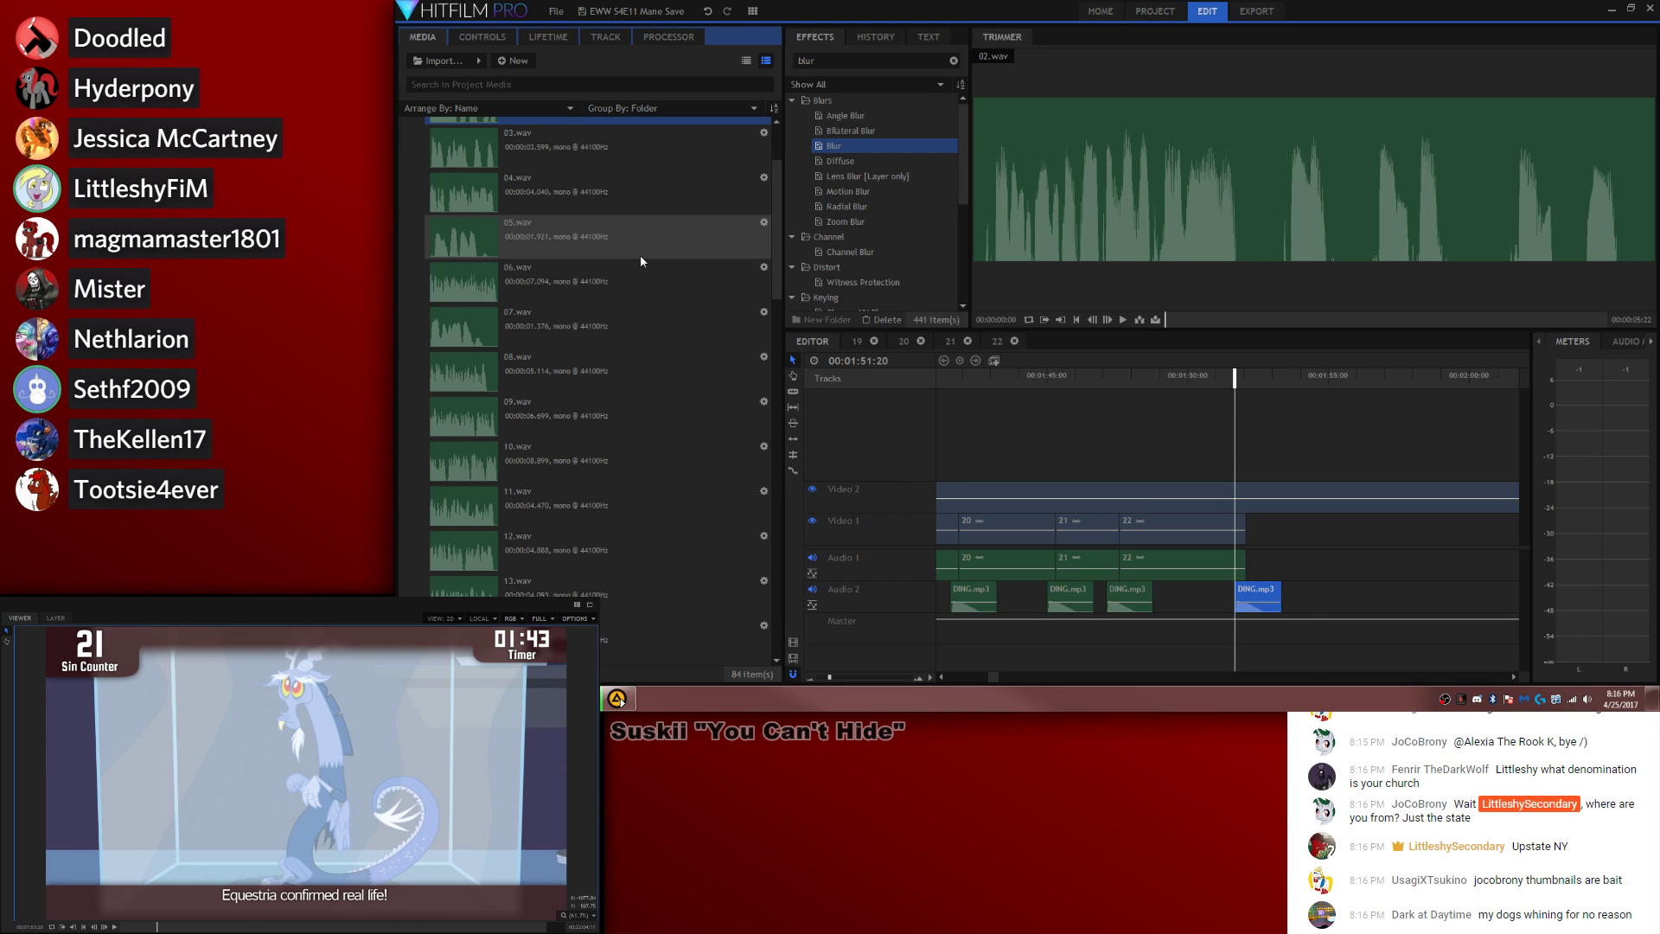
pyautogui.scroll(-10, 621, 249)
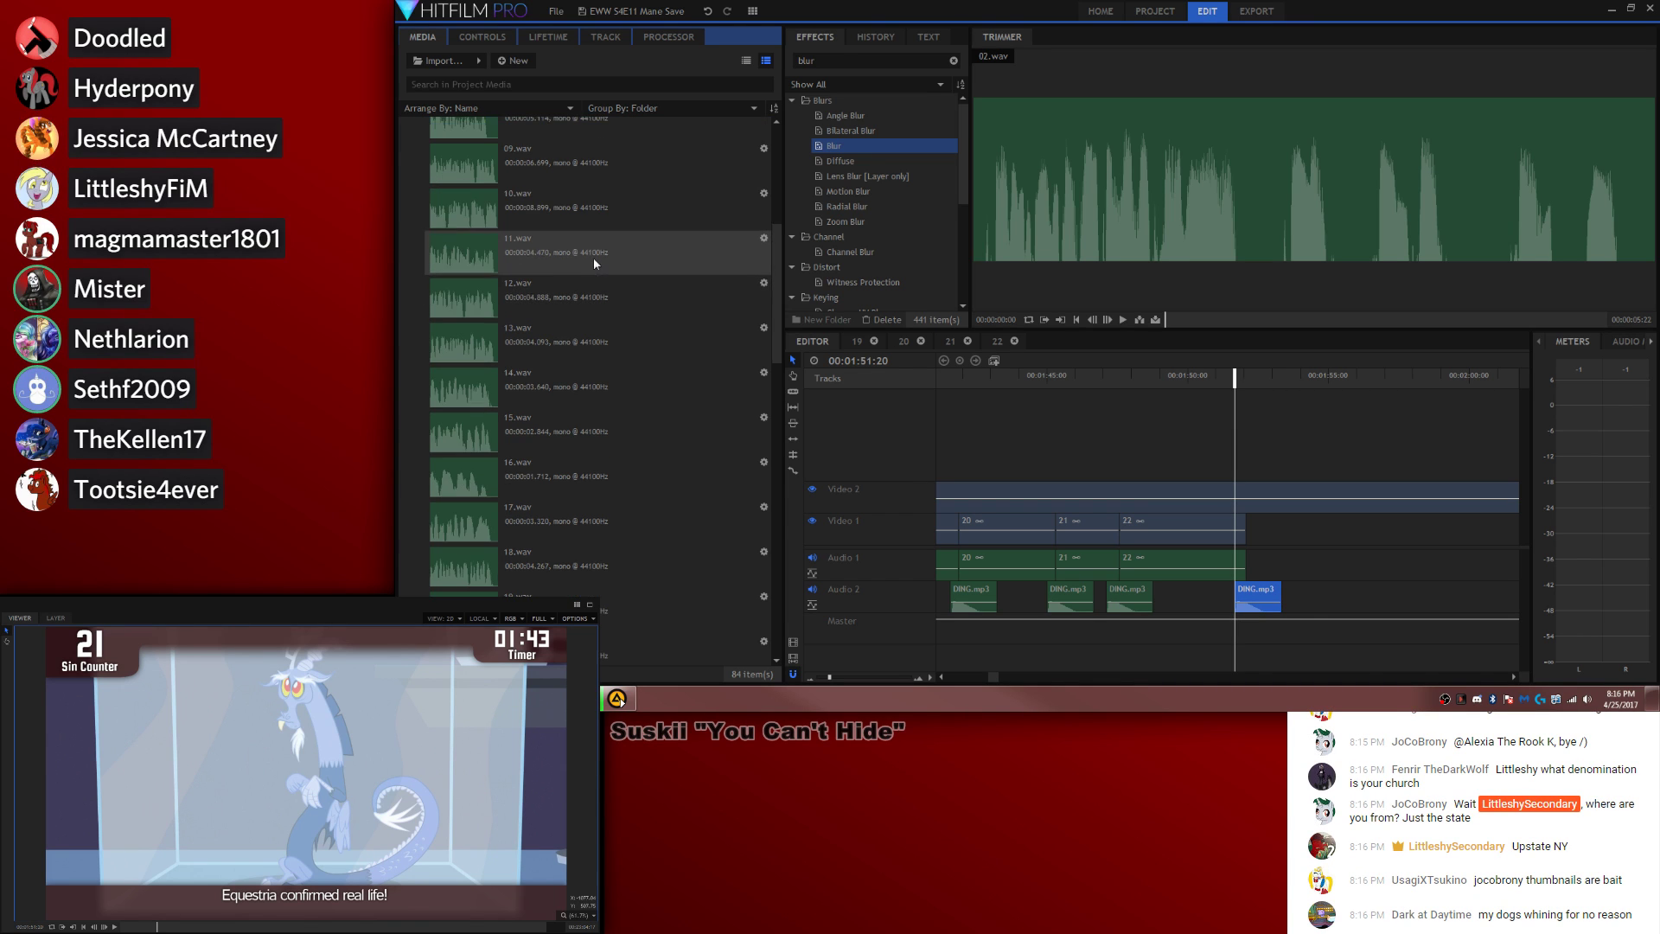
pyautogui.click(609, 277)
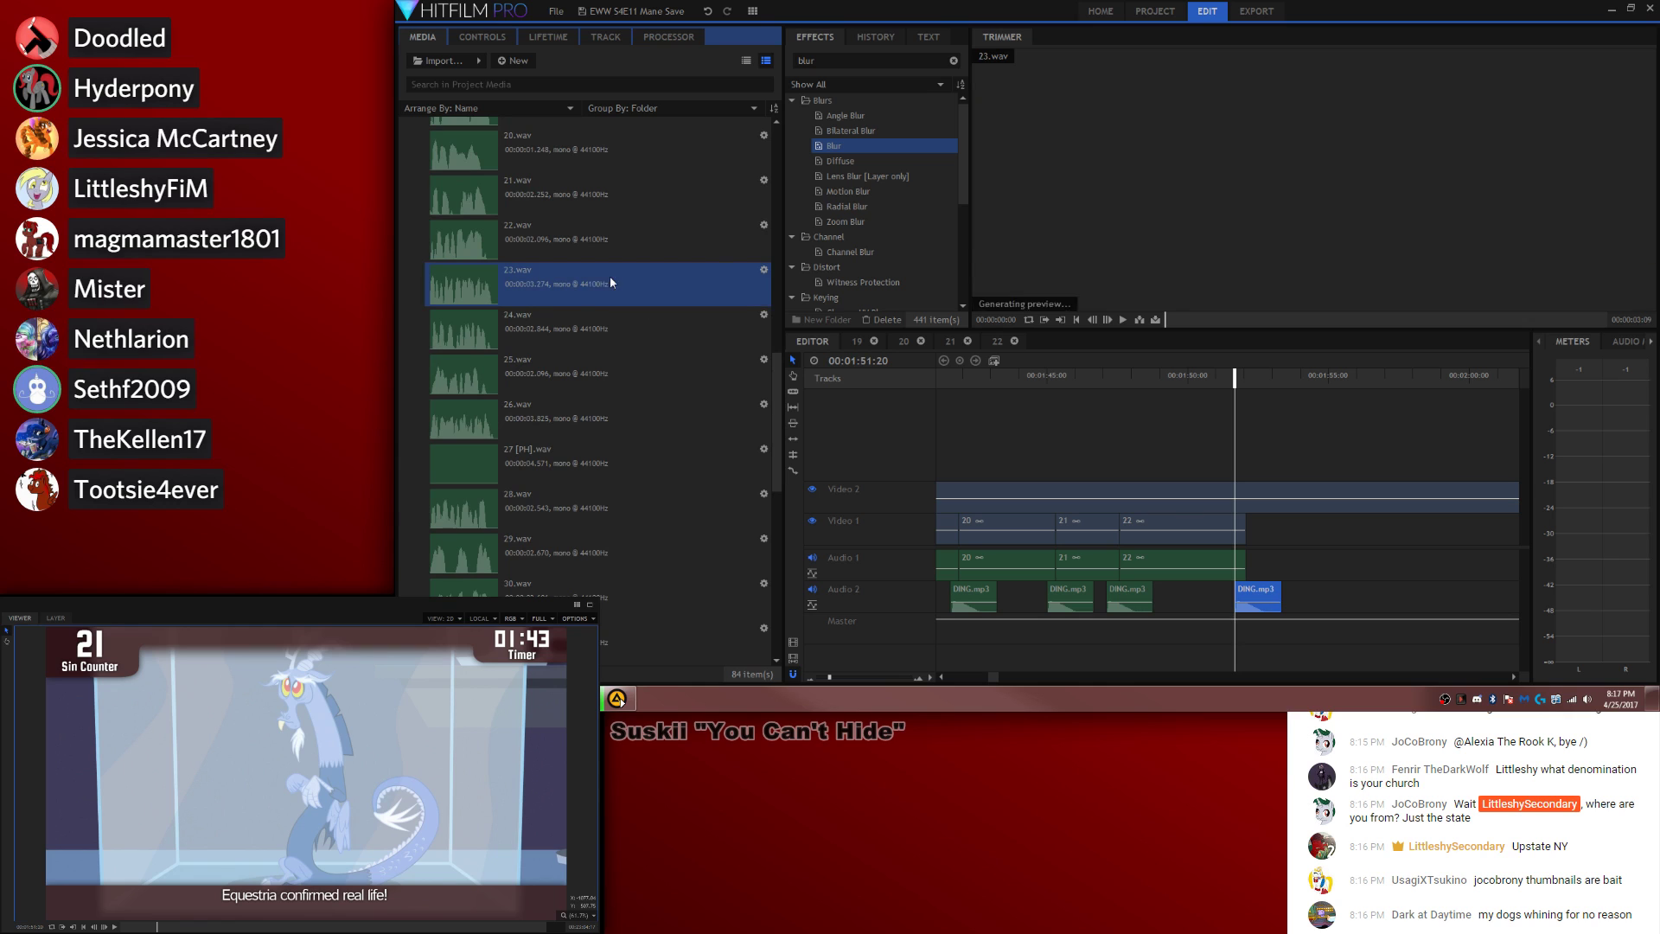
pyautogui.moveTo(583, 275); pyautogui.dragTo(1249, 562)
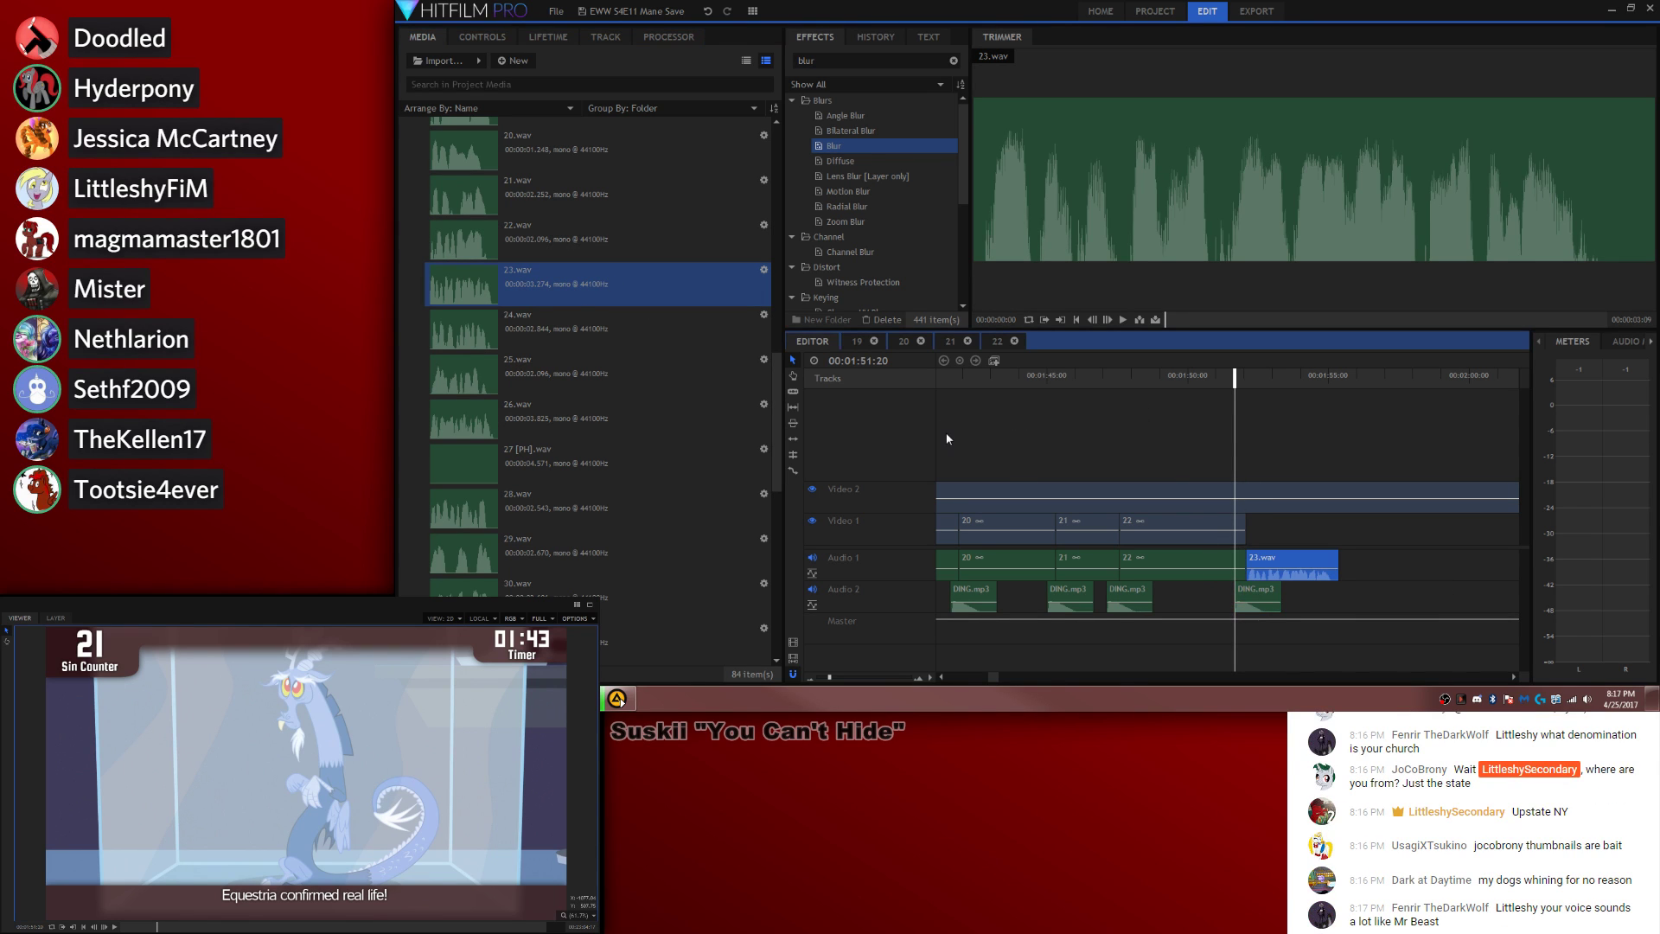
# Step: Make a composite shot named 23 from the 23.wav clip and file it in the comp folder
pyautogui.click(994, 361)
pyautogui.moveTo(956, 267); pyautogui.dragTo(1101, 270)
pyautogui.press('BackSpace')
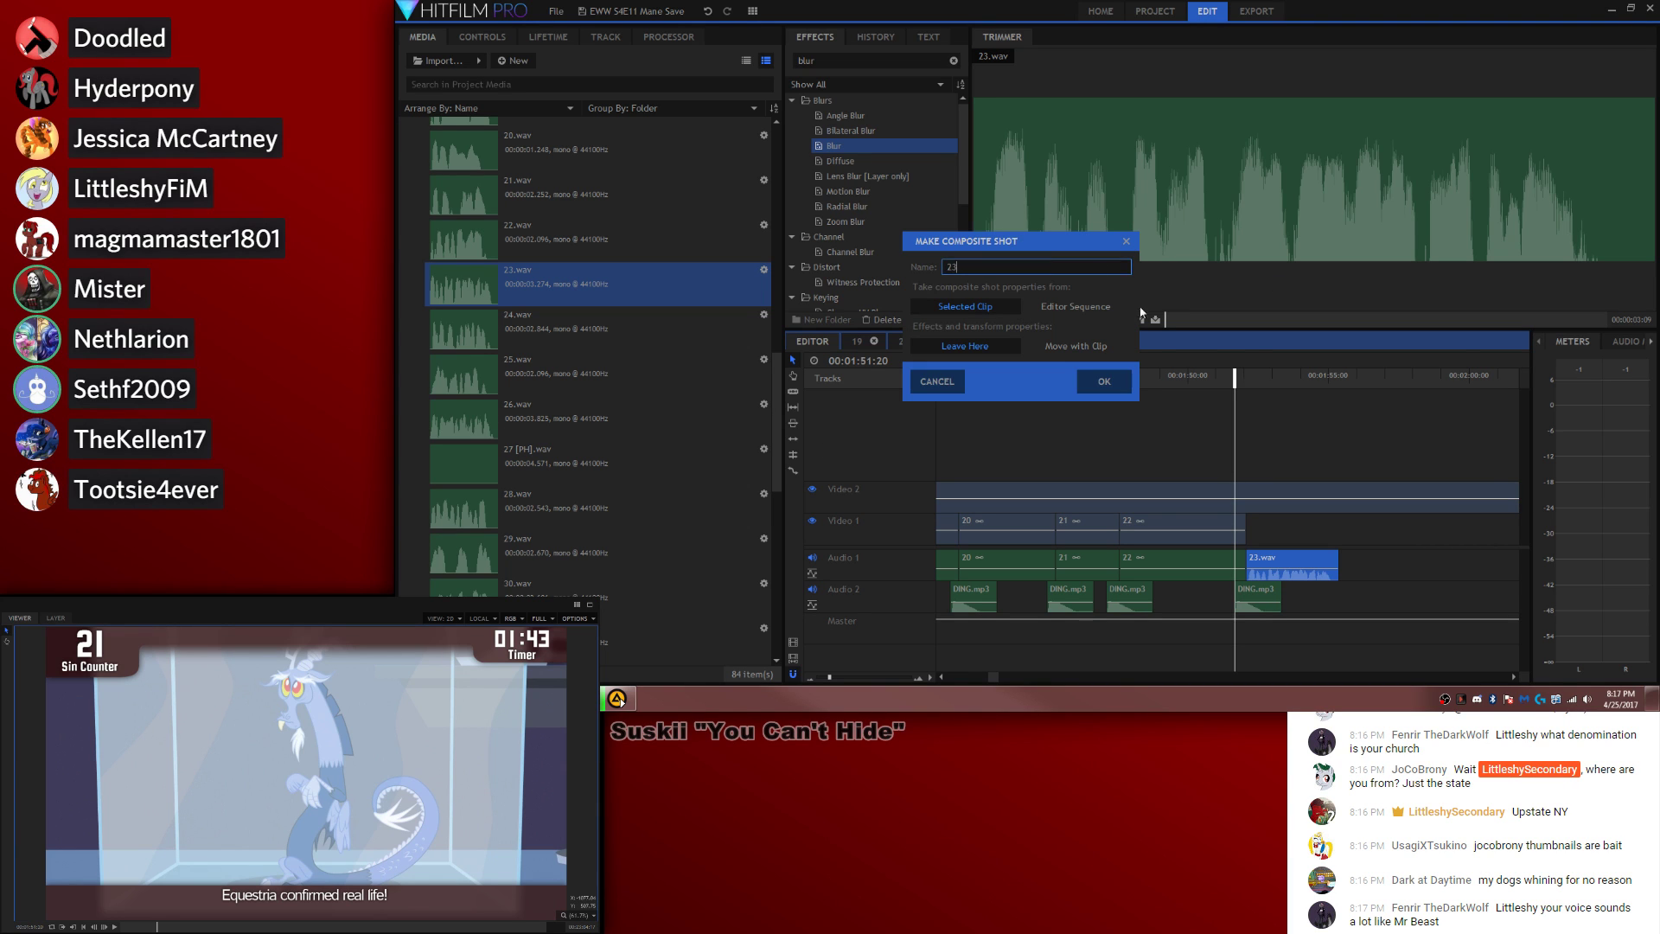
pyautogui.click(1104, 381)
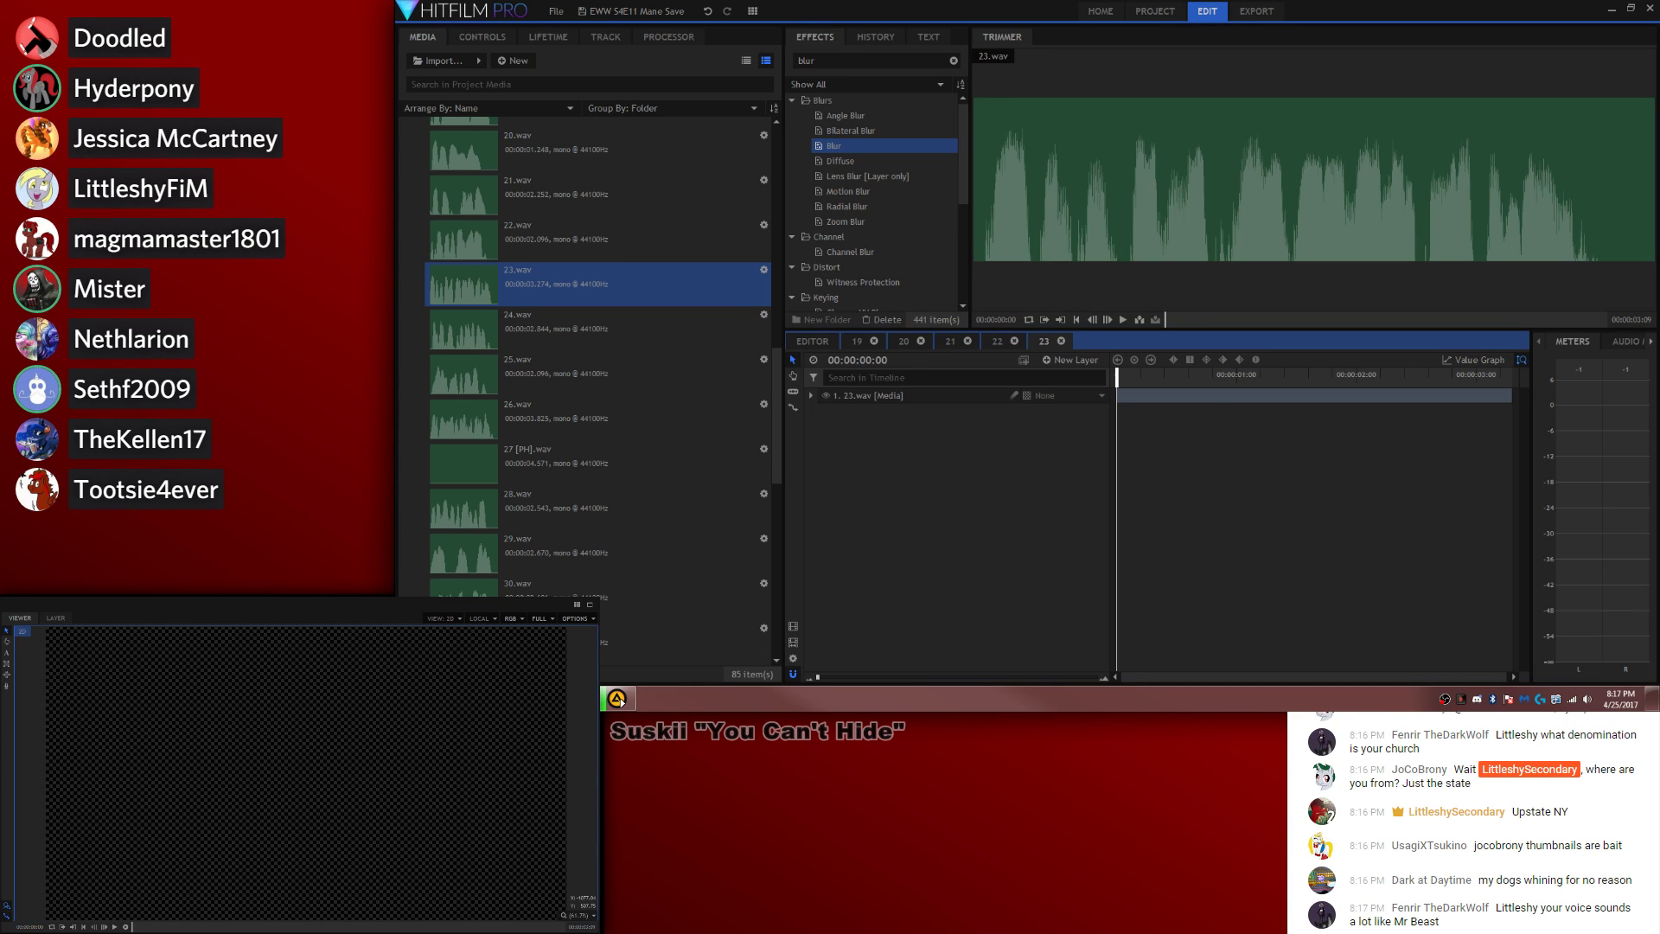
pyautogui.scroll(5, 614, 304)
pyautogui.click(406, 154)
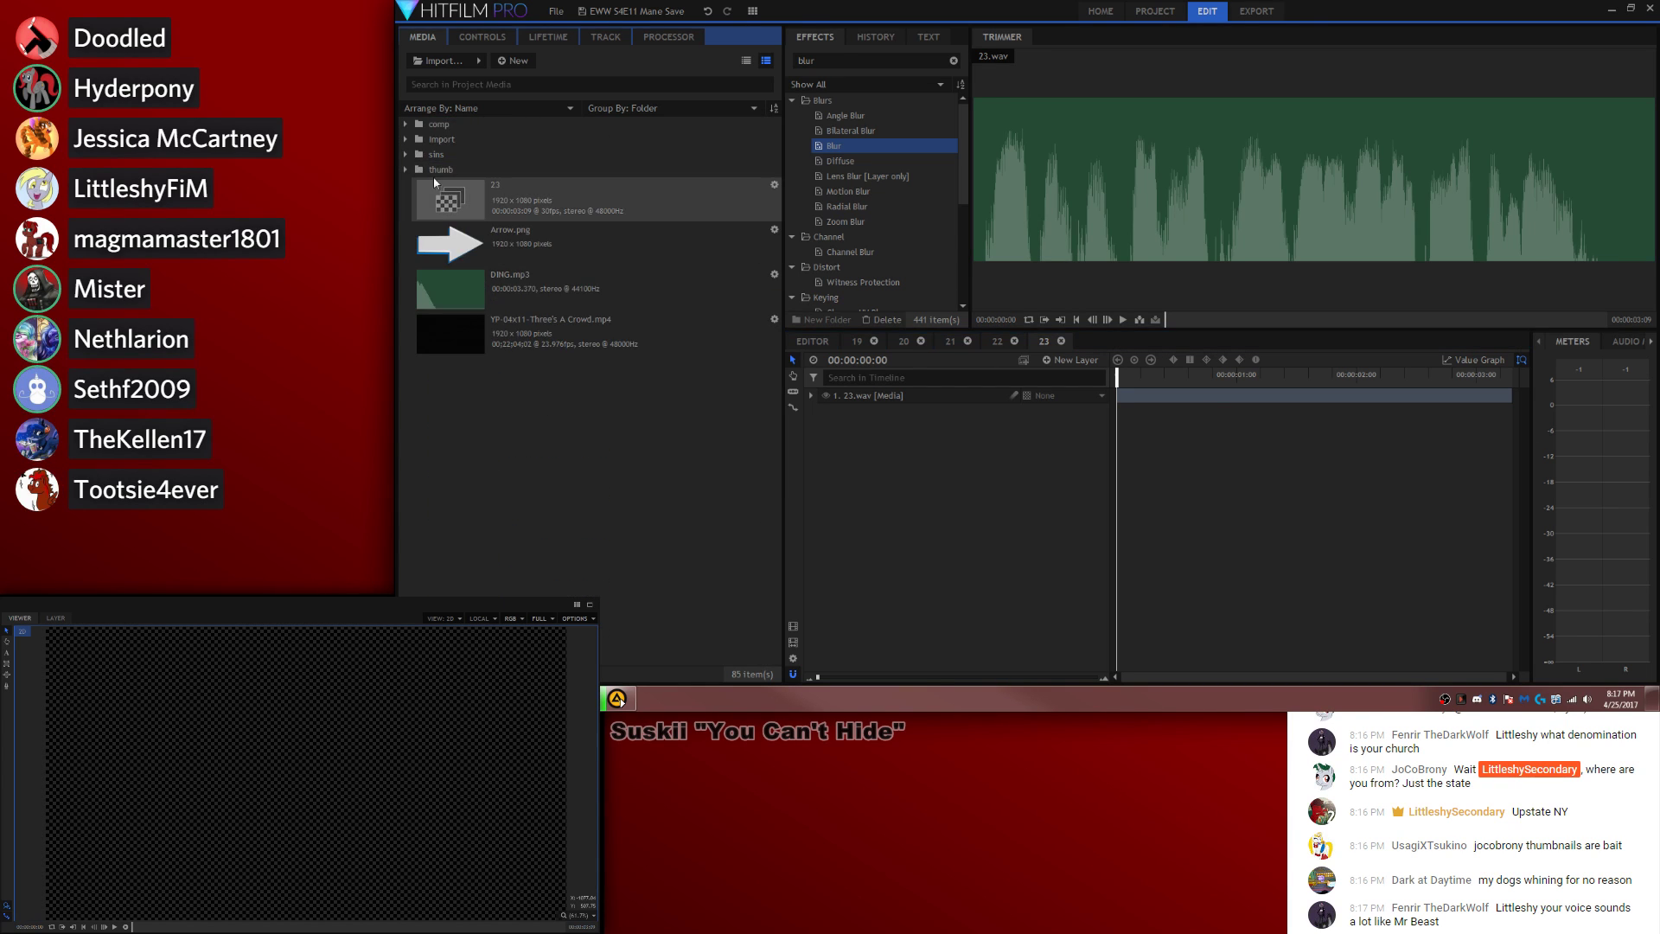
pyautogui.moveTo(437, 186); pyautogui.dragTo(435, 126)
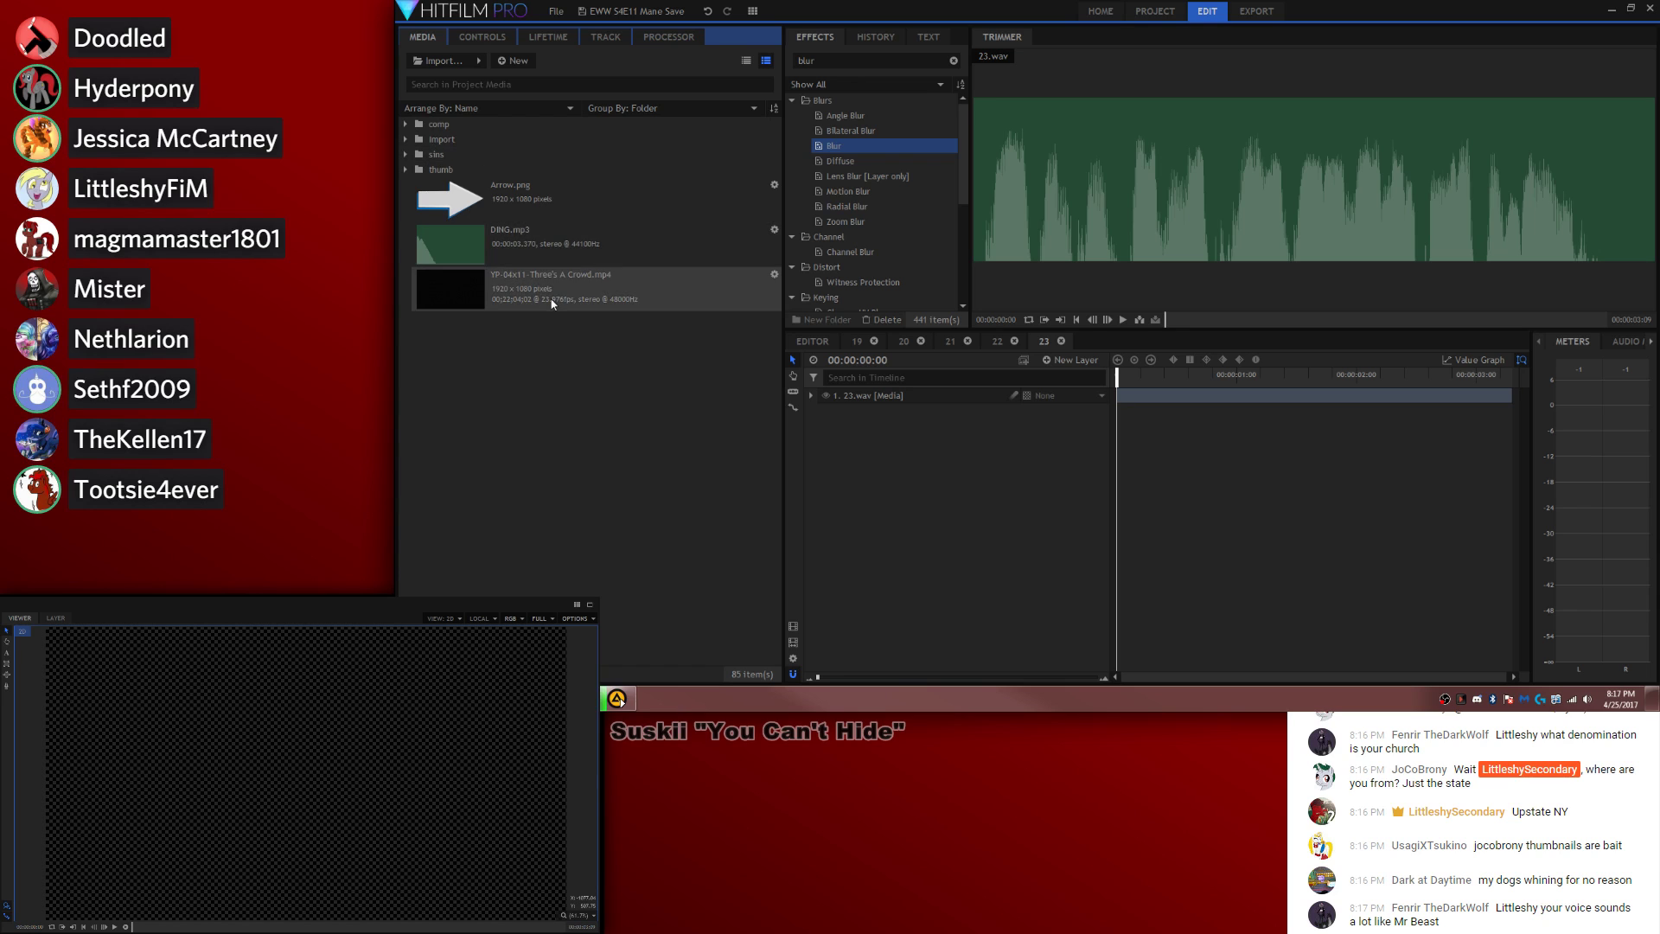
# Step: Copy the second Sin Count, Sub, overlay and New Grade layers from shot 22 into composite shot 23
pyautogui.click(996, 340)
pyautogui.click(878, 396)
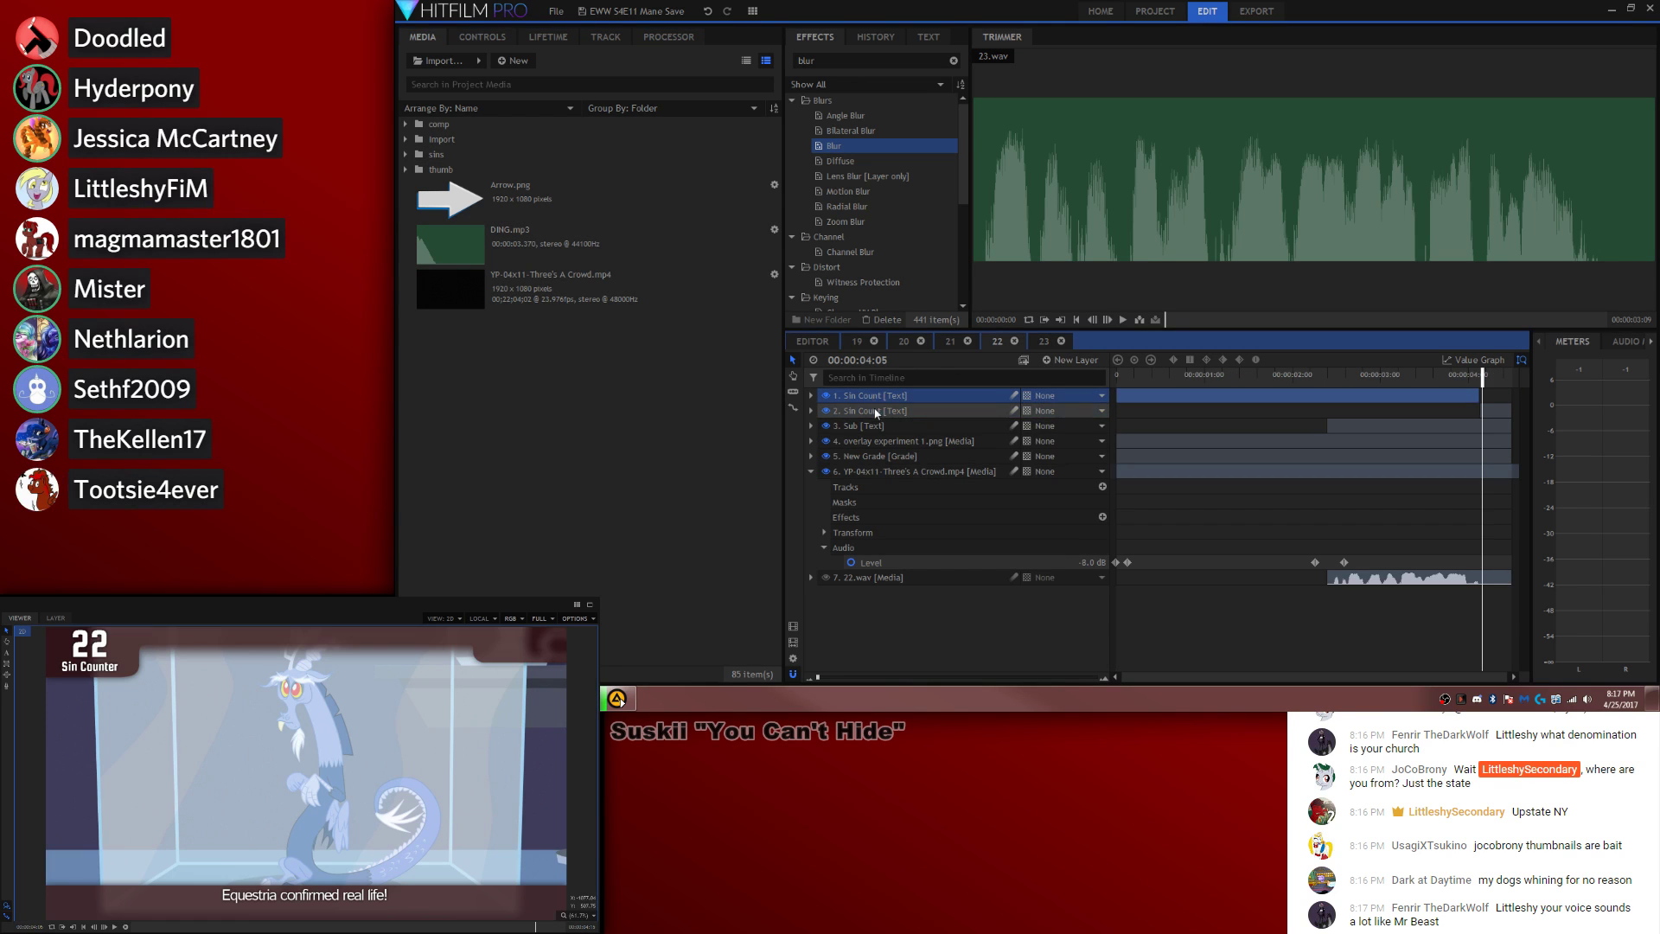
pyautogui.click(874, 411)
pyautogui.keyDown('ctrl'); pyautogui.click(875, 426); pyautogui.keyUp('ctrl')
pyautogui.keyDown('ctrl'); pyautogui.click(874, 441); pyautogui.keyUp('ctrl')
pyautogui.keyDown('ctrl'); pyautogui.click(871, 455); pyautogui.keyUp('ctrl')
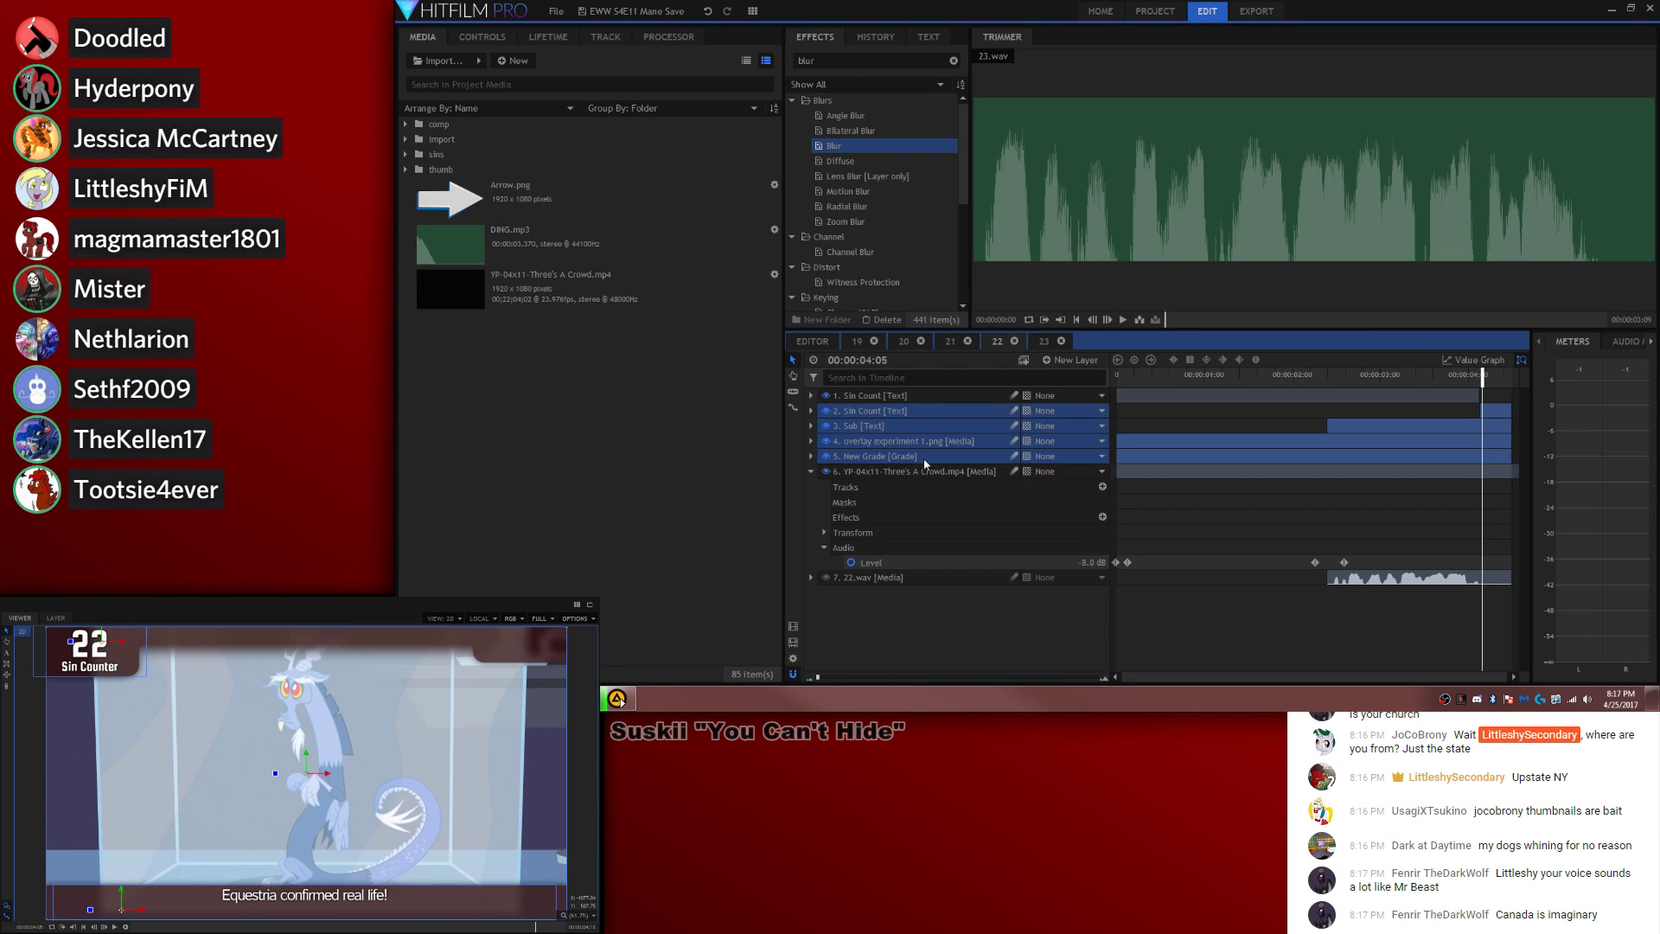
pyautogui.click(1041, 344)
pyautogui.hotkey('ctrl', 'v')
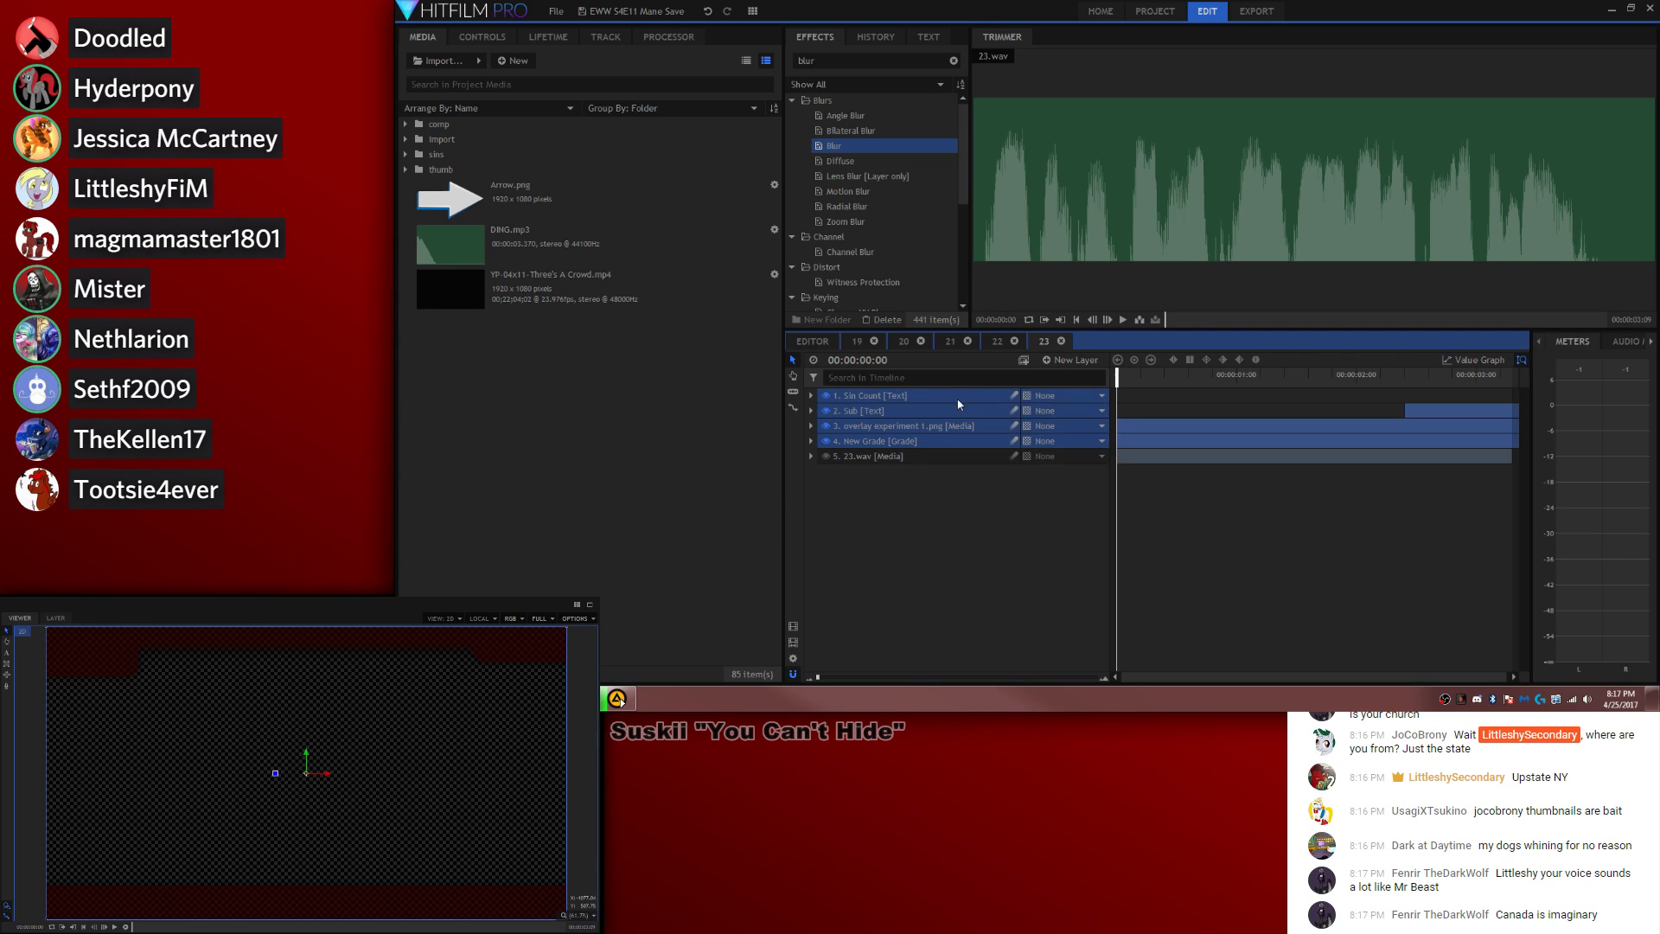
# Step: Move the pasted layers to the playhead at the start of shot 23 and extend Sub and Sin Count to the end of 23.wav
pyautogui.rightClick(960, 402)
pyautogui.moveTo(1020, 425)
pyautogui.click(1135, 442)
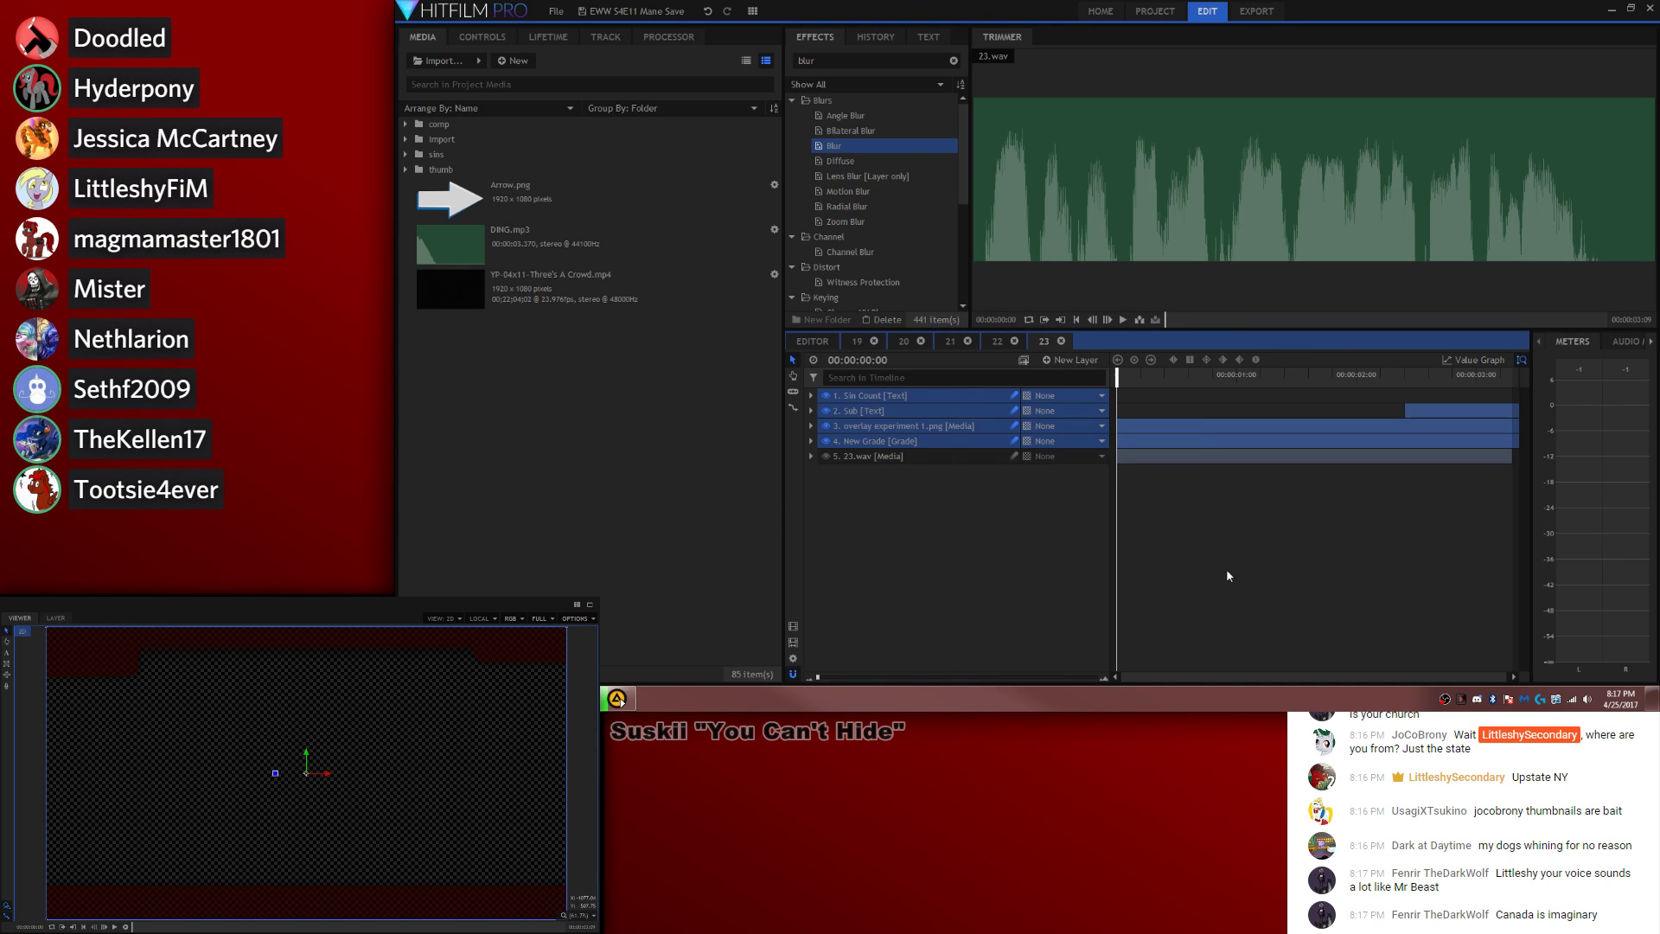
pyautogui.rightClick(941, 406)
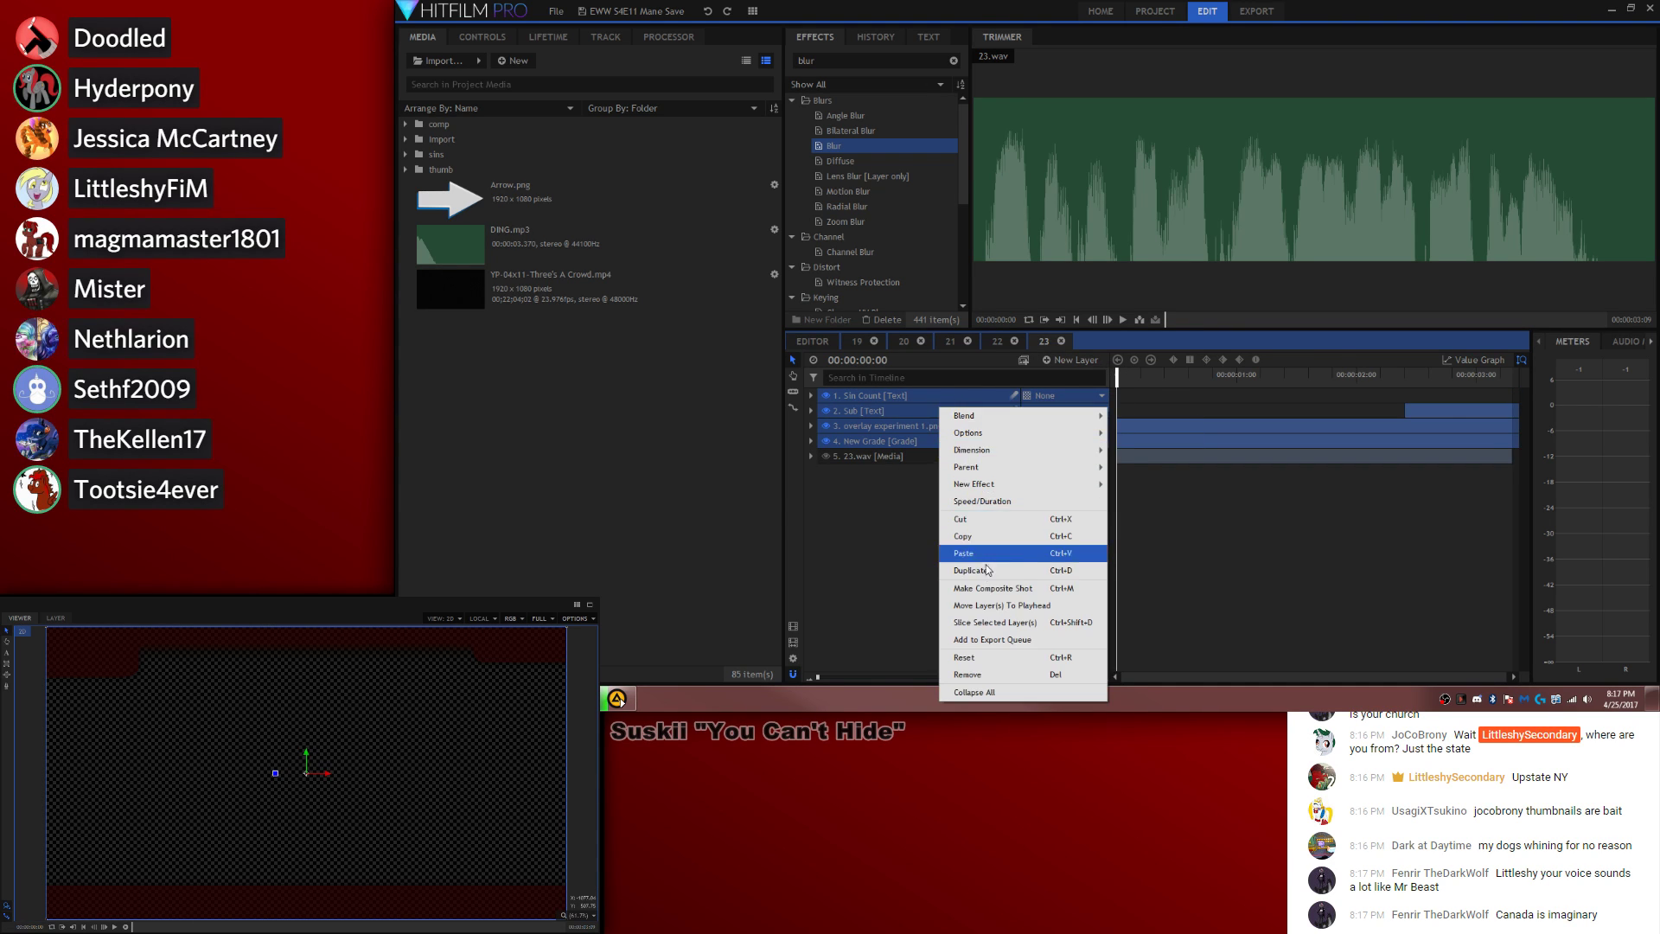
pyautogui.click(1018, 608)
pyautogui.click(1361, 411)
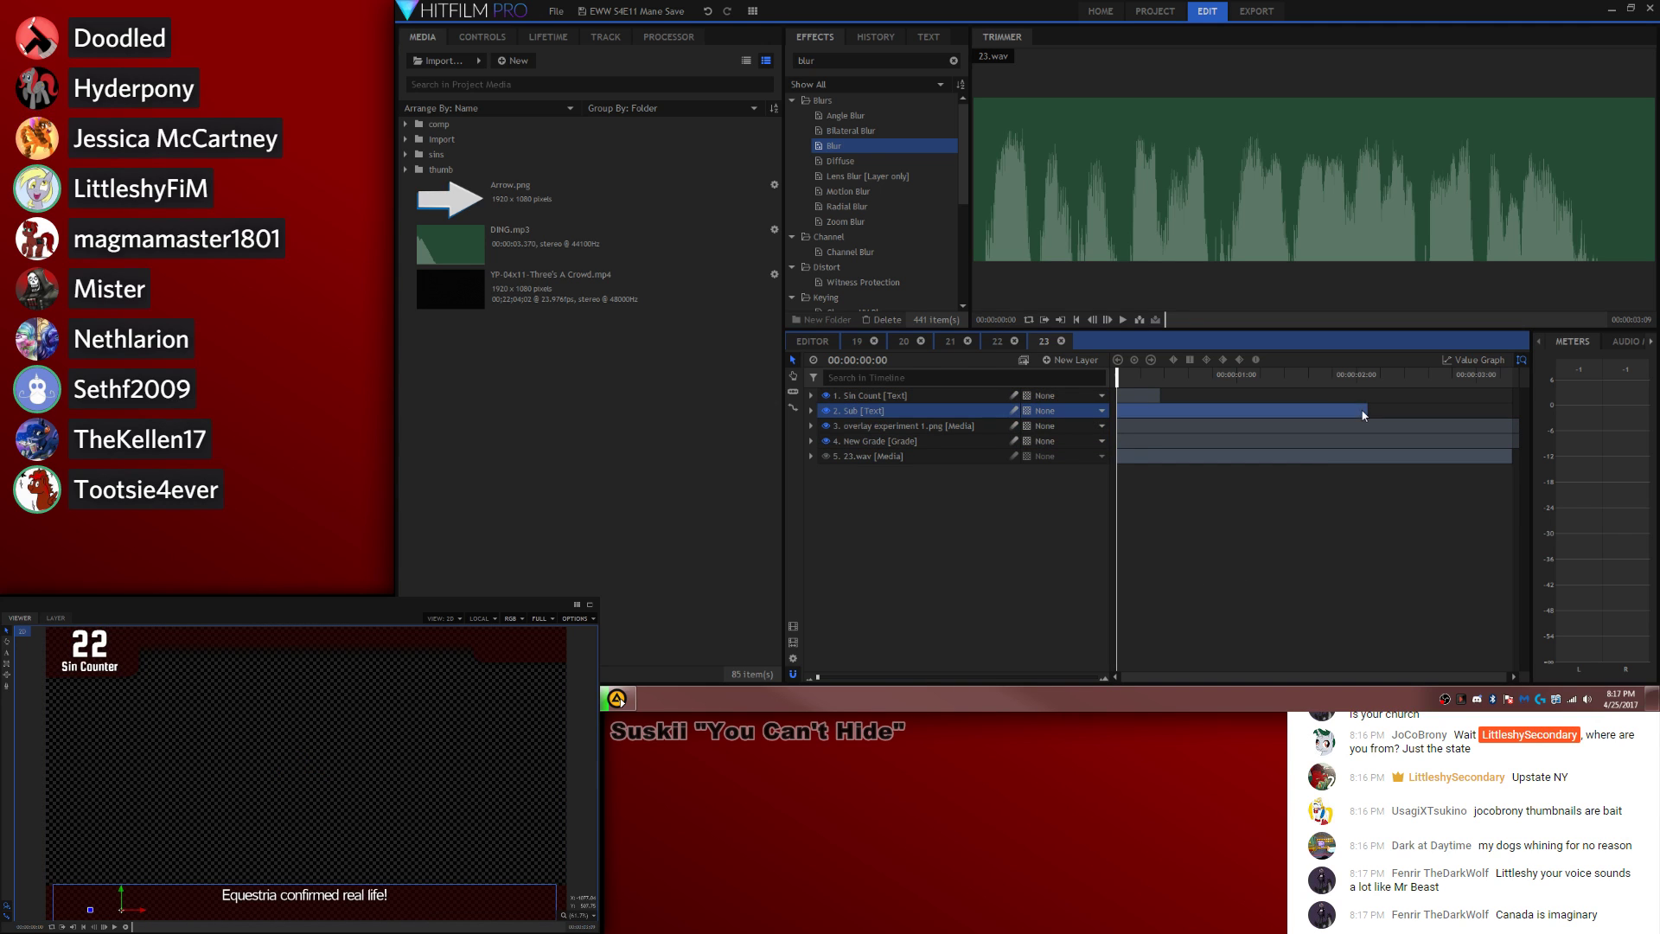
pyautogui.moveTo(1156, 390); pyautogui.dragTo(1509, 390)
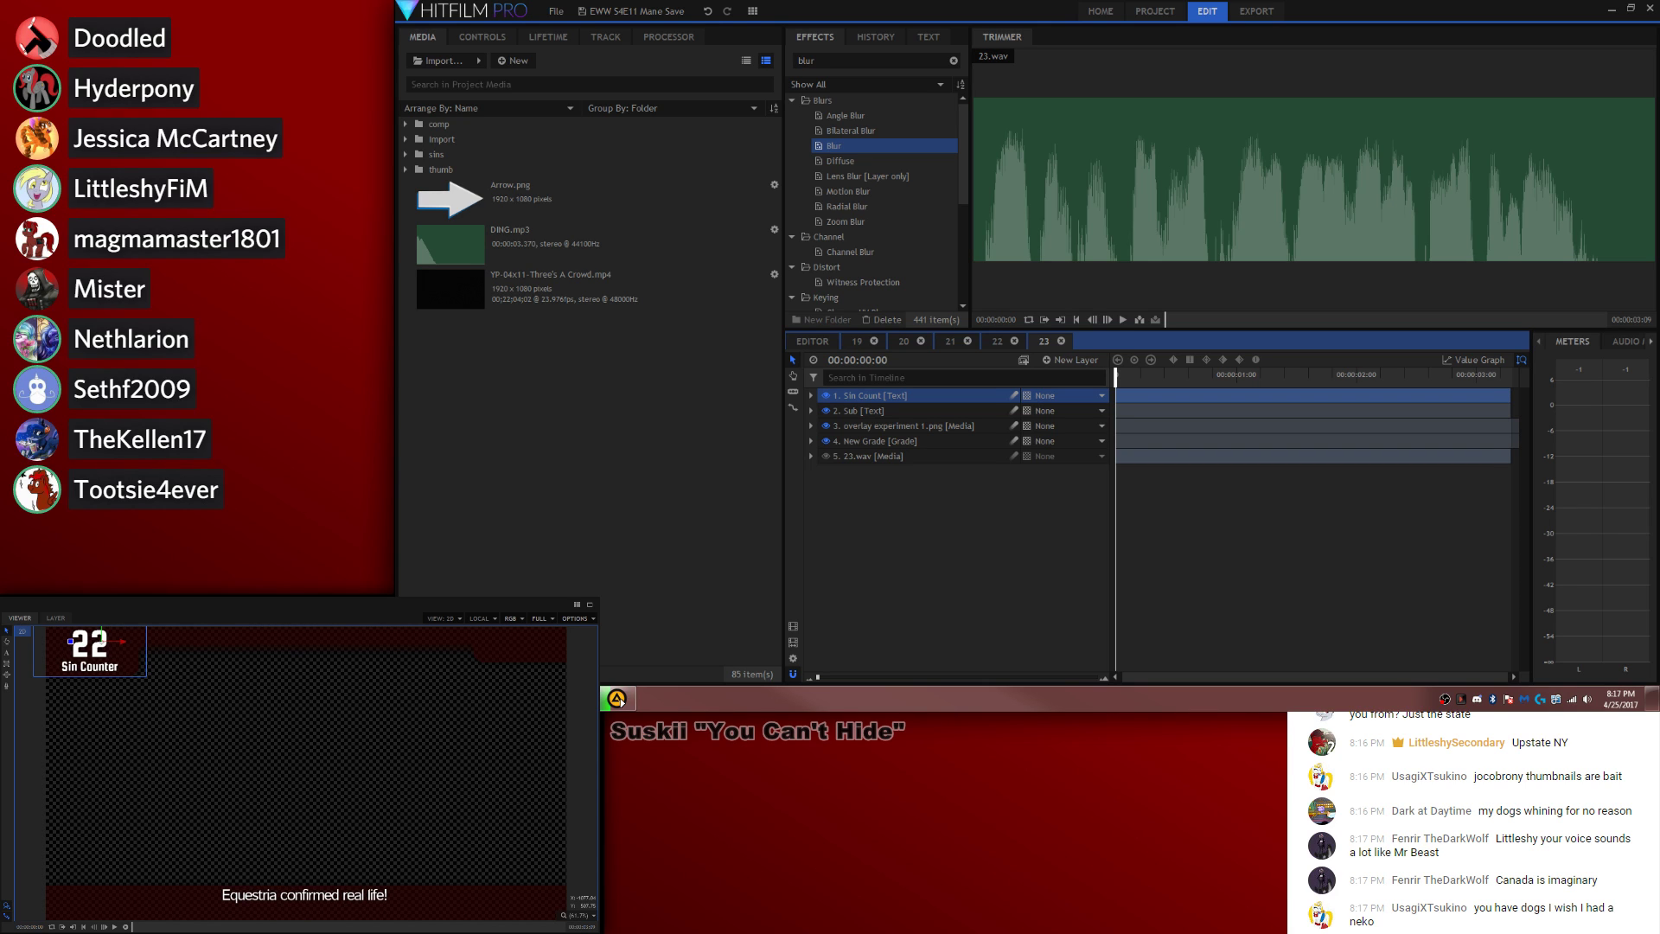
# Step: Change the subtitle in shot 23 to "Welcome to Big Lipped Alligator Moment: The Episode."
pyautogui.click(5, 653)
pyautogui.click(304, 895)
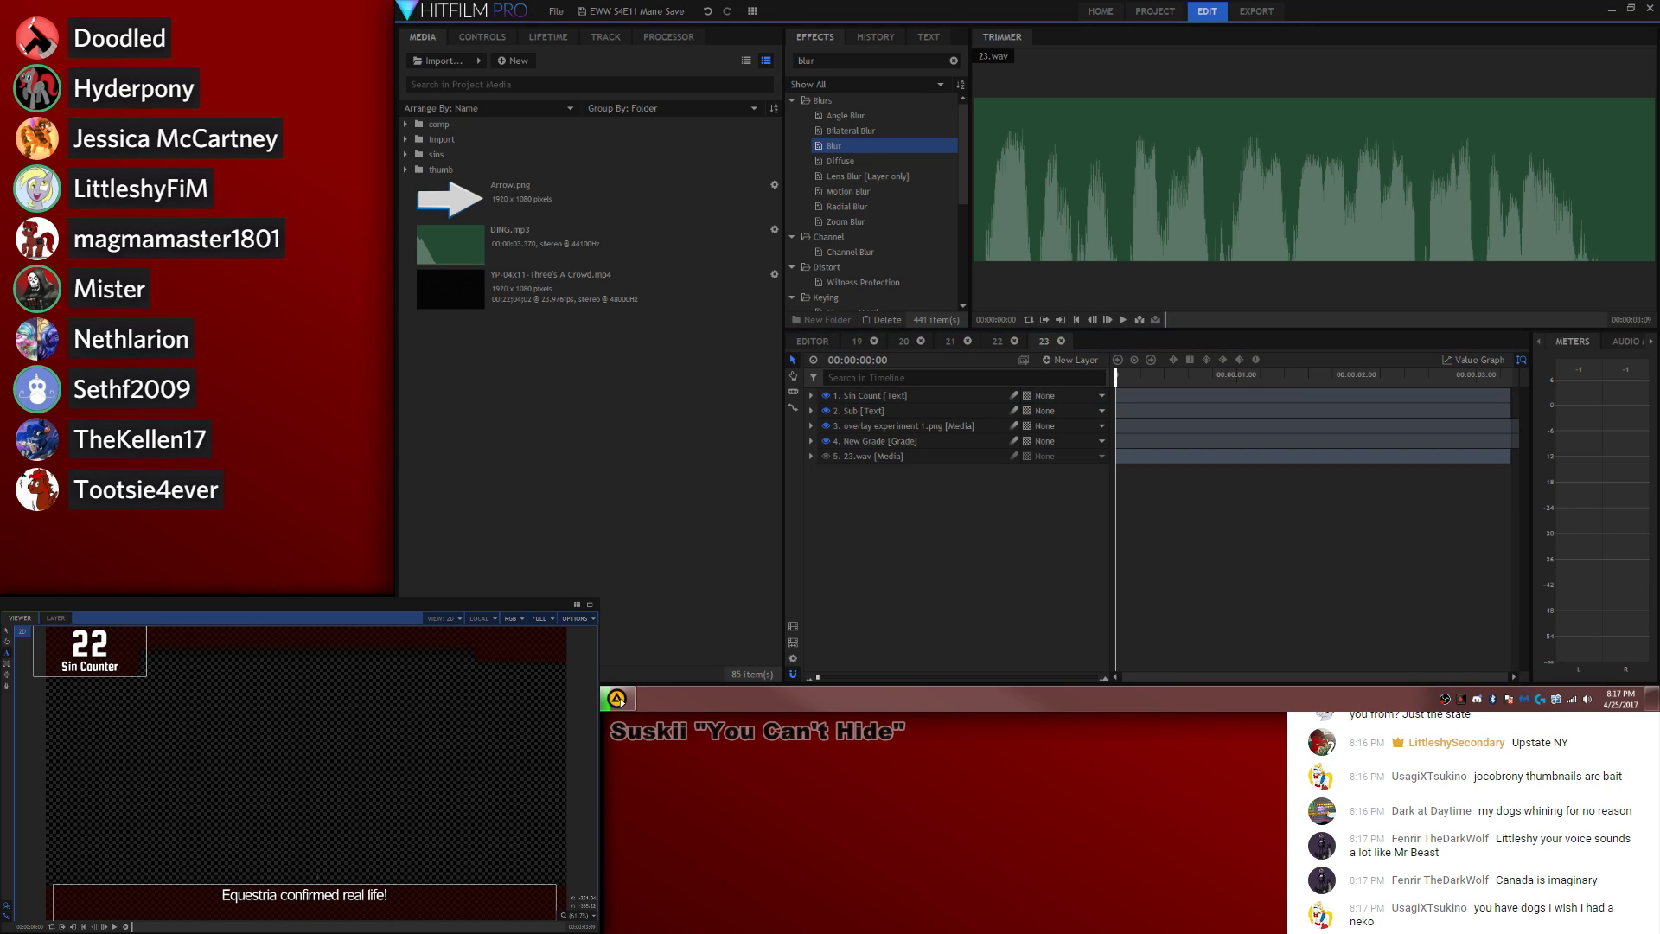
pyautogui.hotkey('ctrl', 'a')
pyautogui.write('Welcome to Big Lipped Alligator Moment: The Episode.')
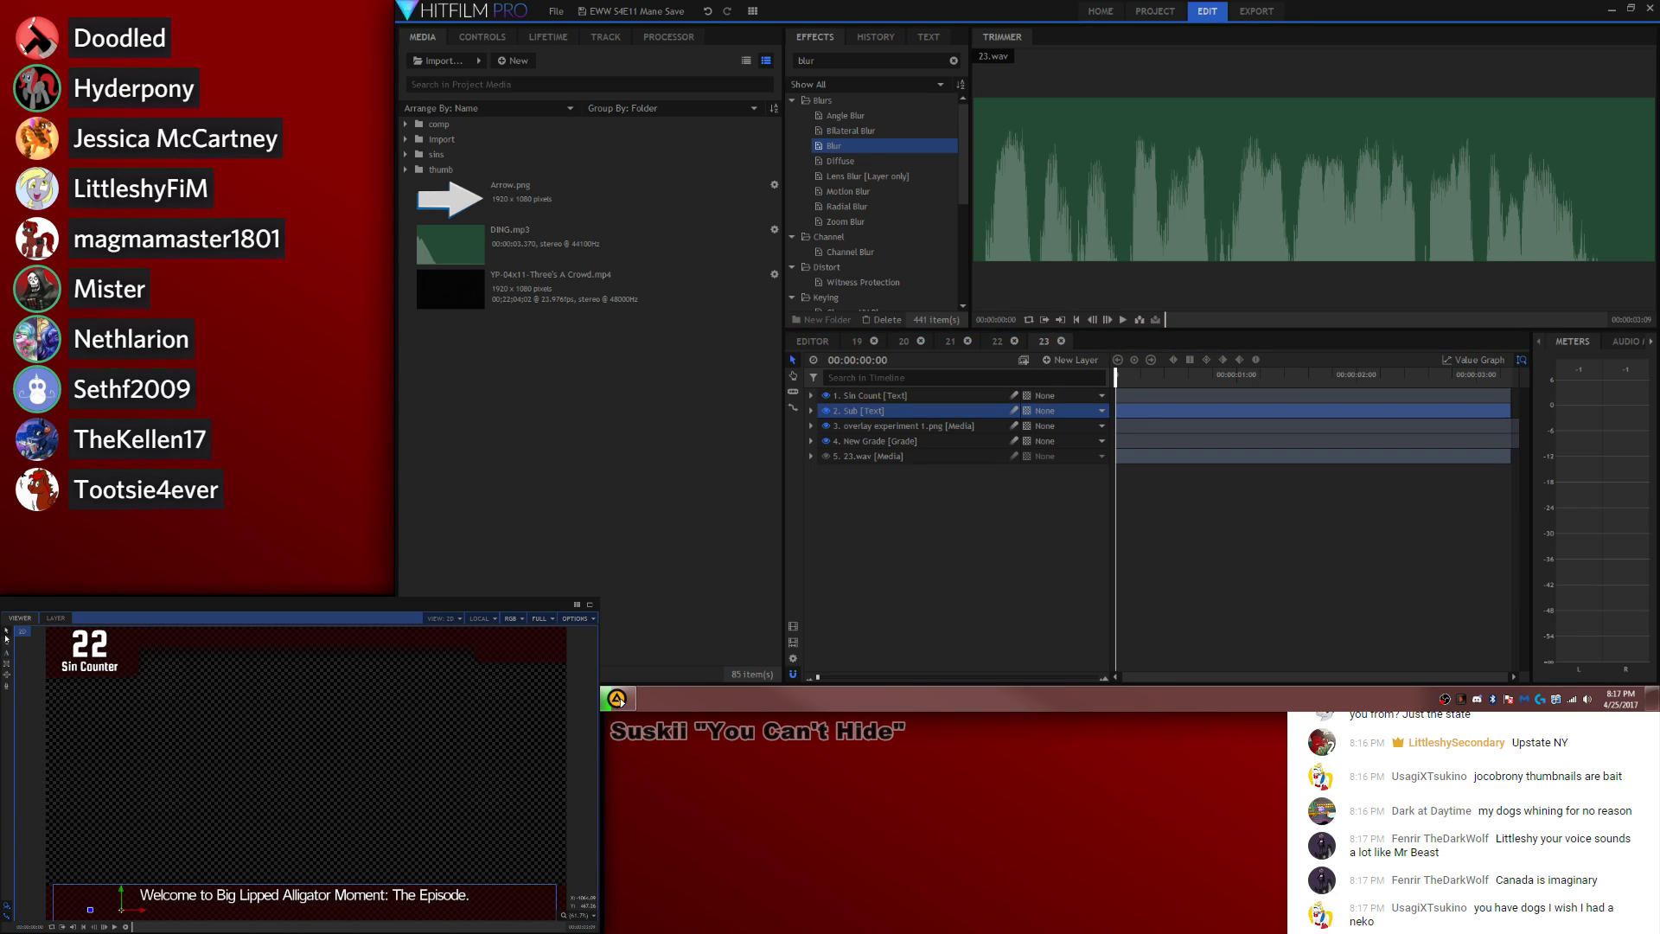
pyautogui.click(1368, 498)
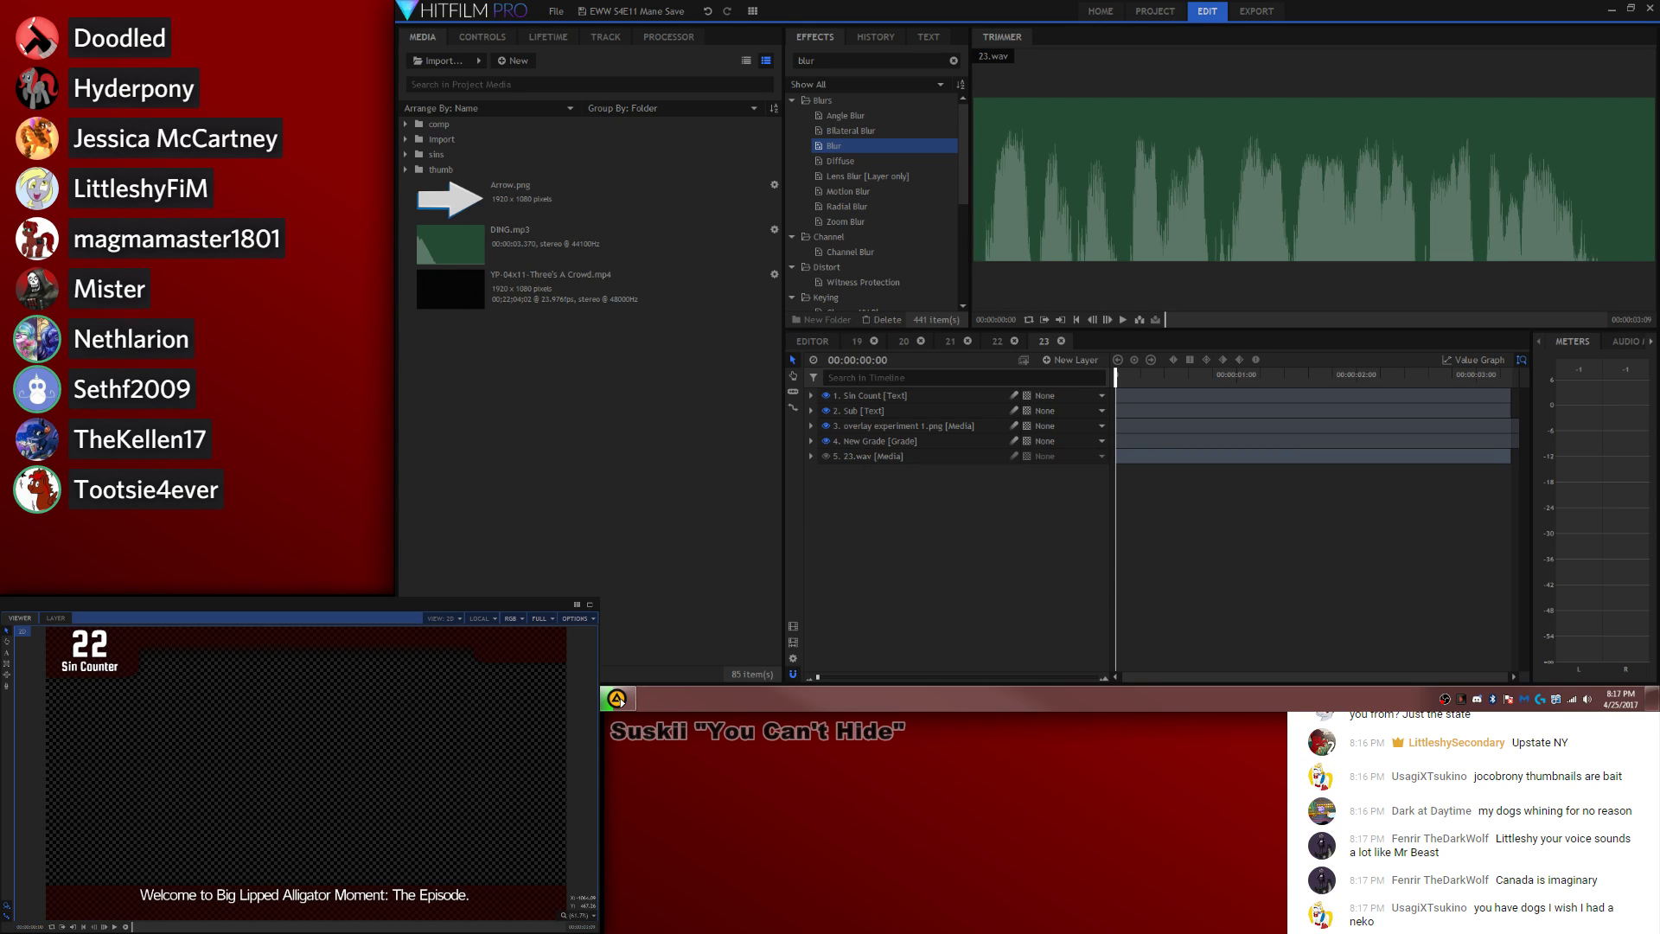
# Step: Cue the episode video to about 12:22 and insert it into shot 23 at time 0, between New Grade and 23.wav
pyautogui.click(519, 279)
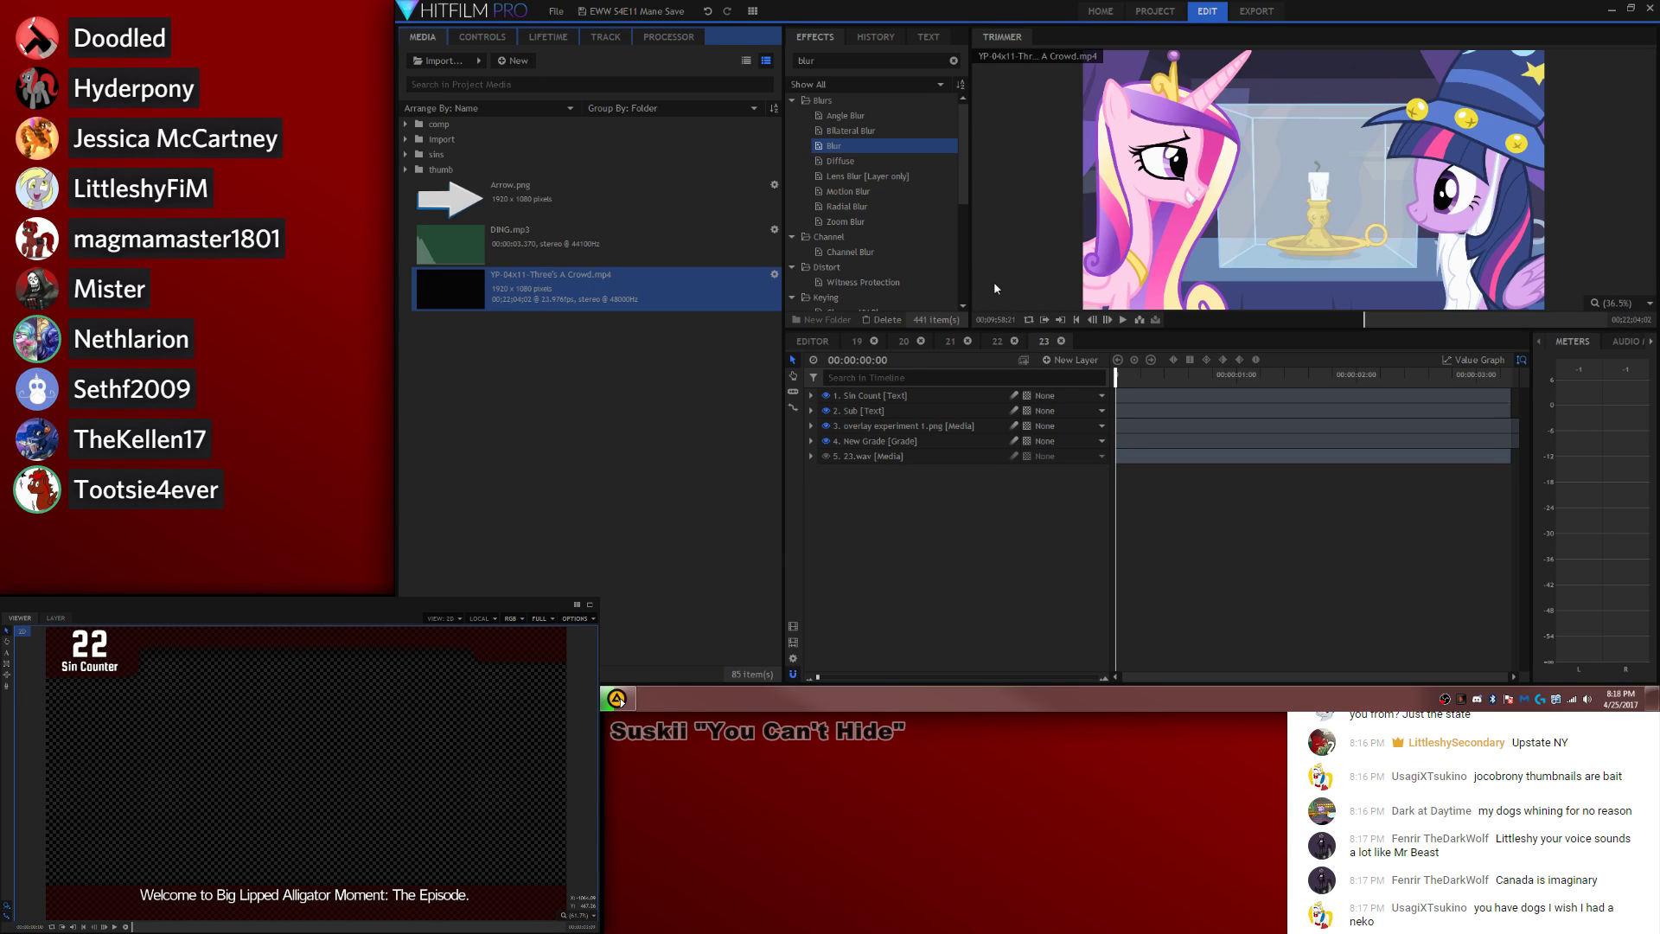
pyautogui.moveTo(1366, 322); pyautogui.dragTo(1410, 324)
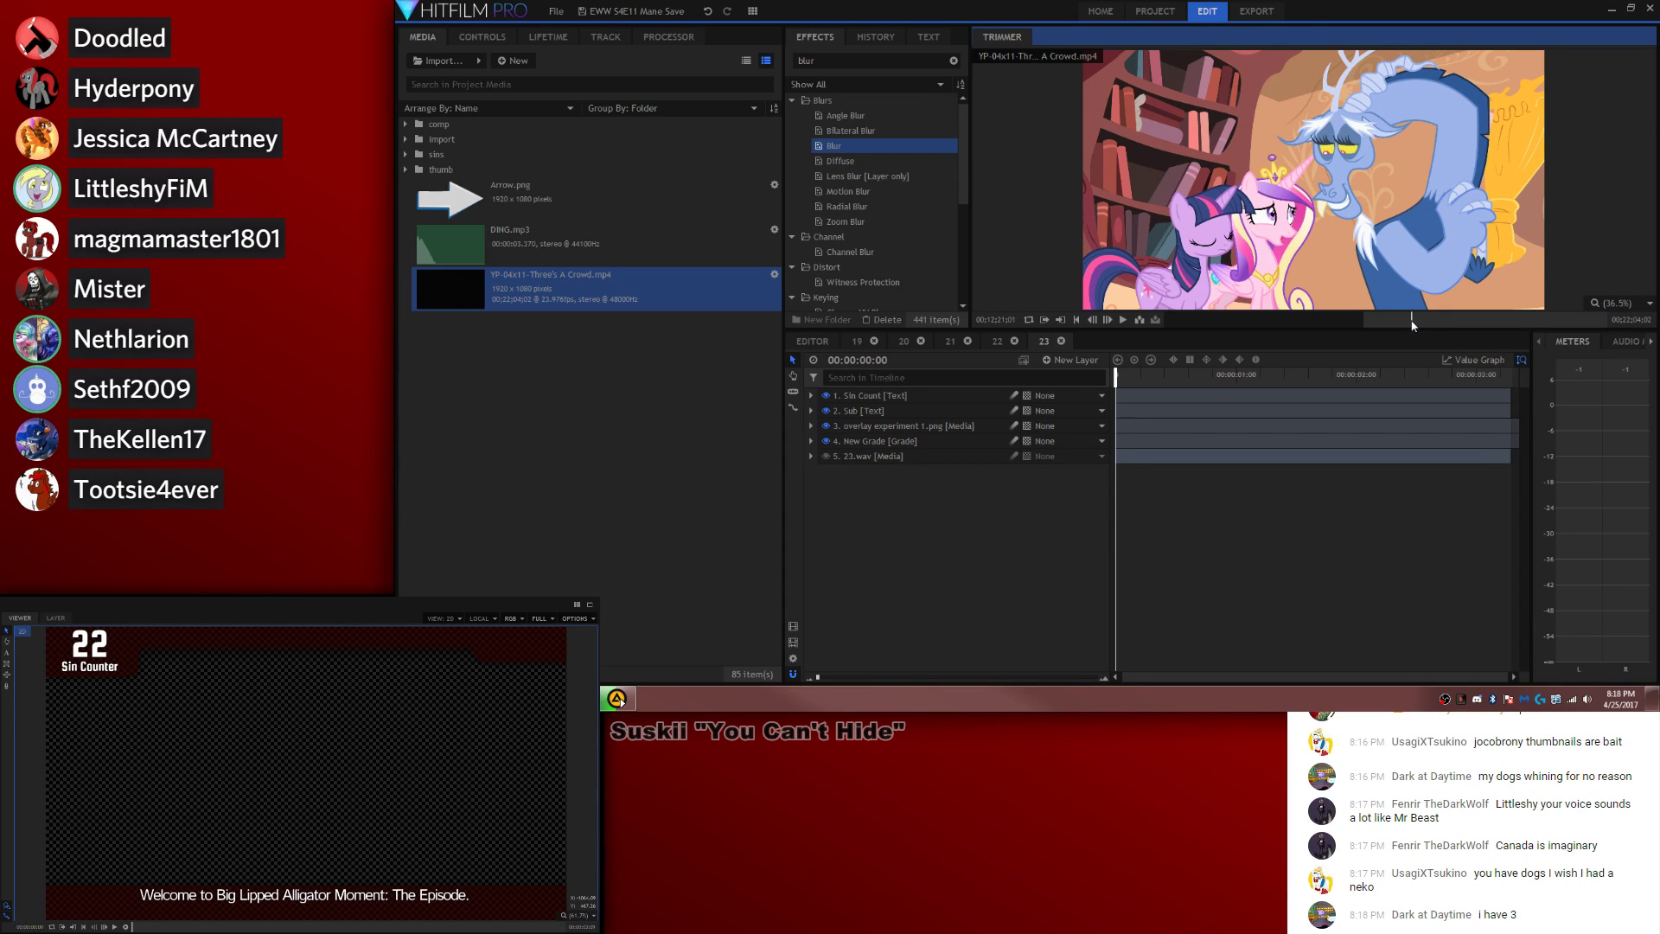
pyautogui.click(1413, 324)
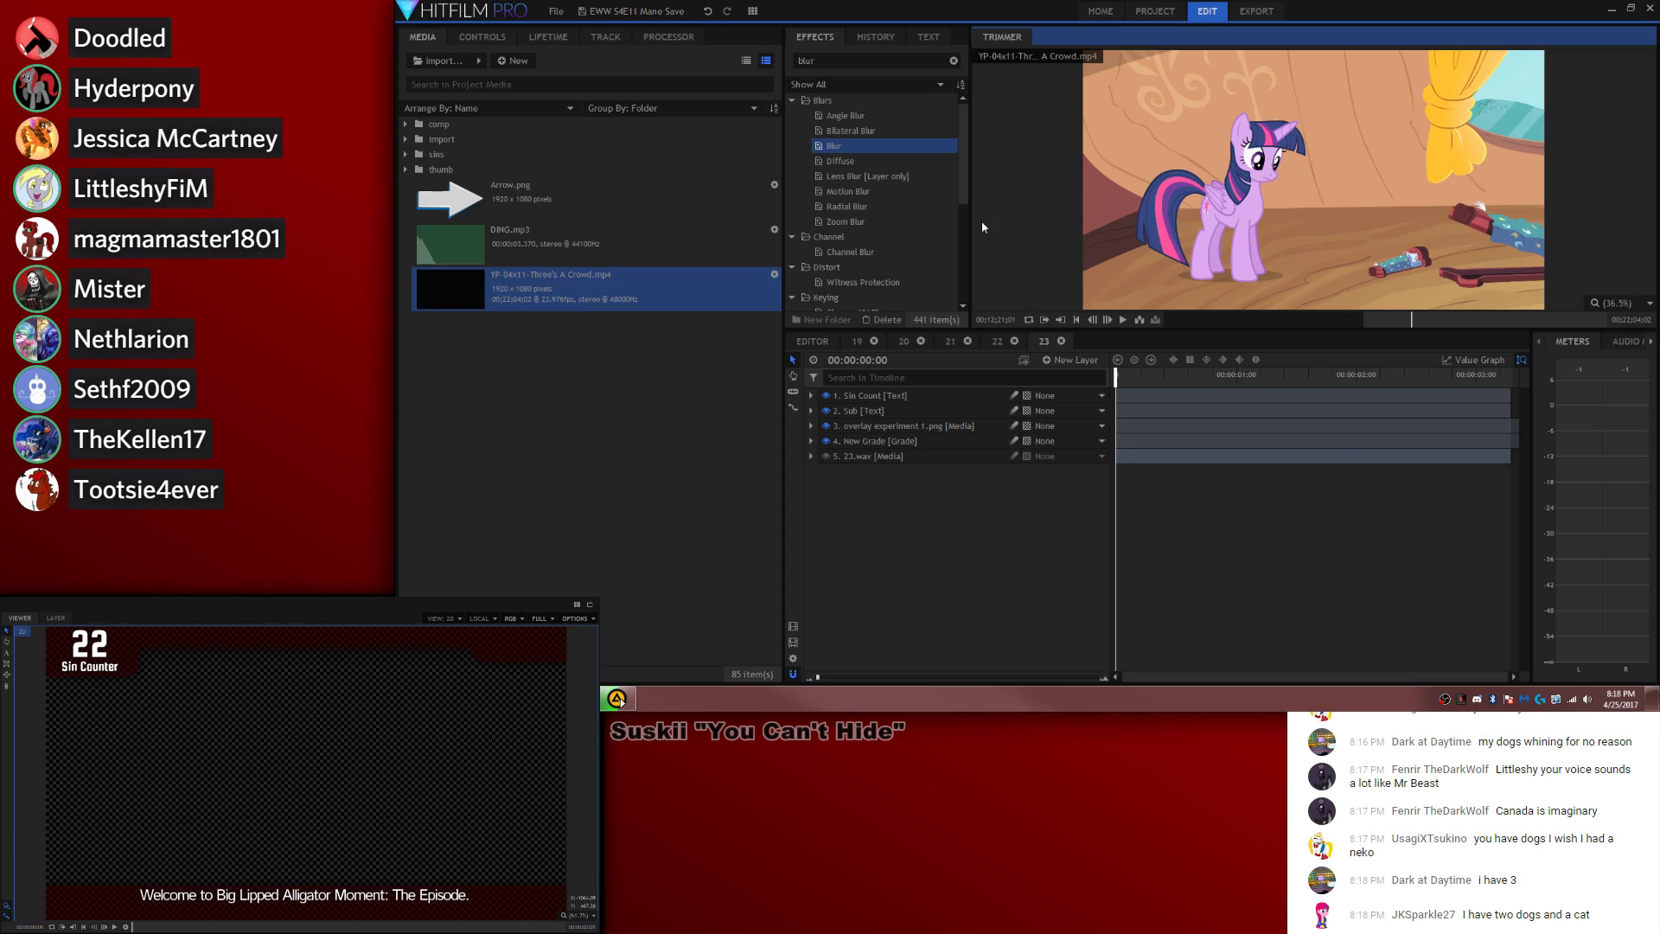
pyautogui.press('space')
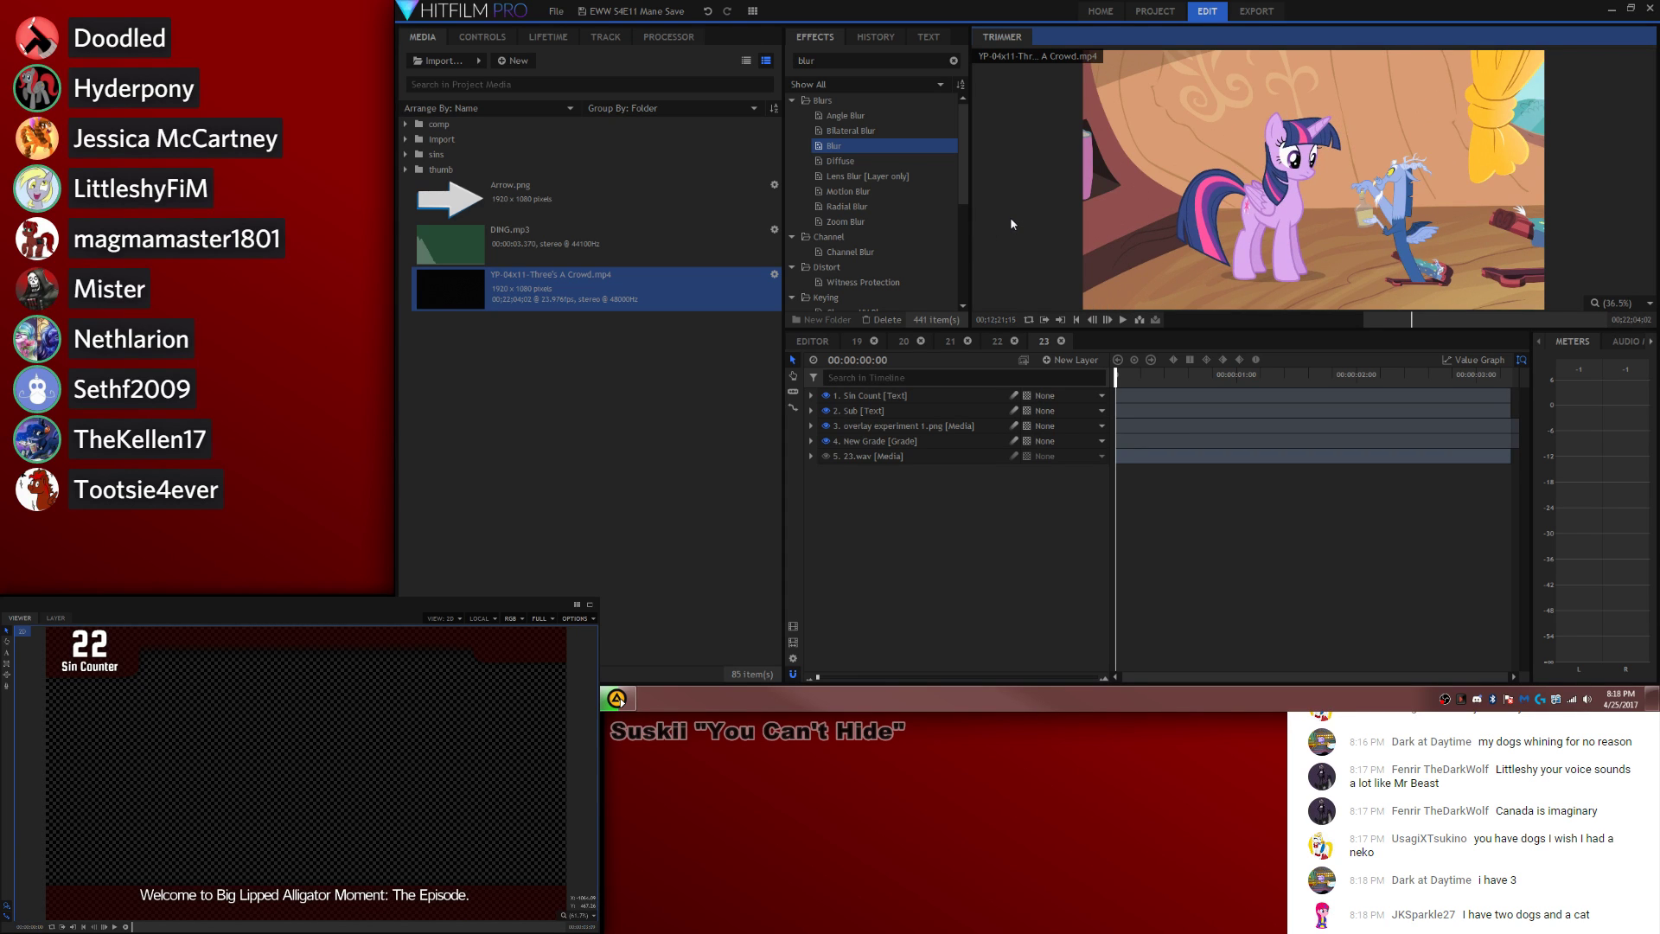
pyautogui.press('space')
pyautogui.press('space')
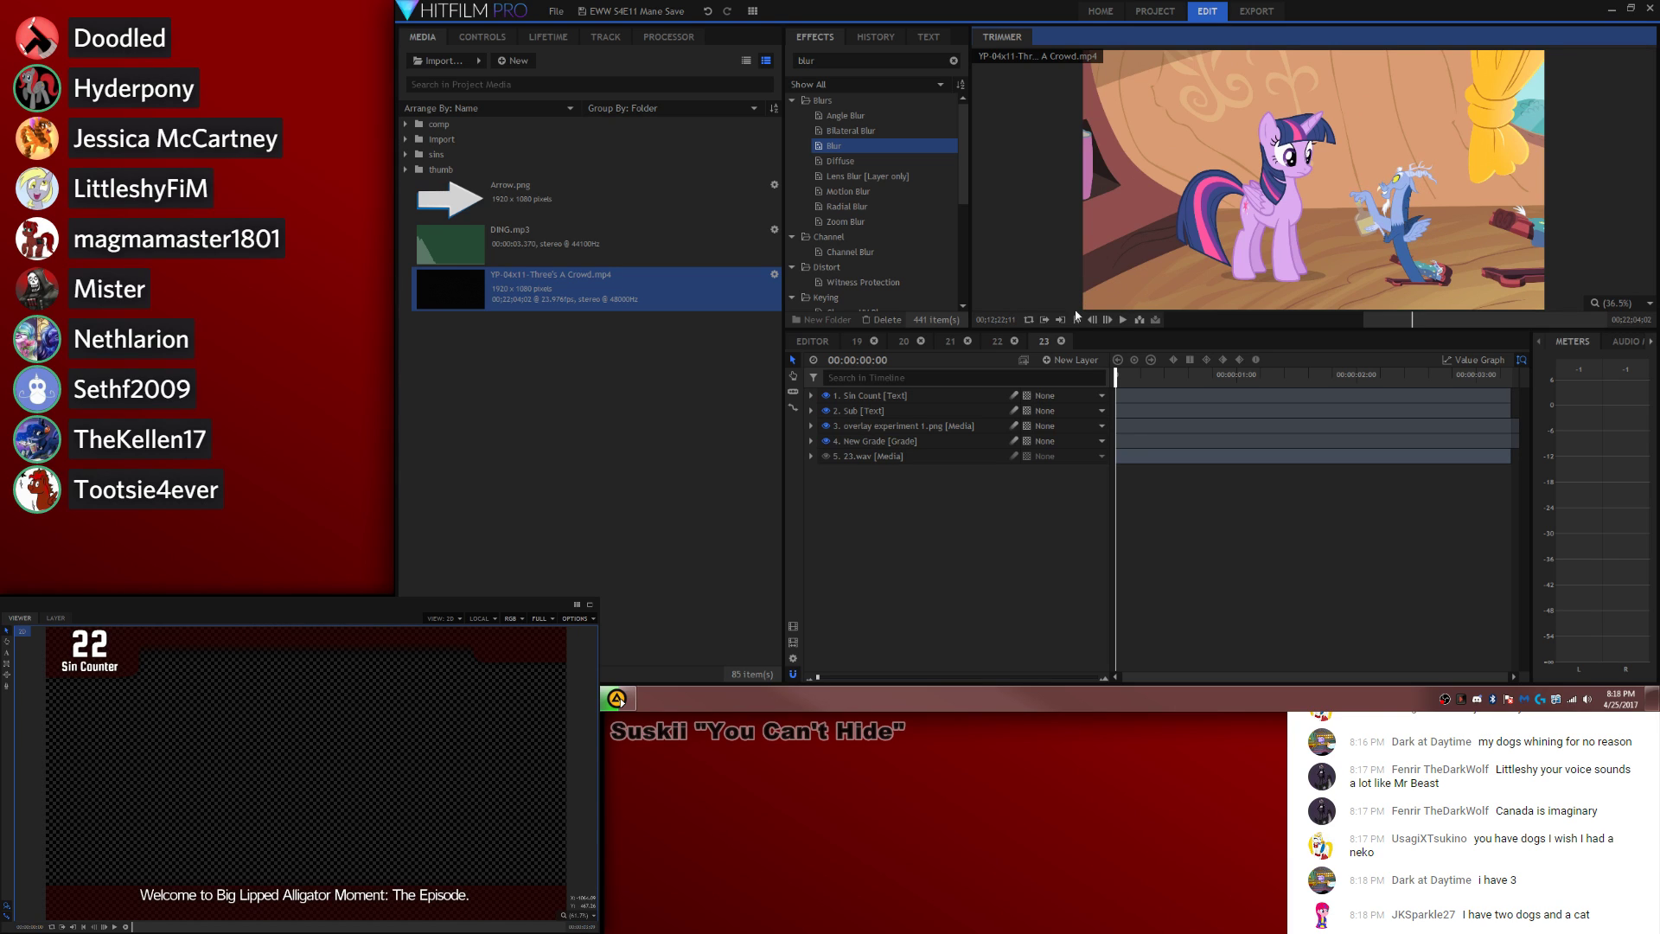
pyautogui.click(1123, 398)
pyautogui.moveTo(1122, 399); pyautogui.dragTo(1134, 464)
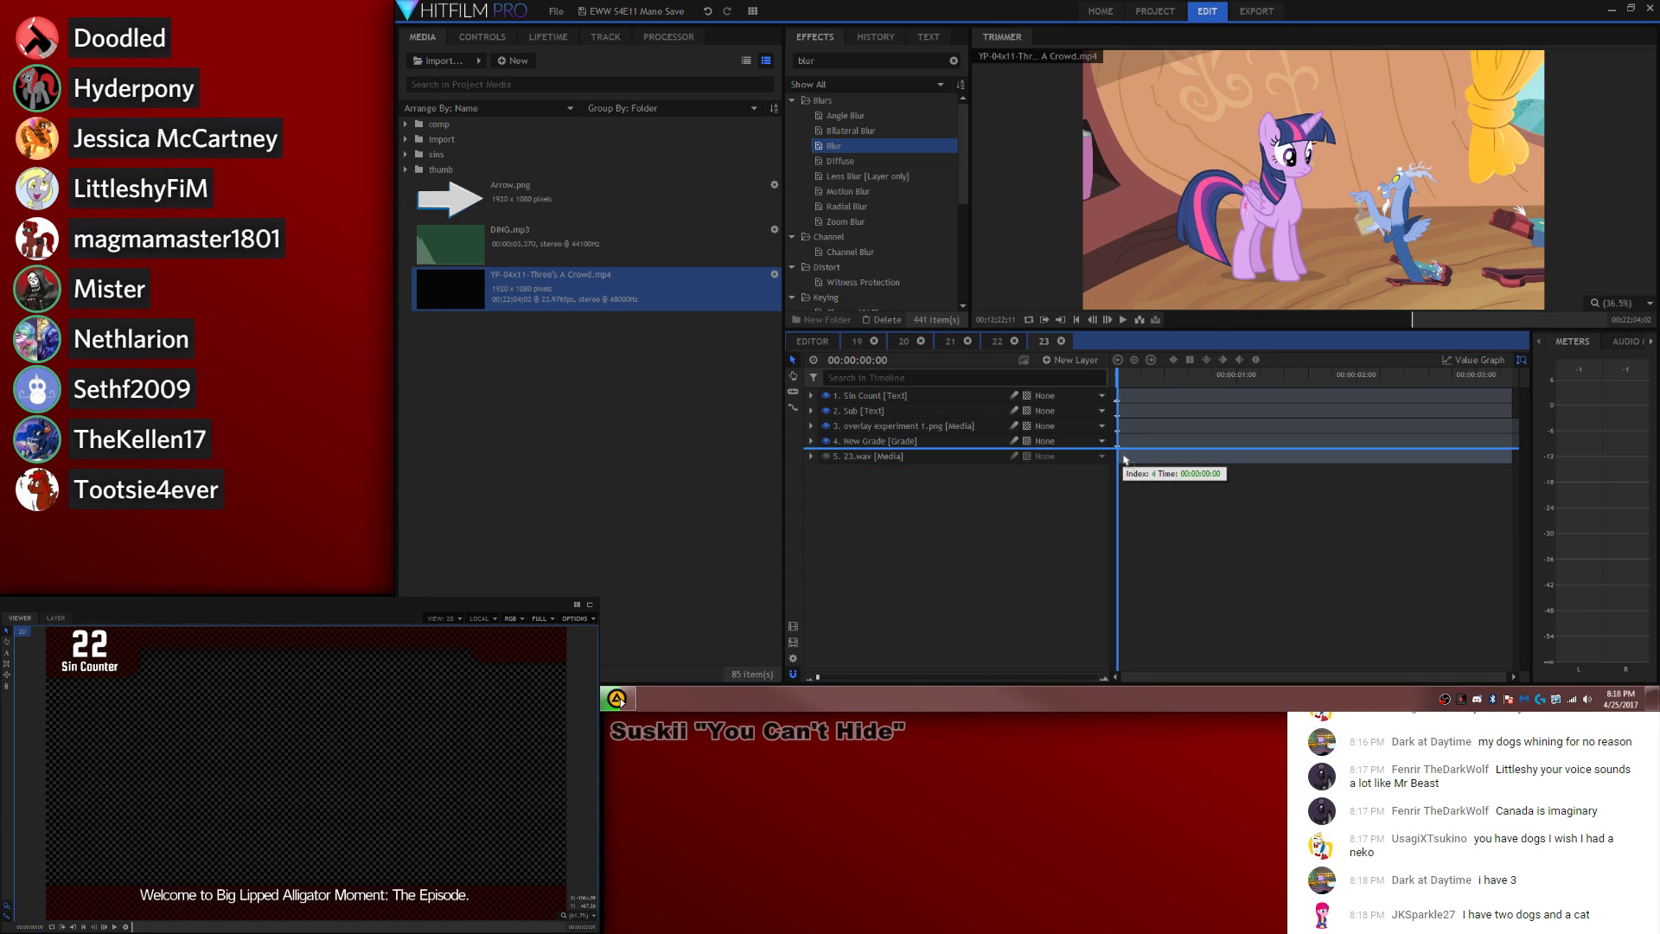
# Step: Set the duration of composite shot 23 to 00:02:03:09
pyautogui.click(793, 657)
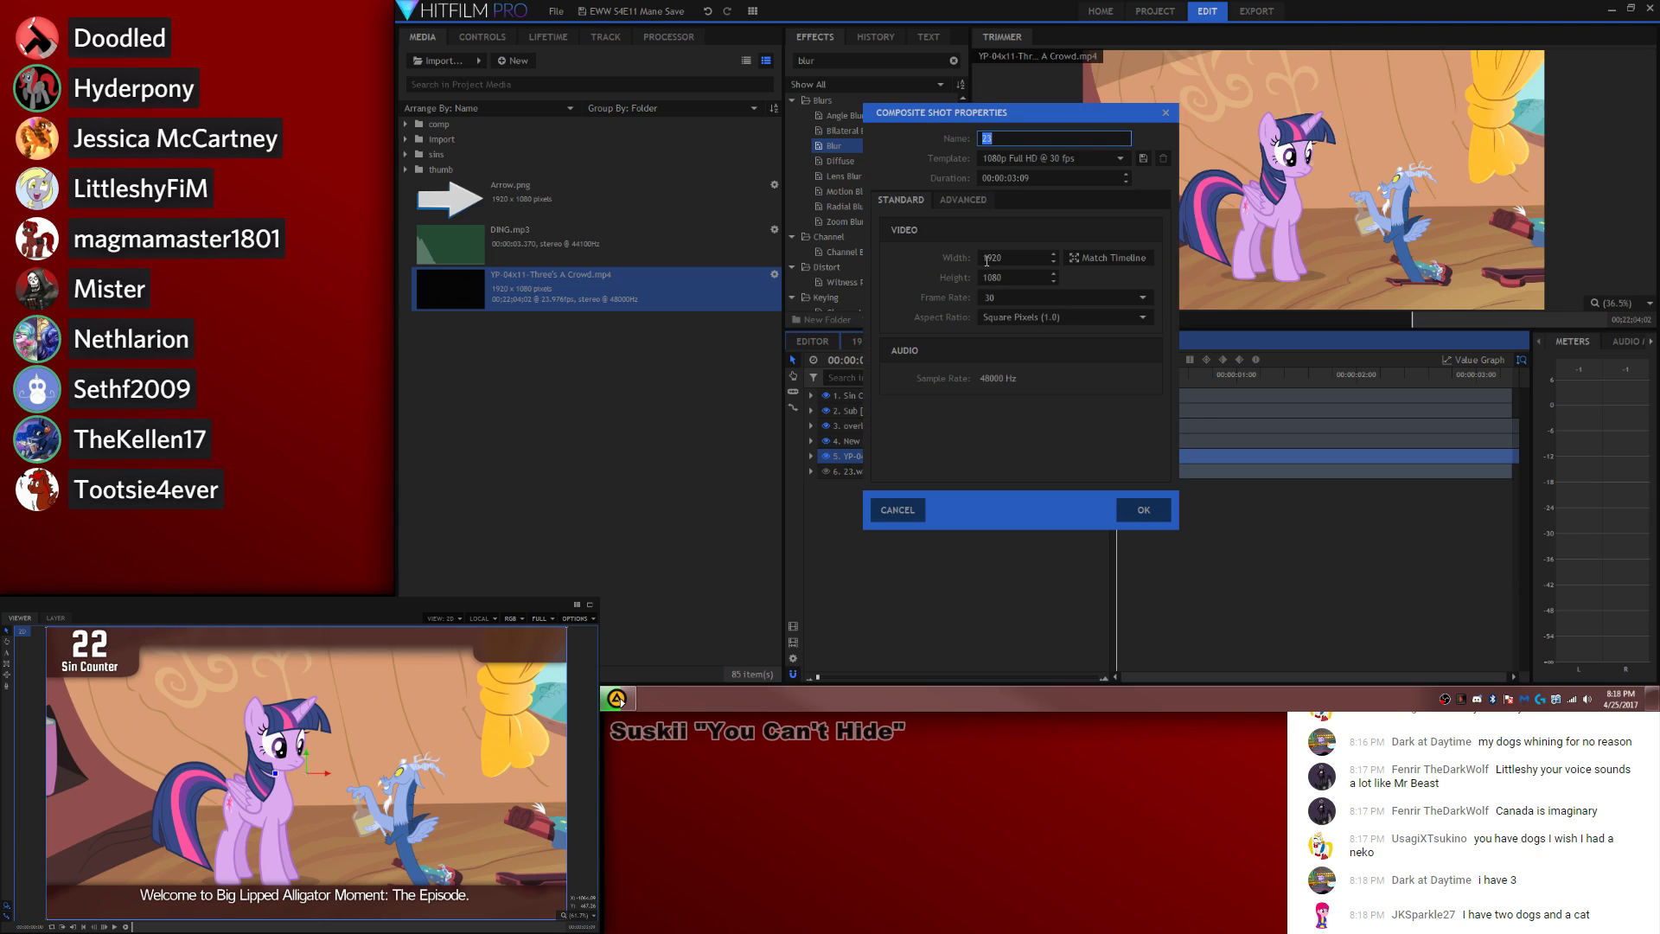
pyautogui.click(1012, 178)
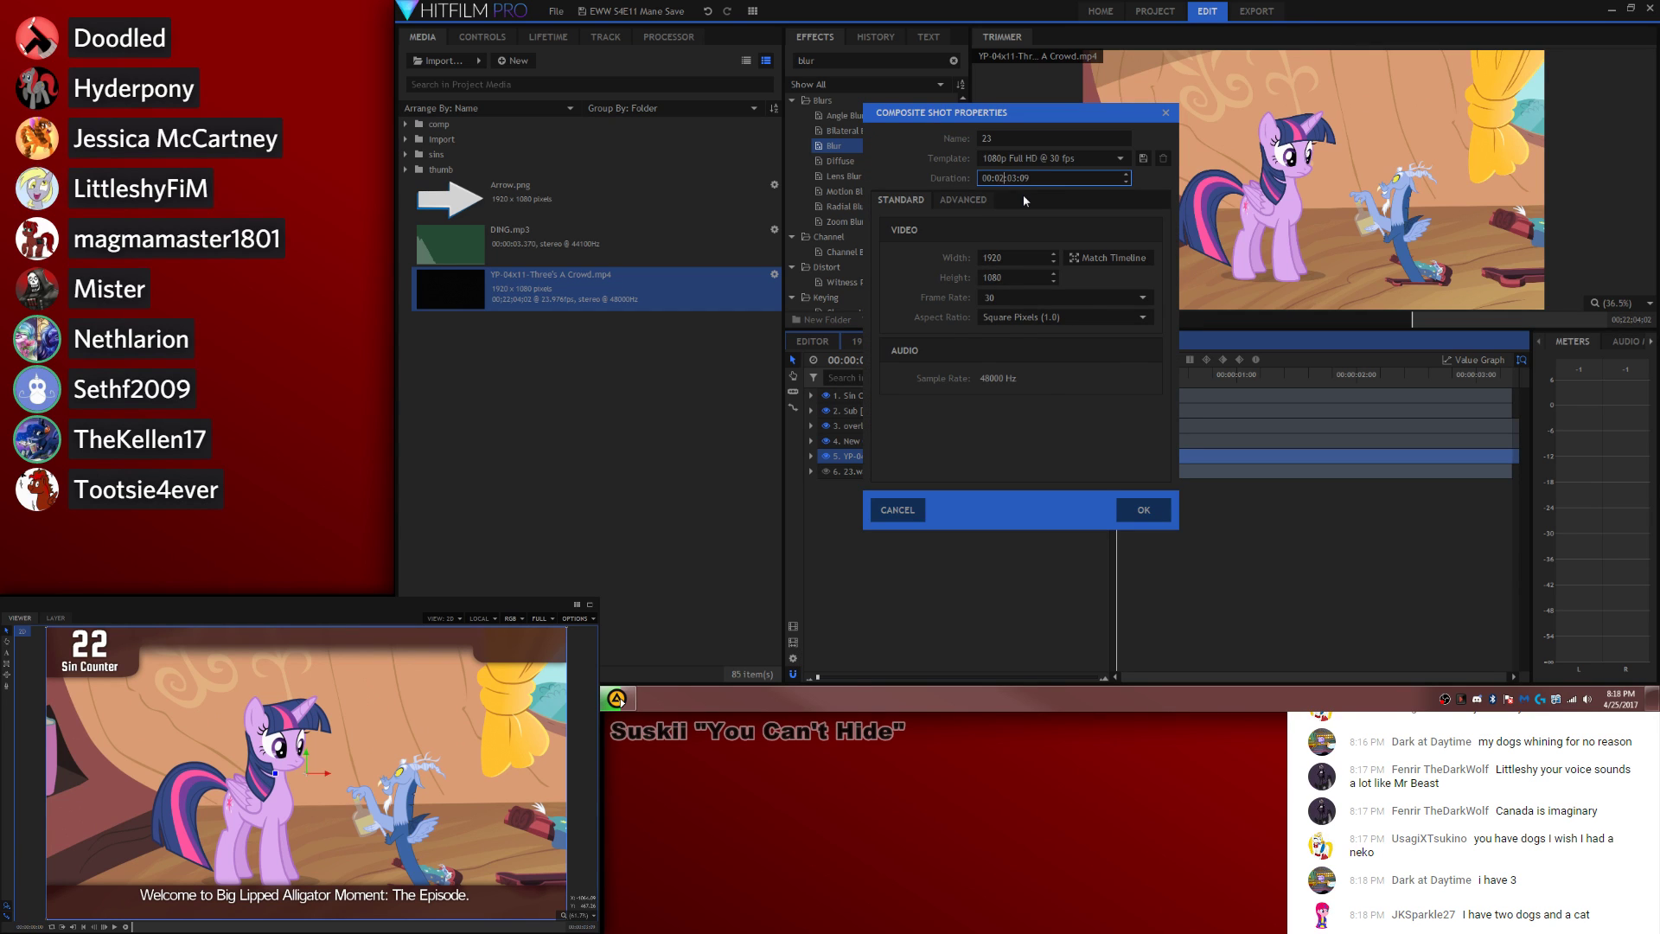
pyautogui.press('Return')
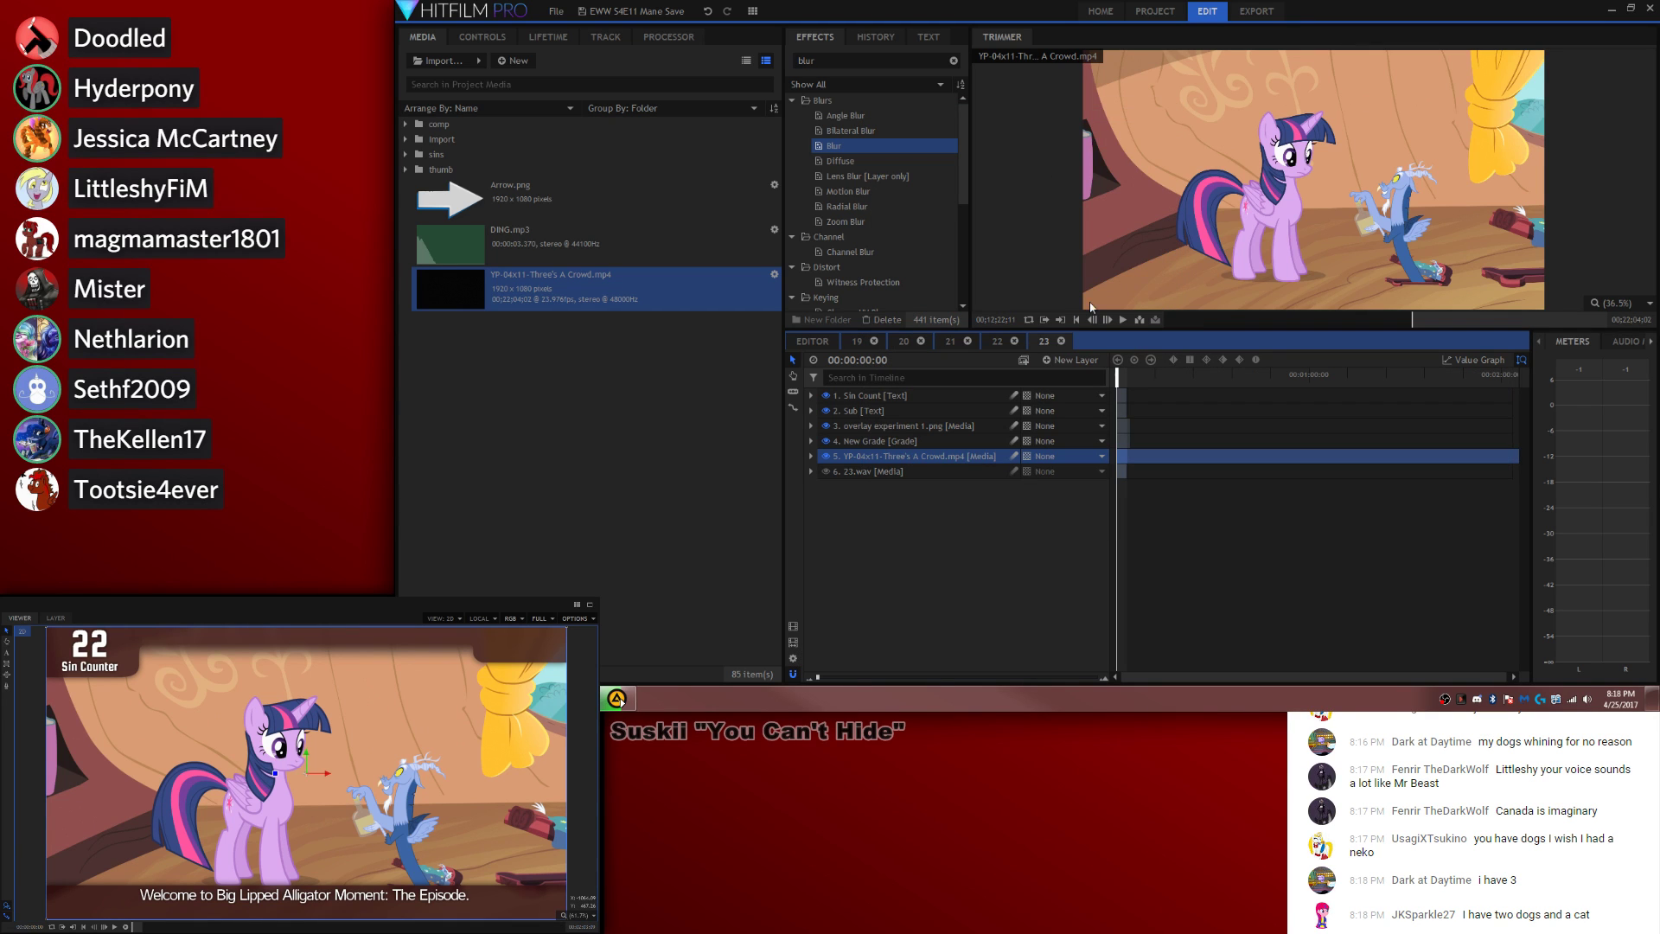
# Step: Cut the episode clip in shot 23 at 00:01:02:17, remove the remainder, and rate-stretch the clip to the end of 23.wav
pyautogui.click(1422, 541)
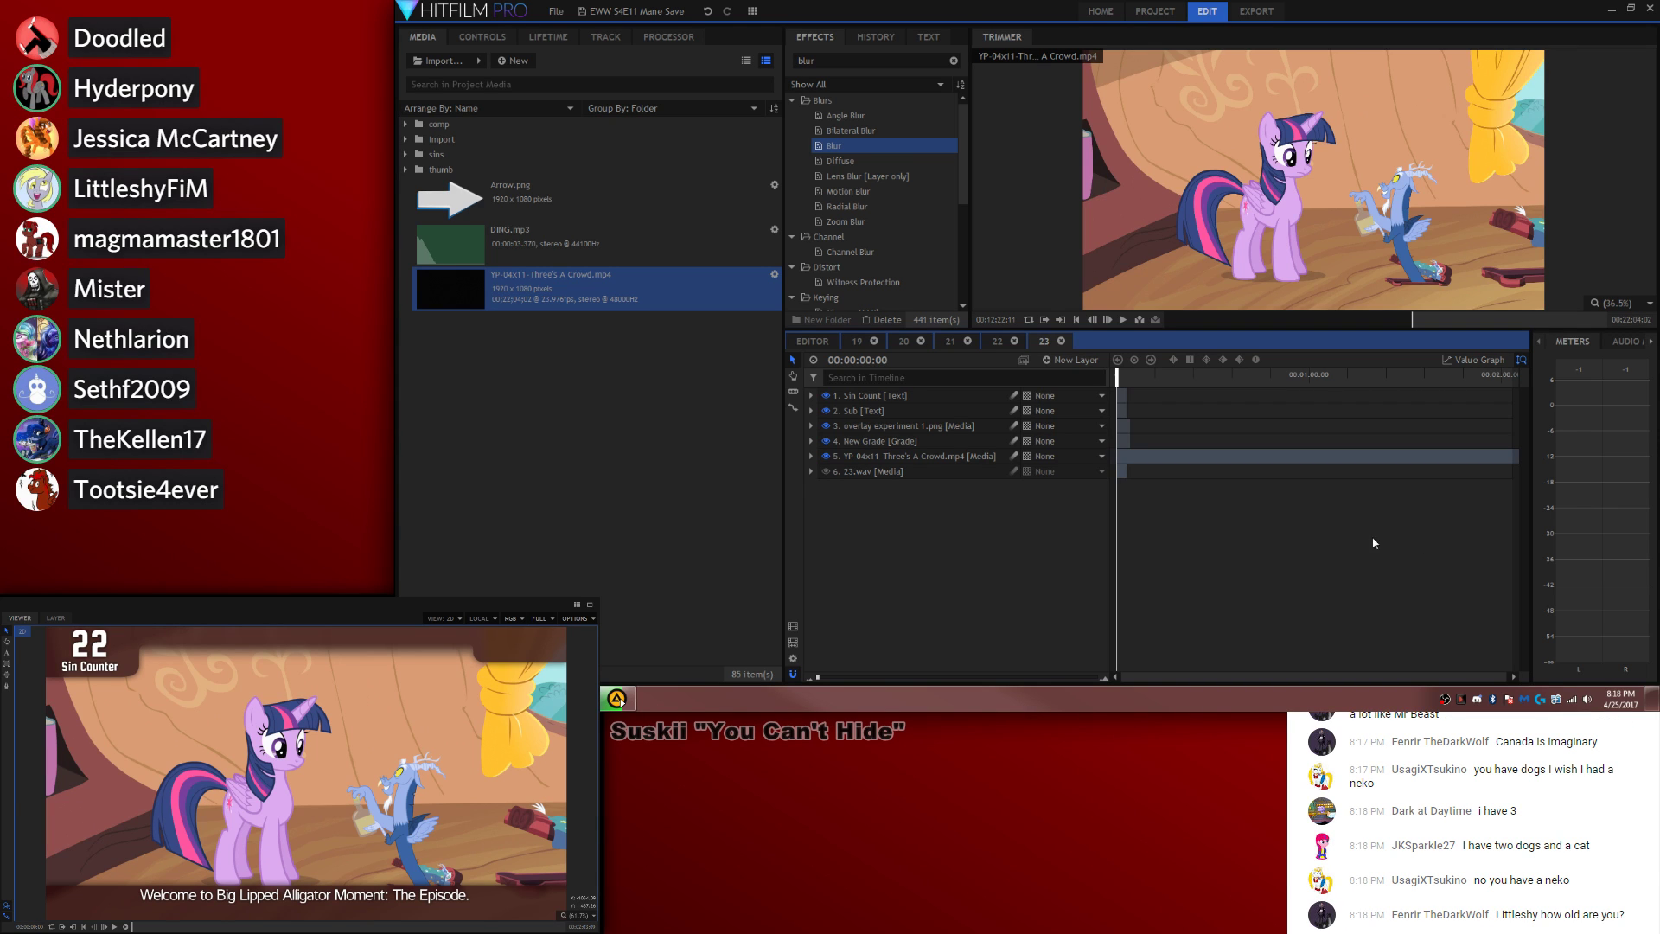
pyautogui.moveTo(1154, 375); pyautogui.dragTo(1263, 385)
pyautogui.moveTo(1260, 384); pyautogui.dragTo(1314, 384)
pyautogui.press('c')
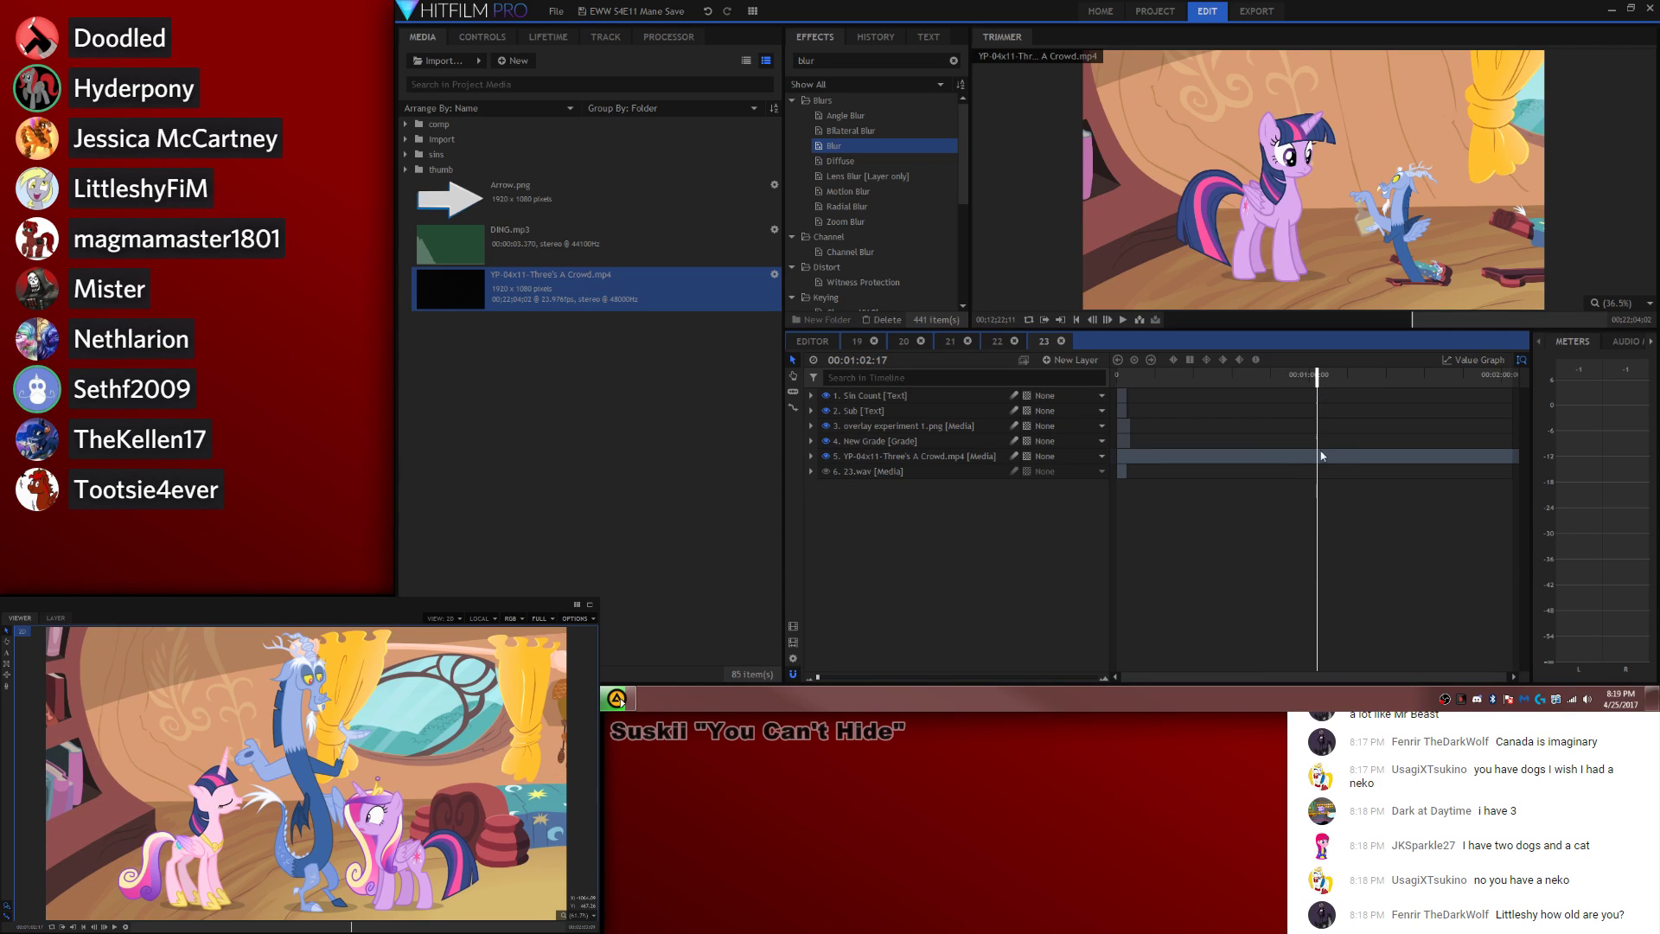
pyautogui.click(1321, 456)
pyautogui.press('v')
pyautogui.click(1331, 471)
pyautogui.press('Delete')
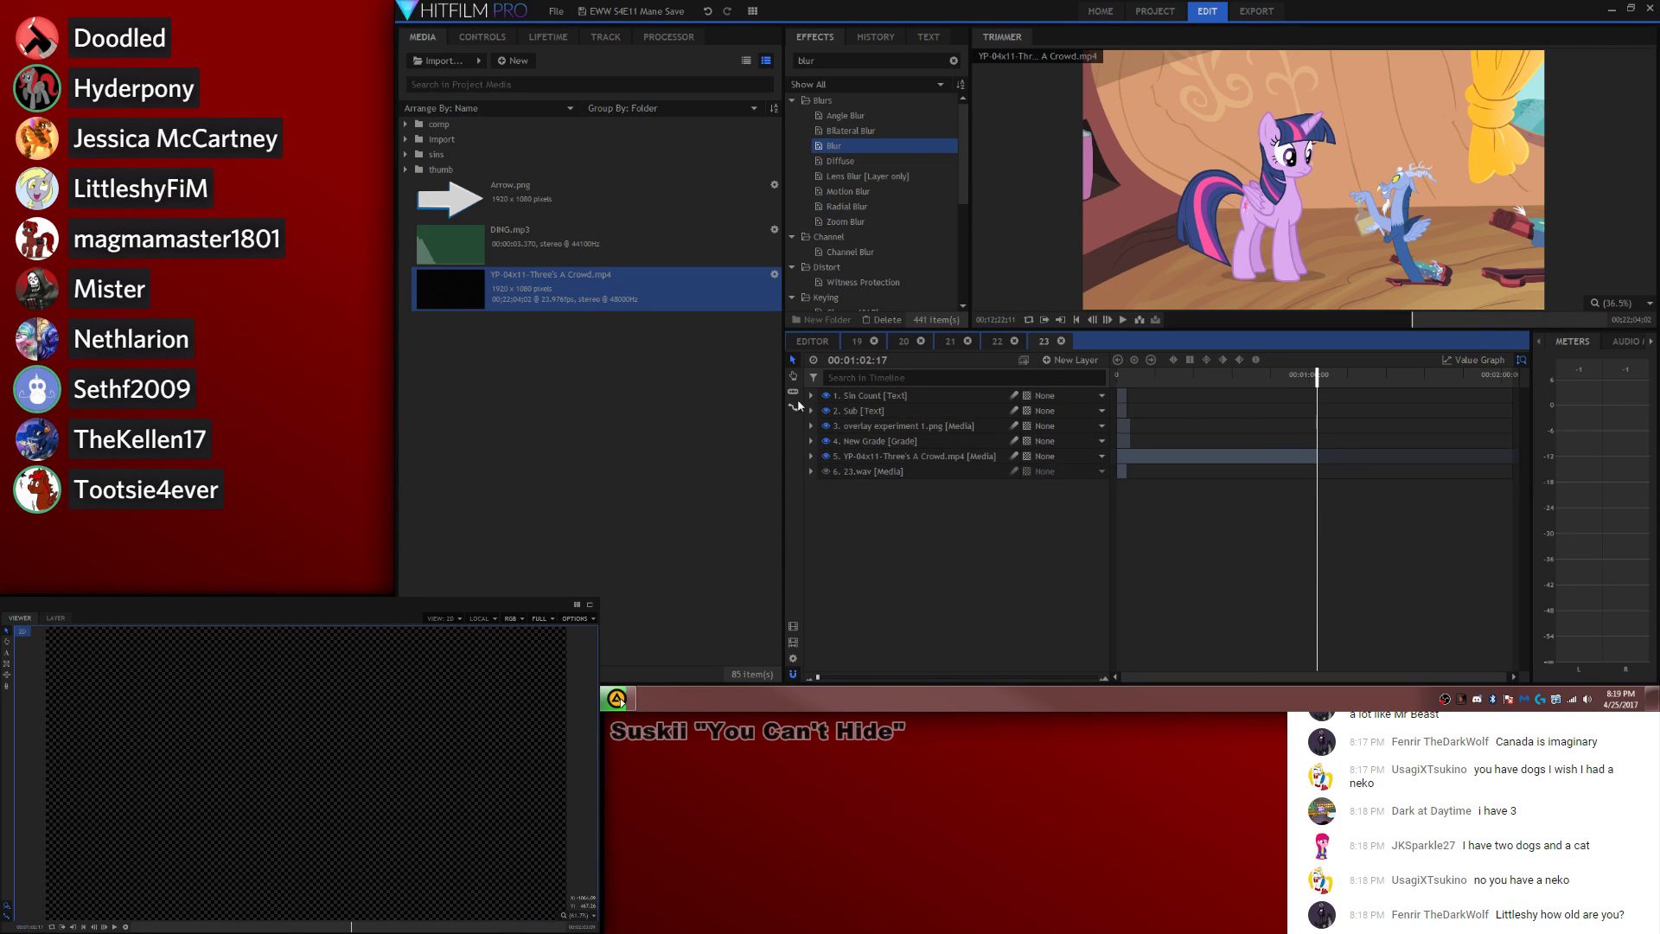
pyautogui.moveTo(1319, 458); pyautogui.dragTo(1129, 457)
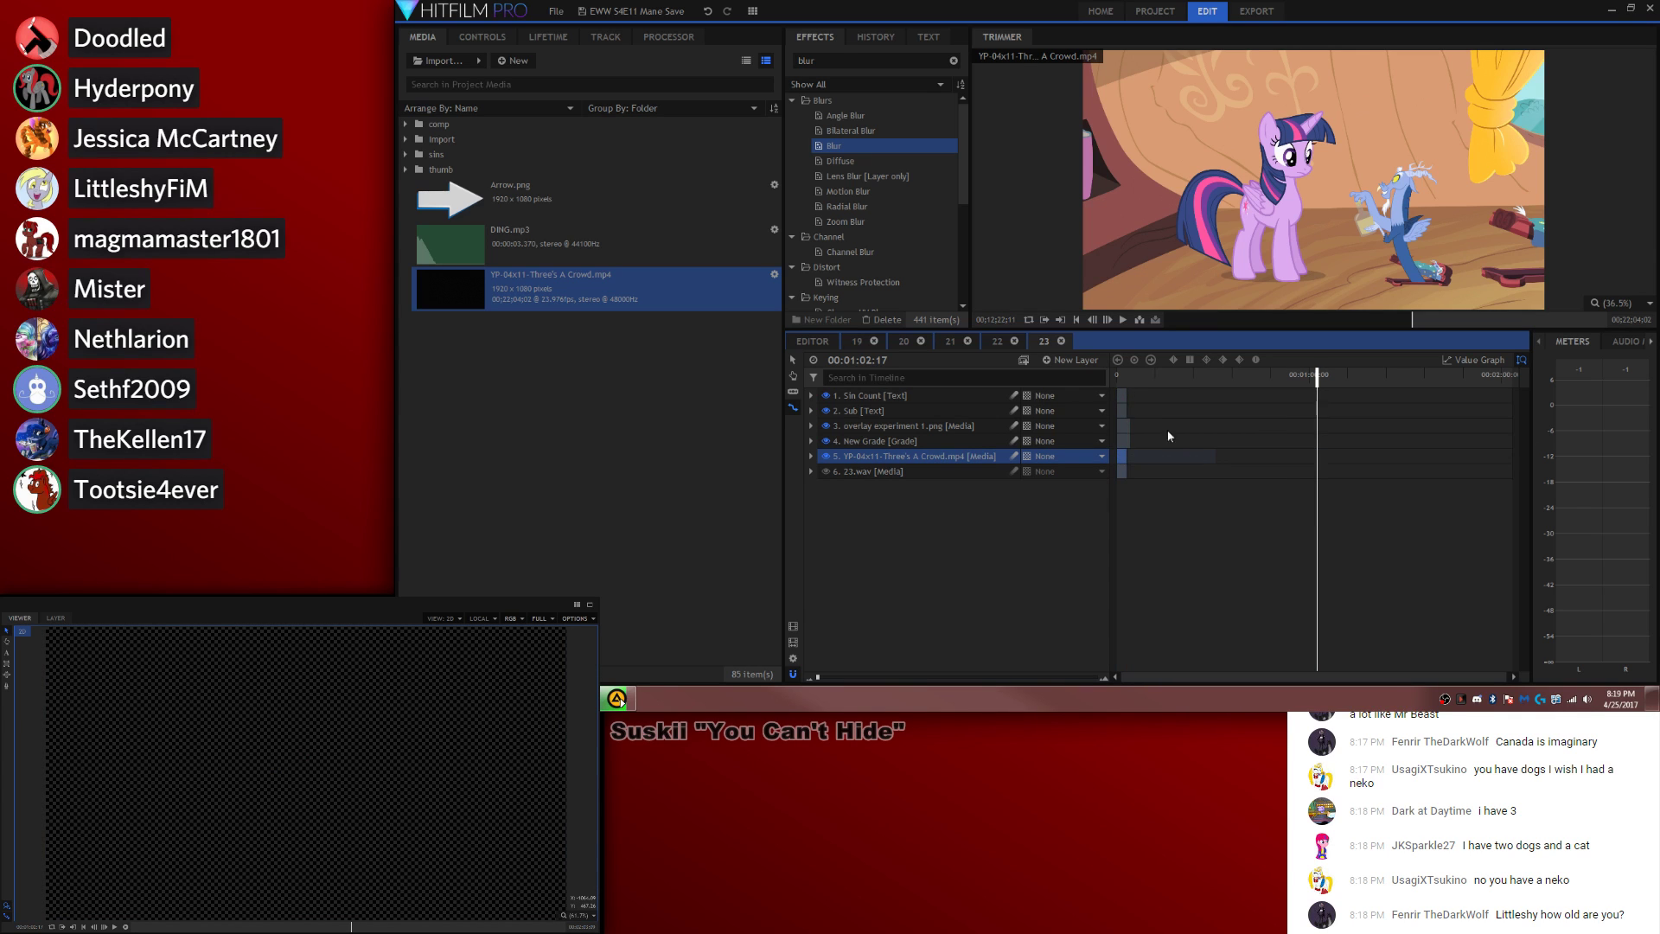
# Step: Locate the end of 23.wav frame by frame and shorten composite shot 23's duration to end with it
pyautogui.press('Home')
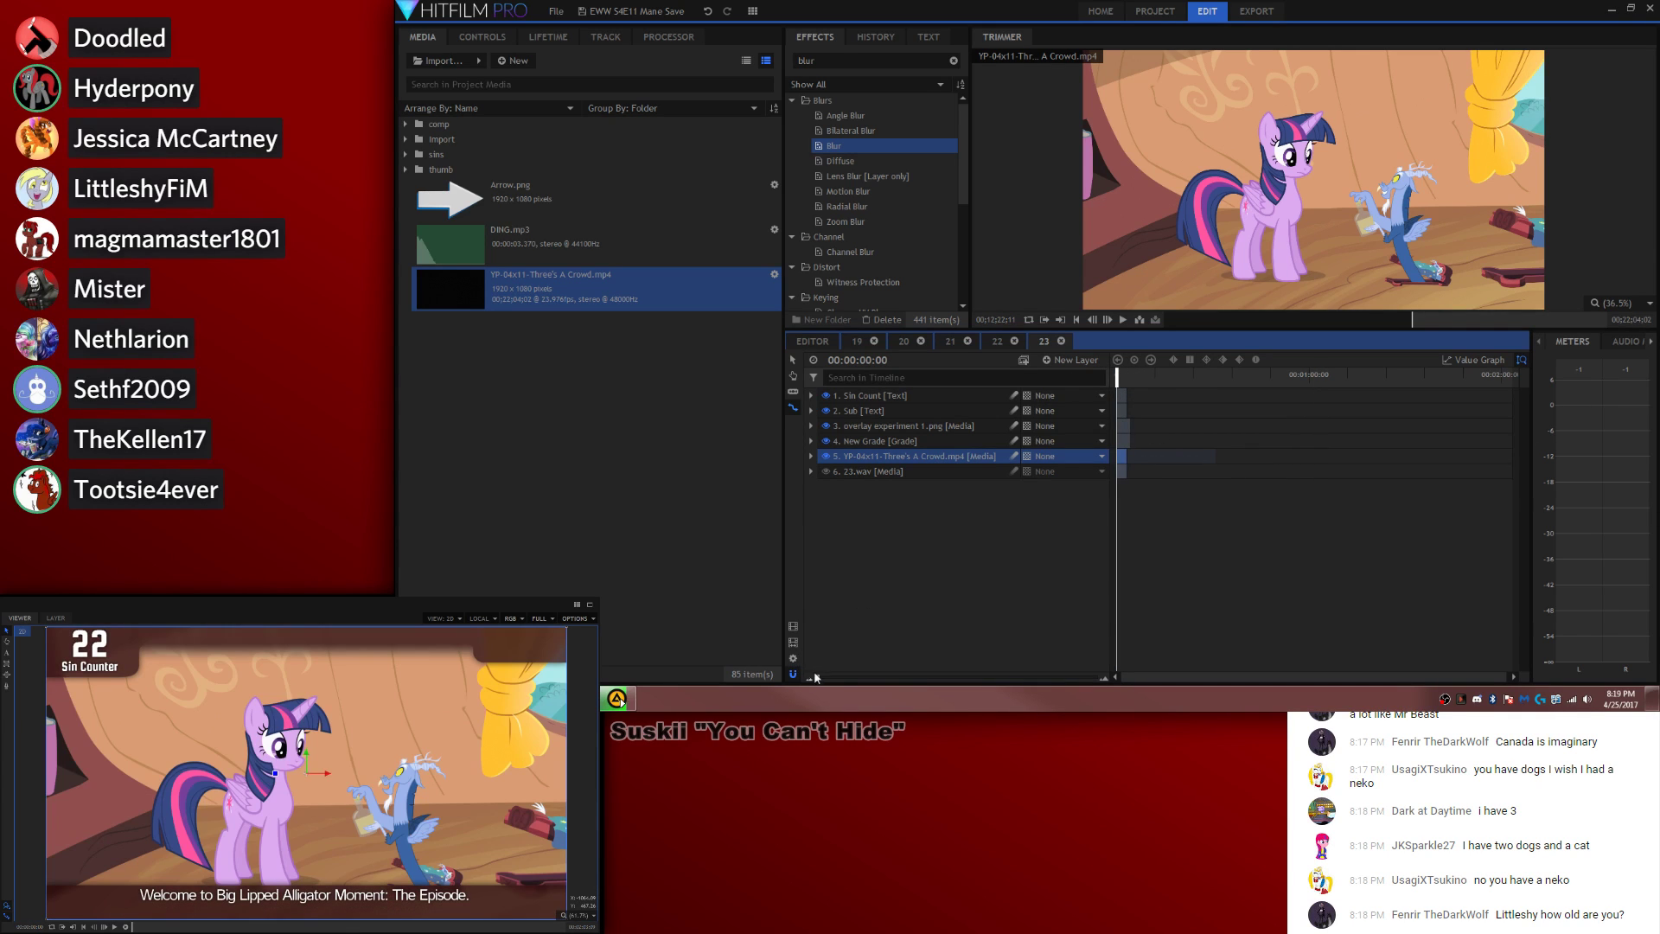
pyautogui.moveTo(815, 677); pyautogui.dragTo(847, 679)
pyautogui.click(1203, 372)
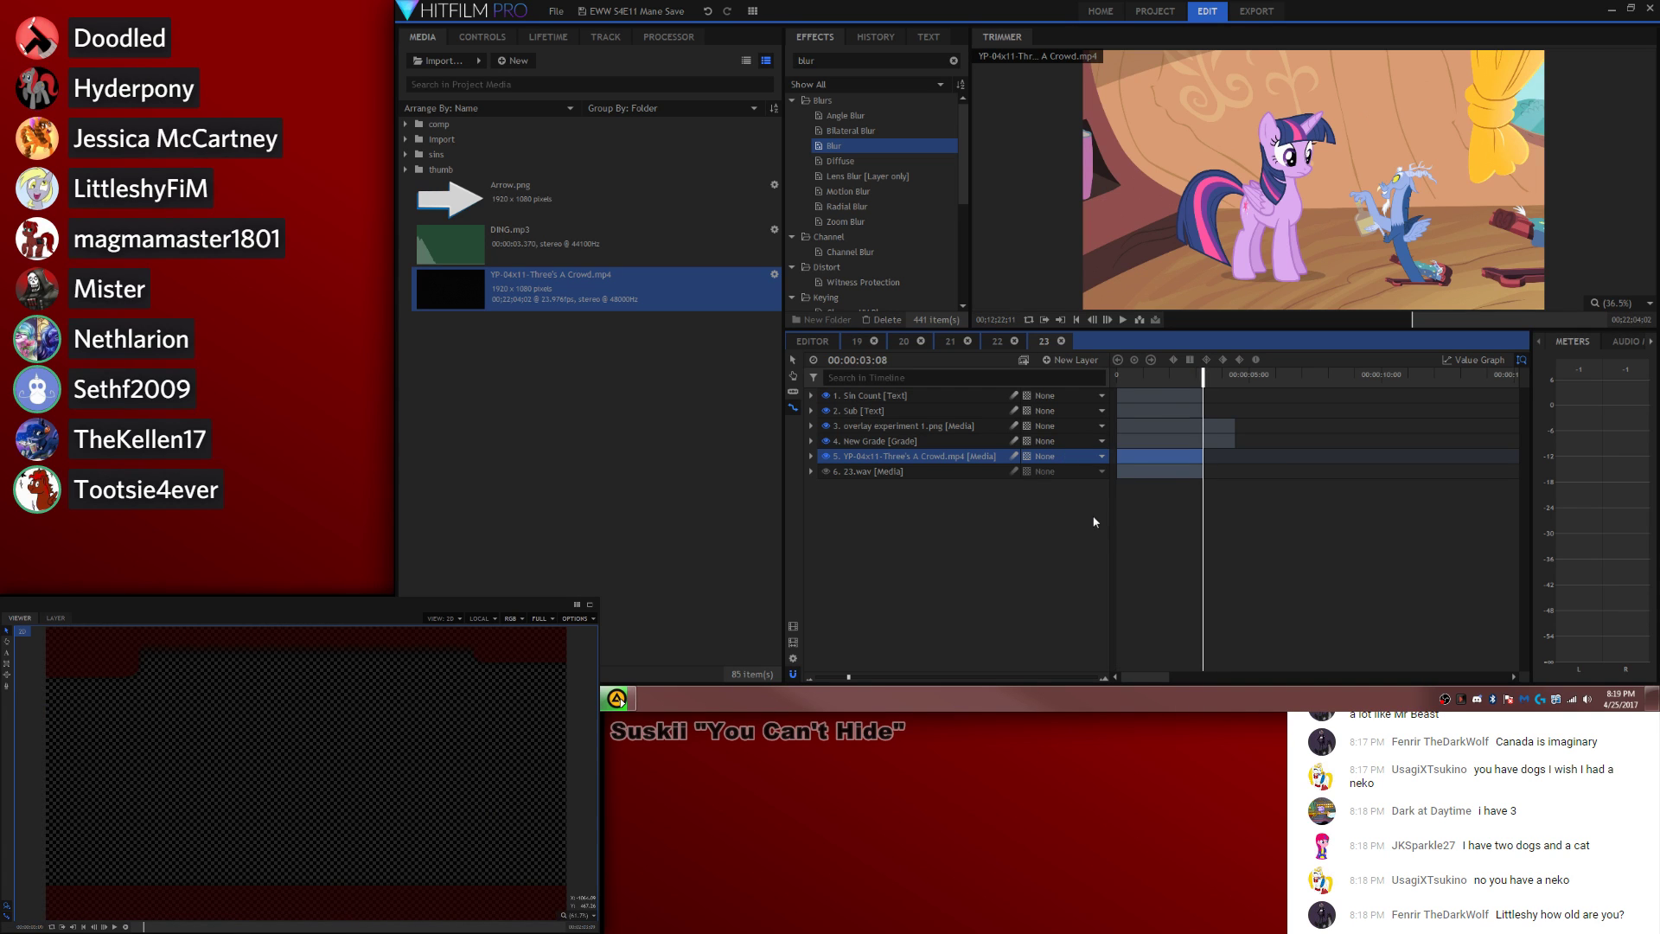
pyautogui.press('Left')
pyautogui.press('Left')
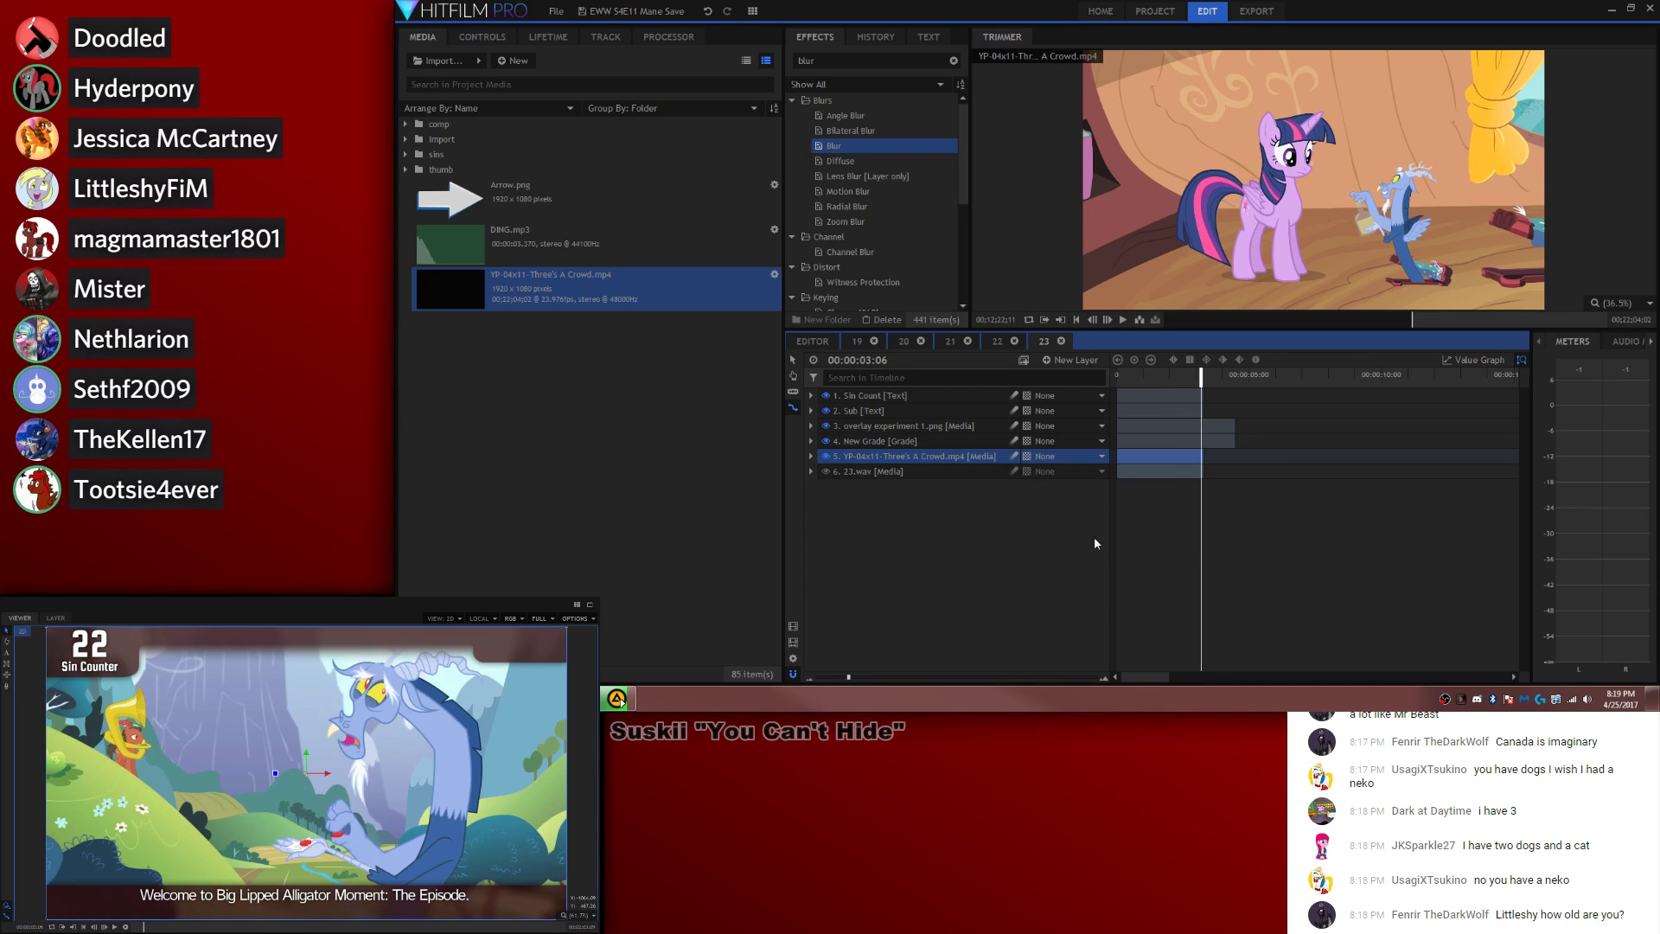
pyautogui.press('Right')
pyautogui.press('Right')
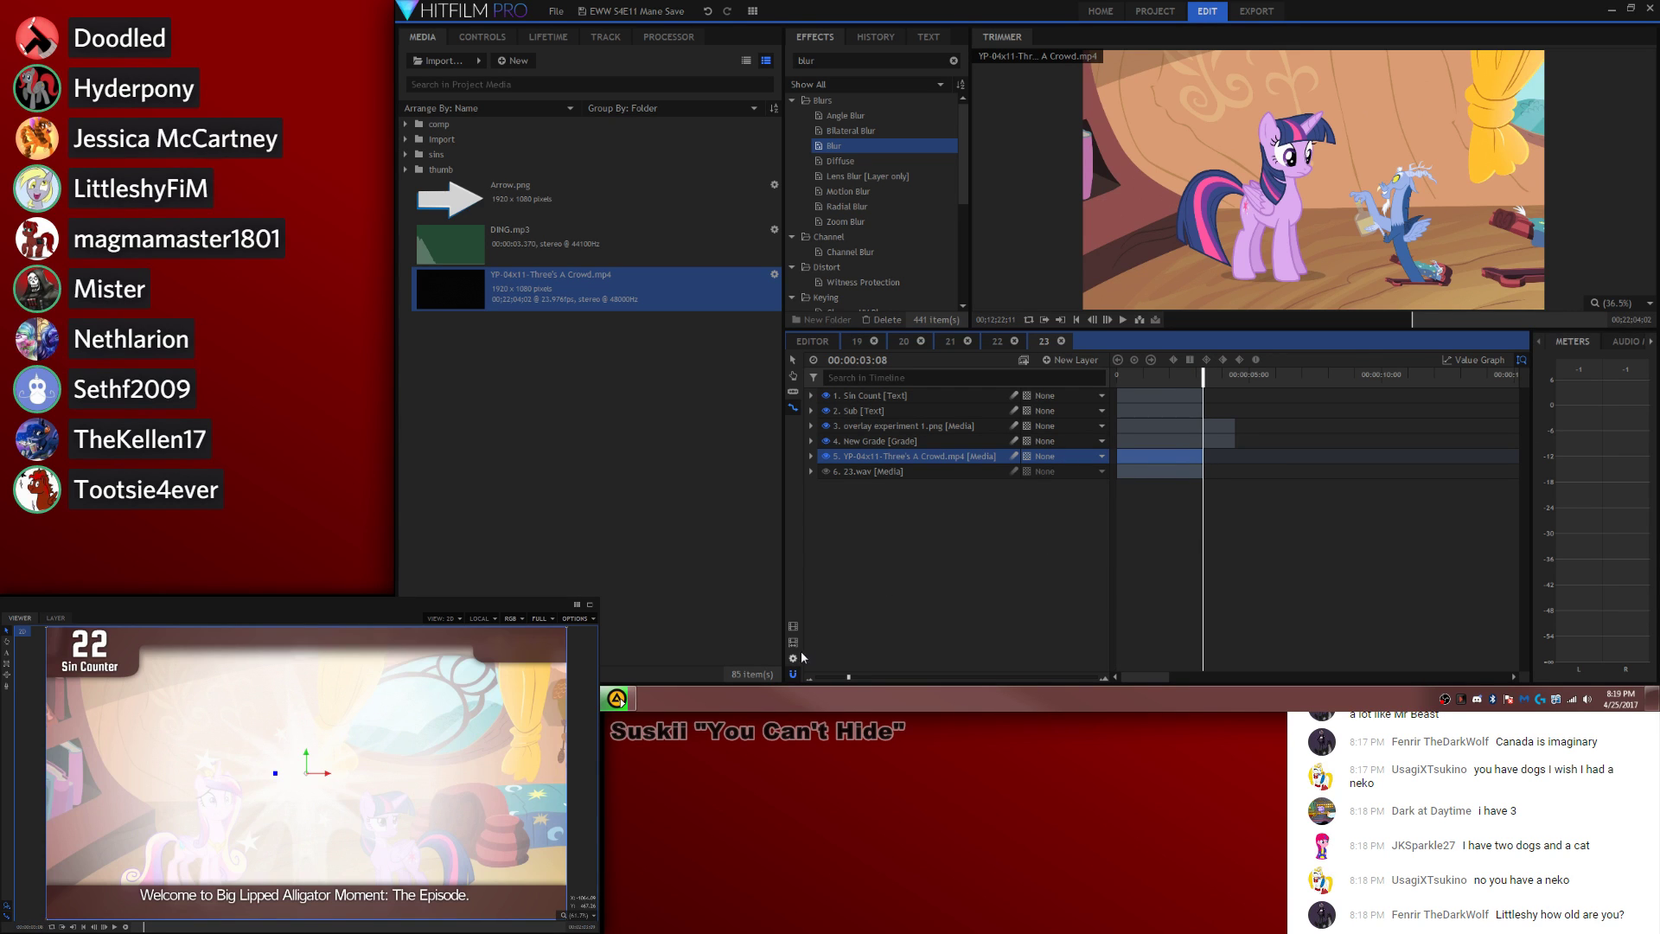
pyautogui.press('Right')
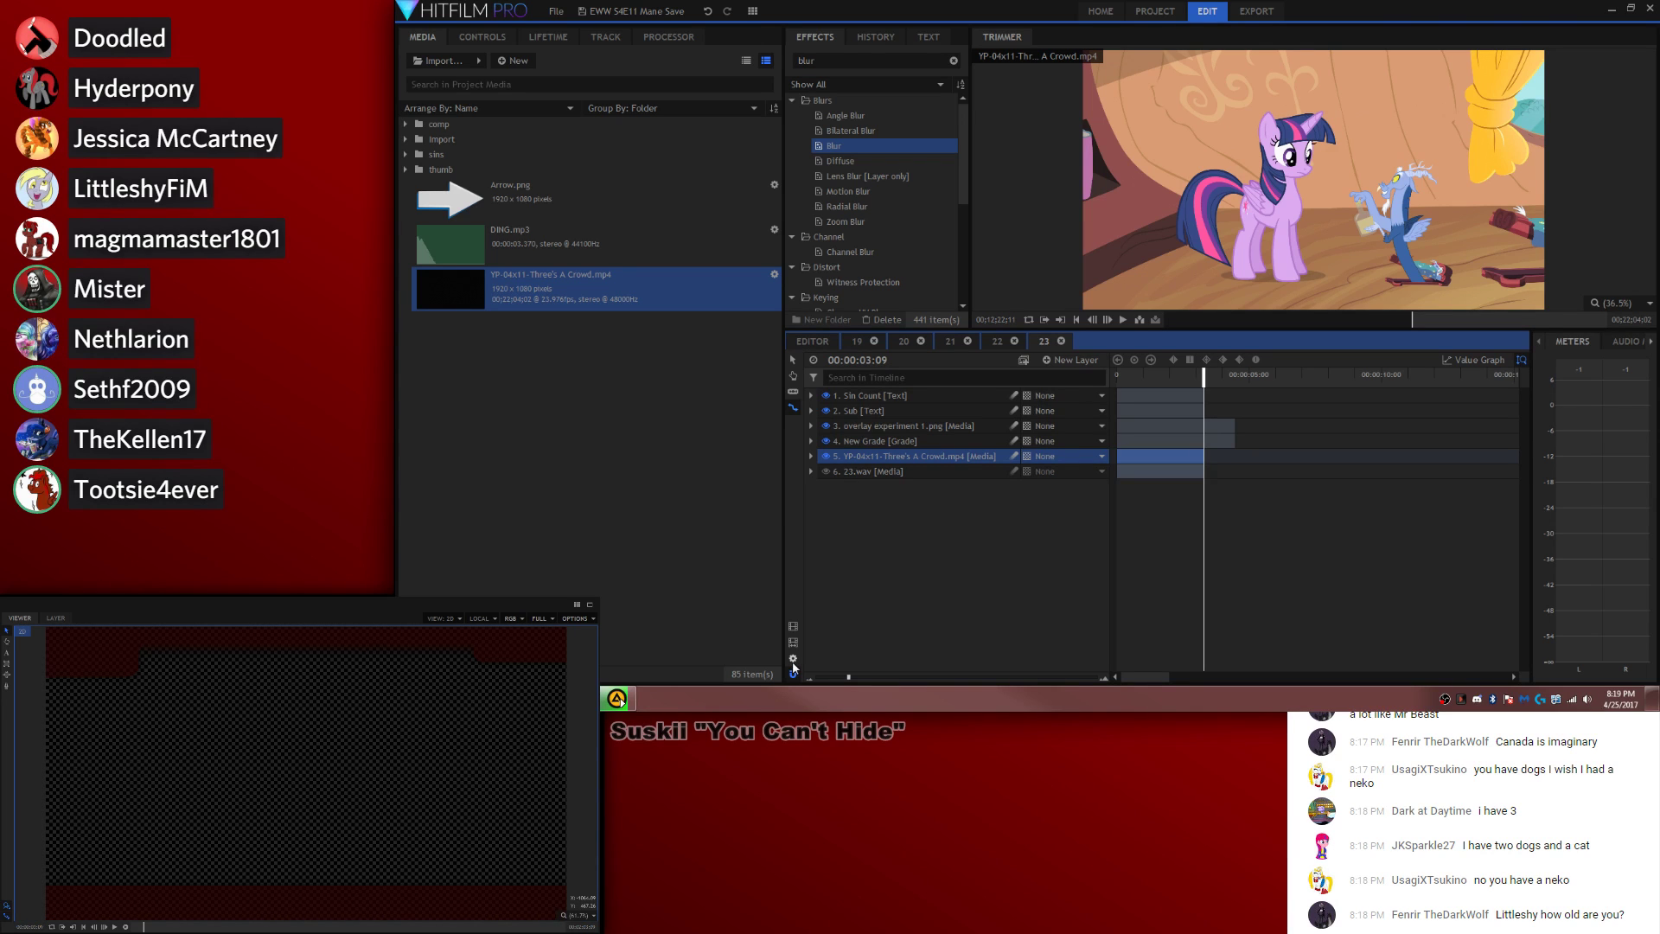
pyautogui.click(793, 660)
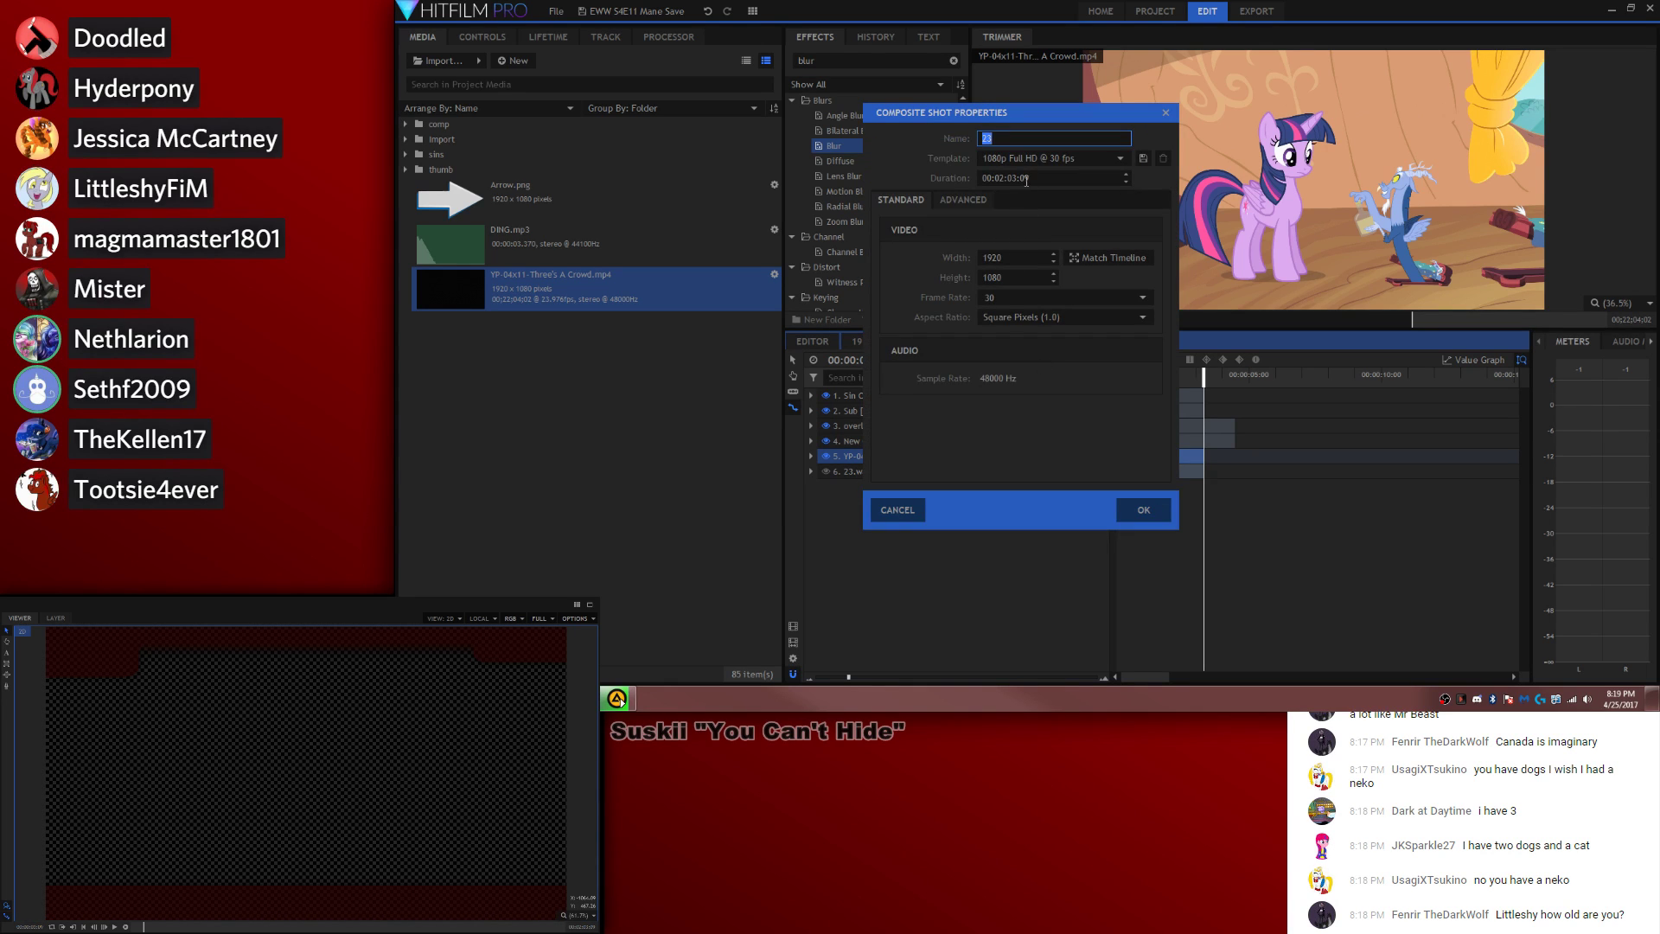
pyautogui.press('Return')
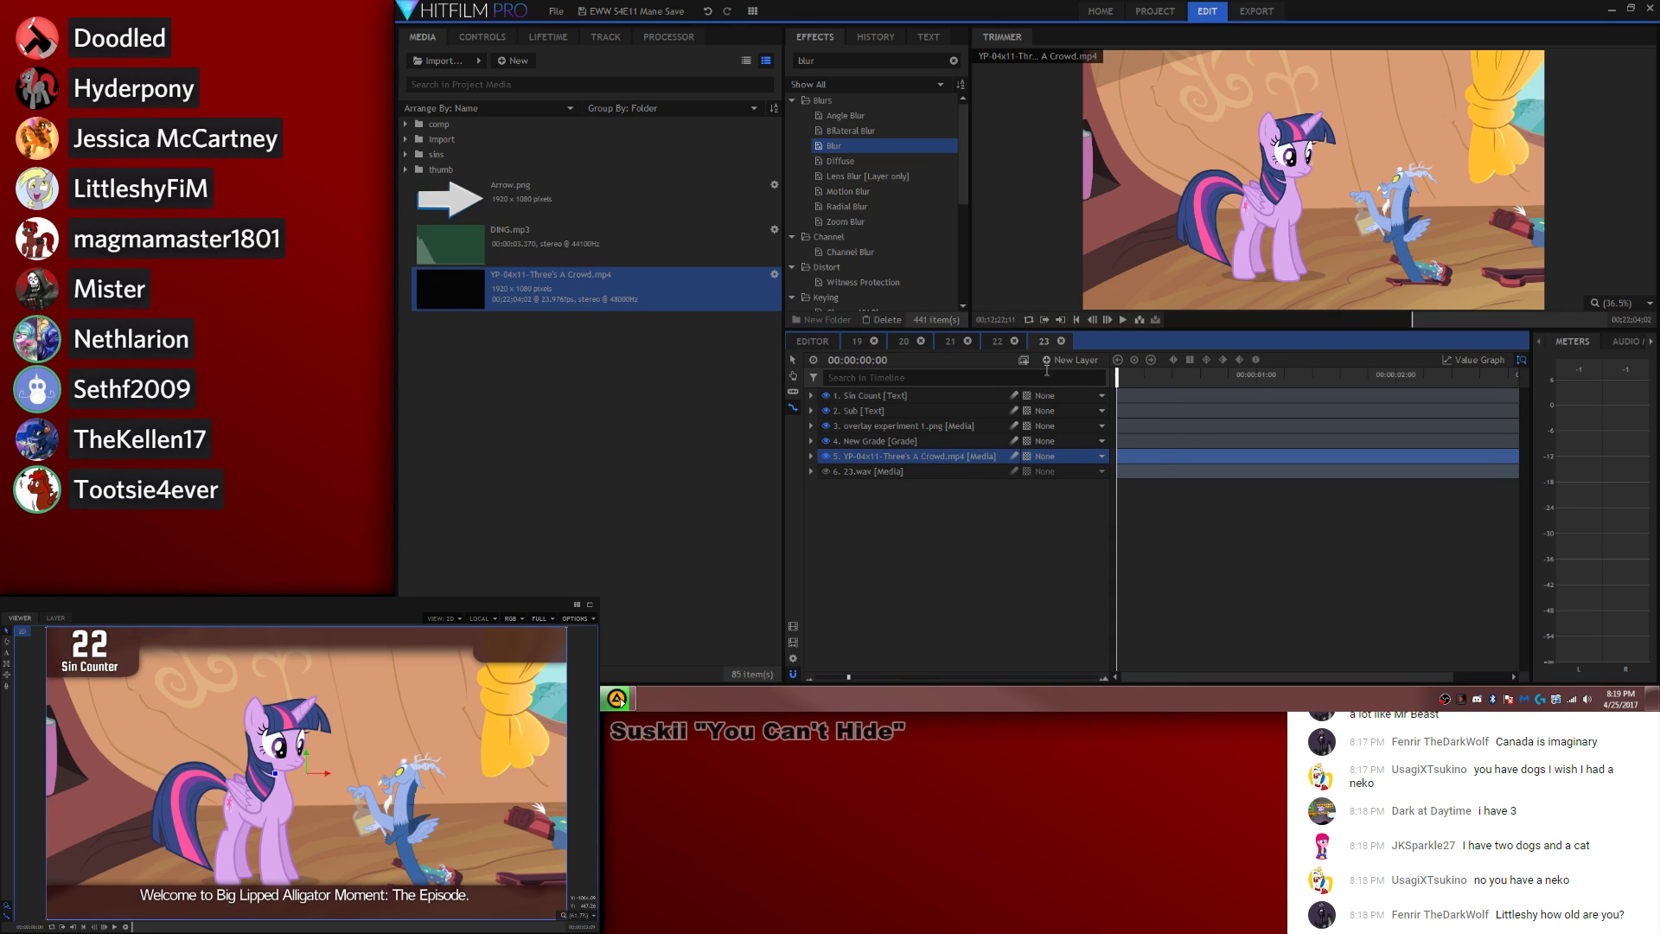
# Step: Mute the sped-up episode layer and play shot 23 from the start
pyautogui.rightClick(945, 458)
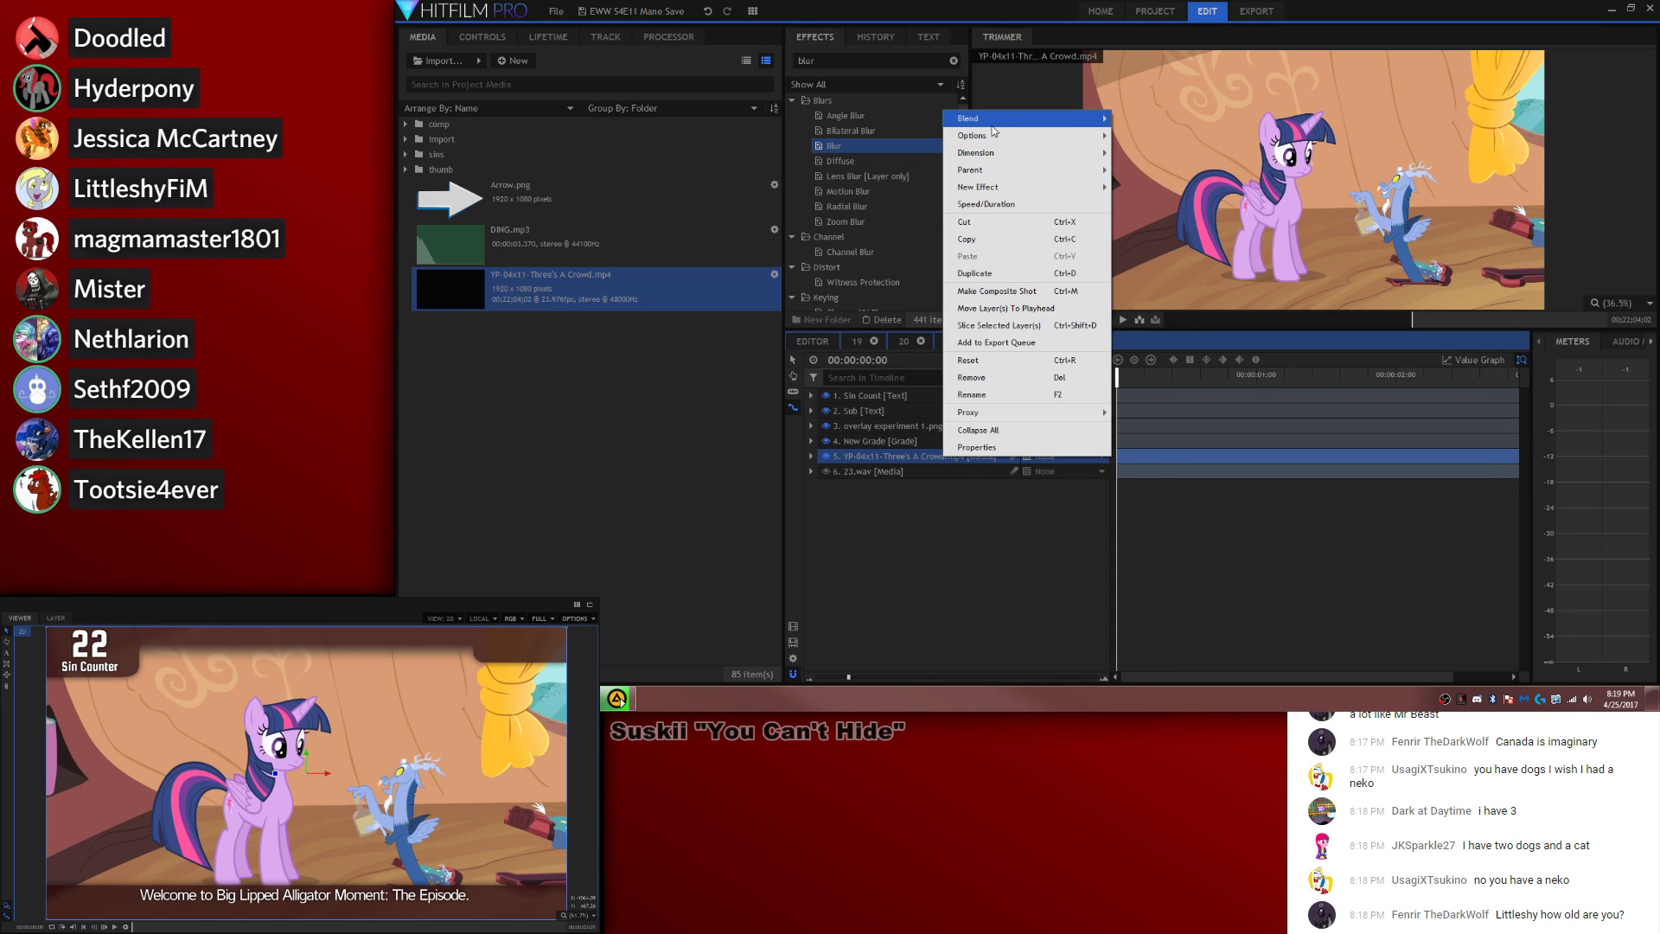
pyautogui.moveTo(1013, 173)
pyautogui.click(1136, 152)
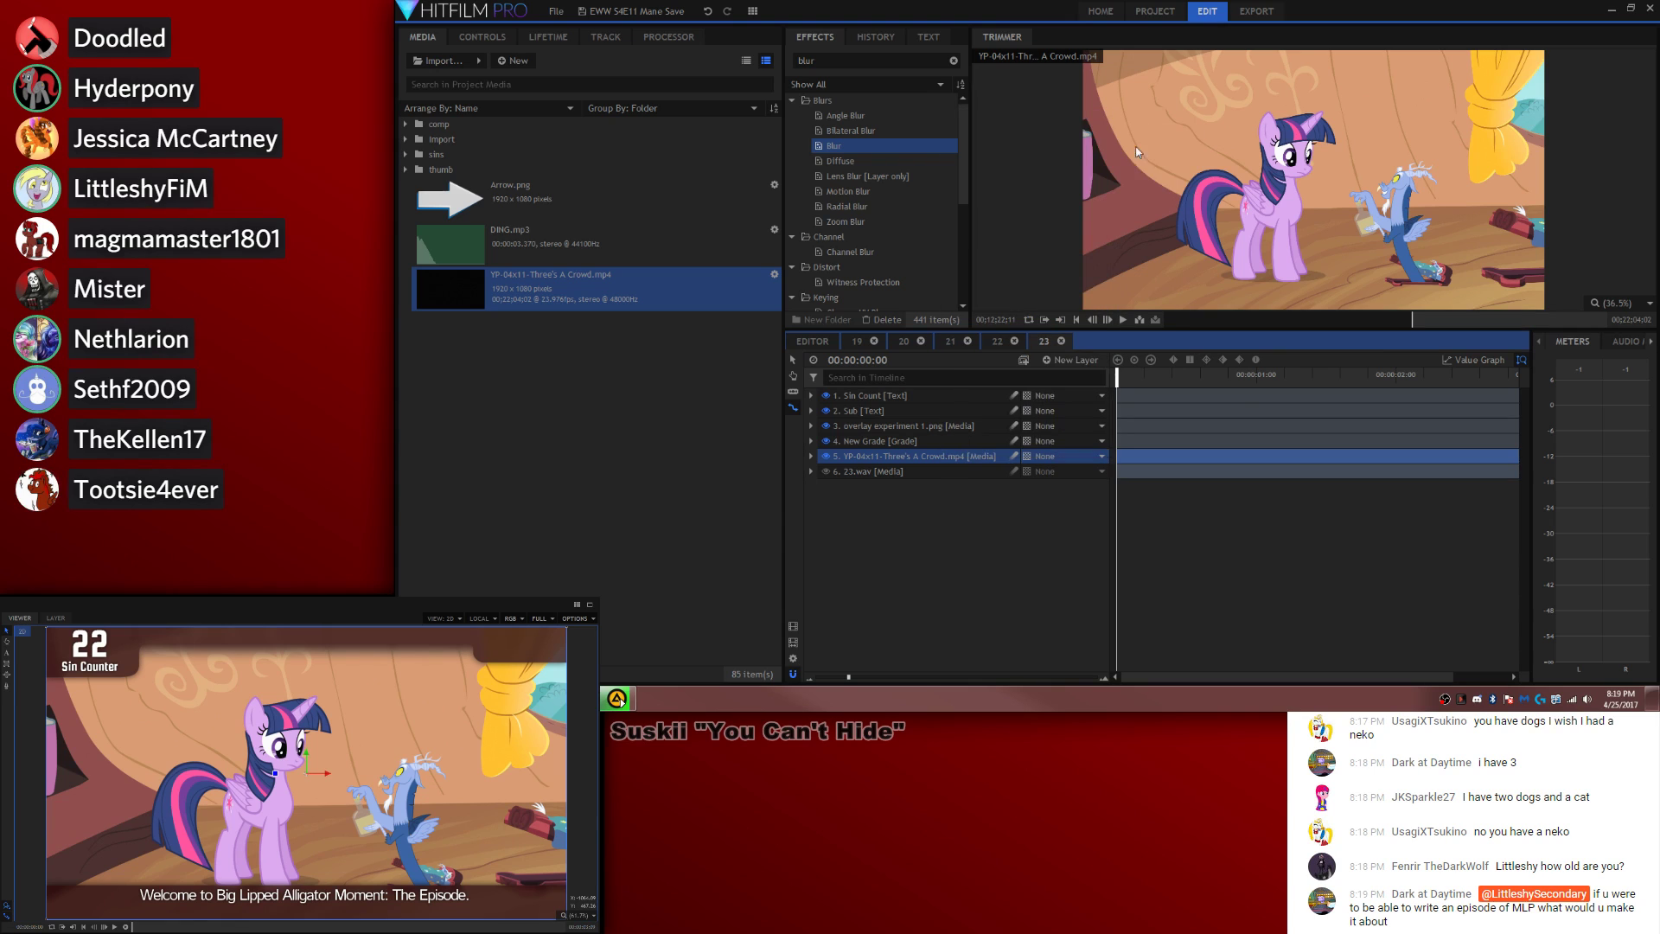
pyautogui.click(1219, 542)
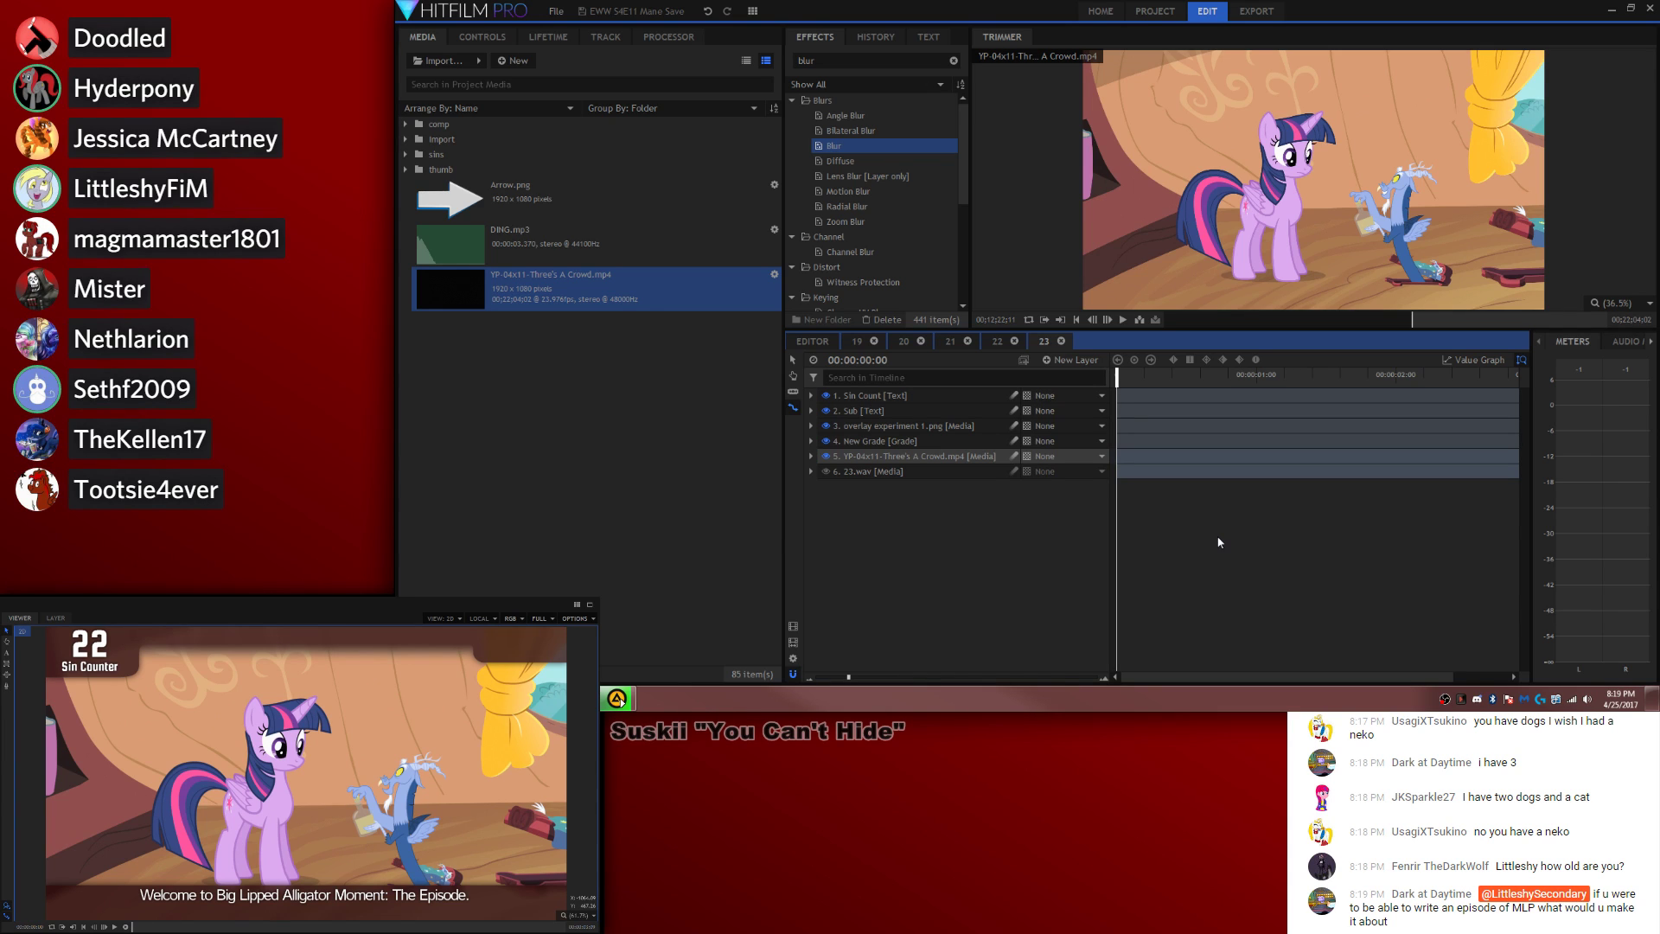
pyautogui.press('space')
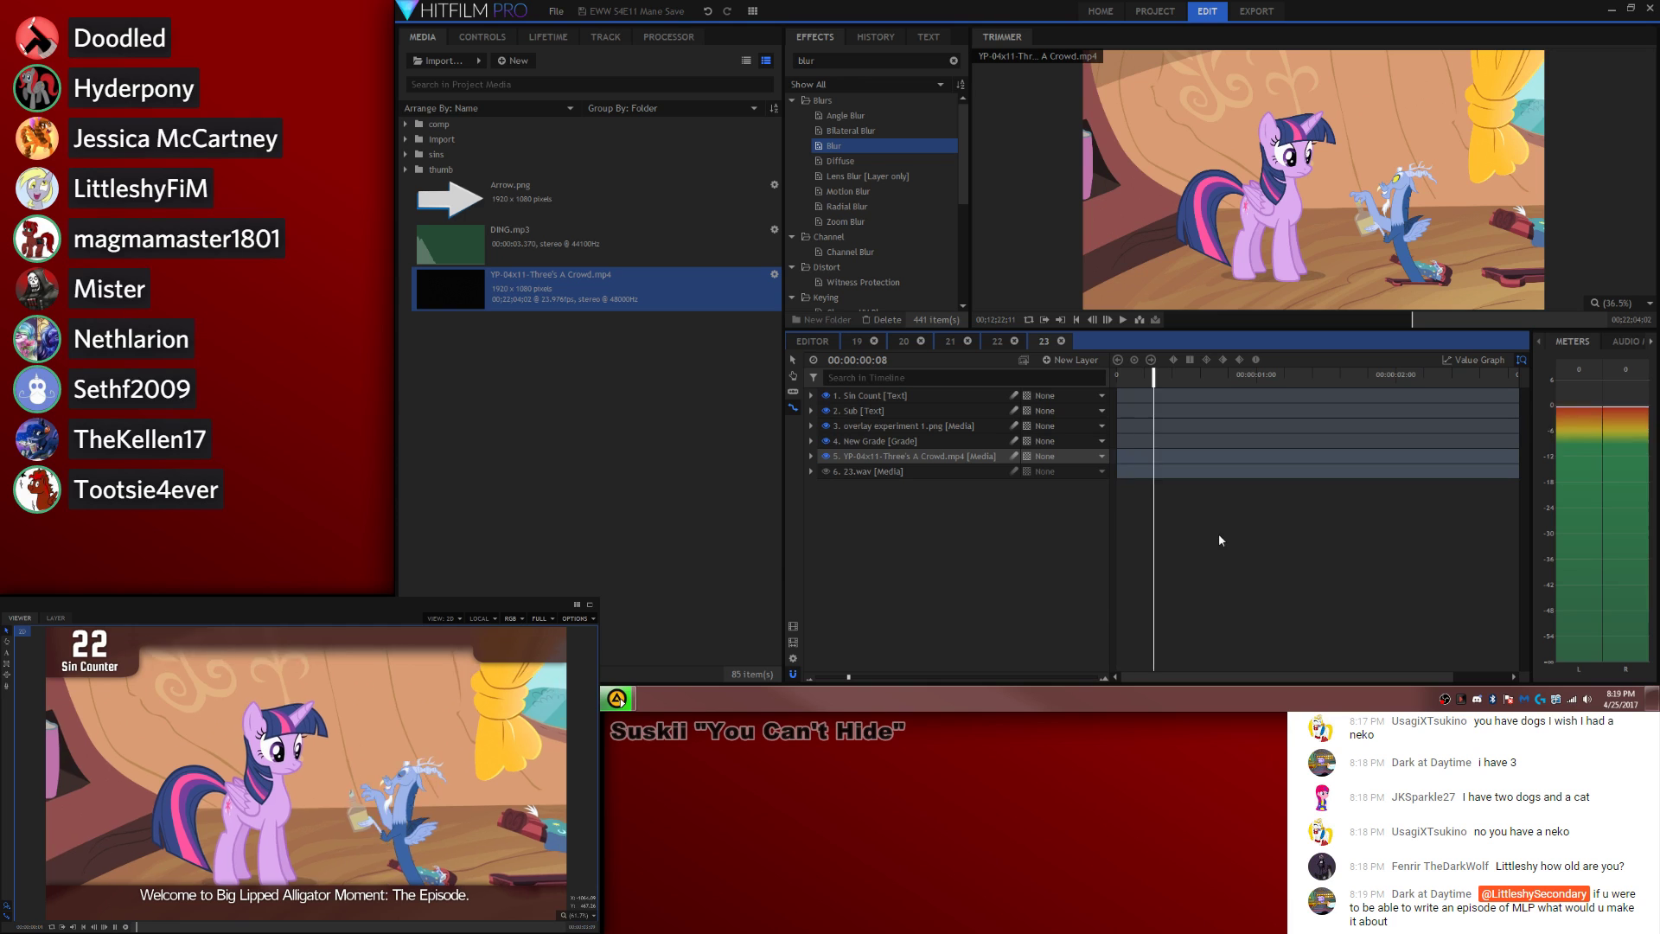
pyautogui.press('space')
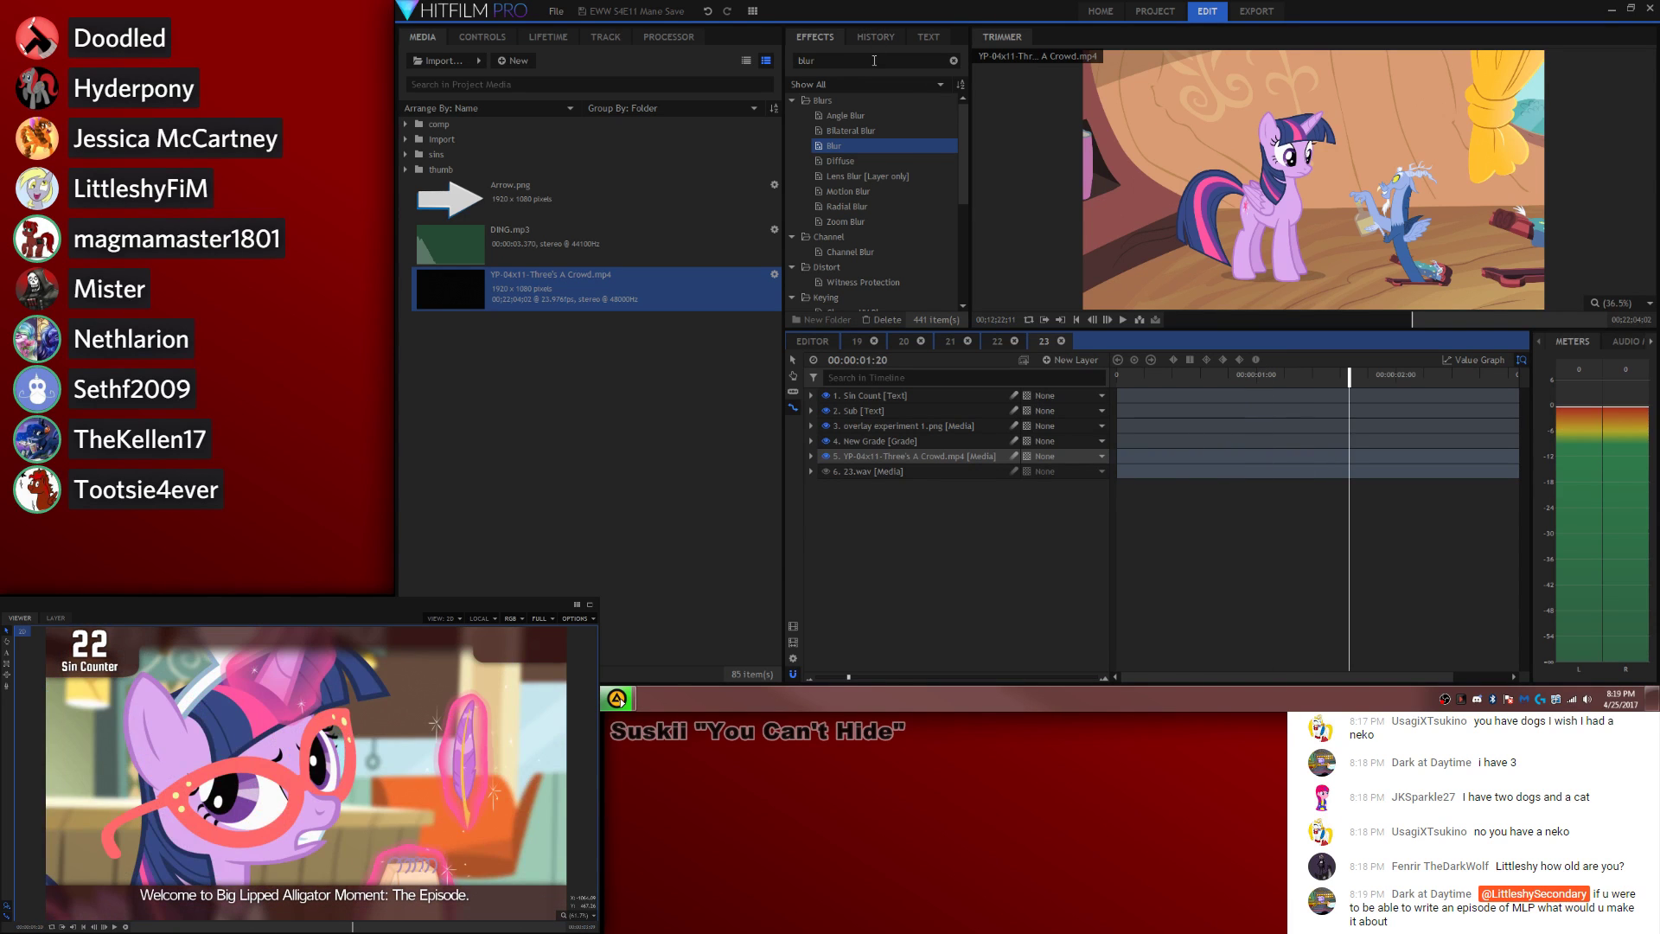
# Step: Search the effects for "motion", try Motion Trails on the episode layer, and preview the result
pyautogui.moveTo(868, 60); pyautogui.dragTo(617, 43)
pyautogui.write('motion')
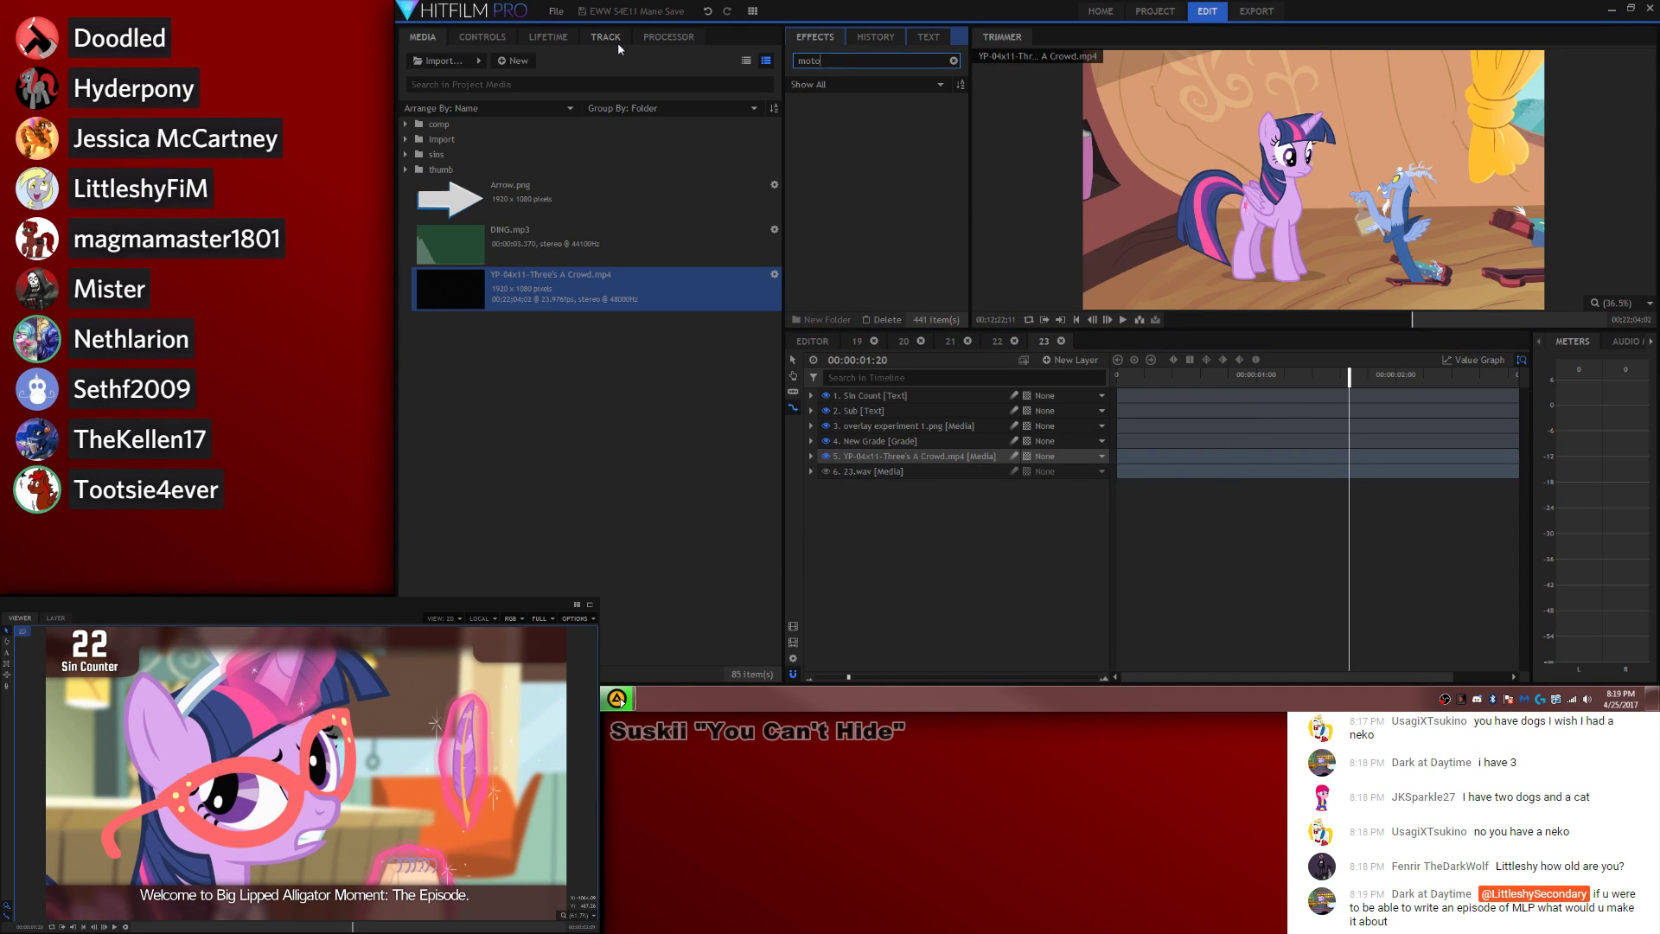
pyautogui.moveTo(851, 146); pyautogui.dragTo(1023, 458)
pyautogui.click(1142, 371)
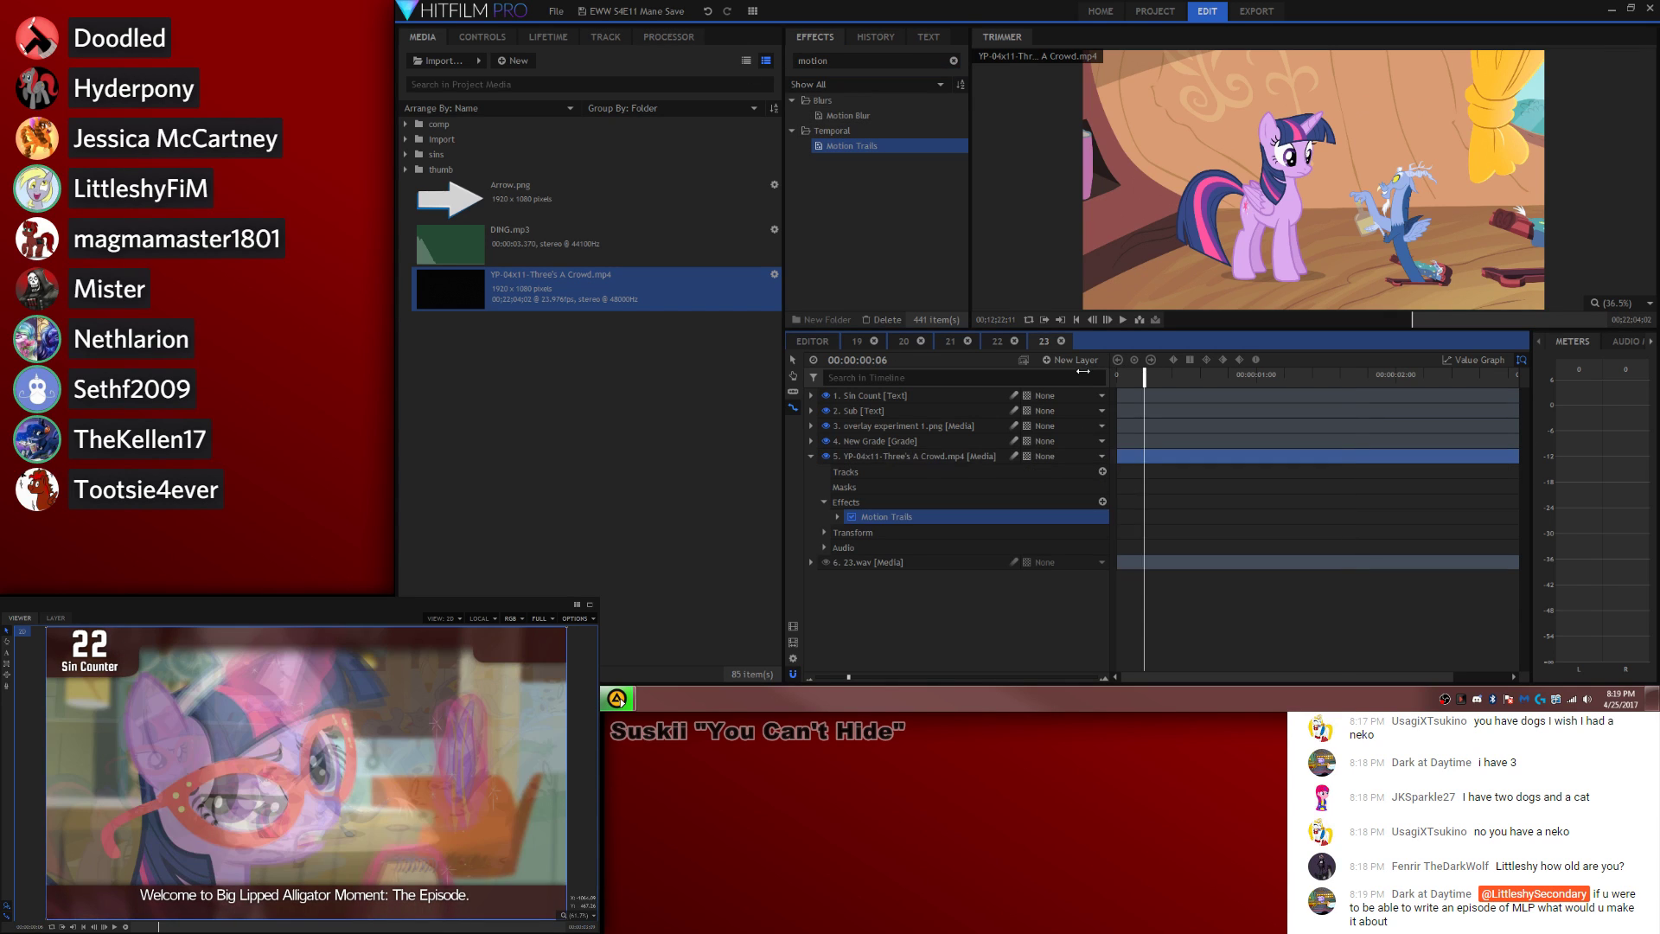
pyautogui.press('space')
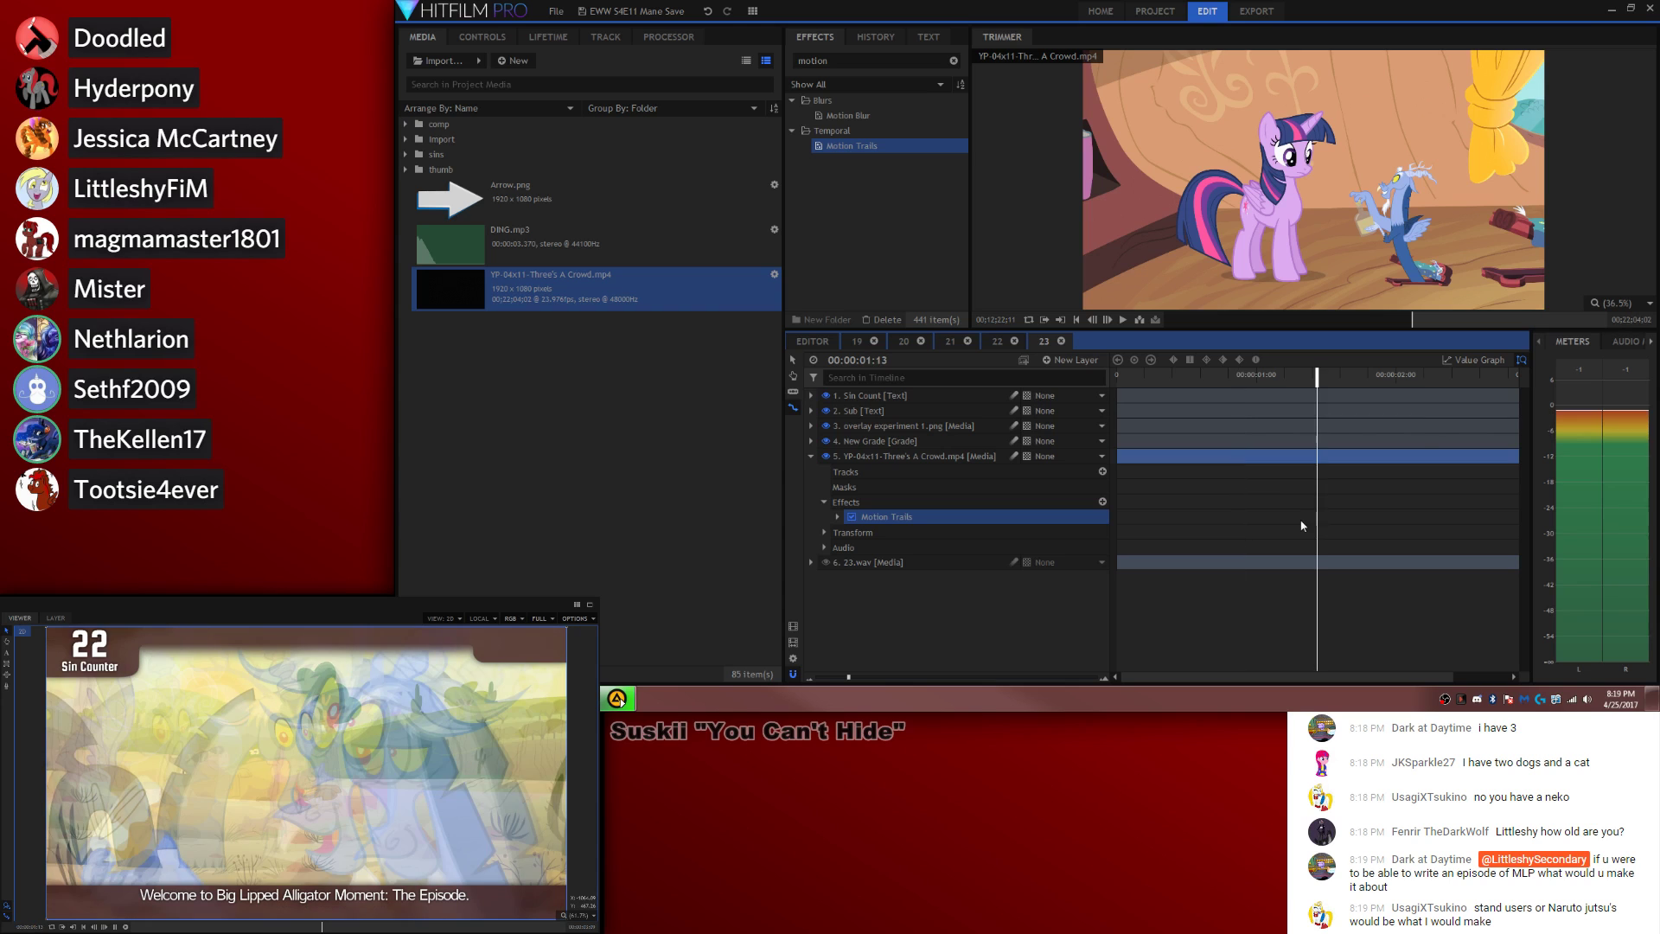
# Step: Delete the episode layer and insert the cued episode footage again at time 0, between New Grade and 23.wav
pyautogui.click(878, 456)
pyautogui.press('Delete')
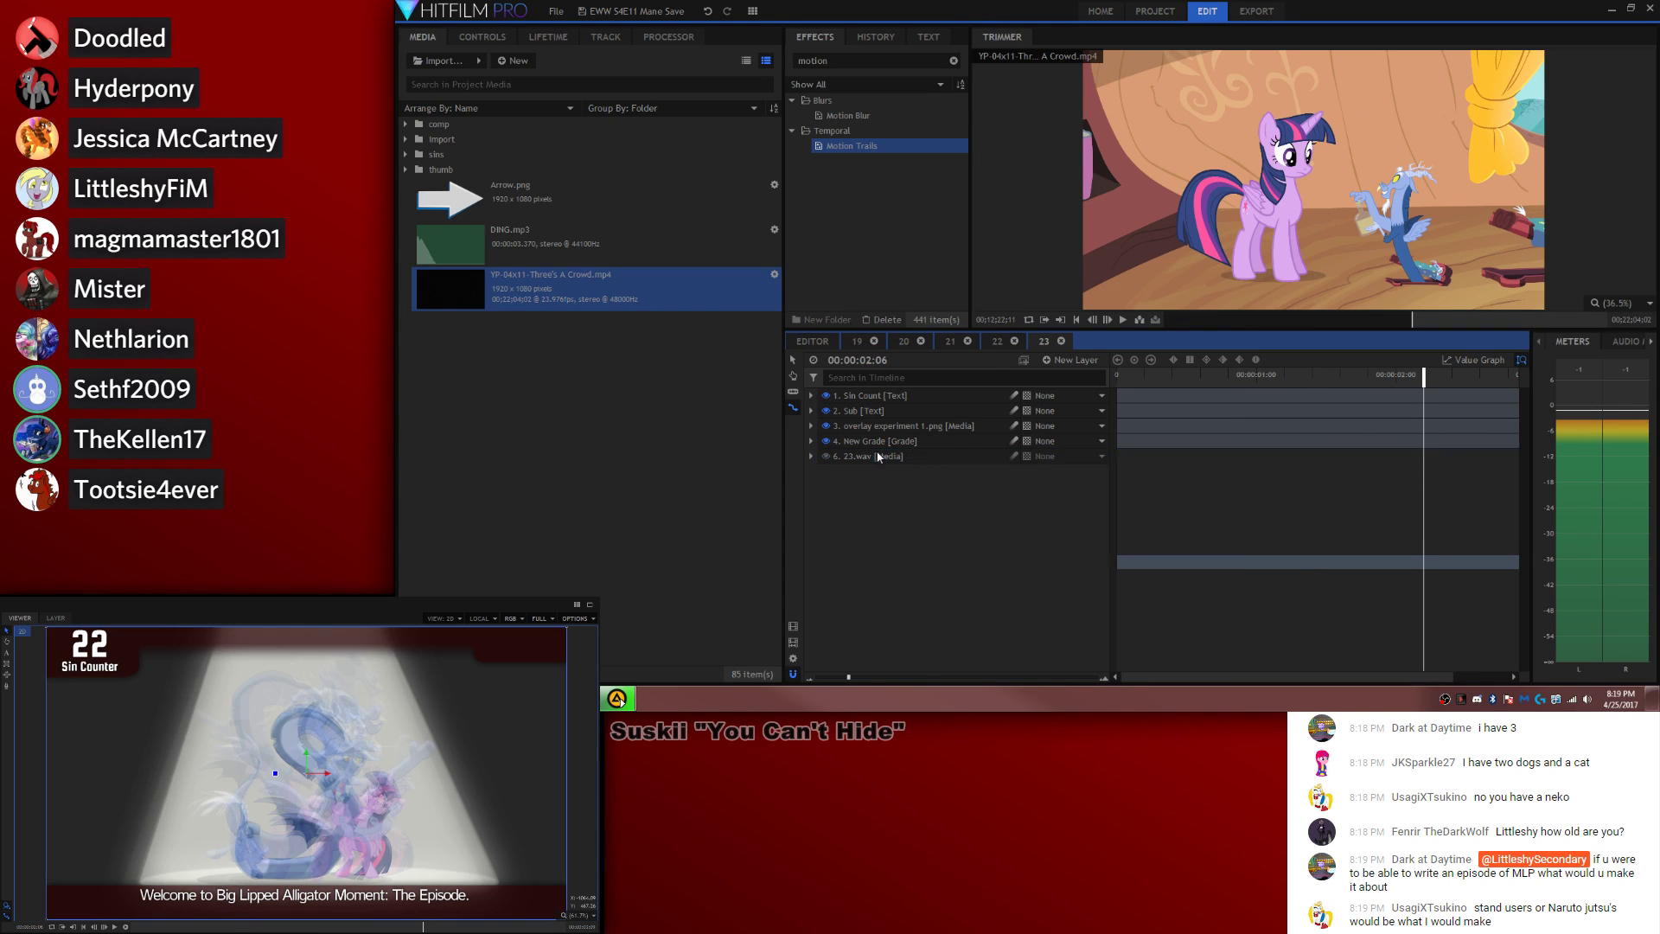
pyautogui.moveTo(1196, 256); pyautogui.dragTo(1123, 457)
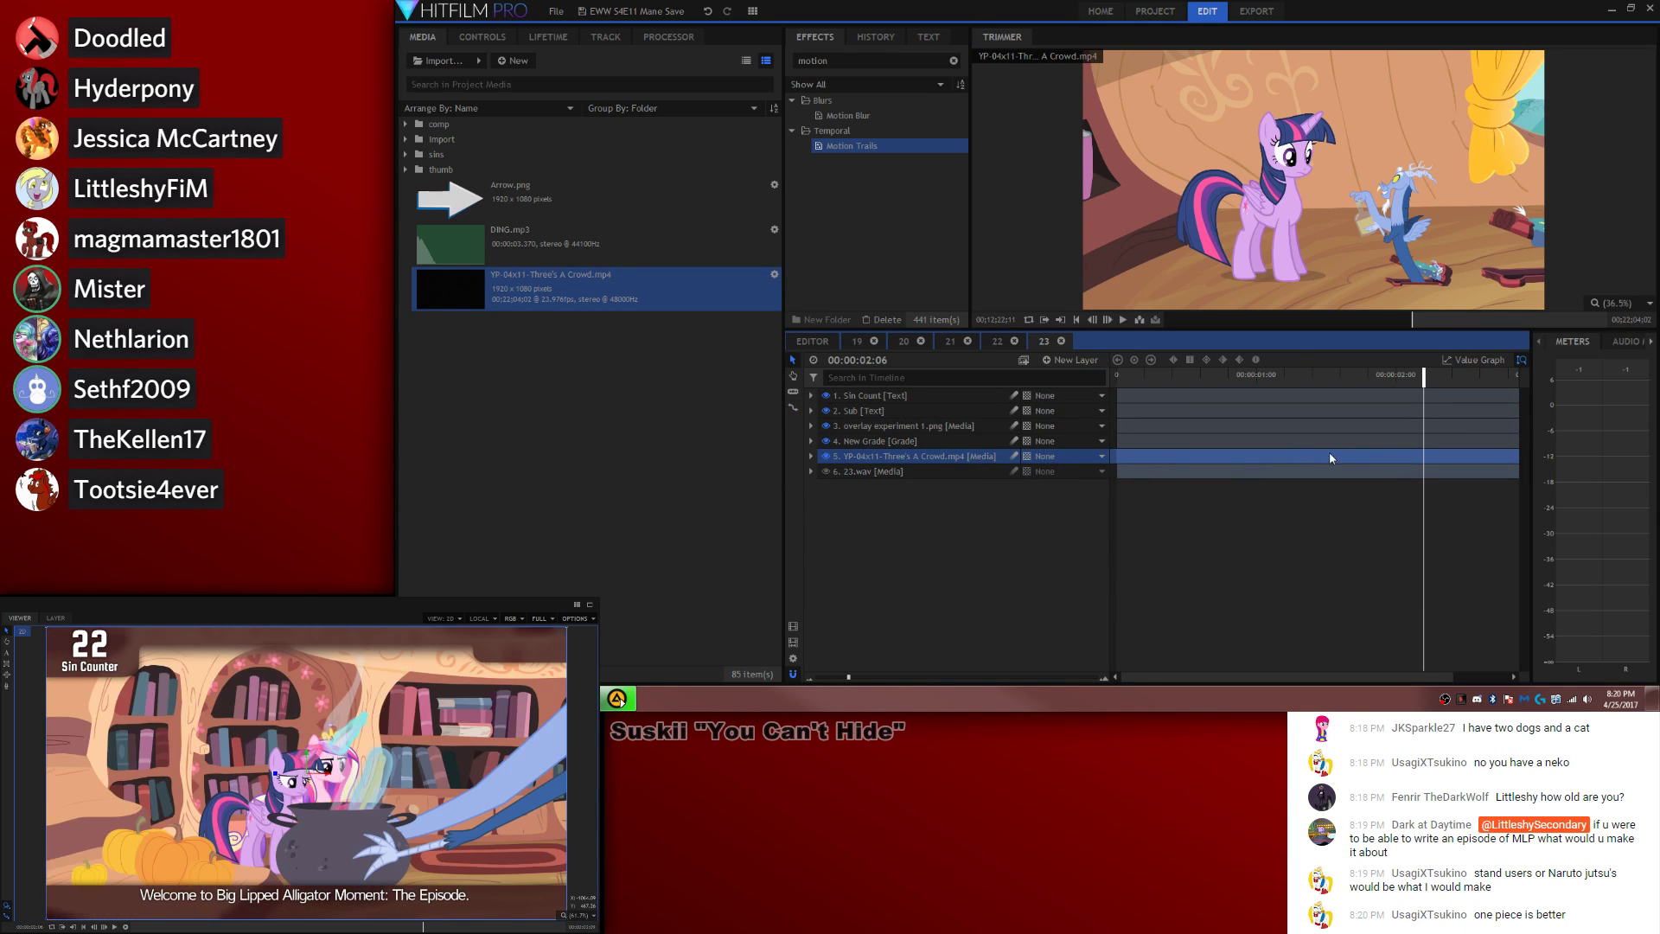
# Step: Slice the new episode layer shortly before the end of shot 23 and delete the piece after the cut
pyautogui.press('c')
pyautogui.click(1497, 457)
pyautogui.press('v')
pyautogui.click(1501, 471)
pyautogui.press('Delete')
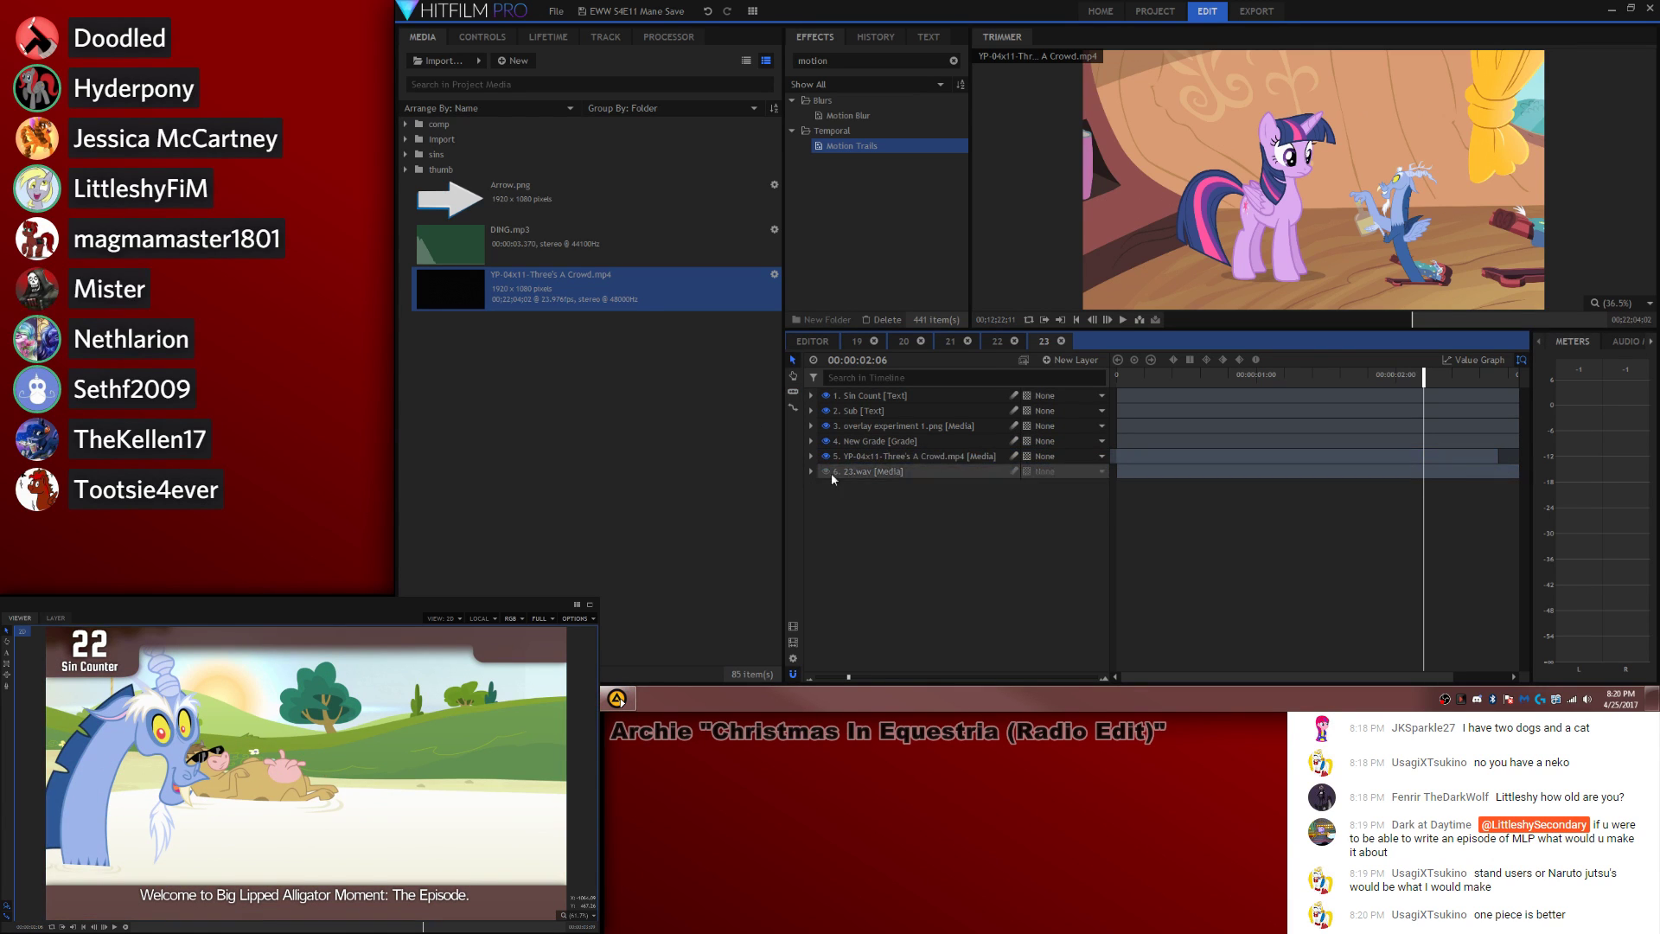
# Step: Rate-stretch the episode clip down to a sliver at the start and extend it to fill shot 23
pyautogui.click(793, 406)
pyautogui.moveTo(1495, 456); pyautogui.dragTo(724, 450)
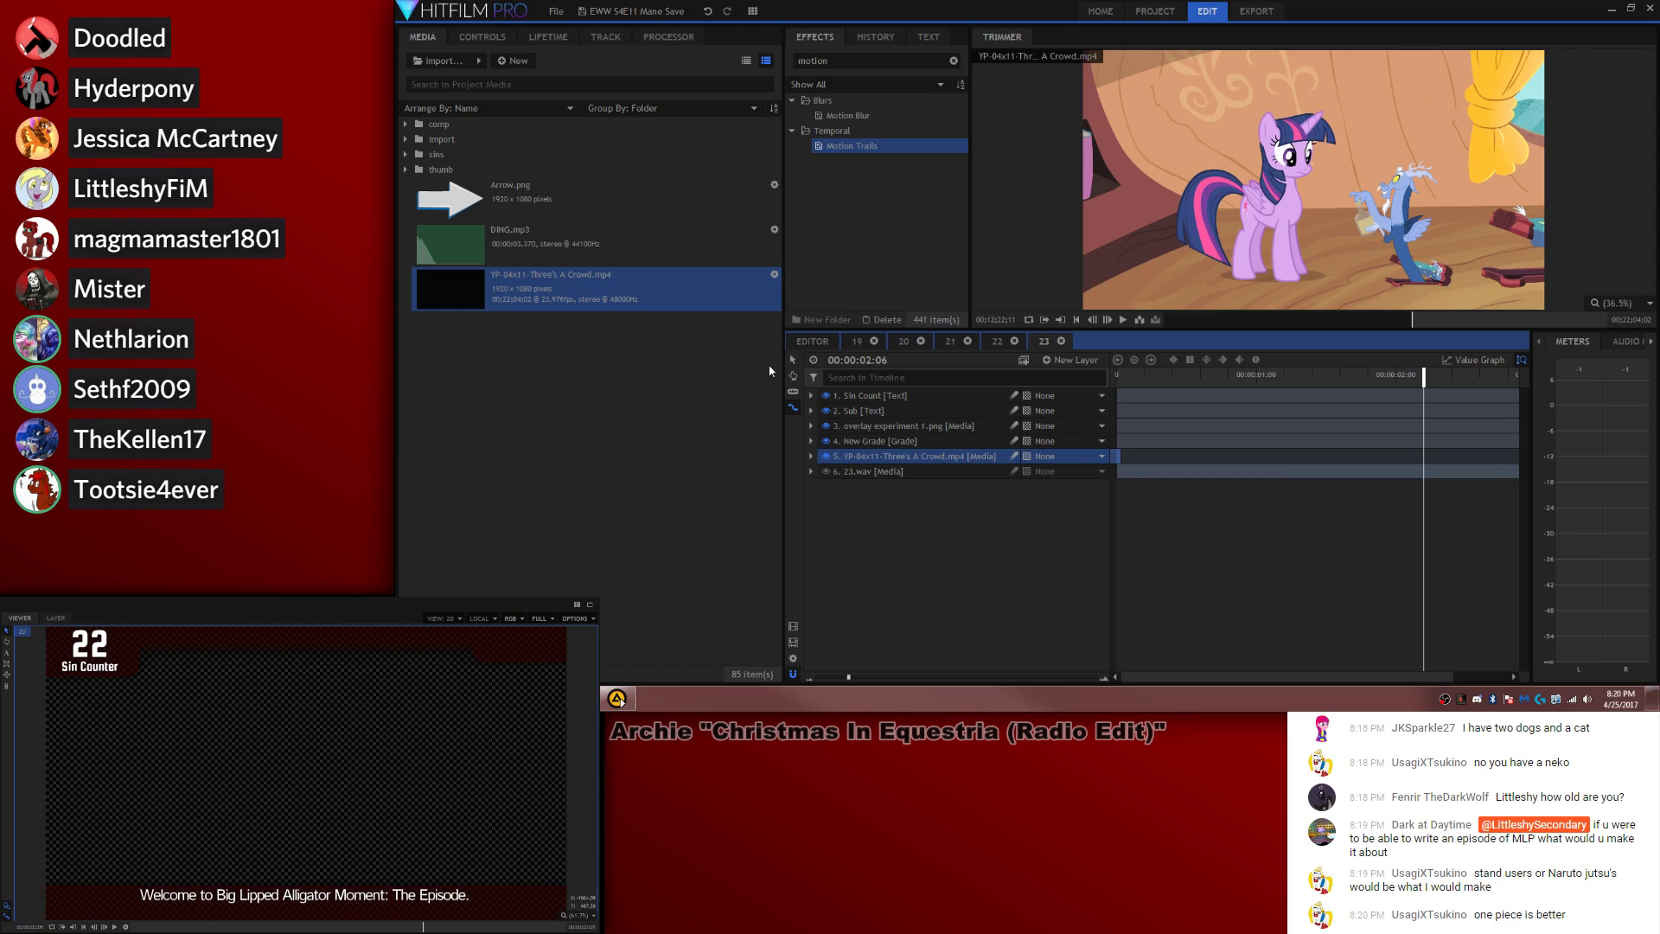
pyautogui.click(793, 358)
pyautogui.moveTo(1117, 455); pyautogui.dragTo(1521, 464)
pyautogui.moveTo(848, 679); pyautogui.dragTo(817, 678)
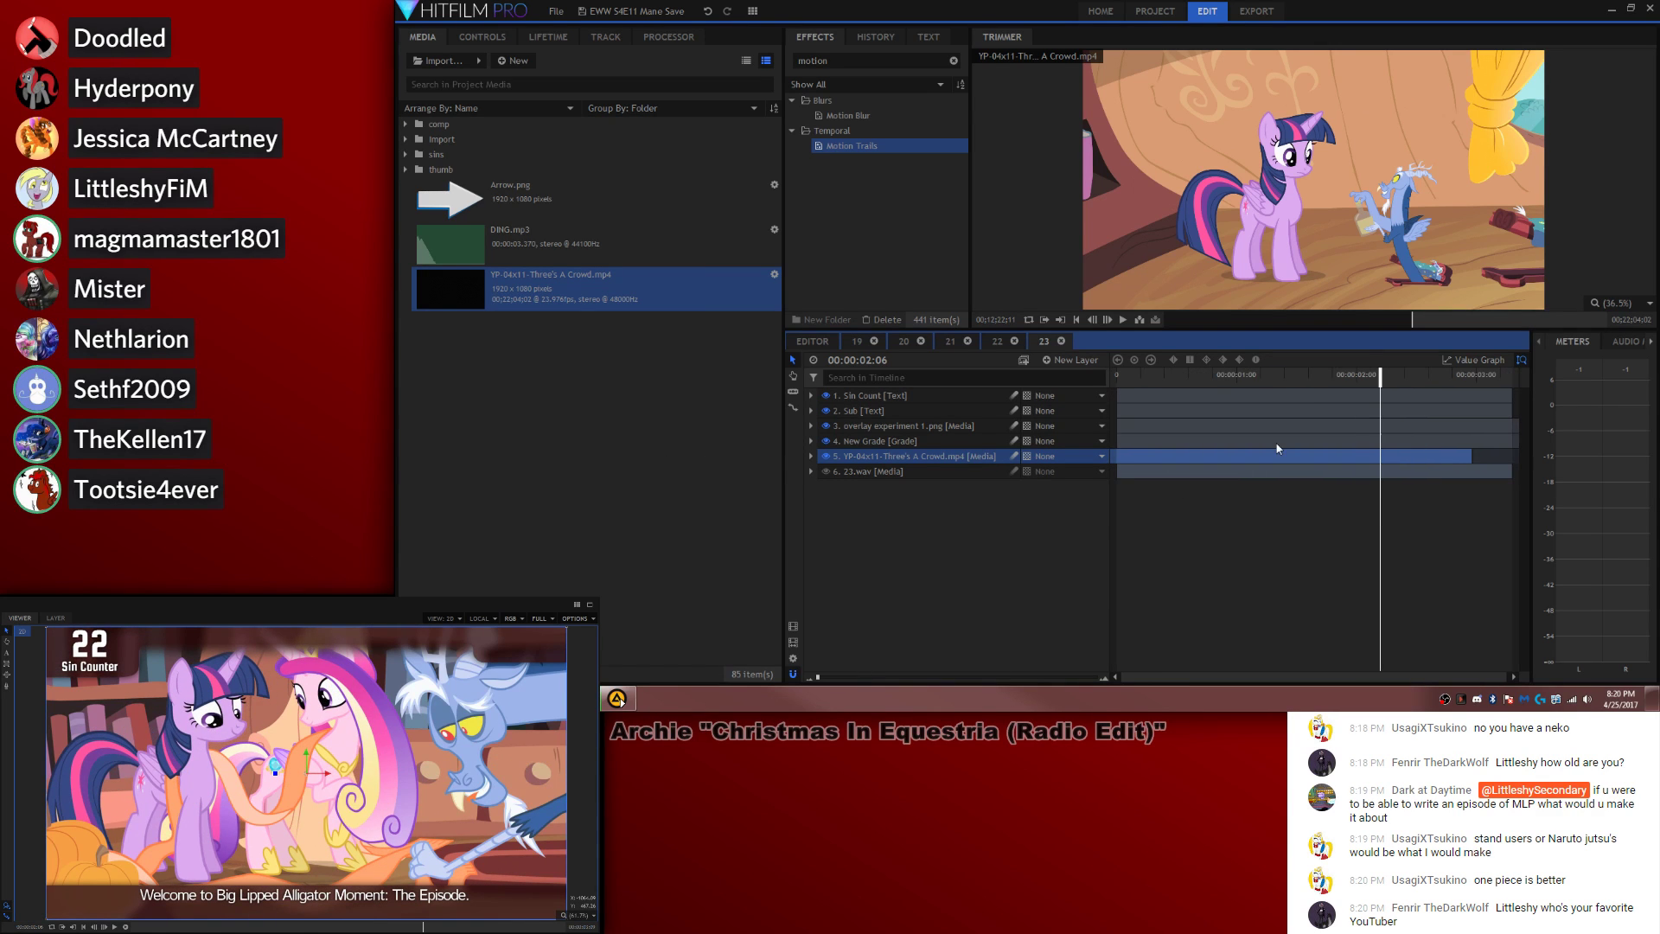
pyautogui.moveTo(1290, 455); pyautogui.dragTo(1316, 448)
# Step: Play shot 23 from the start, mute the episode layer, and preview the shot again
pyautogui.moveTo(1251, 378); pyautogui.dragTo(1098, 385)
pyautogui.press('space')
pyautogui.rightClick(883, 458)
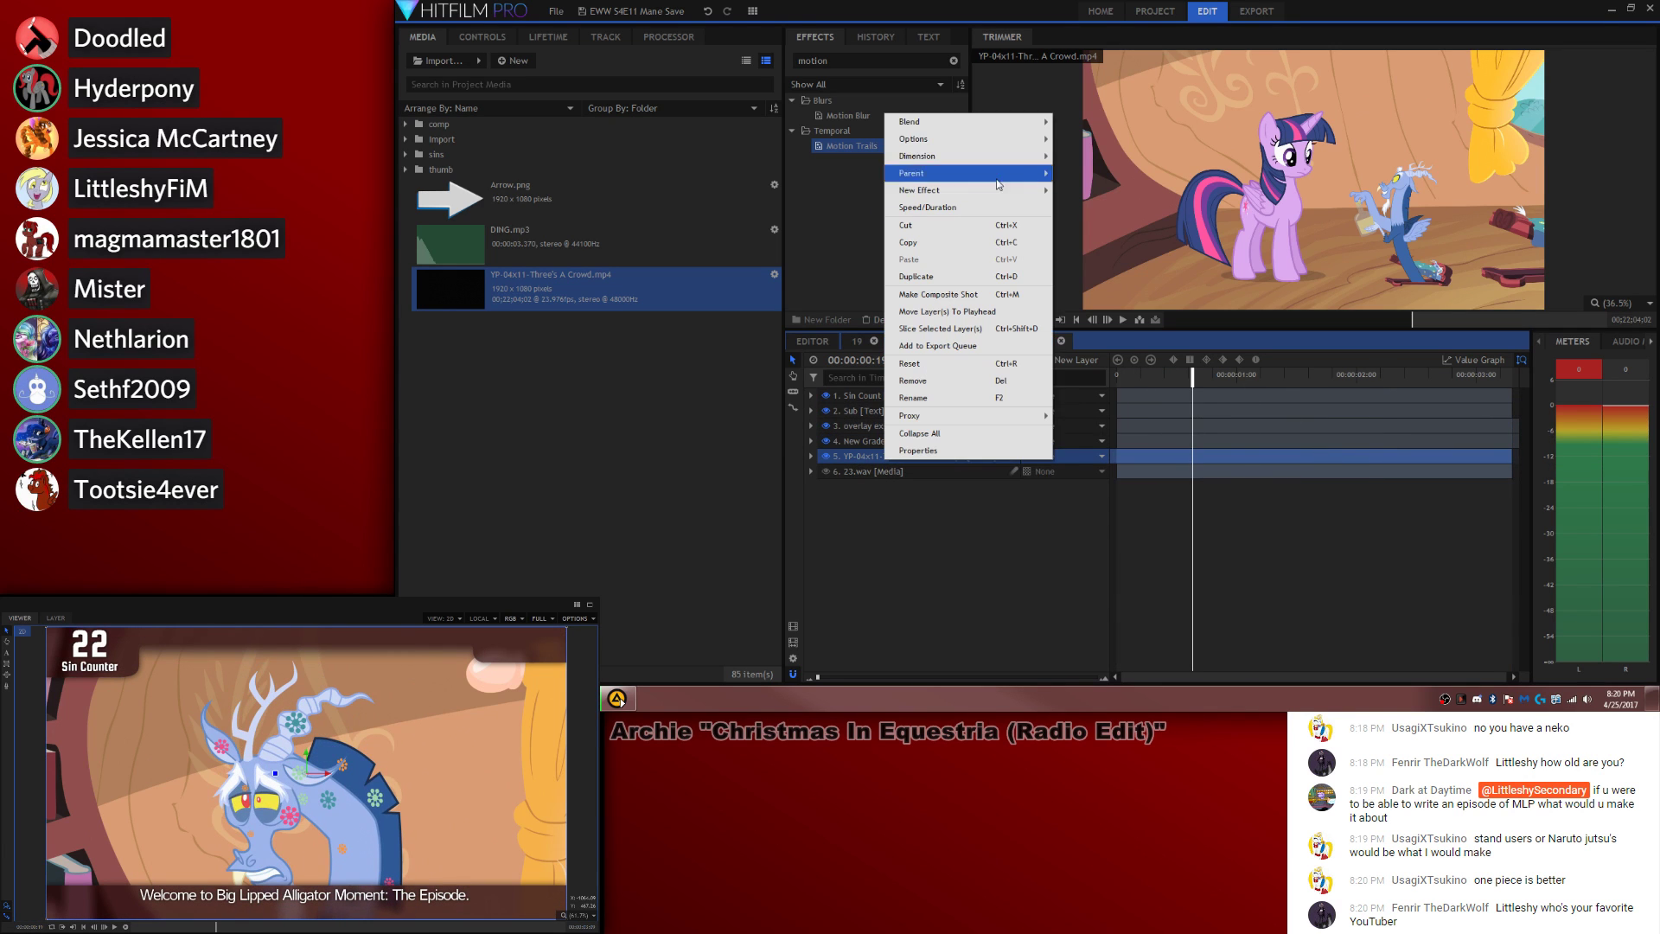
pyautogui.moveTo(983, 138)
pyautogui.click(1091, 156)
pyautogui.click(1244, 584)
pyautogui.press('space')
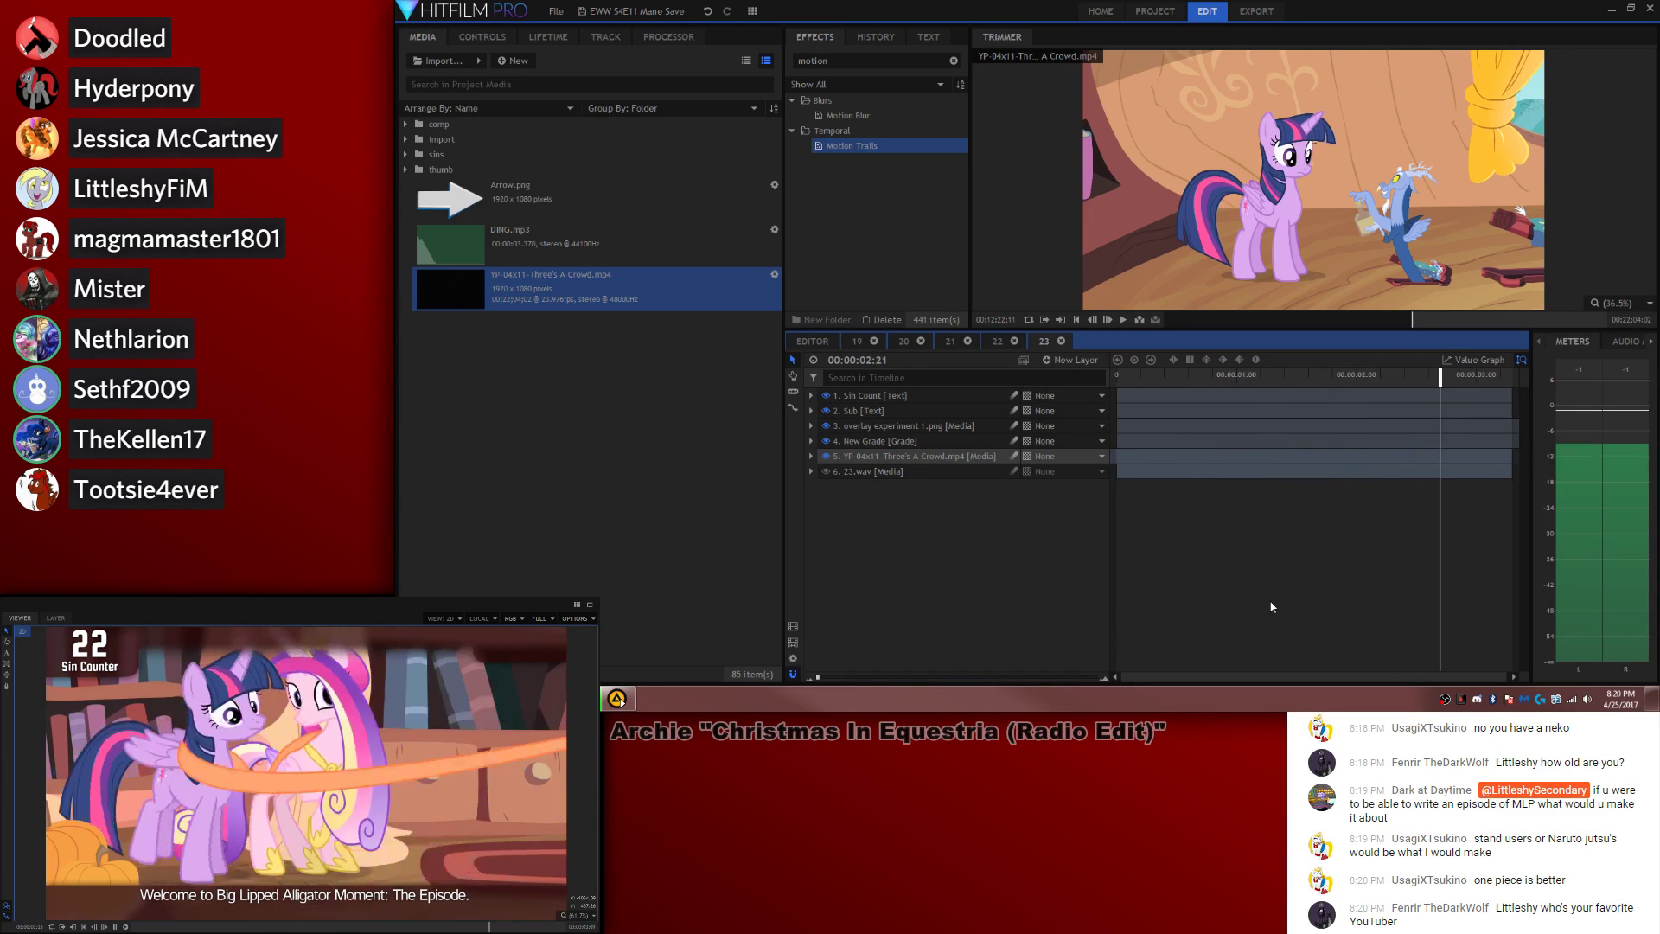
# Step: Slide the episode clip earlier, rate-stretch both its ends to span the full length of 23.wav, and preview the shot
pyautogui.moveTo(1205, 458); pyautogui.dragTo(1034, 466)
pyautogui.moveTo(1225, 480); pyautogui.dragTo(1159, 463)
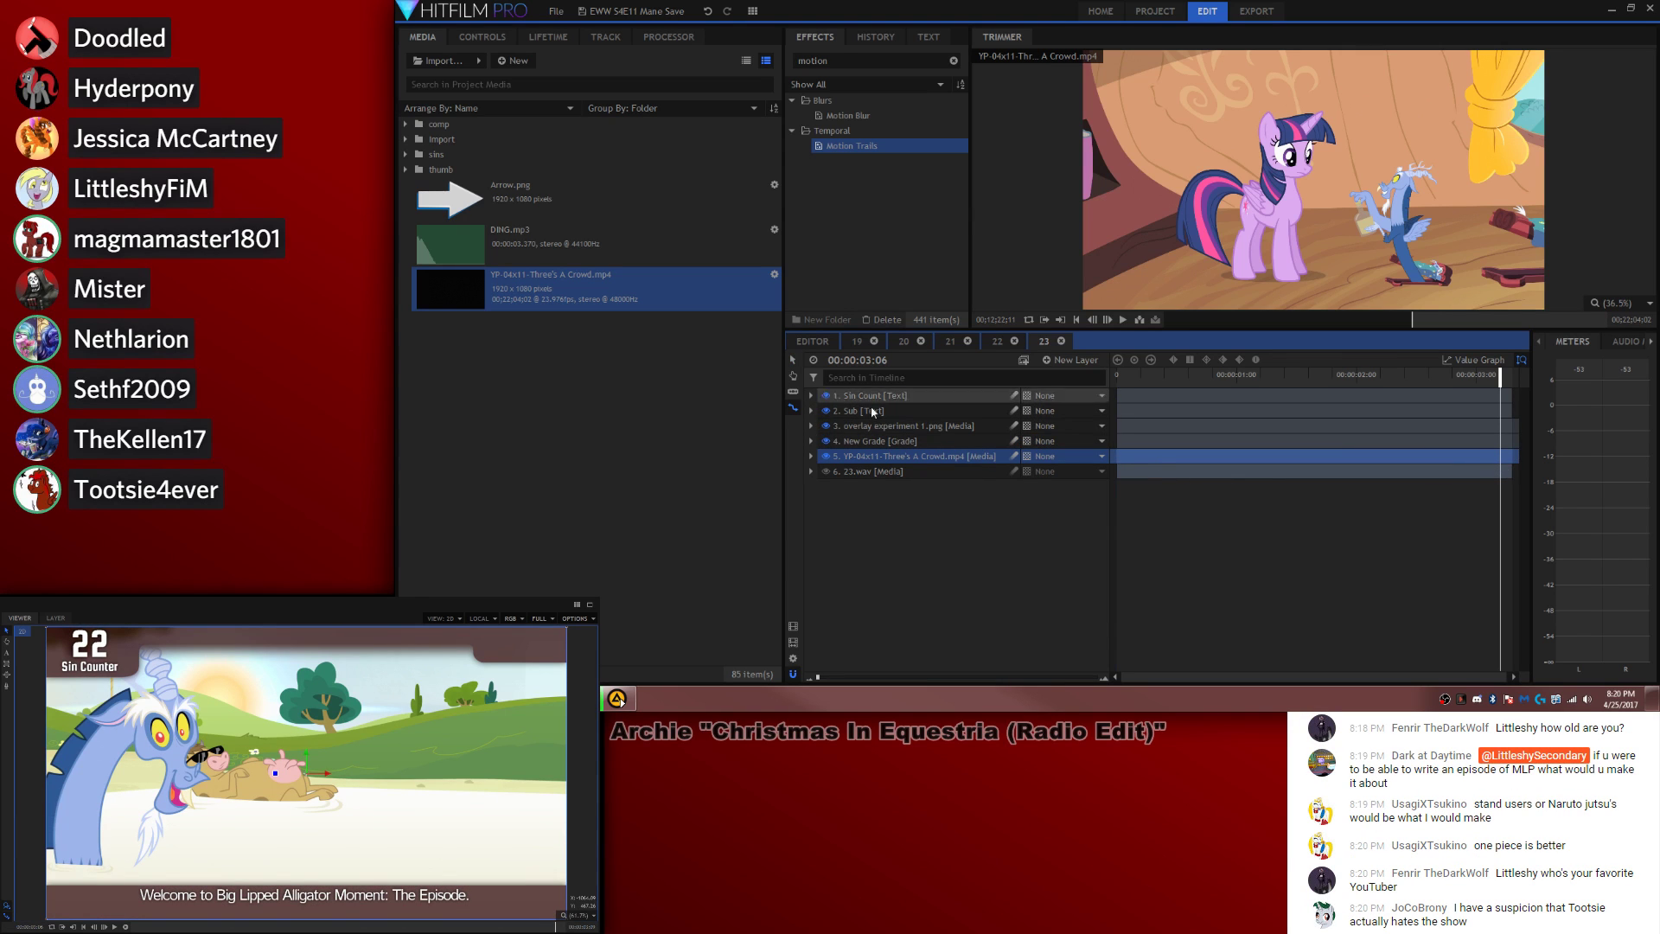
pyautogui.moveTo(1243, 458); pyautogui.dragTo(1171, 462)
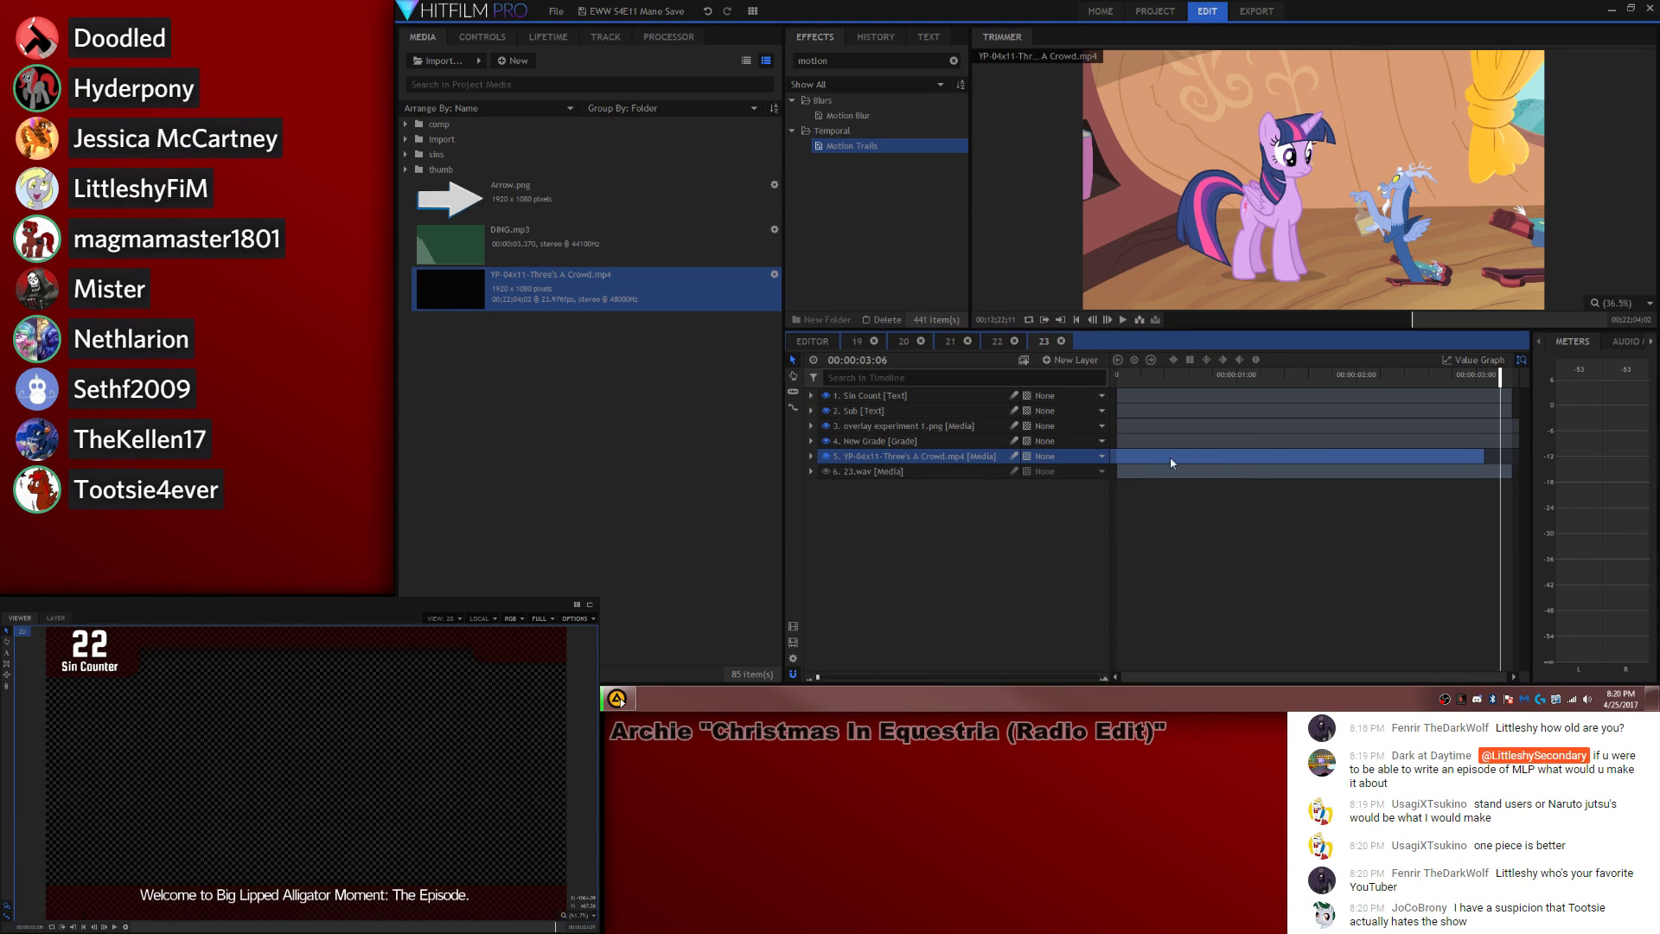
pyautogui.click(794, 407)
pyautogui.moveTo(1487, 456)
pyautogui.mouseDown()
pyautogui.moveTo(1204, 456)
pyautogui.moveTo(1510, 474)
pyautogui.mouseUp()
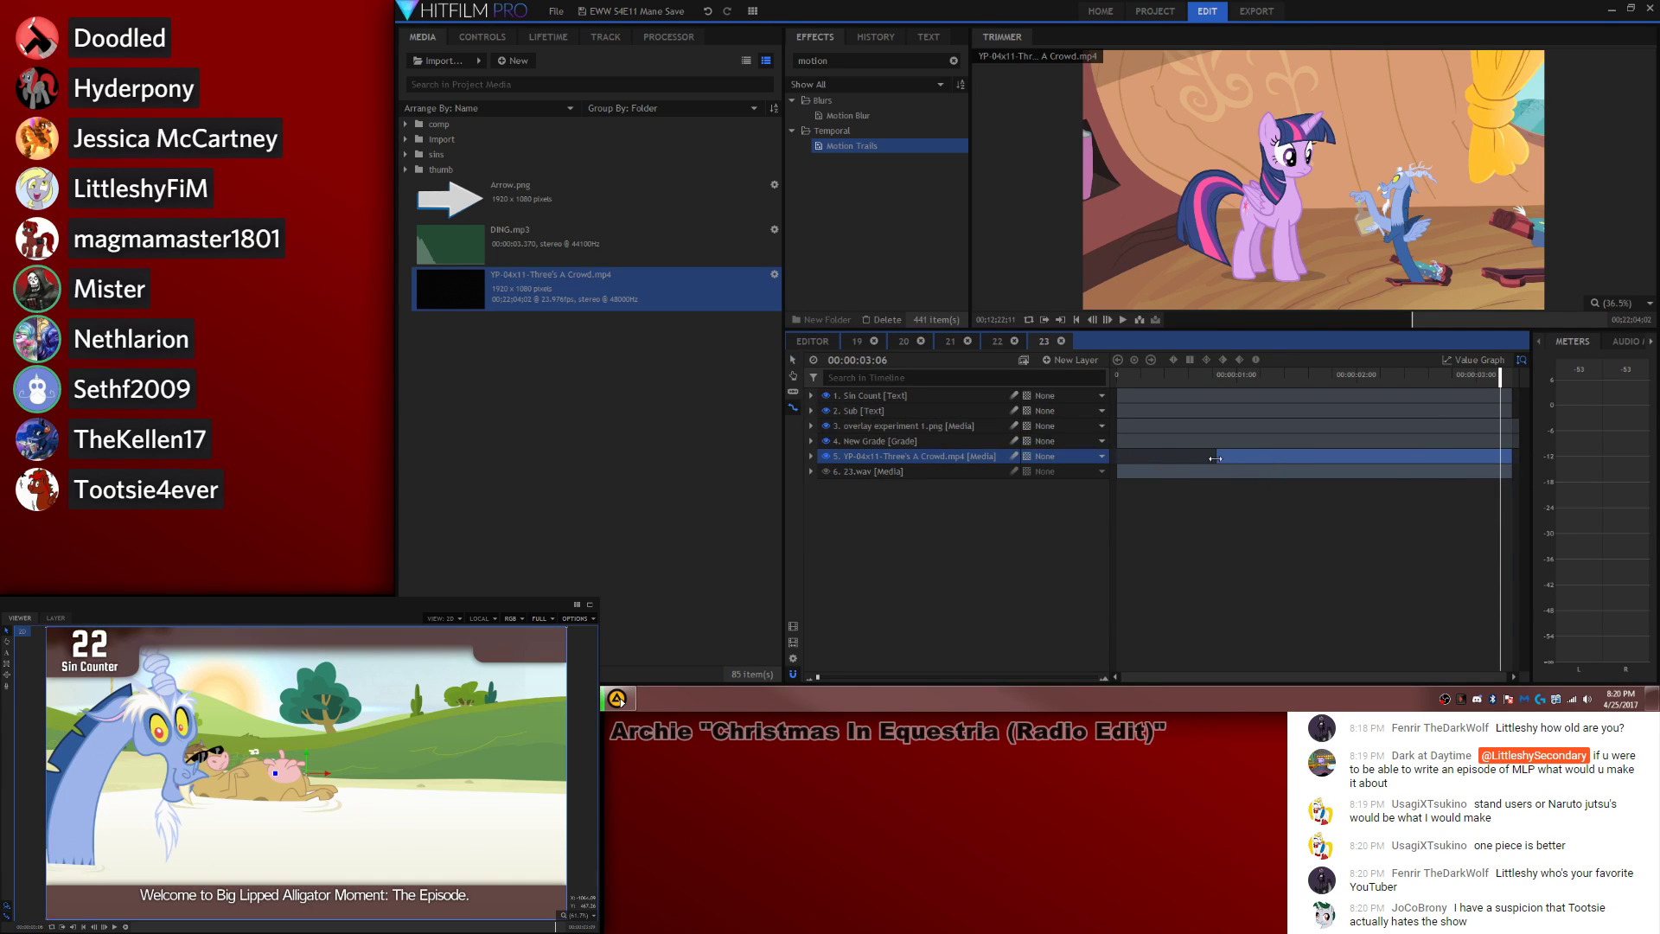
pyautogui.moveTo(1215, 458); pyautogui.dragTo(1111, 458)
pyautogui.moveTo(1142, 376); pyautogui.dragTo(1046, 398)
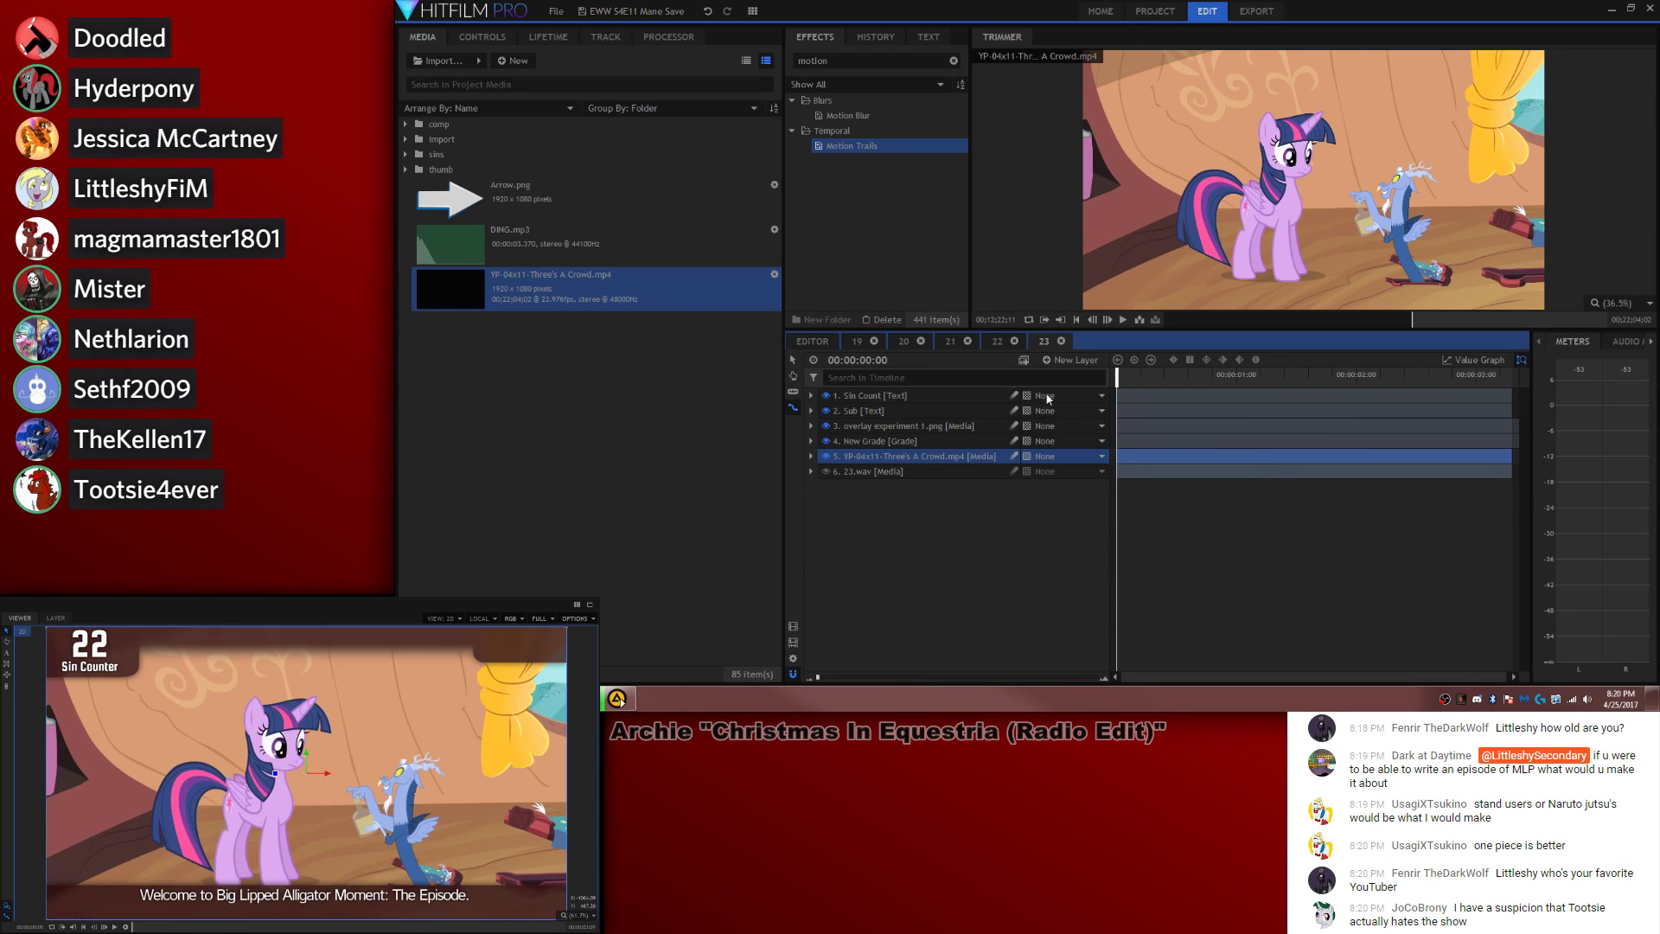
pyautogui.press('space')
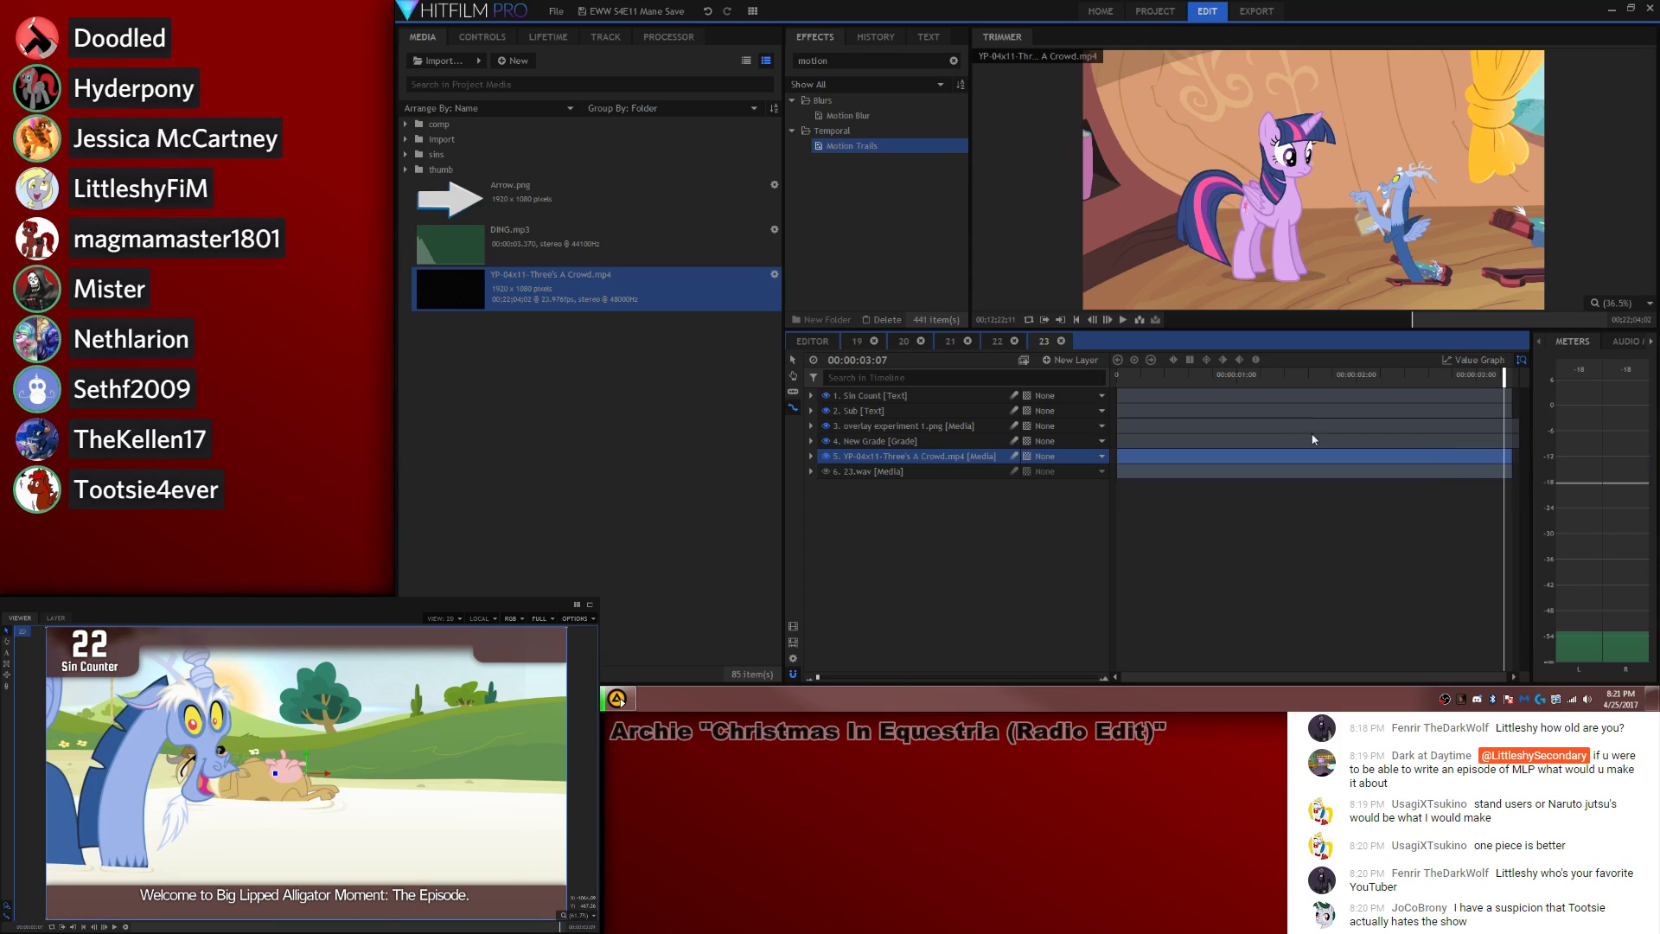
# Step: Align the episode clip's end with the end of 23.wav, extend its start to time 0, and play the shot
pyautogui.moveTo(1239, 455); pyautogui.dragTo(1061, 458)
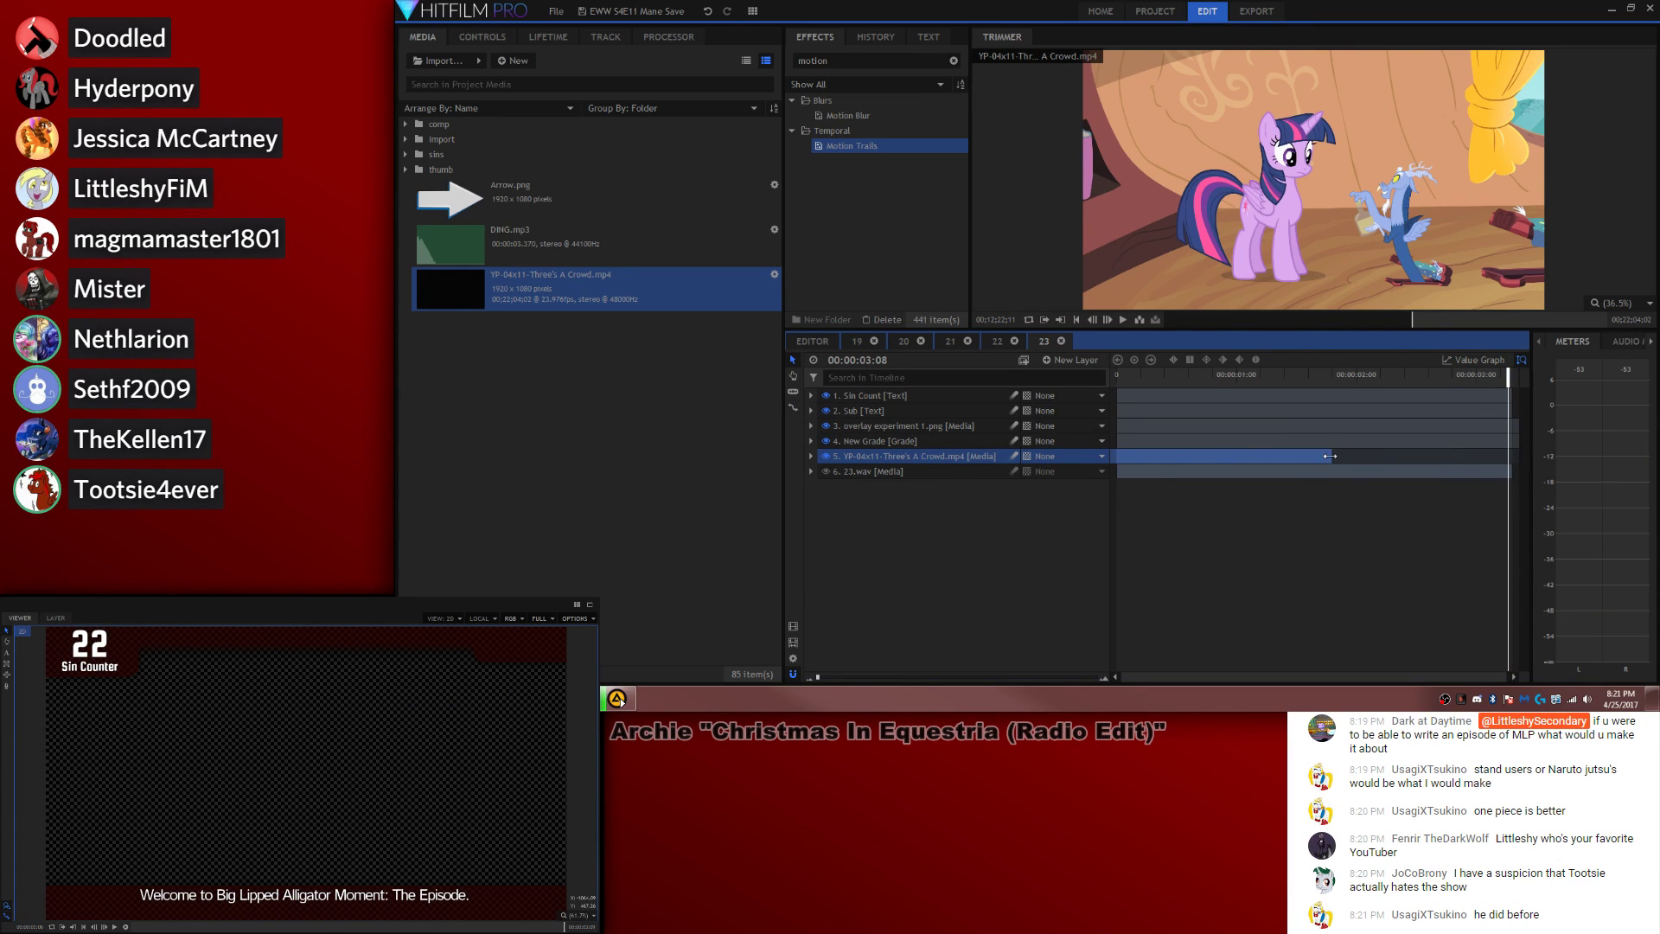
pyautogui.moveTo(1329, 456)
pyautogui.mouseDown()
pyautogui.moveTo(1508, 457)
pyautogui.moveTo(1121, 458)
pyautogui.moveTo(1326, 458)
pyautogui.mouseUp()
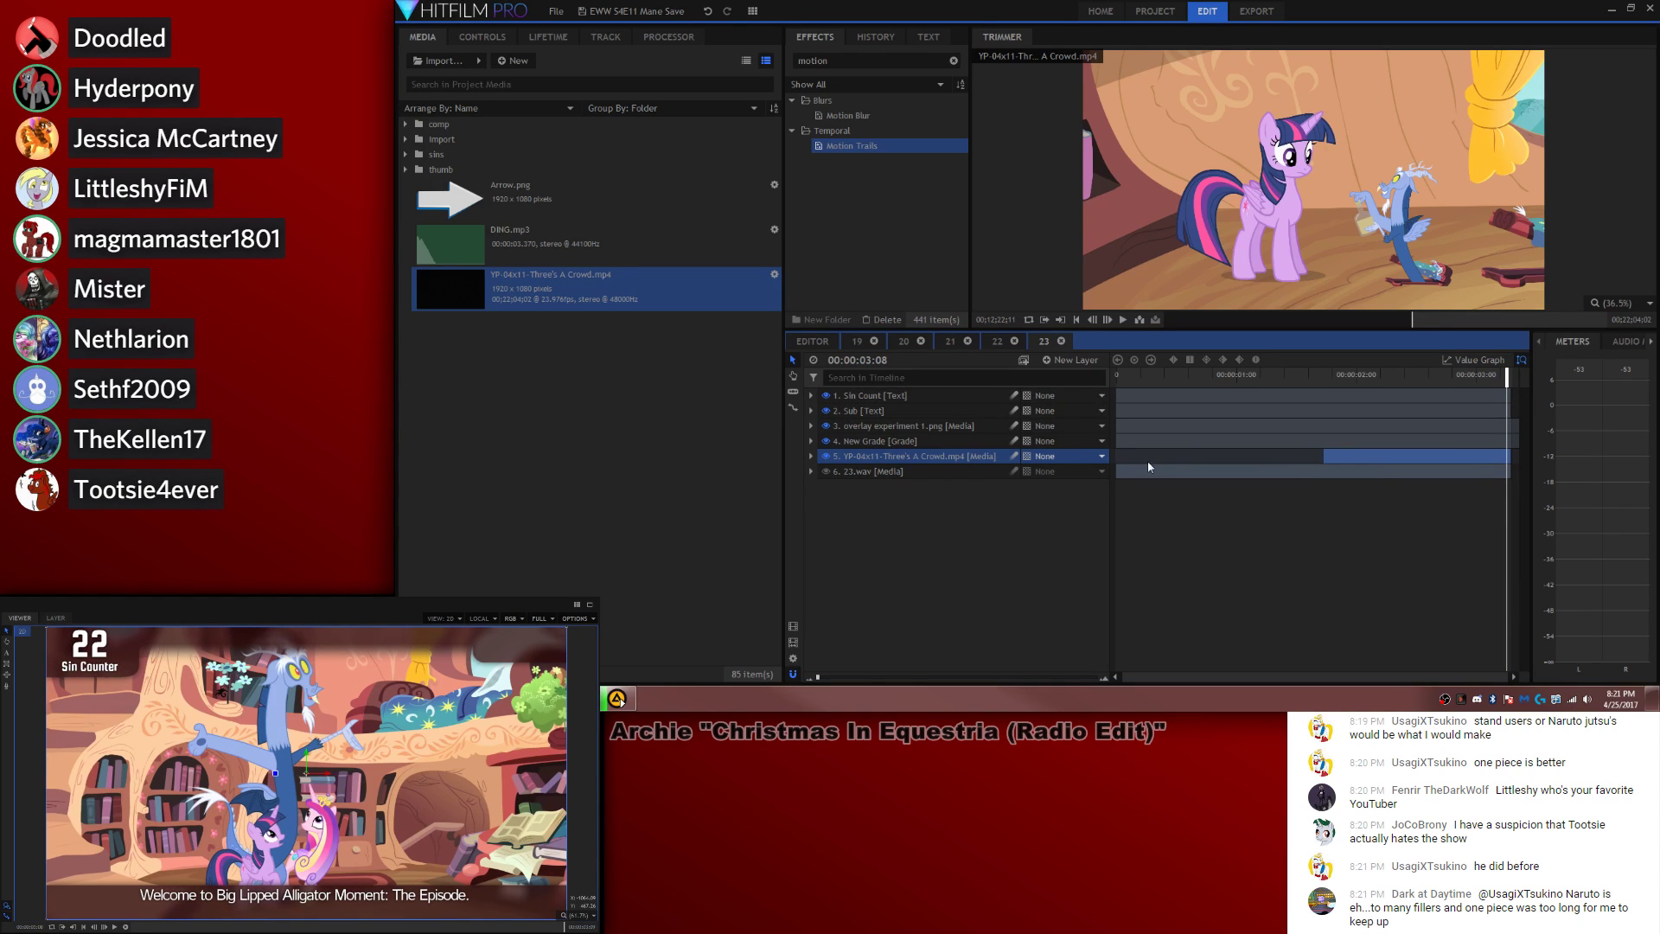
pyautogui.moveTo(1325, 461); pyautogui.dragTo(1060, 452)
pyautogui.click(1347, 562)
pyautogui.press('space')
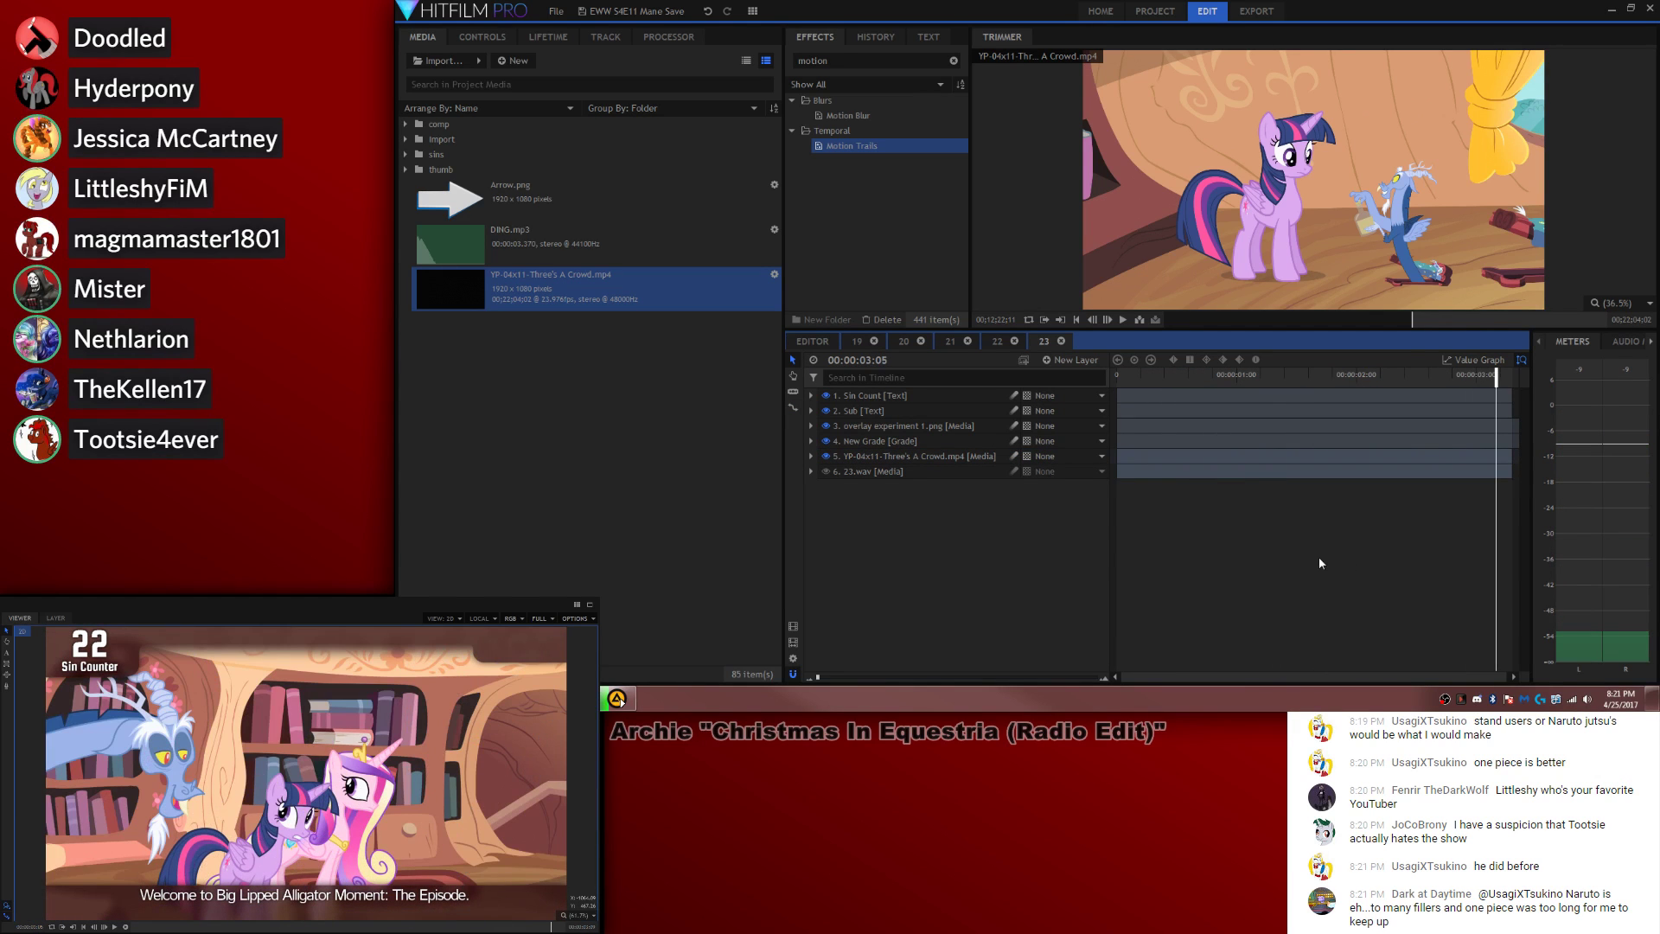
# Step: Apply the Motion Trails effect to the episode clip in shot 23 and preview the shot from the start
pyautogui.moveTo(1127, 378); pyautogui.dragTo(1116, 378)
pyautogui.click(995, 343)
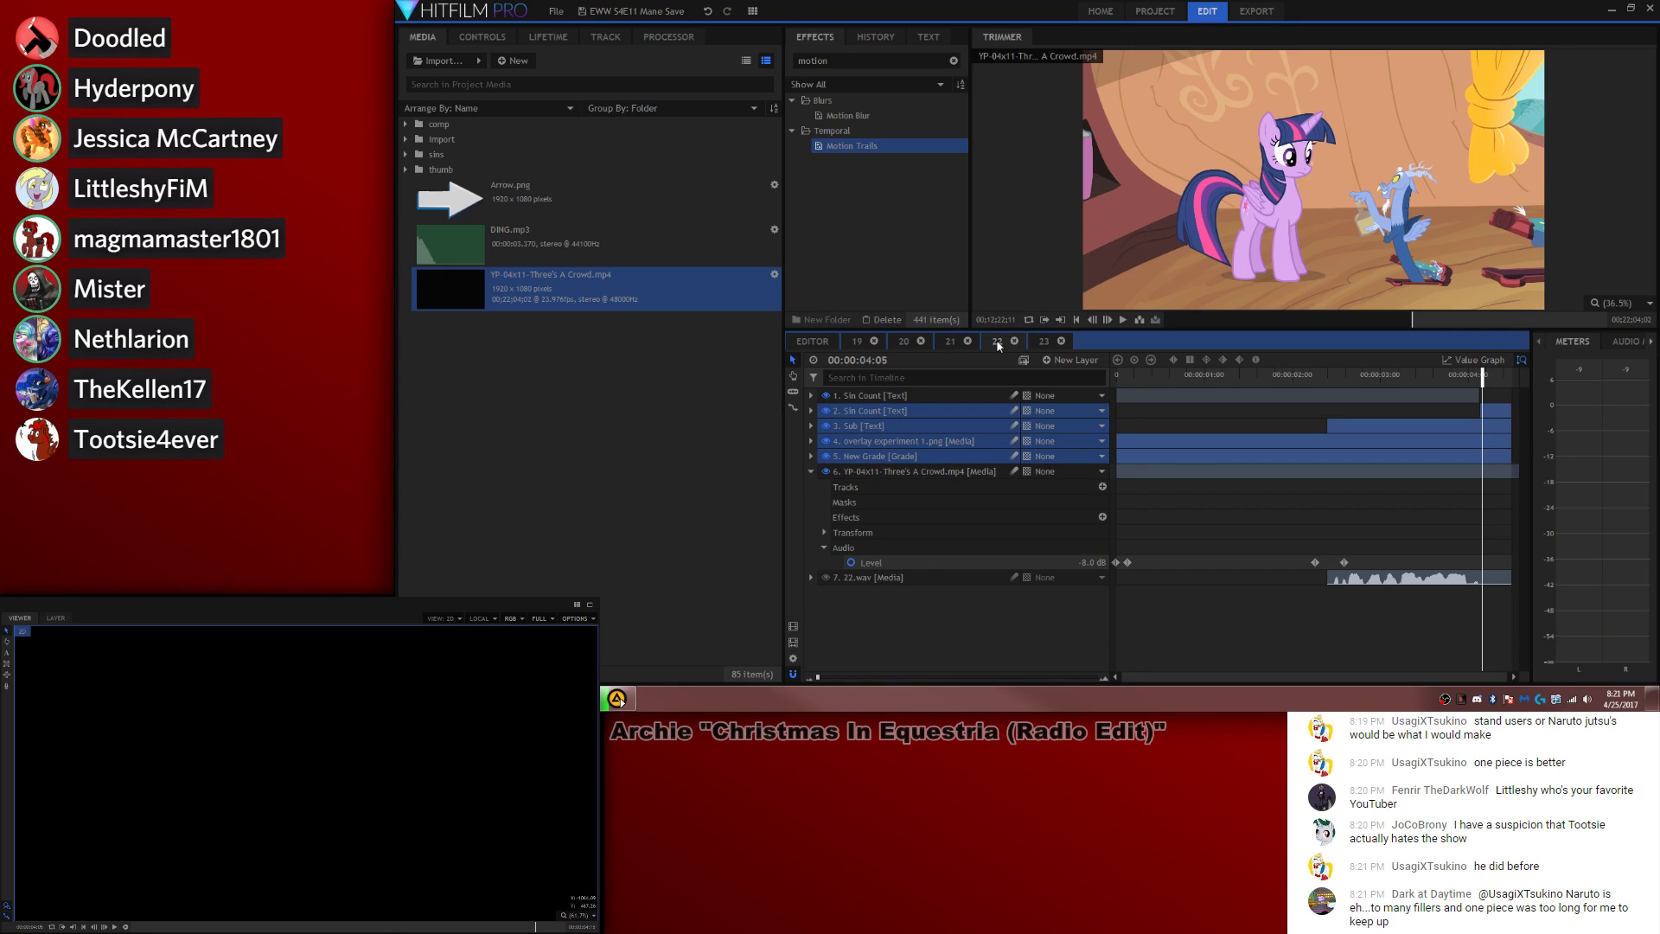
pyautogui.click(1042, 343)
pyautogui.click(969, 456)
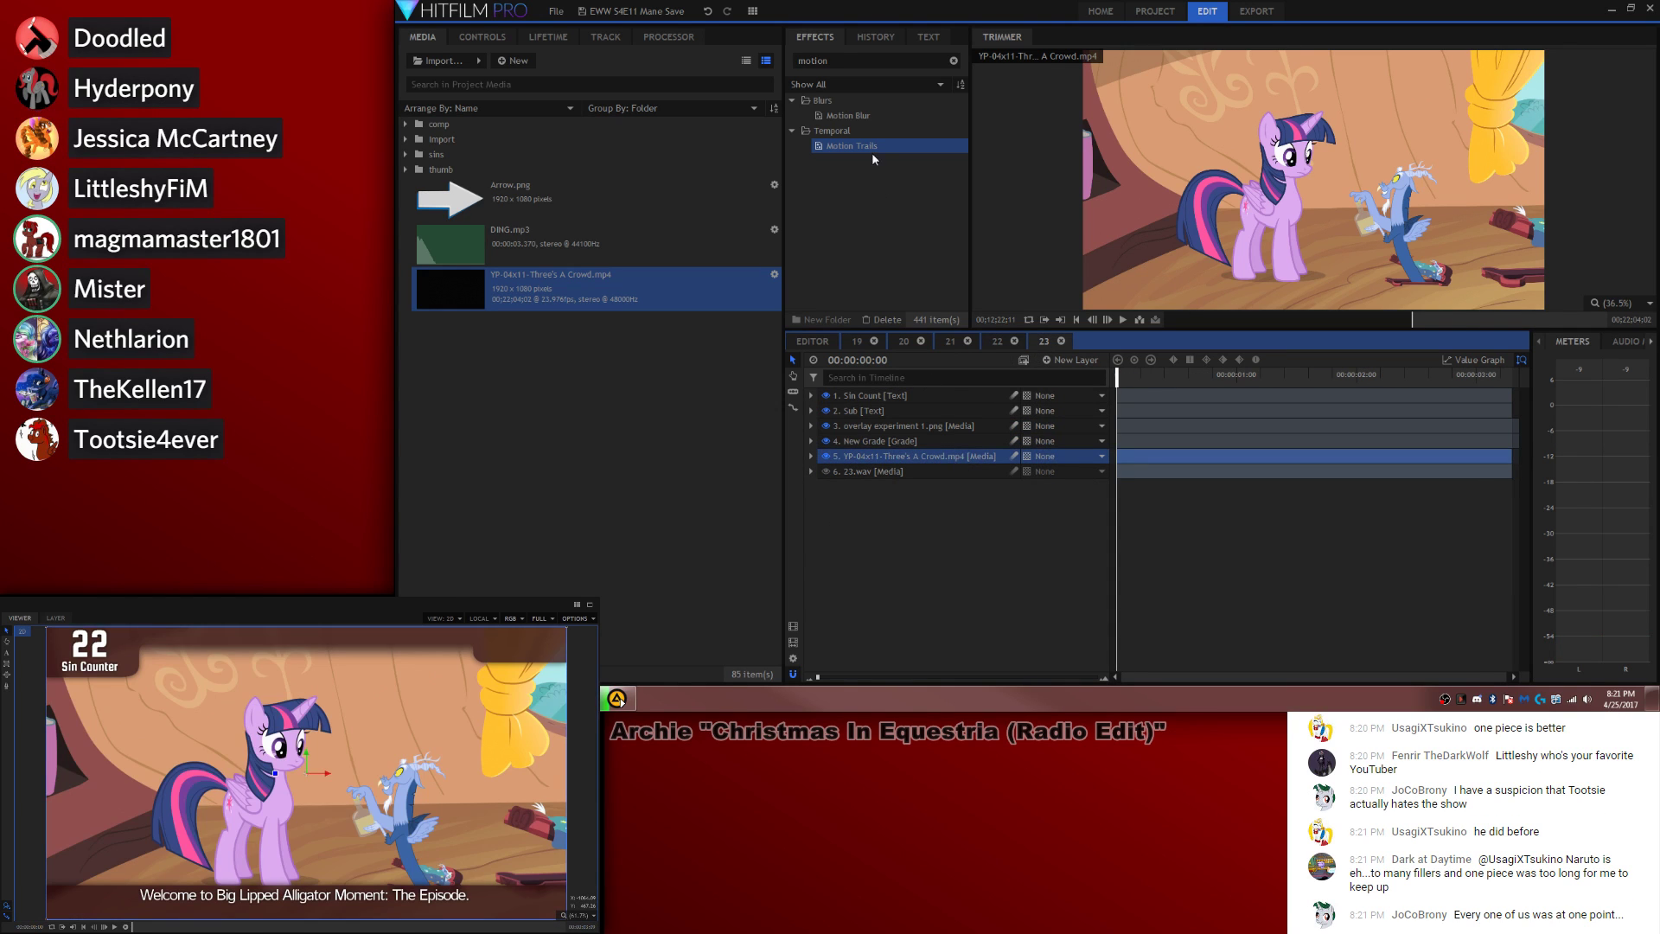
pyautogui.moveTo(871, 152); pyautogui.dragTo(964, 458)
pyautogui.press('space')
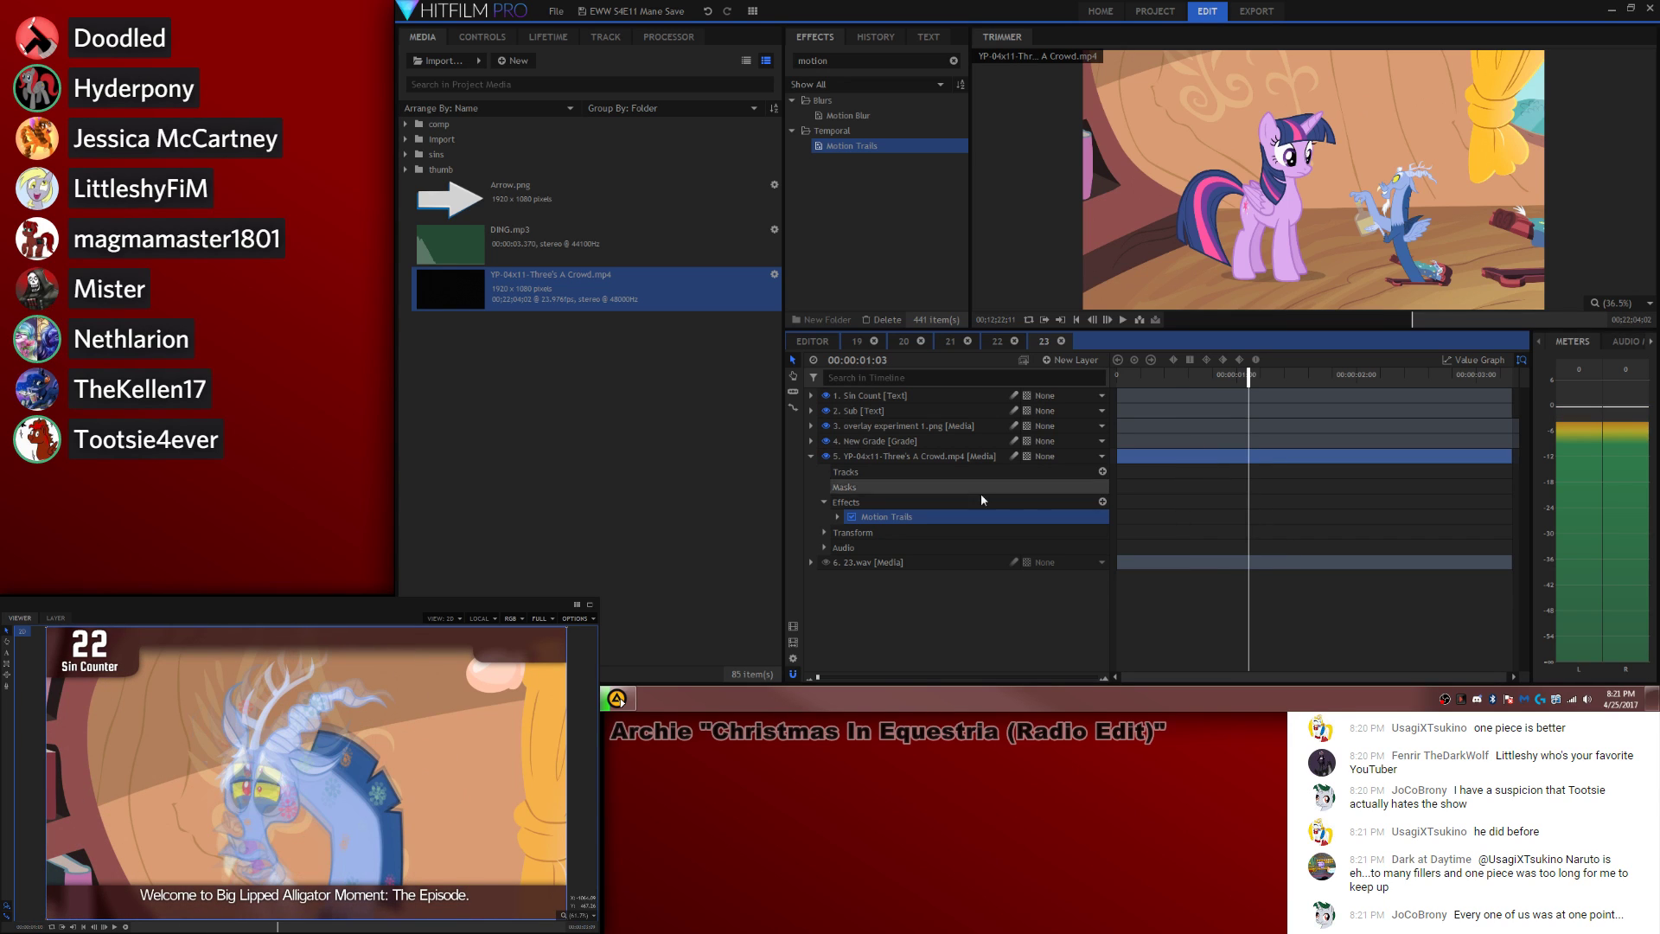
# Step: Set the Motion Trails frame radius to 2 and phase to 0.01, and preview the episode clip
pyautogui.click(836, 516)
pyautogui.click(1085, 531)
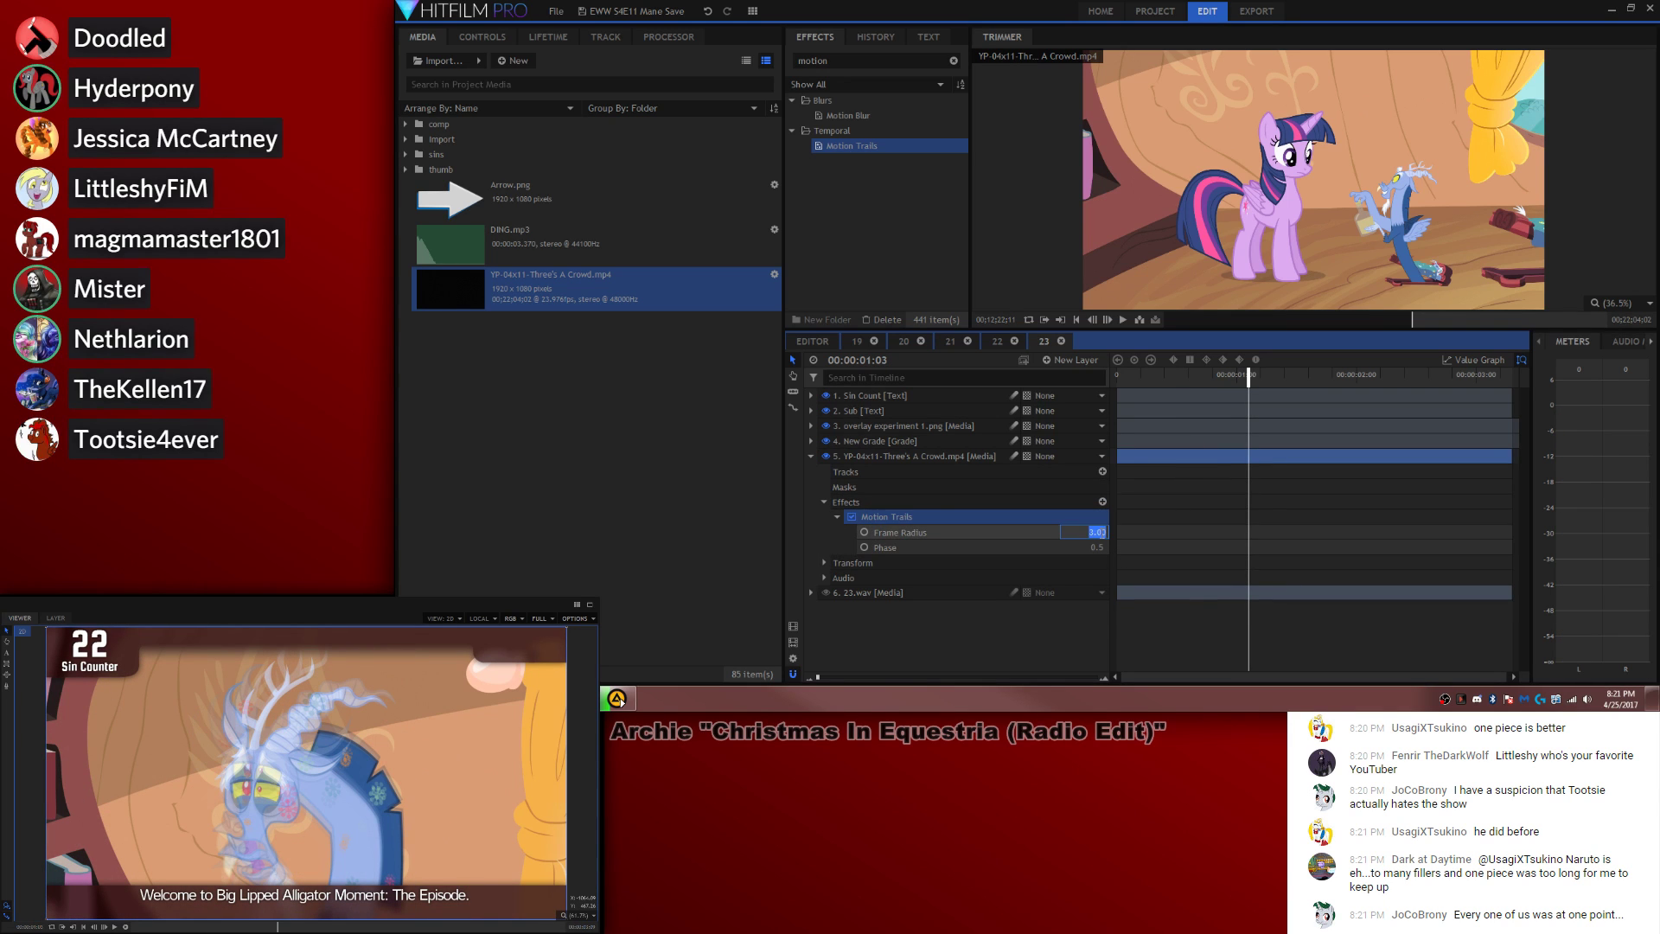
pyautogui.write('2')
pyautogui.press('Return')
pyautogui.moveTo(1096, 547); pyautogui.dragTo(1102, 547)
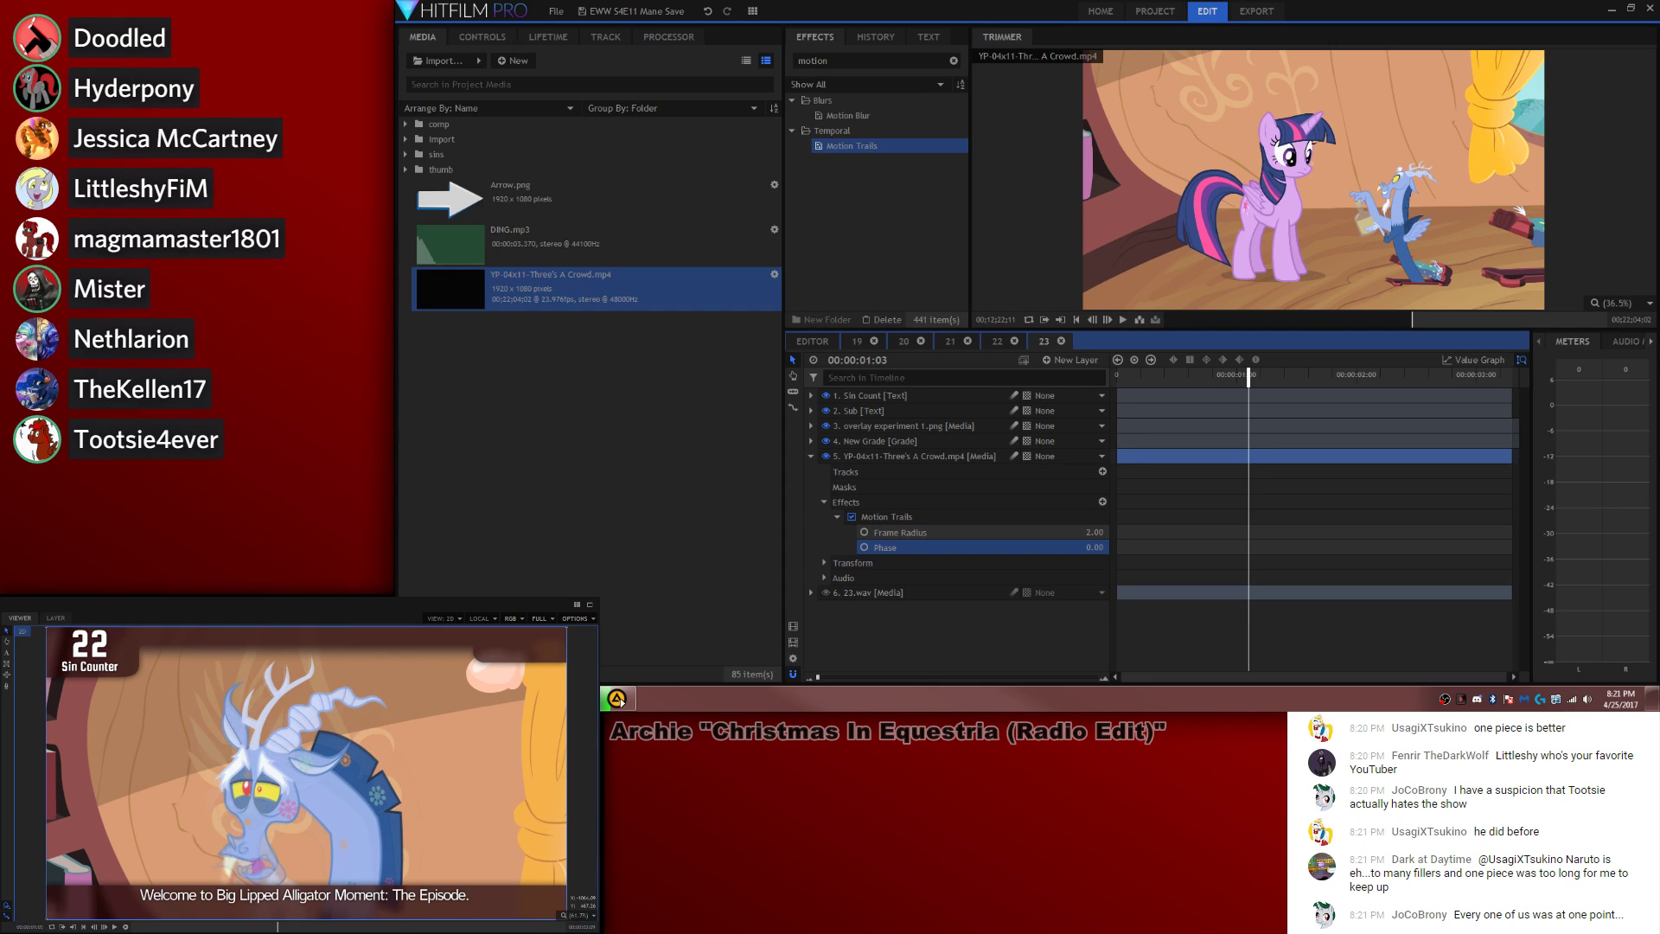
pyautogui.press('space')
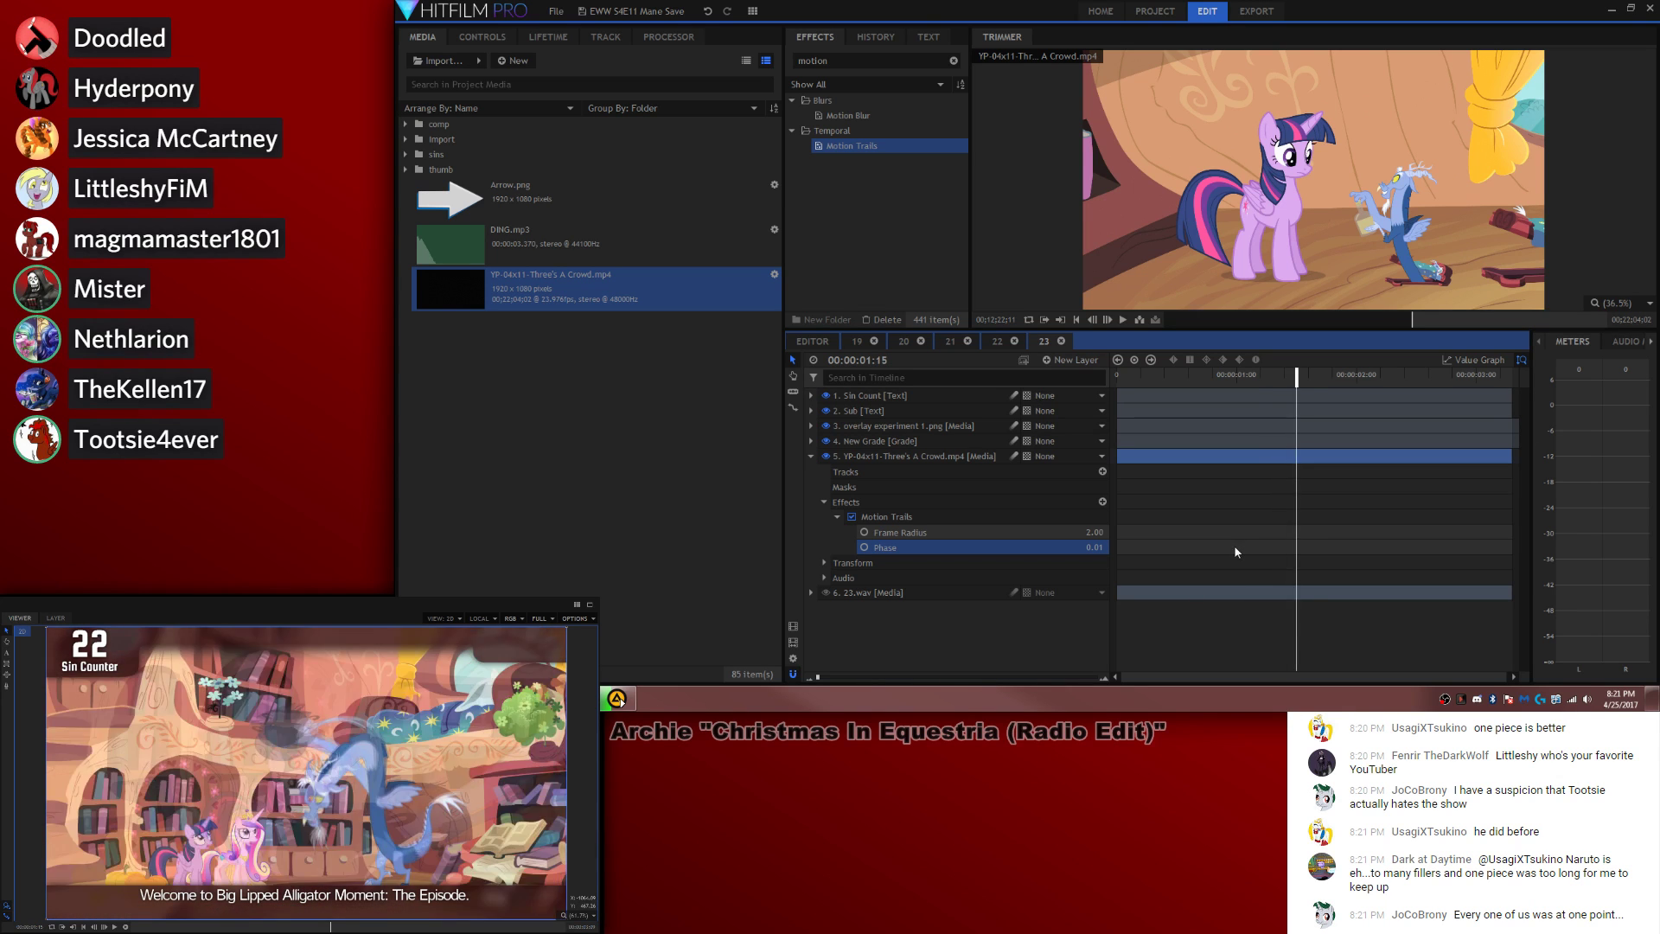
pyautogui.press('space')
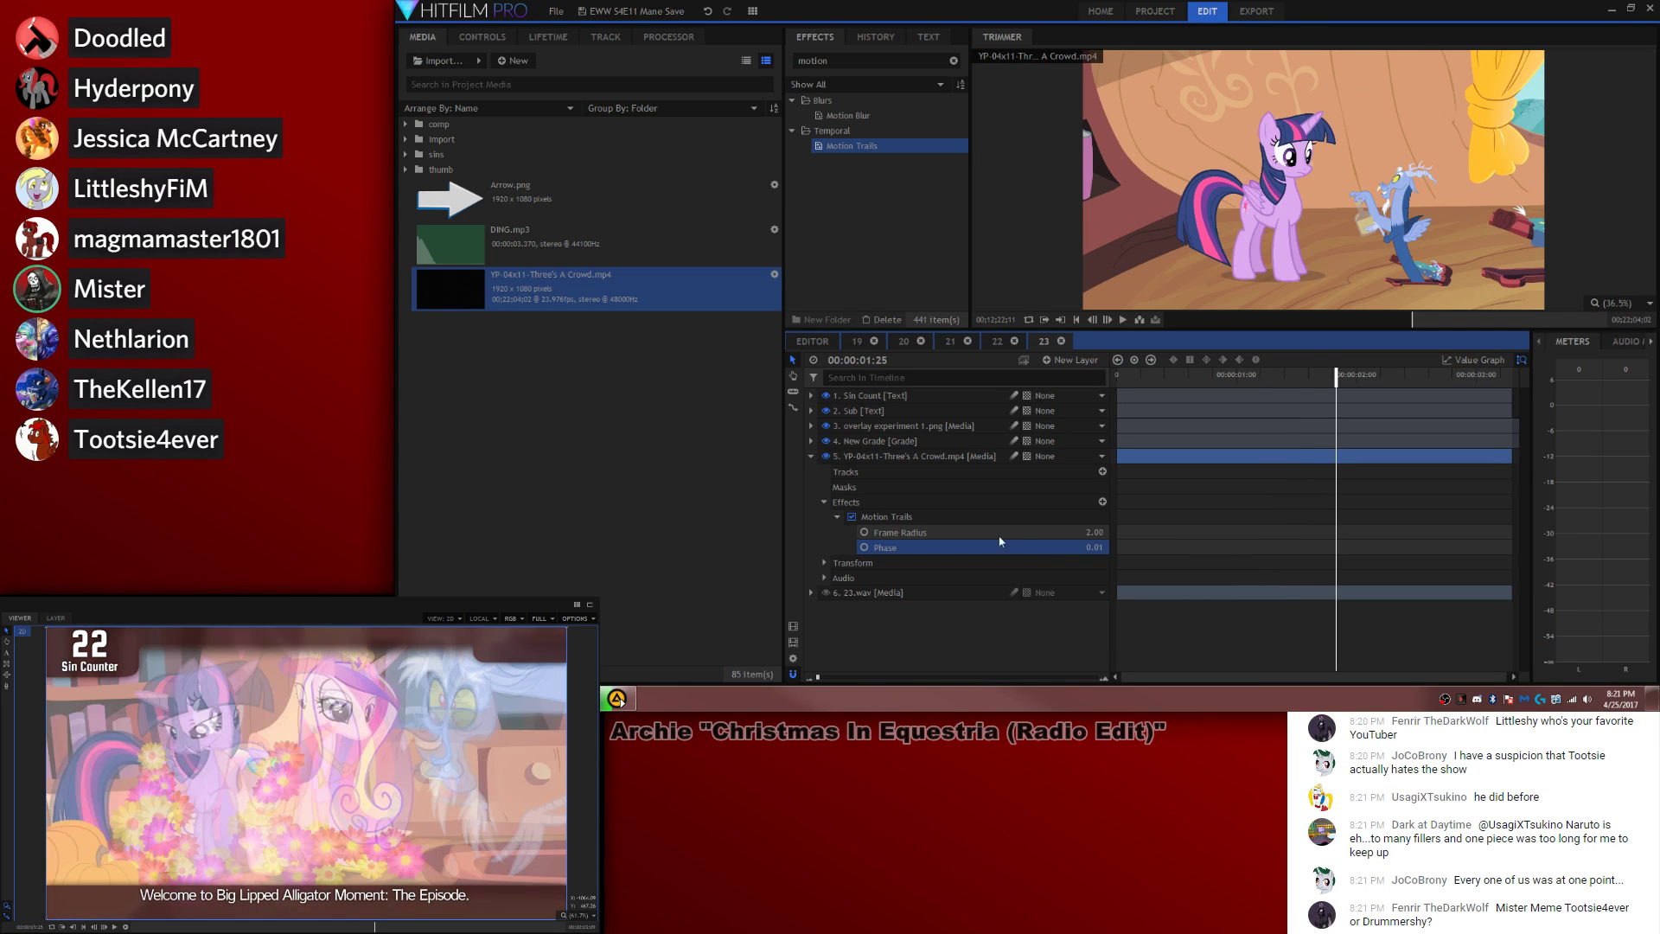
# Step: Replace the Motion Trails effect on the episode clip with the Waves effect and show its settings
pyautogui.click(970, 519)
pyautogui.press('Delete')
pyautogui.moveTo(840, 60); pyautogui.dragTo(726, 59)
pyautogui.write('wave')
pyautogui.moveTo(876, 145); pyautogui.dragTo(865, 503)
pyautogui.click(838, 517)
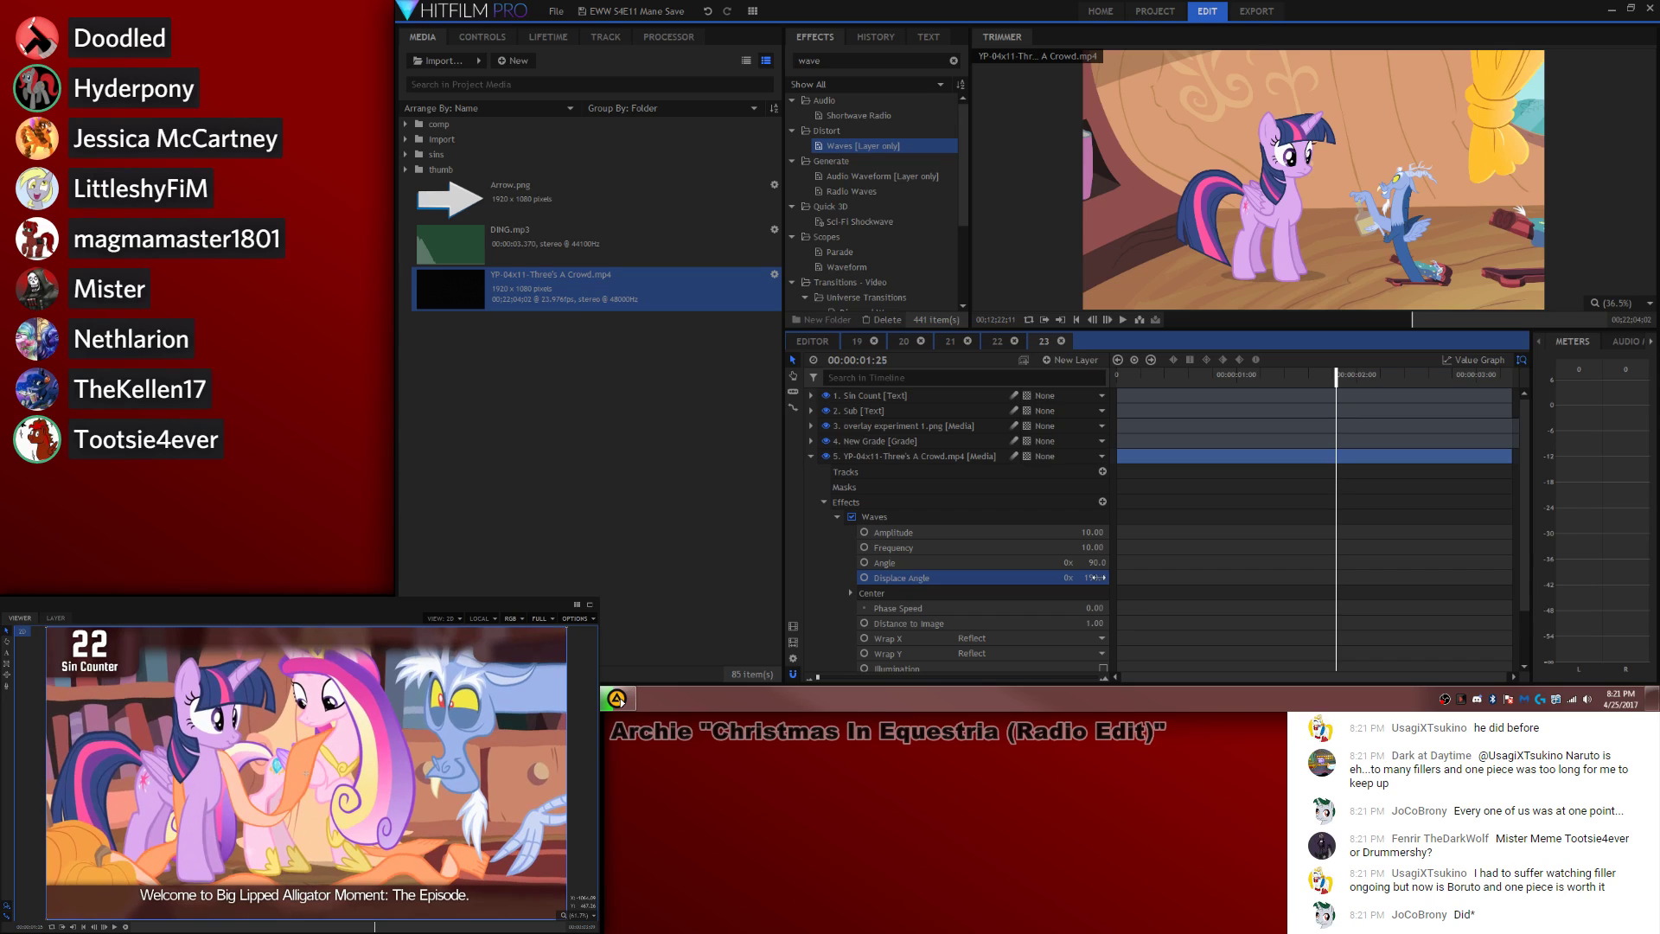
# Step: Set the Waves effect's angle to 180, amplitude to 35 and frequency to 3, leaving its displace angle at 90
pyautogui.click(1096, 578)
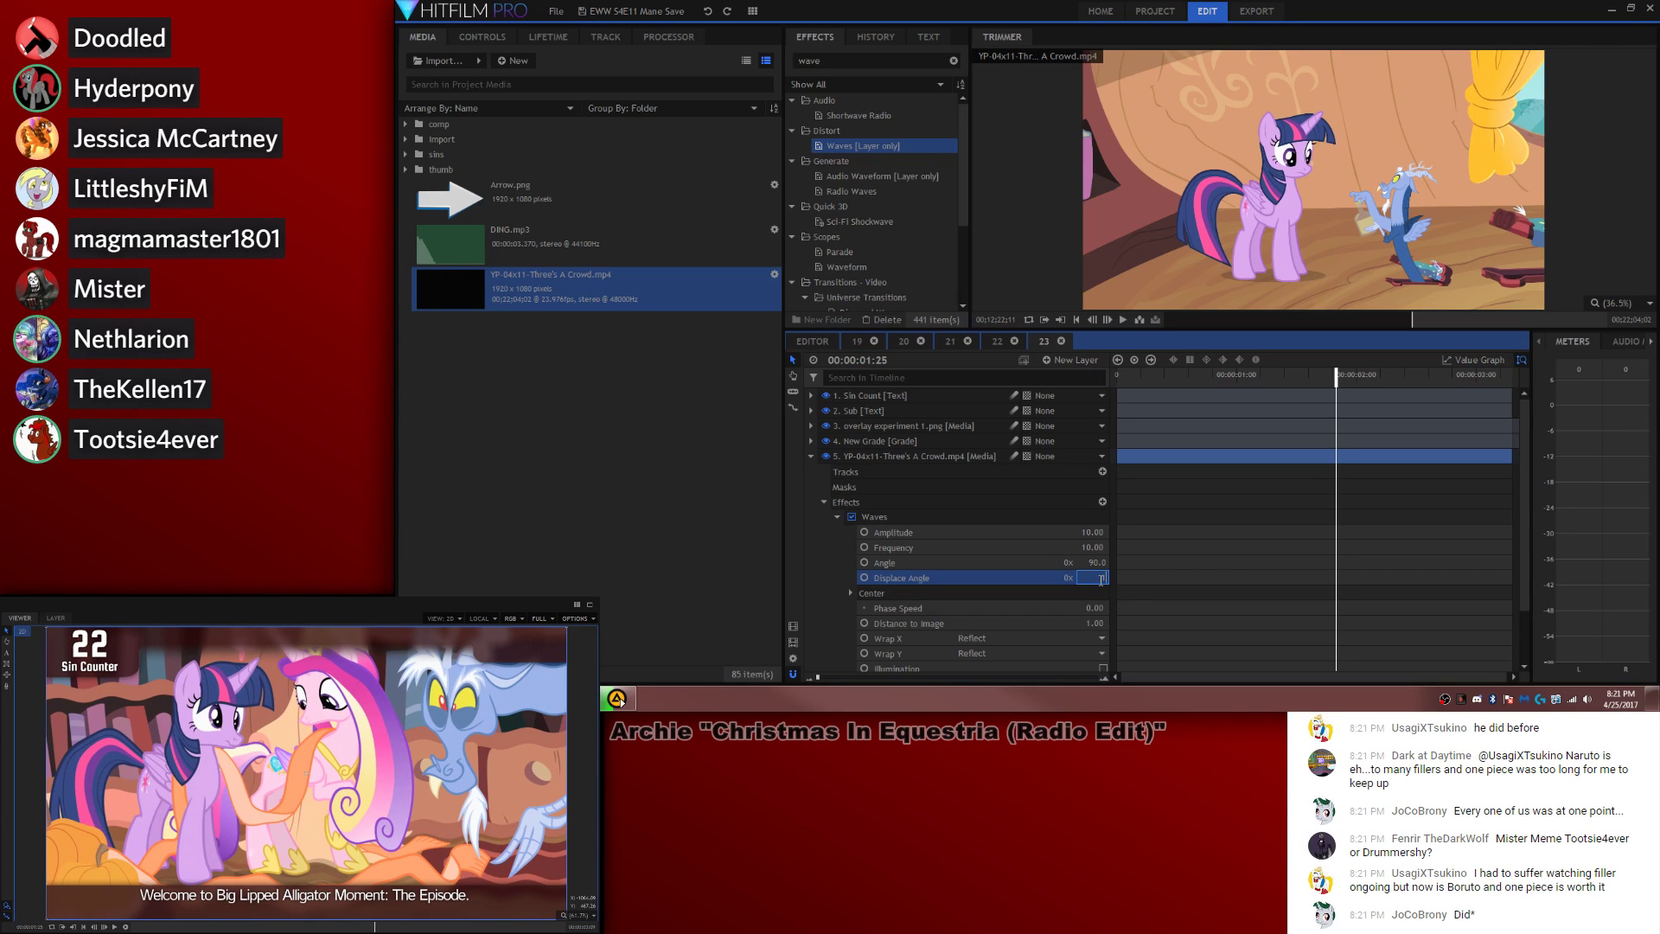
pyautogui.hotkey('ctrl', 'z')
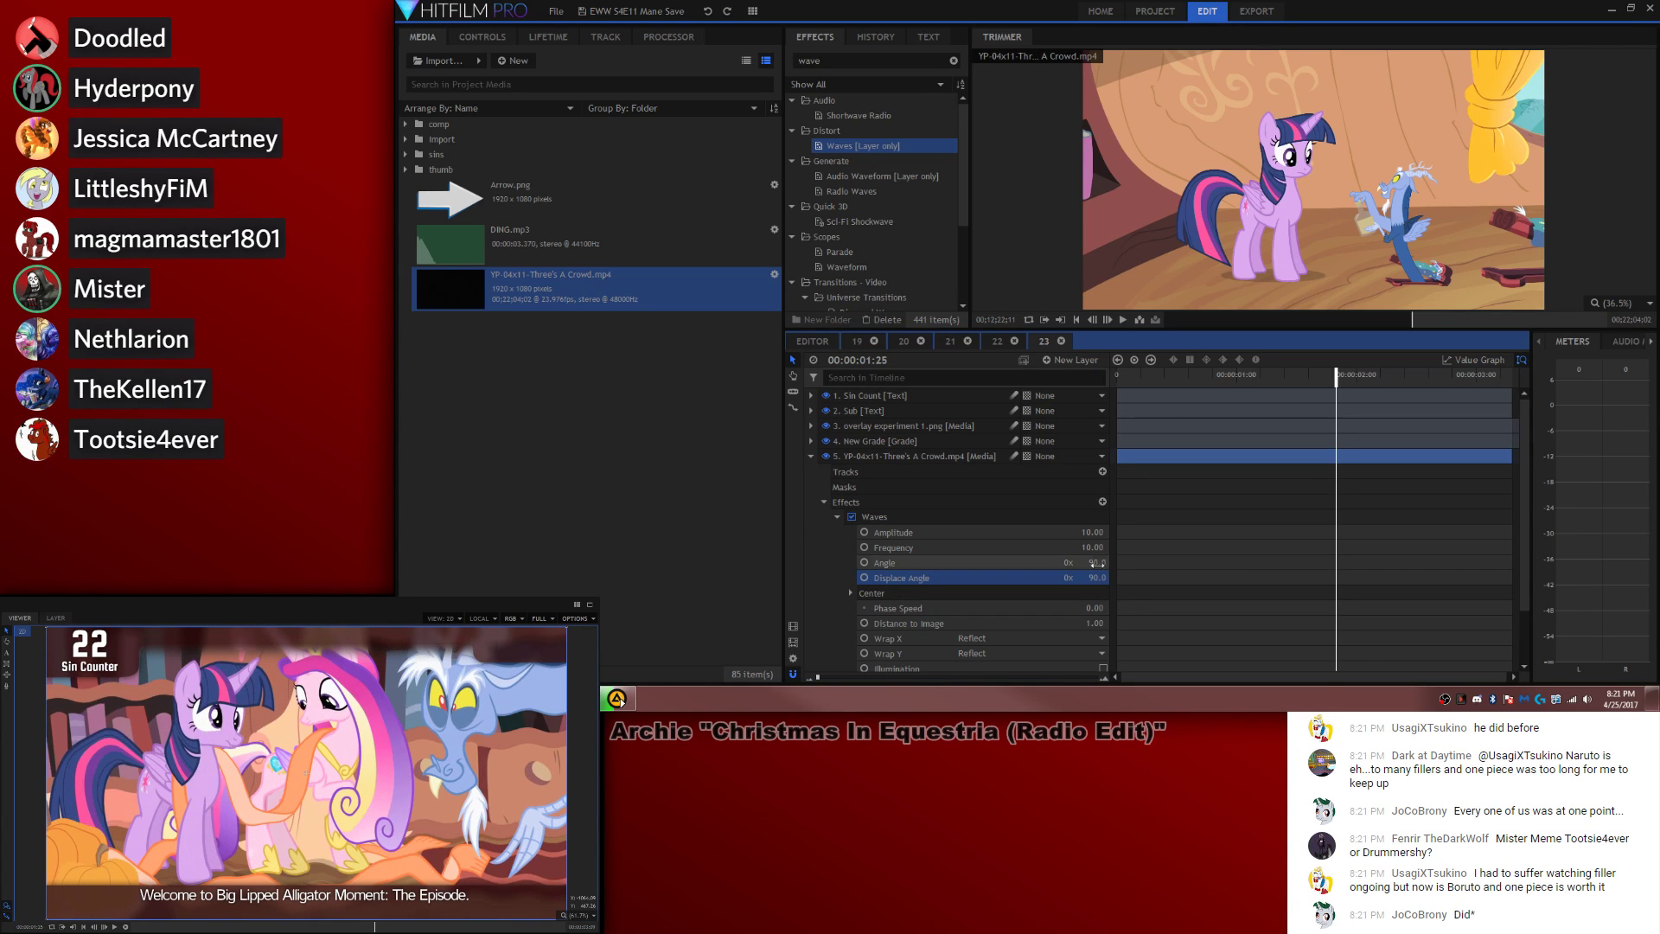
pyautogui.click(1098, 563)
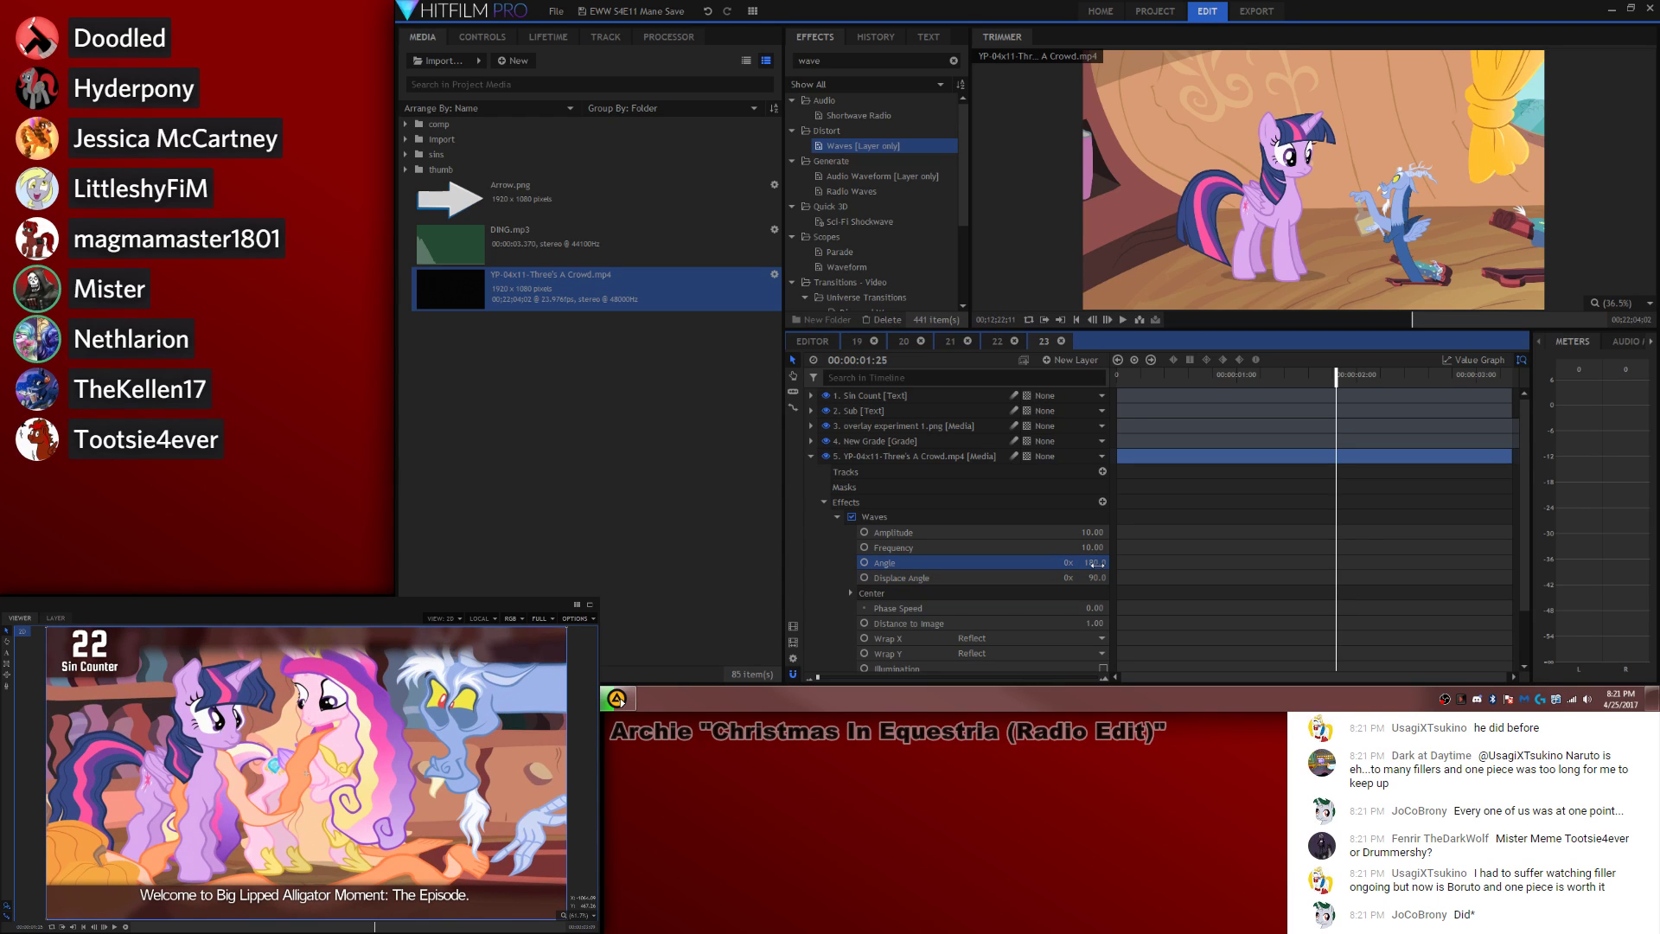
pyautogui.moveTo(1095, 533)
pyautogui.mouseDown()
pyautogui.moveTo(1116, 532)
pyautogui.moveTo(1086, 547)
pyautogui.mouseUp()
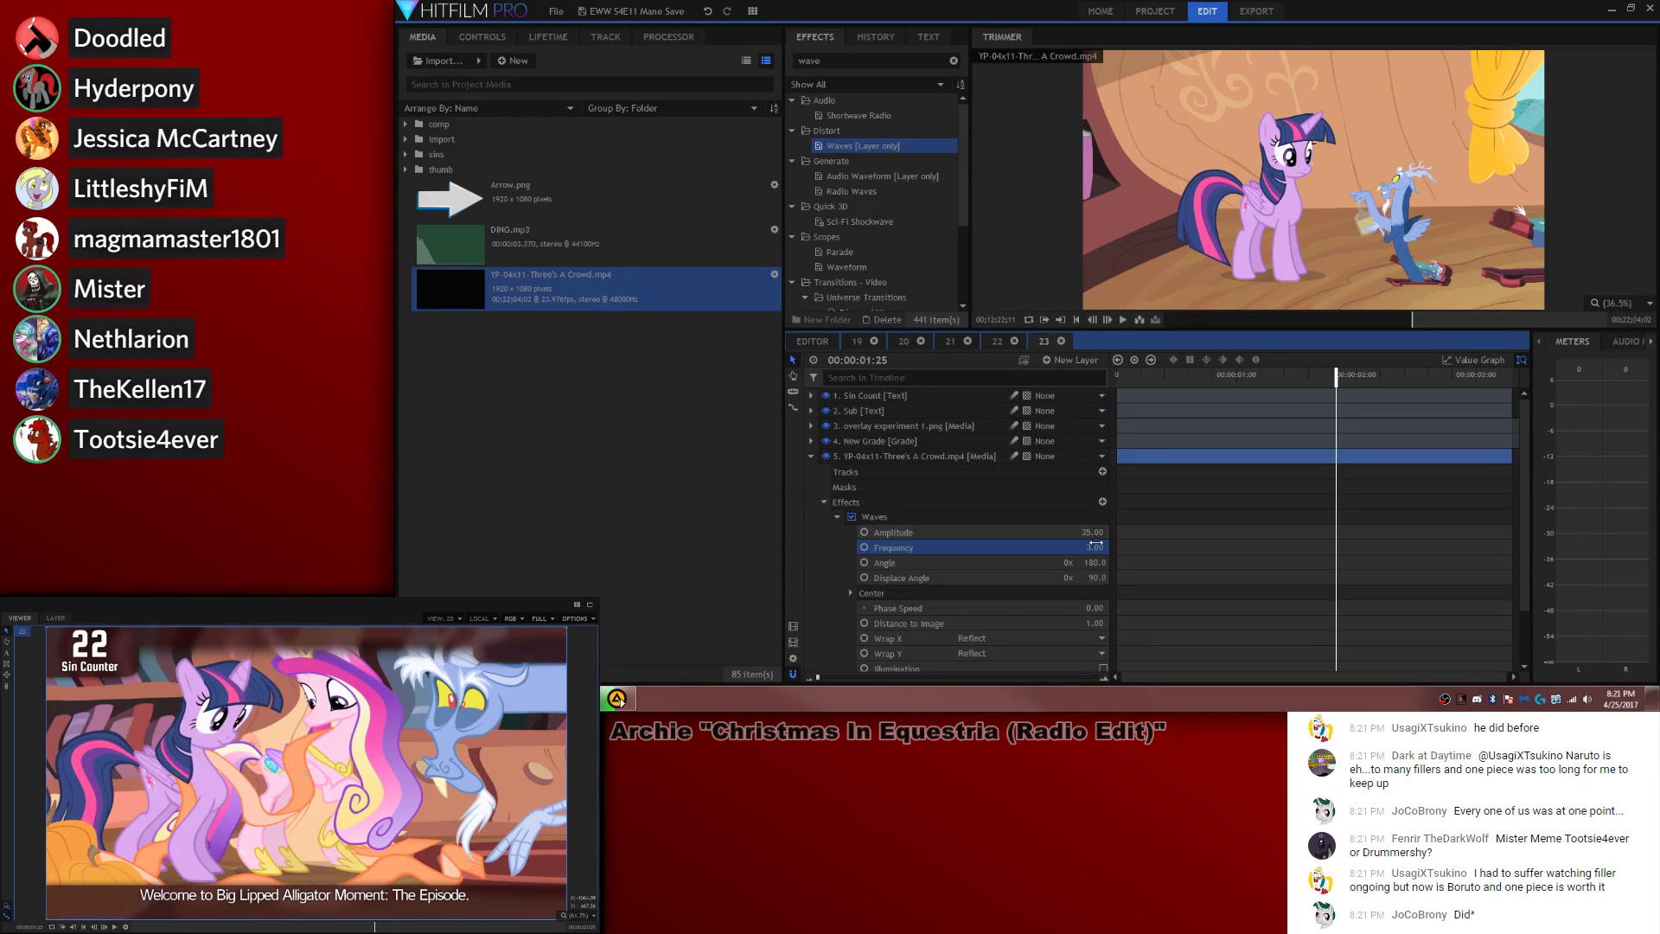
# Step: Set the Waves phase speed to 3.2, reduce its amplitude to 8, and preview shot 23
pyautogui.moveTo(1096, 608); pyautogui.dragTo(1124, 608)
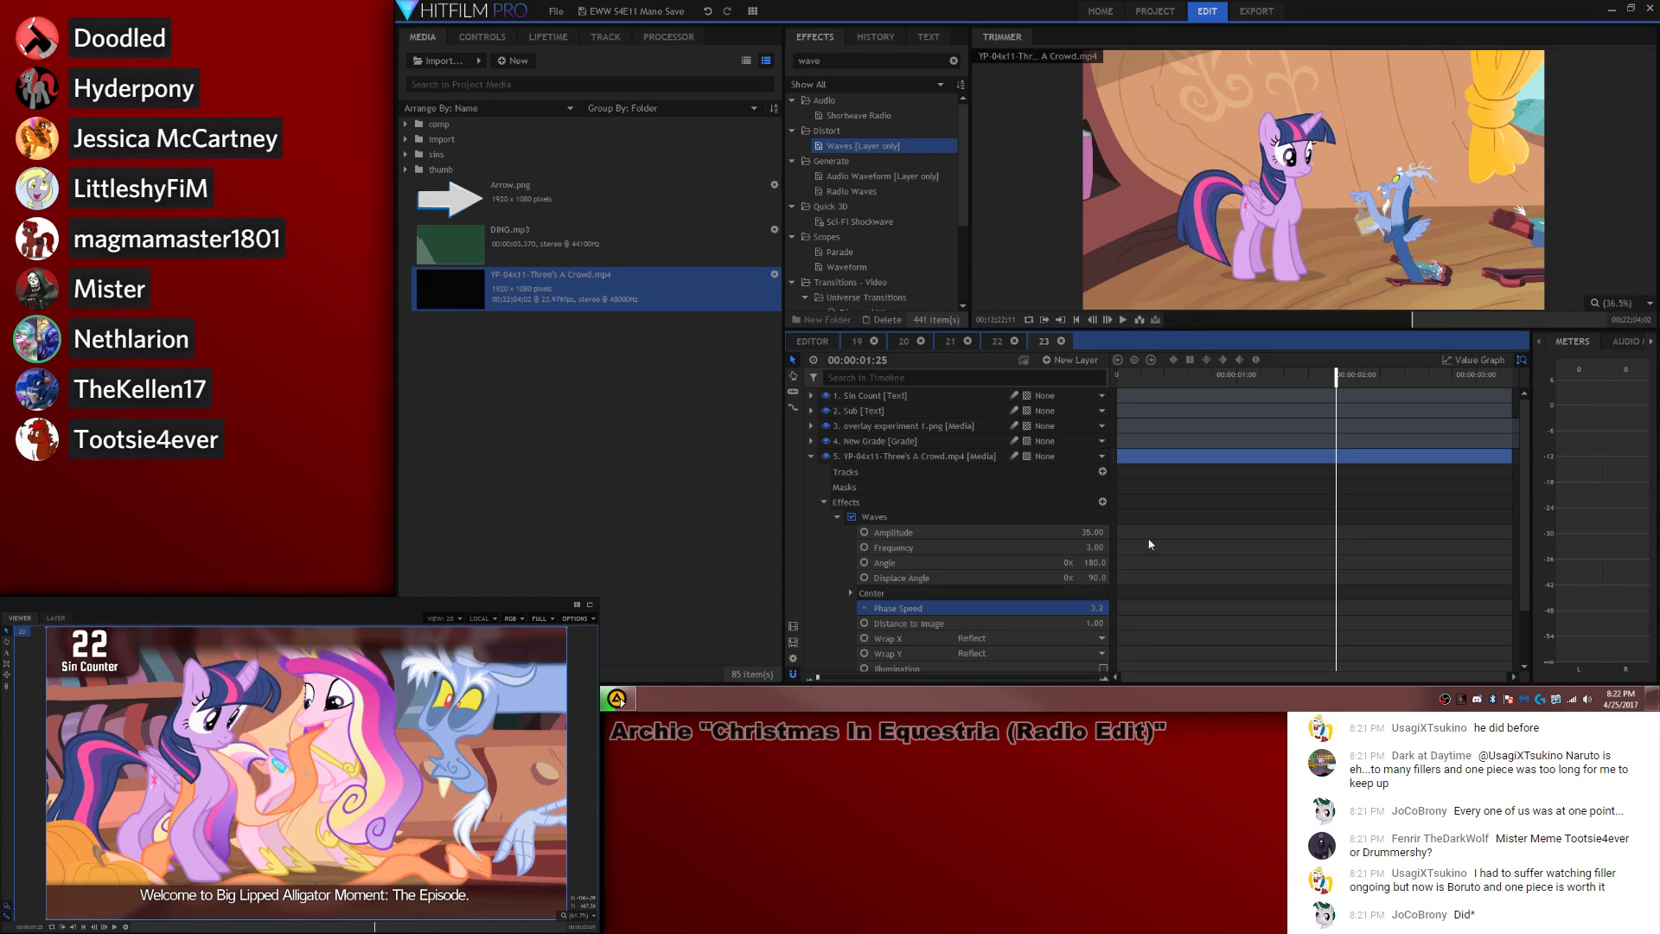
pyautogui.moveTo(1096, 533); pyautogui.dragTo(1073, 532)
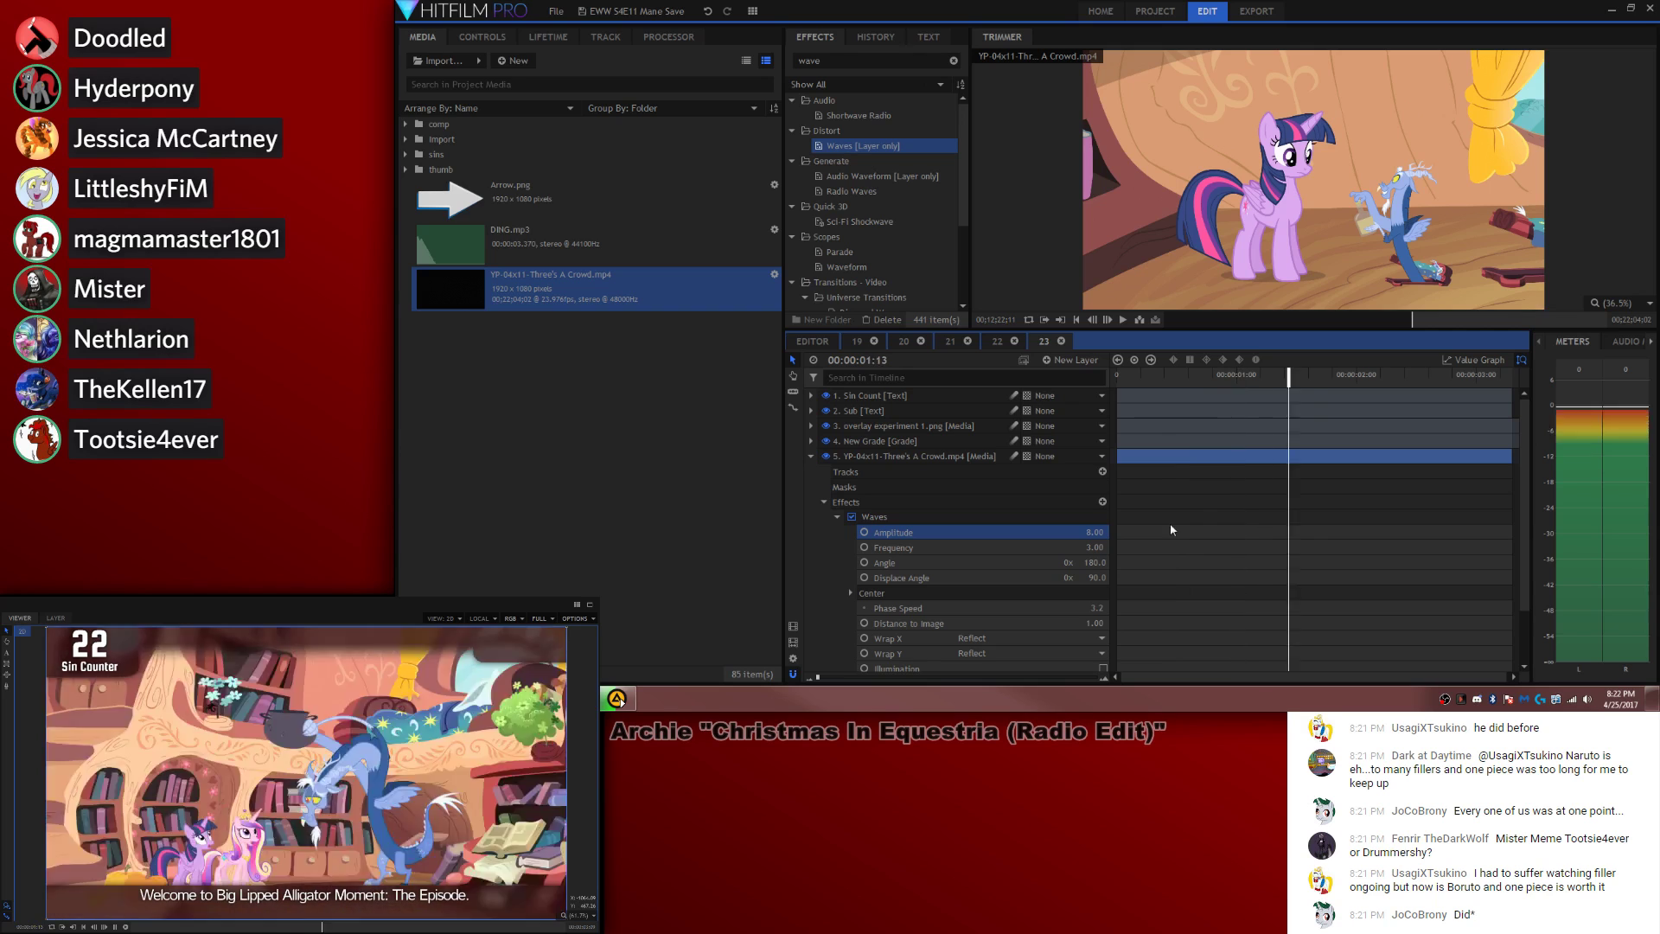
pyautogui.moveTo(1133, 377); pyautogui.dragTo(1117, 377)
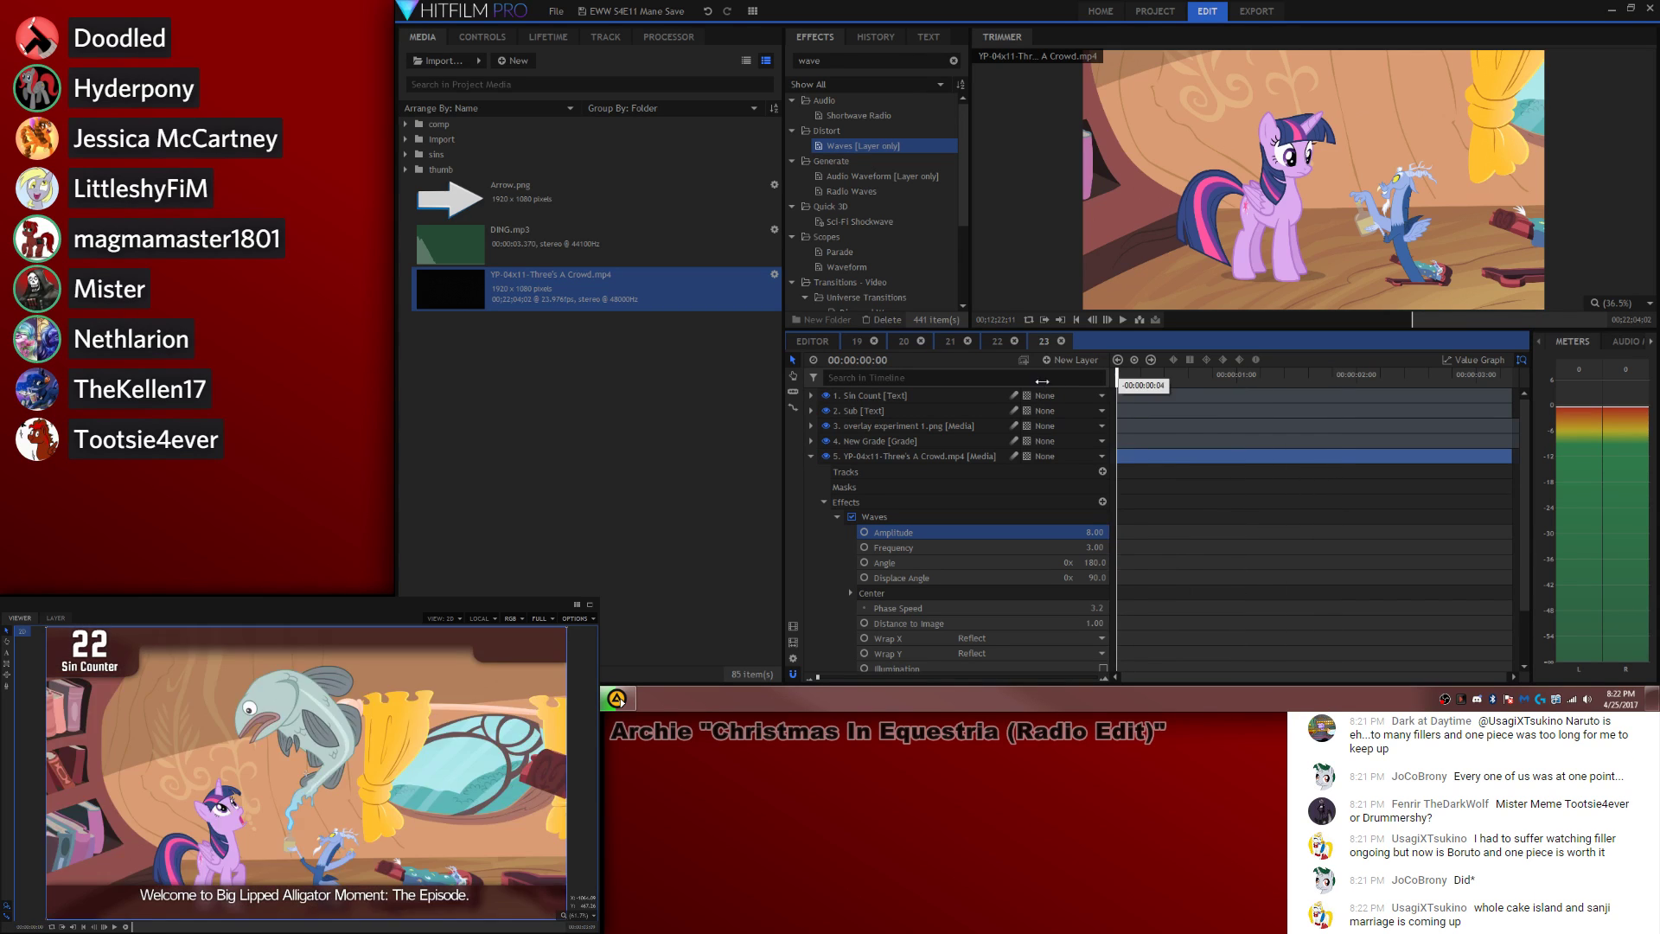
# Step: Add the Scan Lines effect to the episode clip below Waves and show its settings
pyautogui.tripleClick(944, 69)
pyautogui.write('TV')
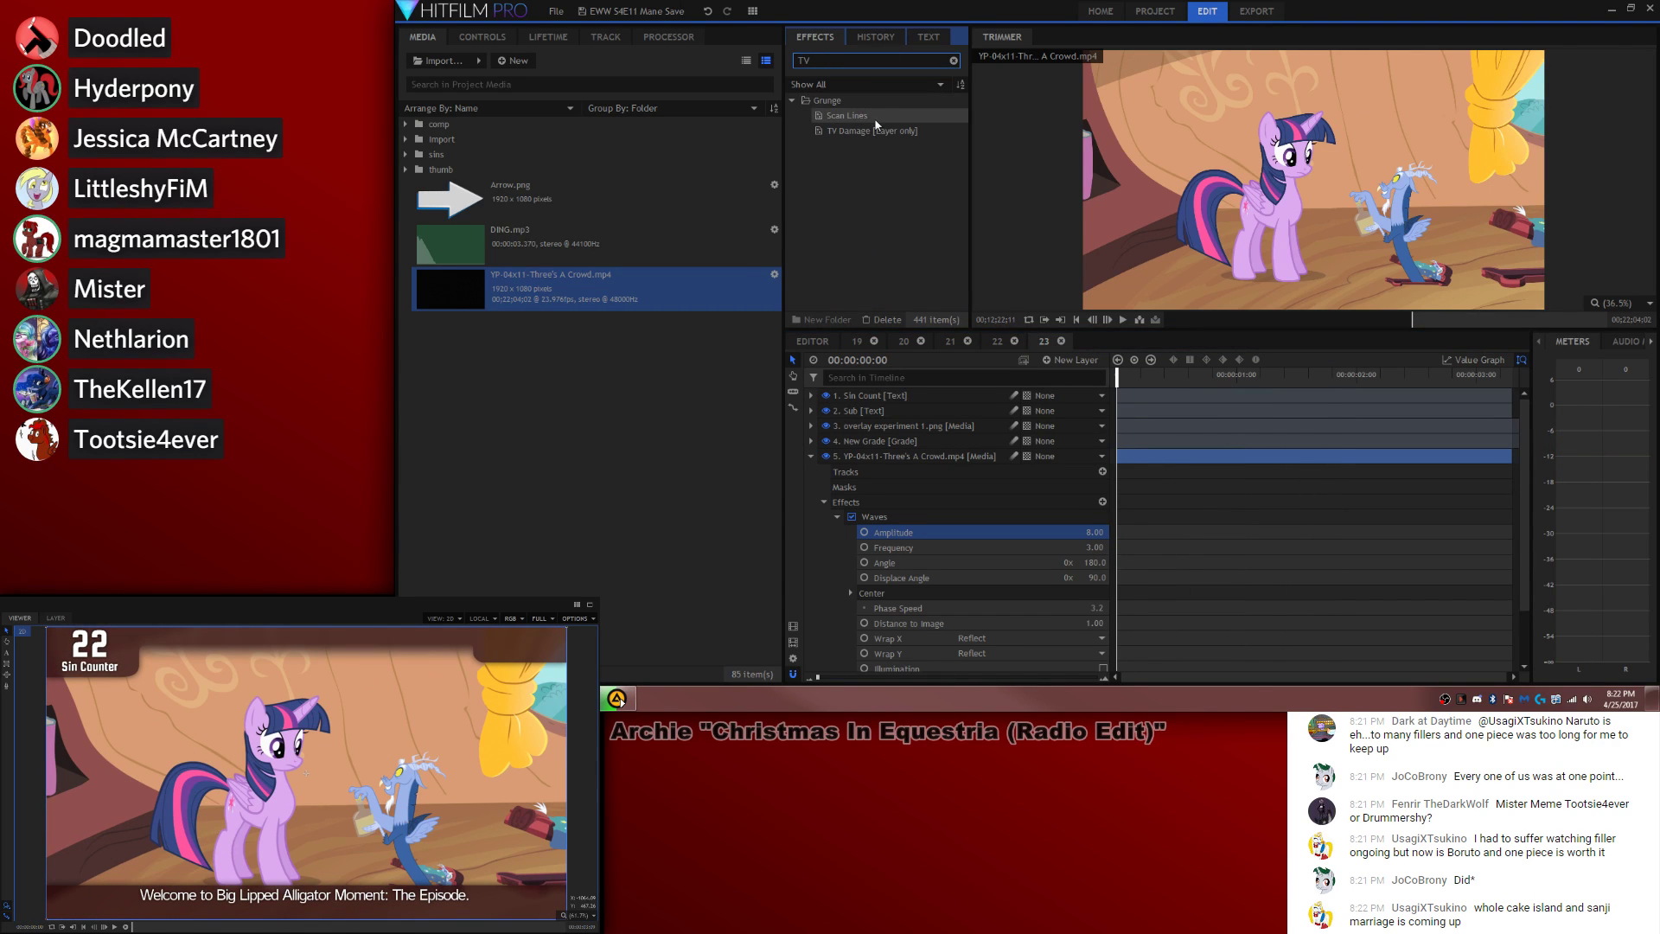
pyautogui.moveTo(876, 121); pyautogui.dragTo(903, 539)
pyautogui.click(836, 532)
pyautogui.scroll(-1, 951, 536)
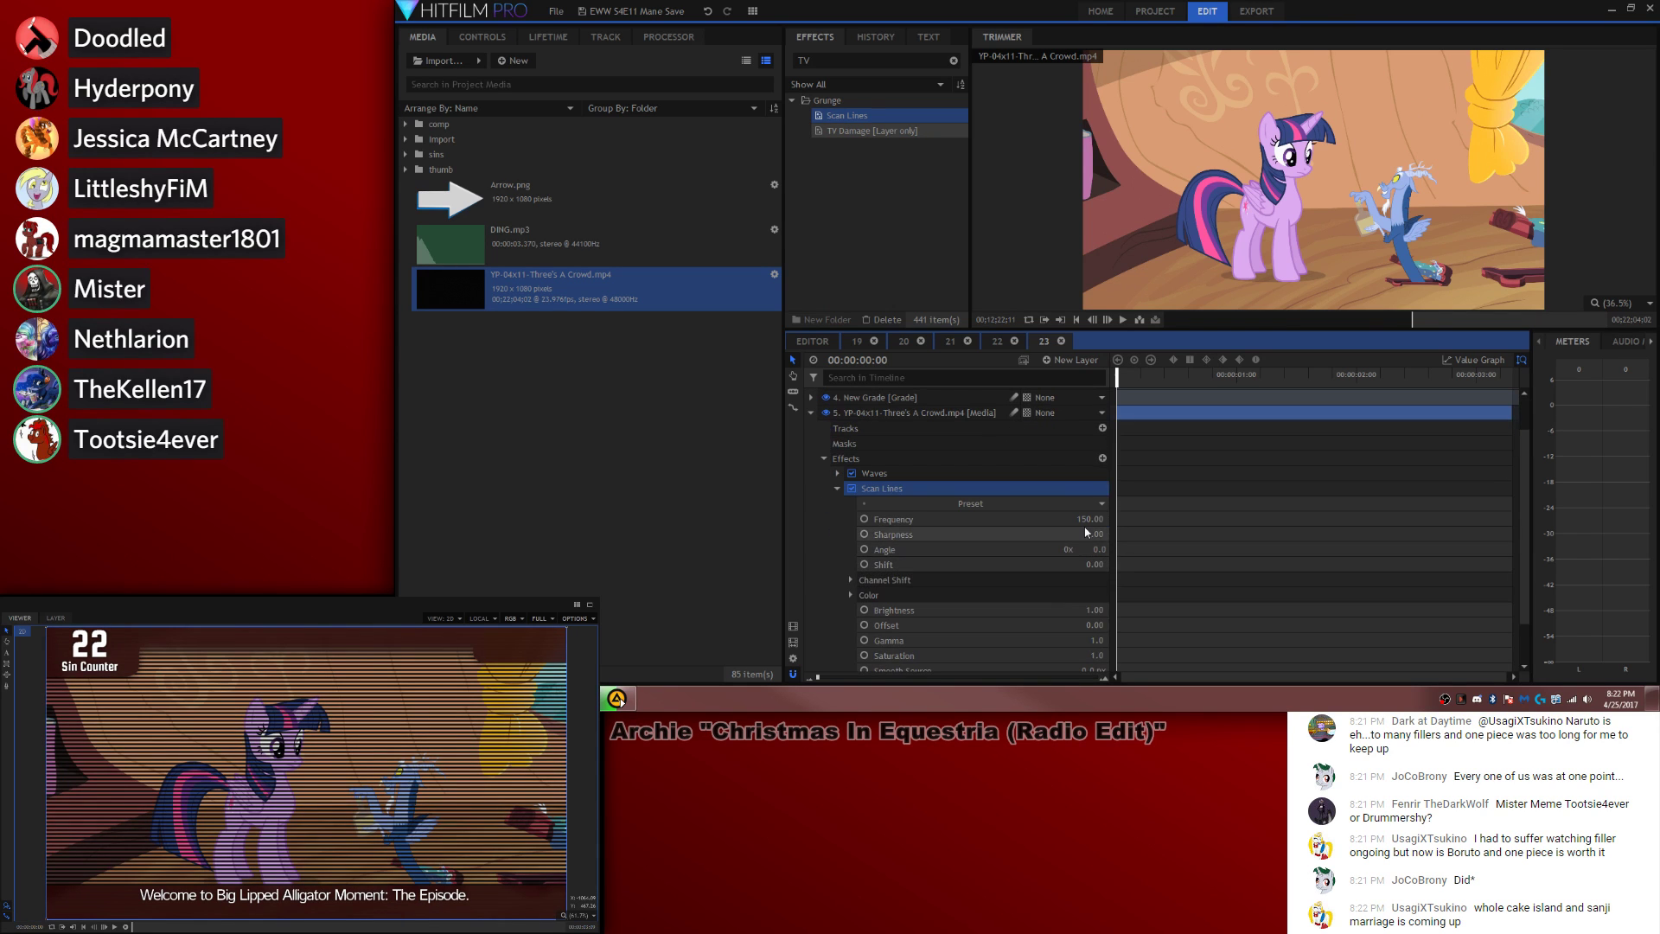
# Step: Set the Scan Lines frequency to 34, sharpness to 1.66 and brightness to 1.26, and preview the shot
pyautogui.moveTo(1092, 519)
pyautogui.mouseDown()
pyautogui.moveTo(1060, 519)
pyautogui.moveTo(1115, 533)
pyautogui.mouseUp()
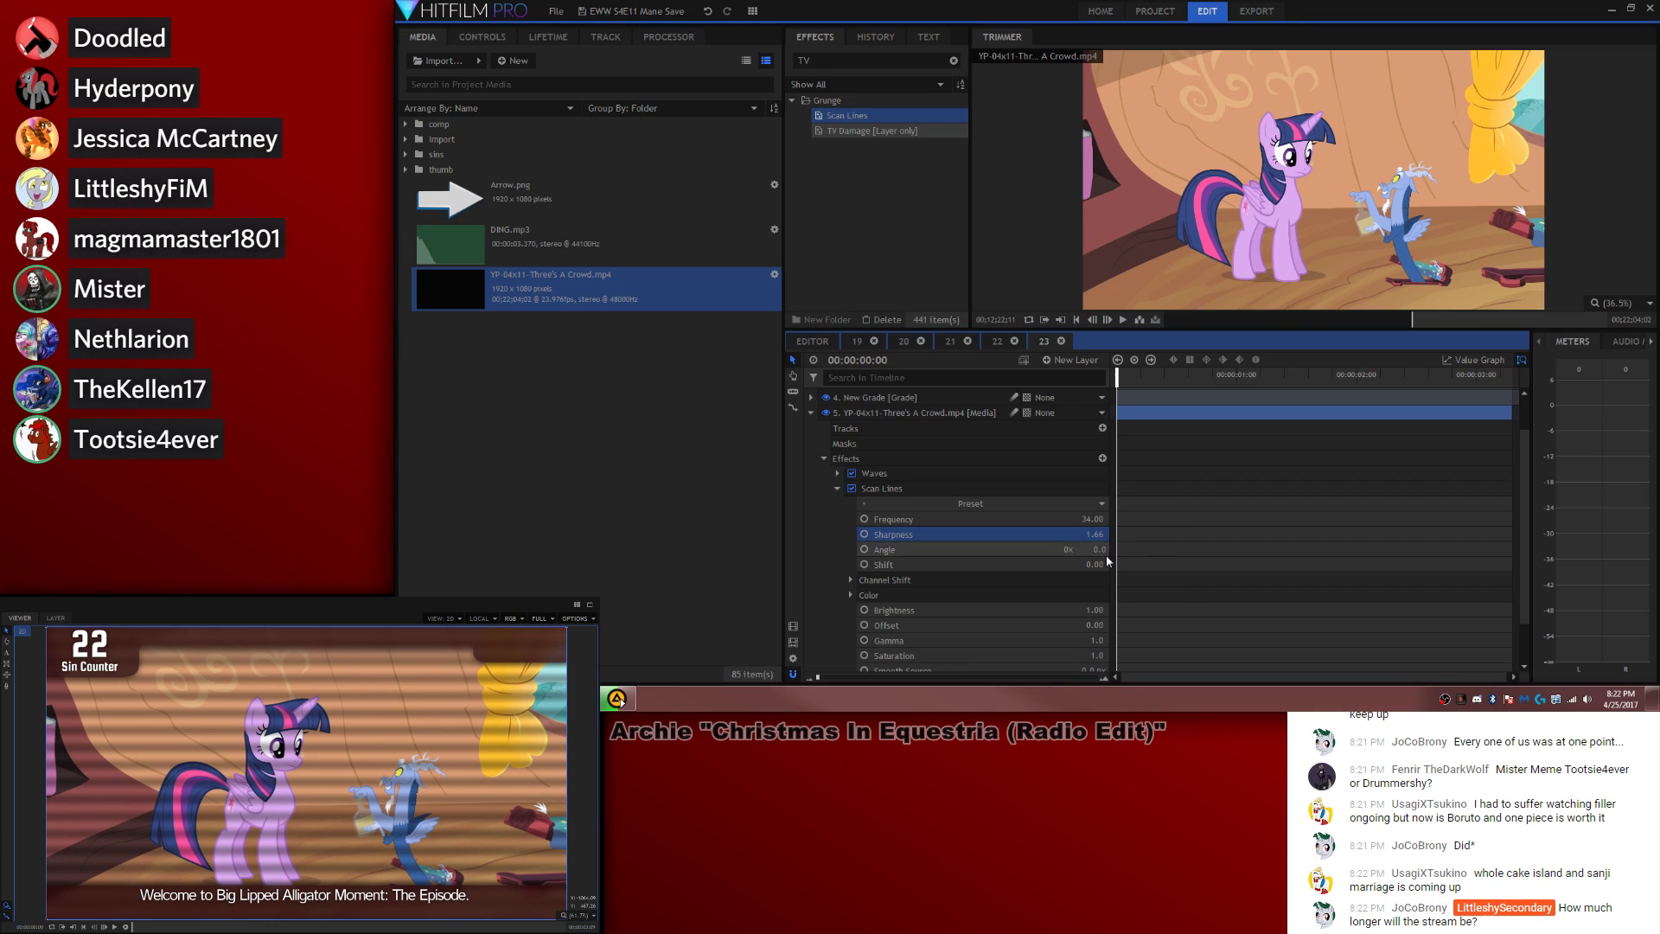
pyautogui.scroll(-1, 1171, 588)
pyautogui.moveTo(1095, 569)
pyautogui.mouseDown()
pyautogui.moveTo(1076, 569)
pyautogui.moveTo(1117, 569)
pyautogui.mouseUp()
pyautogui.press('space')
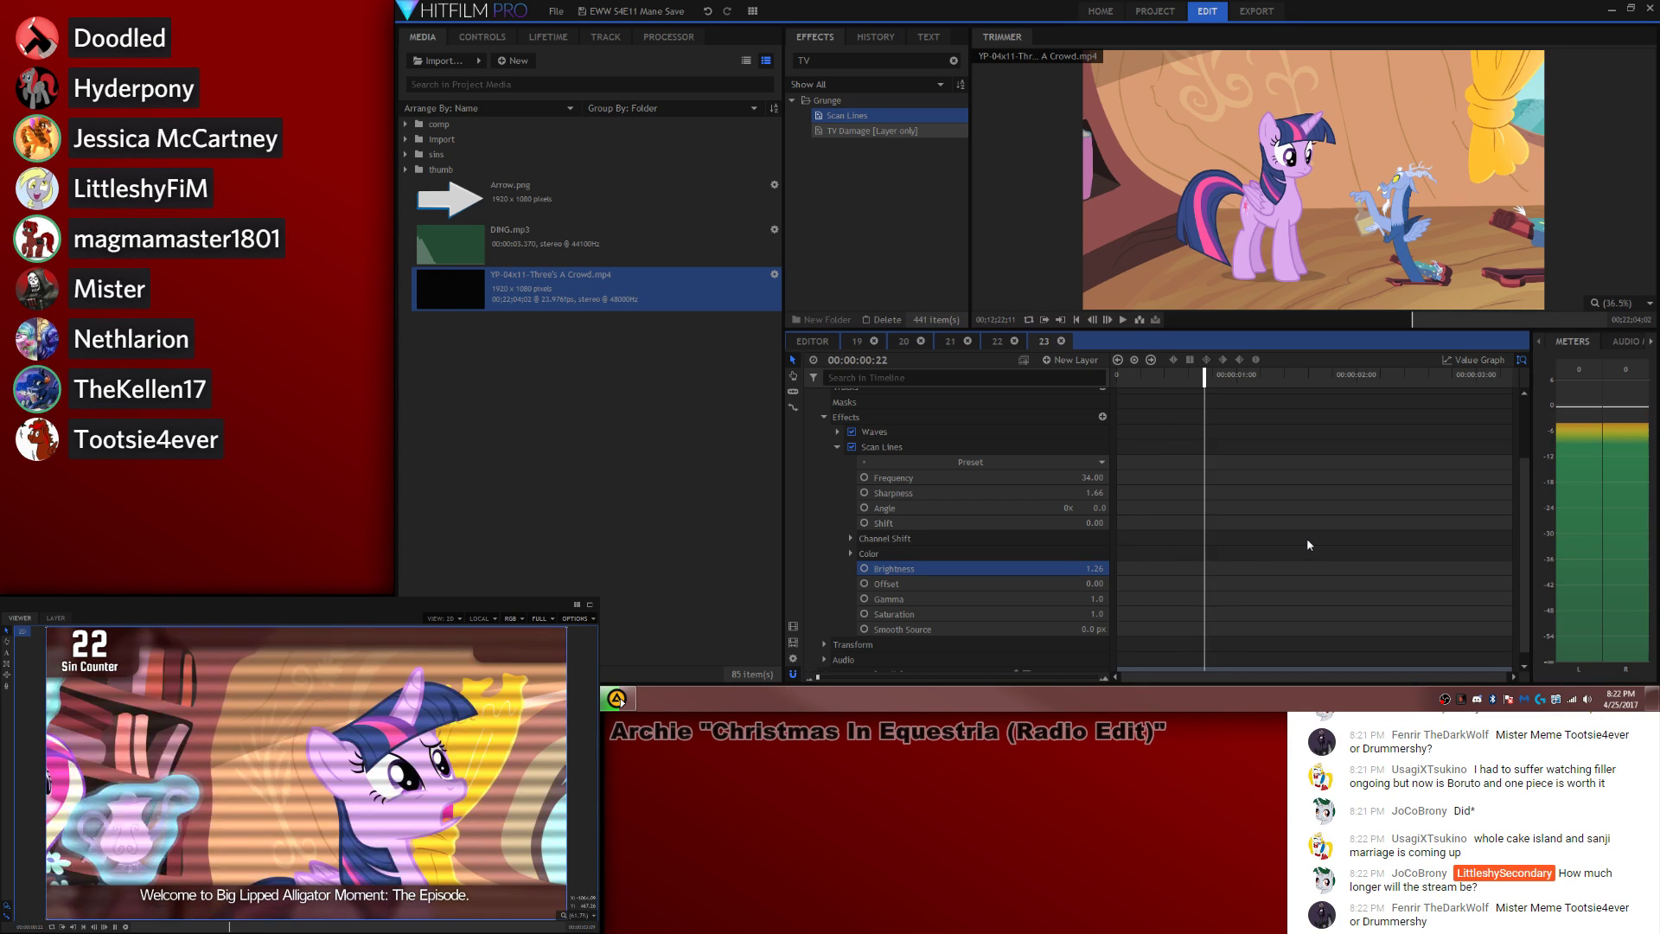
pyautogui.moveTo(1153, 383); pyautogui.dragTo(1114, 385)
pyautogui.scroll(2, 916, 438)
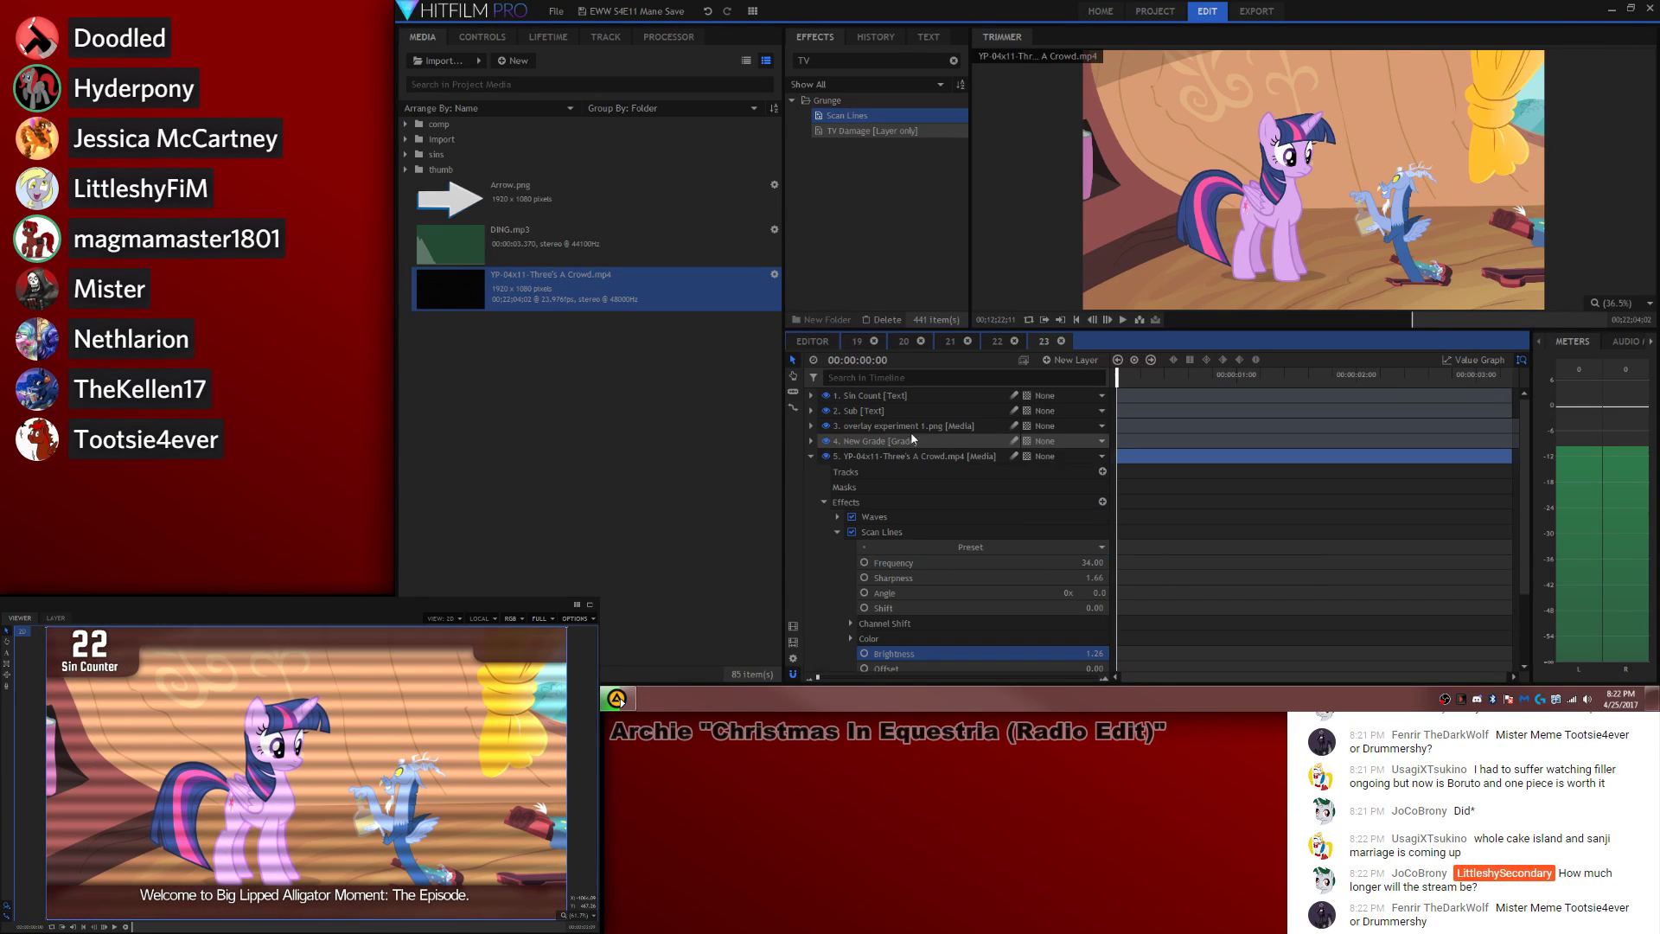
pyautogui.click(811, 457)
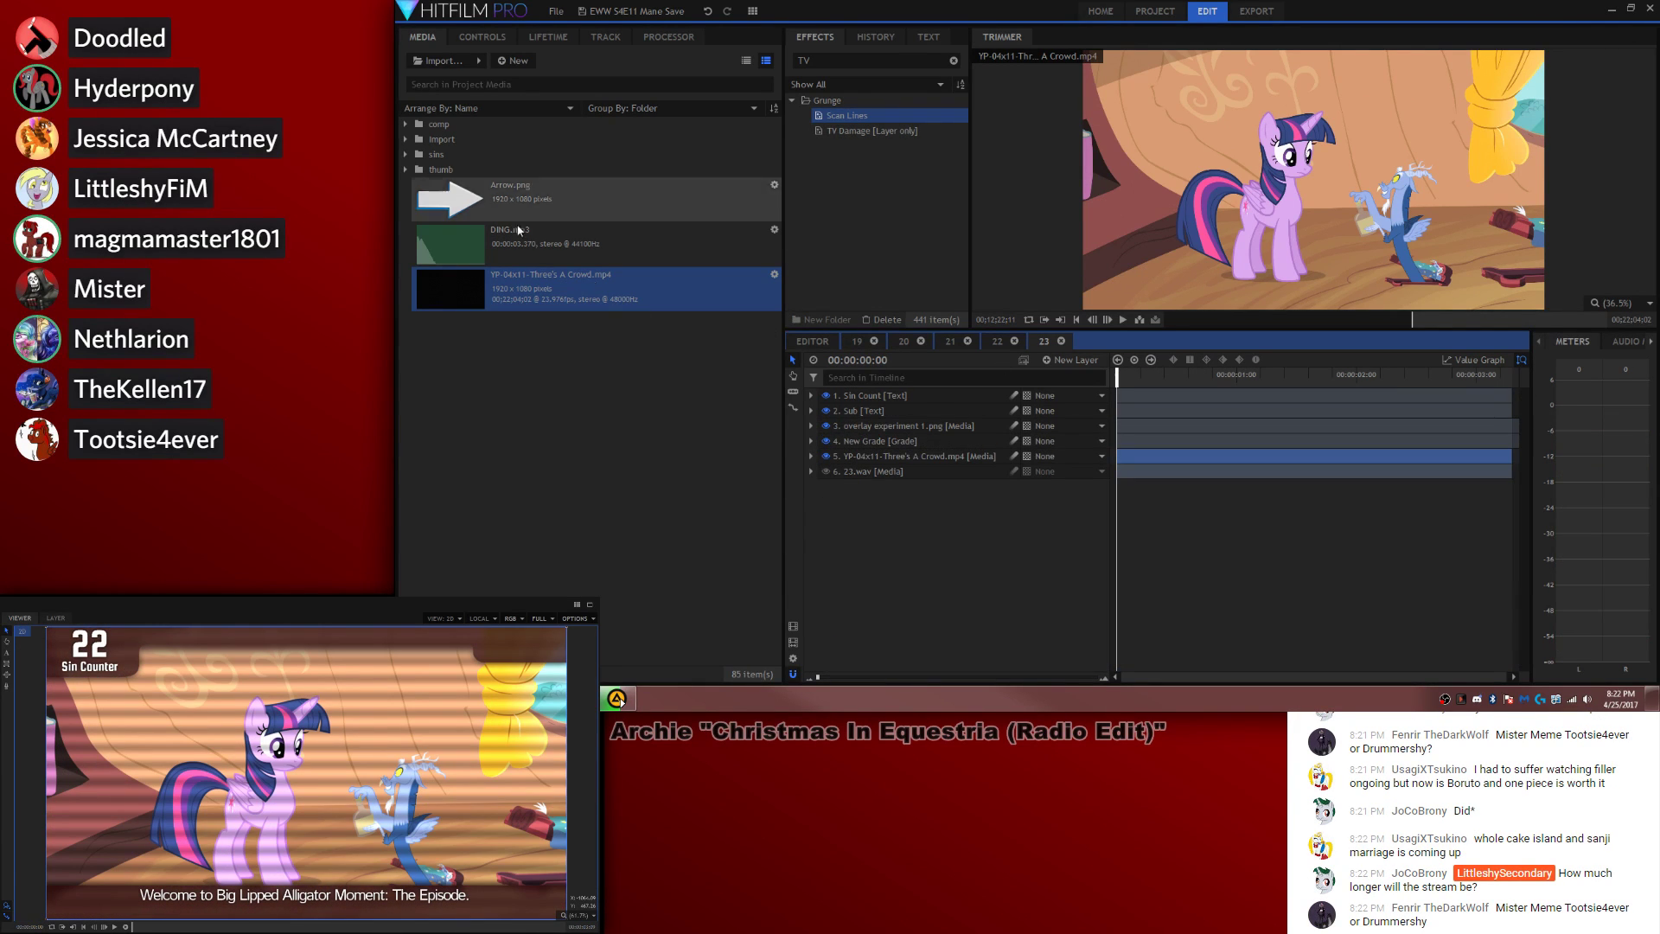
# Step: Find New Plane 1 in the project media and place it directly above the episode clip in shot 23
pyautogui.click(406, 154)
pyautogui.click(406, 154)
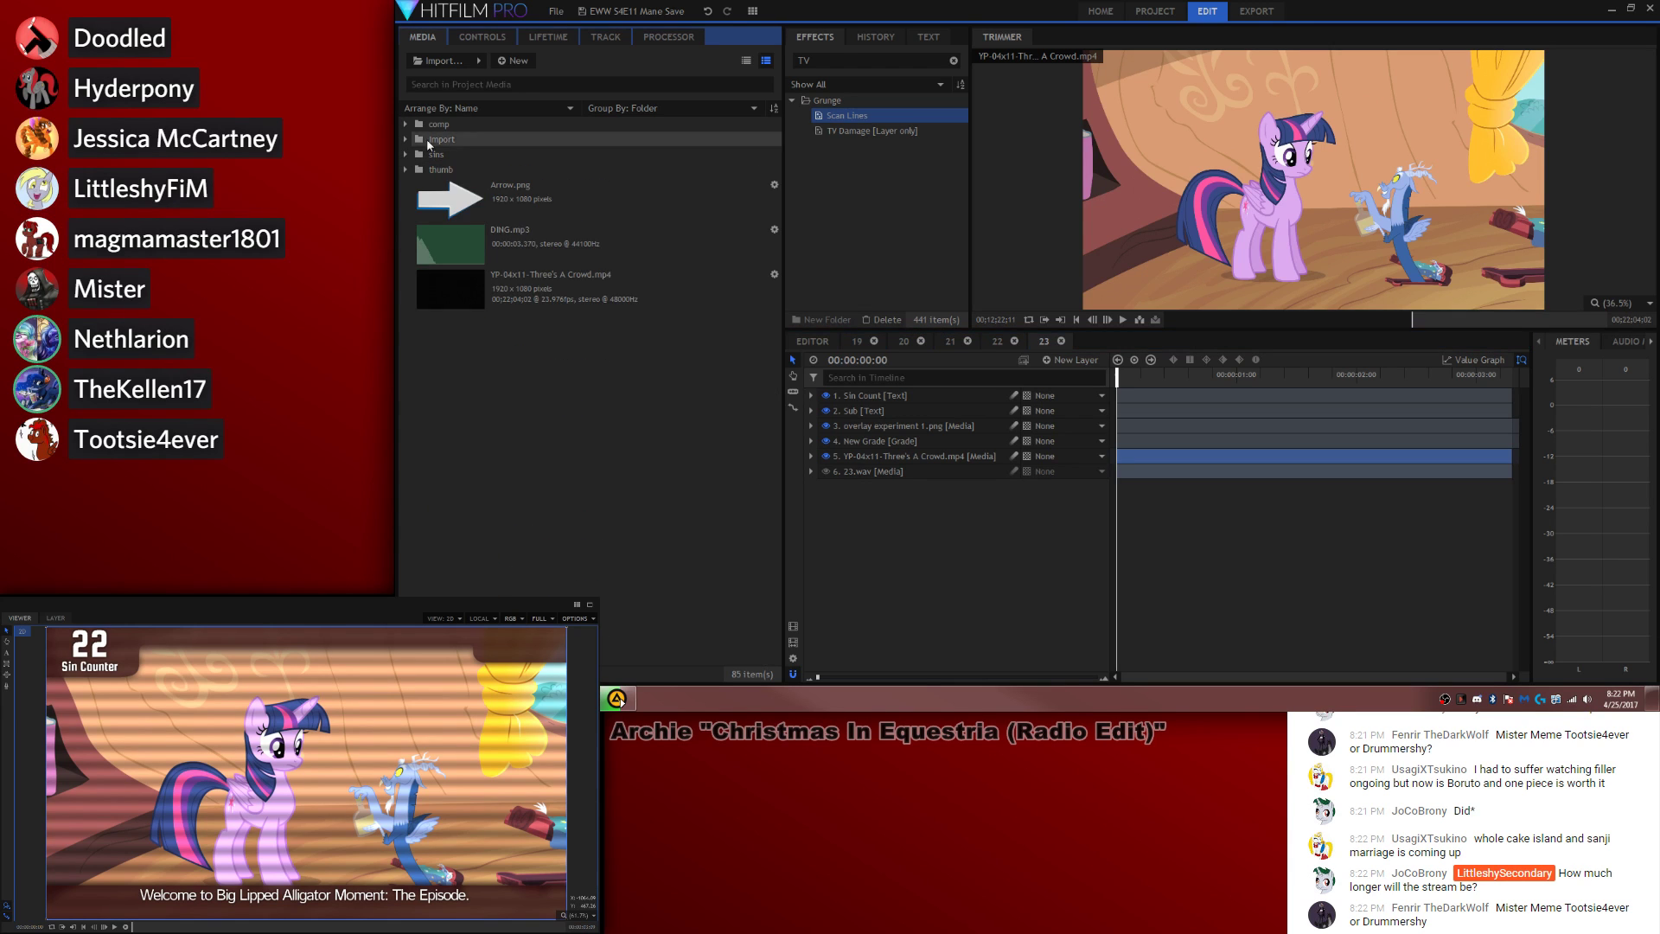
pyautogui.click(471, 84)
pyautogui.write('plane')
pyautogui.moveTo(467, 152); pyautogui.dragTo(1121, 458)
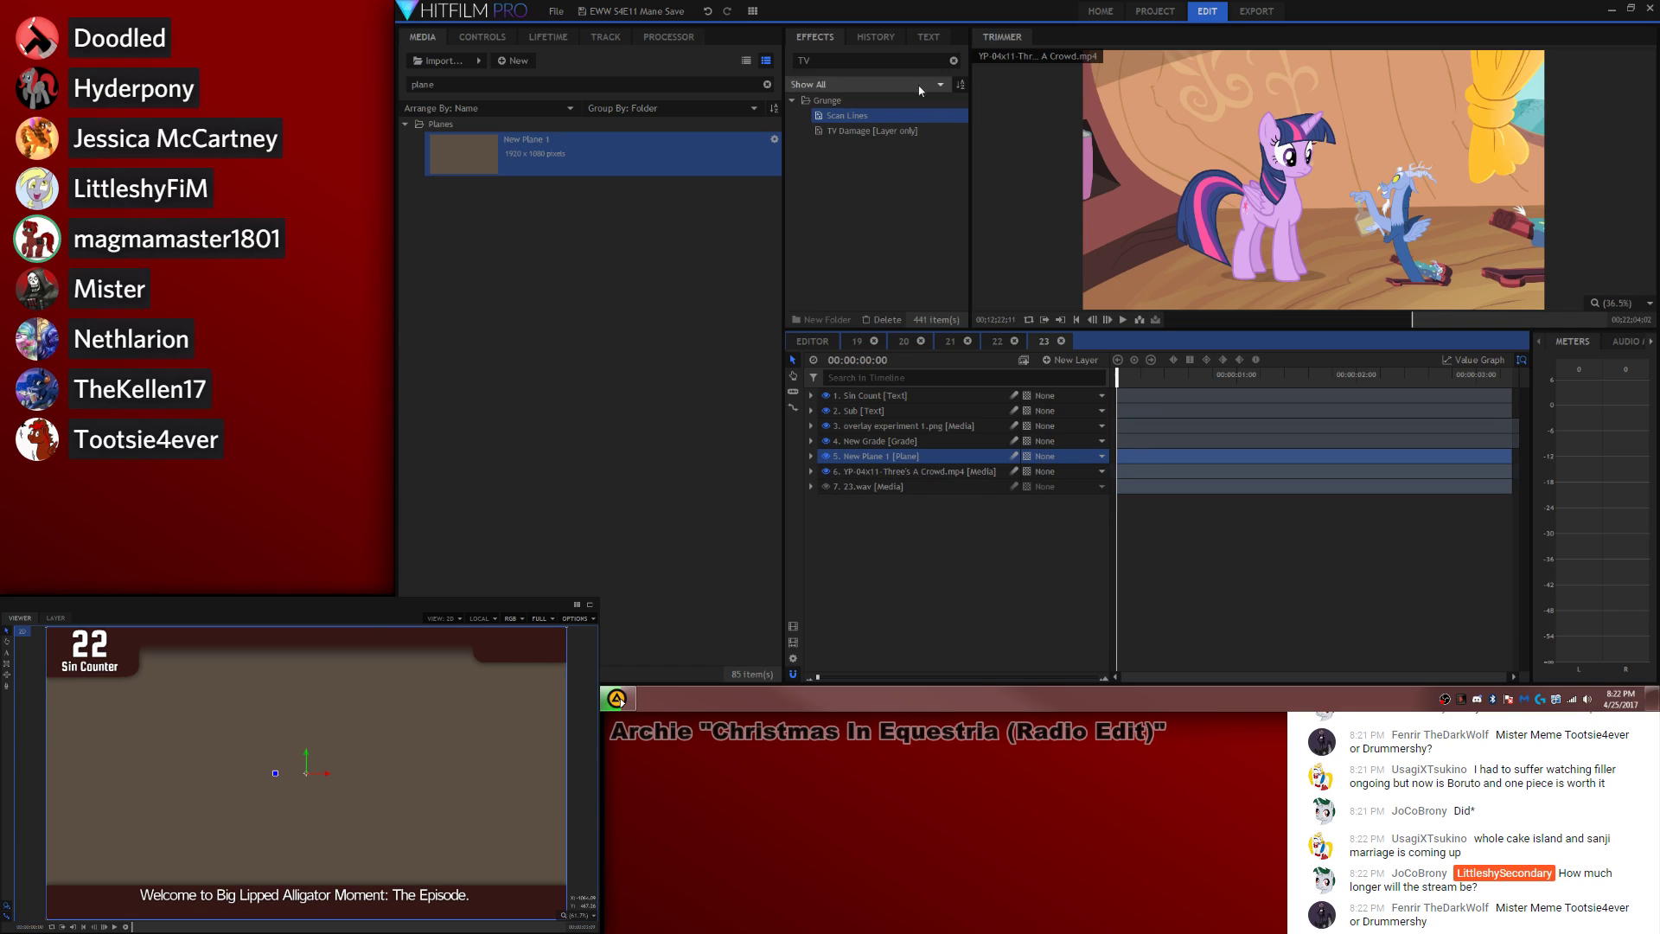
# Step: Apply the Fill Color effect to the plane, using white at 100% blend
pyautogui.click(864, 61)
pyautogui.write('Fill')
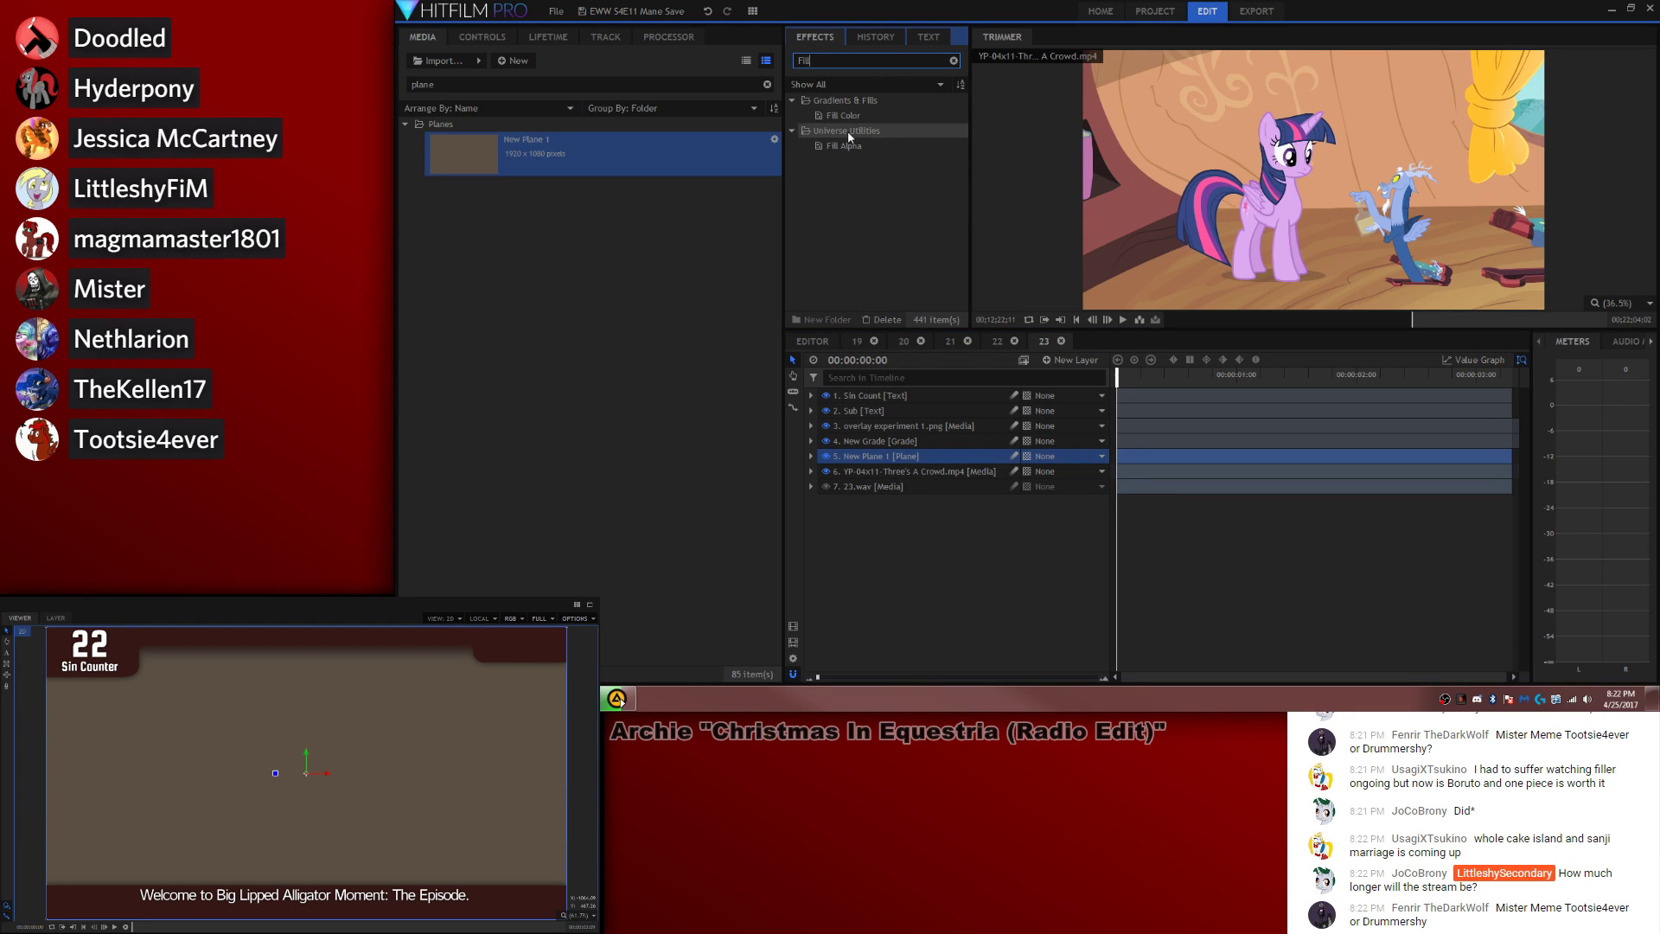
pyautogui.moveTo(843, 115); pyautogui.dragTo(921, 456)
pyautogui.click(837, 501)
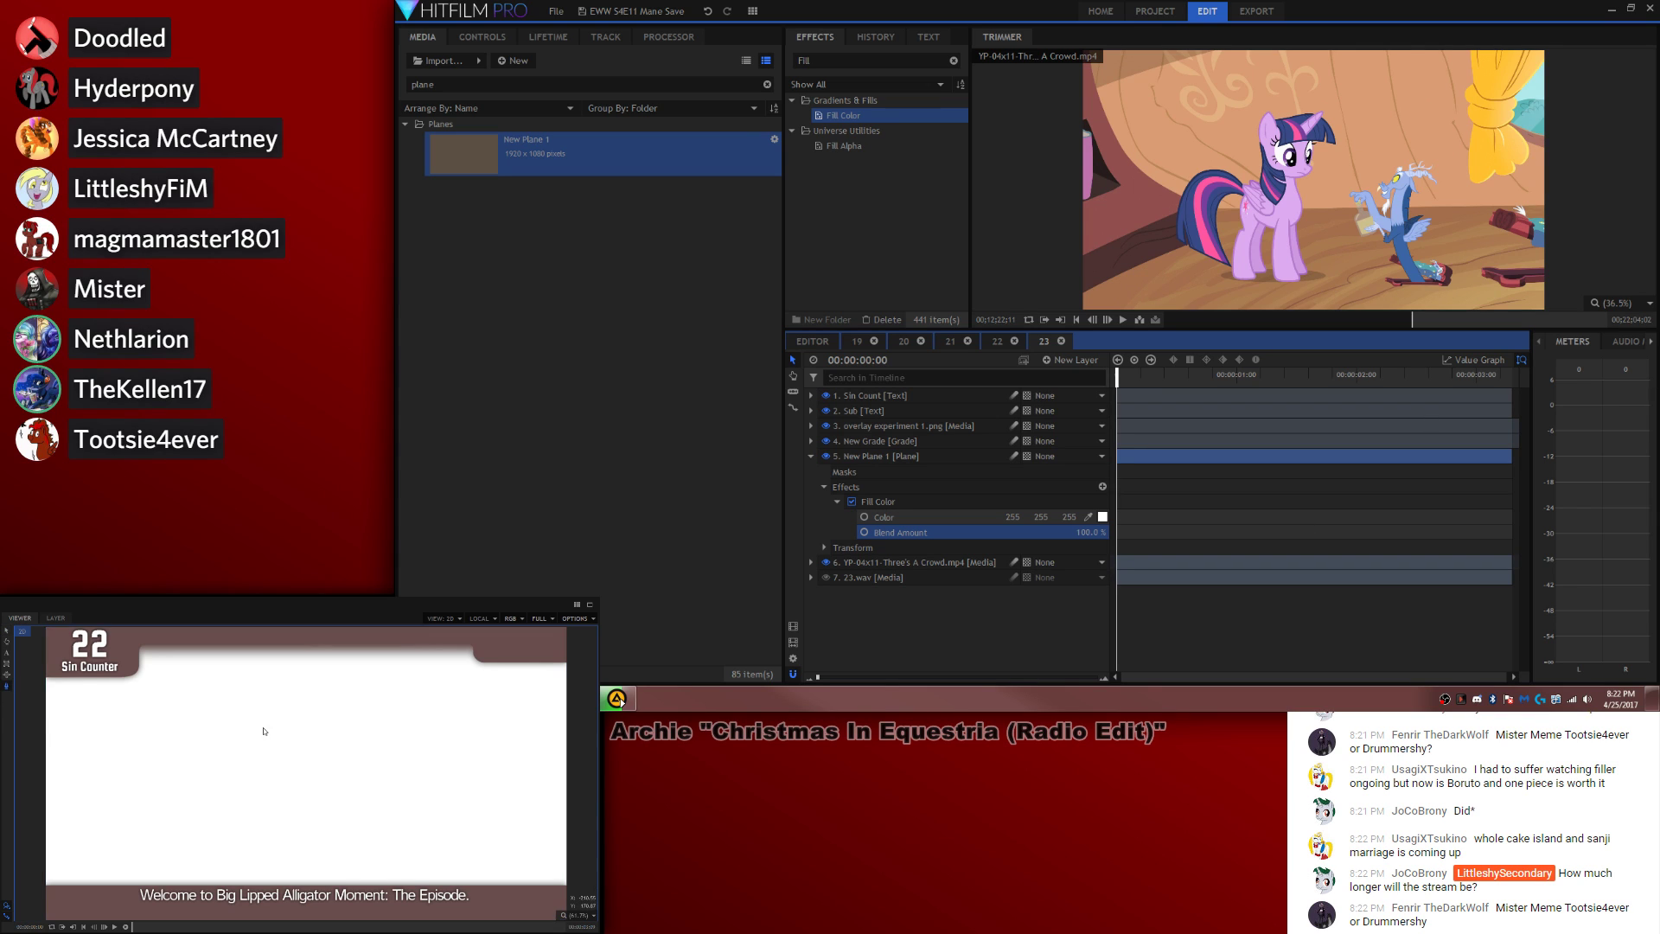
# Step: Mask the plane into a fast-forward symbol of two identical right-pointing triangles placed side by side
pyautogui.scroll(-2, 262, 714)
pyautogui.click(100, 646)
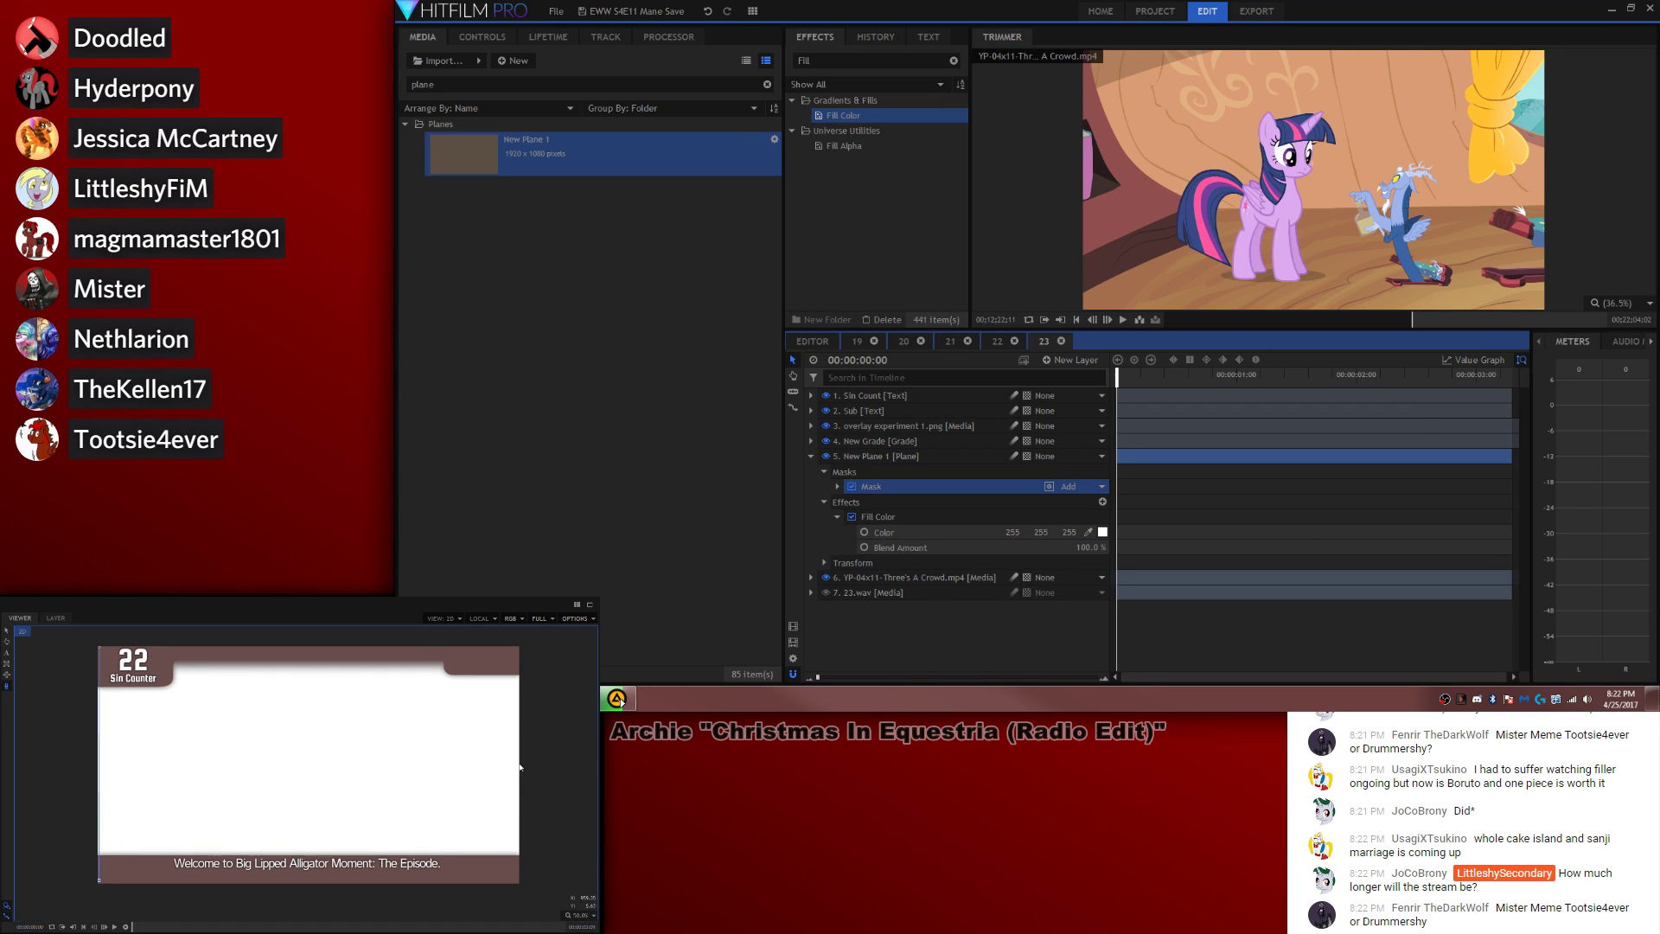
pyautogui.click(100, 647)
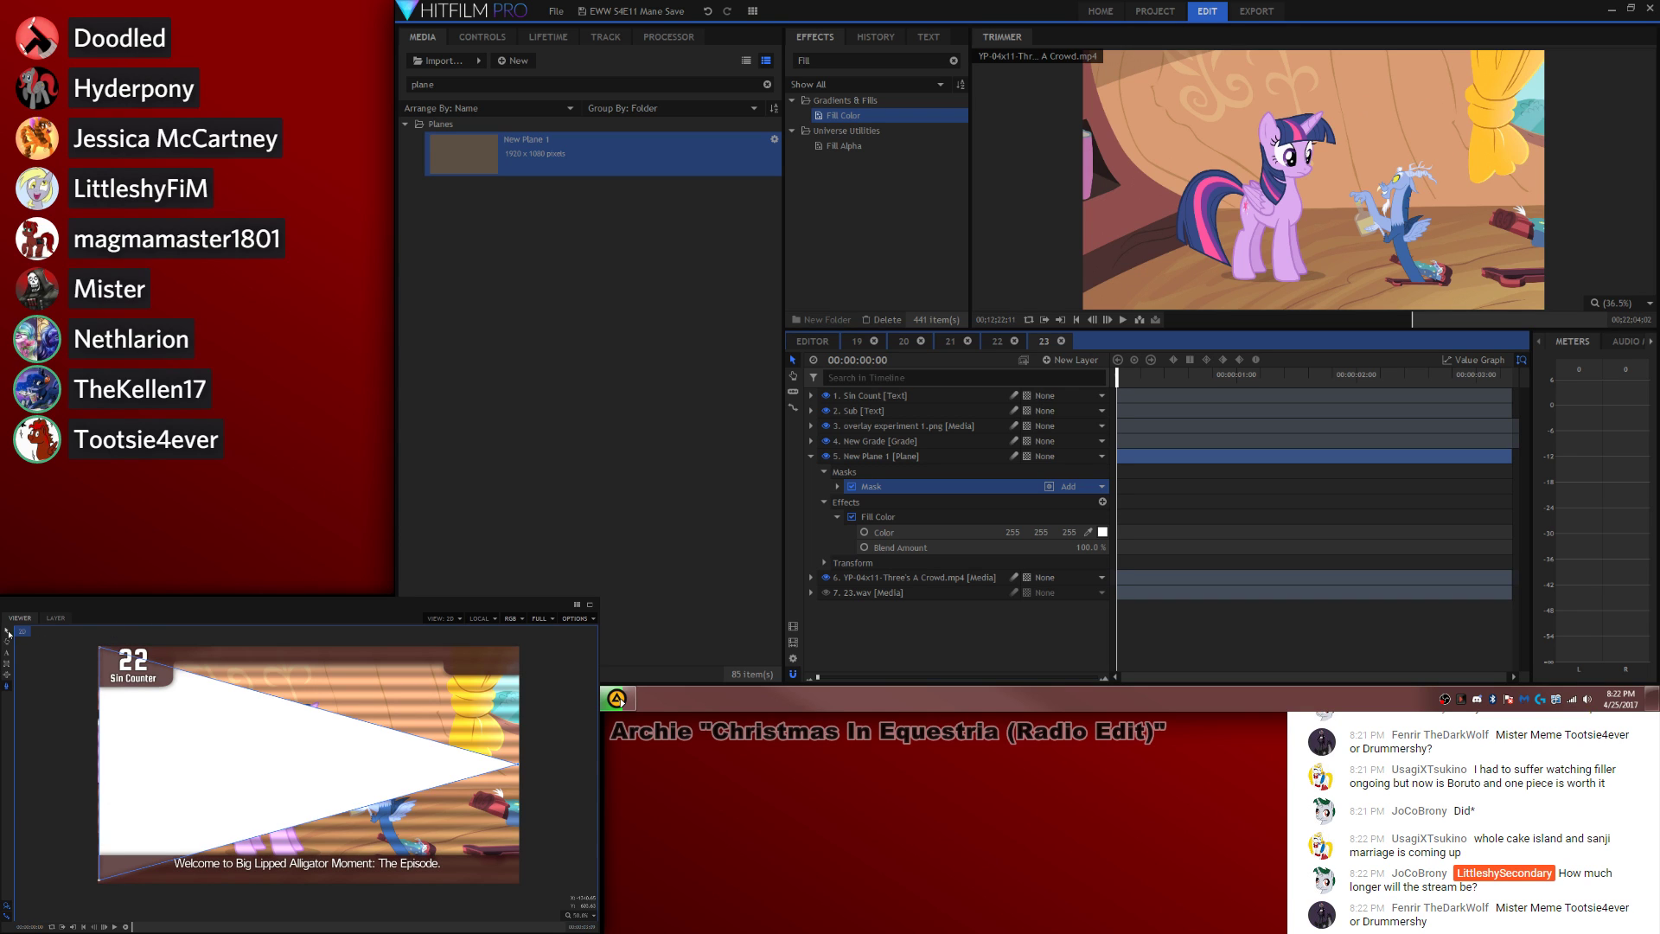
pyautogui.moveTo(519, 765); pyautogui.dragTo(331, 784)
pyautogui.moveTo(331, 656); pyautogui.dragTo(316, 675)
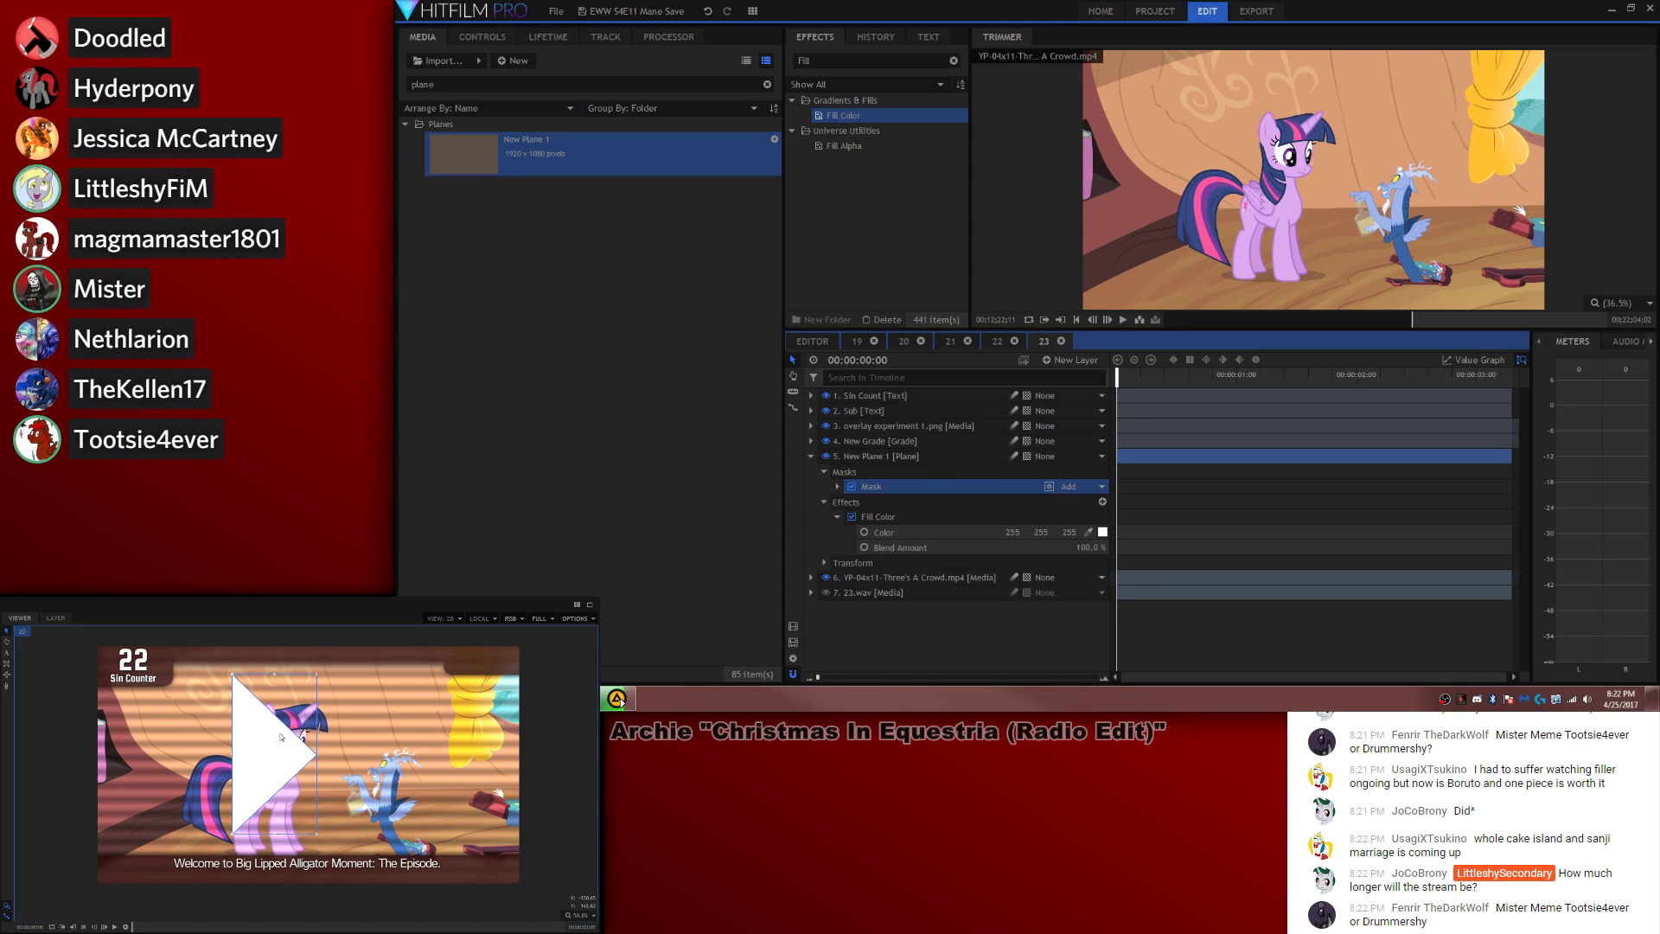
pyautogui.hotkey('ctrl', 'd')
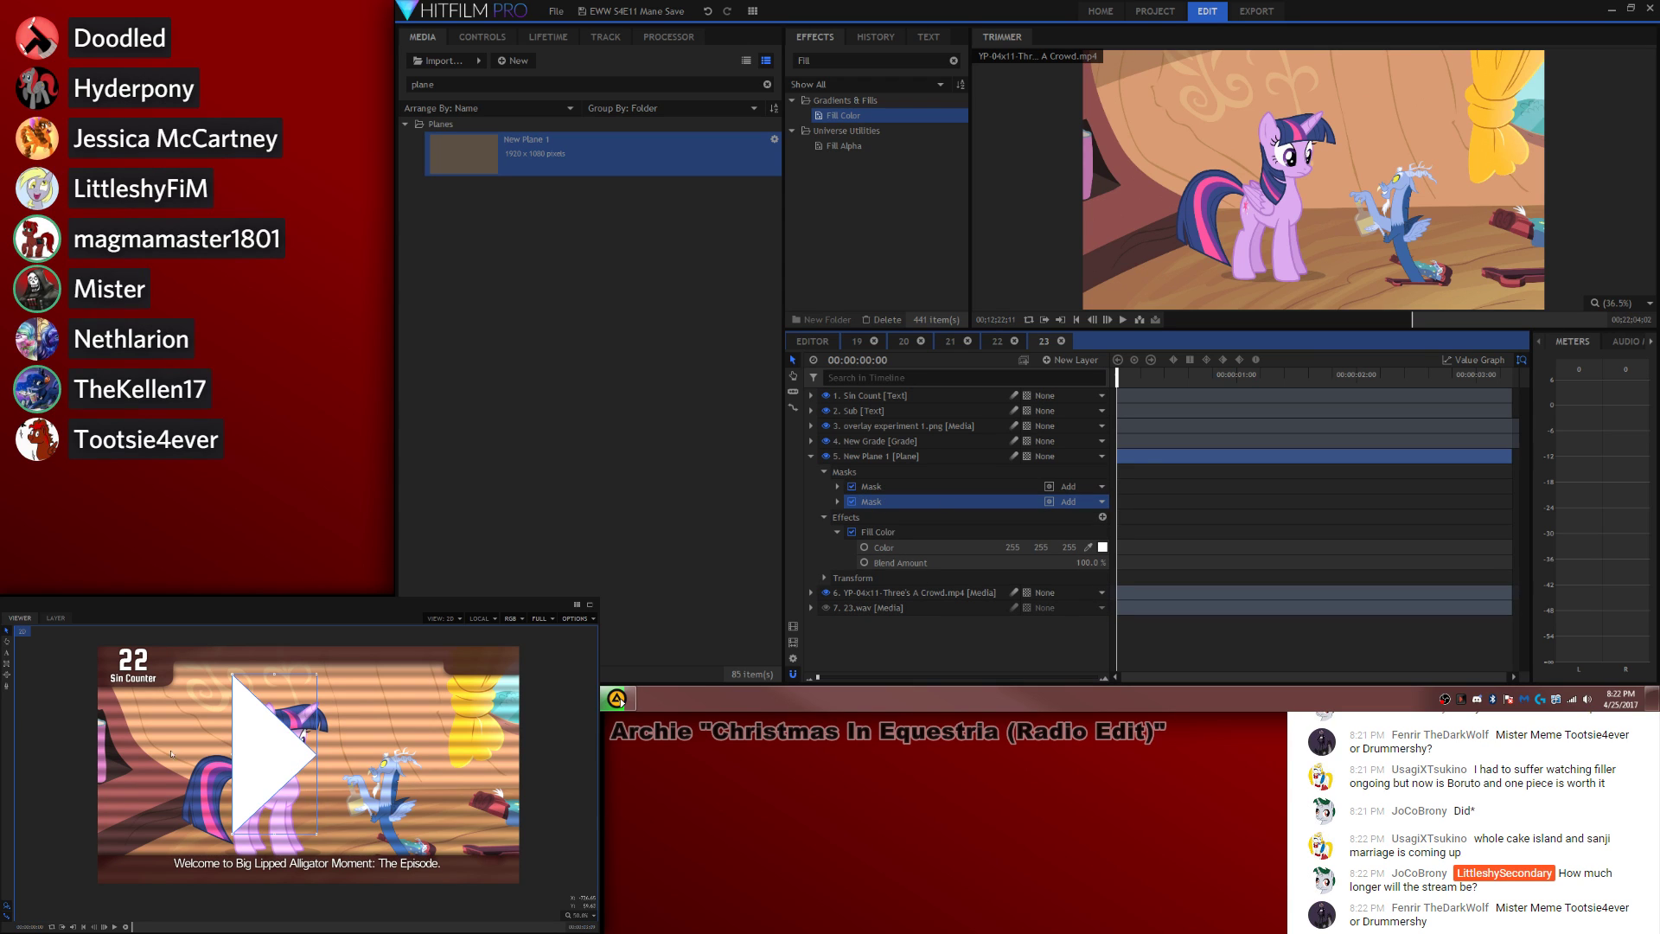
pyautogui.moveTo(257, 748); pyautogui.dragTo(351, 747)
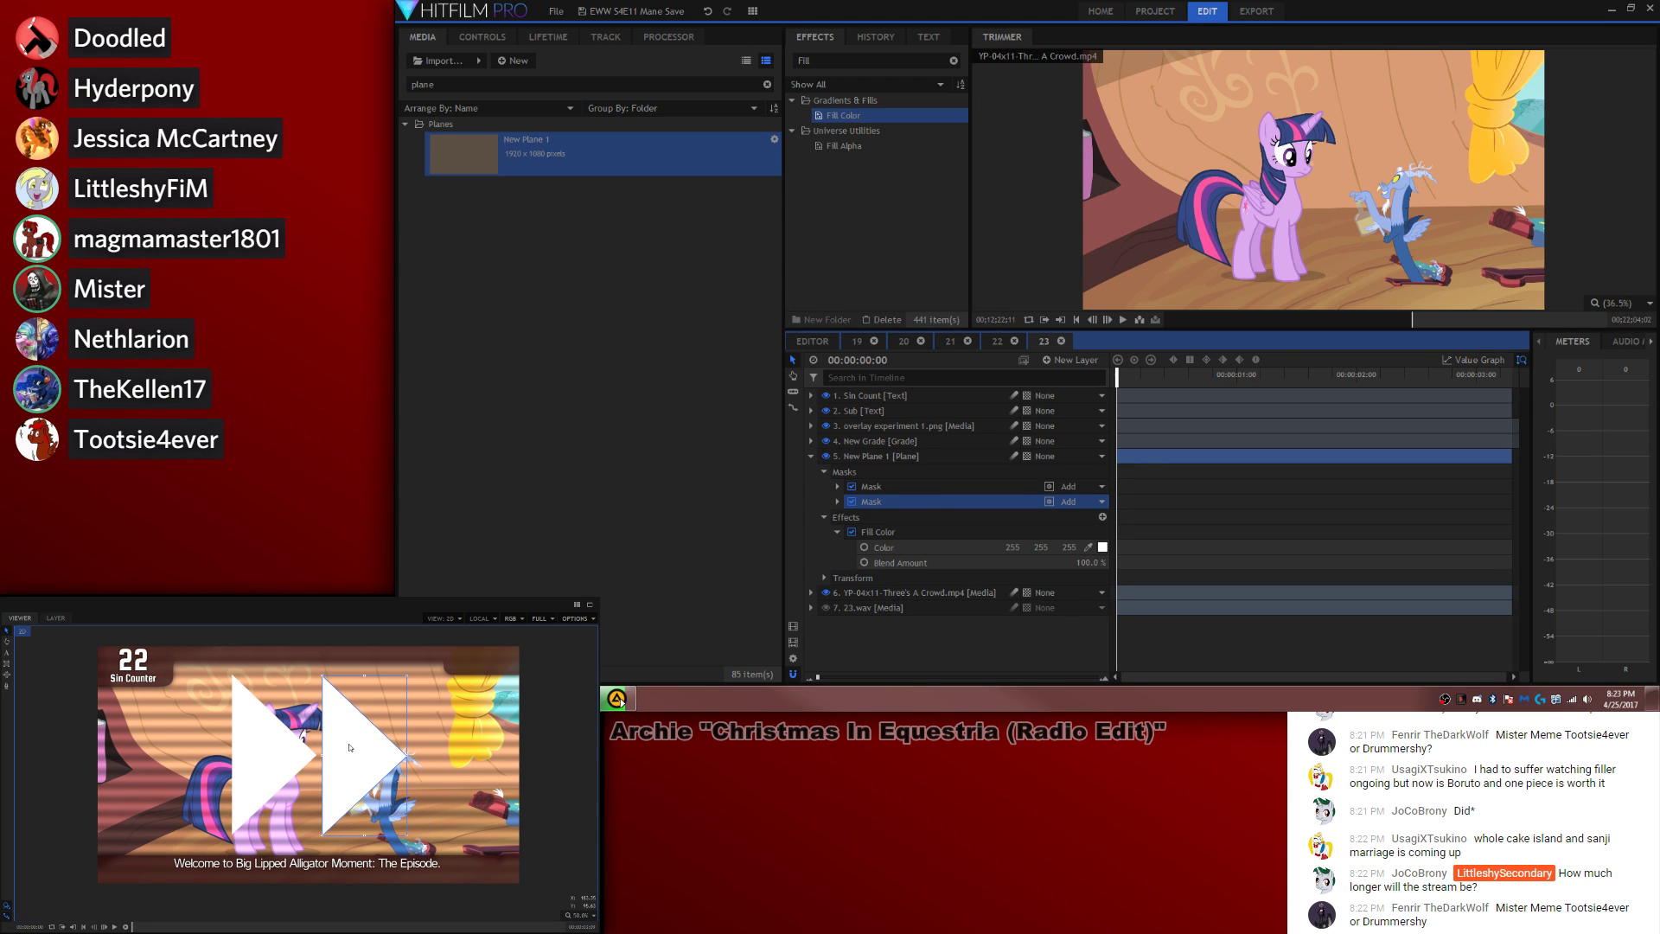
# Step: Add the Drop Shadow effect to the plane after Fill Color and show its settings
pyautogui.click(881, 455)
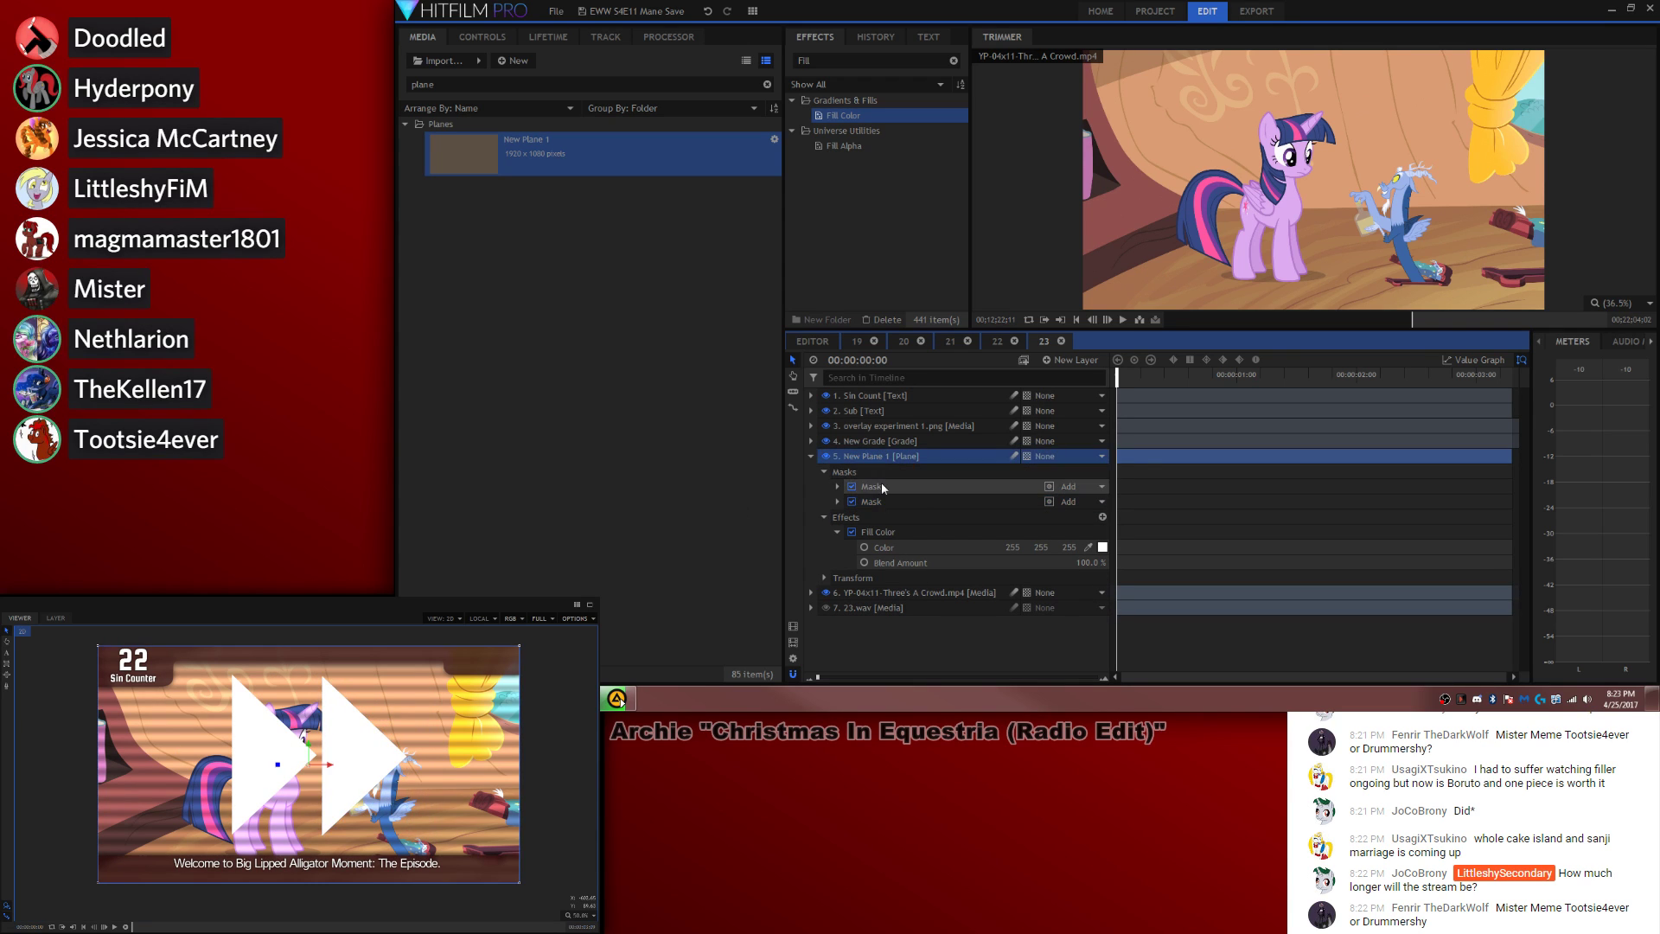
pyautogui.click(849, 64)
pyautogui.write('Drop')
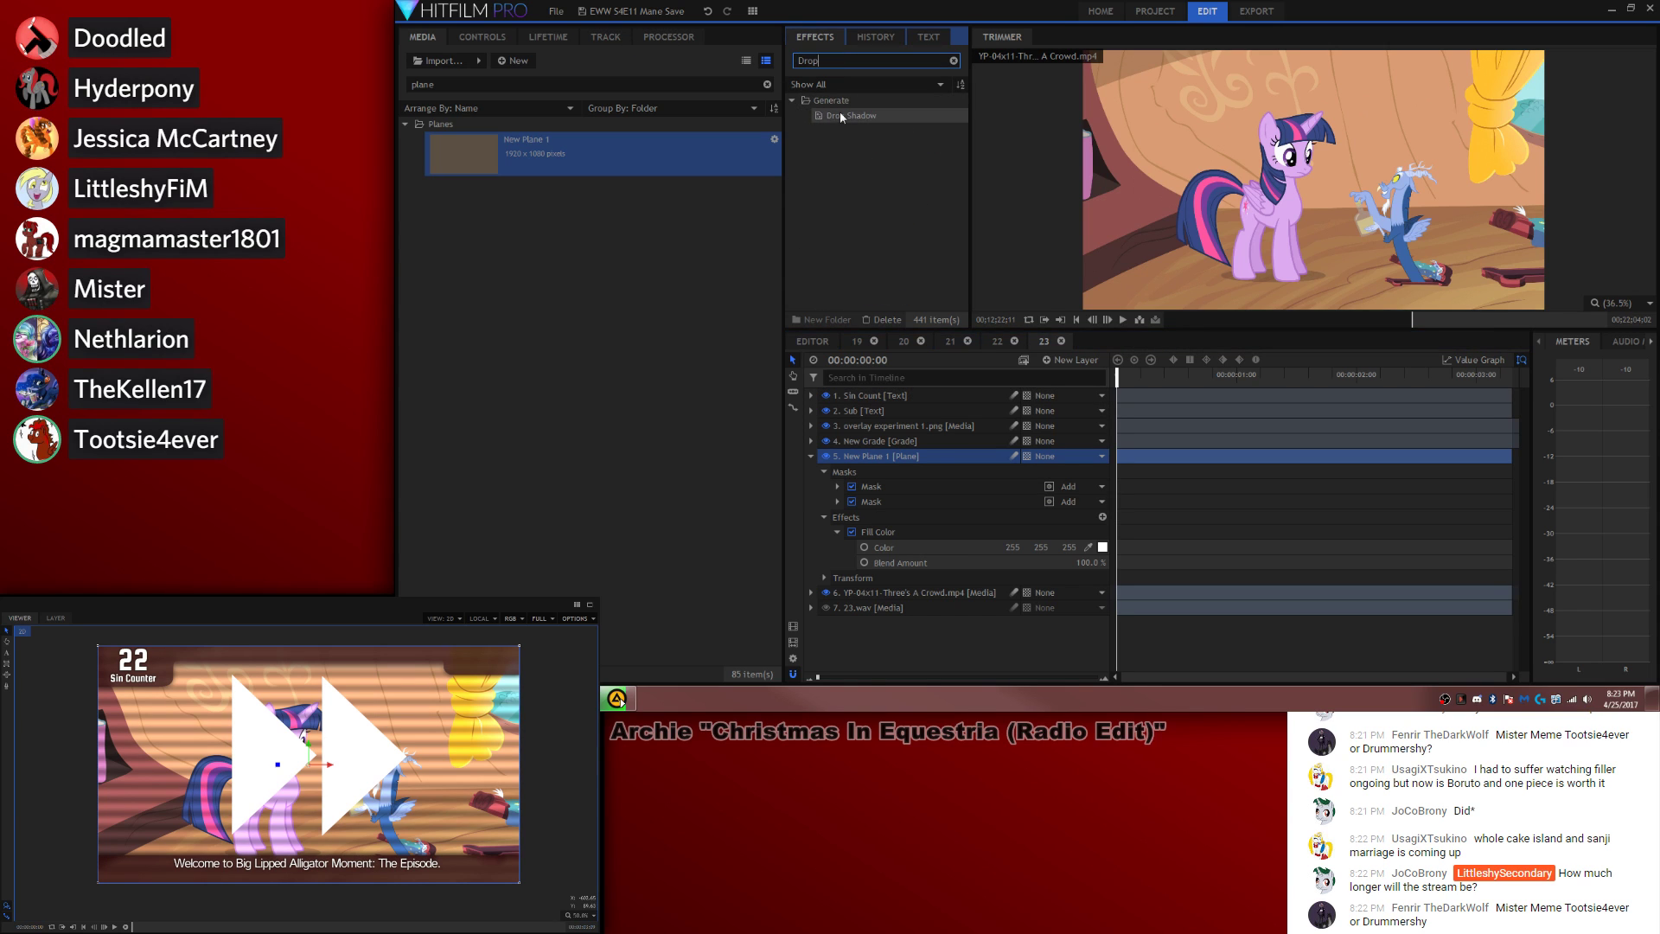
pyautogui.moveTo(851, 115); pyautogui.dragTo(869, 576)
pyautogui.click(837, 577)
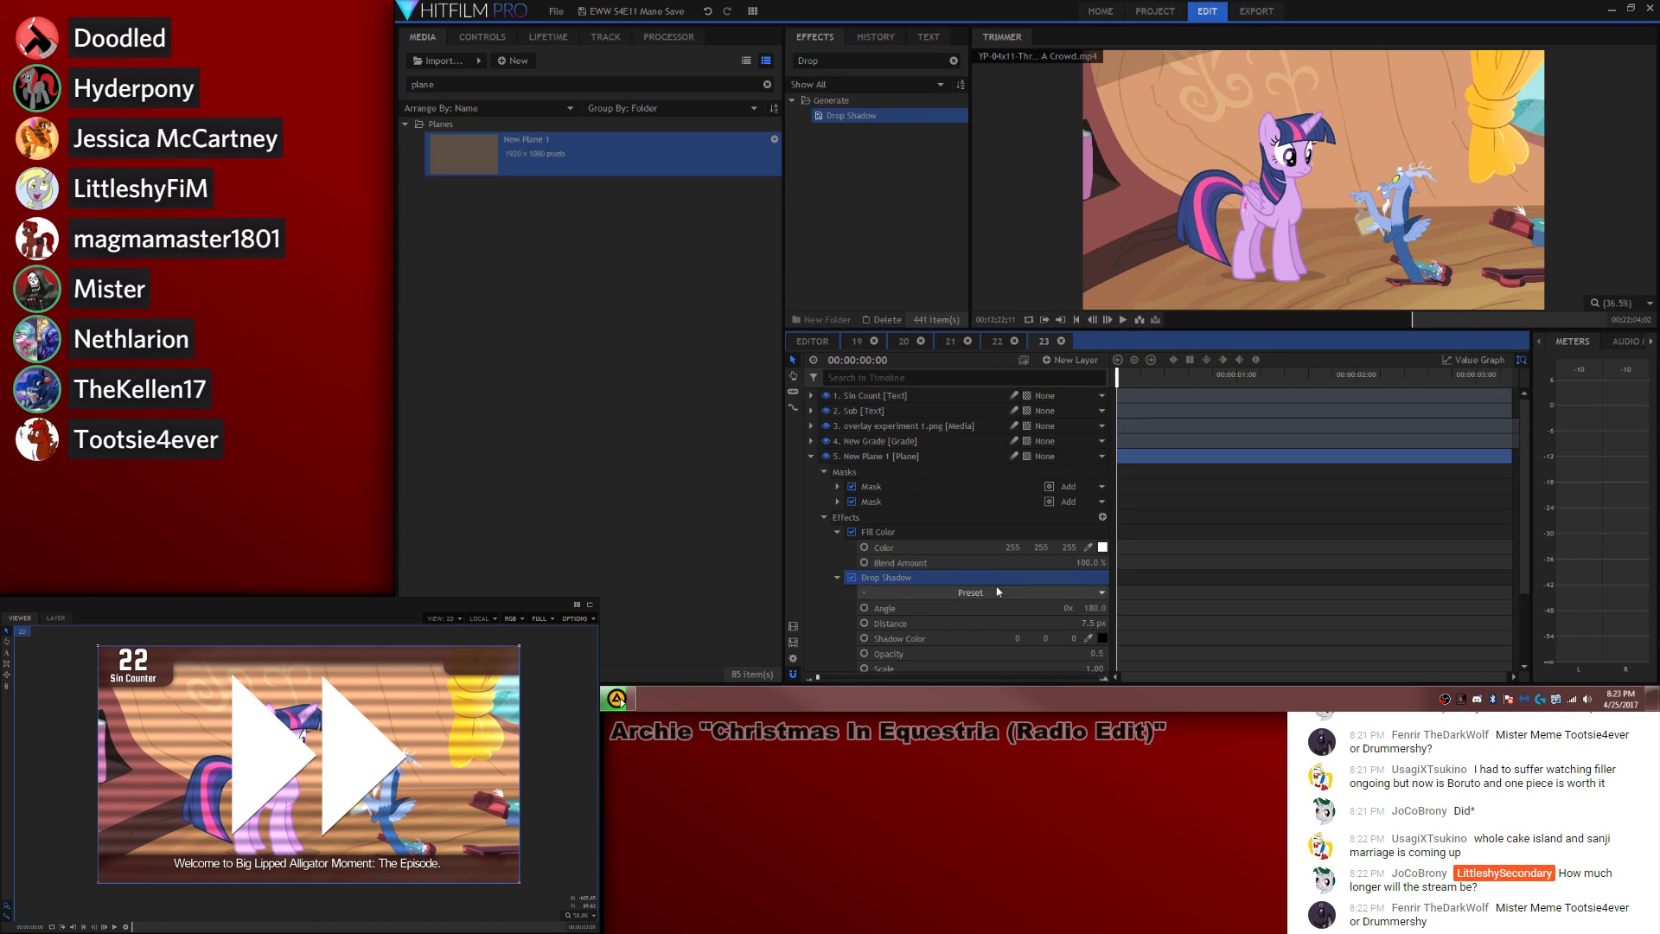
# Step: Set the plane's Drop Shadow opacity to 1 and penumbra to 45 px
pyautogui.scroll(-1, 1027, 593)
pyautogui.moveTo(1089, 610); pyautogui.dragTo(1119, 612)
pyautogui.scroll(-1, 1059, 600)
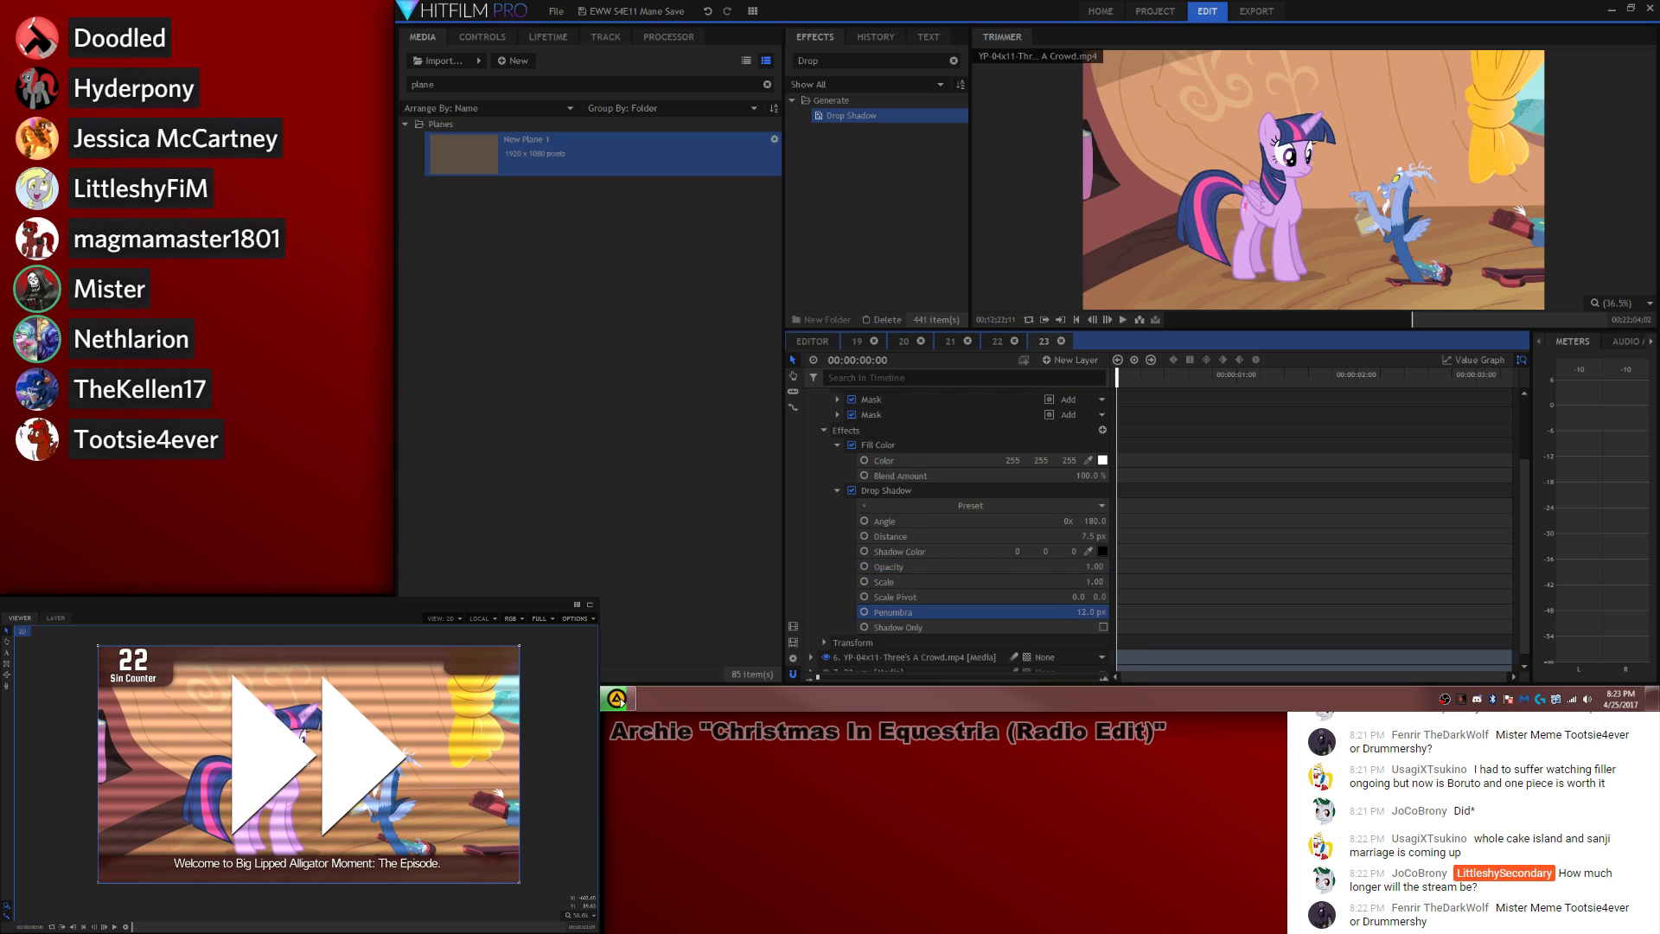
pyautogui.click(586, 916)
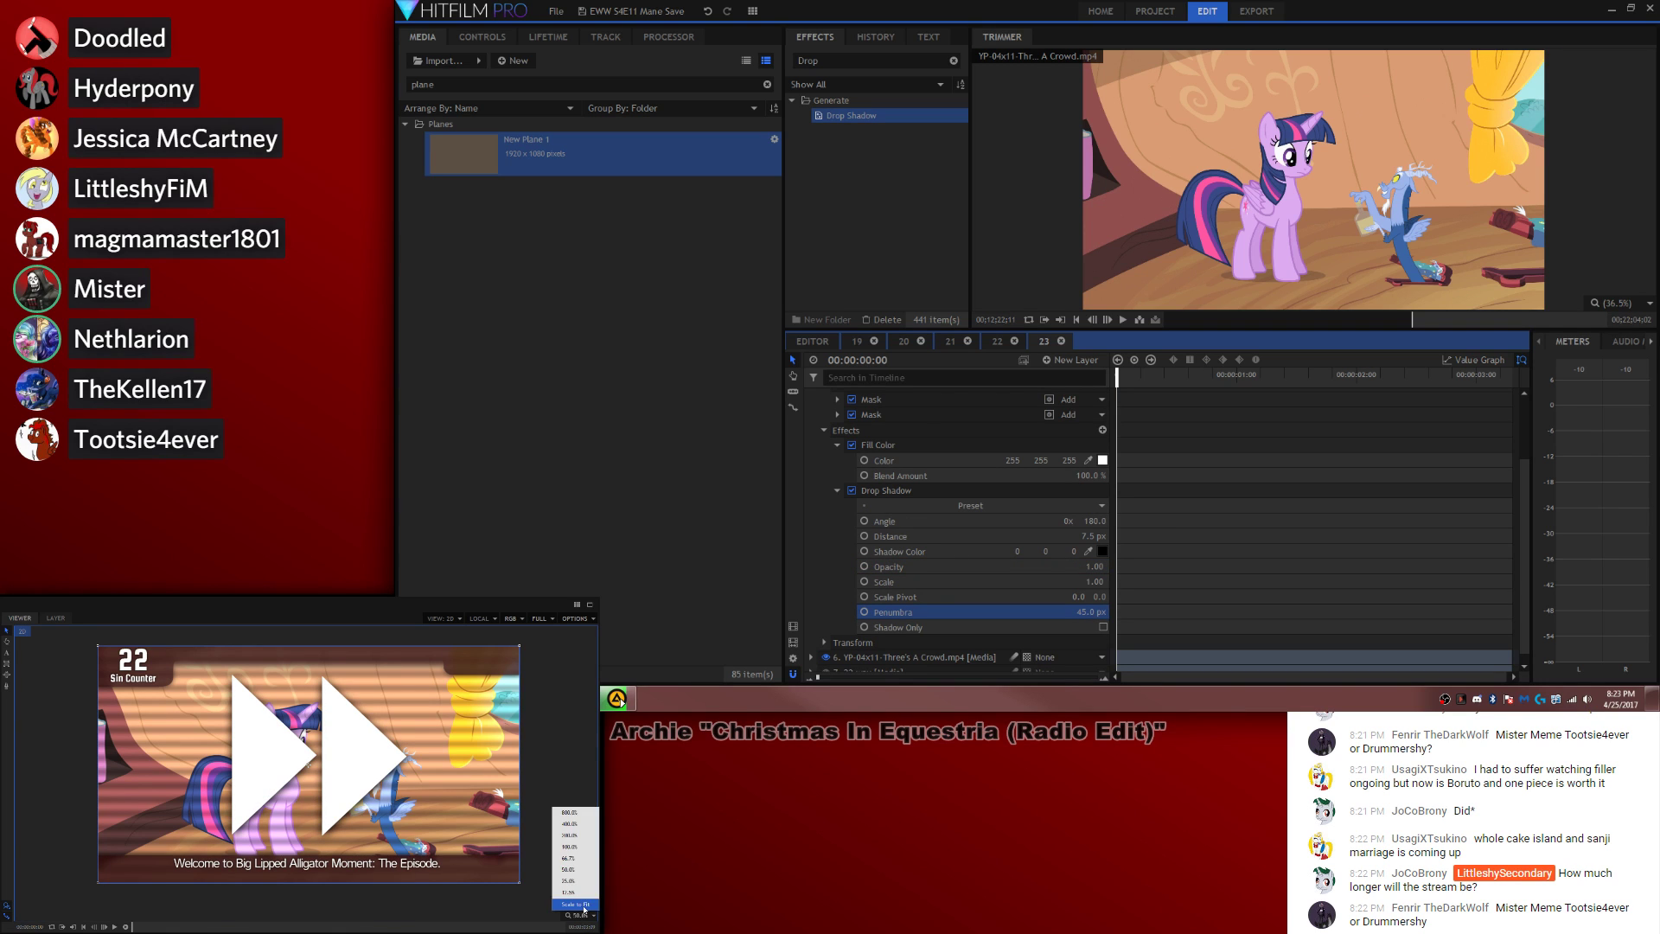
# Step: Show the audio waveform of the 23.wav layer in composite shot 23
pyautogui.click(571, 905)
pyautogui.click(811, 342)
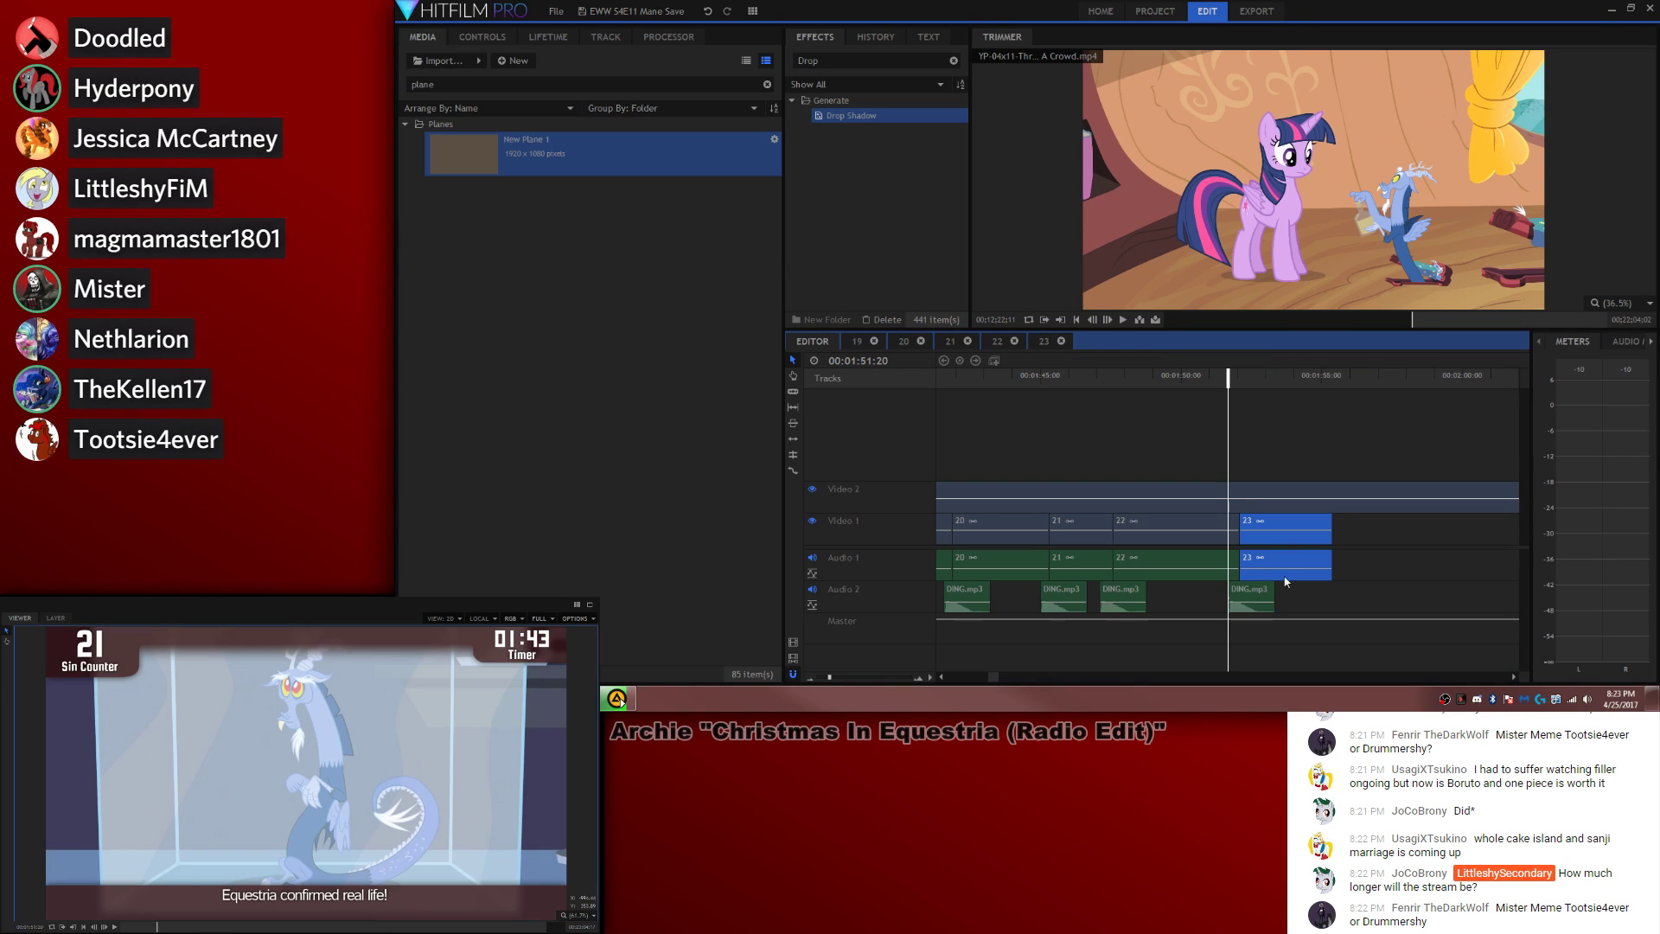
pyautogui.moveTo(1332, 527); pyautogui.dragTo(1390, 528)
pyautogui.hscroll(2, 1297, 543)
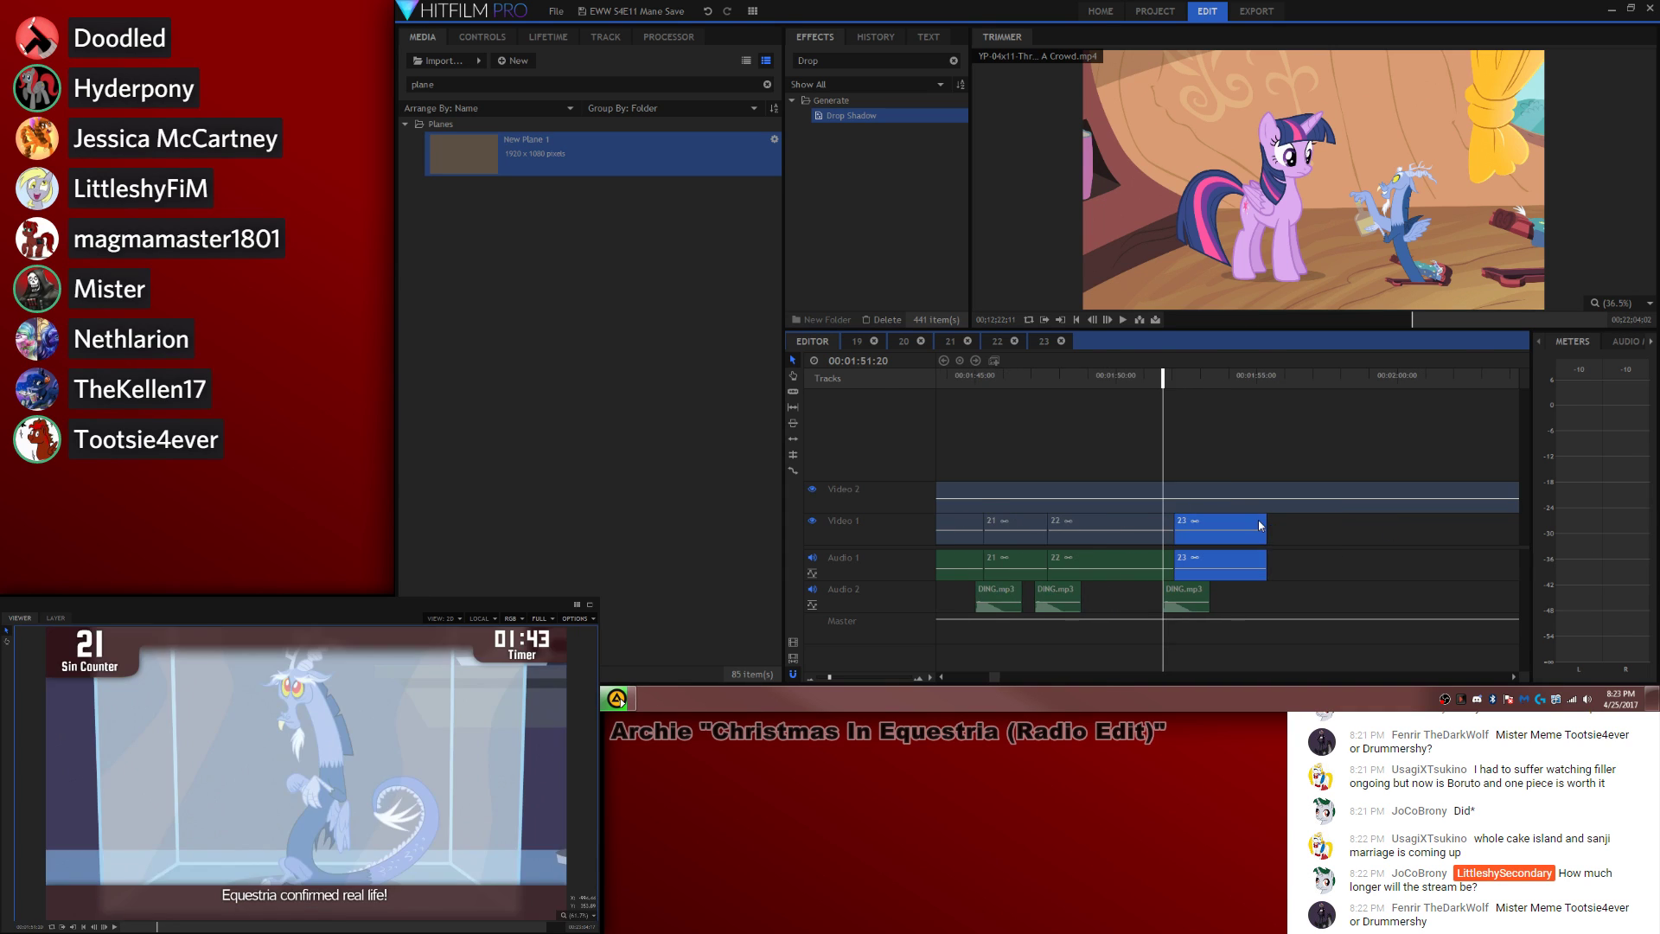
pyautogui.doubleClick(1259, 525)
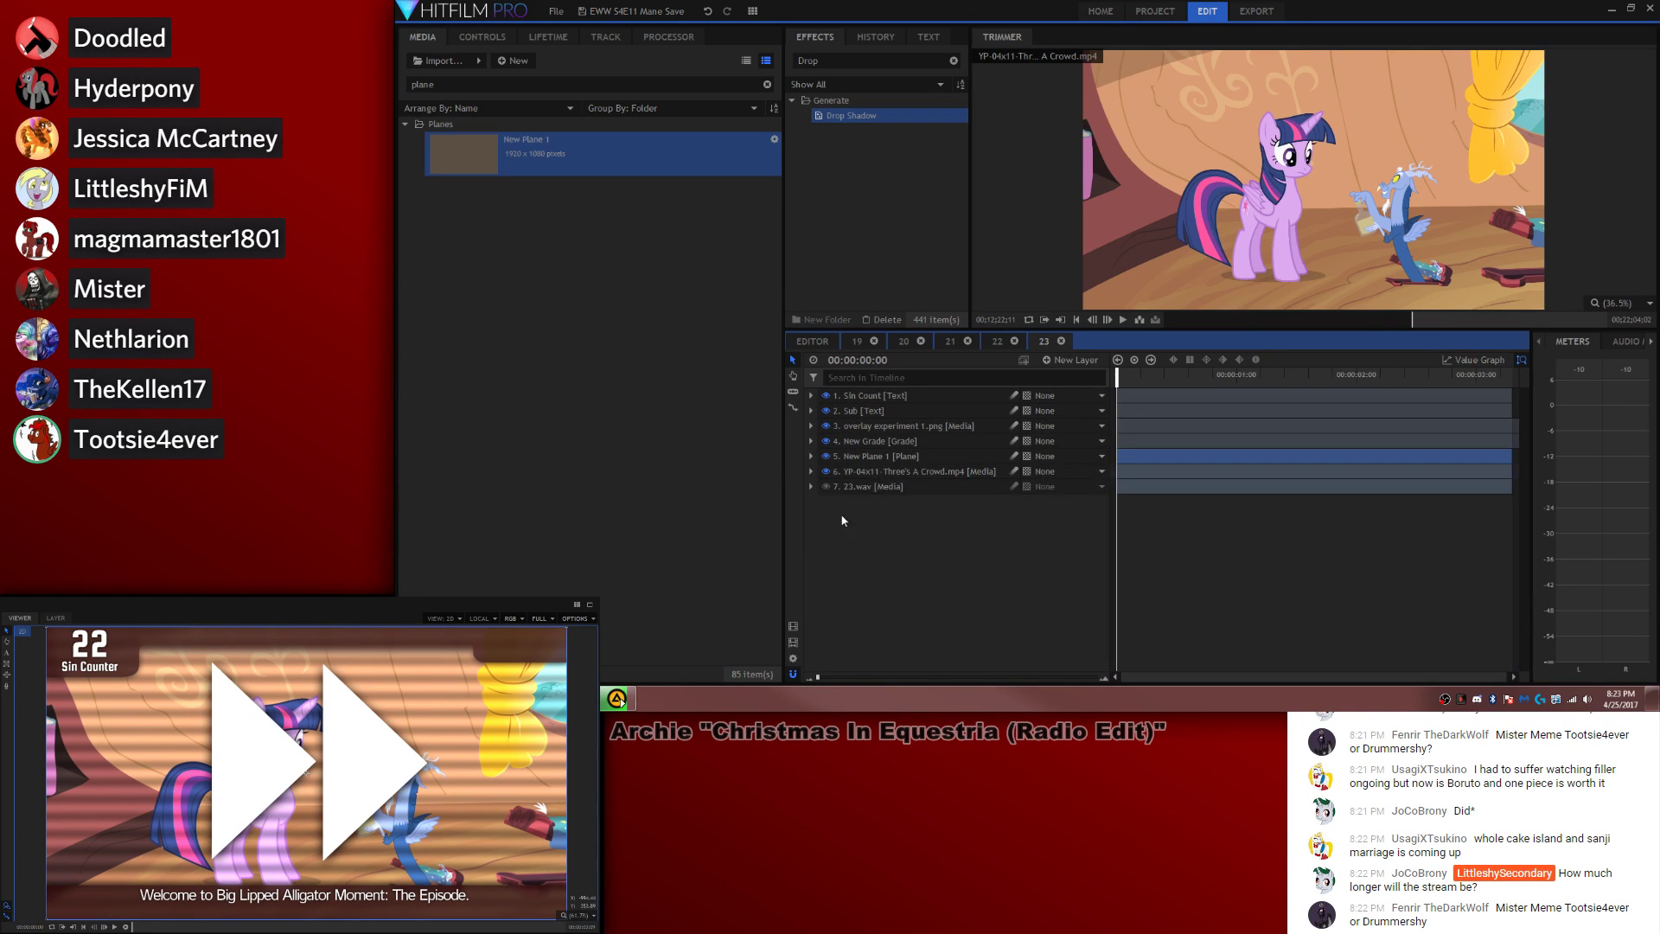
pyautogui.rightClick(852, 489)
pyautogui.moveTo(963, 208)
pyautogui.click(1061, 222)
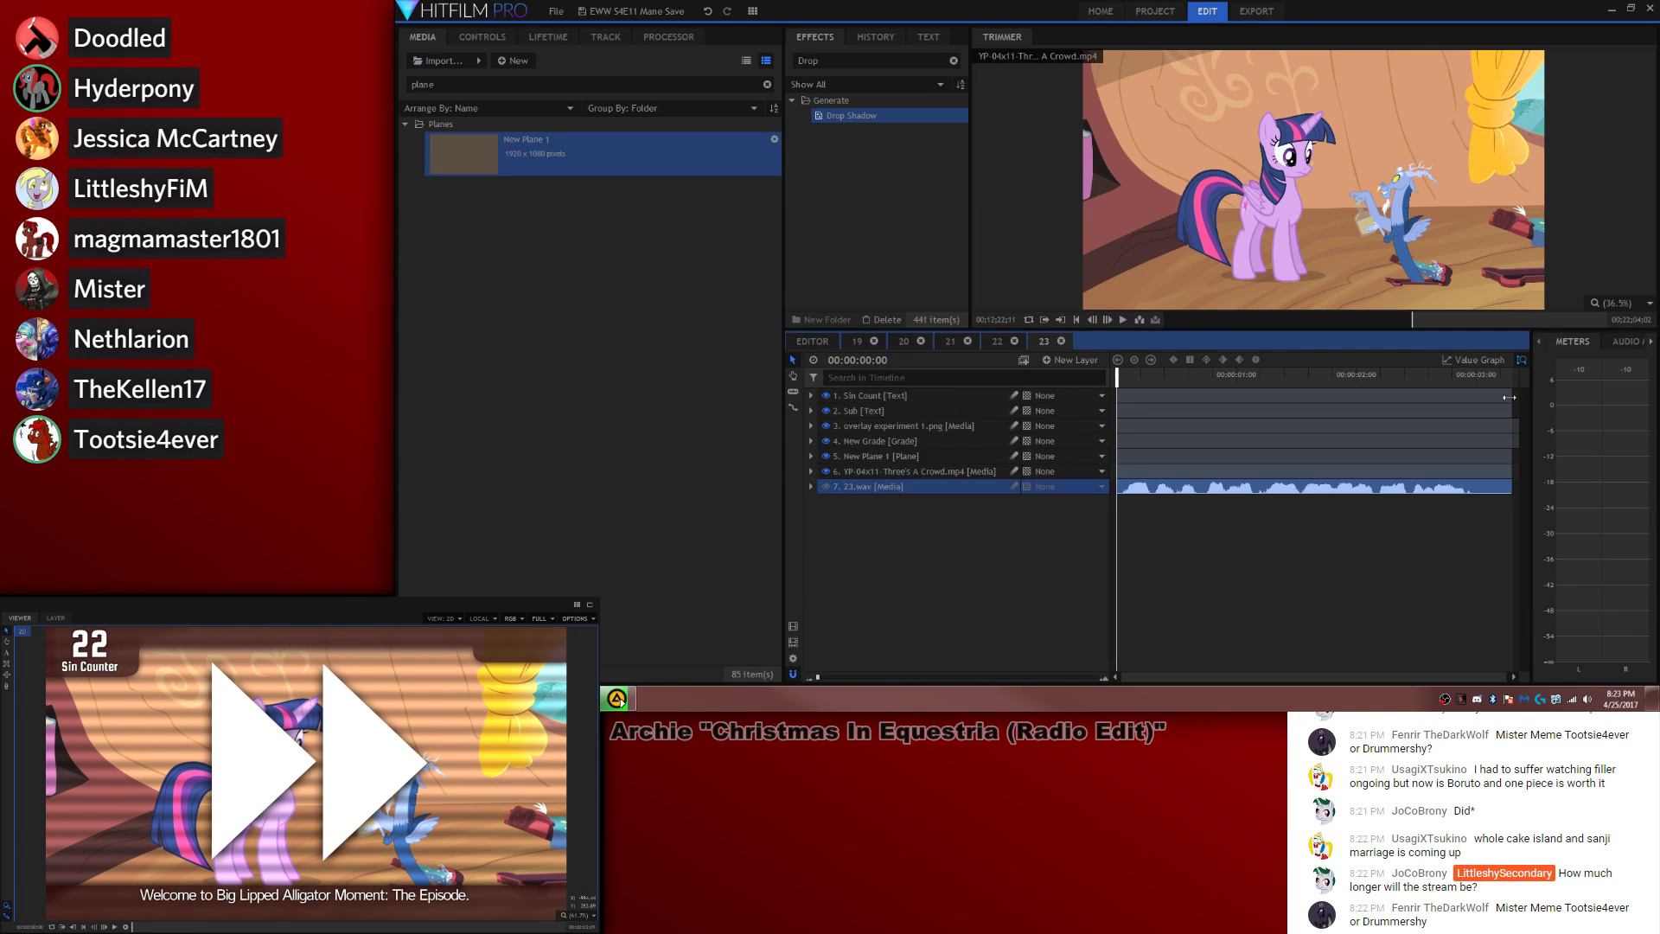
# Step: Split the Sin Count text layer at 00:00:02:29, where the narration in 23.wav ends
pyautogui.click(1472, 374)
pyautogui.press('c')
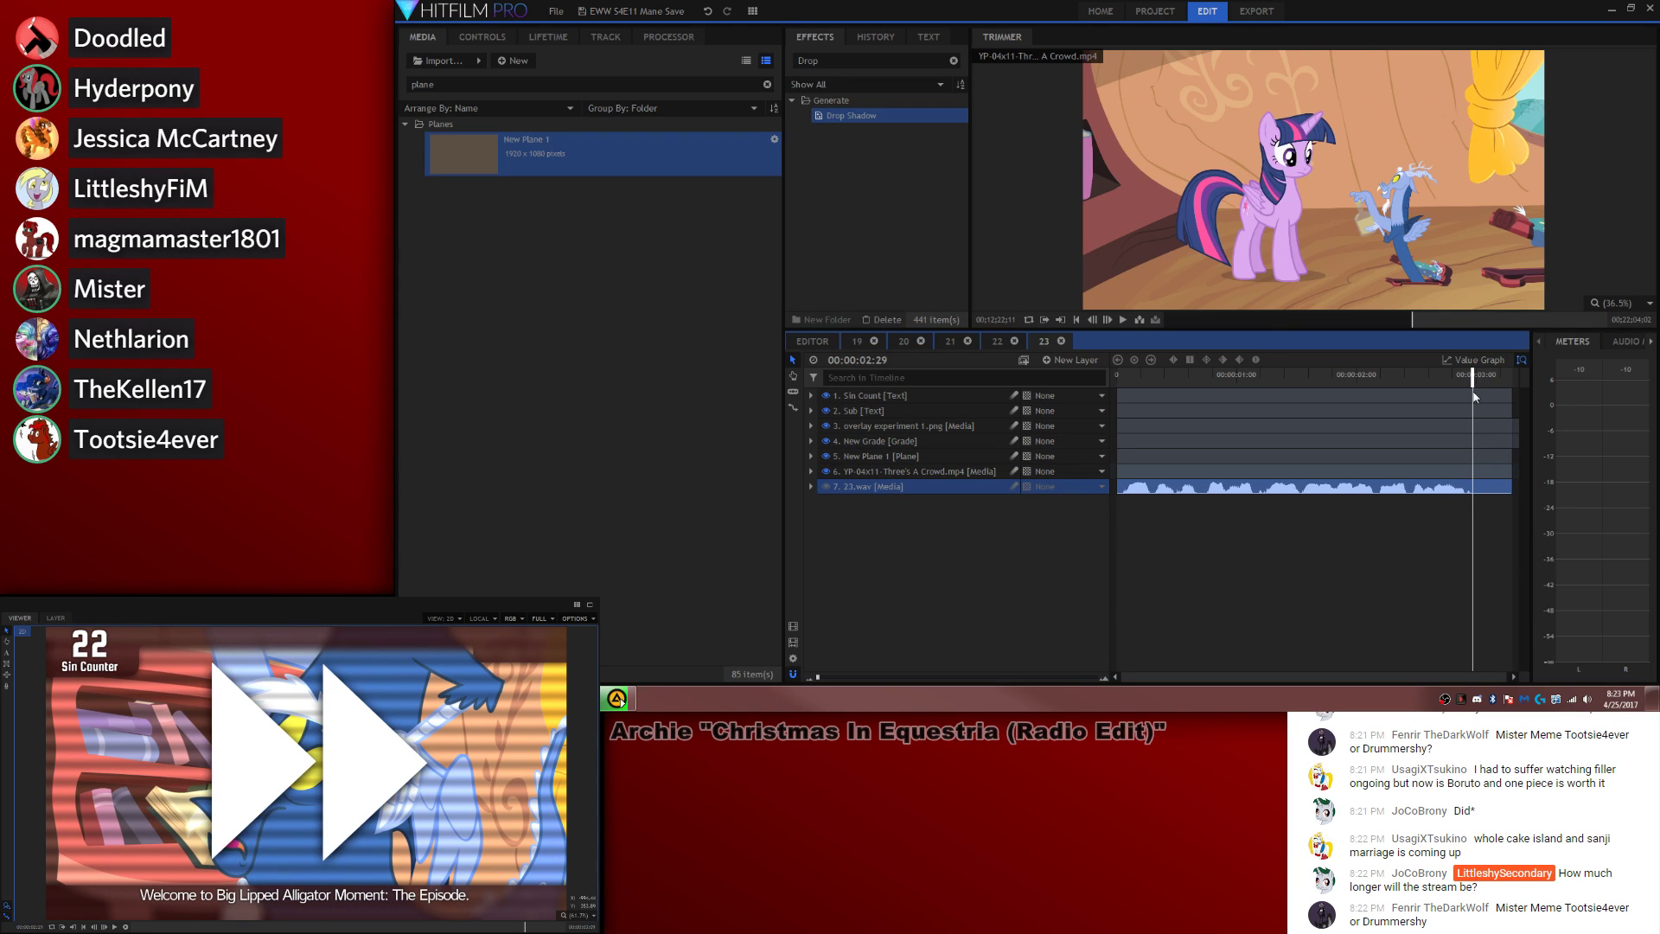
pyautogui.click(1473, 395)
pyautogui.press('v')
pyautogui.press('.')
# Step: Change the sin counter number in the second Sin Count text layer to 23
pyautogui.click(8, 653)
pyautogui.click(118, 651)
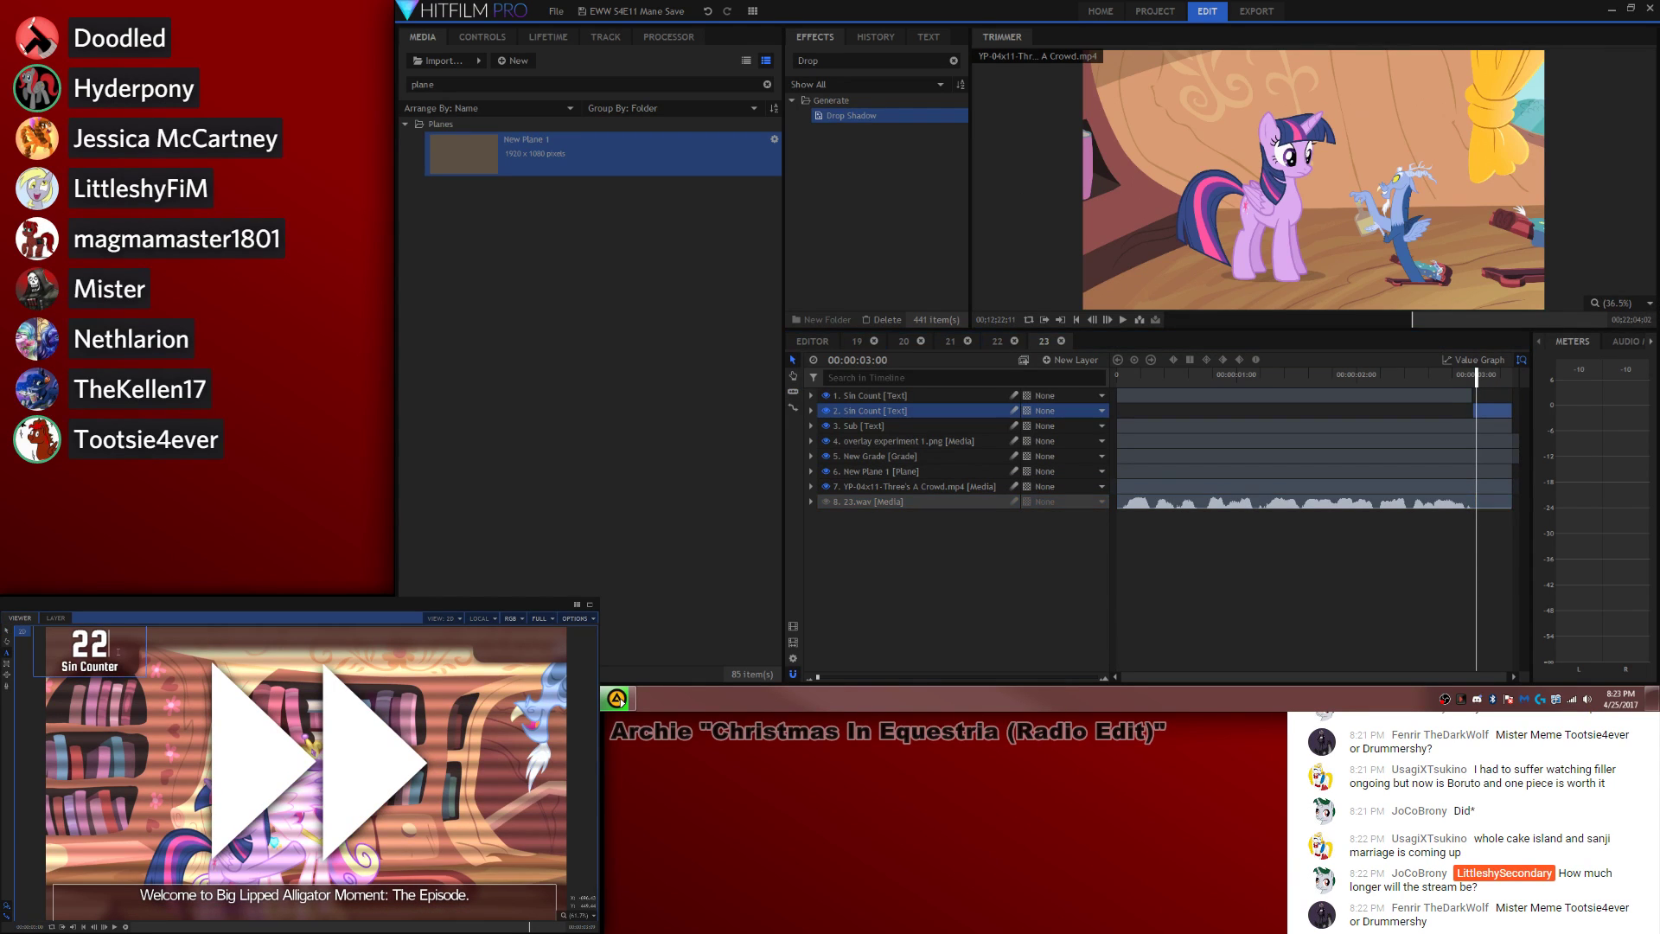
pyautogui.press('BackSpace')
pyautogui.write('3')
pyautogui.click(6, 633)
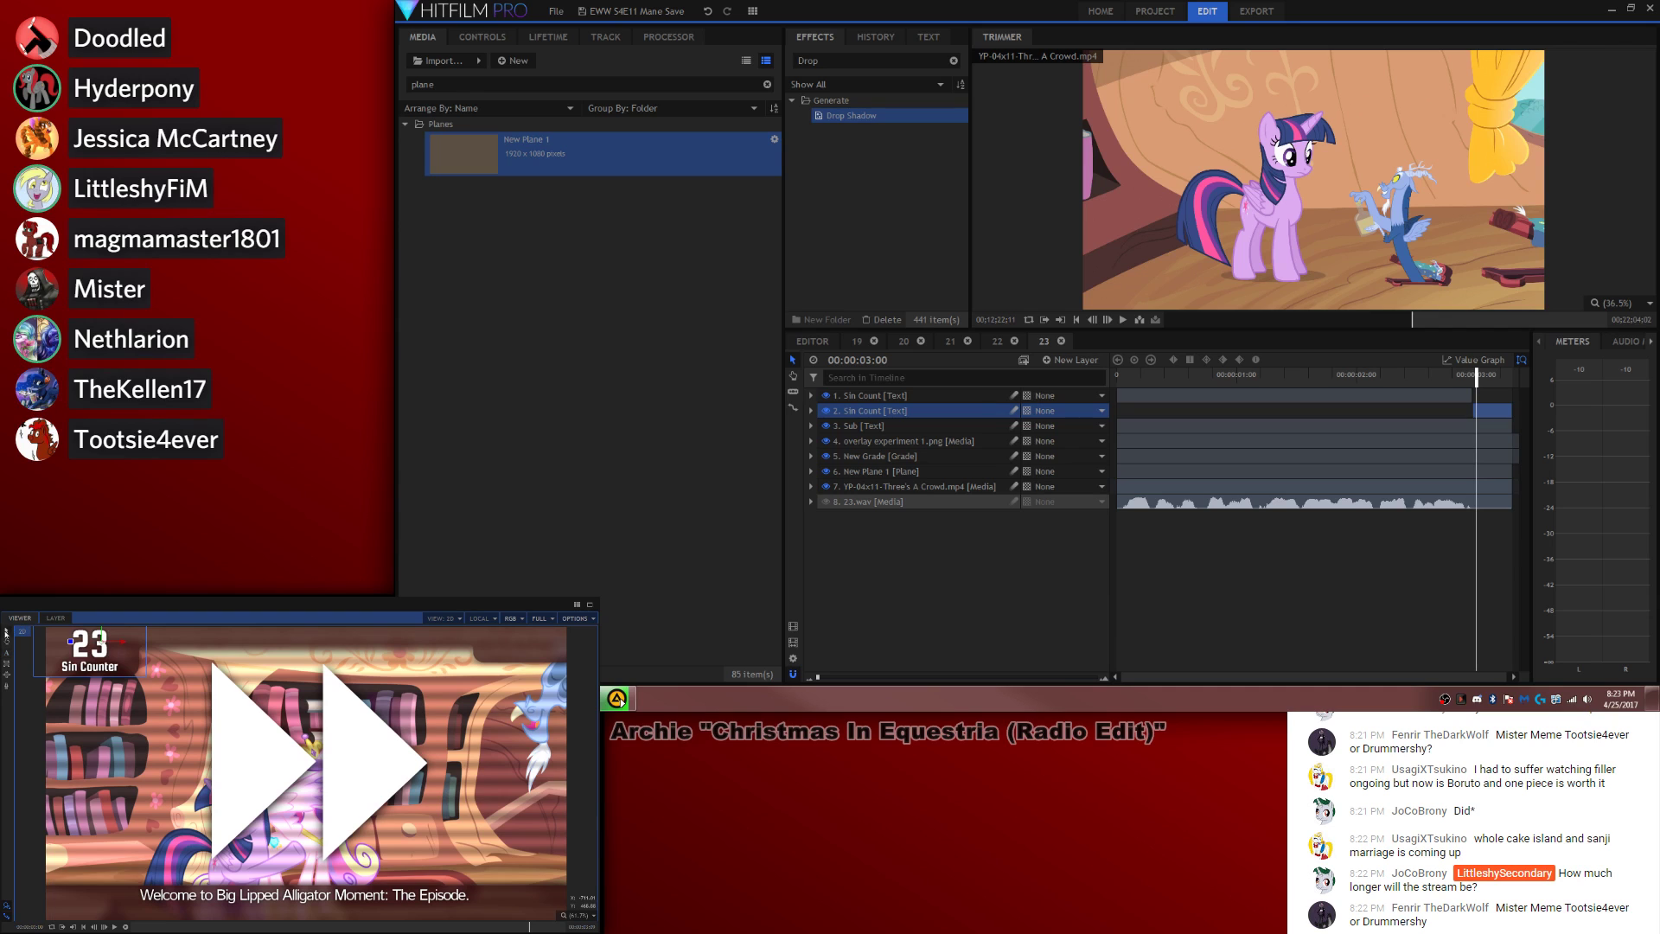
pyautogui.click(1320, 566)
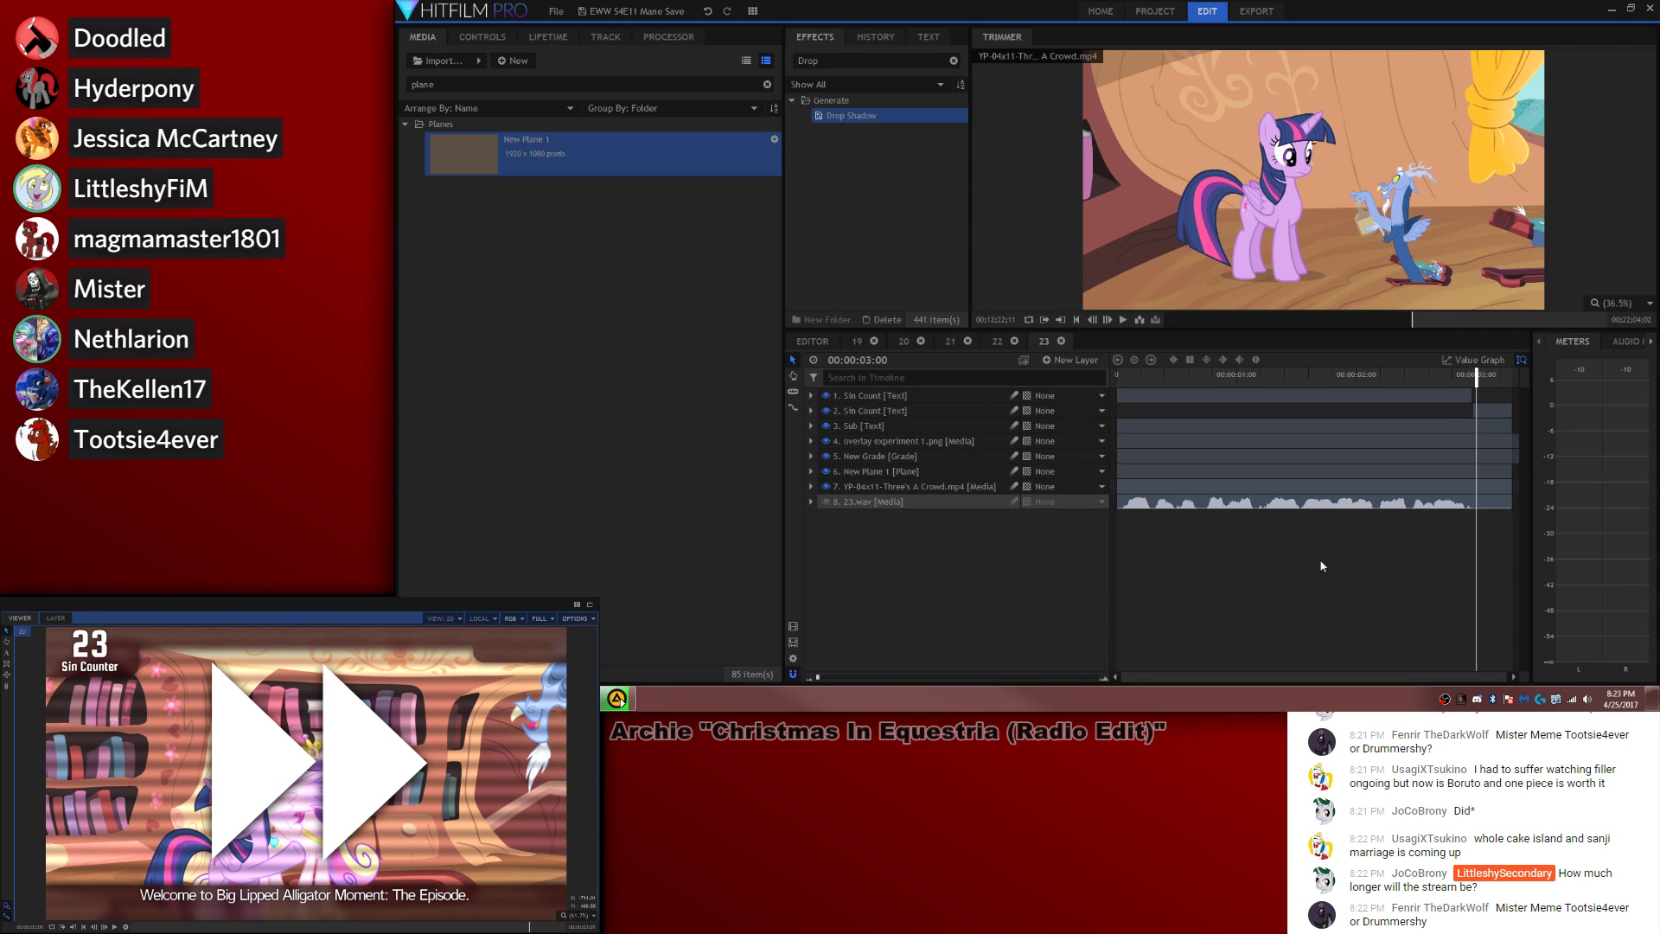
# Step: Paste a copy of the DING.mp3 clip on Audio 2 at 00:01:55:00, where the sin counter changes in the editor sequence
pyautogui.click(813, 343)
pyautogui.click(1226, 600)
pyautogui.moveTo(1313, 377); pyautogui.dragTo(1325, 379)
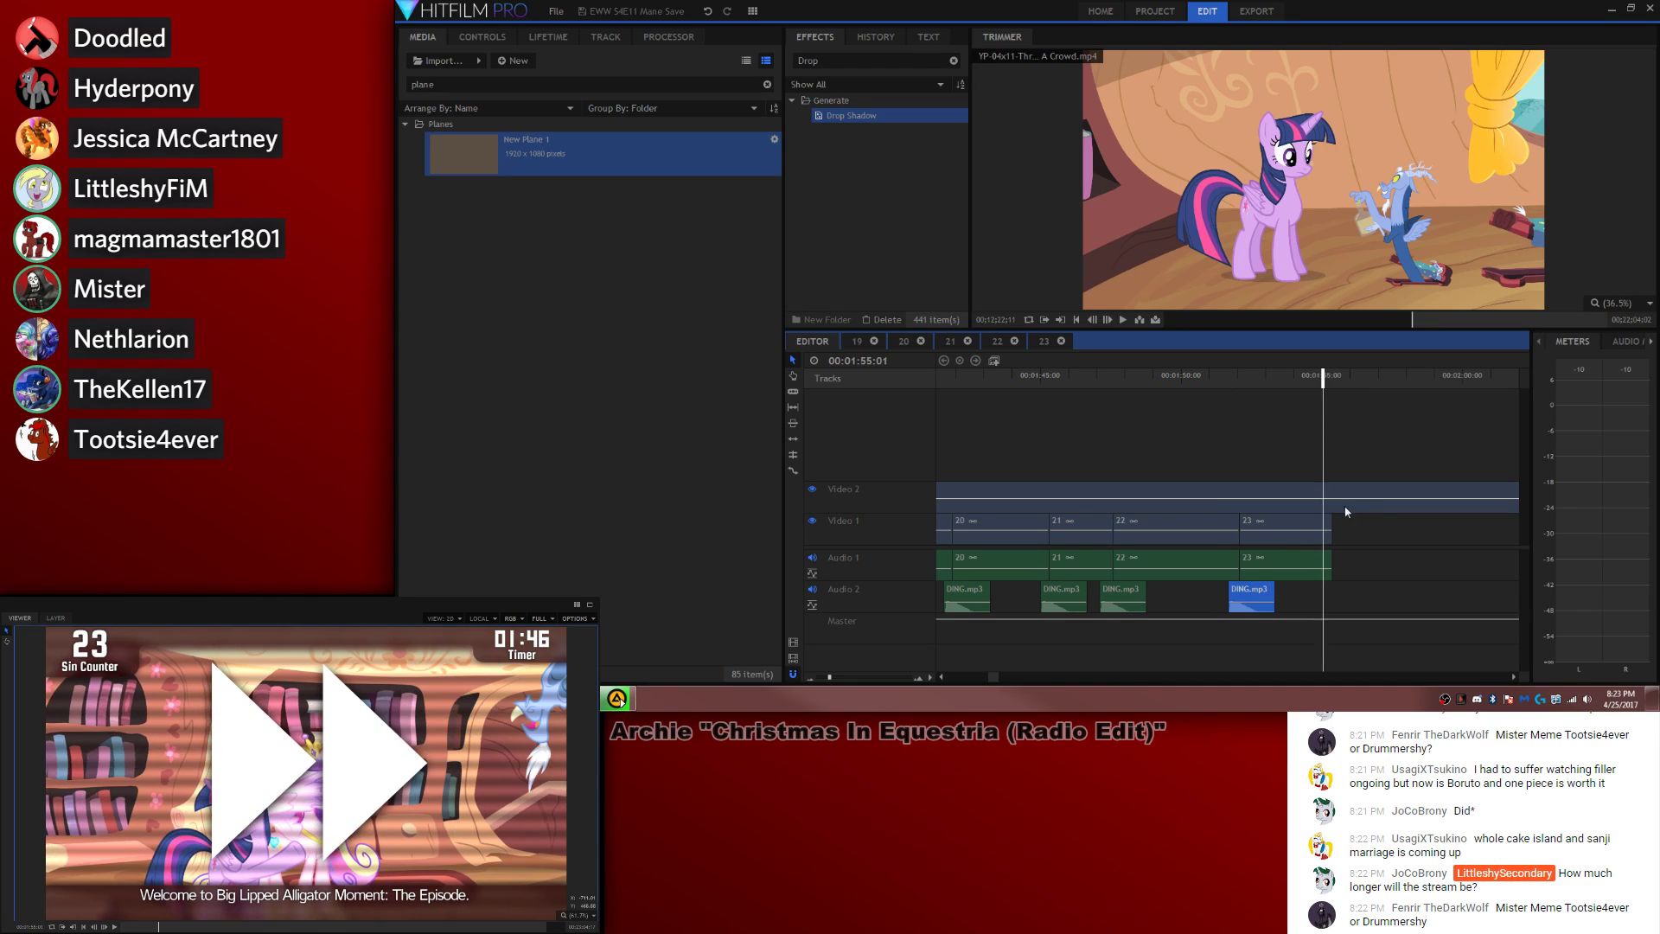
pyautogui.press('Left')
pyautogui.press('Left')
pyautogui.press('Left')
pyautogui.press('Left')
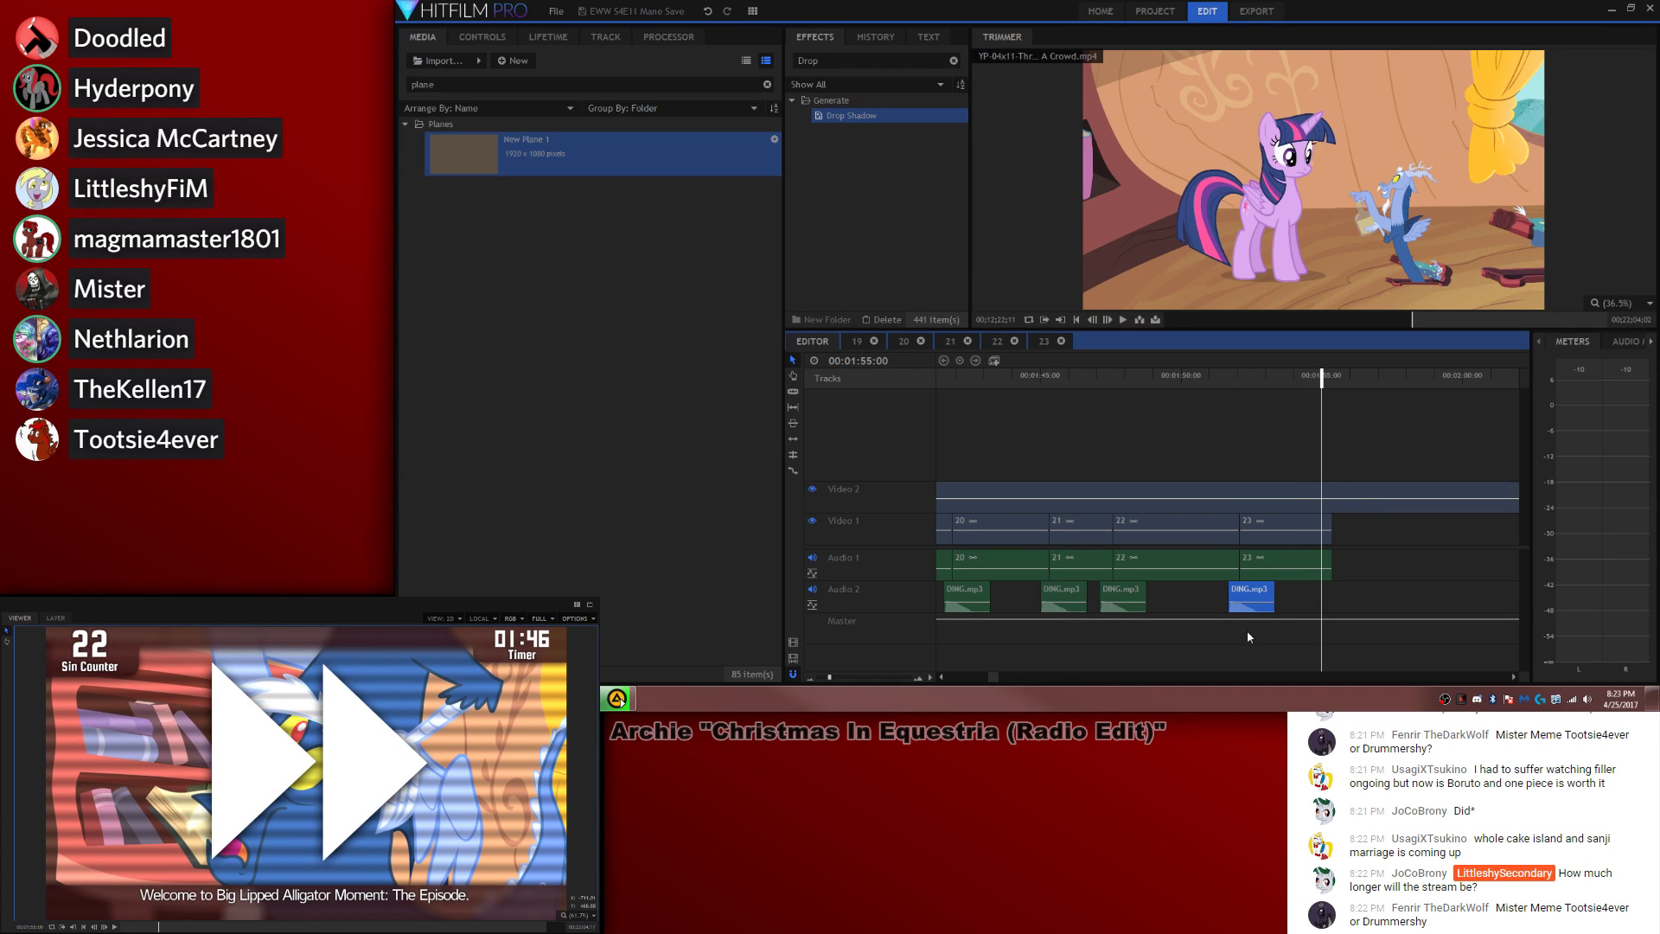
pyautogui.hotkey('ctrl', 'v')
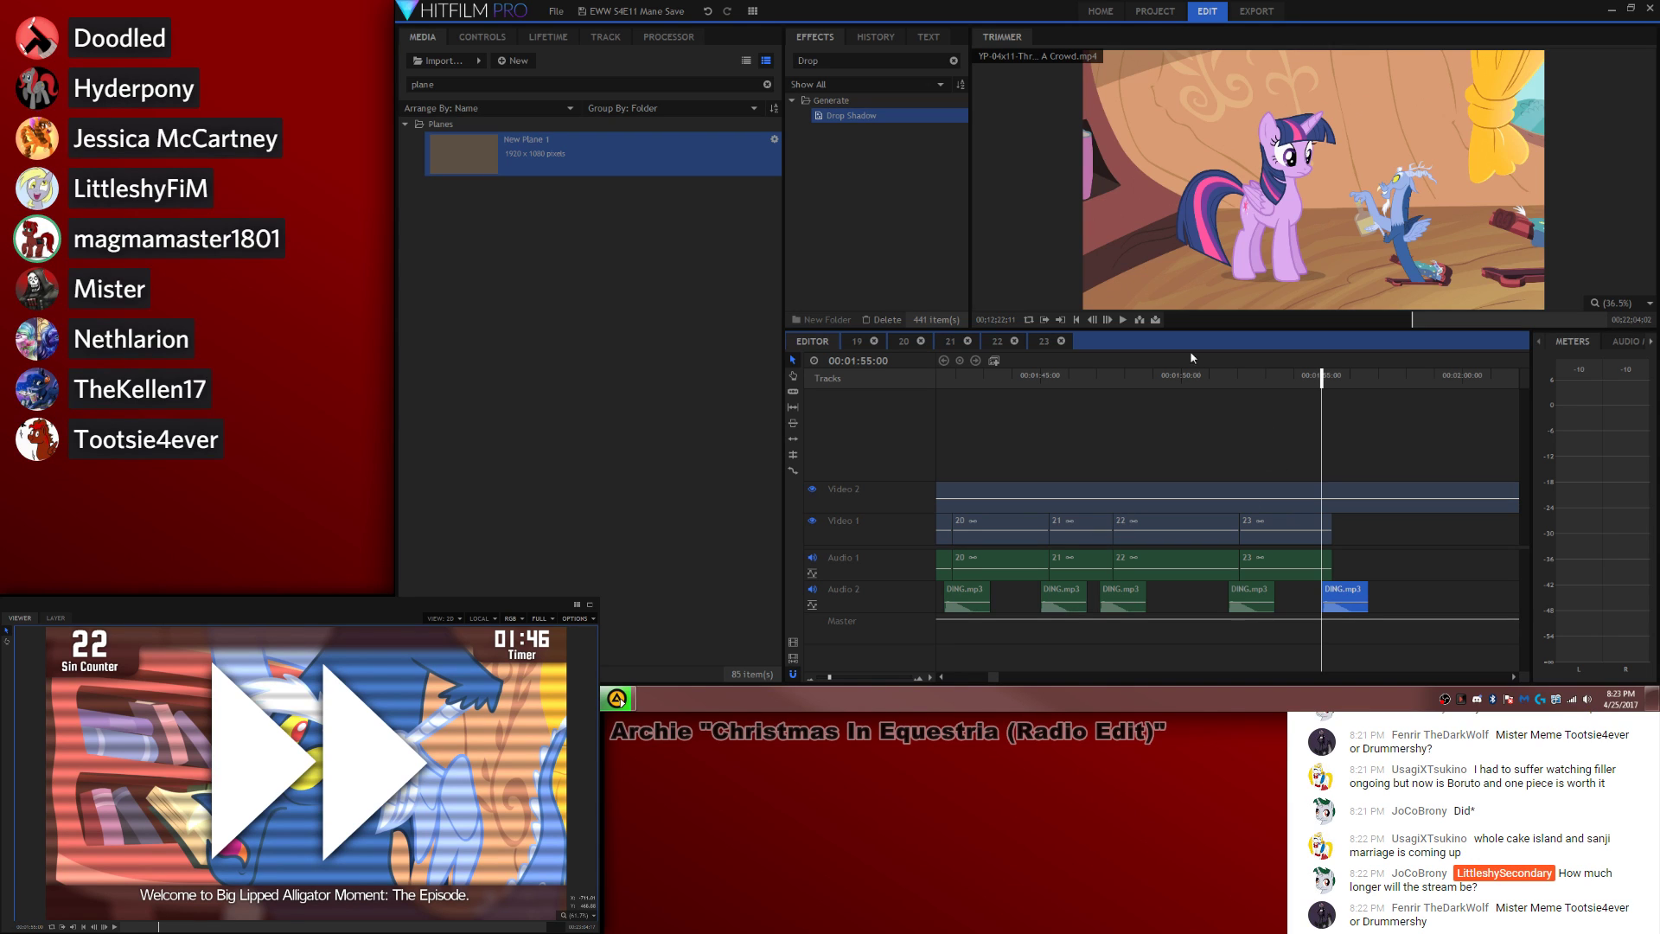
# Step: Shrink the fast-forward plane in composite shot 23 to about half its size, keeping it centred, and play clip 23 in the editor sequence
pyautogui.moveTo(1219, 378); pyautogui.dragTo(1230, 380)
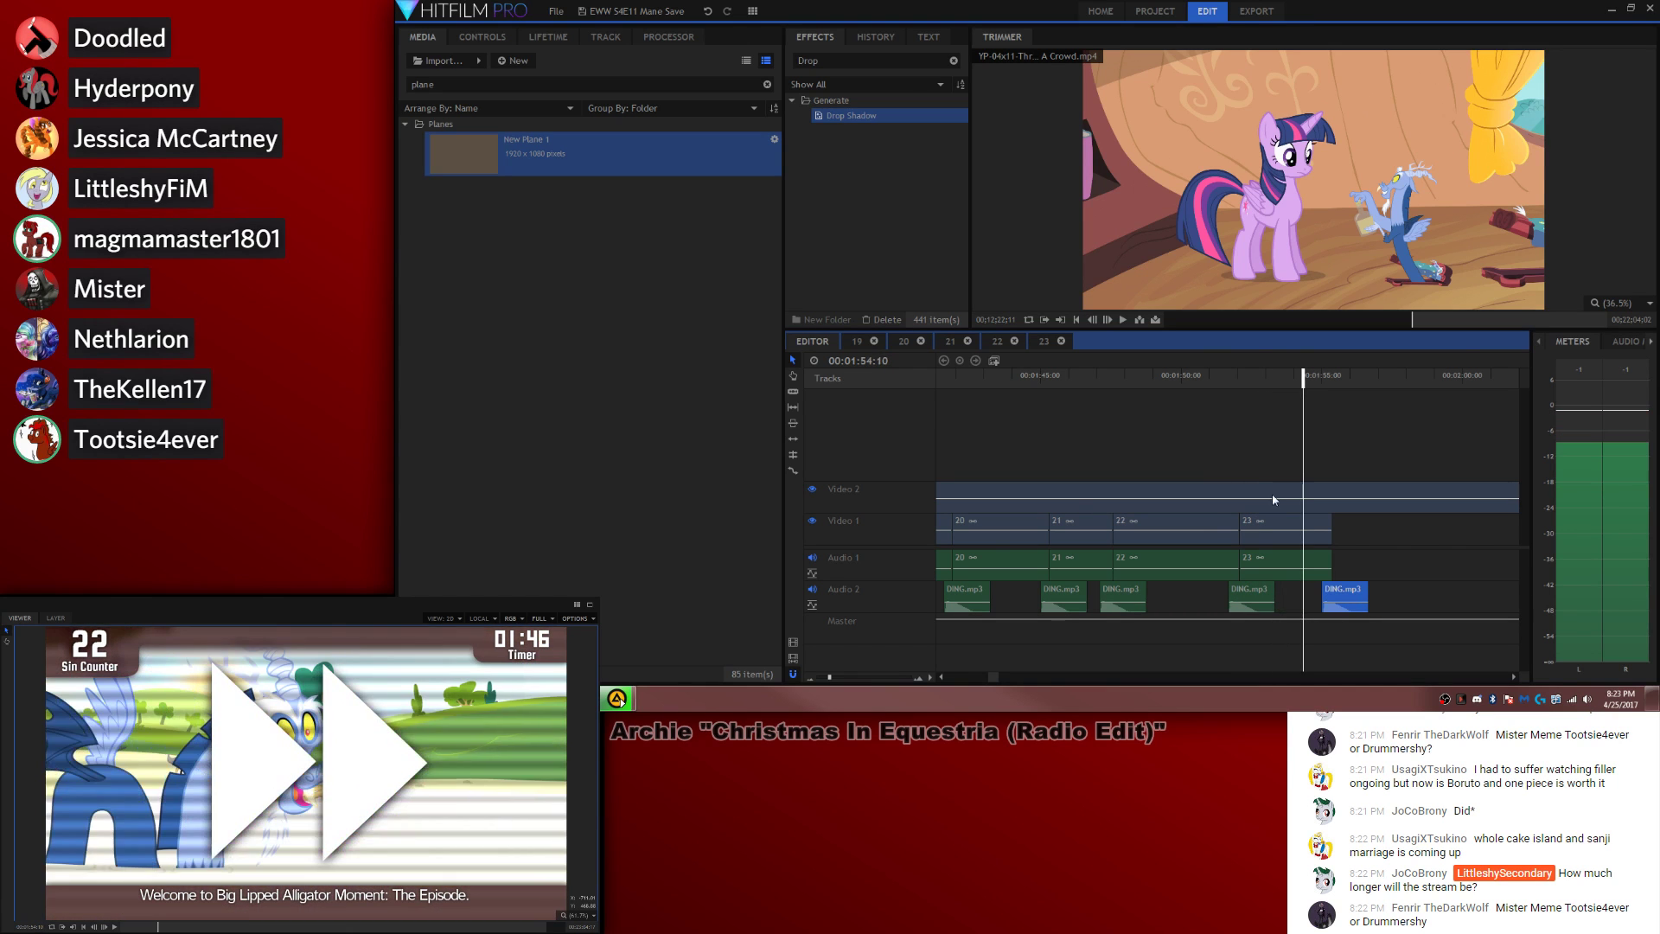
pyautogui.doubleClick(1279, 527)
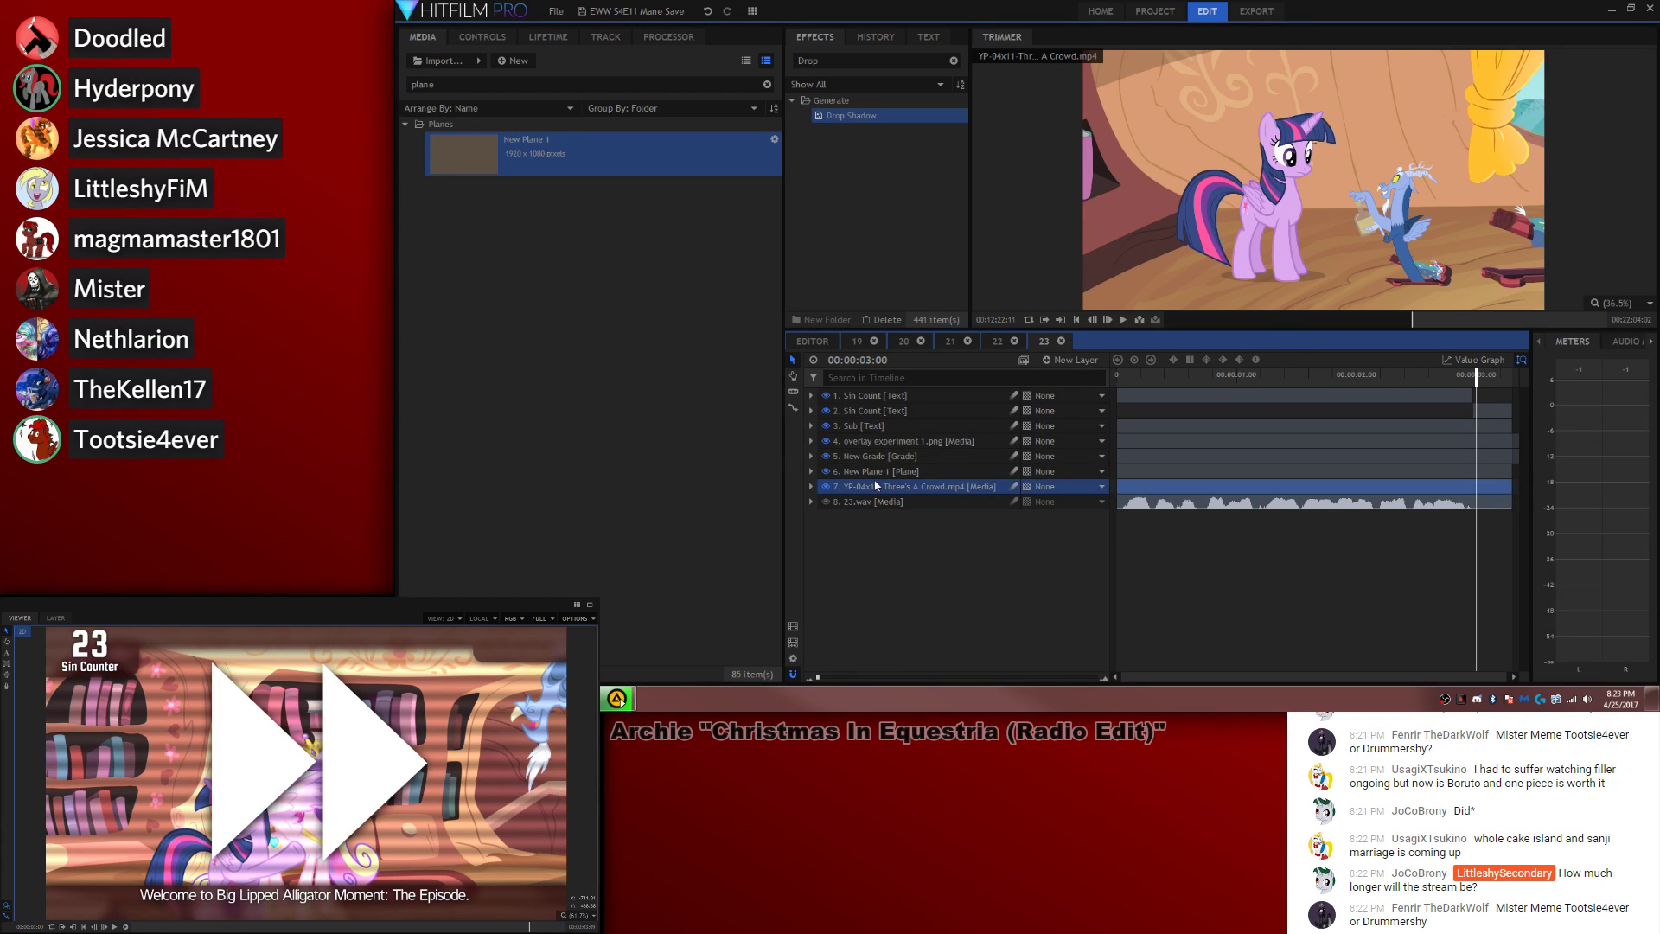
pyautogui.click(881, 471)
pyautogui.moveTo(47, 629); pyautogui.dragTo(175, 705)
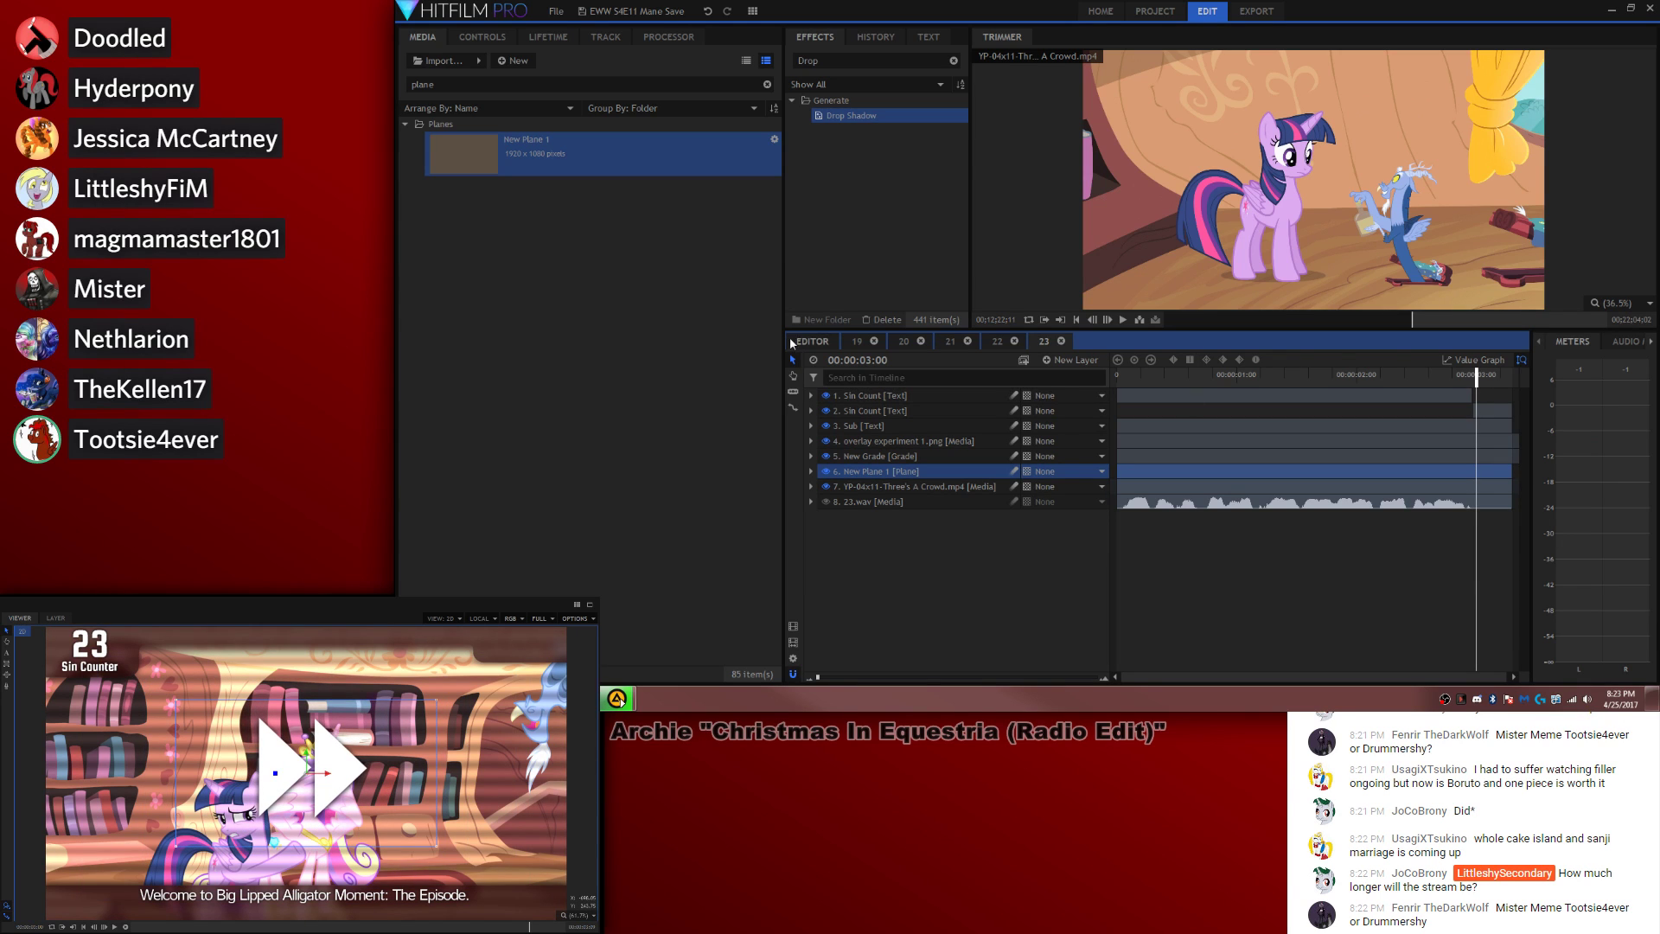
pyautogui.click(812, 471)
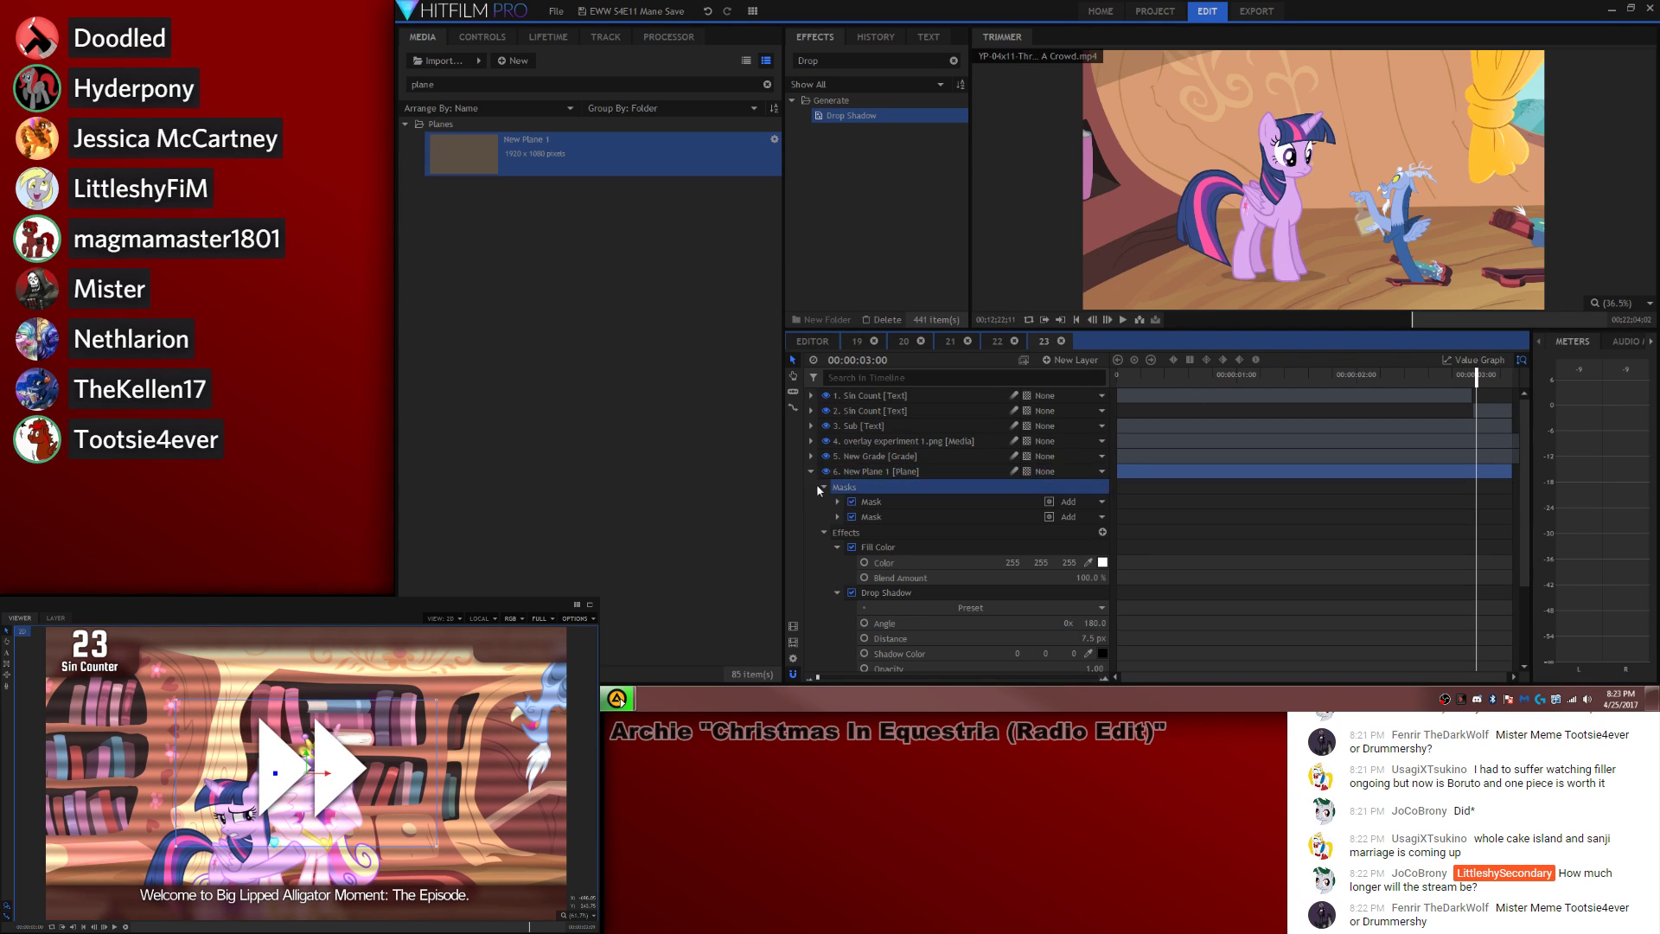
pyautogui.click(844, 487)
pyautogui.click(824, 486)
pyautogui.click(811, 340)
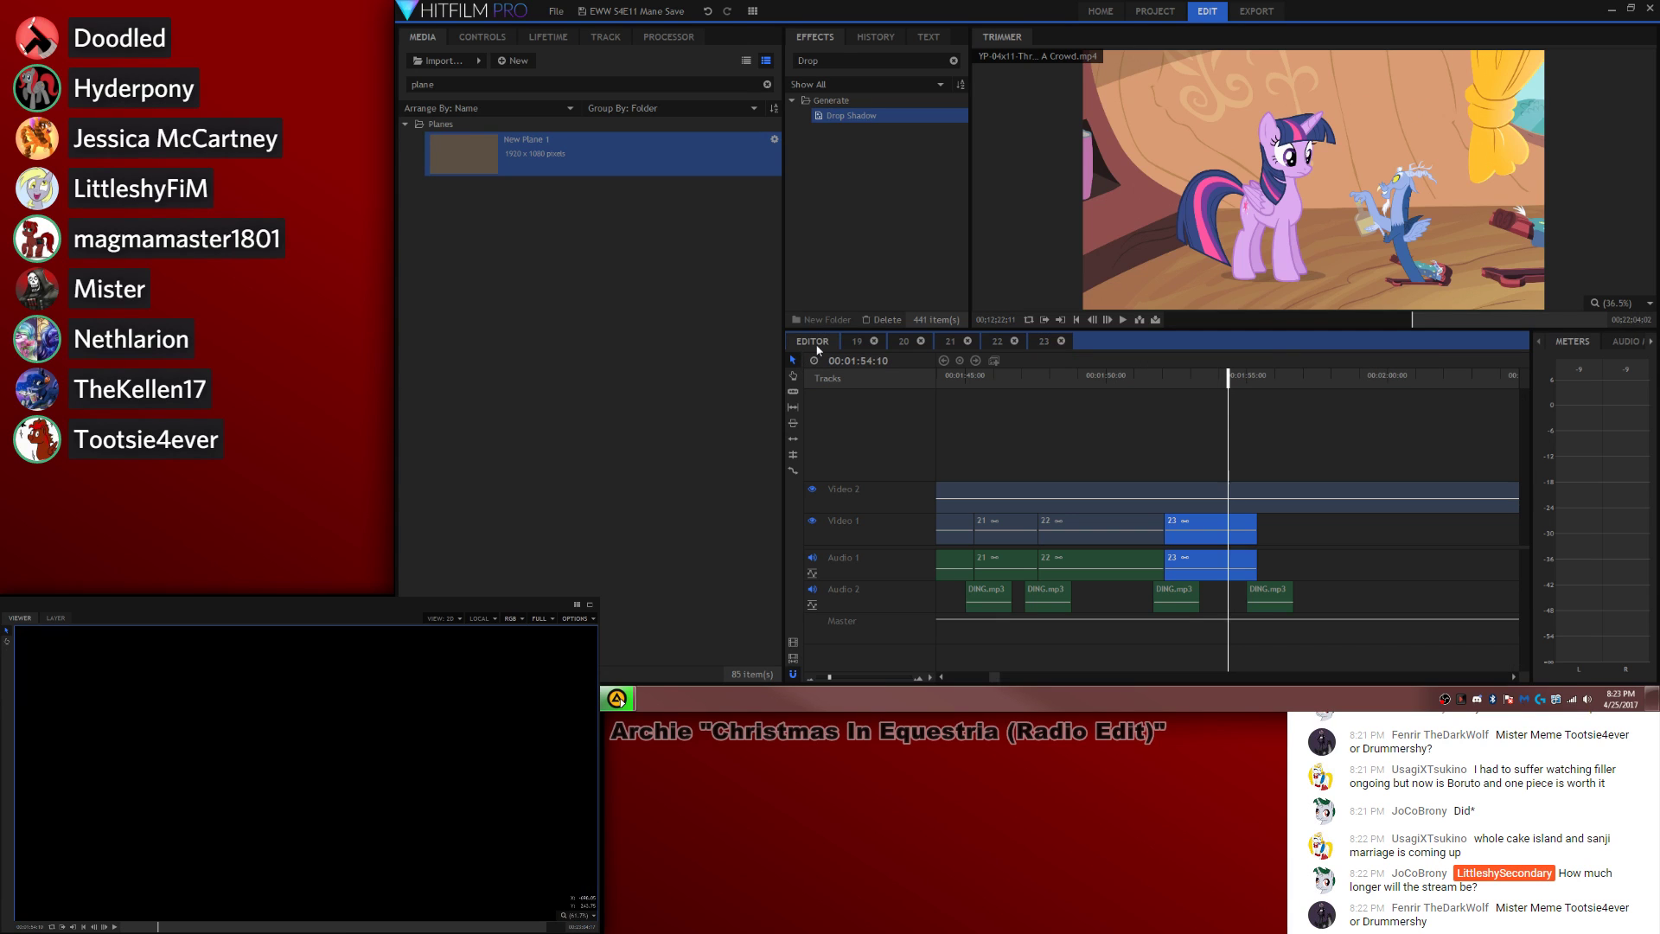
pyautogui.click(1167, 379)
pyautogui.click(1197, 449)
pyautogui.press('space')
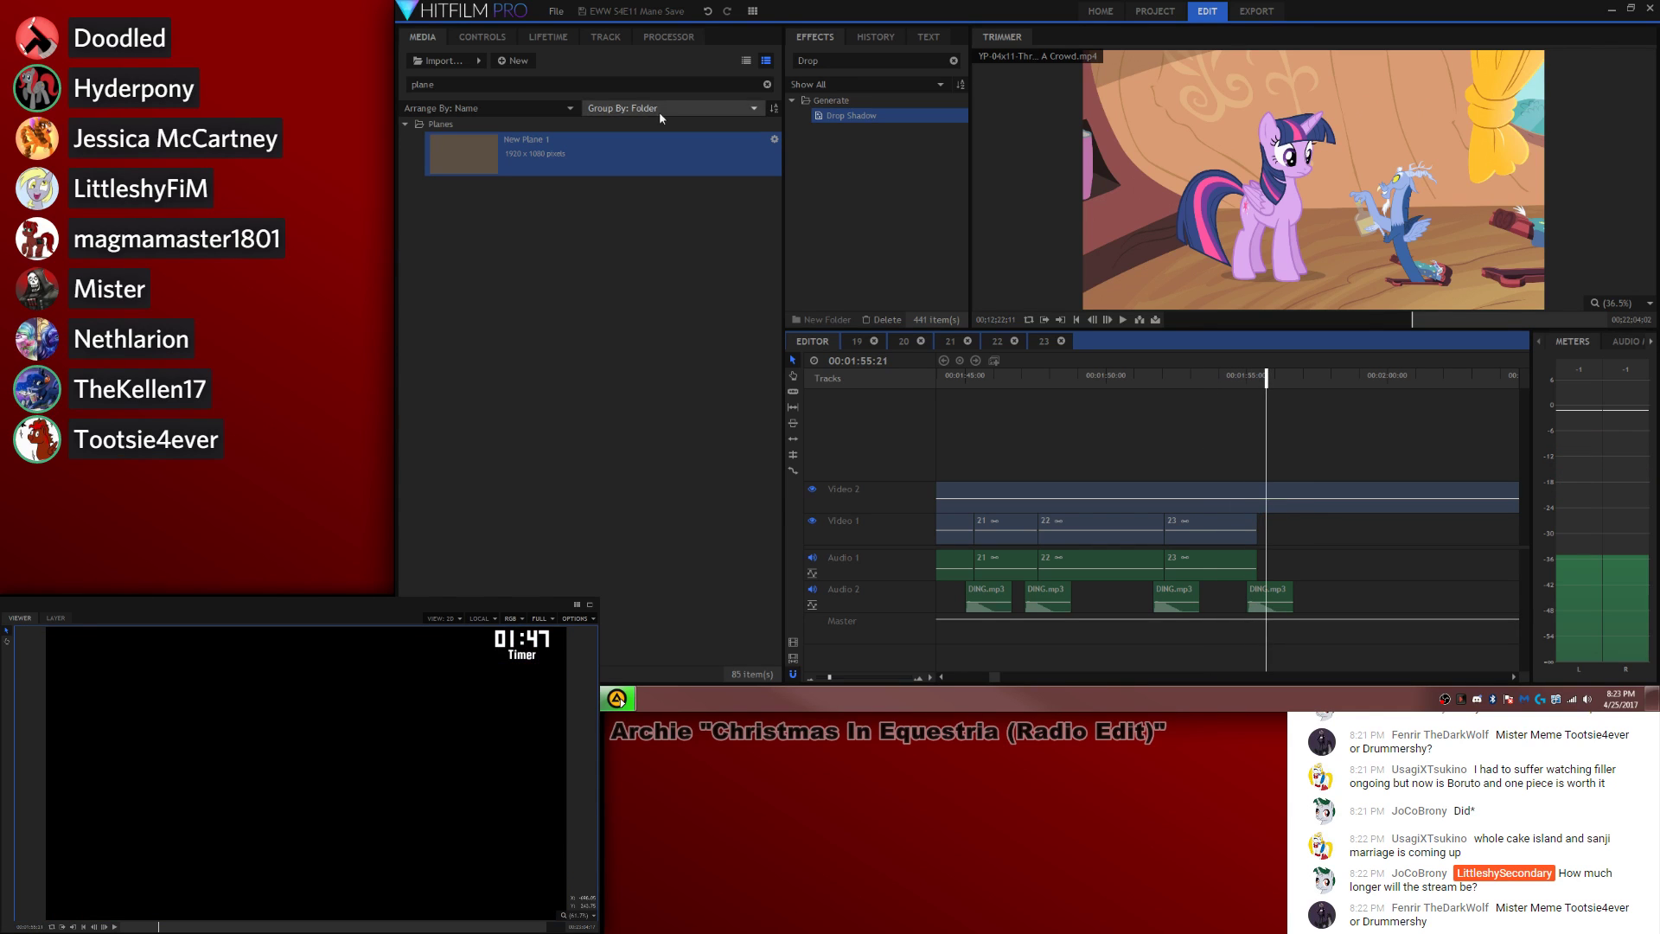
# Step: Clear the media search and place the narration 24.wav on Audio 1 directly after clip 23
pyautogui.moveTo(441, 84); pyautogui.dragTo(396, 84)
pyautogui.press('BackSpace')
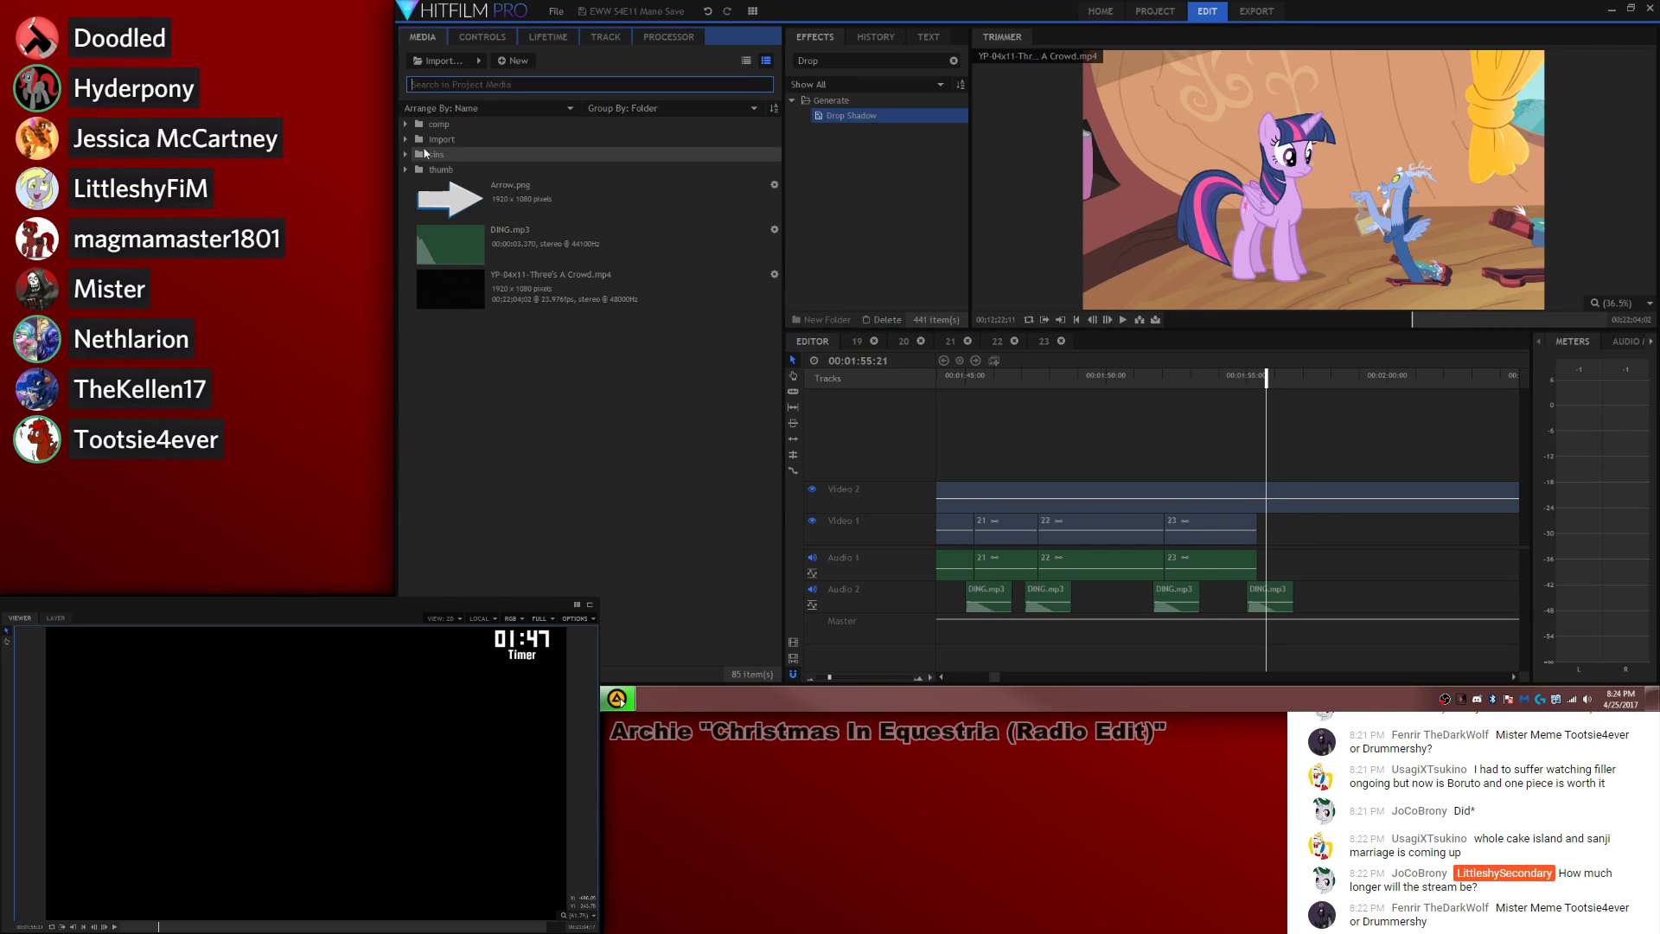
pyautogui.click(404, 154)
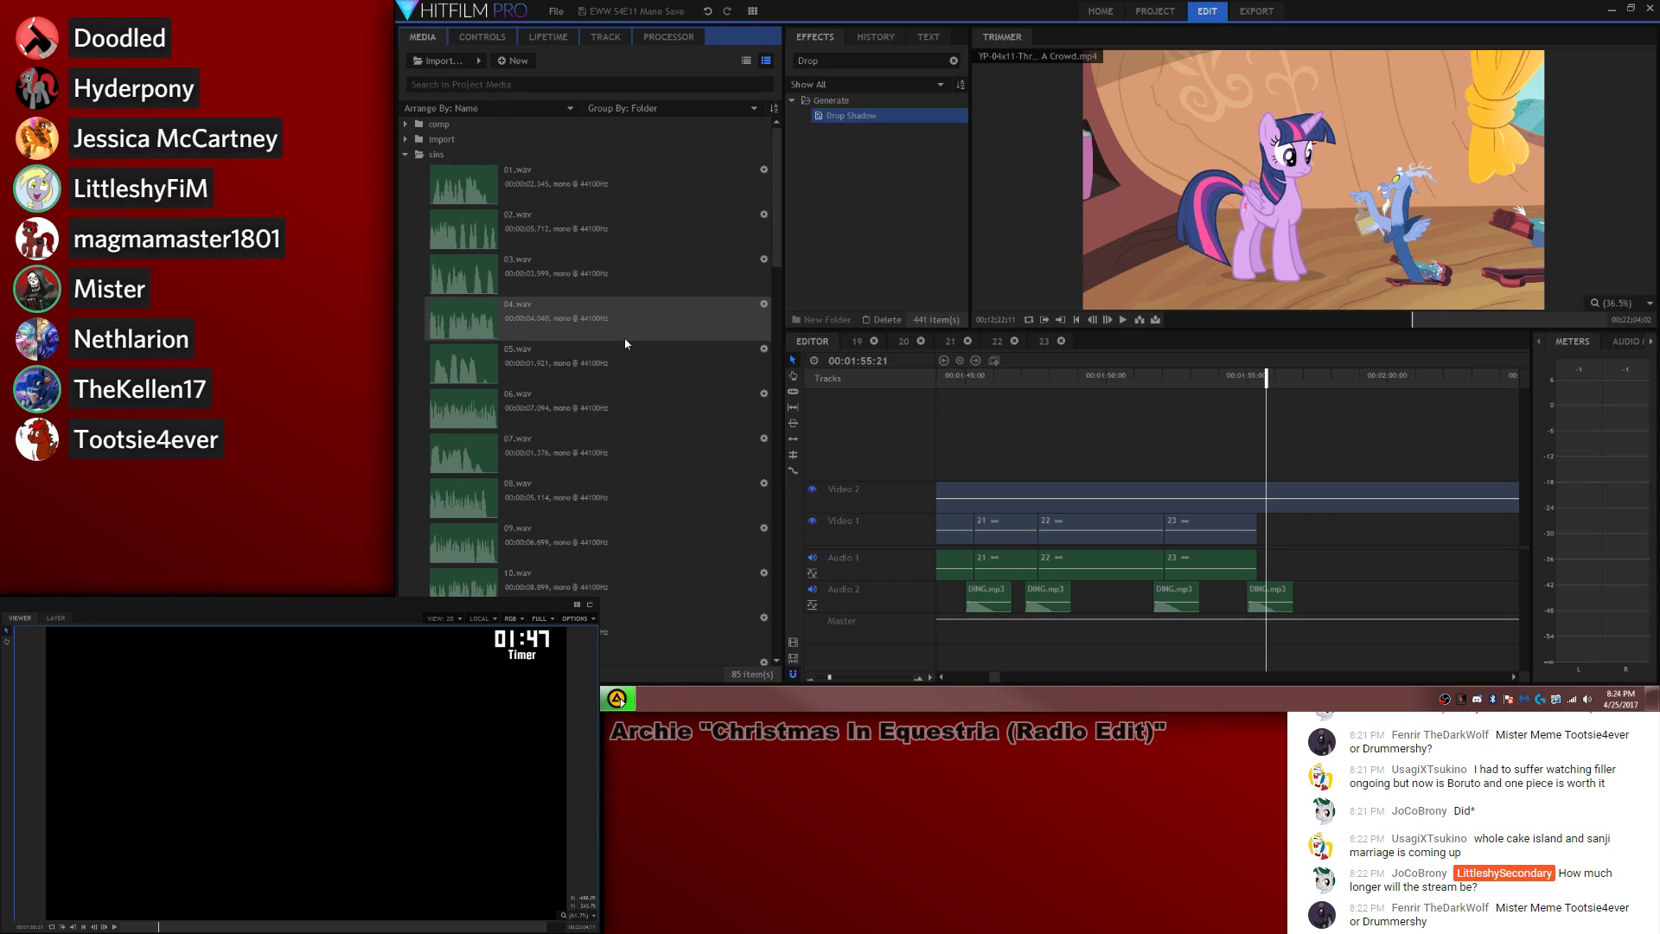
pyautogui.scroll(-5, 605, 389)
pyautogui.scroll(-5, 597, 405)
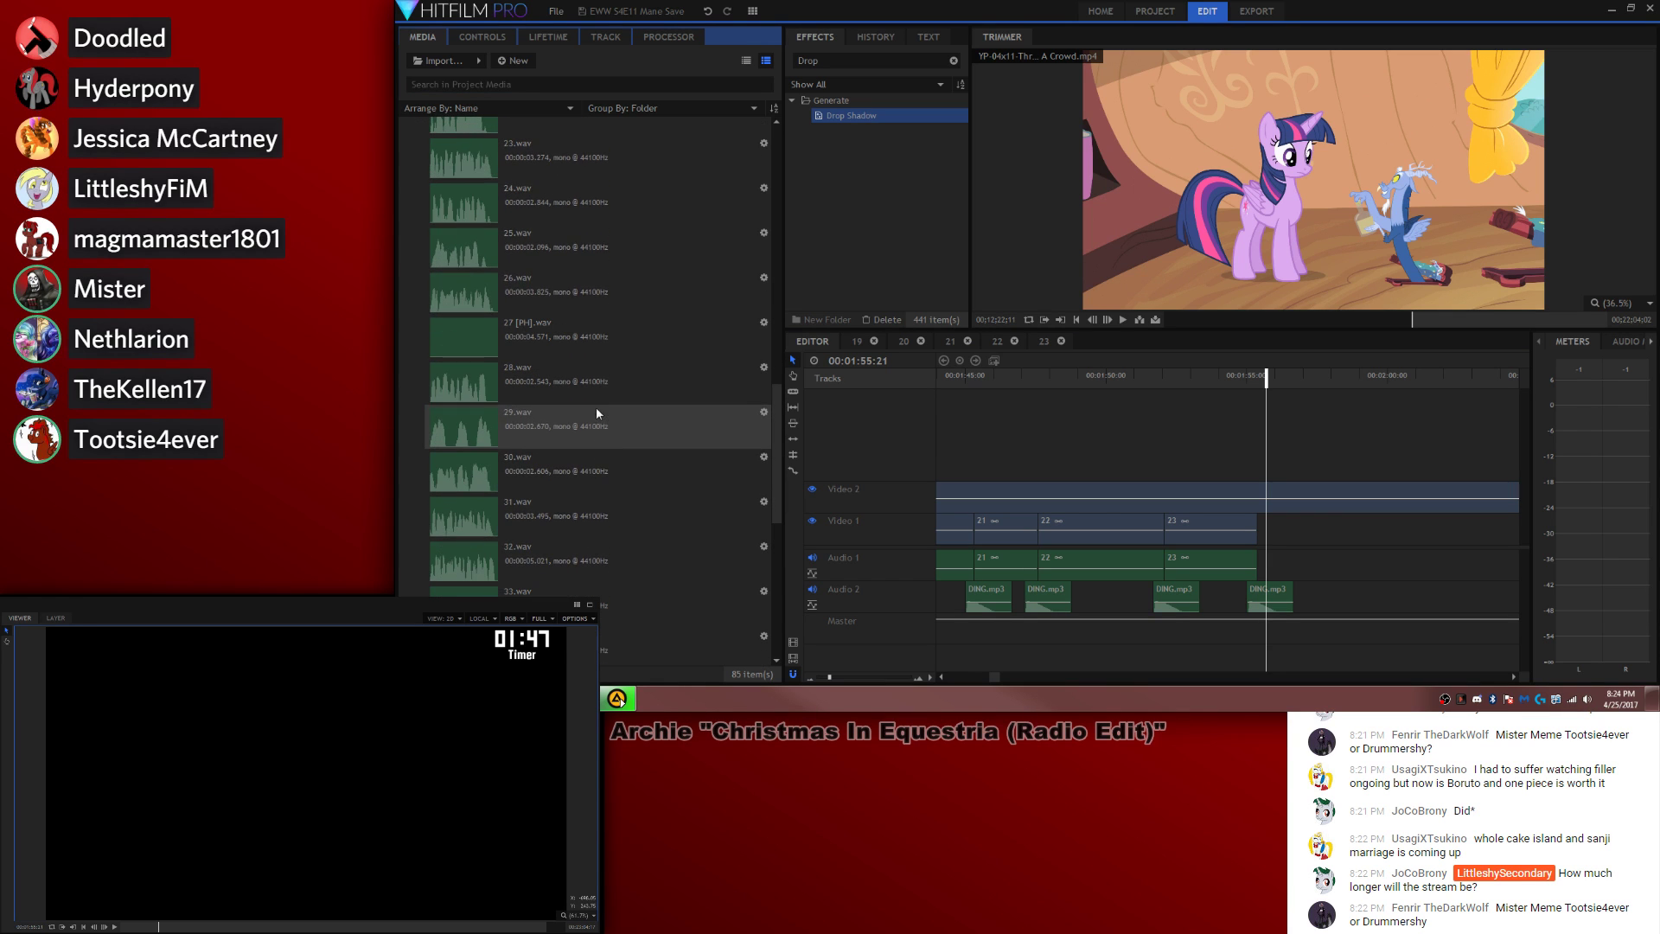
pyautogui.click(565, 249)
pyautogui.moveTo(553, 204); pyautogui.dragTo(1259, 569)
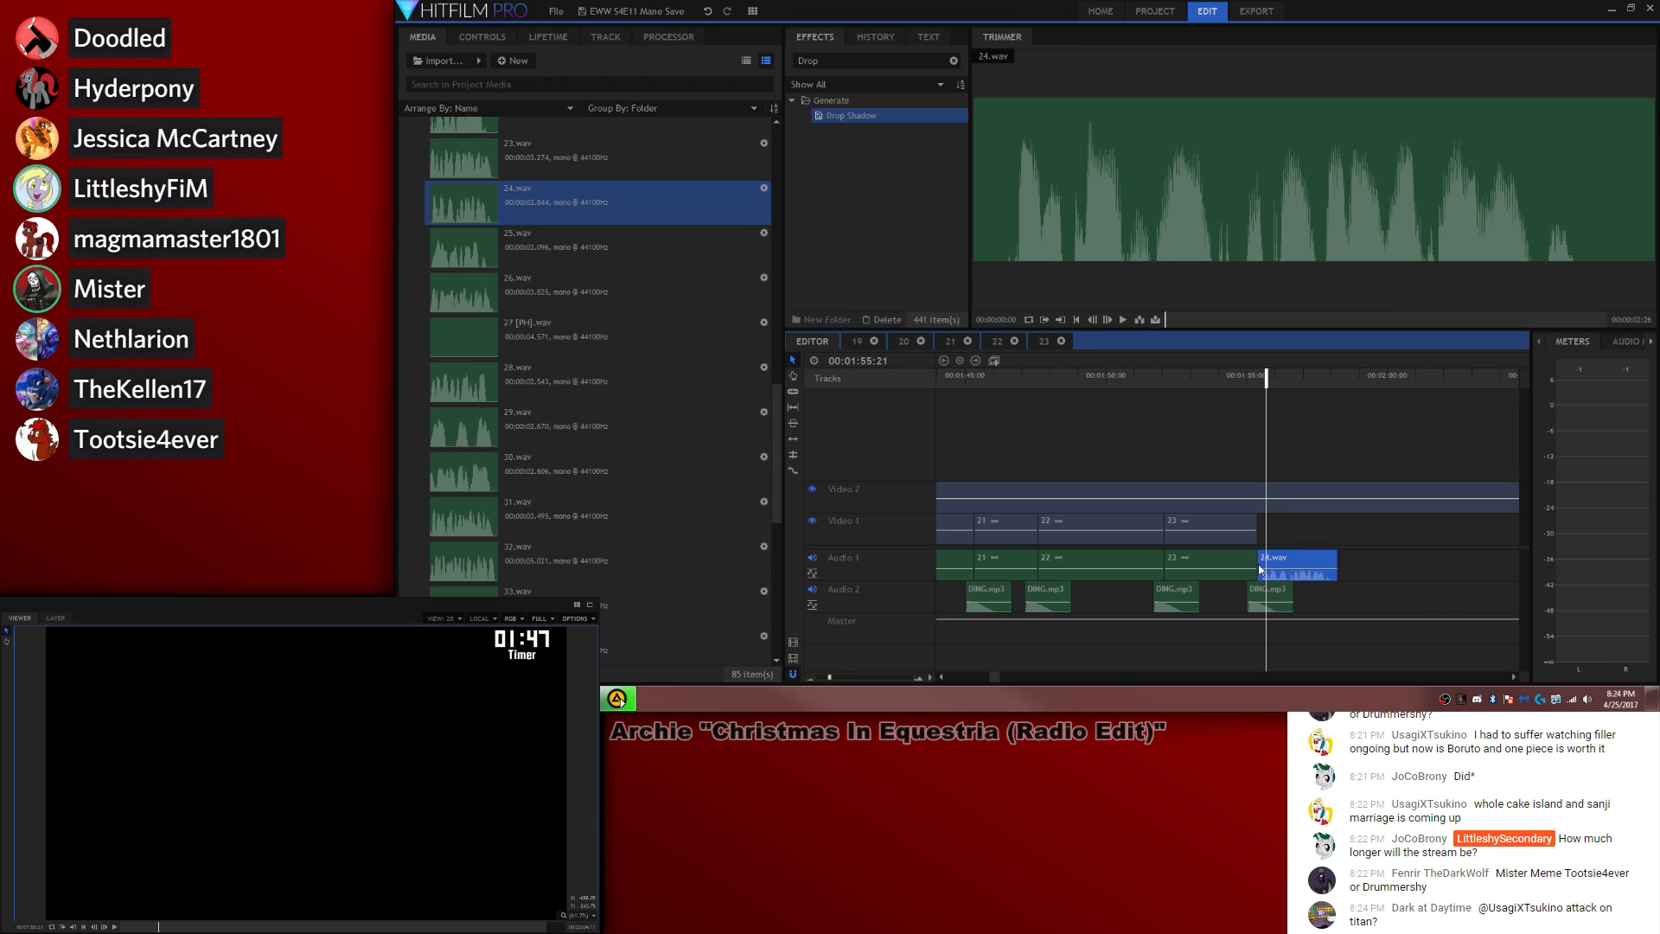
# Step: Make a composite shot named 24 from the 24.wav clip
pyautogui.click(991, 361)
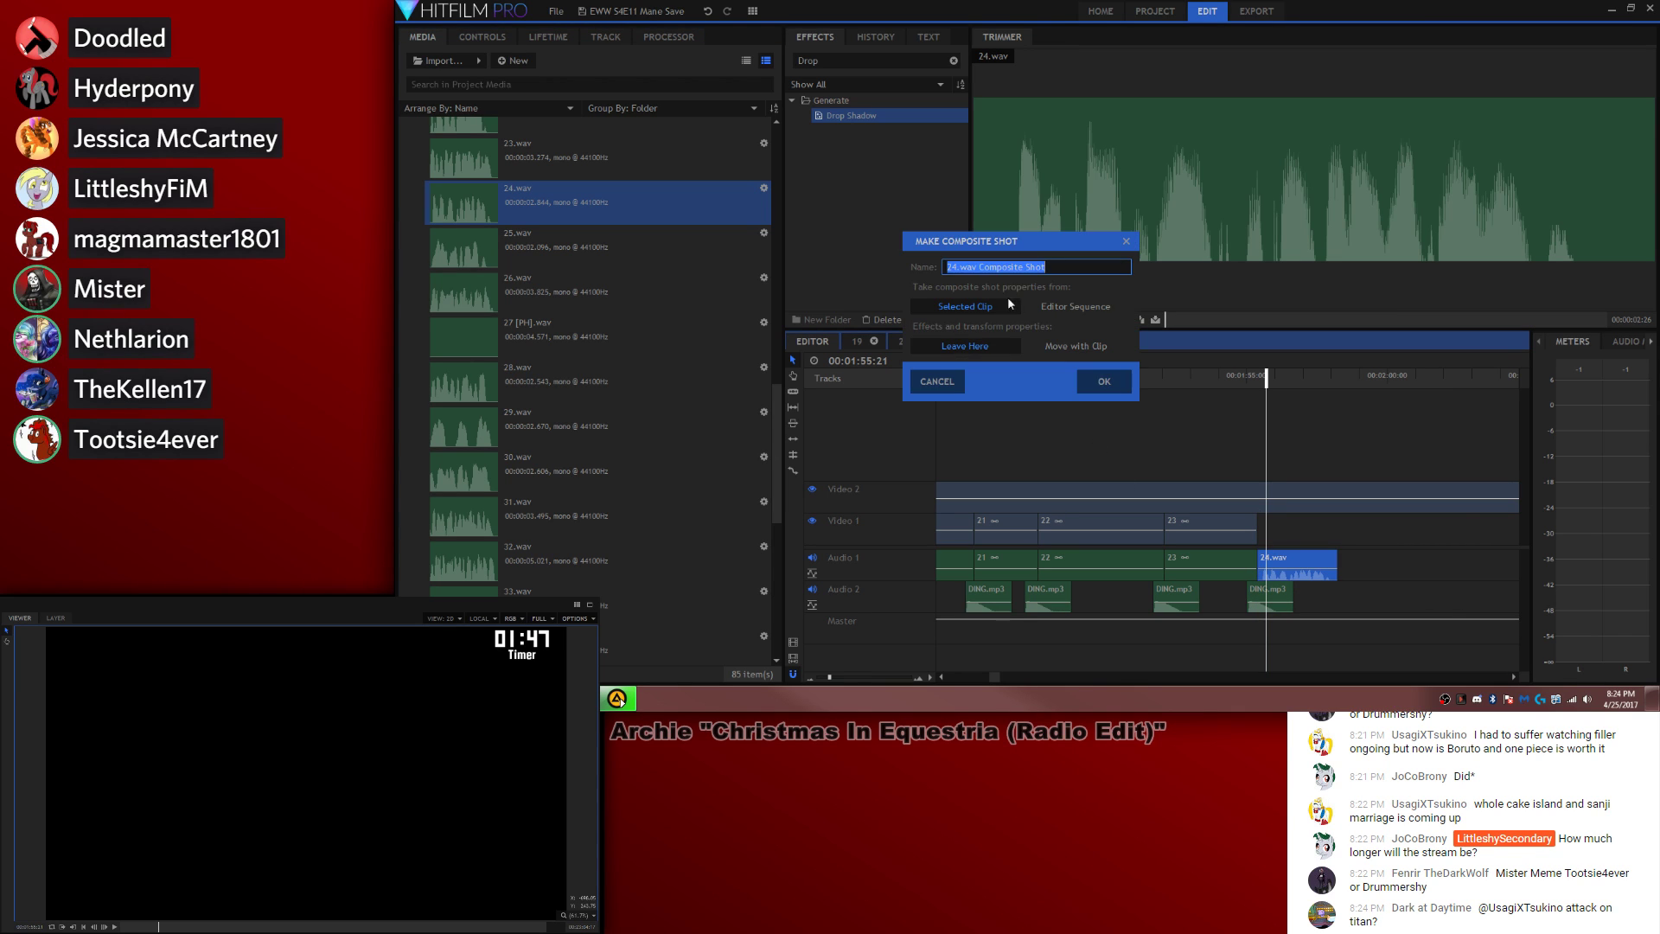
pyautogui.moveTo(960, 266); pyautogui.dragTo(1382, 278)
pyautogui.press('BackSpace')
pyautogui.press('Return')
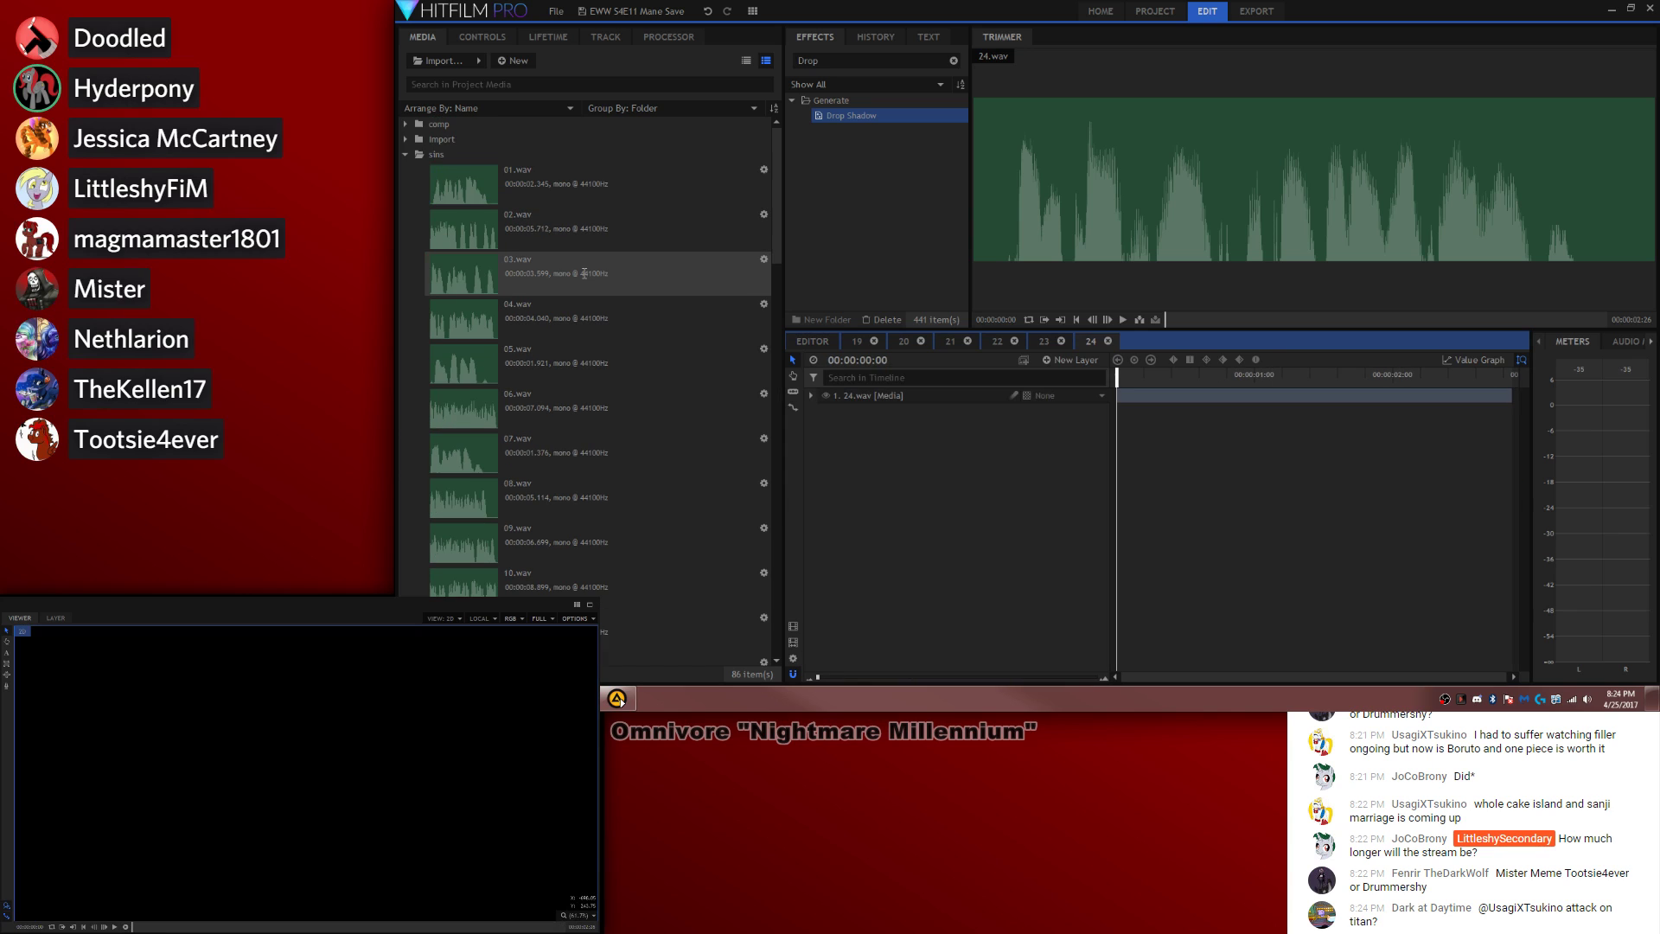
# Step: Move composite shot 24 into the comp folder of the project media
pyautogui.click(407, 156)
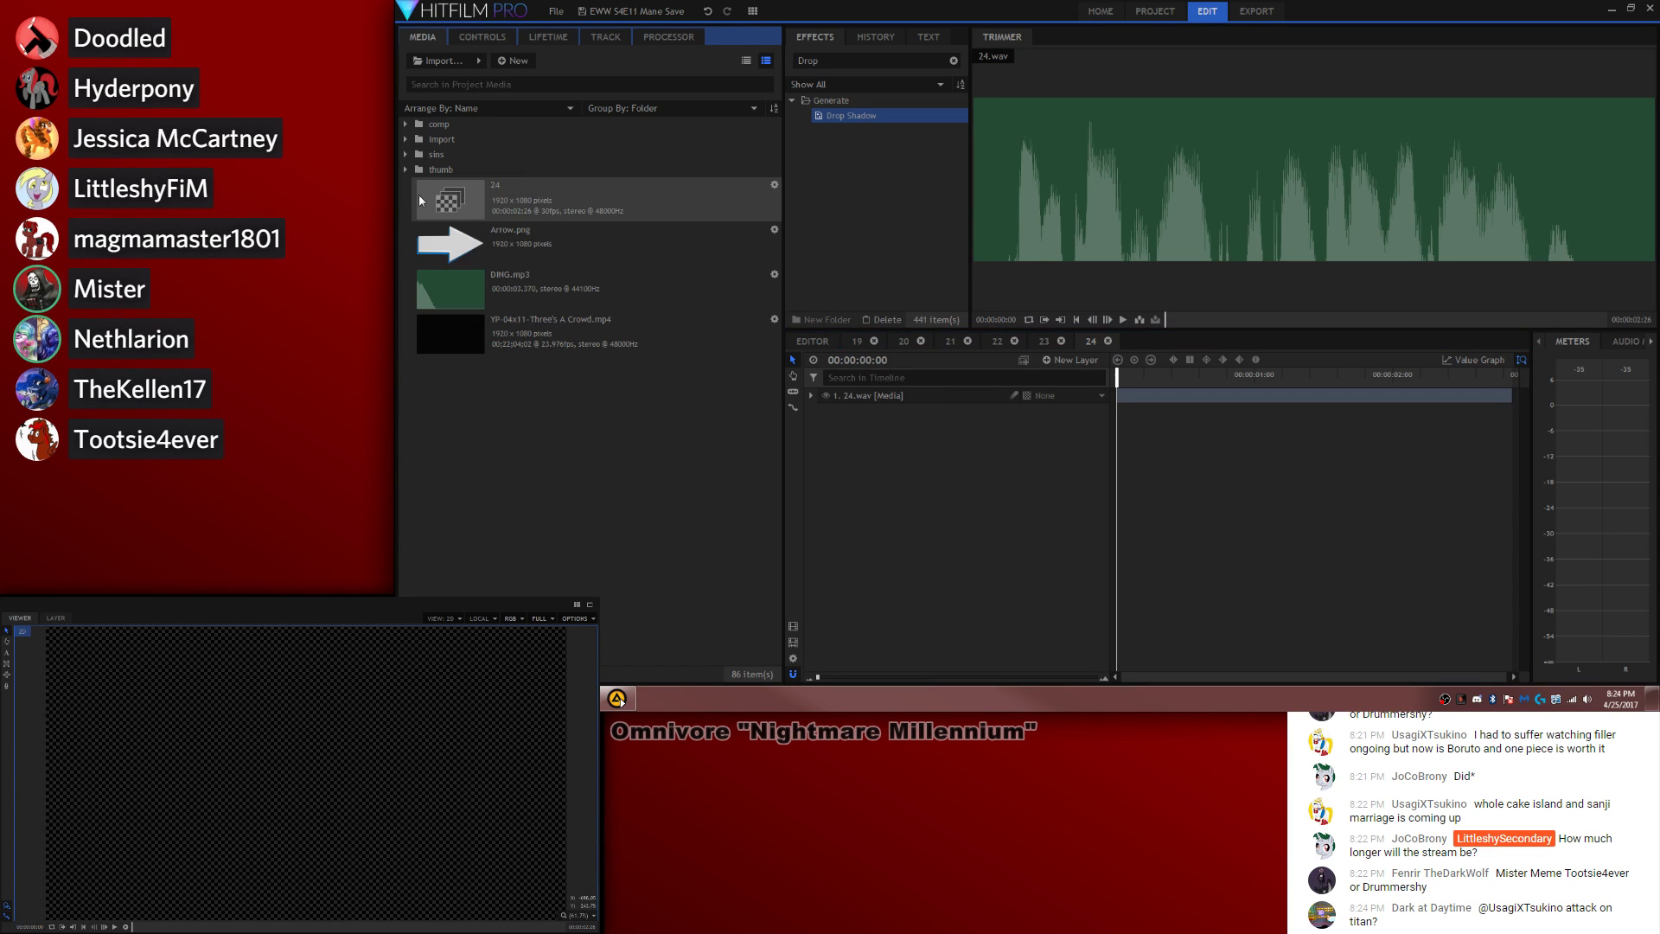
pyautogui.click(468, 204)
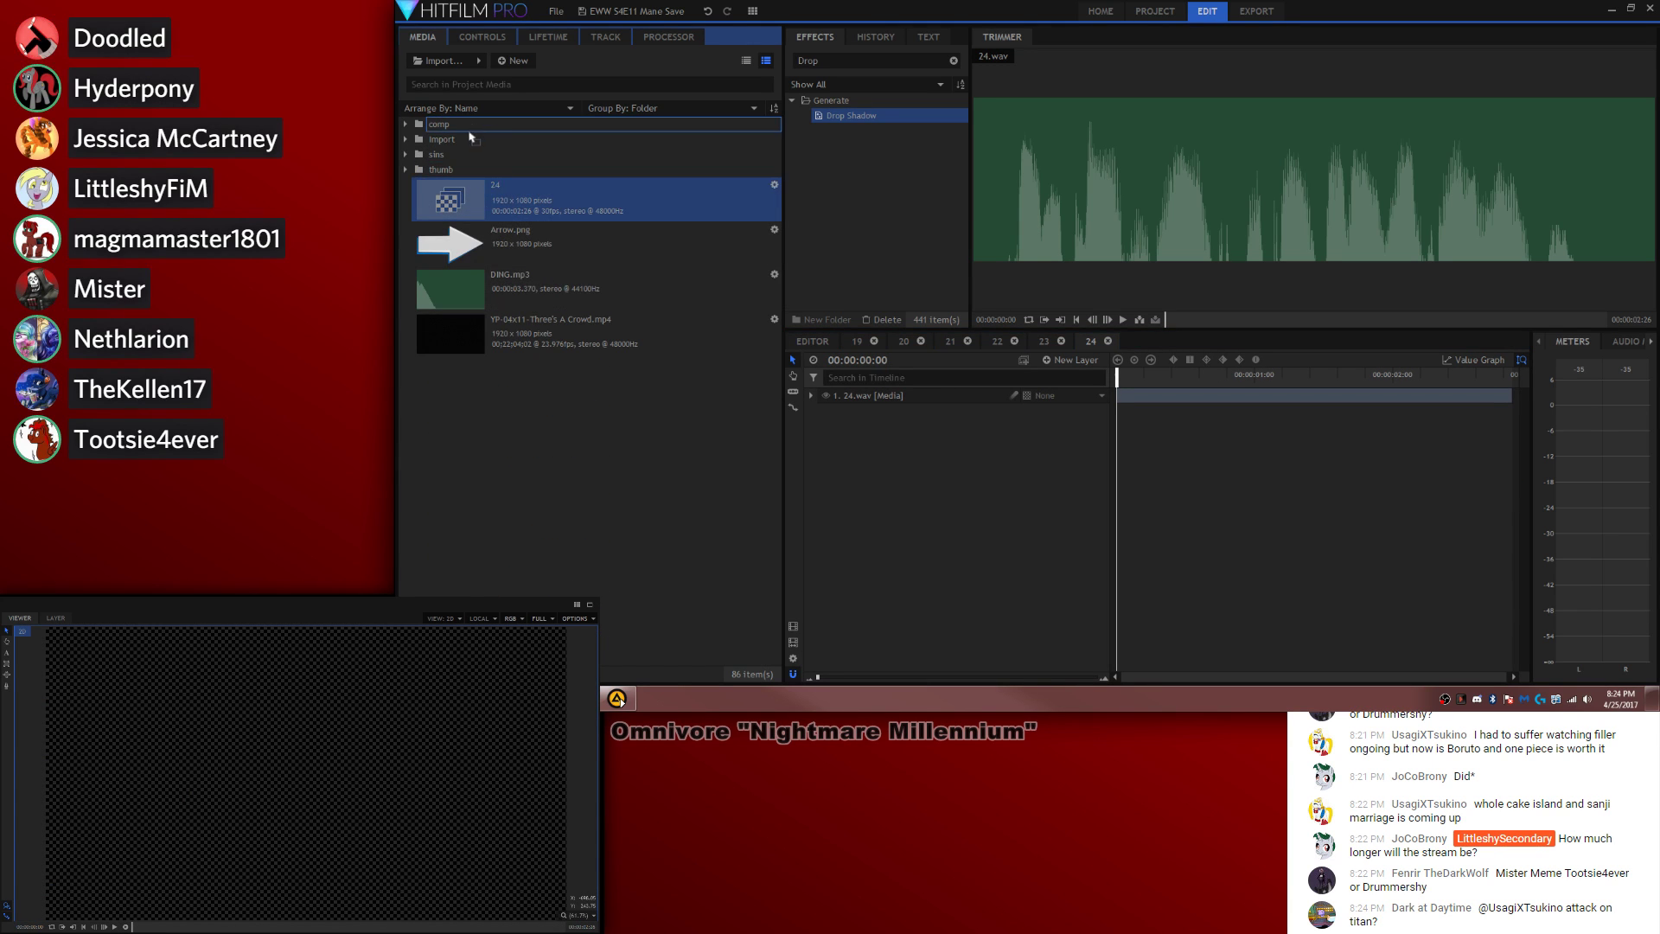
pyautogui.click(404, 126)
pyautogui.click(404, 127)
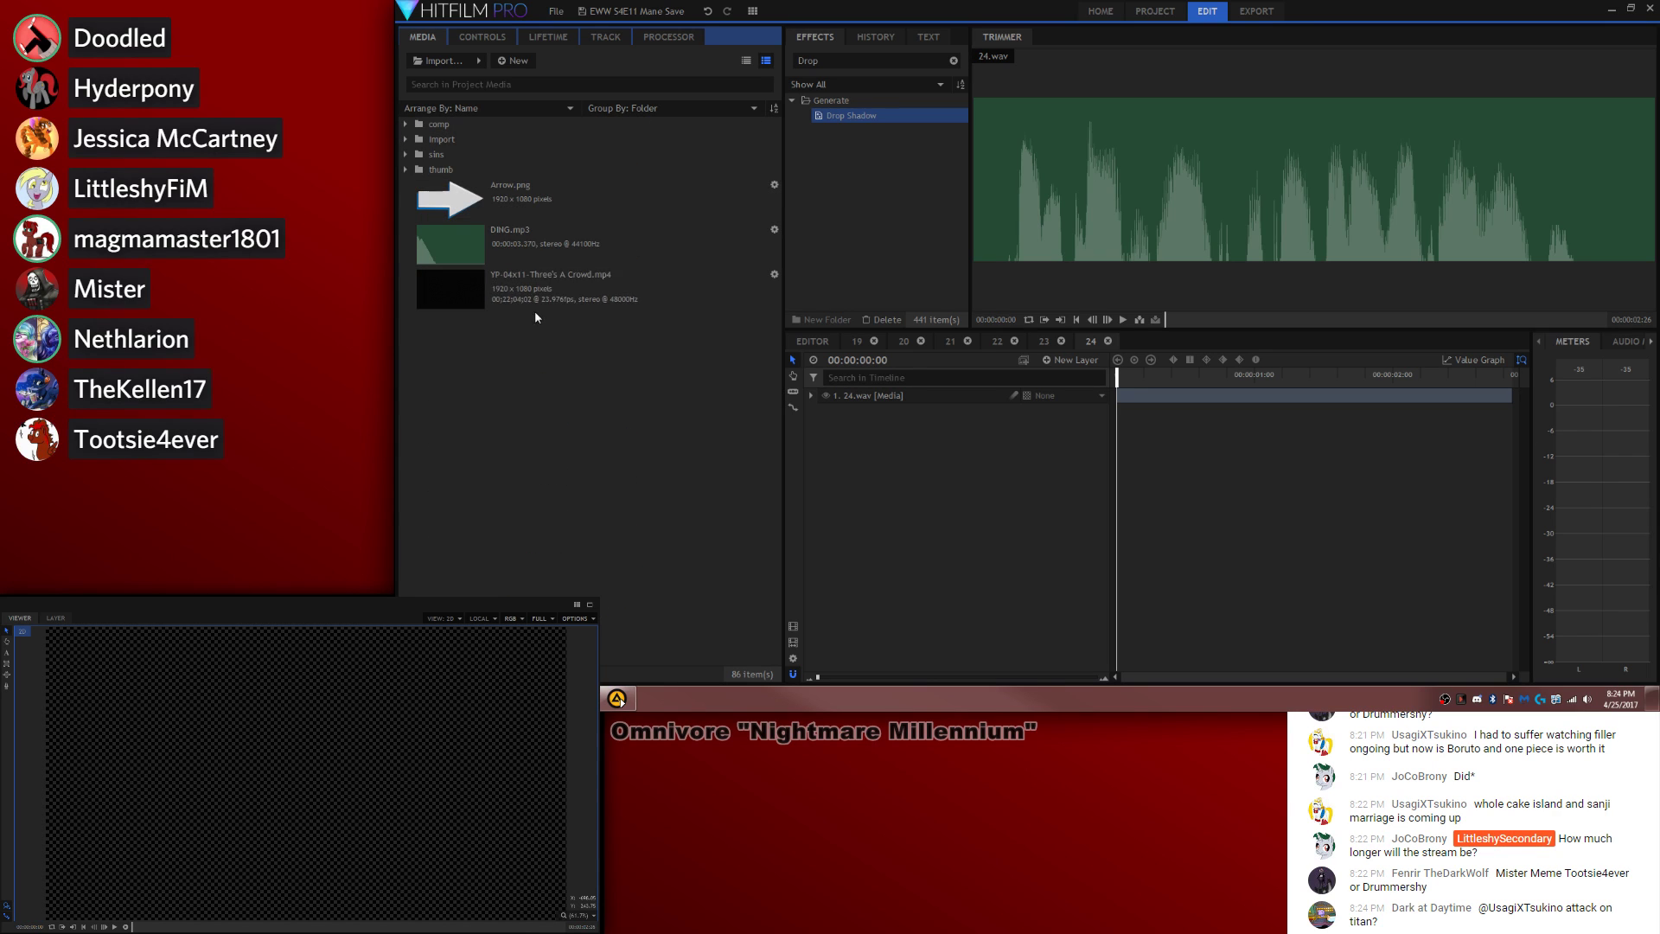
# Step: Find the giant fish moment in the Three's A Crowd episode video and add it above 24.wav in composite shot 24
pyautogui.click(535, 307)
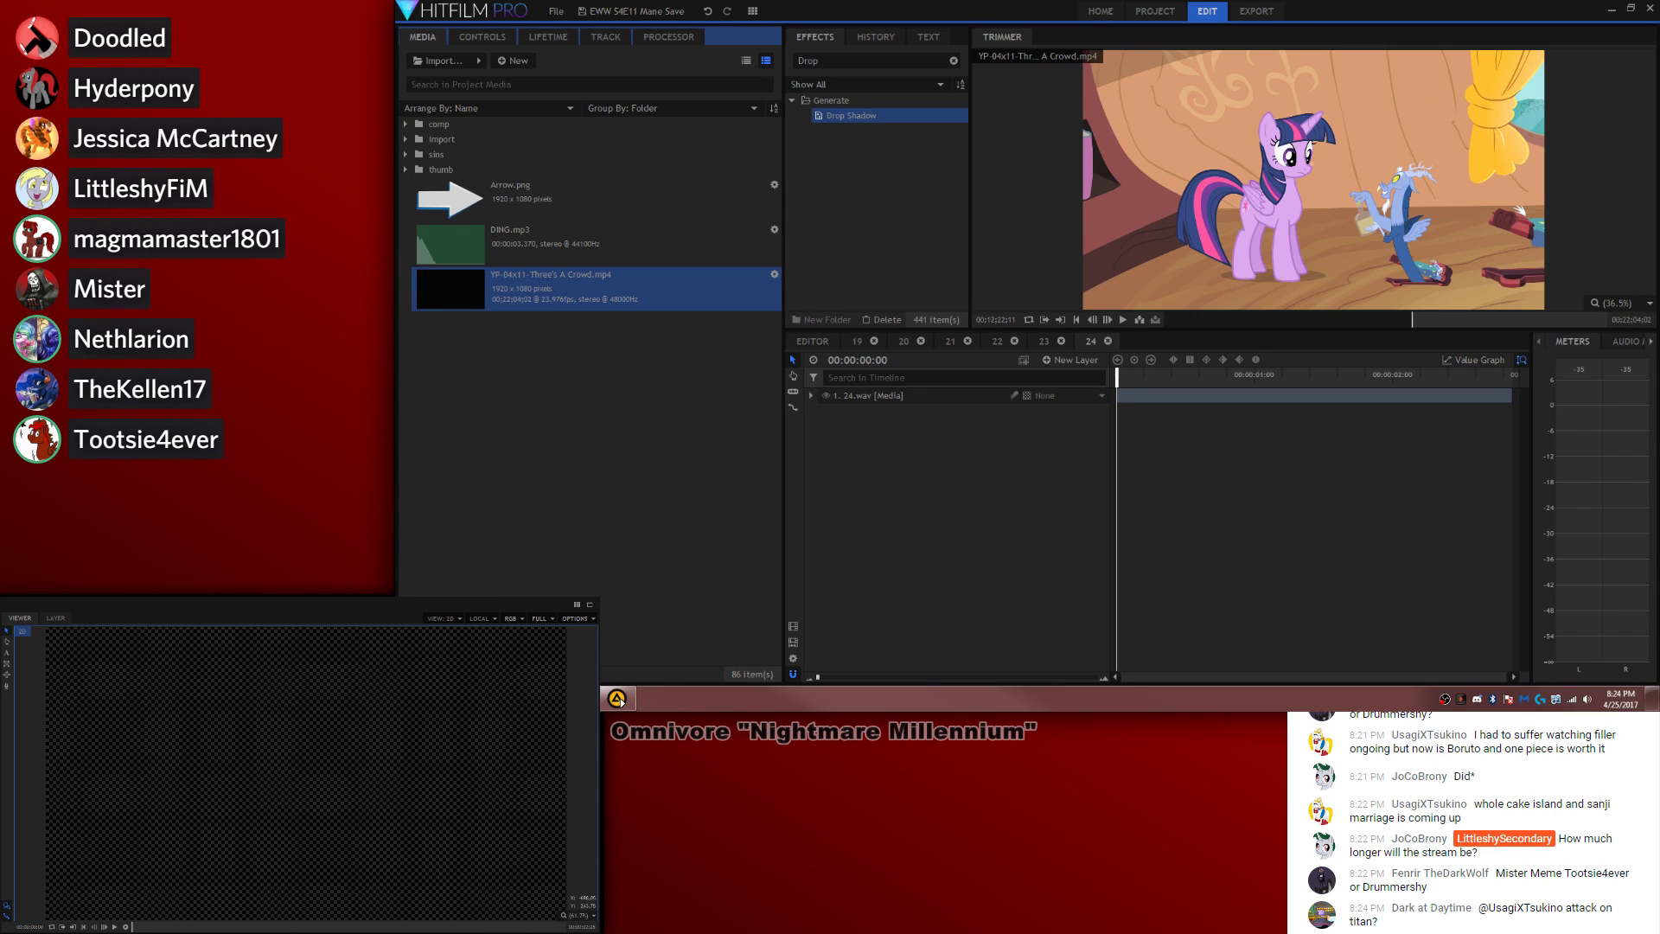
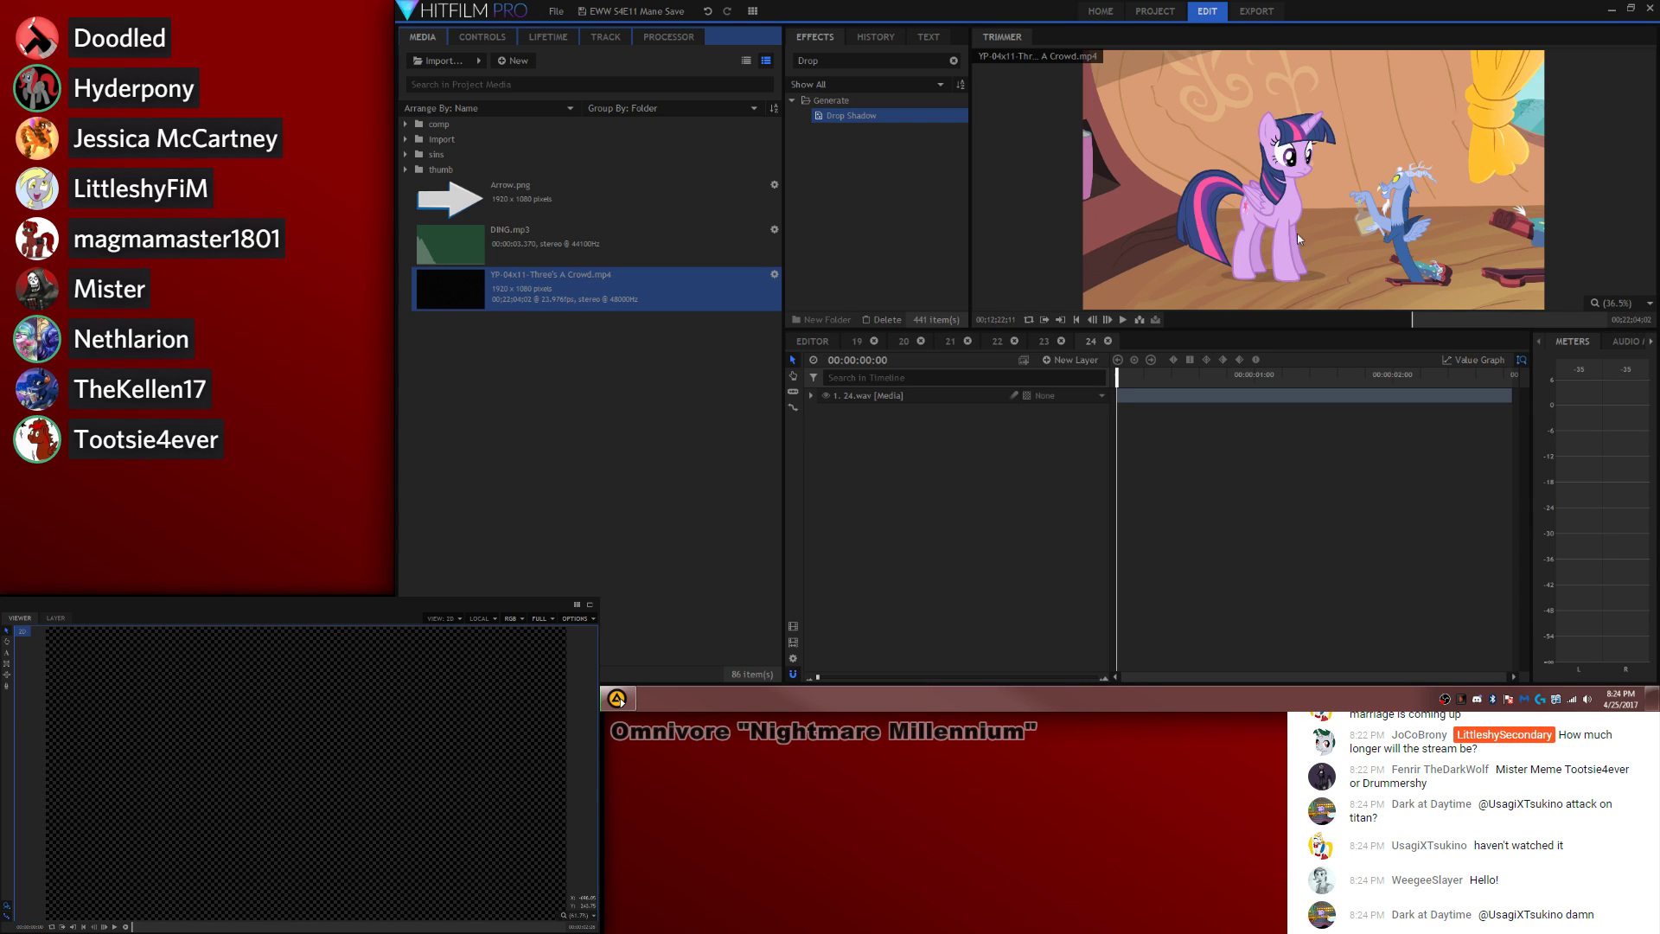
pyautogui.click(1414, 319)
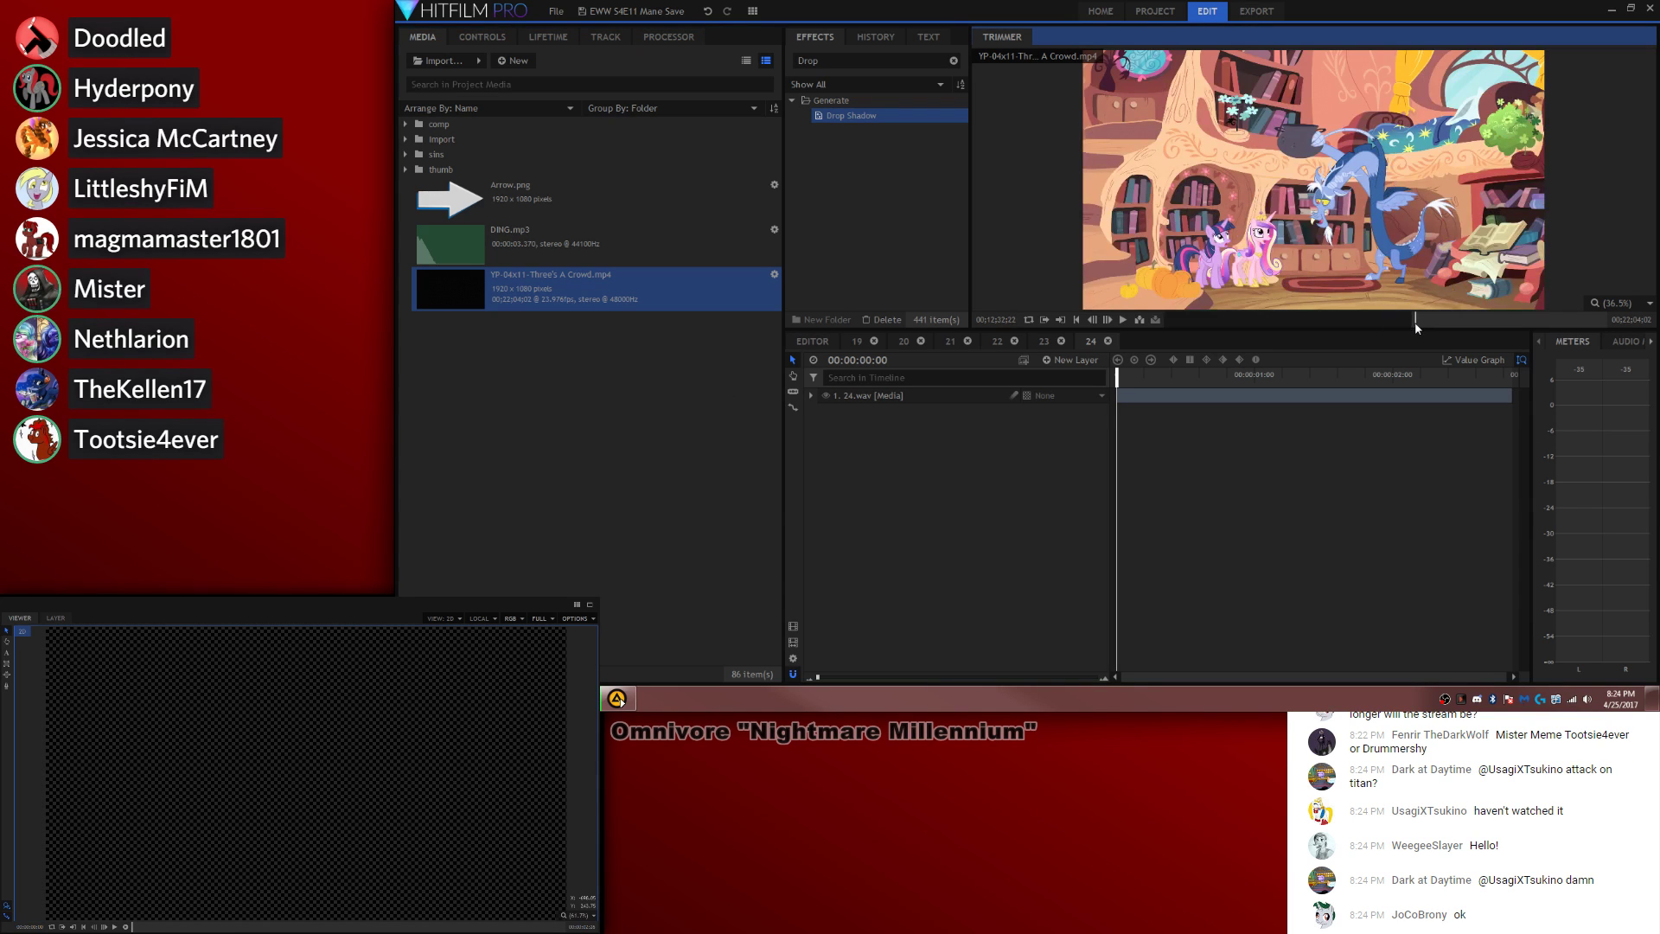
pyautogui.click(1413, 320)
pyautogui.moveTo(1202, 364); pyautogui.dragTo(1109, 380)
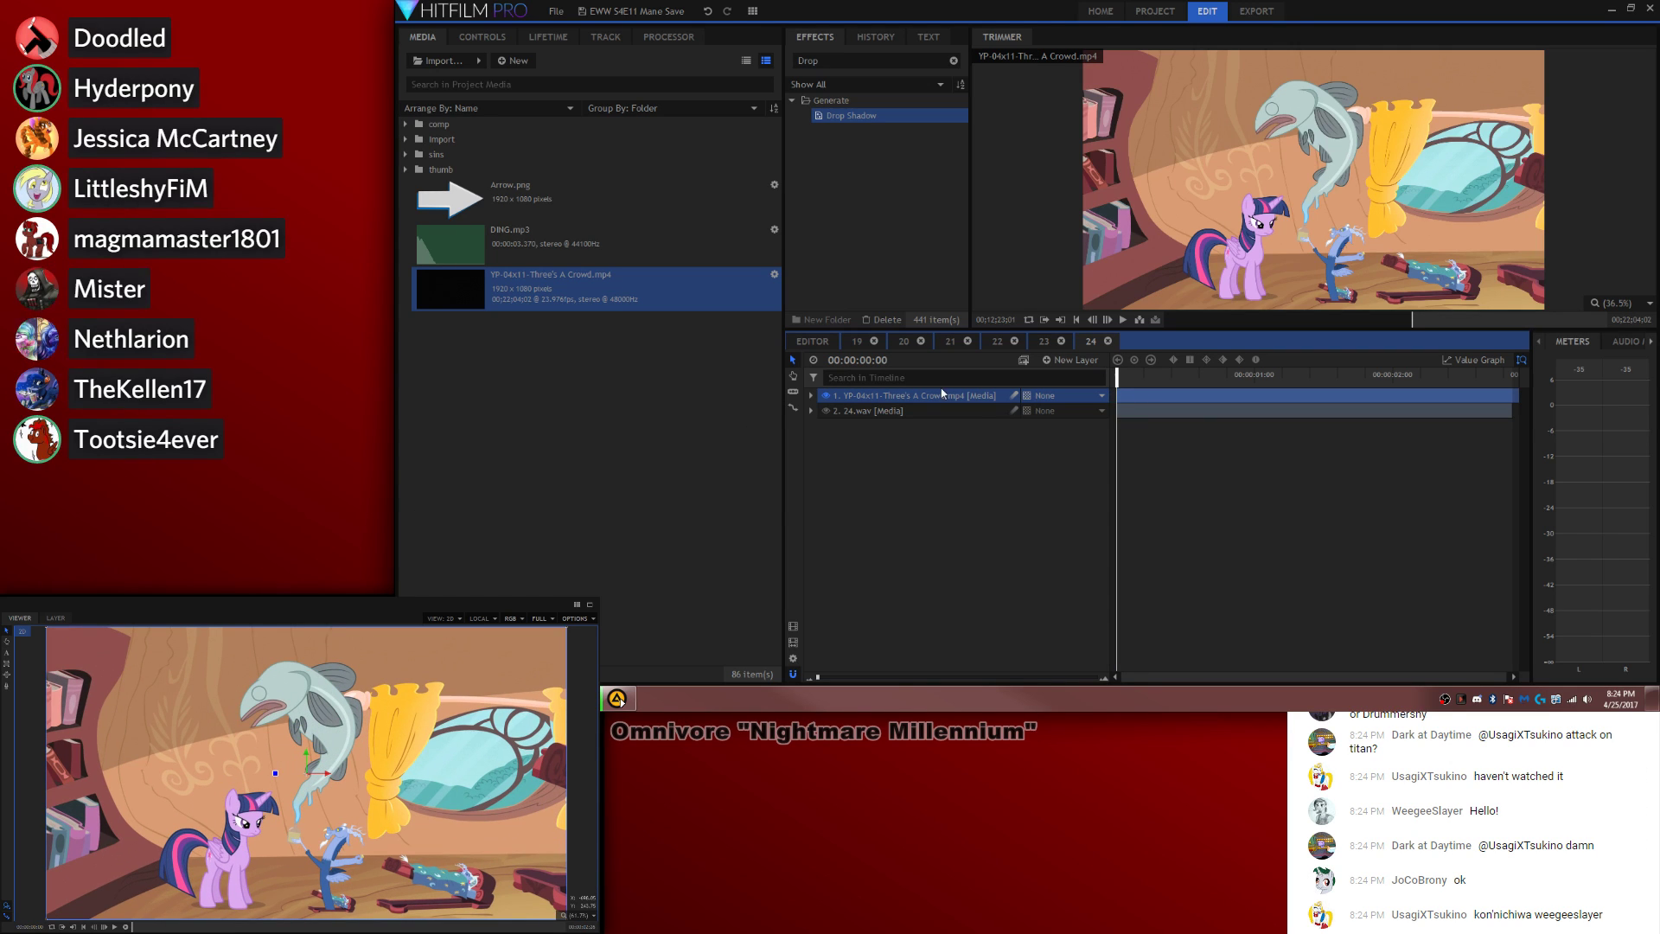
pyautogui.moveTo(1130, 385); pyautogui.dragTo(914, 399)
# Step: Keyframe the episode layer's position and scale at the start of shot 24, with scale 132% and position 0, -161.9
pyautogui.click(810, 396)
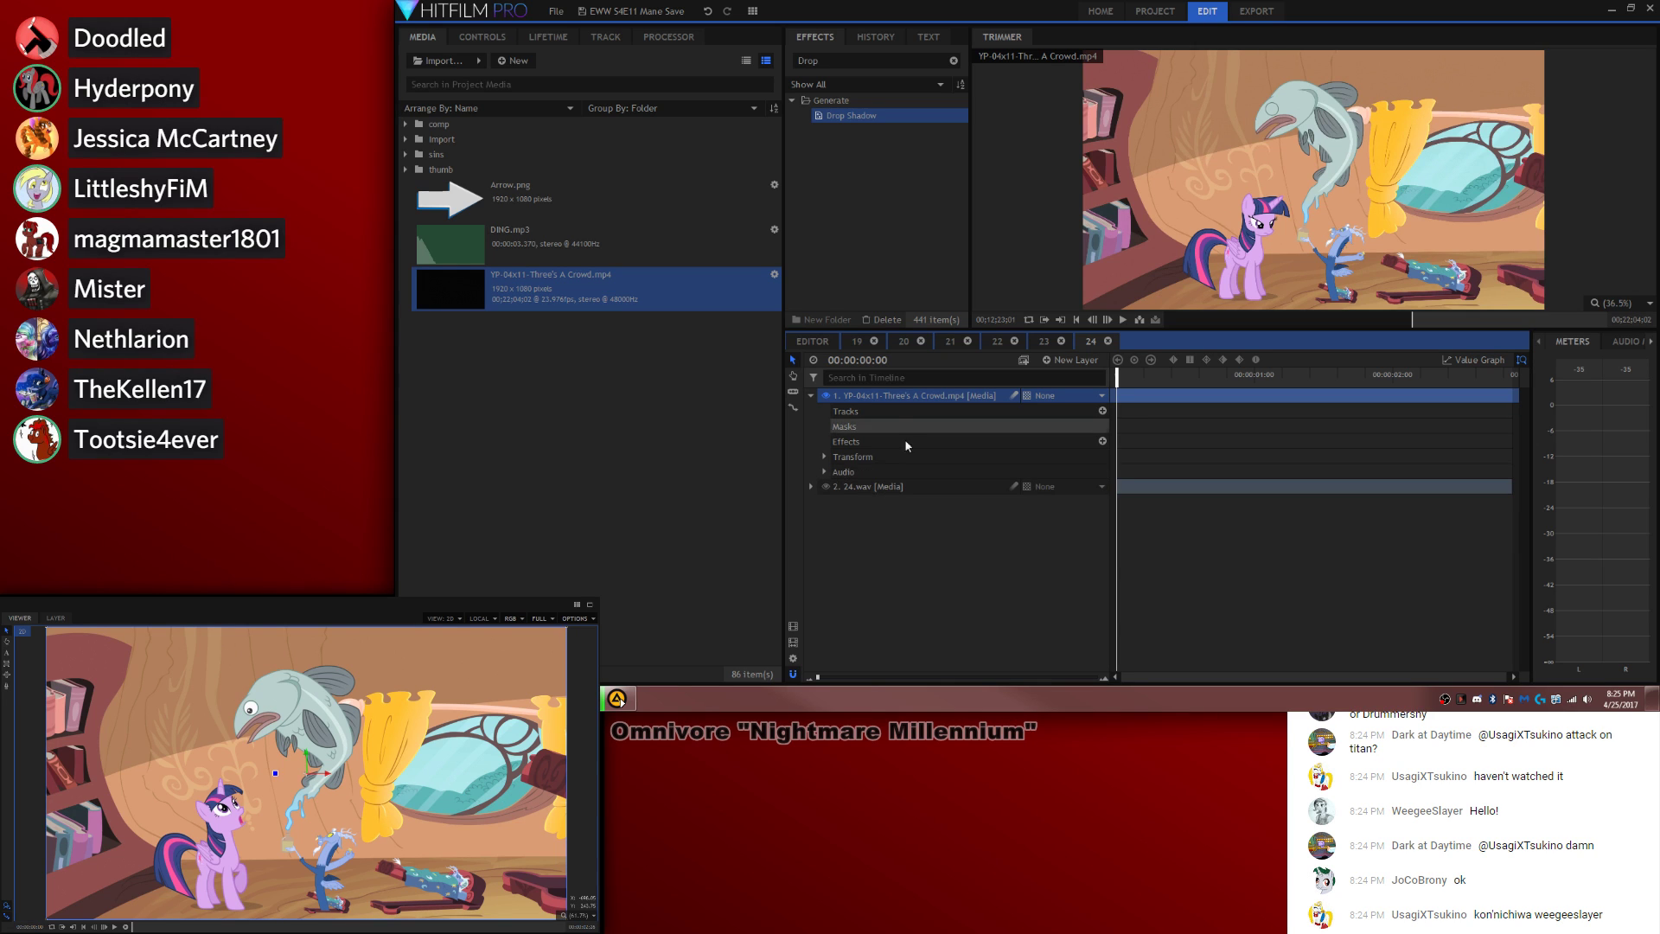
pyautogui.click(824, 457)
pyautogui.click(850, 502)
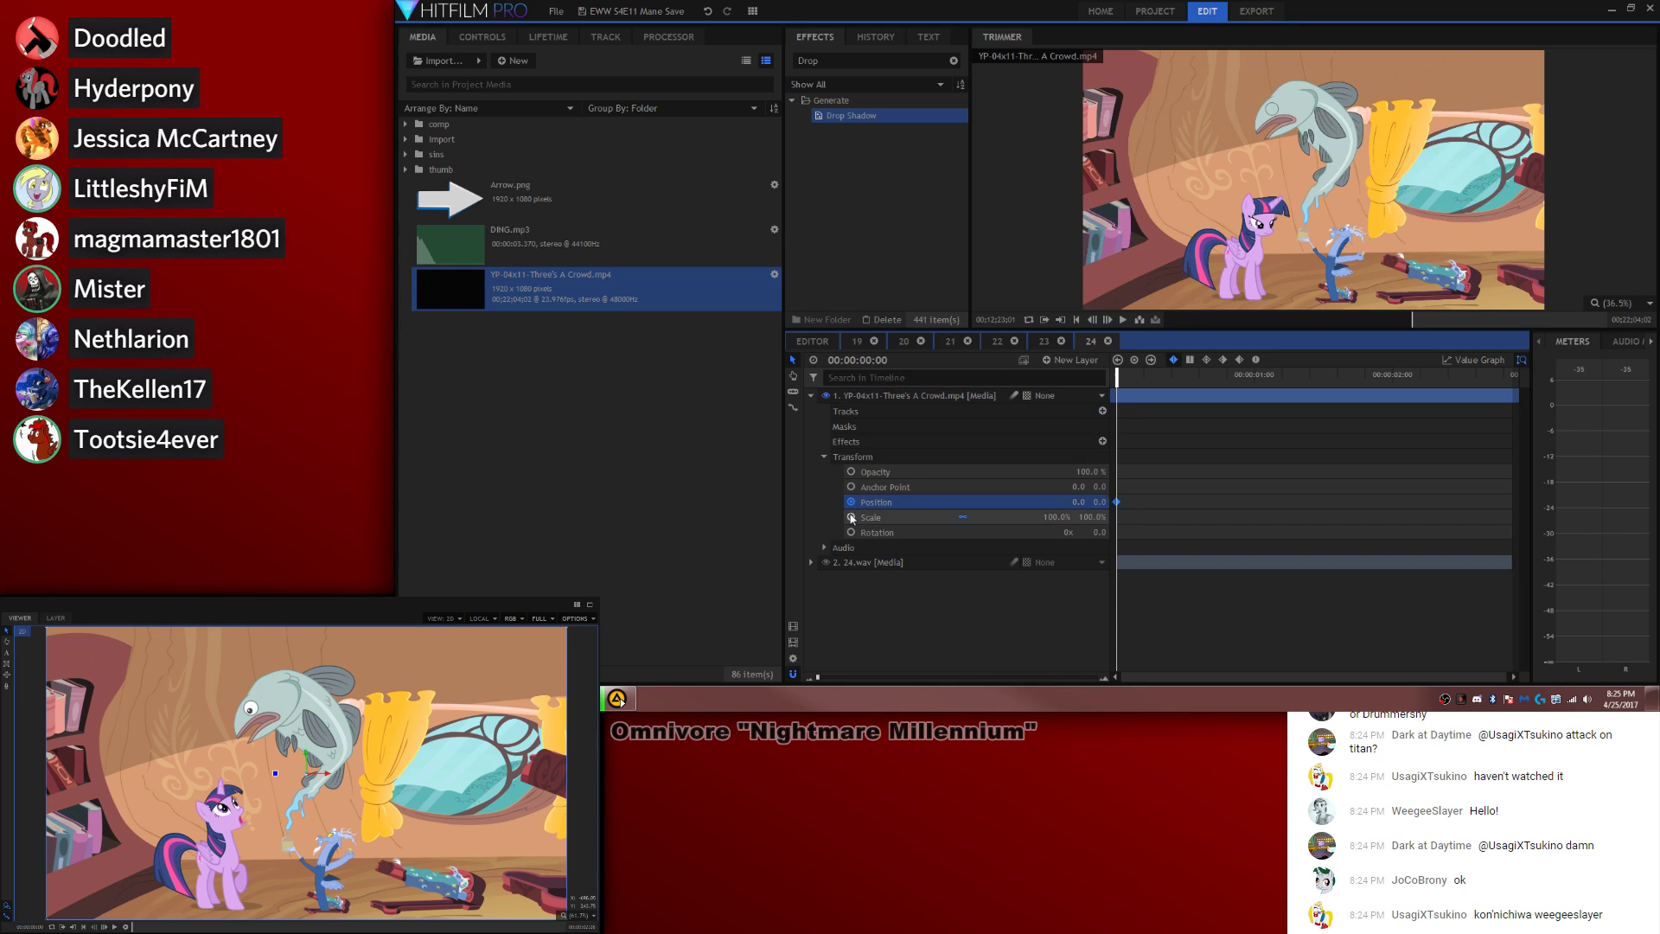
pyautogui.click(851, 517)
pyautogui.moveTo(1056, 517); pyautogui.dragTo(1084, 517)
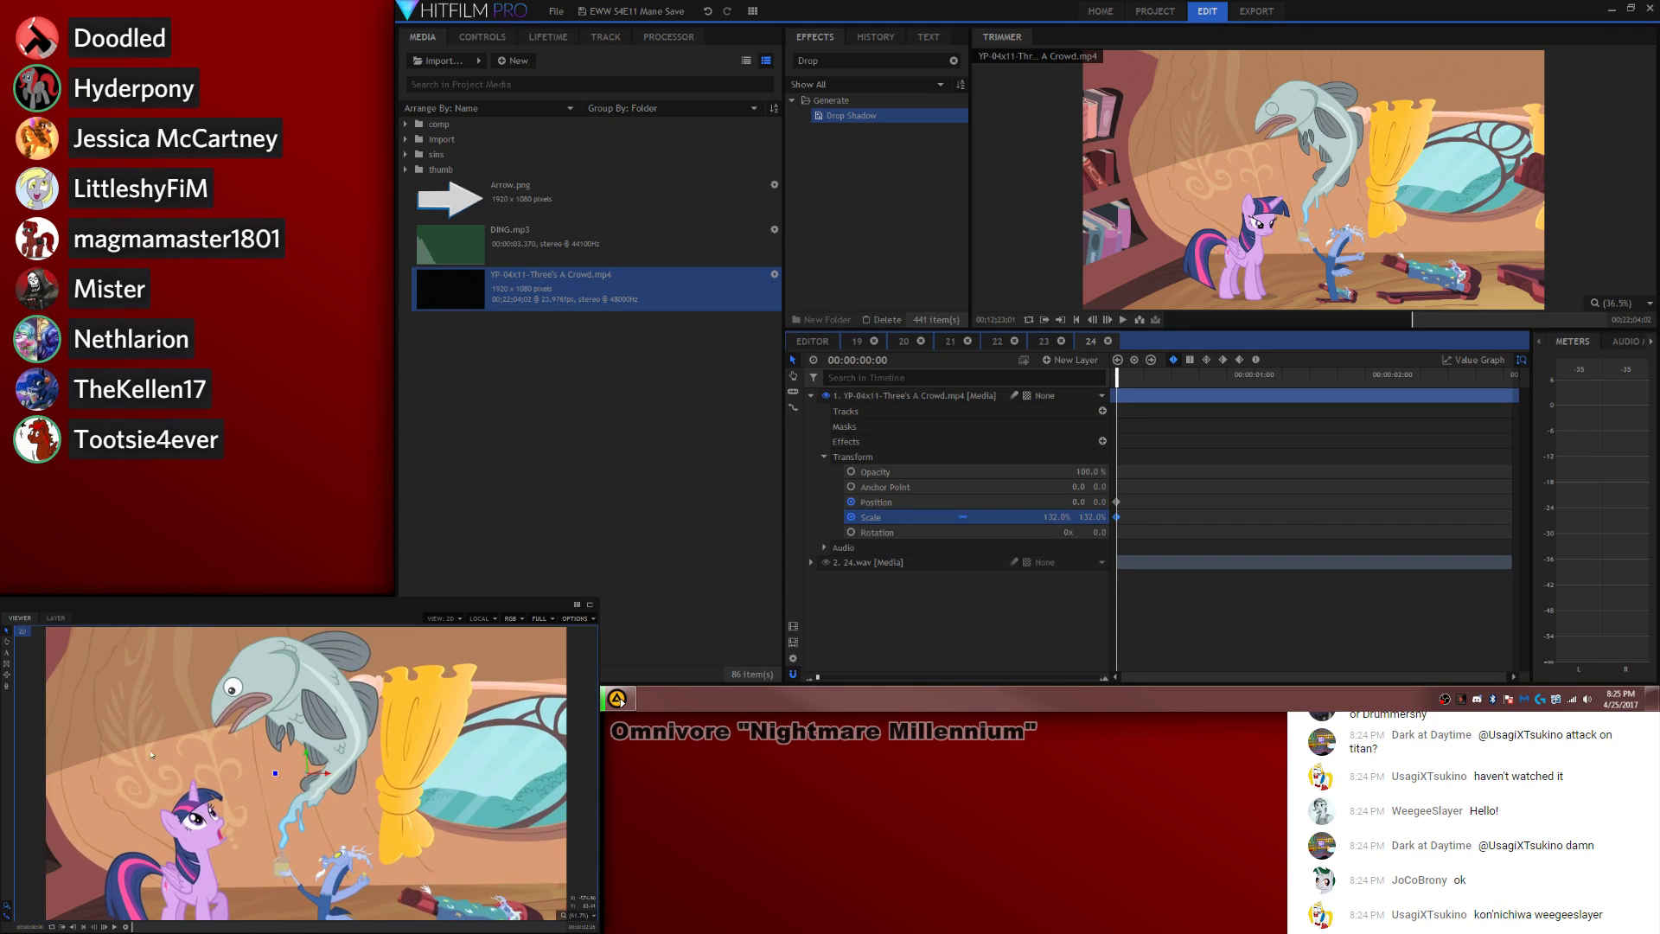
pyautogui.moveTo(304, 753); pyautogui.dragTo(303, 798)
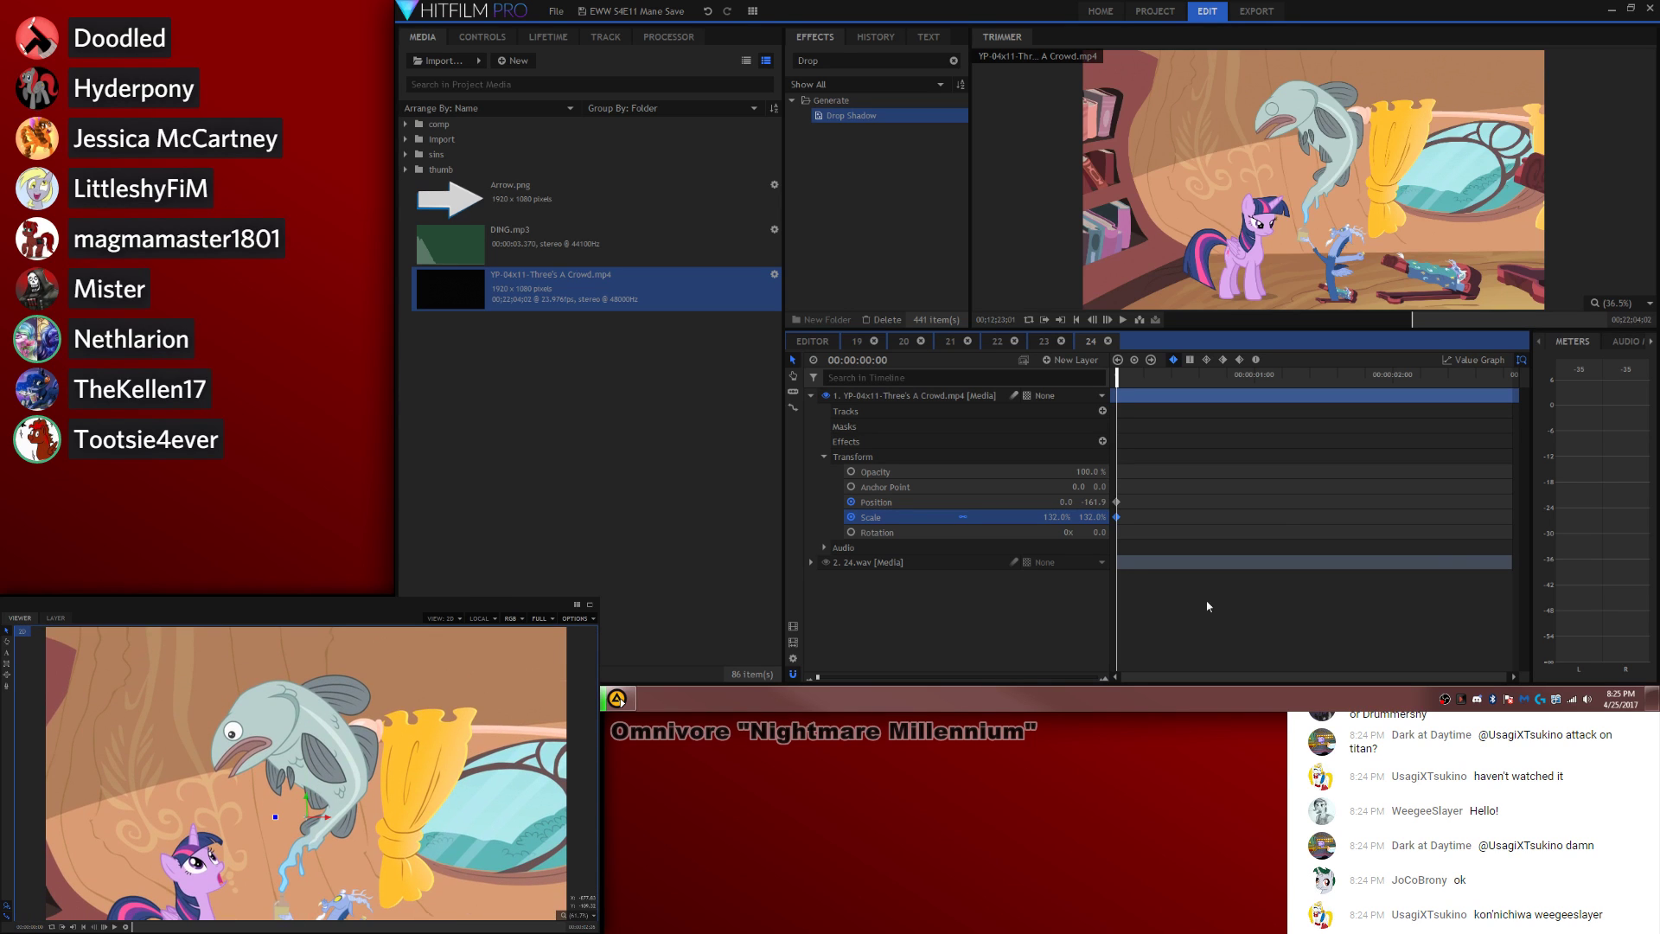
pyautogui.click(851, 517)
# Step: Copy the second Sin Count, Sub, overlay experiment 1.png and New Grade layers from shot 23 to the start of shot 24
pyautogui.click(1043, 344)
pyautogui.click(945, 408)
pyautogui.keyDown('ctrl'); pyautogui.click(940, 428); pyautogui.keyUp('ctrl')
pyautogui.keyDown('ctrl'); pyautogui.click(937, 441); pyautogui.keyUp('ctrl')
pyautogui.keyDown('ctrl'); pyautogui.click(928, 457); pyautogui.keyUp('ctrl')
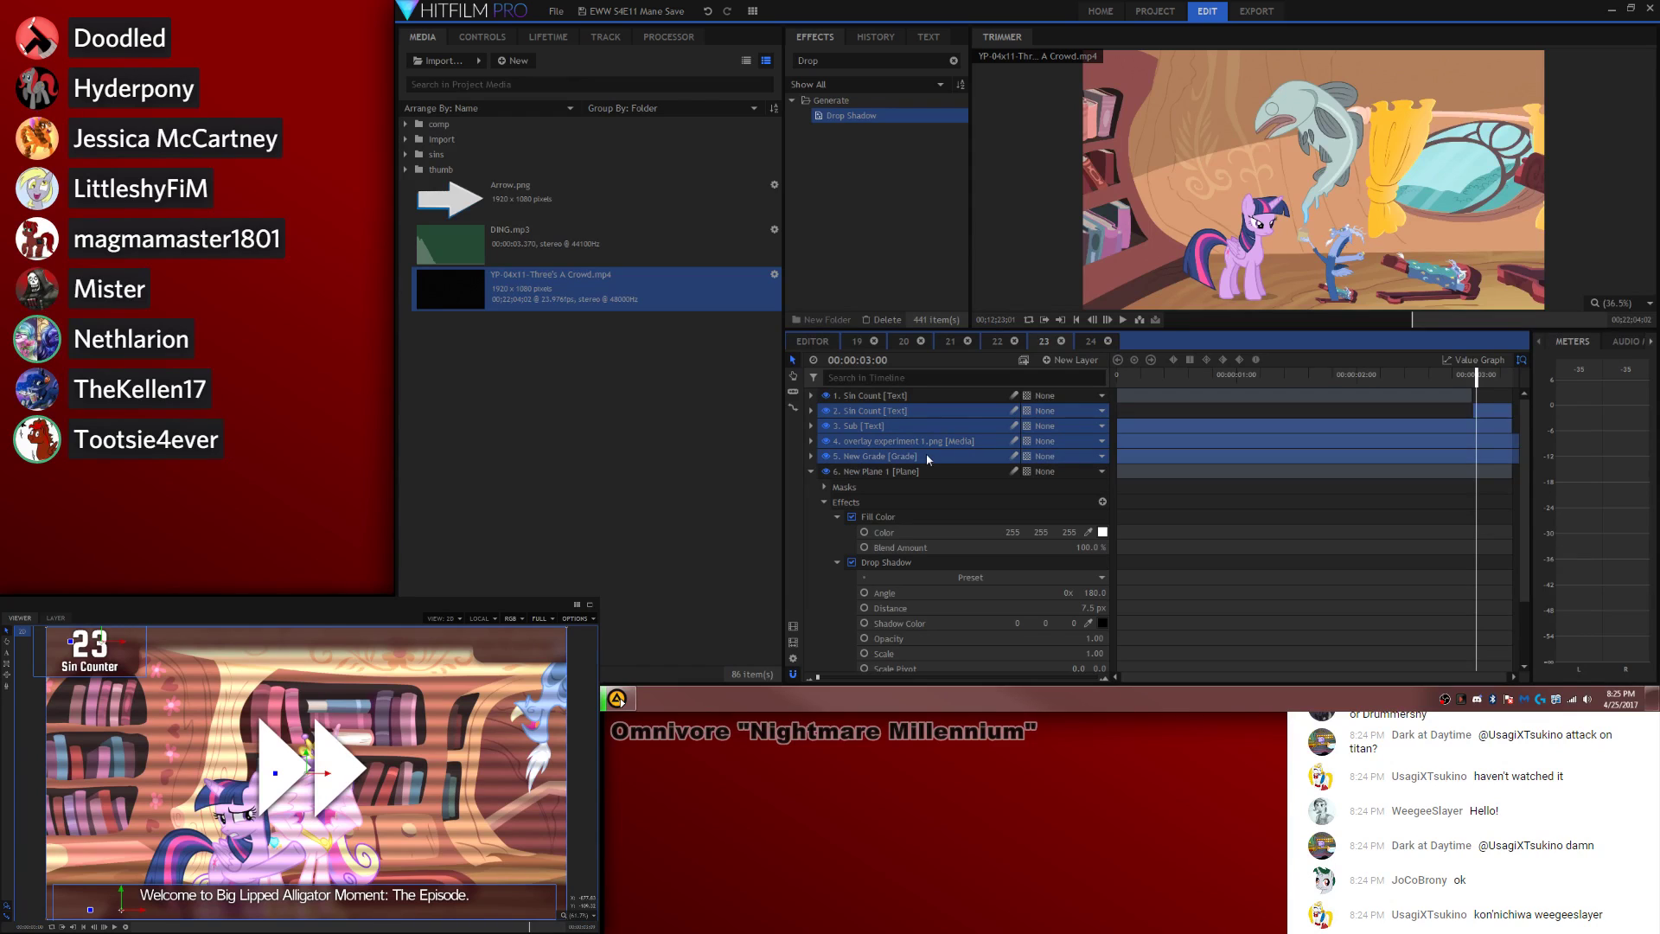
pyautogui.click(1090, 341)
pyautogui.hotkey('ctrl', 'v')
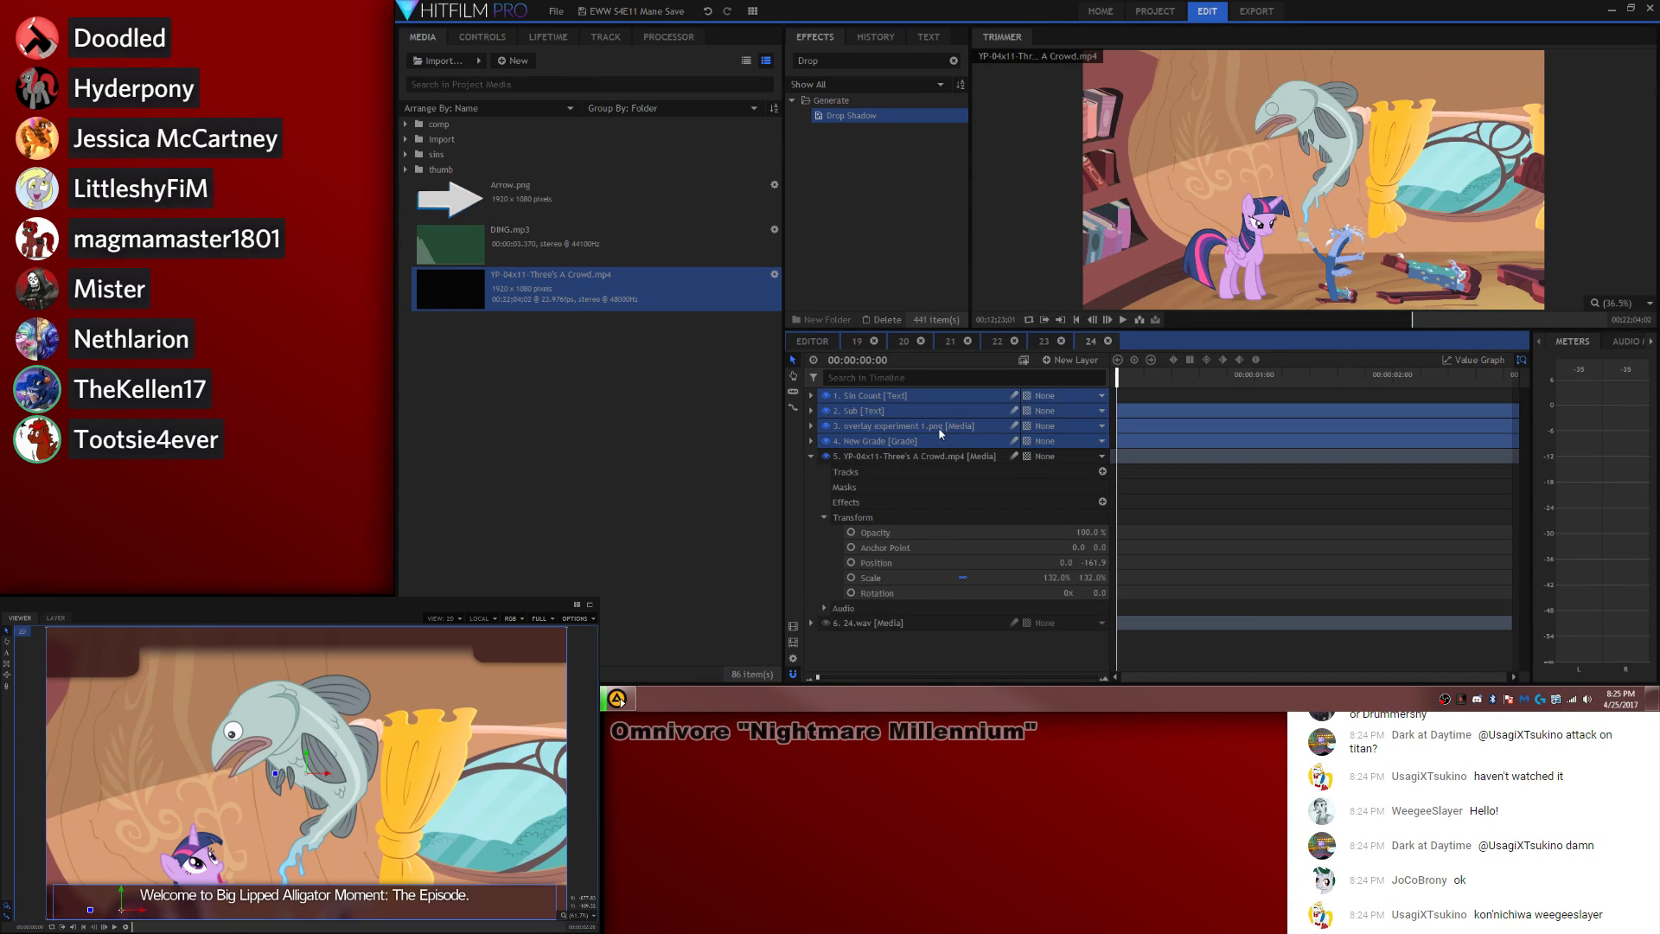
pyautogui.rightClick(939, 428)
pyautogui.click(1017, 331)
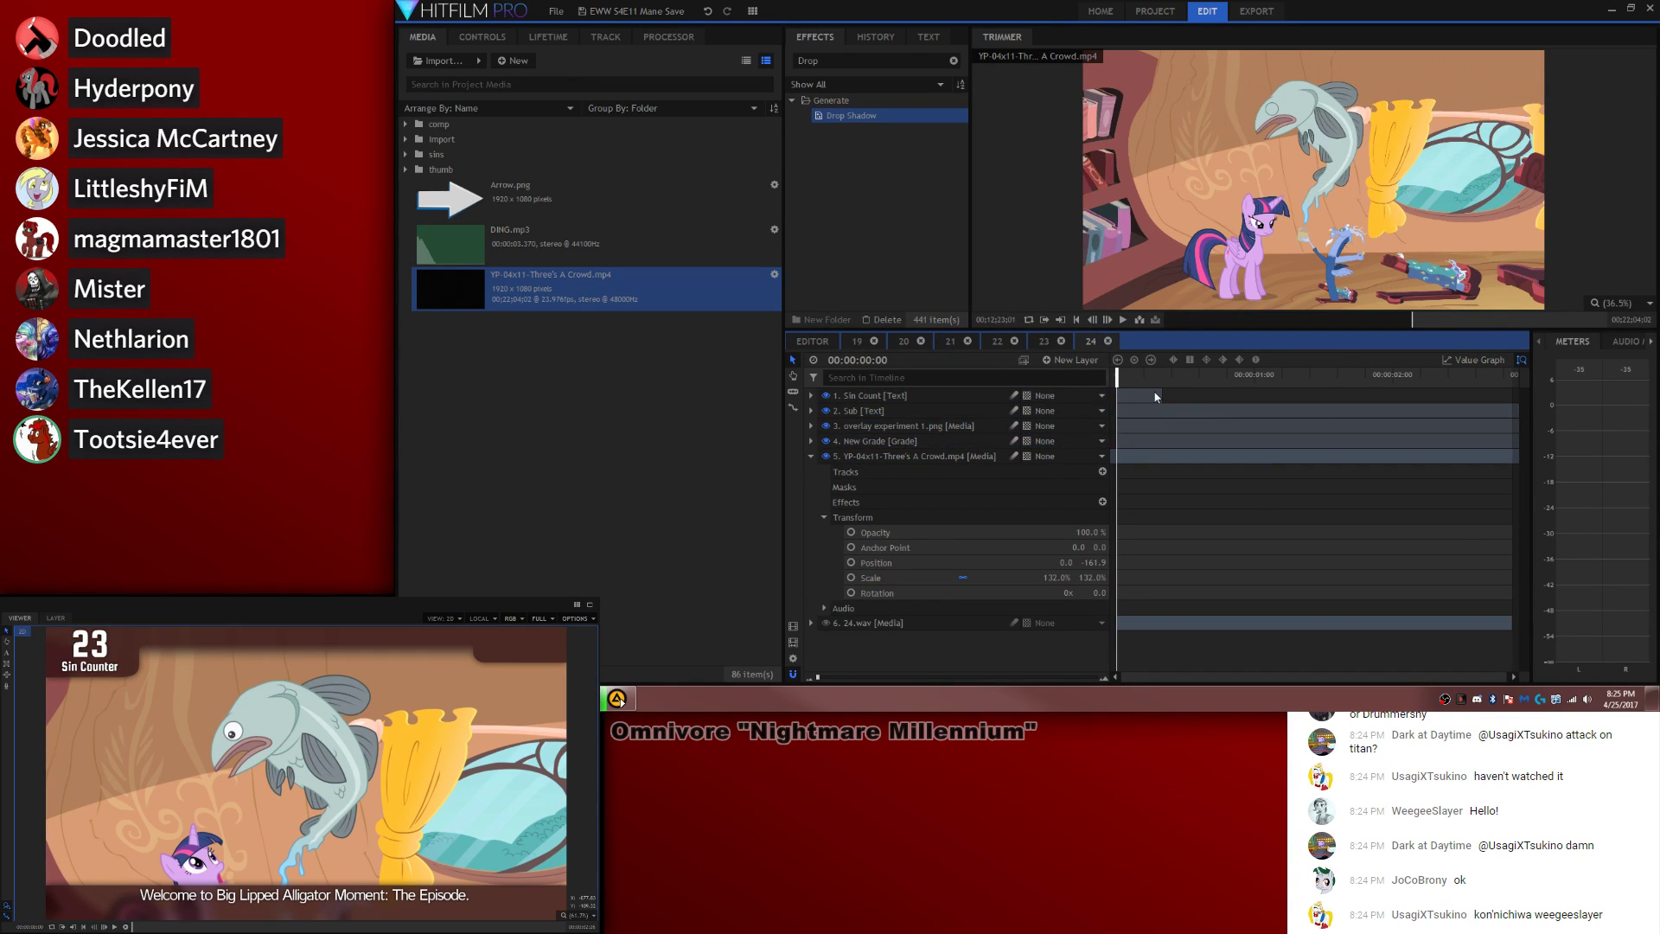
# Step: Change shot 24's subtitle text to "Fish can't blink because they don't have eyelids."
pyautogui.click(1155, 396)
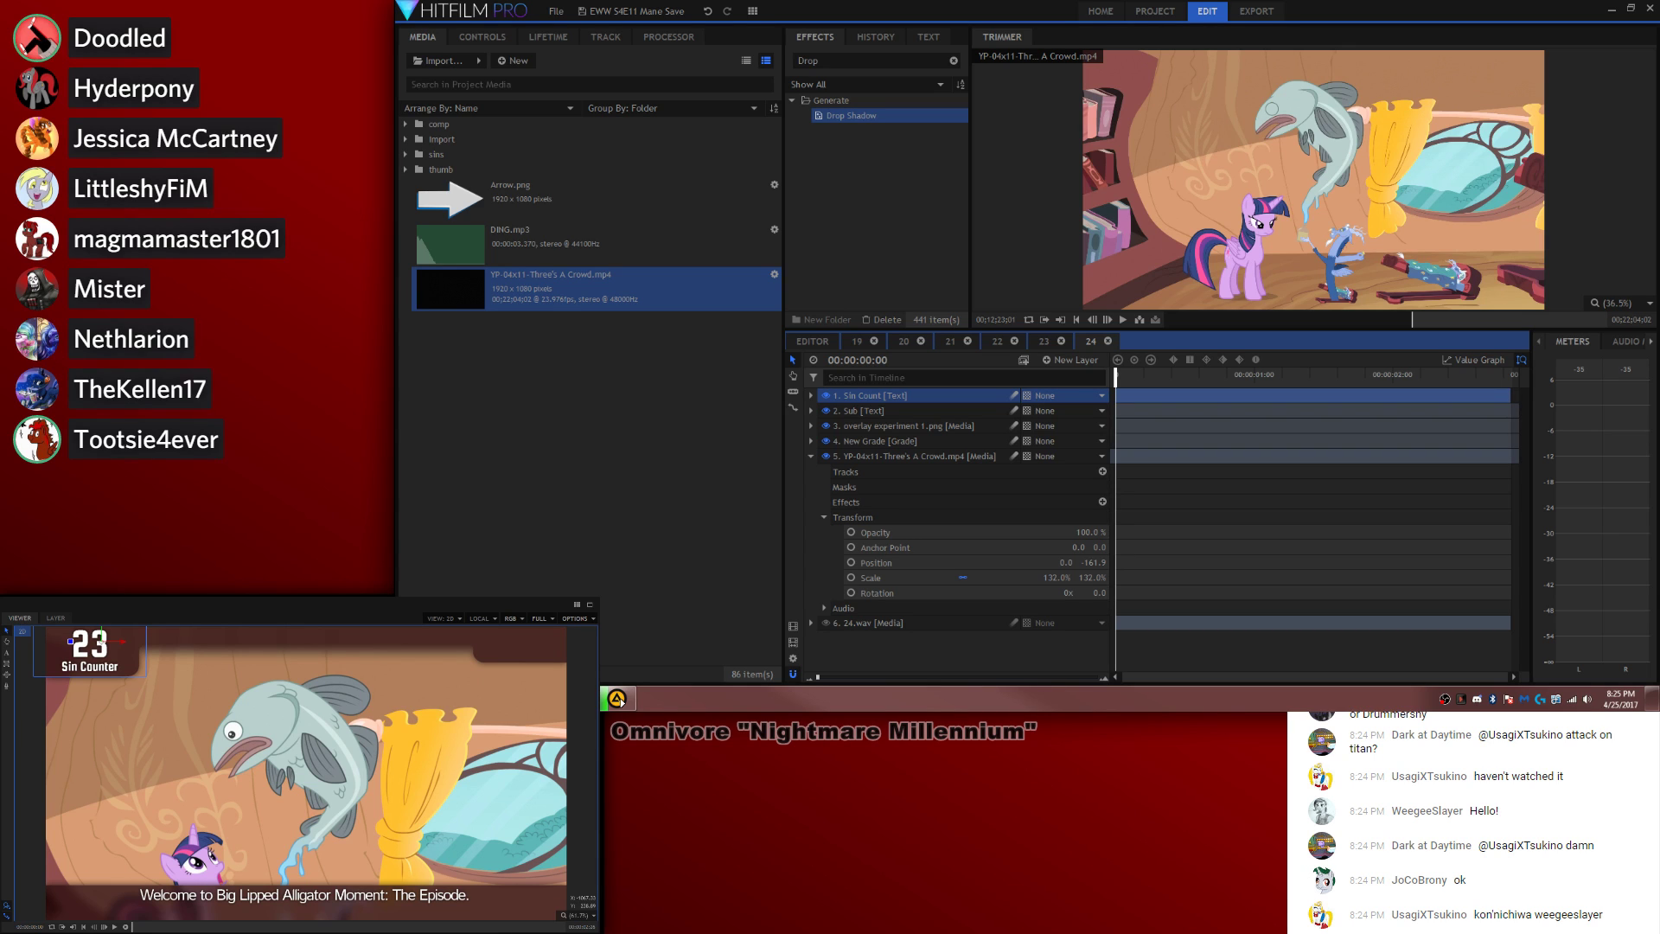
pyautogui.click(7, 653)
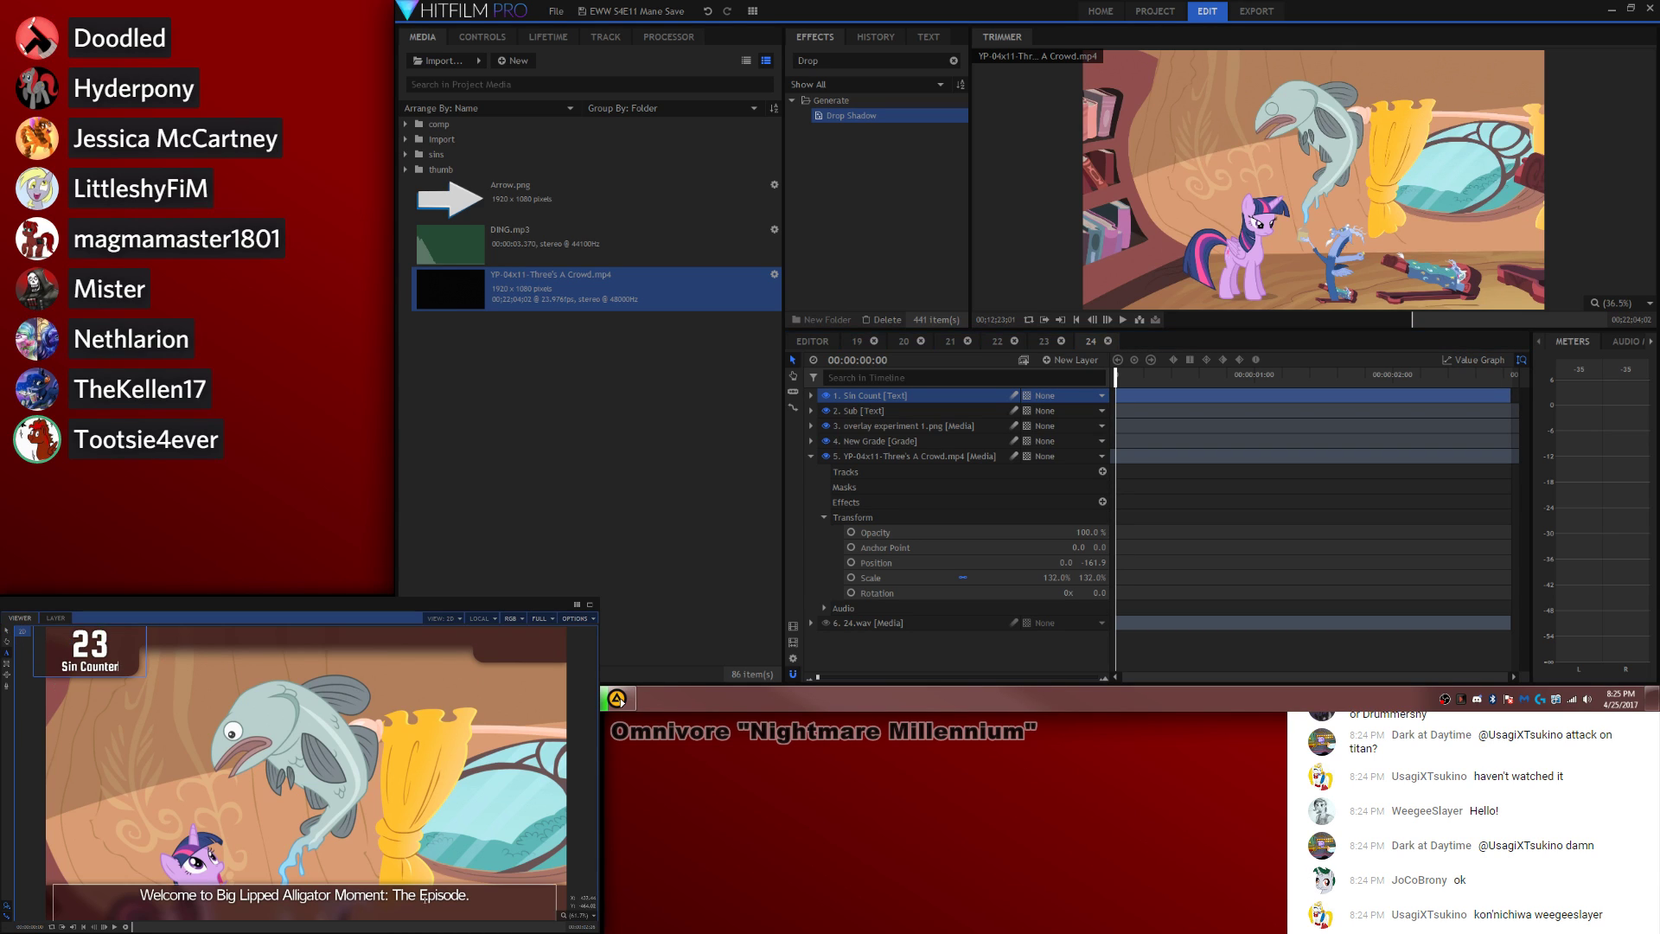
pyautogui.click(467, 894)
pyautogui.hotkey('ctrl', 'a')
pyautogui.write("Fish can't blink because they don't have eyelids.")
pyautogui.click(6, 631)
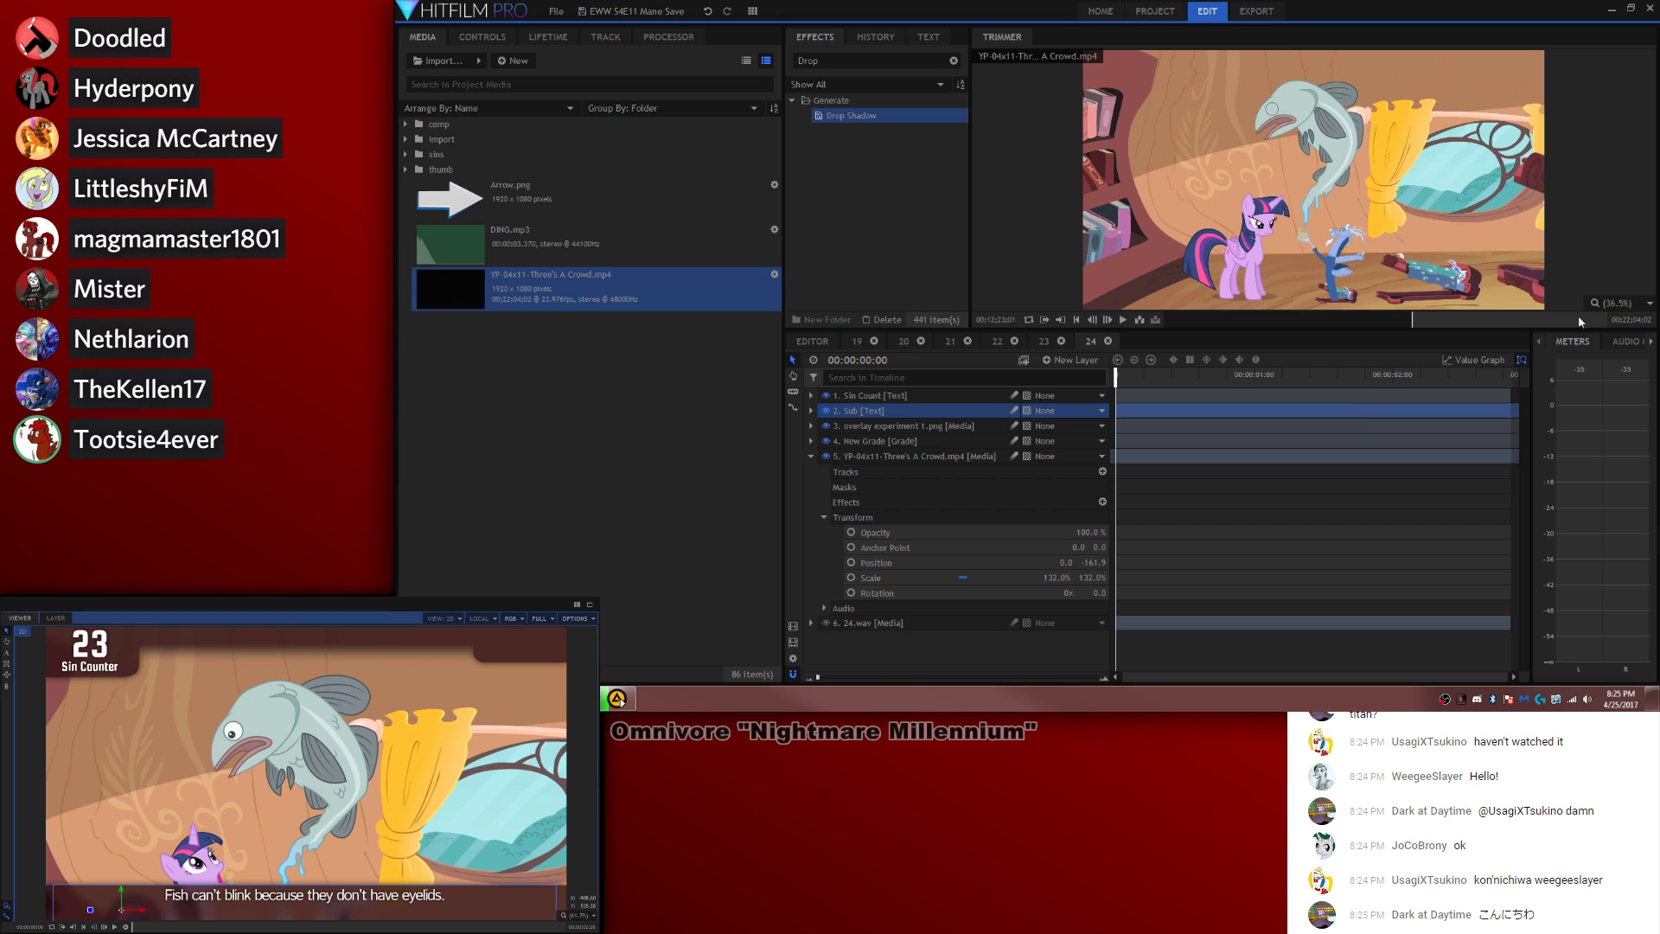
pyautogui.click(1275, 608)
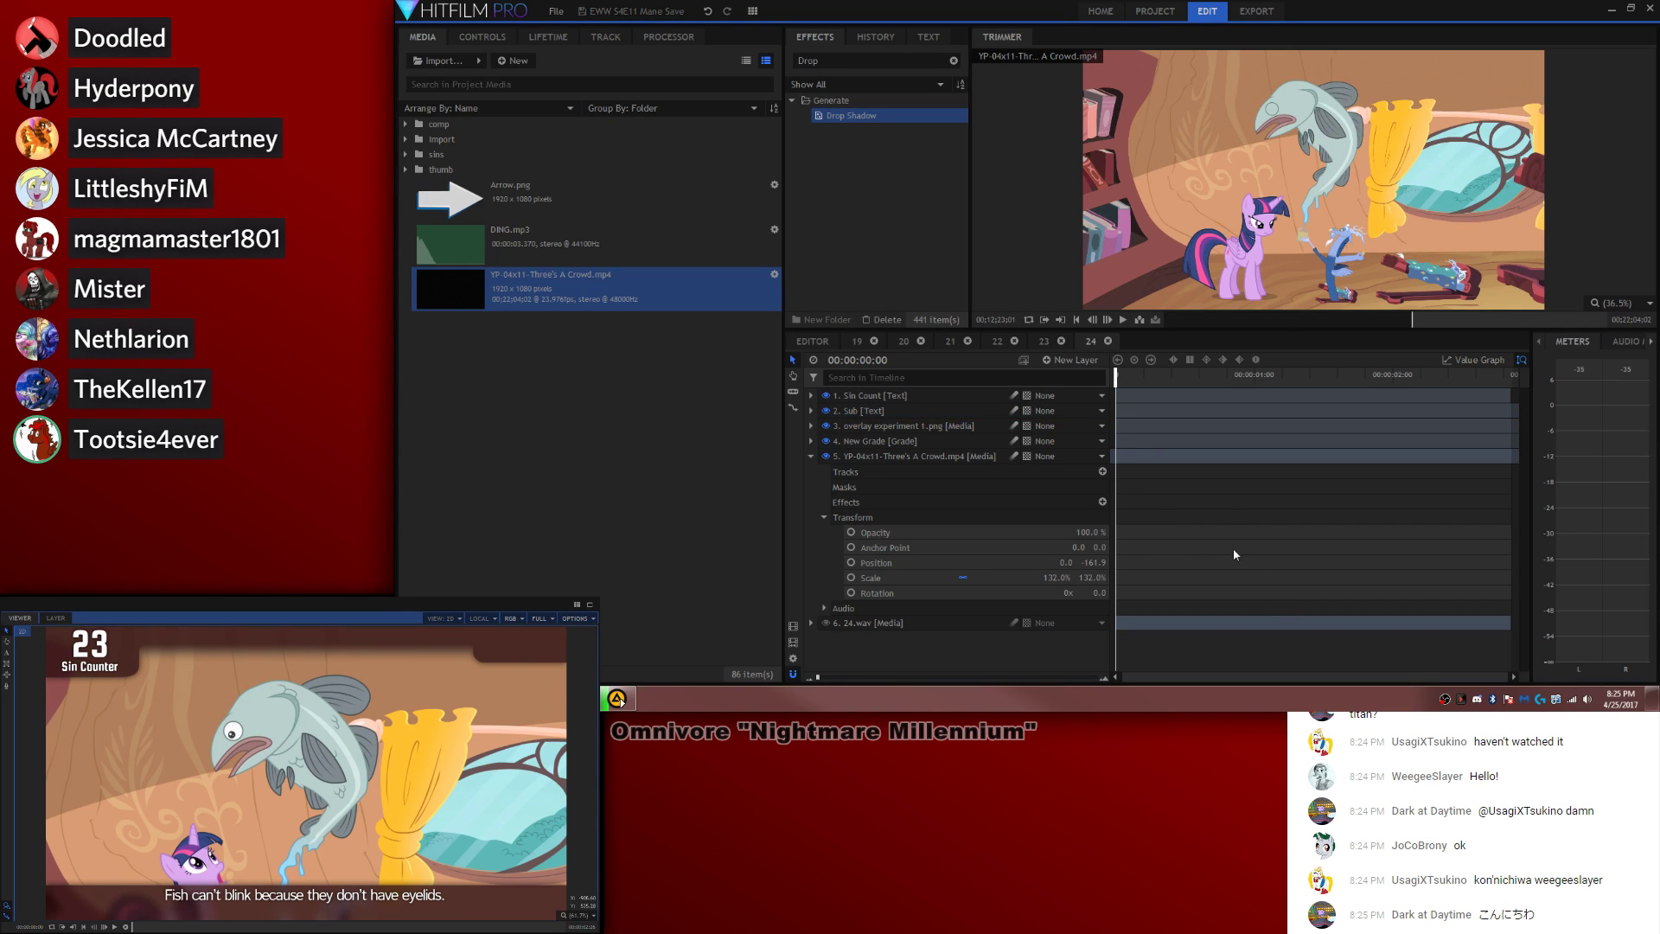
# Step: Play shot 24 to check the sound balance and set the episode layer's audio level to -8 dB
pyautogui.press('space')
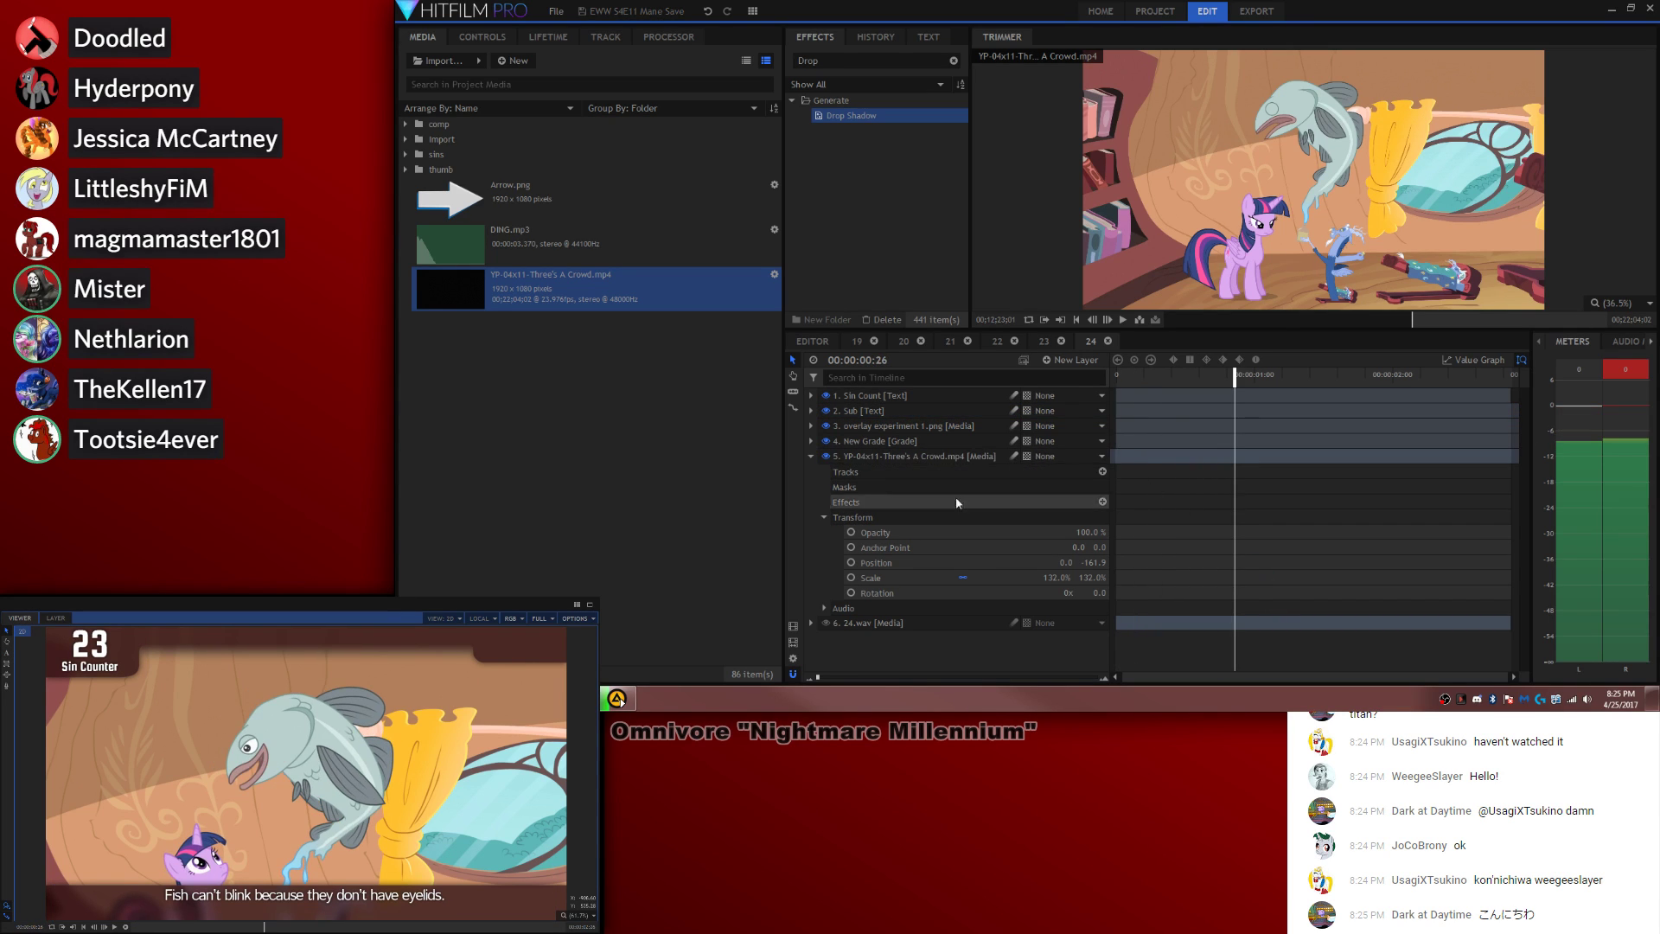
pyautogui.click(823, 608)
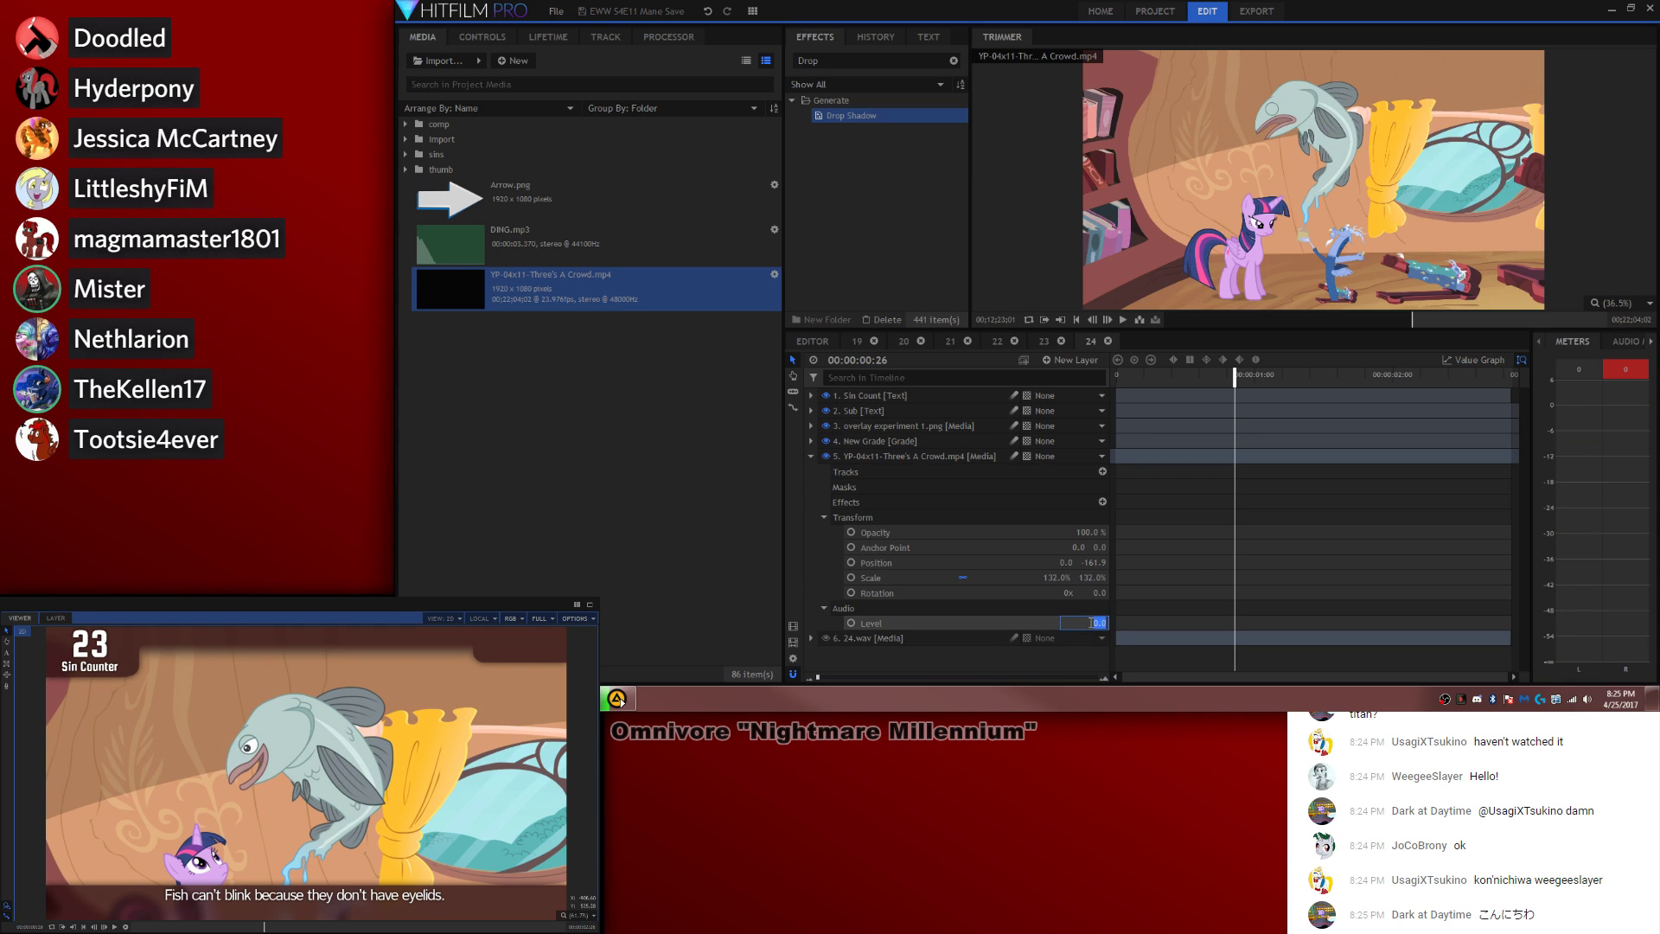
pyautogui.write('-3')
pyautogui.press('Return')
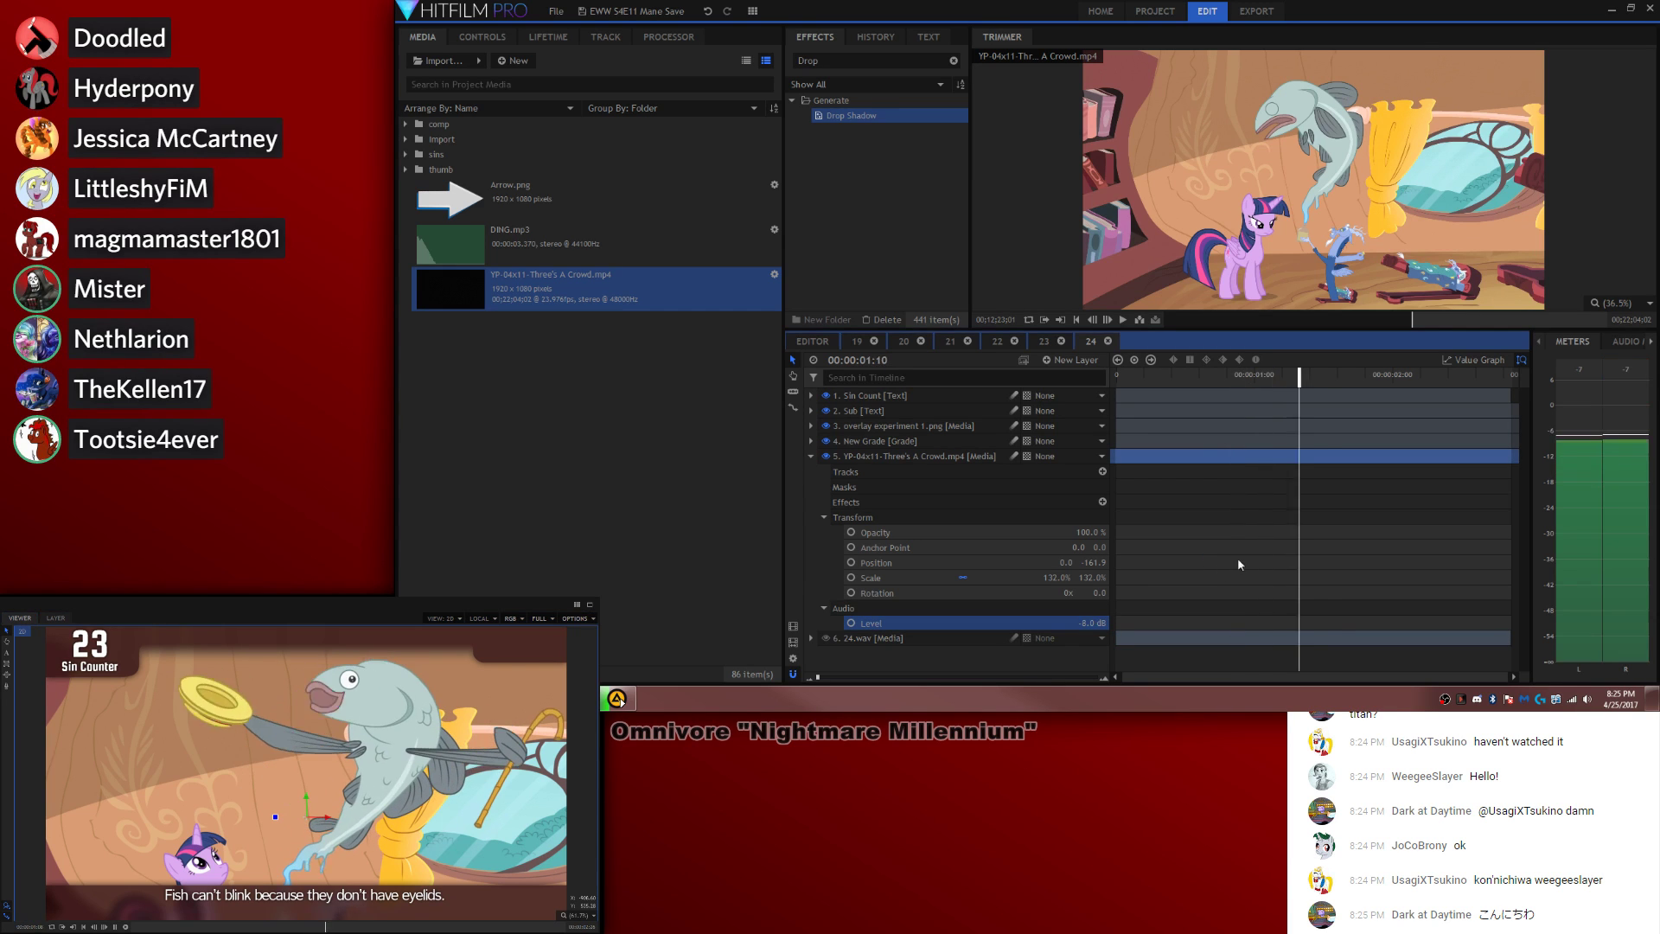
# Step: Show the waveform on the 24.wav layer in composite shot 24
pyautogui.click(1388, 374)
pyautogui.rightClick(918, 642)
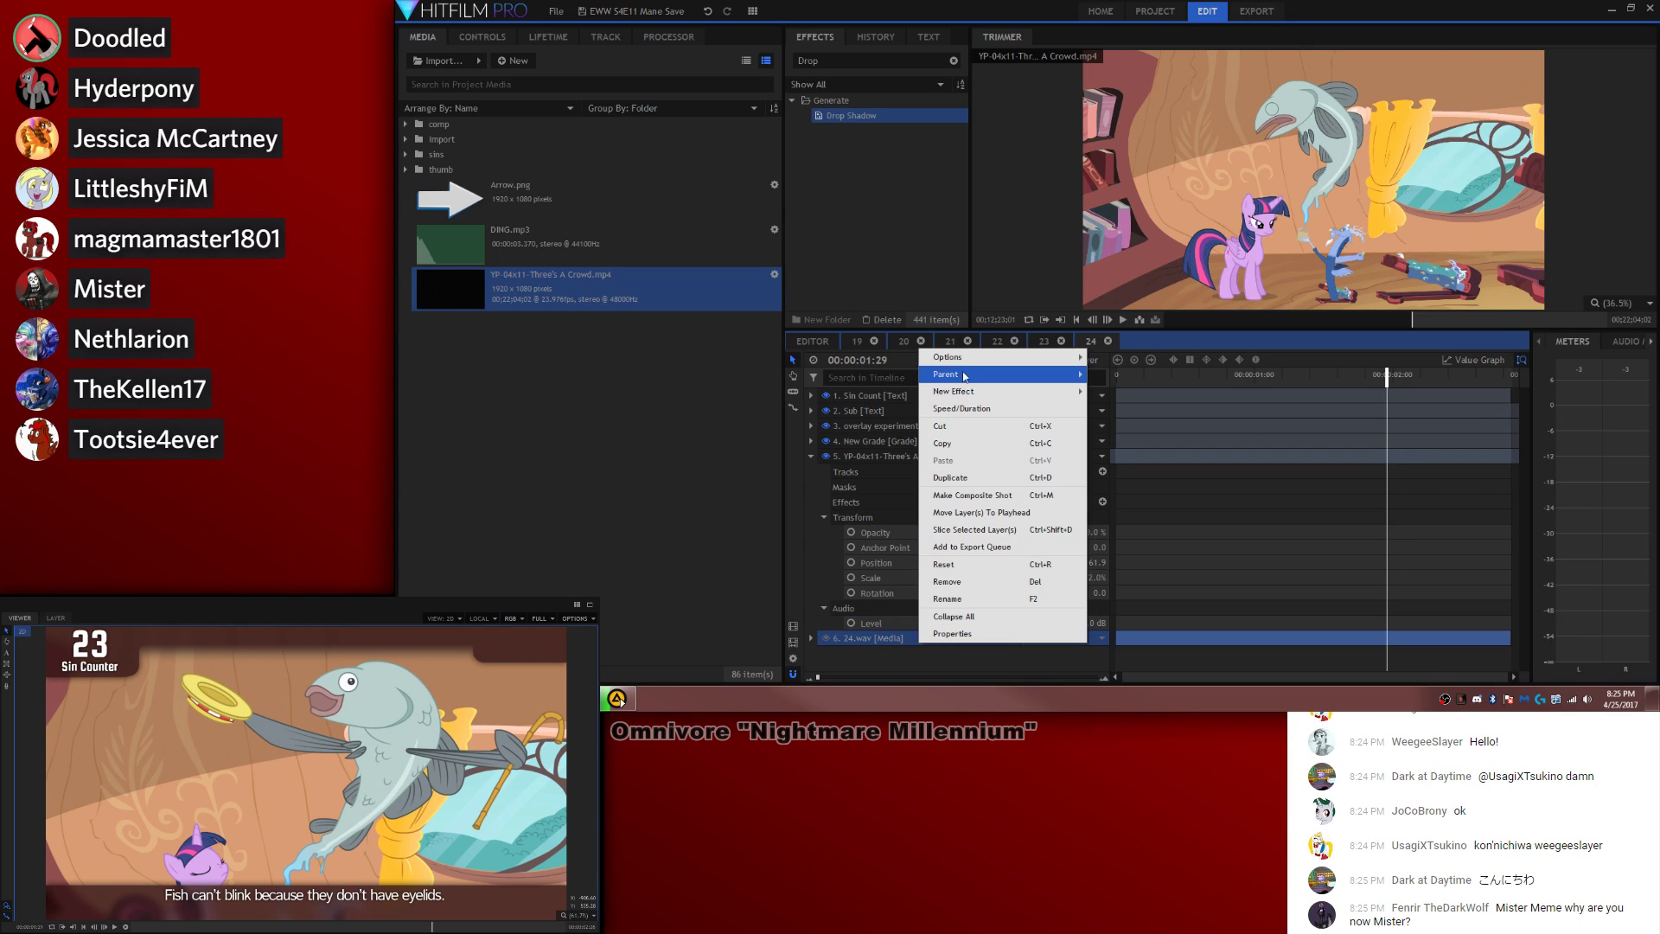
pyautogui.moveTo(966, 357)
pyautogui.click(1123, 373)
# Step: Slice the Sin Count layer at 00:00:02:16, near the narration's end, and change the later part's counter to 24
pyautogui.press('space')
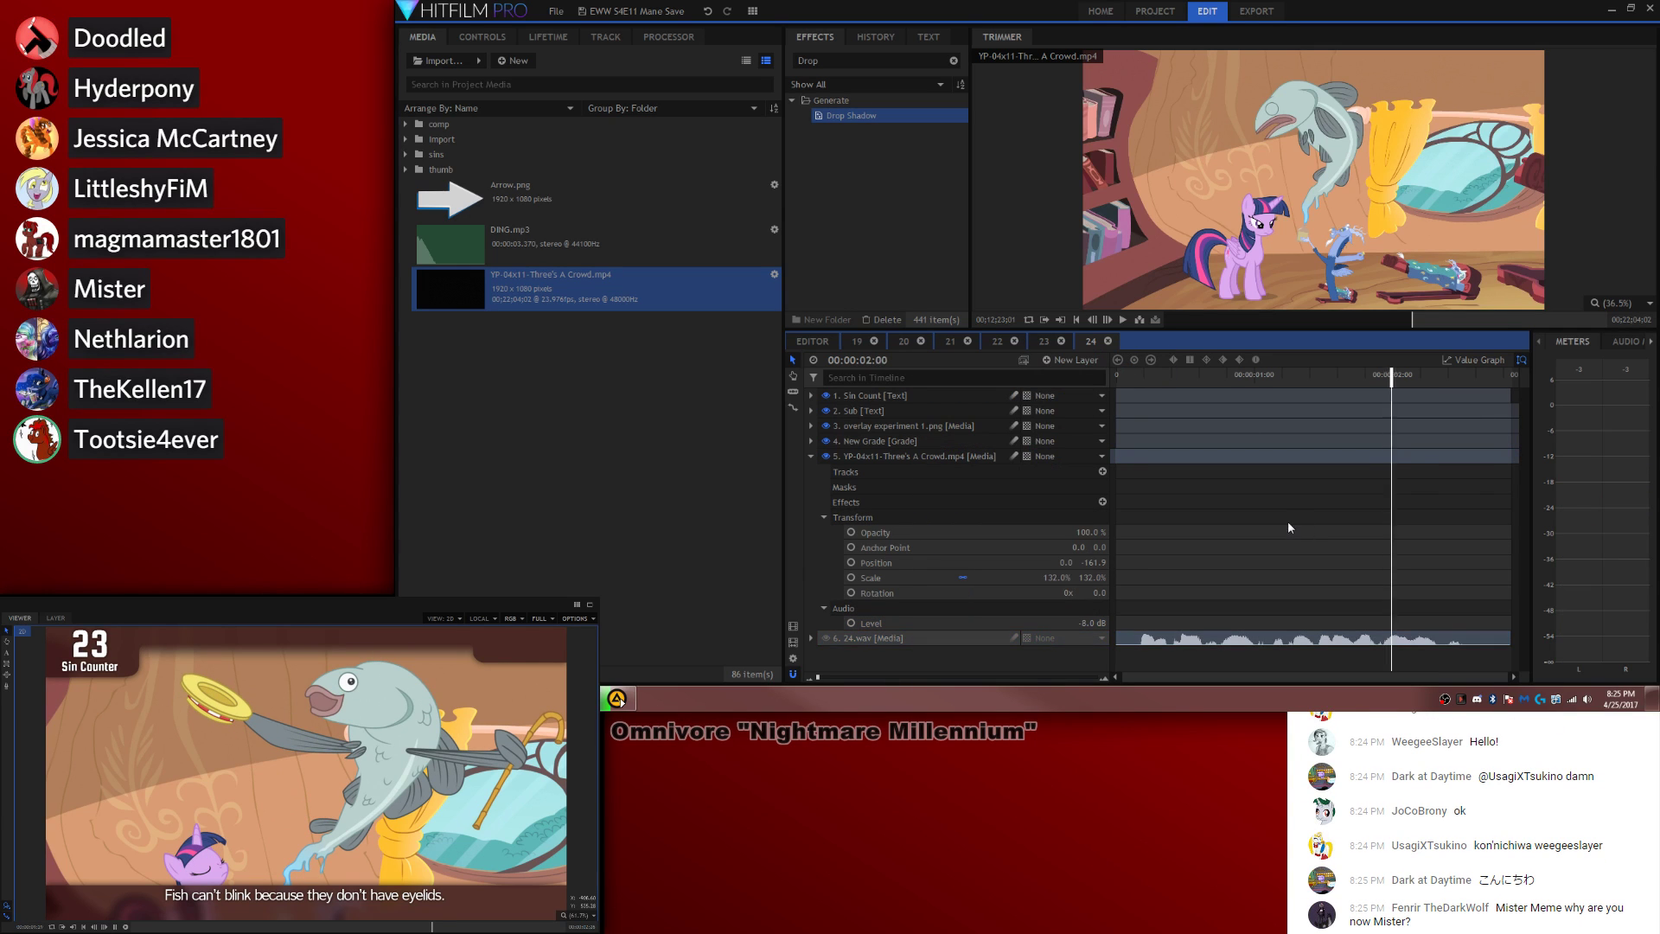
pyautogui.press('space')
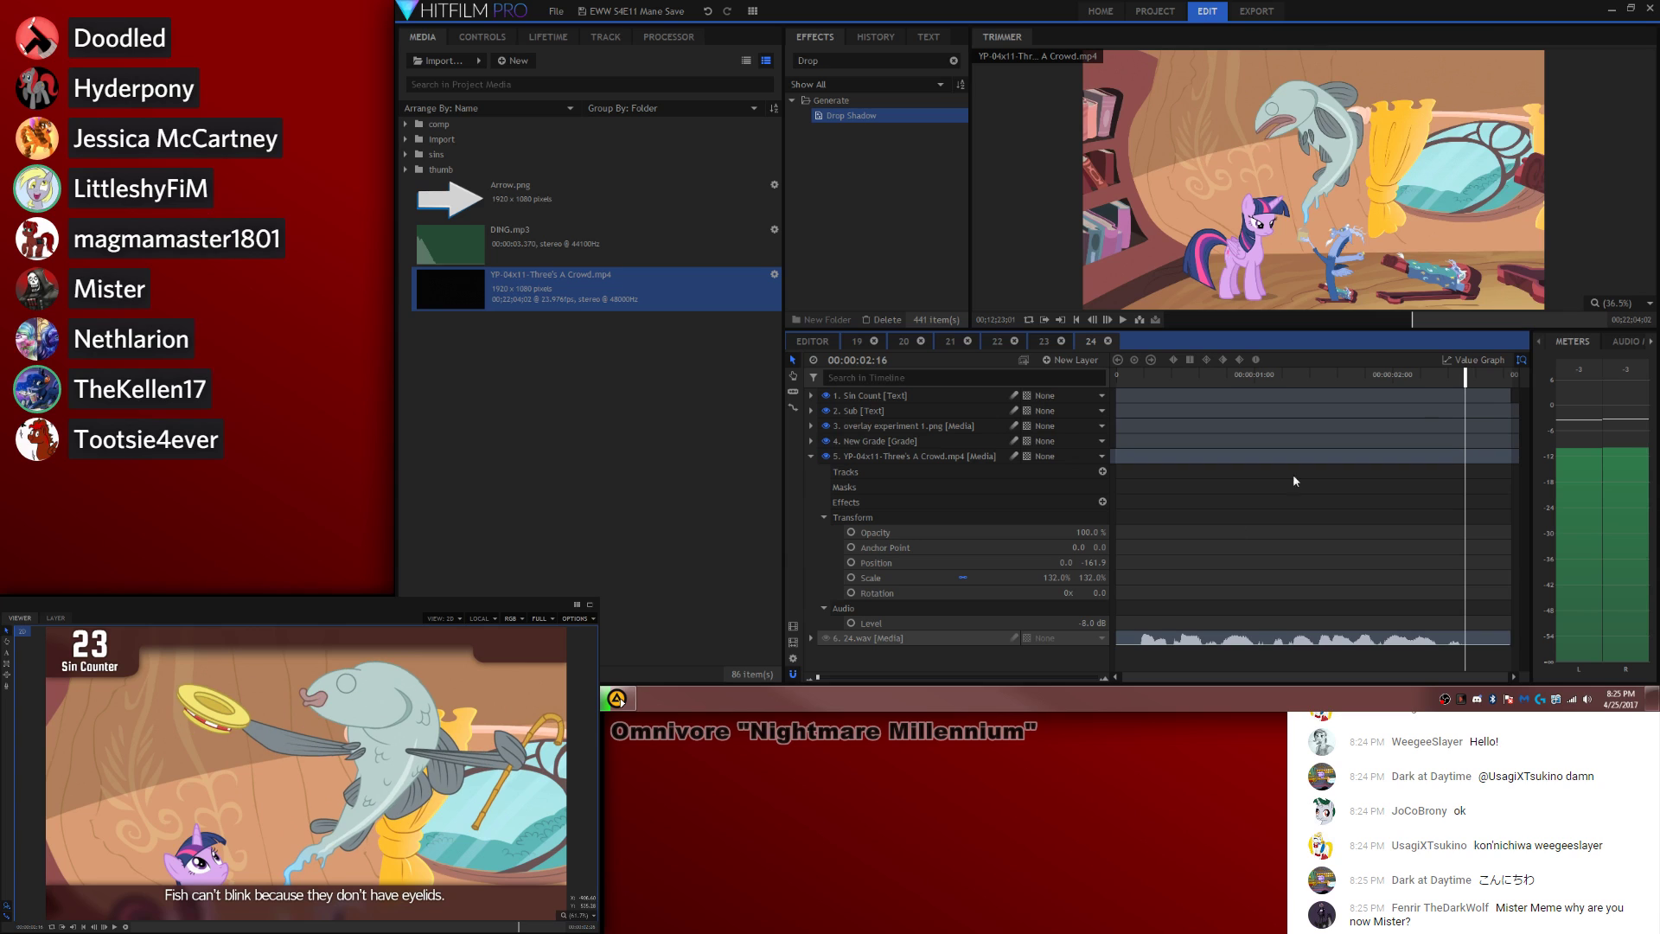
pyautogui.press('c')
pyautogui.click(1464, 398)
pyautogui.press('v')
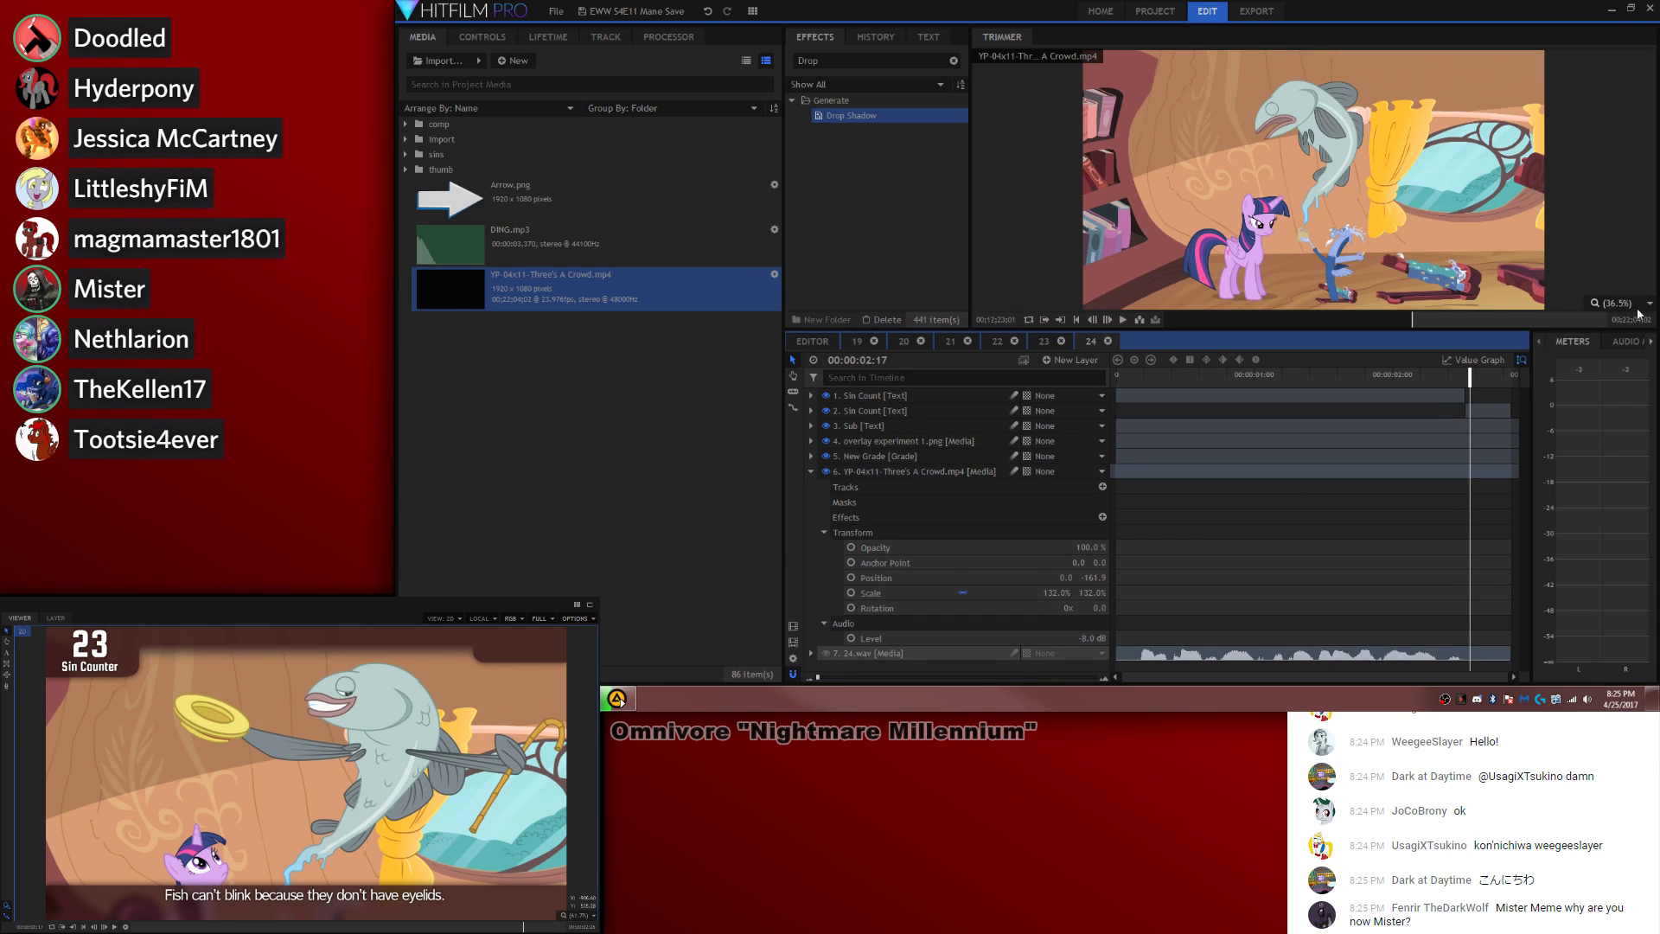
pyautogui.click(1469, 403)
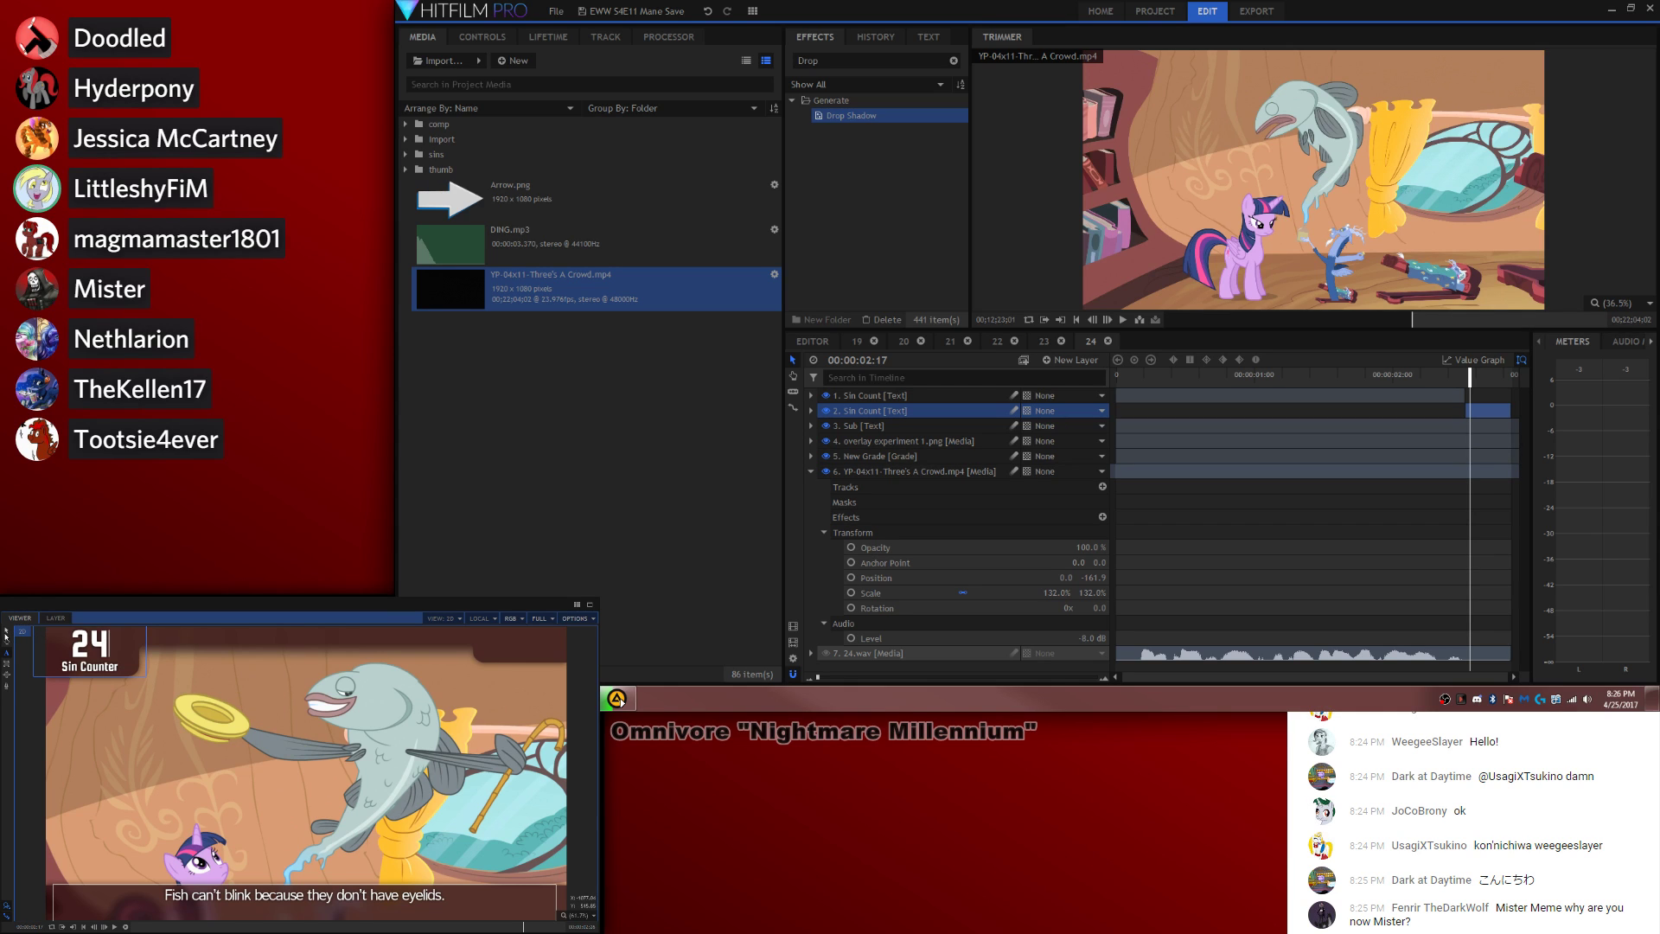
pyautogui.click(6, 633)
pyautogui.click(1464, 563)
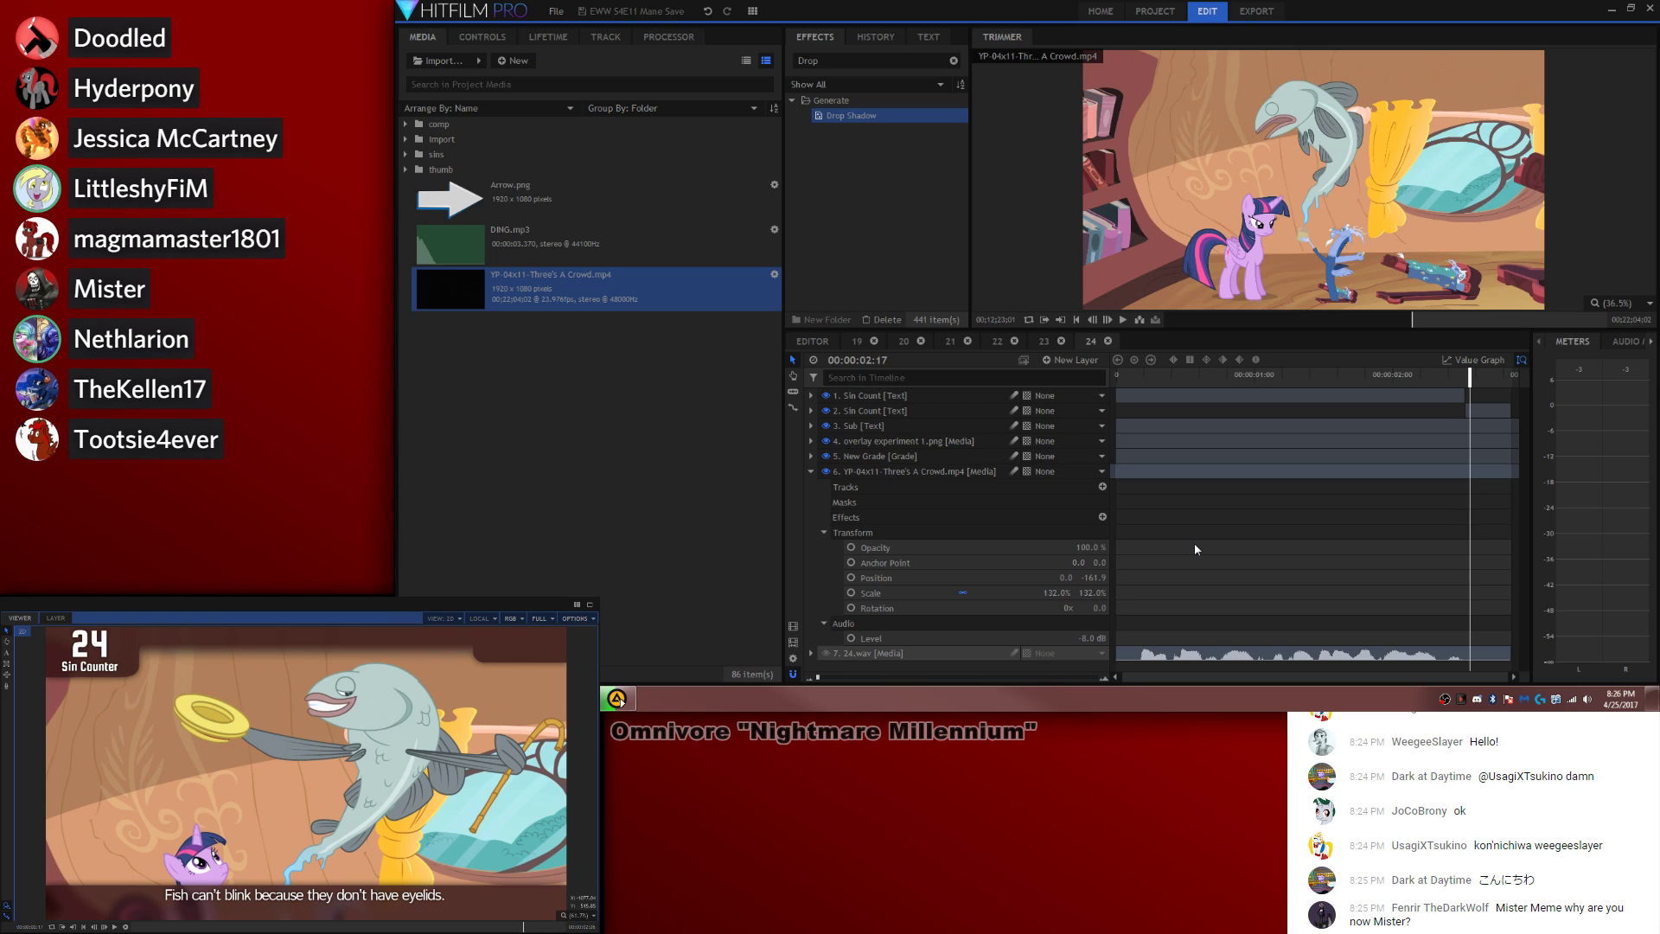
# Step: Close composite shots 19 and 20 and return to the main editor timeline
pyautogui.click(874, 340)
pyautogui.click(874, 341)
pyautogui.click(822, 342)
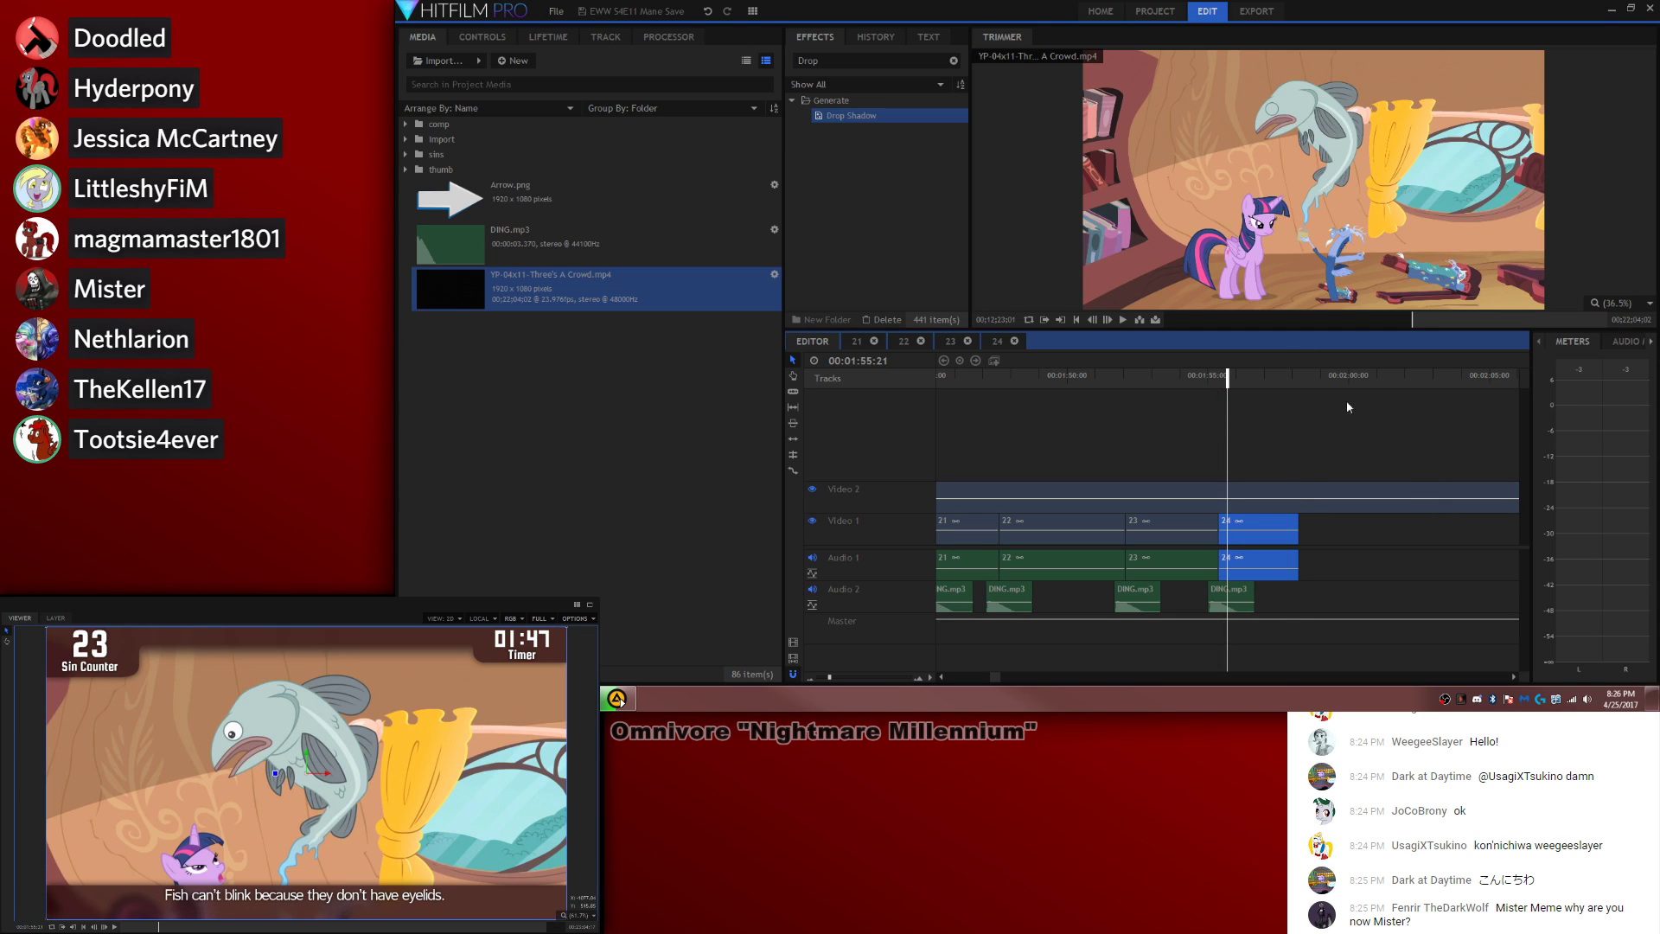
# Step: Locate the counter change in clip 24 and paste a copy of DING.mp3 on Audio 2 at 00:01:57:26
pyautogui.moveTo(1270, 377); pyautogui.dragTo(1293, 378)
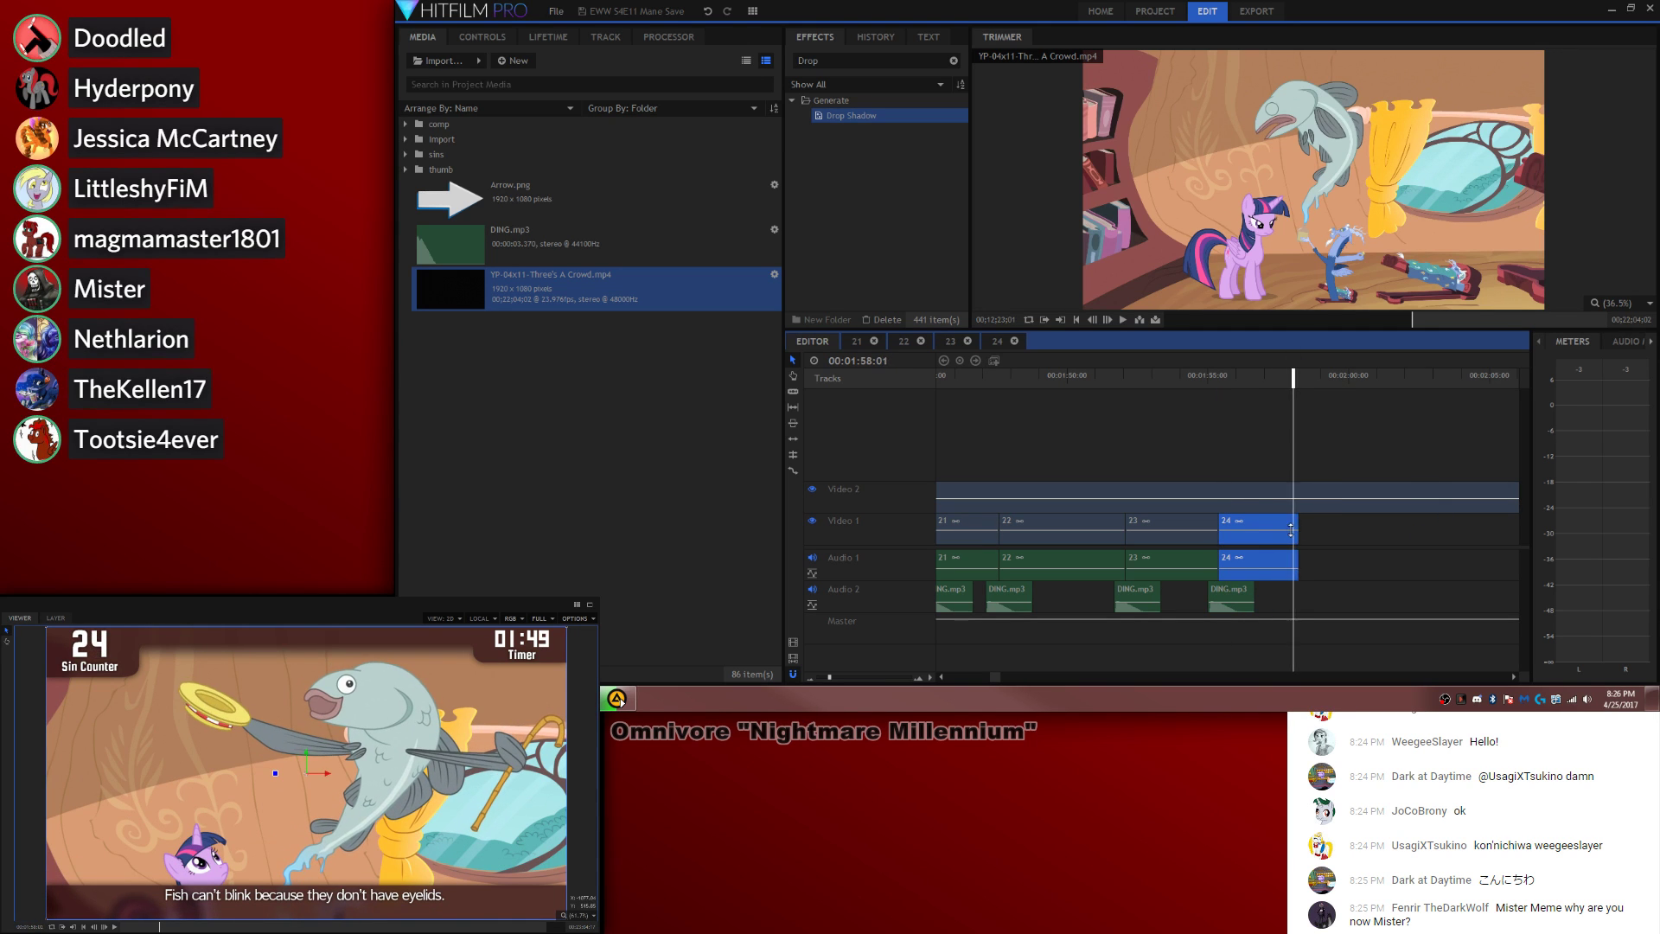
pyautogui.press('Left')
pyautogui.press('Left')
pyautogui.press('Left')
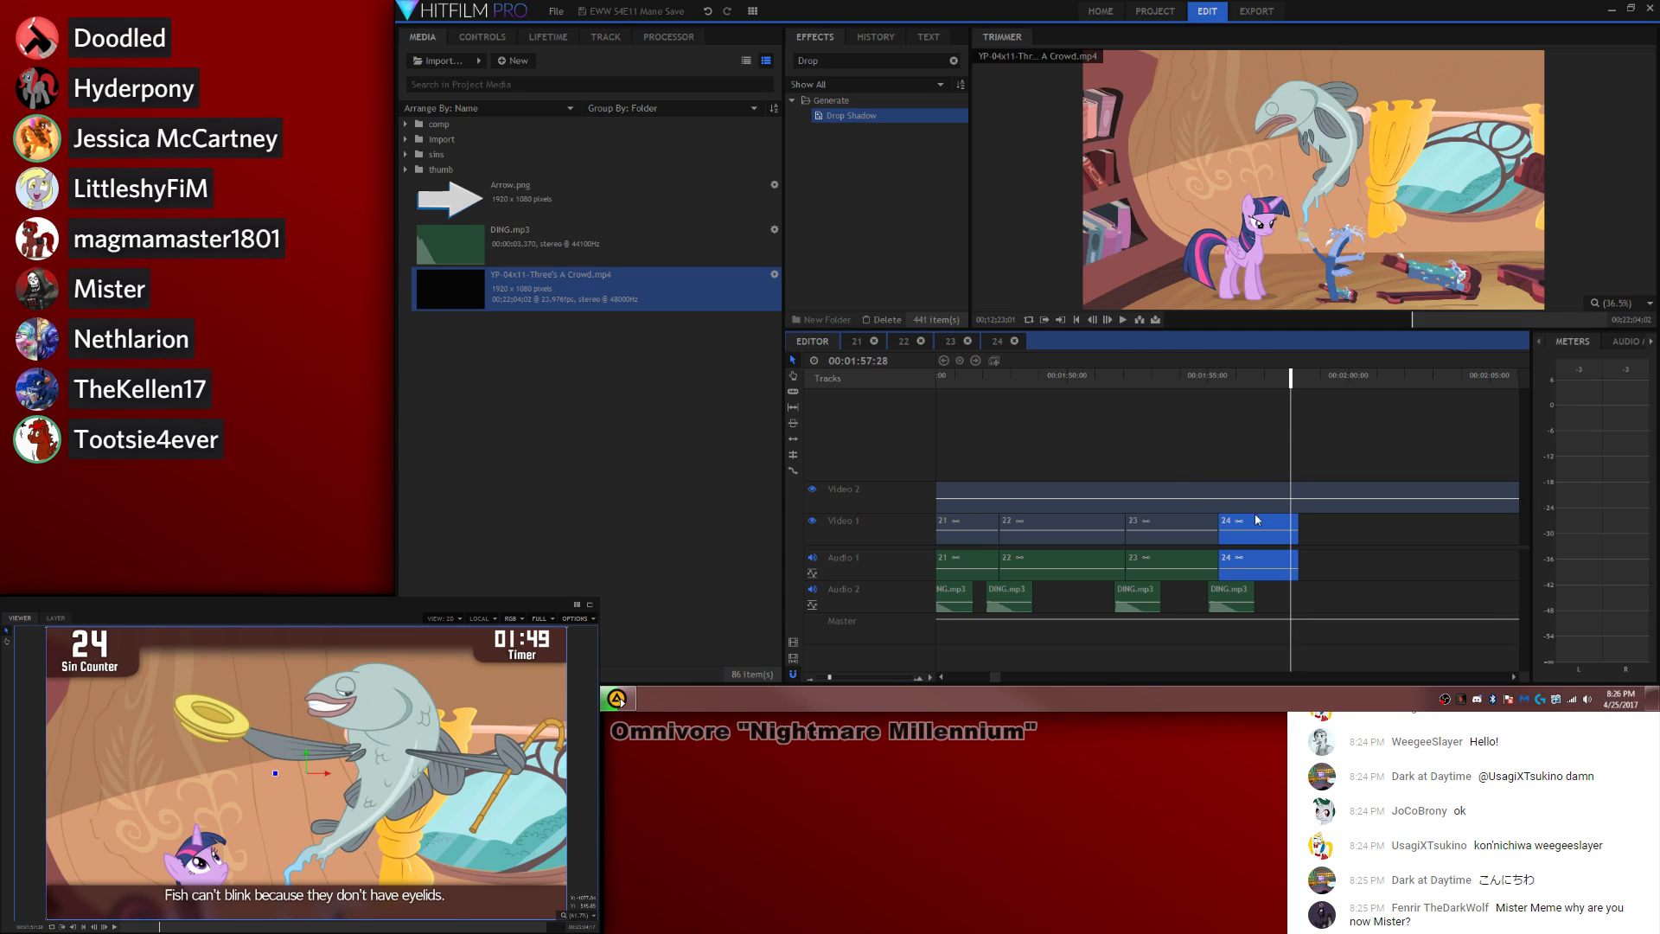
pyautogui.doubleClick(1256, 519)
pyautogui.click(1472, 412)
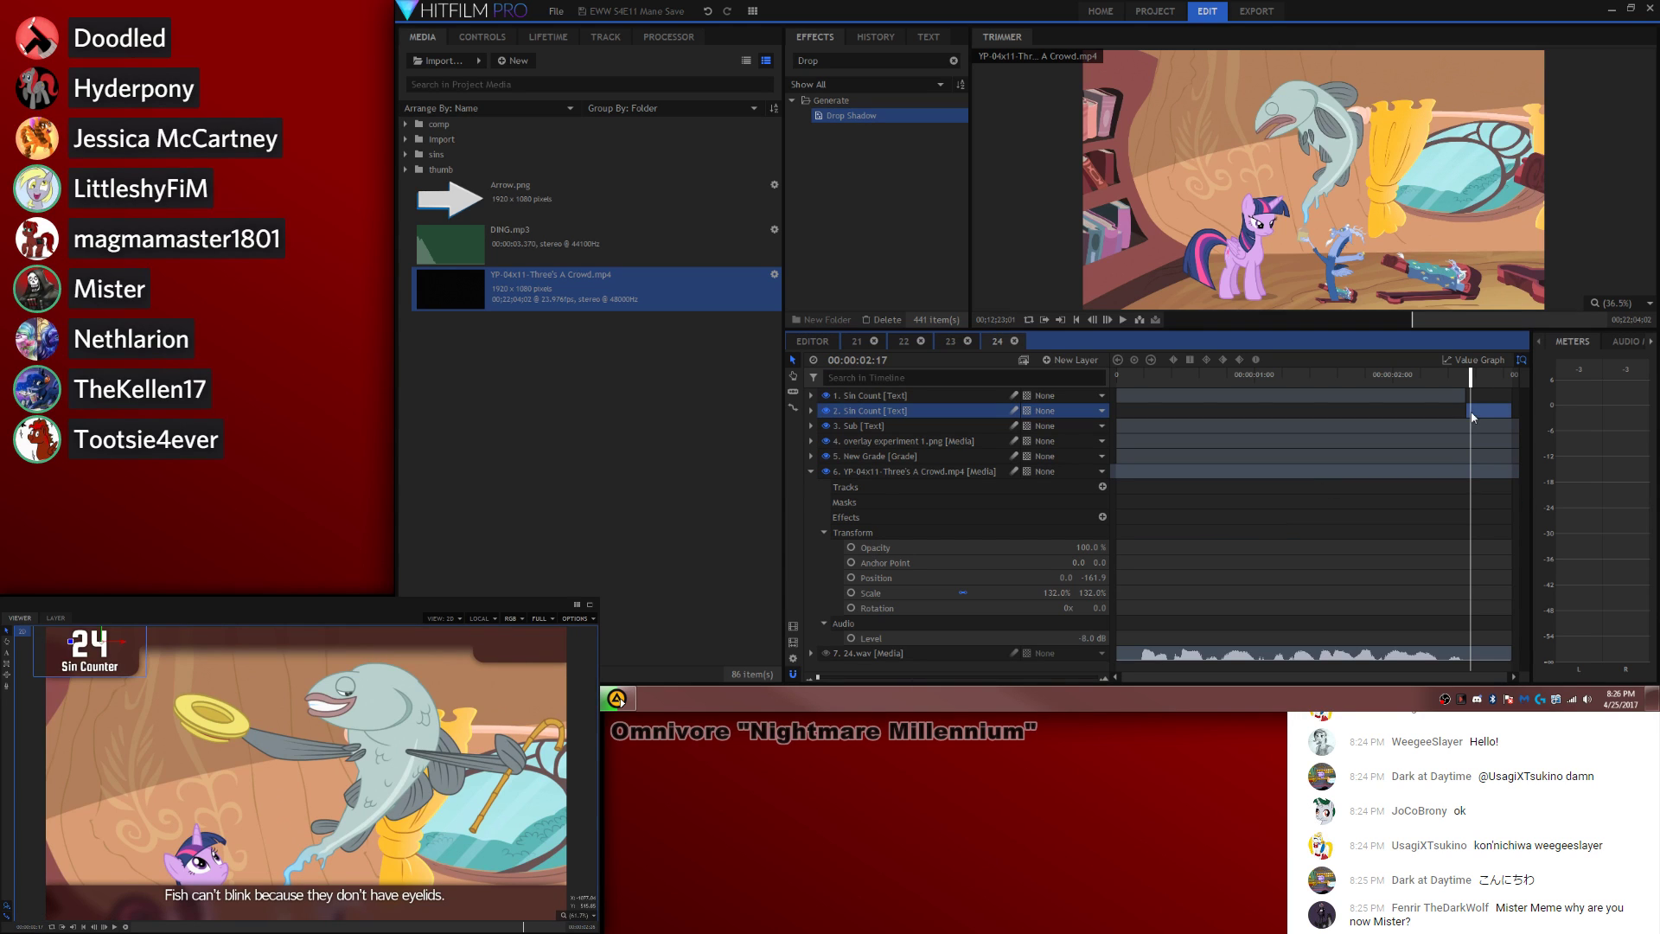
pyautogui.click(813, 341)
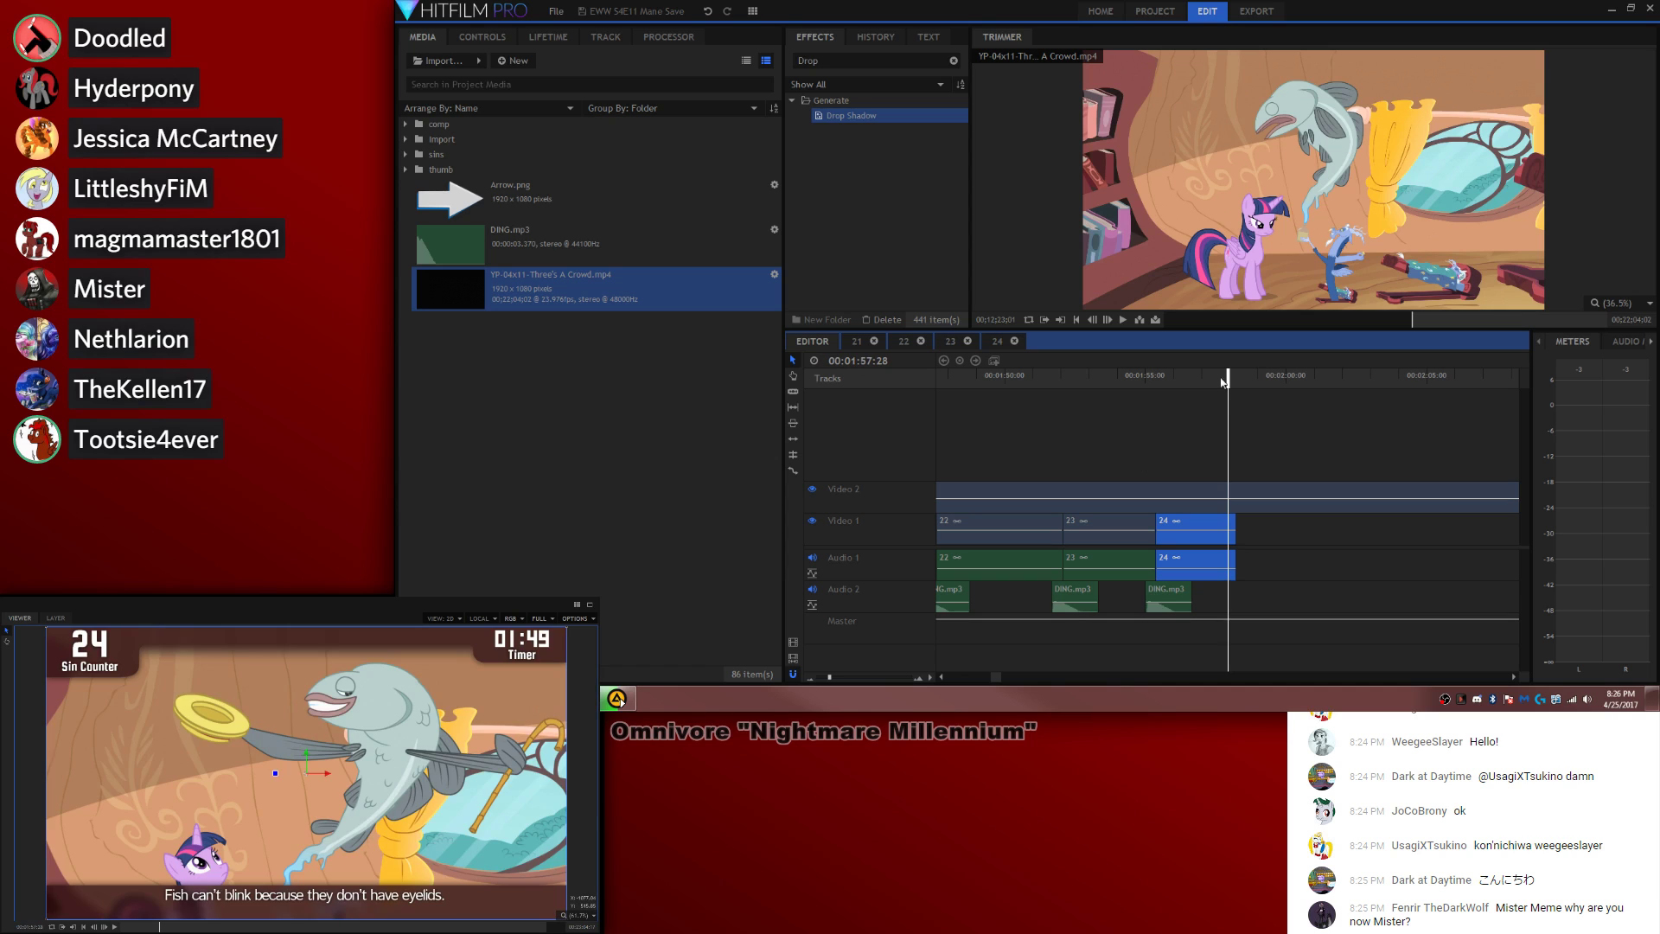
pyautogui.press('Left')
pyautogui.press('Left')
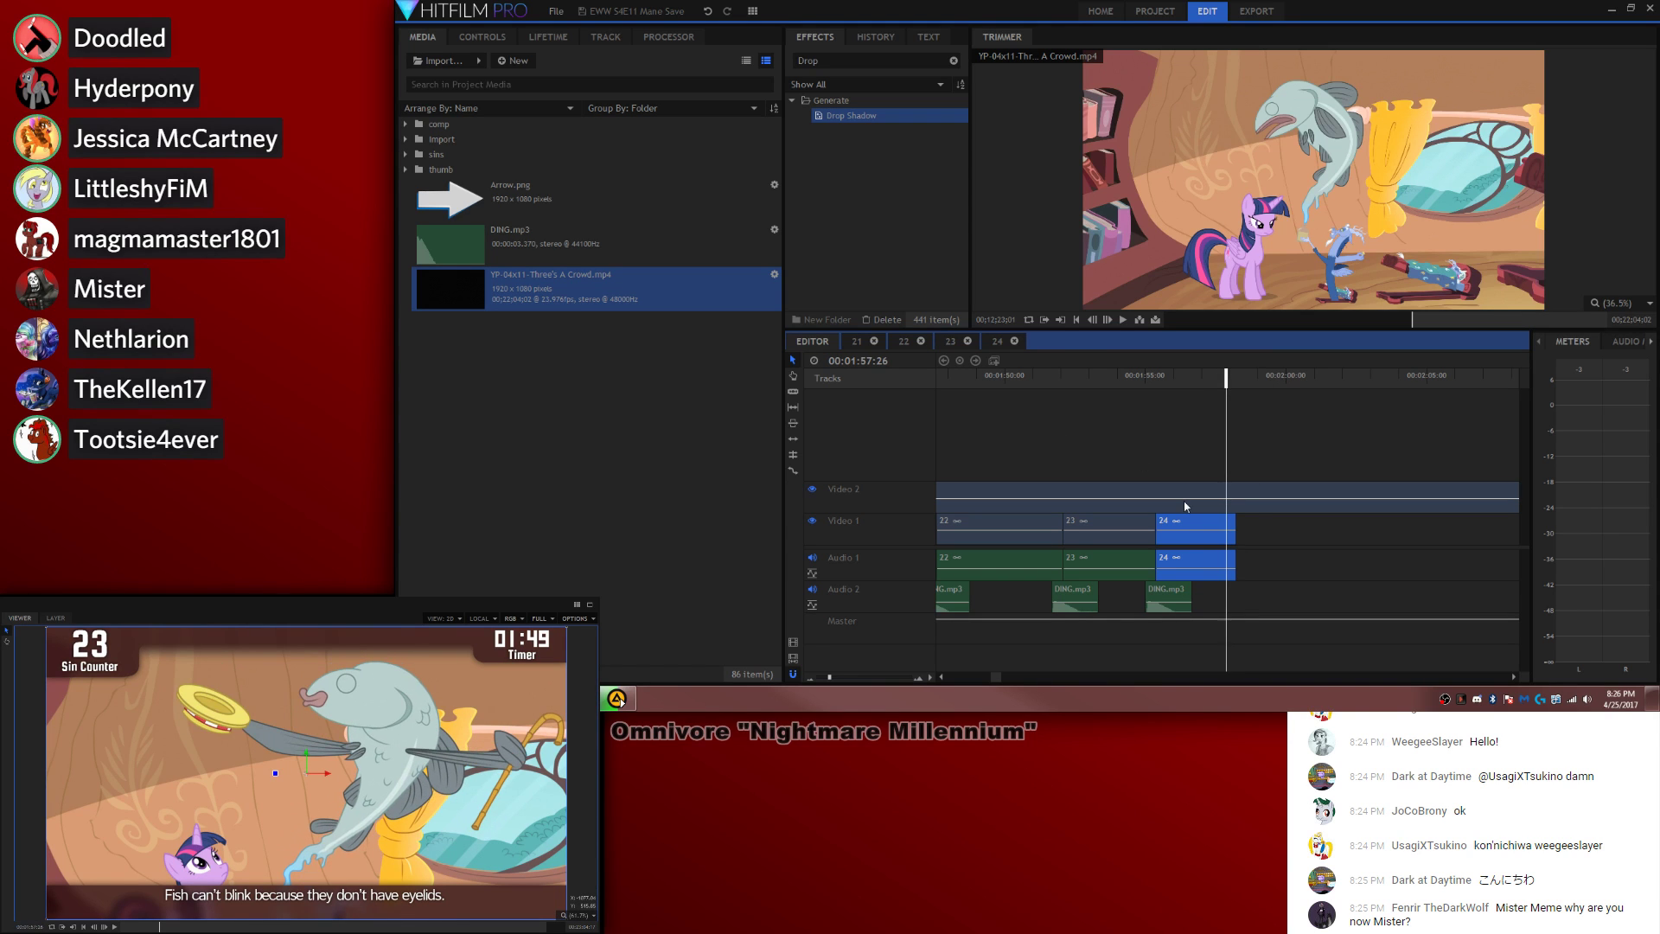
pyautogui.click(1164, 590)
pyautogui.hotkey('ctrl', 'v')
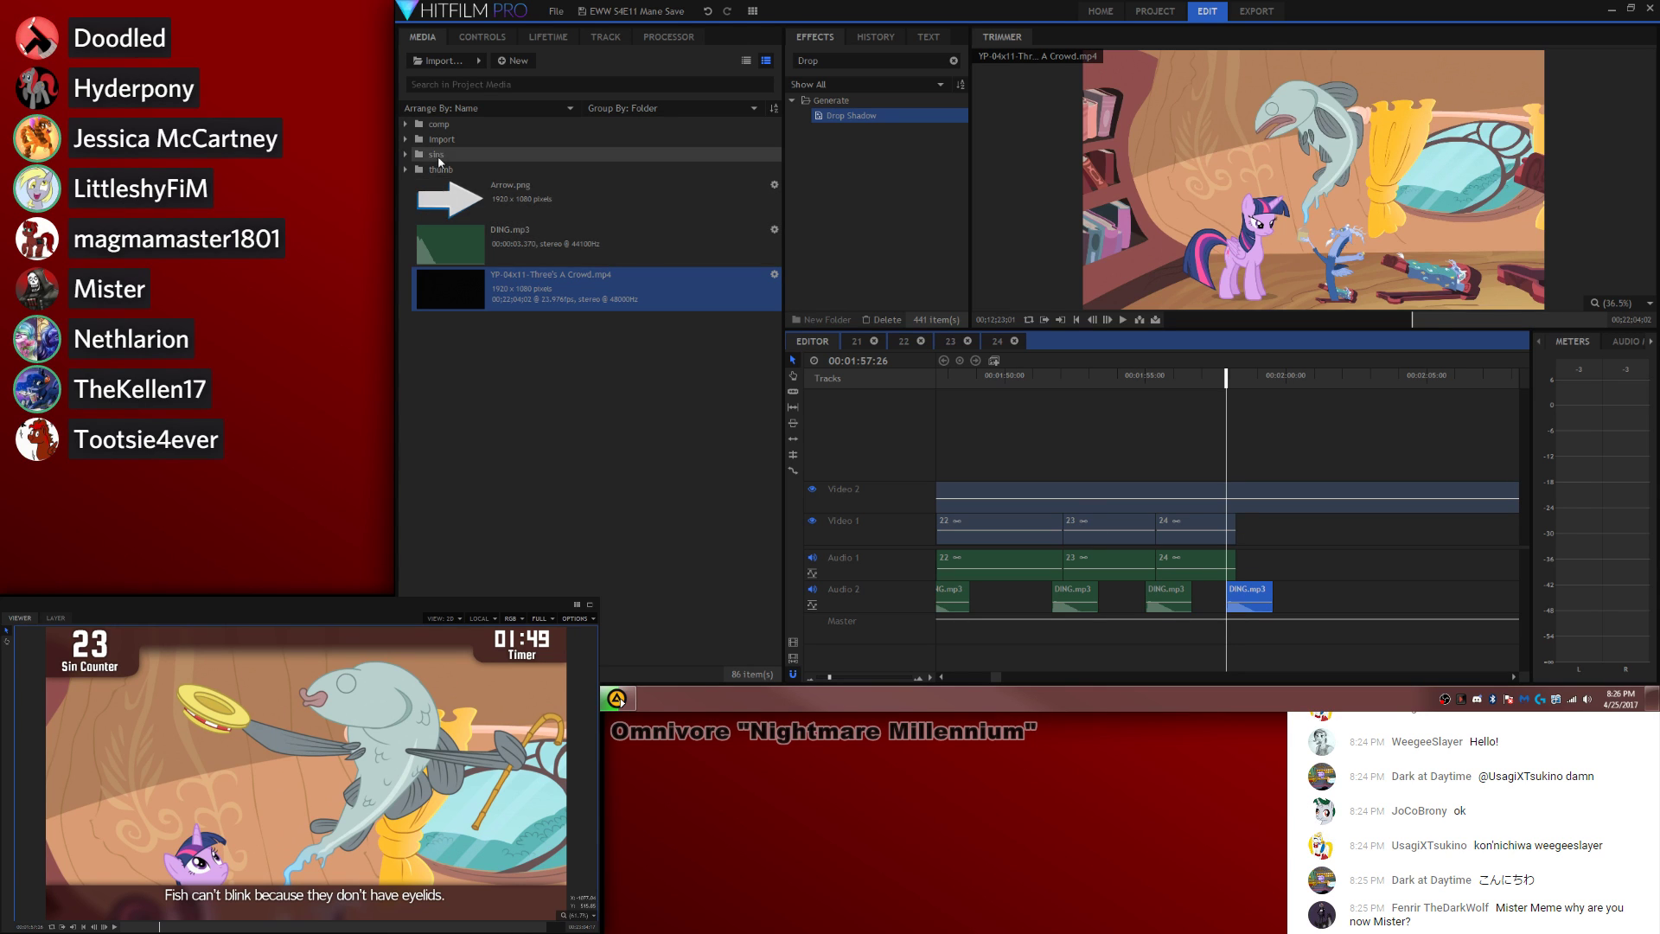
# Step: Place 25.wav directly after clip 24 and make it a composite shot named 25, kept in the comp folder
pyautogui.click(405, 154)
pyautogui.scroll(-5, 536, 285)
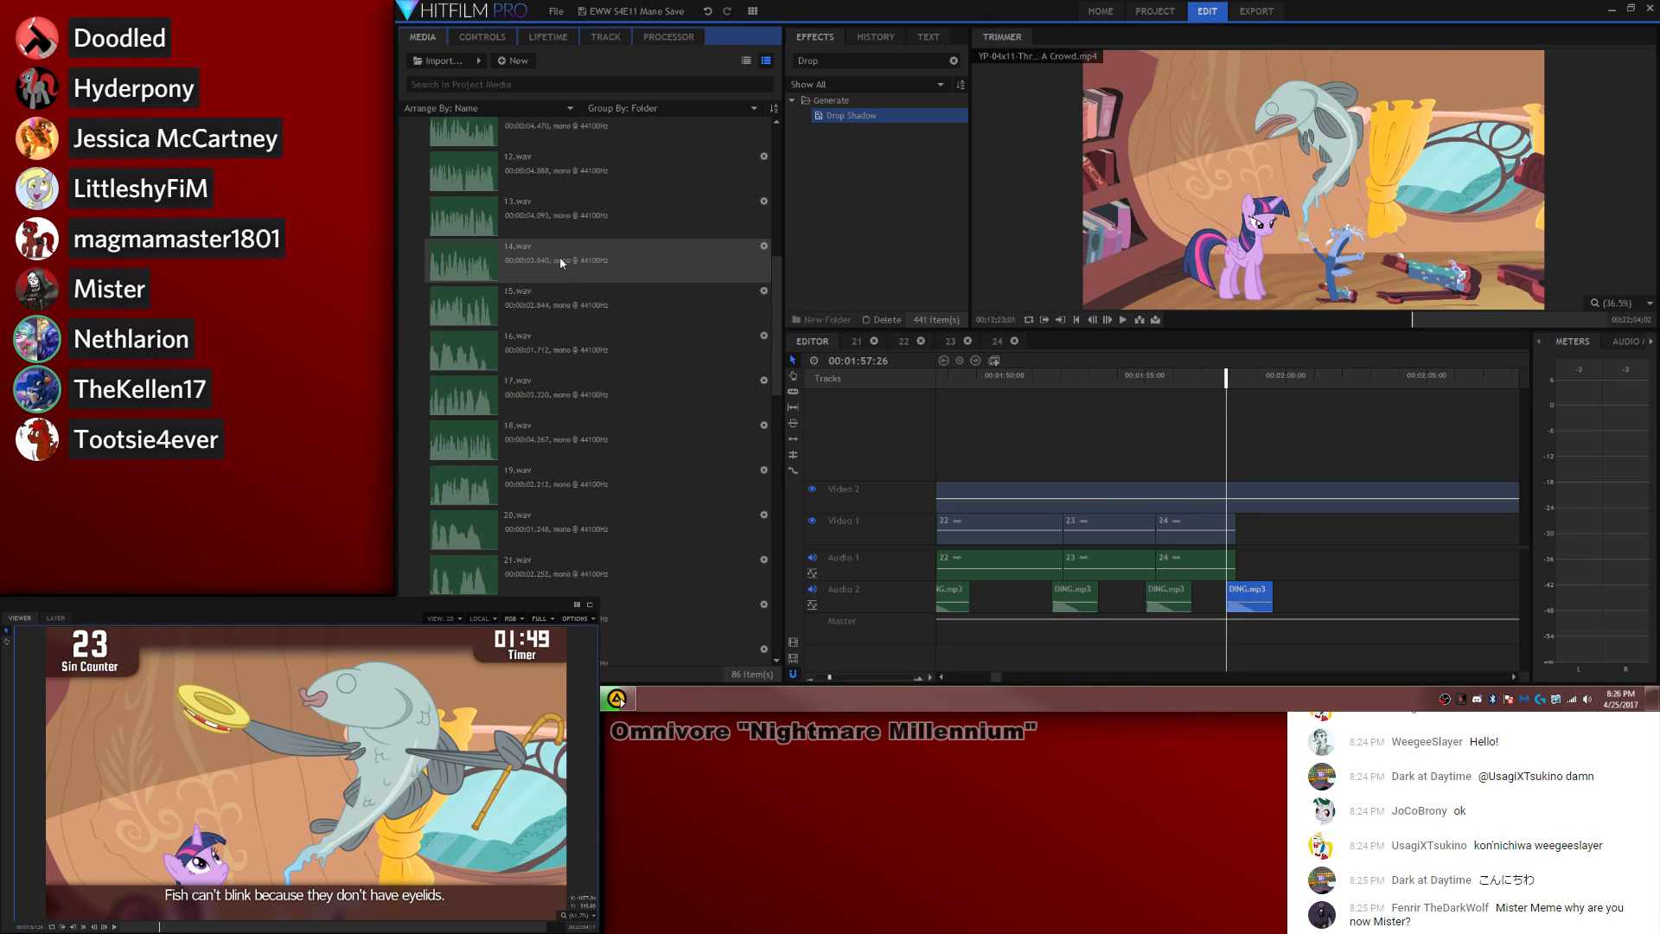
pyautogui.scroll(-5, 561, 242)
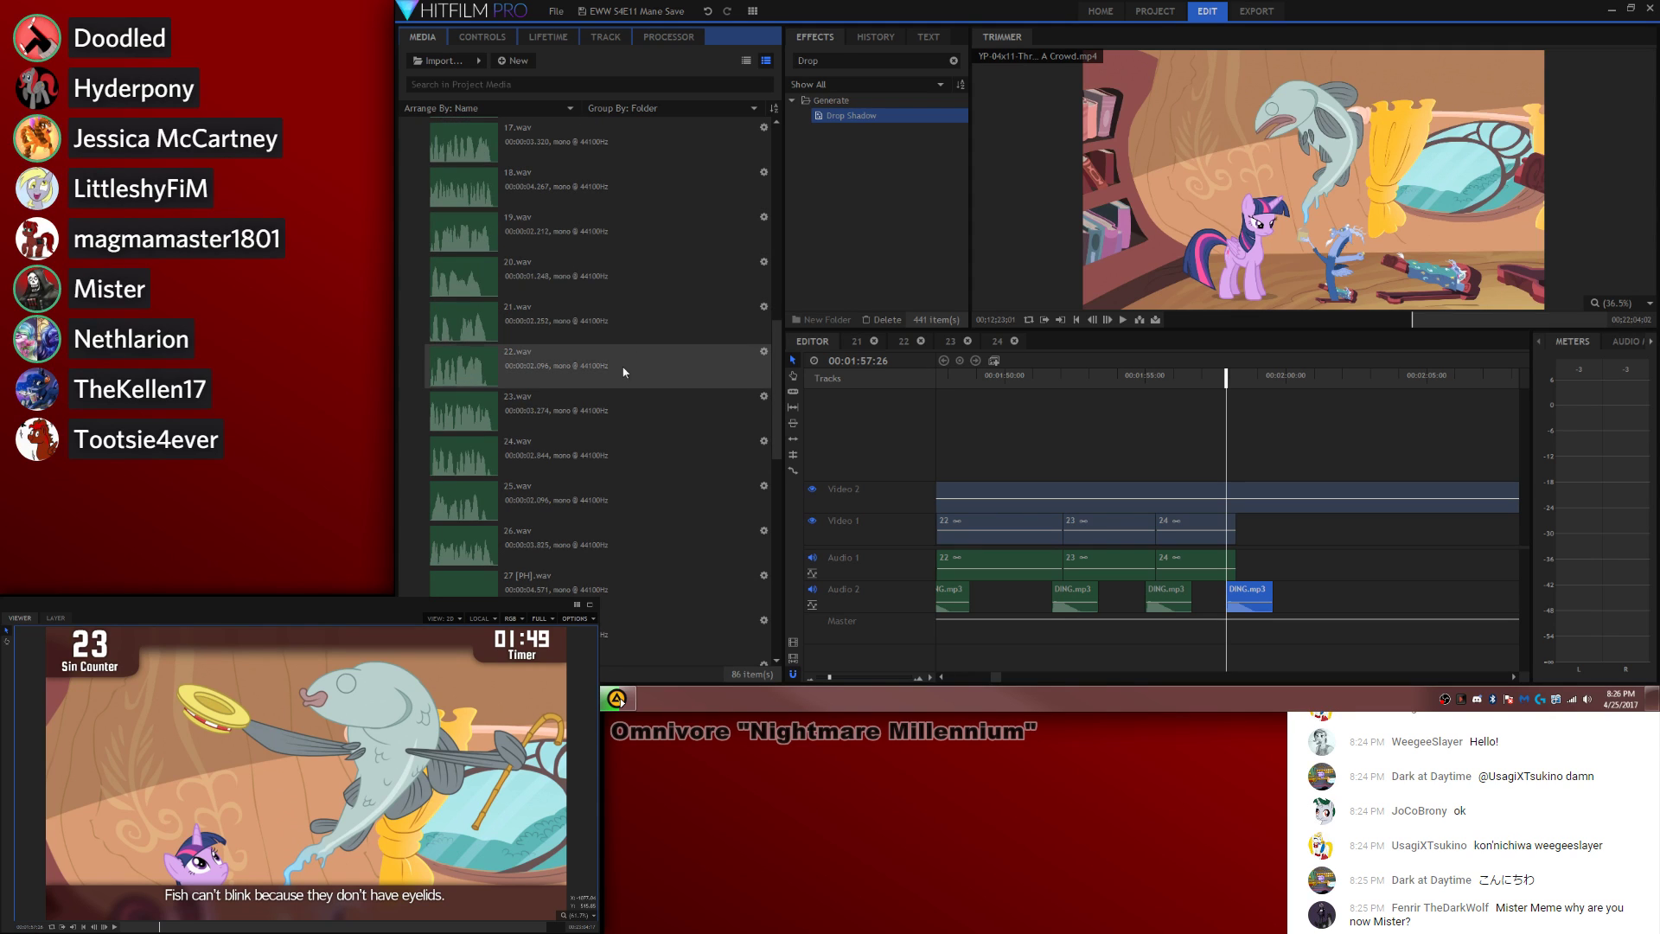
pyautogui.moveTo(584, 493); pyautogui.dragTo(1224, 548)
pyautogui.click(992, 363)
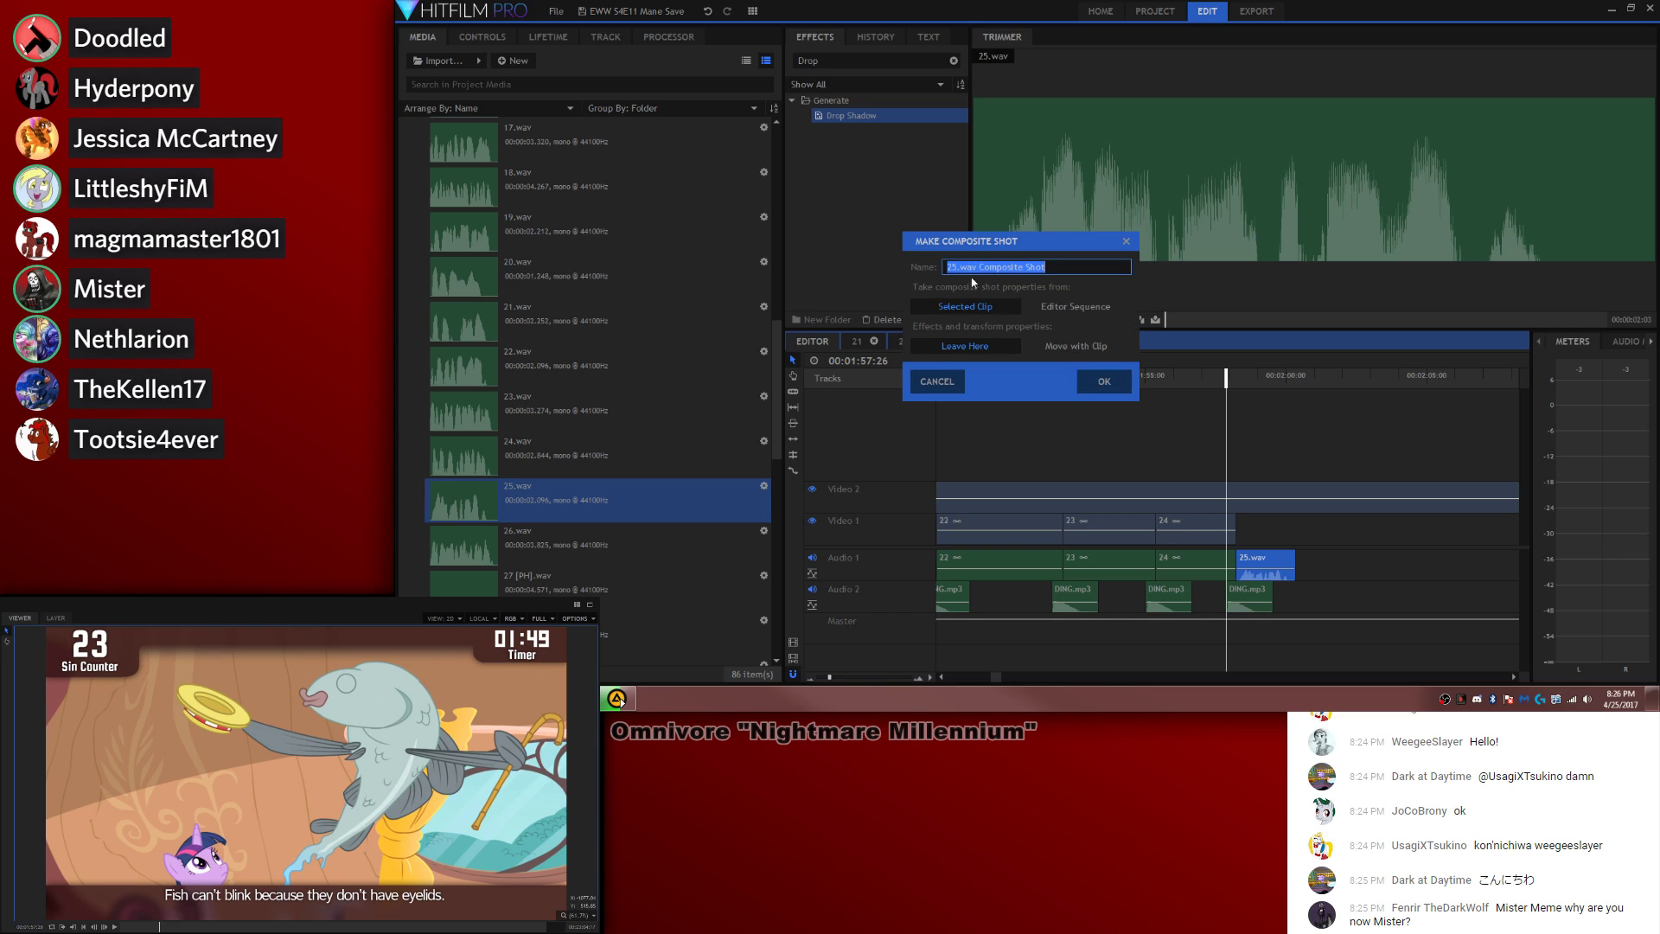
pyautogui.write('25')
pyautogui.press('Return')
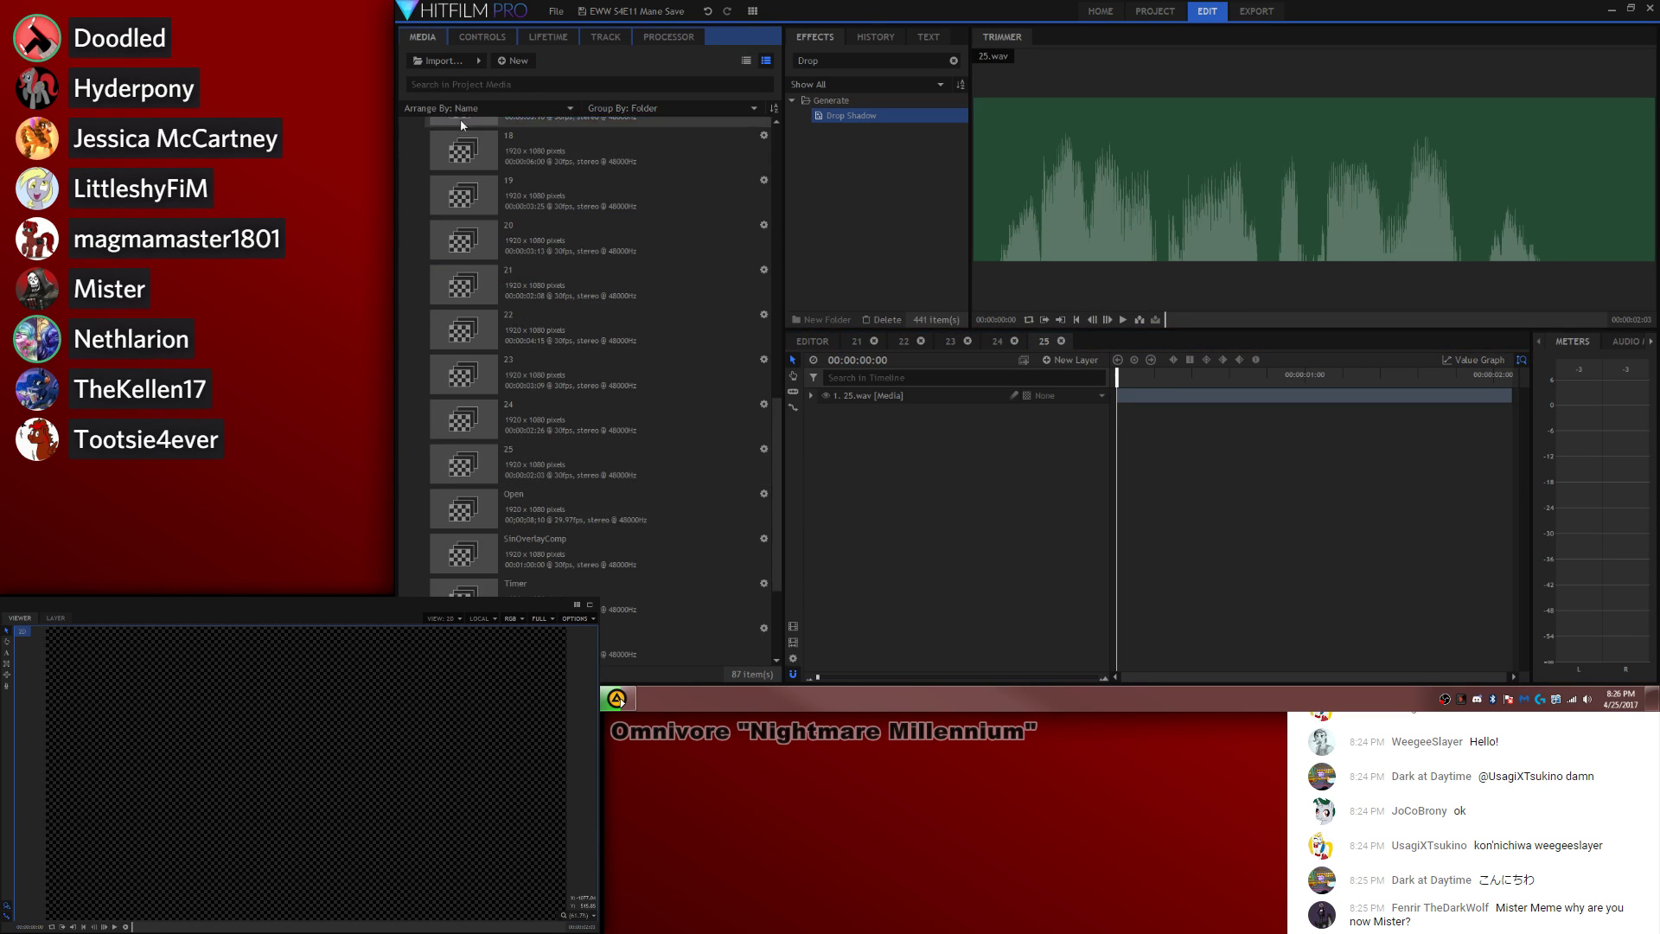
pyautogui.click(407, 123)
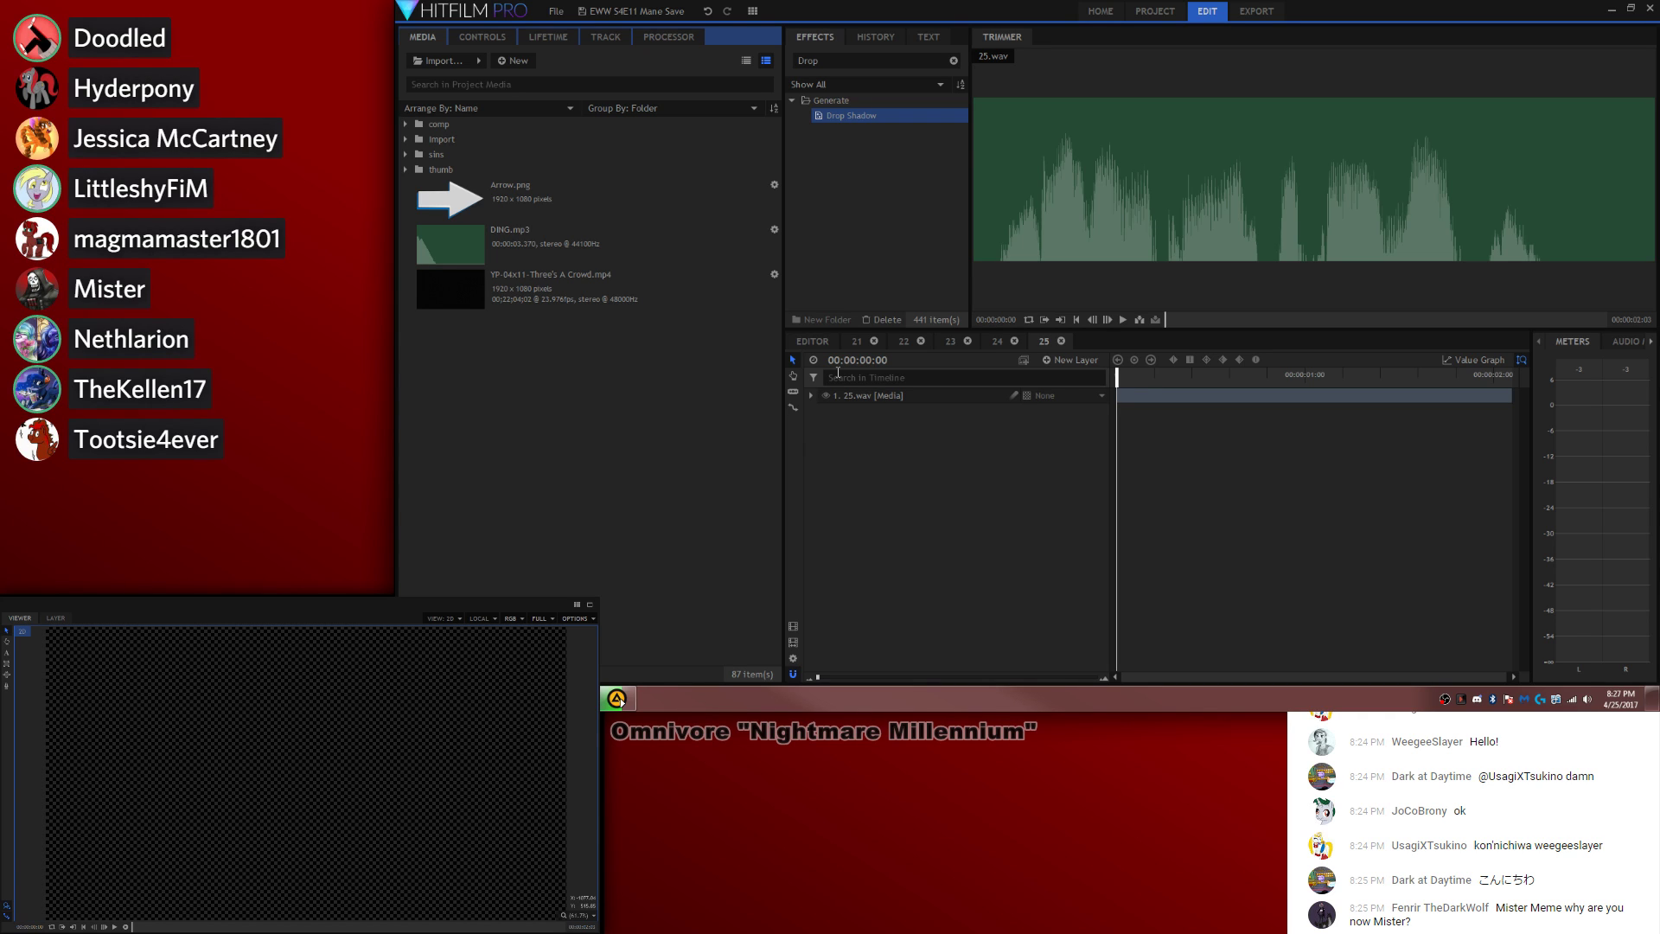
# Step: Find the spotlight moment in the Three's A Crowd episode video and add it above 25.wav at the start of shot 25
pyautogui.click(564, 286)
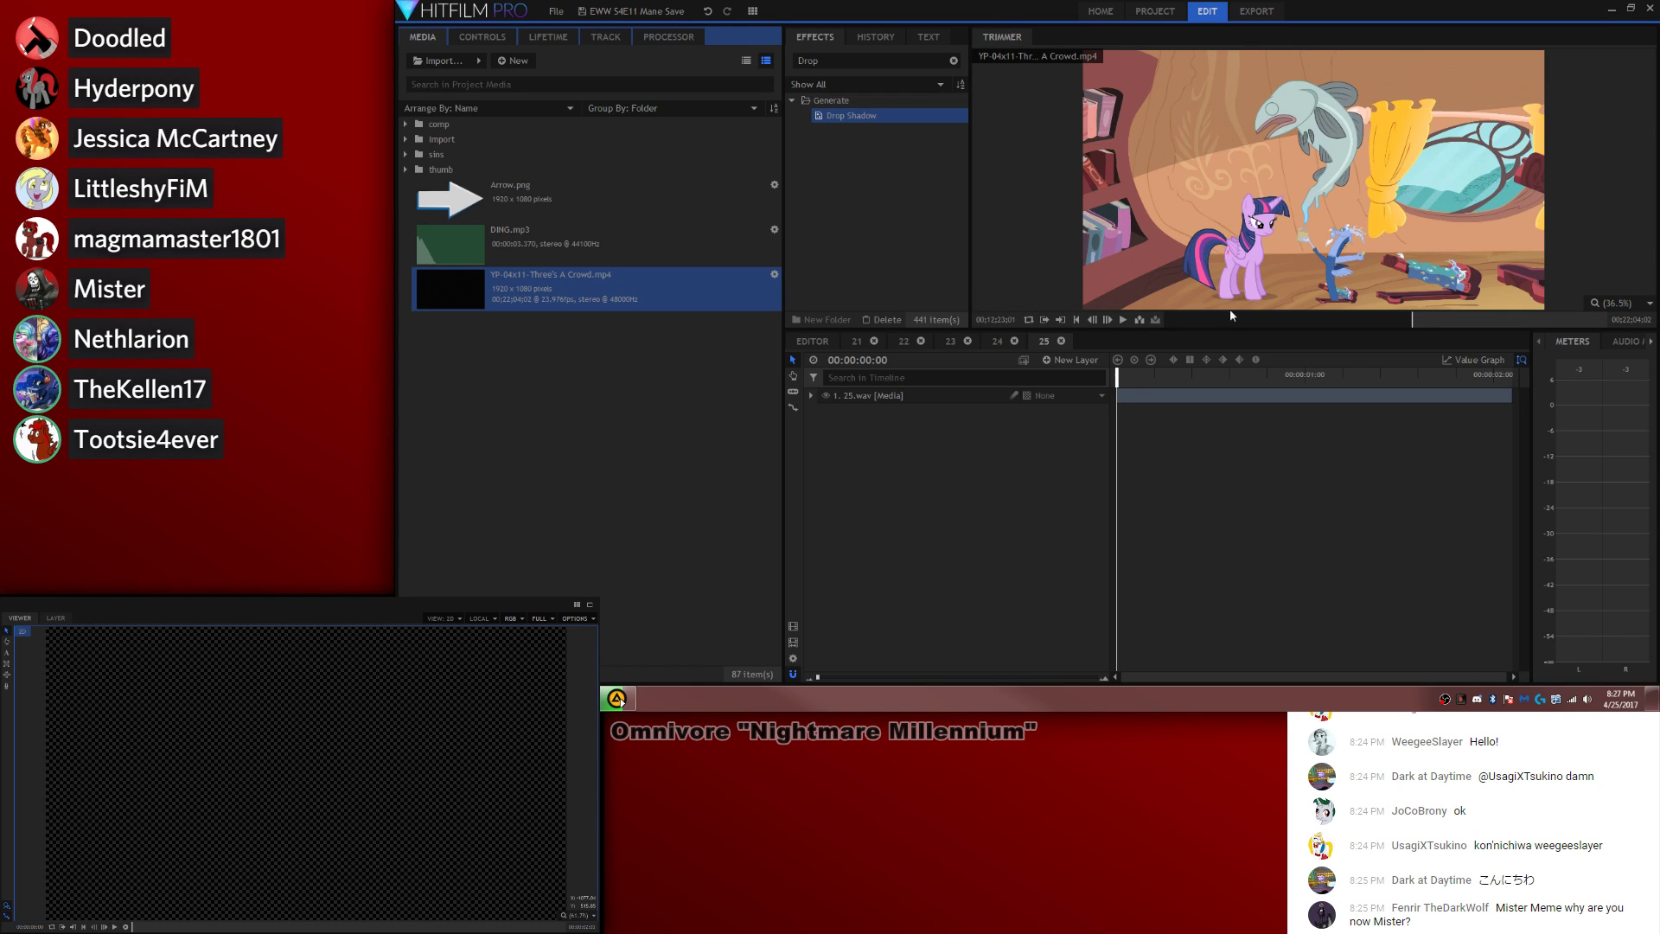
pyautogui.moveTo(1414, 316); pyautogui.dragTo(1422, 319)
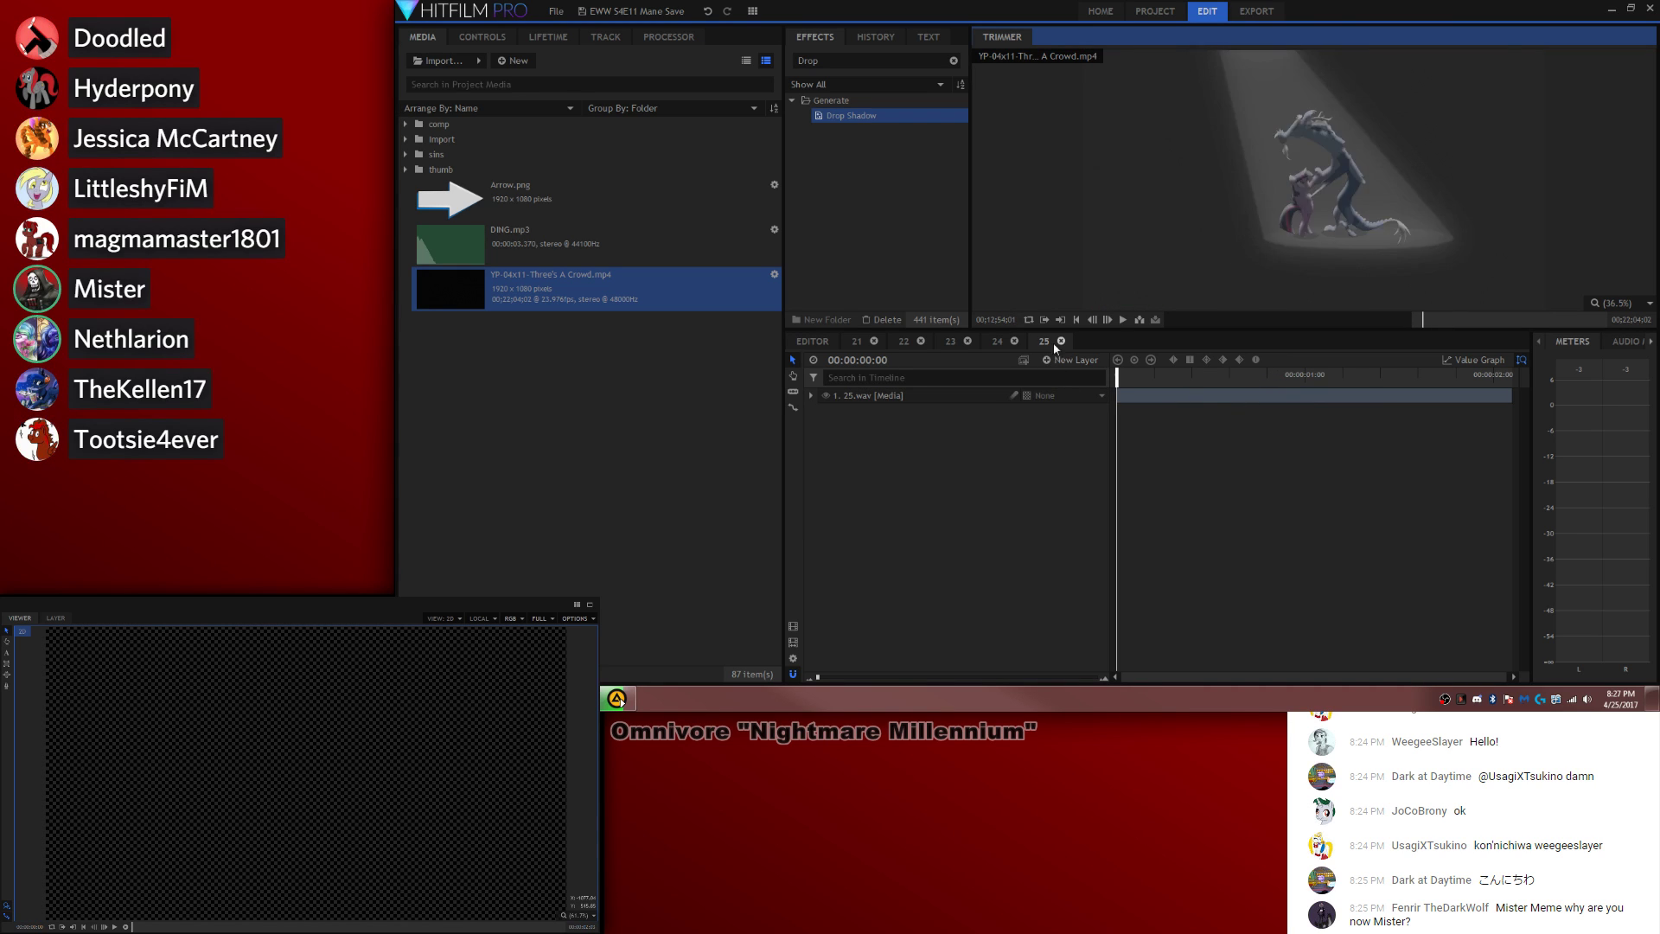
pyautogui.press(',')
pyautogui.press(',')
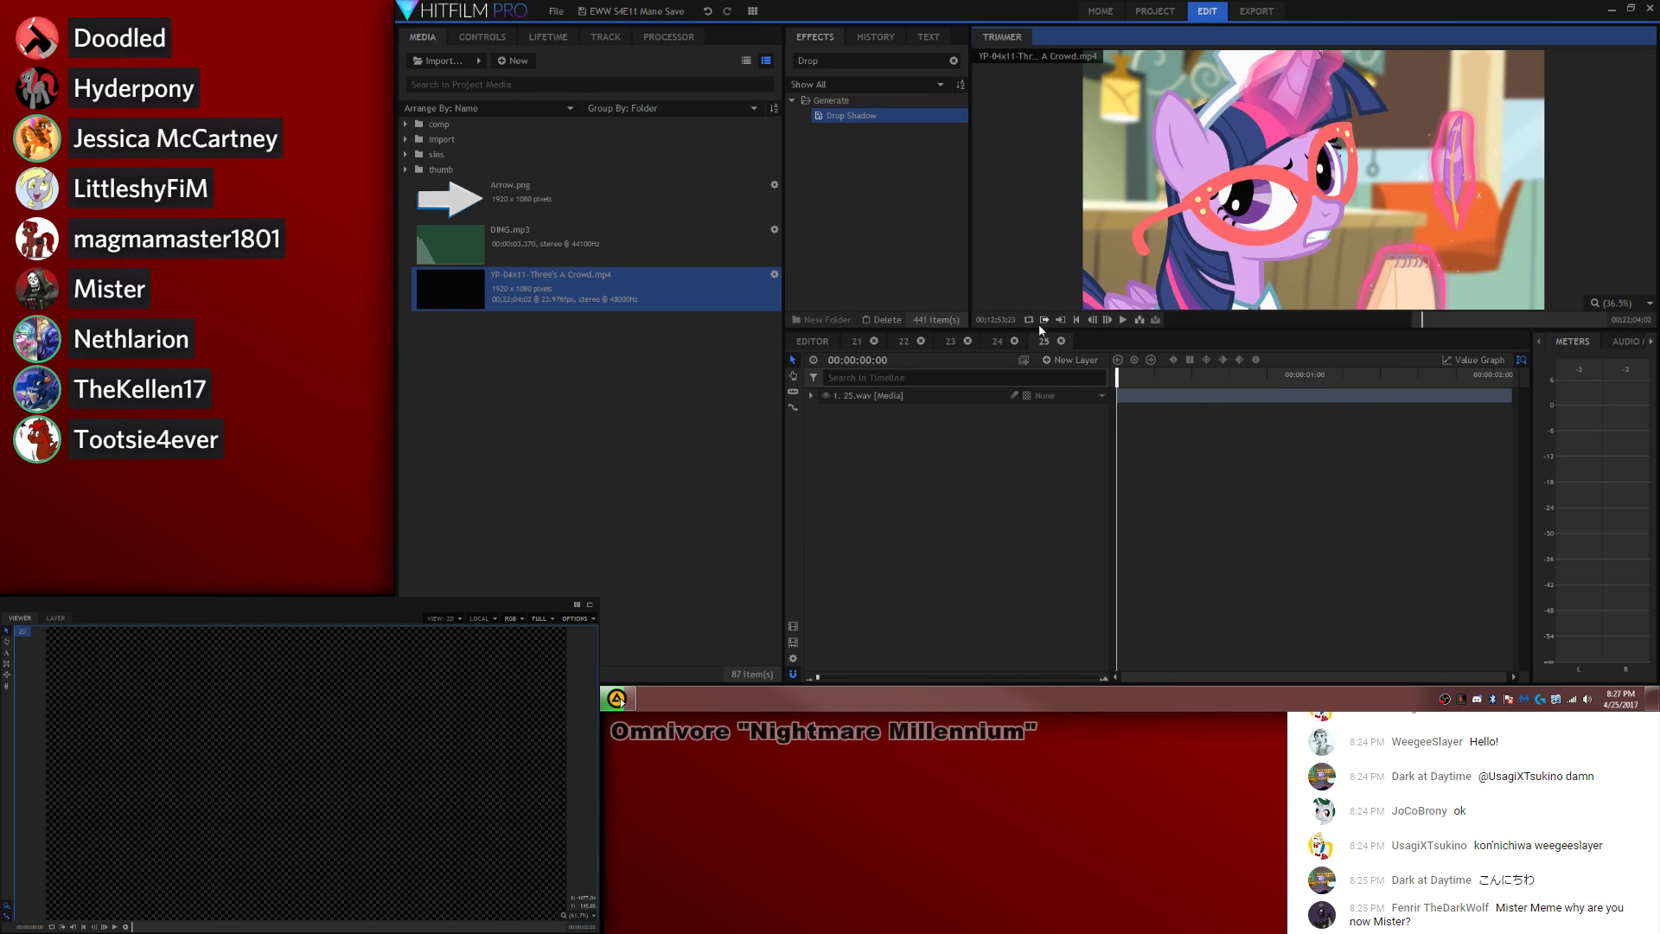
pyautogui.click(1116, 403)
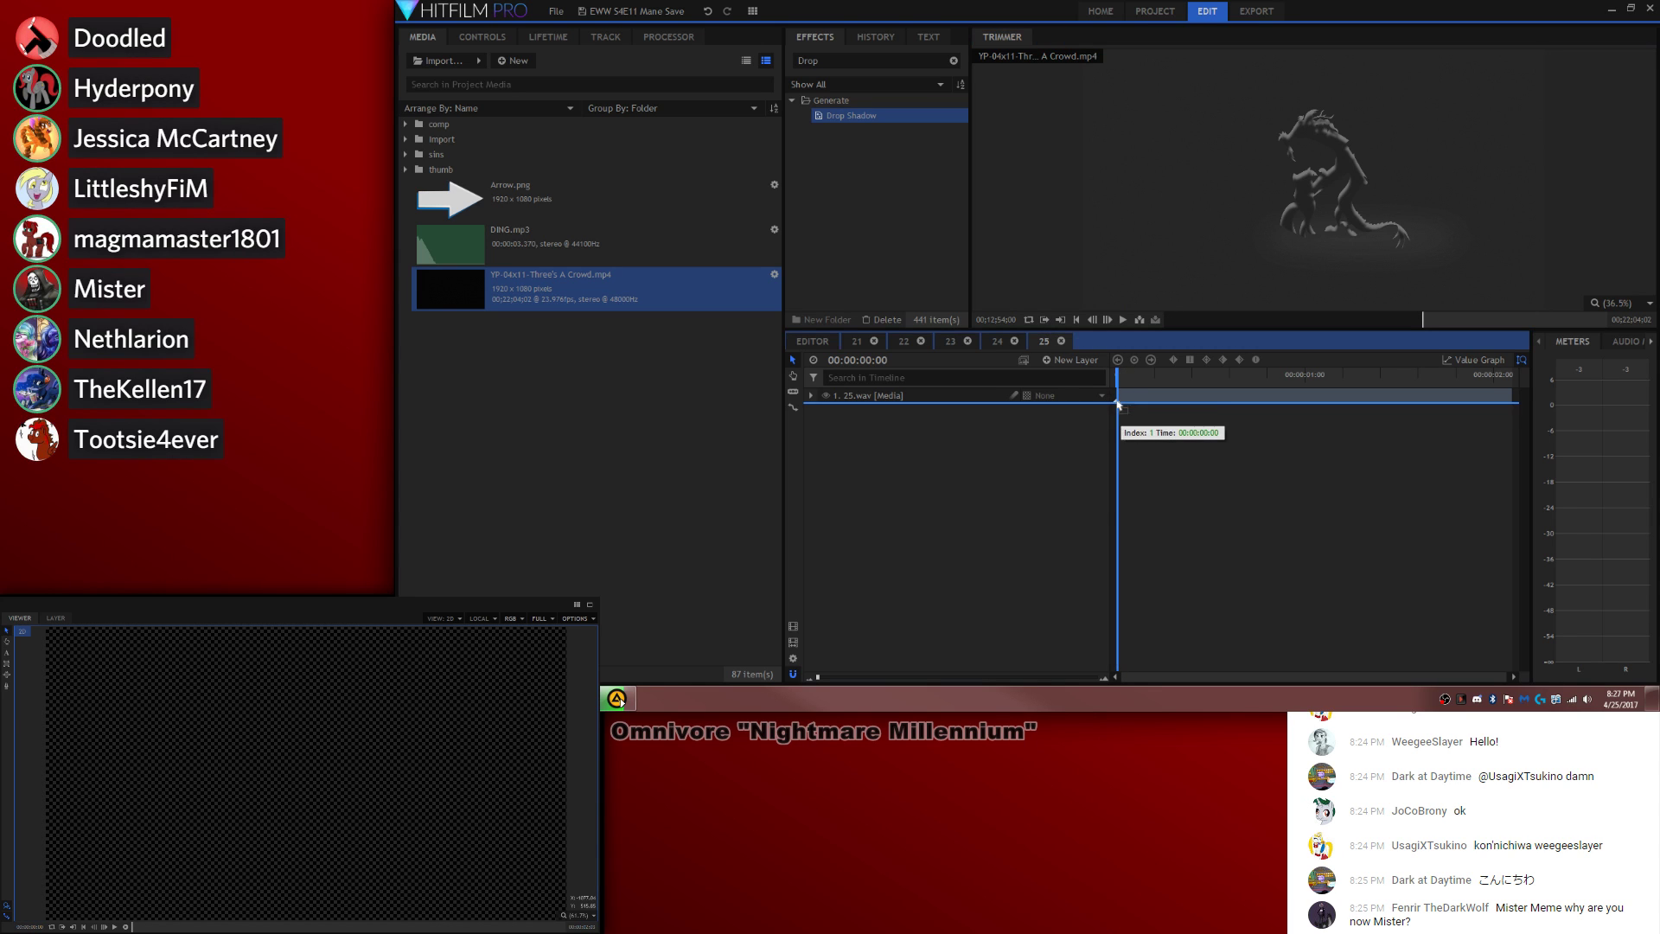
# Step: Slice the episode layer at 00:00:00:07, remove the remainder, and mute the piece that is kept
pyautogui.moveTo(1118, 404); pyautogui.dragTo(1160, 381)
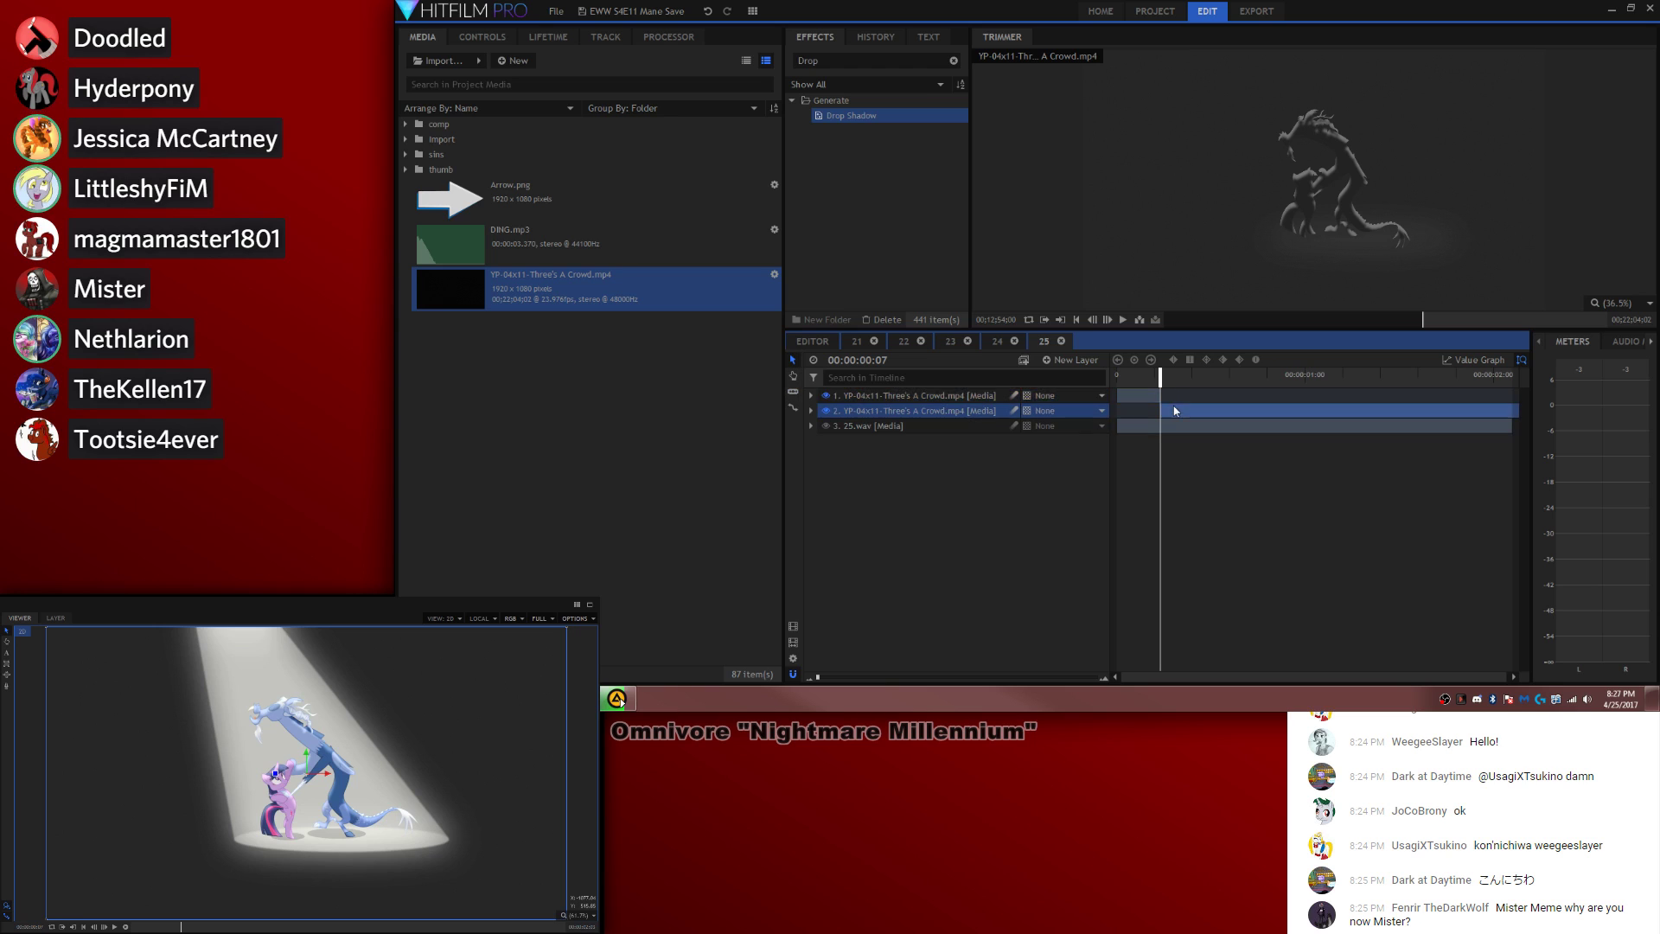
pyautogui.rightClick(932, 395)
pyautogui.moveTo(1029, 66)
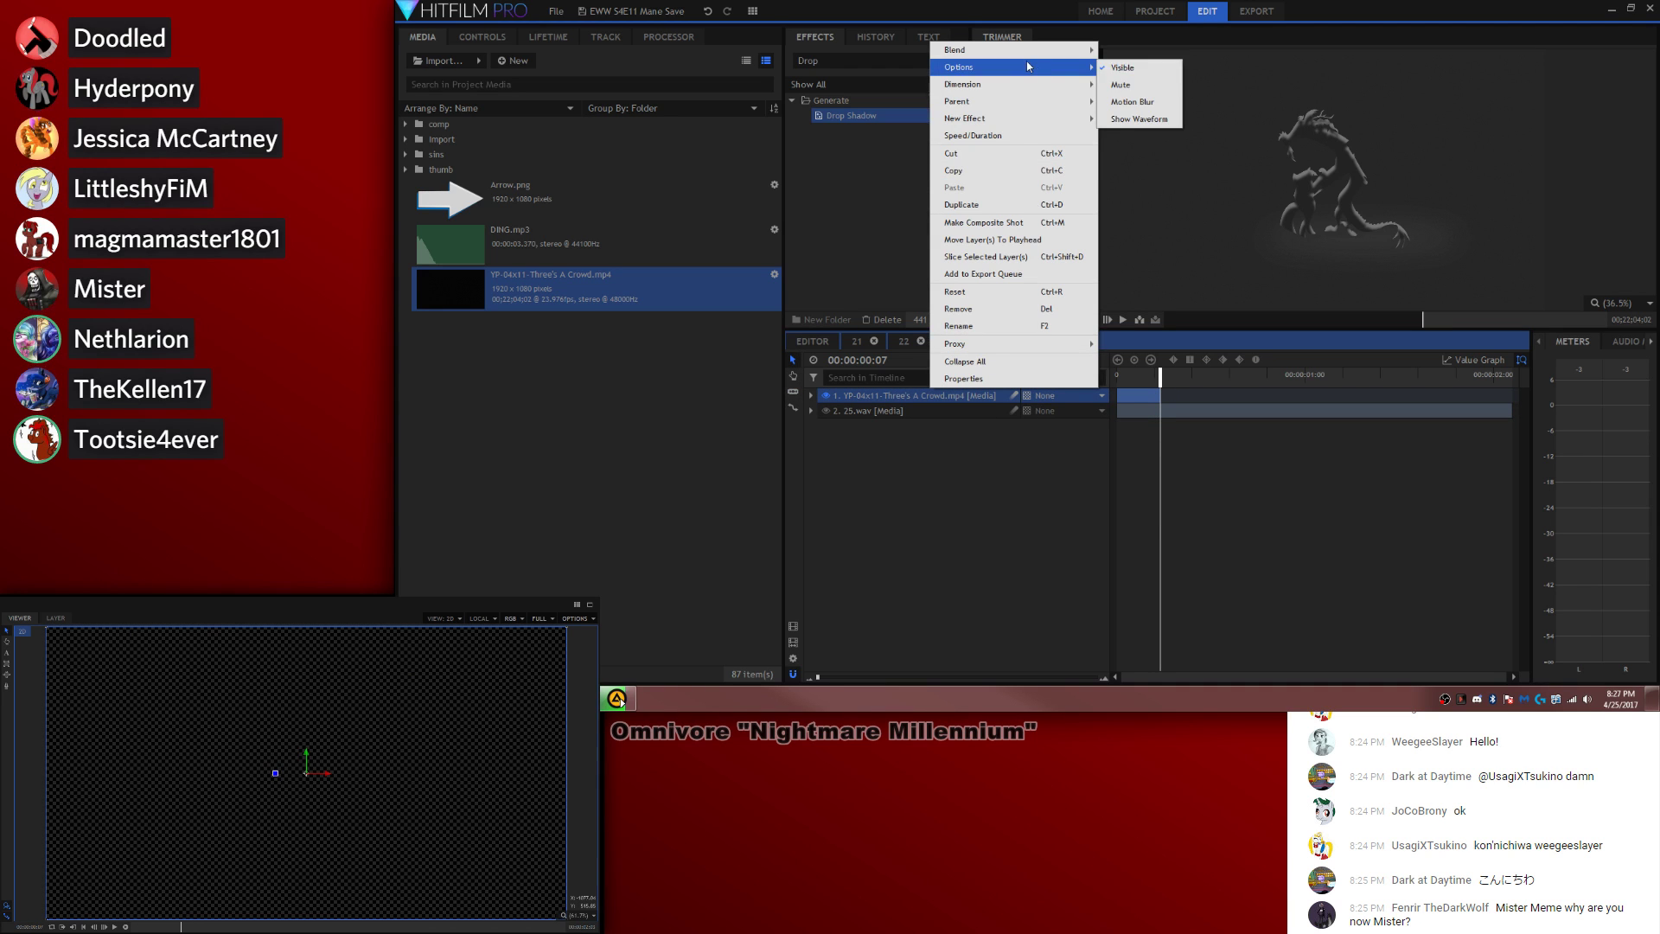
pyautogui.click(1136, 85)
pyautogui.click(793, 407)
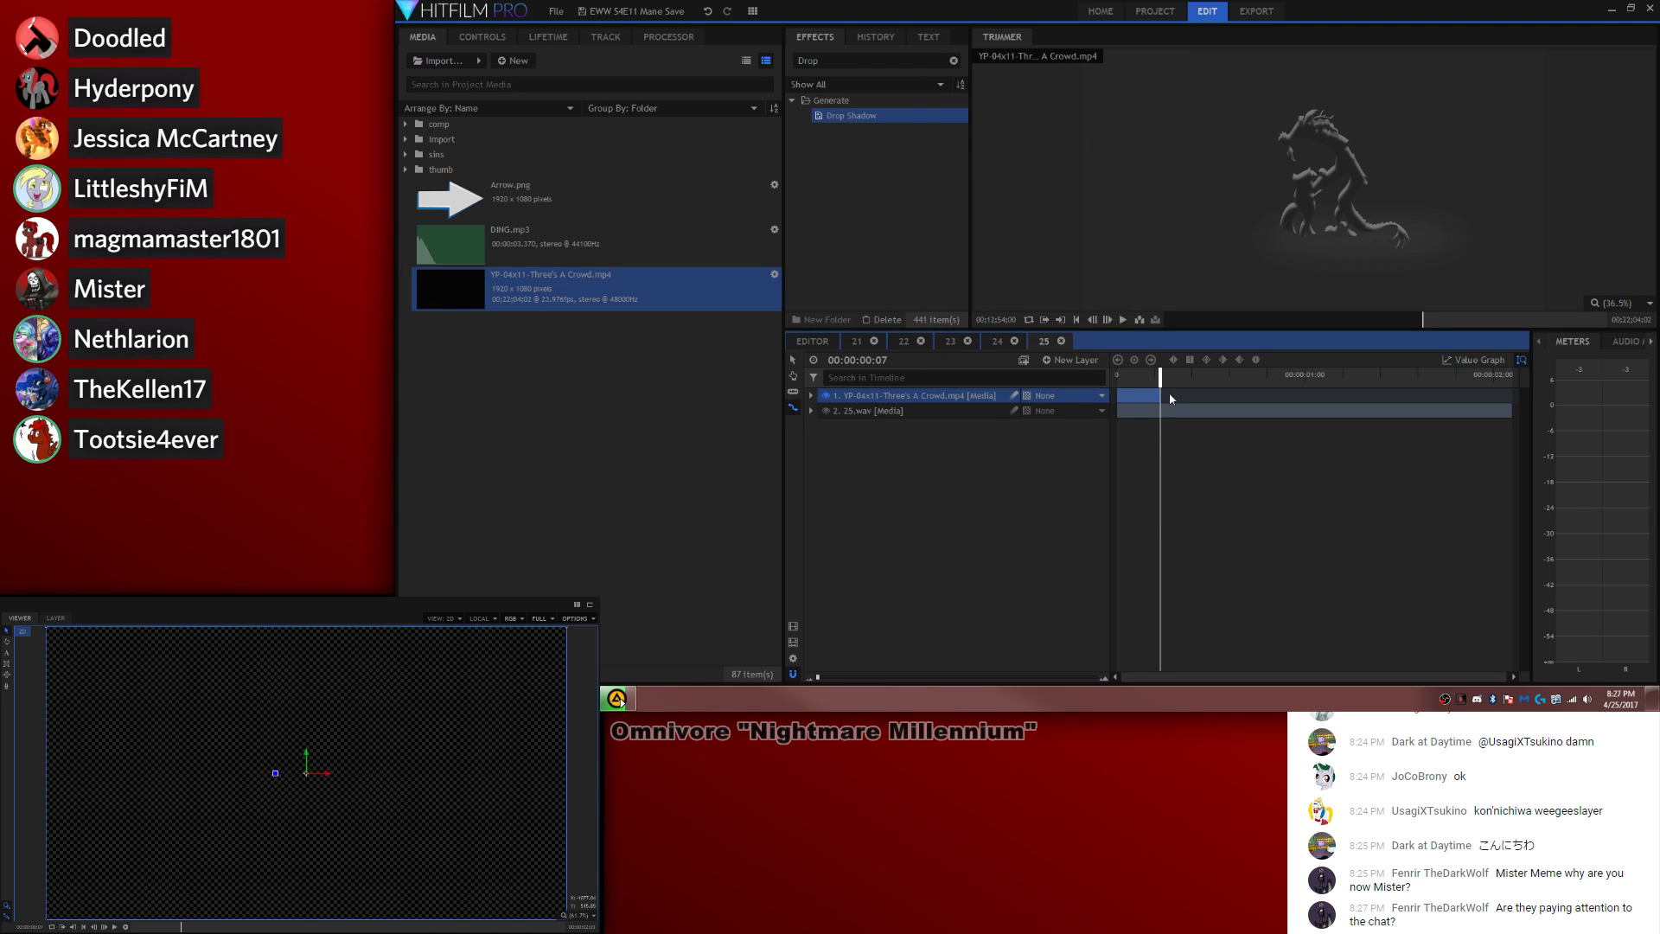
# Step: Rate-stretch the episode layer in shot 25 to the end of 25.wav and play the shot from the start
pyautogui.moveTo(1163, 395); pyautogui.dragTo(1510, 403)
pyautogui.moveTo(1203, 379); pyautogui.dragTo(1020, 389)
pyautogui.click(792, 360)
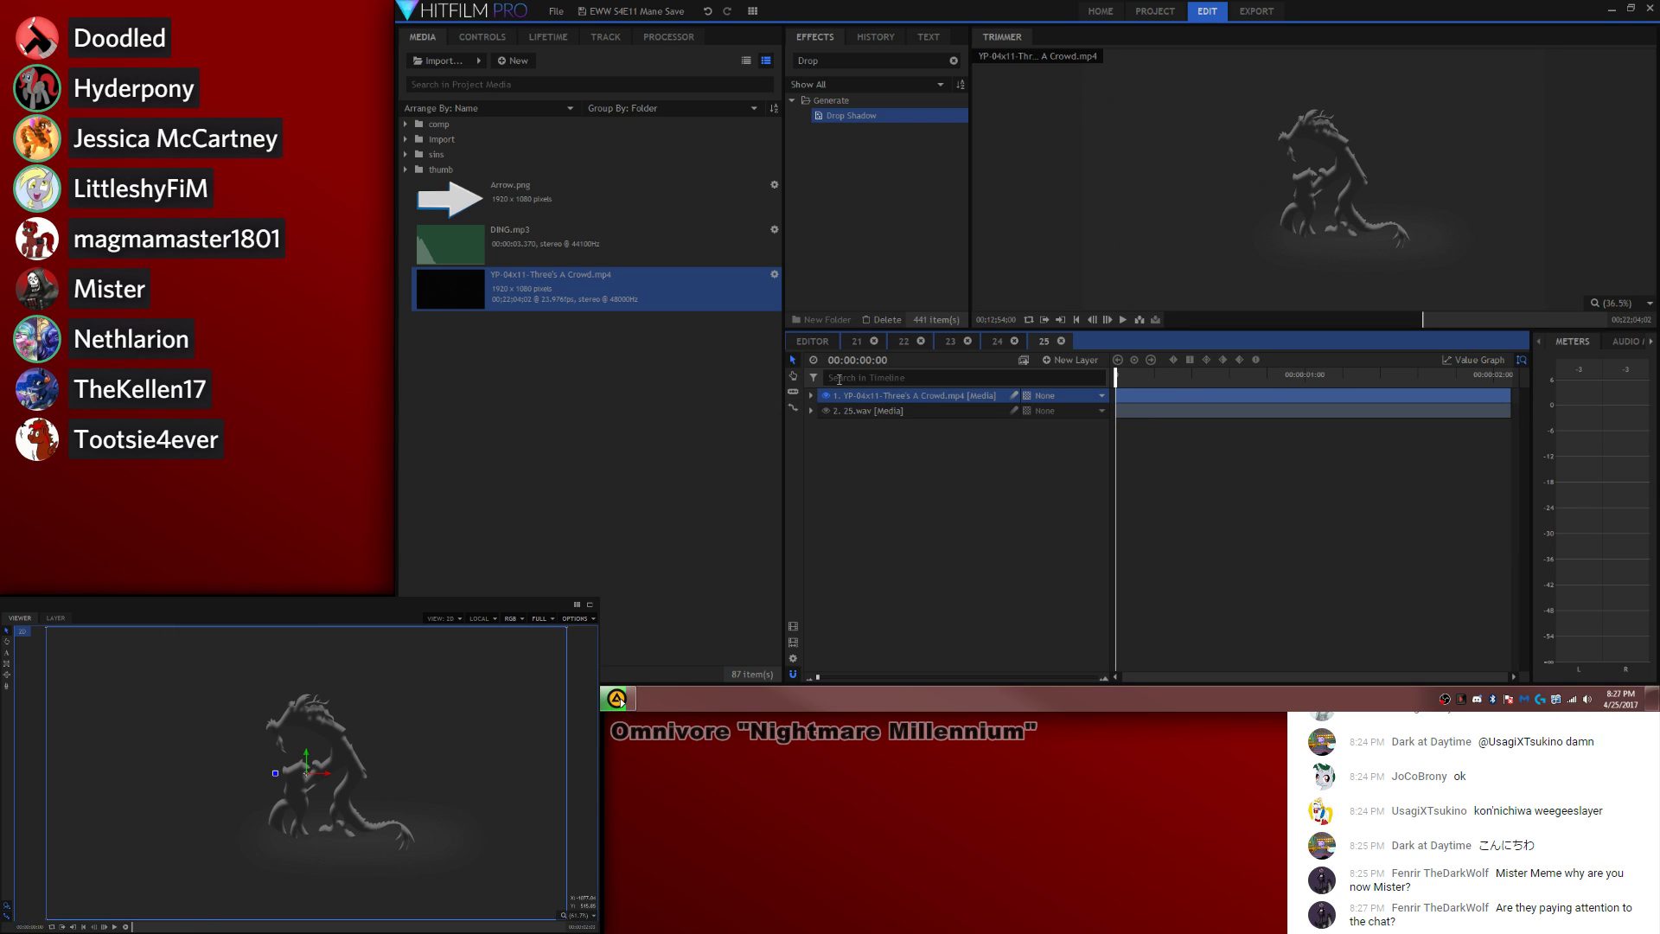
pyautogui.click(1285, 514)
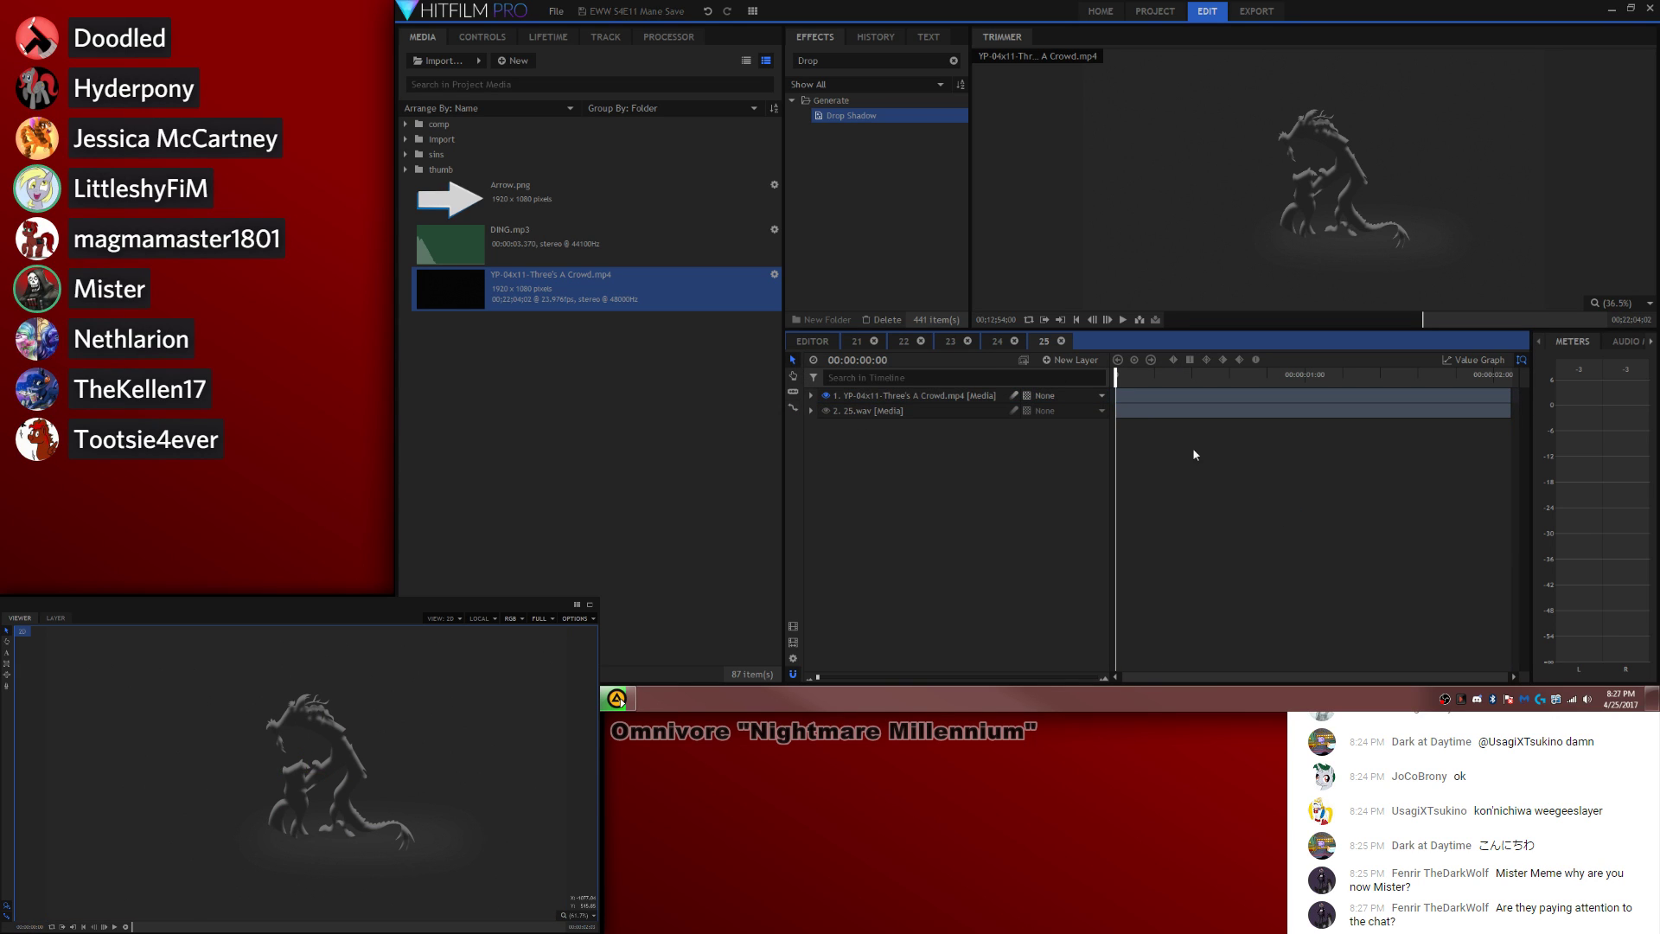
pyautogui.press('space')
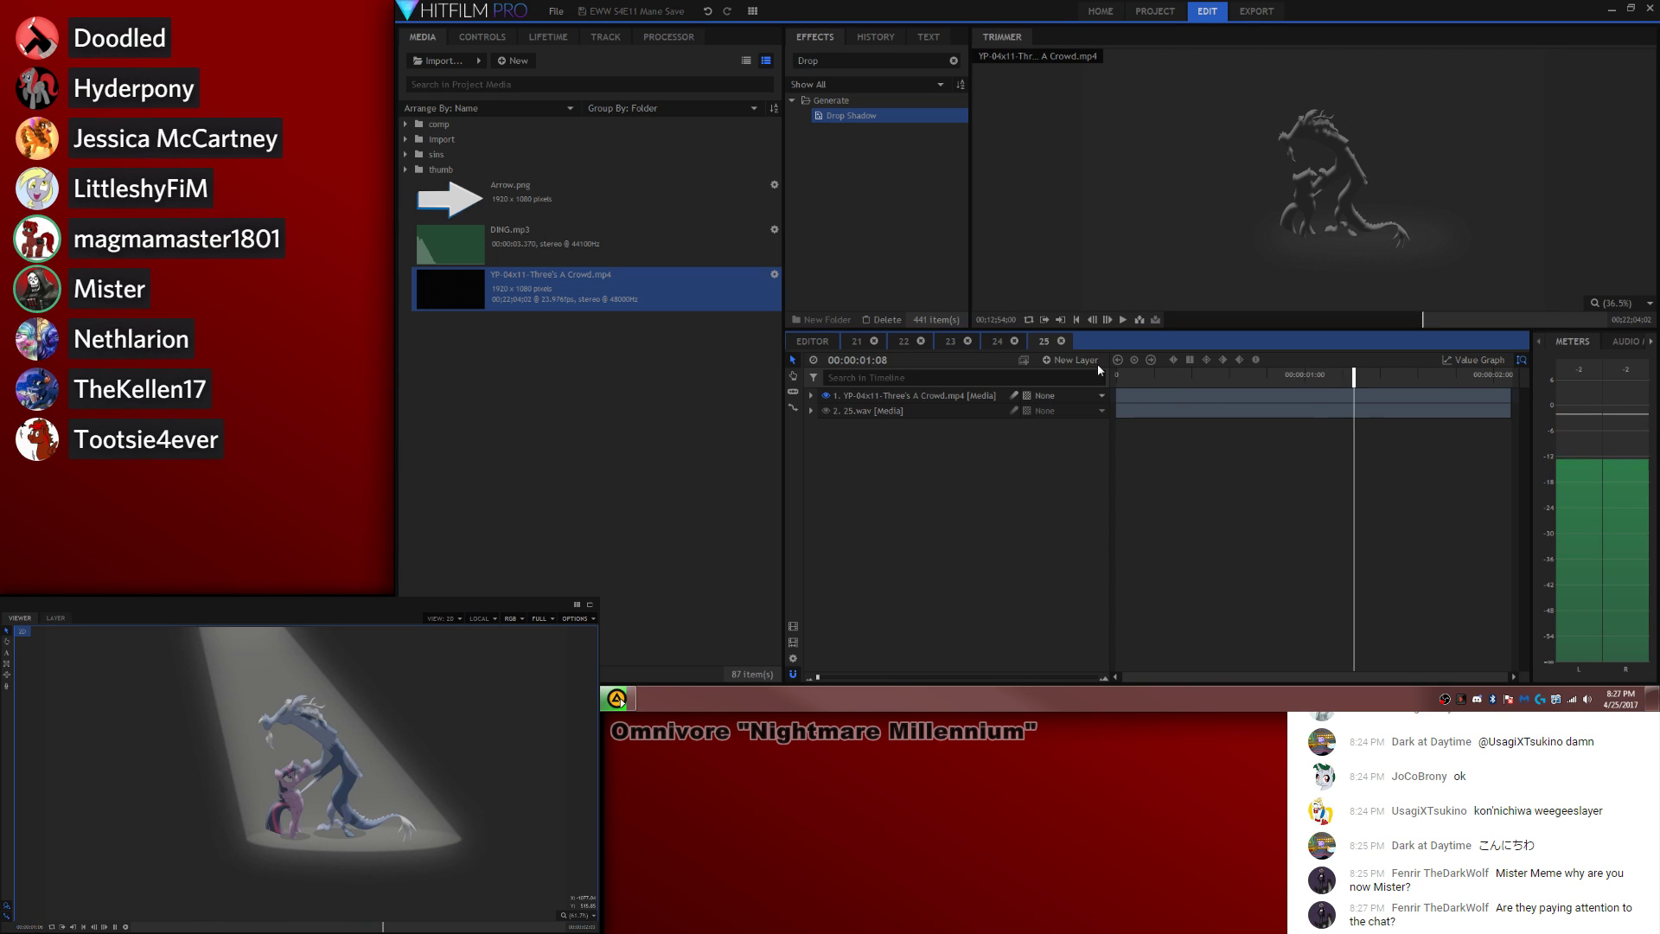
pyautogui.press('space')
pyautogui.moveTo(1130, 376); pyautogui.dragTo(1332, 386)
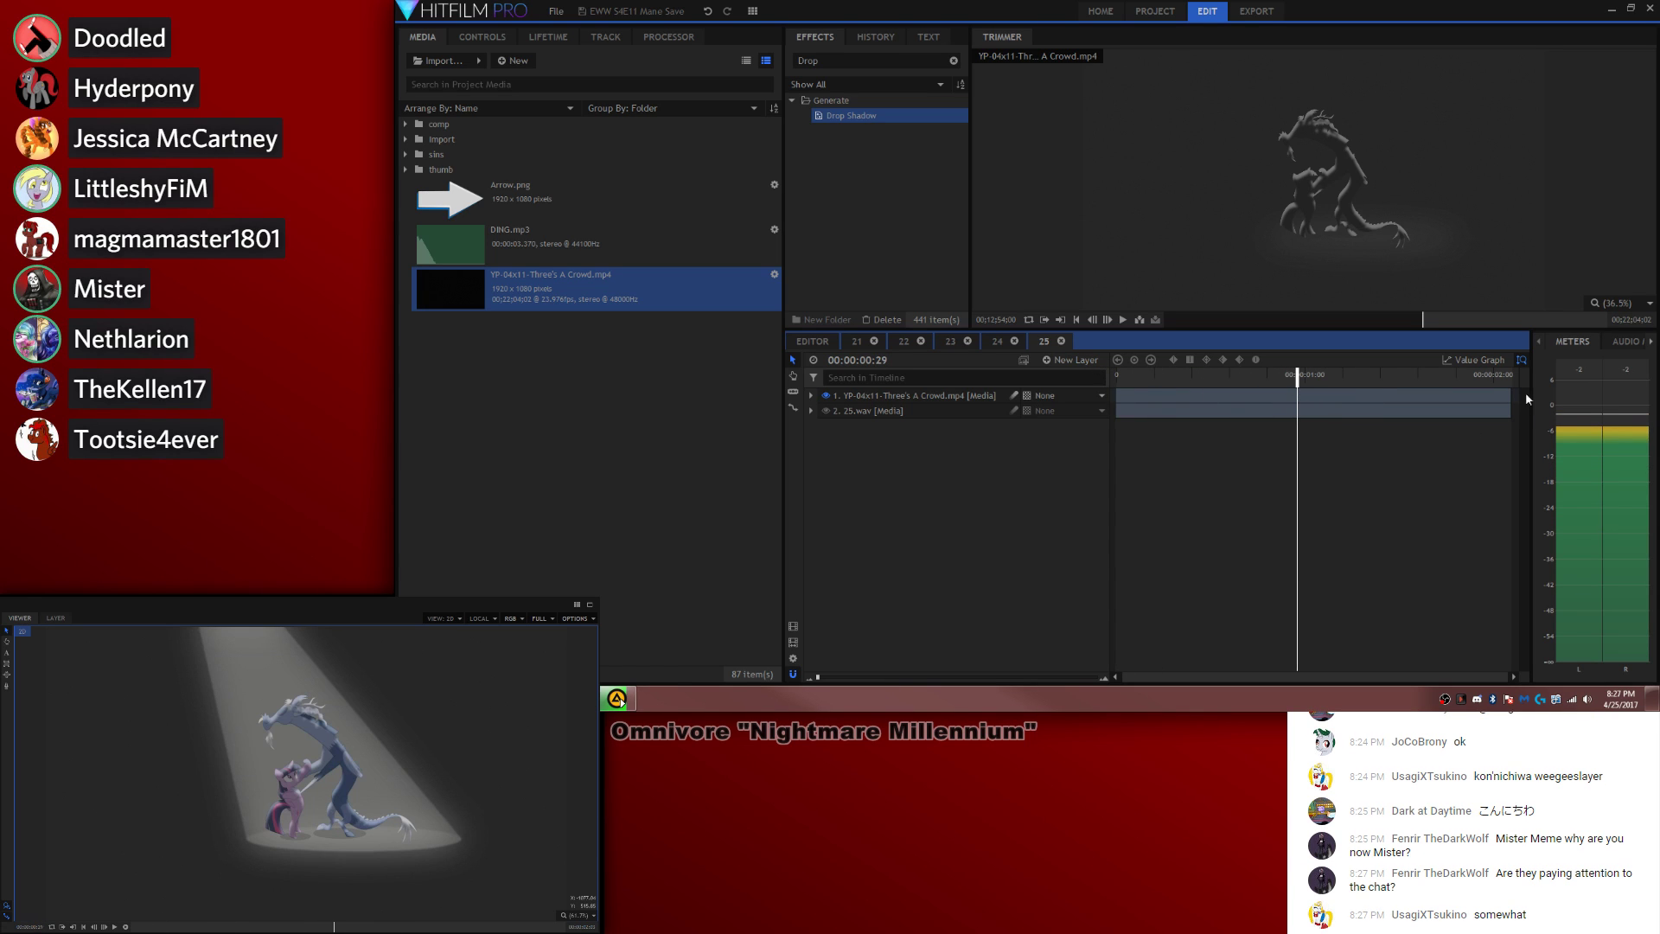
# Step: Readjust the episode layer's stretch so it still ends with 25.wav, and replay the timing of the lights
pyautogui.moveTo(1509, 394)
pyautogui.mouseDown()
pyautogui.moveTo(1297, 395)
pyautogui.moveTo(1510, 395)
pyautogui.mouseUp()
pyautogui.moveTo(1297, 374); pyautogui.dragTo(1115, 376)
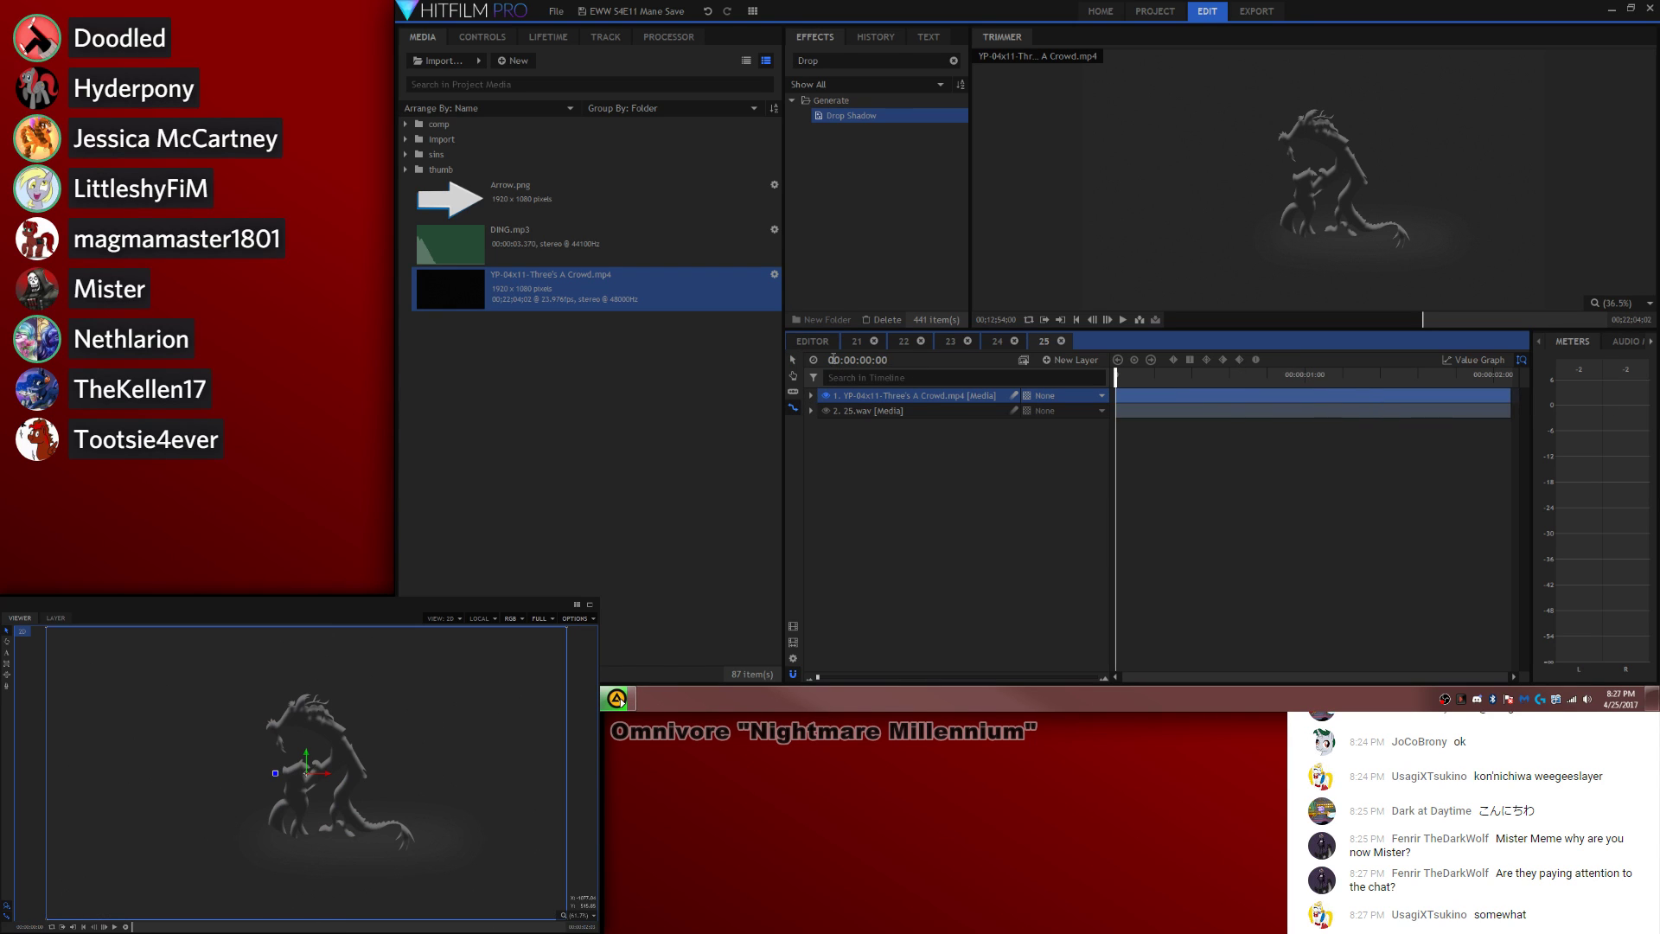
pyautogui.click(792, 359)
pyautogui.click(1300, 500)
pyautogui.press('space')
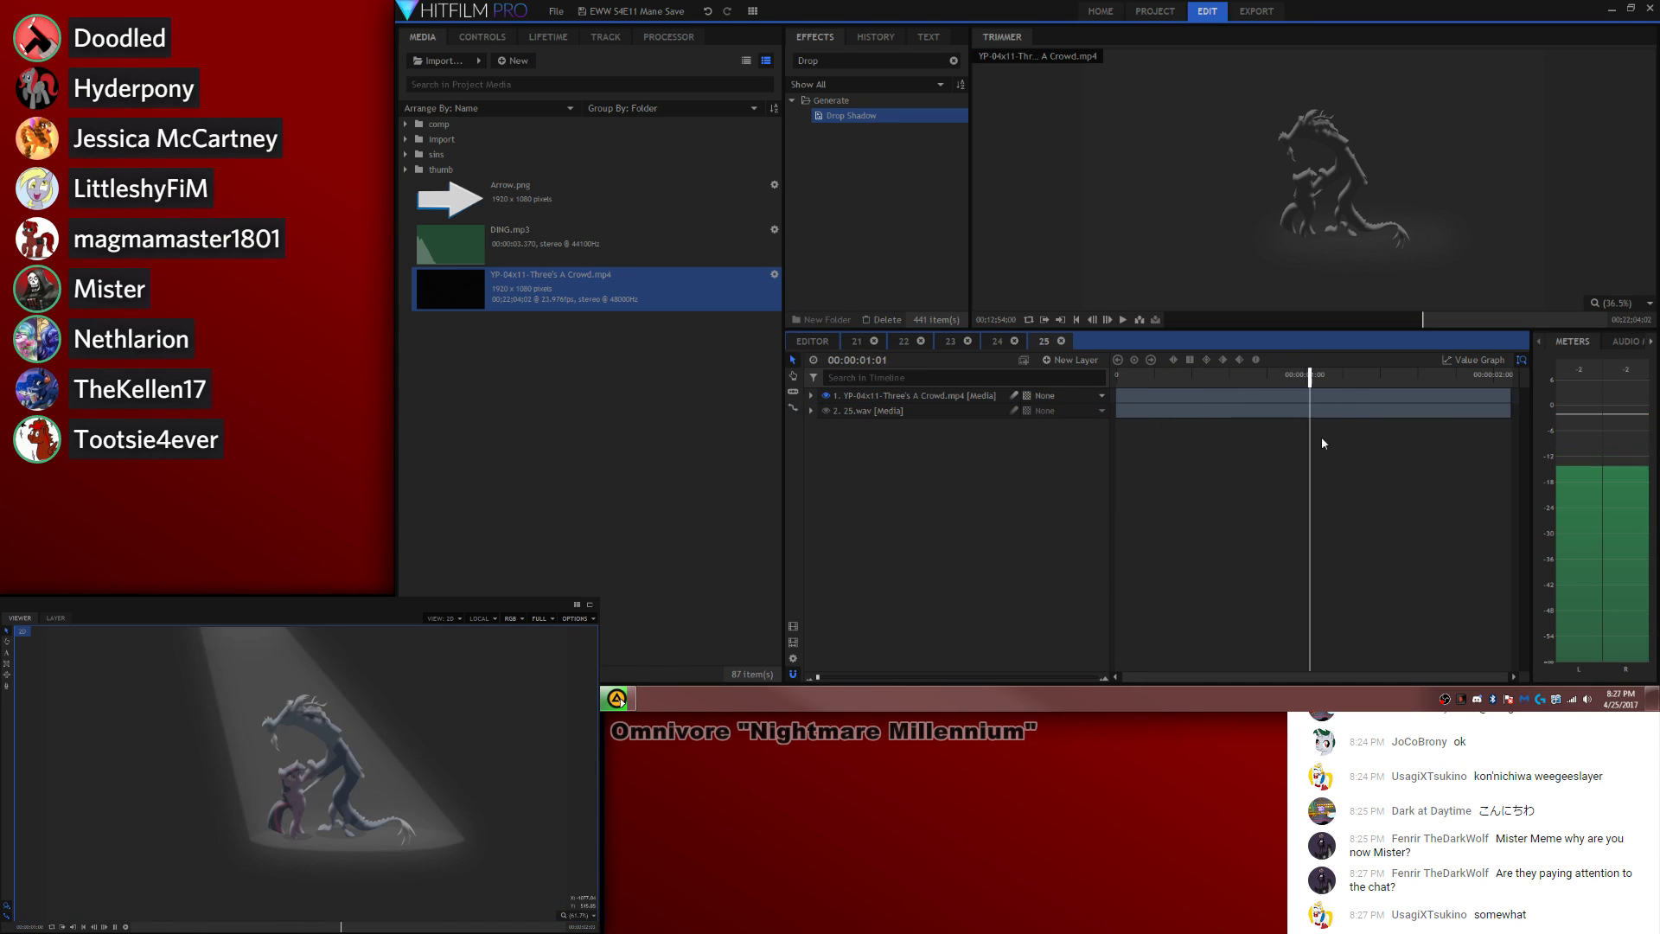
pyautogui.moveTo(1179, 374); pyautogui.dragTo(1115, 374)
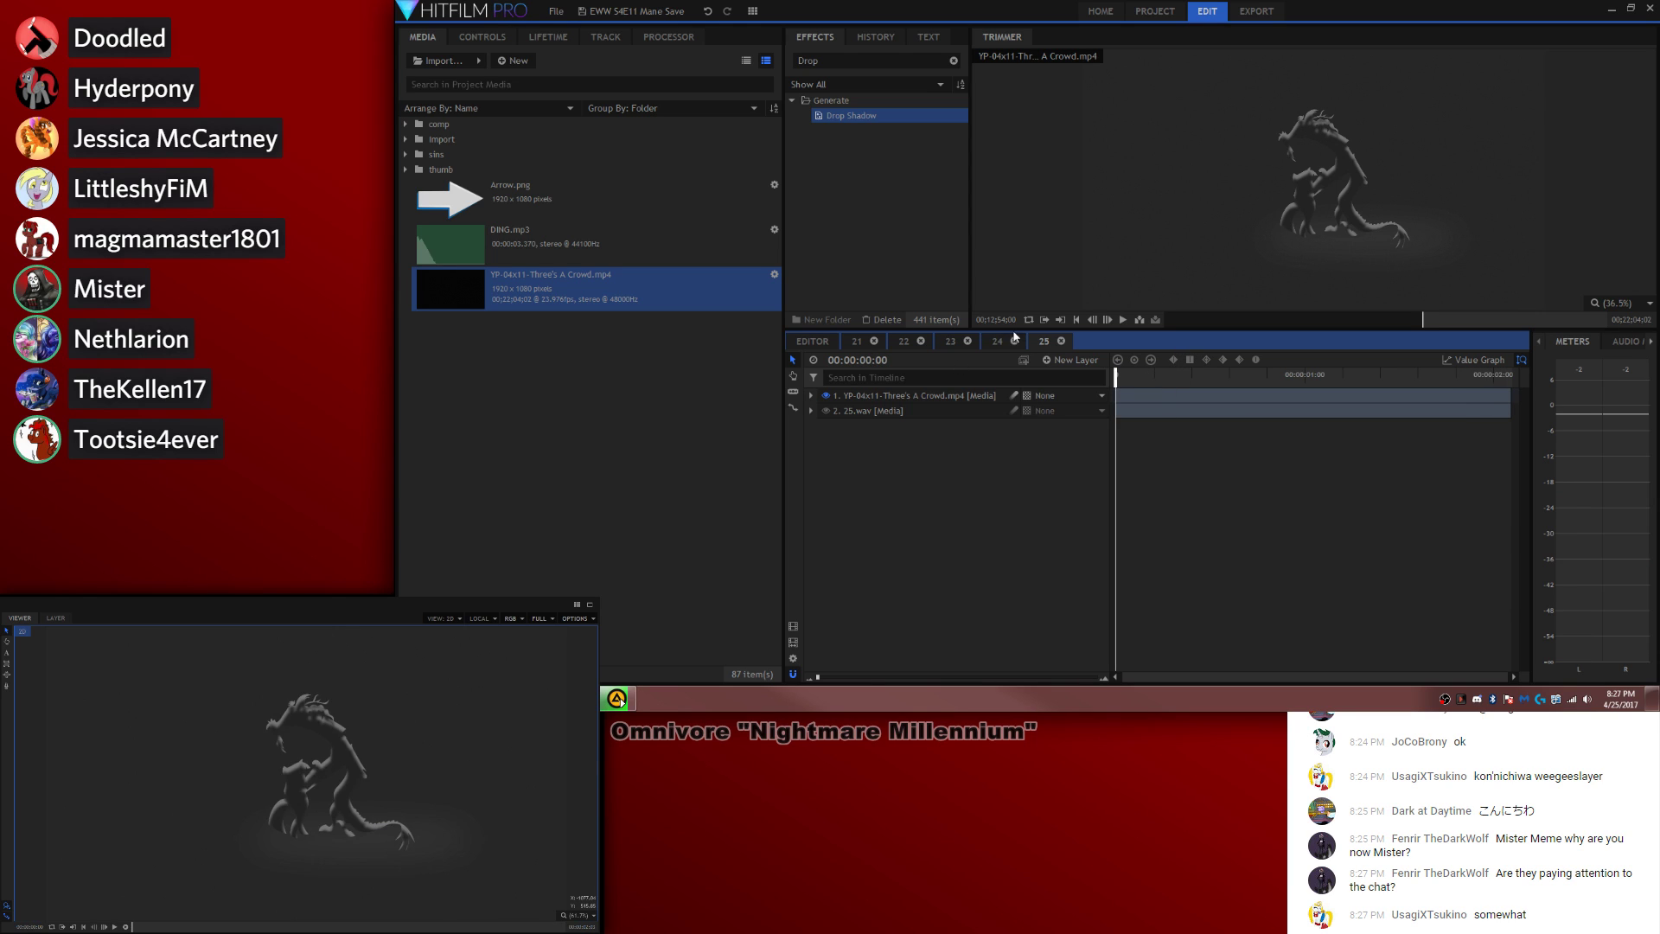
# Step: Copy shot 24's second Sin Count, Sub, overlay and New Grade layers to the start of shot 25, extending Sin Count to the end
pyautogui.click(997, 341)
pyautogui.keyDown('ctrl'); pyautogui.click(900, 429); pyautogui.keyUp('ctrl')
pyautogui.keyDown('ctrl'); pyautogui.click(900, 429); pyautogui.keyUp('ctrl')
pyautogui.keyDown('ctrl'); pyautogui.click(900, 439); pyautogui.keyUp('ctrl')
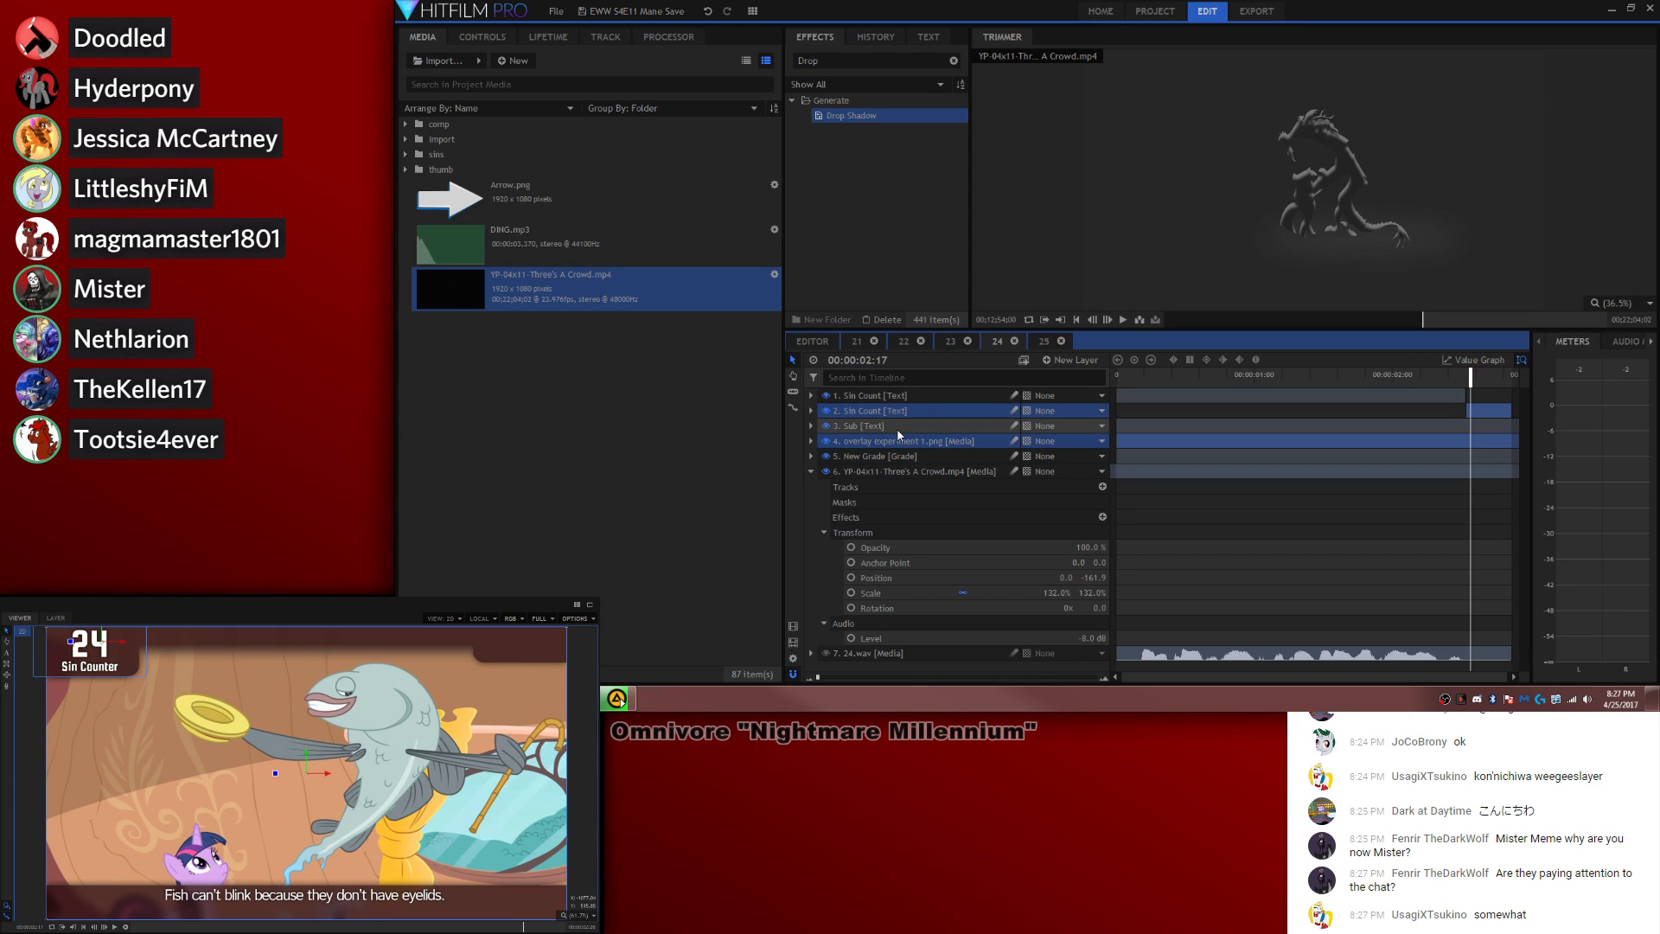
pyautogui.keyDown('ctrl'); pyautogui.click(897, 429); pyautogui.keyUp('ctrl')
pyautogui.keyDown('ctrl'); pyautogui.click(889, 458); pyautogui.keyUp('ctrl')
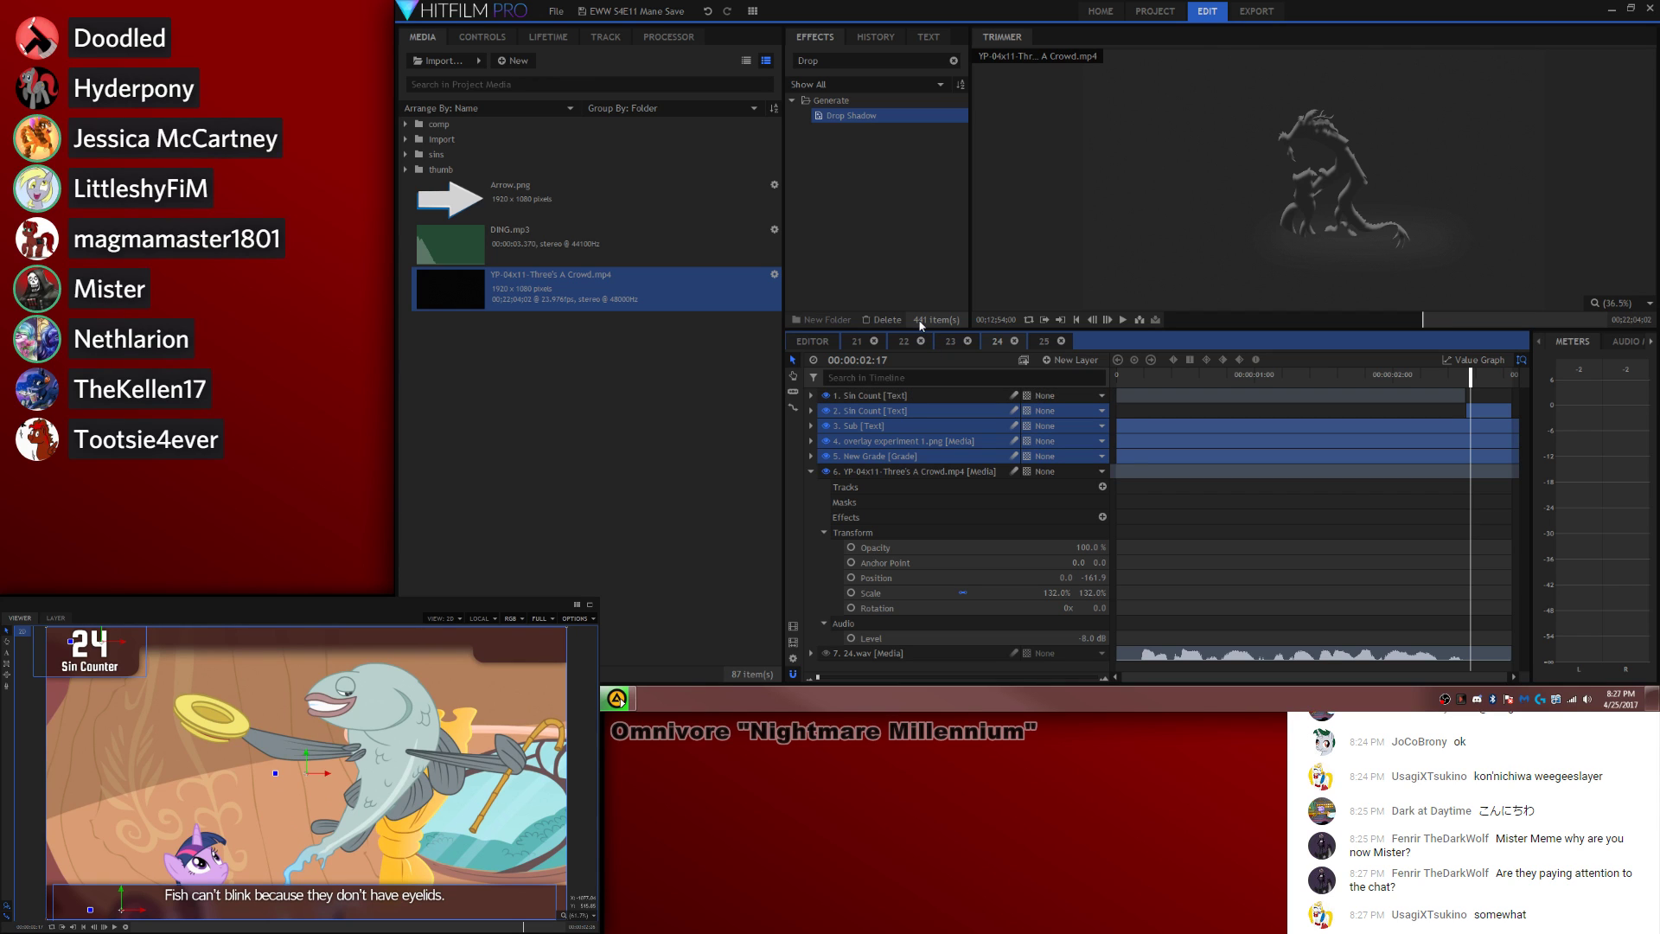
pyautogui.click(1044, 341)
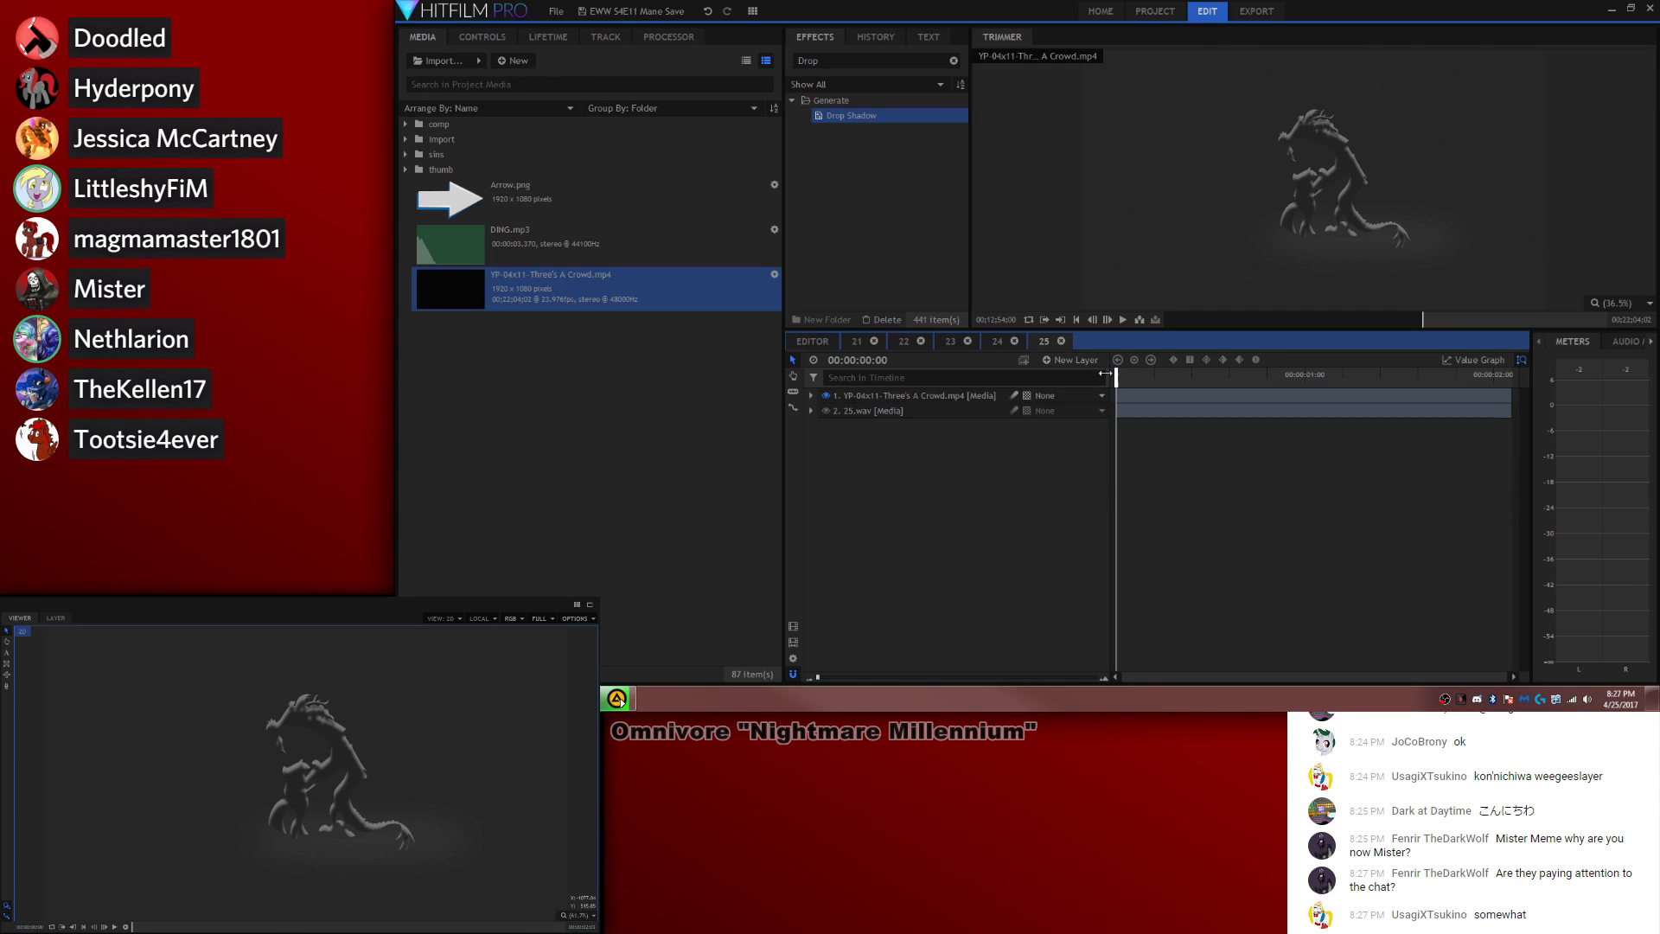
pyautogui.hotkey('ctrl', 'v')
pyautogui.rightClick(864, 406)
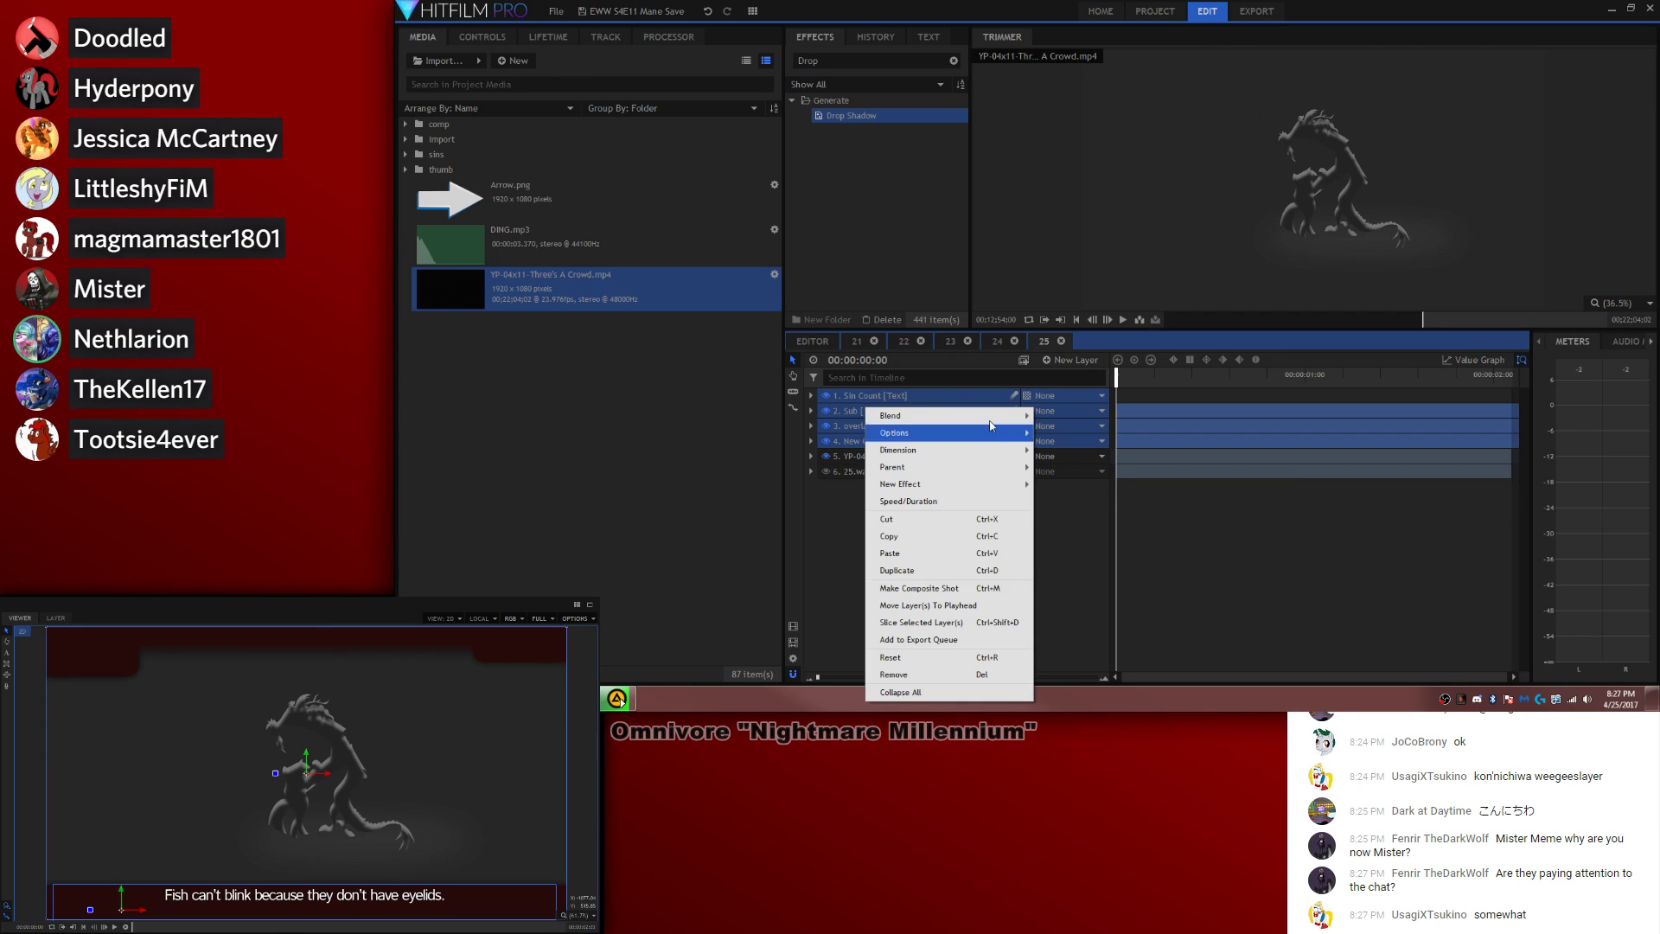
pyautogui.click(929, 605)
pyautogui.moveTo(1182, 395); pyautogui.dragTo(1513, 395)
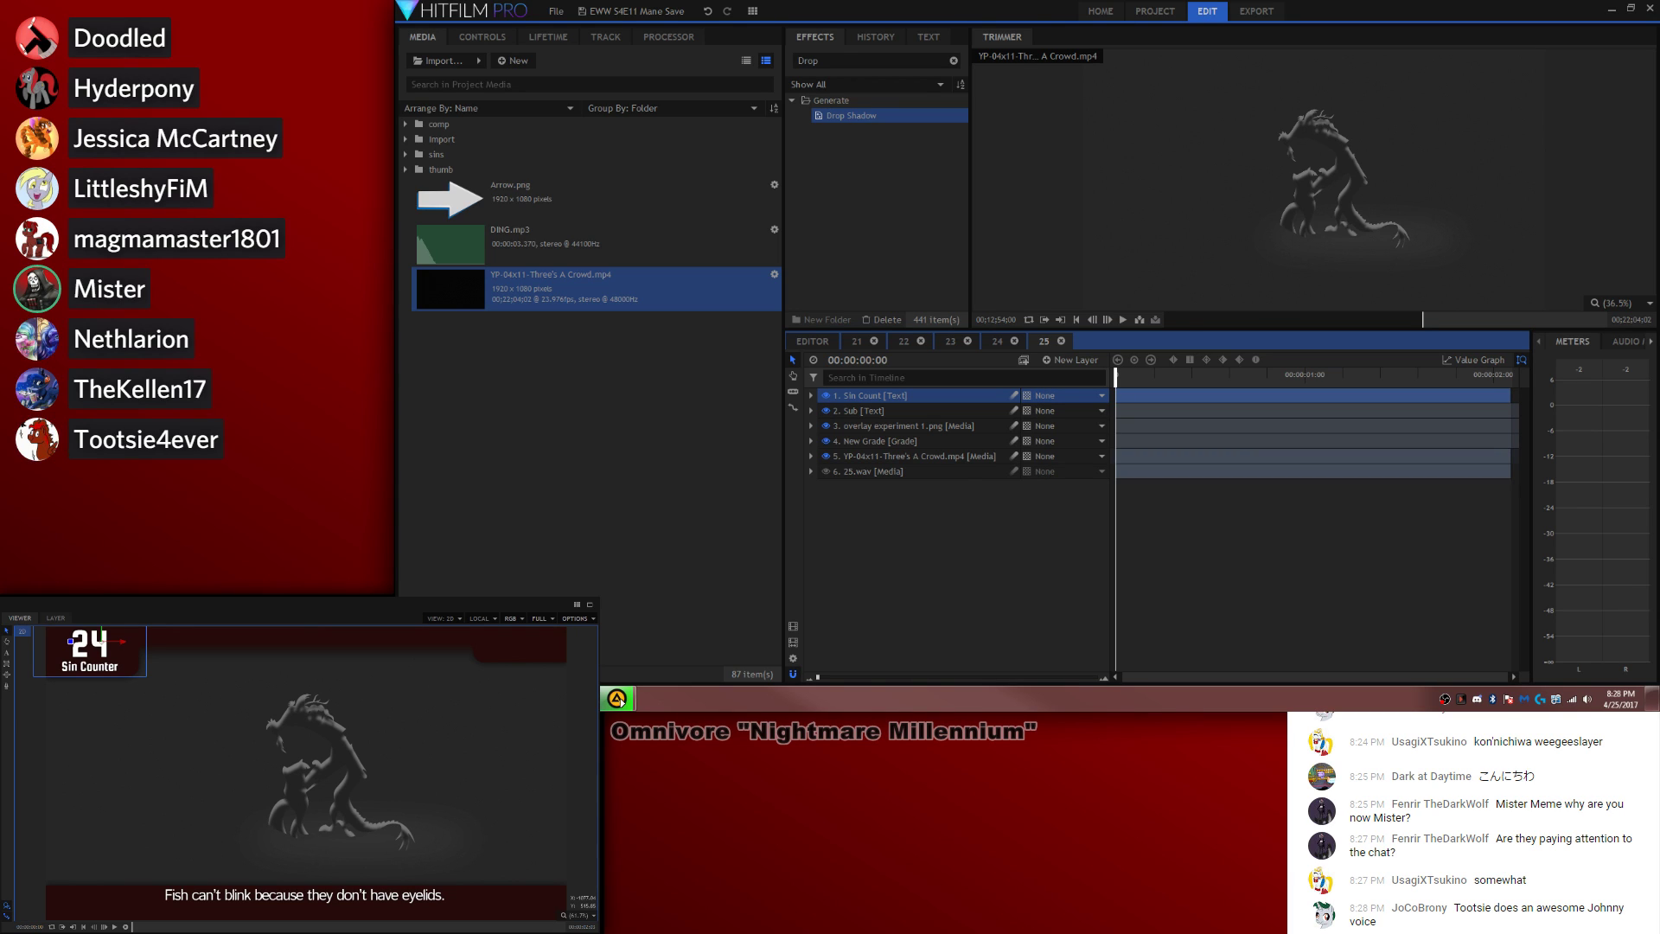
# Step: Replace the subtitle text in shot 25 with "Shading appears before lights."
pyautogui.click(7, 652)
pyautogui.click(380, 896)
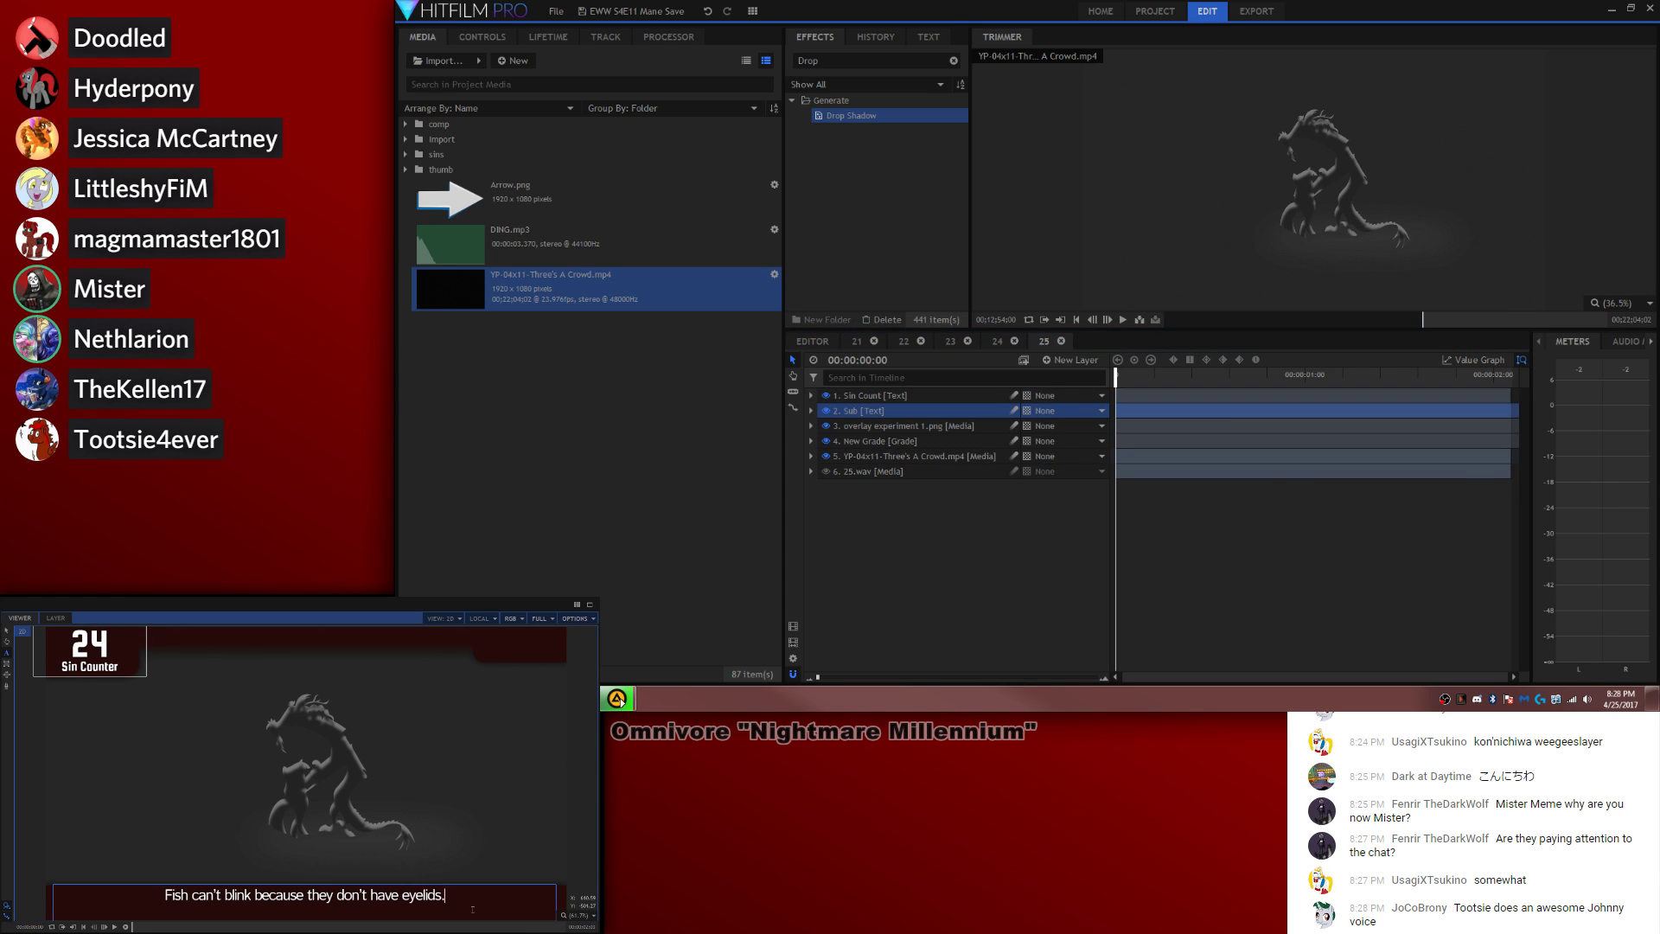
pyautogui.hotkey('ctrl', 'a')
pyautogui.write('Shading appears before lights.')
# Step: Check the opening frame of shot 24 and play shot 25 from the start
pyautogui.click(997, 342)
pyautogui.click(1203, 374)
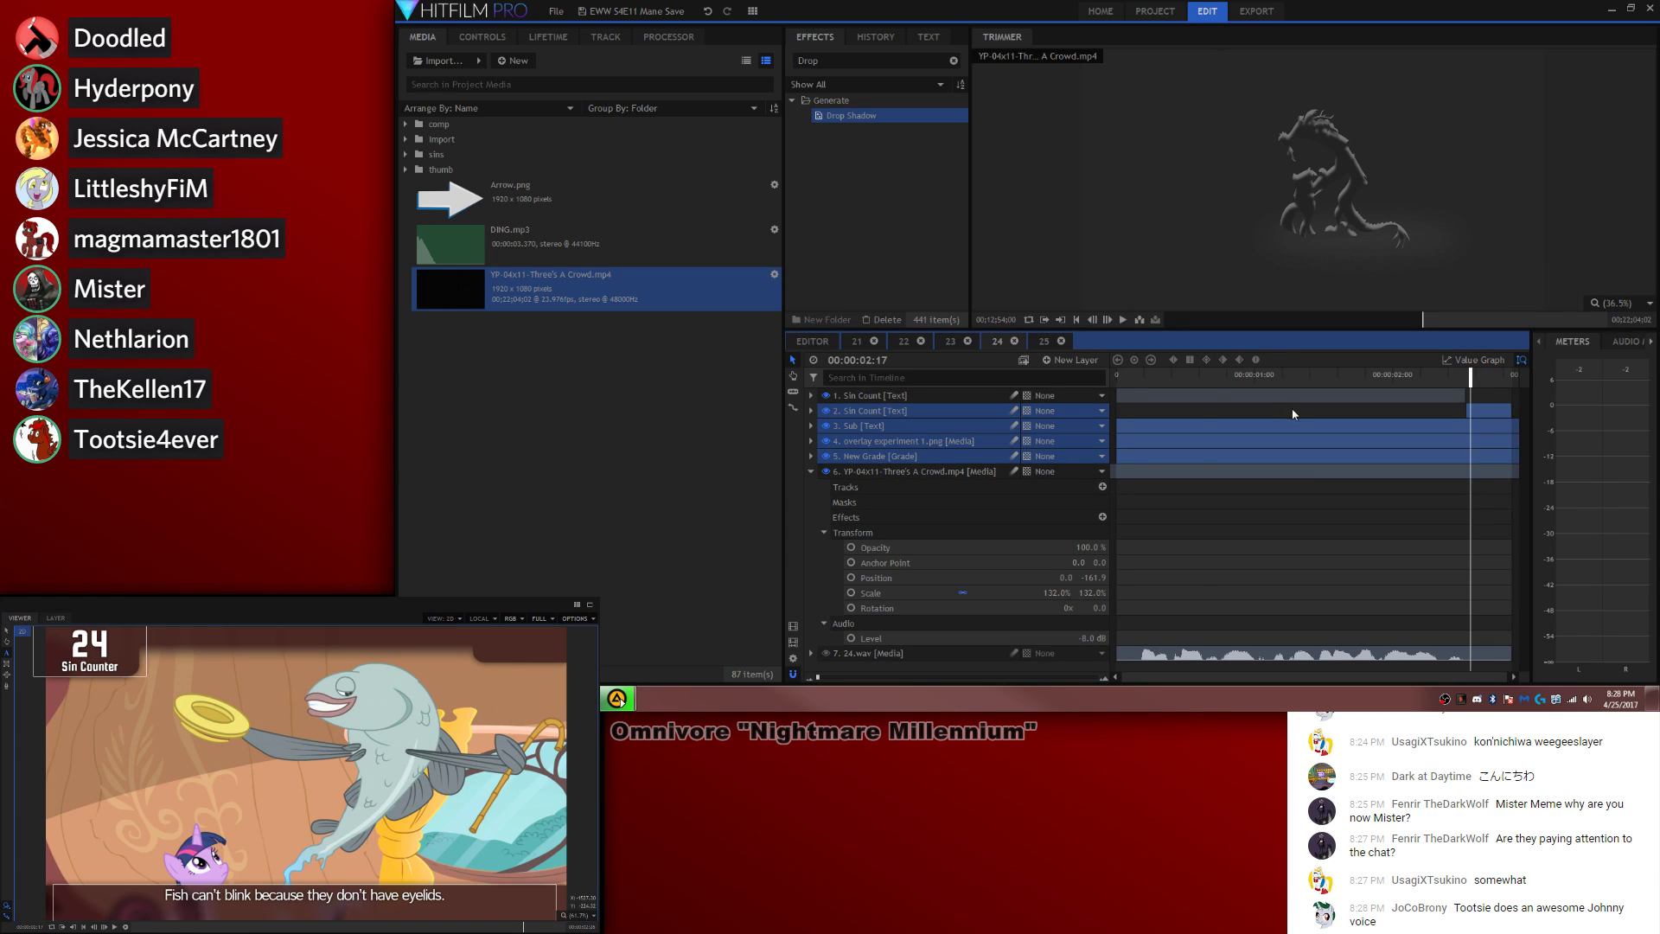
pyautogui.press('Home')
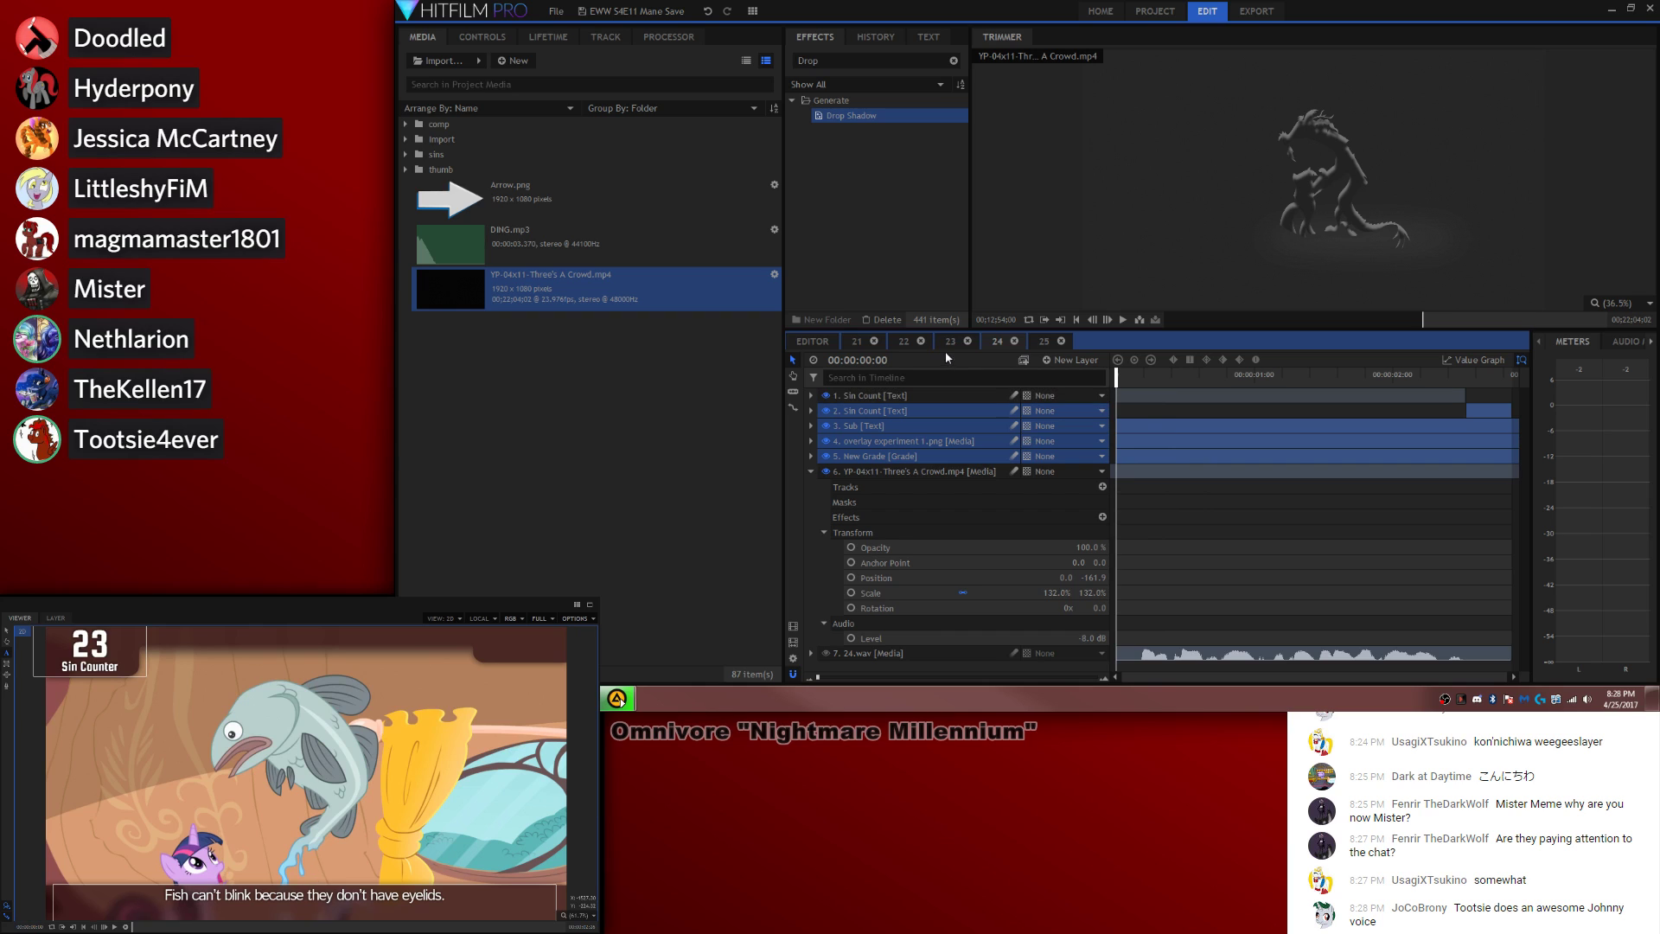
pyautogui.click(1046, 341)
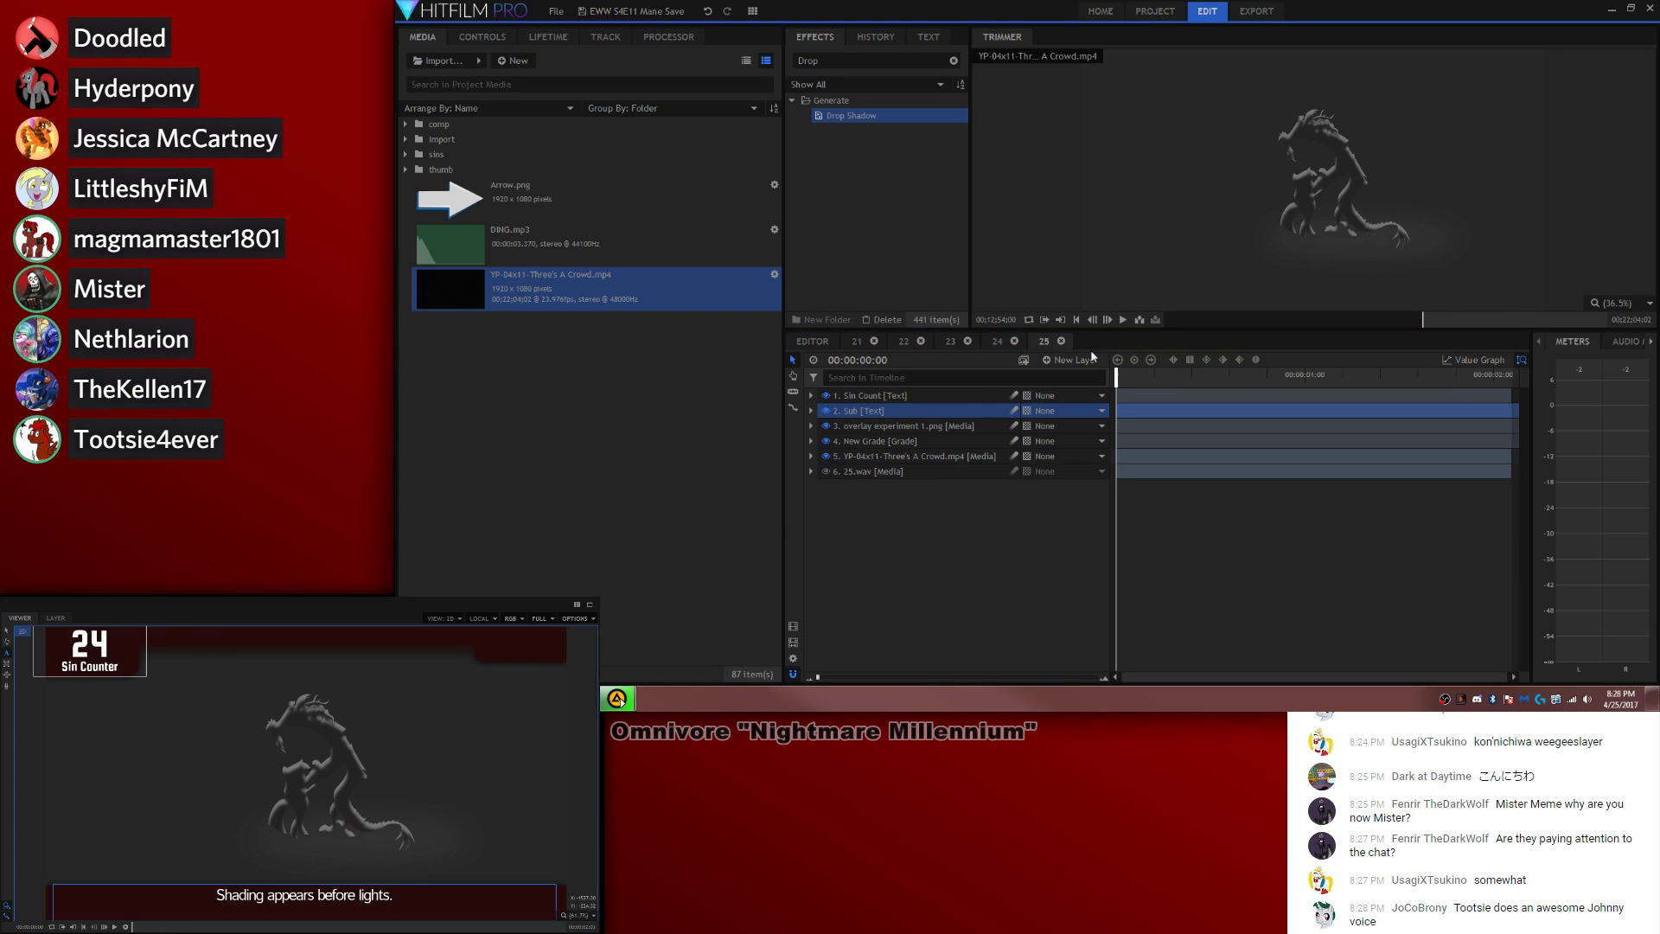
pyautogui.click(1227, 554)
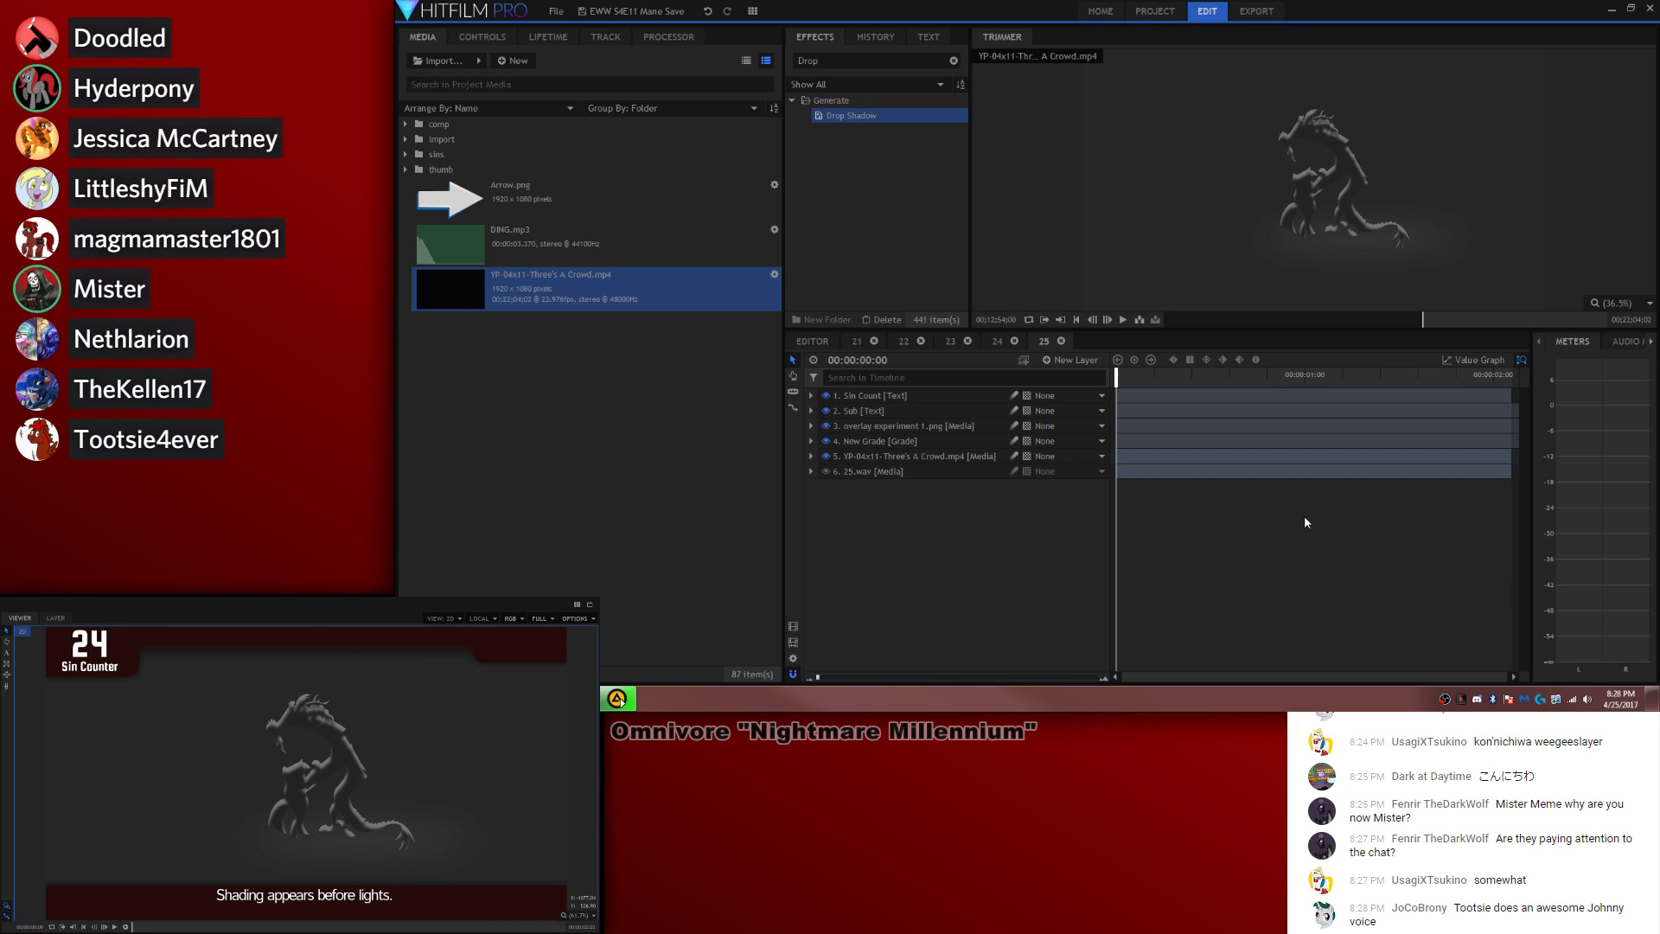
pyautogui.press('space')
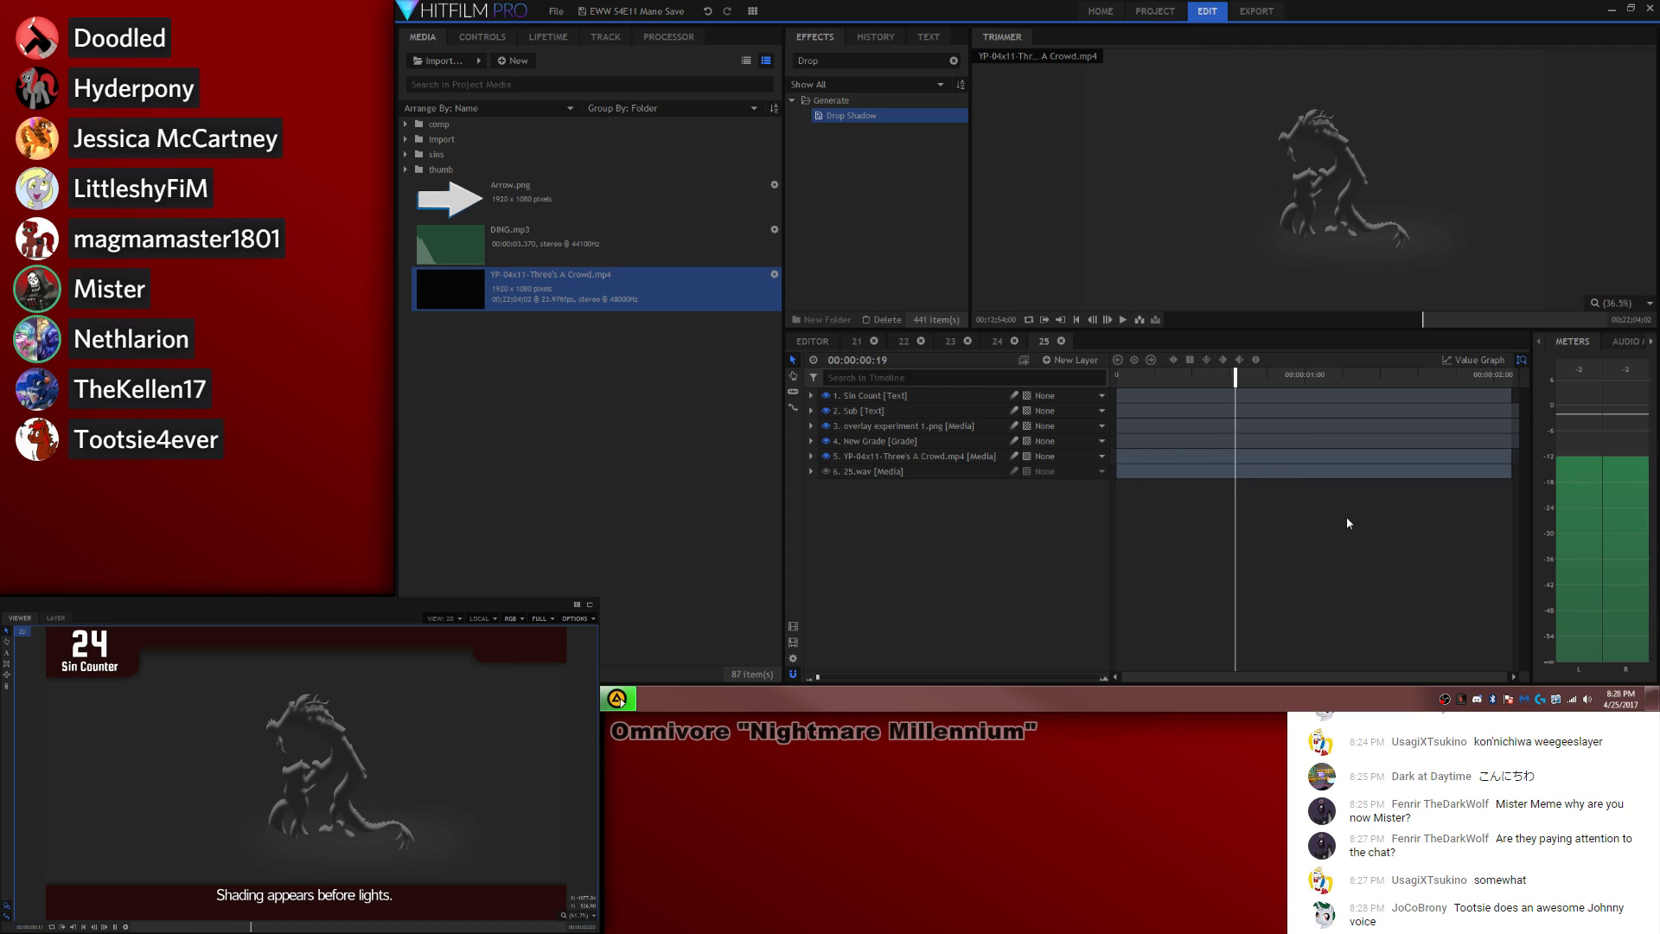
# Step: Show the waveform of 25.wav, slice the Sin Count layer just after the speech ends, and set the later piece to 25
pyautogui.rightClick(893, 471)
pyautogui.moveTo(970, 184)
pyautogui.click(1096, 201)
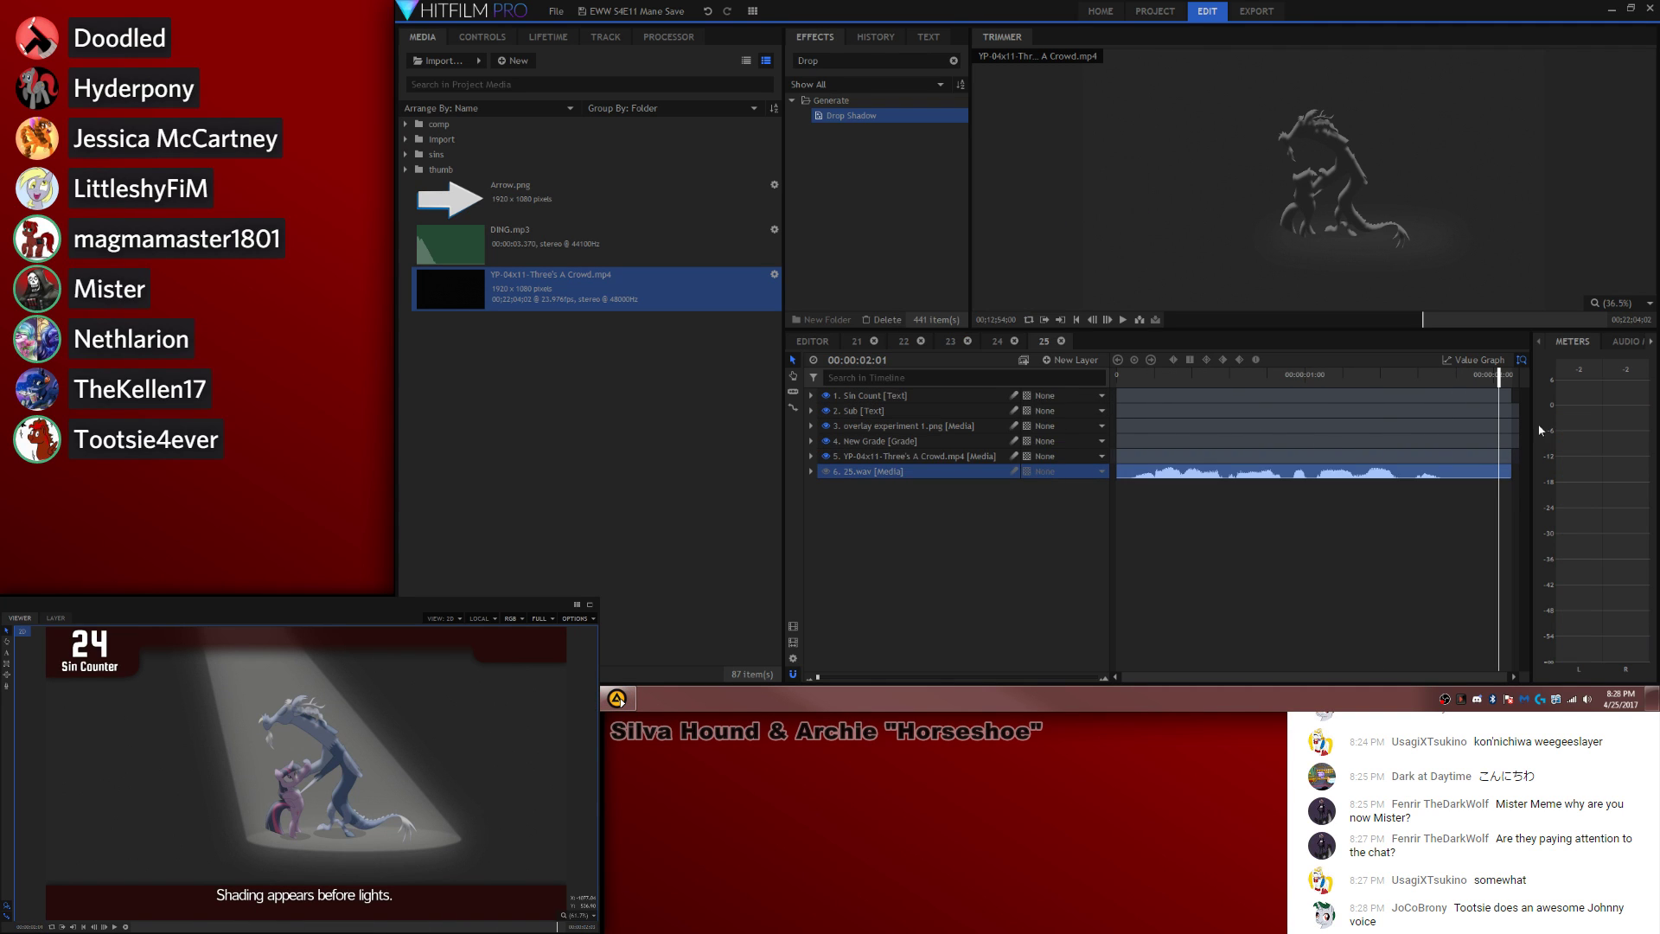
pyautogui.click(1467, 378)
pyautogui.moveTo(1464, 377)
pyautogui.mouseDown()
pyautogui.moveTo(1450, 377)
pyautogui.moveTo(1475, 381)
pyautogui.mouseUp()
pyautogui.press('c')
pyautogui.click(1450, 397)
pyautogui.click(87, 653)
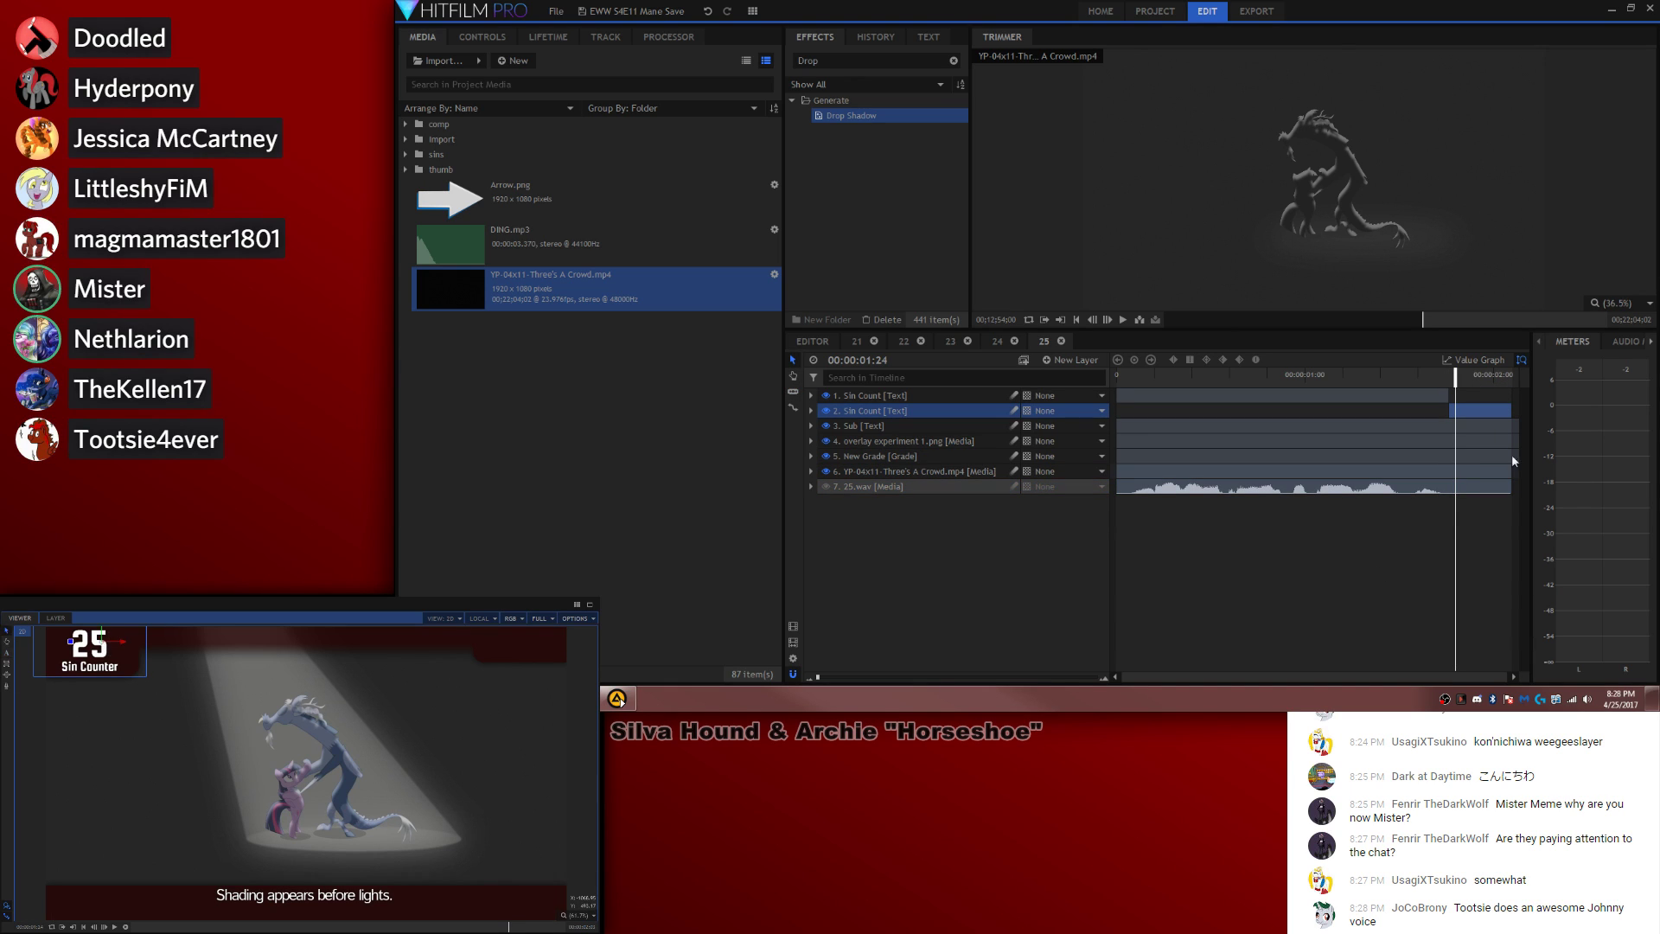
pyautogui.click(1346, 586)
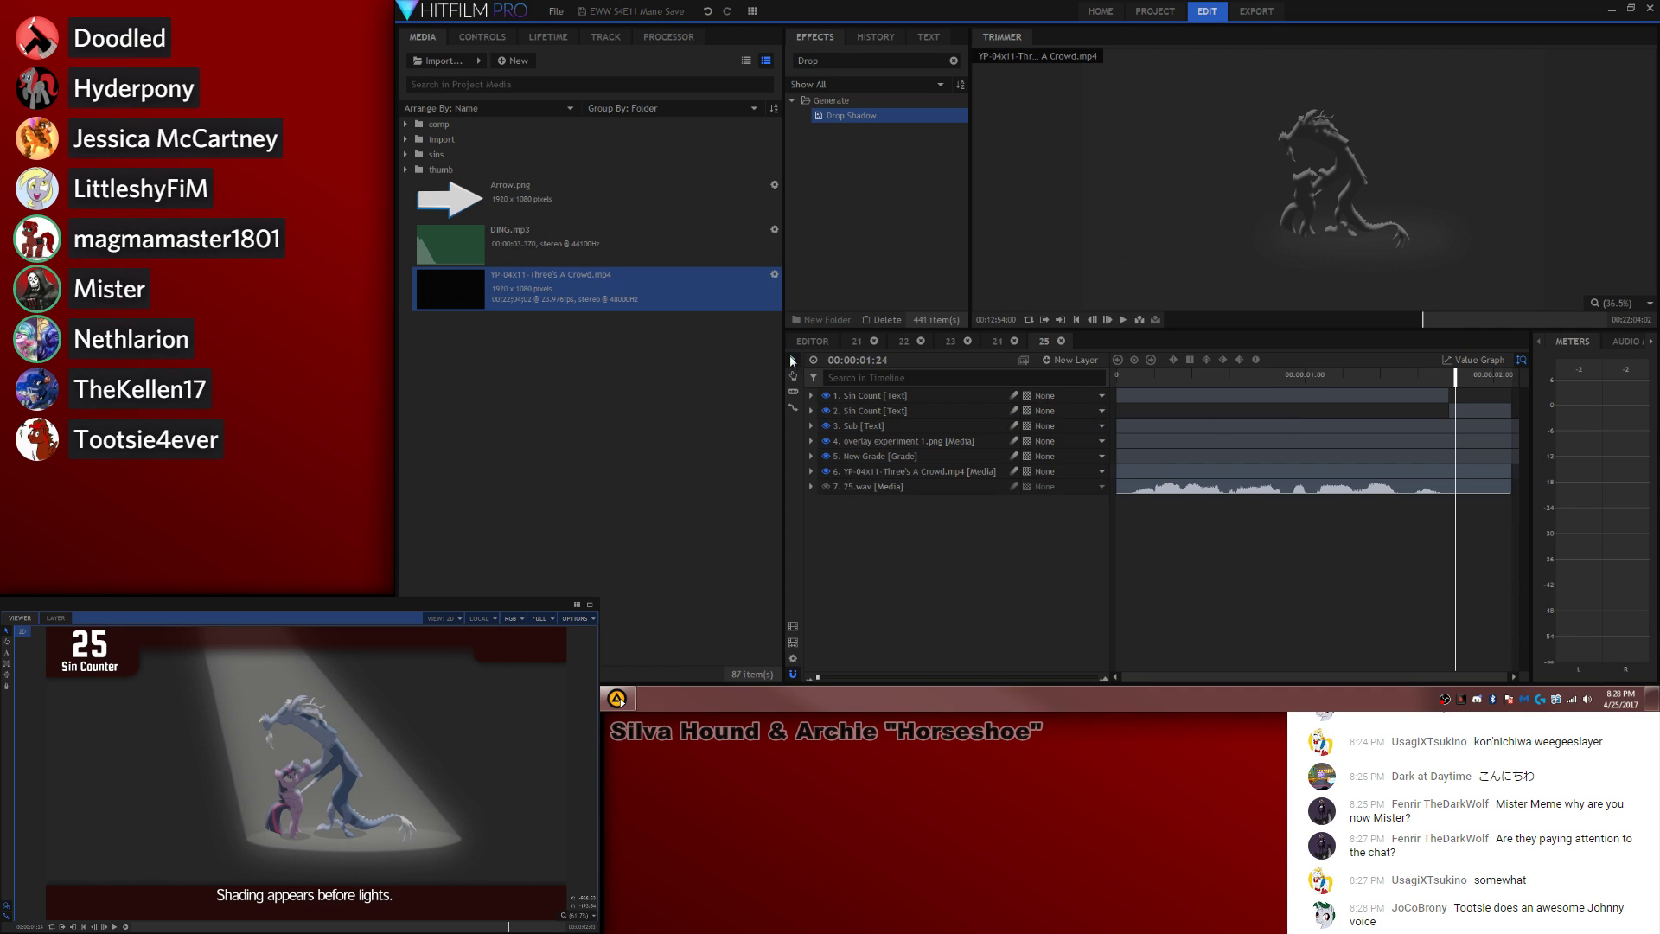
# Step: Locate the counter change in clip 25 on the editor timeline and paste a copy of DING.mp3 on Audio 2 at 00:01:59:29
pyautogui.click(811, 341)
pyautogui.click(1267, 591)
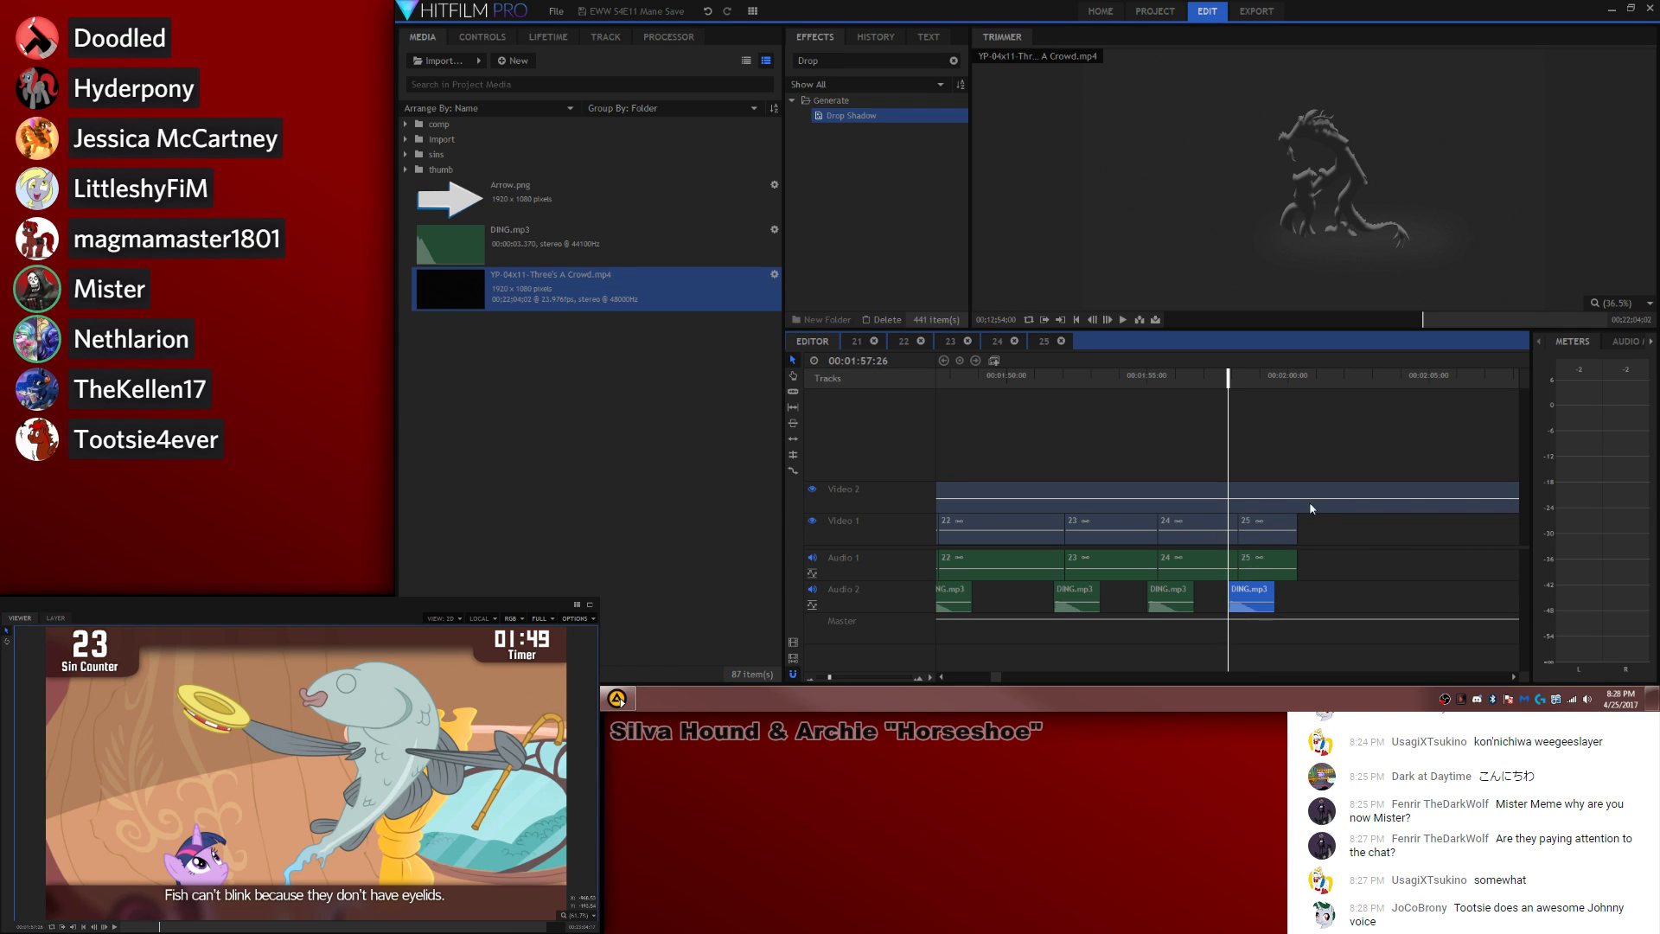
pyautogui.click(1288, 525)
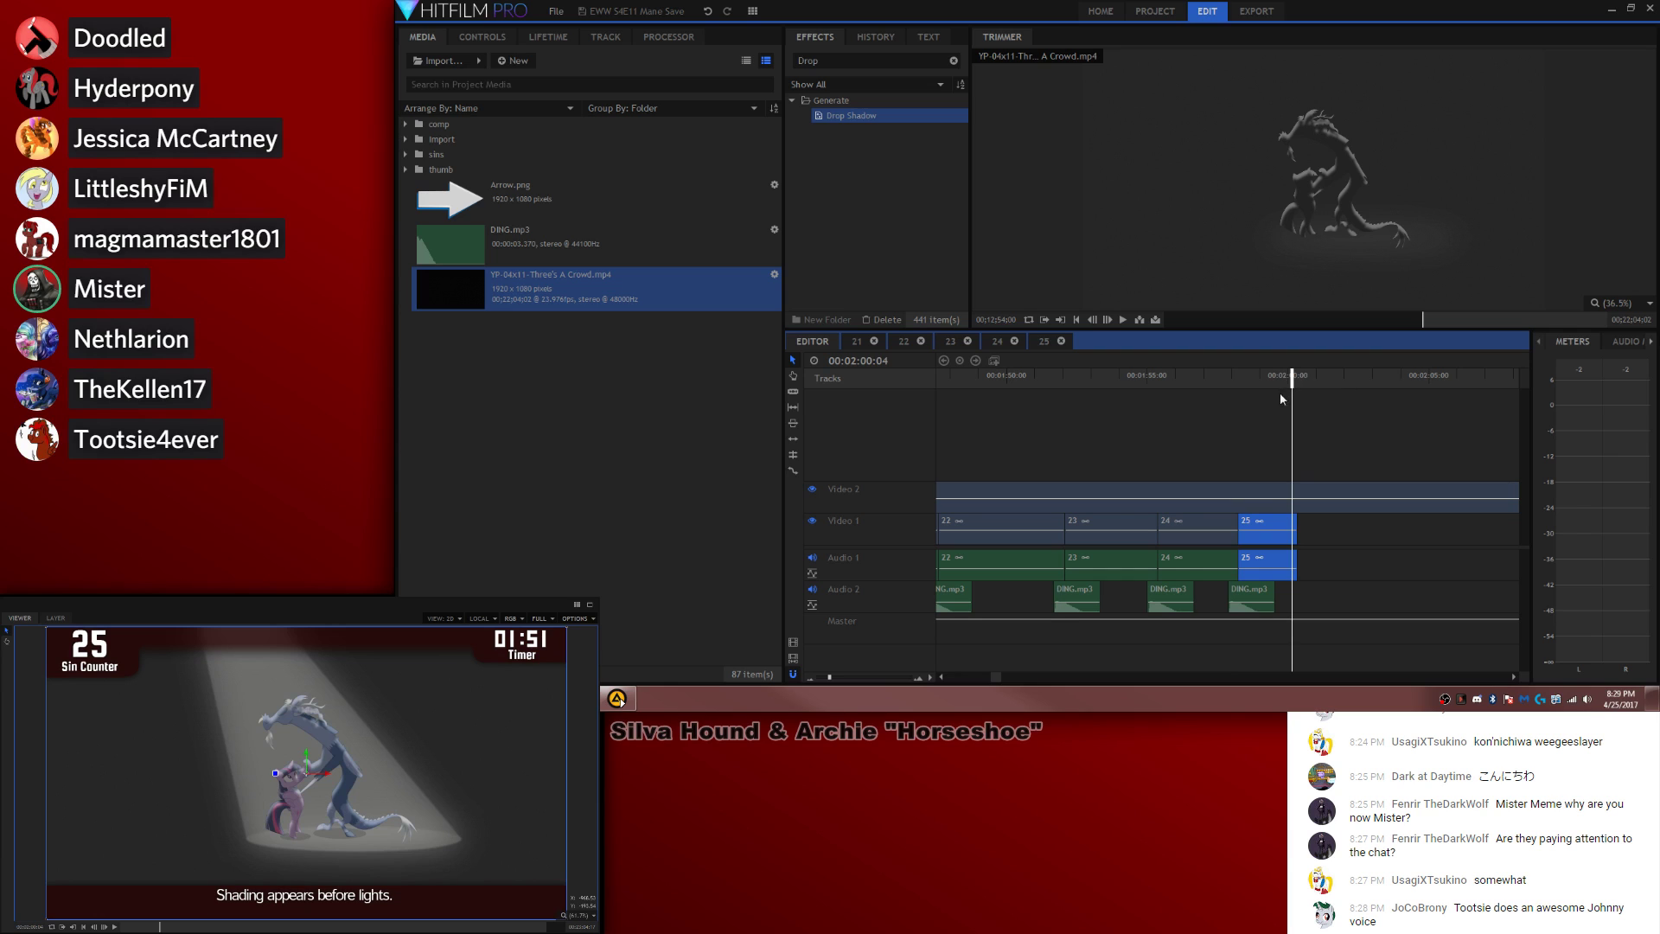
pyautogui.press('Right')
pyautogui.press('Left')
pyautogui.press('Left')
pyautogui.press('Left')
pyautogui.press('Left')
pyautogui.press('Left')
pyautogui.press('Left')
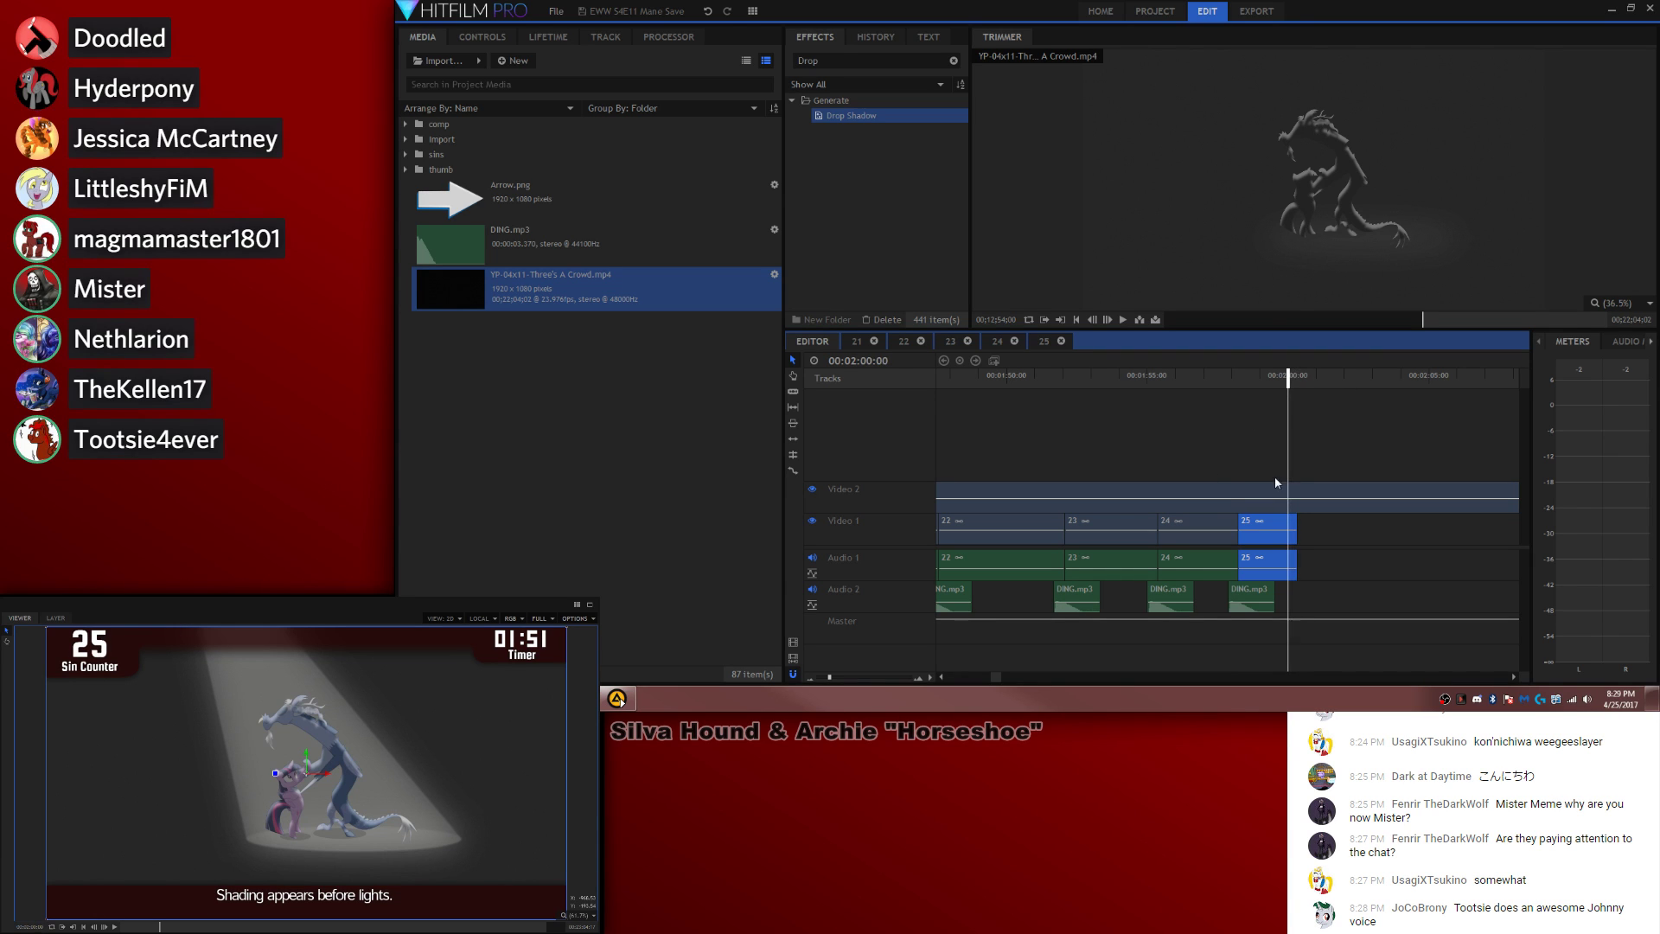
pyautogui.press('Left')
pyautogui.click(1269, 585)
pyautogui.hotkey('ctrl', 'c')
pyautogui.hotkey('ctrl', 'v')
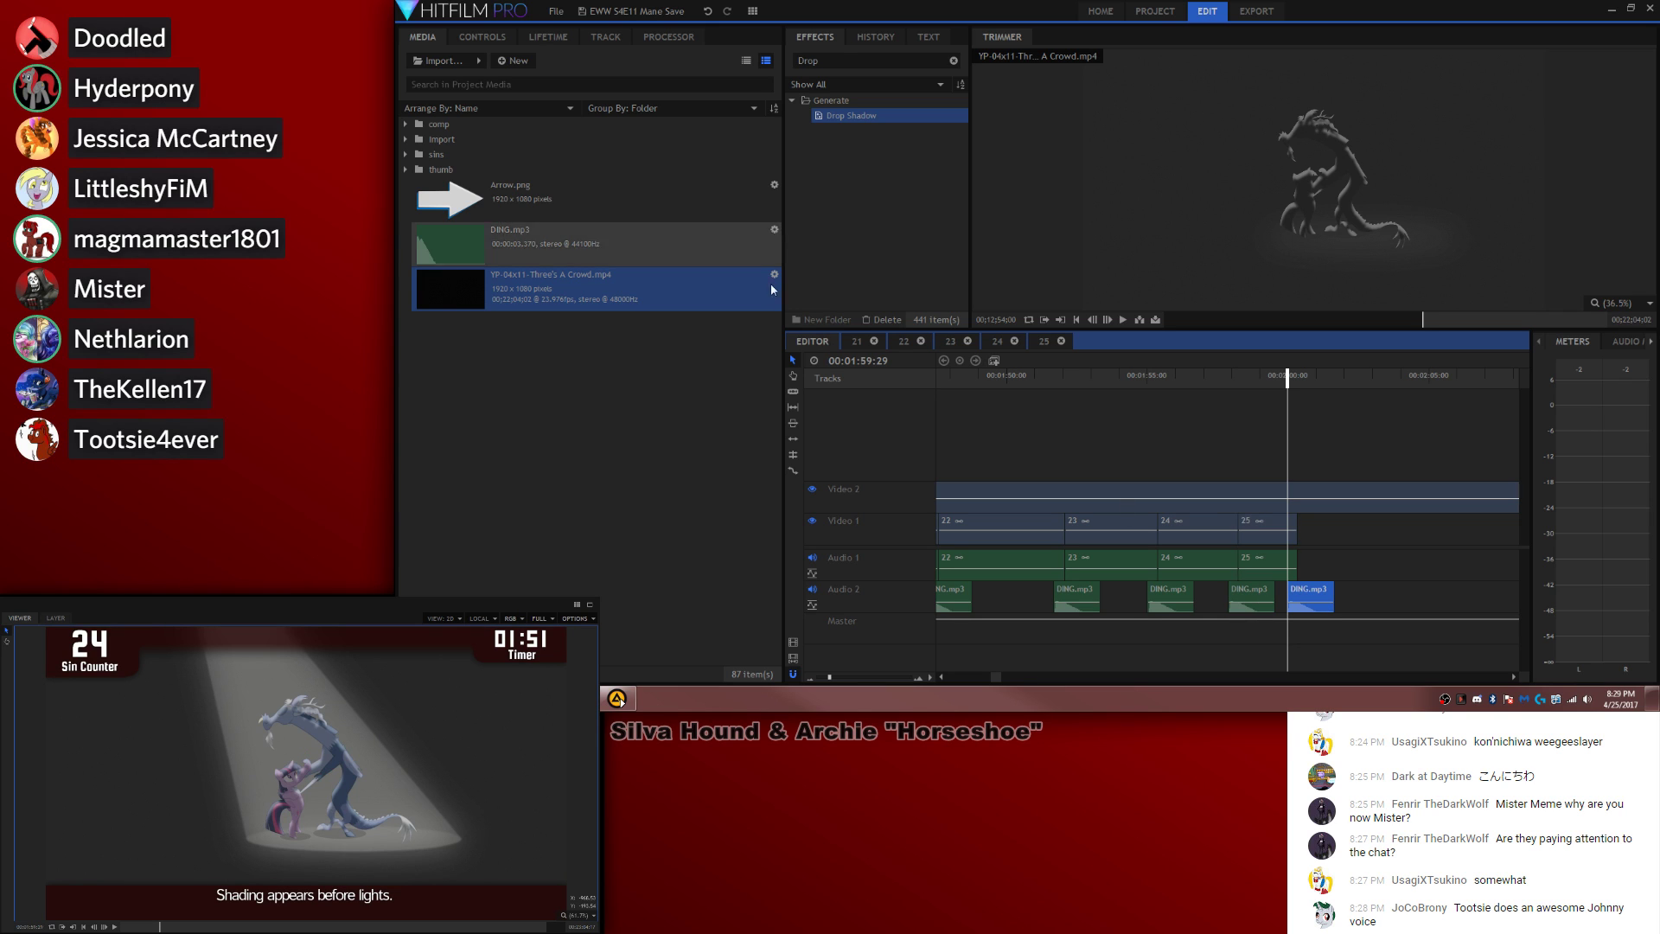
# Step: Place 26.wav directly after clip 25 and make it a composite shot named 26, stored in the comp folder
pyautogui.click(406, 154)
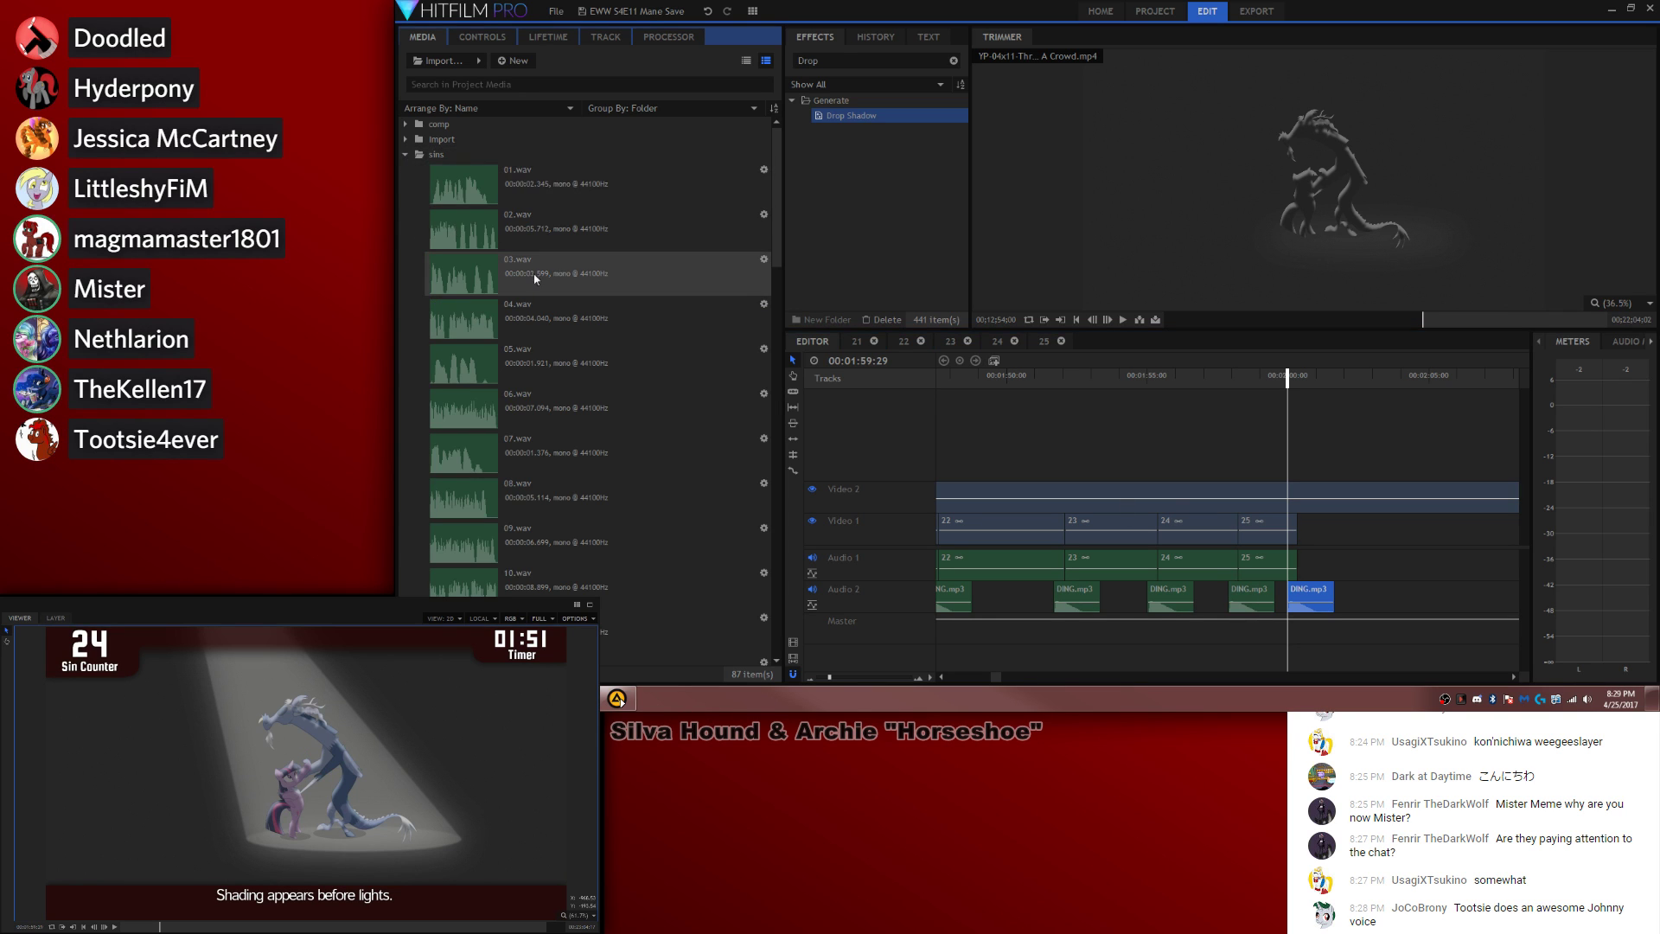
pyautogui.scroll(-5, 563, 262)
pyautogui.scroll(-5, 569, 277)
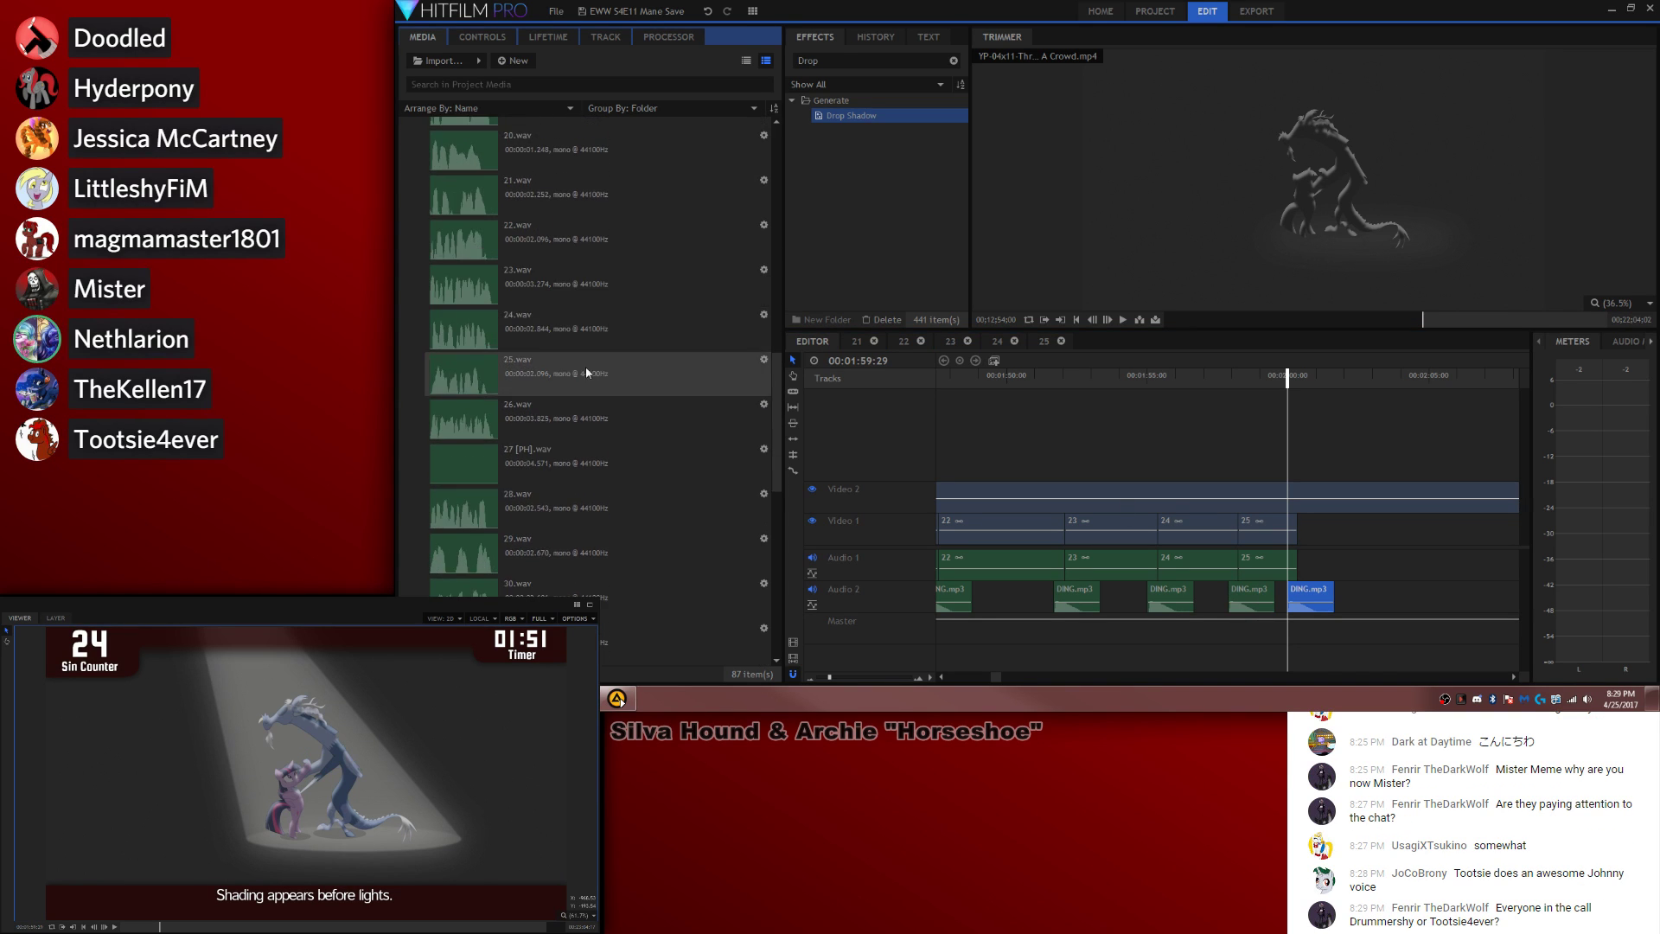
pyautogui.moveTo(640, 437); pyautogui.dragTo(1298, 563)
pyautogui.click(994, 361)
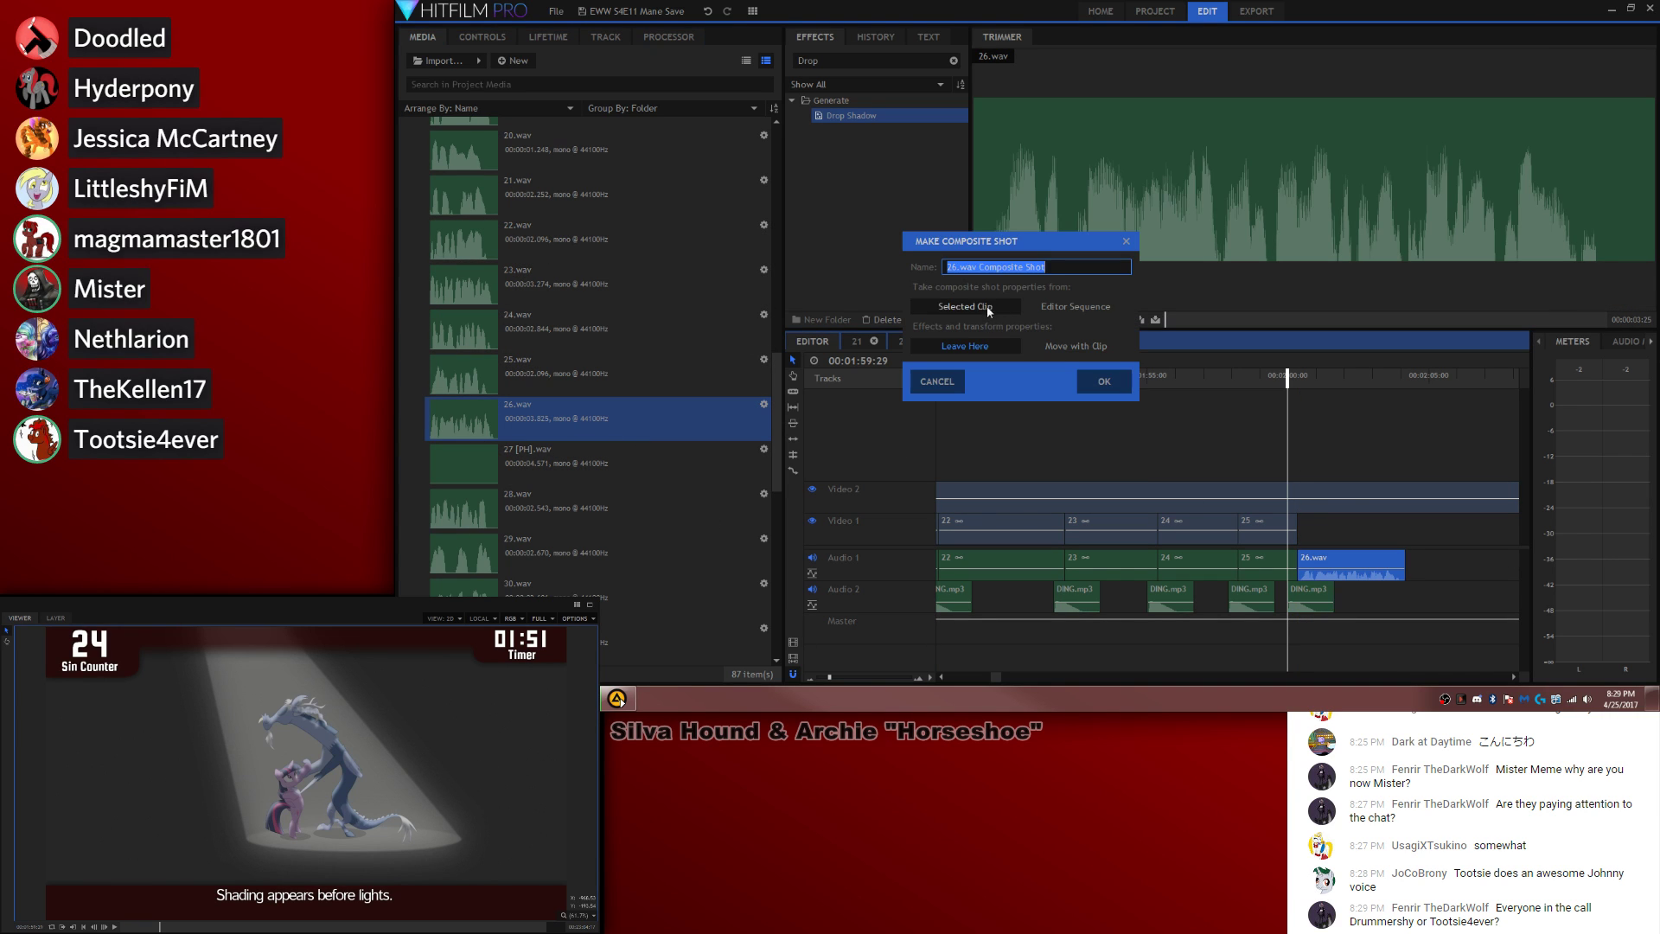
pyautogui.write('26')
pyautogui.press('Return')
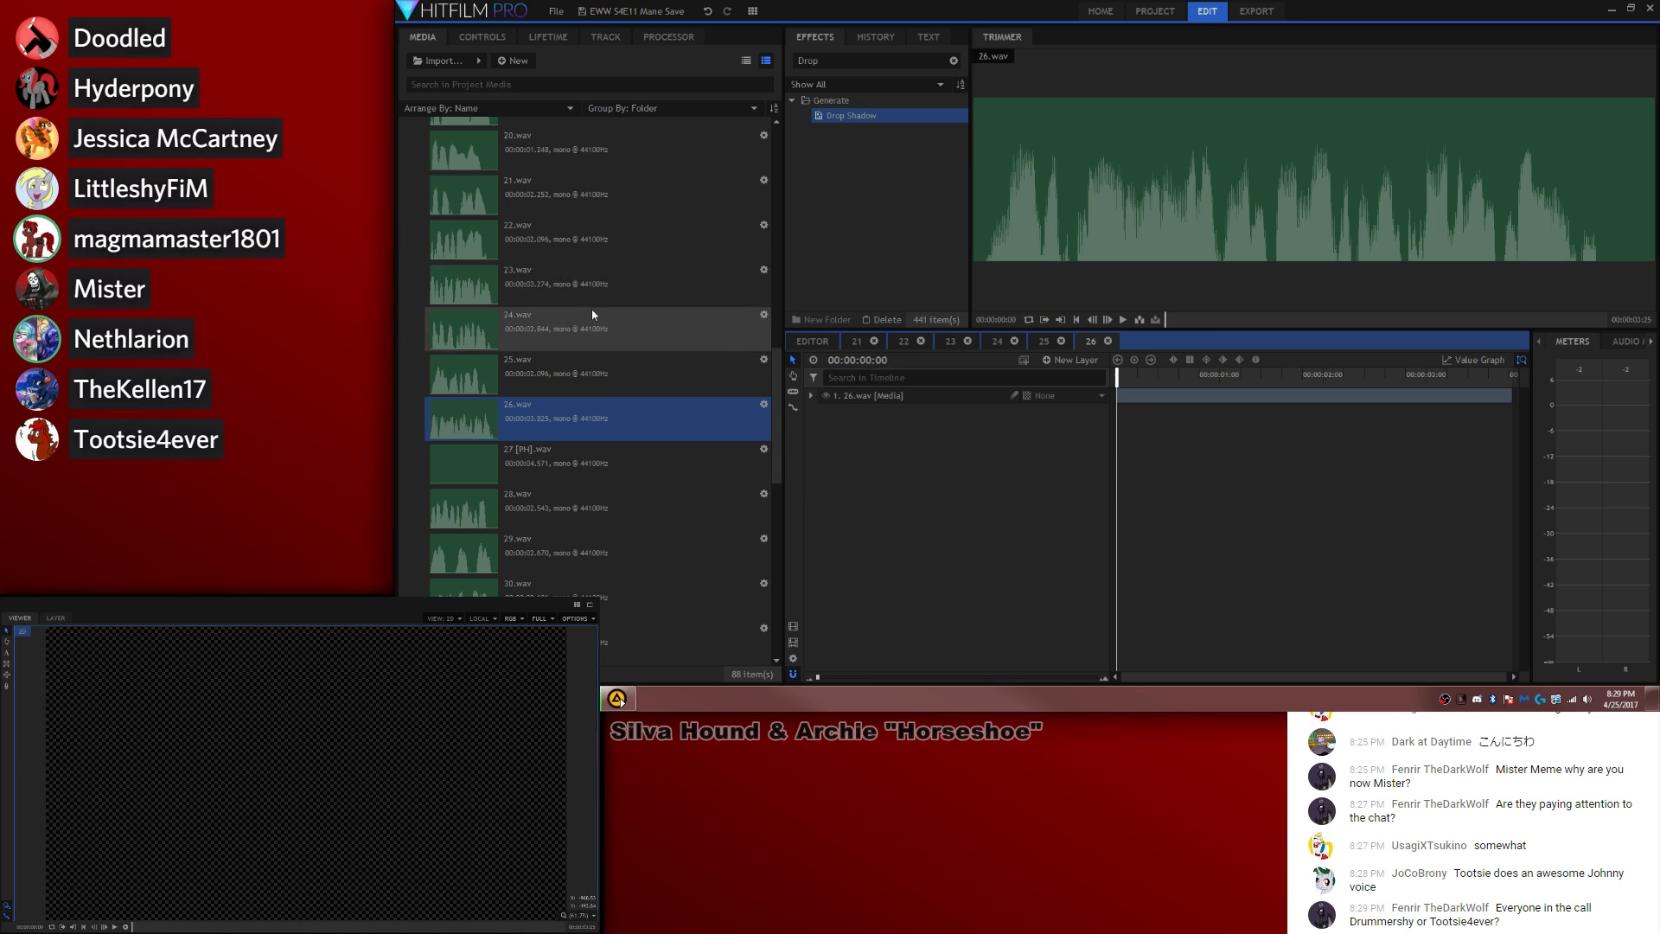
pyautogui.scroll(7, 589, 304)
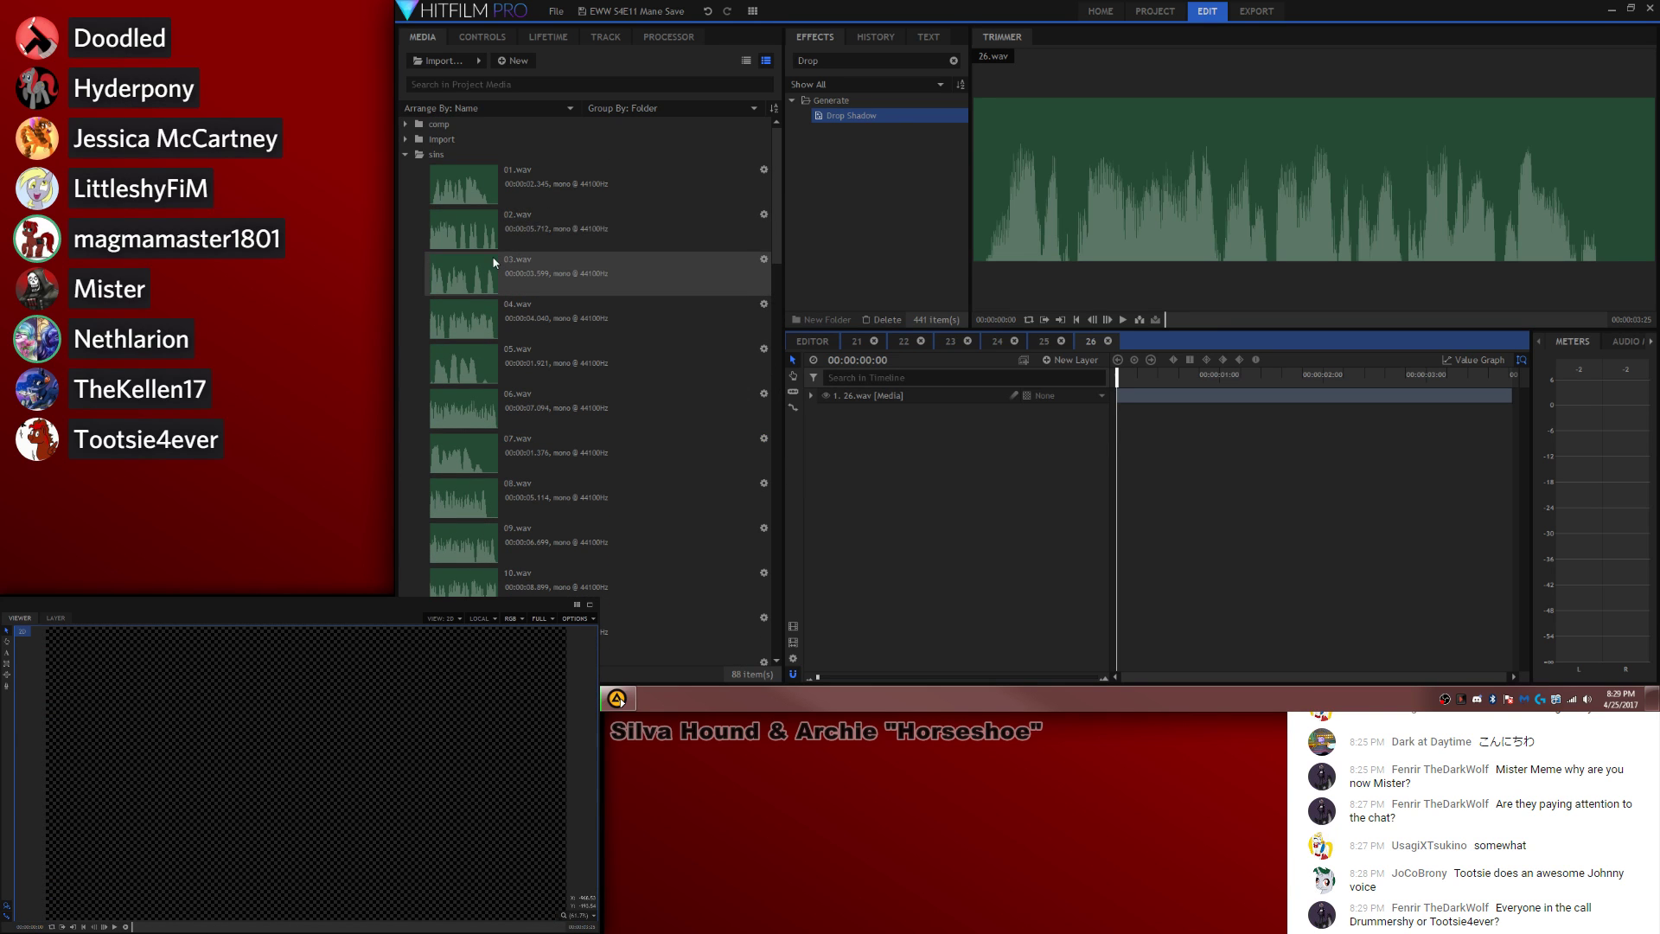
pyautogui.click(406, 154)
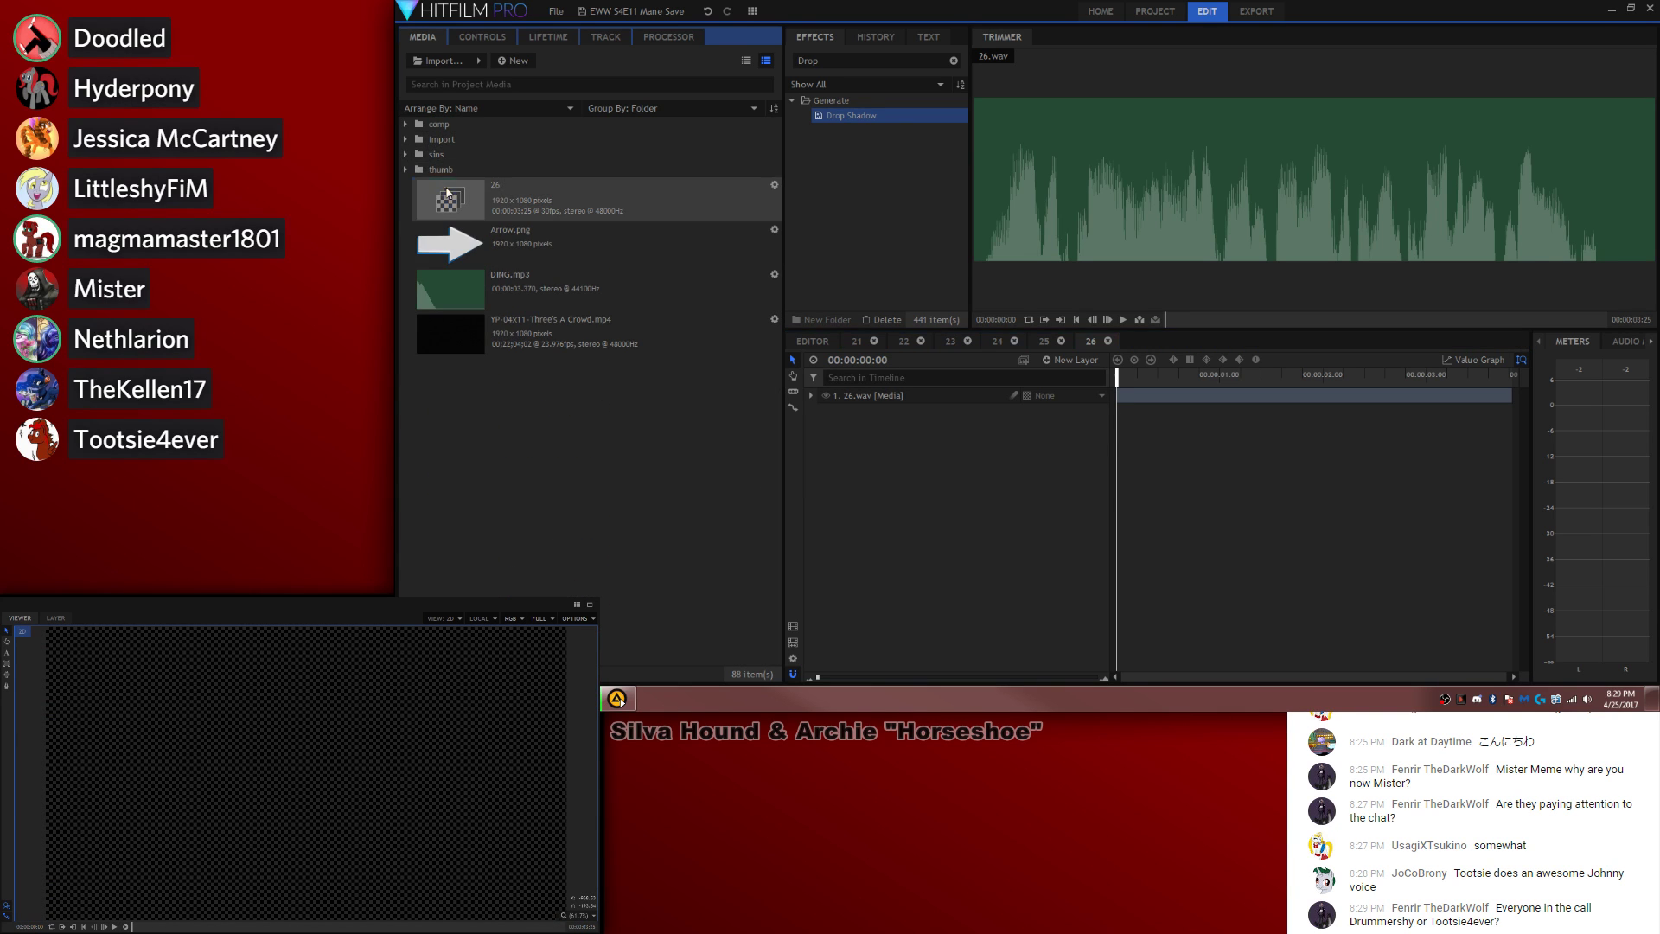
pyautogui.moveTo(448, 194); pyautogui.dragTo(437, 125)
pyautogui.click(406, 124)
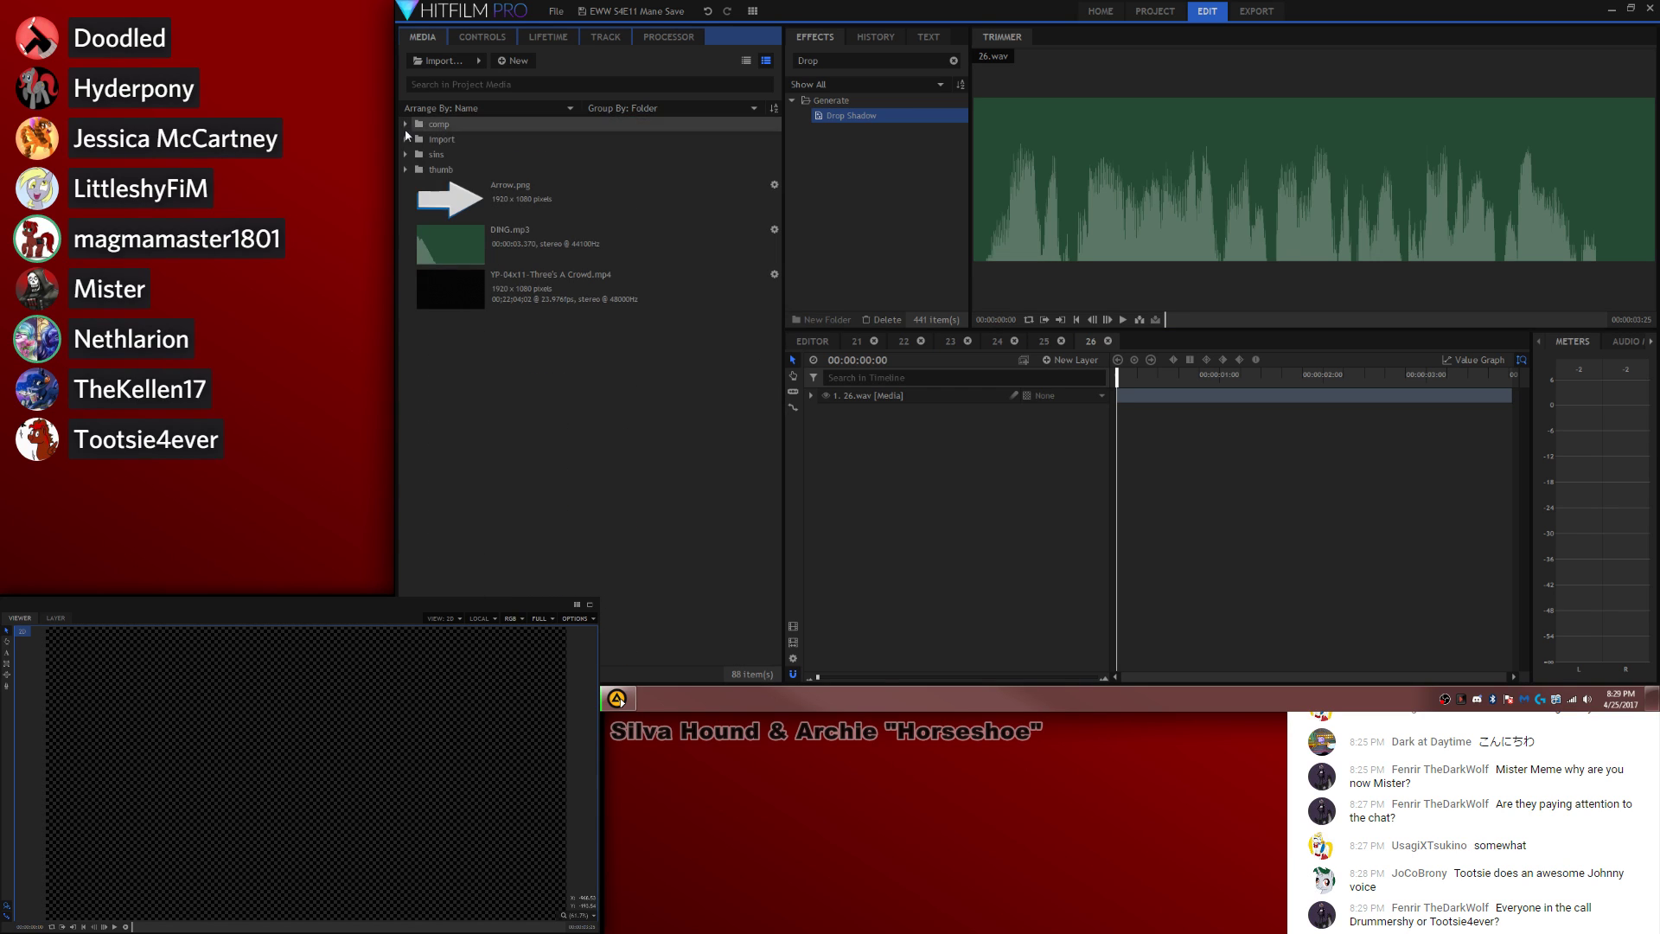
# Step: Find the black-robed castle scene in the Three's A Crowd video, add it above 26.wav in shot 26, and slice it at 00:00:01:15
pyautogui.click(484, 272)
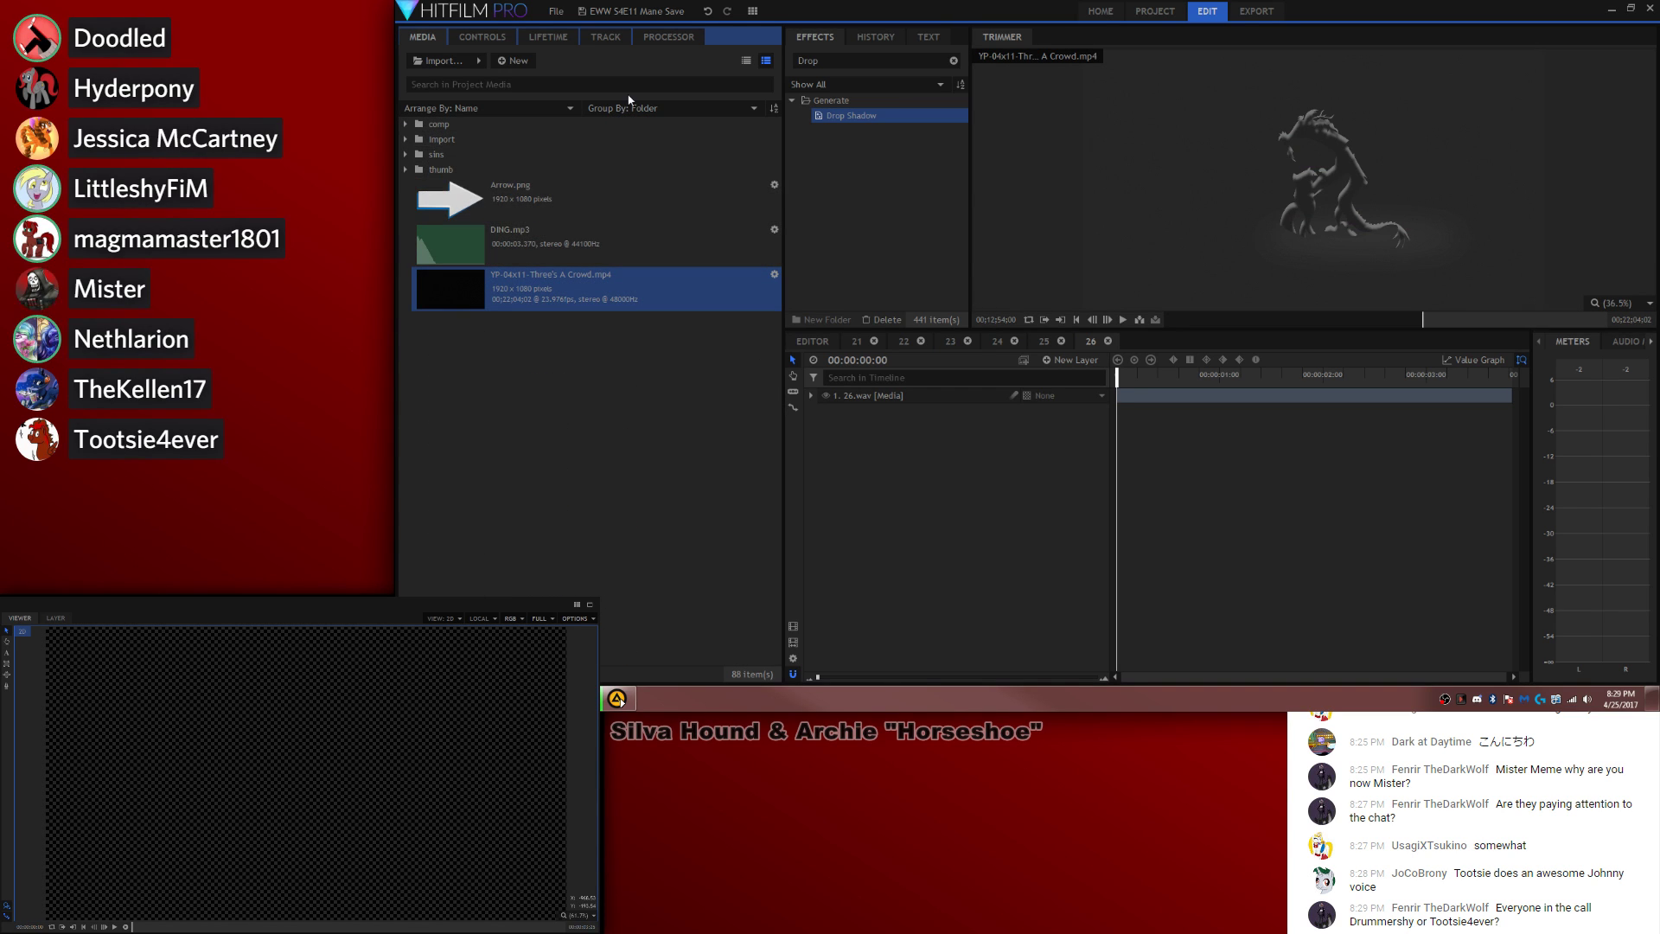
pyautogui.click(1428, 319)
pyautogui.moveTo(1430, 319); pyautogui.dragTo(1430, 319)
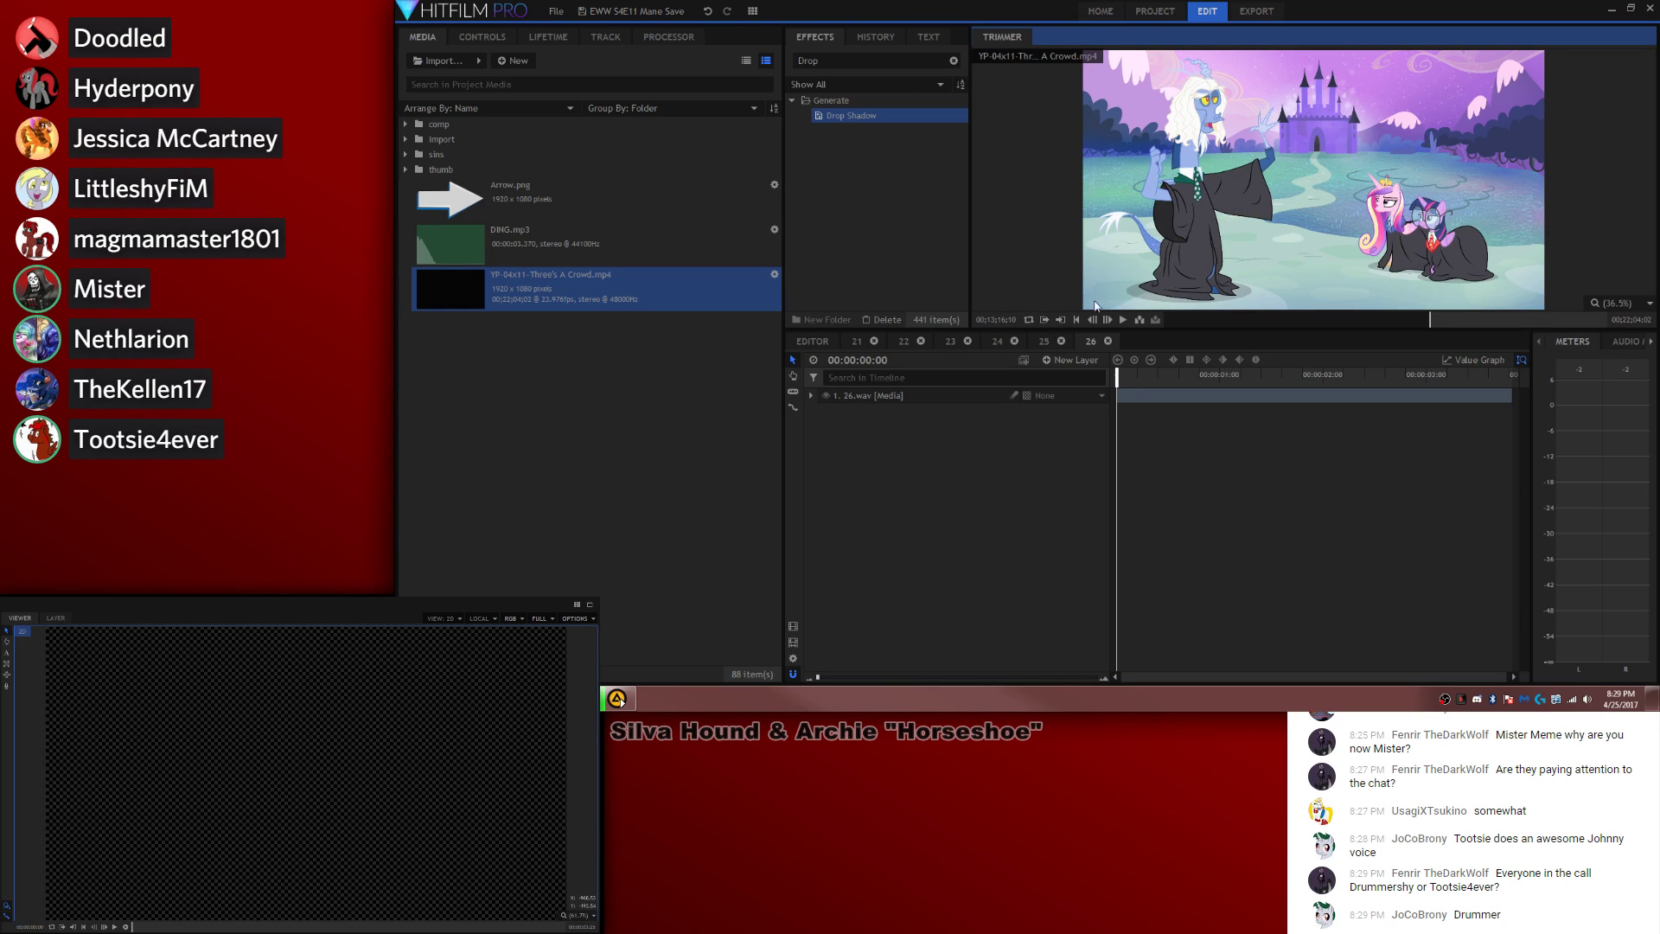
pyautogui.moveTo(1048, 321); pyautogui.dragTo(1275, 424)
pyautogui.hotkey('ctrl', 'shift', 'd')
pyautogui.click(1284, 410)
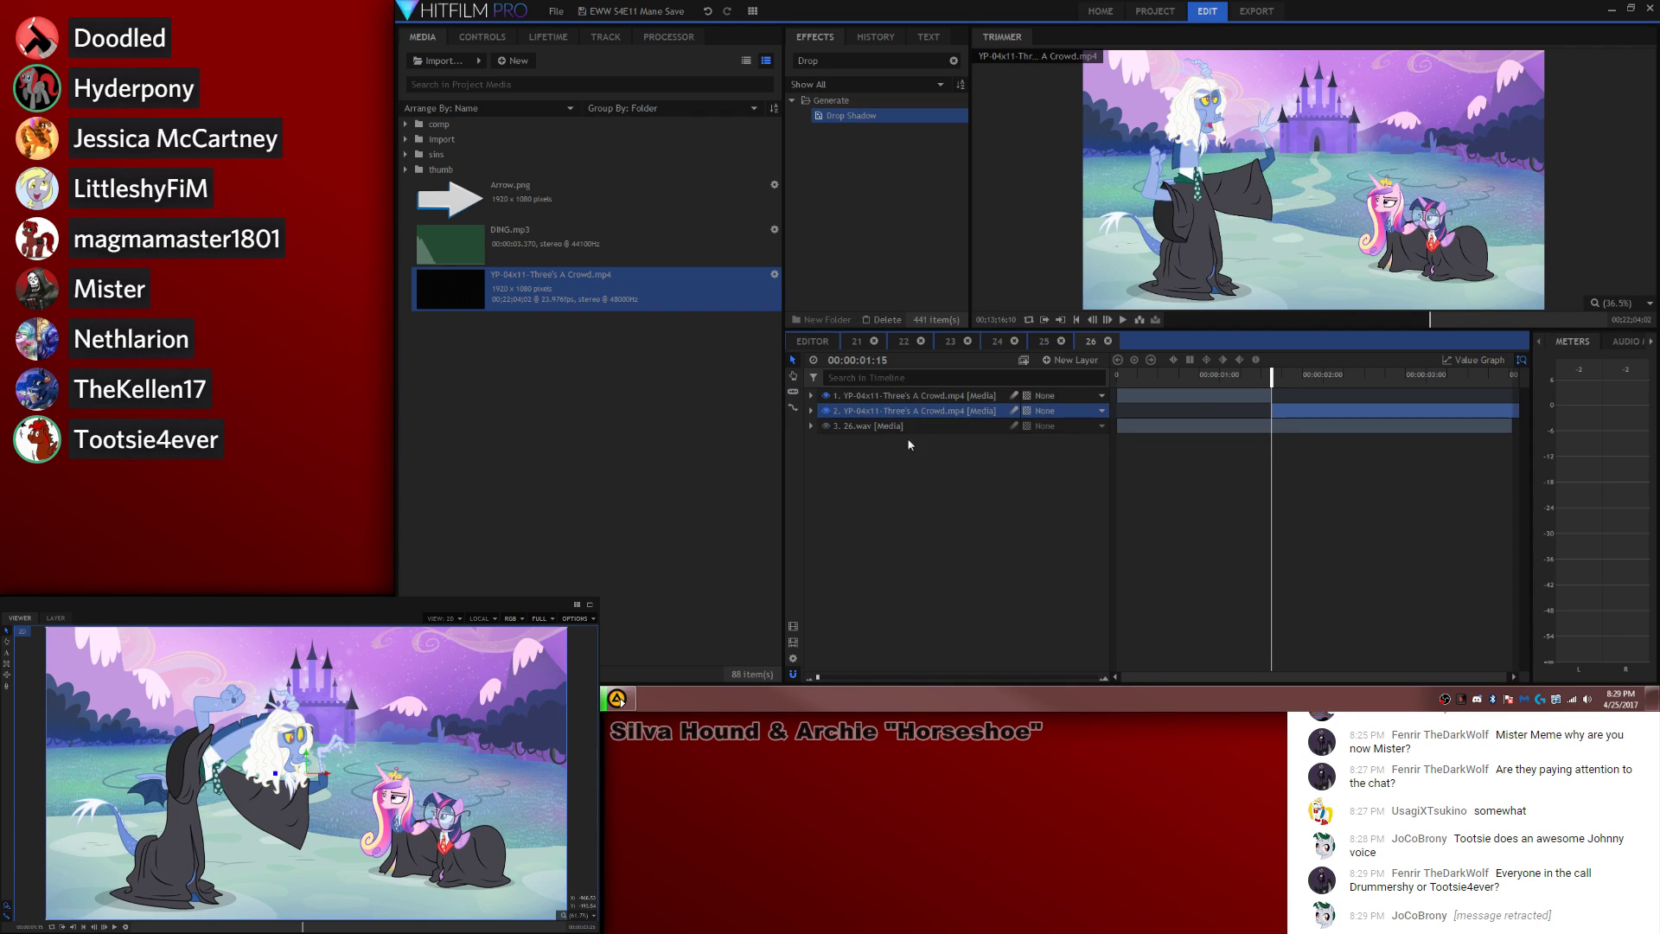
# Step: Delete the footage piece after the cut in shot 26 and stretch the remaining piece to the end of 26.wav
pyautogui.press('Delete')
pyautogui.moveTo(1272, 394); pyautogui.dragTo(1519, 411)
pyautogui.rightClick(947, 398)
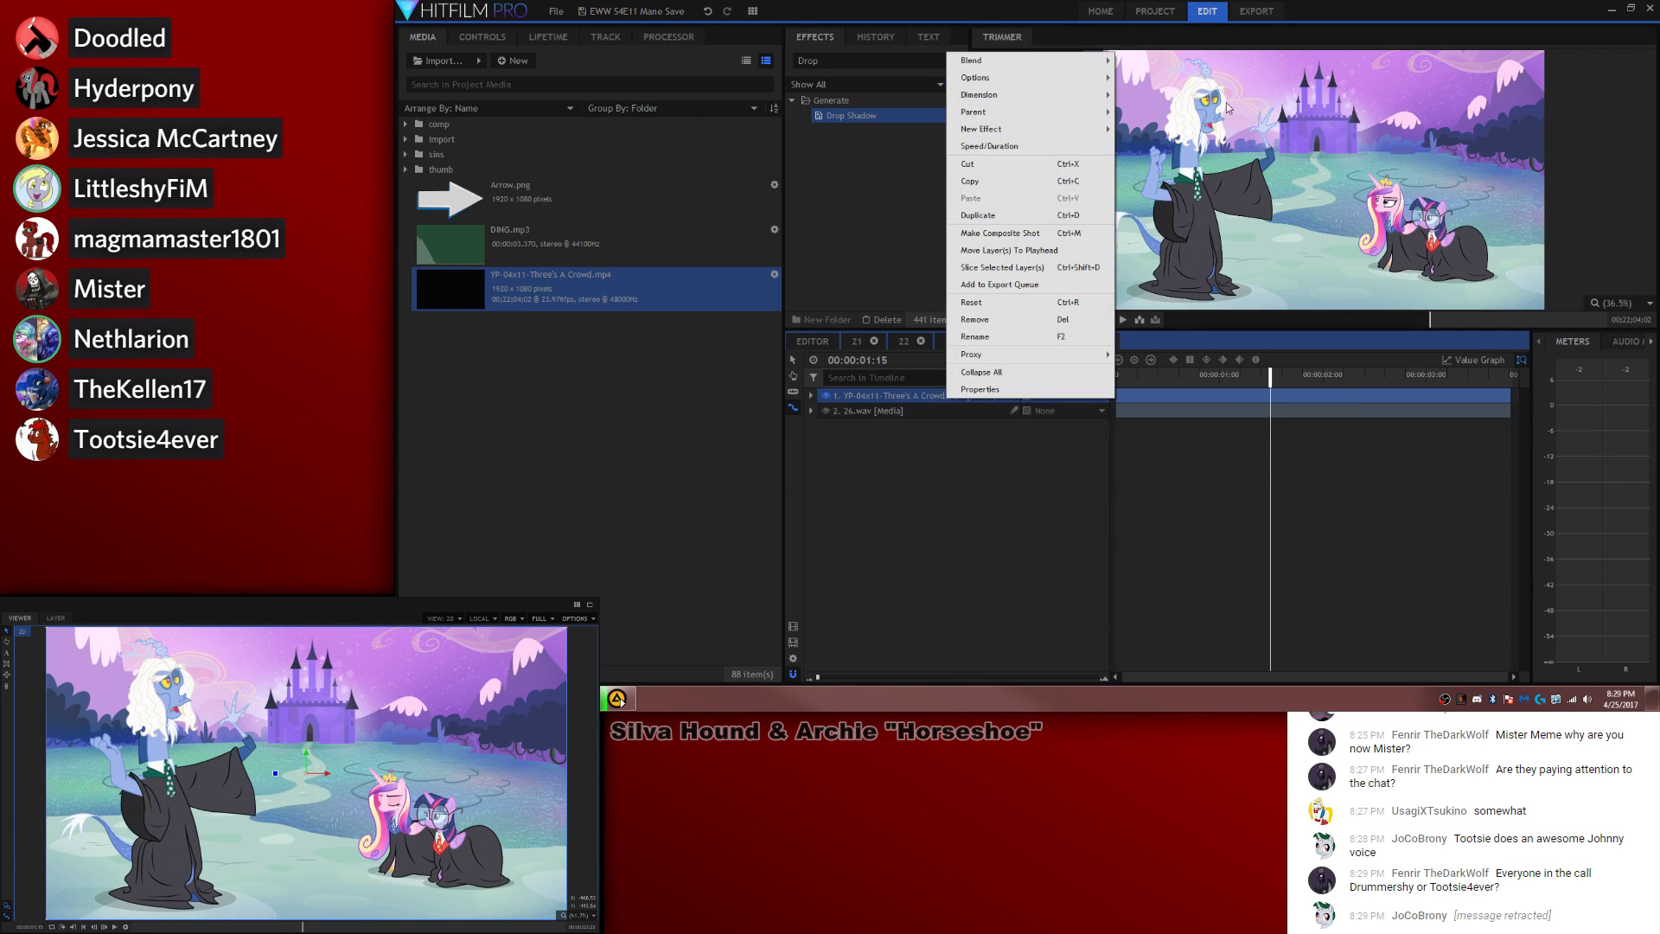
pyautogui.moveTo(1072, 79)
pyautogui.click(1143, 94)
pyautogui.click(1236, 522)
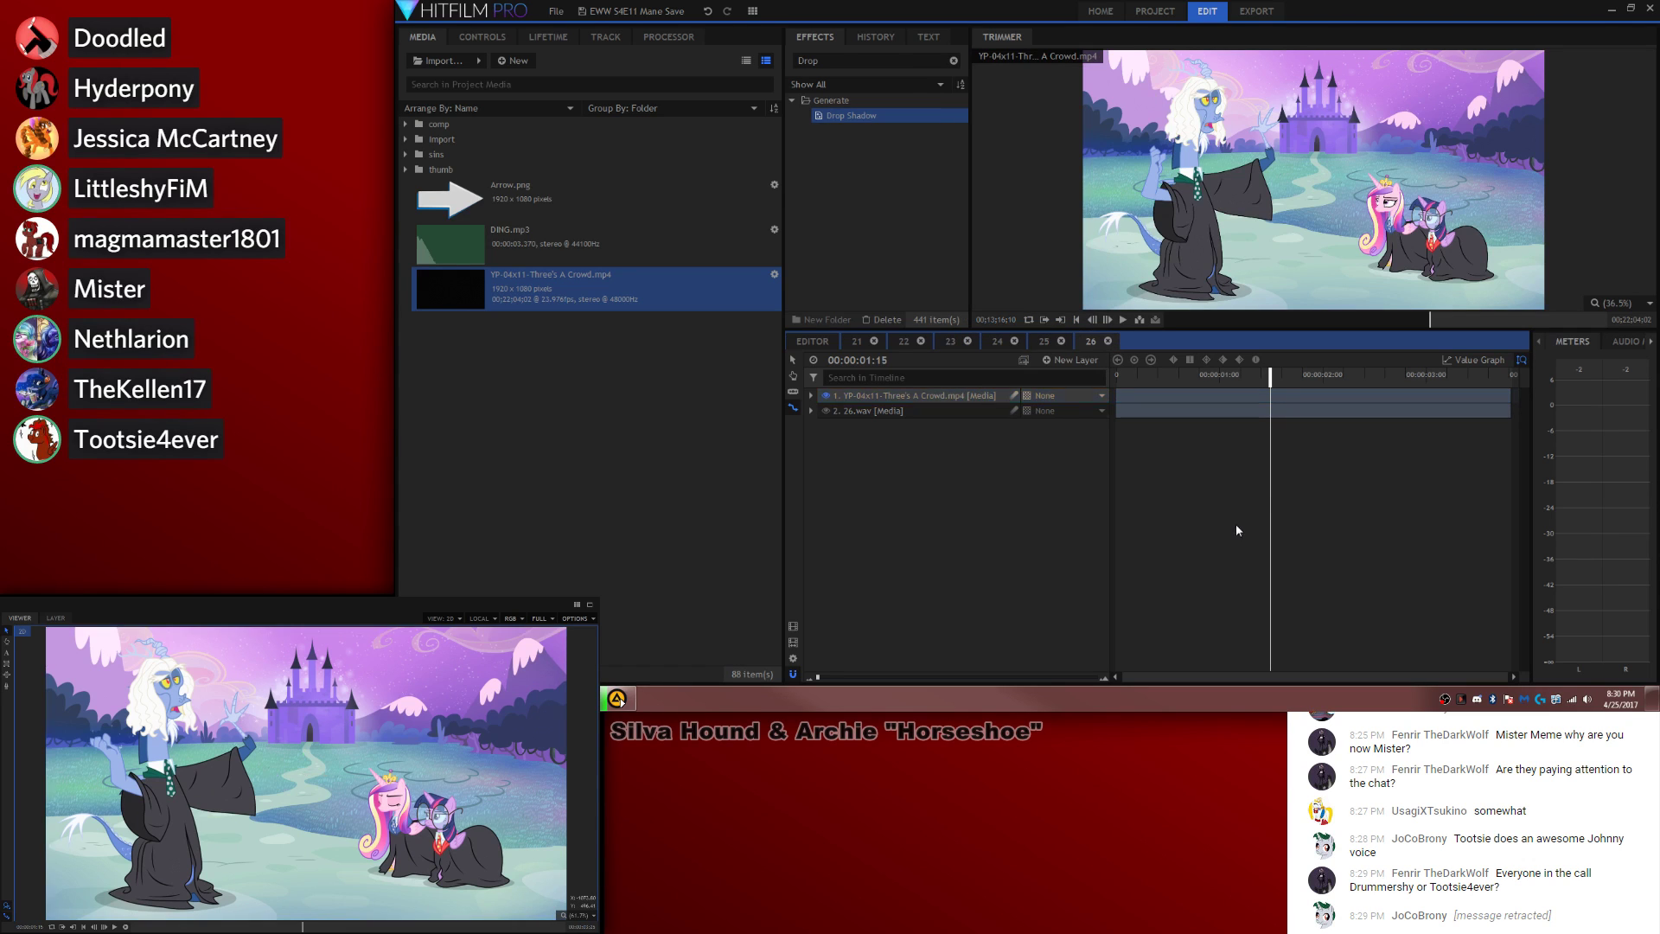
# Step: Copy the later Sin Count, Sub, overlay experiment 1.png and New Grade layers from shot 25 into shot 26, aligned to its start
pyautogui.click(1043, 341)
pyautogui.keyDown('ctrl'); pyautogui.click(901, 427); pyautogui.keyUp('ctrl')
pyautogui.keyDown('ctrl'); pyautogui.click(901, 441); pyautogui.keyUp('ctrl')
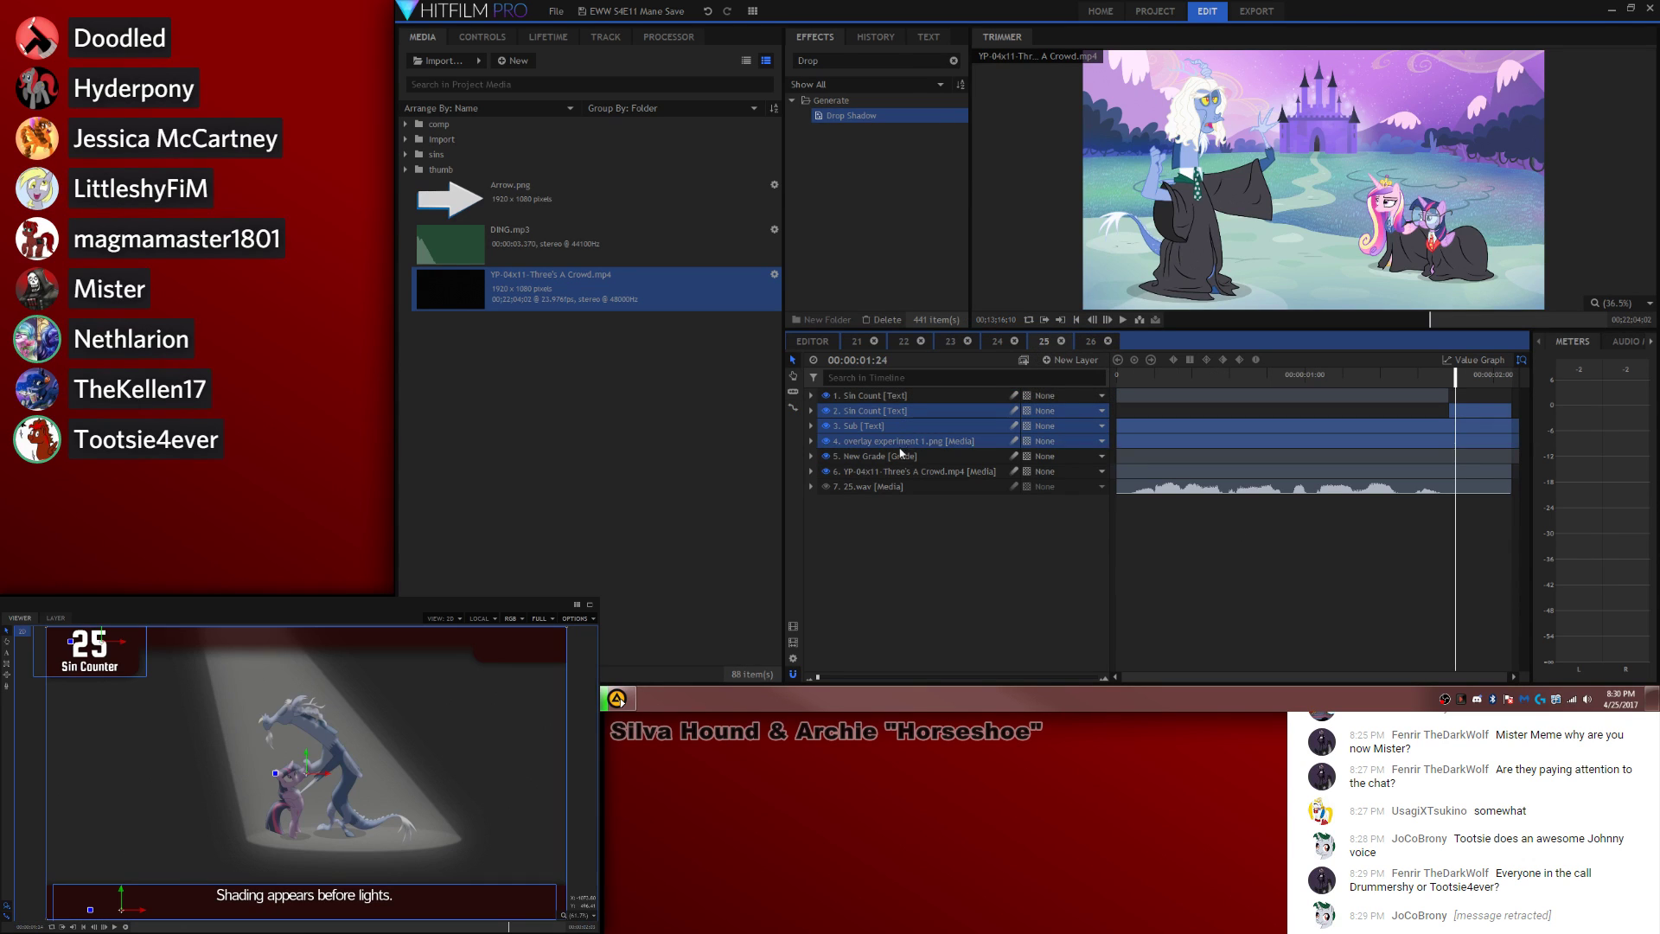
pyautogui.keyDown('ctrl'); pyautogui.click(901, 456); pyautogui.keyUp('ctrl')
pyautogui.click(1091, 340)
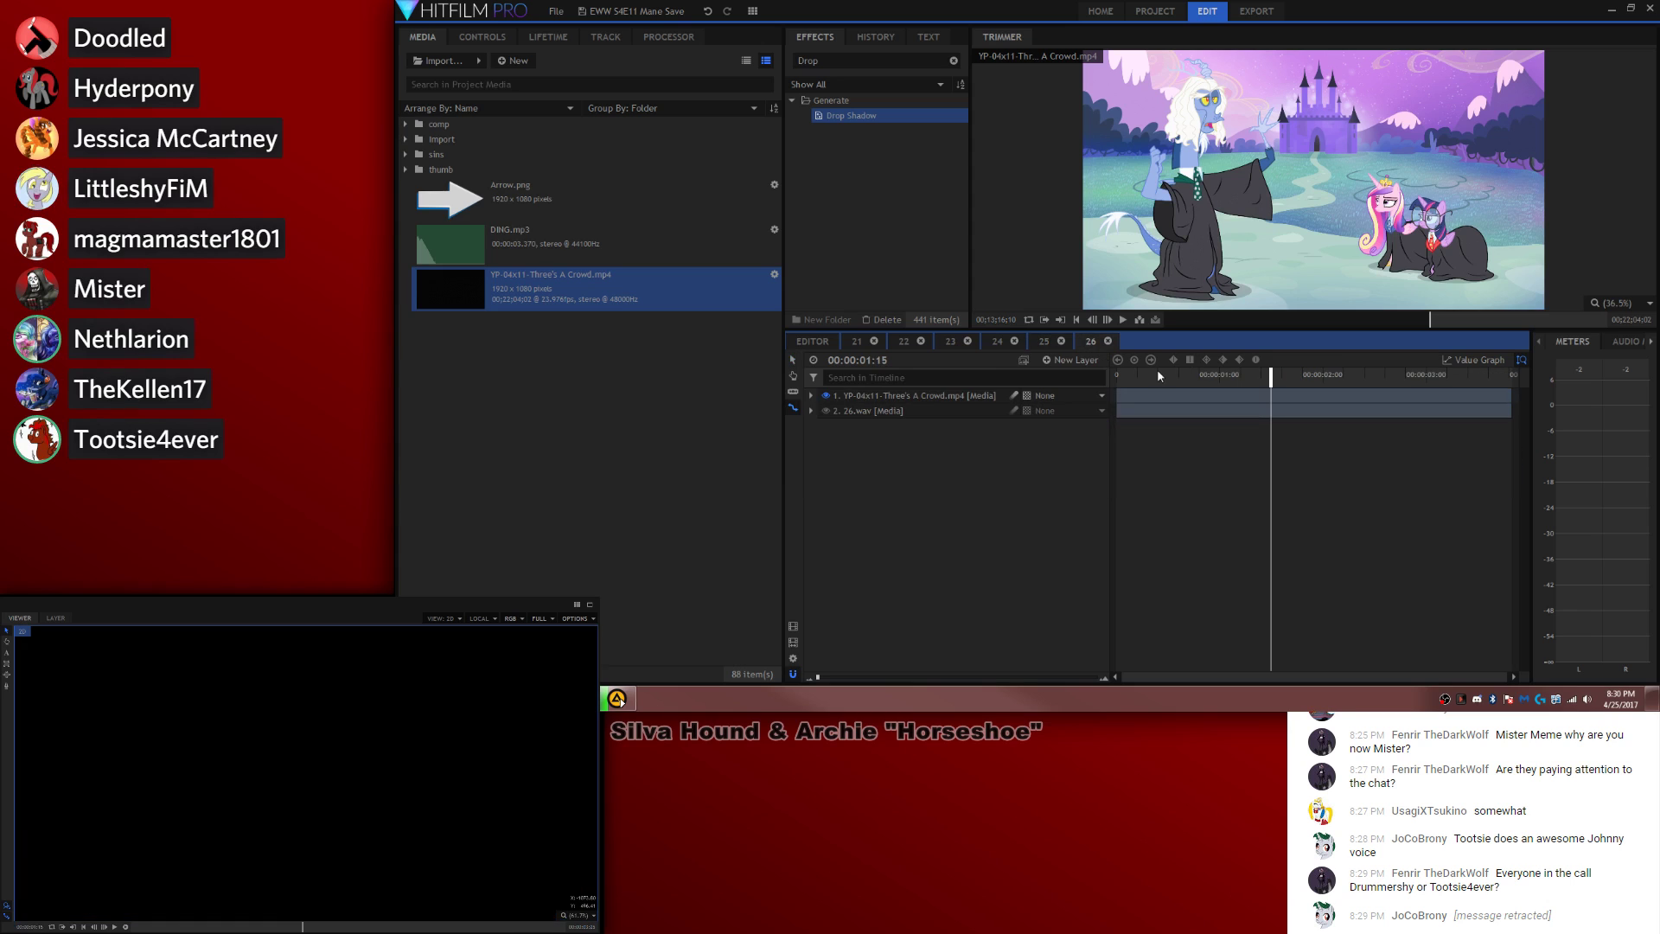
pyautogui.rightClick(952, 390)
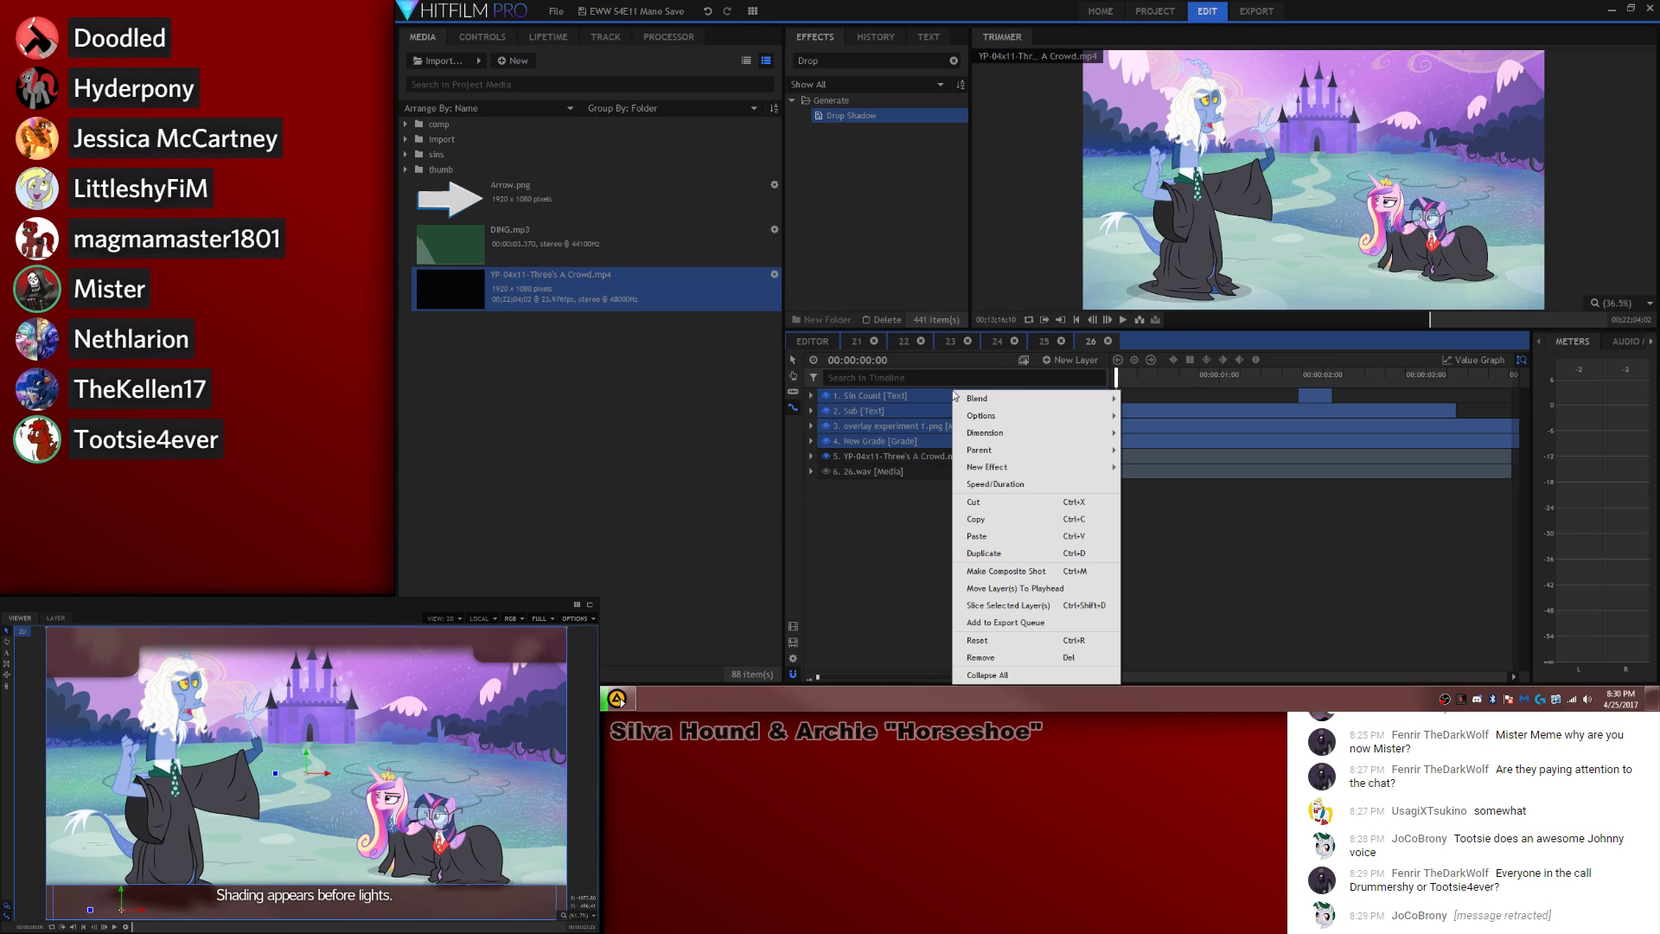
pyautogui.click(1019, 595)
# Step: Extend the Sin Count and Sub layers to the end of shot 26 and set the subtitle to "Magic parody in a universe where magic is as common as trees."
pyautogui.moveTo(1160, 395); pyautogui.dragTo(1511, 412)
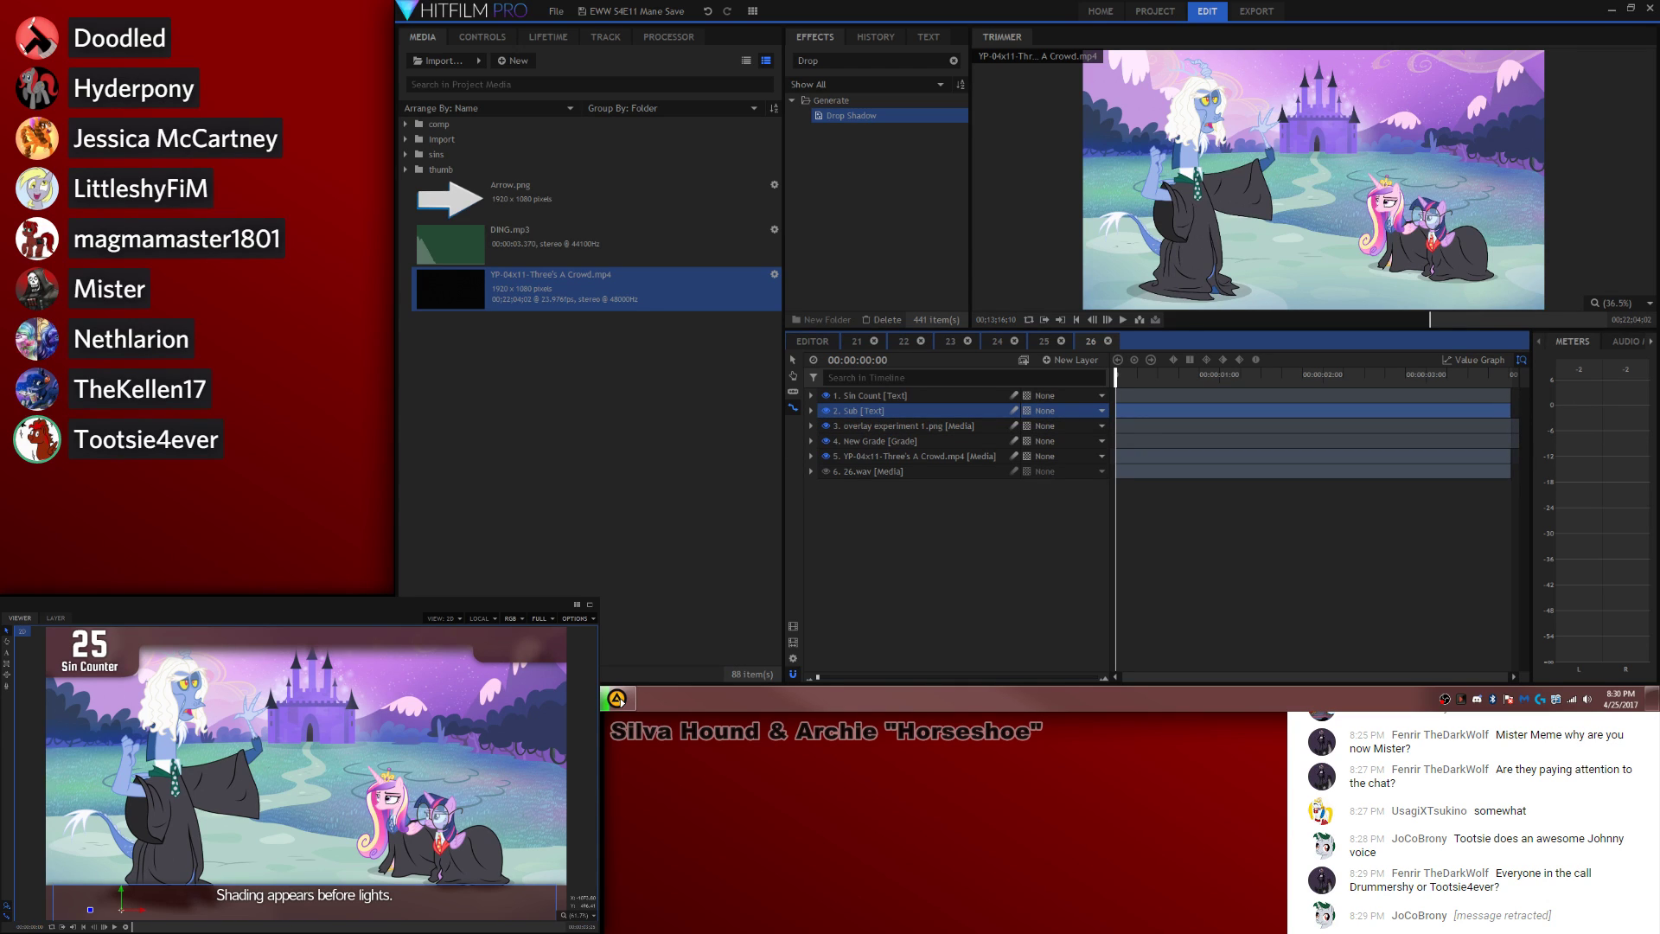
pyautogui.click(8, 655)
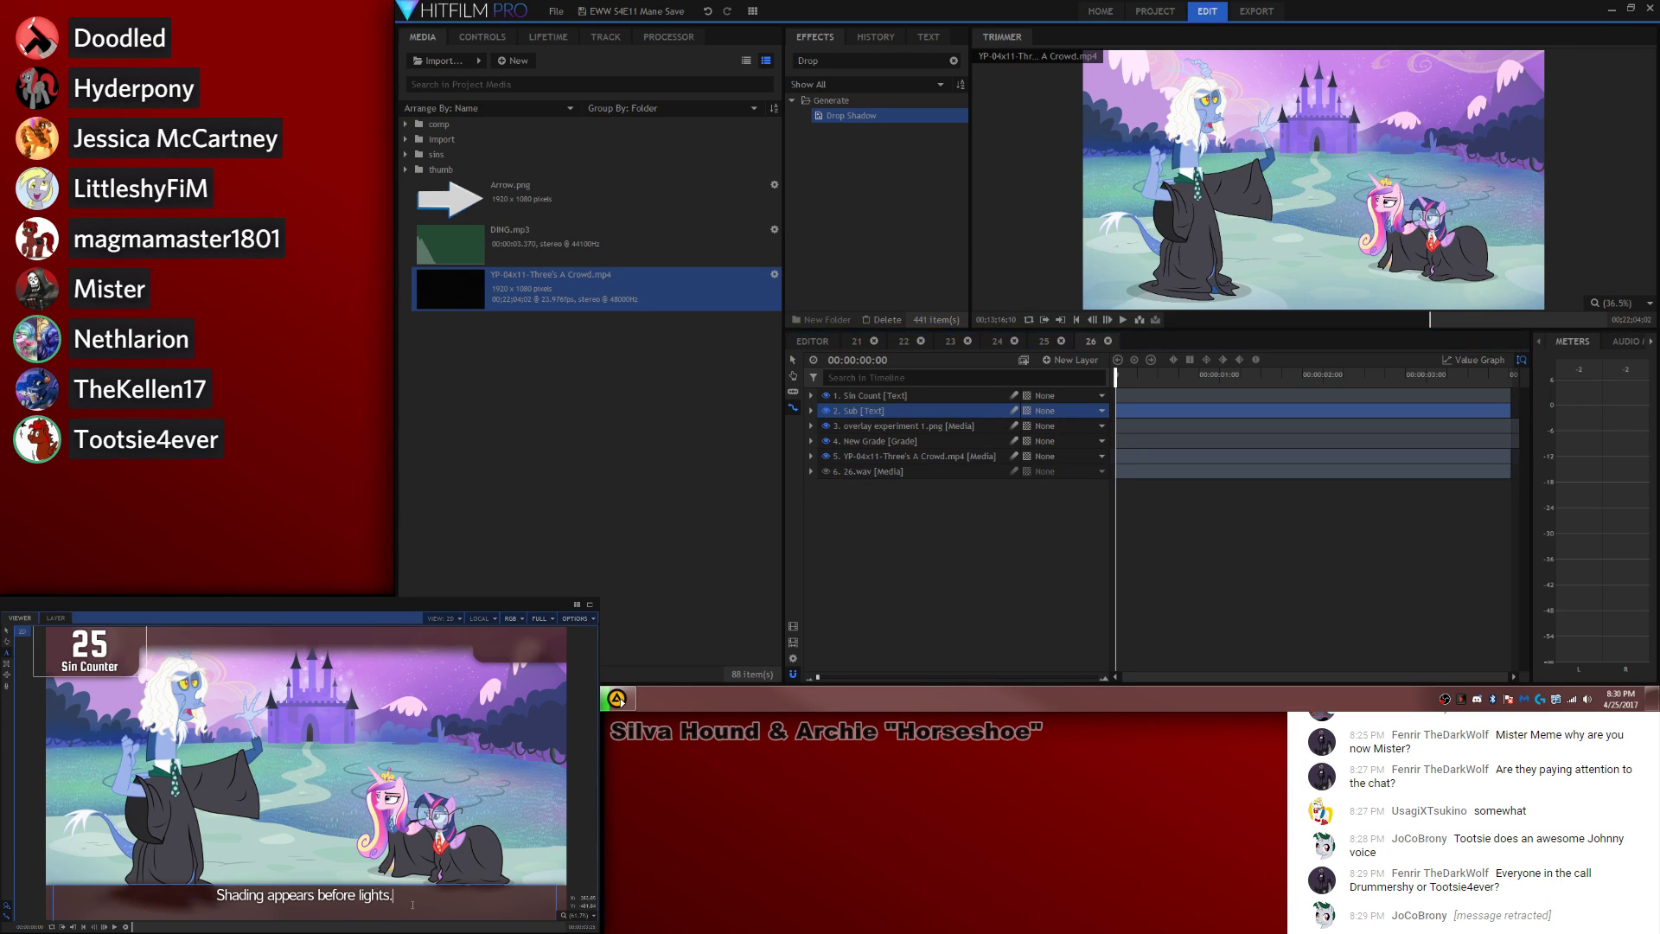
pyautogui.moveTo(398, 896); pyautogui.dragTo(1590, 539)
pyautogui.write('Magic parody in a universe where magic is as common as trees.')
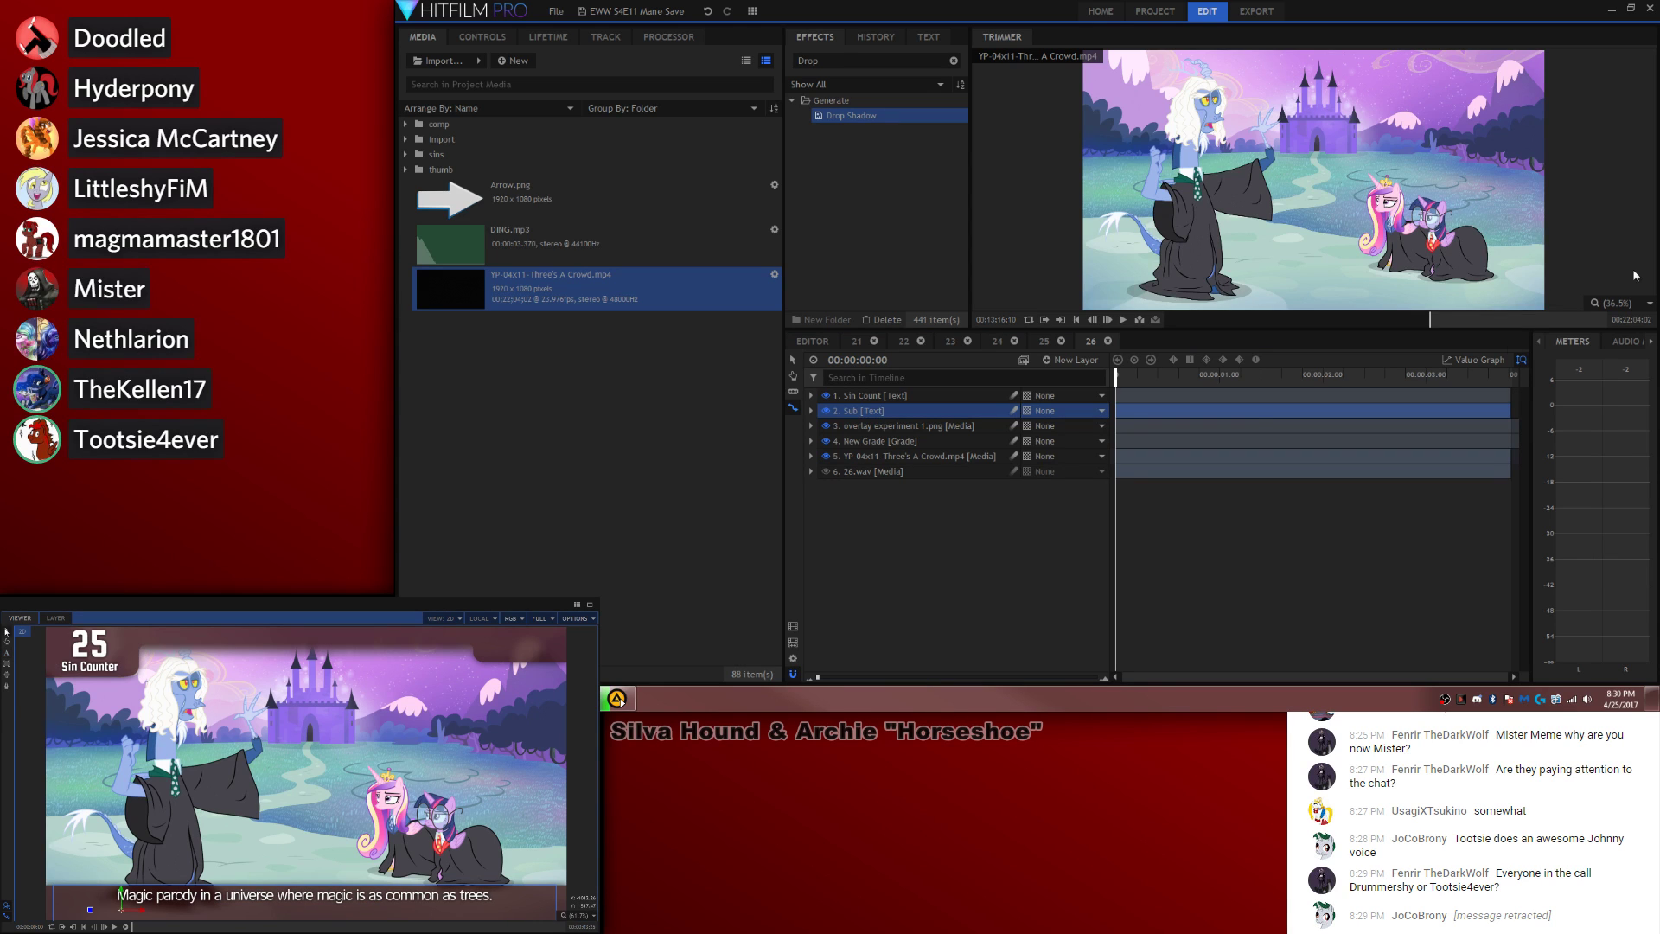
# Step: Show the waveform of 26.wav, slice the Sin Count layer at 00:00:03:17, and set the later piece to 26
pyautogui.click(942, 475)
pyautogui.rightClick(943, 476)
pyautogui.moveTo(1007, 201)
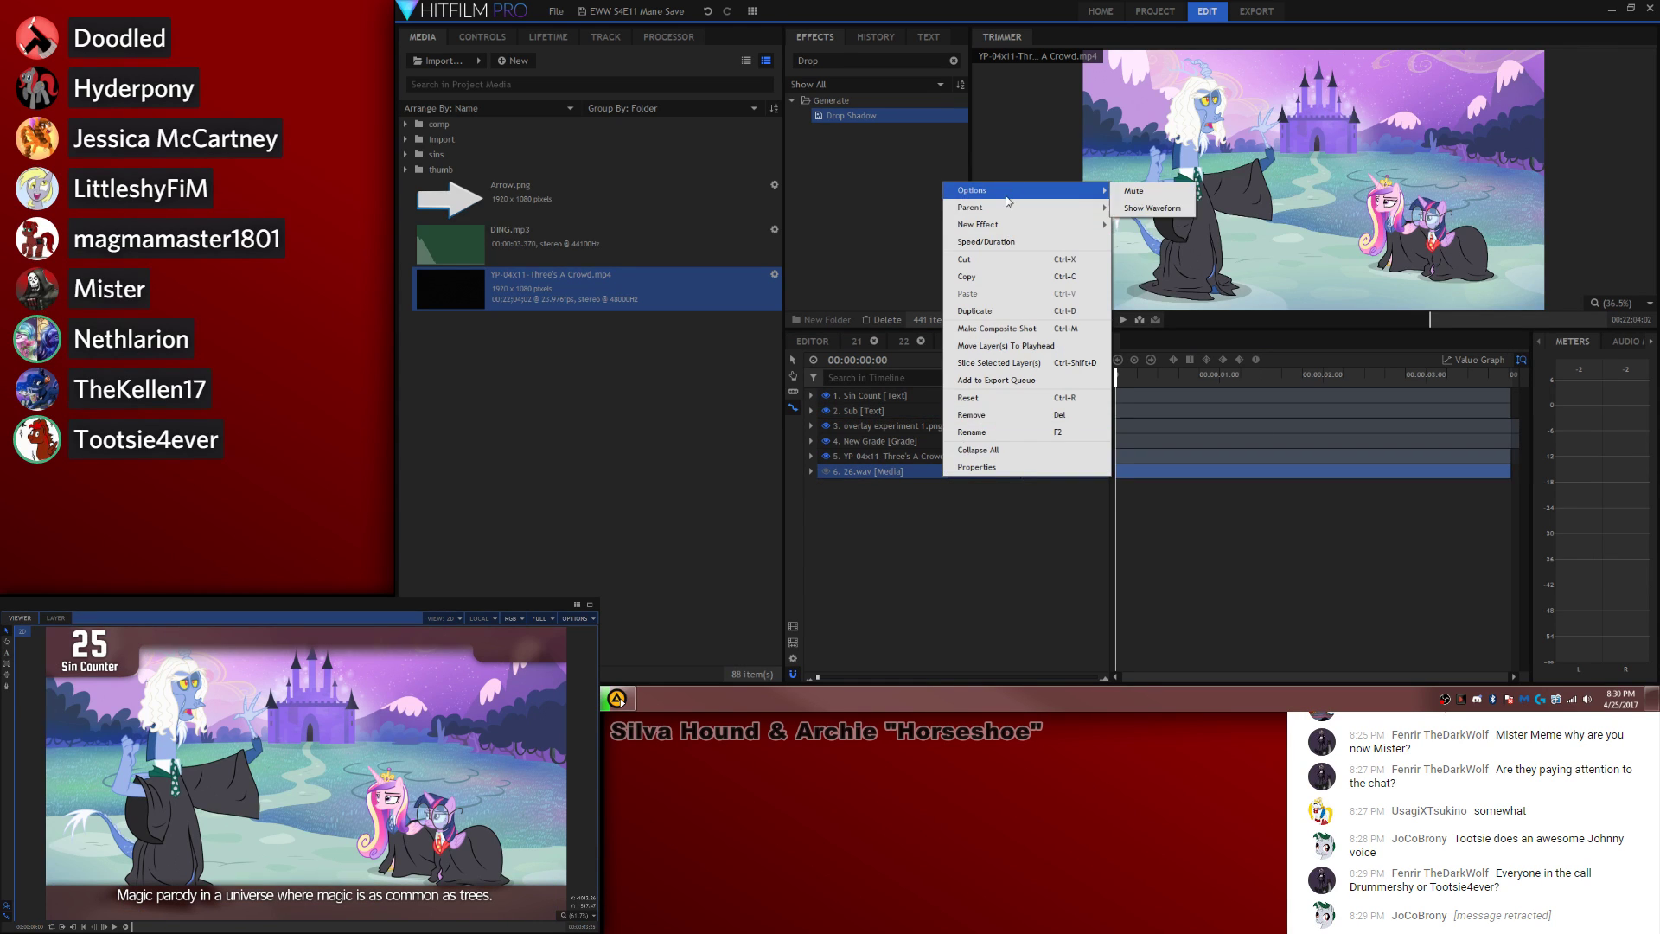
pyautogui.click(1151, 208)
pyautogui.click(1479, 376)
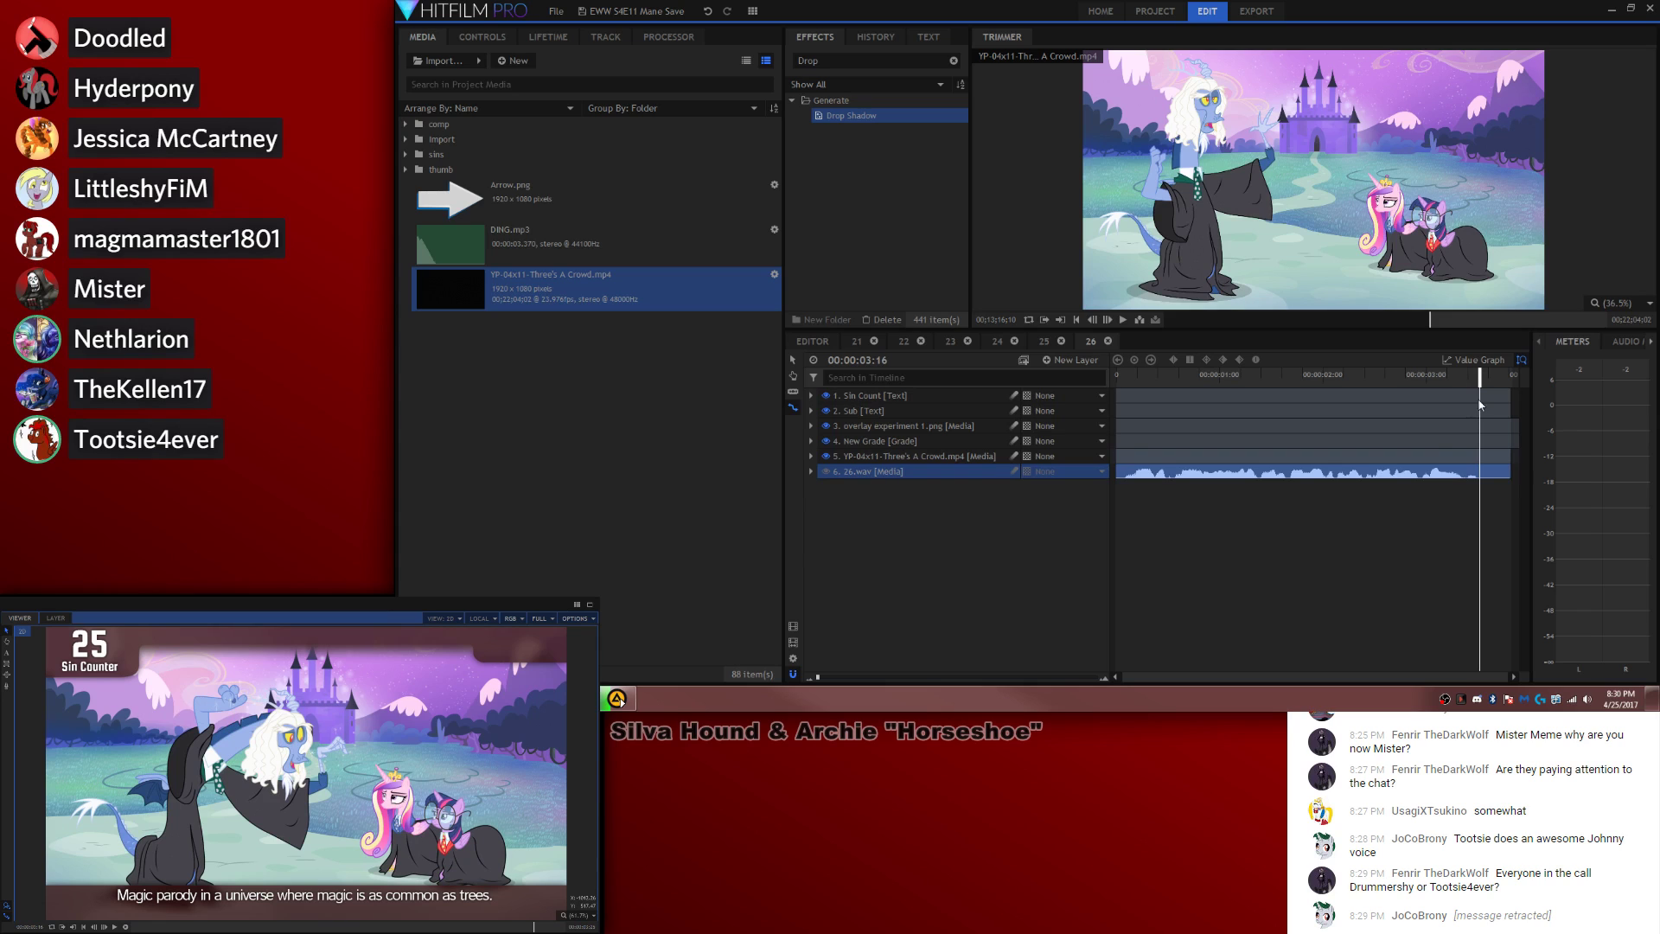
pyautogui.click(1479, 399)
pyautogui.press('.')
pyautogui.click(6, 652)
pyautogui.click(121, 644)
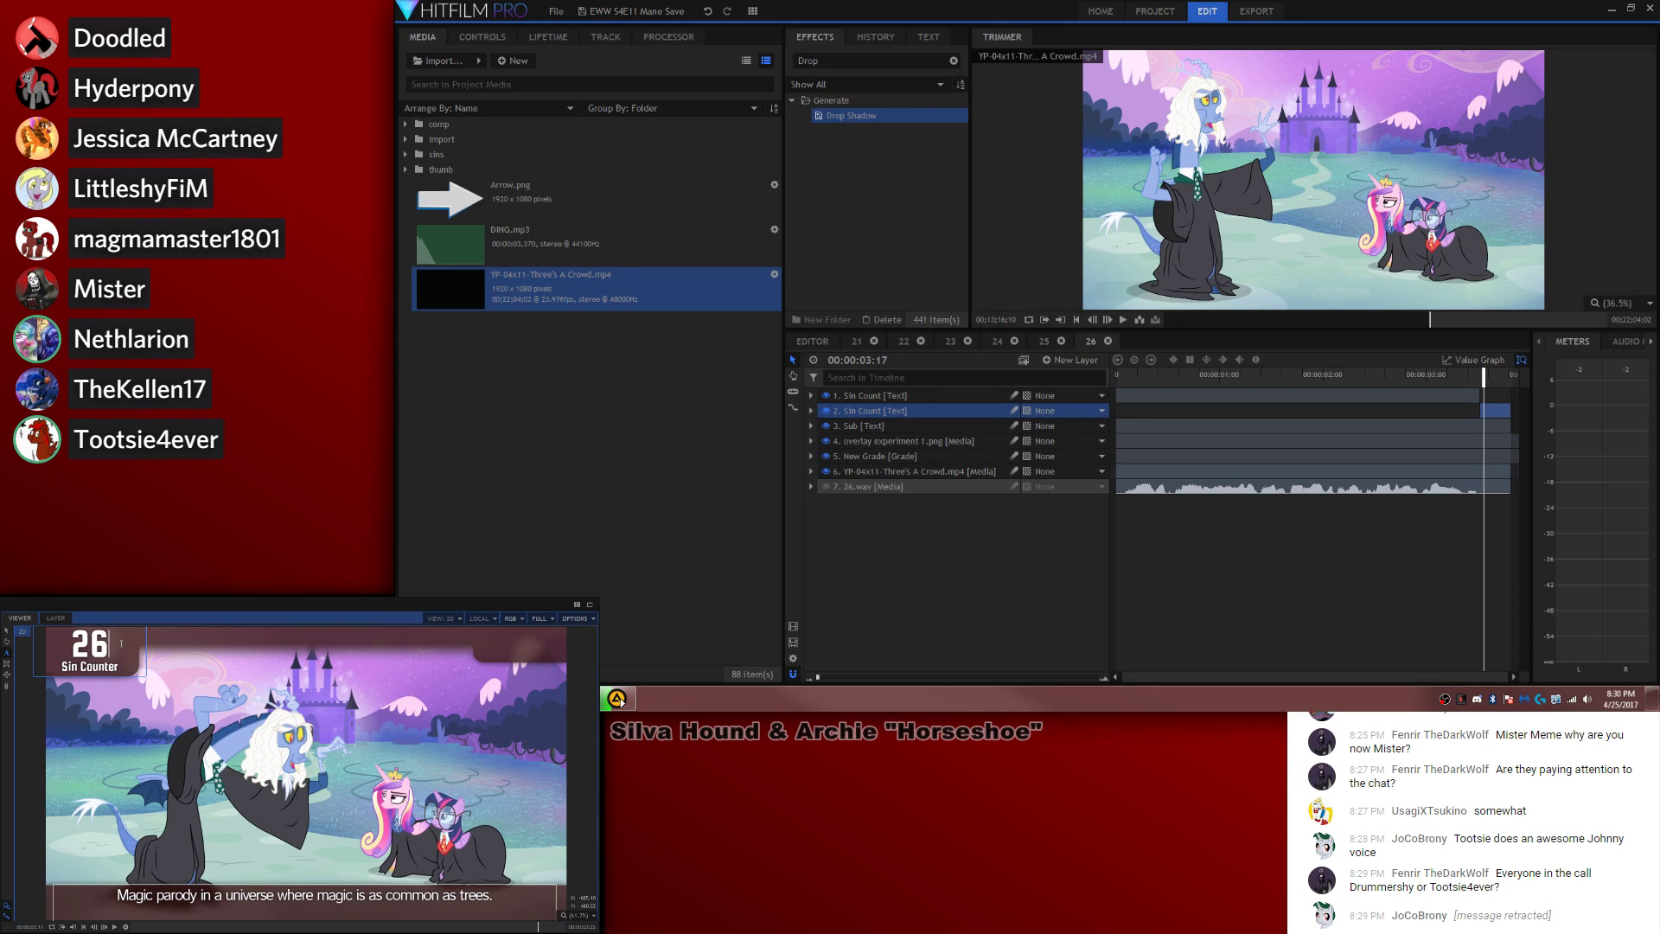
pyautogui.click(1403, 537)
# Step: Close composite shots 21, 22 and 23 and return to the editor timeline
pyautogui.click(1375, 367)
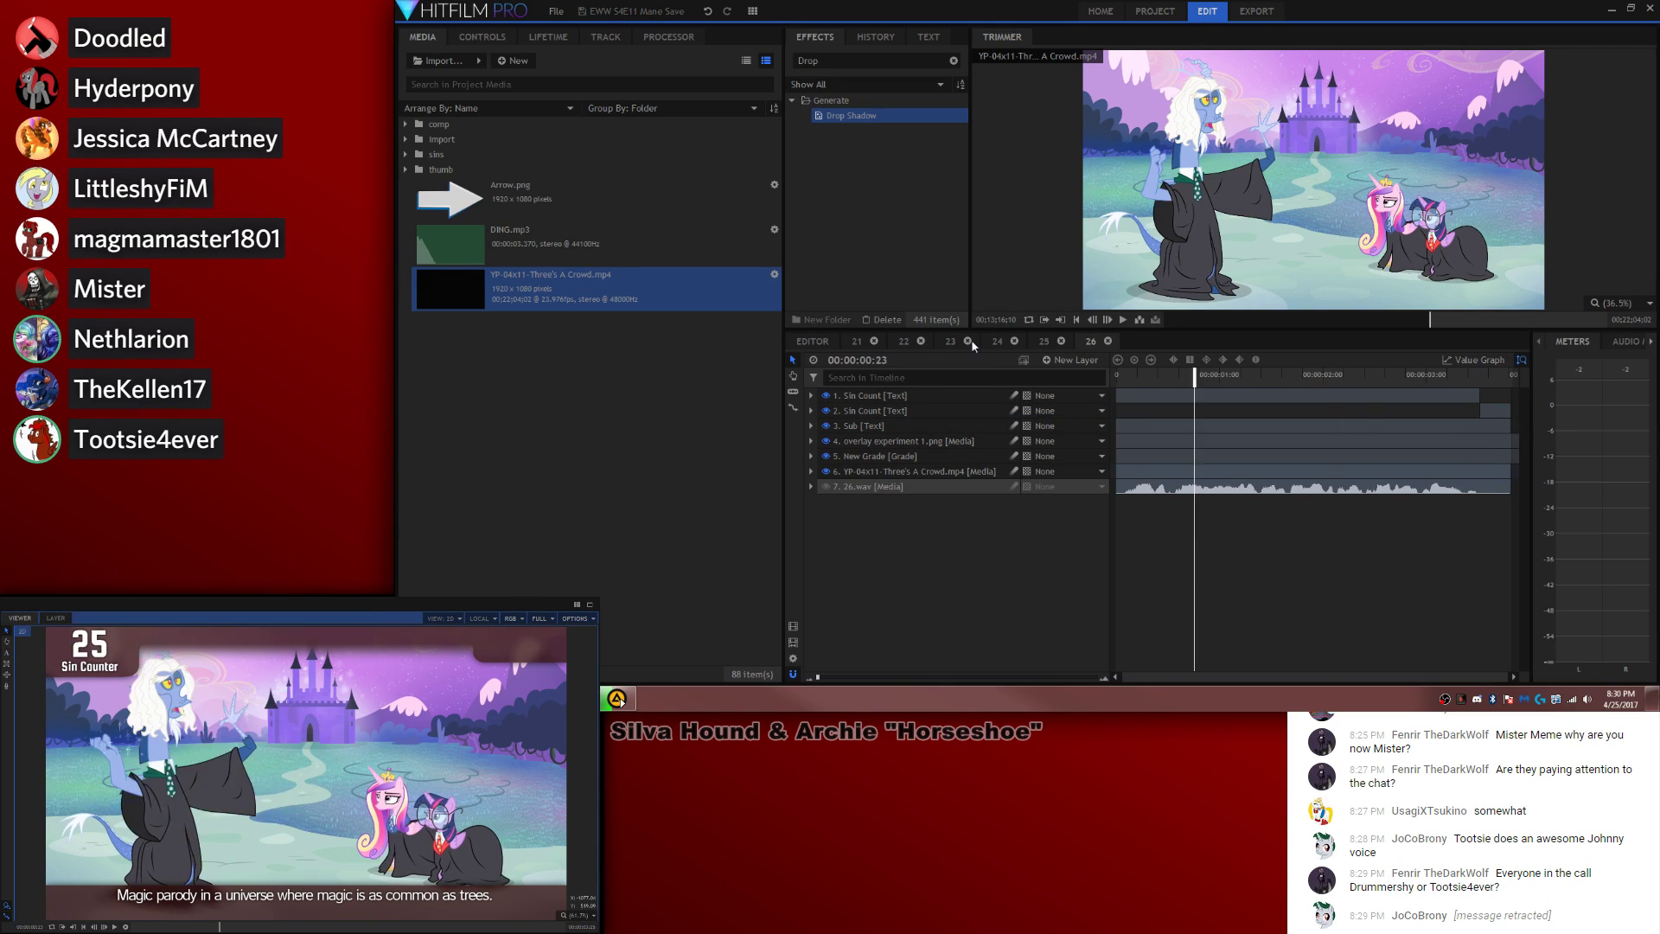
pyautogui.press('Home')
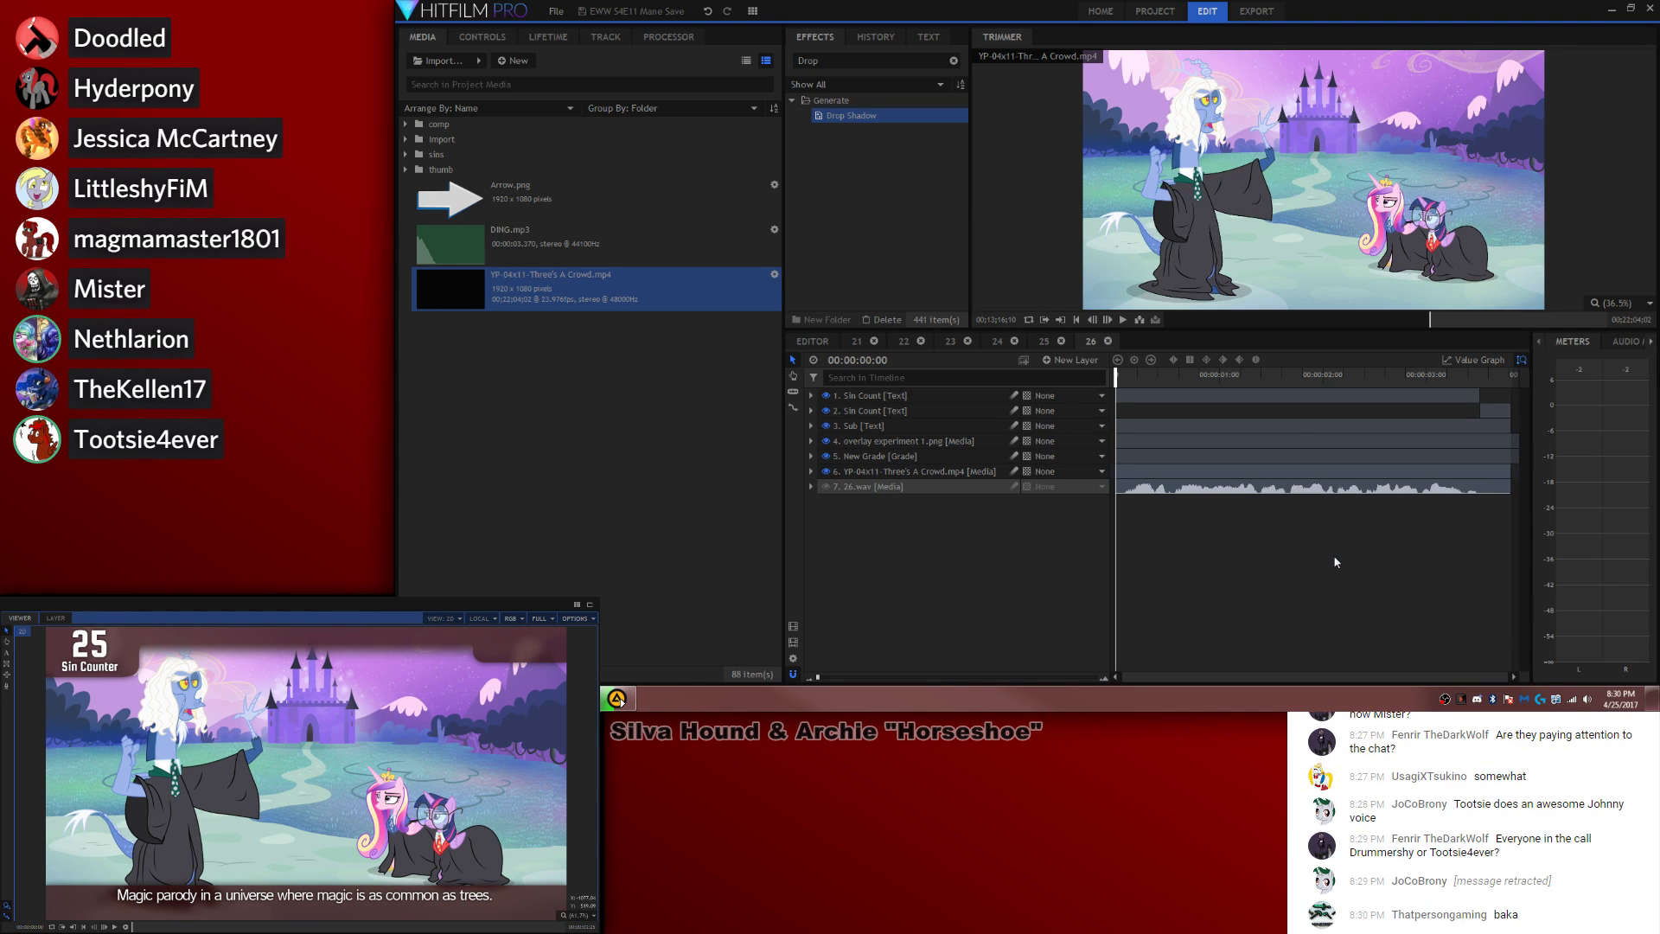
pyautogui.moveTo(1443, 380); pyautogui.dragTo(1112, 377)
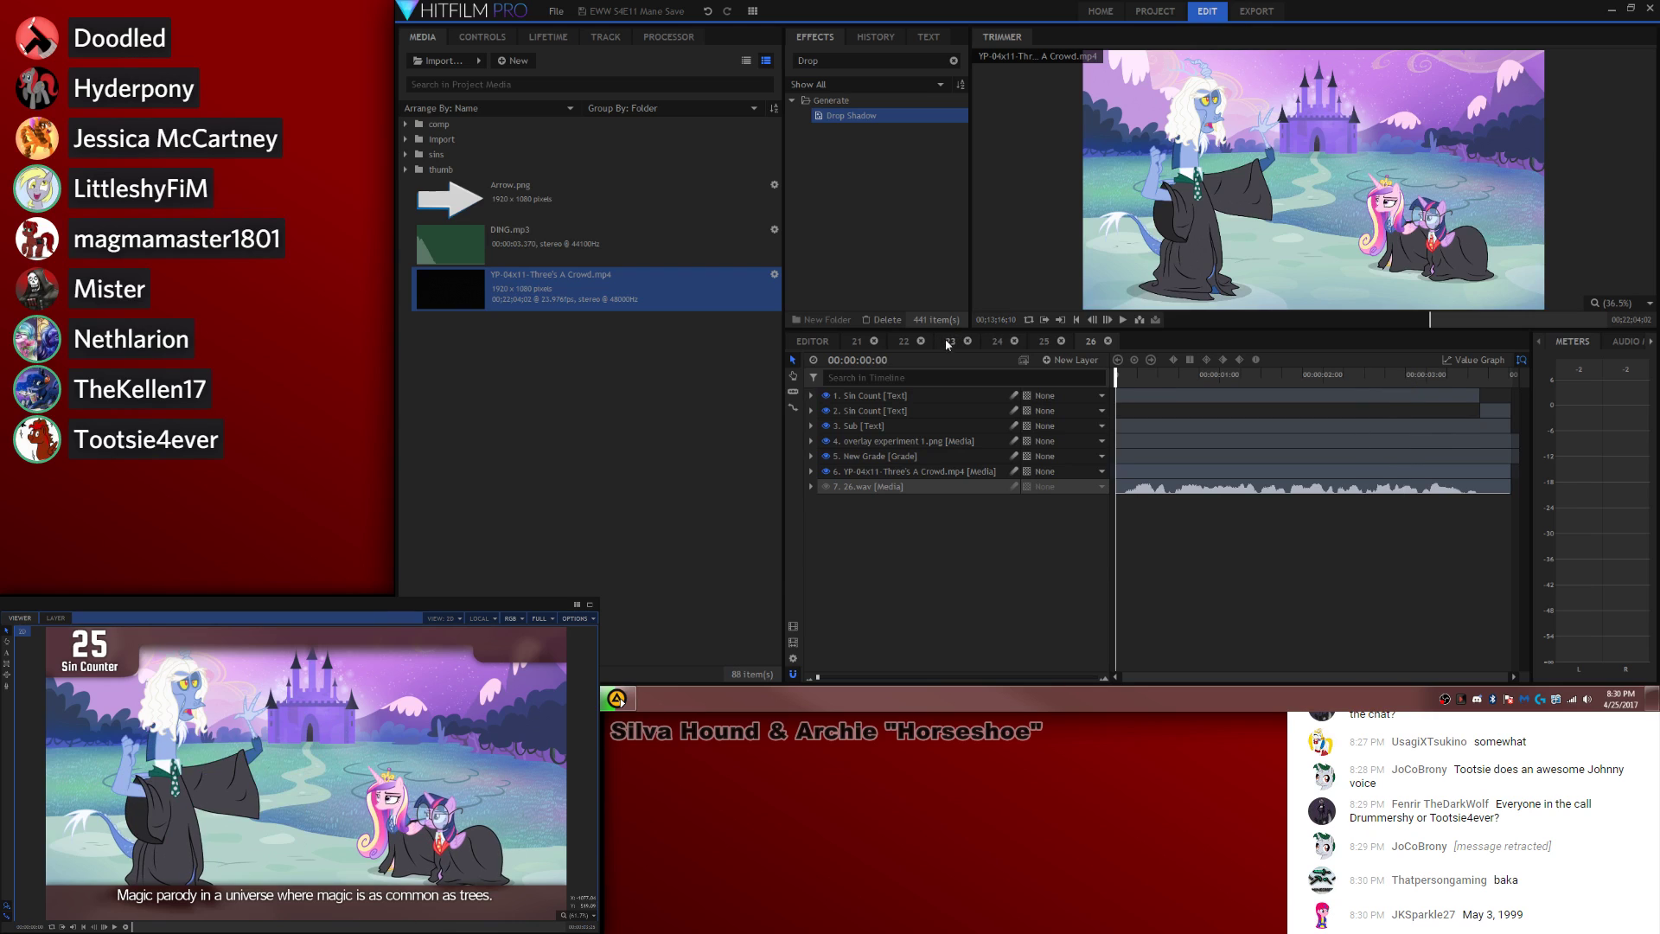
pyautogui.click(851, 341)
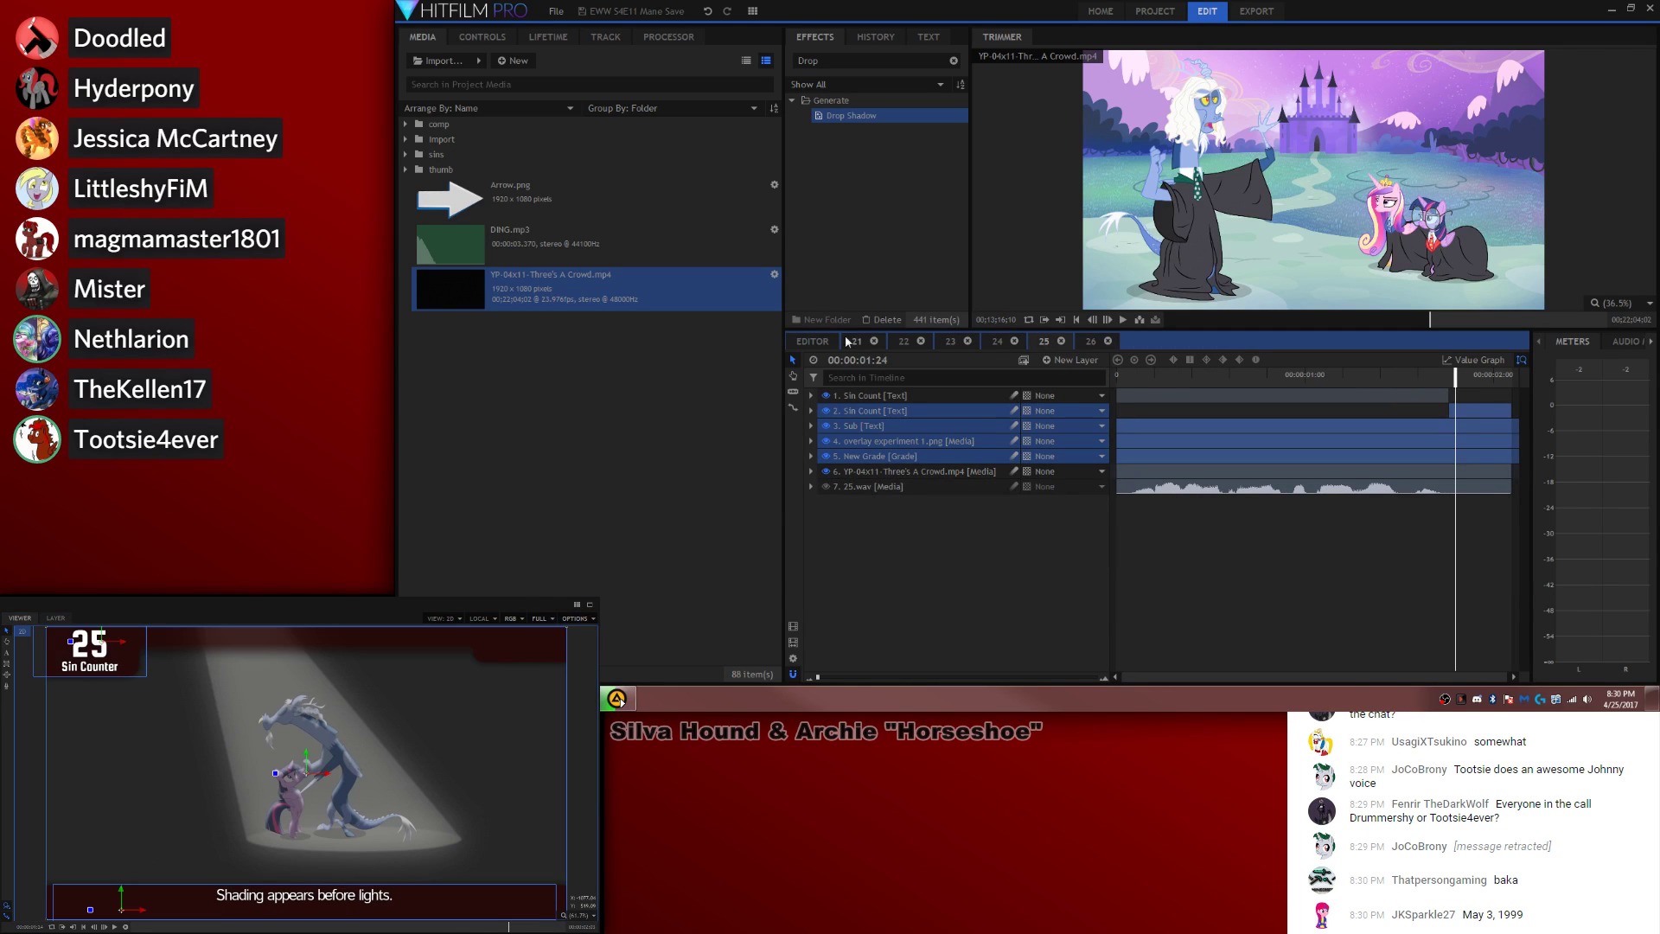
pyautogui.click(874, 341)
pyautogui.click(873, 342)
pyautogui.click(873, 341)
pyautogui.click(811, 341)
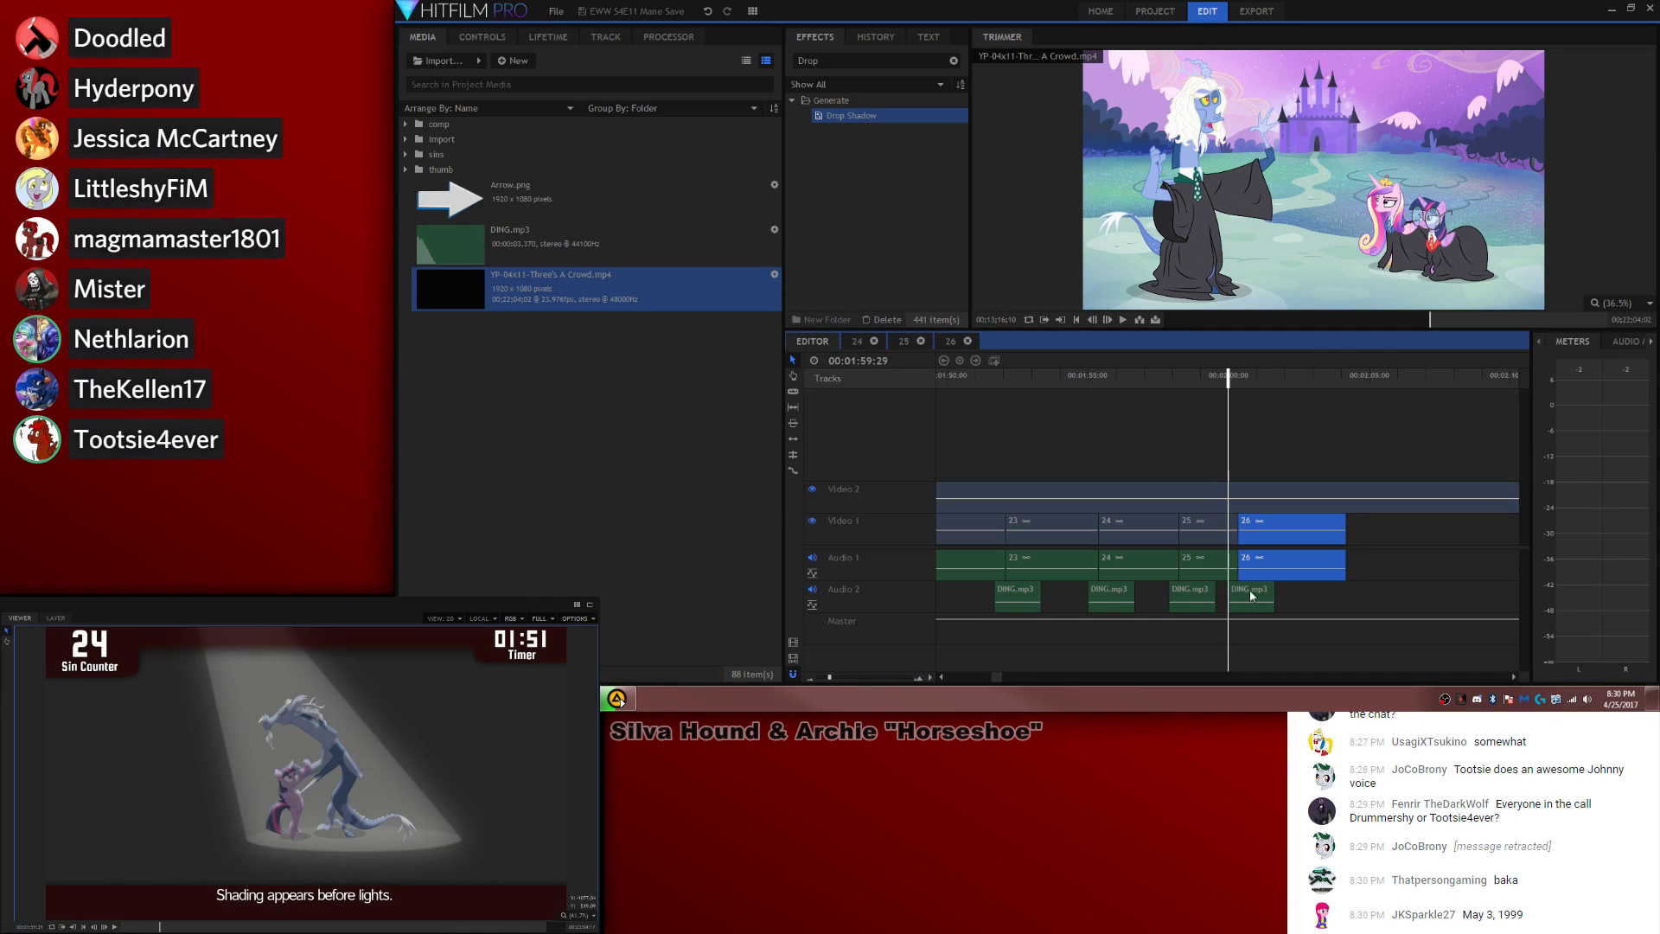
# Step: Locate the counter change in clip 26 on the editor timeline and paste a copy of DING.mp3 on Audio 2 at 00:02:03:25
pyautogui.click(1256, 600)
pyautogui.click(1343, 536)
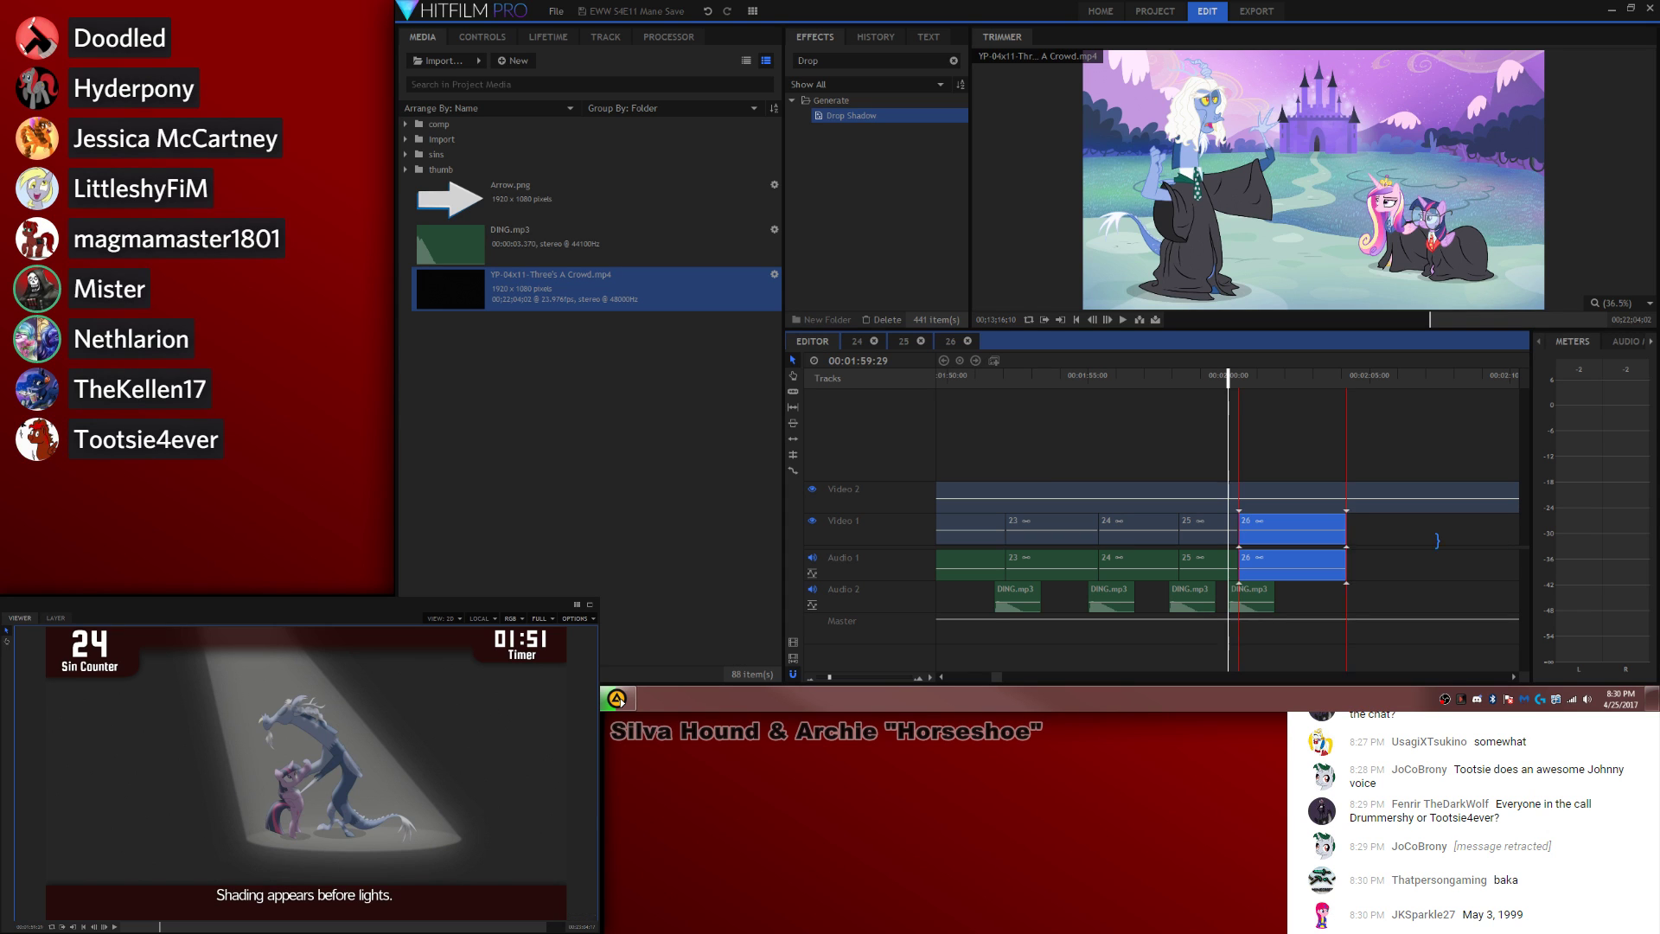
pyautogui.click(1338, 375)
pyautogui.moveTo(1338, 380); pyautogui.dragTo(1332, 386)
pyautogui.press('.')
pyautogui.press('.')
pyautogui.press('.')
pyautogui.press('.')
pyautogui.press('.')
pyautogui.press('.')
pyautogui.press('.')
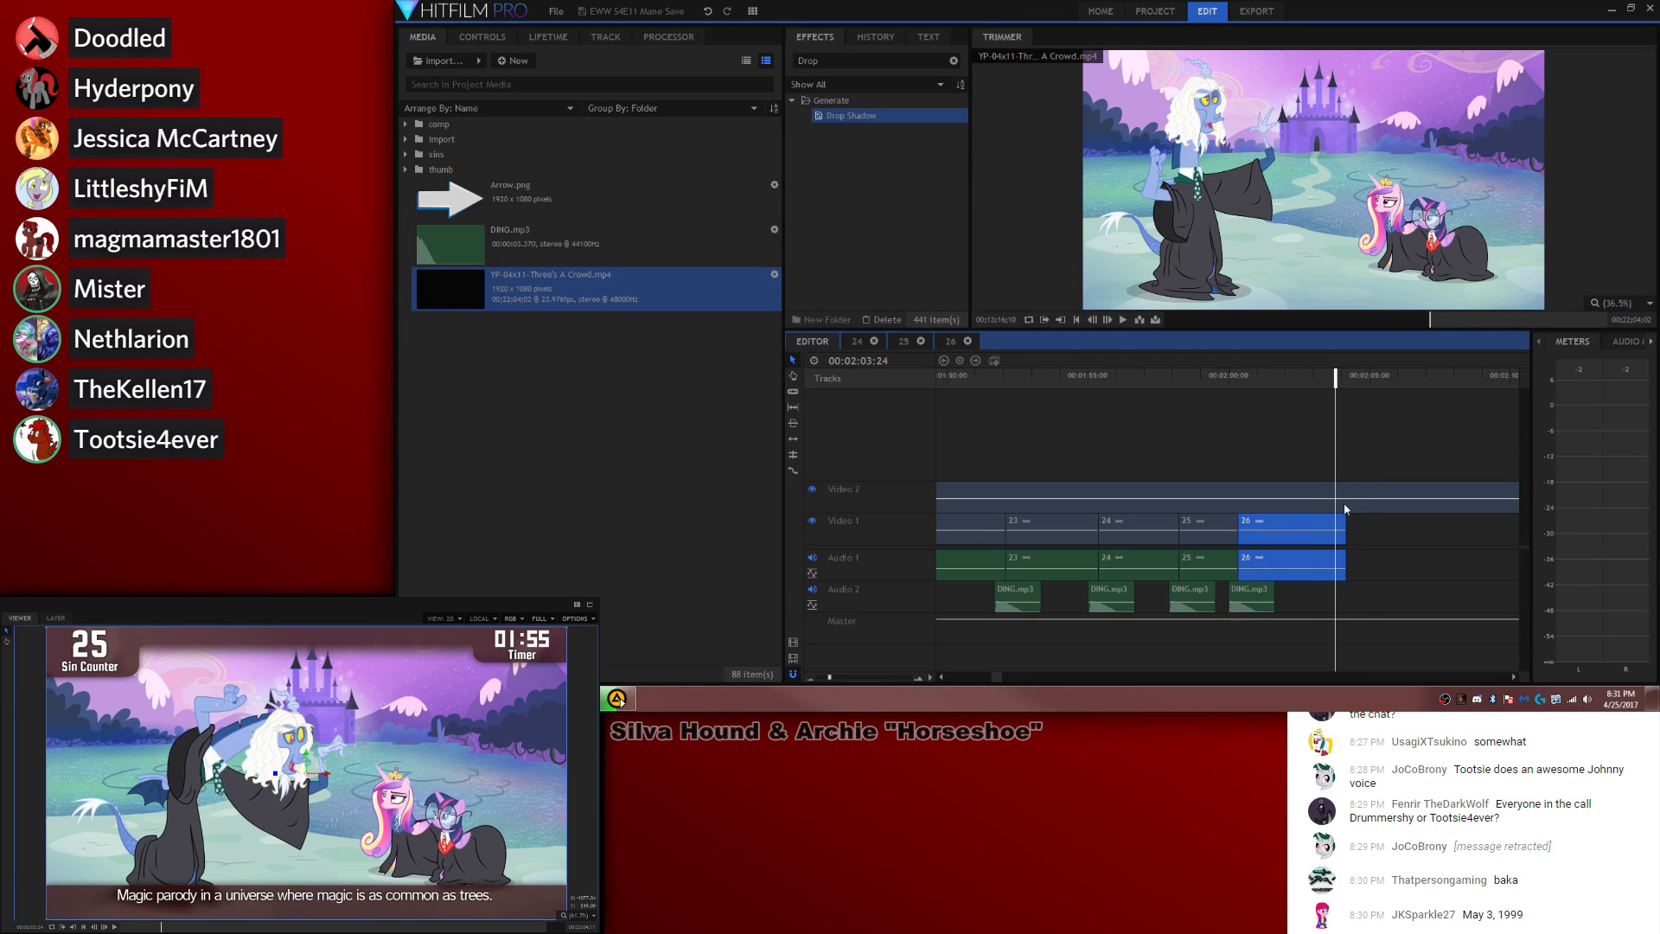
pyautogui.press(',')
pyautogui.press(',')
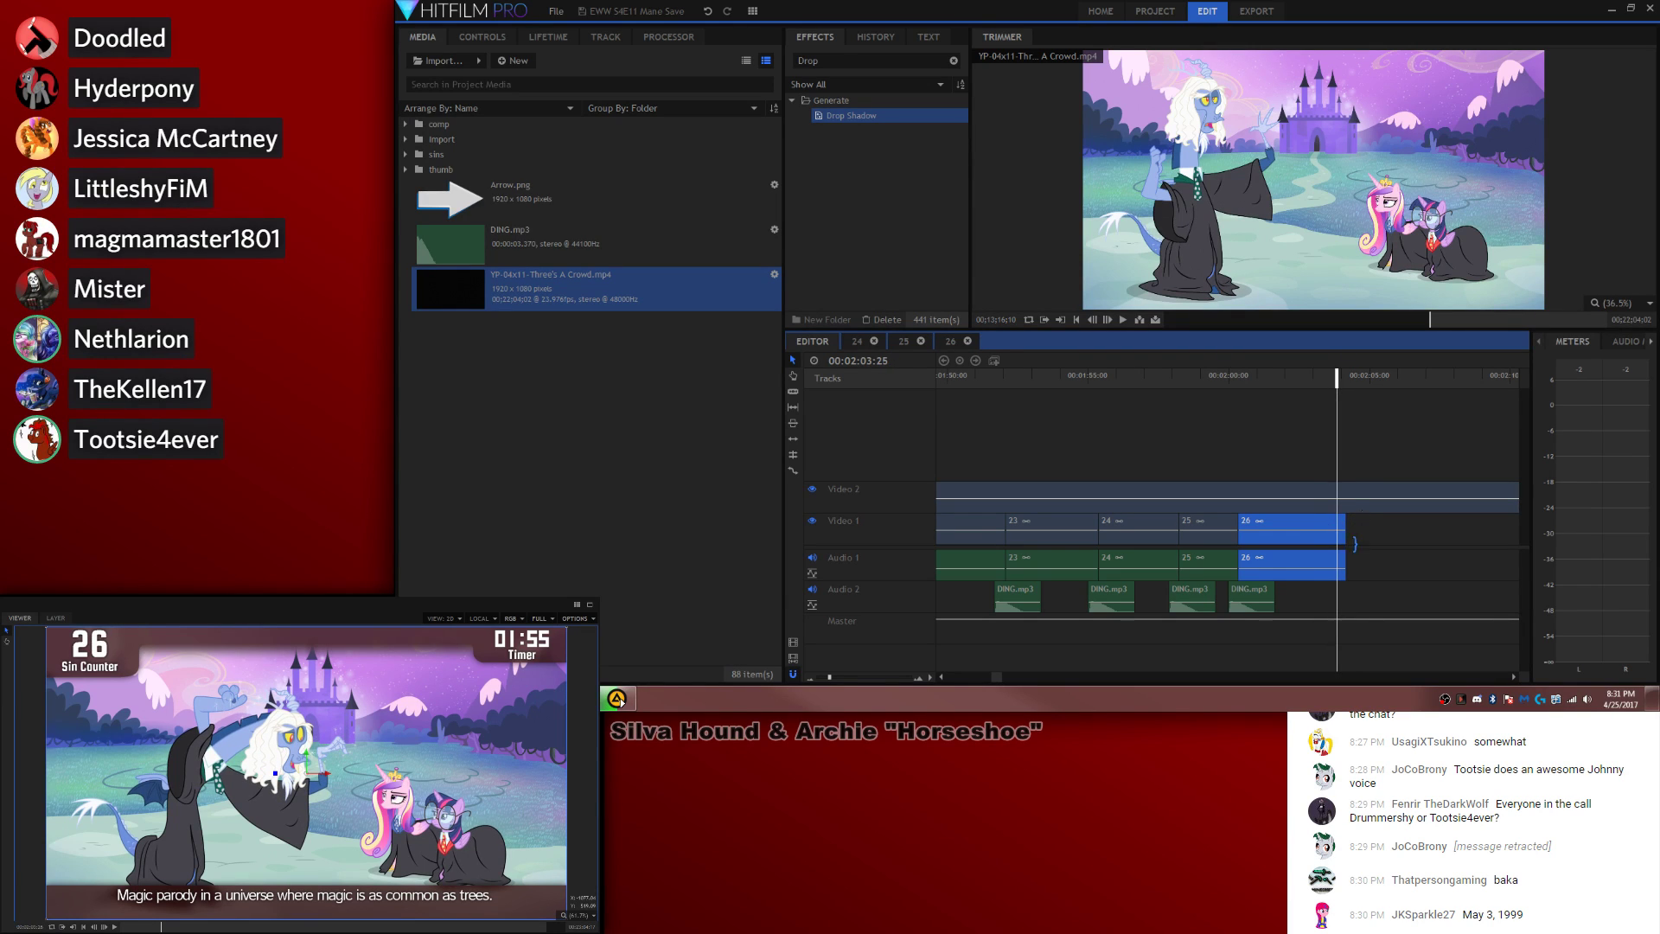
pyautogui.click(1251, 596)
pyautogui.hotkey('ctrl', 'c')
pyautogui.hotkey('ctrl', 'v')
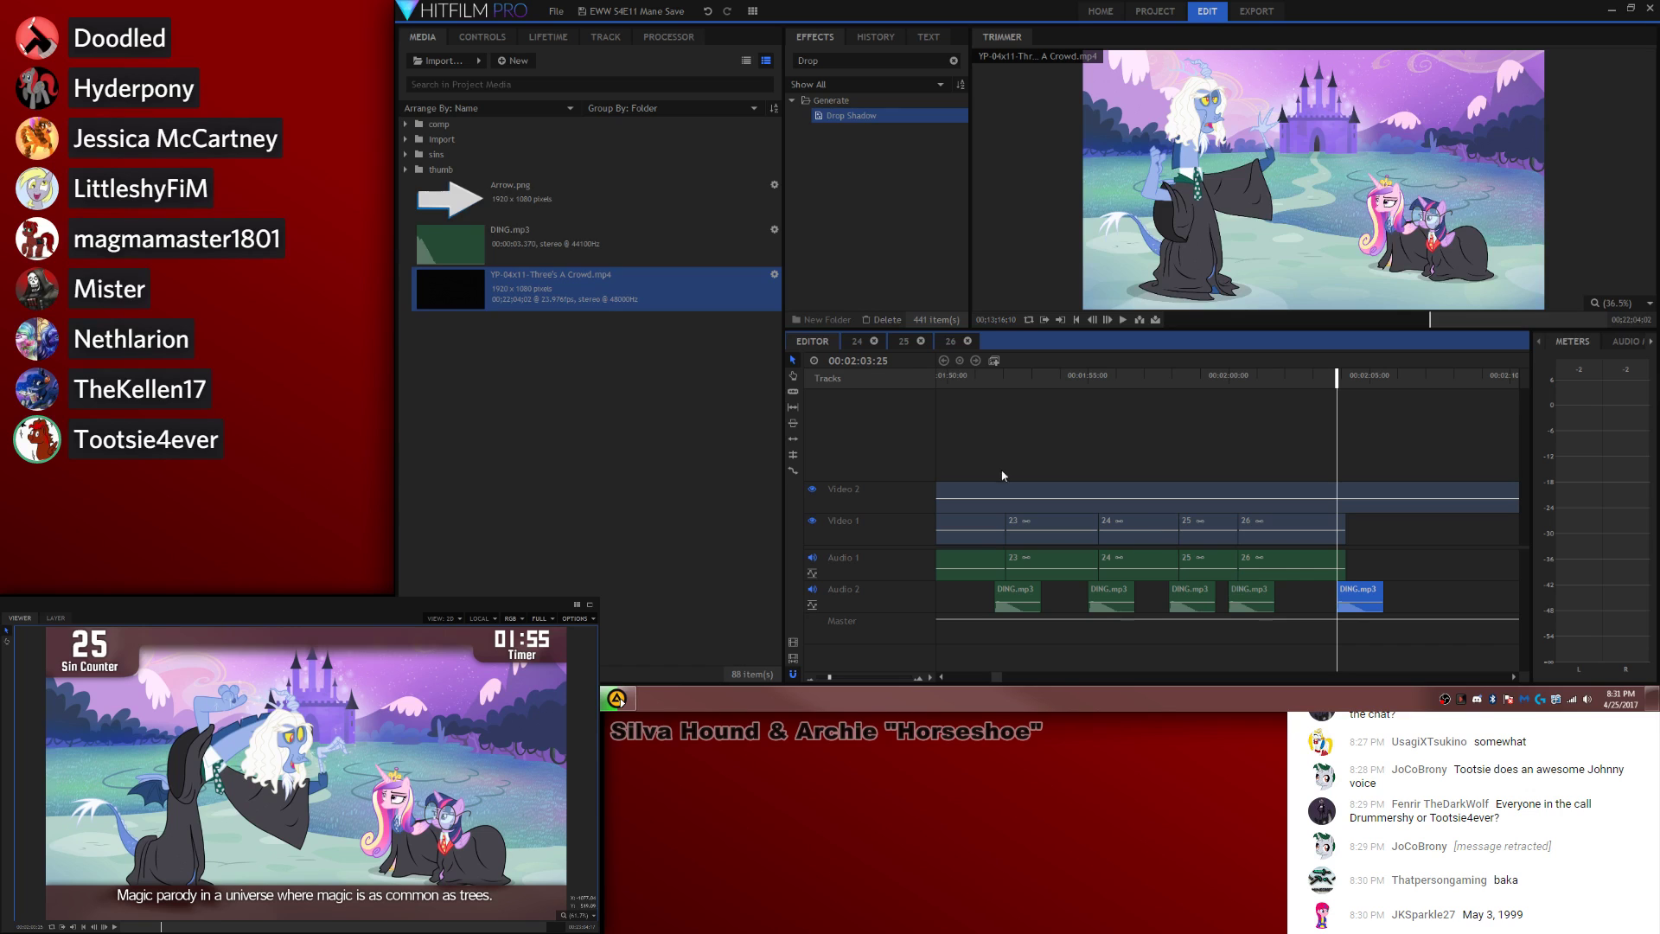
# Step: Place 27 [PH].wav from the sins audio folder directly after clip 26 and make it a composite shot named 27
pyautogui.click(406, 153)
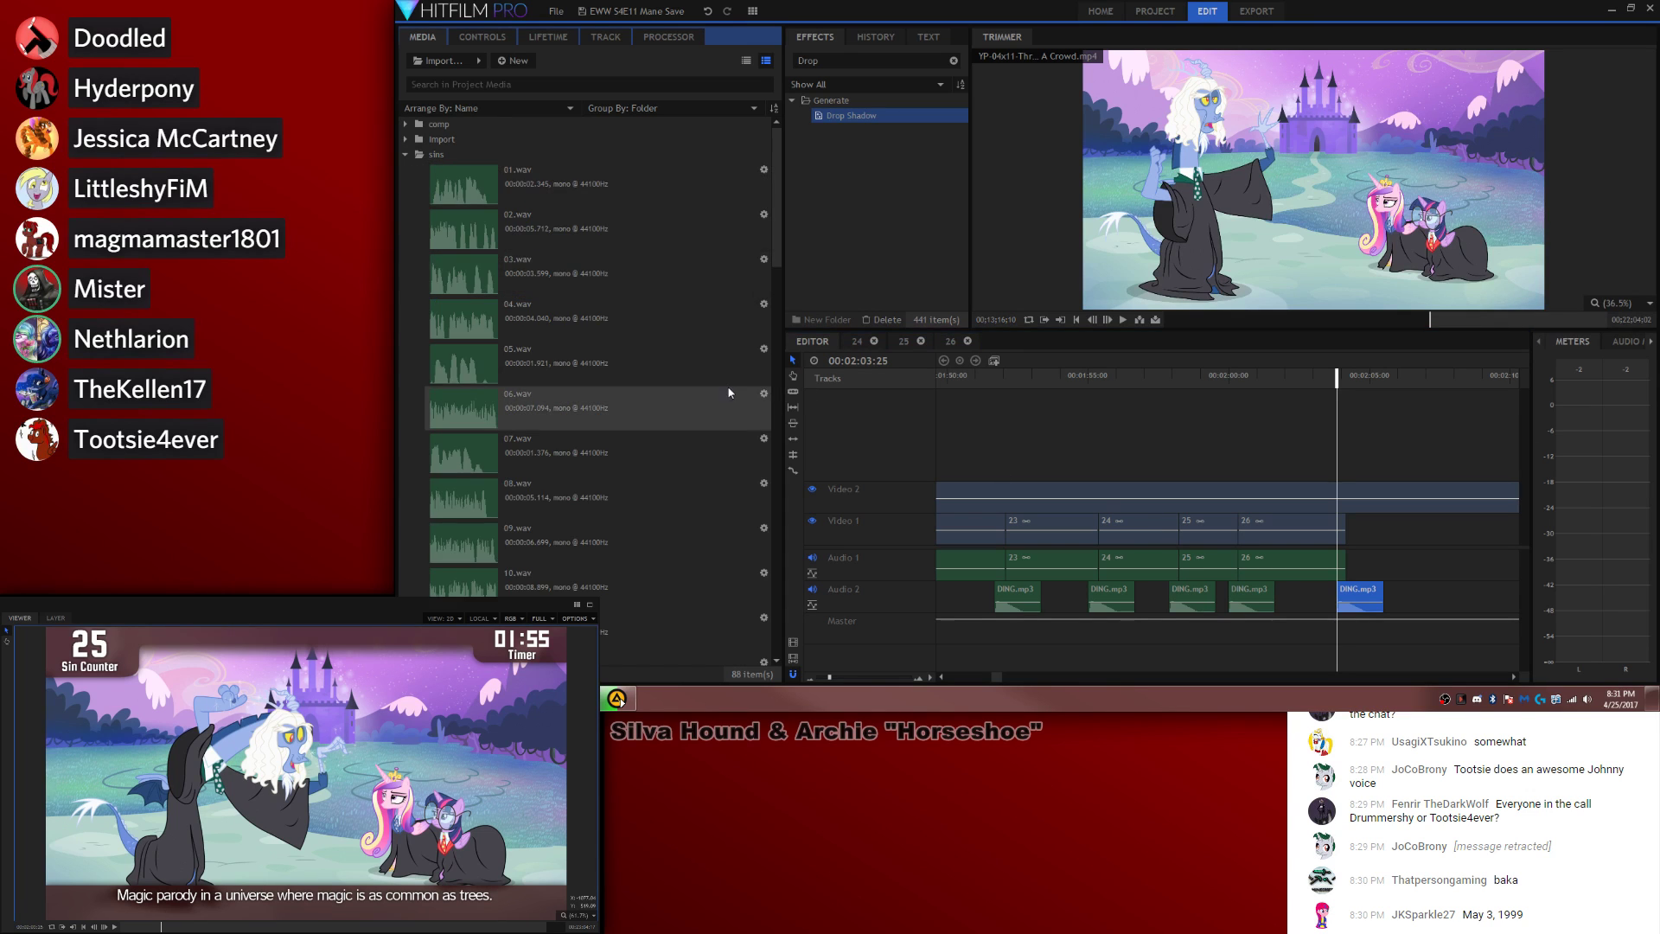
pyautogui.scroll(-5, 672, 370)
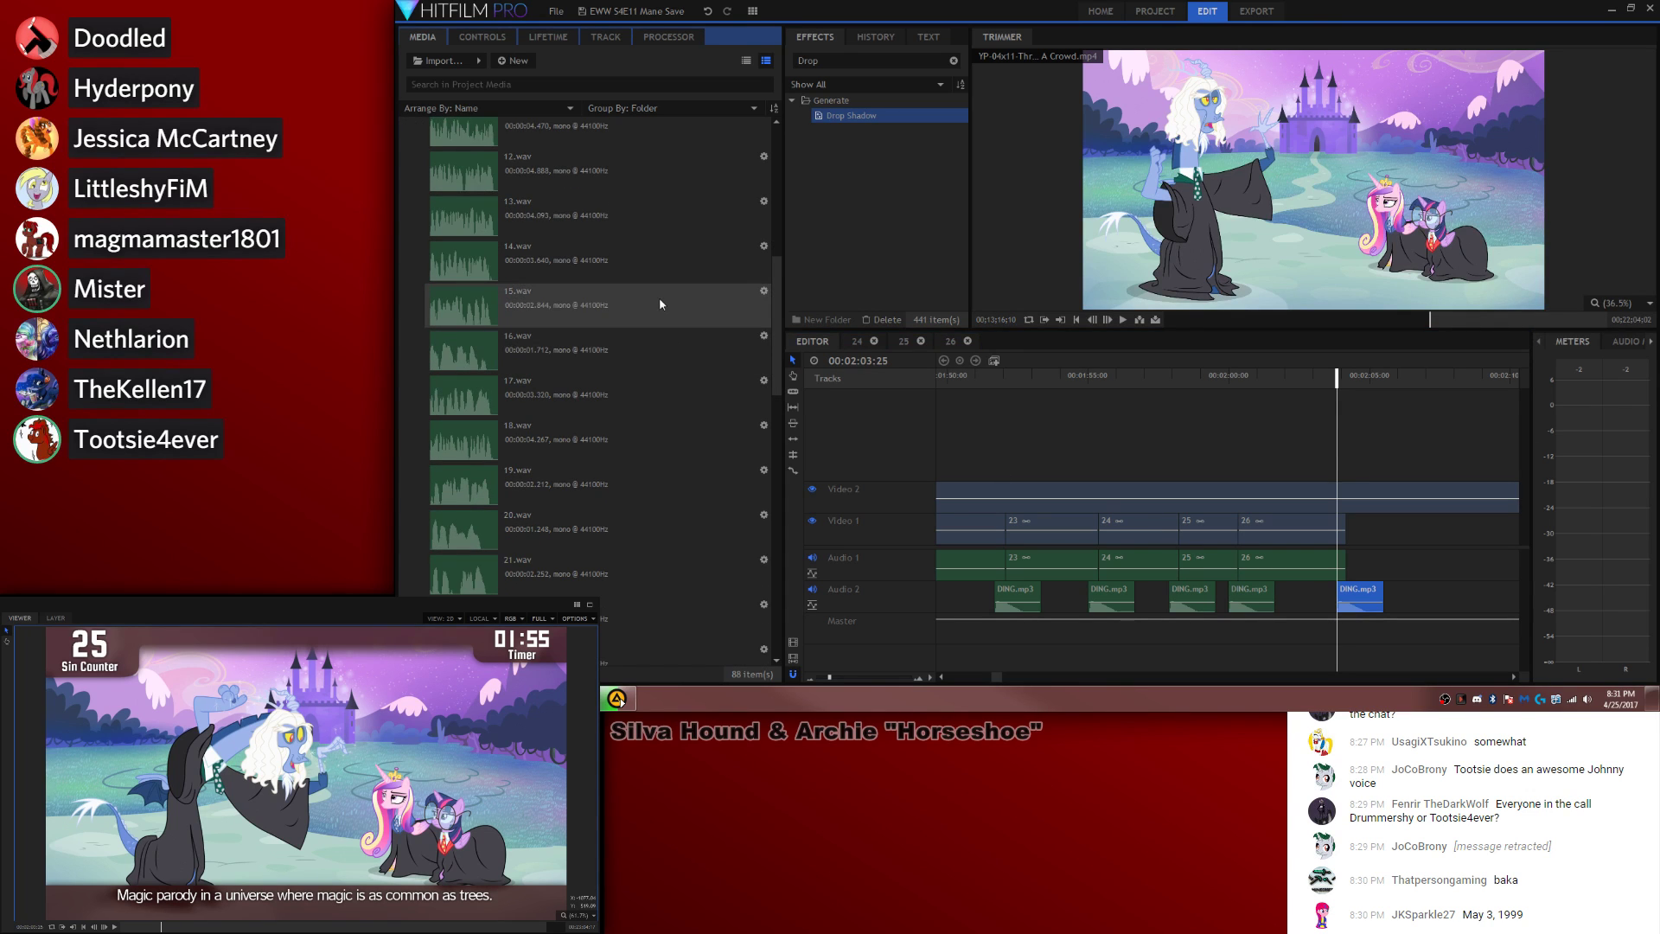
pyautogui.scroll(-5, 635, 298)
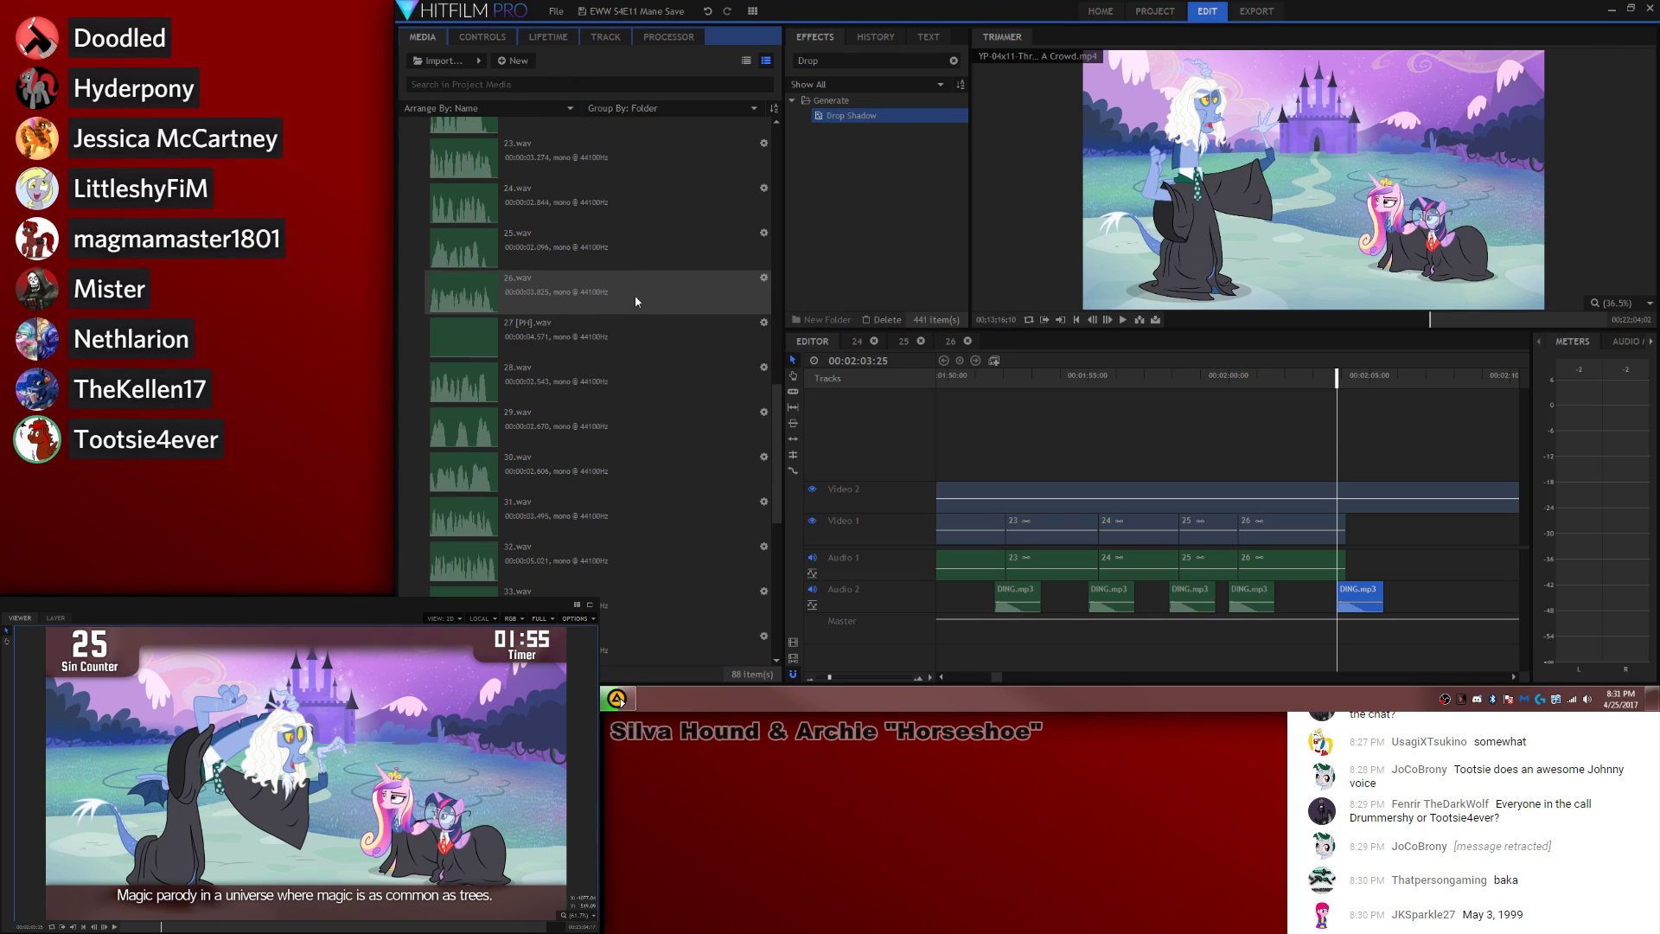
pyautogui.moveTo(612, 337); pyautogui.dragTo(1351, 557)
pyautogui.click(994, 361)
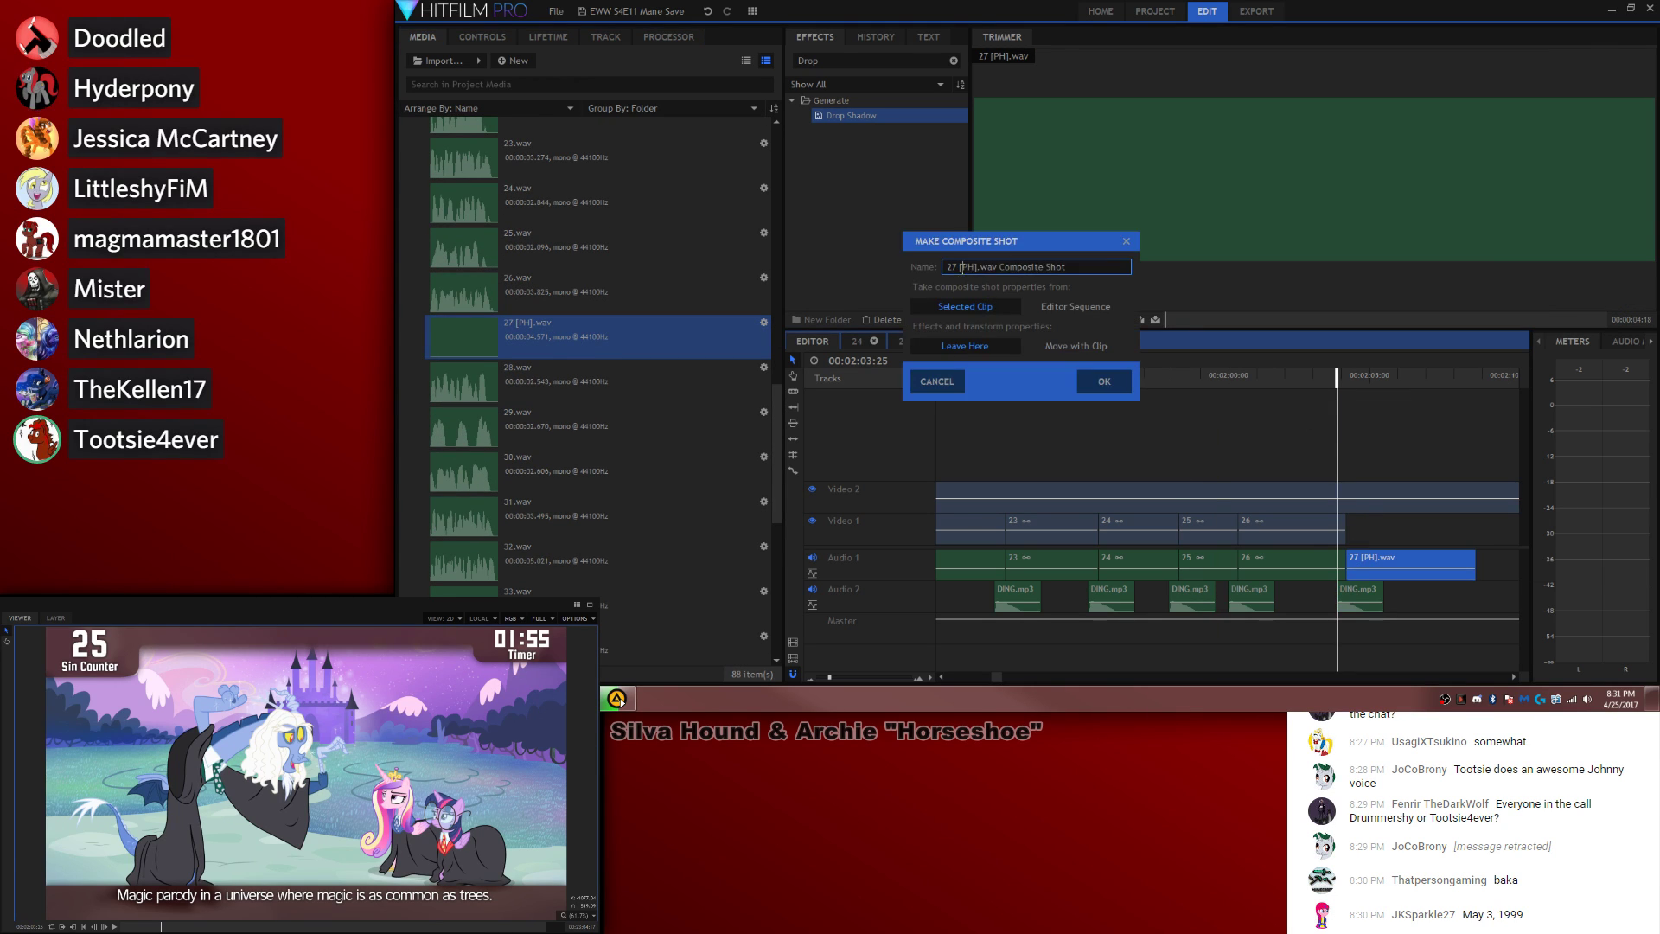
pyautogui.write('27')
pyautogui.press('Return')
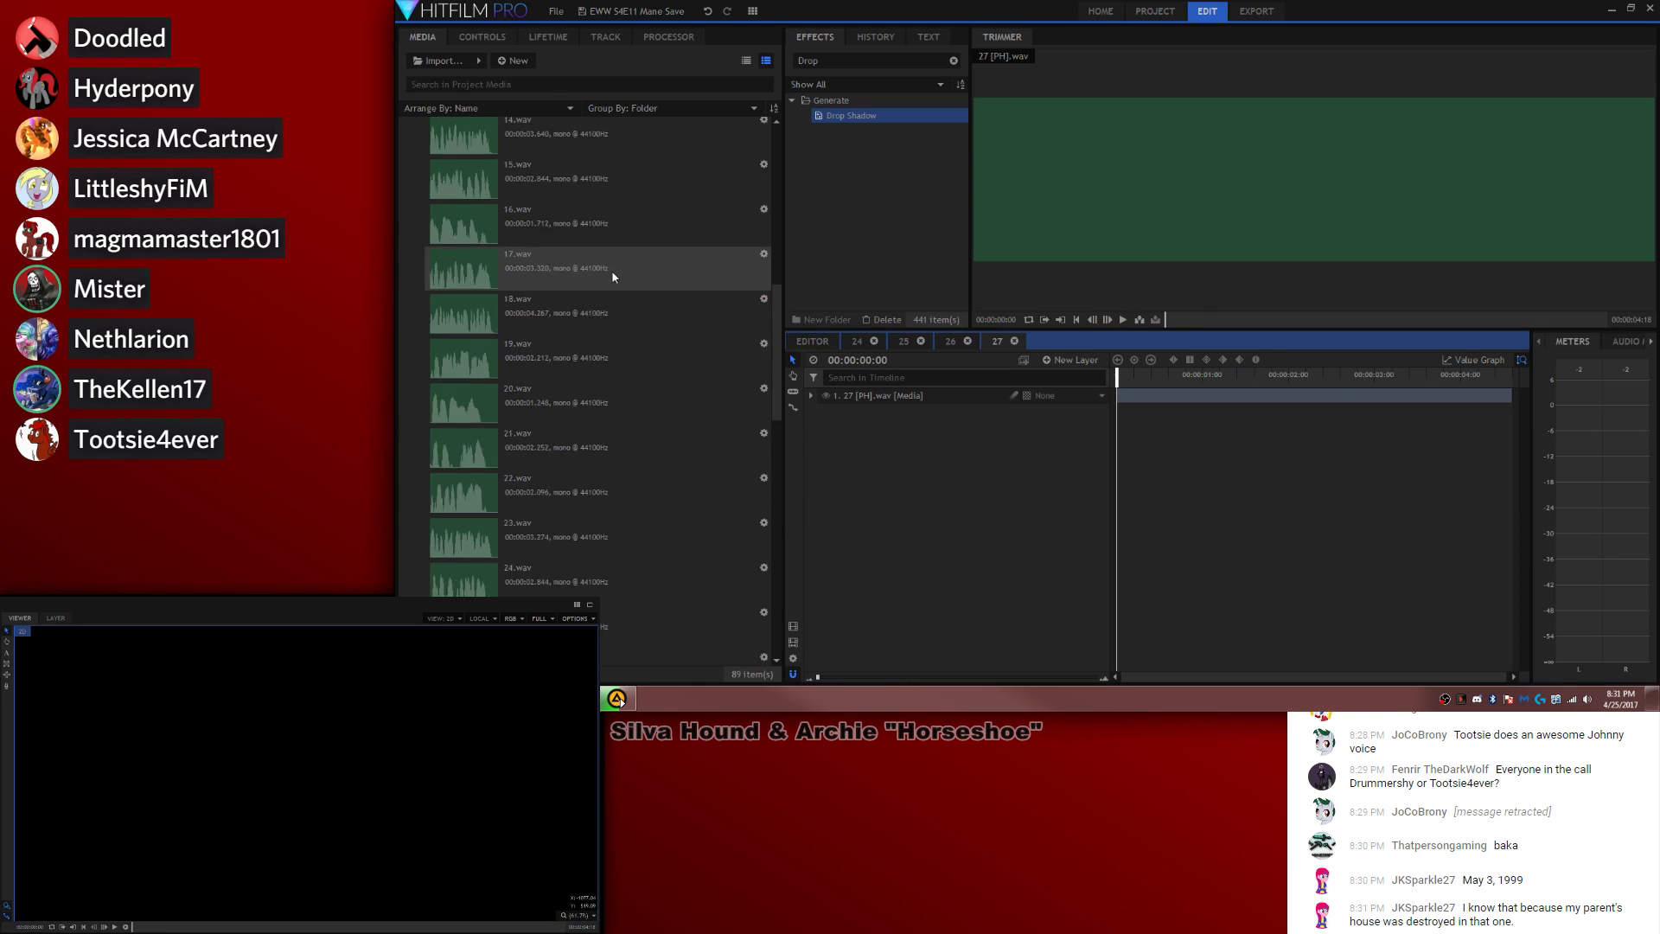
# Step: Remove the 27 [PH].wav layer from shot 27 and store the composite shot in the comp folder
pyautogui.click(406, 154)
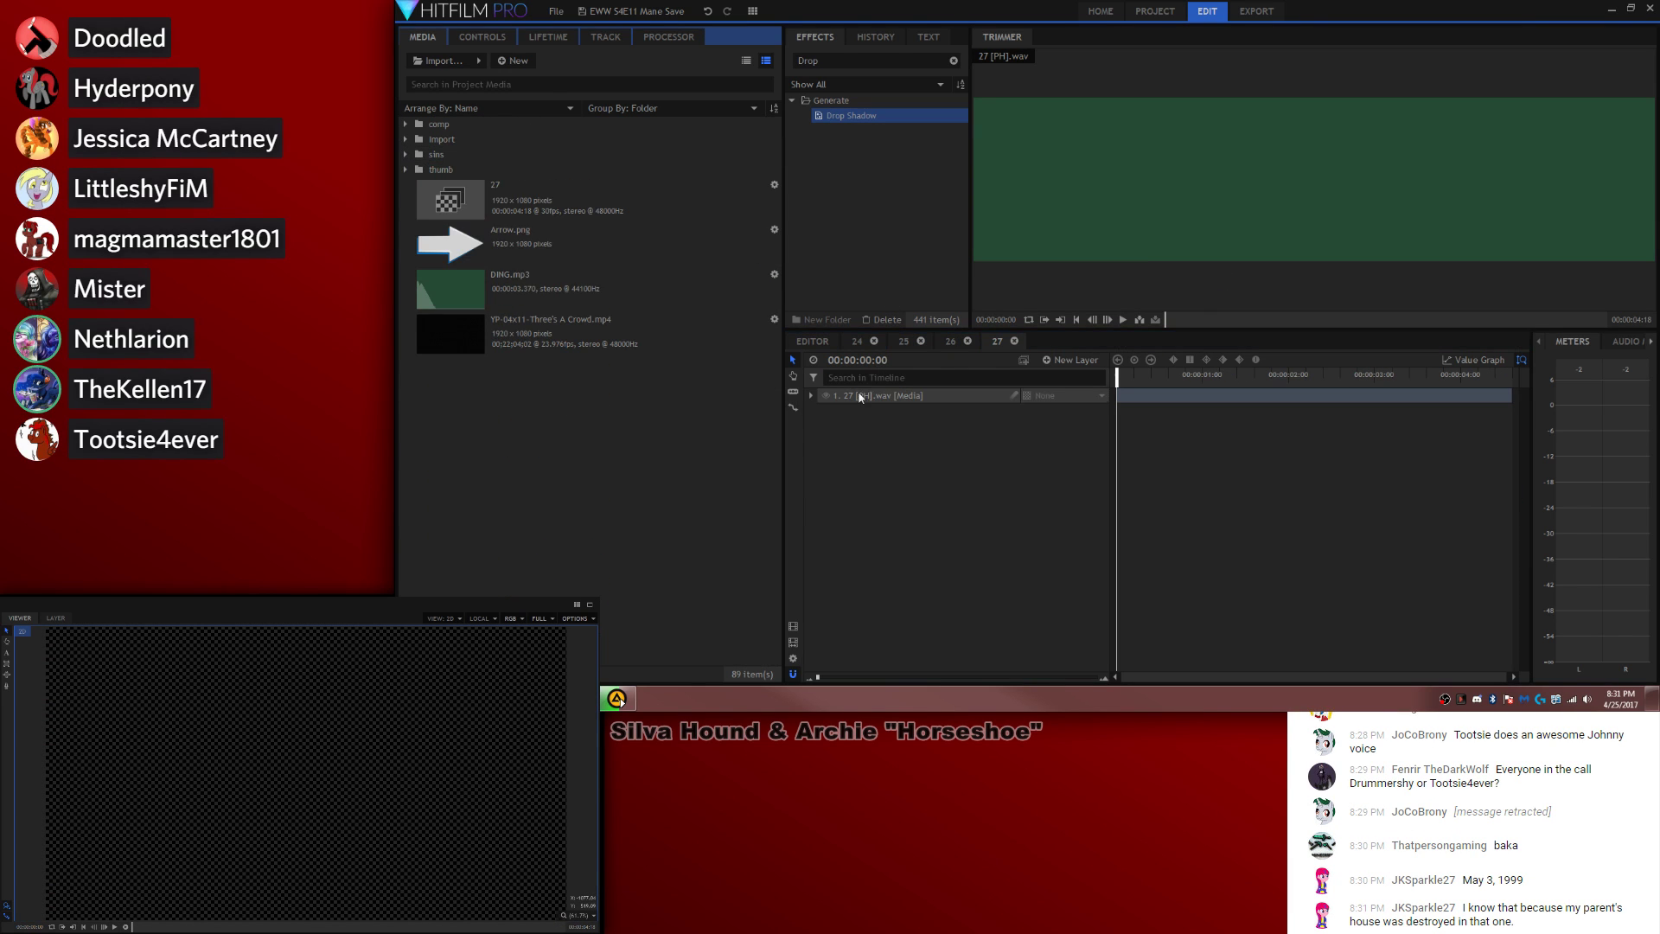
pyautogui.click(859, 395)
pyautogui.press('Delete')
pyautogui.moveTo(496, 210); pyautogui.dragTo(439, 125)
pyautogui.scroll(5, 428, 124)
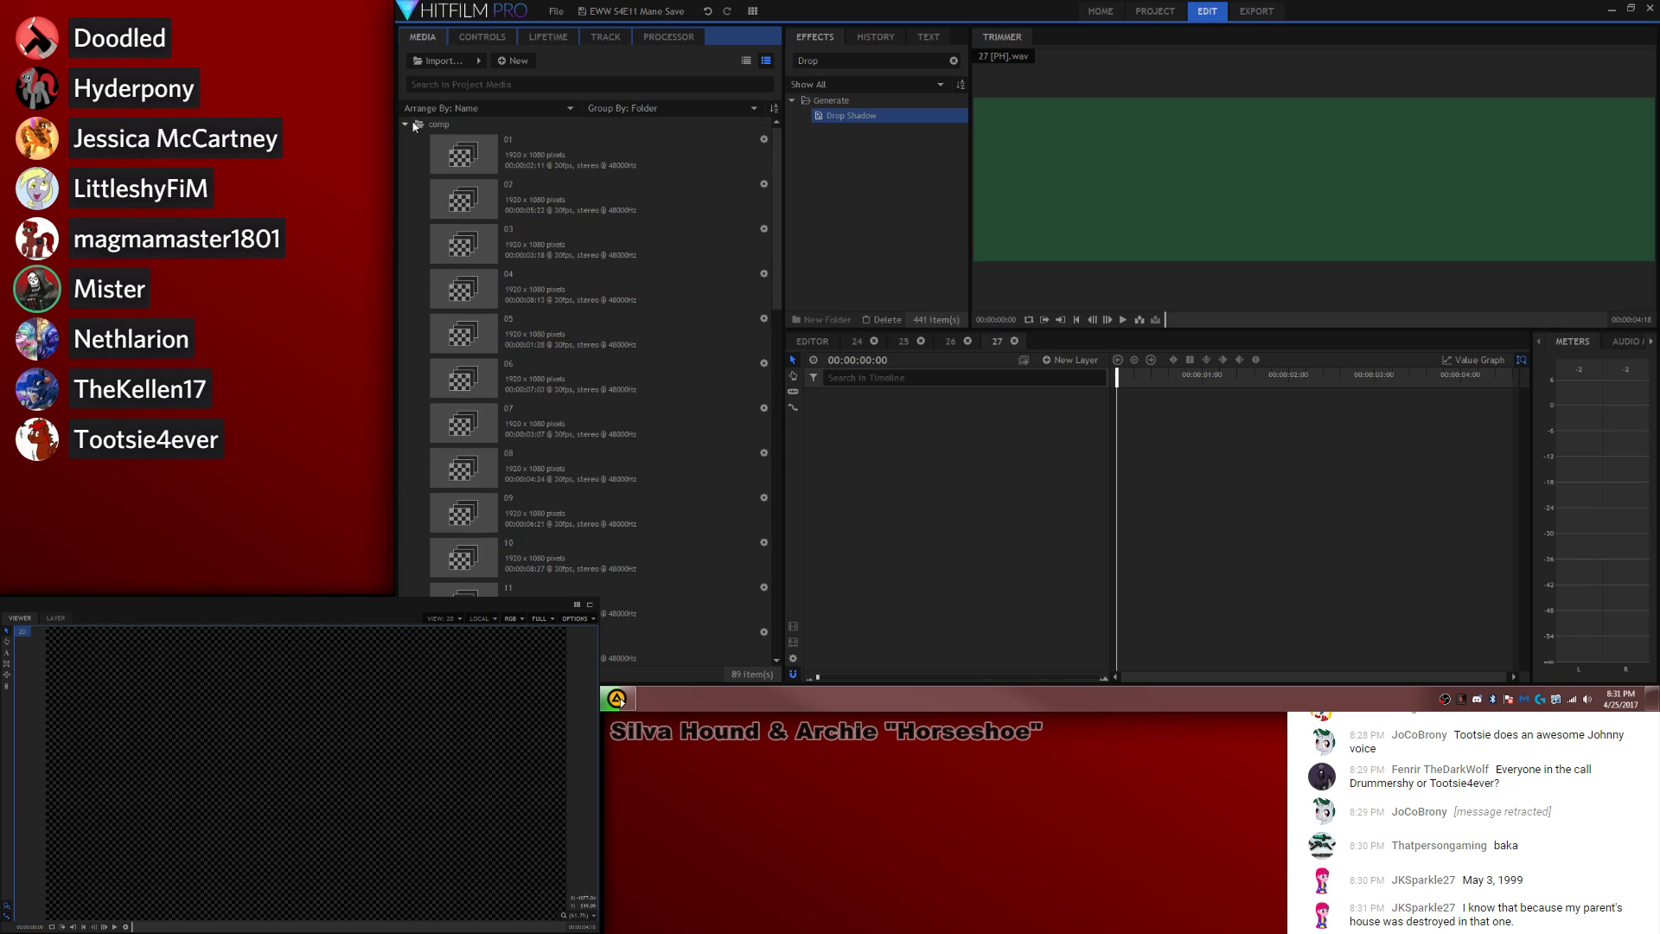
pyautogui.click(406, 124)
# Step: Find the start of the scene with Discord beside the thatched cottage in the Three's A Crowd video
pyautogui.click(582, 285)
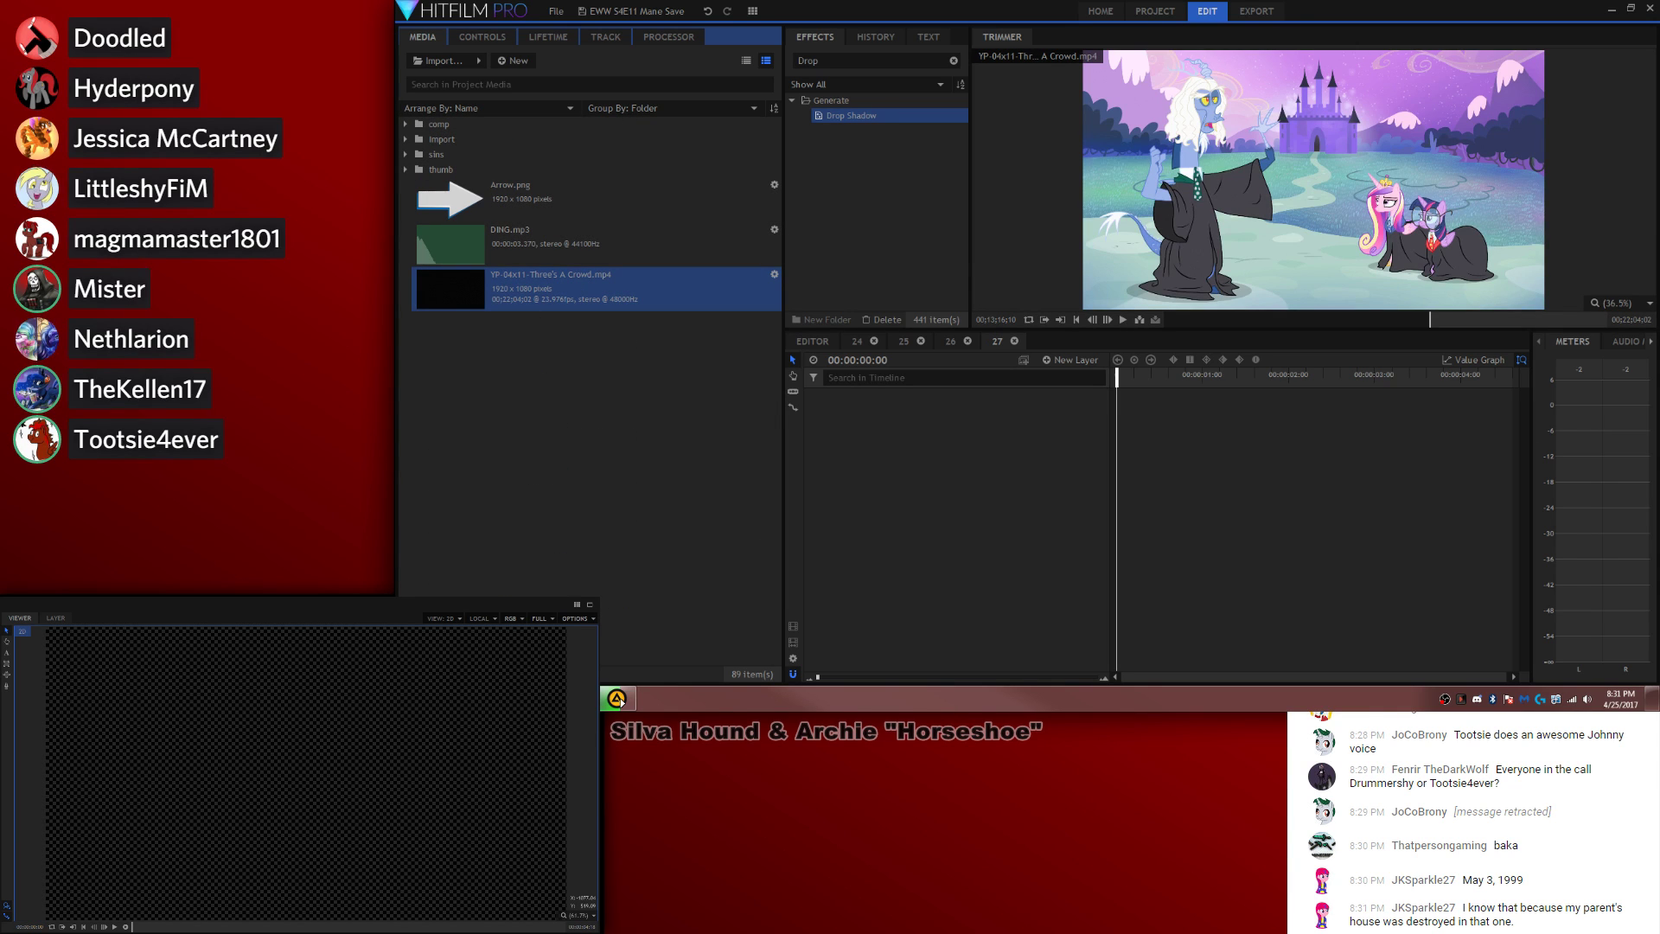
pyautogui.click(1431, 324)
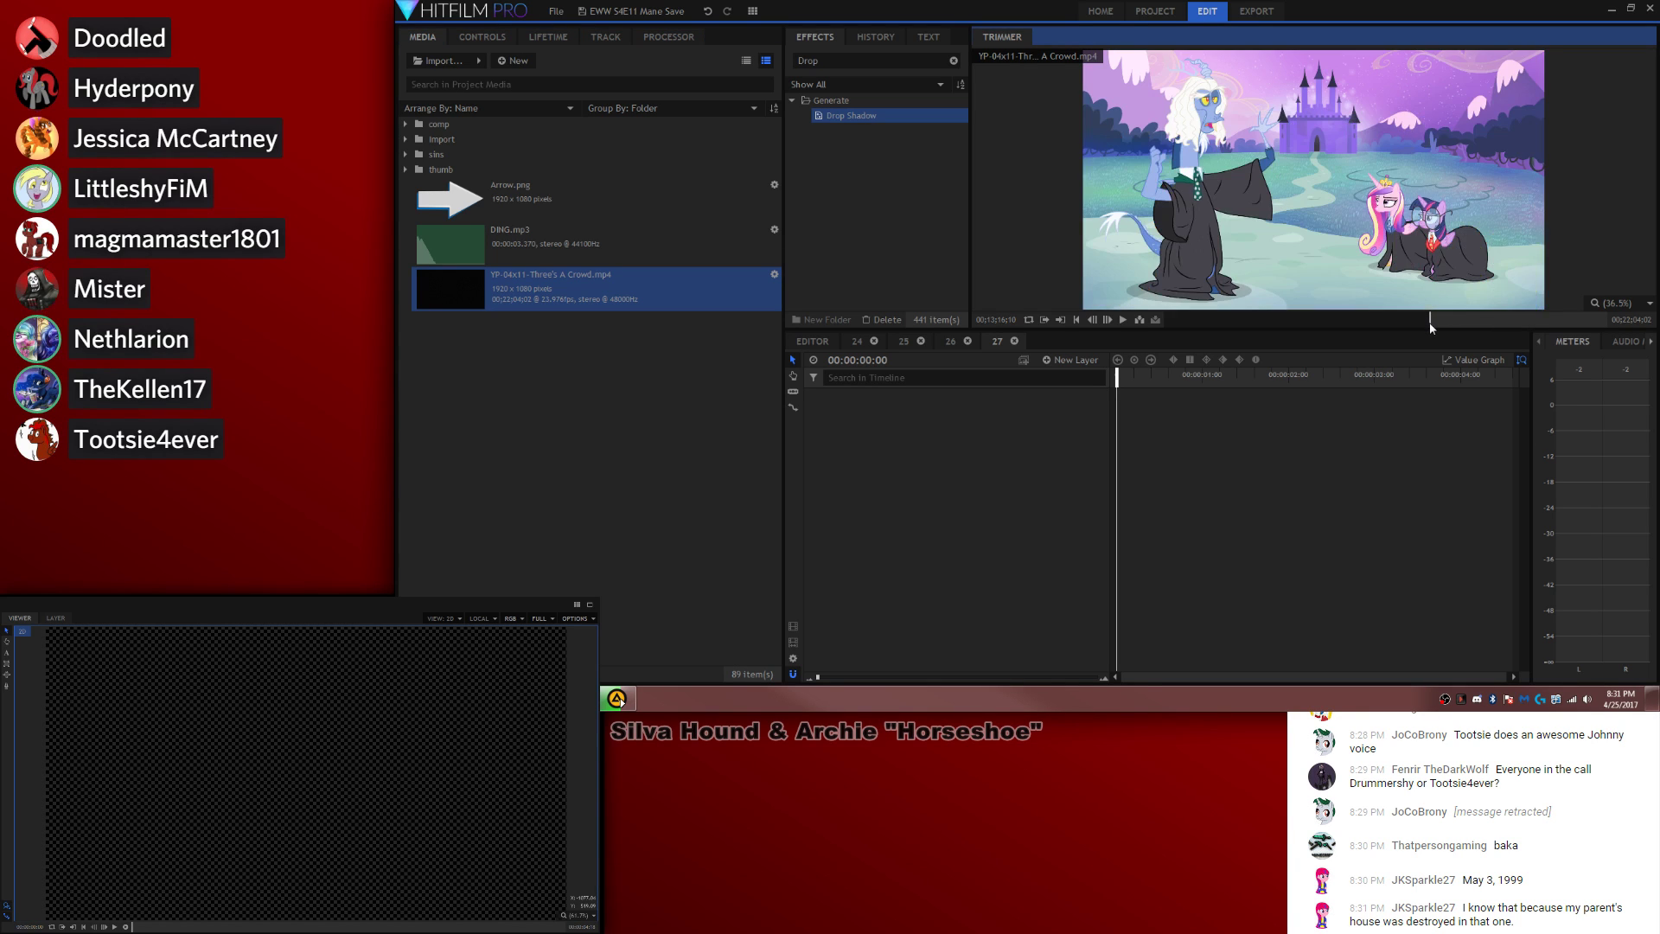
pyautogui.click(1122, 319)
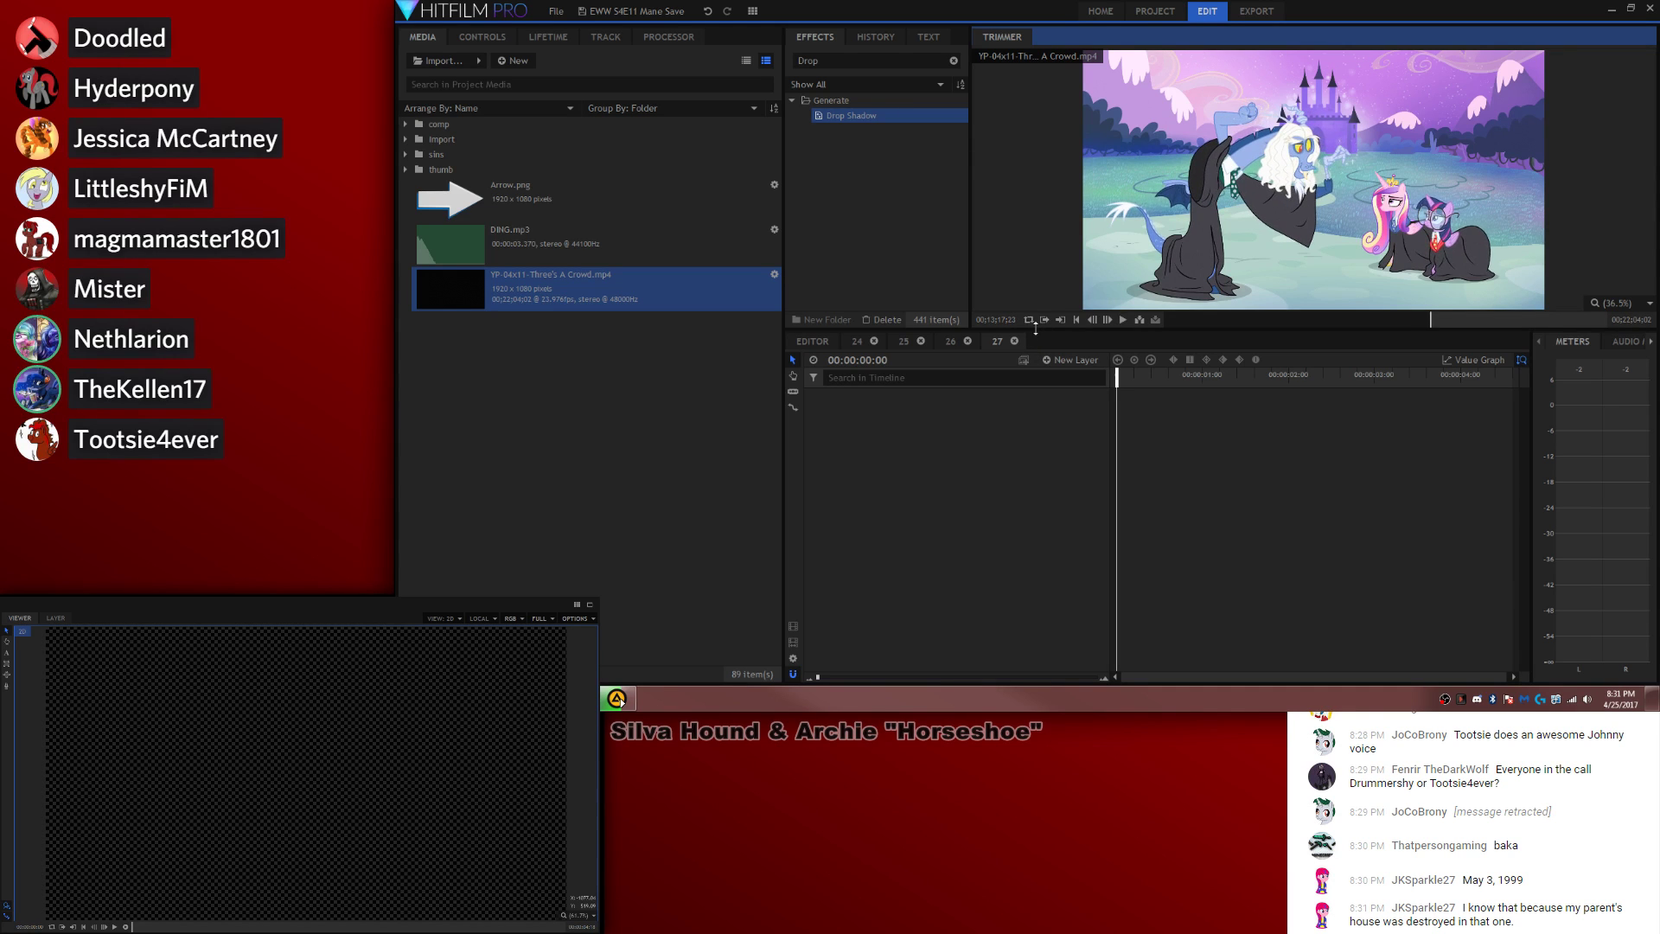
pyautogui.press(',')
pyautogui.press(',')
pyautogui.press(',')
pyautogui.press(',')
pyautogui.press('.')
pyautogui.press('.')
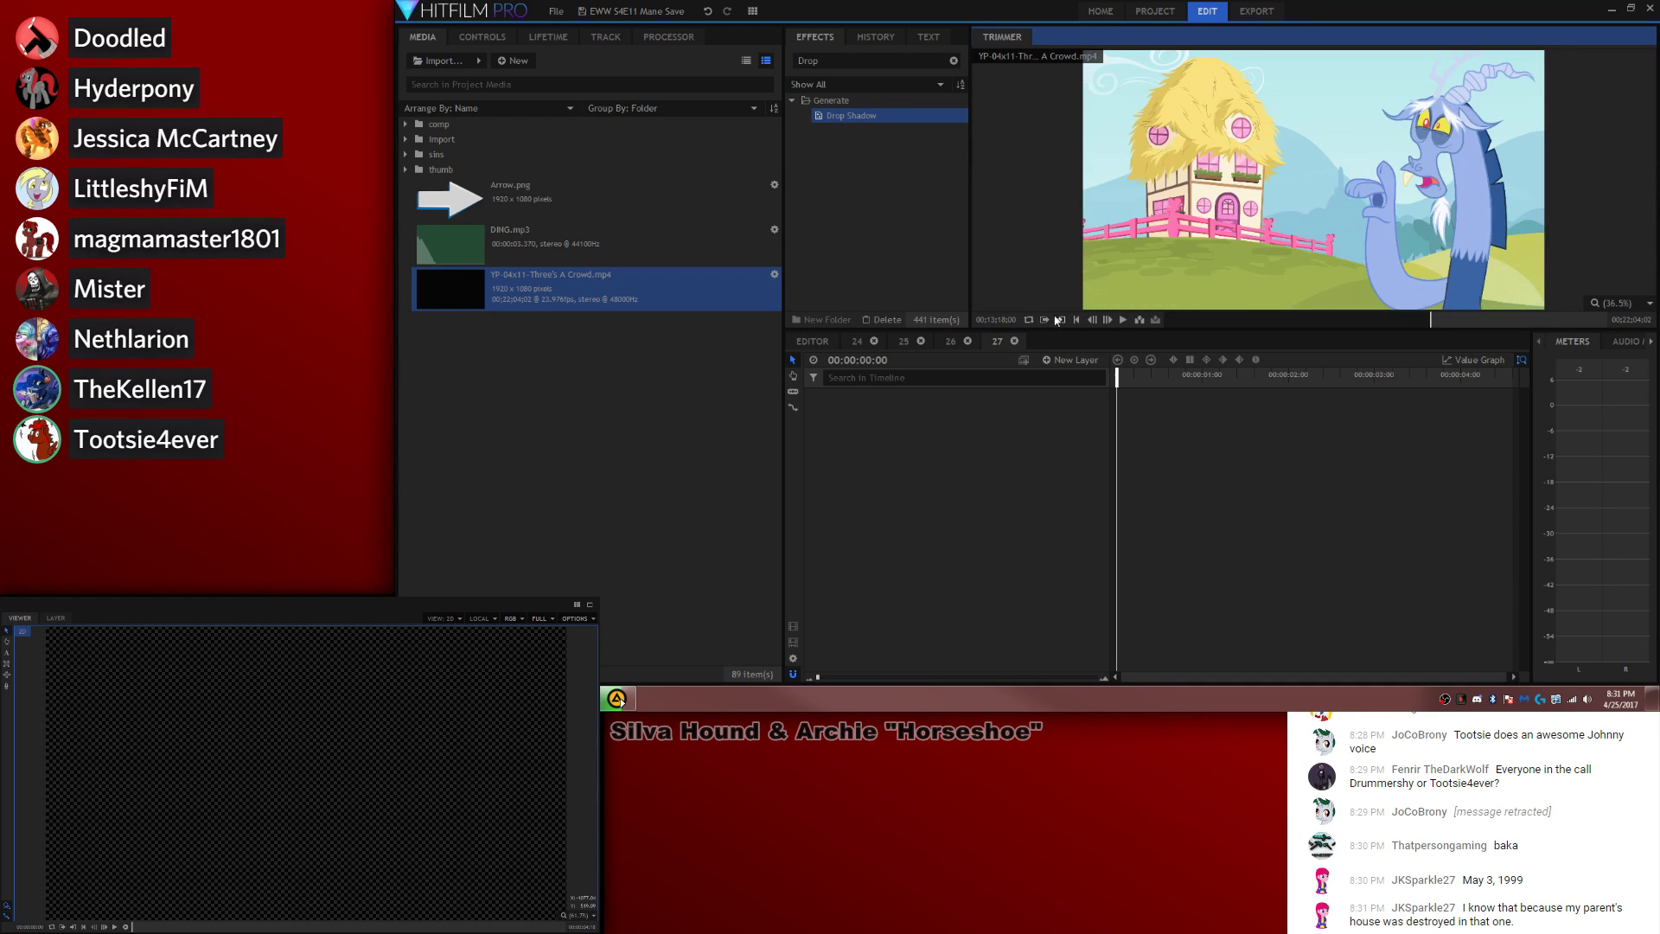
# Step: Place the trimmed excerpt of YP-04x11-Three's A Crowd.mp4 at the start of composite shot 27's timeline
pyautogui.press(',')
pyautogui.press('.')
pyautogui.moveTo(1210, 259); pyautogui.dragTo(1120, 399)
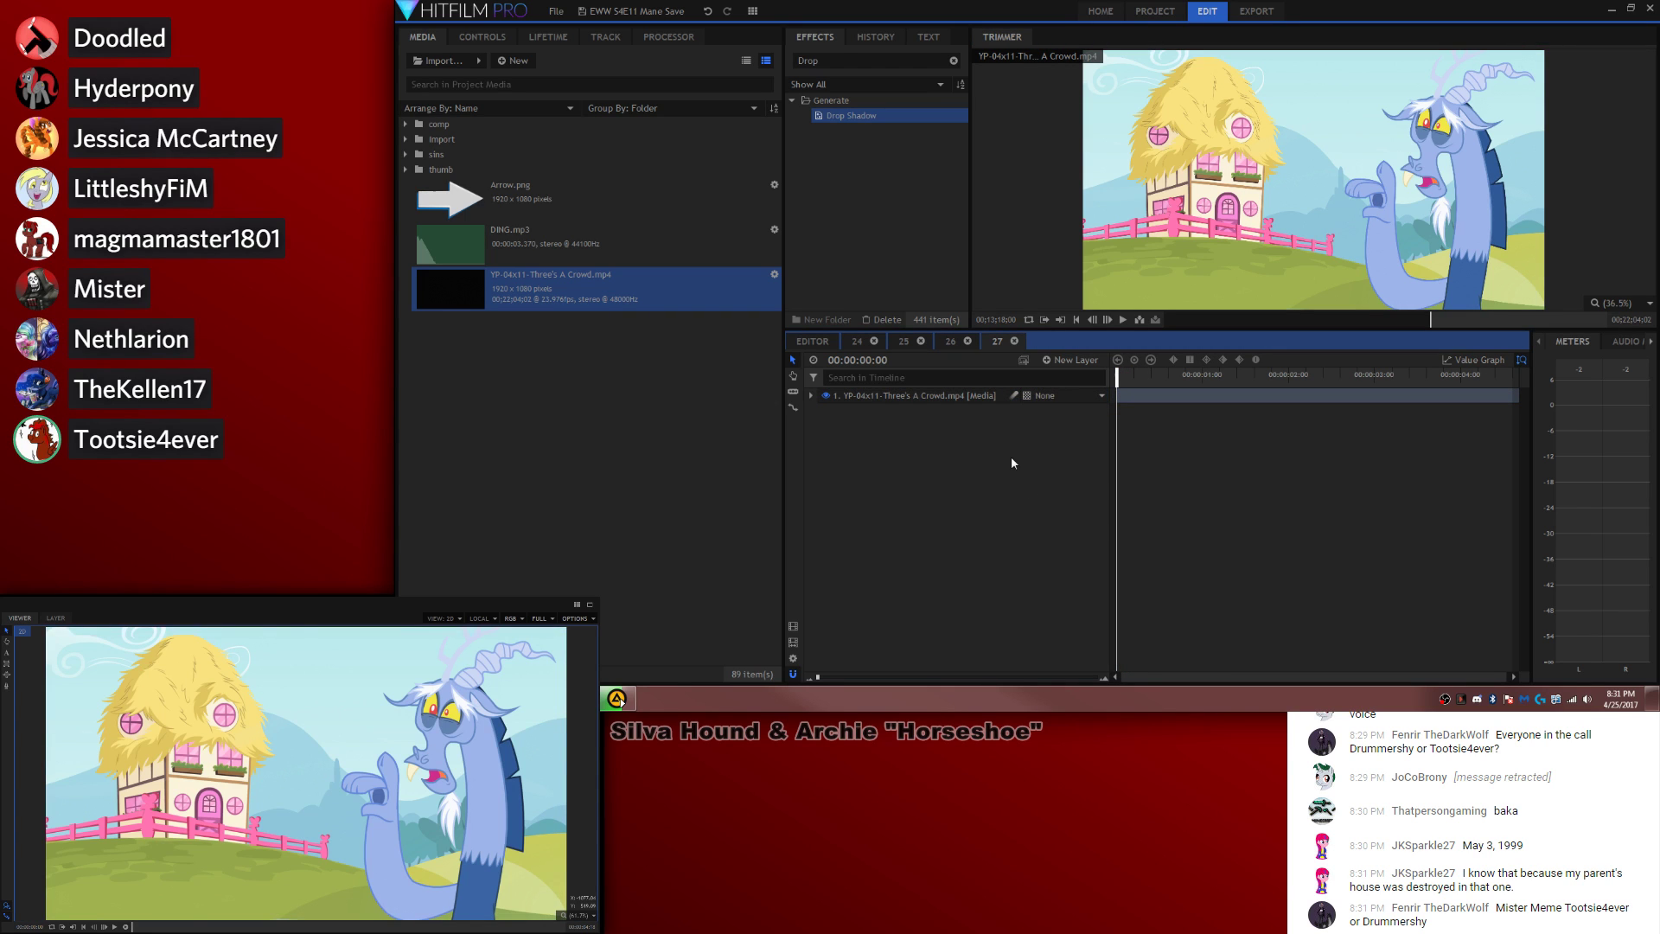
# Step: Set the Three's A Crowd layer's audio level to -8 dB and play back its opening
pyautogui.click(810, 395)
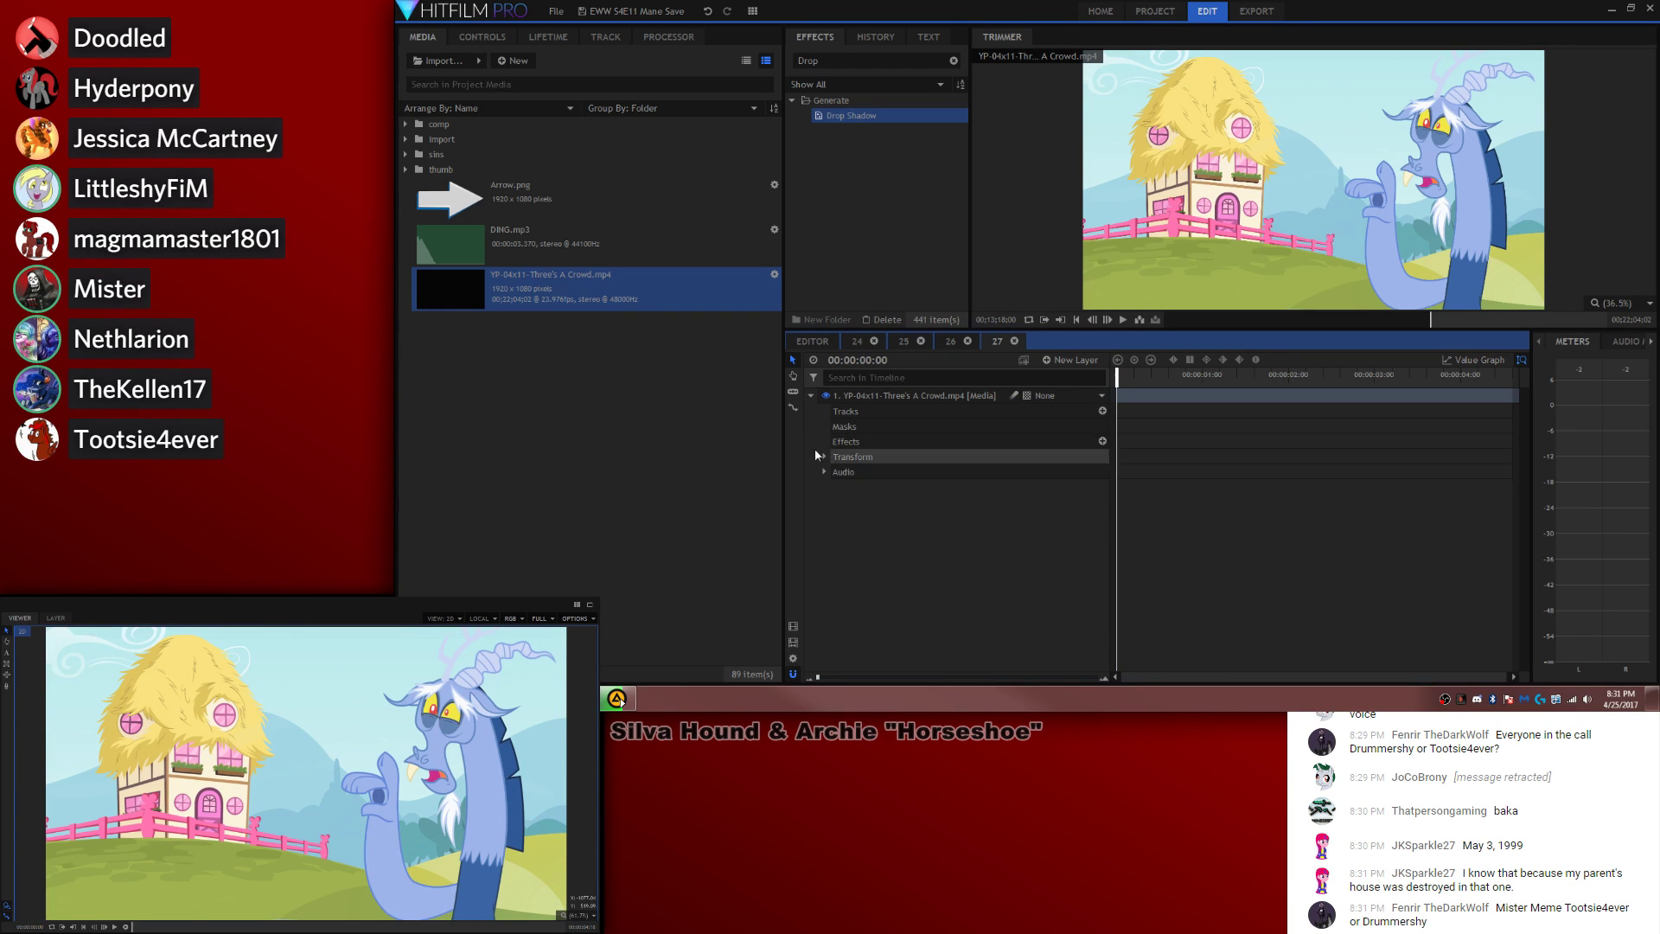
pyautogui.click(823, 472)
pyautogui.click(1096, 487)
pyautogui.write('-8')
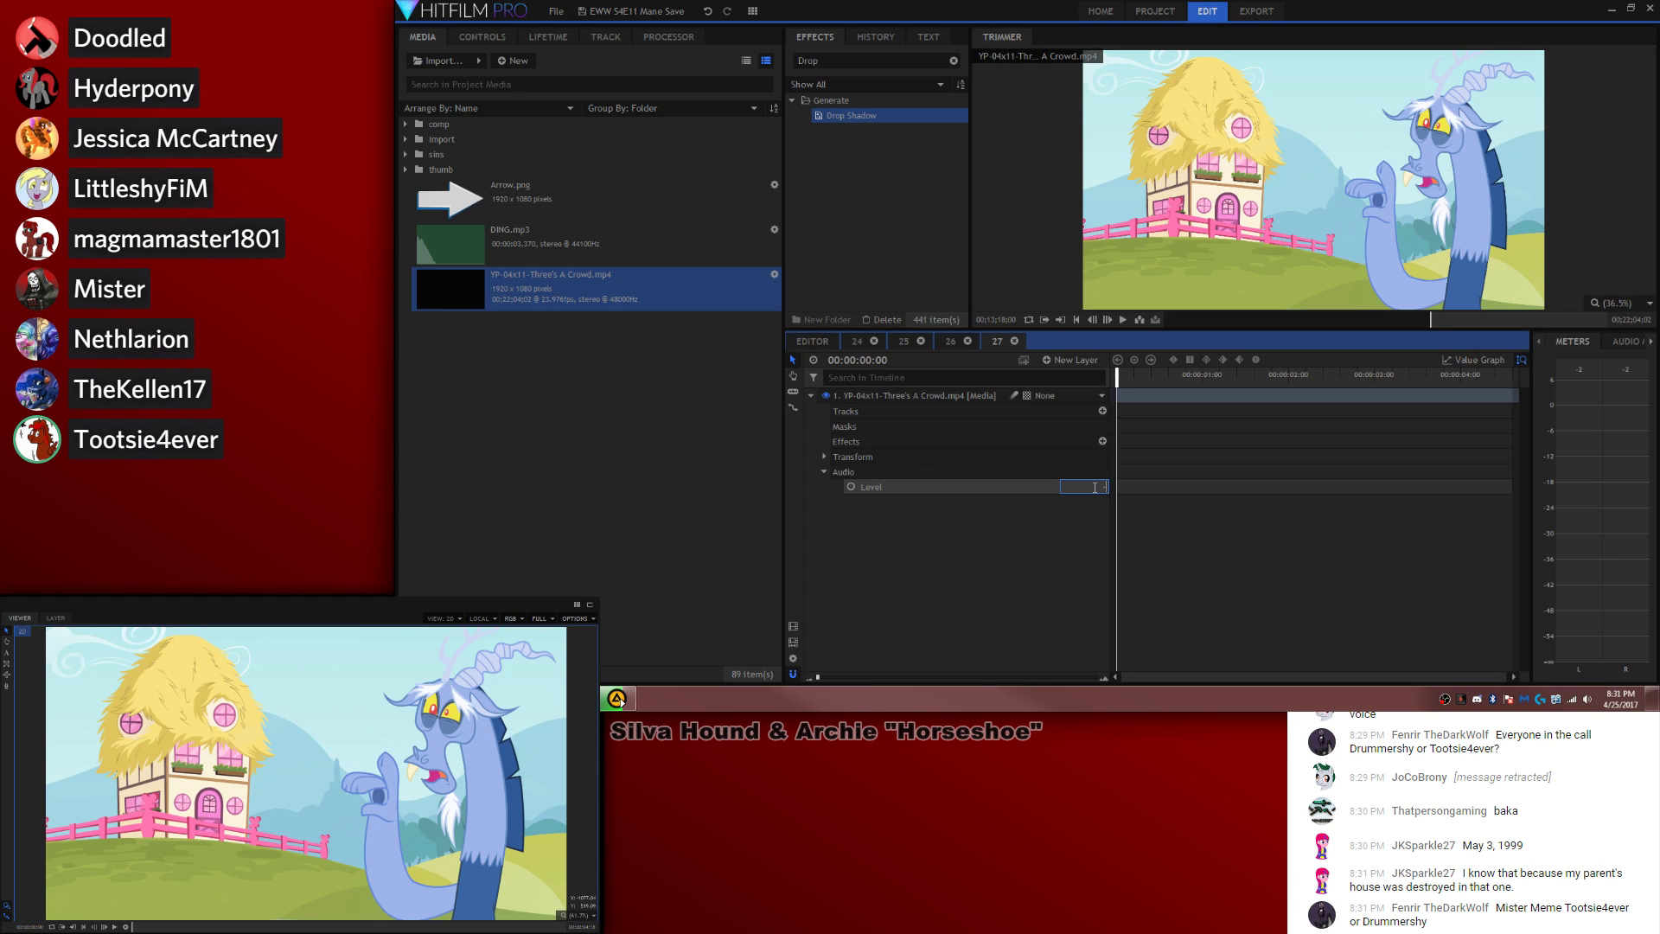
pyautogui.press('Return')
pyautogui.press('space')
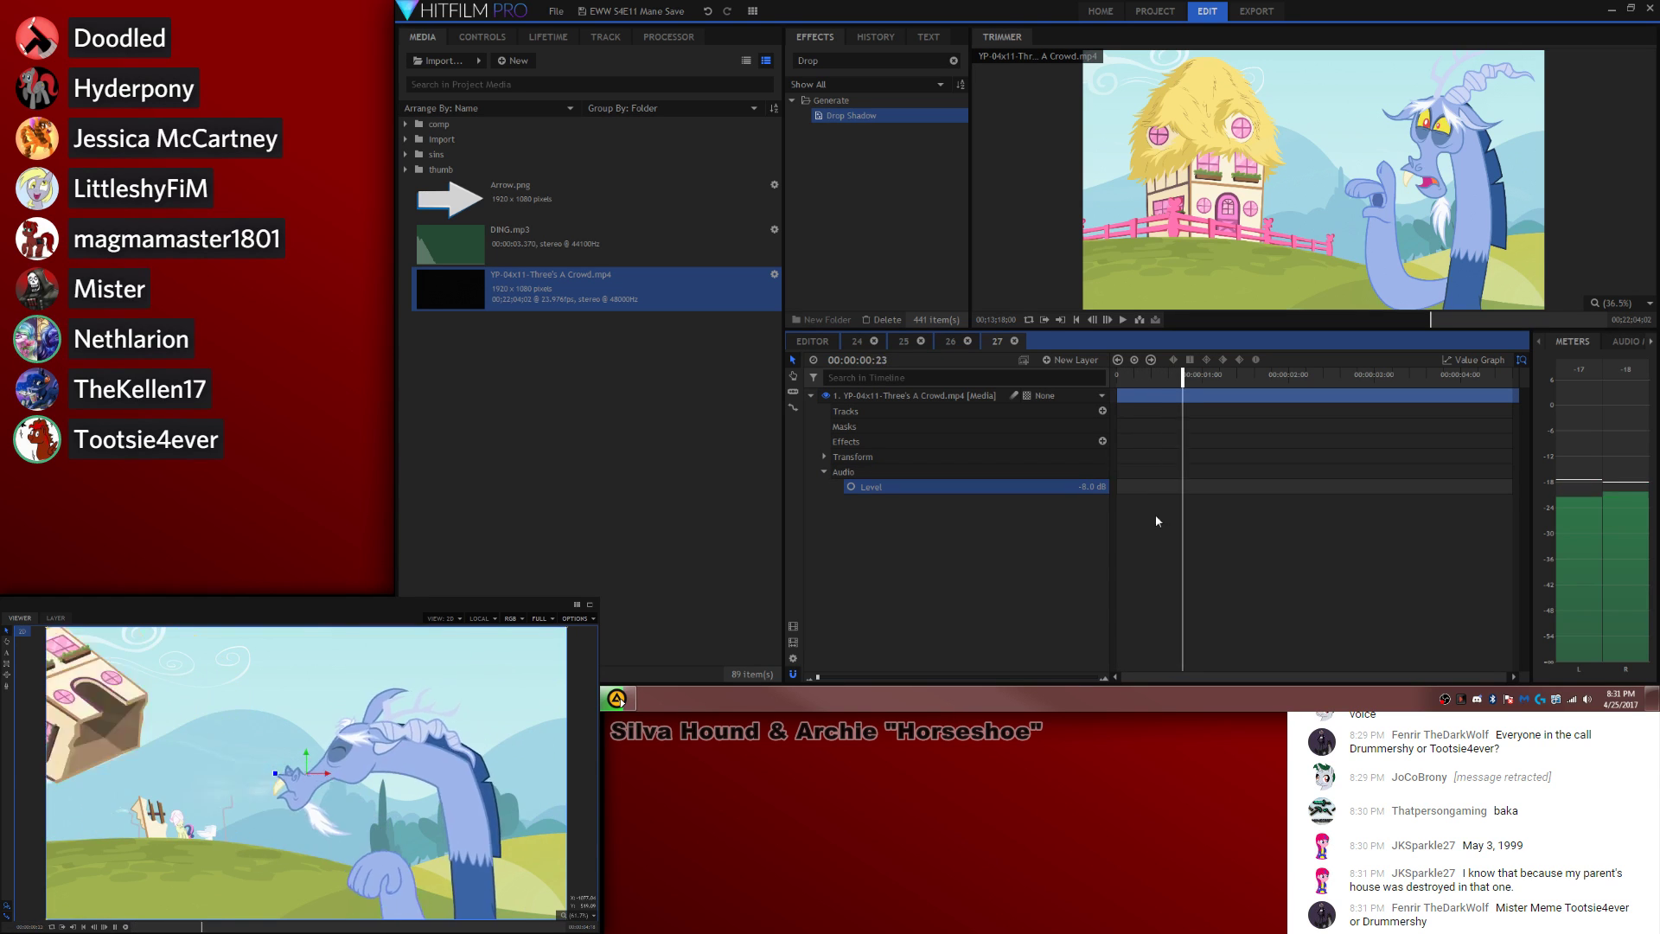
pyautogui.press('space')
pyautogui.press('space')
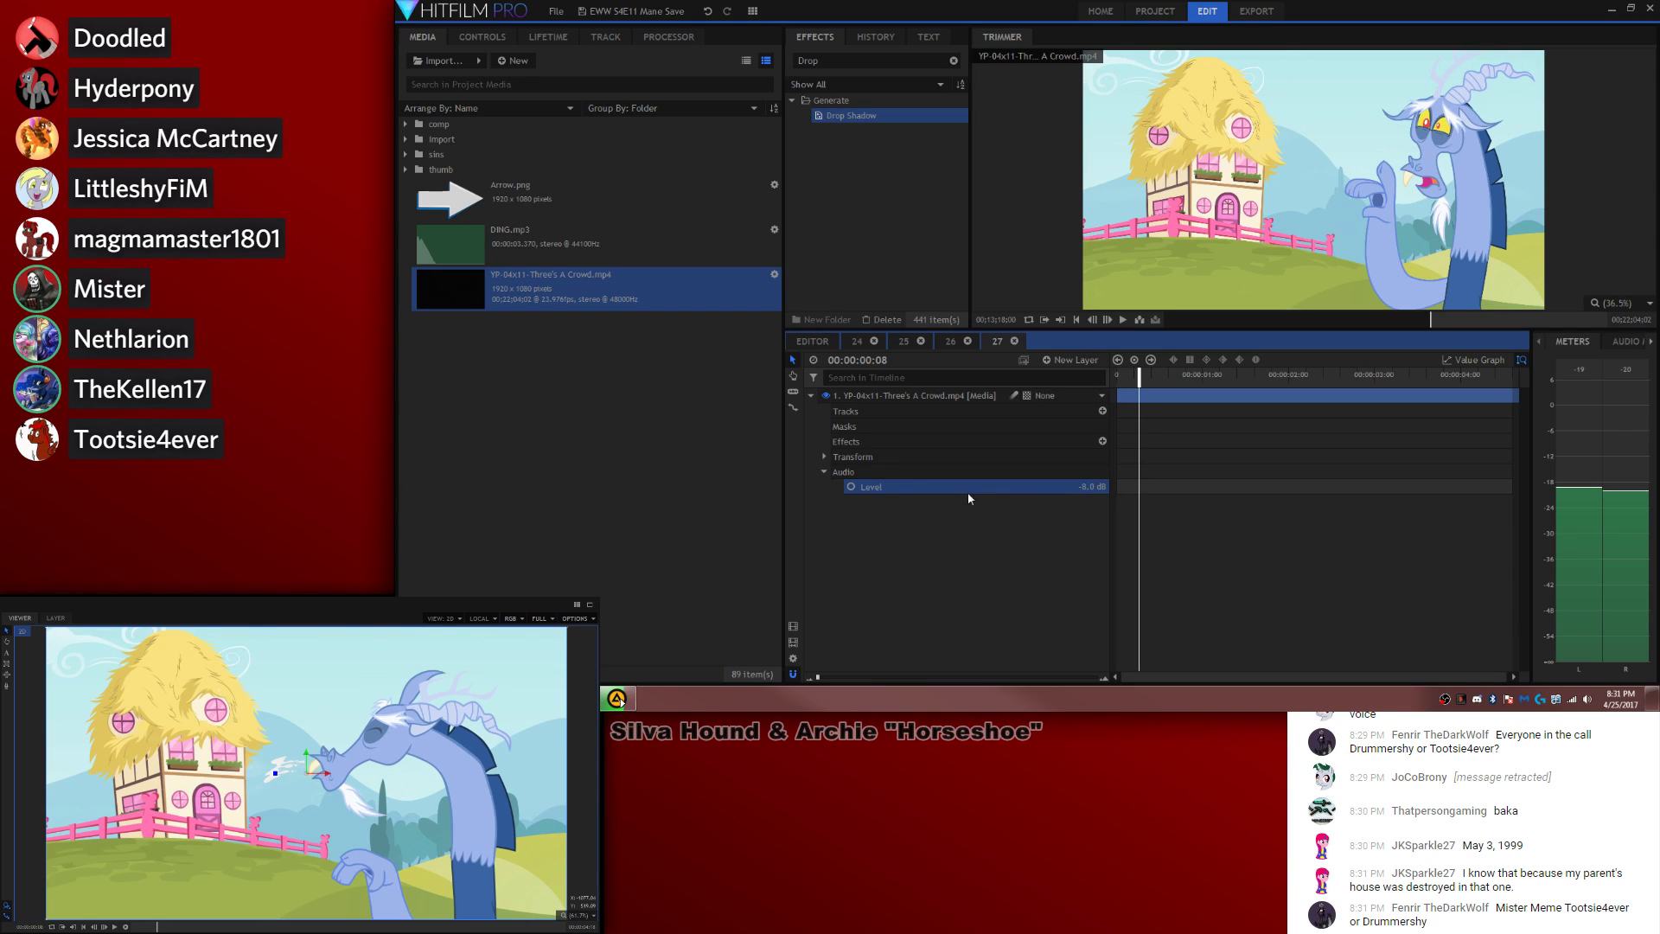
# Step: Keyframe the audio level at 8 dB at 00:00:00:08 and play the clip from its start
pyautogui.click(853, 488)
pyautogui.click(1091, 487)
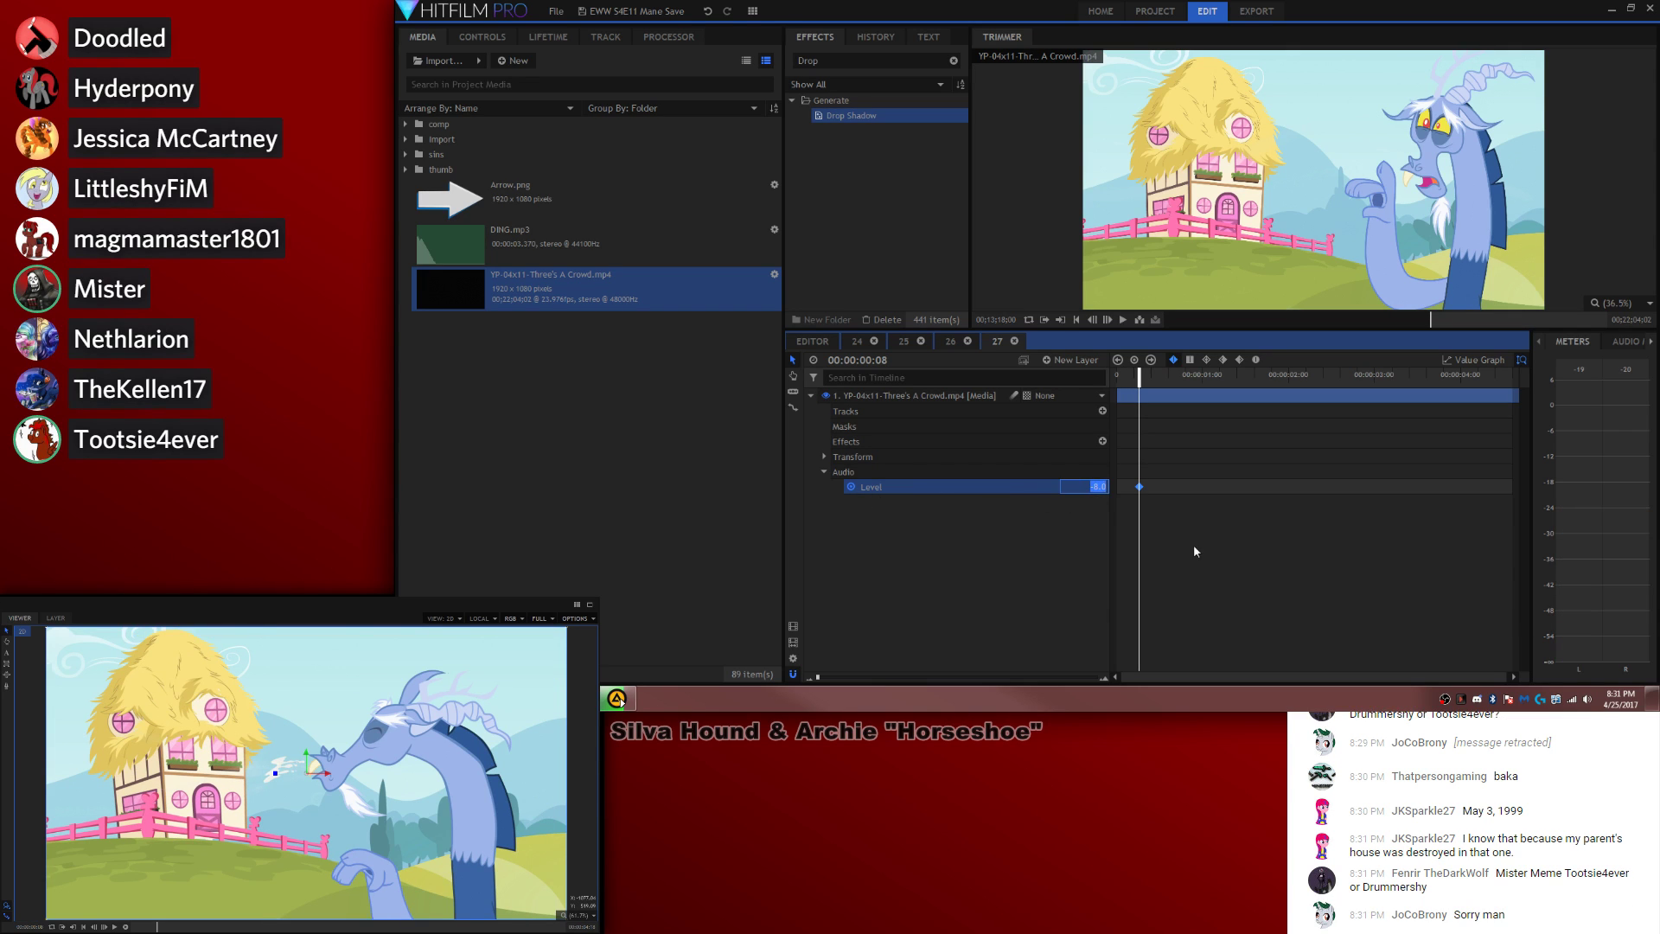
pyautogui.write('8')
pyautogui.click(1253, 551)
pyautogui.press('Home')
pyautogui.press('space')
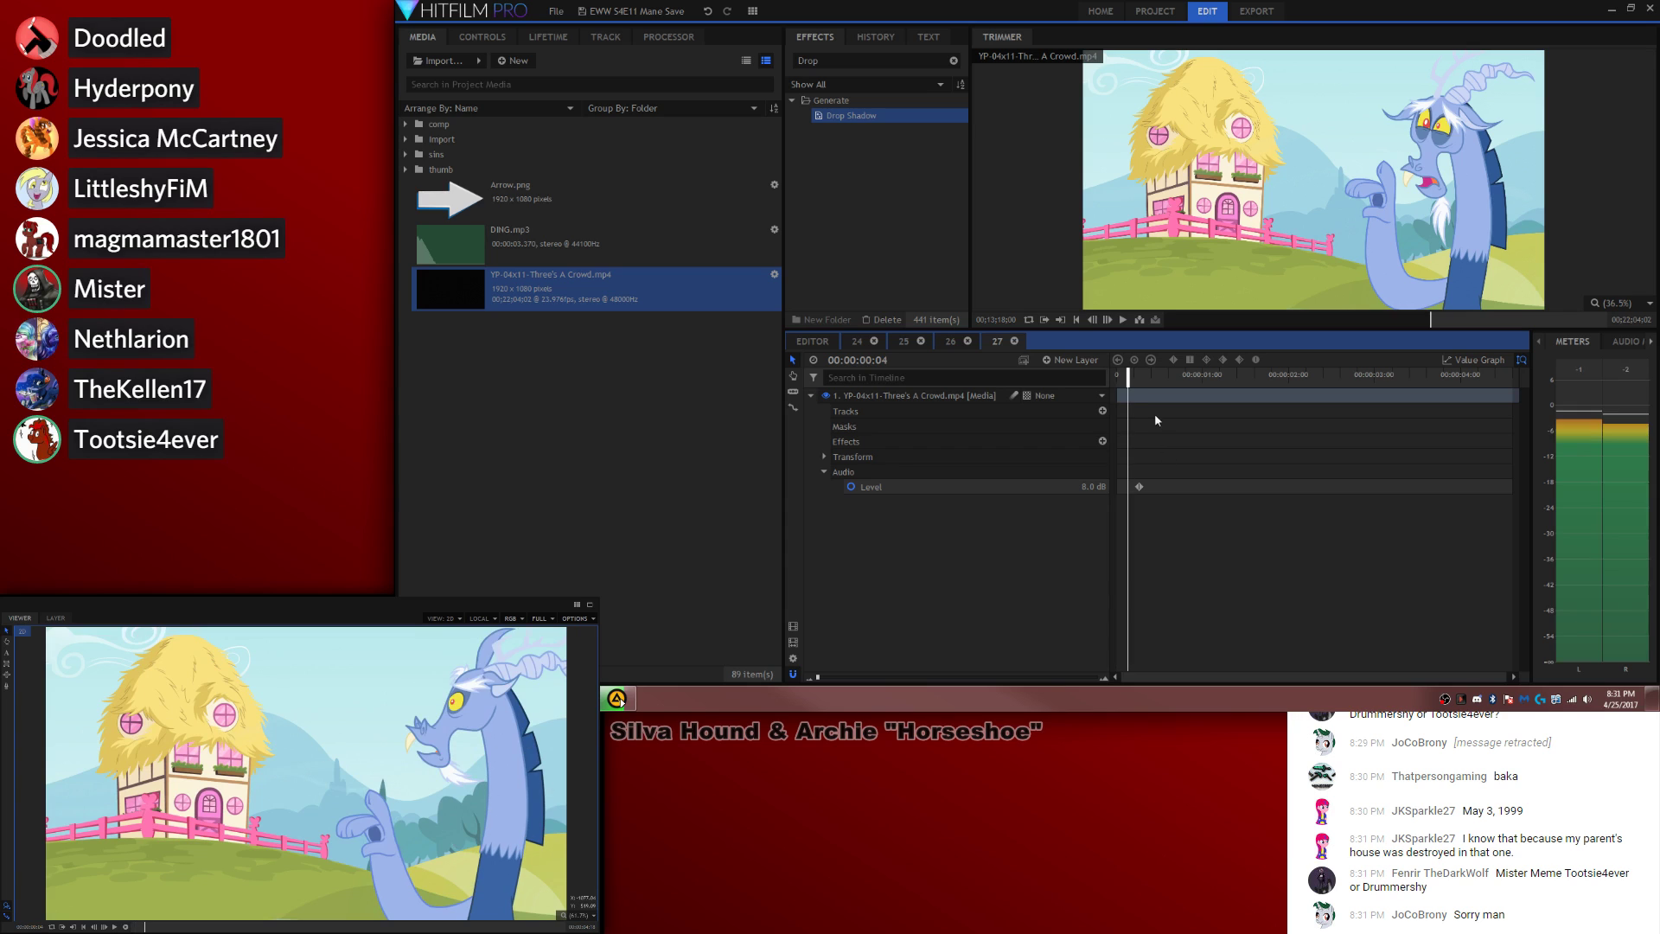
# Step: Move the 8 dB level keyframe earlier to about frame 5, and keyframe -8 dB at the clip's start
pyautogui.moveTo(1139, 485); pyautogui.dragTo(1131, 488)
pyautogui.moveTo(1127, 377); pyautogui.dragTo(1117, 378)
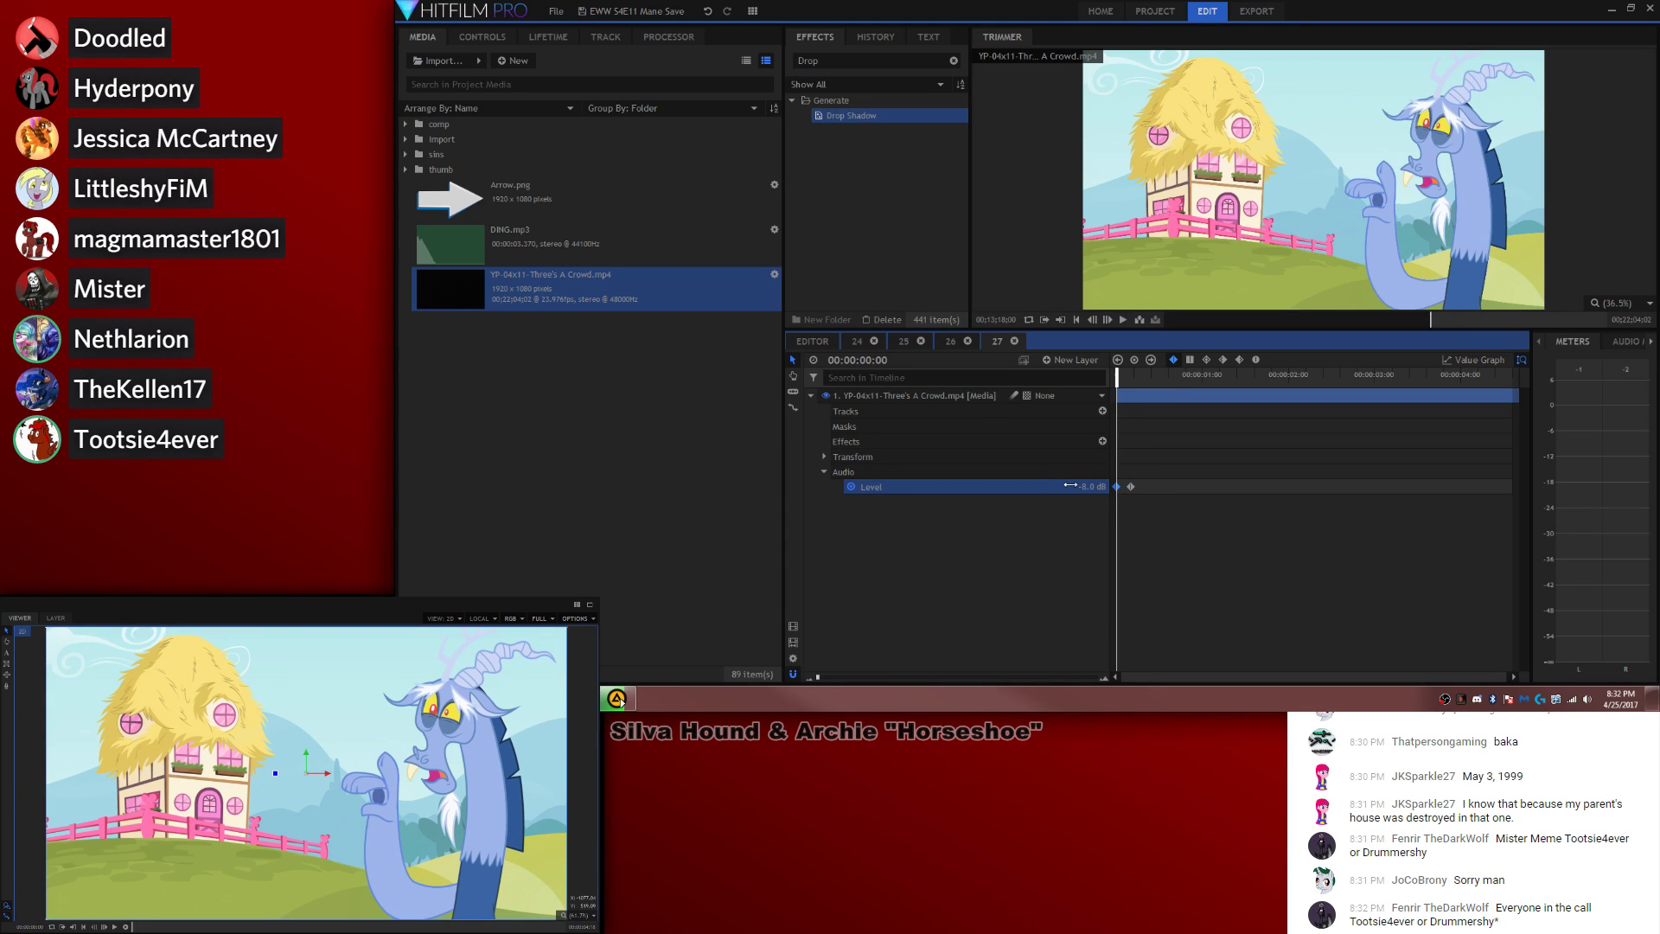
pyautogui.click(1226, 544)
pyautogui.press('space')
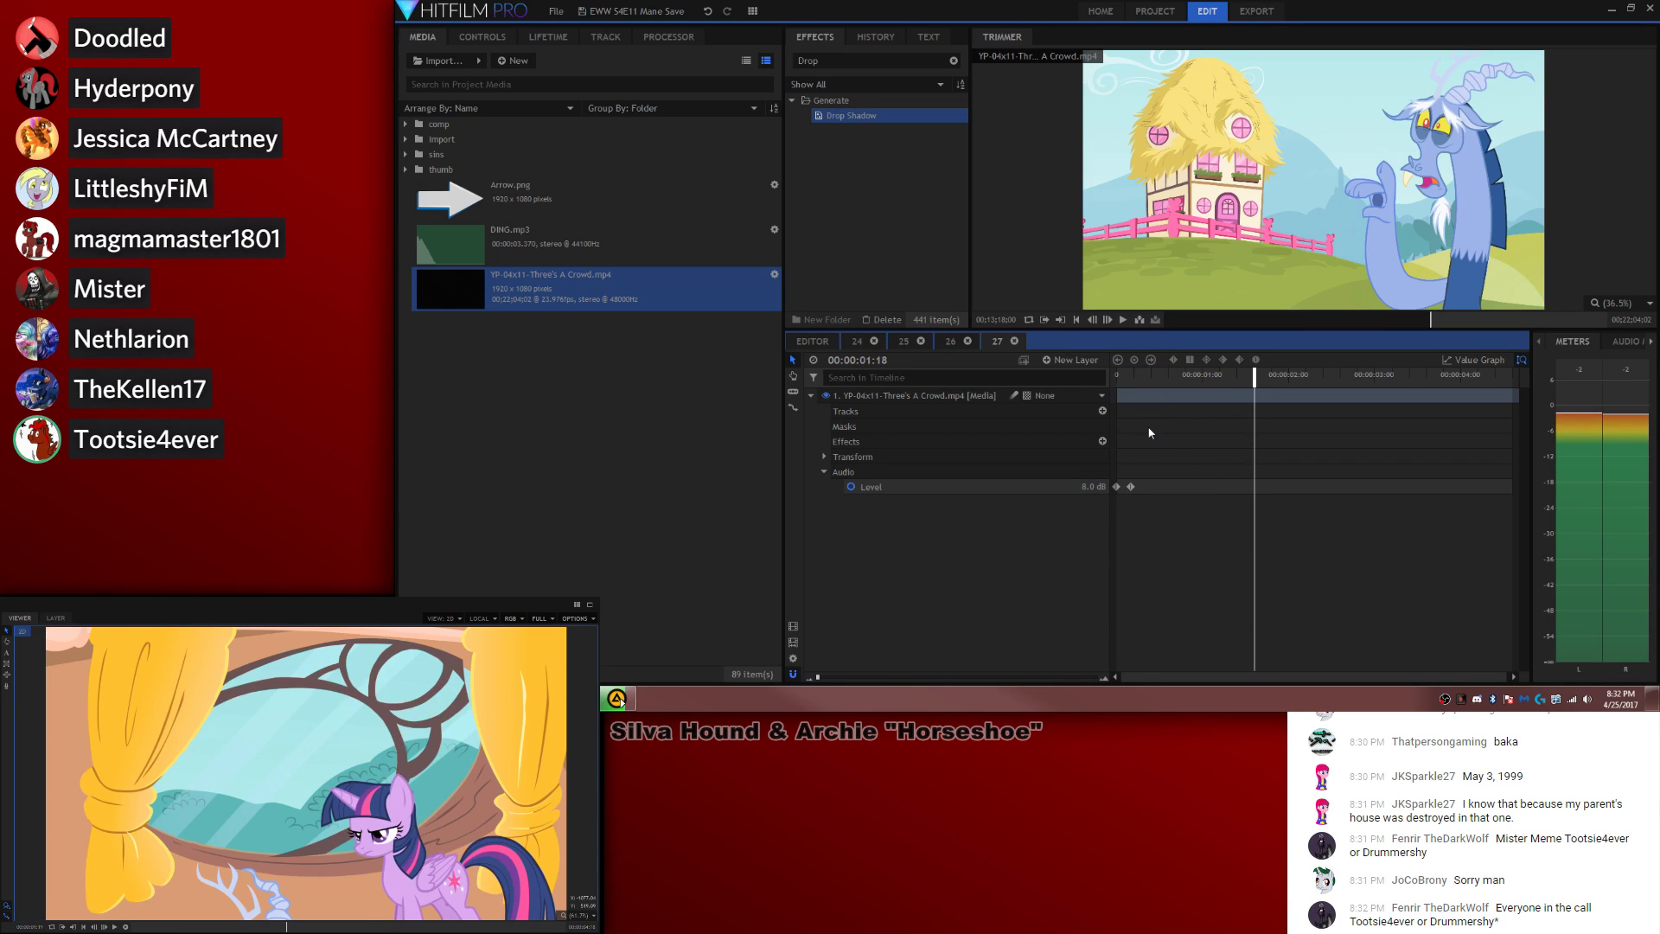
# Step: Add an 8 dB audio level keyframe at 00:00:01:15, just before the scene changes
pyautogui.click(1210, 373)
pyautogui.press('space')
pyautogui.press('.')
pyautogui.press('.')
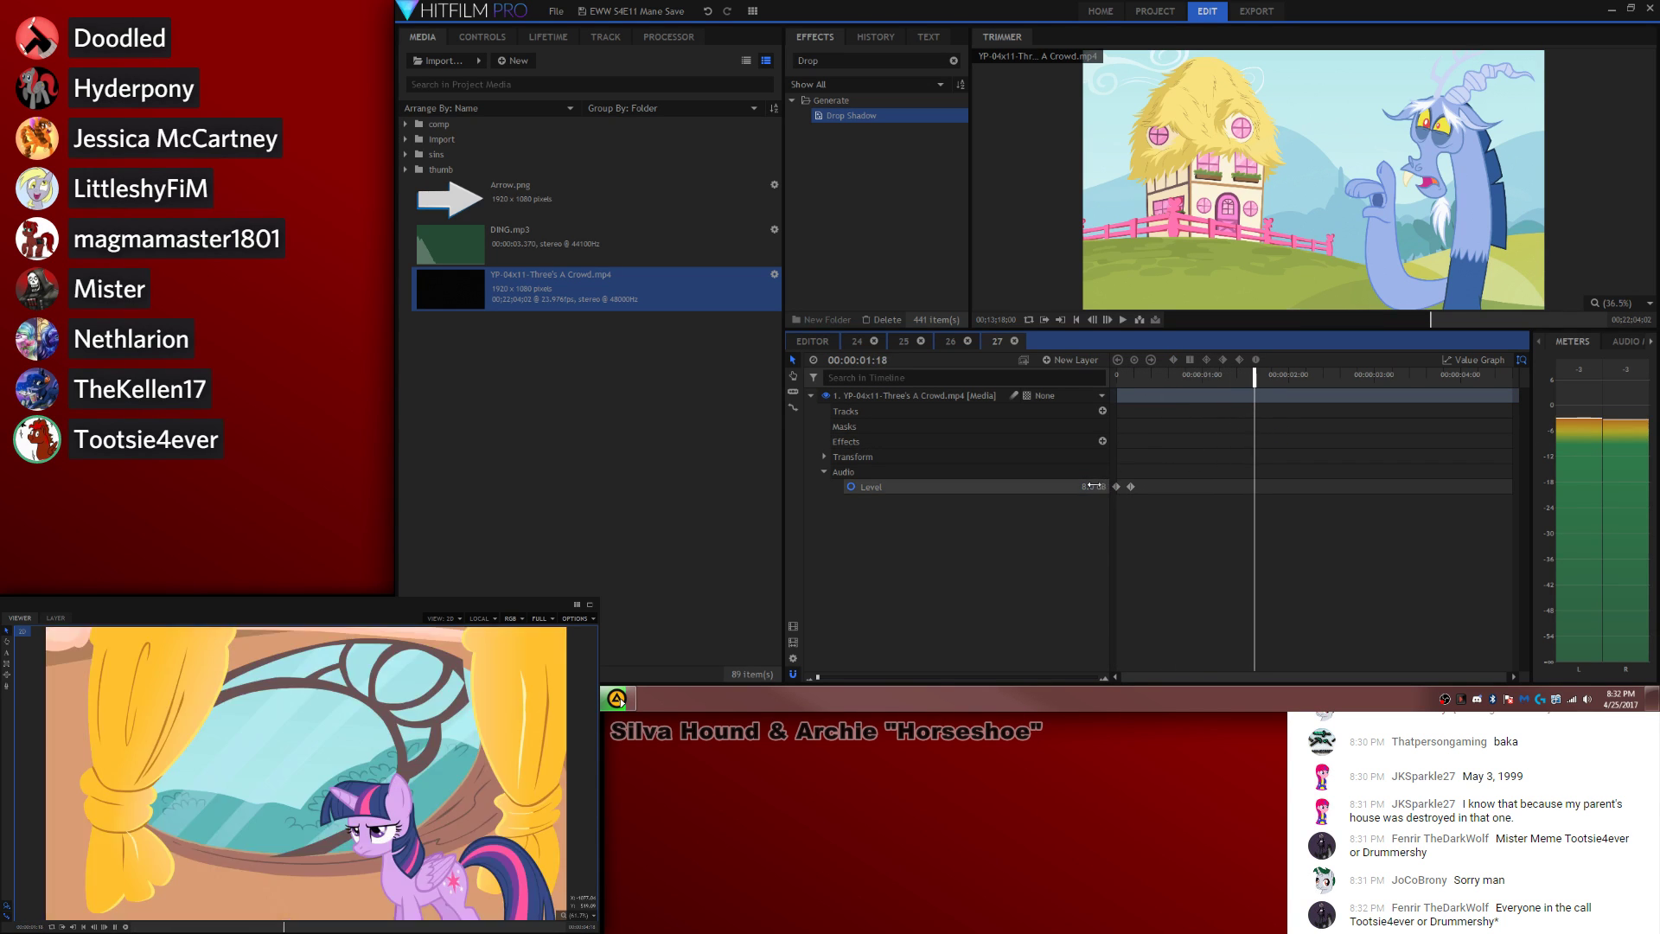
pyautogui.press(',')
pyautogui.press(',')
pyautogui.press(',')
pyautogui.click(1201, 558)
# Step: Keyframe the audio level back to -8 dB at 00:00:01:22 and play the composite from the beginning
pyautogui.press('space')
pyautogui.press('space')
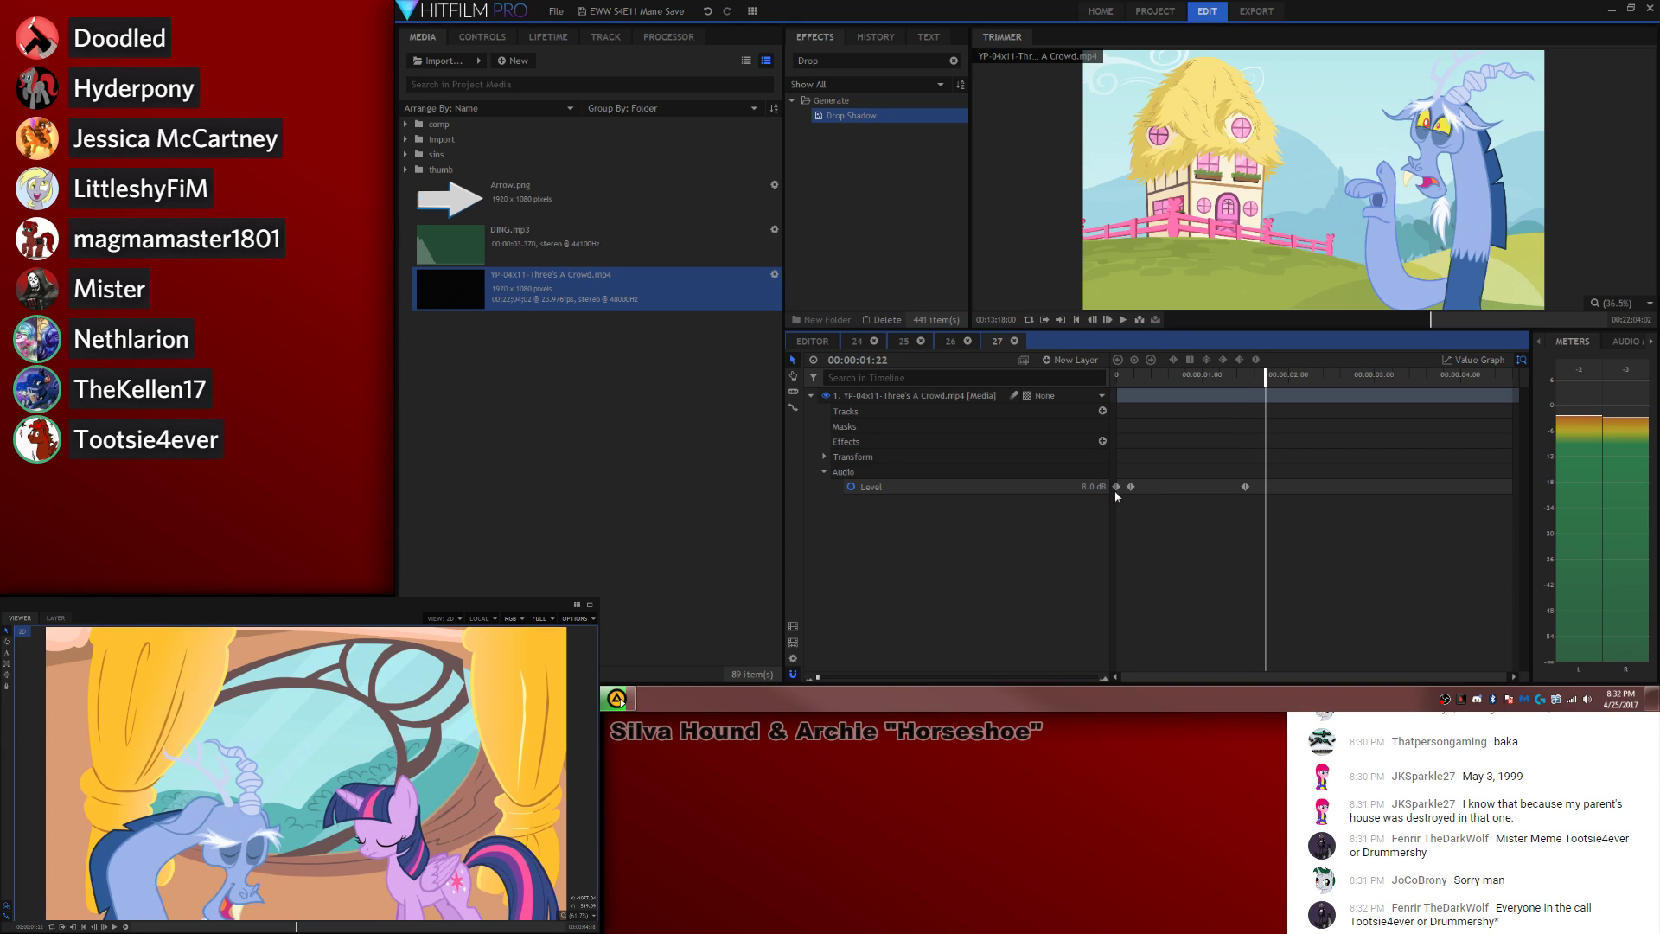
pyautogui.click(1087, 487)
pyautogui.press('Return')
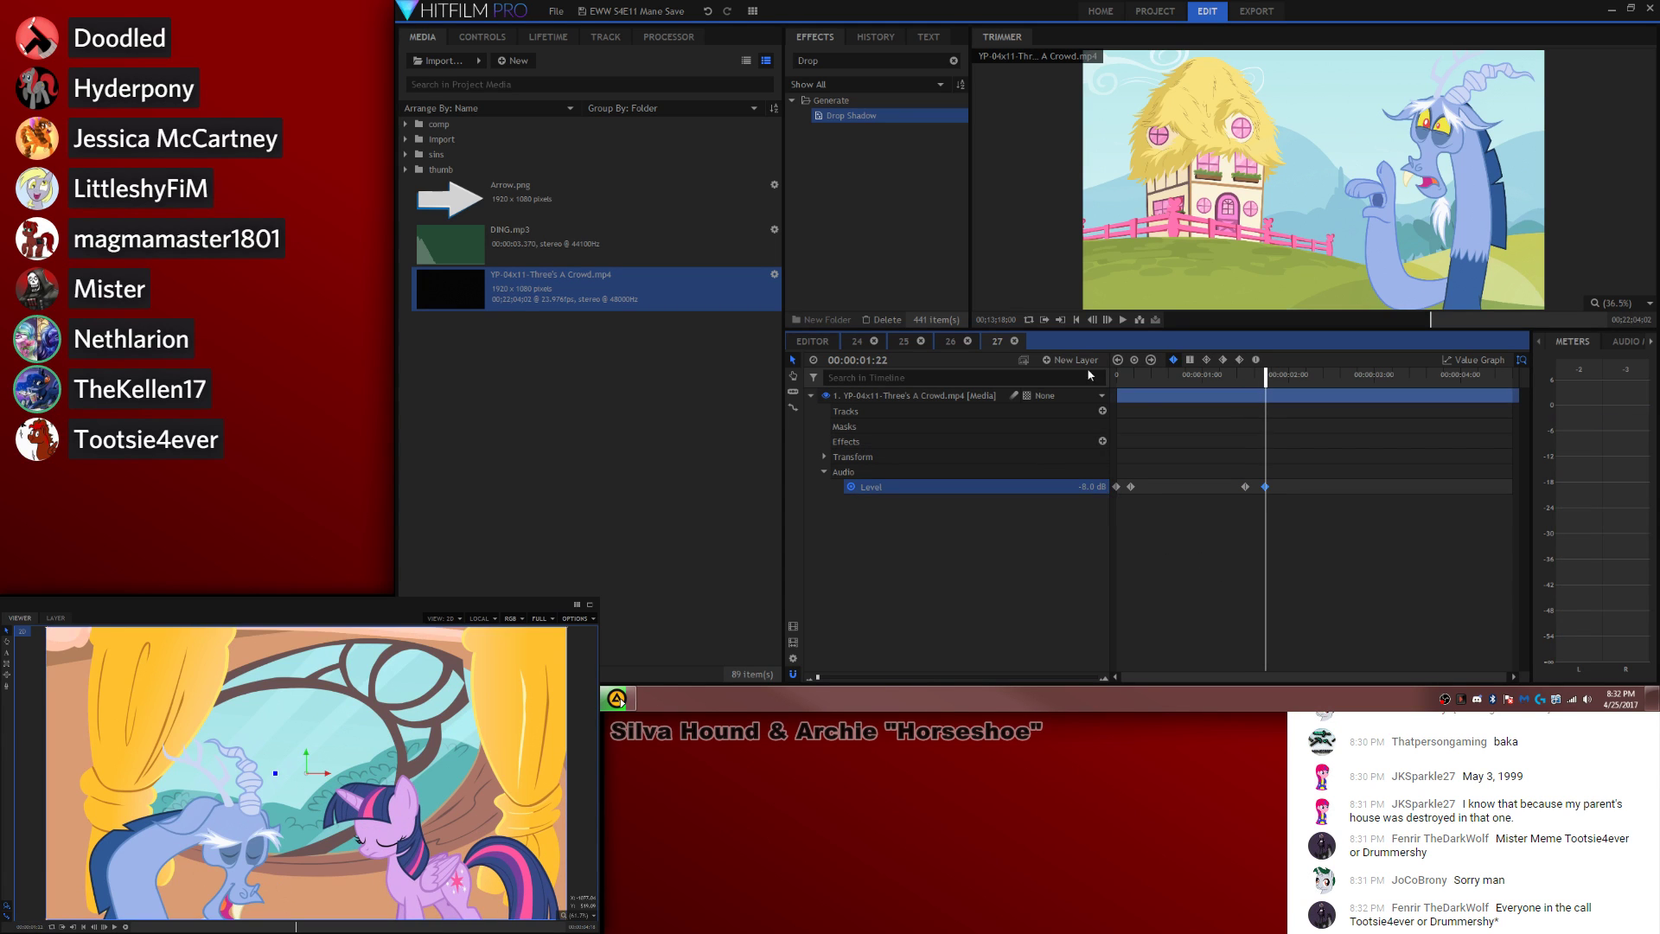
pyautogui.press('Home')
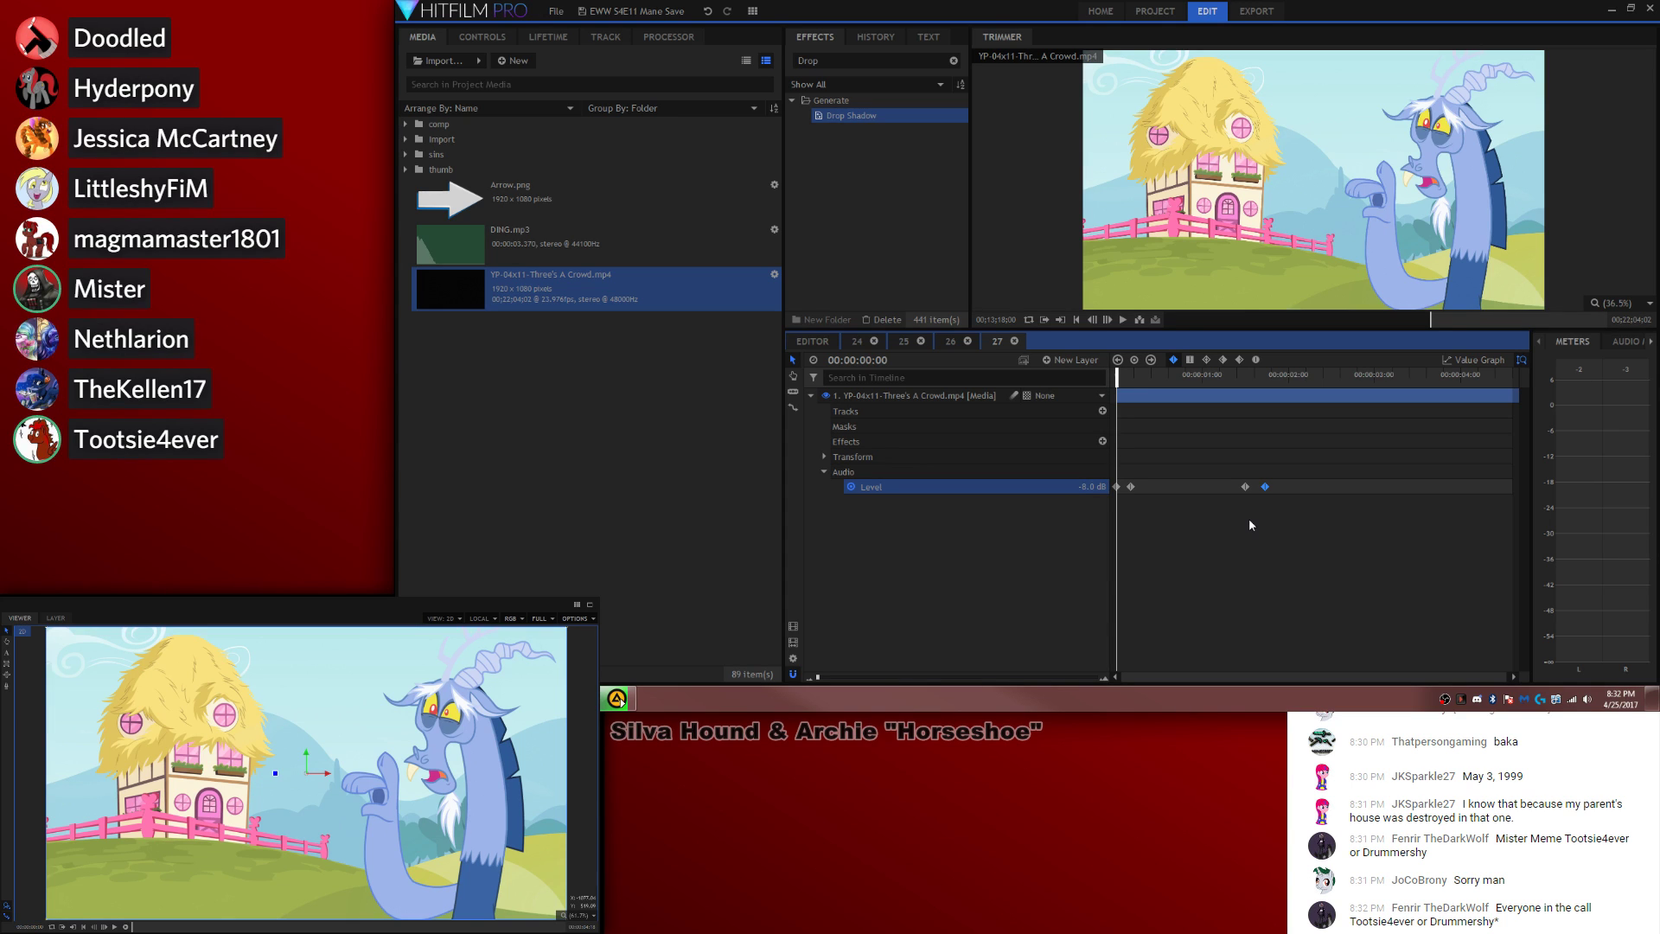
pyautogui.click(1287, 514)
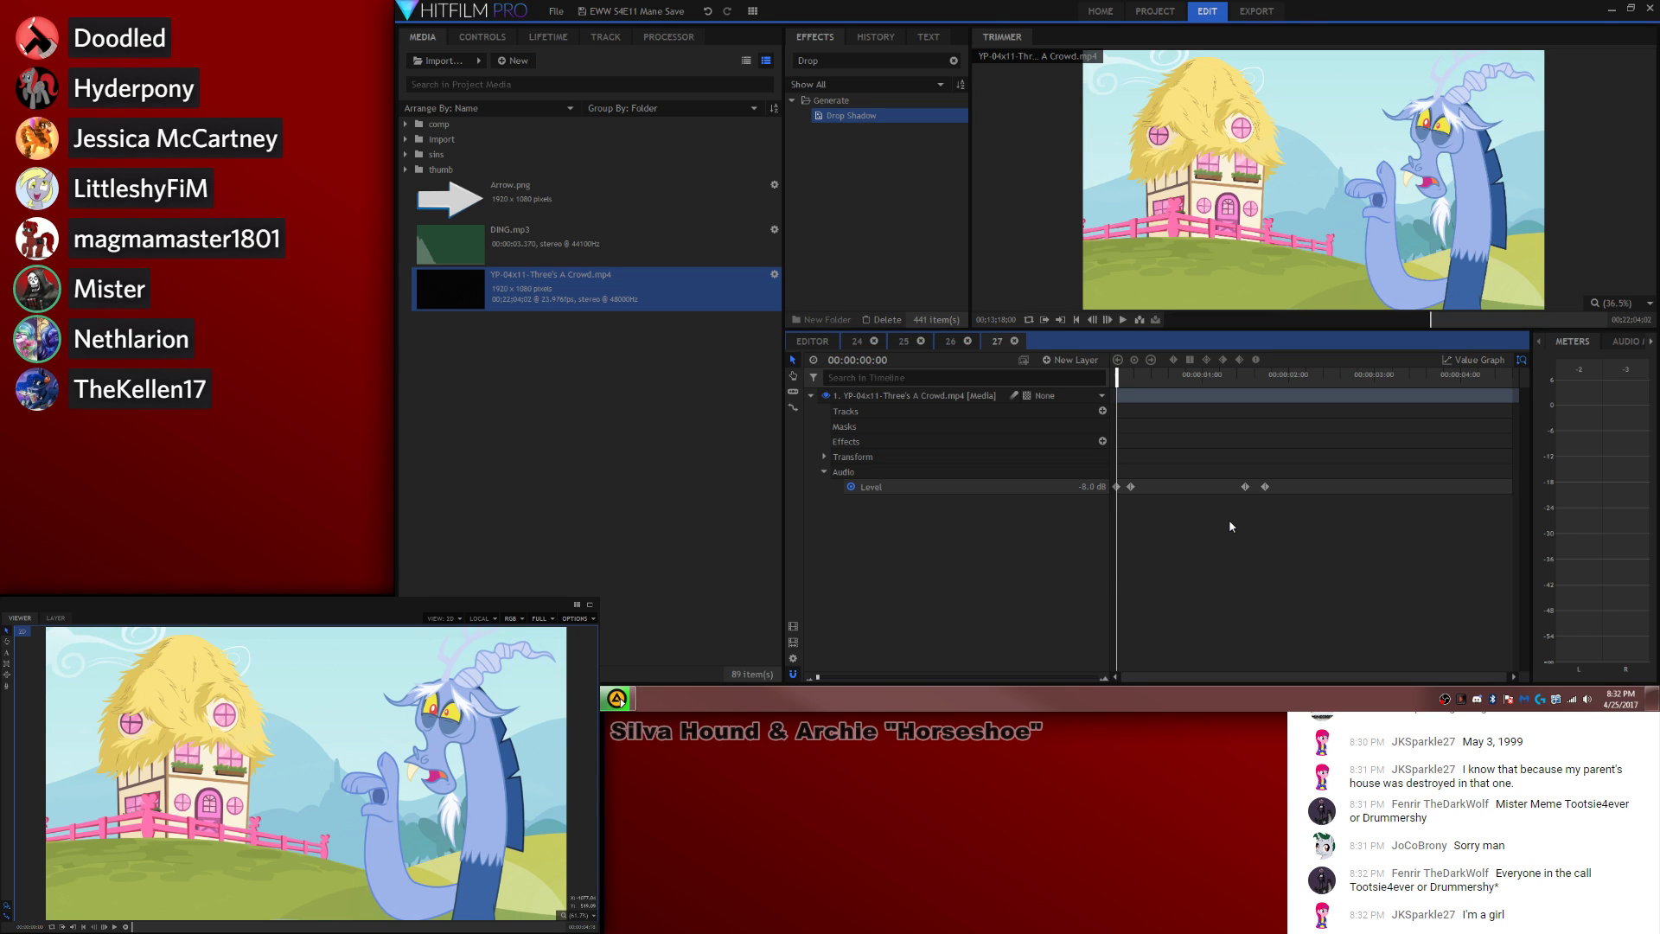
pyautogui.press('space')
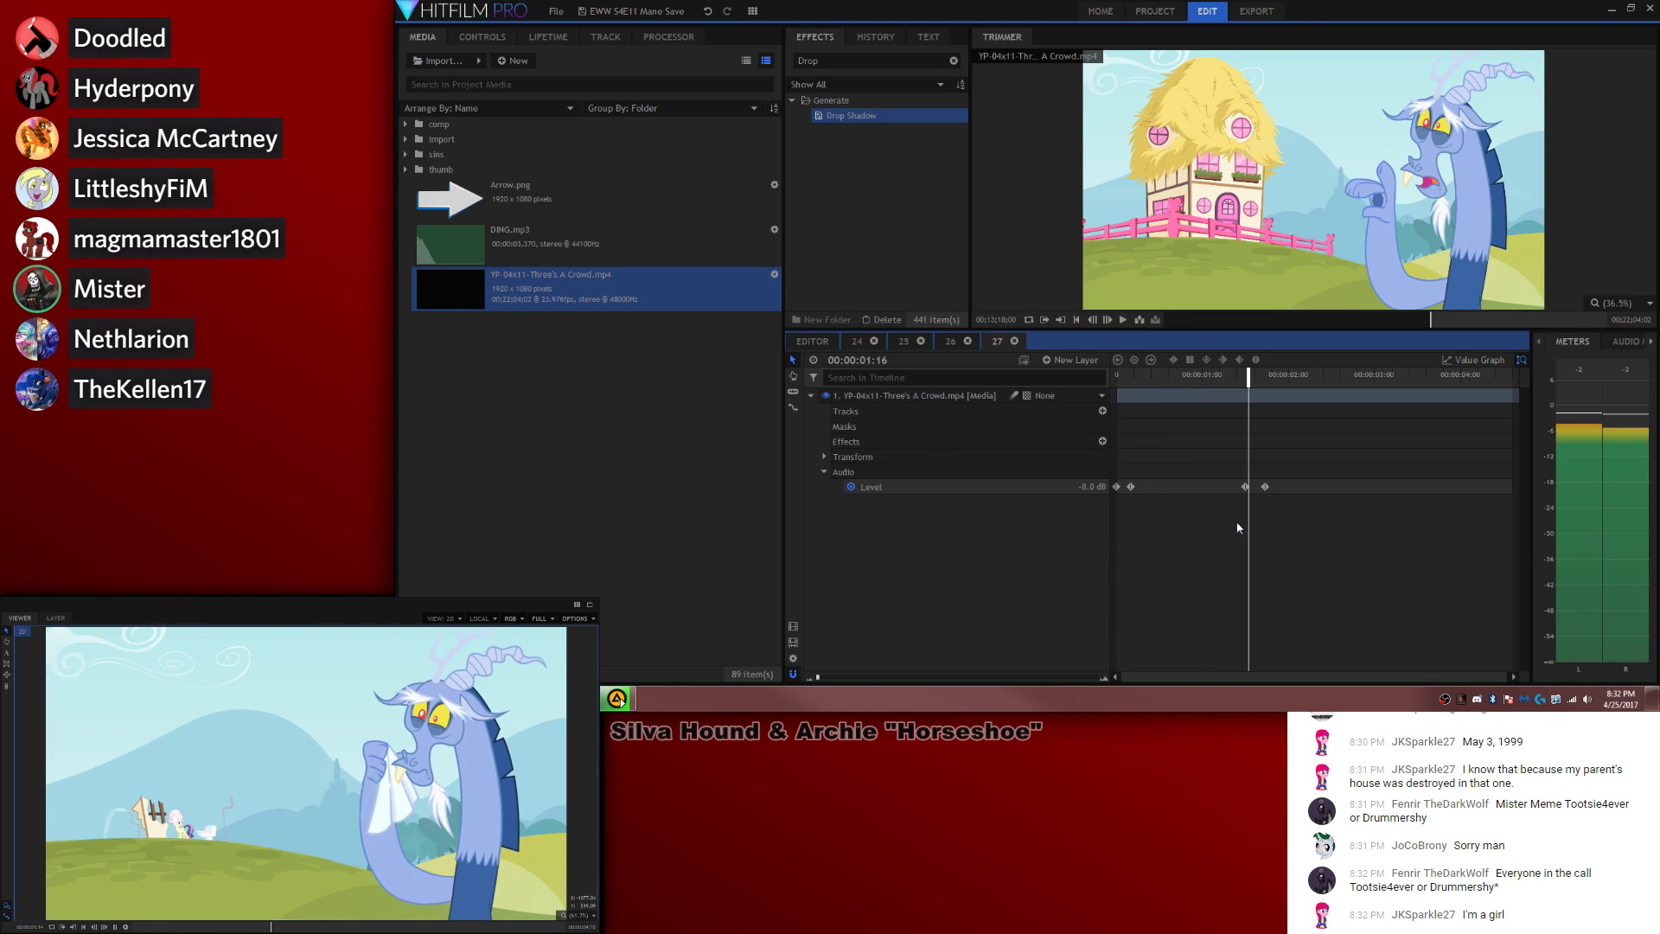
# Step: Start a media import into the import folder and browse to MLPVids > Prekeyed > Own > GSP Collection 3
pyautogui.click(503, 140)
pyautogui.click(436, 62)
pyautogui.click(447, 104)
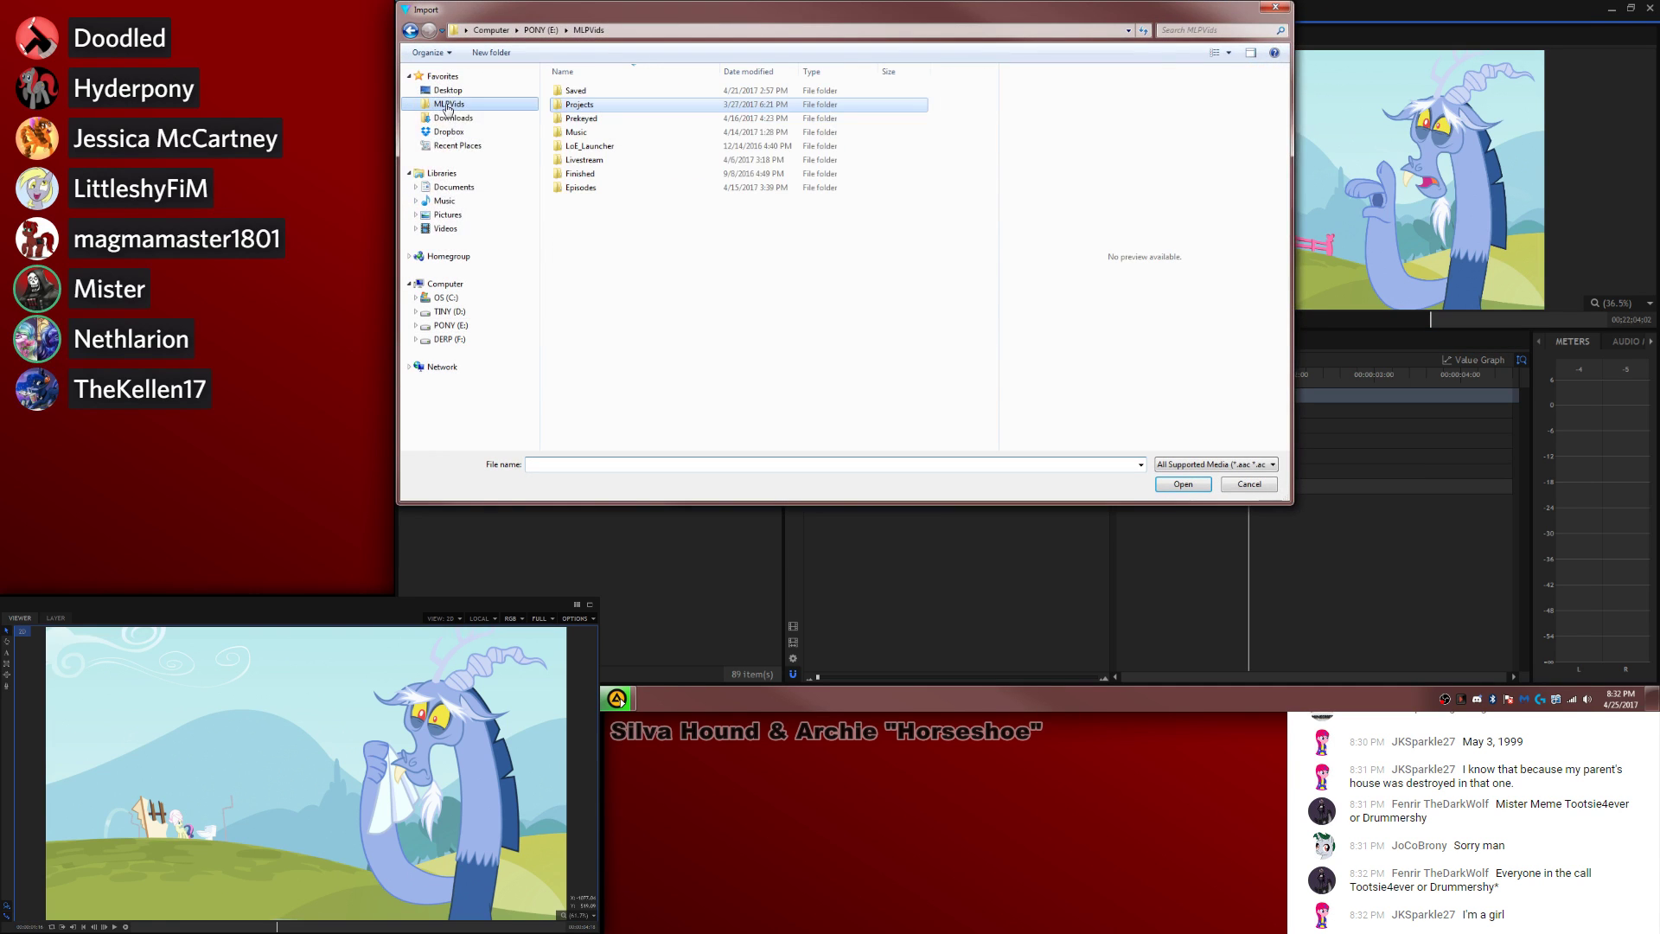
pyautogui.doubleClick(602, 122)
pyautogui.doubleClick(594, 161)
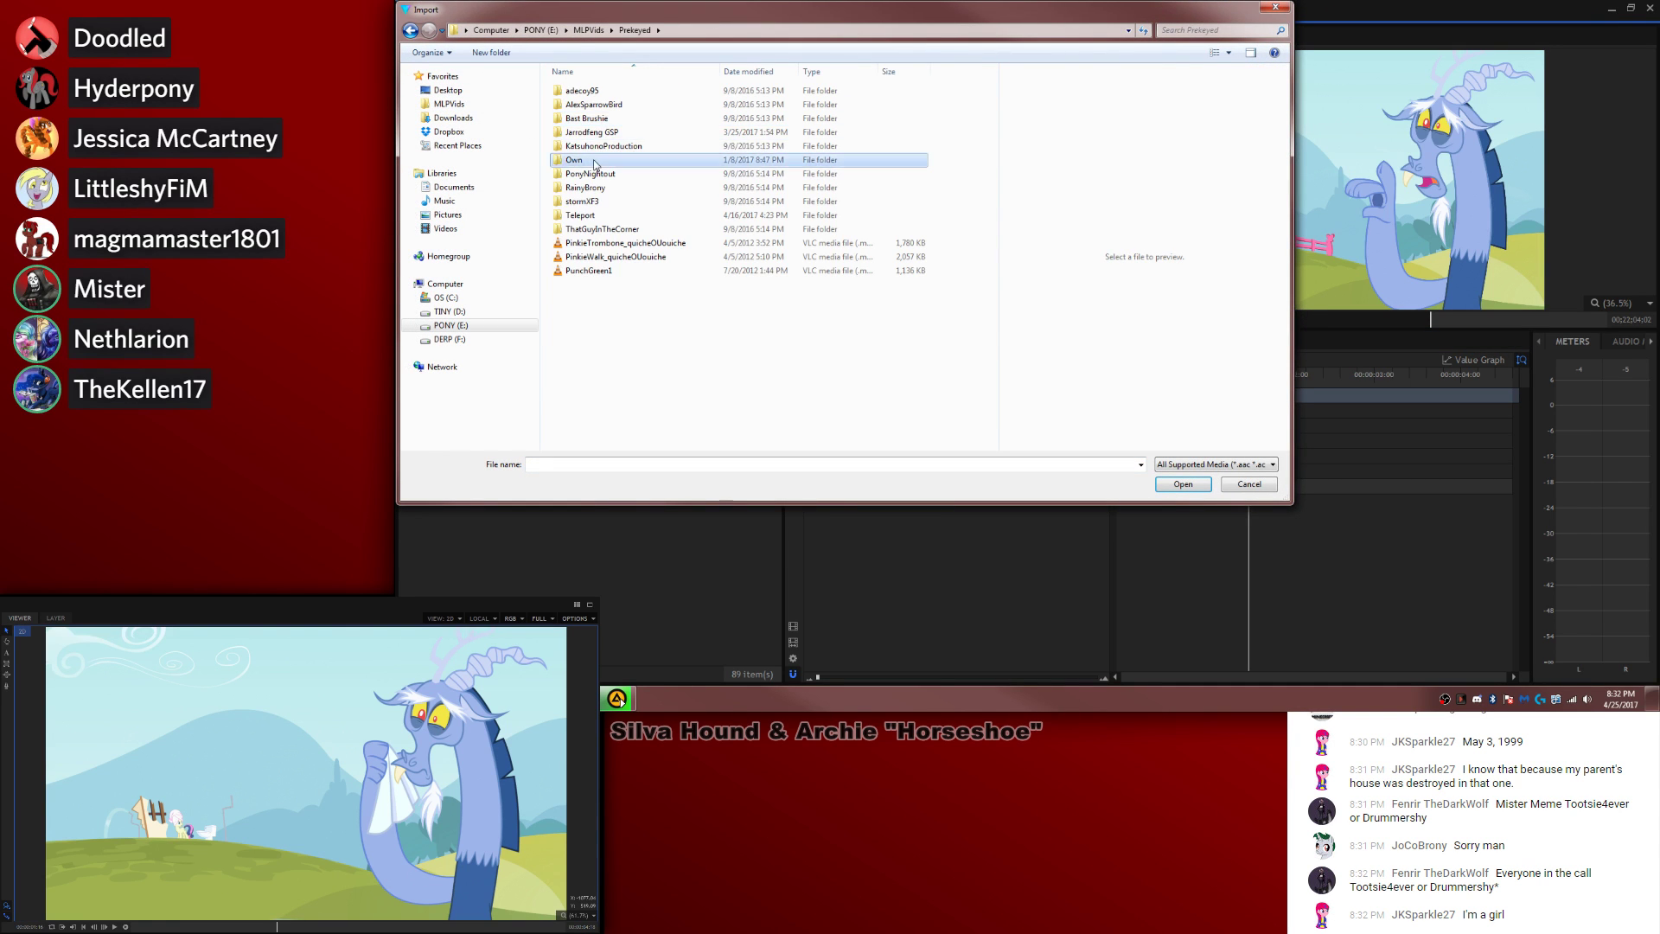
pyautogui.doubleClick(600, 122)
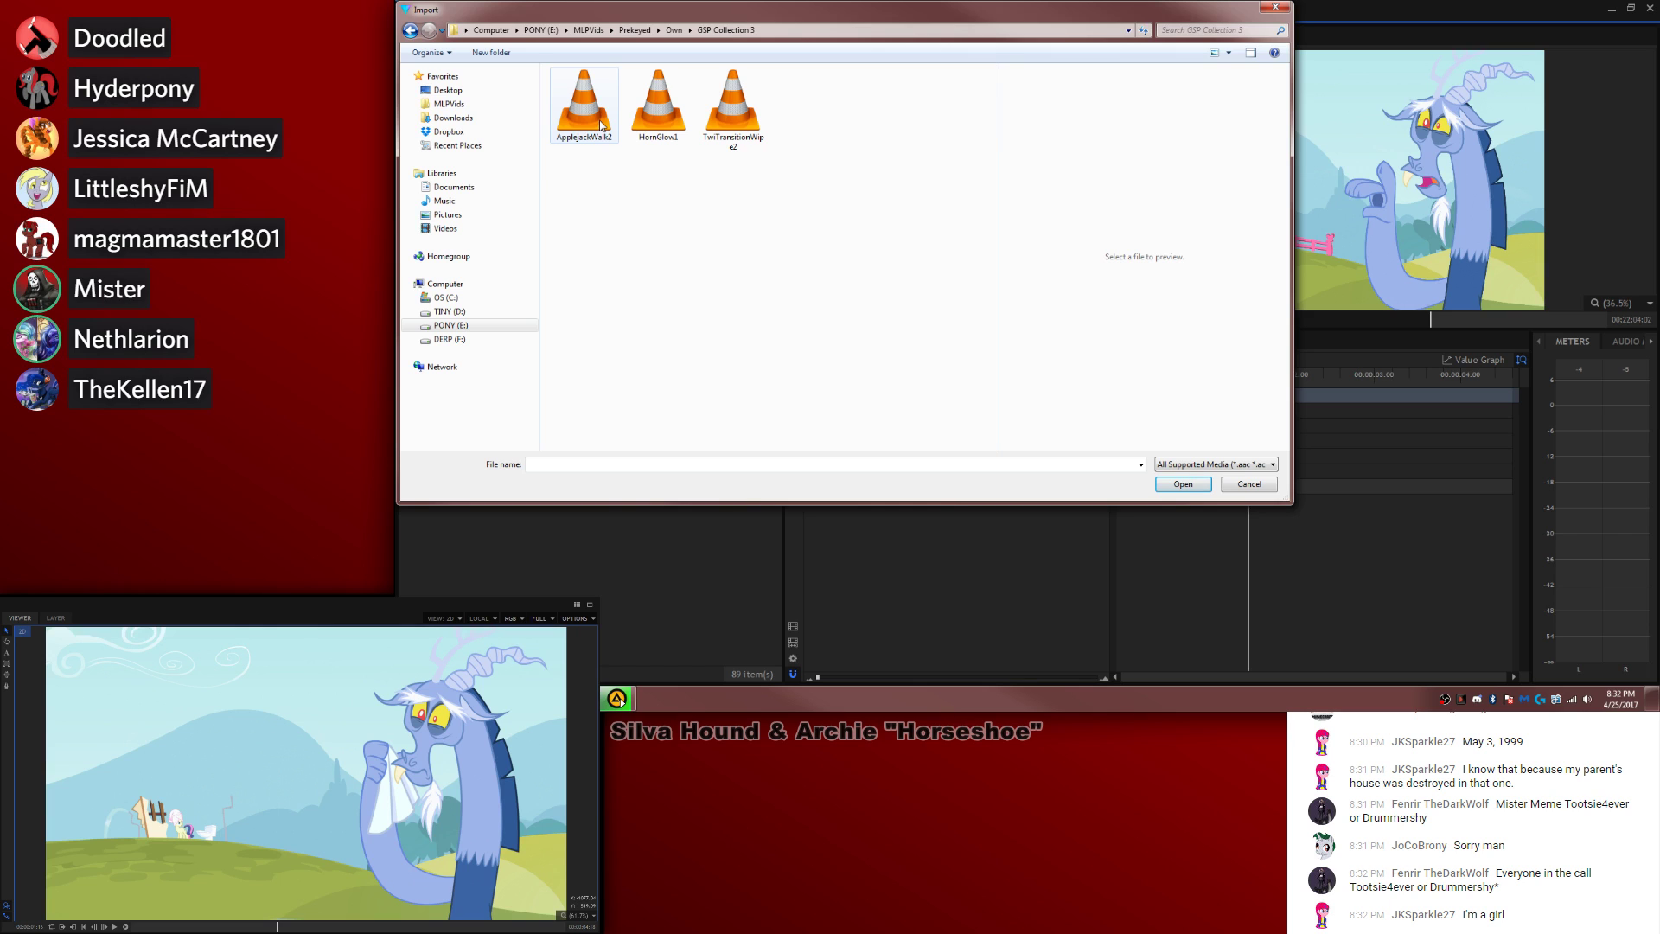
# Step: Switch to the file manager, extract the RainbowGesundheit2 archive in GSP Collection 3, and import the extracted RainbowGesundheit2.avi
pyautogui.press('super')
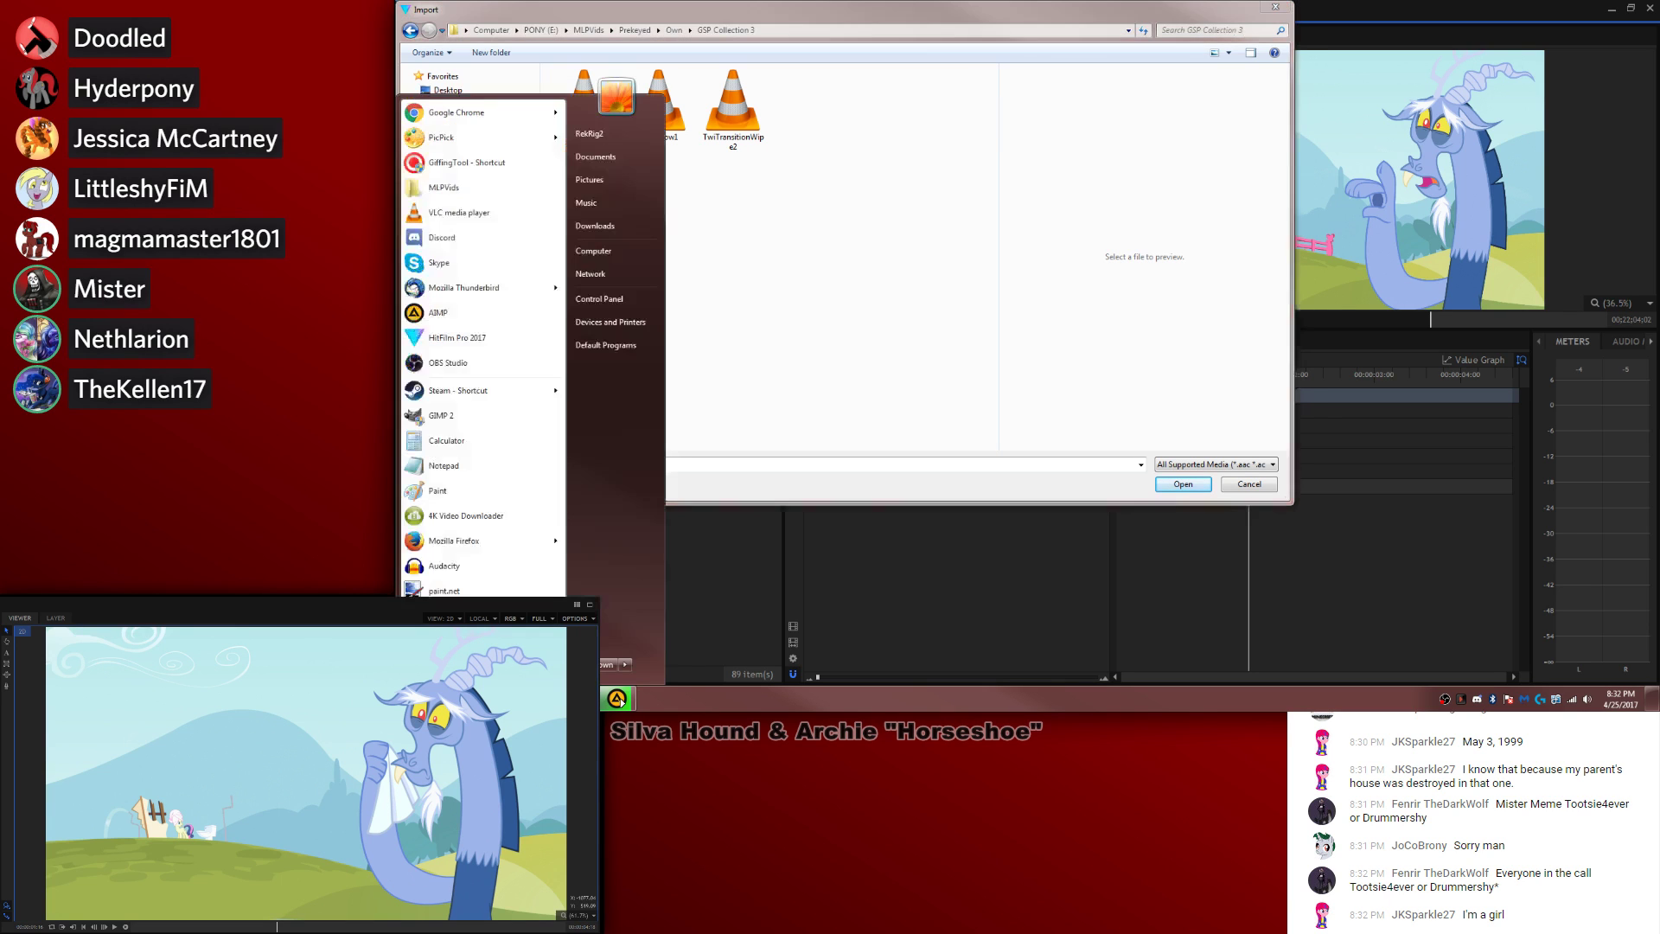
pyautogui.click(476, 190)
pyautogui.hotkey('alt', 'Tab')
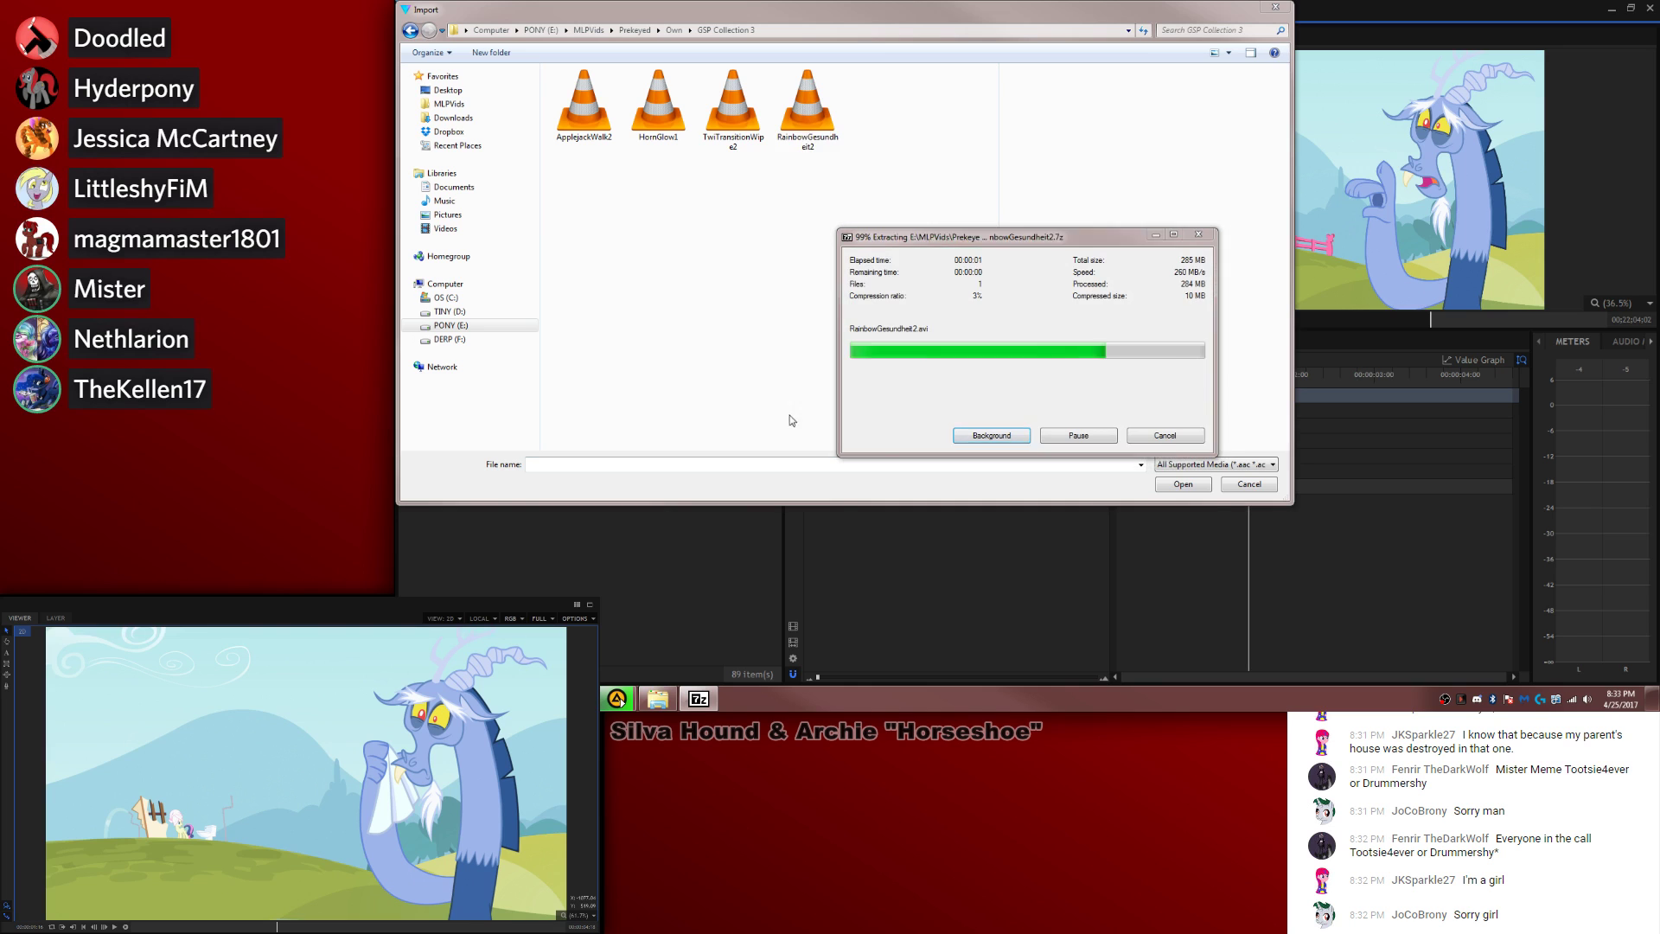
pyautogui.click(951, 447)
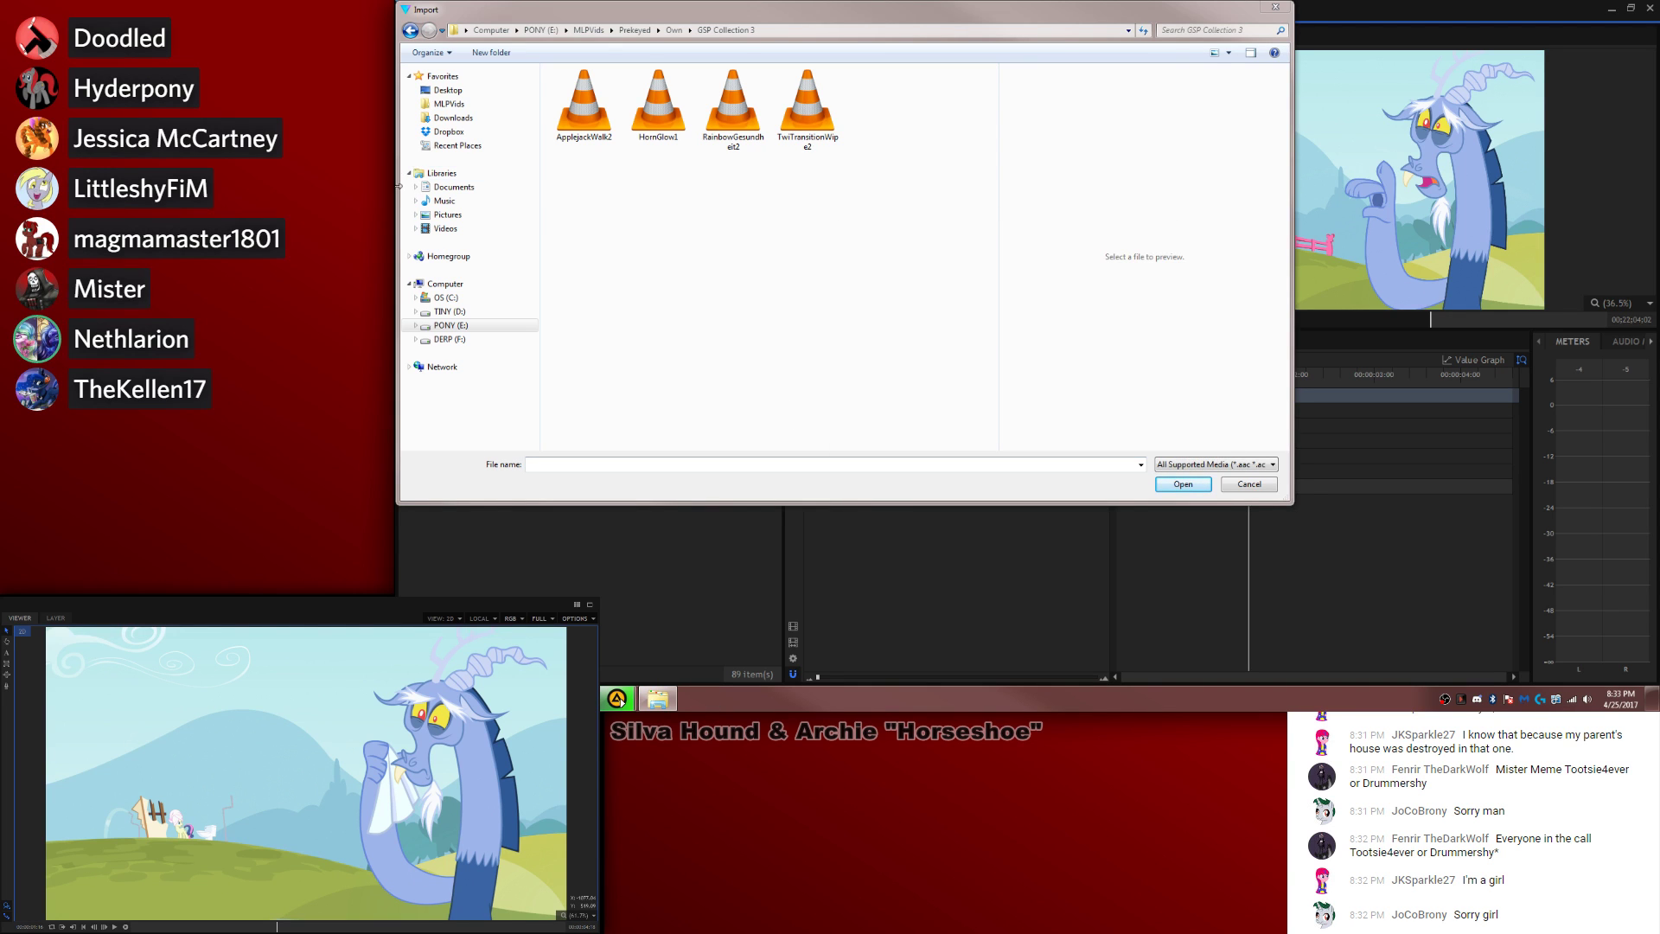
pyautogui.doubleClick(757, 116)
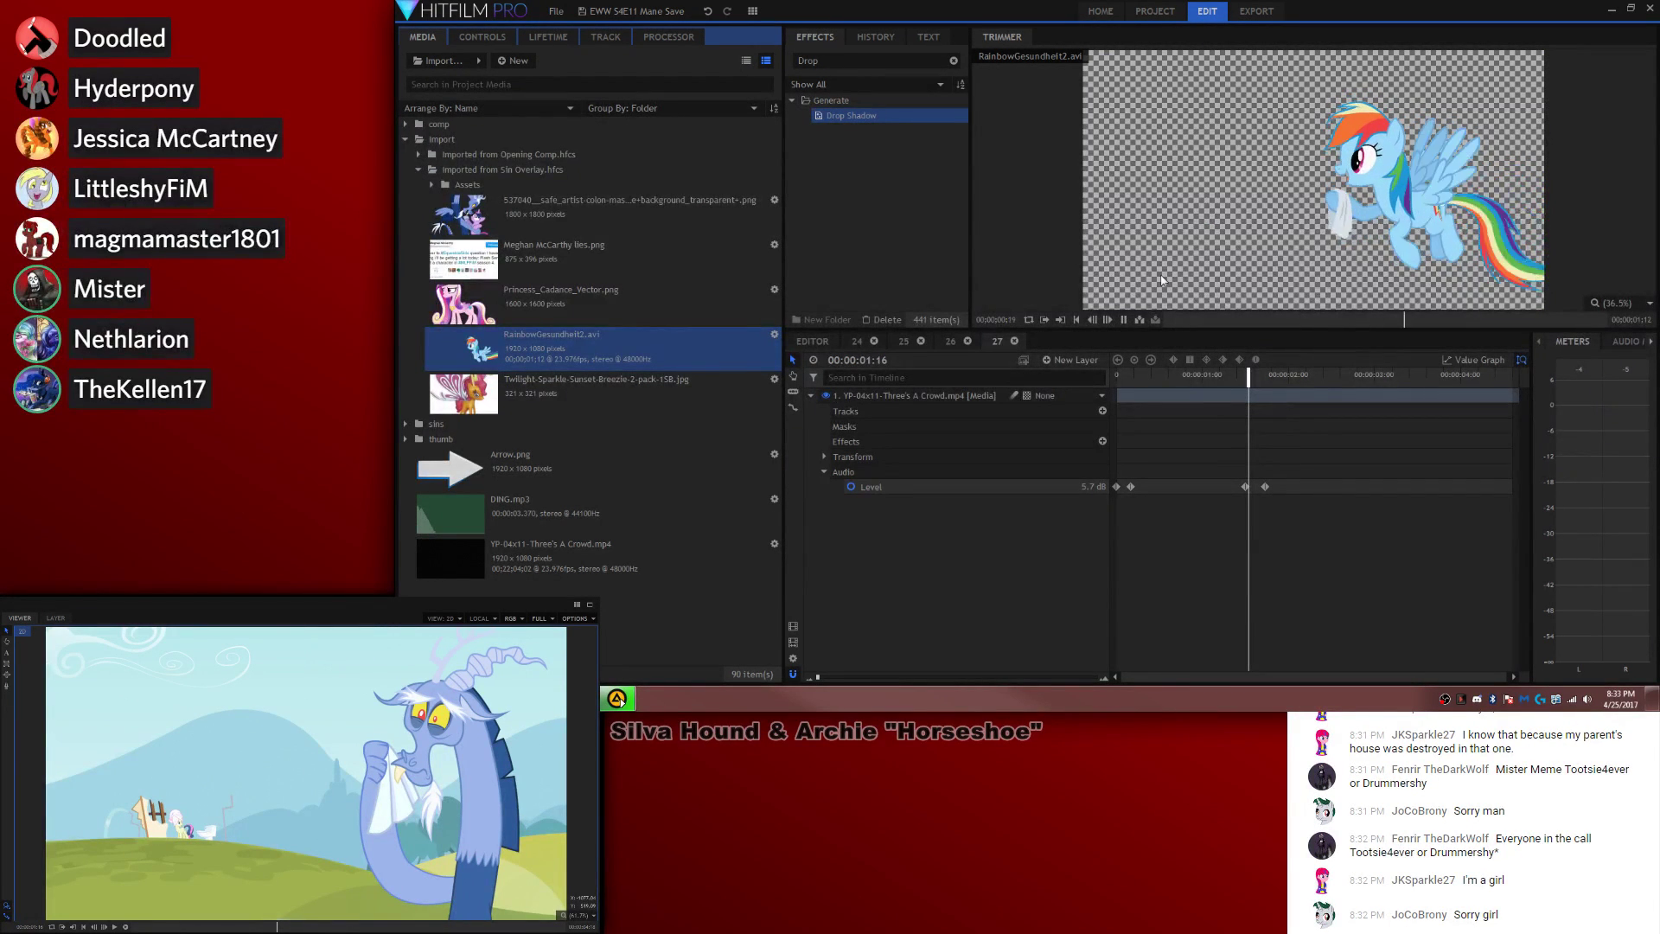
# Step: Try splitting the Three's A Crowd clip at 00:00:01:17, where the scene changes to Twilight, and undo the split
pyautogui.moveTo(1158, 376); pyautogui.dragTo(1116, 376)
pyautogui.press('space')
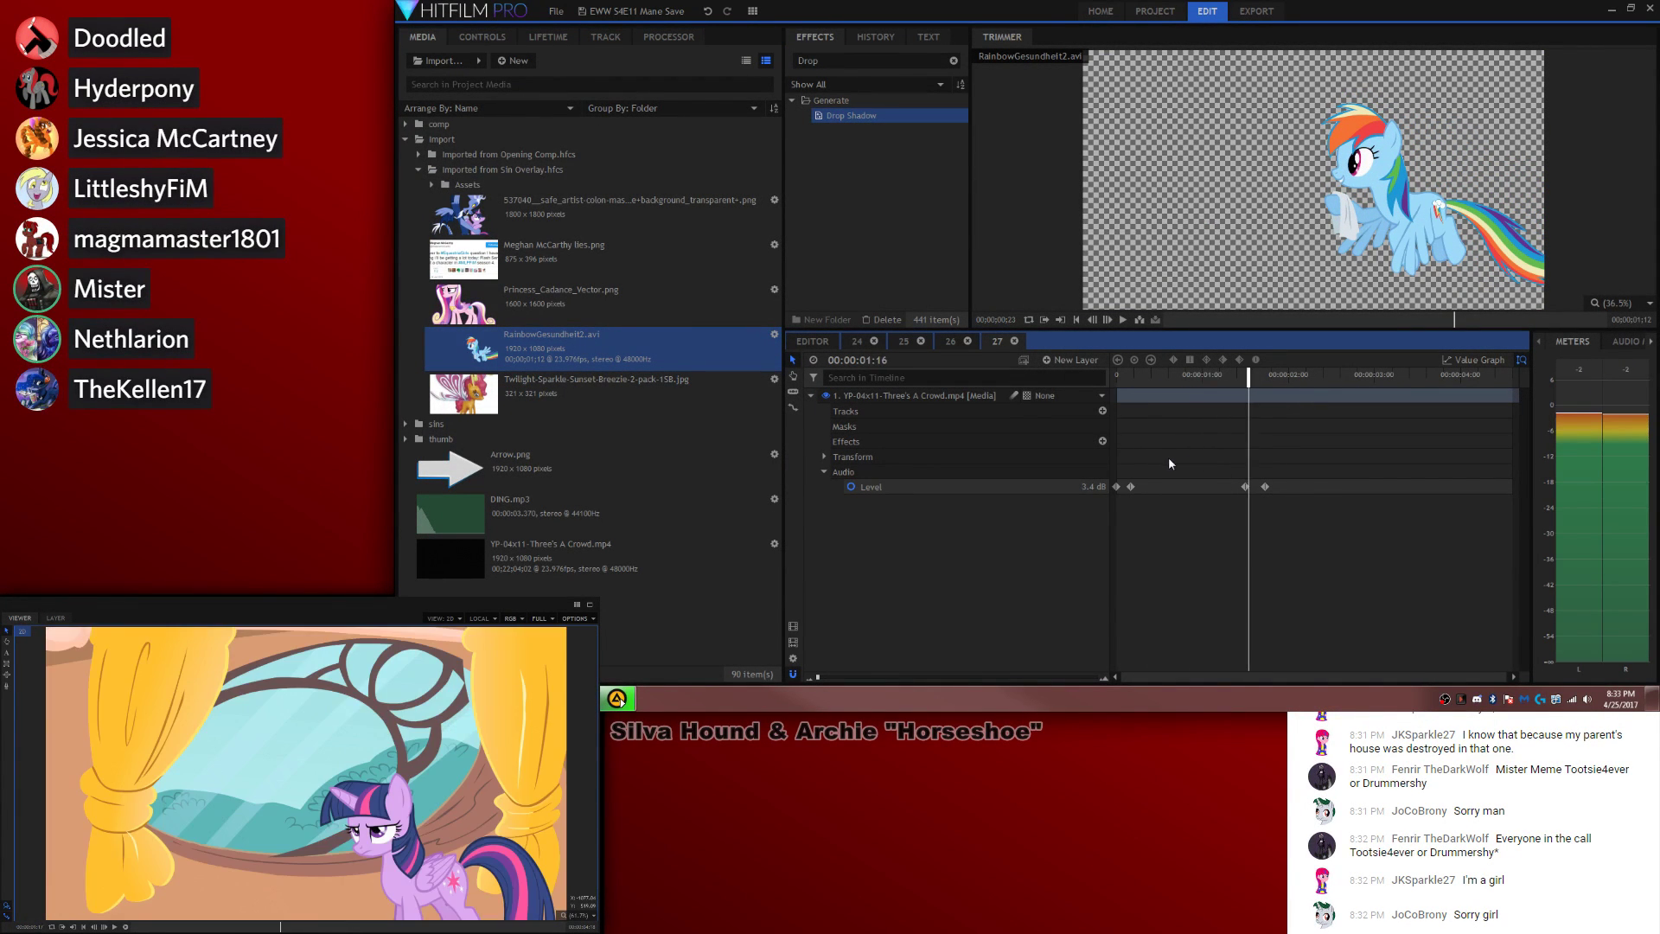
pyautogui.press(',')
pyautogui.press(',')
pyautogui.press('.')
pyautogui.press('.')
pyautogui.press('.')
pyautogui.press('.')
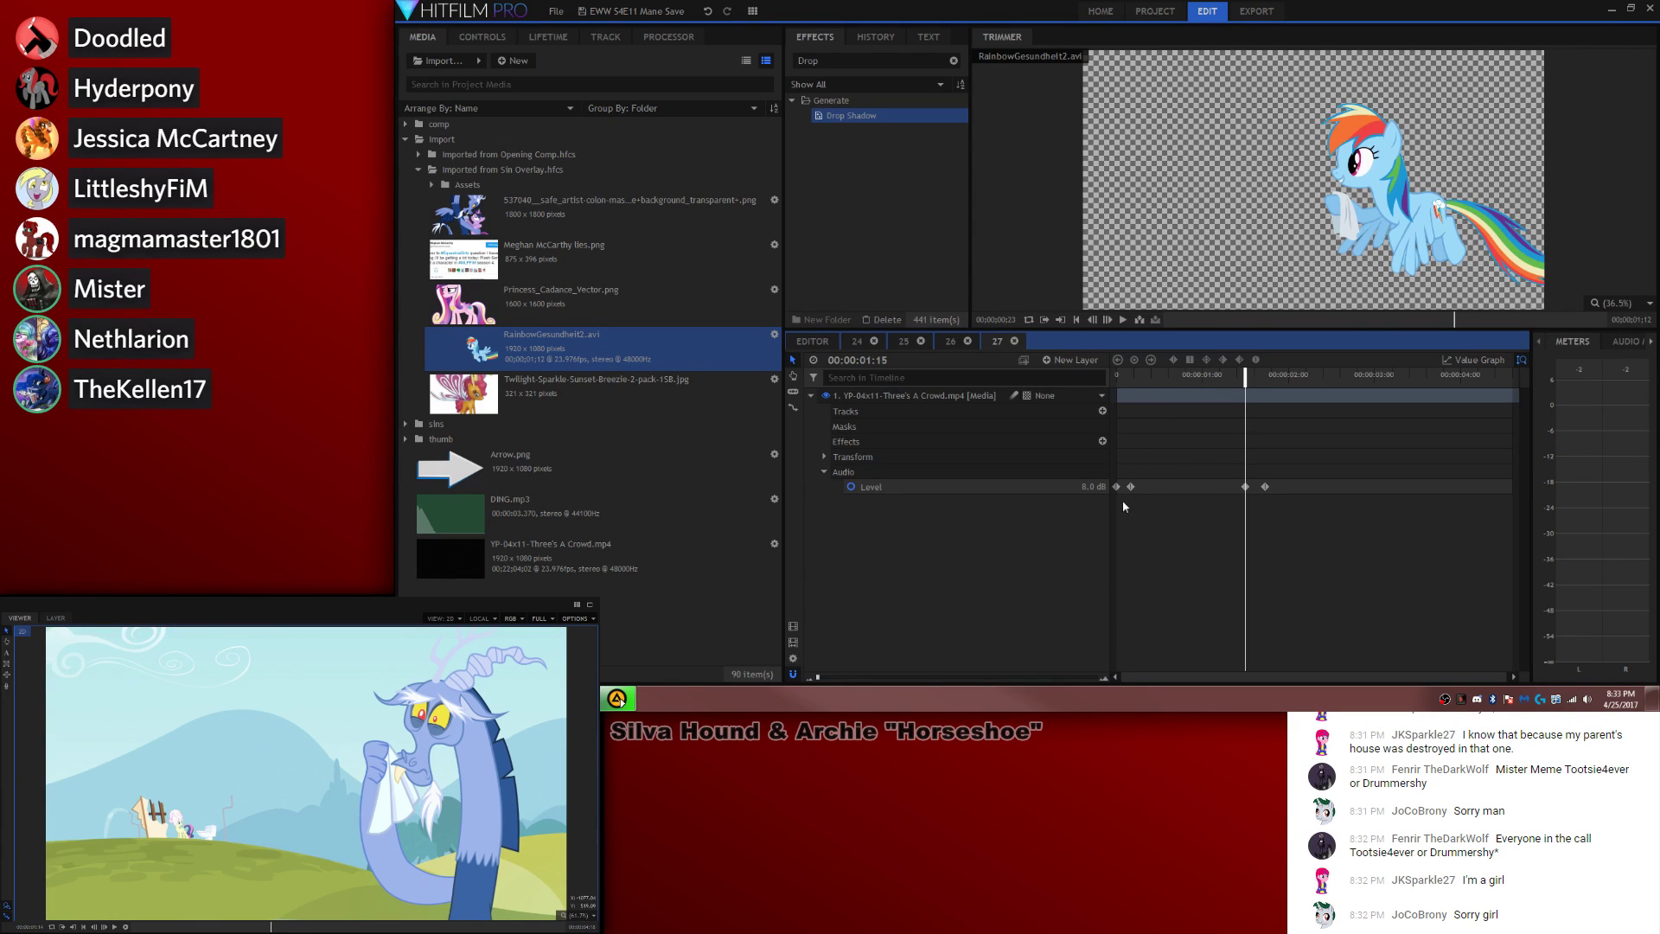
pyautogui.press('.')
pyautogui.press(',')
pyautogui.press(',')
pyautogui.press('.')
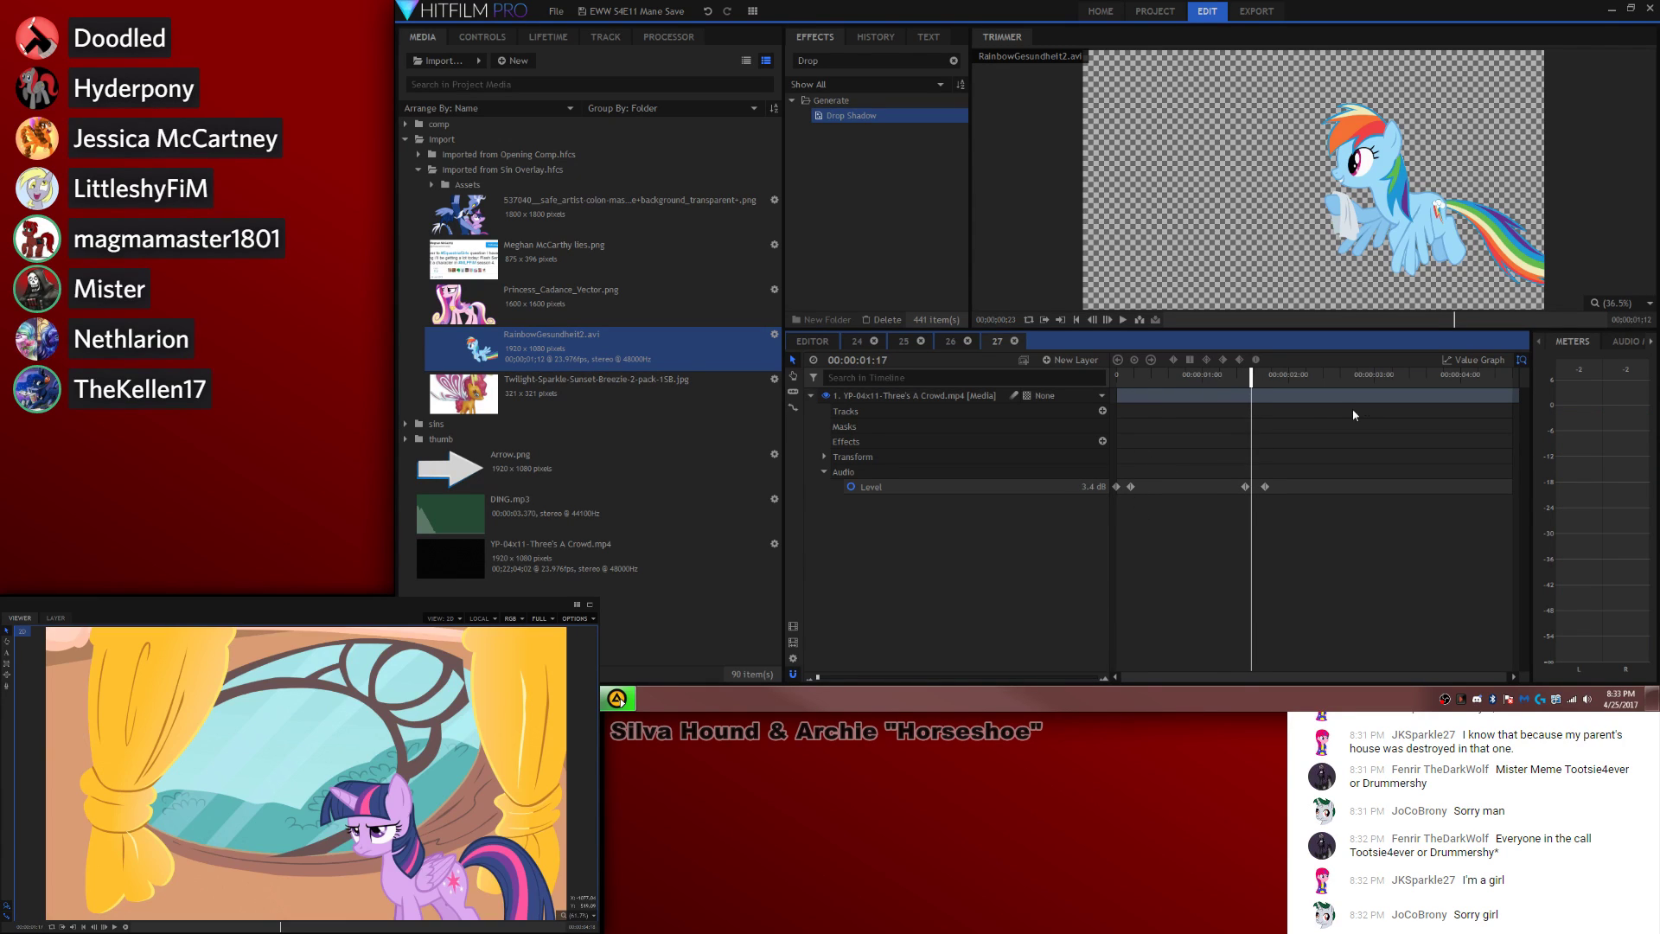
pyautogui.hotkey('ctrl', 'shift', 'd')
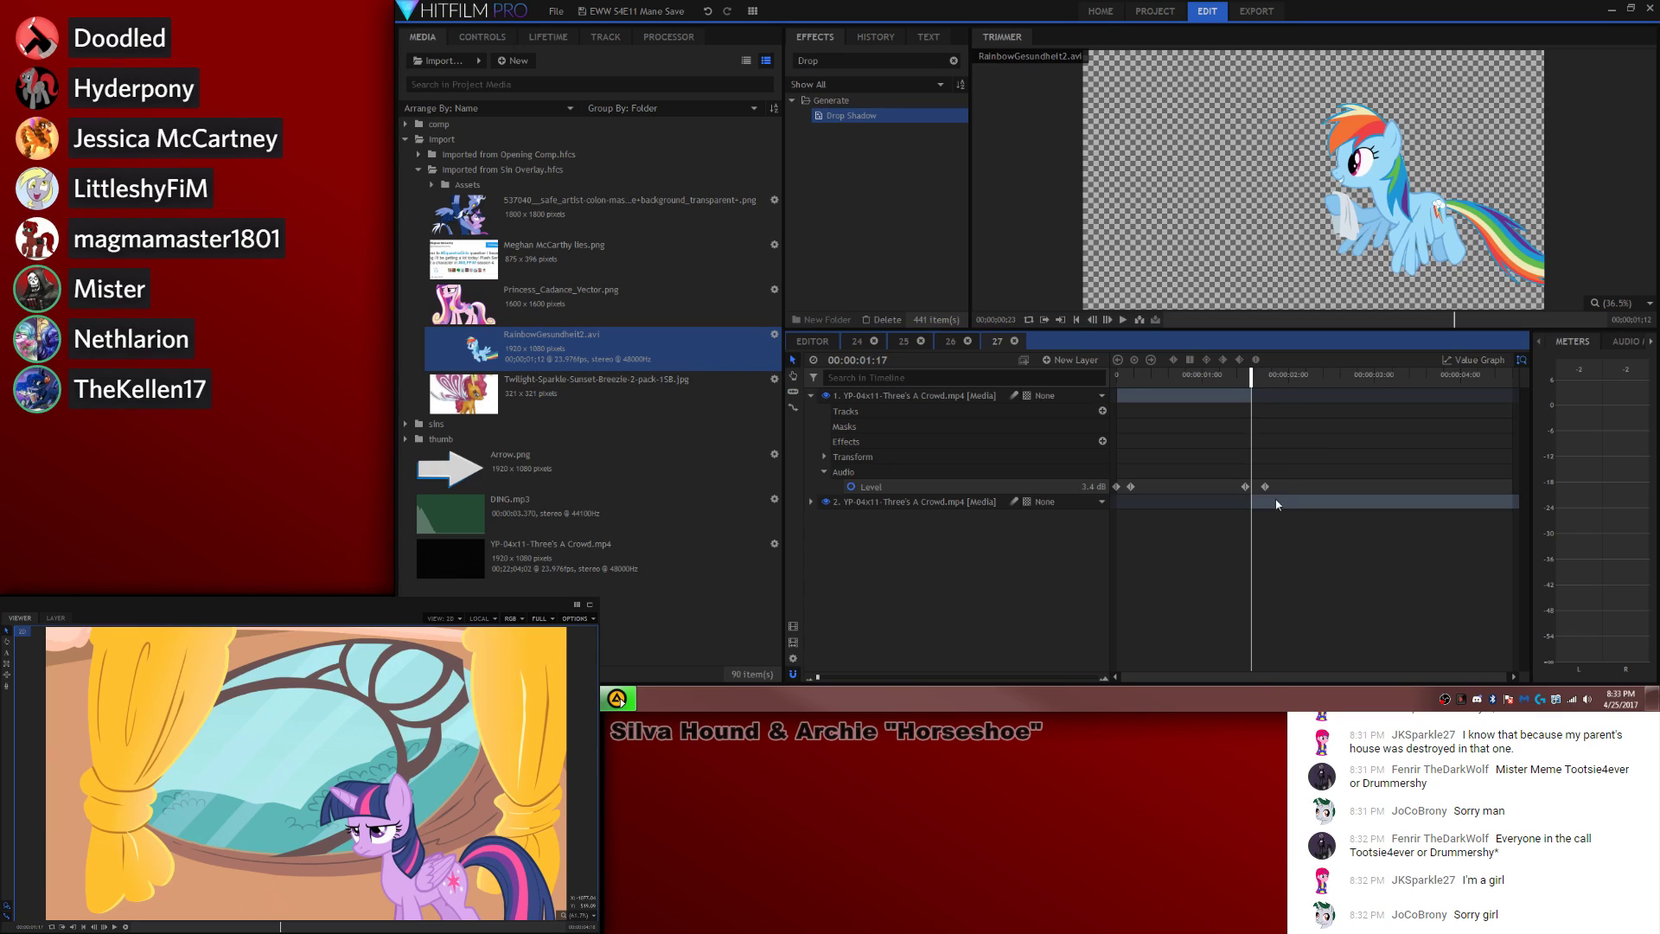
pyautogui.hotkey('ctrl', 'z')
# Step: Move to the last frame of the Discord shot at 00:00:01:16 and start exporting it as a still image
pyautogui.press('Left')
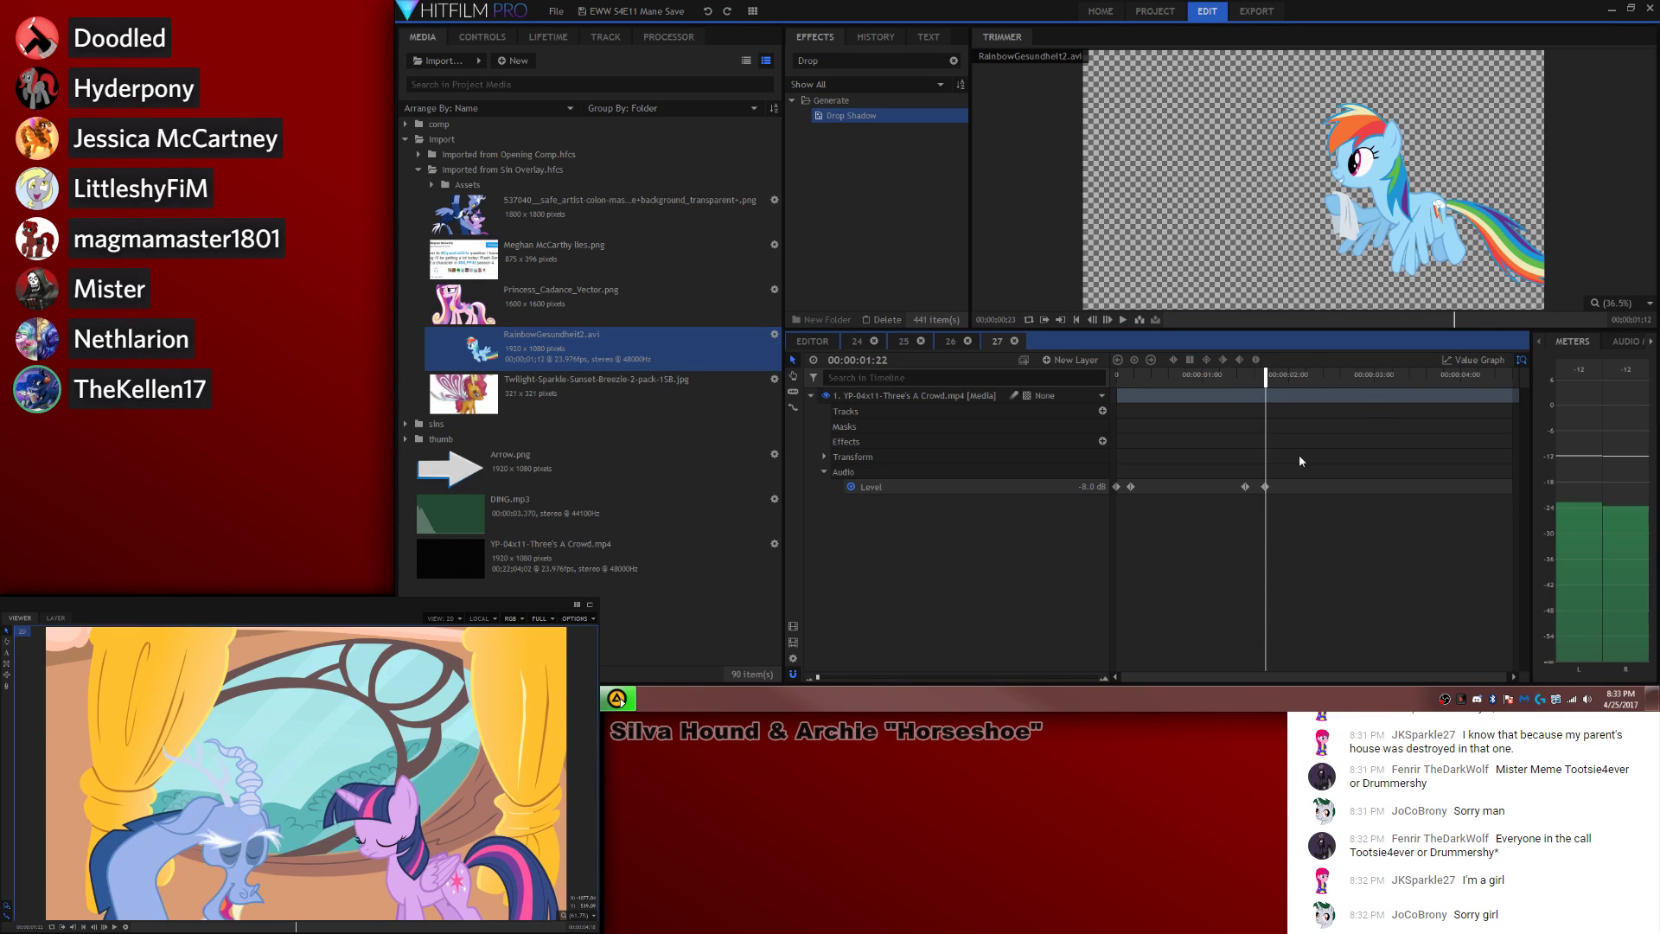
pyautogui.press('Left')
pyautogui.press('Left')
pyautogui.press('Left')
pyautogui.press('Right')
pyautogui.press('Right')
pyautogui.press('Right')
pyautogui.press('Right')
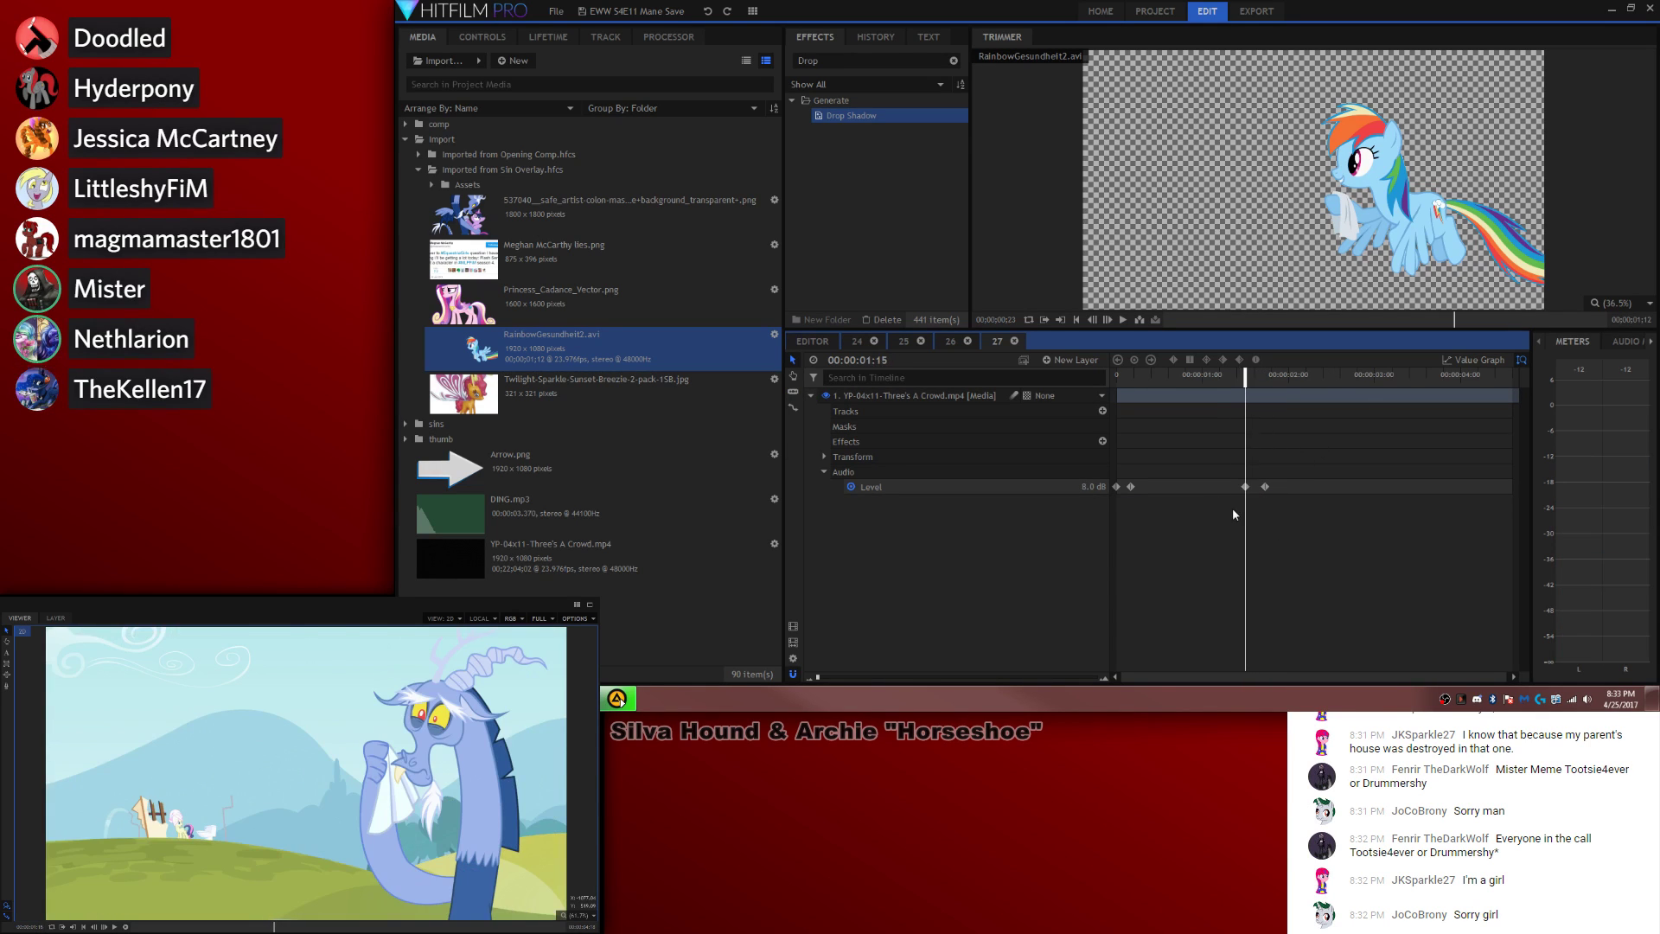
pyautogui.press('Left')
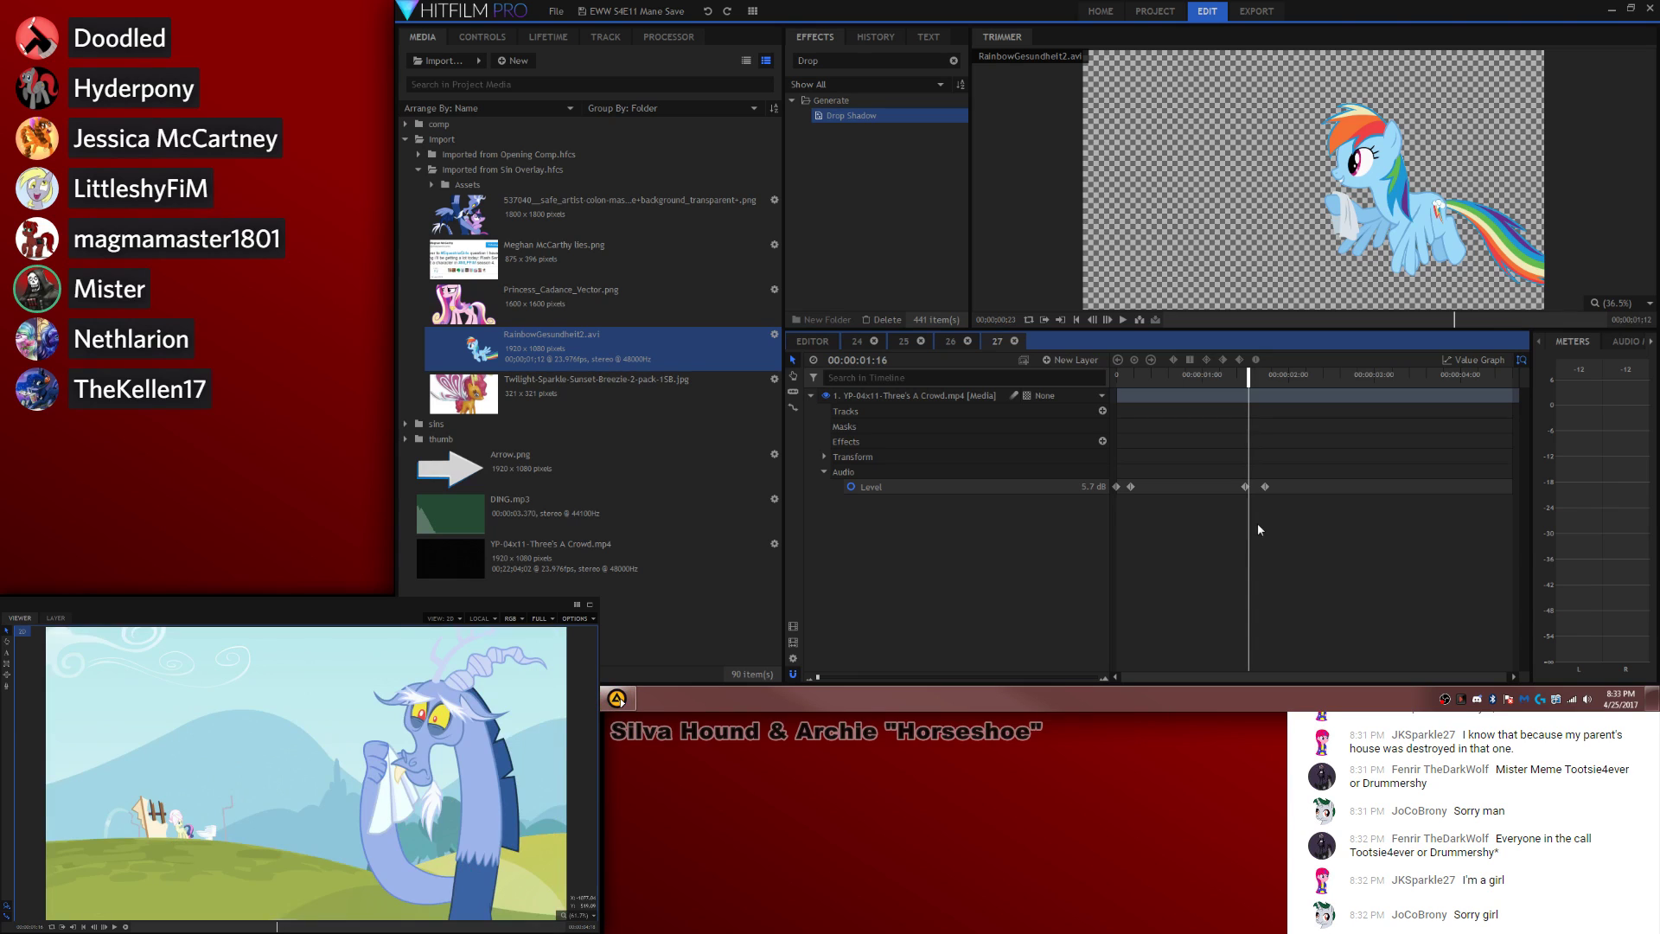
pyautogui.click(584, 619)
pyautogui.click(545, 716)
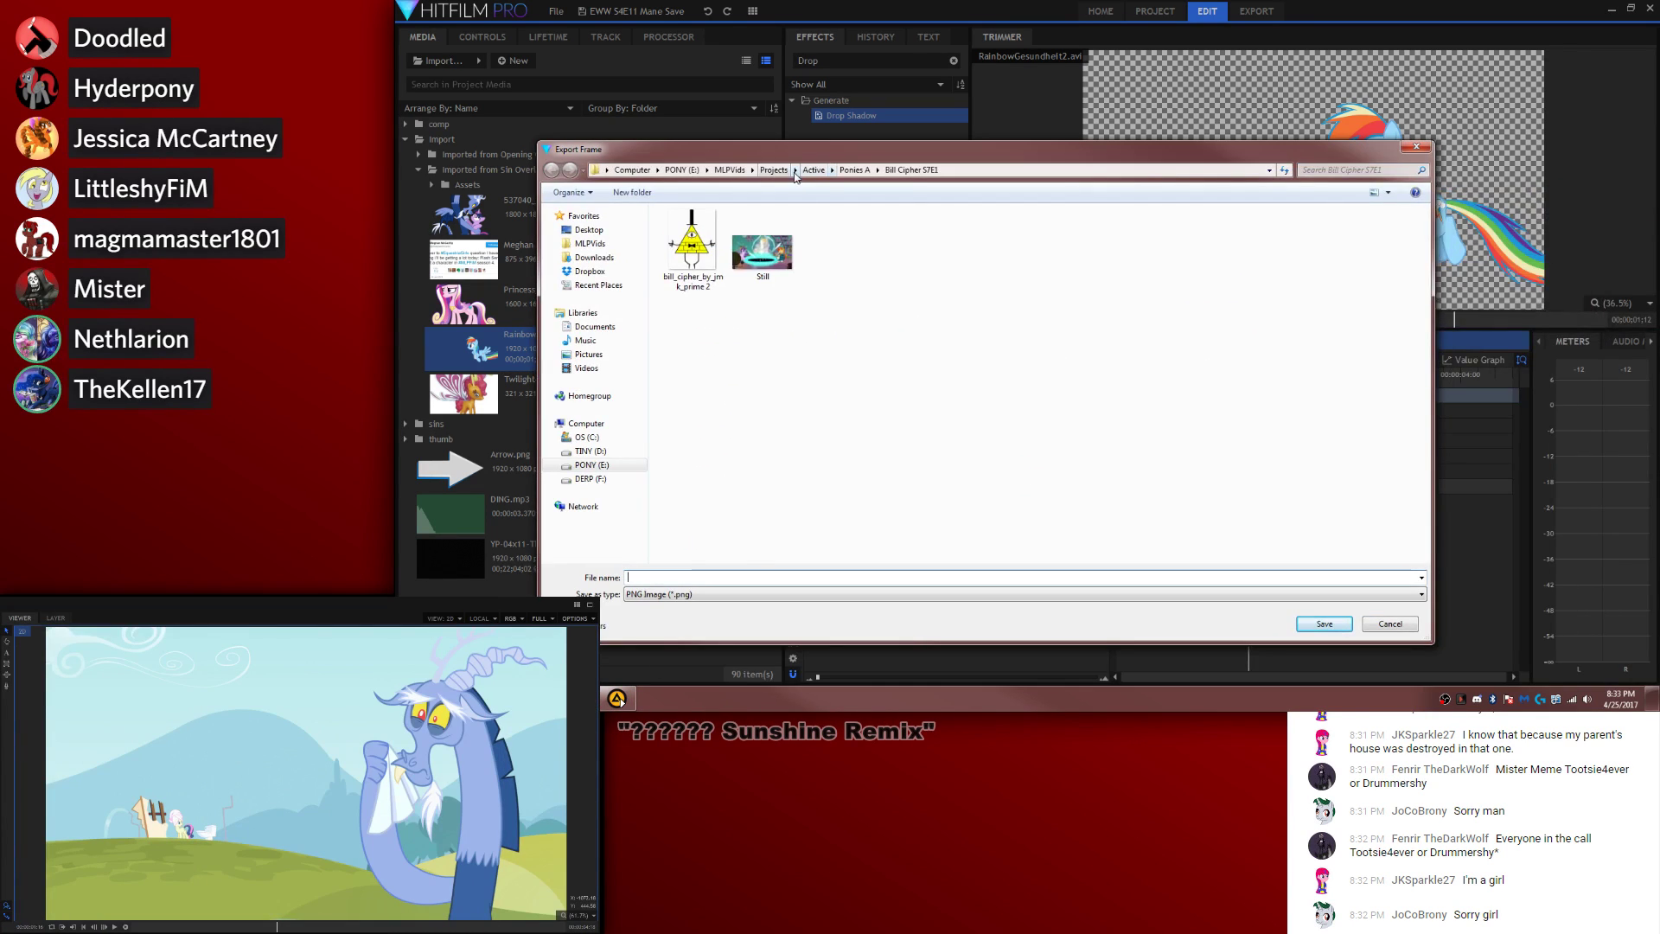
# Step: Save the exported frame as the PNG "Discord bluflu screenshot" in Active > Cinemare Sins Season 4 > S4E11
pyautogui.click(799, 171)
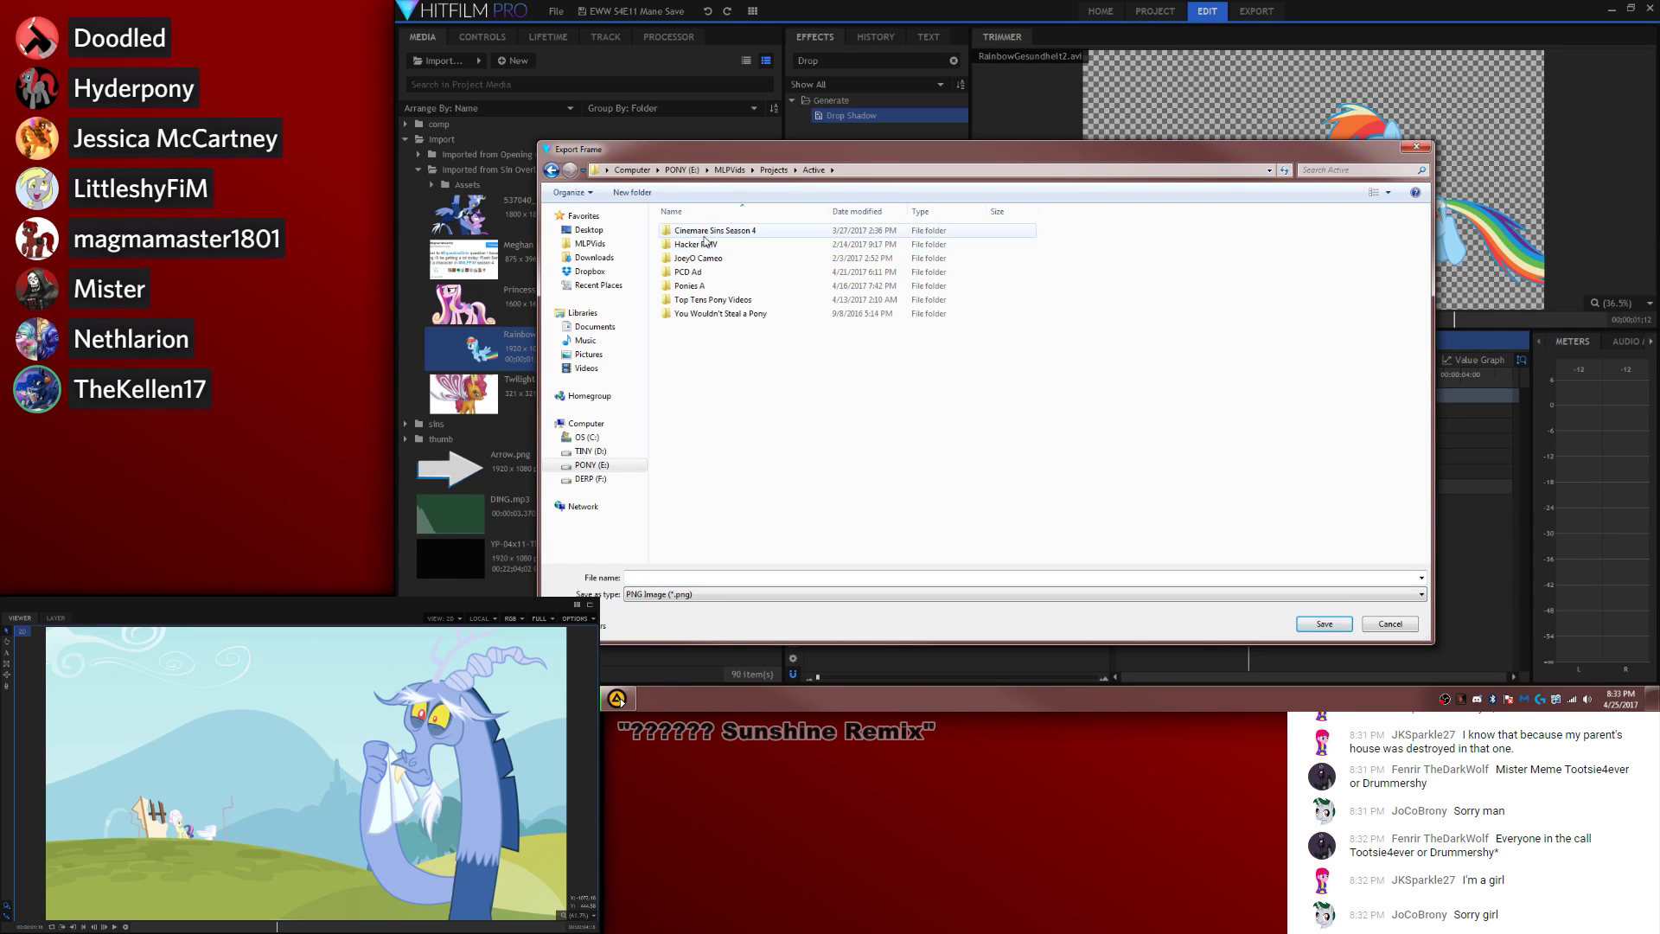
pyautogui.doubleClick(705, 234)
pyautogui.doubleClick(692, 316)
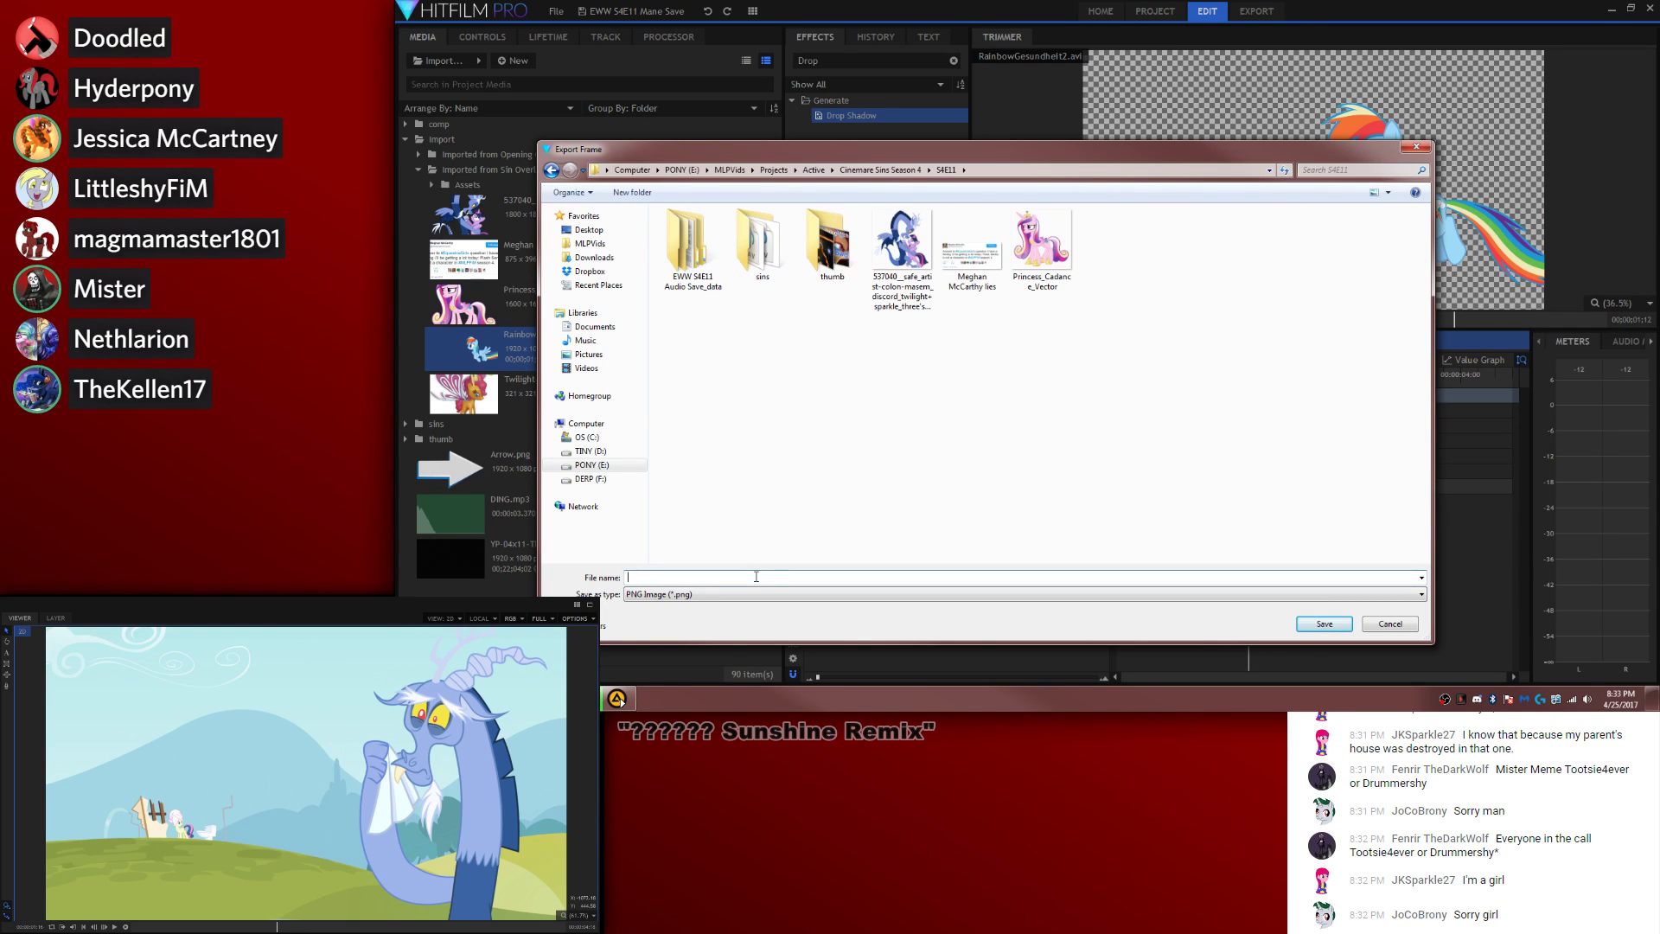
pyautogui.write('b')
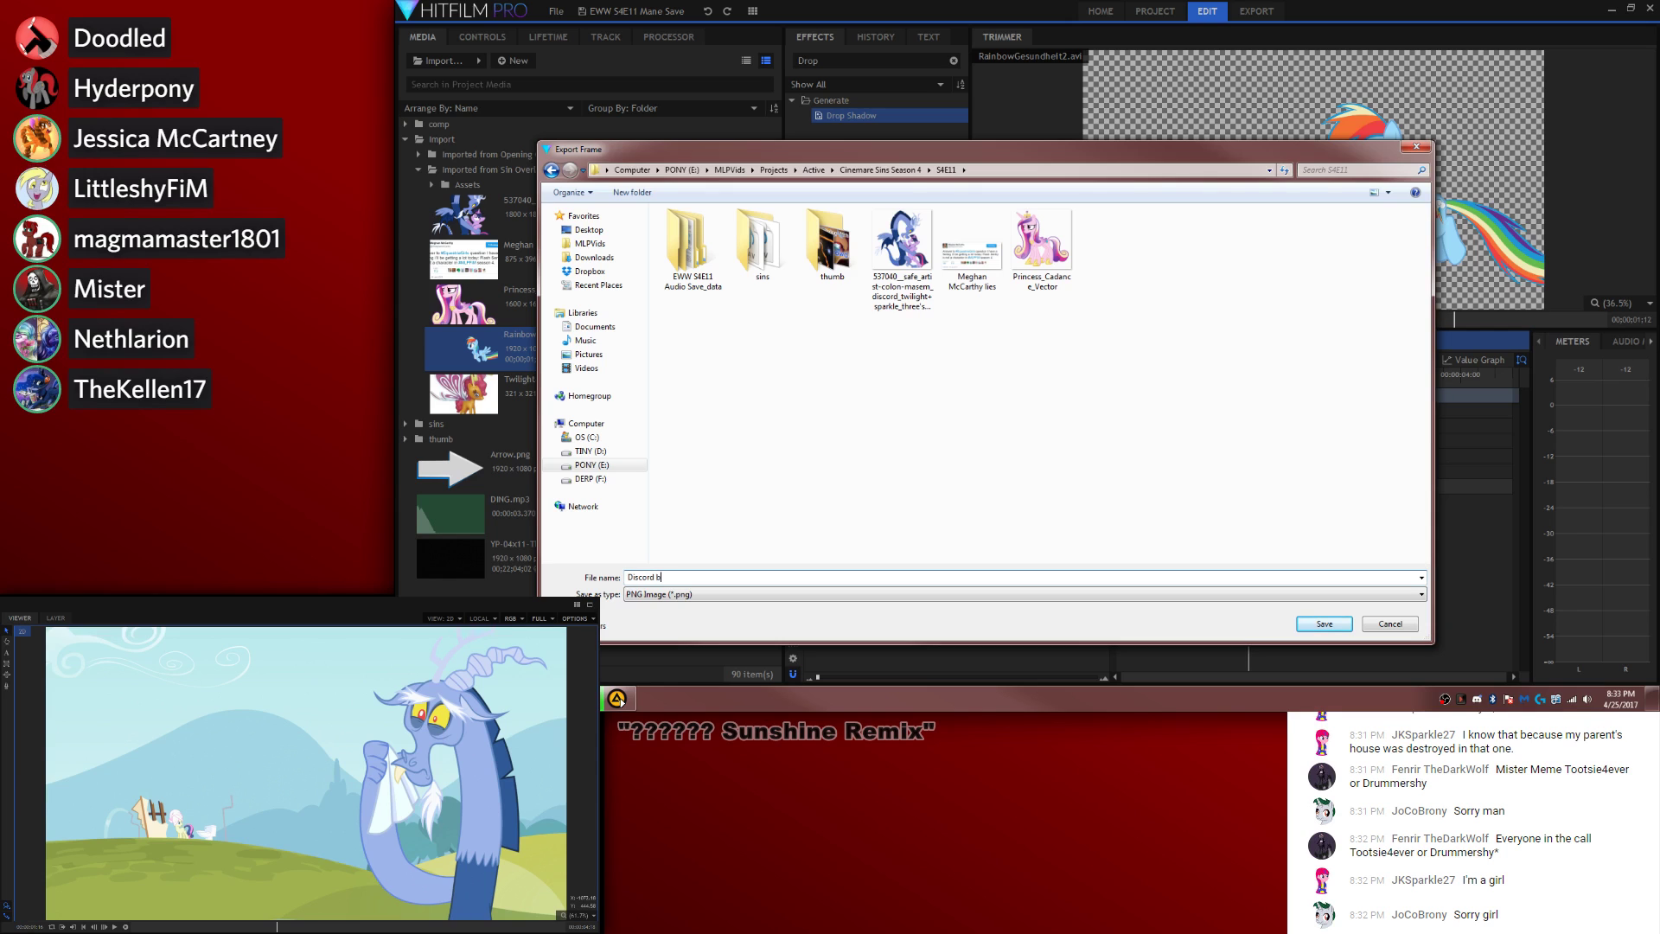
pyautogui.write('luflu s')
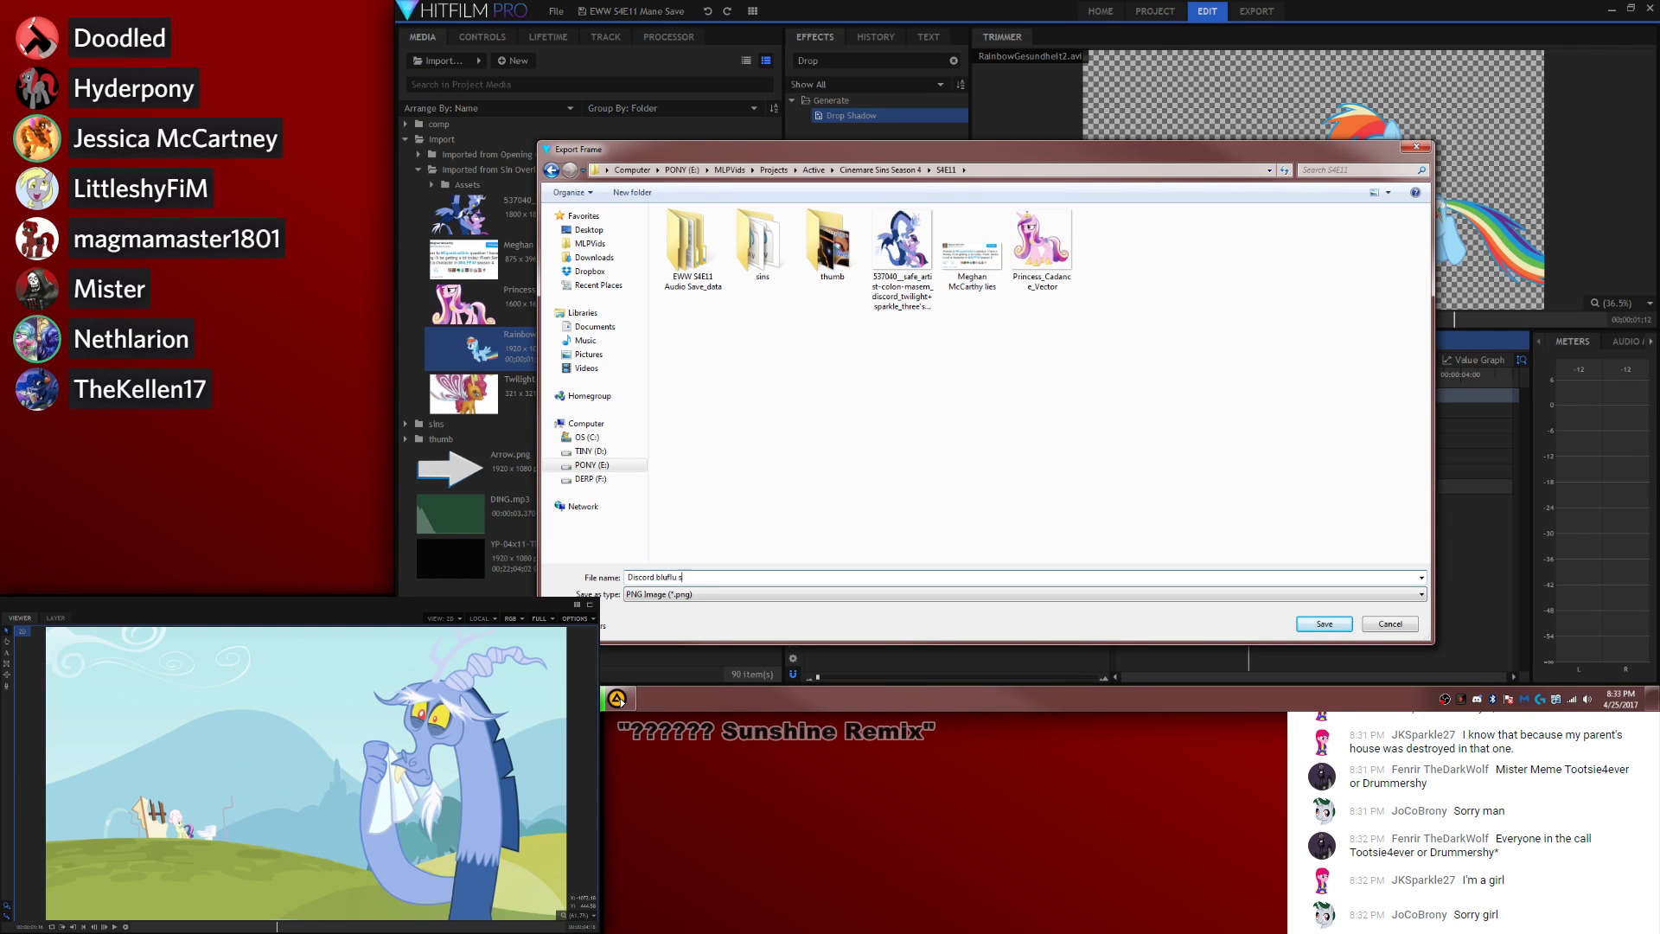
pyautogui.write('creenshot')
pyautogui.press('Return')
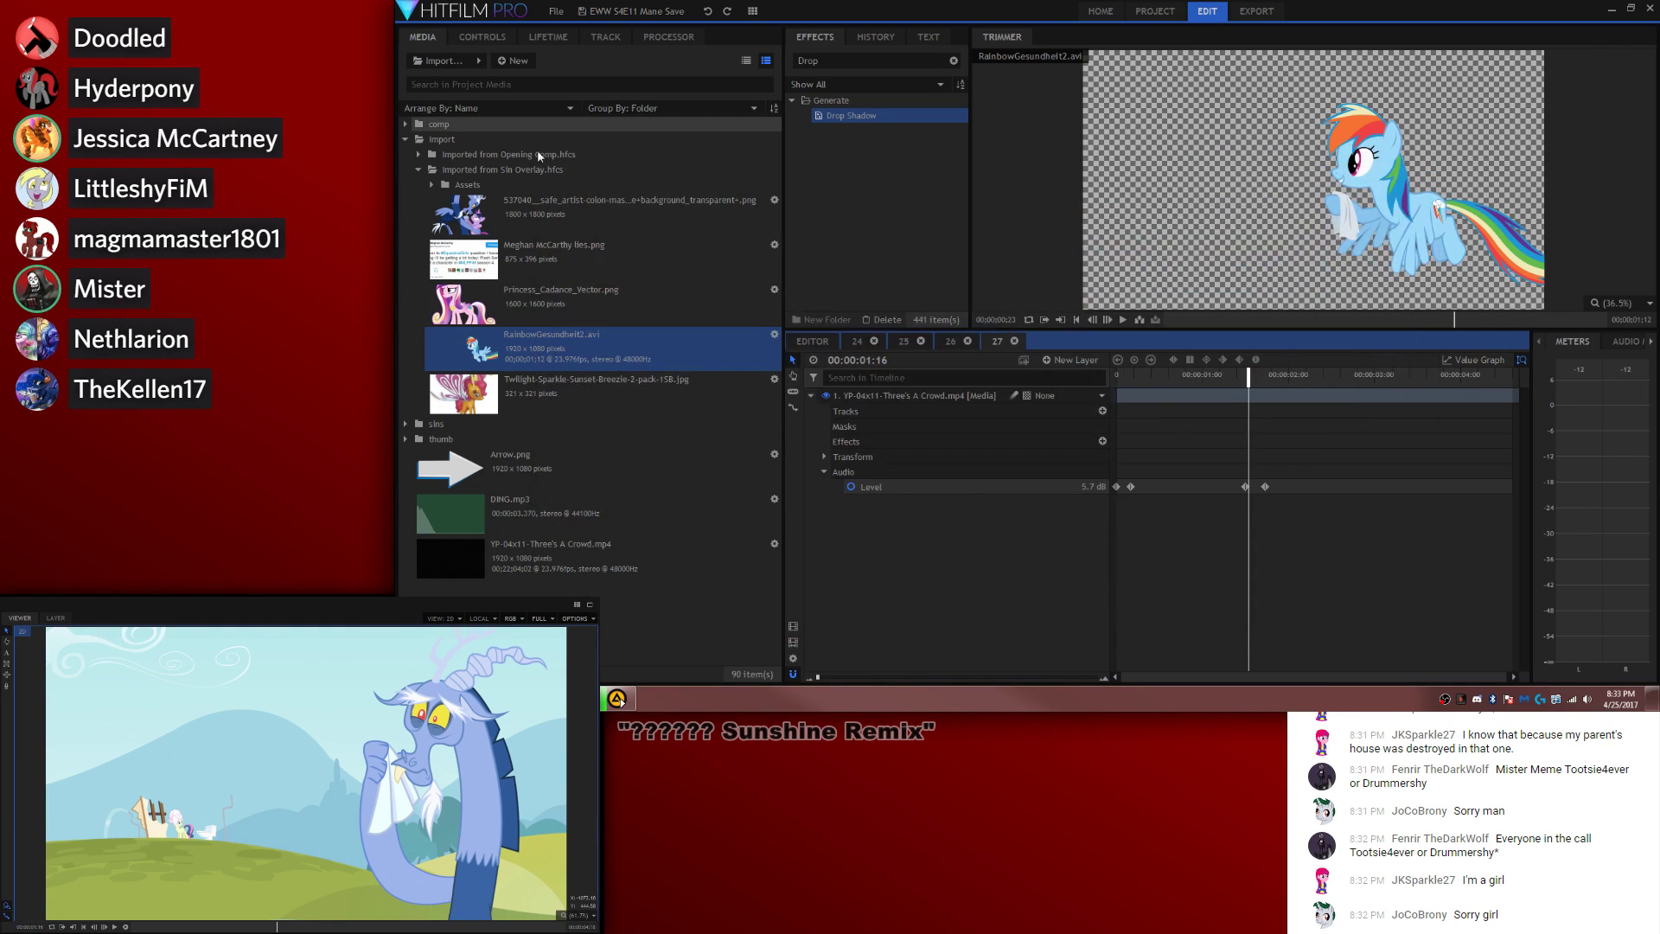
# Step: Import "Discord bluflu screenshot" from Projects > Active > Cinemare Sins Season 4 > S4E11 into the project's Import folder
pyautogui.click(465, 138)
pyautogui.hotkey('ctrl', 'i')
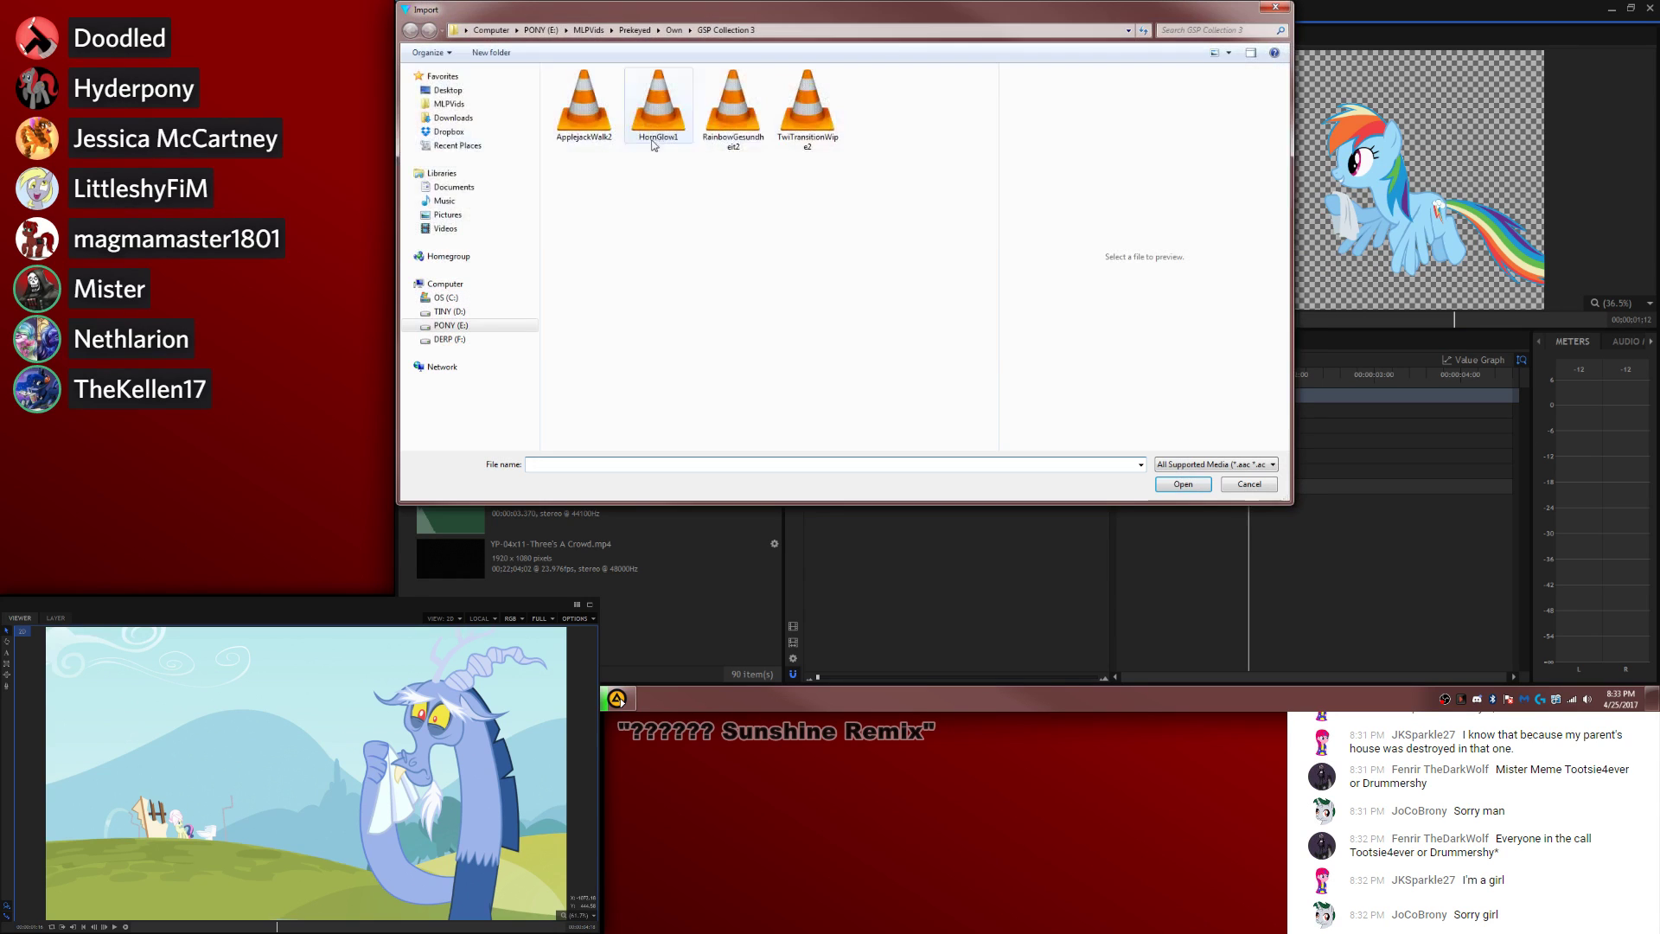
pyautogui.click(449, 104)
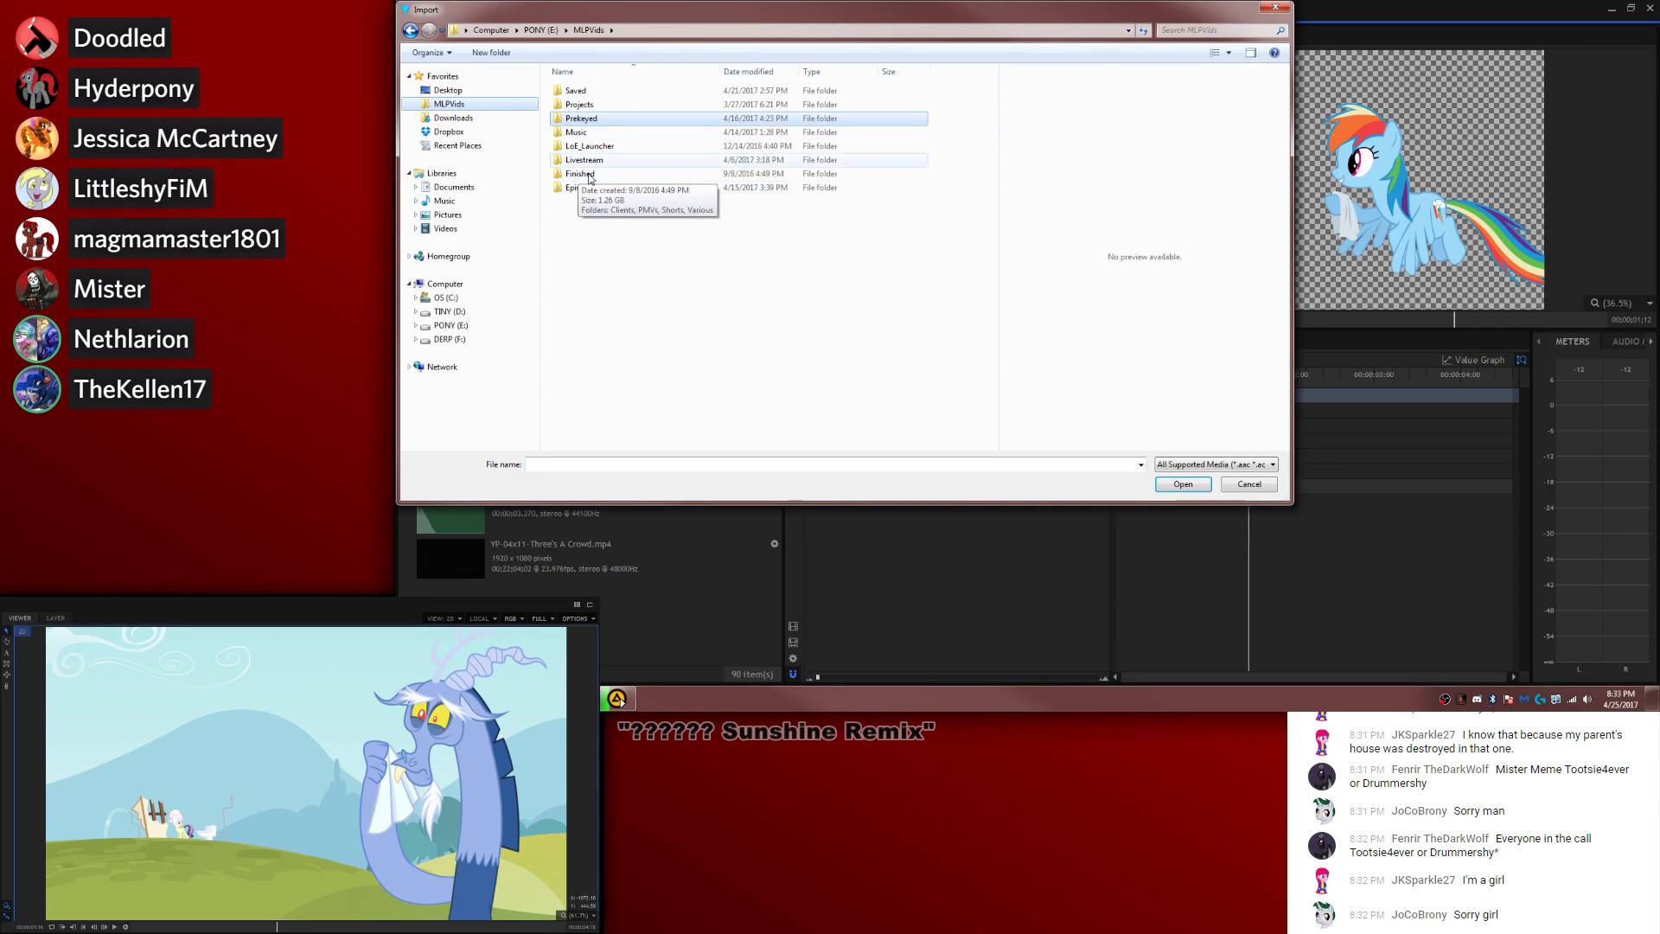
pyautogui.doubleClick(579, 105)
pyautogui.doubleClick(586, 91)
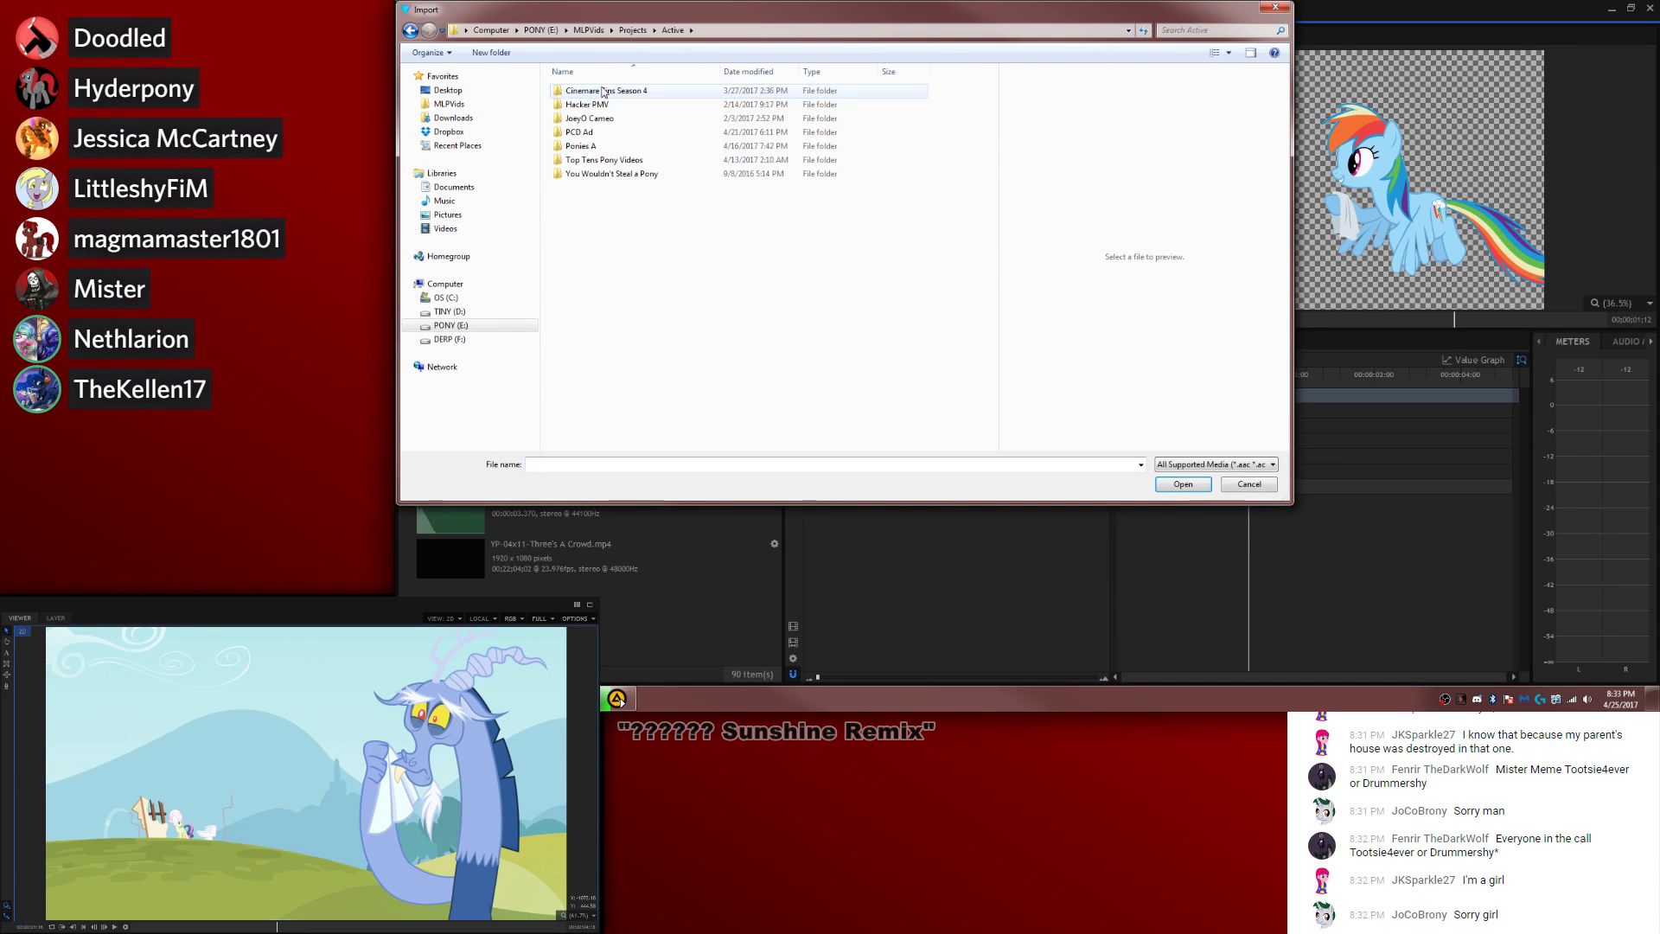
pyautogui.doubleClick(602, 91)
pyautogui.doubleClick(958, 180)
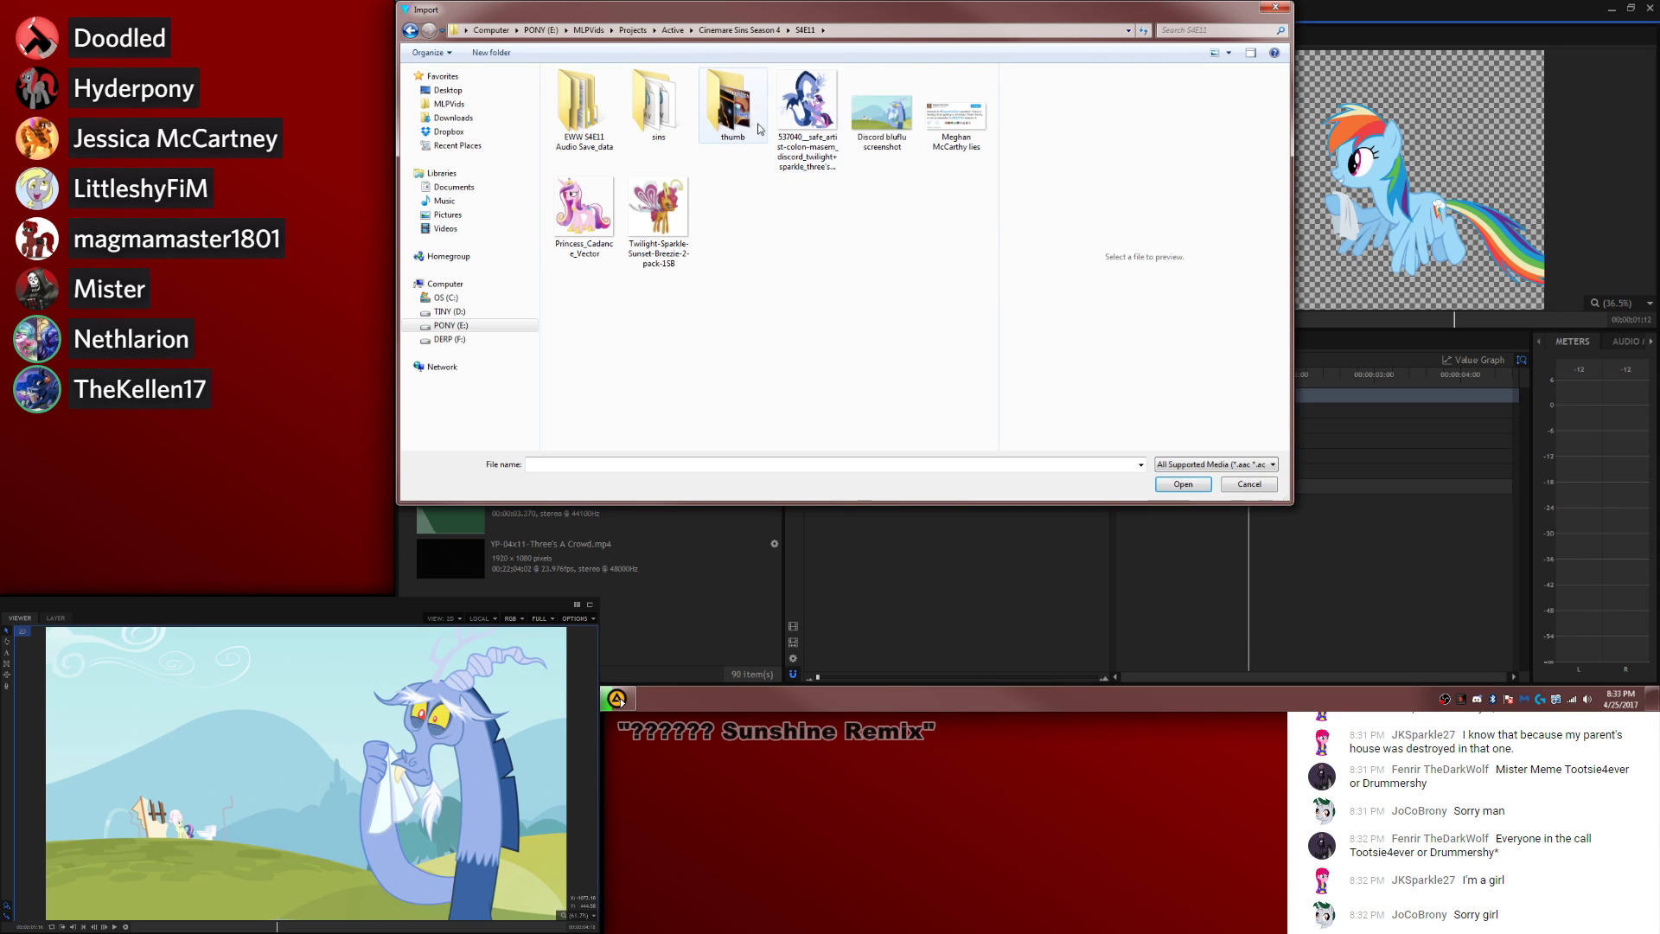
pyautogui.click(884, 137)
pyautogui.press('Return')
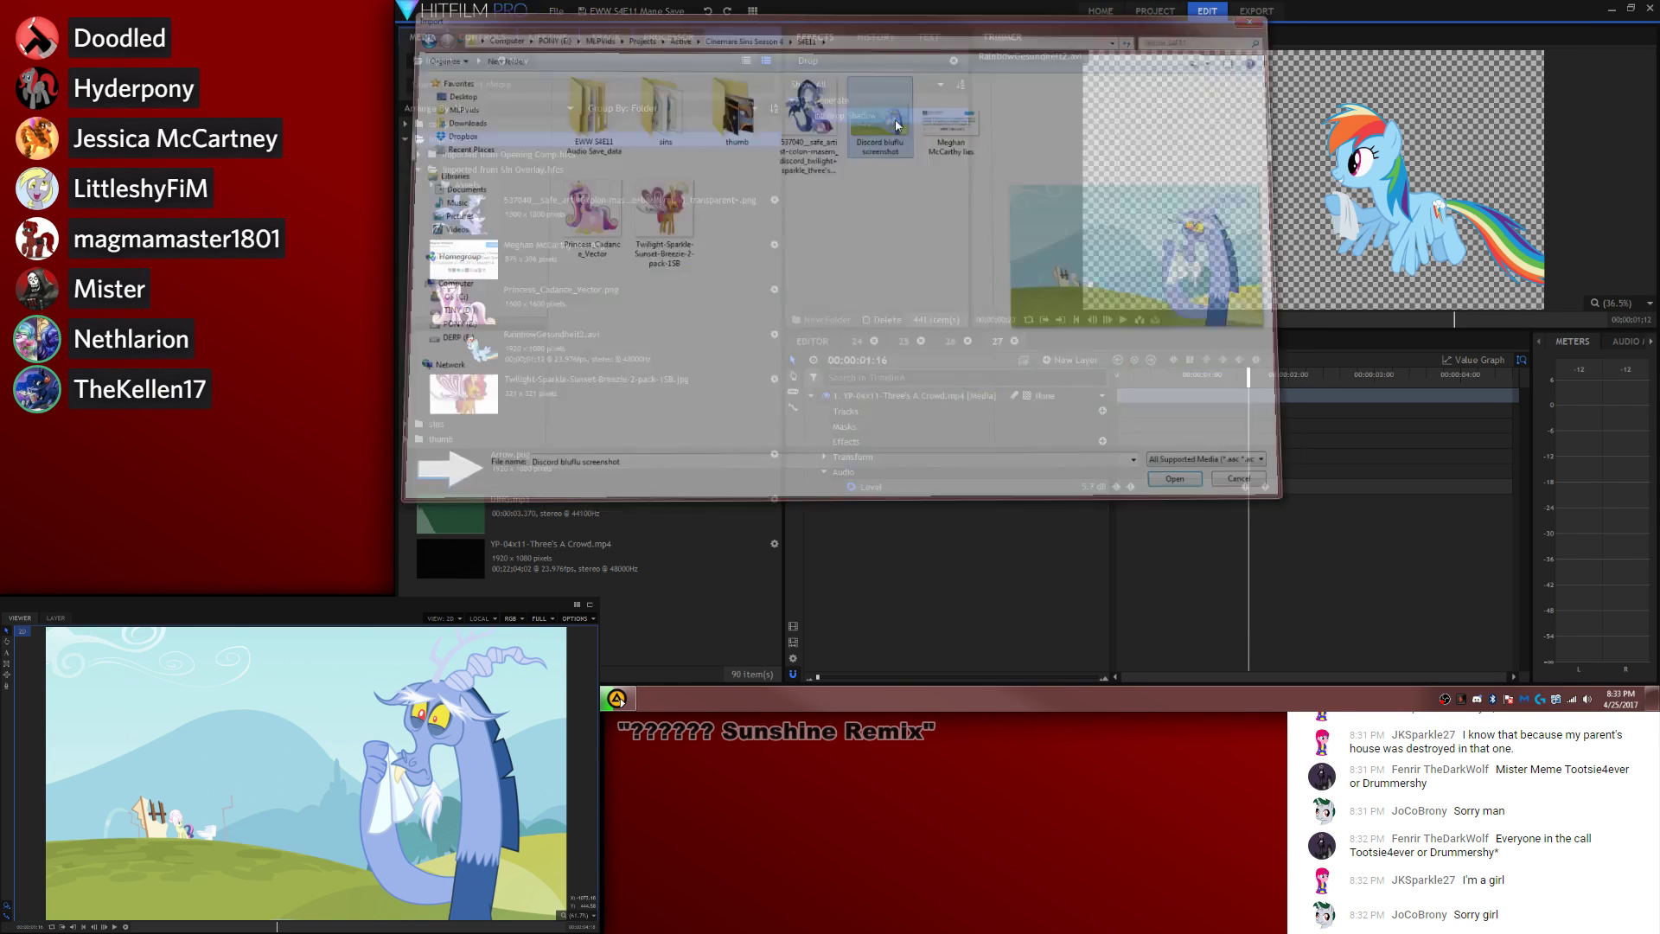
# Step: Add Discord bluflu screenshot.png and RainbowGesundheit2.avi above the Three's A Crowd layer in shot 27, both starting at 00:00:01:16
pyautogui.moveTo(1232, 232); pyautogui.dragTo(1256, 448)
pyautogui.click(1219, 542)
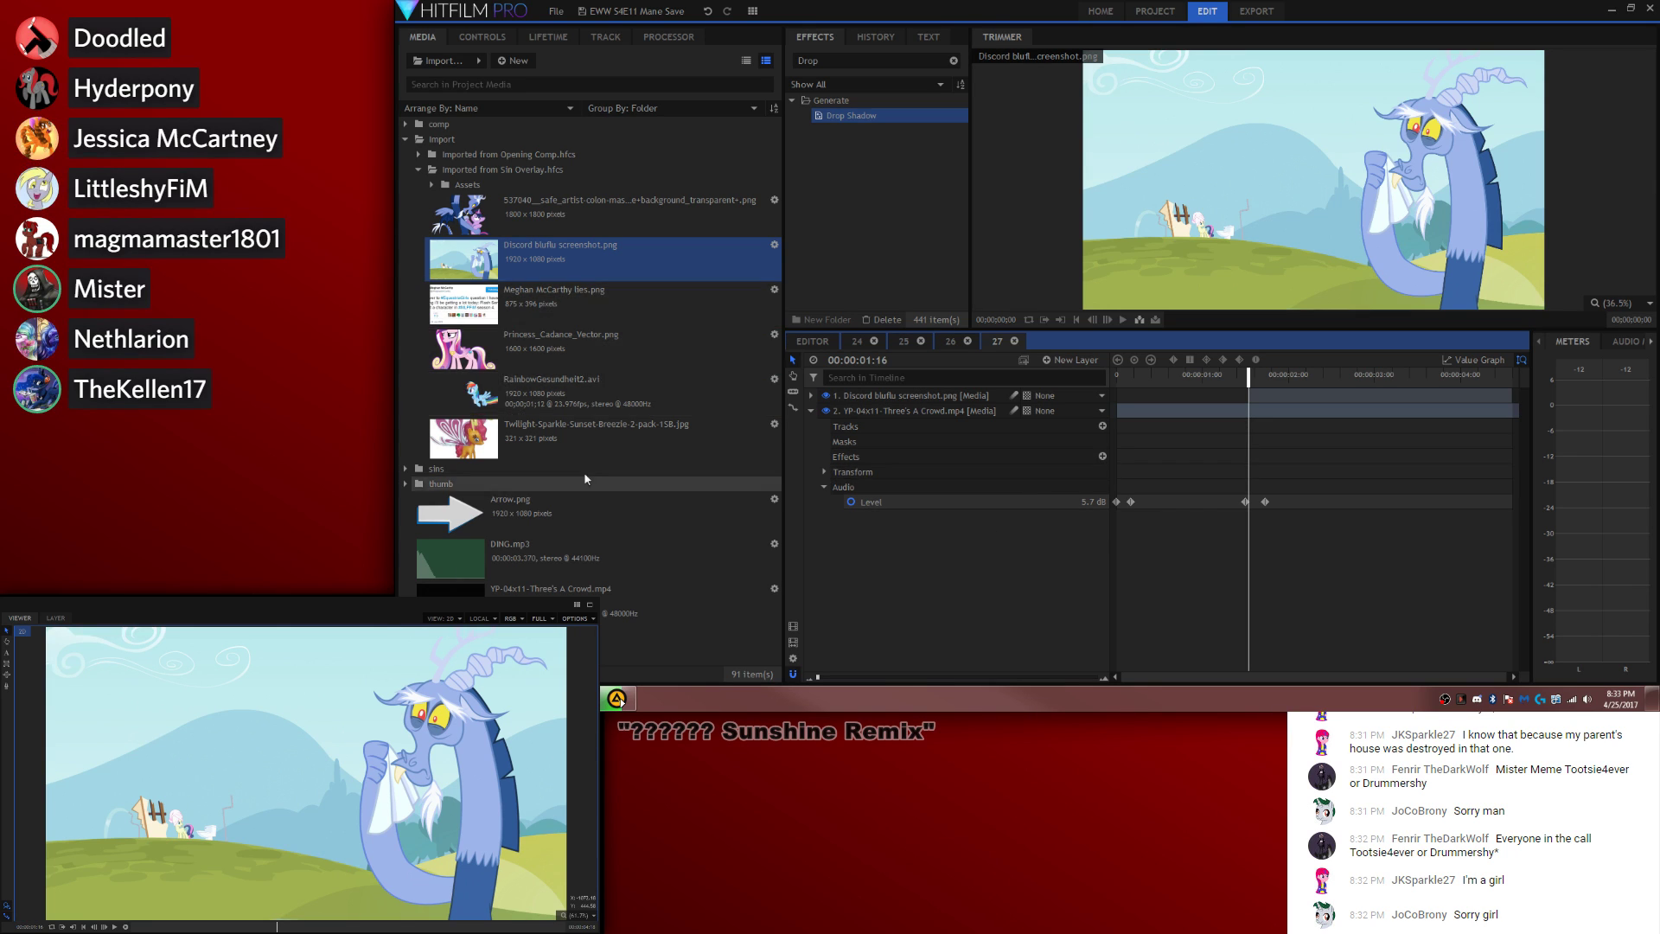
pyautogui.moveTo(548, 405); pyautogui.dragTo(1271, 396)
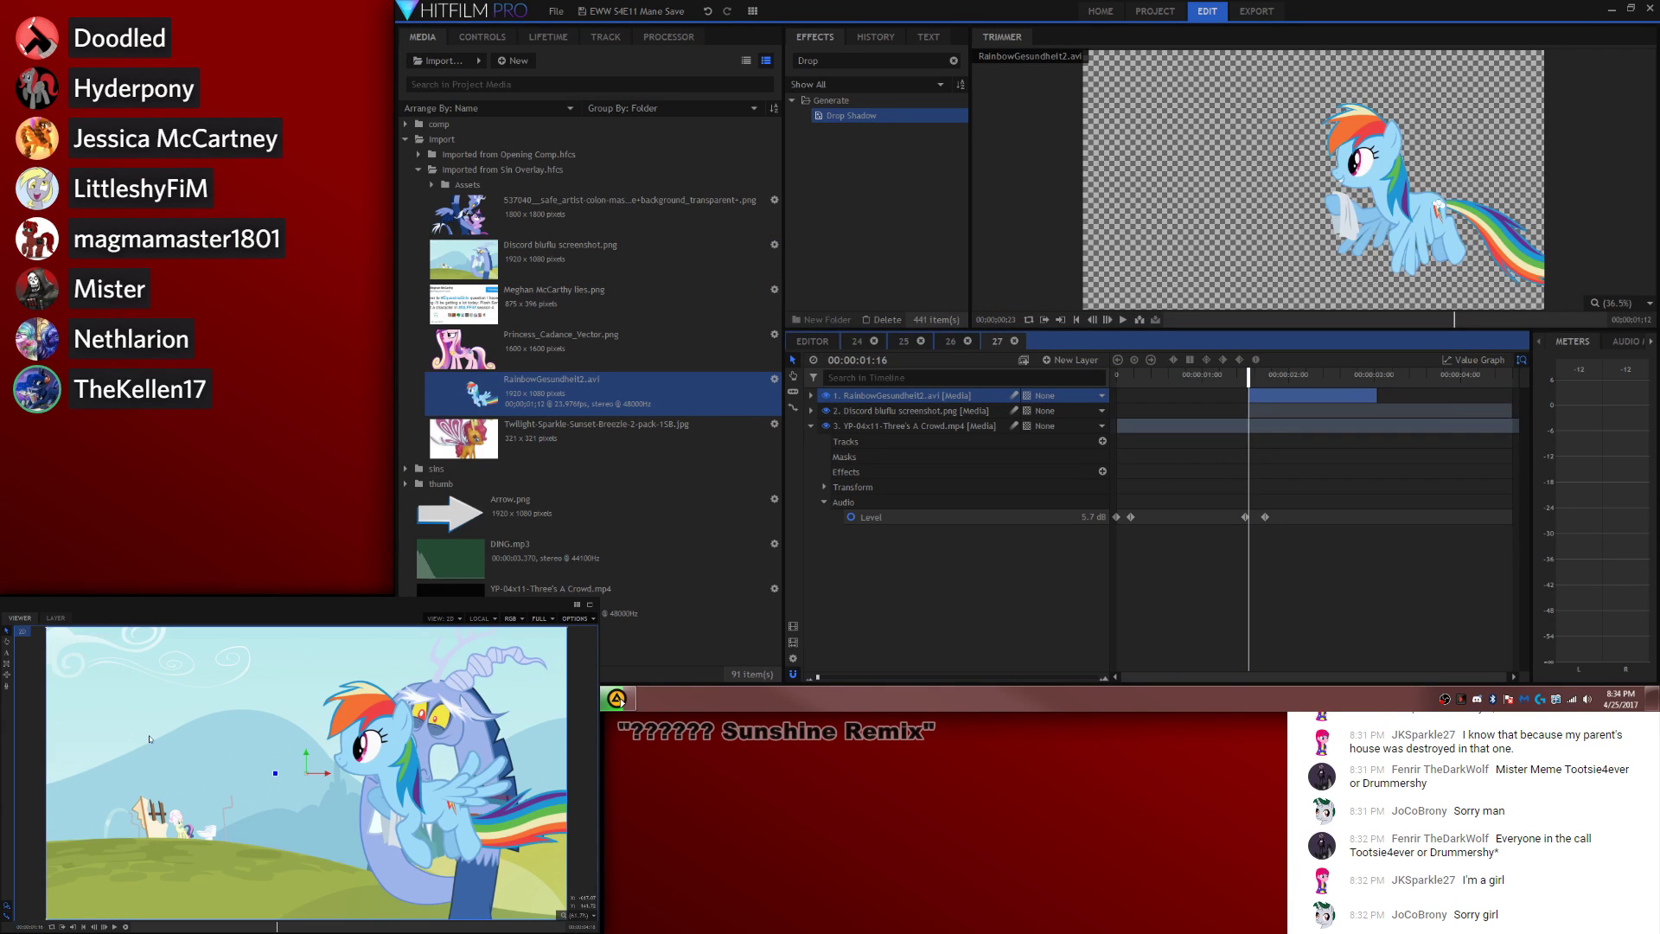
# Step: Mirror the RainbowGesundheit2 layer horizontally by setting its horizontal scale to -100%
pyautogui.click(811, 395)
pyautogui.click(829, 455)
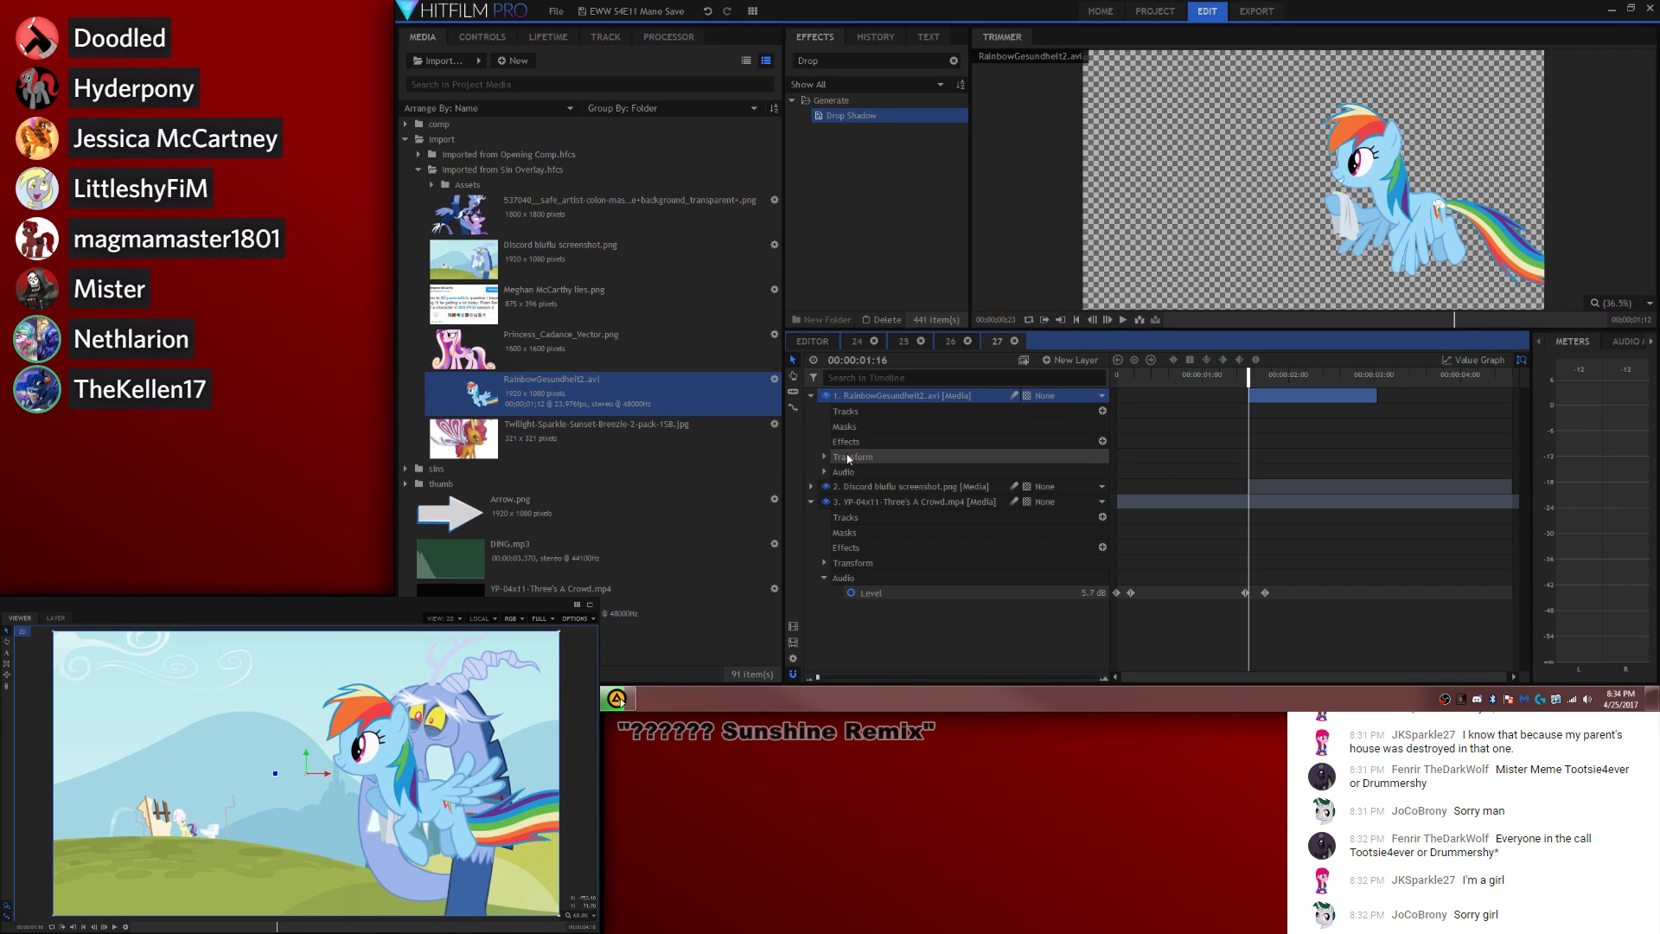
pyautogui.click(825, 456)
pyautogui.click(1044, 516)
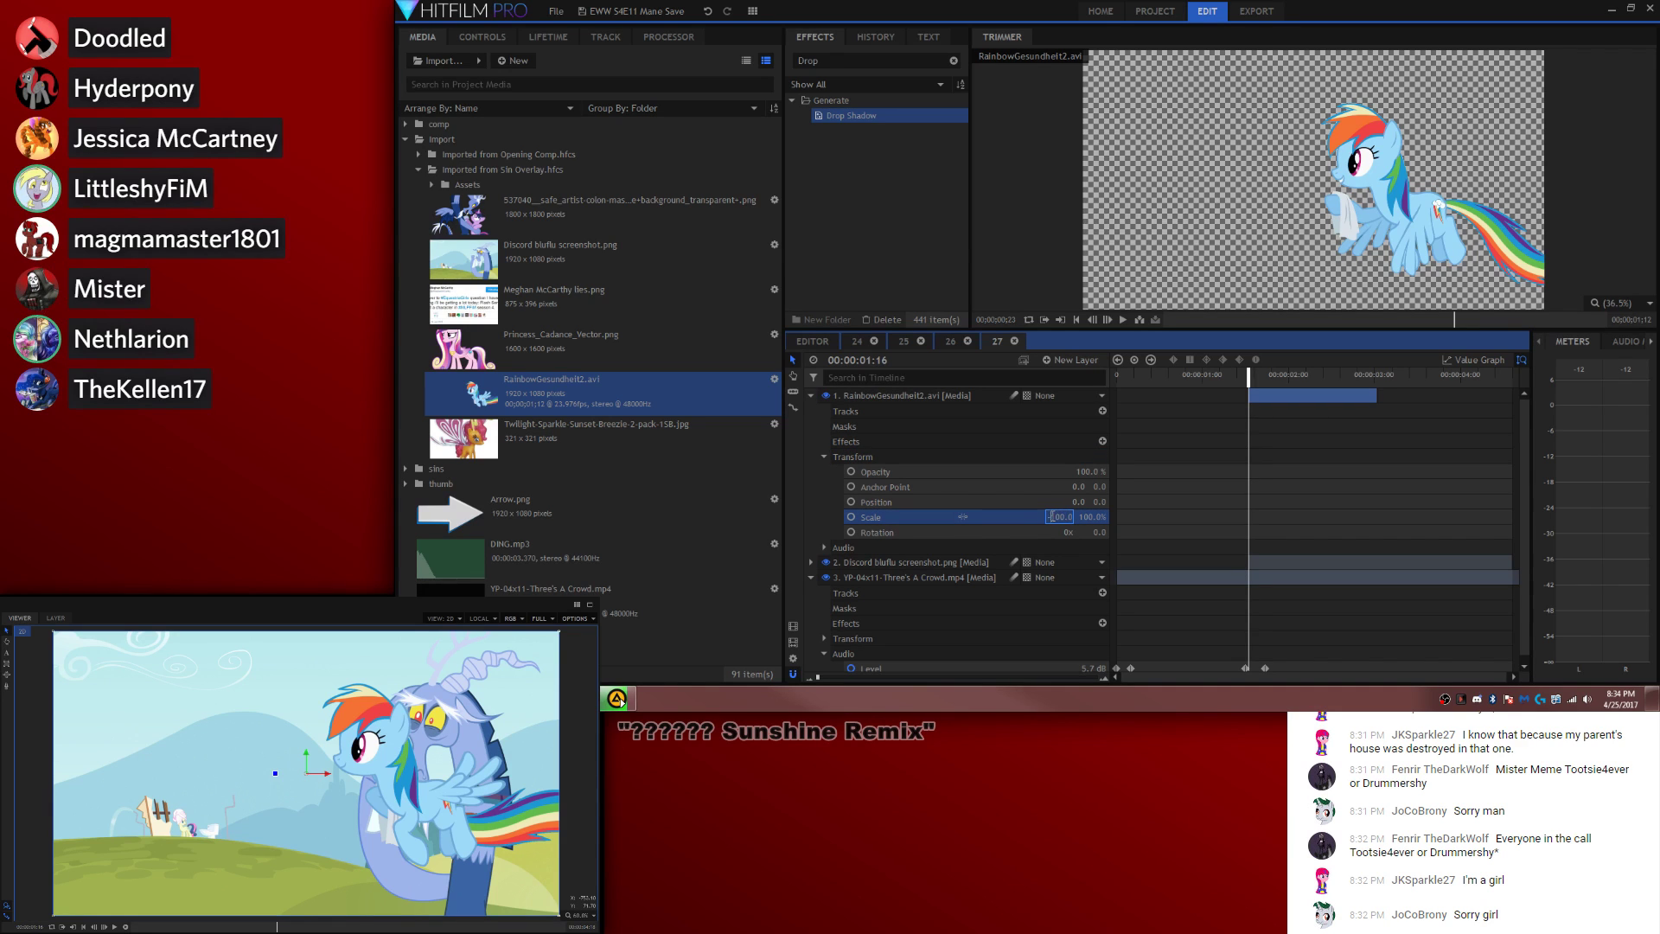
pyautogui.write('-')
pyautogui.press('Return')
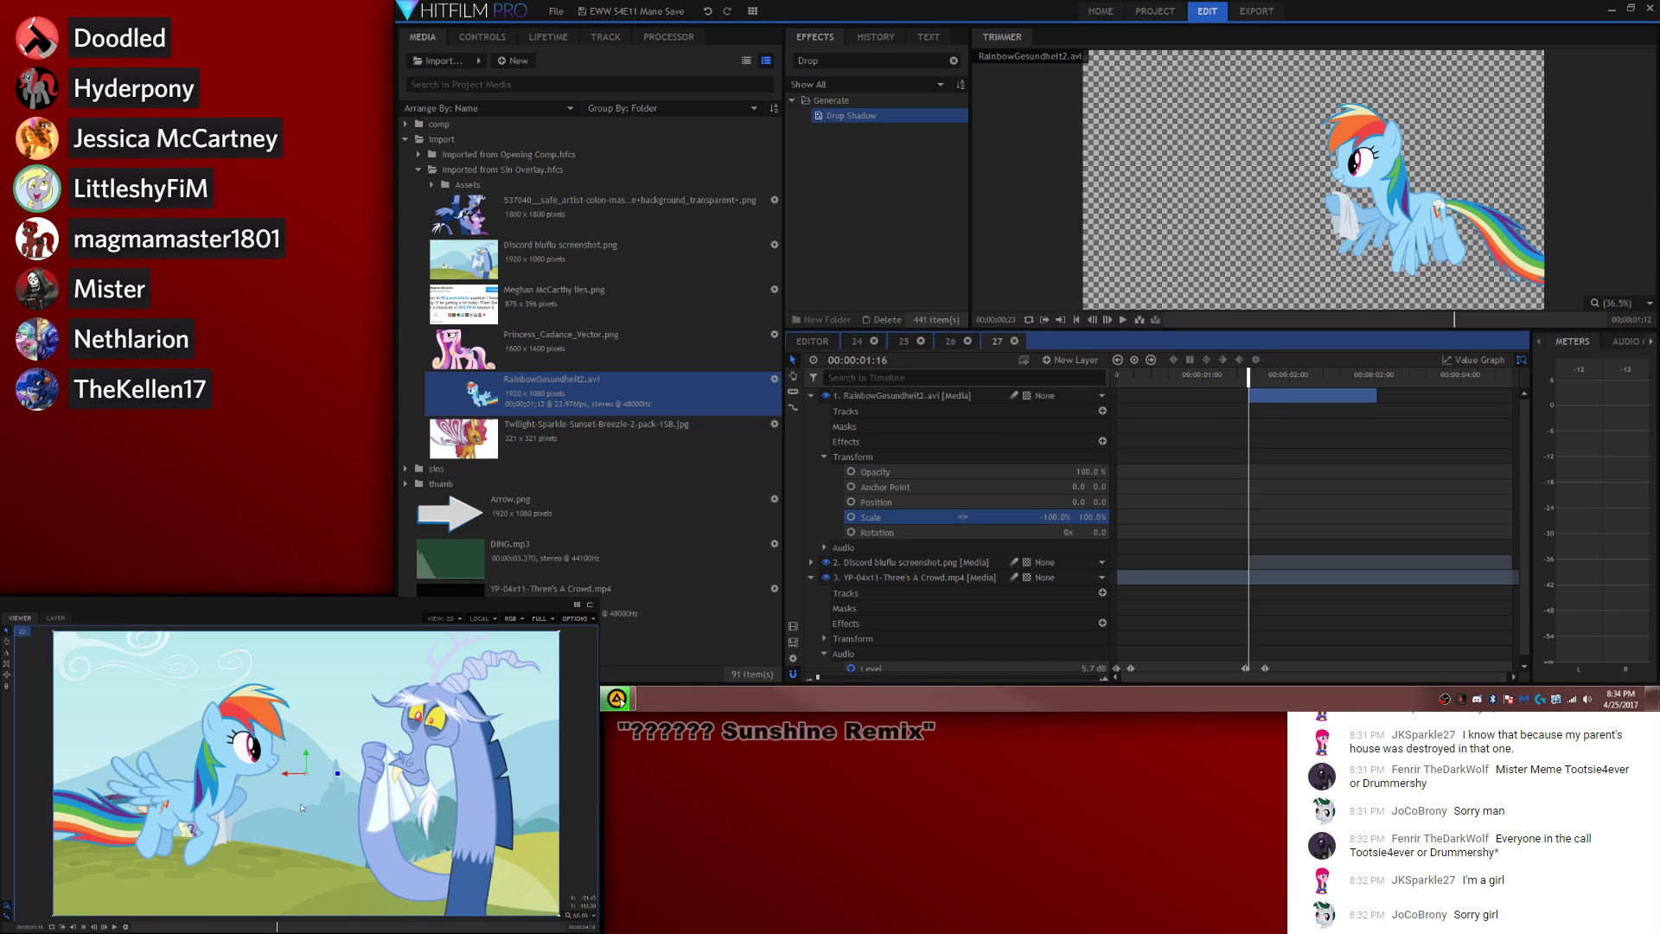
# Step: Add a position keyframe to the RainbowGesundheit2 layer at 00:00:01:27, keeping Rainbow Dash at her resting place
pyautogui.scroll(-2, 301, 807)
pyautogui.press('space')
pyautogui.press('space')
pyautogui.press(',')
pyautogui.press(',')
pyautogui.press(',')
pyautogui.press(',')
pyautogui.press(',')
pyautogui.press(',')
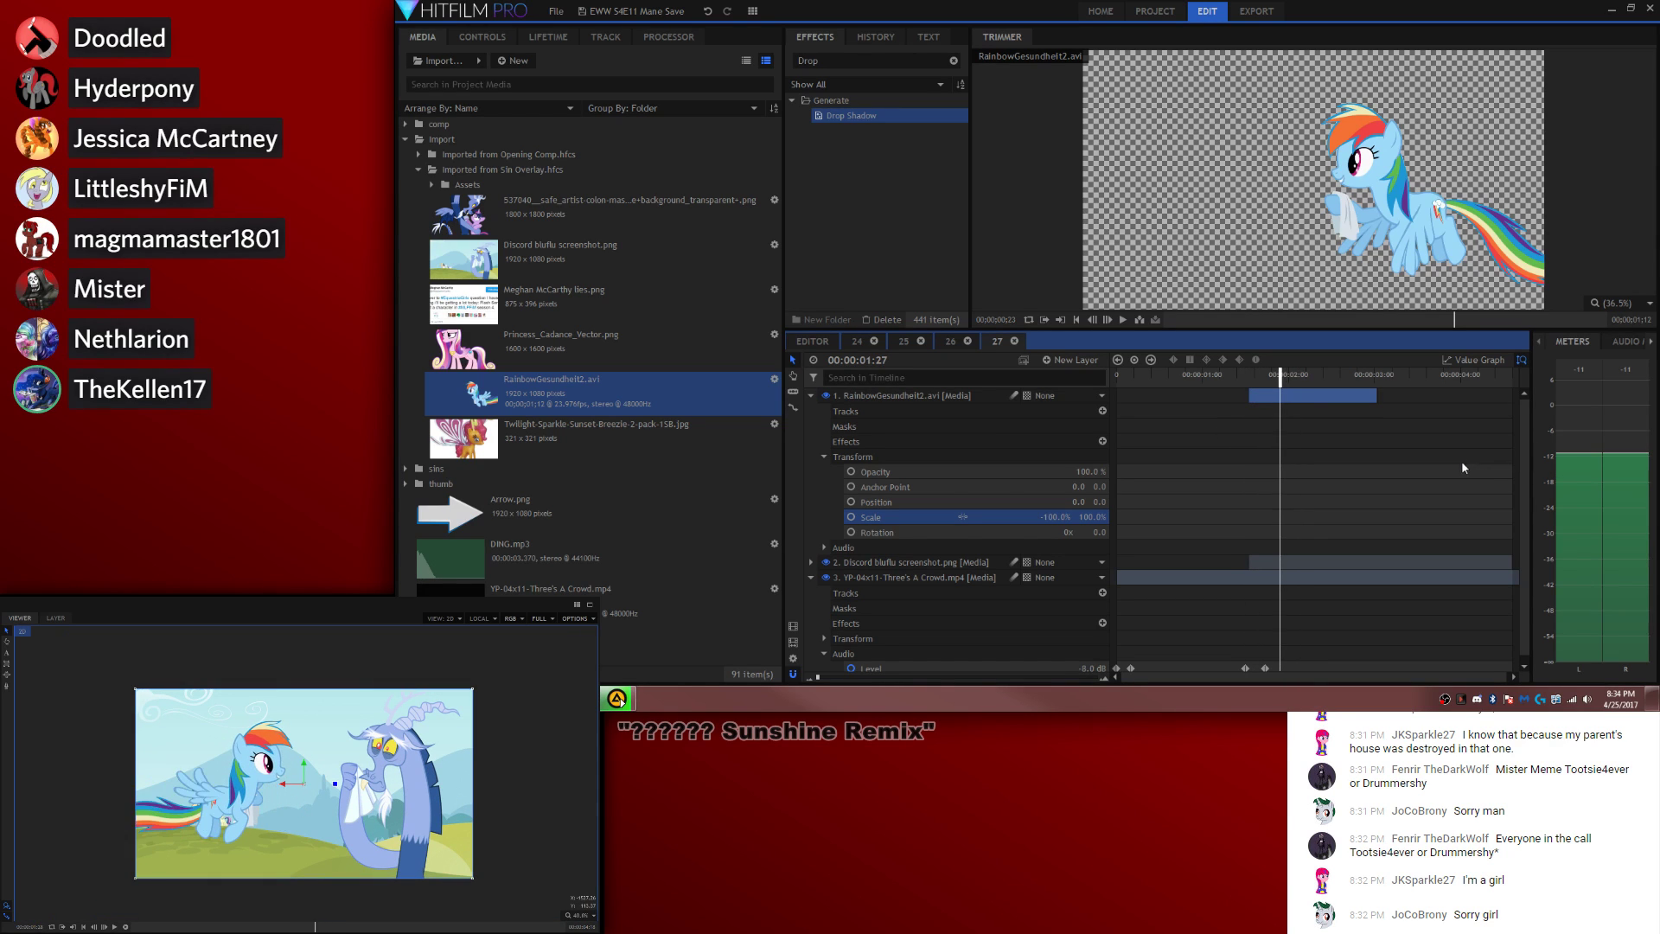
pyautogui.click(851, 502)
# Step: Move Rainbow Dash out of the frame to about -935, -2.5 at 00:00:01:16, and preview her flying in
pyautogui.click(1251, 467)
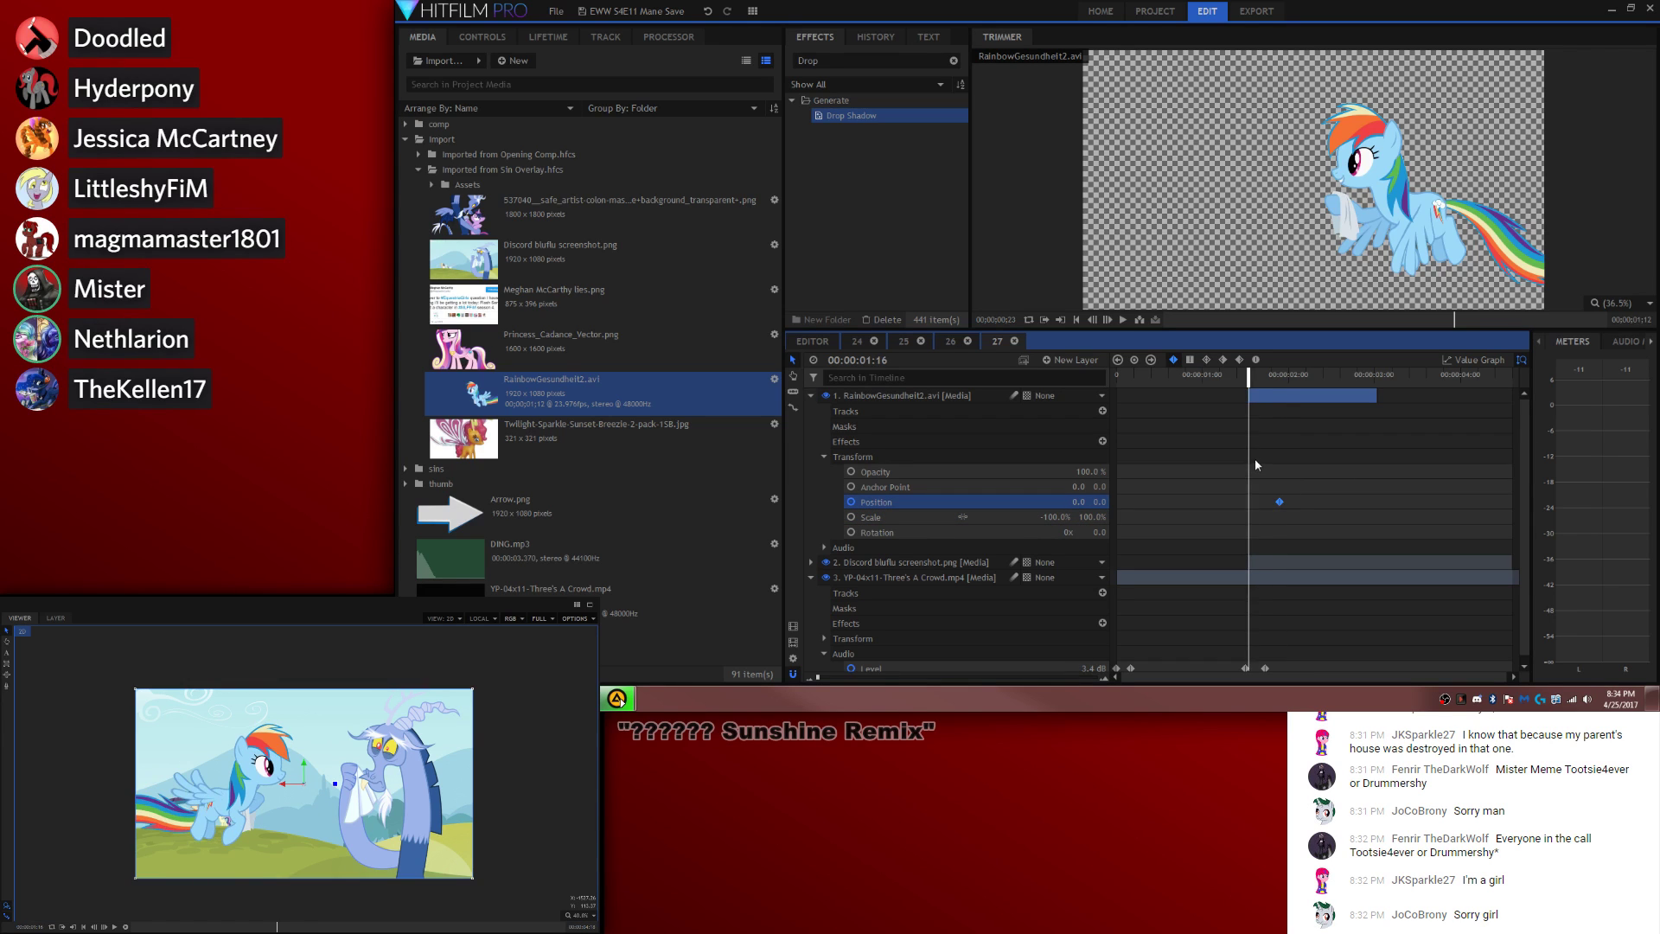
pyautogui.press(',')
pyautogui.press('.')
pyautogui.moveTo(305, 787); pyautogui.dragTo(145, 789)
pyautogui.click(1409, 486)
pyautogui.press('space')
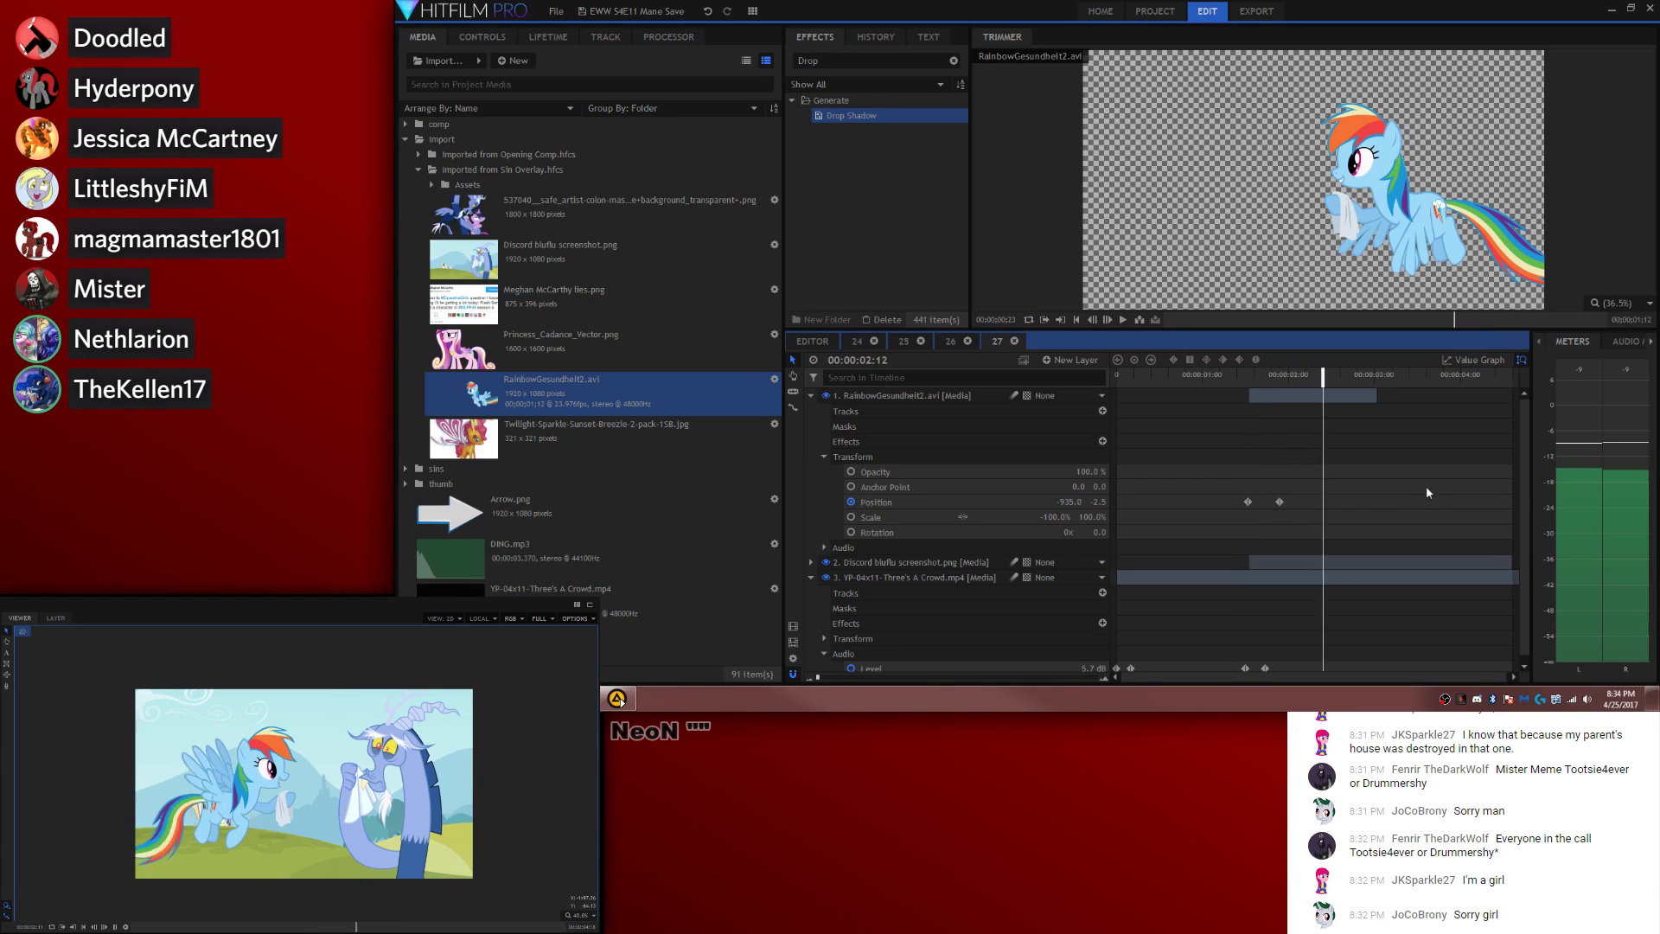
# Step: Set the Three's A Crowd audio level to -10 dB at the 00:00:01:22 keyframe and return to the shot's start
pyautogui.click(1239, 375)
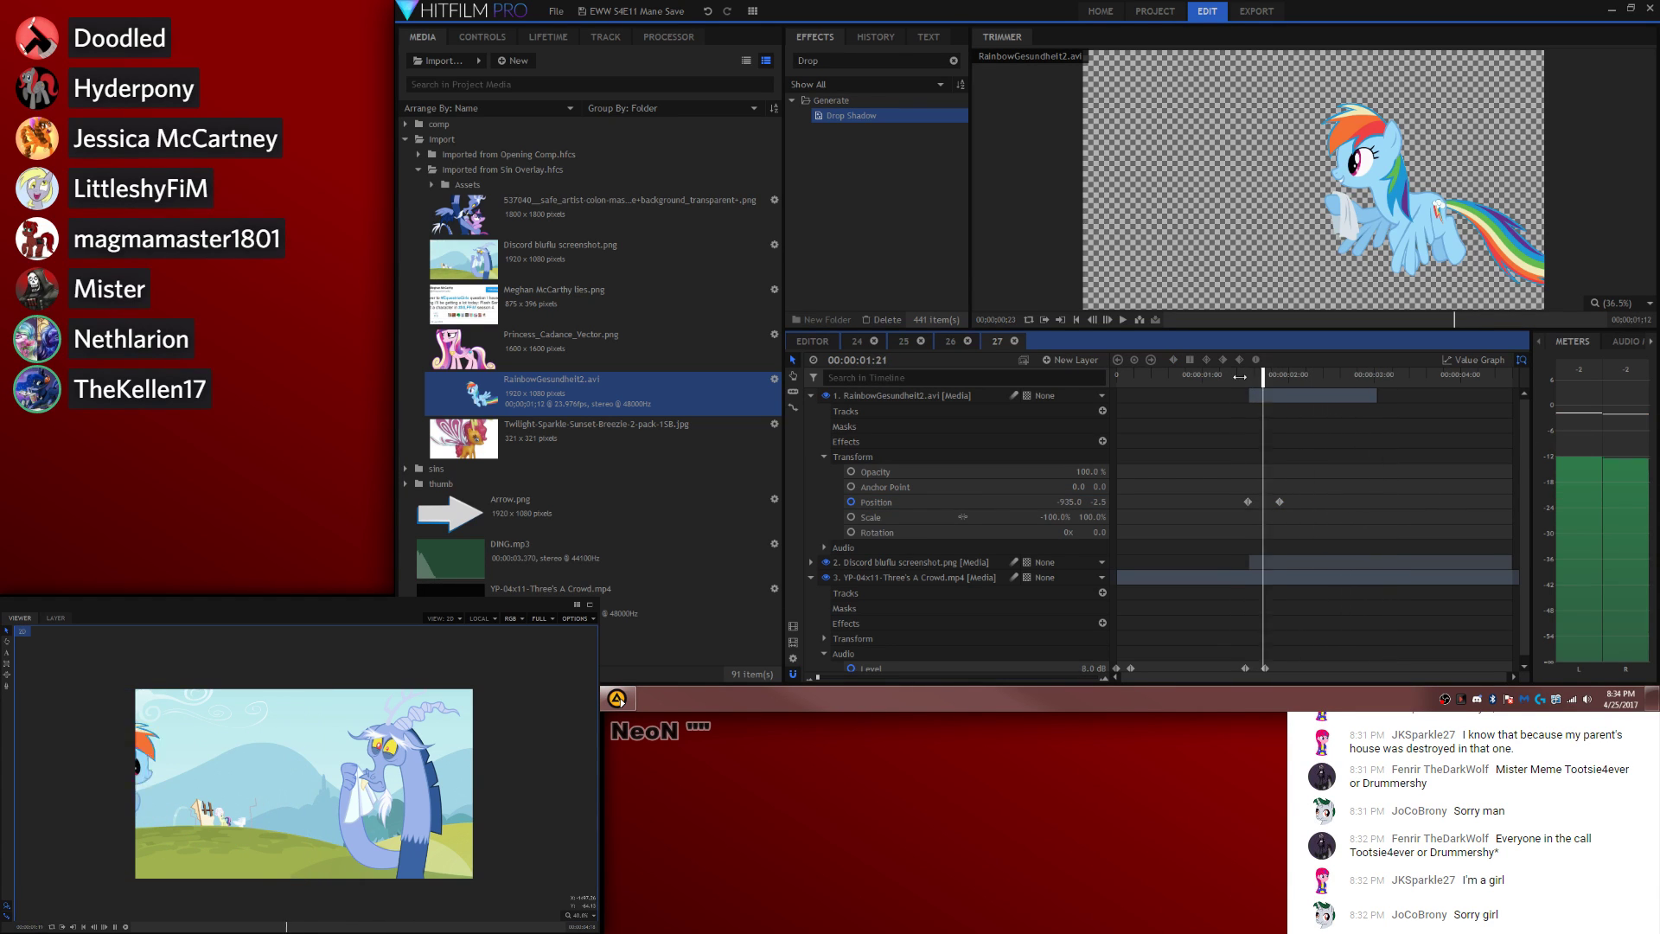
pyautogui.click(1264, 668)
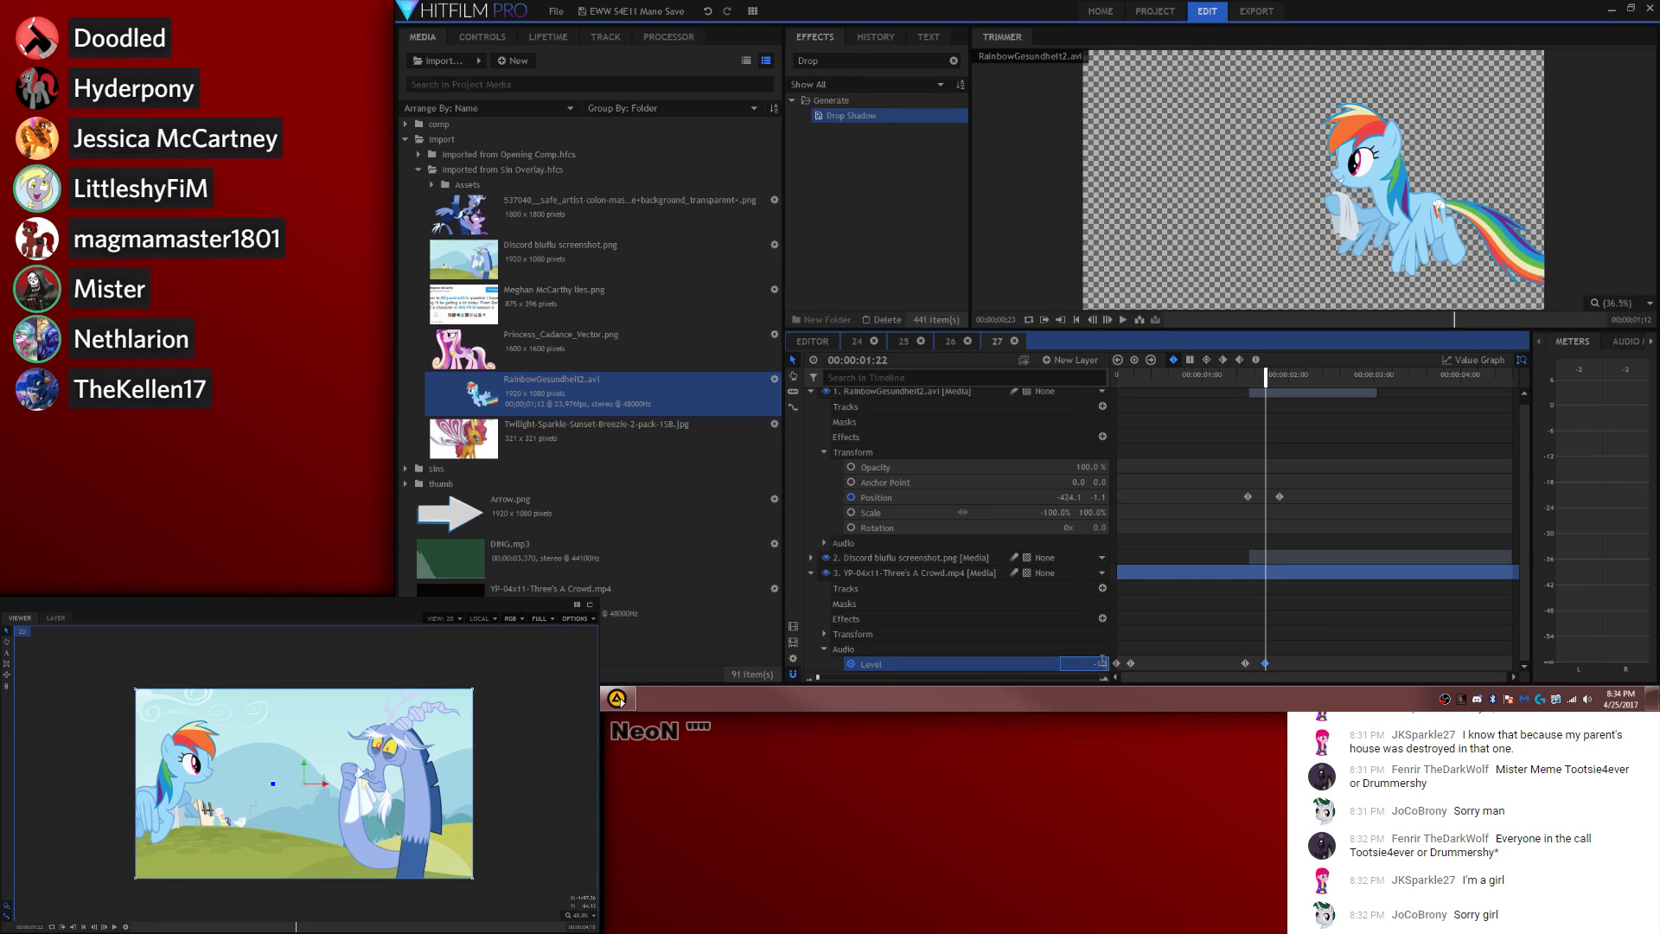
pyautogui.moveTo(1173, 375); pyautogui.dragTo(1116, 375)
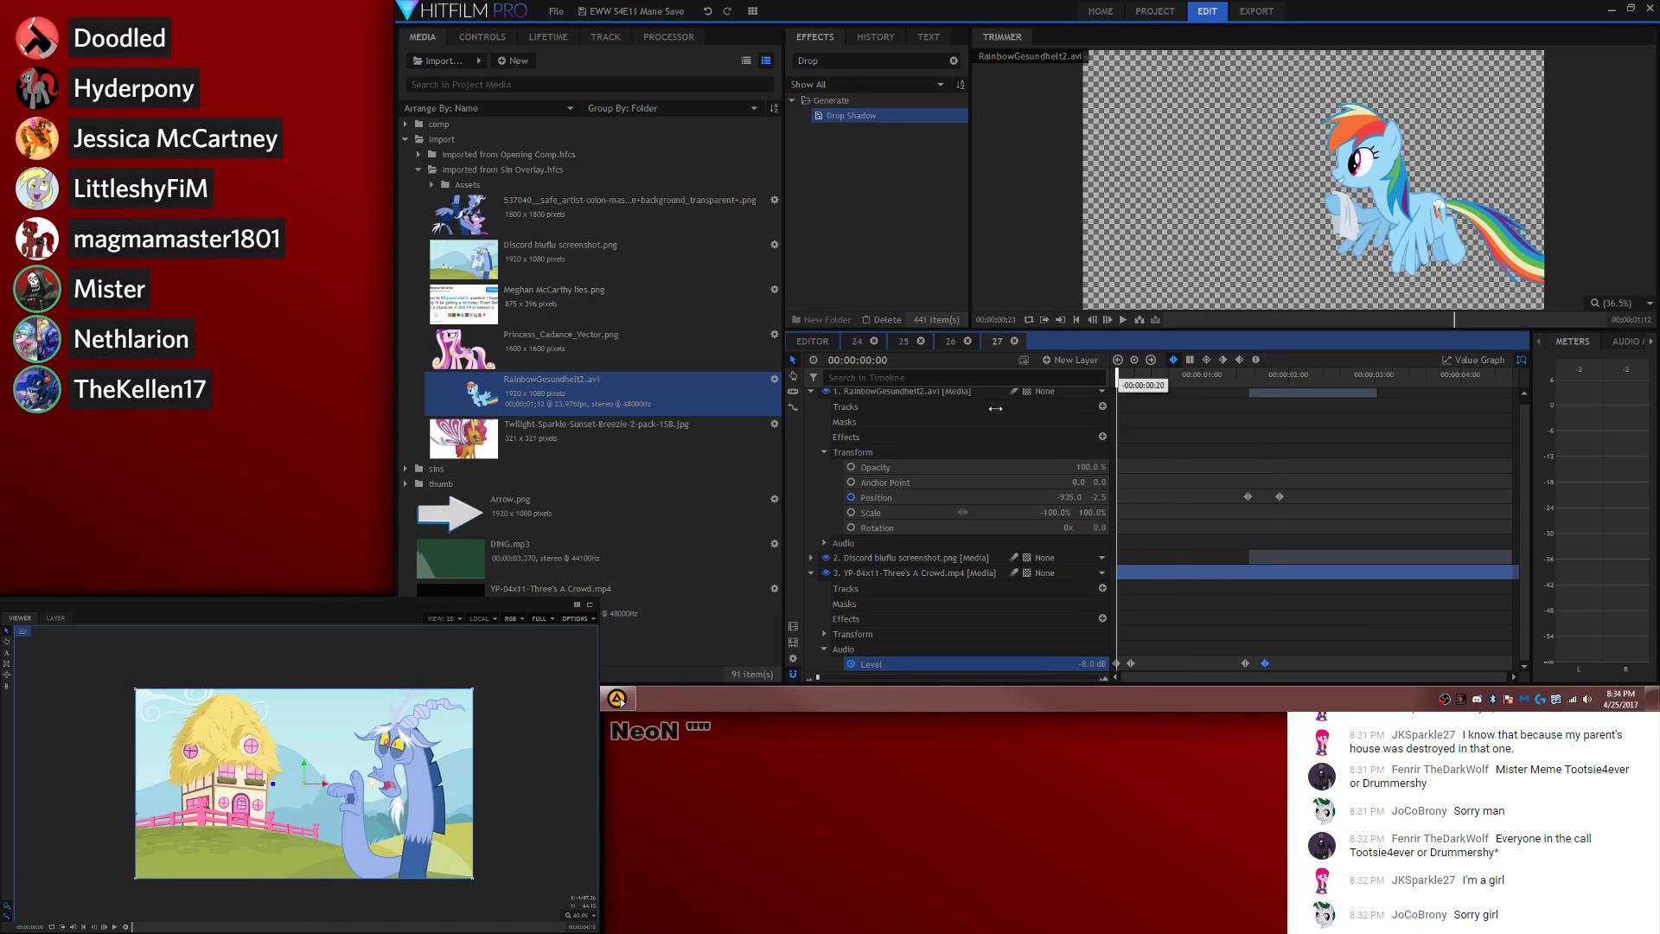
# Step: Shift the RainbowGesundheit2 layer slightly earlier on the timeline and play the shot through to the layer's end
pyautogui.click(1157, 475)
pyautogui.press('space')
pyautogui.press('space')
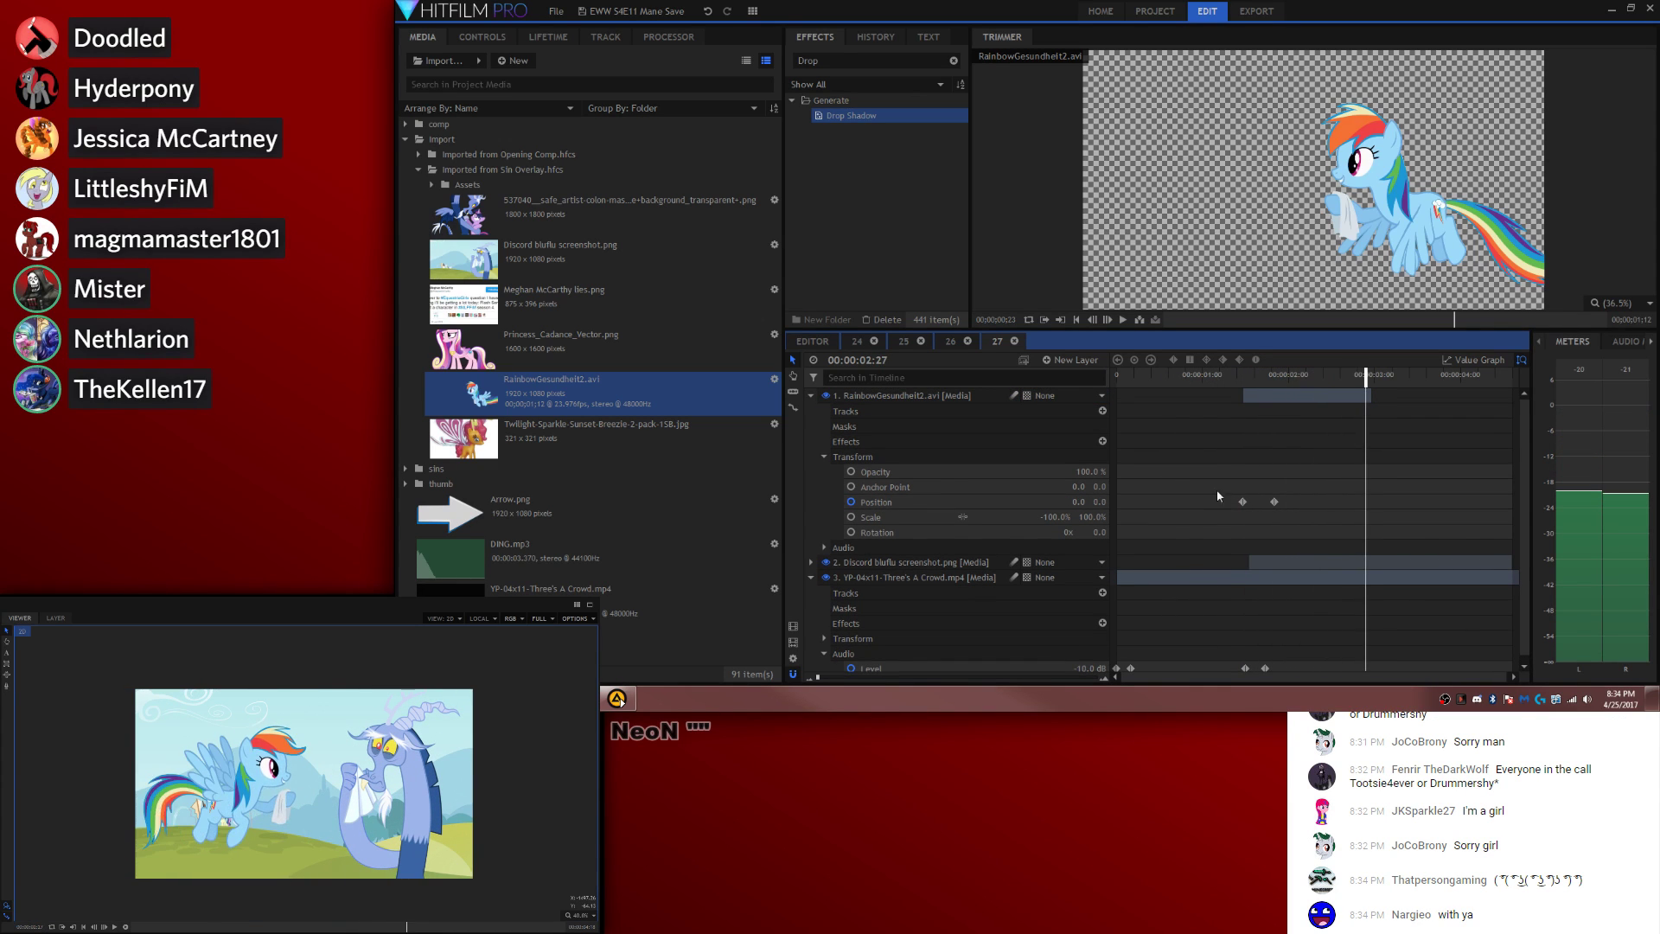
pyautogui.press('space')
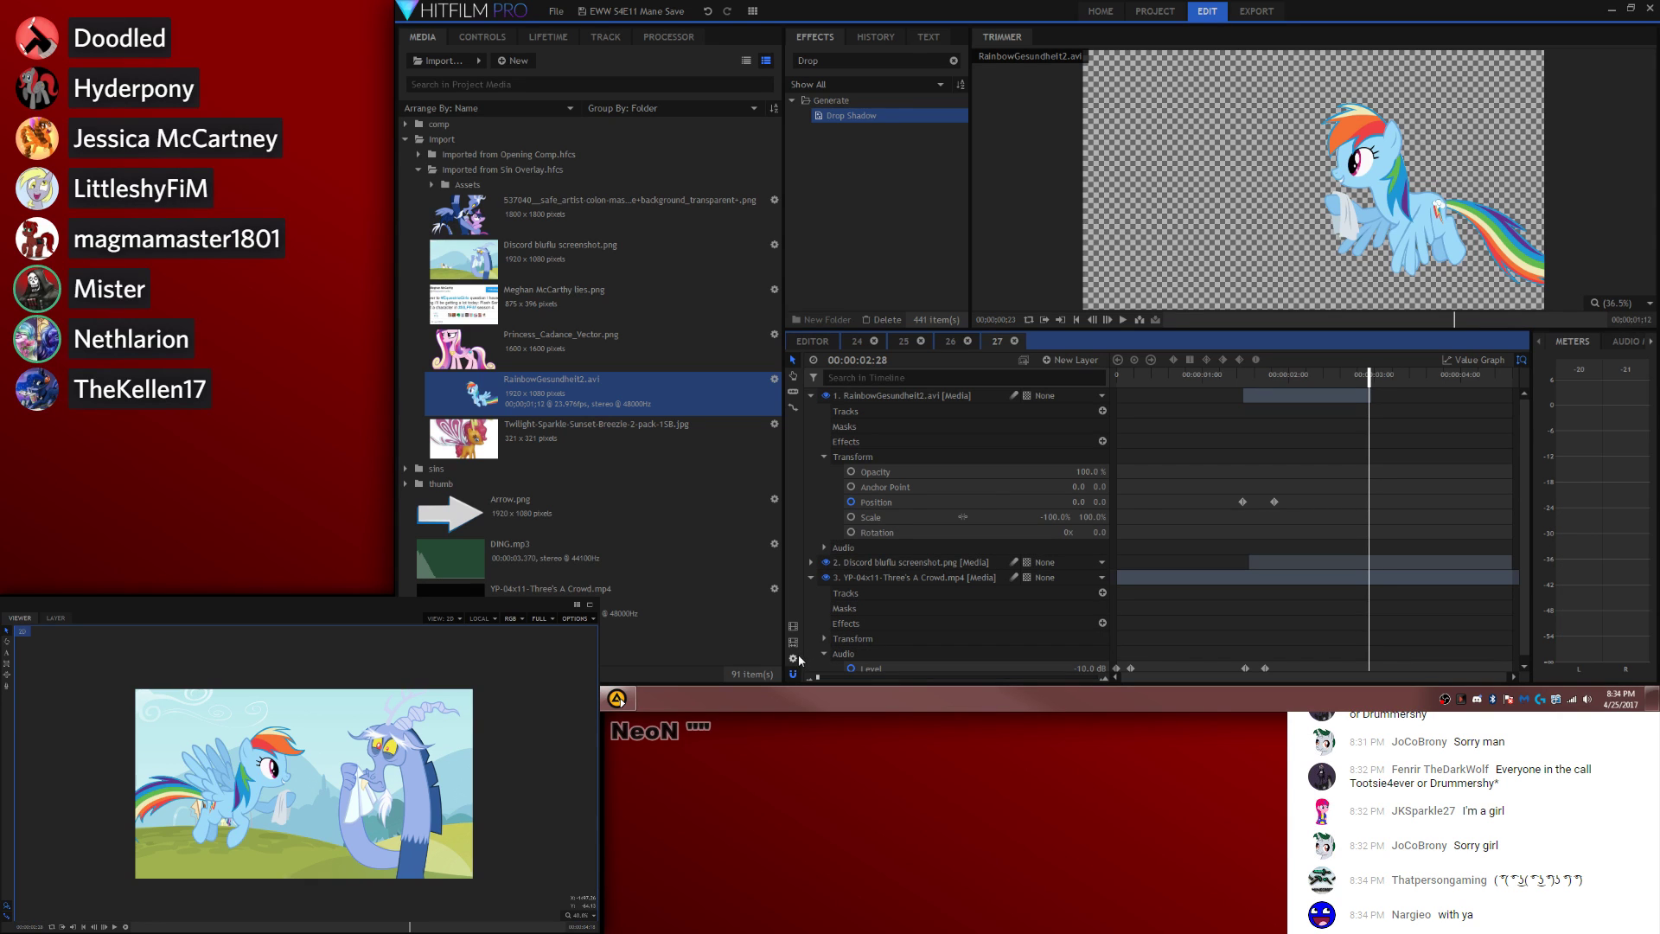
# Step: Shorten composite shot 27 so that it ends with the RainbowGesundheit2 layer at 00:00:02:28
pyautogui.click(795, 657)
pyautogui.click(1014, 178)
pyautogui.press('Right')
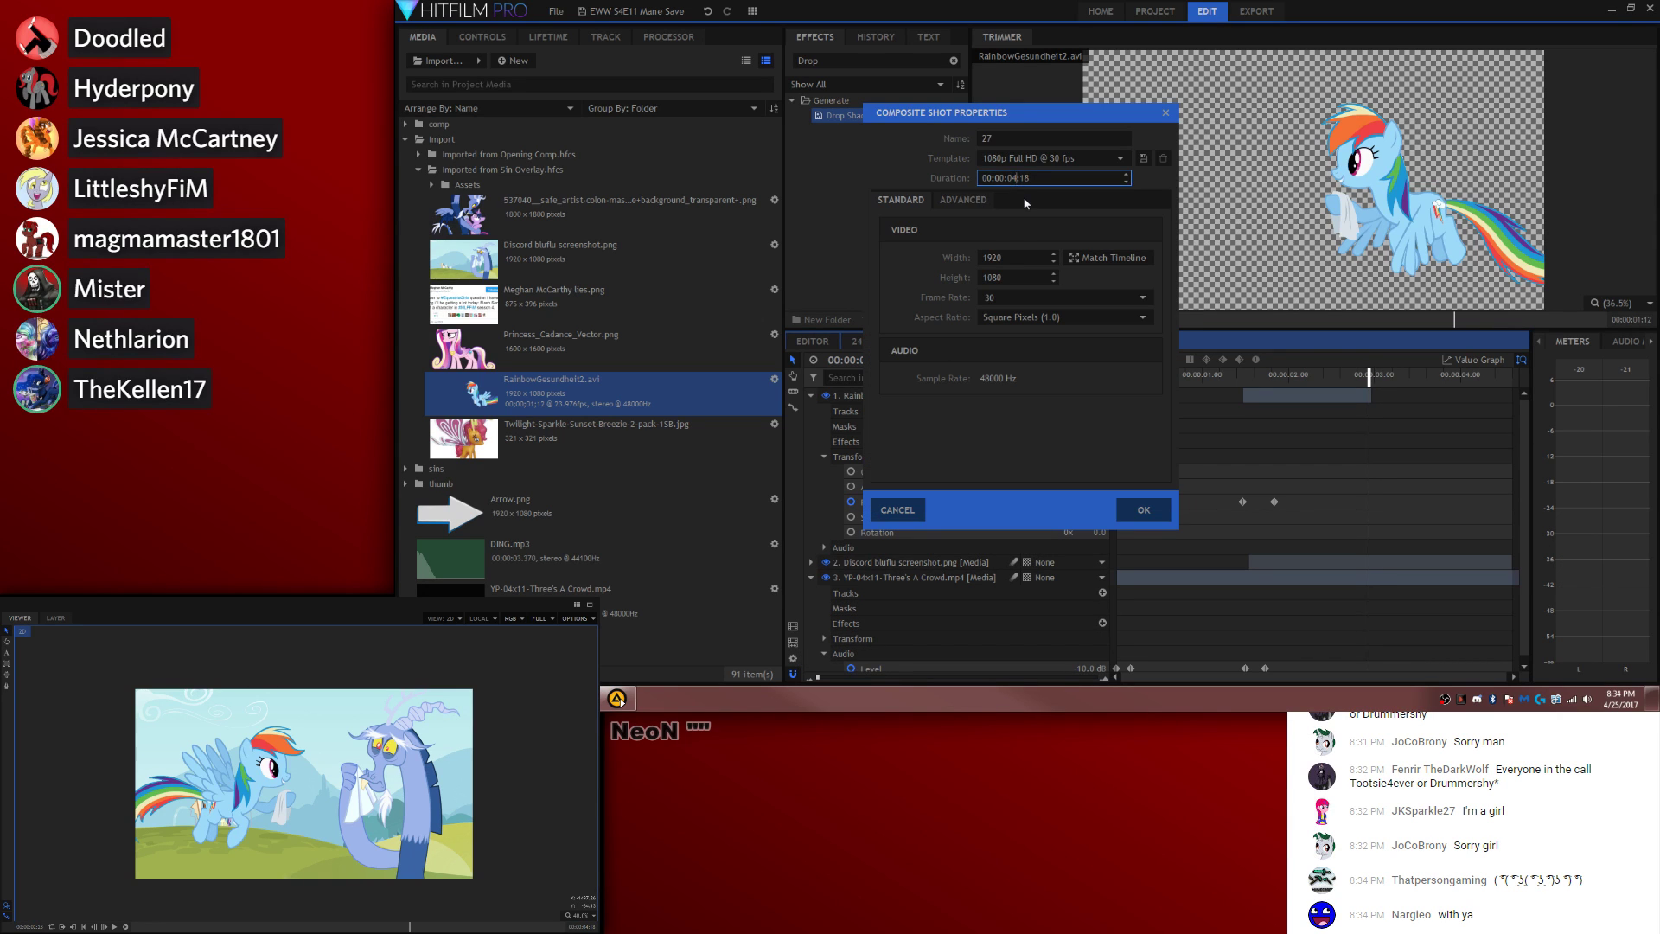
pyautogui.press('Return')
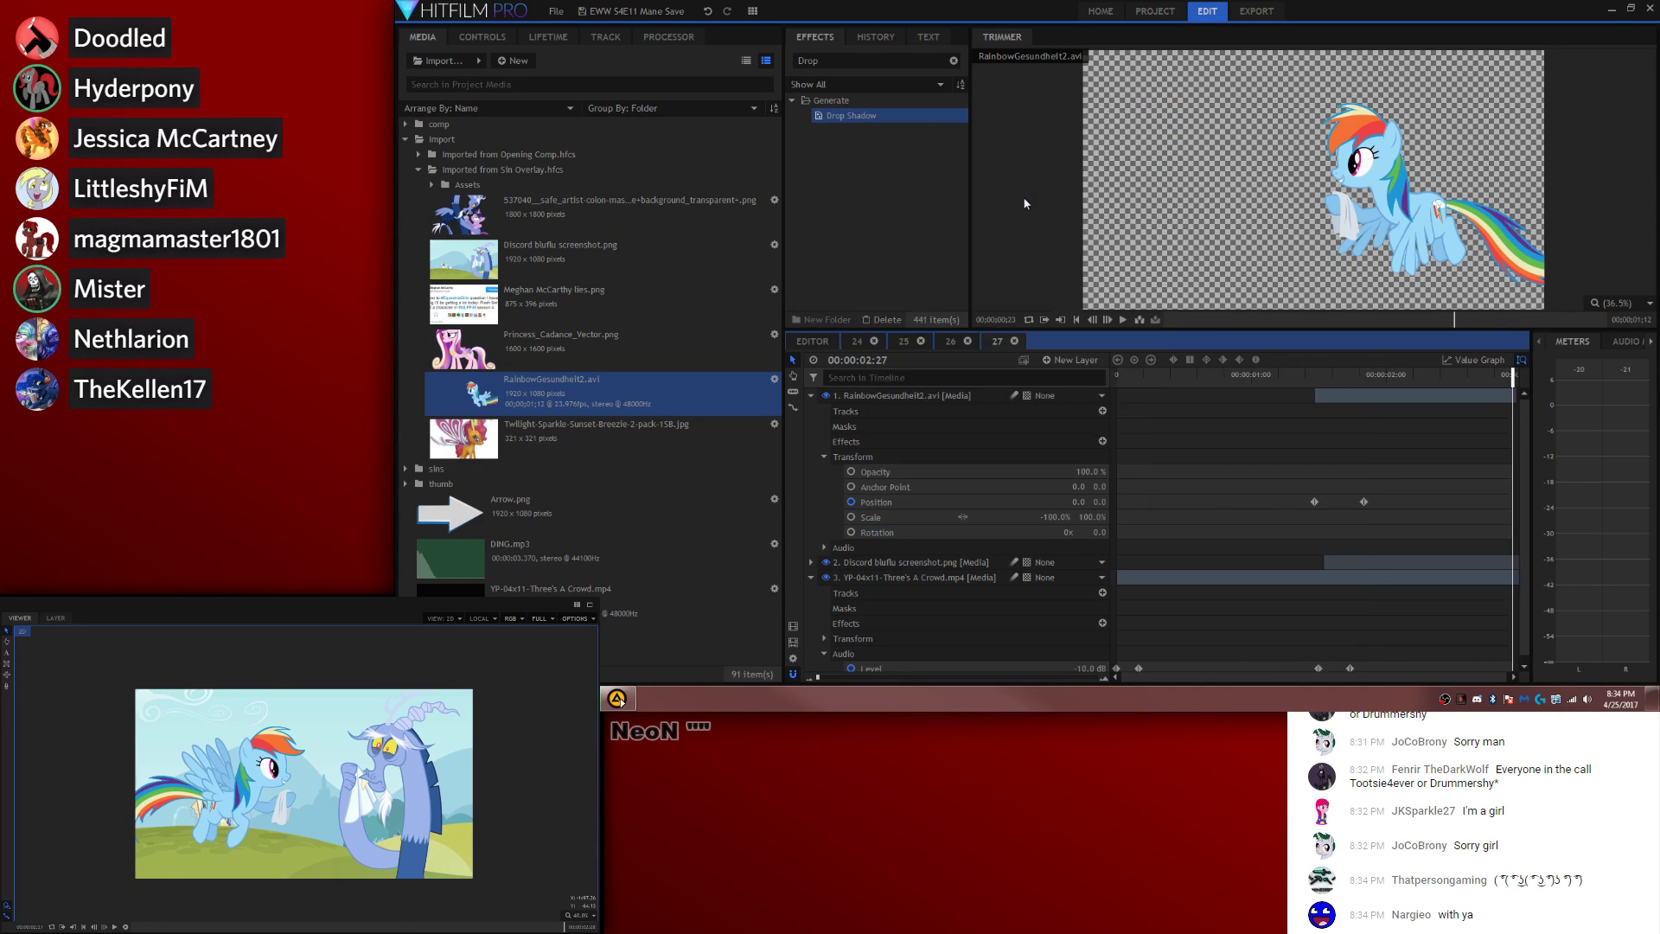
pyautogui.click(591, 916)
pyautogui.click(575, 814)
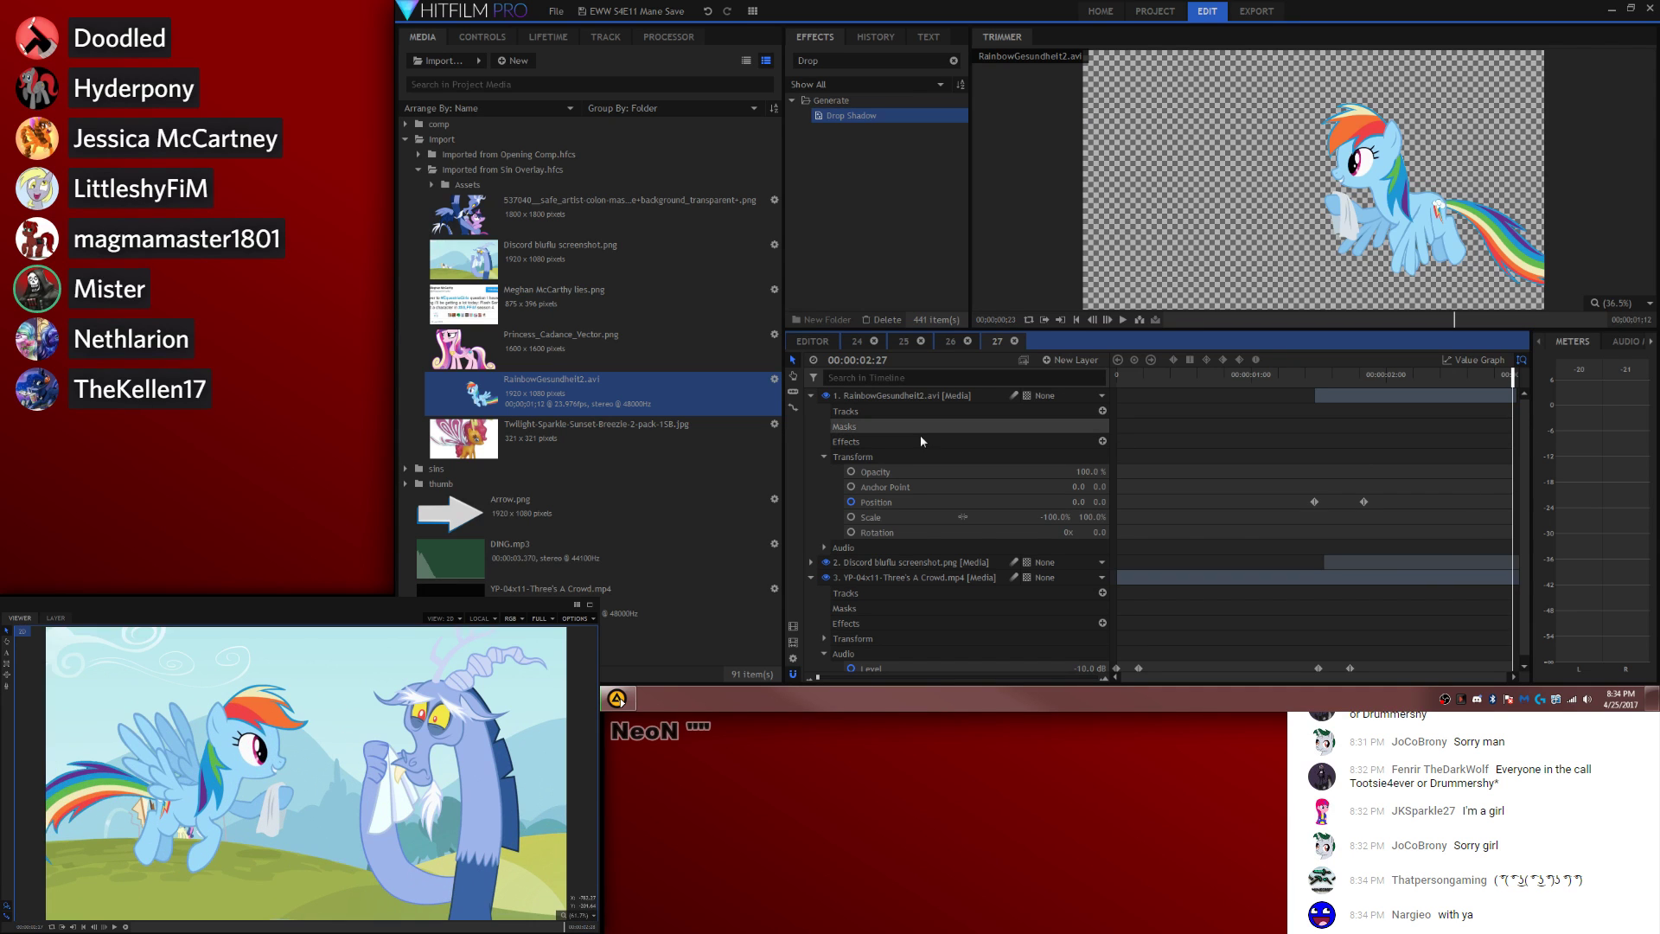
# Step: Copy the Sin Count 26, Sub, overlay experiment 1.png and New Grade layers from shot 26 into shot 27, starting at 00:00:00:00
pyautogui.click(811, 395)
pyautogui.click(946, 341)
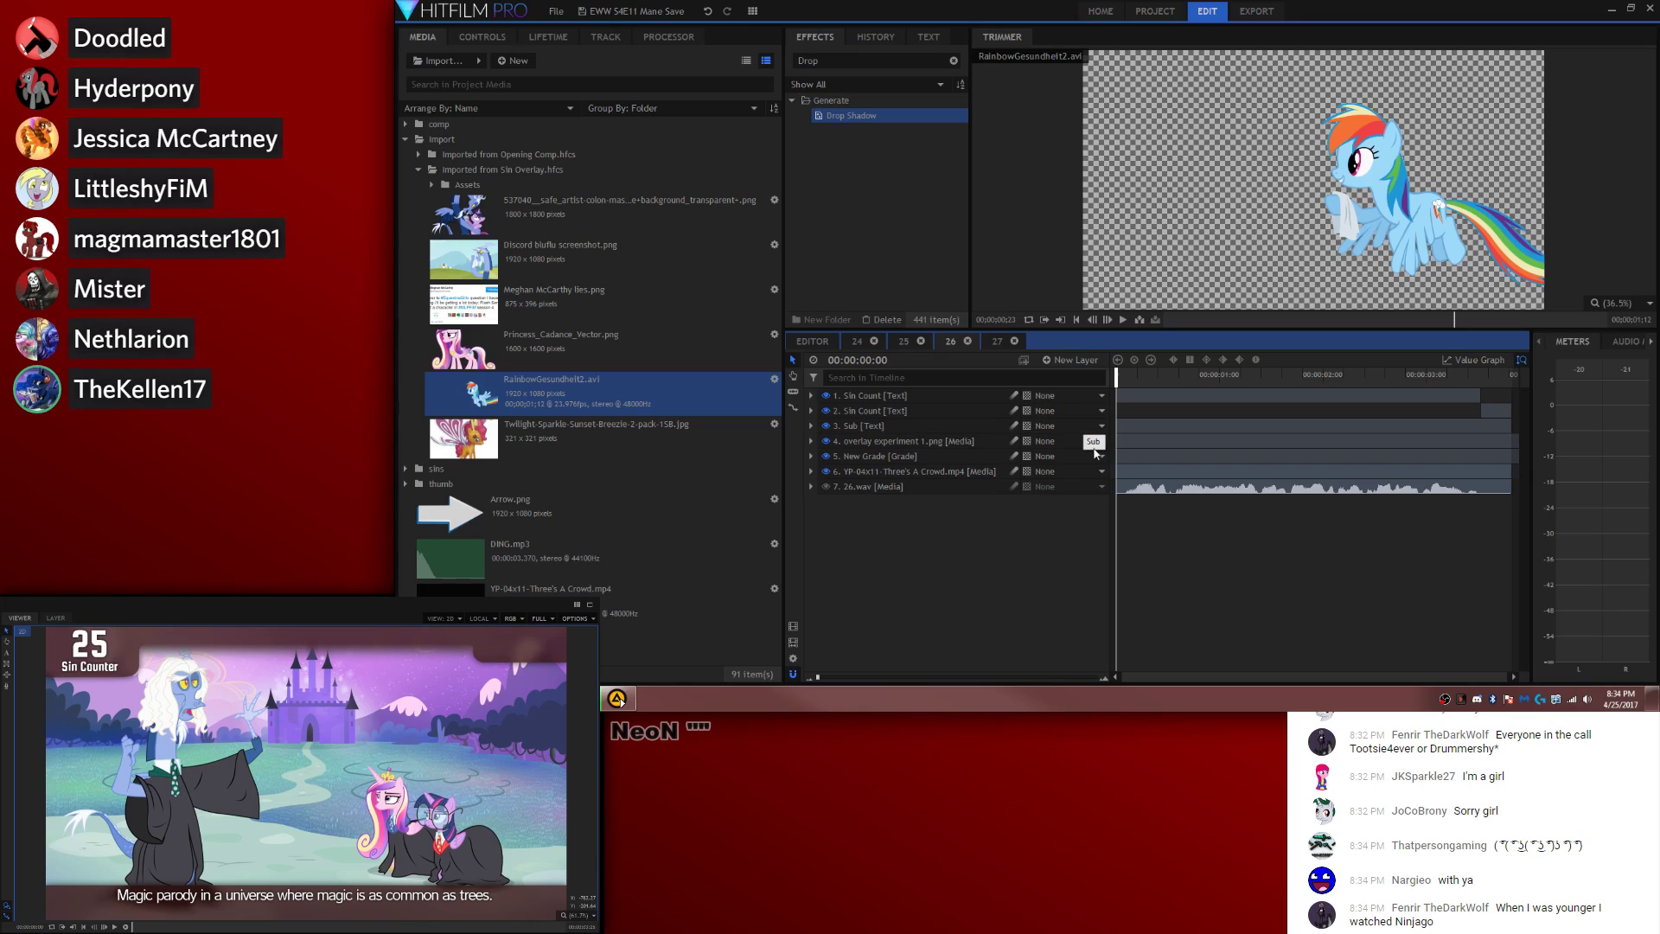
pyautogui.moveTo(890, 411); pyautogui.dragTo(880, 455)
pyautogui.click(995, 342)
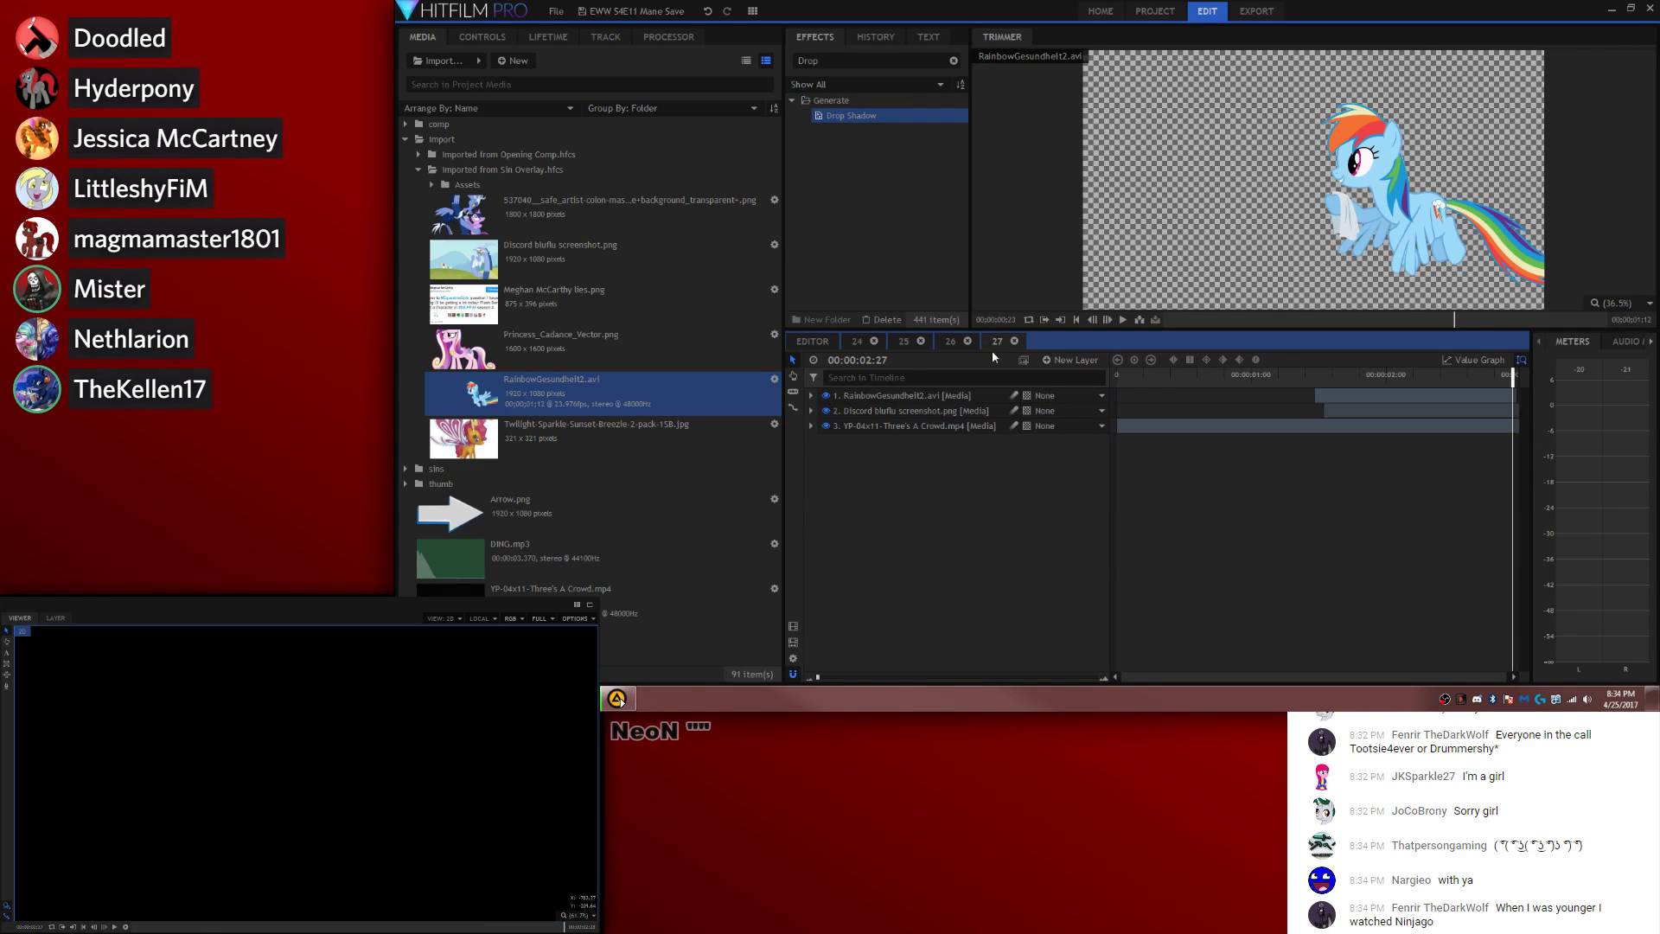
pyautogui.hotkey('ctrl', 'v')
pyautogui.rightClick(920, 427)
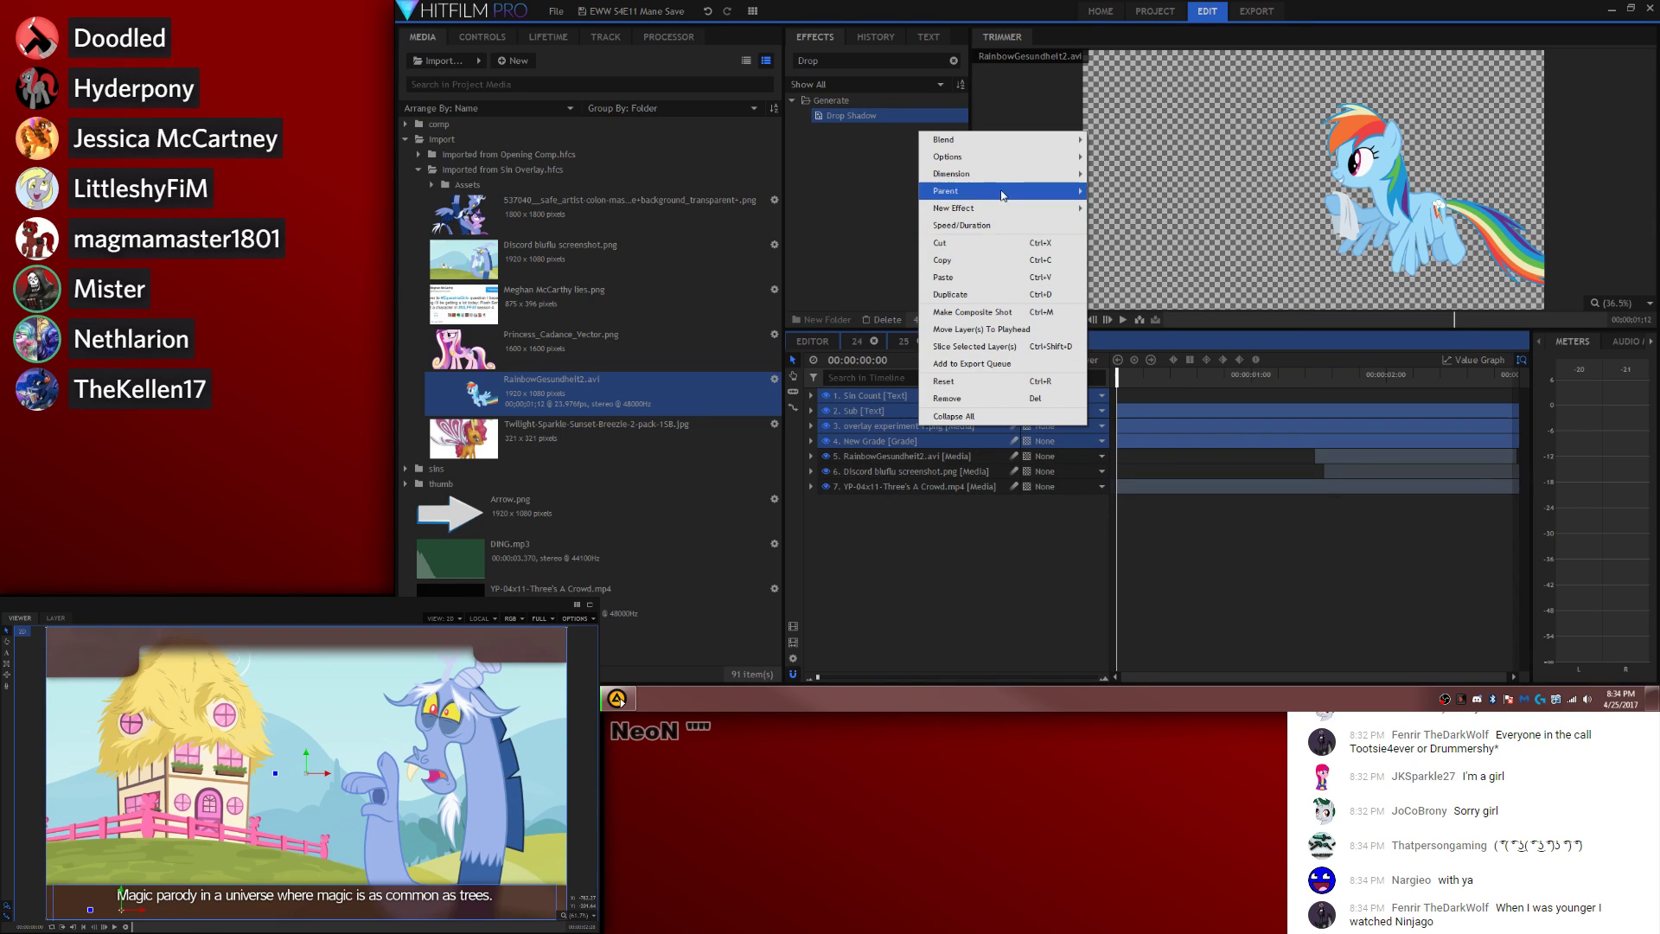
pyautogui.click(994, 329)
pyautogui.click(1202, 388)
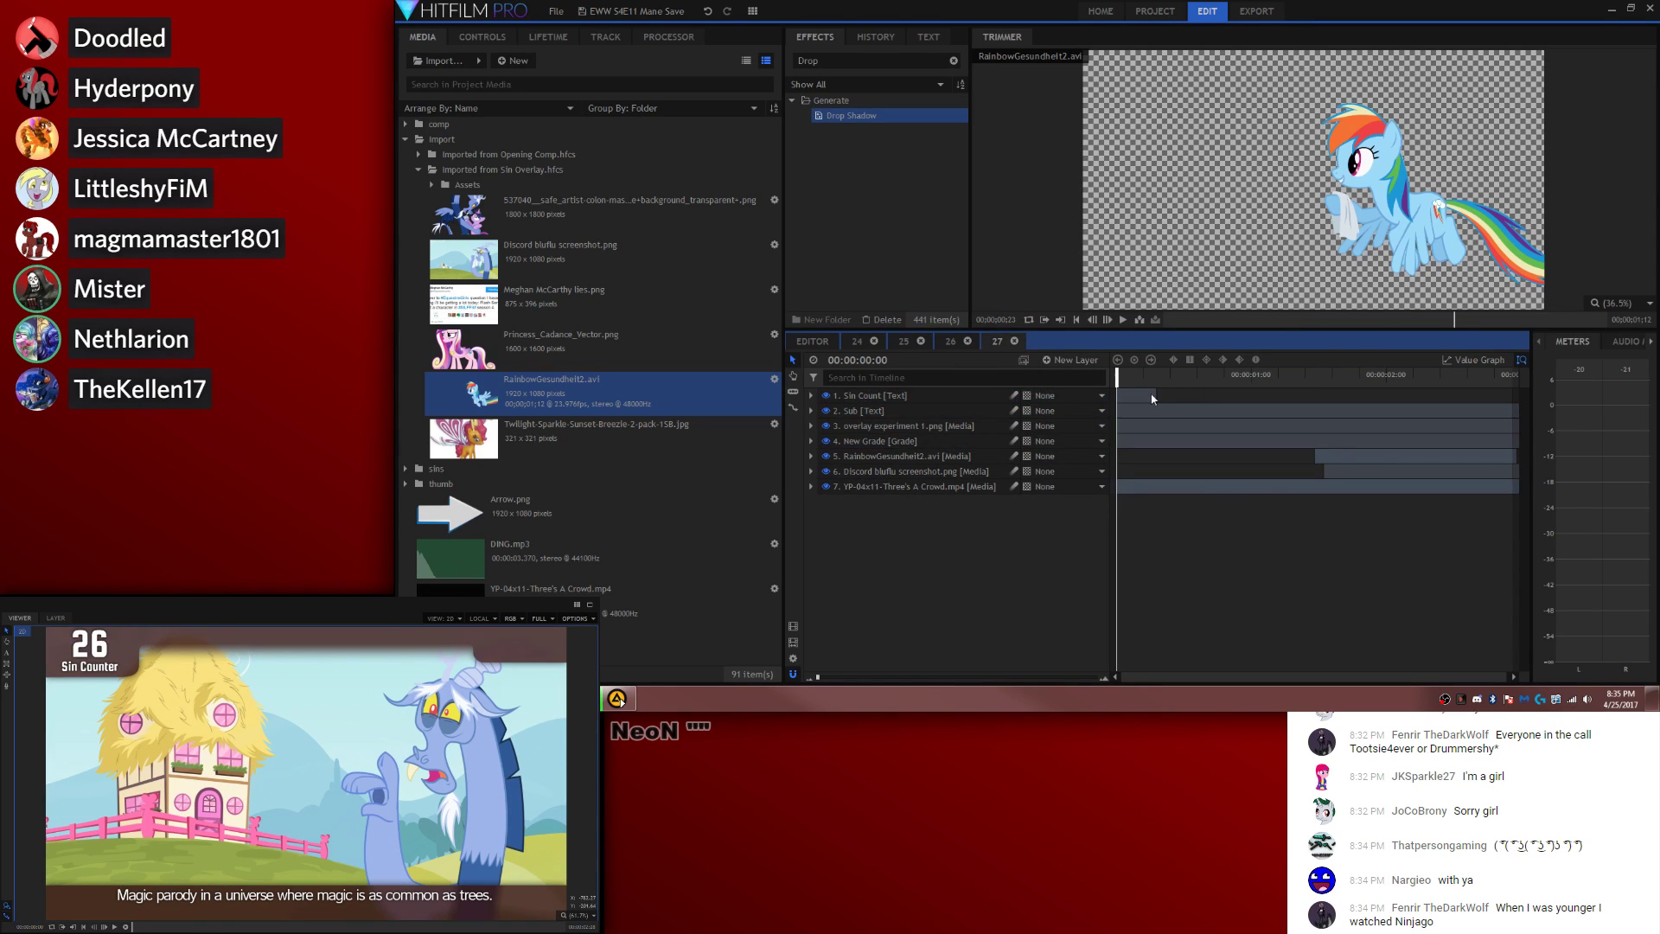
# Step: Extend the Sin Count layer to nearly the end of the shot and replace the subtitle text with "DELETE ME"
pyautogui.moveTo(1152, 398); pyautogui.dragTo(1510, 396)
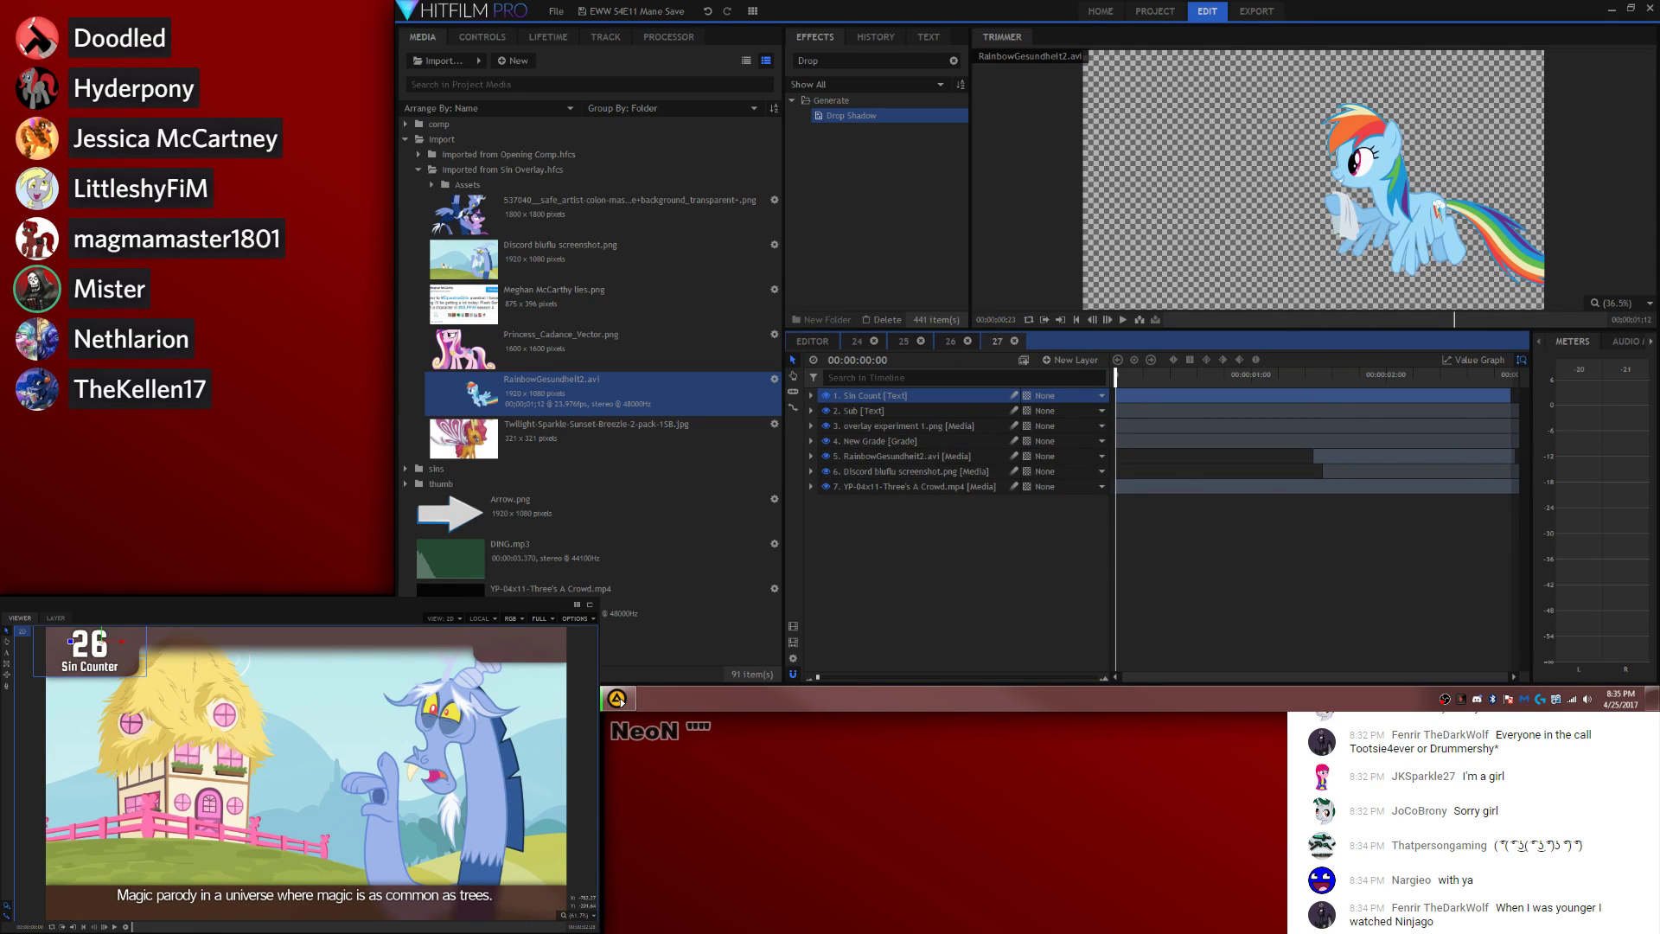
pyautogui.doubleClick(305, 894)
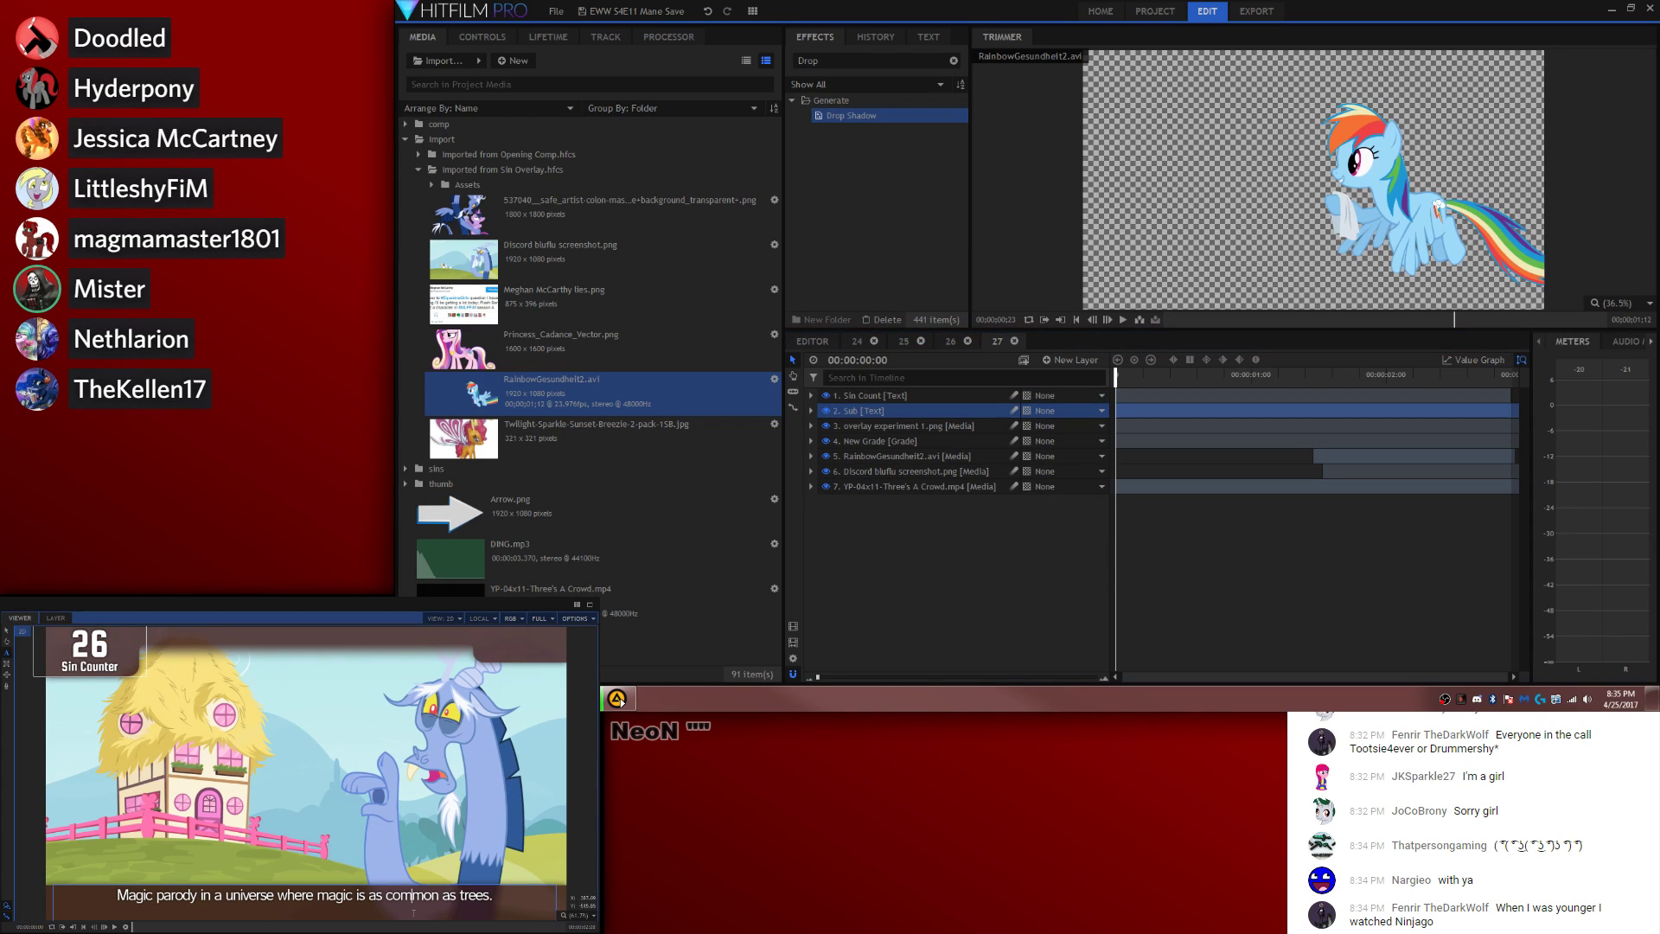
pyautogui.write('DEU')
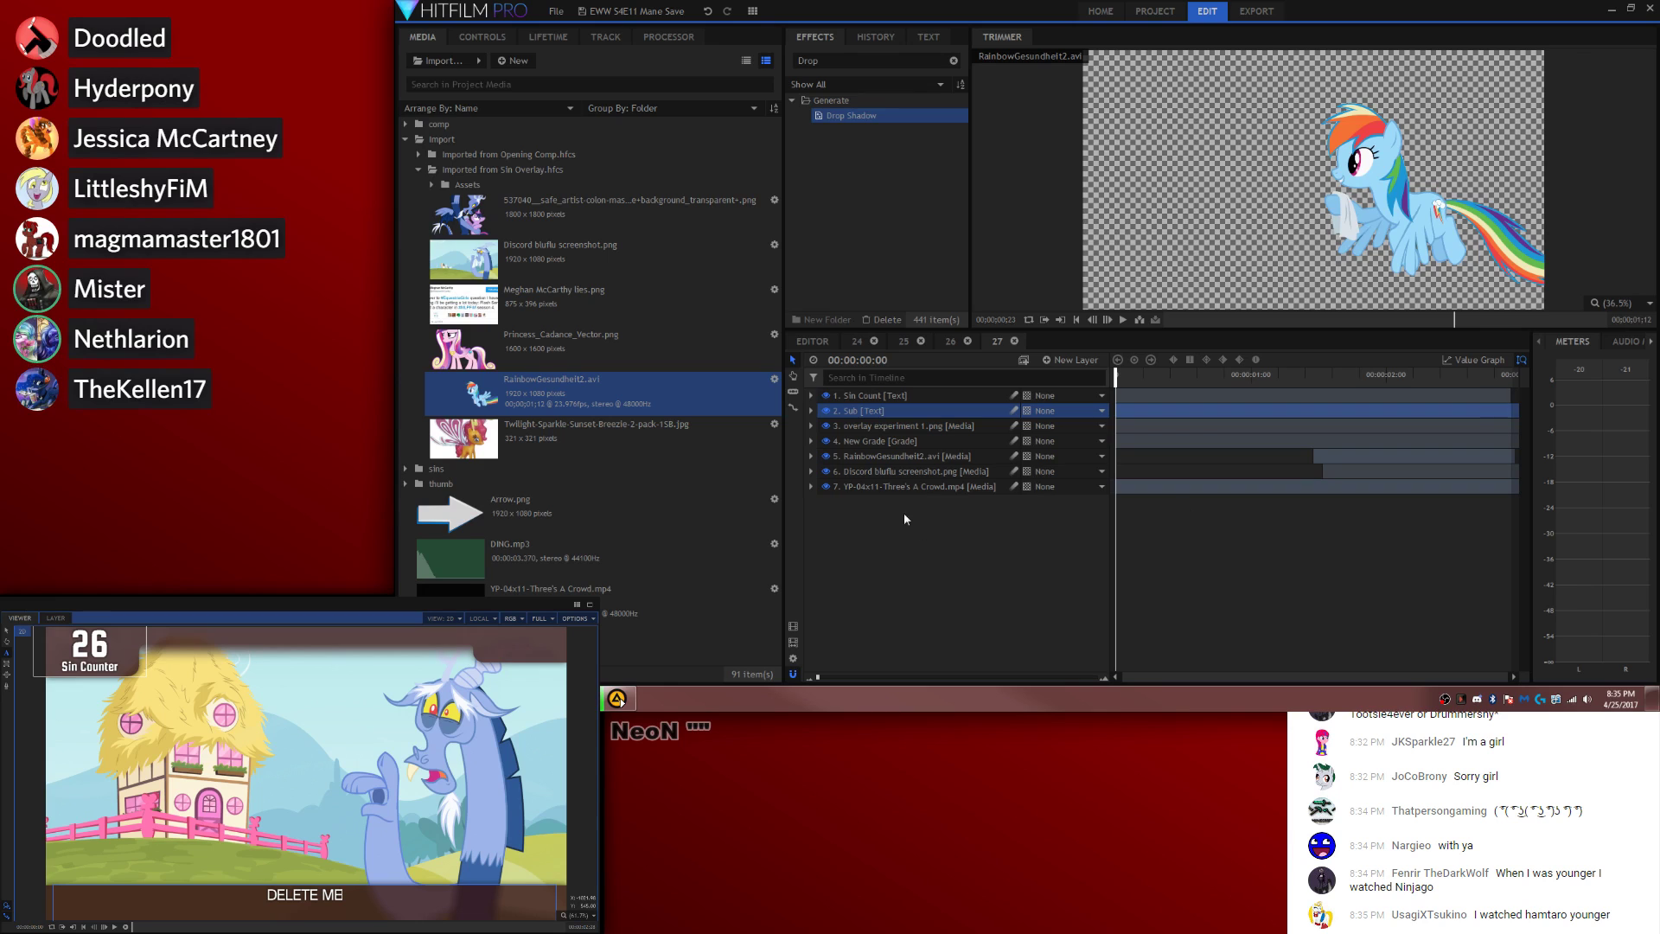
pyautogui.rightClick(898, 487)
pyautogui.click(857, 472)
pyautogui.click(874, 486)
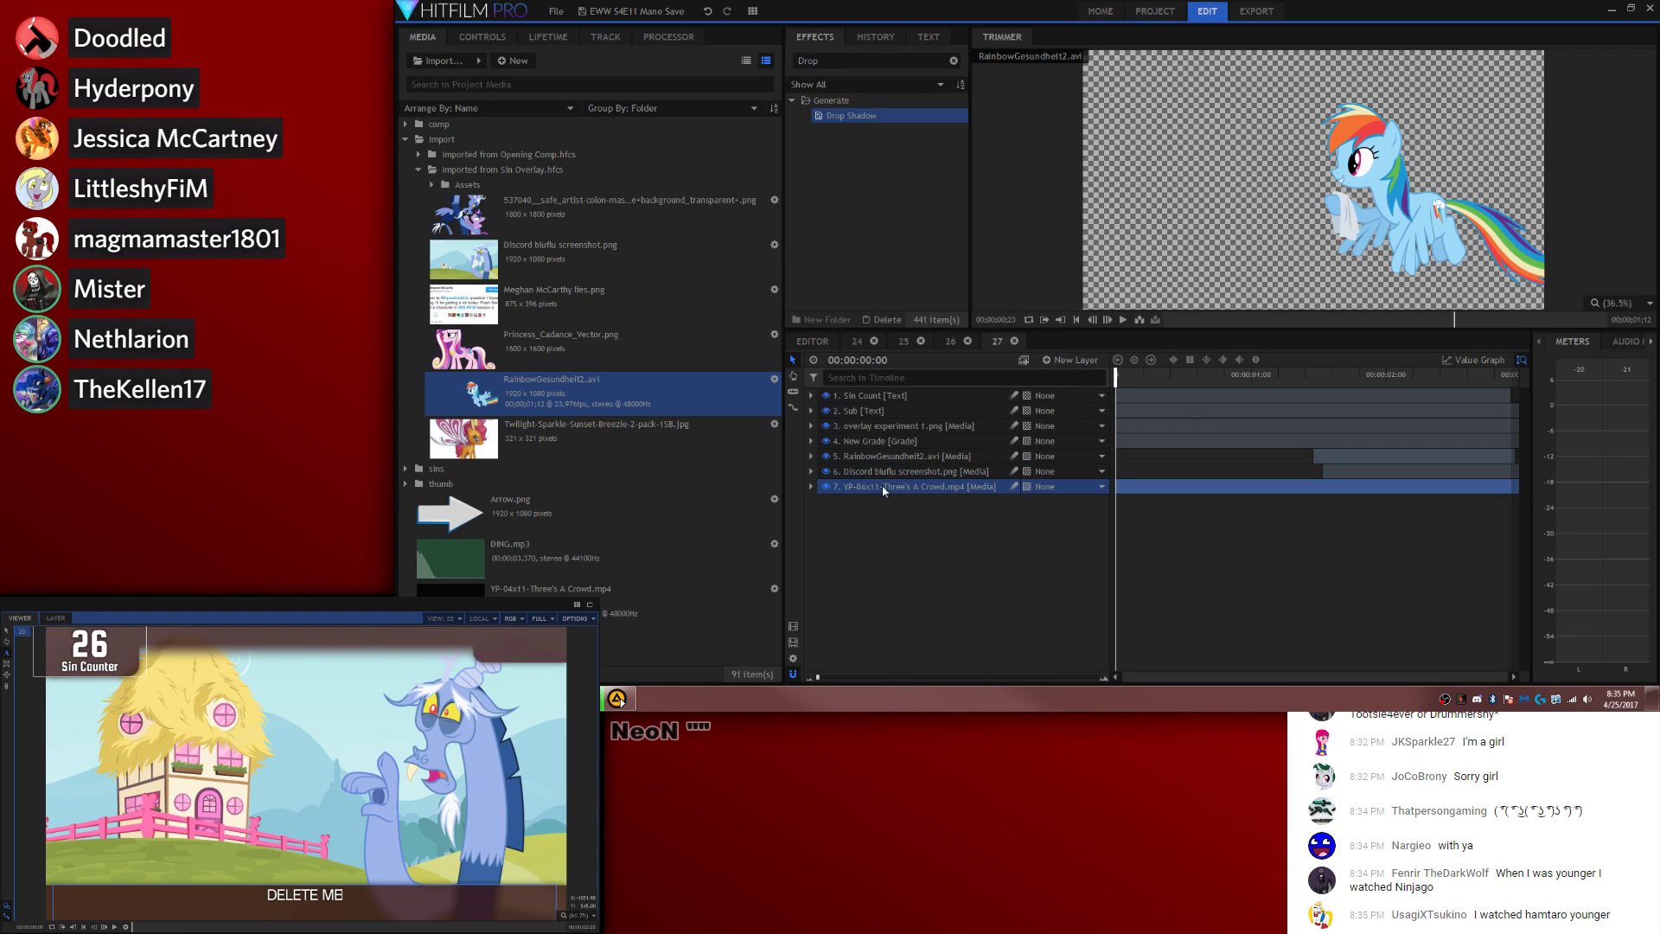
# Step: Split the Sin Count layer at 00:00:02:18 and change the second part's number to 27
pyautogui.click(1364, 378)
pyautogui.press('space')
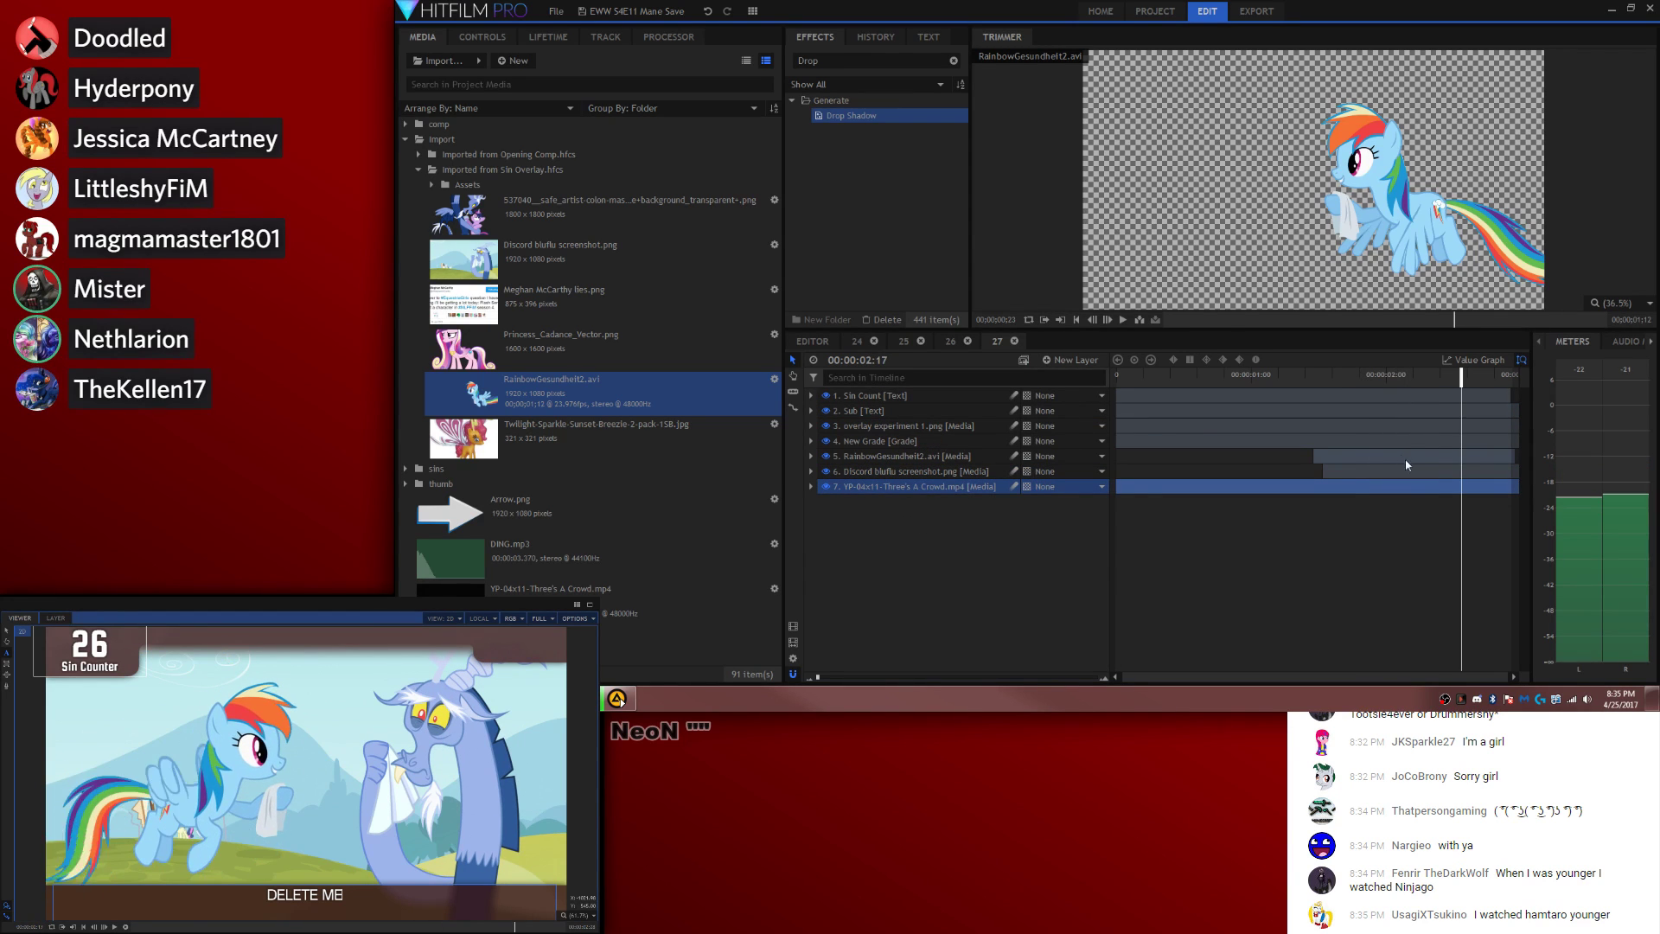
pyautogui.press('space')
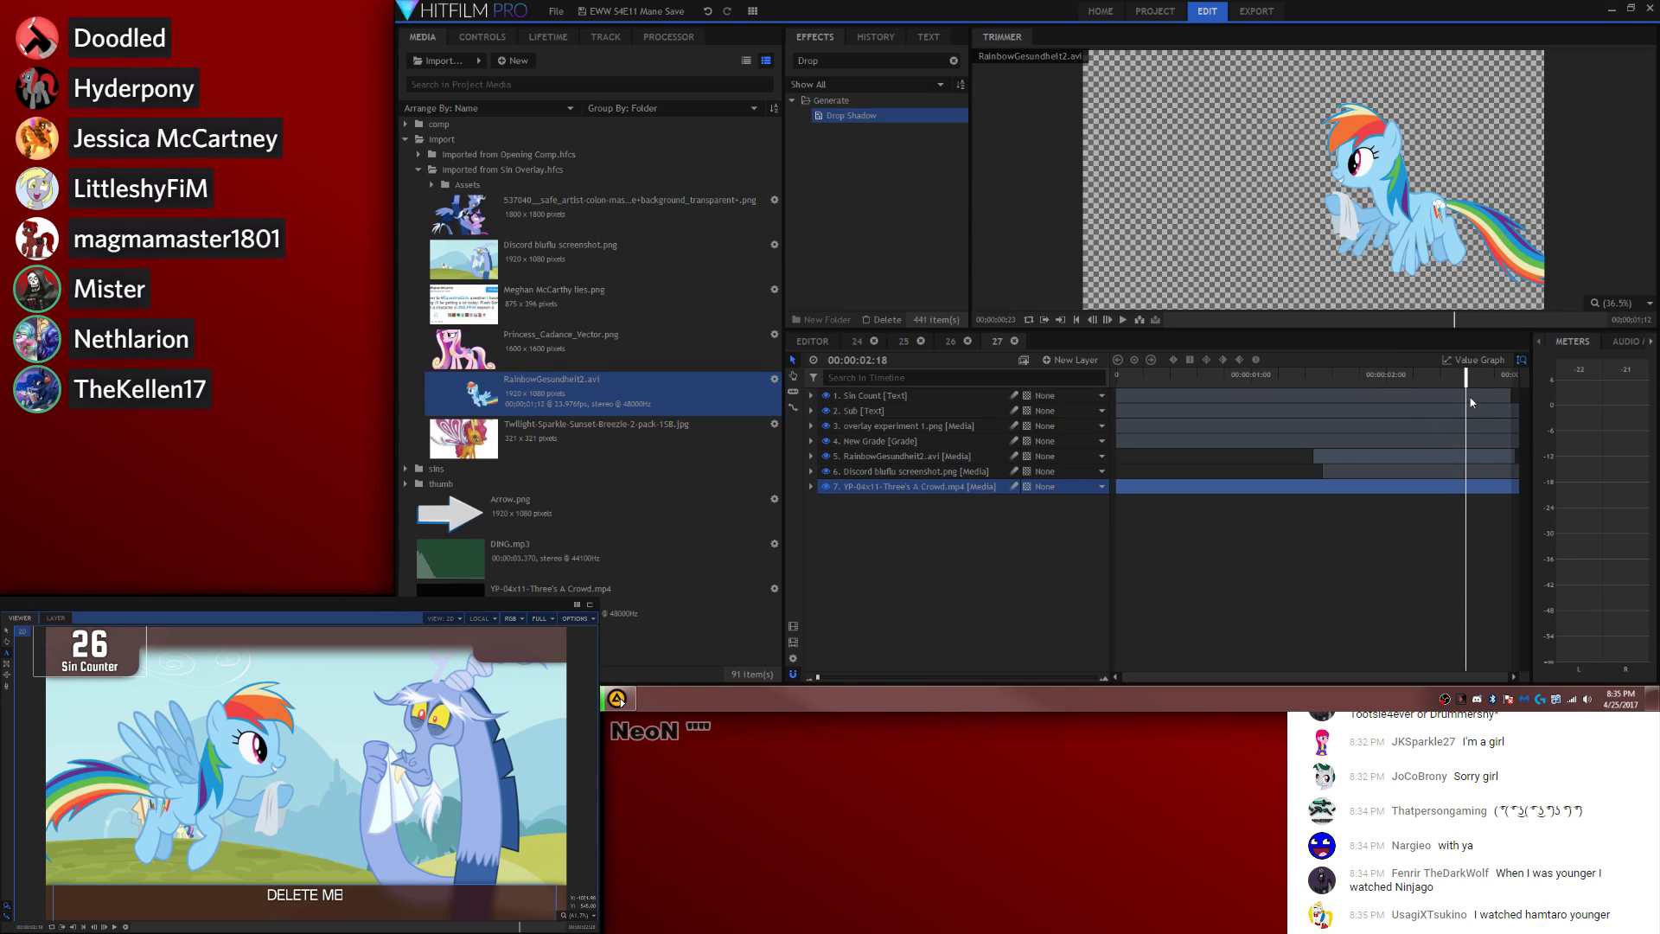
pyautogui.hotkey('ctrl', 'shift', 'd')
pyautogui.click(125, 645)
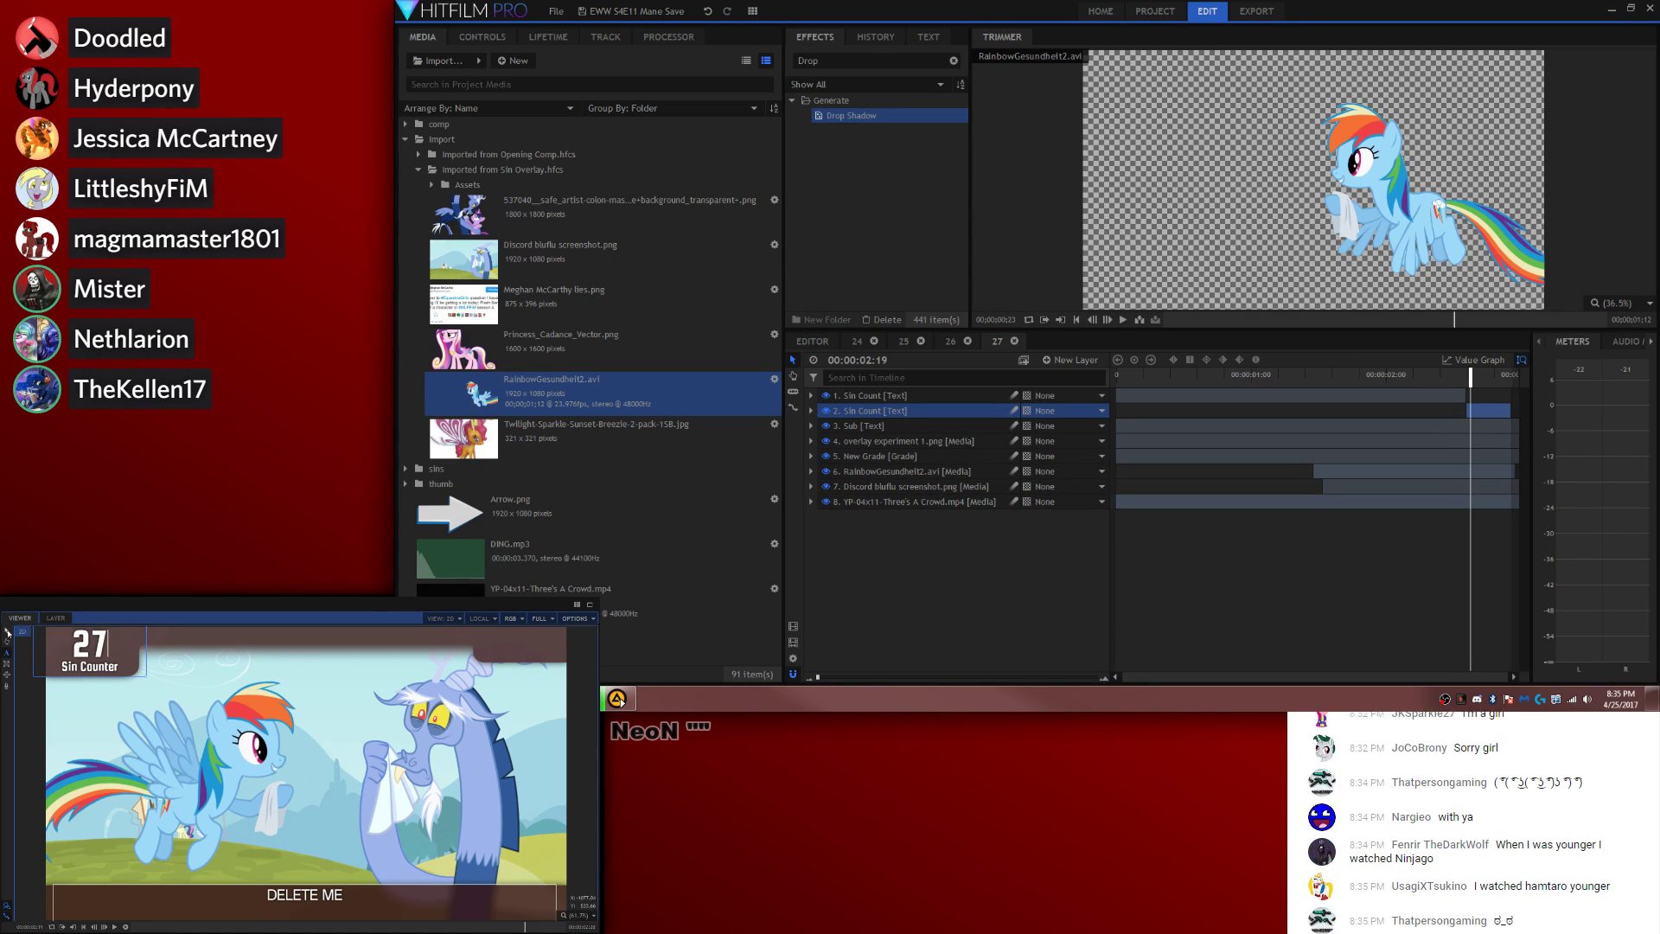
# Step: Play shot 27 from the start to check the picture, sound and sin counter, and replay the earlier part
pyautogui.moveTo(1473, 372); pyautogui.dragTo(1061, 380)
pyautogui.click(1243, 556)
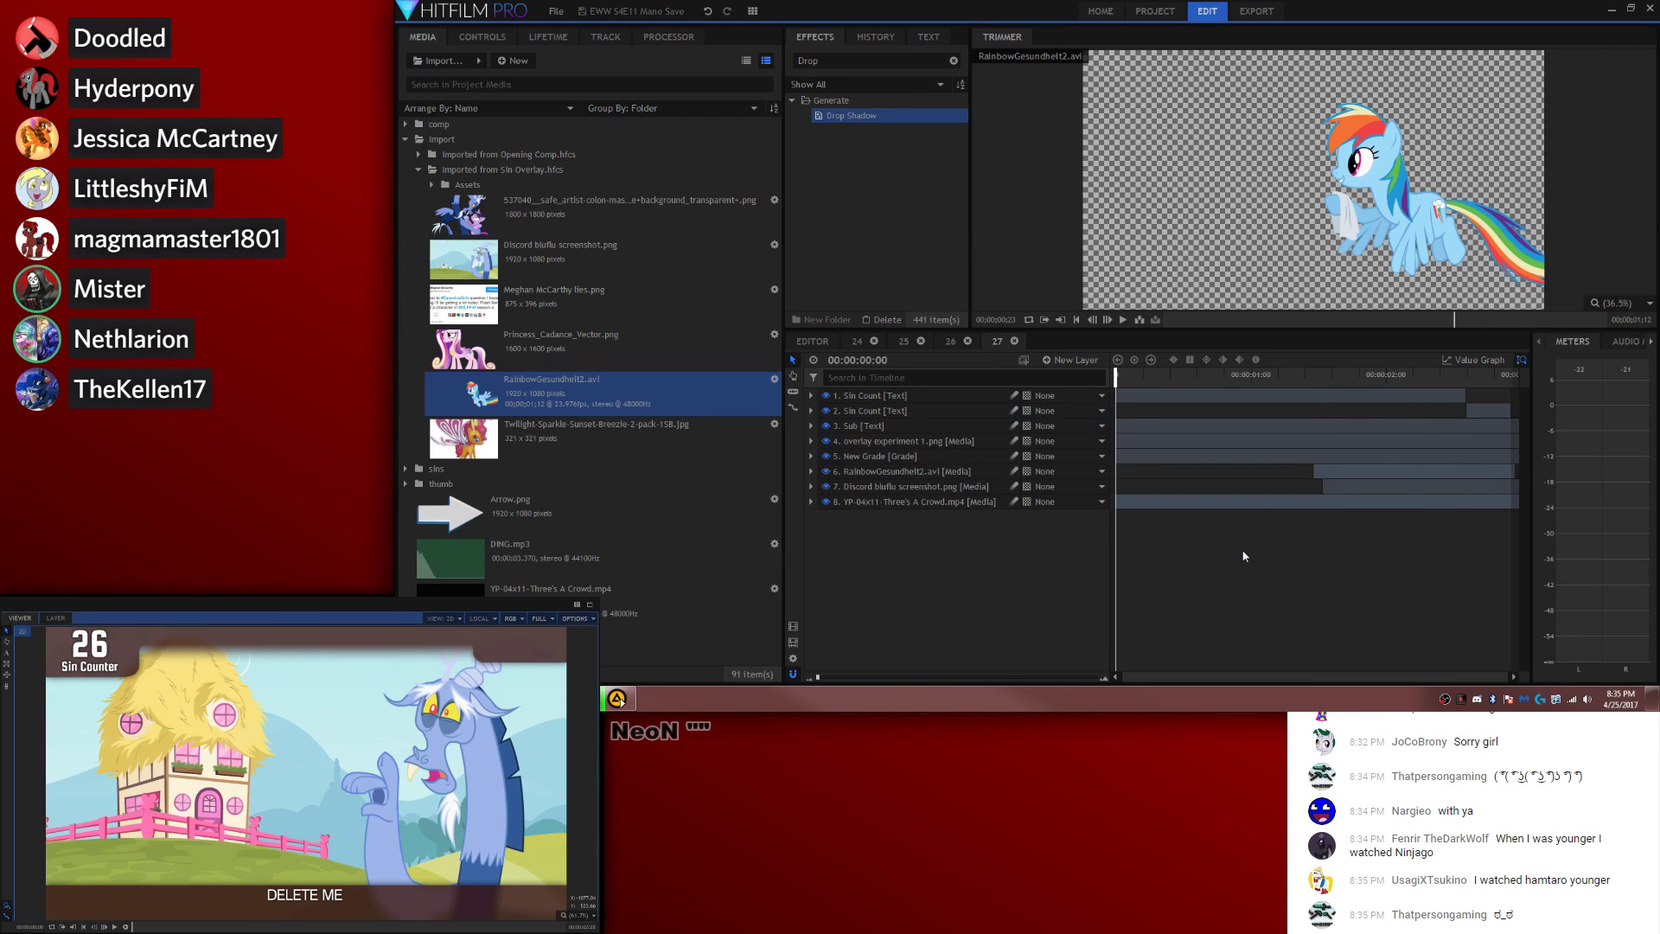
pyautogui.press('space')
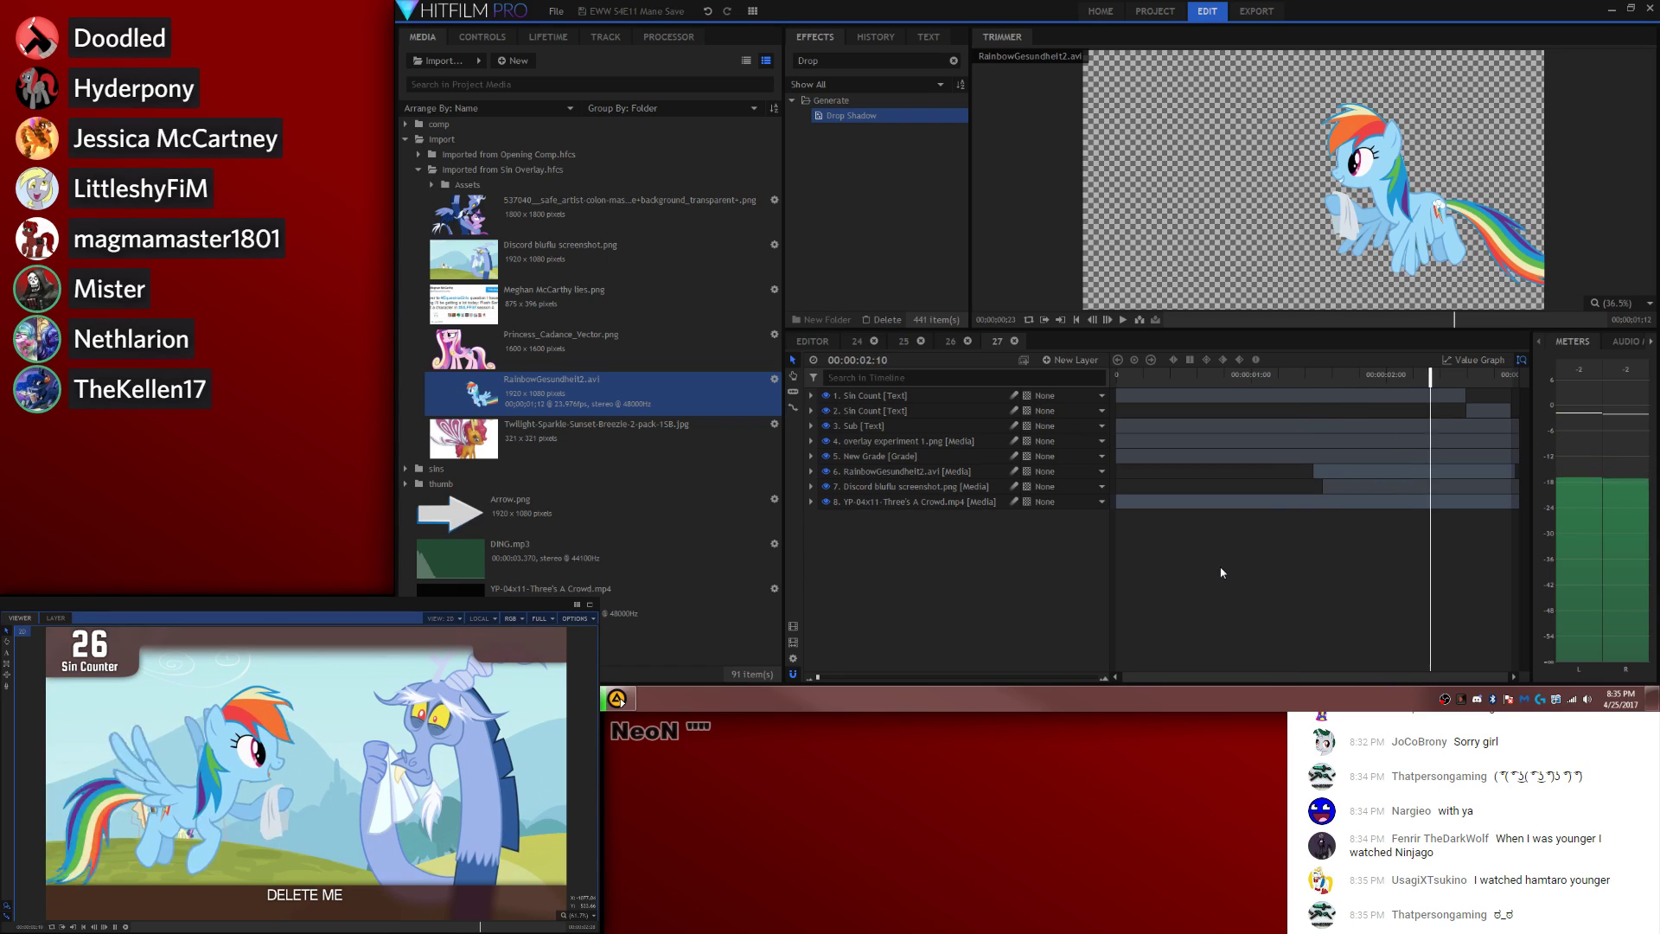
pyautogui.moveTo(1238, 374); pyautogui.dragTo(960, 342)
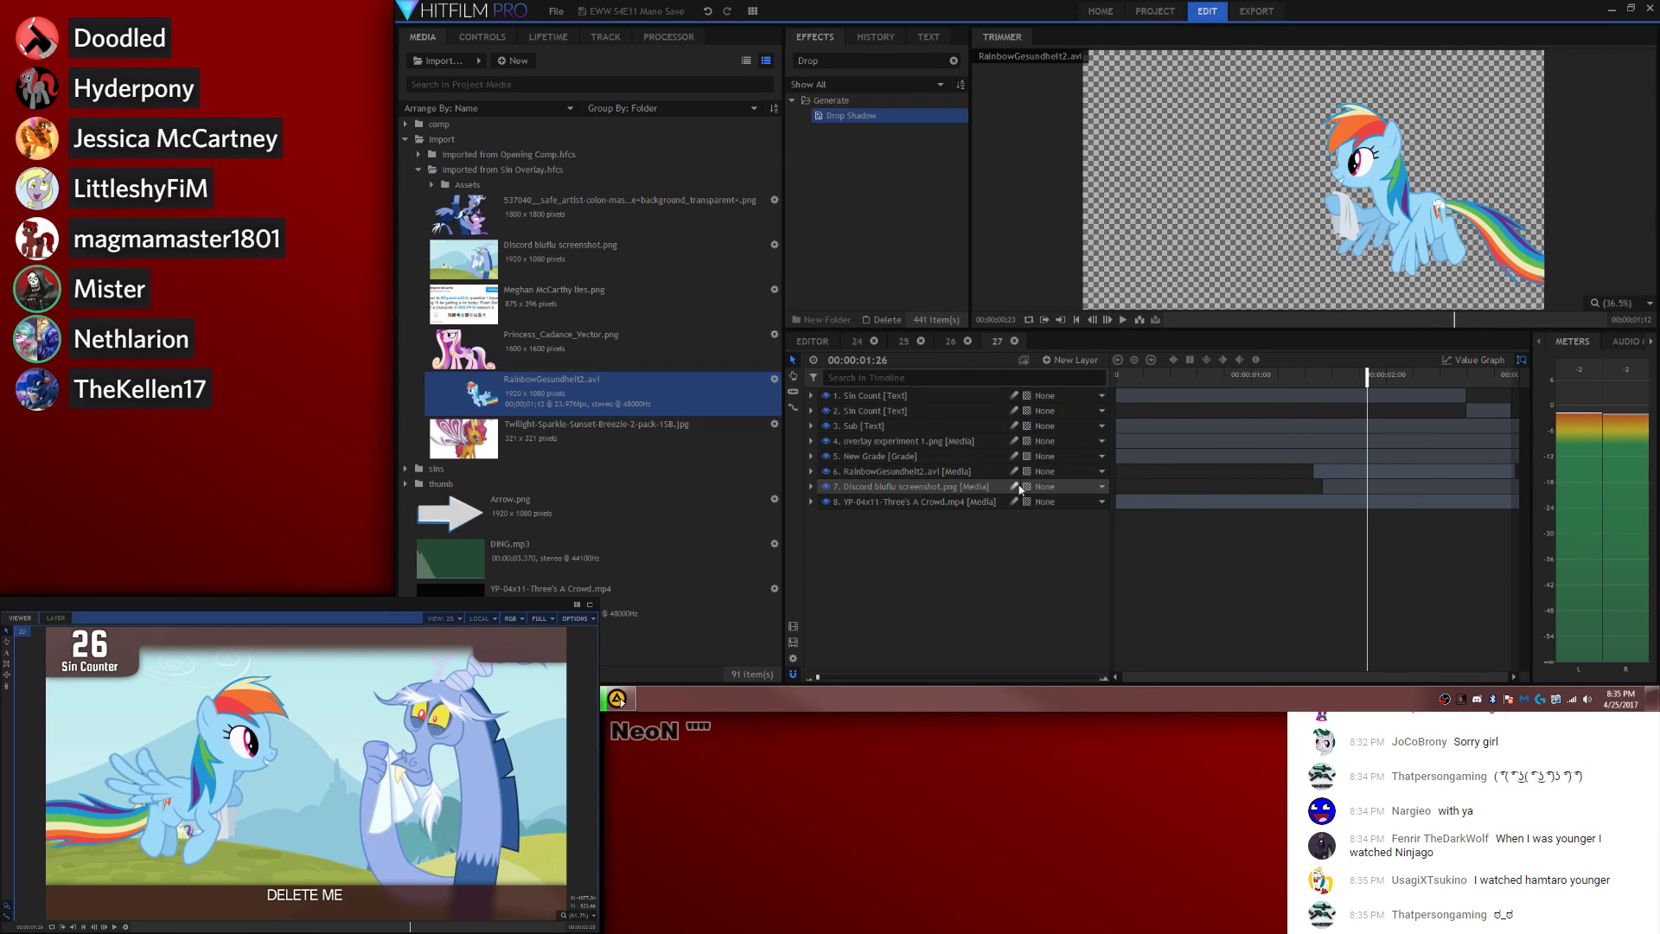
# Step: Set the RainbowGesundheit2.avi layer's audio level to 6 dB and play the shot to check the sound
pyautogui.doubleClick(901, 470)
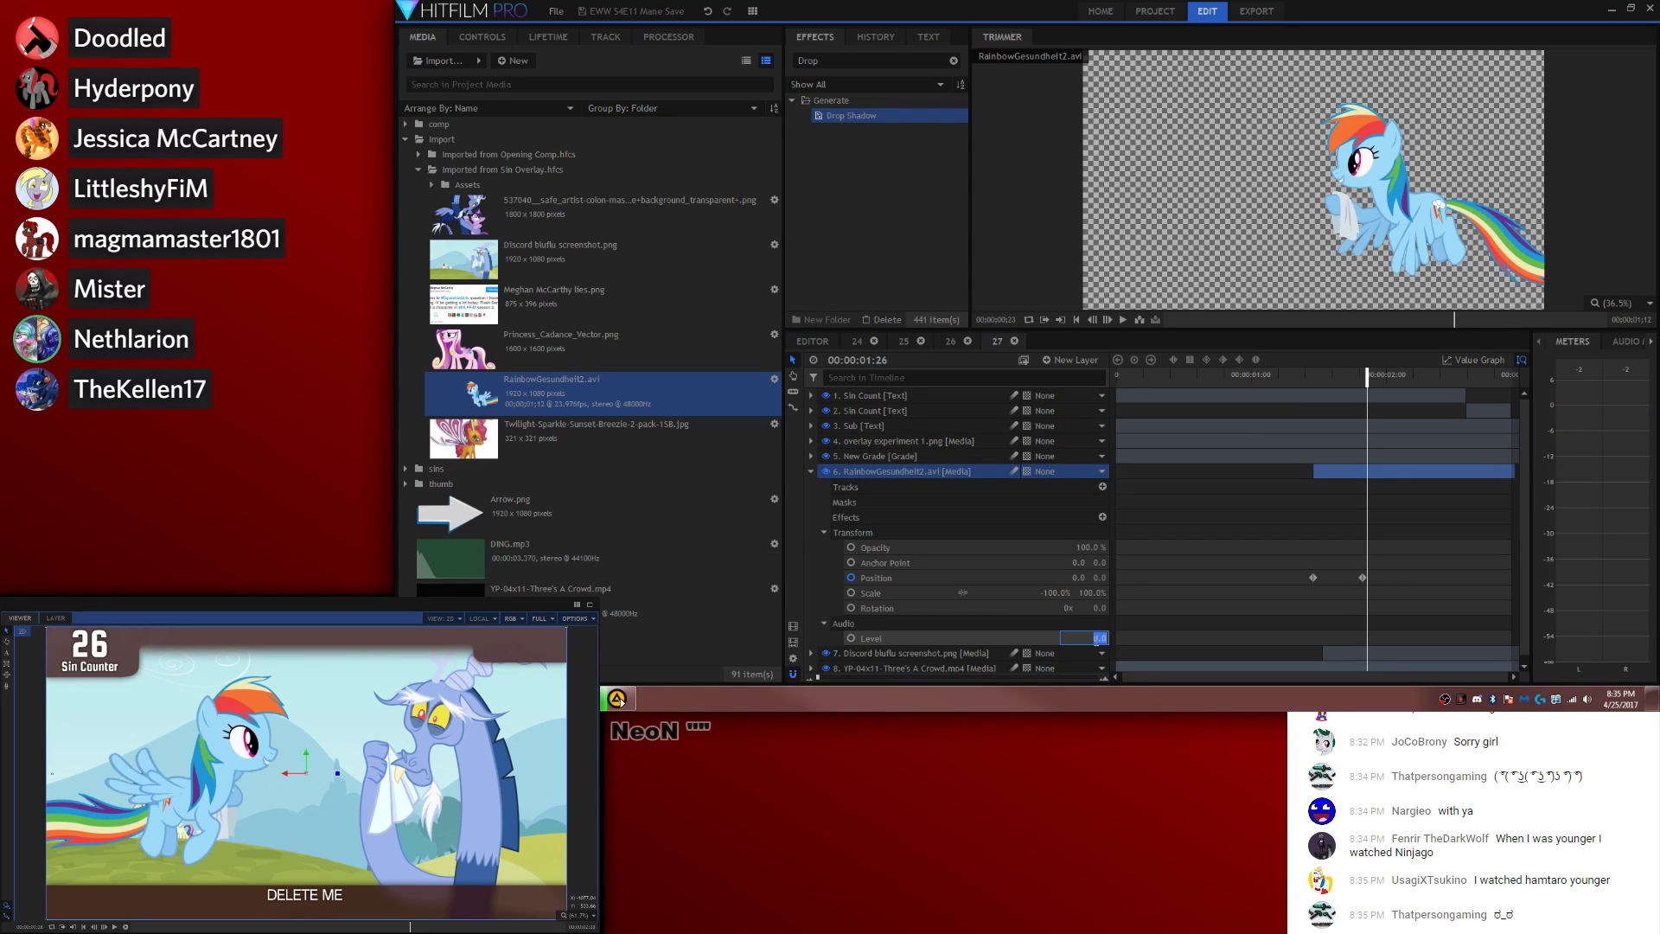
pyautogui.write('6')
pyautogui.press('Return')
pyautogui.click(1155, 567)
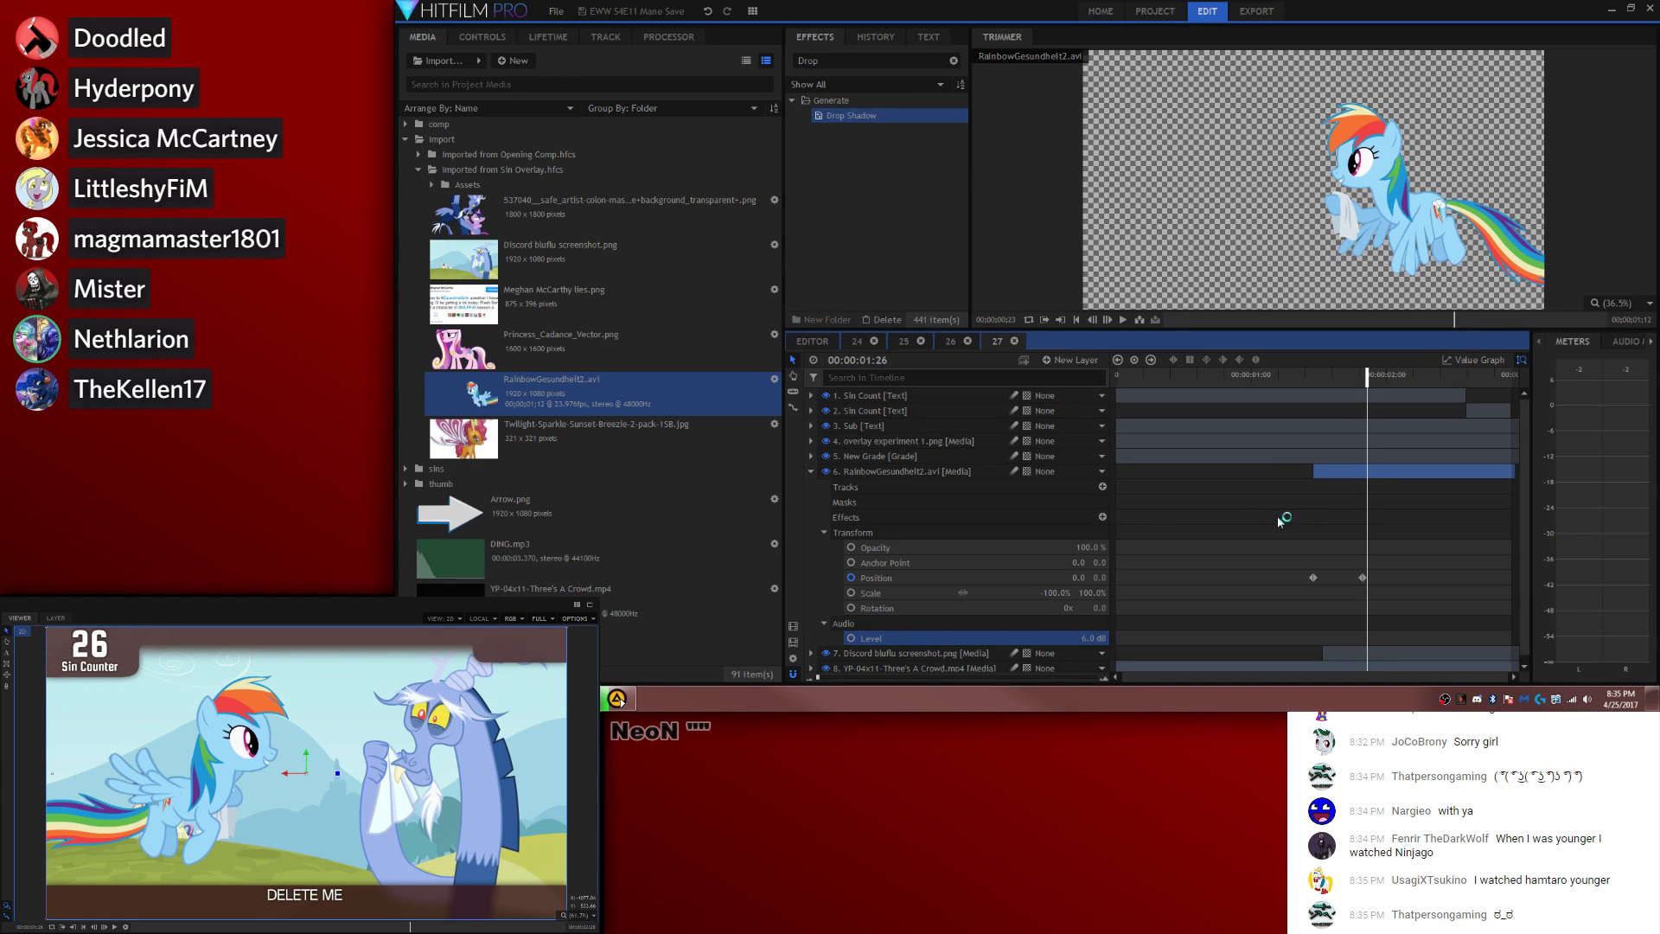
pyautogui.press('space')
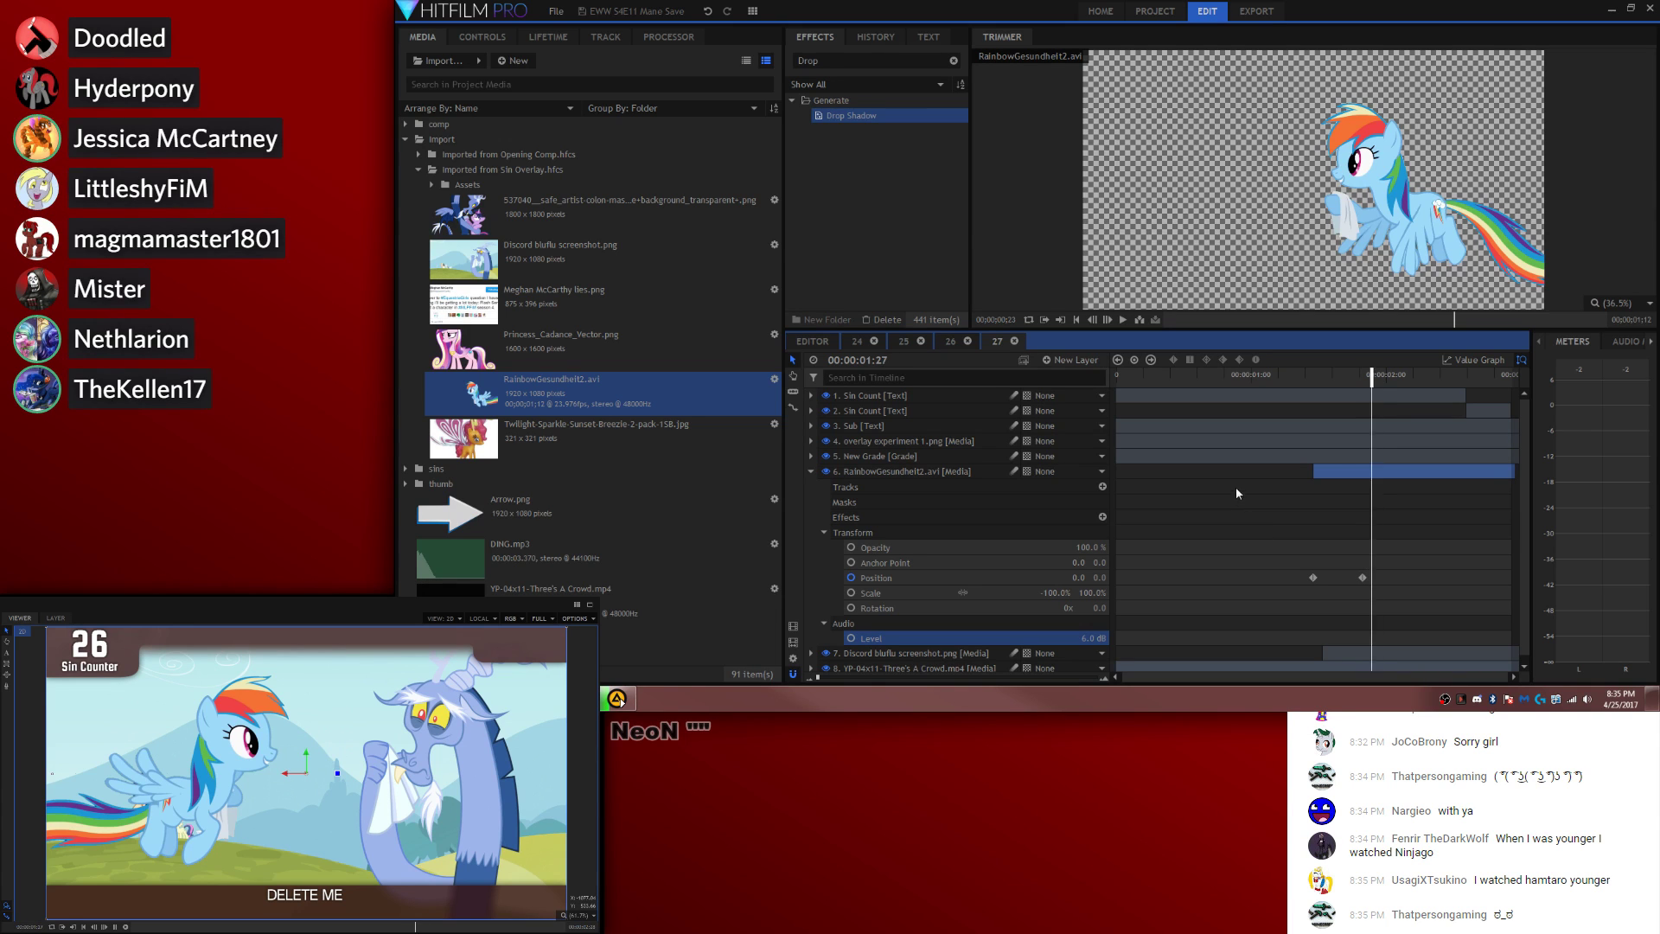
# Step: In the Editor sequence, trim the end of clip 27 back to about 00:02:07:03
pyautogui.click(813, 341)
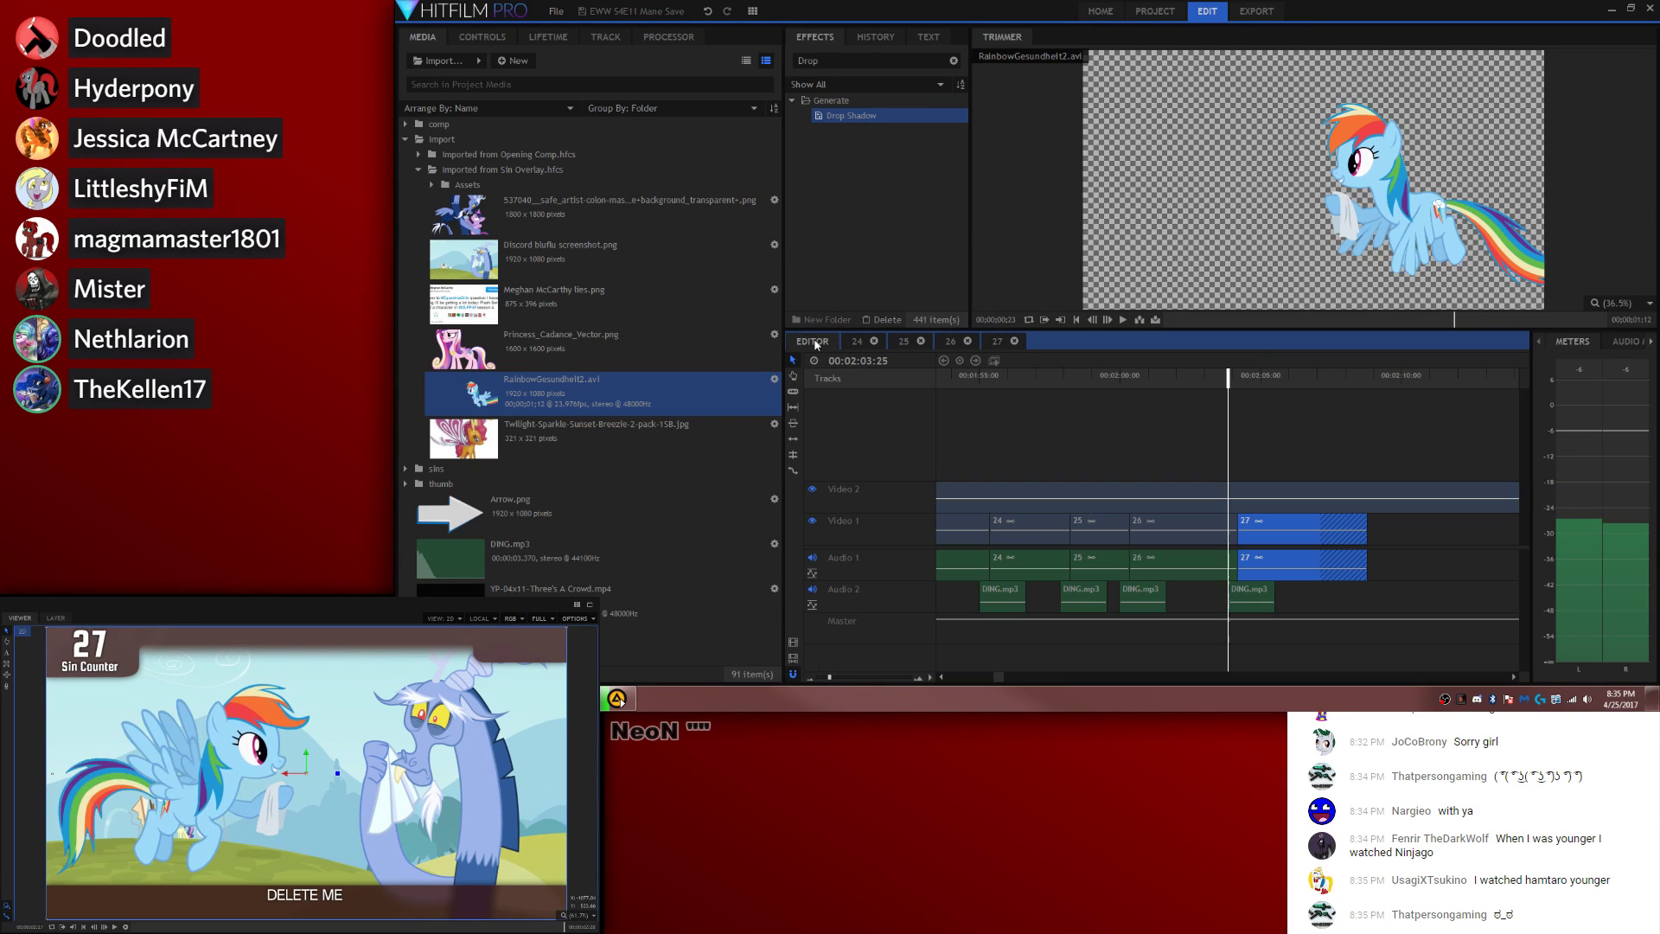
pyautogui.click(1255, 597)
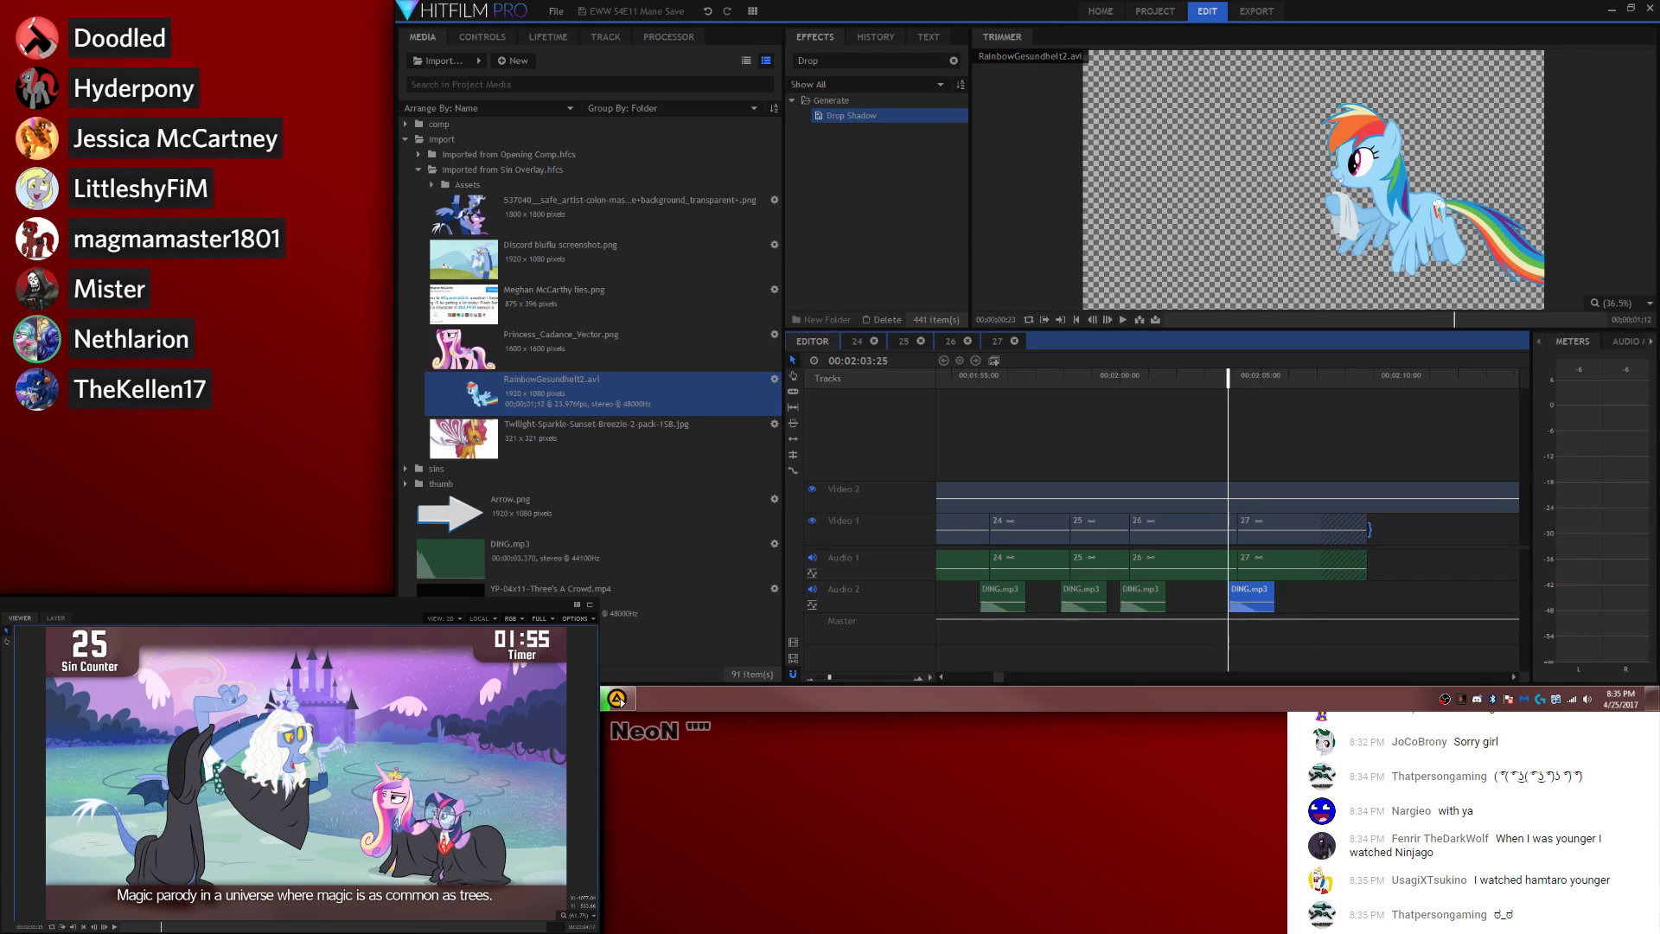
pyautogui.moveTo(1370, 528); pyautogui.dragTo(1319, 527)
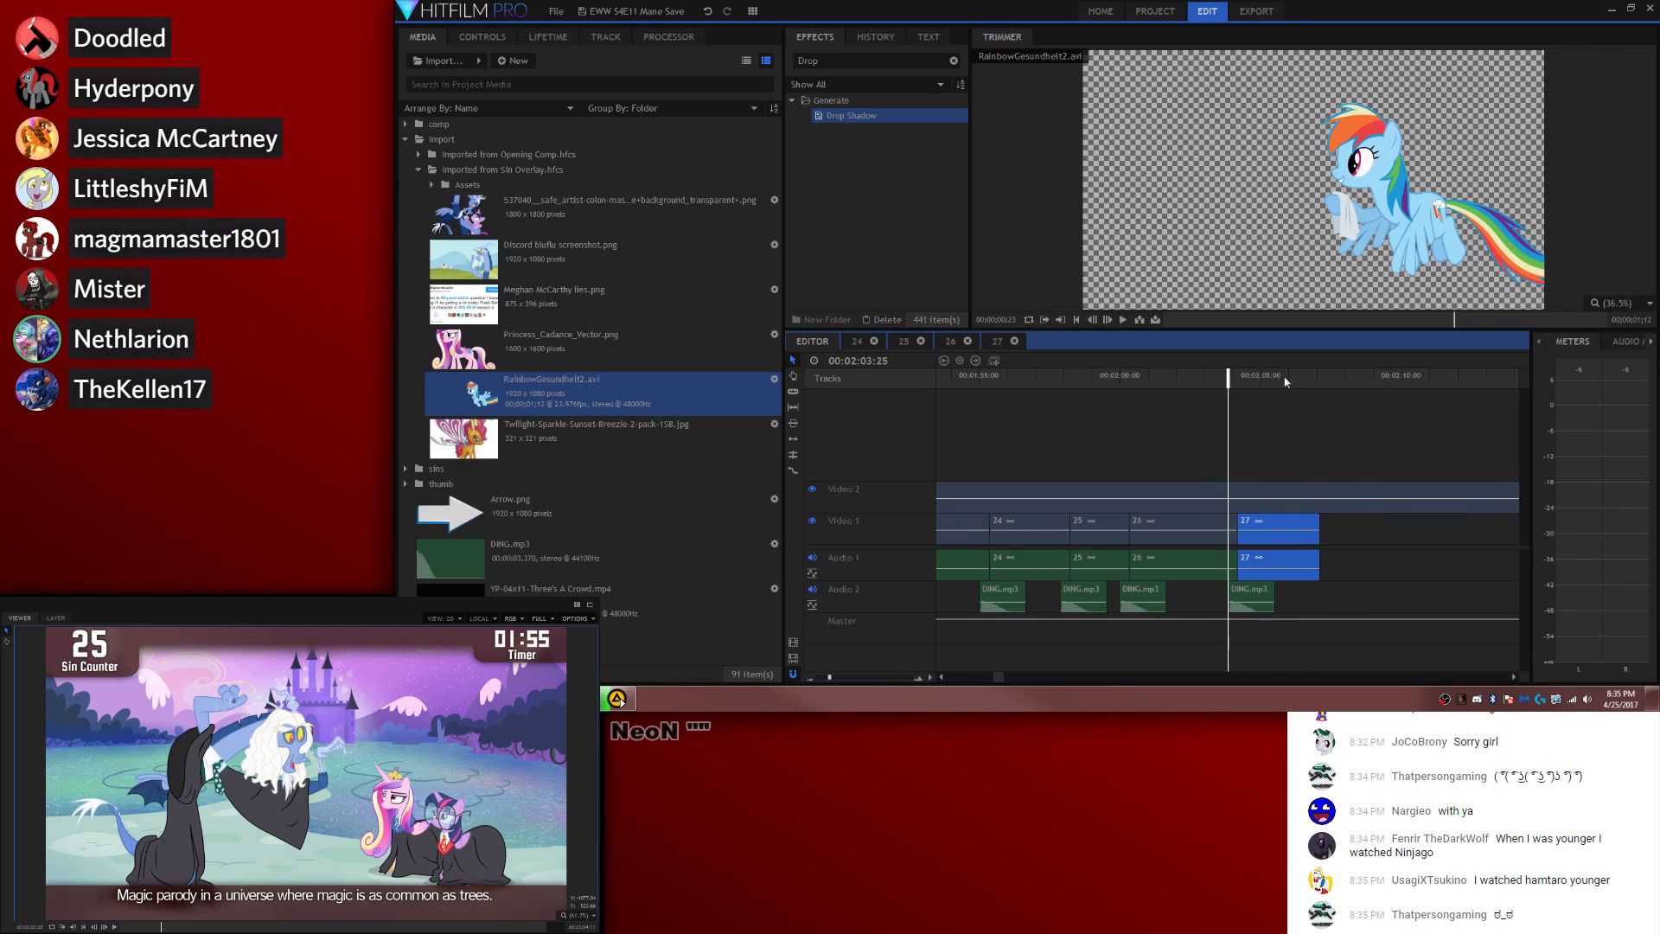
# Step: Copy the last DING.mp3 clip on the Audio 2 track and paste it at 00:02:06:22
pyautogui.moveTo(1286, 381); pyautogui.dragTo(1311, 380)
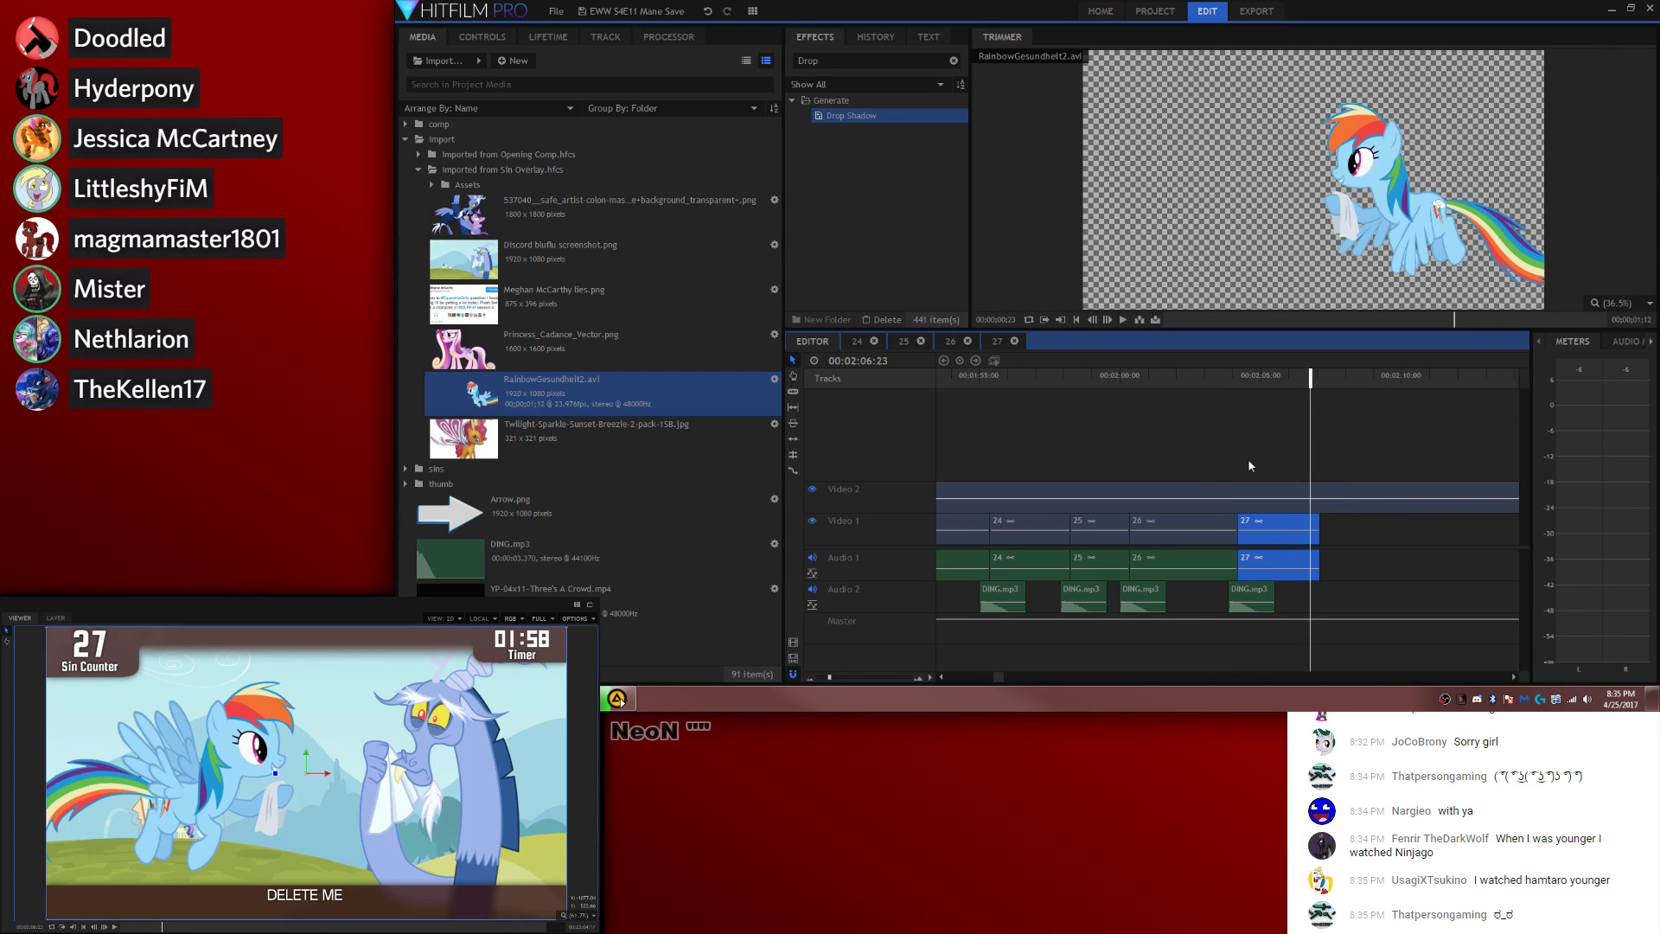
pyautogui.click(1251, 597)
pyautogui.hotkey('ctrl', 'c')
pyautogui.hotkey('ctrl', 'v')
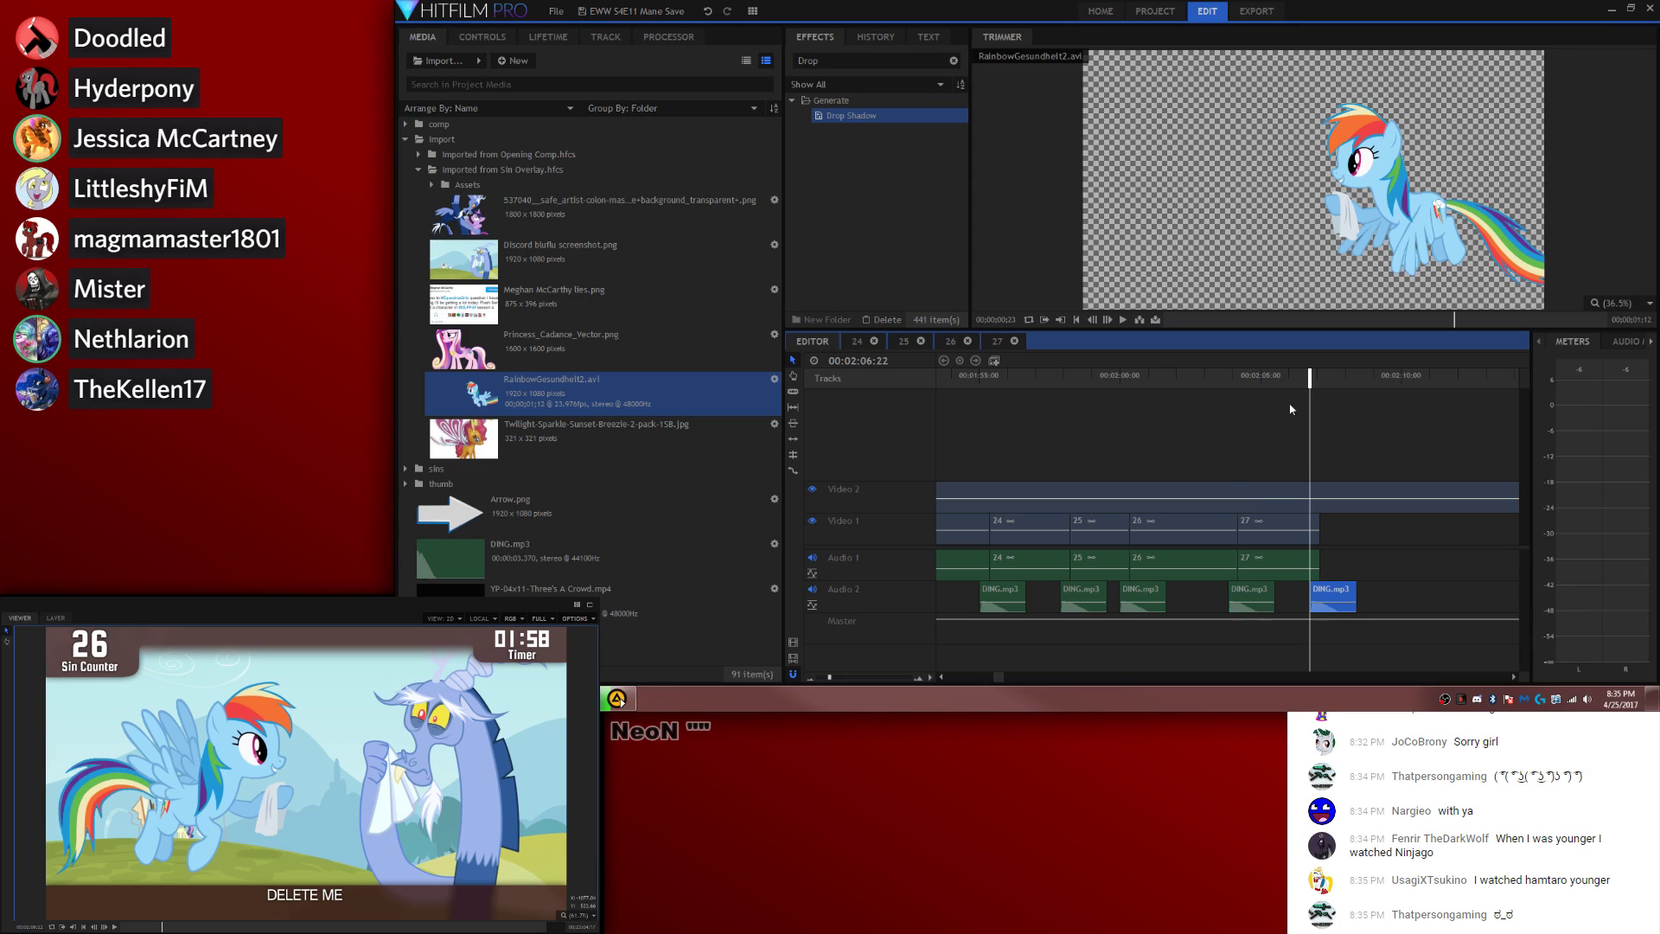
# Step: Play clip 27 in the Editor sequence from 00:02:03:28 and return to 00:02:06:22 to check the ding timing
pyautogui.click(1230, 377)
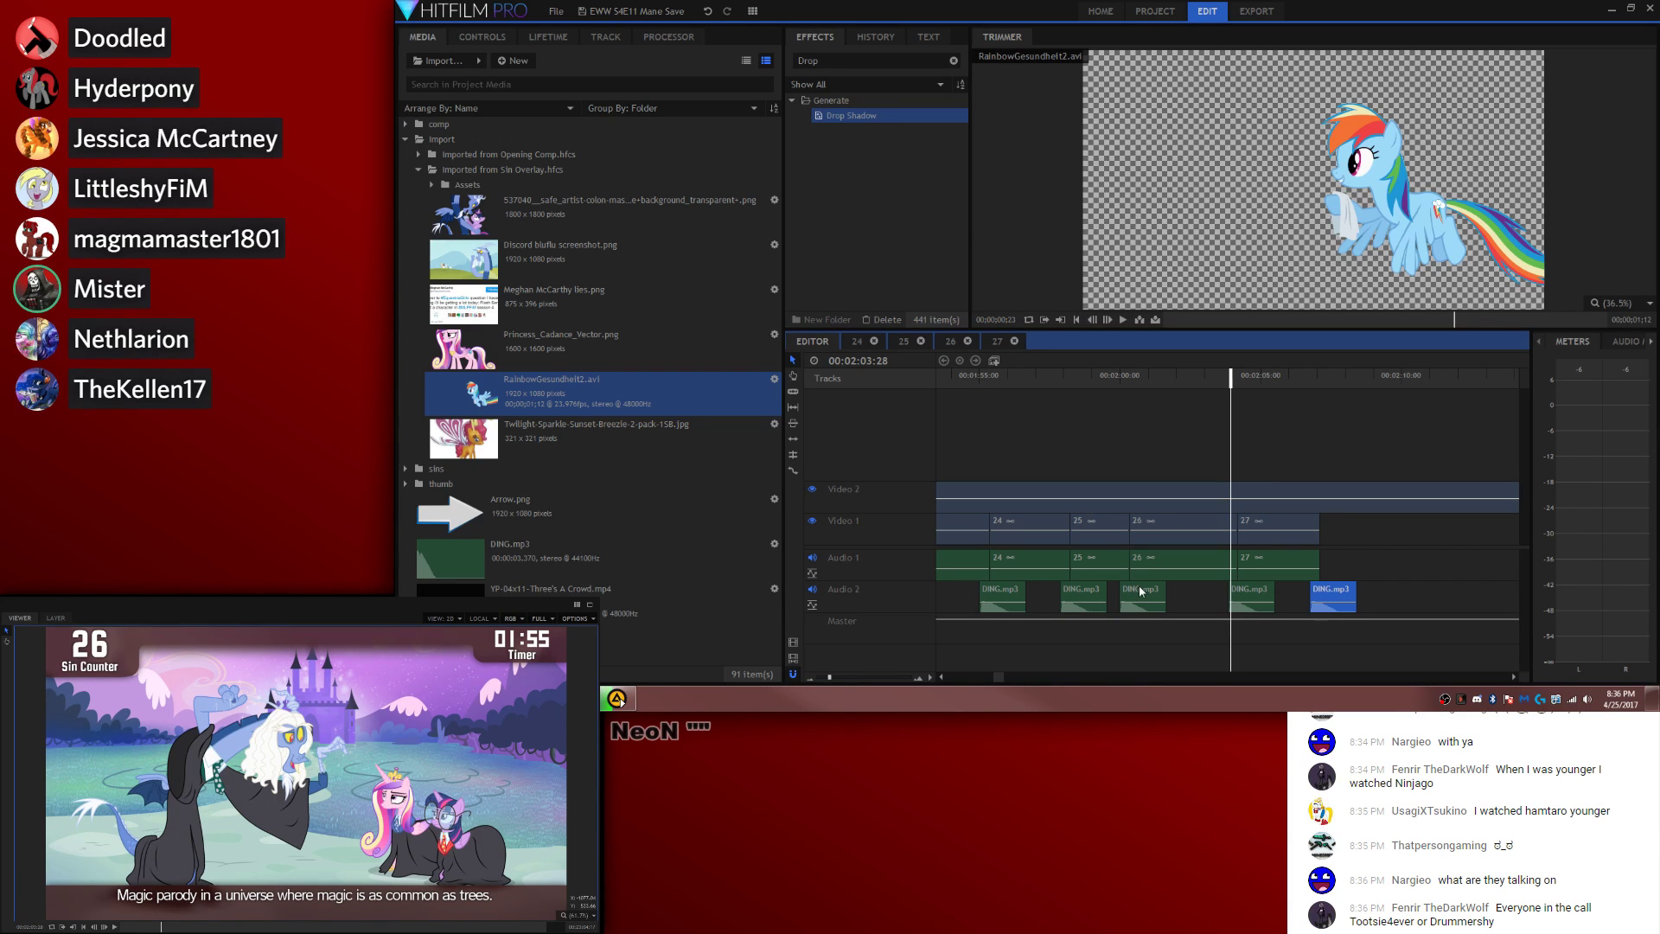
pyautogui.press('space')
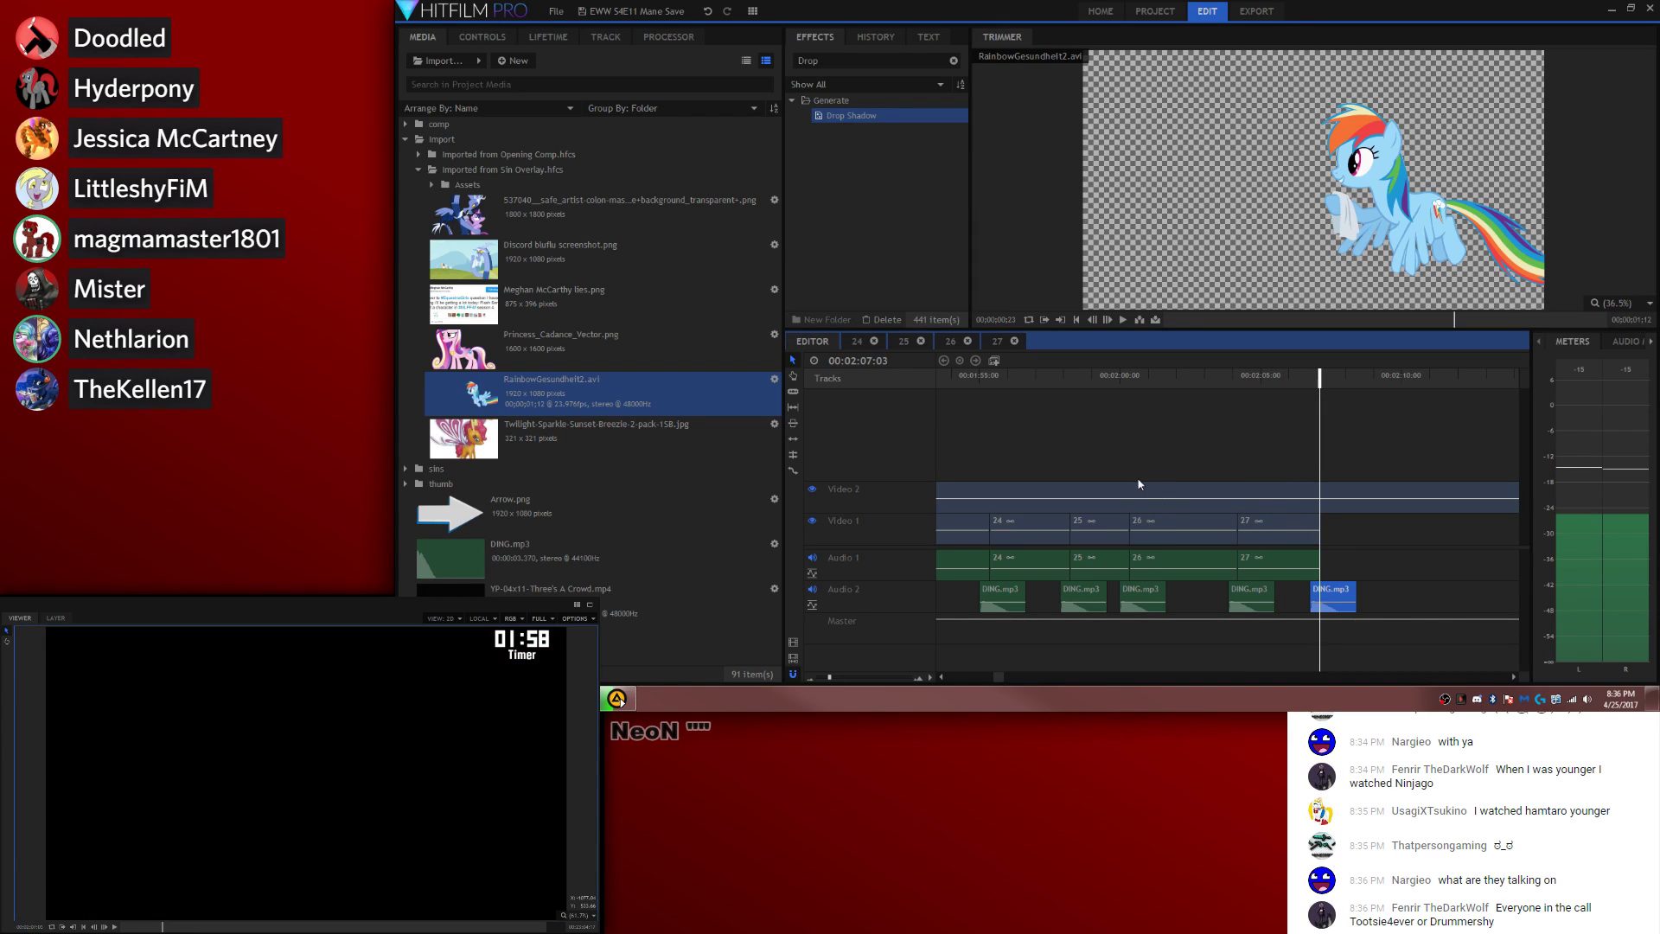
pyautogui.press(',')
pyautogui.hotkey('shift', ',')
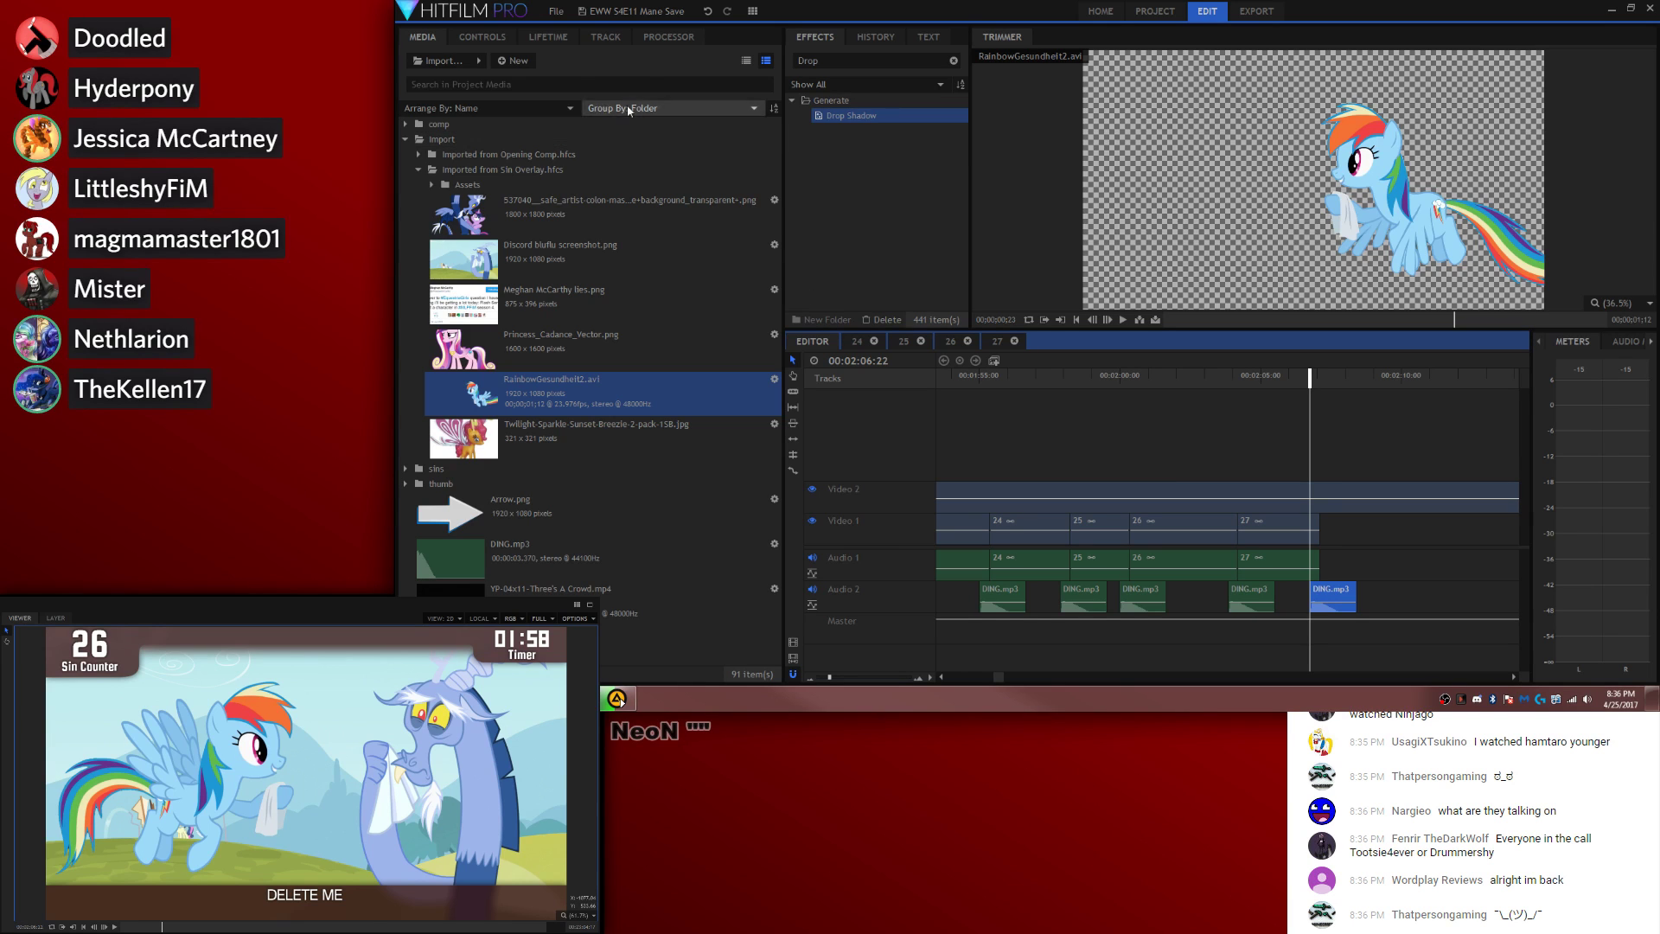
# Step: Place 28.wav from the sins folder directly after clip 27 on Audio 1 and convert it into composite shot 28
pyautogui.click(419, 140)
pyautogui.click(405, 154)
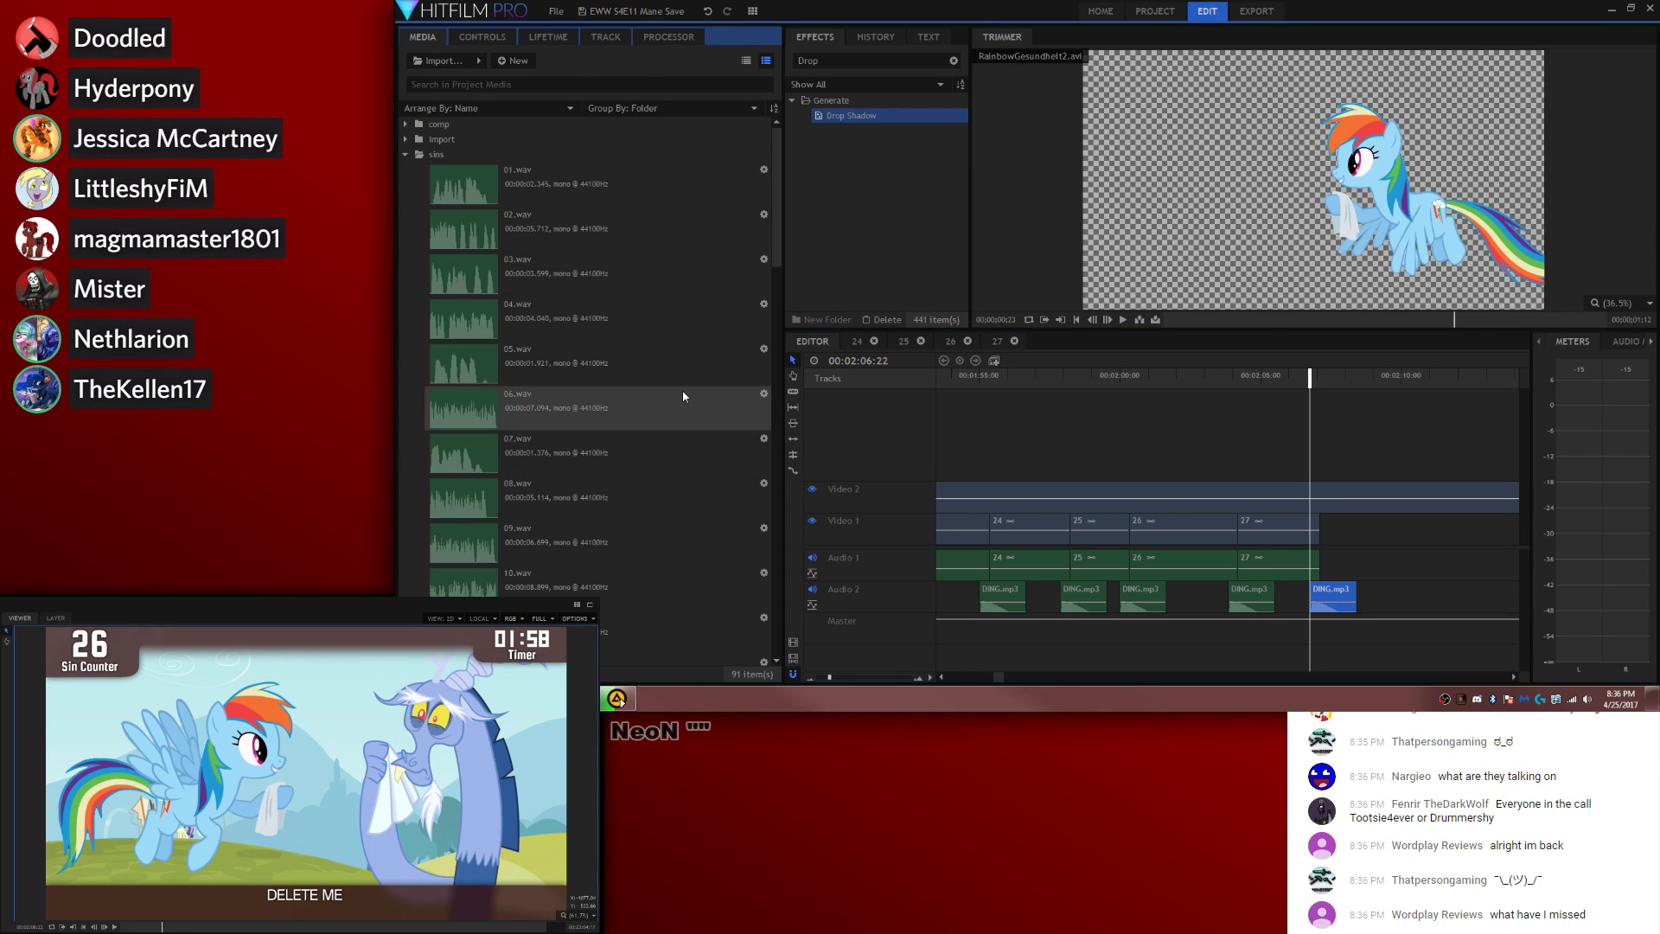
pyautogui.scroll(-10, 682, 346)
pyautogui.click(563, 252)
pyautogui.moveTo(562, 253); pyautogui.dragTo(1323, 566)
pyautogui.click(994, 360)
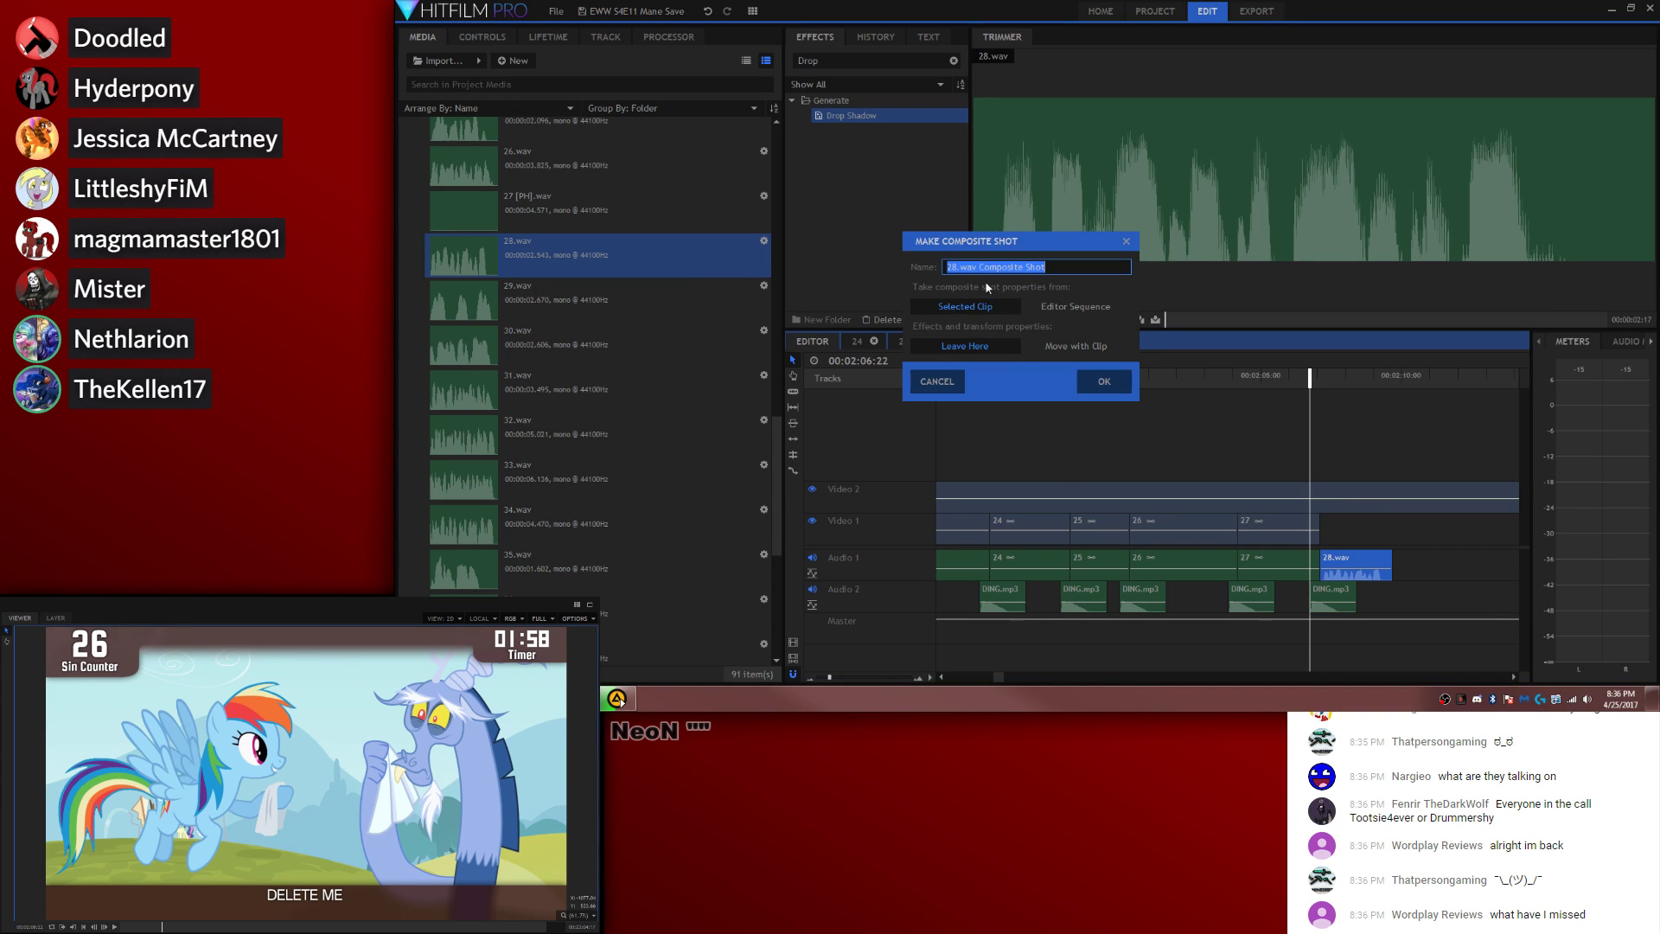
pyautogui.press('Escape')
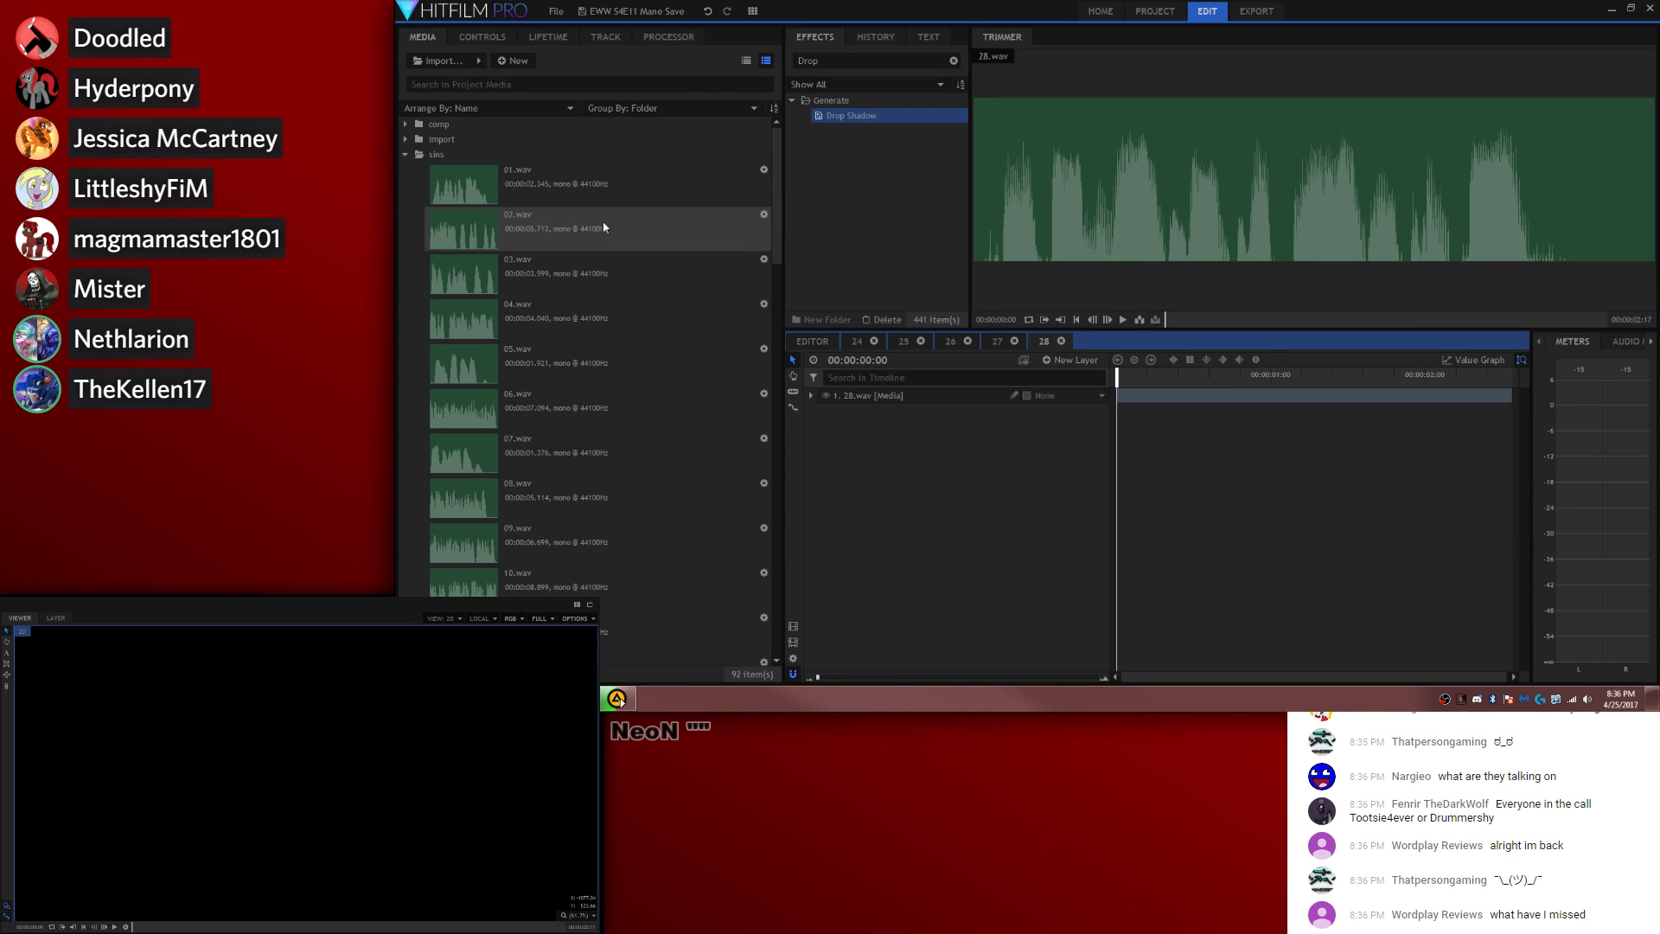
# Step: Collapse the media folders and load YP-04x11-Three's A Crowd.mp4 into the Trimmer
pyautogui.moveTo(440, 128); pyautogui.dragTo(439, 128)
pyautogui.click(405, 124)
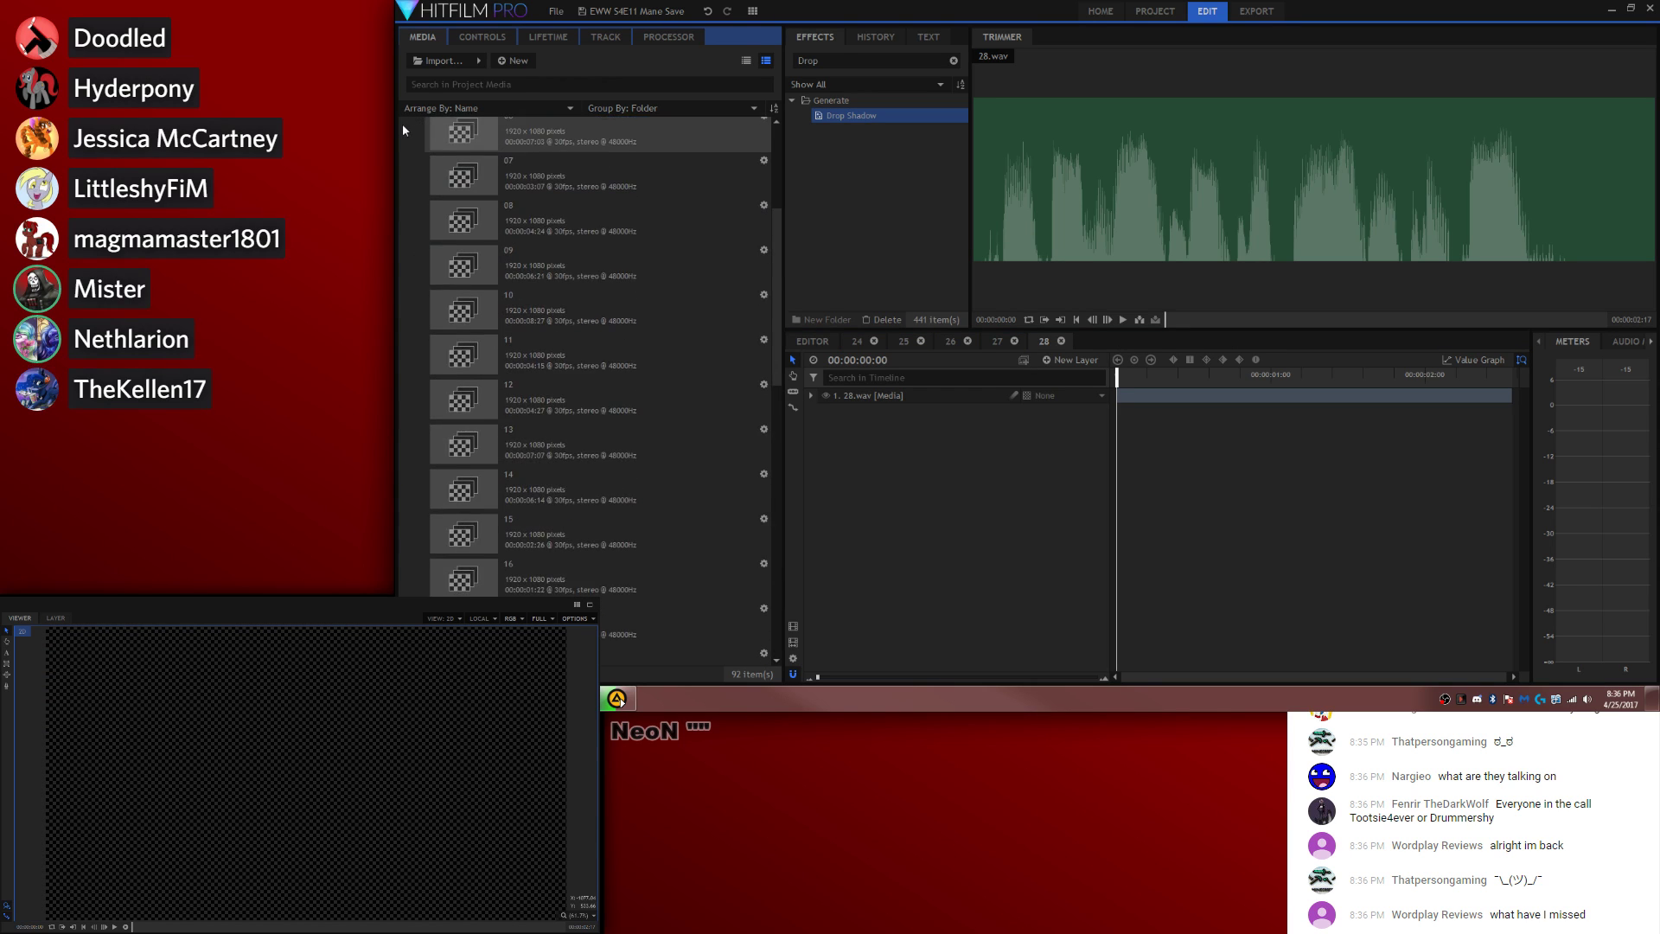
pyautogui.click(405, 123)
pyautogui.click(487, 276)
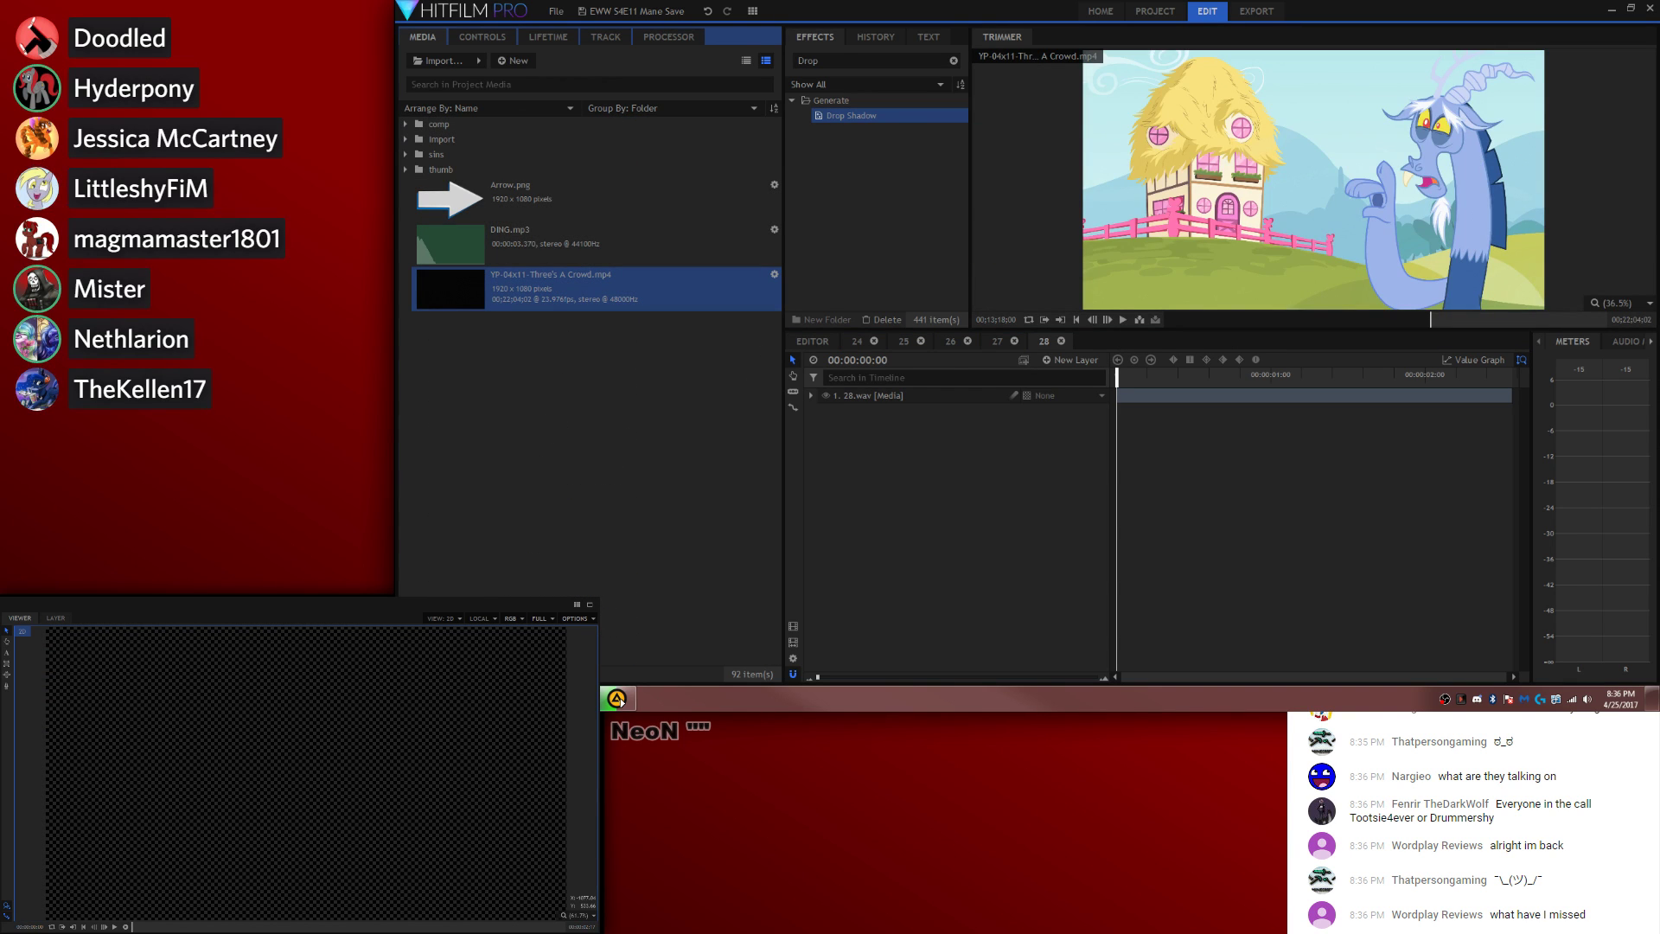
# Step: Find the uniformed-ponies scene at 00:13:27:08 in the episode and add the footage from there as shot 28's top layer
pyautogui.click(1434, 319)
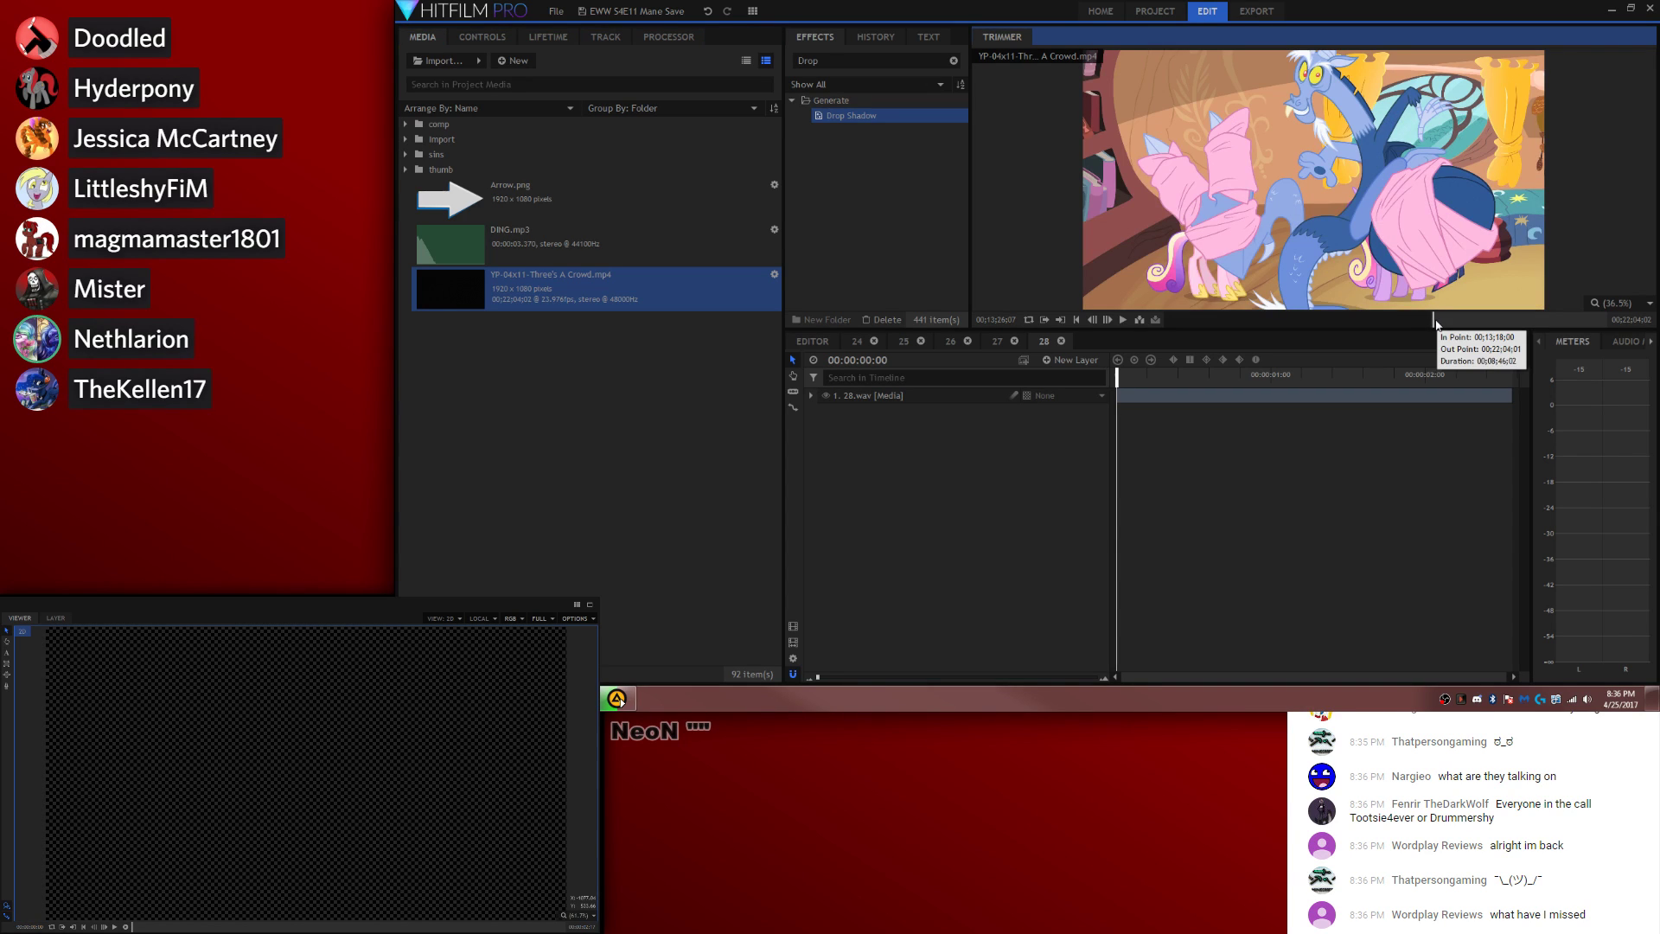
pyautogui.press('space')
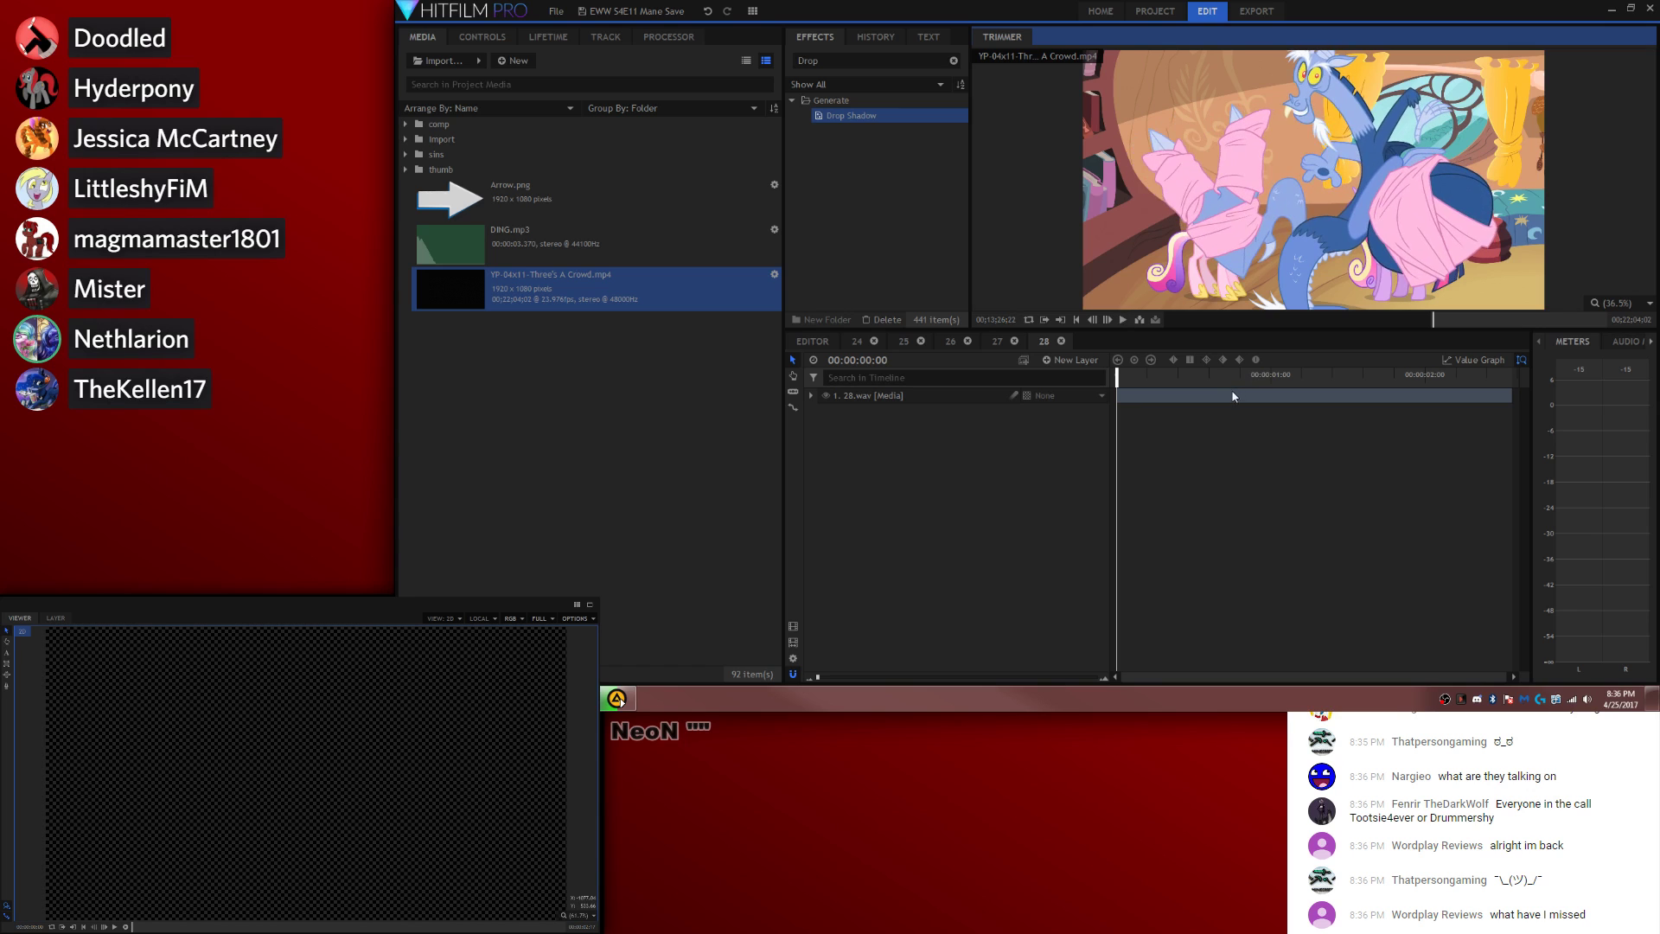
pyautogui.press('space')
pyautogui.press('space')
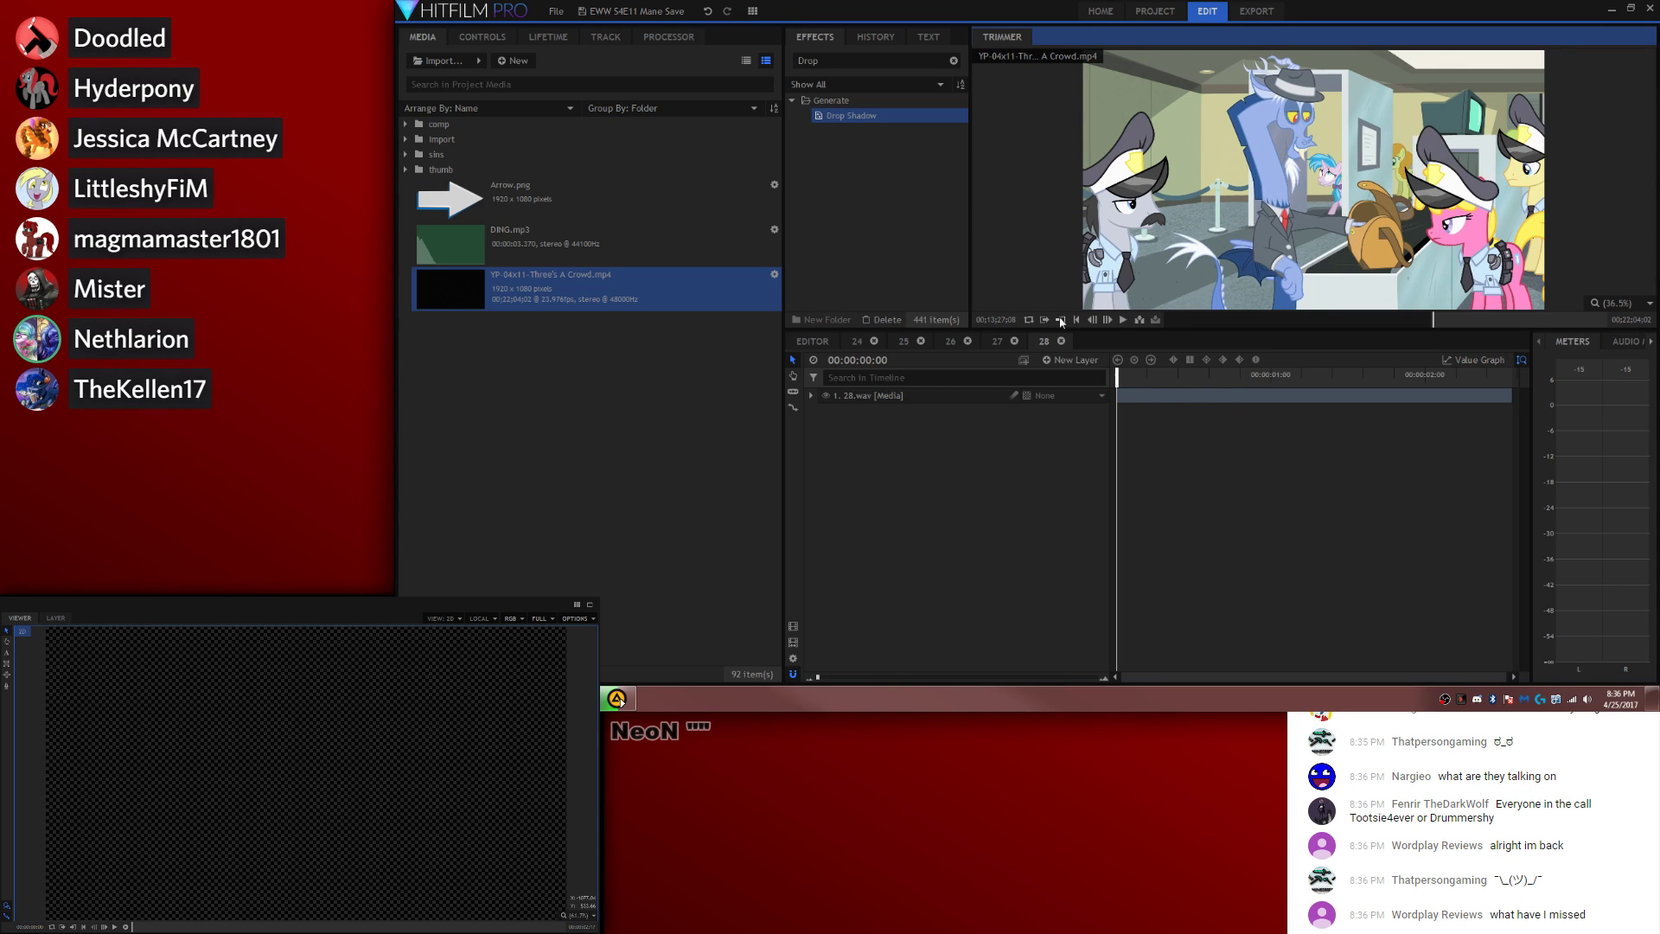
pyautogui.moveTo(1195, 277); pyautogui.dragTo(1122, 388)
# Step: Slice the episode layer in shot 28 at 00:00:01:10 and delete the part after the cut
pyautogui.moveTo(1134, 377); pyautogui.dragTo(1299, 397)
pyautogui.press('.')
pyautogui.press('.')
pyautogui.press('.')
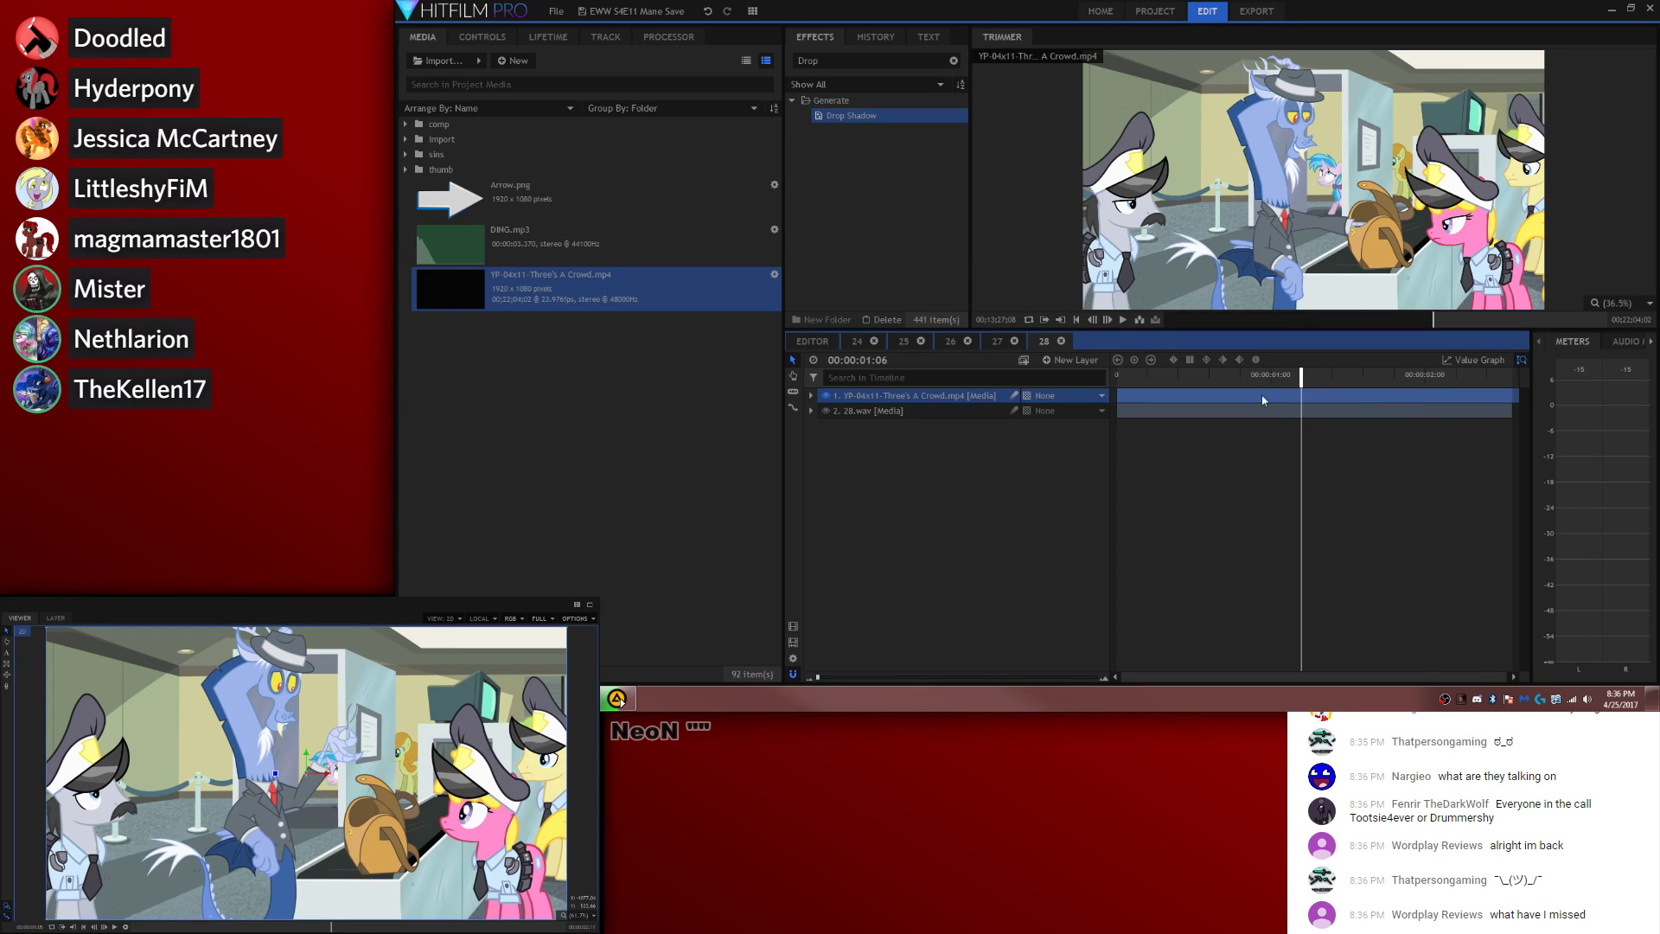
pyautogui.press('.')
pyautogui.press('.')
pyautogui.press('.')
pyautogui.press('.')
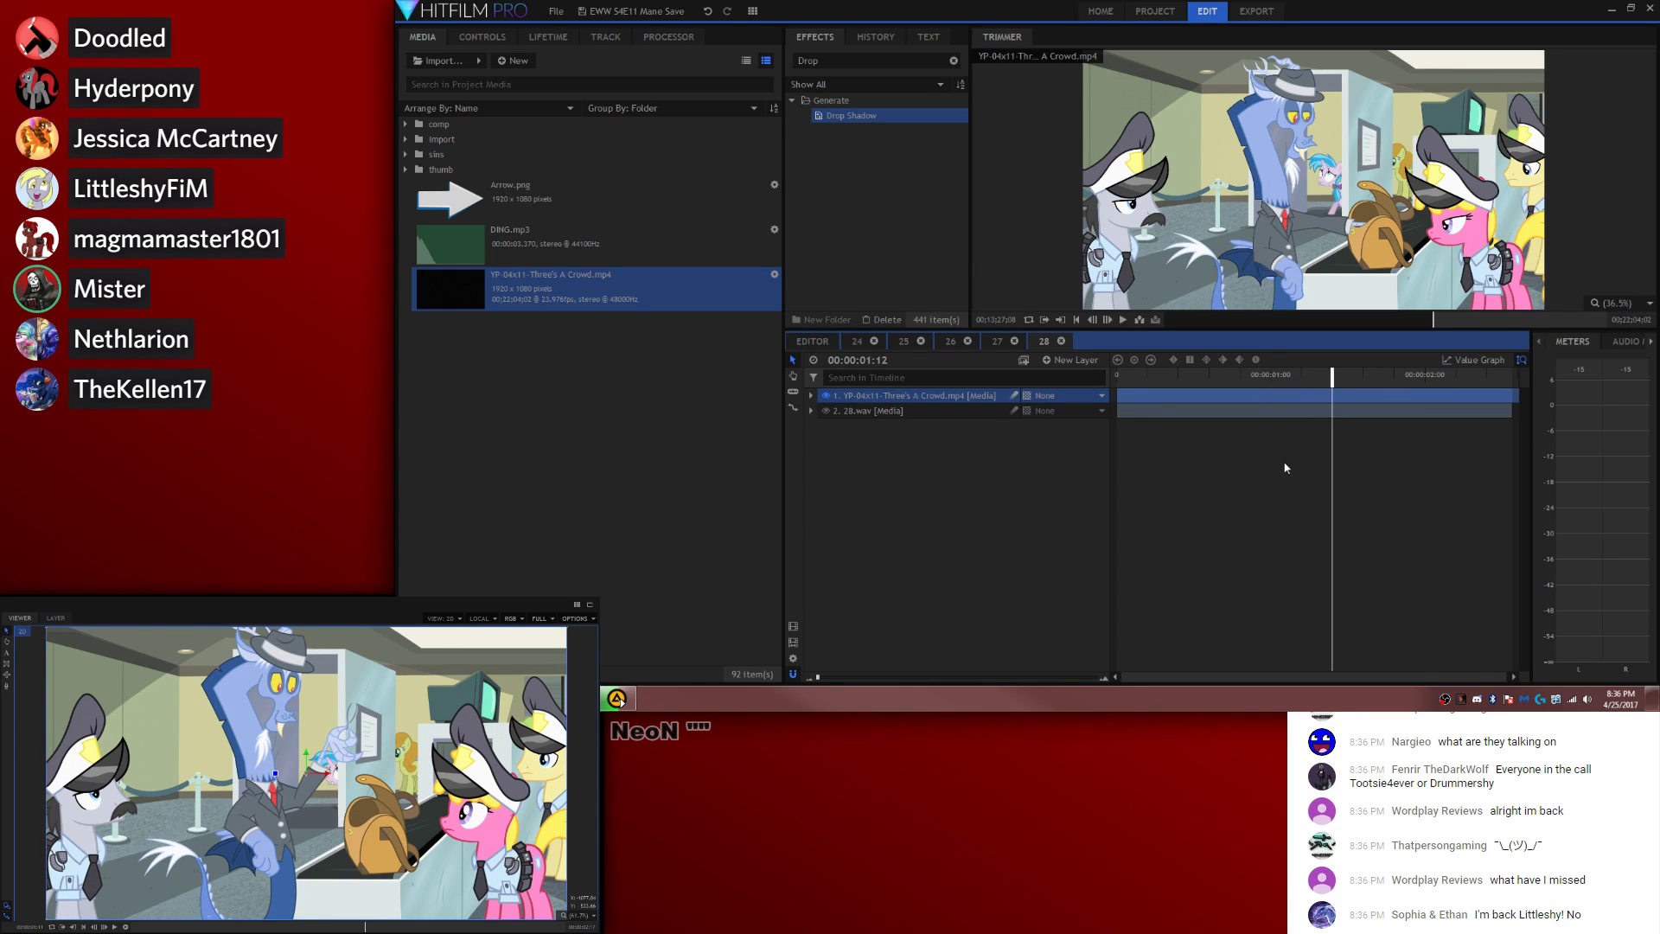
pyautogui.press(',')
pyautogui.press(',')
pyautogui.hotkey('ctrl', 'shift', 'd')
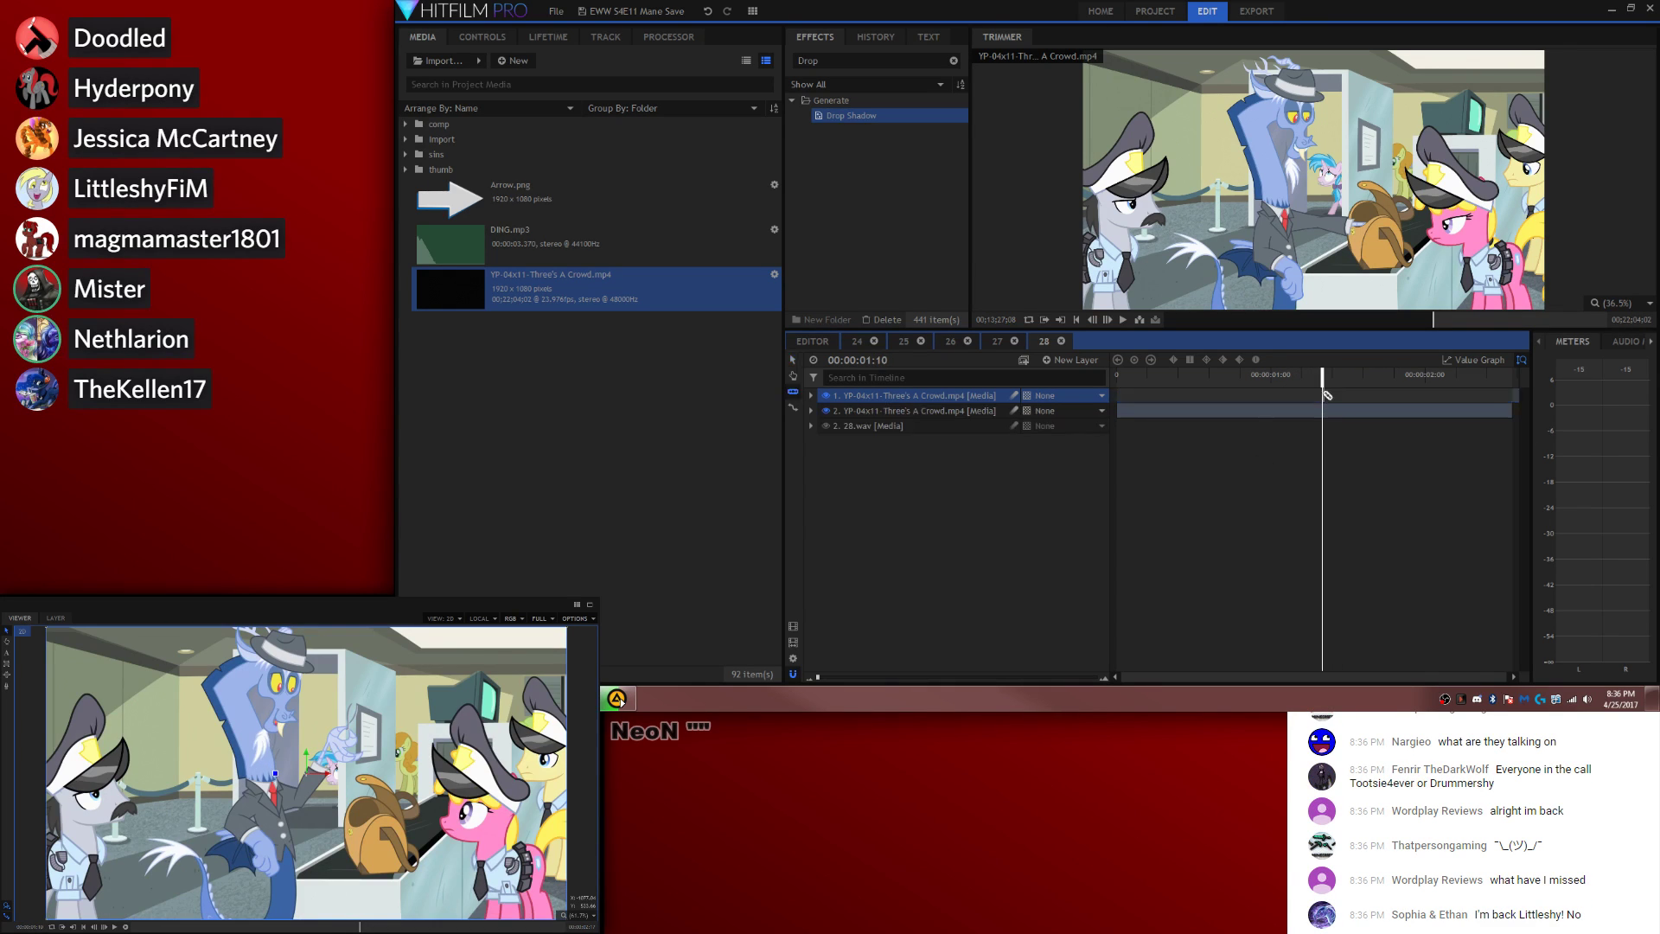
pyautogui.press('Delete')
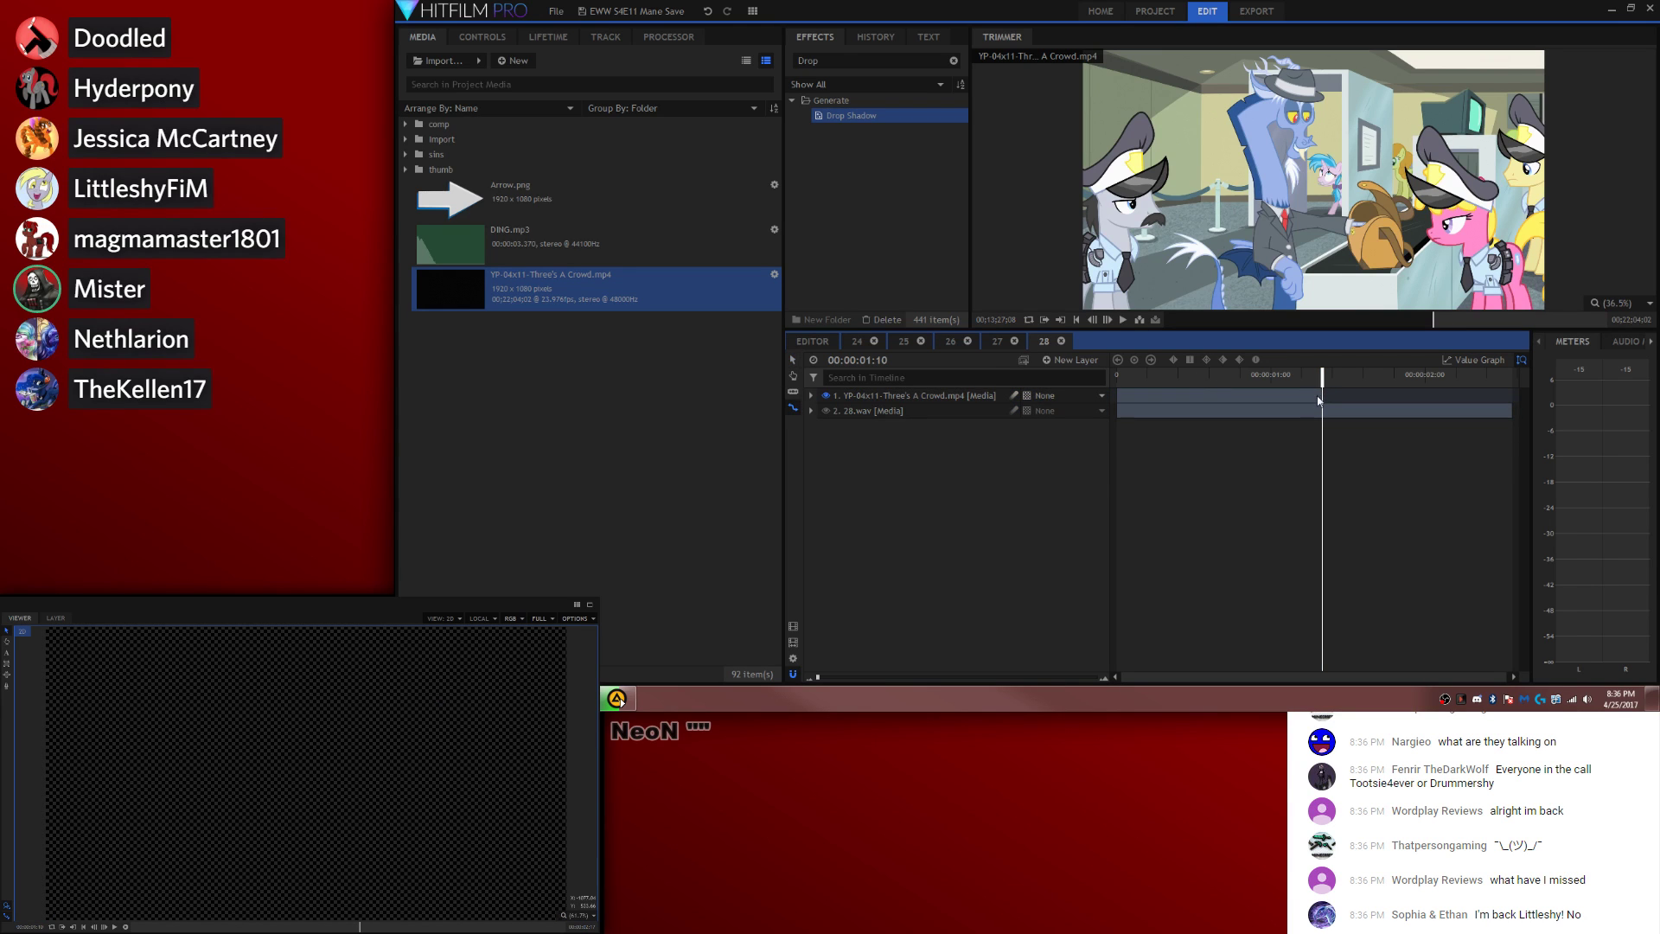
# Step: Rate-stretch the episode layer to a duration of 00:00:02:17 so it spans the same length as 28.wav
pyautogui.moveTo(1318, 401); pyautogui.dragTo(1509, 400)
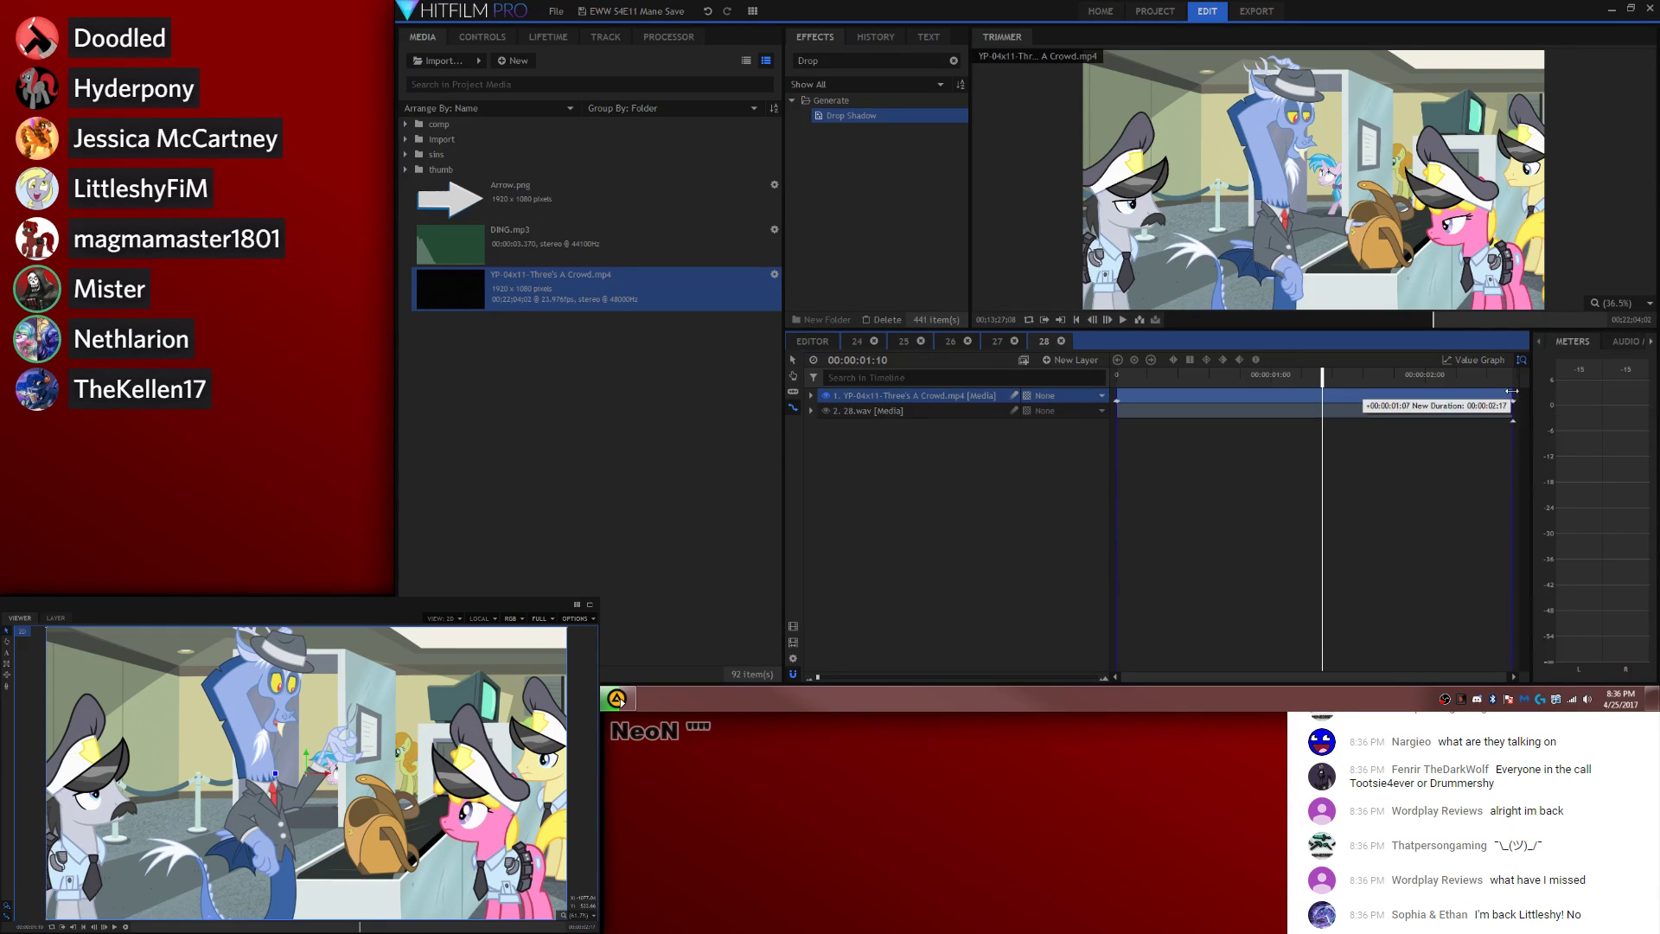
pyautogui.rightClick(974, 395)
pyautogui.moveTo(1024, 75)
pyautogui.click(1166, 107)
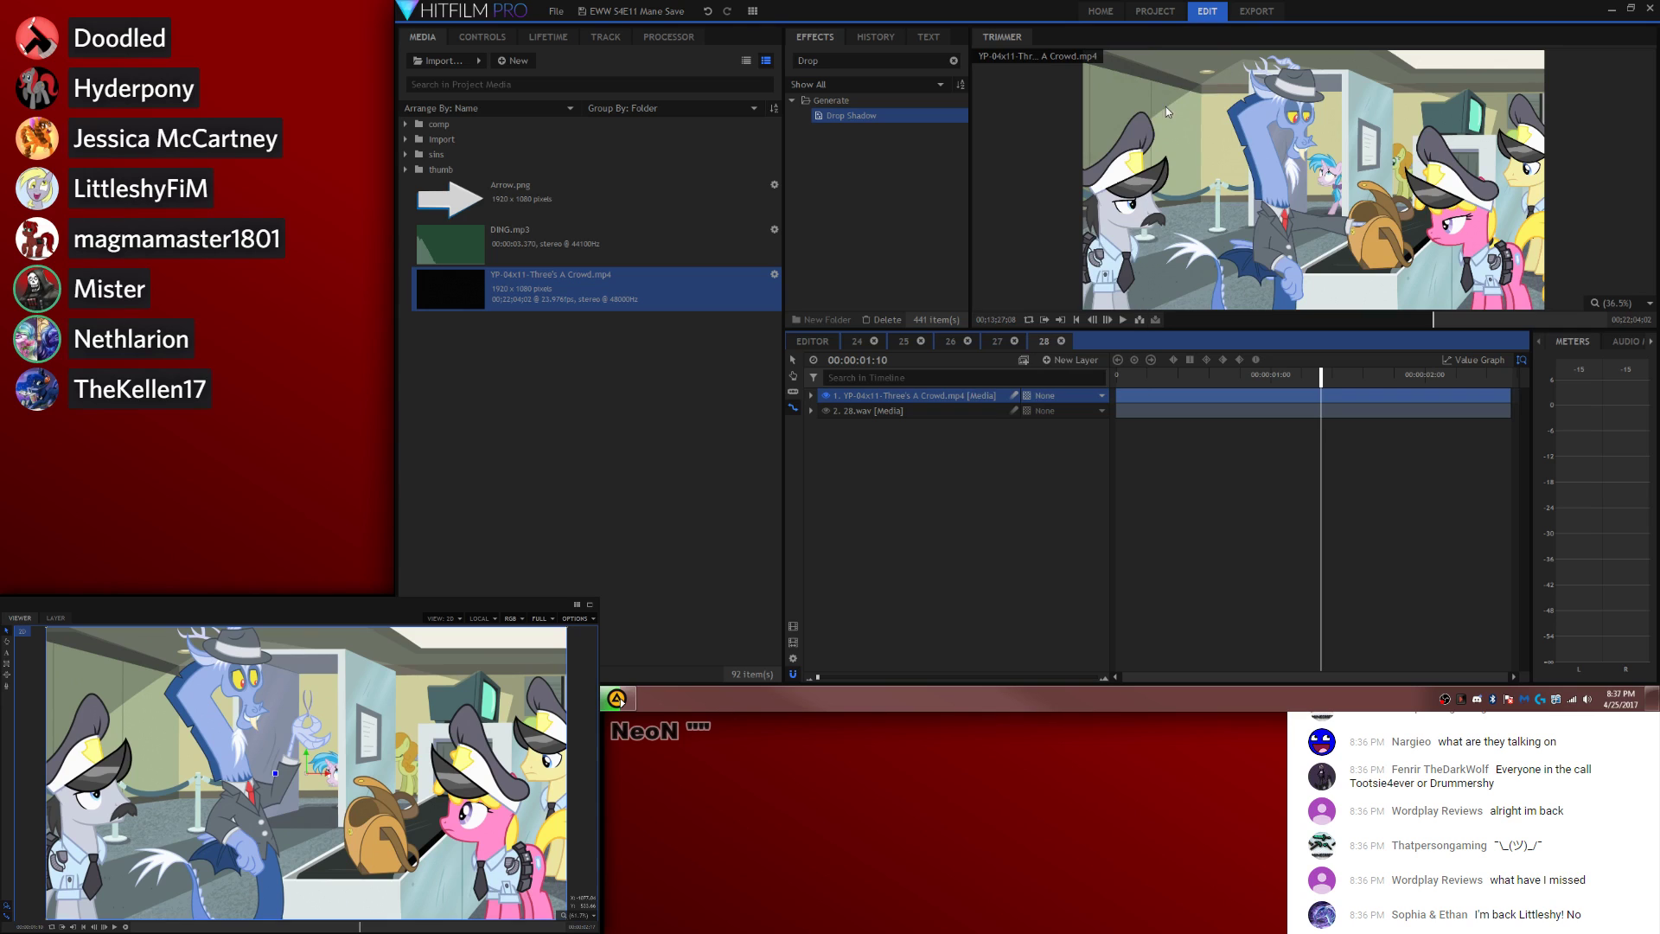
# Step: Copy the second Sin Count, Sub, overlay experiment 1.png and New Grade layers from shot 27 into shot 28
pyautogui.press('Home')
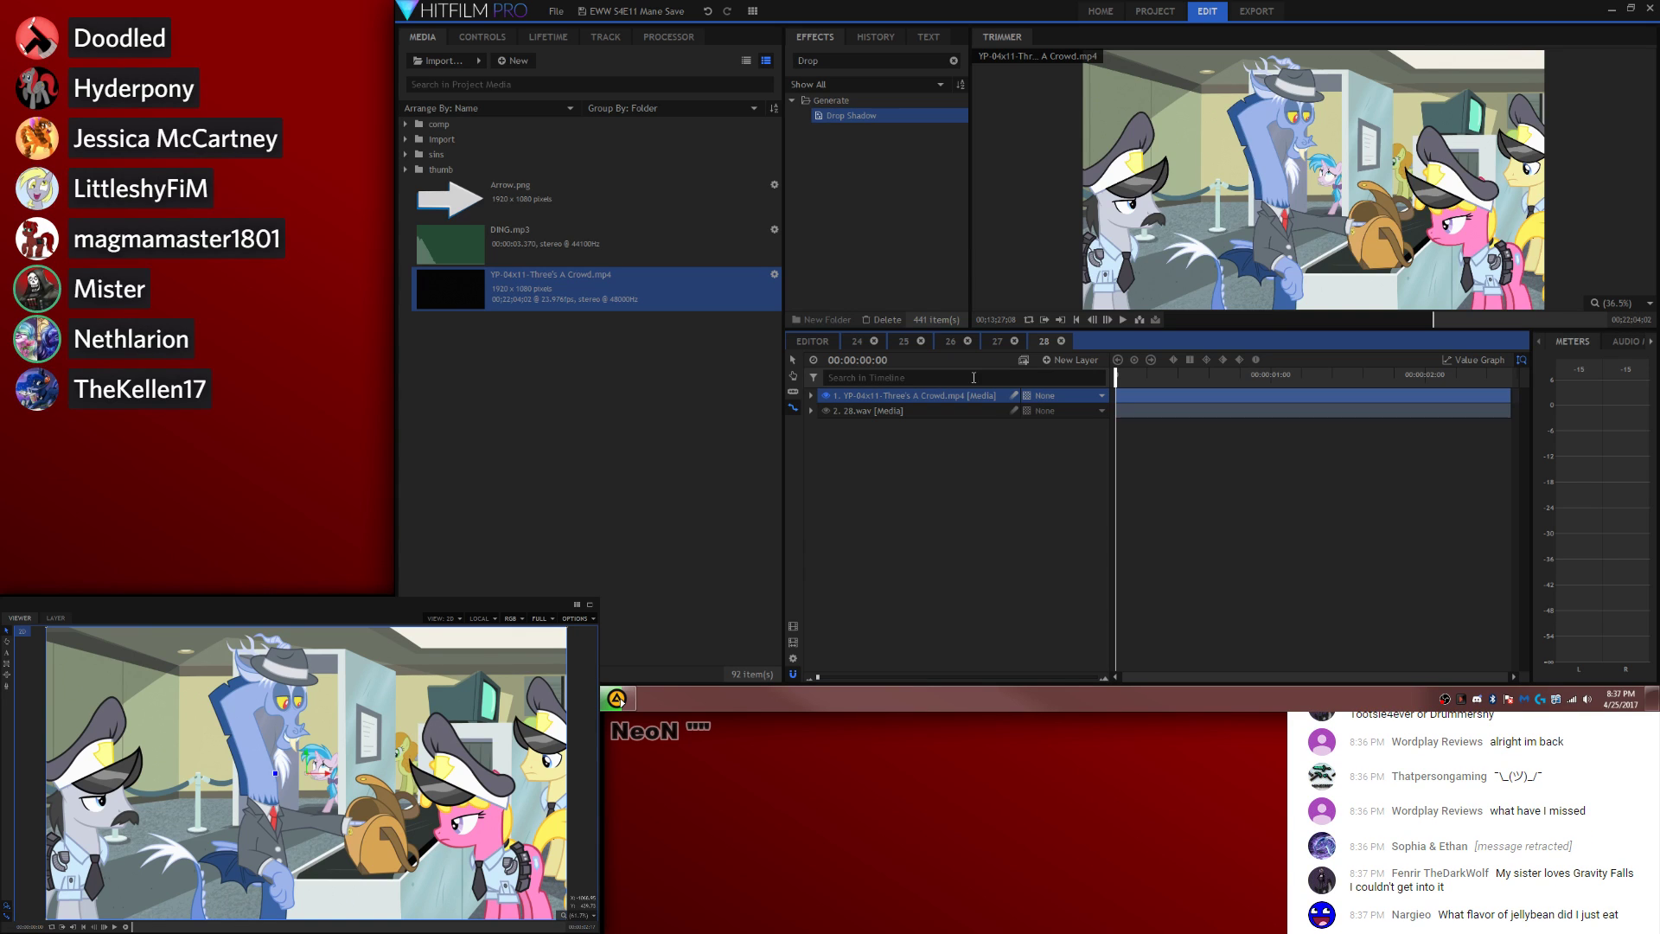
pyautogui.click(995, 342)
pyautogui.moveTo(873, 410); pyautogui.dragTo(892, 455)
pyautogui.click(1044, 342)
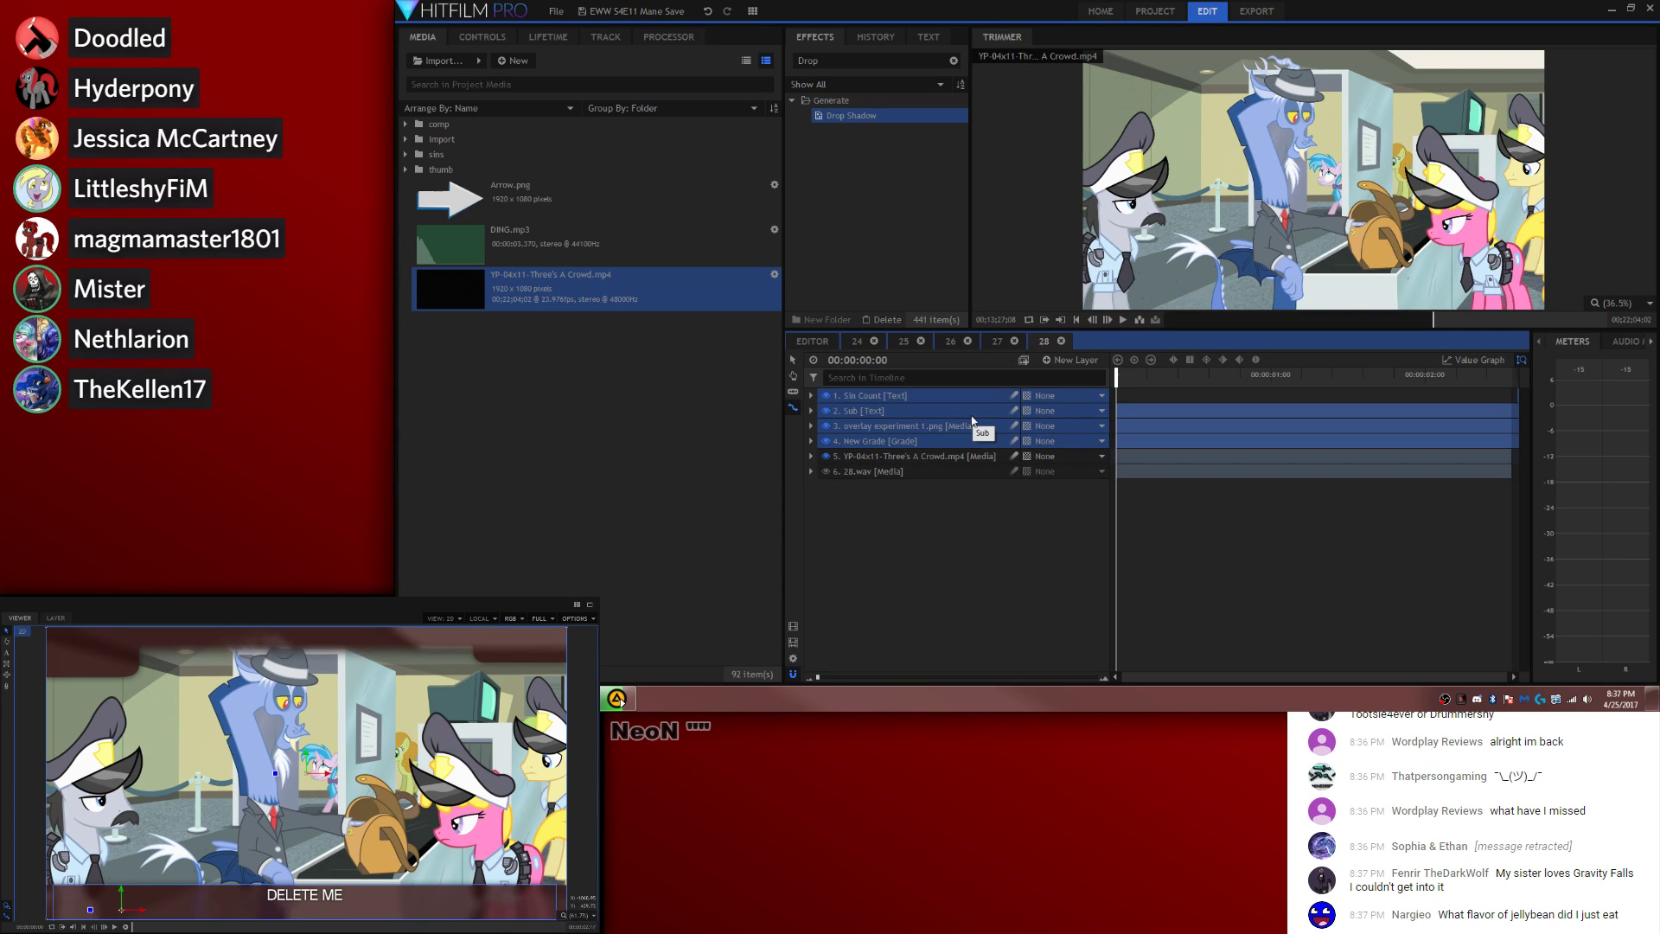
# Step: Enable Motion Blur on the four copied layers in shot 28 and move them to start at 00:00:00:00
pyautogui.rightClick(938, 427)
pyautogui.moveTo(1021, 157)
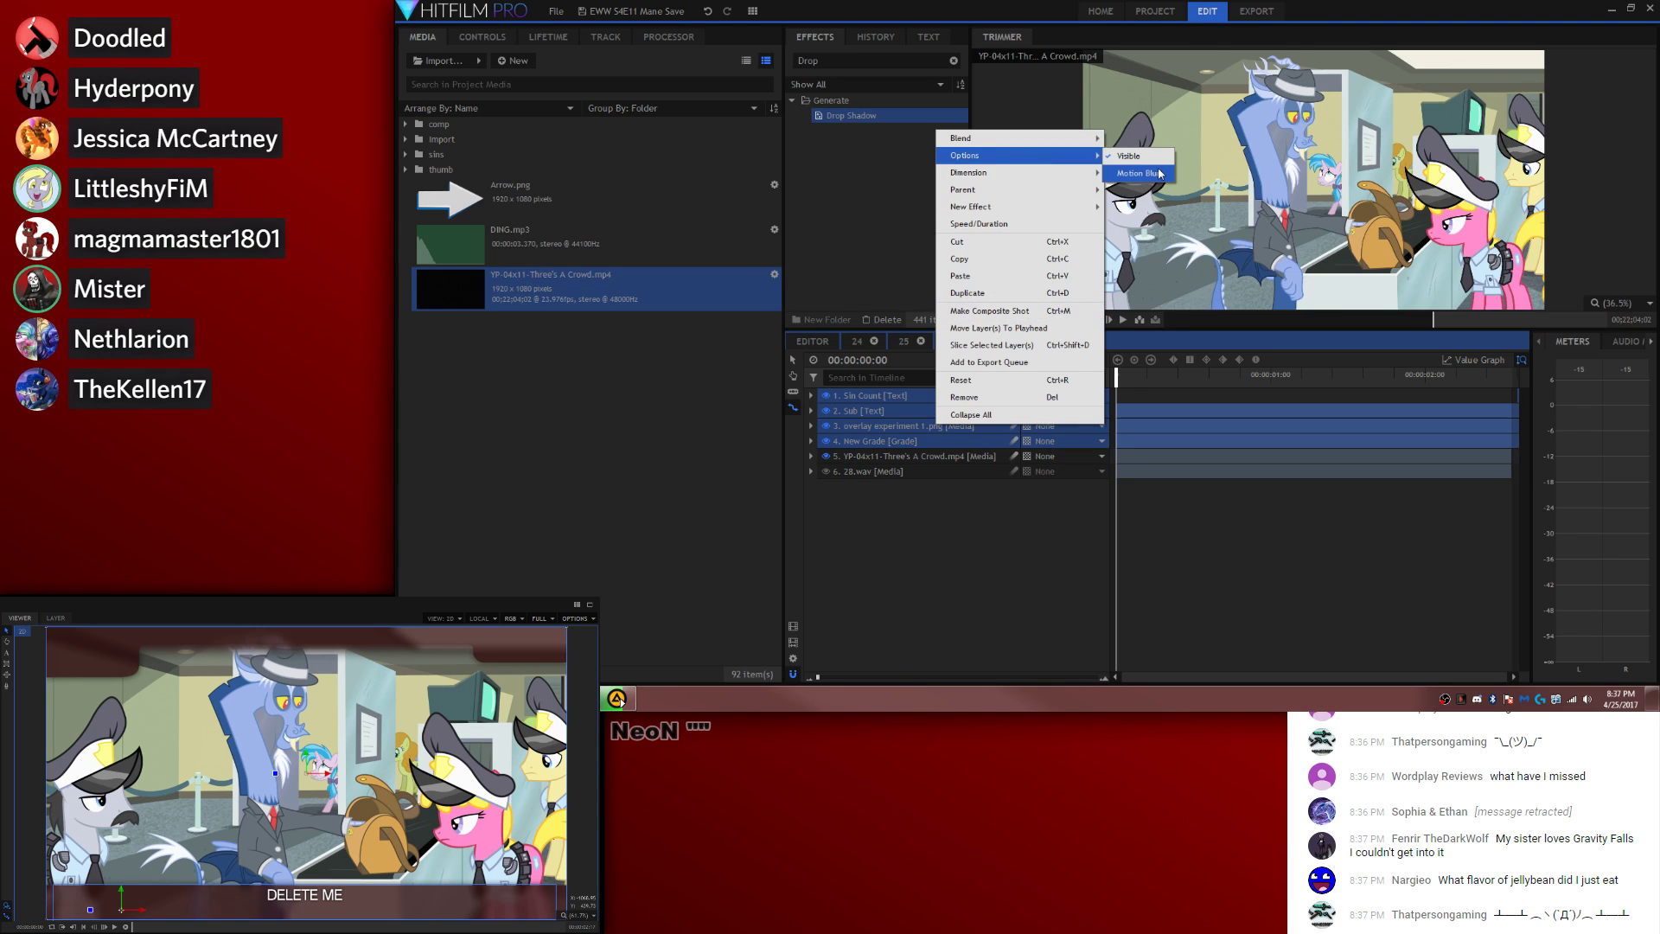
pyautogui.click(1133, 177)
pyautogui.rightClick(984, 404)
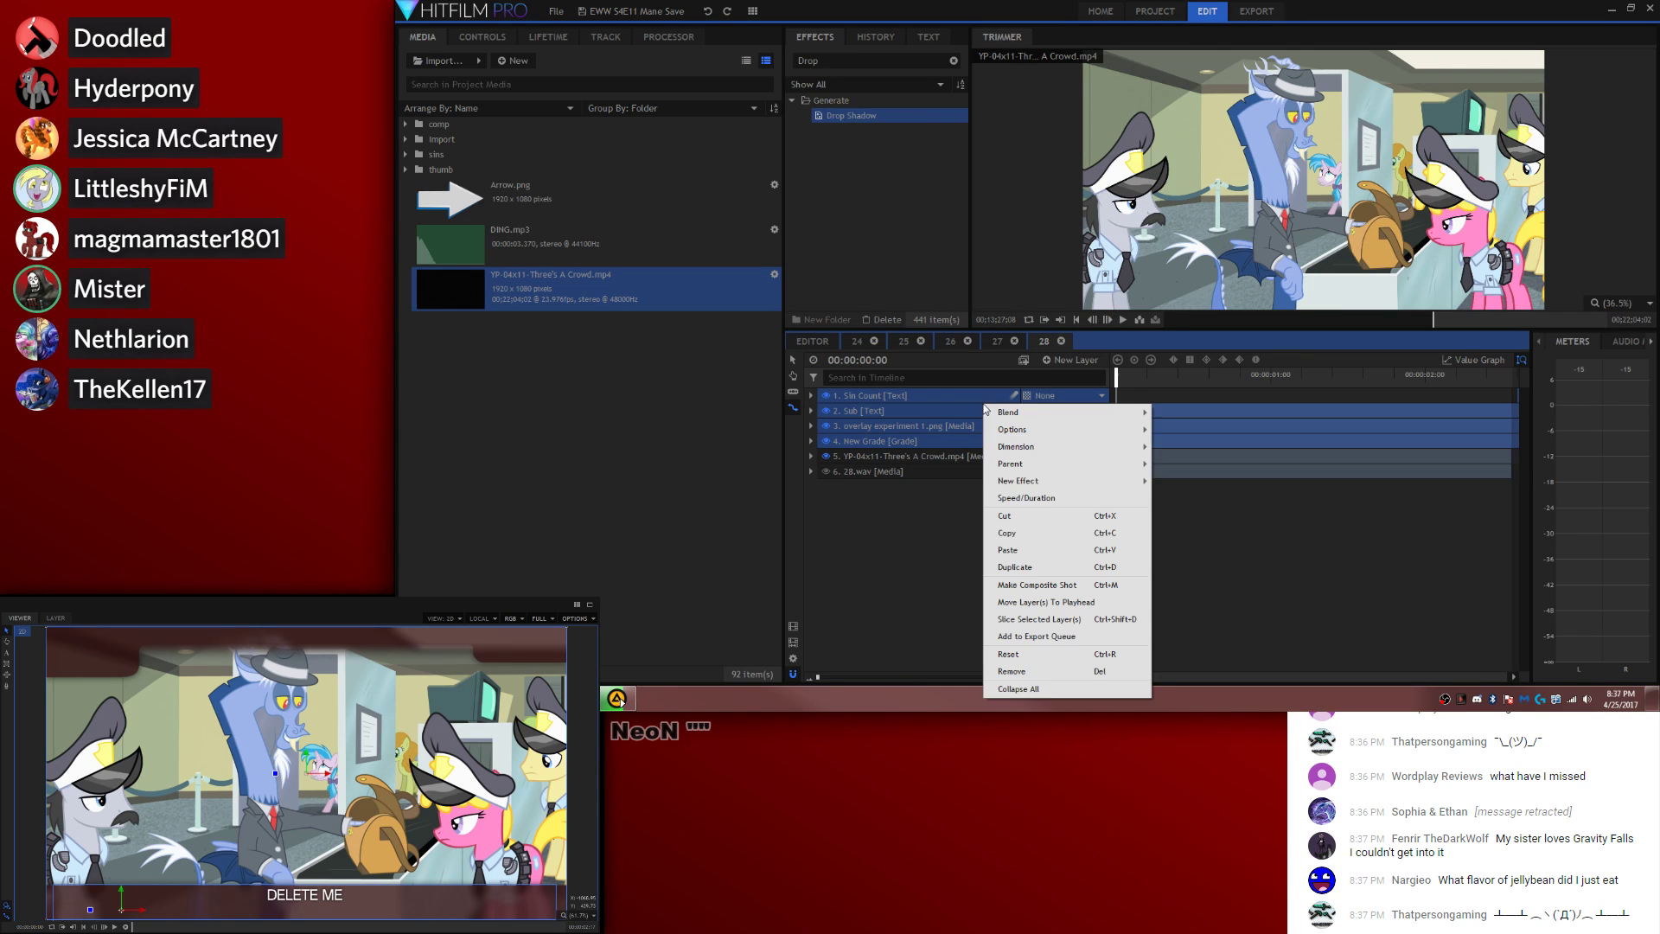
pyautogui.click(1077, 603)
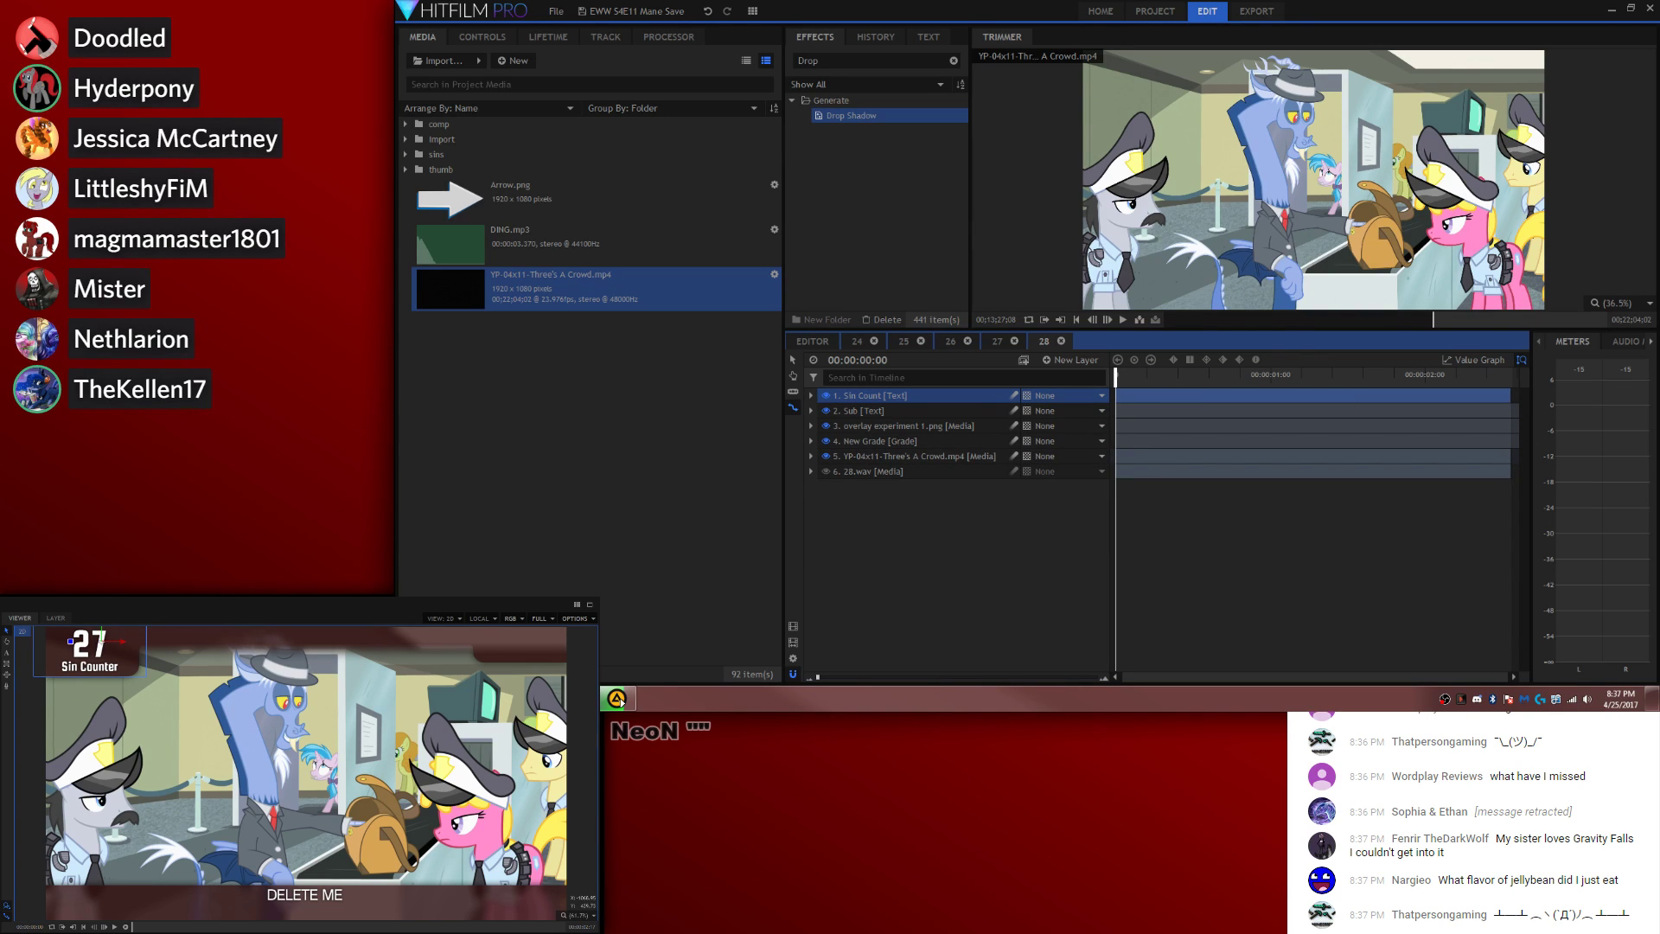
# Step: Replace the subtitle text in shot 28 with "Cathode ray tube technology confirmed."
pyautogui.click(6, 654)
pyautogui.click(305, 894)
pyautogui.hotkey('ctrl', 'a')
pyautogui.write('Cathode ray tube technology confirmed.')
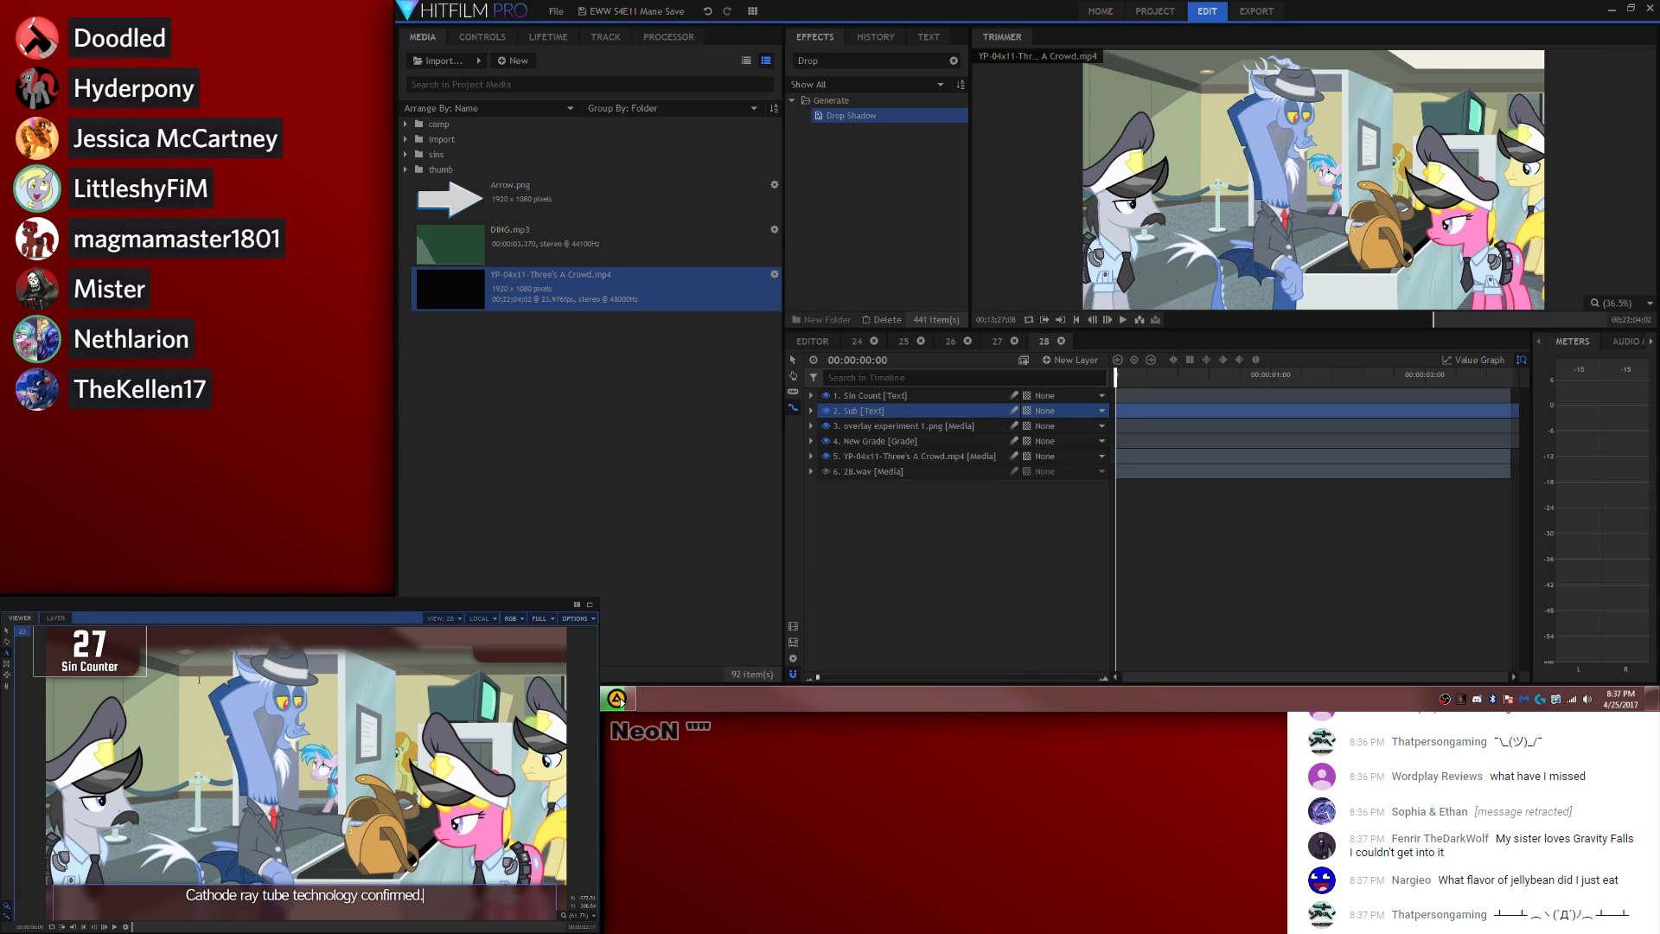
# Step: Enable keyframing of Position and Scale on shot 28's episode layer at 00:00:00:00
pyautogui.click(810, 456)
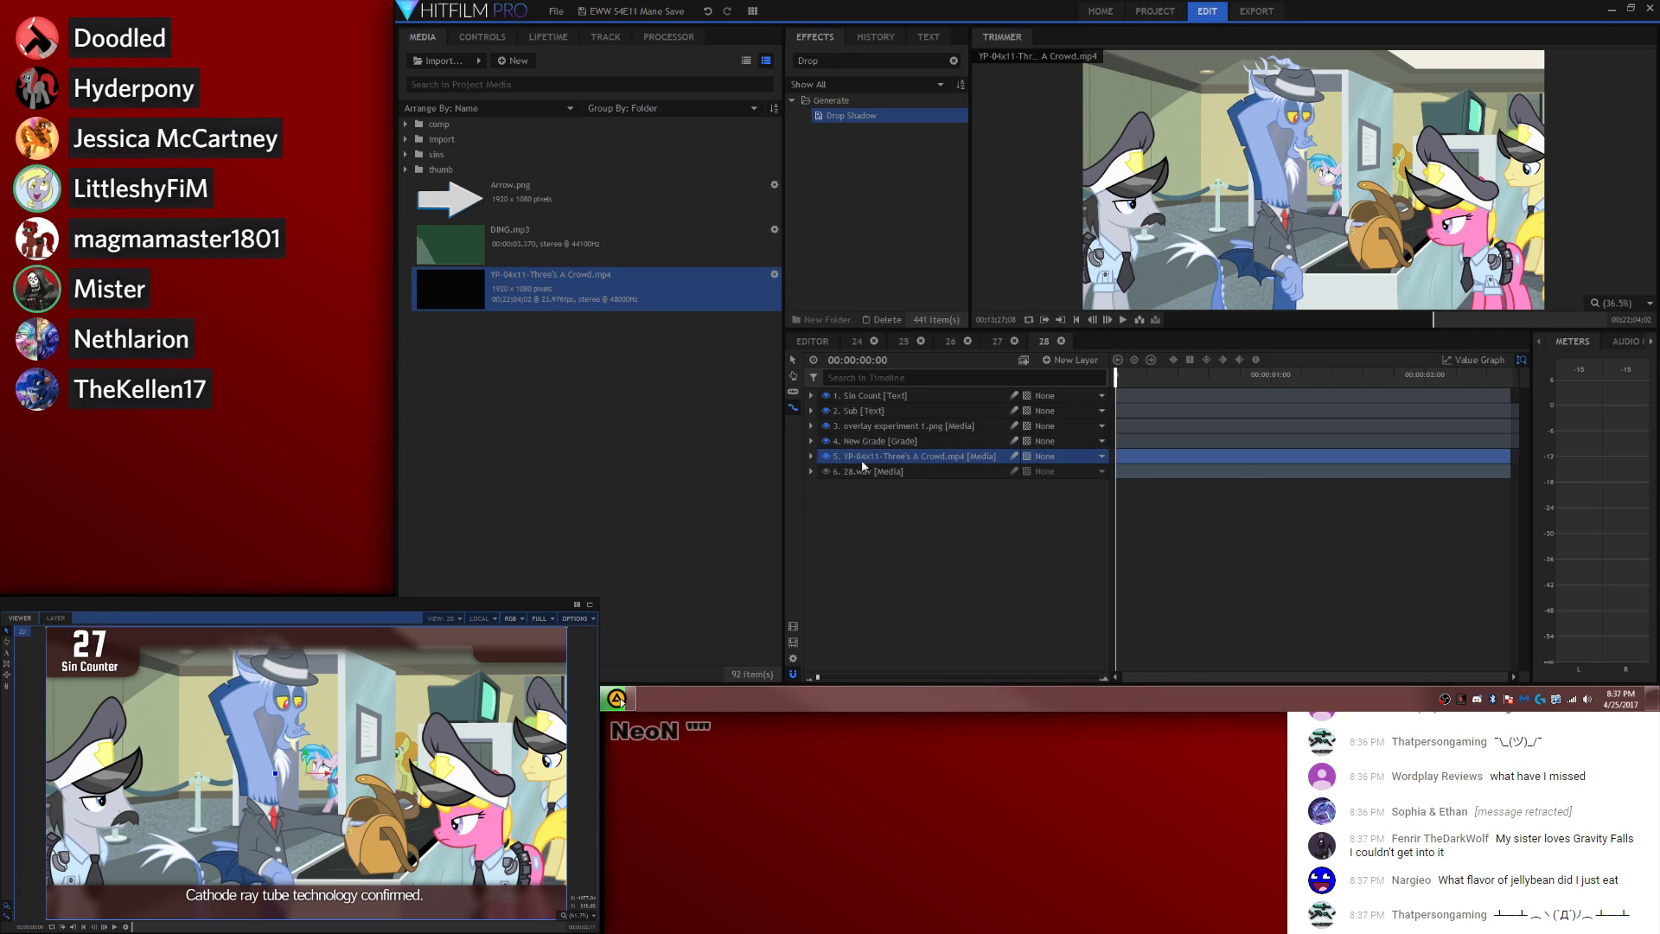
pyautogui.click(823, 517)
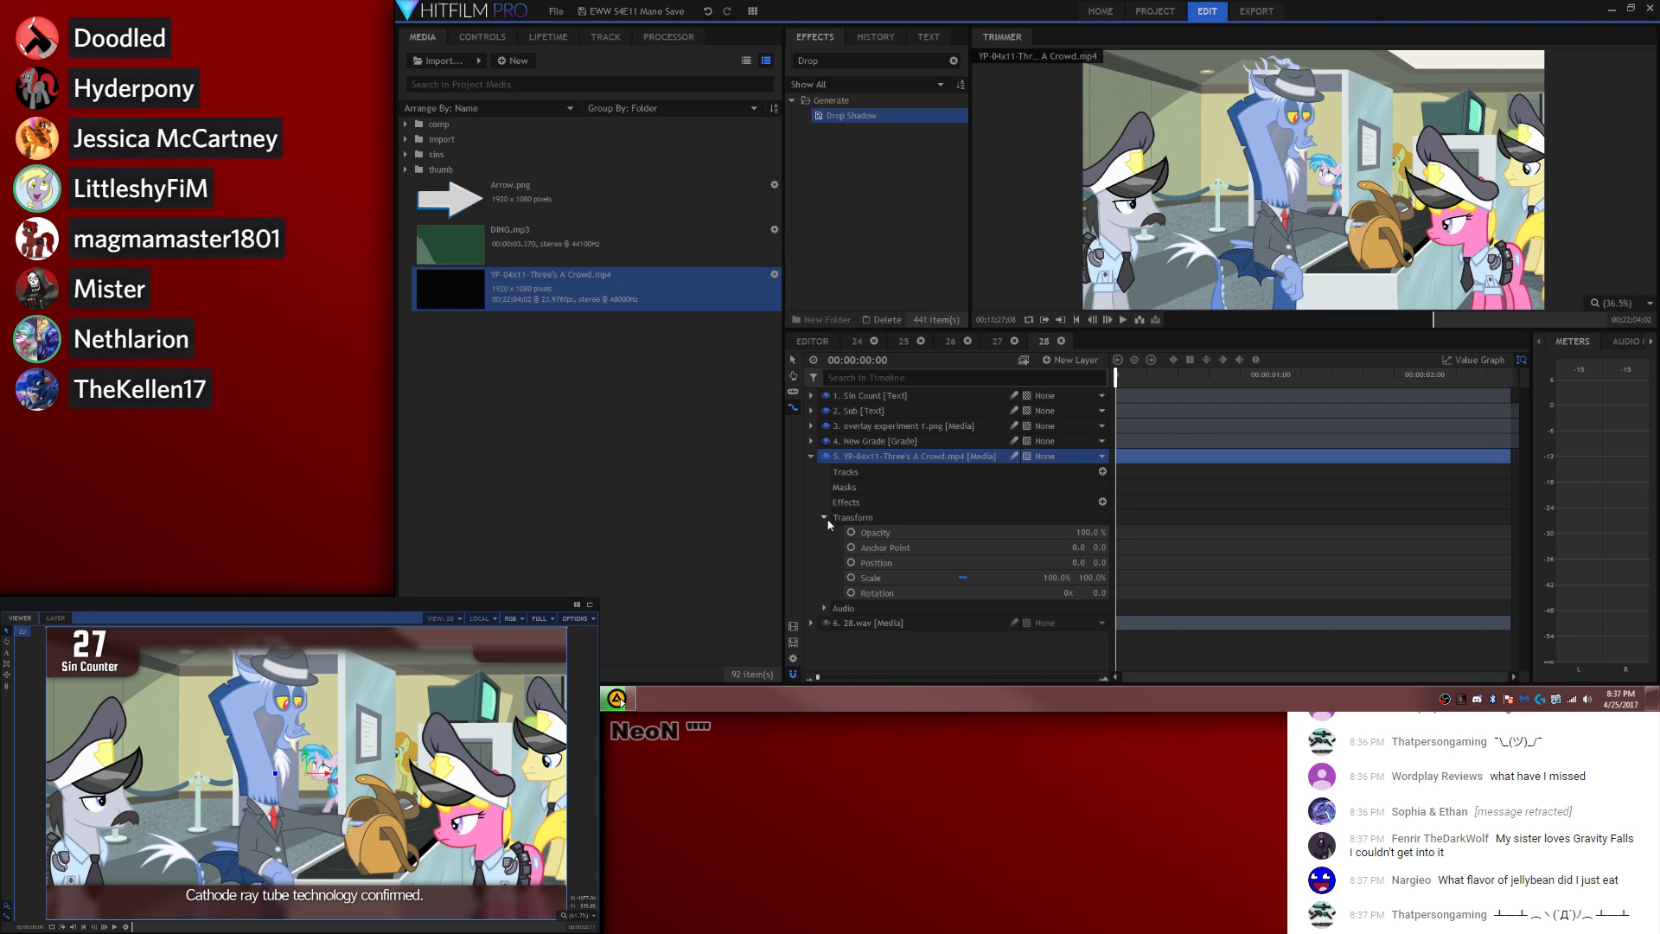
pyautogui.click(850, 563)
pyautogui.click(851, 578)
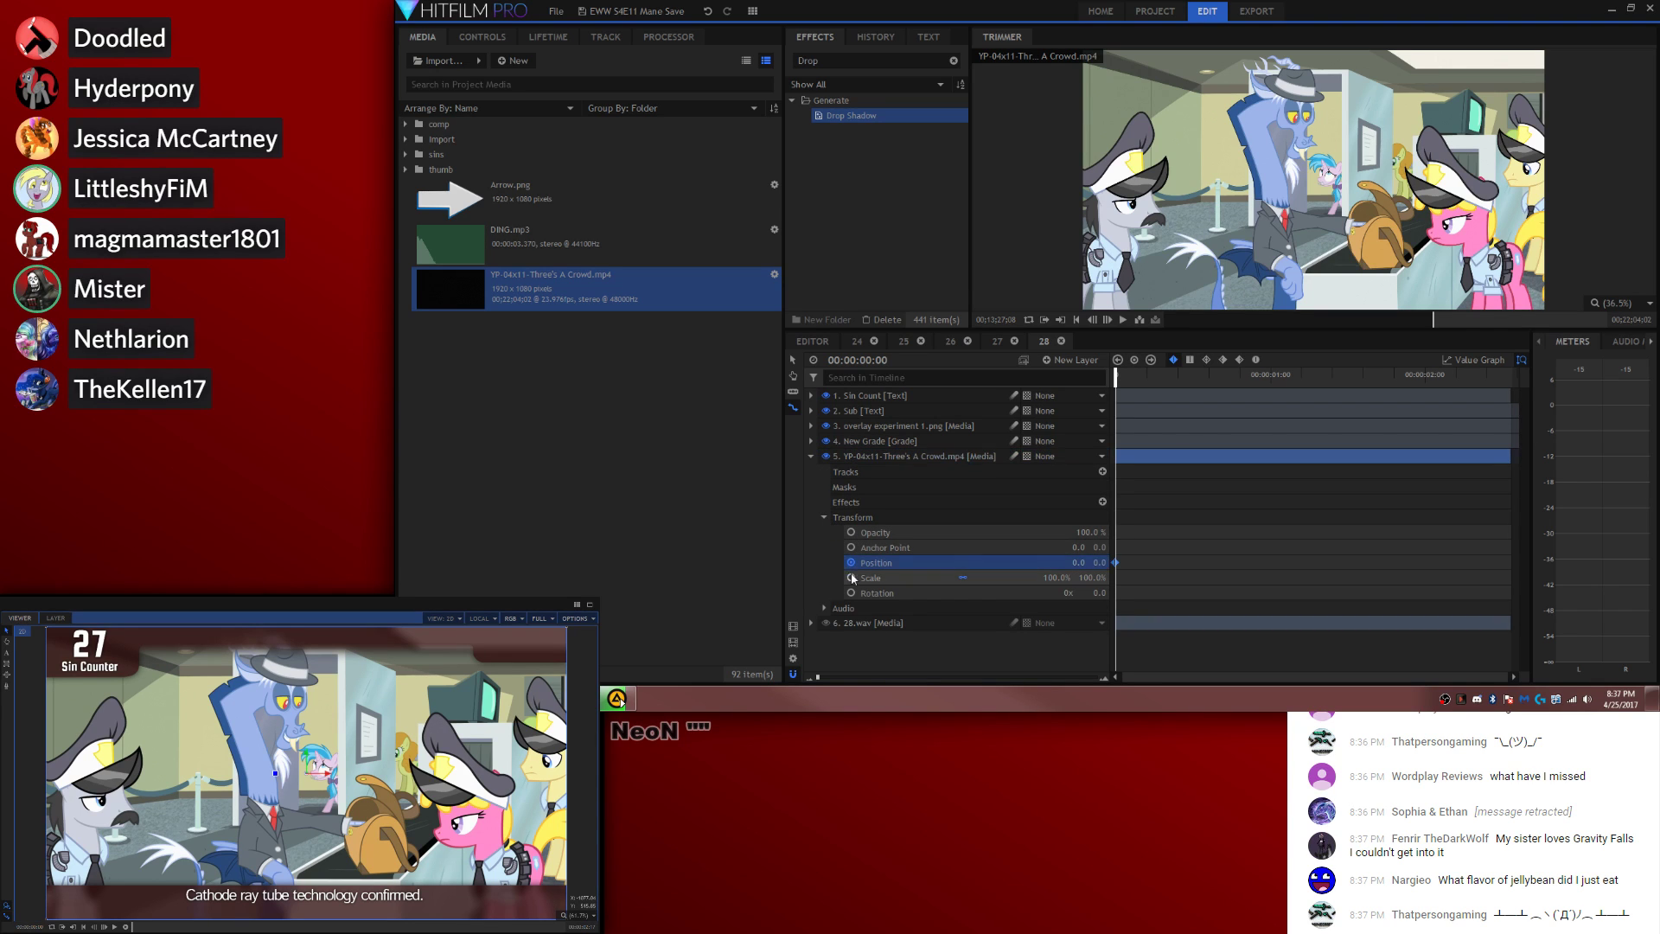
# Step: At 00:00:02:16, scale the episode layer to 197% and reposition it to about -916.7, -445.3, and preview the move
pyautogui.click(1264, 374)
pyautogui.moveTo(1523, 364); pyautogui.dragTo(1508, 370)
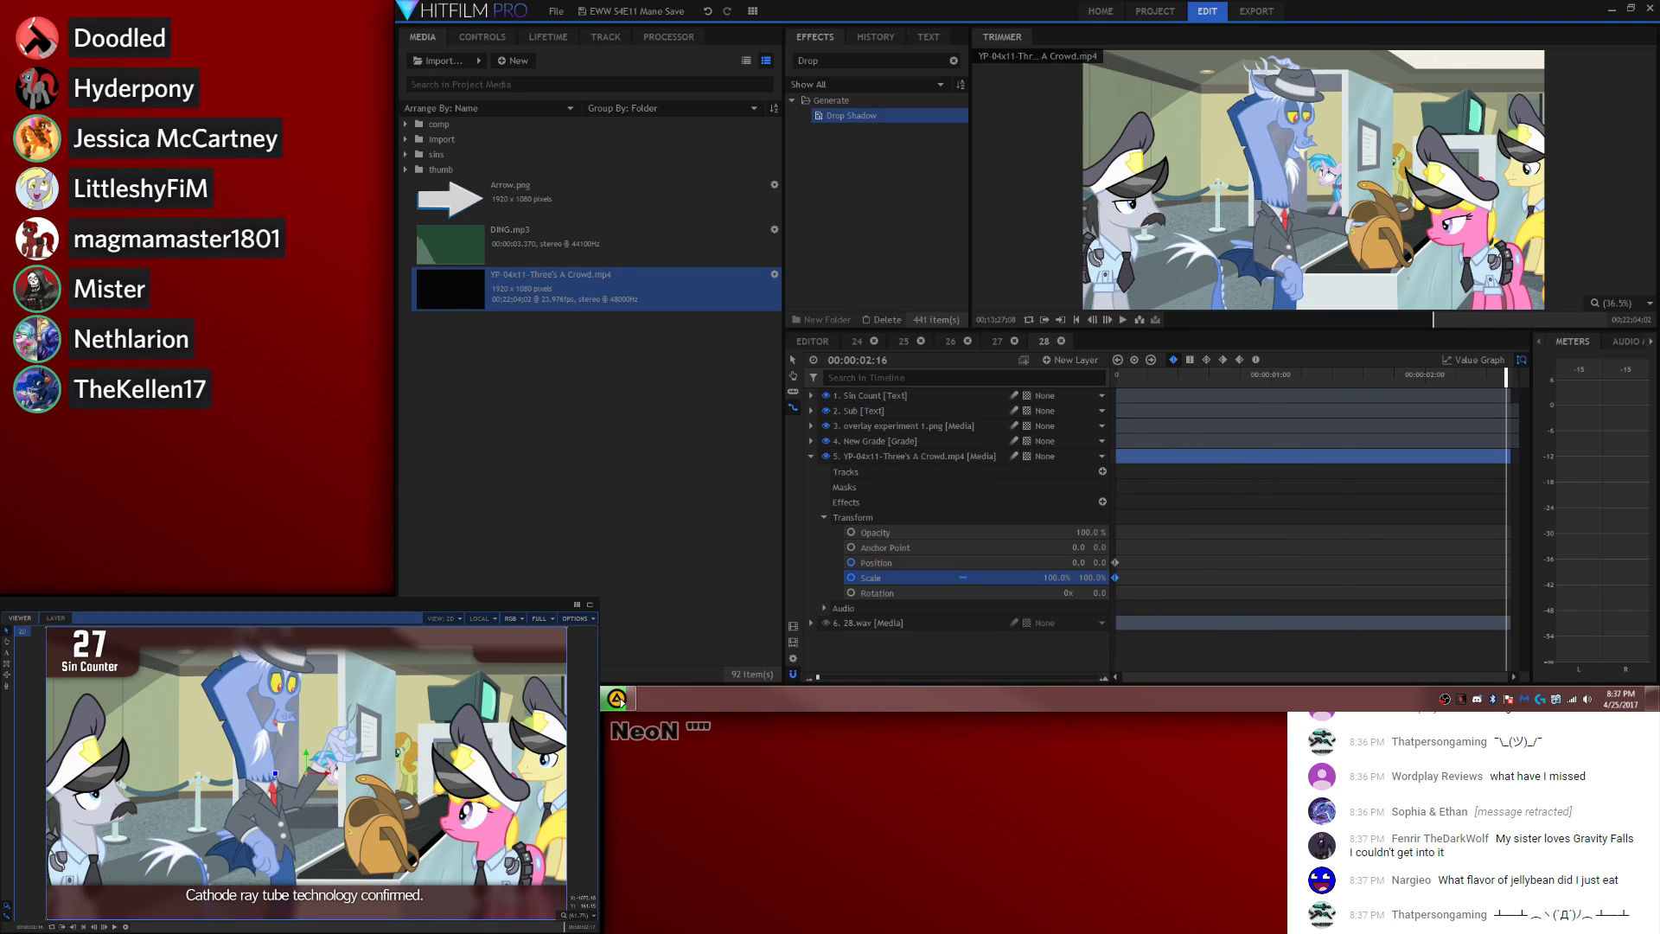
pyautogui.moveTo(1089, 578); pyautogui.dragTo(1174, 578)
pyautogui.moveTo(309, 772); pyautogui.dragTo(57, 896)
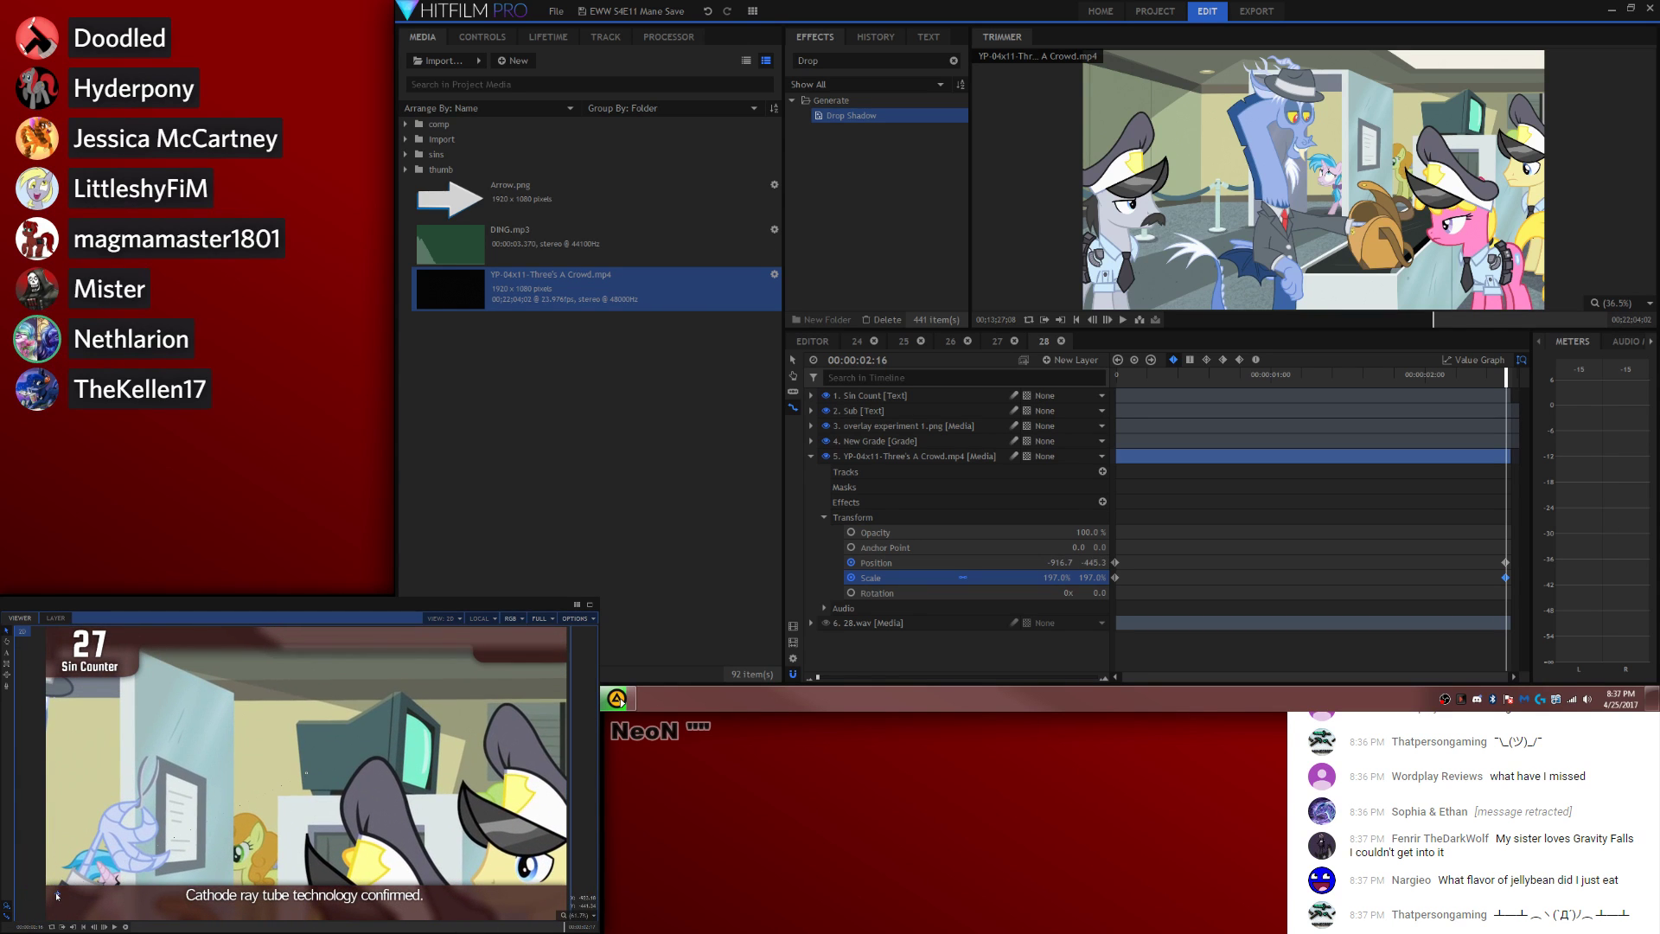
pyautogui.press('Home')
pyautogui.press('space')
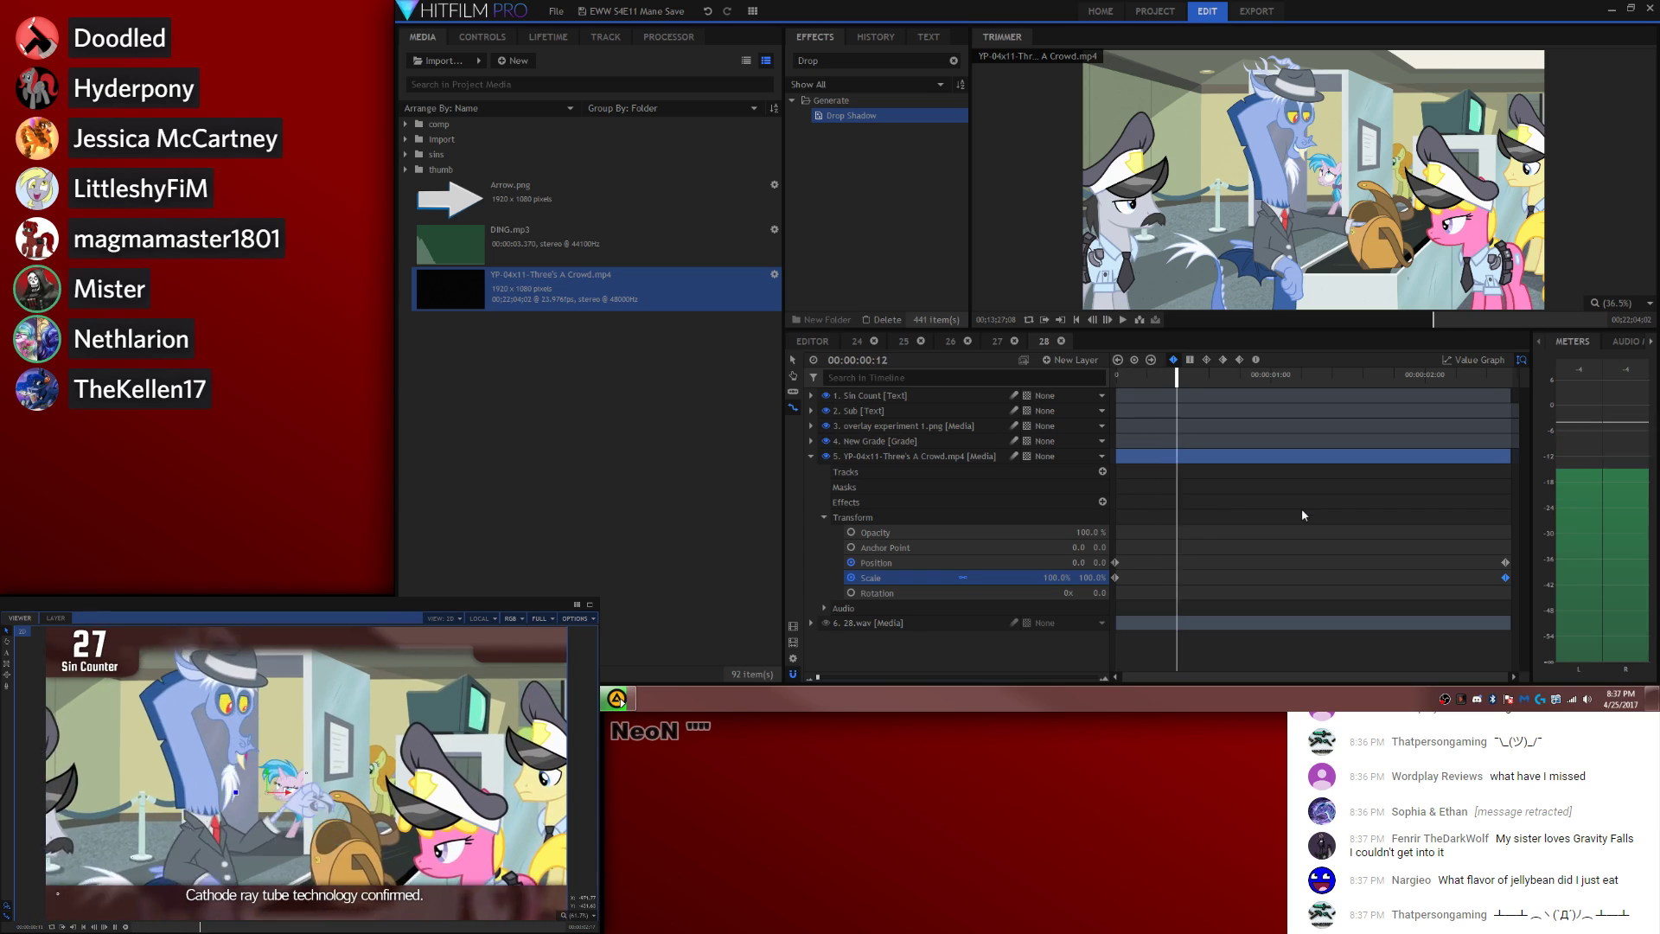
pyautogui.click(1172, 563)
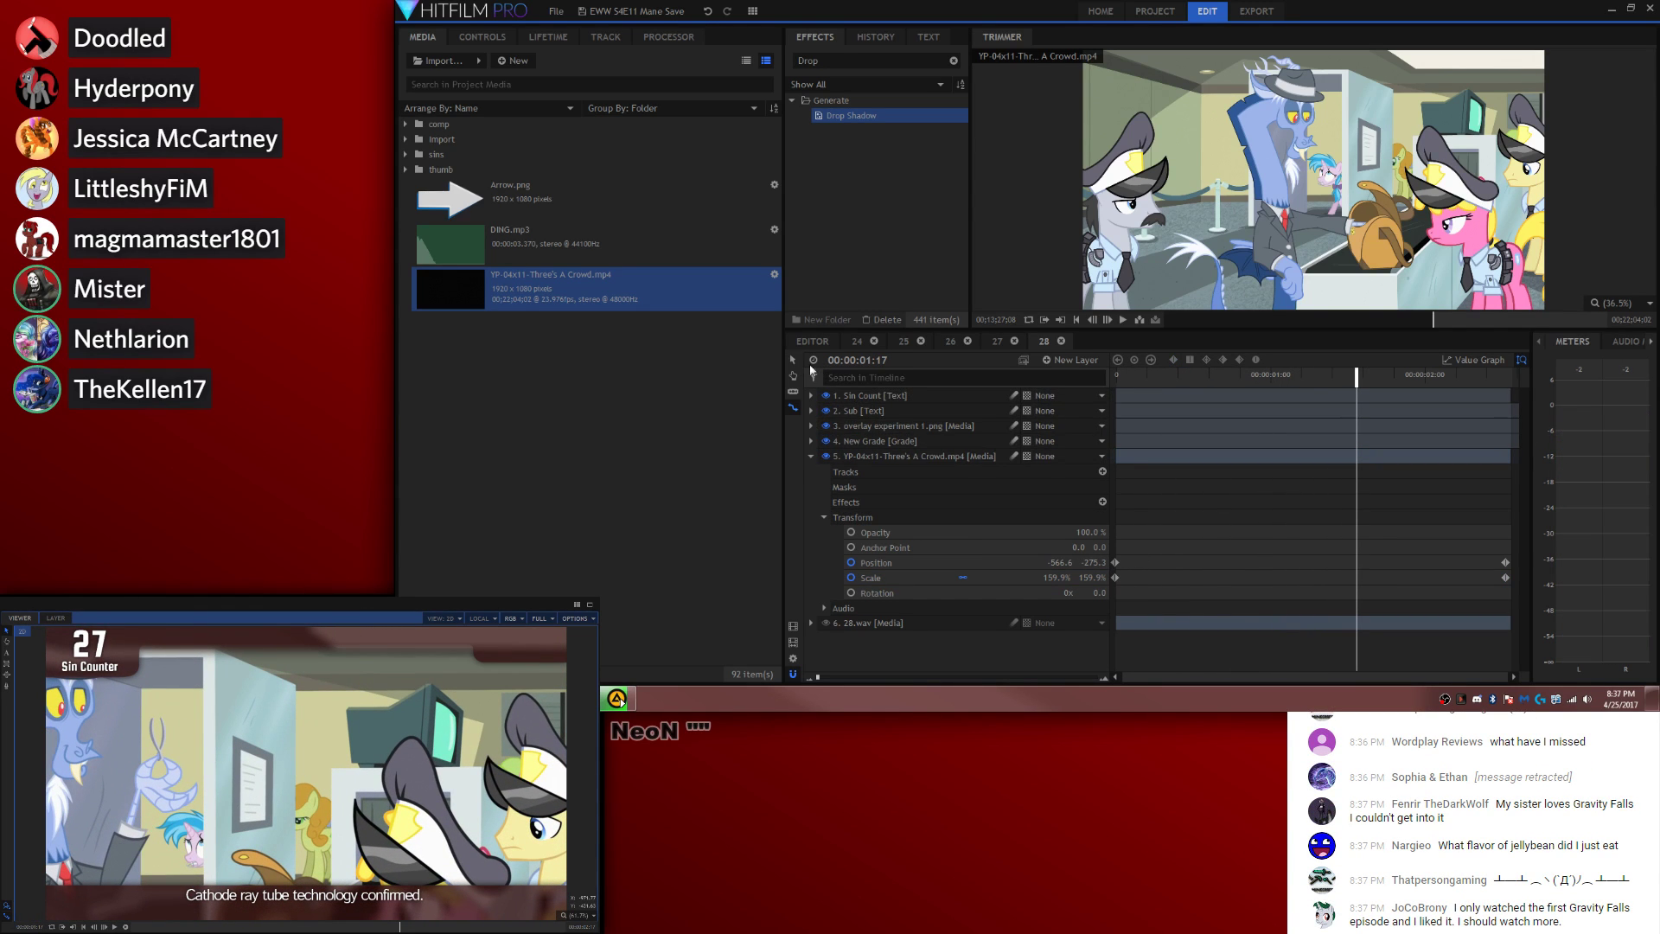
# Step: Change the temporal interpolation of the episode layer's first Position and Scale keyframes and play back the move
pyautogui.moveTo(1150, 507); pyautogui.dragTo(1114, 588)
pyautogui.rightClick(1117, 575)
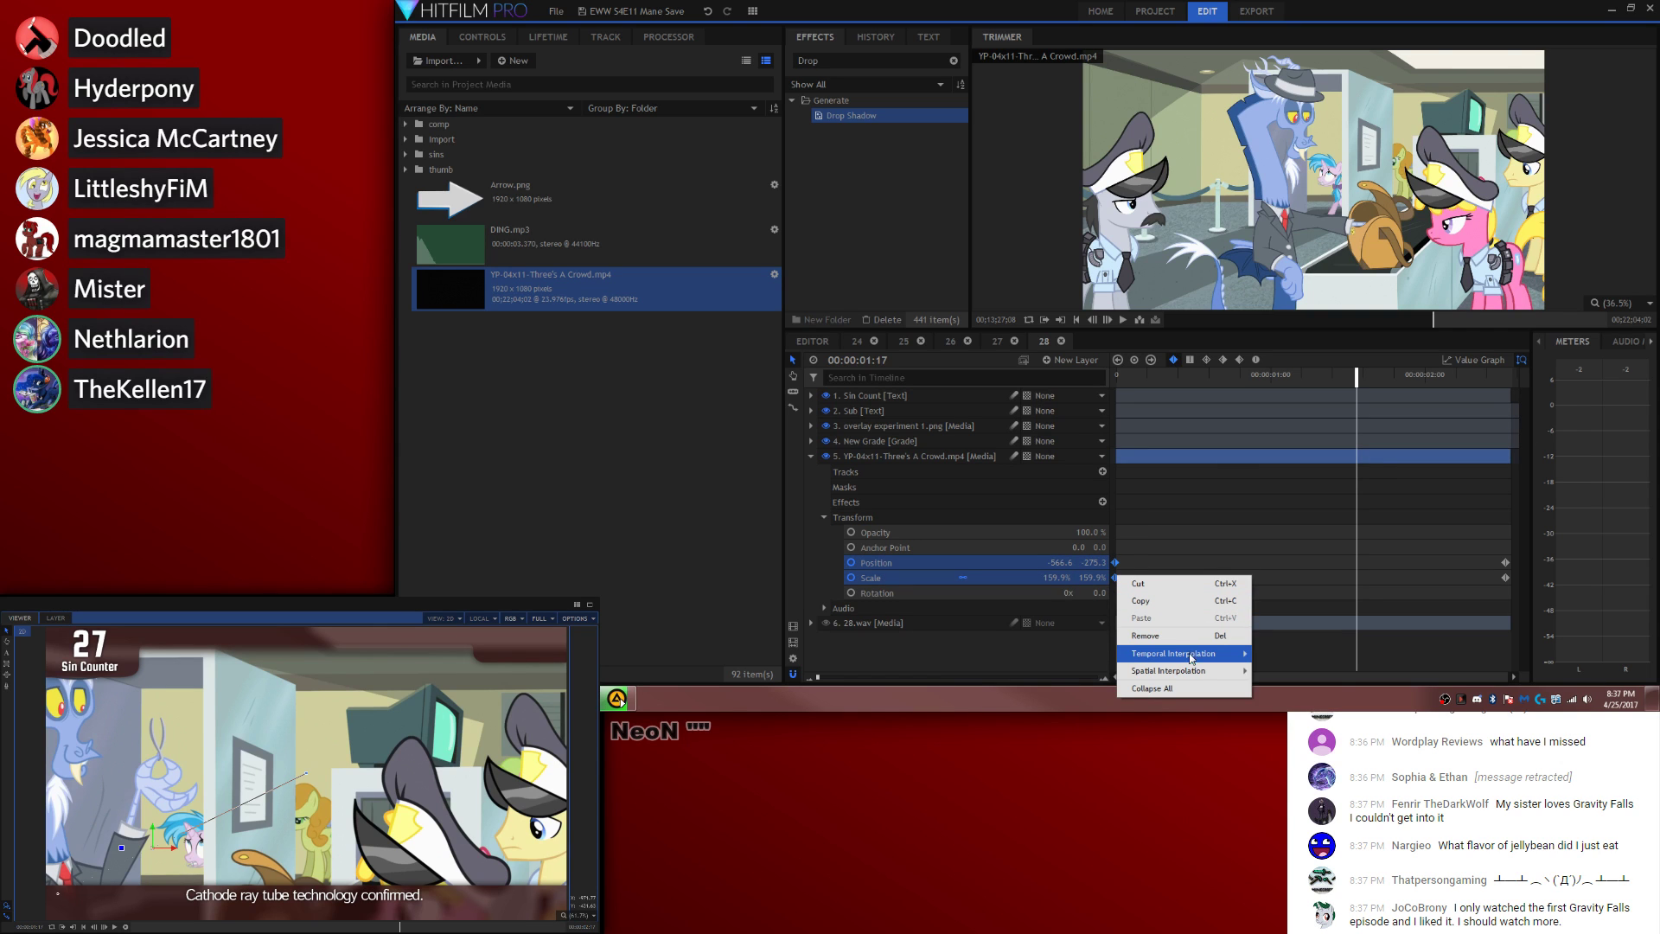
pyautogui.moveTo(1228, 654)
pyautogui.click(1294, 667)
pyautogui.moveTo(1190, 370); pyautogui.dragTo(1024, 389)
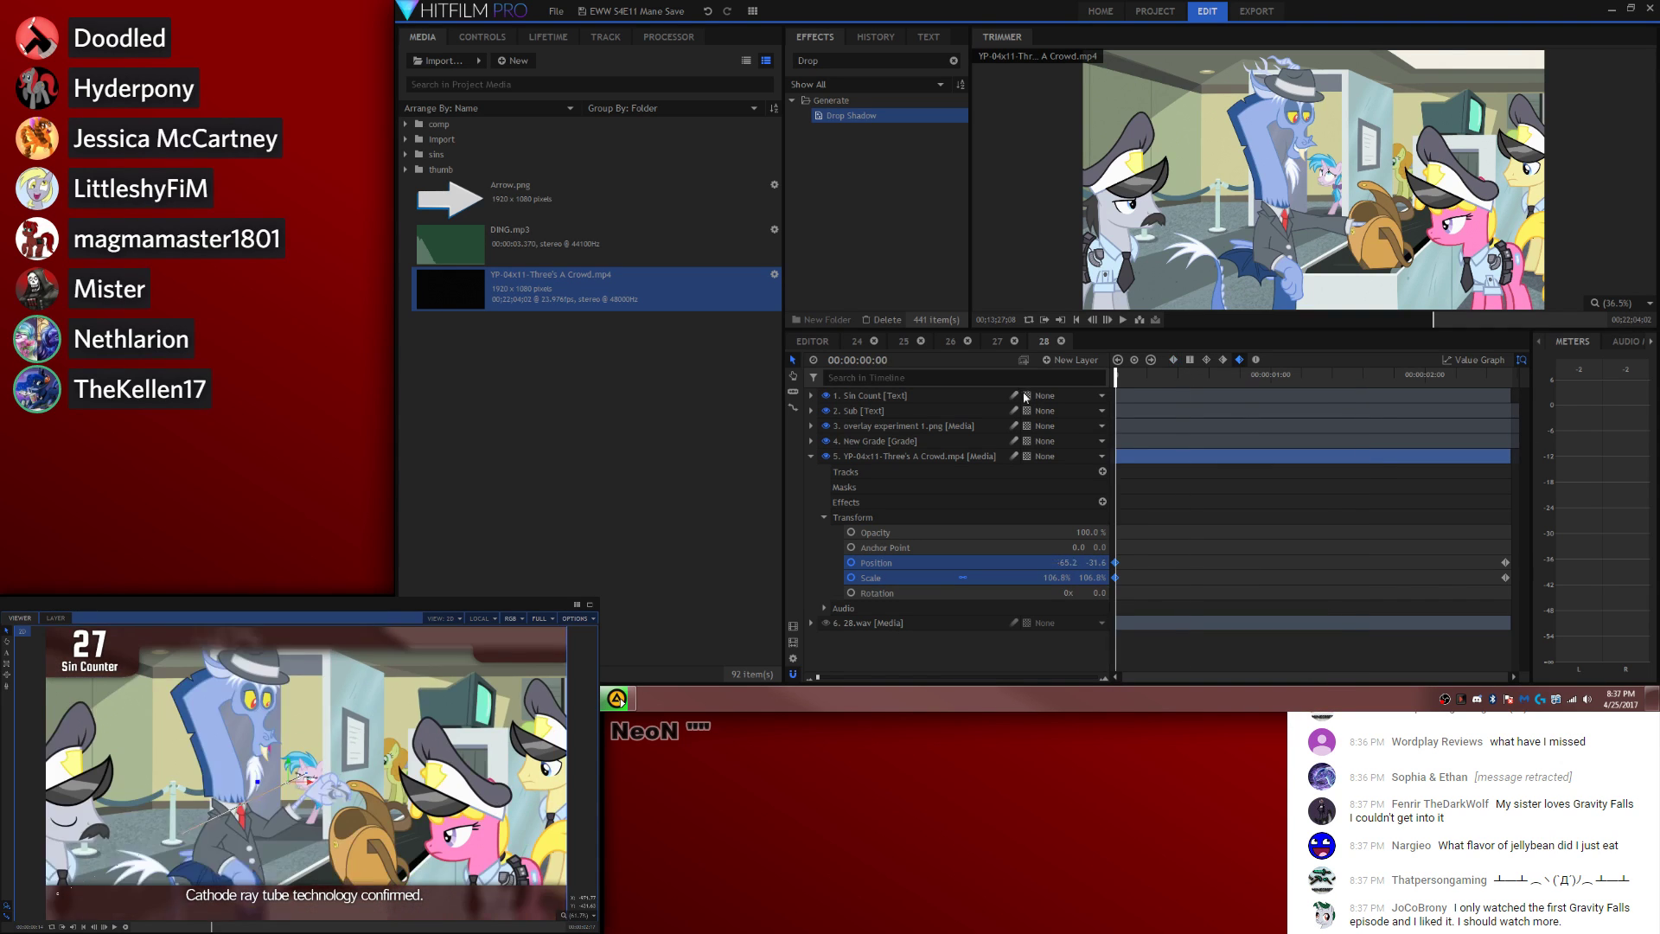
pyautogui.press('space')
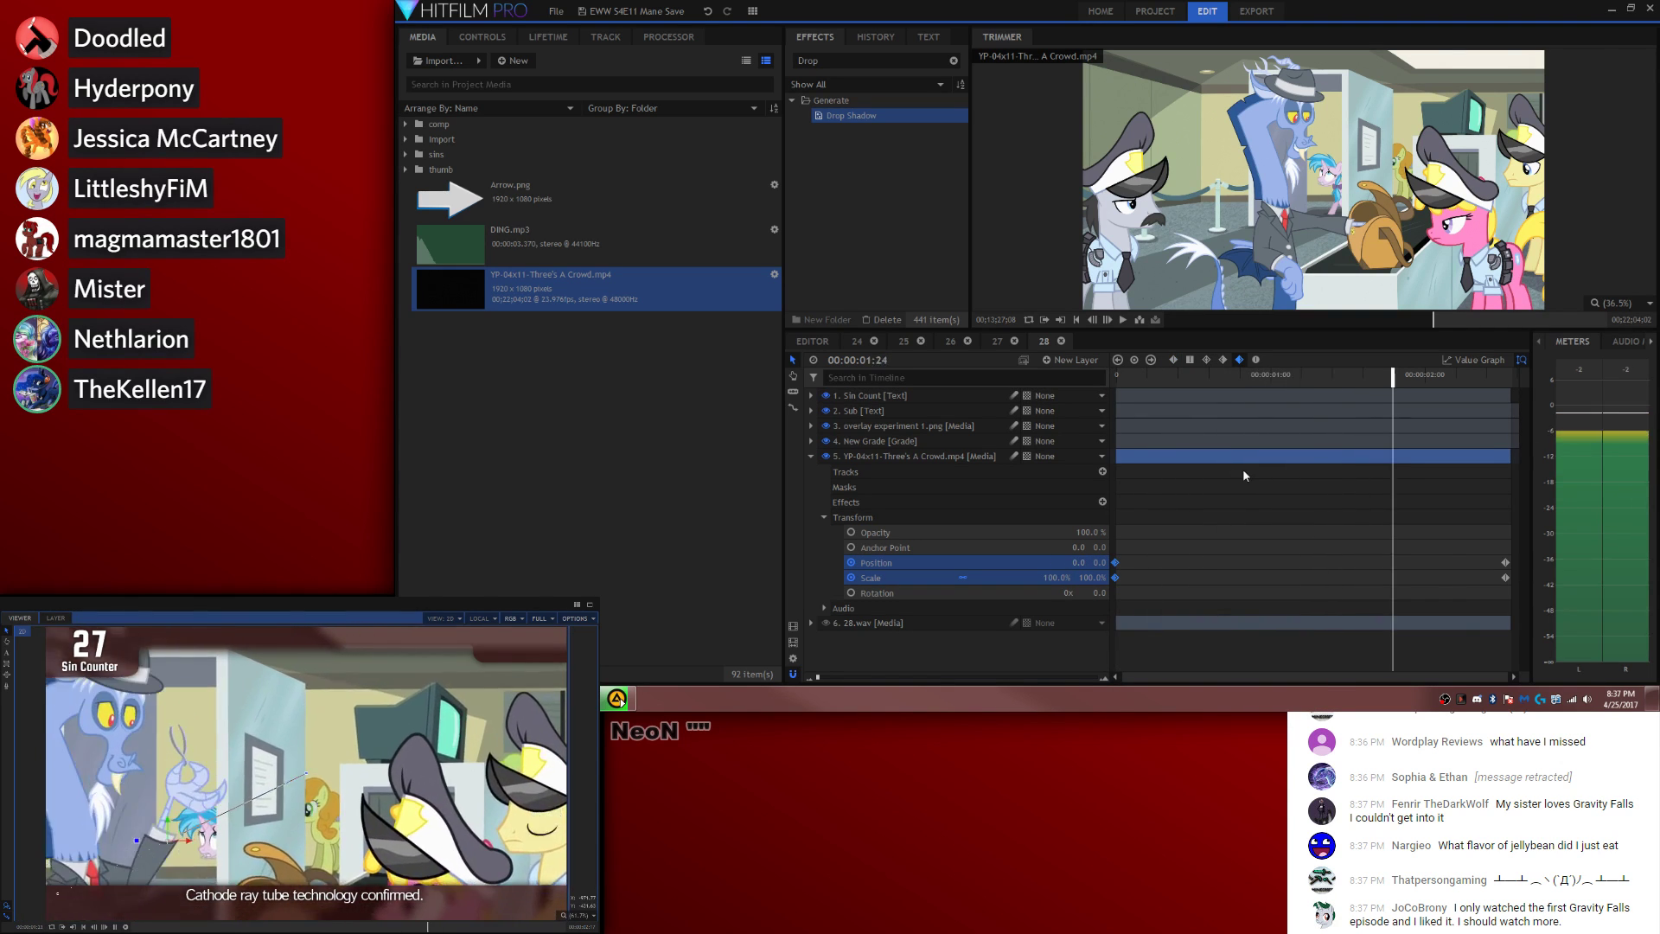
pyautogui.press('Home')
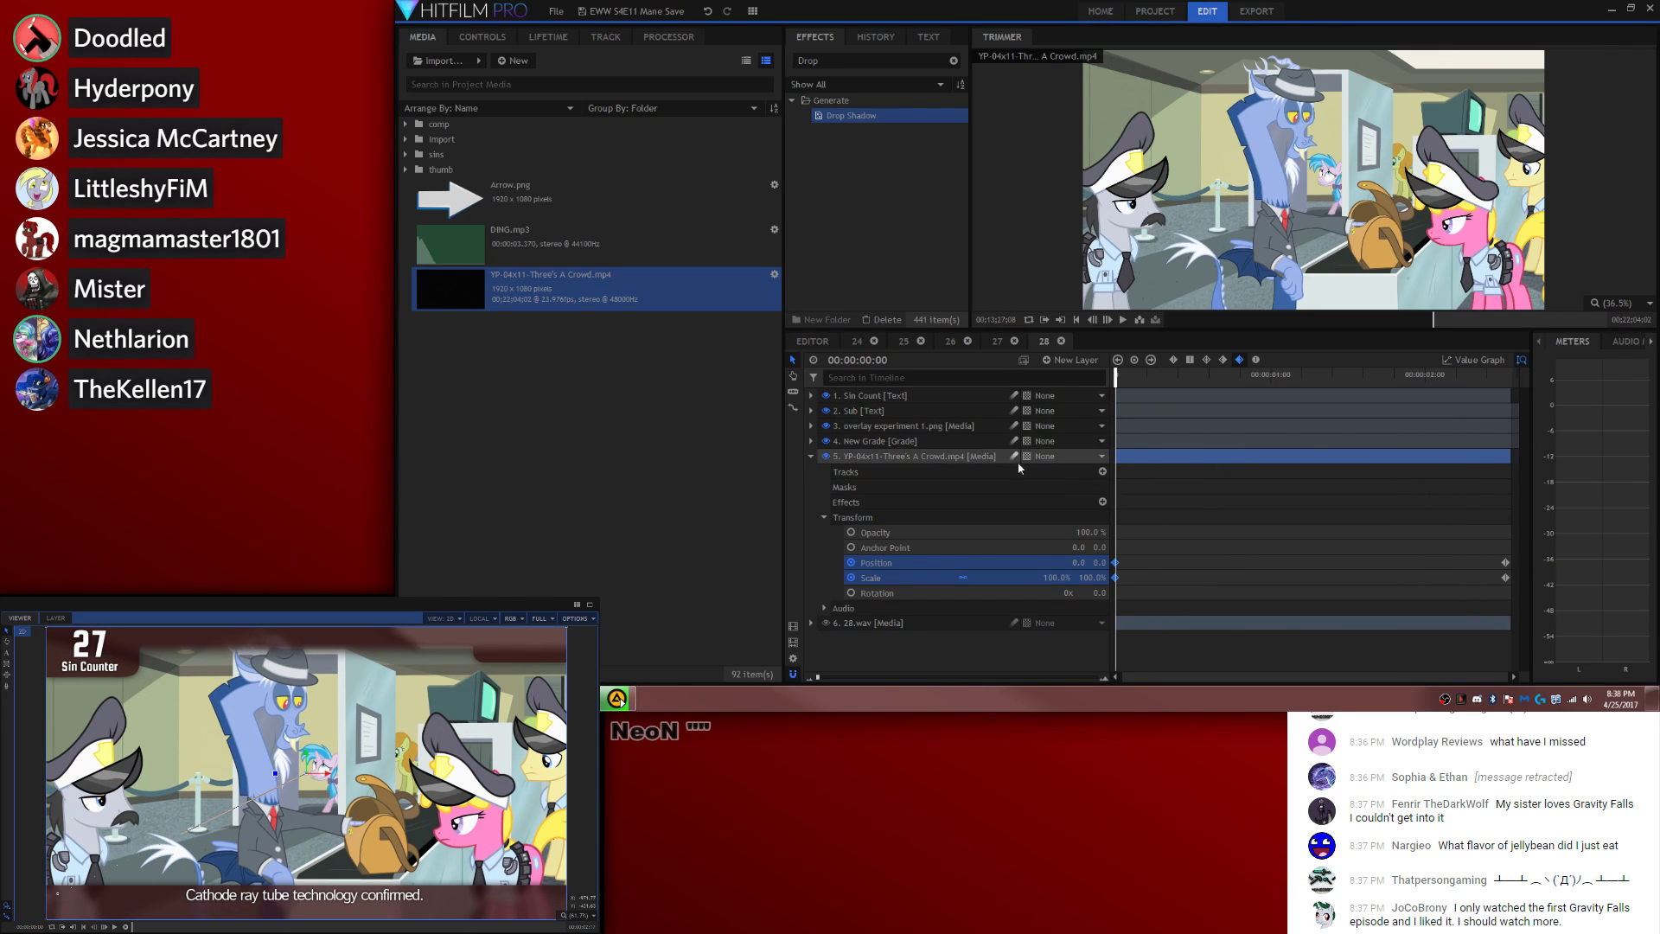
# Step: Enable Motion Blur on the episode layer in shot 28 and play the shot through
pyautogui.rightClick(991, 455)
pyautogui.moveTo(1068, 135)
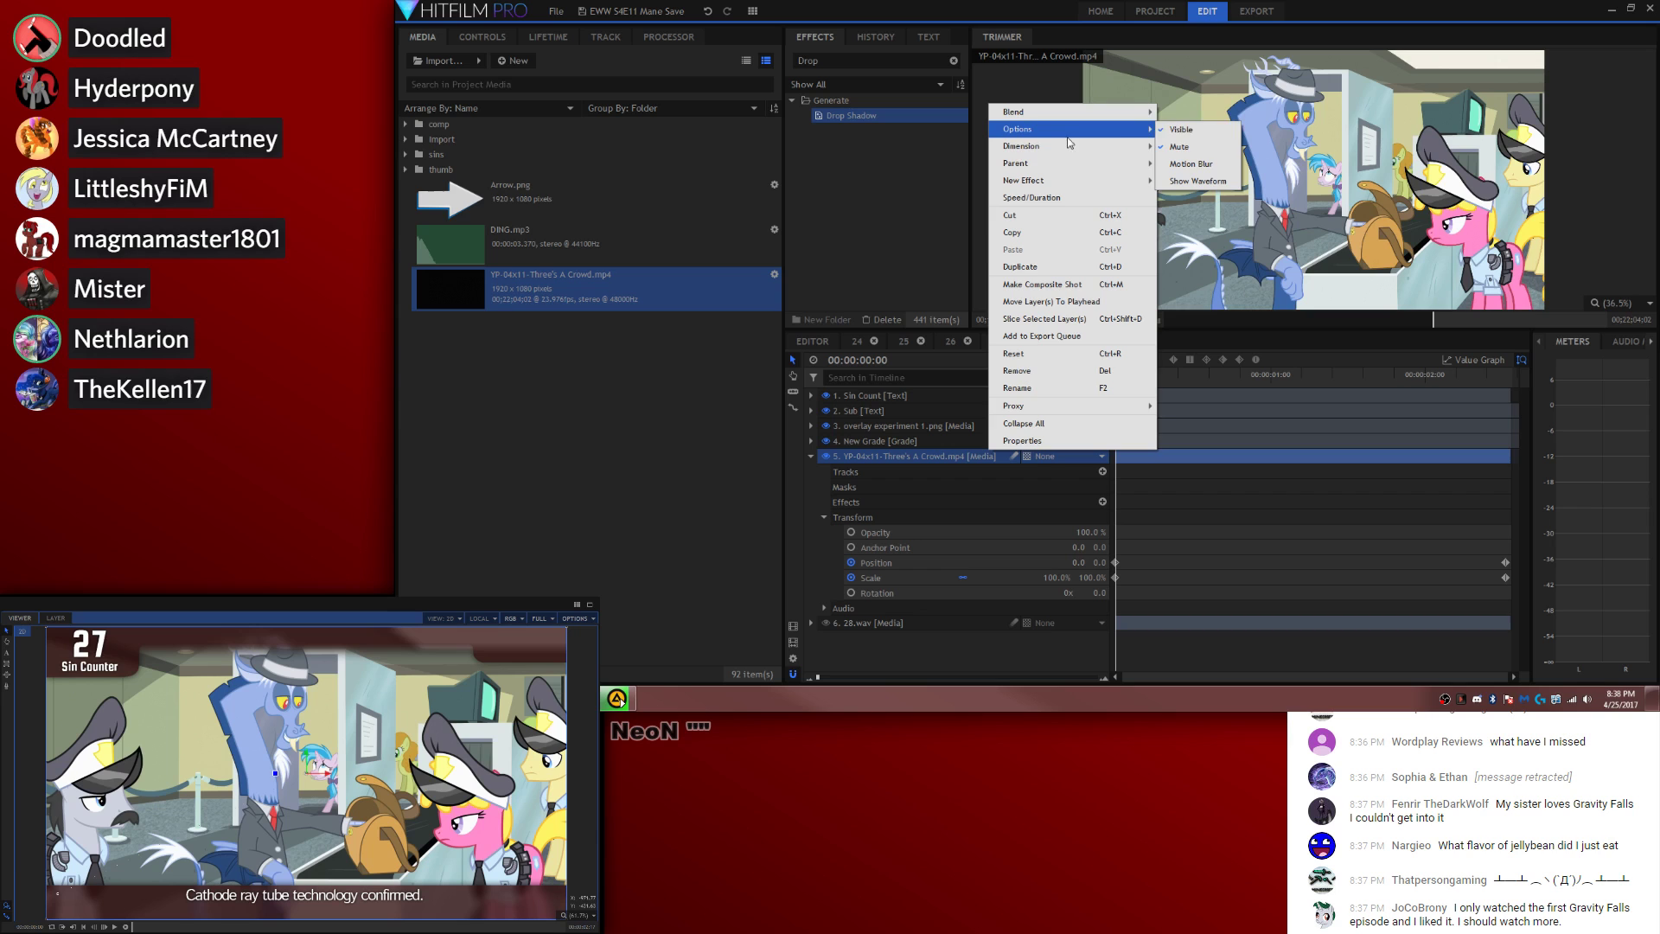
pyautogui.click(1186, 163)
pyautogui.press('space')
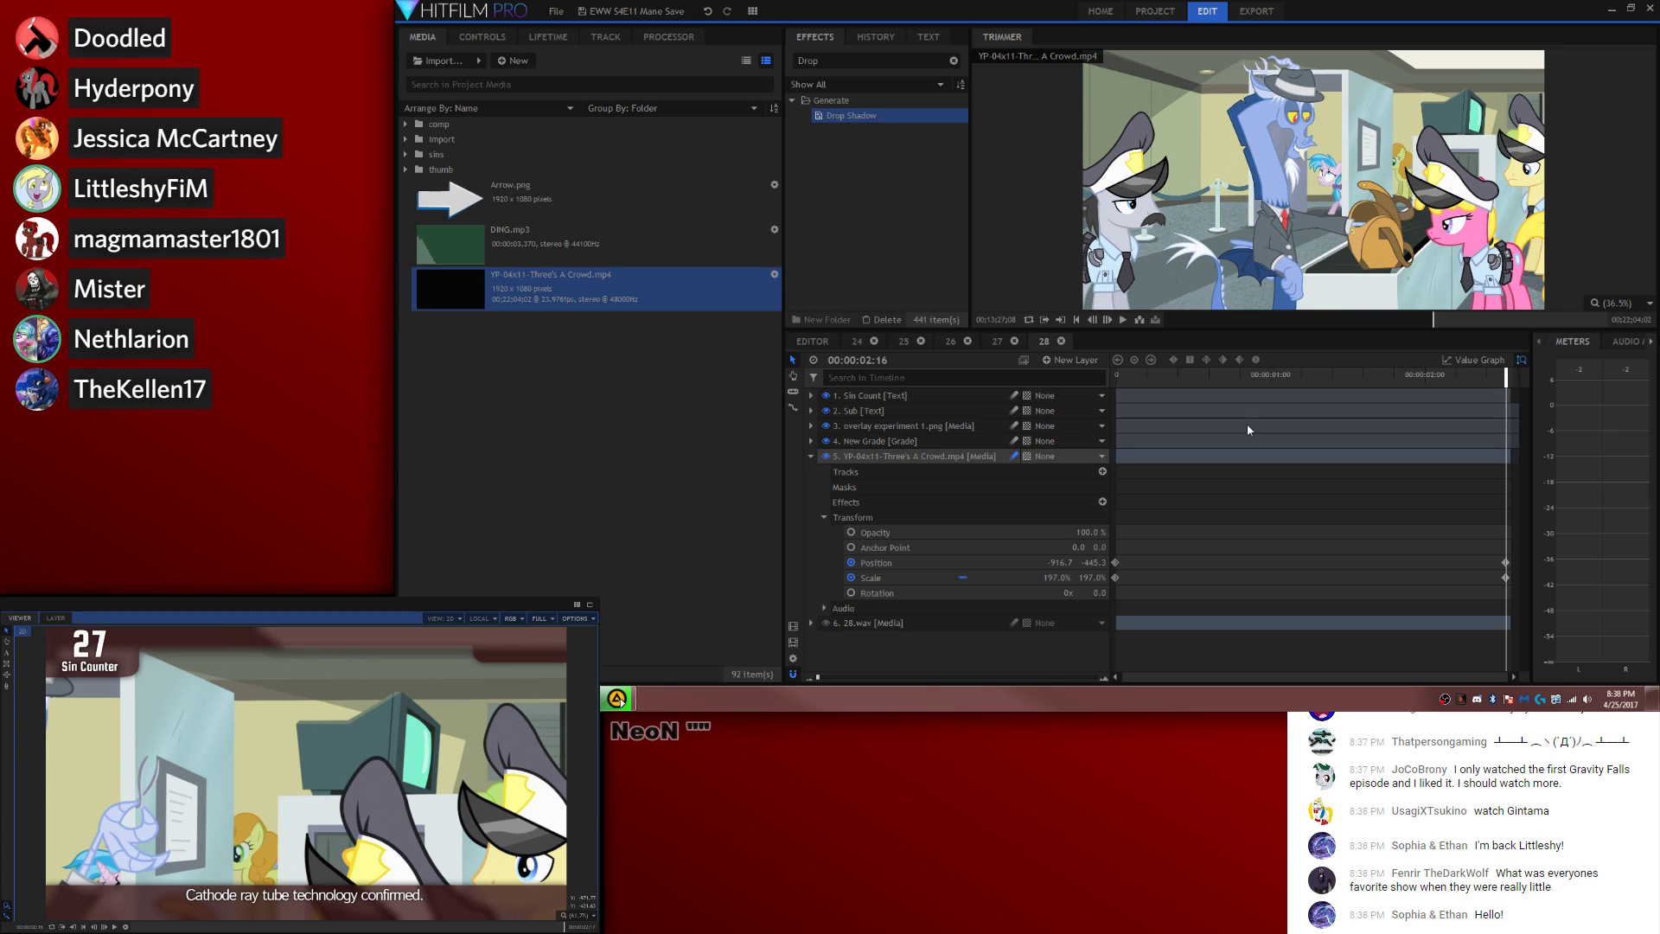
# Step: Collapse the episode layer and show the audio waveform on the 28.wav layer
pyautogui.click(810, 456)
pyautogui.rightClick(899, 471)
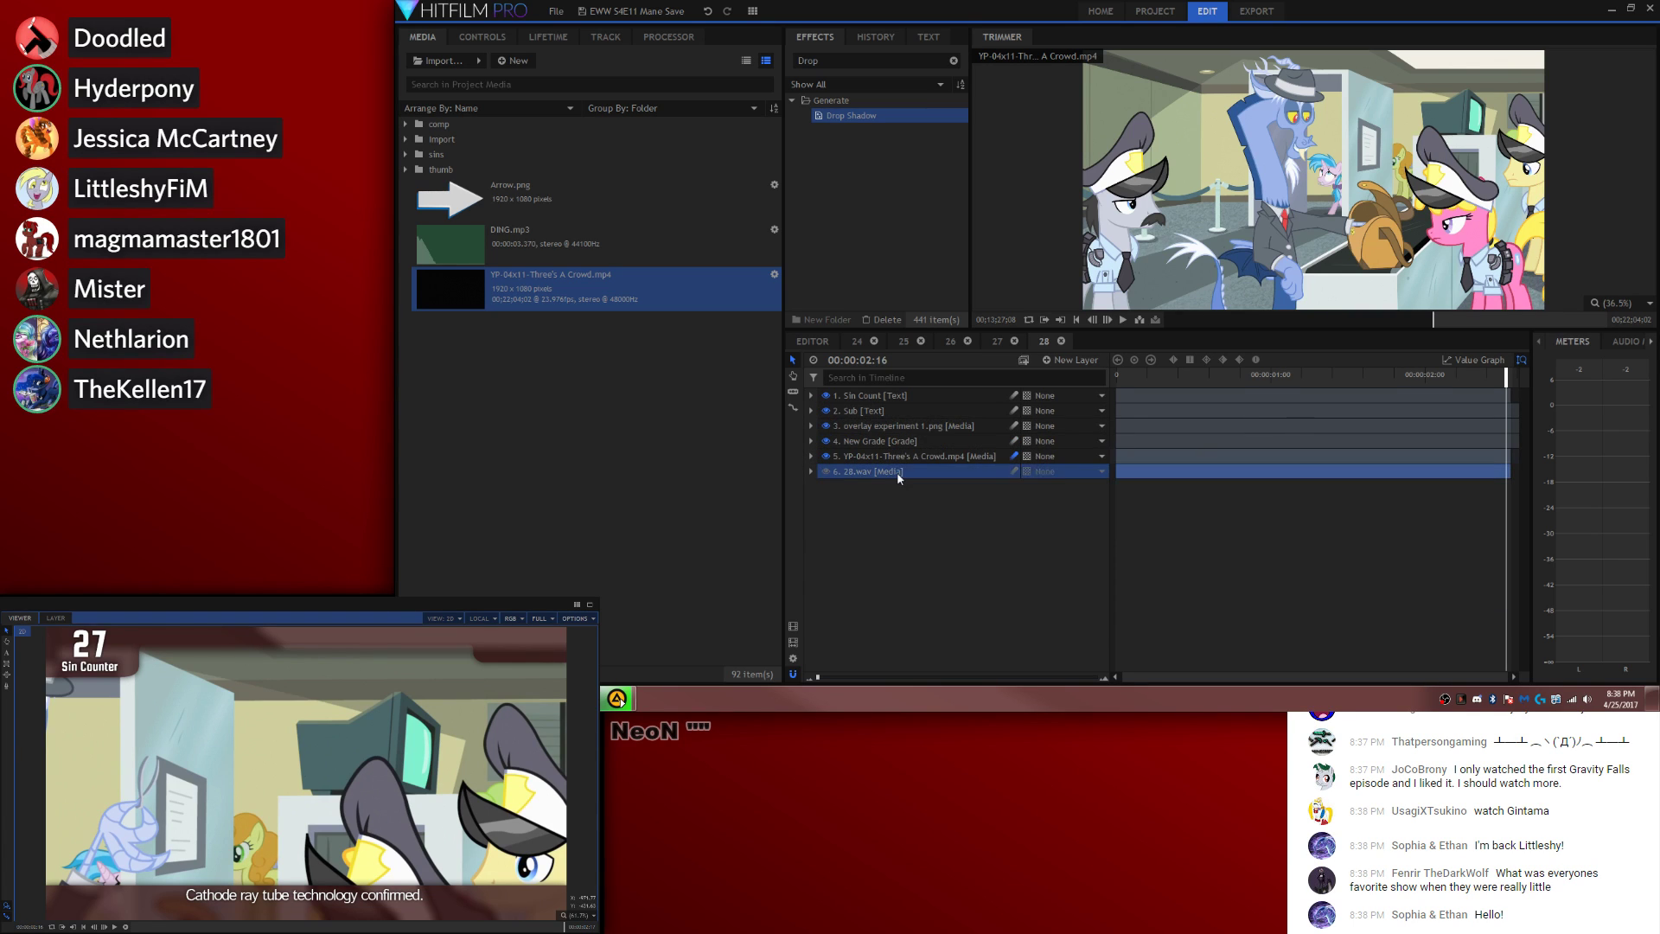
pyautogui.moveTo(1005, 188)
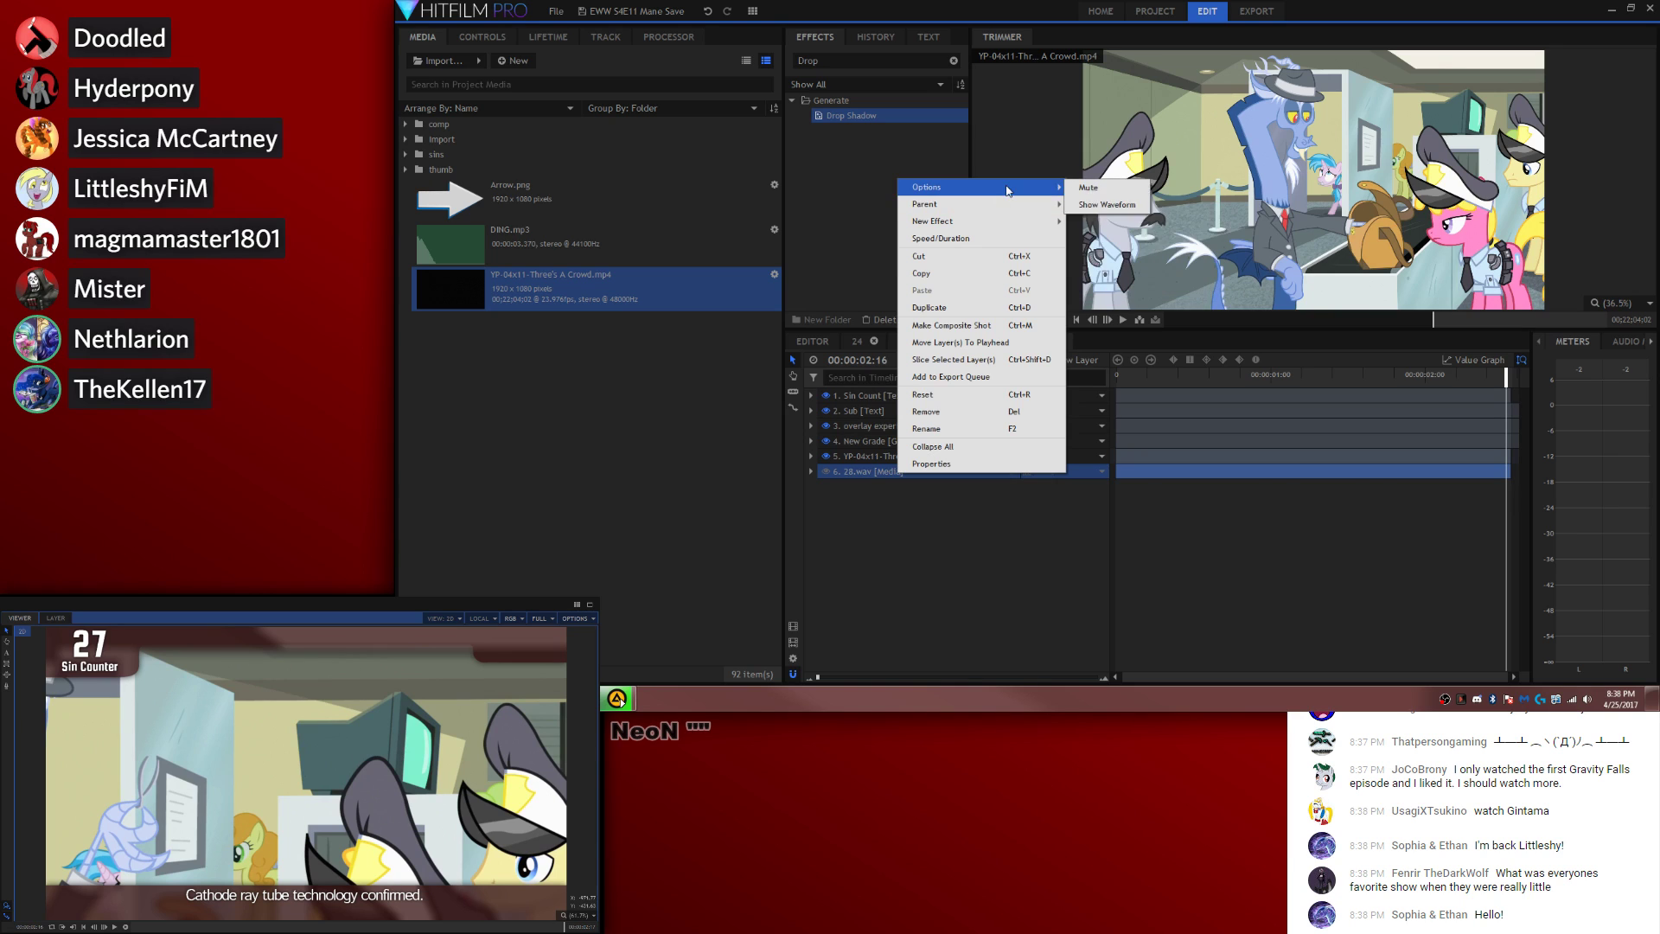
pyautogui.click(1109, 206)
# Step: Slice the Sin Count text layer at 00:00:02:04, where the speech in 28.wav ends
pyautogui.click(1448, 370)
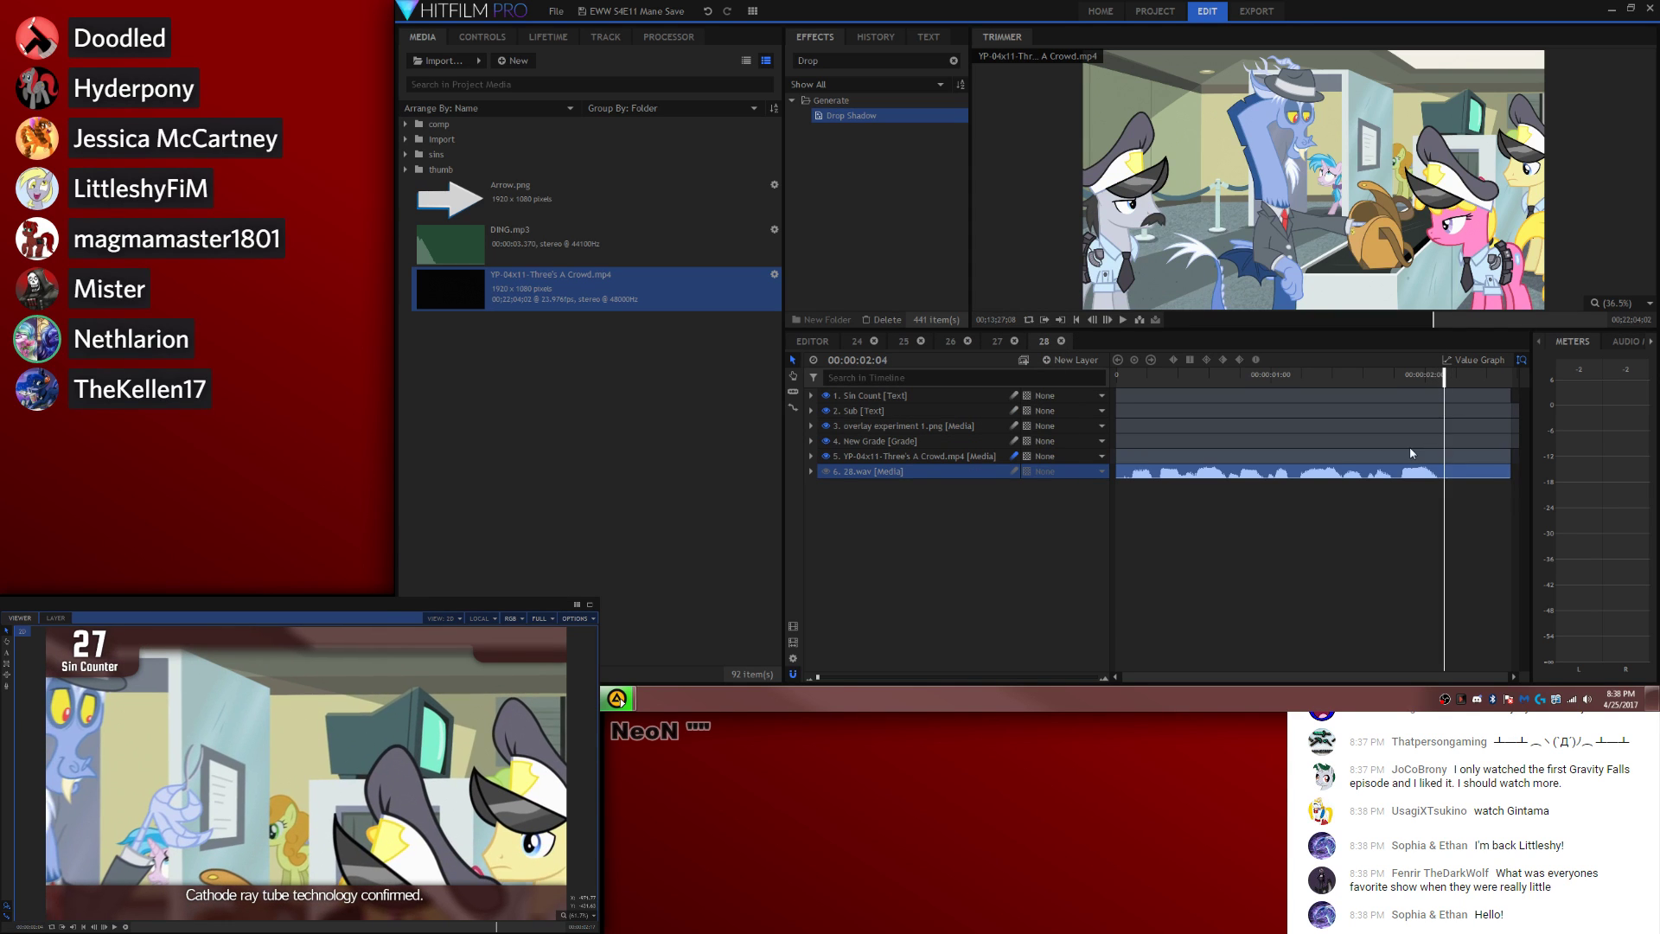
pyautogui.press('Left')
pyautogui.press('c')
pyautogui.click(1444, 398)
pyautogui.press('v')
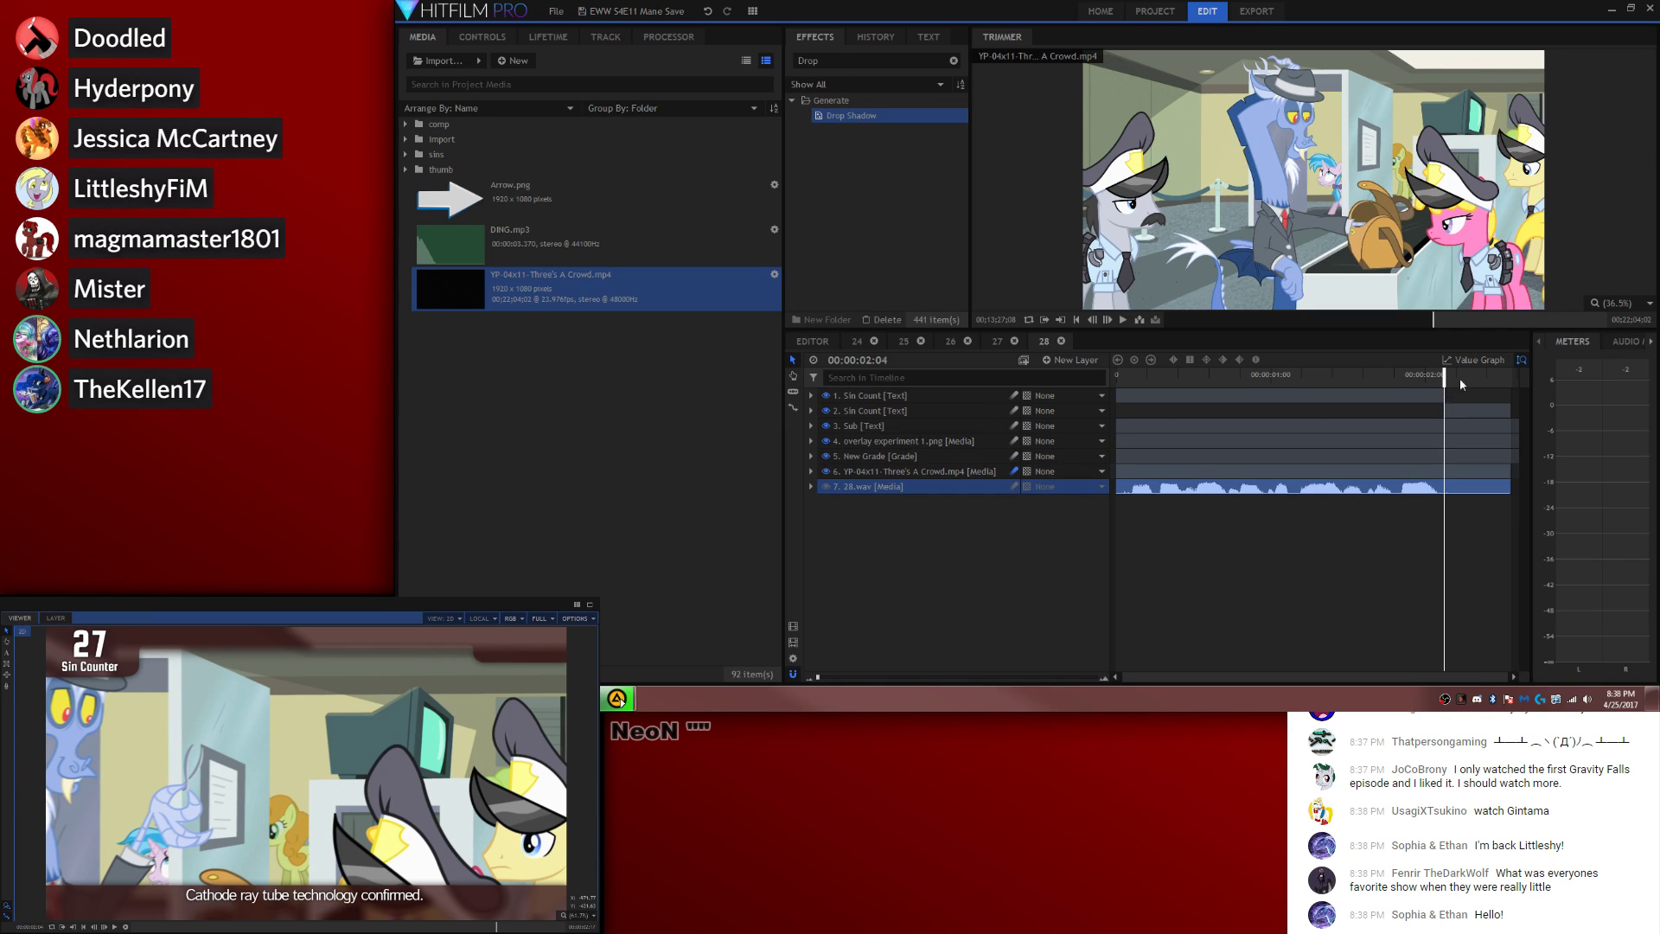
# Step: Change the number in the second Sin Count segment to 28 and play the shot from its start
pyautogui.press('Right')
pyautogui.click(7, 652)
pyautogui.click(129, 644)
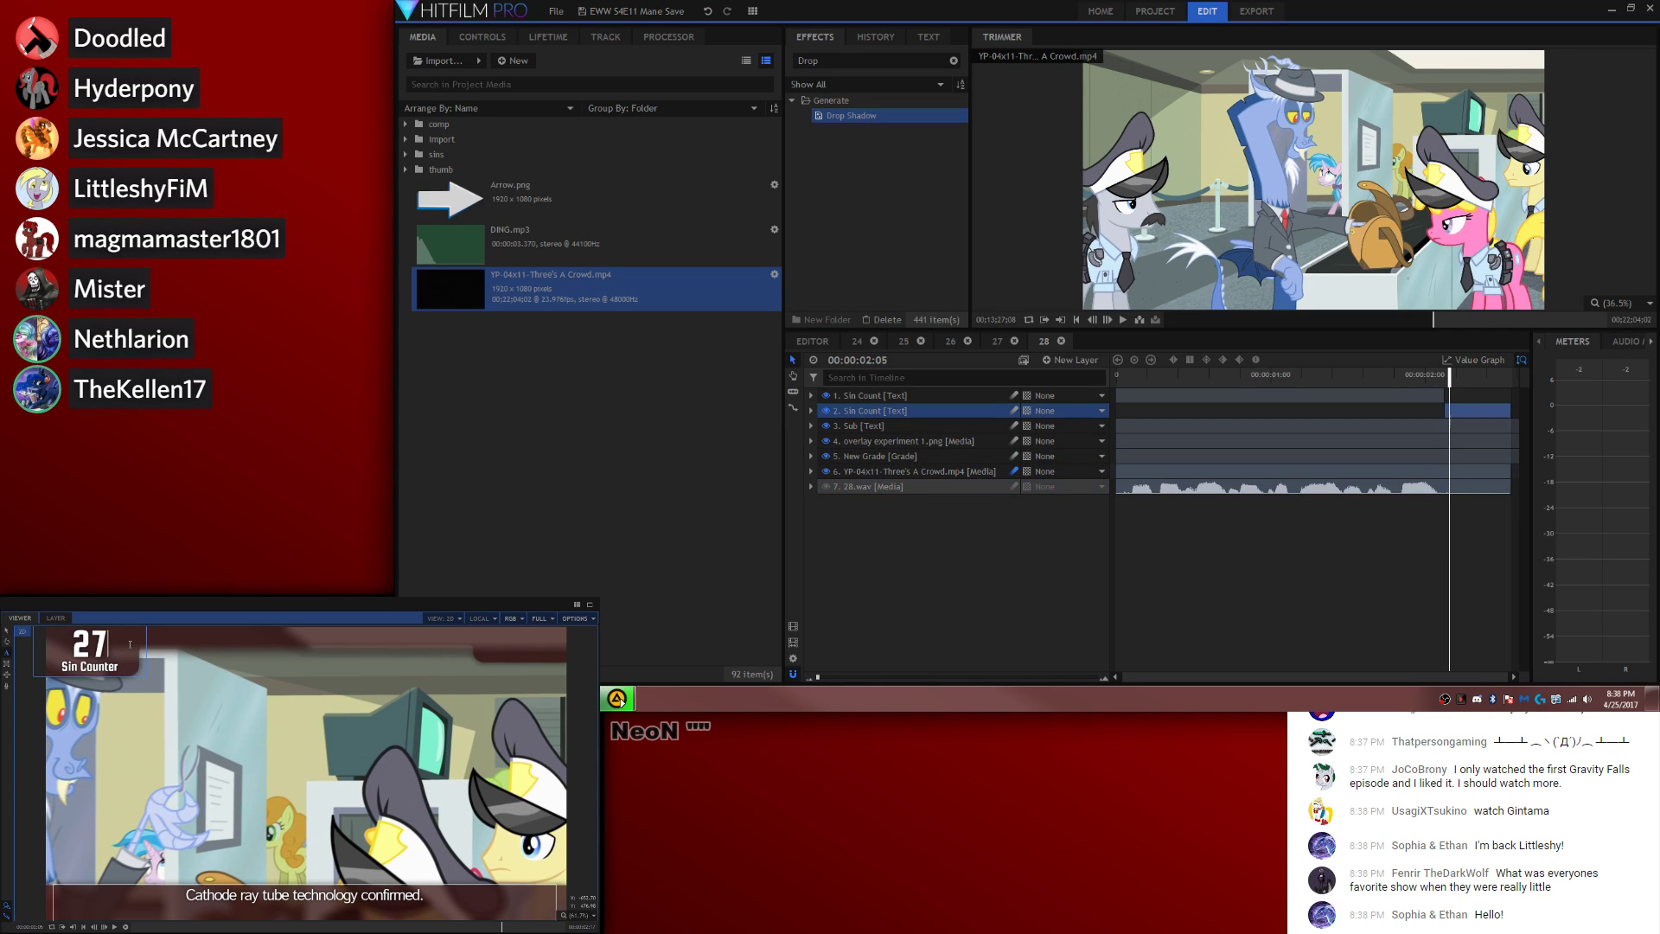
pyautogui.press('BackSpace')
pyautogui.write('8')
pyautogui.click(1448, 558)
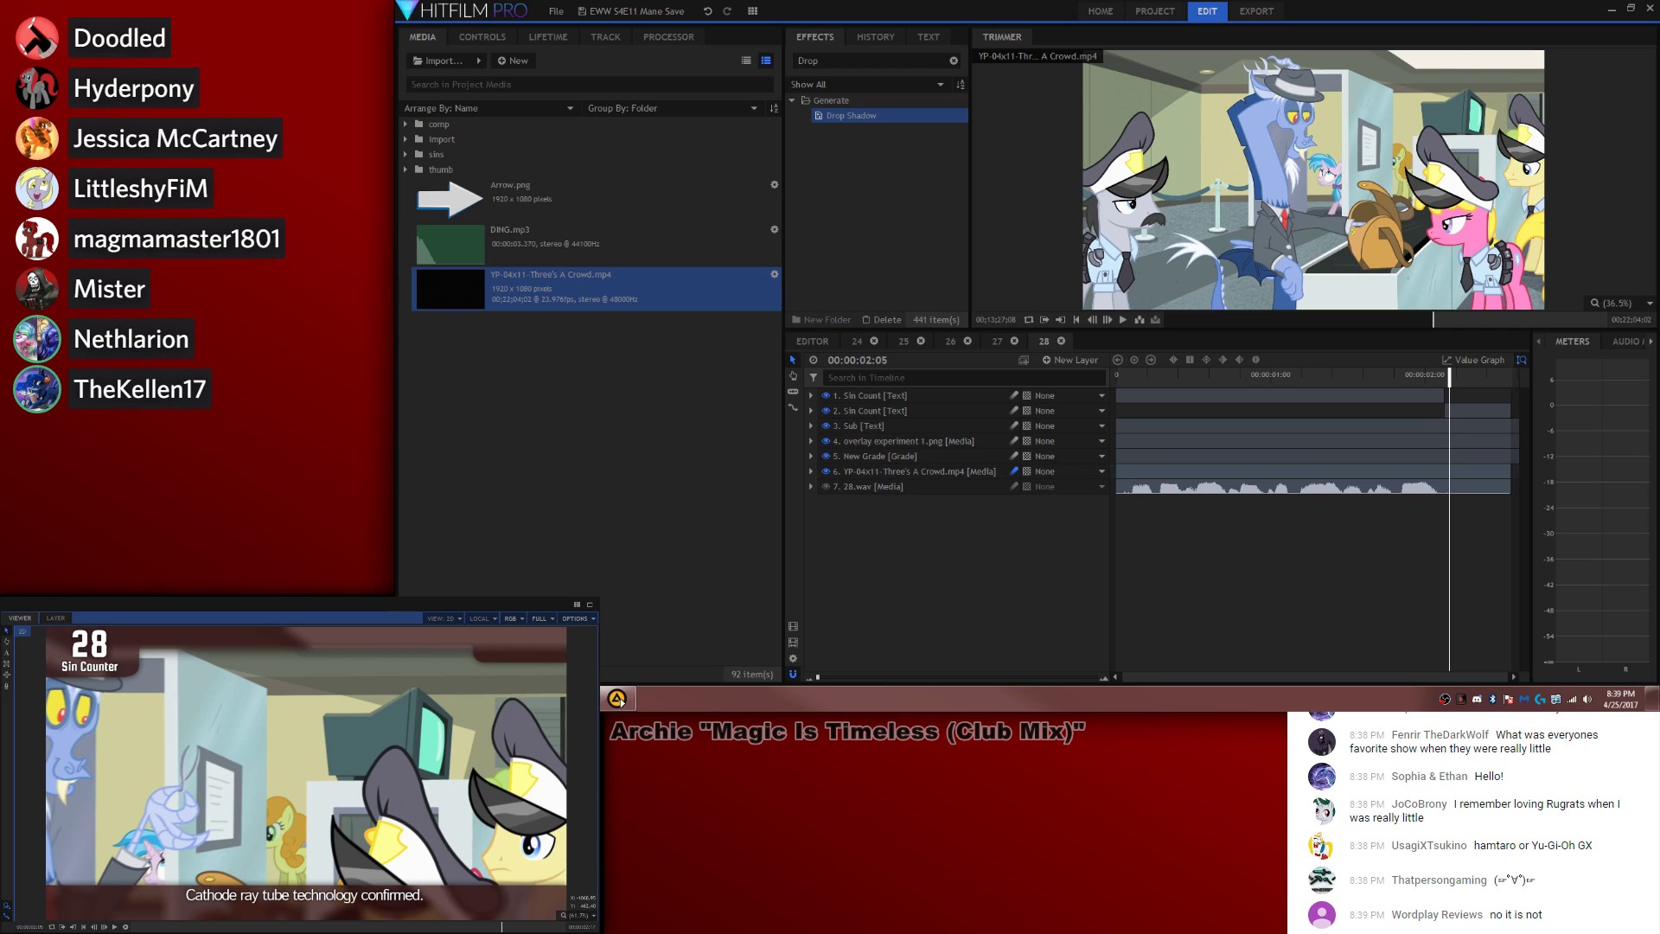
pyautogui.press('Home')
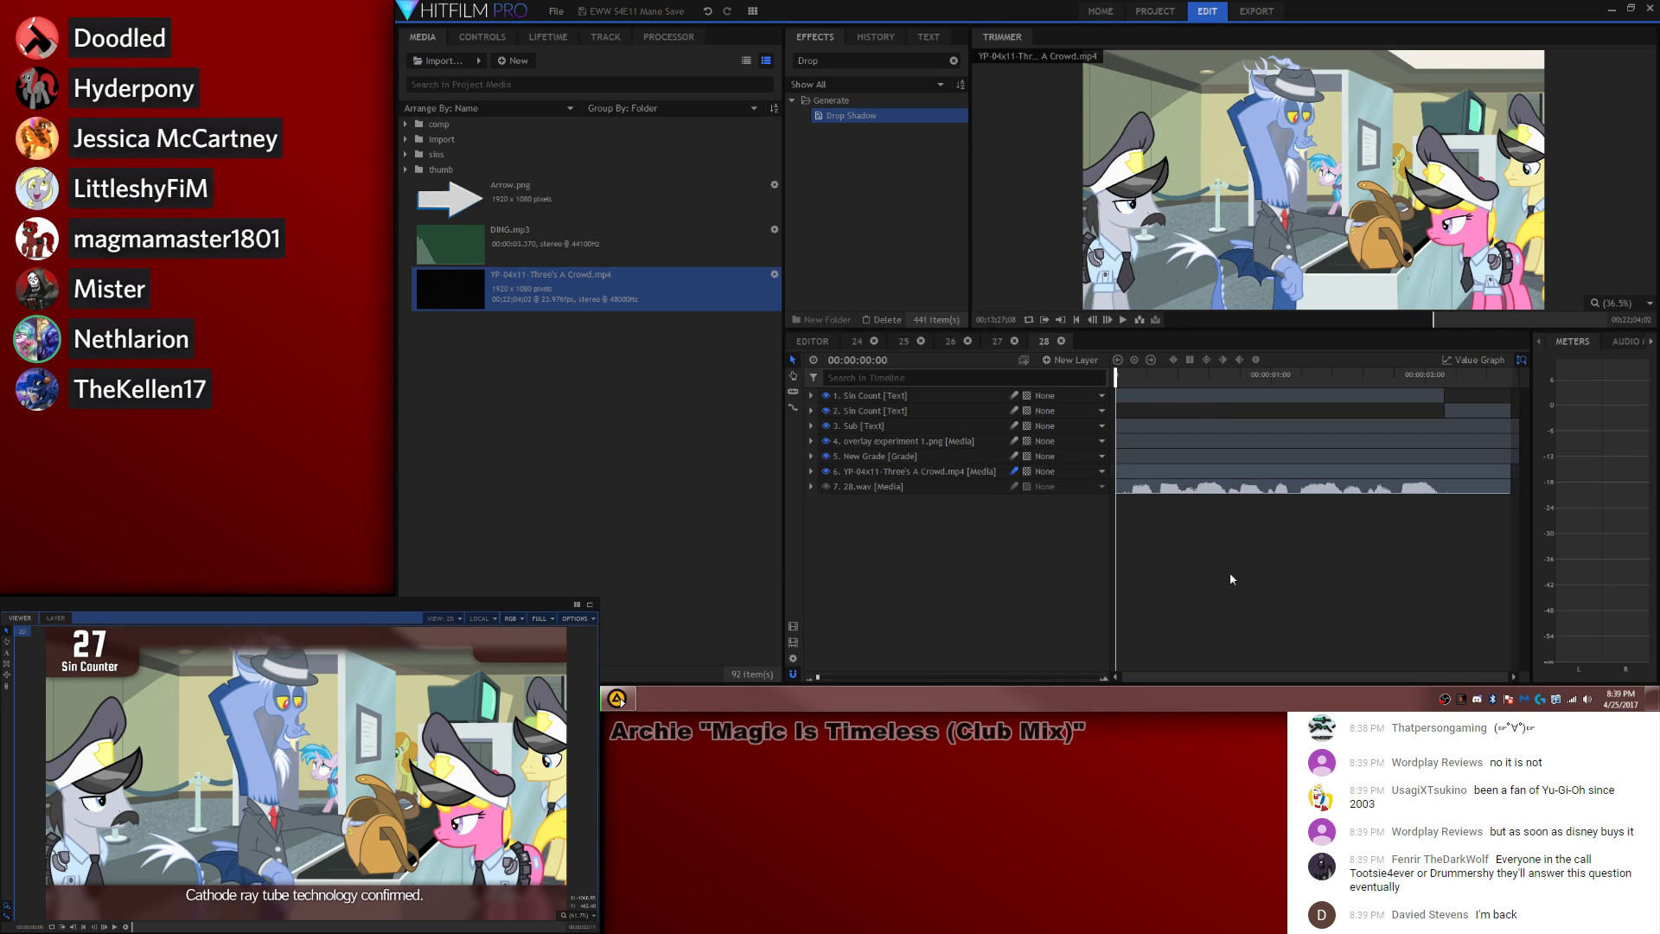
pyautogui.press('space')
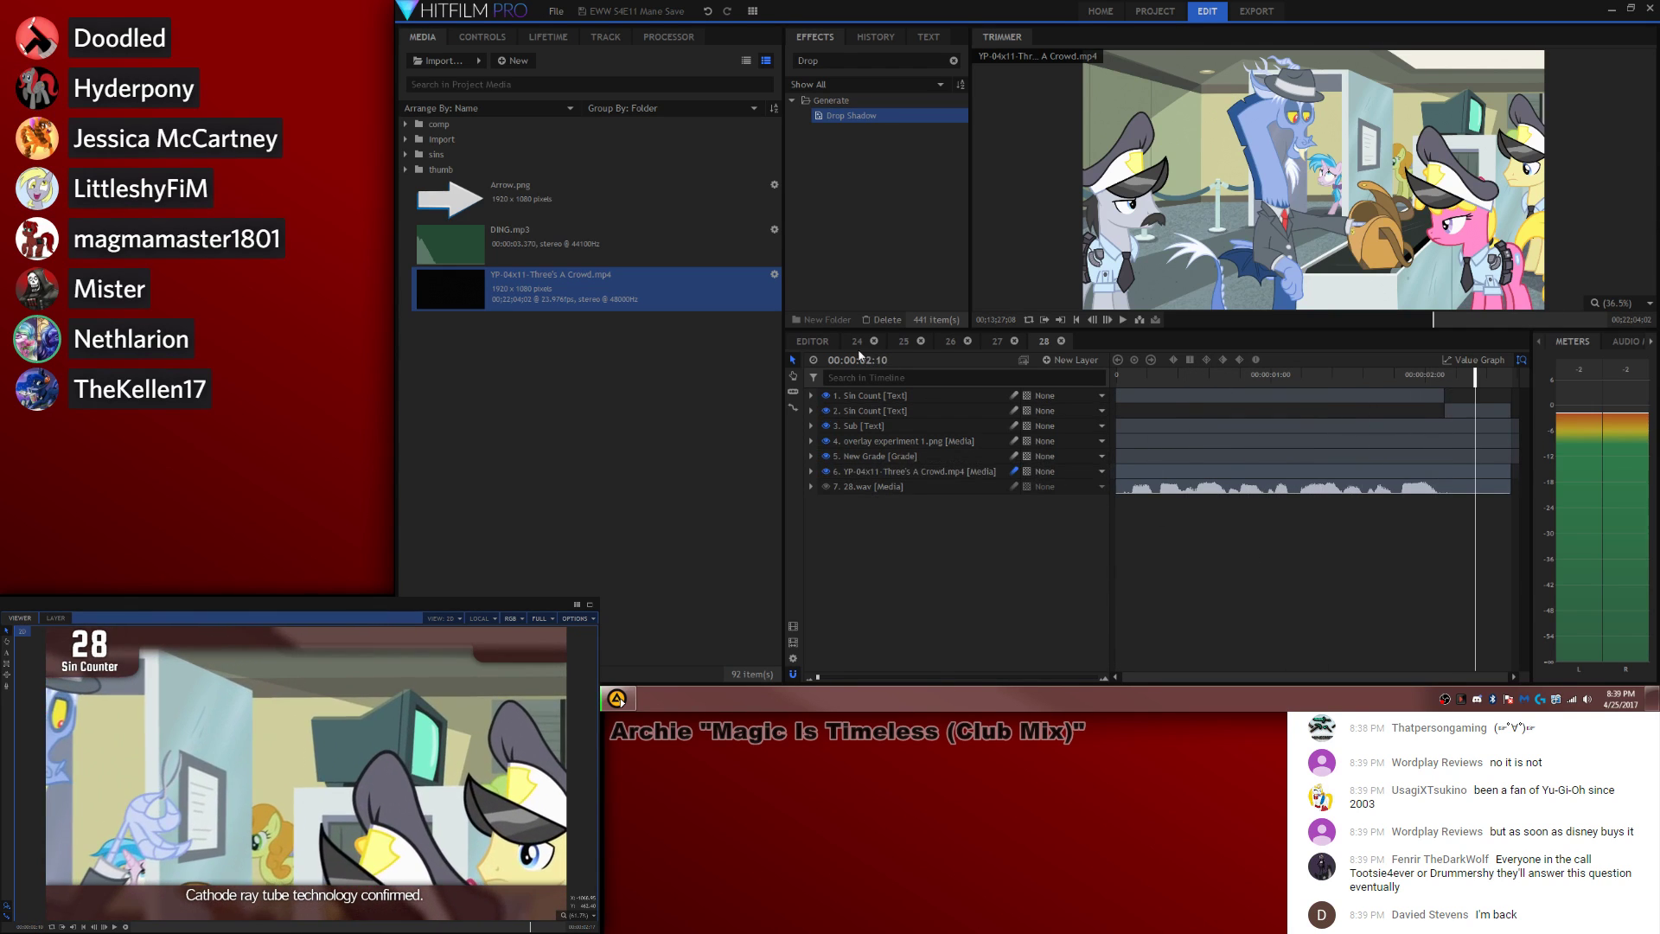
# Step: Paste a DING.mp3 clip onto Audio 2 in the editor sequence at 00:02:09:06, beneath shot 28
pyautogui.click(813, 341)
pyautogui.click(1243, 591)
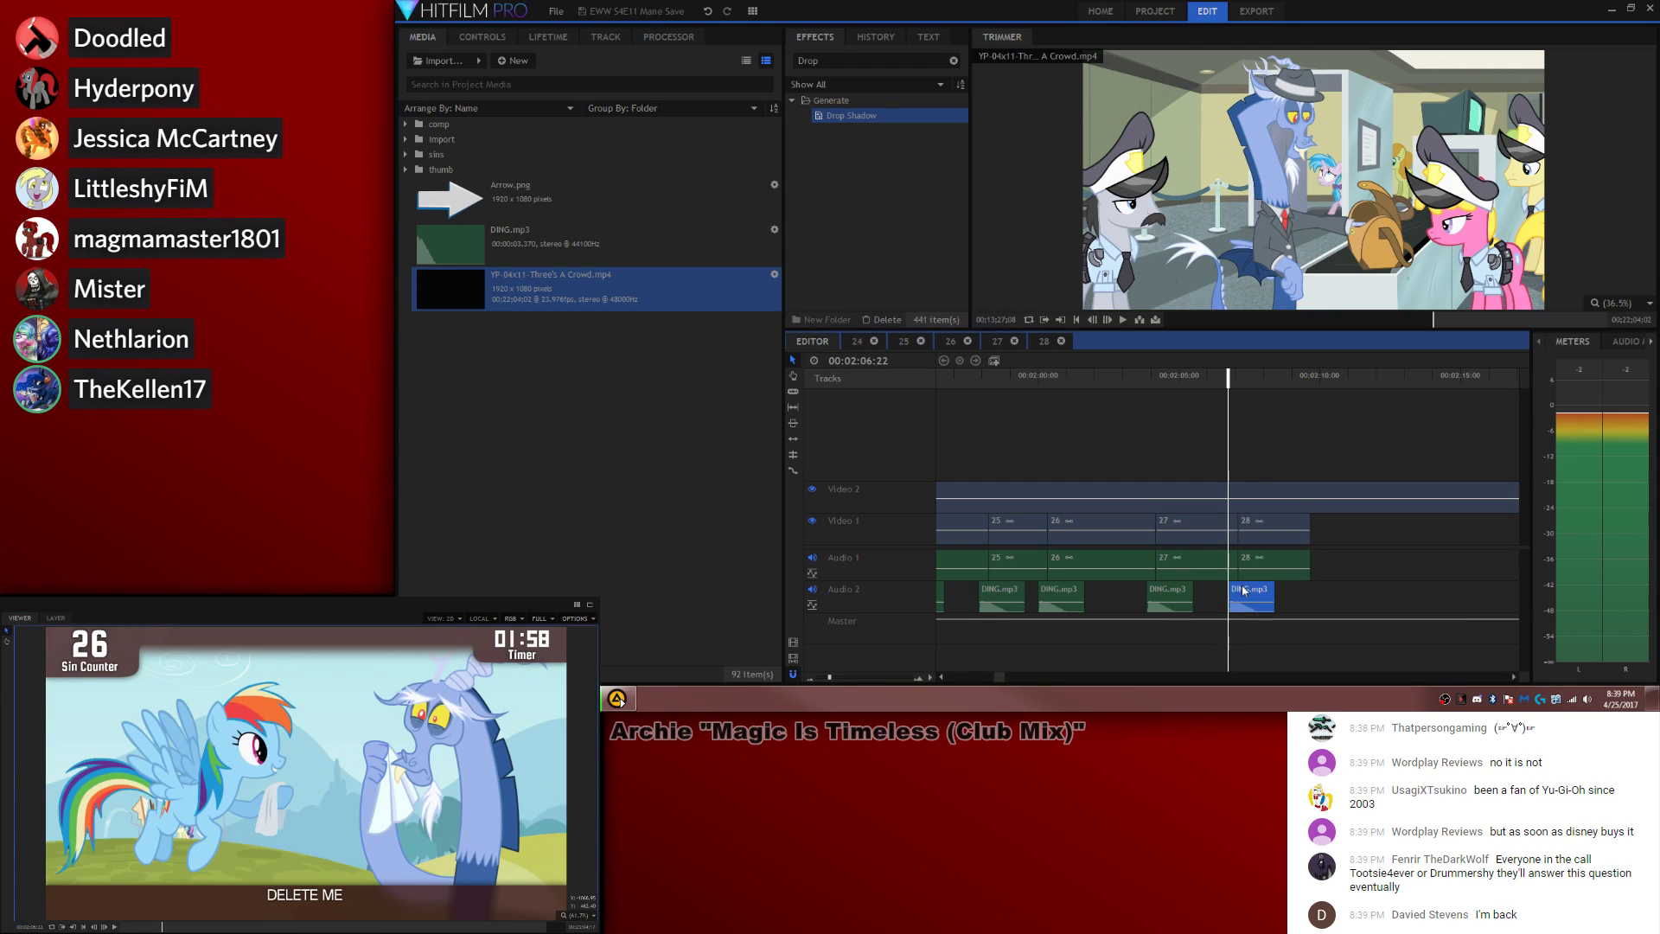
pyautogui.click(1298, 377)
pyautogui.press('Left')
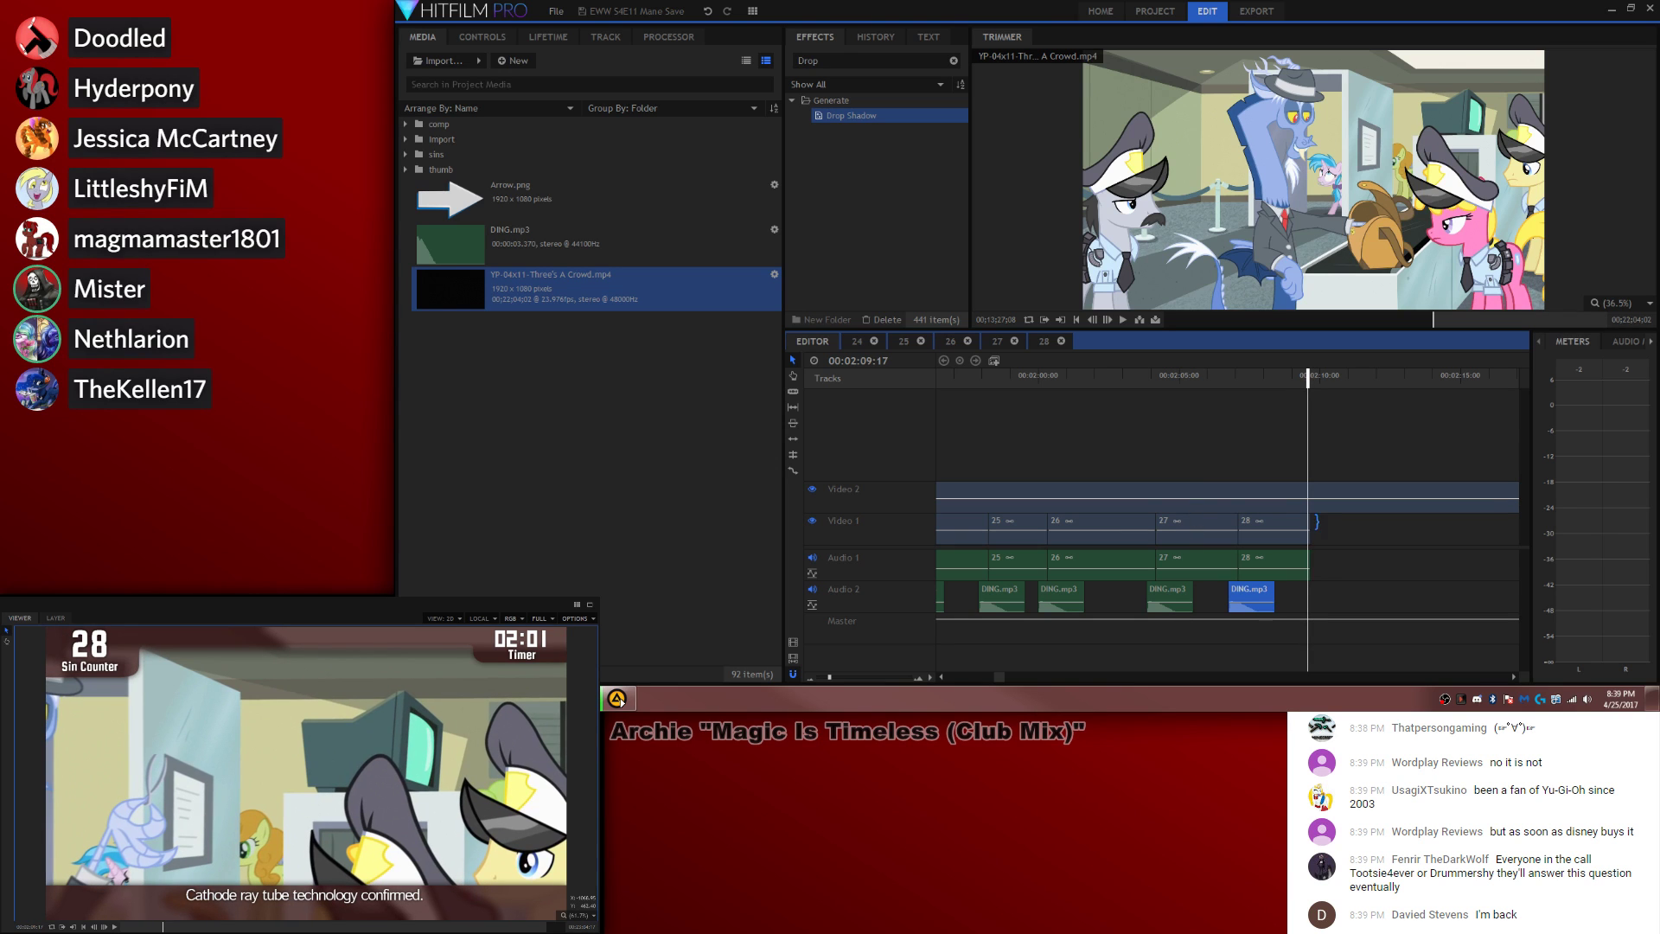
pyautogui.click(1307, 522)
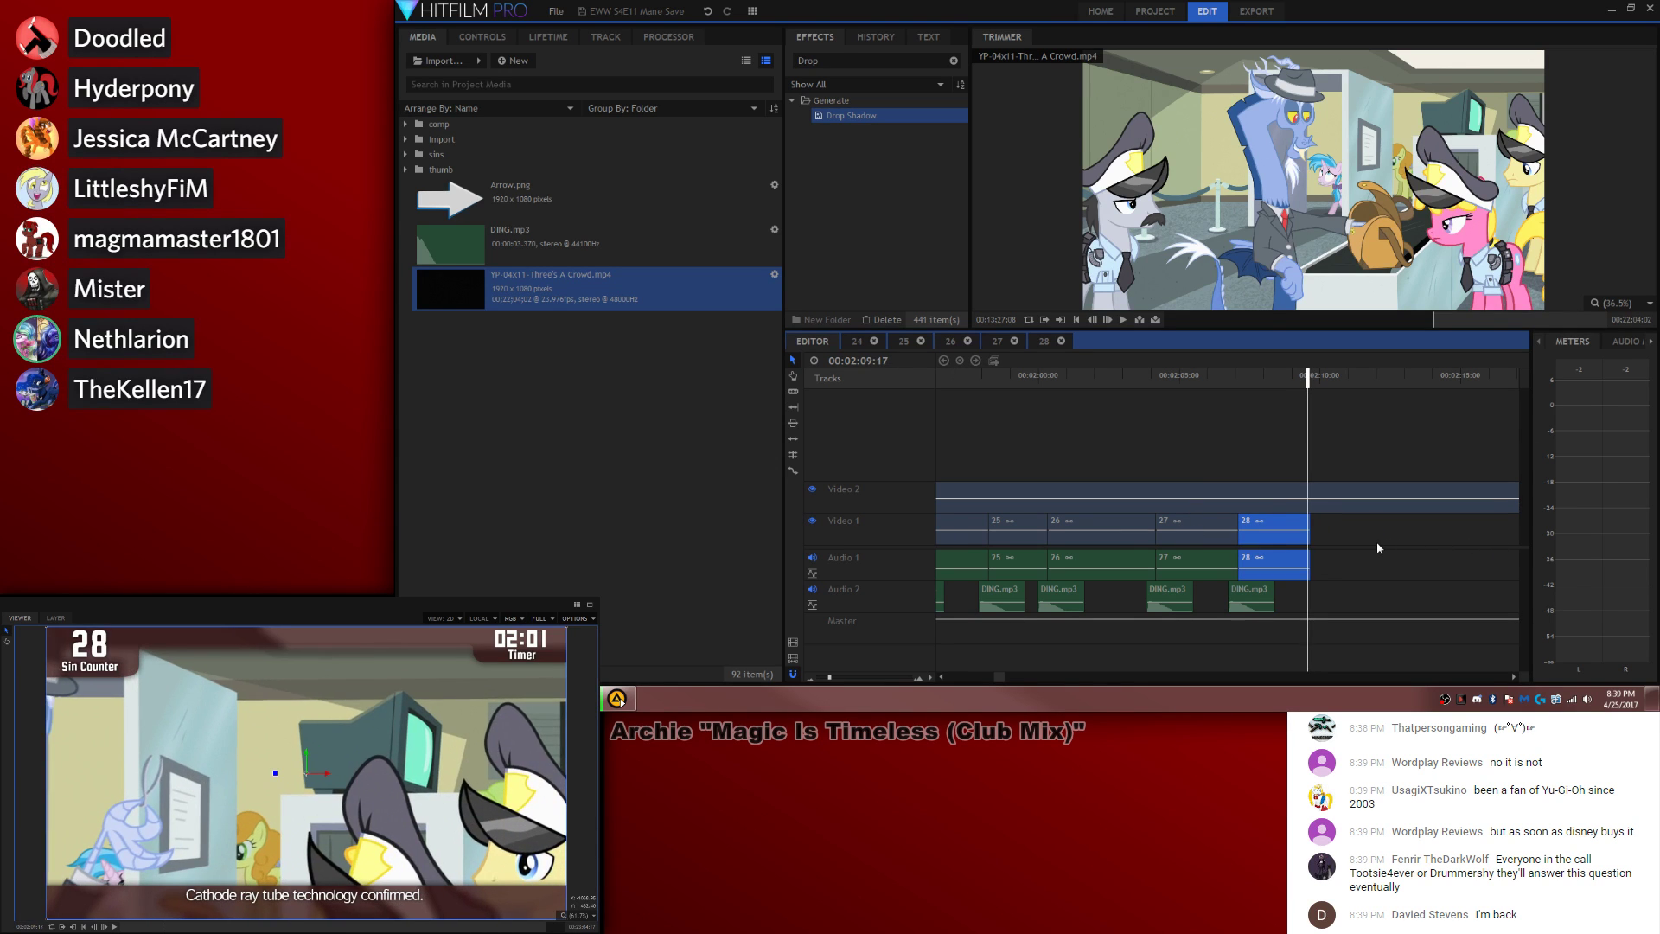
pyautogui.press(',')
pyautogui.press(',')
pyautogui.press(',')
pyautogui.press(',')
pyautogui.press(',')
pyautogui.press(',')
pyautogui.press(',')
pyautogui.press(',')
pyautogui.press(',')
pyautogui.press(',')
pyautogui.press(',')
pyautogui.press(',')
pyautogui.press(',')
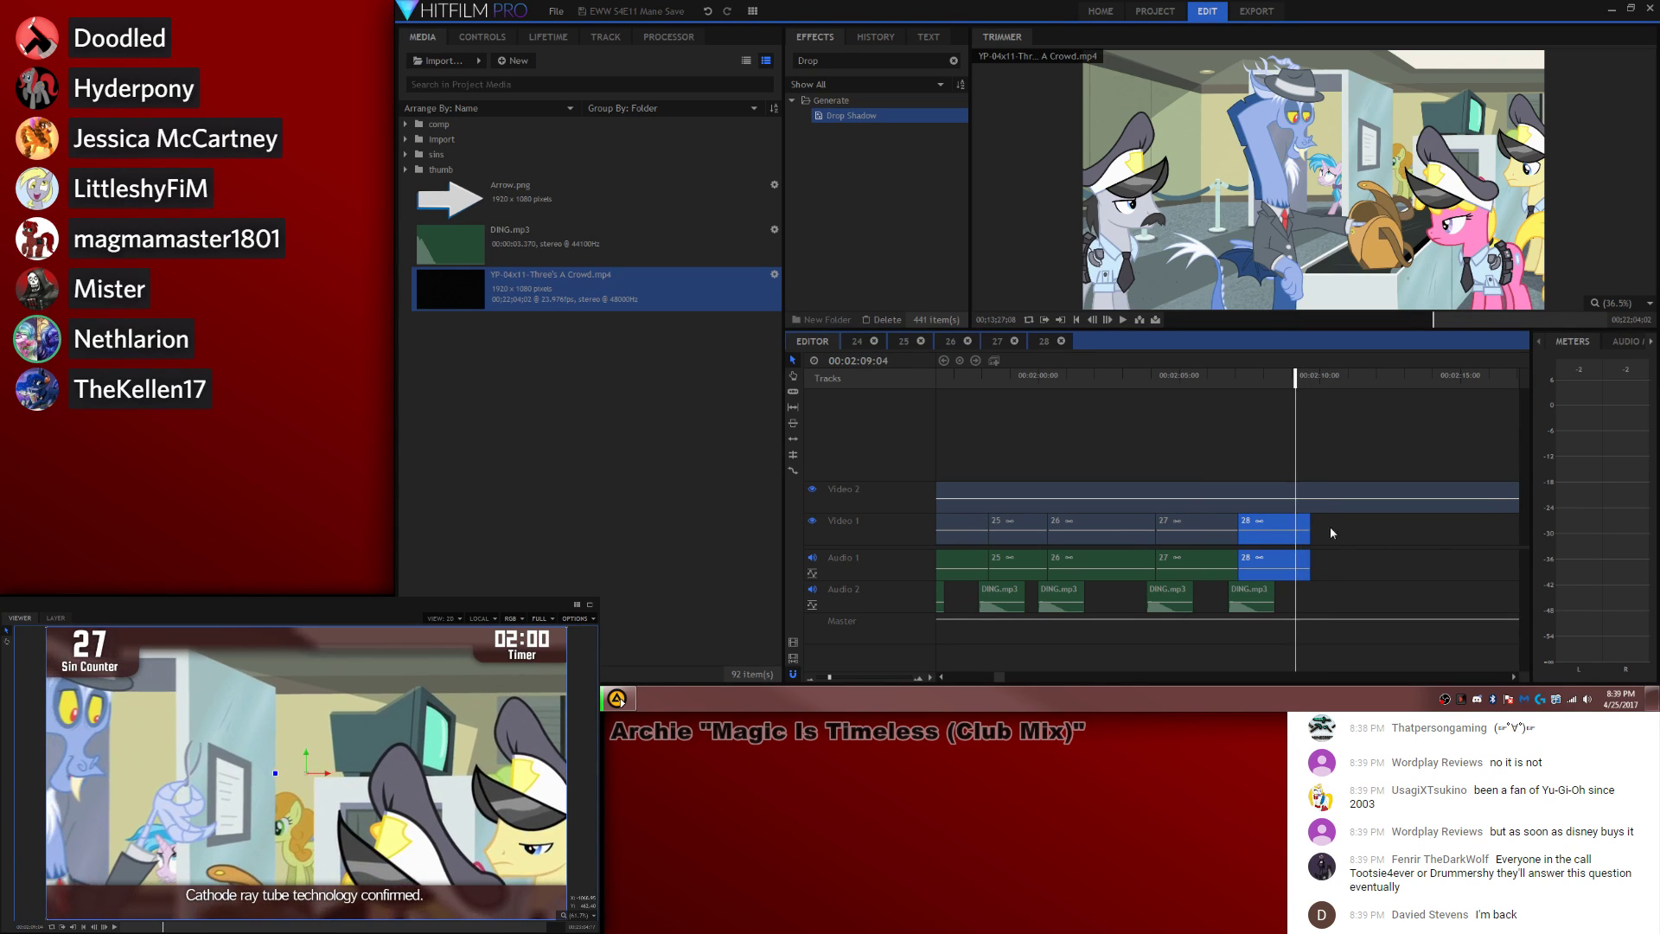
pyautogui.press('Right')
pyautogui.press('Right')
pyautogui.click(1249, 590)
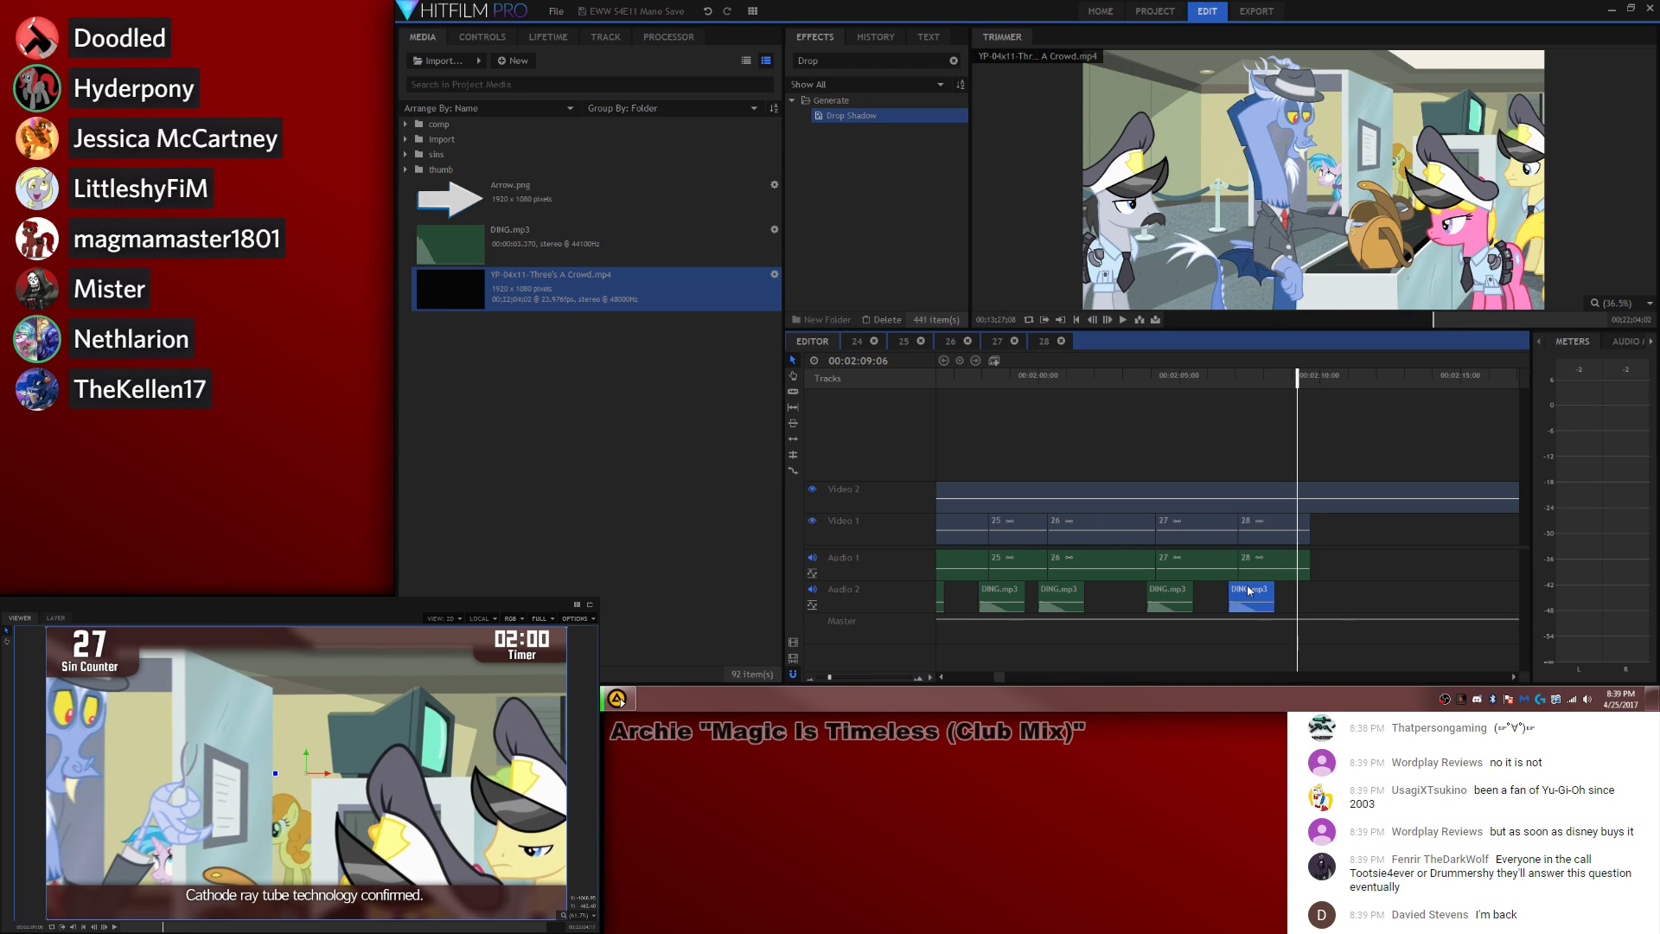
pyautogui.hotkey('ctrl', 'v')
# Step: Add 29.wav from the sins folder after shot 28 in the sequence and make it into a composite shot named 29
pyautogui.click(405, 154)
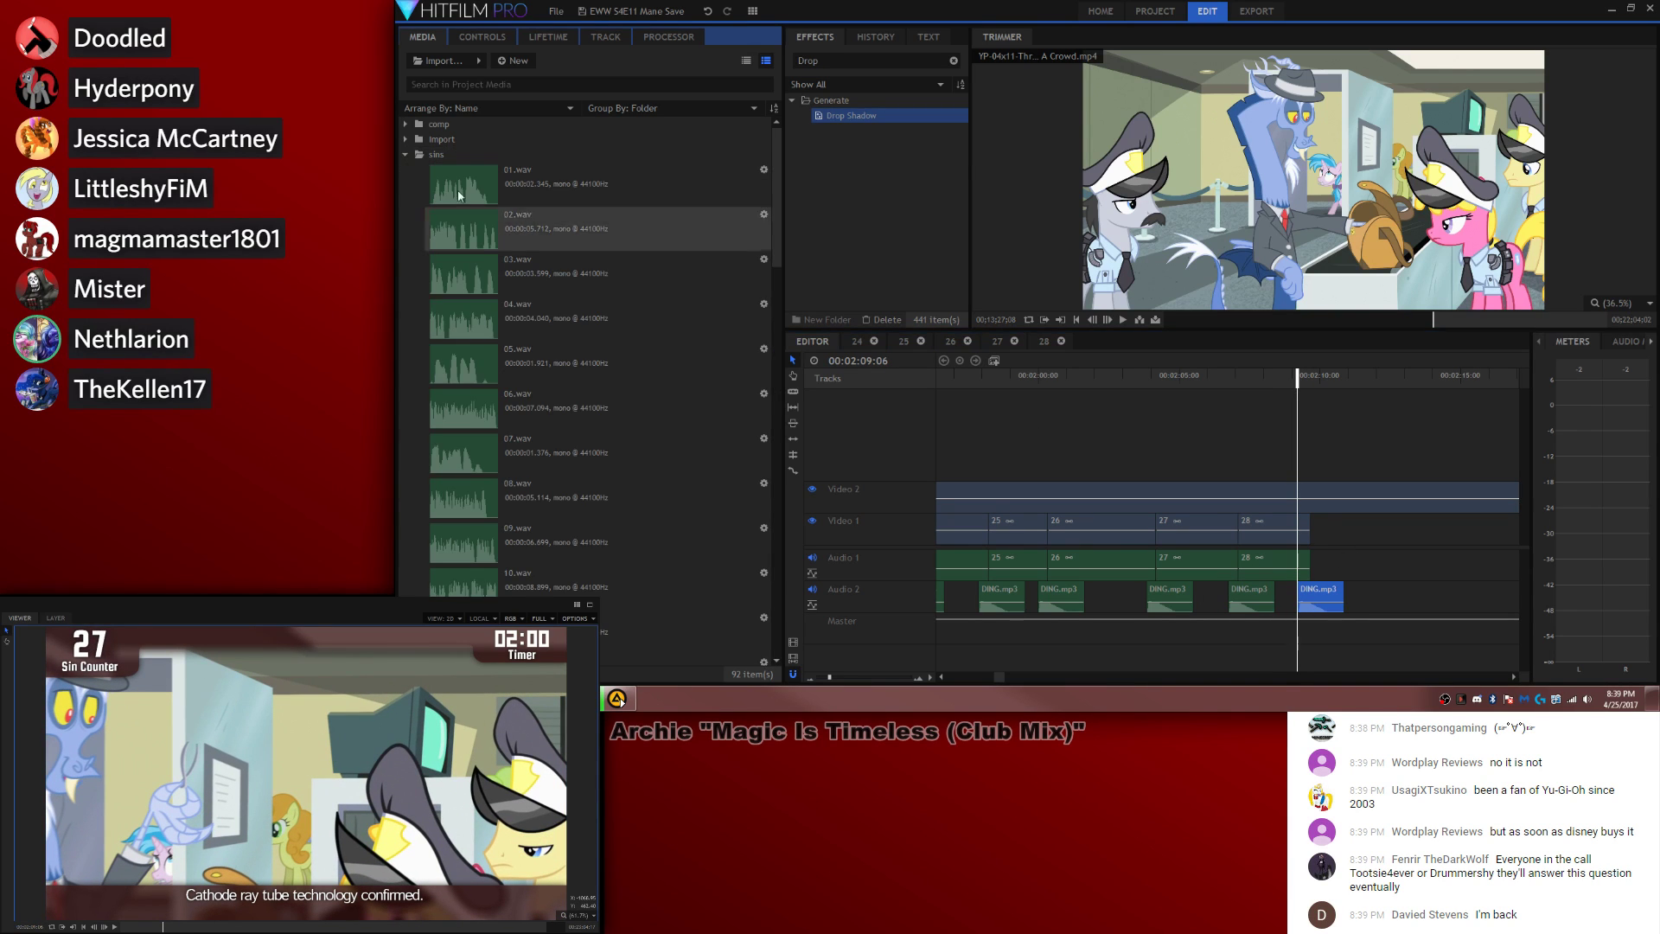
pyautogui.scroll(-10, 536, 302)
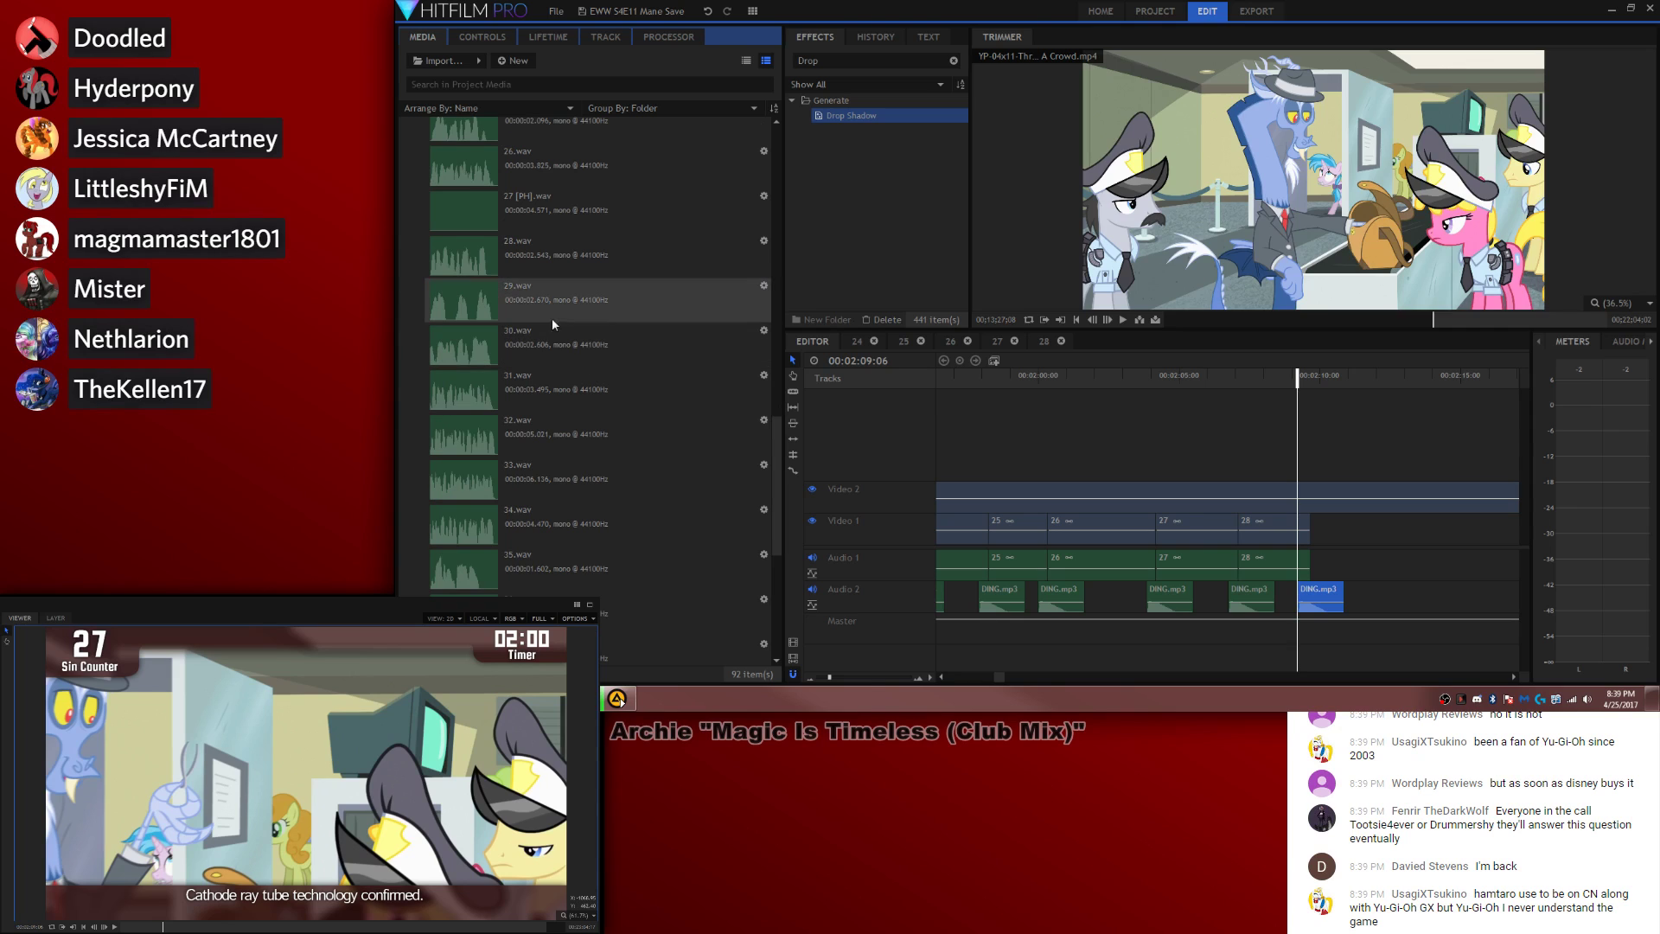
pyautogui.click(519, 295)
pyautogui.moveTo(516, 286); pyautogui.dragTo(1318, 570)
pyautogui.click(993, 361)
pyautogui.moveTo(952, 267); pyautogui.dragTo(1124, 277)
pyautogui.write('29')
pyautogui.press('Return')
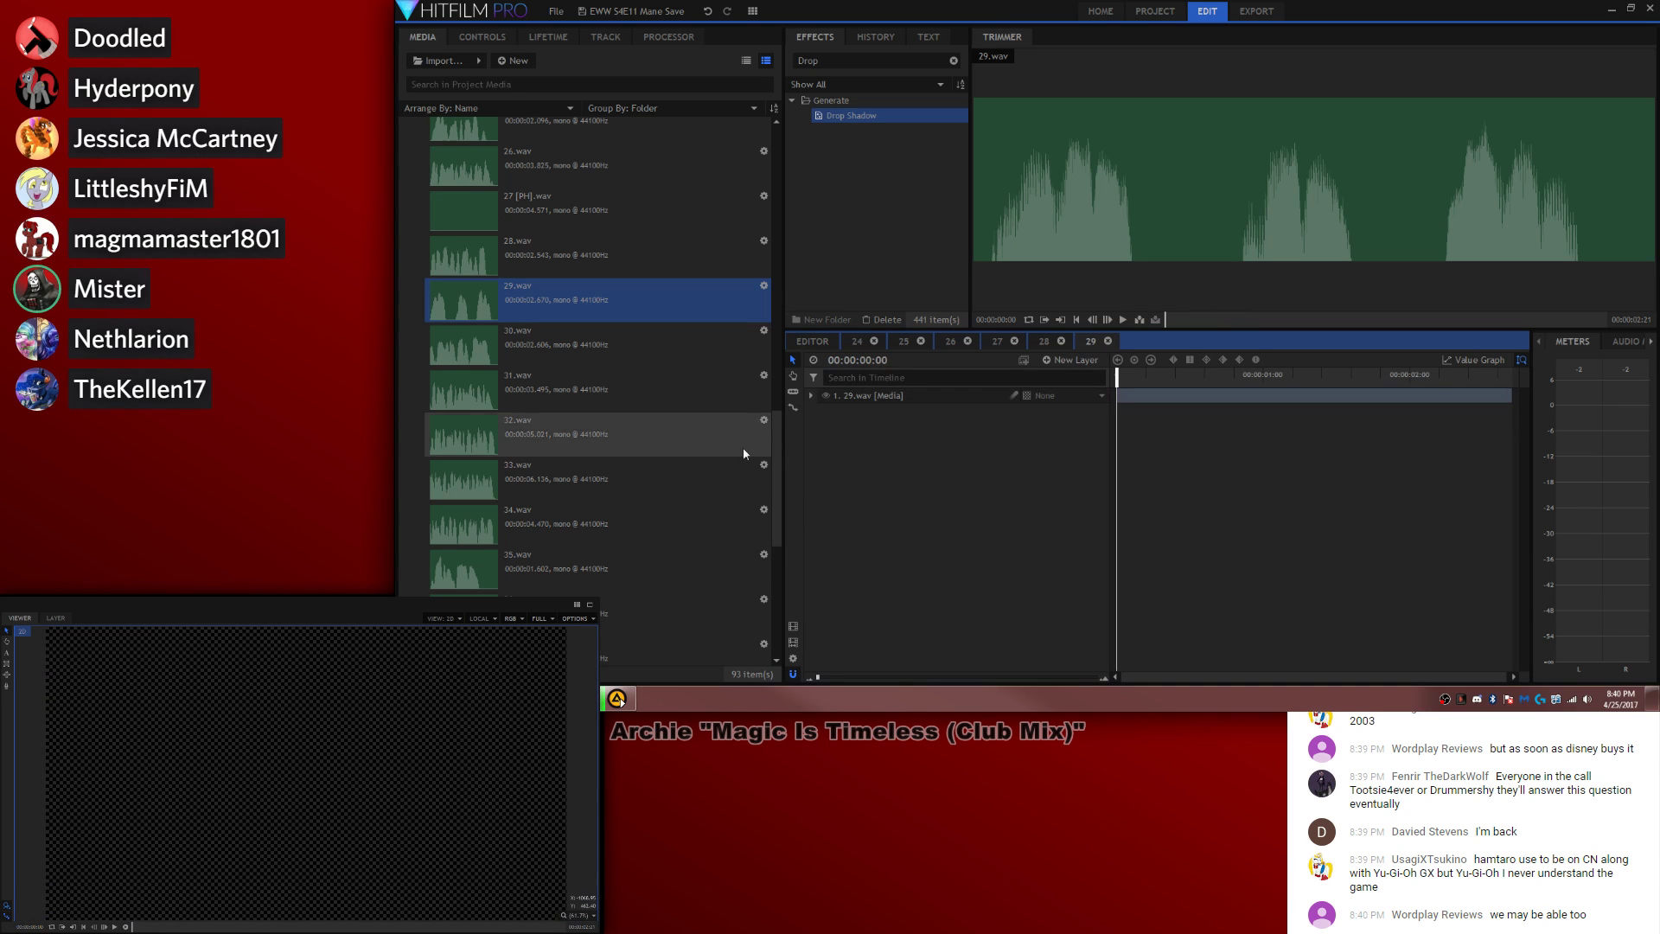
# Step: Collapse the sins folder and file composite shot 29 in the comp folder
pyautogui.scroll(10, 562, 299)
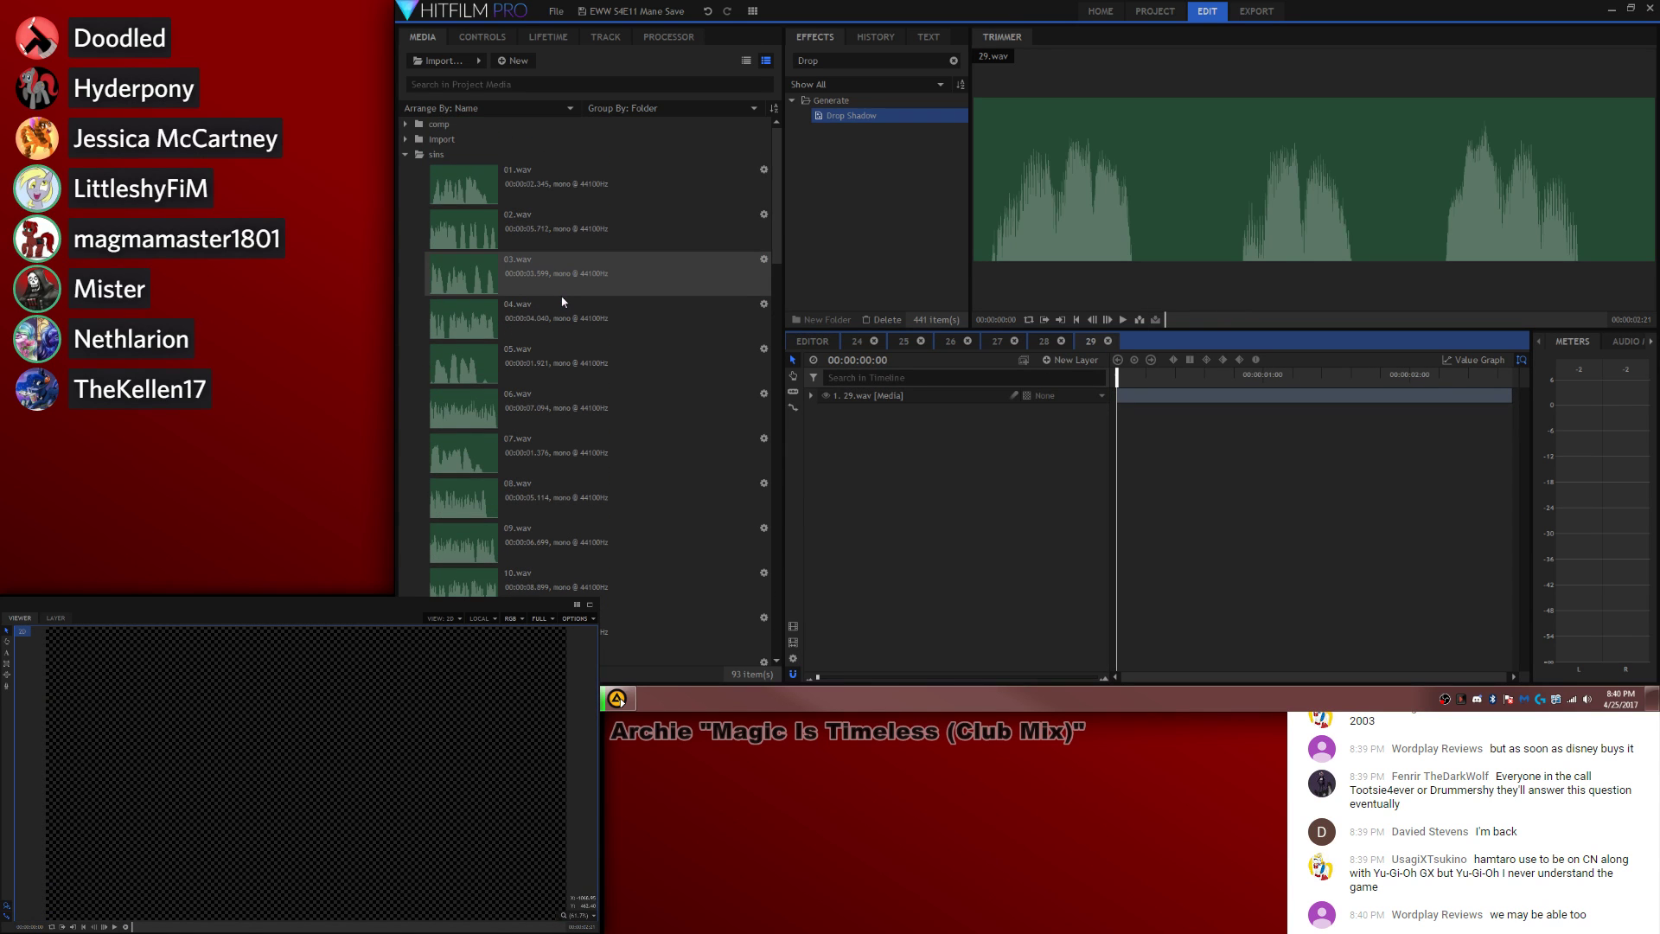
pyautogui.click(405, 154)
pyautogui.moveTo(466, 205); pyautogui.dragTo(440, 124)
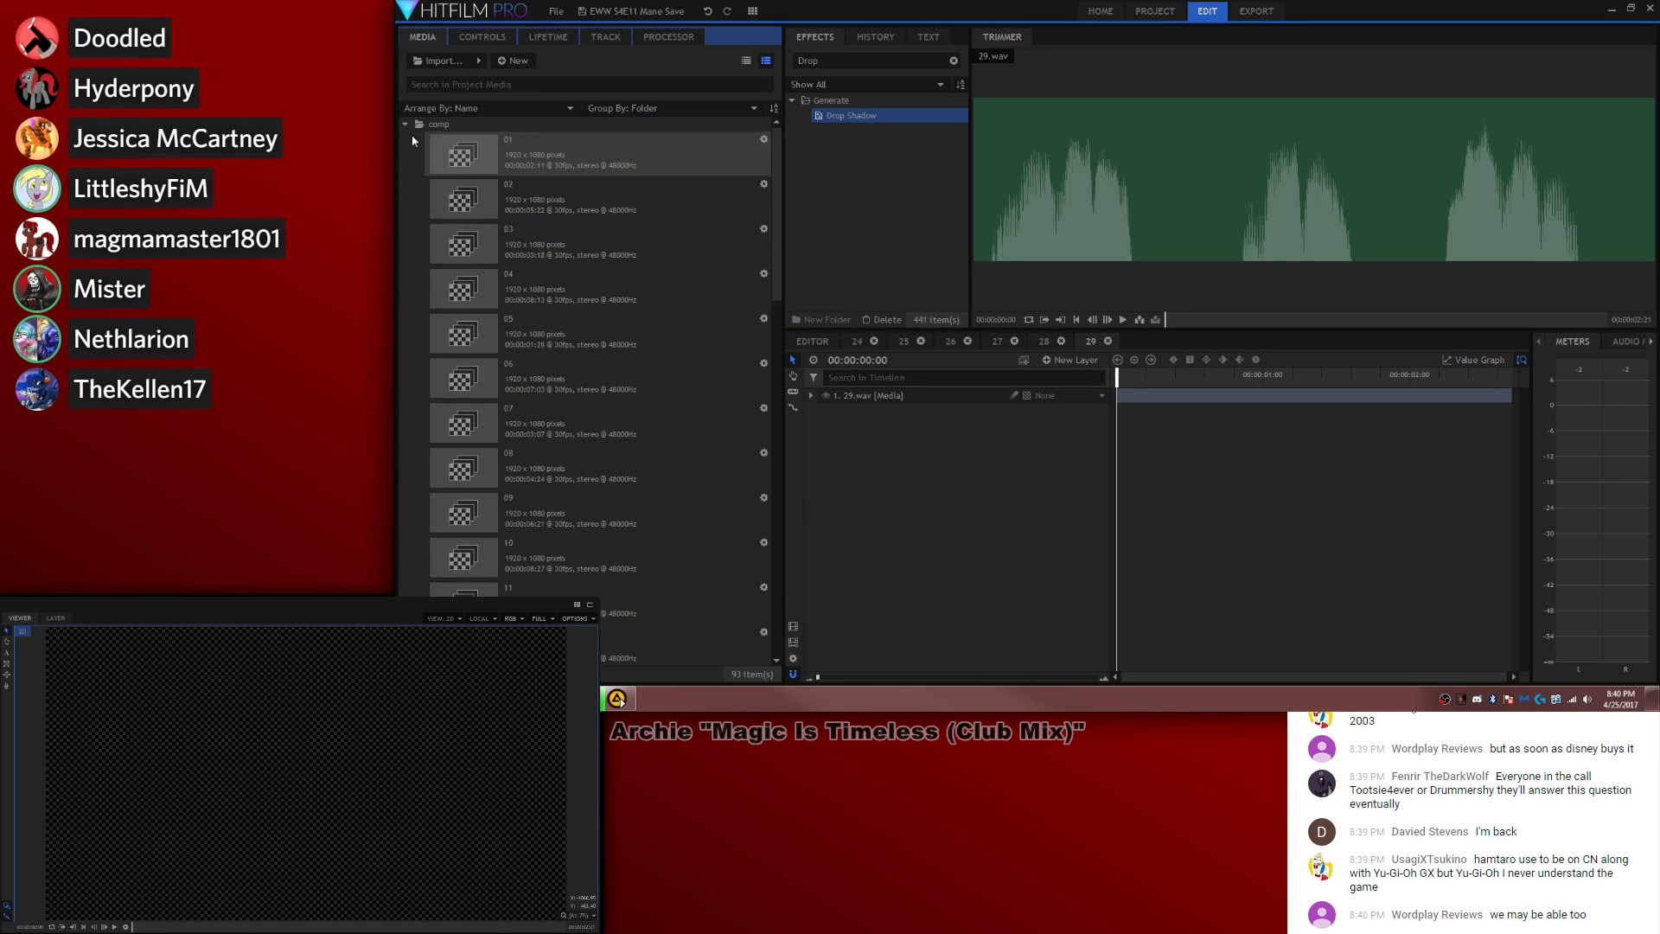
pyautogui.click(405, 124)
# Step: Find the Discord-in-bed scene in the Three's A Crowd episode footage and add it above 29.wav in composite shot 29
pyautogui.click(597, 298)
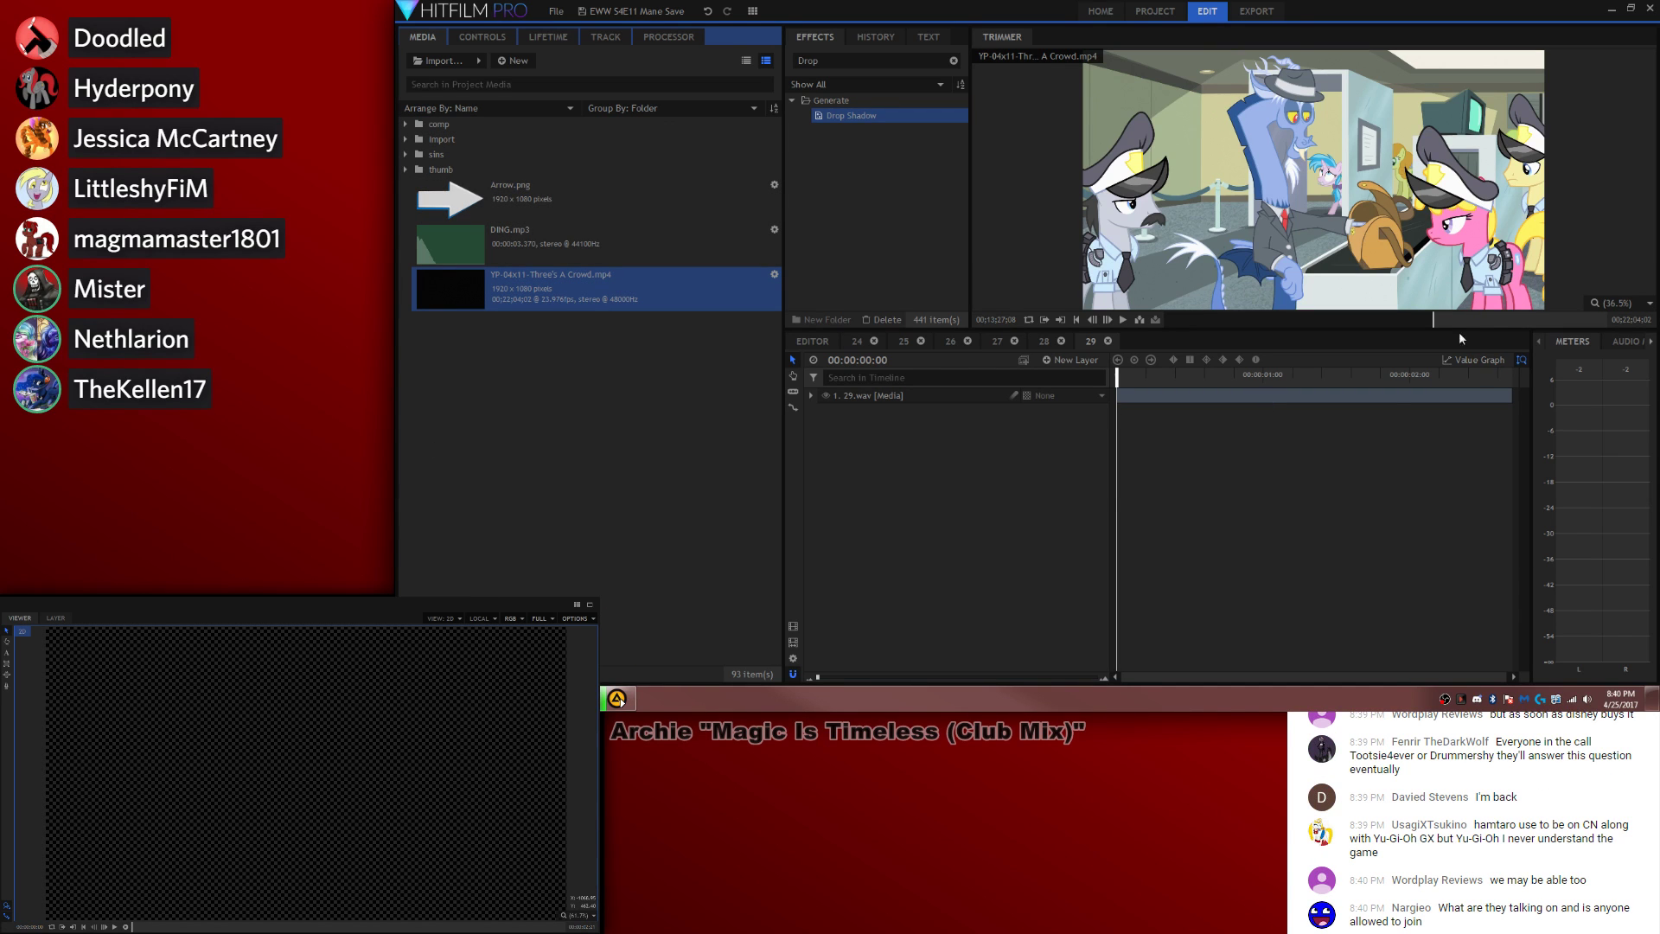
pyautogui.click(1438, 319)
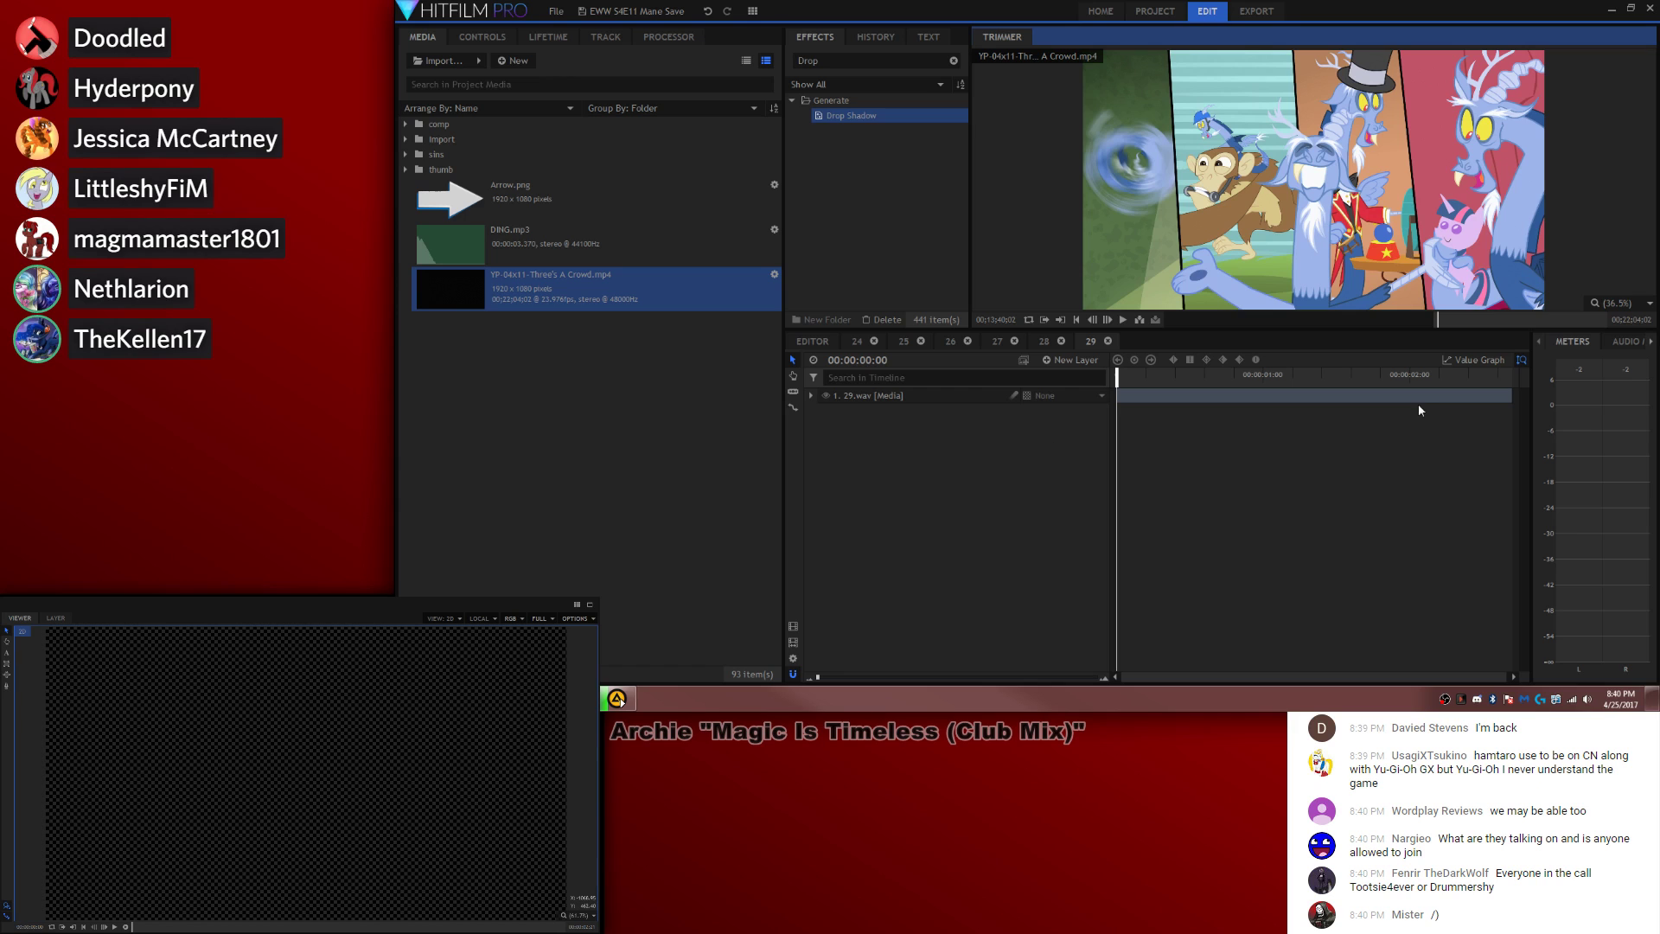
pyautogui.moveTo(1439, 319); pyautogui.dragTo(1447, 321)
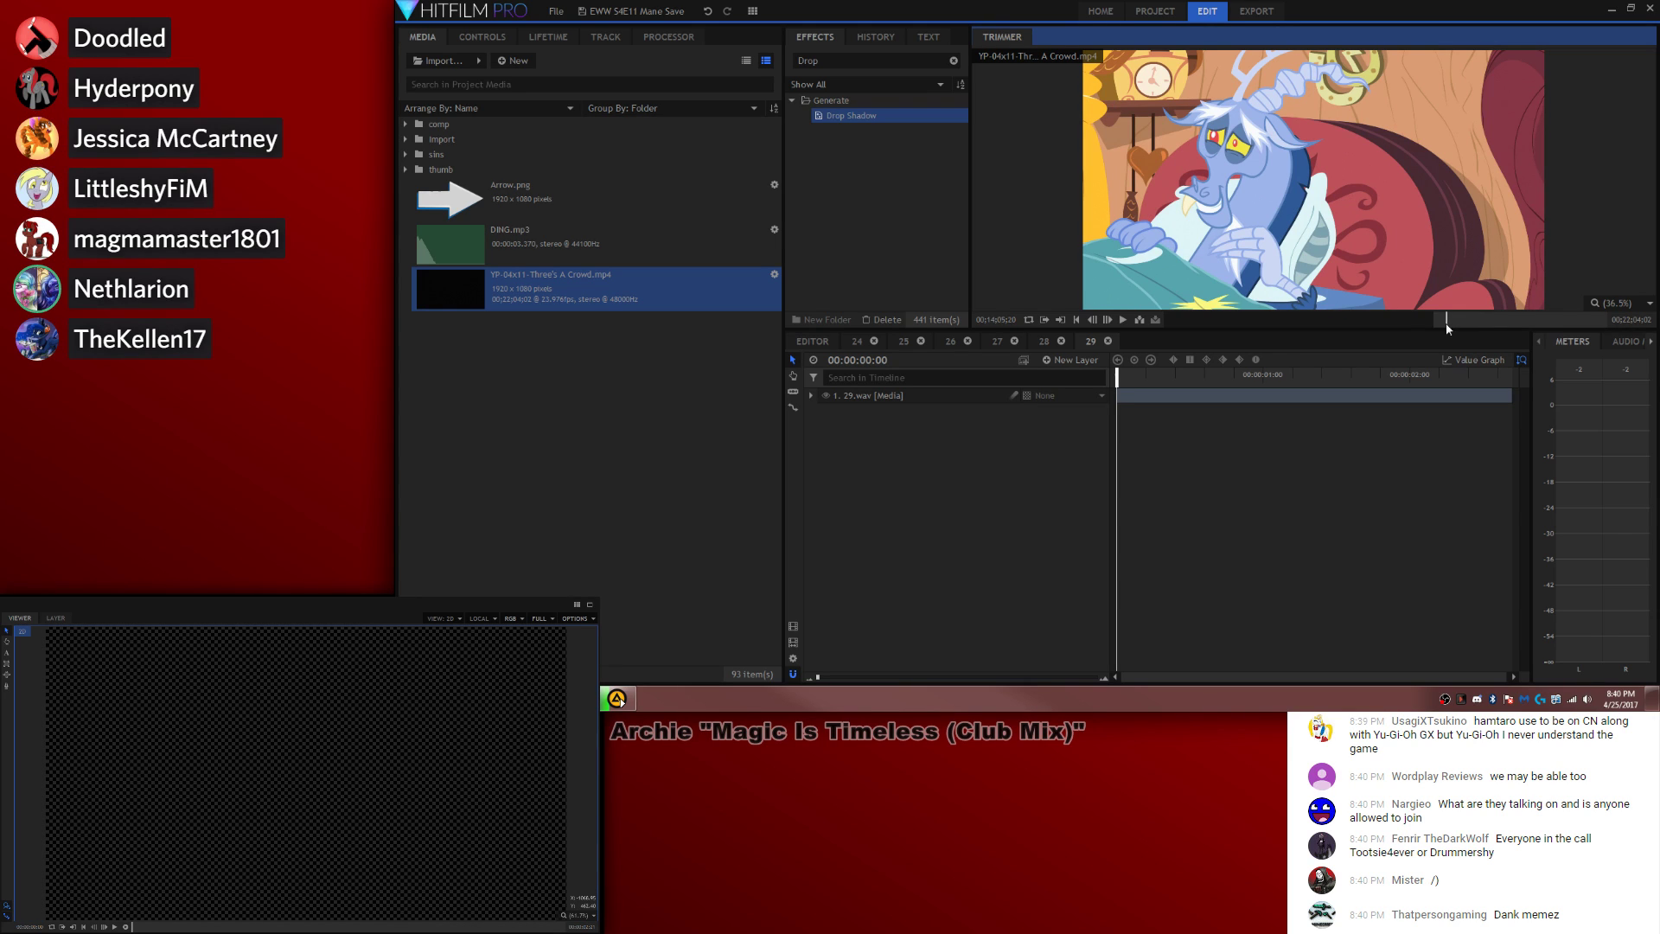
pyautogui.moveTo(1446, 325); pyautogui.dragTo(1444, 325)
pyautogui.press('space')
pyautogui.press('space')
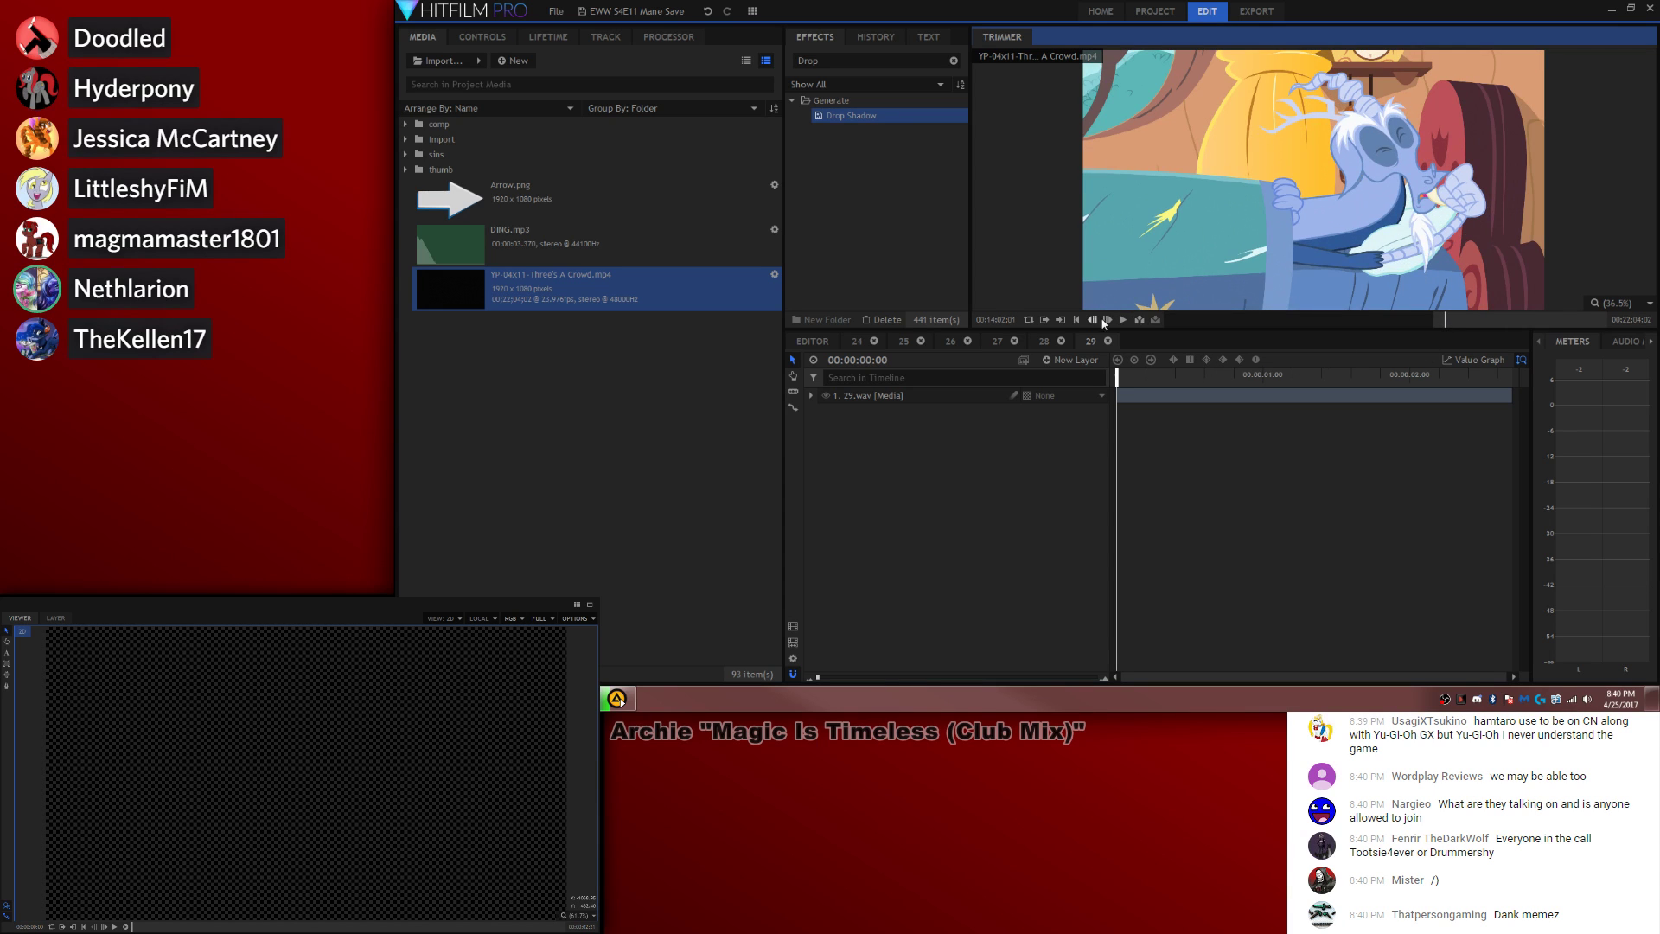
pyautogui.moveTo(1169, 382); pyautogui.dragTo(1159, 396)
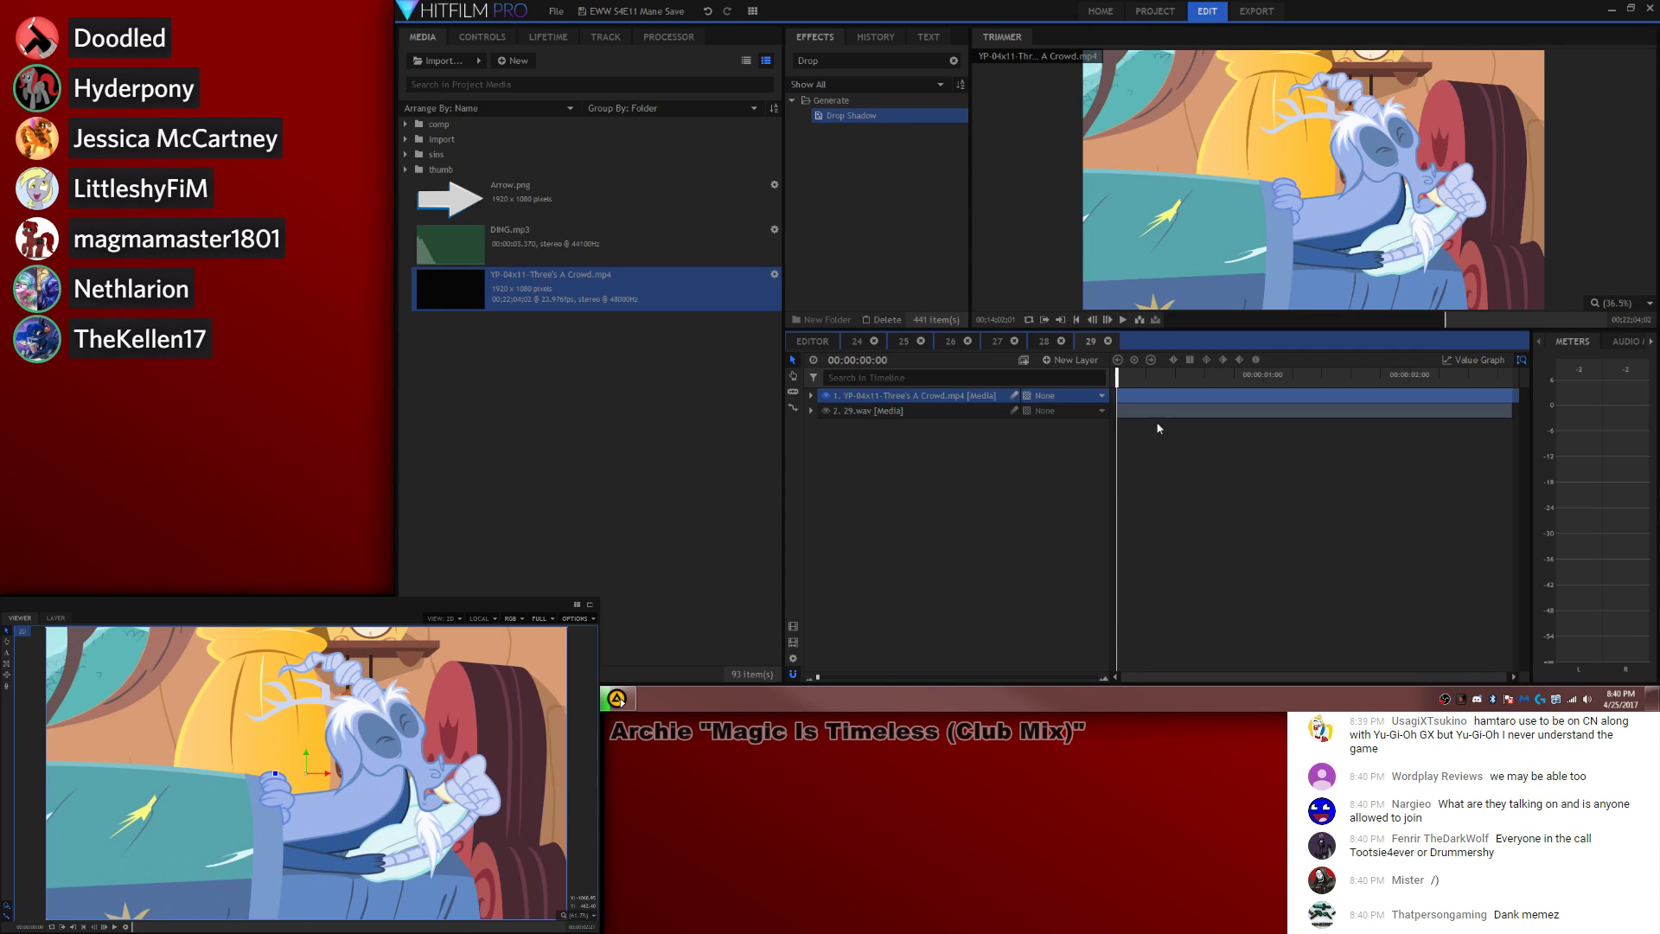
# Step: Set the audio level of the episode layer in shot 29 to -8 dB
pyautogui.click(811, 396)
pyautogui.click(824, 471)
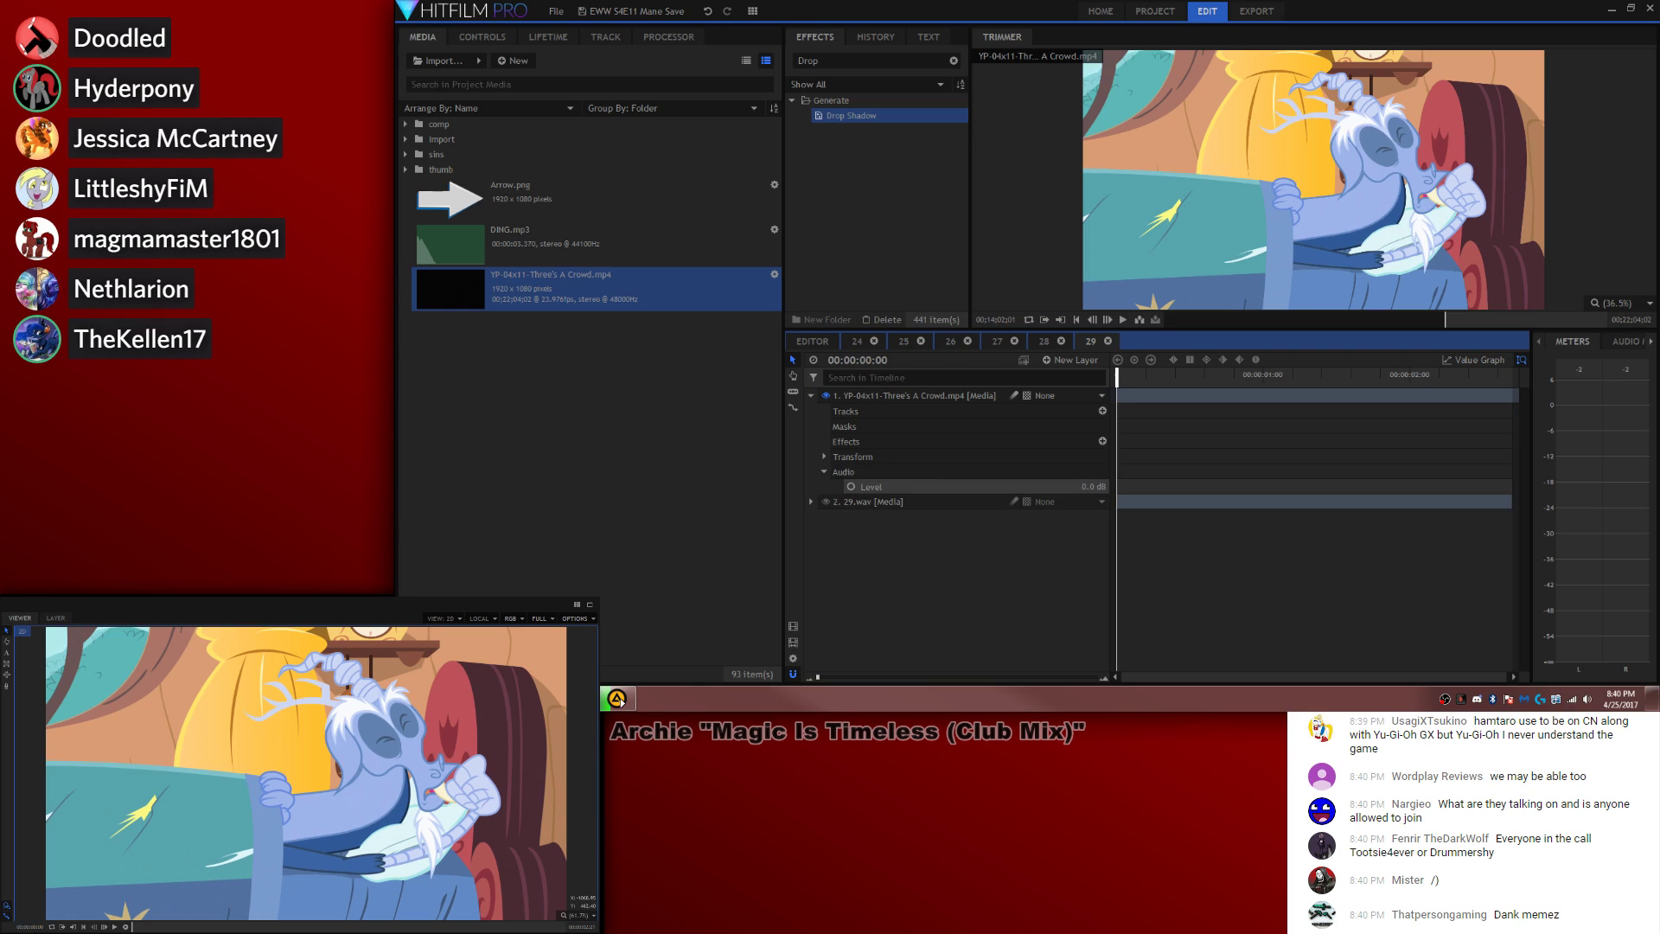
pyautogui.click(1091, 486)
pyautogui.write('-8')
pyautogui.press('Return')
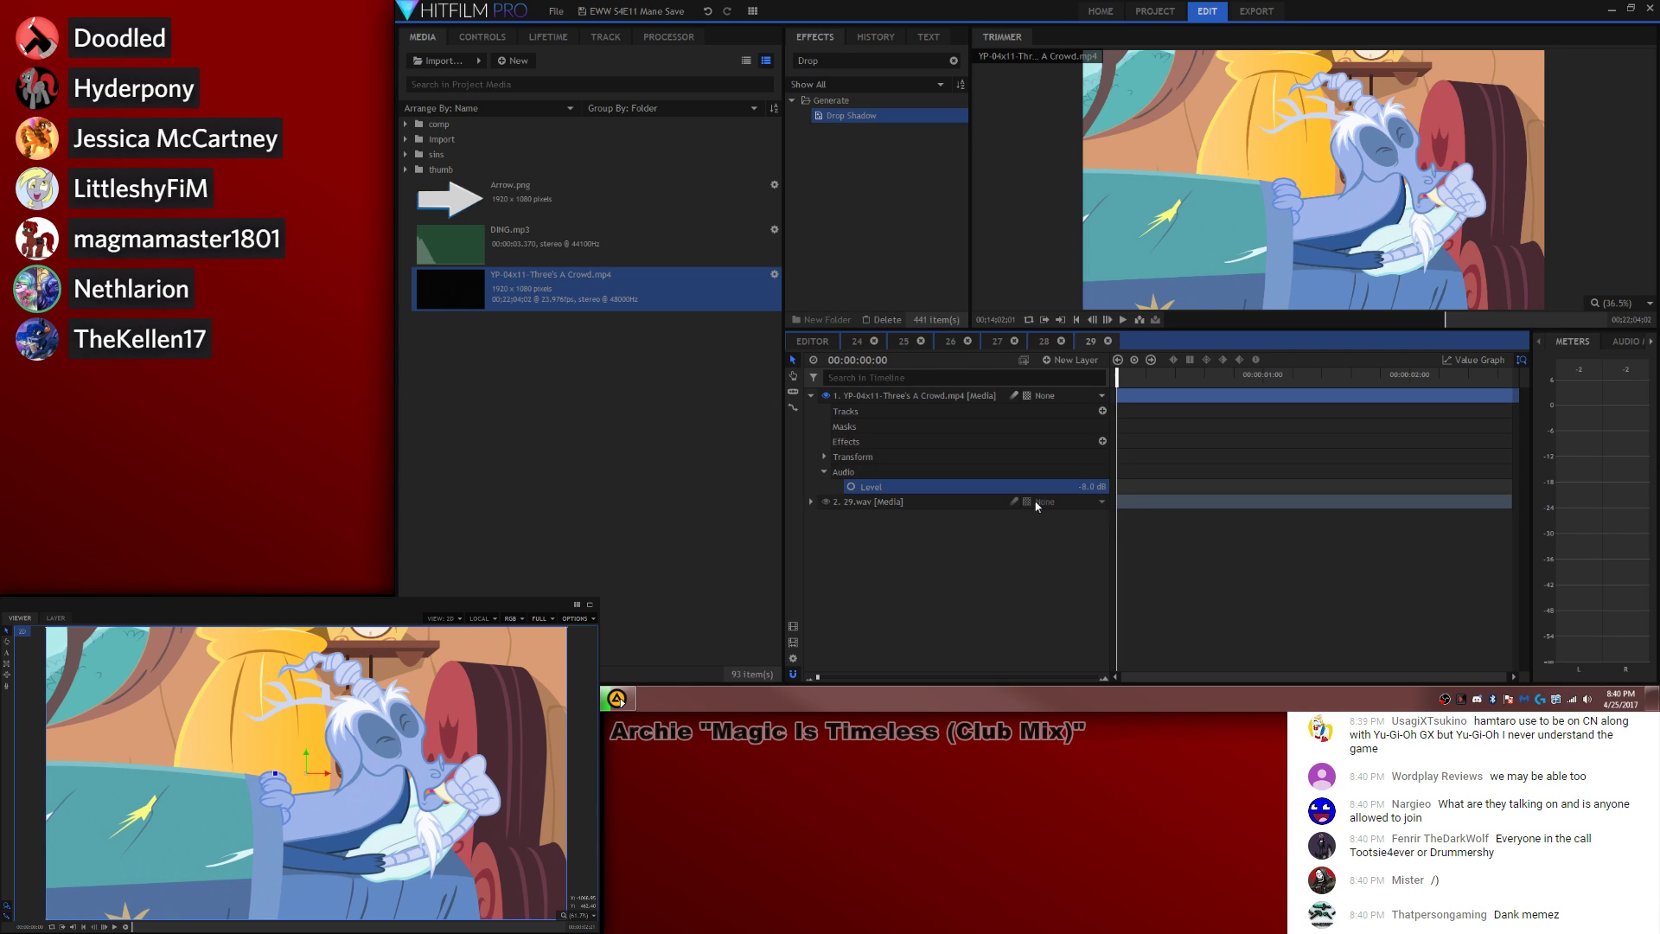
# Step: Copy the second Sin Count, Sub, overlay experiment 1.png and New Grade layers from shot 28 into shot 29, with Sin Count spanning the shot
pyautogui.click(1040, 341)
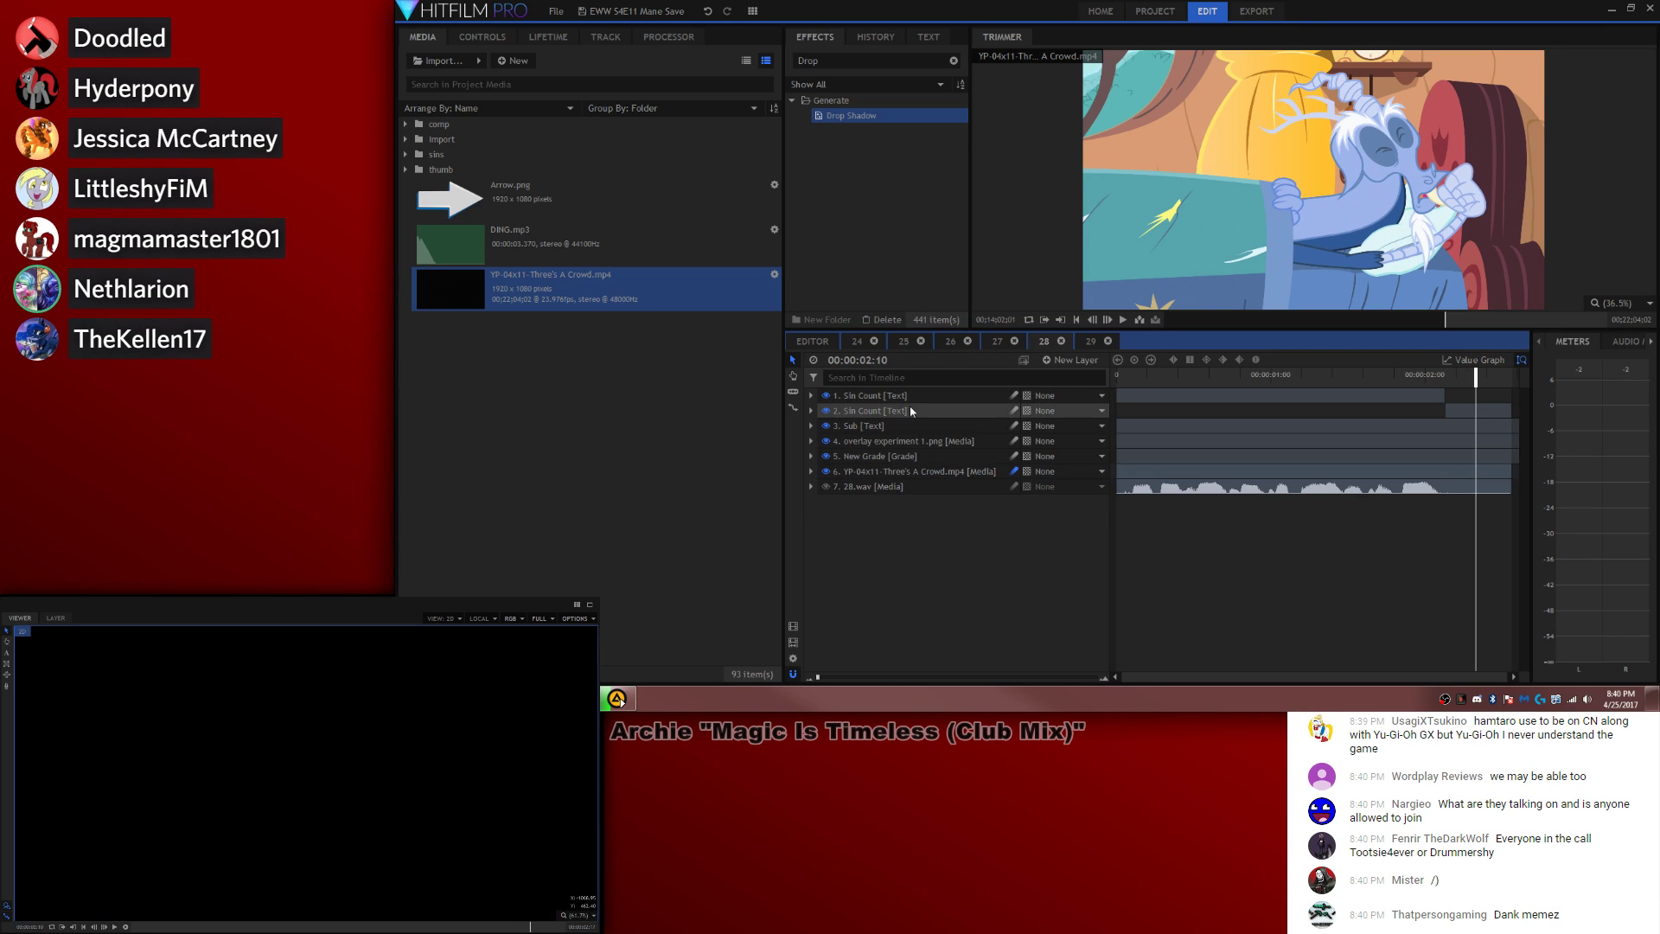
pyautogui.keyDown('ctrl'); pyautogui.click(910, 442); pyautogui.keyUp('ctrl')
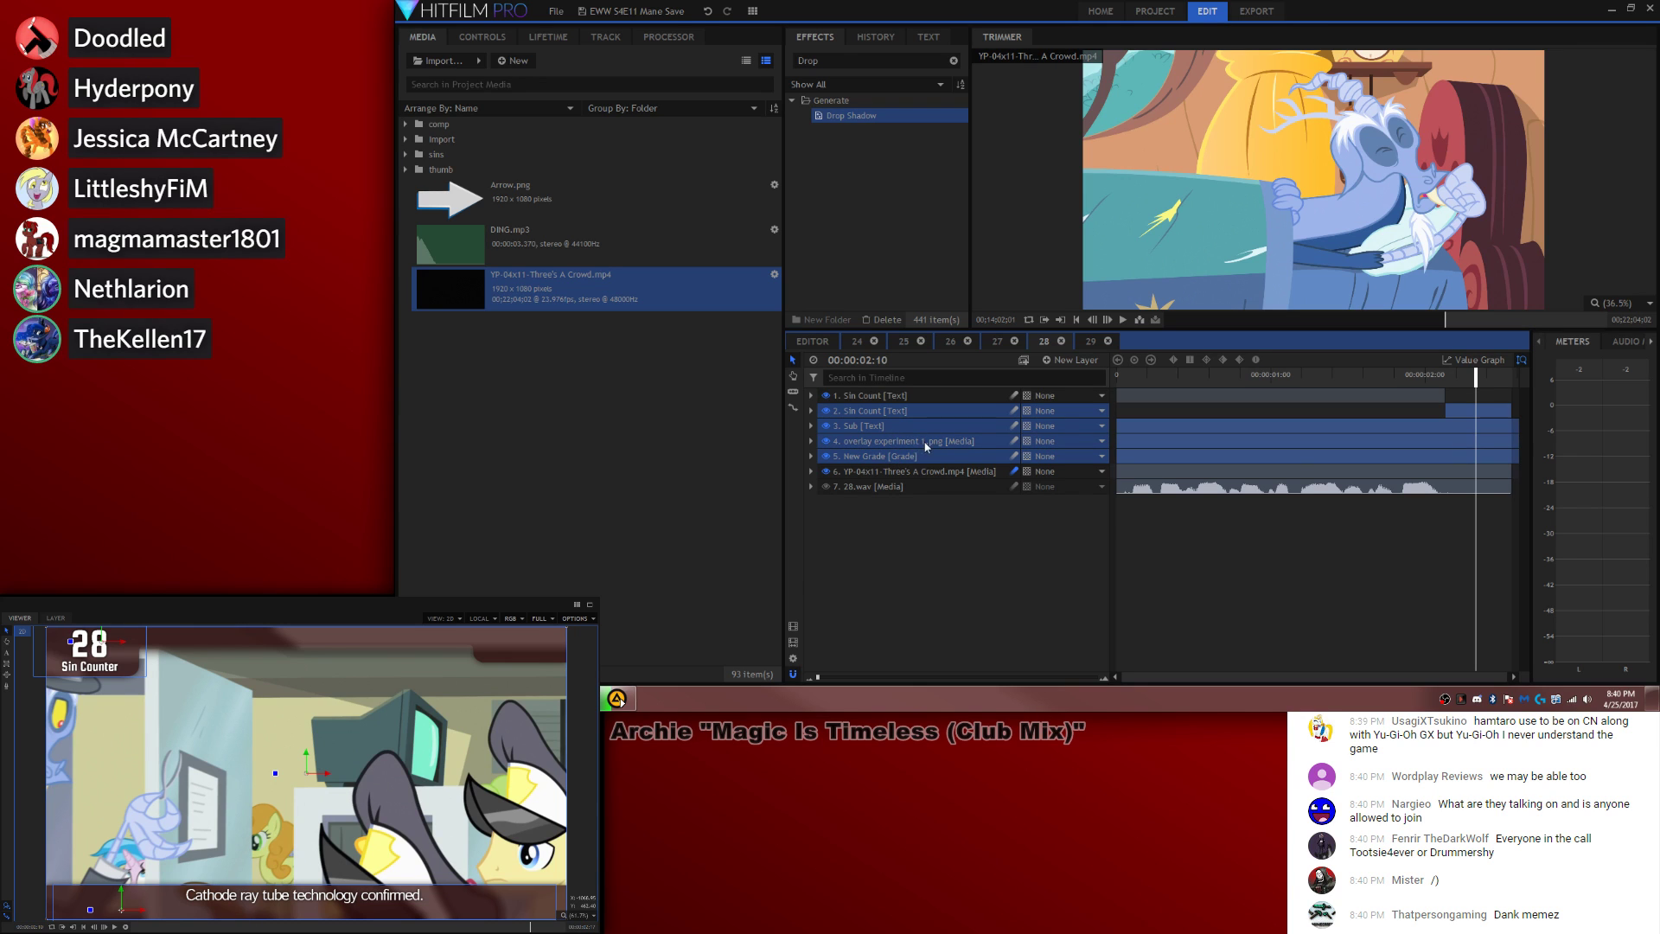
pyautogui.click(1090, 342)
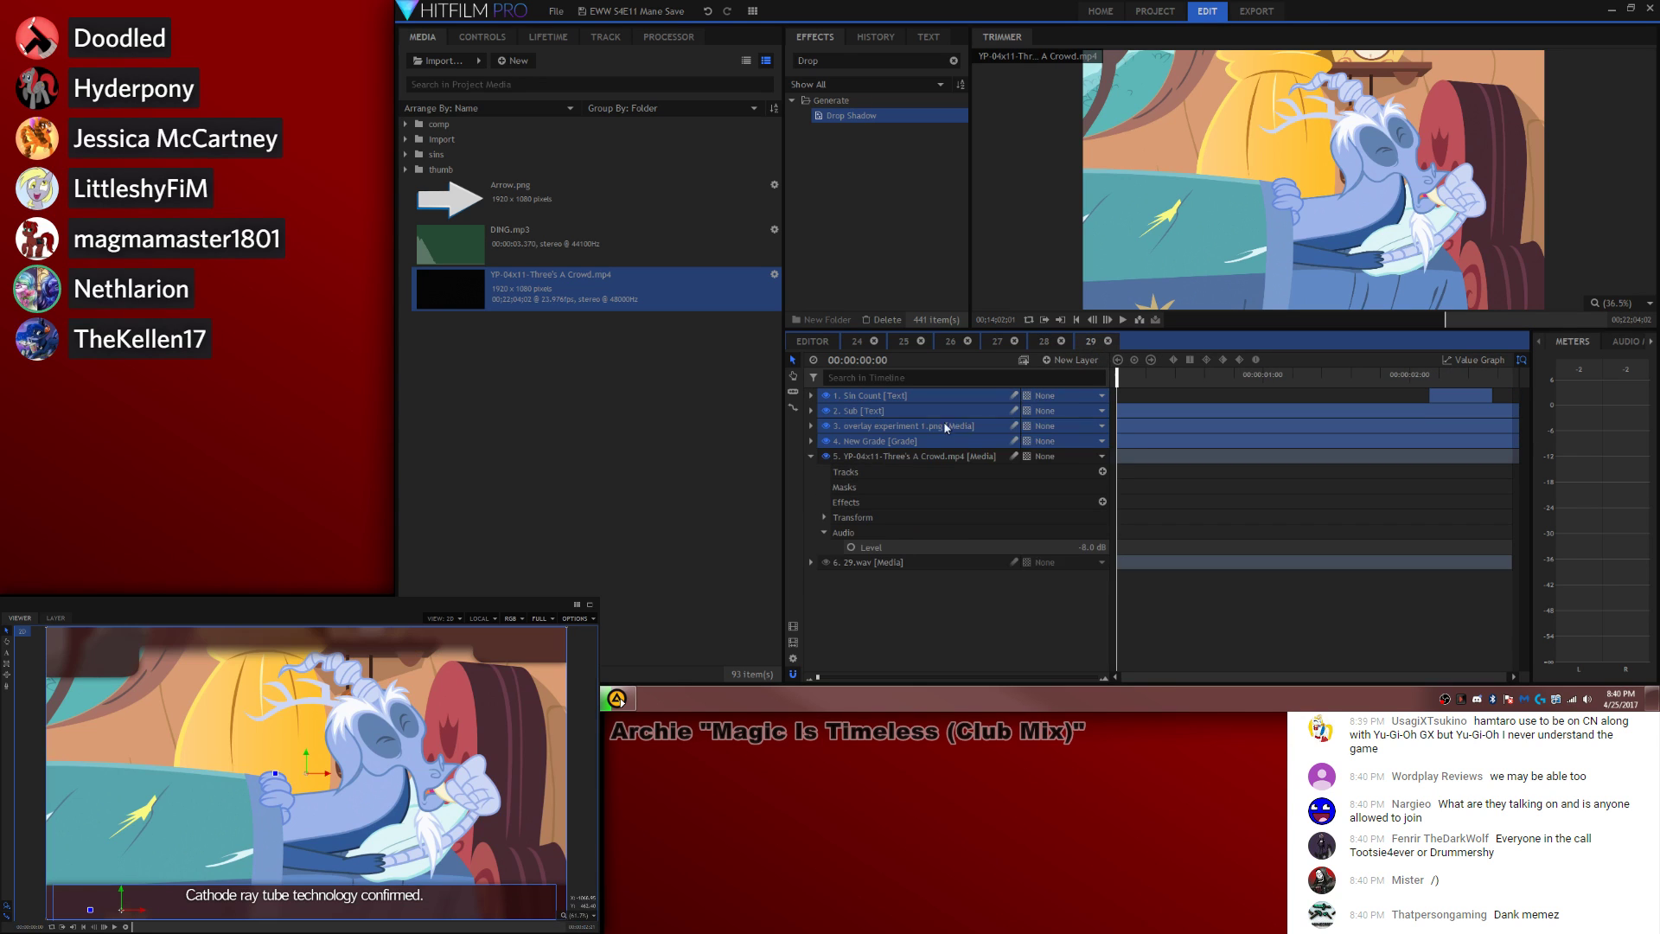
pyautogui.rightClick(913, 410)
pyautogui.click(971, 608)
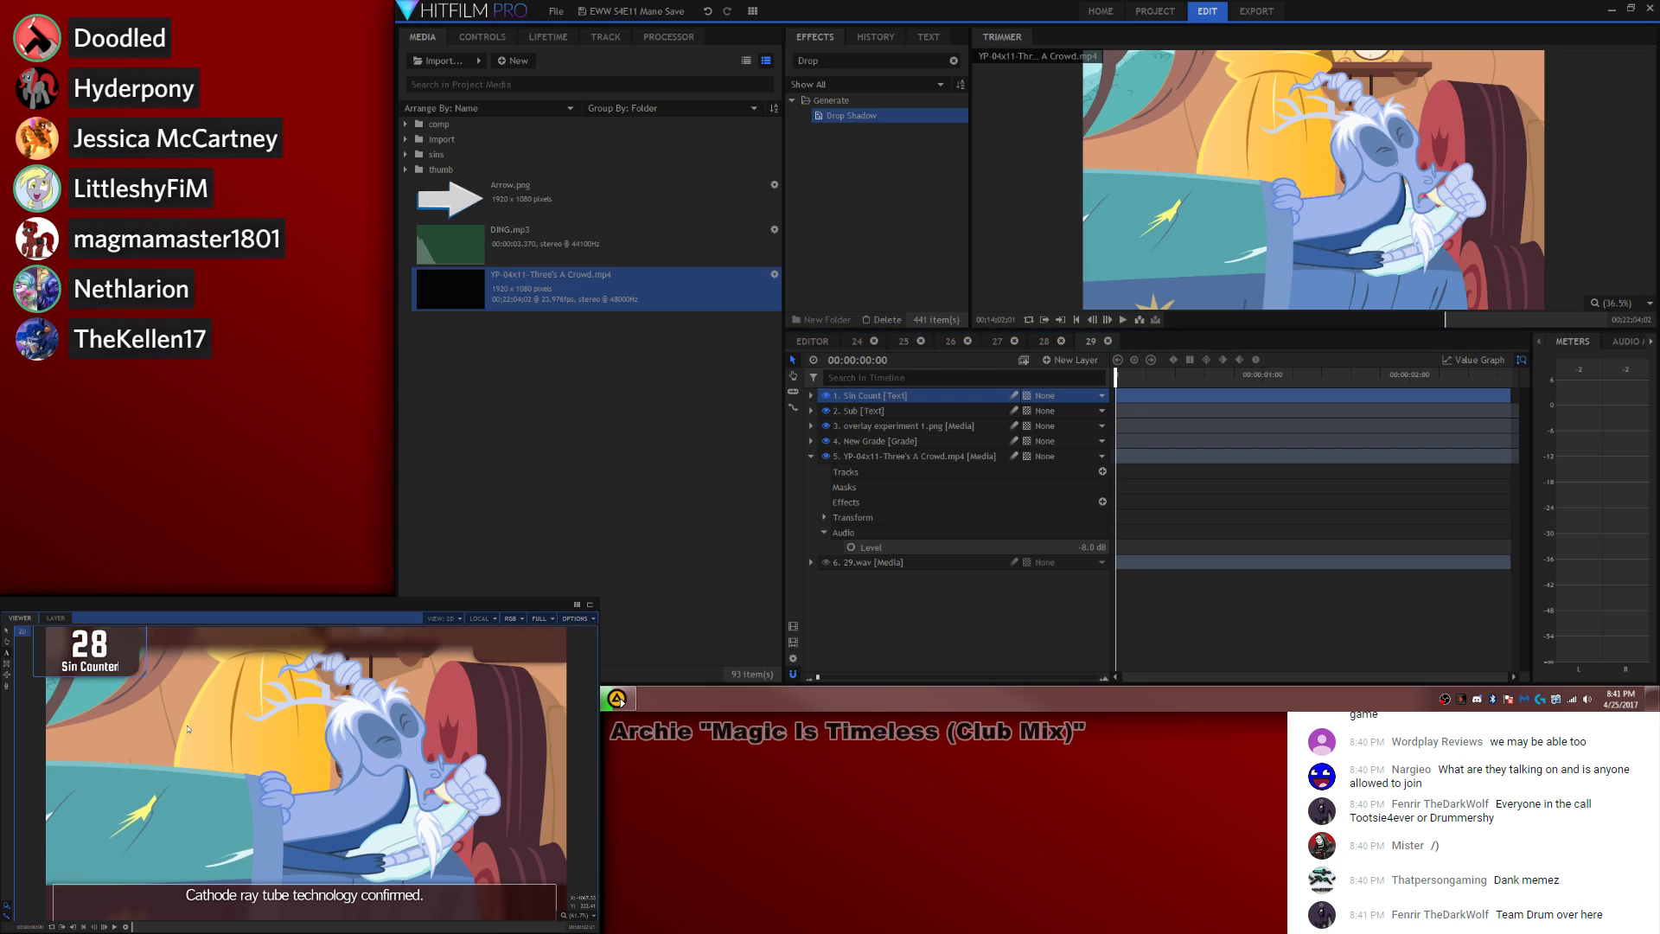
# Step: Replace the subtitle text in shot 29 with "No water, water, no water."
pyautogui.moveTo(425, 895); pyautogui.dragTo(180, 895)
pyautogui.write('No water, water, no water.')
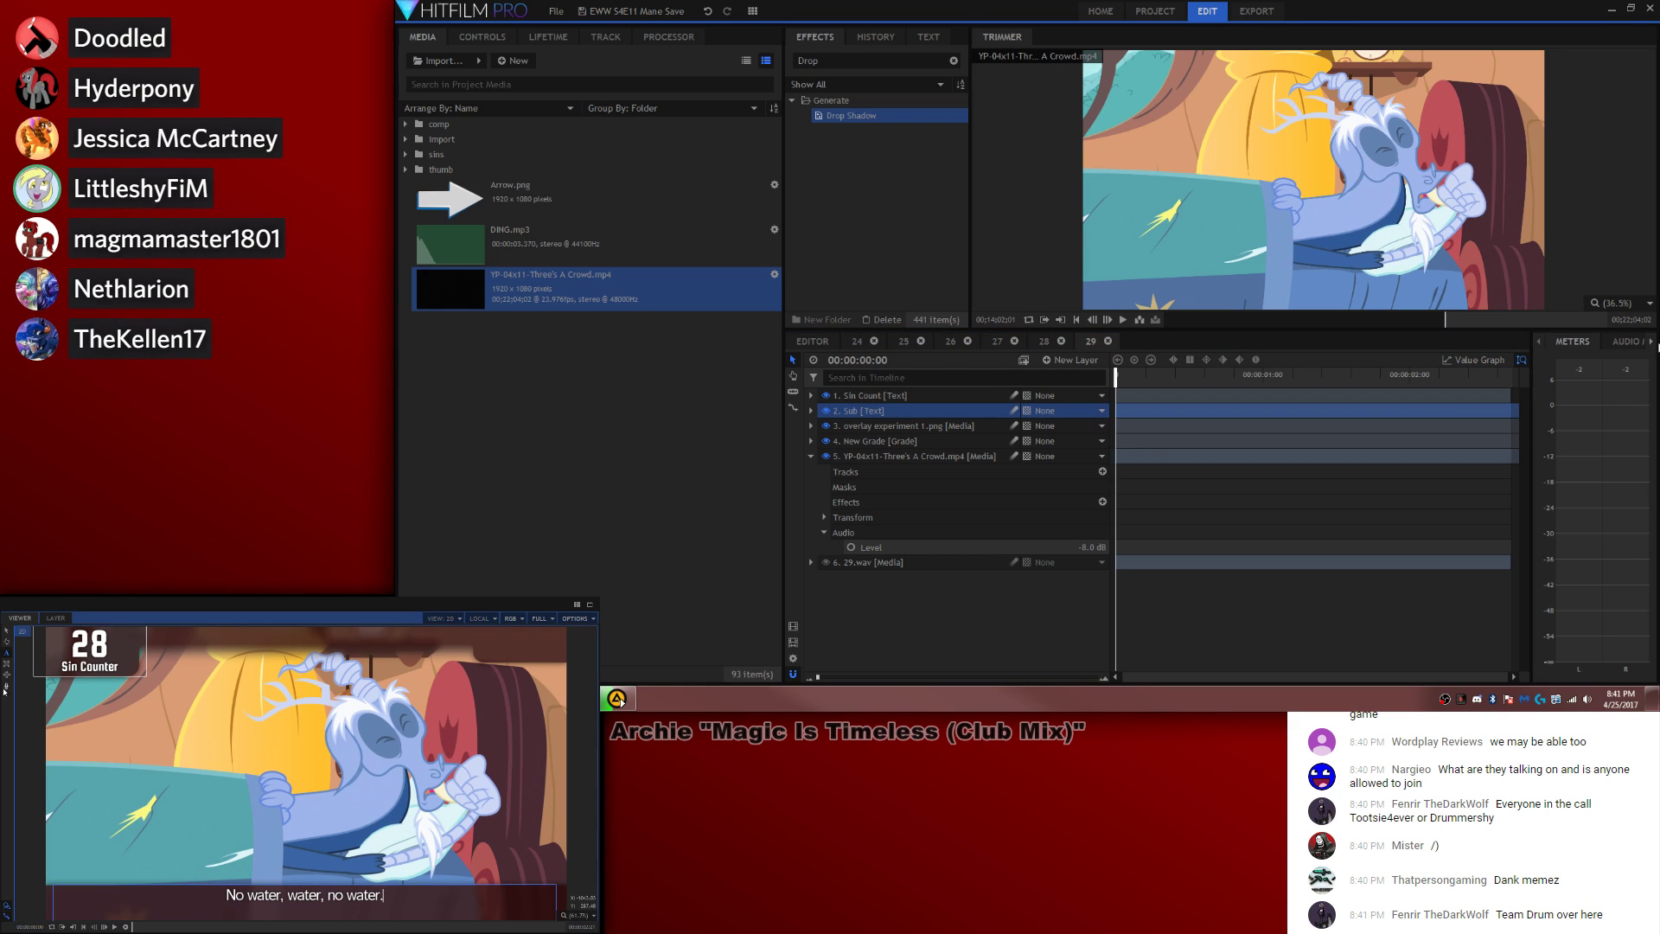
pyautogui.click(1334, 482)
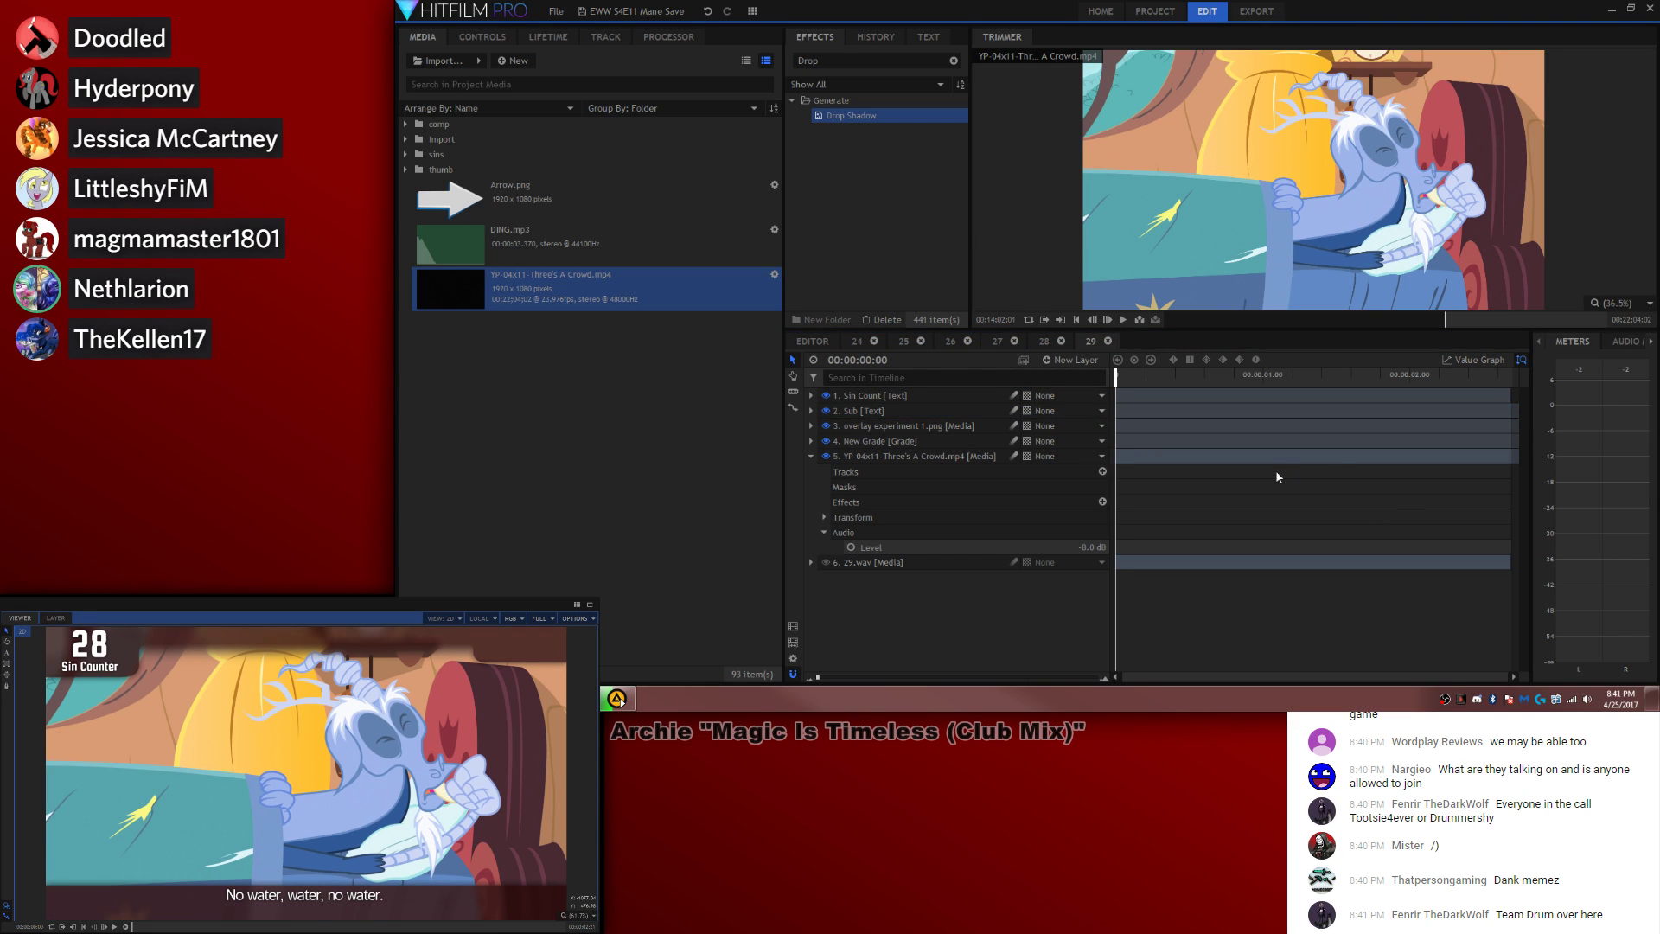
# Step: Play shot 29 from its start and show the audio waveform on the 29.wav layer
pyautogui.press('space')
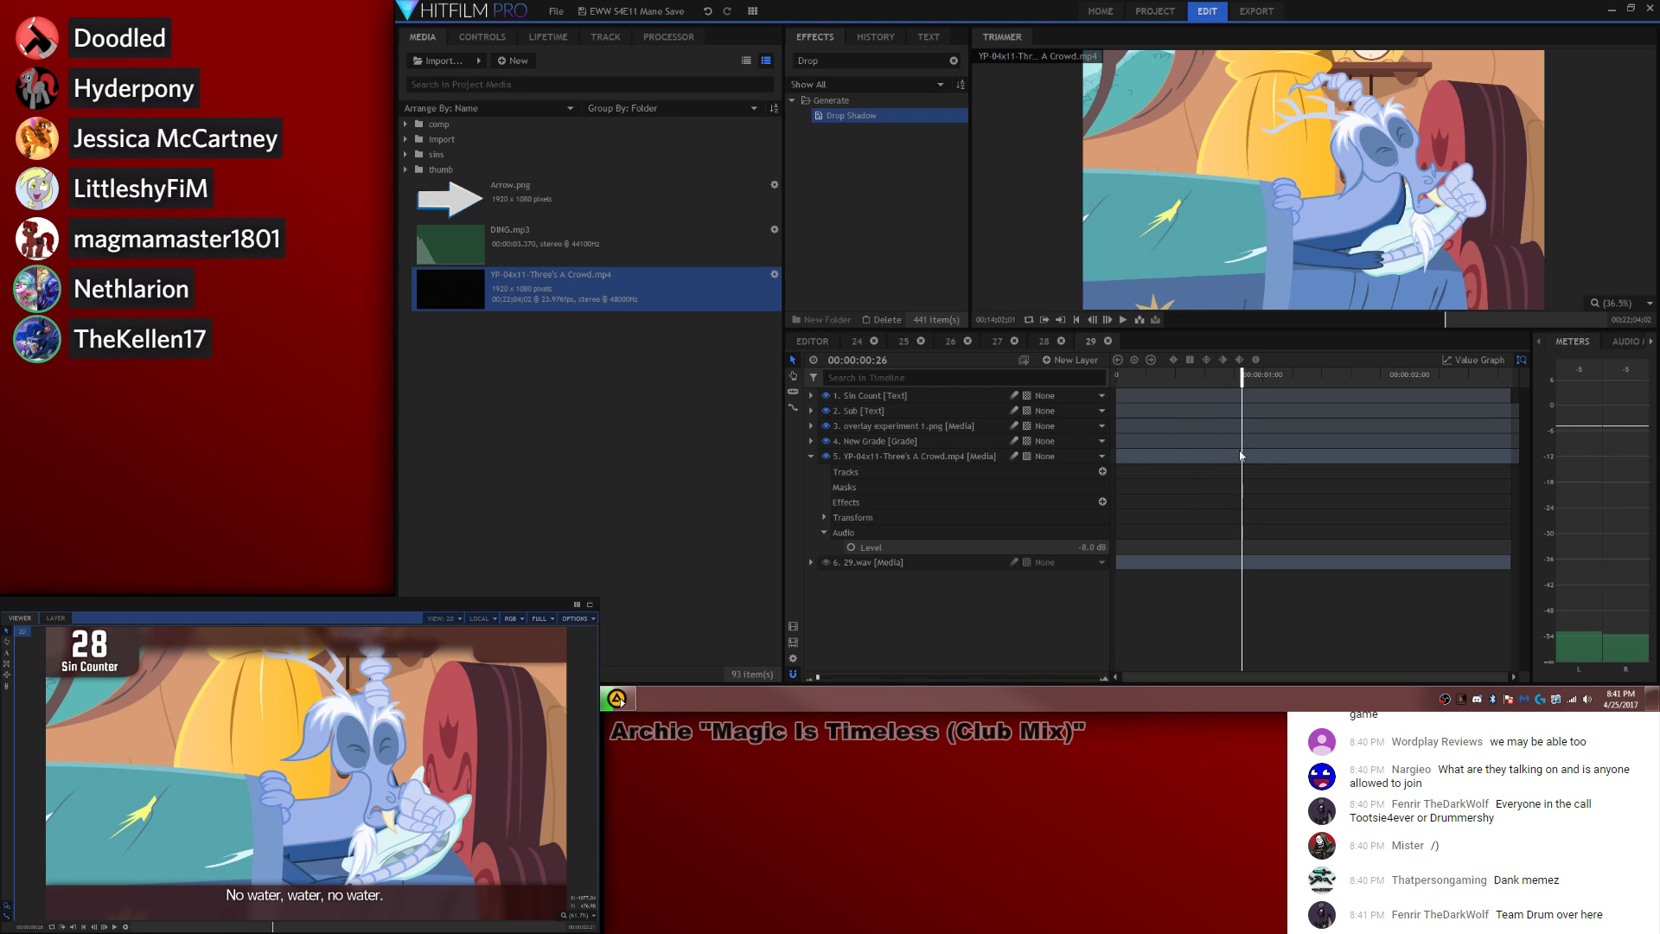
pyautogui.moveTo(1240, 456); pyautogui.dragTo(1106, 470)
pyautogui.press('space')
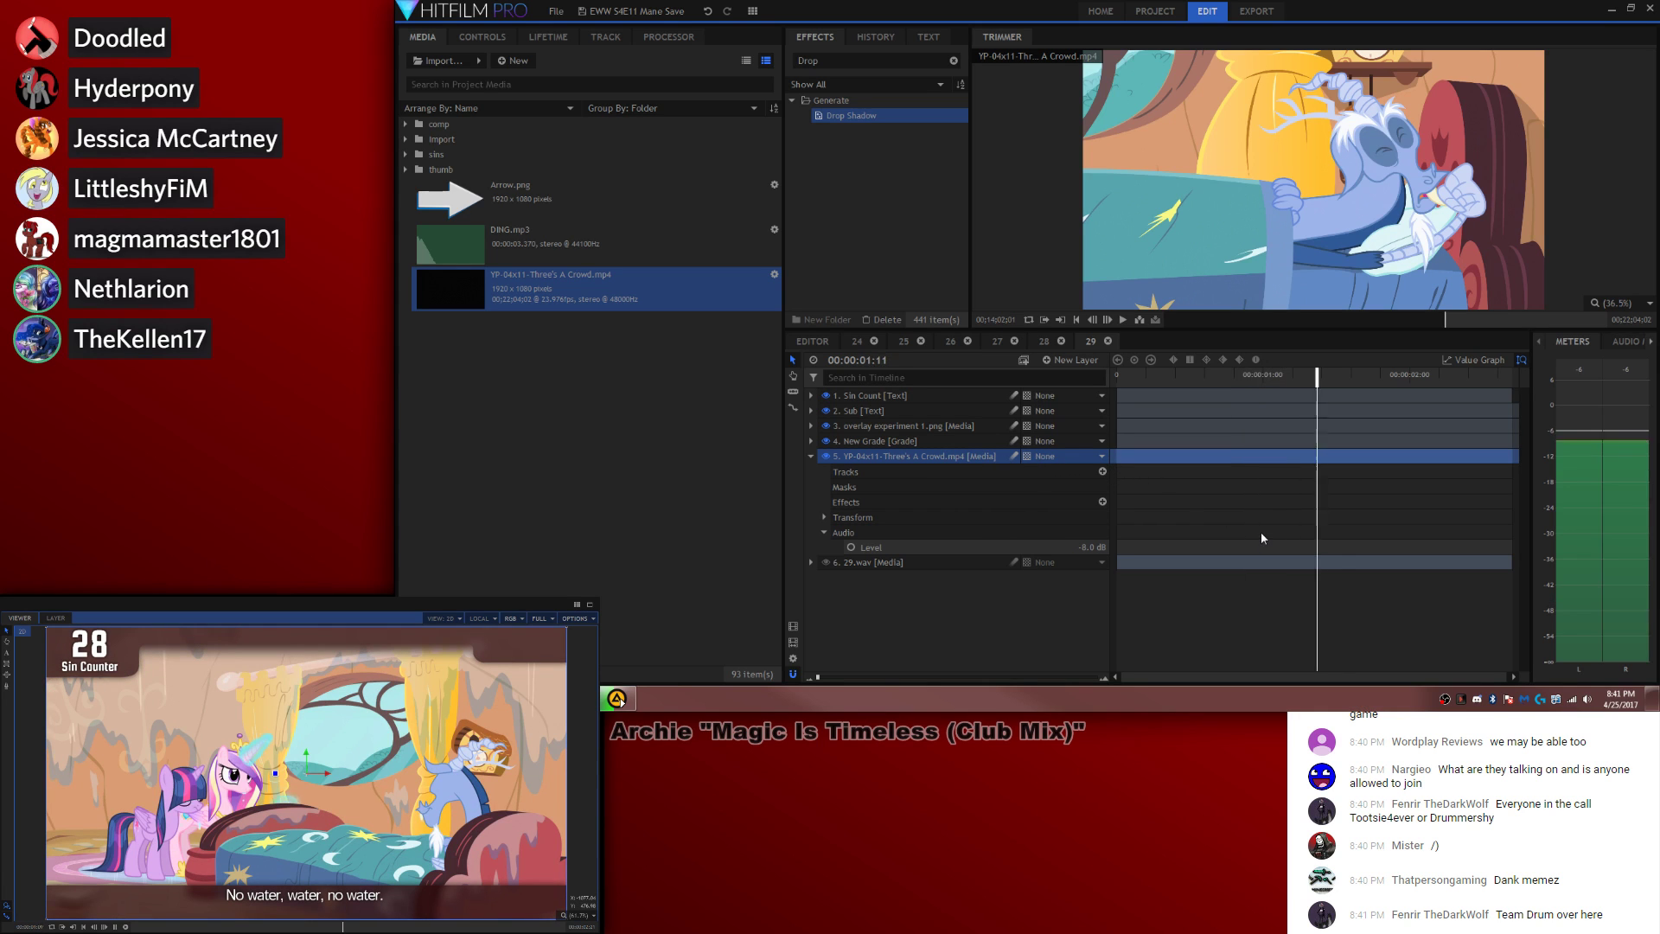
pyautogui.click(883, 562)
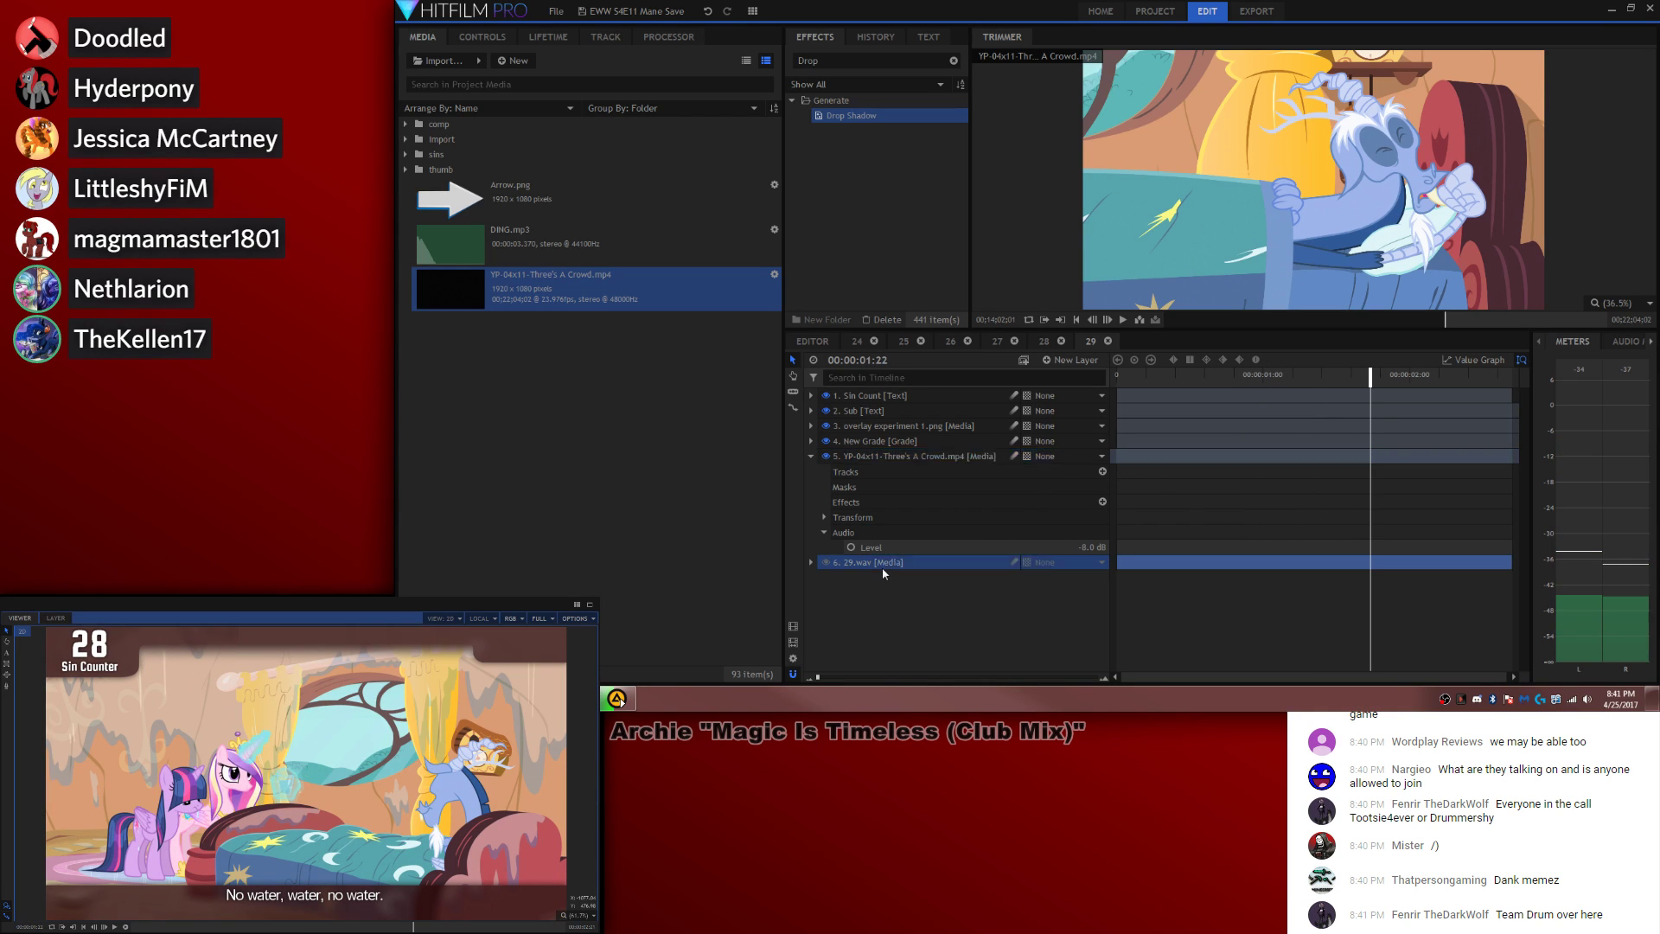
pyautogui.rightClick(883, 563)
pyautogui.moveTo(1008, 281)
pyautogui.click(1091, 299)
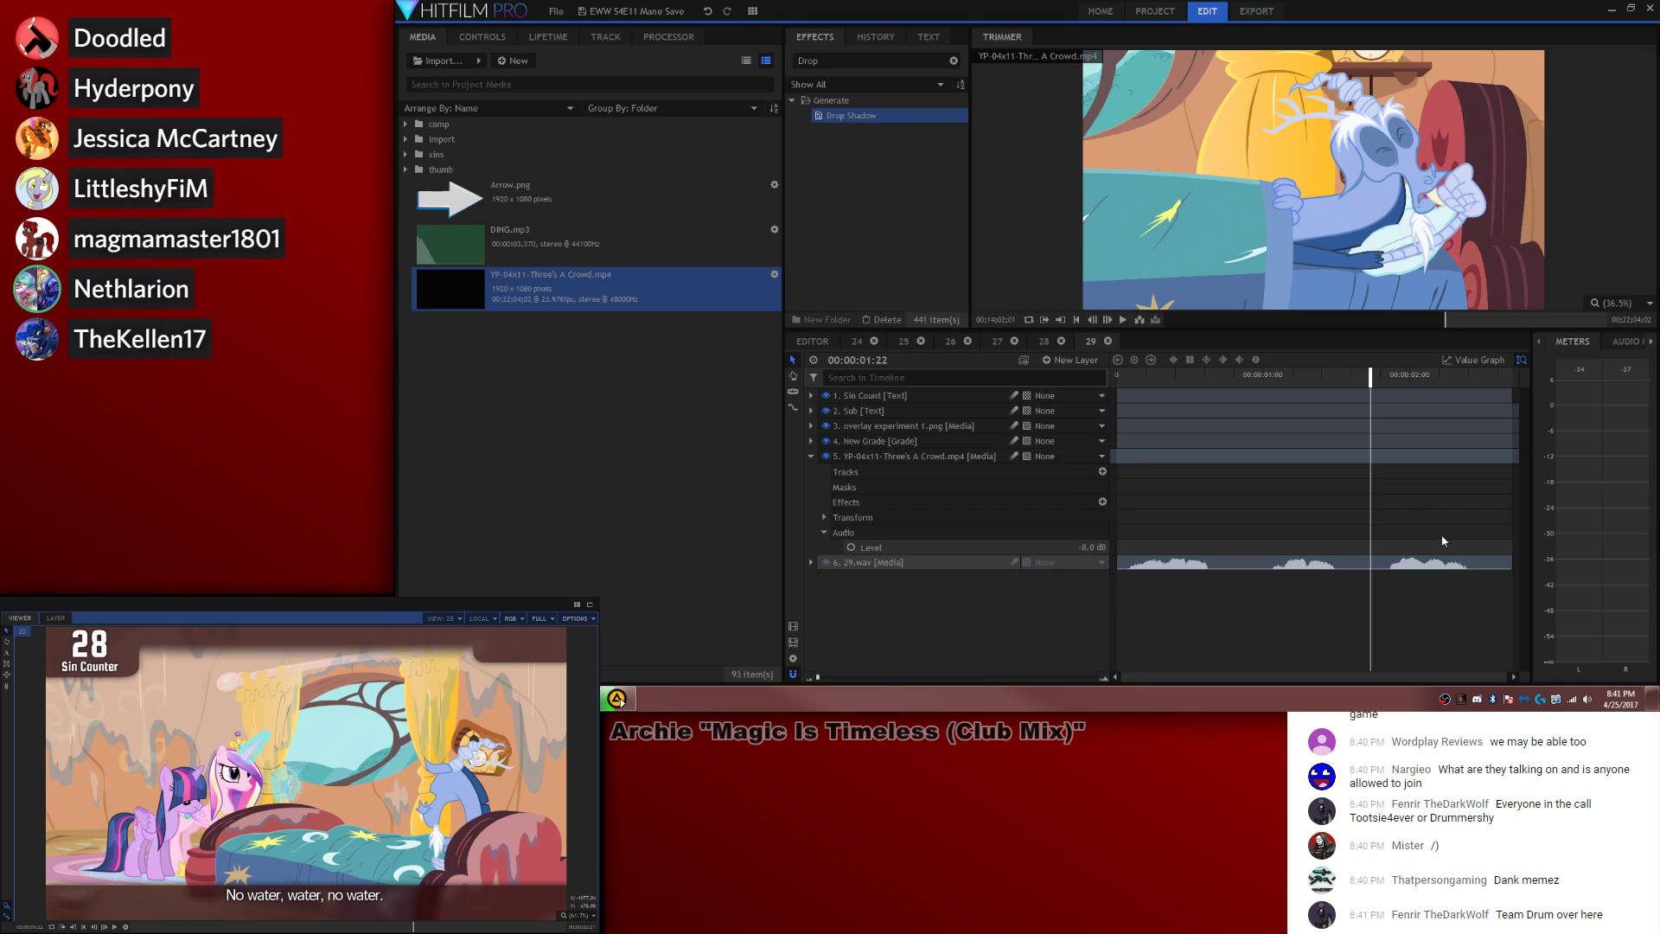
# Step: Split the episode layer of shot 29 at 00:00:01:25, near the start of the last spoken section
pyautogui.press('Left')
pyautogui.press('c')
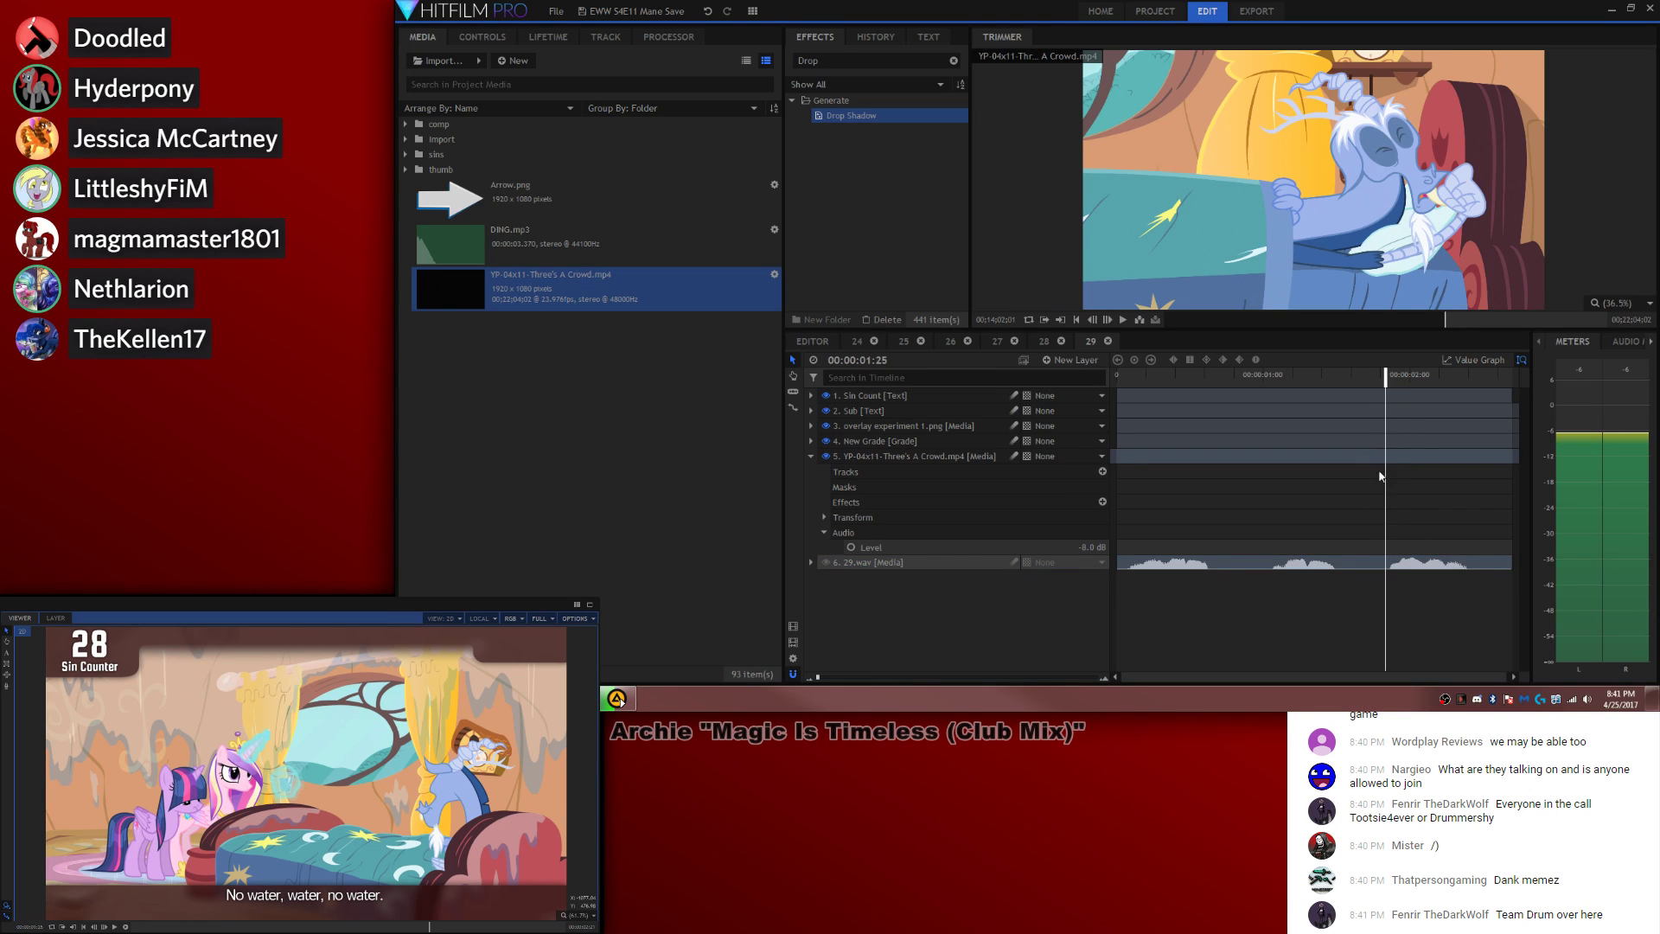
pyautogui.click(1386, 459)
pyautogui.press('v')
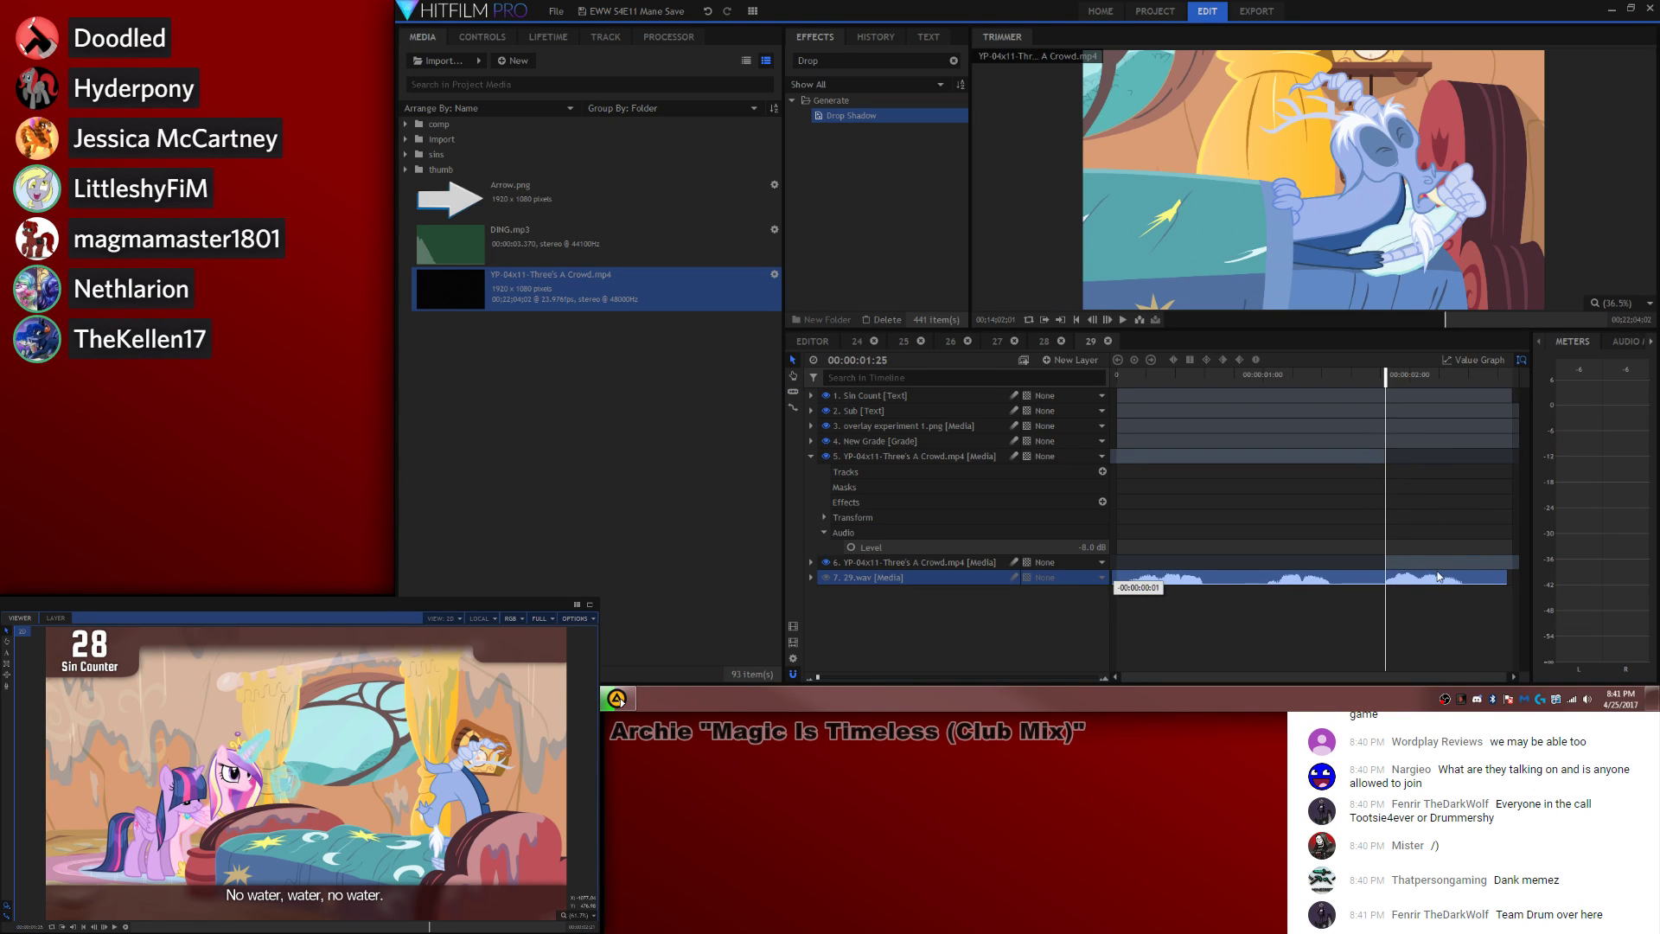
# Step: Shift the second episode segment earlier, cut away its part before 00:00:01:25, and play the result
pyautogui.moveTo(1441, 570); pyautogui.dragTo(1353, 592)
pyautogui.hotkey('ctrl', 'shift', 'd')
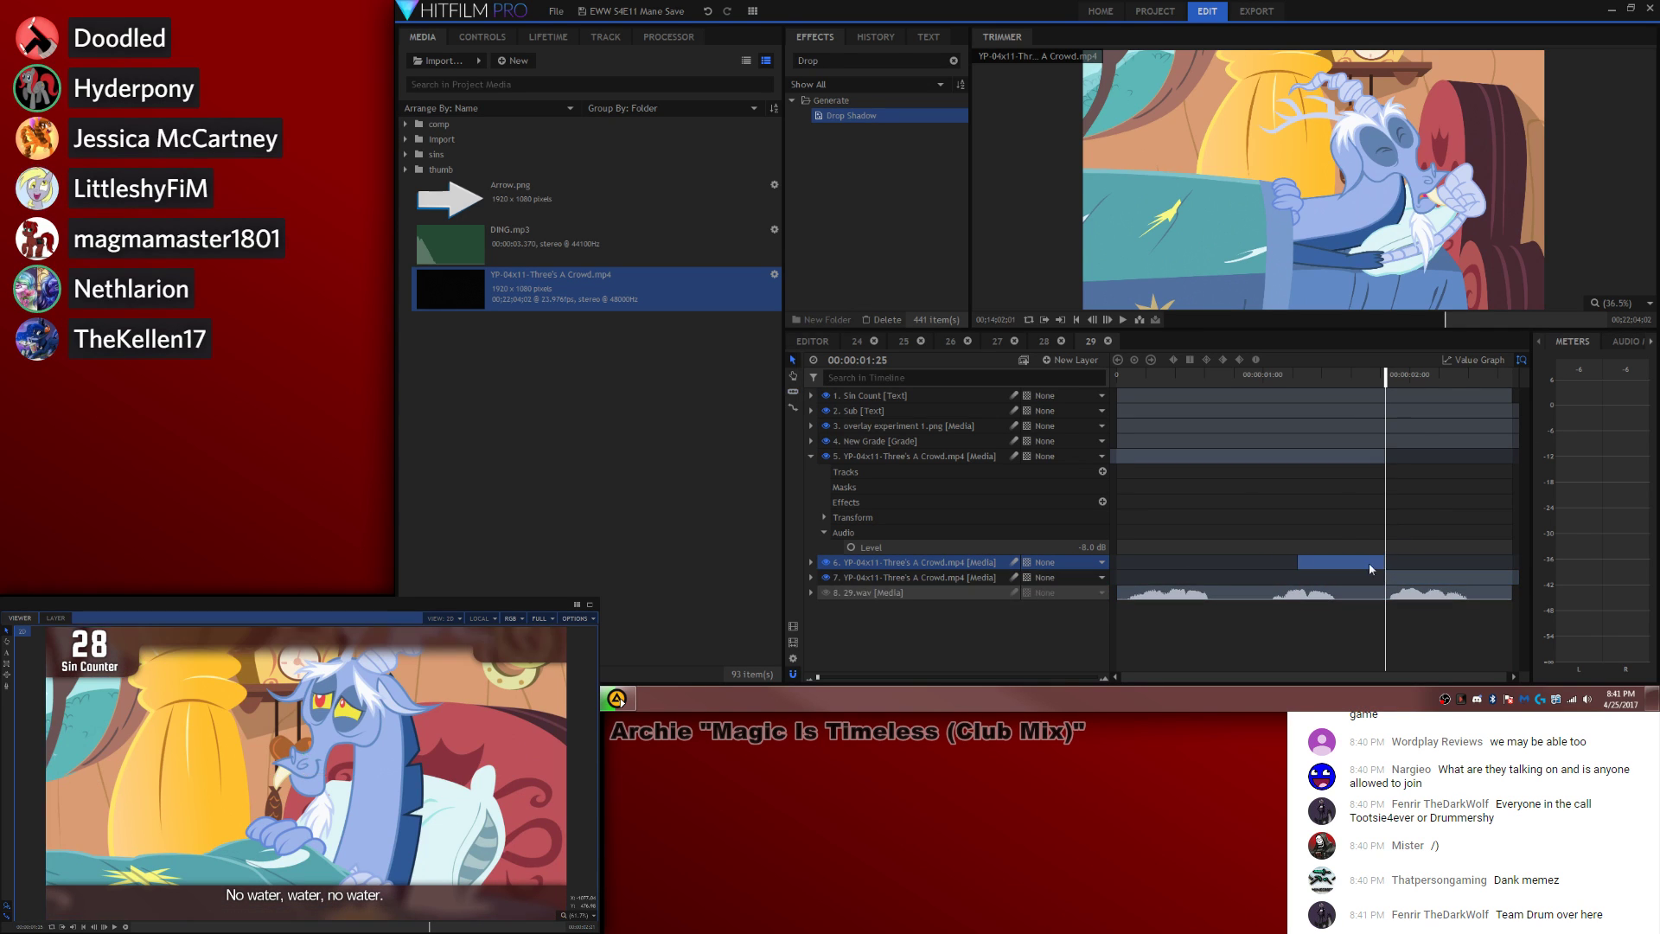
pyautogui.press('Delete')
pyautogui.press('space')
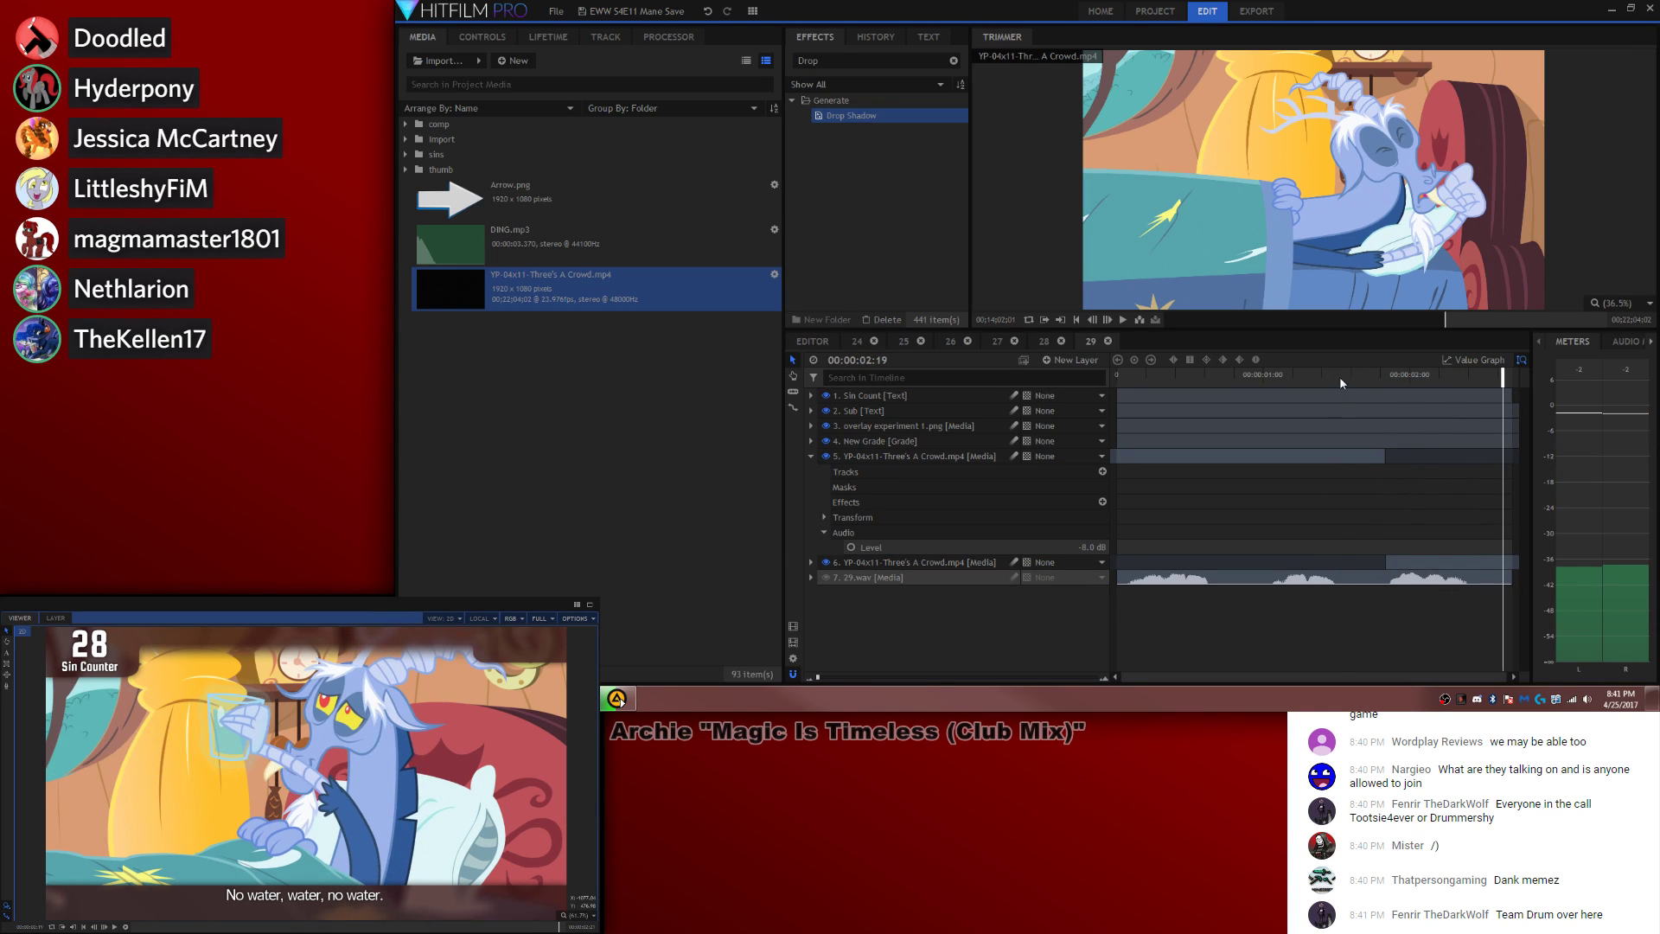
pyautogui.moveTo(1340, 377); pyautogui.dragTo(889, 397)
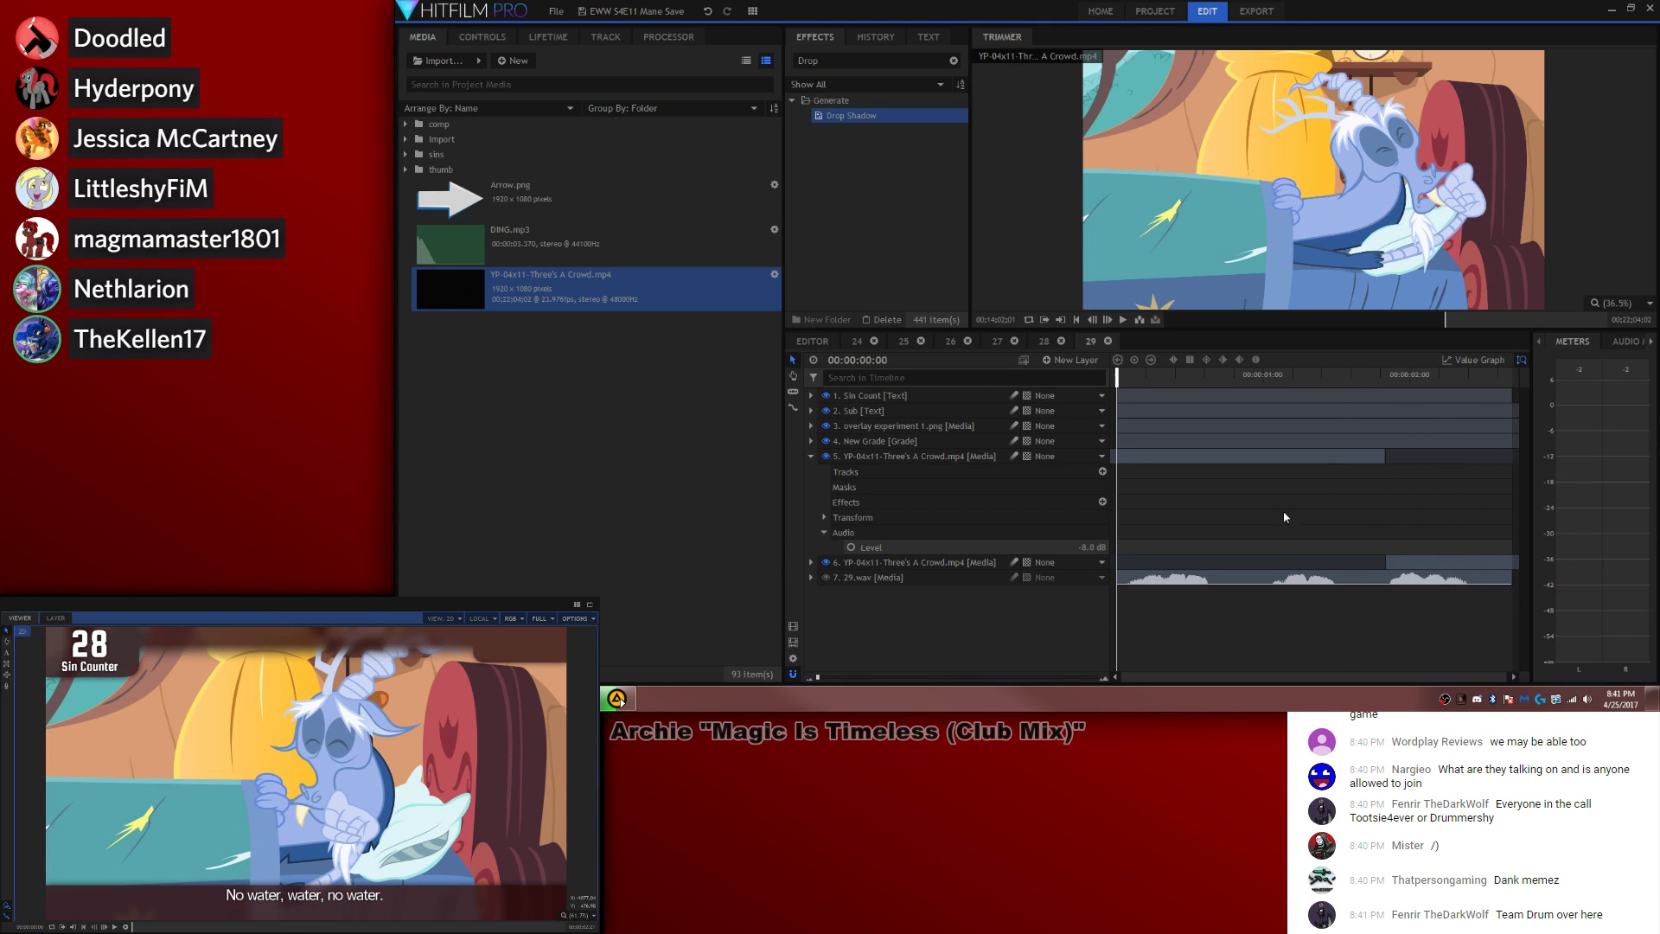
# Step: Split the Sin Count text layer of shot 29 at 00:00:02:12
pyautogui.click(1468, 375)
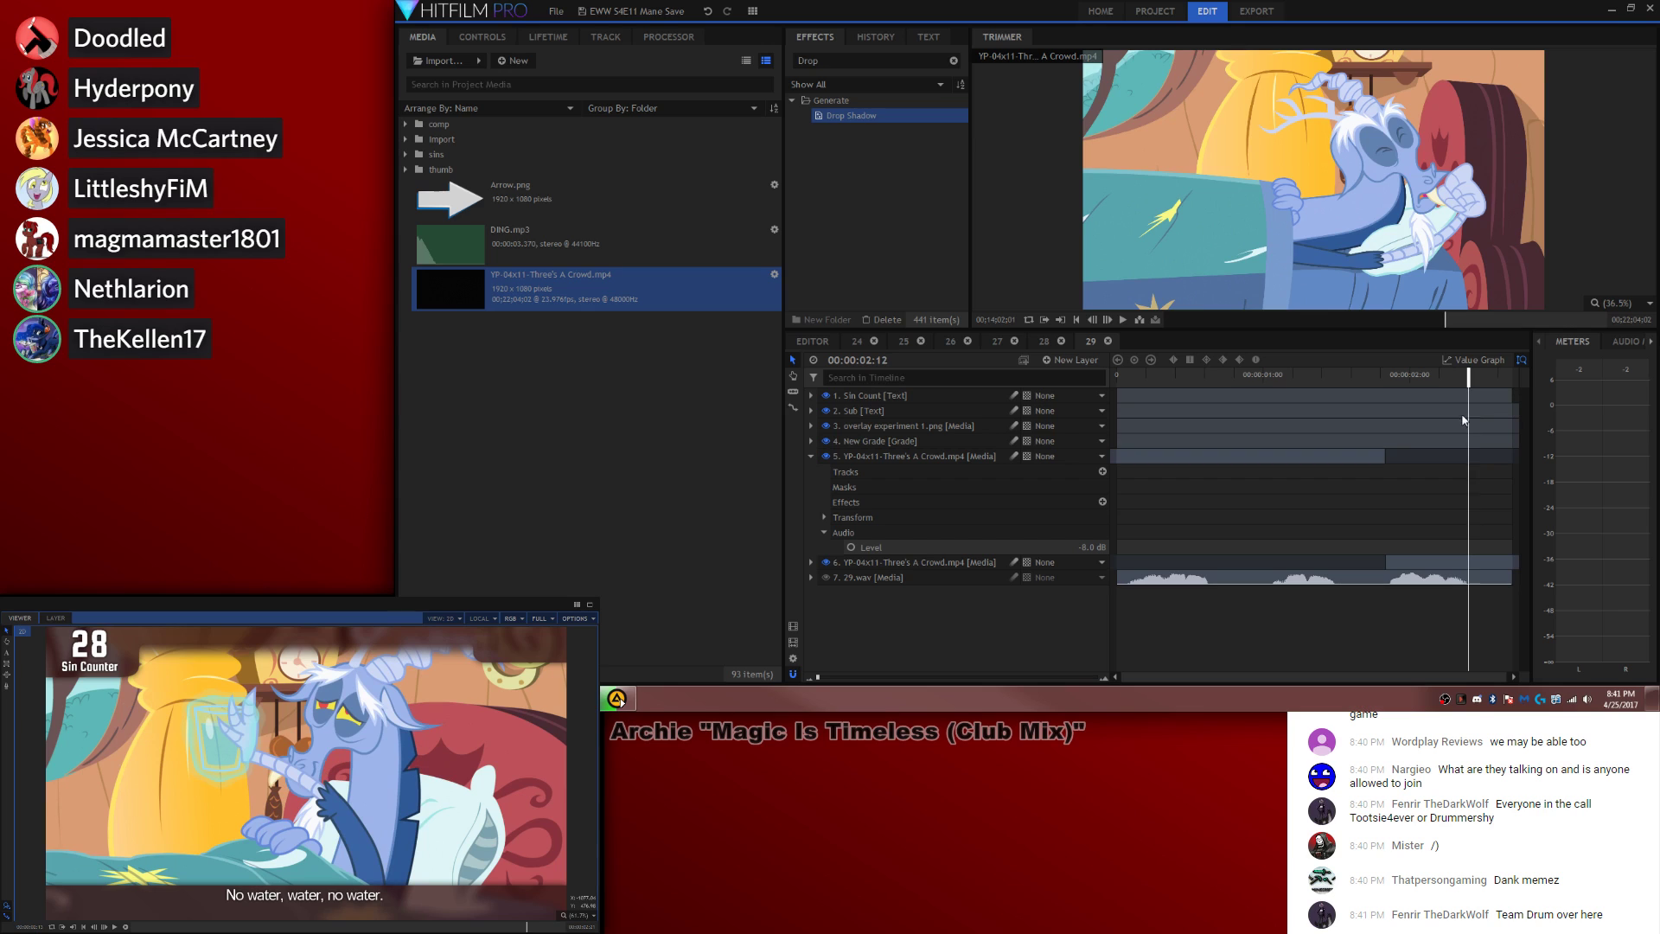
pyautogui.hotkey('ctrl', 'shift', 'd')
pyautogui.press('Right')
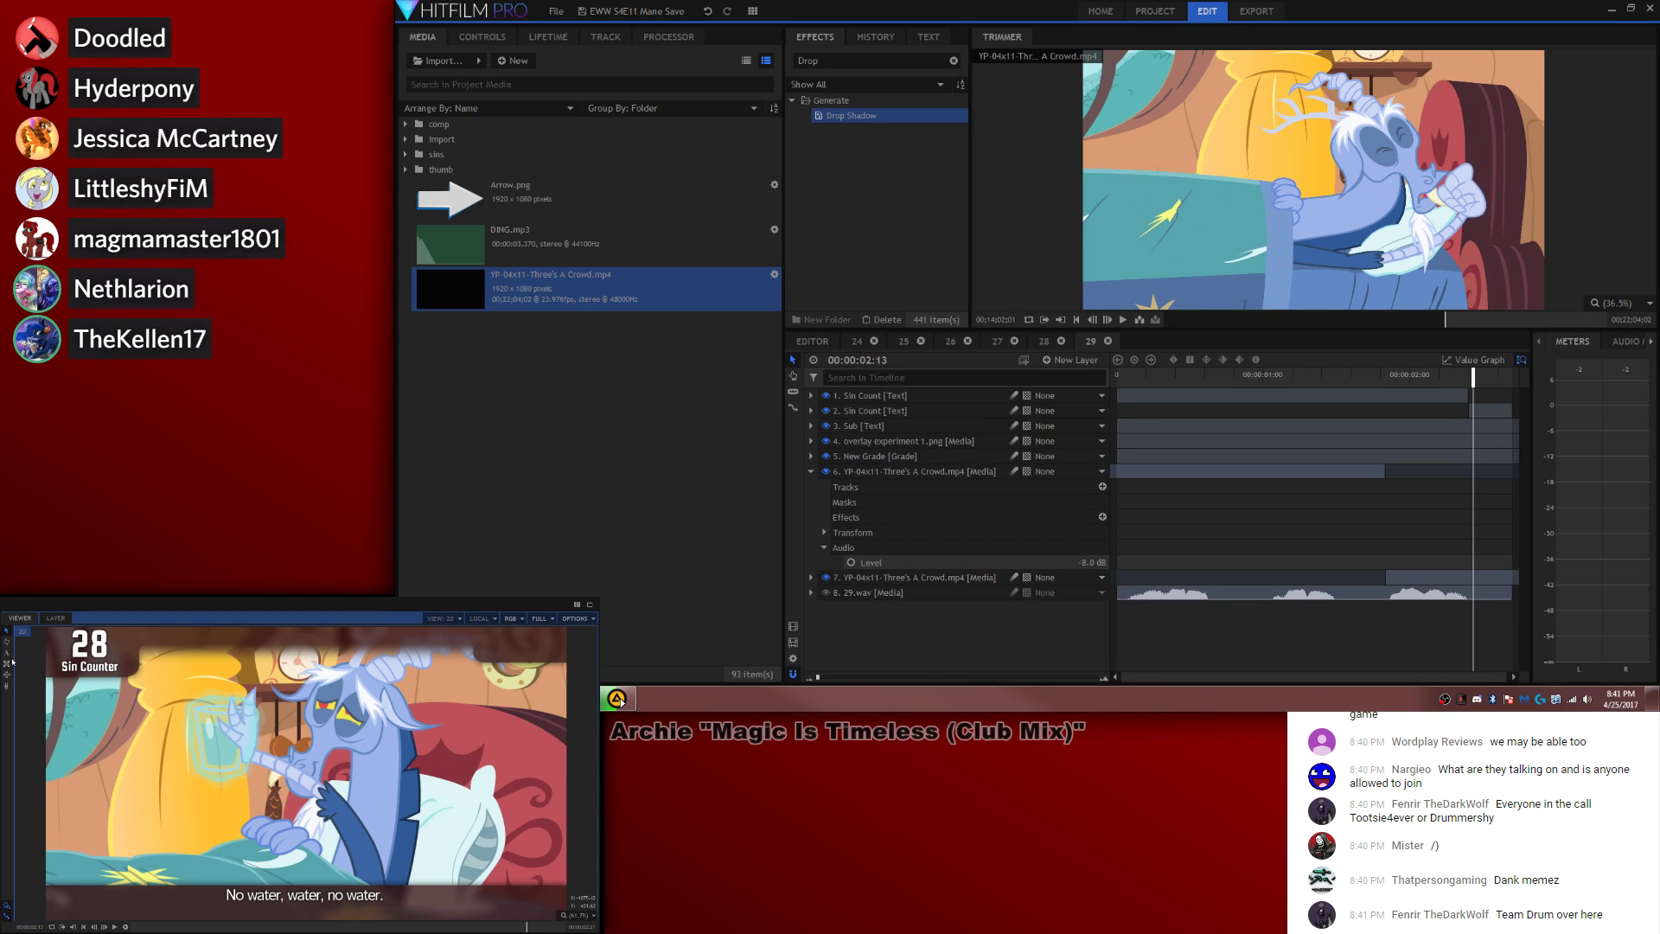
# Step: Change the number in the second Sin Count segment to 29 and save the project
pyautogui.click(87, 644)
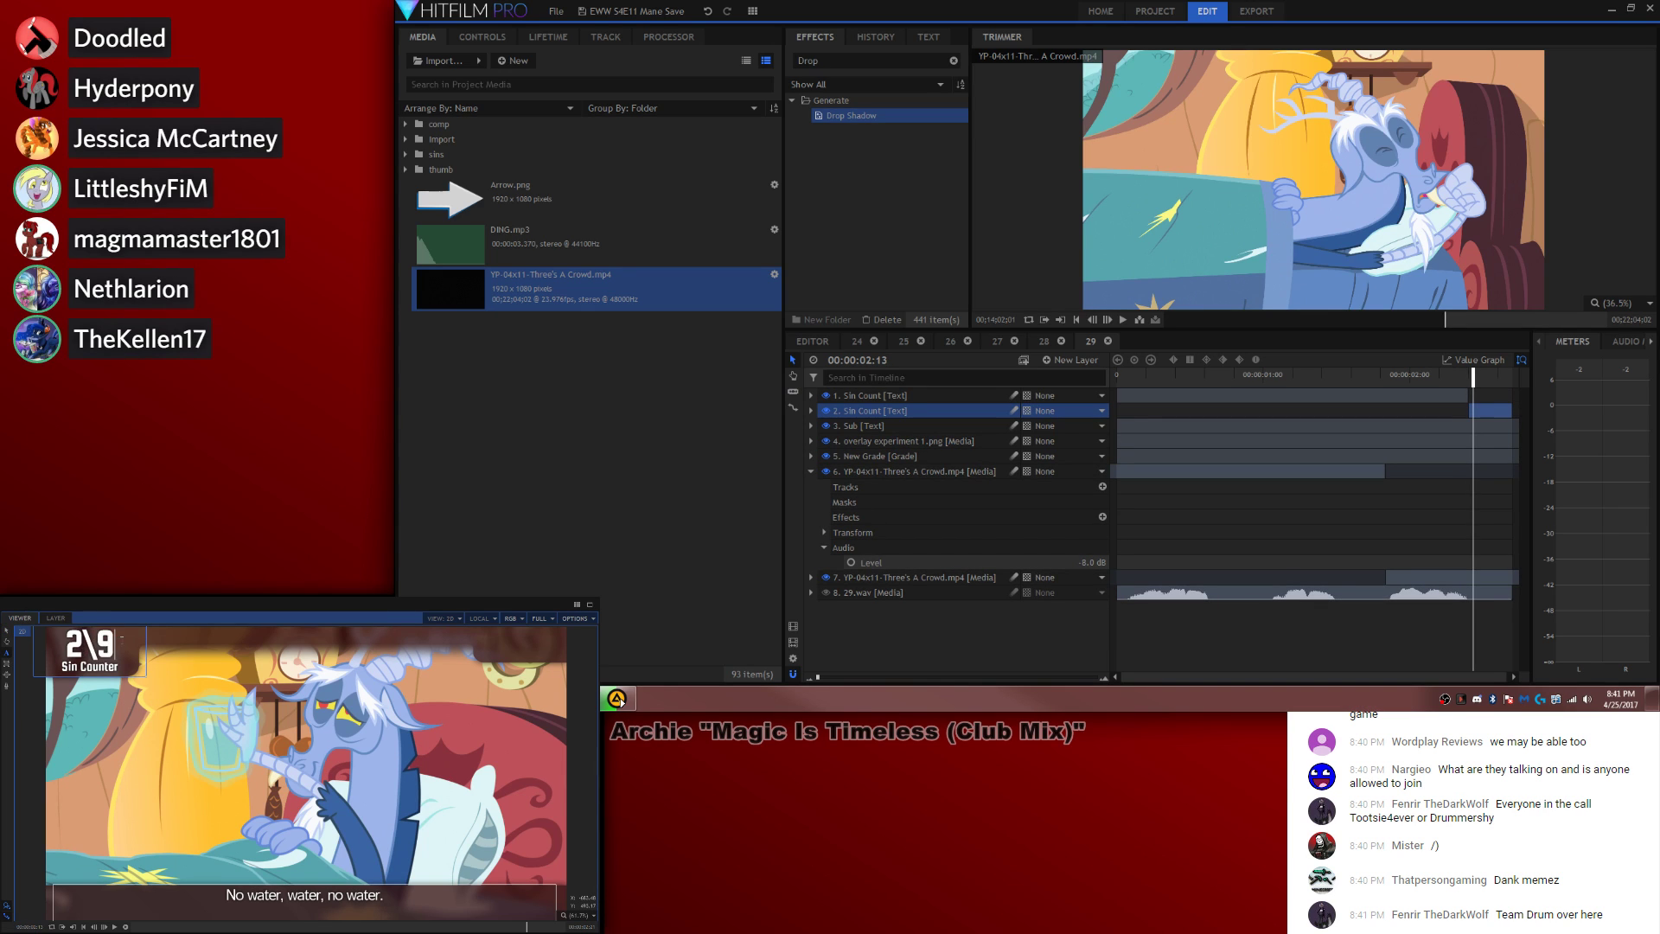
pyautogui.press('Left')
pyautogui.press('BackSpace')
pyautogui.press('Escape')
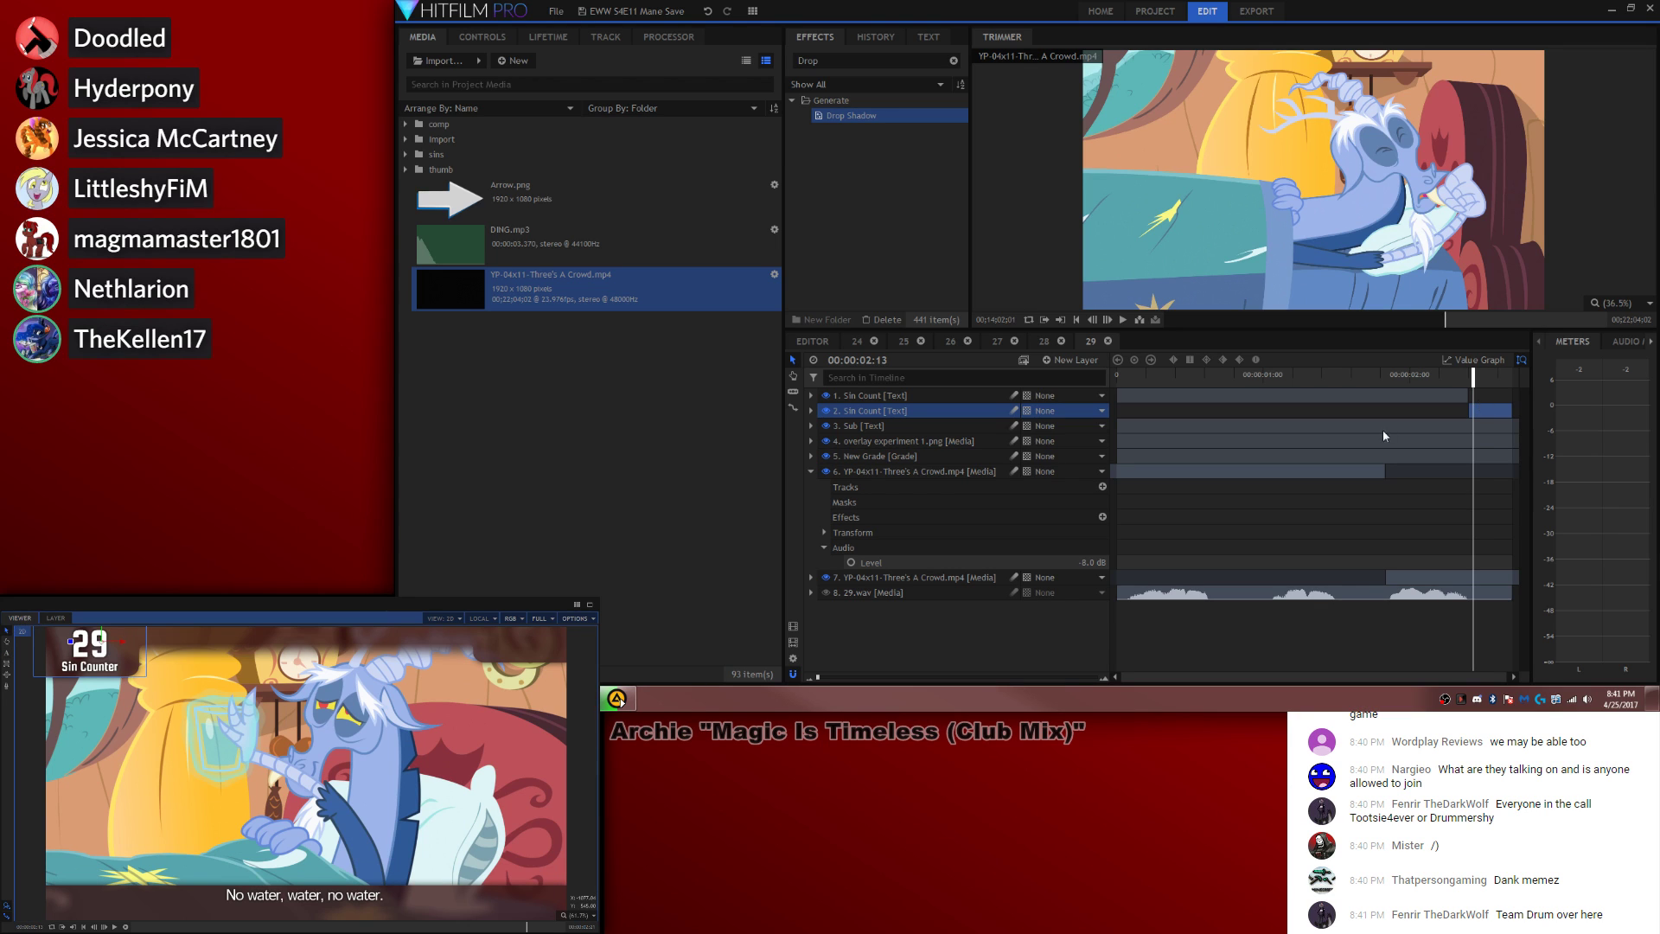
pyautogui.click(1248, 526)
pyautogui.hotkey('ctrl', 's')
# Step: Try the subtitle "Implying he didn't wash his paw at all." in shot 29 and play the shot from its start
pyautogui.moveTo(1183, 374); pyautogui.dragTo(1110, 389)
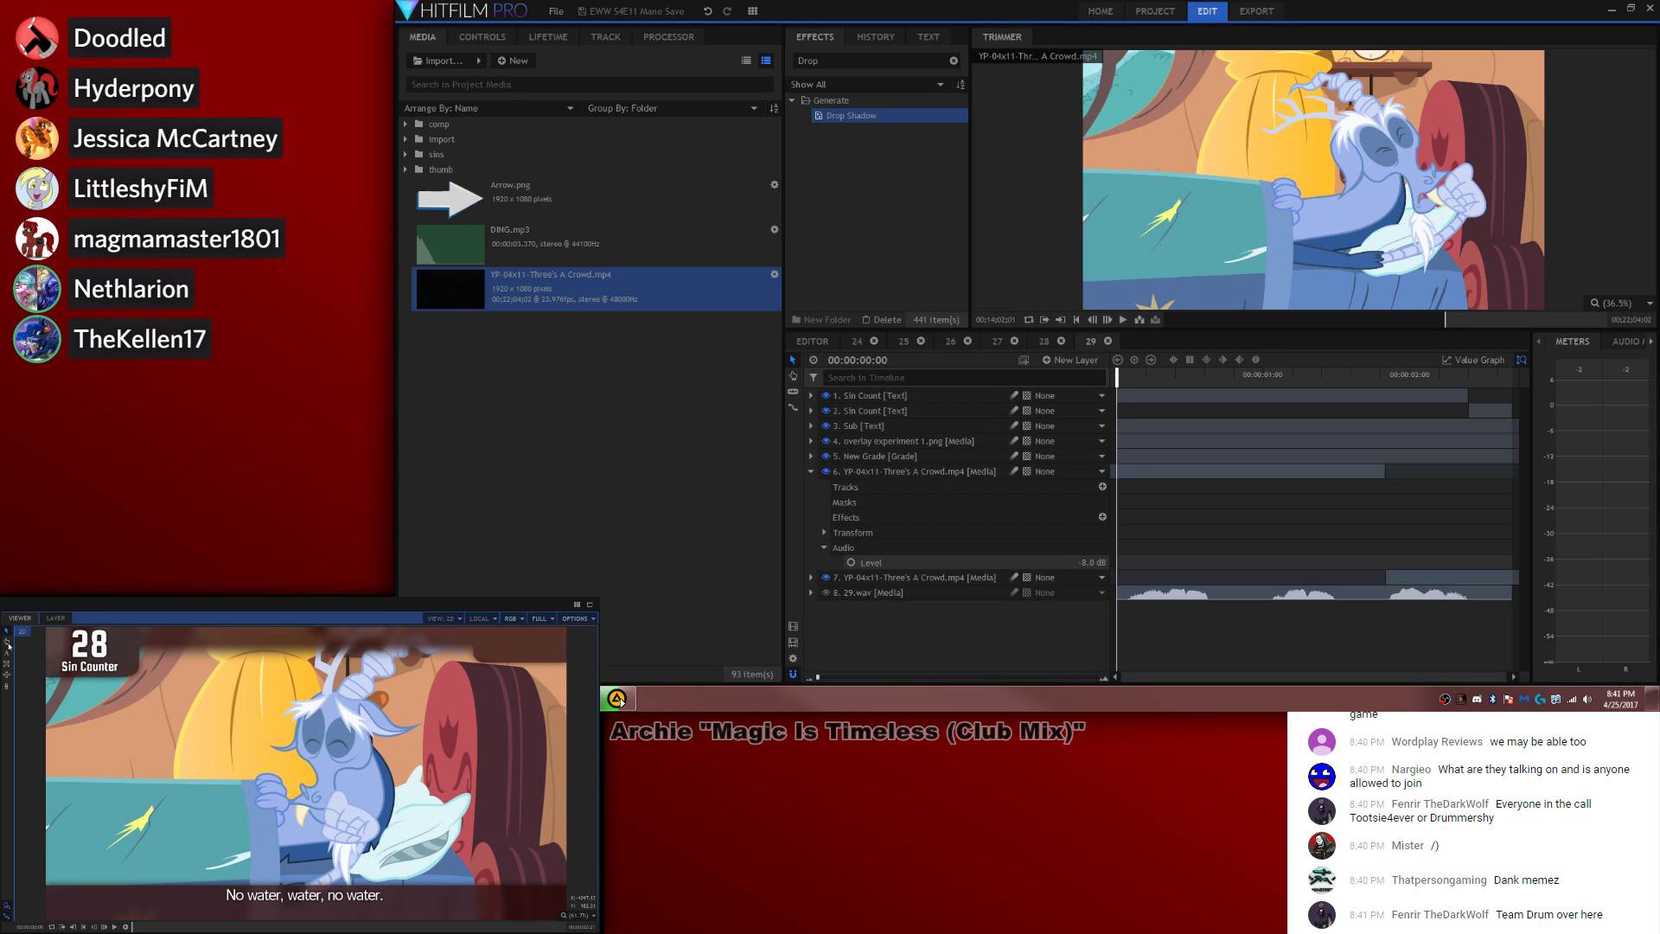
pyautogui.moveTo(392, 908); pyautogui.dragTo(106, 867)
pyautogui.write("Implying he didn't wash his paw at all.")
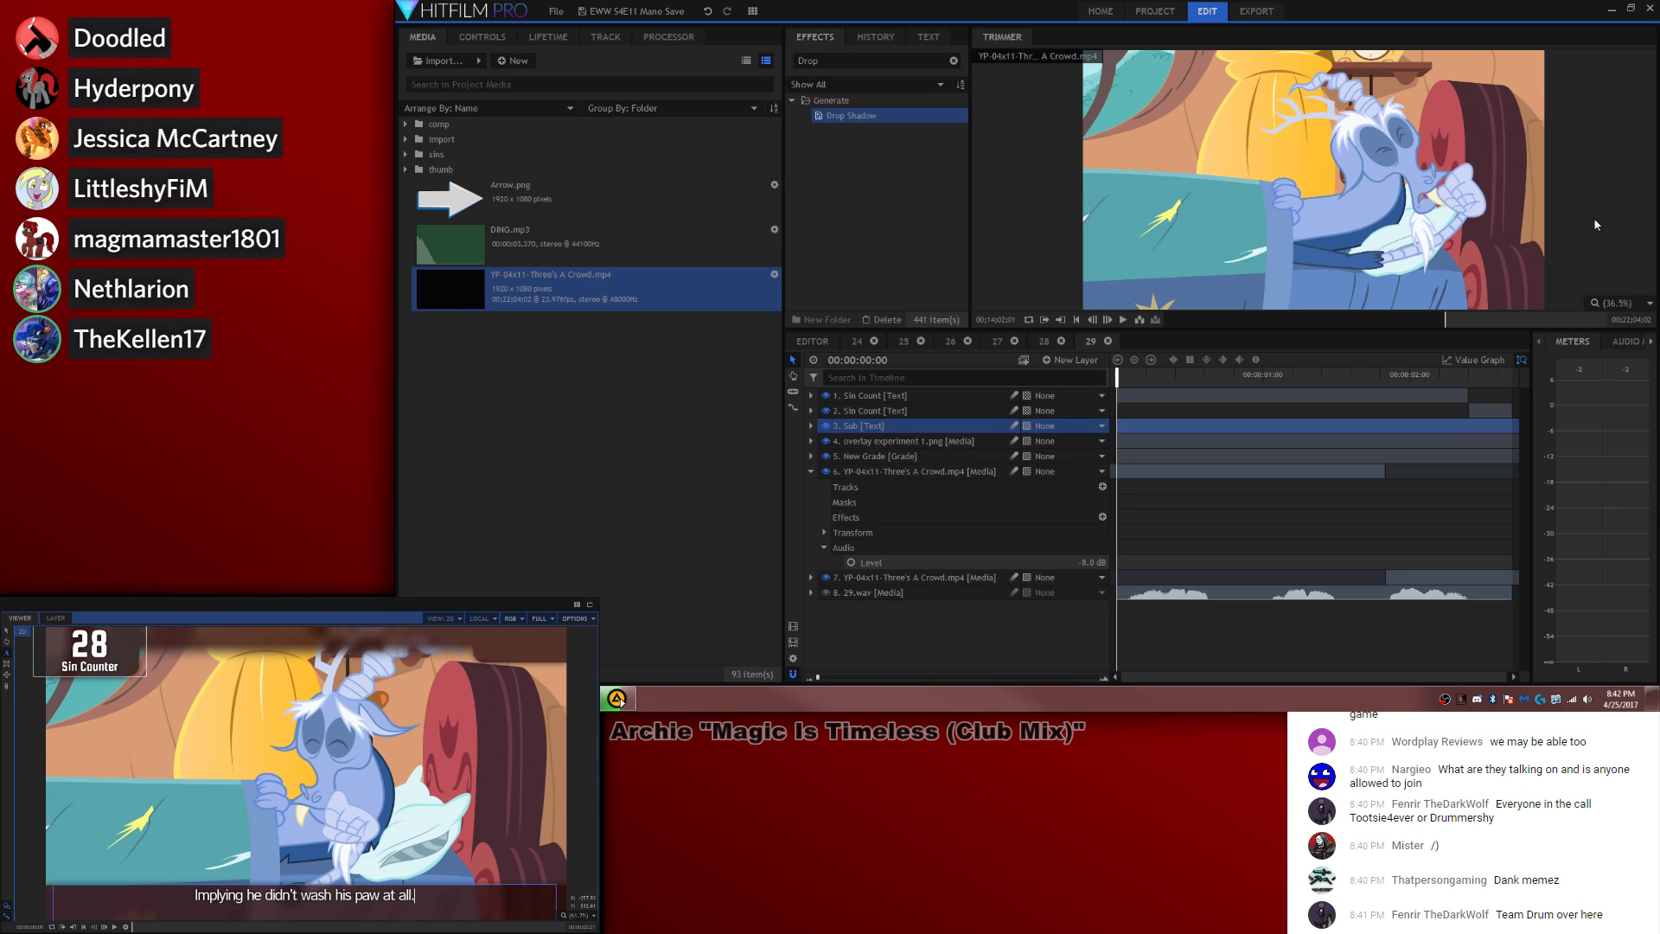
pyautogui.click(1355, 510)
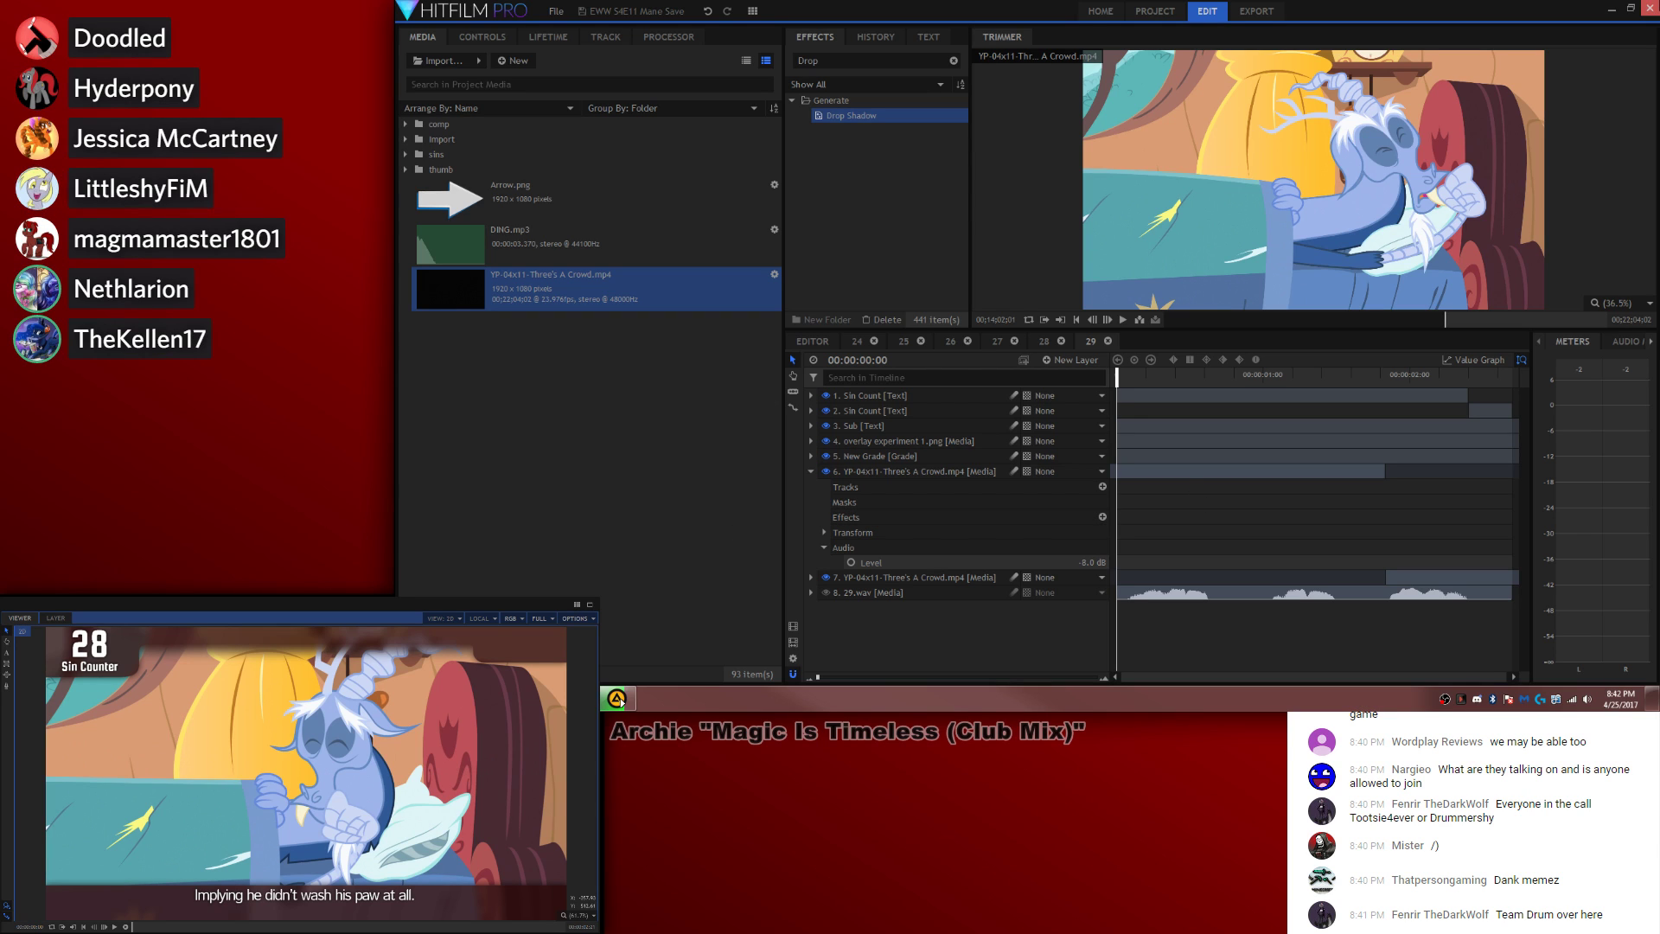
pyautogui.press('space')
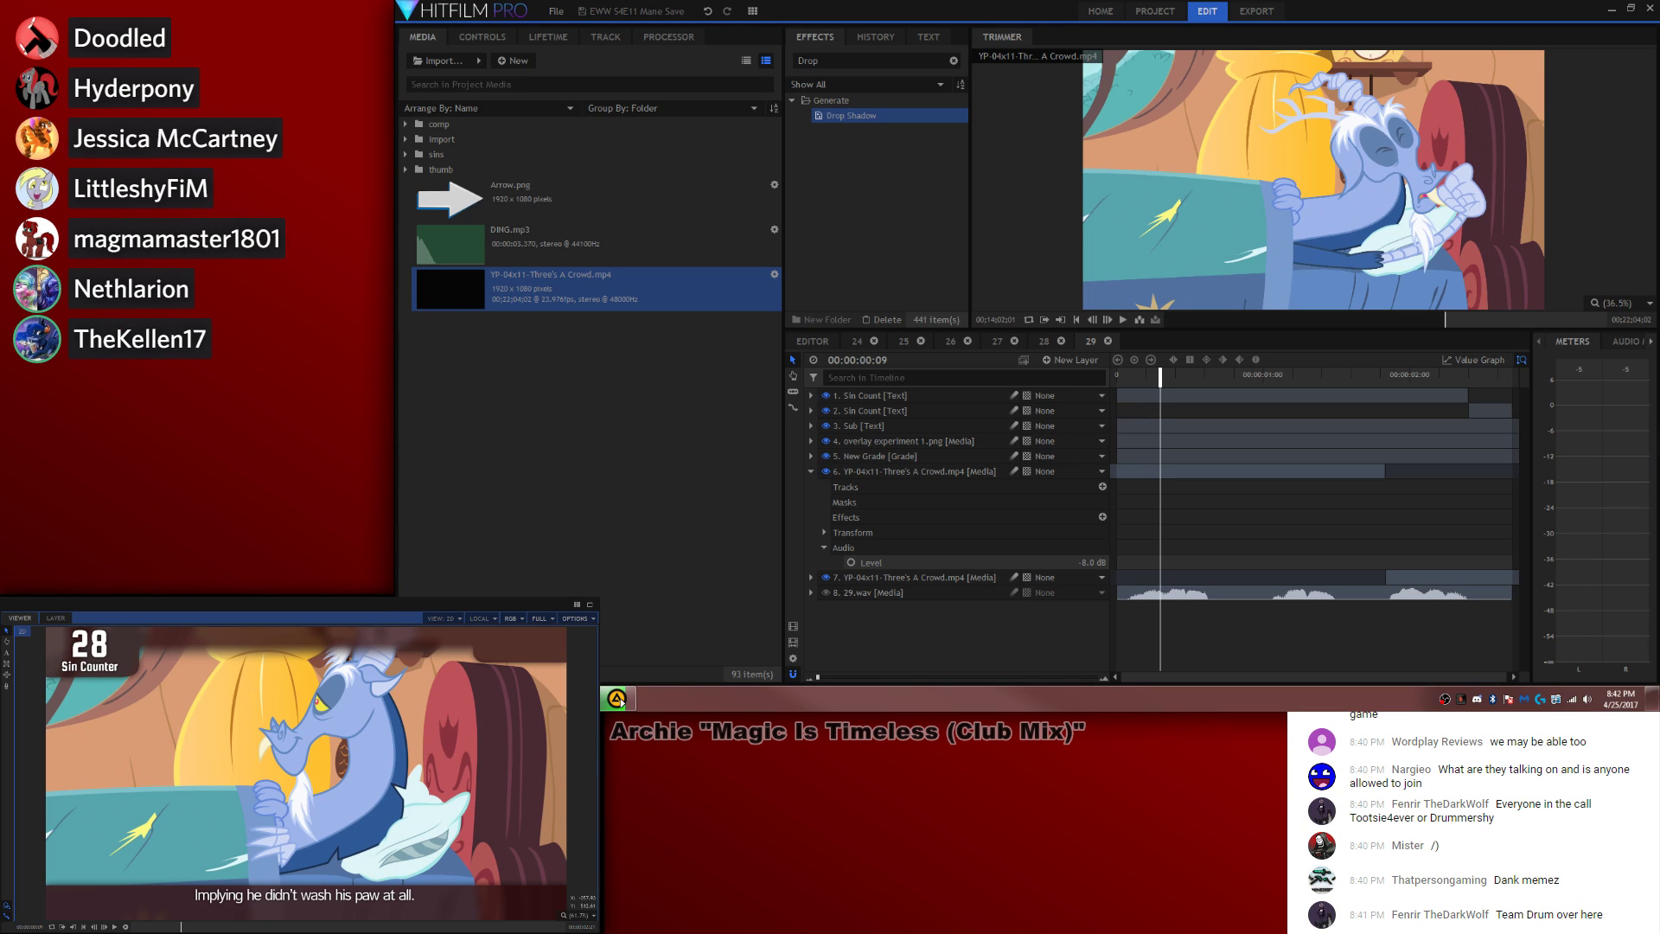
# Step: Change the subtitle back to "No water, water, no water." and play the shot
pyautogui.click(7, 654)
pyautogui.moveTo(417, 895); pyautogui.dragTo(1551, 360)
pyautogui.write('No water, water, no water.')
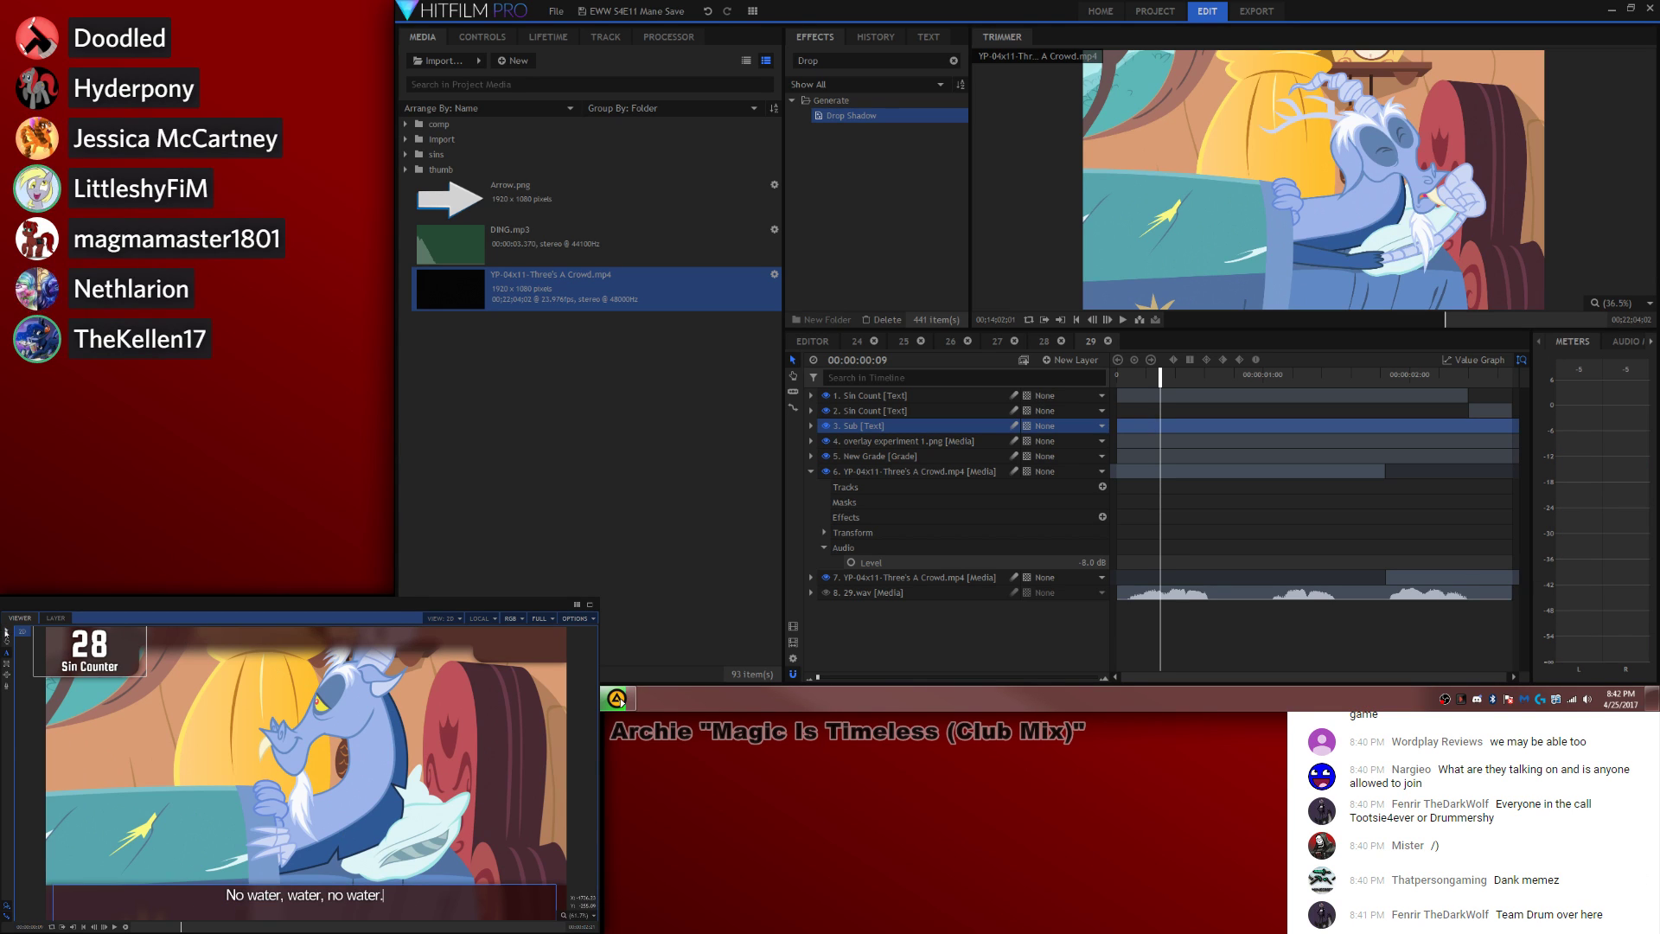
pyautogui.click(1385, 519)
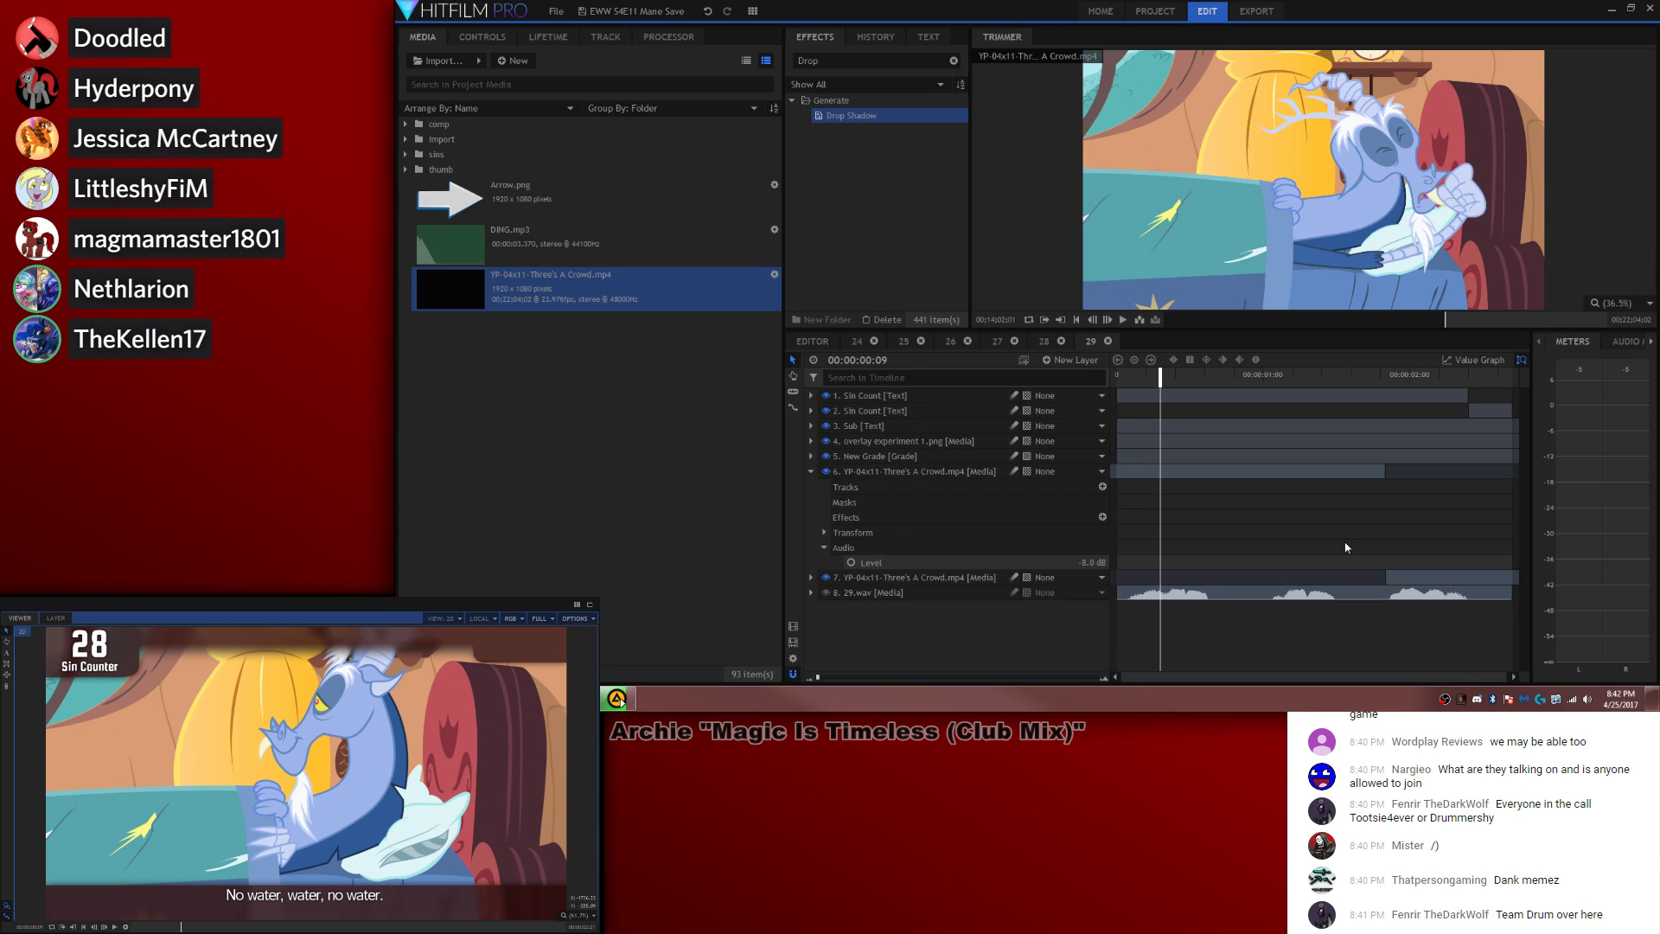
pyautogui.press('space')
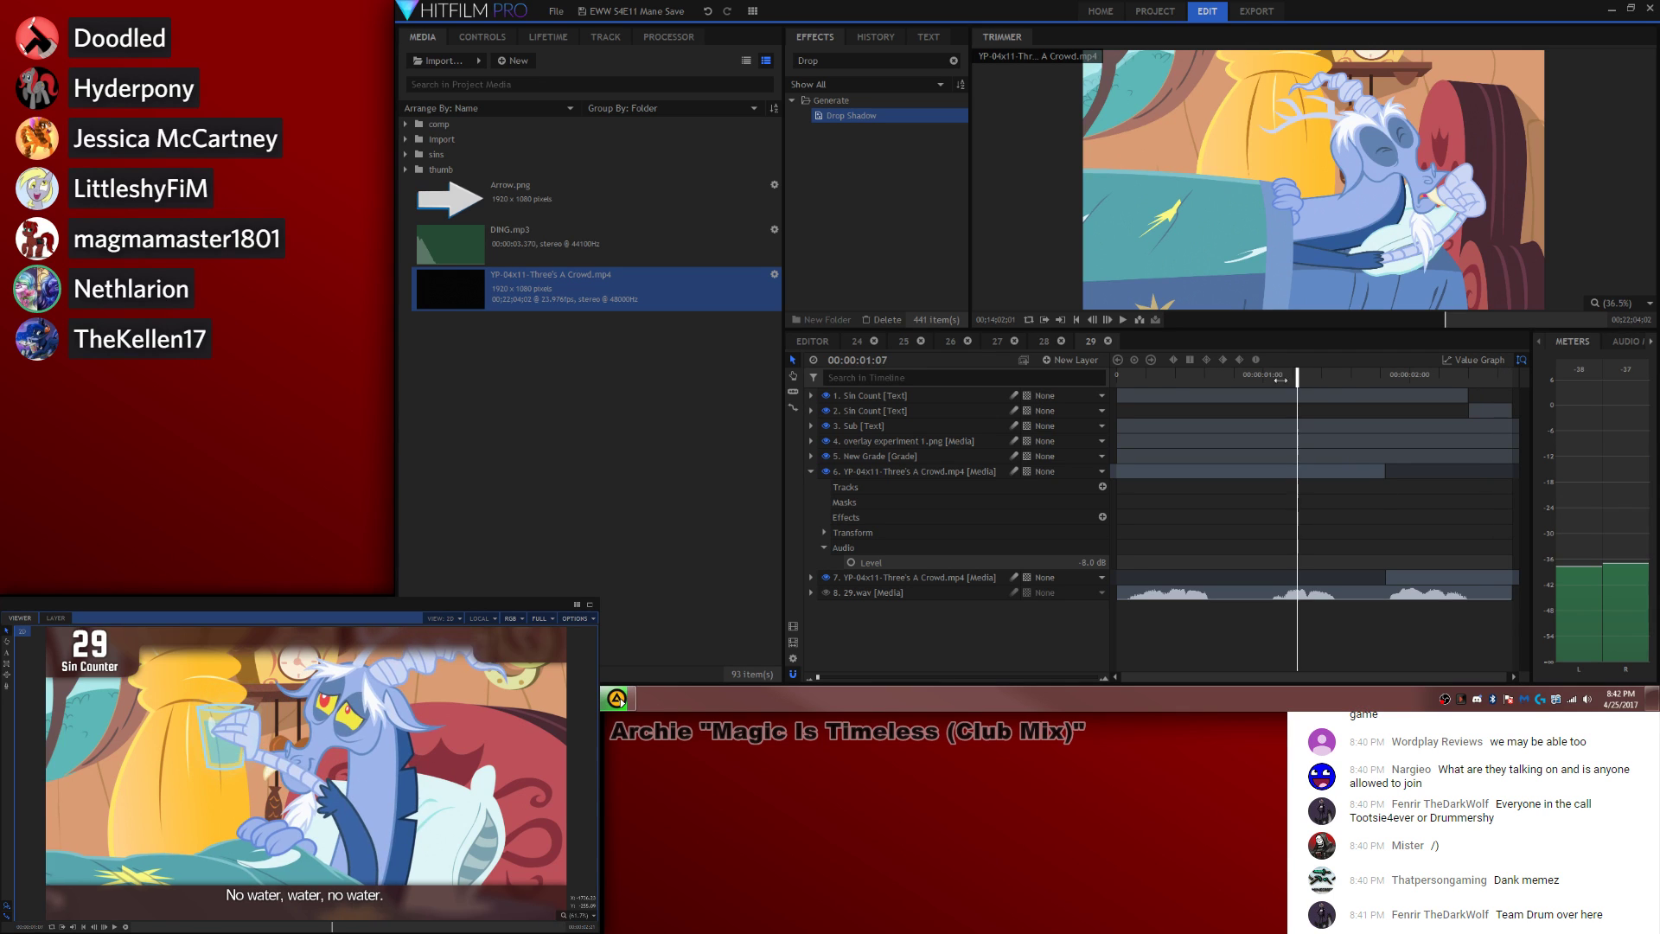
# Step: Add Arrow.png to shot 29 between the New Grade layer and the first episode segment, and go to 00:00:00:23
pyautogui.click(1204, 378)
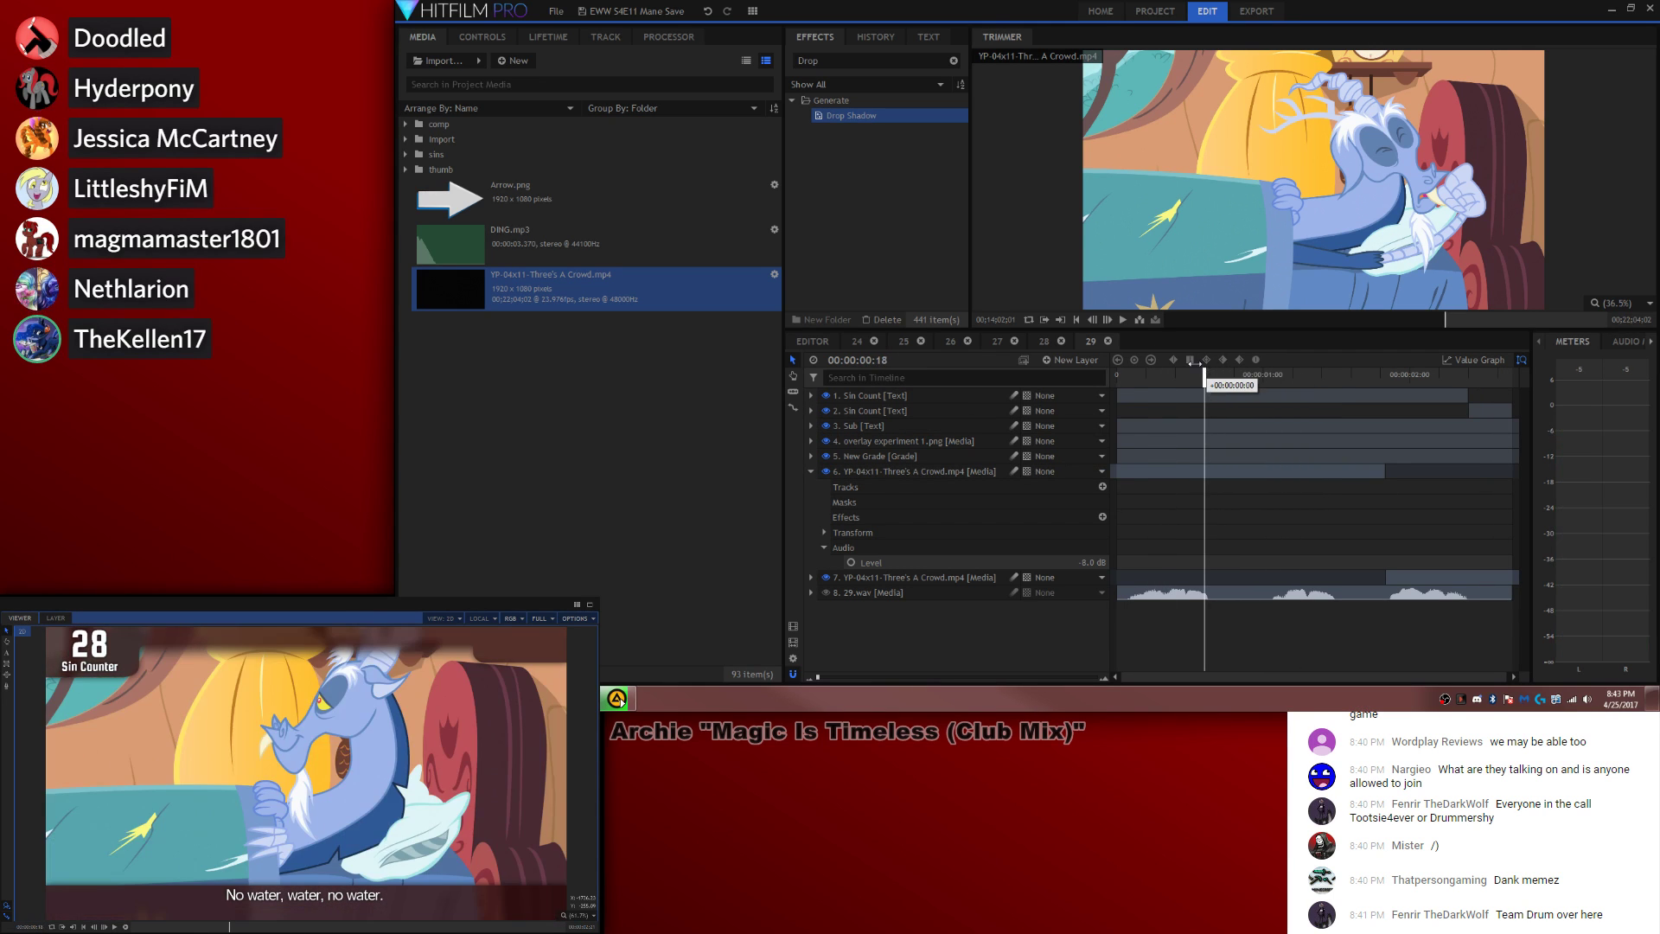
pyautogui.moveTo(593, 199); pyautogui.dragTo(1119, 475)
pyautogui.moveTo(908, 608); pyautogui.dragTo(955, 471)
pyautogui.moveTo(1203, 378); pyautogui.dragTo(1229, 378)
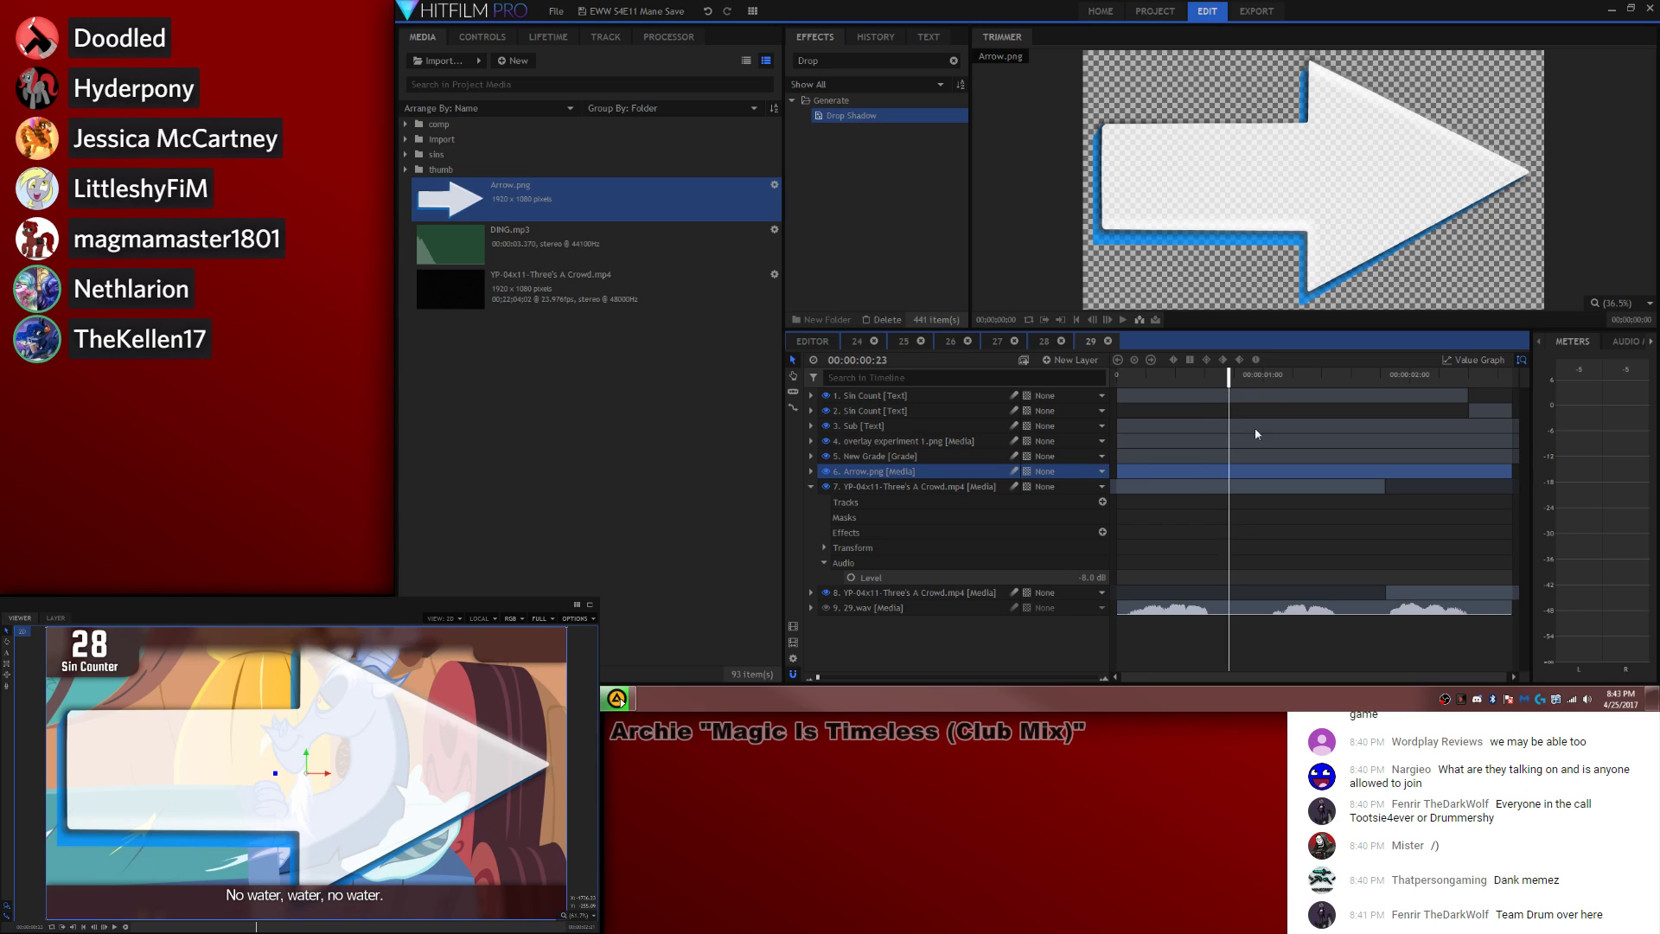
# Step: Split the Arrow.png layer at 00:00:00:23 and delete the part after the cut
pyautogui.press(',')
pyautogui.press('.')
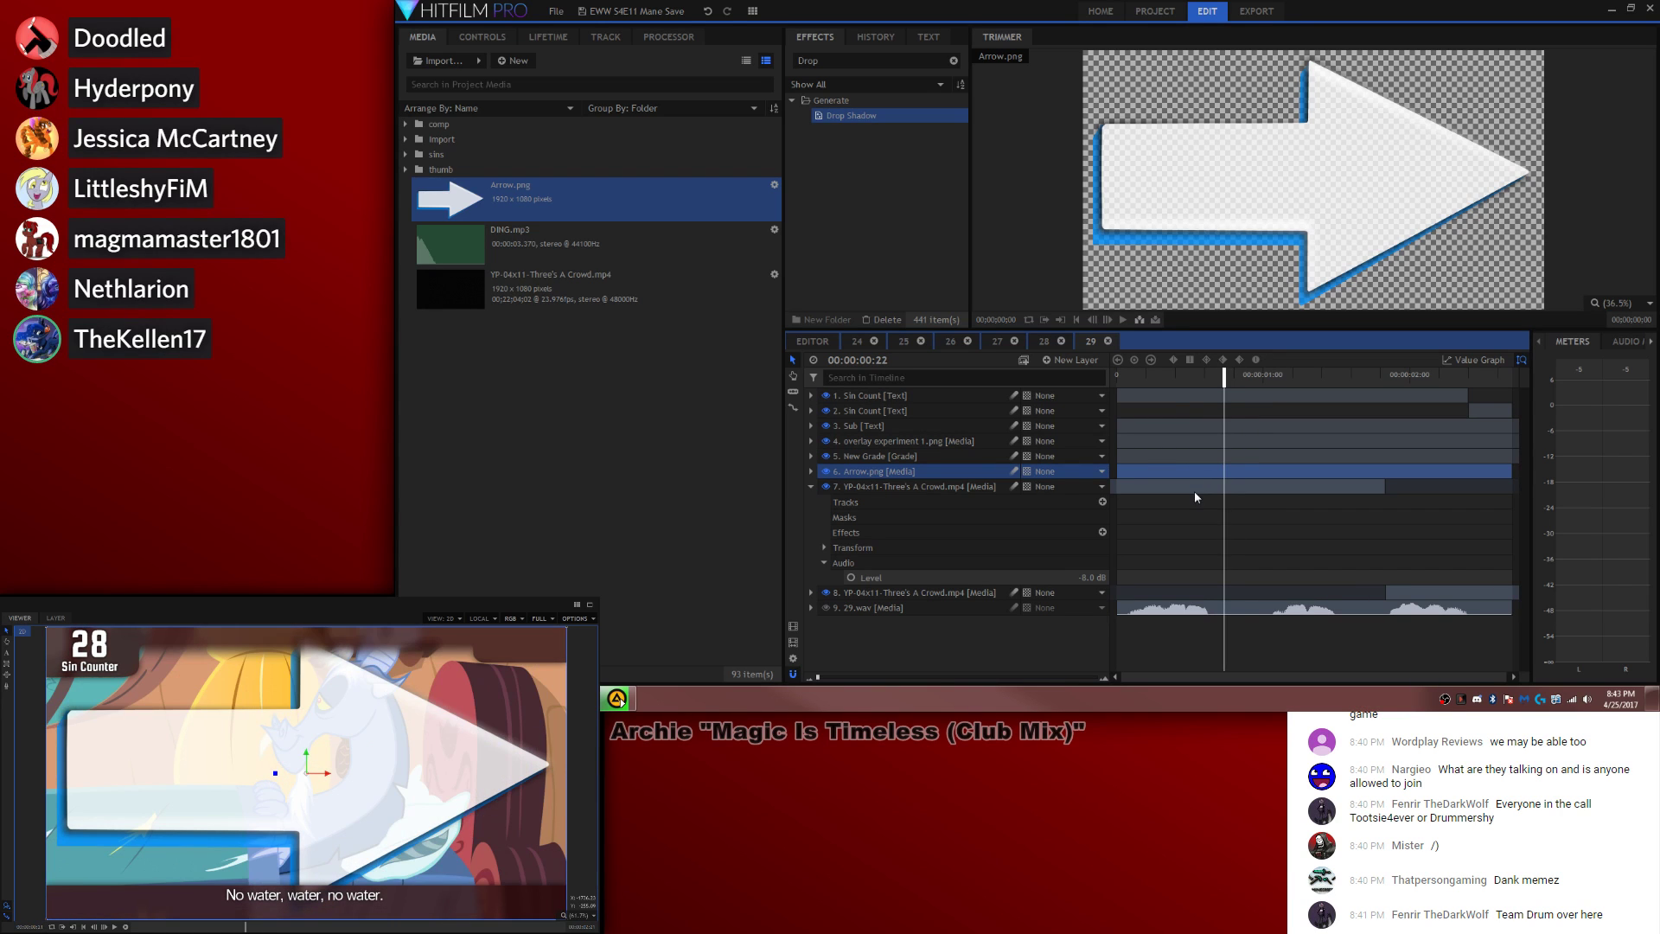
pyautogui.press('.')
pyautogui.press('c')
pyautogui.click(1228, 471)
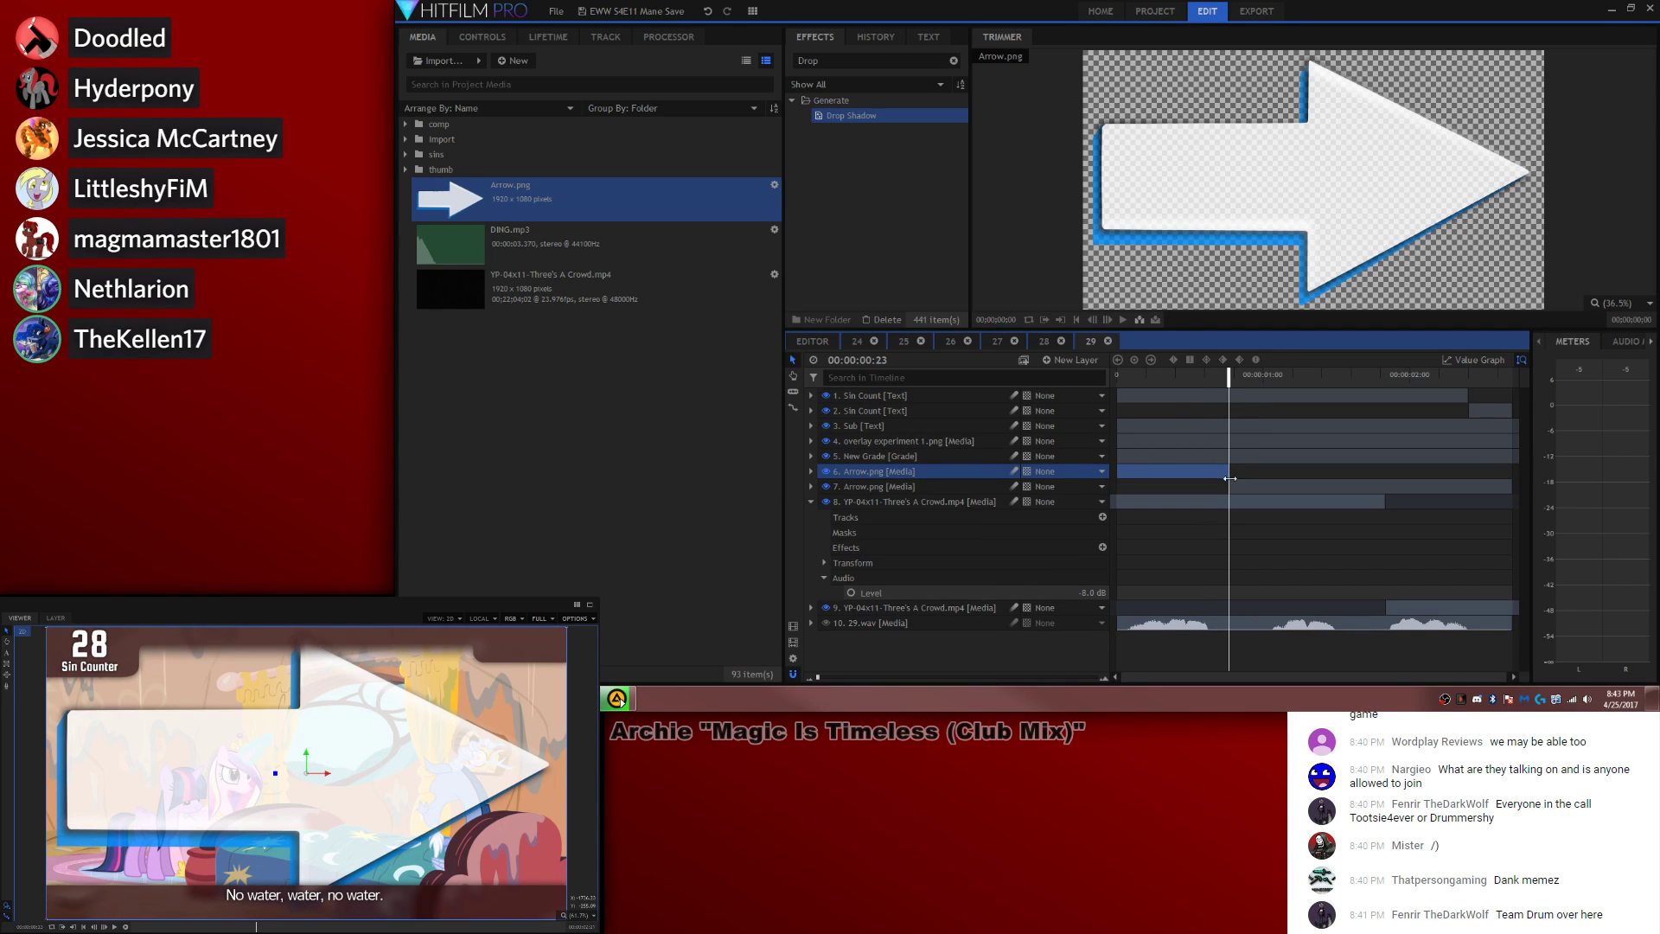
pyautogui.press('v')
pyautogui.click(1235, 486)
pyautogui.press('Delete')
pyautogui.click(1203, 472)
# Step: Shrink the arrow, turn it to point up-left beside the blue character's paws, and trim its start to 00:00:00:10
pyautogui.press(',')
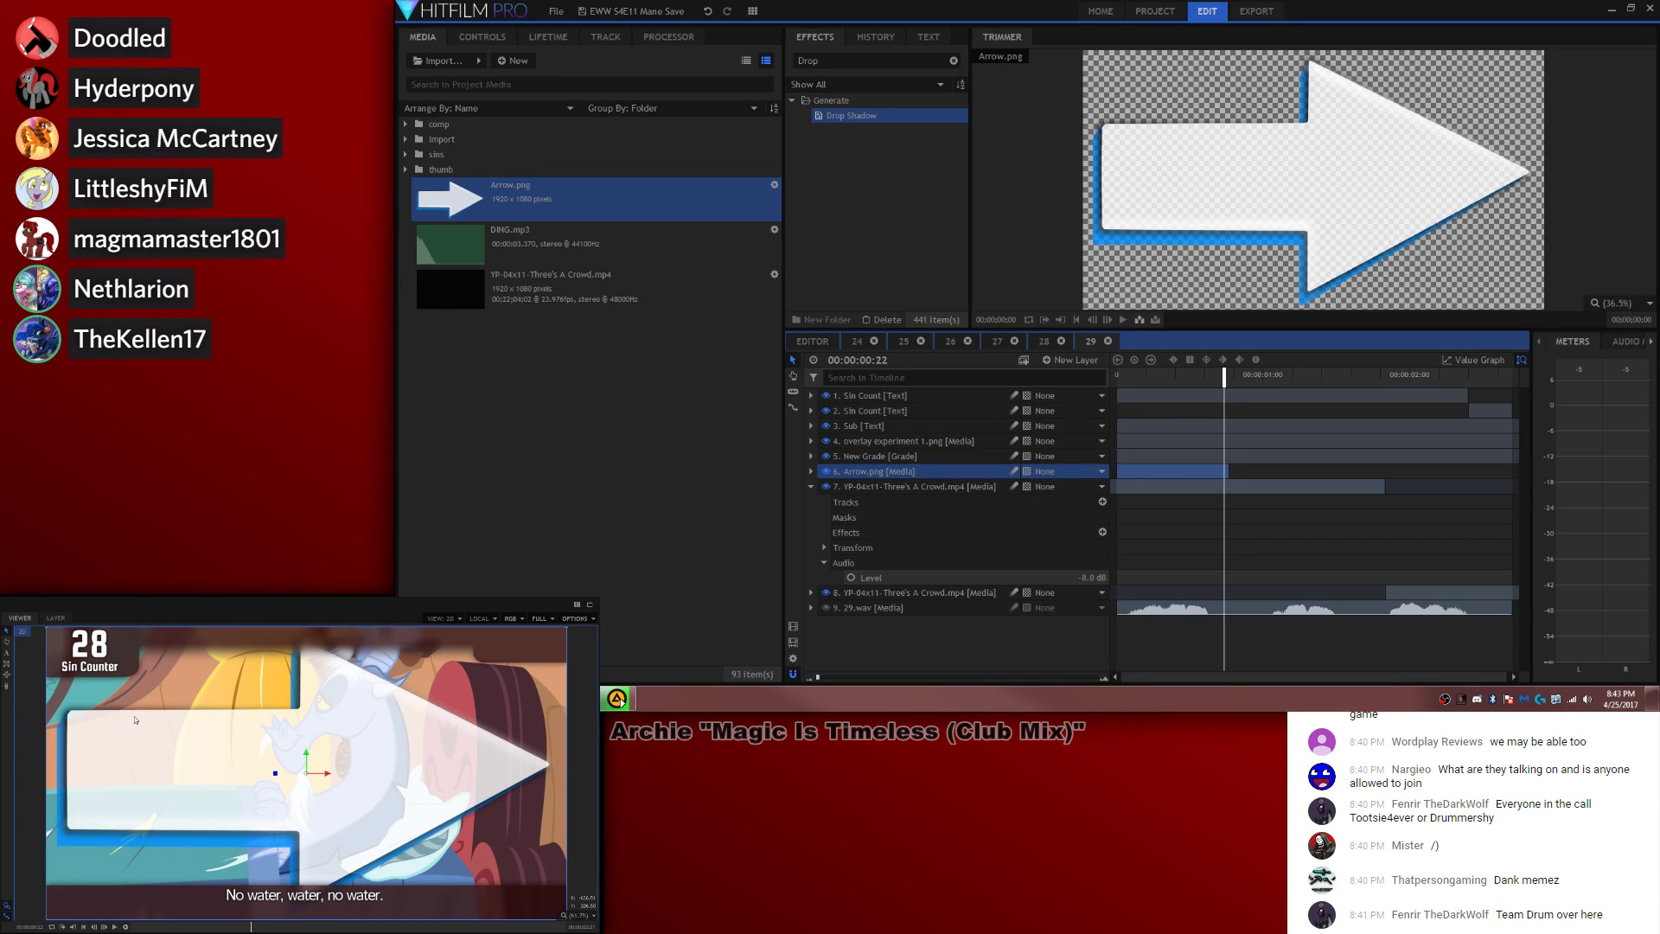
pyautogui.moveTo(48, 632); pyautogui.dragTo(182, 776)
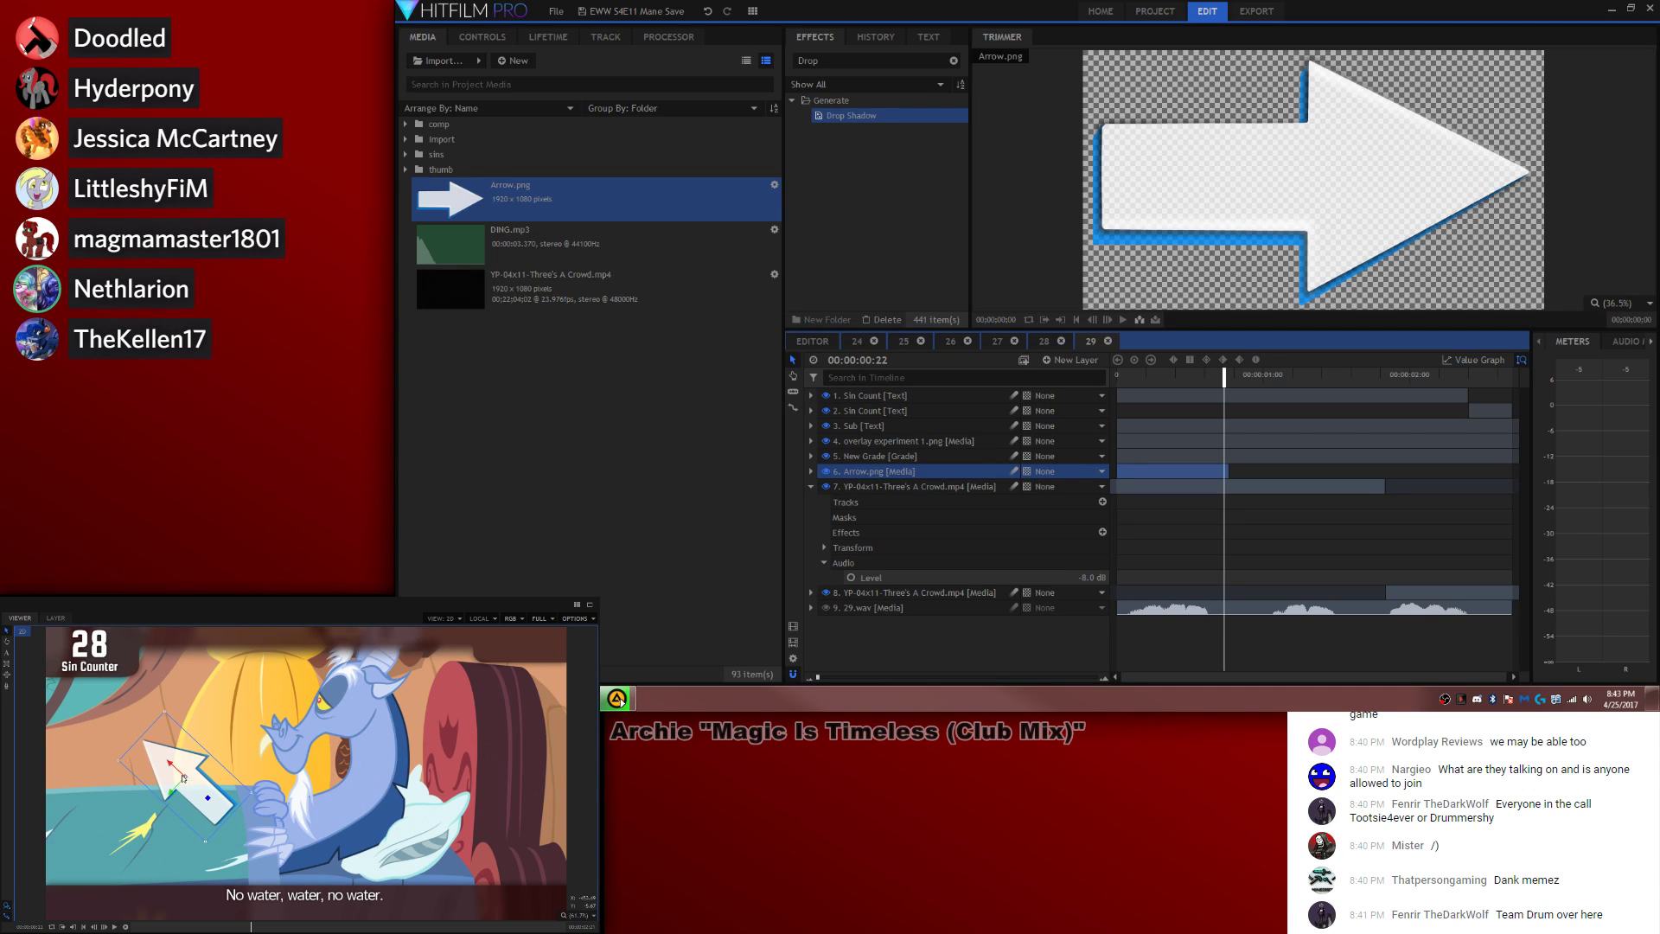
pyautogui.moveTo(1224, 374); pyautogui.dragTo(1117, 375)
pyautogui.press('space')
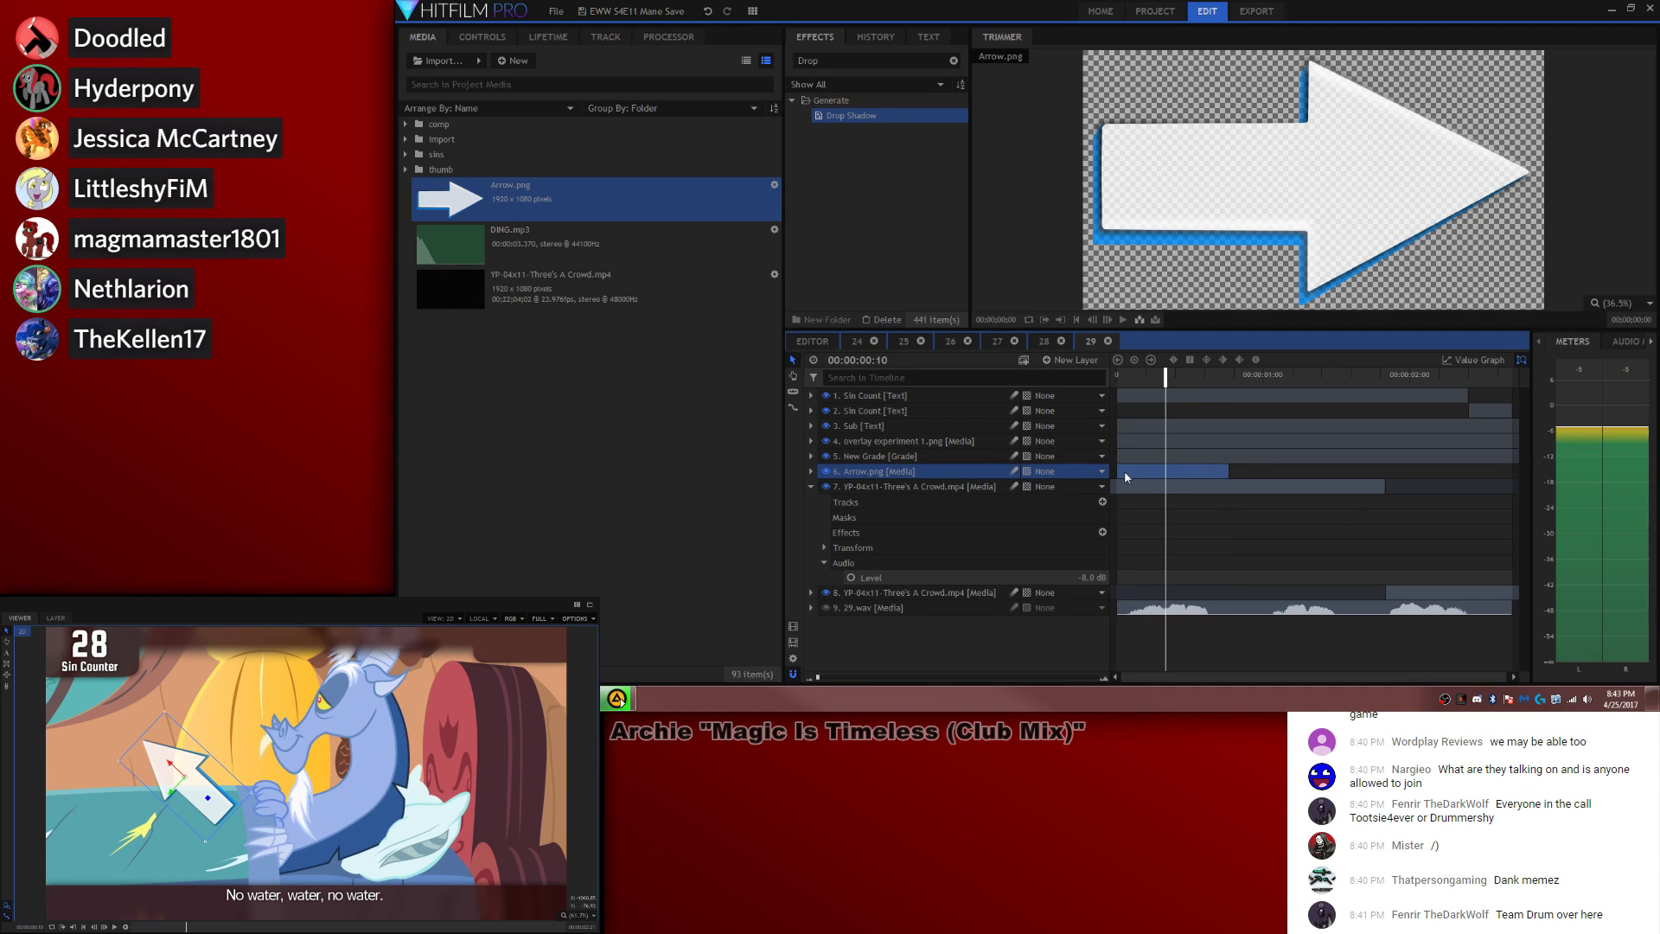
pyautogui.moveTo(1114, 472); pyautogui.dragTo(1165, 471)
# Step: Play the shot from its start, then duplicate the arrow segment at 00:00:00:23 and place the copy directly below the New Grade layer
pyautogui.moveTo(1150, 375); pyautogui.dragTo(1117, 377)
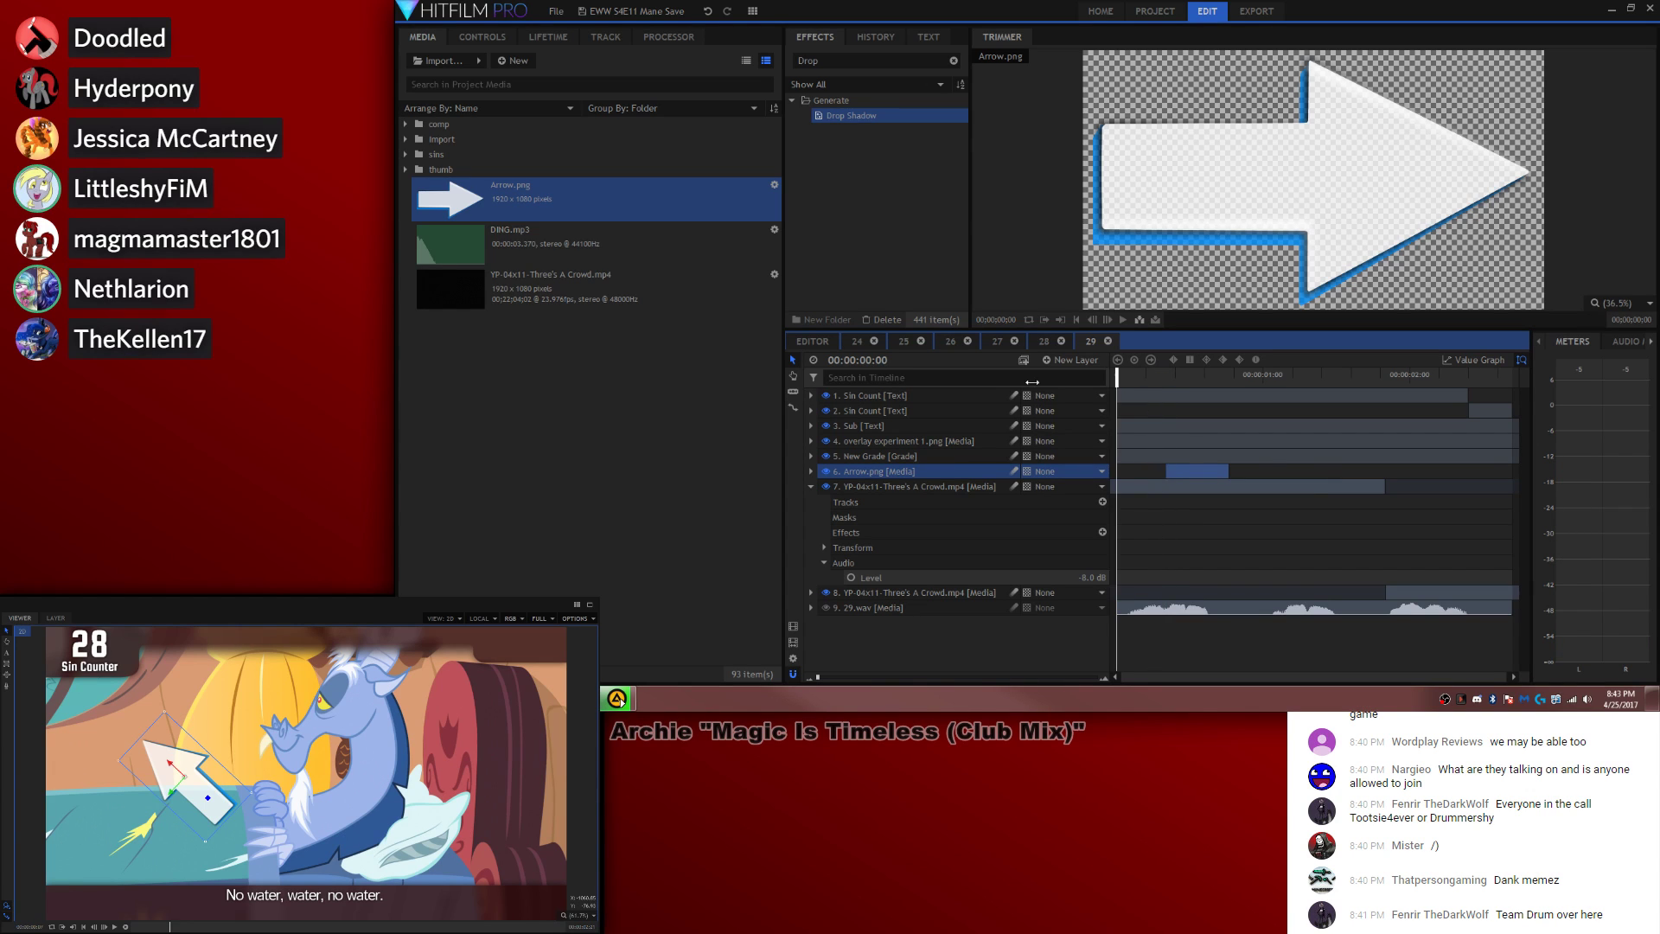
pyautogui.click(1279, 586)
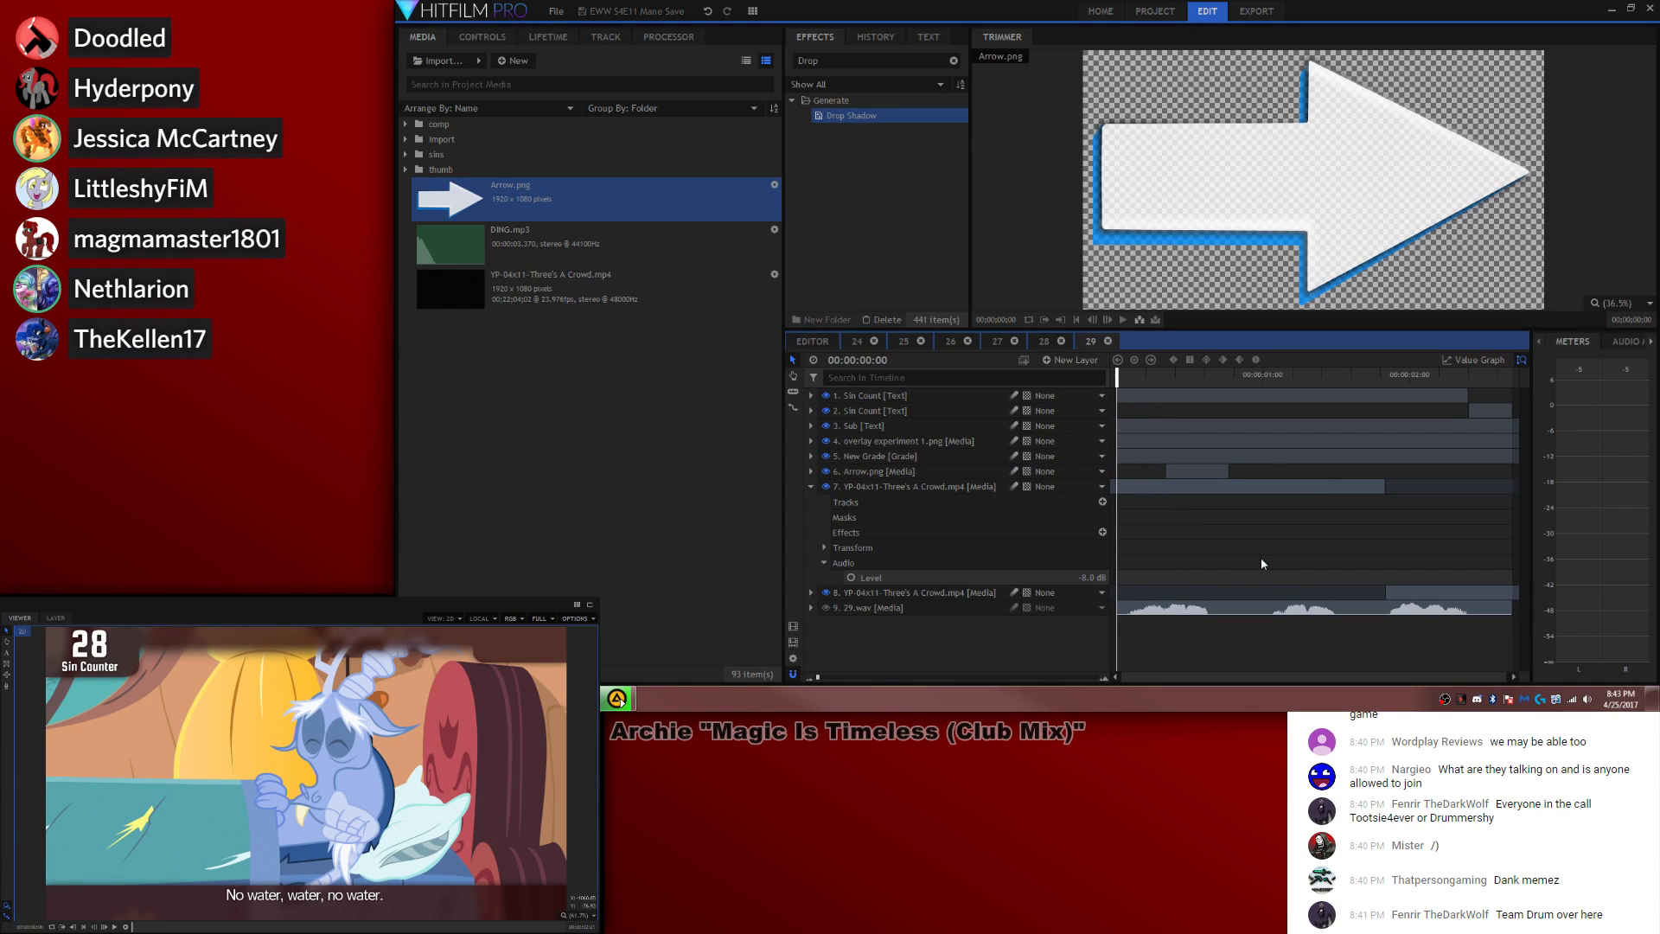
pyautogui.press('space')
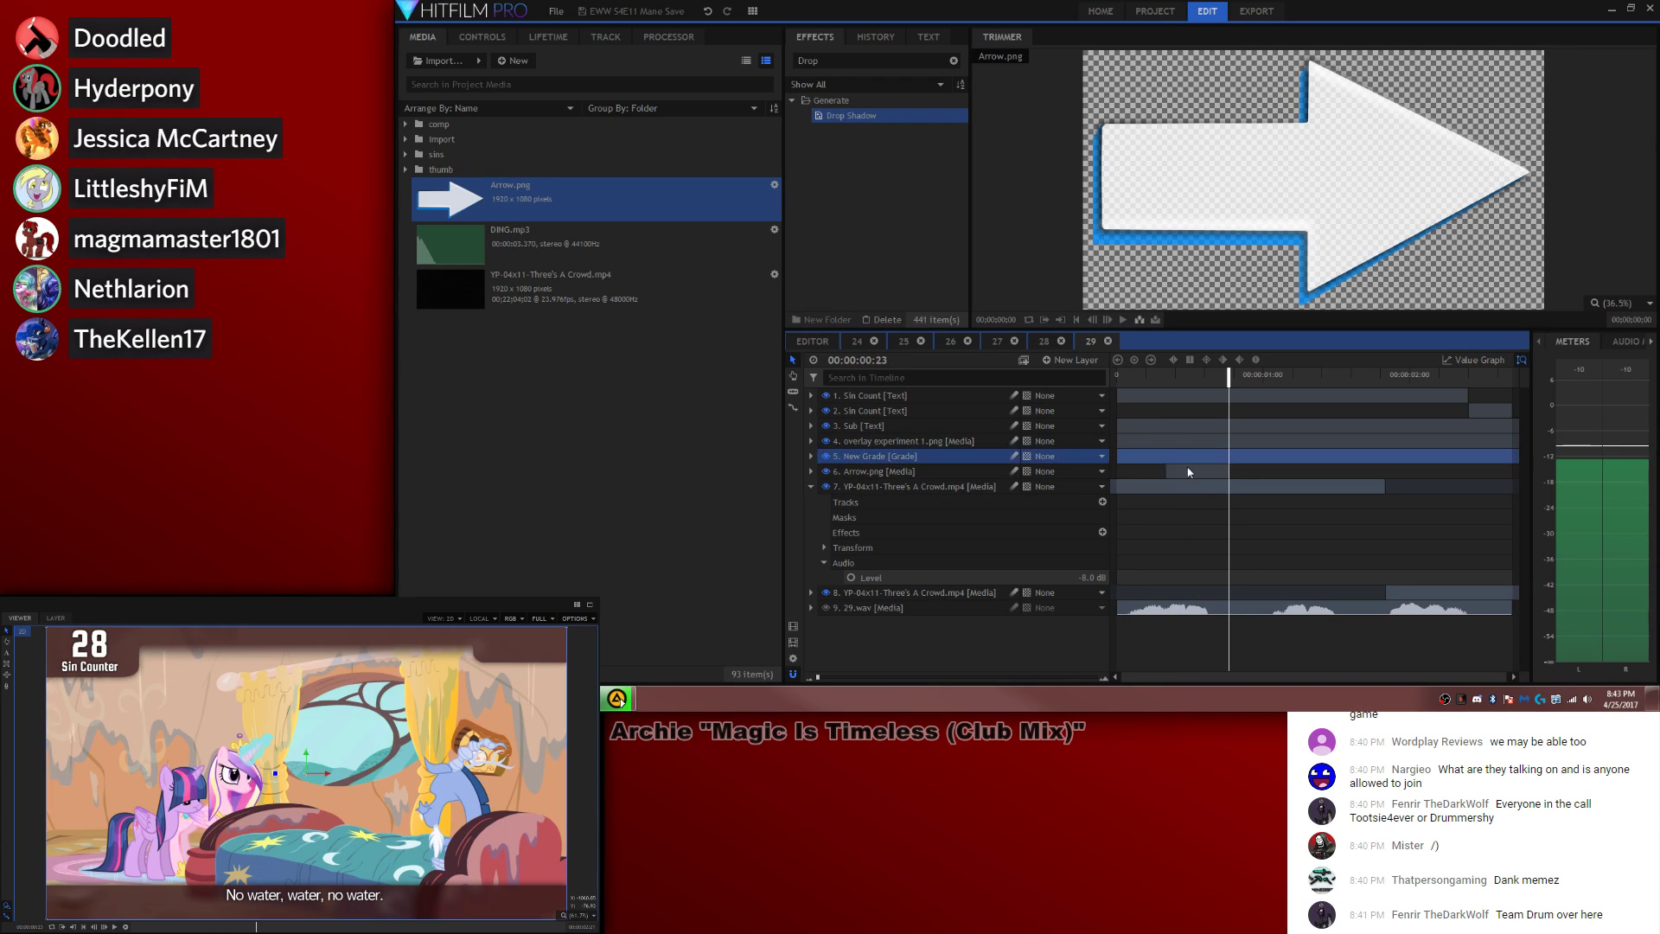
pyautogui.click(1188, 473)
pyautogui.hotkey('ctrl', 'v')
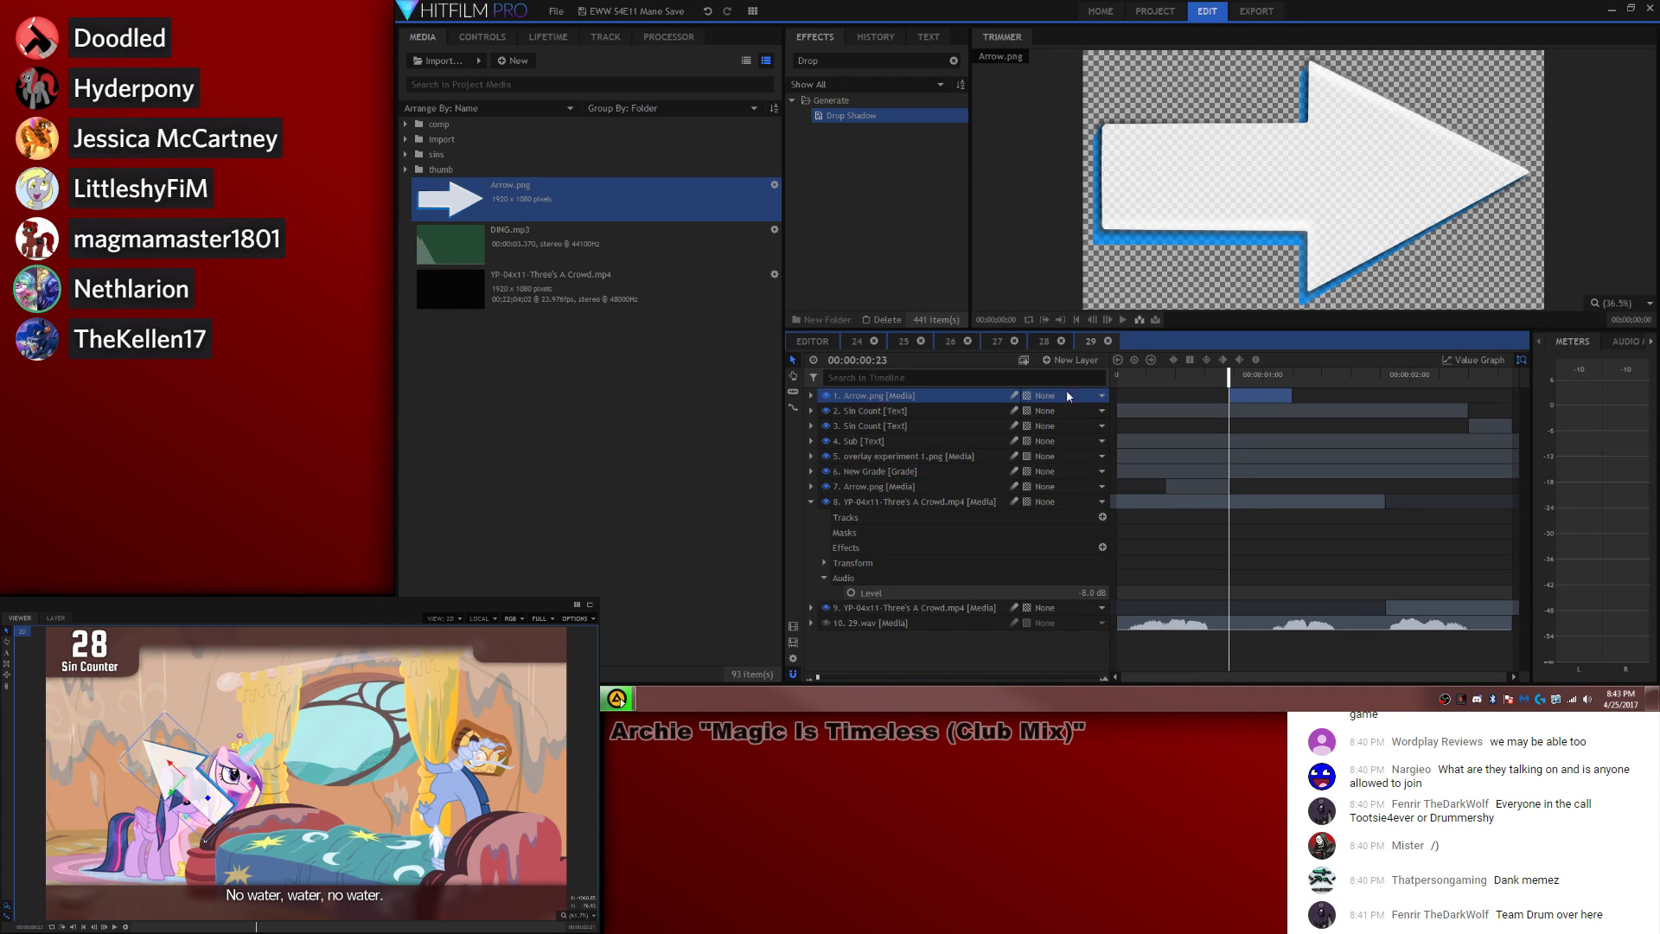
pyautogui.moveTo(988, 395); pyautogui.dragTo(988, 480)
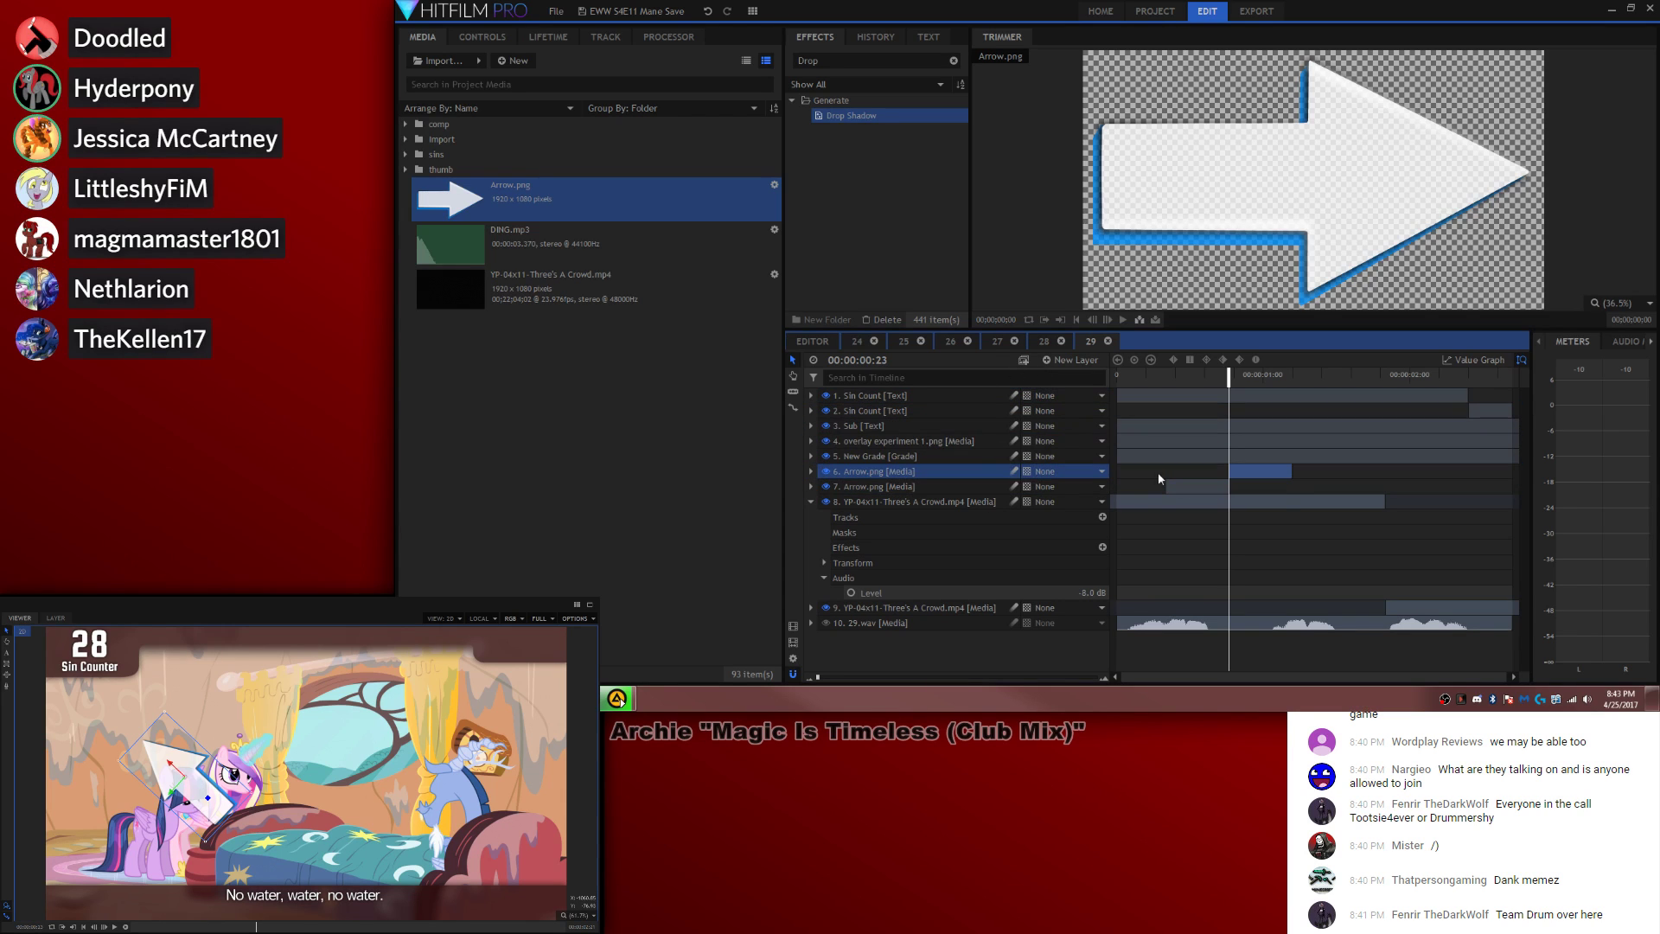
# Step: Make the second arrow smaller, point it down-right and place it beside the blue character at the window
pyautogui.click(1278, 557)
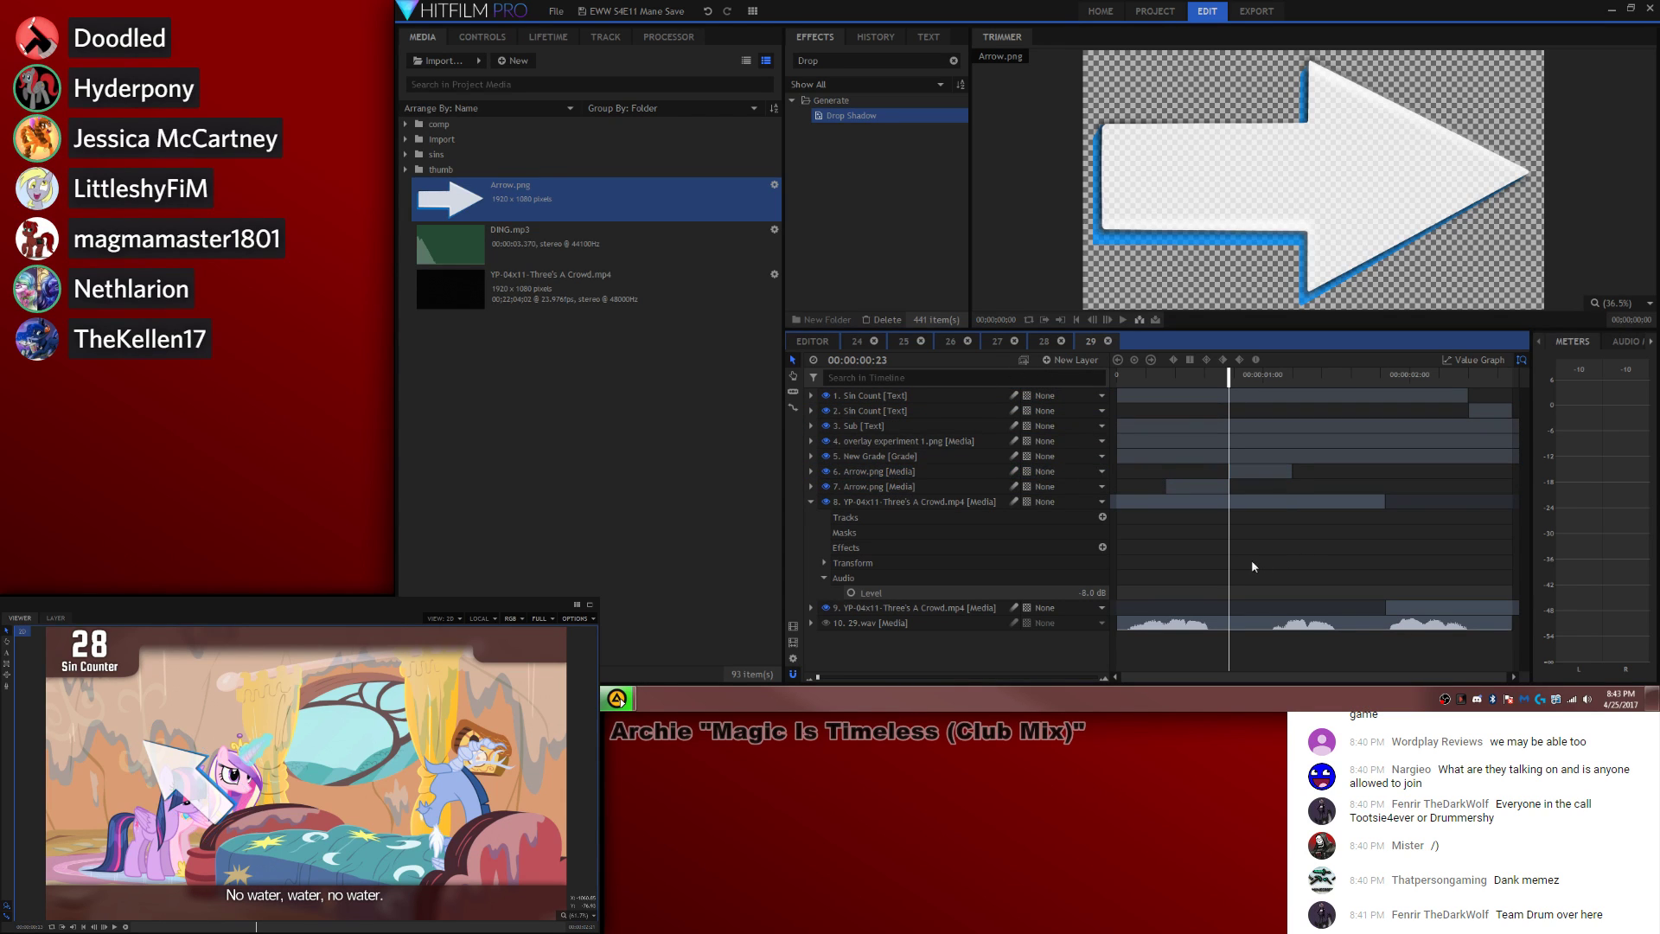
pyautogui.click(950, 471)
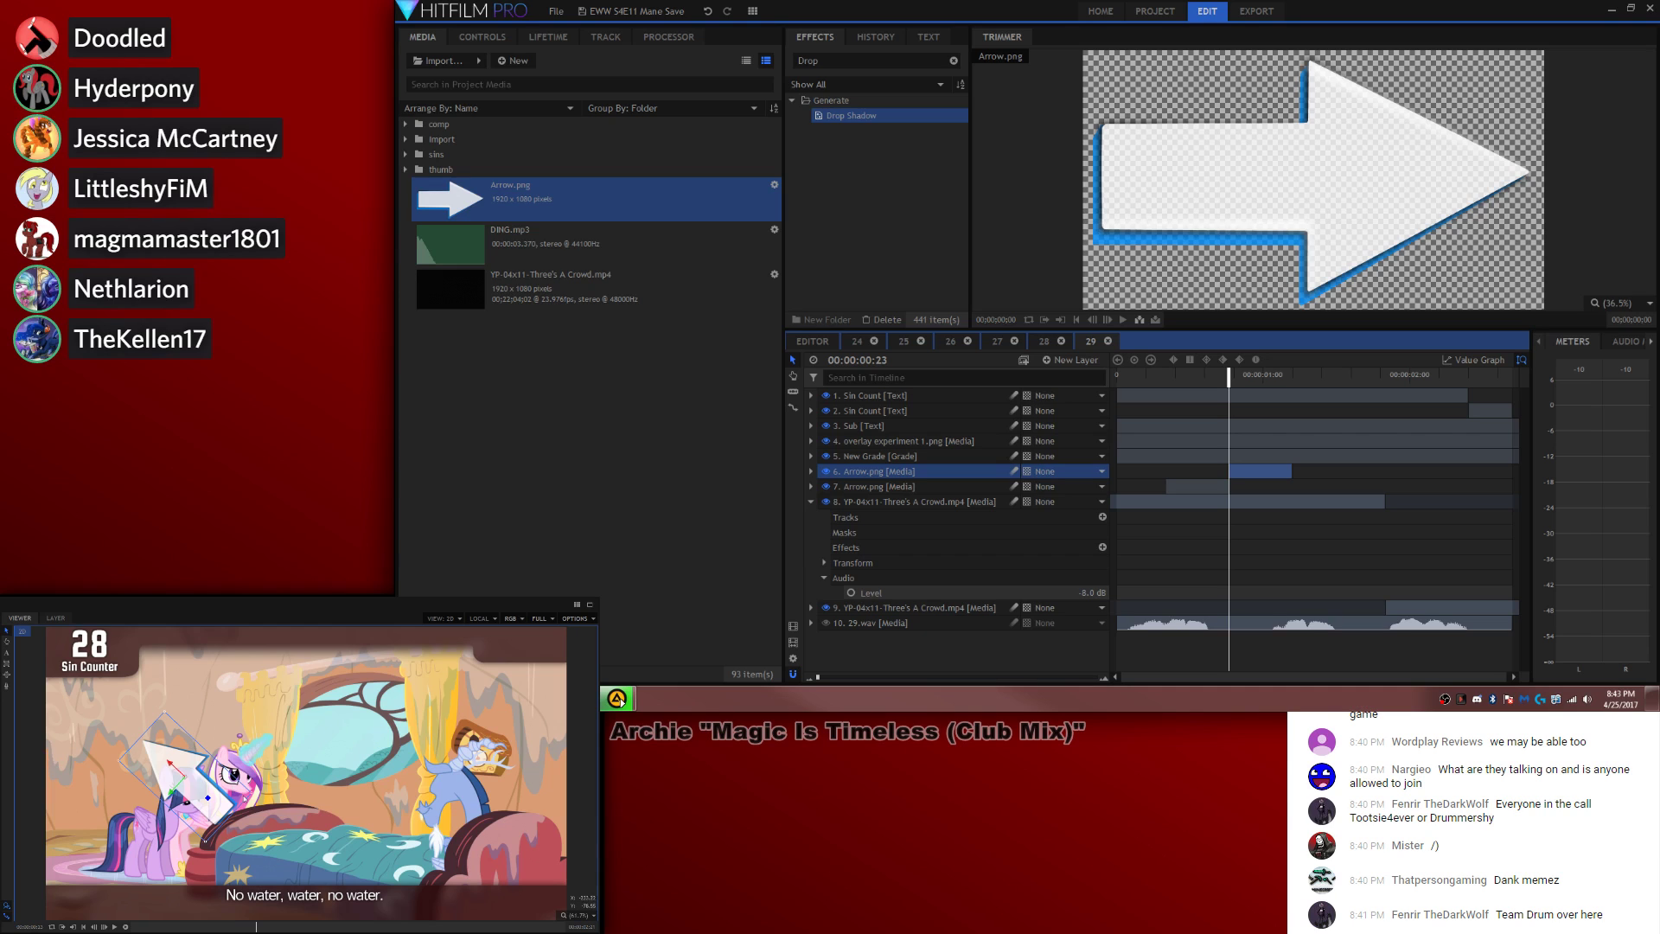
pyautogui.moveTo(240, 793); pyautogui.dragTo(362, 789)
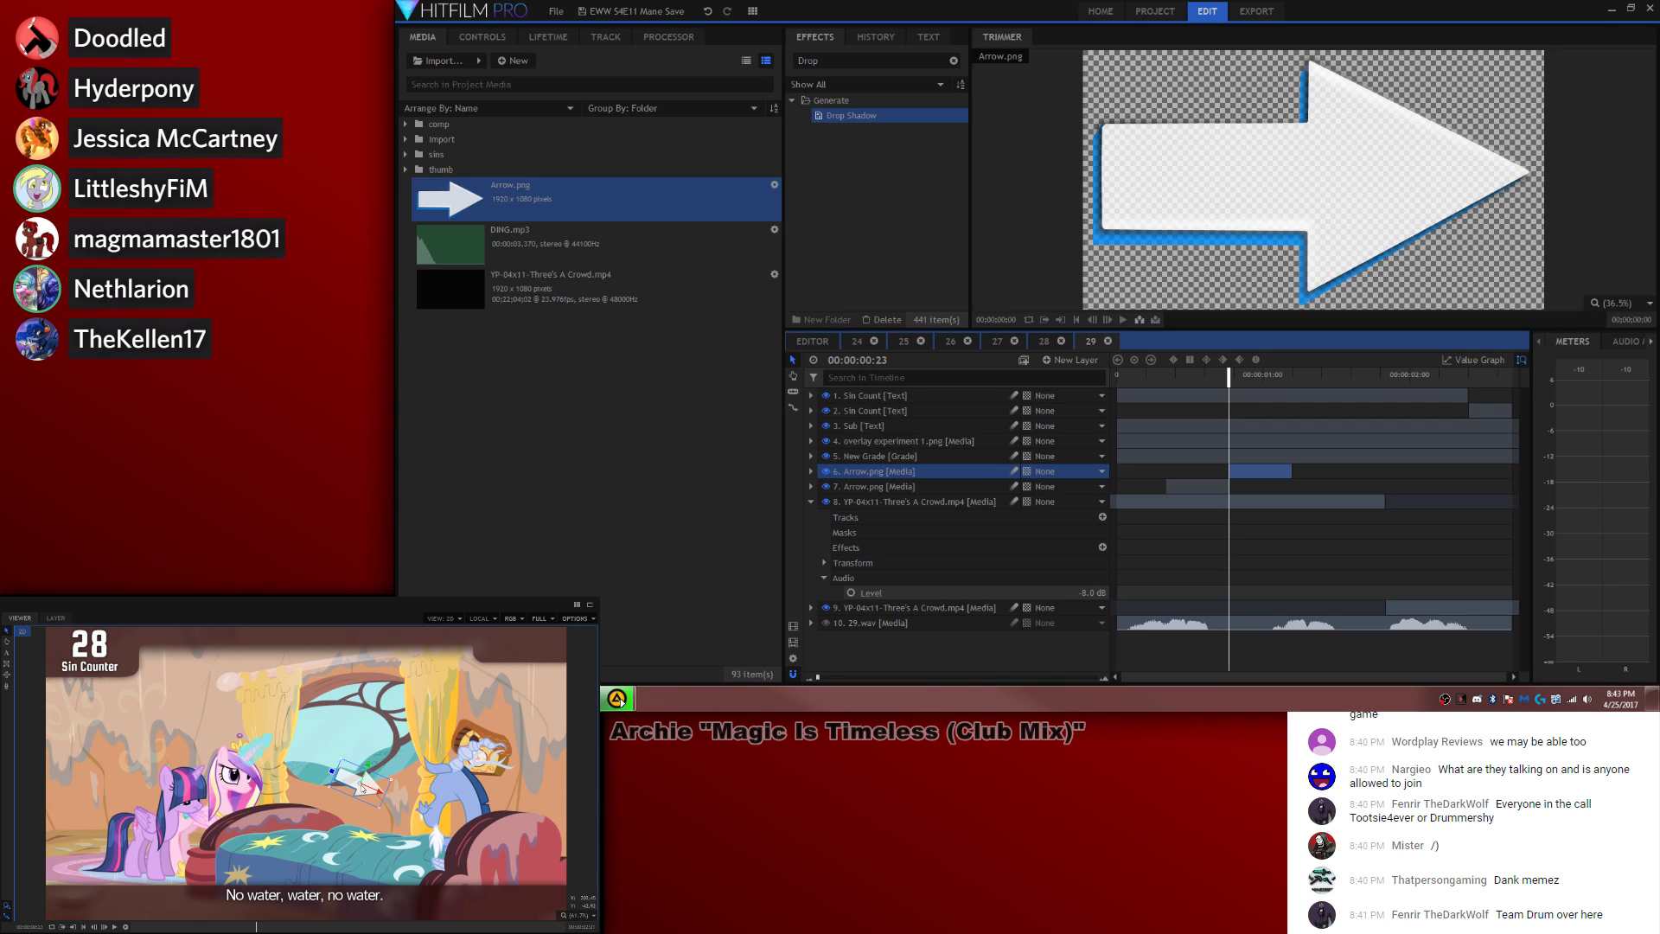
# Step: Extend the second arrow's segment to the end of the first episode segment, playing the shot to check the timing
pyautogui.click(1408, 537)
pyautogui.press('space')
pyautogui.press('space')
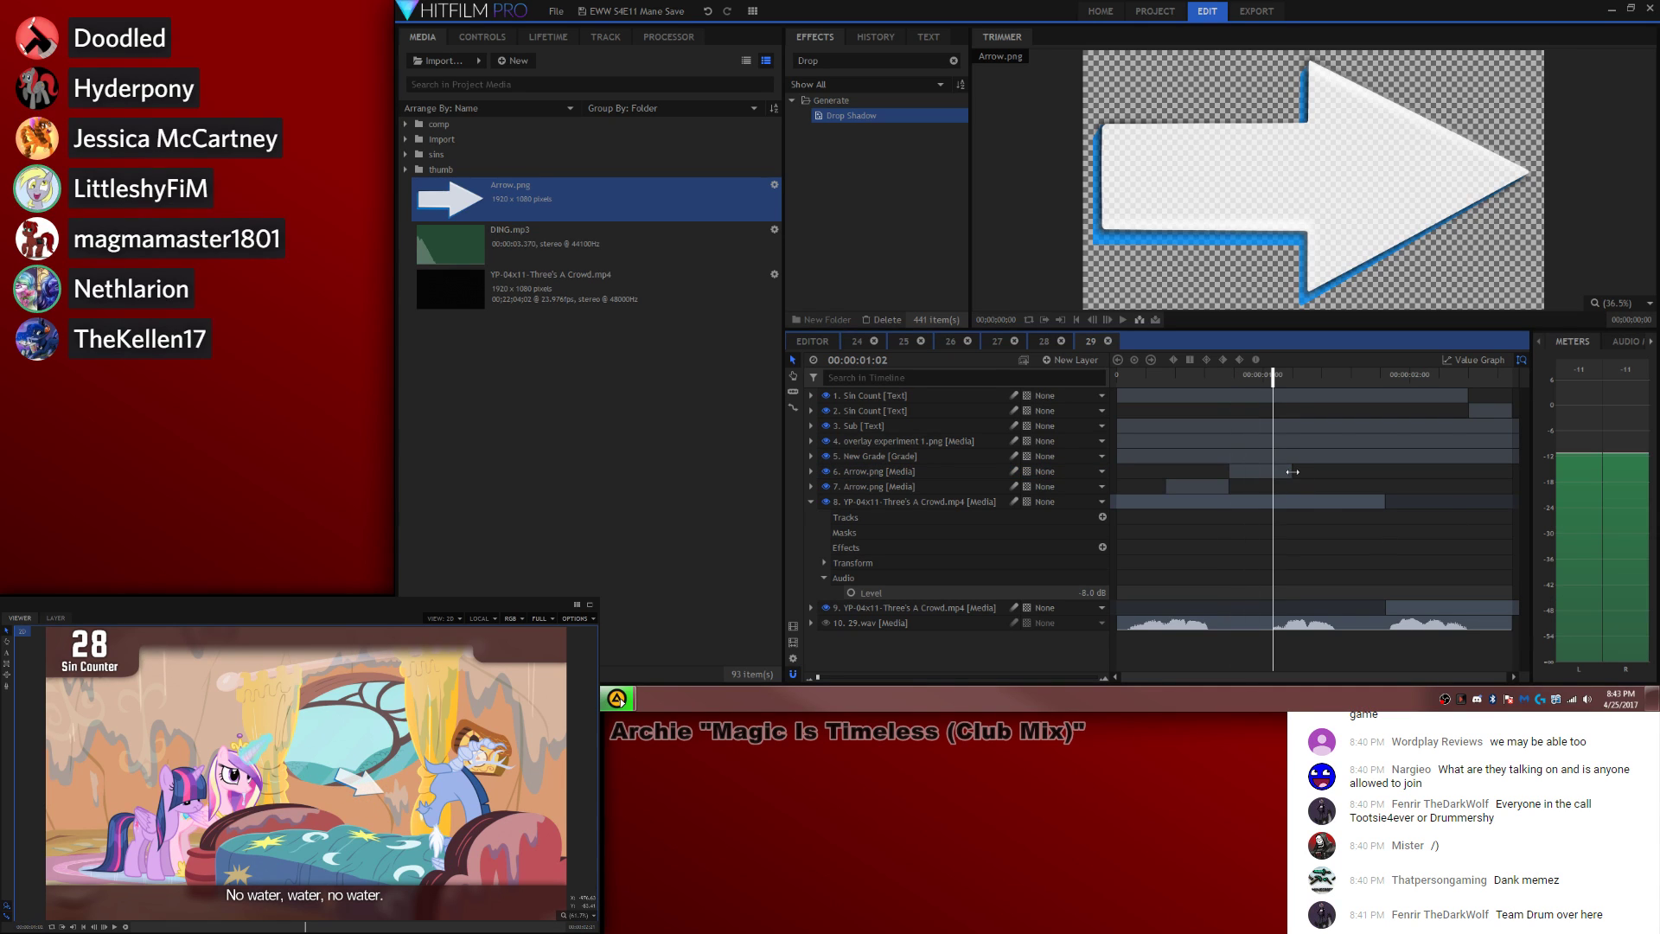
pyautogui.moveTo(1291, 474); pyautogui.dragTo(1369, 478)
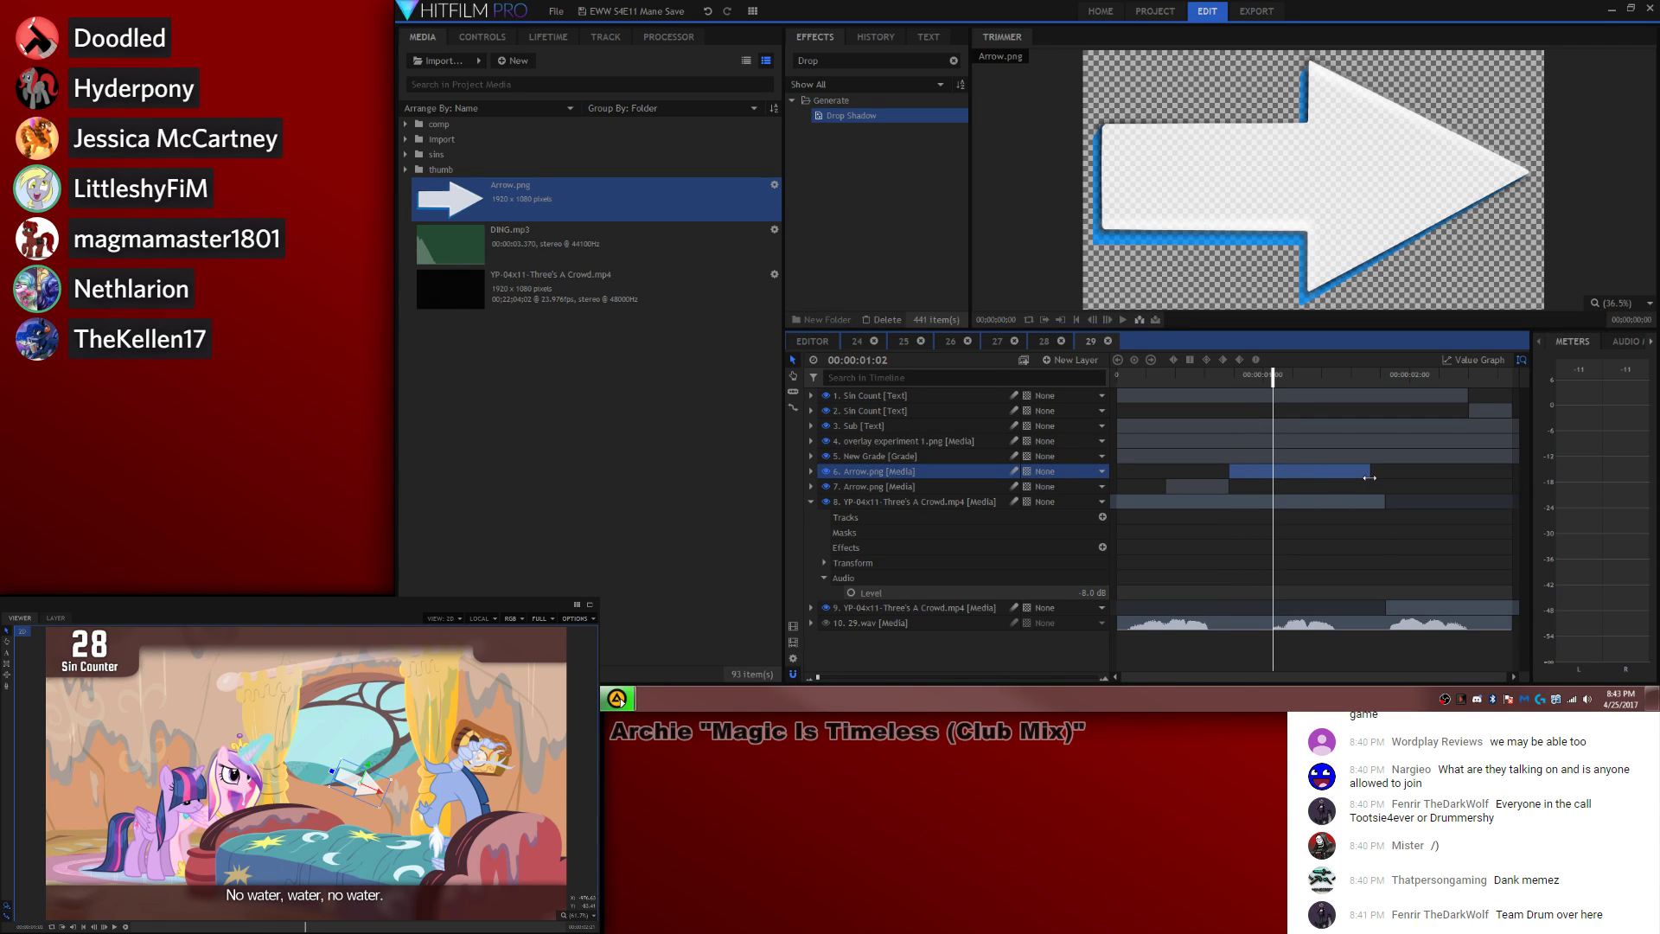
pyautogui.press('space')
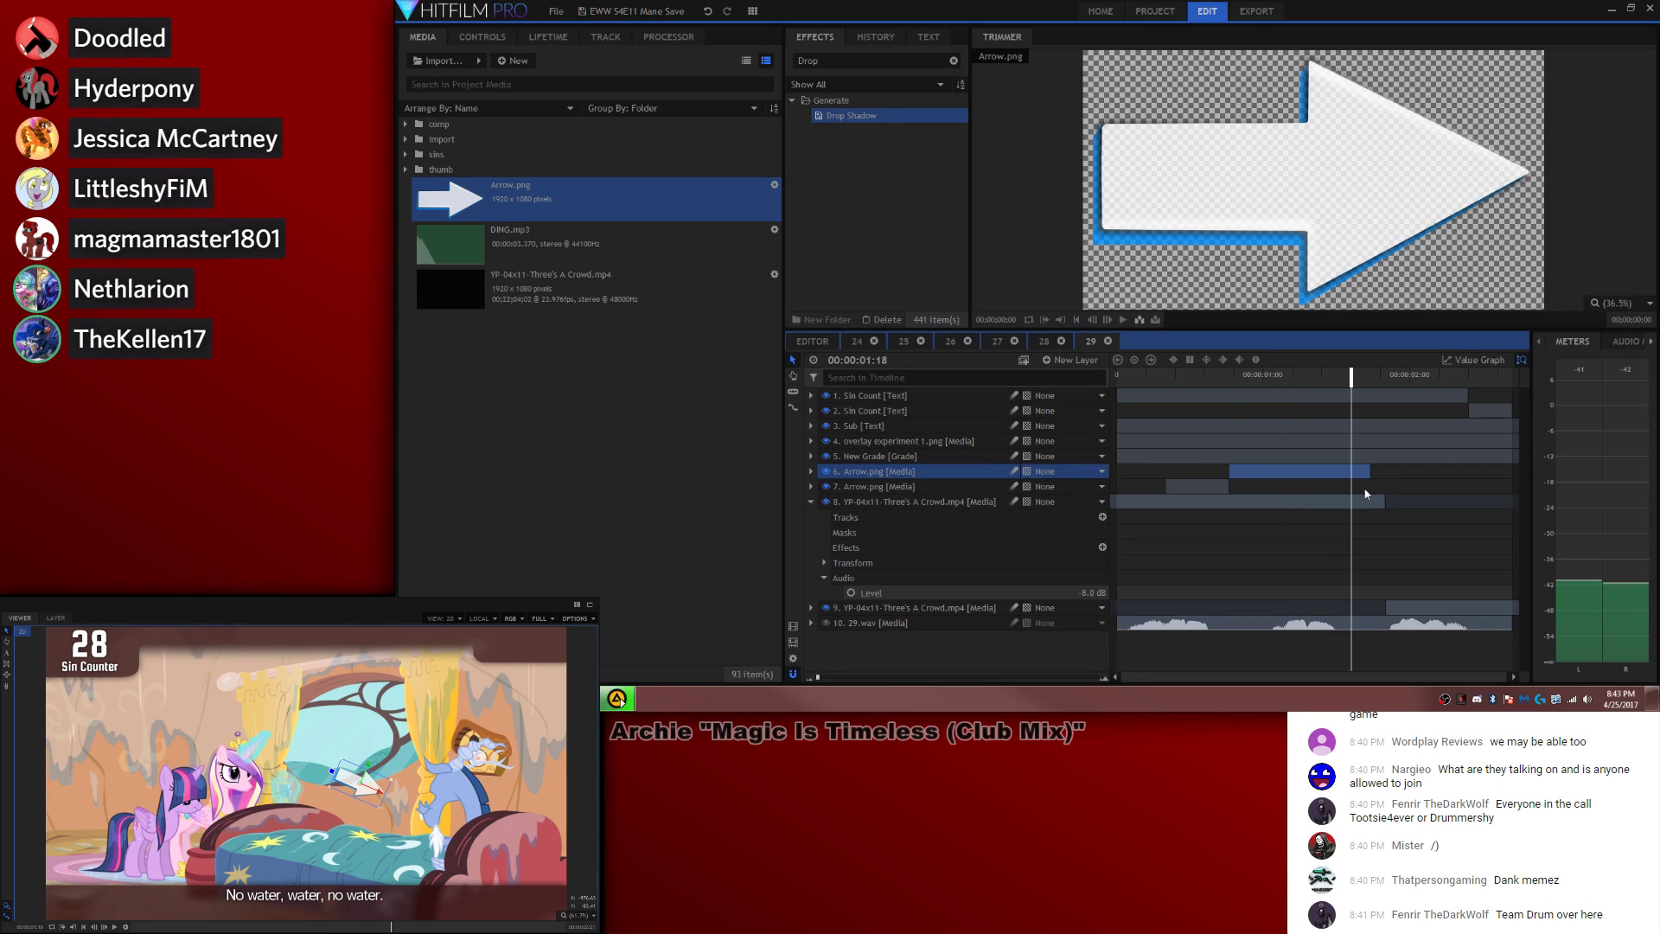
pyautogui.moveTo(1371, 469); pyautogui.dragTo(1385, 479)
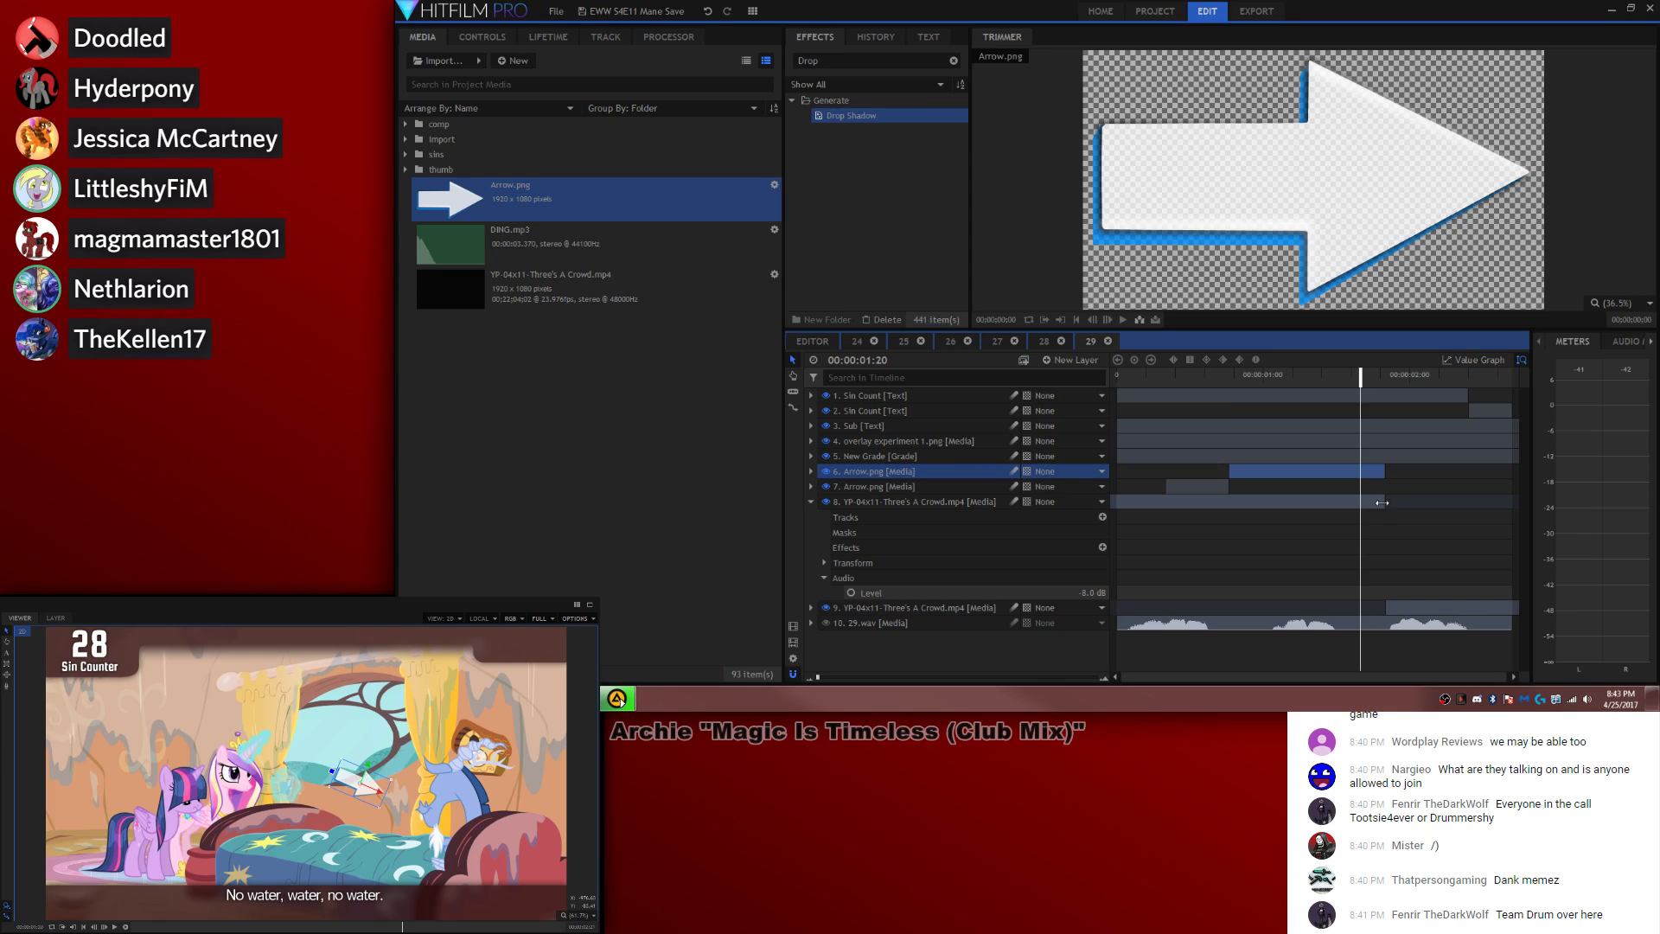
# Step: Copy the first arrow to a layer below New Grade and fit it to the second episode segment up to the voice clip's end
pyautogui.press('space')
pyautogui.click(1175, 489)
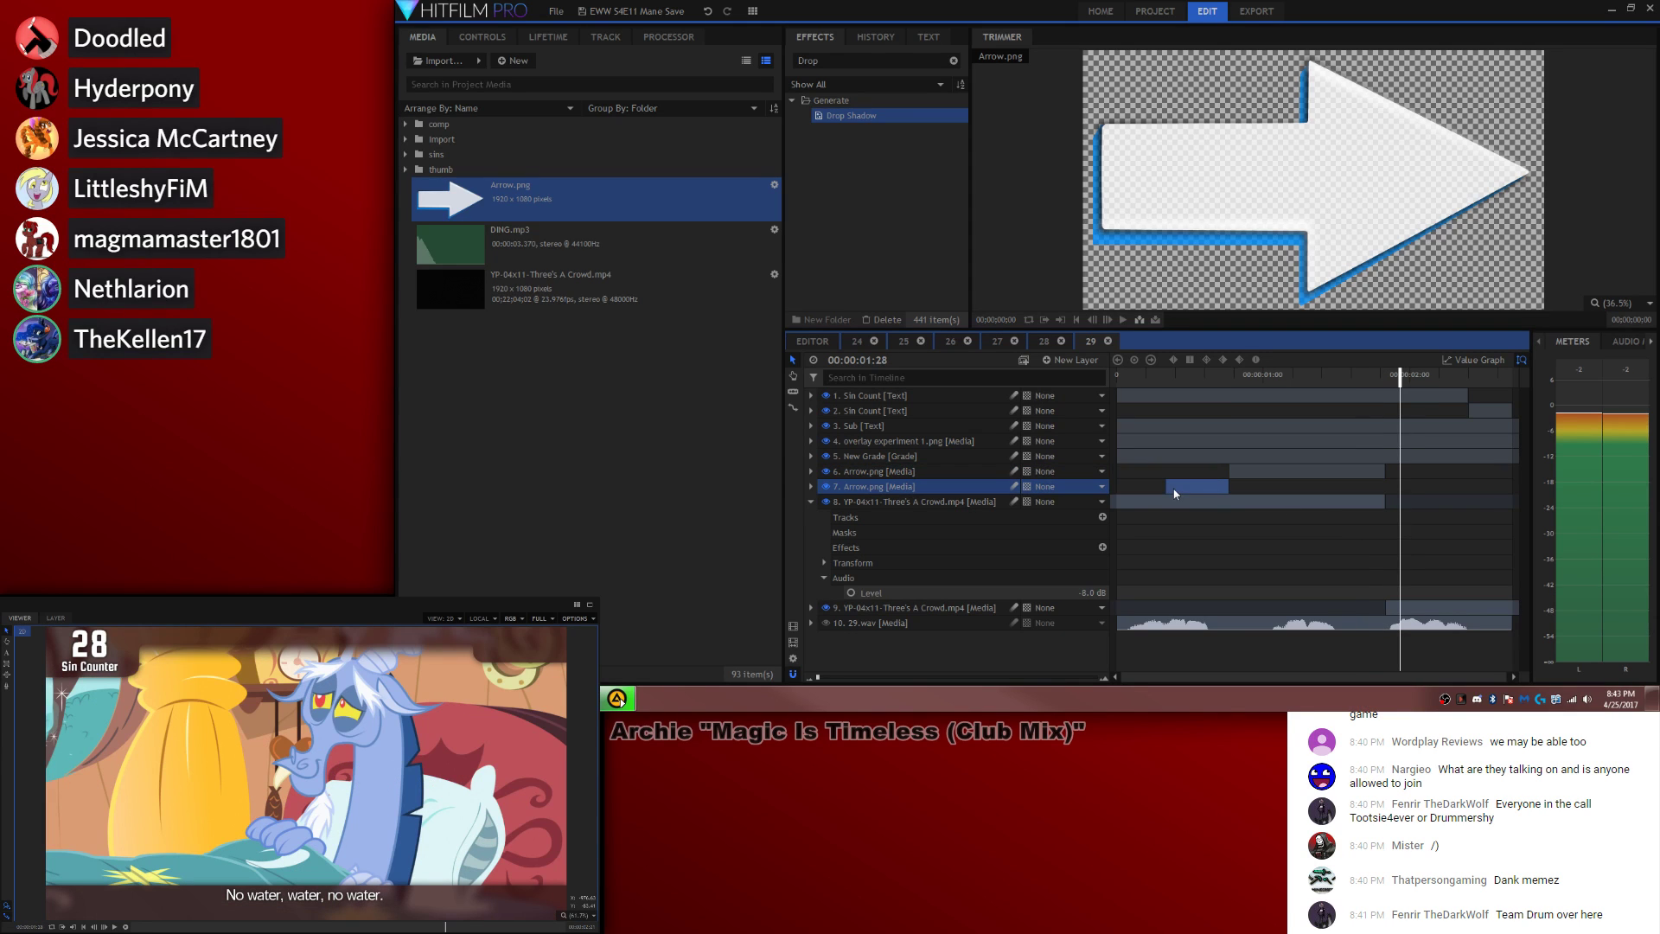
pyautogui.hotkey('ctrl', 'c')
pyautogui.hotkey('ctrl', 'v')
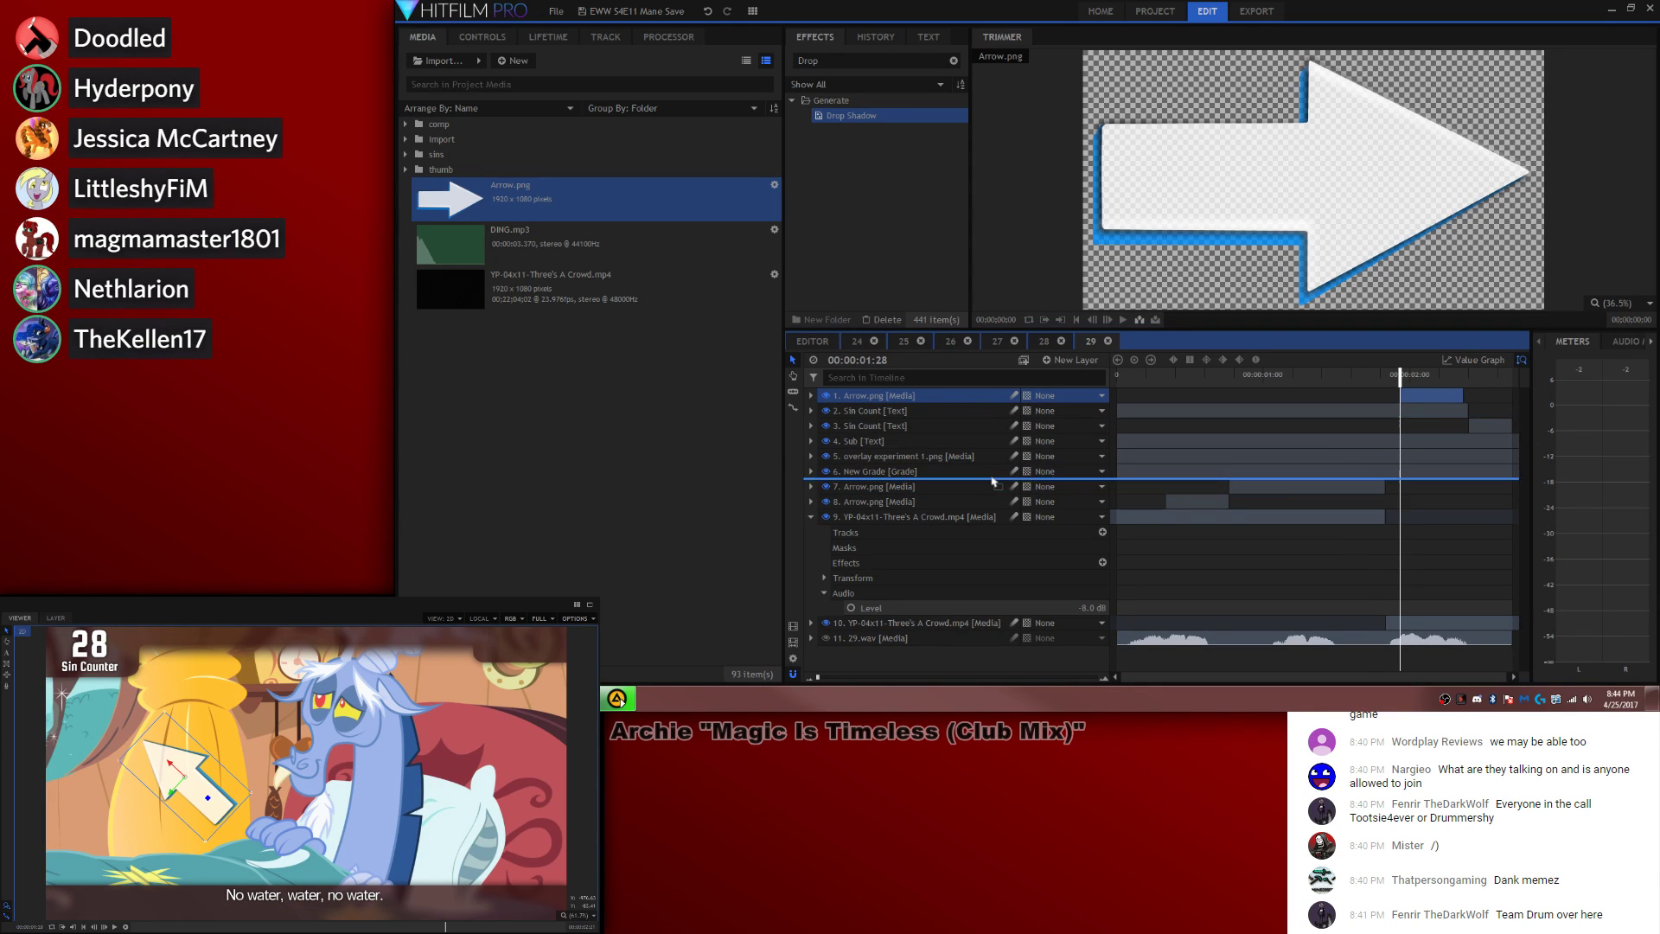
pyautogui.moveTo(1403, 472); pyautogui.dragTo(1510, 471)
# Step: Turn the third arrow to point left across the yellow curtain and play the shot from its start
pyautogui.moveTo(178, 780)
pyautogui.mouseDown()
pyautogui.moveTo(132, 834)
pyautogui.moveTo(172, 831)
pyautogui.moveTo(183, 795)
pyautogui.mouseUp()
pyautogui.click(1405, 551)
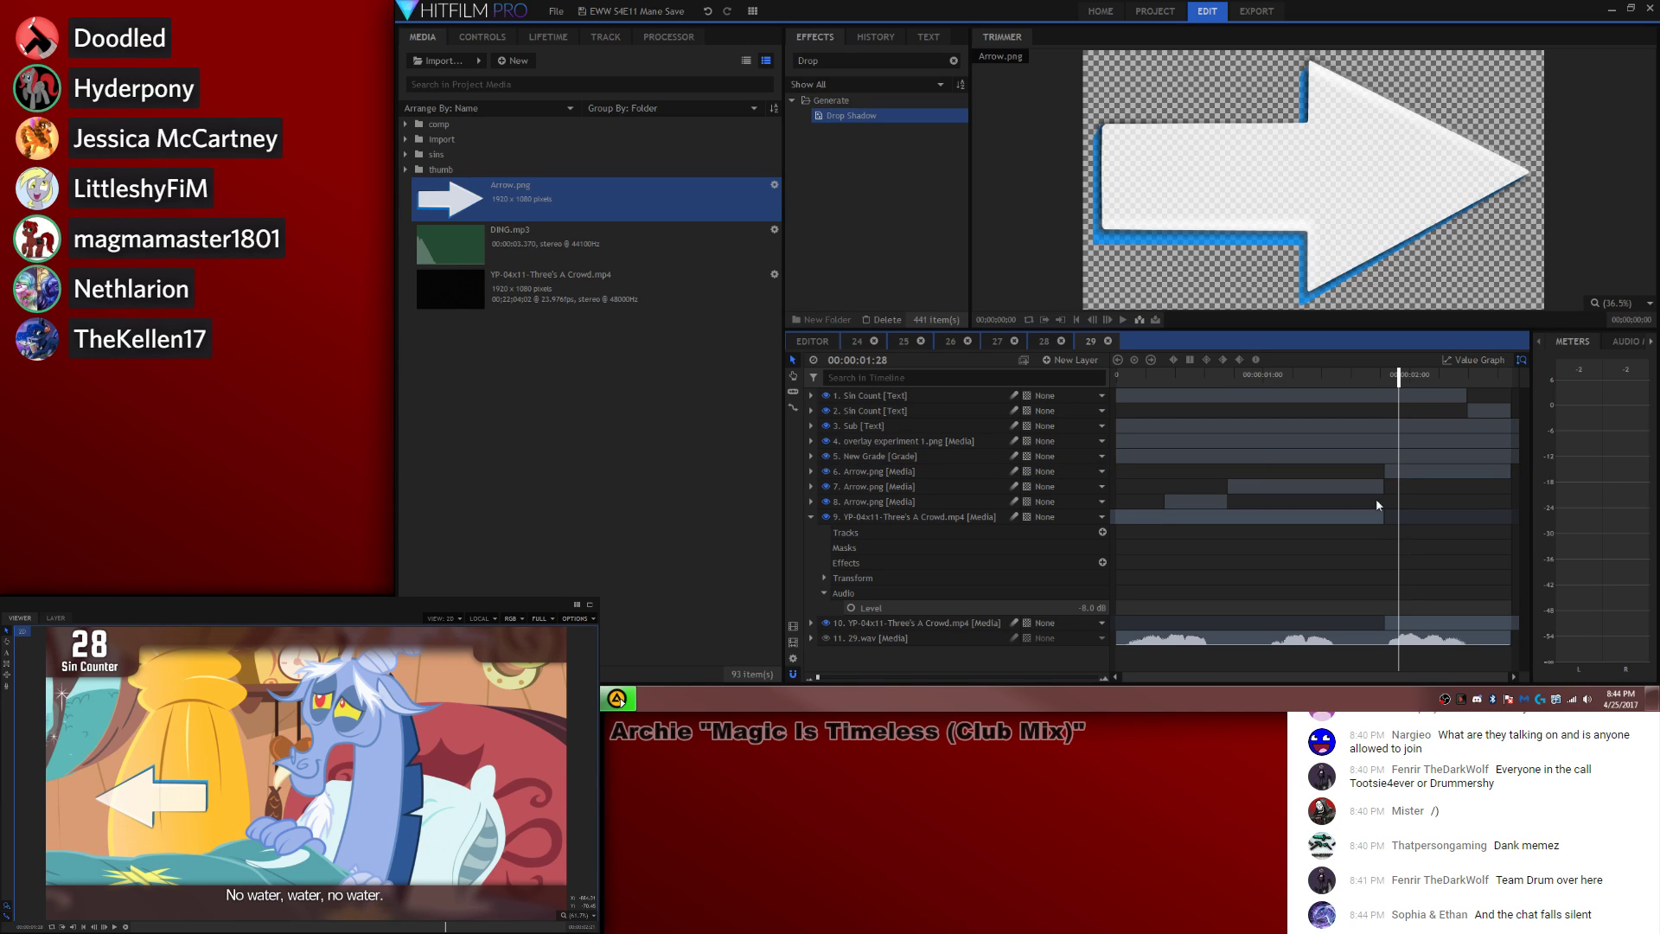
pyautogui.moveTo(1280, 374); pyautogui.dragTo(1116, 374)
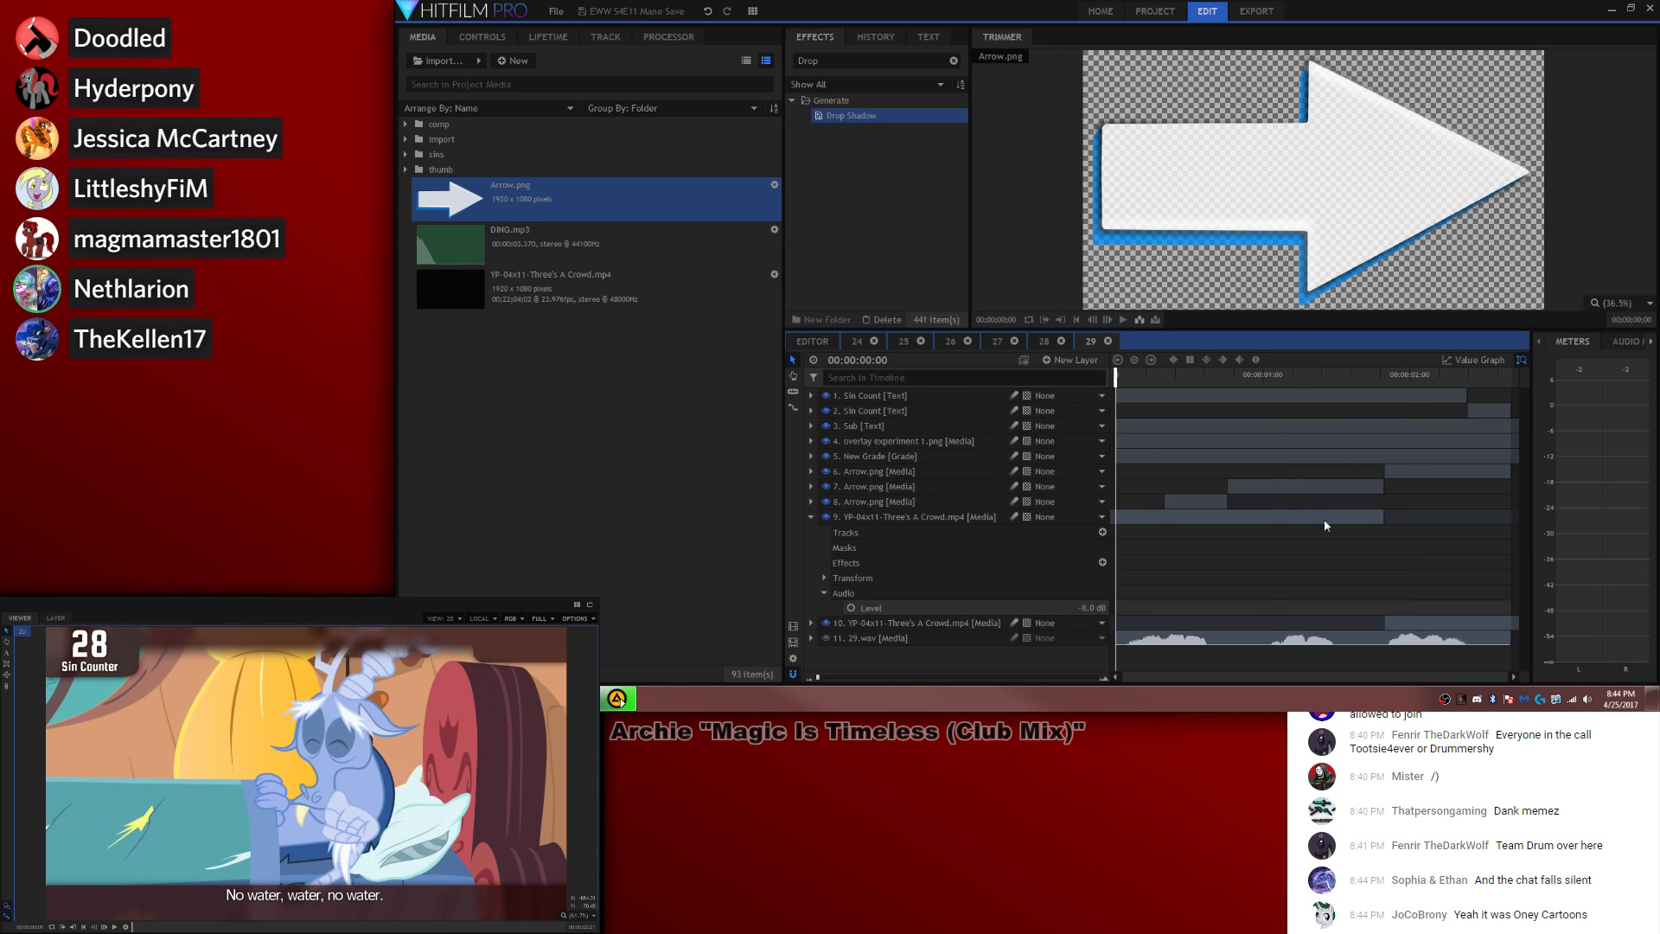
pyautogui.press('space')
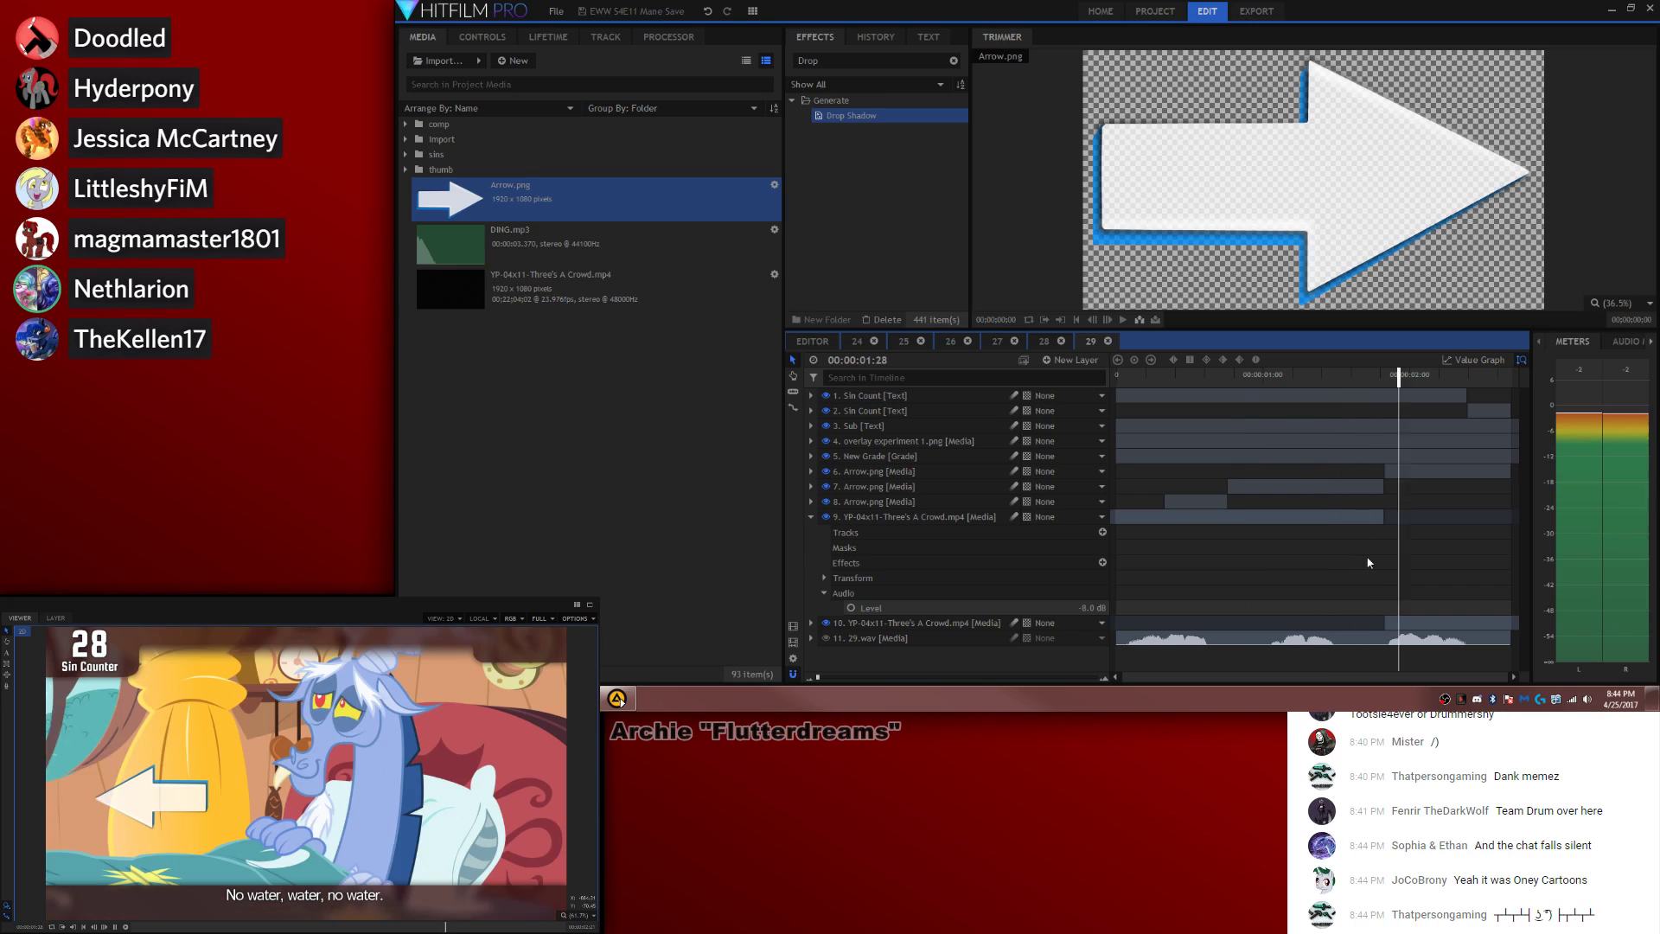
pyautogui.click(1044, 340)
pyautogui.click(1089, 341)
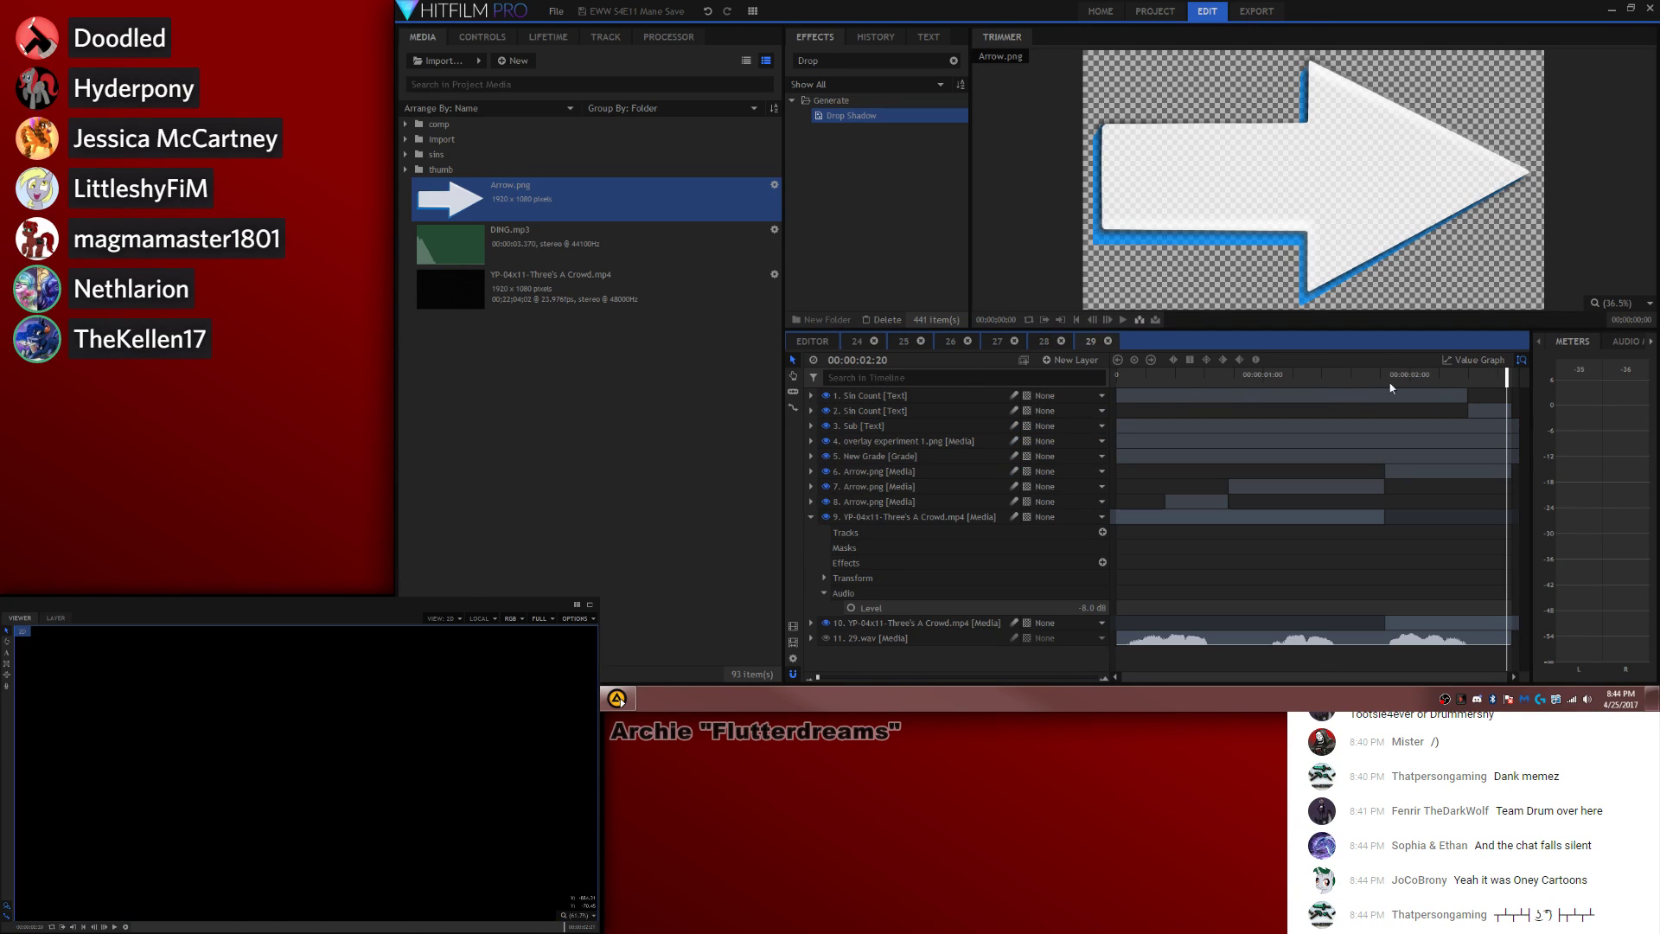
pyautogui.click(1393, 379)
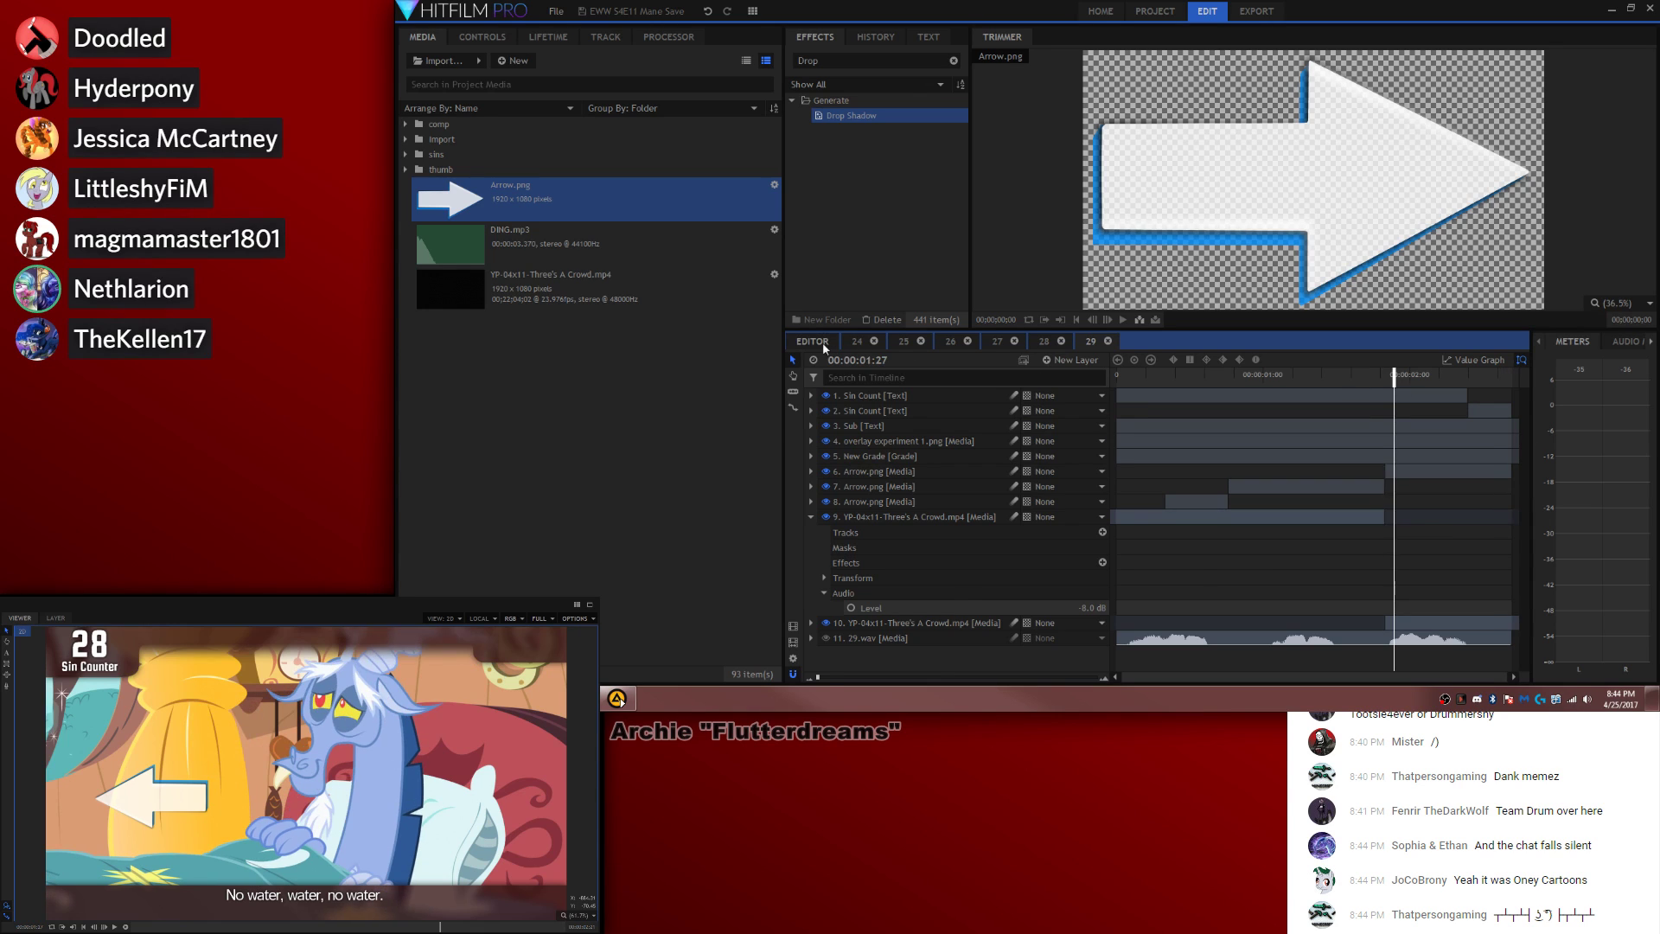
# Step: Place a copy of DING.mp3 on Audio 2 of the main edit at 00:02:12:01, where shot 29's sin counter changes
pyautogui.click(823, 346)
pyautogui.click(1252, 597)
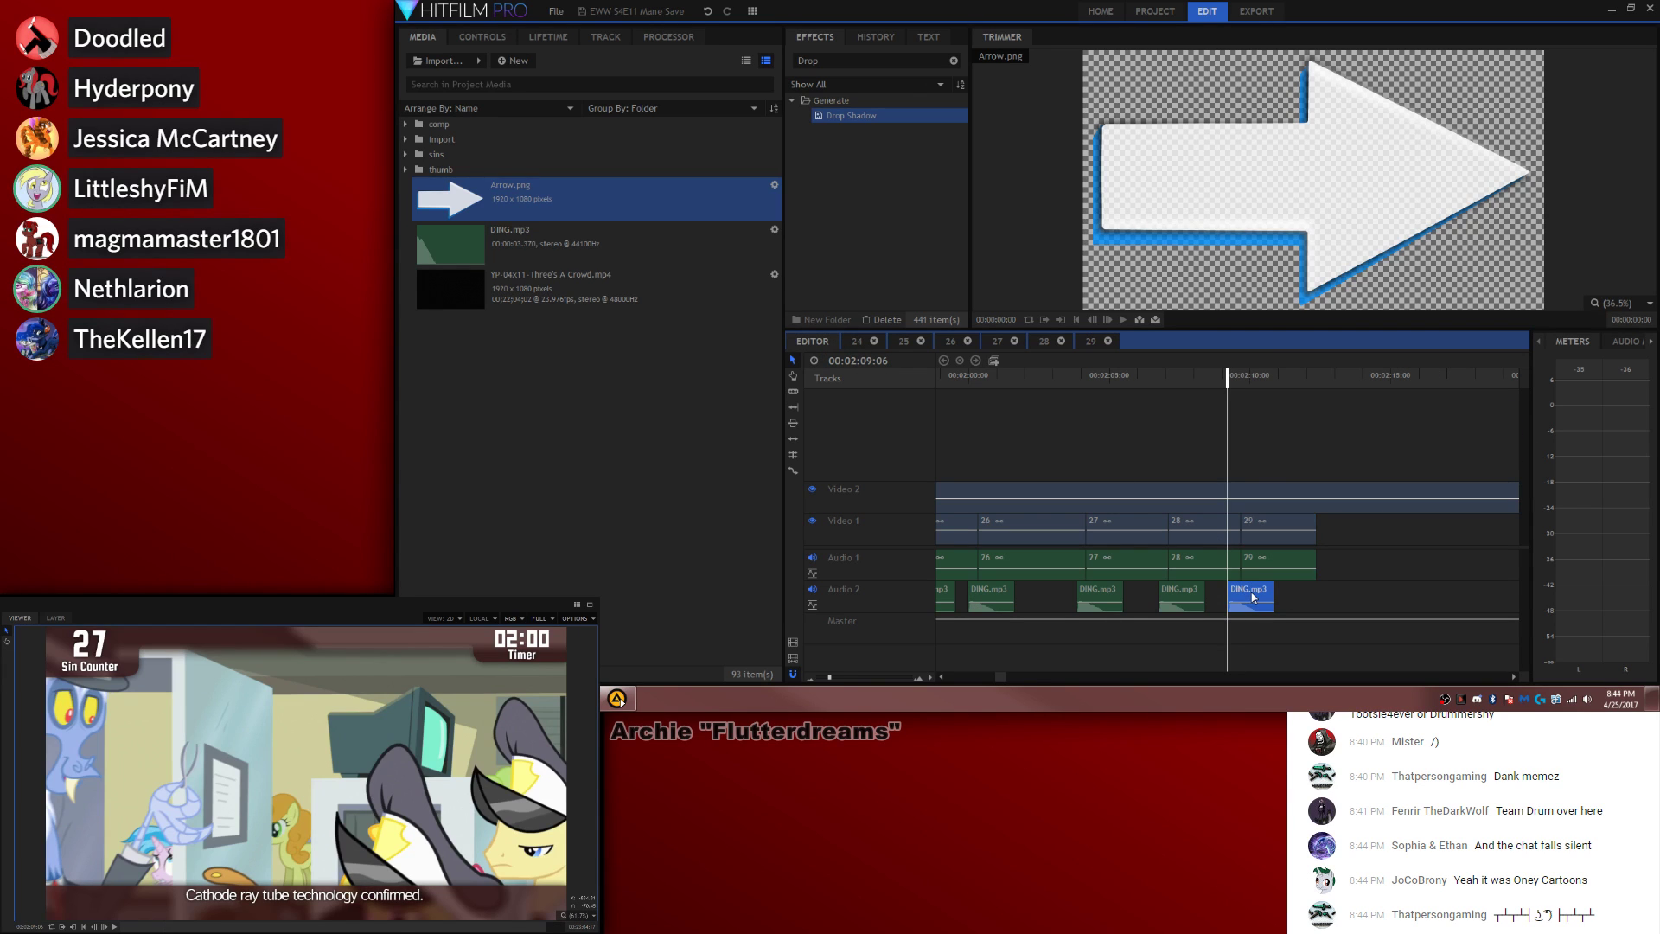
pyautogui.click(1295, 378)
pyautogui.press('space')
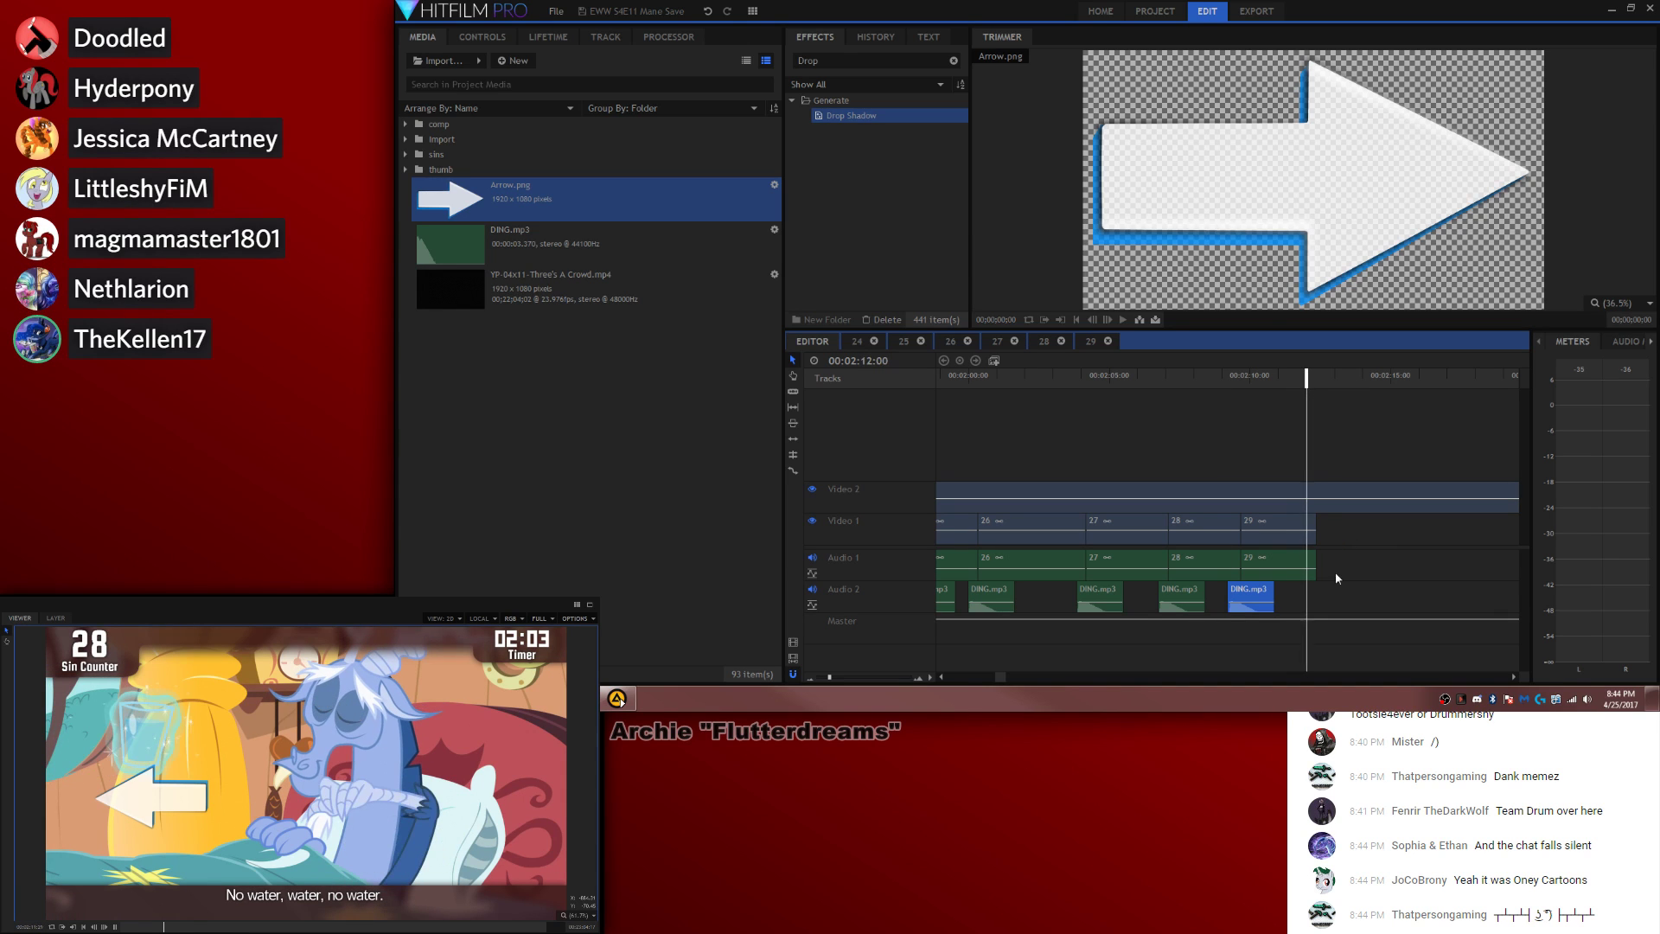
pyautogui.press('space')
pyautogui.press('Left')
pyautogui.press('Left')
pyautogui.press('Left')
pyautogui.press('Right')
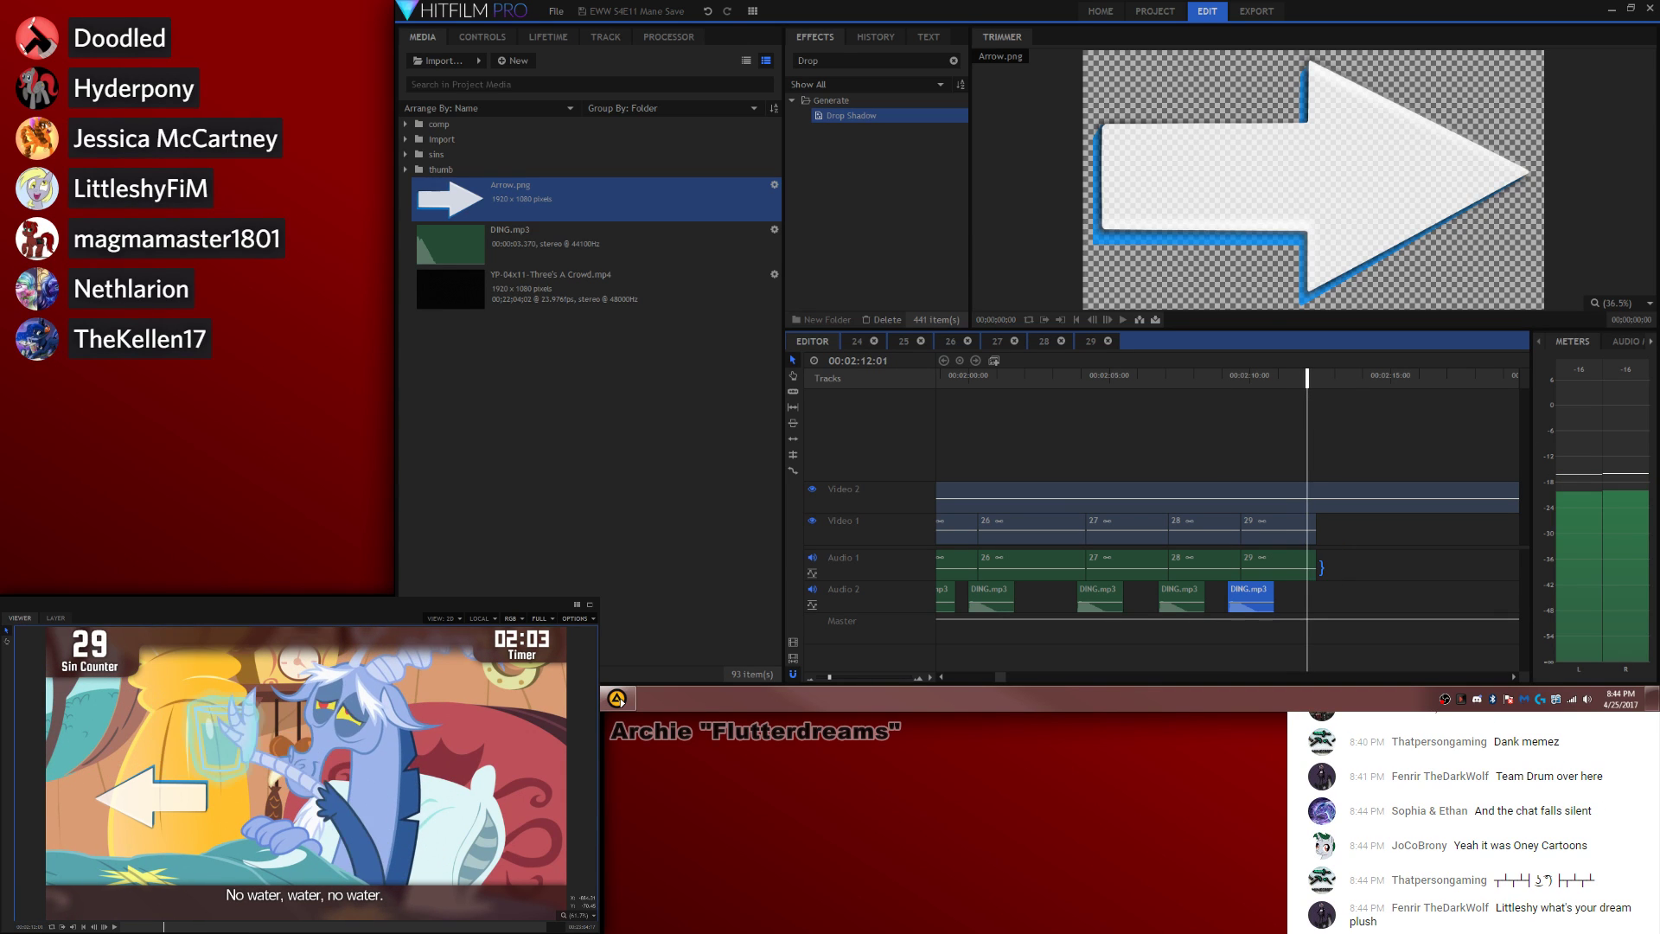
pyautogui.hotkey('ctrl', 'v')
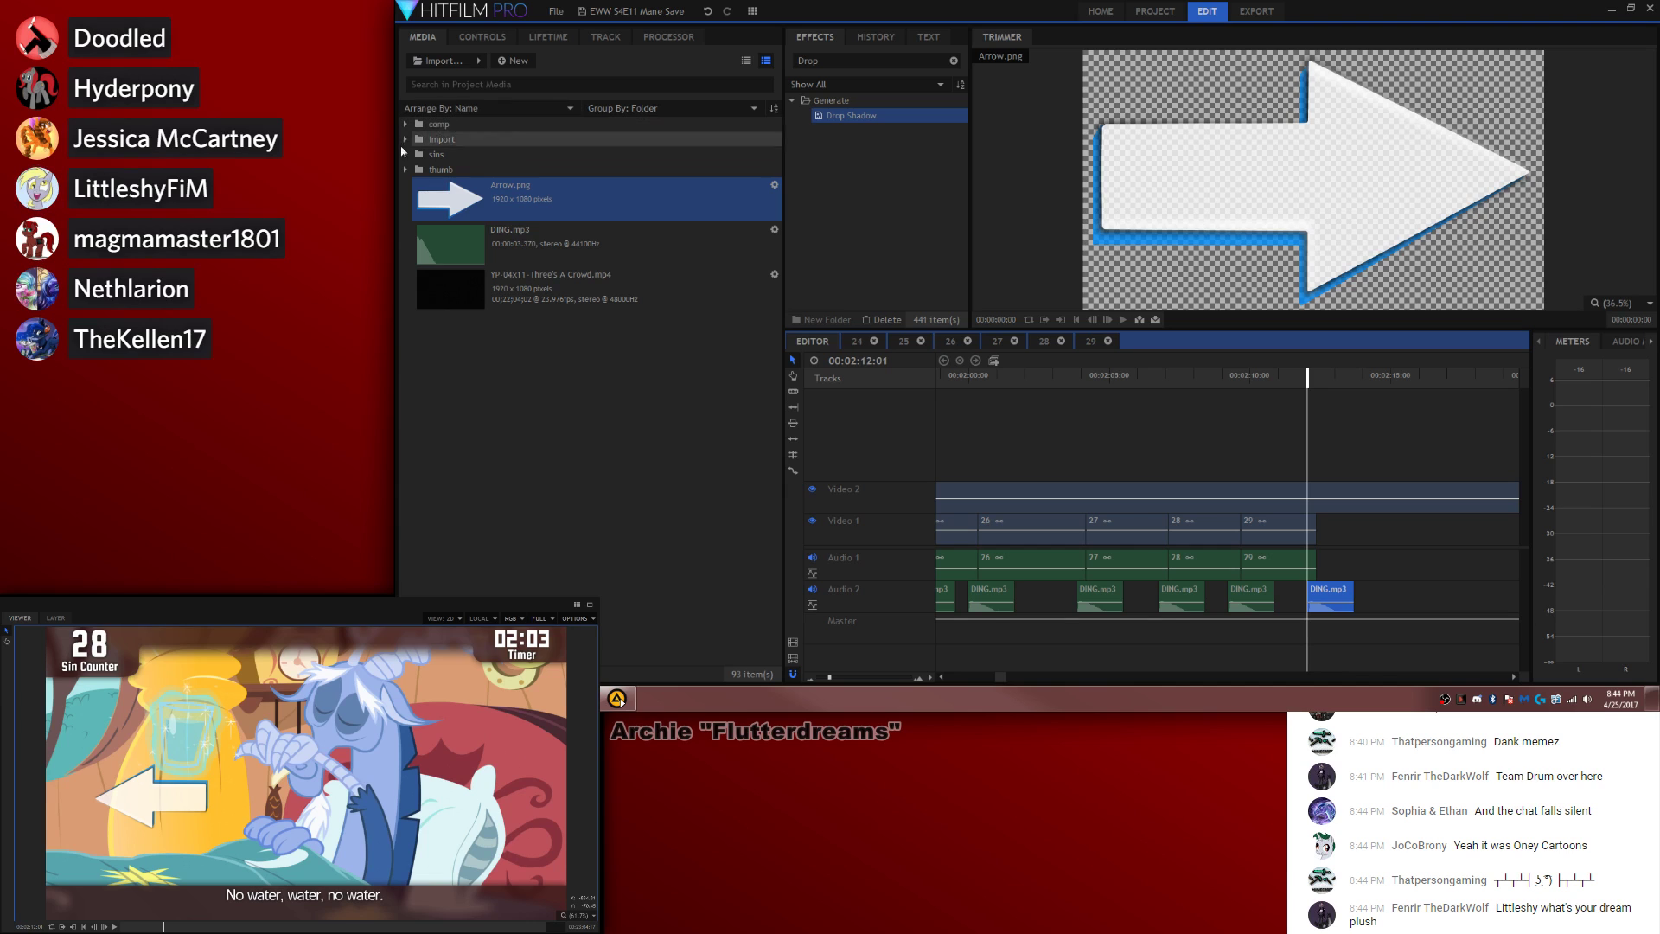
# Step: Add 30.wav from the folder of numbered voice recordings to Audio 1 directly after shot 29
pyautogui.doubleClick(437, 155)
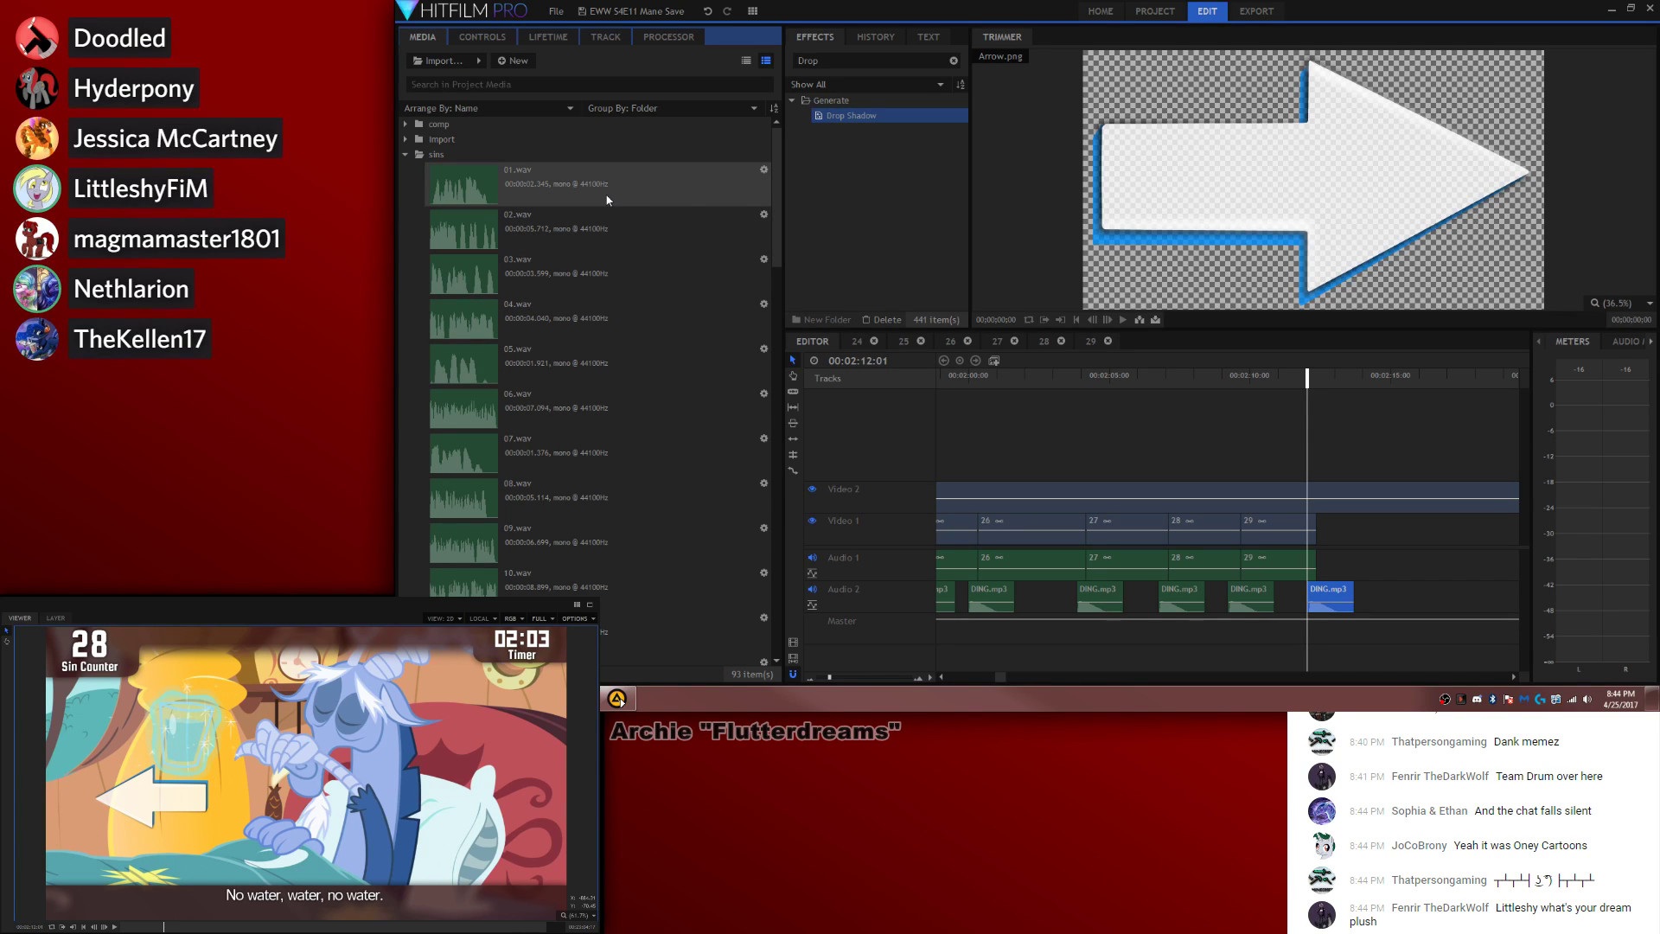
pyautogui.click(617, 325)
pyautogui.scroll(-3, 617, 325)
pyautogui.scroll(-5, 615, 382)
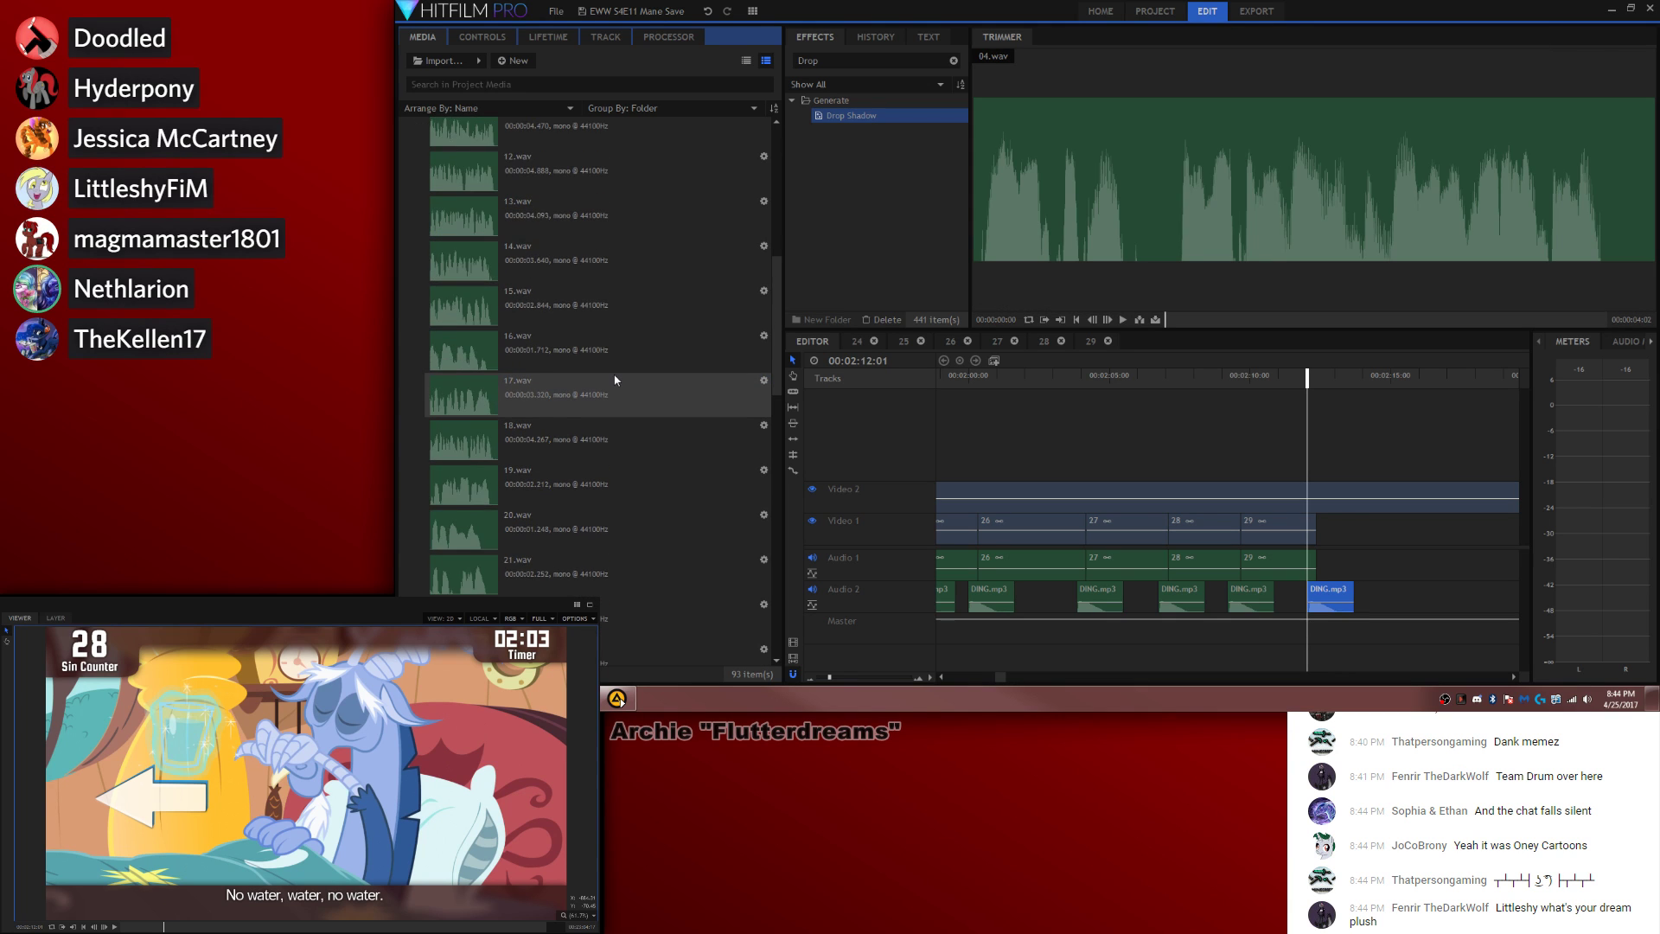
pyautogui.scroll(-3, 599, 424)
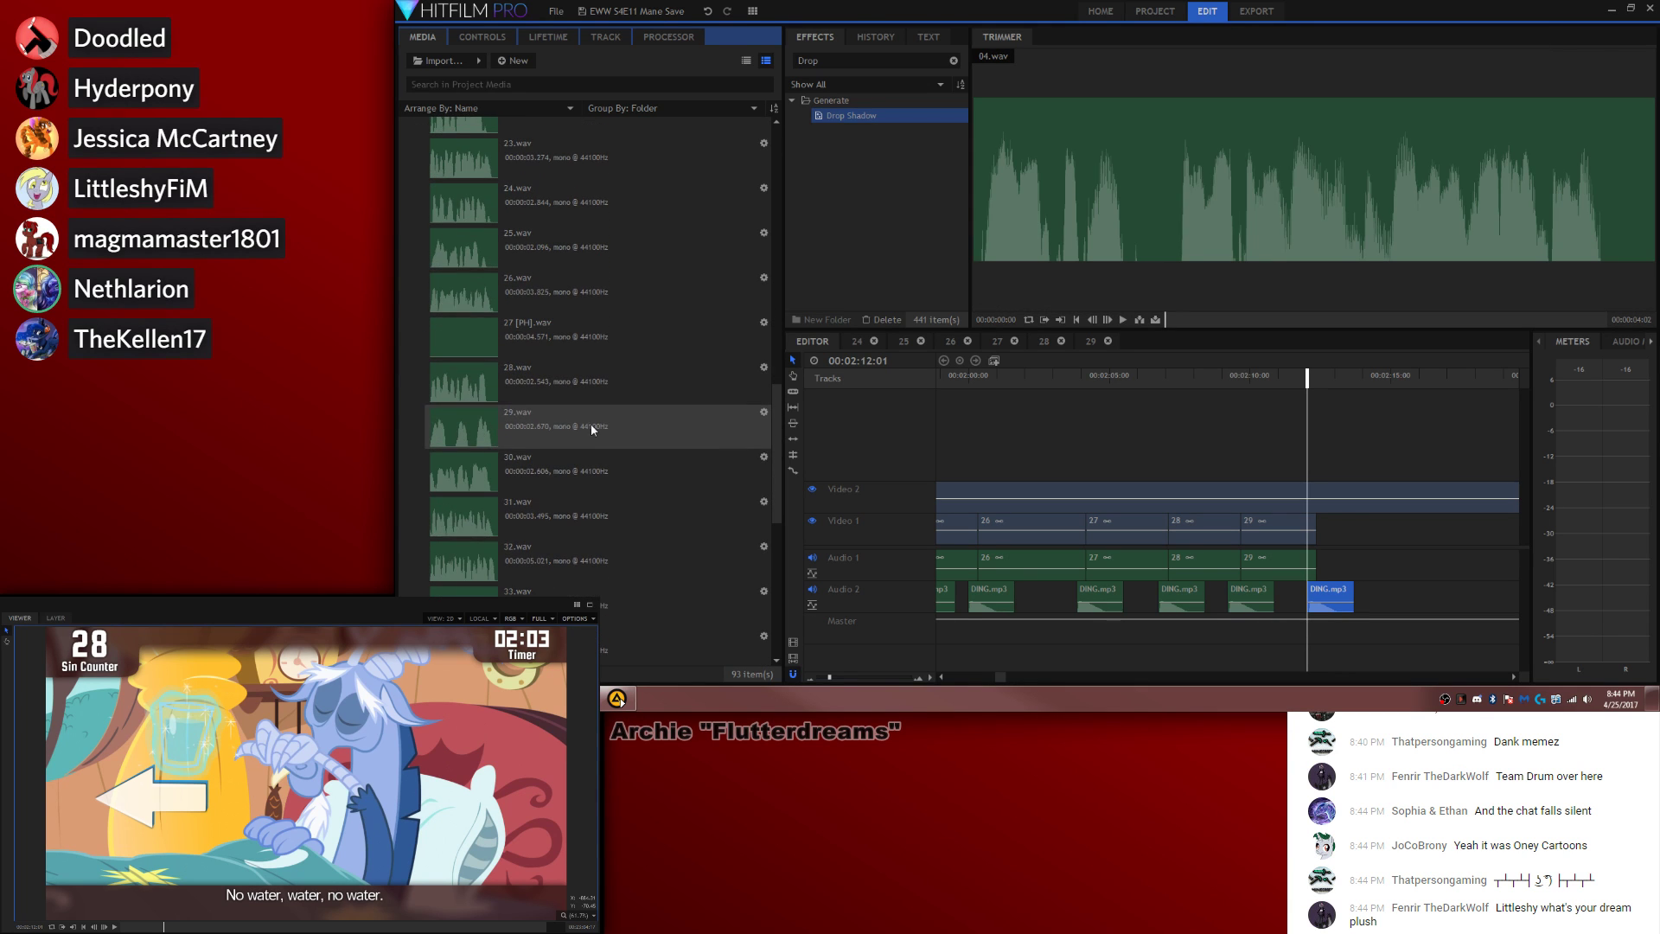
pyautogui.moveTo(594, 471); pyautogui.dragTo(1322, 569)
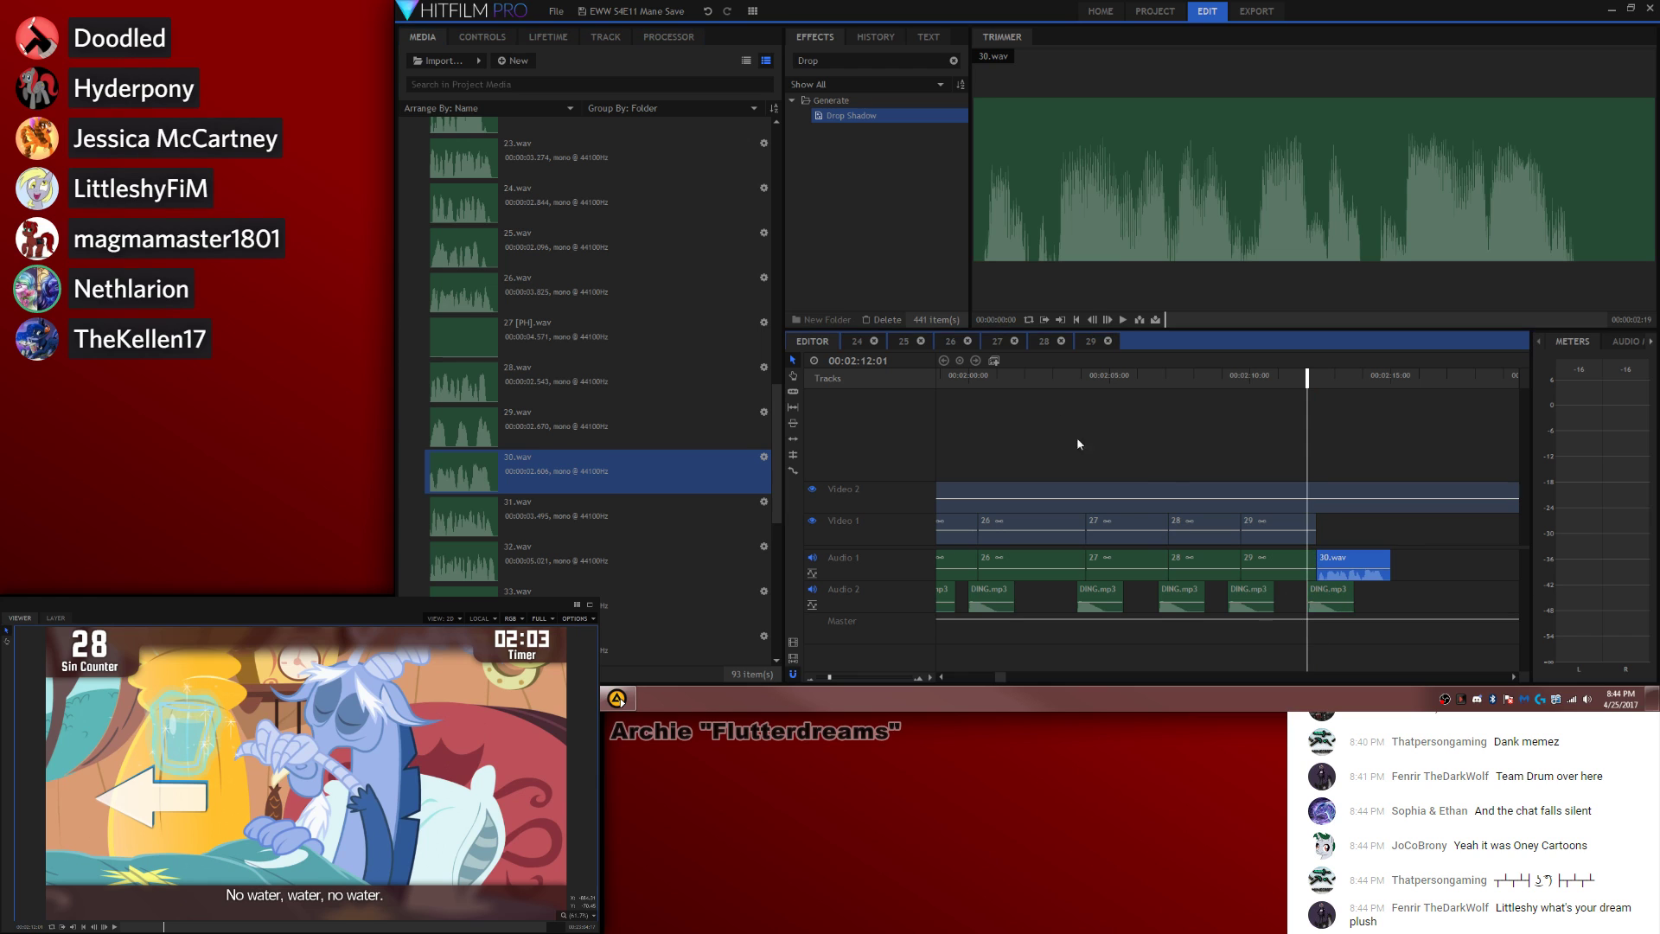
# Step: Make a composite shot named 30 from the 30.wav clip
pyautogui.click(994, 361)
pyautogui.tripleClick(985, 272)
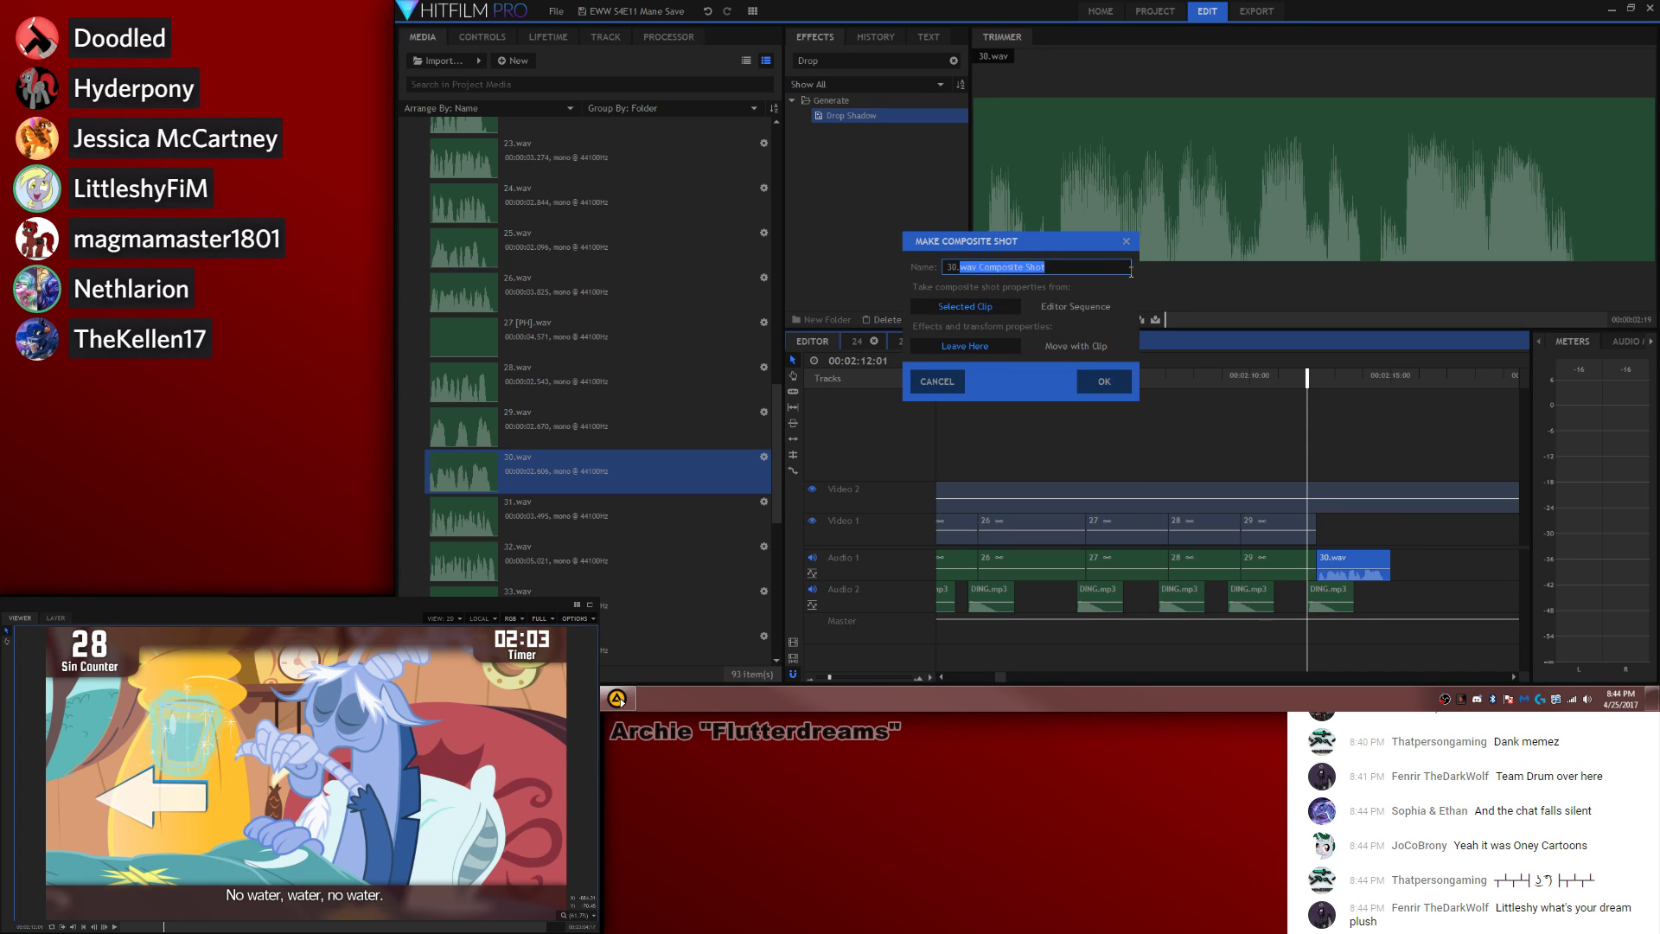
pyautogui.write('30')
pyautogui.press('Return')
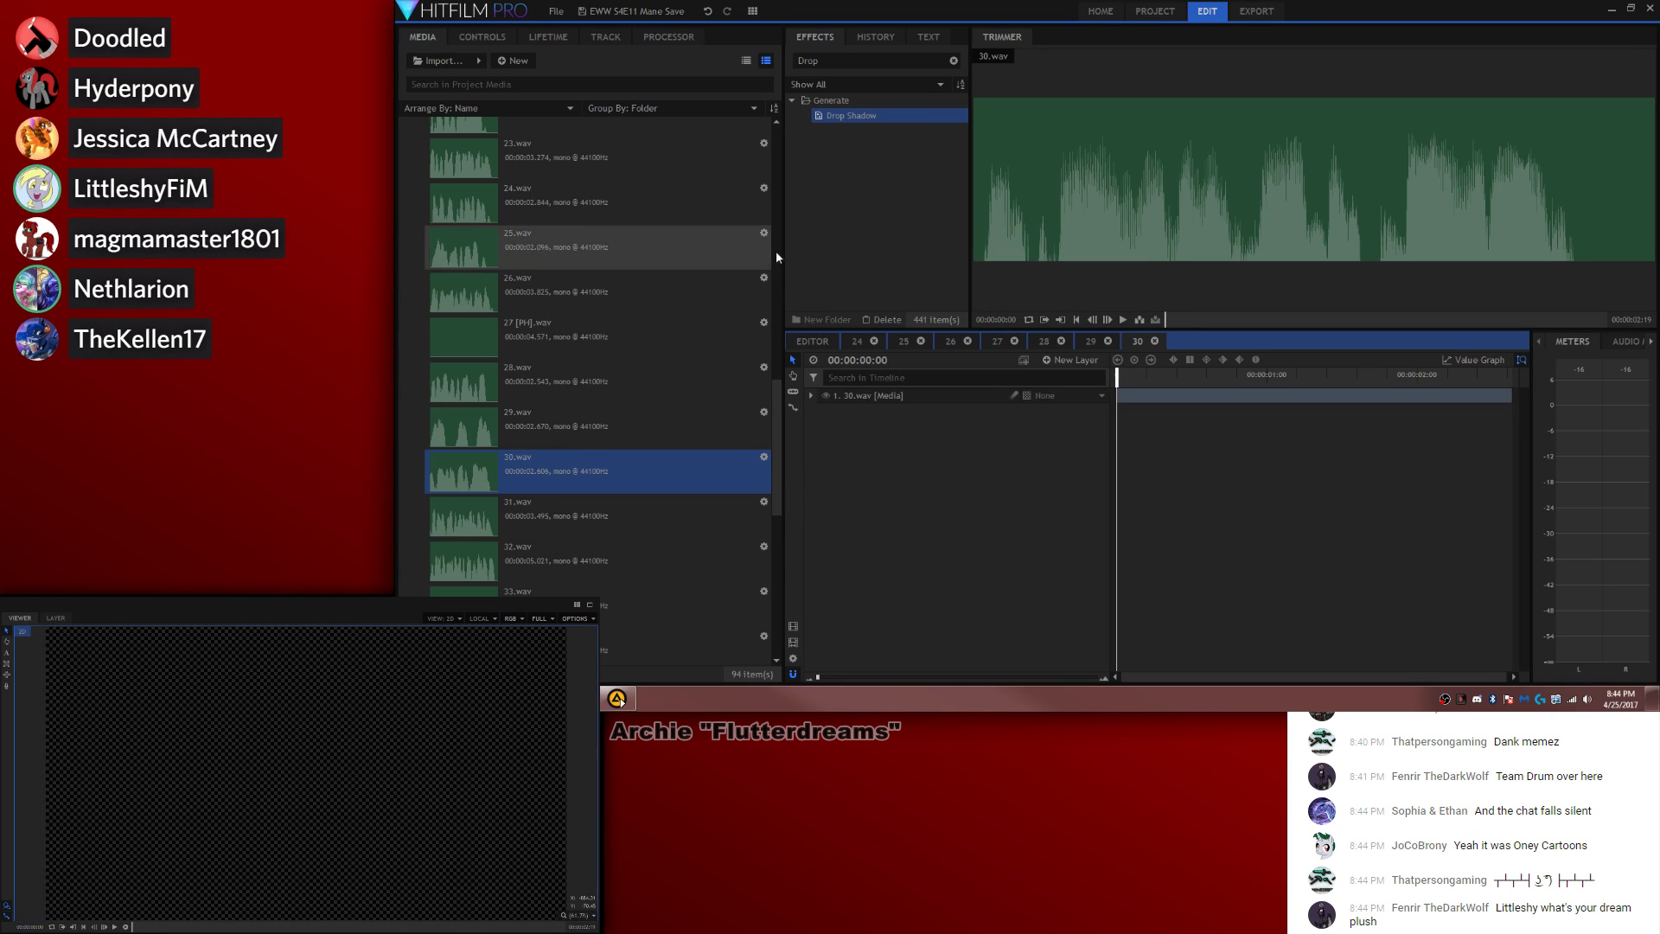
# Step: Collapse the folder of numbered voice recordings and return to the beginning of the project media
pyautogui.scroll(5, 776, 251)
pyautogui.click(407, 155)
pyautogui.moveTo(449, 192); pyautogui.dragTo(439, 123)
pyautogui.scroll(3, 432, 126)
pyautogui.click(405, 124)
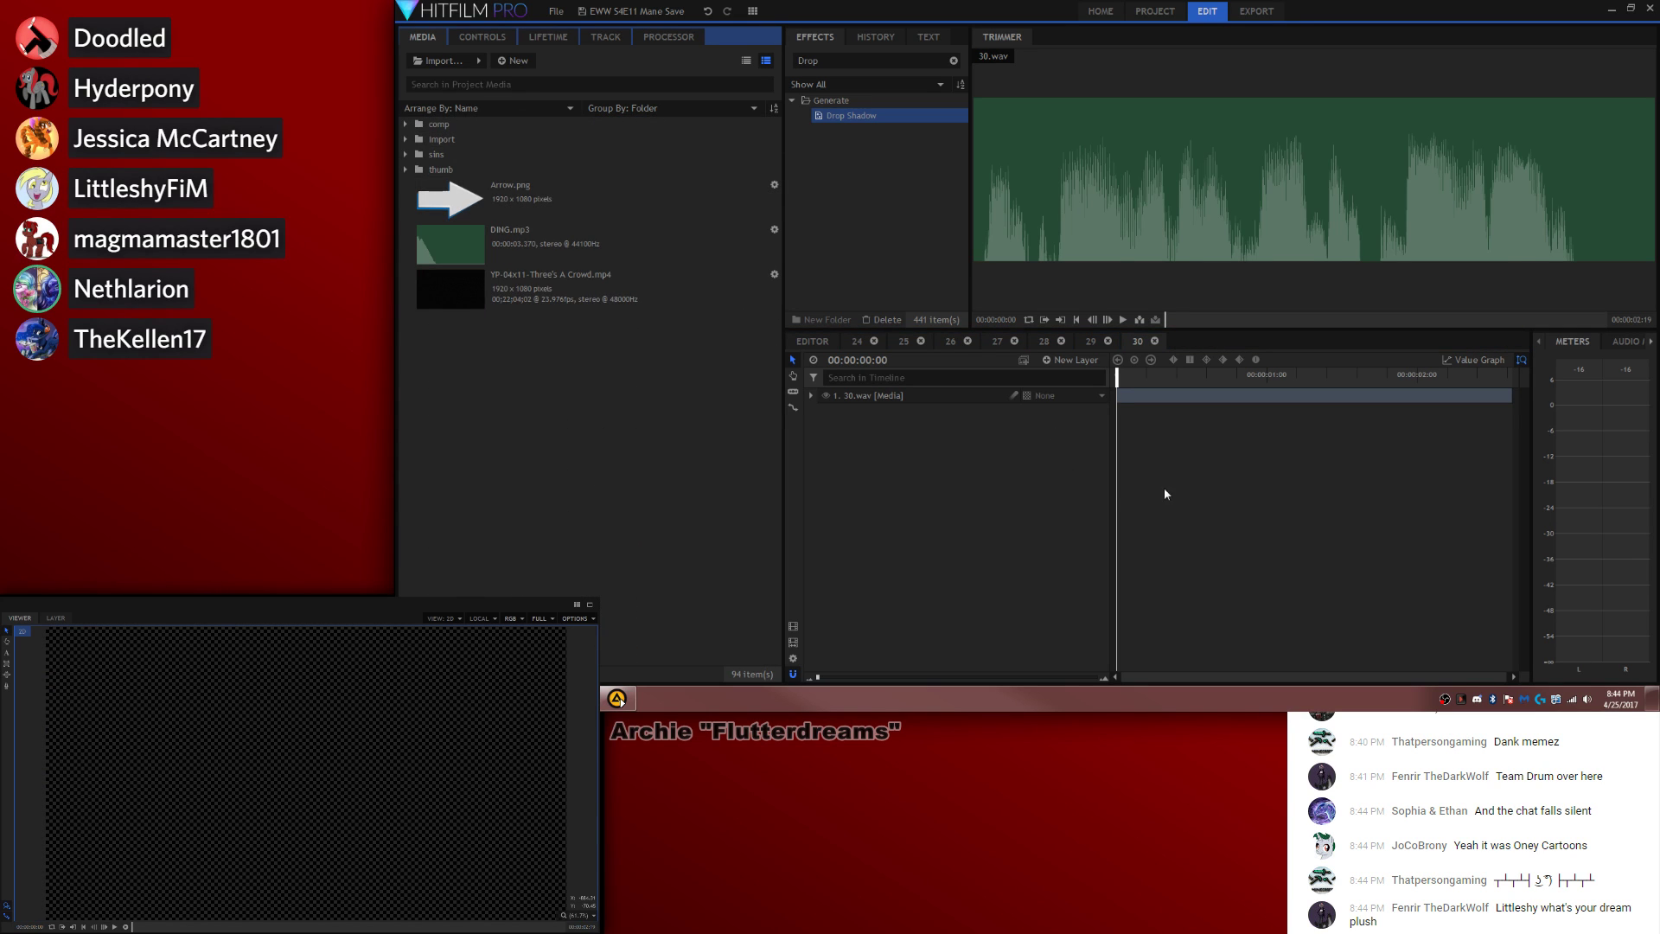
# Step: Copy the second Sin Count, Sub, overlay experiment 1.png and New Grade layers from shot 29 into shot 30
pyautogui.click(1196, 490)
pyautogui.click(1091, 342)
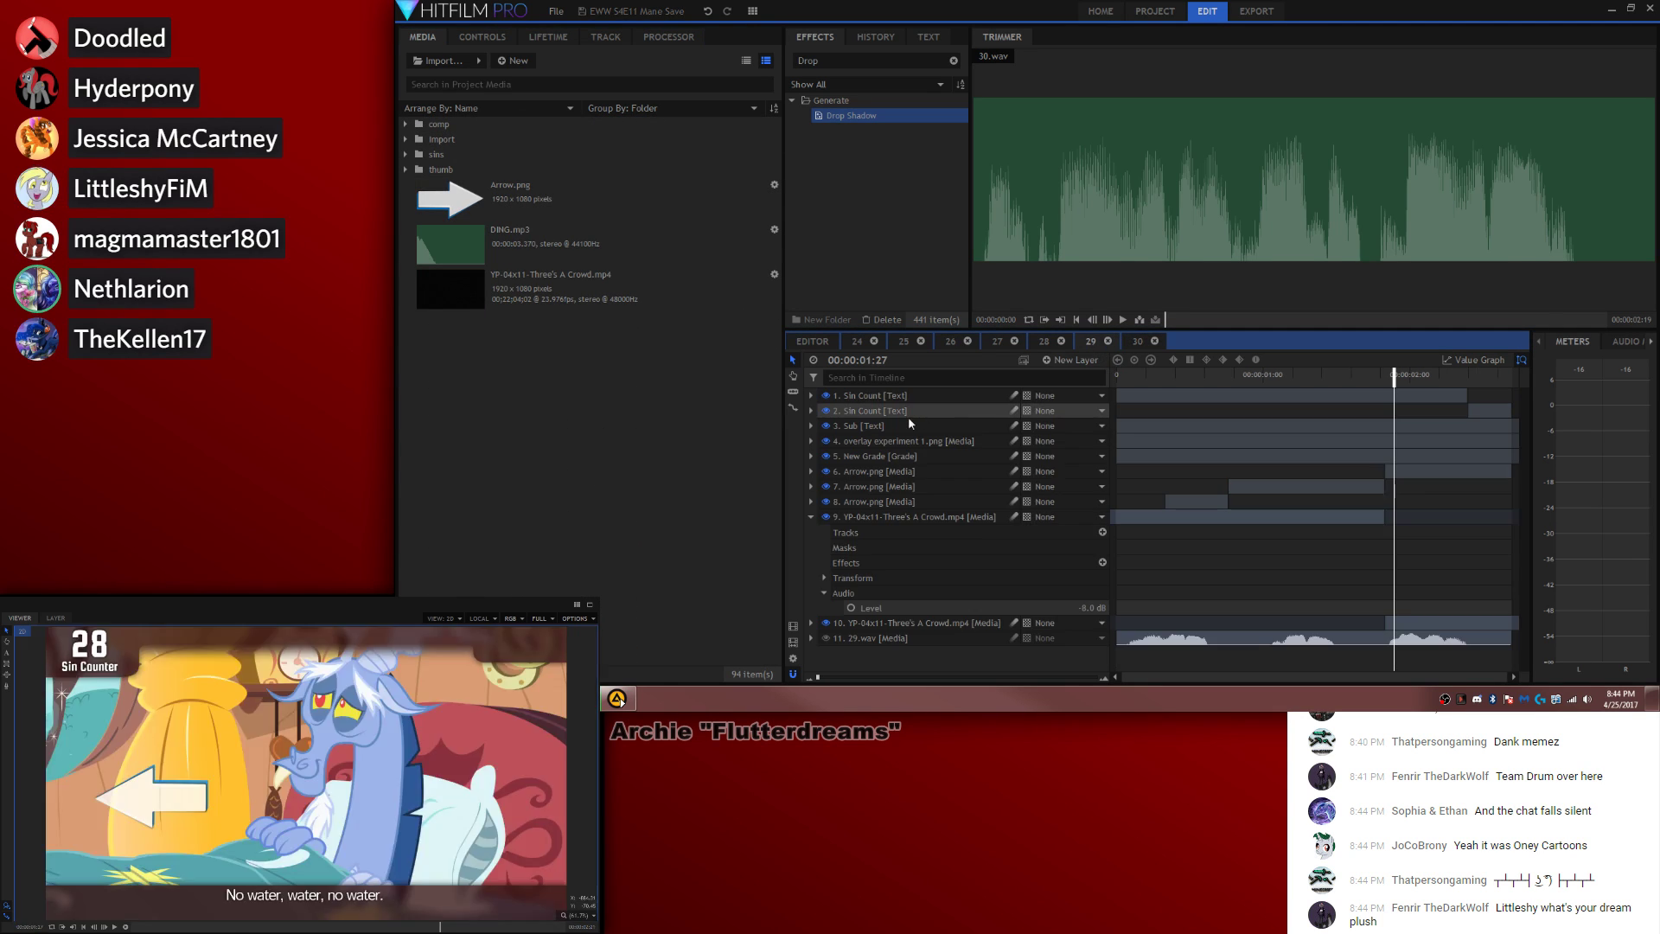
pyautogui.keyDown('ctrl'); pyautogui.click(905, 425); pyautogui.keyUp('ctrl')
pyautogui.keyDown('ctrl'); pyautogui.click(896, 440); pyautogui.keyUp('ctrl')
pyautogui.keyDown('ctrl'); pyautogui.click(894, 456); pyautogui.keyUp('ctrl')
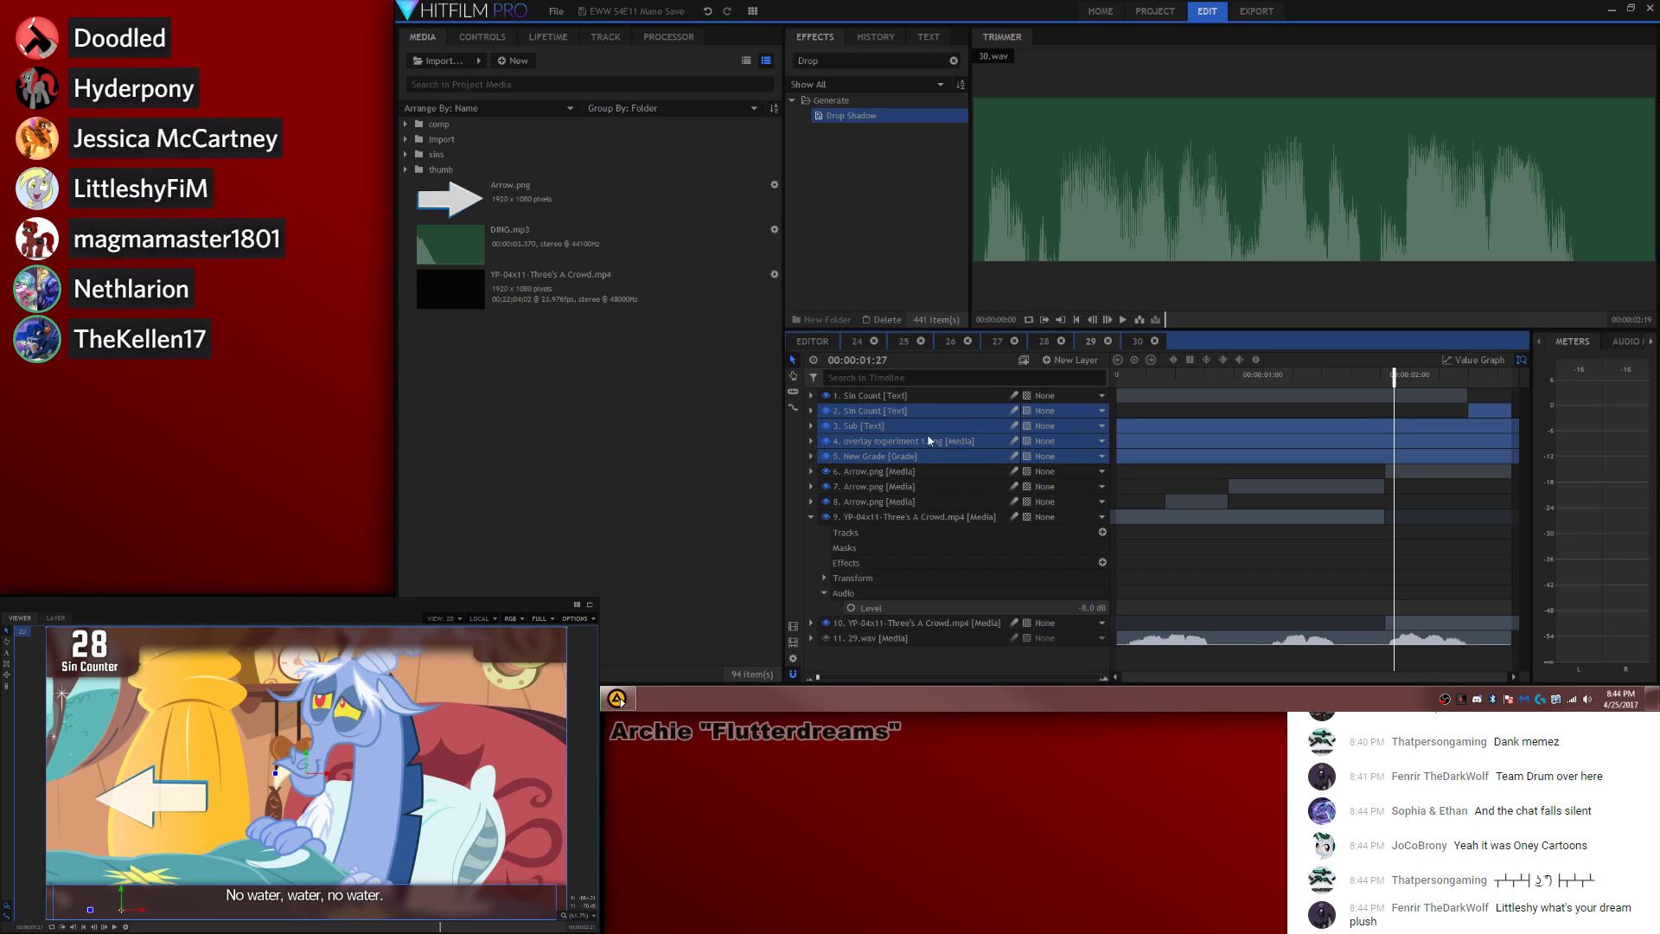
pyautogui.hotkey('ctrl', 'c')
pyautogui.click(1132, 344)
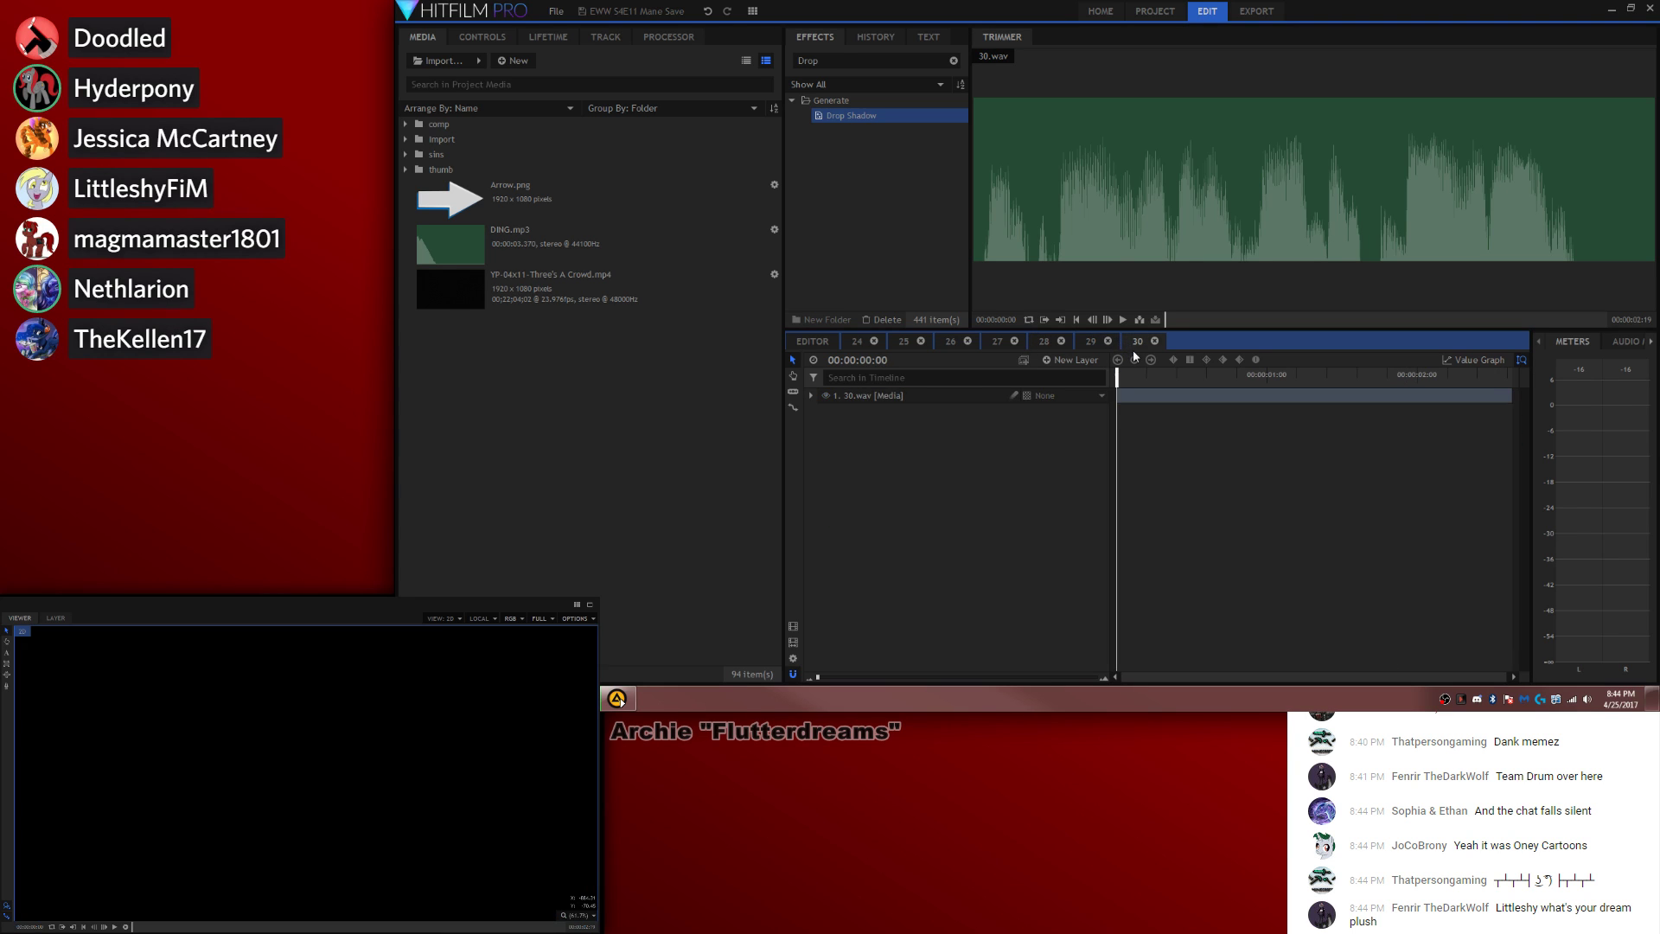
pyautogui.hotkey('ctrl', 'v')
# Step: Move the pasted layers to the start of shot 30 and extend the Sin Count layer to the shot's end
pyautogui.rightClick(966, 407)
pyautogui.click(1091, 606)
pyautogui.click(1150, 519)
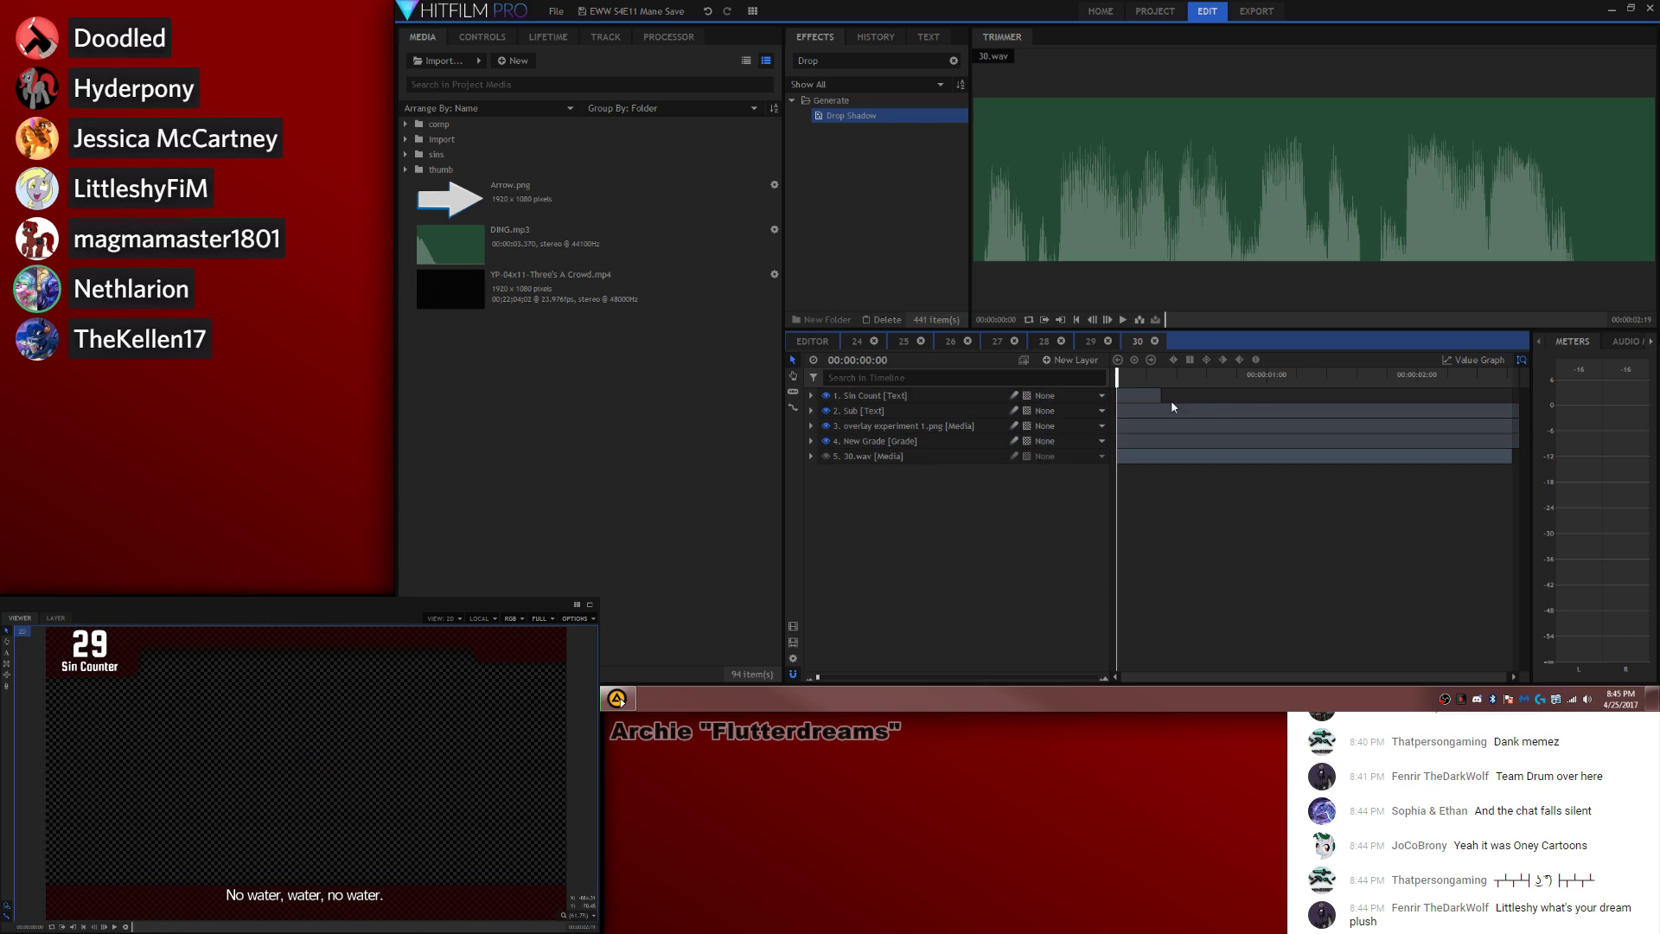
pyautogui.moveTo(1170, 399); pyautogui.dragTo(1511, 396)
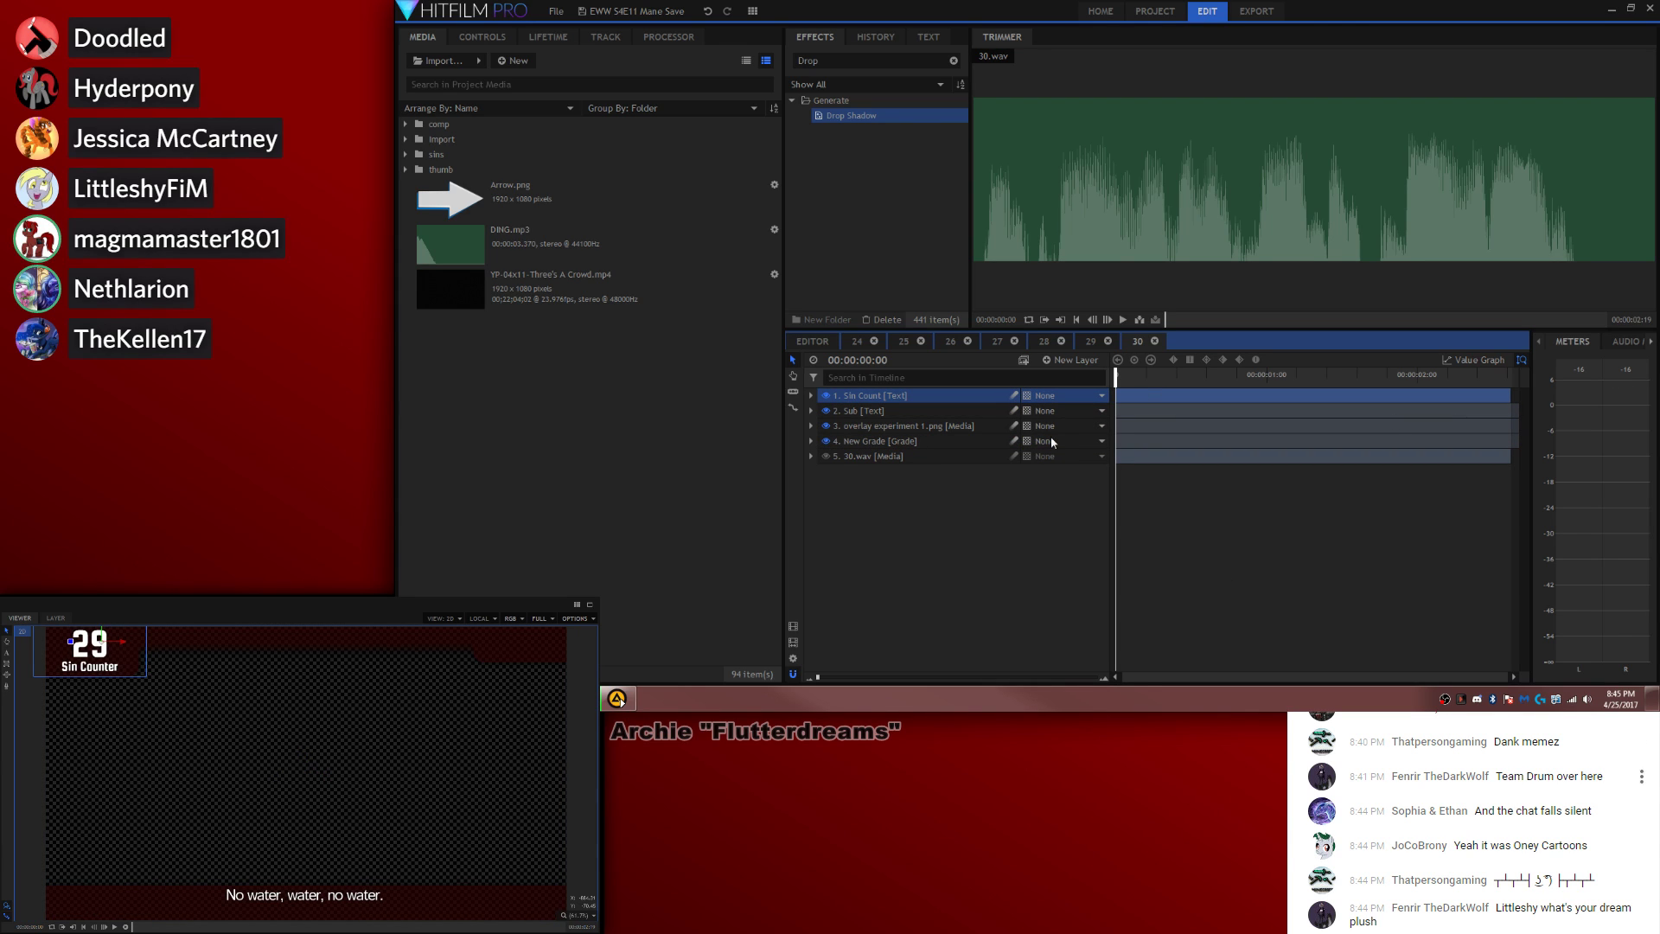
# Step: Replace the subtitle text in shot 30 with "Implying he didn't wash his paw at all."
pyautogui.click(7, 652)
pyautogui.click(86, 894)
pyautogui.hotkey('ctrl', 'a')
pyautogui.write('V')
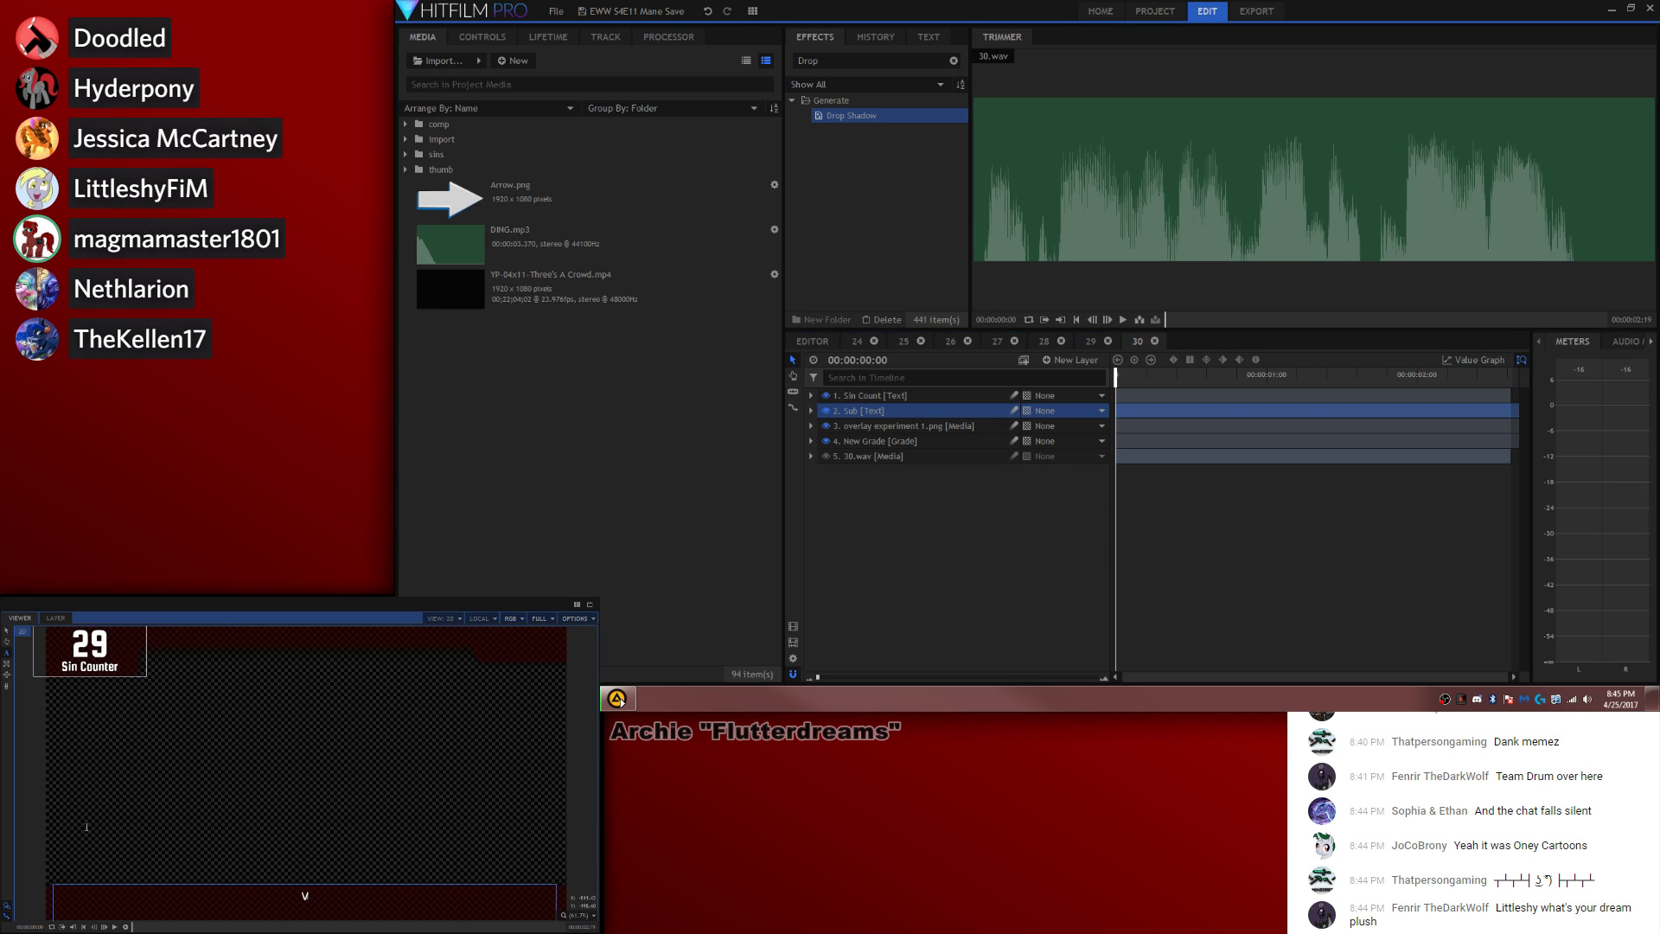
pyautogui.press('BackSpace')
pyautogui.hotkey('ctrl', 'v')
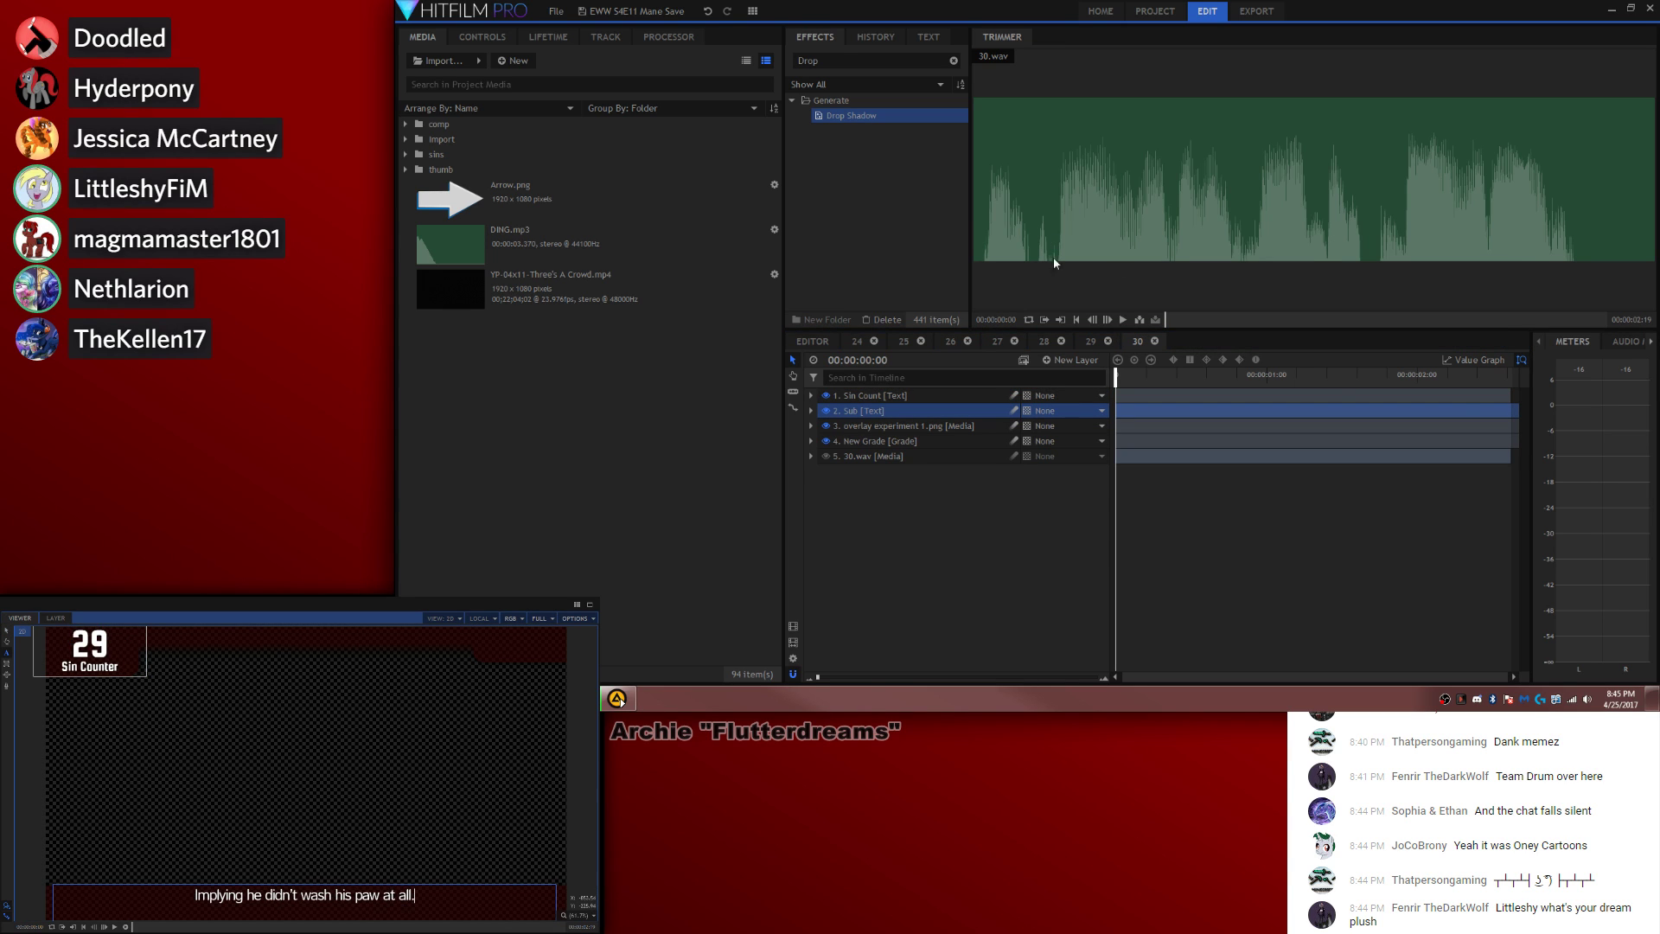
pyautogui.click(1083, 338)
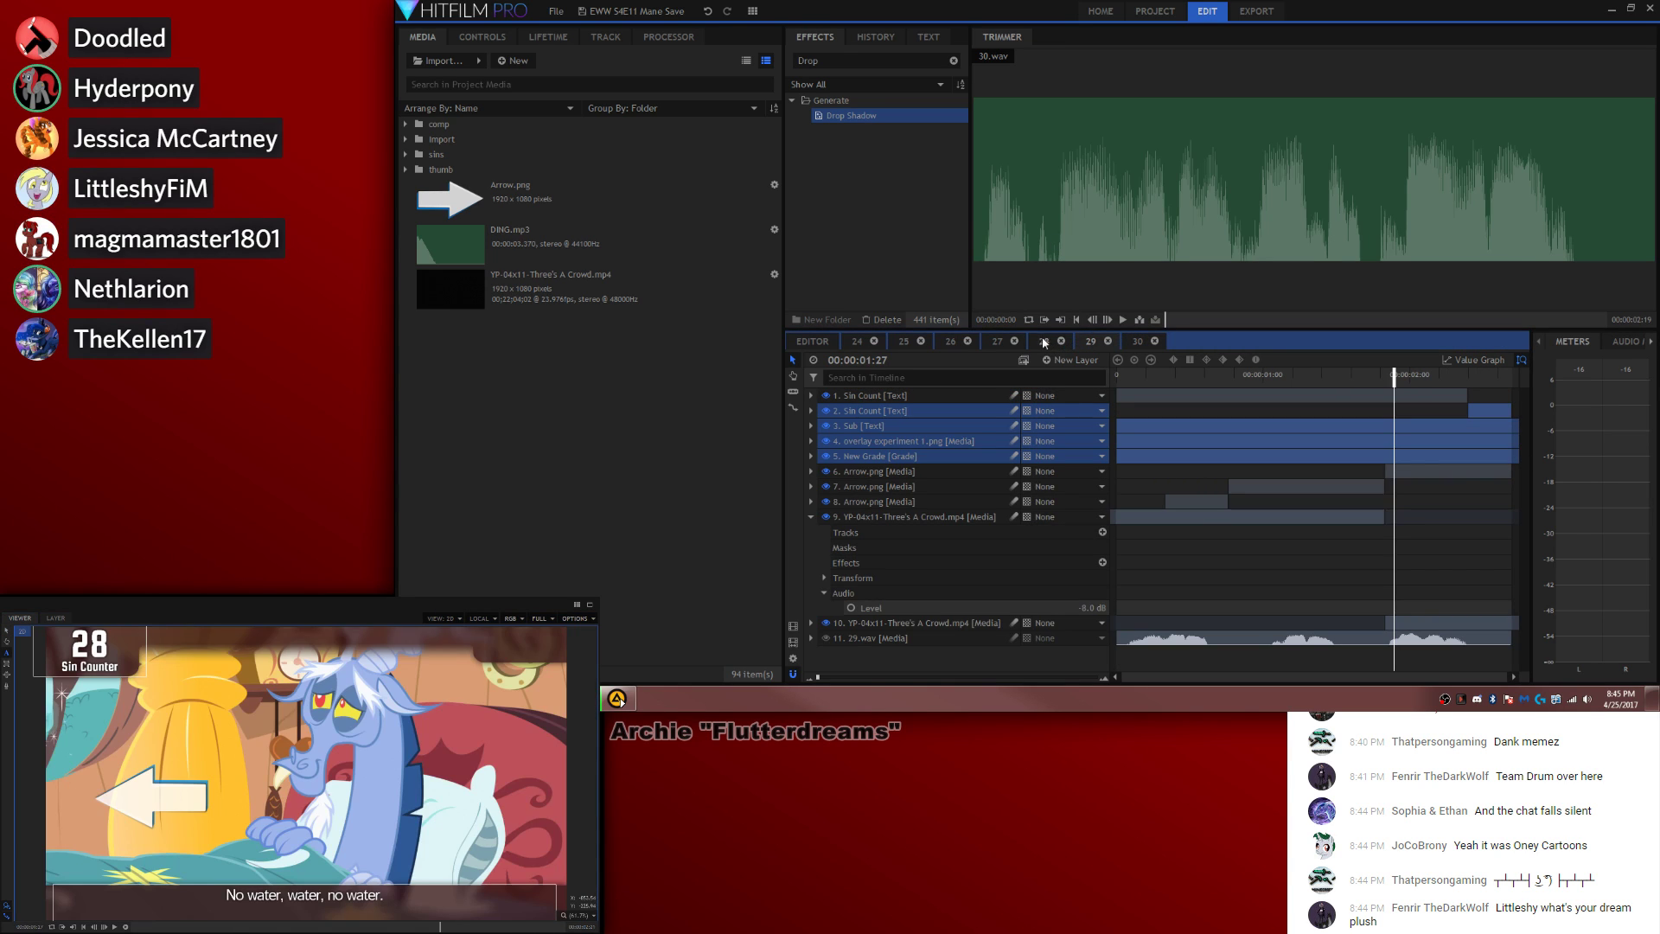
pyautogui.click(1001, 344)
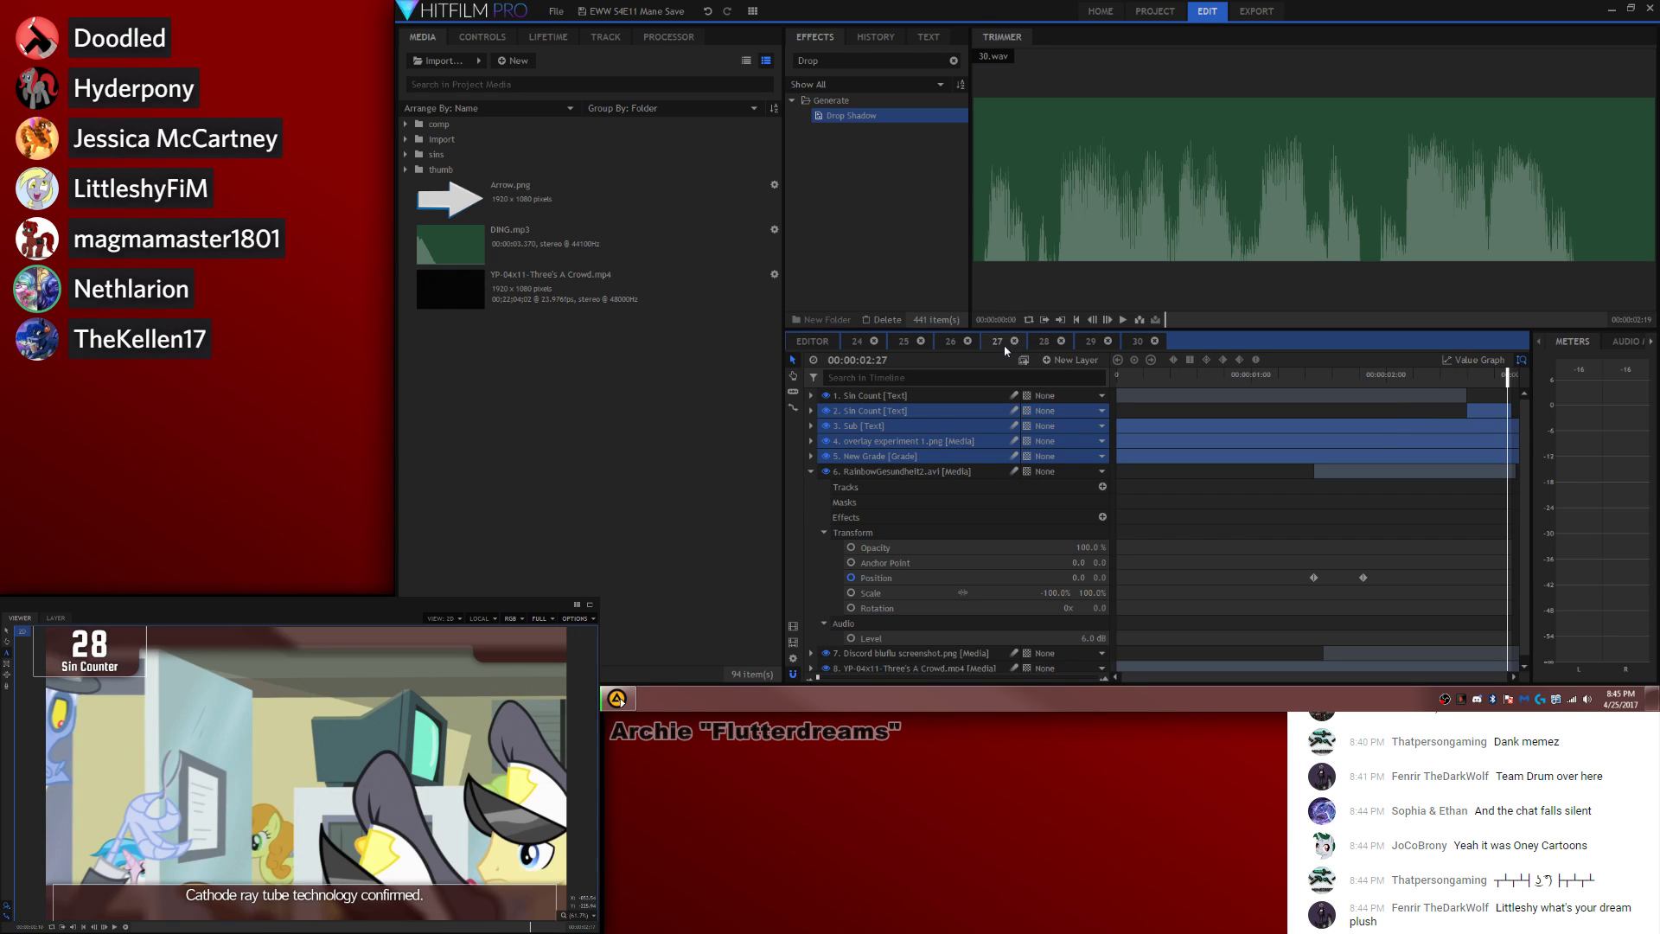
pyautogui.click(885, 423)
pyautogui.click(1134, 340)
pyautogui.click(1257, 531)
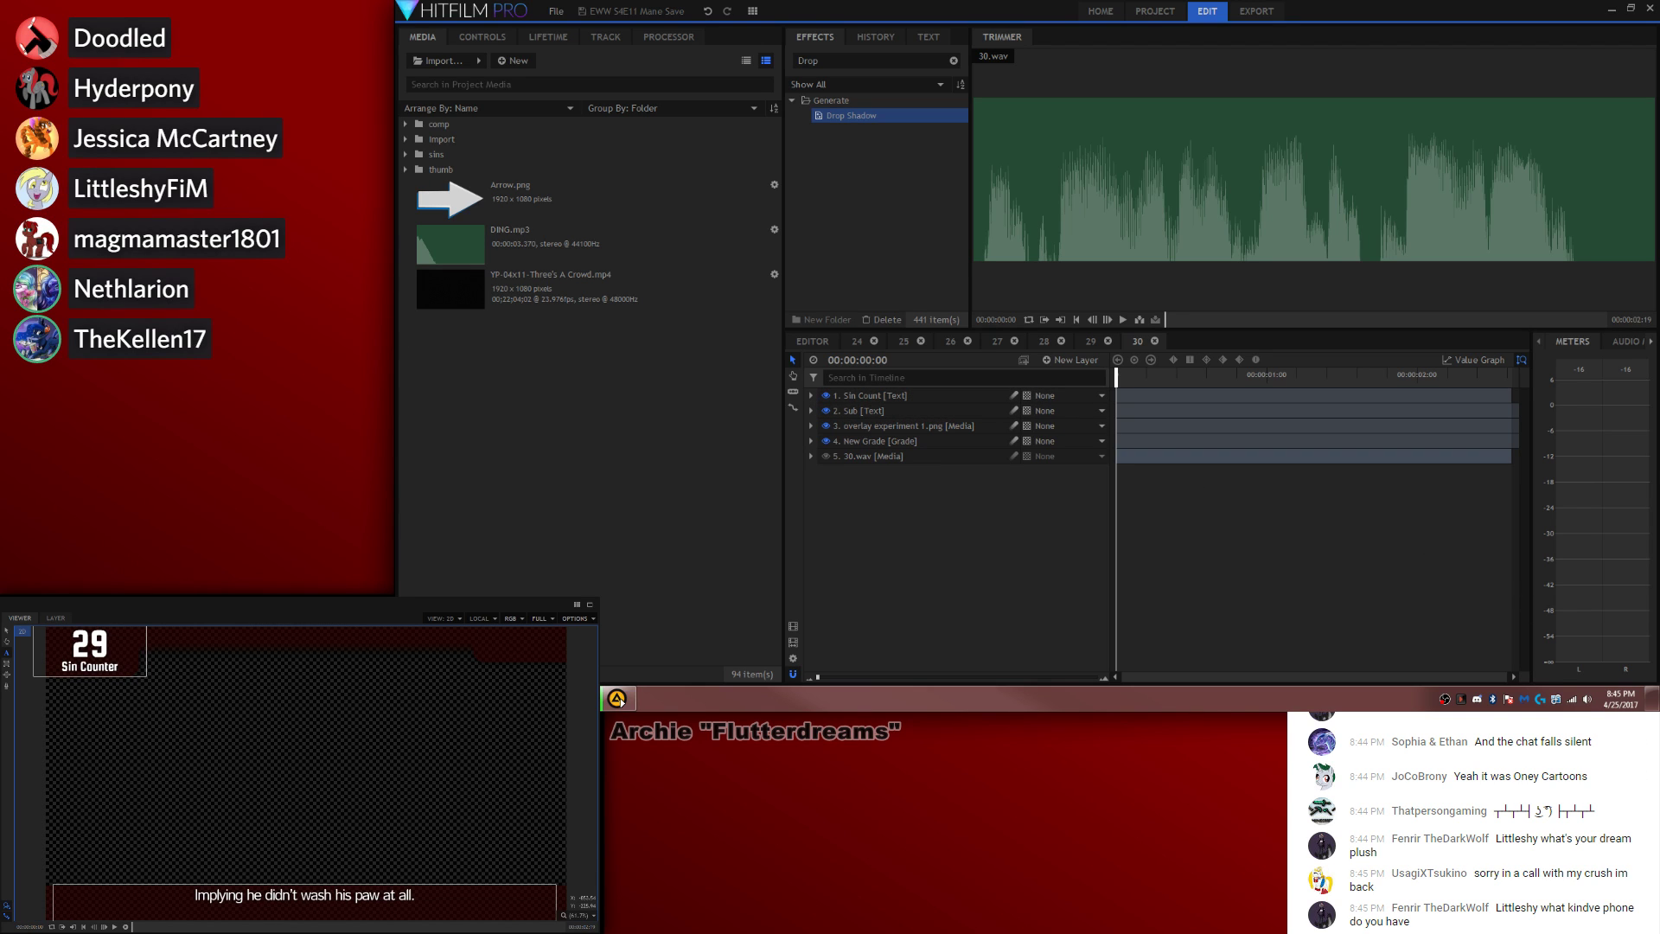
# Step: Find the scene of Discord with the cup around 00:14:15 in the Three's A Crowd footage and add it to shot 30 below the New Grade layer
pyautogui.click(533, 292)
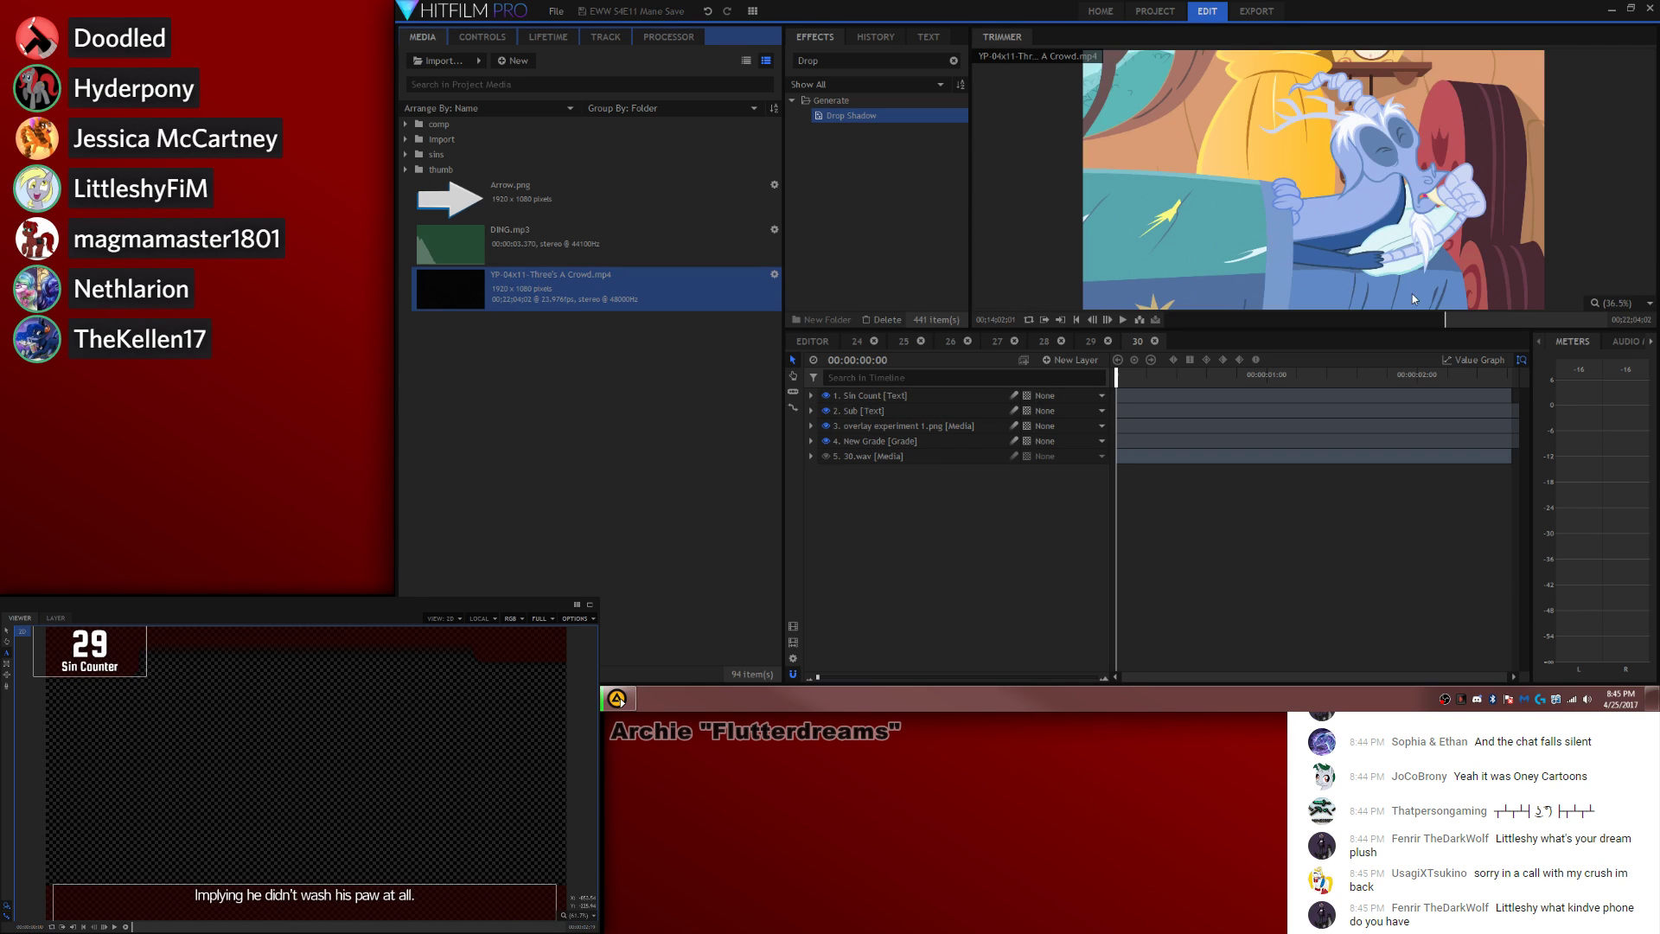
pyautogui.click(1449, 320)
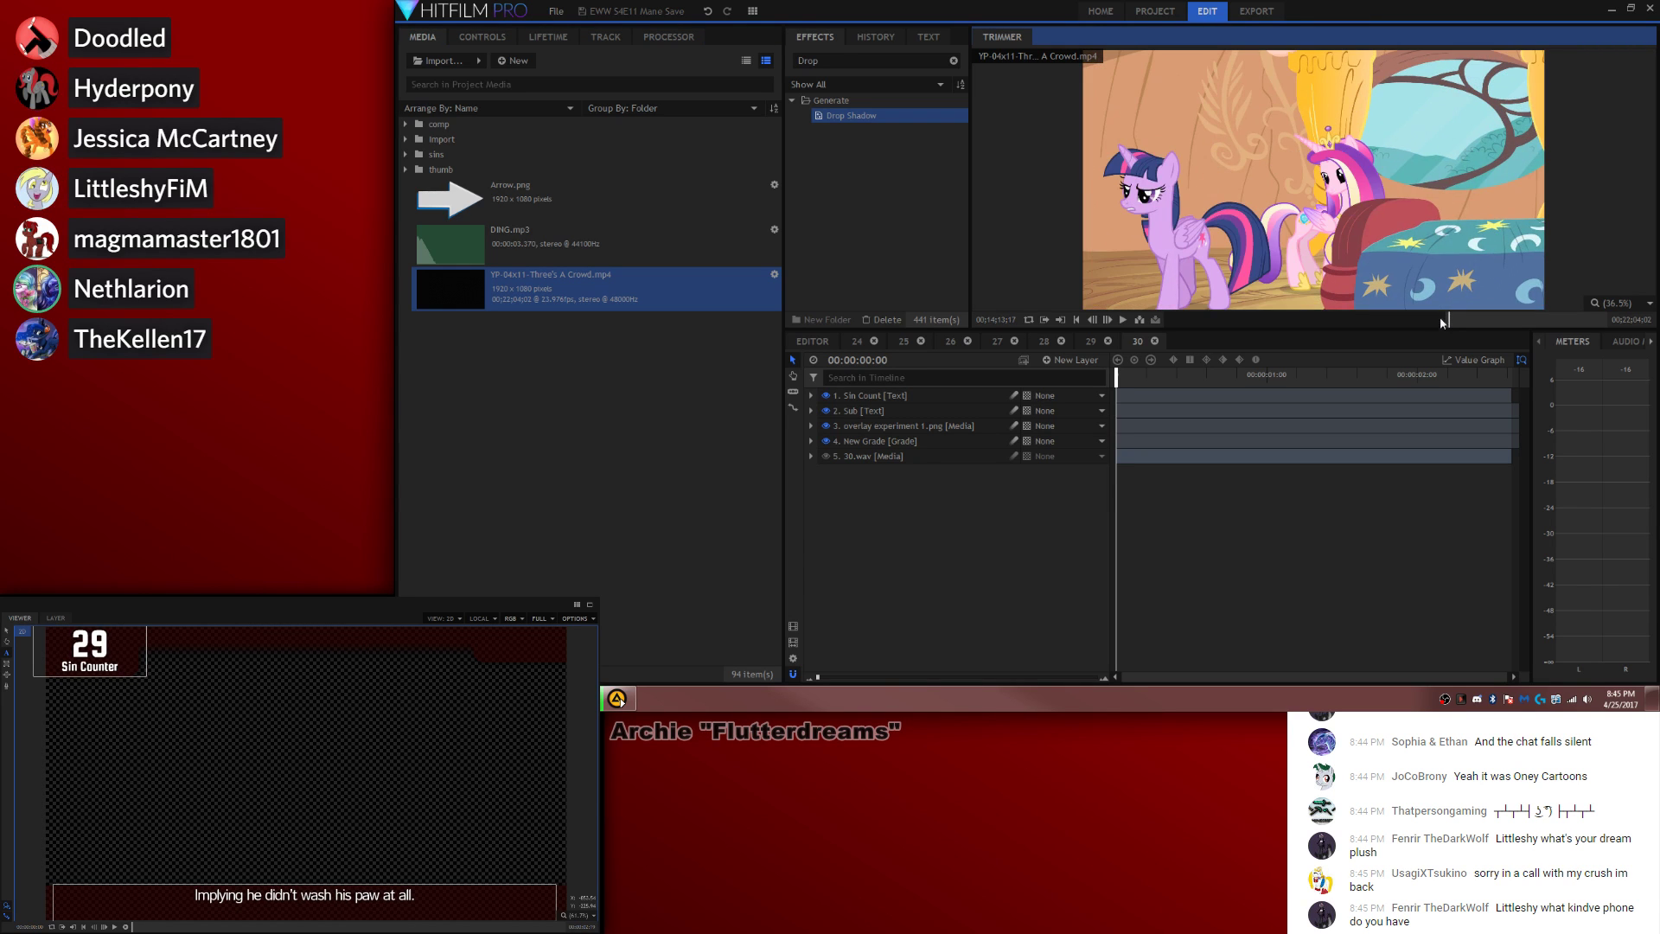
pyautogui.press('space')
pyautogui.press(',')
pyautogui.press(',')
pyautogui.press(',')
pyautogui.press(',')
pyautogui.press(',')
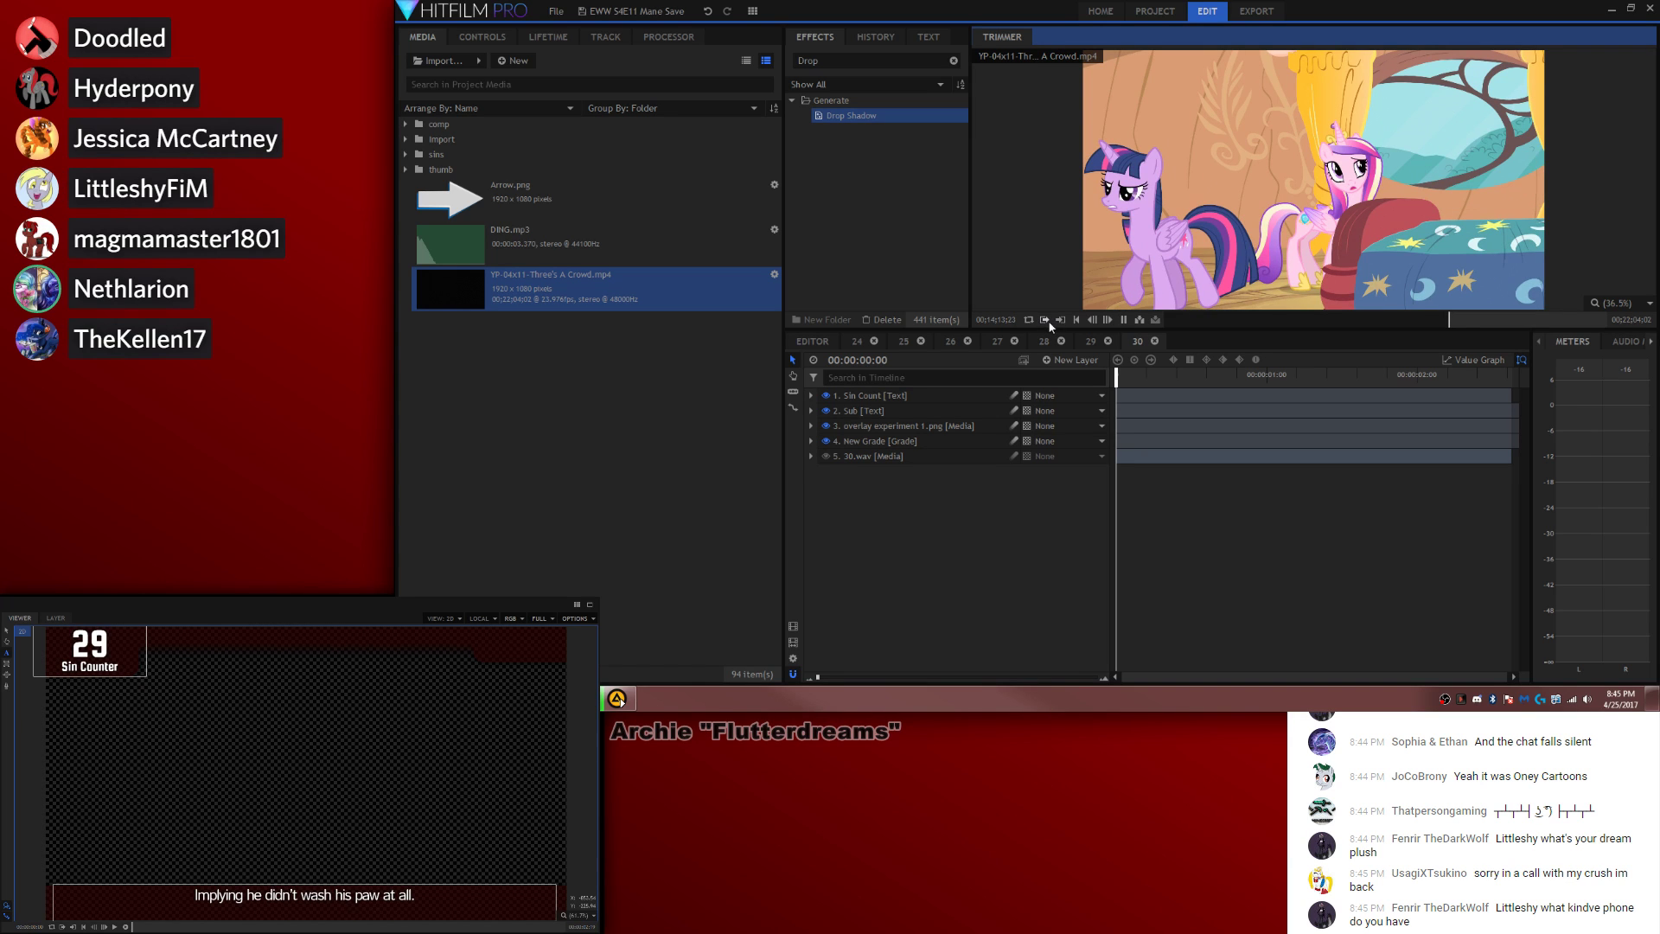
pyautogui.press('space')
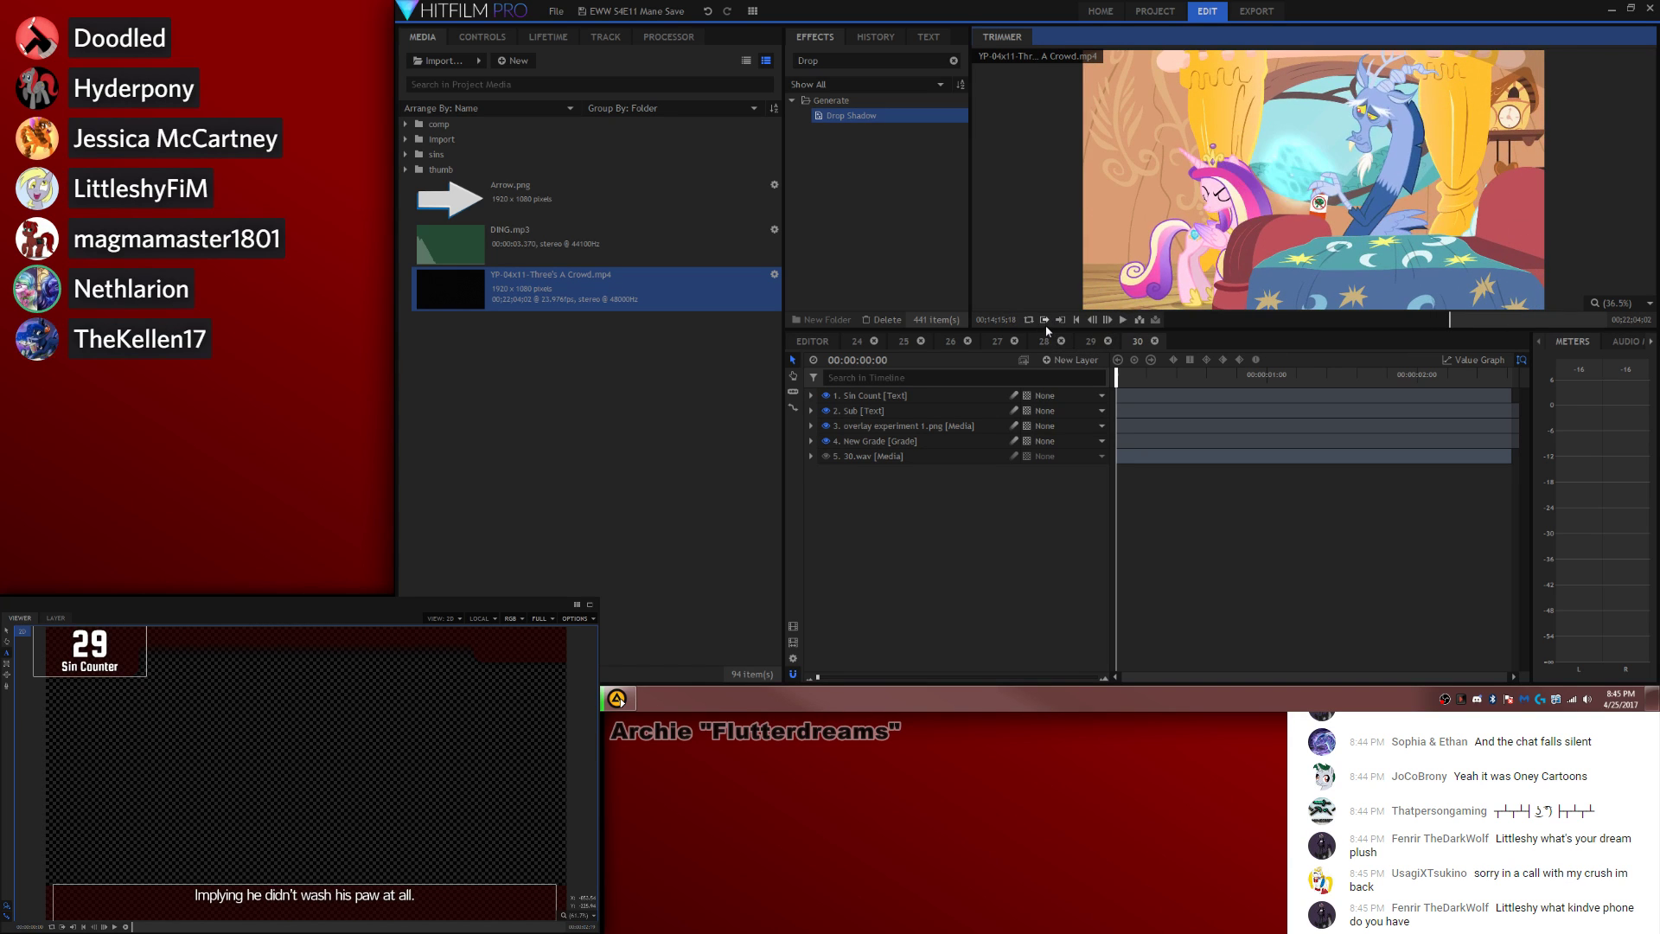
pyautogui.press('space')
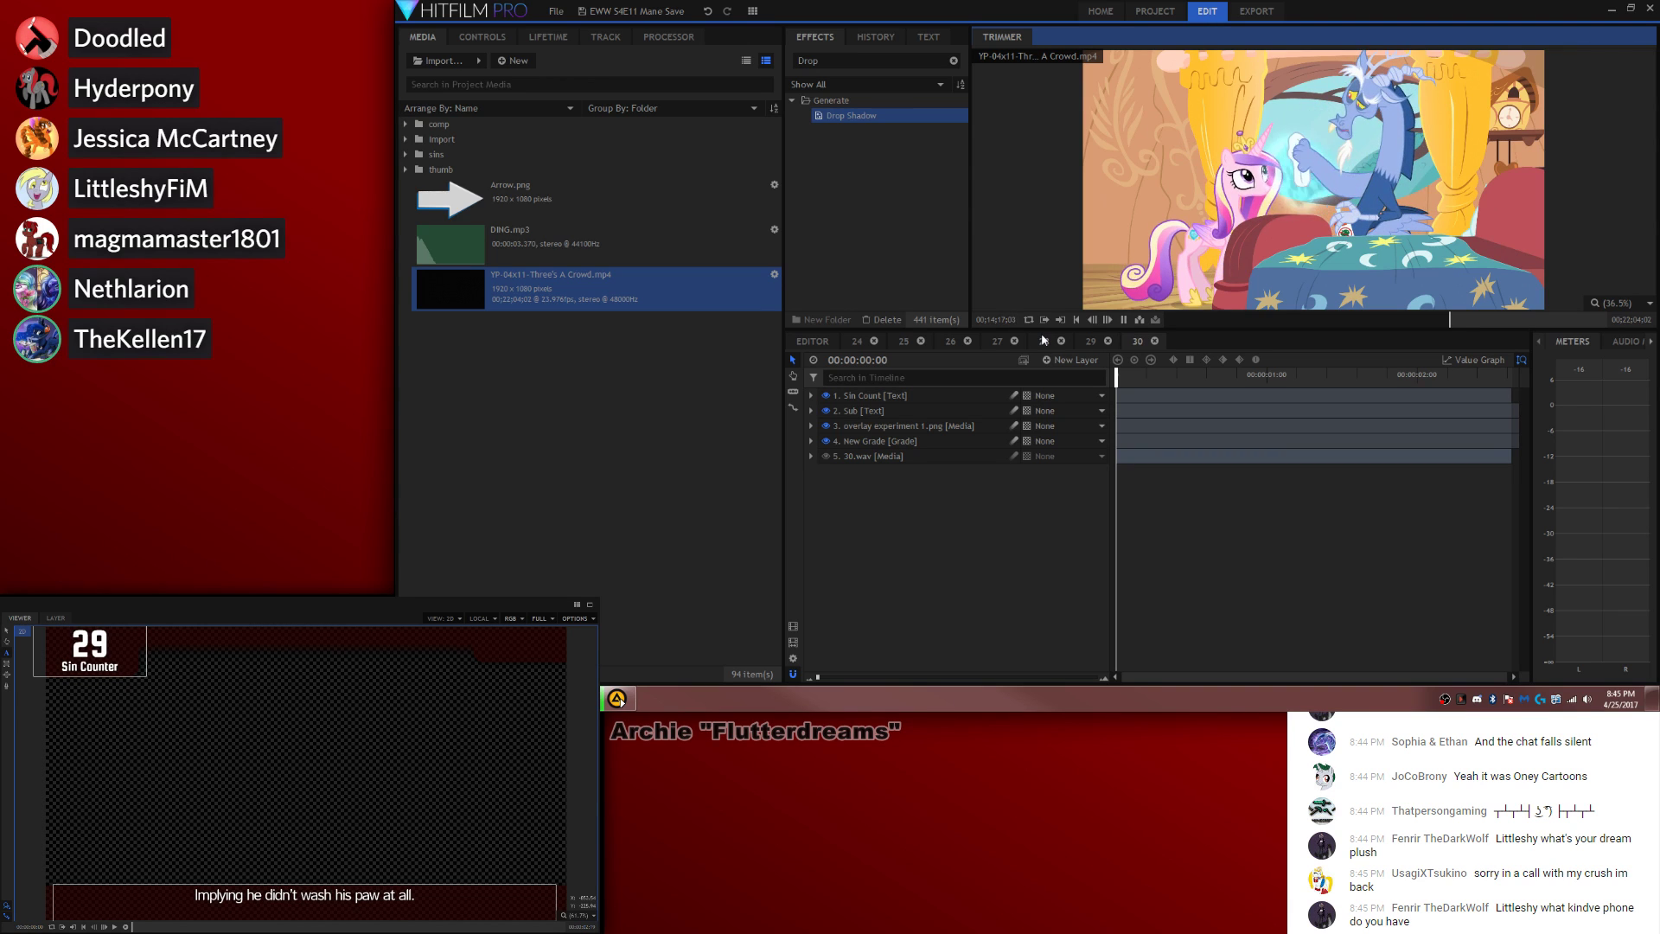
pyautogui.press('space')
pyautogui.moveTo(1138, 482); pyautogui.dragTo(1118, 460)
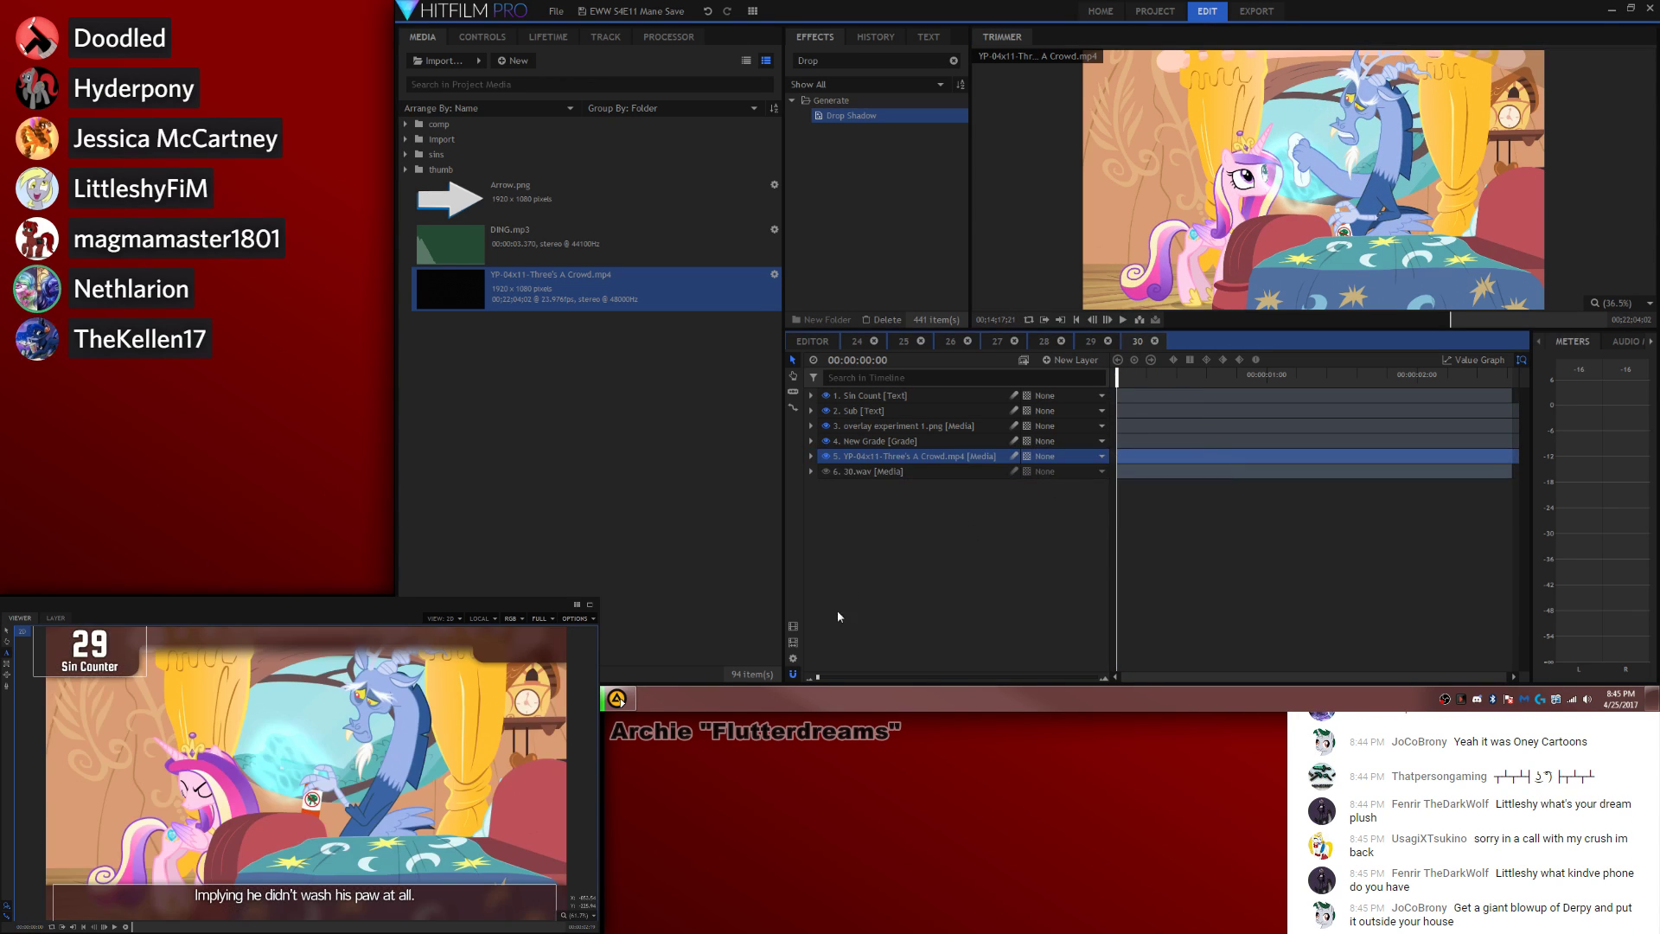
# Step: Extend the duration of composite shot 30 to 00:00:07:19
pyautogui.click(793, 658)
pyautogui.click(1019, 180)
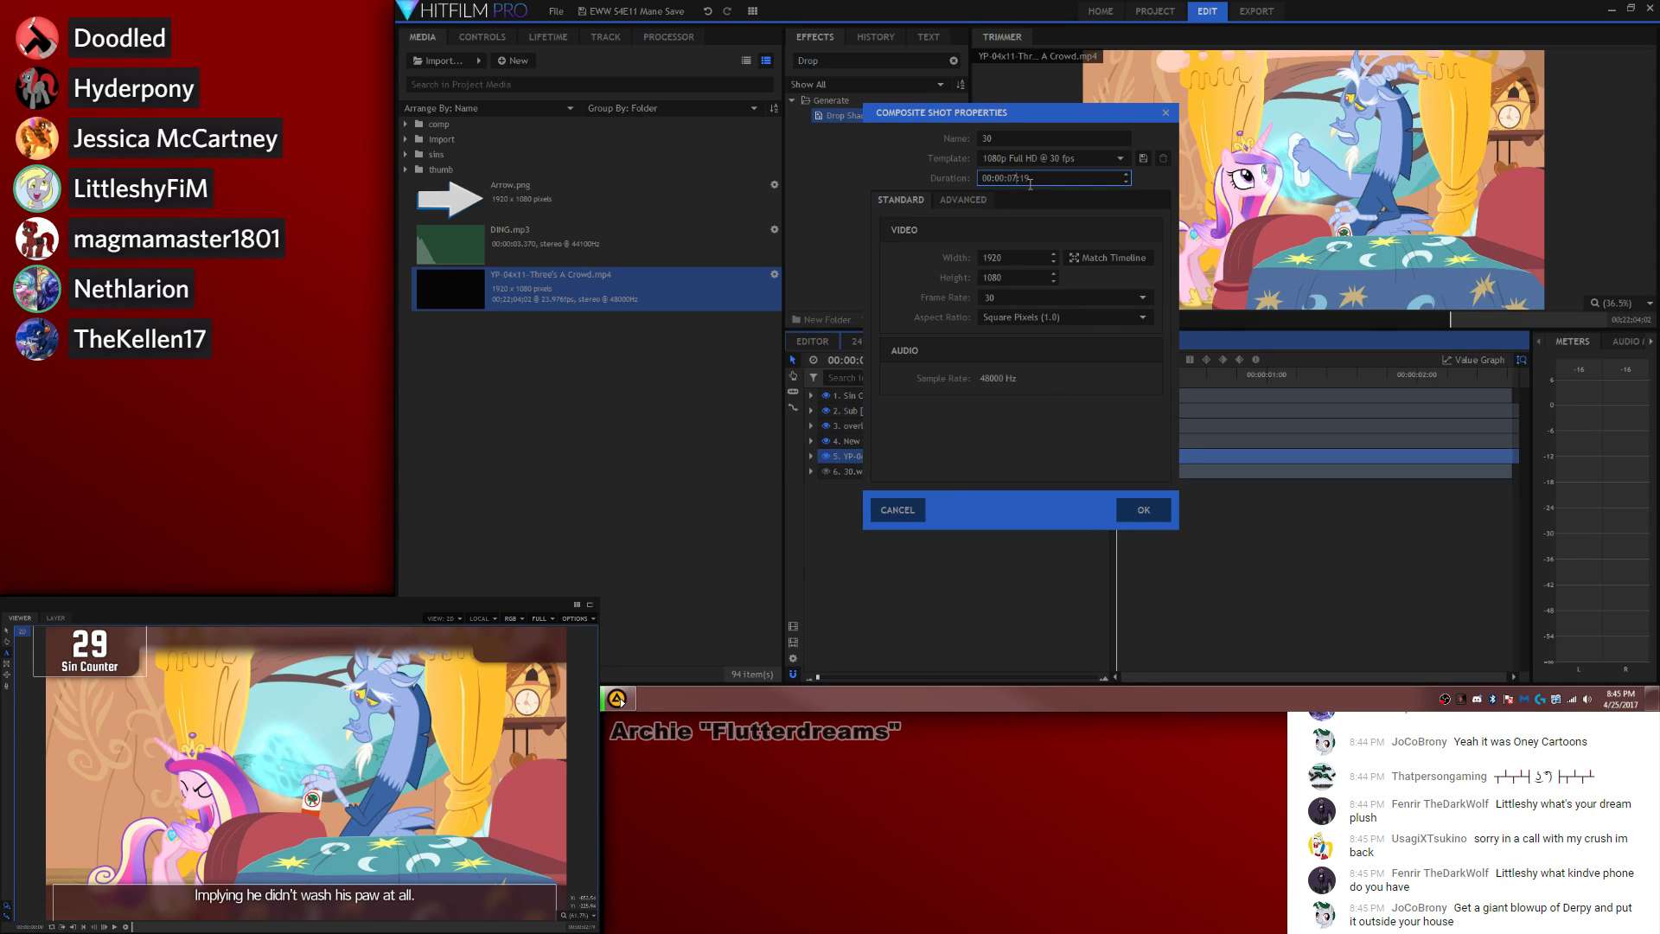
pyautogui.press('Return')
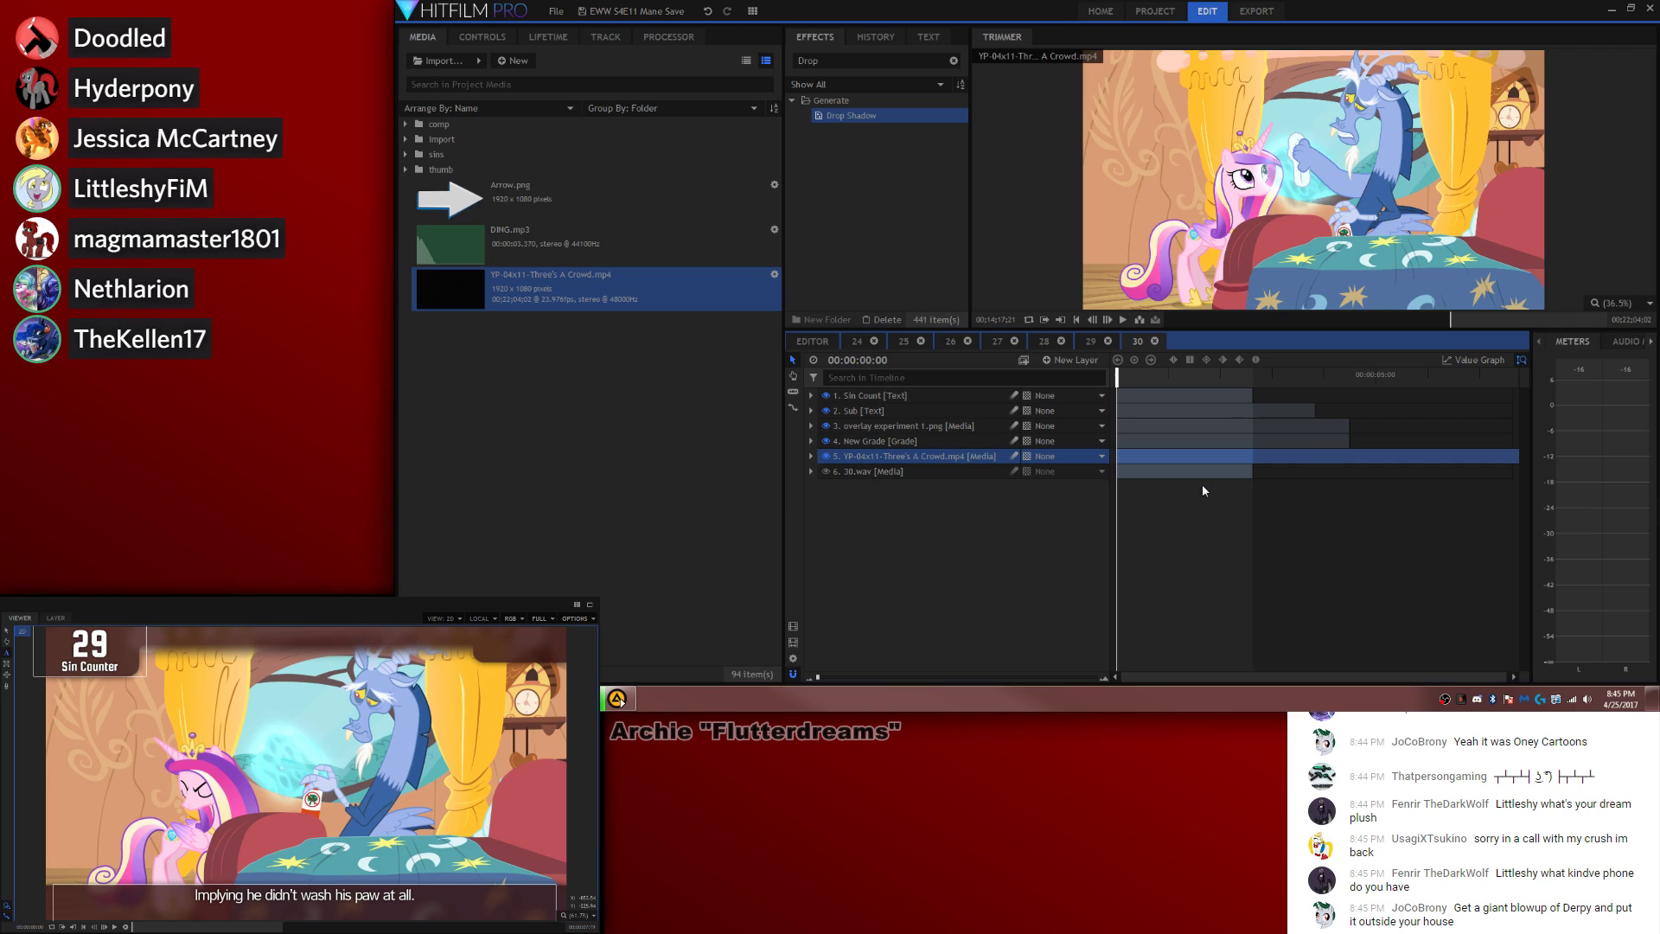
# Step: Move the 30.wav layer to the end of the shot and extend the Sin Count, Sub, overlay and grade layers to the shot's end
pyautogui.moveTo(1204, 473); pyautogui.dragTo(1479, 471)
pyautogui.moveTo(1253, 396); pyautogui.dragTo(1552, 432)
pyautogui.click(1373, 376)
pyautogui.moveTo(1373, 374); pyautogui.dragTo(1017, 375)
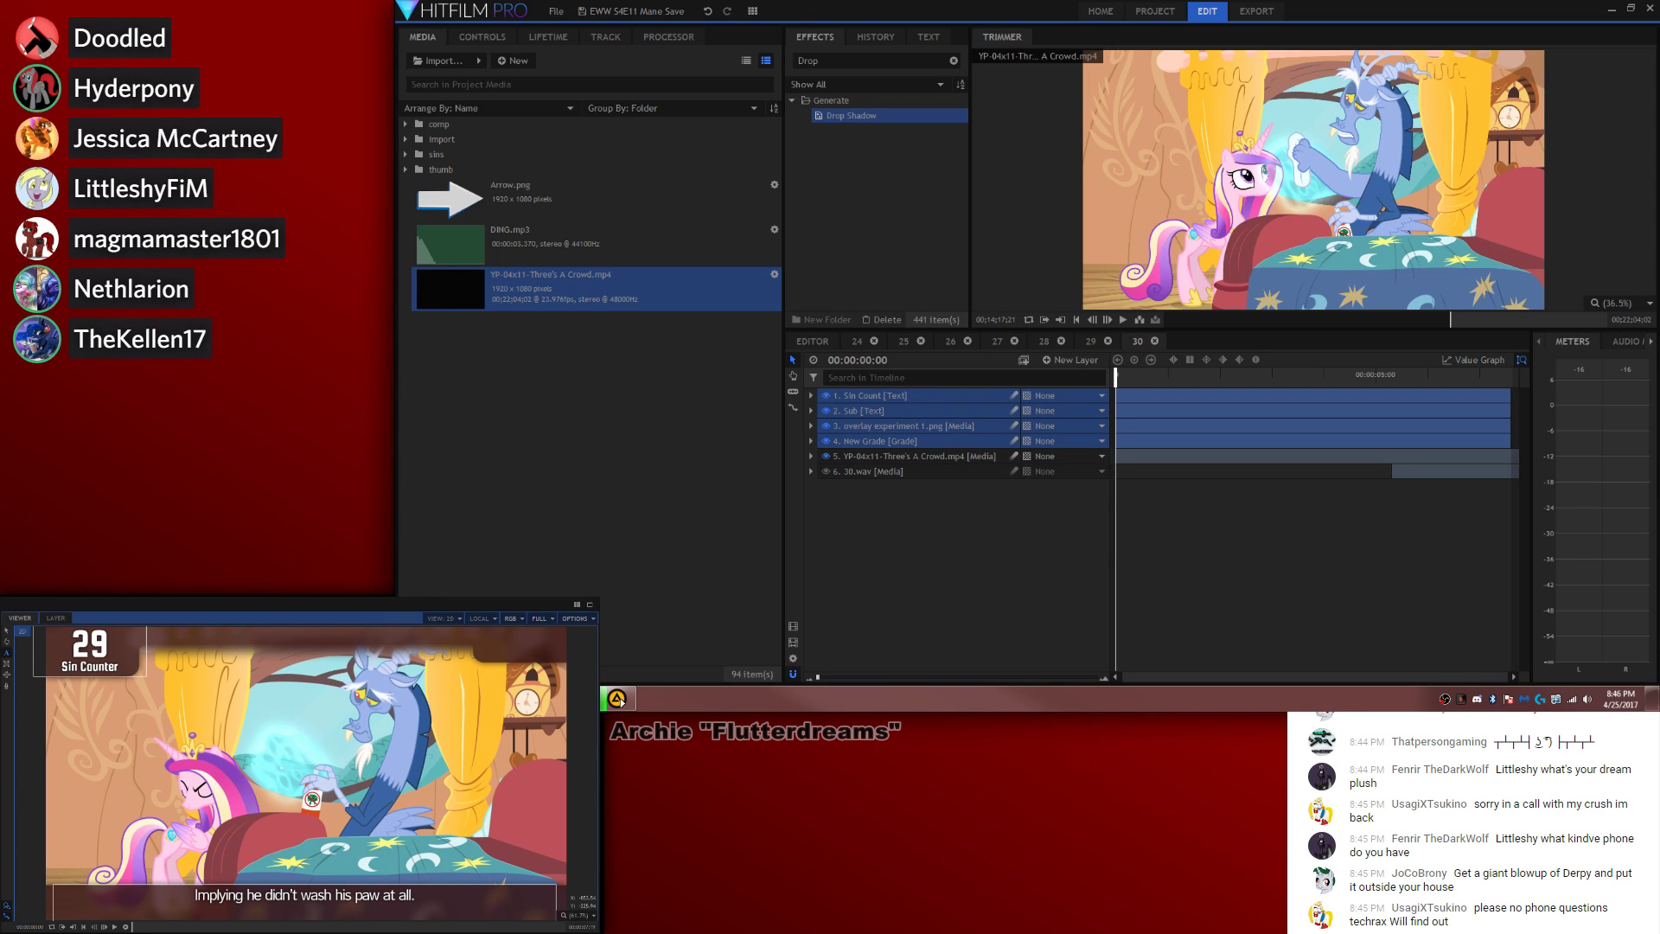
pyautogui.click(1242, 597)
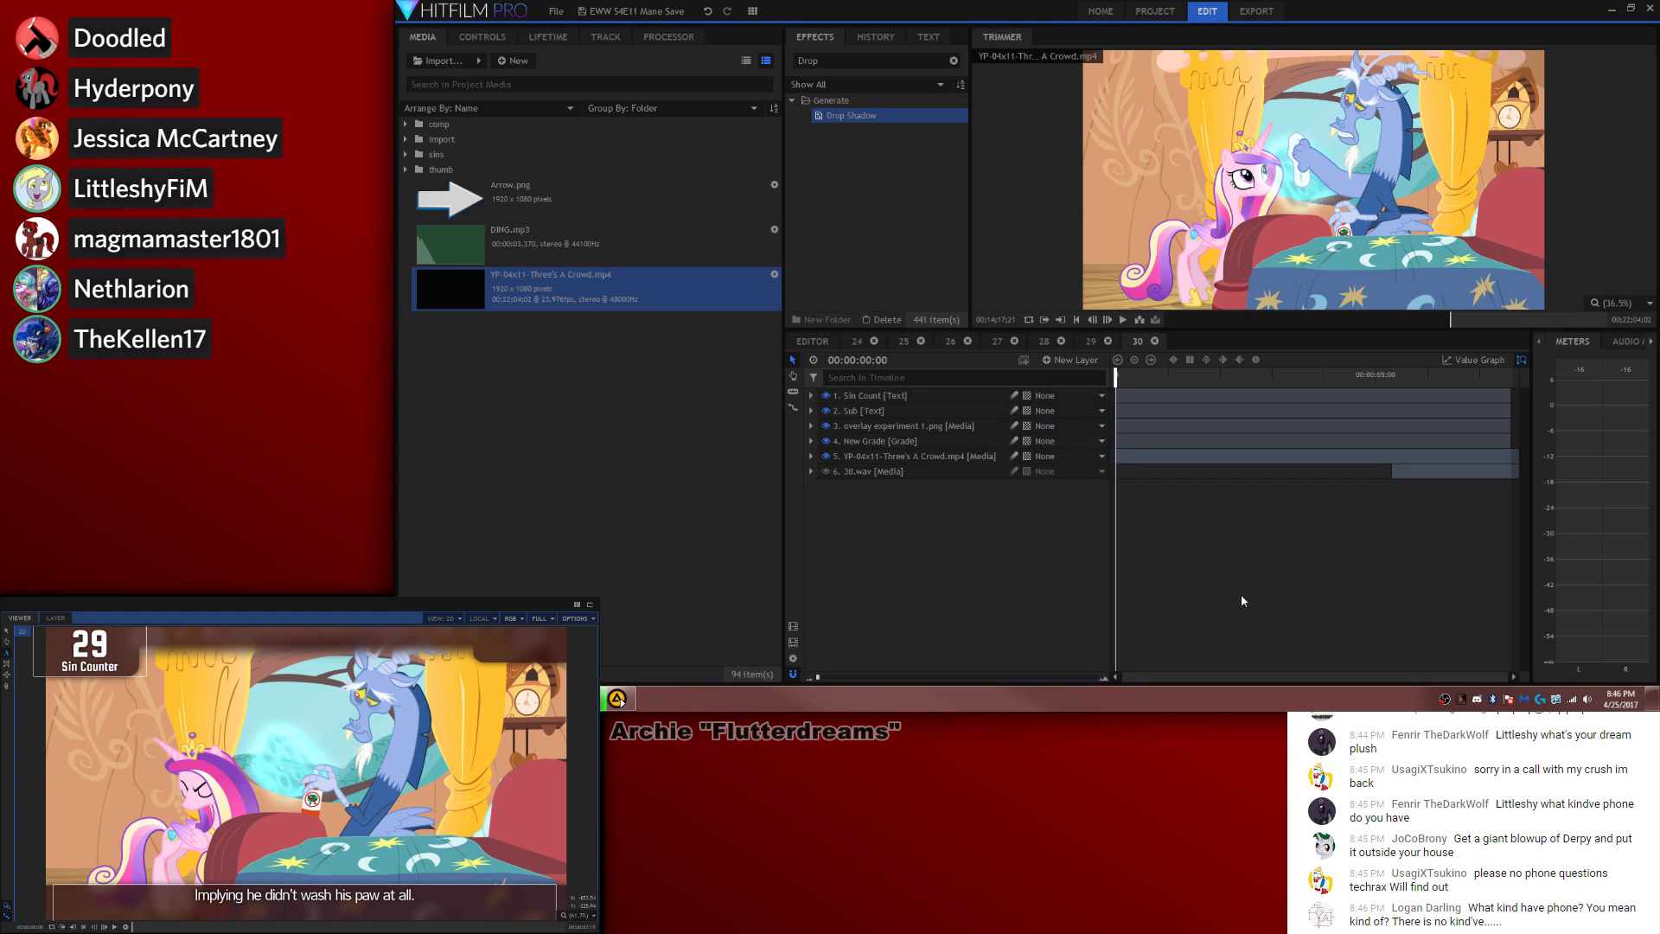
# Step: Keyframe the episode footage's audio level at 00:00:00:14 and set it to -8 dB at the start of the shot
pyautogui.press('space')
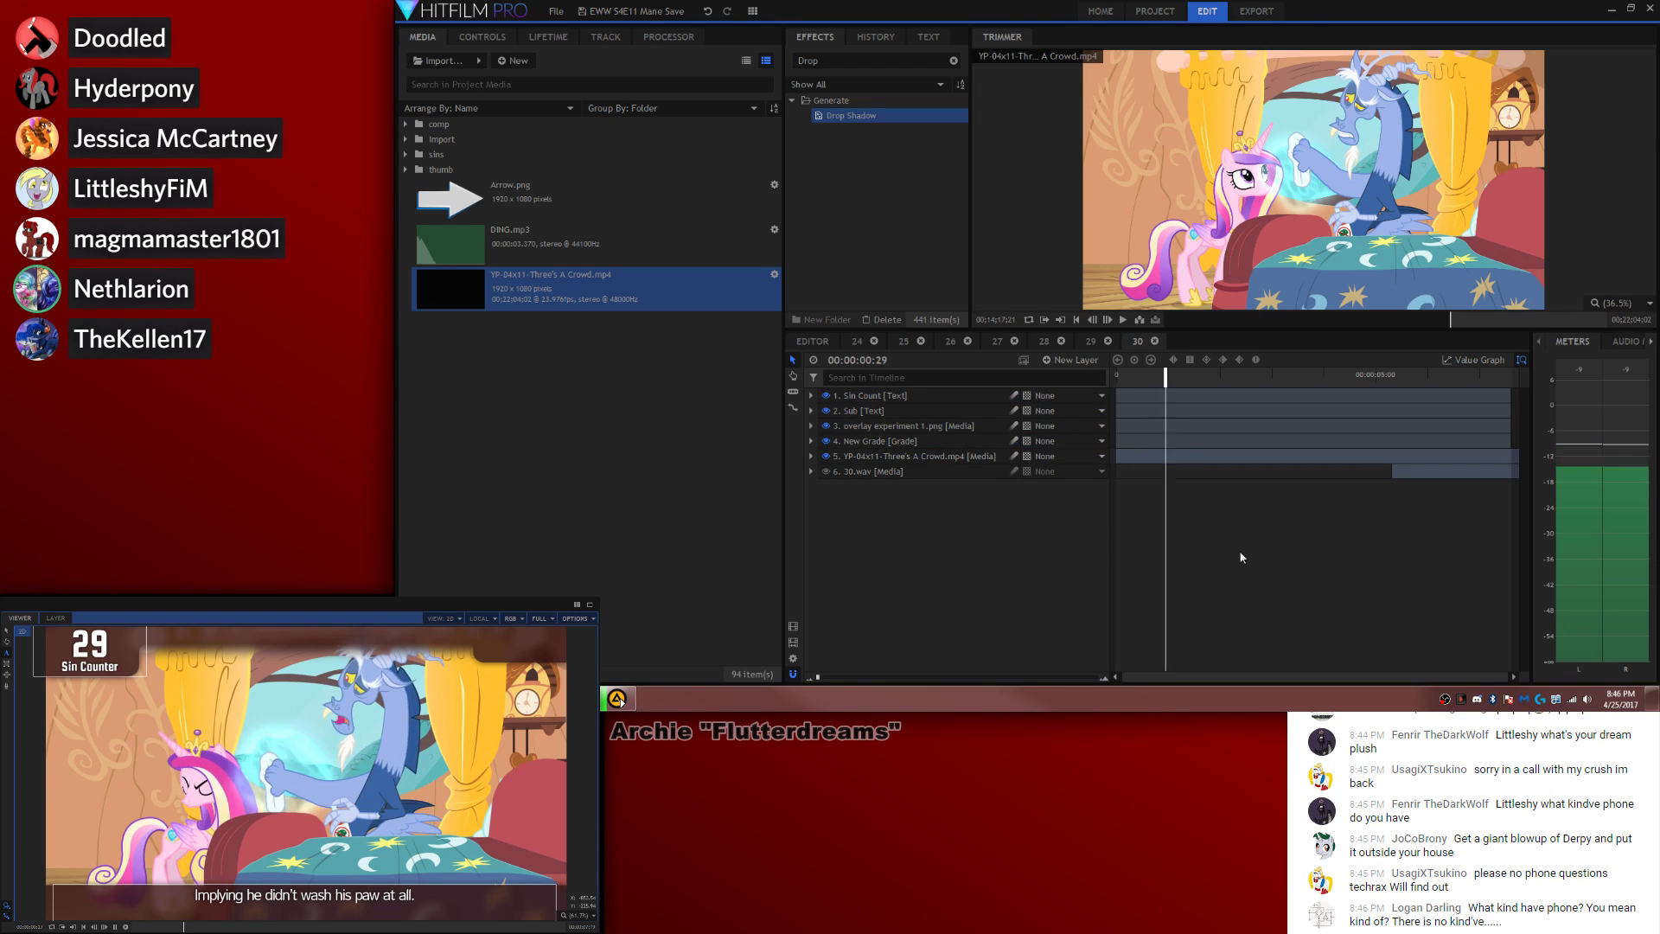
pyautogui.moveTo(1132, 377); pyautogui.dragTo(1077, 388)
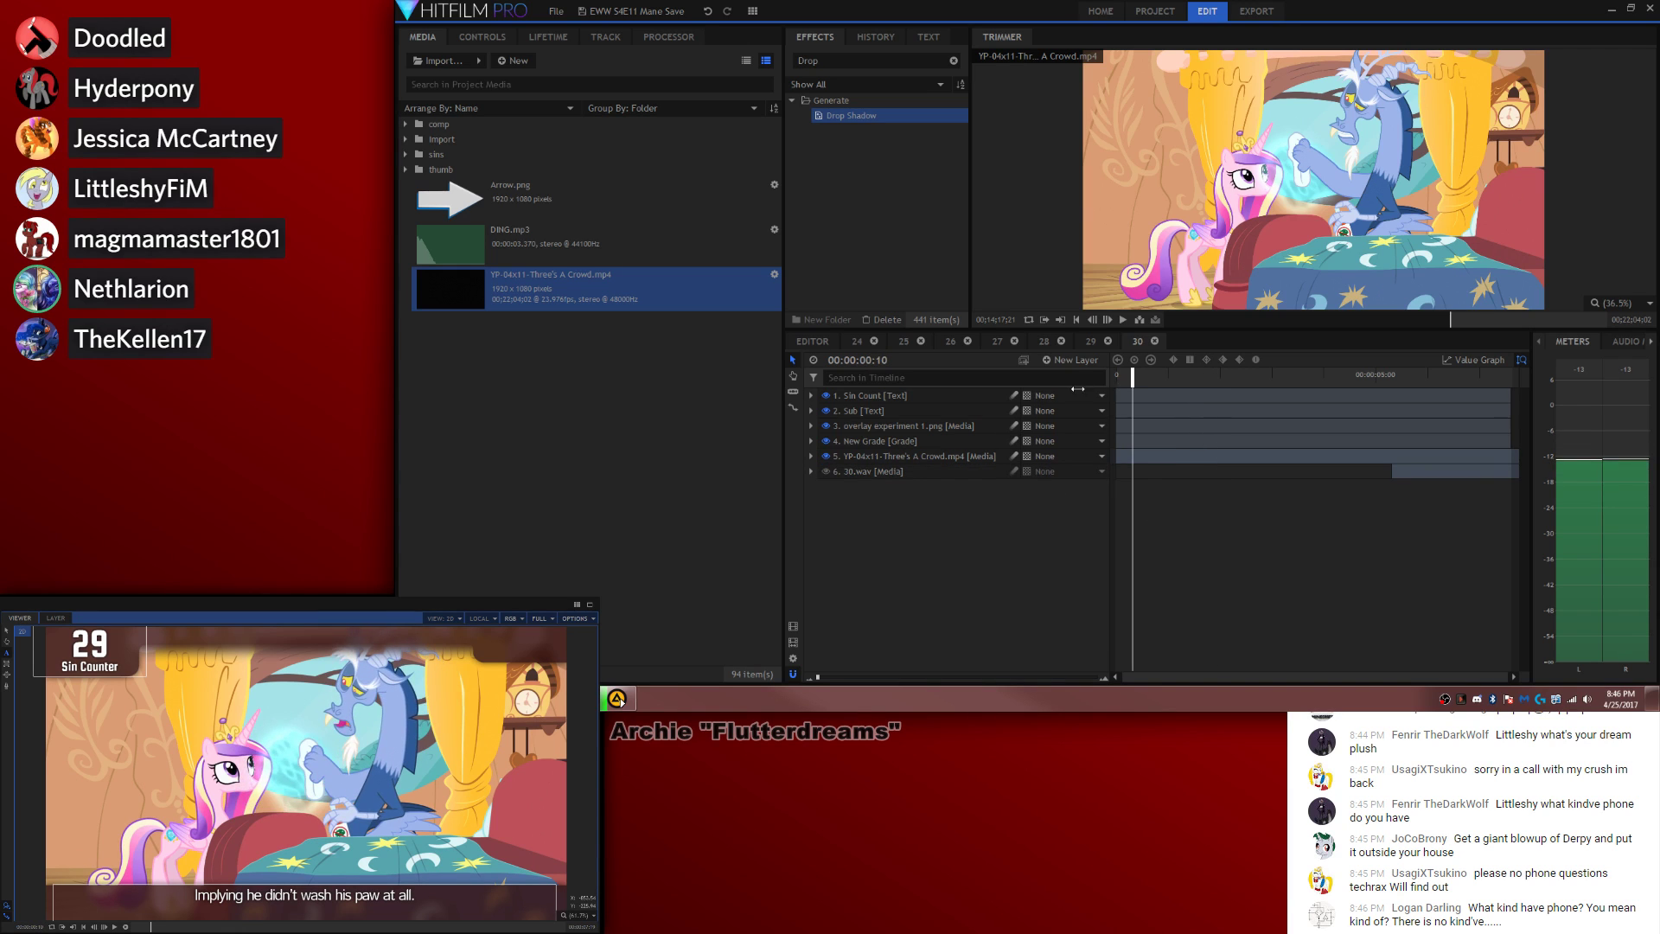
pyautogui.click(811, 458)
pyautogui.click(824, 532)
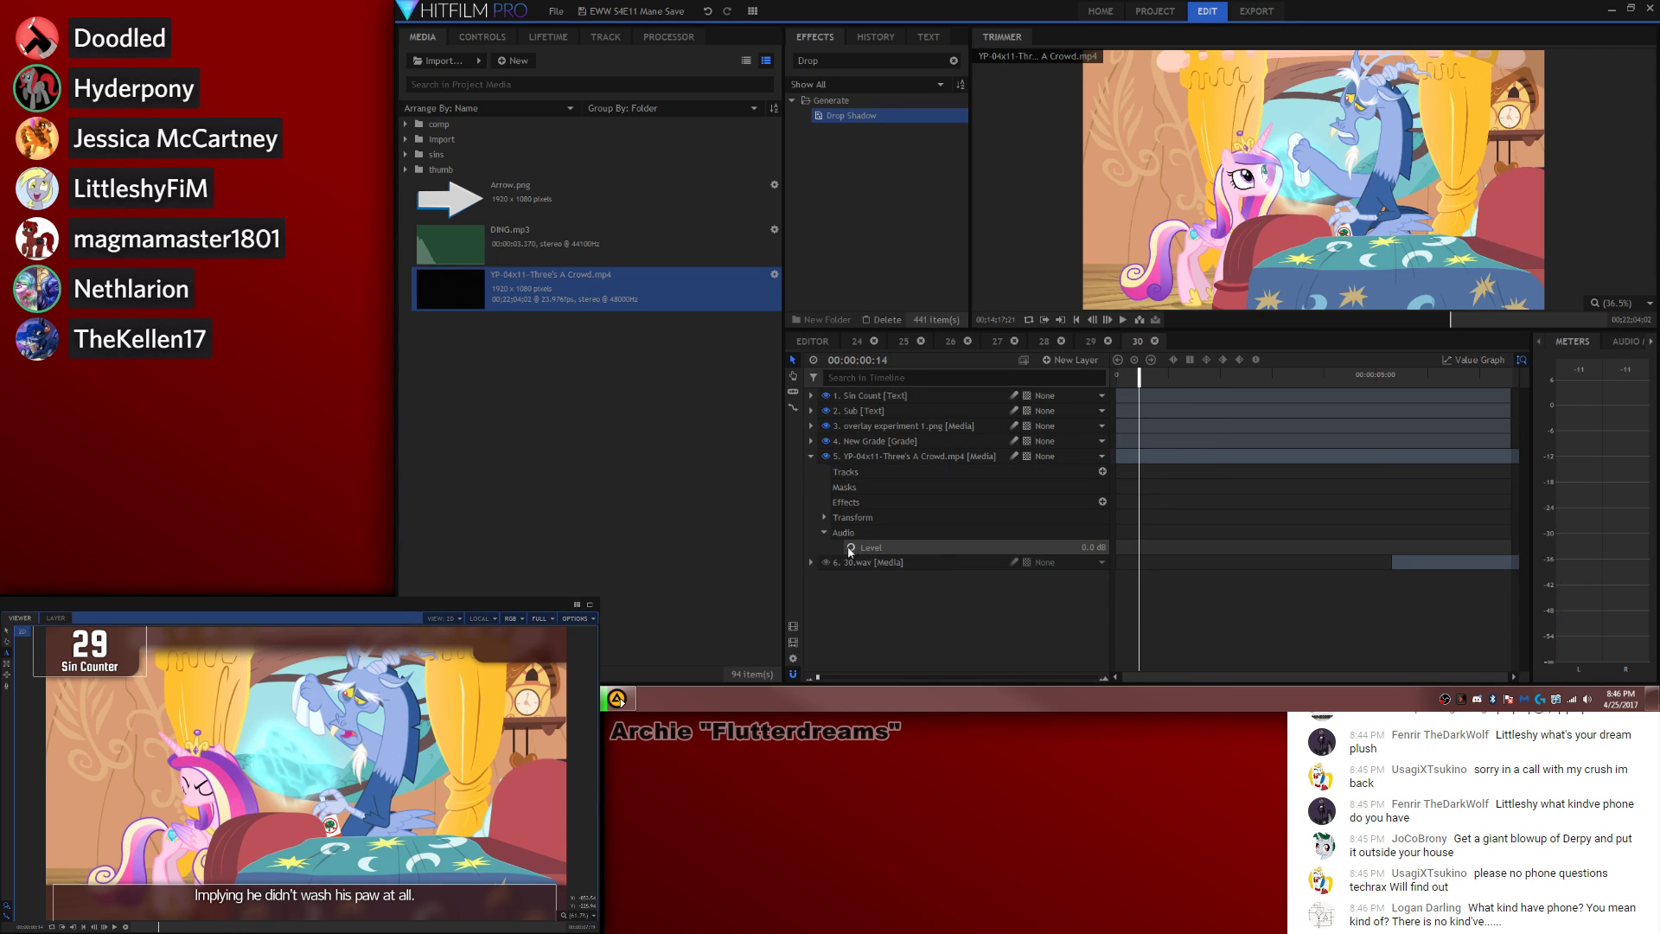
pyautogui.click(850, 548)
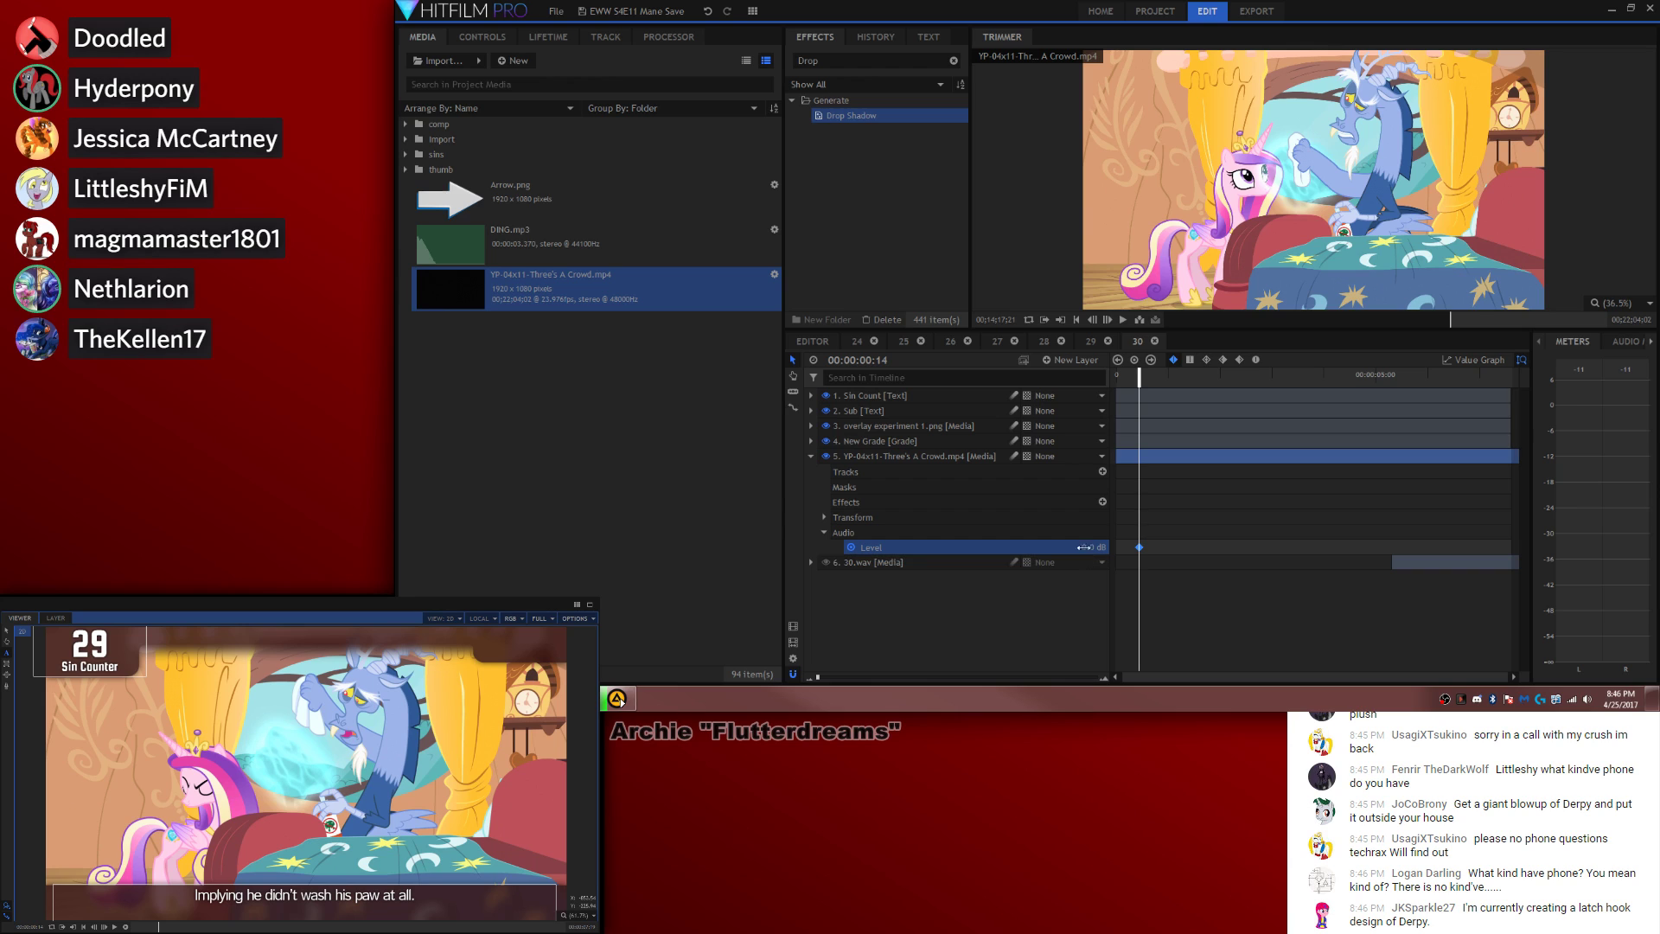
pyautogui.click(1293, 558)
pyautogui.press('Home')
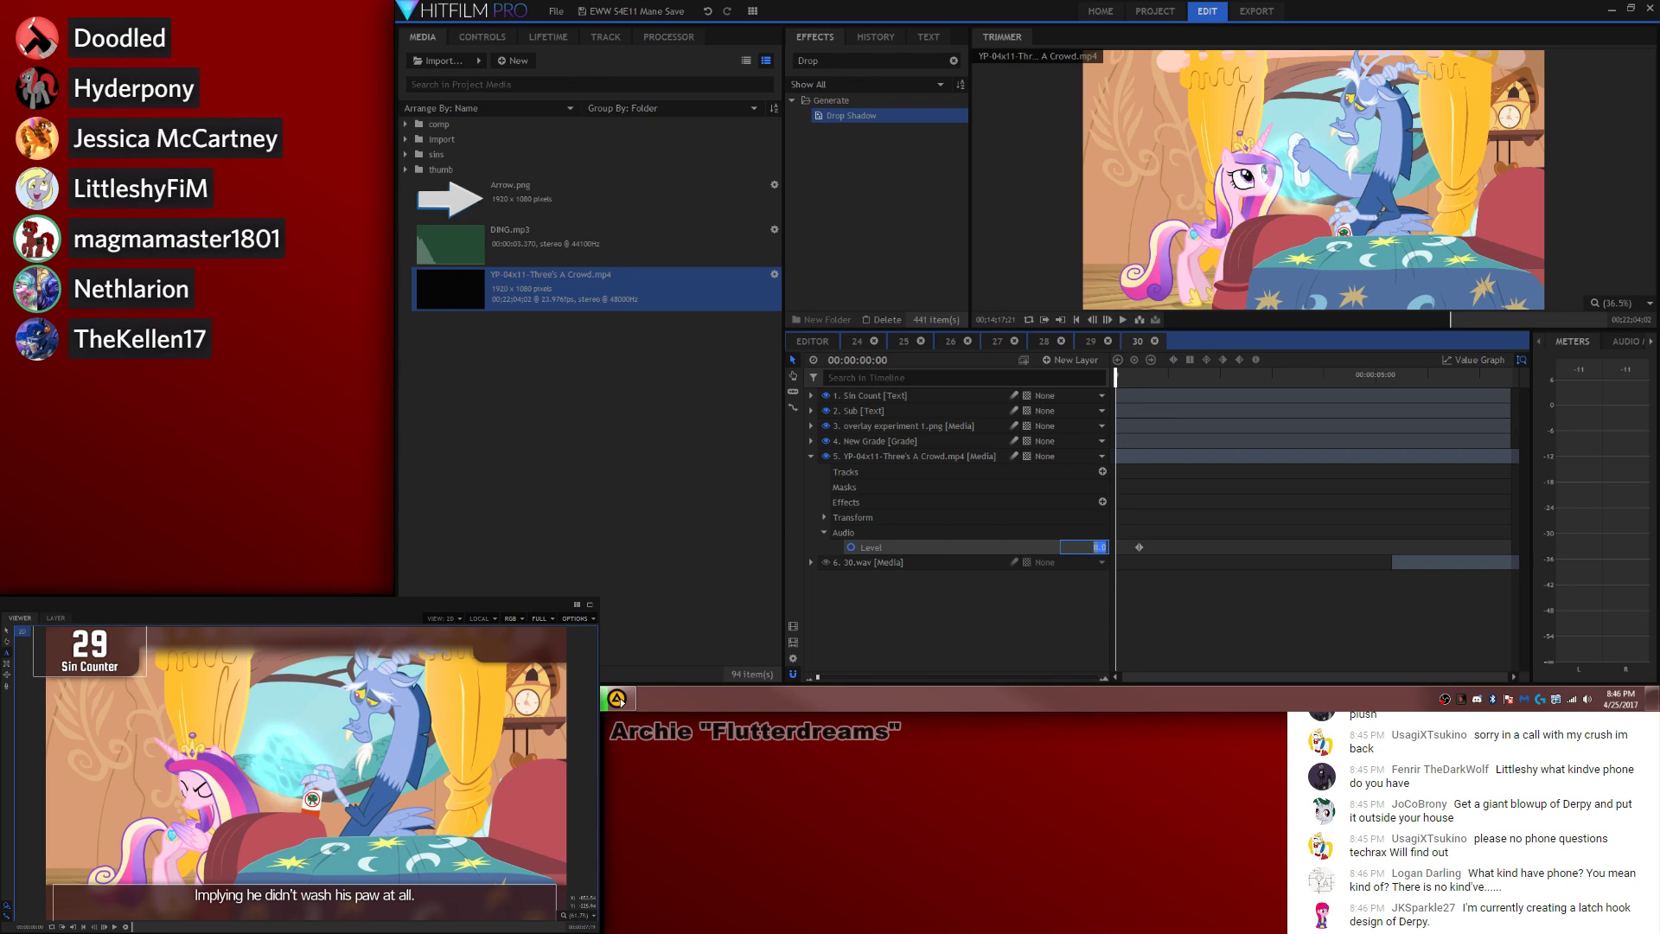
pyautogui.write('-8')
pyautogui.press('Return')
# Step: Play the shot up to 00:00:02:03 and add an audio level keyframe there on the episode footage
pyautogui.click(1184, 519)
pyautogui.press('space')
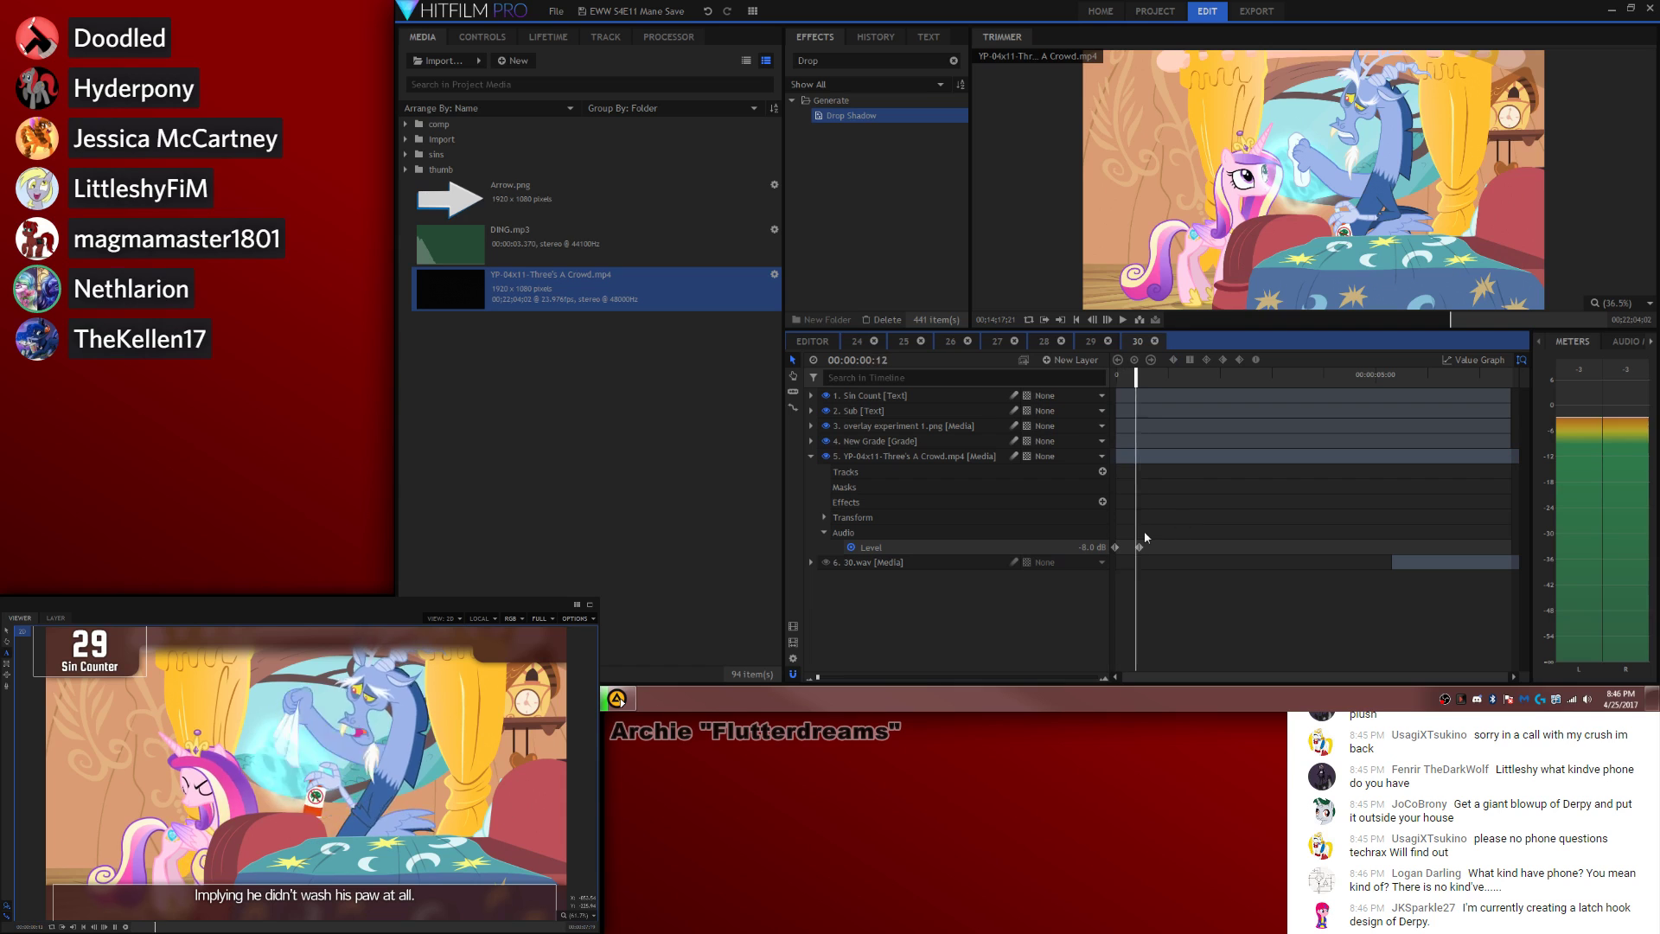
pyautogui.press('space')
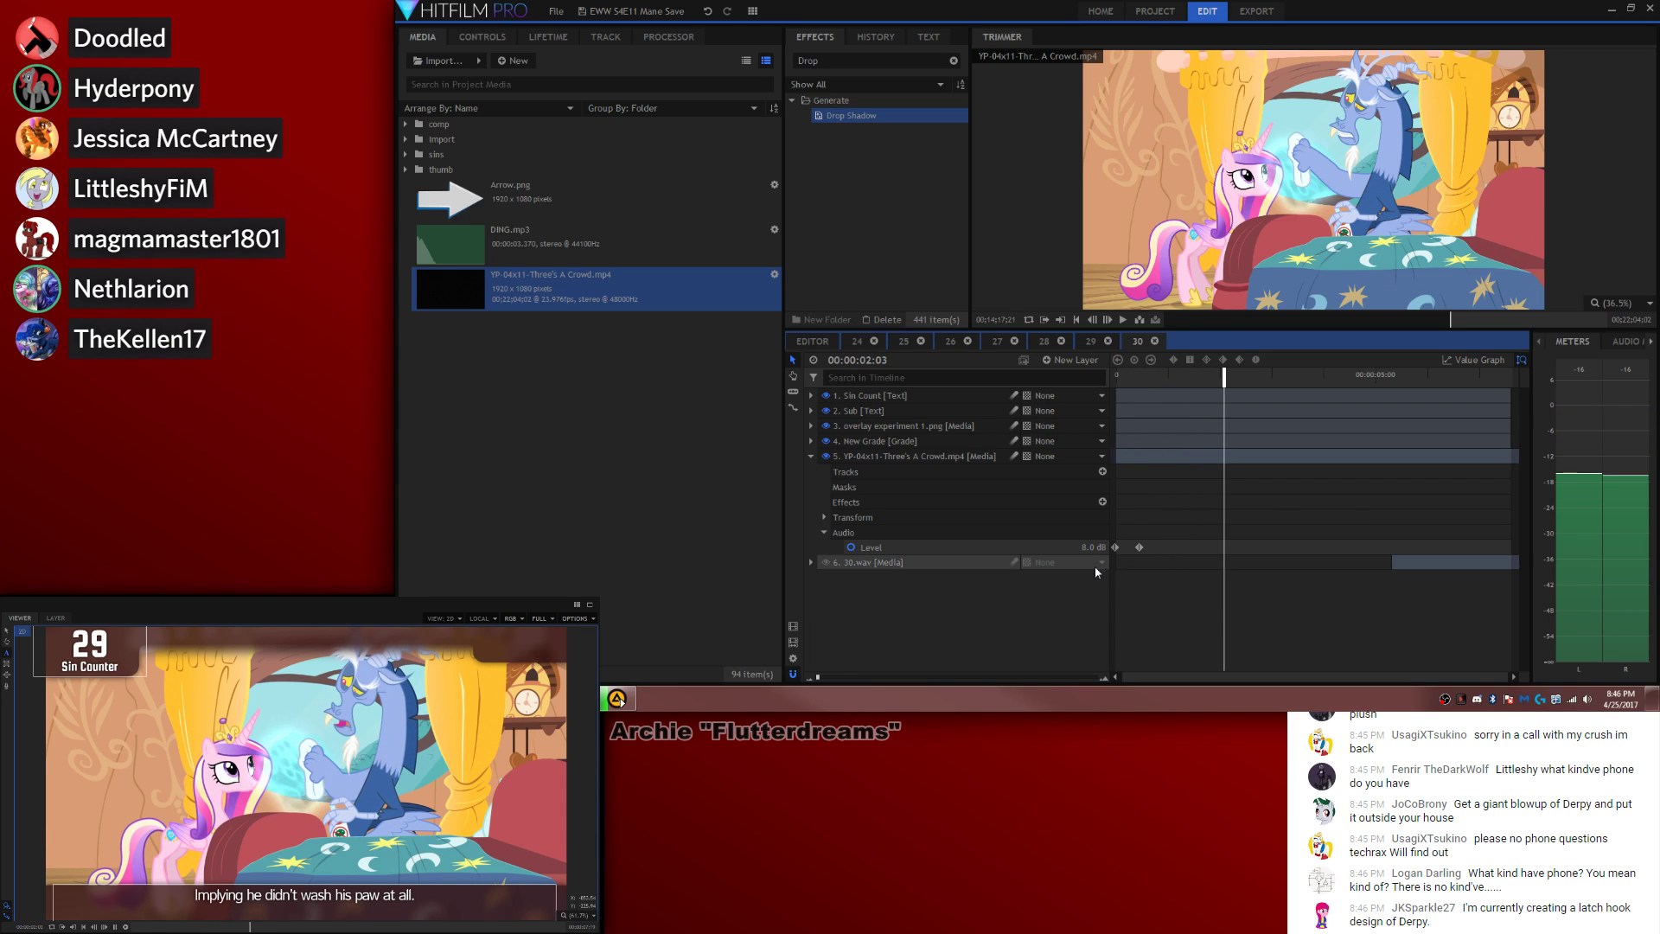
pyautogui.click(1092, 547)
pyautogui.press('Return')
# Step: Lower the episode footage's audio level to -8 dB with a keyframe at 00:00:02:13
pyautogui.click(1183, 598)
pyautogui.press('space')
pyautogui.press('space')
pyautogui.click(1093, 547)
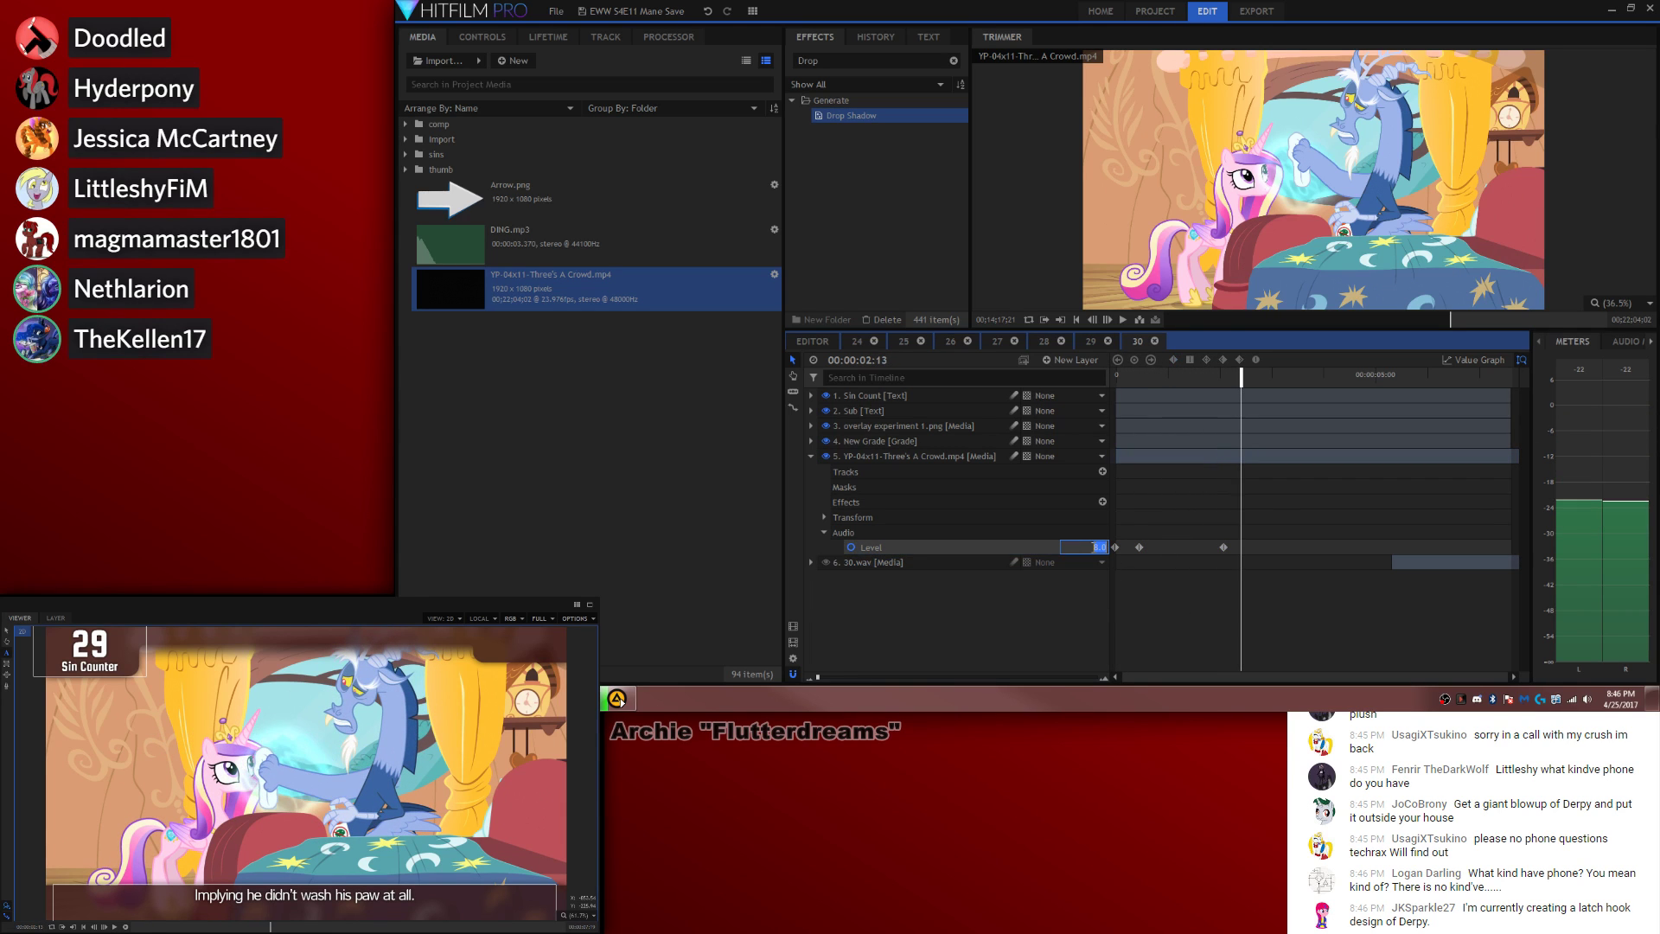
pyautogui.write('-3.1')
pyautogui.press('Return')
# Step: Move the 30.wav layer so it starts at 00:00:02:10, just before the last audio level keyframe
pyautogui.press('Left')
pyautogui.press('Left')
pyautogui.press('Left')
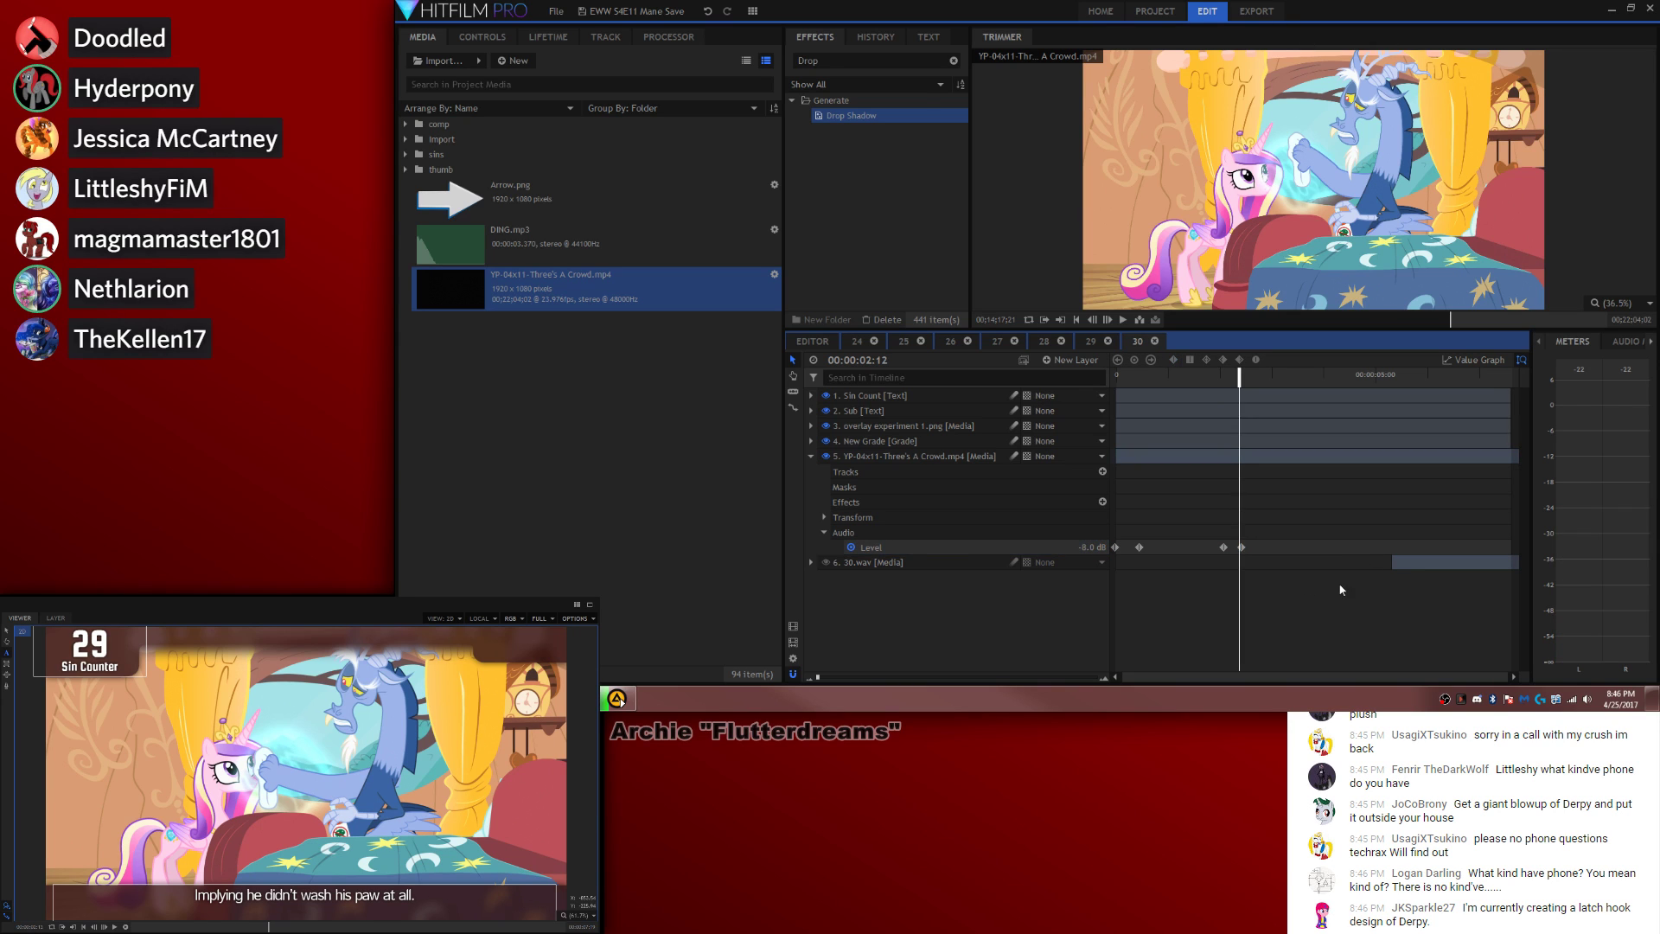
pyautogui.moveTo(1407, 569); pyautogui.dragTo(1250, 564)
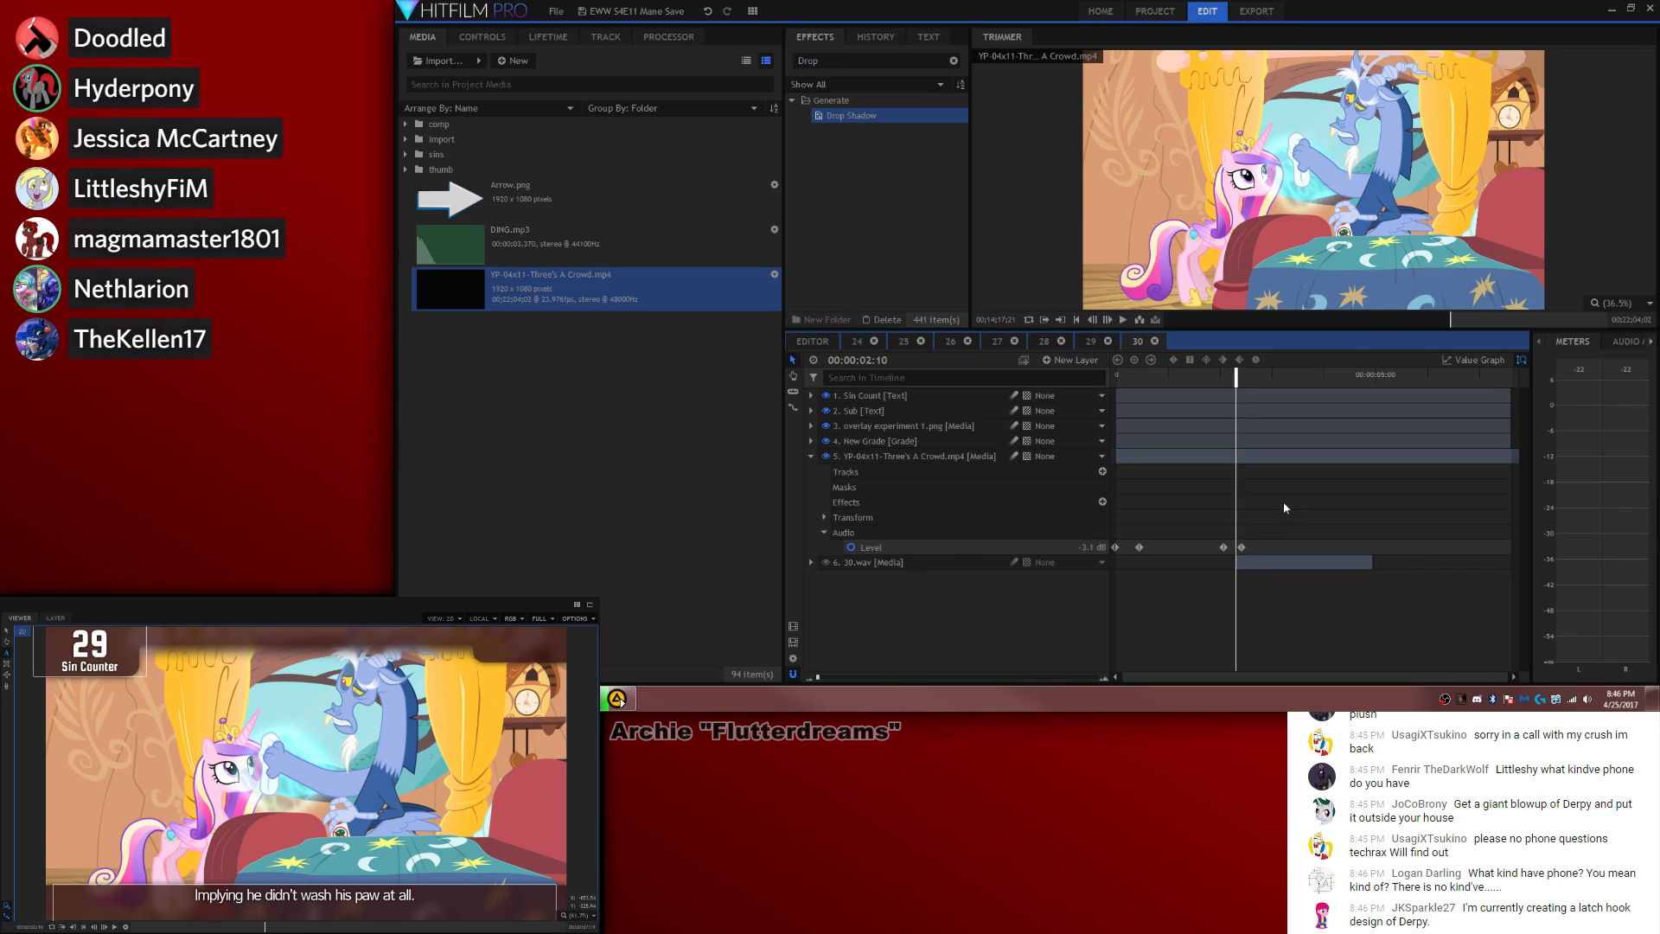
# Step: Trim the start of the Sub layer so the subtitle begins together with the 30.wav clip
pyautogui.press('space')
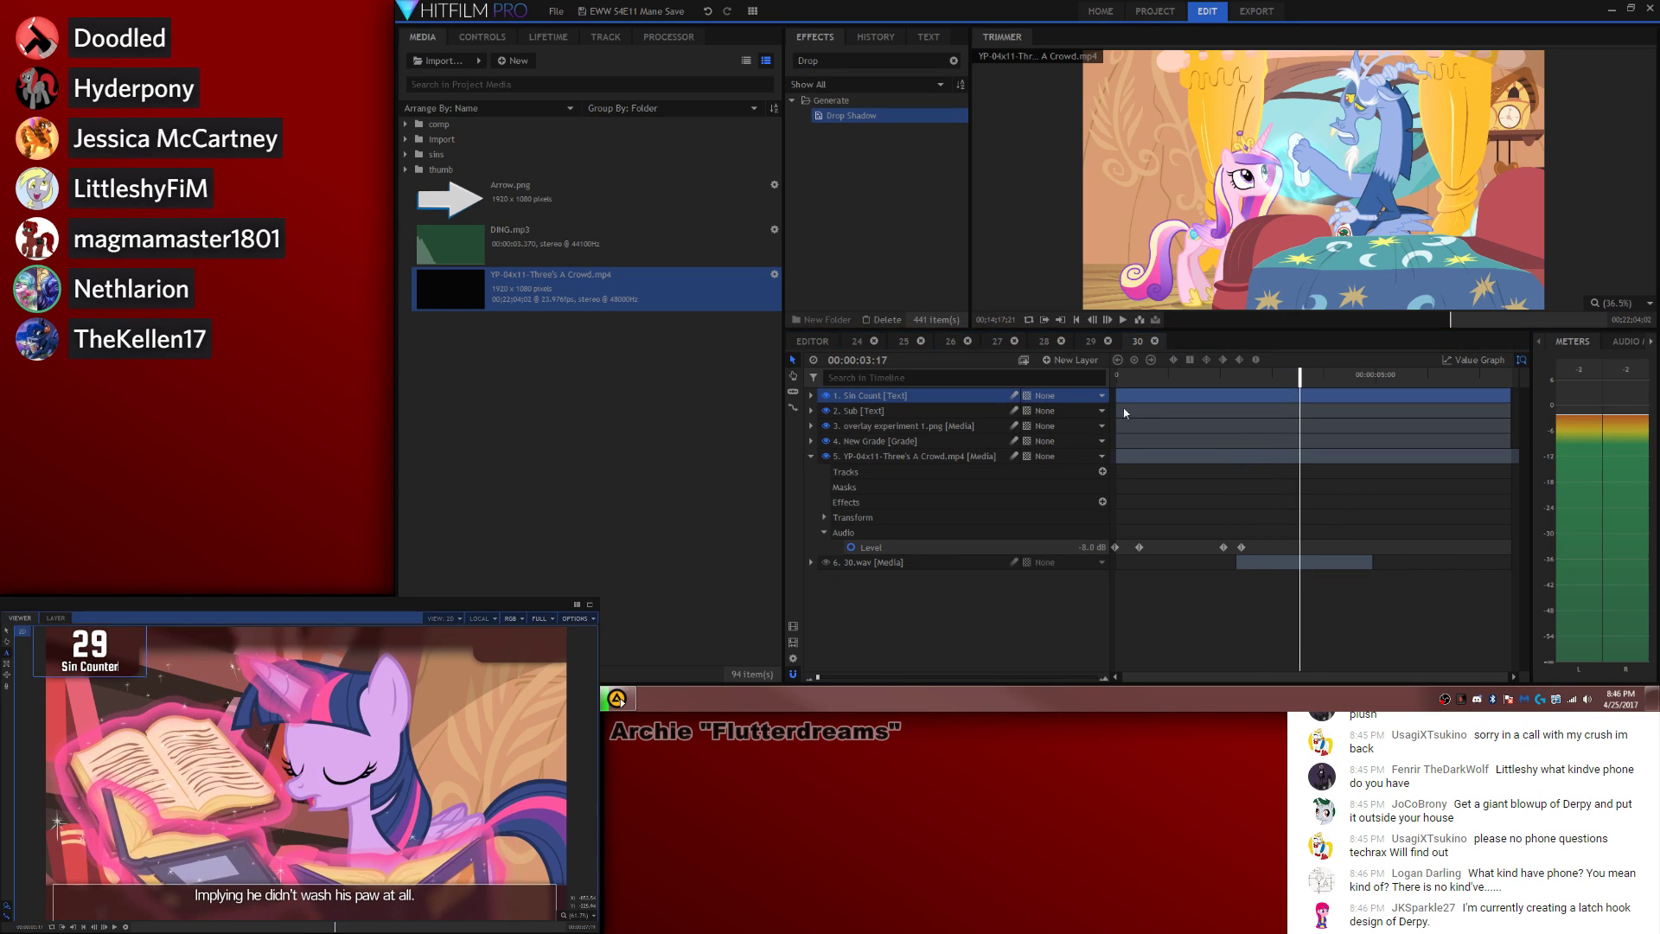
pyautogui.click(1117, 413)
pyautogui.moveTo(1116, 415); pyautogui.dragTo(1237, 415)
pyautogui.click(1315, 488)
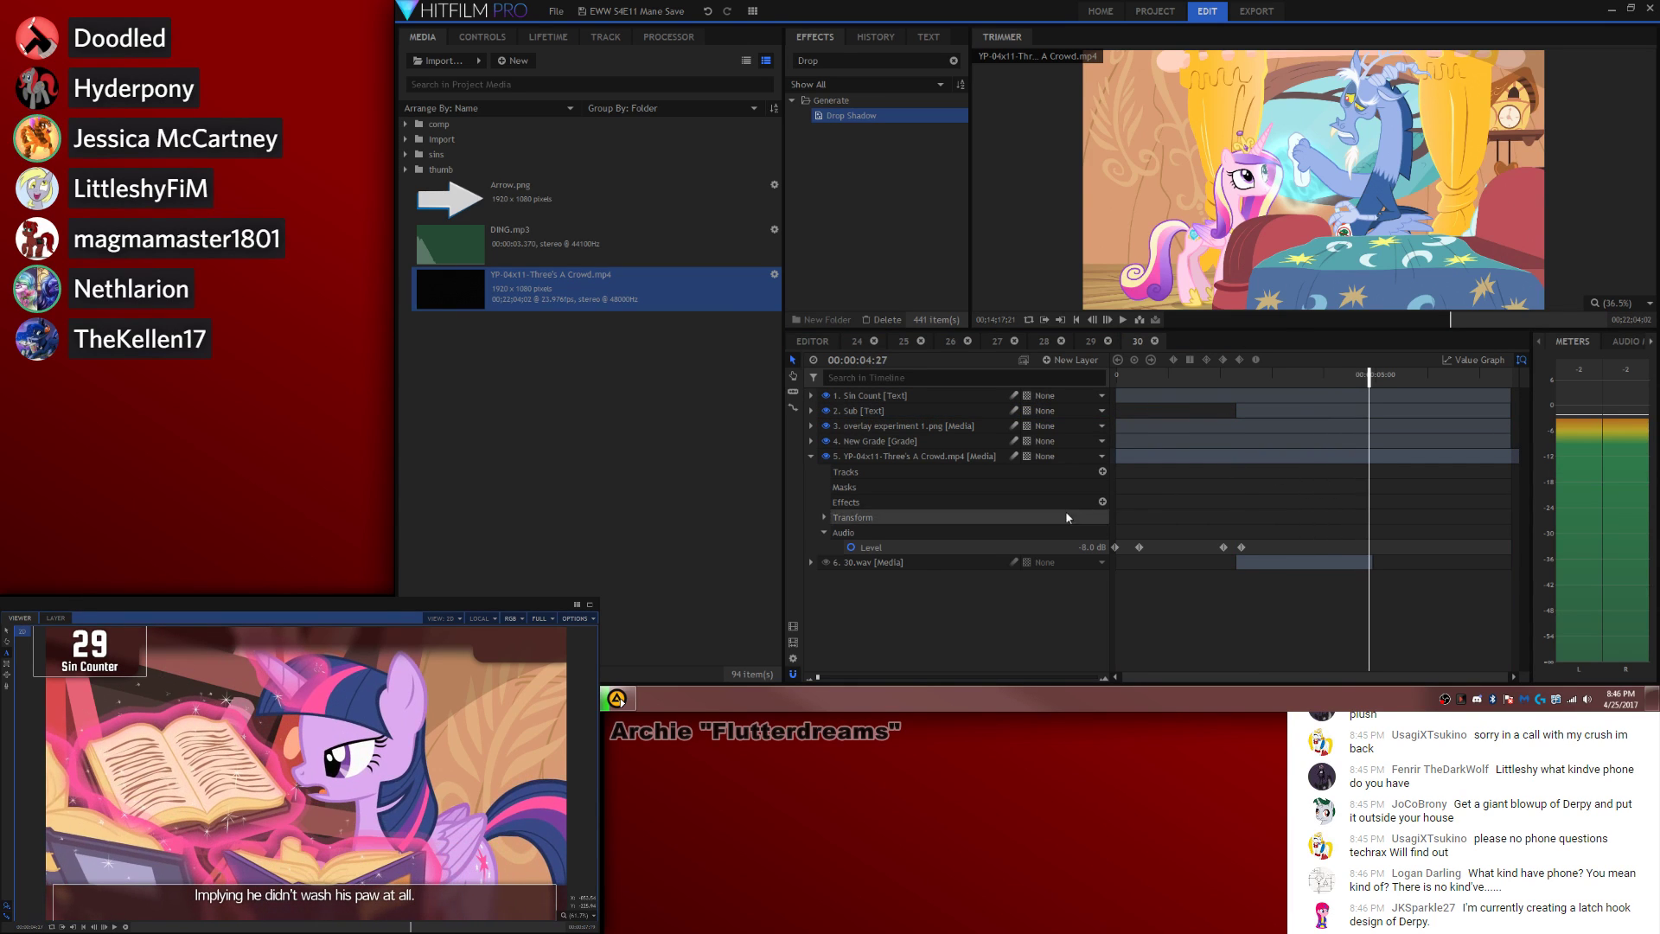
# Step: Shorten the duration of composite shot 30 so that it ends with the 30.wav clip
pyautogui.click(792, 658)
pyautogui.click(1015, 172)
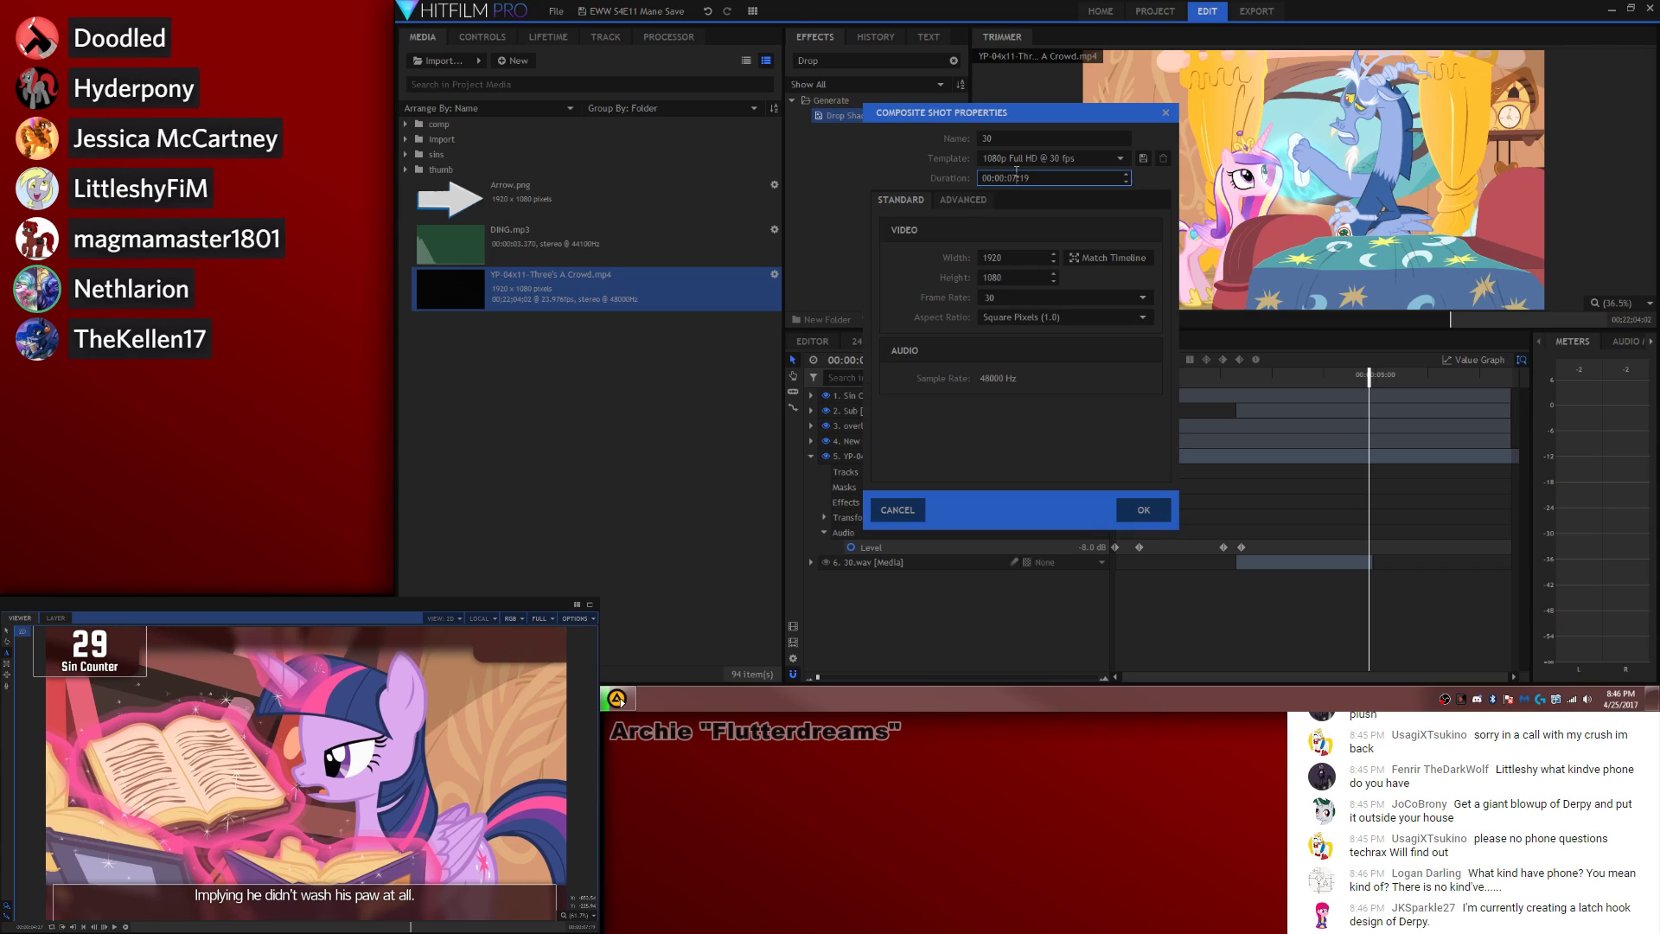
pyautogui.write('4')
pyautogui.moveTo(1067, 120); pyautogui.dragTo(1164, 154)
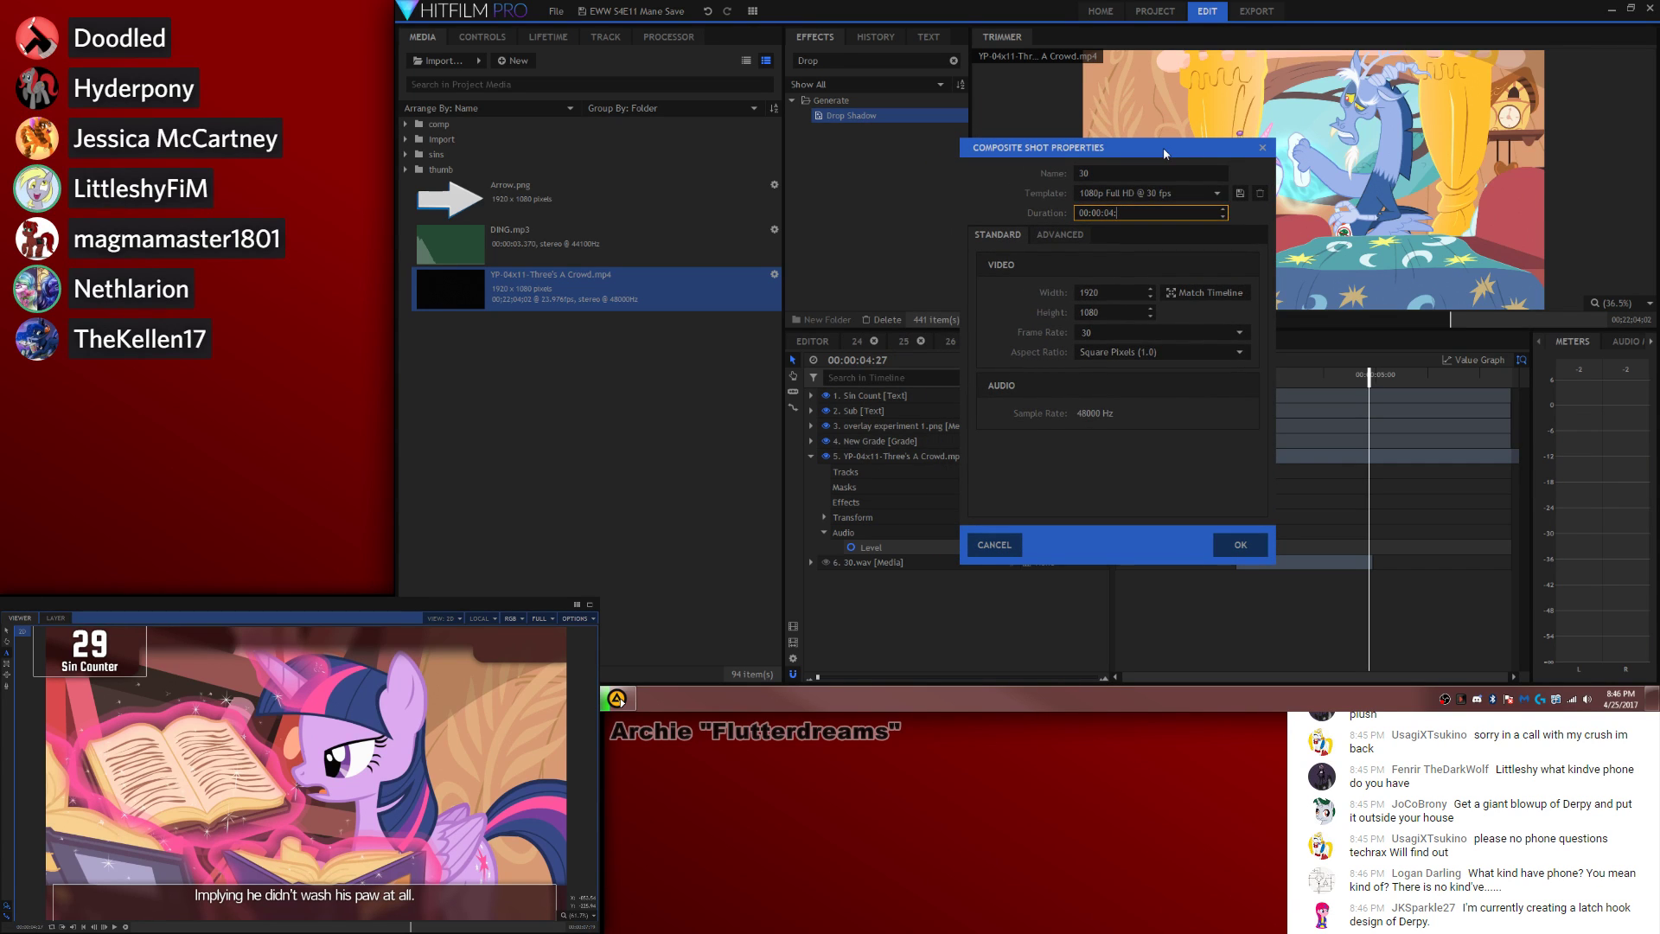
pyautogui.press('Return')
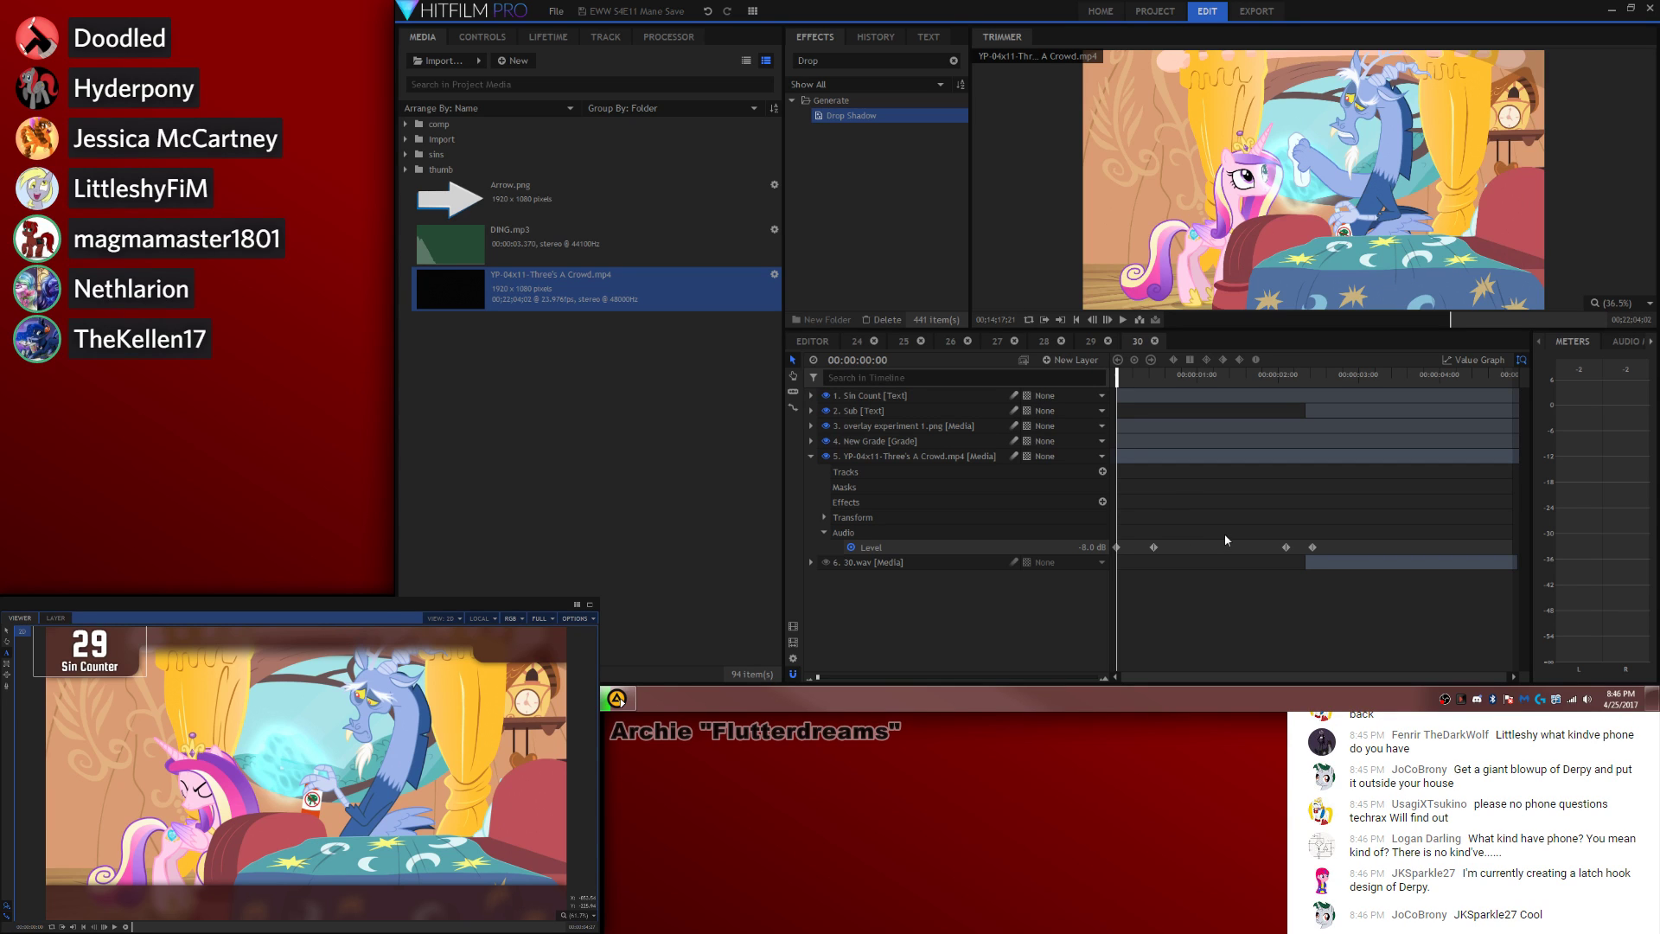
# Step: Preview composite shot 30 and display the audio waveform on the 30.wav layer
pyautogui.press('space')
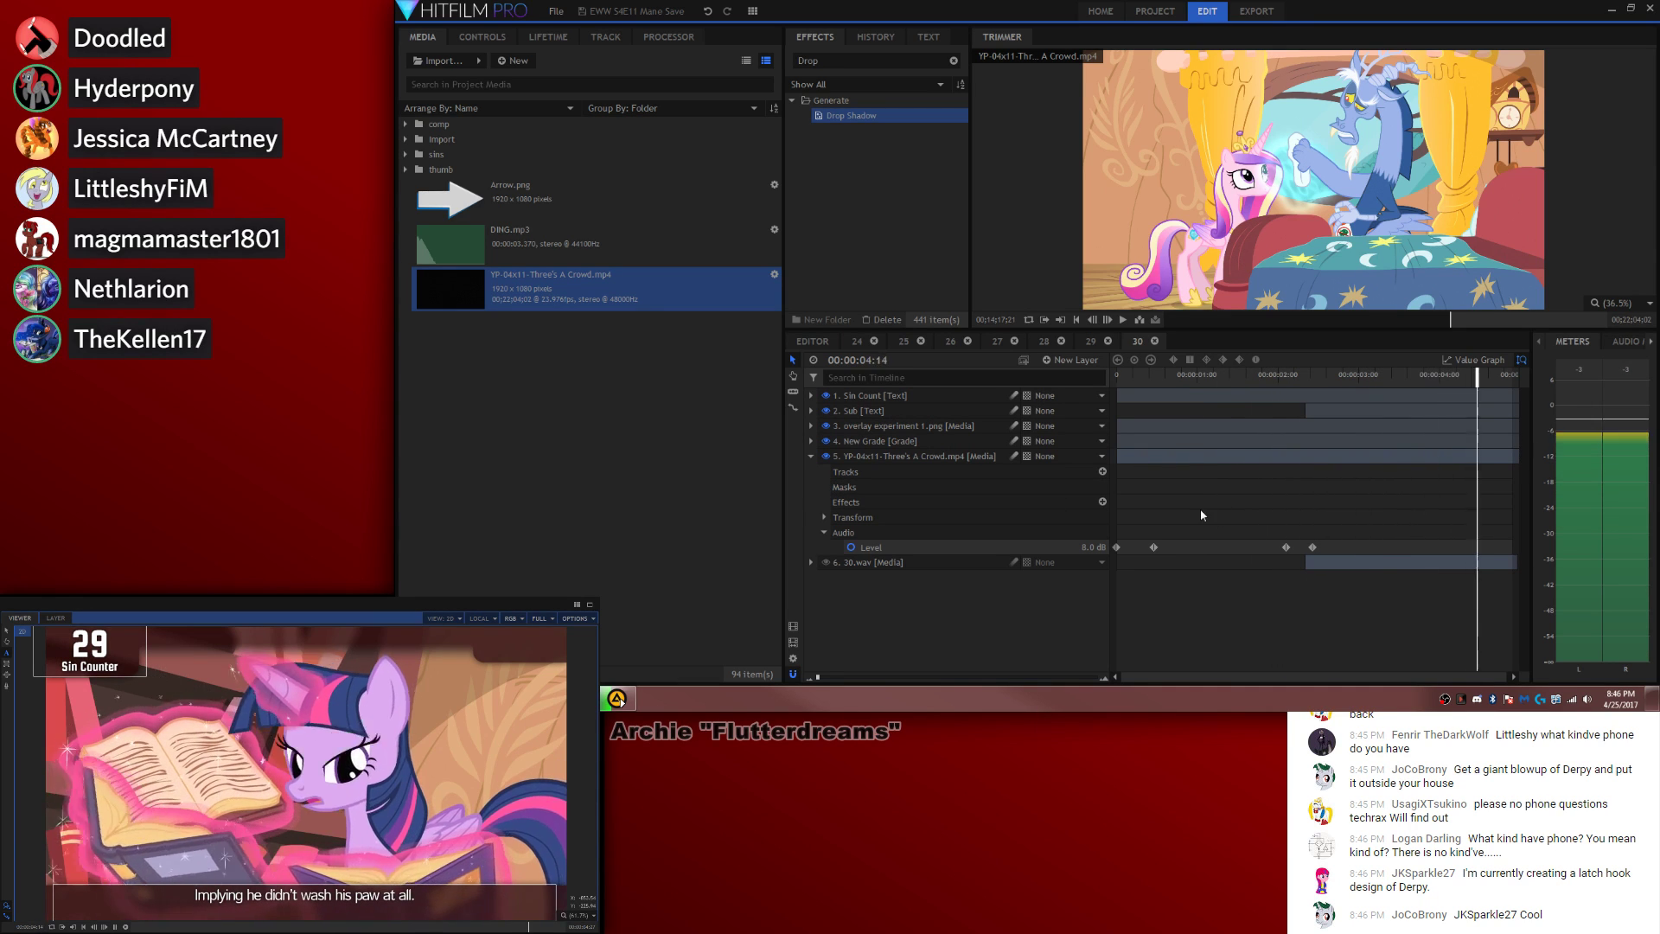
pyautogui.press('space')
pyautogui.rightClick(875, 550)
pyautogui.rightClick(871, 561)
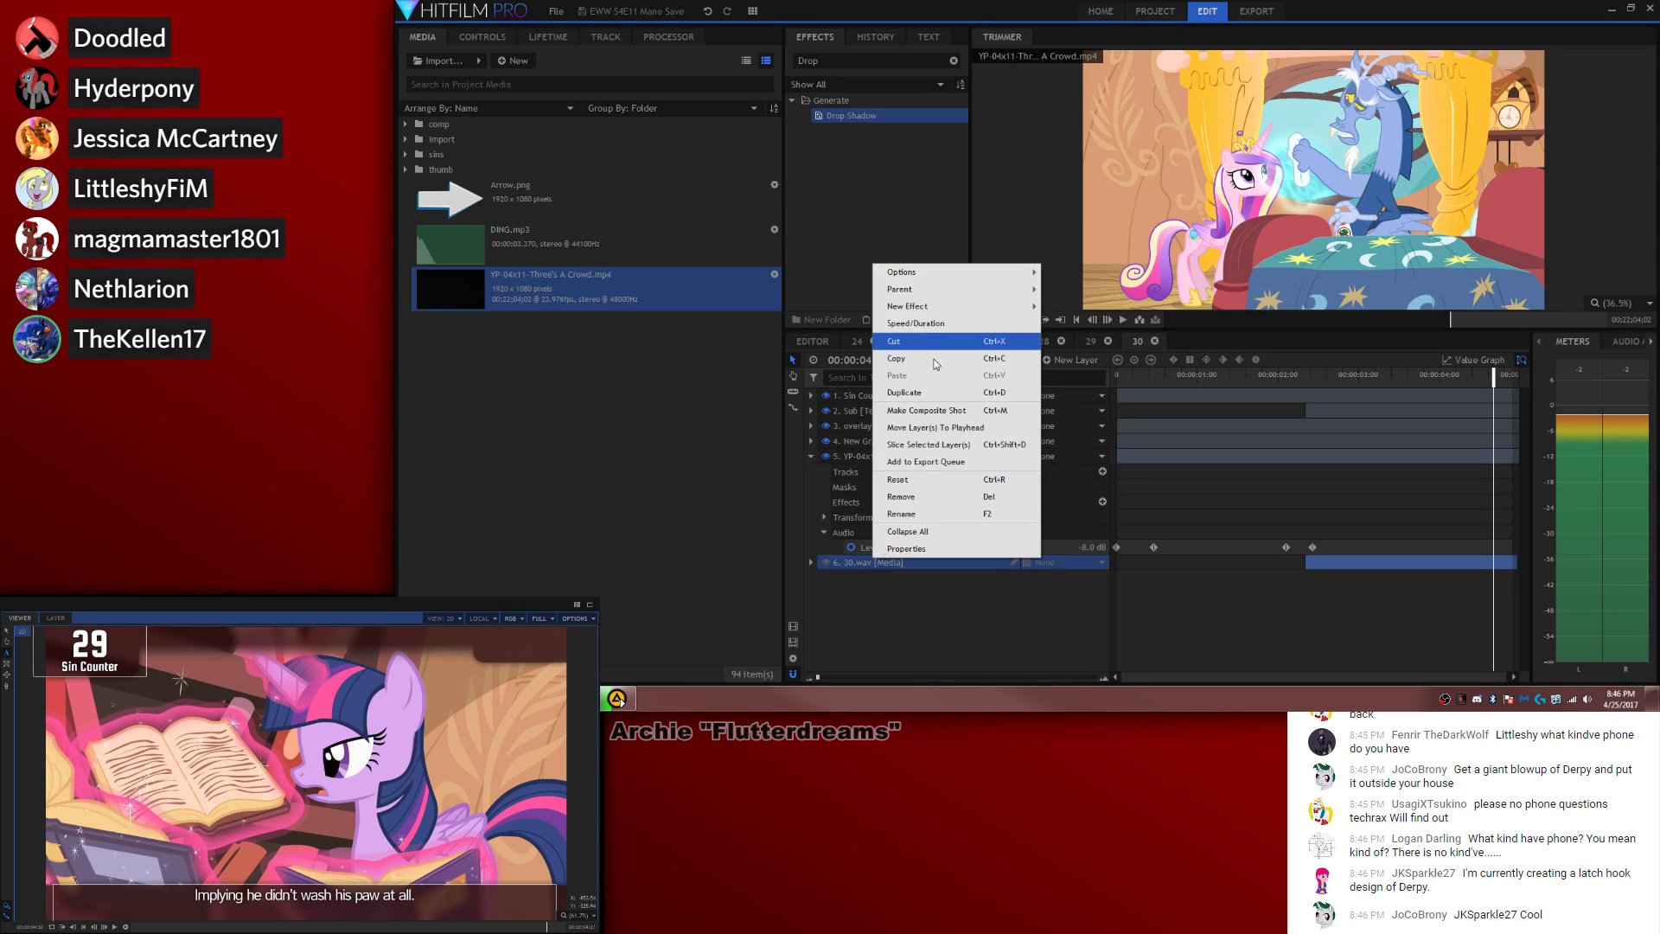
pyautogui.moveTo(922, 278)
pyautogui.click(1076, 291)
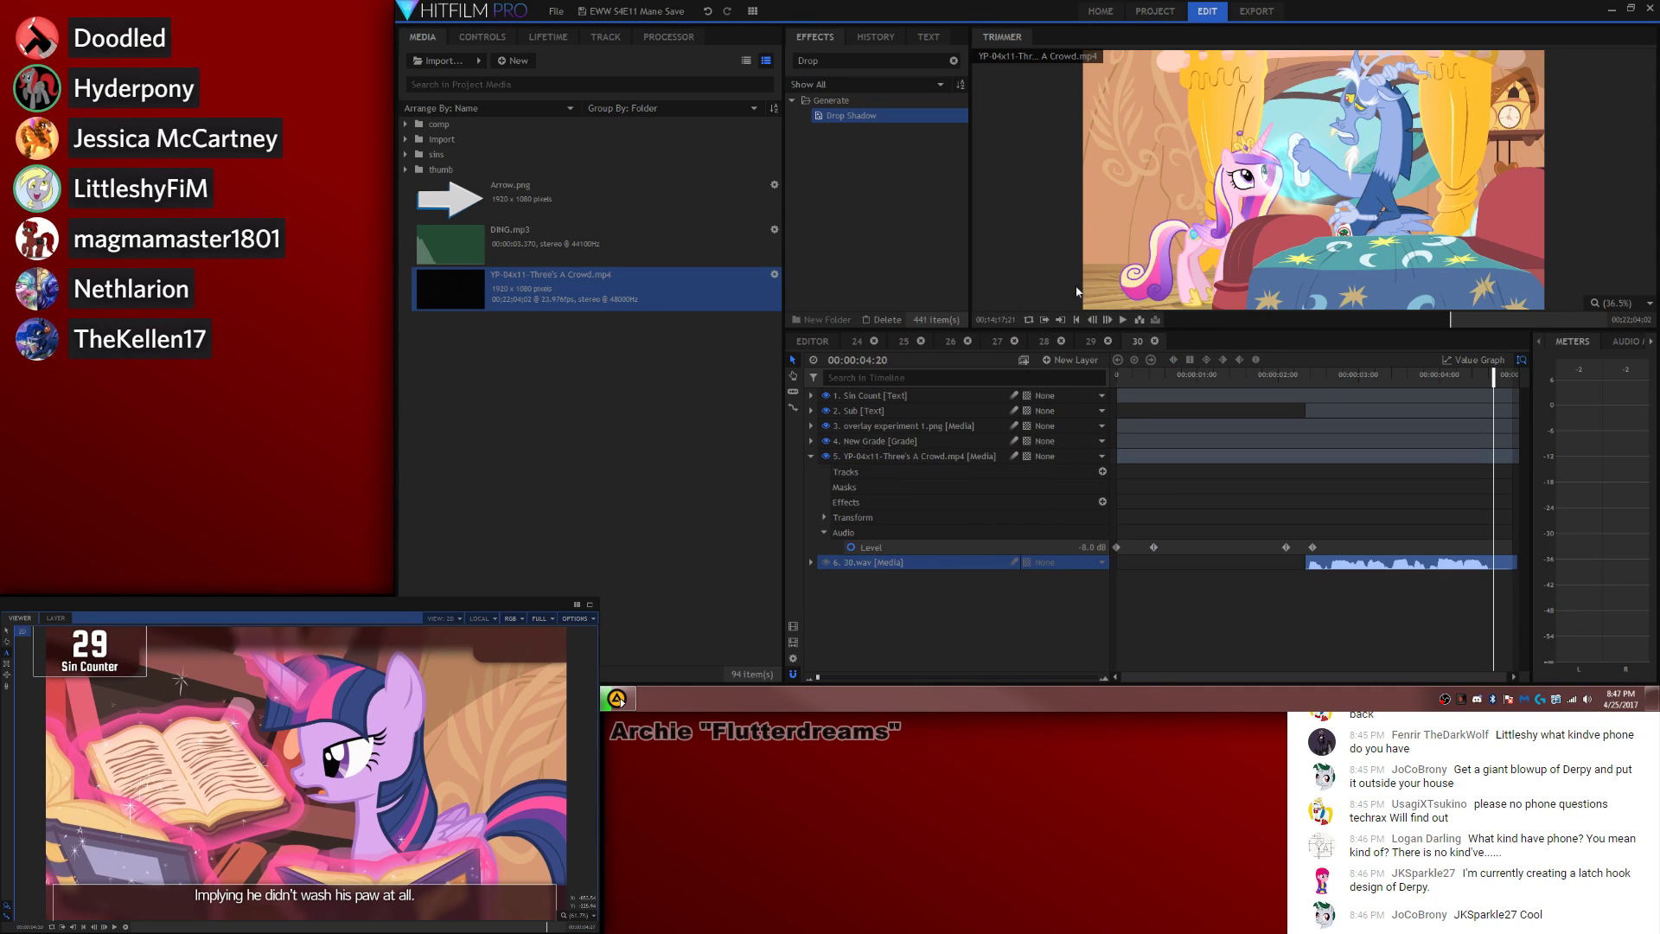
# Step: Slice the Sin Count layer at 00:00:04:19, where the speech in 30.wav ends
pyautogui.click(1444, 498)
pyautogui.press('Left')
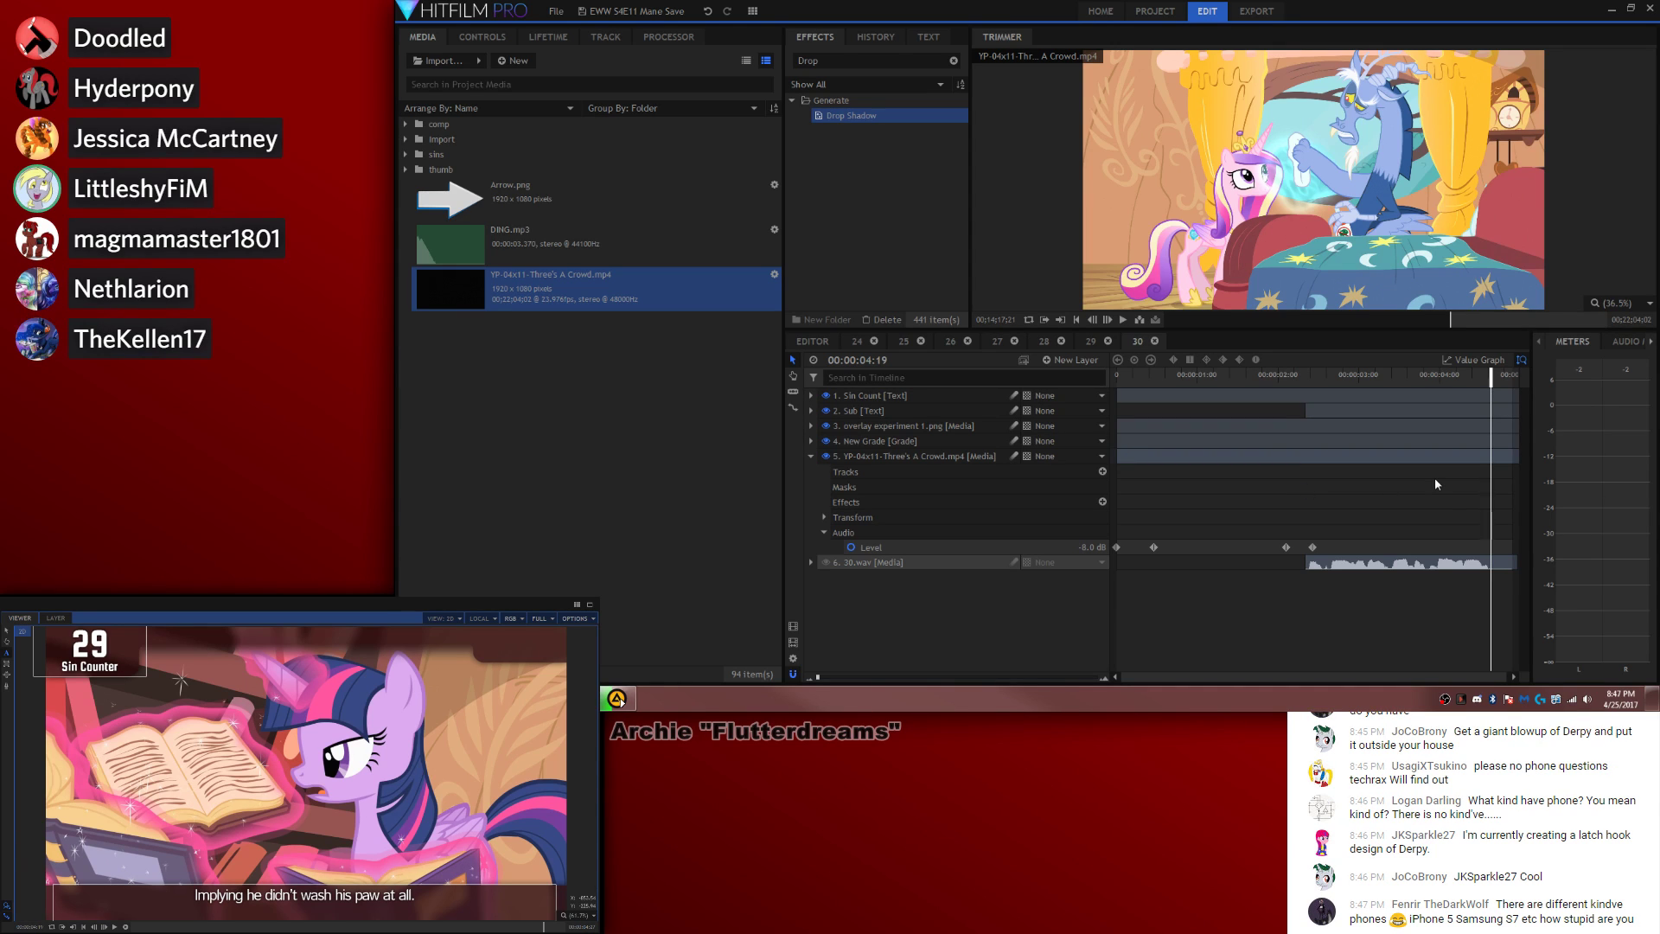
pyautogui.press('c')
pyautogui.click(1491, 399)
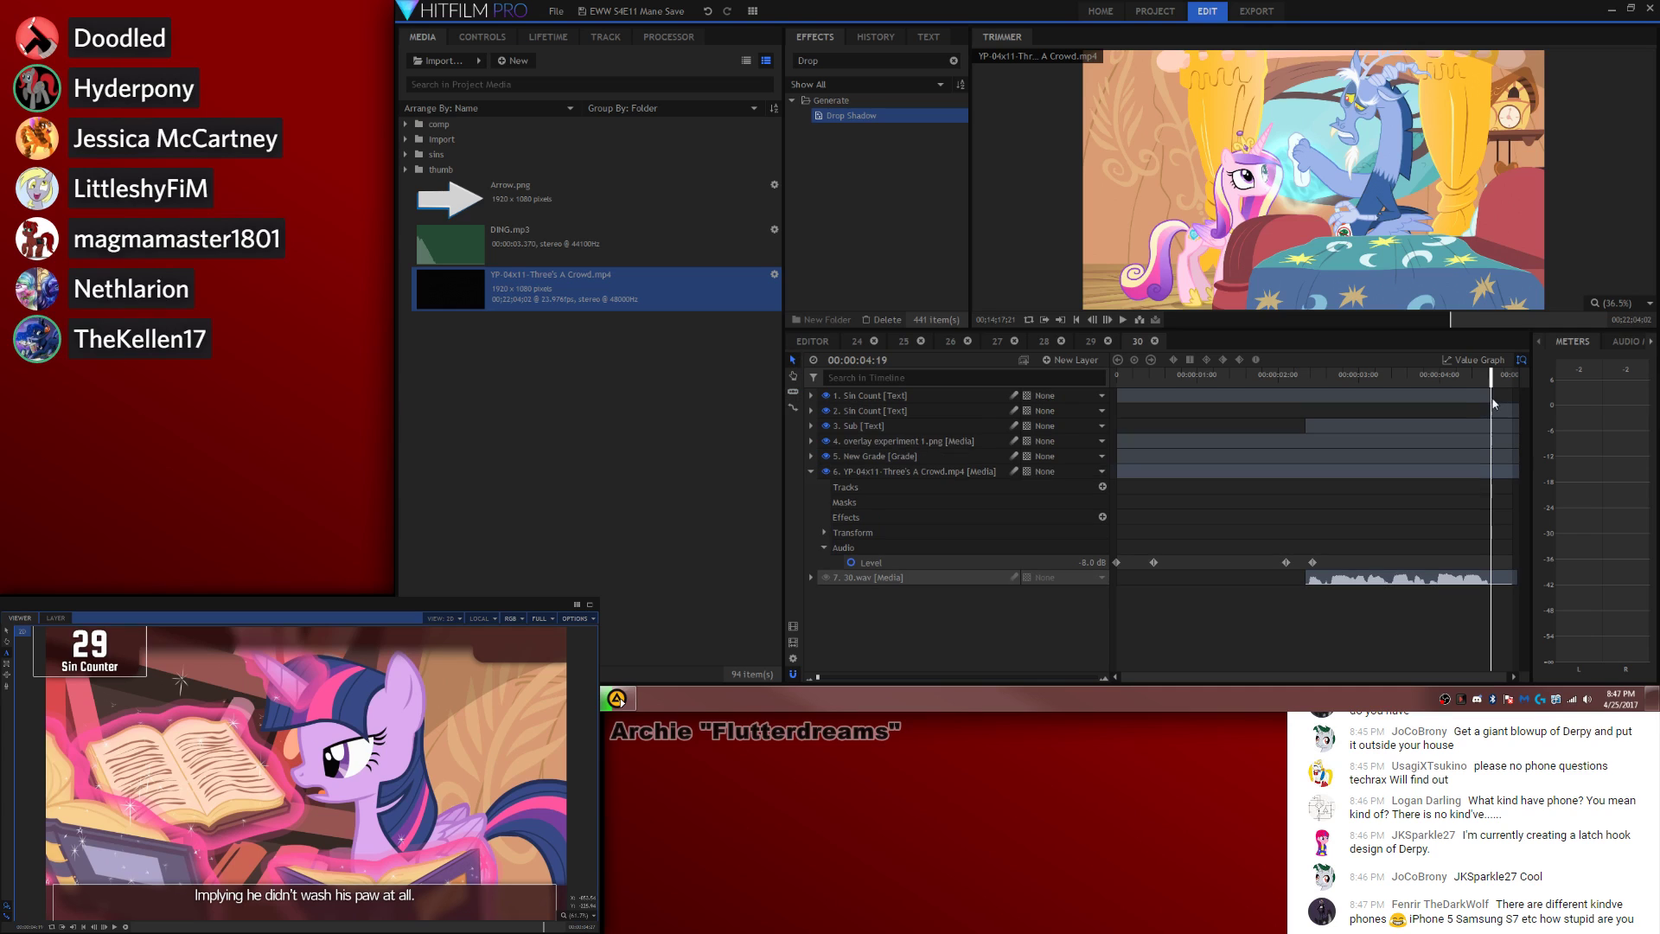
# Step: Change the counter number in the second part of the sliced Sin Count text to 30
pyautogui.click(1504, 411)
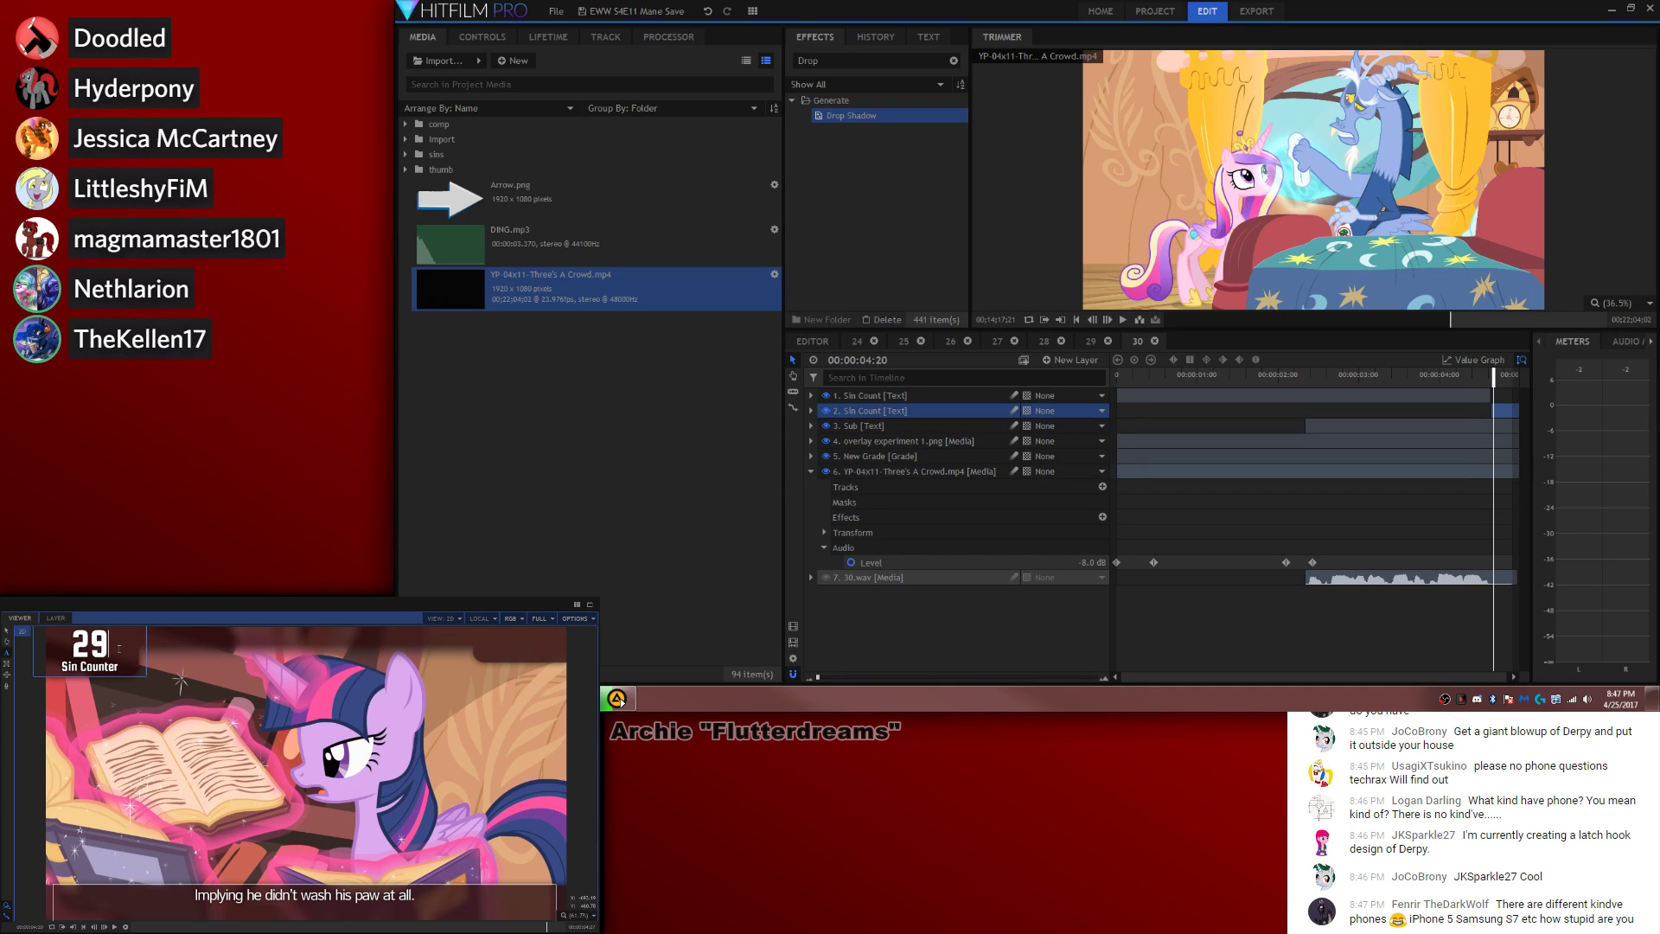
pyautogui.press('BackSpace')
pyautogui.press('BackSpace')
pyautogui.write('30')
pyautogui.click(1454, 499)
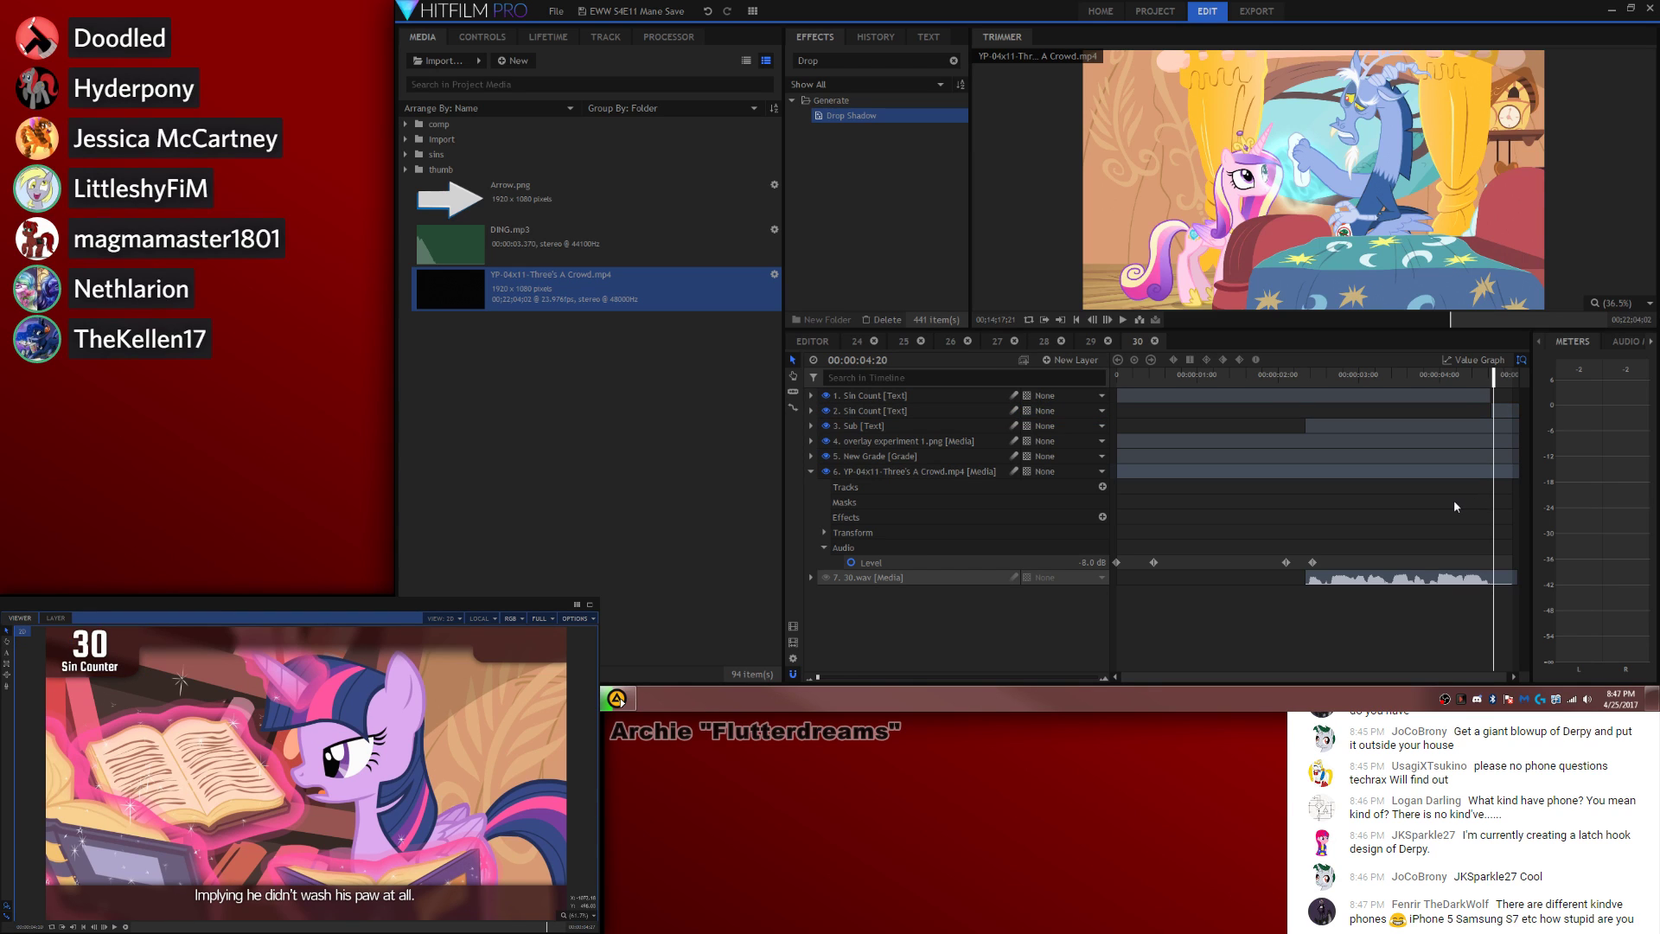
# Step: Close composite shots 24, 25 and 26 and return to the main editor sequence
pyautogui.moveTo(1421, 375); pyautogui.dragTo(1115, 385)
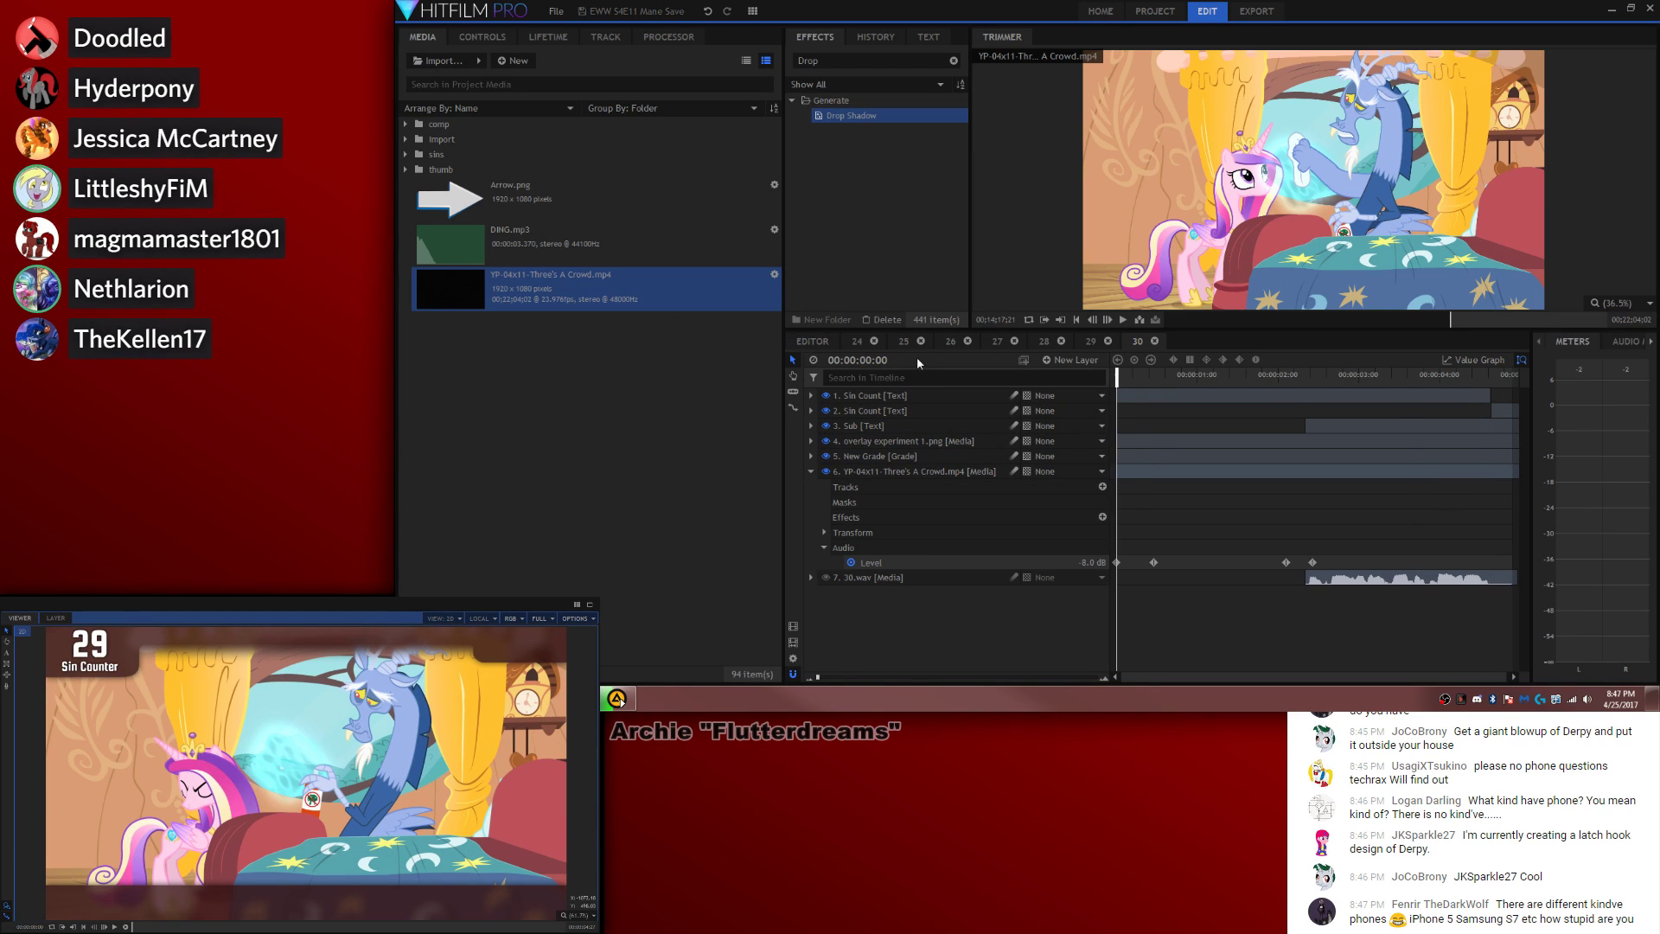
pyautogui.click(874, 341)
pyautogui.click(874, 341)
pyautogui.click(874, 341)
pyautogui.click(813, 340)
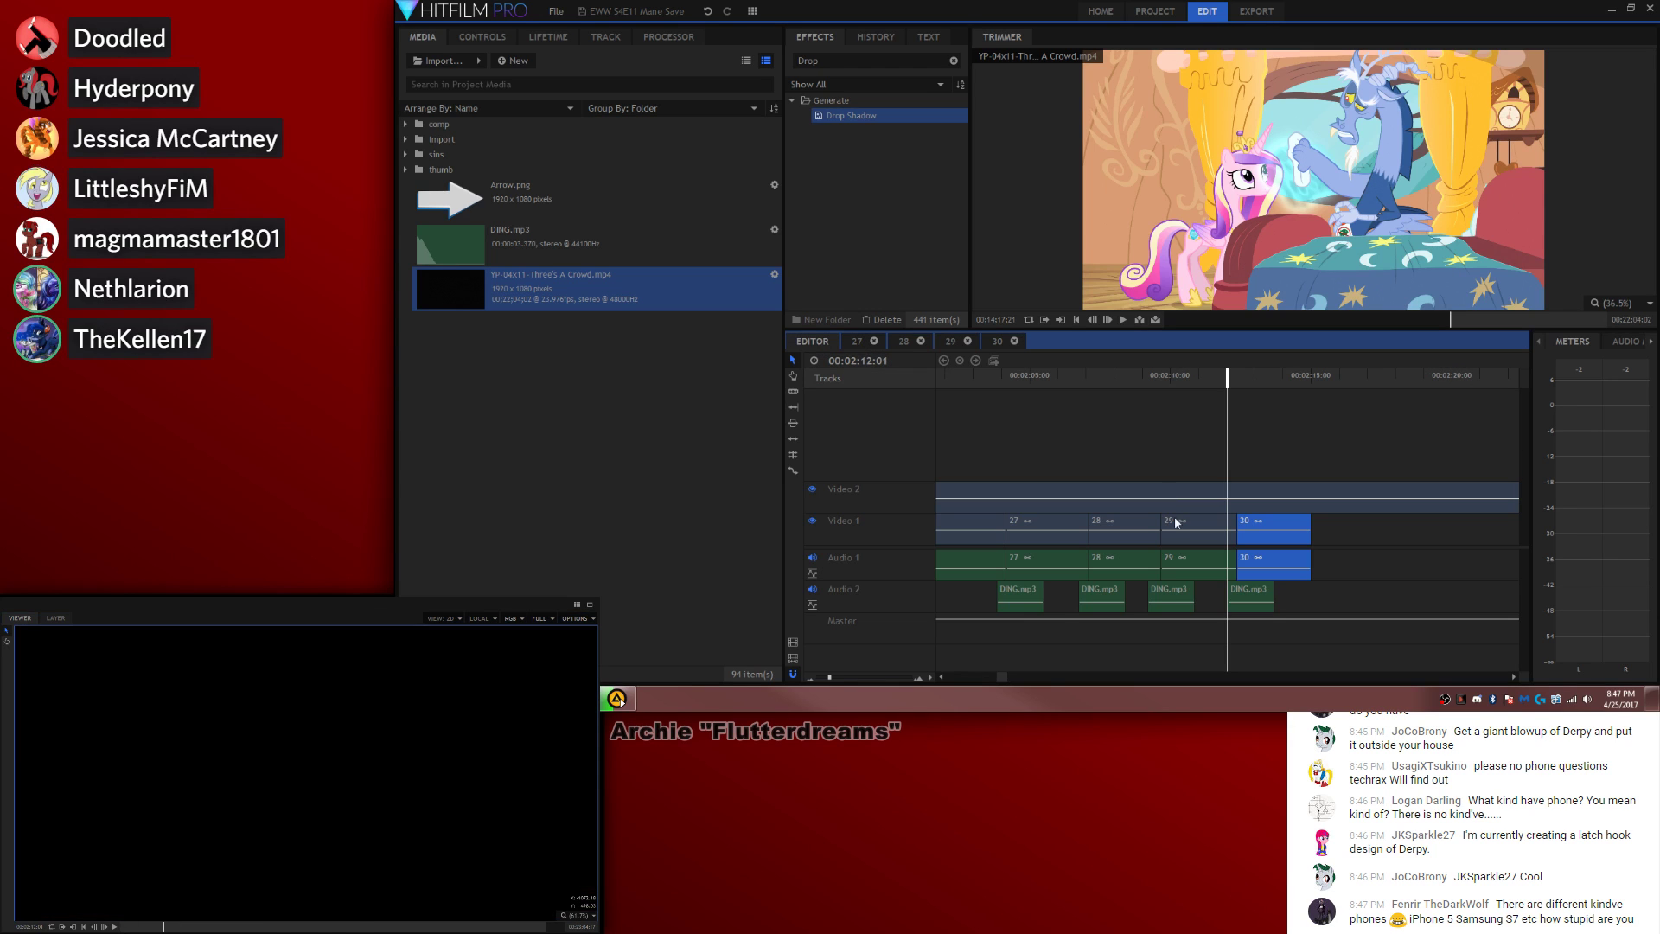
# Step: Extend the end of clip 30 in the editor sequence to the full length of its composite shot
pyautogui.click(1255, 589)
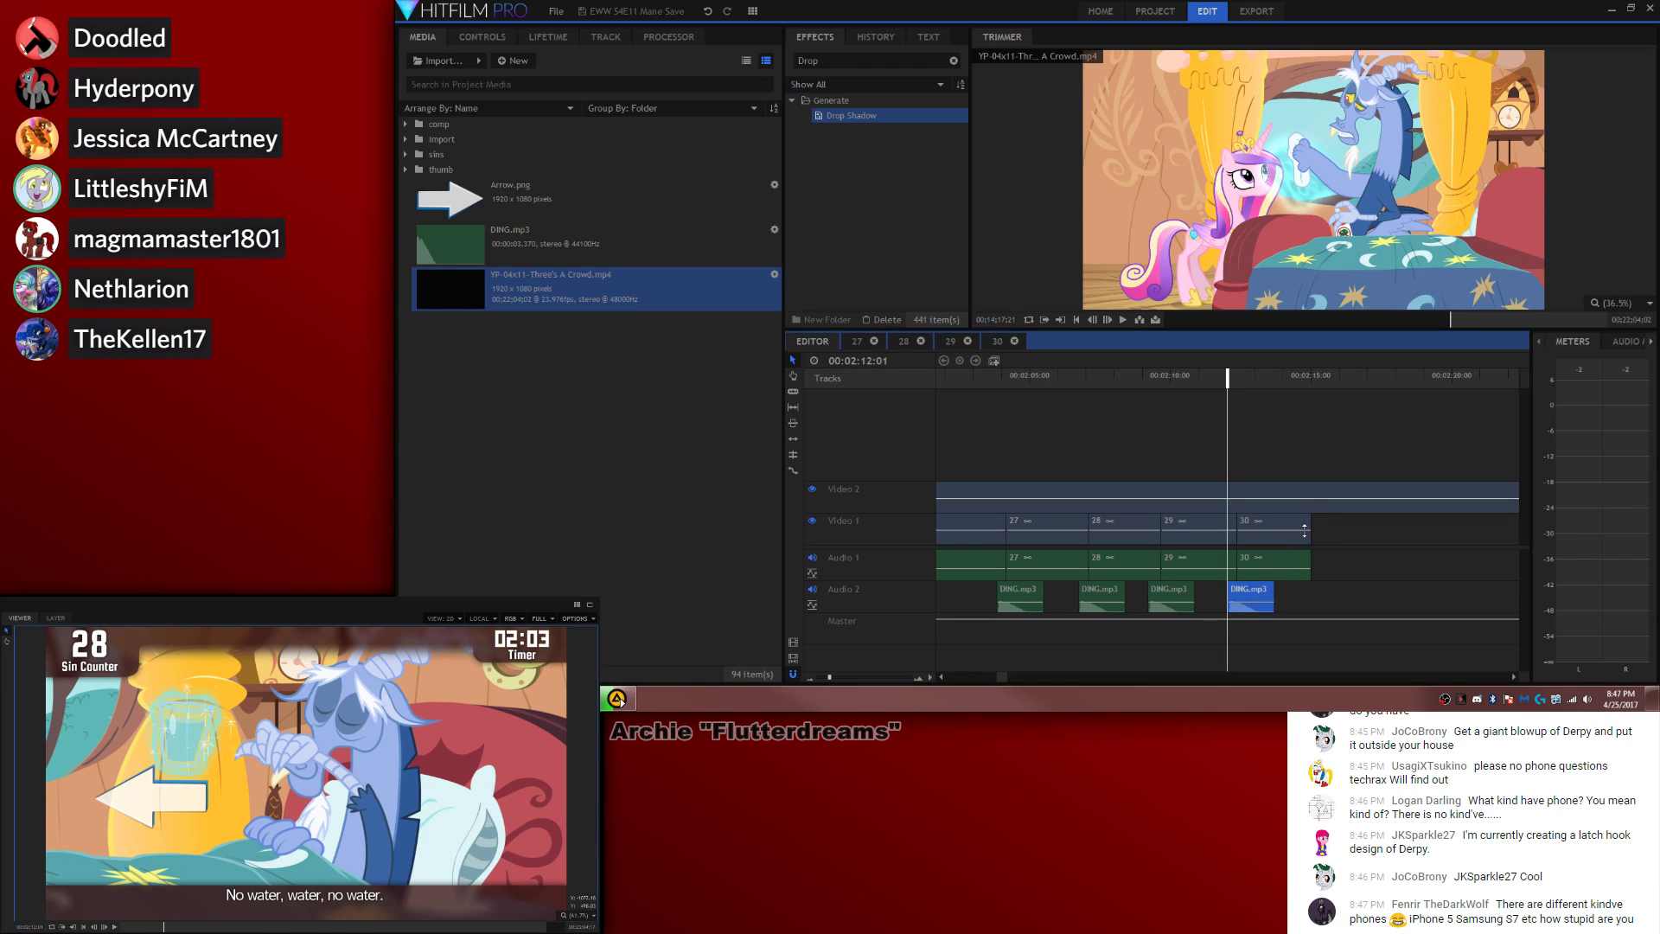
pyautogui.moveTo(1303, 531); pyautogui.dragTo(1374, 529)
pyautogui.moveTo(1331, 378); pyautogui.dragTo(1350, 378)
pyautogui.press('.')
pyautogui.press('.')
pyautogui.press('.')
pyautogui.press('.')
pyautogui.press('.')
pyautogui.press('.')
pyautogui.press('.')
pyautogui.press('.')
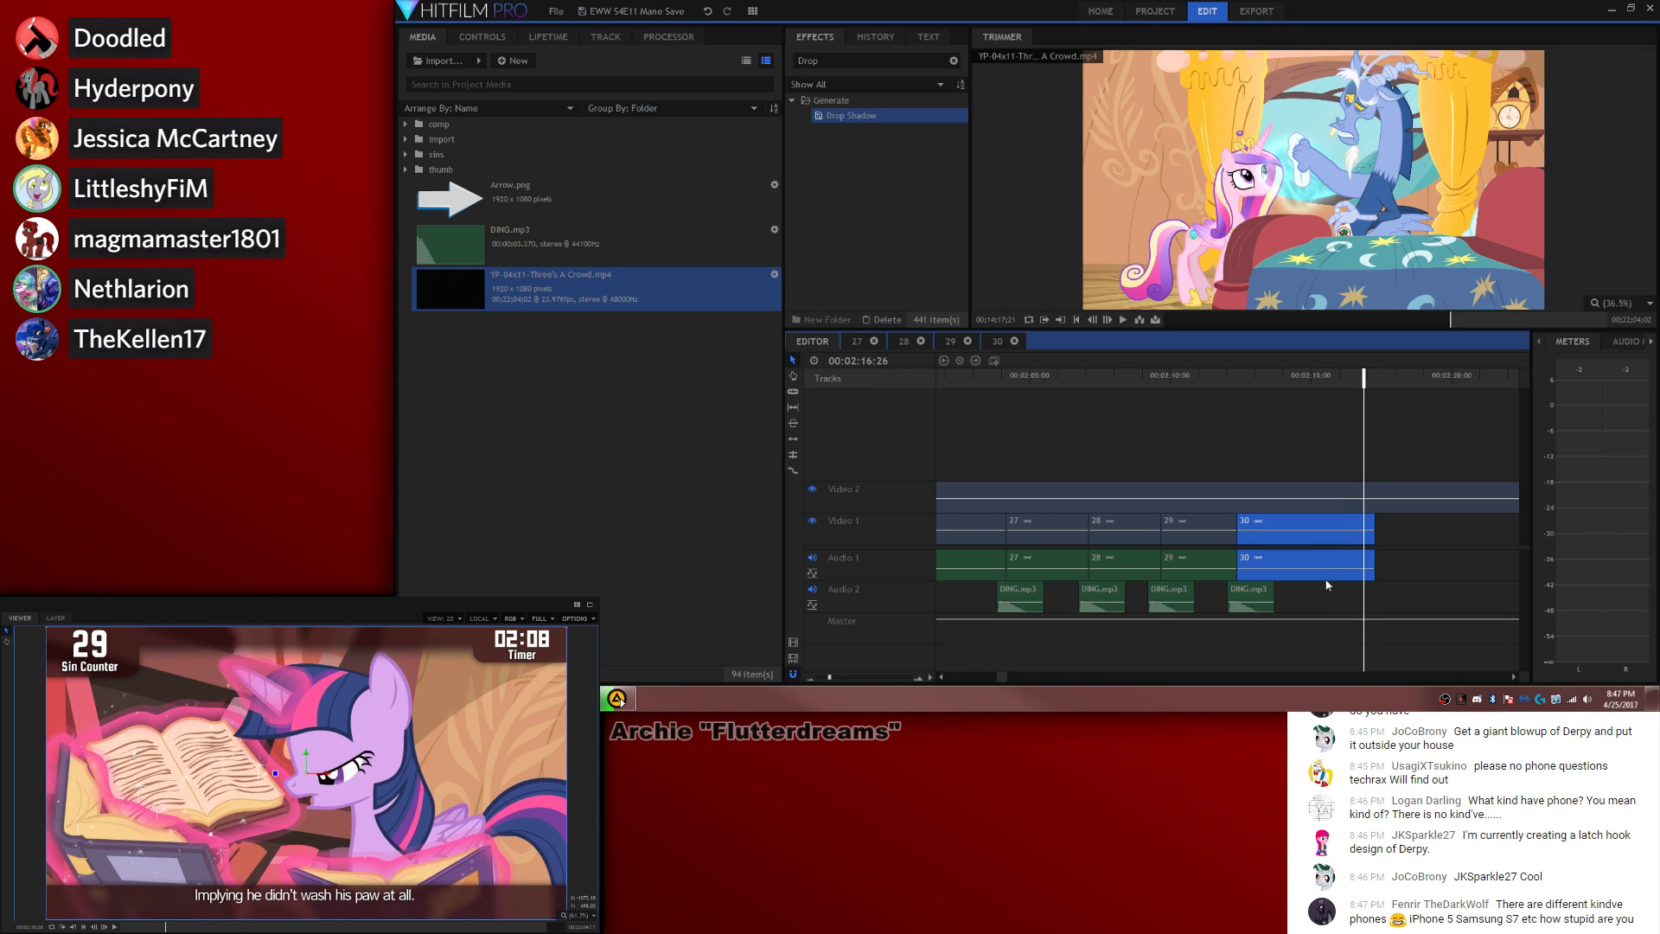
pyautogui.doubleClick(1339, 522)
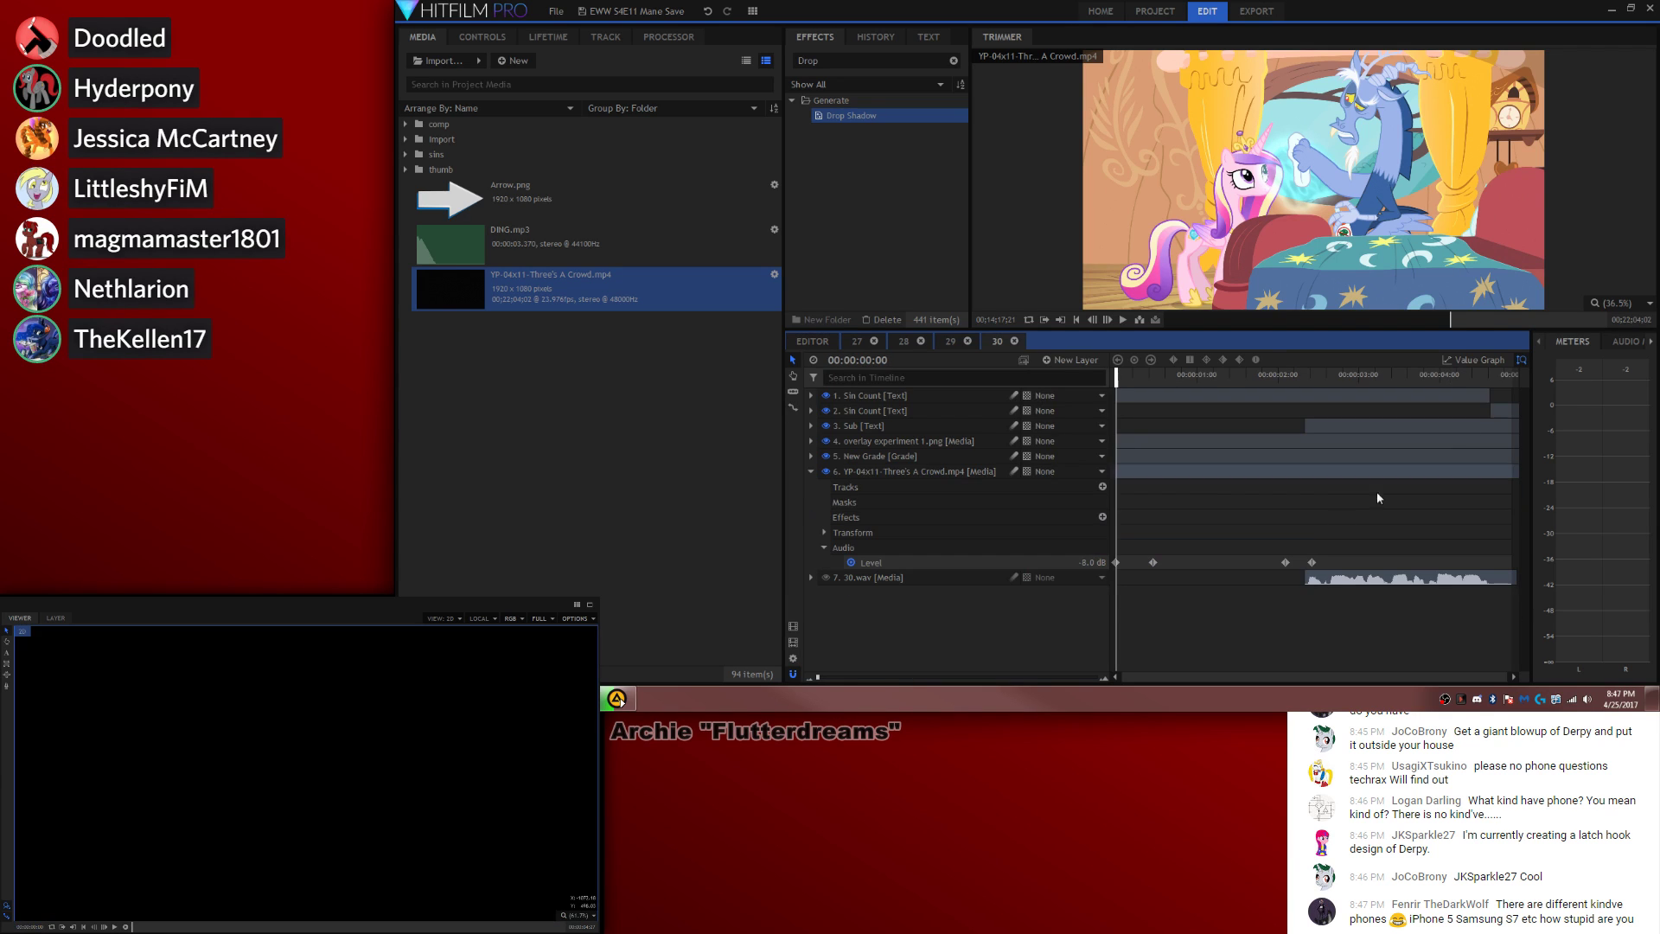
pyautogui.click(839, 341)
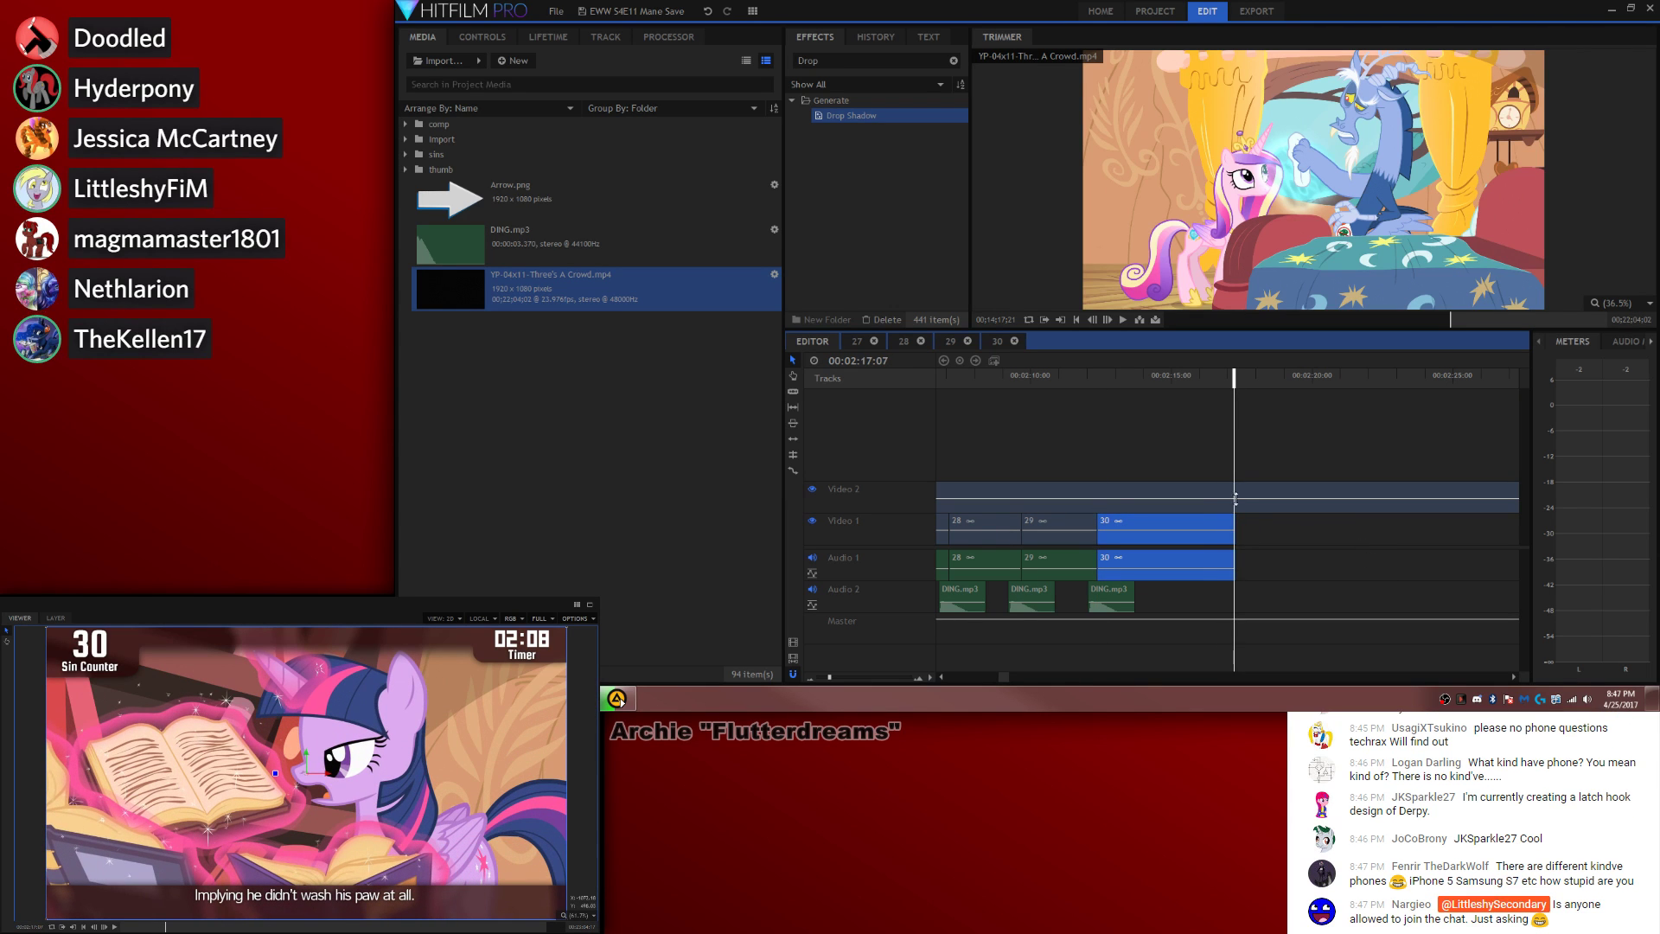
pyautogui.moveTo(1234, 530); pyautogui.dragTo(1383, 540)
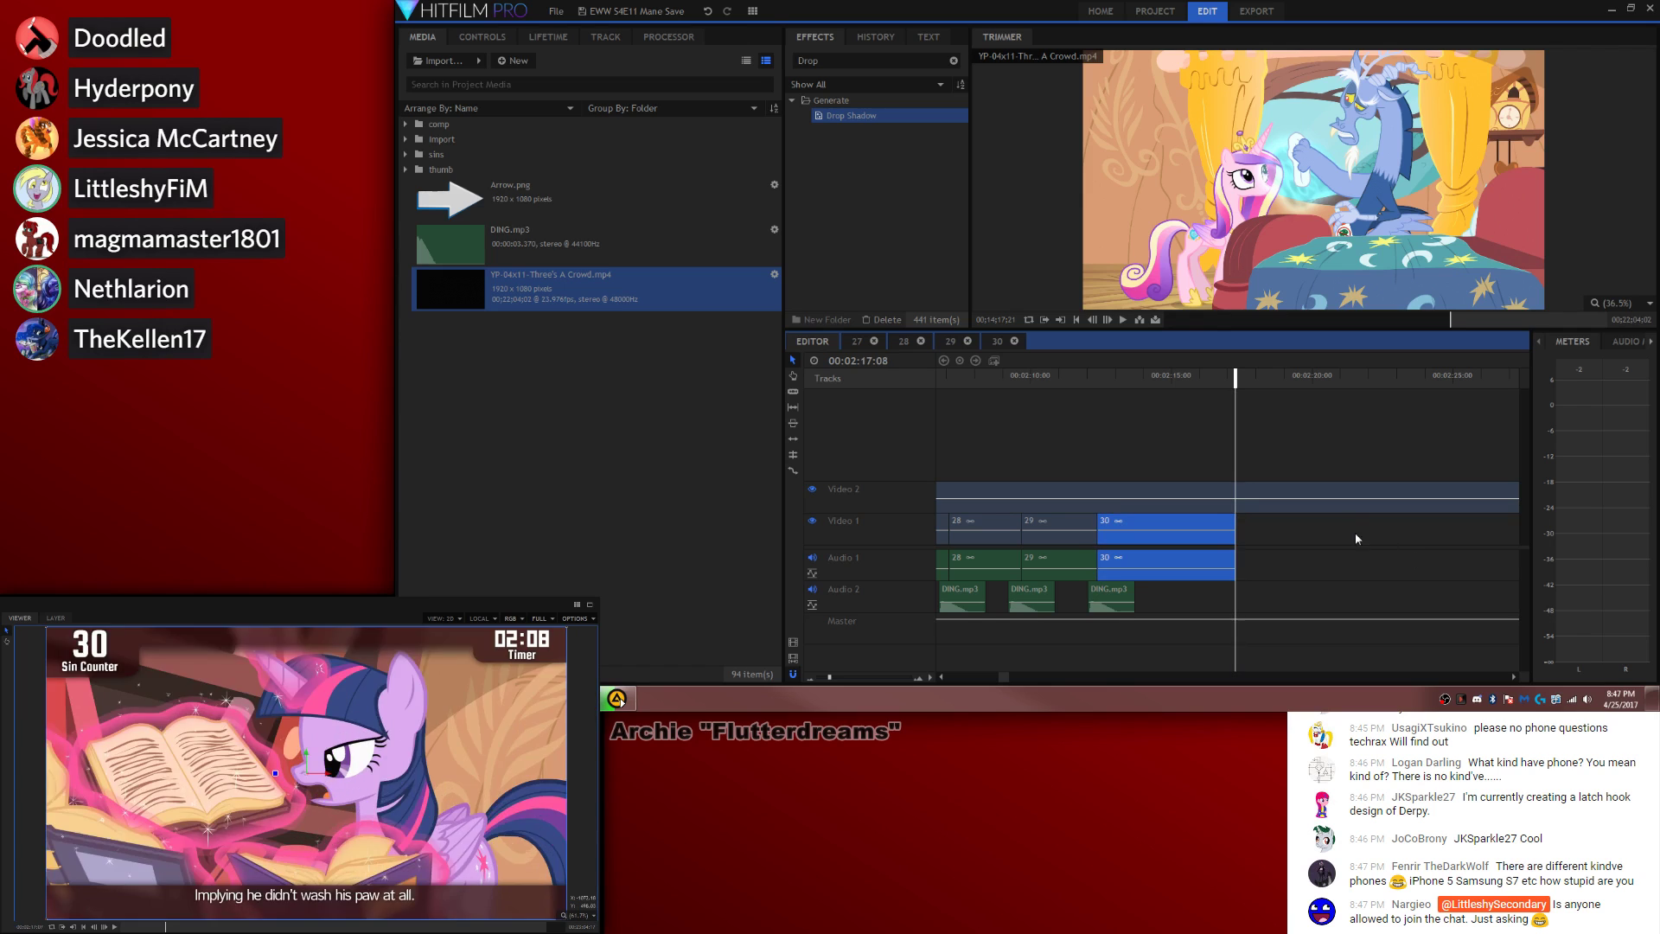
# Step: Copy the DING.mp3 clip near the start of clip 30 and paste it at 00:02:16:29, where the sin counter changes
pyautogui.press(',')
pyautogui.press(',')
pyautogui.press(',')
pyautogui.press(',')
pyautogui.press(',')
pyautogui.press(',')
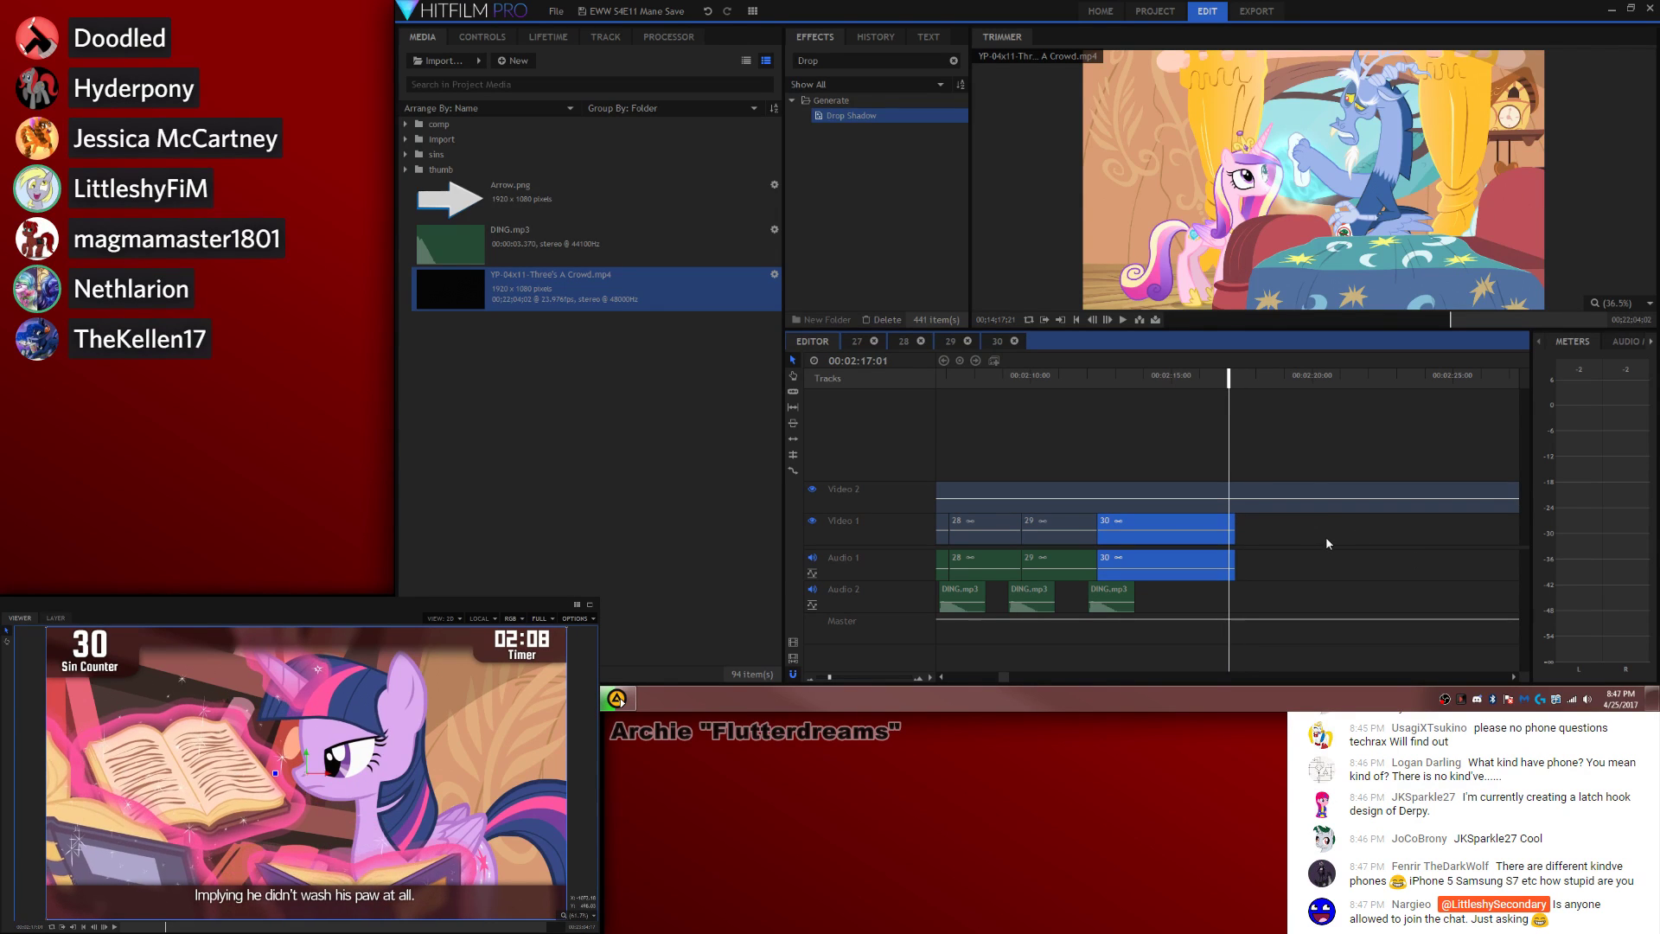
pyautogui.press('.')
pyautogui.press('.')
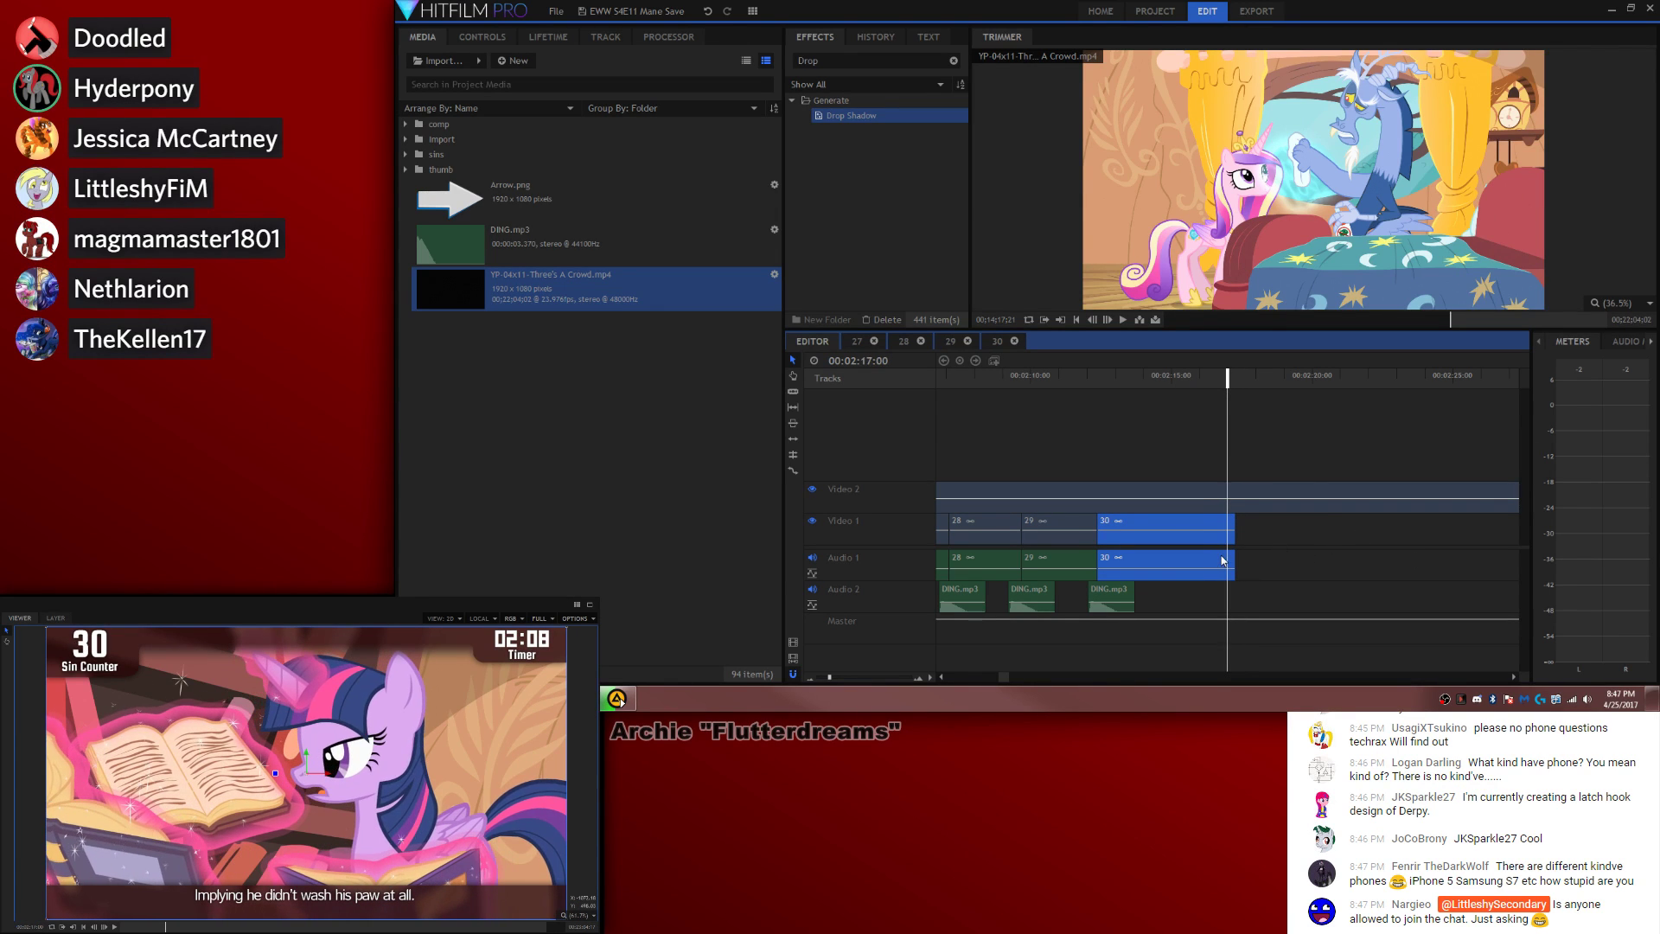
pyautogui.click(1127, 589)
pyautogui.hotkey('ctrl', 'c')
pyautogui.hotkey('ctrl', 'v')
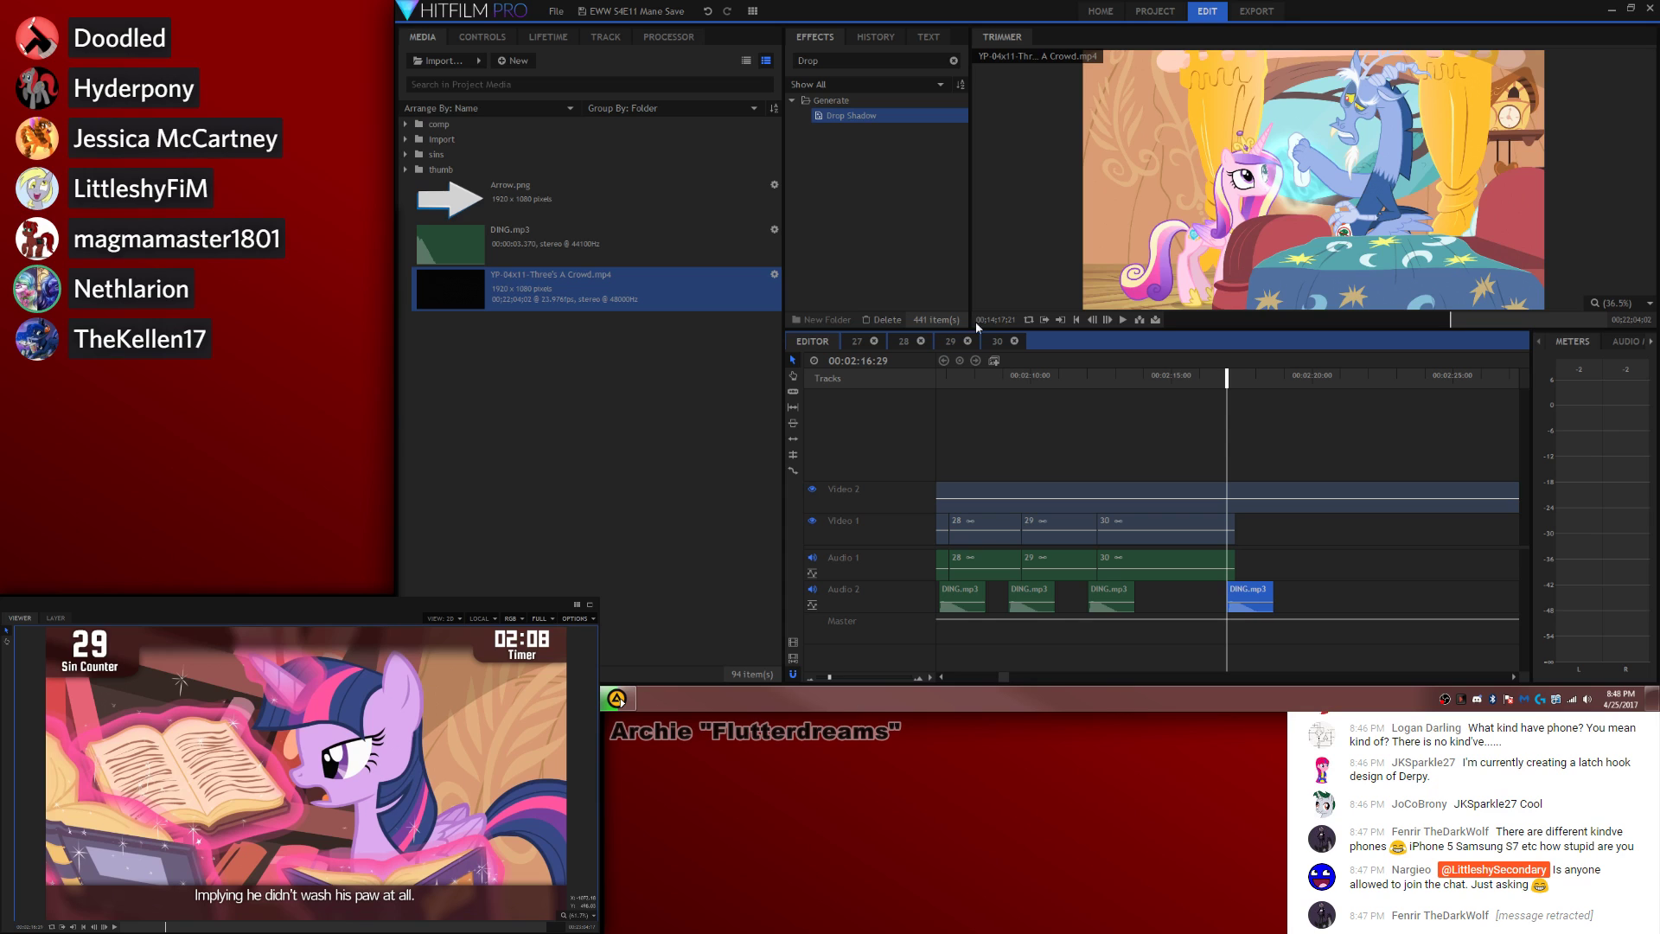
# Step: Add the 31.wav recording from the sins folder to Audio 1, directly after clip 30
pyautogui.click(406, 155)
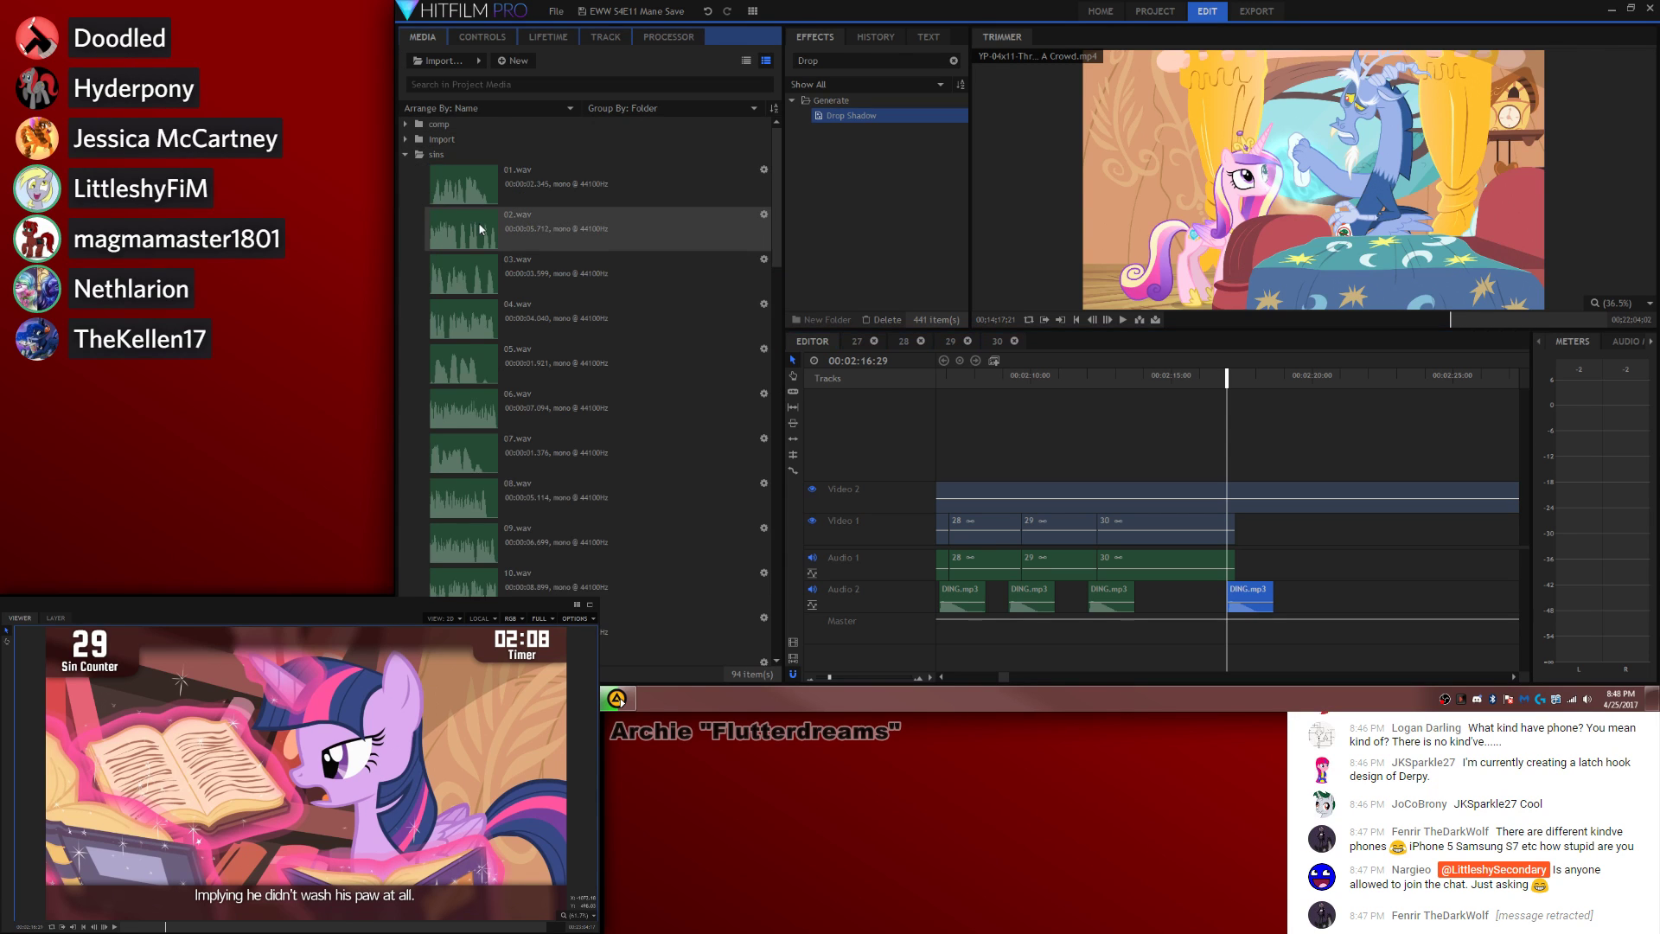
pyautogui.scroll(-3, 481, 229)
pyautogui.click(481, 229)
pyautogui.scroll(-10, 553, 337)
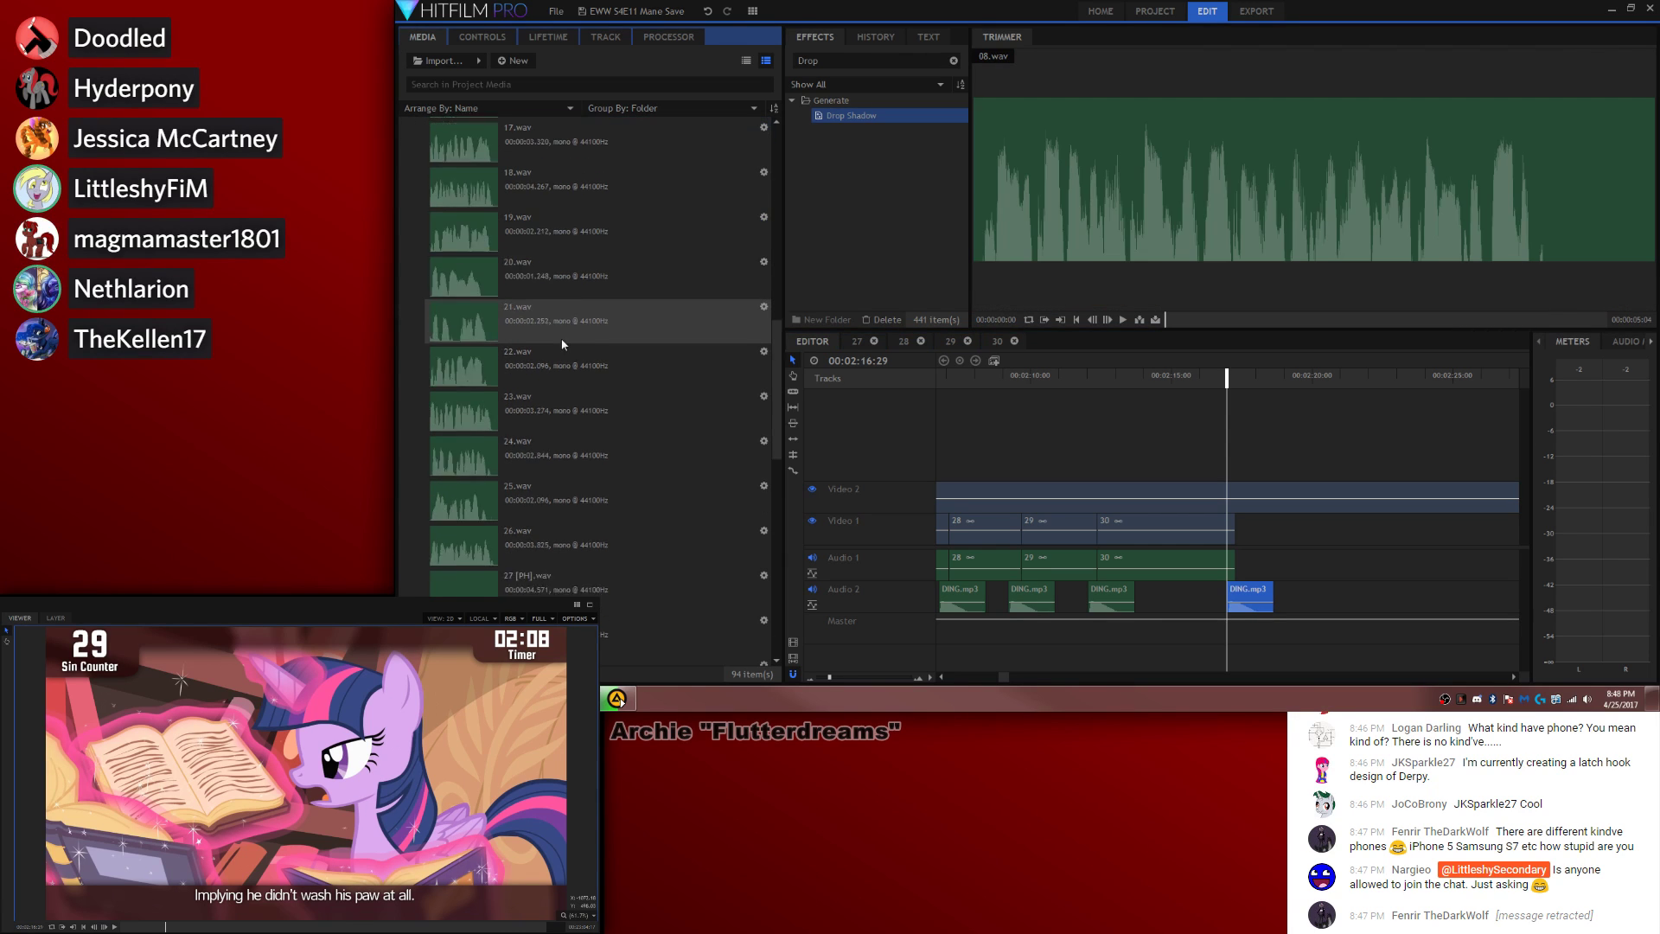
pyautogui.moveTo(564, 385); pyautogui.dragTo(1249, 575)
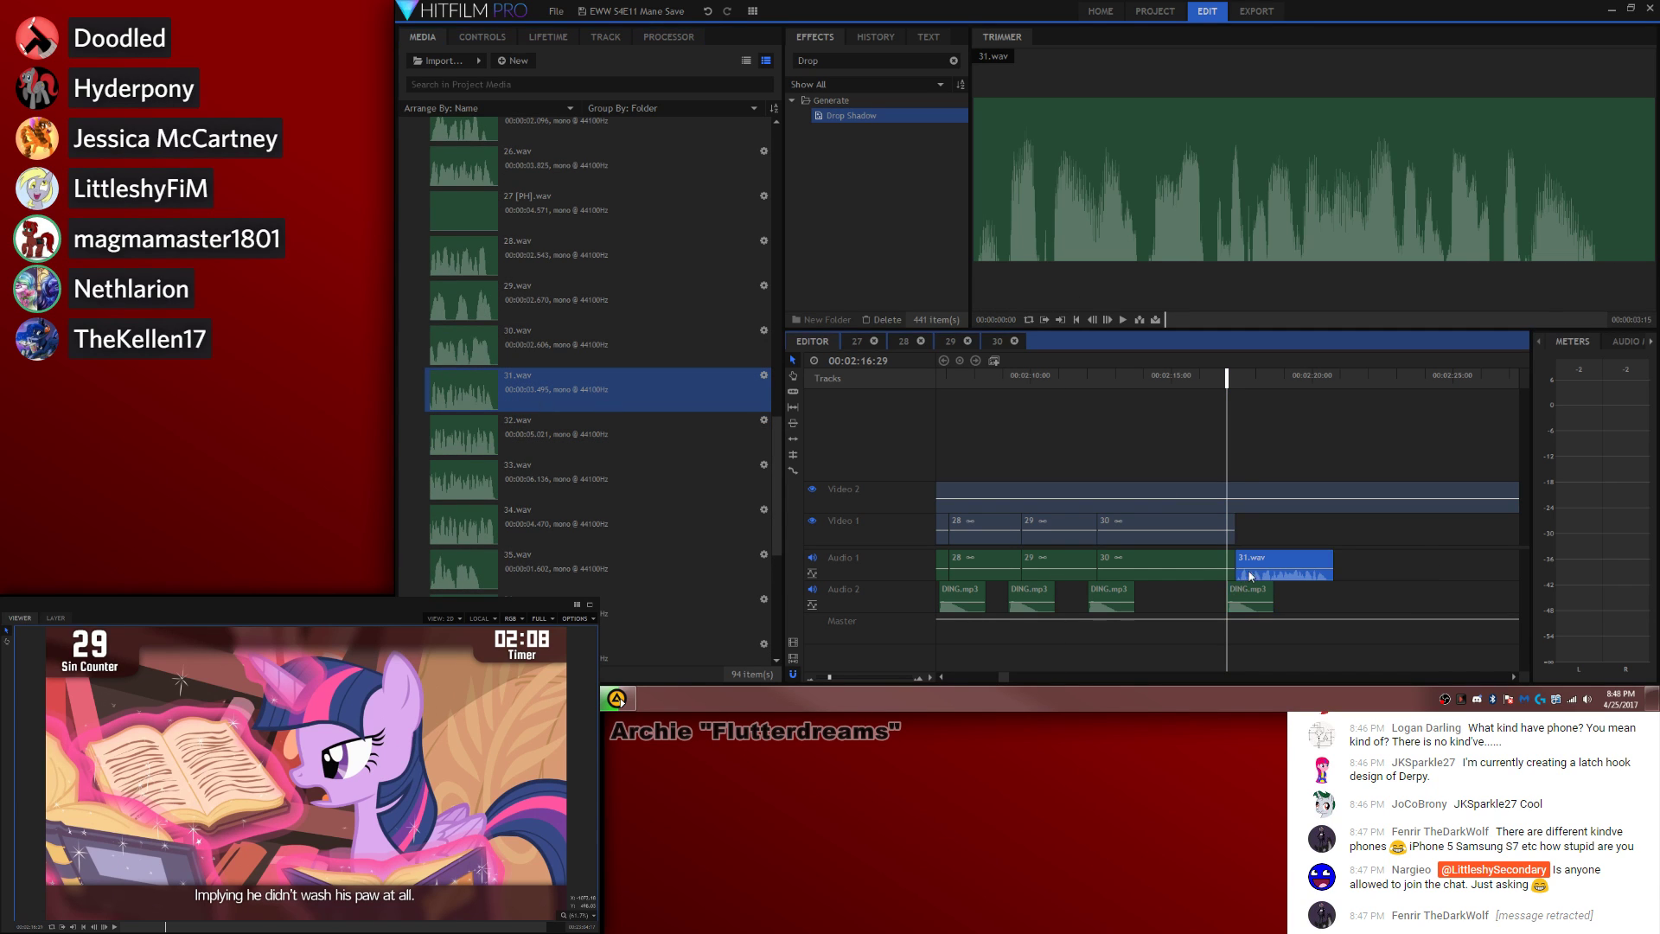
# Step: Make a composite shot named 31 from the 31.wav clip
pyautogui.click(994, 360)
pyautogui.moveTo(960, 266); pyautogui.dragTo(1295, 237)
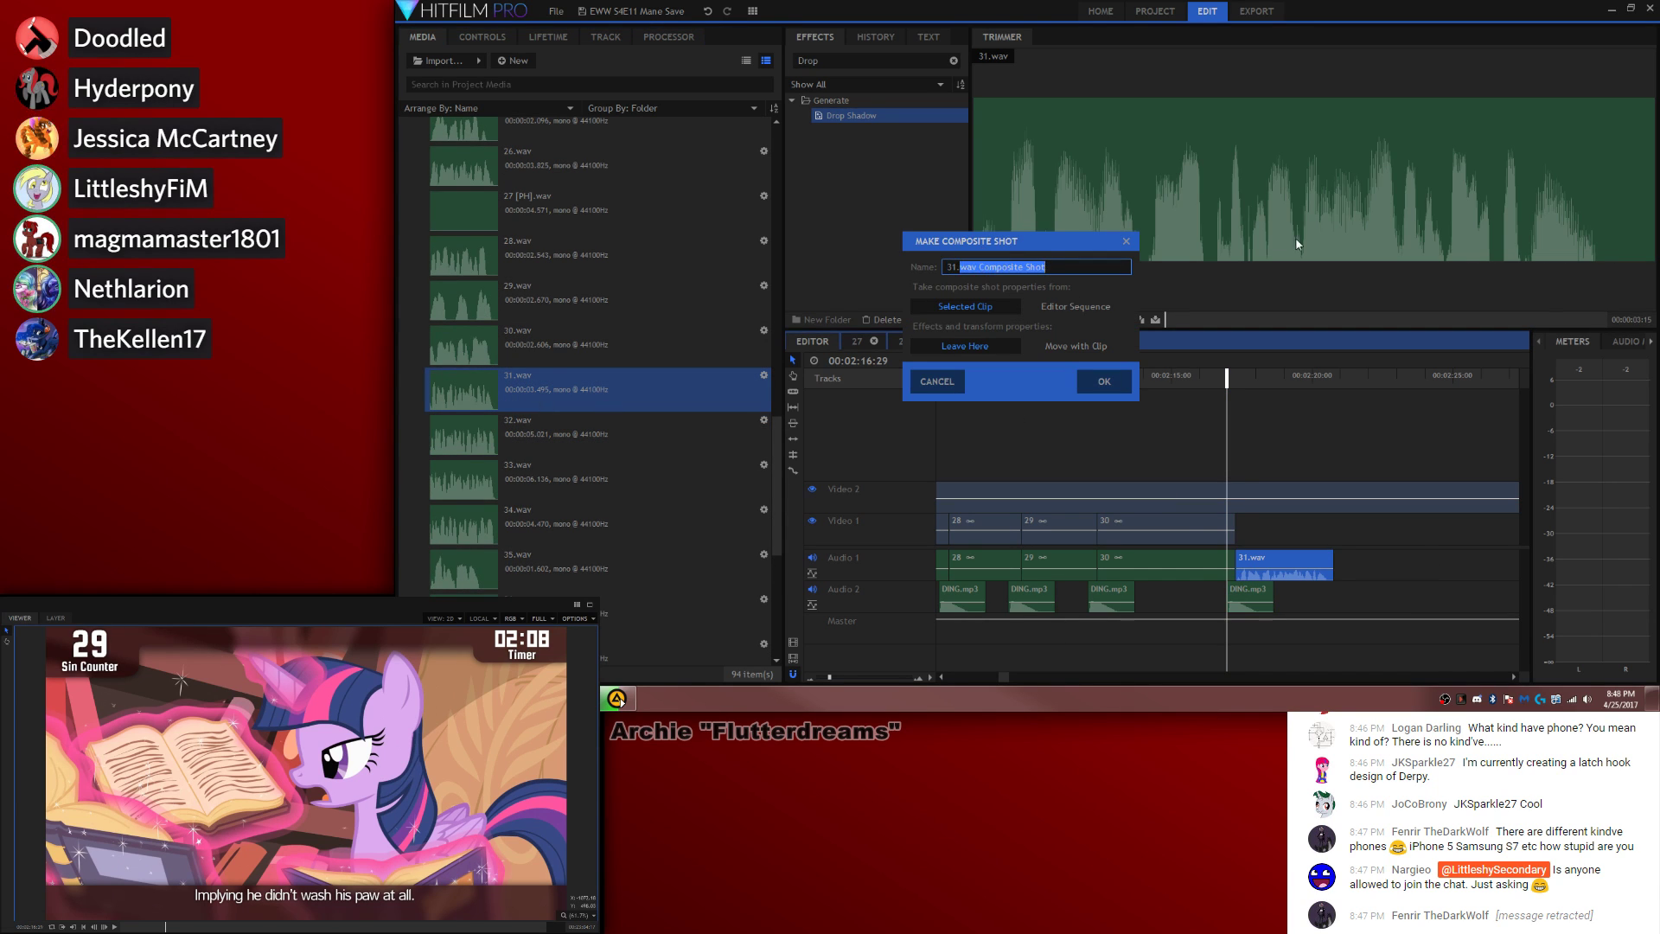
pyautogui.press('BackSpace')
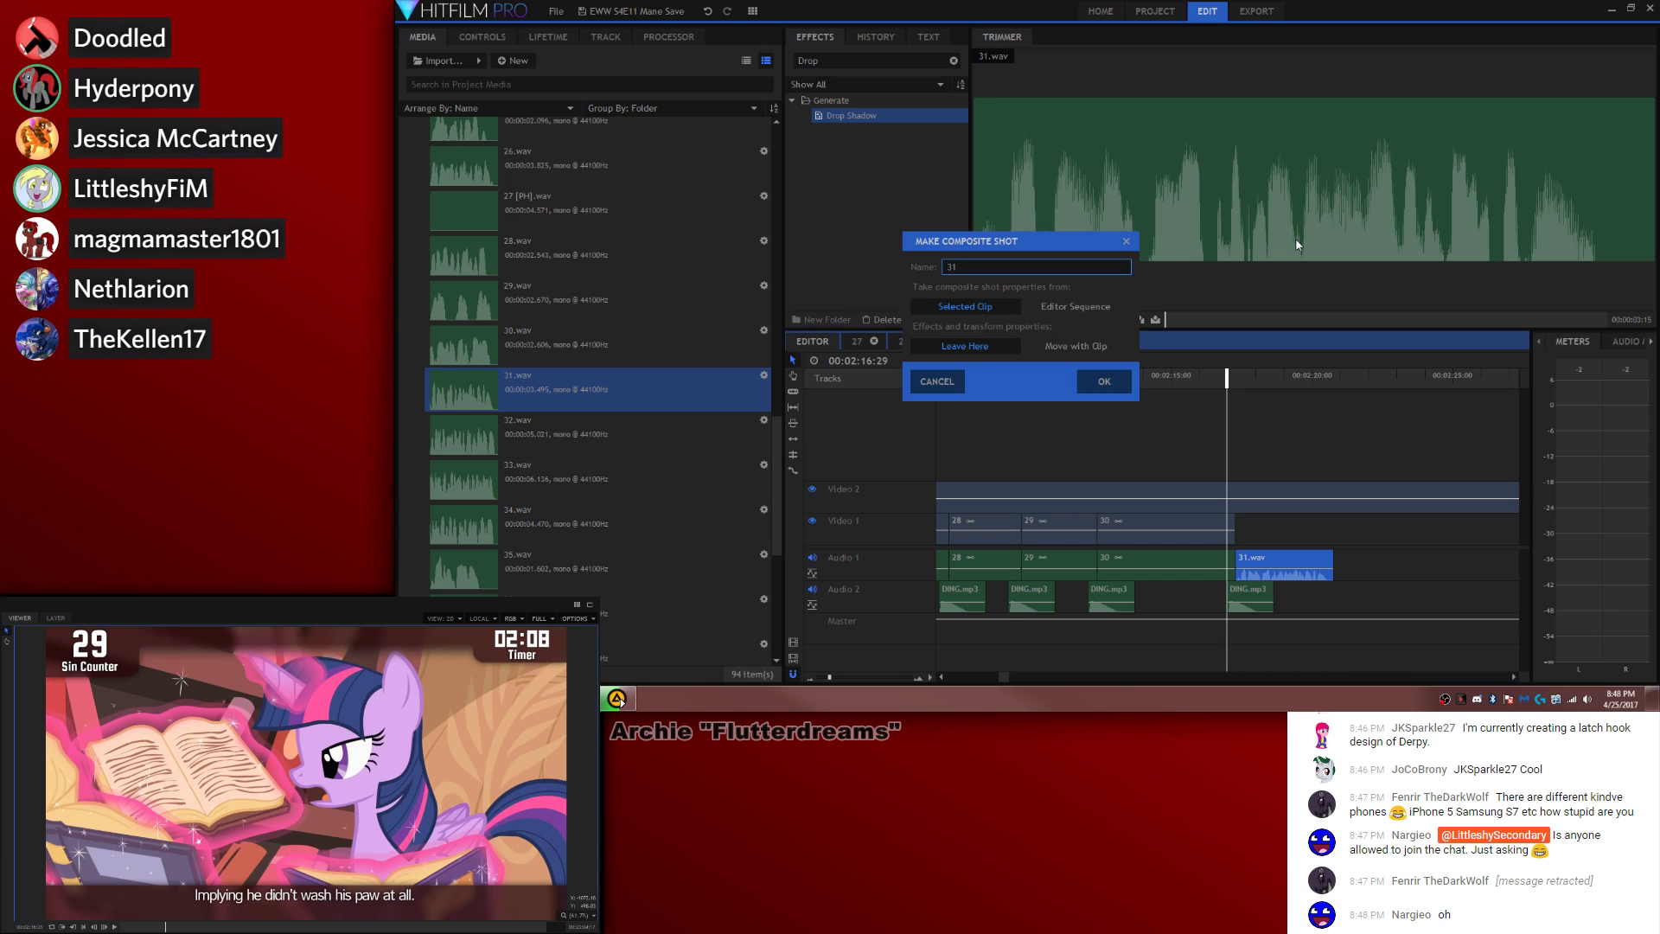
pyautogui.press('Return')
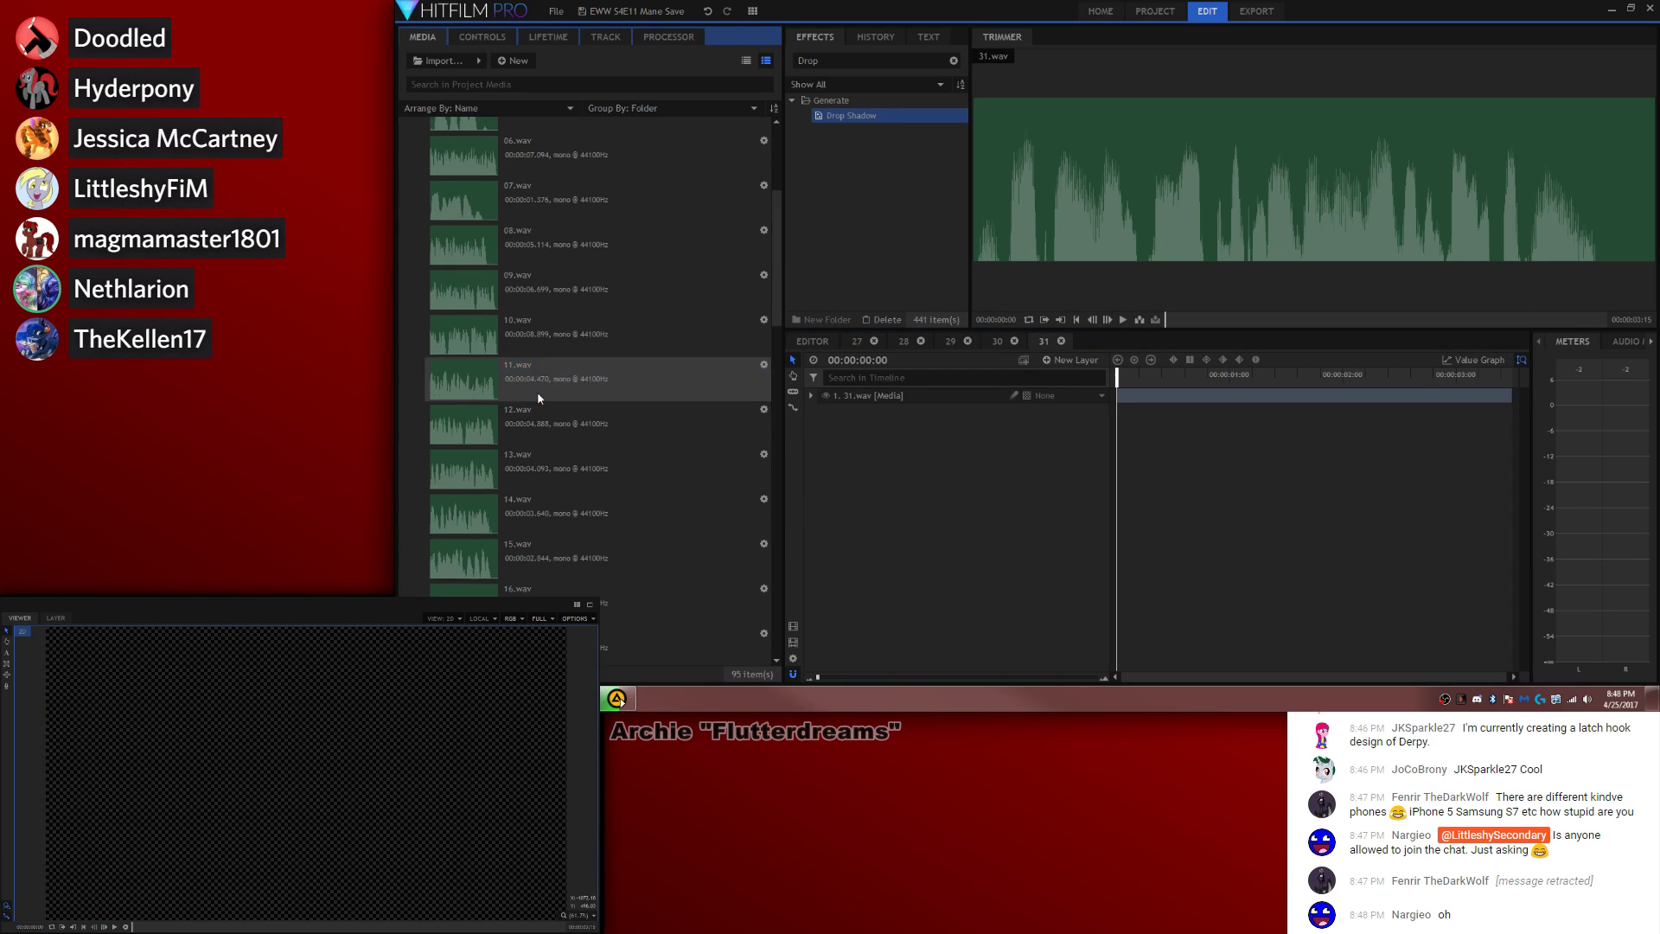
# Step: Find the raised-glass moment in the Three's A Crowd episode footage and add it to composite shot 31 above 31.wav
pyautogui.moveTo(445, 178); pyautogui.dragTo(436, 130)
pyautogui.click(406, 125)
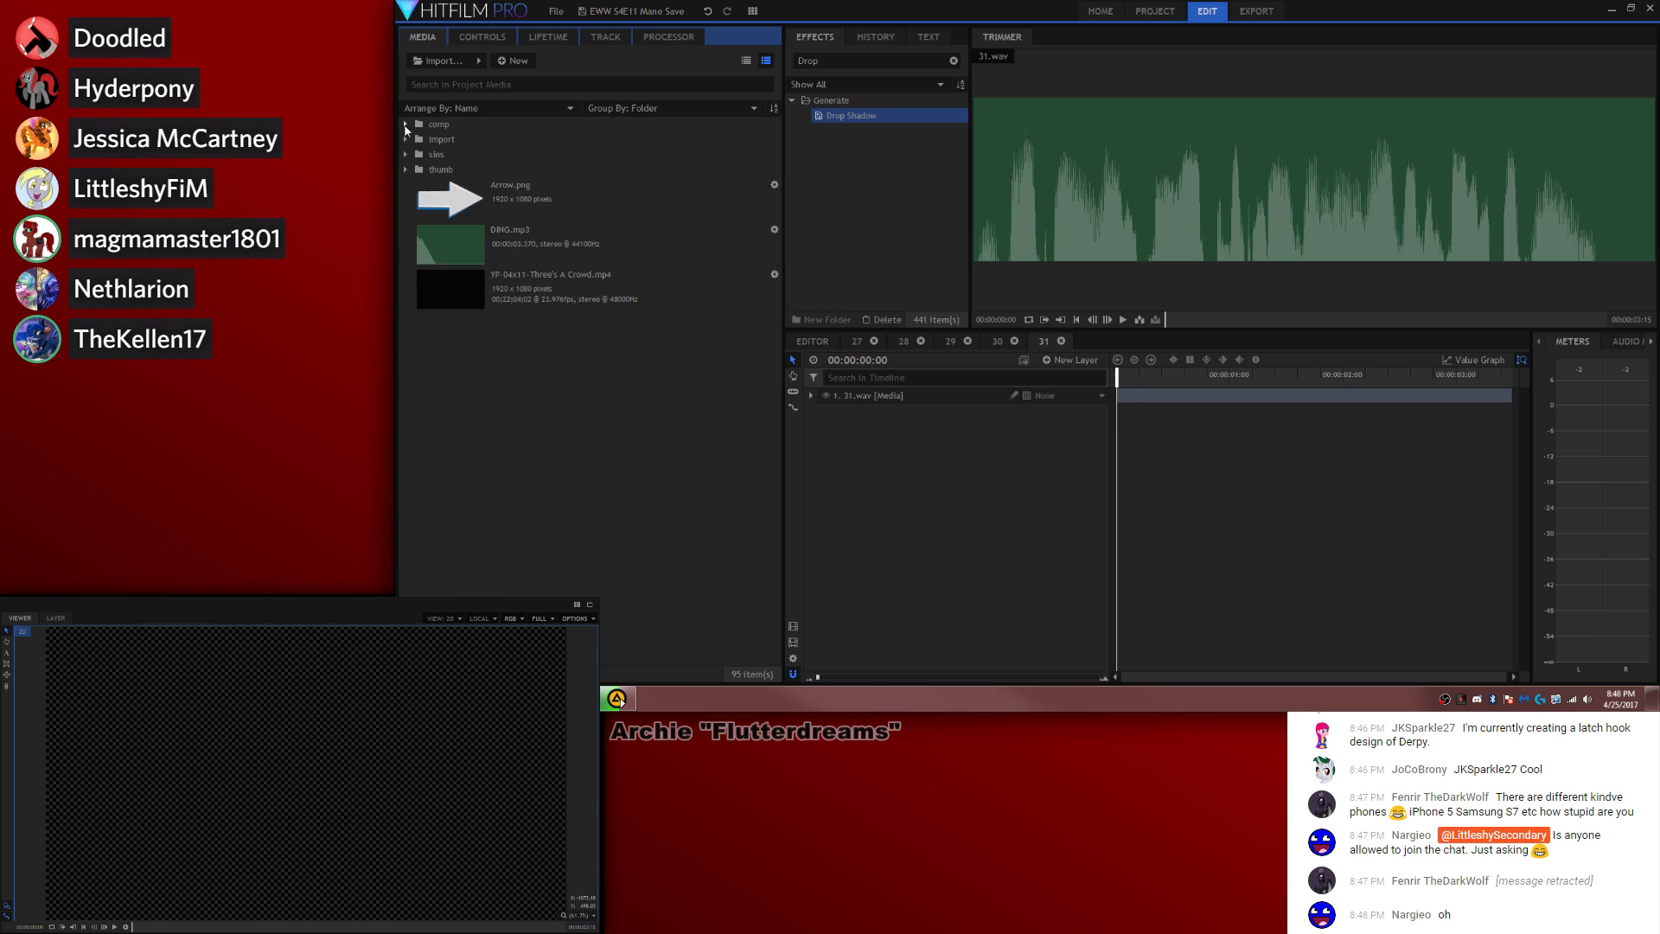
pyautogui.click(500, 281)
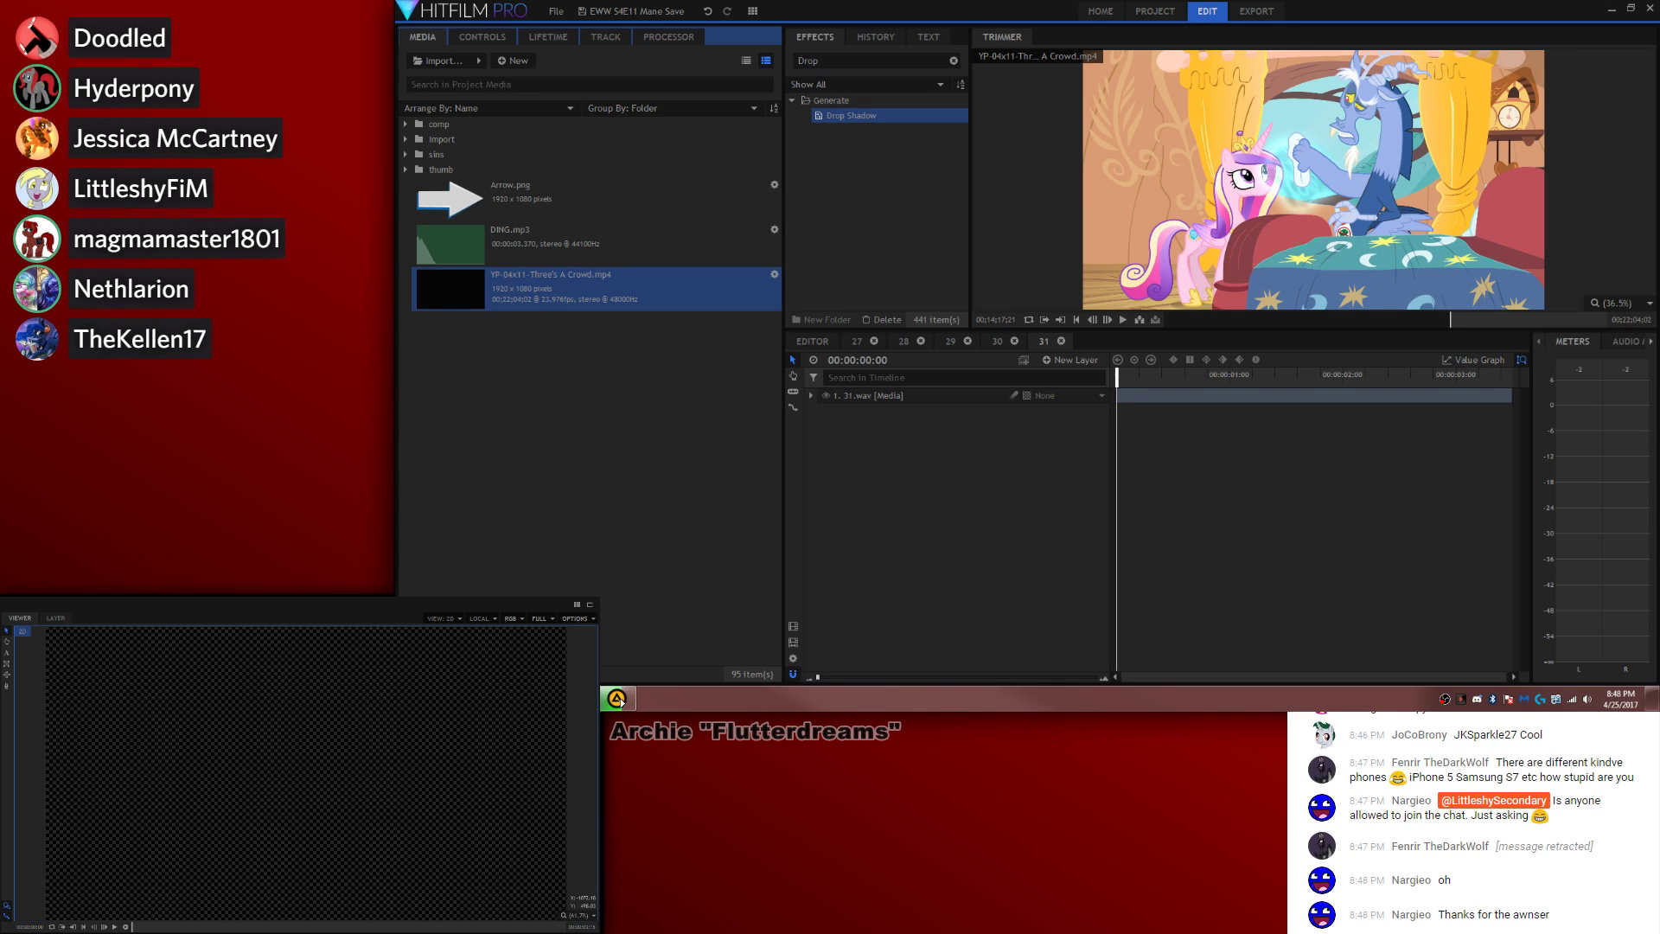
pyautogui.click(1455, 320)
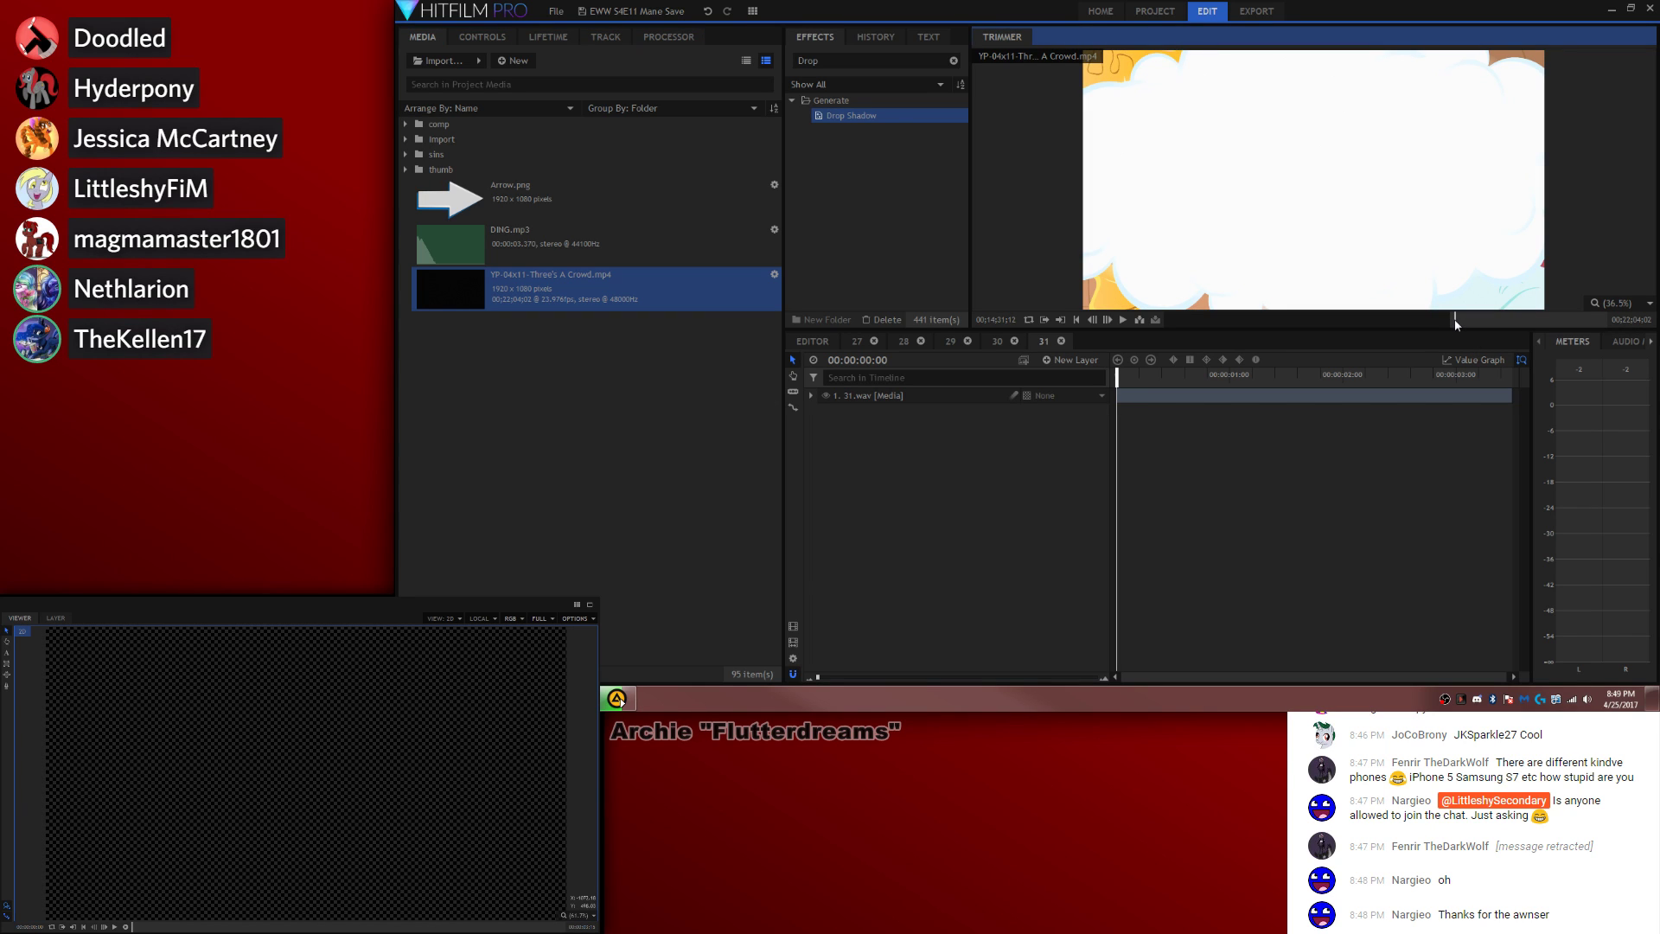
pyautogui.click(1446, 320)
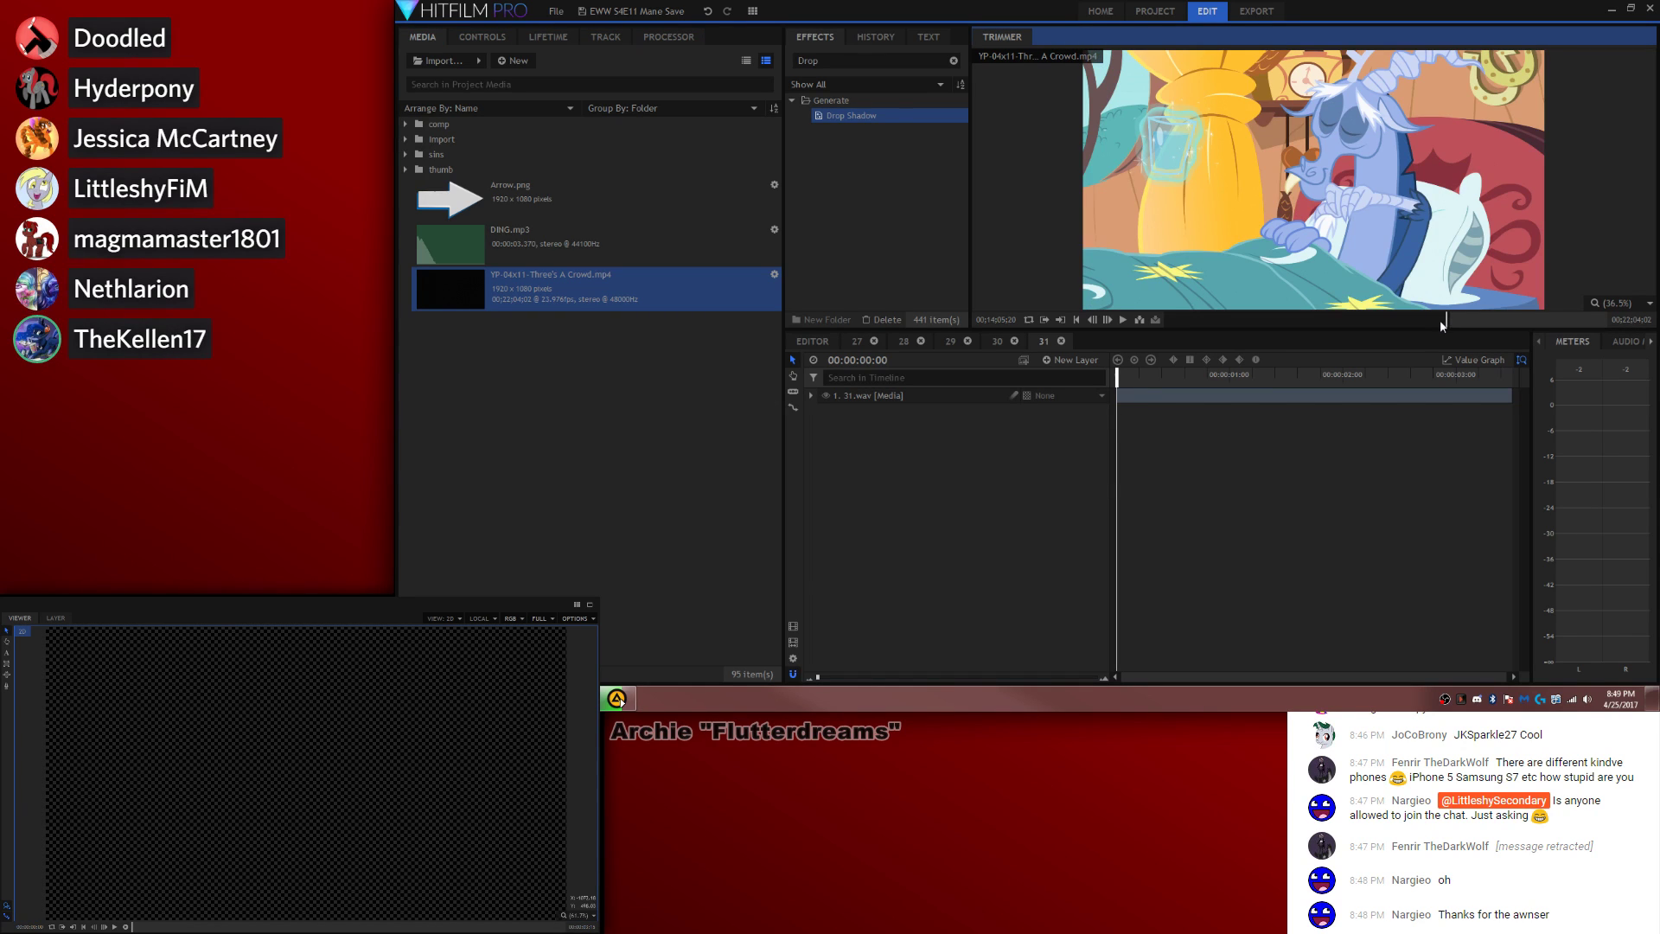
pyautogui.moveTo(1446, 321); pyautogui.dragTo(1442, 322)
pyautogui.press('space')
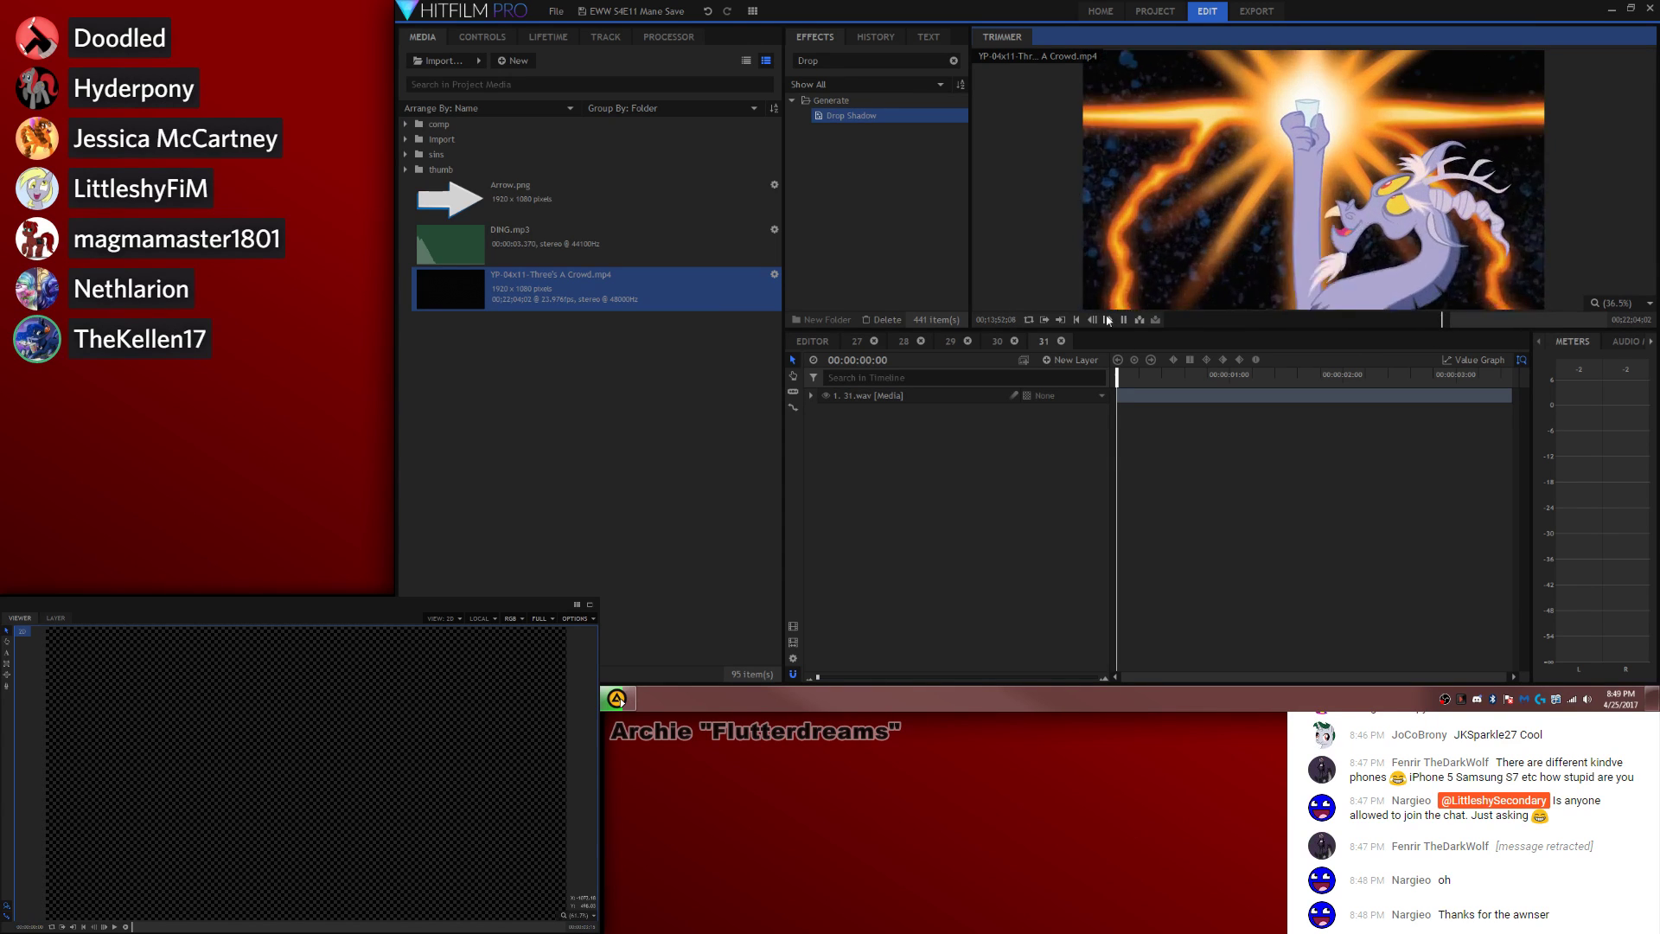
pyautogui.press('space')
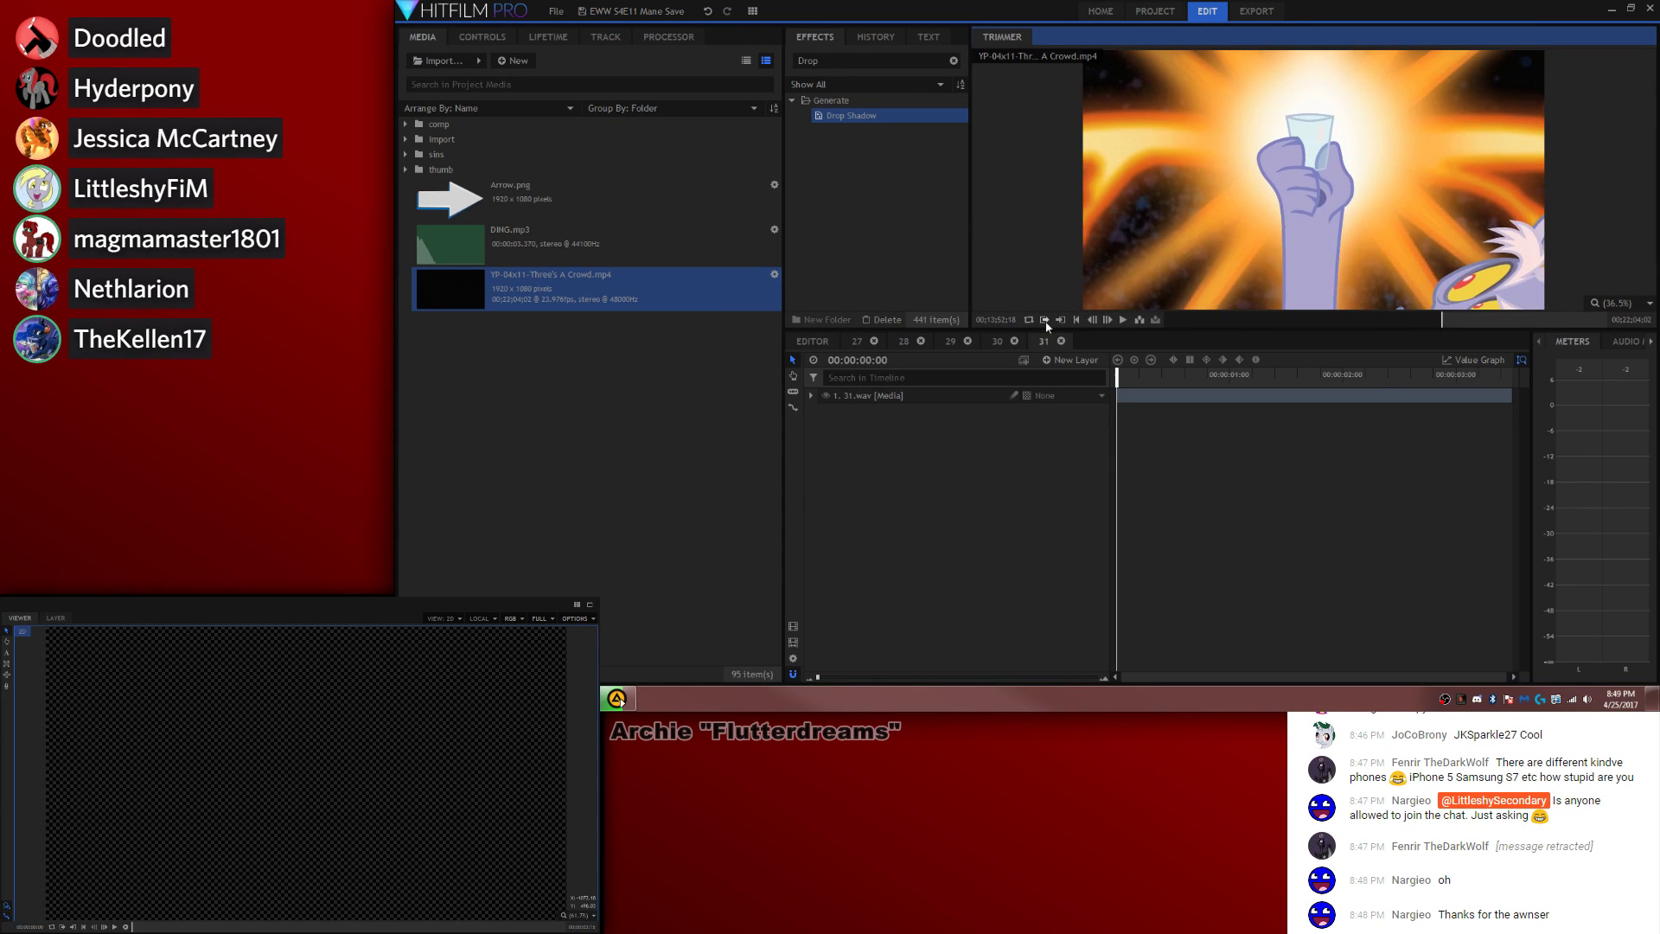
pyautogui.moveTo(1209, 238); pyautogui.dragTo(1255, 375)
# Step: Shorten the episode footage layer to the zoom on the glass and place it from about 00:00:02:00 to the end of 31.wav
pyautogui.press(',')
pyautogui.press(',')
pyautogui.press(',')
pyautogui.moveTo(1240, 458)
pyautogui.mouseDown()
pyautogui.moveTo(1214, 474)
pyautogui.moveTo(1244, 474)
pyautogui.mouseUp()
pyautogui.press('Left')
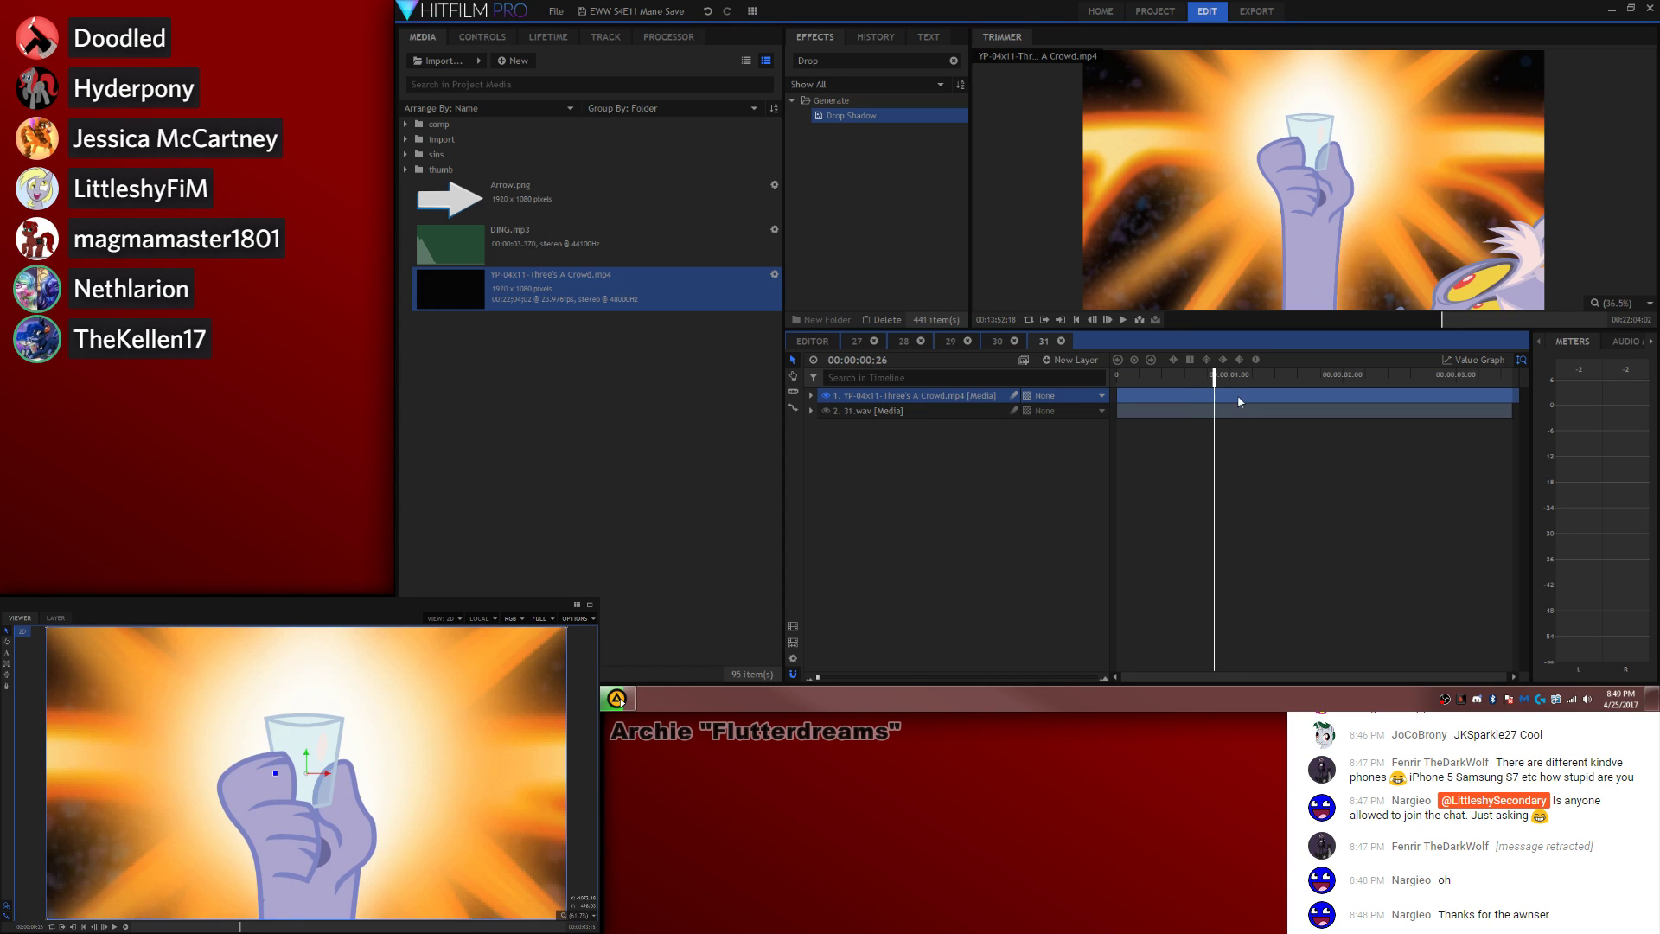
pyautogui.moveTo(1237, 394); pyautogui.dragTo(1339, 396)
pyautogui.moveTo(1339, 375); pyautogui.dragTo(1358, 378)
# Step: Slow down the episode footage with Rate Stretch so it starts at the beginning of composite shot 31
pyautogui.click(812, 411)
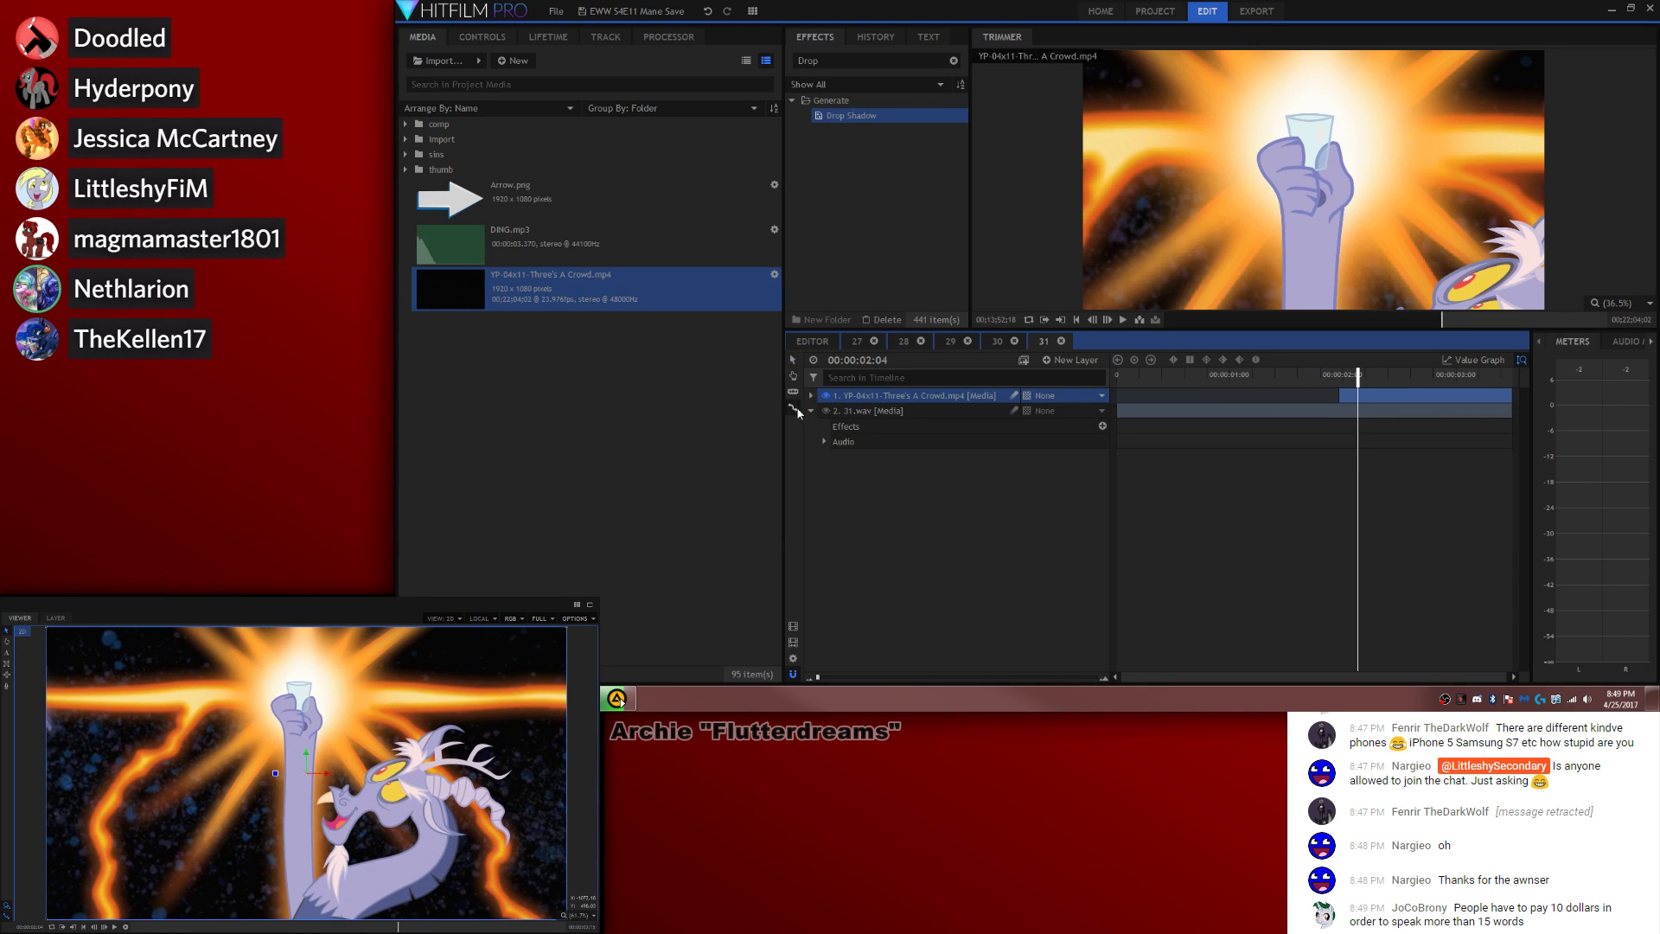
pyautogui.click(794, 406)
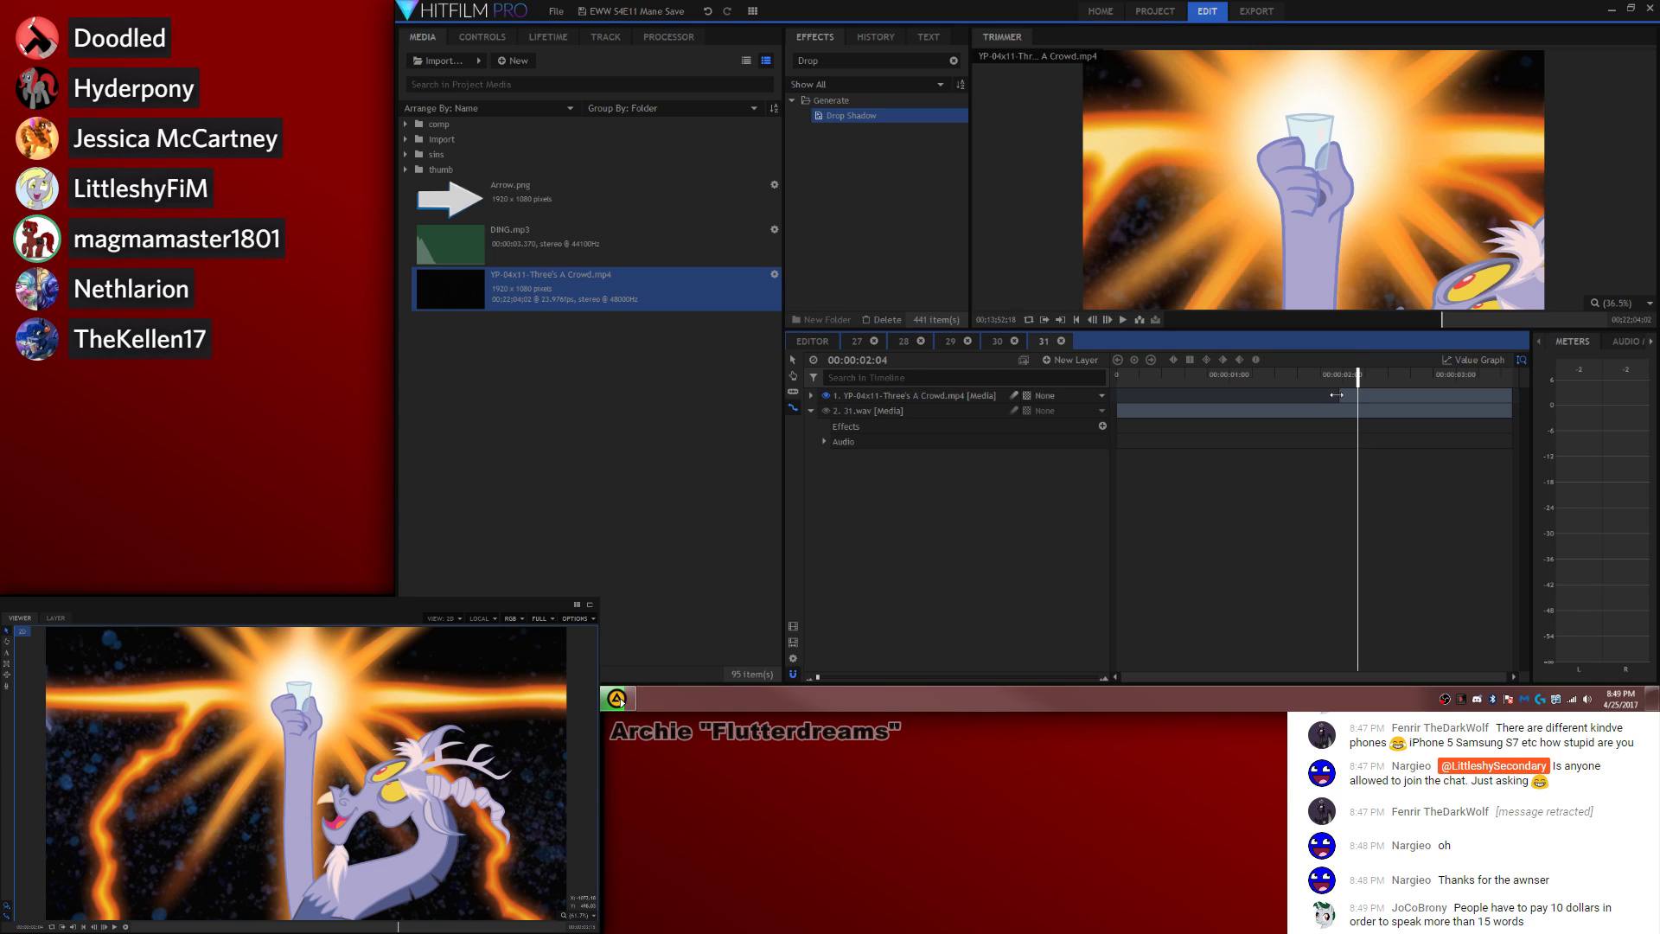
pyautogui.moveTo(1336, 399); pyautogui.dragTo(880, 457)
# Step: Copy the Sin Count 30, Sub, overlay and New Grade layers from composite shot 30 into 31, extending Sin Count across the whole shot
pyautogui.click(997, 342)
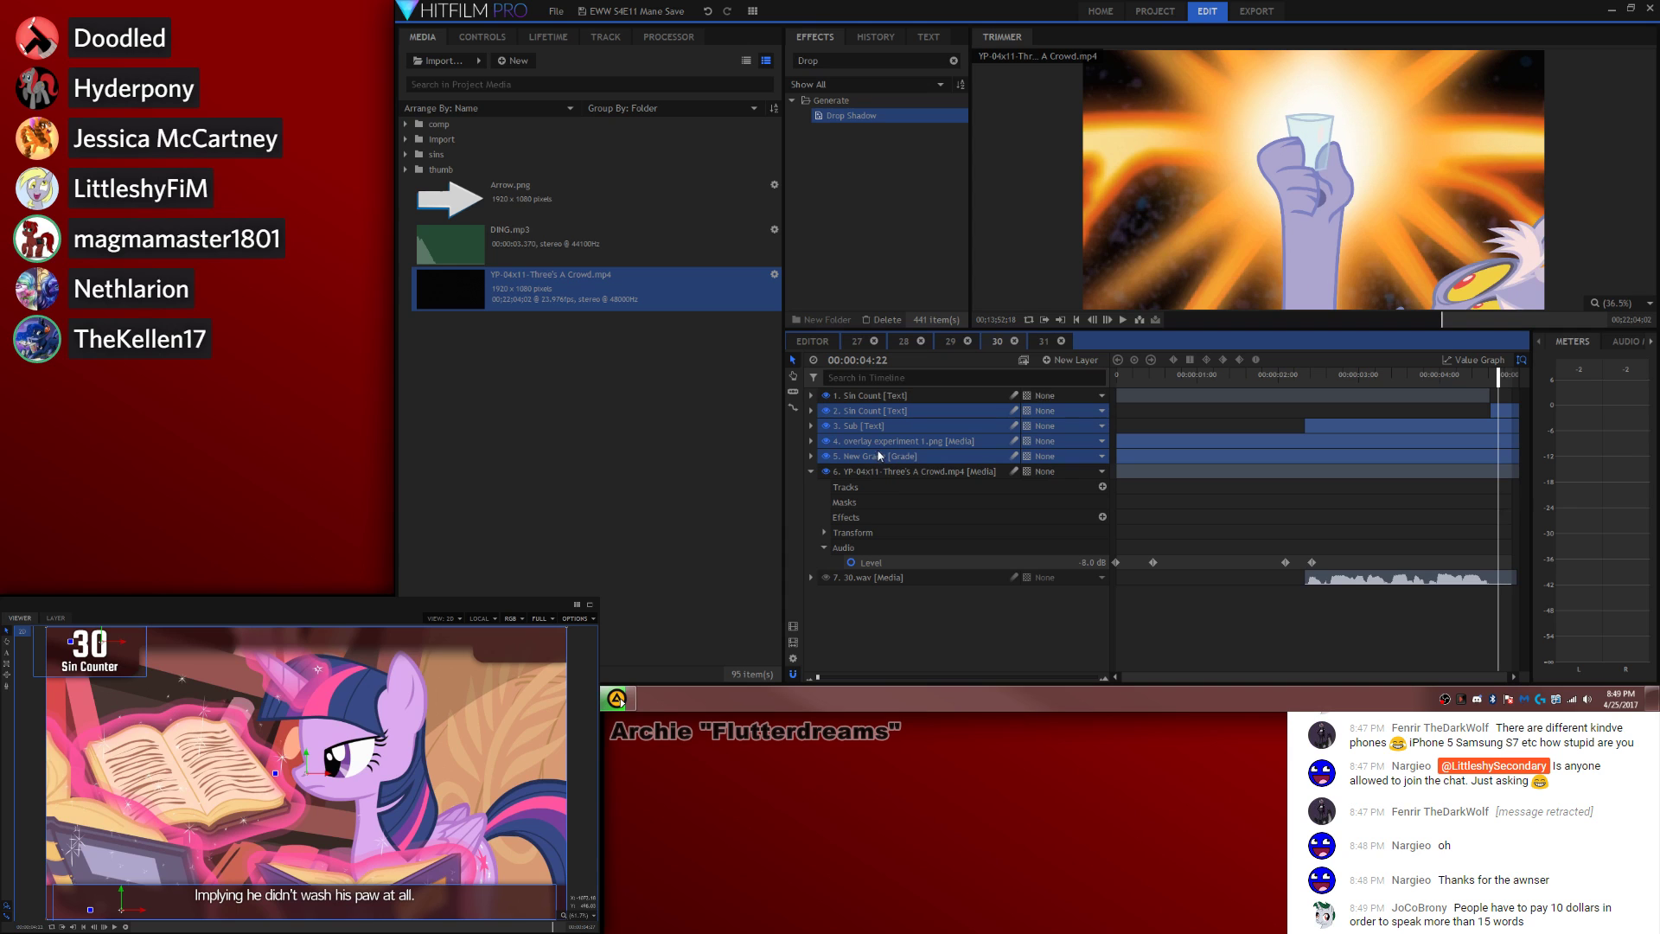
pyautogui.click(1043, 341)
pyautogui.rightClick(899, 400)
pyautogui.click(985, 599)
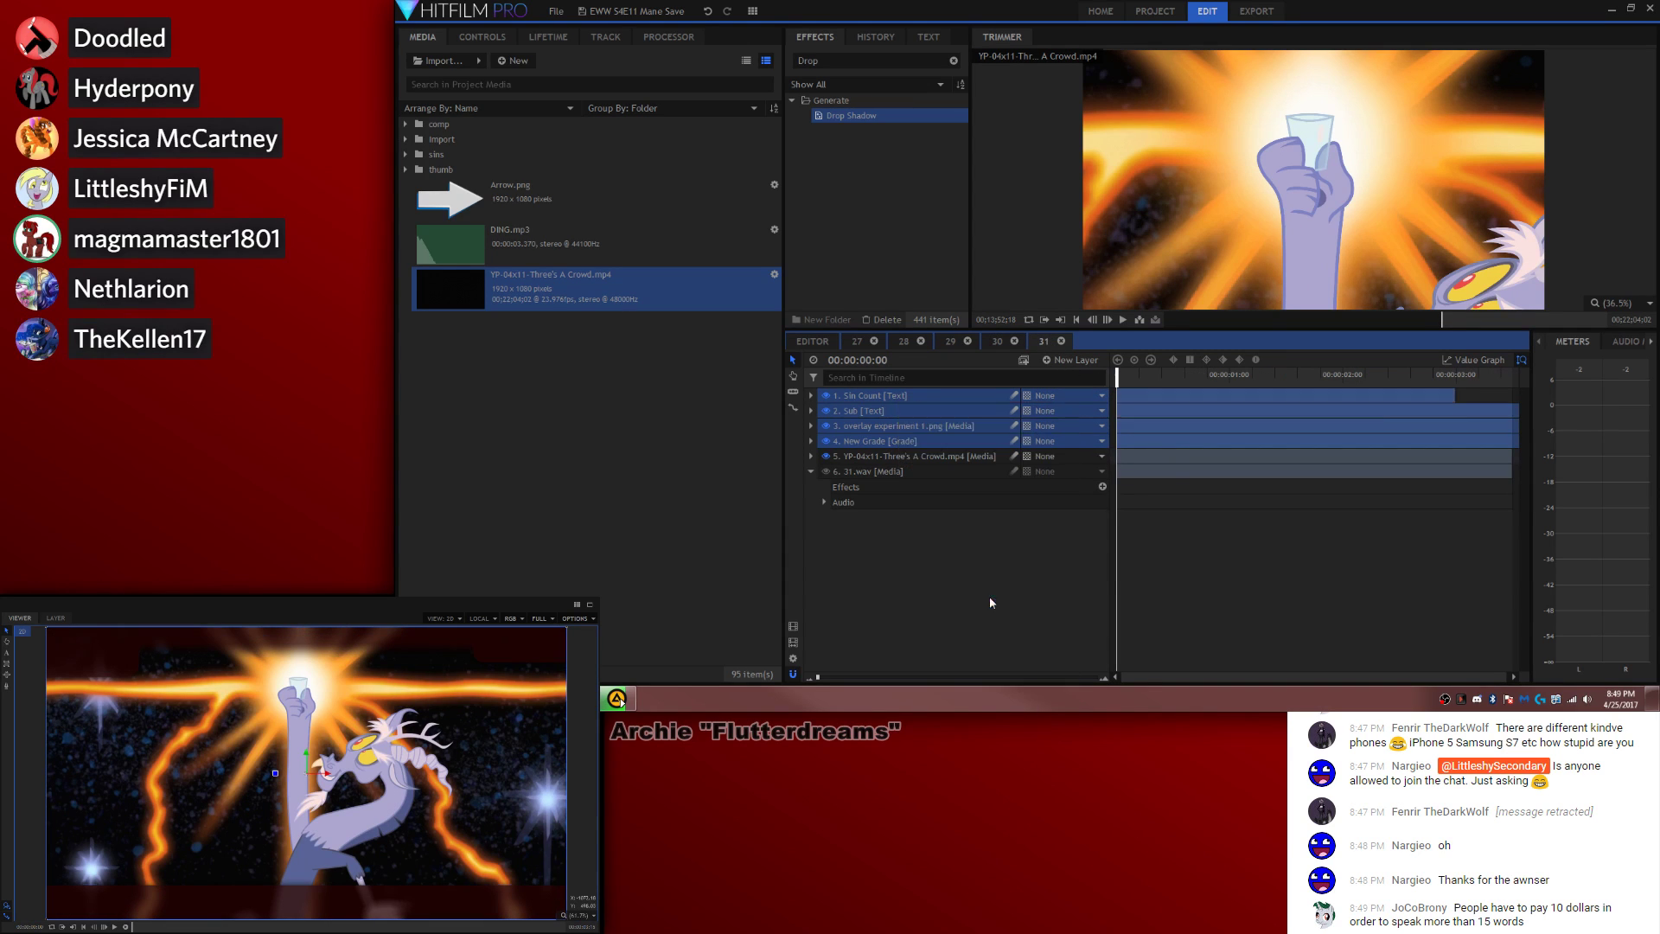
pyautogui.click(1425, 399)
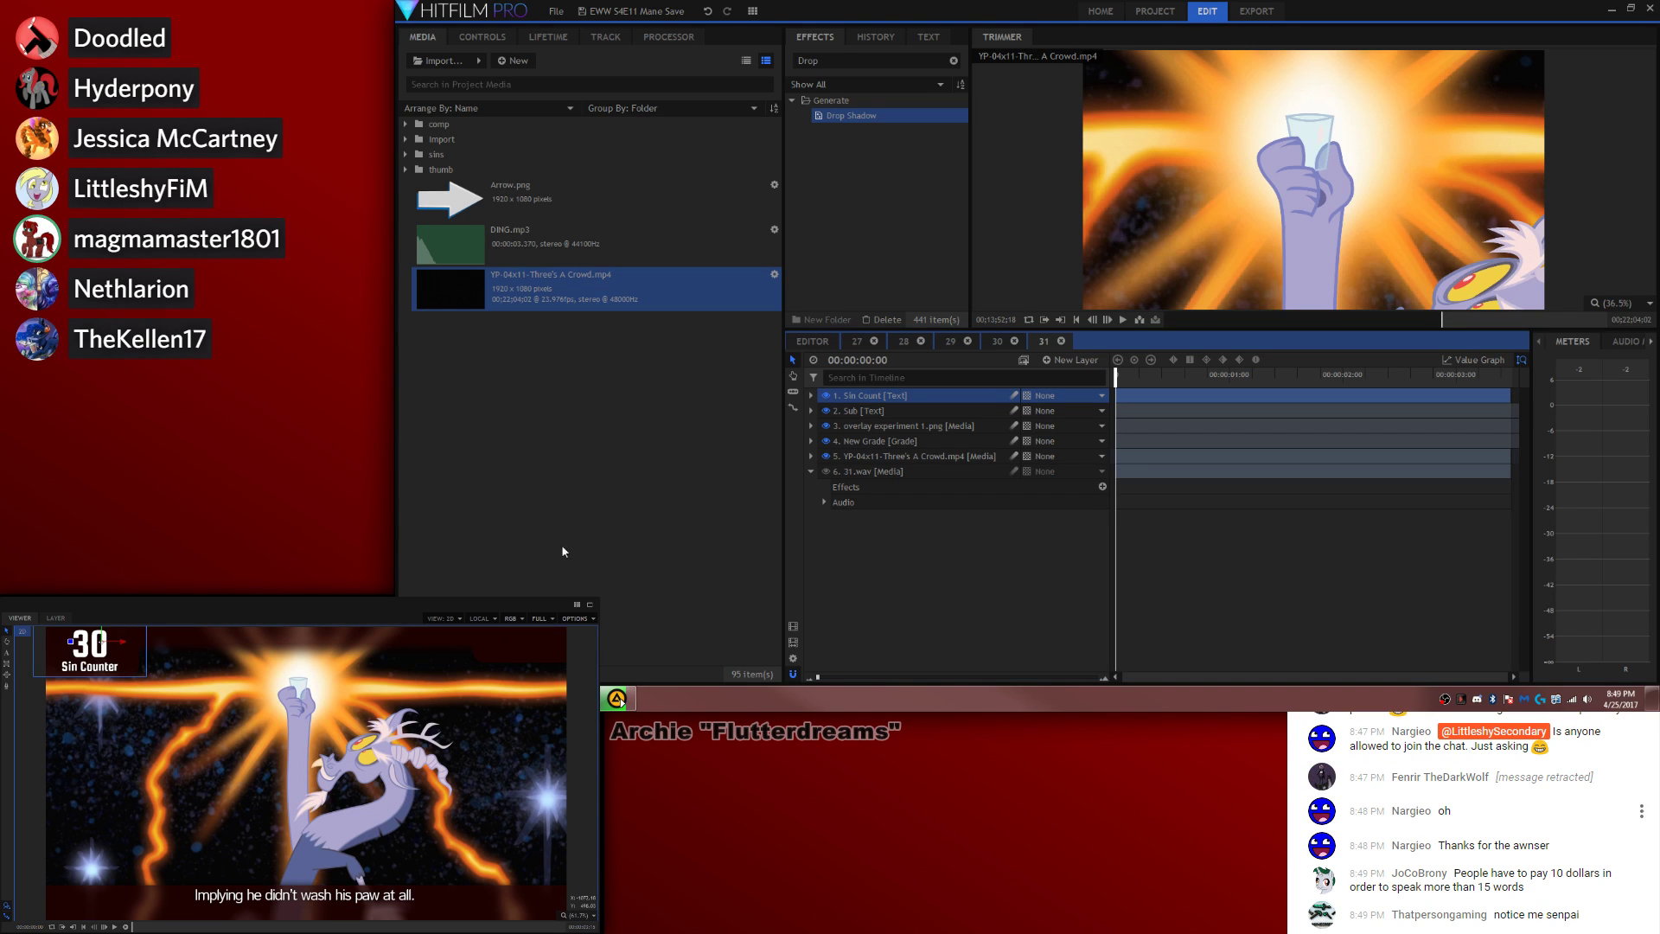
# Step: Replace the subtitle text in composite shot 31 with "Background has fewer pixels than your average Facebook meme."
pyautogui.click(7, 653)
pyautogui.click(289, 896)
pyautogui.hotkey('ctrl', 'a')
pyautogui.write('Background has fewer pixels than your average Facebook meme.')
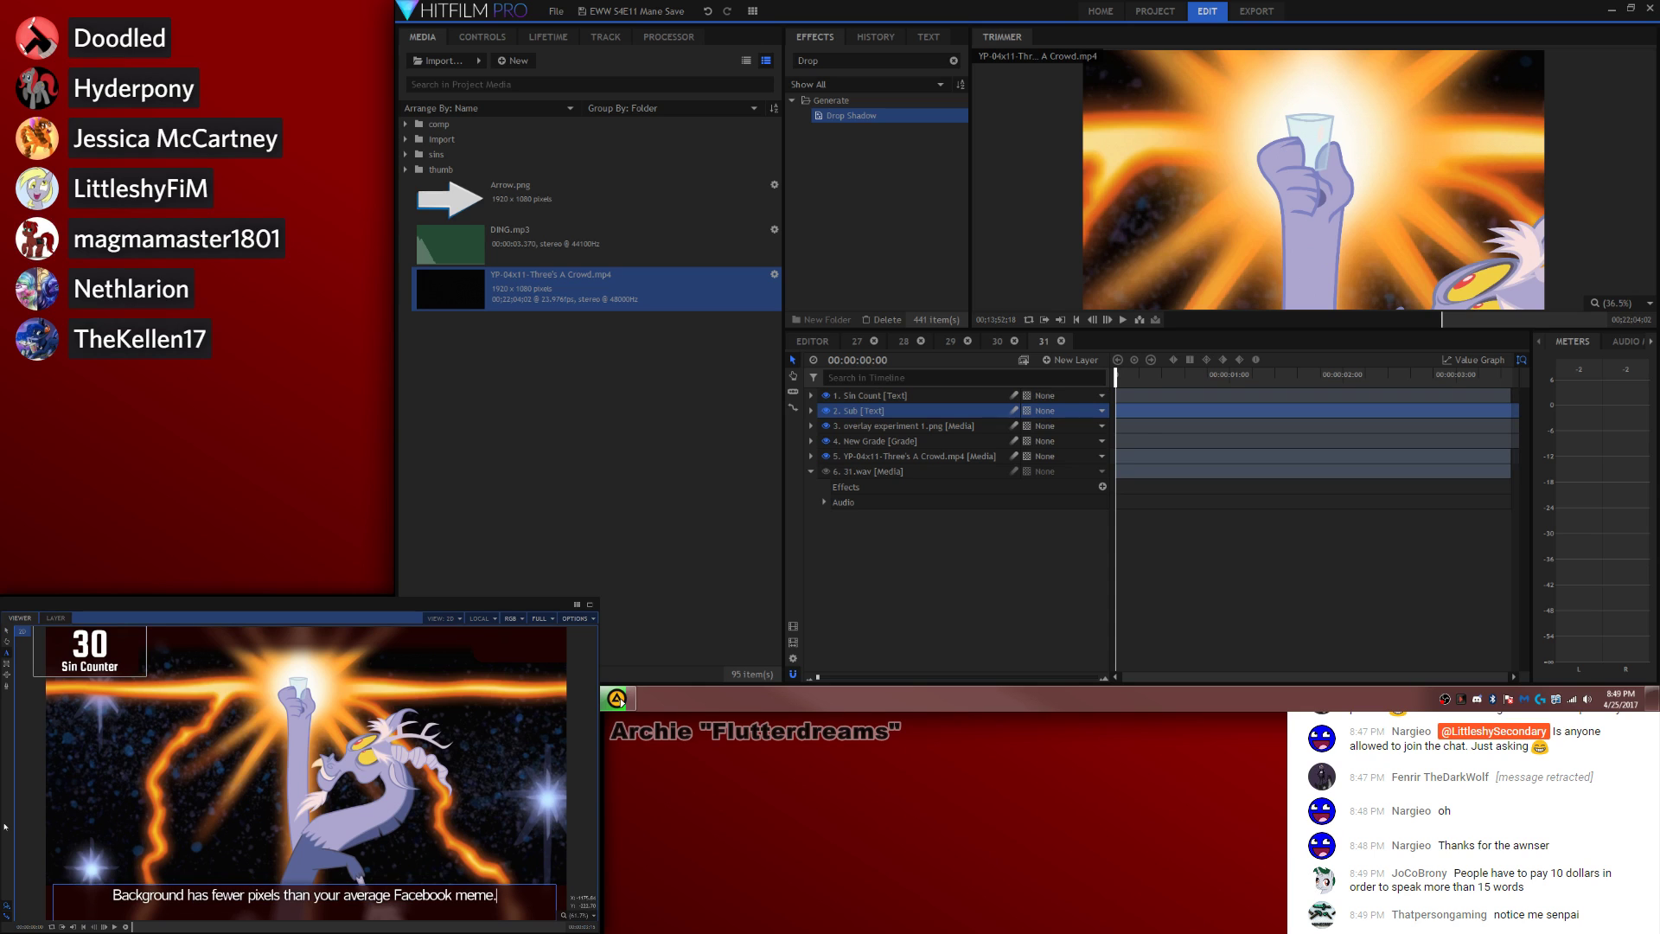
# Step: Play back composite shot 31 to check the footage timing against the voice line and subtitle
pyautogui.click(1312, 540)
pyautogui.press('space')
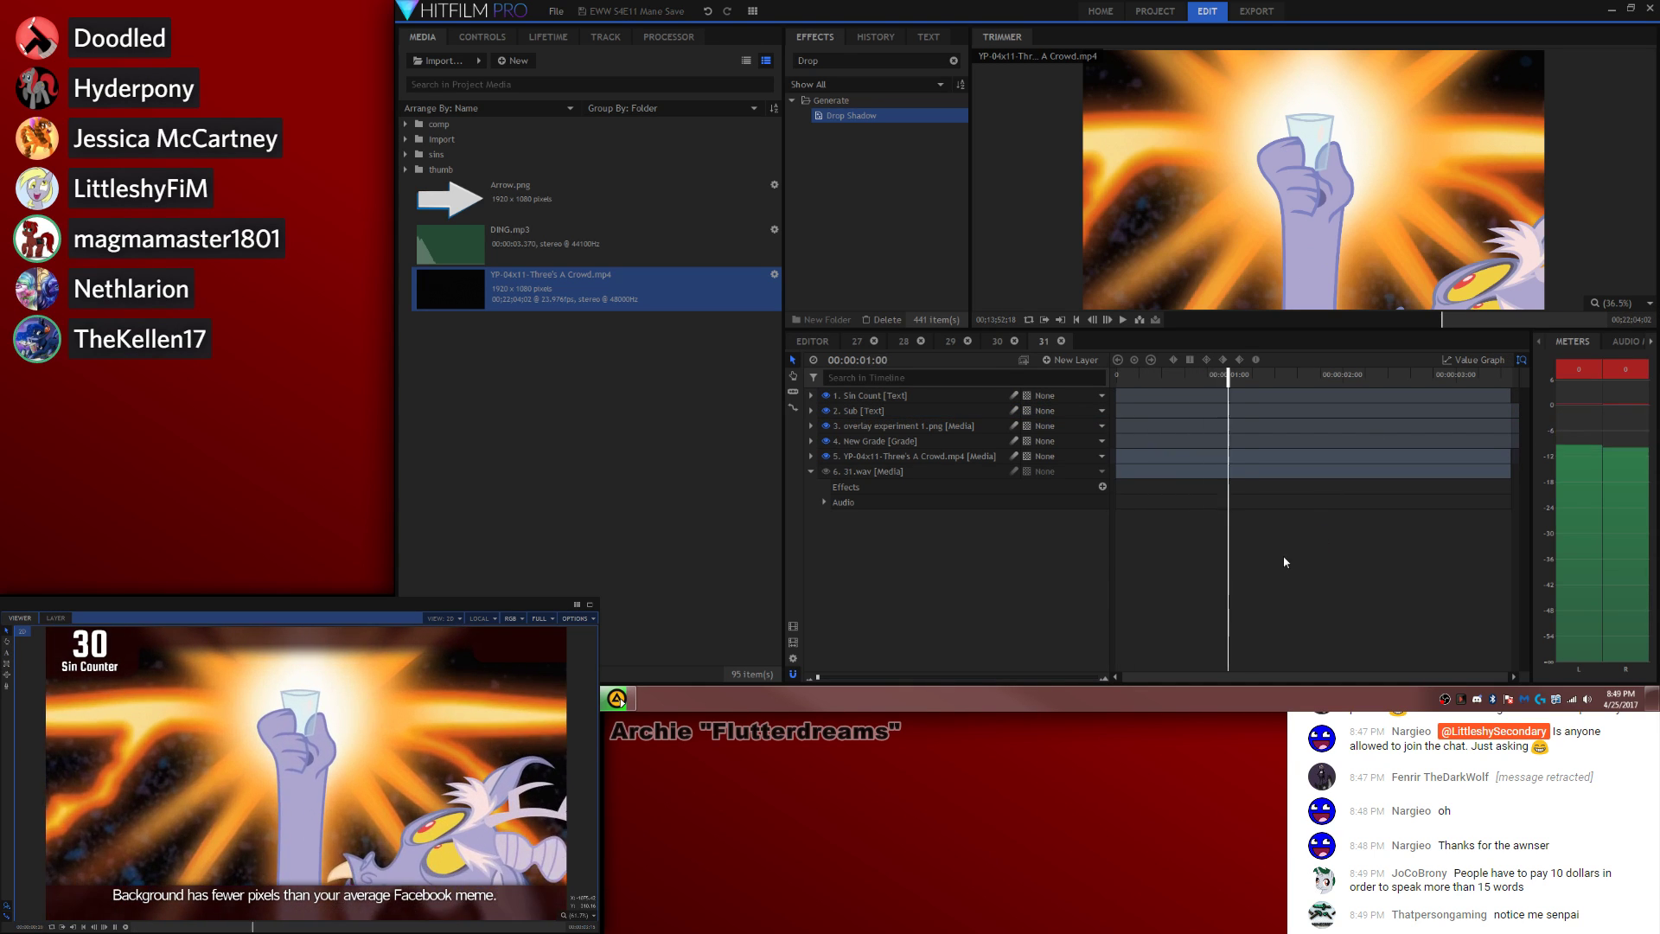
pyautogui.rightClick(922, 475)
pyautogui.click(865, 455)
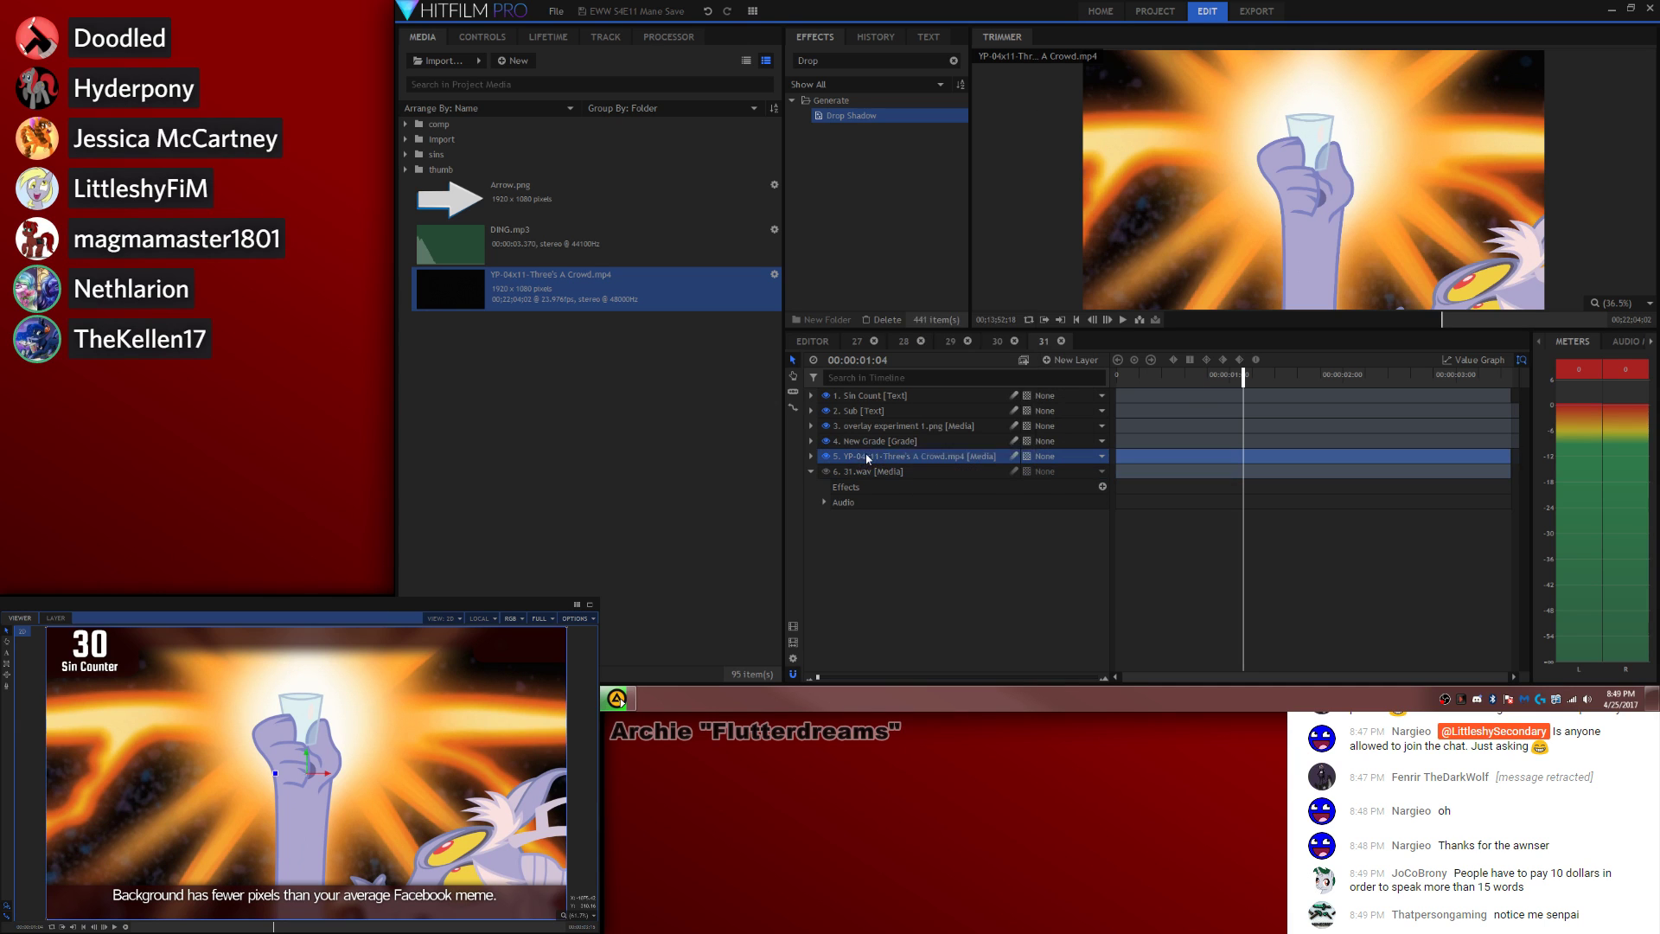
pyautogui.rightClick(866, 455)
pyautogui.click(1346, 548)
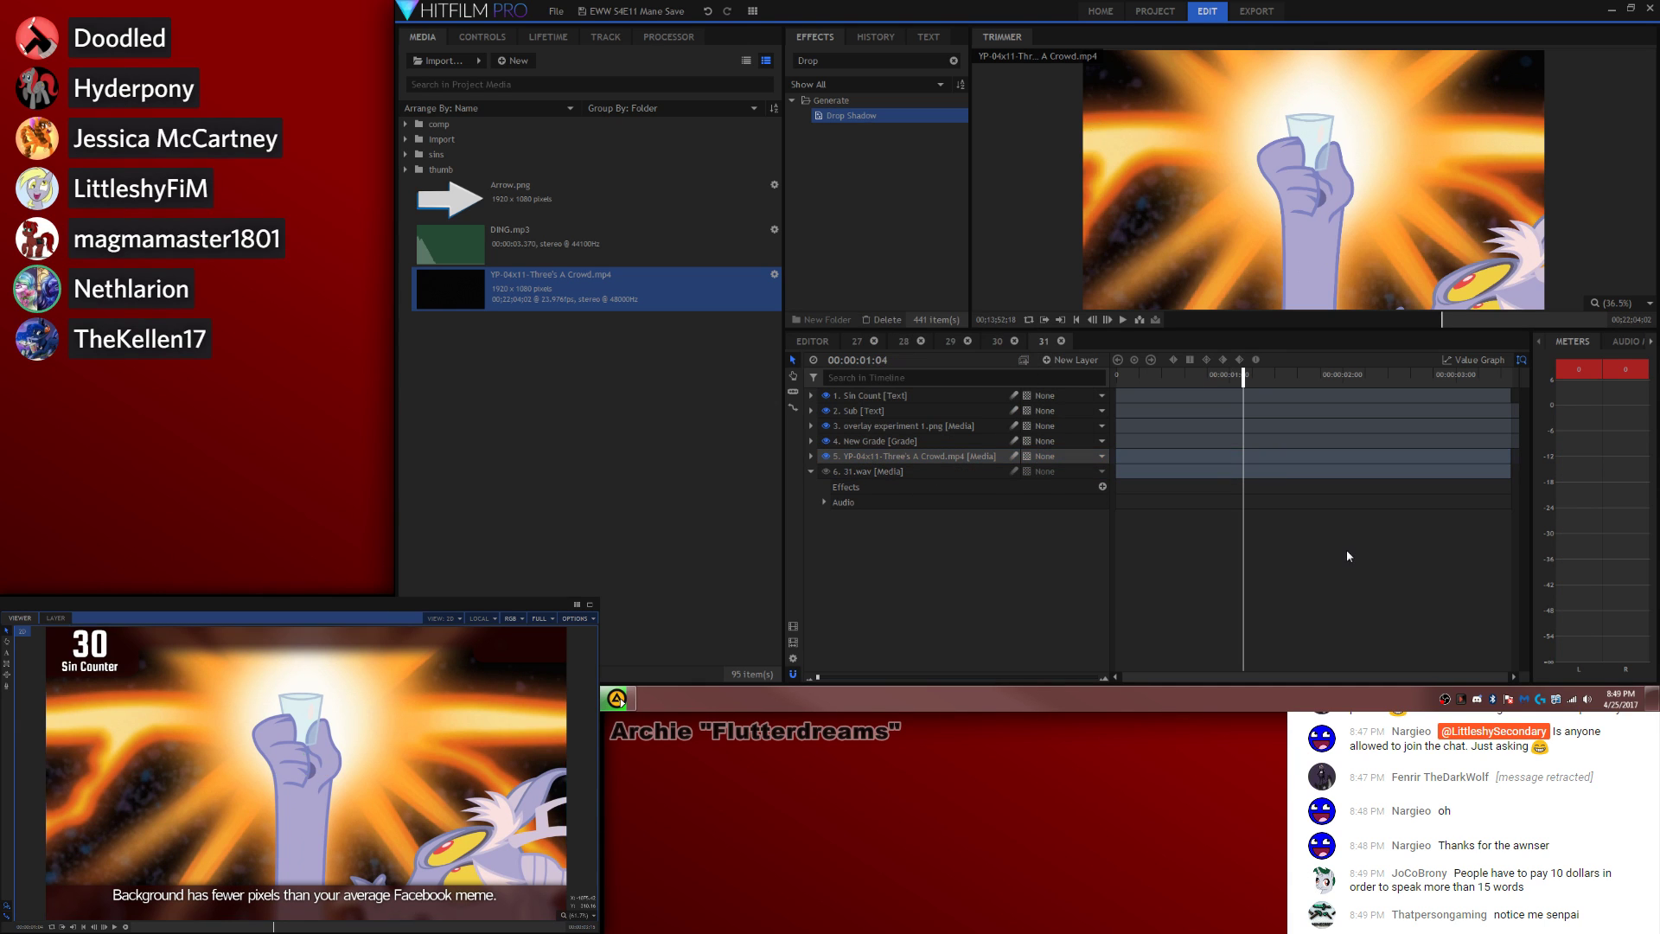
pyautogui.press('space')
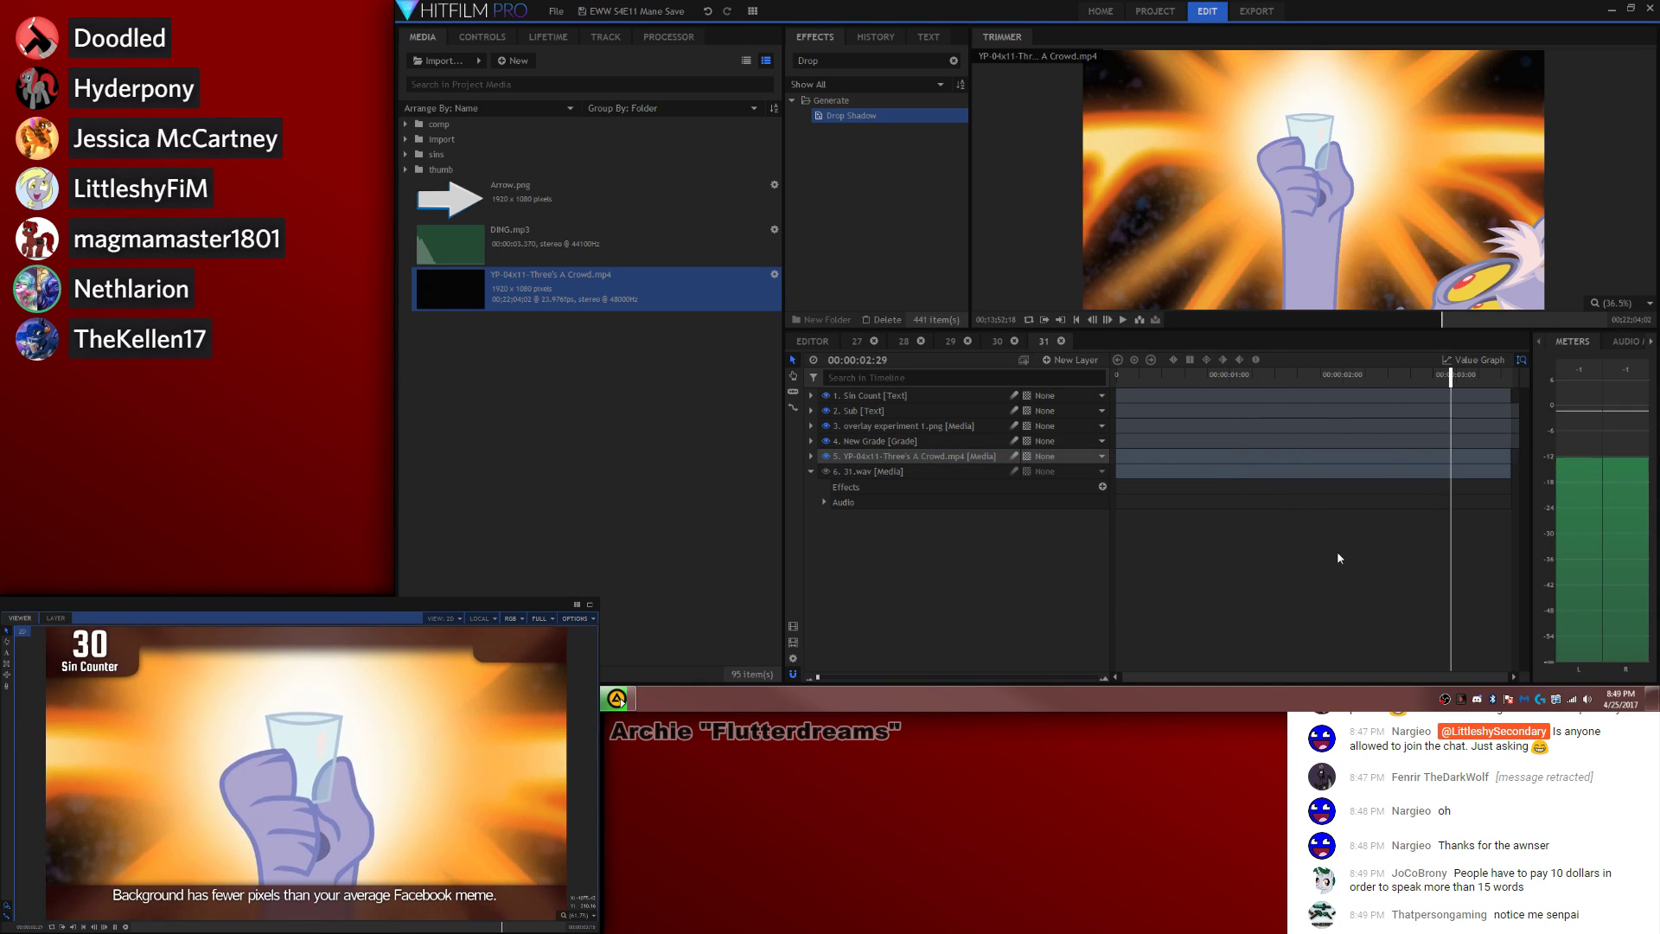
# Step: Trim the episode footage before 00:00:00:23, move it to the shot's start, and rate-stretch it to the end of 31.wav
pyautogui.moveTo(1422, 379); pyautogui.dragTo(1202, 385)
pyautogui.click(1252, 464)
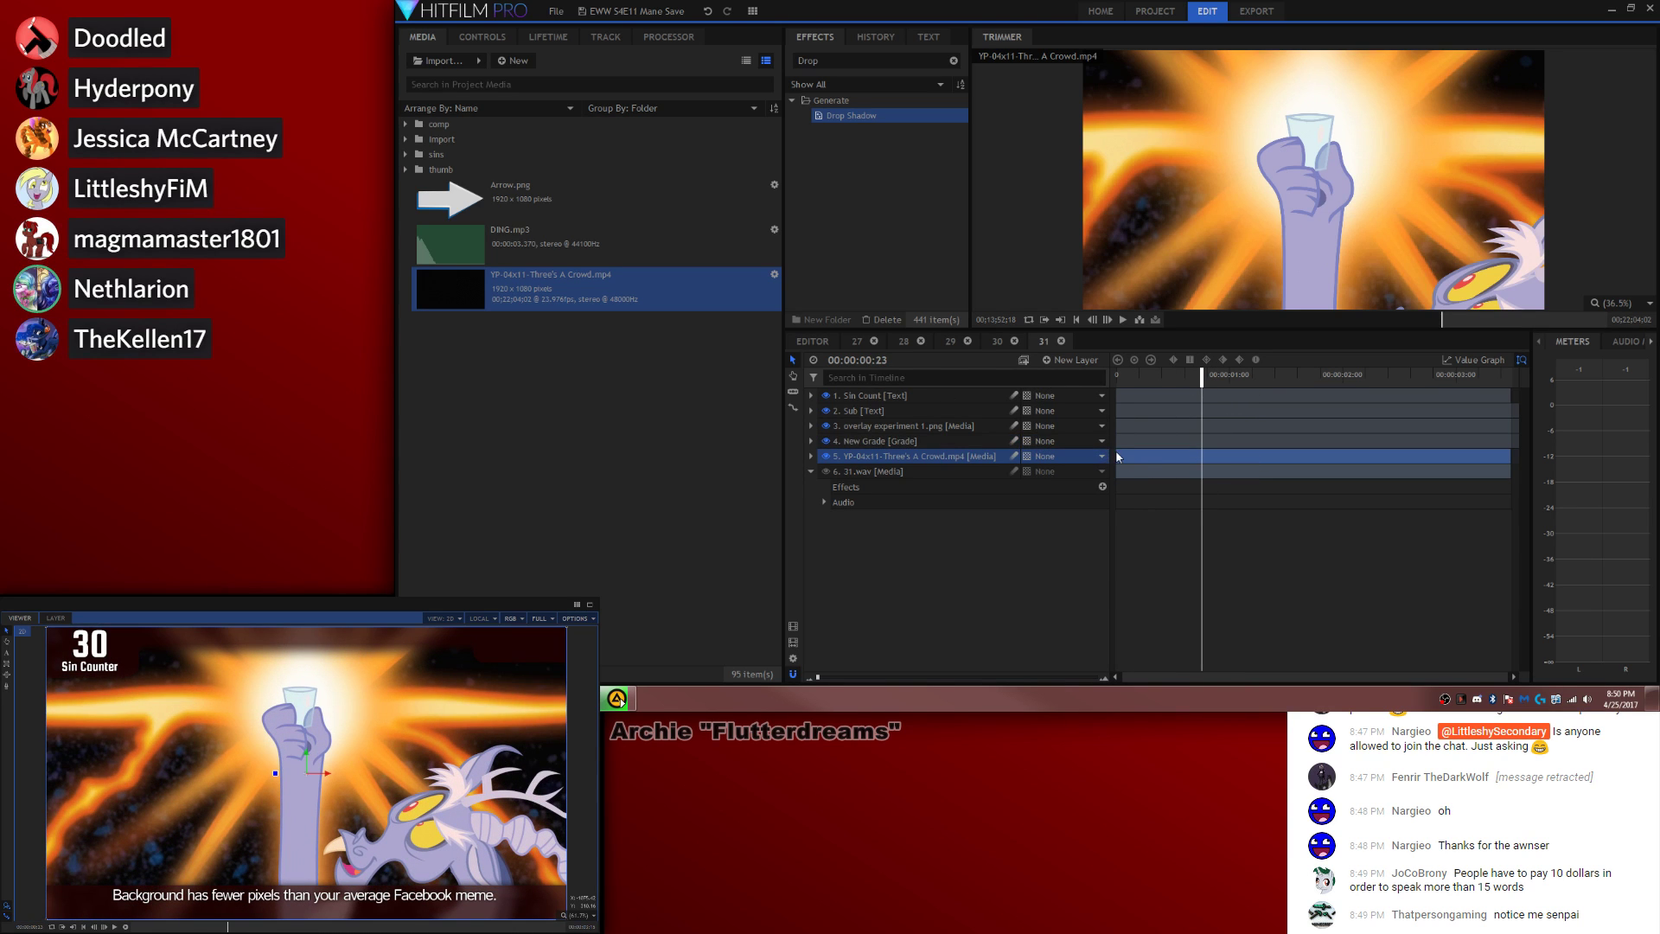
pyautogui.moveTo(1113, 456)
pyautogui.mouseDown()
pyautogui.moveTo(1267, 464)
pyautogui.moveTo(1130, 456)
pyautogui.mouseUp()
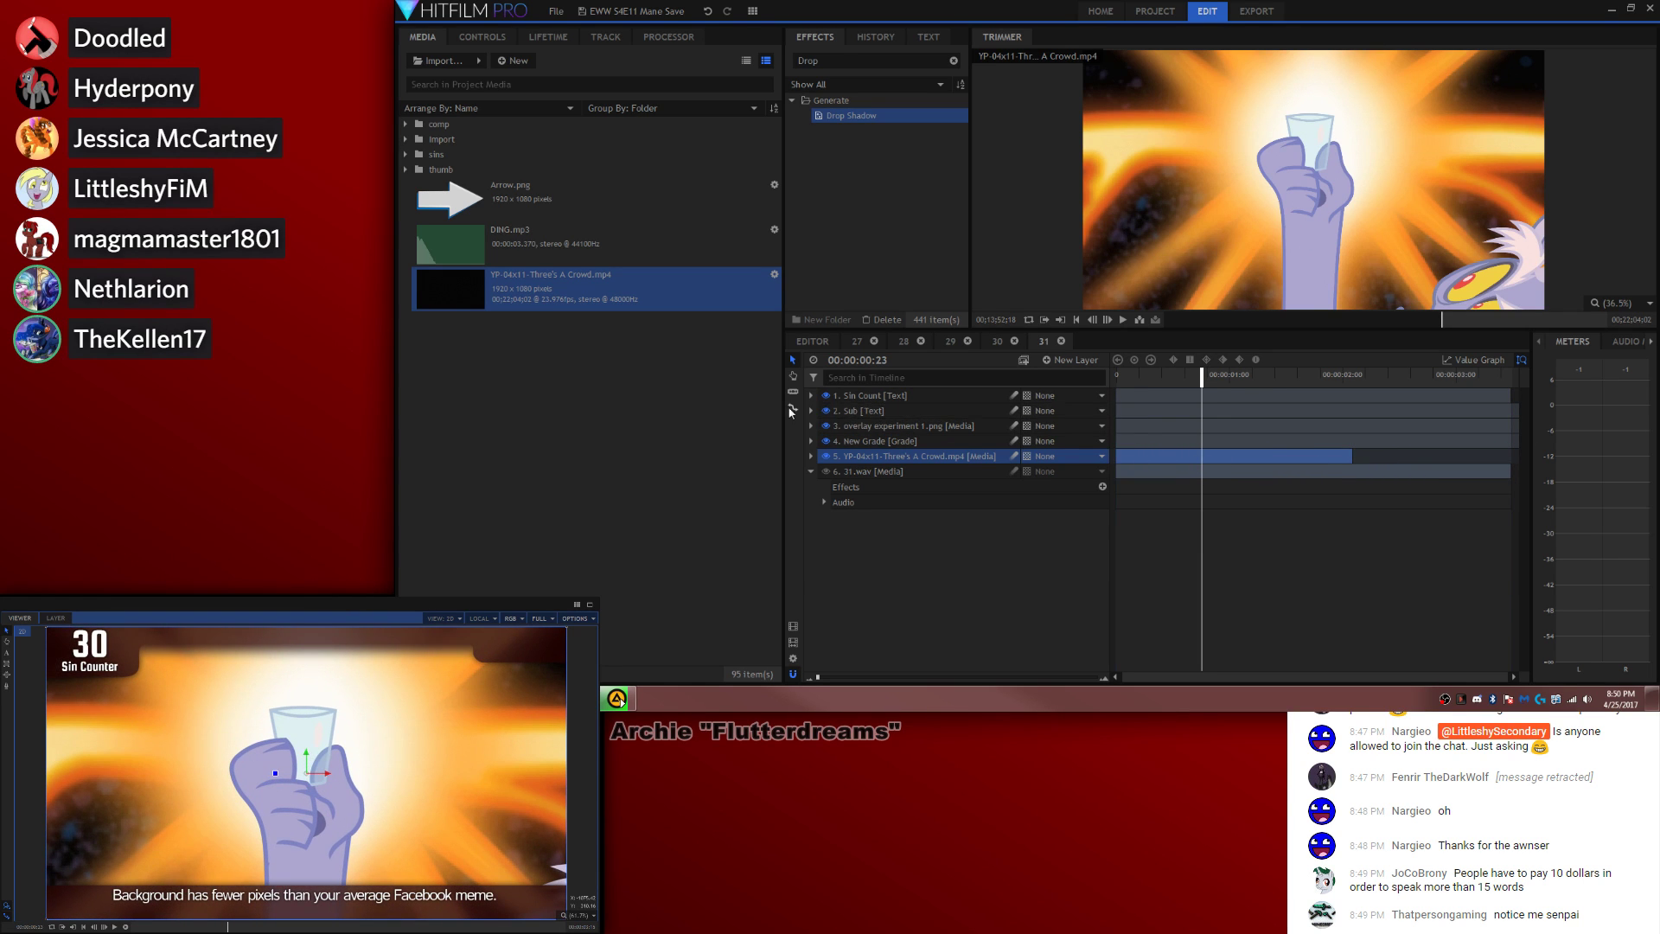
pyautogui.moveTo(1346, 455); pyautogui.dragTo(1506, 458)
pyautogui.moveTo(1186, 369); pyautogui.dragTo(795, 367)
pyautogui.click(1258, 562)
pyautogui.press('space')
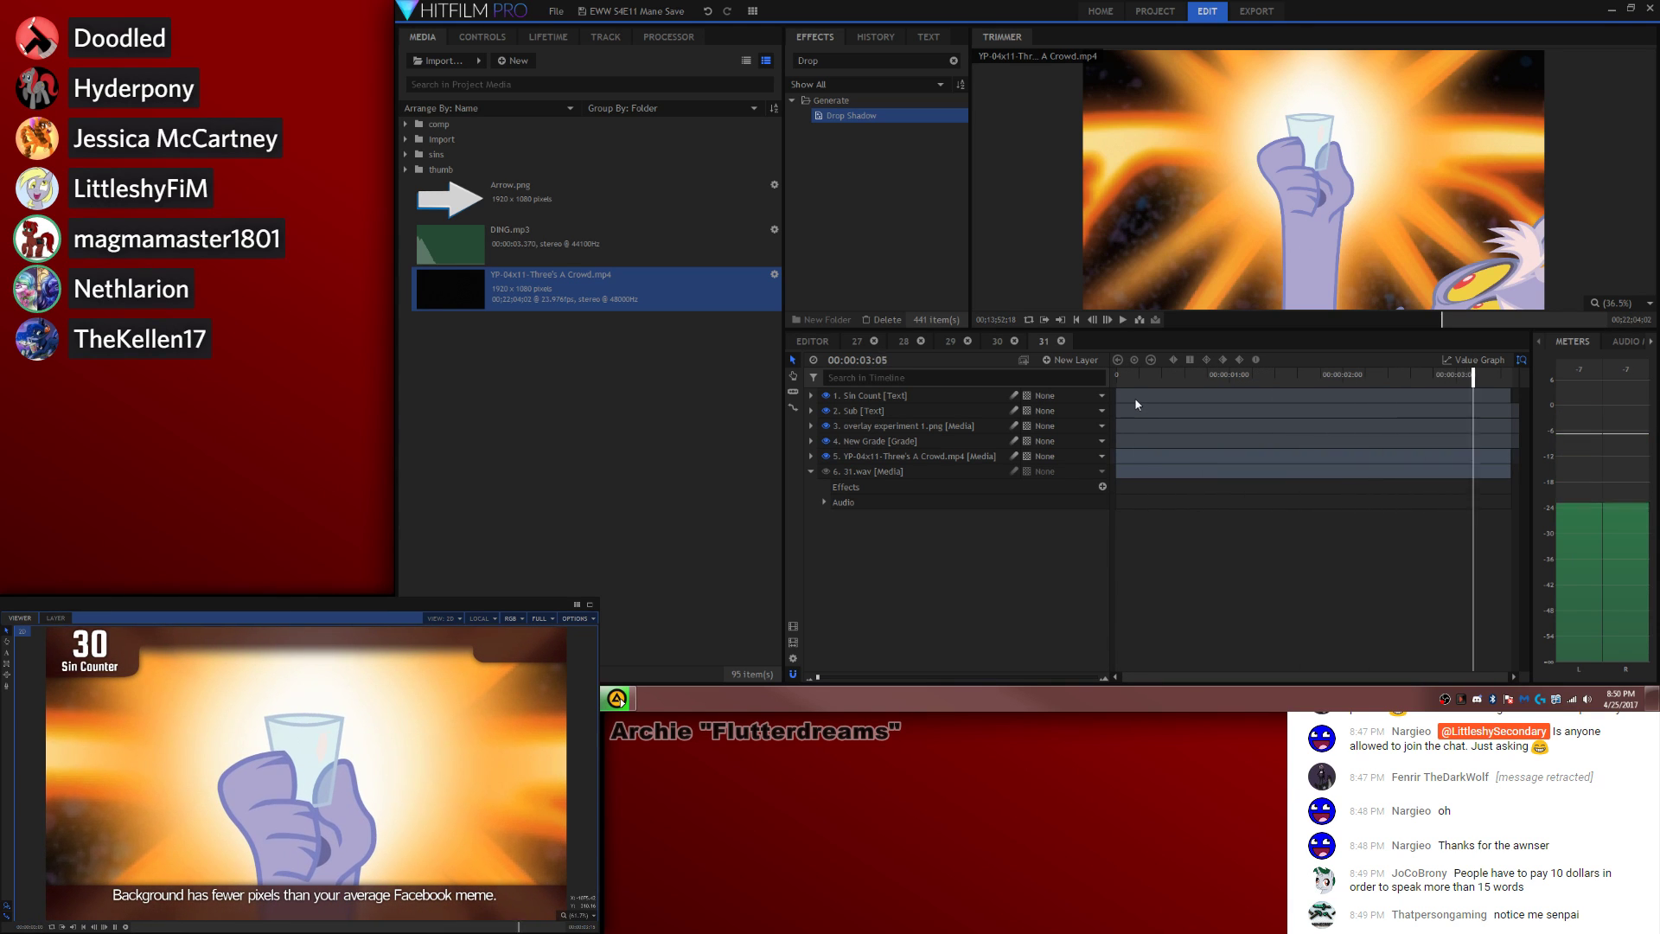
# Step: Show the waveform of 31.wav and slice the Sin Count layer where the speech ends, at 00:00:03:06
pyautogui.rightClick(954, 471)
pyautogui.moveTo(1096, 185)
pyautogui.click(1141, 199)
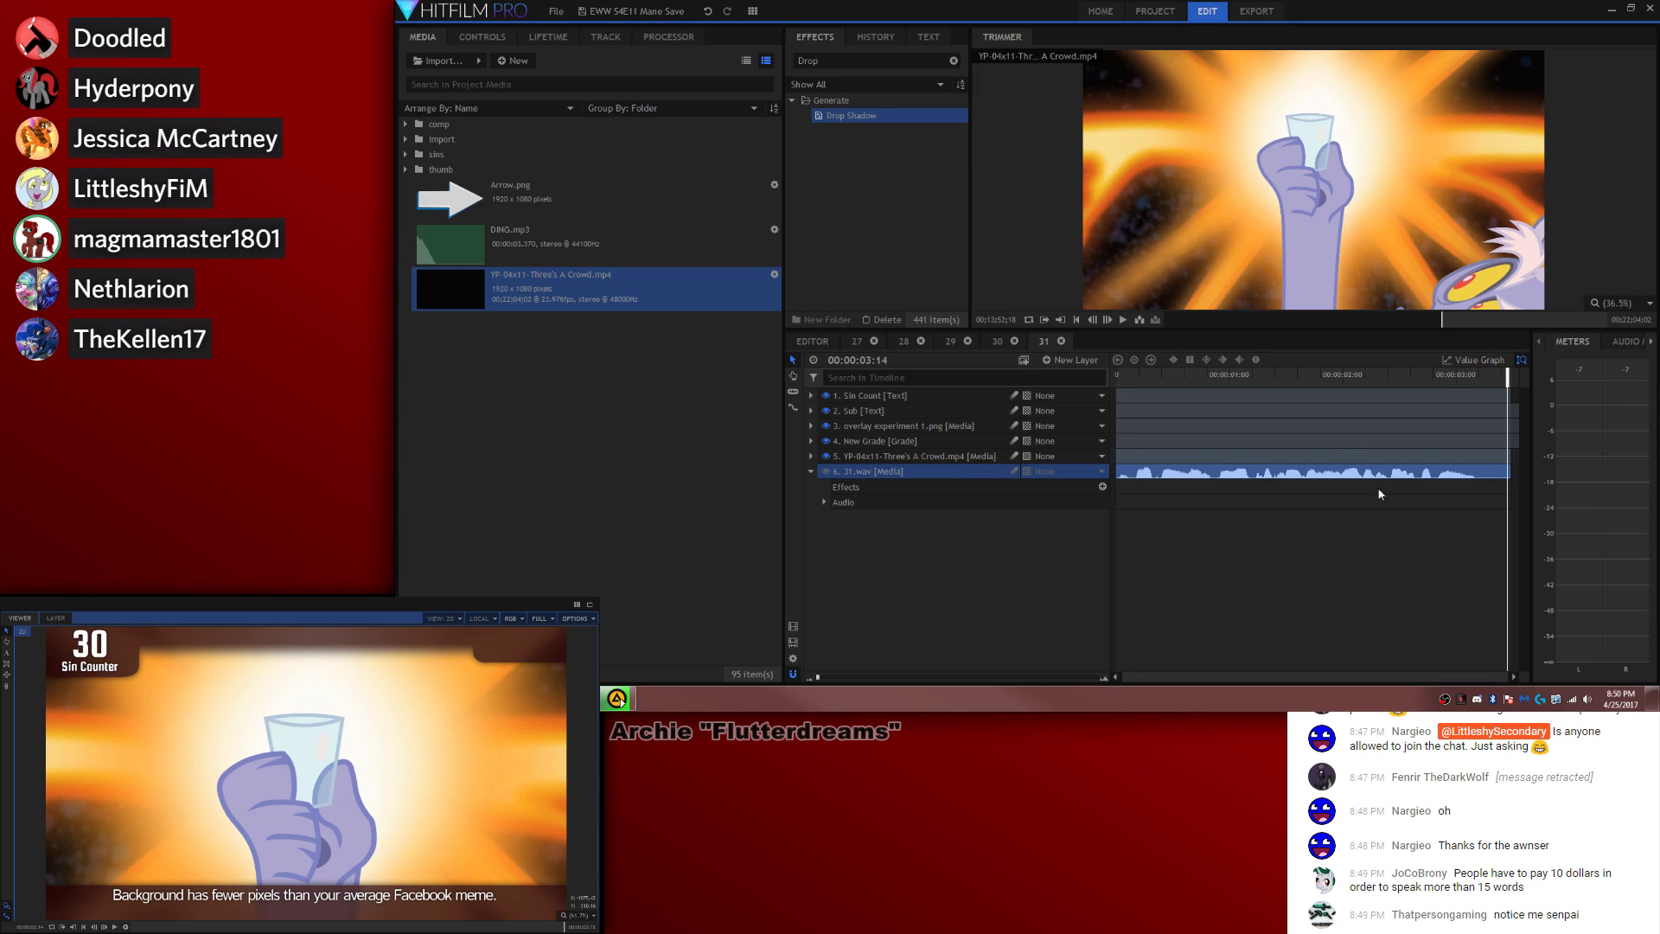
pyautogui.click(1377, 492)
pyautogui.click(1488, 373)
pyautogui.moveTo(1487, 374); pyautogui.dragTo(1481, 450)
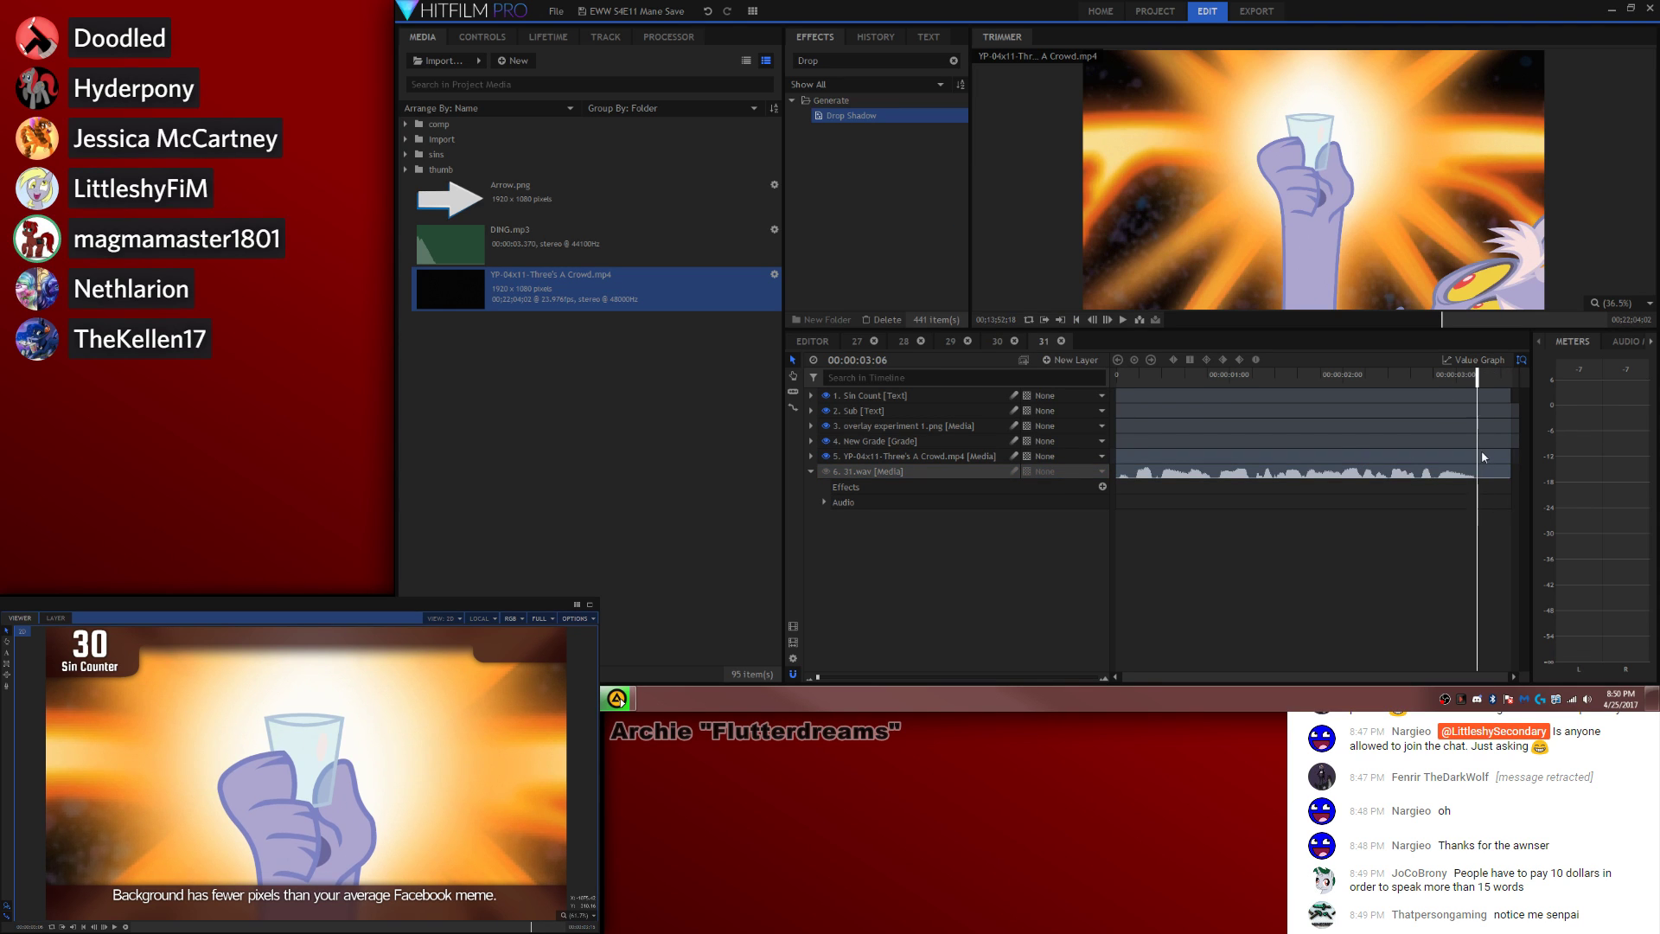
pyautogui.press('c')
pyautogui.click(1481, 399)
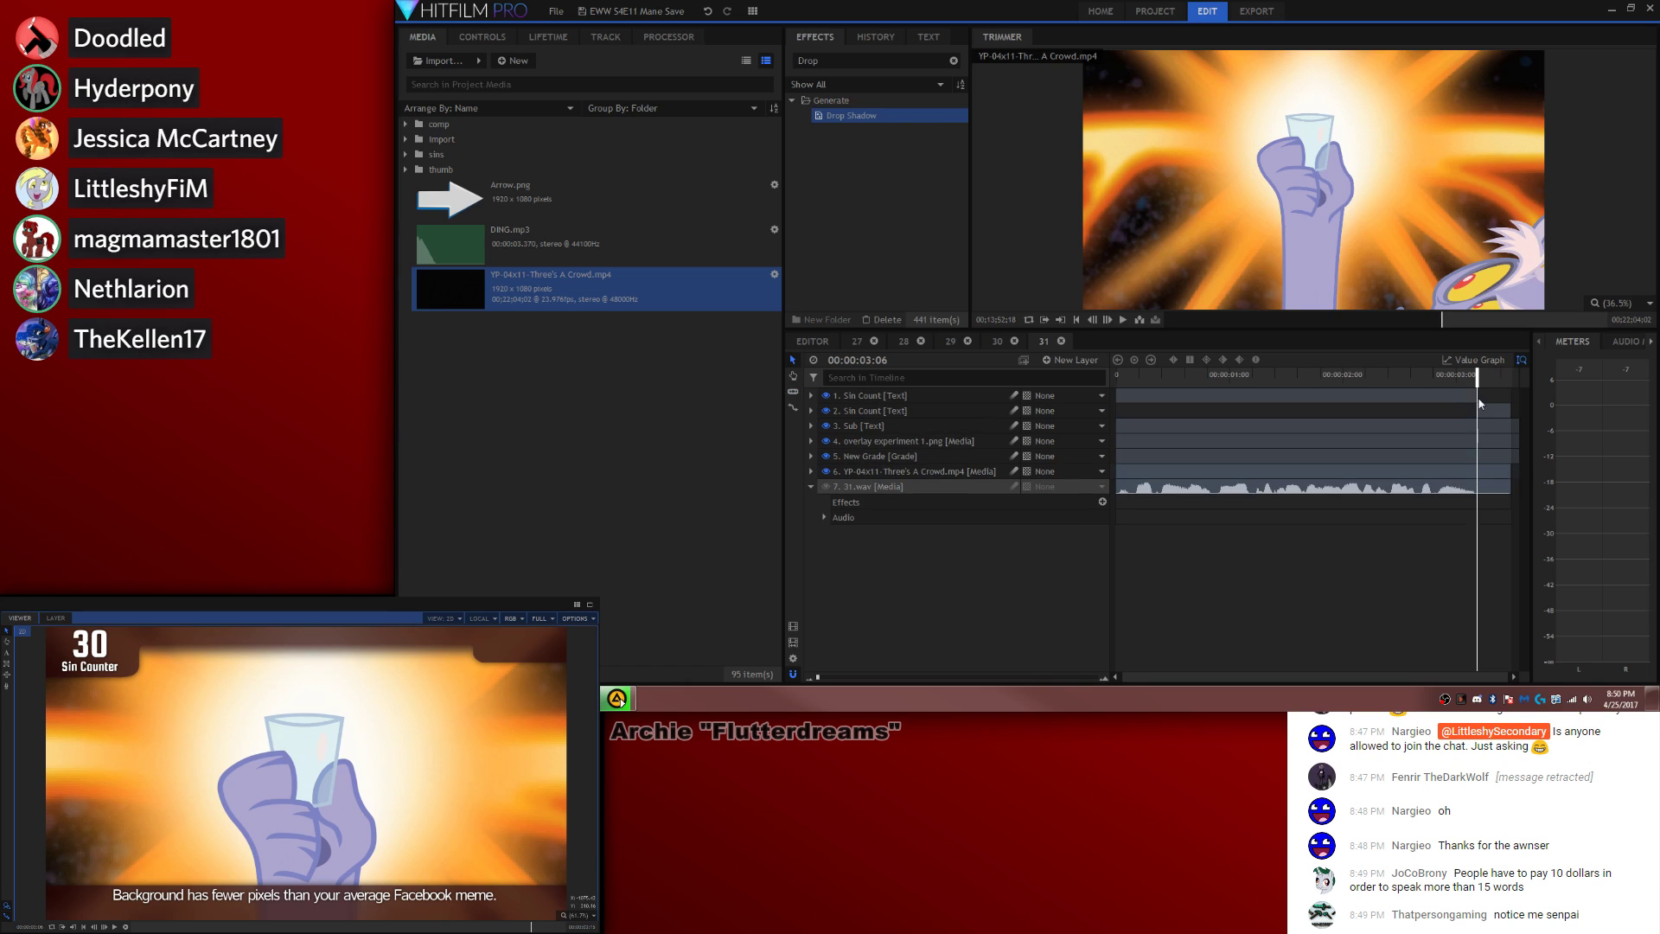
# Step: Change the counter number in the second Sin Count layer to 31
pyautogui.press('.')
pyautogui.press('t')
pyautogui.click(107, 645)
pyautogui.press('BackSpace')
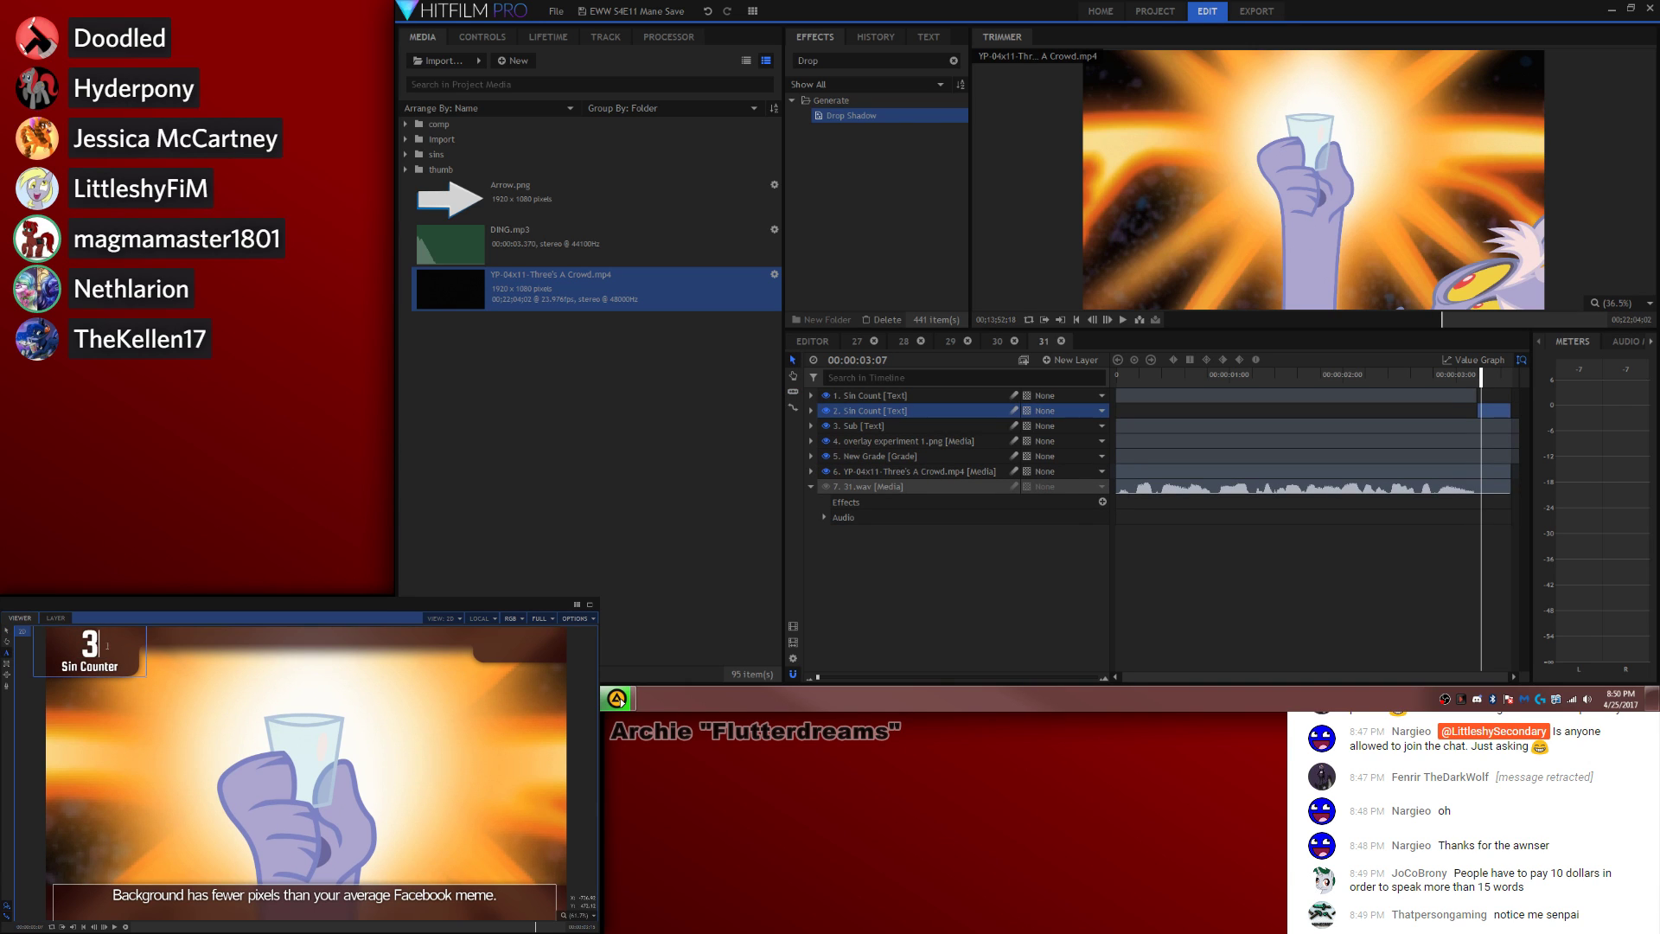
pyautogui.write('1')
# Step: Copy the last DING.mp3 clip in the Editor sequence to 00:02:20:13, just before the counter changes to 31
pyautogui.click(813, 341)
pyautogui.click(1245, 599)
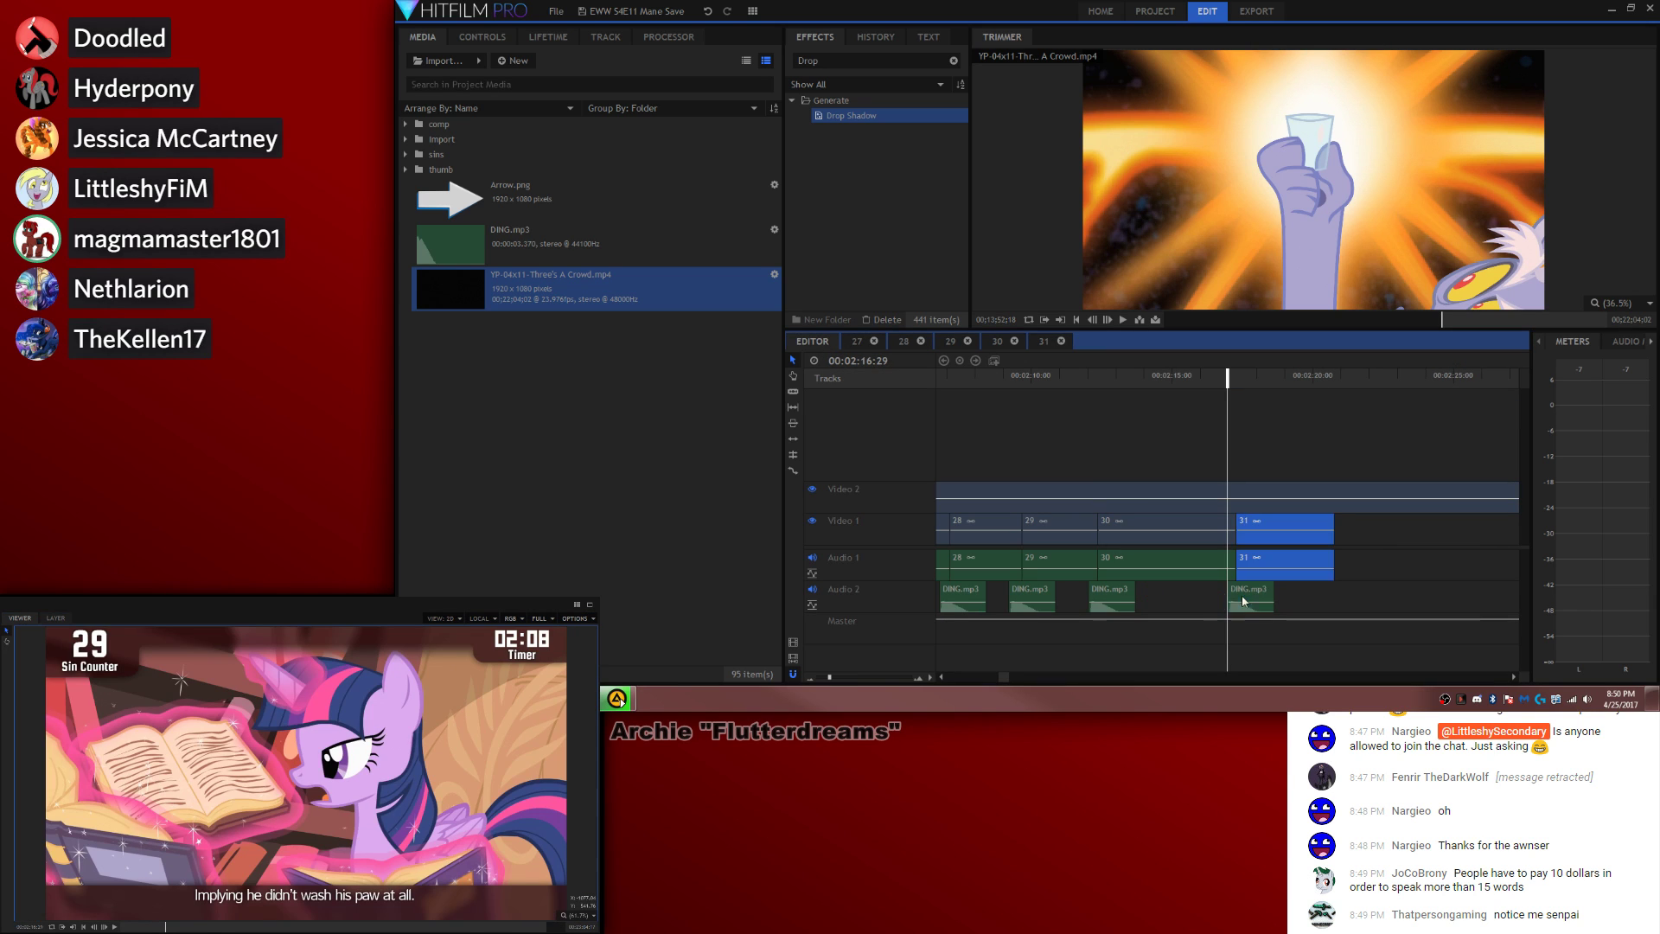
pyautogui.click(1322, 432)
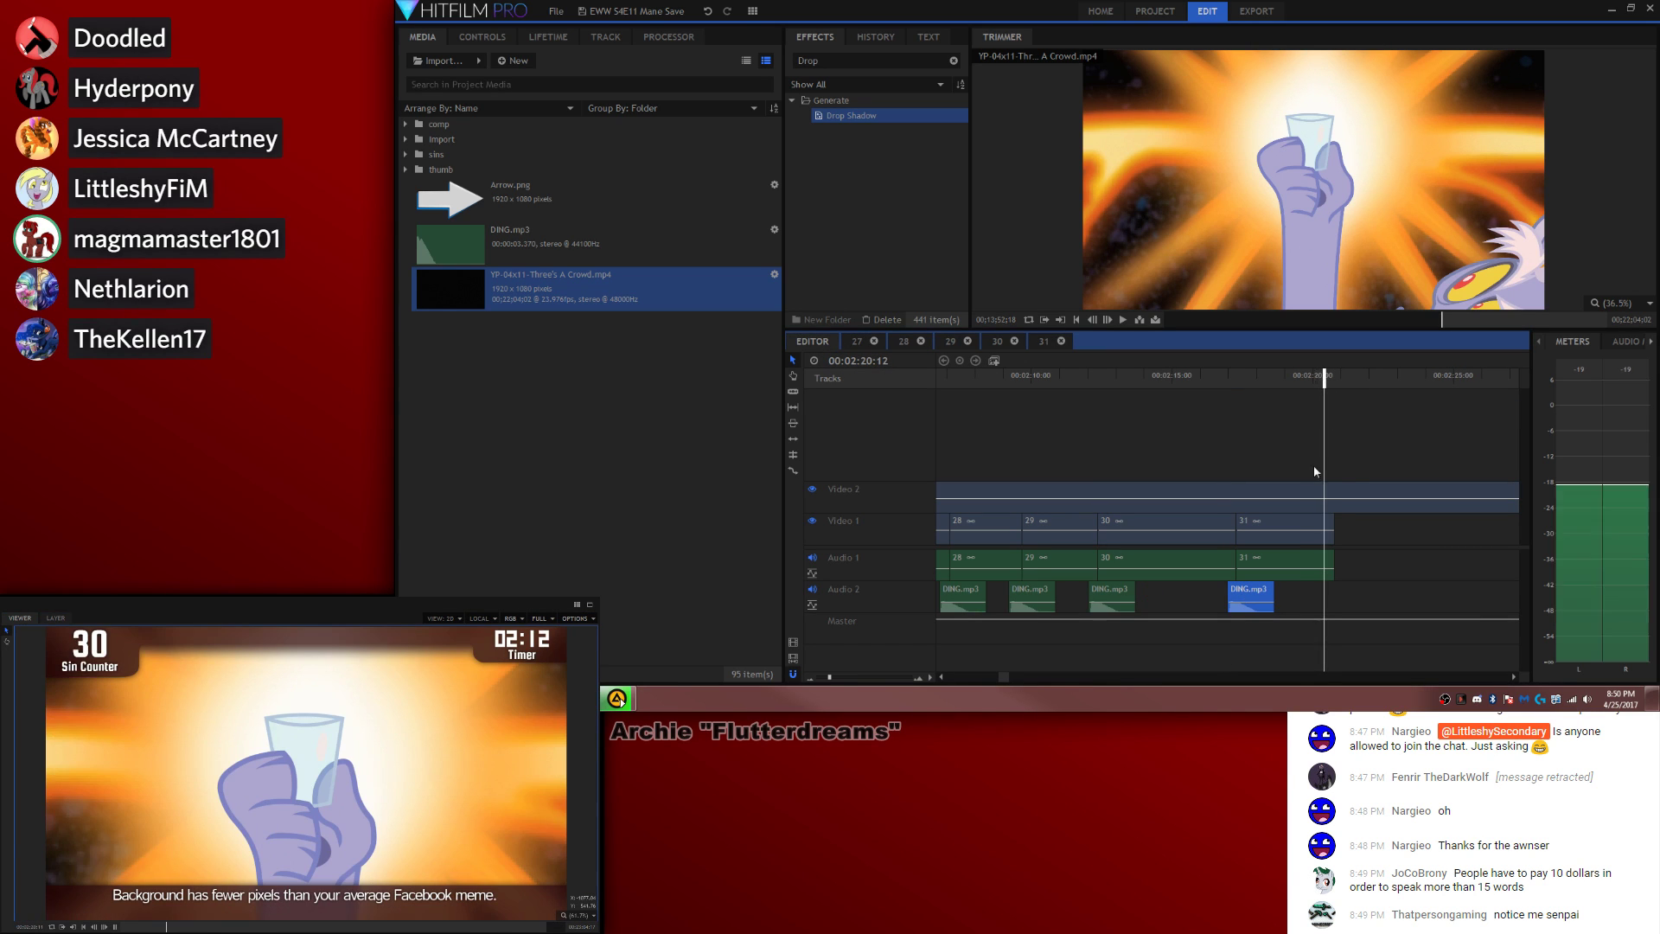
pyautogui.click(1328, 494)
pyautogui.press('Left')
pyautogui.press('Left')
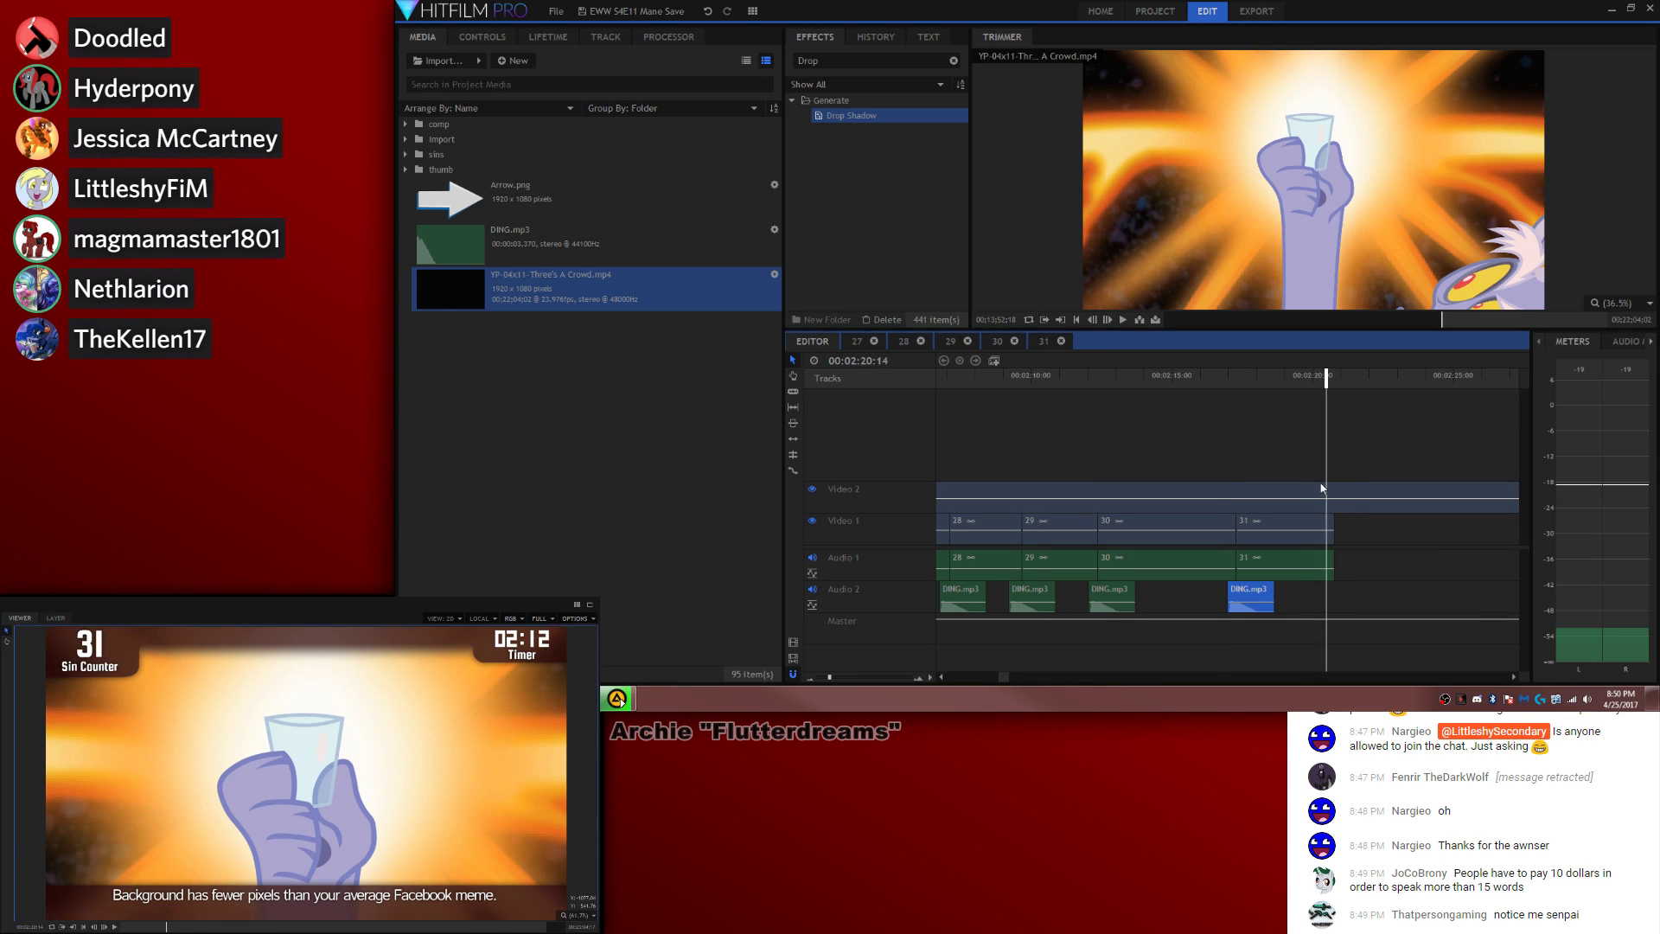
pyautogui.press('Right')
pyautogui.press('Right')
pyautogui.press('Right')
pyautogui.press('Right')
pyautogui.press('Right')
pyautogui.press('Right')
pyautogui.press('Right')
pyautogui.press('Right')
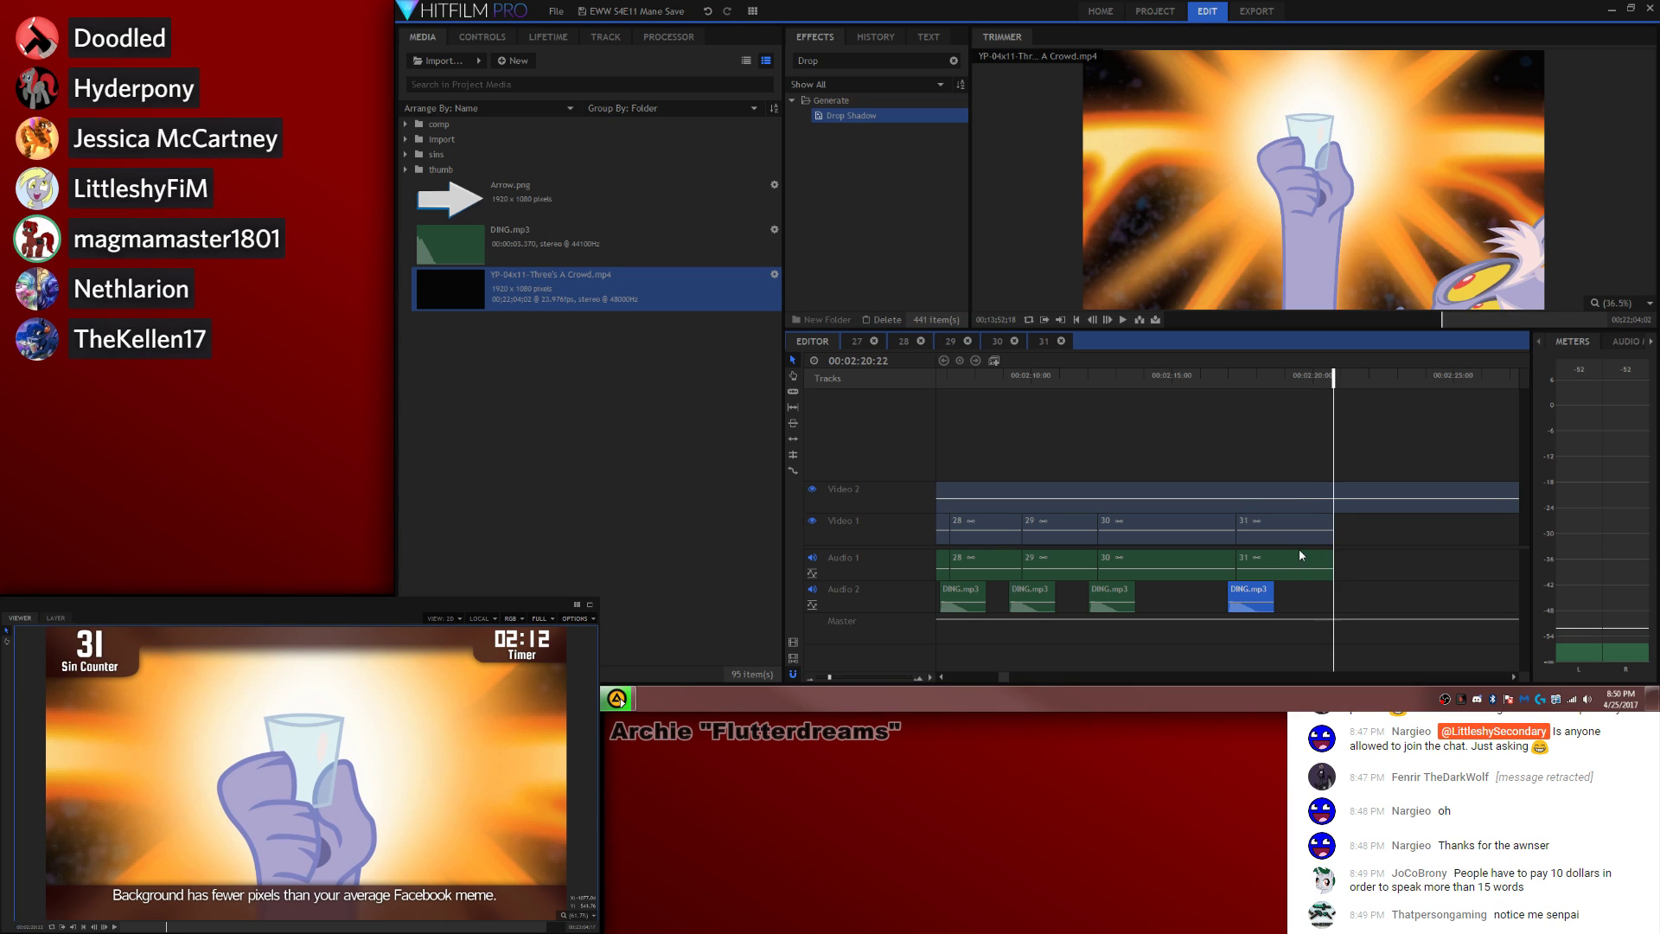
pyautogui.press('Left')
pyautogui.press('Left')
pyautogui.press('Left')
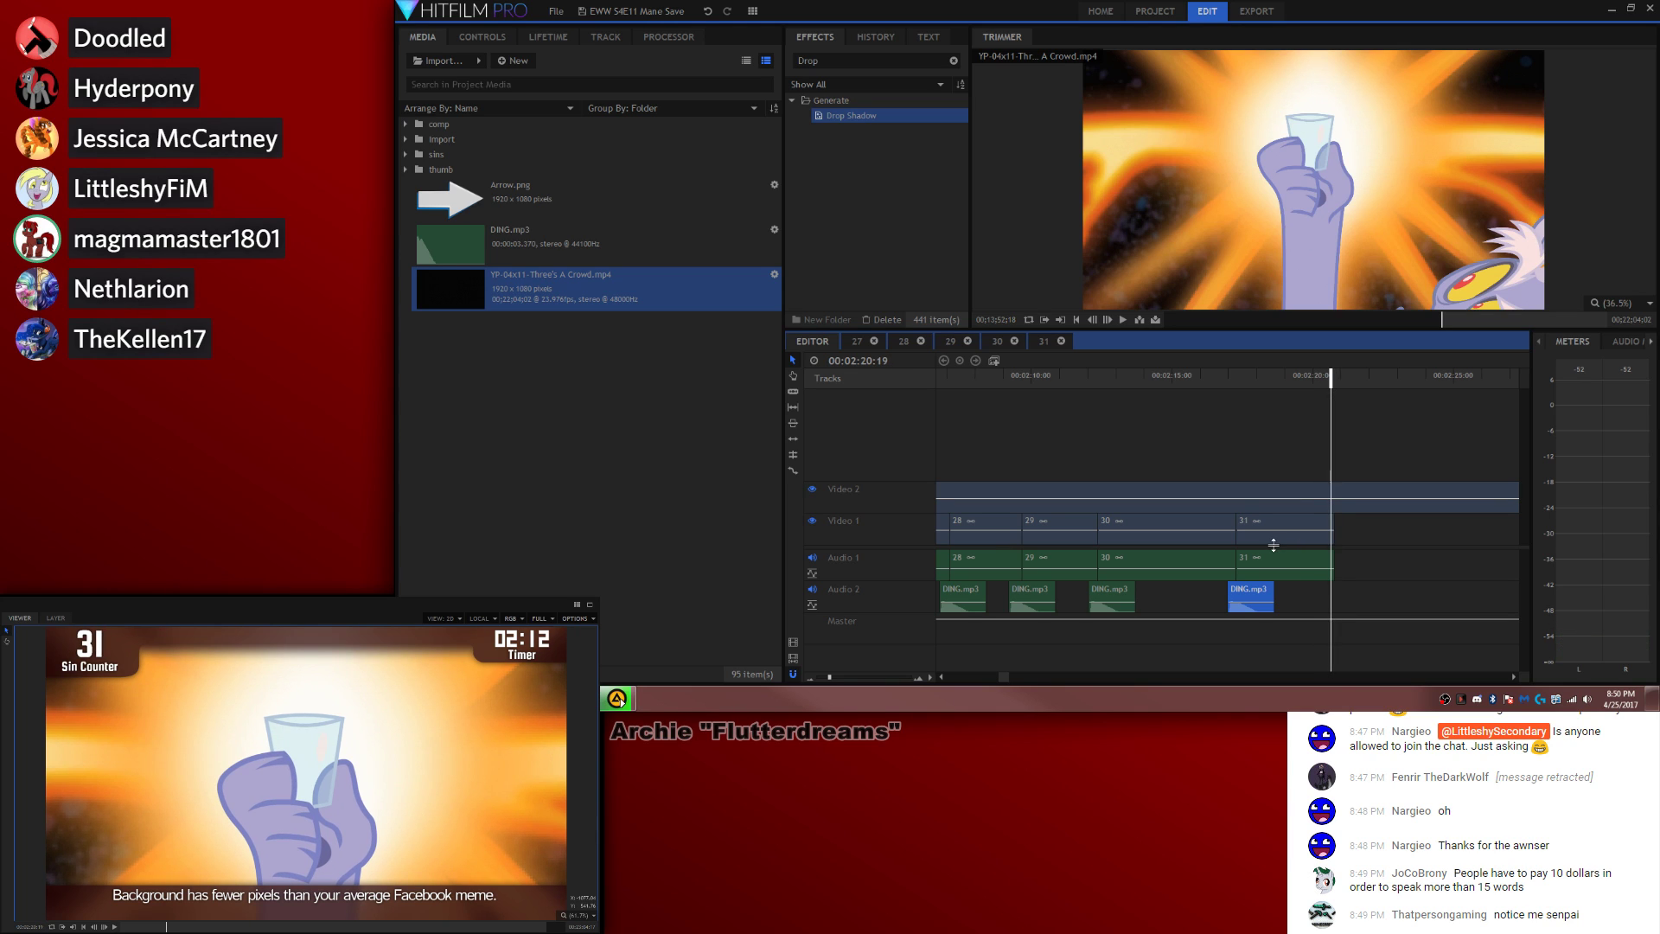
pyautogui.press('Left')
pyautogui.click(1387, 542)
pyautogui.press('Left')
pyautogui.press('Left')
pyautogui.press('Left')
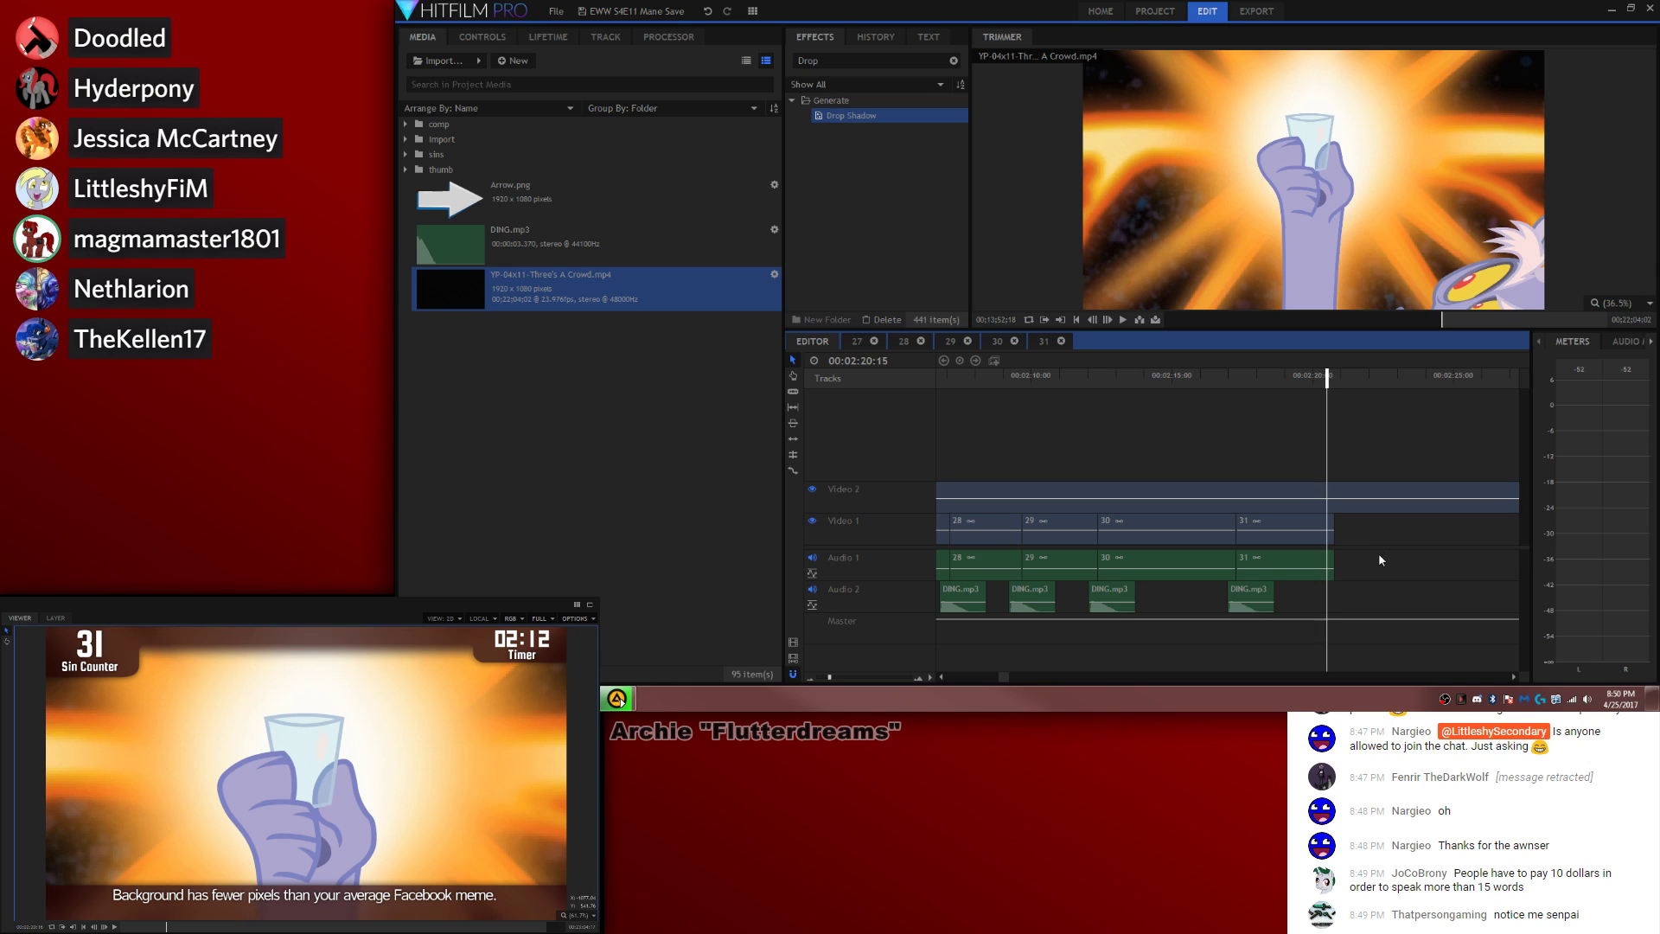
pyautogui.press('Left')
pyautogui.press('Left')
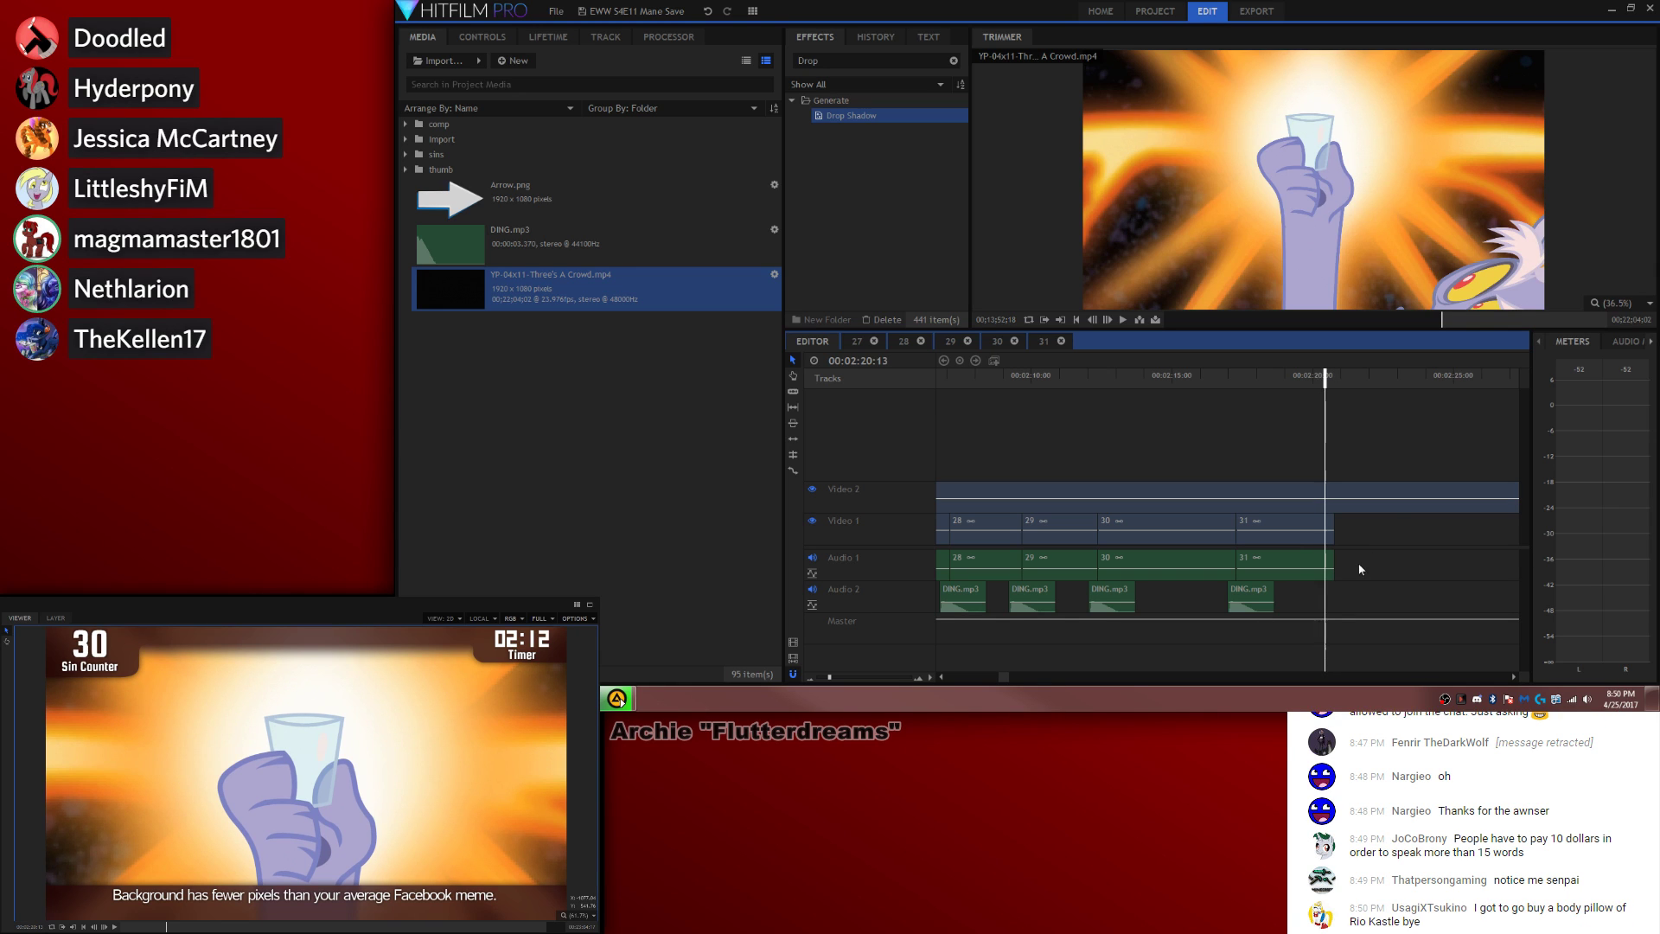
pyautogui.hotkey('ctrl', 'x')
pyautogui.hotkey('ctrl', 'v')
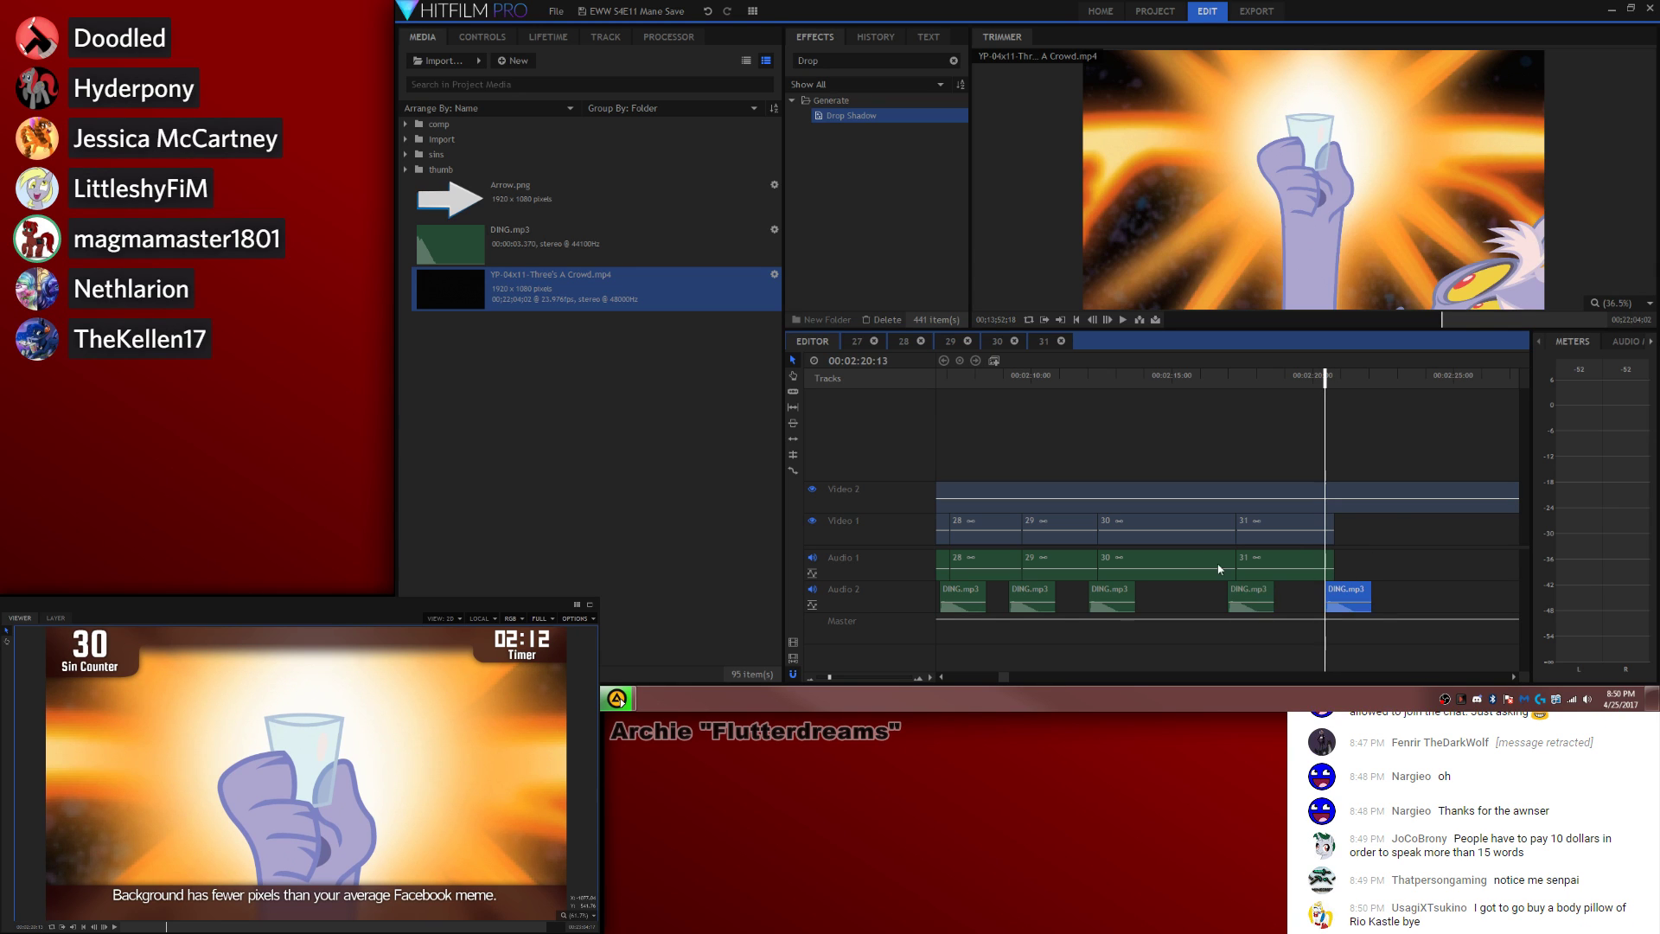
# Step: Add 32.wav from the sins folder to the Audio 1 track directly after shot 31
pyautogui.click(406, 154)
pyautogui.scroll(-5, 603, 367)
pyautogui.scroll(-5, 602, 363)
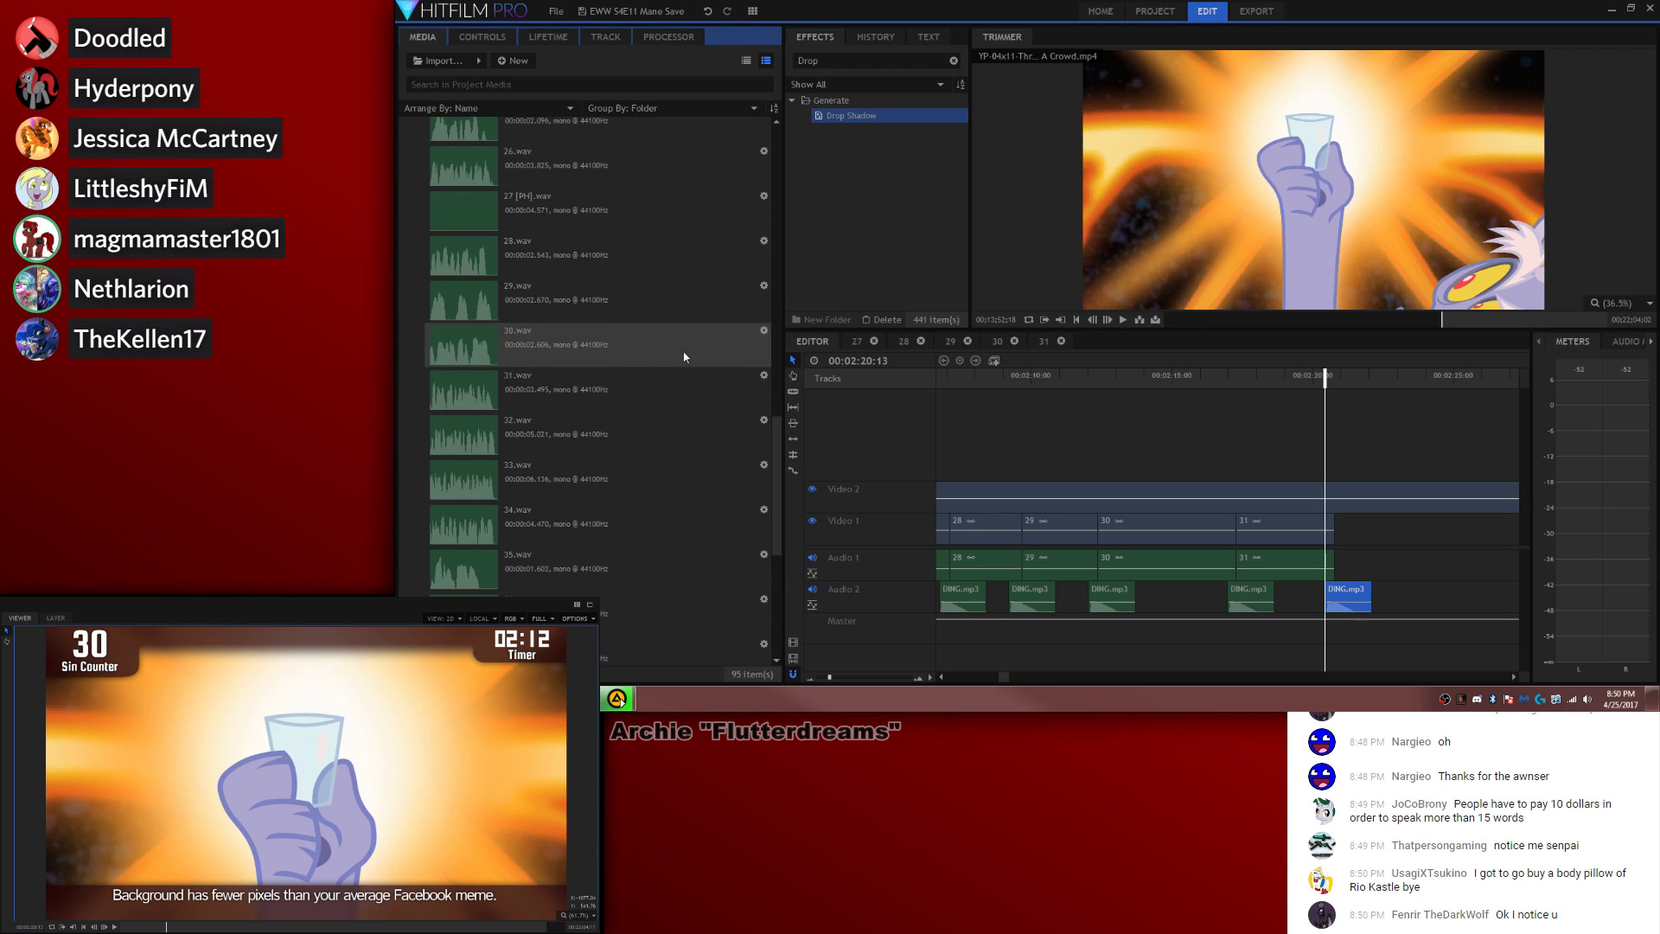
pyautogui.scroll(-1, 682, 355)
pyautogui.moveTo(624, 327); pyautogui.dragTo(1349, 563)
# Step: Make a composite shot named 32 from the 32.wav clip
pyautogui.click(995, 363)
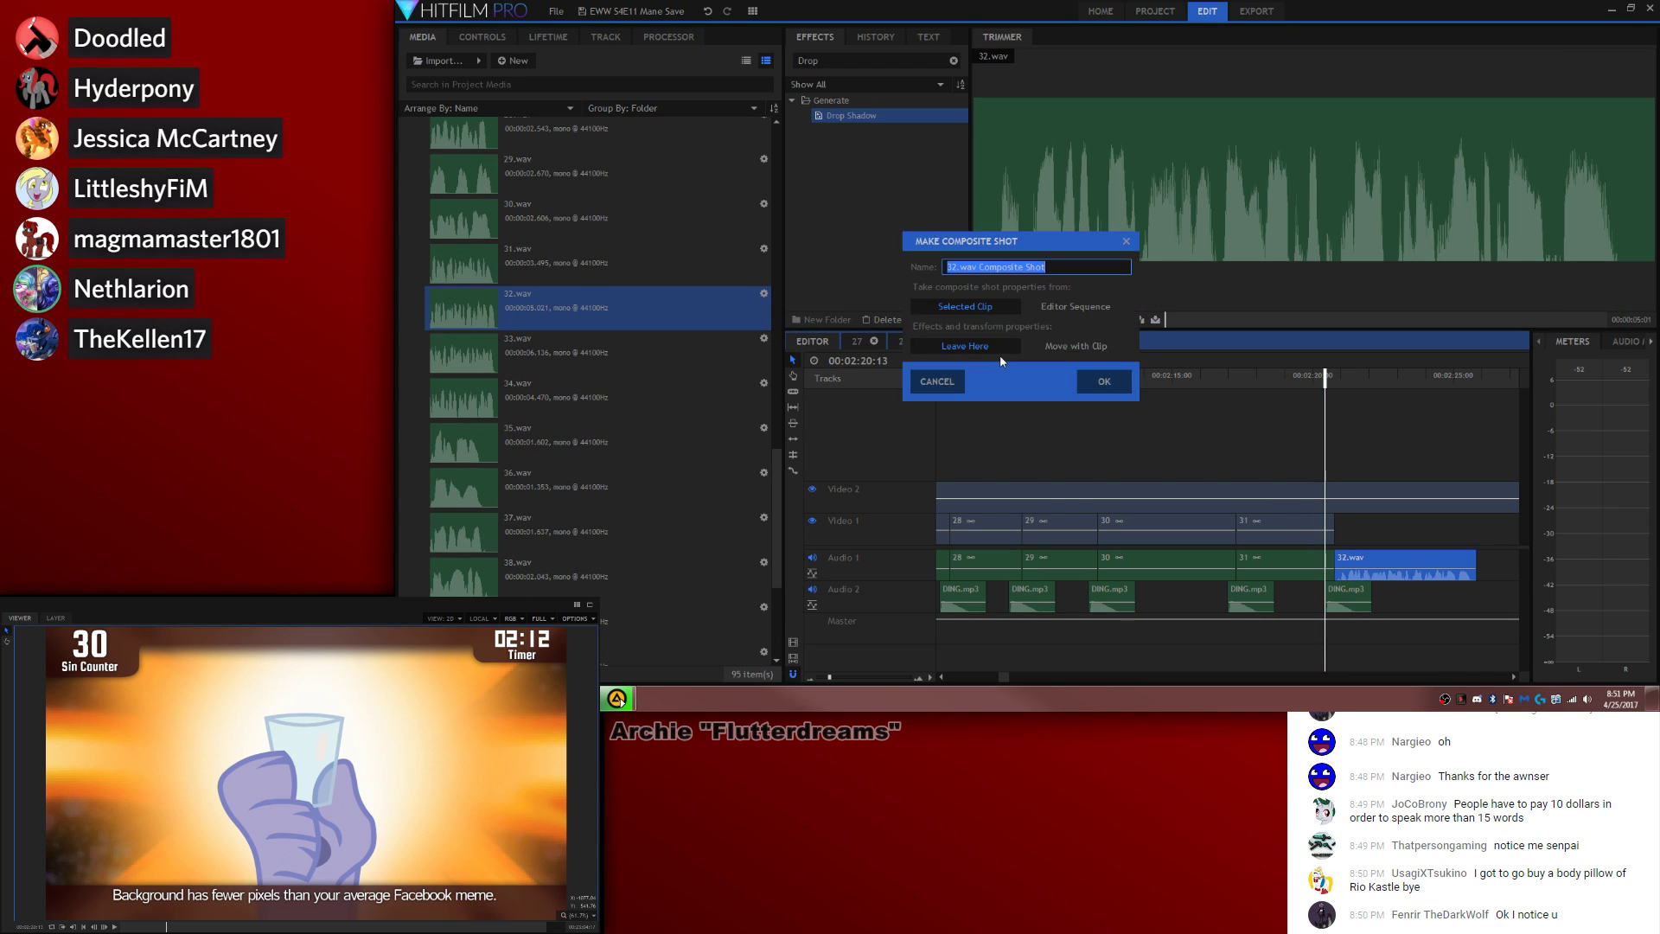
pyautogui.moveTo(967, 267); pyautogui.dragTo(1211, 251)
pyautogui.press('BackSpace')
pyautogui.press('BackSpace')
pyautogui.press('BackSpace')
pyautogui.press('Return')
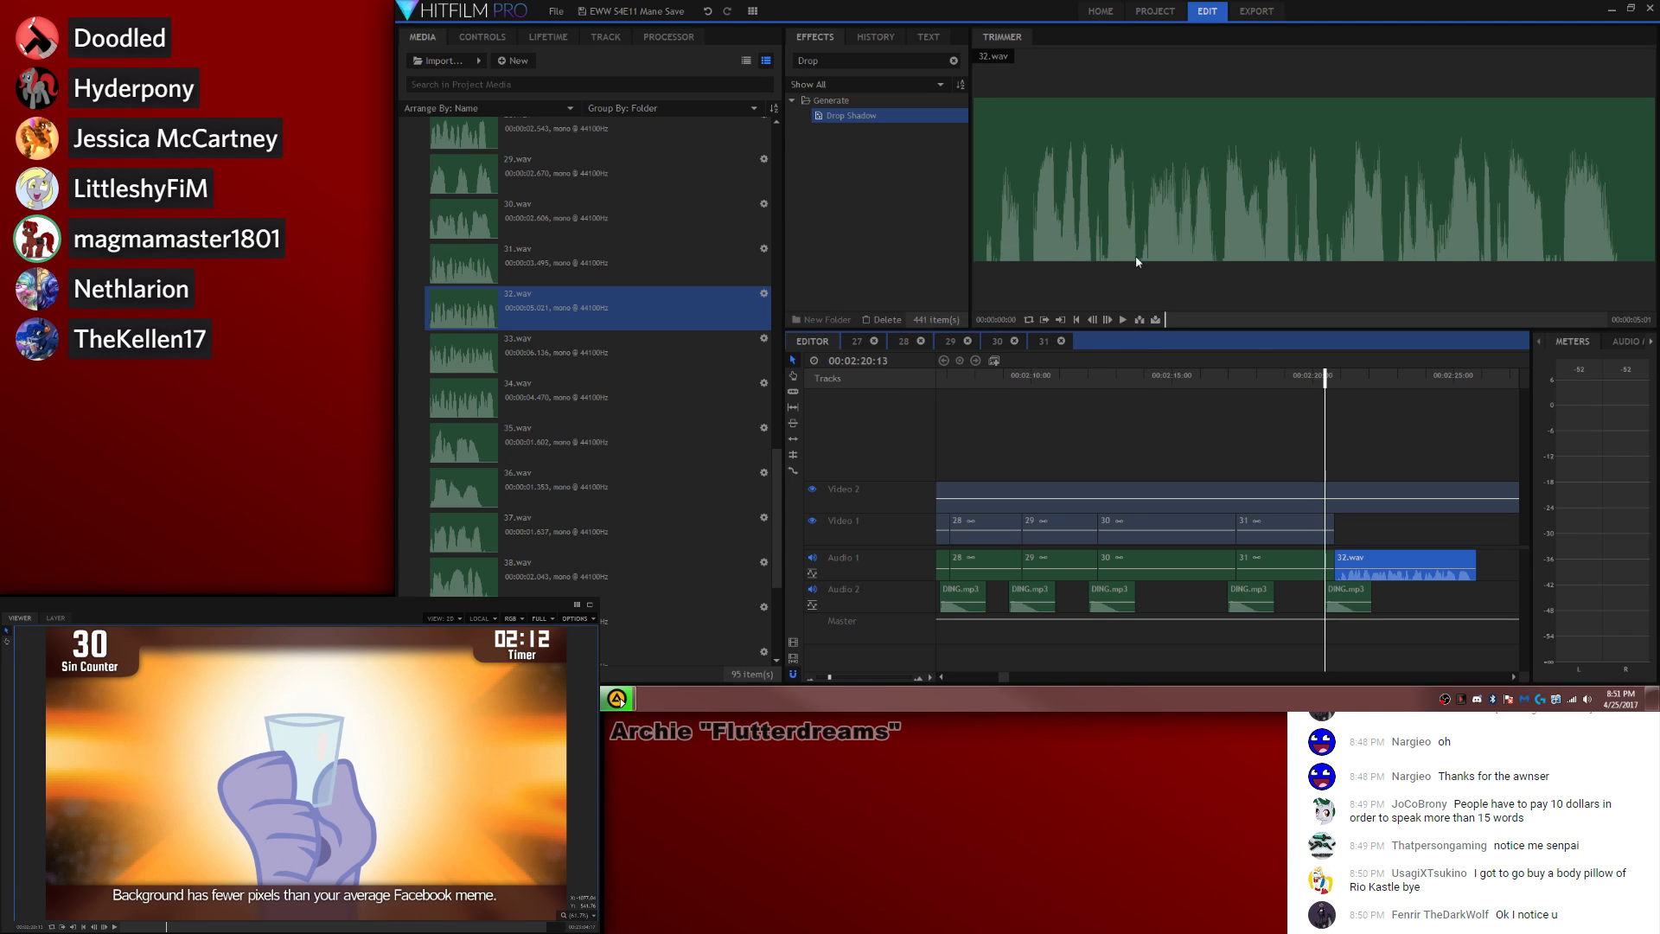
# Step: Collapse the sins folder and file composite shot 32 in the comp folder
pyautogui.scroll(12, 583, 271)
pyautogui.click(404, 154)
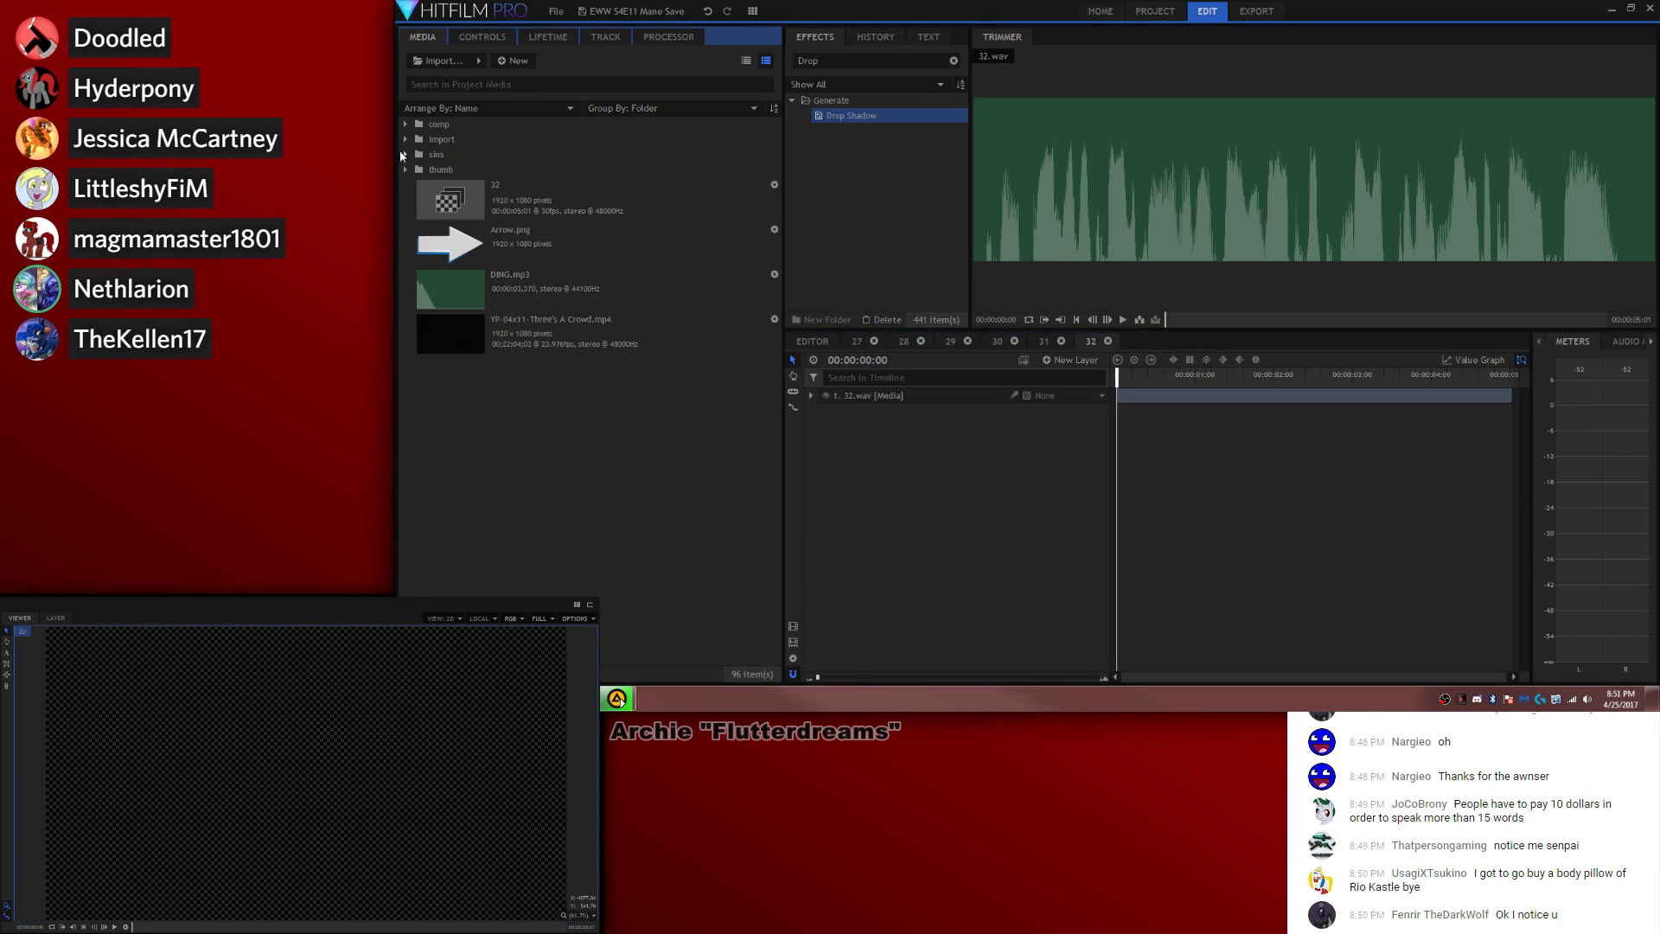
pyautogui.doubleClick(439, 125)
pyautogui.scroll(-3, 435, 142)
pyautogui.scroll(2, 430, 147)
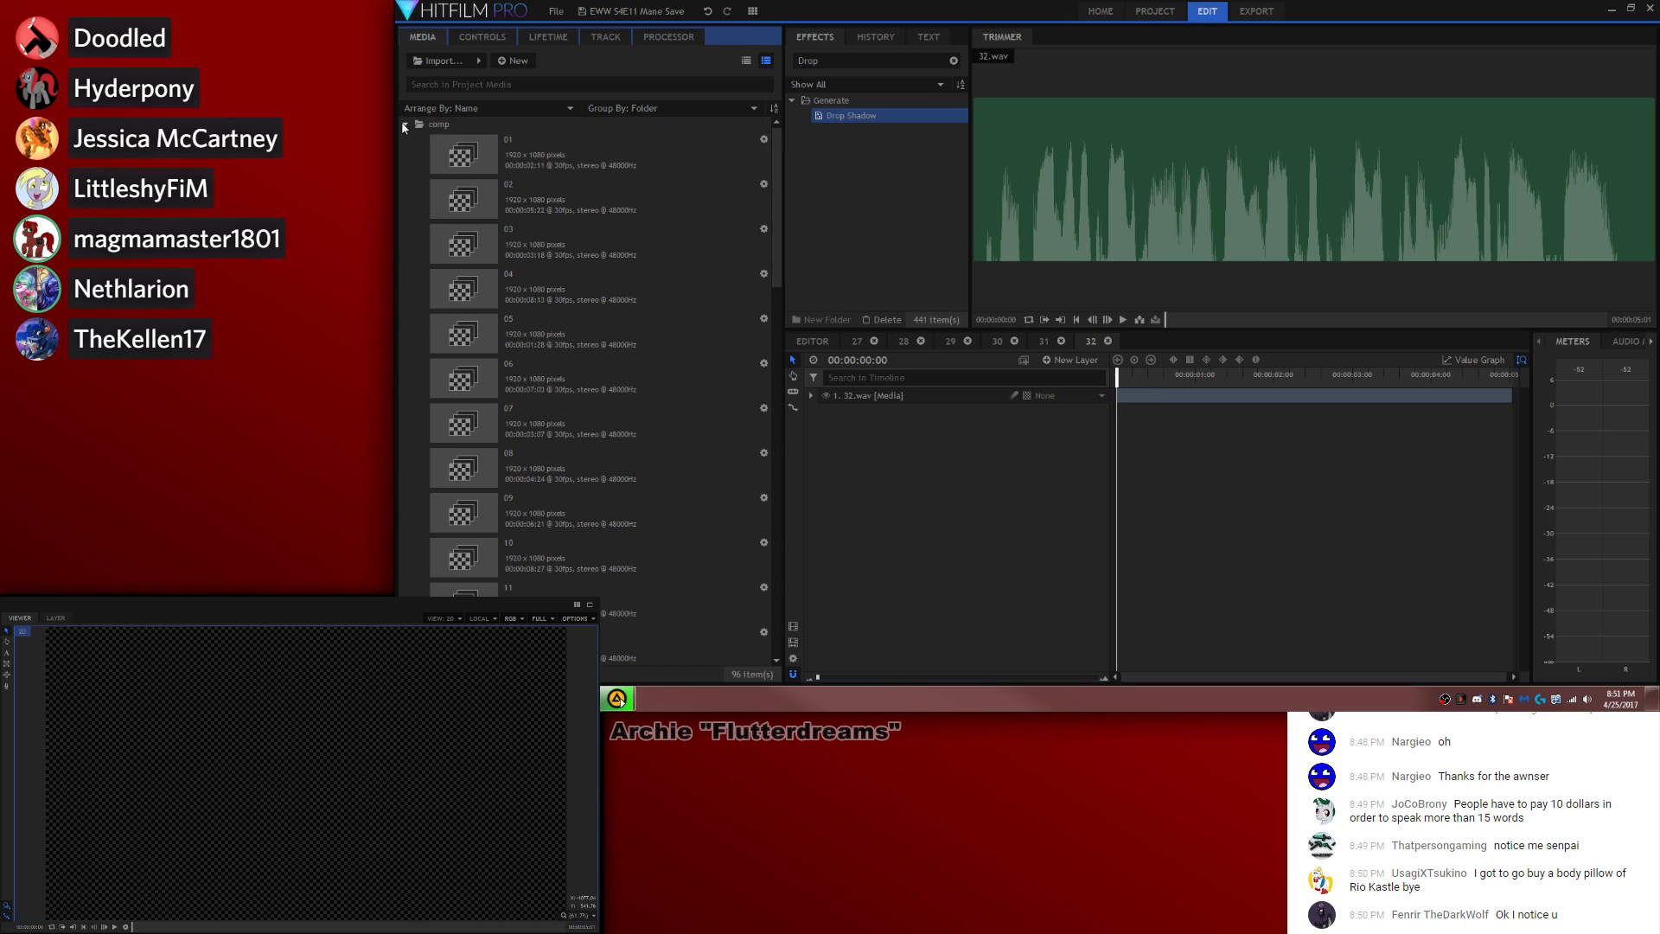
pyautogui.click(405, 124)
# Step: Find the start of the winding hill path scene in the episode footage, set it as the in point, and add it above 32.wav
pyautogui.click(579, 307)
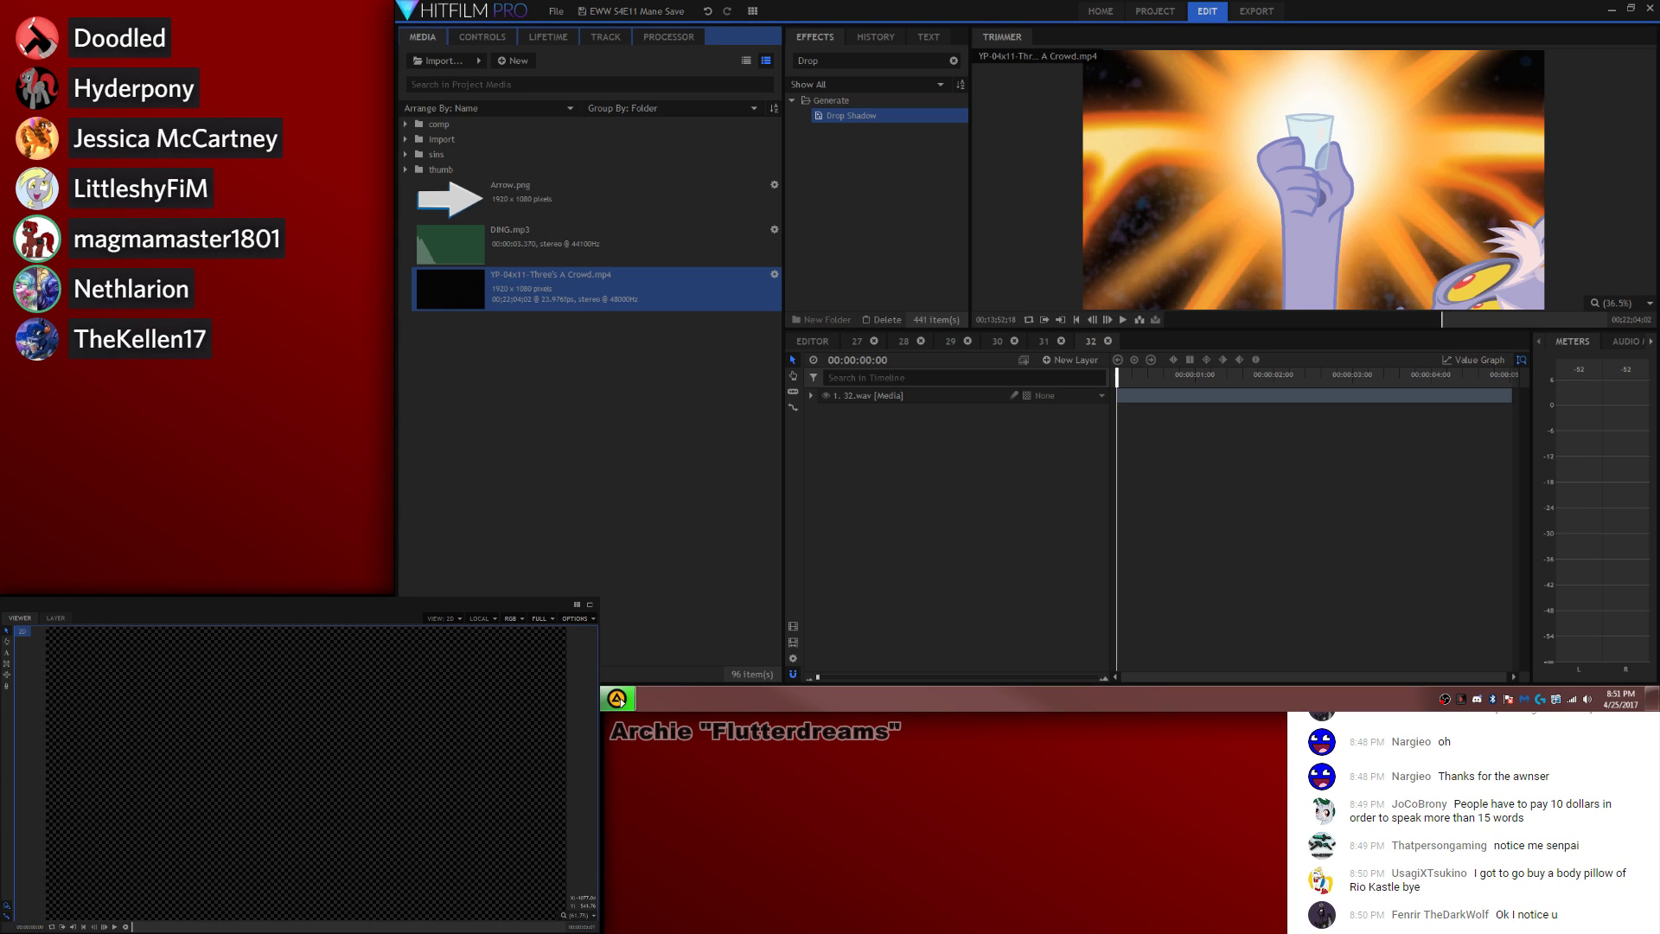
pyautogui.moveTo(1435, 322); pyautogui.dragTo(1453, 321)
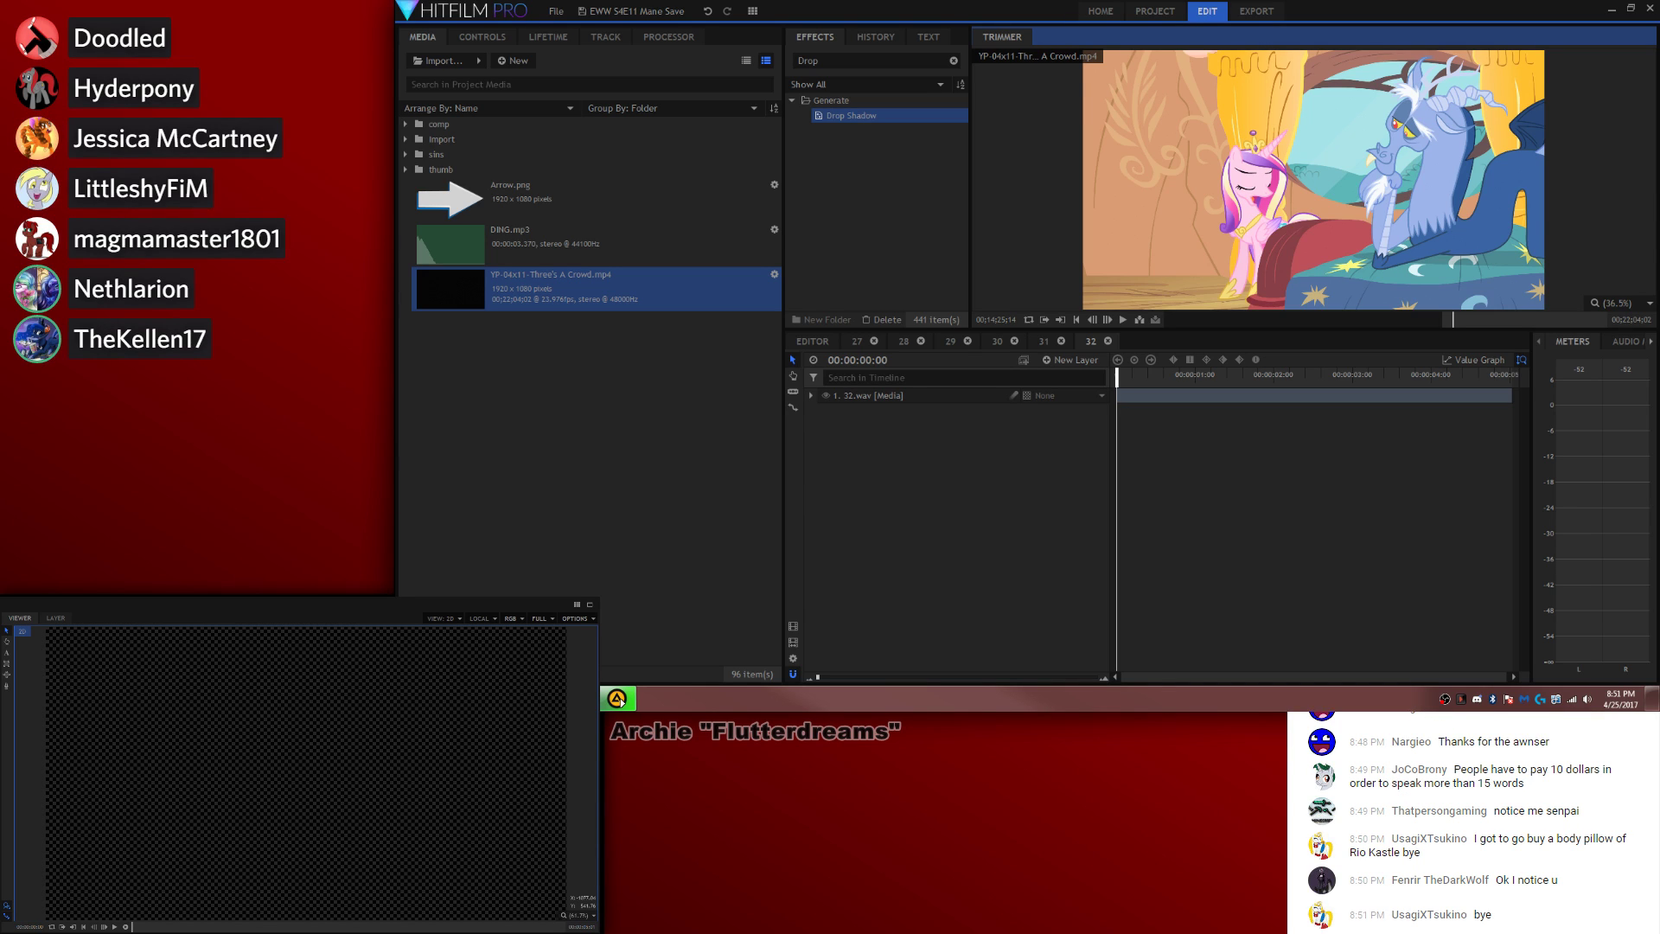
pyautogui.click(1459, 319)
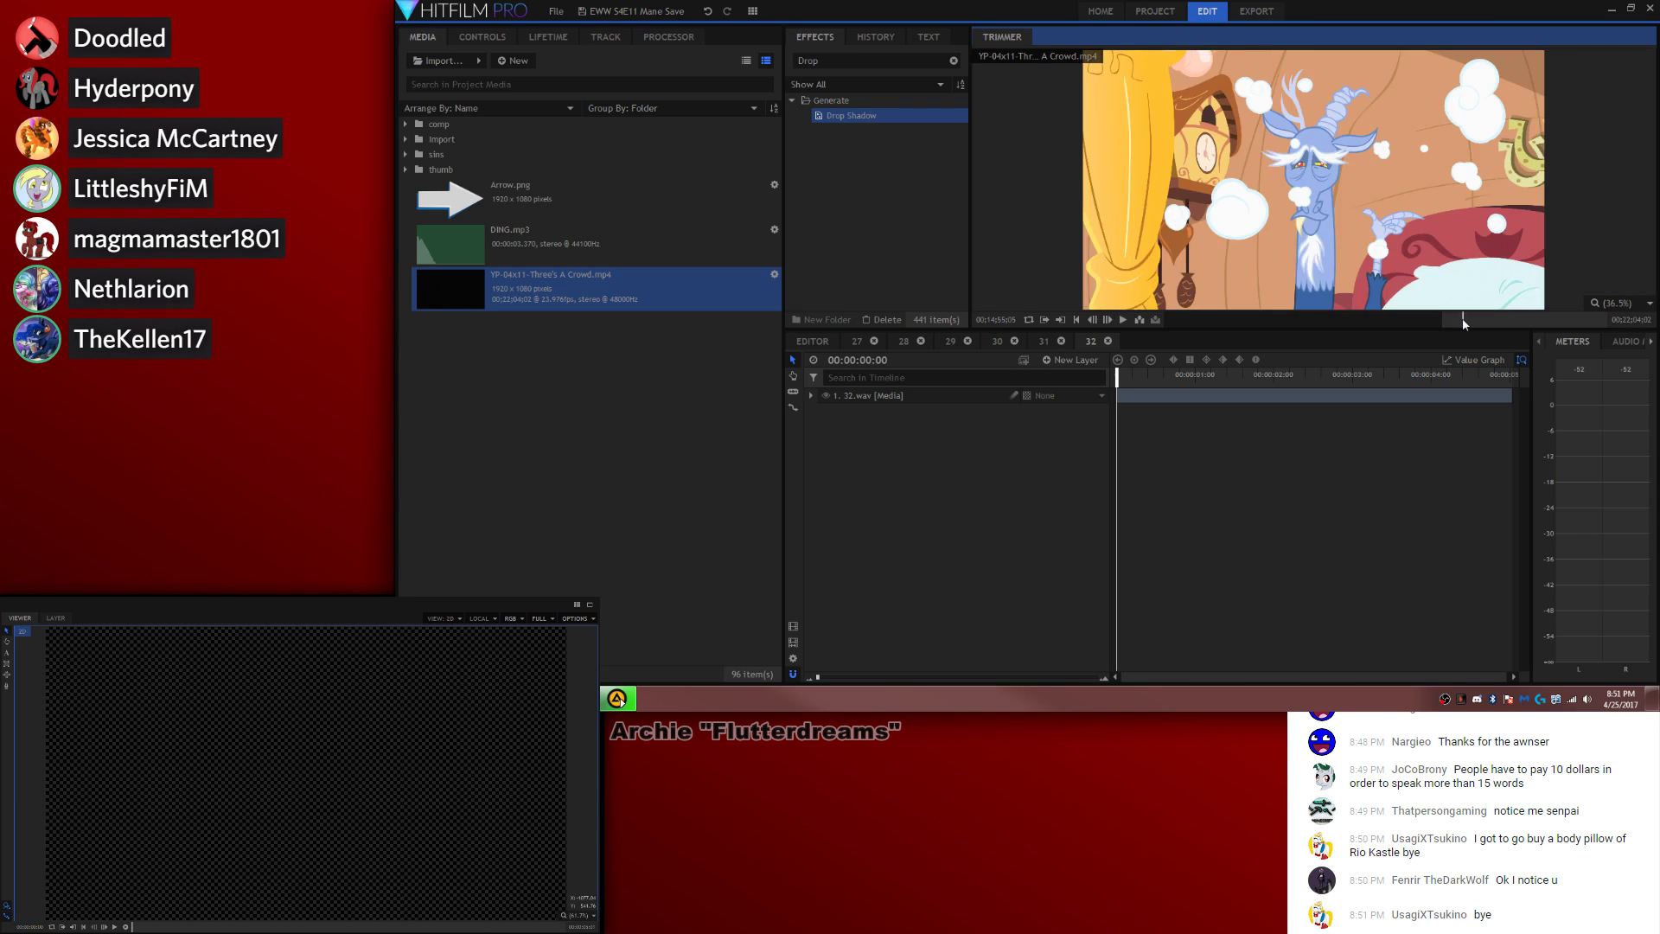
pyautogui.moveTo(1462, 322); pyautogui.dragTo(1467, 325)
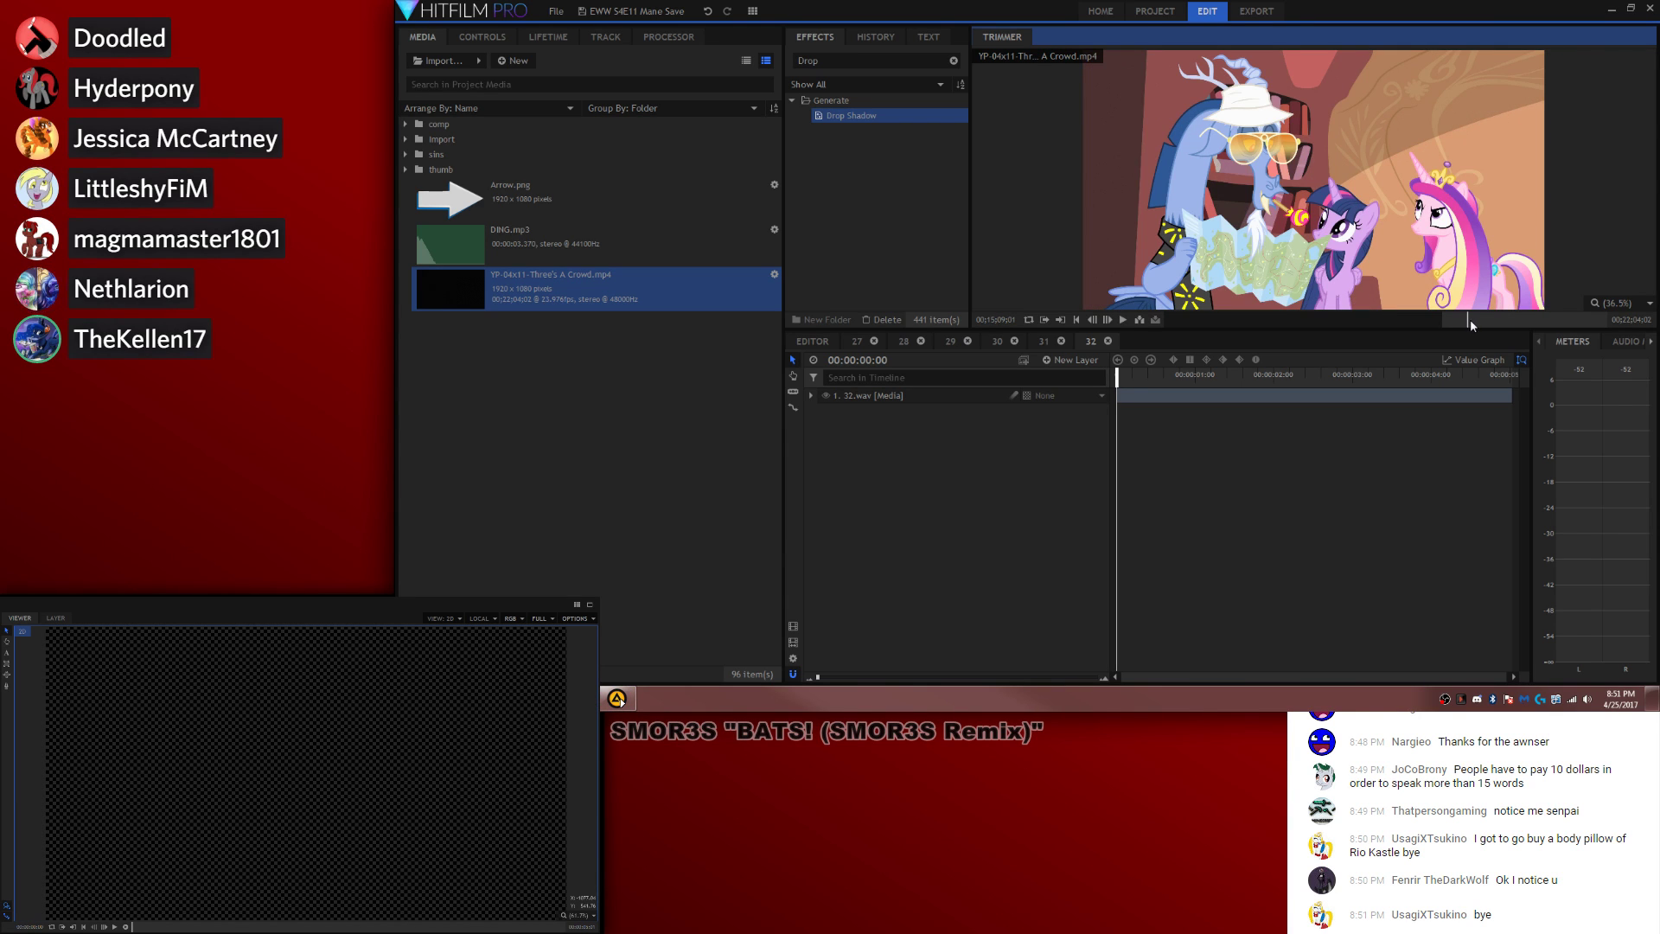
pyautogui.moveTo(1470, 323); pyautogui.dragTo(1480, 321)
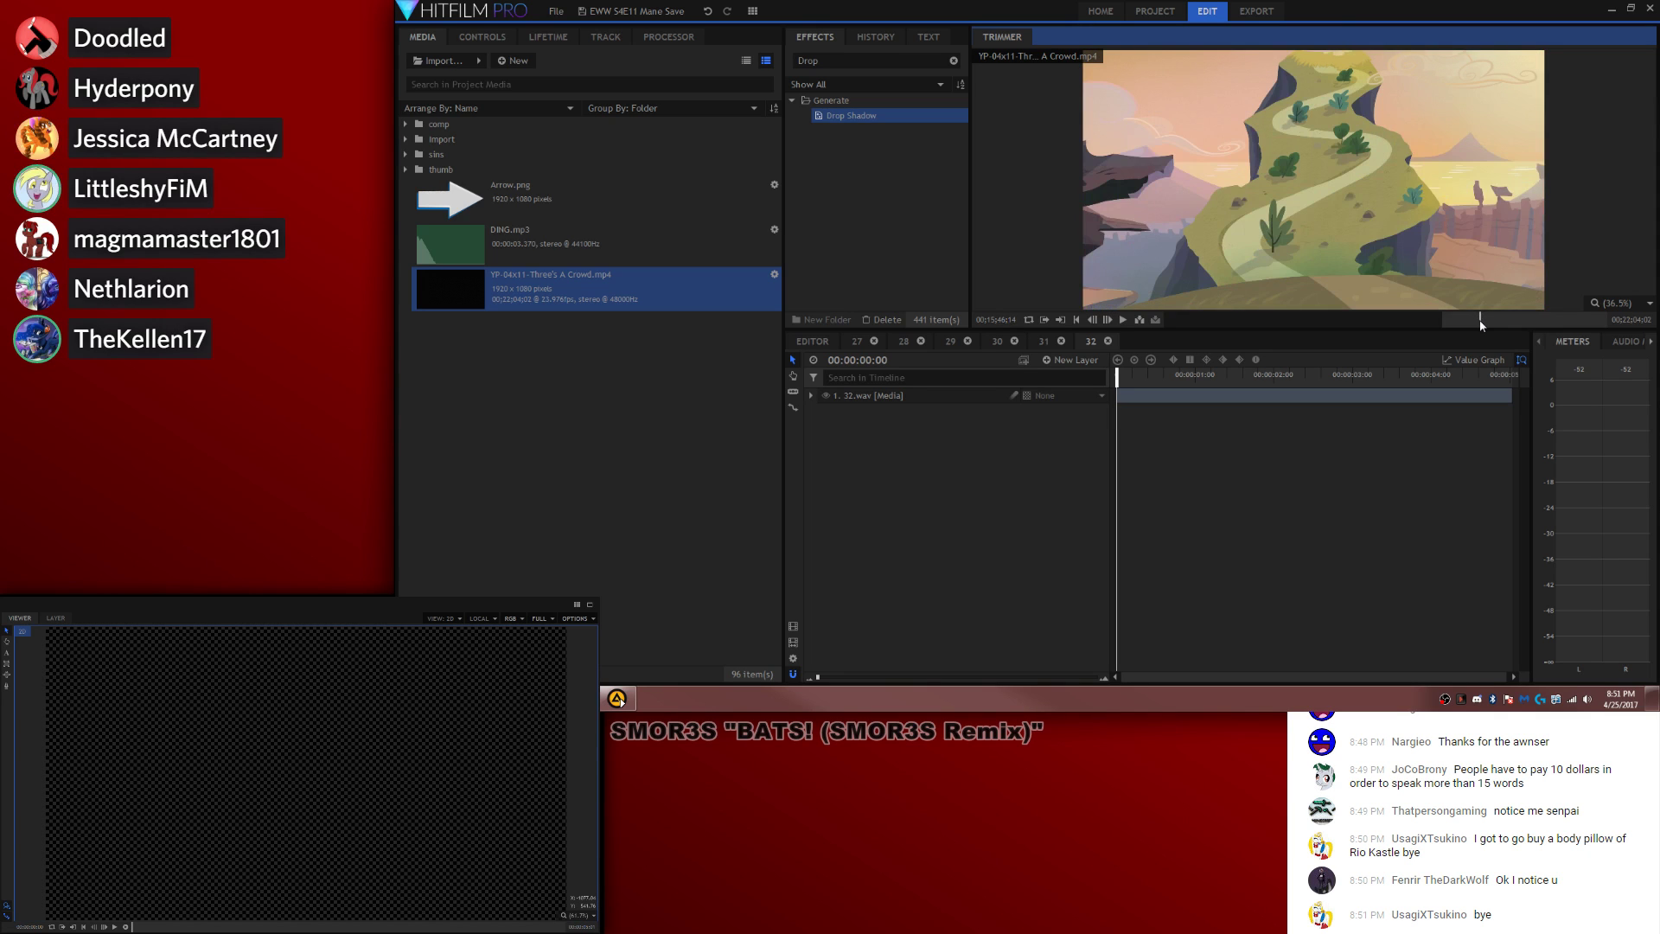
pyautogui.press(',')
pyautogui.press(',')
pyautogui.press(',')
pyautogui.press(',')
pyautogui.press(',')
pyautogui.press(',')
pyautogui.press(',')
pyautogui.press(',')
pyautogui.press(',')
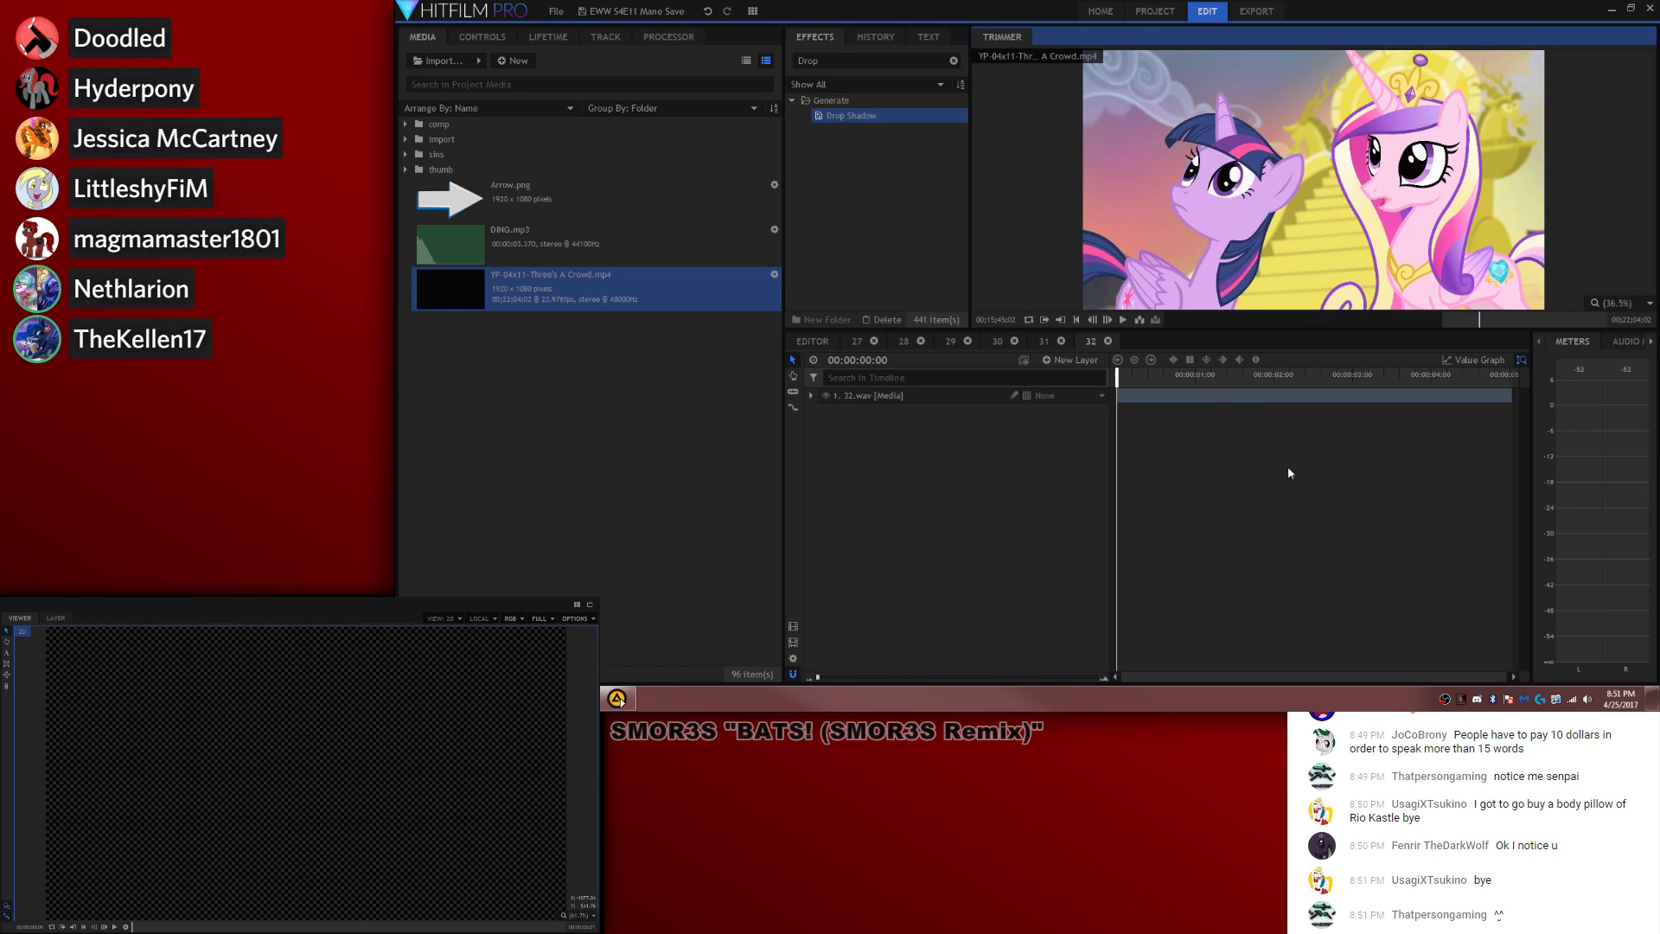
pyautogui.click(1046, 320)
pyautogui.moveTo(1243, 242); pyautogui.dragTo(1031, 435)
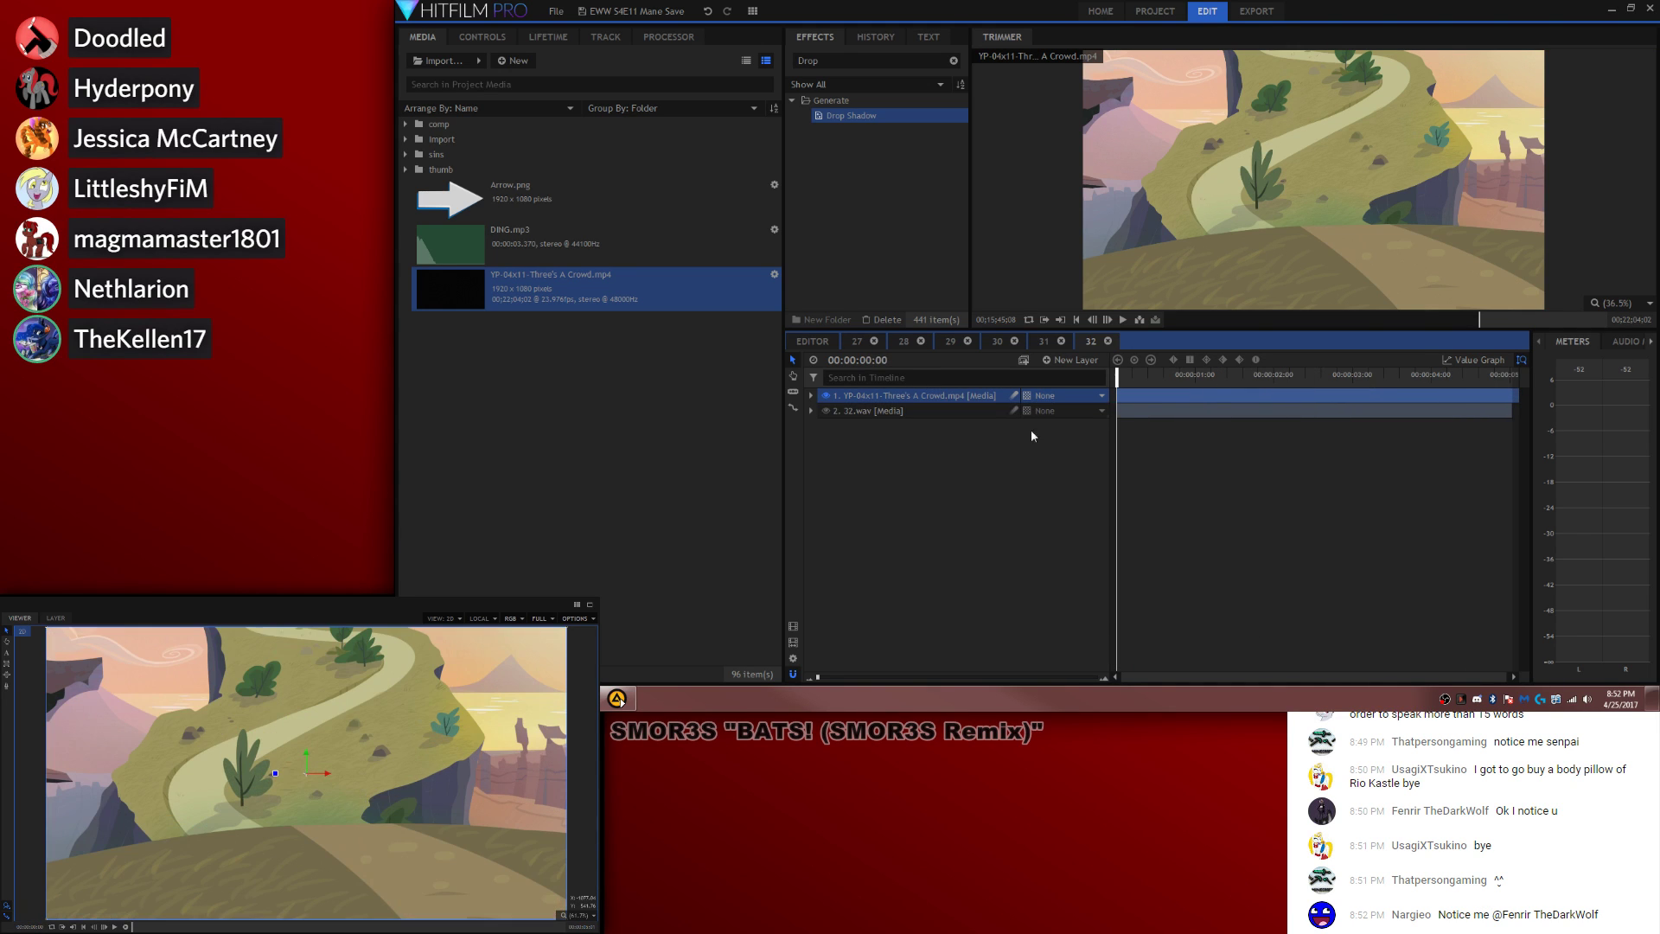
# Step: Set the episode footage's audio level to -8 dB and play back composite shot 32
pyautogui.click(811, 396)
pyautogui.click(825, 471)
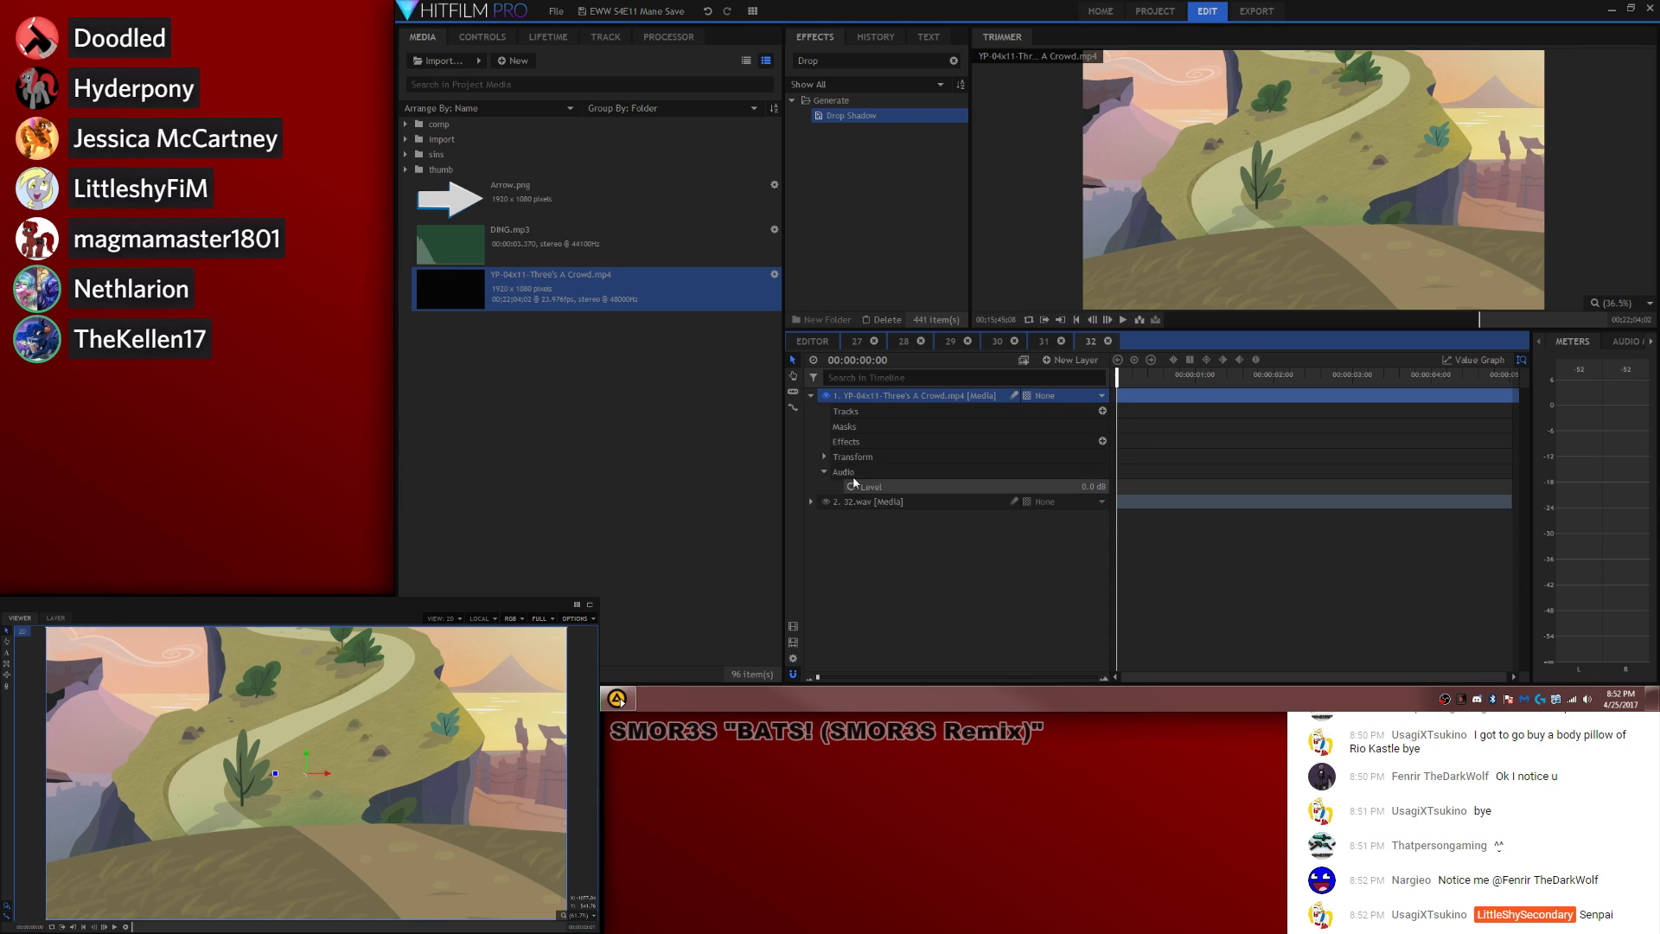
pyautogui.write('-8')
pyautogui.press('Return')
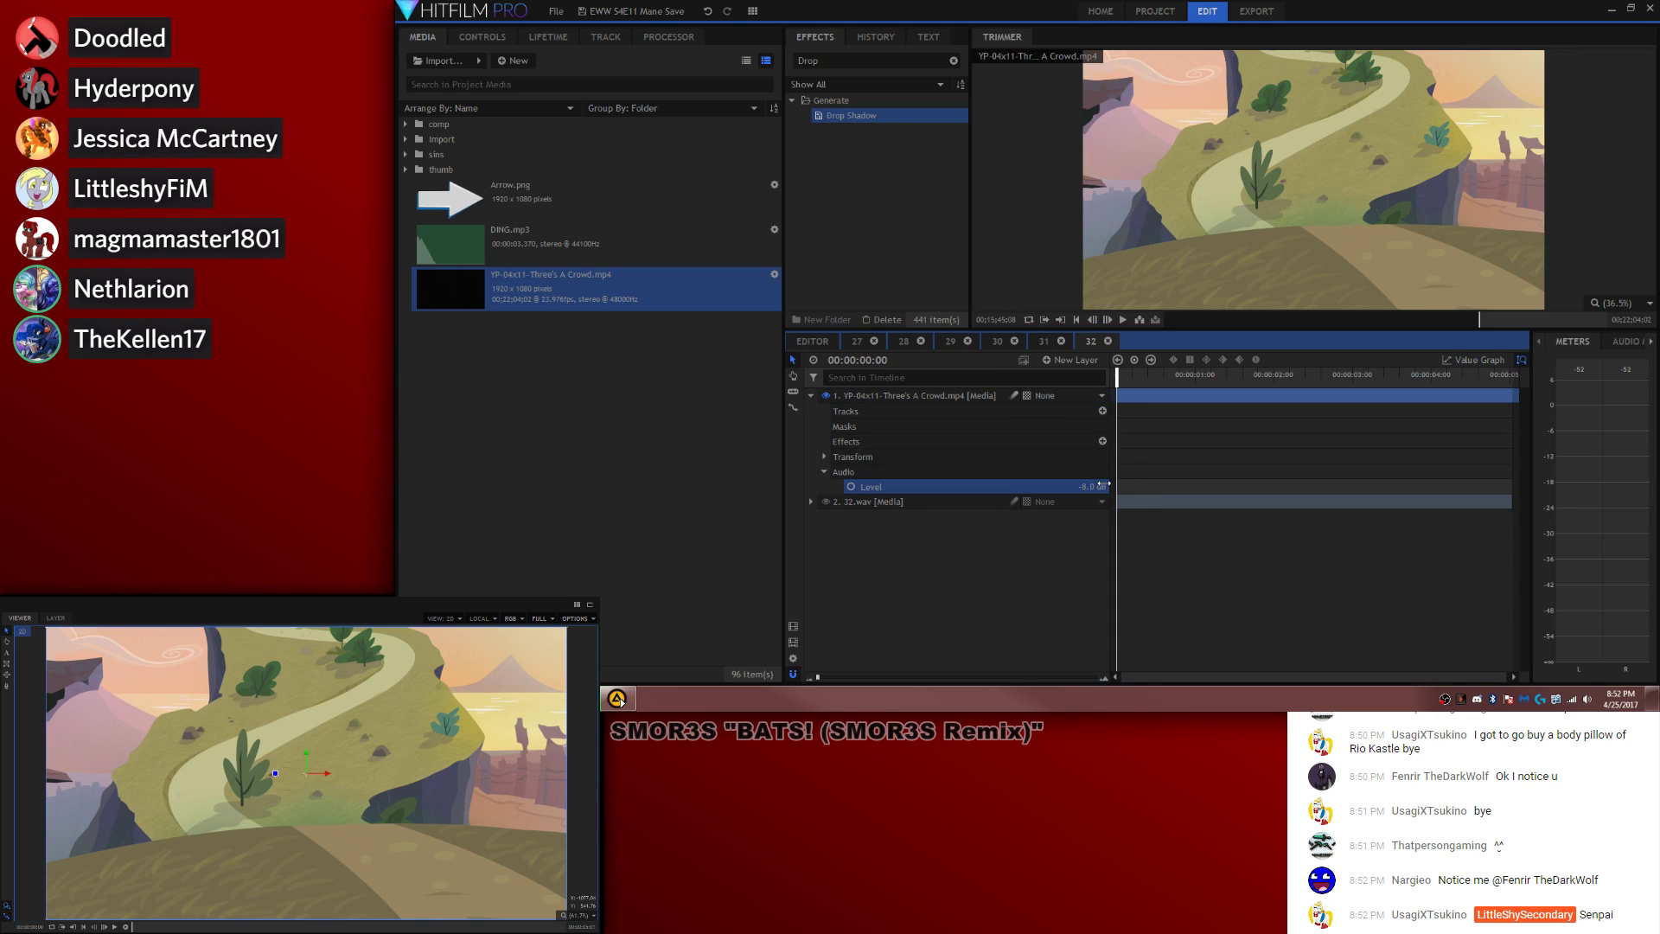
pyautogui.press('space')
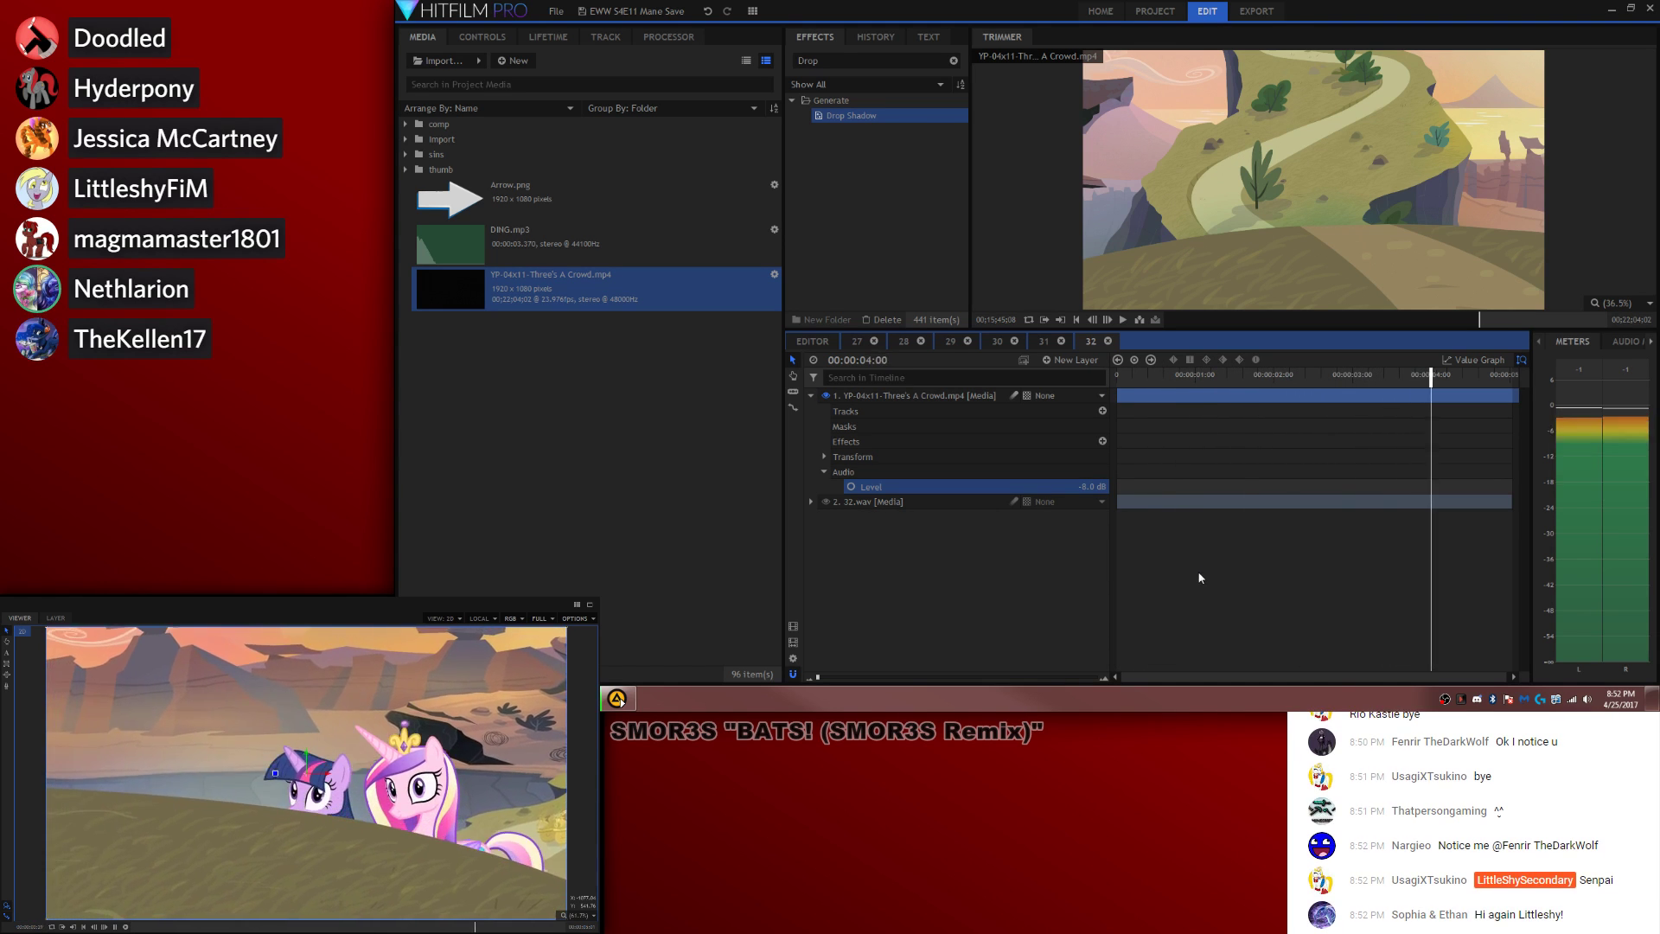
# Step: Copy the second Sin Count, Sub, overlay and New Grade layers from composite shot 31 into 32, and extend Sin Count to the end of 32.wav
pyautogui.click(1043, 343)
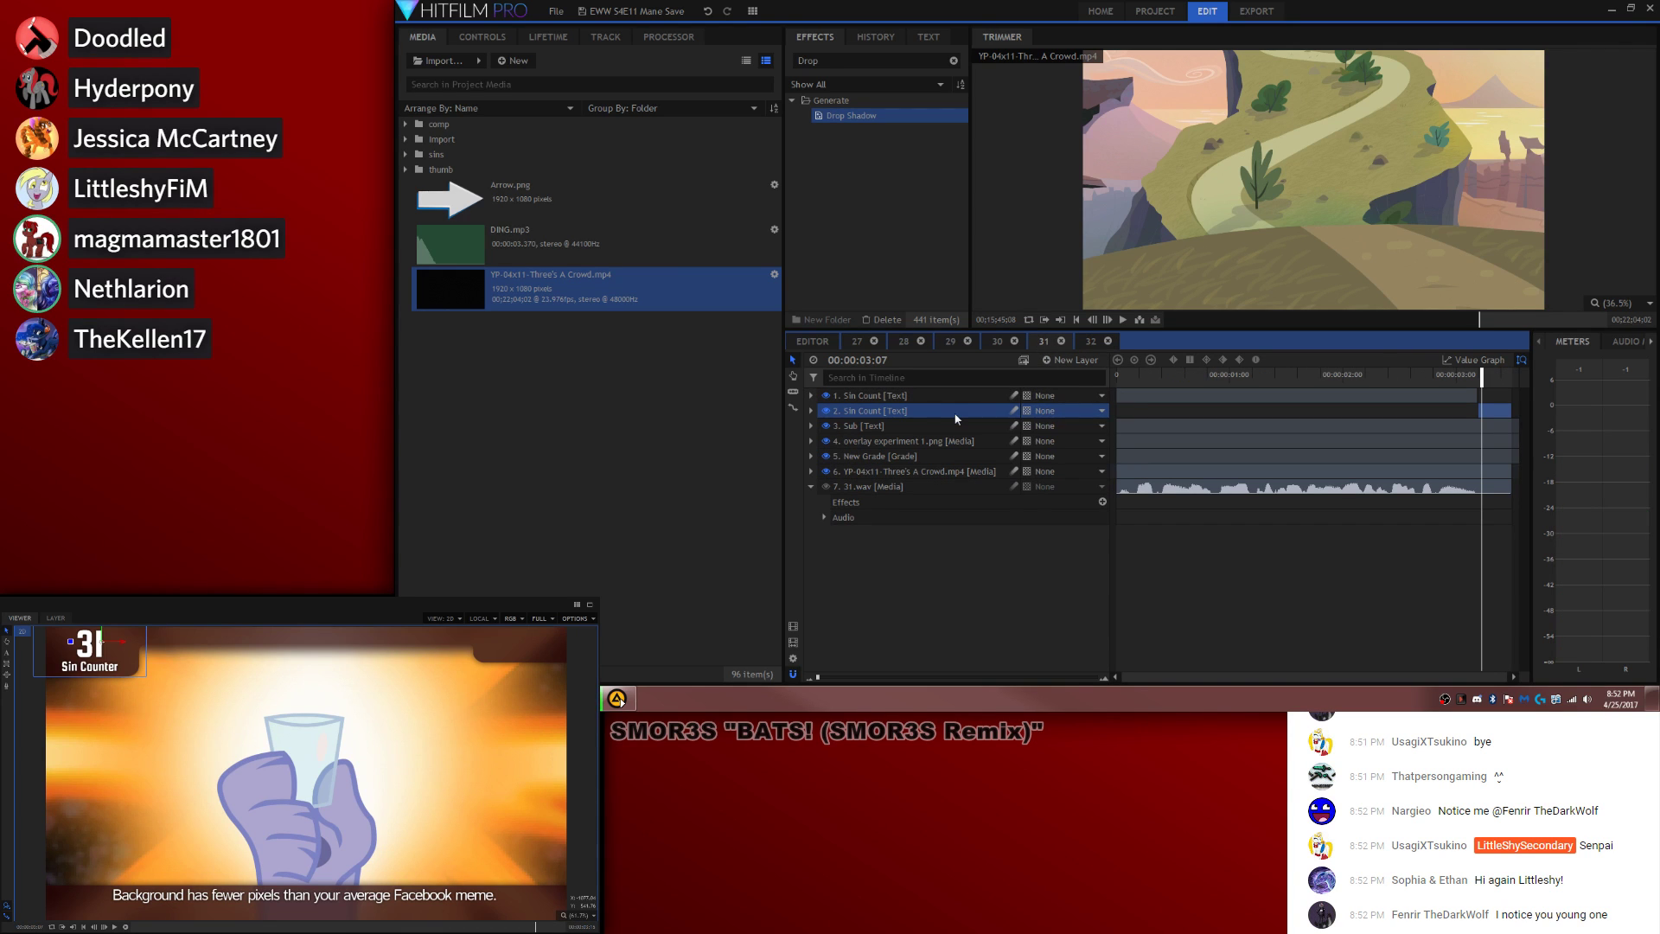
pyautogui.moveTo(908, 422); pyautogui.dragTo(901, 458)
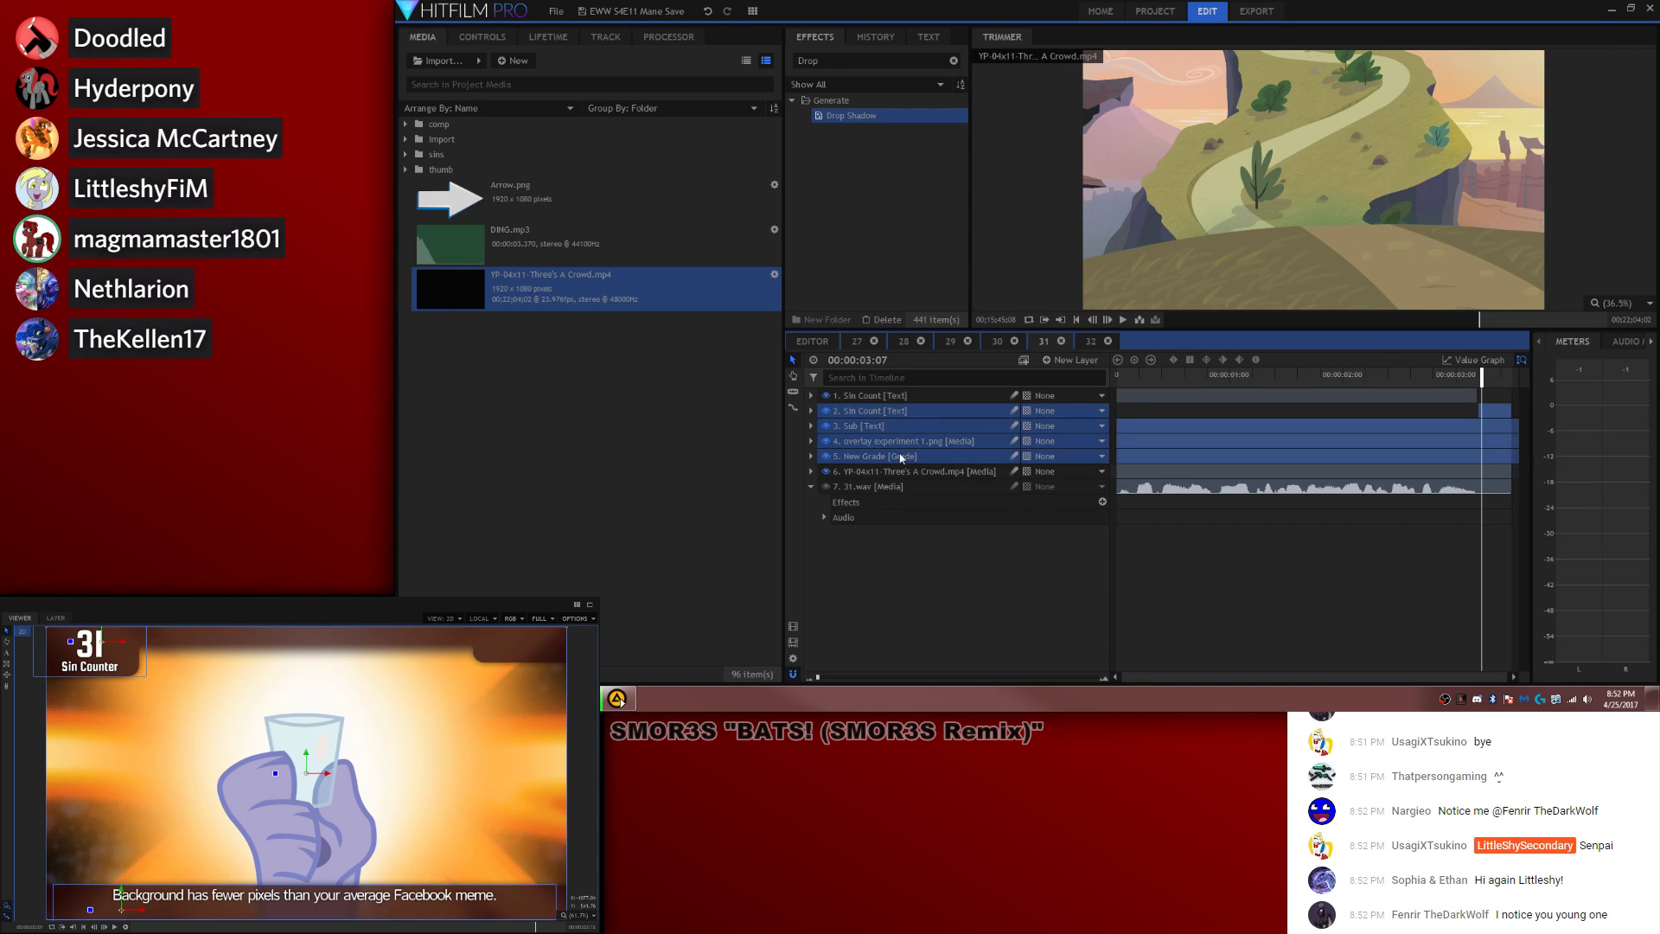
pyautogui.click(1091, 340)
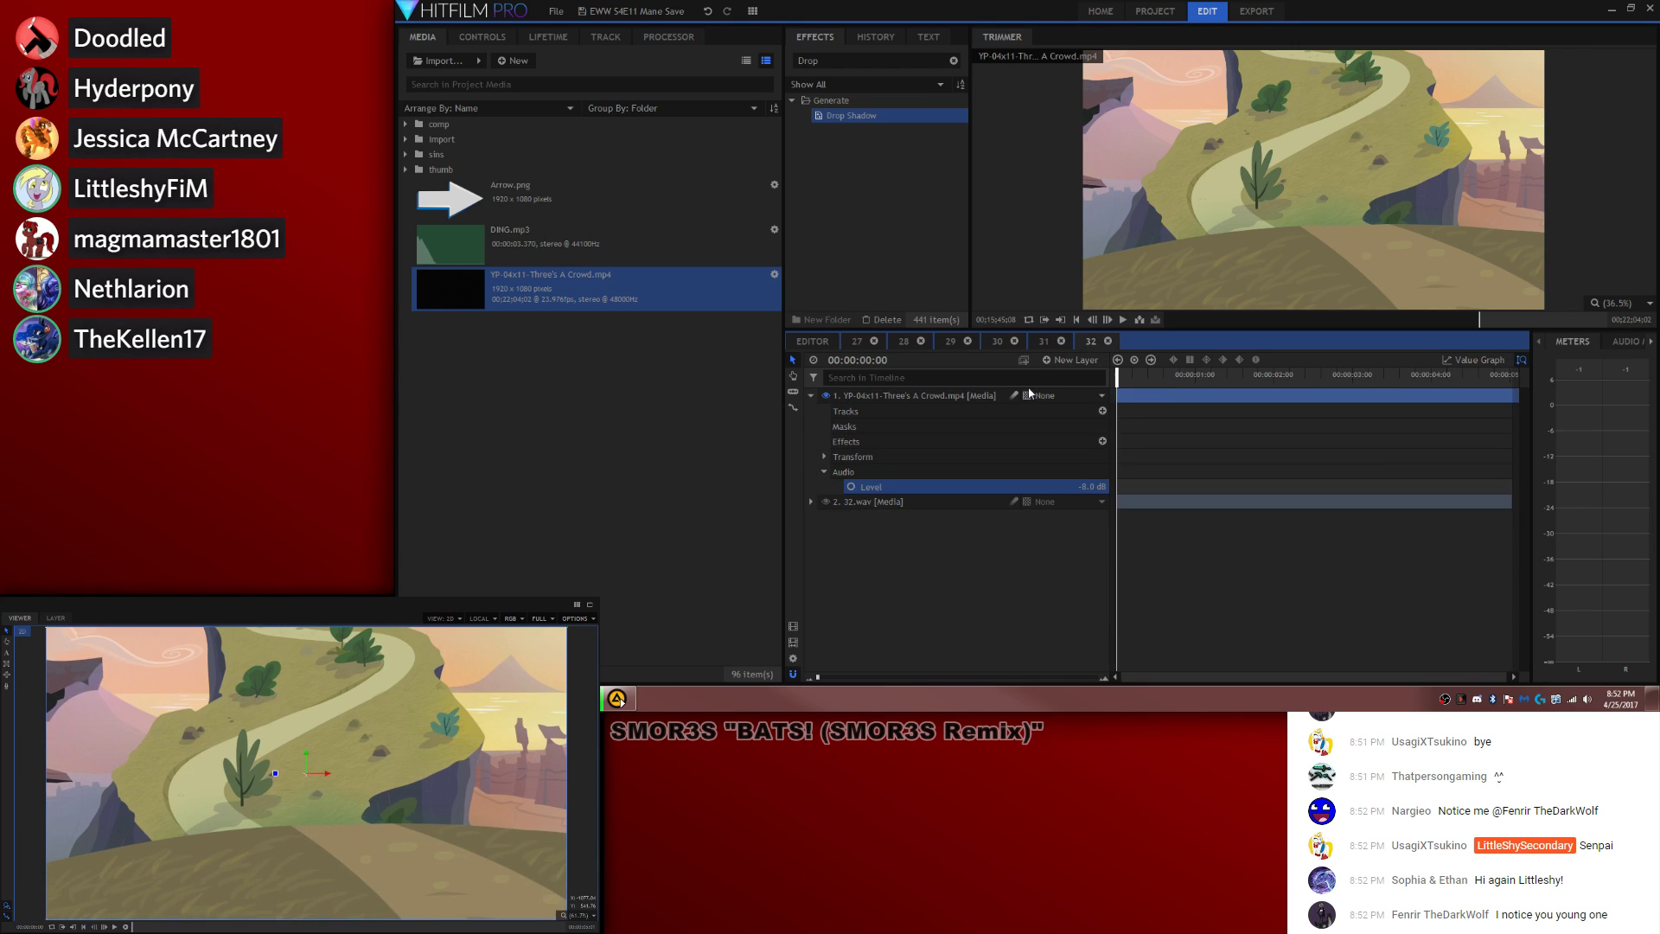
pyautogui.hotkey('ctrl', 'v')
pyautogui.rightClick(956, 413)
pyautogui.click(1072, 605)
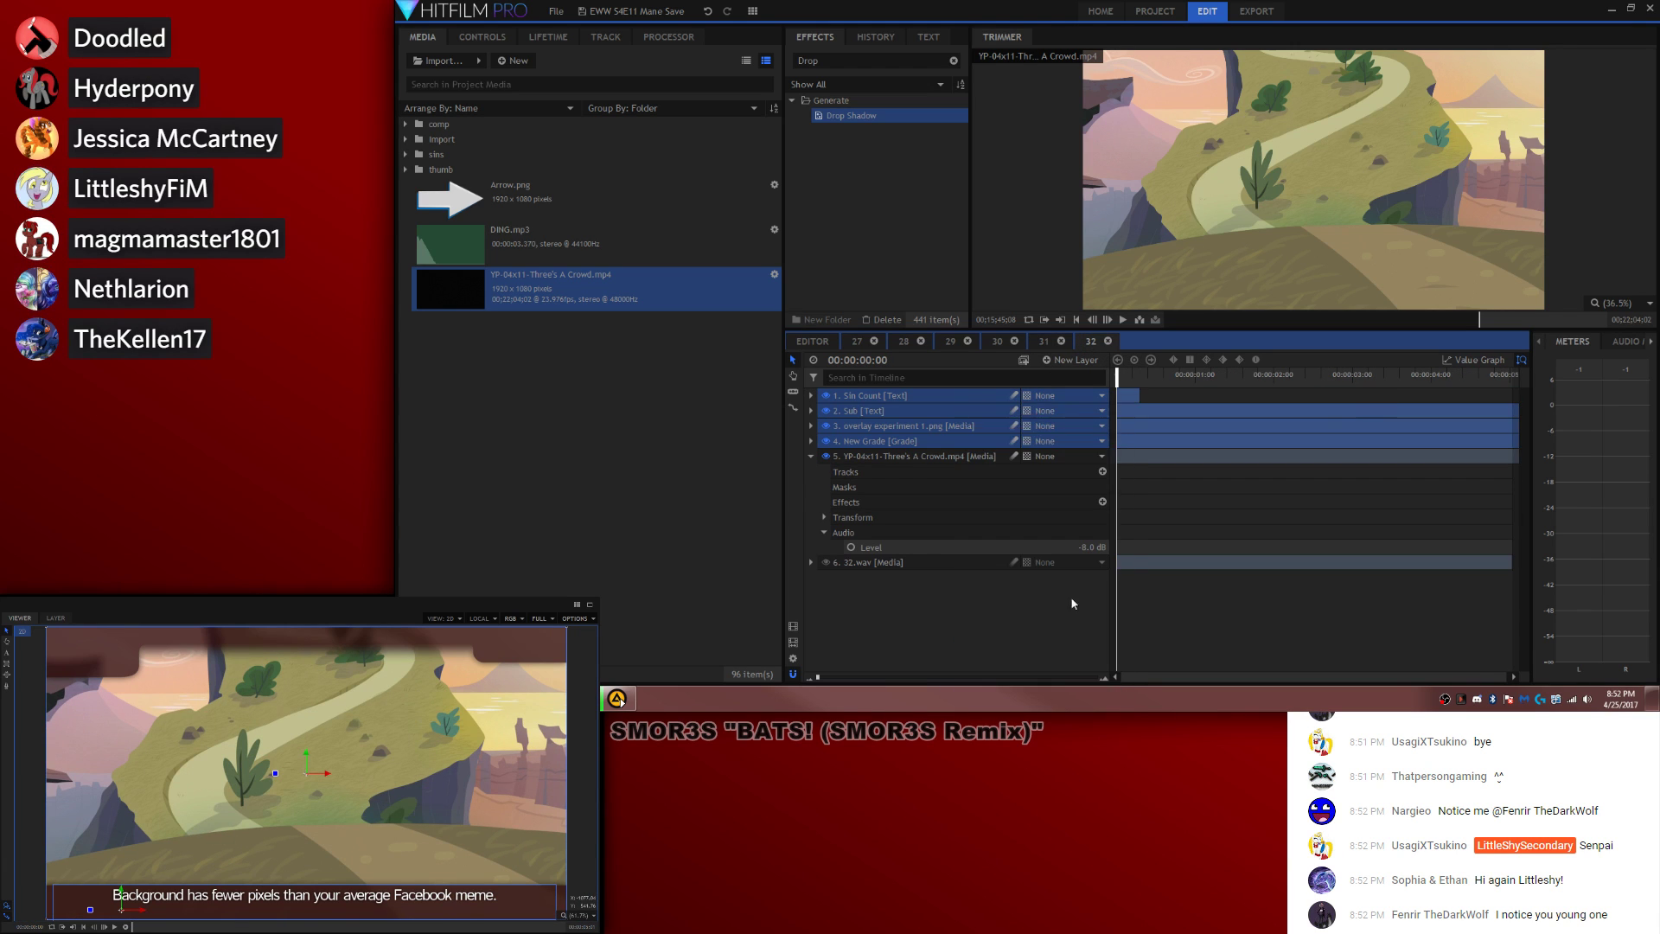
pyautogui.click(1072, 603)
pyautogui.moveTo(1141, 390); pyautogui.dragTo(1487, 455)
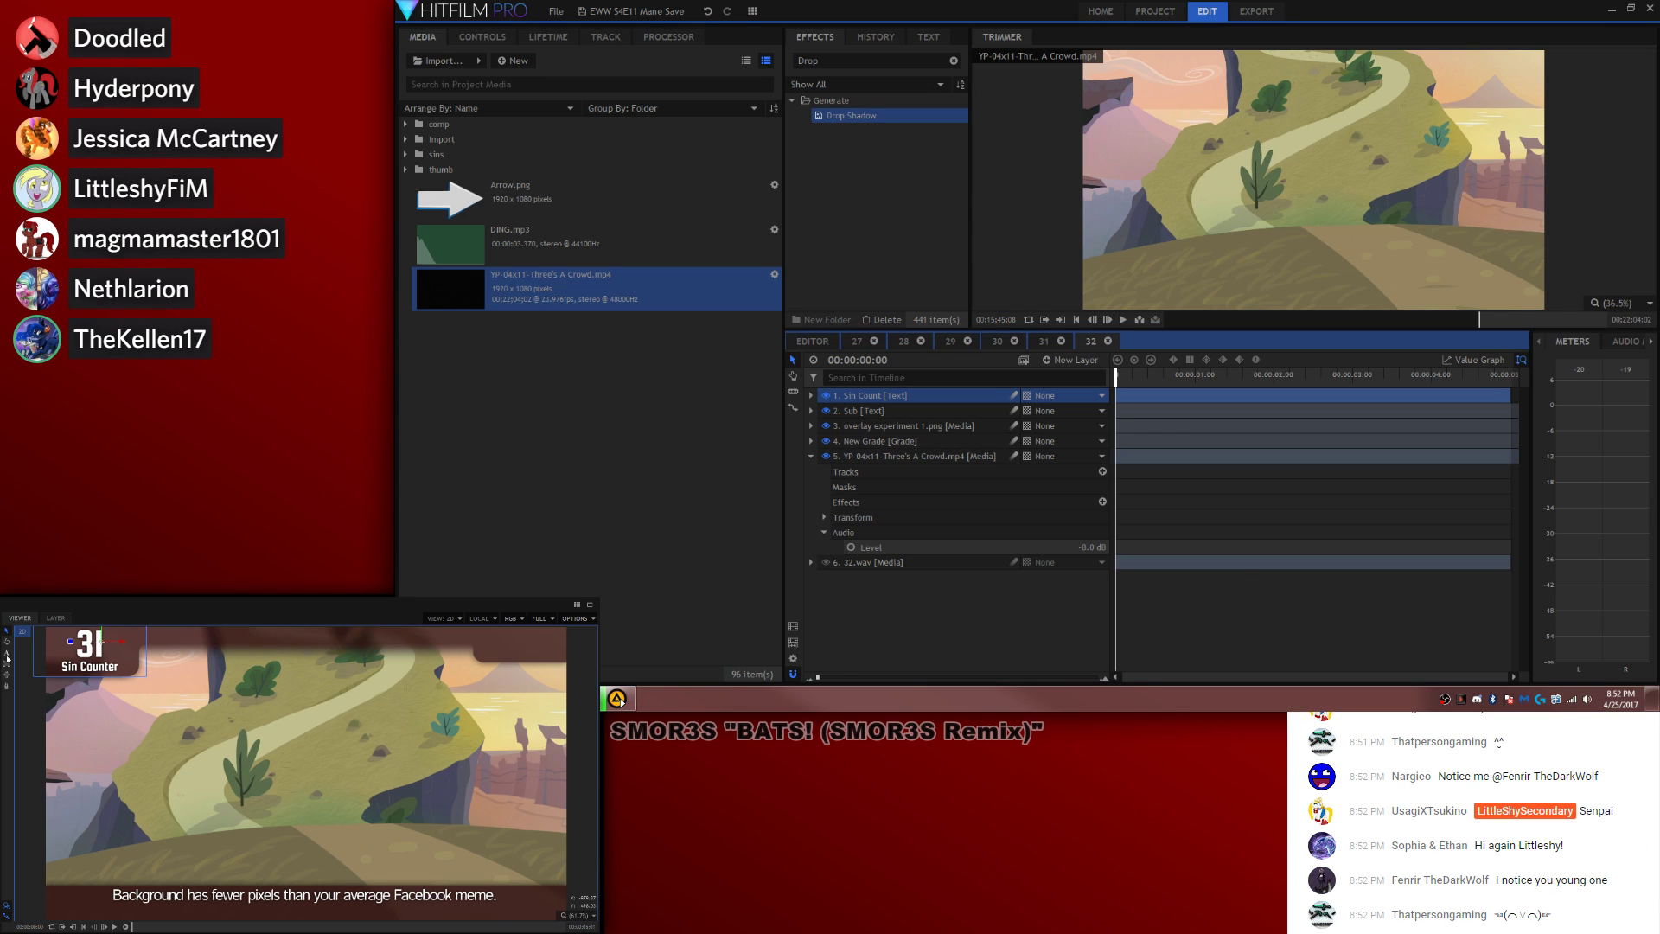
# Step: Change the subtitle text to "The edge of Equestria has a very well-kept path to this one-of-a-kind flower."
pyautogui.click(1470, 411)
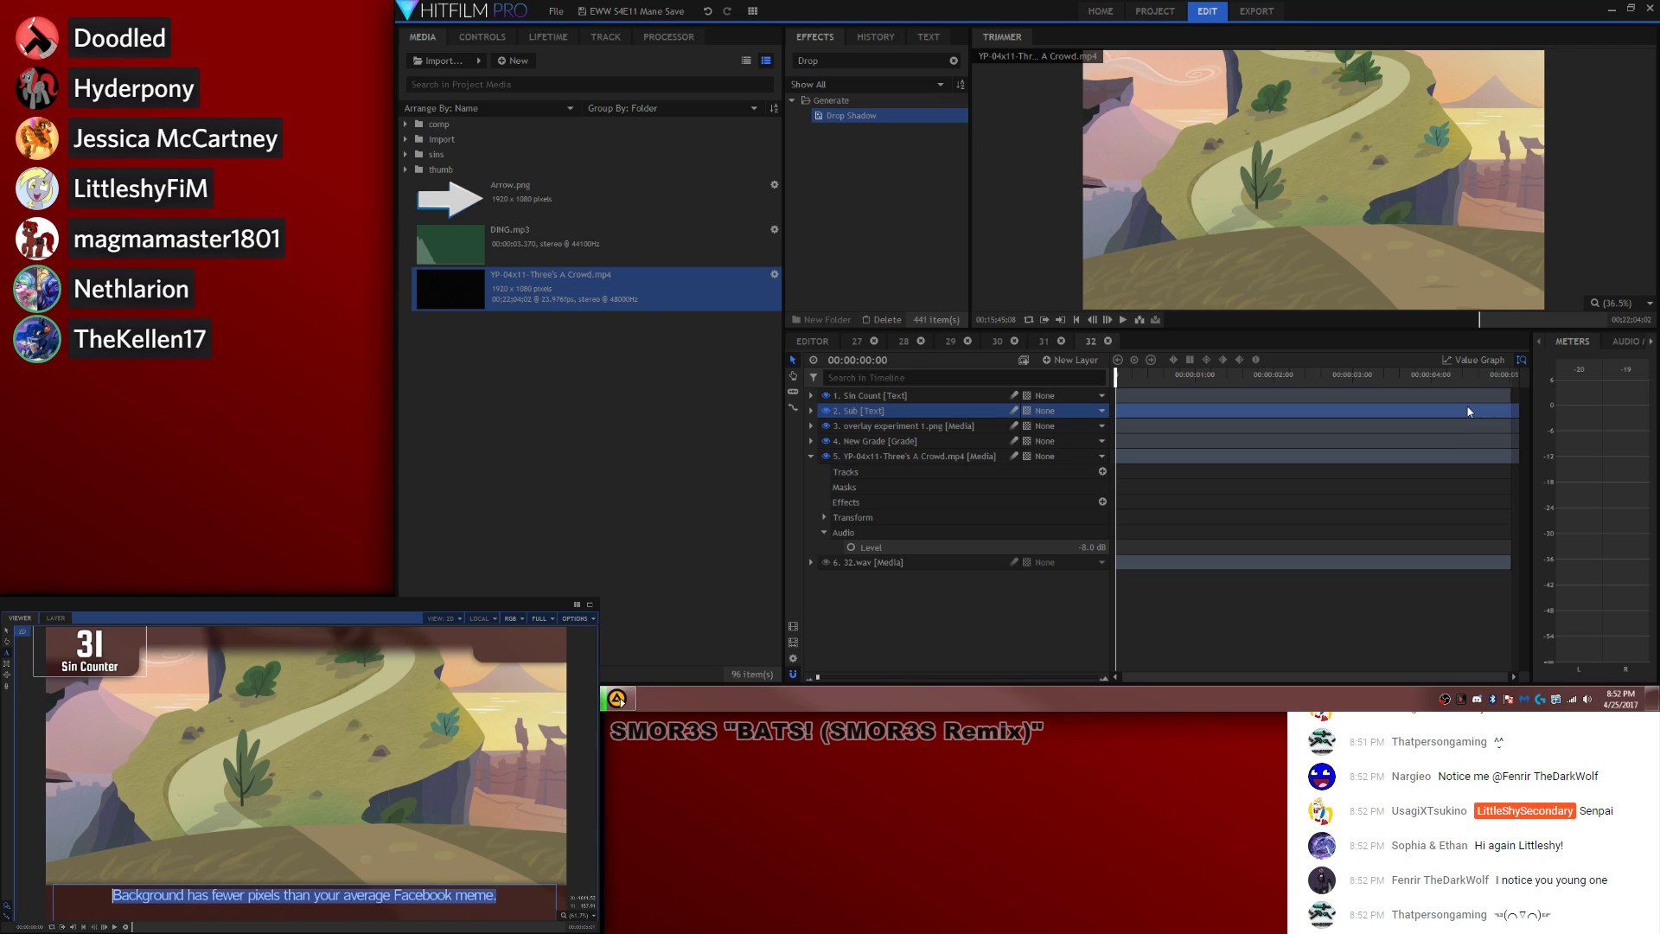
pyautogui.write('The edge of Equestria has a very well-kept path to this one-of-a-kind flower.')
pyautogui.click(8, 633)
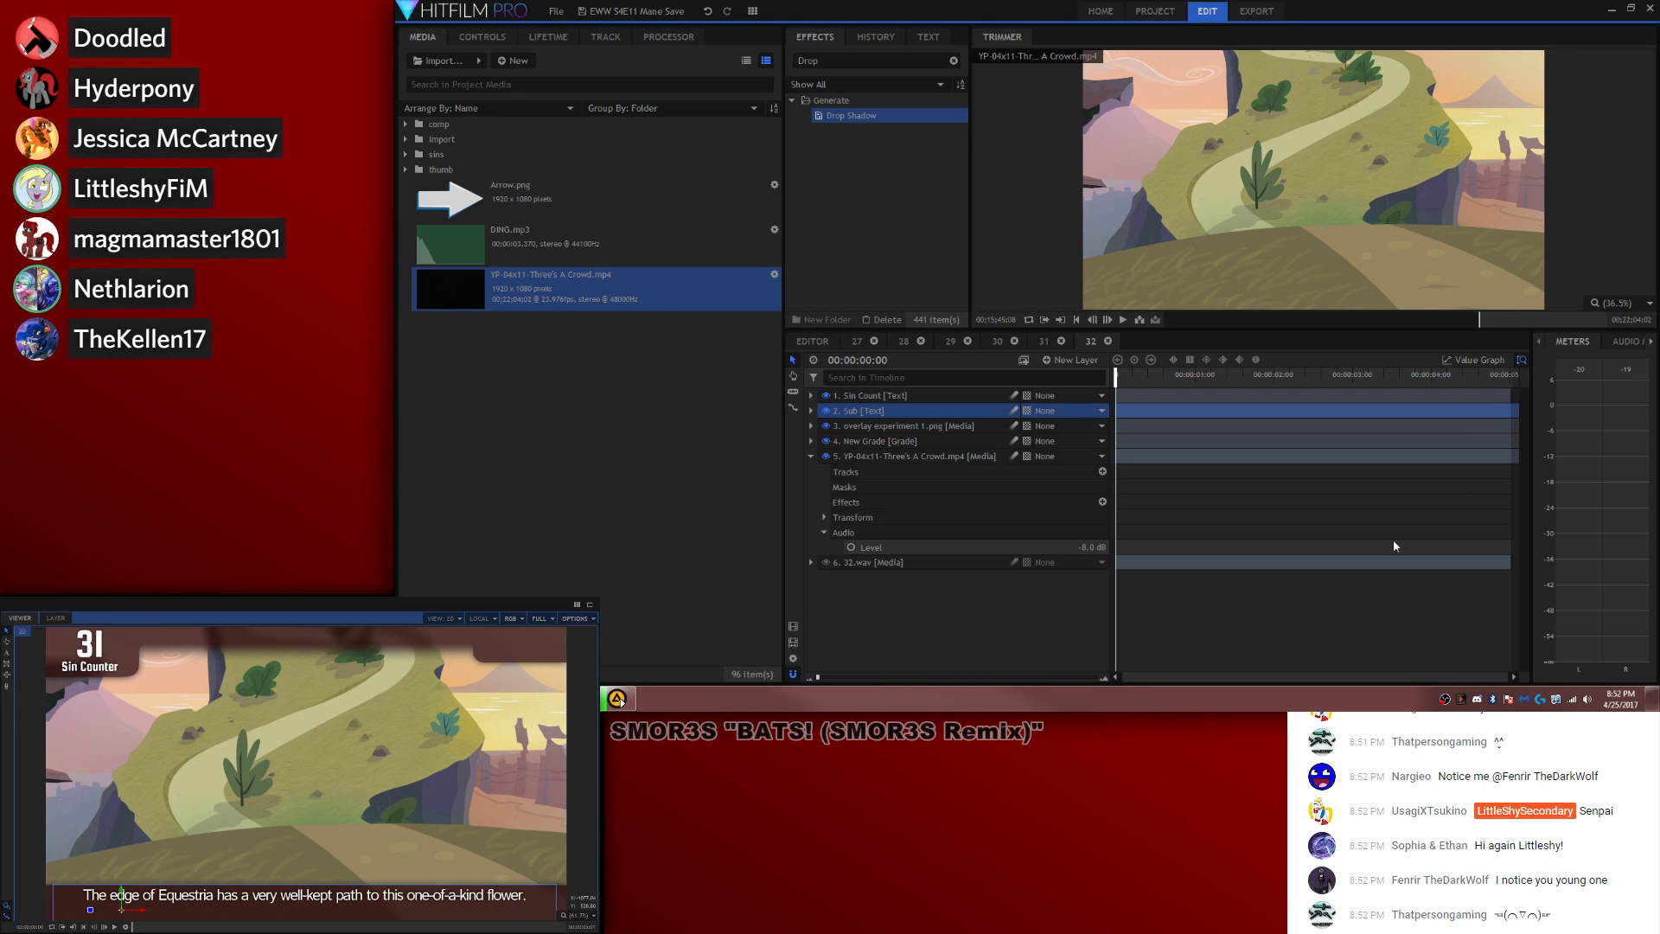
pyautogui.click(1397, 526)
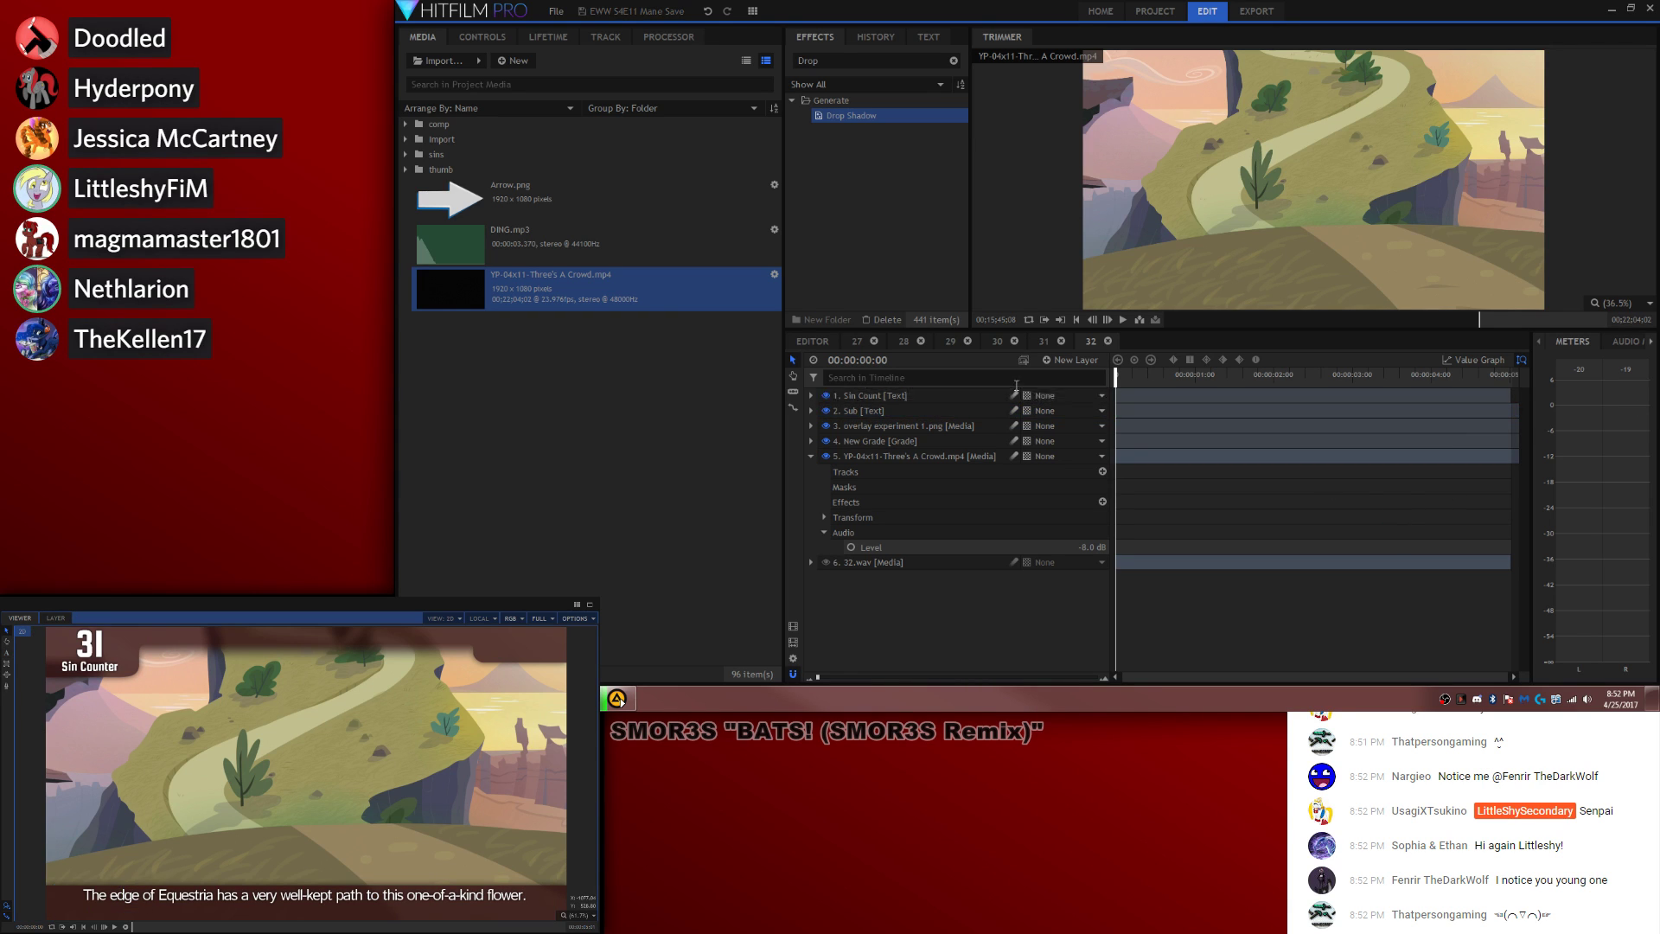
# Step: Collapse the episode footage layer and display the audio waveform on the 32.wav layer
pyautogui.click(813, 457)
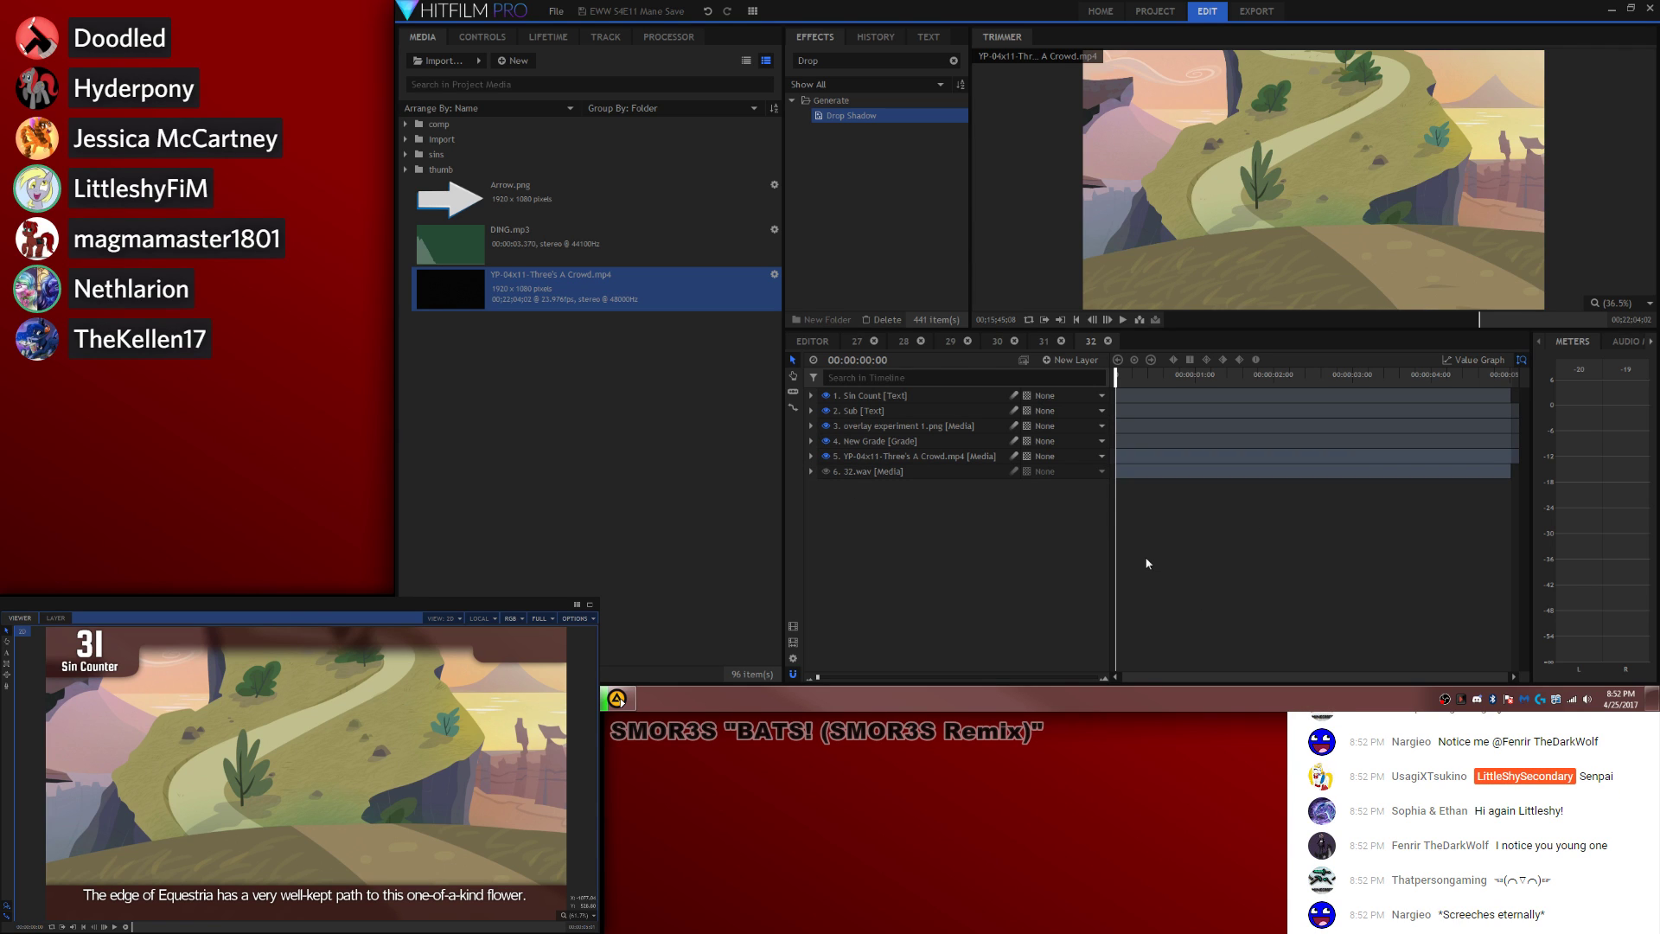
pyautogui.press('space')
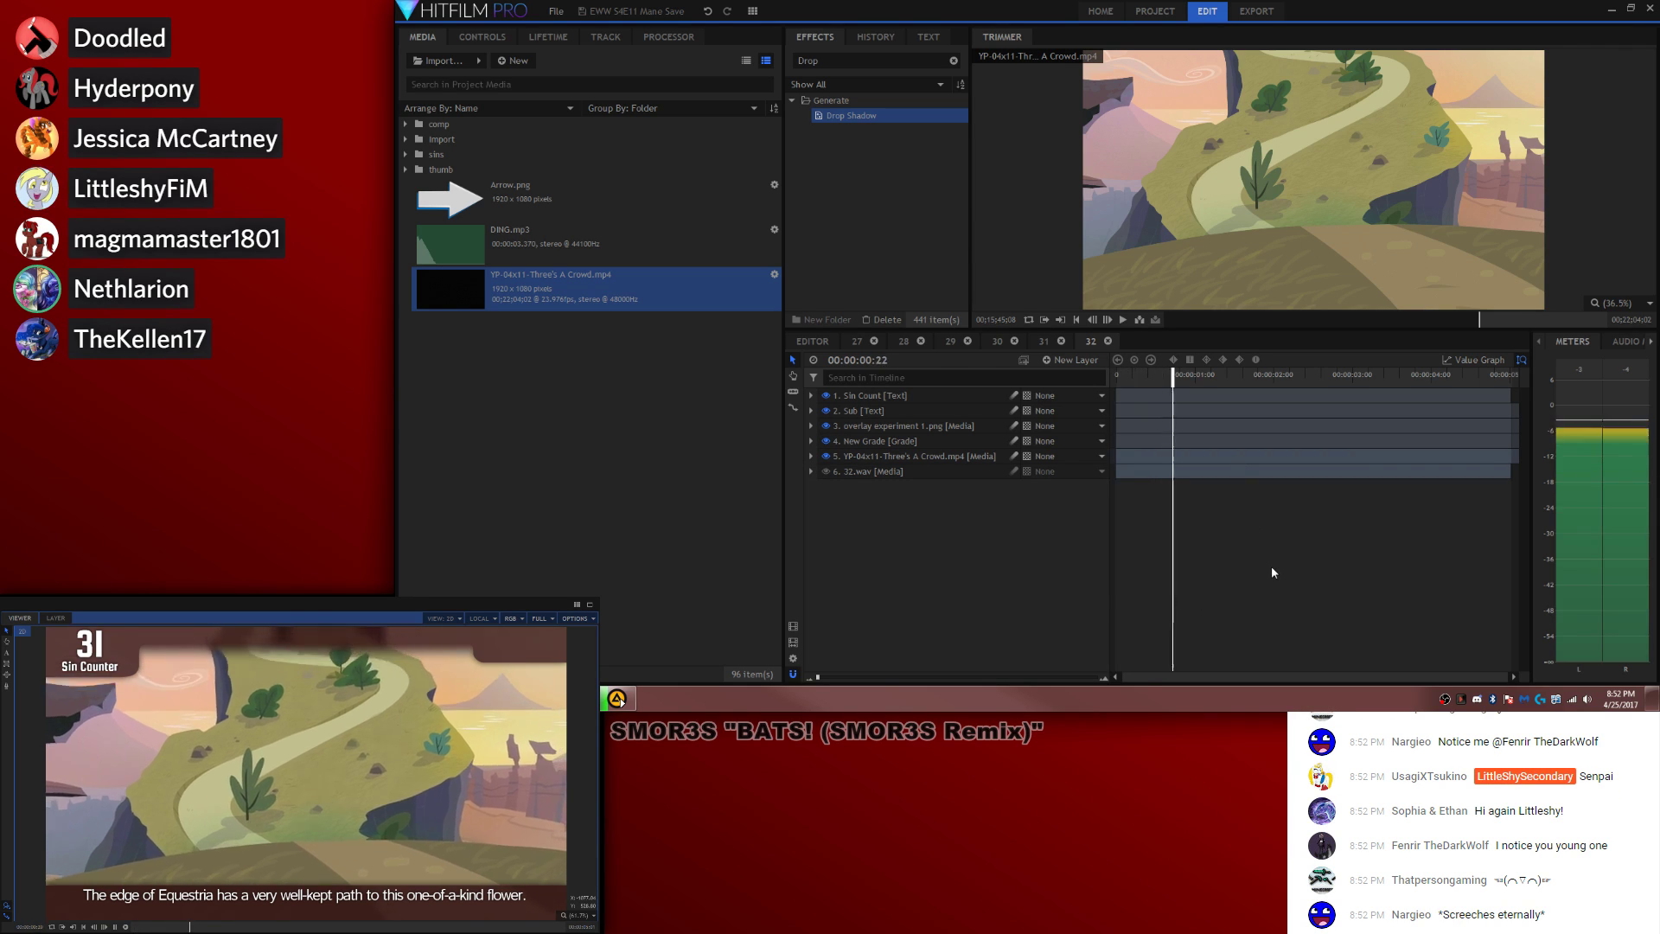
pyautogui.rightClick(844, 471)
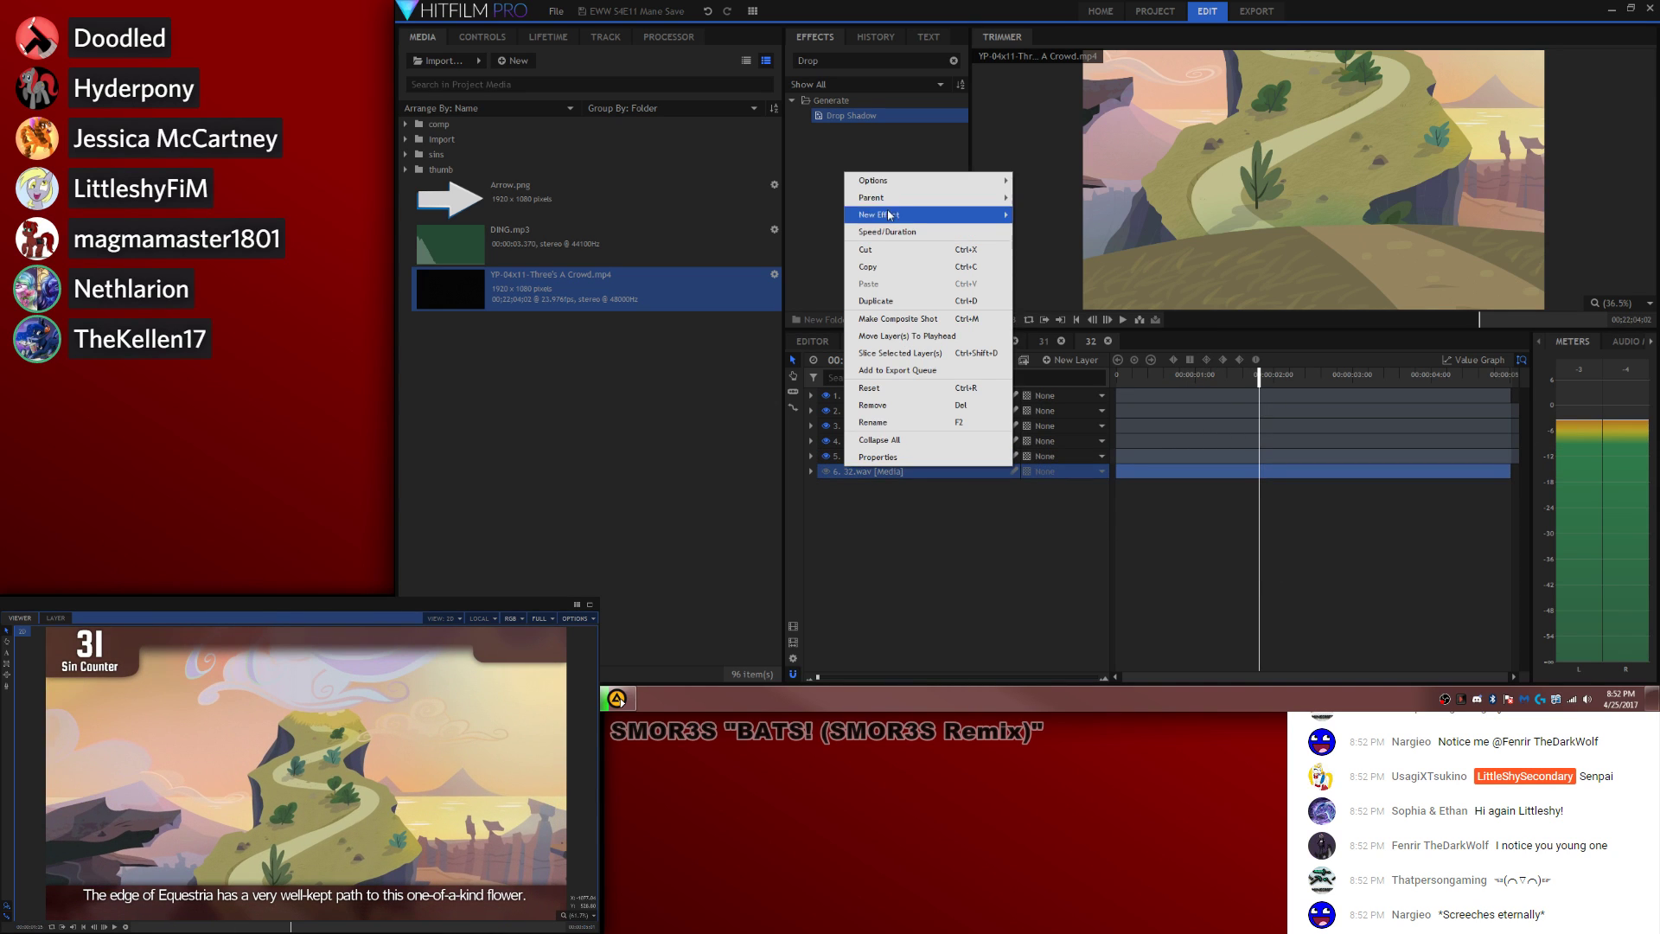
pyautogui.moveTo(893, 182)
pyautogui.click(1076, 199)
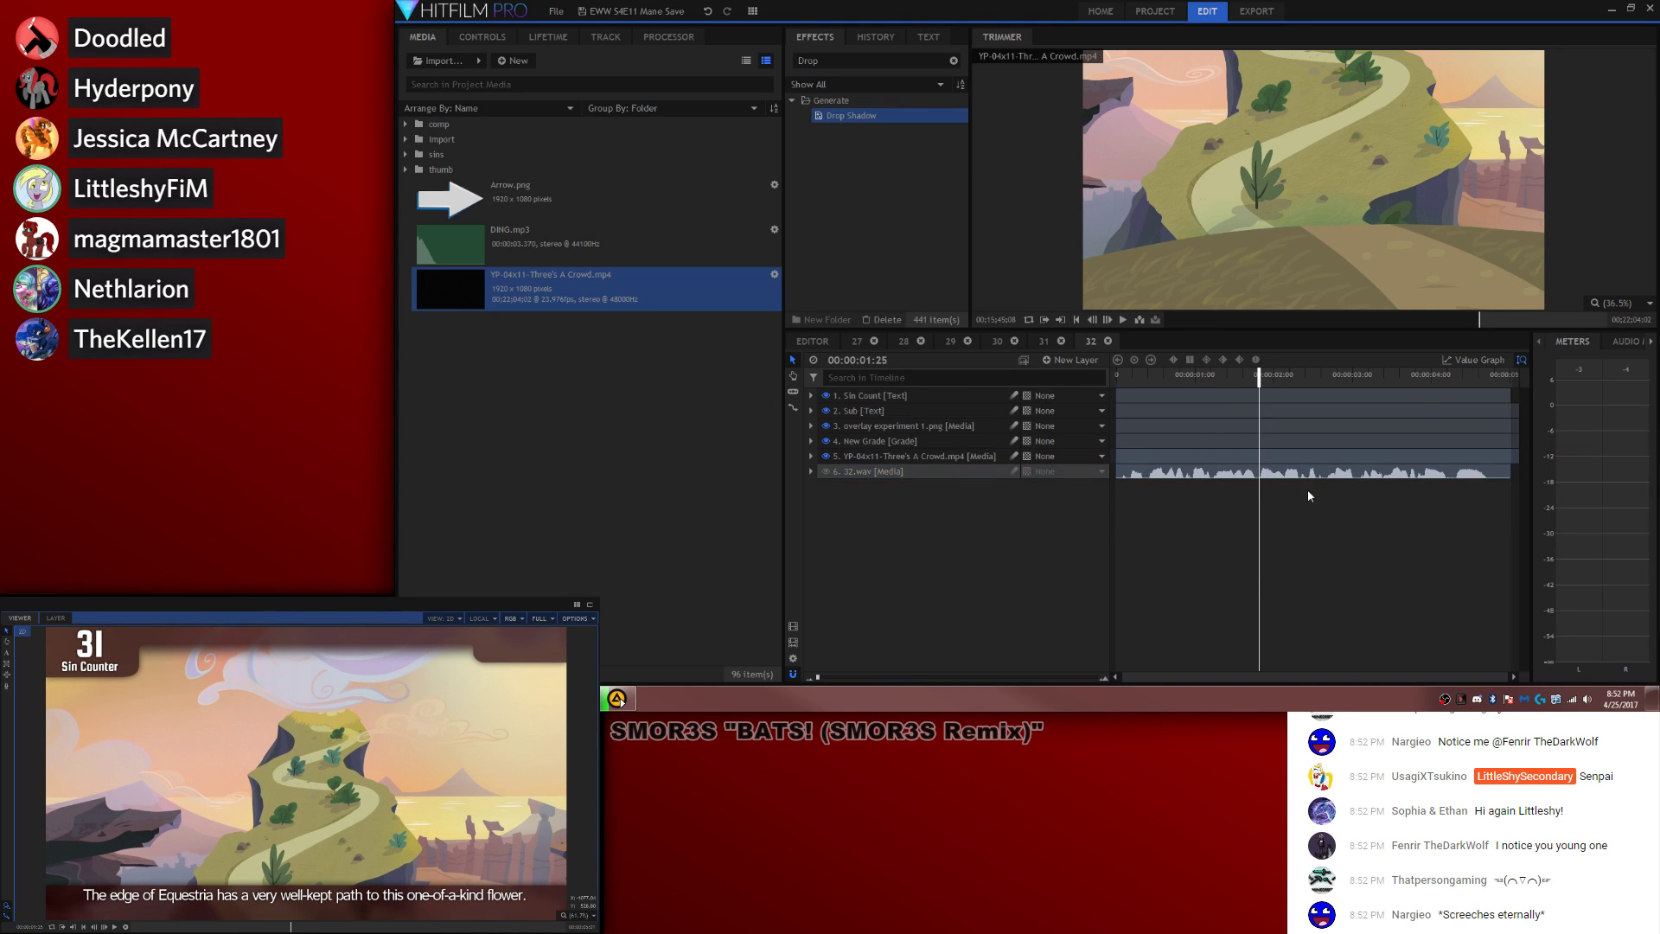
# Step: Slice the Sin Count layer at 00:00:04:22, where the speech in 32.wav ends, and advance one frame
pyautogui.click(1483, 377)
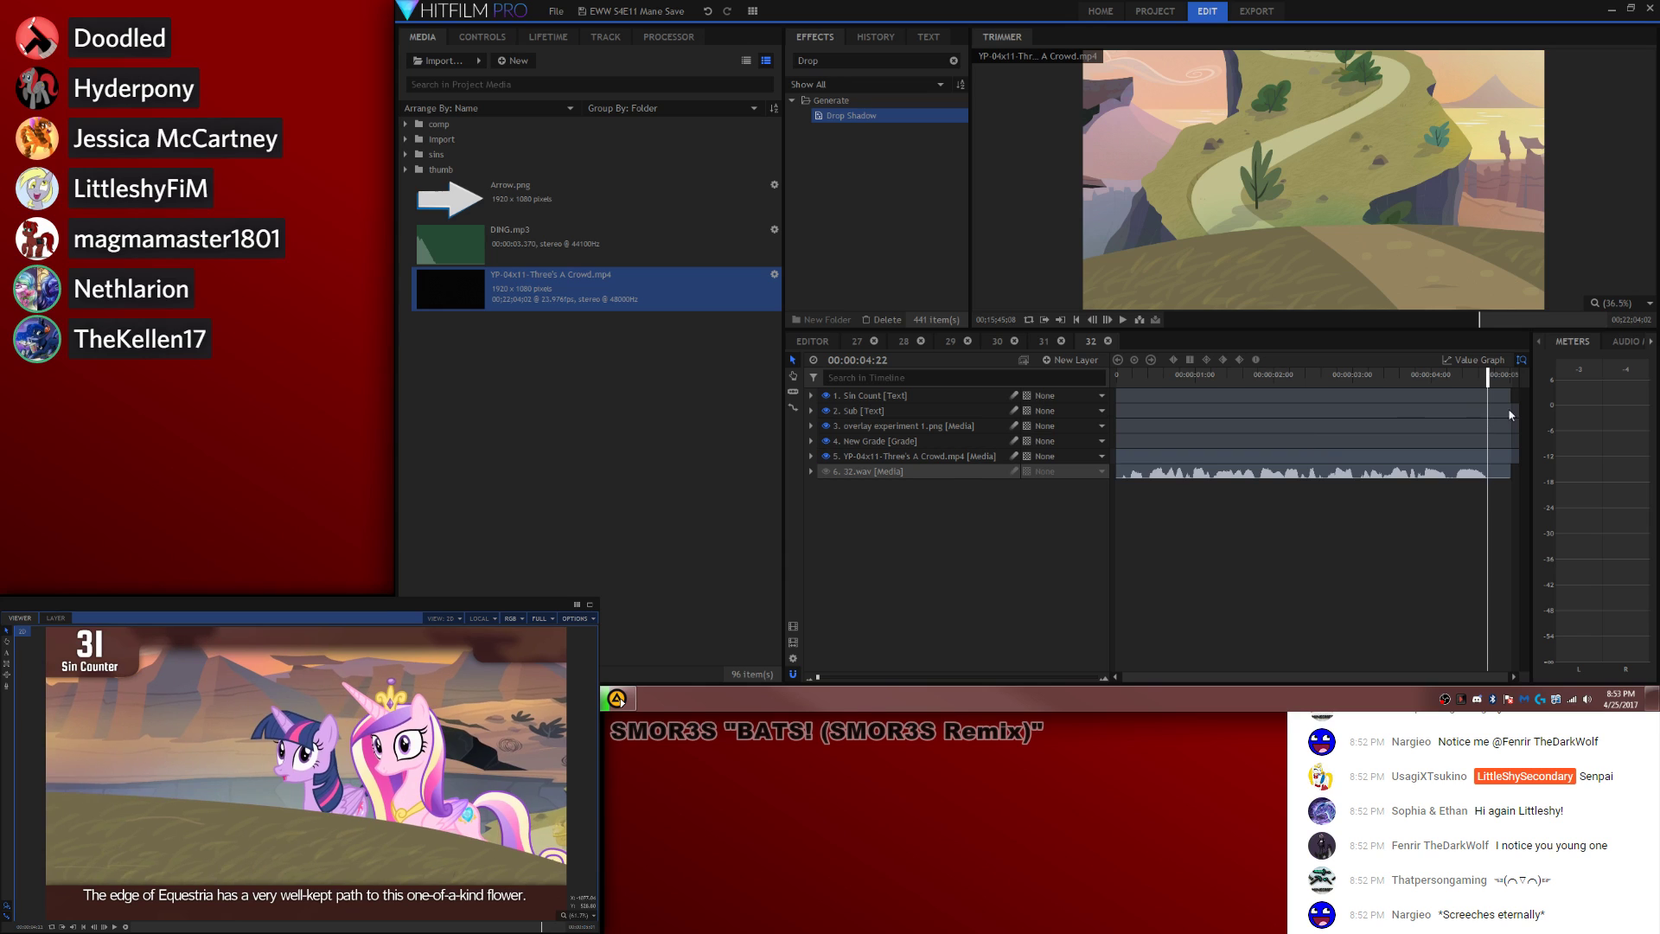
pyautogui.press('c')
pyautogui.click(1489, 395)
pyautogui.press('v')
pyautogui.press('.')
# Step: Change the sin counter after the cut to 32 and play back composite shot 32 from the start
pyautogui.click(7, 652)
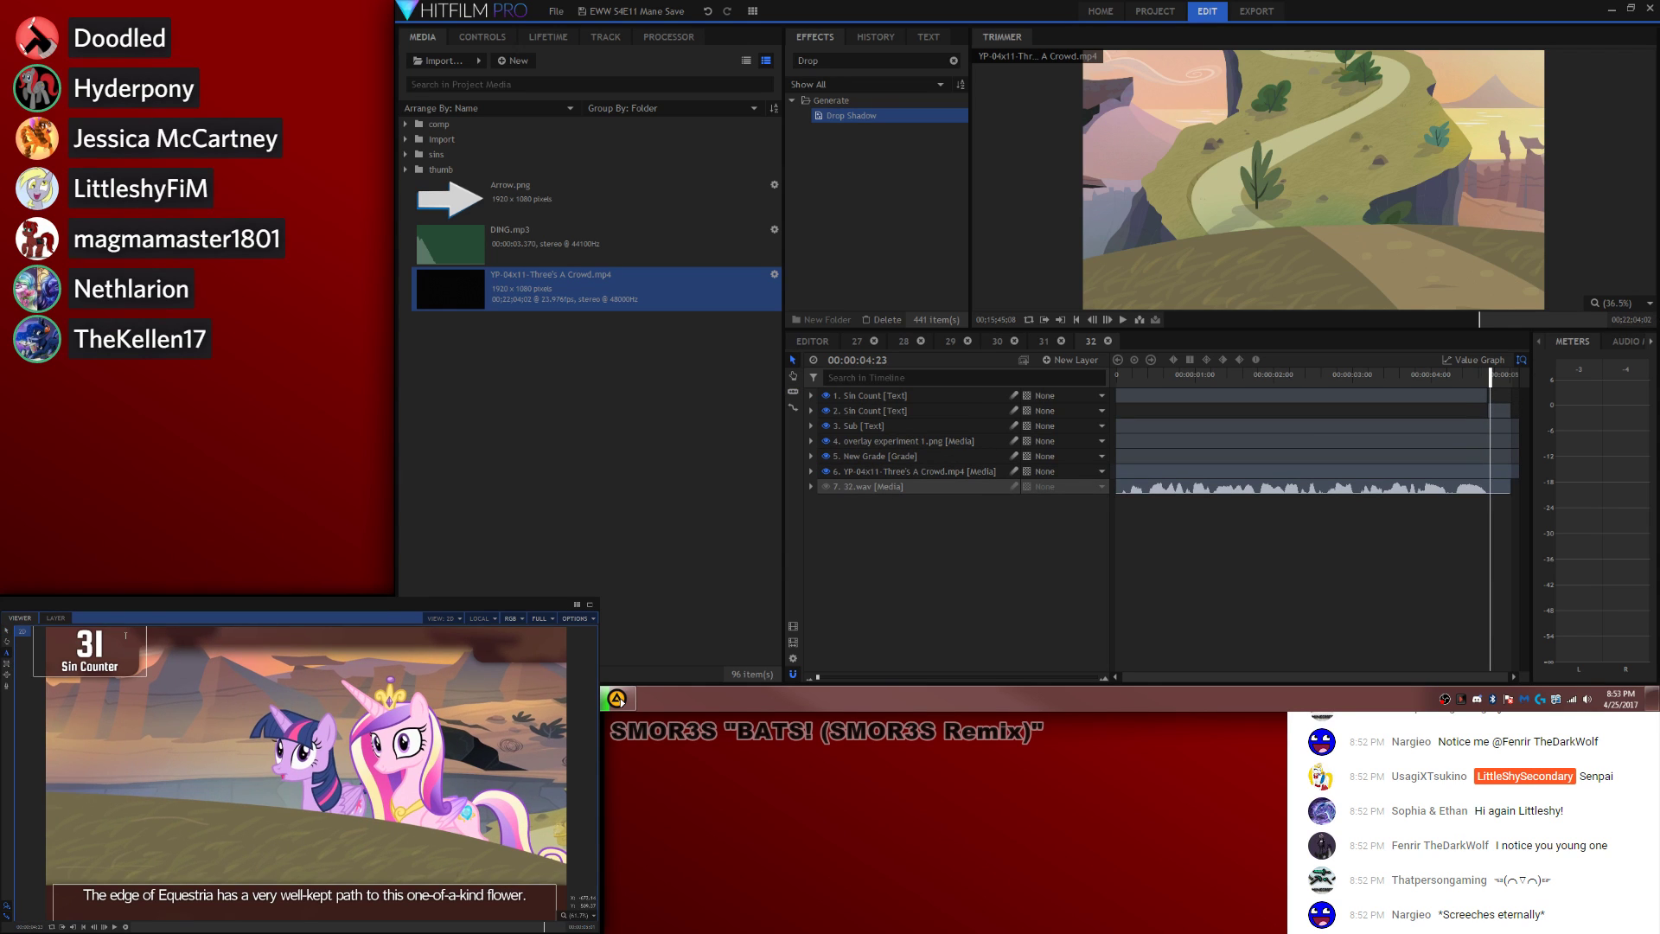
pyautogui.click(126, 635)
pyautogui.press('BackSpace')
pyautogui.write('2')
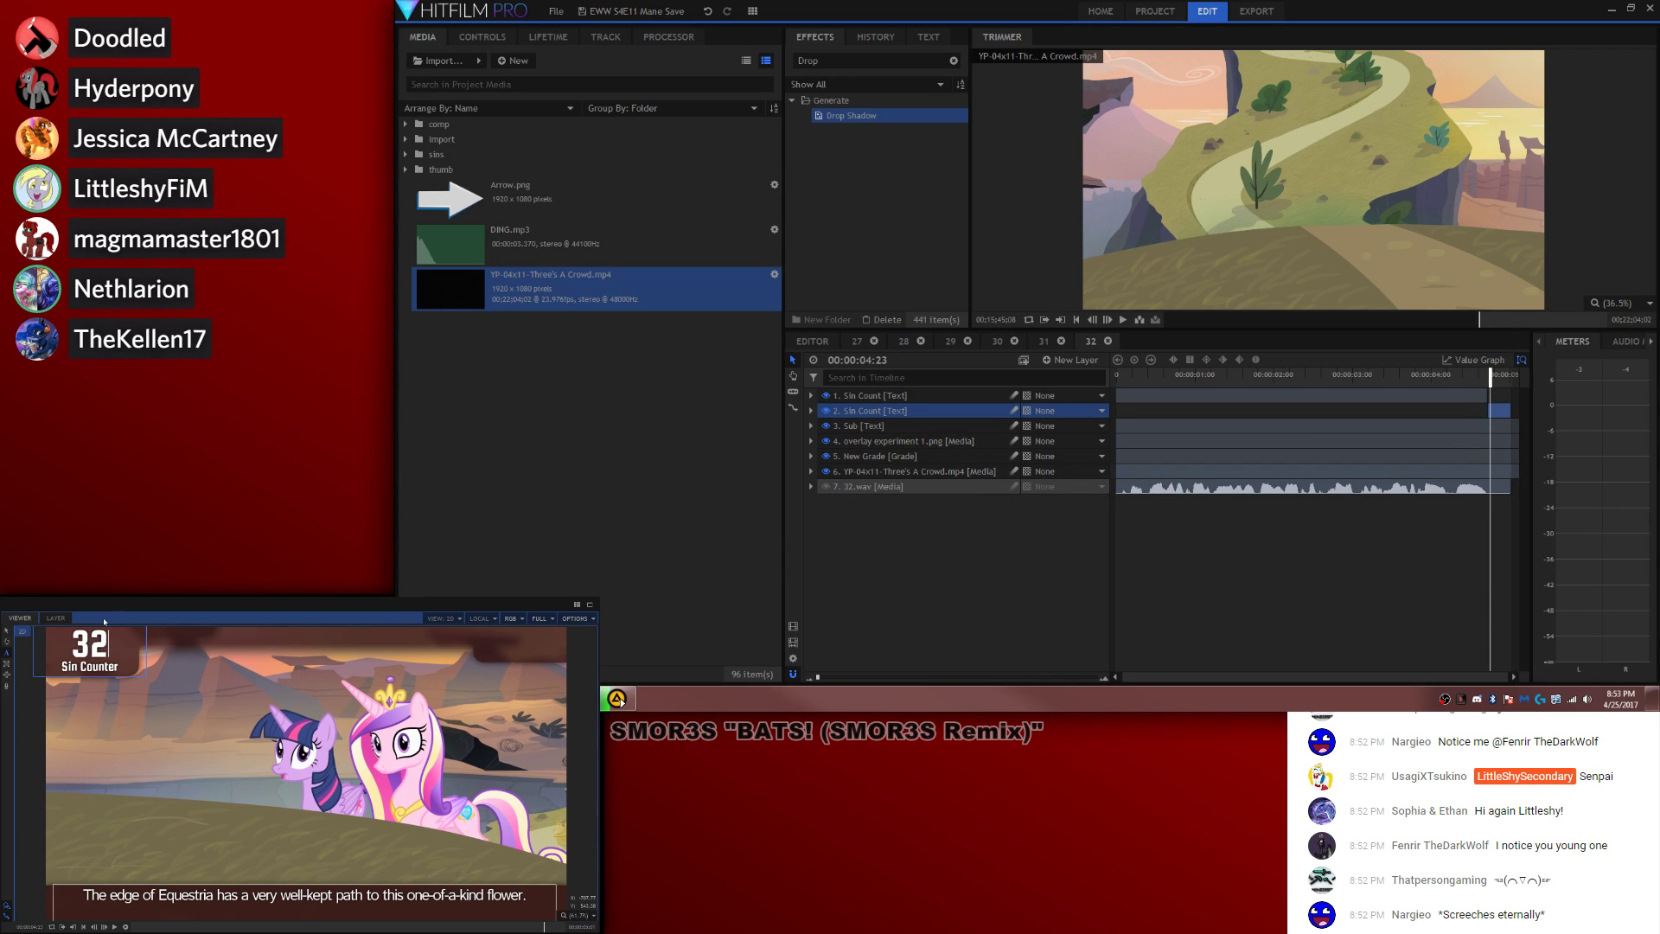
pyautogui.click(1446, 572)
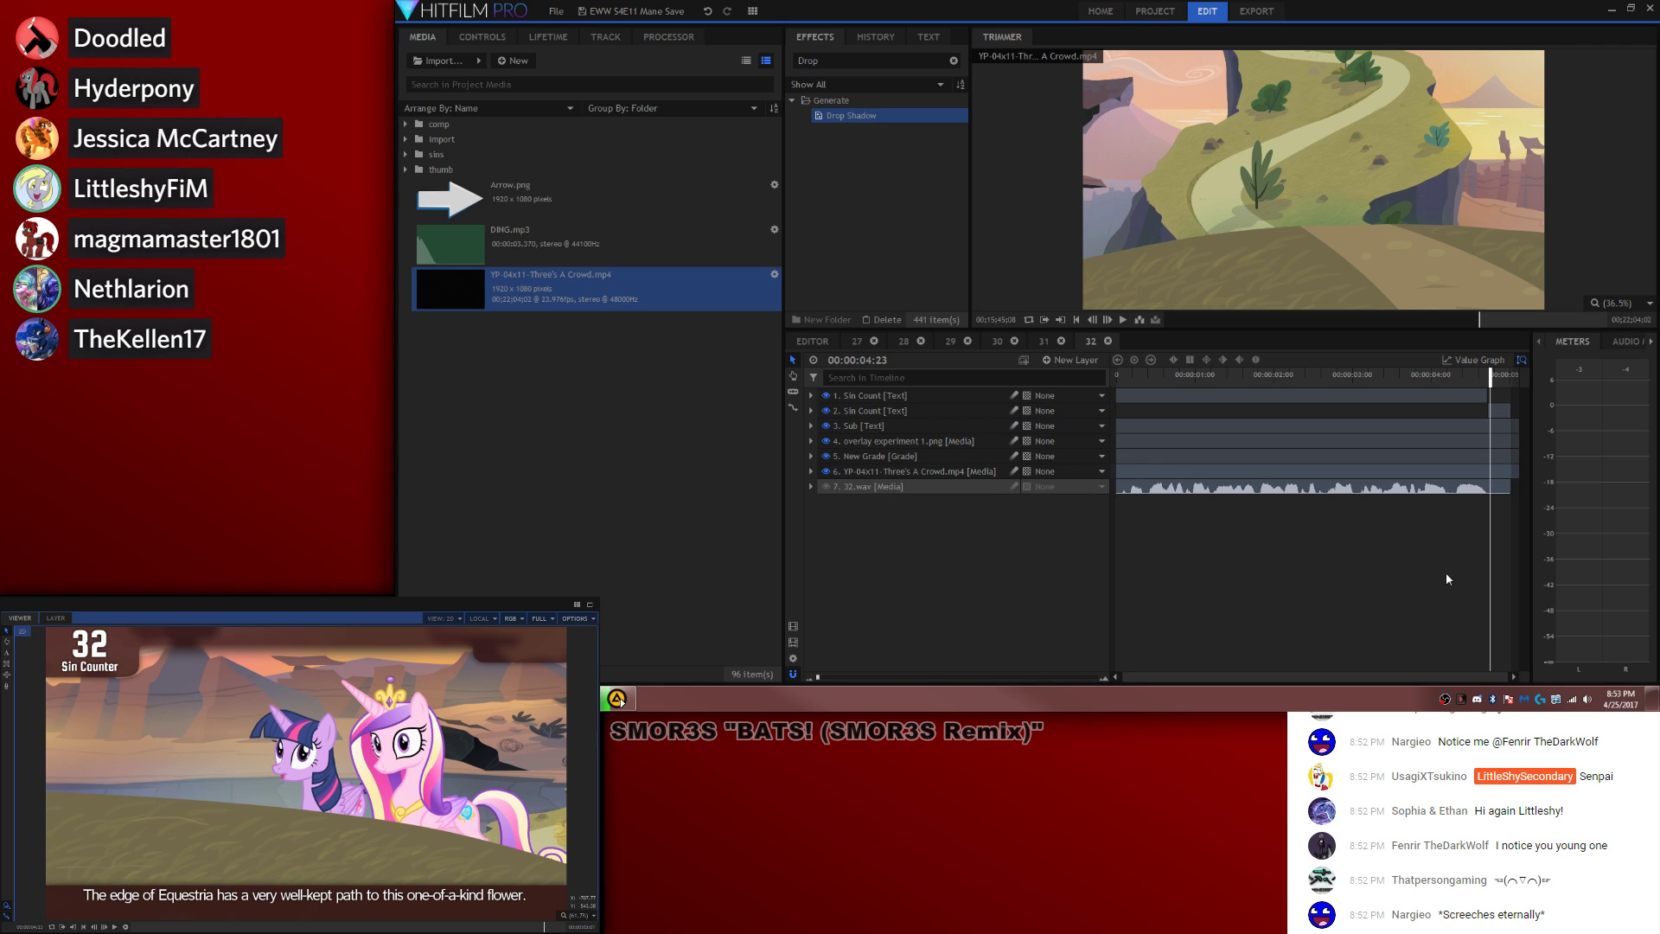
pyautogui.moveTo(1238, 382); pyautogui.dragTo(1112, 377)
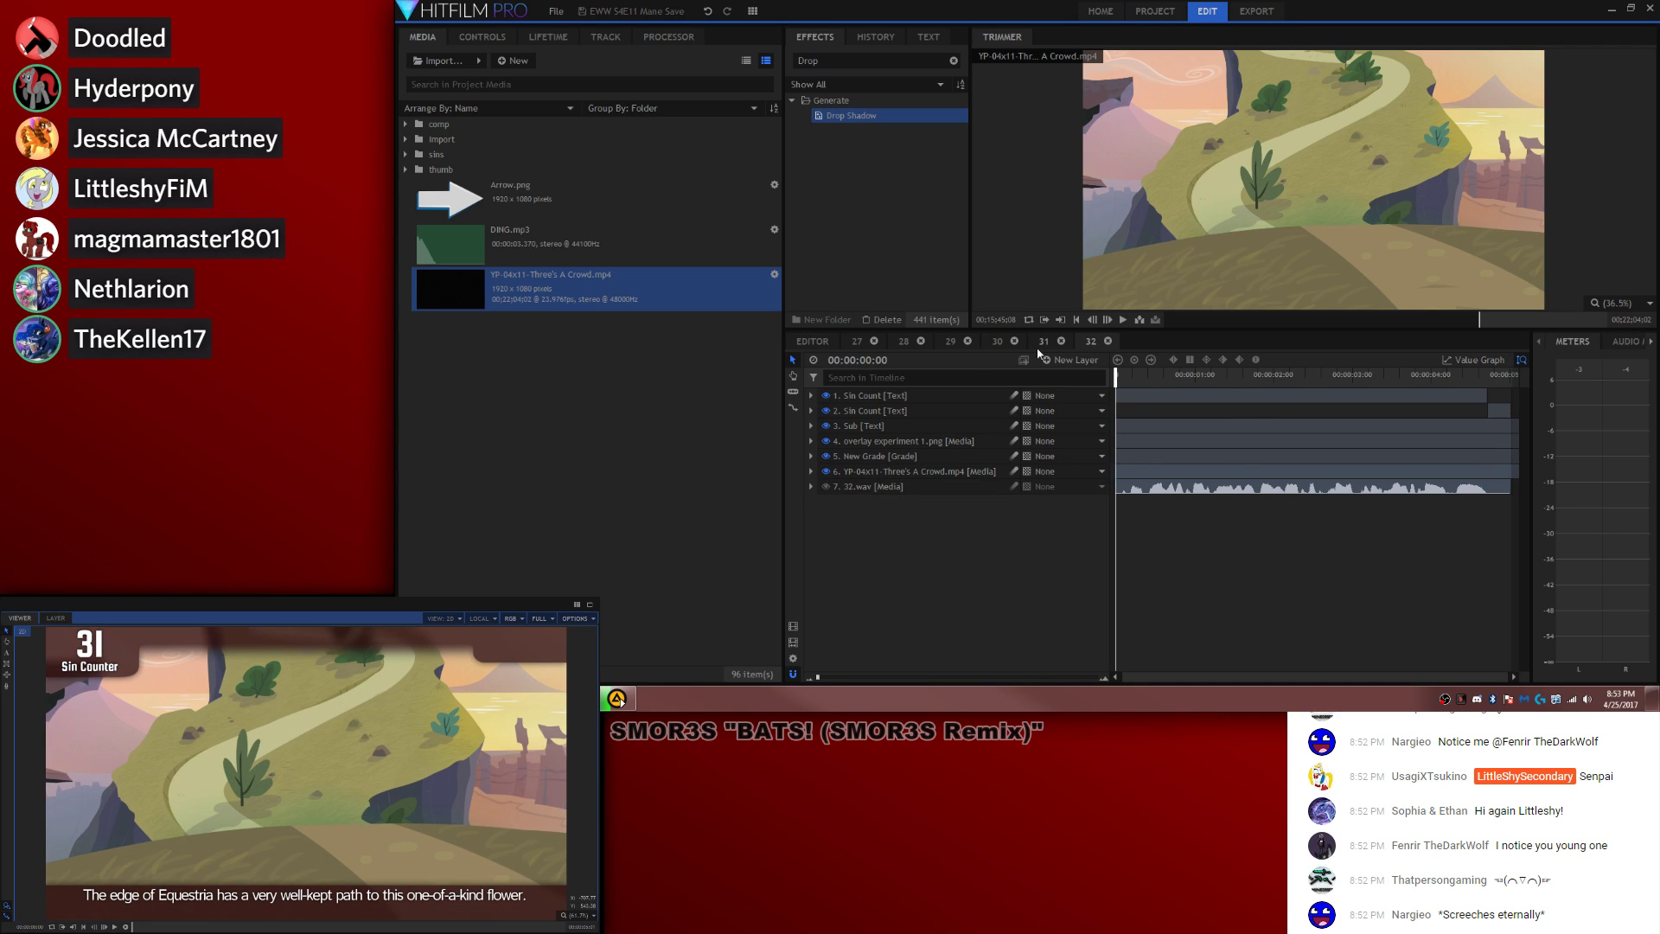
pyautogui.press('space')
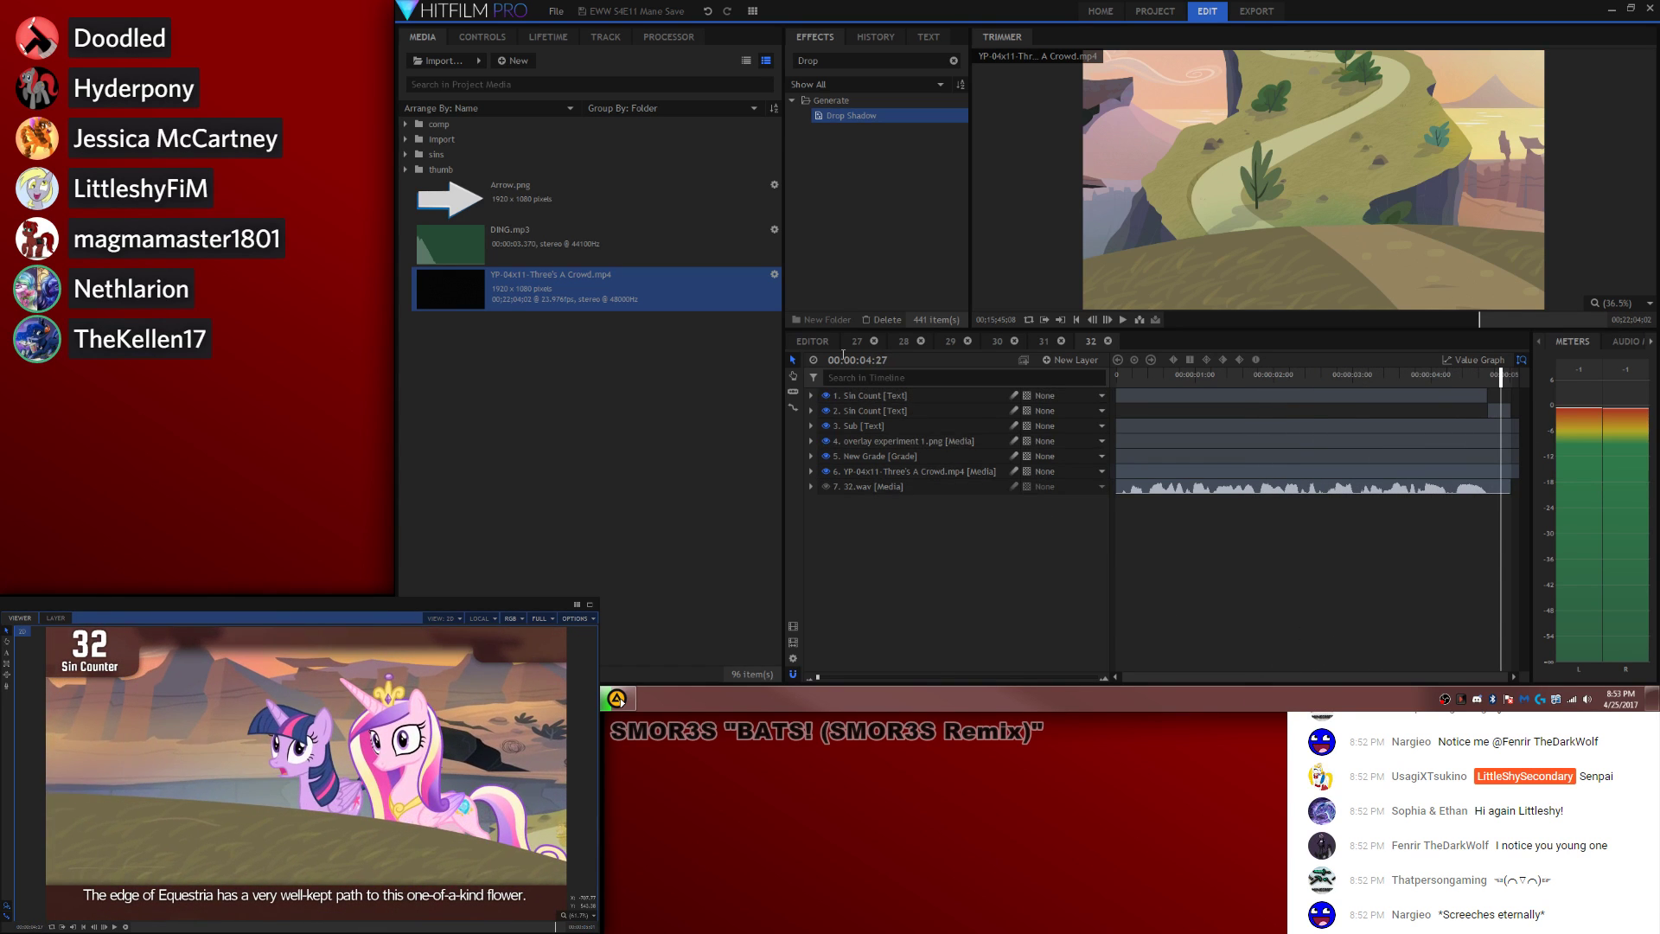
# Step: In the editor sequence, place a copy of the DING.mp3 clip on Audio 2 at 00:02:25:14, where the counter changes
pyautogui.click(812, 342)
pyautogui.click(1238, 592)
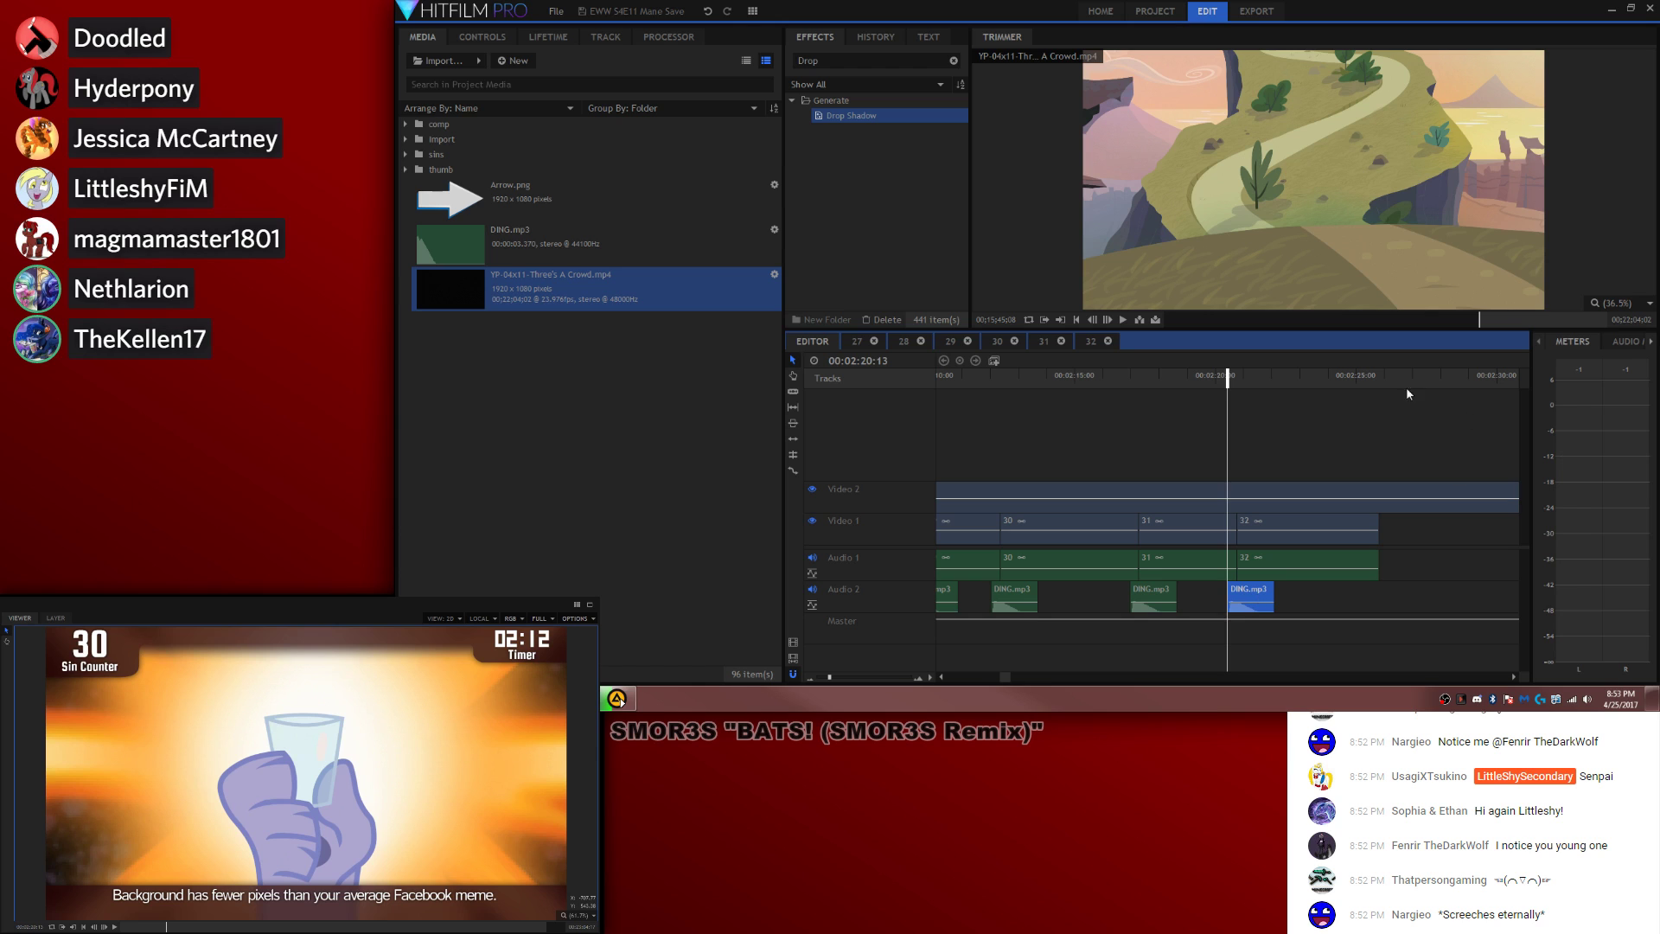
pyautogui.click(1367, 381)
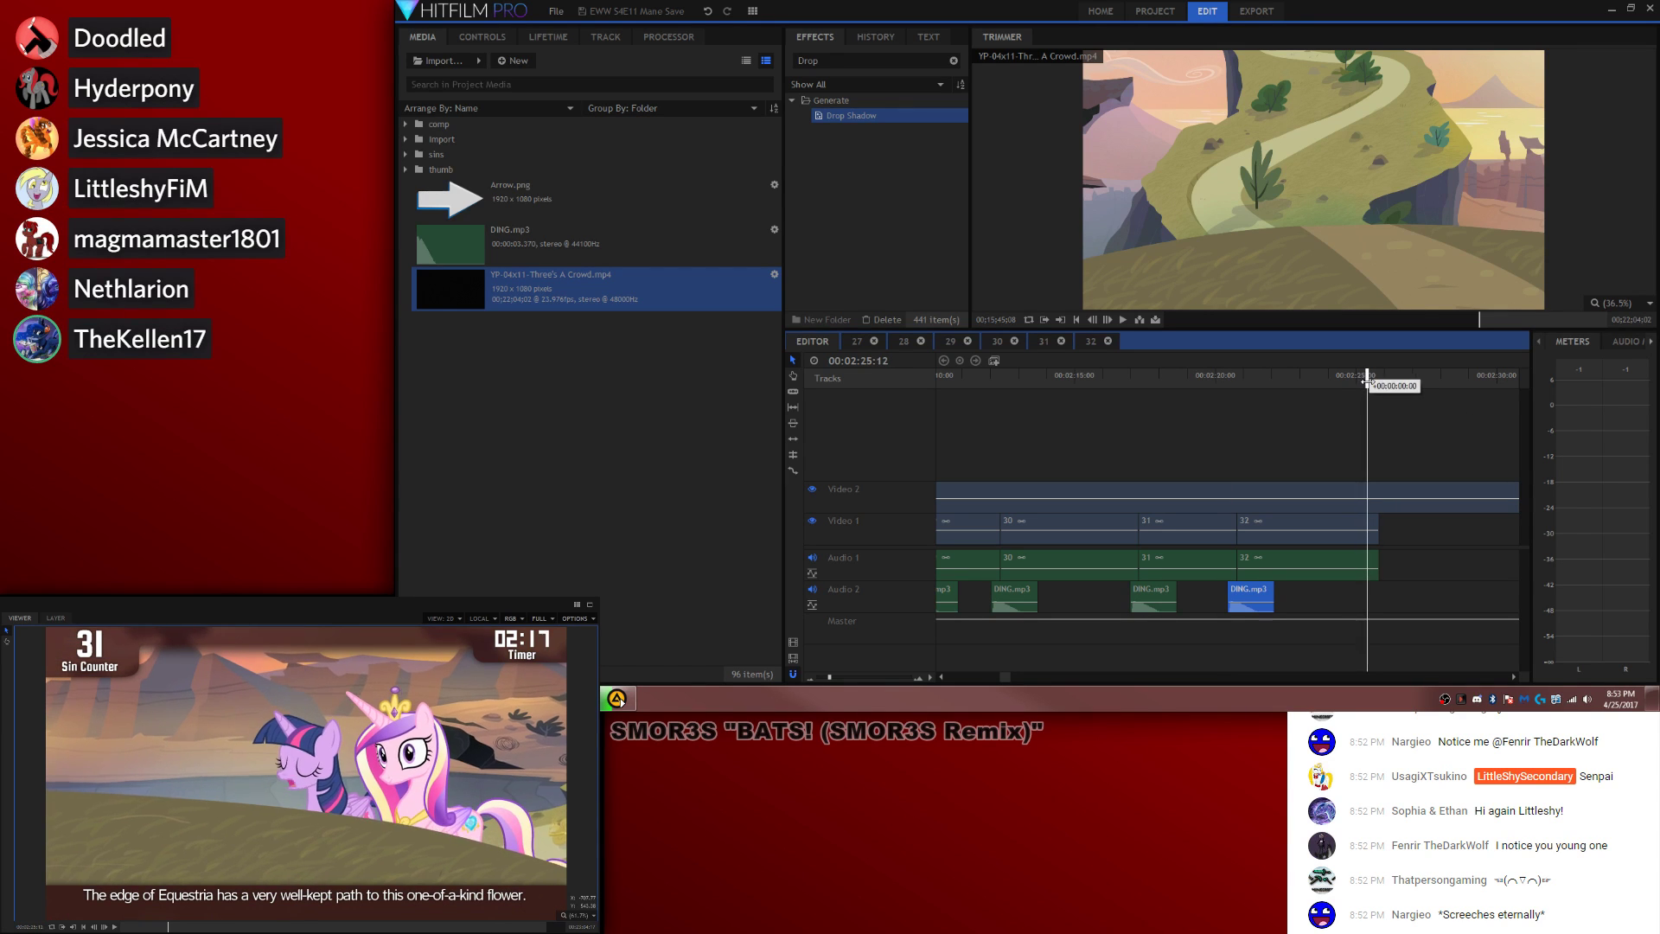
pyautogui.moveTo(1367, 381); pyautogui.dragTo(1369, 478)
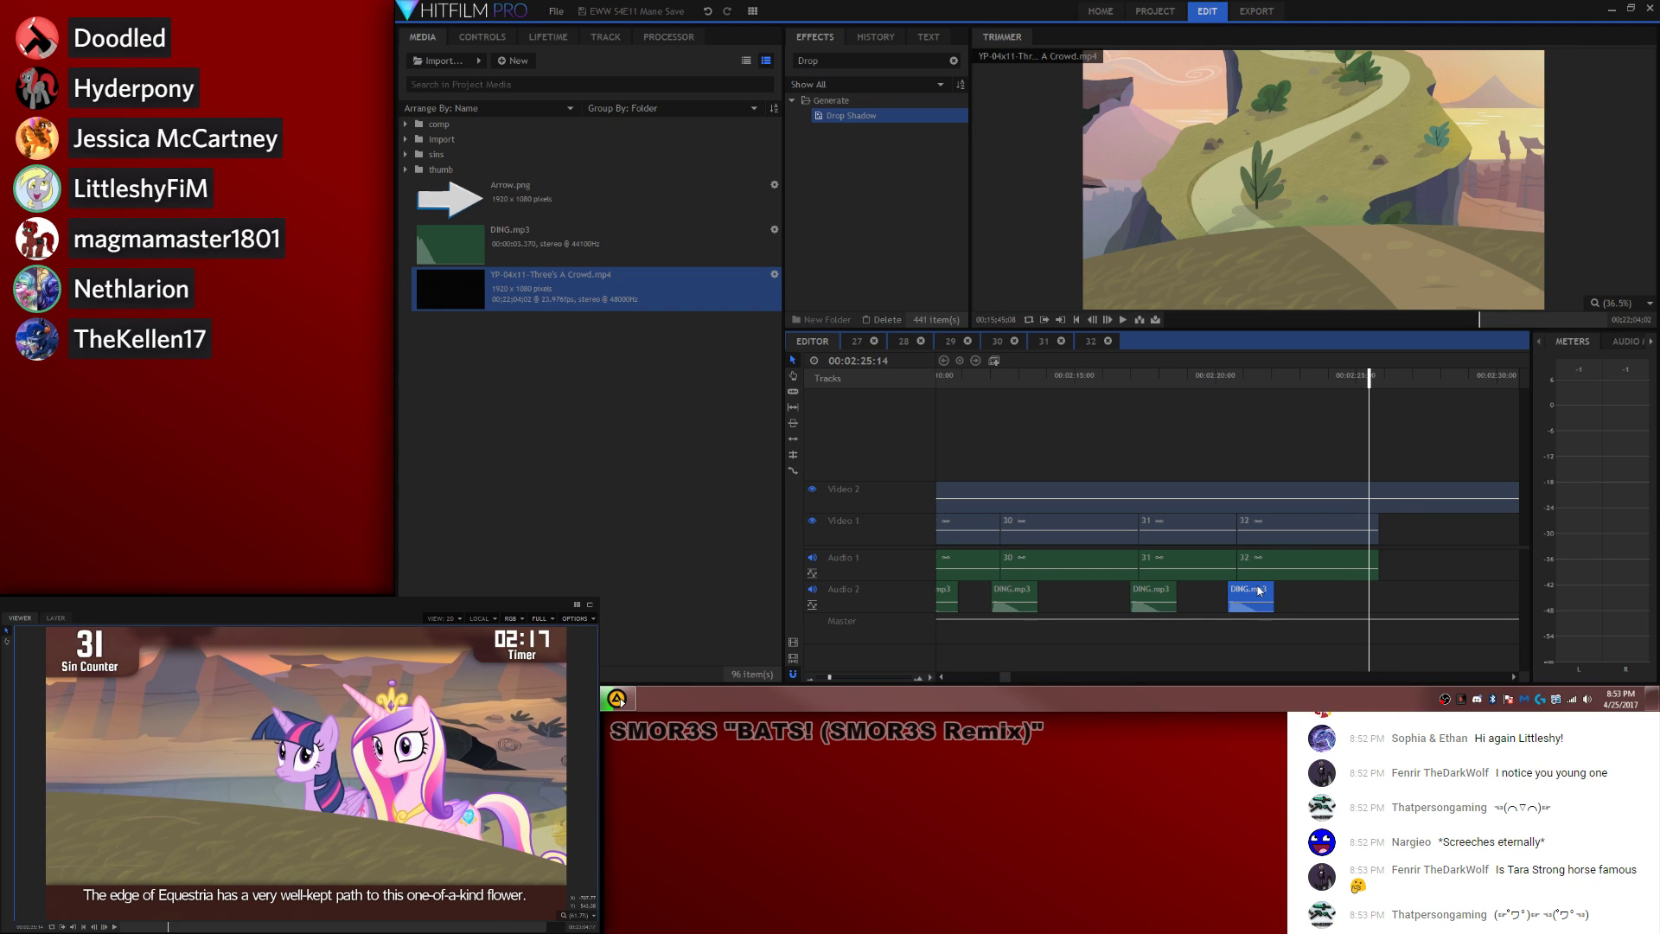
pyautogui.hotkey('ctrl', 'v')
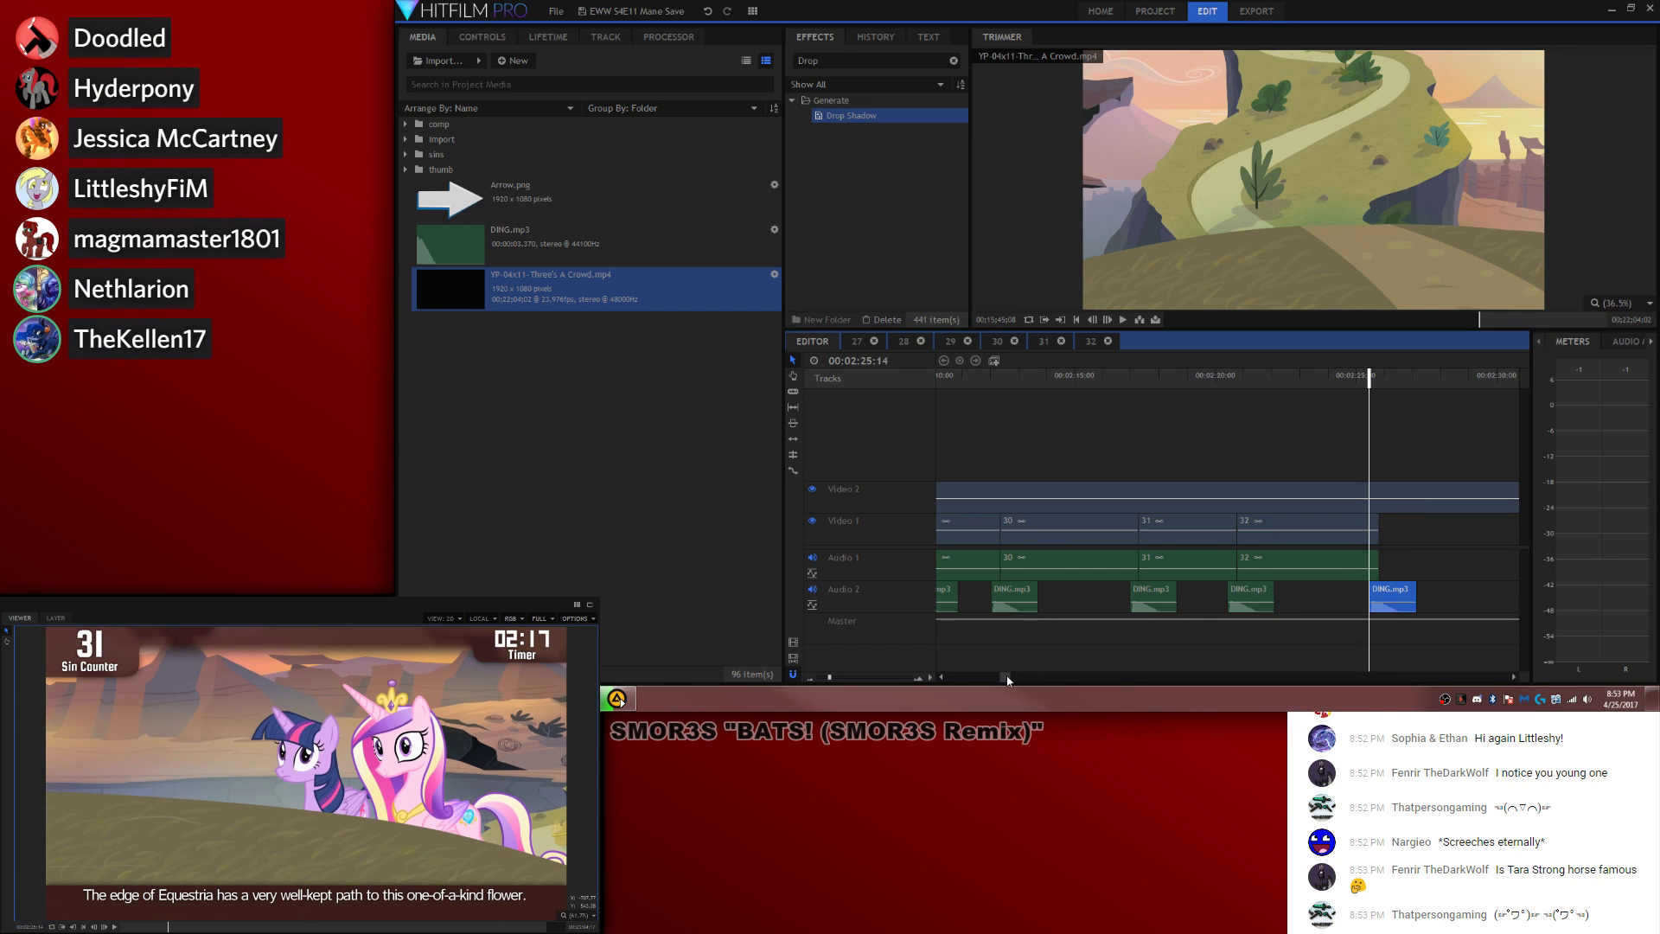
# Step: Add 33.wav from the sins folder directly after clip 32 on Audio 1 and make a composite shot named 33 from it
pyautogui.moveTo(1007, 680); pyautogui.dragTo(1009, 682)
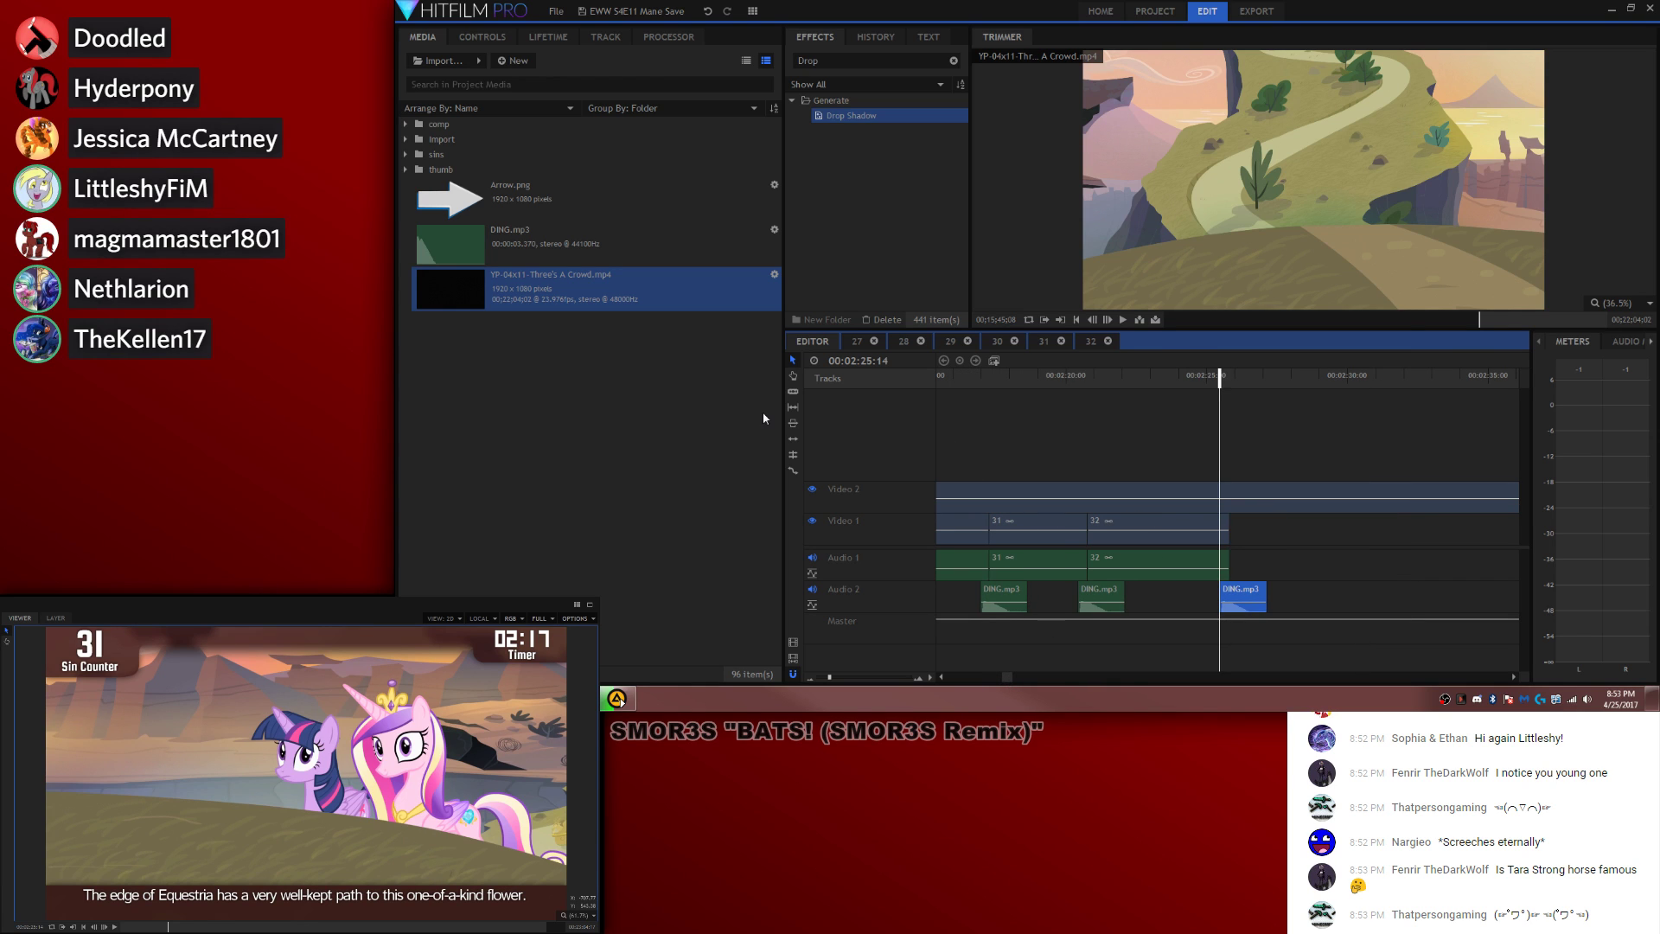
pyautogui.click(405, 154)
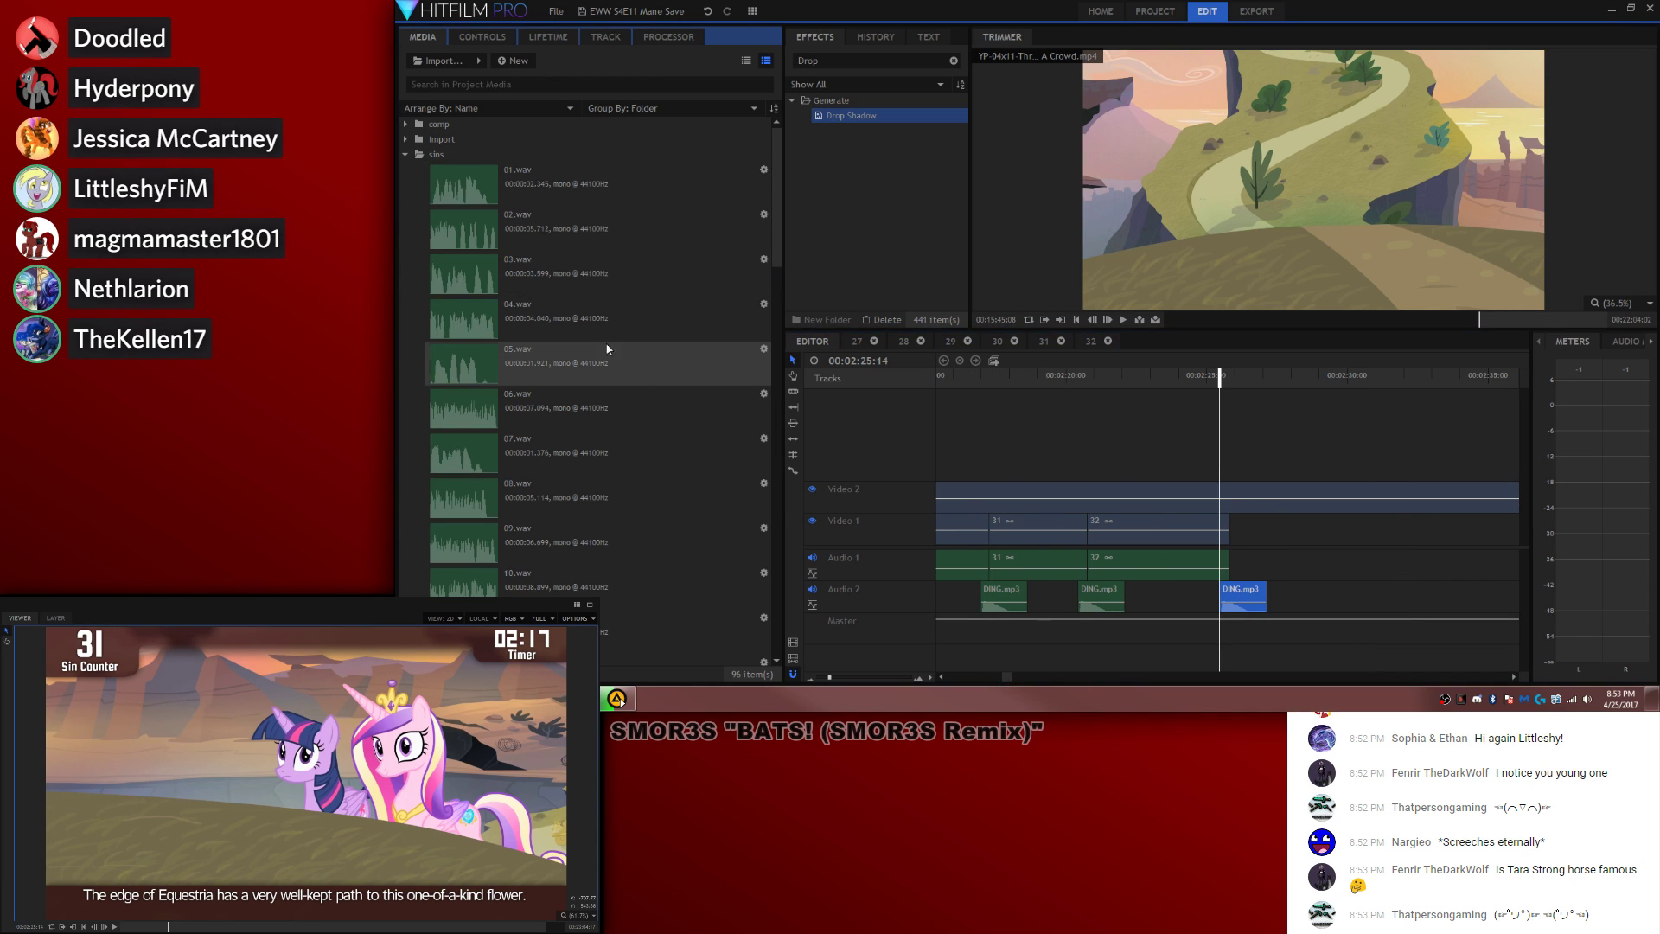
pyautogui.scroll(-10, 588, 345)
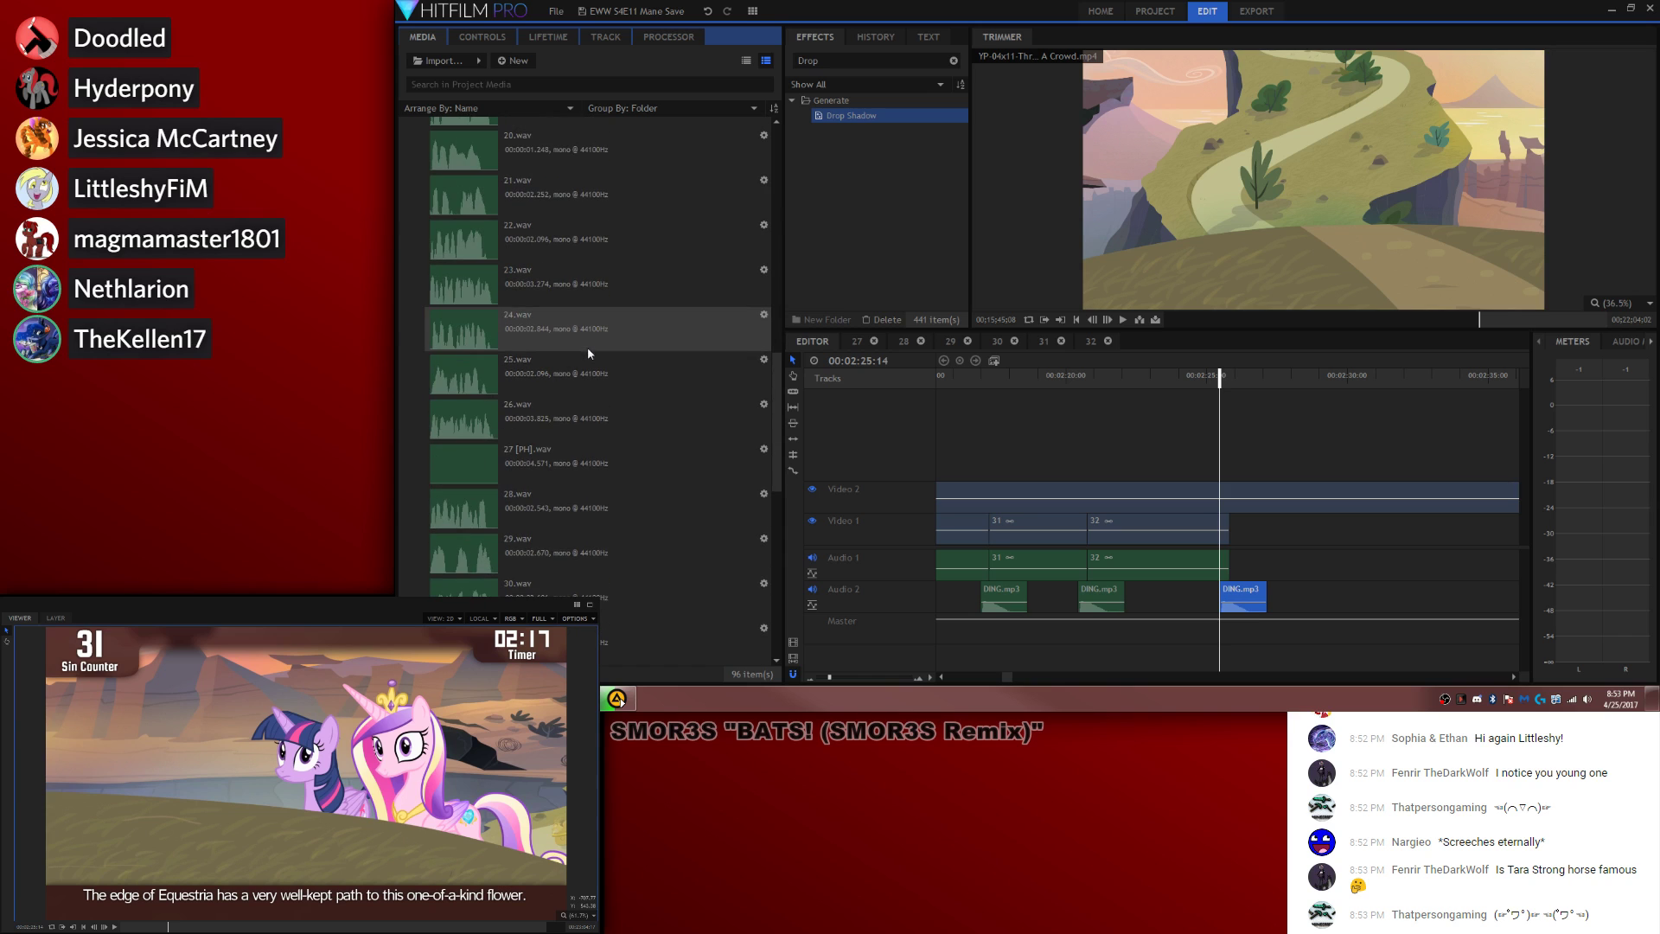
pyautogui.scroll(-3, 564, 316)
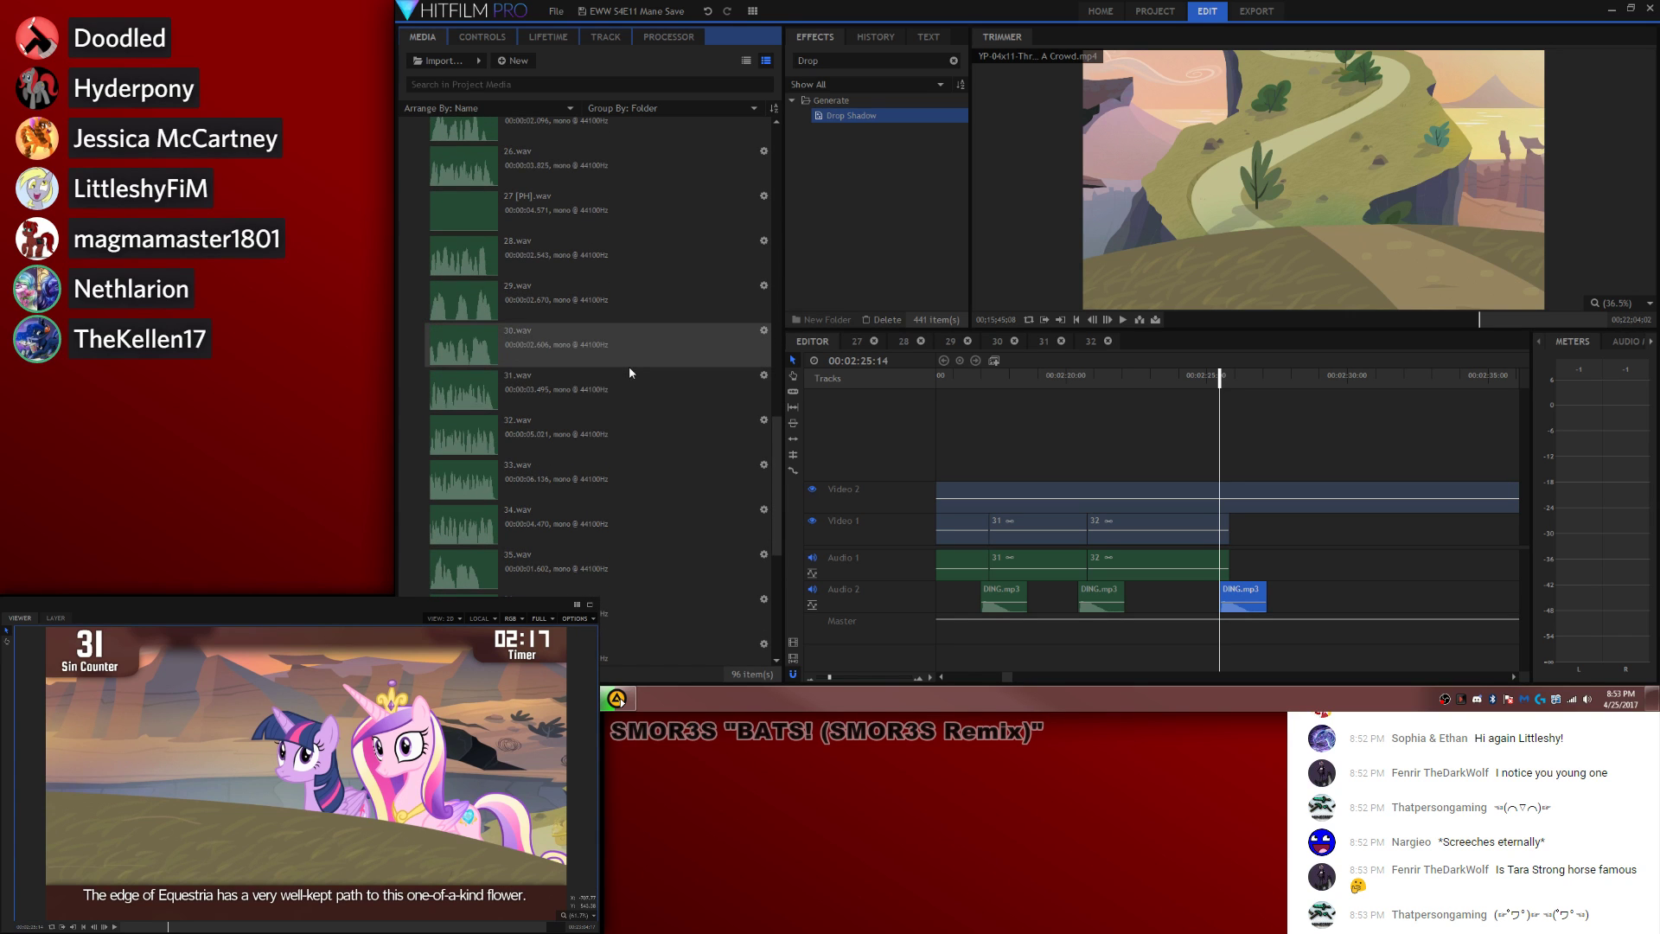
pyautogui.click(512, 484)
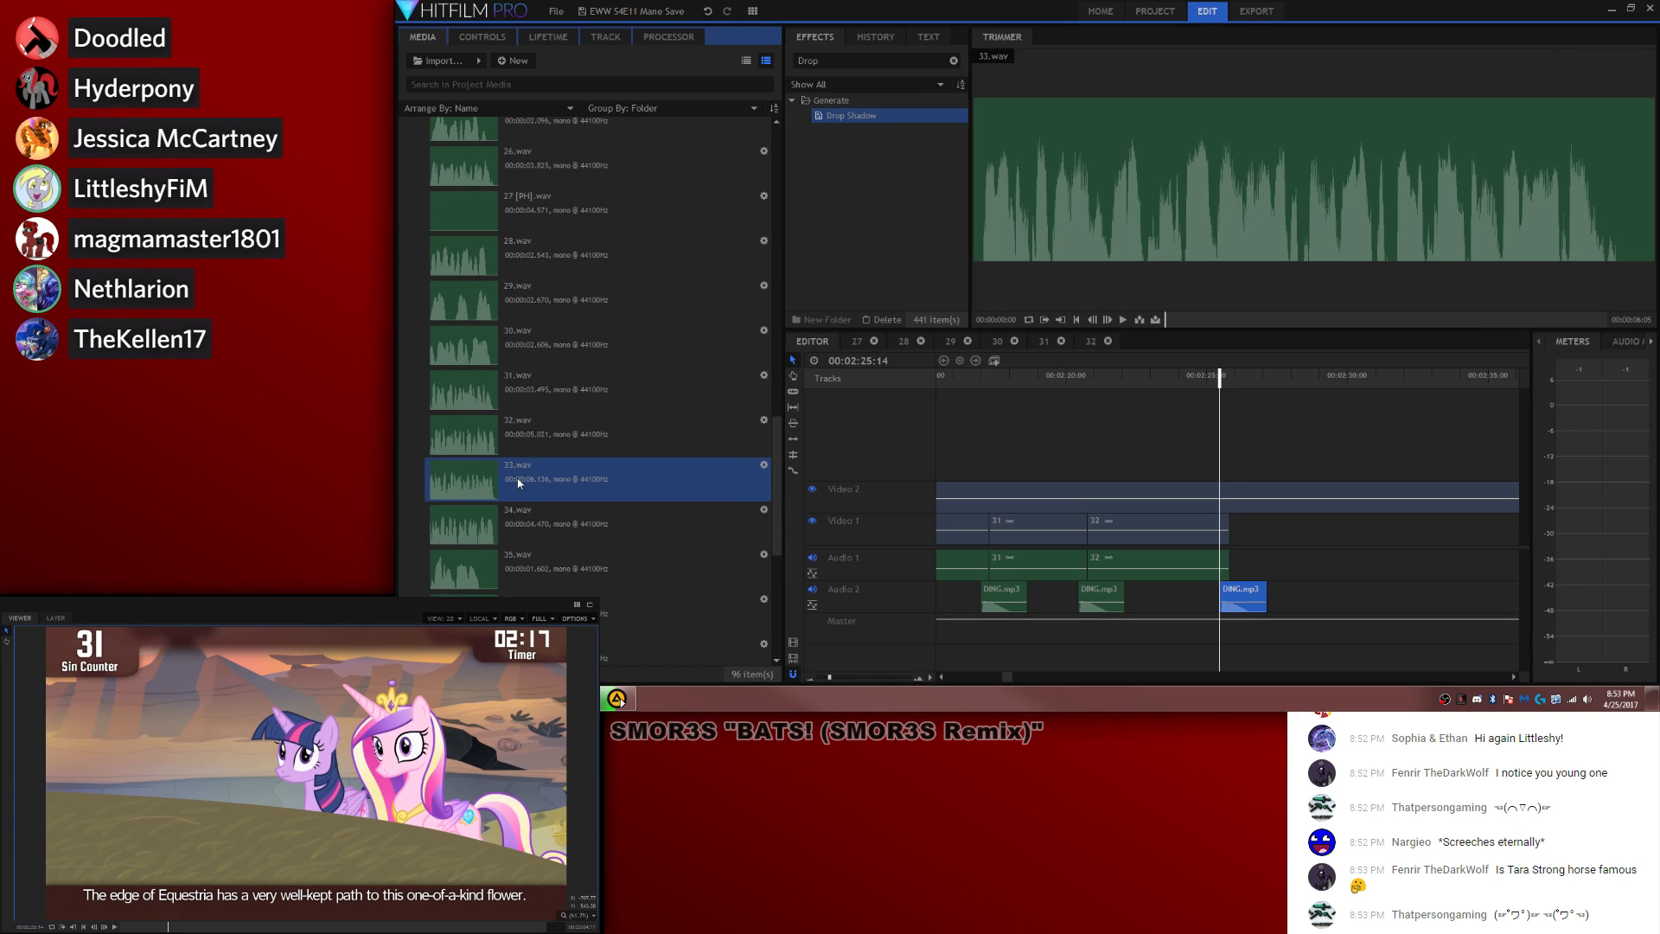
pyautogui.moveTo(519, 484); pyautogui.dragTo(1241, 575)
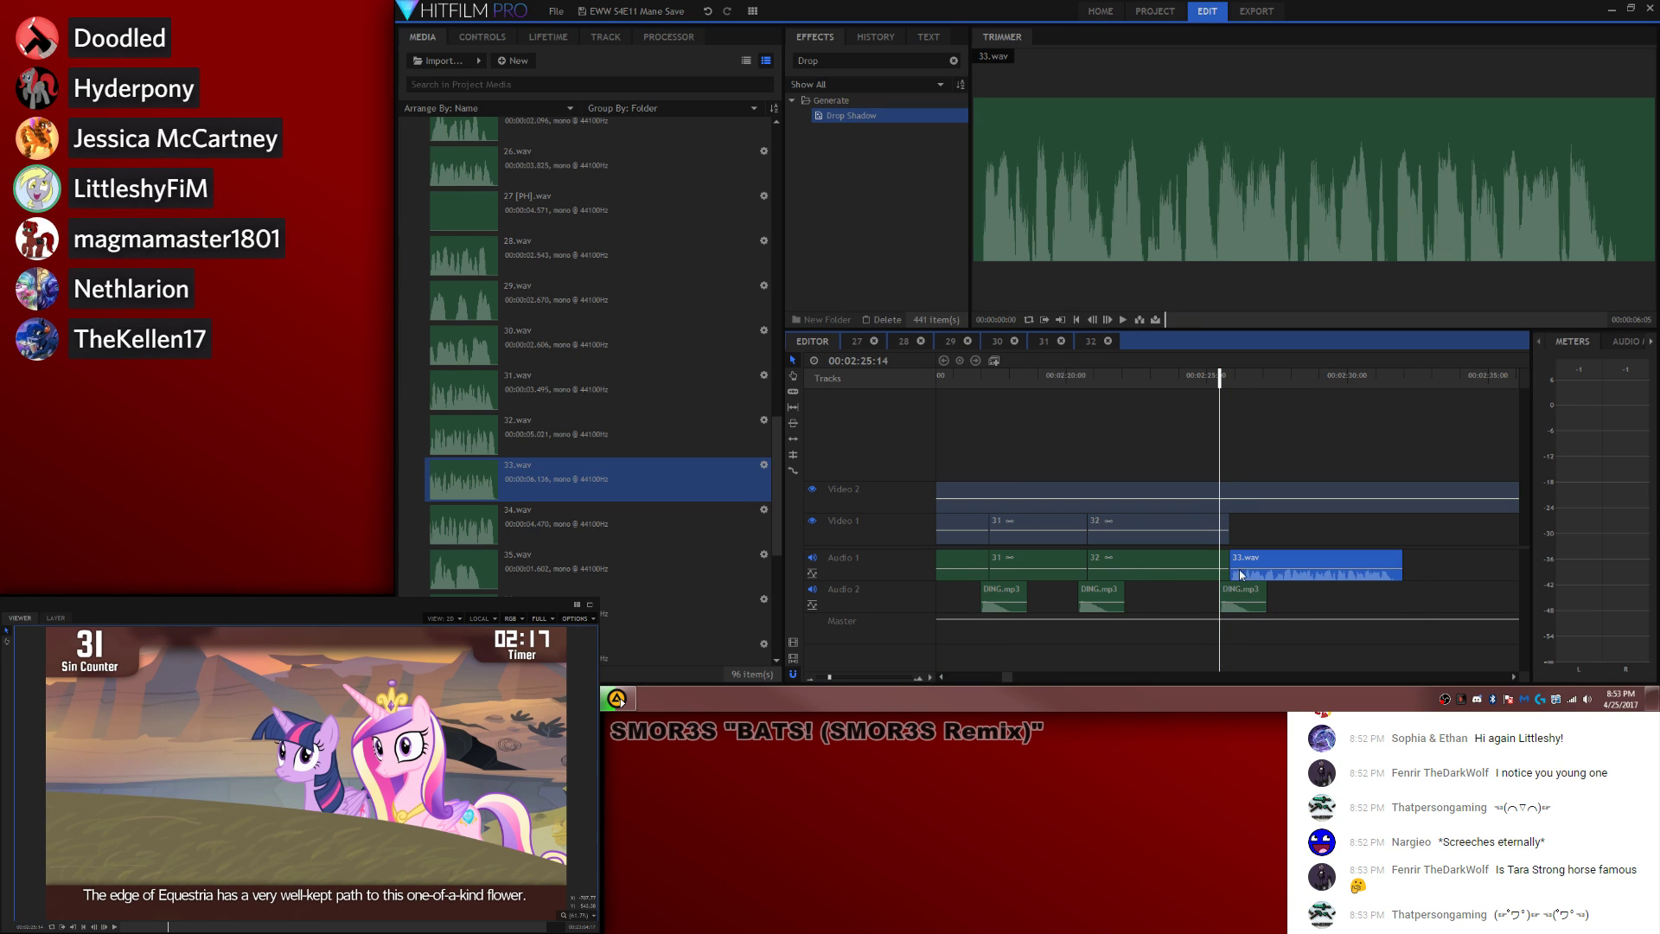
pyautogui.click(995, 360)
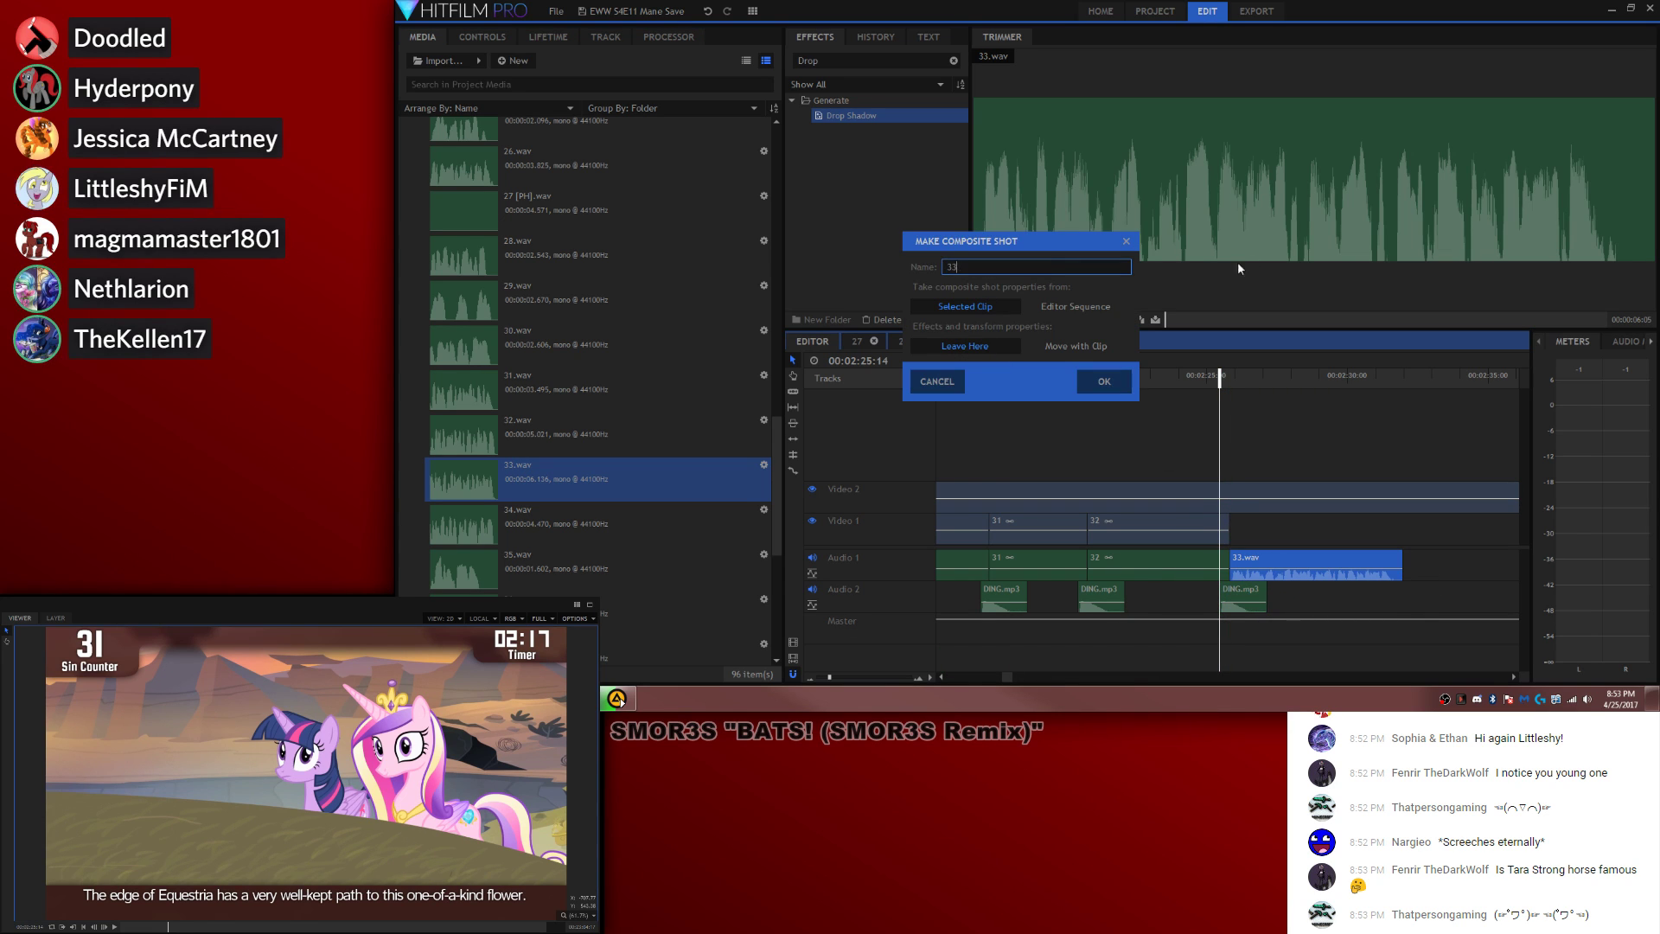
pyautogui.press('Return')
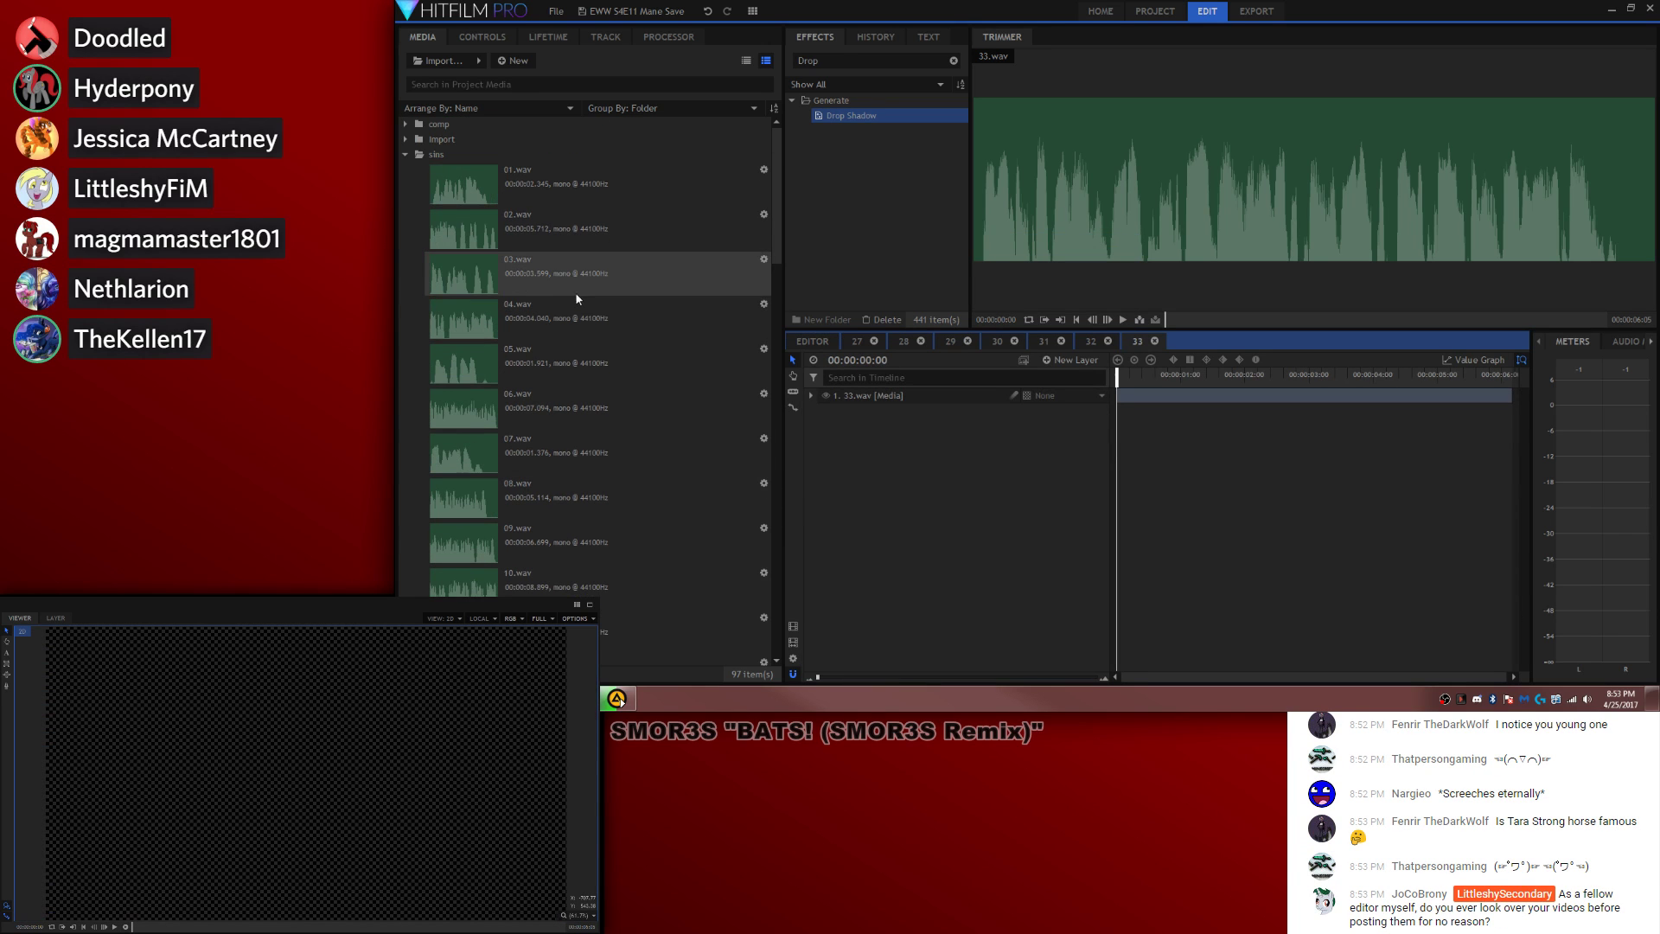
# Step: Collapse the sins folder and file composite shot 33 in the comp folder
pyautogui.click(405, 154)
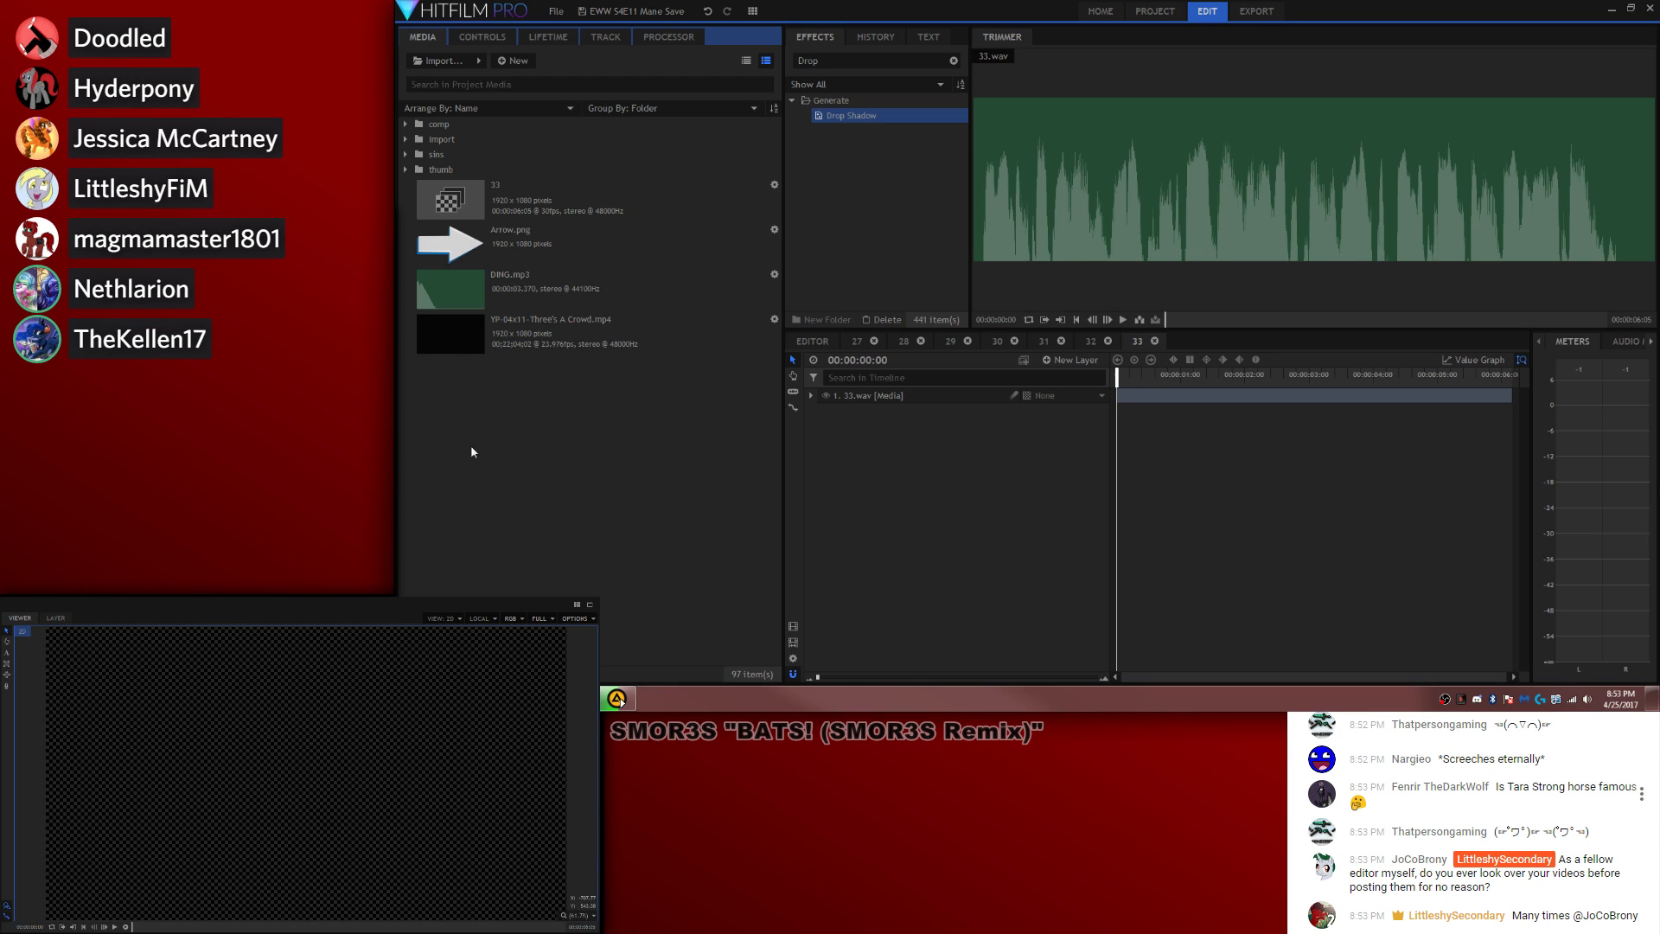
pyautogui.moveTo(458, 200); pyautogui.dragTo(440, 126)
pyautogui.scroll(8, 429, 141)
pyautogui.click(405, 125)
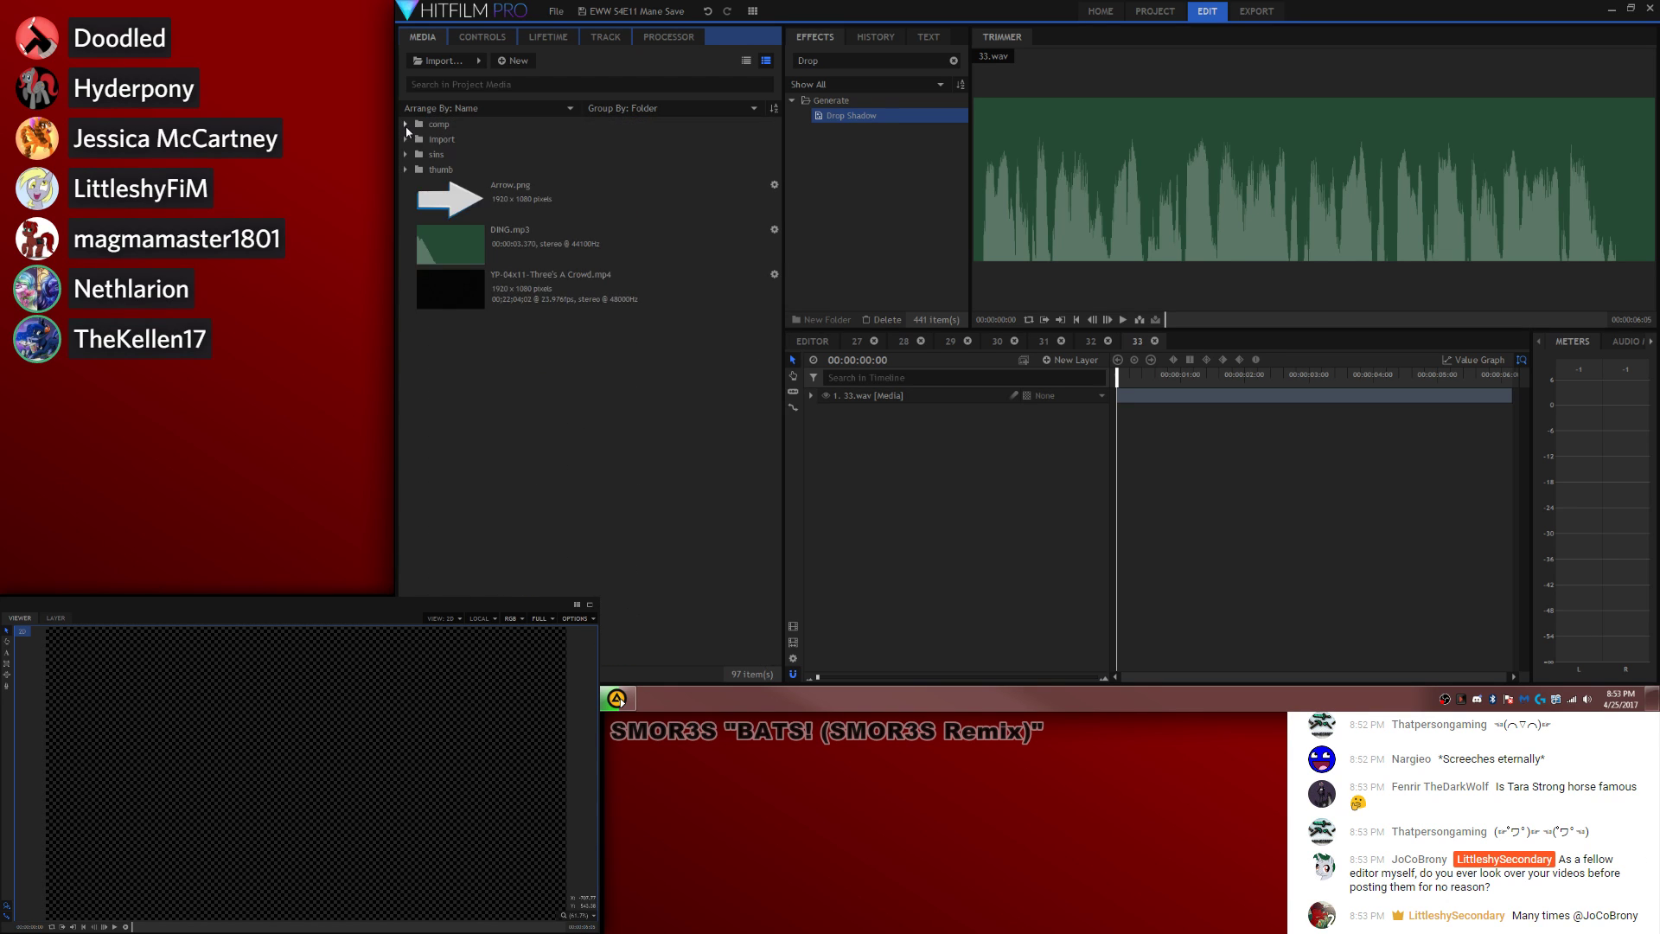
# Step: Load the Three's A Crowd episode in the trimmer and cue it to the split-screen scene of the two alicorns lifting the giant flower
pyautogui.click(499, 287)
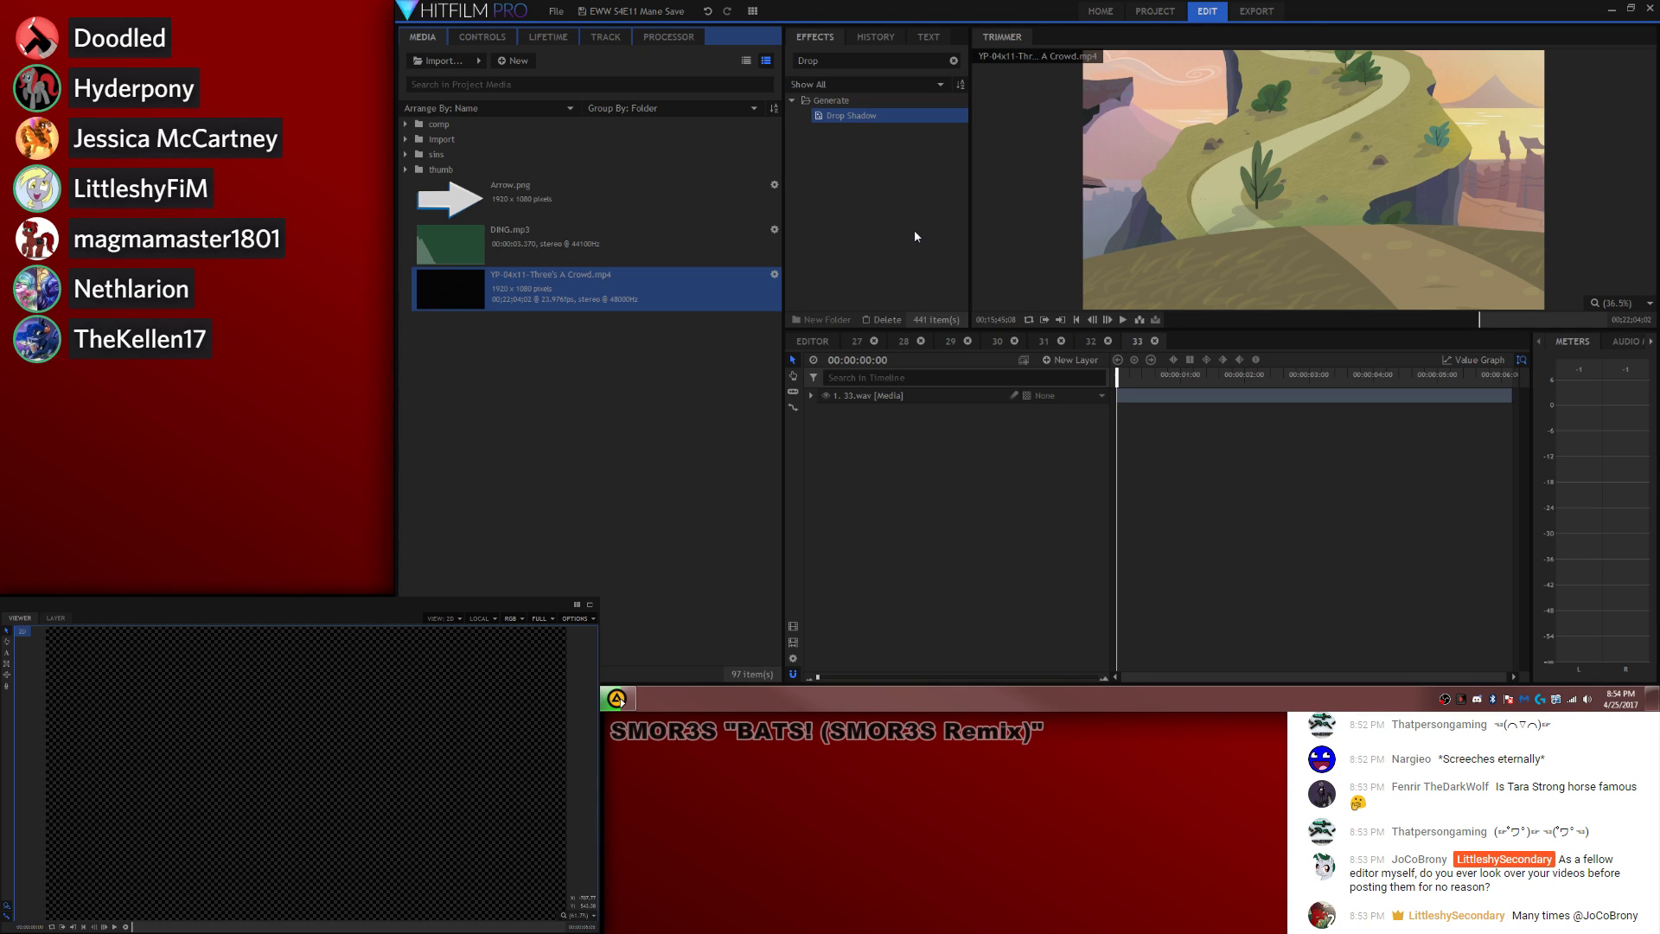
pyautogui.click(967, 455)
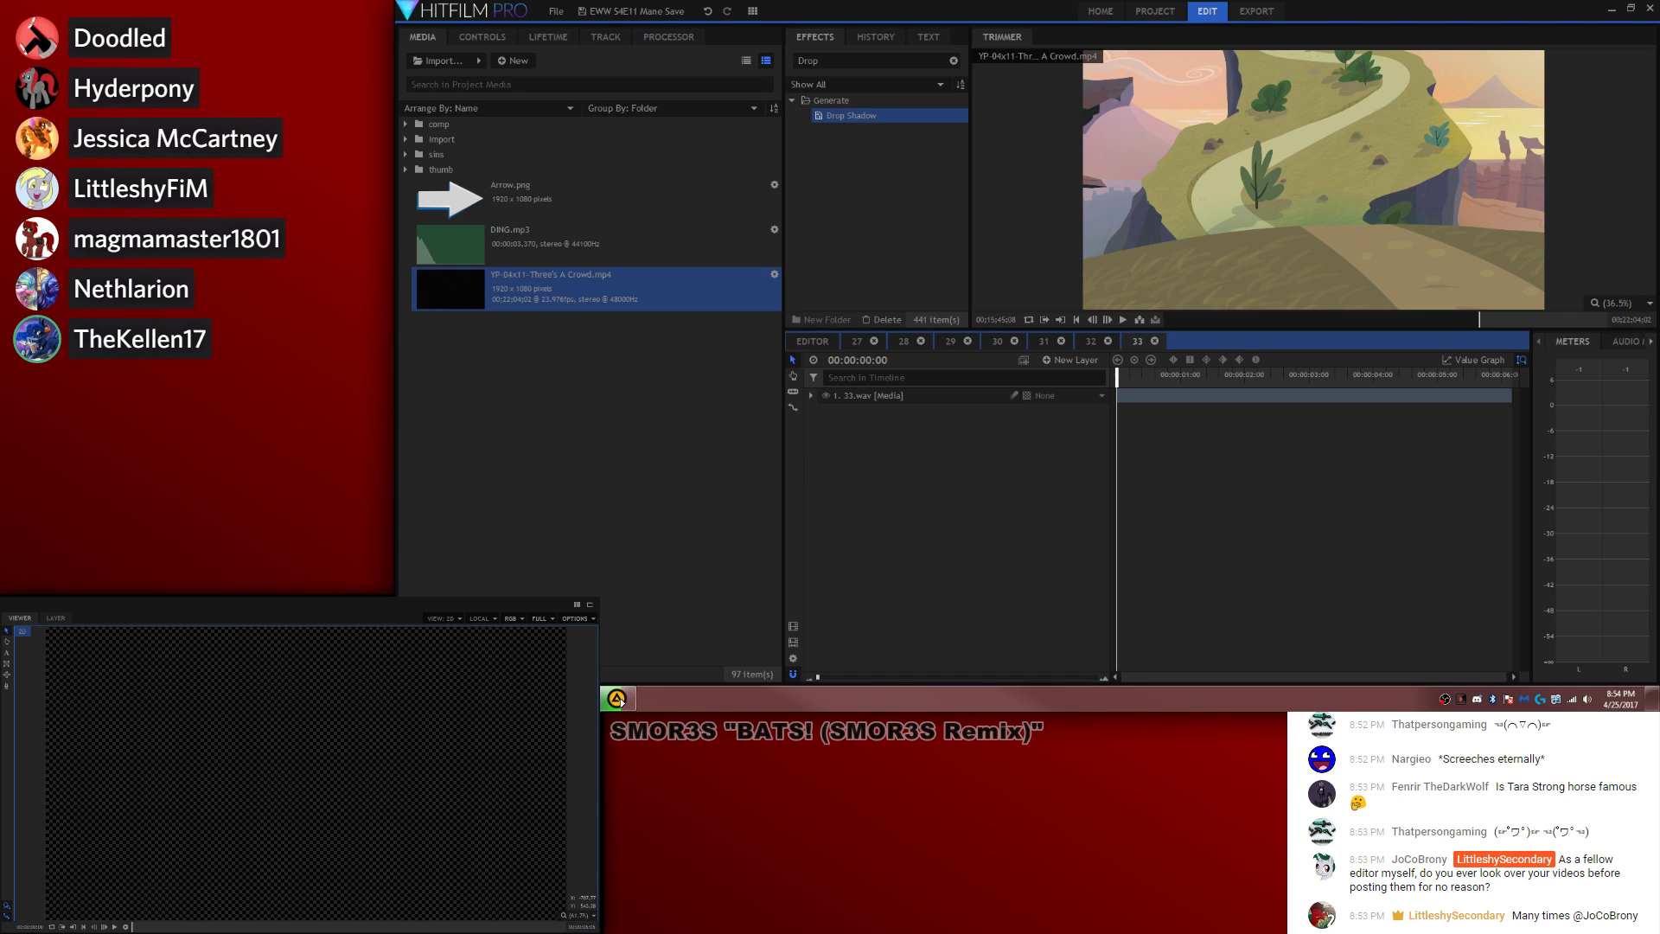
pyautogui.click(1480, 318)
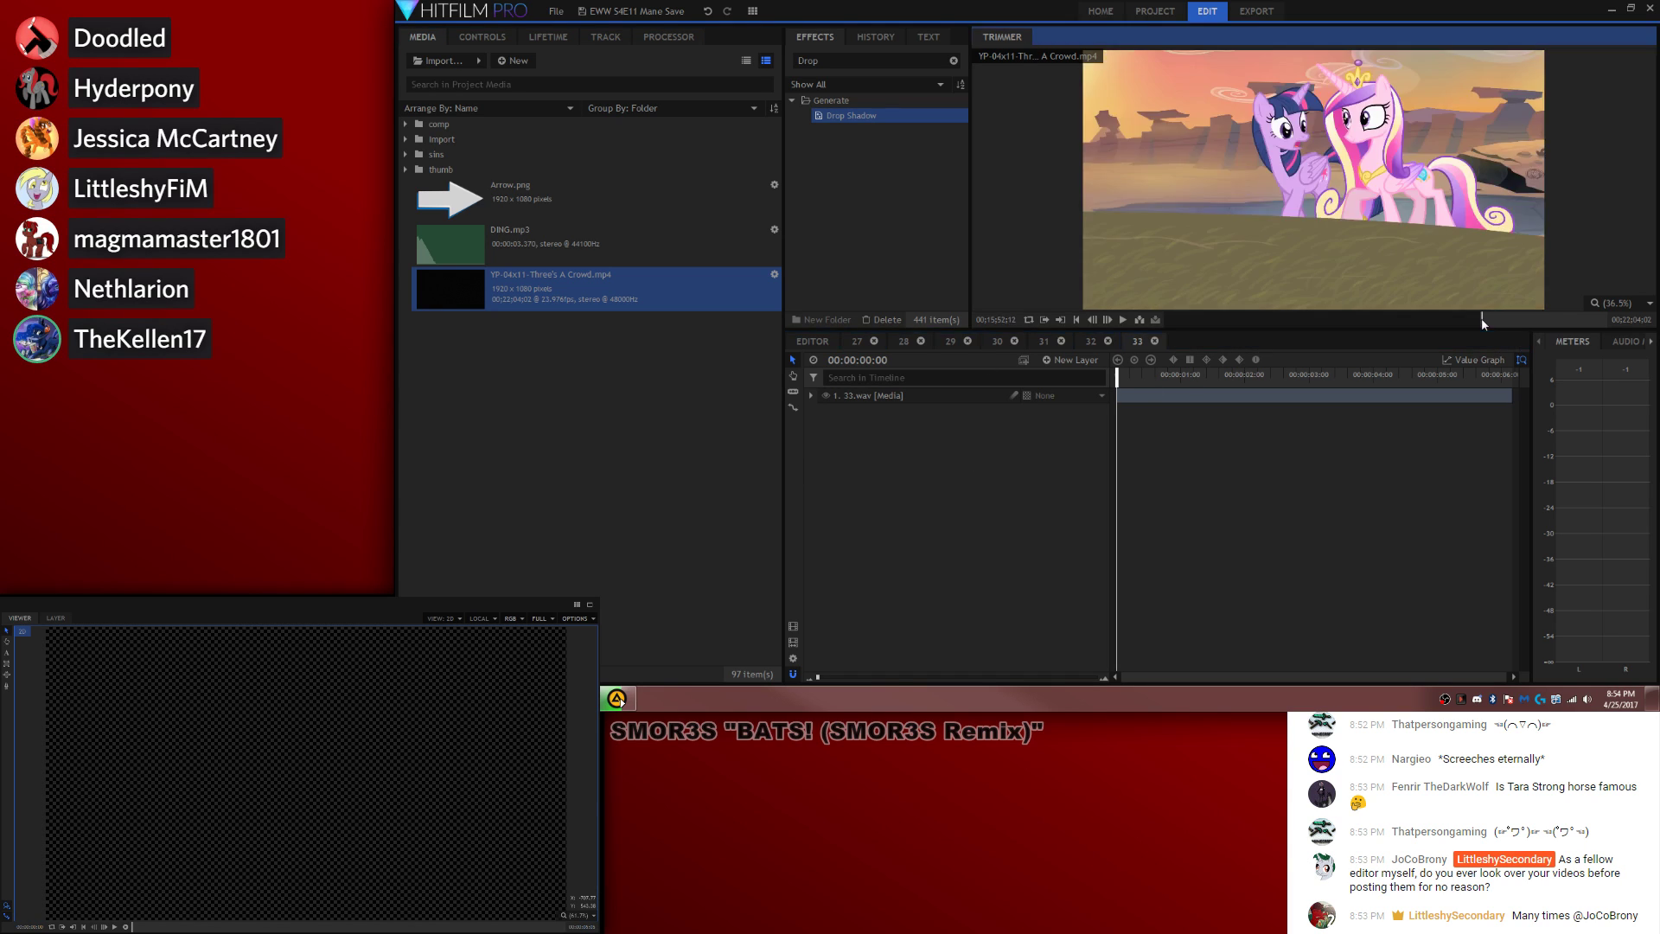
pyautogui.moveTo(1483, 318); pyautogui.dragTo(1493, 319)
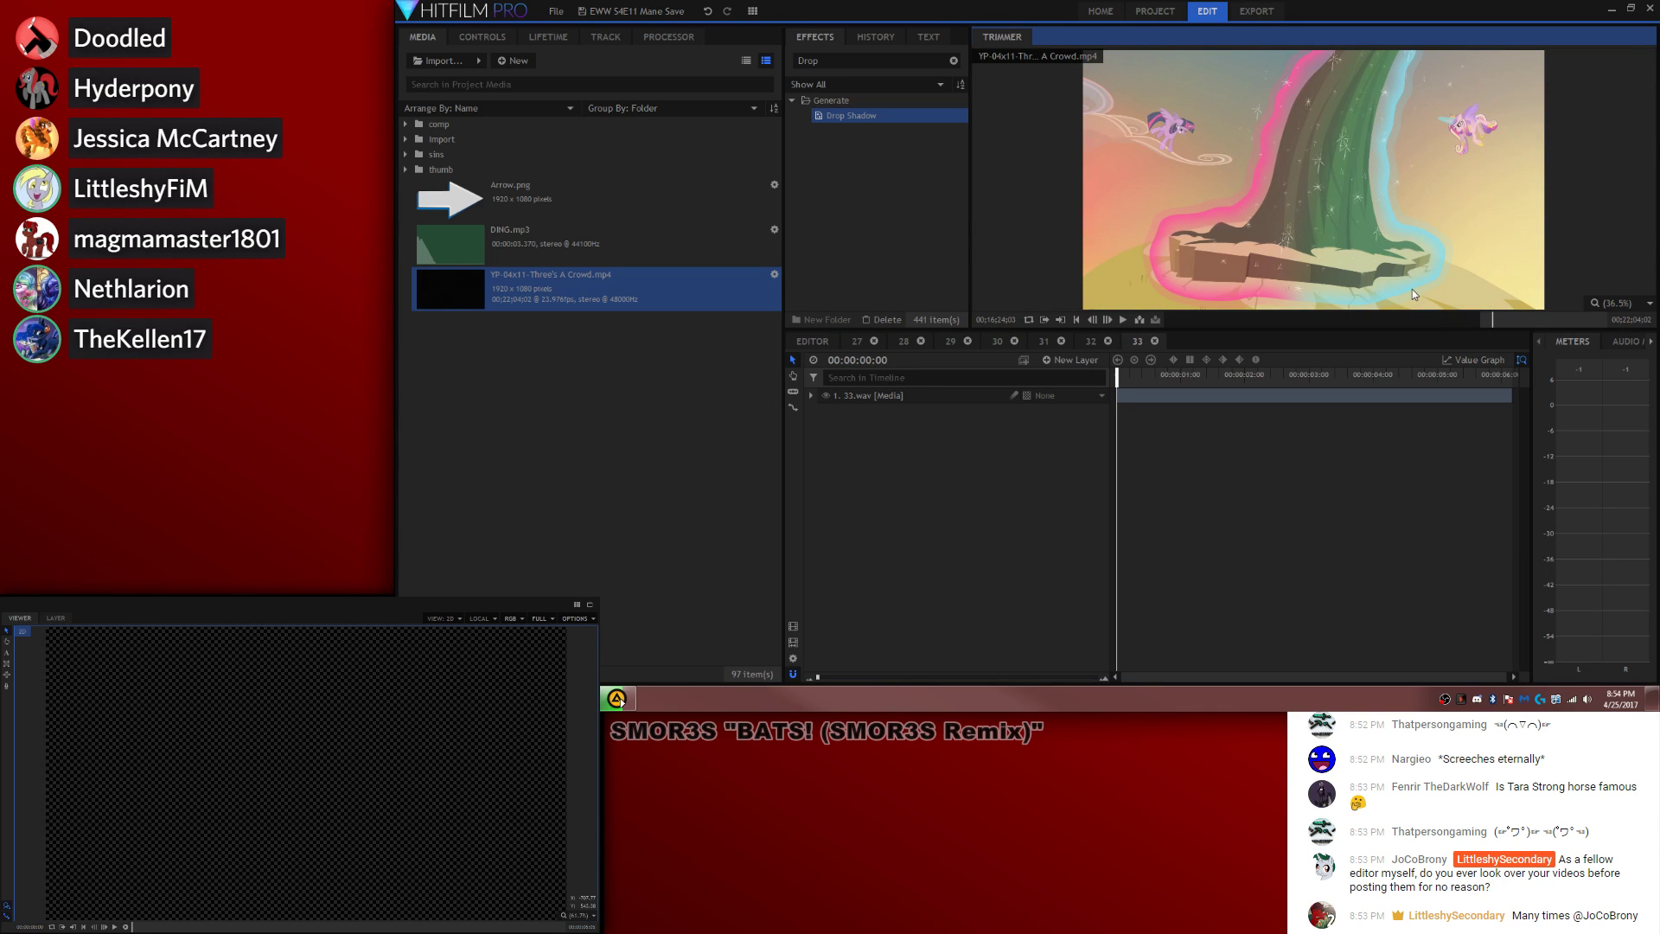
pyautogui.click(1493, 323)
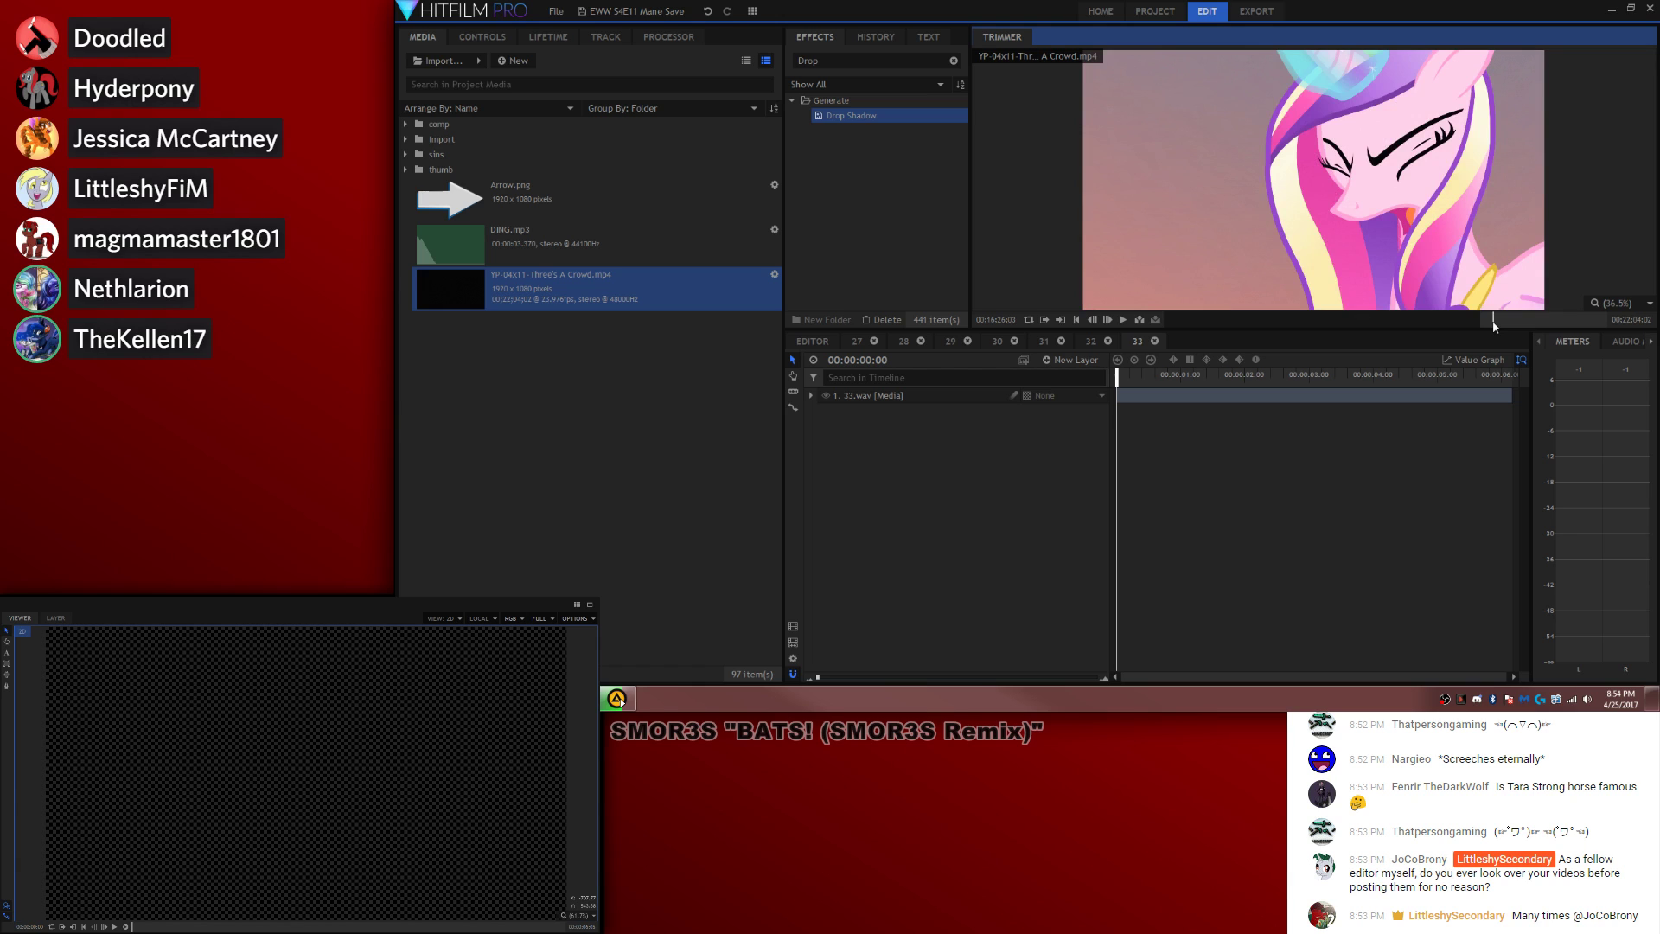
pyautogui.click(1495, 323)
pyautogui.click(1495, 322)
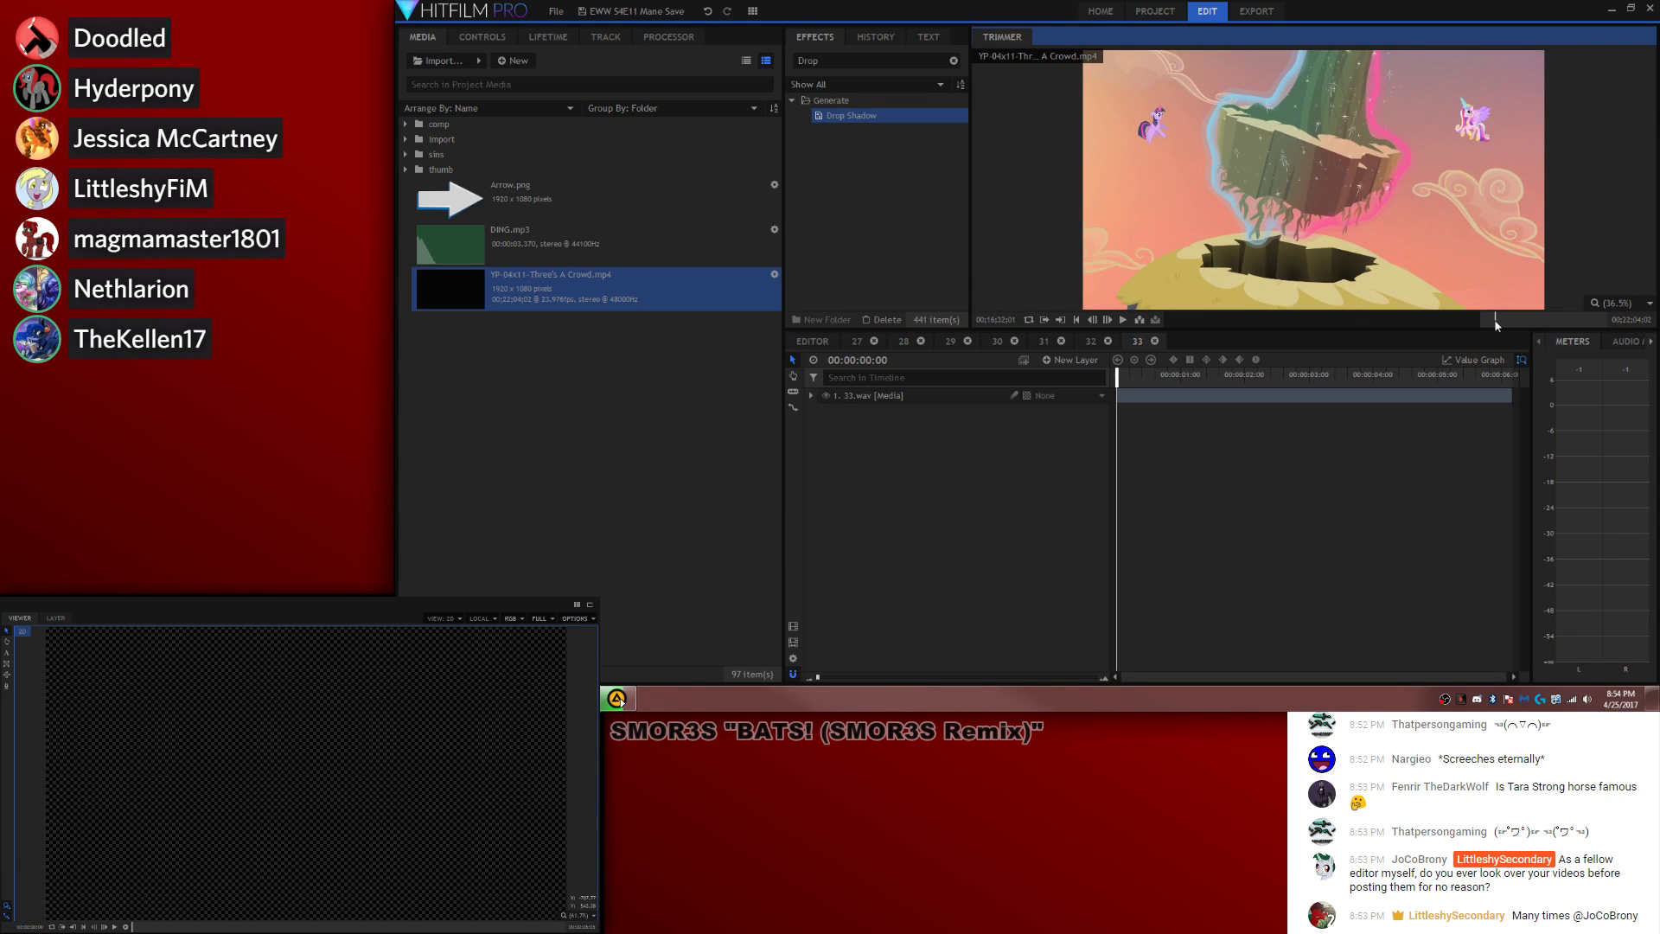
pyautogui.press('space')
pyautogui.press('space')
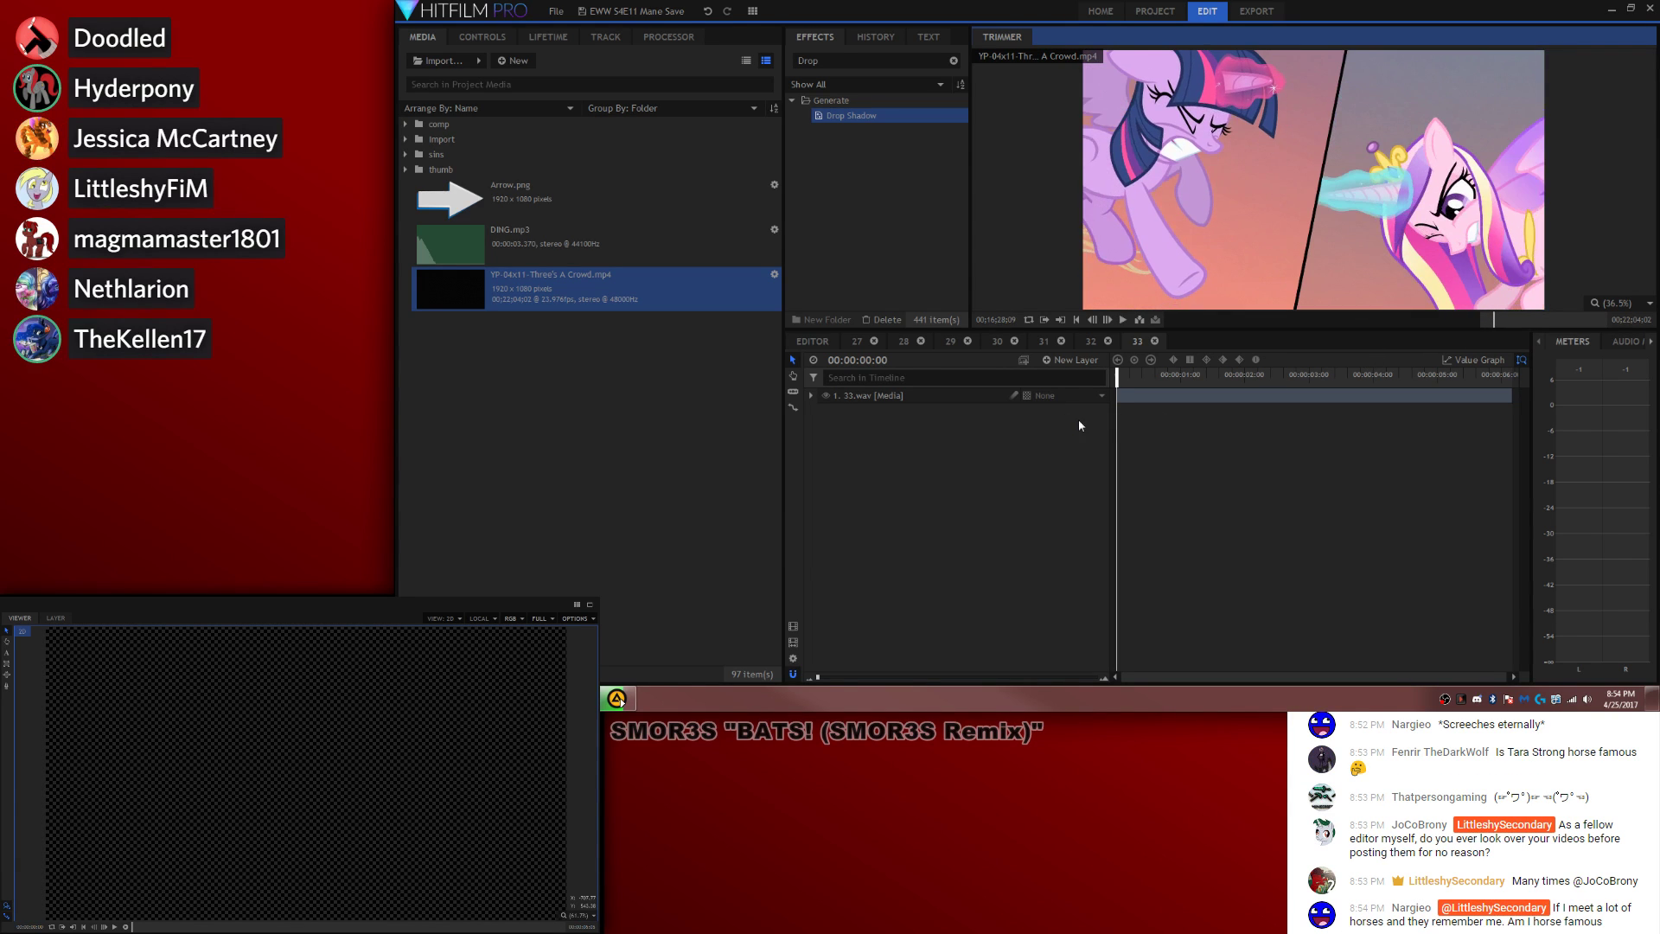
pyautogui.press('space')
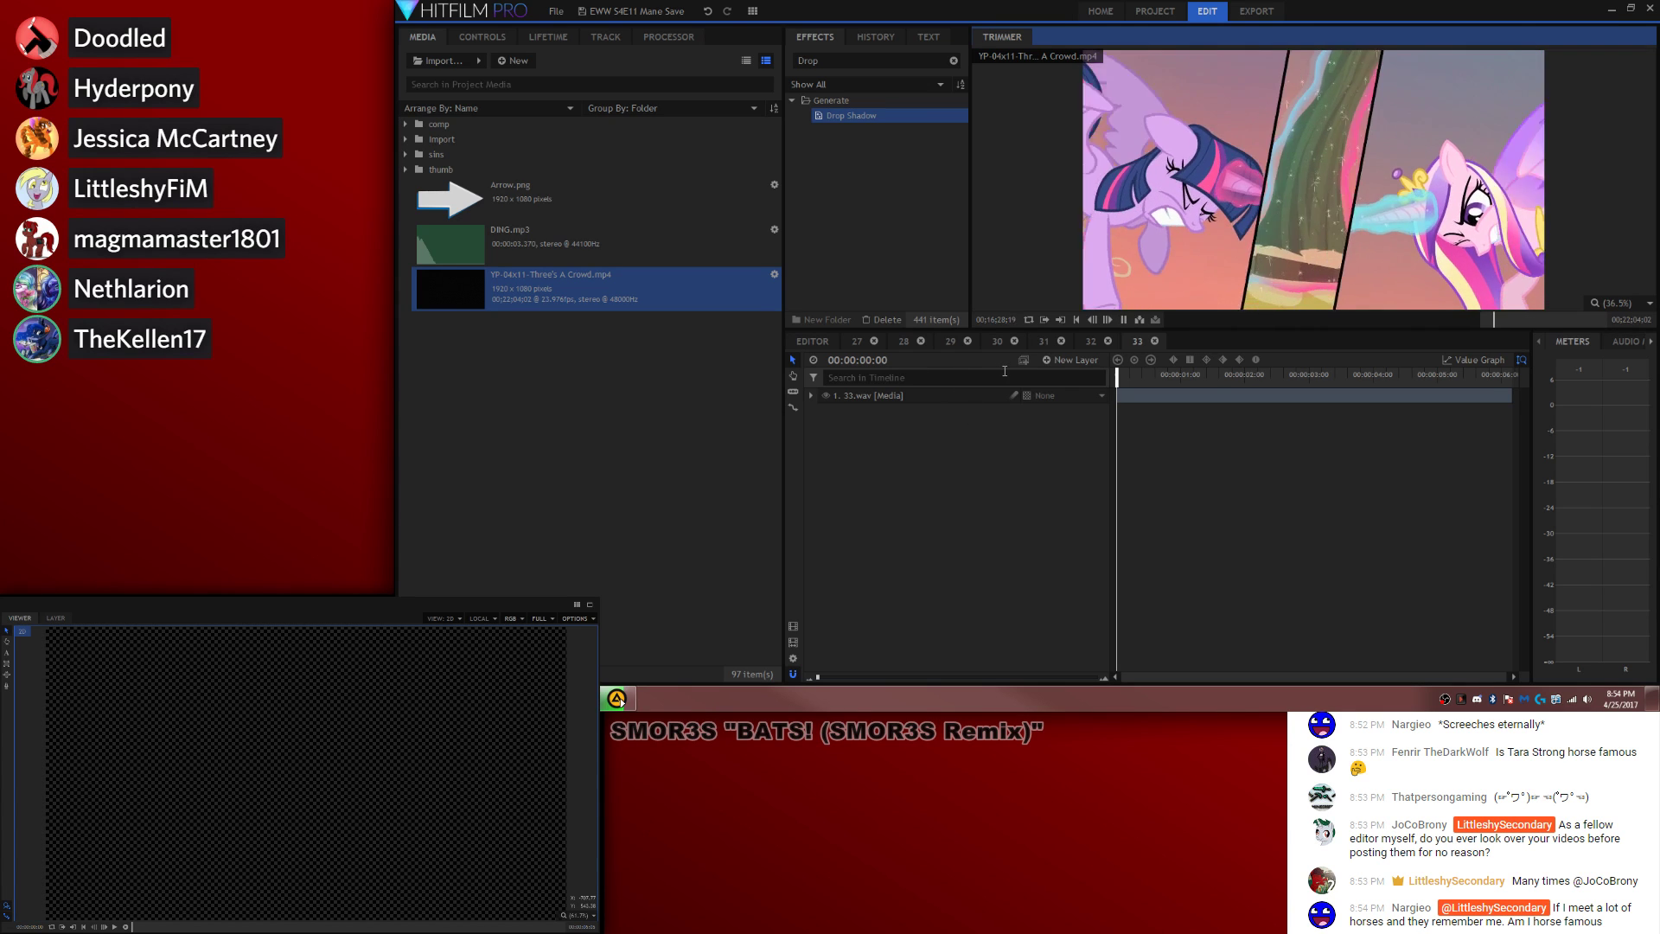
pyautogui.press('space')
# Step: Add the cued episode footage as a layer above 33.wav in composite shot 33 and set its audio level to -9.0 dB
pyautogui.moveTo(1044, 322); pyautogui.dragTo(1121, 397)
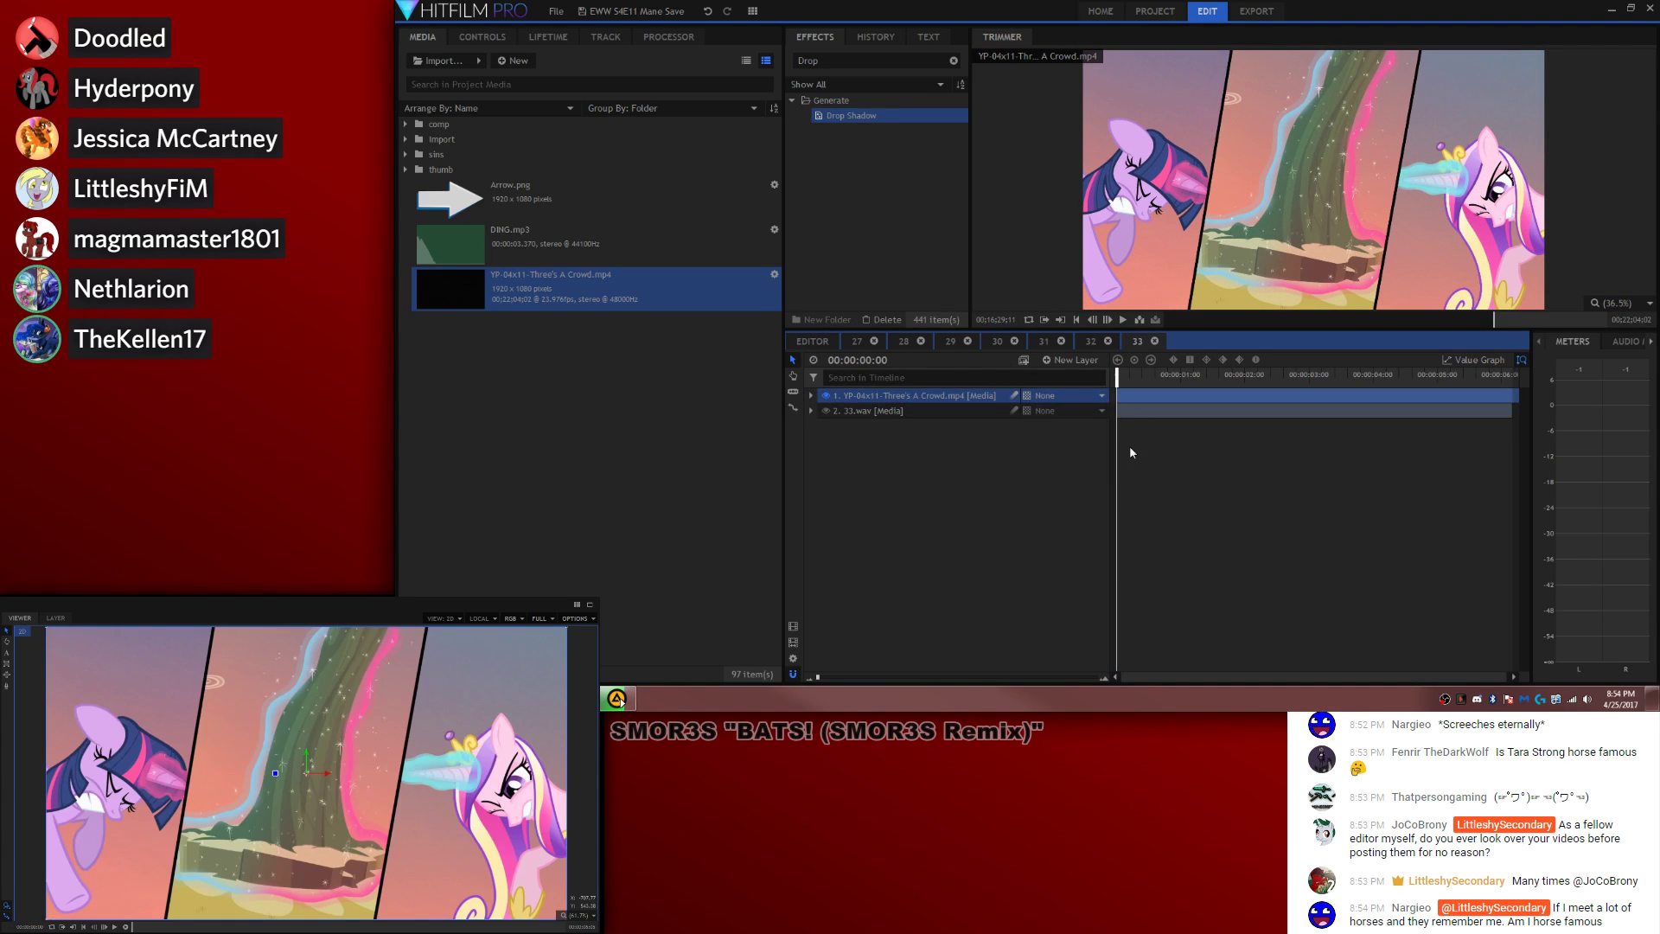
pyautogui.click(811, 396)
pyautogui.click(824, 471)
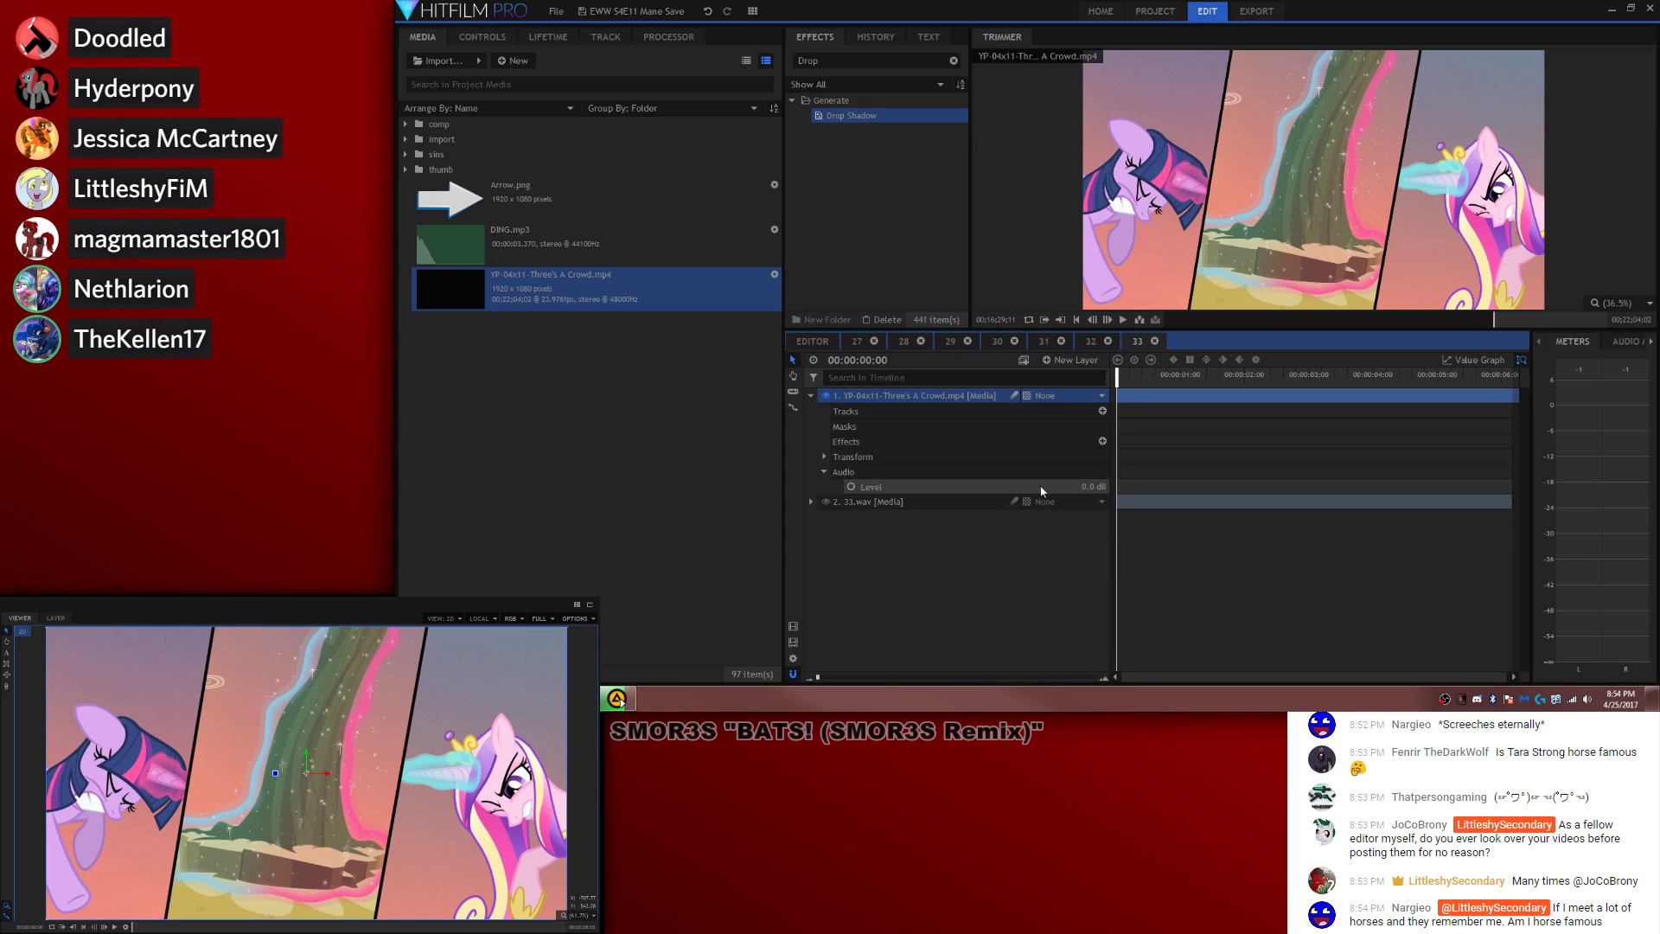
pyautogui.press('Return')
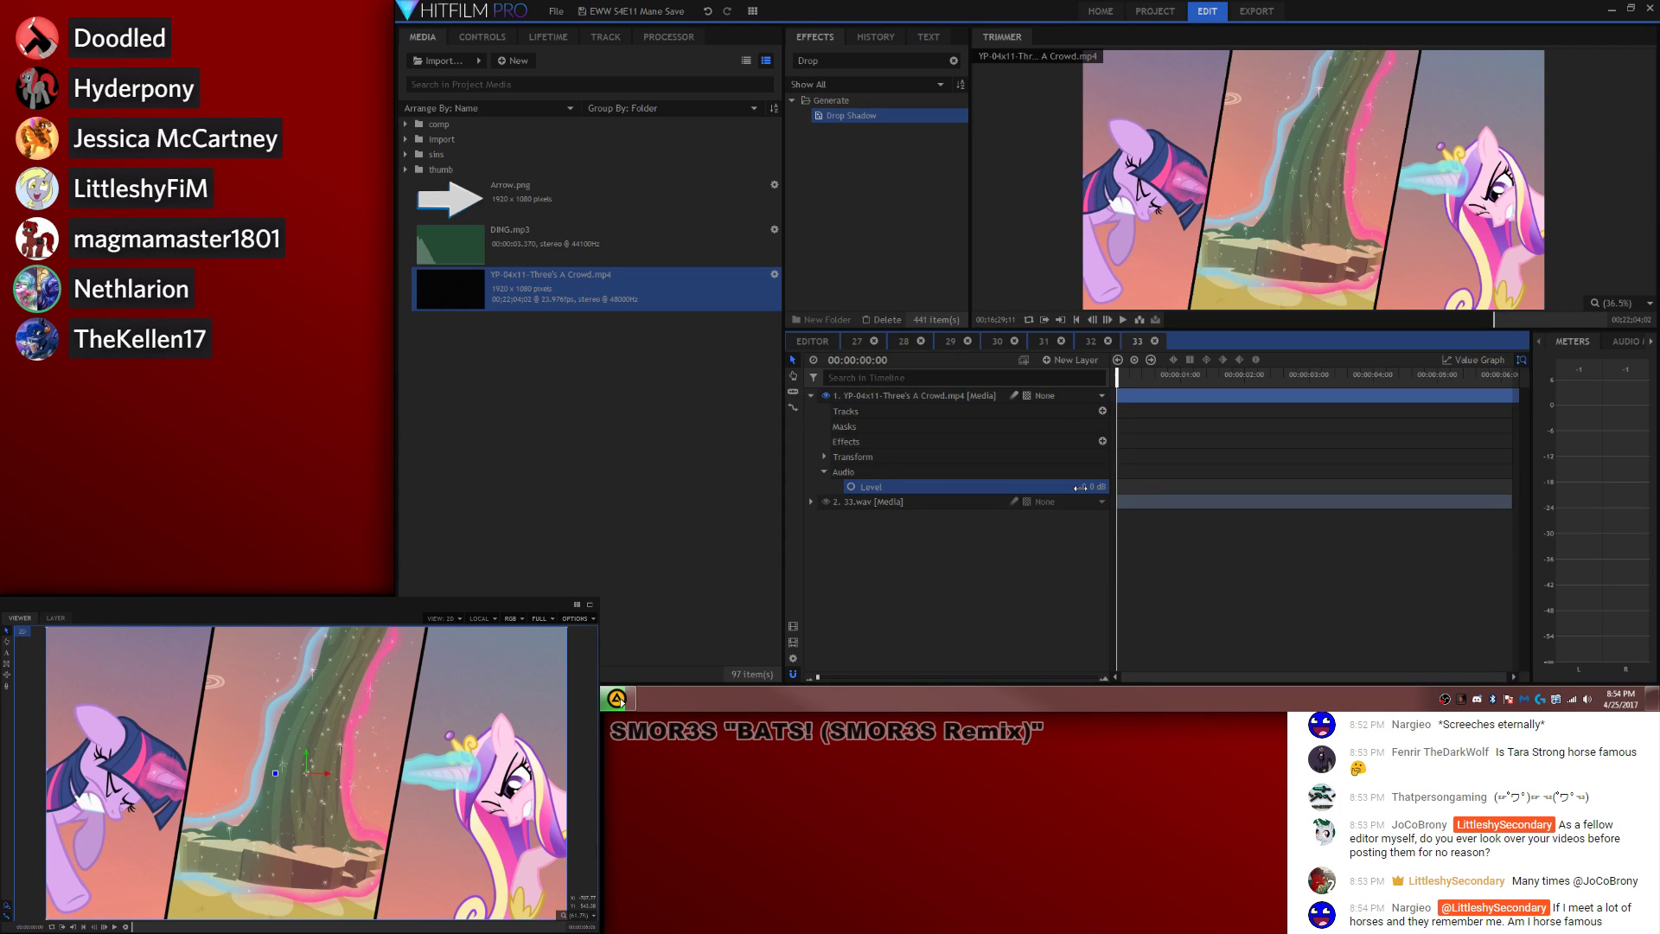
# Step: Play back the shot and slip the episode footage within its layer so it opens on the Tatzlwurm emerging
pyautogui.press('space')
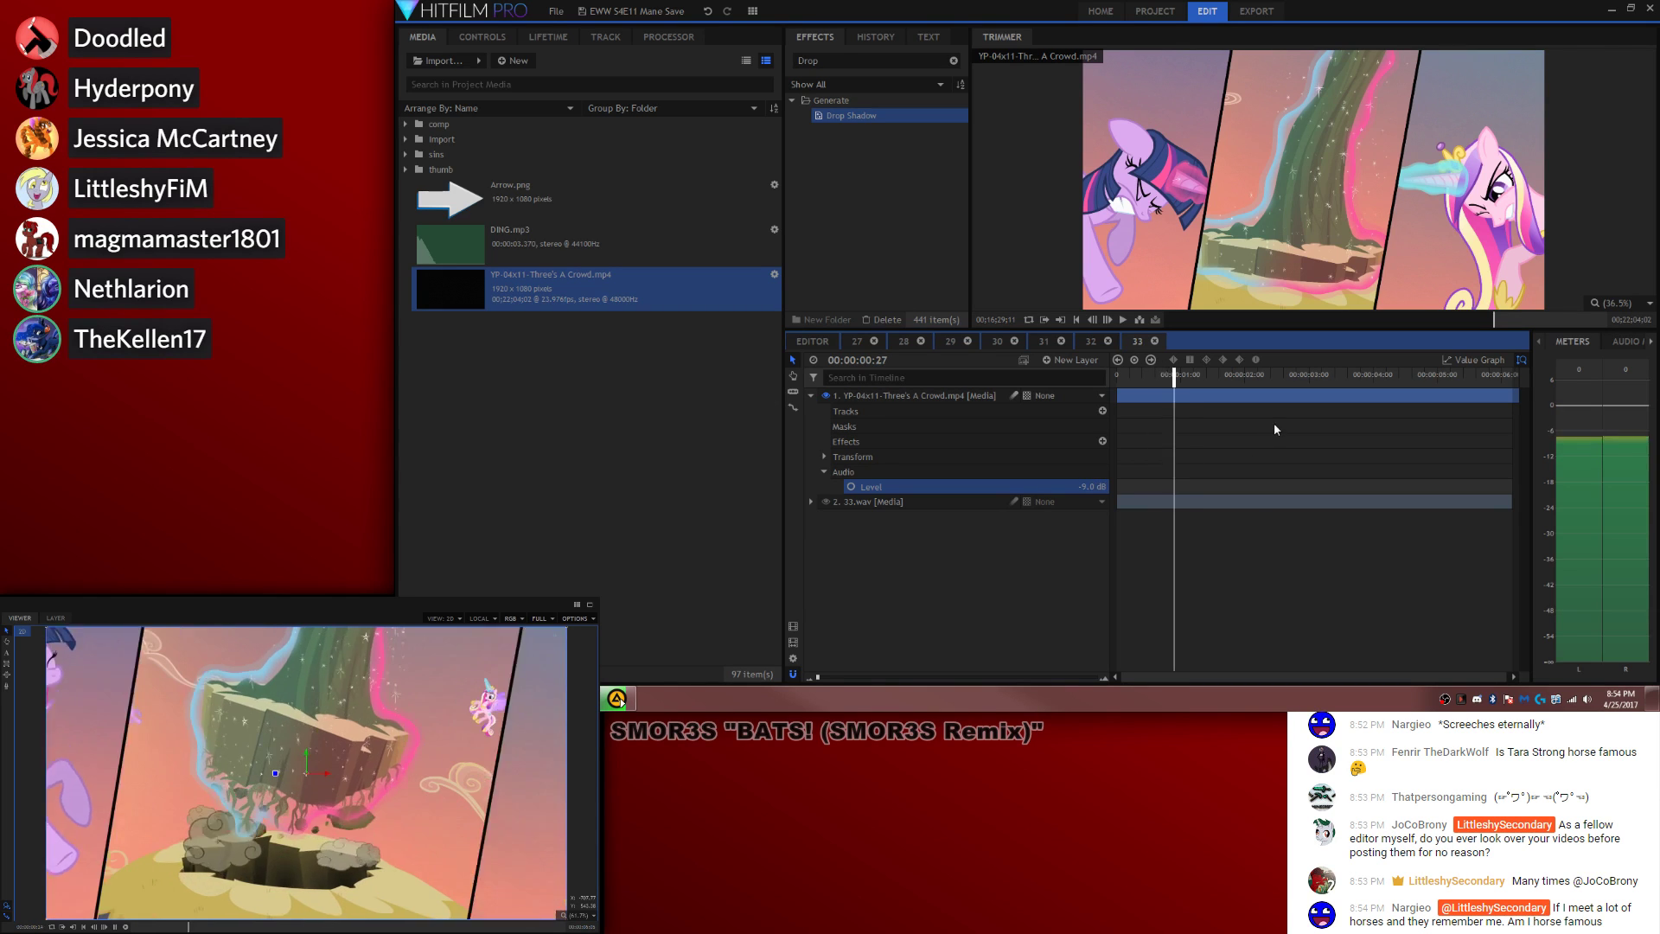
pyautogui.click(1384, 400)
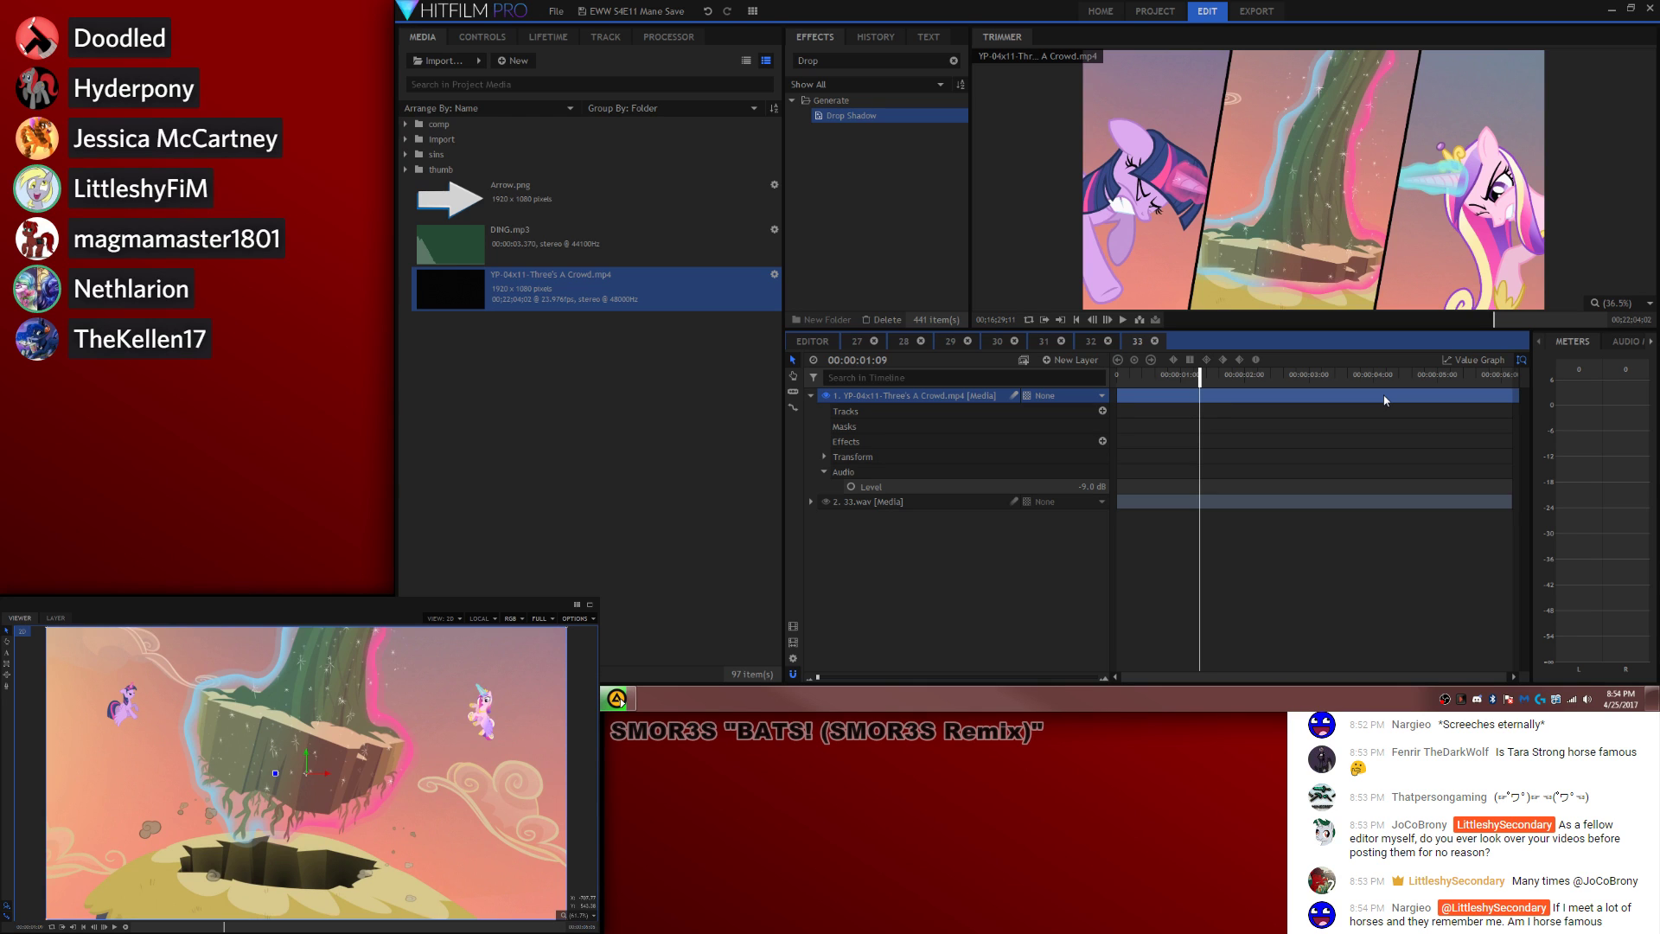
pyautogui.moveTo(1383, 396); pyautogui.dragTo(1259, 390)
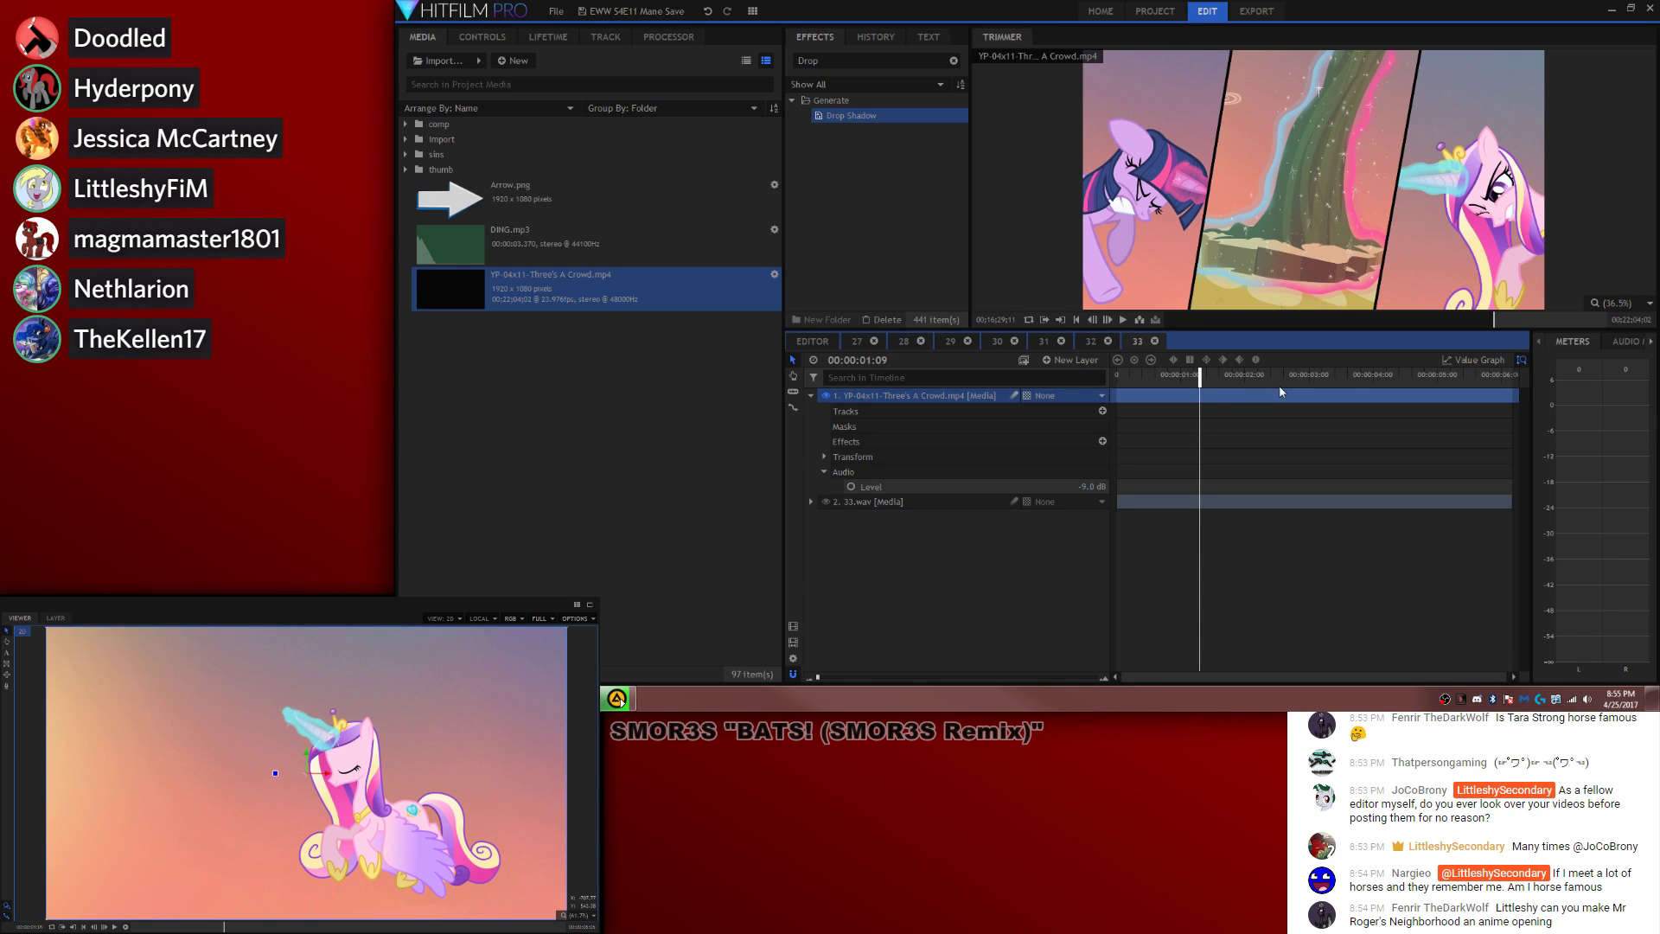
pyautogui.moveTo(1290, 378); pyautogui.dragTo(1116, 374)
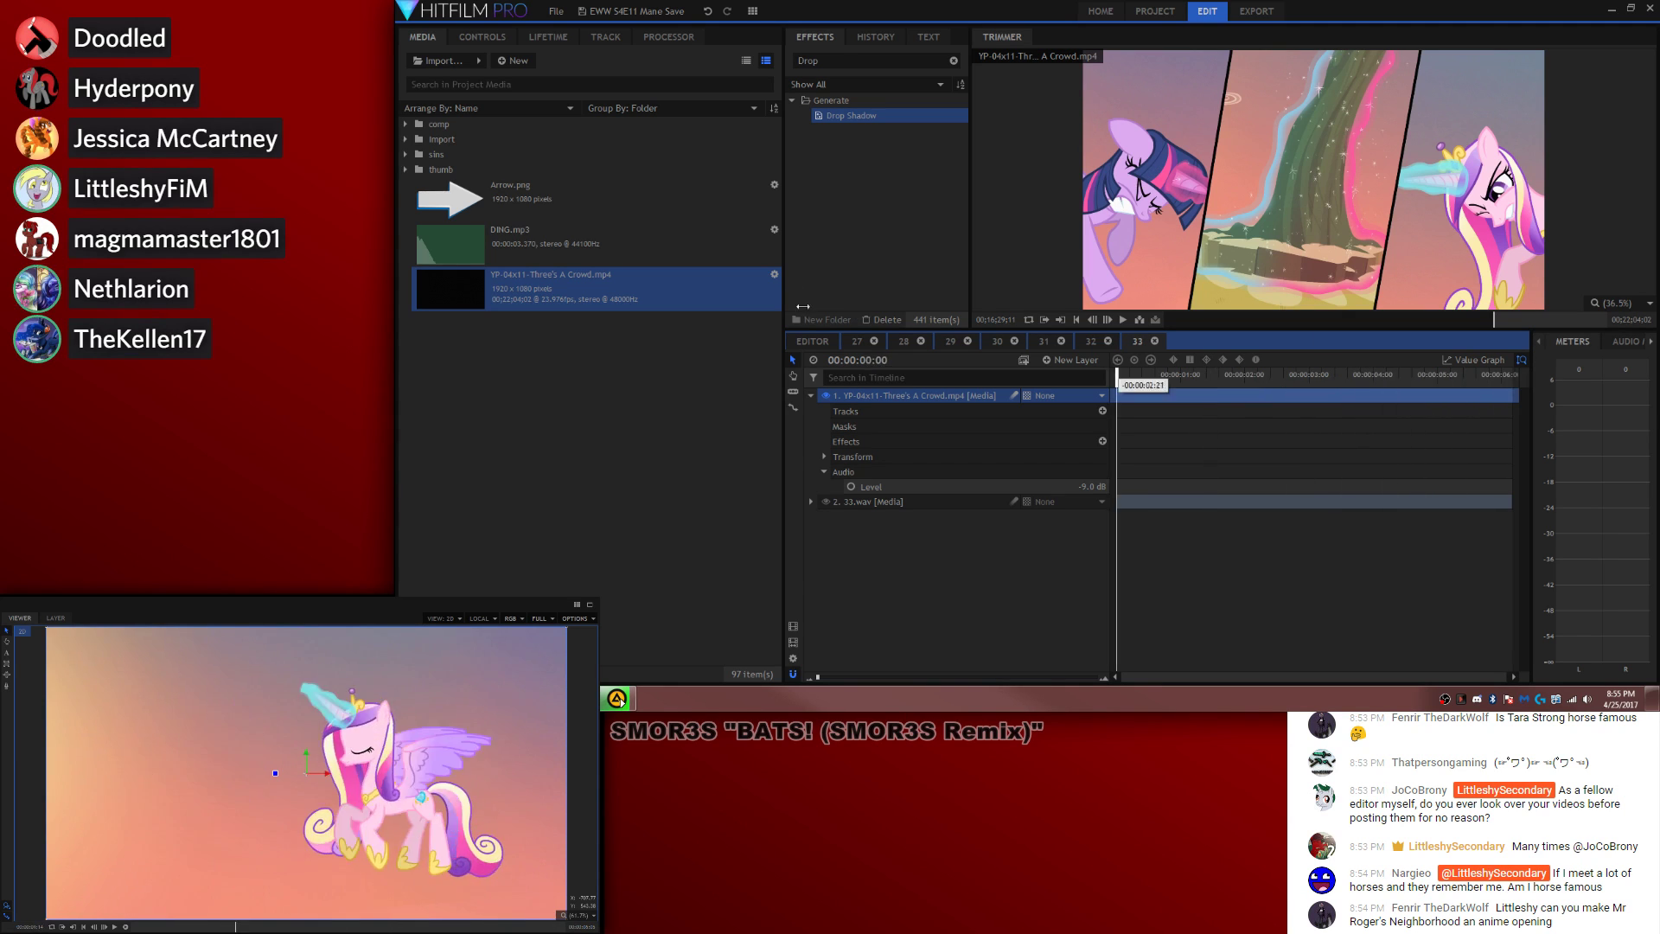
pyautogui.press('space')
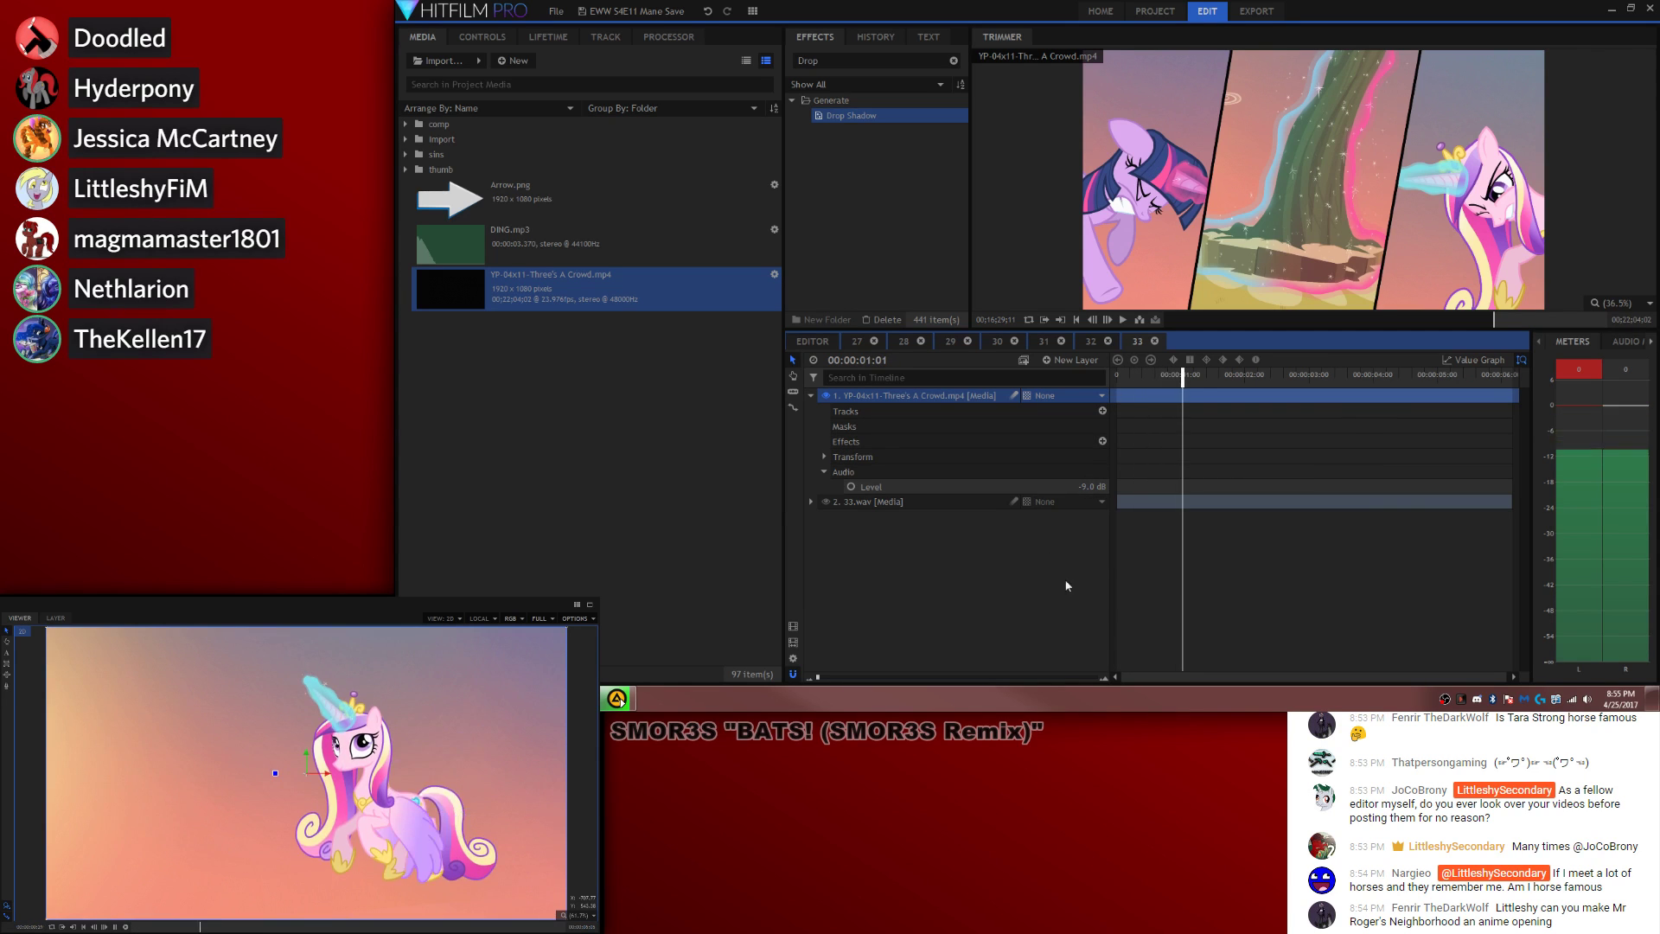
pyautogui.press('space')
pyautogui.moveTo(1181, 375); pyautogui.dragTo(1118, 375)
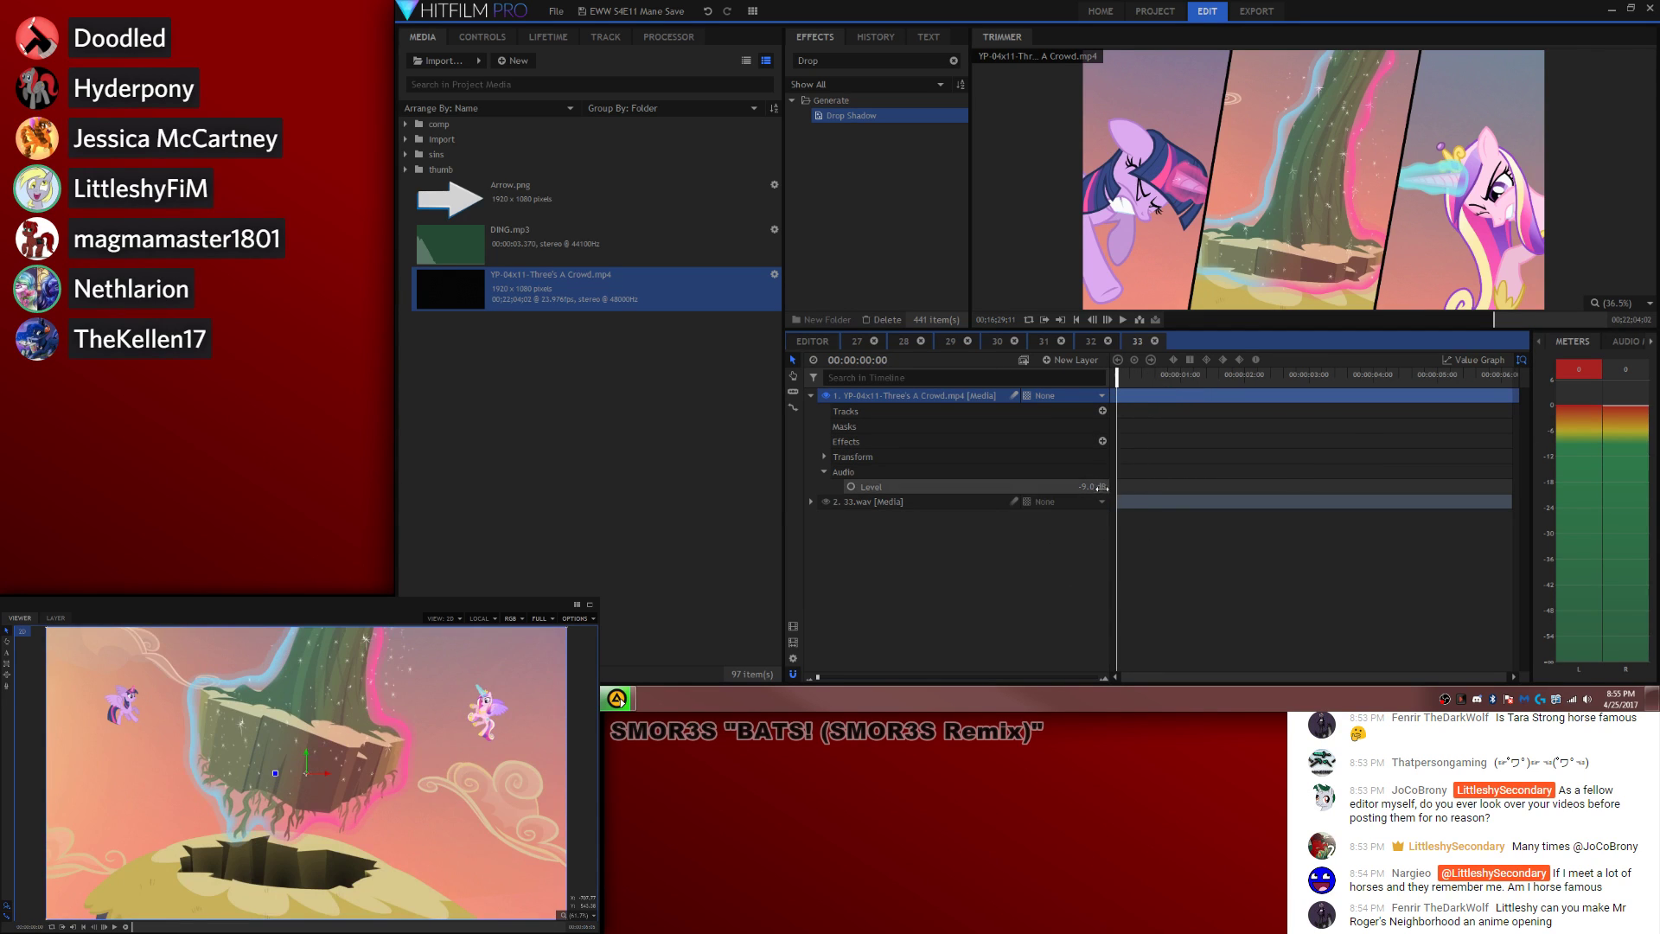
pyautogui.press('space')
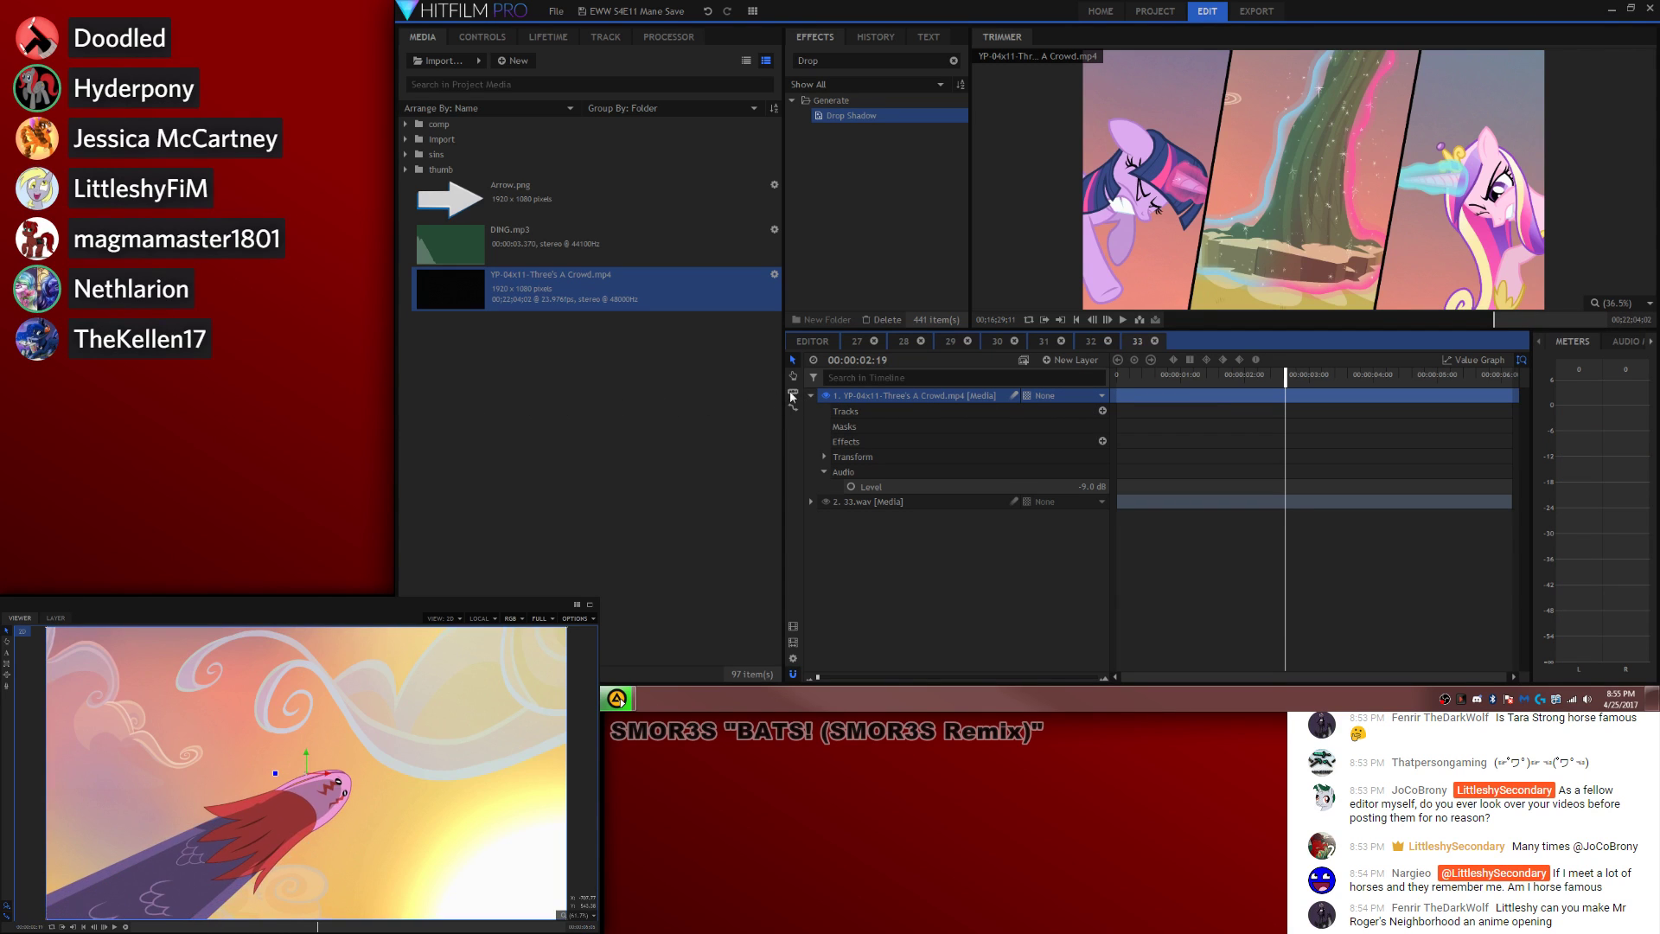
pyautogui.moveTo(1174, 433)
pyautogui.mouseDown()
pyautogui.moveTo(1122, 433)
pyautogui.moveTo(1152, 434)
pyautogui.mouseUp()
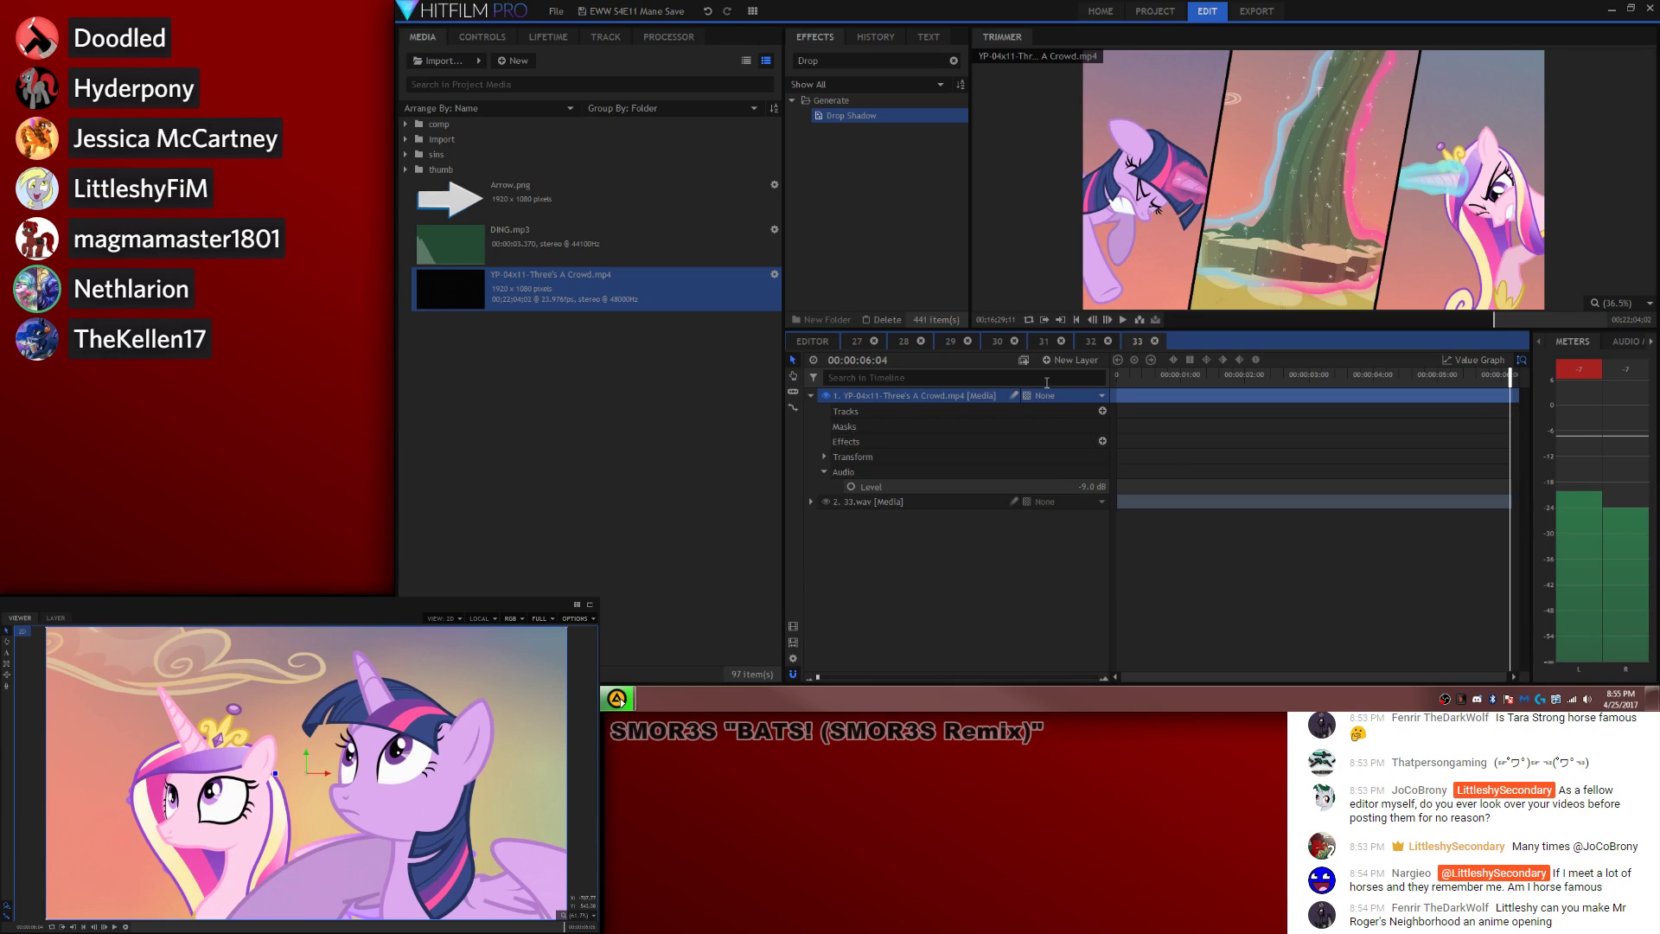
# Step: Copy the counter, subtitle, overlay and grade layers from composite shot 32 to the start of 33 and extend both text layers to the end
pyautogui.click(1089, 342)
pyautogui.moveTo(929, 423); pyautogui.dragTo(931, 461)
pyautogui.click(1135, 341)
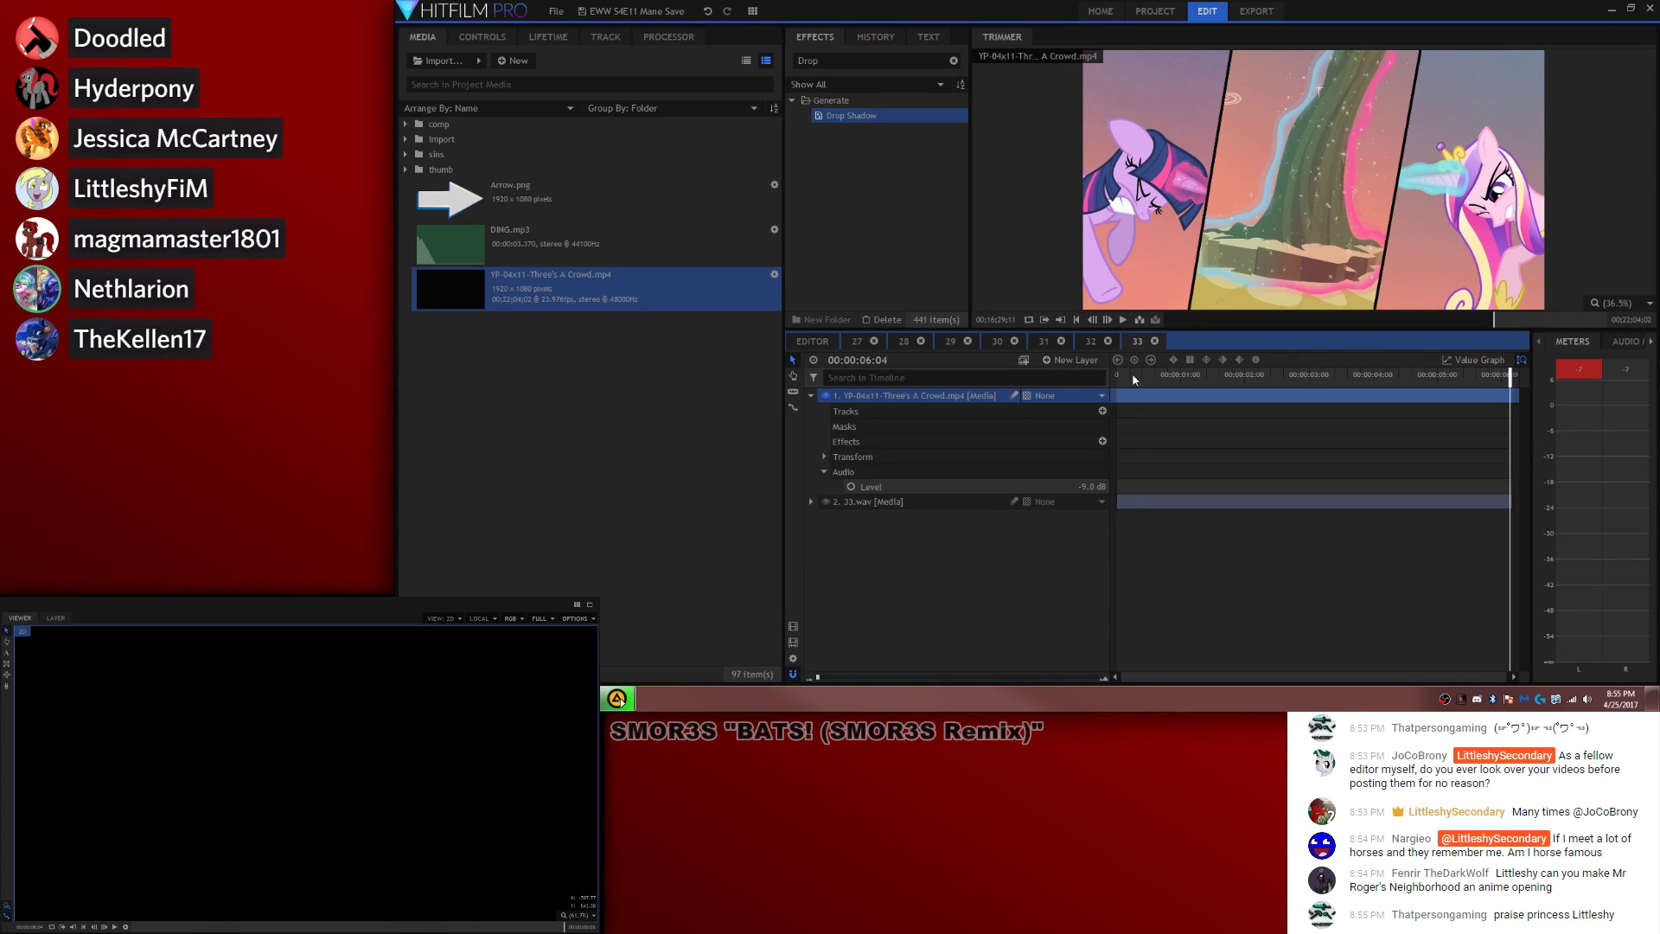
pyautogui.hotkey('ctrl', 'v')
pyautogui.rightClick(949, 403)
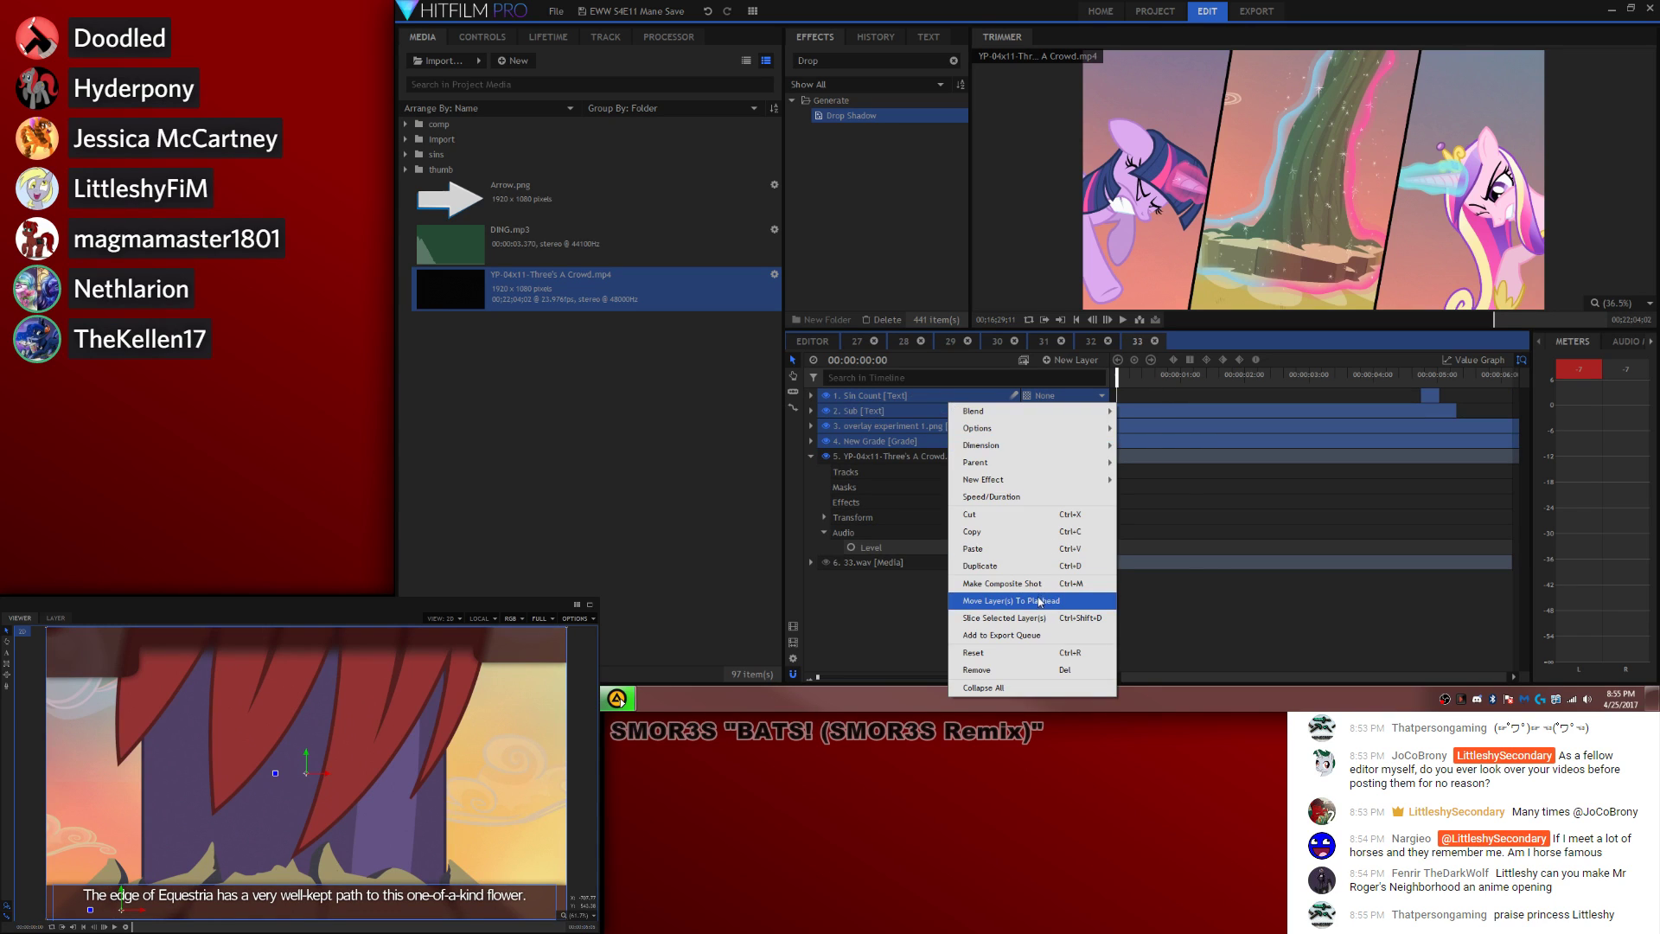
pyautogui.click(1040, 601)
pyautogui.click(1392, 396)
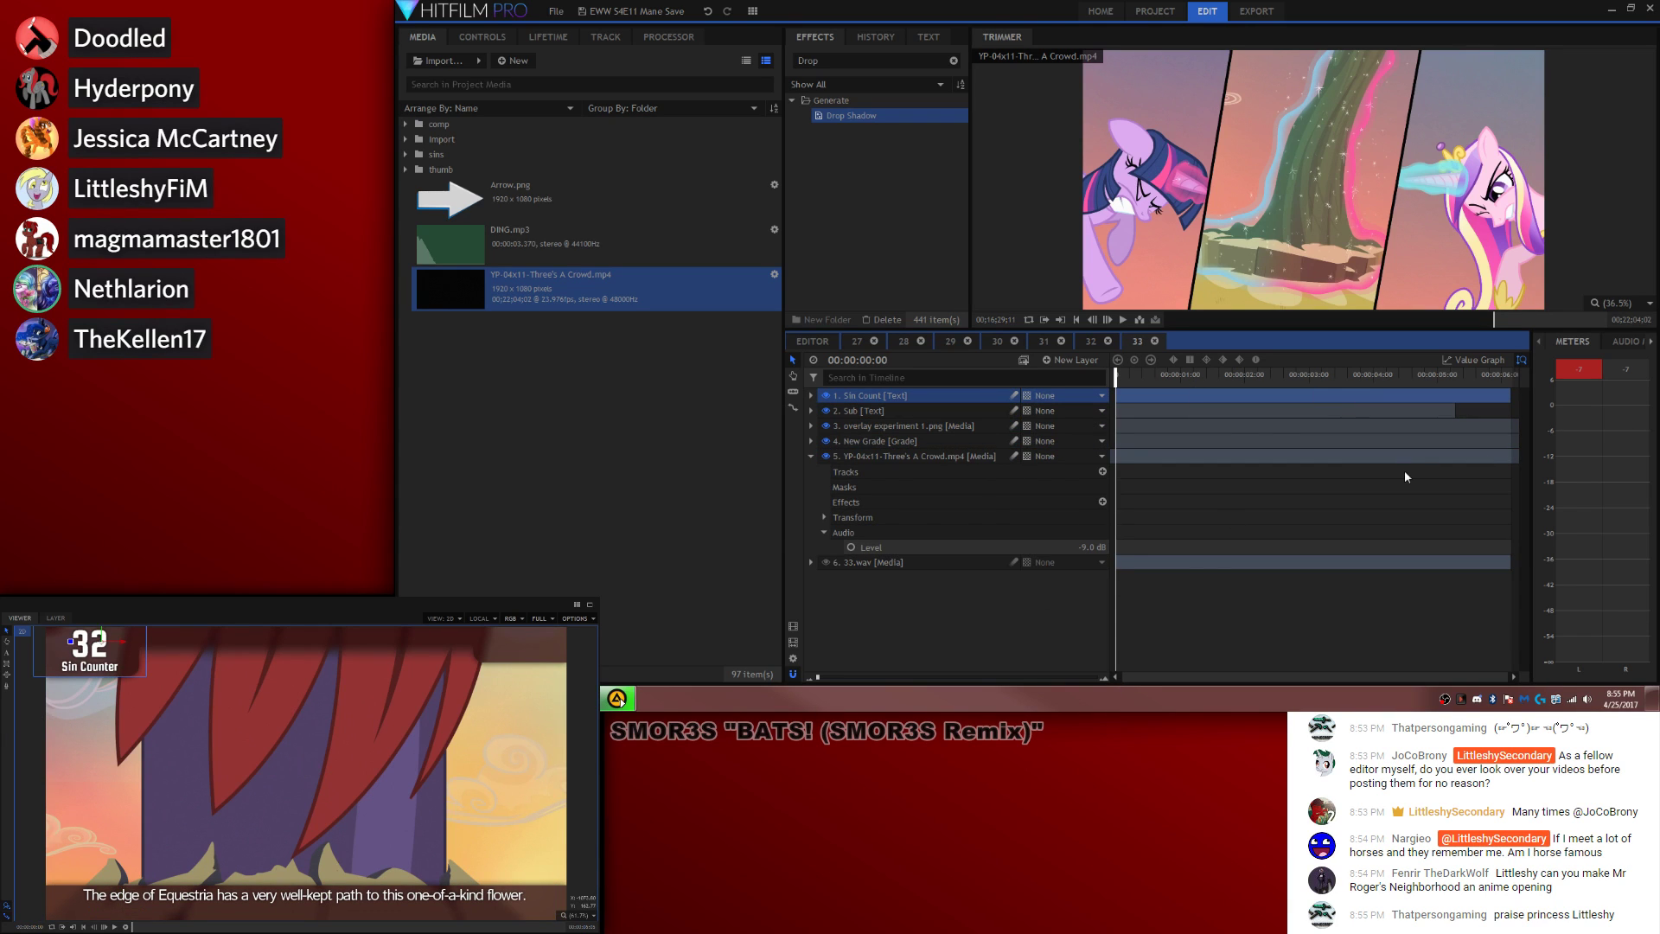
pyautogui.click(1457, 409)
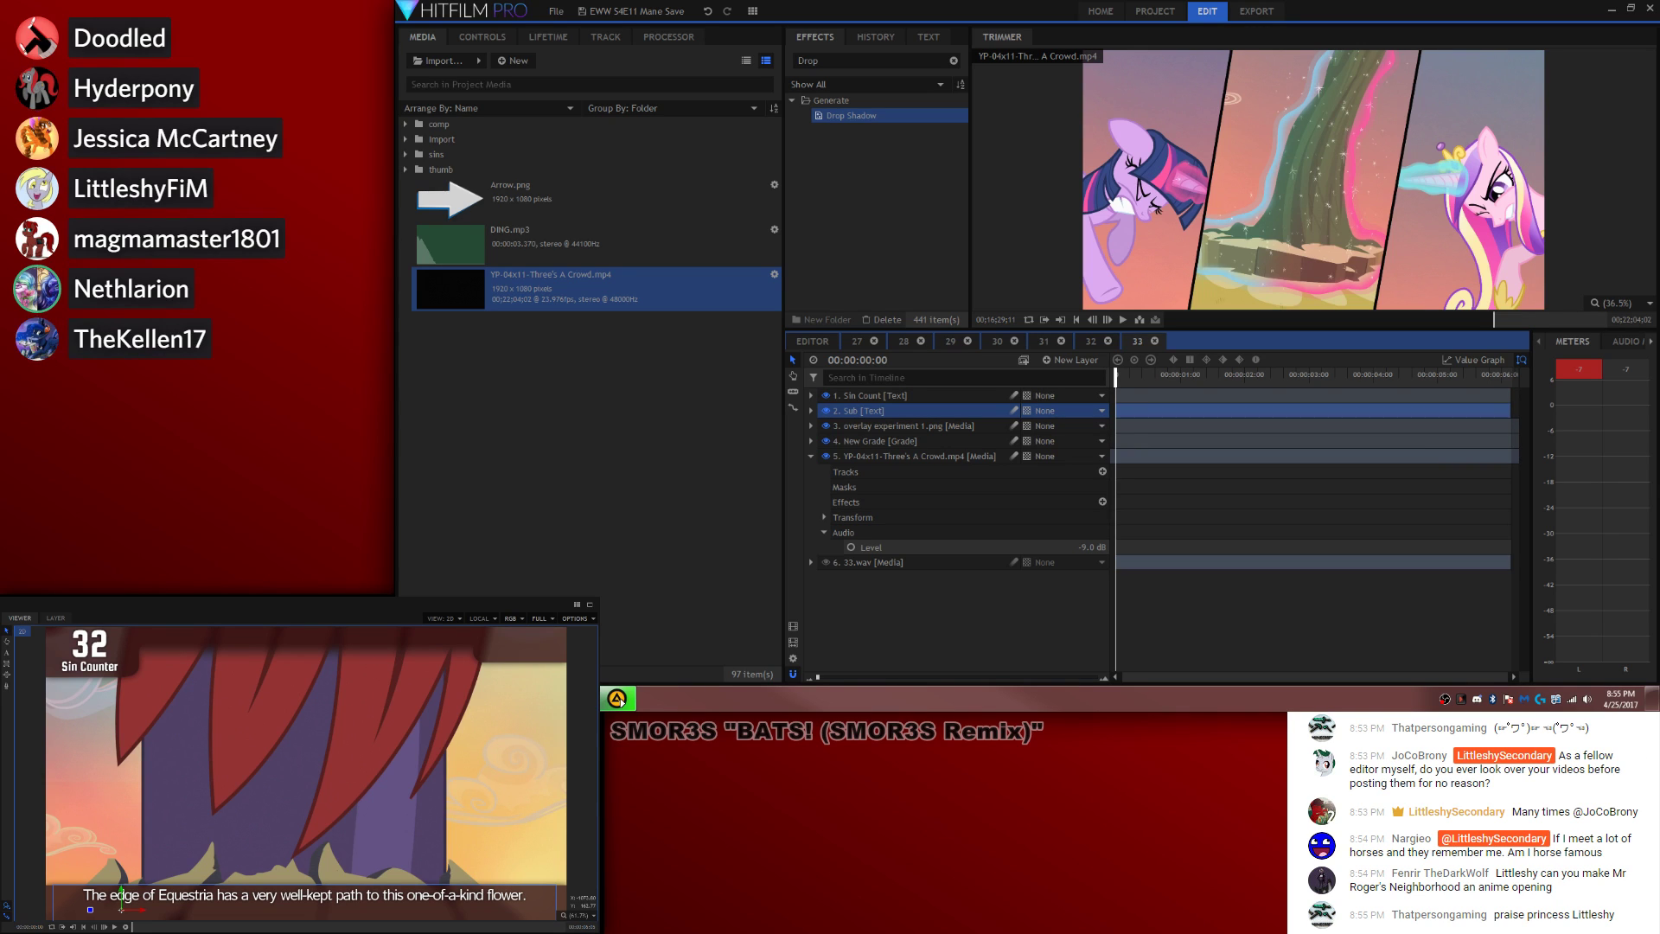
# Step: Replace the subtitle with "Innocent Tatzlwurm is made out to be the bad guy when all it's trying to do is defend its home from invading alicorns."
pyautogui.click(6, 655)
pyautogui.hotkey('ctrl', 'a')
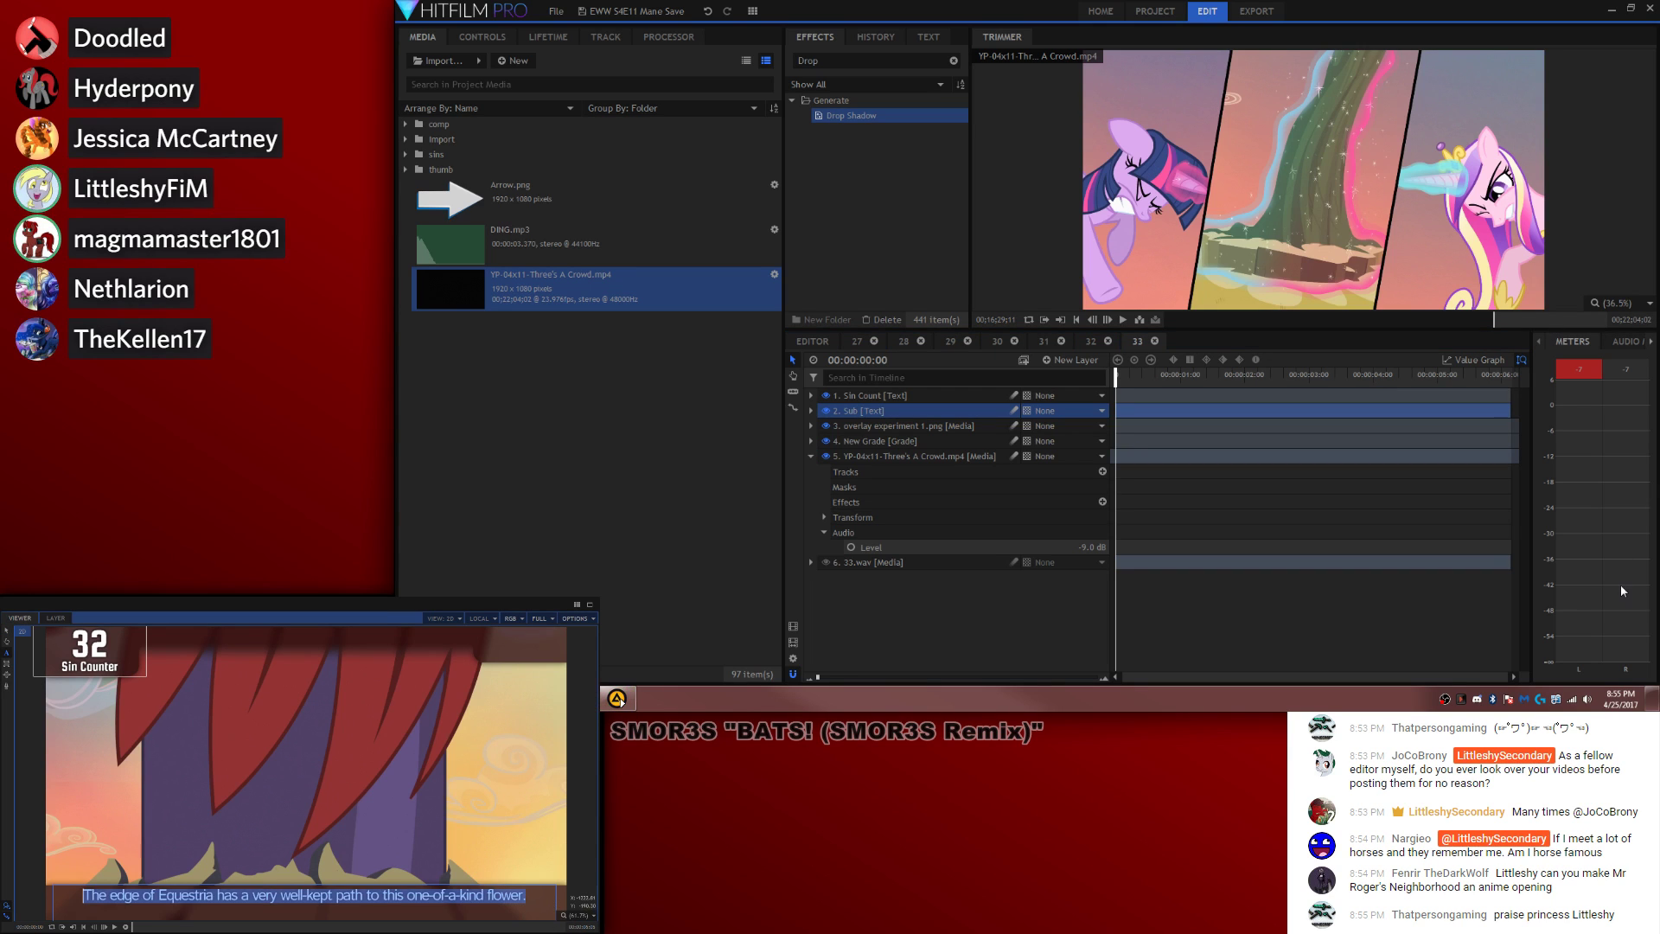
pyautogui.write("Innocent Tatzlwurm is made out to be the bad guy when all it's trying to do is defend its home from invading alicorns.")
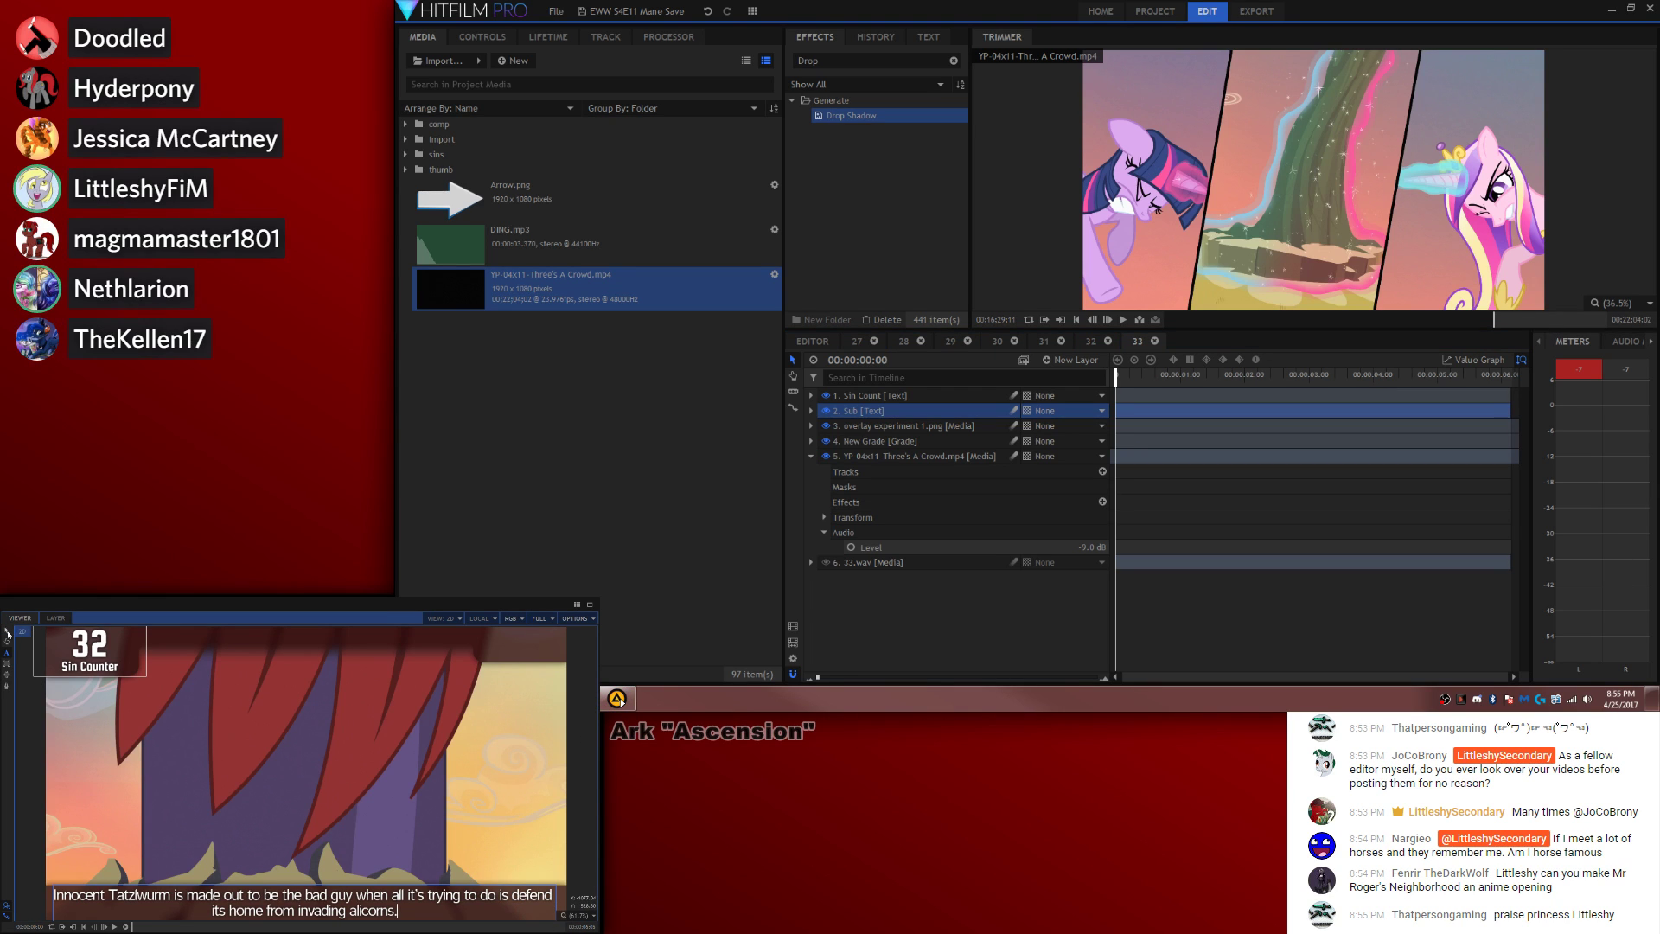
pyautogui.click(1389, 521)
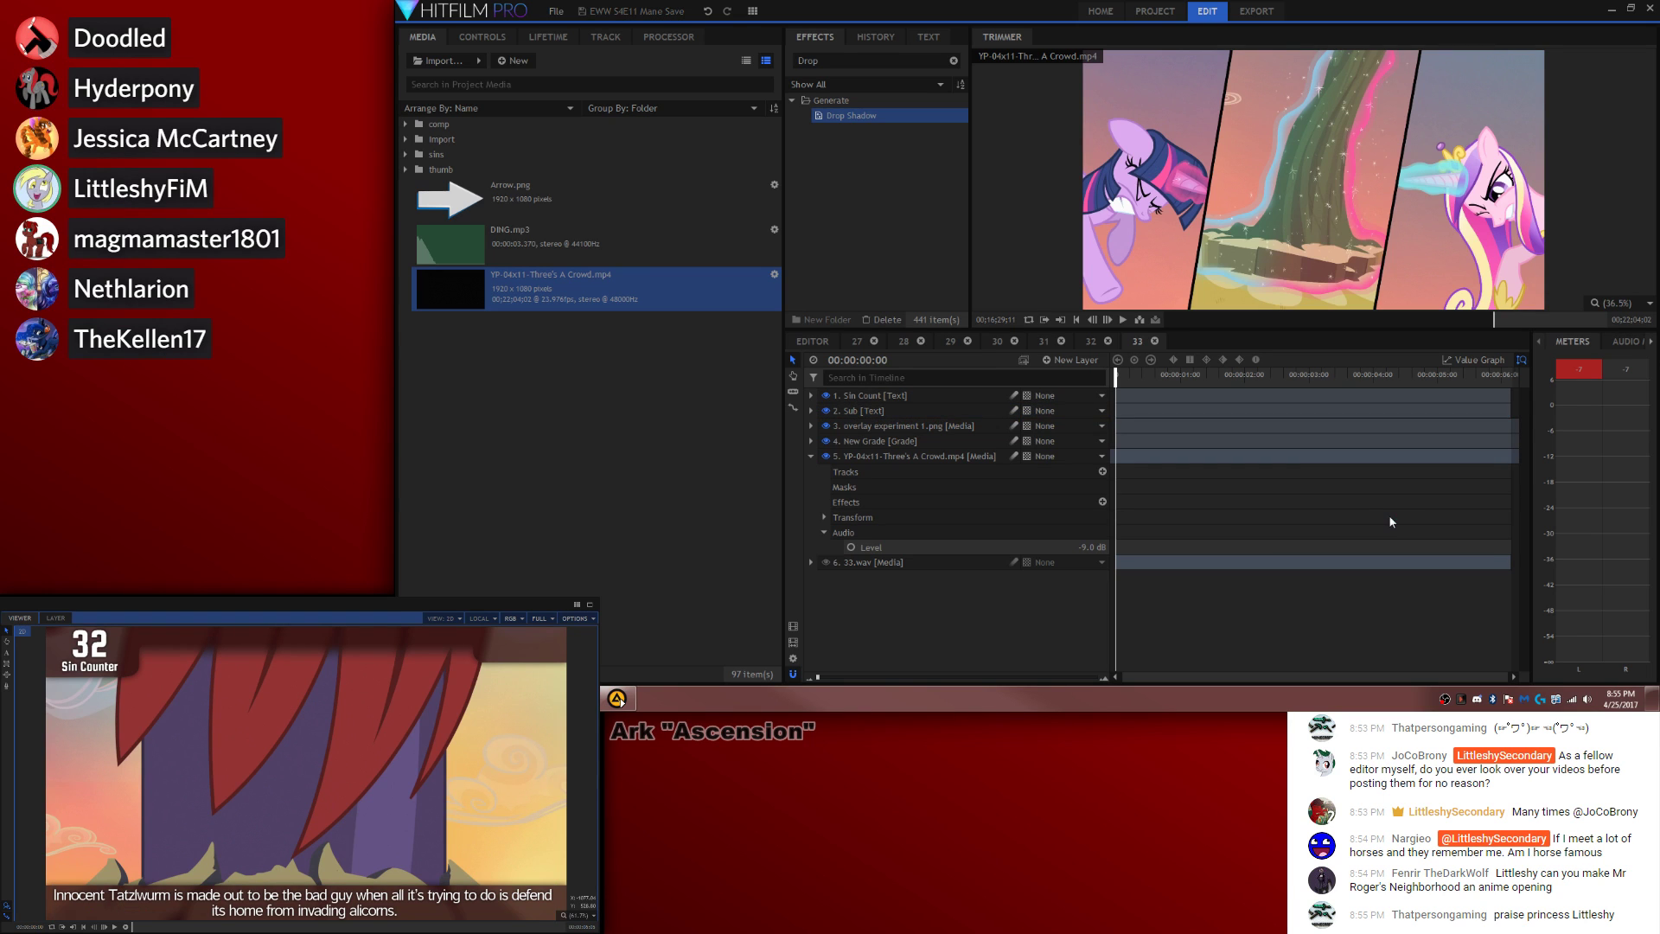
# Step: Play back composite shot 33 and display the audio waveform on the 33.wav layer
pyautogui.press('space')
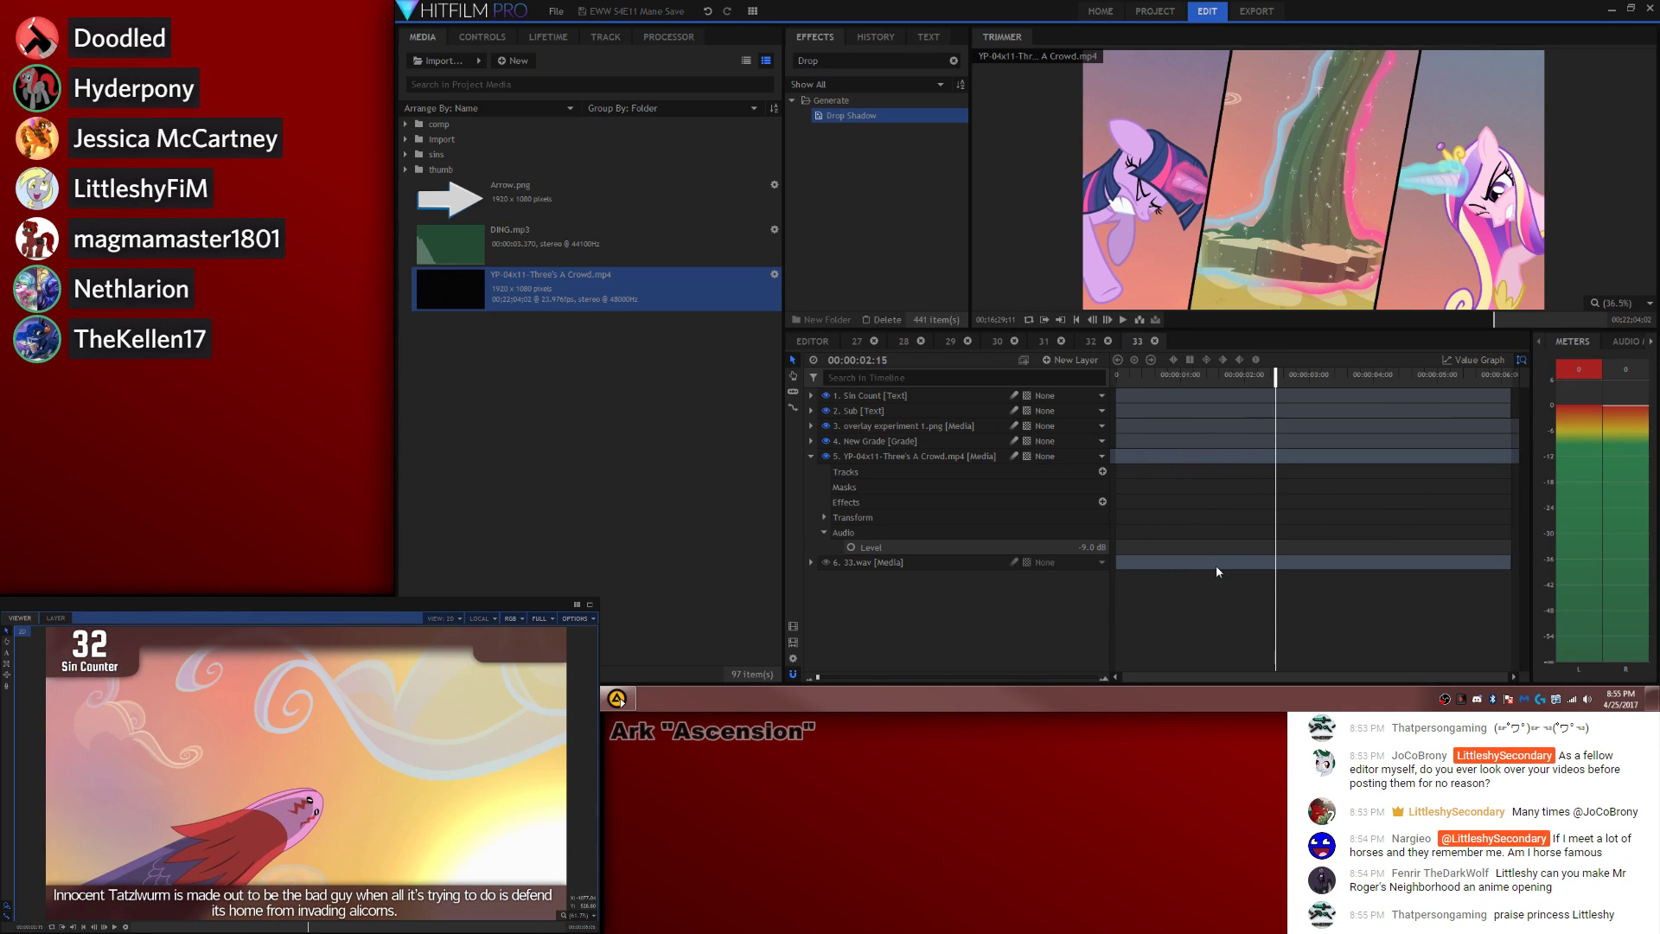
pyautogui.rightClick(961, 562)
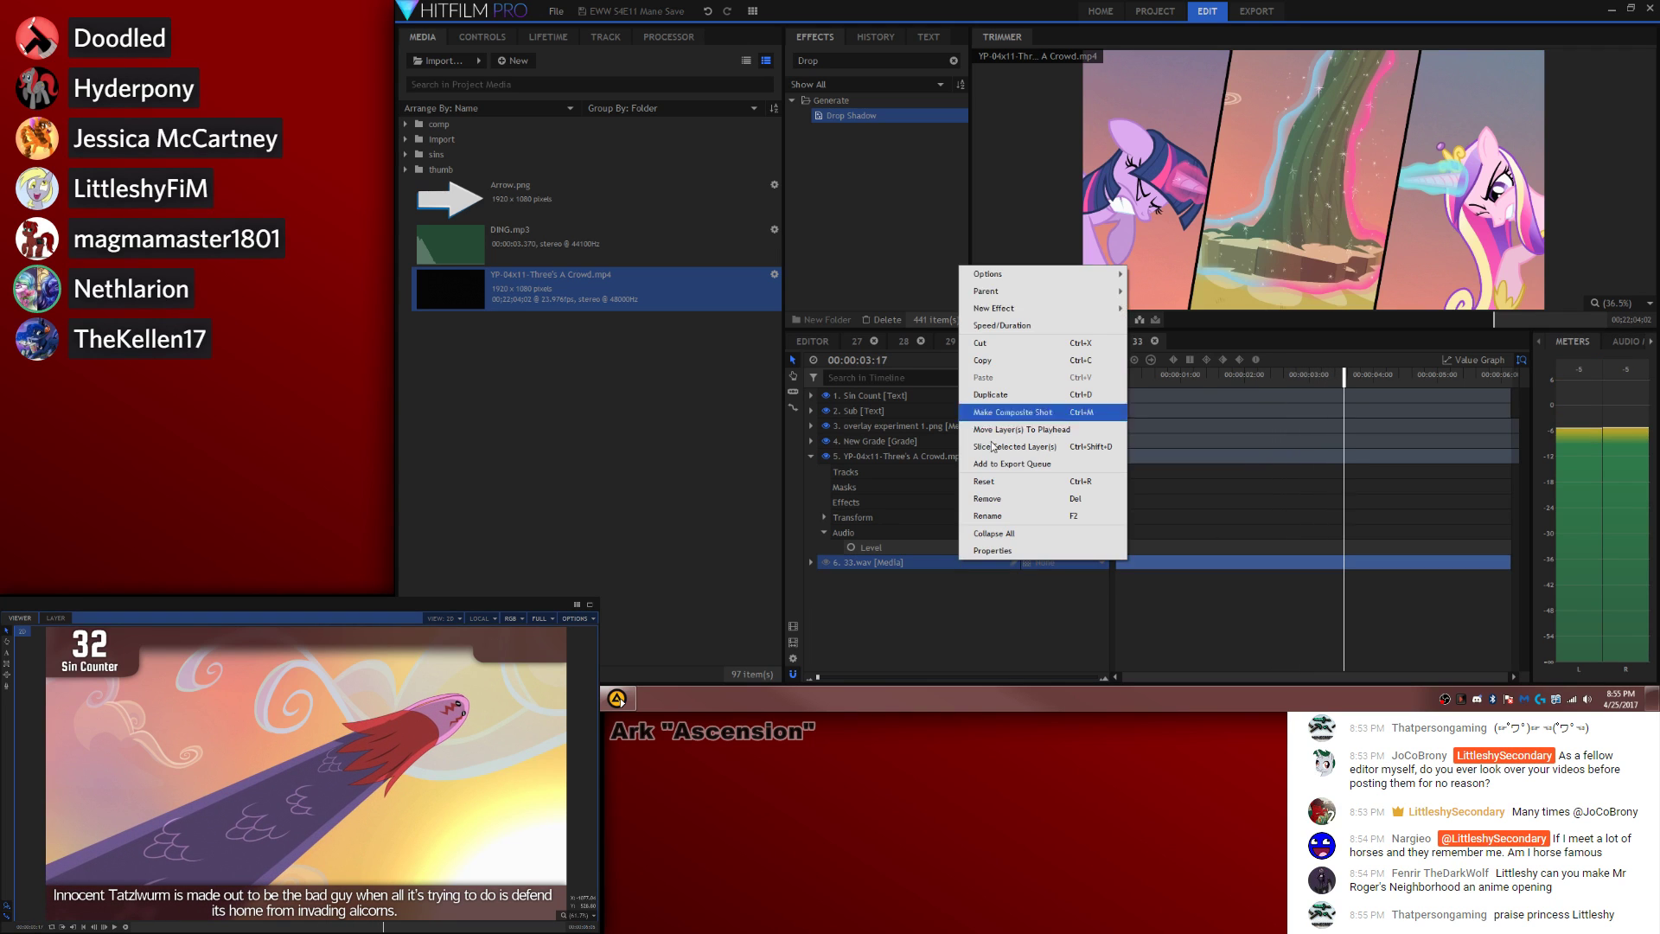
pyautogui.moveTo(1020, 273)
pyautogui.click(1158, 291)
pyautogui.click(1440, 510)
# Step: Split the Sin Count layer at 00:00:05:26, just after the speech ends, and change the counter after the cut to 33
pyautogui.click(1479, 376)
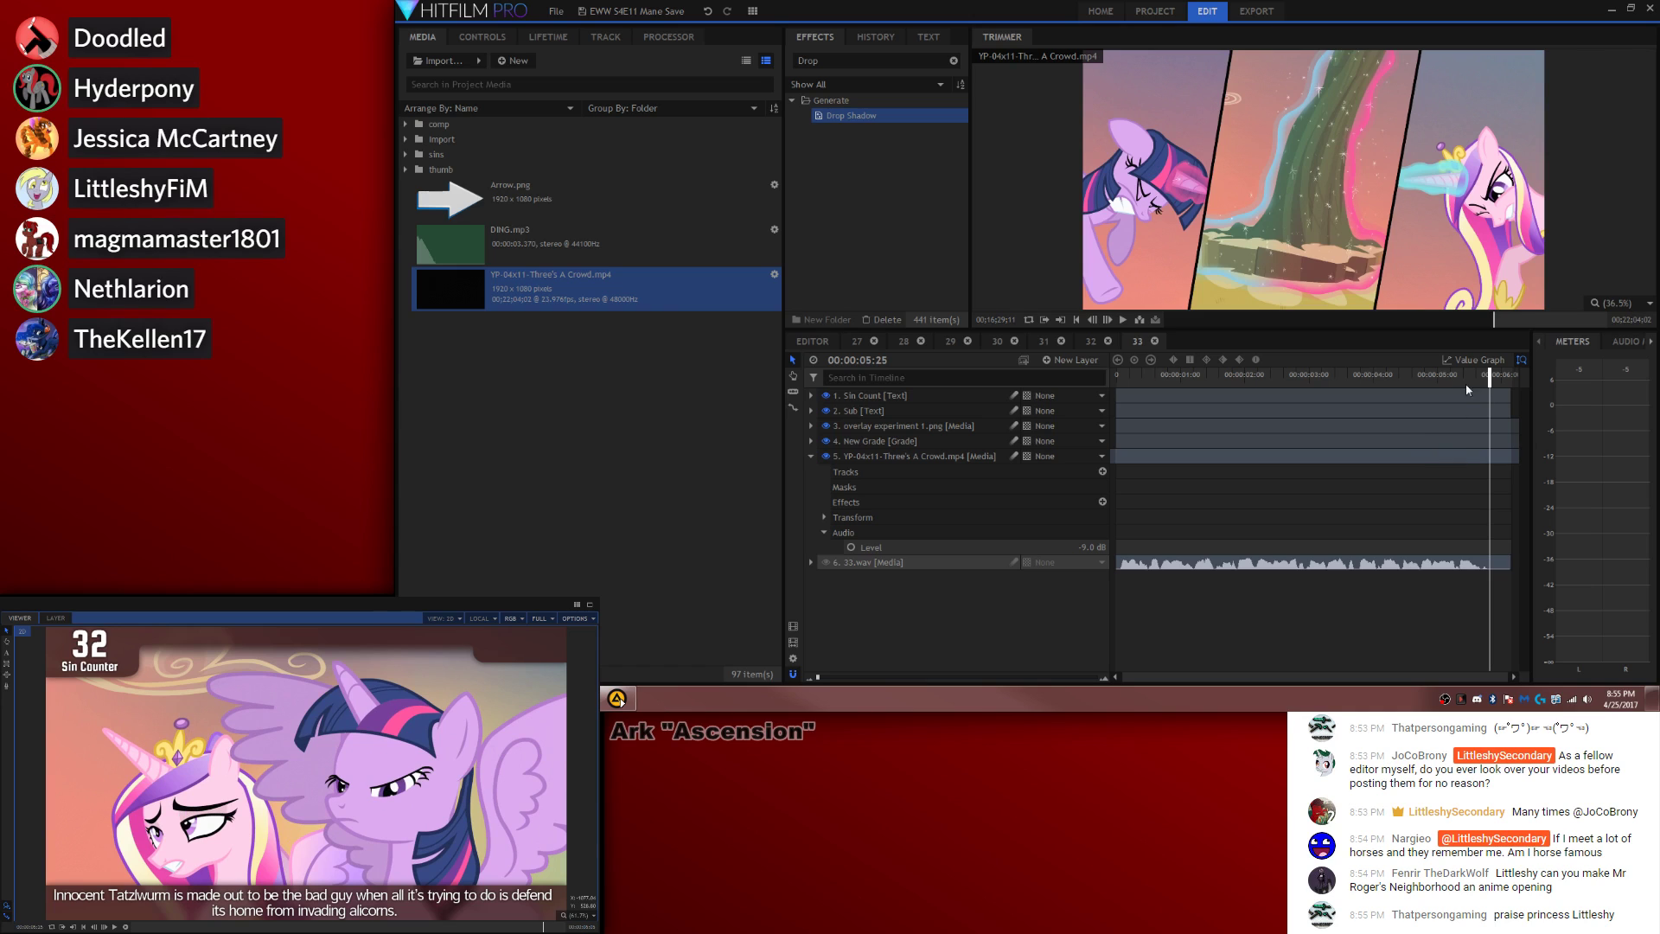
pyautogui.hotkey('ctrl', 'd')
pyautogui.click(6, 652)
pyautogui.click(123, 643)
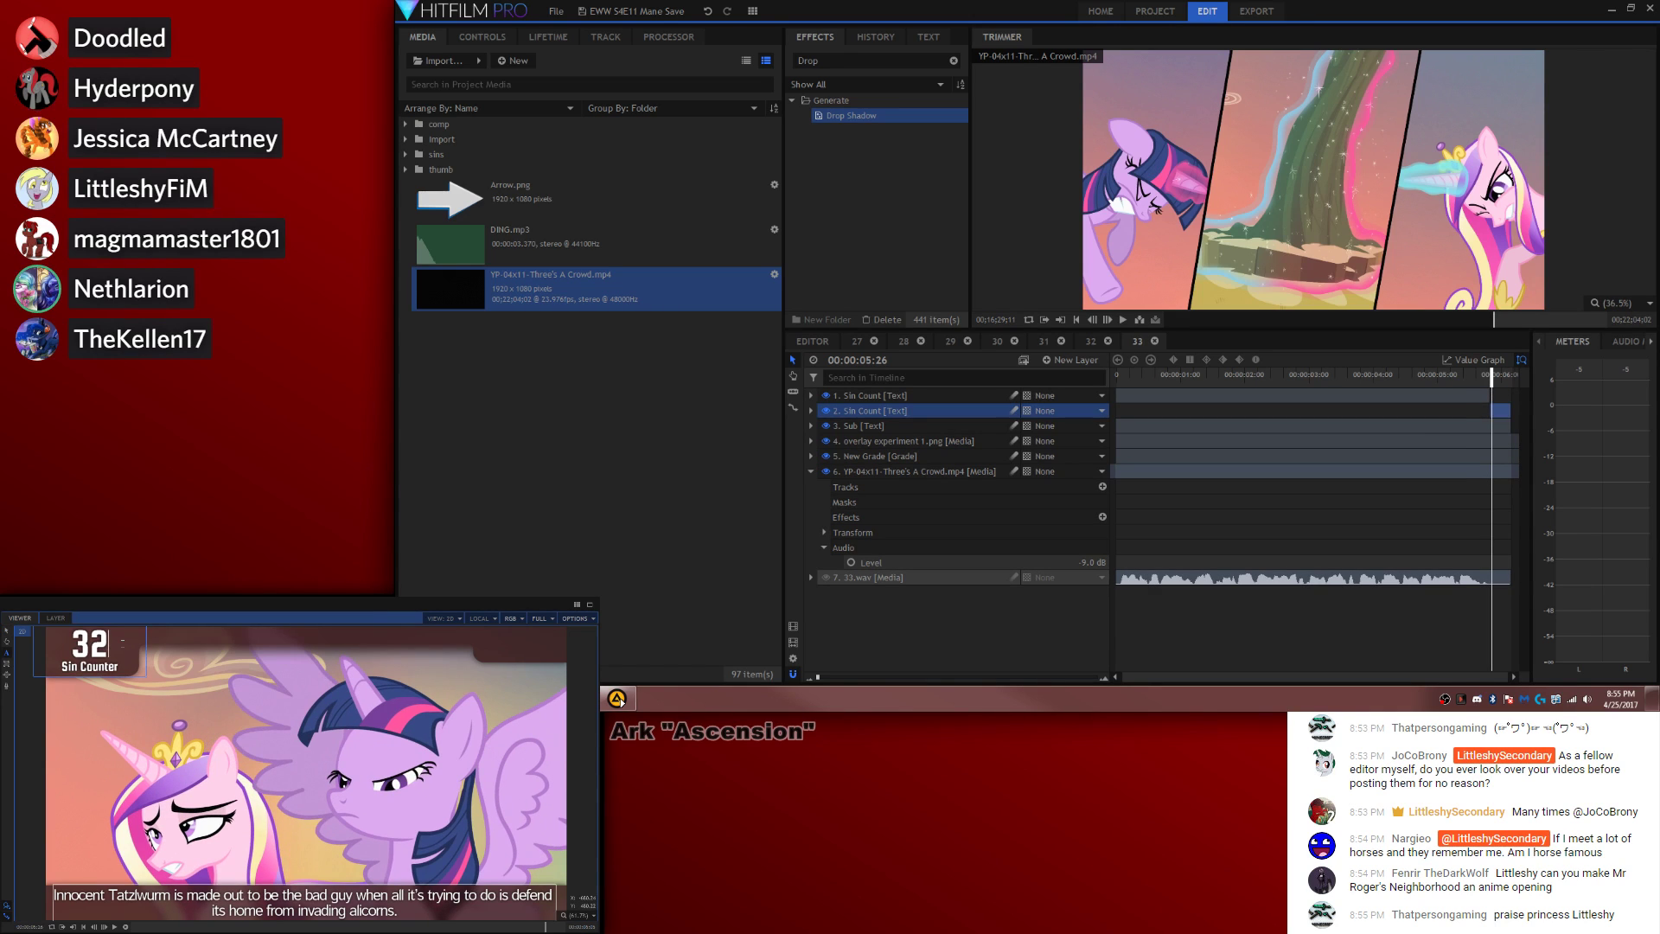
pyautogui.press('BackSpace')
pyautogui.write('3')
pyautogui.click(8, 631)
# Step: In the editor sequence, place a copy of the DING.mp3 clip on Audio 2 at 00:02:31:18, where the counter changes in clip 33
pyautogui.click(821, 340)
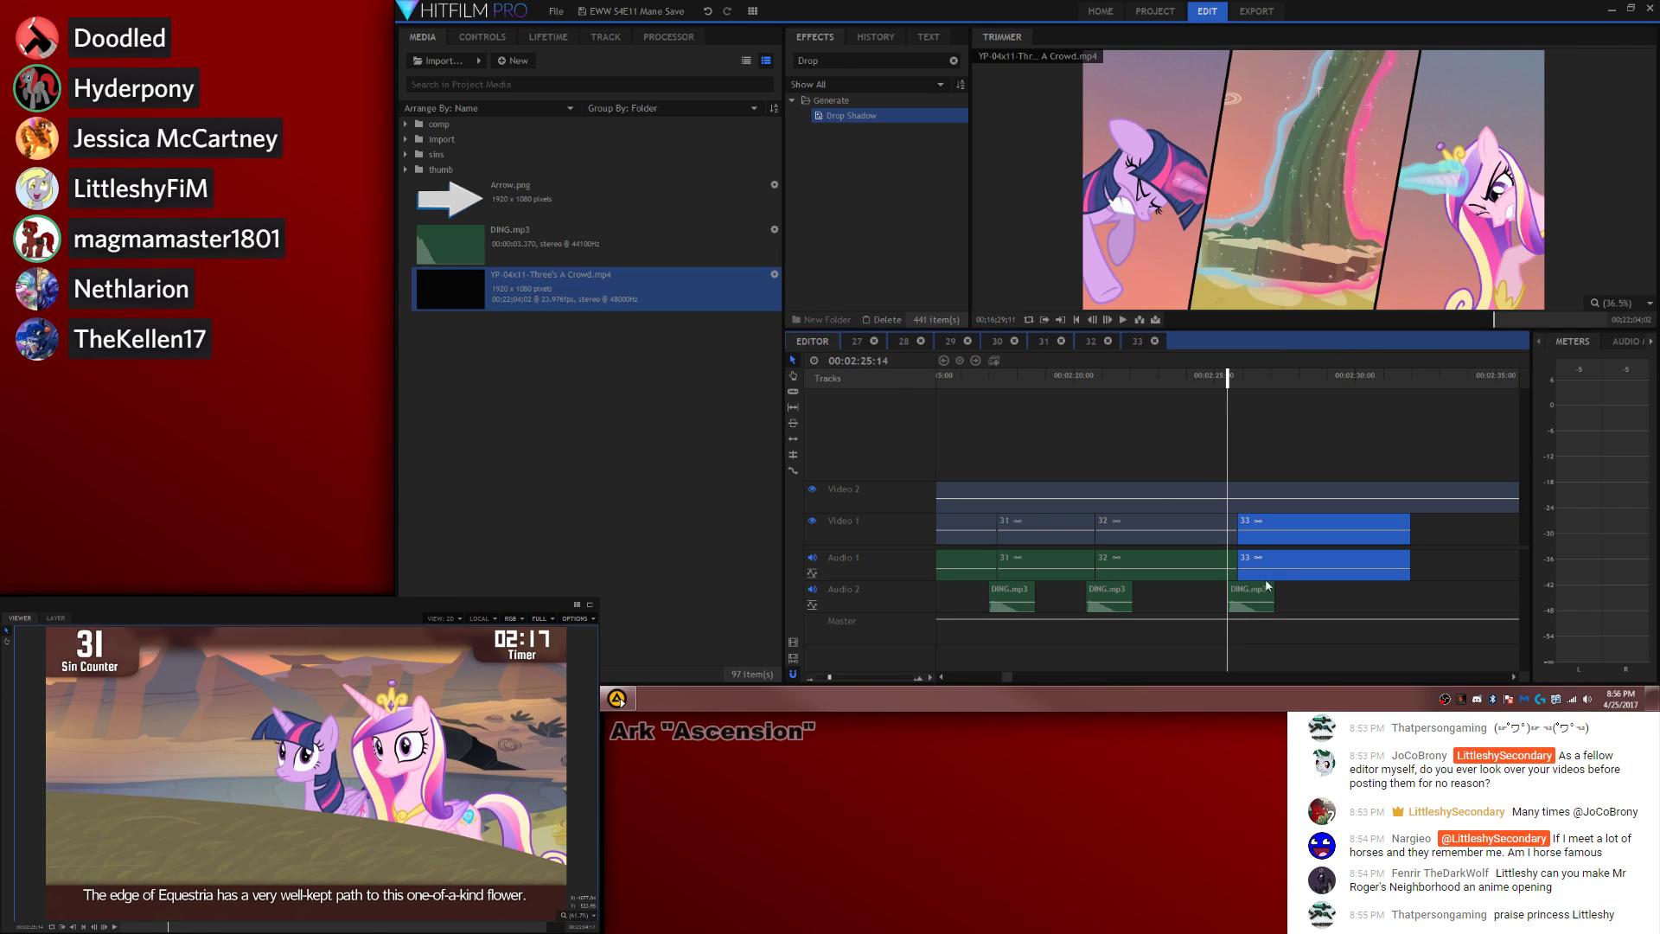
pyautogui.click(1262, 590)
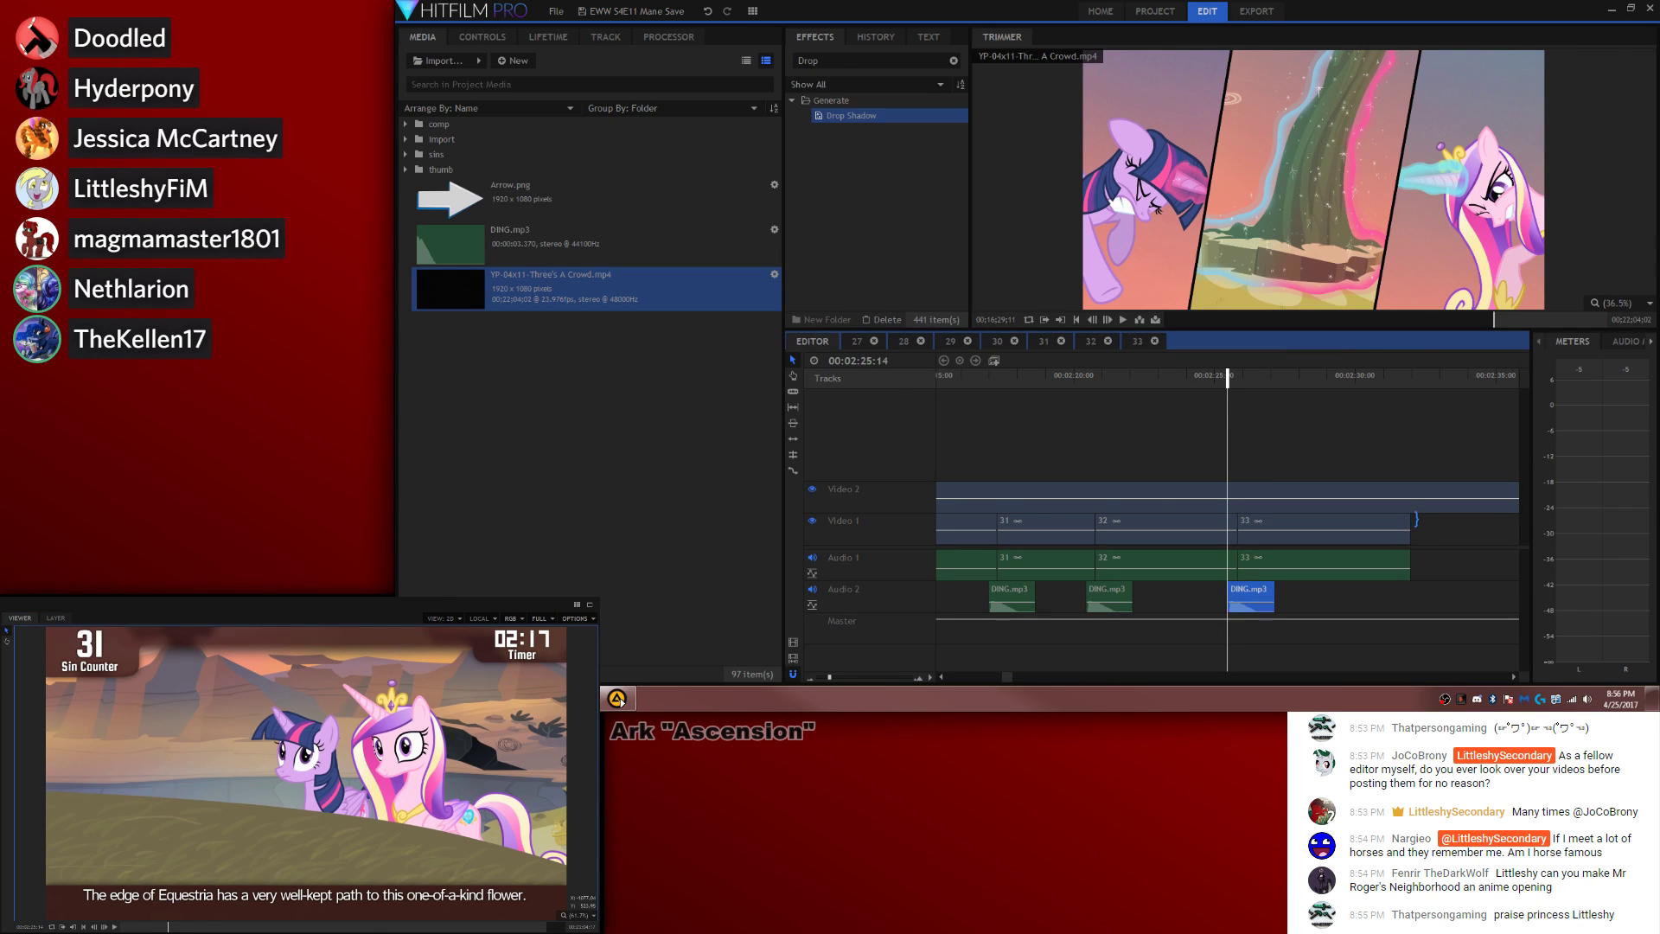
pyautogui.click(1415, 519)
pyautogui.moveTo(1395, 378); pyautogui.dragTo(1403, 378)
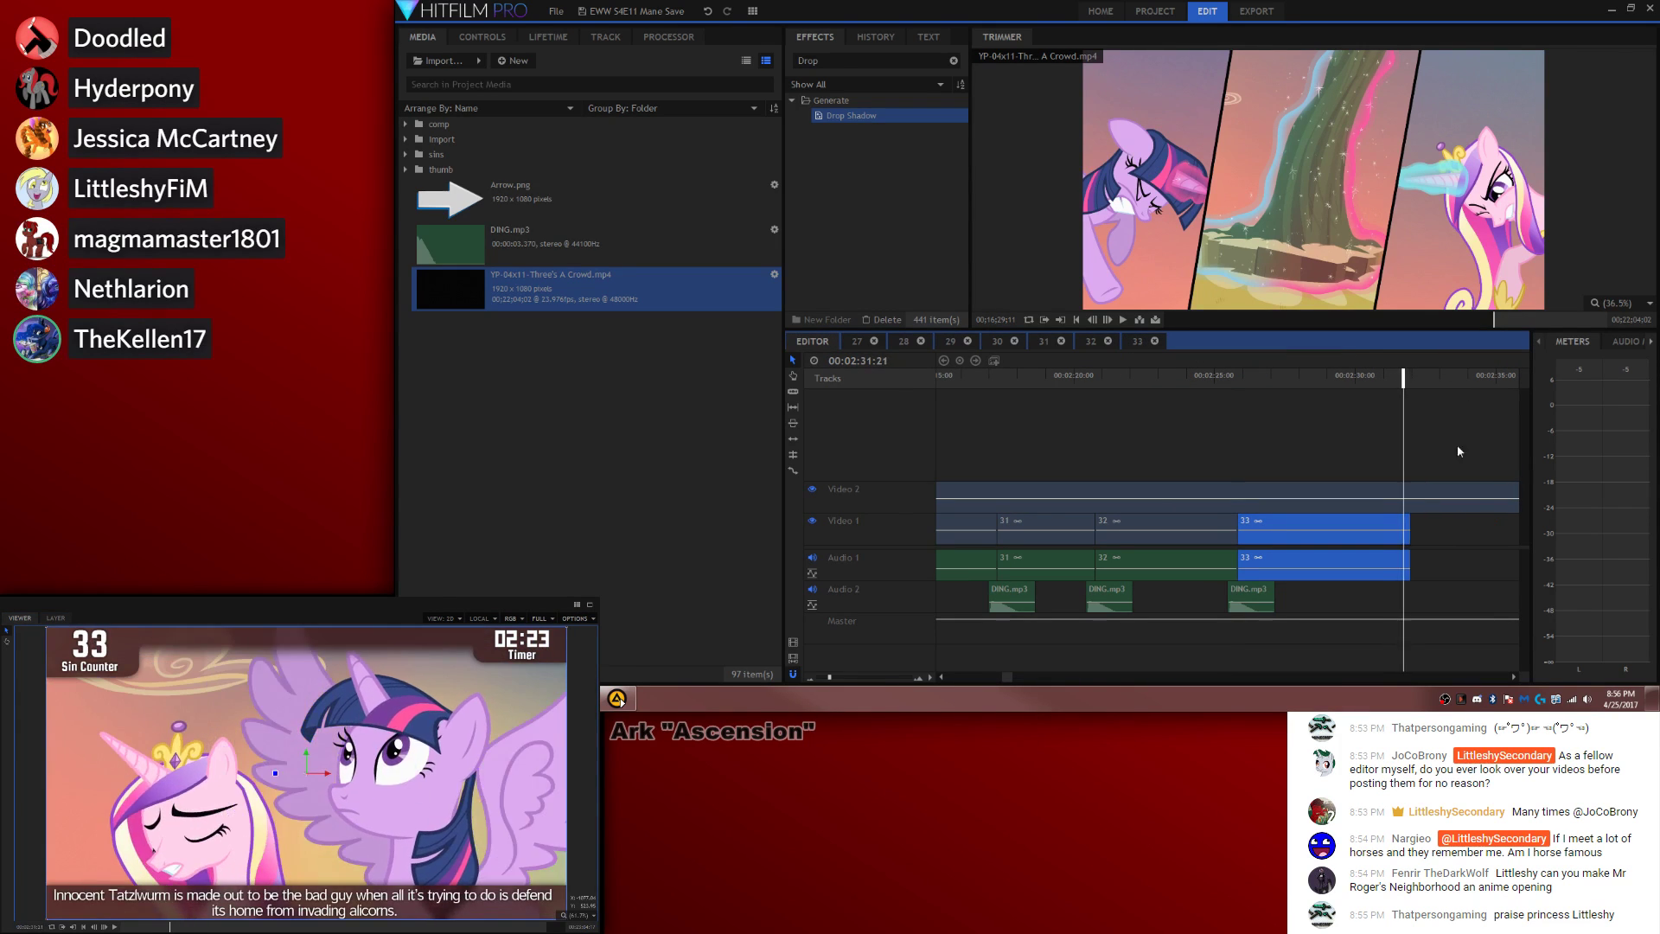
pyautogui.press(',')
pyautogui.press(',')
pyautogui.press(',')
pyautogui.press('.')
pyautogui.press(',')
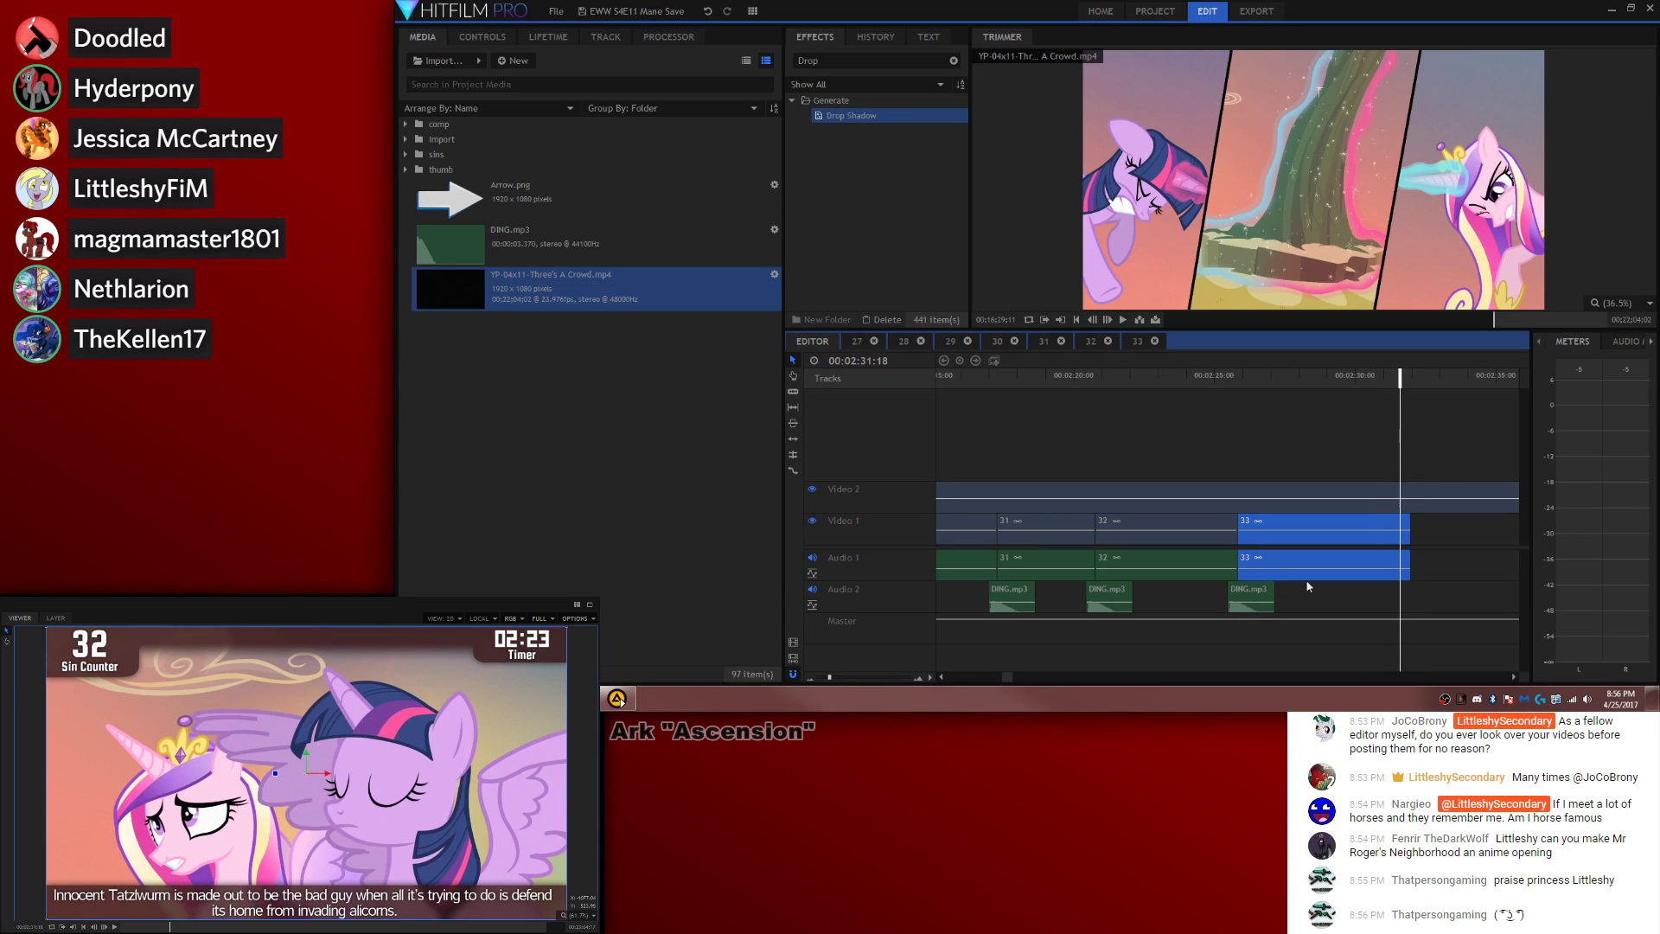
pyautogui.click(1258, 591)
pyautogui.hotkey('ctrl', 'c')
pyautogui.hotkey('ctrl', 'v')
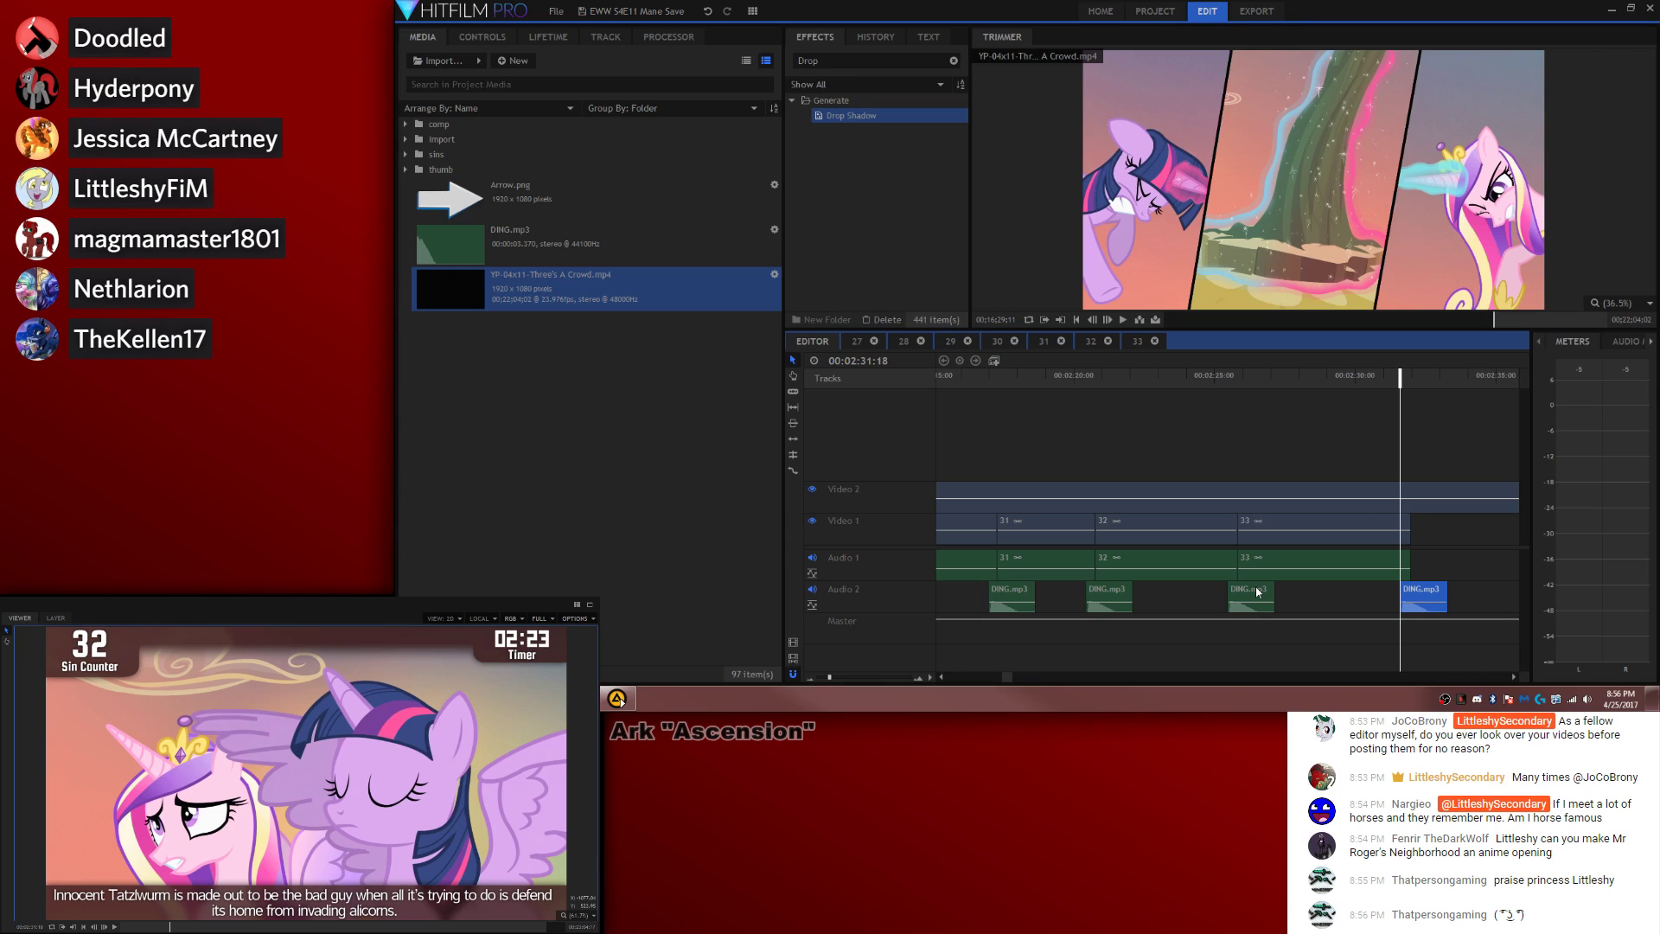
# Step: Expand the sins folder and load 29.wav in the trimmer
pyautogui.click(400, 157)
pyautogui.scroll(-5, 563, 300)
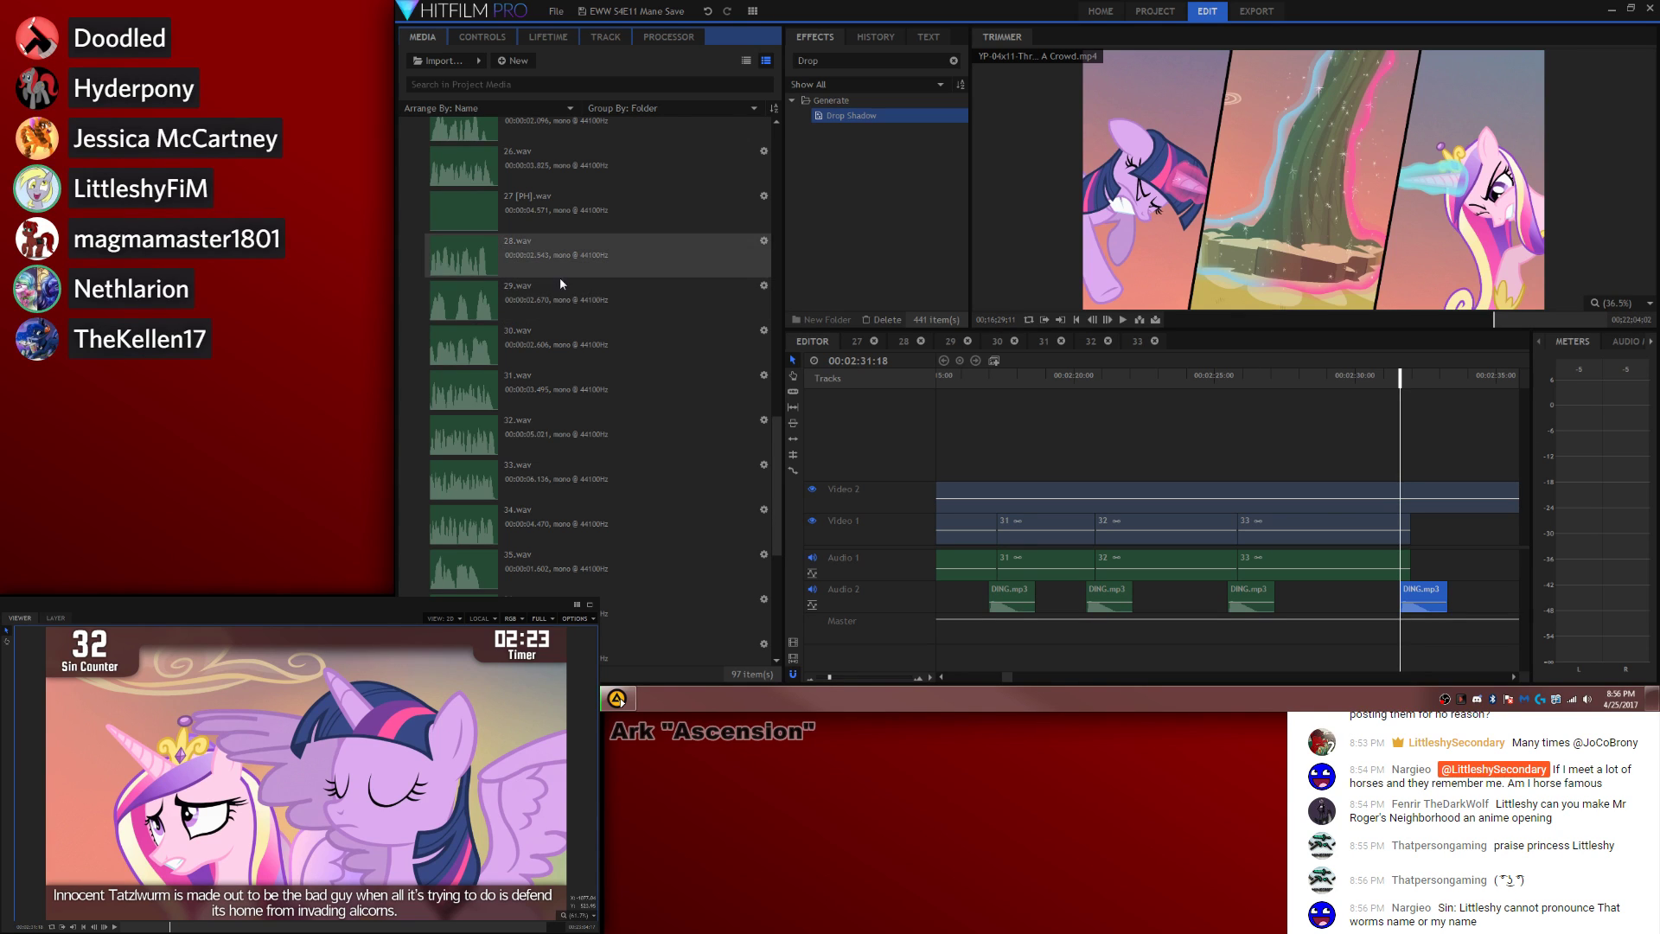
pyautogui.click(1323, 524)
pyautogui.click(666, 320)
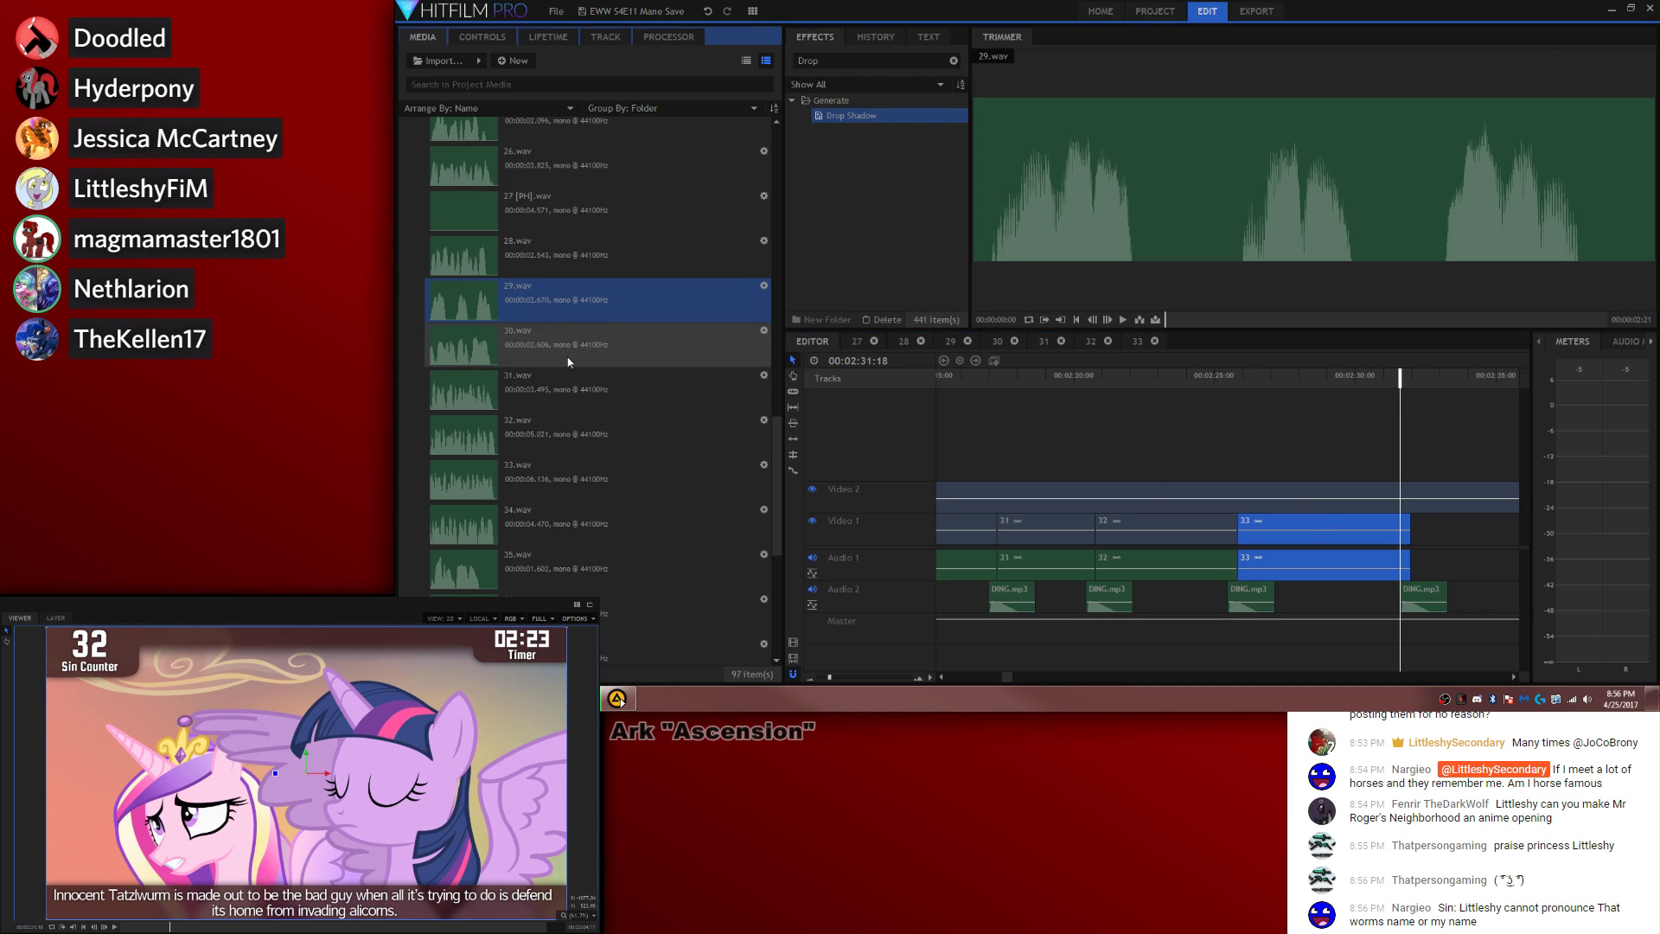
# Step: Place 34.wav right after clip 33 on the Audio 1 track and make it a composite shot named 34
pyautogui.moveTo(515, 511)
pyautogui.mouseDown()
pyautogui.moveTo(942, 511)
pyautogui.moveTo(1415, 560)
pyautogui.mouseUp()
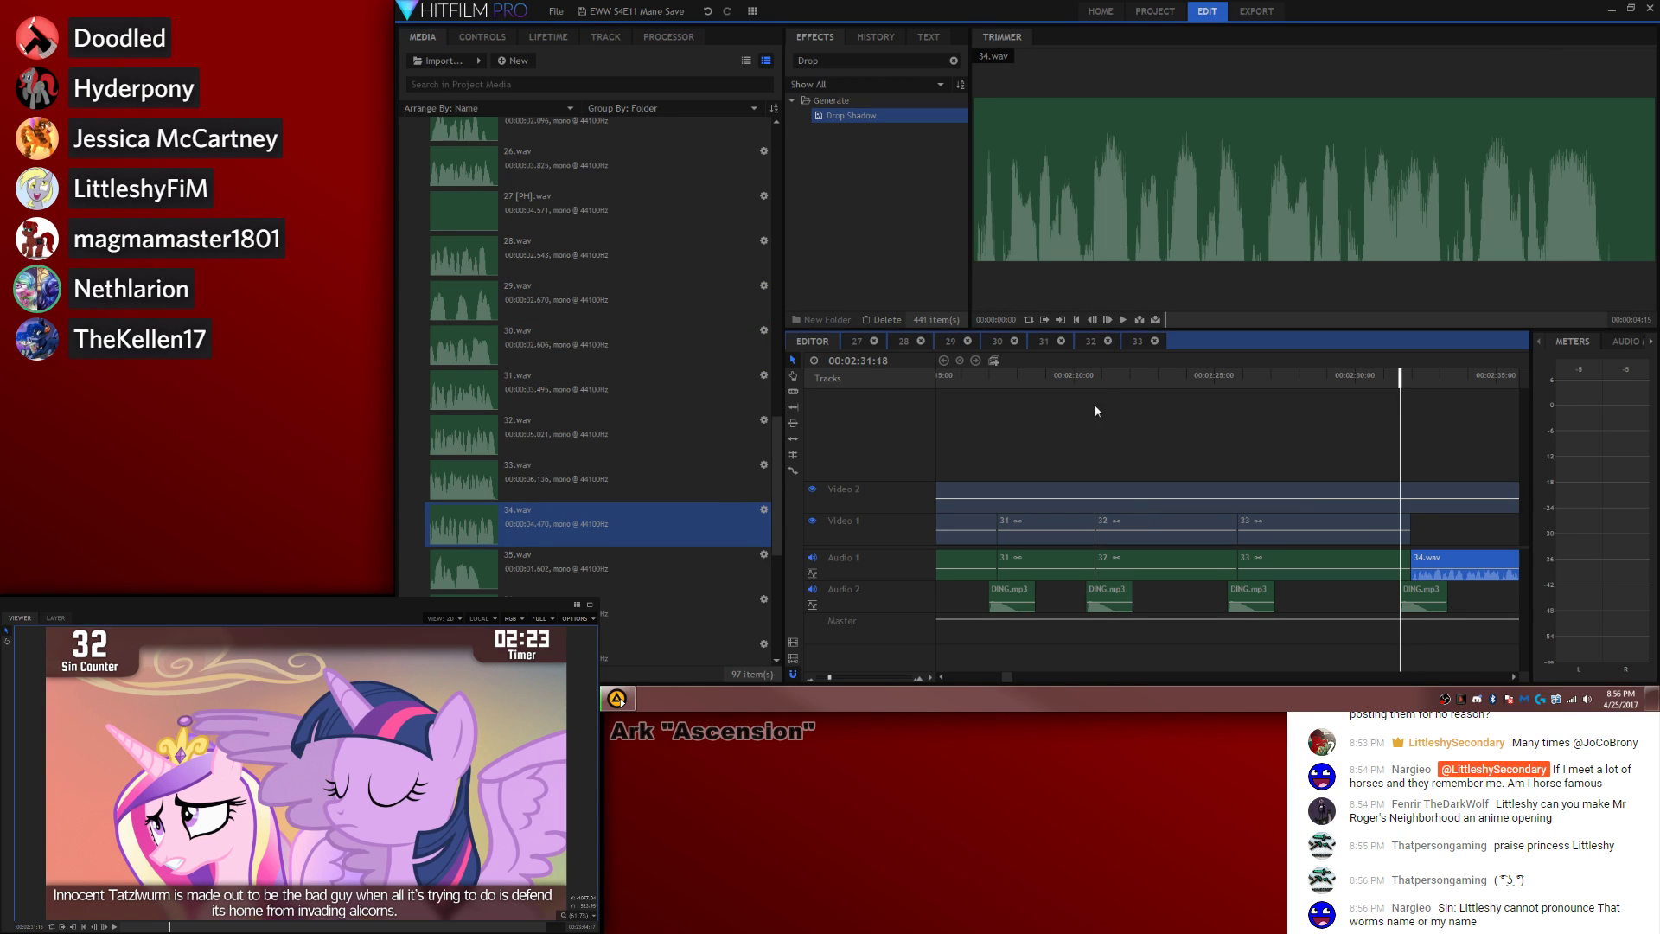
pyautogui.click(994, 361)
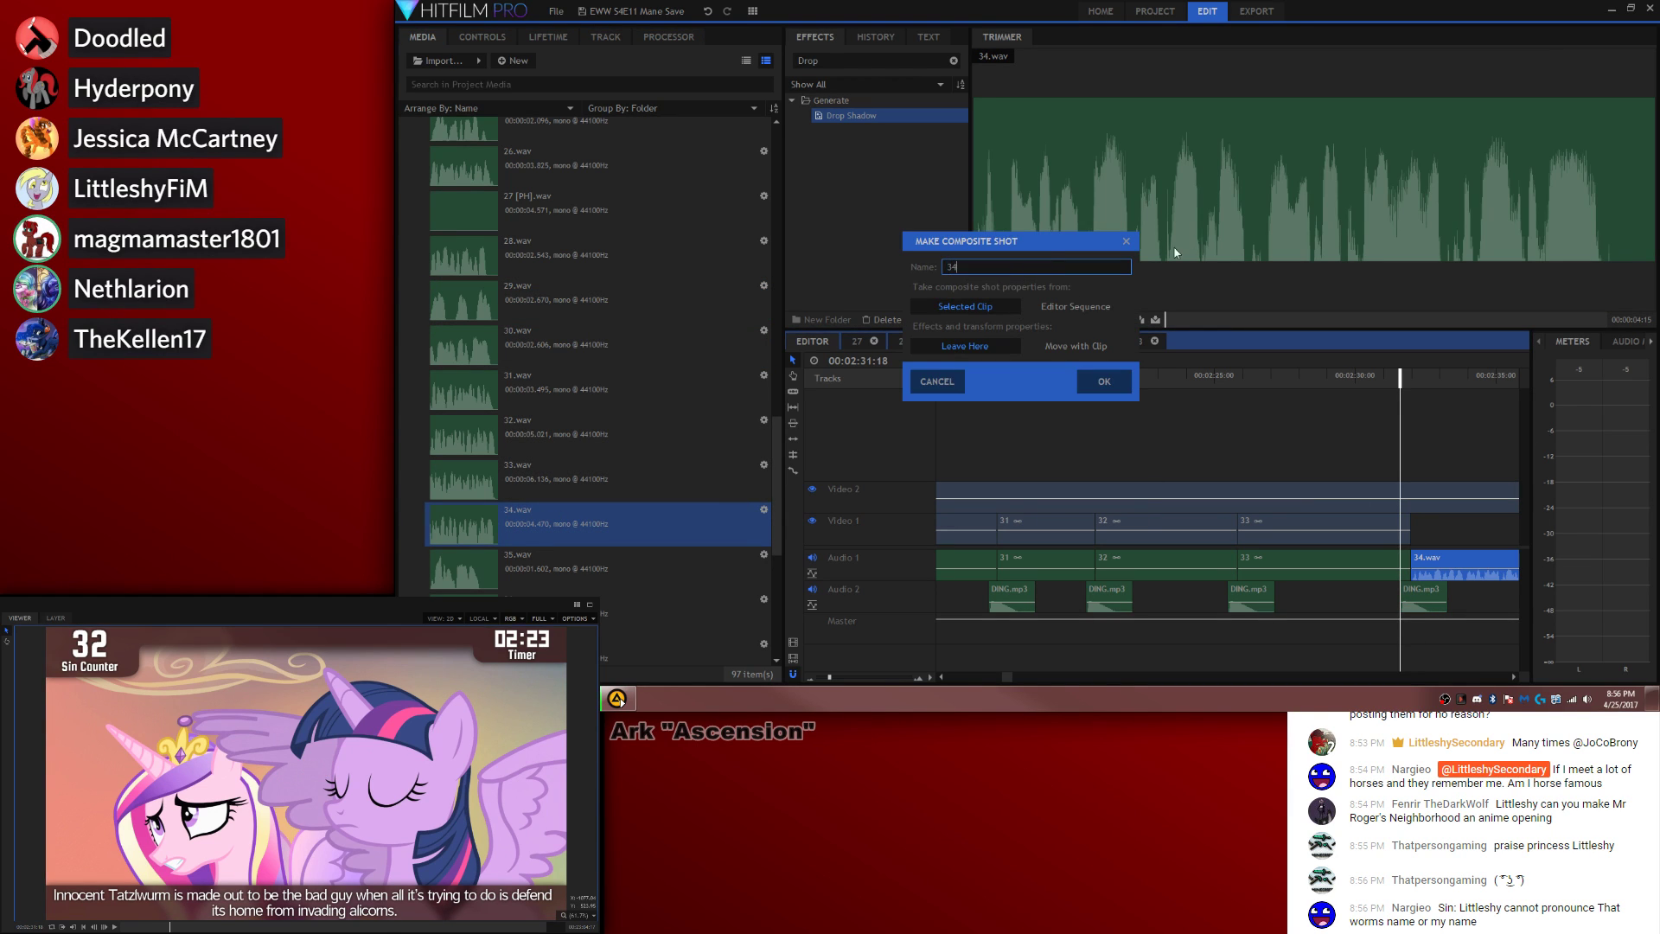
pyautogui.press('Escape')
# Step: File composite shot 34 into a media folder and collapse the open project media folders
pyautogui.scroll(8, 519, 259)
pyautogui.click(406, 157)
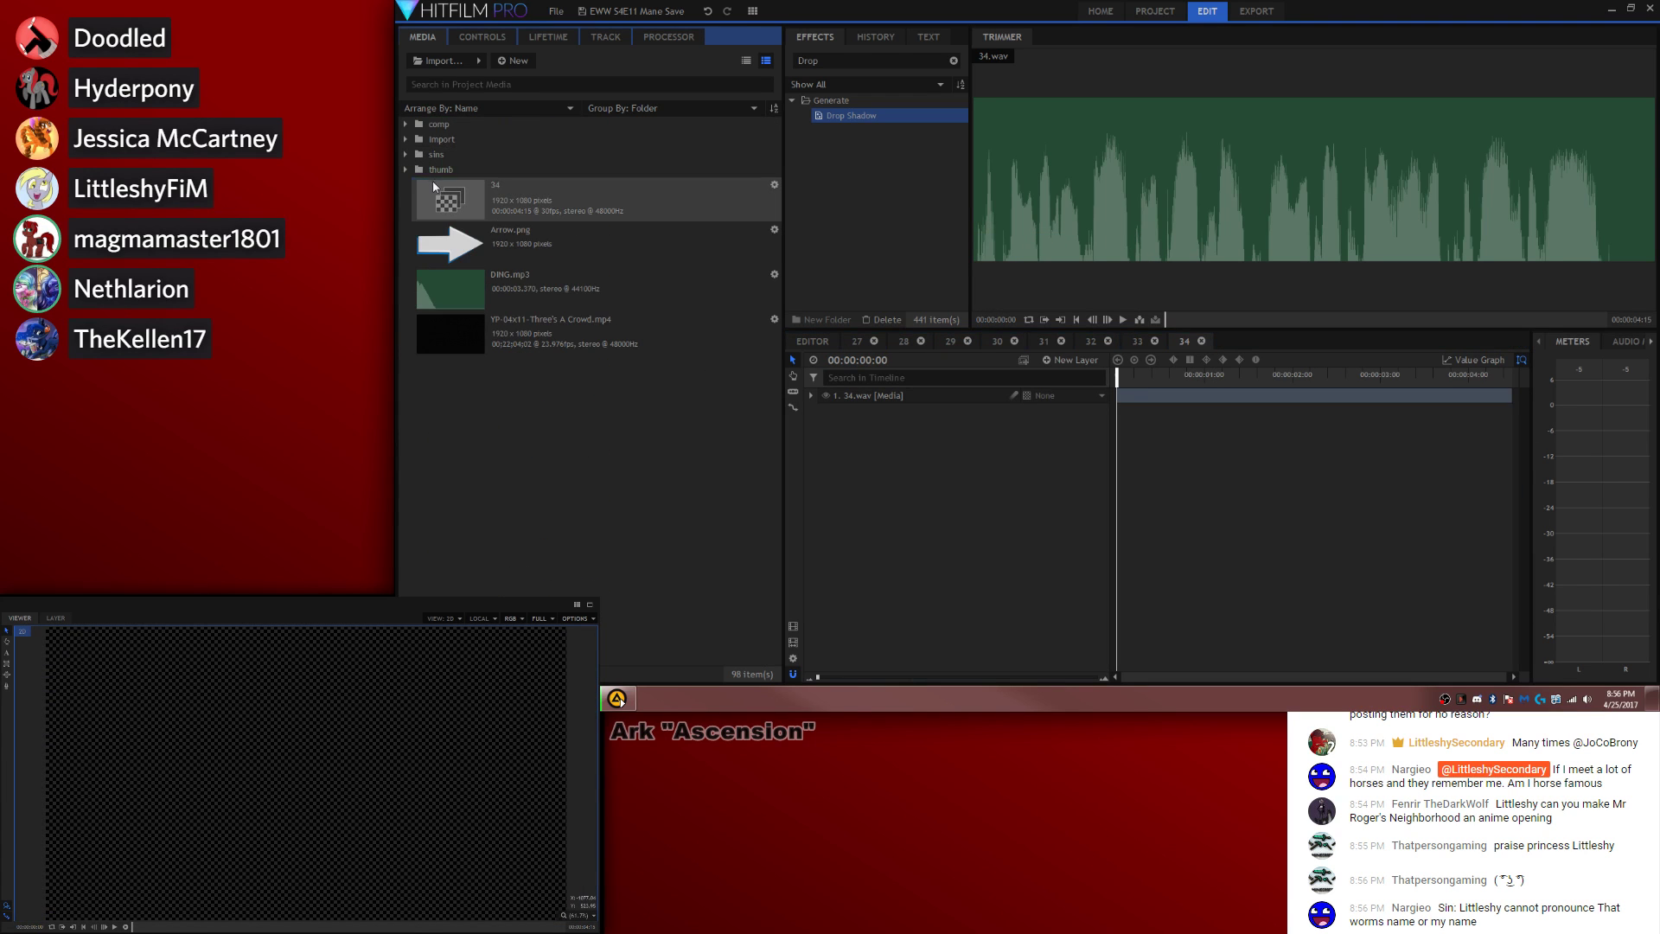
pyautogui.click(408, 140)
pyautogui.scroll(-8, 596, 389)
pyautogui.scroll(10, 596, 389)
pyautogui.click(405, 124)
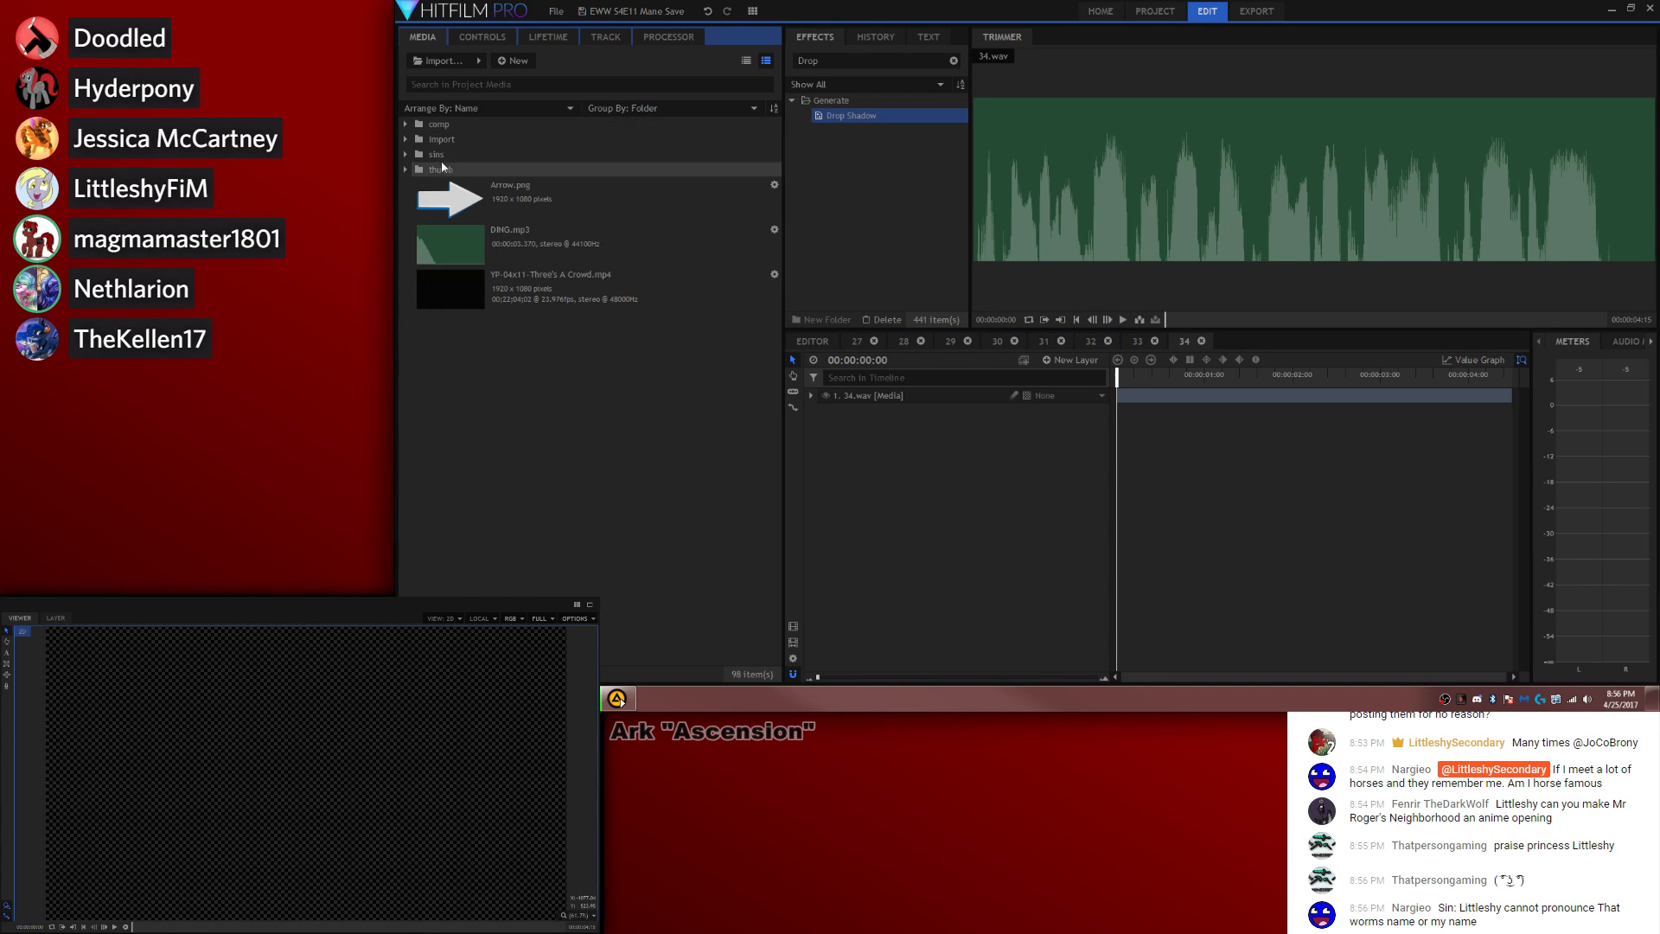
# Step: Set the episode video's in point at the empty sky just before the princesses fly in, and add it above 34.wav
pyautogui.doubleClick(566, 293)
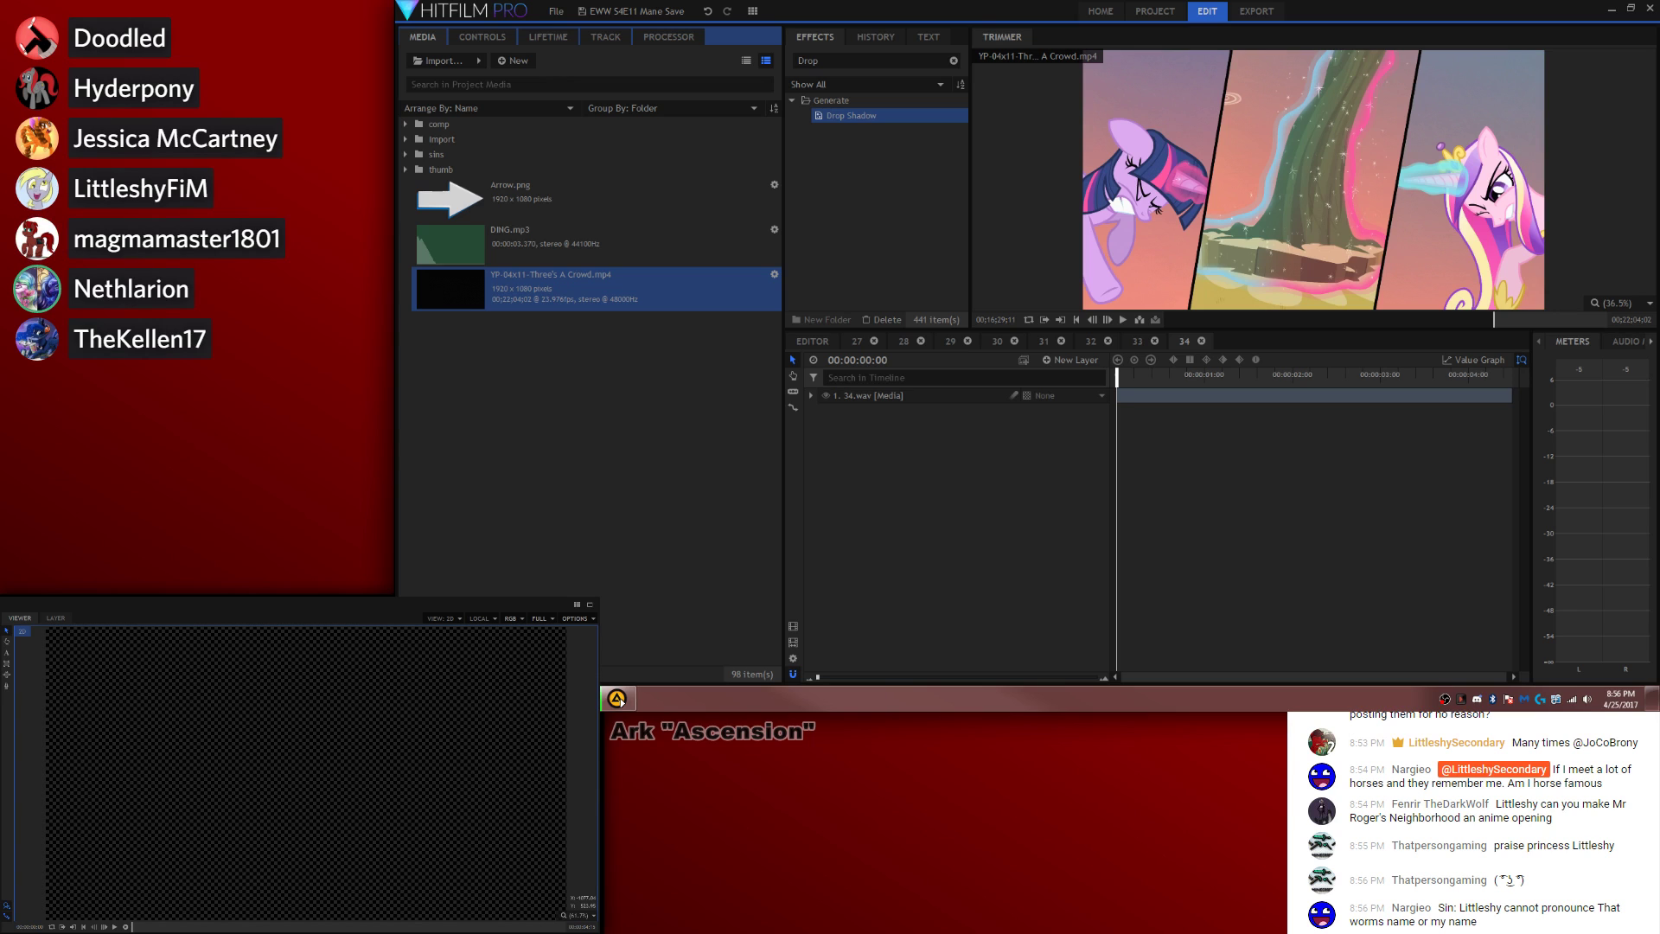
pyautogui.click(1503, 320)
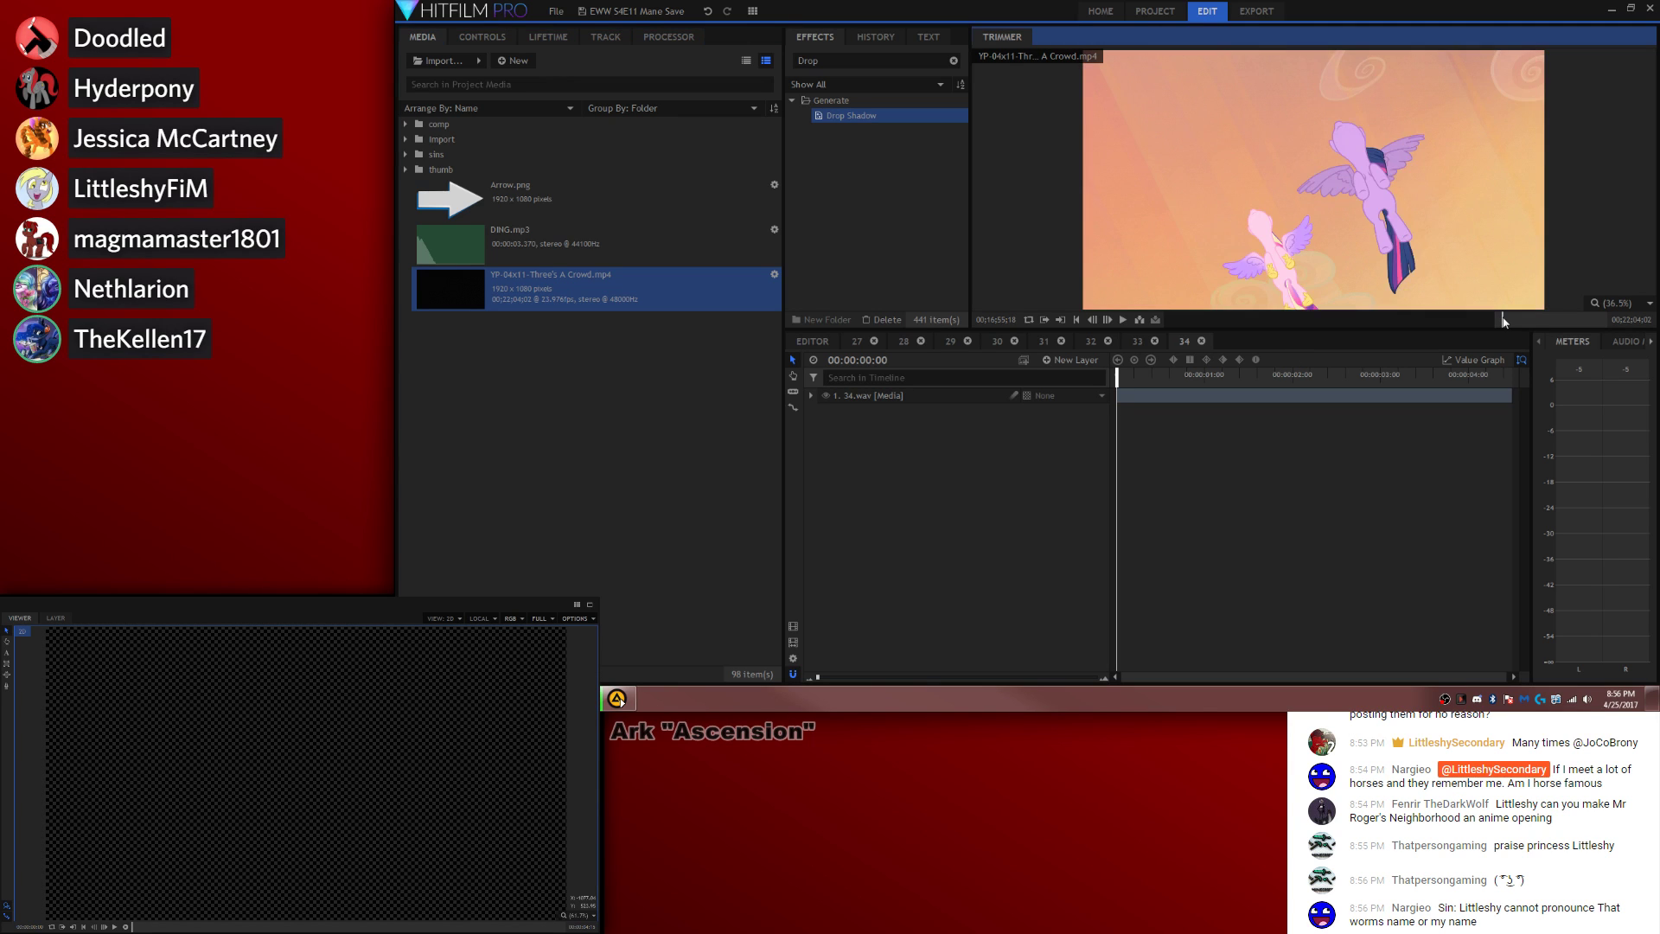
pyautogui.press(',')
pyautogui.press(',')
pyautogui.press(',')
pyautogui.press(',')
pyautogui.press(',')
pyautogui.press(',')
pyautogui.press(',')
pyautogui.press(',')
pyautogui.press(',')
pyautogui.press(',')
pyautogui.press(',')
pyautogui.press(',')
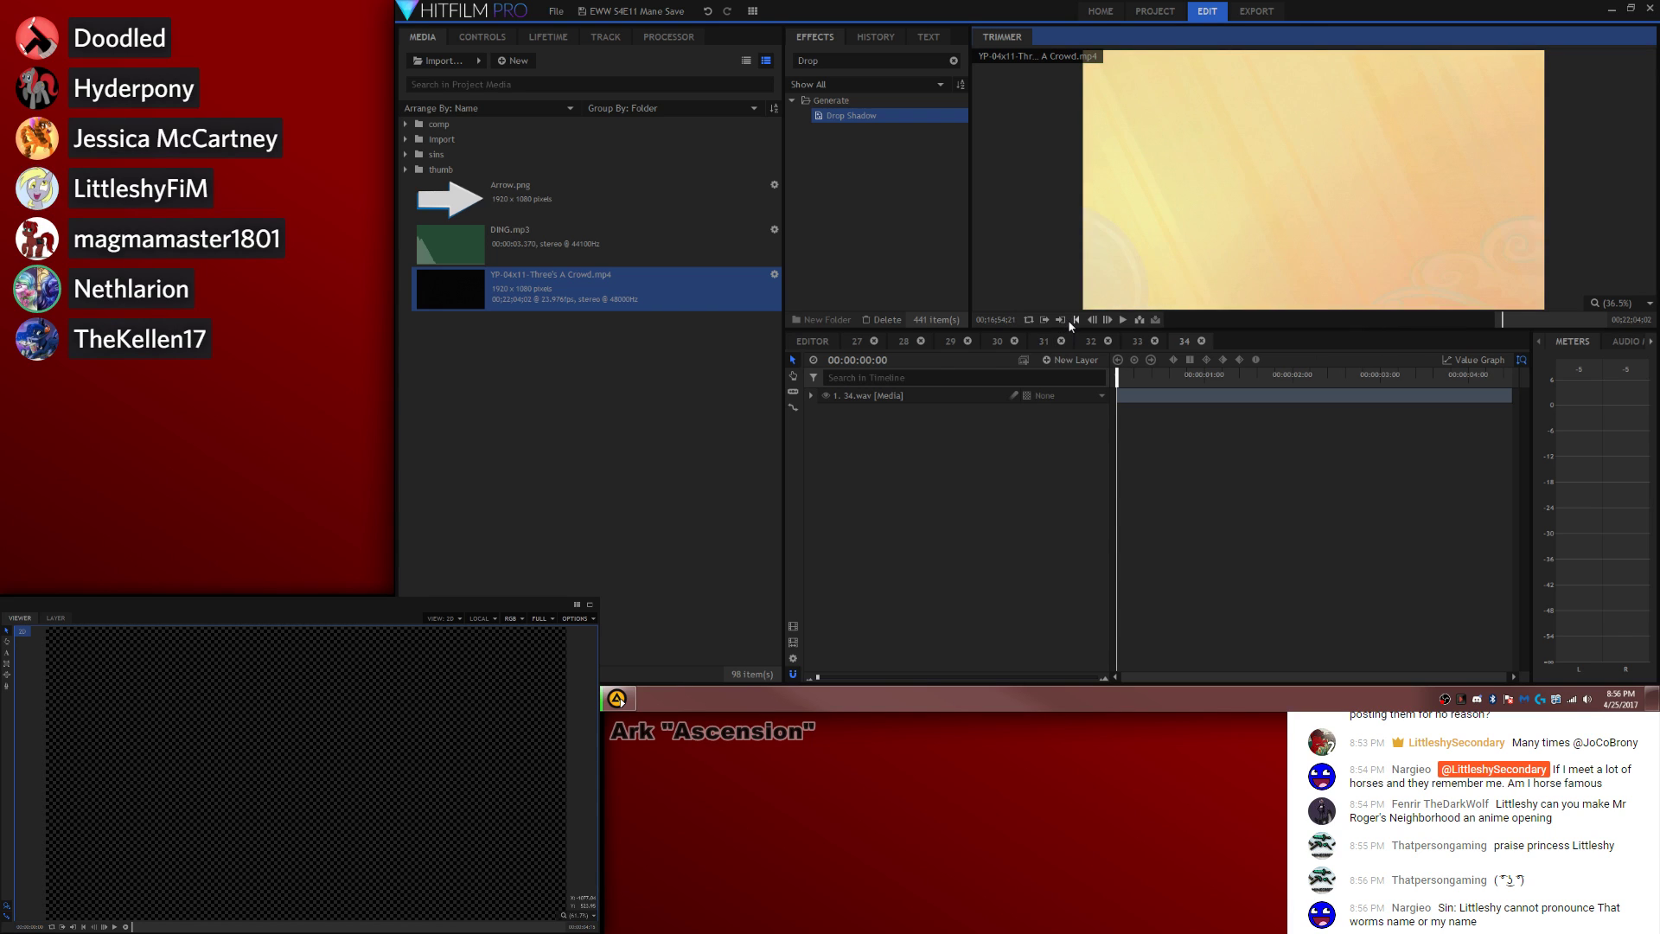
pyautogui.click(1061, 319)
pyautogui.moveTo(1087, 303); pyautogui.dragTo(1130, 398)
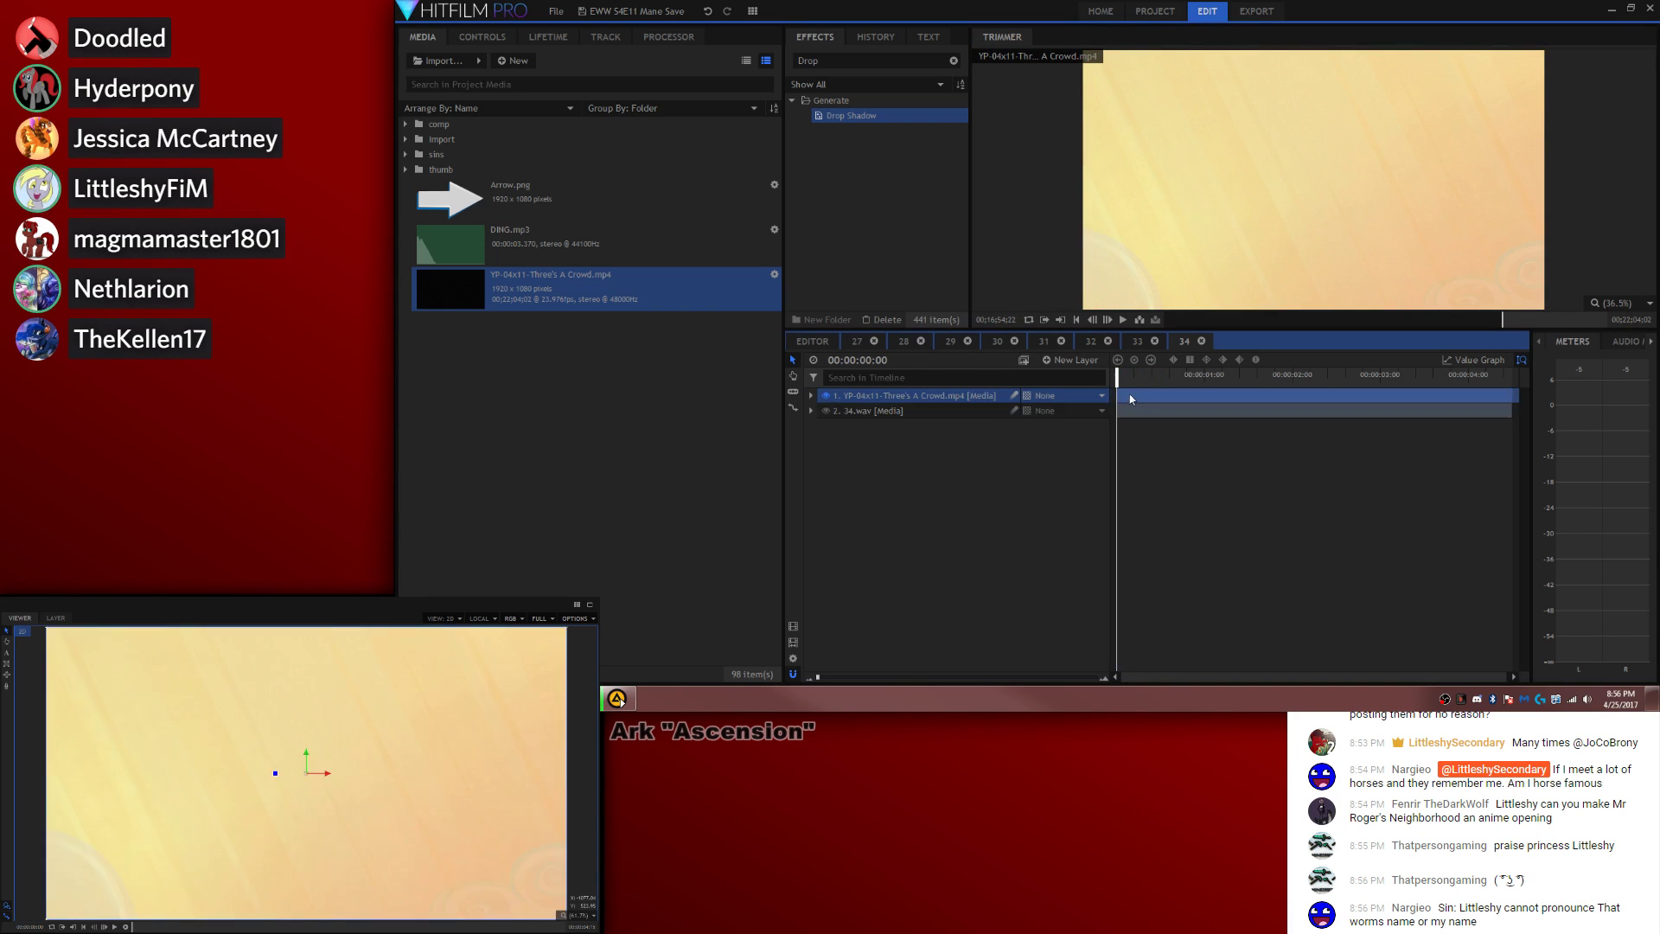
# Step: Set the audio level of the episode video layer to -9 dB
pyautogui.click(810, 395)
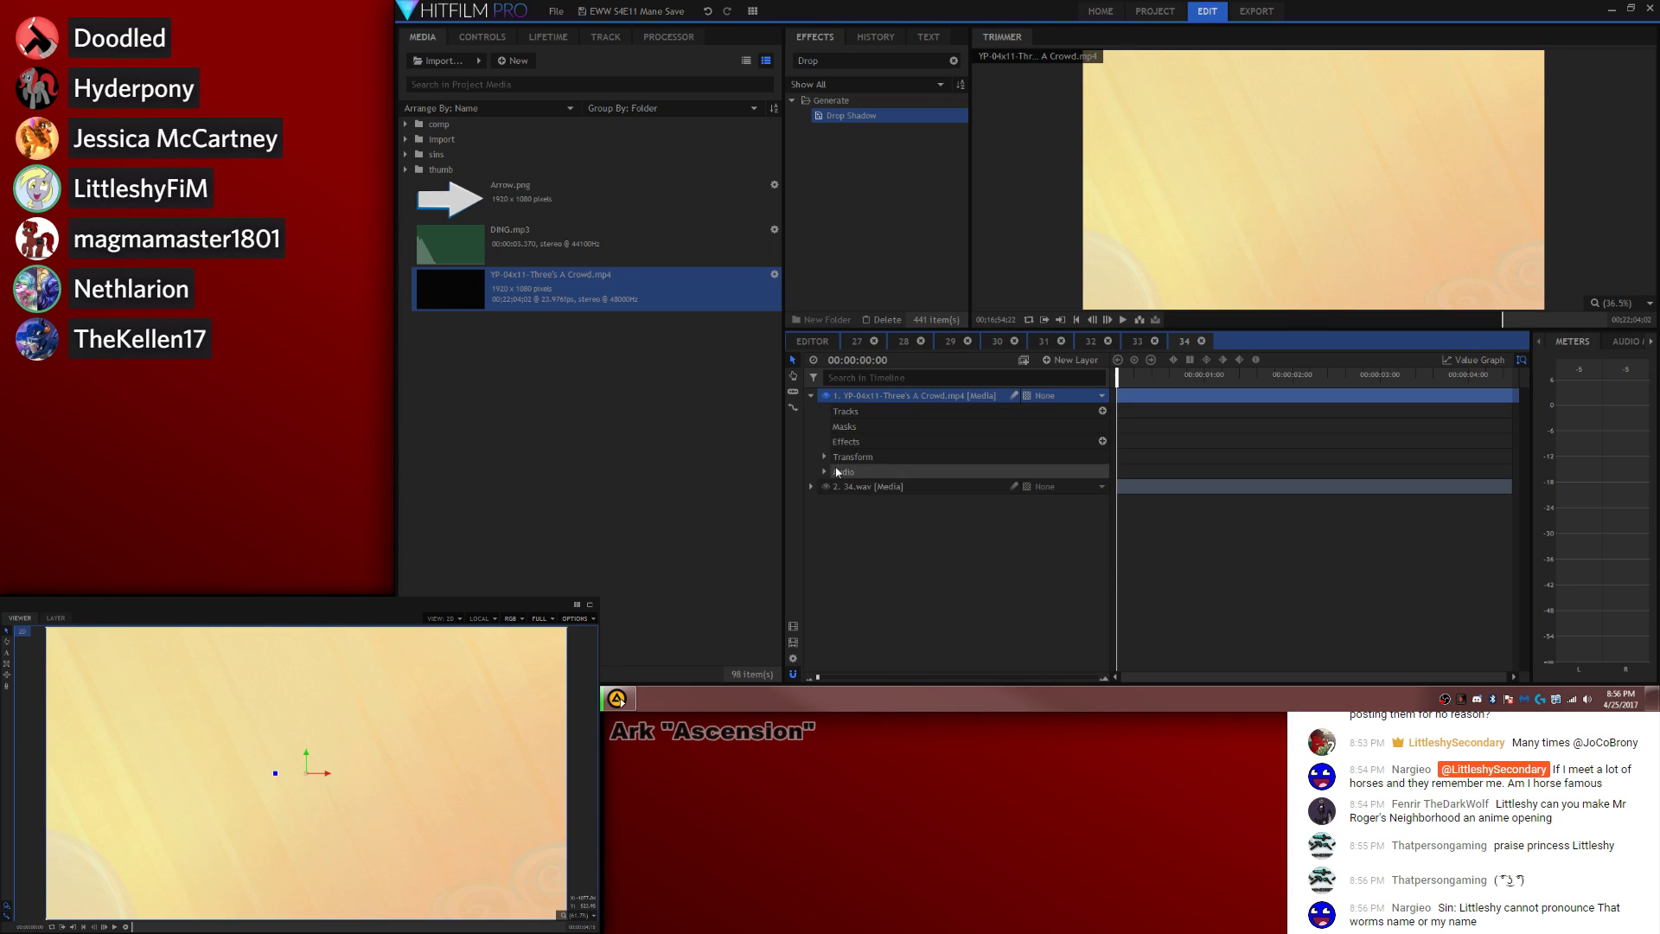
pyautogui.click(823, 472)
pyautogui.click(1094, 487)
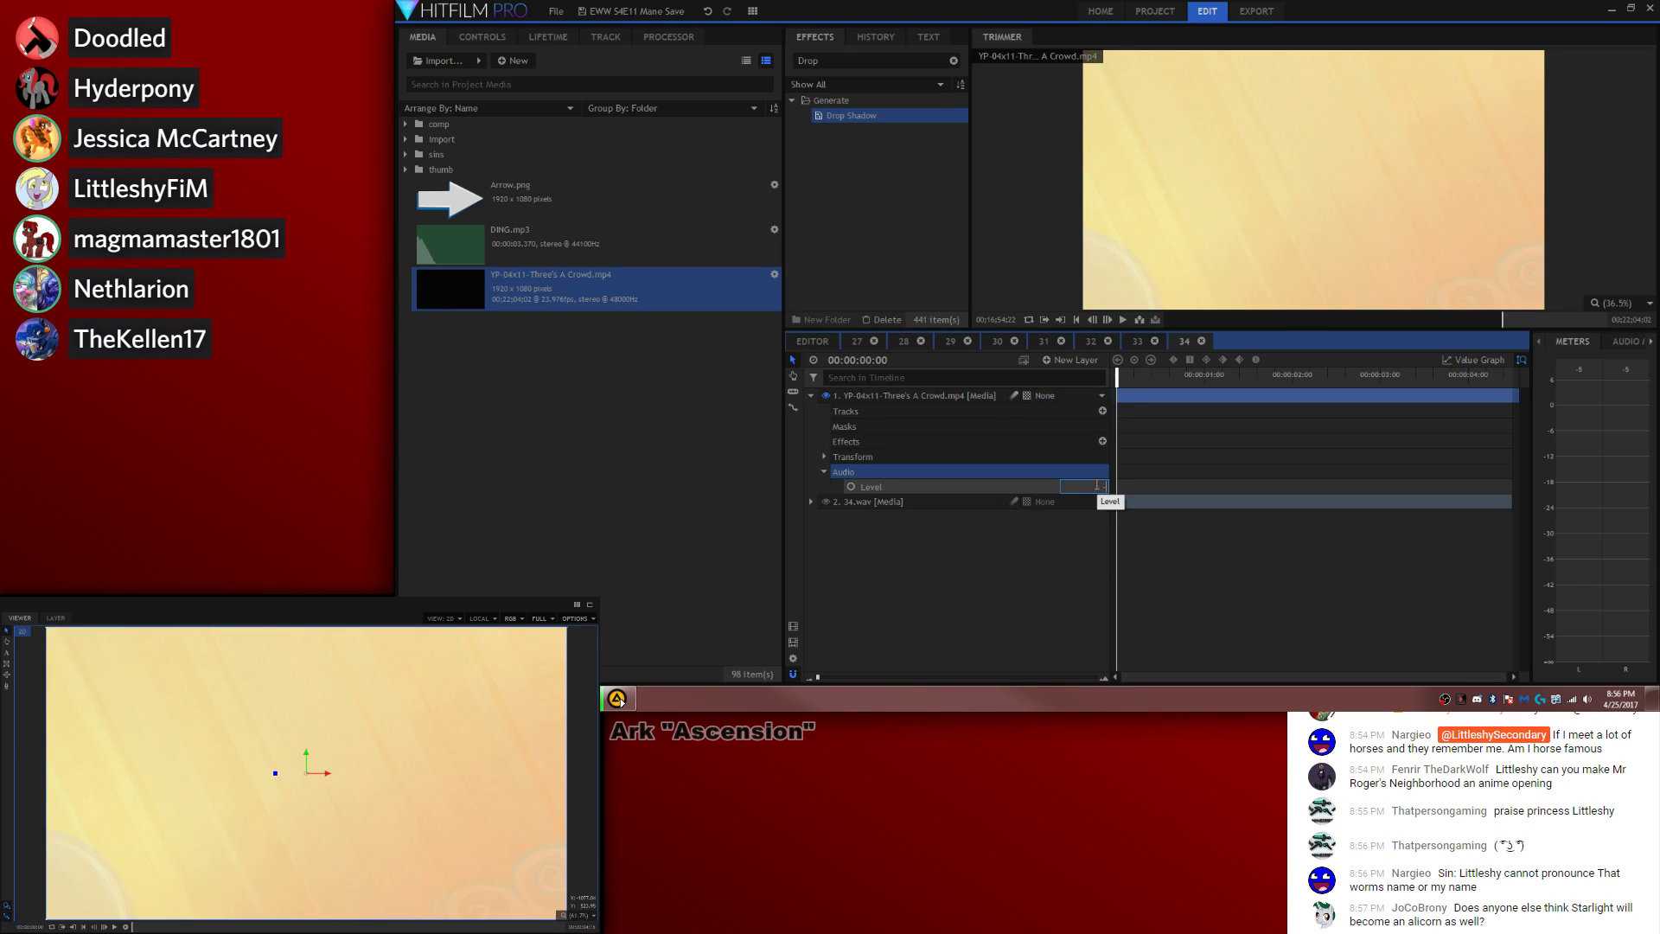
pyautogui.write('-9')
pyautogui.press('Return')
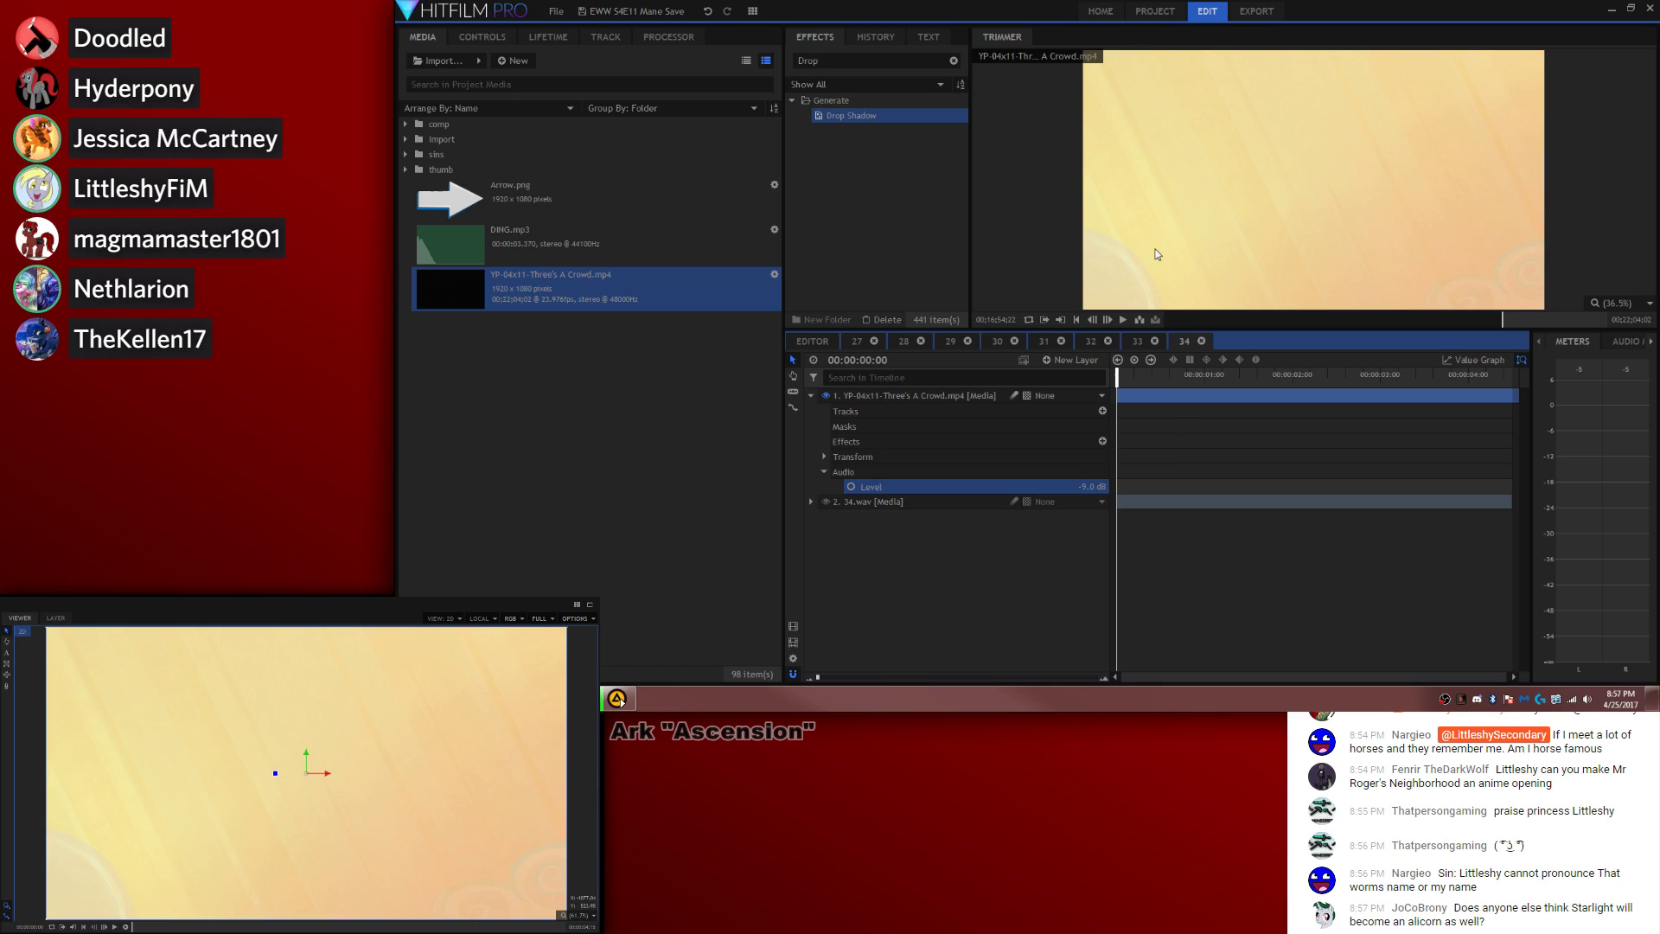
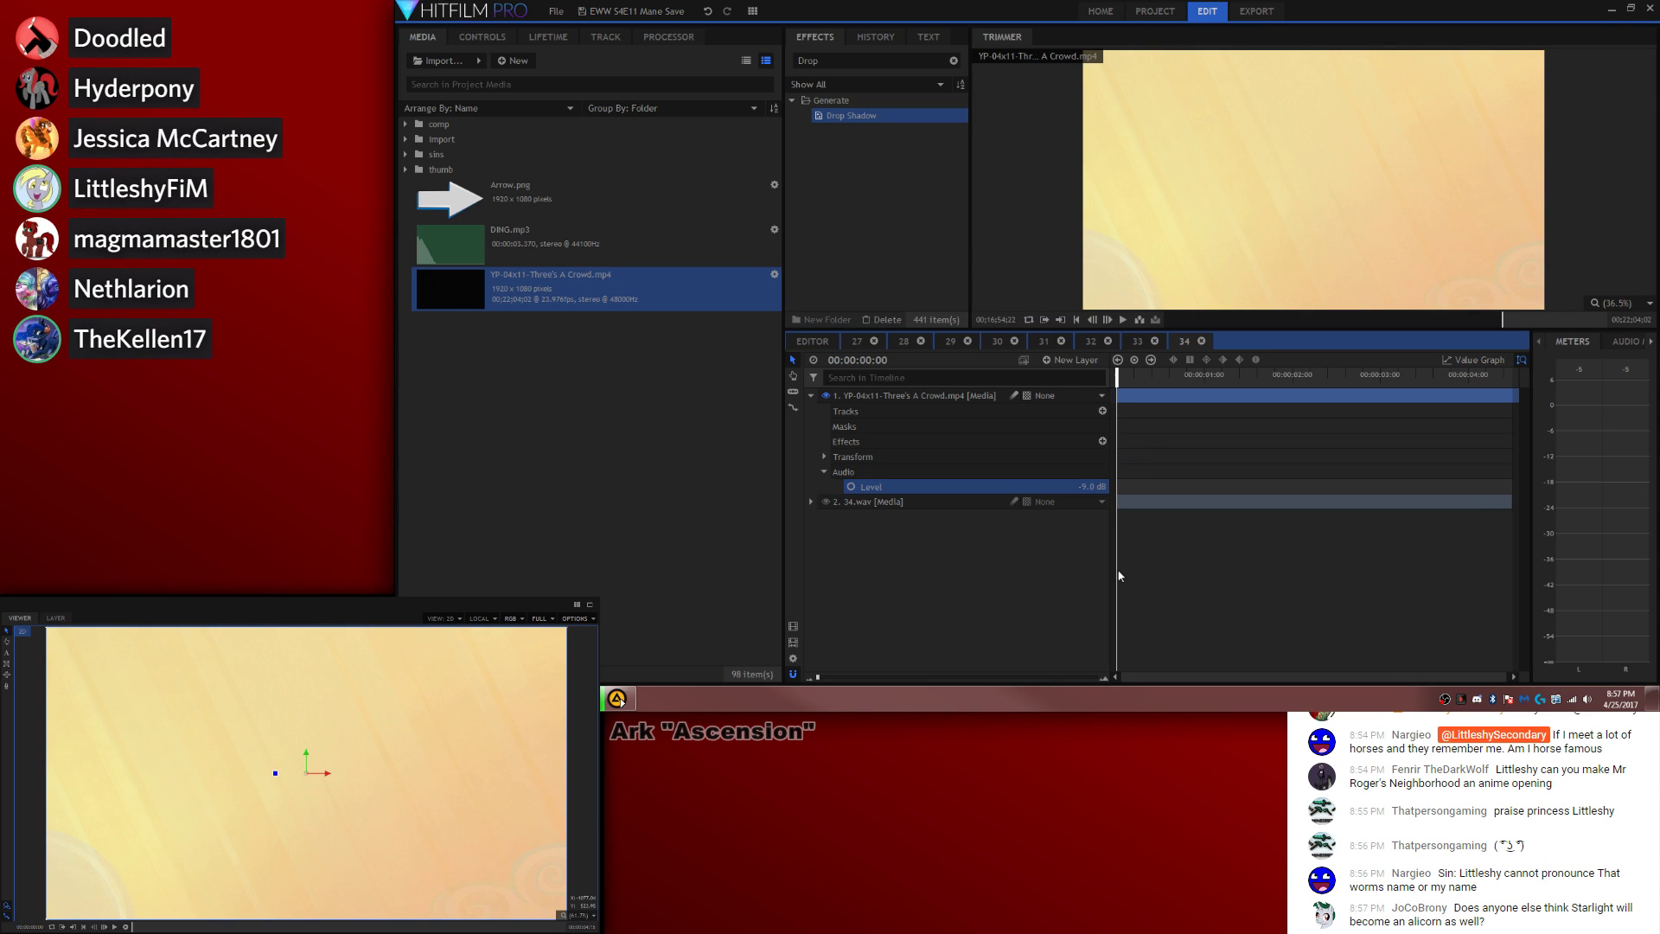
# Step: Play through composite 34 and slice the episode layer at 00:00:01:29
pyautogui.press('space')
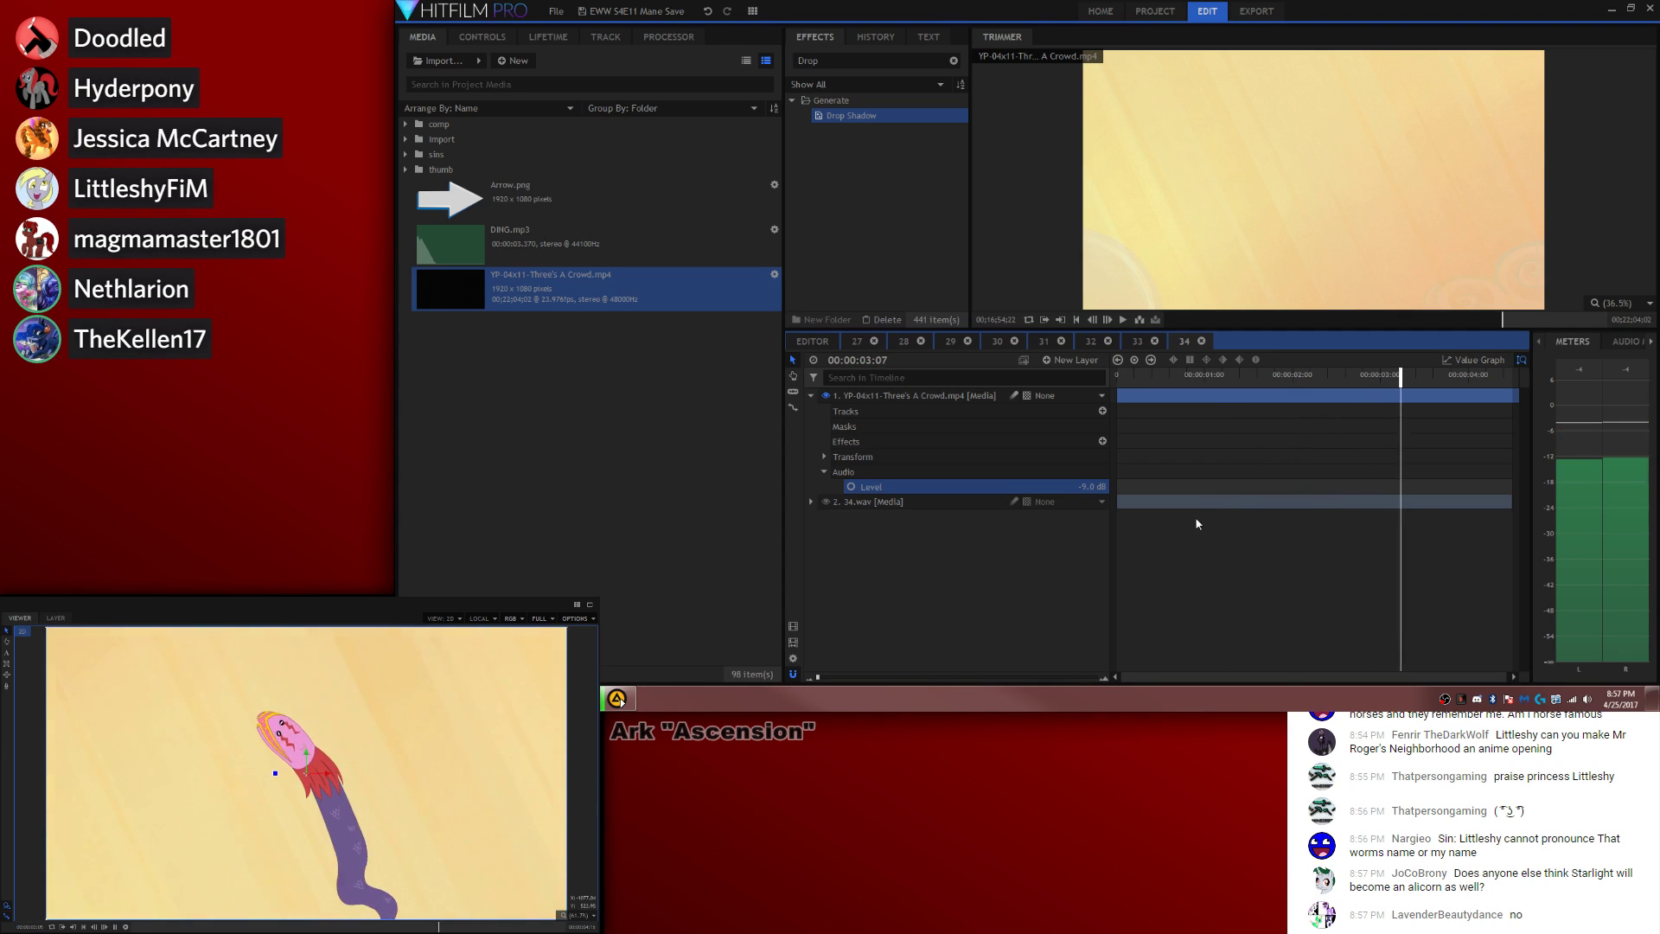
pyautogui.press('space')
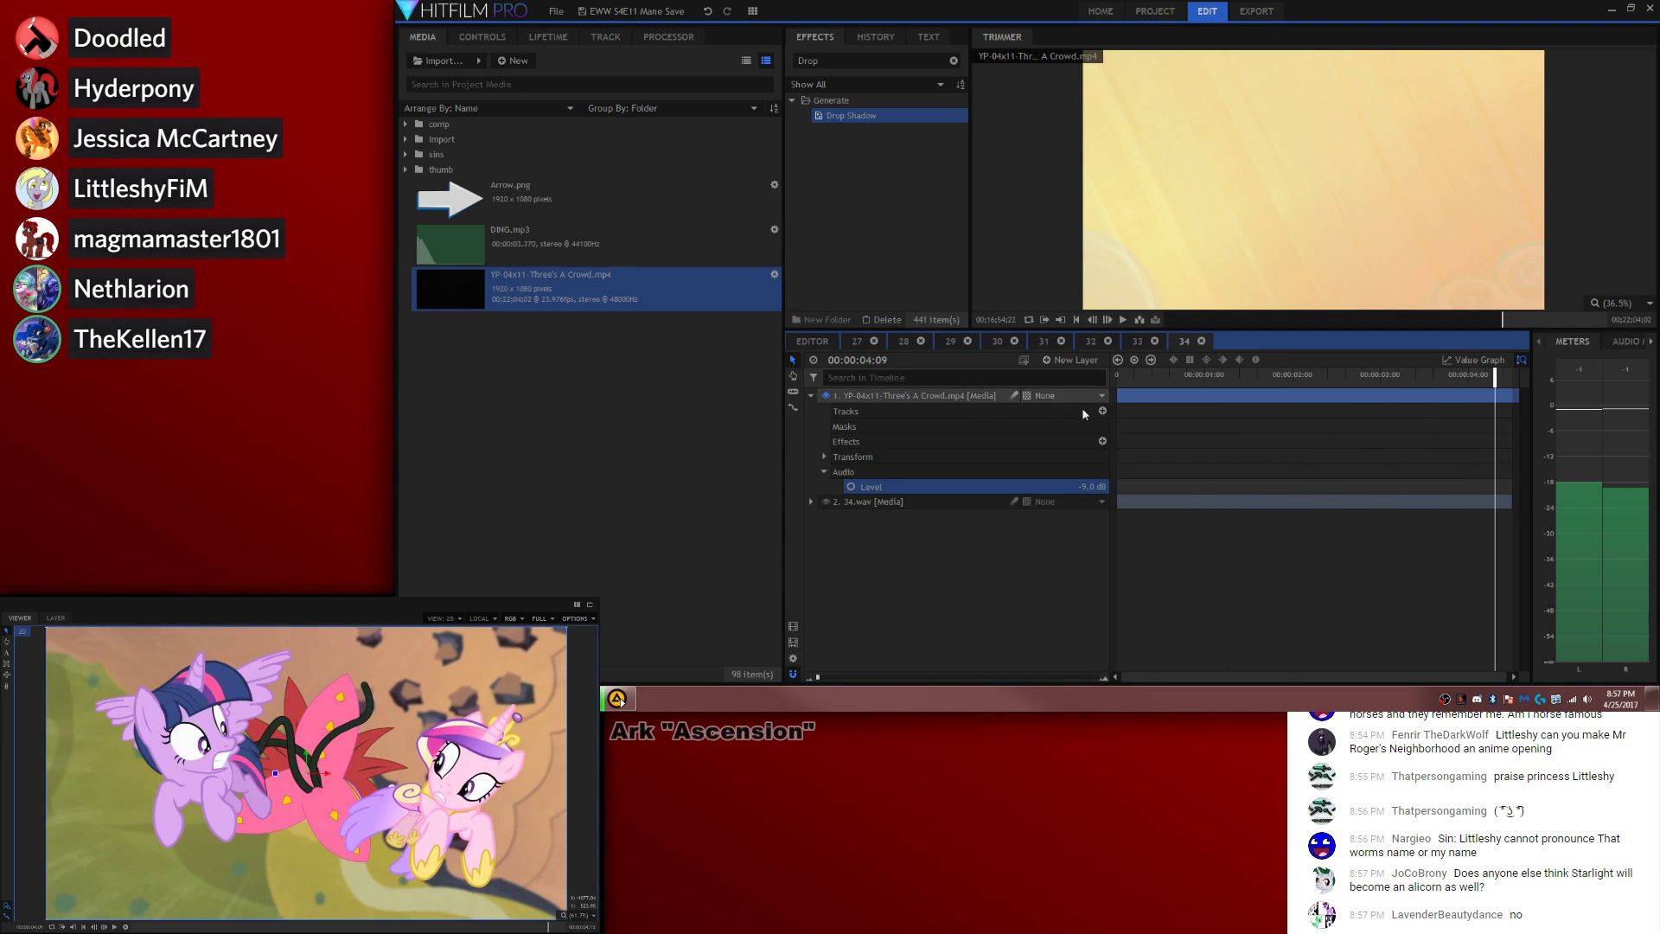
pyautogui.click(1116, 378)
pyautogui.press('space')
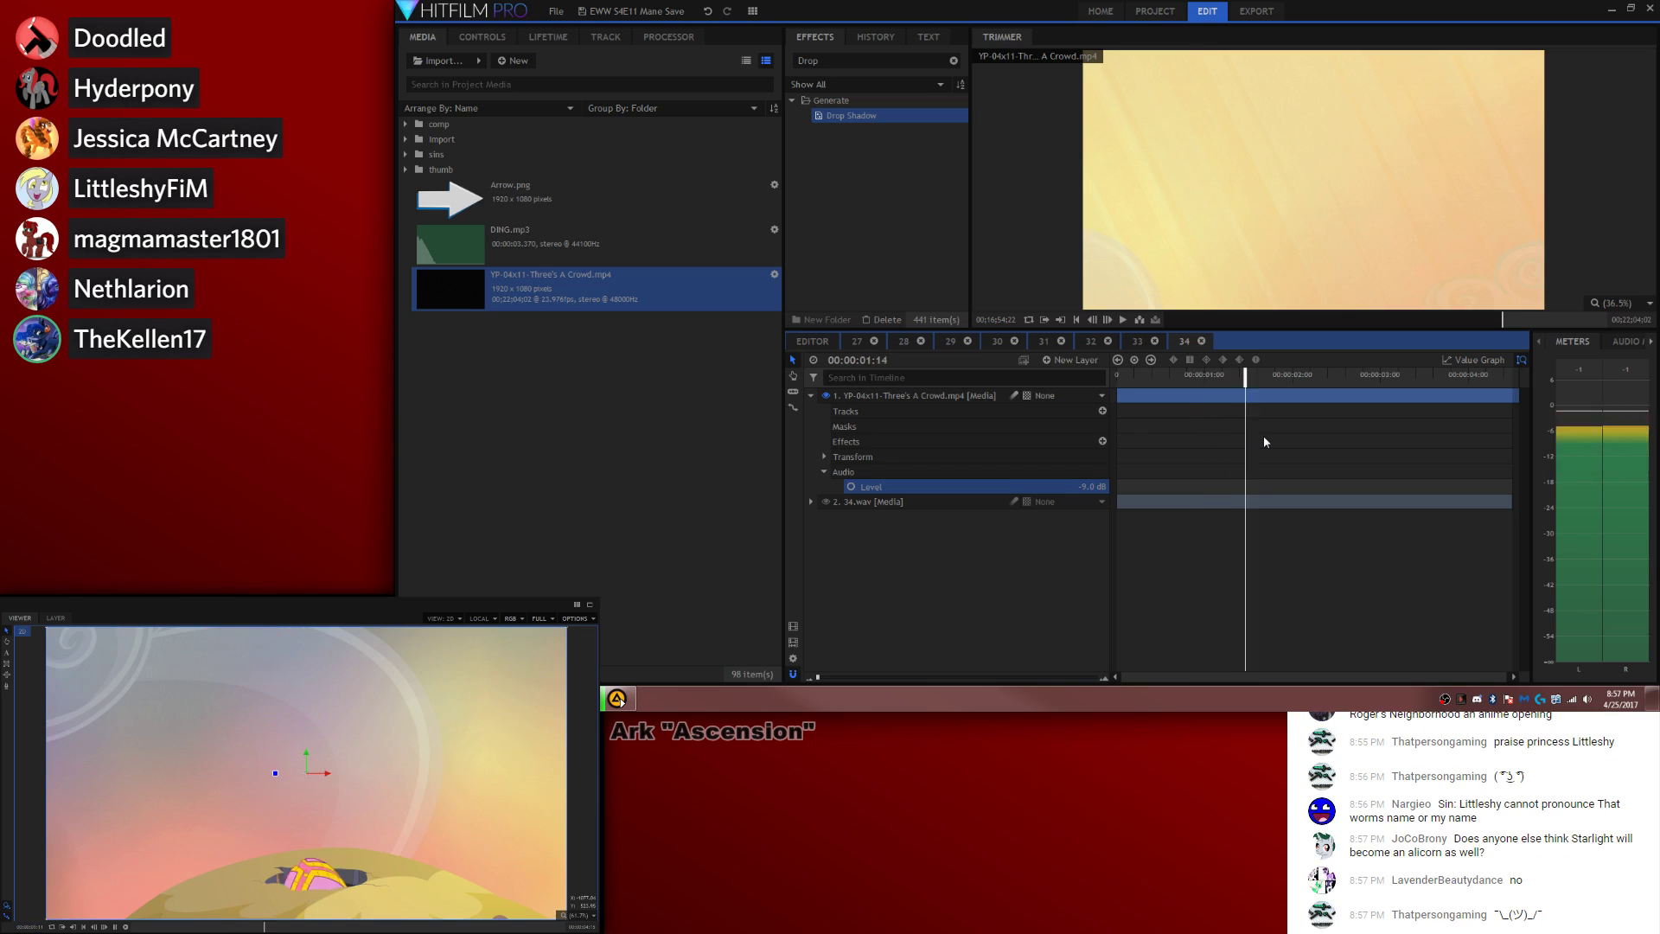
pyautogui.press('space')
pyautogui.press('Left')
pyautogui.press('Left')
pyautogui.press('Left')
pyautogui.press('Left')
pyautogui.press('Left')
pyautogui.press('Left')
pyautogui.press('Left')
pyautogui.press('Left')
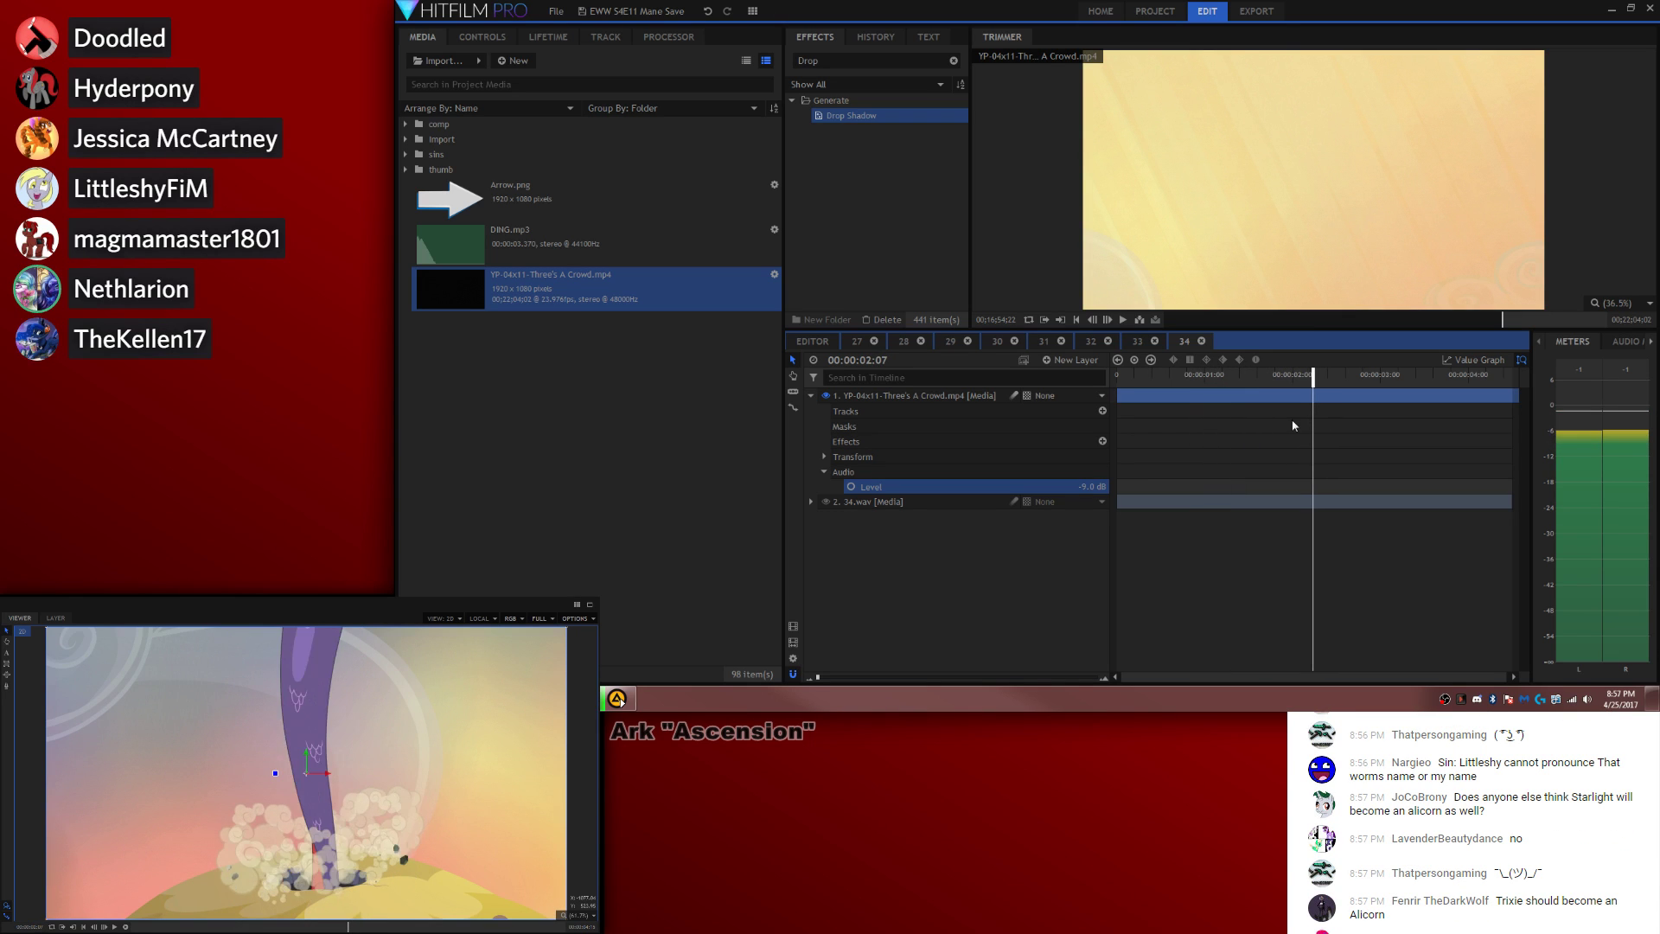
pyautogui.click(1289, 412)
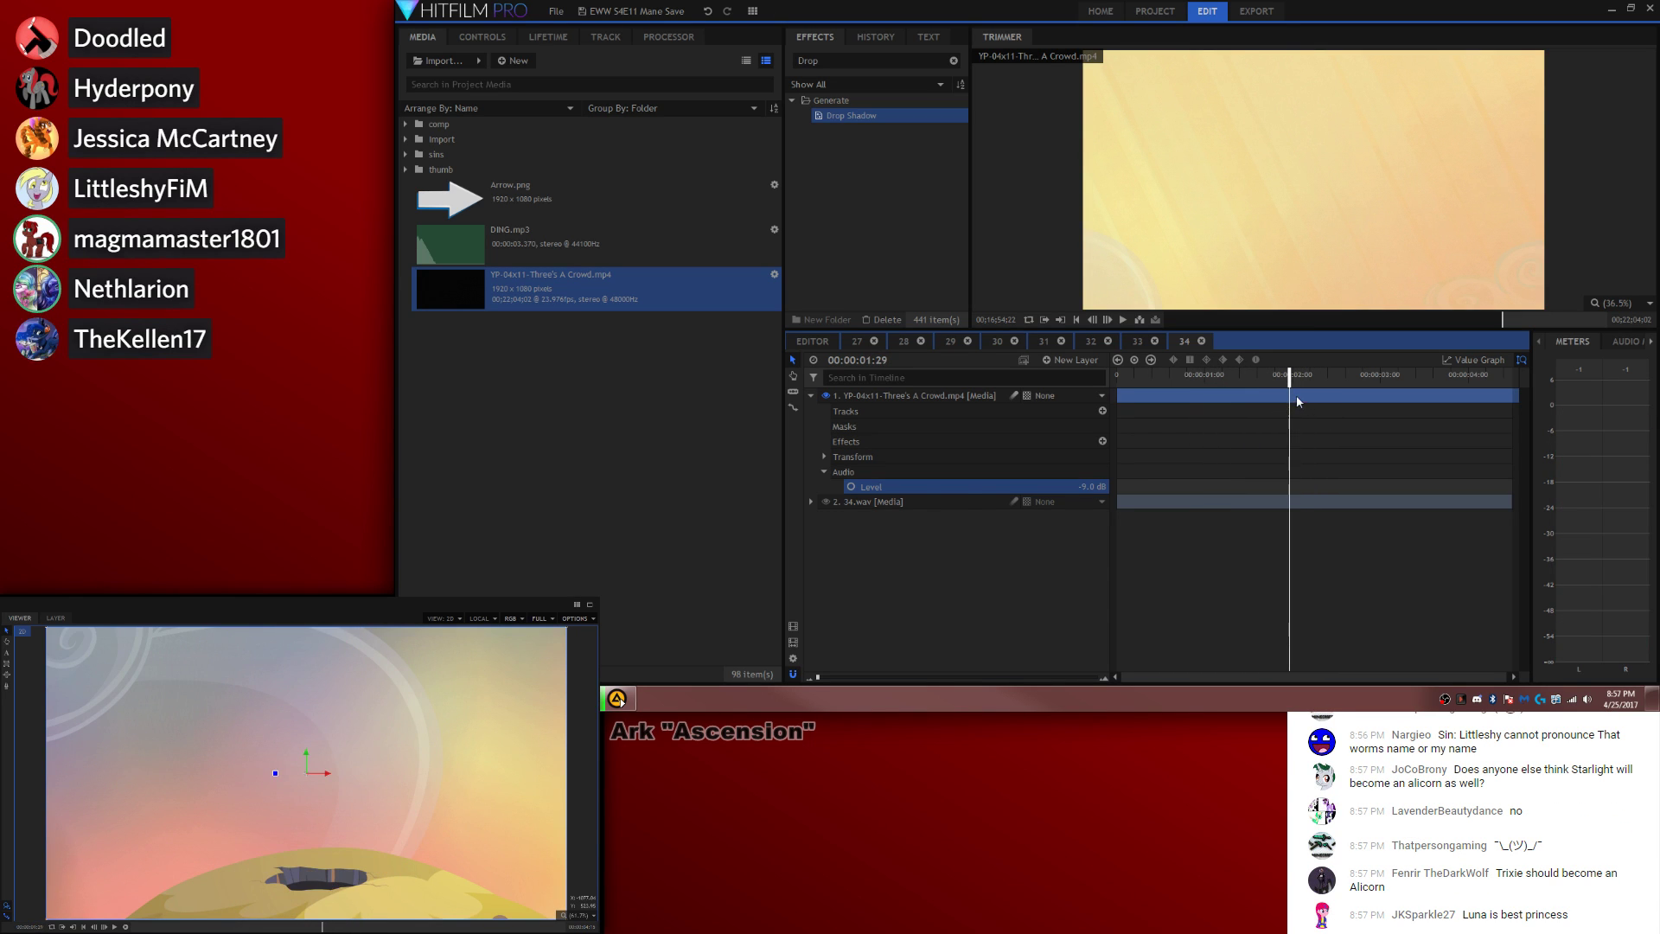
pyautogui.hotkey('ctrl', 'shift', 'd')
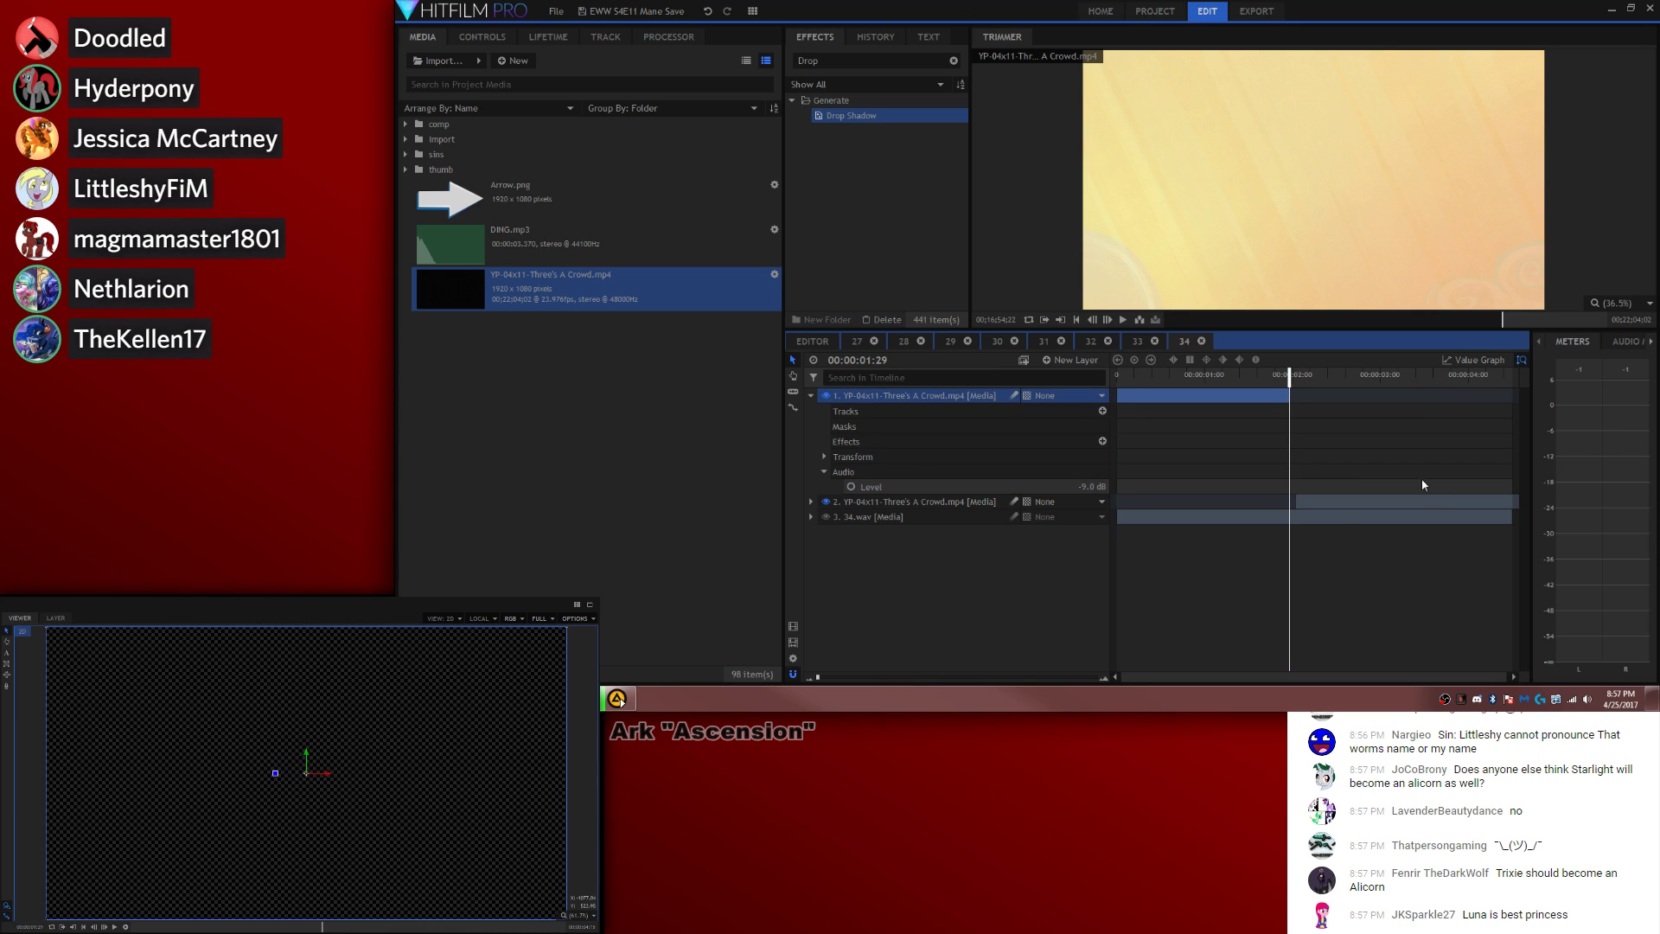
# Step: Slide the second episode segment earlier in time, slice it at 00:00:01:29 and delete the part before the cut
pyautogui.moveTo(1421, 502); pyautogui.dragTo(1177, 524)
pyautogui.moveTo(1380, 511); pyautogui.dragTo(1244, 487)
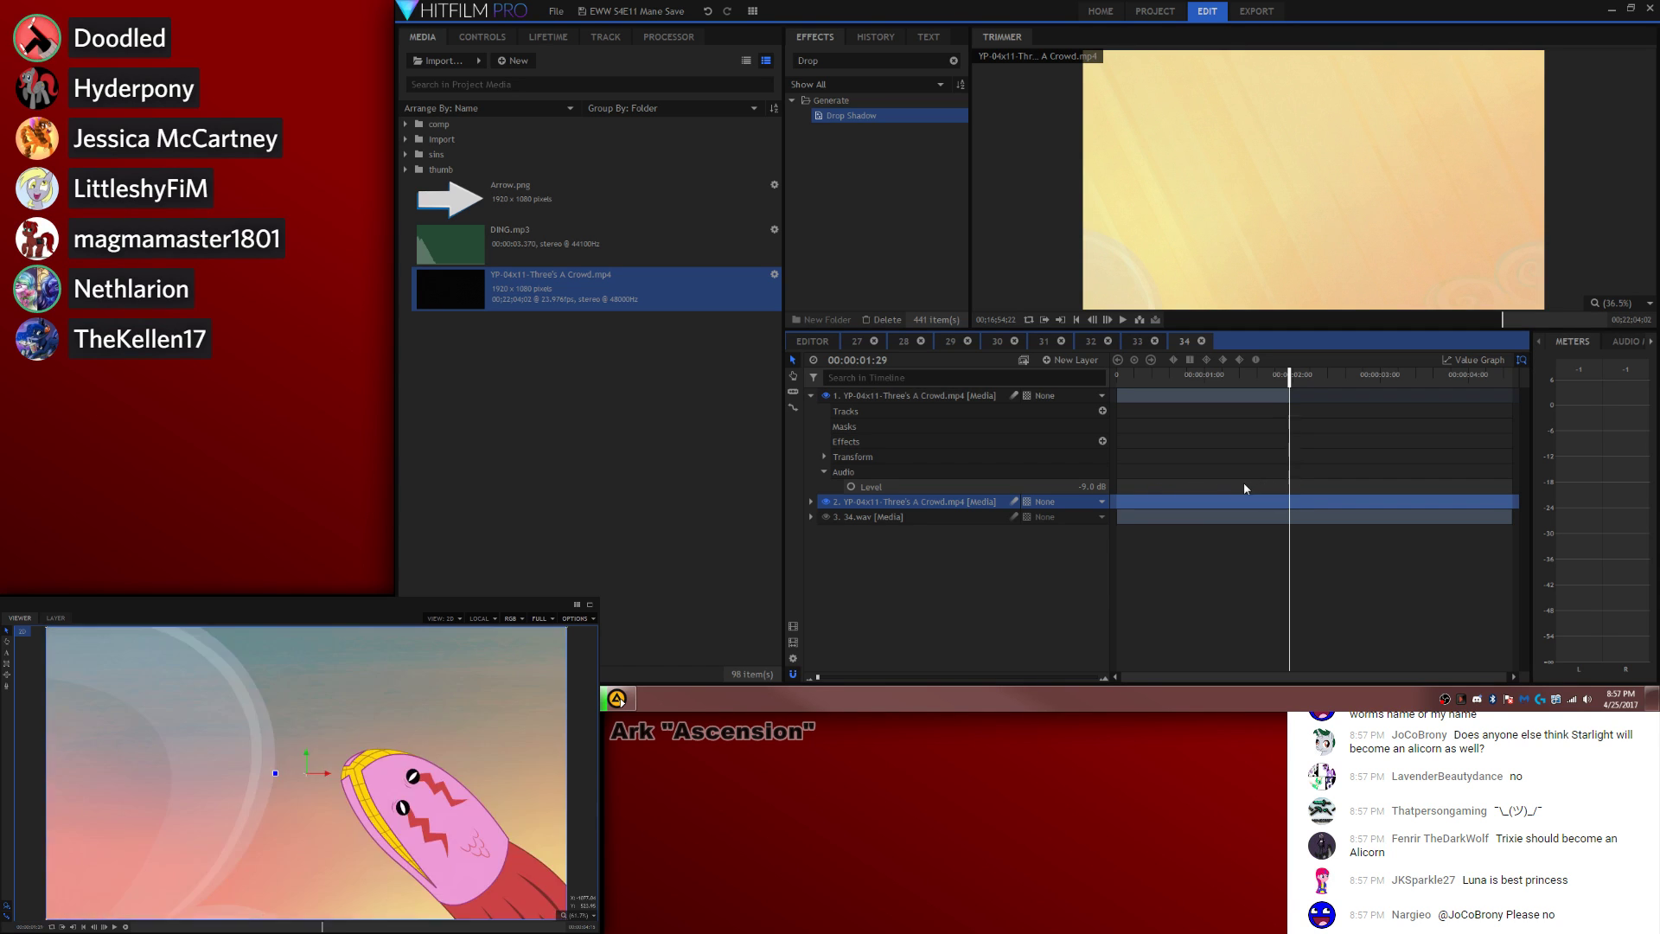
pyautogui.hotkey('ctrl', 'shift', 'd')
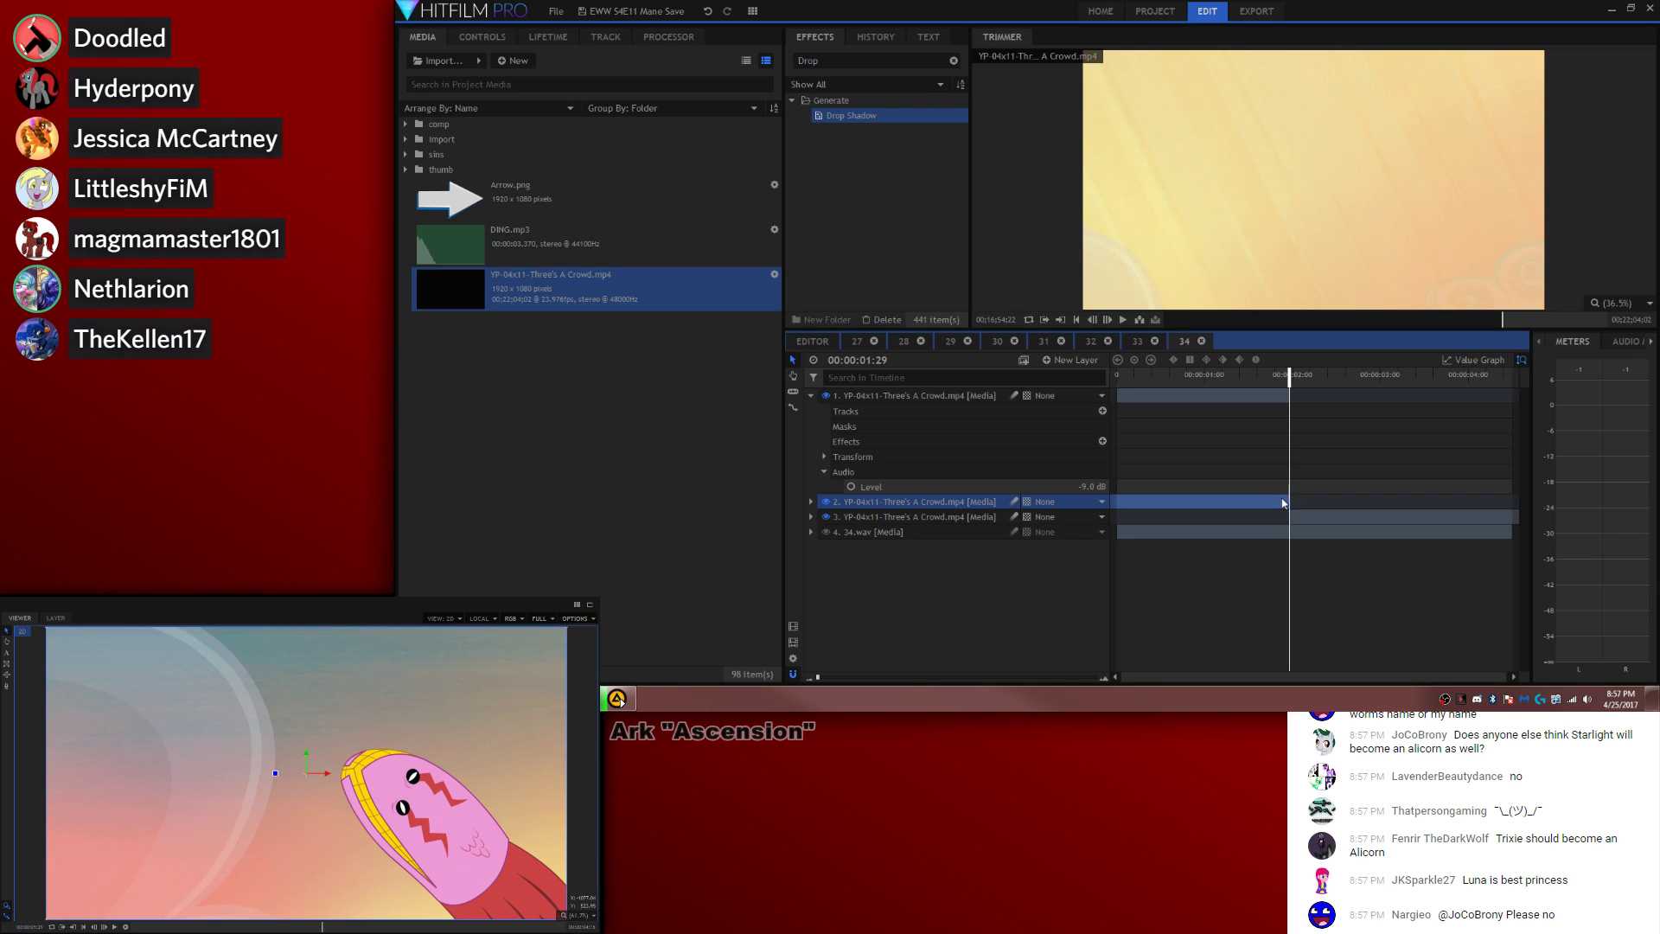
pyautogui.press('Delete')
# Step: Extend the first episode segment by about half a second and trim the second segment's start to match, checking with playback
pyautogui.moveTo(1275, 381); pyautogui.dragTo(1154, 378)
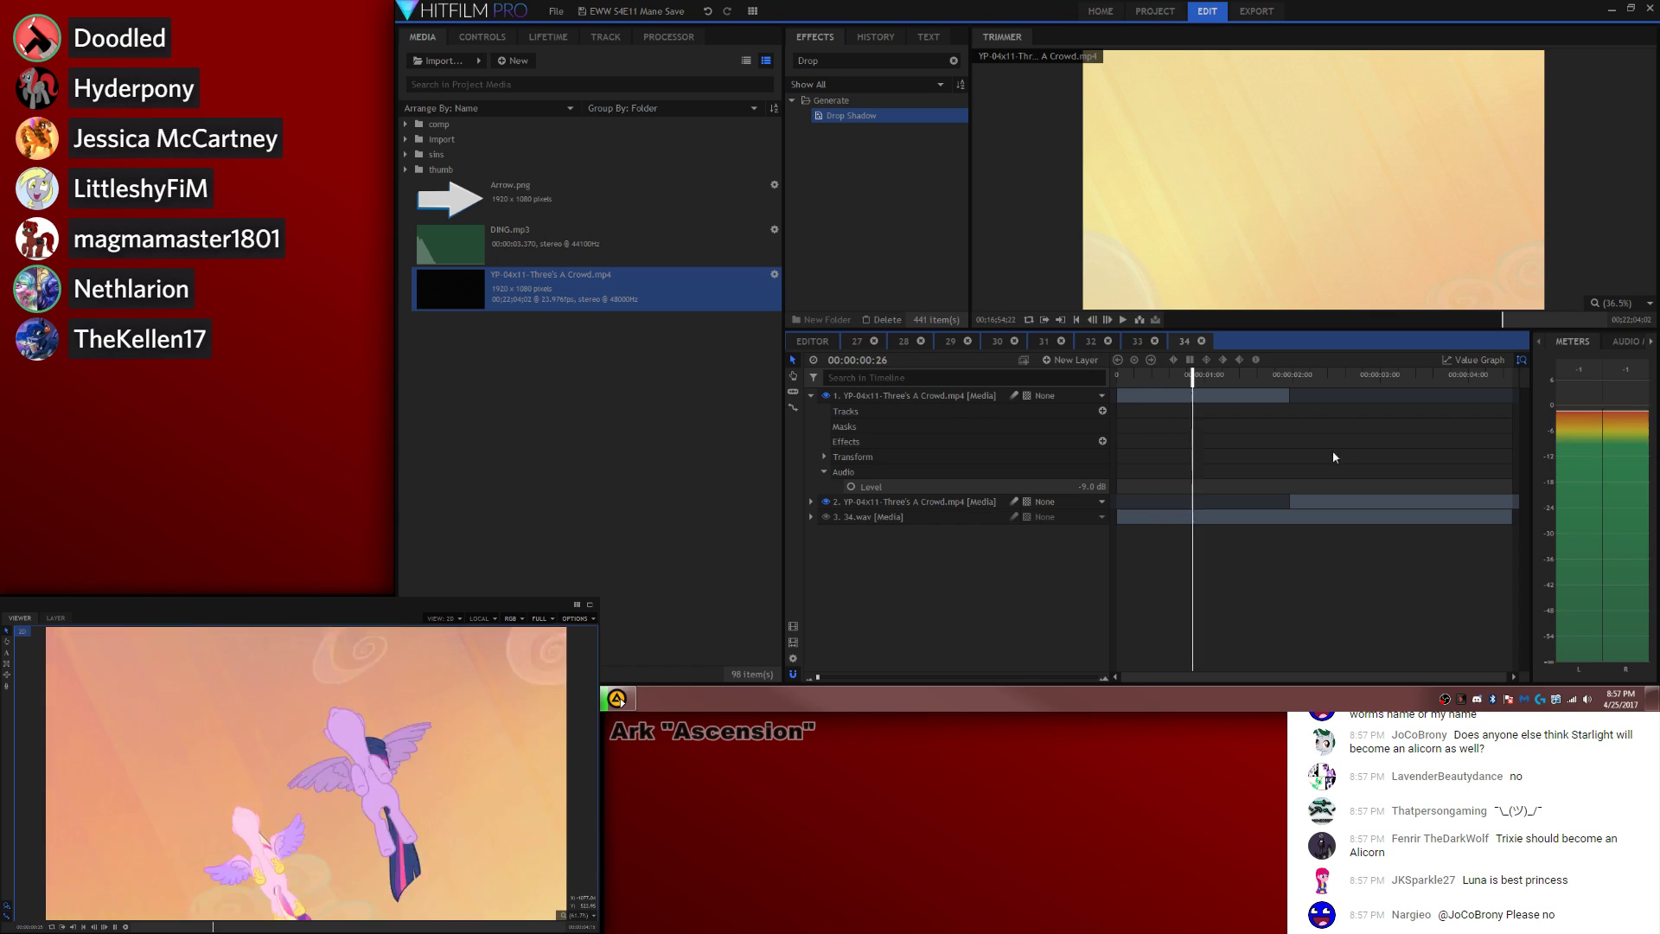
pyautogui.press('space')
pyautogui.moveTo(1283, 396); pyautogui.dragTo(1328, 397)
pyautogui.press('space')
pyautogui.press('space')
pyautogui.moveTo(1290, 502); pyautogui.dragTo(1330, 503)
pyautogui.press('space')
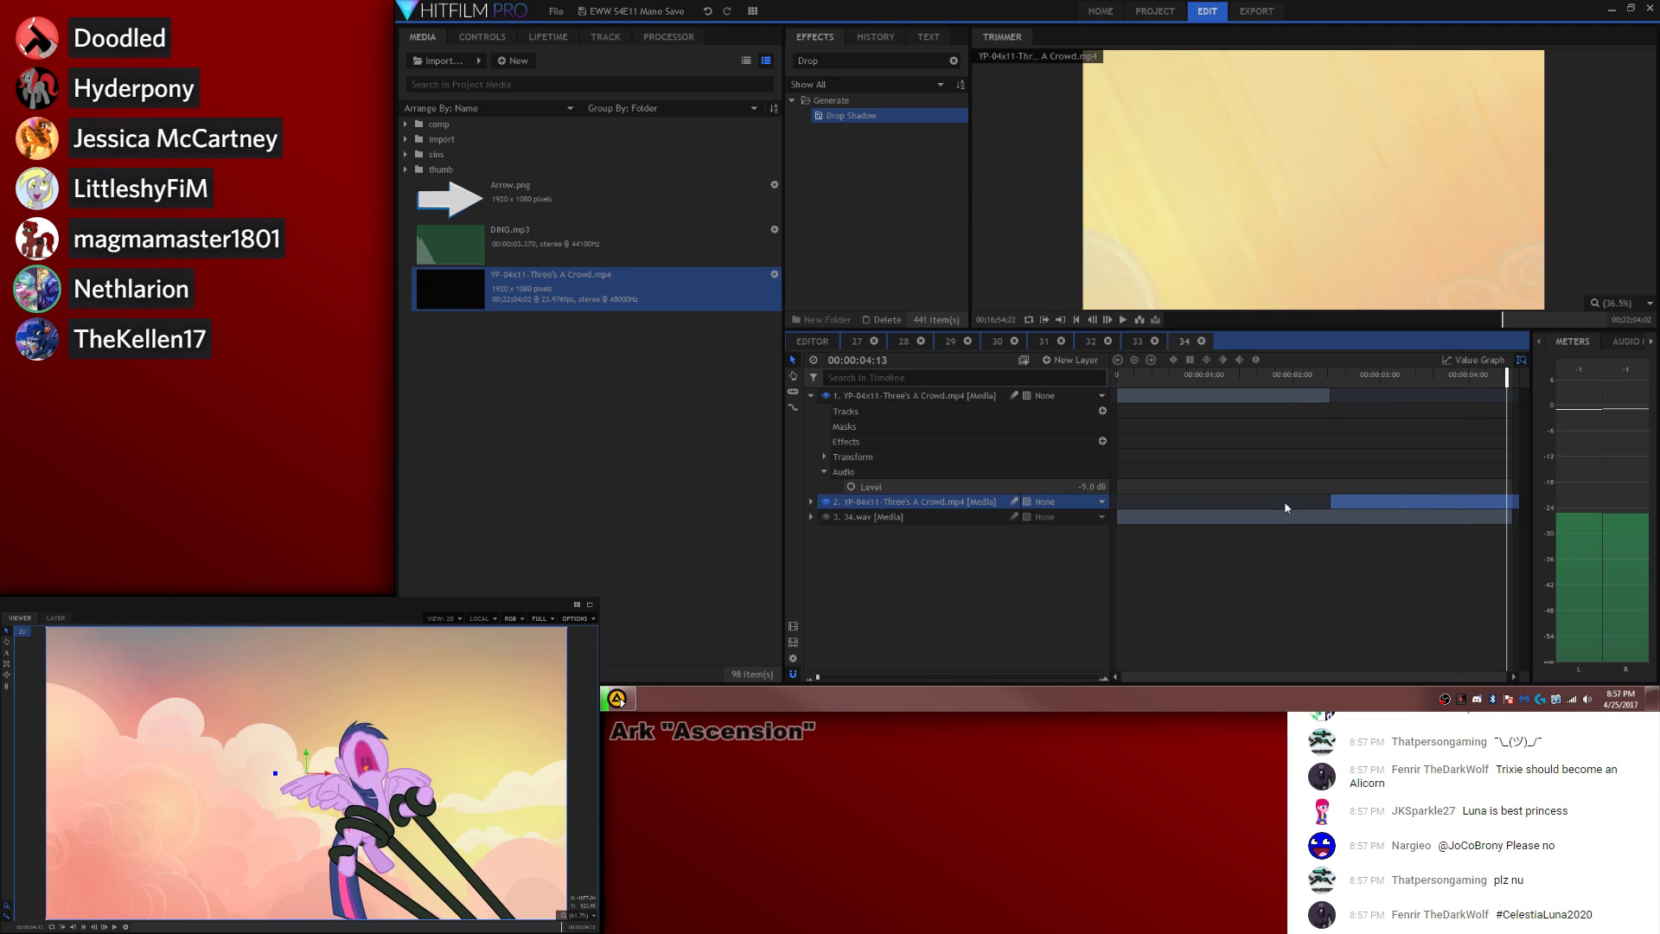
# Step: Check the second episode segment's audio level and collapse the properties of both episode layers
pyautogui.click(809, 501)
pyautogui.click(825, 578)
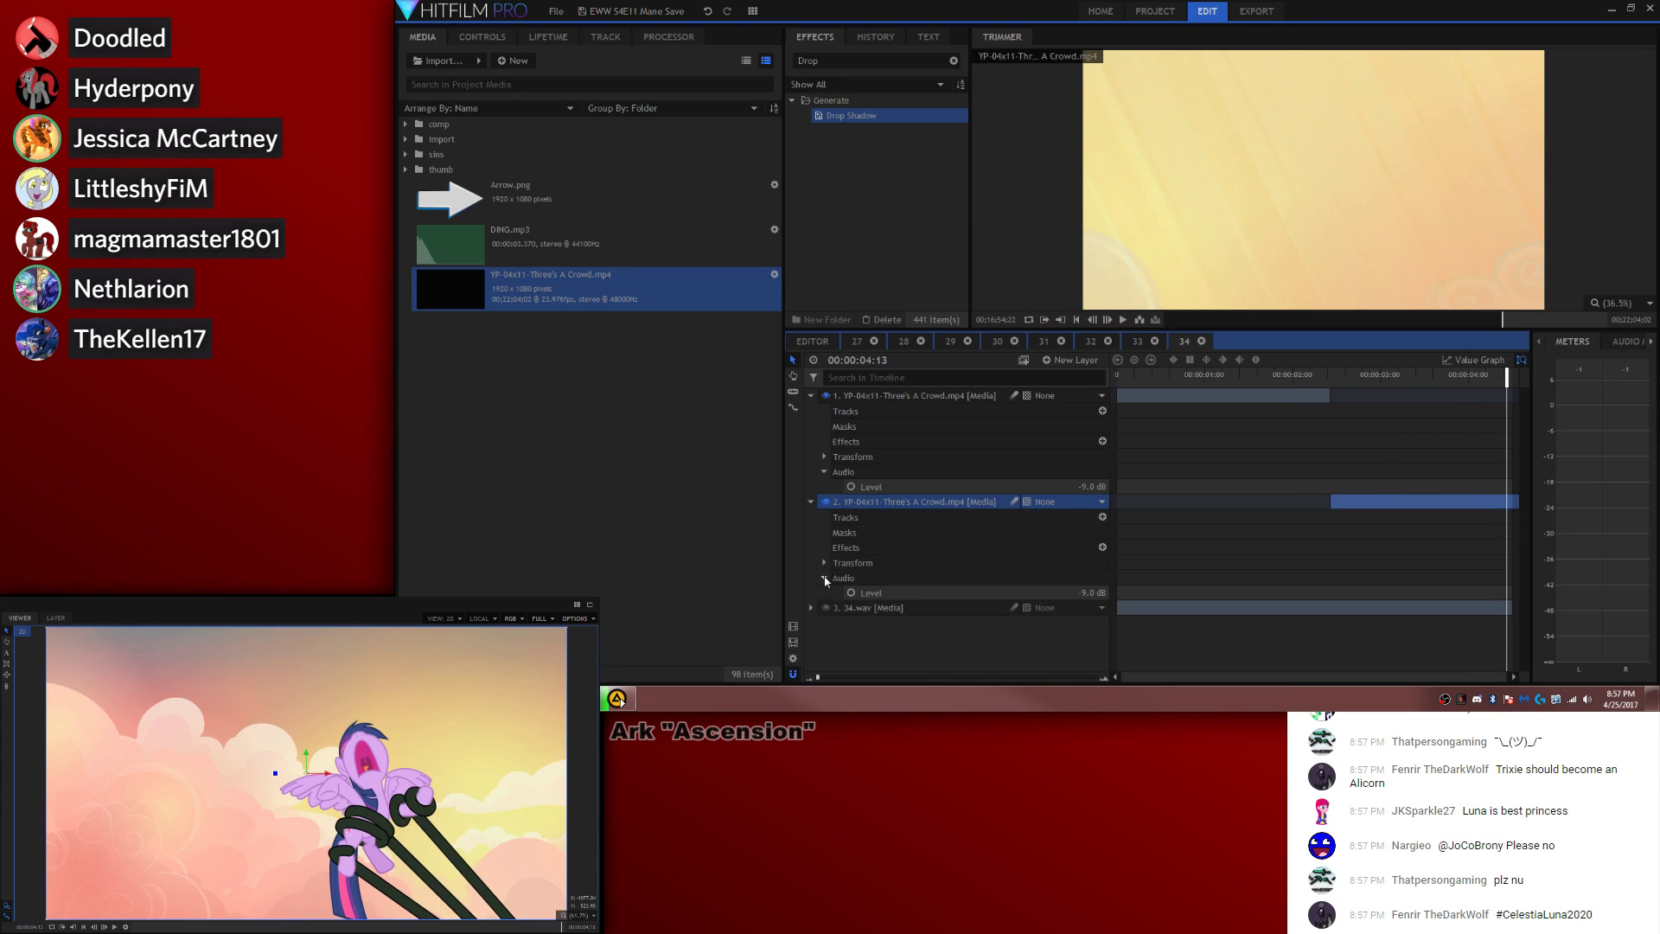
pyautogui.click(1320, 507)
pyautogui.click(810, 396)
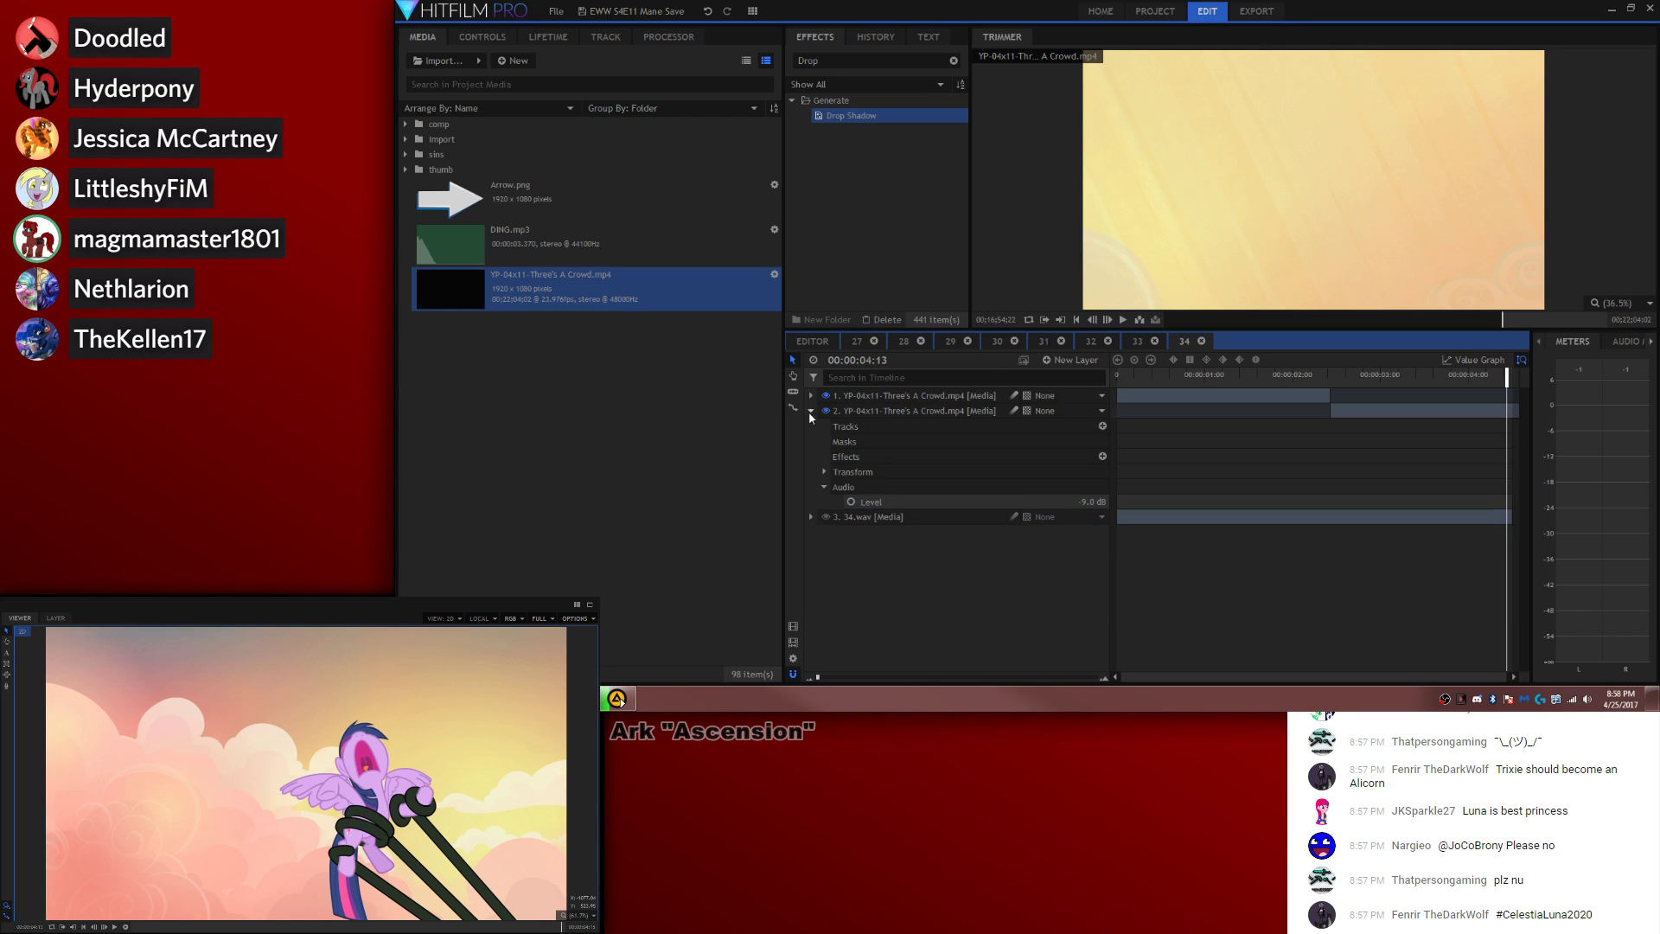
pyautogui.click(810, 412)
# Step: Copy the Sin Count, Sub, overlay and grade layers from composite 33 into 34, extending Sin Count to the end of 34.wav
pyautogui.click(1134, 341)
pyautogui.moveTo(901, 418)
pyautogui.mouseDown()
pyautogui.moveTo(901, 456)
pyautogui.moveTo(921, 396)
pyautogui.mouseUp()
pyautogui.click(1184, 340)
pyautogui.rightClick(923, 398)
pyautogui.click(1014, 597)
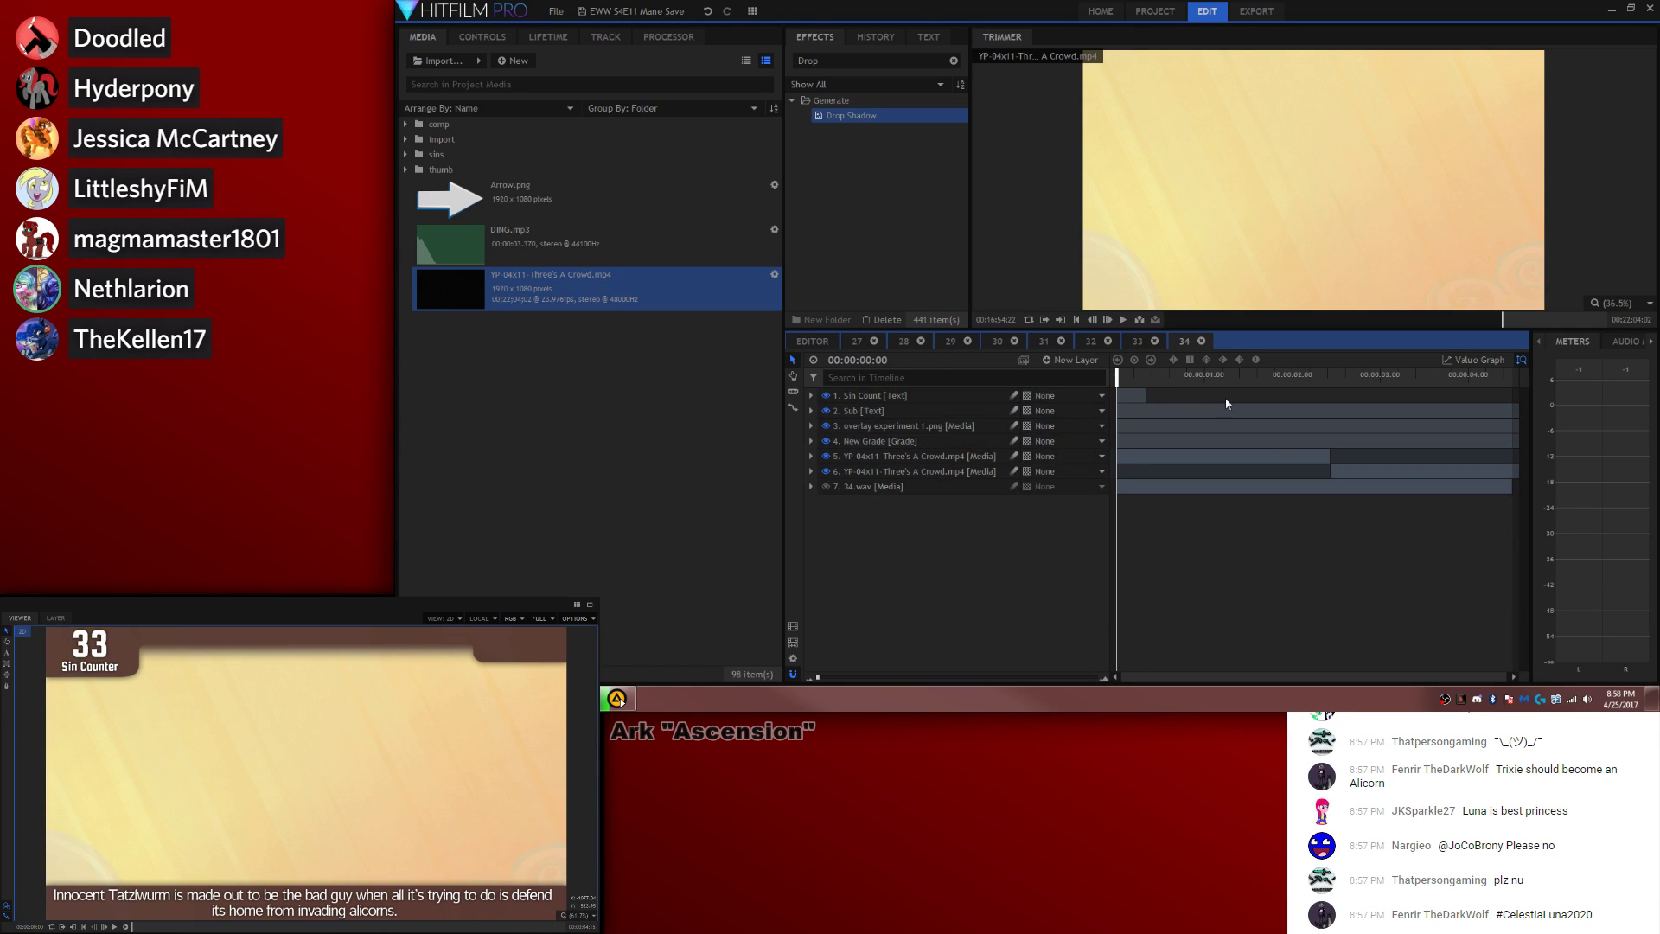
pyautogui.click(1223, 397)
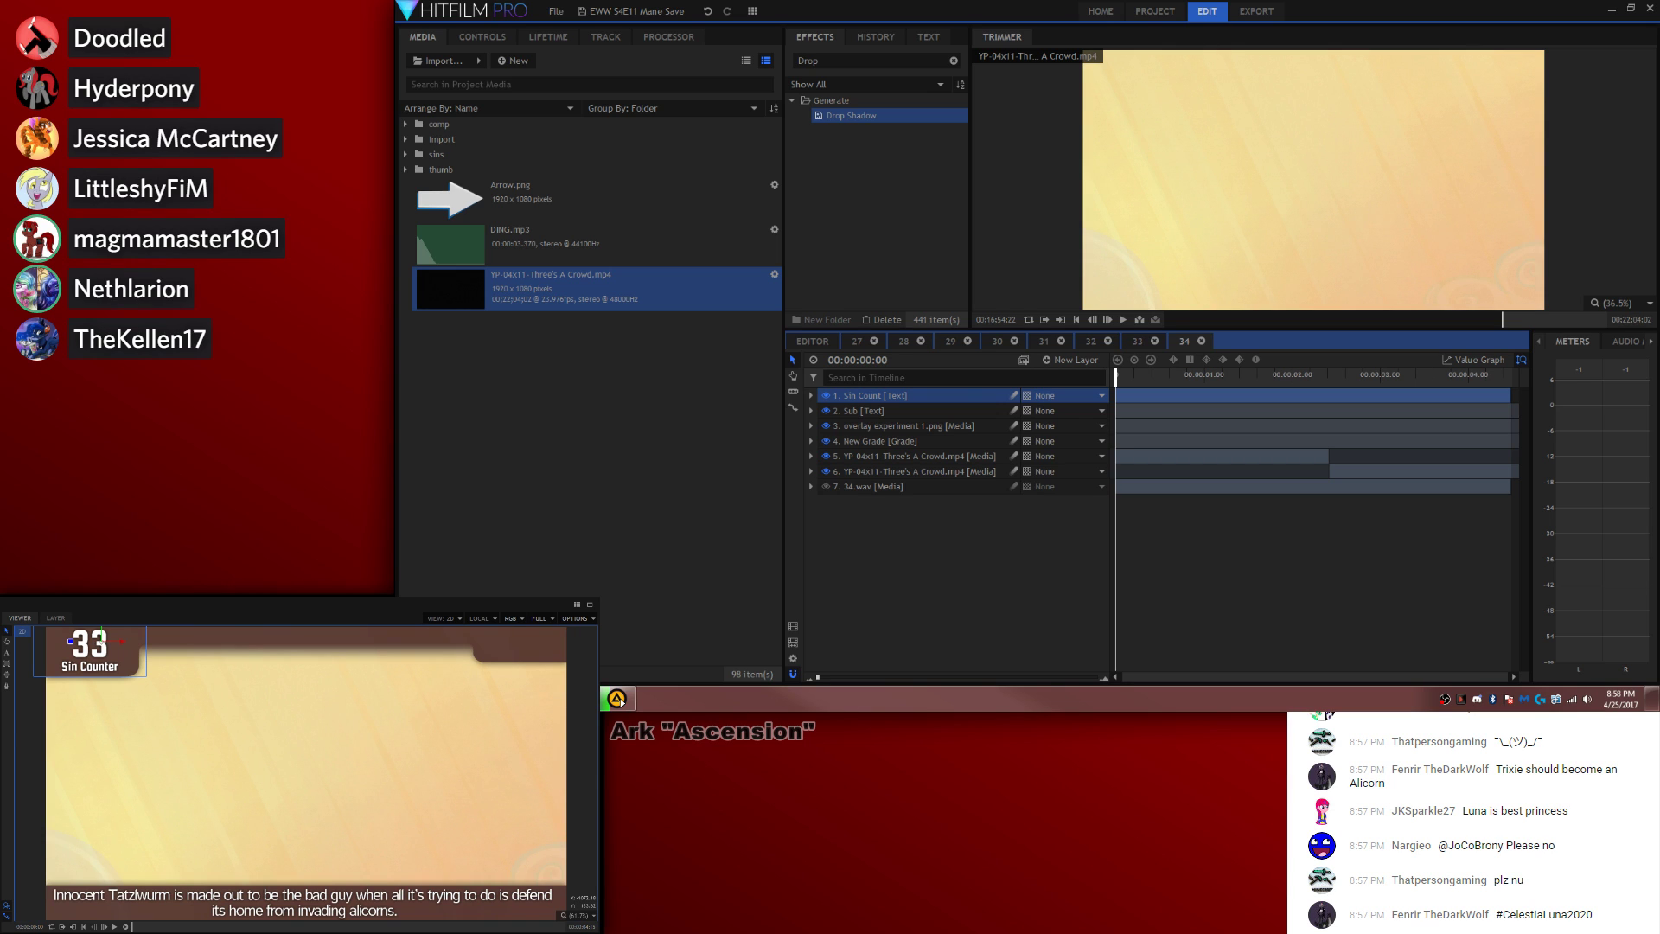
# Step: Change the subtitle text to "The princesses fly to a great height only to appear near enough to the ground to be grabbed."
pyautogui.click(6, 653)
pyautogui.click(440, 918)
pyautogui.hotkey('ctrl', 'a')
pyautogui.write('The princesses fly to a great height only to appear near enough to the ground to be grabbed.')
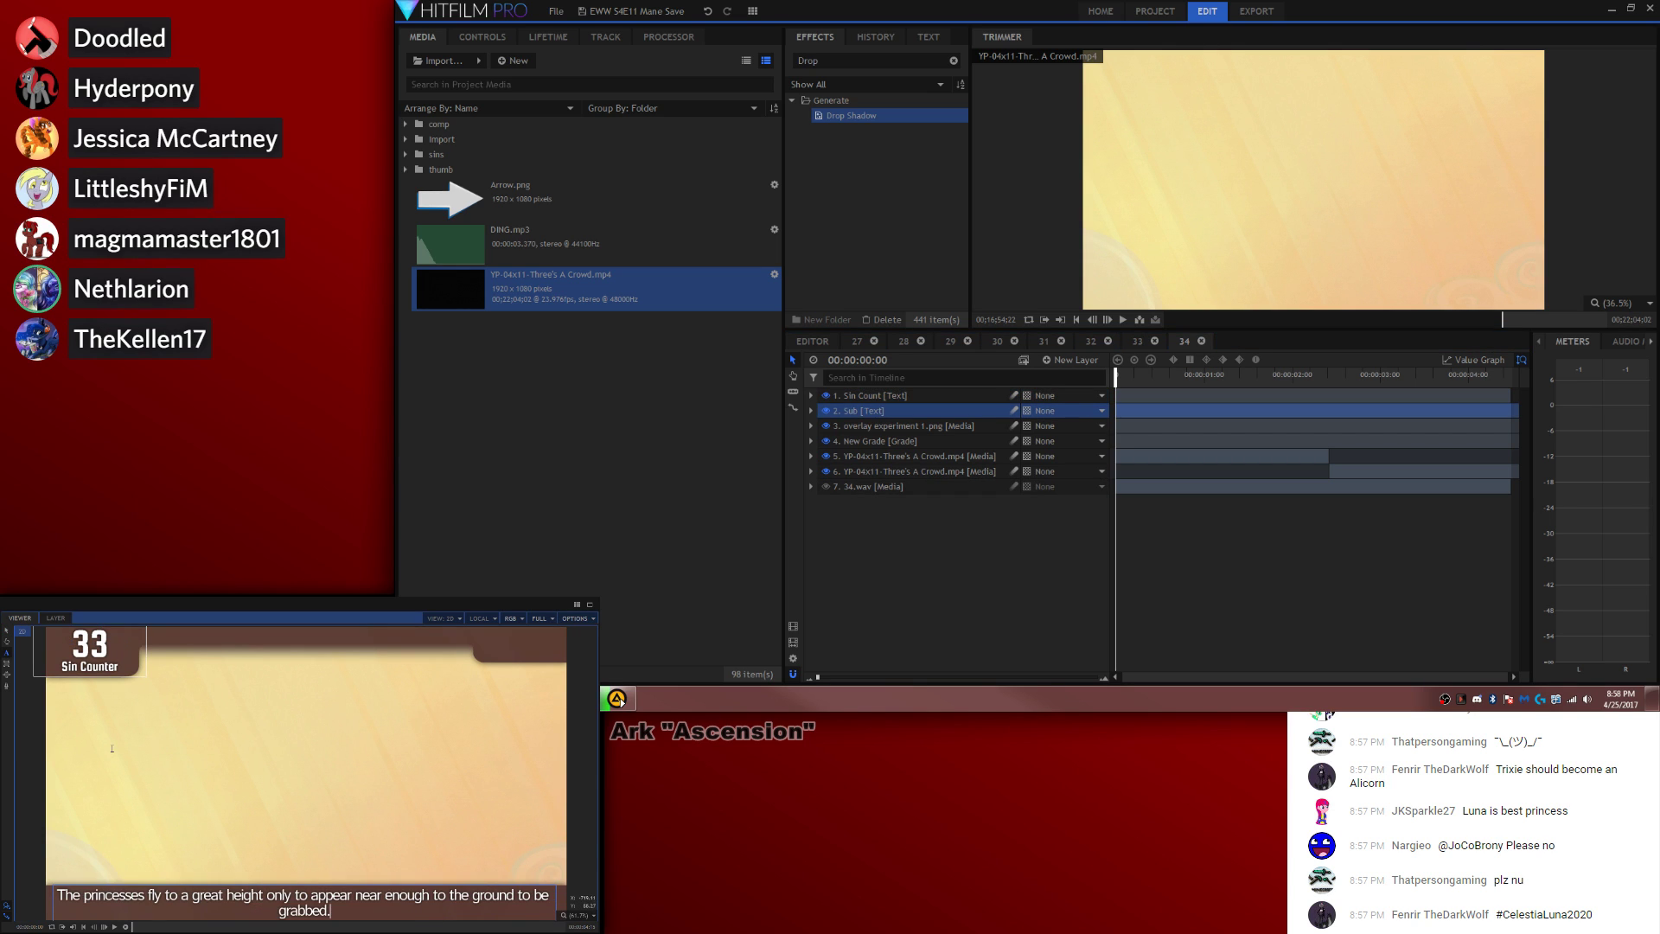
# Step: Show the audio waveform on the 34.wav layer
pyautogui.rightClick(940, 487)
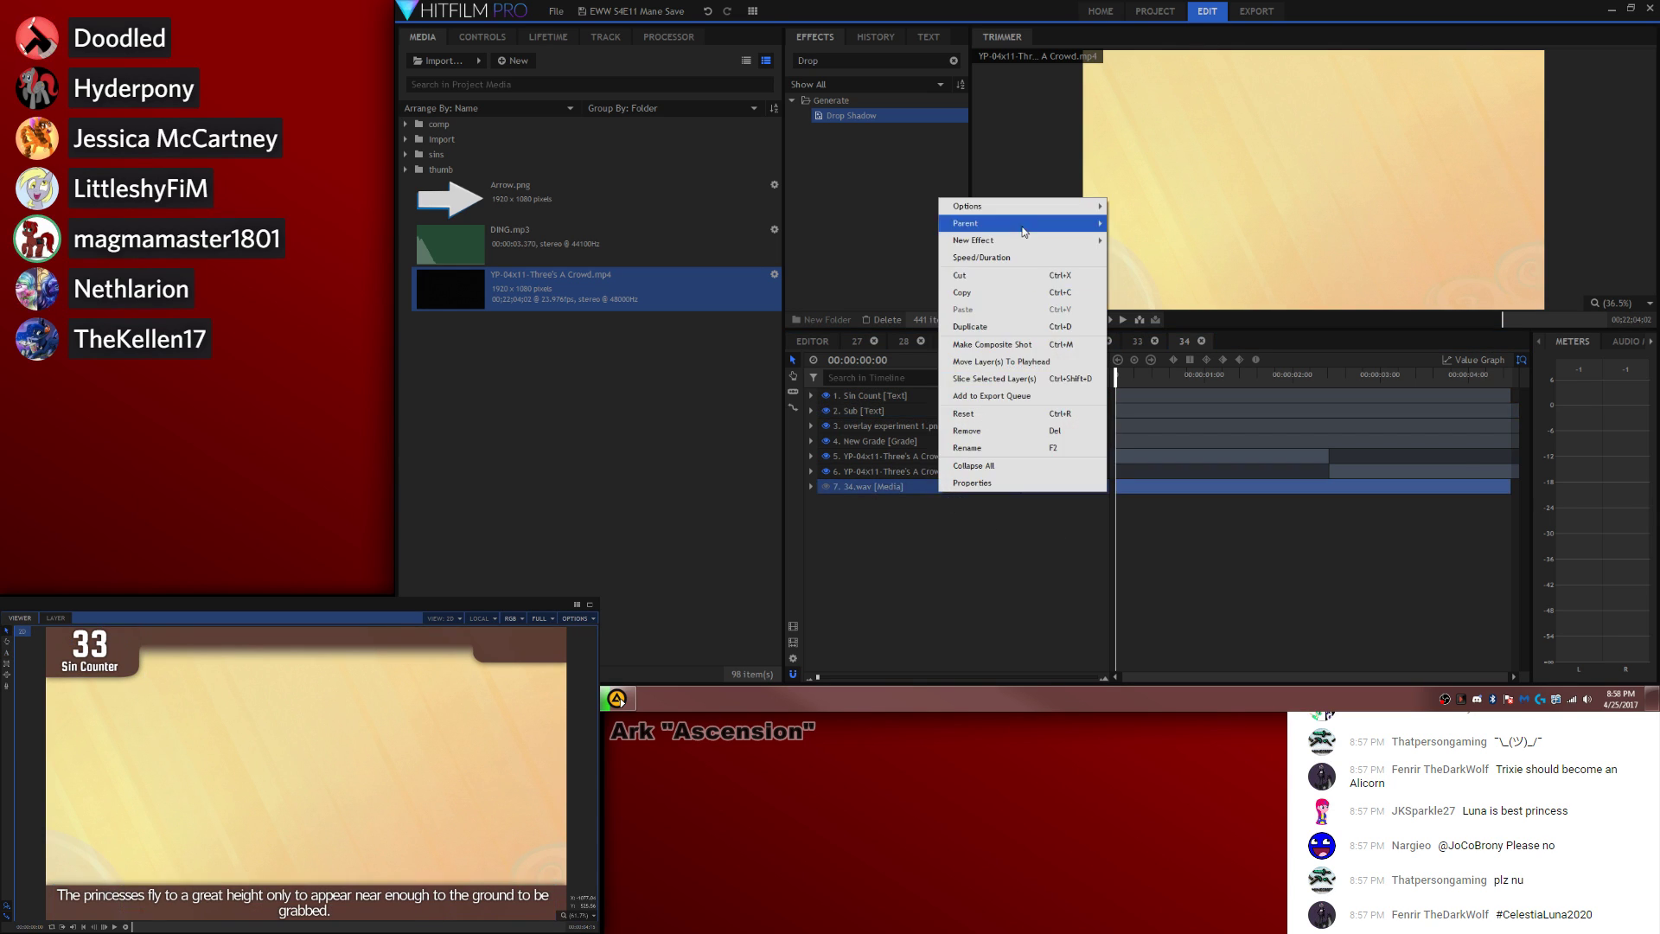
pyautogui.moveTo(1016, 207)
pyautogui.click(1129, 200)
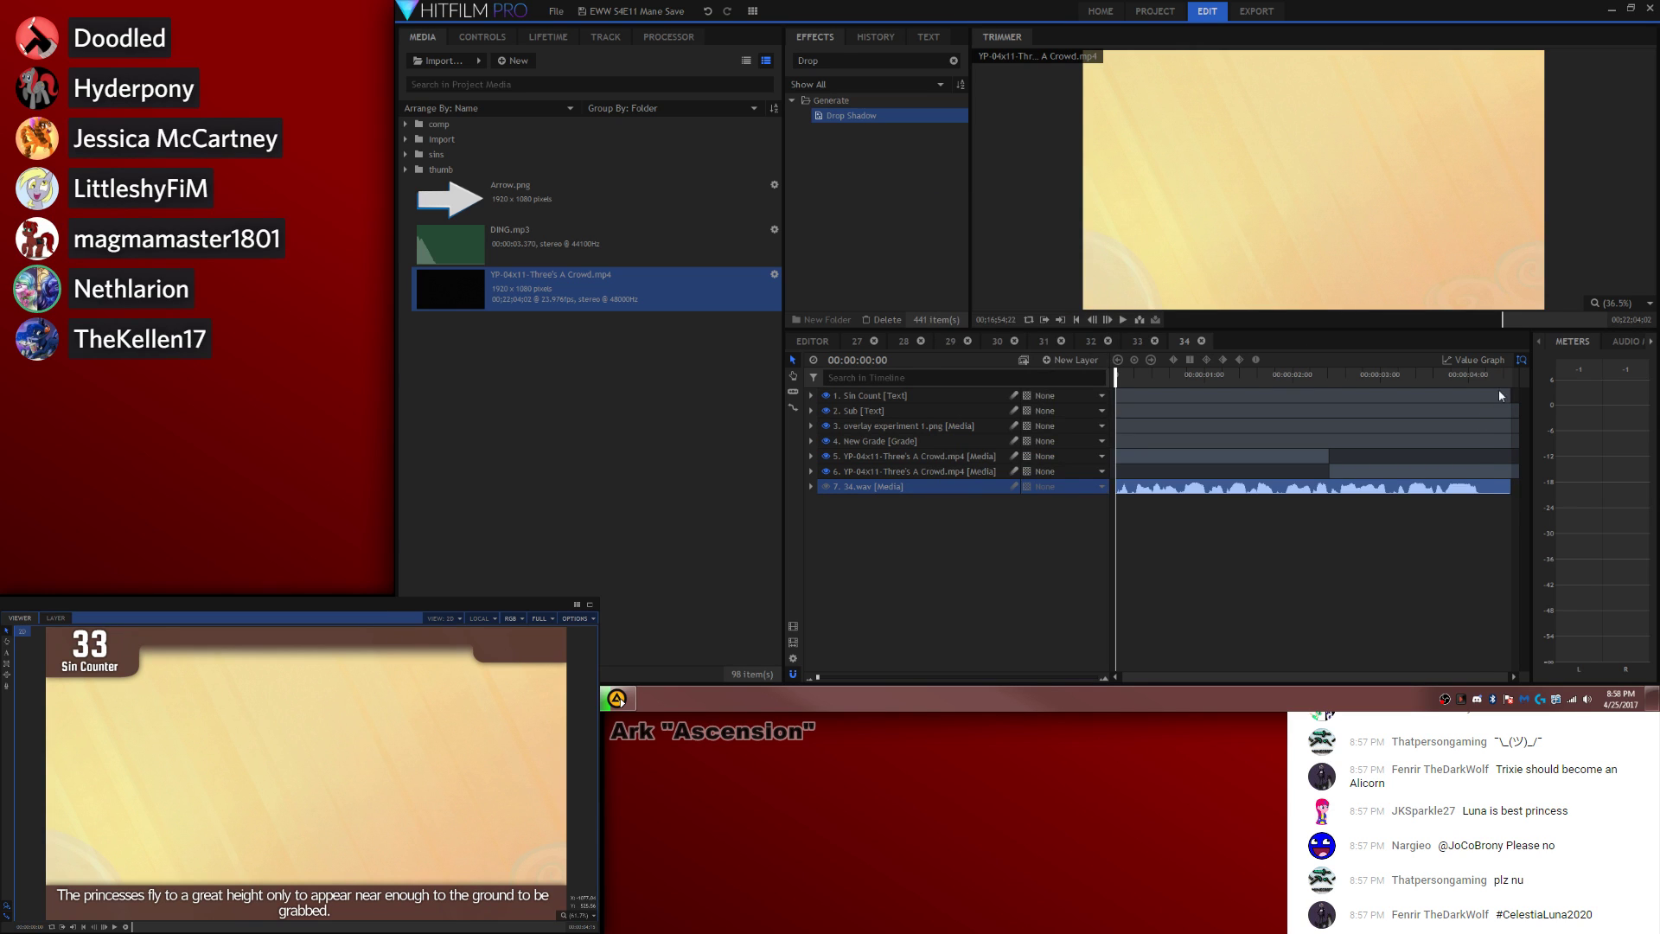
# Step: Slice the Sin Count layer at 00:00:04:04 and open the second part's counter number for editing
pyautogui.click(1479, 375)
pyautogui.press('c')
pyautogui.click(1479, 399)
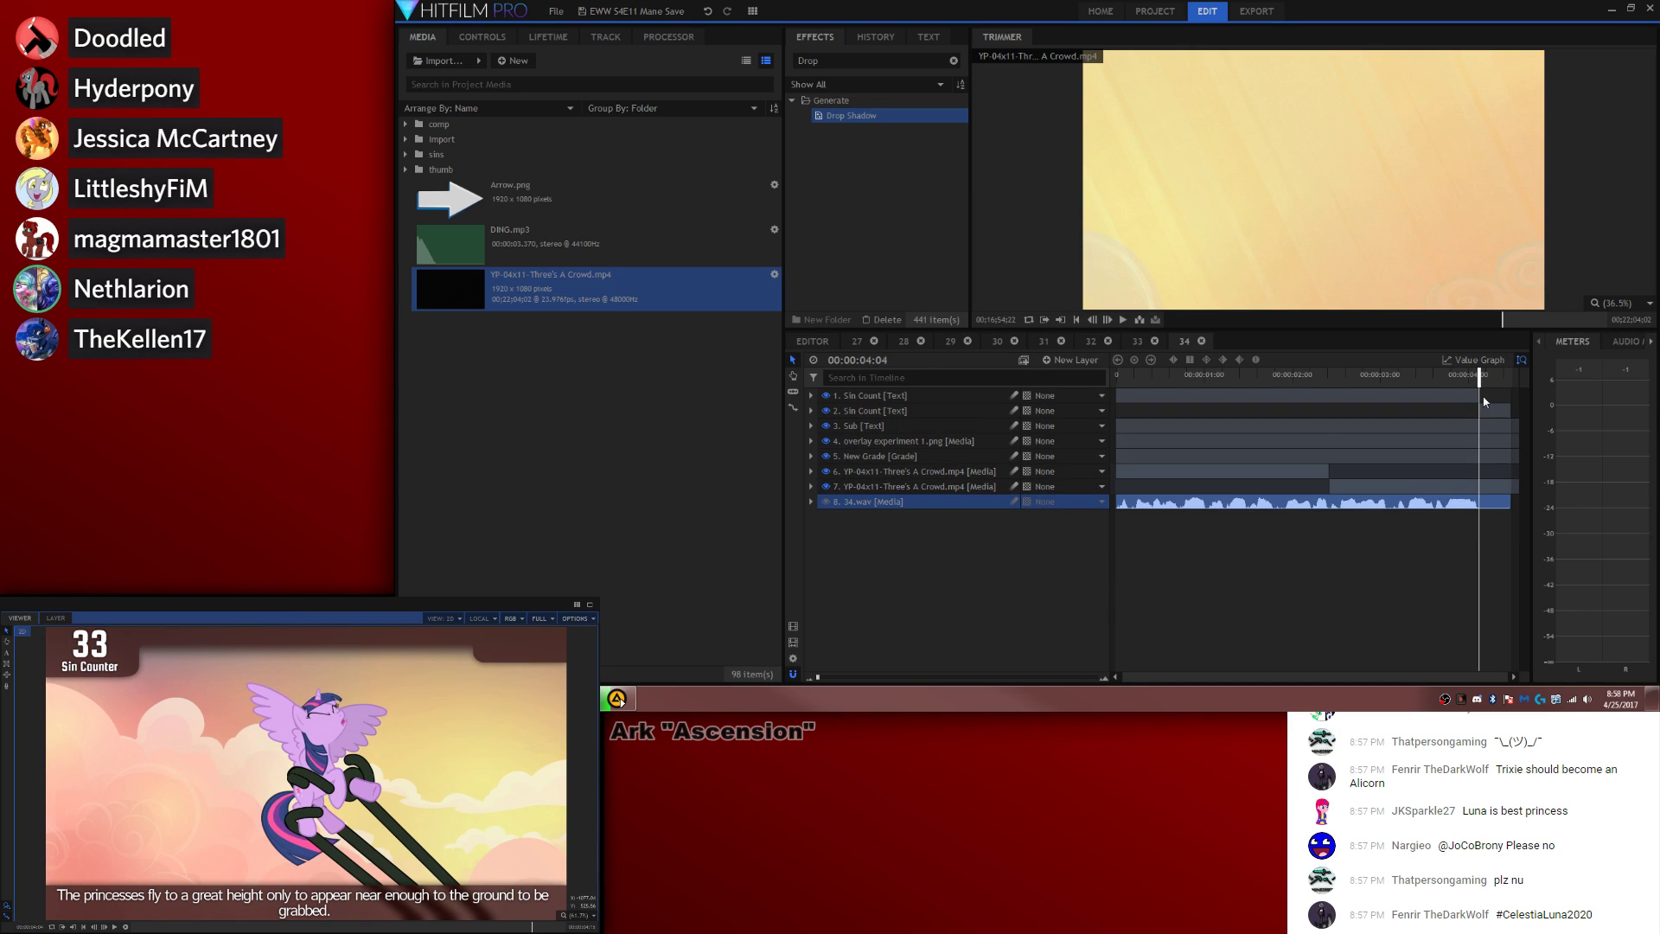
pyautogui.press('.')
pyautogui.press('t')
pyautogui.click(119, 639)
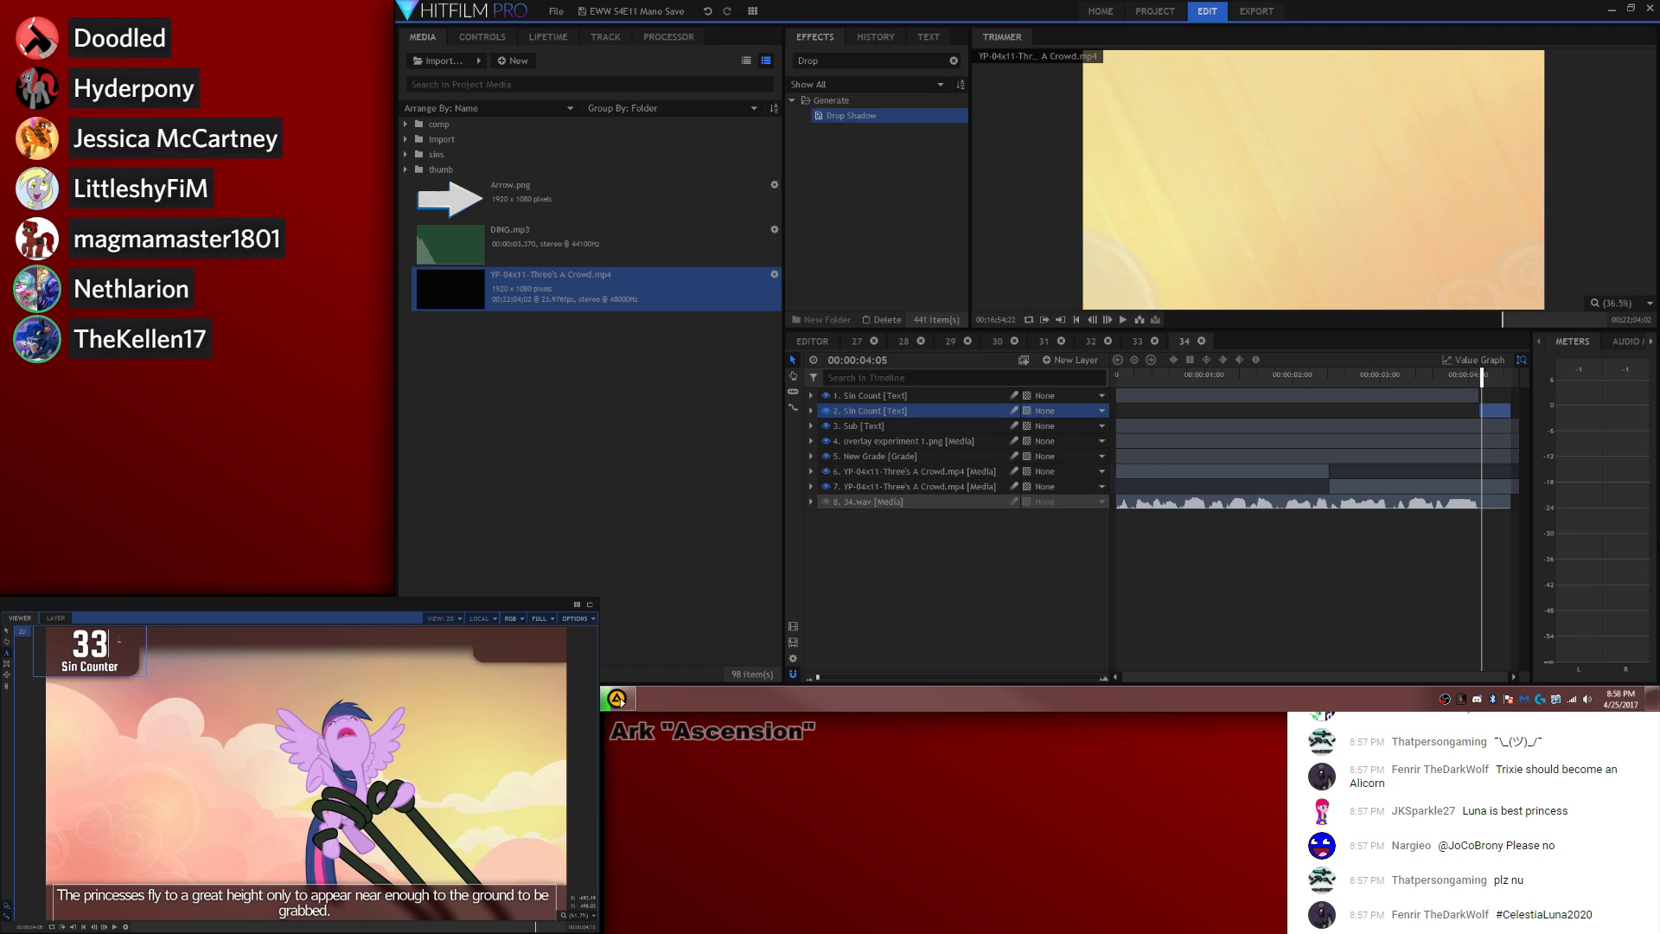
# Step: Paste a copy of the last DING.mp3 clip onto the editor's Audio 2 track at 00:02:36:02
pyautogui.click(817, 340)
pyautogui.click(1247, 596)
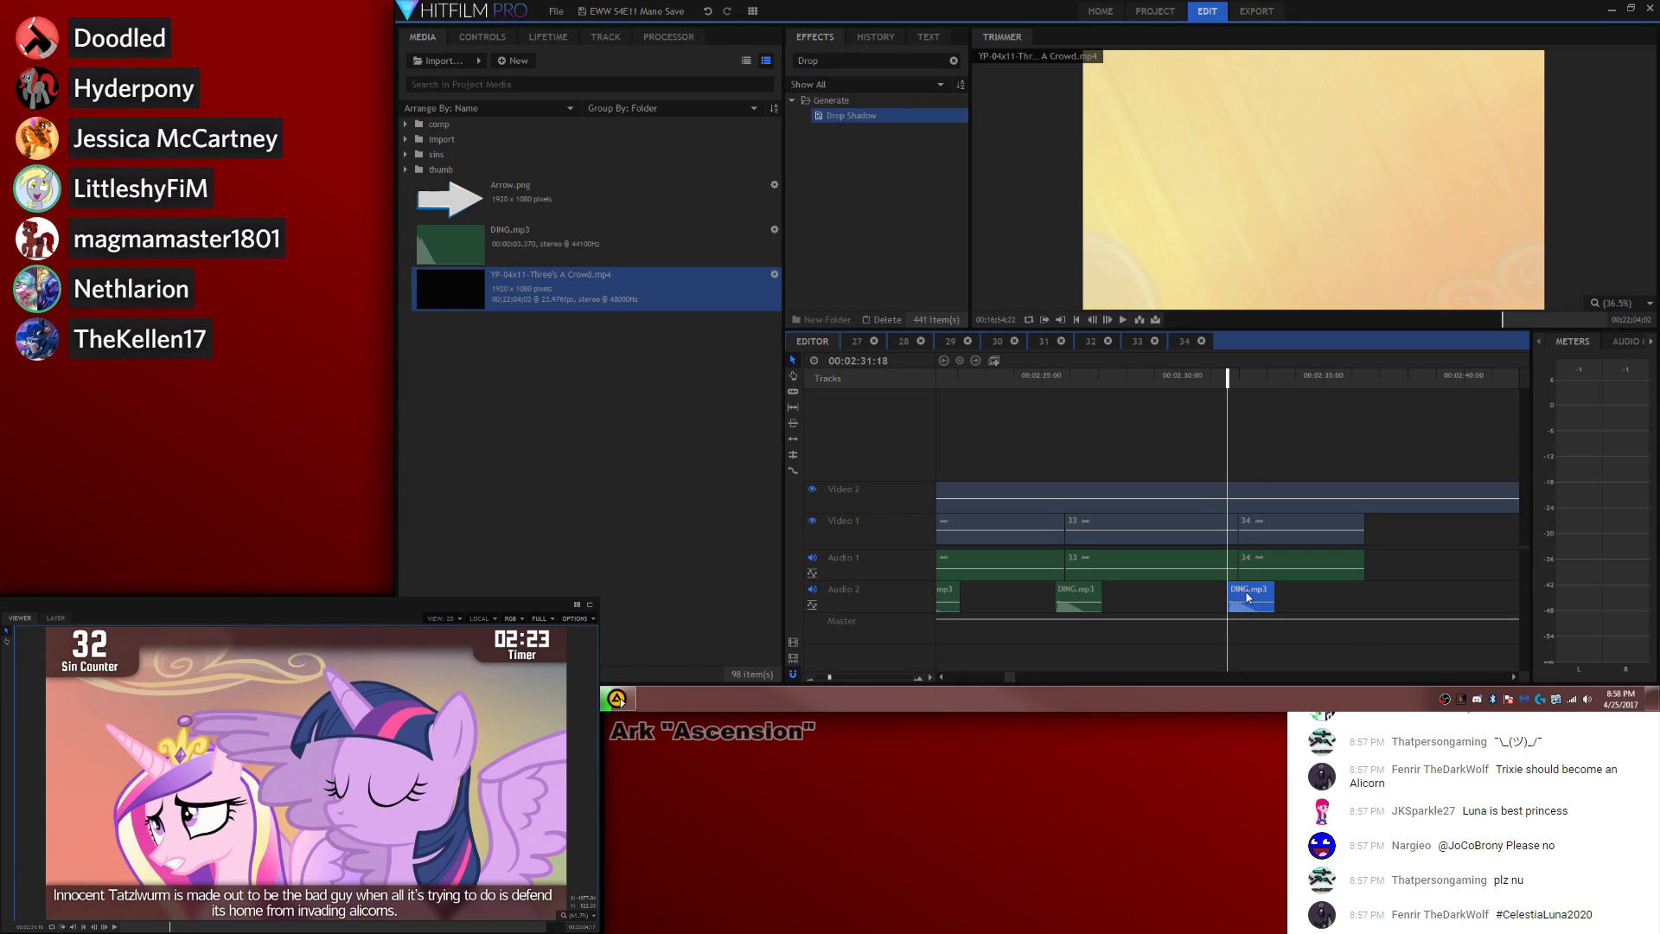
pyautogui.moveTo(1347, 377)
pyautogui.mouseDown()
pyautogui.moveTo(1374, 377)
pyautogui.moveTo(1358, 391)
pyautogui.mouseUp()
pyautogui.press('Left')
pyautogui.press('Left')
pyautogui.press('Left')
pyautogui.press('Left')
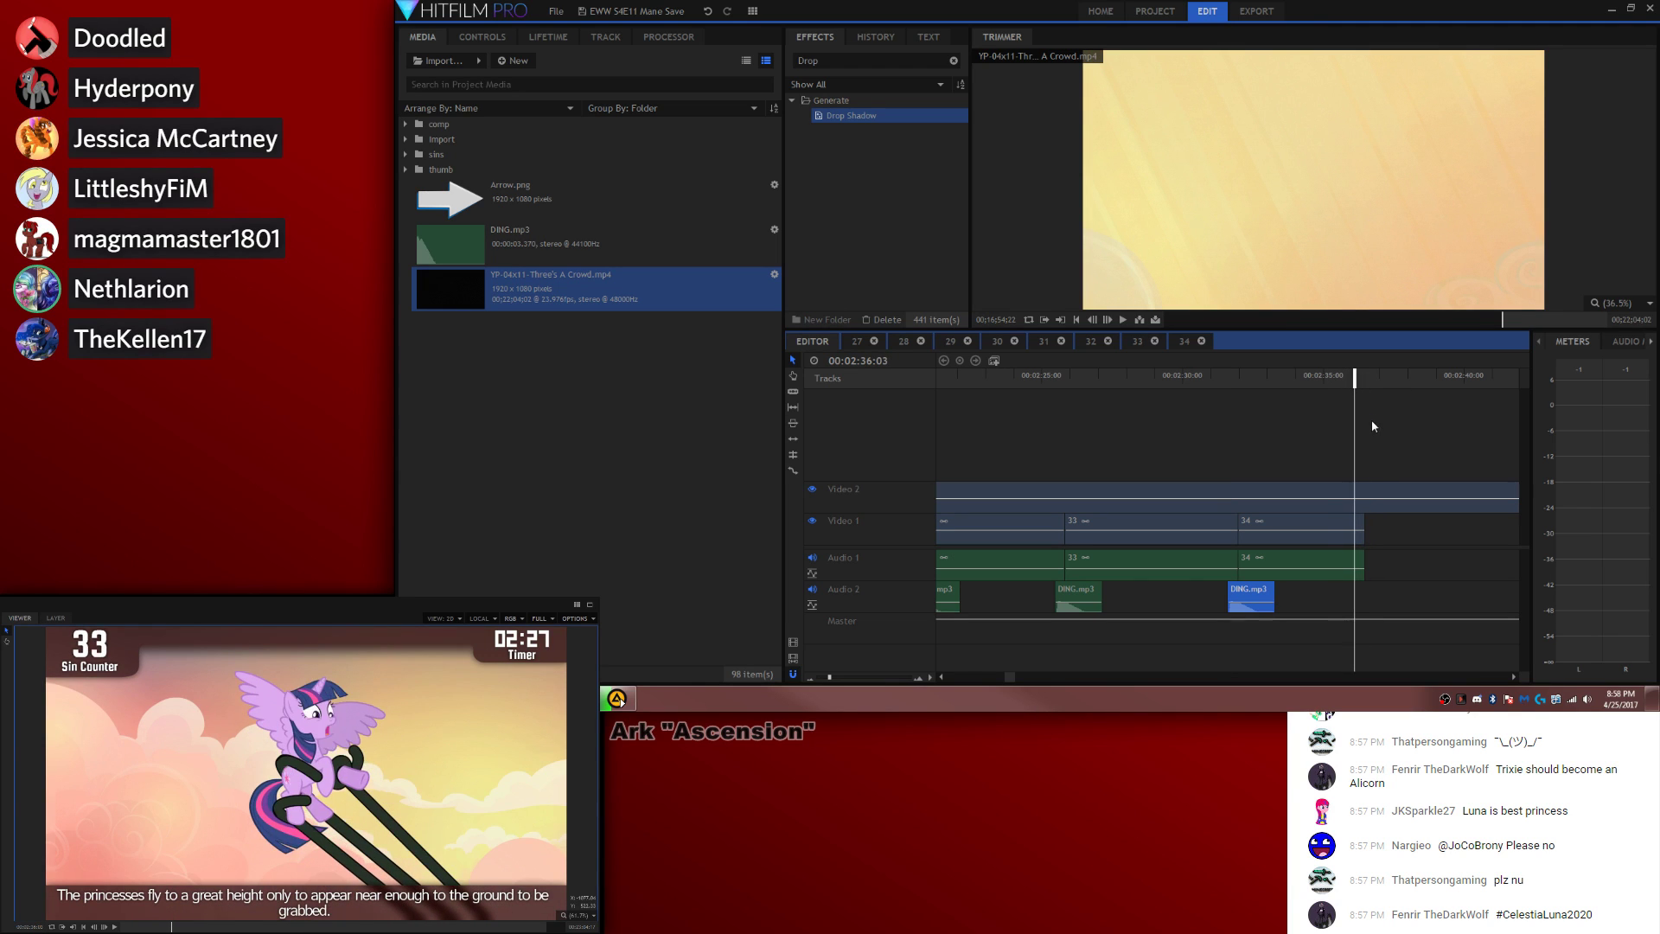
pyautogui.hotkey('ctrl', 'v')
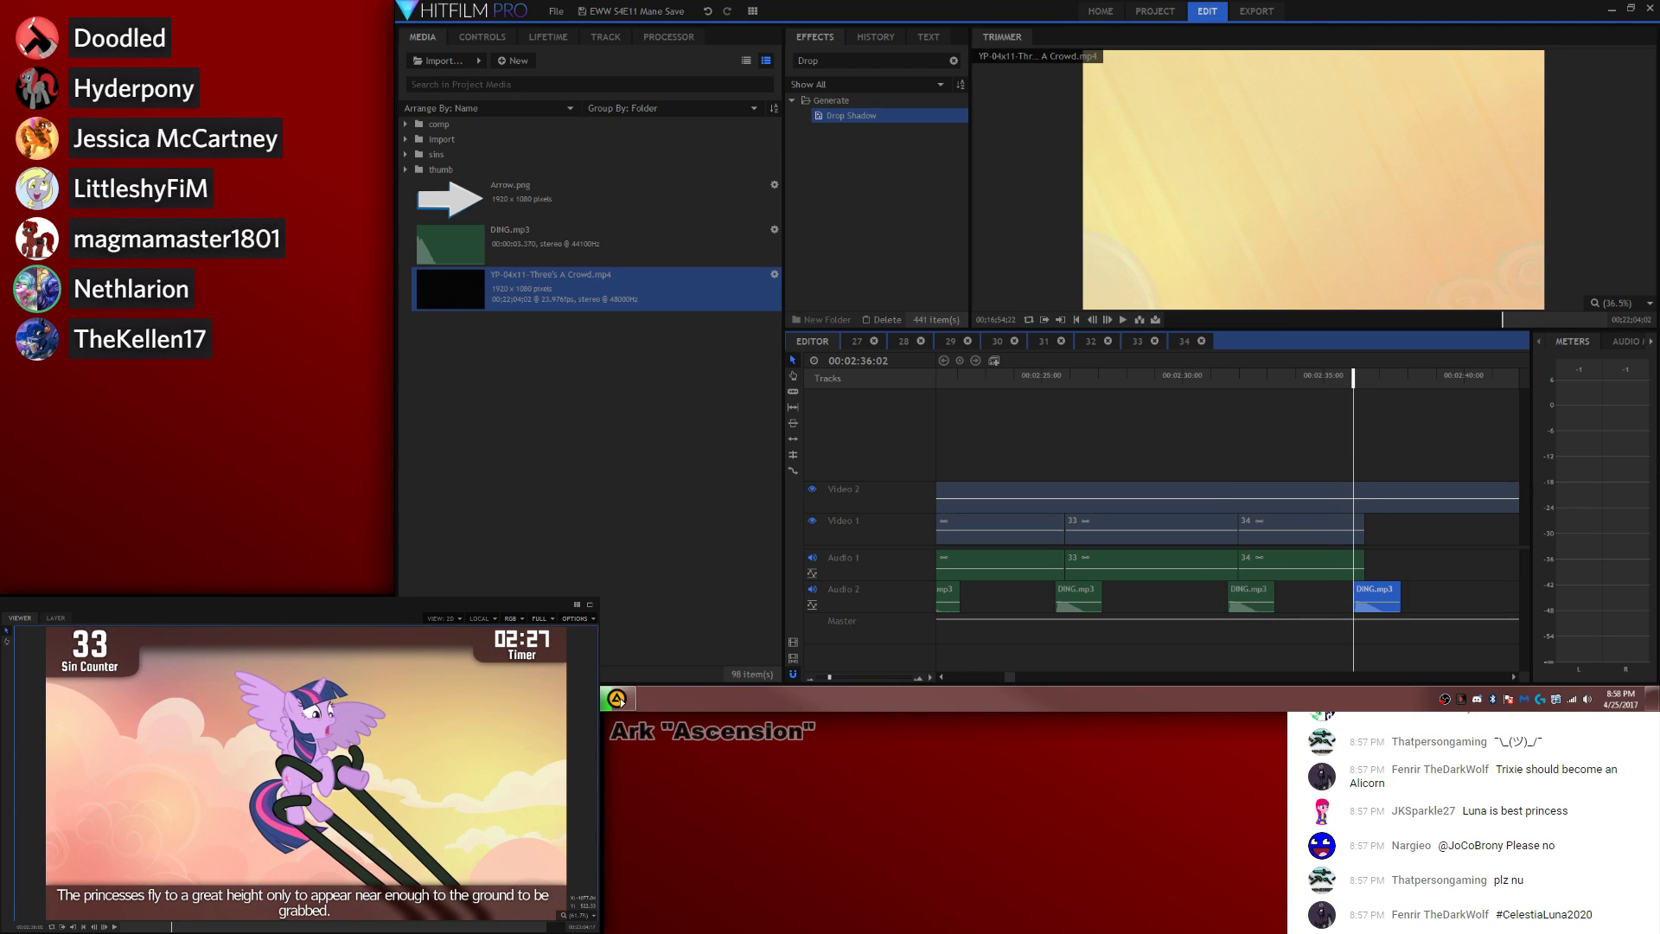
# Step: Place 35.wav from the sins folder right after clip 34 on the Audio 1 track
pyautogui.click(406, 154)
pyautogui.scroll(-10, 568, 285)
pyautogui.moveTo(536, 179); pyautogui.dragTo(1362, 562)
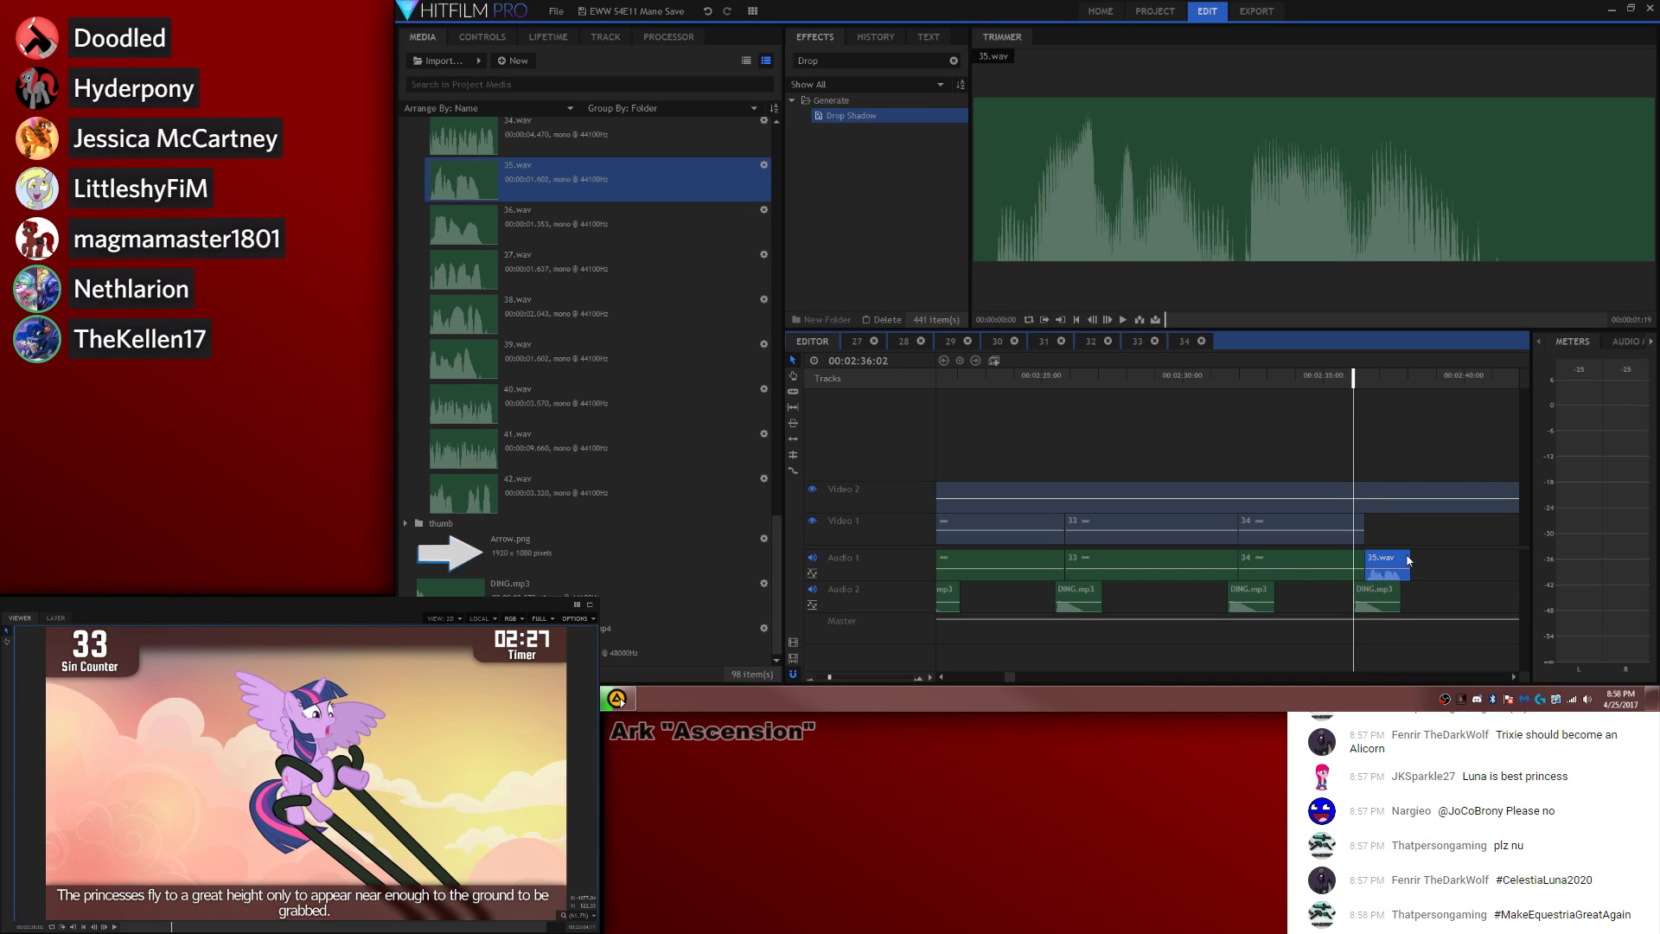
# Step: Convert the 35.wav clip on the Audio 1 track into a composite shot named 35
pyautogui.click(994, 360)
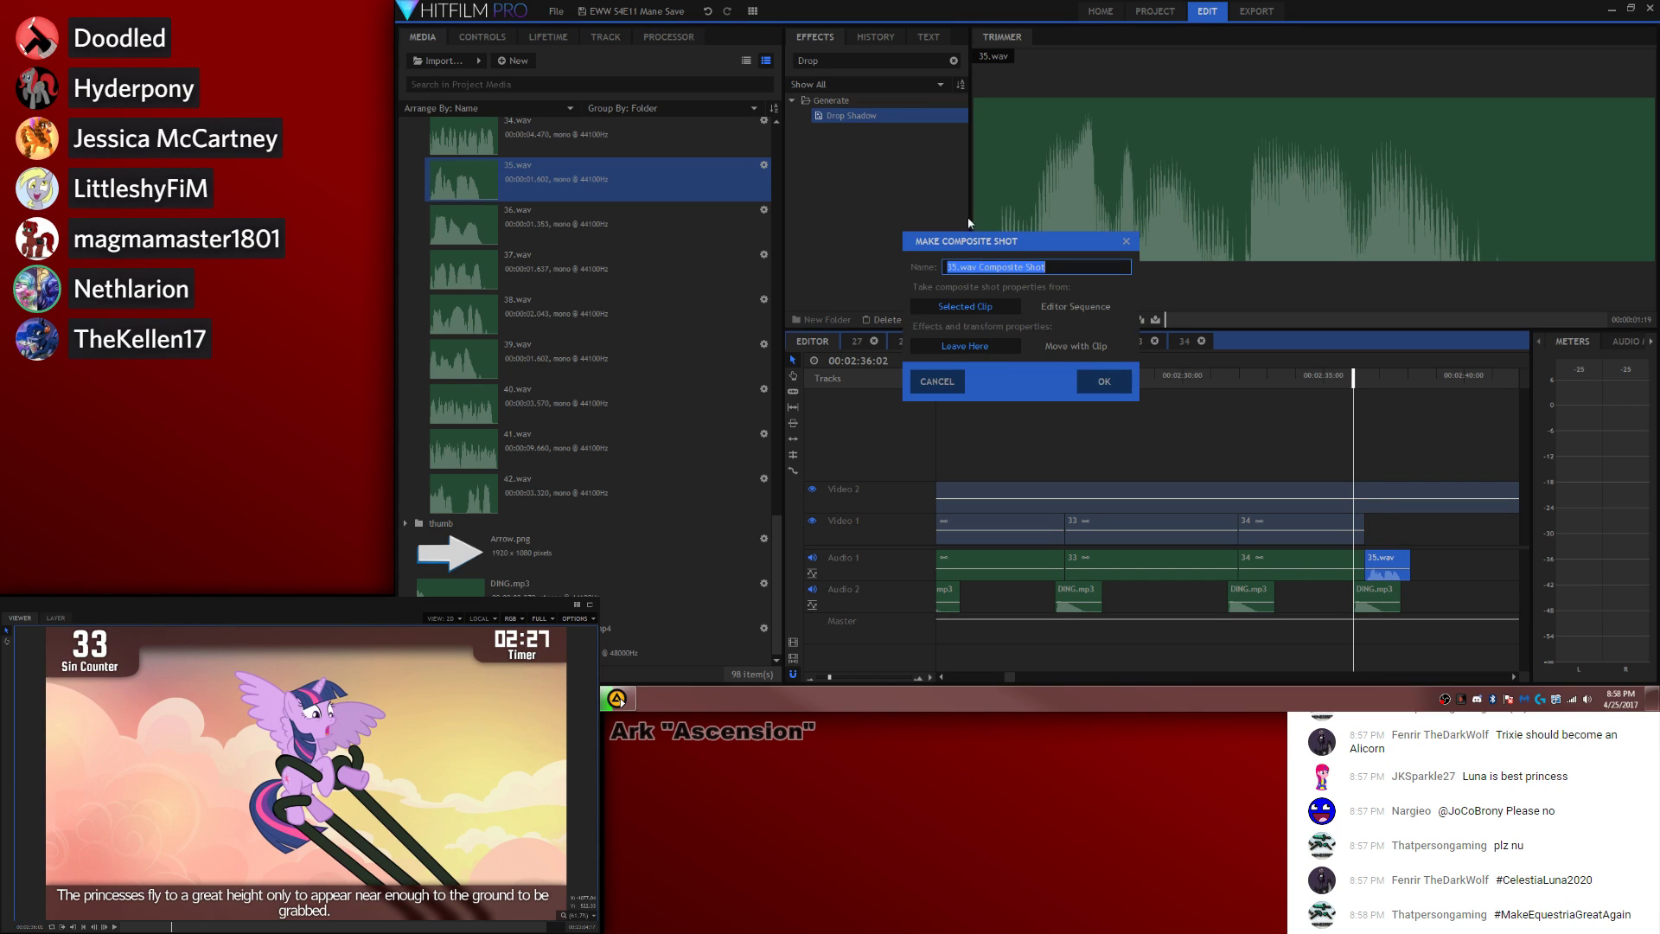
pyautogui.click(963, 264)
pyautogui.moveTo(956, 267); pyautogui.dragTo(1048, 268)
pyautogui.press('BackSpace')
pyautogui.press('Return')
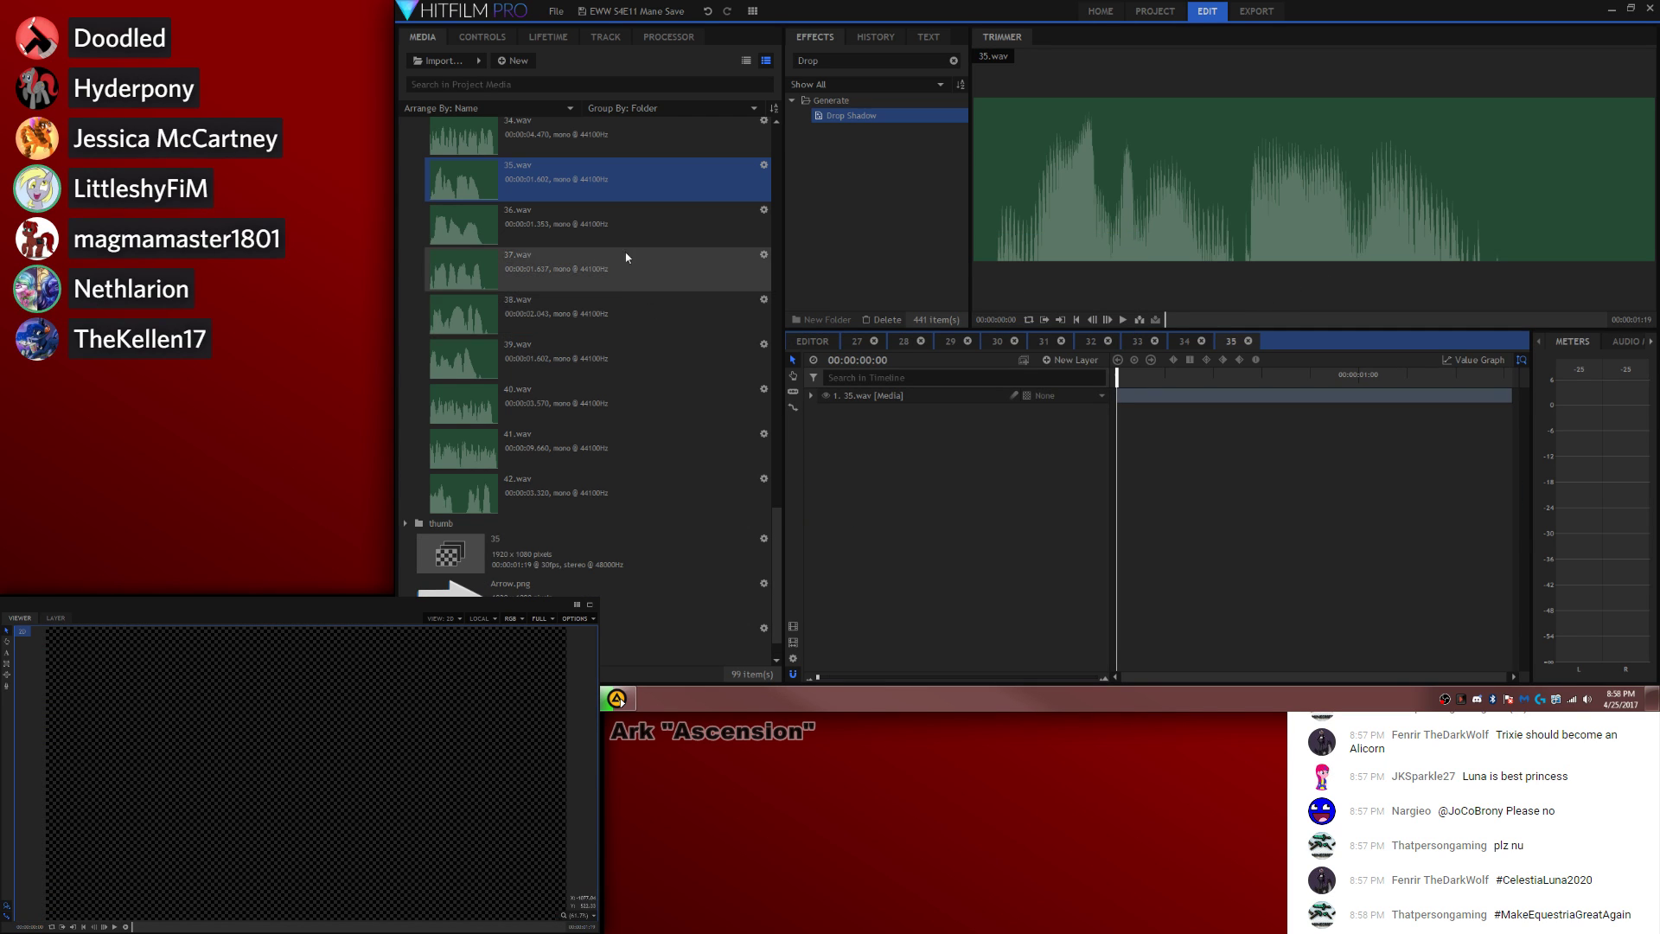
# Step: Cue the YP-04x11 episode video to the flying scene around 00:17:03 and add it as a layer above 35.wav
pyautogui.scroll(12, 564, 192)
pyautogui.click(406, 153)
pyautogui.moveTo(465, 199); pyautogui.dragTo(446, 125)
pyautogui.scroll(2, 444, 126)
pyautogui.click(404, 124)
pyautogui.click(531, 299)
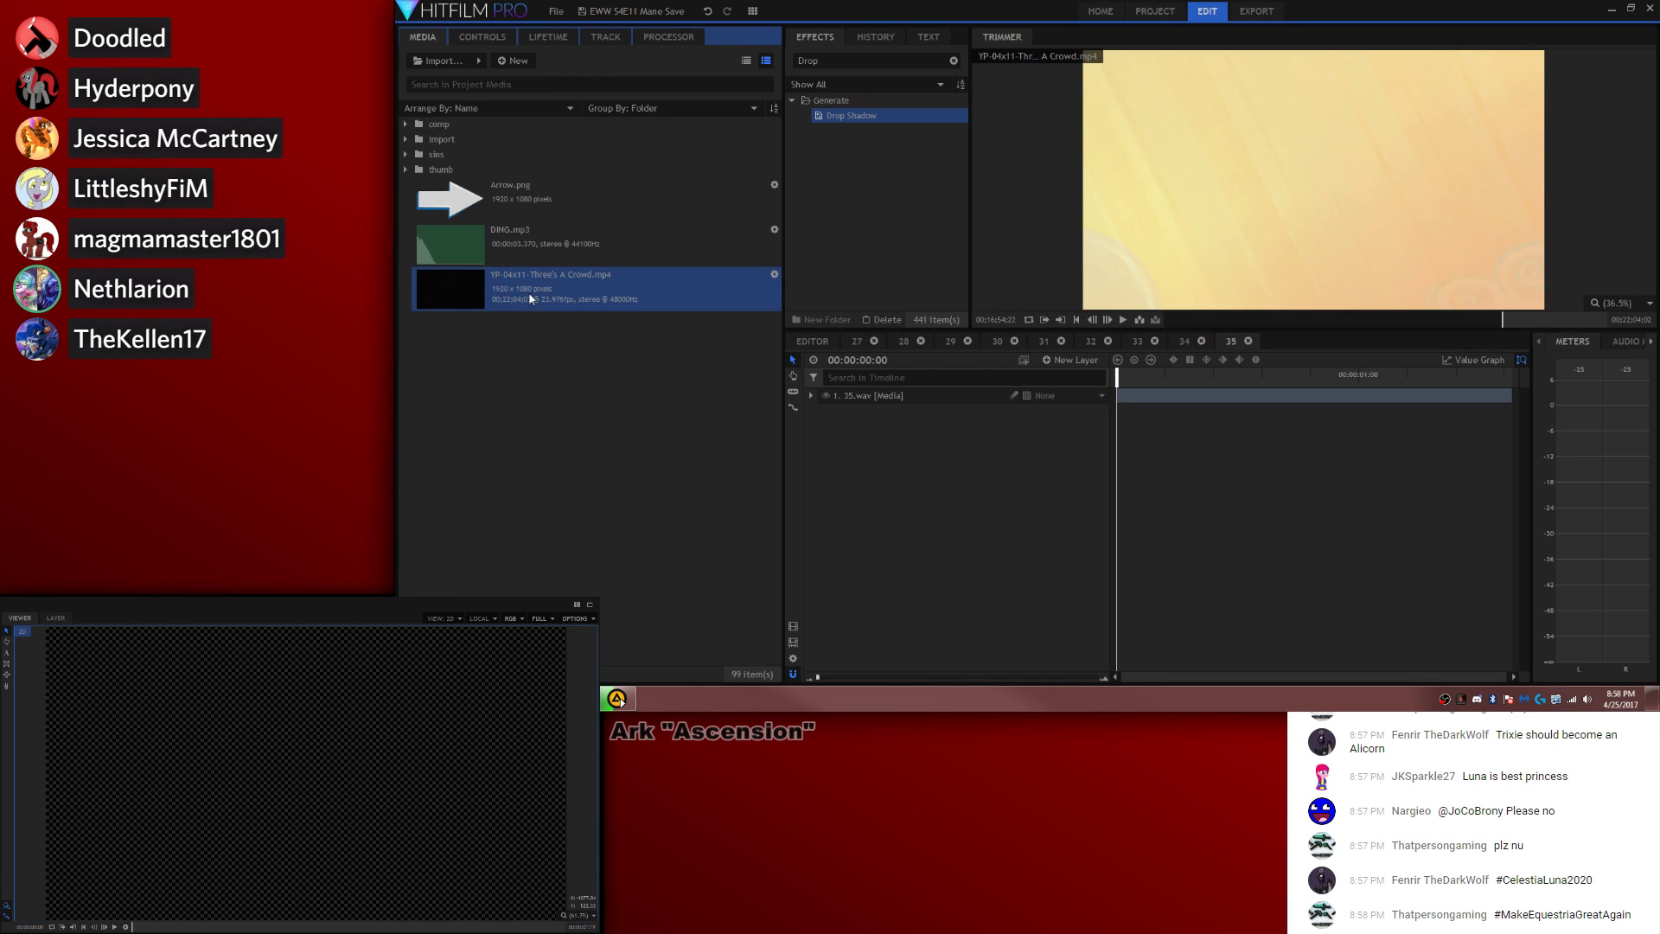
pyautogui.click(1502, 320)
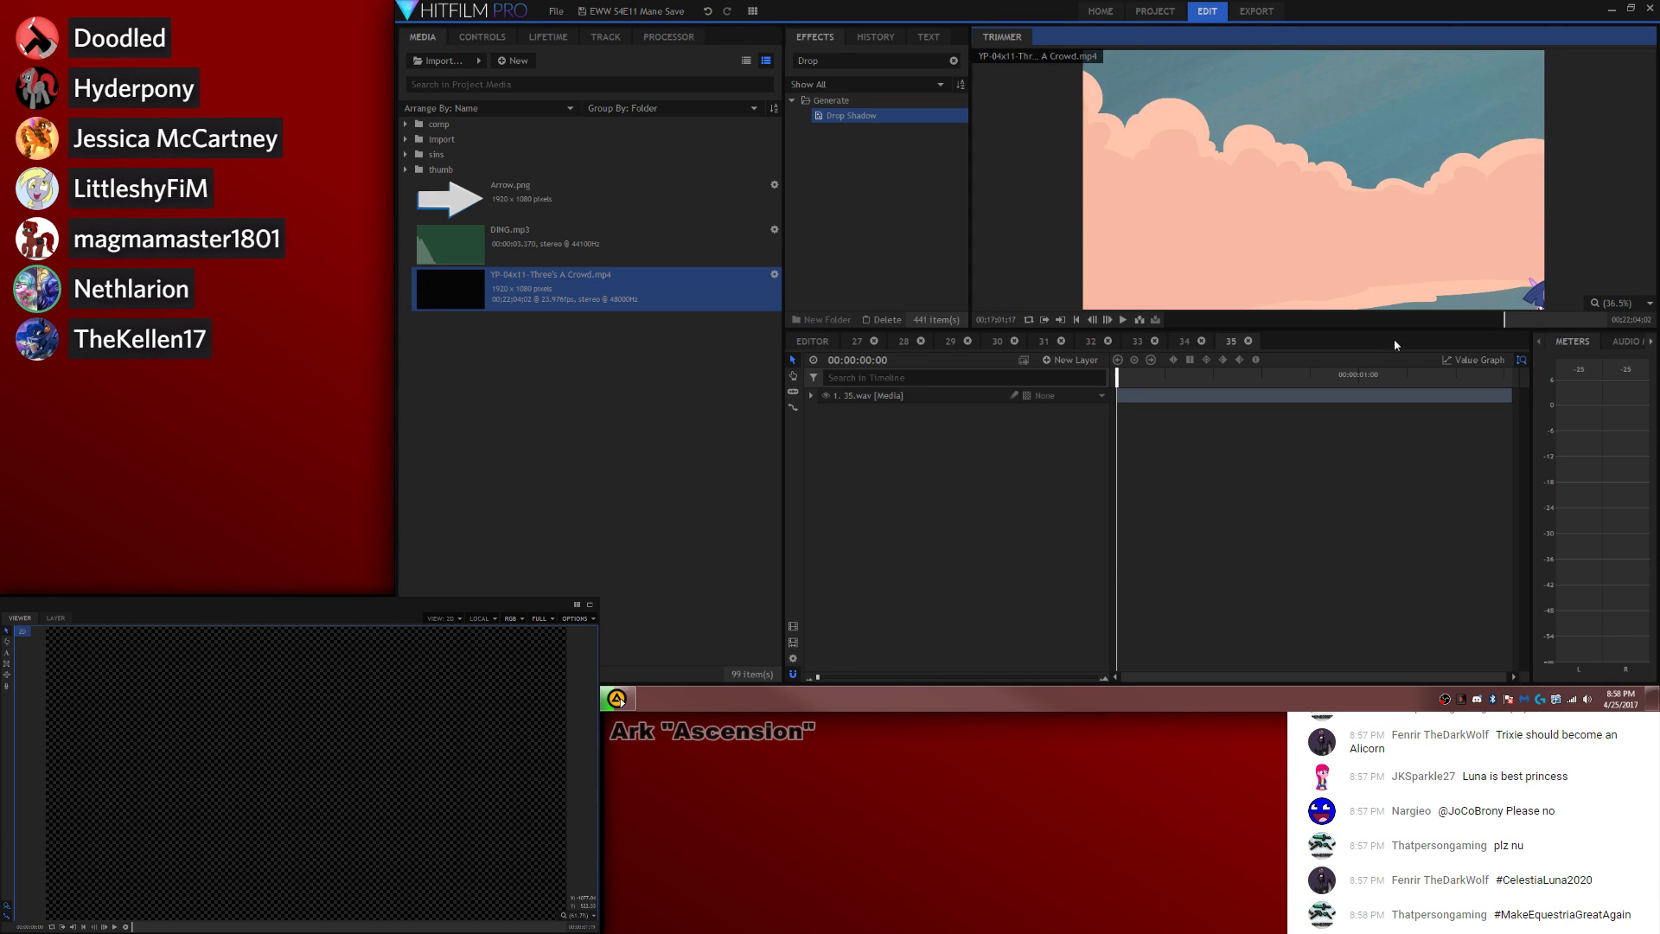
pyautogui.press('space')
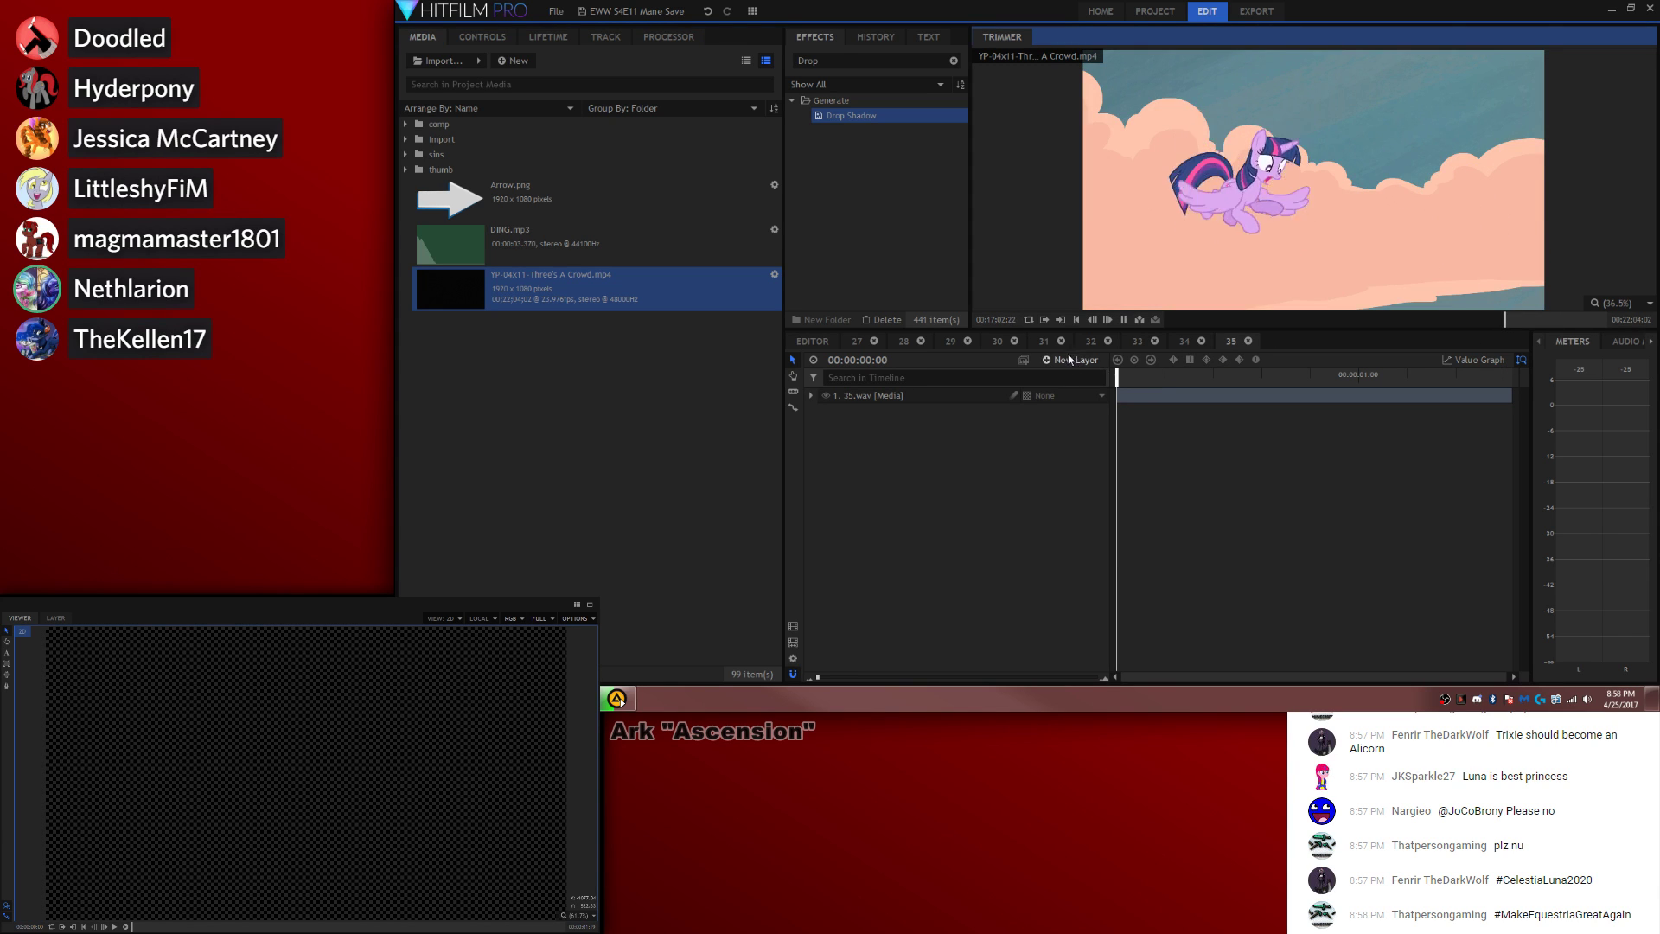
pyautogui.press('space')
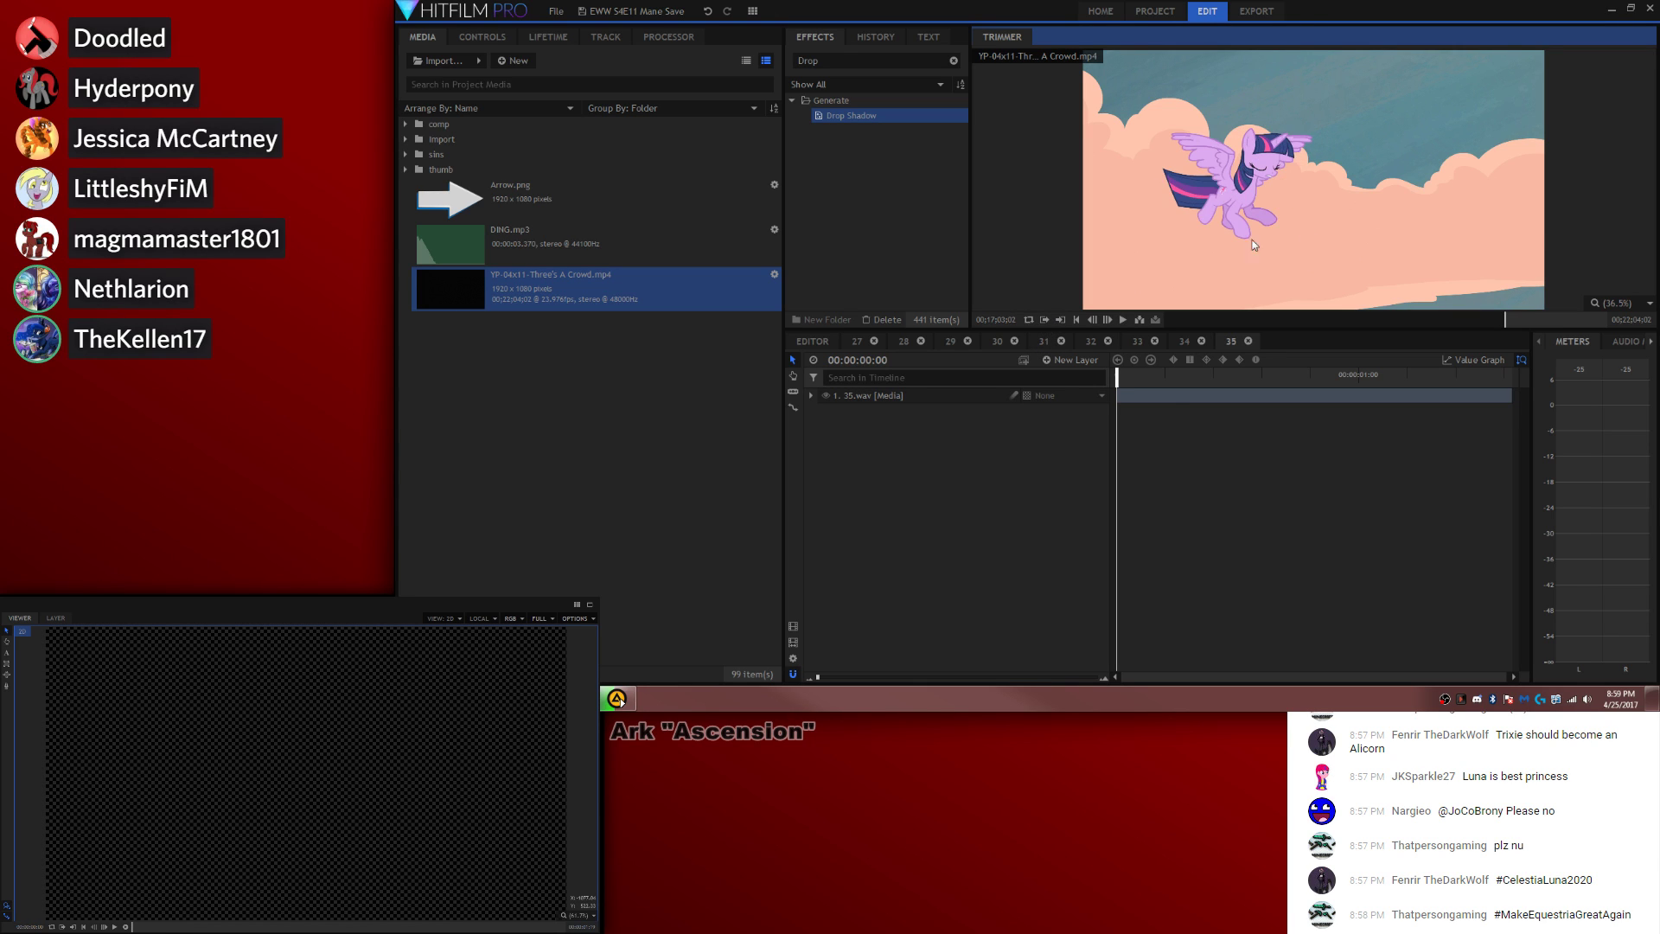
pyautogui.moveTo(1254, 245); pyautogui.dragTo(1123, 402)
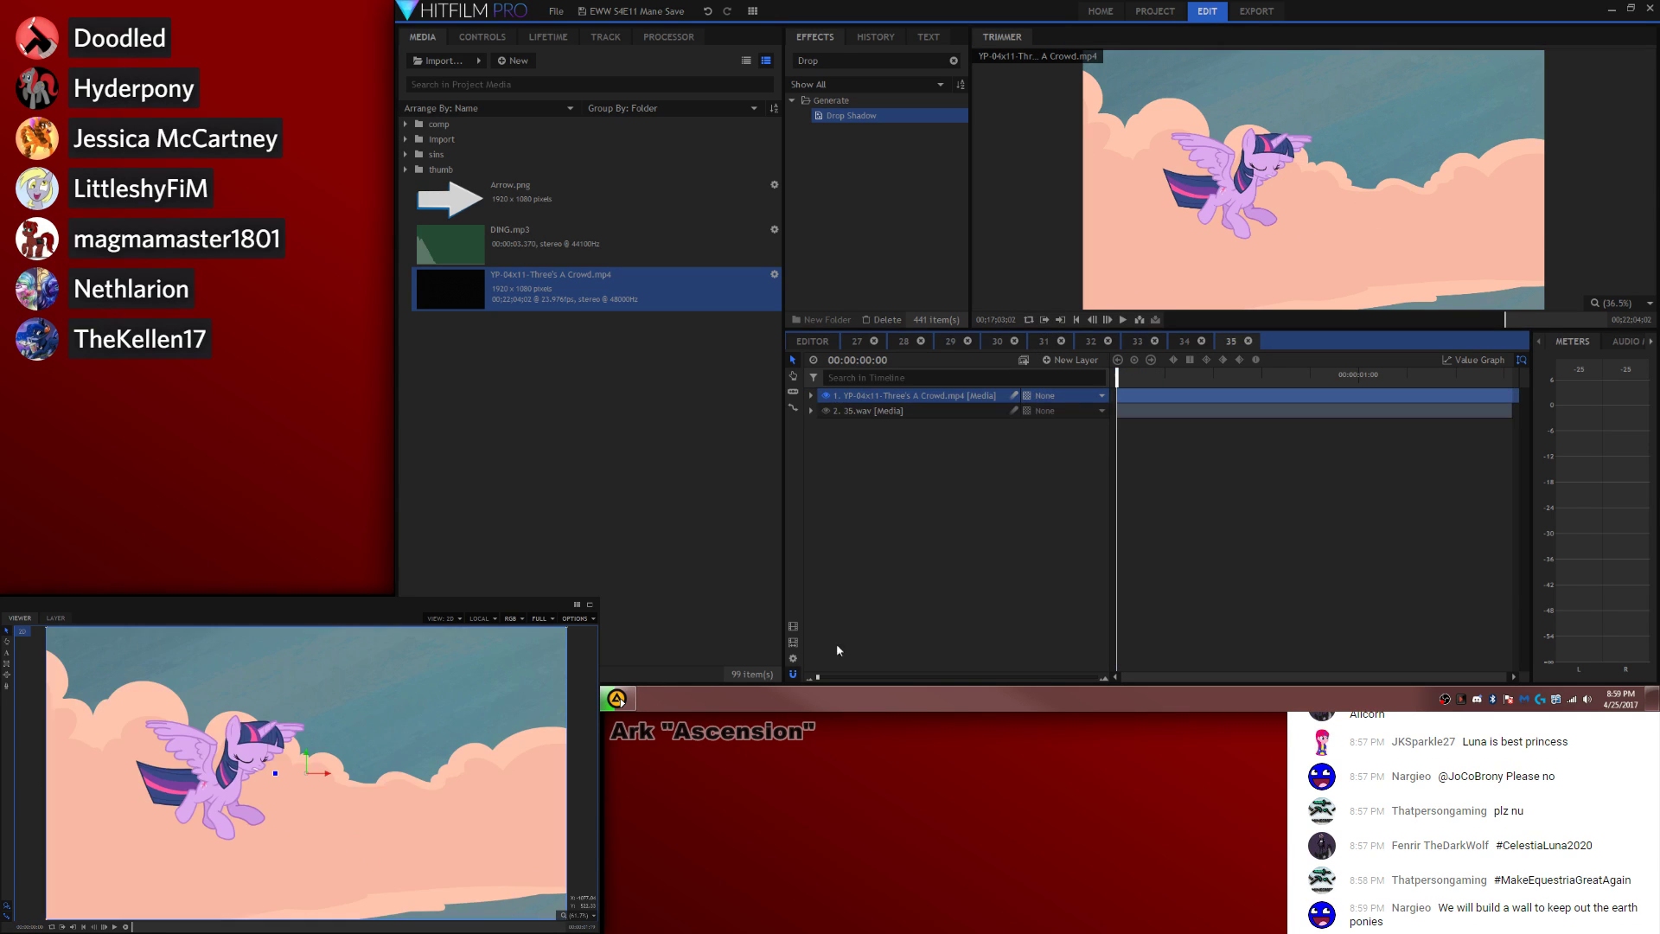
# Step: Set composite shot 35's duration to 00:00:08:19 and move the 35.wav layer to start at about 5.5 seconds
pyautogui.click(793, 659)
pyautogui.click(1016, 177)
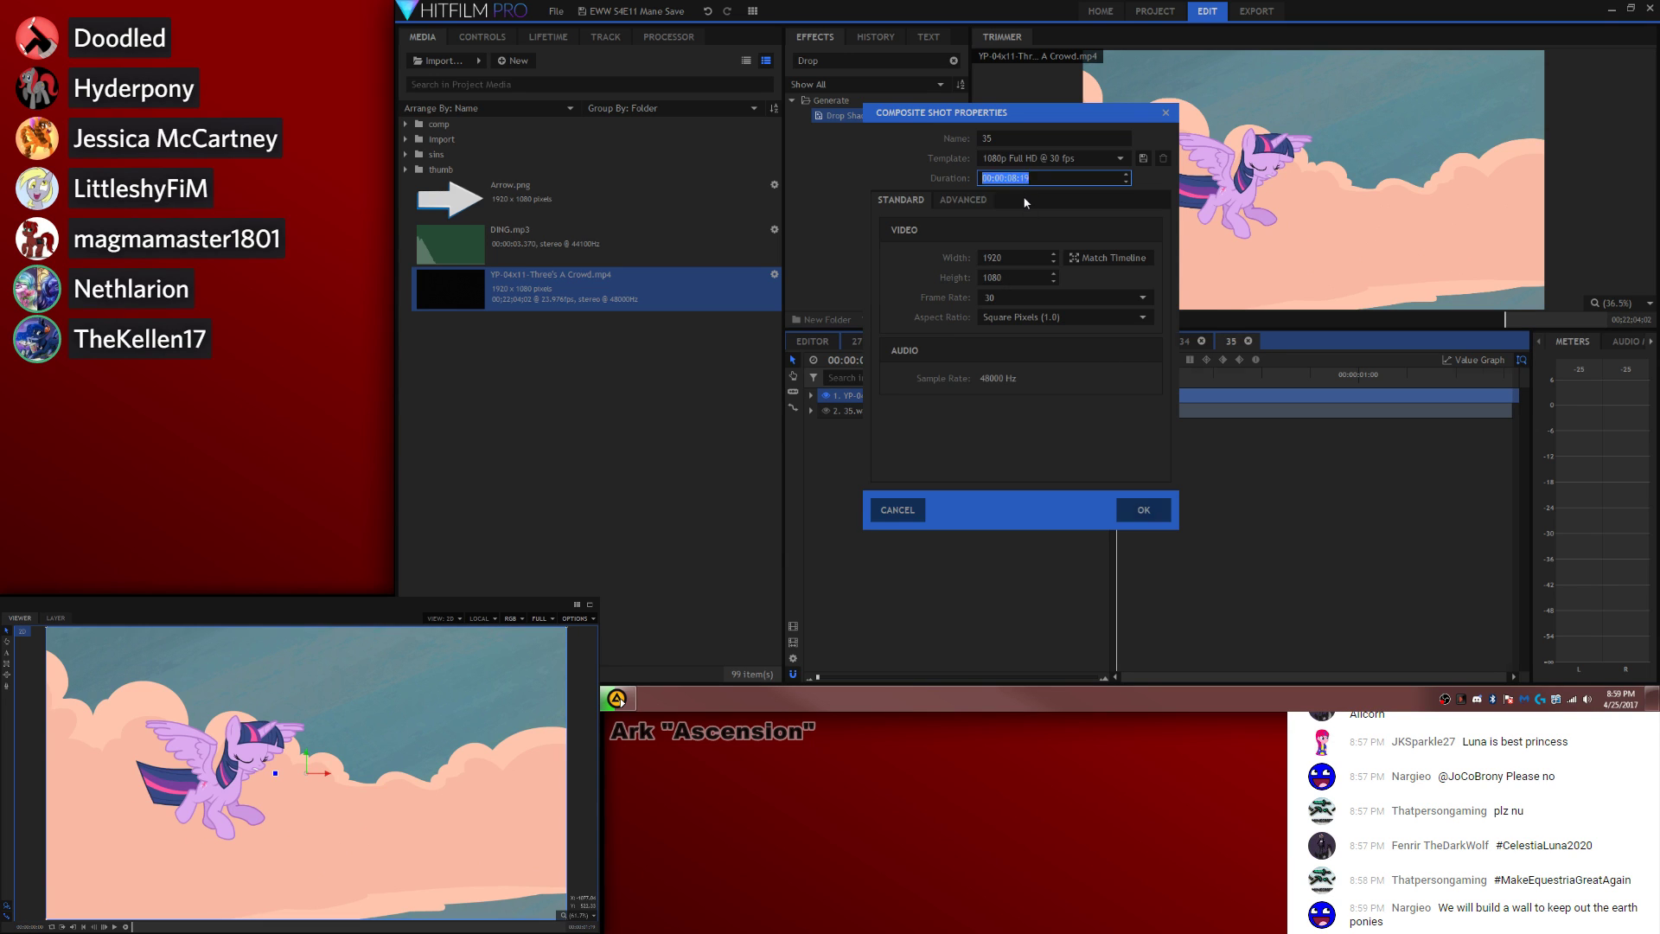
pyautogui.press('Return')
pyautogui.moveTo(1139, 406); pyautogui.dragTo(1391, 407)
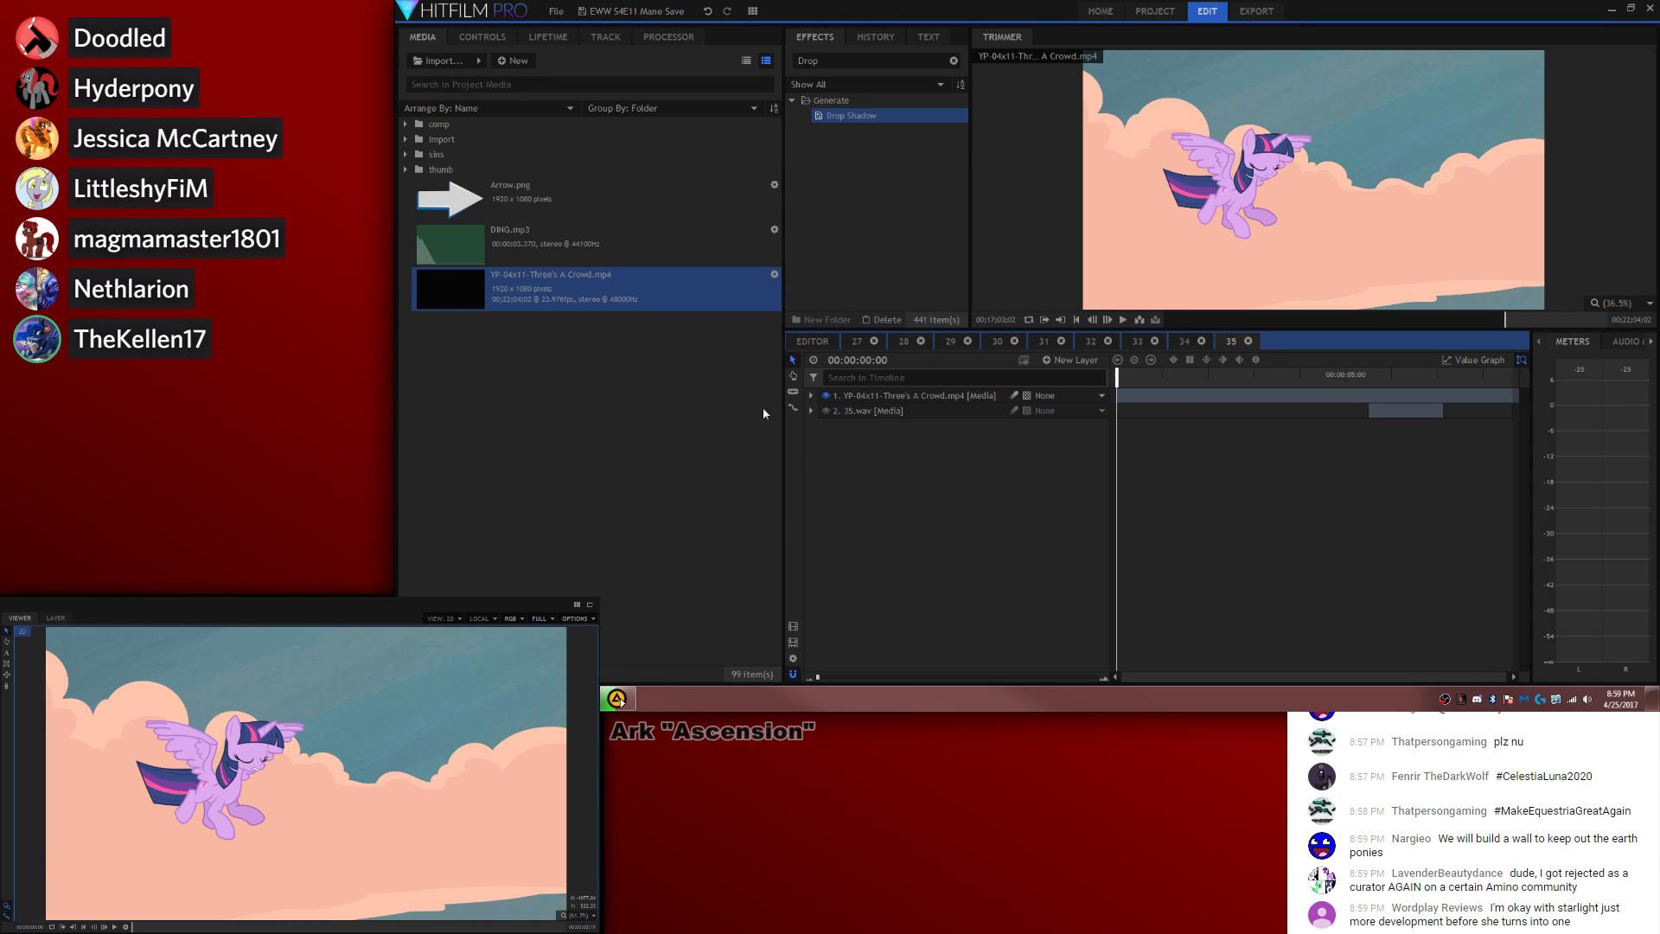
# Step: Turn on keyframing for the footage layer's audio level with a keyframe at 00:00:00:06
pyautogui.click(817, 396)
pyautogui.click(812, 396)
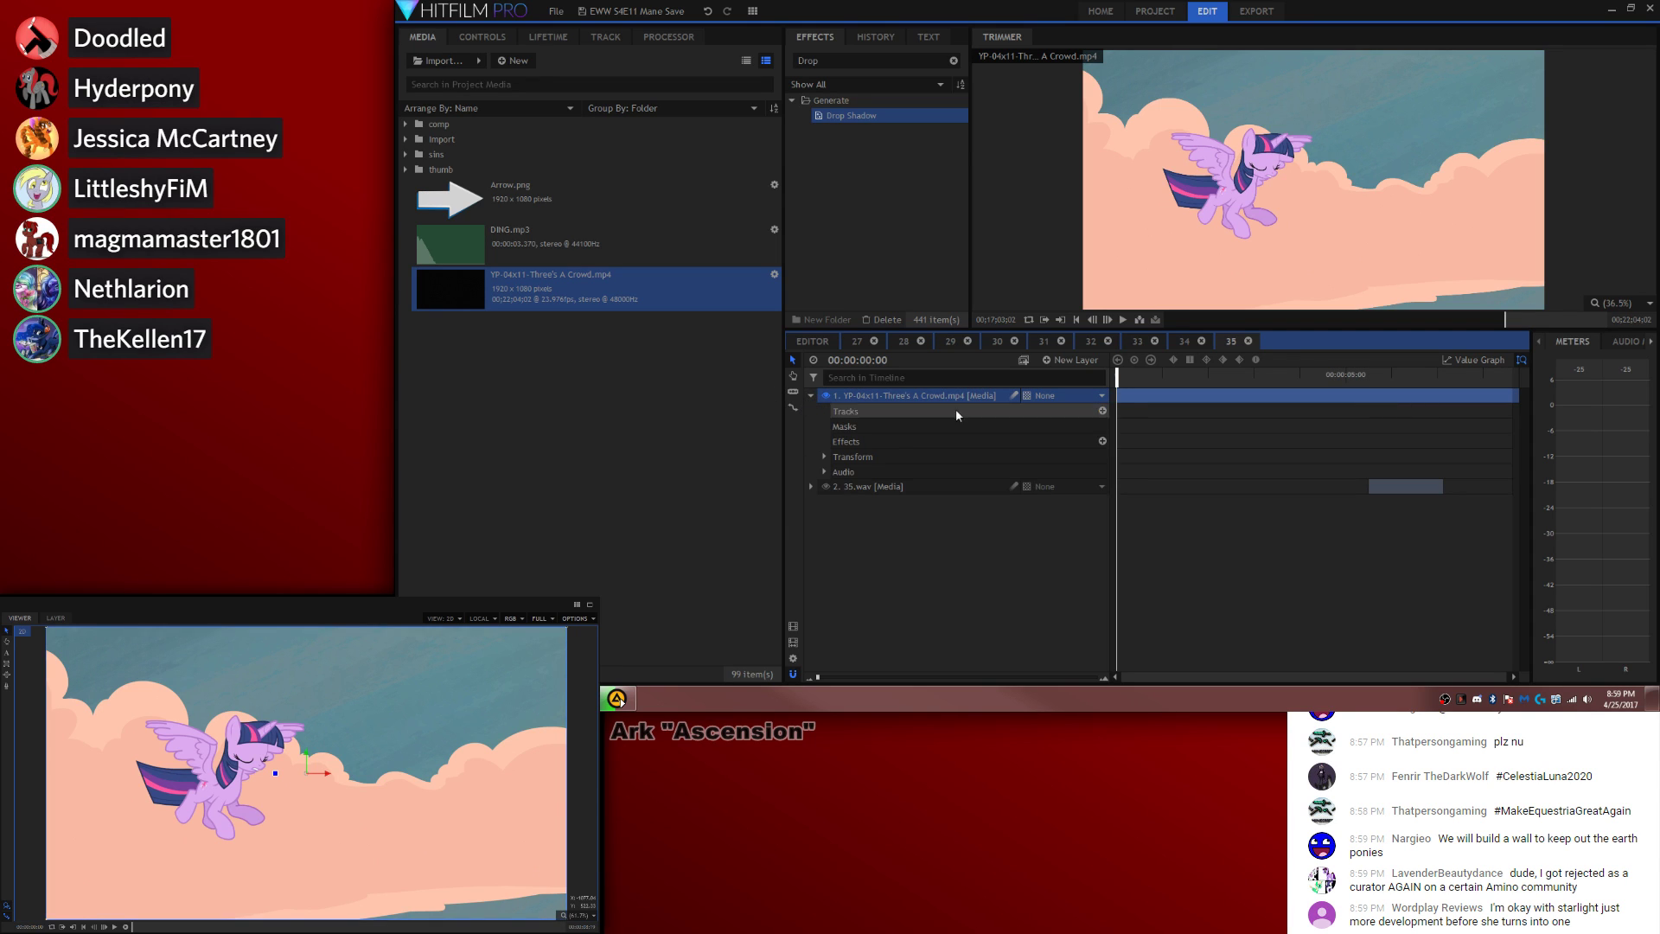
pyautogui.click(824, 471)
pyautogui.click(1152, 519)
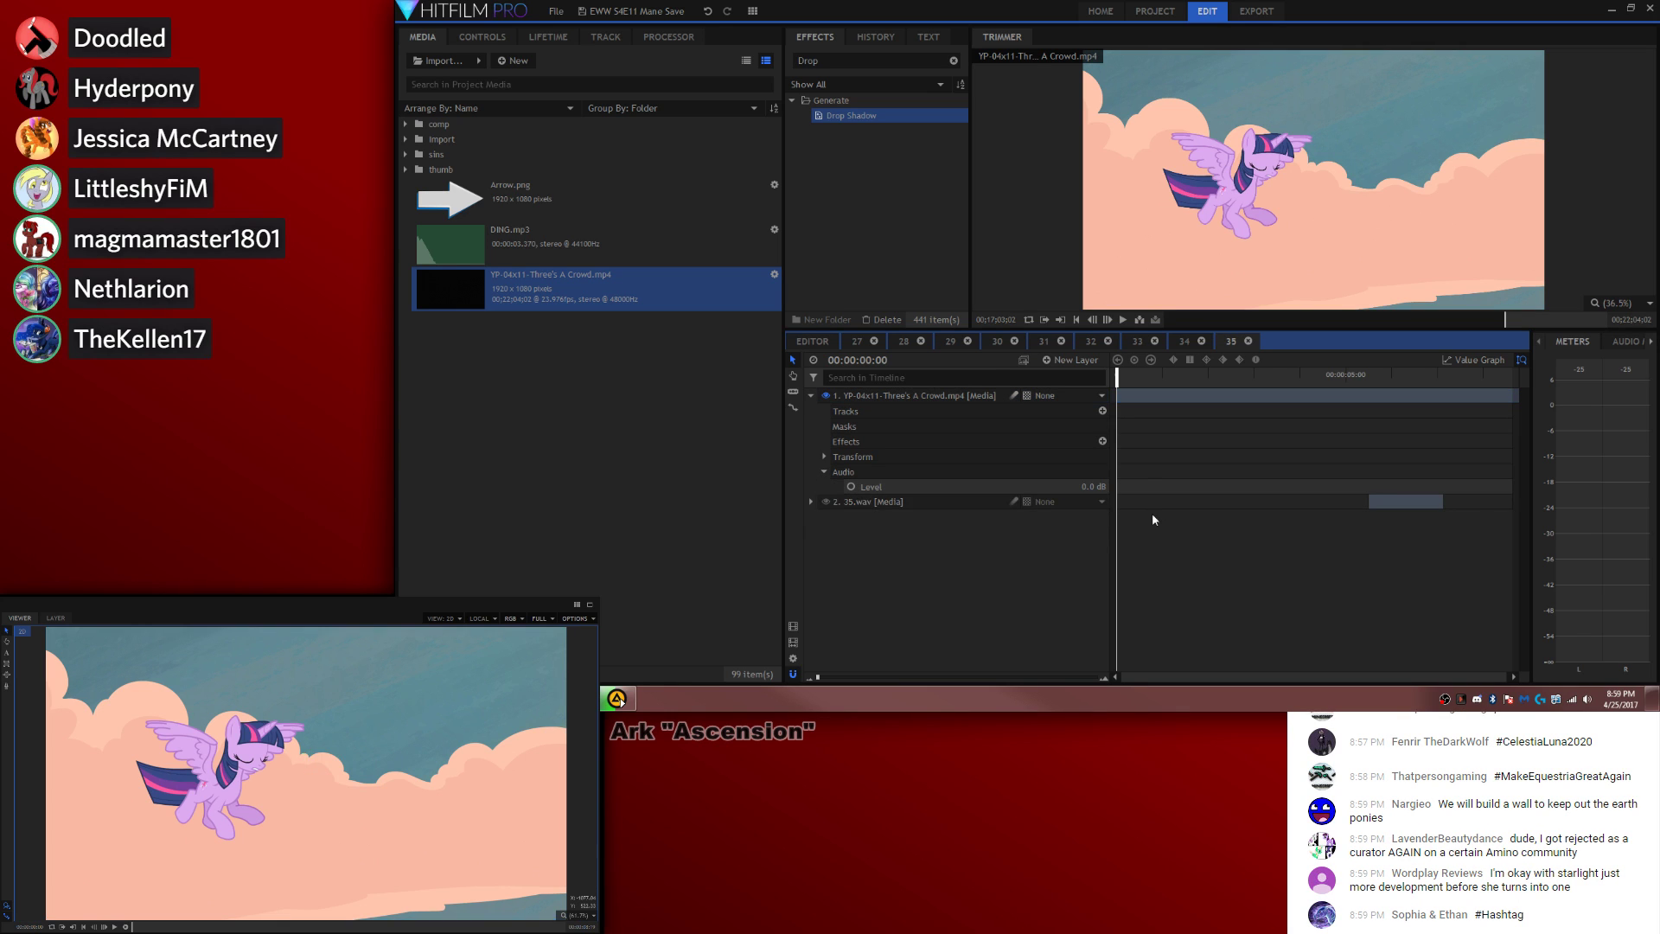
pyautogui.press('space')
pyautogui.click(1096, 487)
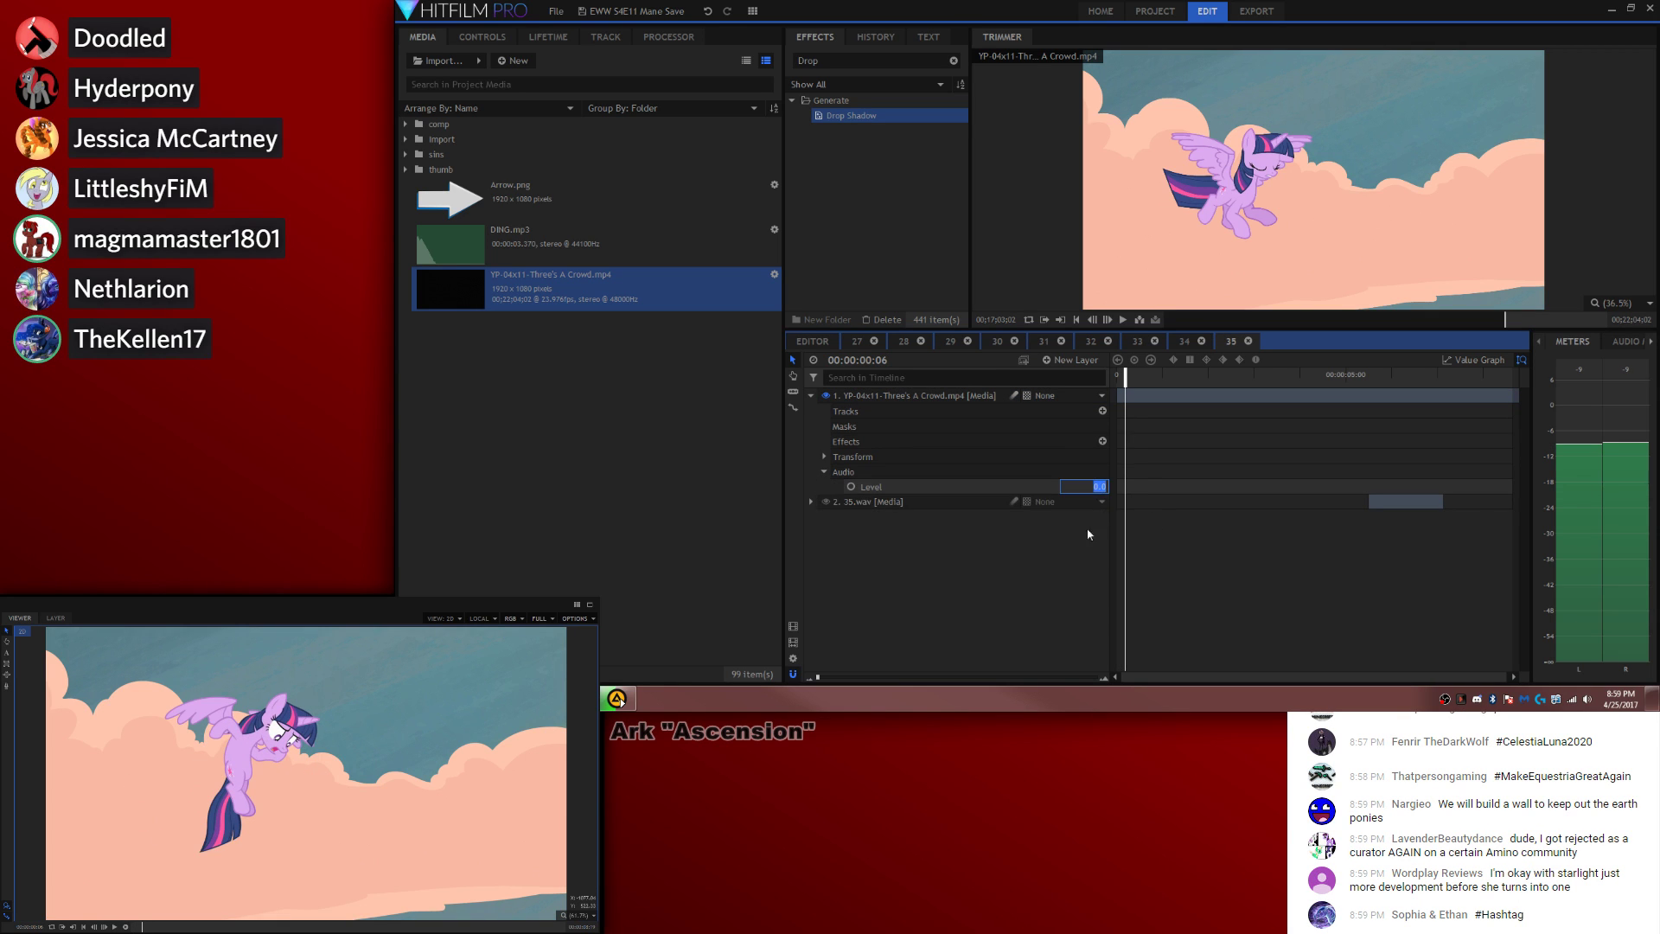
pyautogui.click(851, 486)
pyautogui.click(1195, 556)
# Step: Set the footage layer's audio level to -8 dB at the start of the shot and play it back
pyautogui.press('Home')
pyautogui.click(1096, 489)
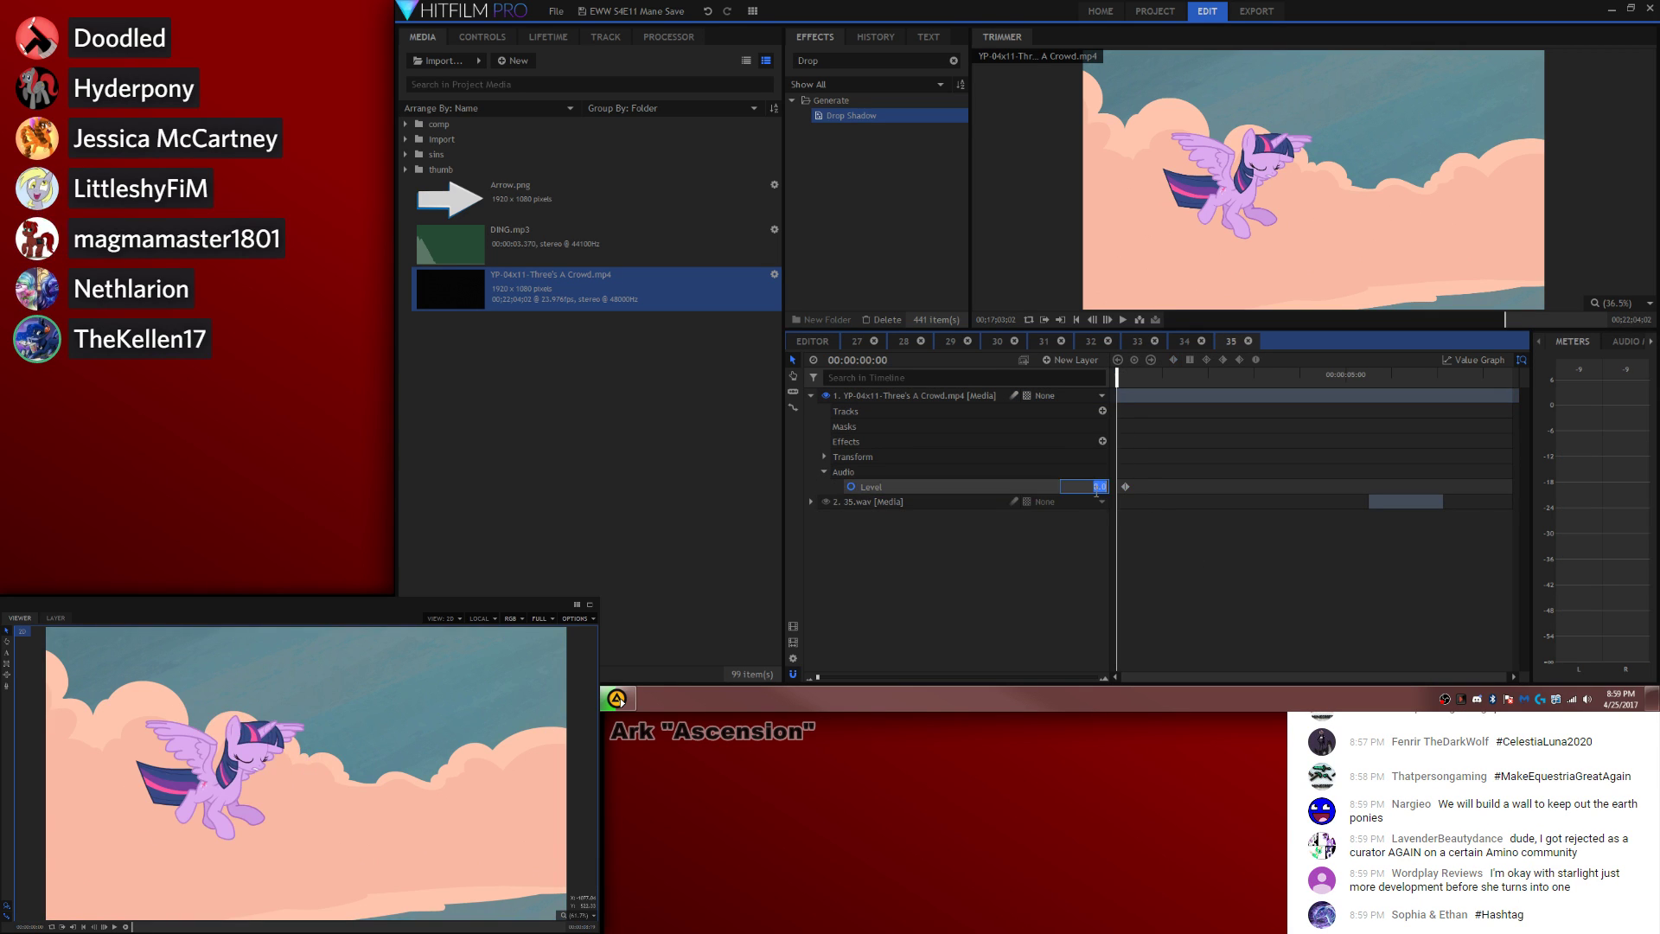
pyautogui.write('-8')
pyautogui.press('Return')
pyautogui.click(1240, 554)
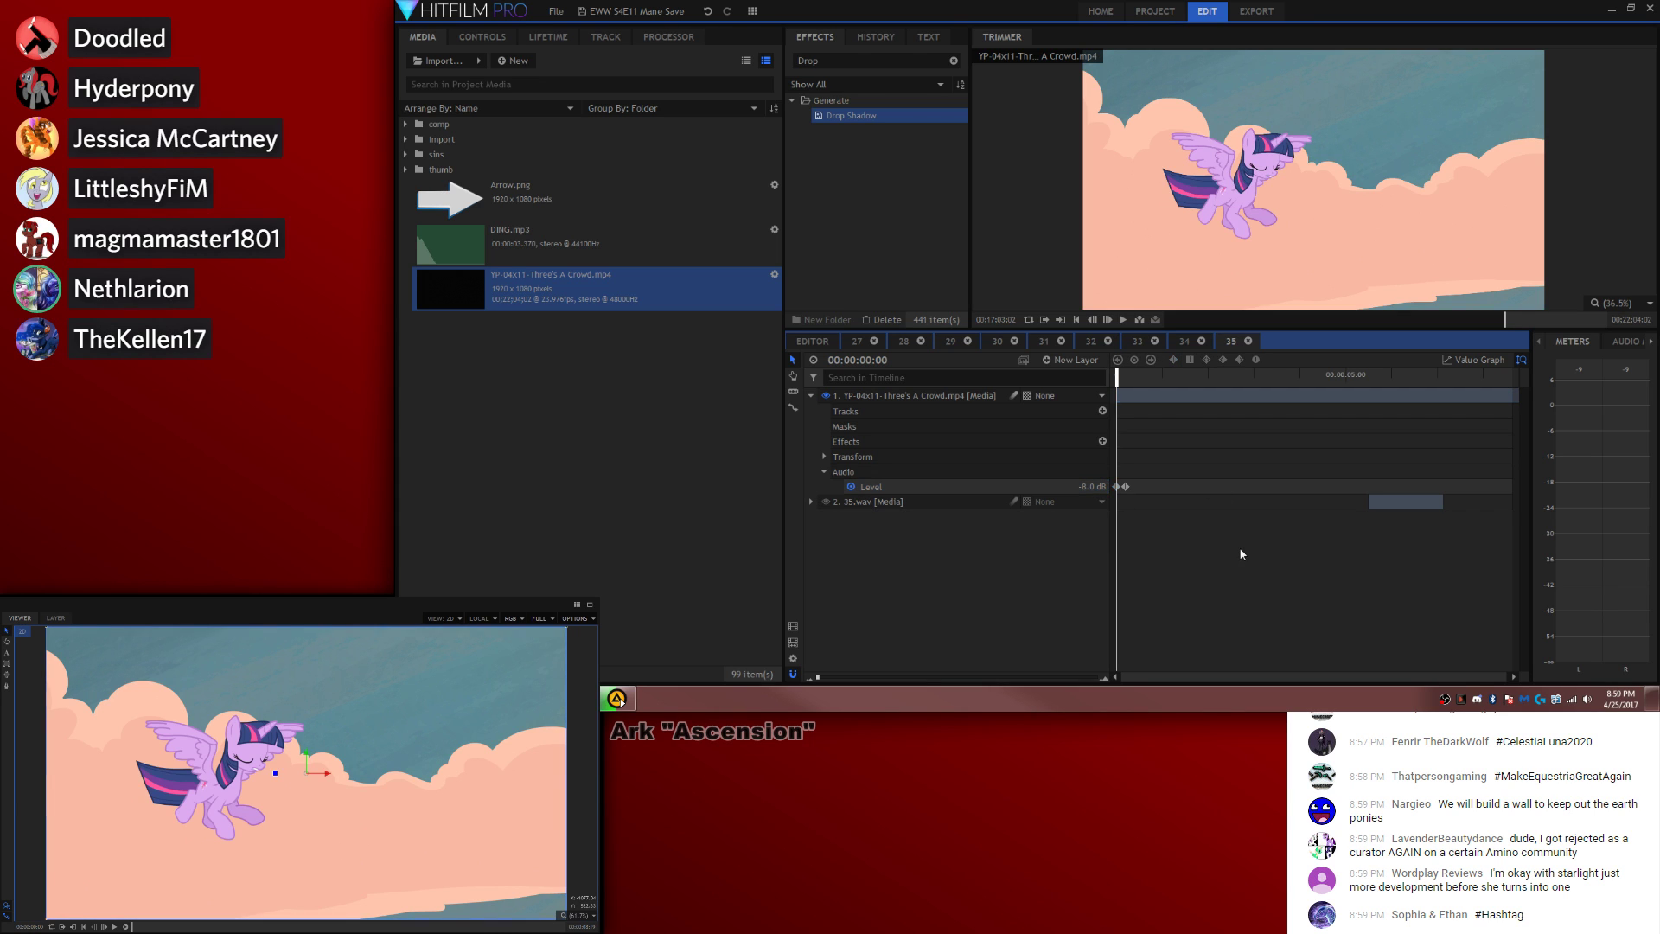
pyautogui.press('space')
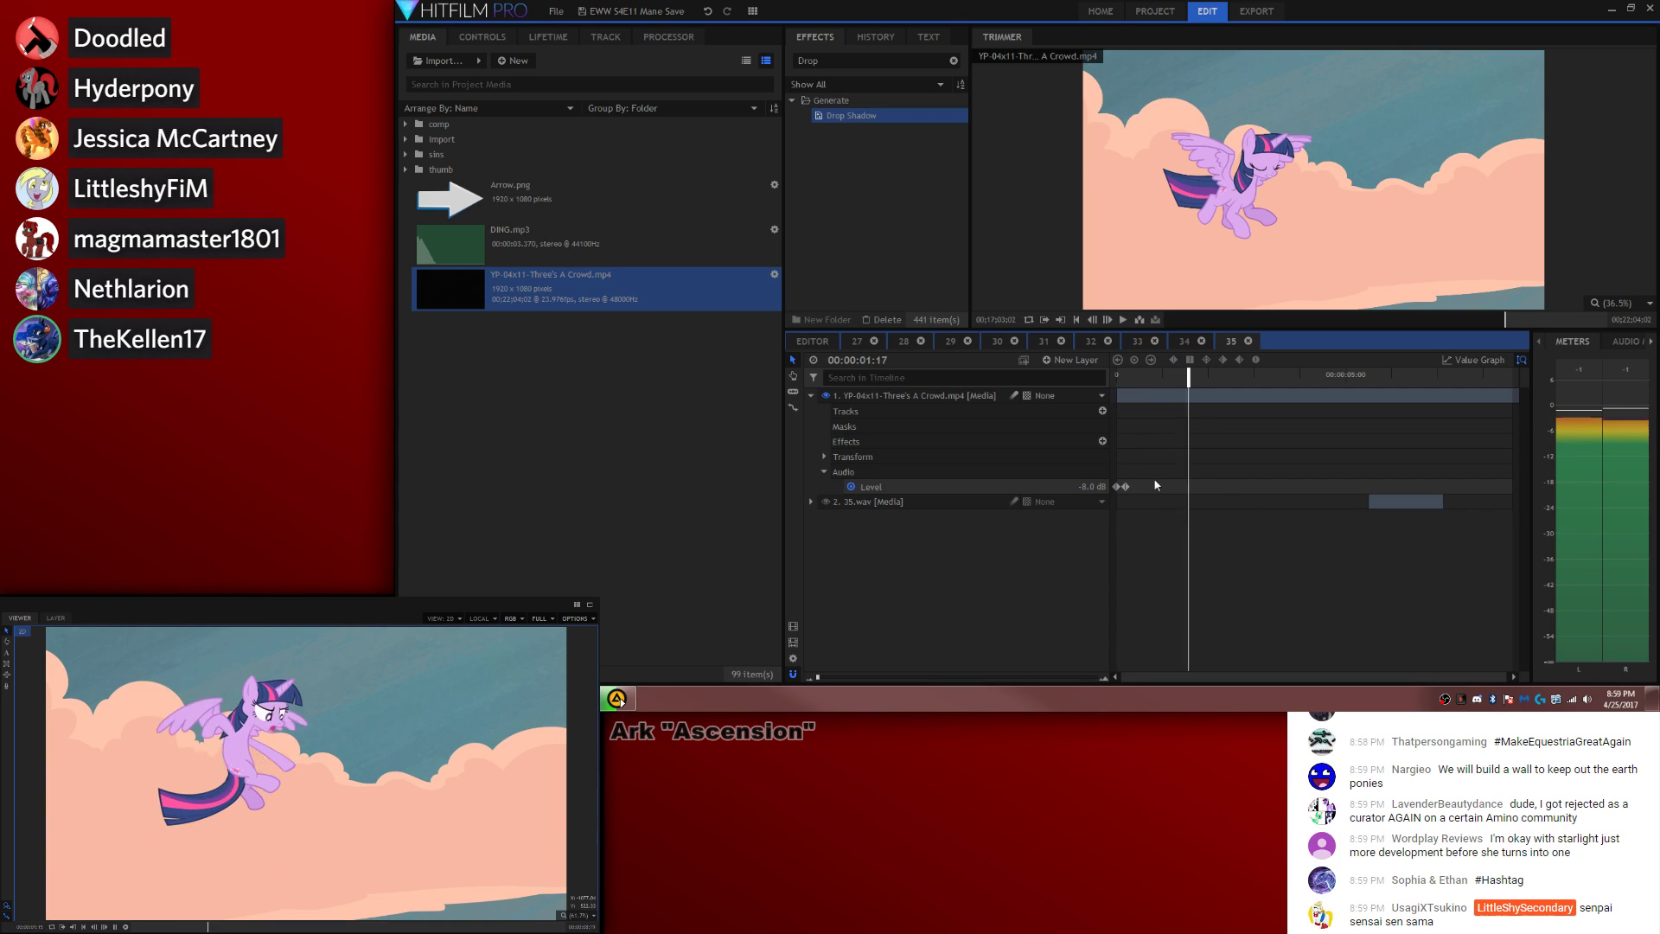
# Step: Try an audio level of 7 dB on the 00:00:00:06 keyframe and preview the clip
pyautogui.doubleClick(1125, 487)
pyautogui.click(1102, 487)
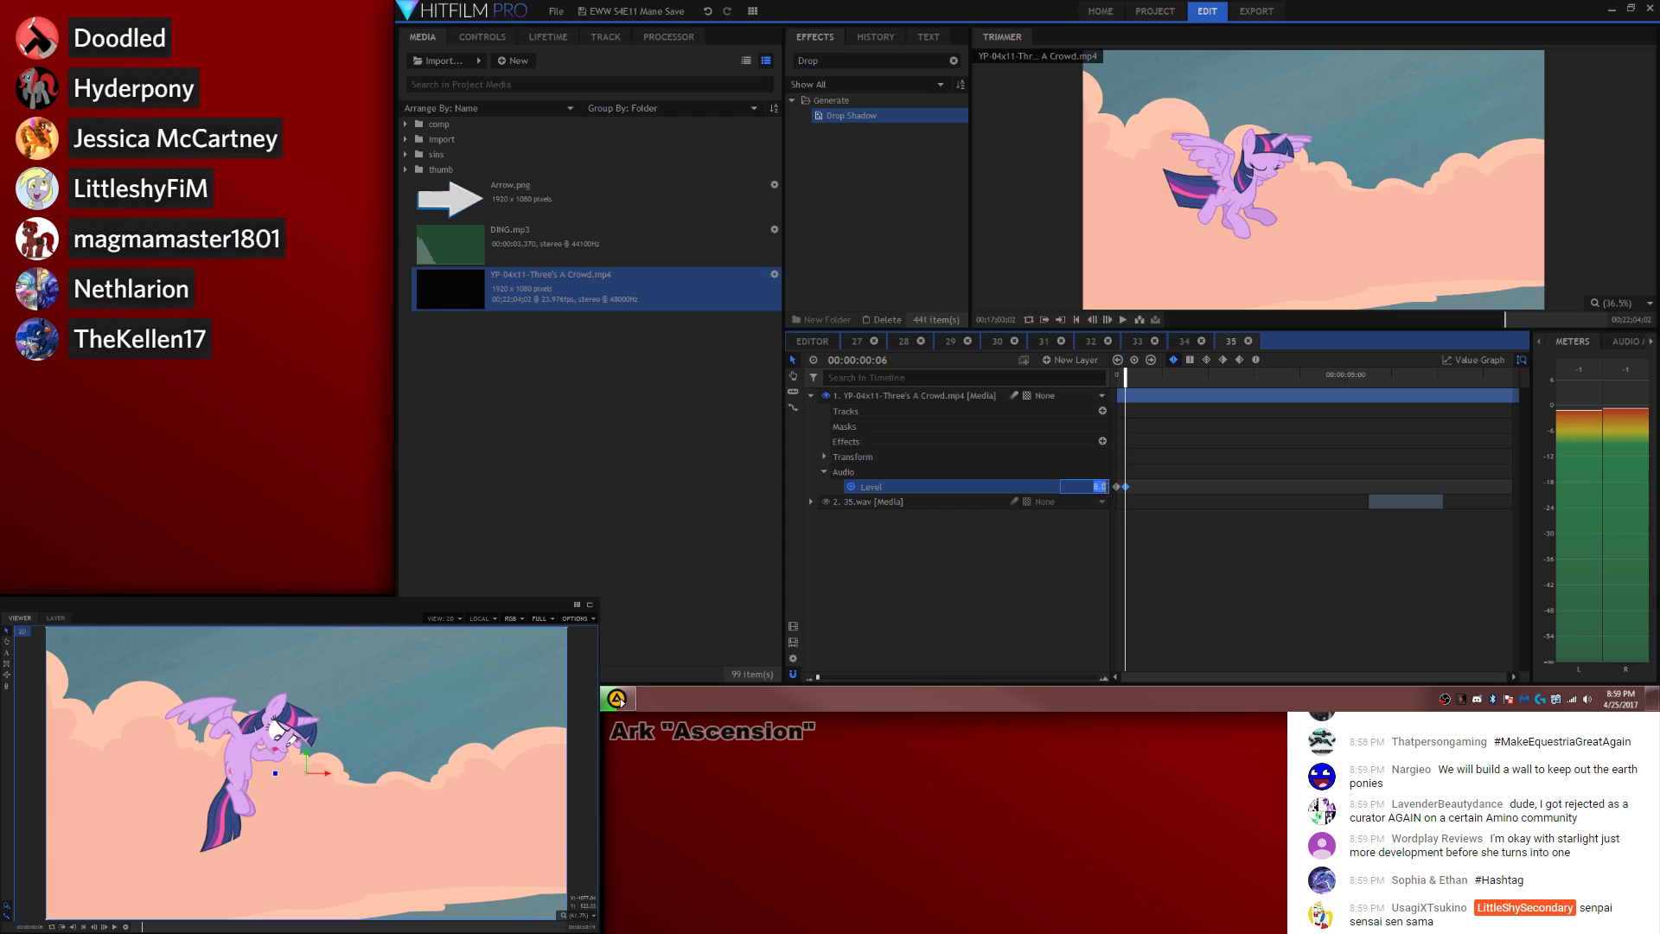
pyautogui.write('7')
pyautogui.press('Return')
pyautogui.click(1203, 588)
pyautogui.press('space')
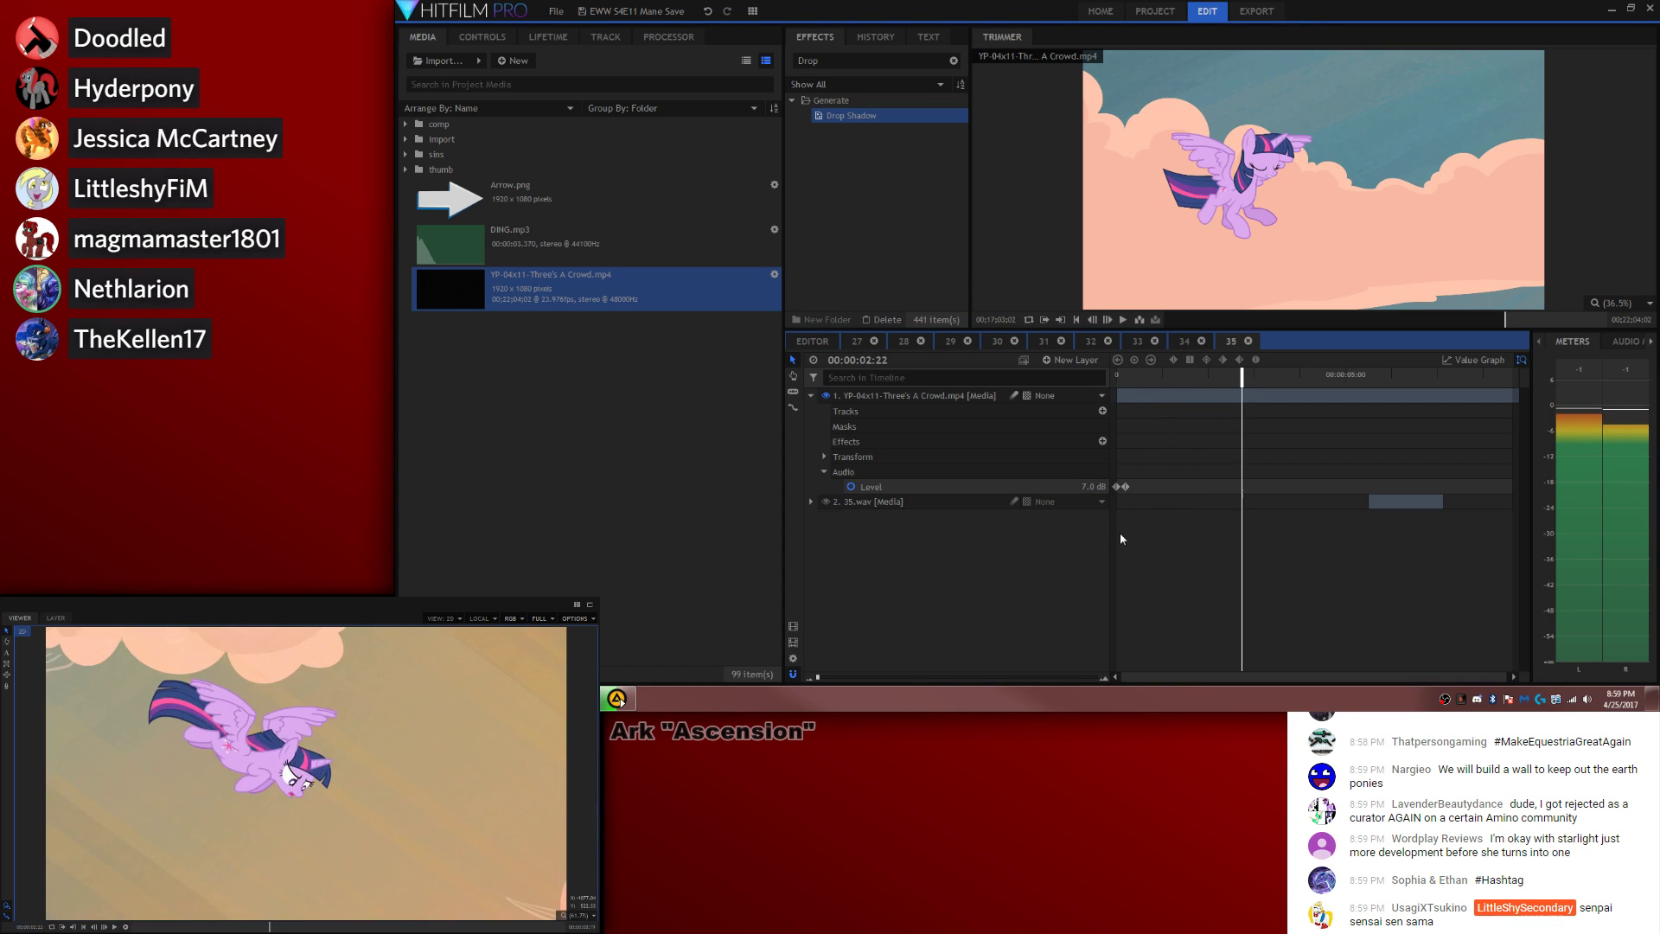
# Step: Set the footage layer's audio level keyframe at 00:00:00:06 to 6 dB and play the clip
pyautogui.doubleClick(1125, 487)
pyautogui.click(1097, 485)
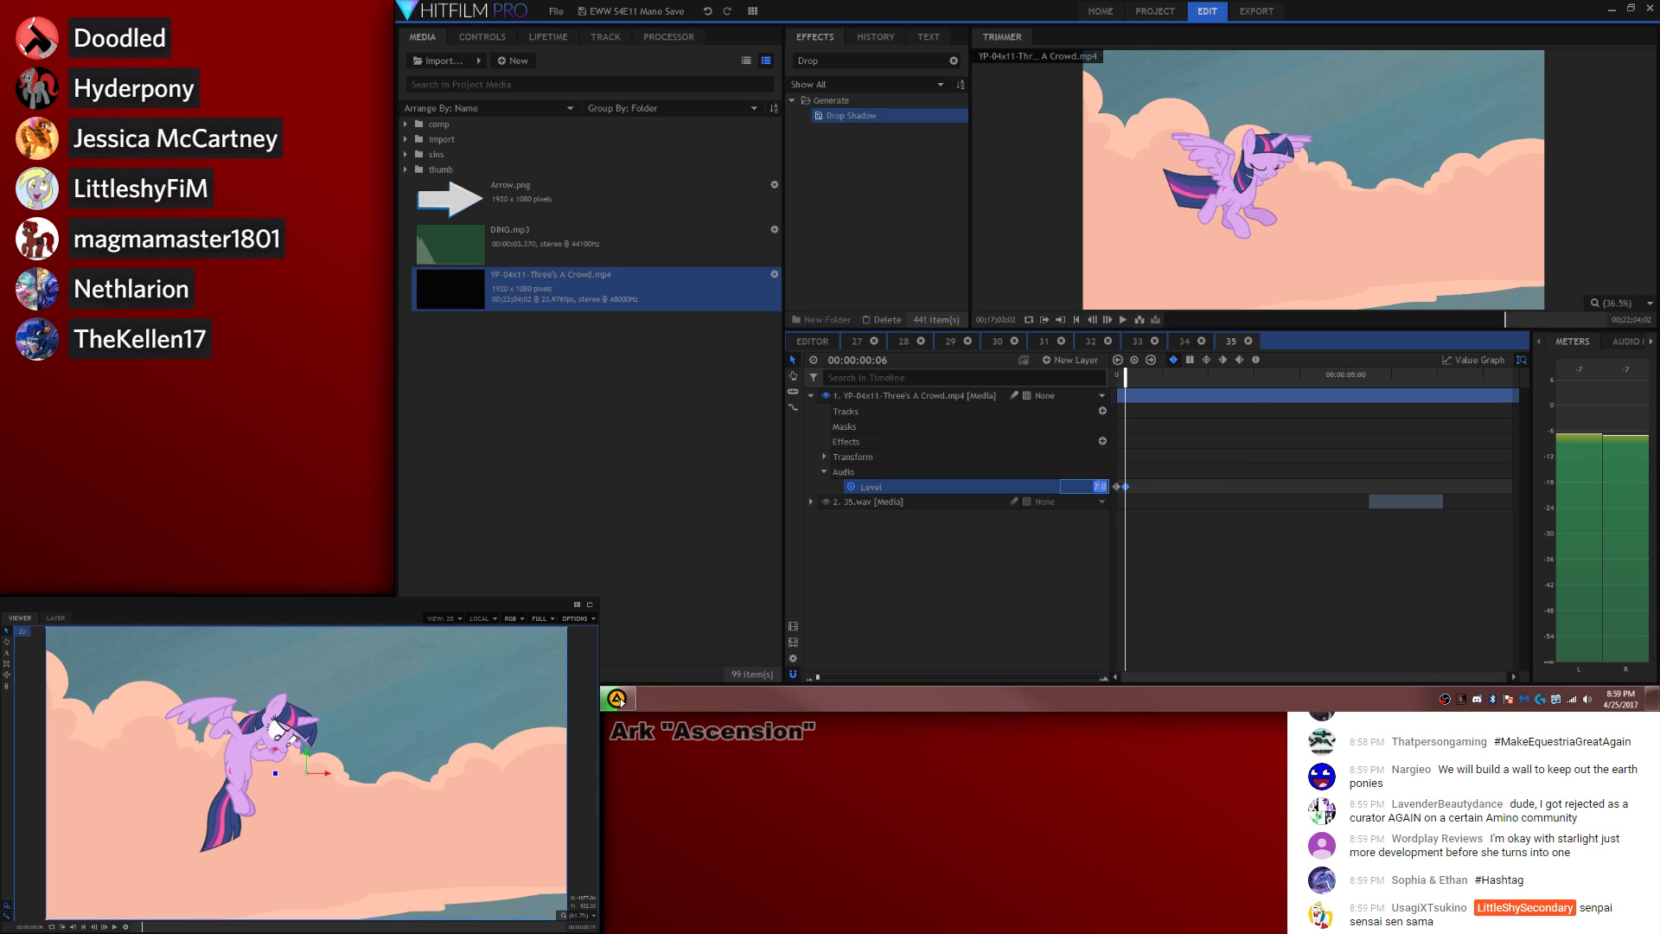
pyautogui.click(1221, 499)
pyautogui.press('space')
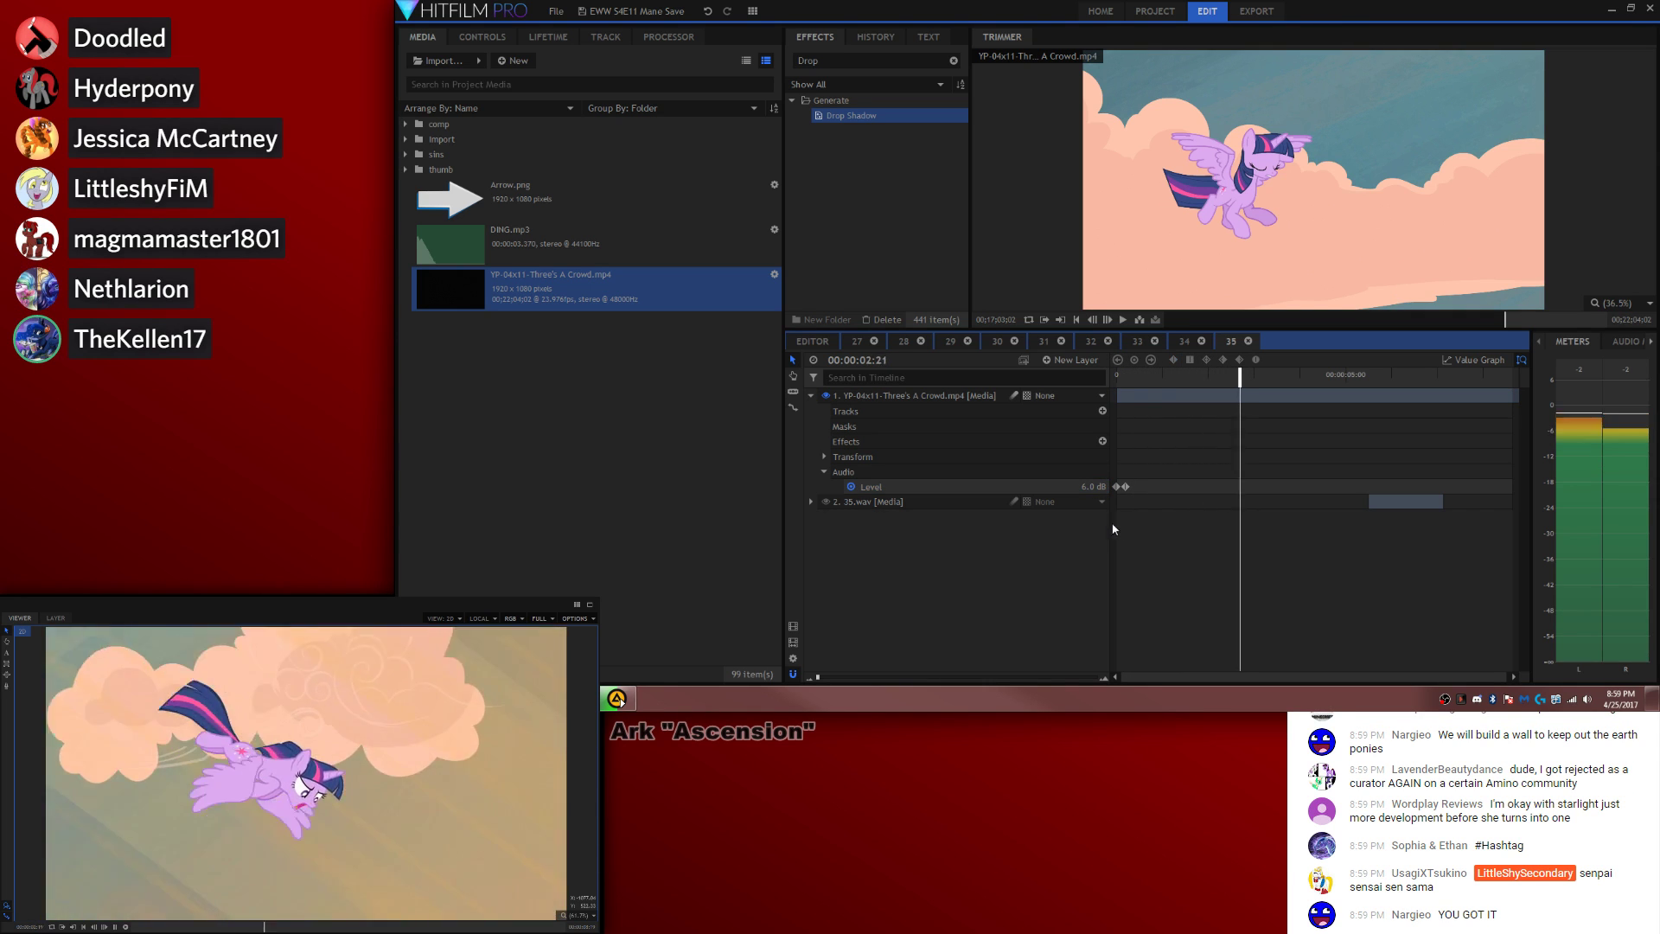
# Step: Lower the footage layer's audio level to -8 dB at 00:00:03:13
pyautogui.click(1083, 488)
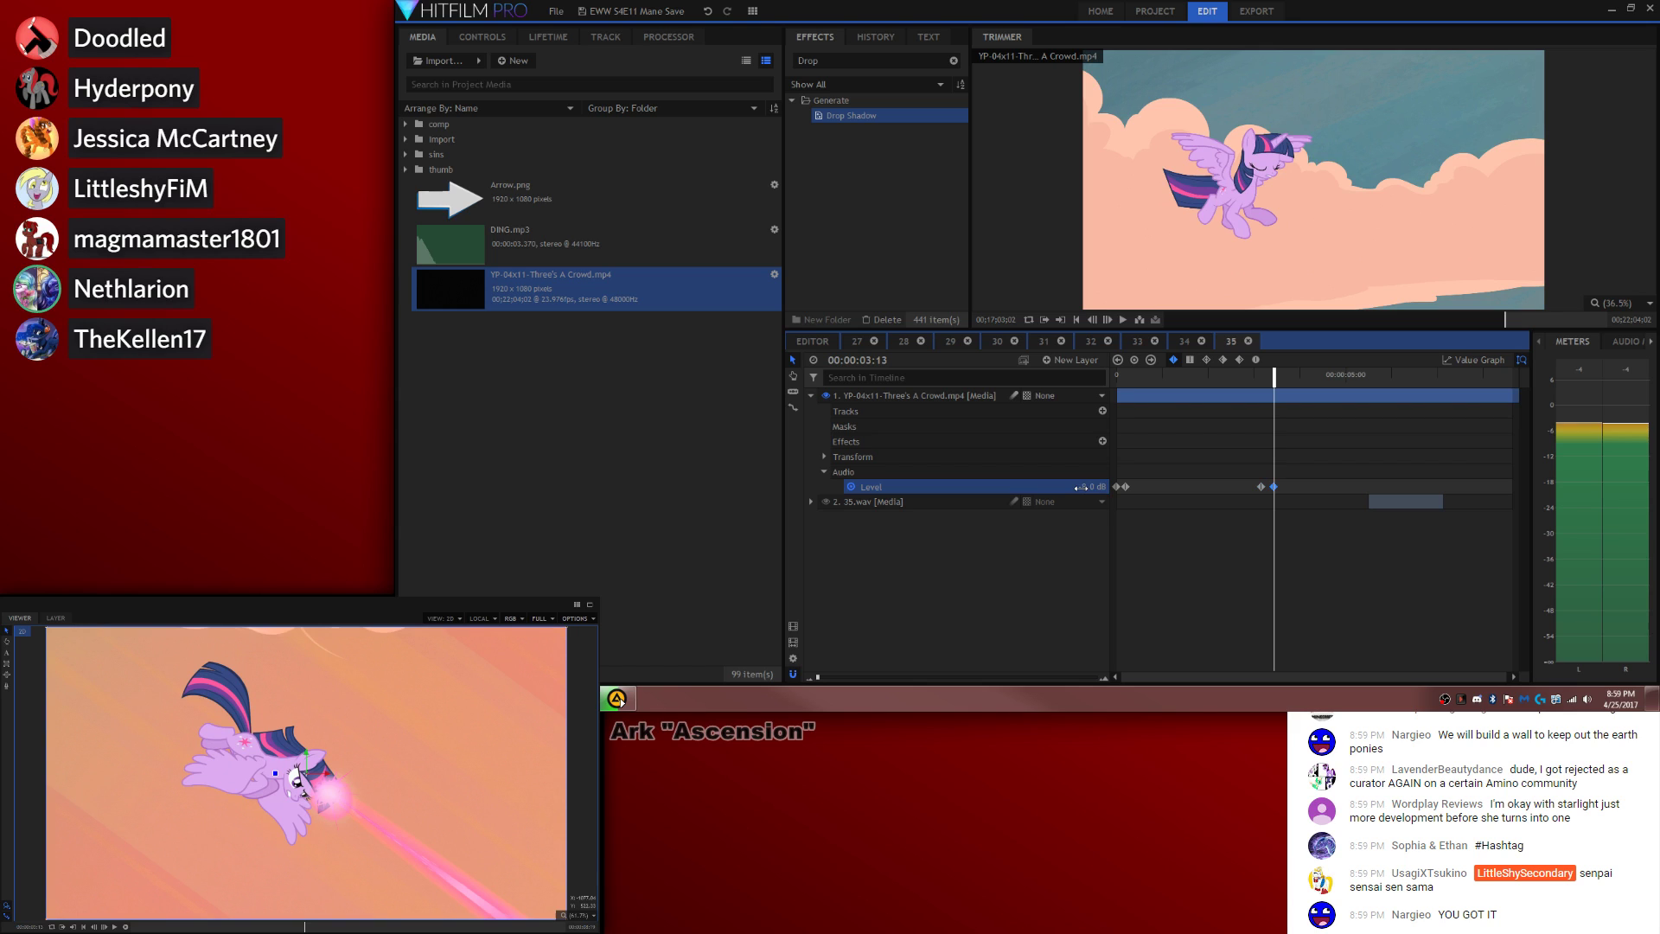
pyautogui.write('-8')
pyautogui.press('Return')
# Step: Slice the footage layer at 00:00:03:13 and delete the part after the cut
pyautogui.press('c')
pyautogui.click(1276, 395)
pyautogui.click(1295, 508)
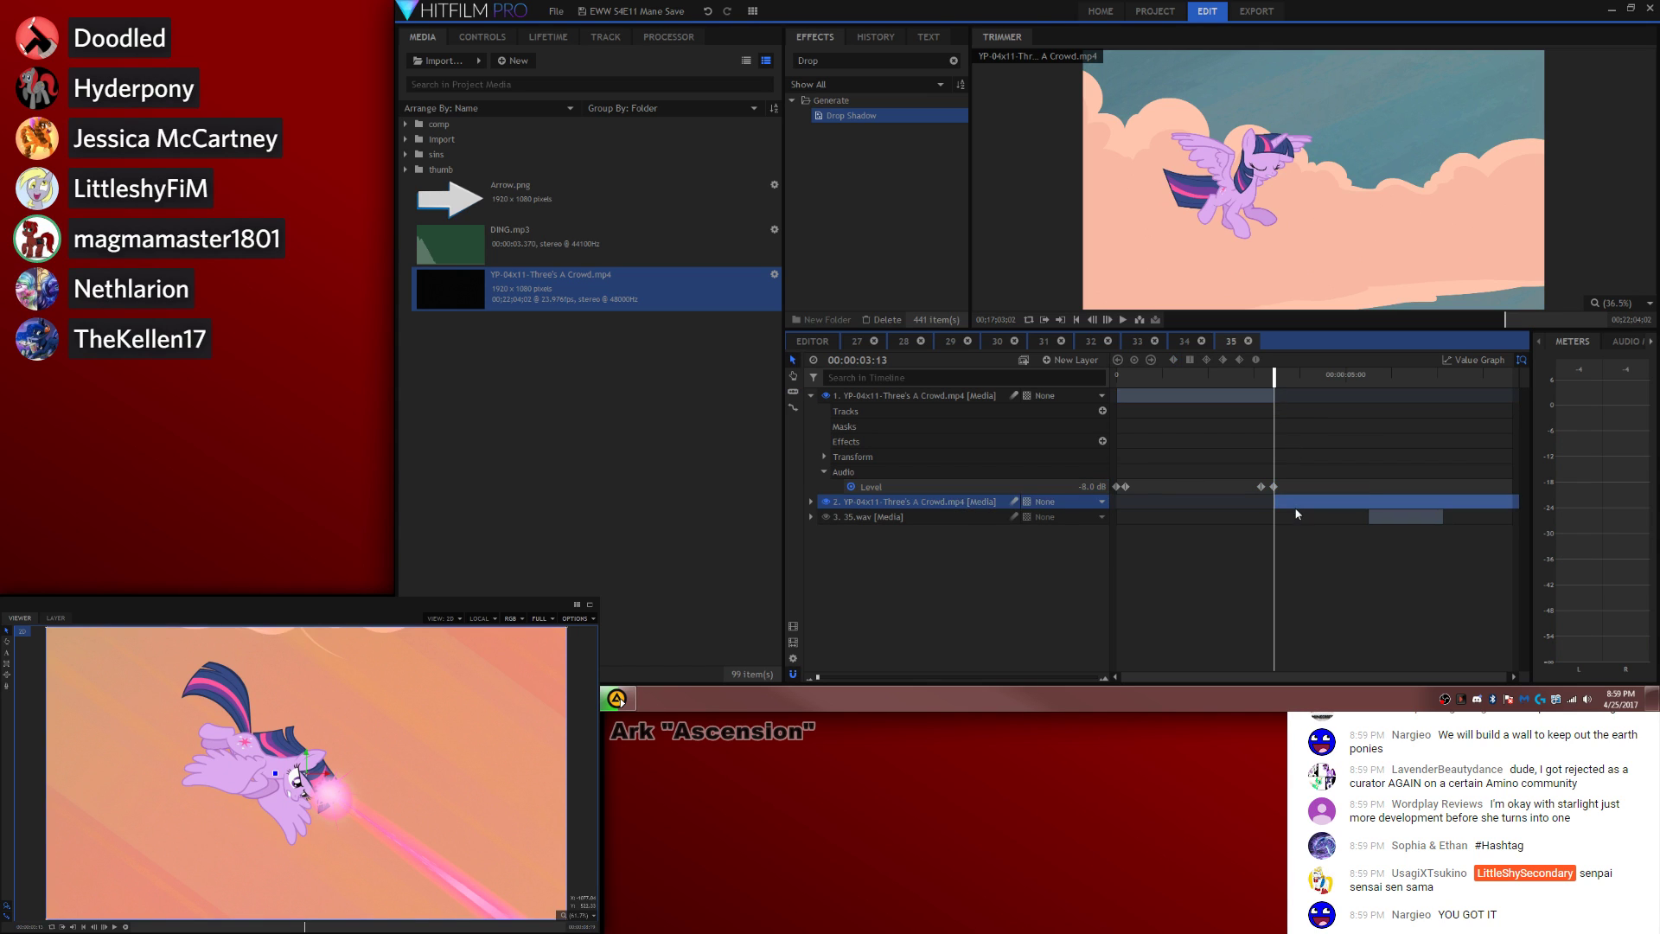
pyautogui.press('Delete')
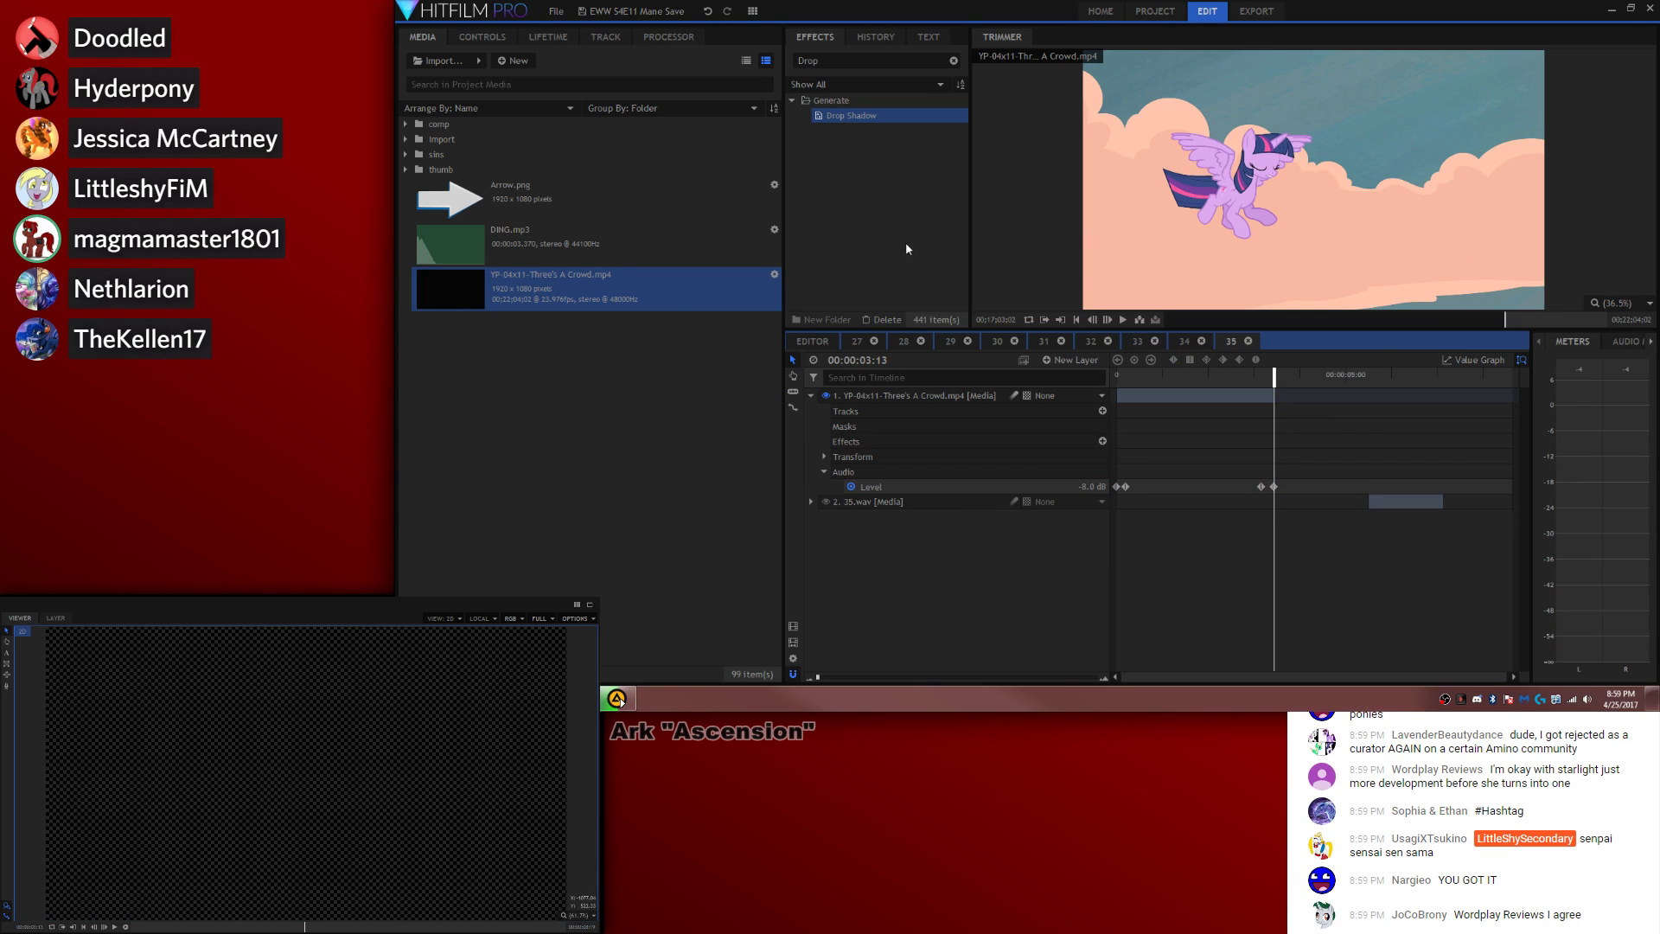
# Step: Place the episode footage from around 00:17:17 at 00:00:03:13 and move the 35.wav layer to start at about 7.2 seconds
pyautogui.click(1509, 320)
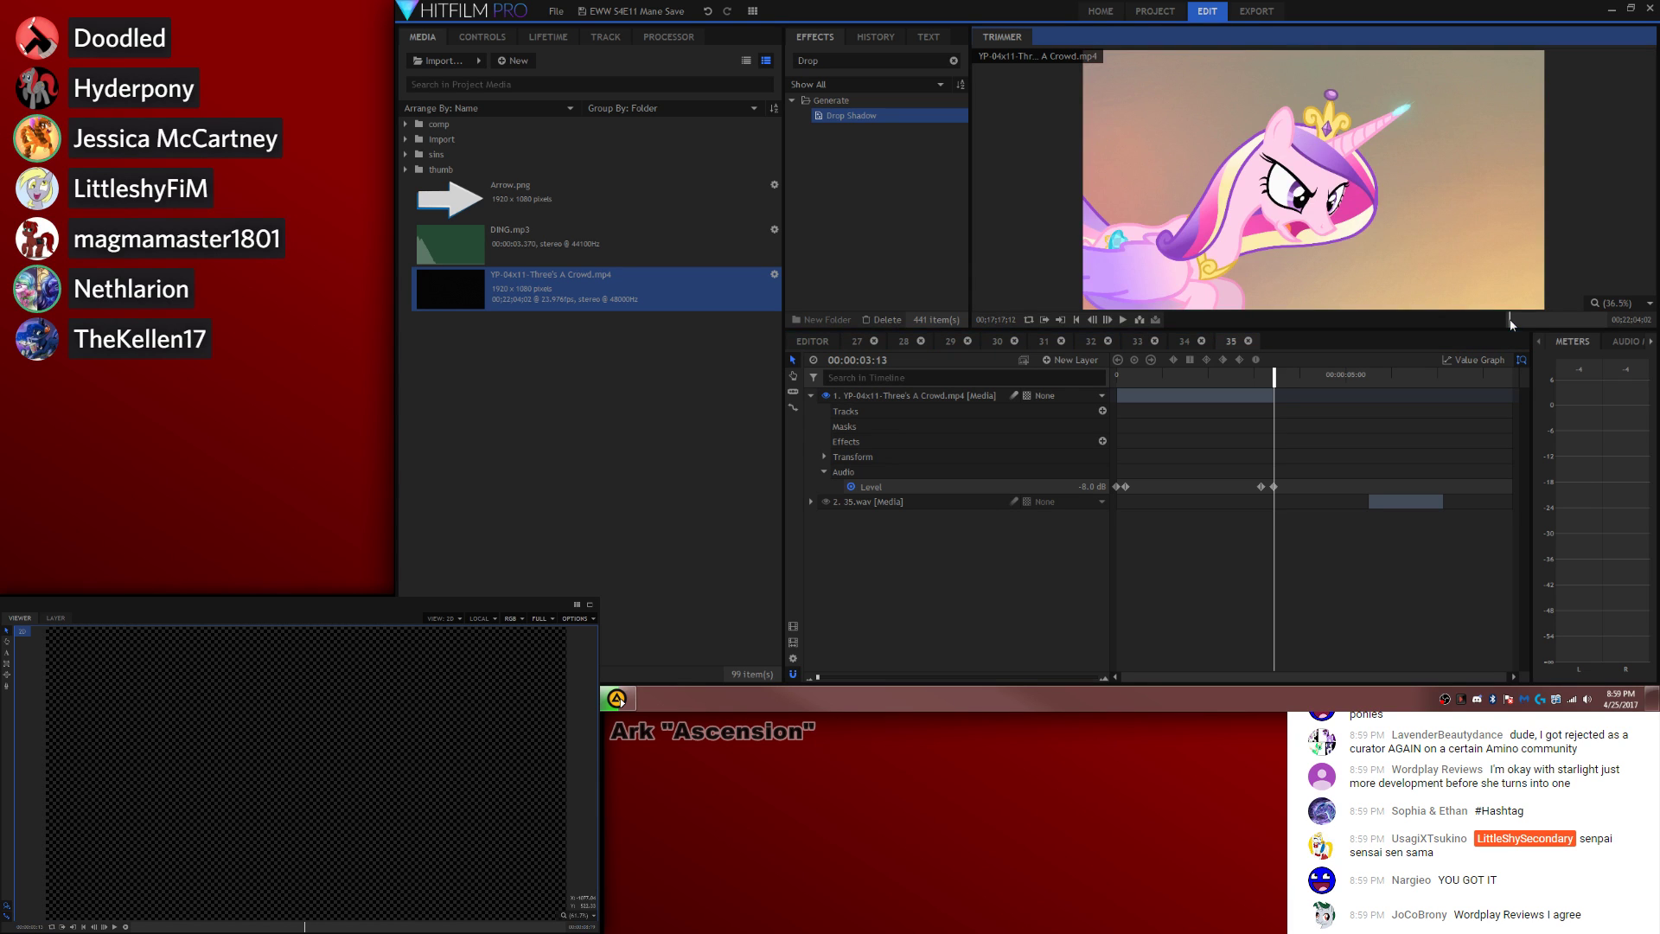
pyautogui.press('space')
pyautogui.press('space')
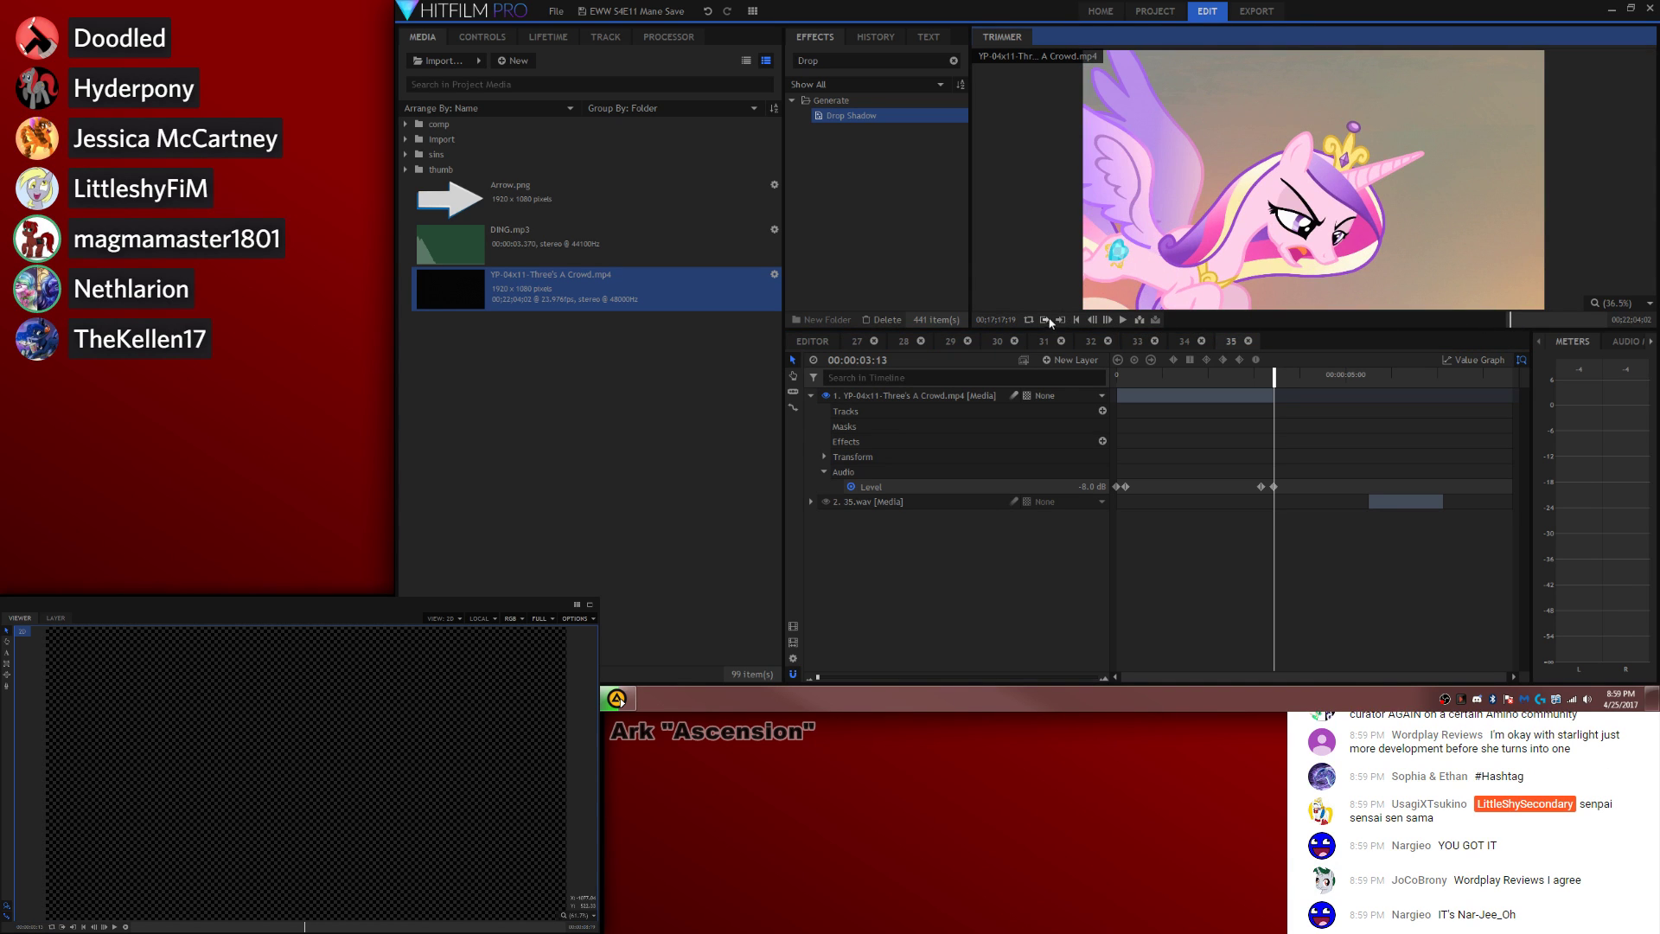
pyautogui.moveTo(1267, 381); pyautogui.dragTo(1277, 397)
pyautogui.moveTo(1401, 519); pyautogui.dragTo(1476, 519)
# Step: Add an audio level keyframe of 6 dB at 00:00:03:18 on the second footage layer
pyautogui.press('space')
pyautogui.click(811, 395)
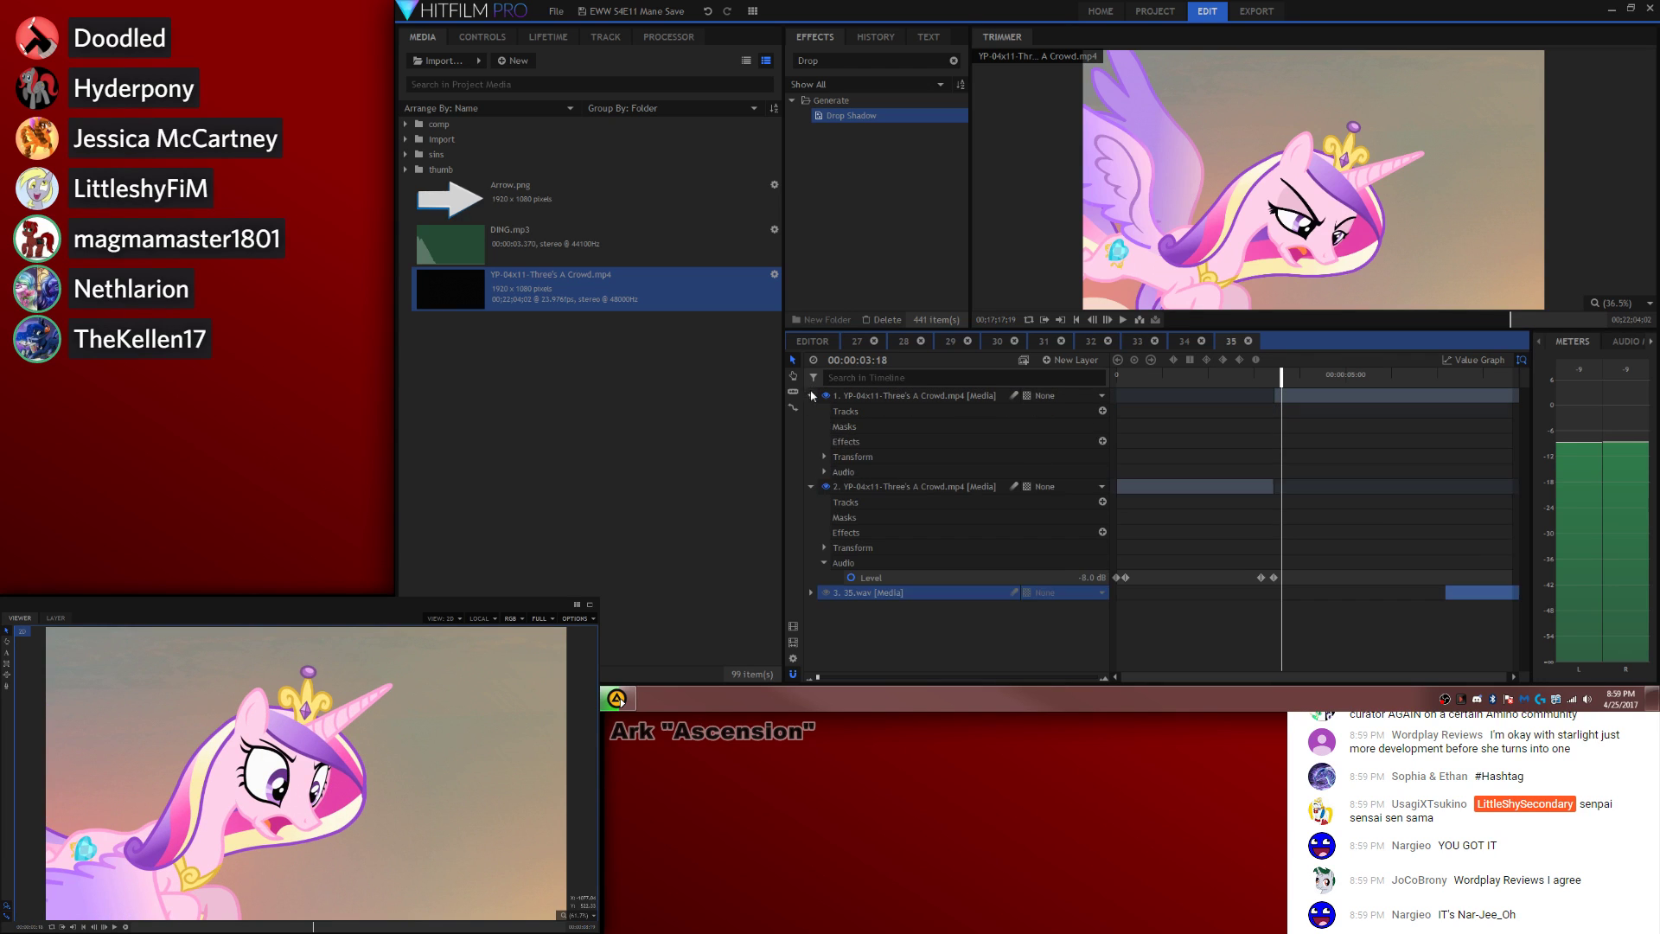
pyautogui.click(823, 472)
pyautogui.click(850, 487)
pyautogui.click(1094, 486)
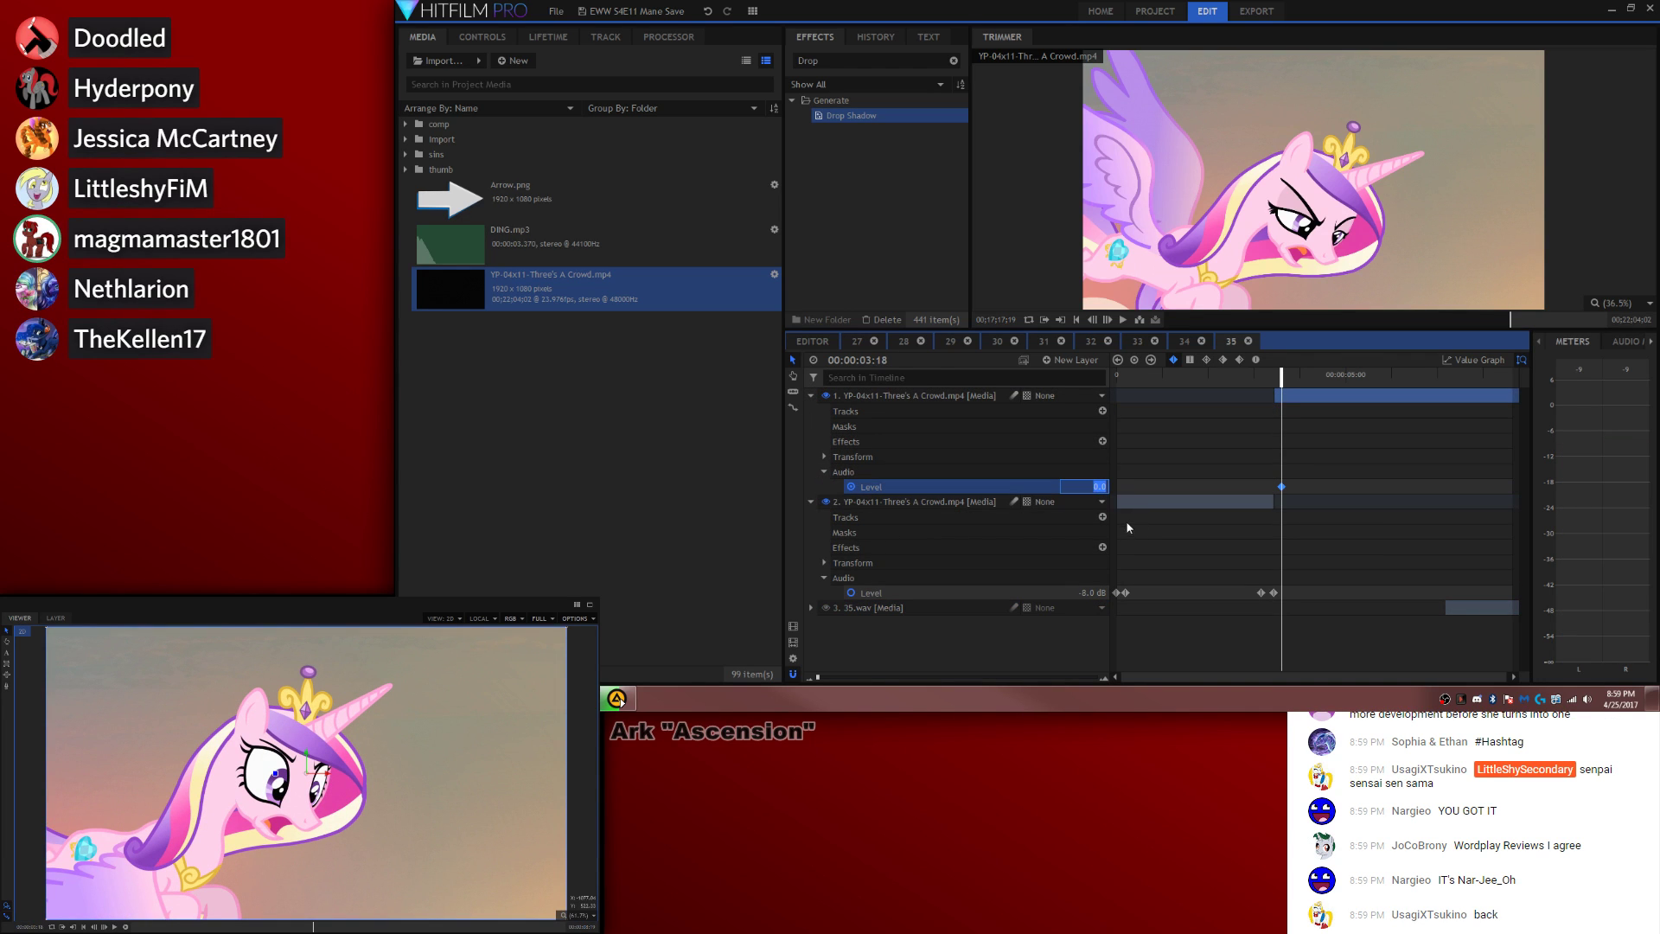
pyautogui.write('6')
pyautogui.press('Return')
# Step: Set the second footage layer's audio level to -8 dB at its first frame, 00:00:03:13
pyautogui.press('Left')
pyautogui.press('Left')
pyautogui.press('Left')
pyautogui.press('Left')
pyautogui.press('Left')
pyautogui.press('Left')
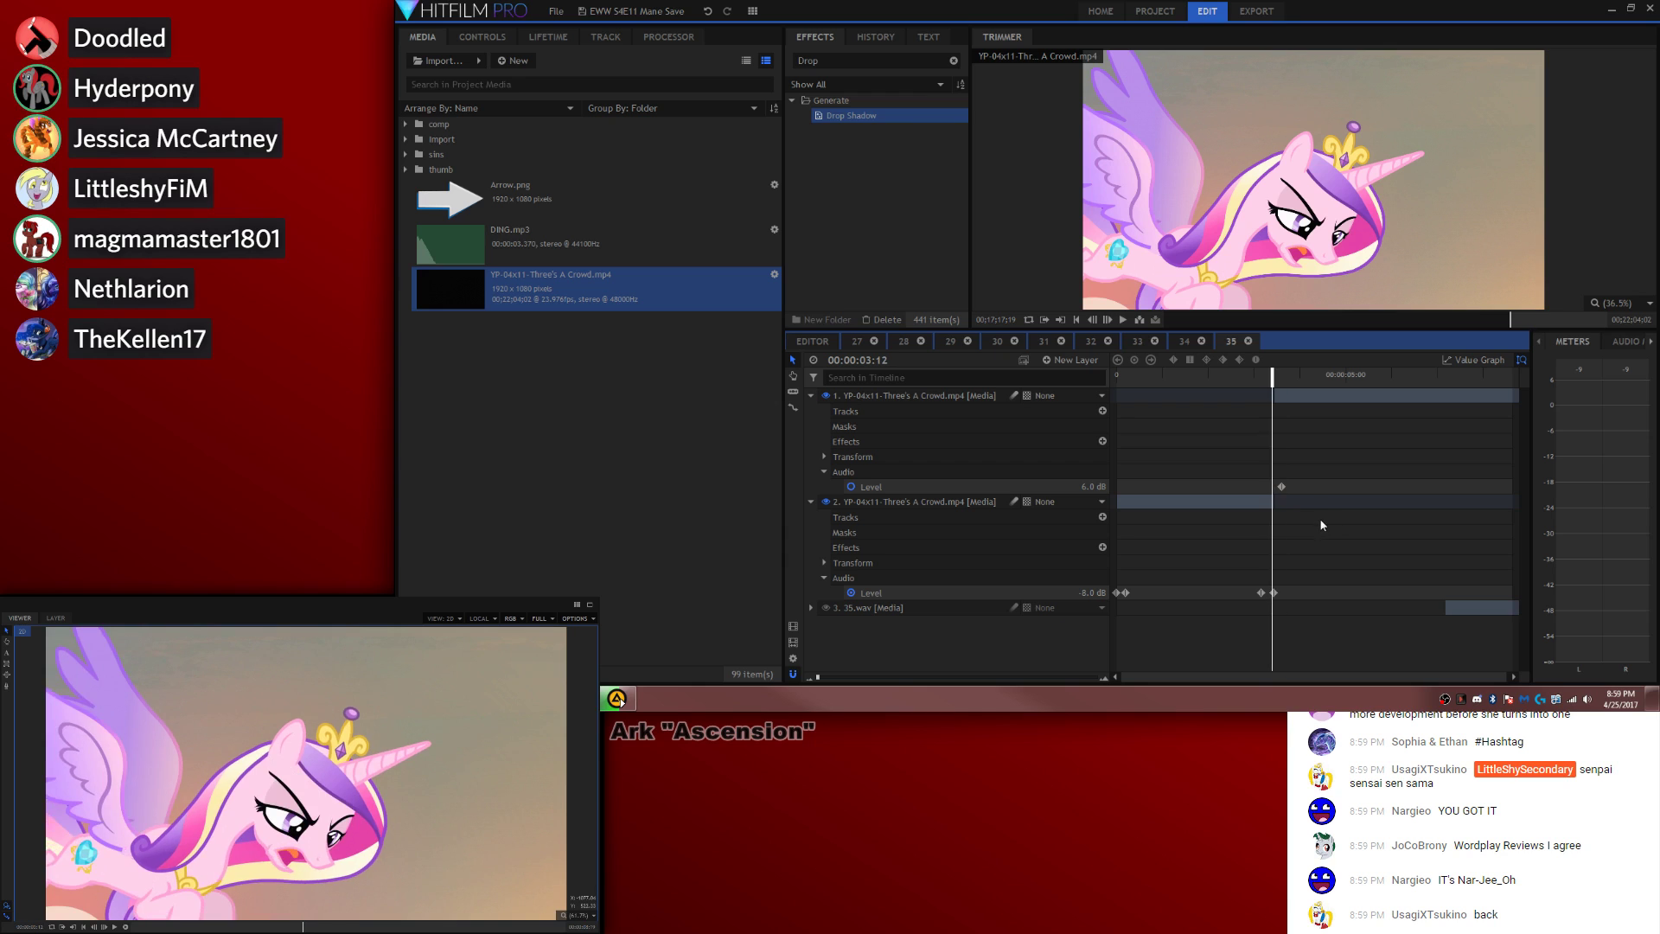
pyautogui.press('Right')
pyautogui.click(1097, 487)
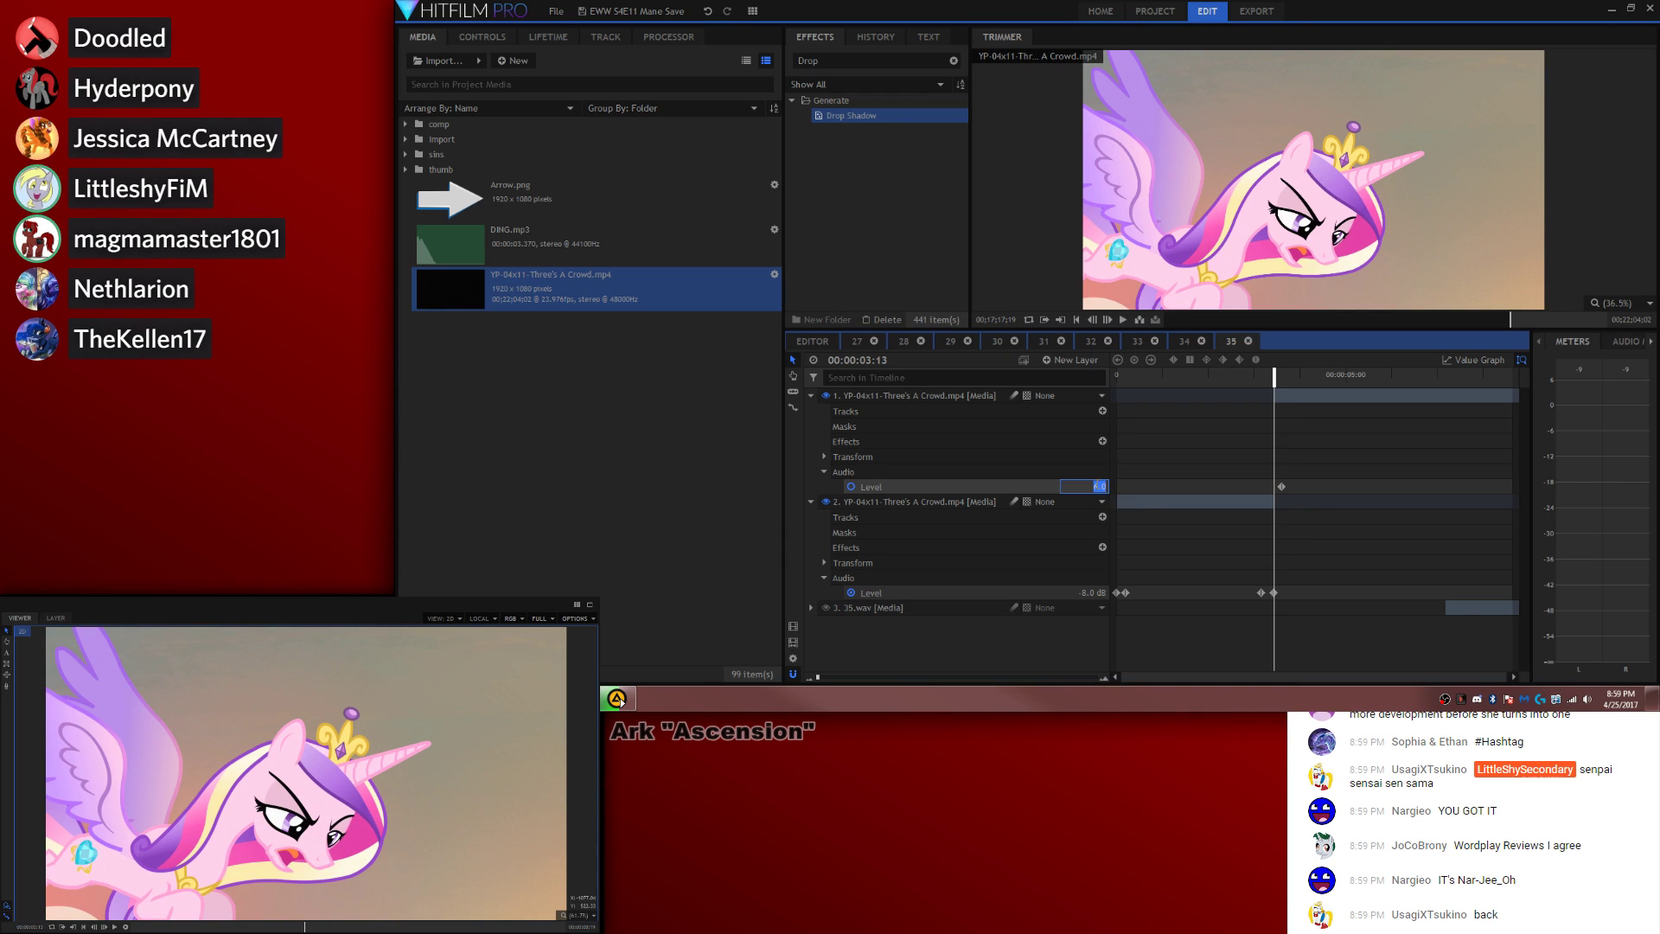
pyautogui.write('-8')
pyautogui.press('Return')
pyautogui.click(1208, 429)
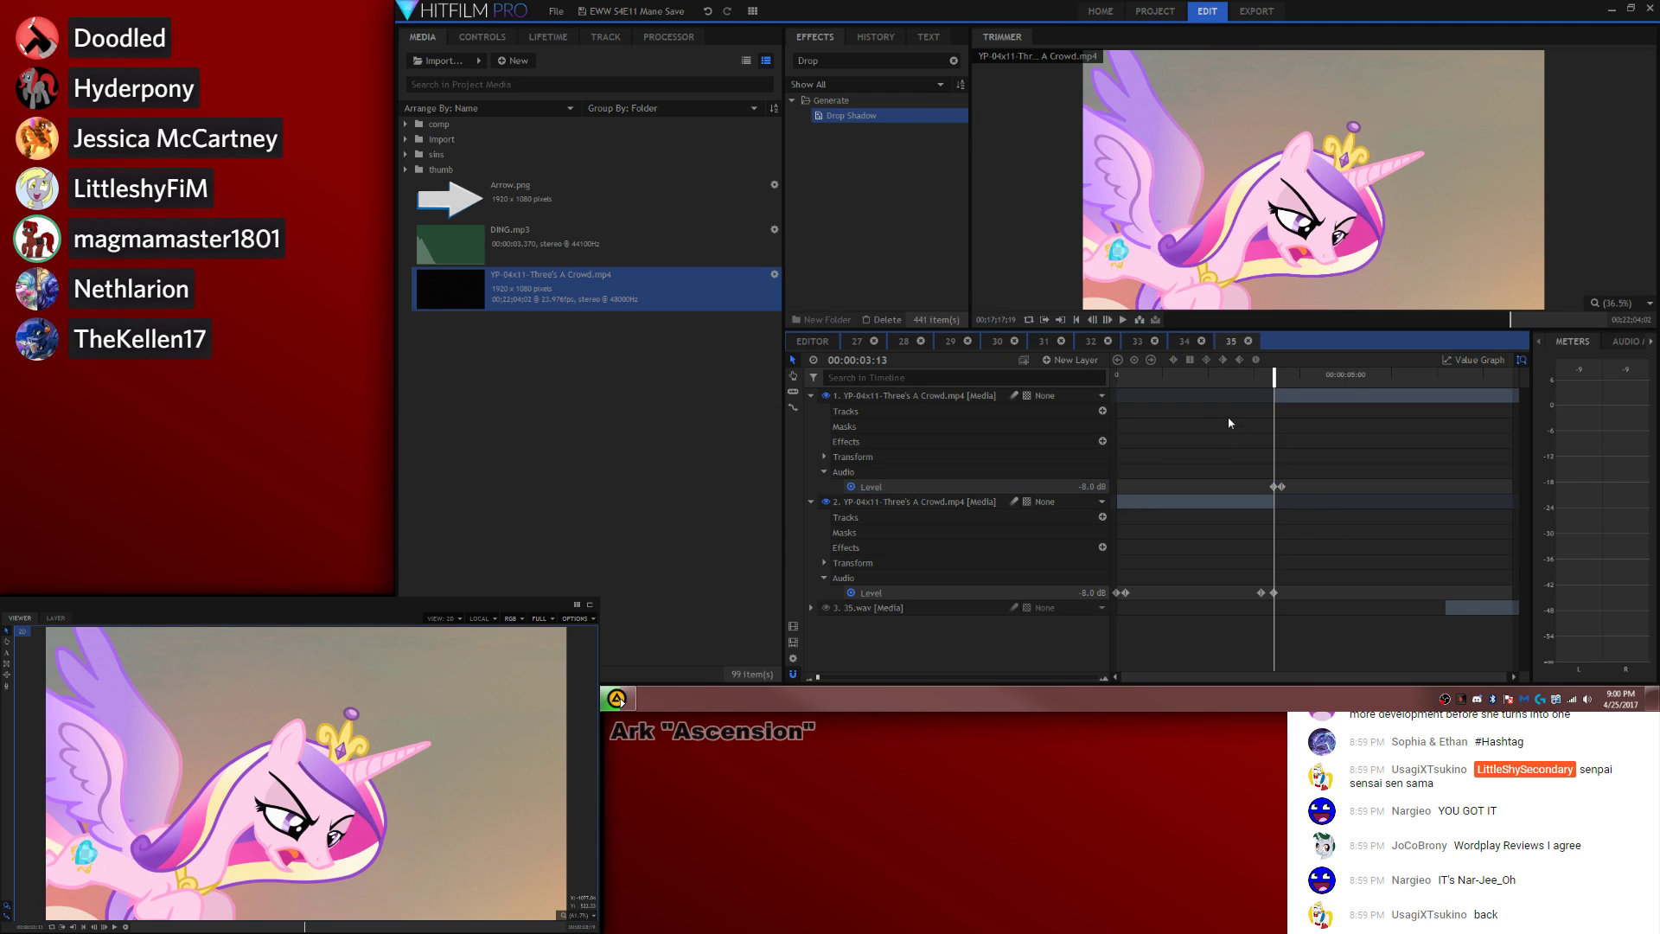
# Step: Fade the second footage layer's audio from a keyframe at 00:00:06:01 down to -8 dB at 00:00:06:11
pyautogui.press('space')
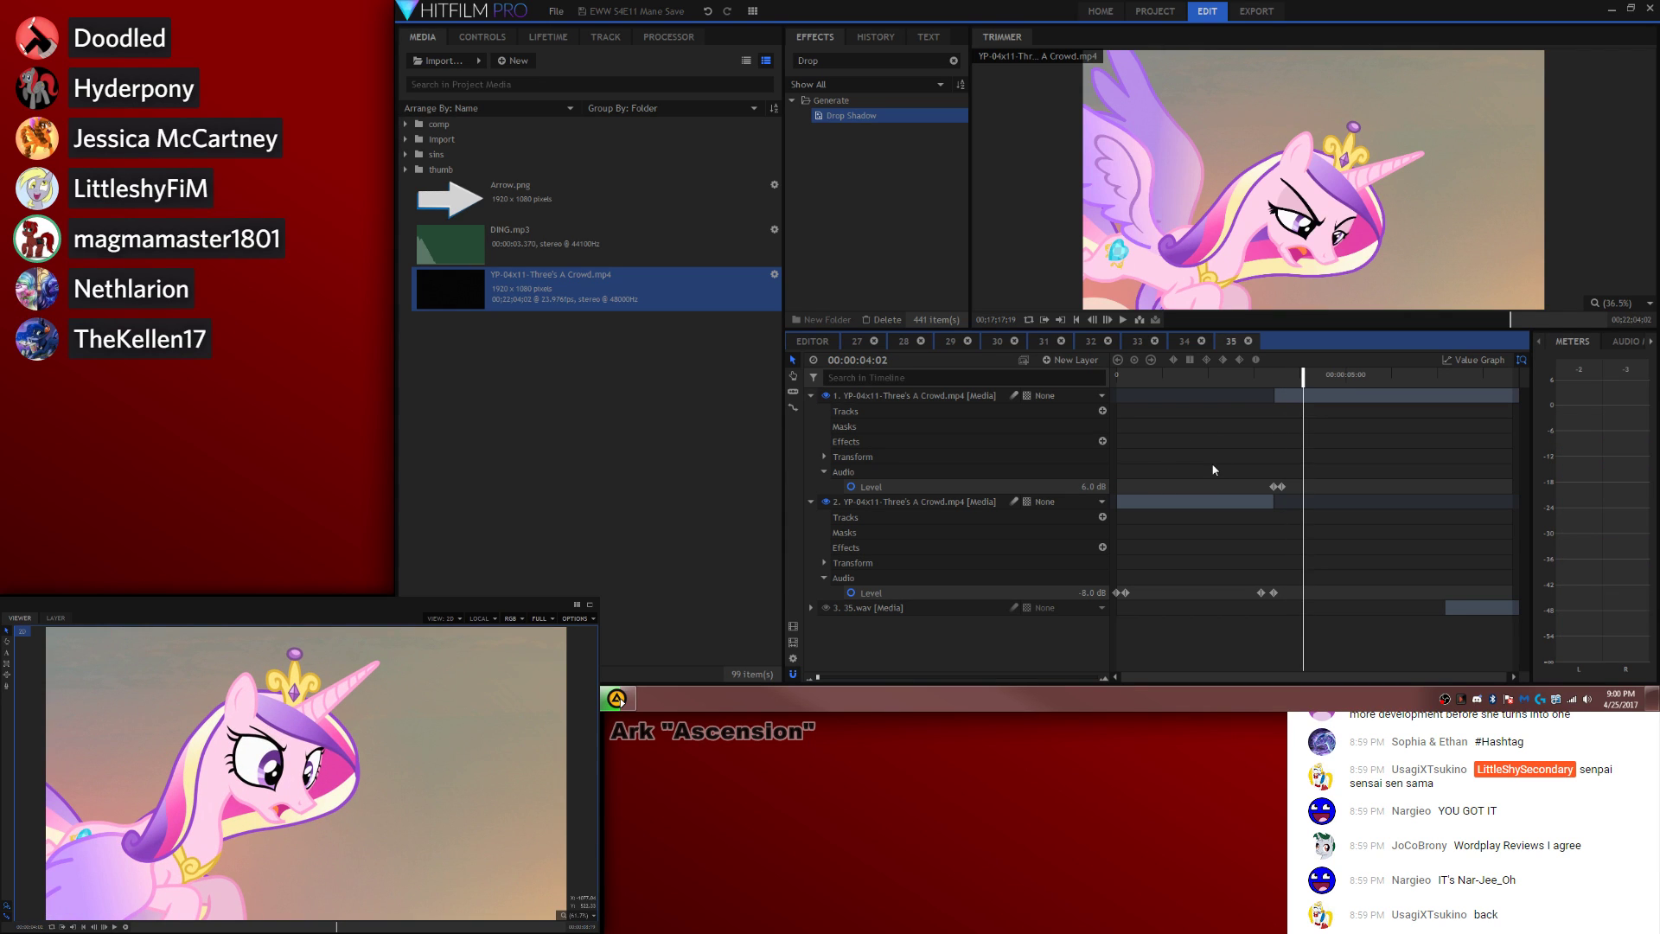
pyautogui.press('space')
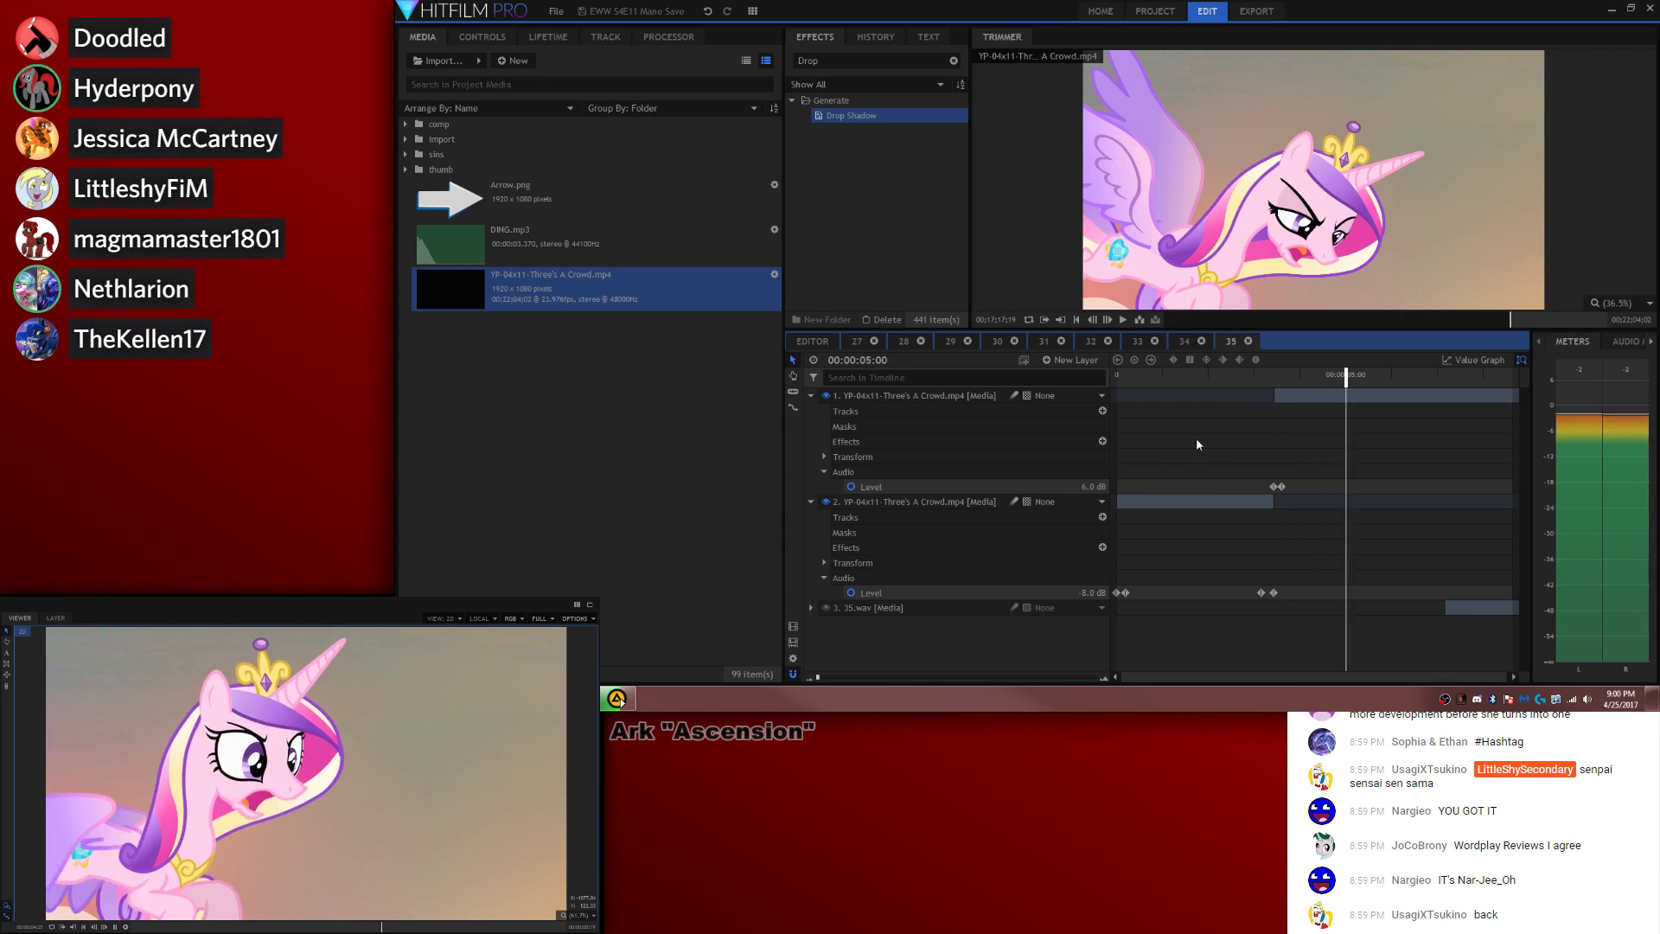
pyautogui.press('space')
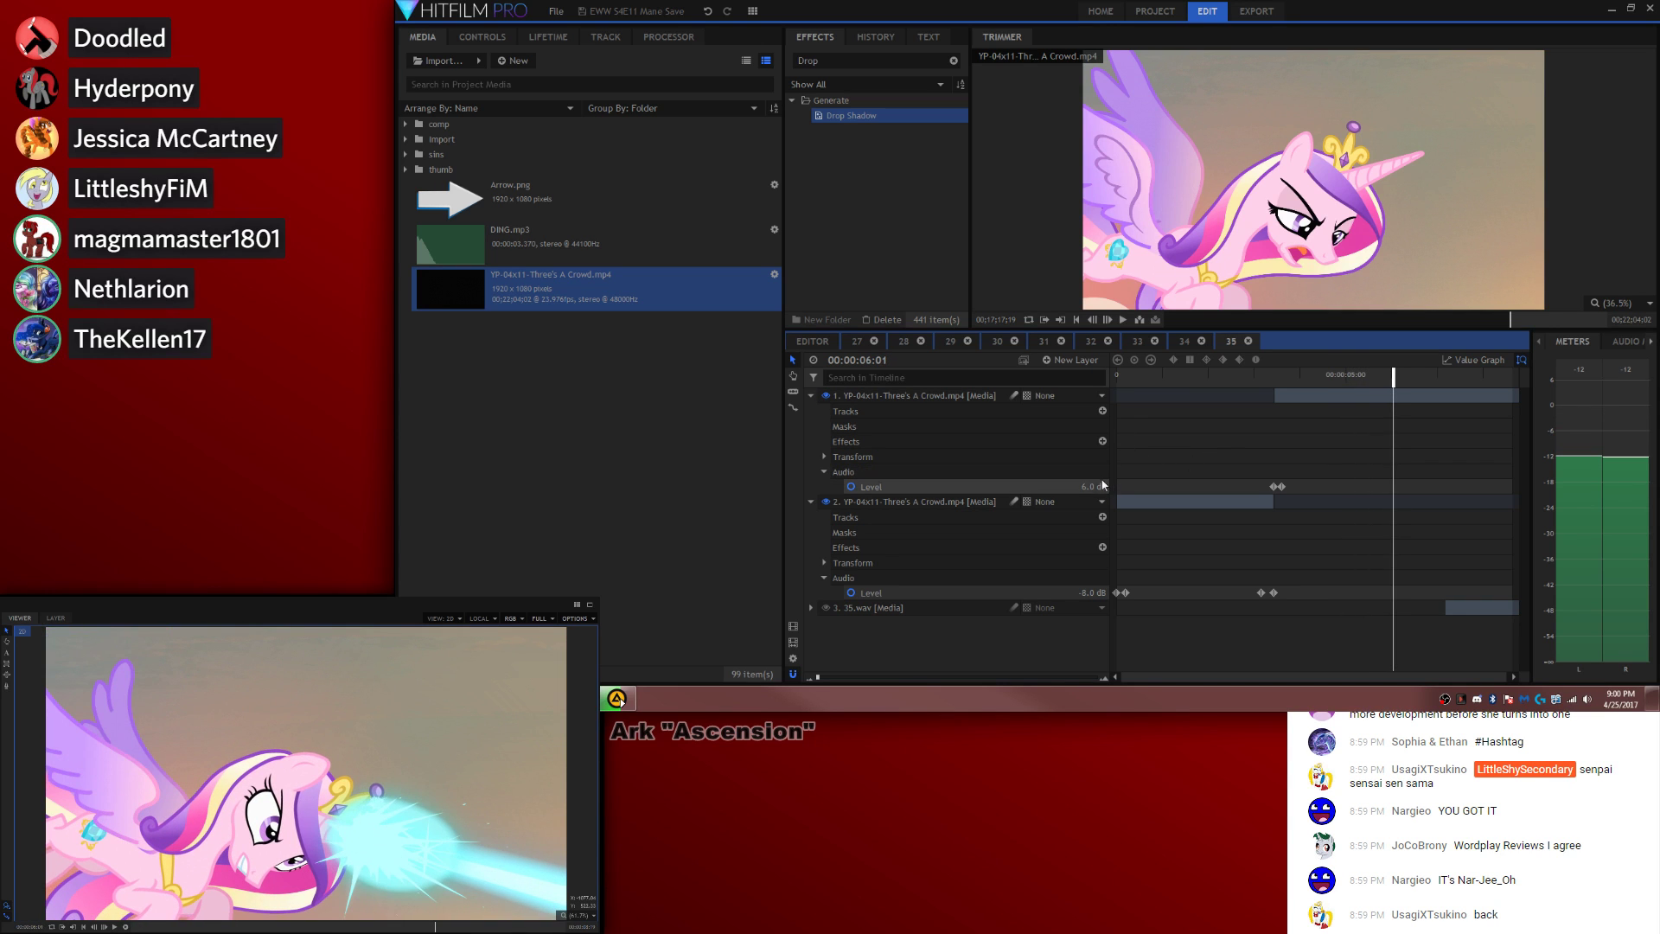
pyautogui.click(1097, 486)
pyautogui.click(1181, 471)
pyautogui.press('space')
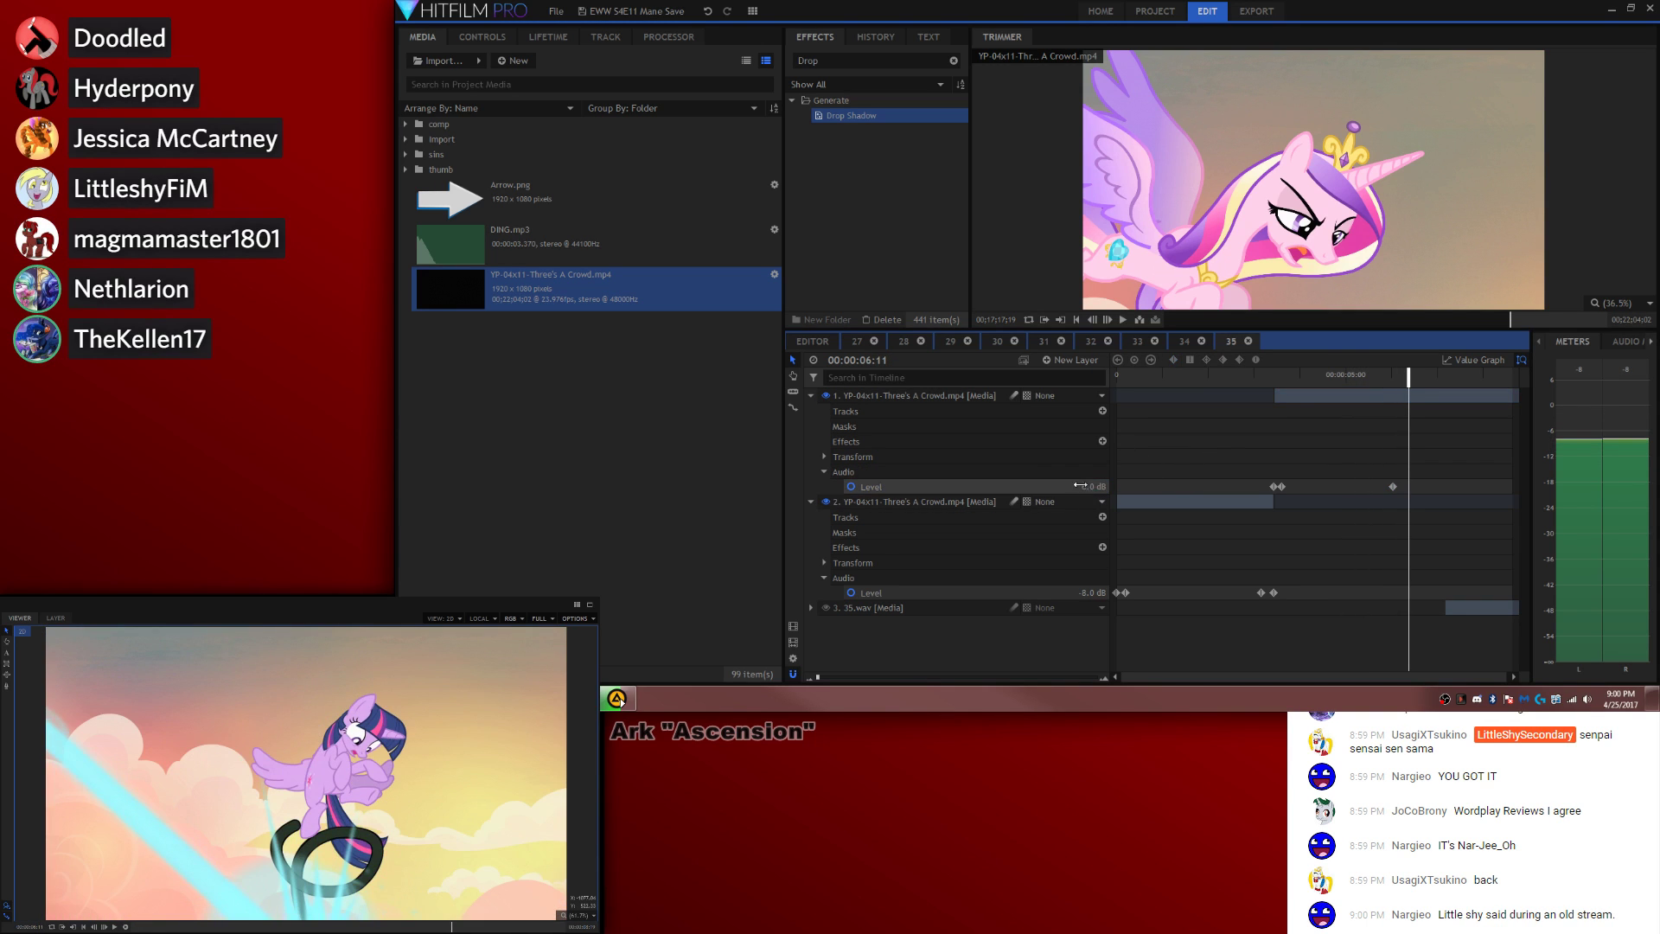
pyautogui.write('-8')
pyautogui.press('Return')
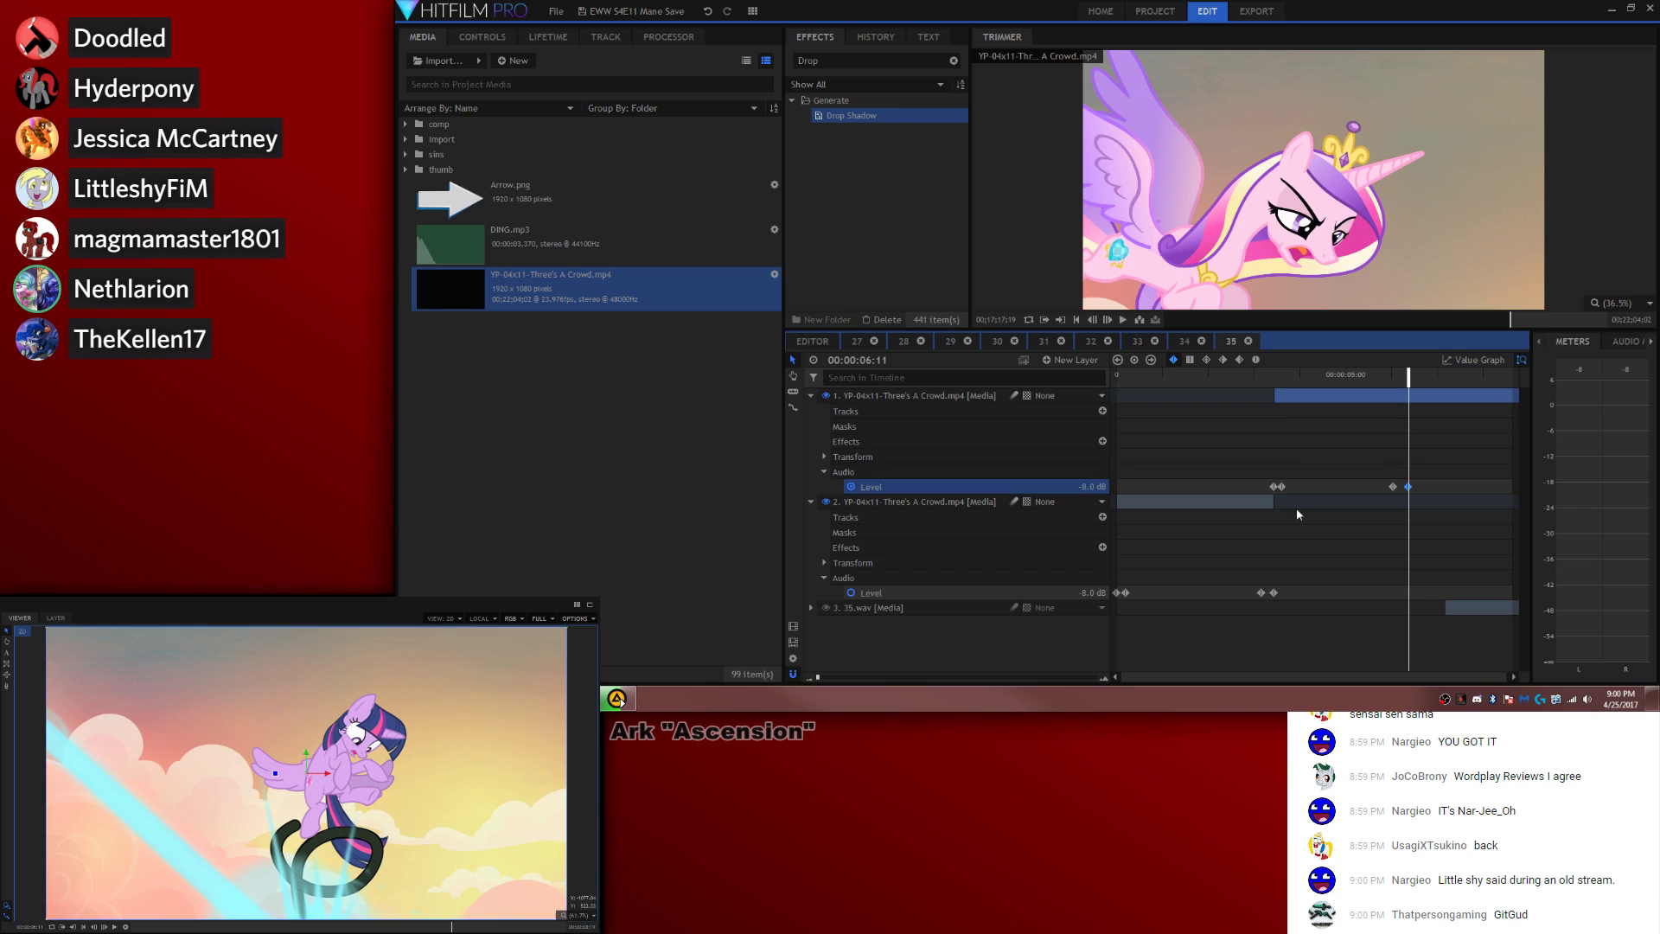
# Step: Move the 35.wav layer earlier to start at about 6.2 seconds and play the shot
pyautogui.moveTo(1487, 614); pyautogui.dragTo(1431, 616)
pyautogui.press('space')
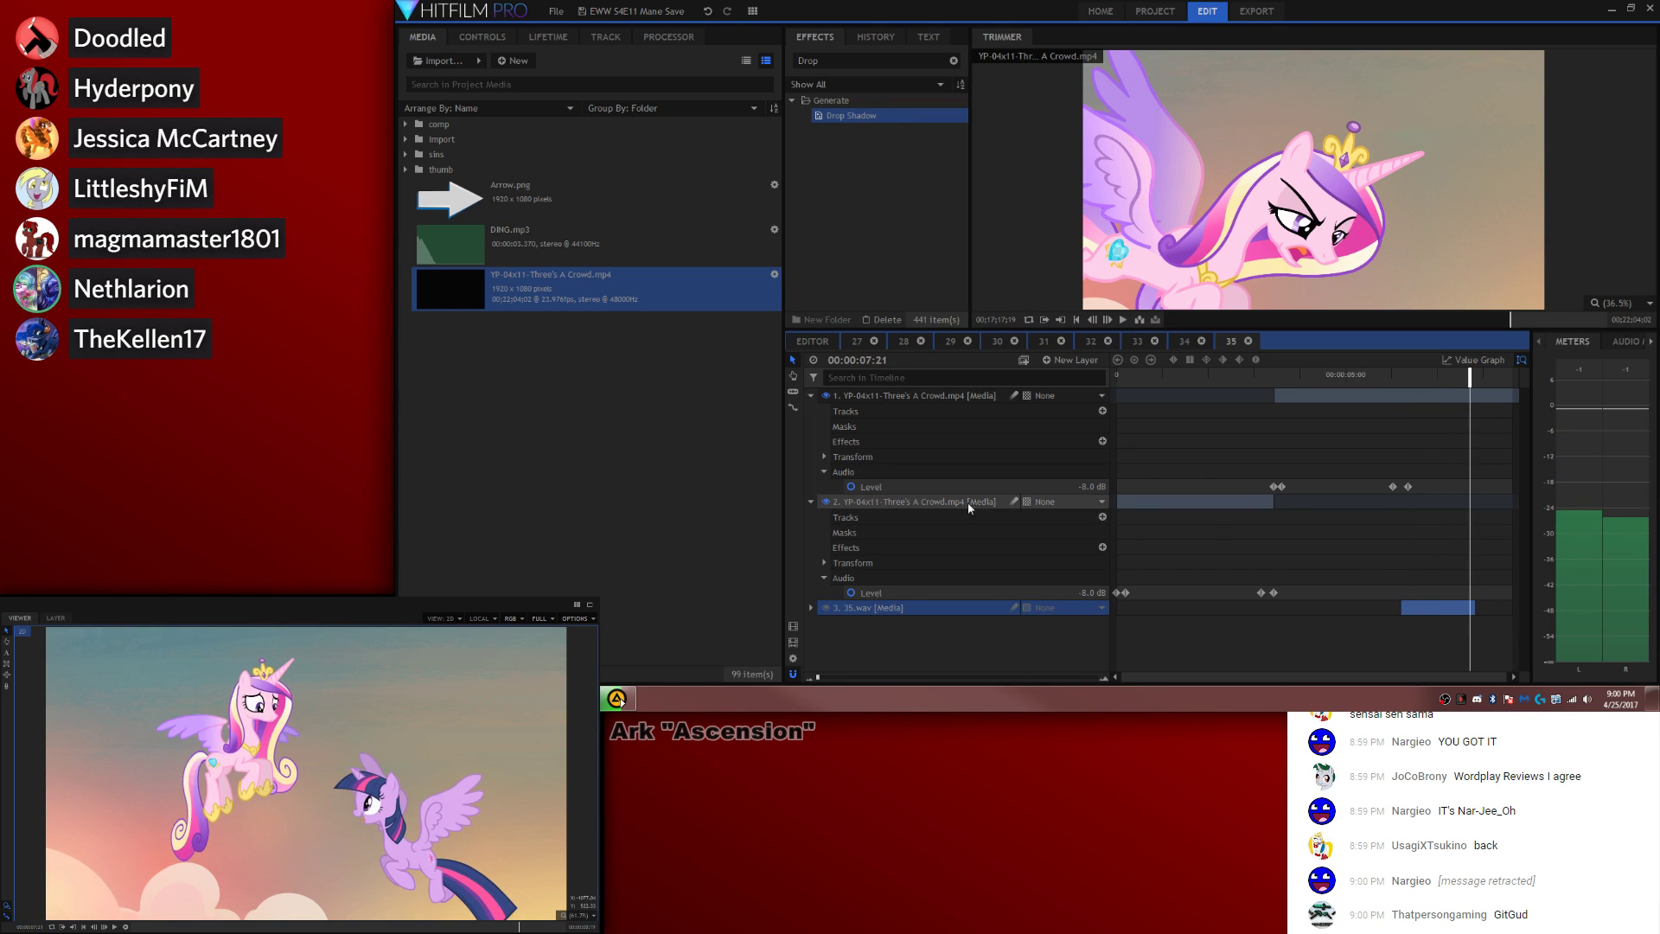
# Step: Shorten composite shot 35 so it ends at the playhead, 00:00:07:21, and play it back
pyautogui.click(794, 665)
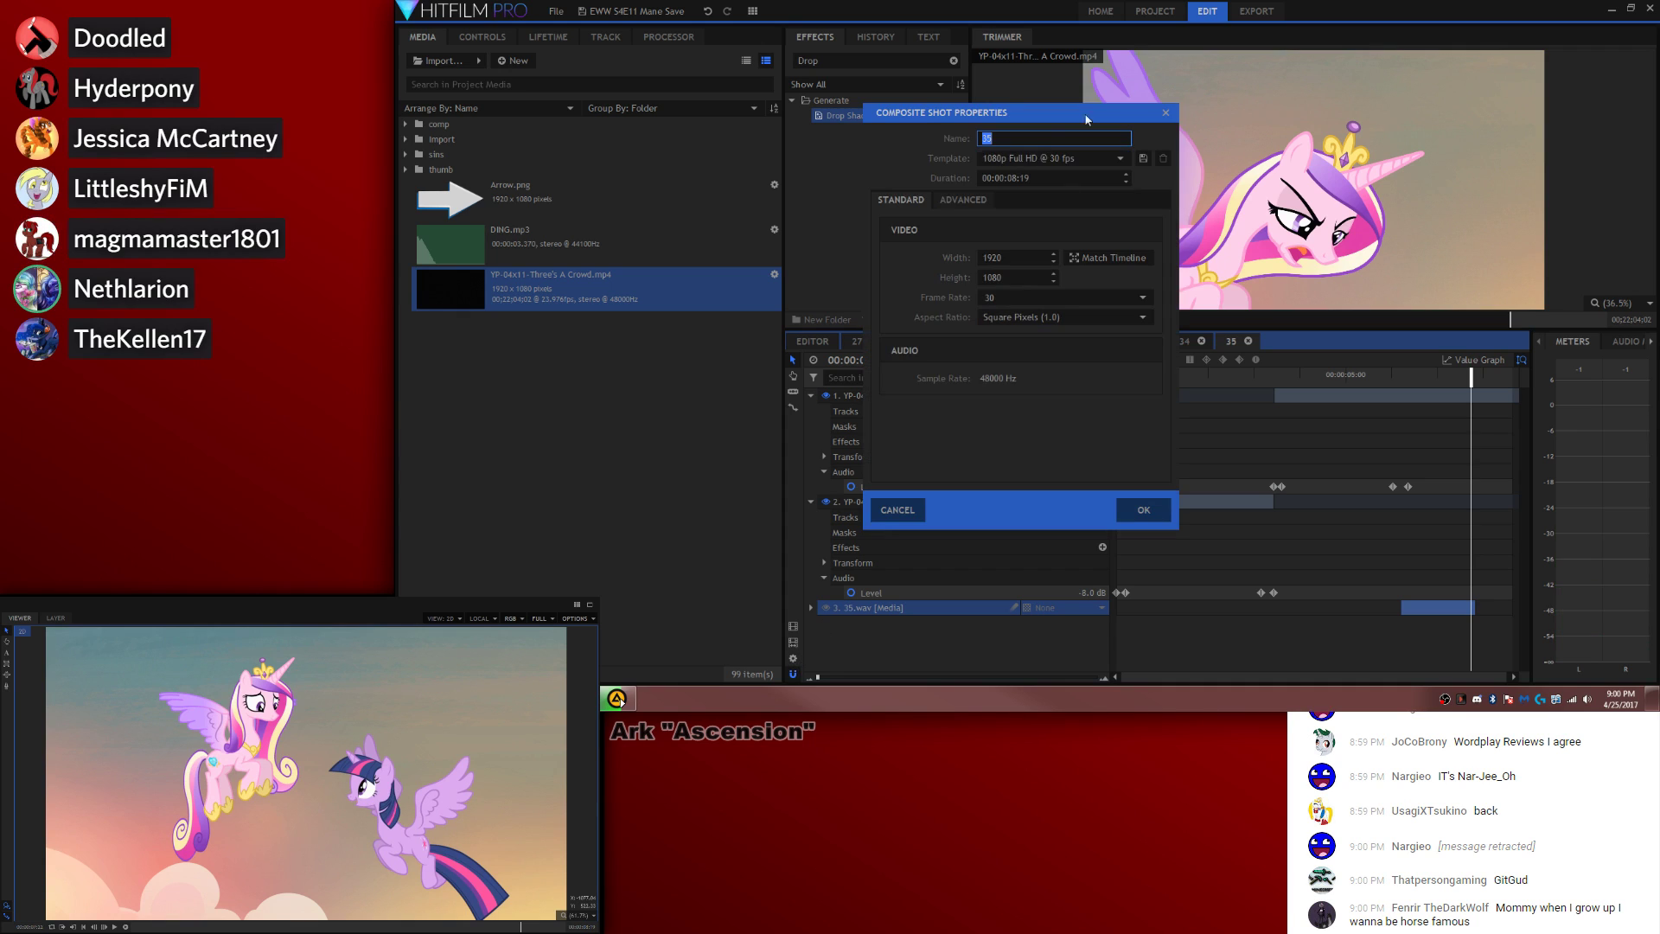
pyautogui.click(1022, 179)
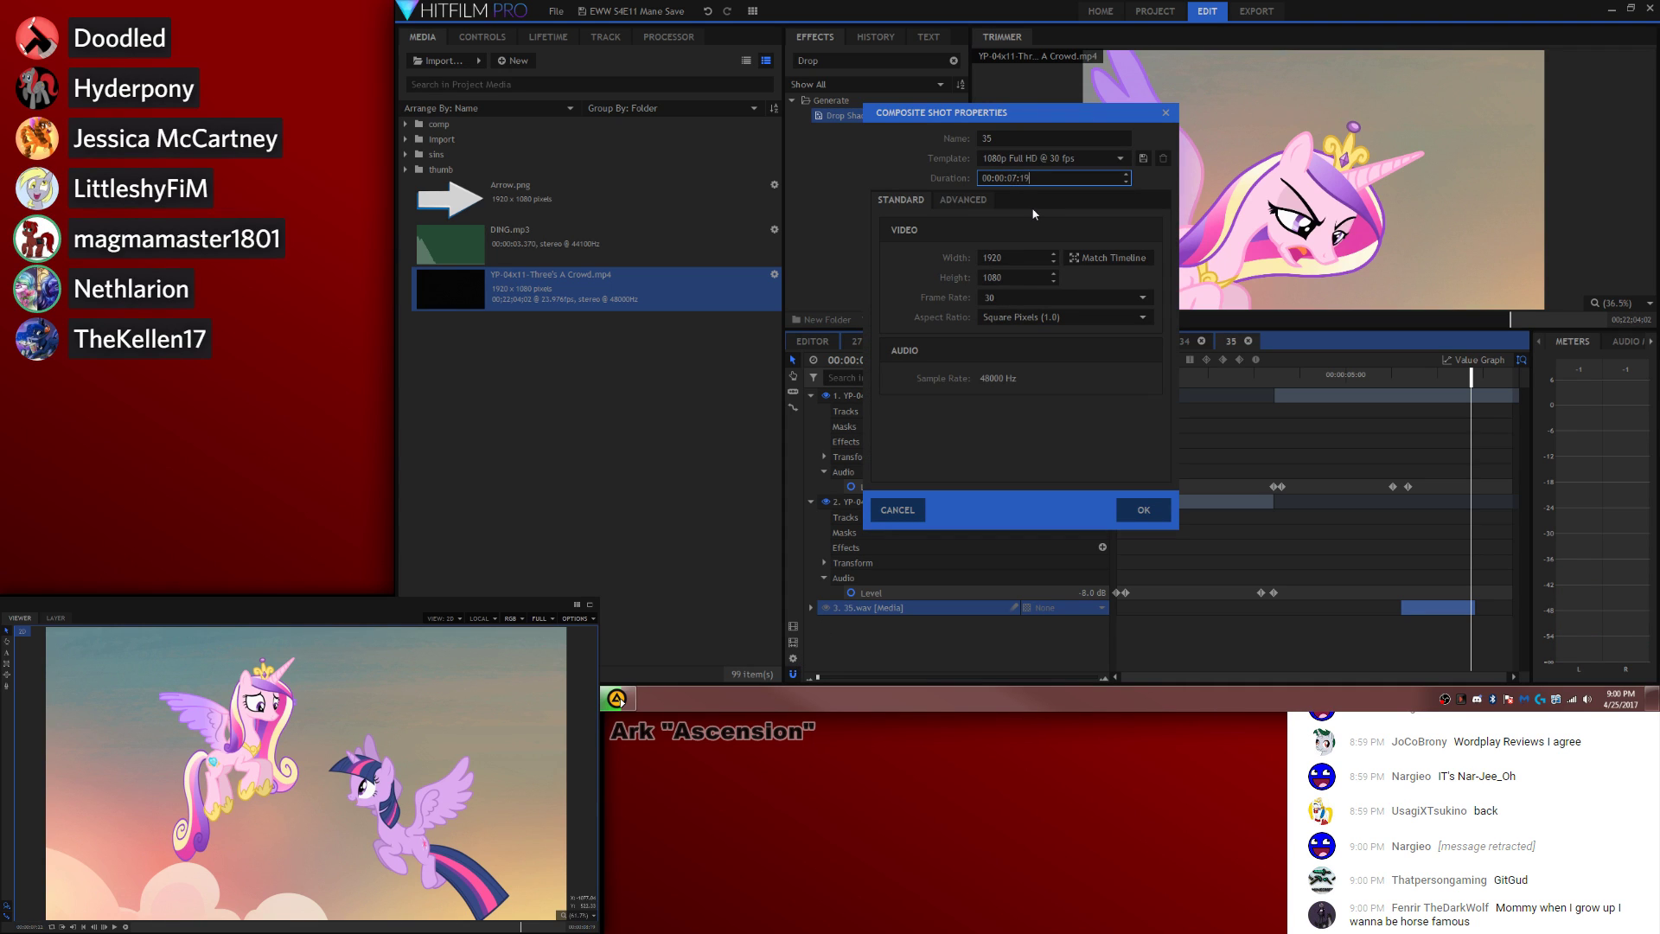
pyautogui.press('Return')
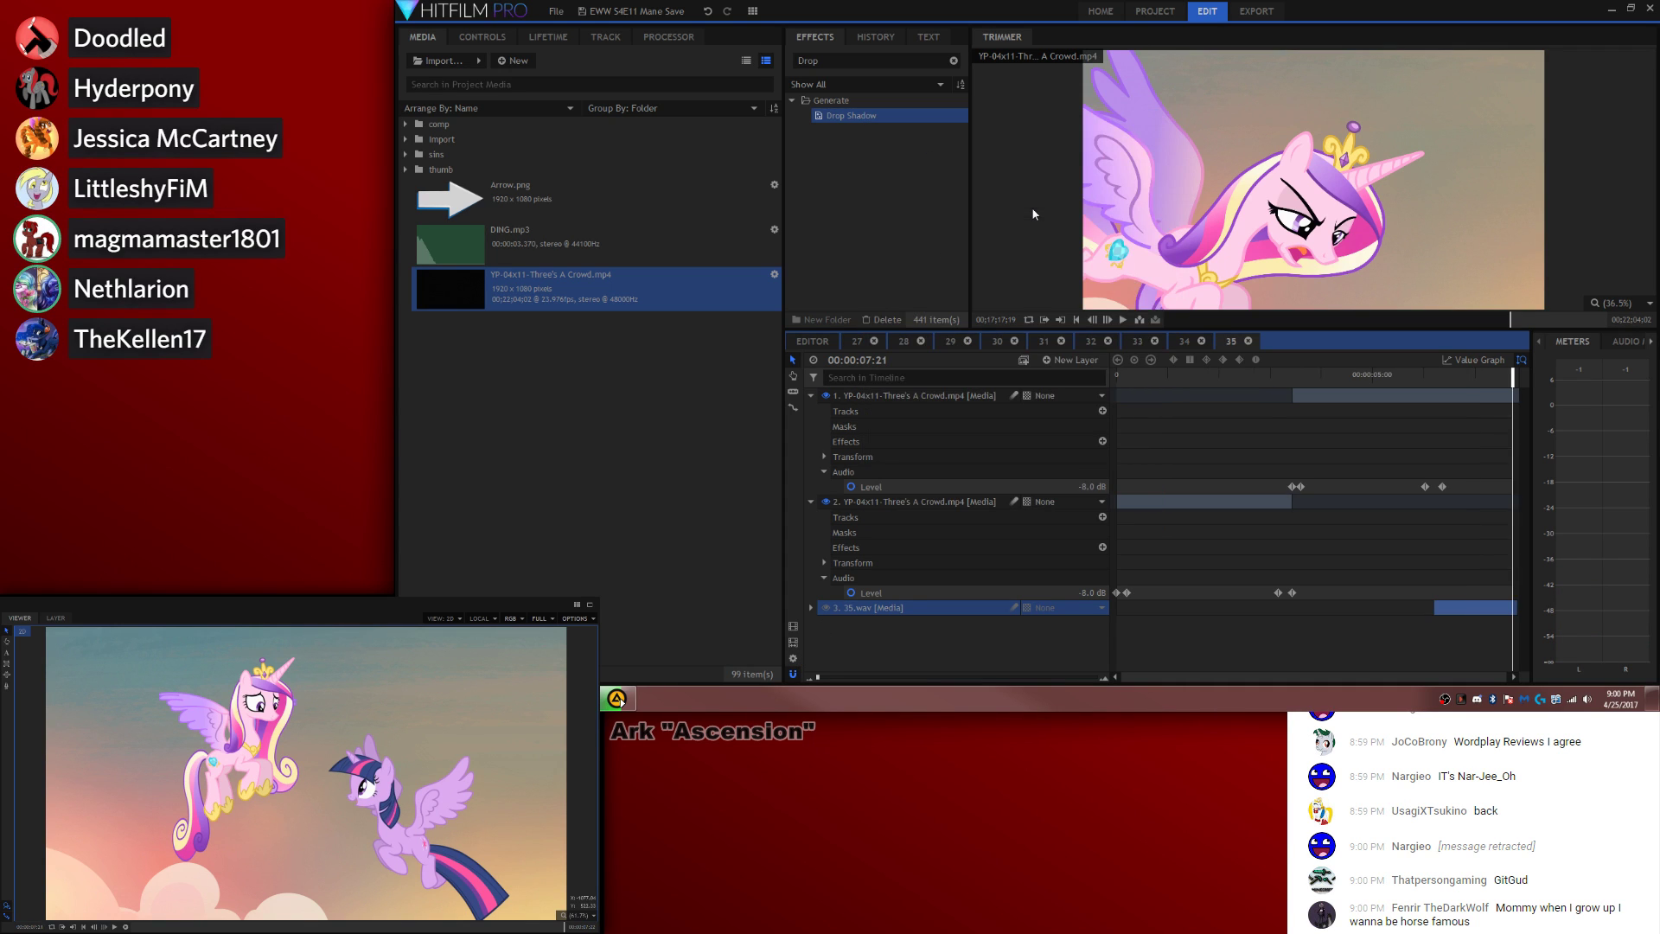
pyautogui.click(1134, 382)
pyautogui.press('space')
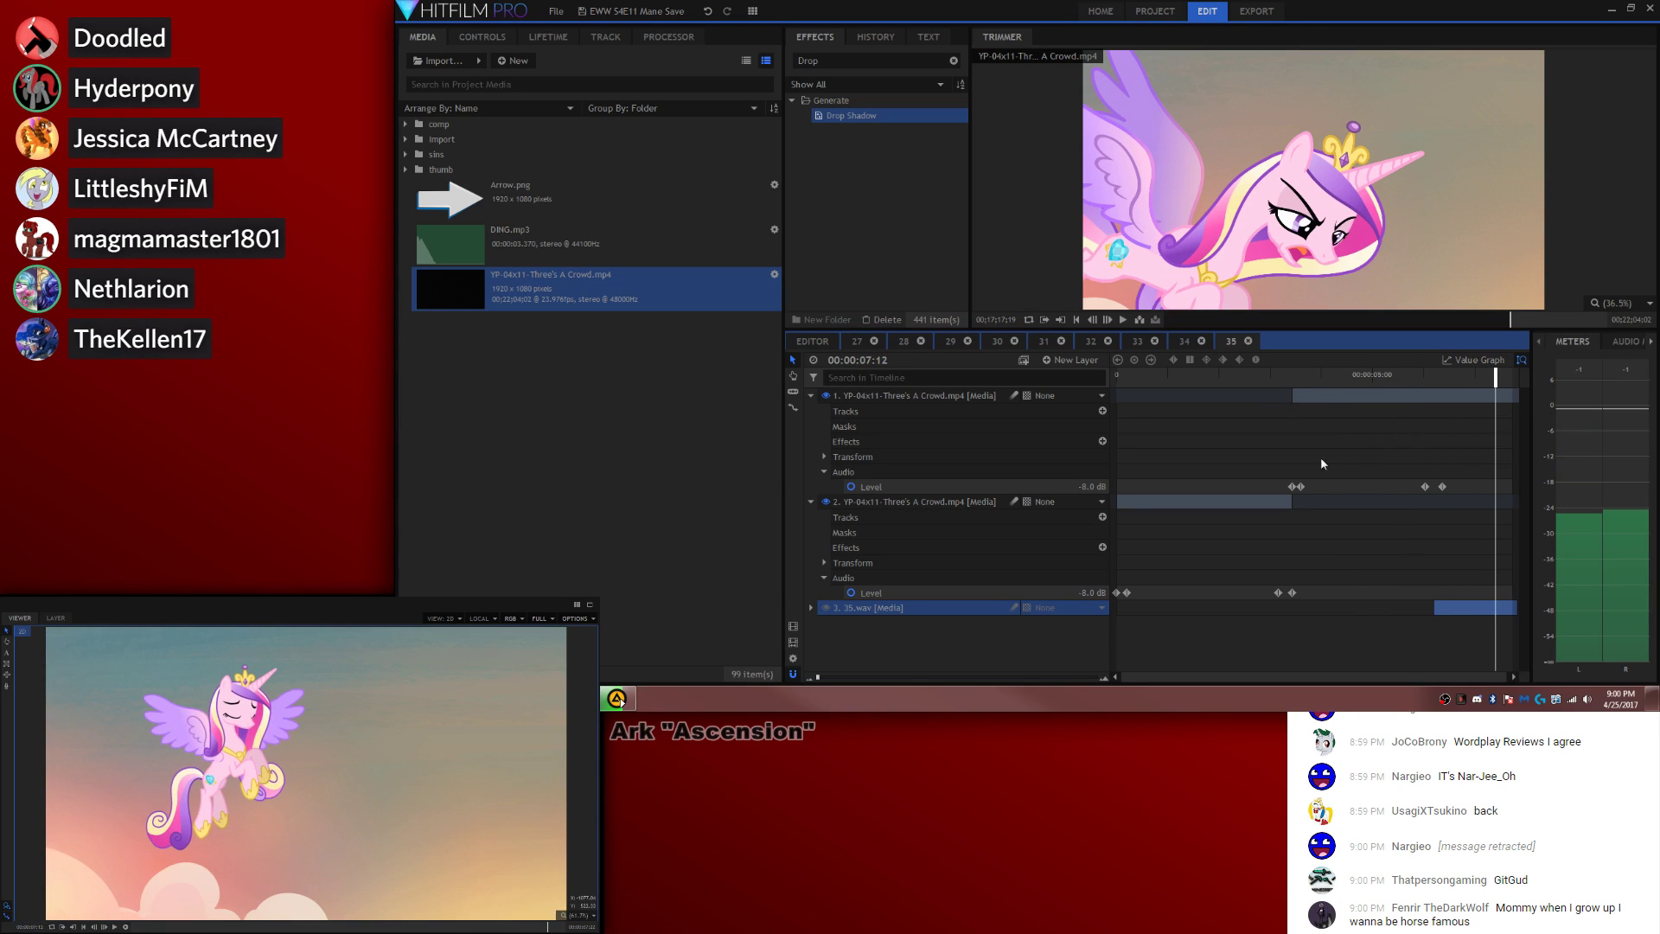
# Step: Copy the second Sin Count, Sub, overlay experiment 1.png and New Grade layers from shot 34, return to shot 35 and close shots 27 to 30
pyautogui.click(1184, 340)
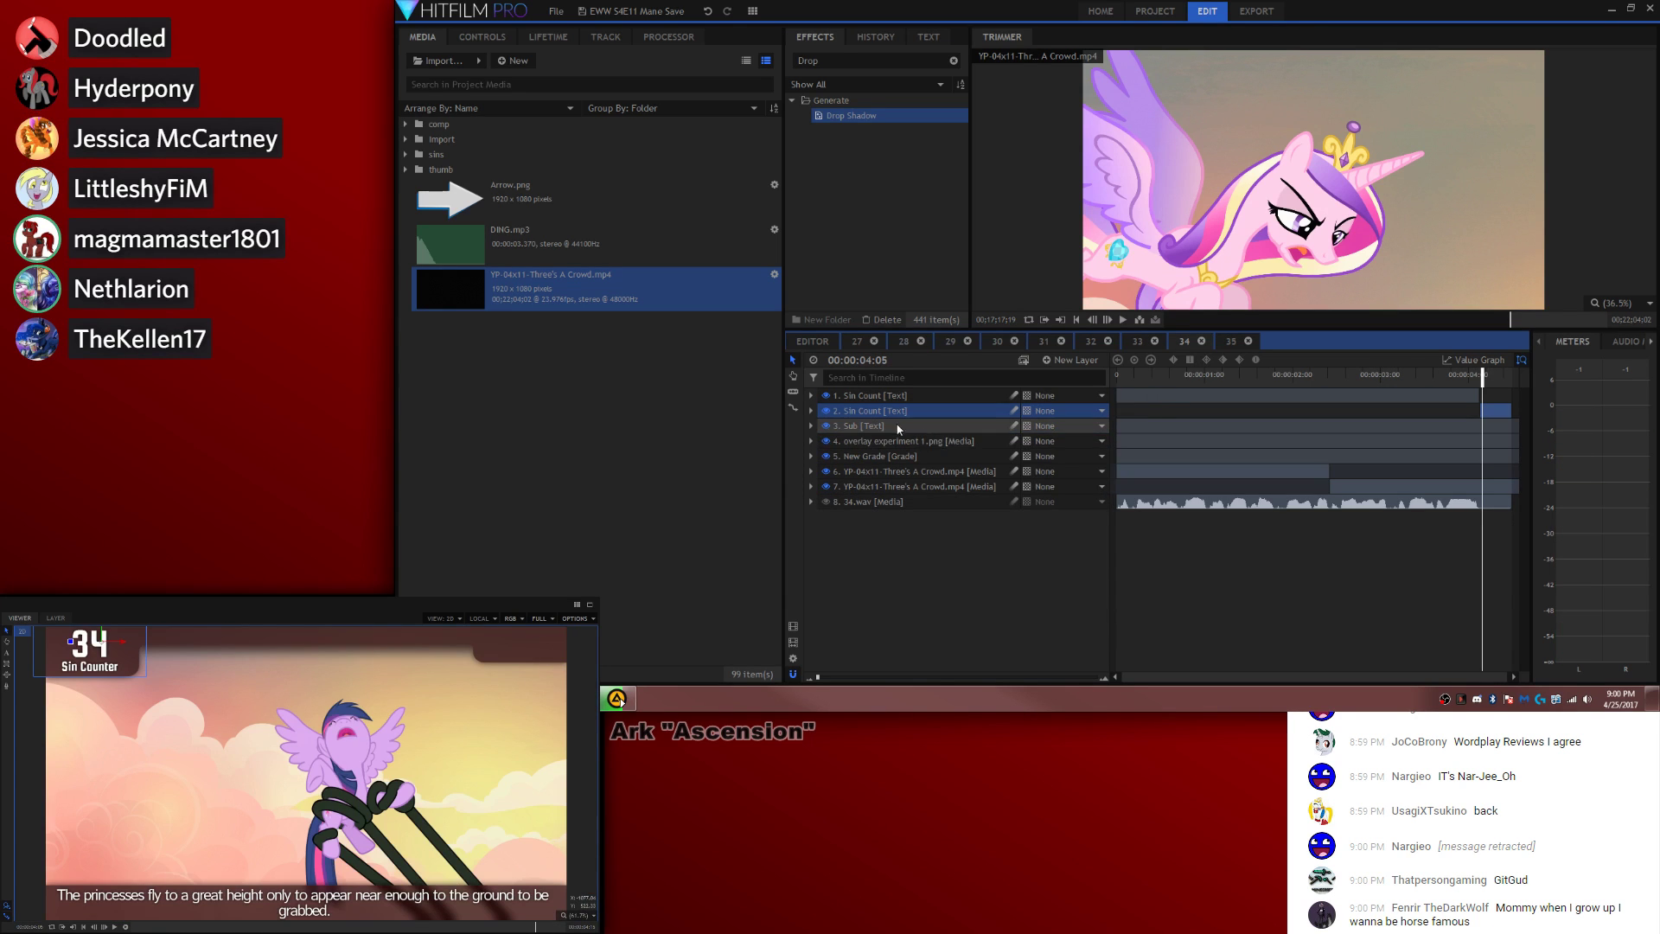
pyautogui.moveTo(898, 429); pyautogui.dragTo(887, 459)
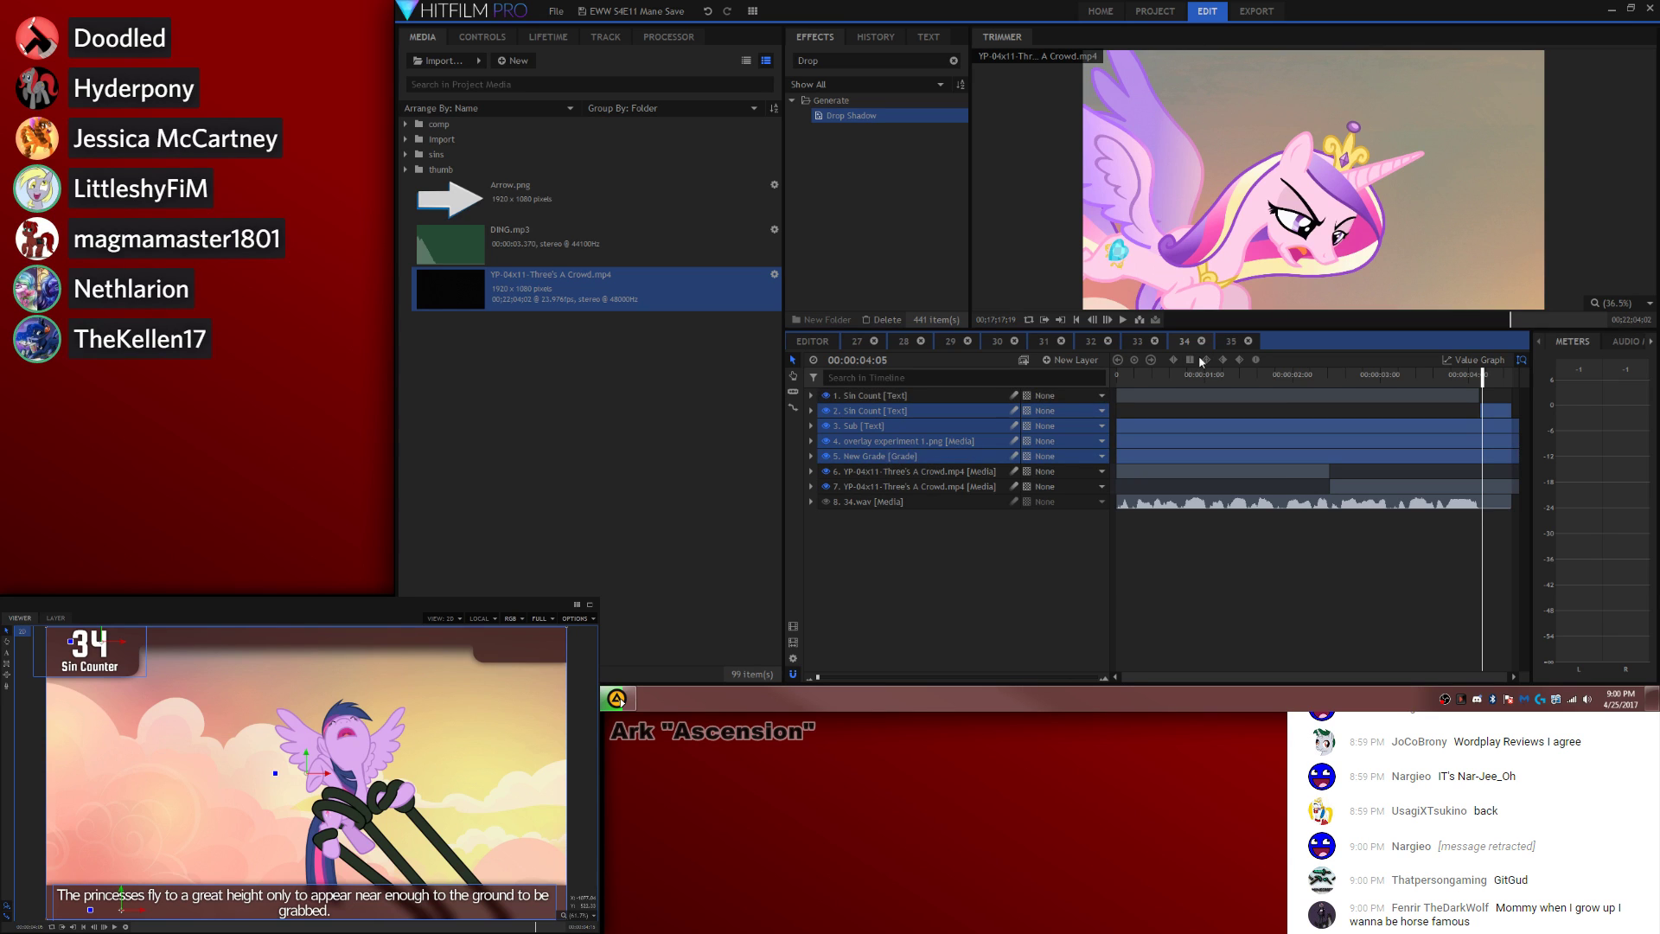
pyautogui.click(1230, 341)
pyautogui.click(874, 341)
pyautogui.click(874, 341)
pyautogui.click(874, 341)
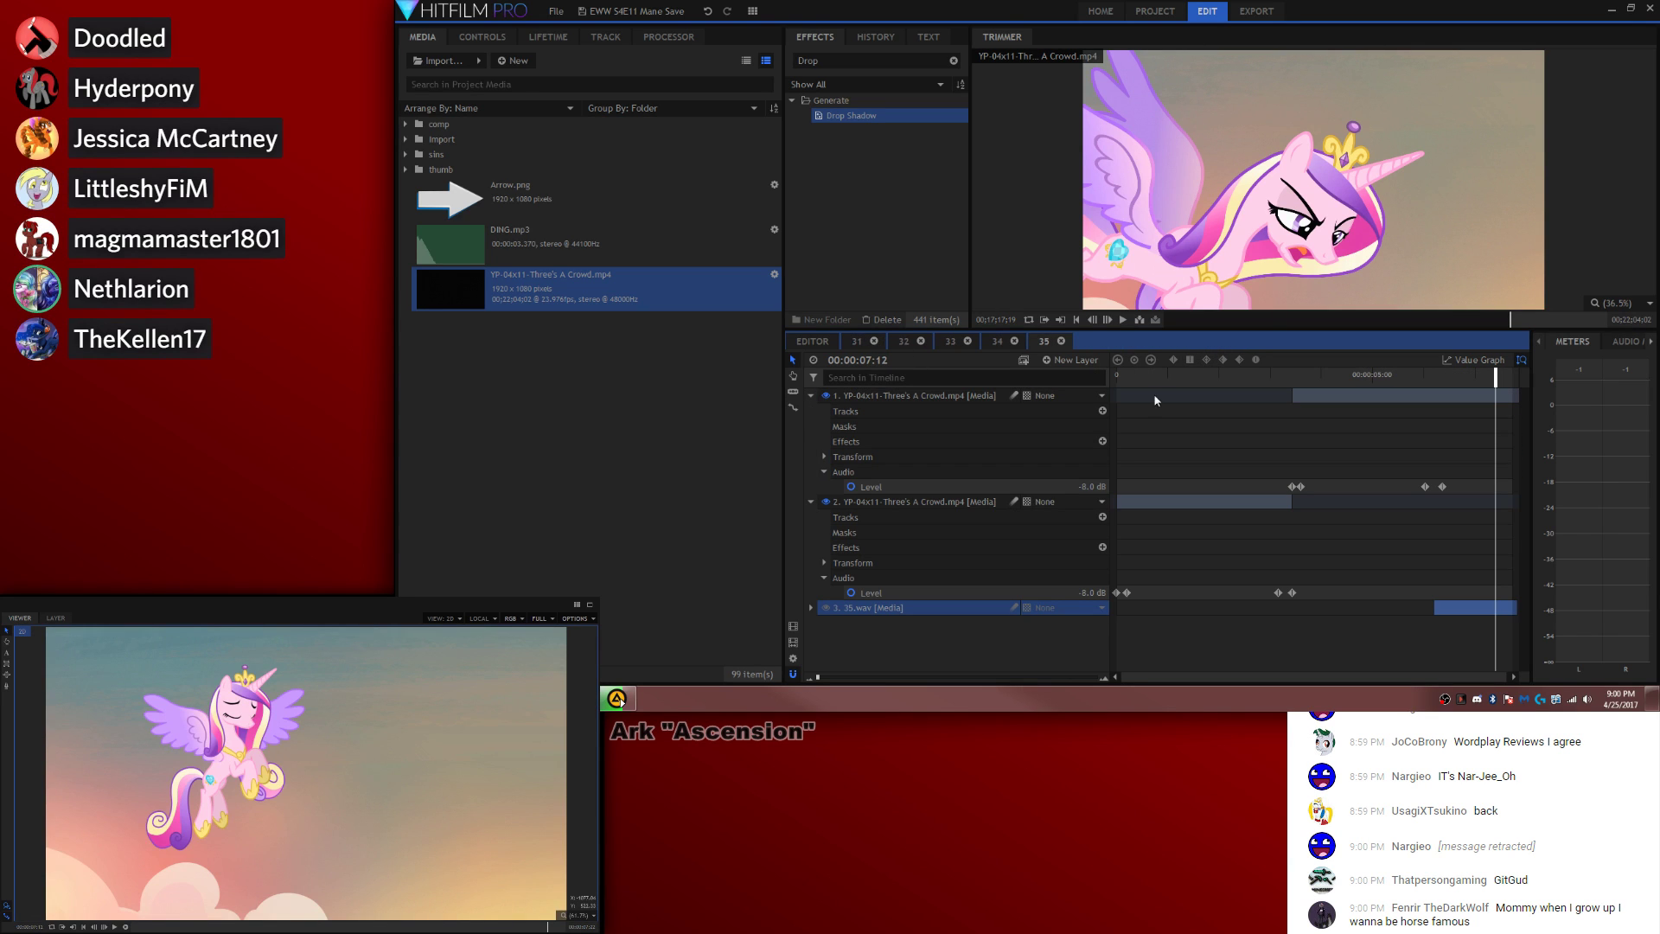
# Step: Paste the copied layers into shot 35 and align them all to its first frame
pyautogui.press('Home')
pyautogui.hotkey('ctrl', 'v')
pyautogui.rightClick(891, 413)
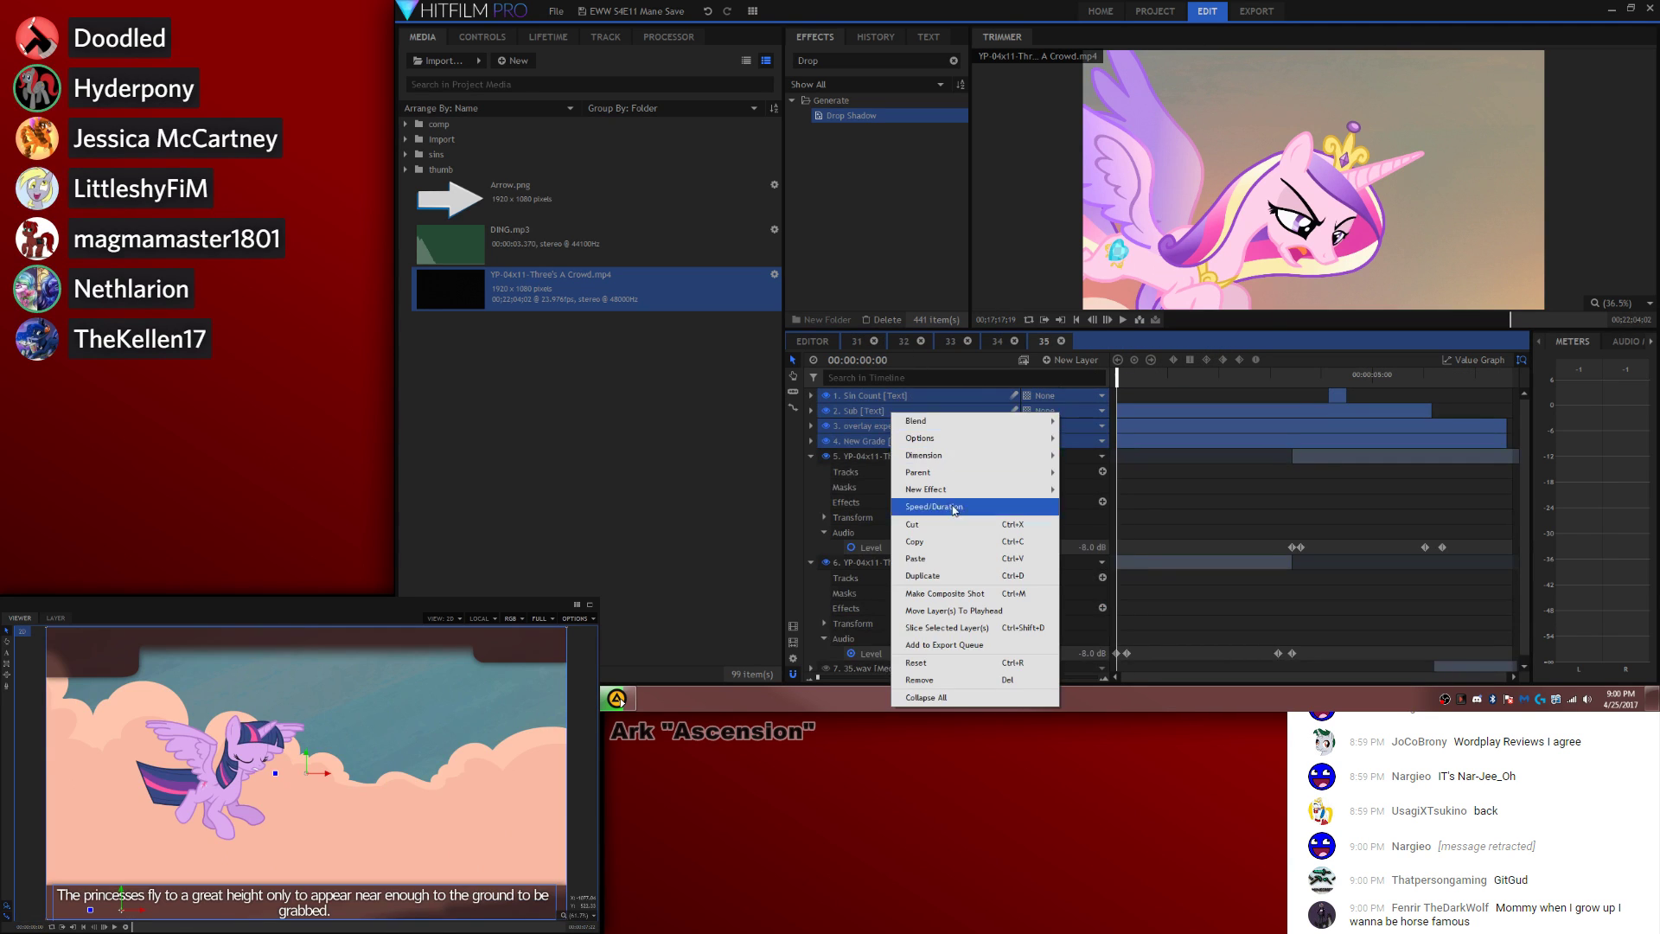
pyautogui.click(944, 610)
# Step: Extend the Sub, overlay experiment 1.png and New Grade layers to the end of shot 35
pyautogui.click(1149, 395)
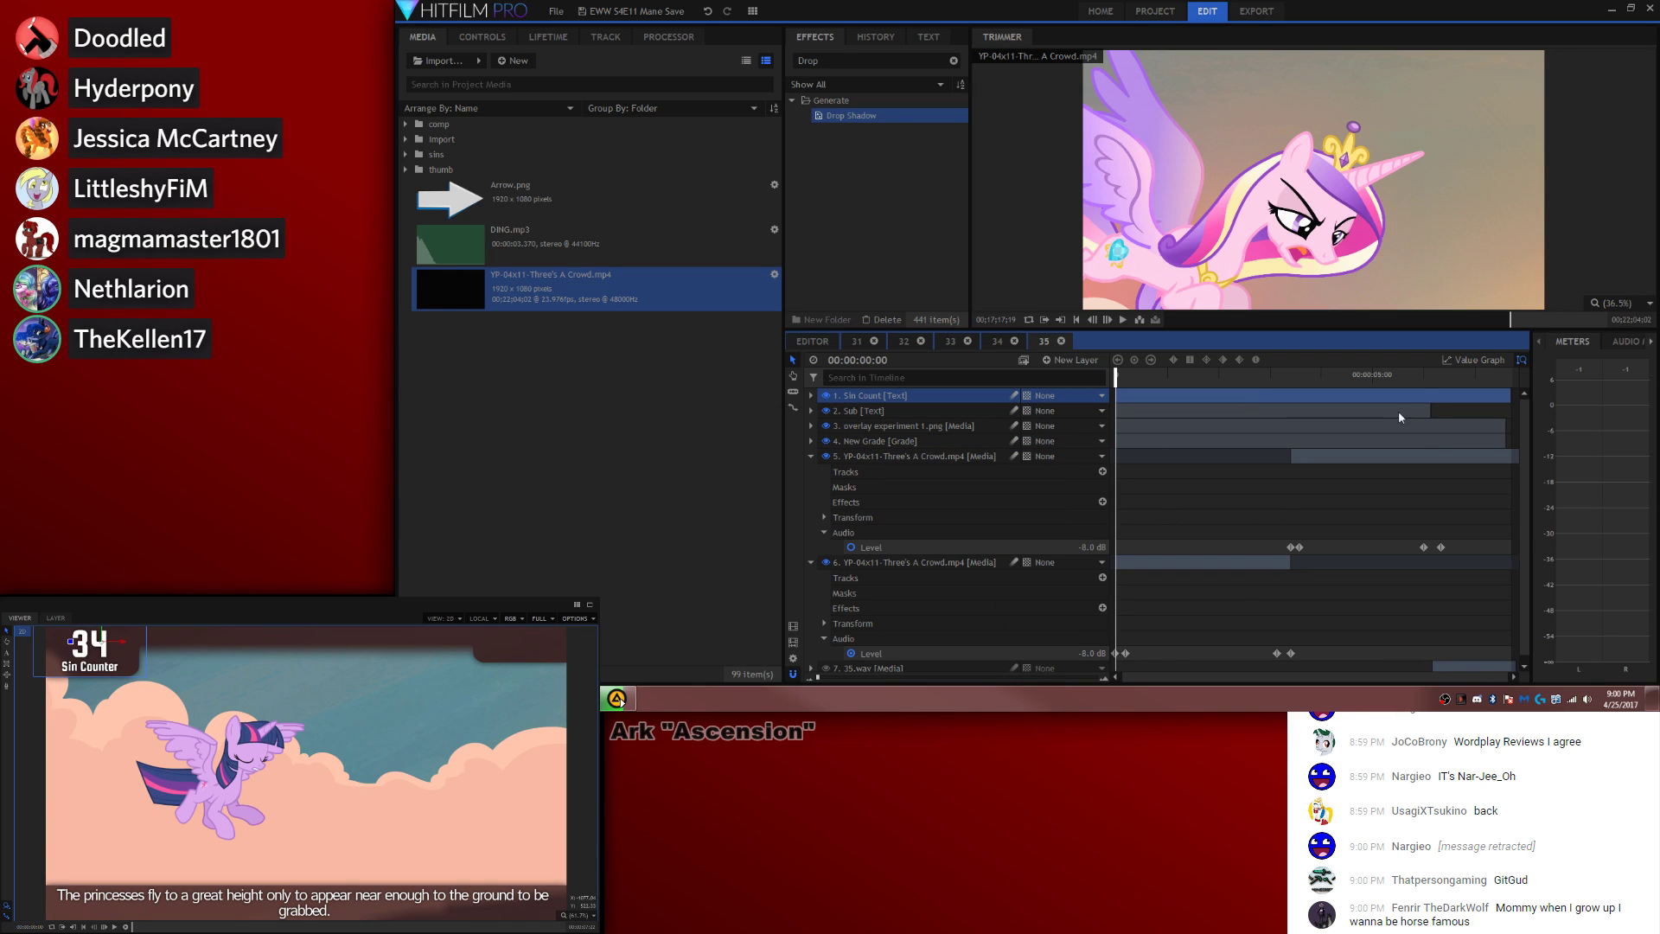
pyautogui.moveTo(1430, 409); pyautogui.dragTo(1523, 430)
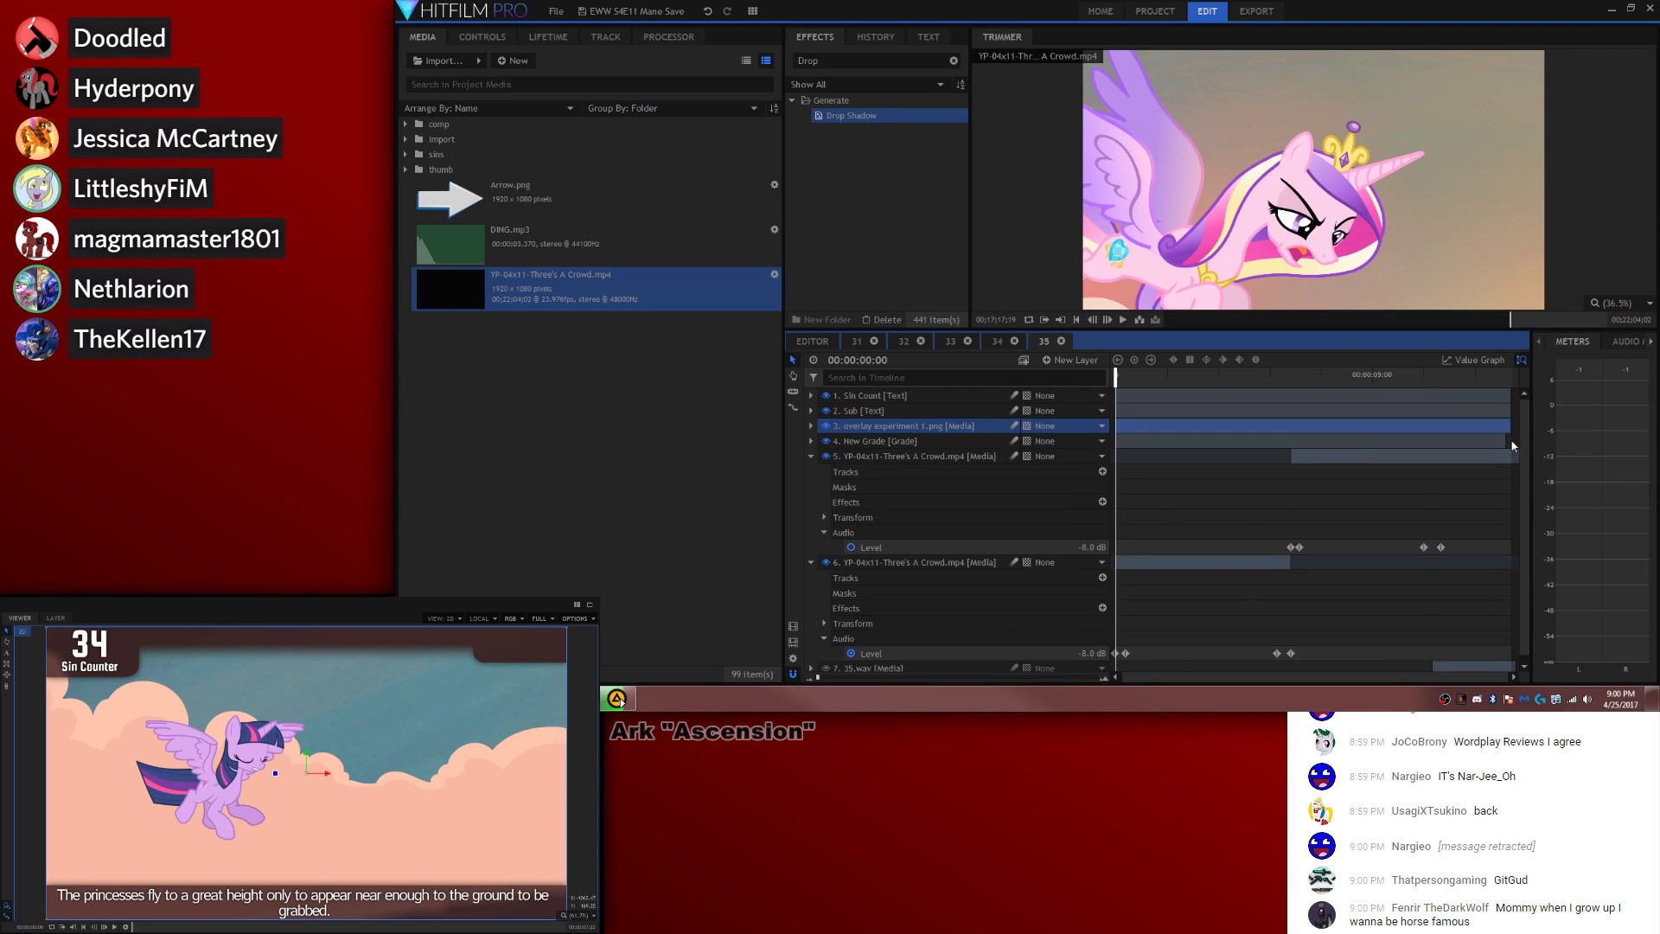
pyautogui.click(1505, 440)
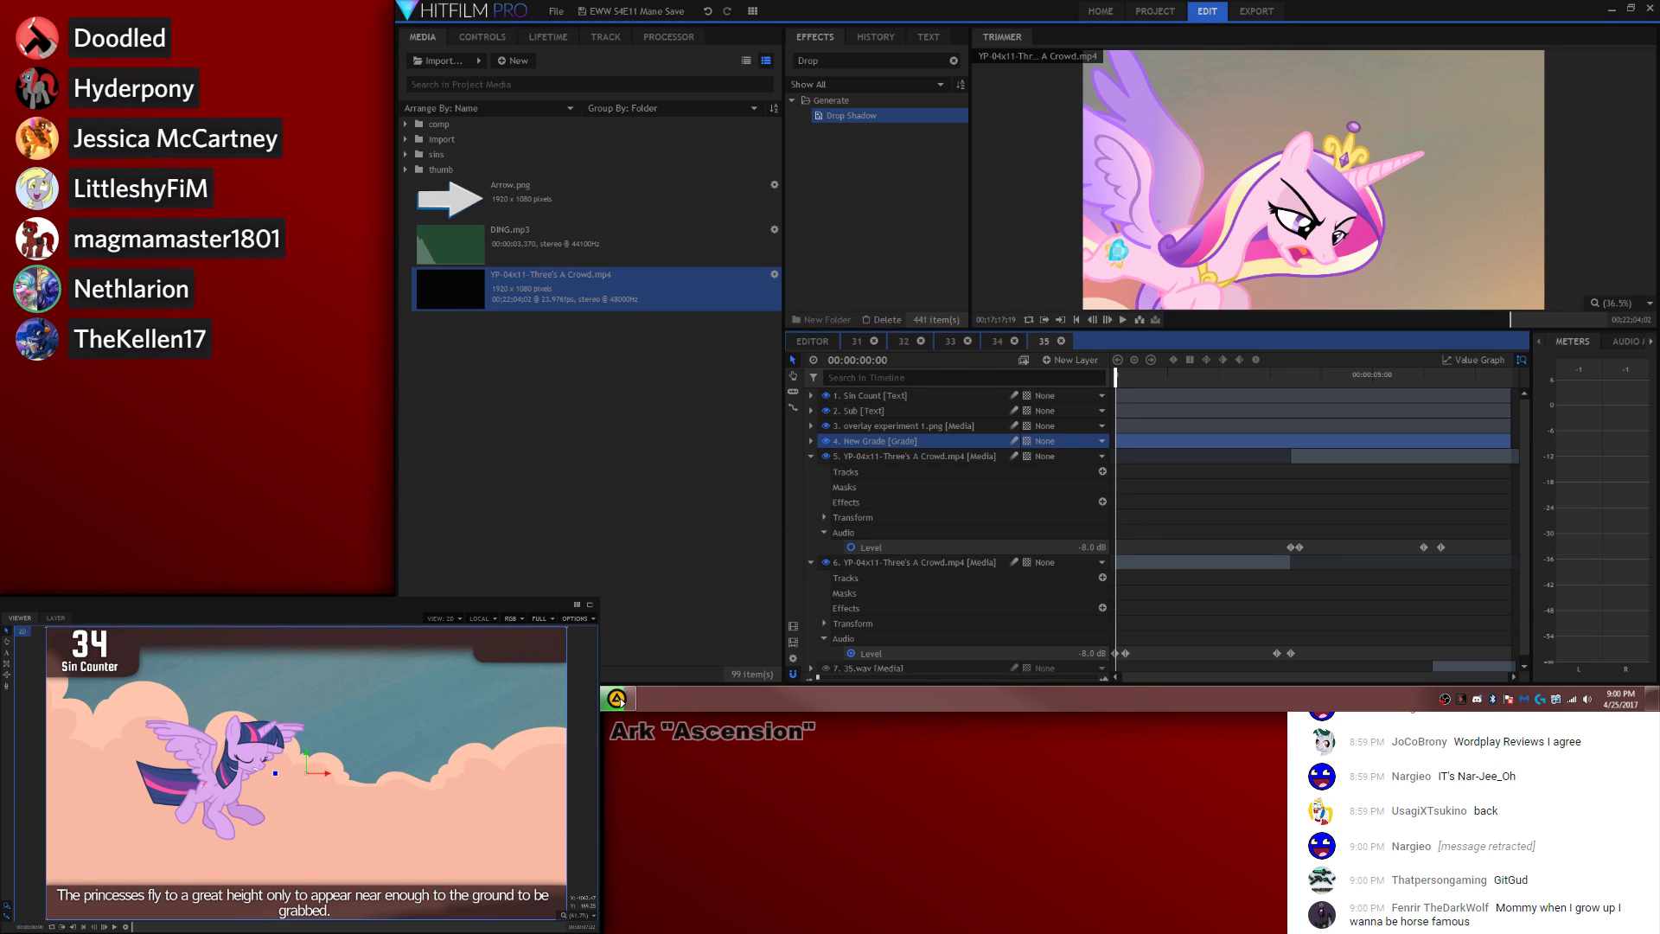
# Step: Replace the subtitle text in the Sub layer with "Riveting dialogue."
pyautogui.click(8, 655)
pyautogui.moveTo(332, 903); pyautogui.dragTo(55, 890)
pyautogui.write('Riveting dialogue.')
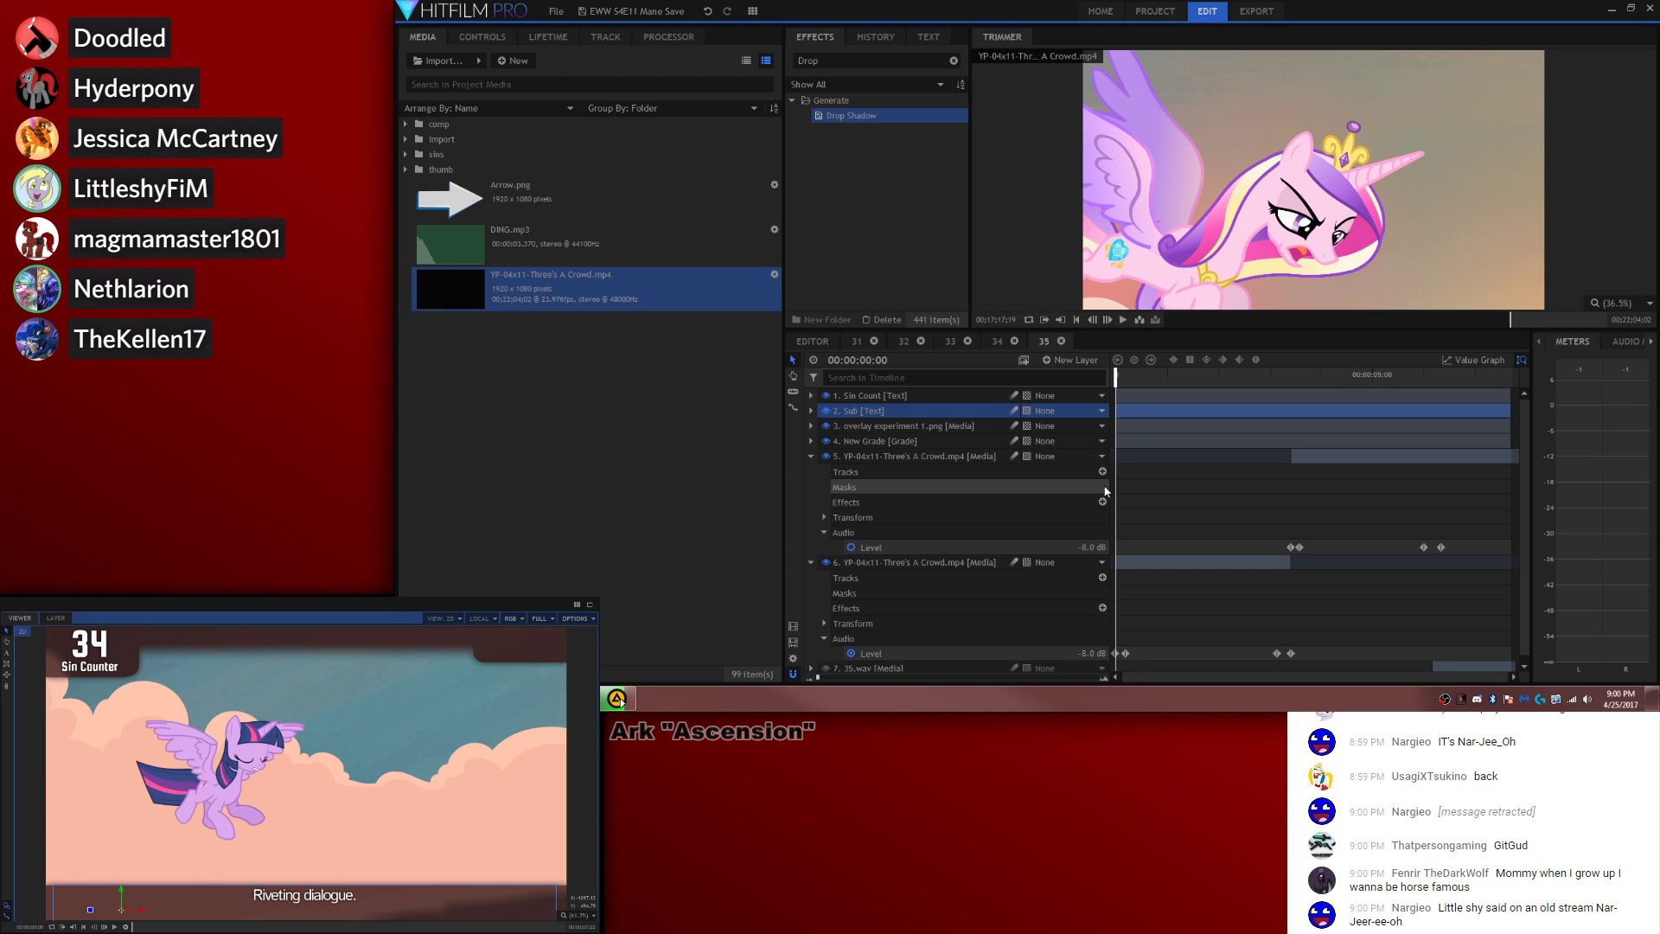
pyautogui.click(1200, 543)
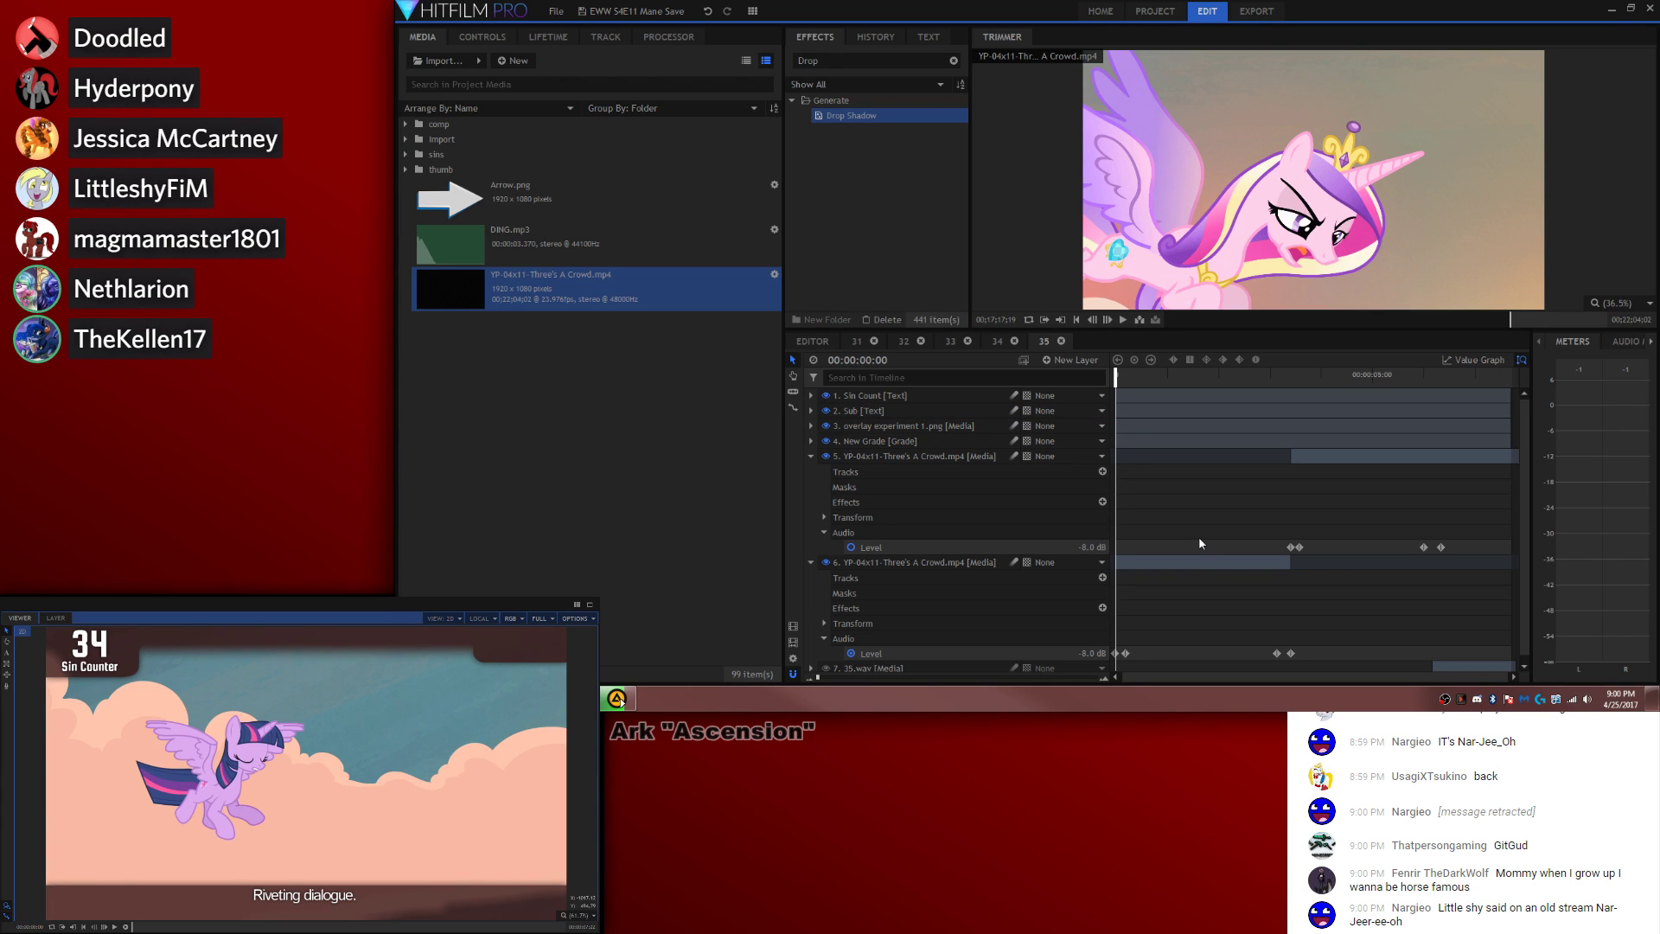
# Step: Trim the start of the Sub layer to where the 35.wav narration begins and play the shot
pyautogui.press('space')
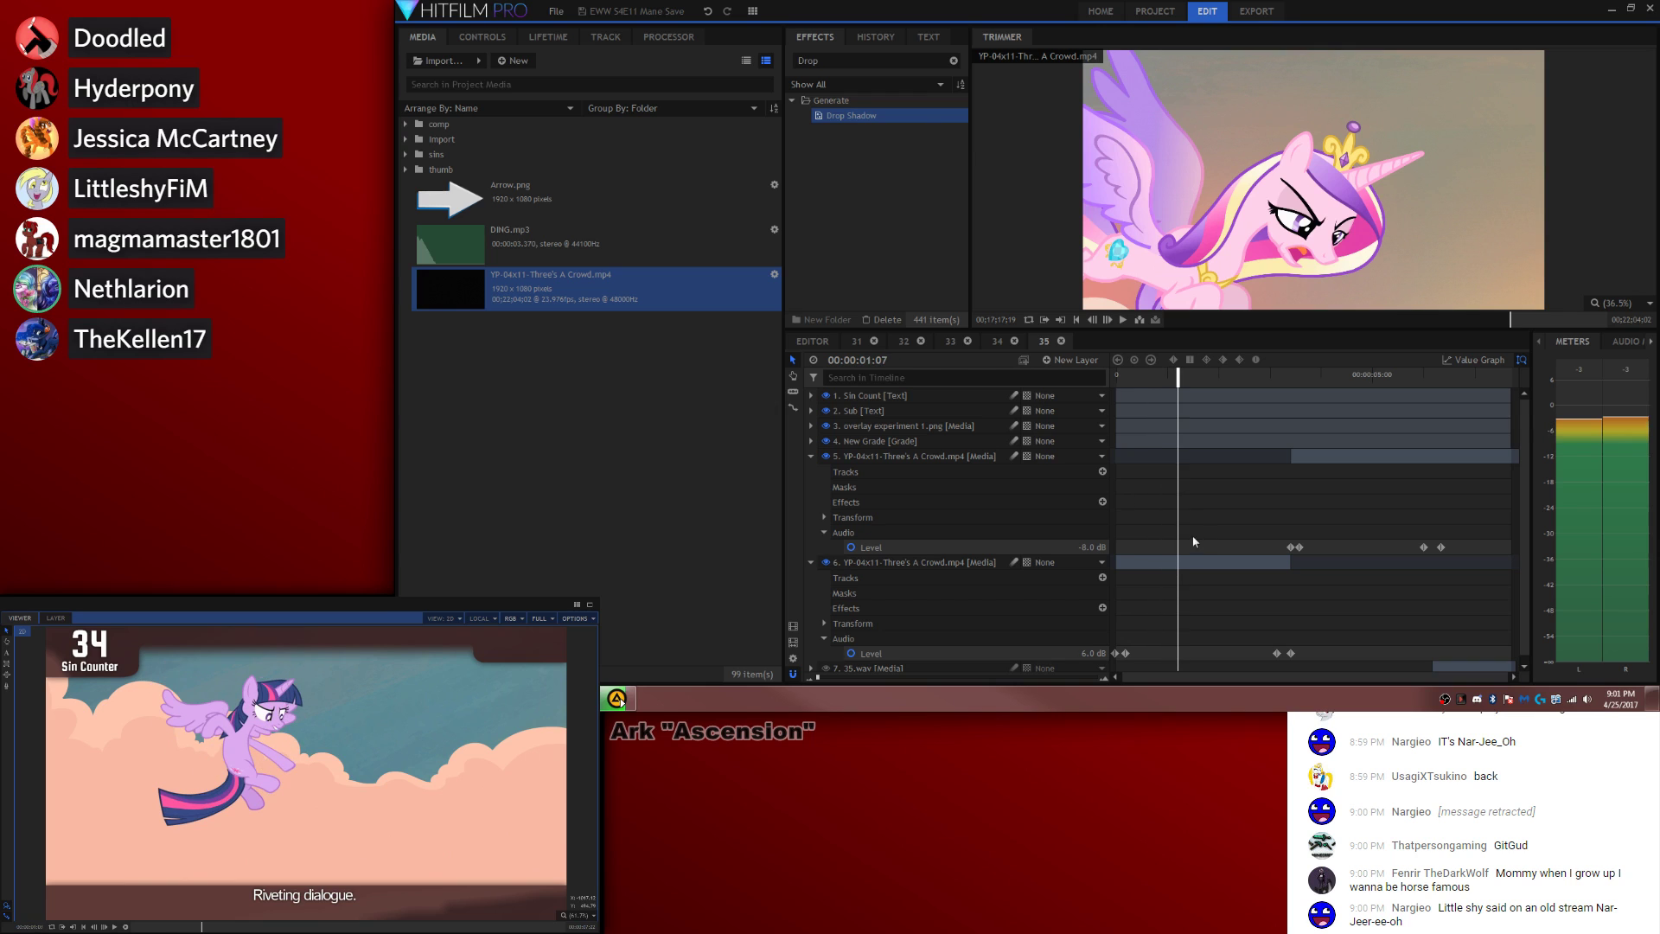
pyautogui.moveTo(1116, 413); pyautogui.dragTo(1428, 418)
pyautogui.click(1372, 528)
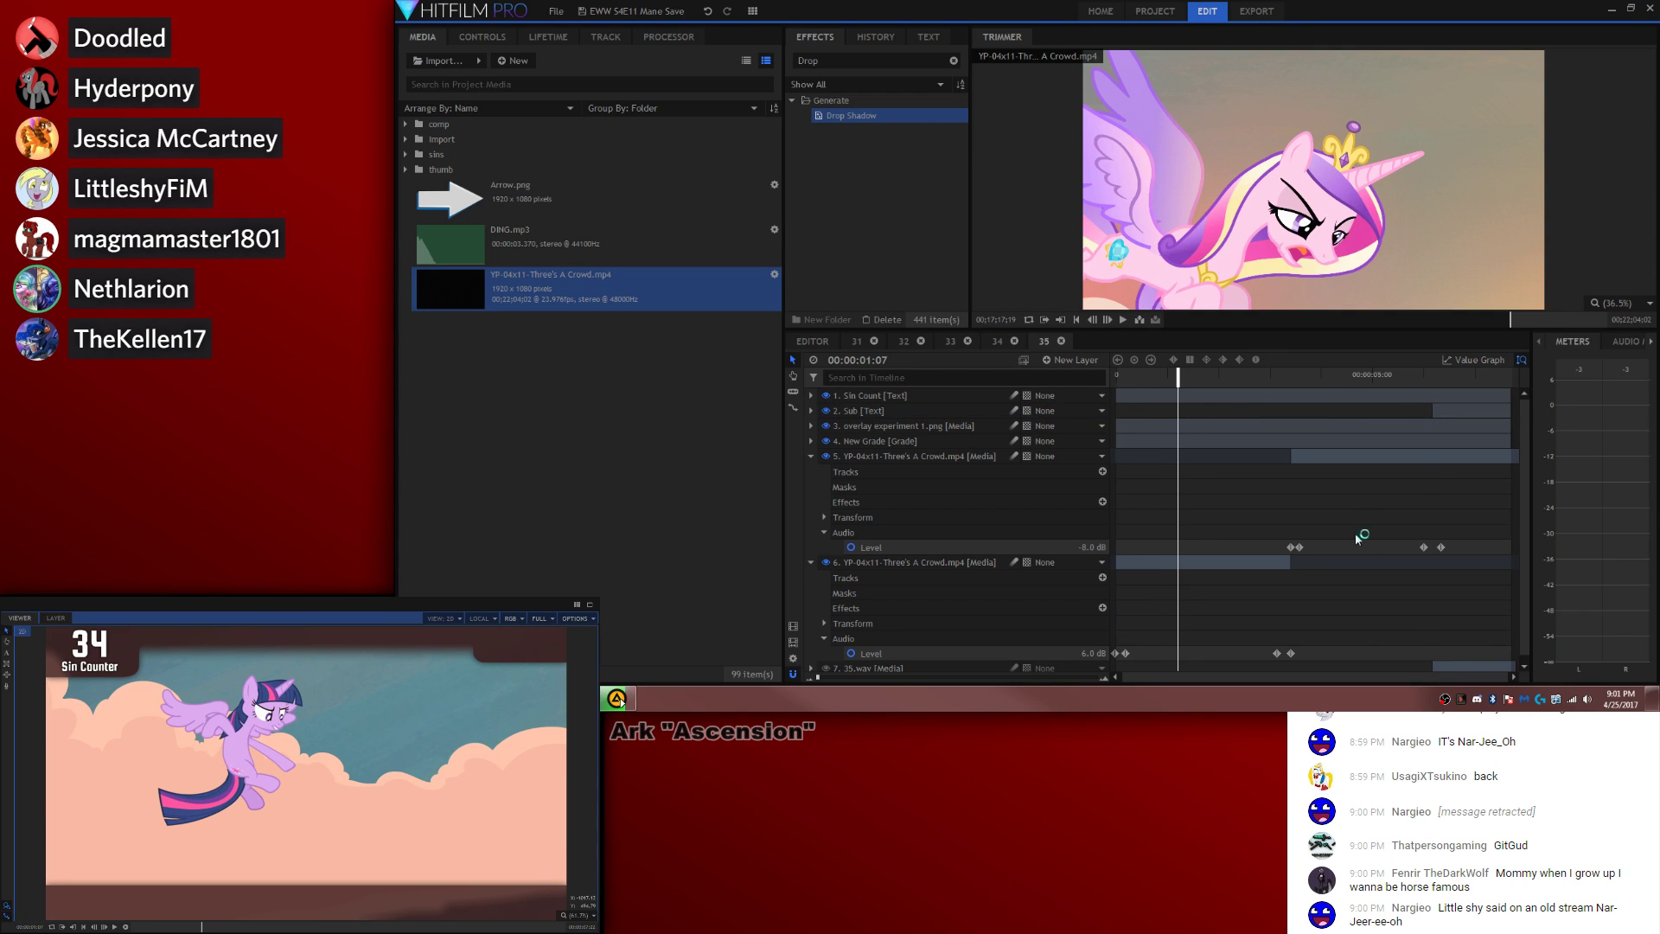
pyautogui.press('space')
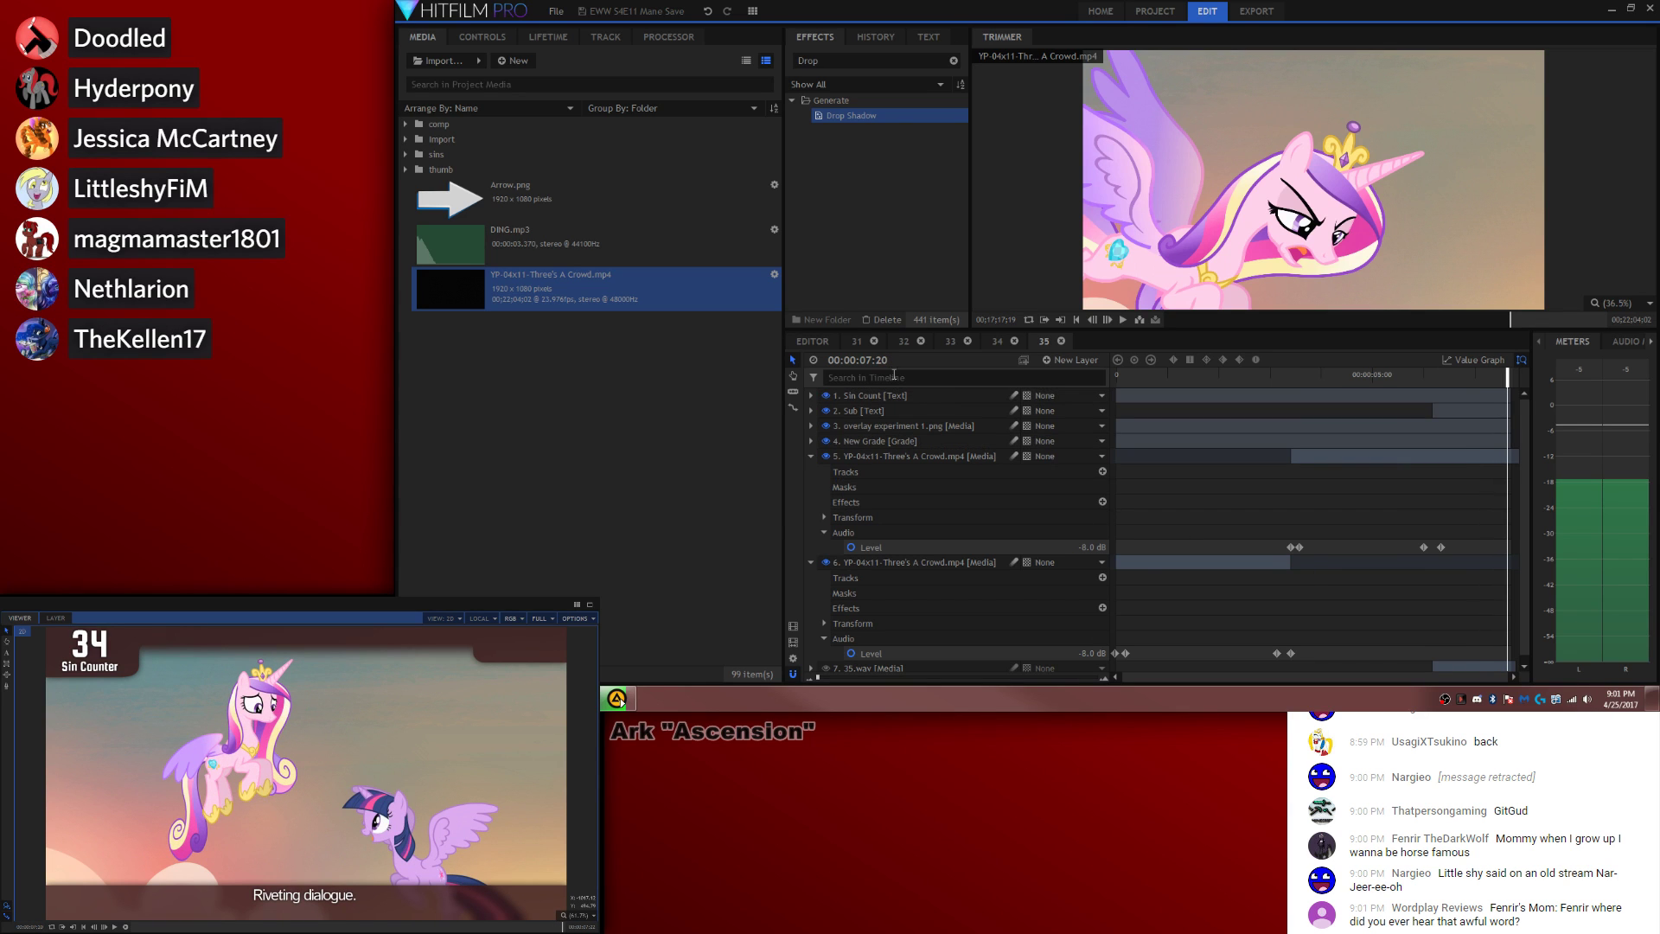
# Step: Extend clip 35 in the Editor timeline to the full length of its composite shot
pyautogui.click(813, 343)
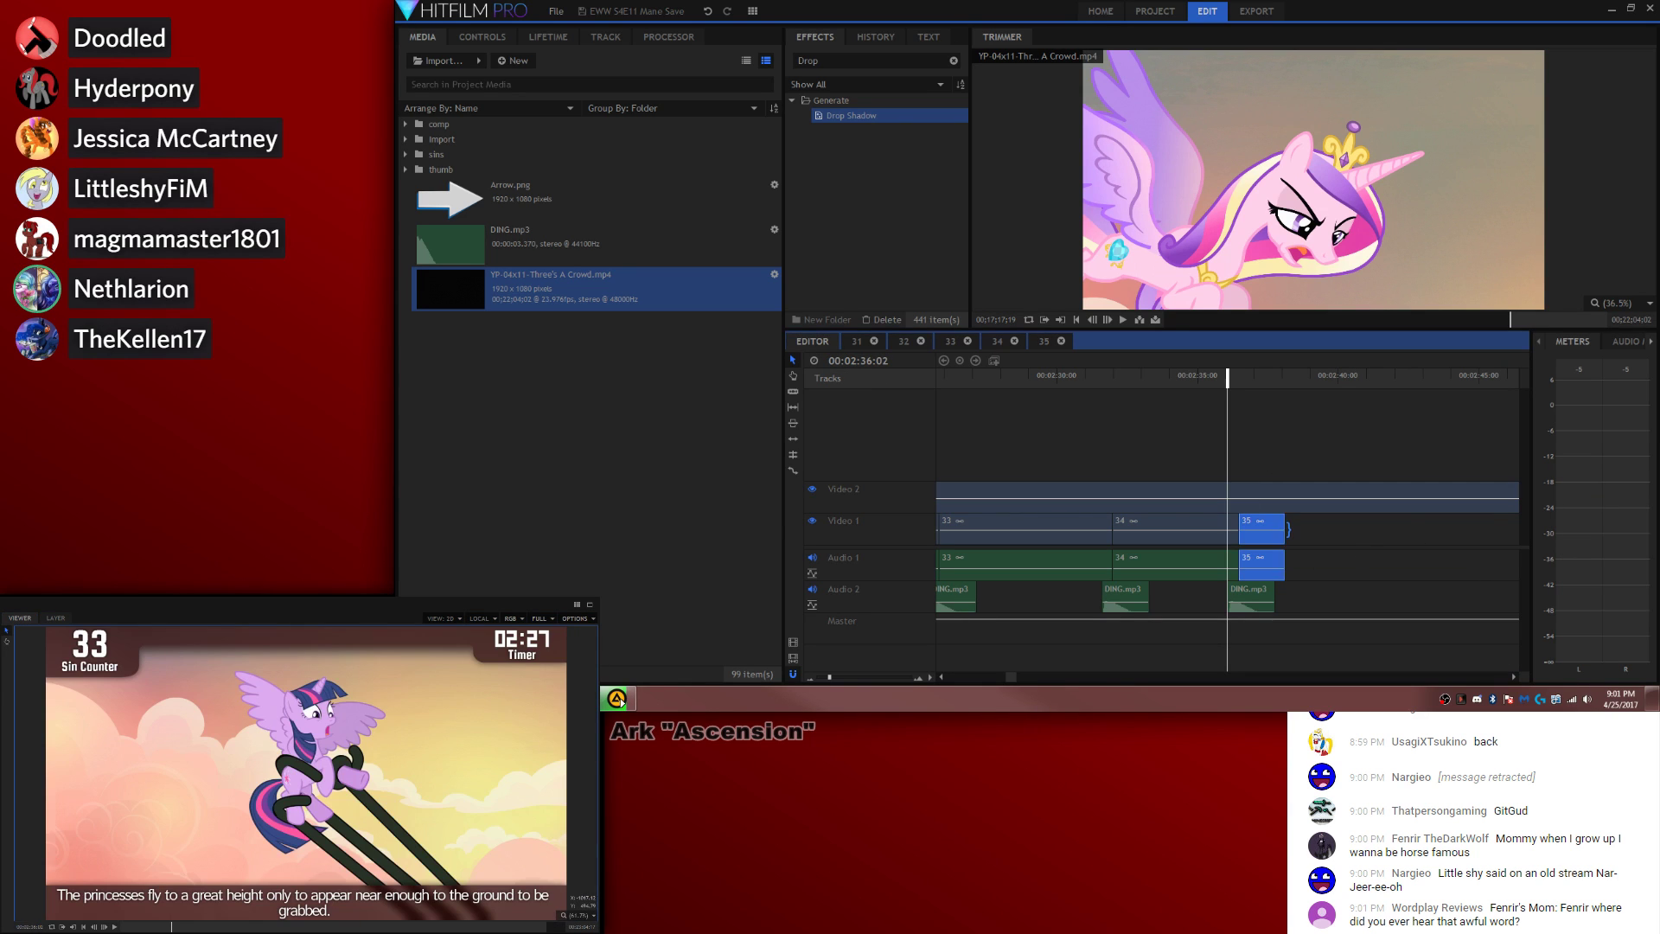
pyautogui.moveTo(1286, 529); pyautogui.dragTo(1442, 531)
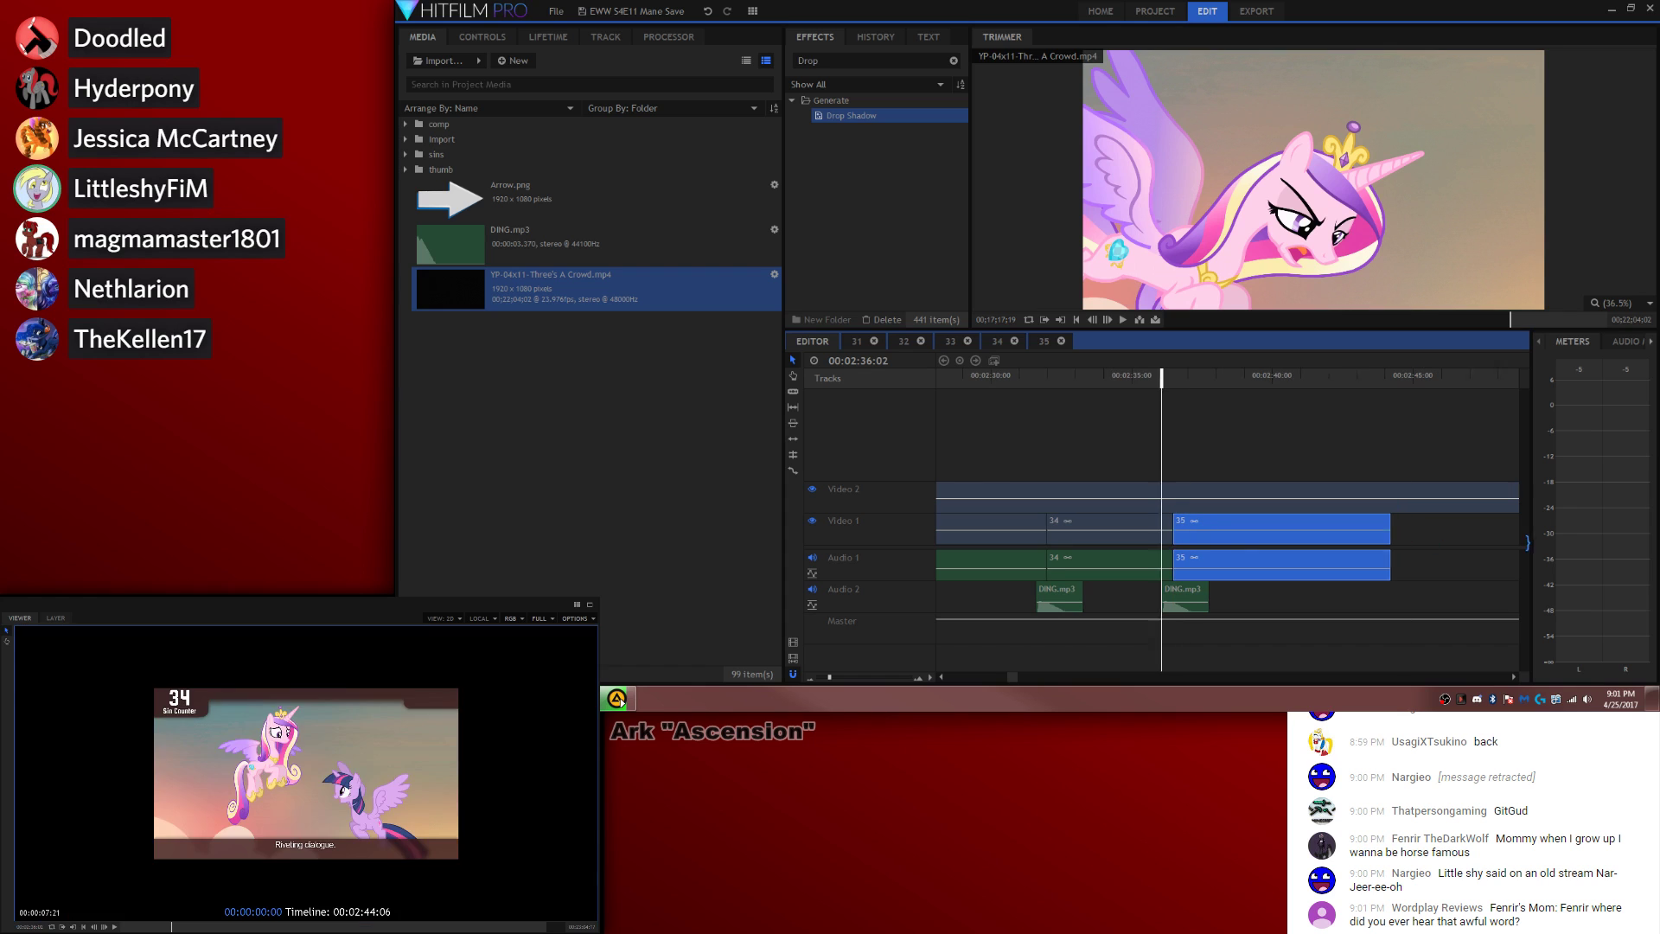
pyautogui.moveTo(828, 678); pyautogui.dragTo(824, 677)
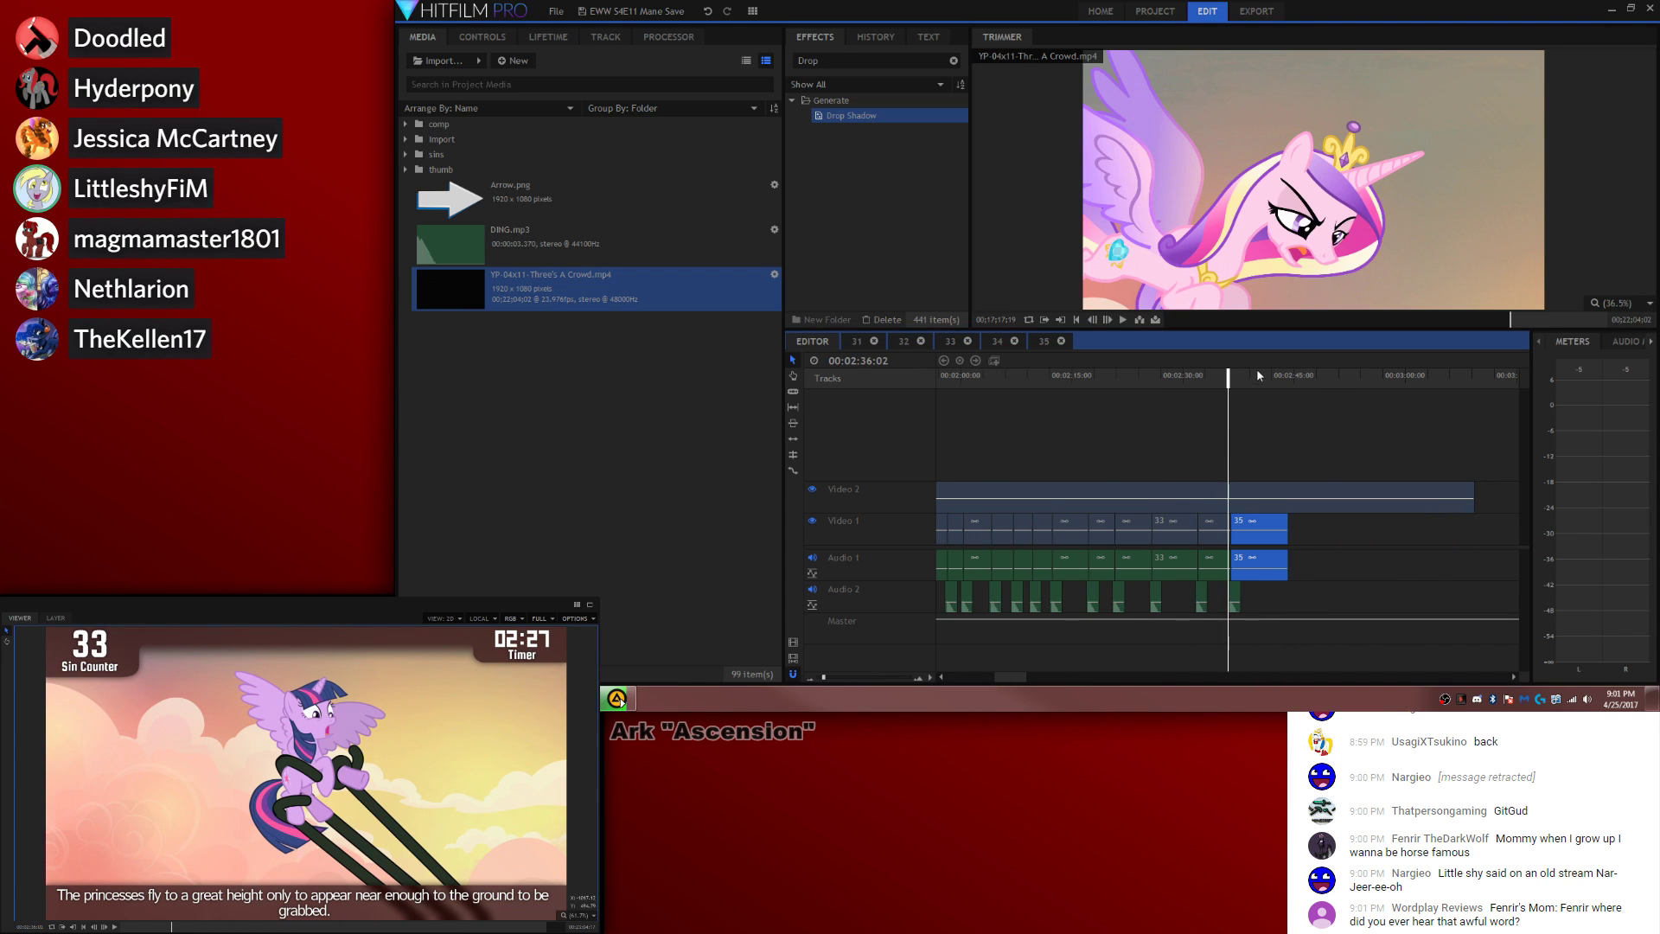
pyautogui.moveTo(1259, 375); pyautogui.dragTo(1272, 377)
# Step: Place the narration files 36.wav to 42.wav on the Audio 1 track directly after clip 35
pyautogui.click(406, 155)
pyautogui.scroll(-5, 521, 281)
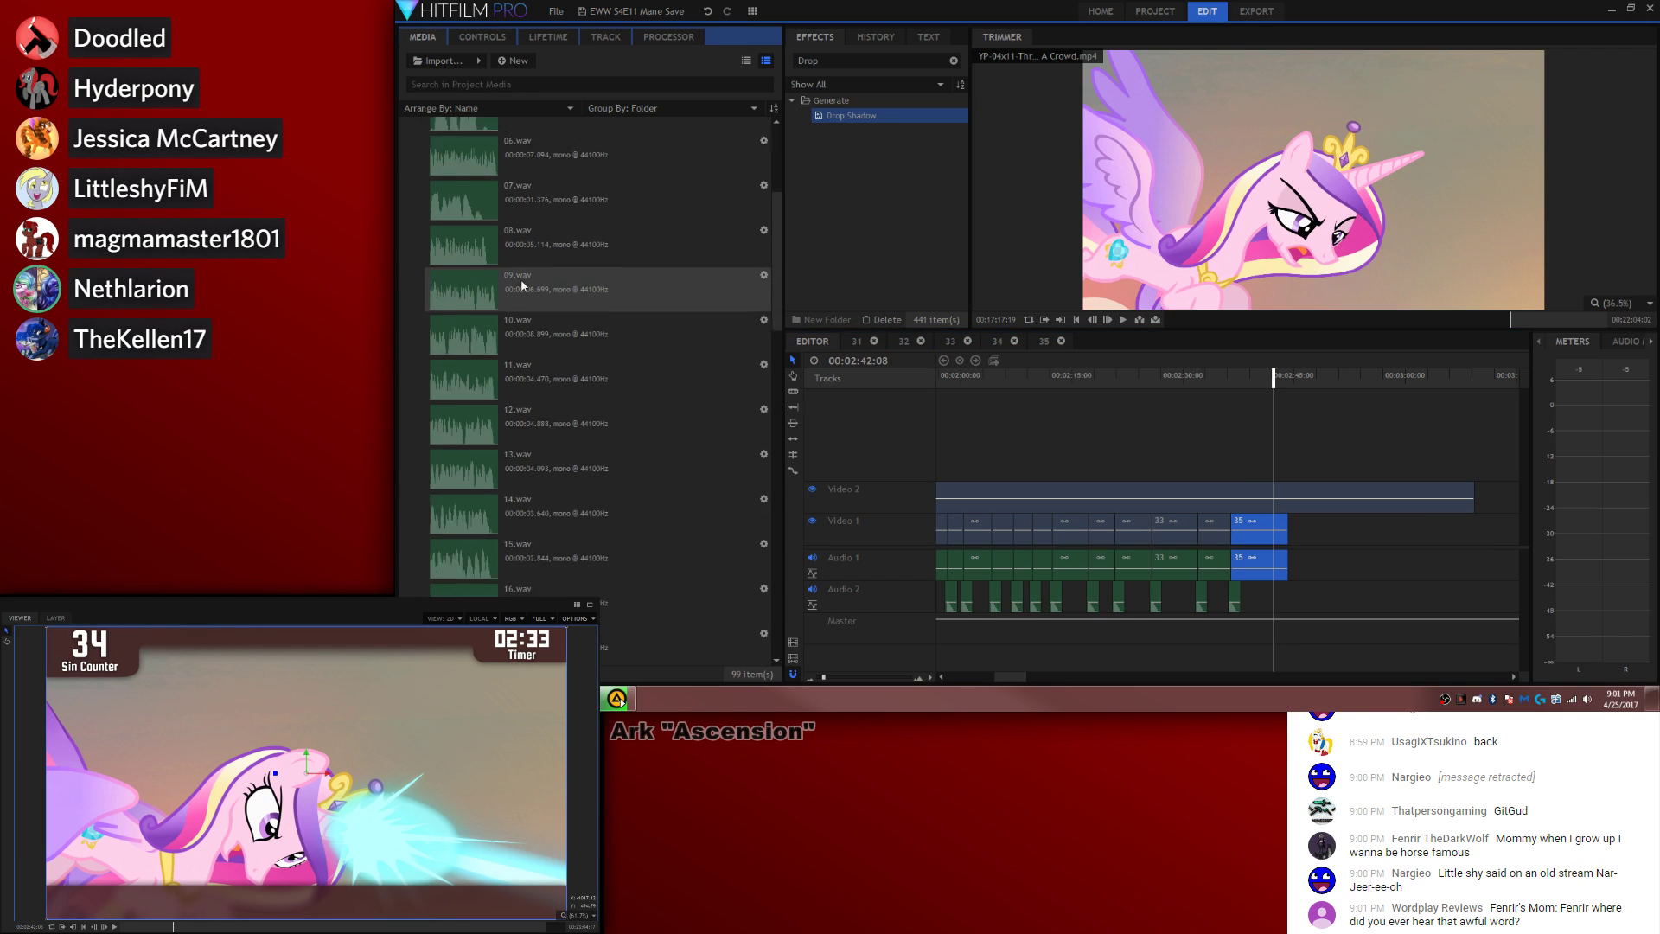
pyautogui.scroll(-6, 545, 285)
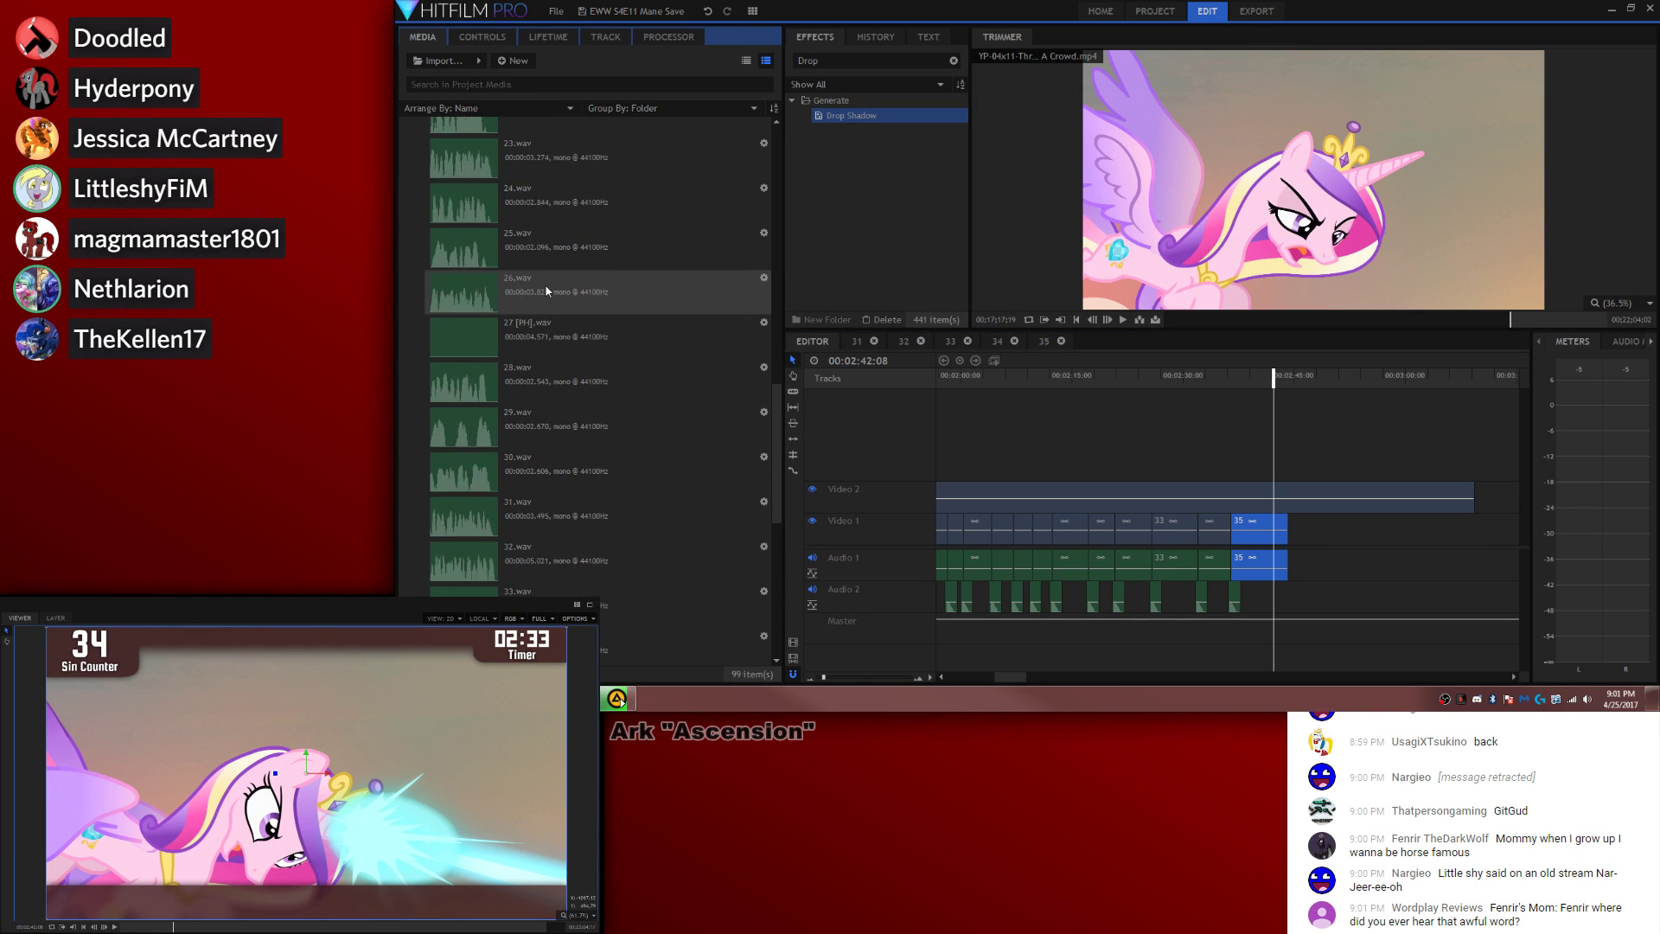
pyautogui.scroll(-4, 547, 290)
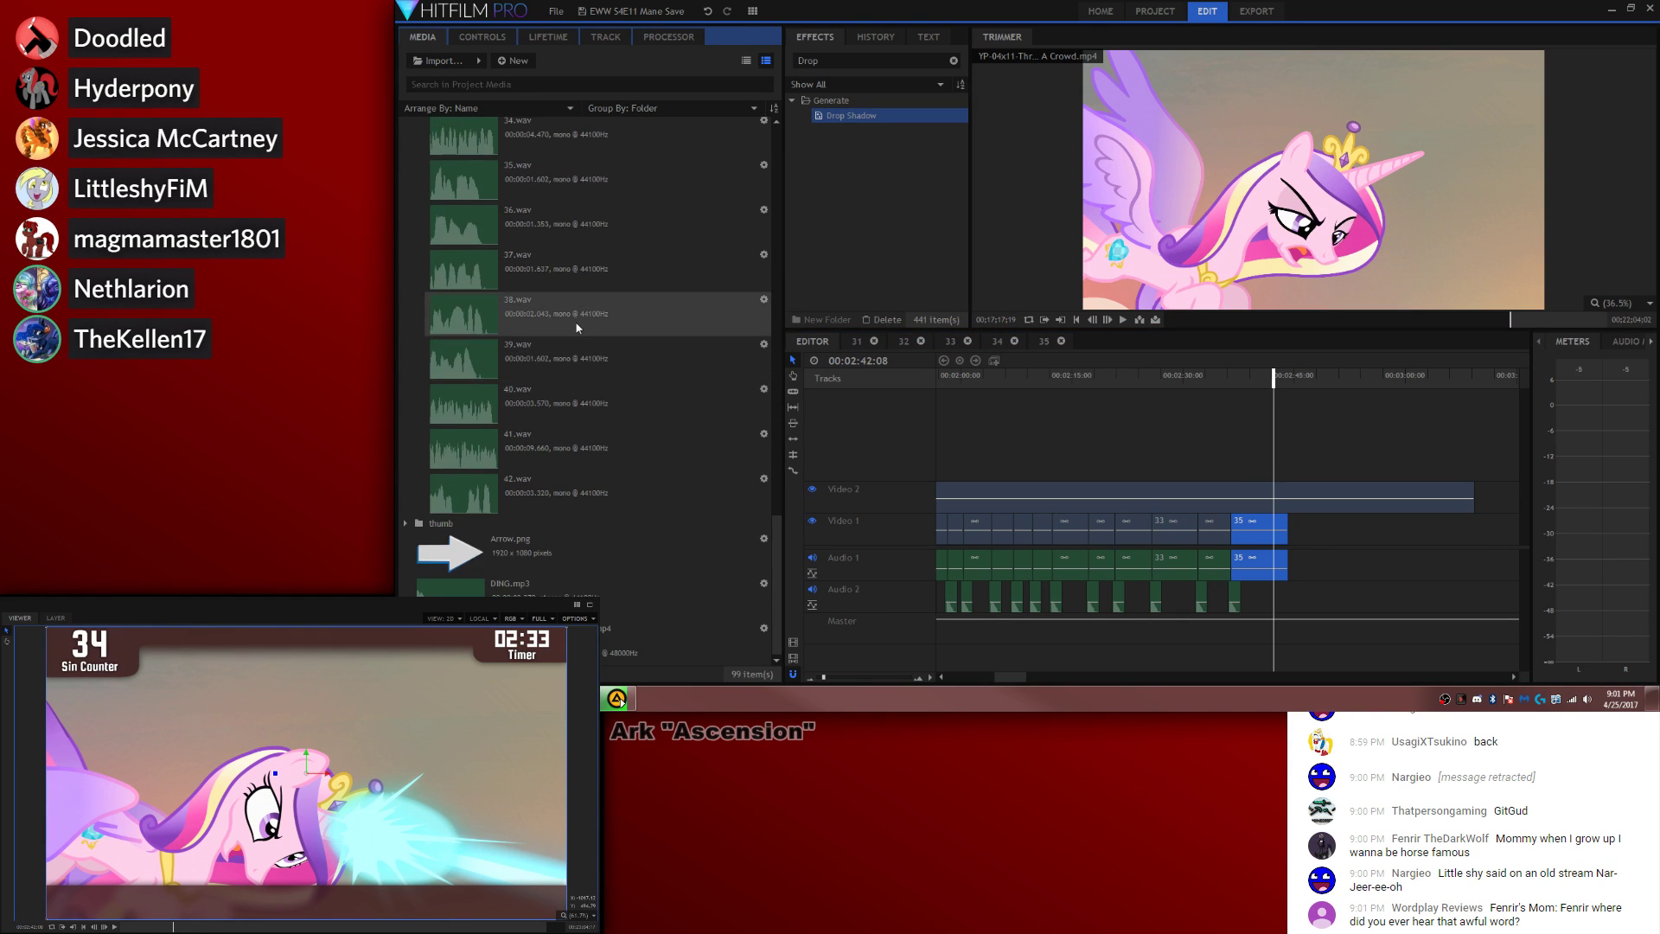
pyautogui.click(556, 238)
pyautogui.keyDown('shift'); pyautogui.click(583, 485); pyautogui.keyUp('shift')
pyautogui.moveTo(605, 233); pyautogui.dragTo(1297, 562)
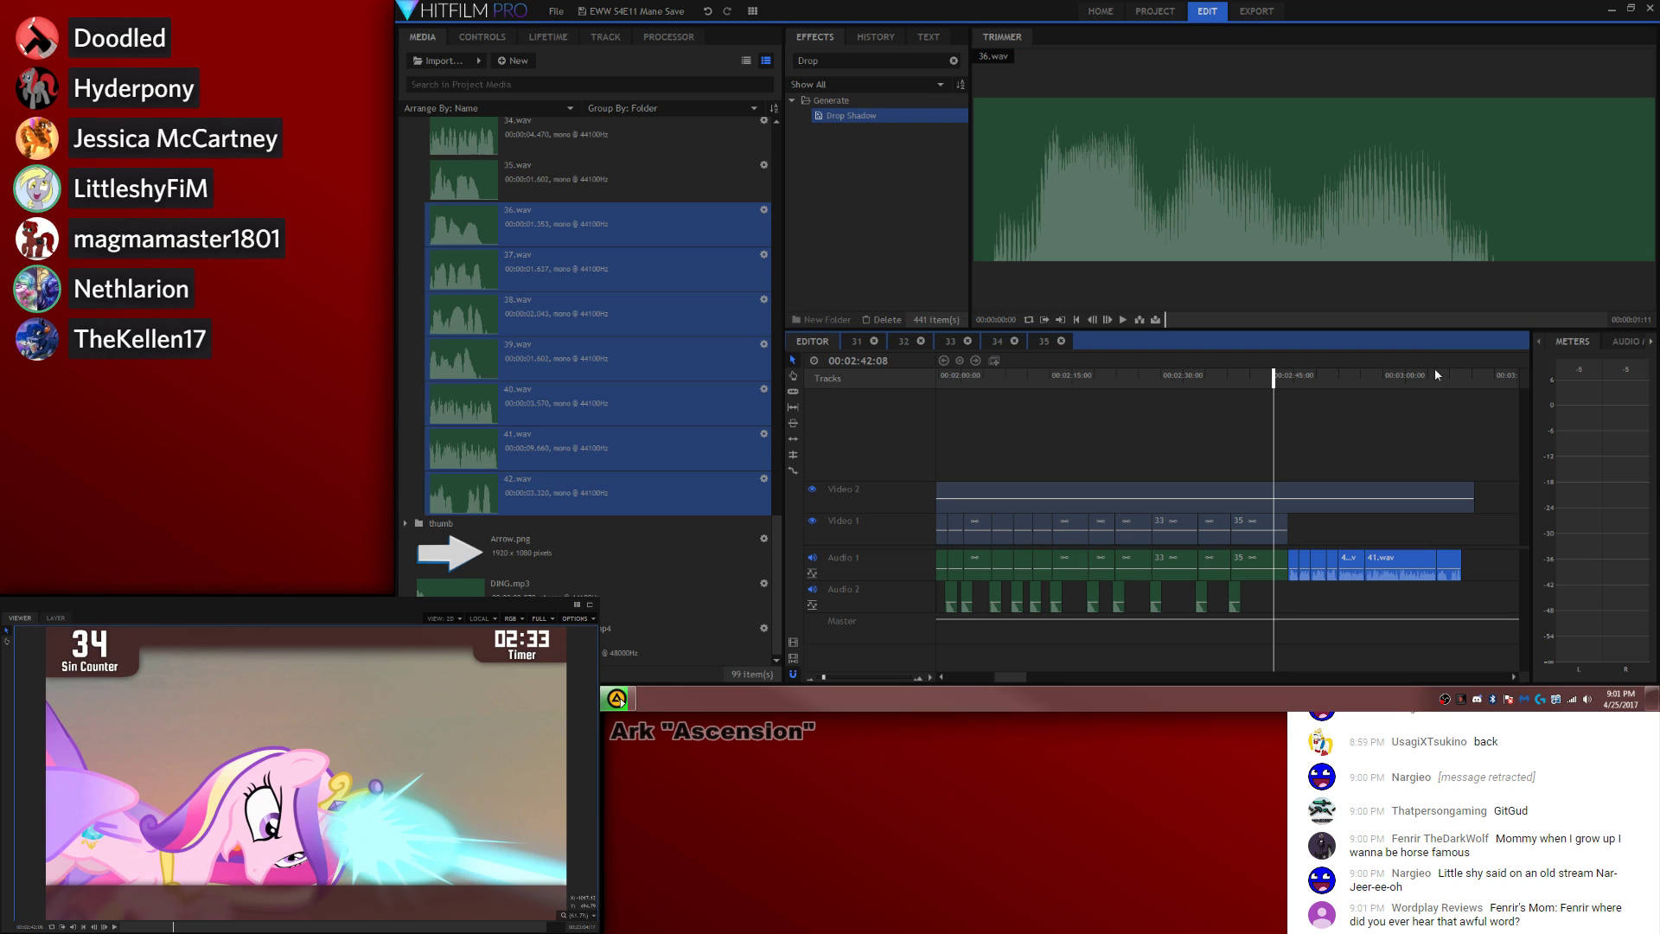
# Step: Delete the narration clips 36.wav to 42.wav from the Audio 1 track
pyautogui.moveTo(1435, 372)
pyautogui.mouseDown()
pyautogui.moveTo(1463, 384)
pyautogui.moveTo(1413, 381)
pyautogui.mouseUp()
pyautogui.moveTo(1400, 545); pyautogui.dragTo(1295, 572)
pyautogui.click(1485, 575)
pyautogui.press('Delete')
# Step: Position the Editor playhead near the end of clip 35 at 00:02:43:28 and select the last DING.mp3 clip
pyautogui.click(1276, 377)
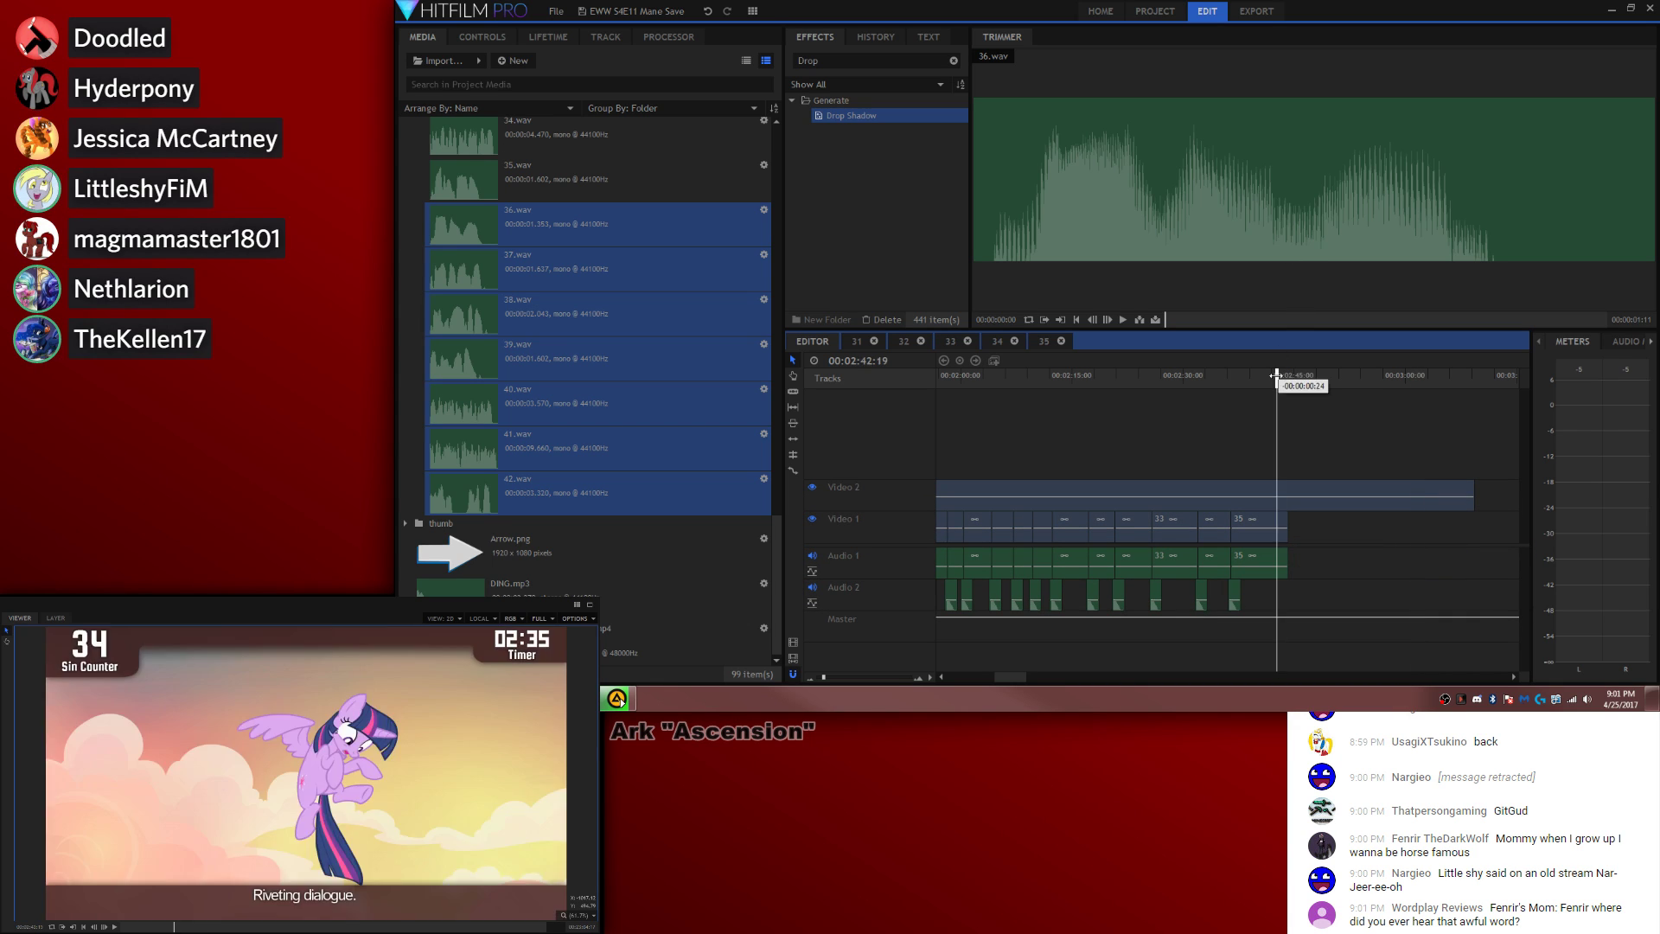
pyautogui.moveTo(827, 680); pyautogui.dragTo(835, 683)
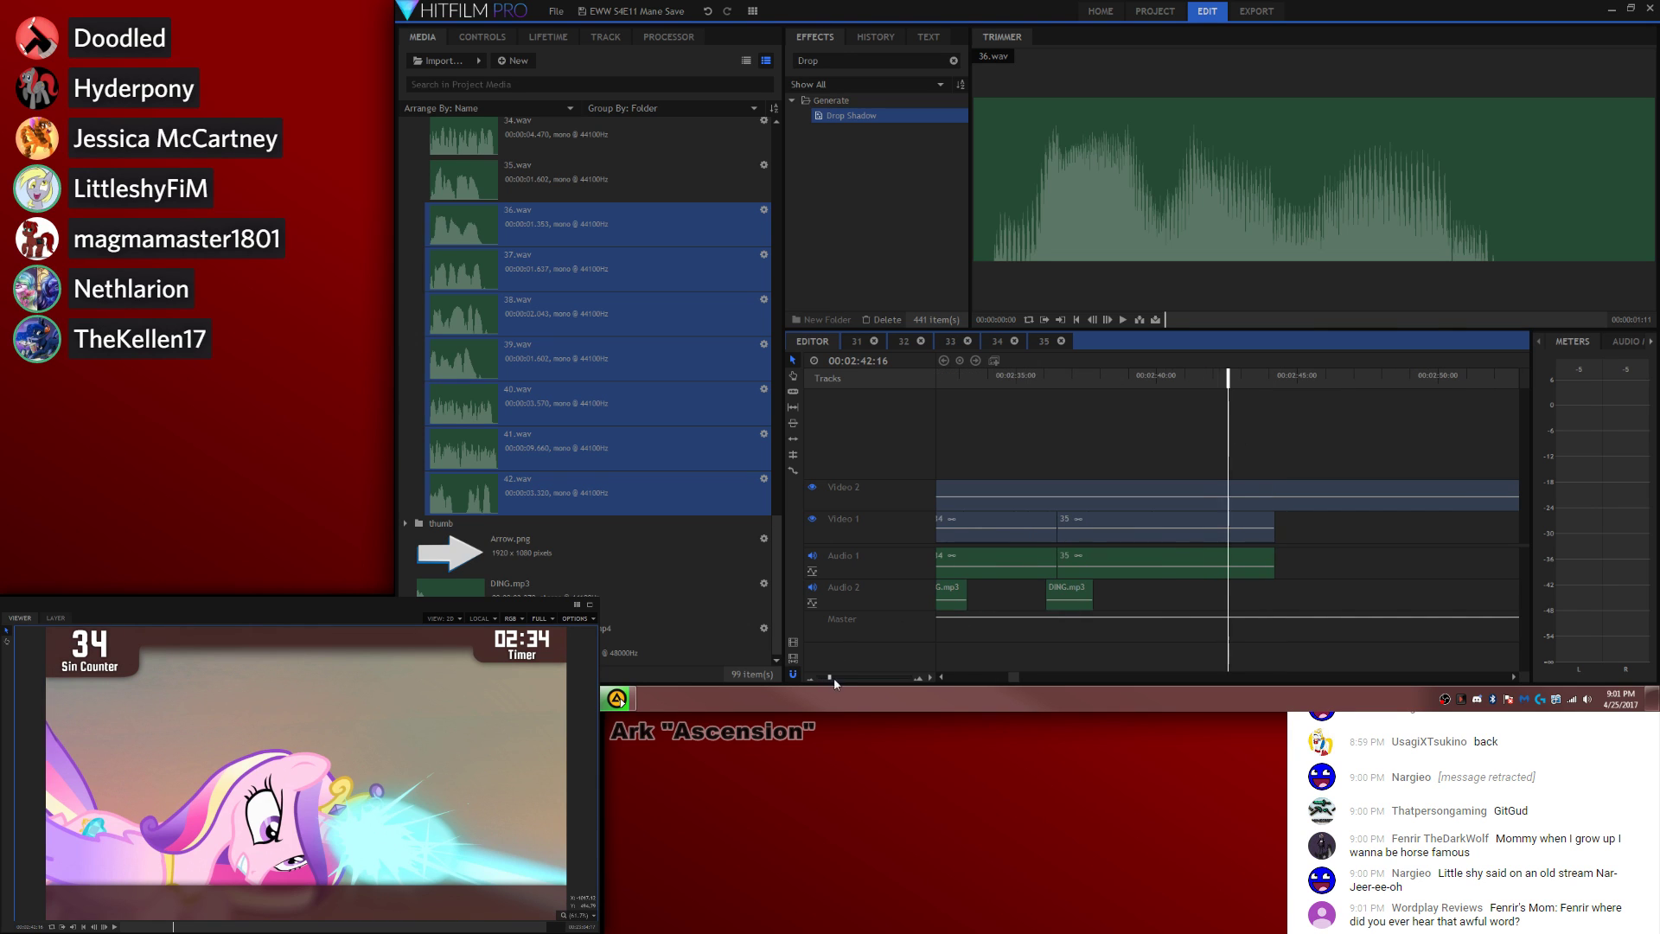
pyautogui.click(1084, 596)
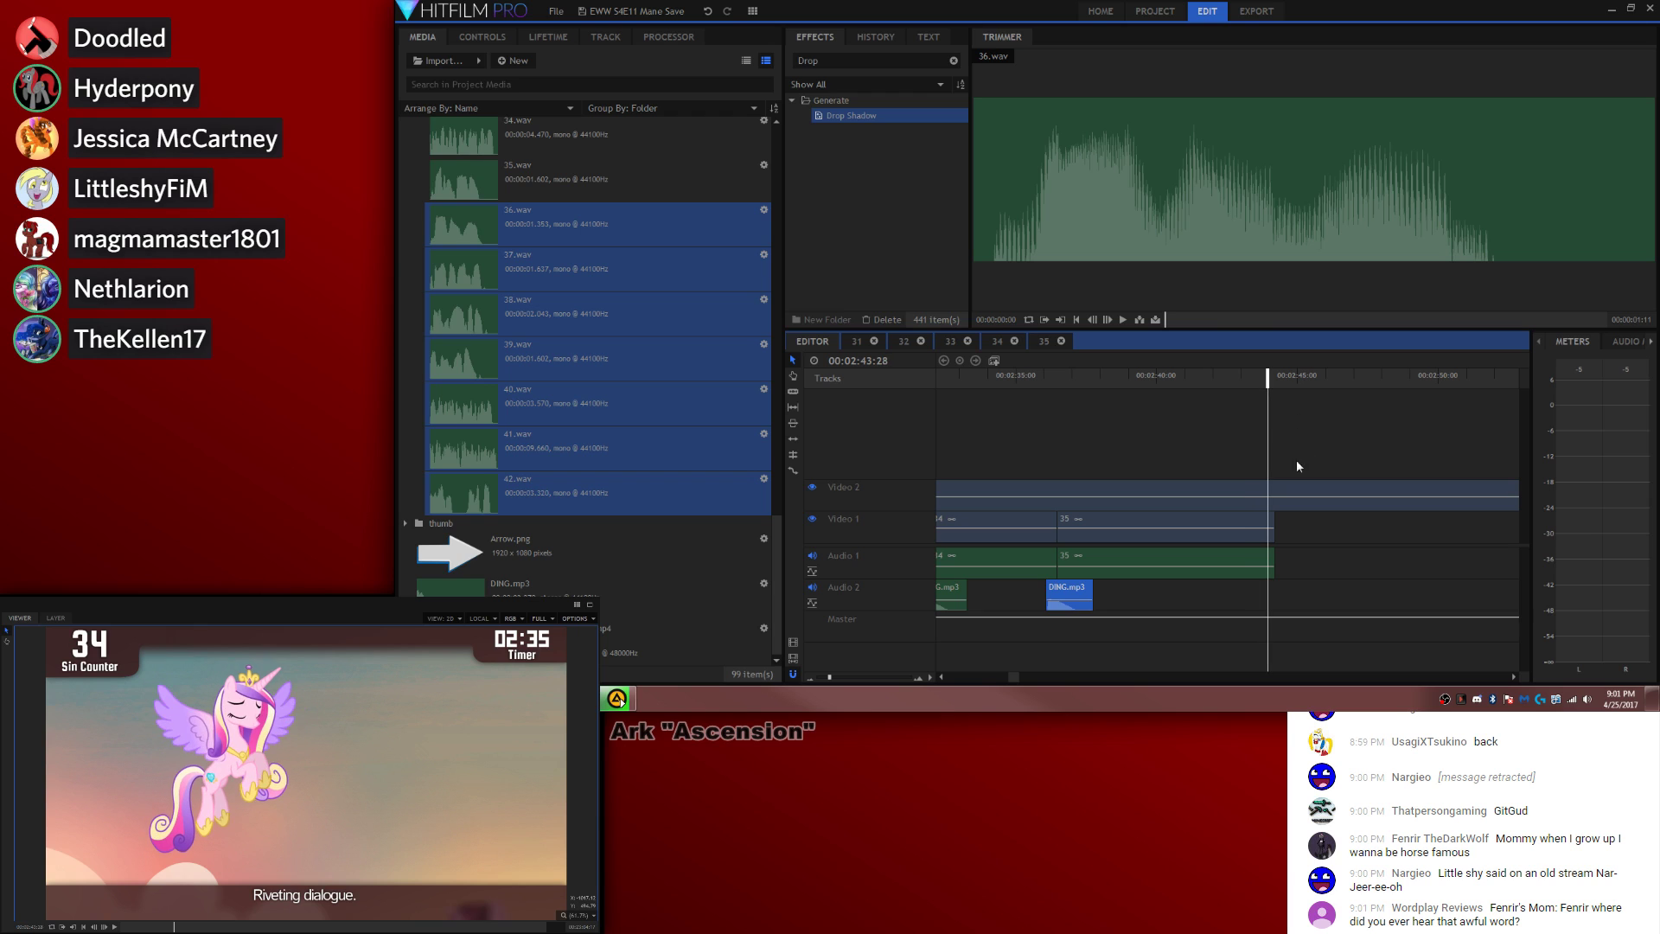
# Step: Open composite shot 35 from the Editor timeline and show the waveform of its 35.wav layer
pyautogui.click(1270, 526)
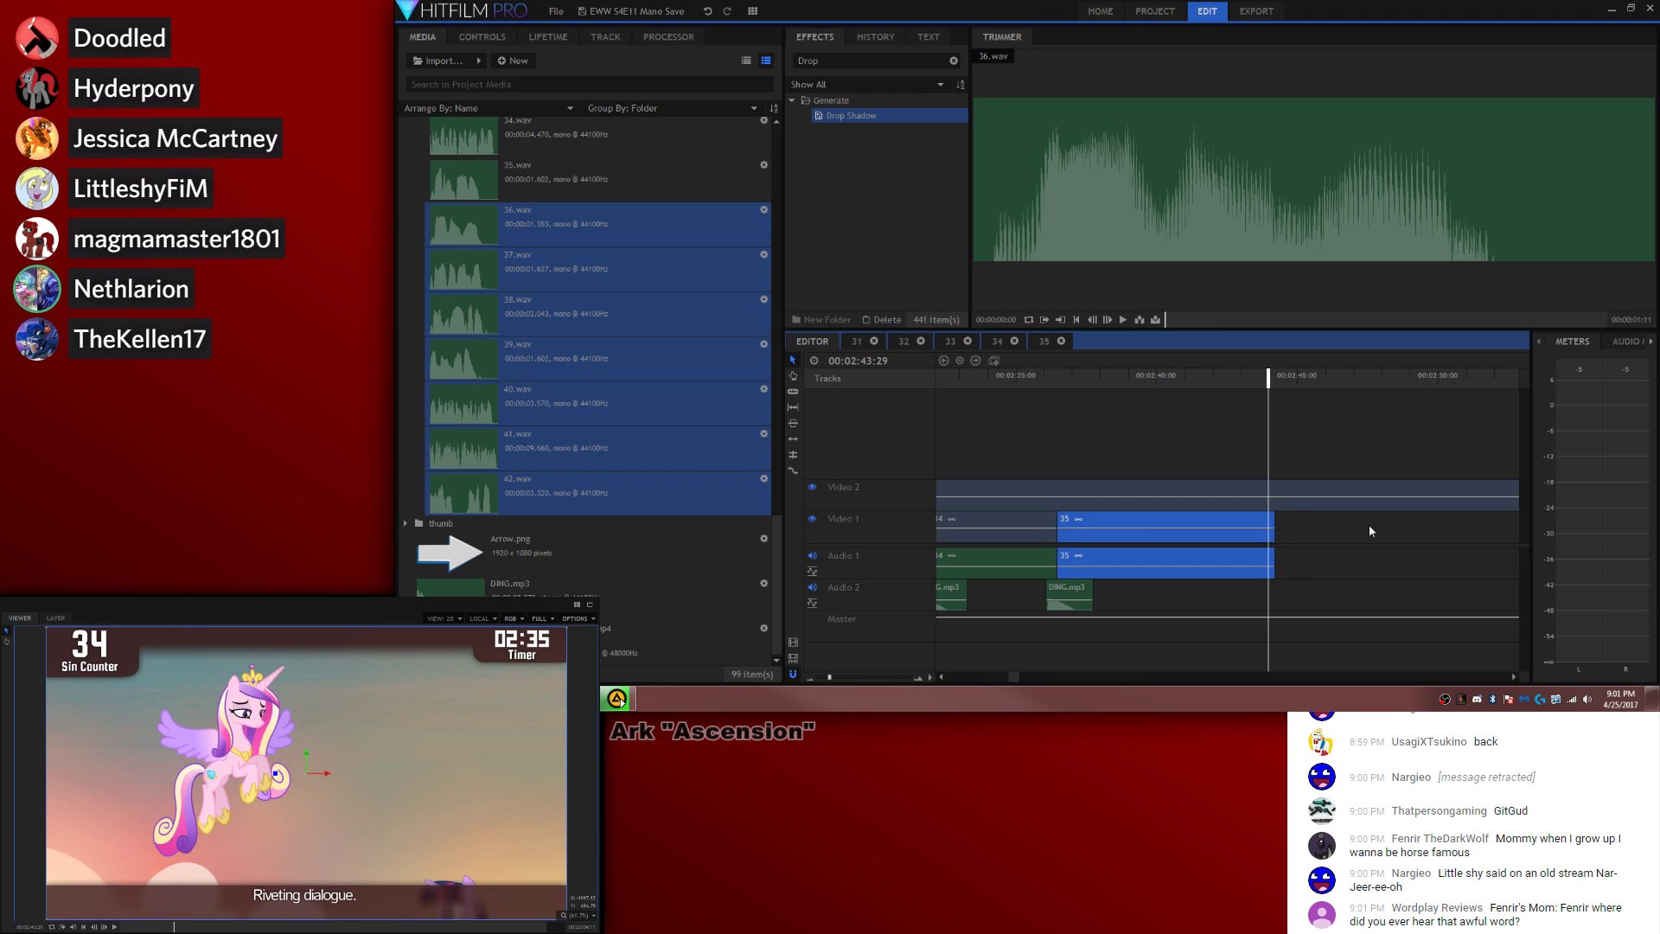
pyautogui.doubleClick(1268, 528)
pyautogui.moveTo(1509, 374); pyautogui.dragTo(1438, 374)
pyautogui.rightClick(911, 659)
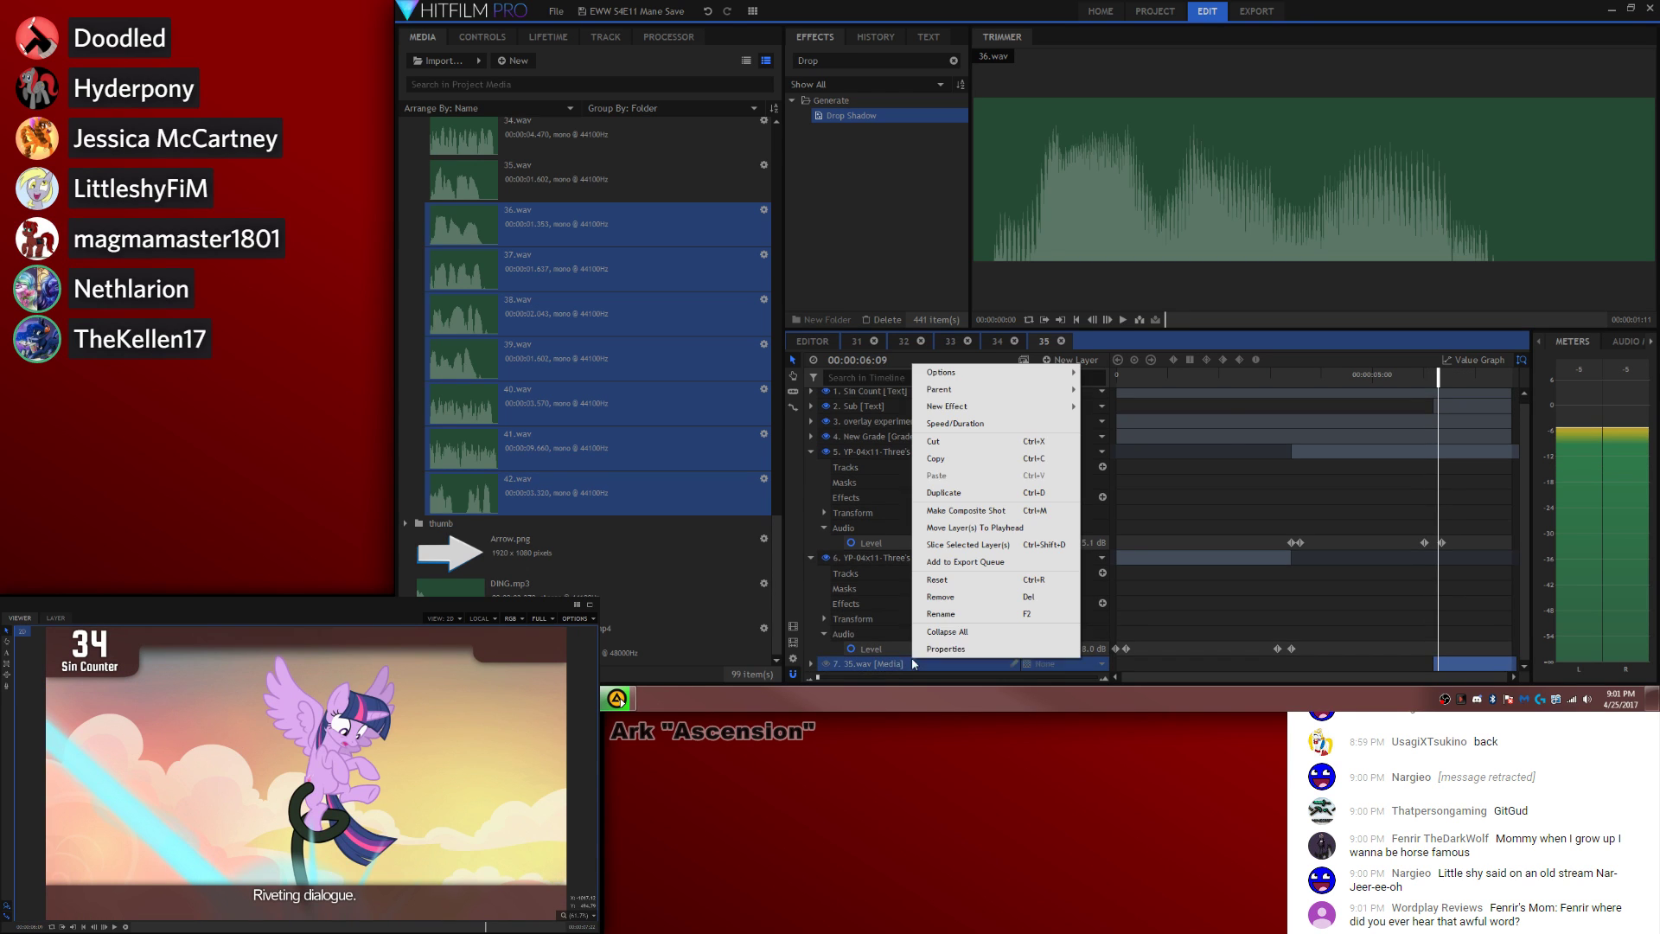
pyautogui.moveTo(1005, 375)
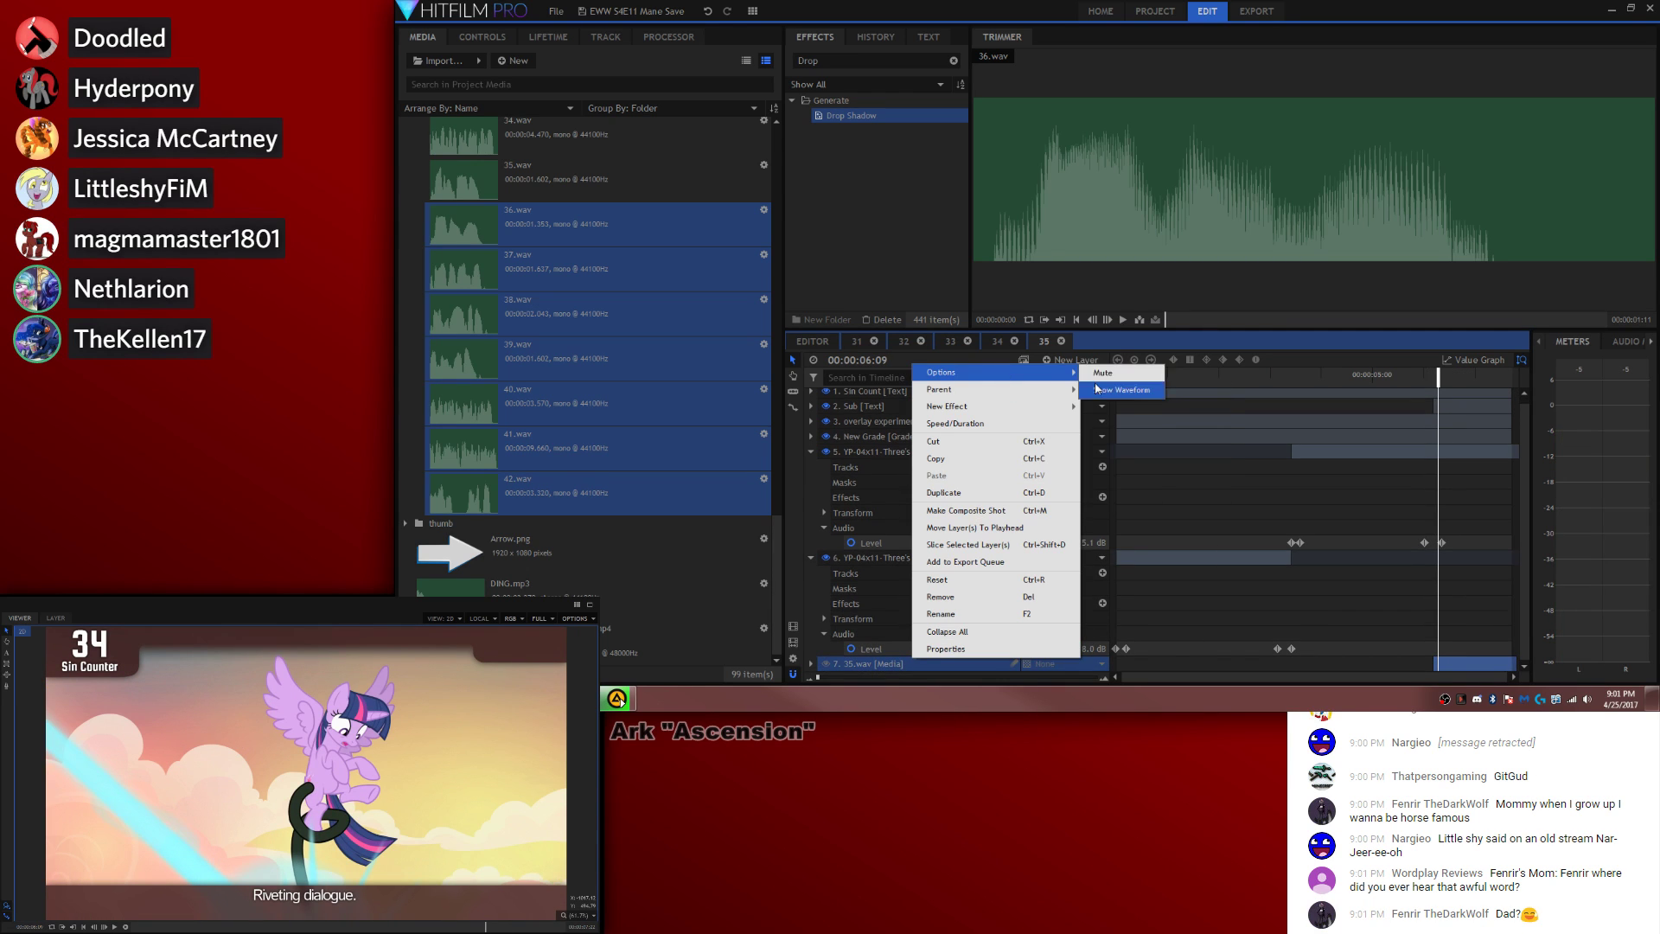
pyautogui.click(1115, 373)
# Step: Slice the Sin Count layer at about 00:00:07:12, near the end of the narration, and advance the playhead one frame
pyautogui.moveTo(1500, 376); pyautogui.dragTo(1494, 377)
pyautogui.scroll(1, 1470, 510)
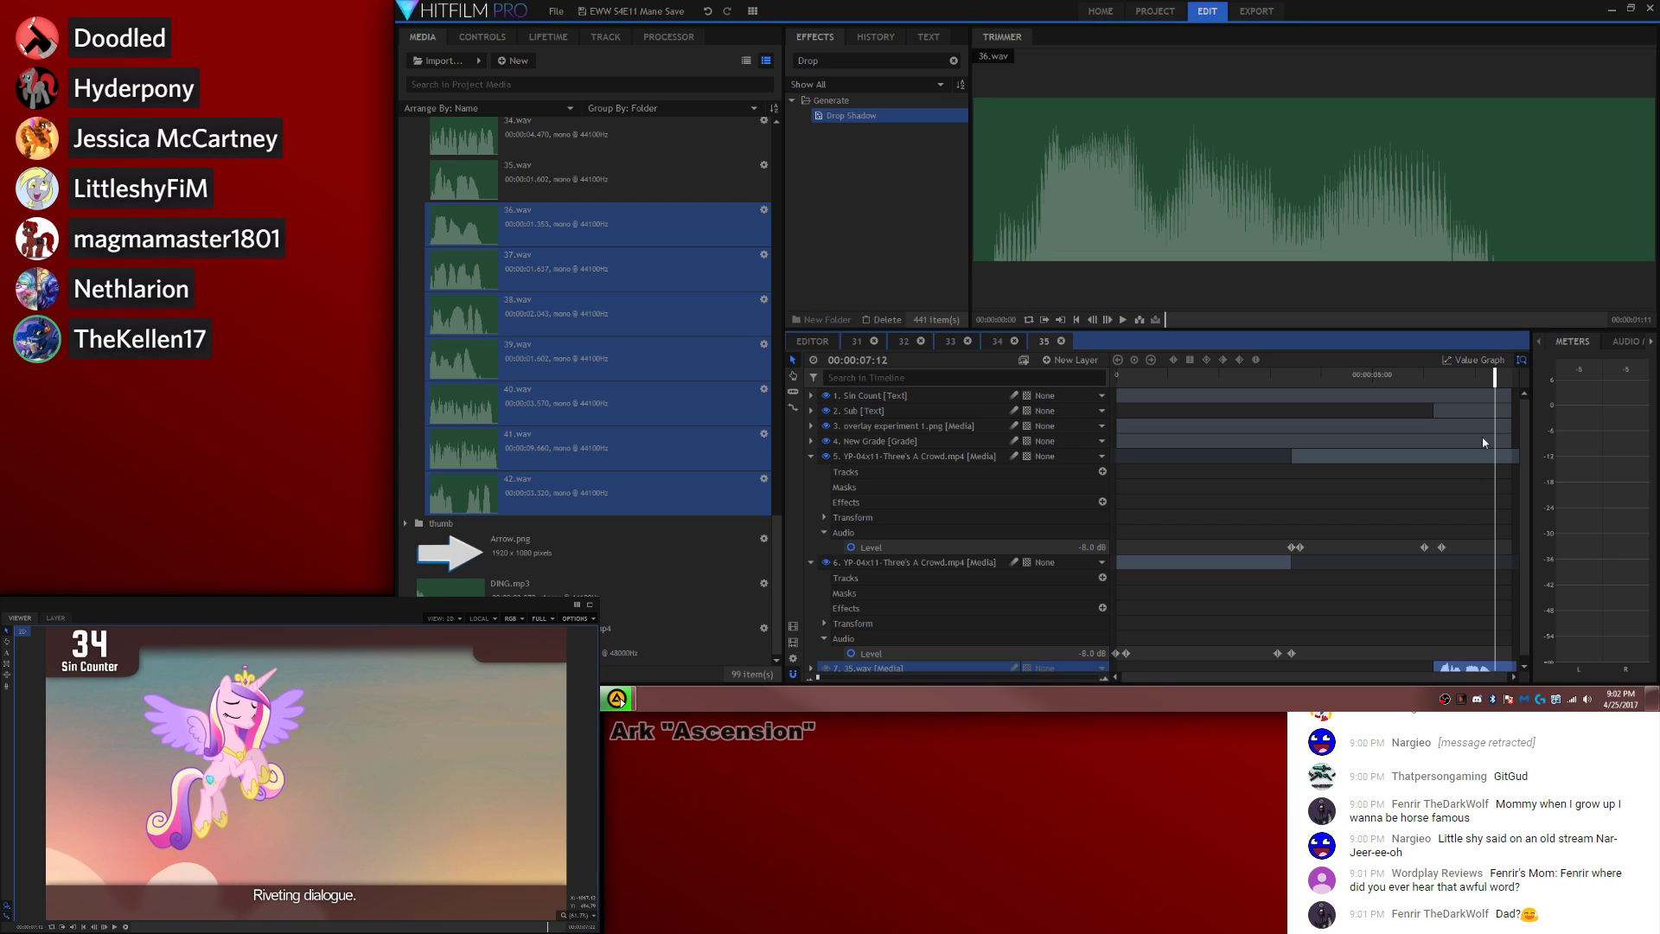
pyautogui.press('c')
pyautogui.click(1496, 400)
pyautogui.press('.')
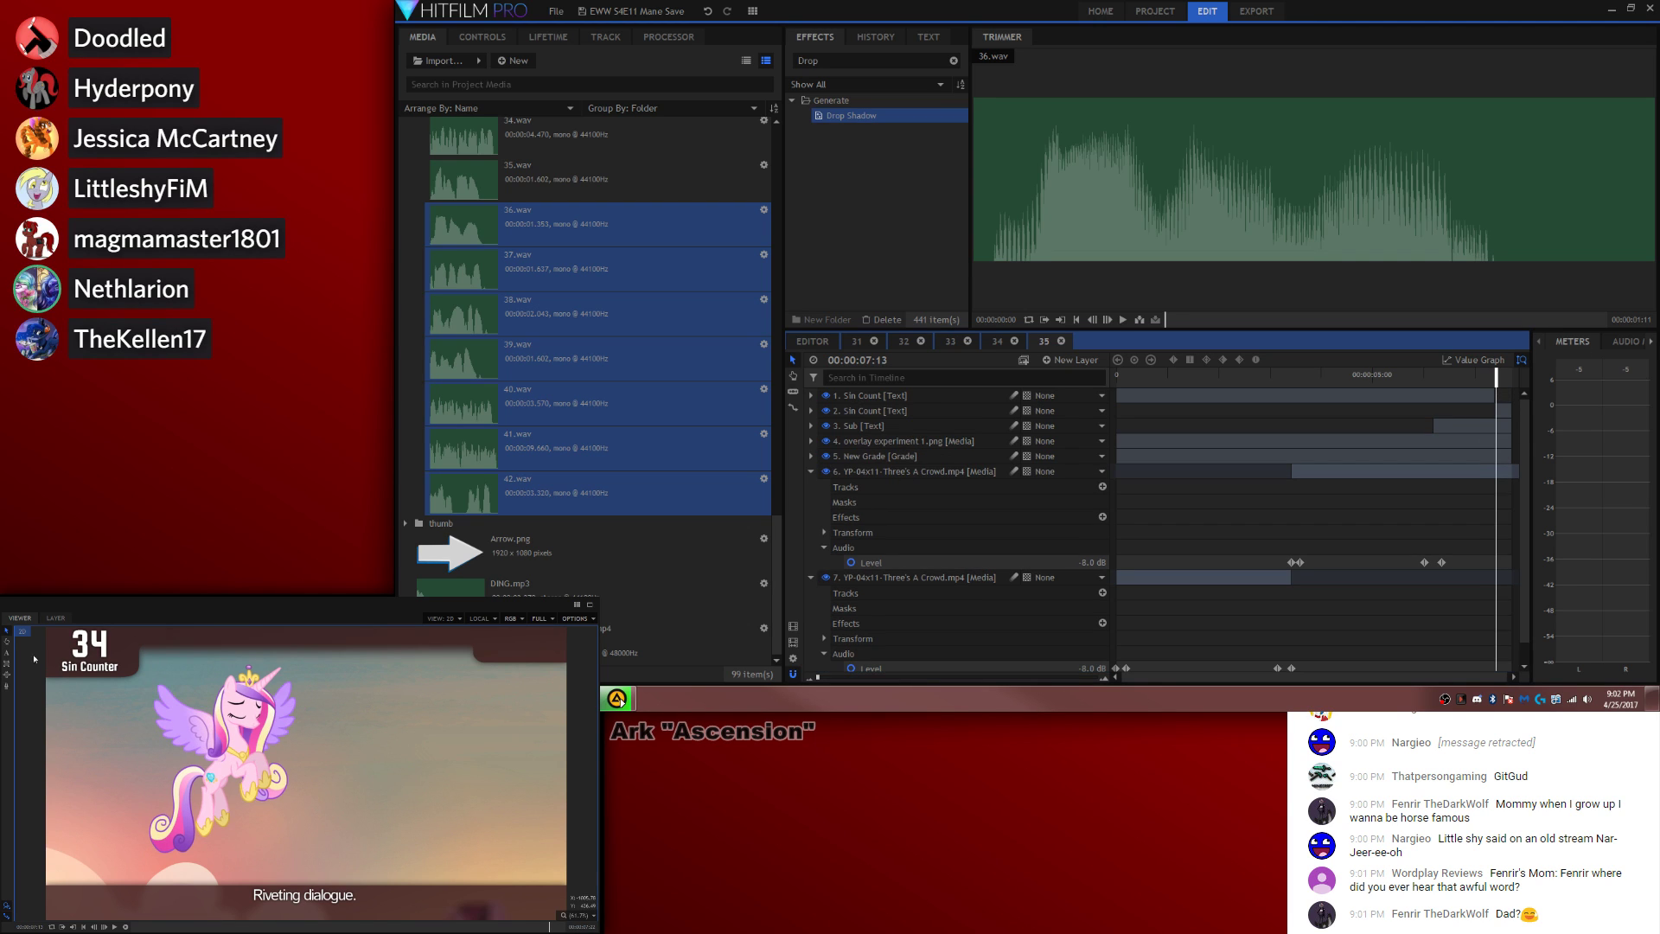
# Step: Change the counter number on the final Sin Count segment to 35, close shot 31 and return to the Editor timeline
pyautogui.press('t')
pyautogui.click(119, 640)
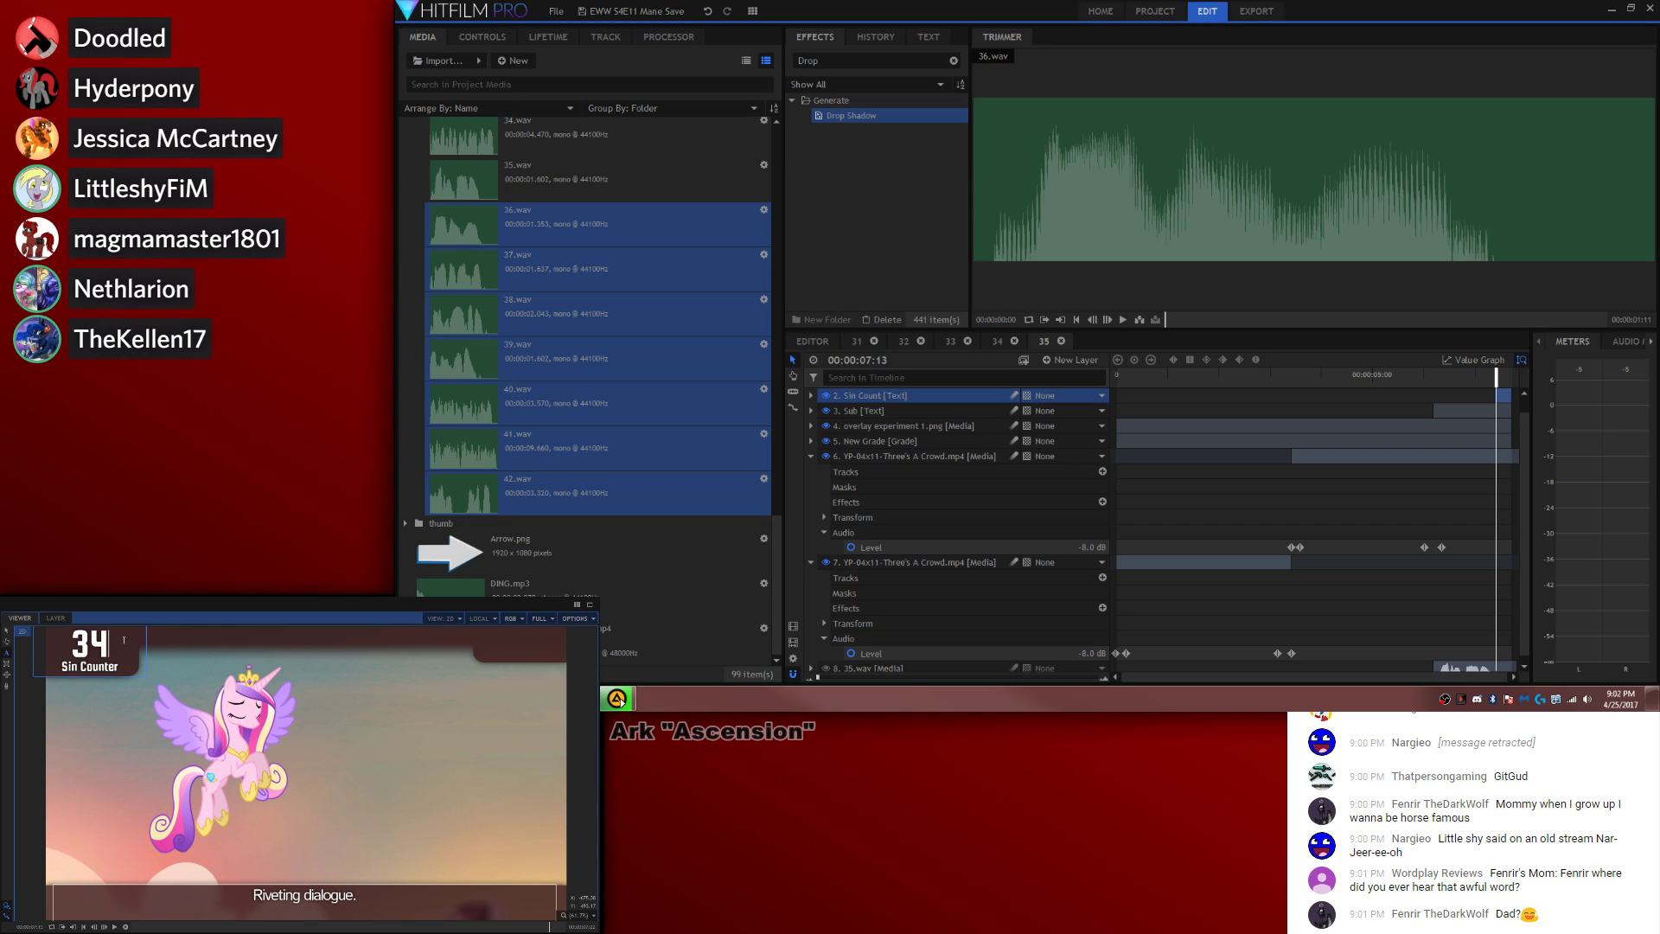
pyautogui.write('5')
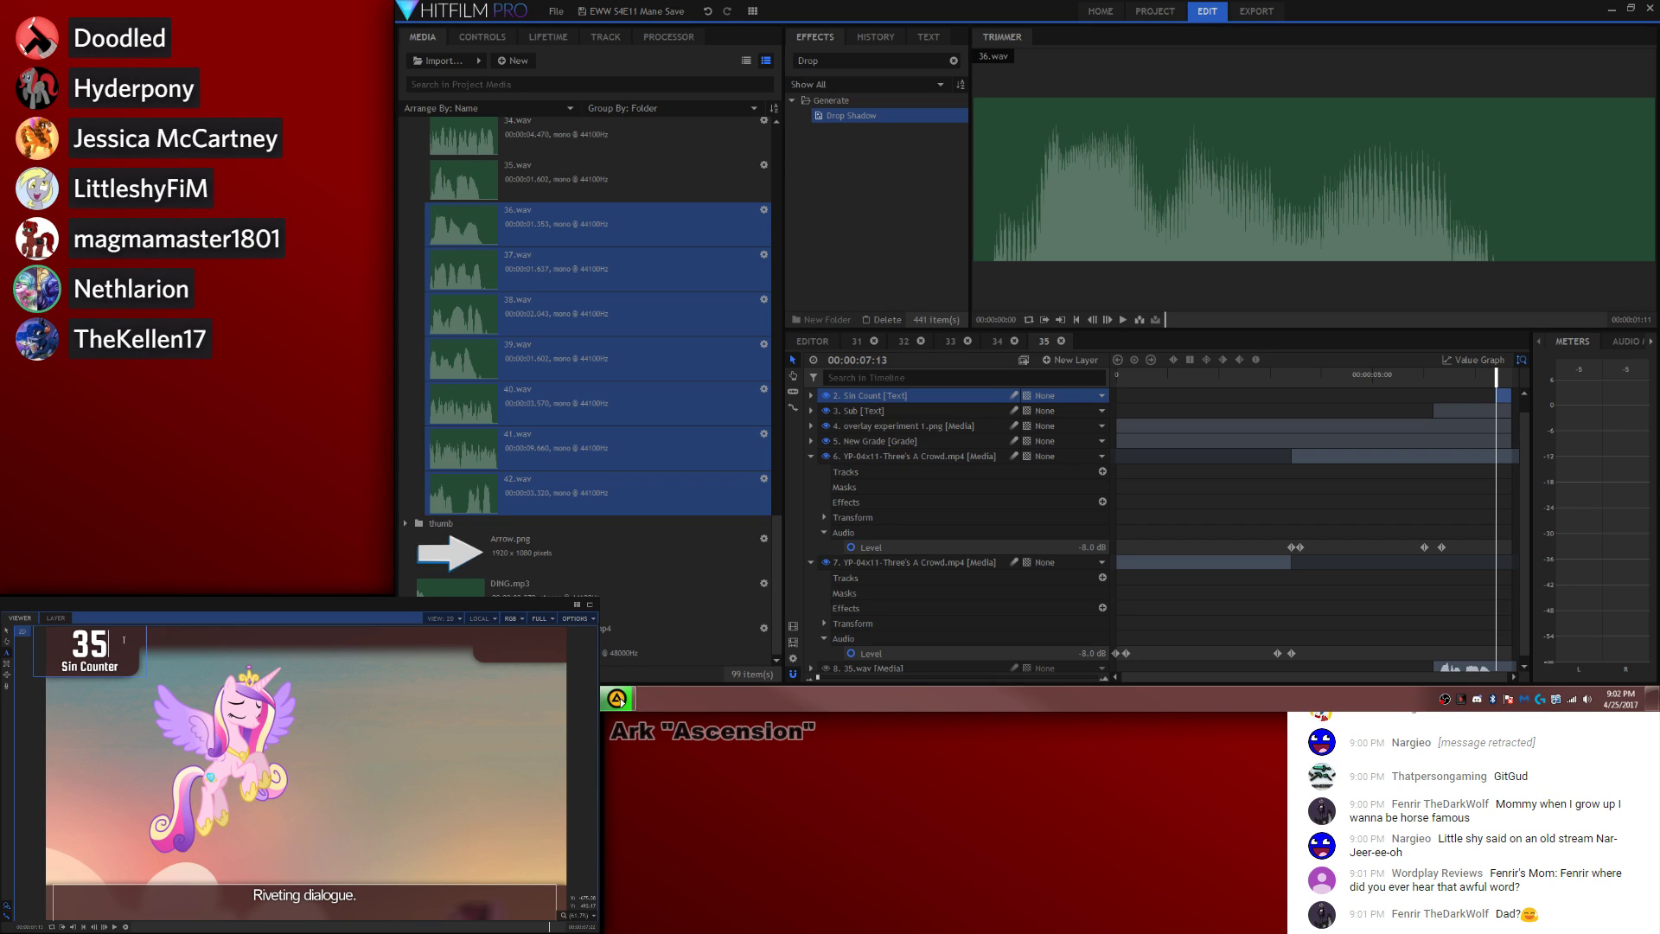
pyautogui.click(8, 643)
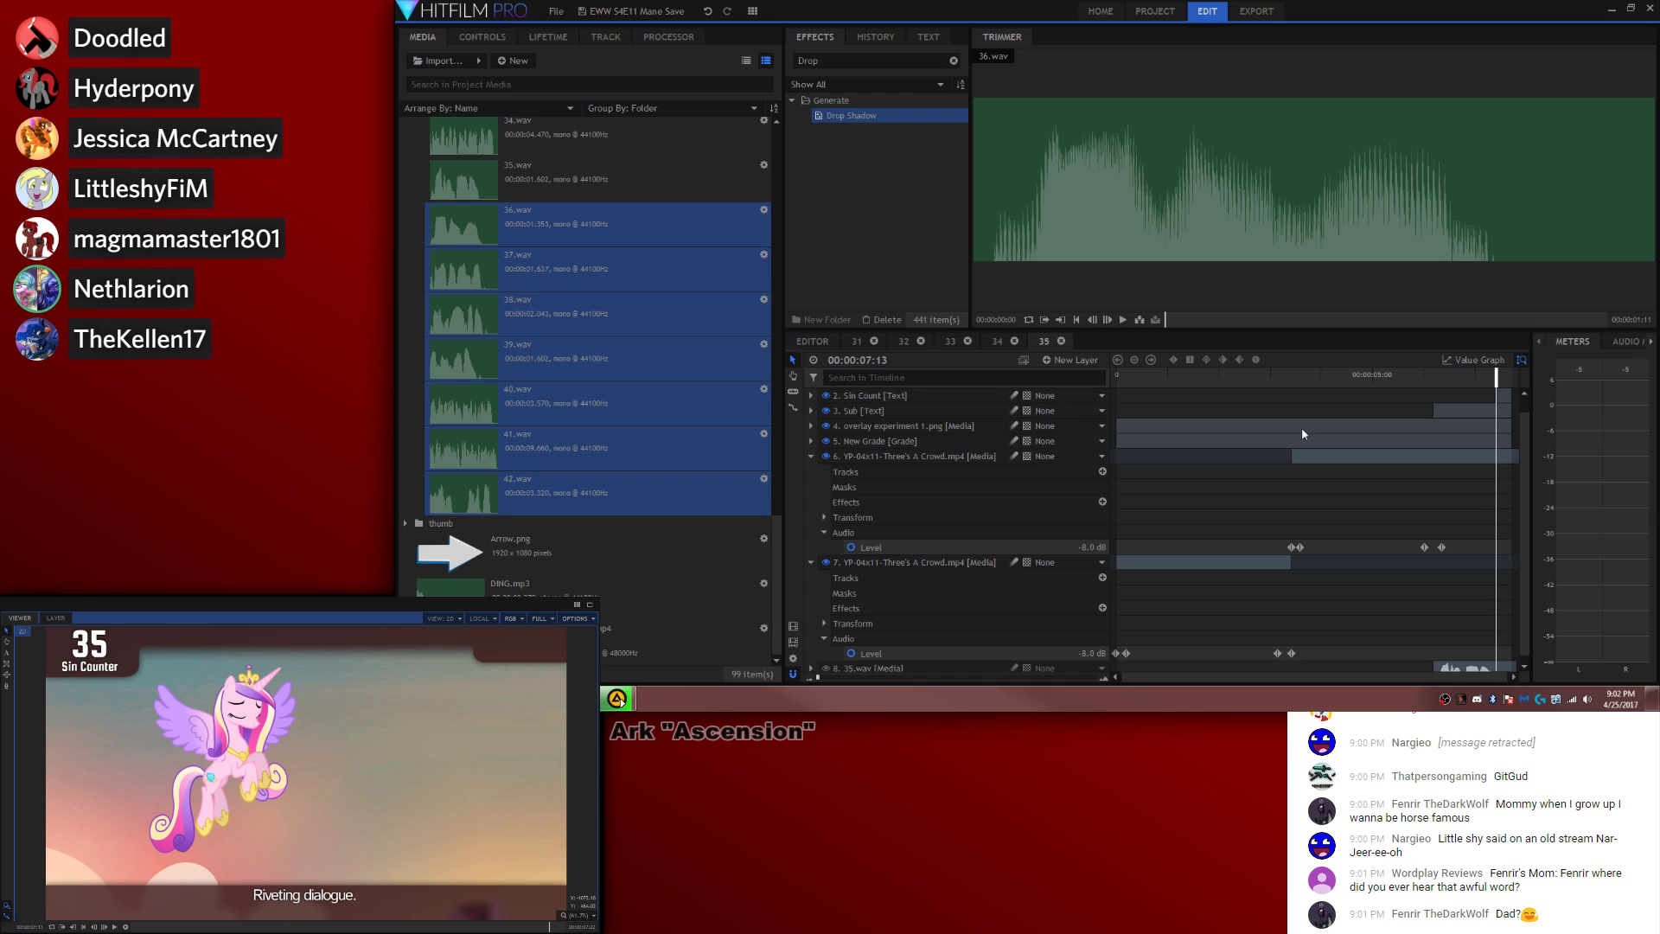
pyautogui.click(874, 341)
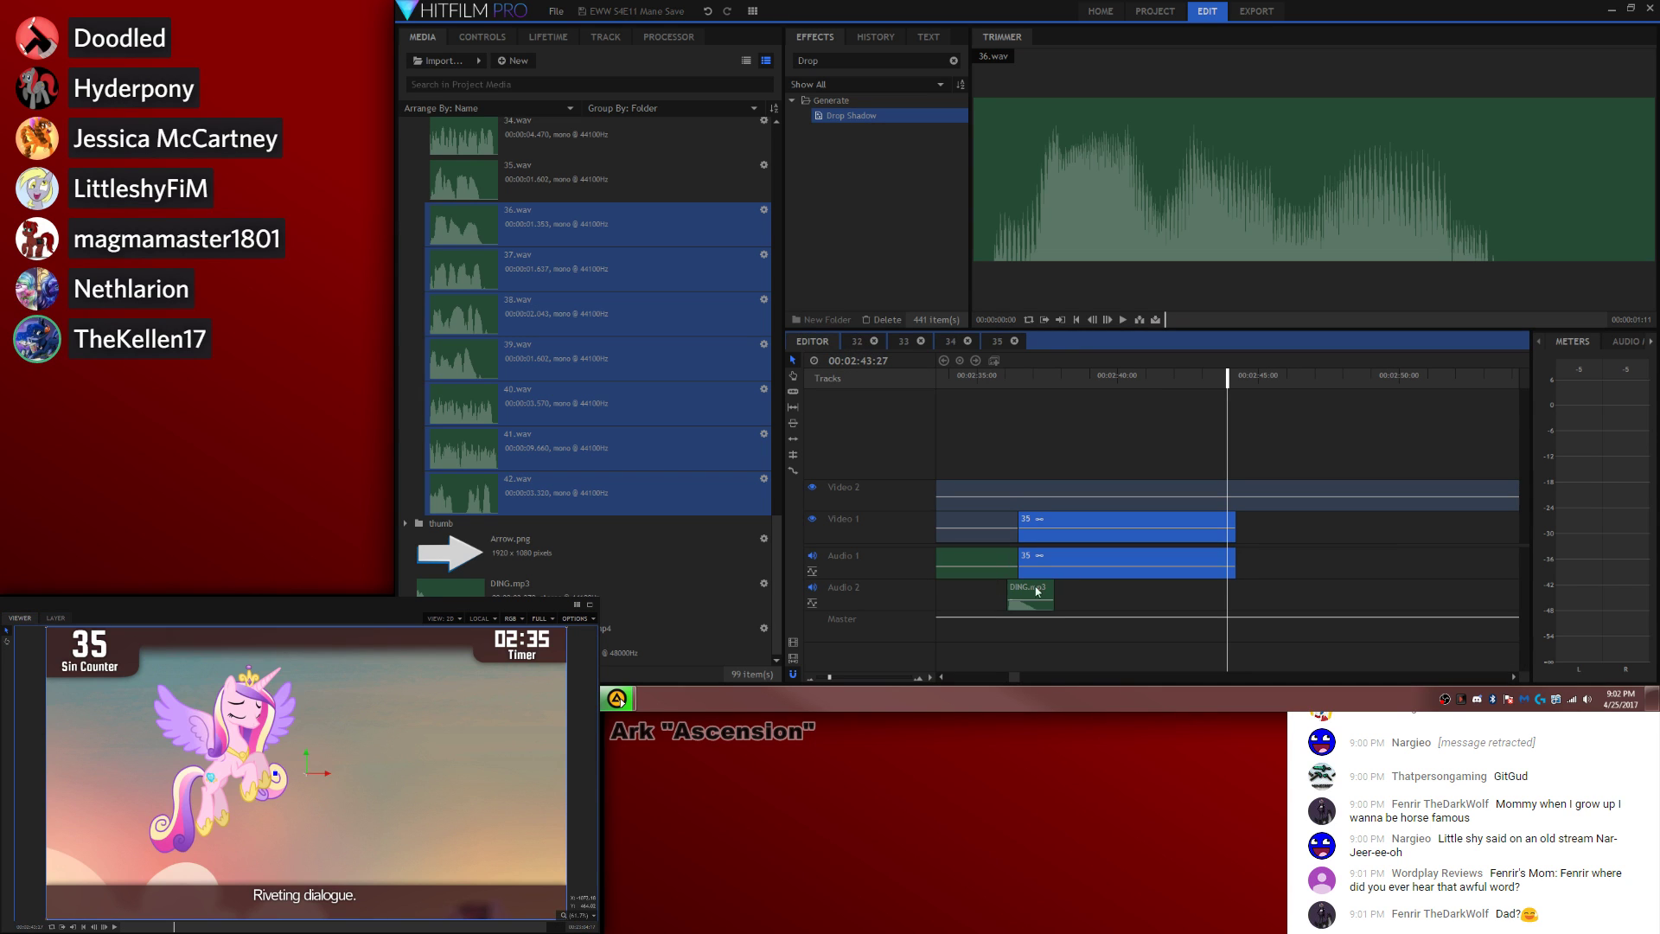
# Step: Paste a copy of the last DING.mp3 clip on Audio 2 at 00:02:43:25, near the end of clip 35
pyautogui.click(1037, 591)
pyautogui.press('Left')
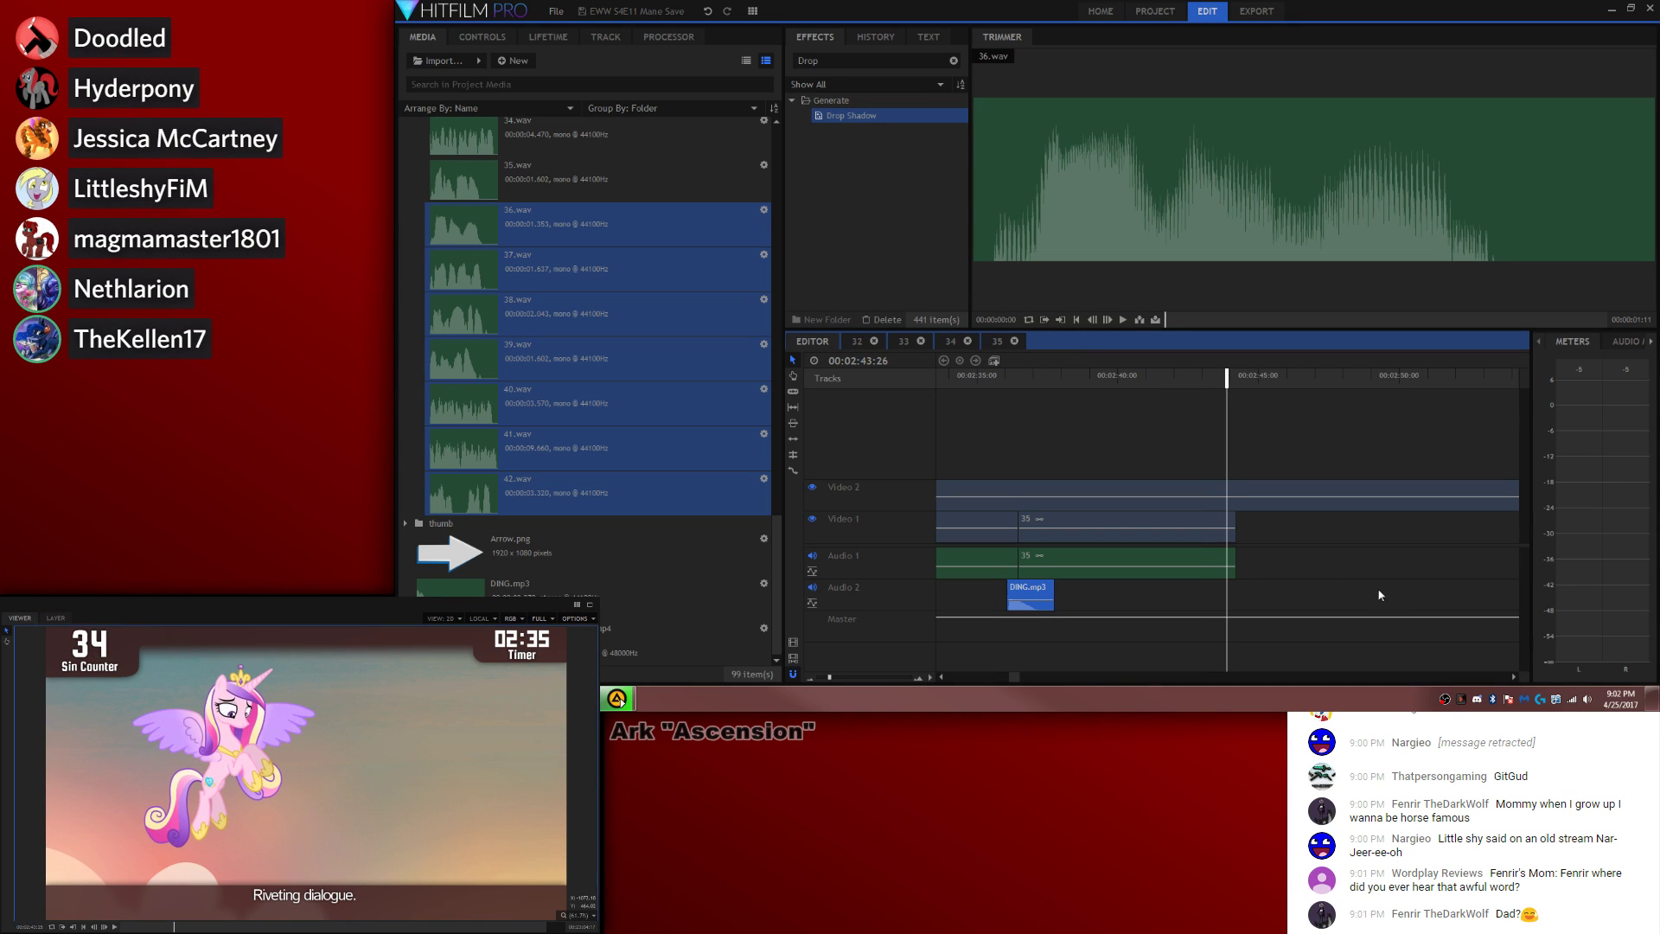
pyautogui.press('Left')
pyautogui.hotkey('ctrl', 'v')
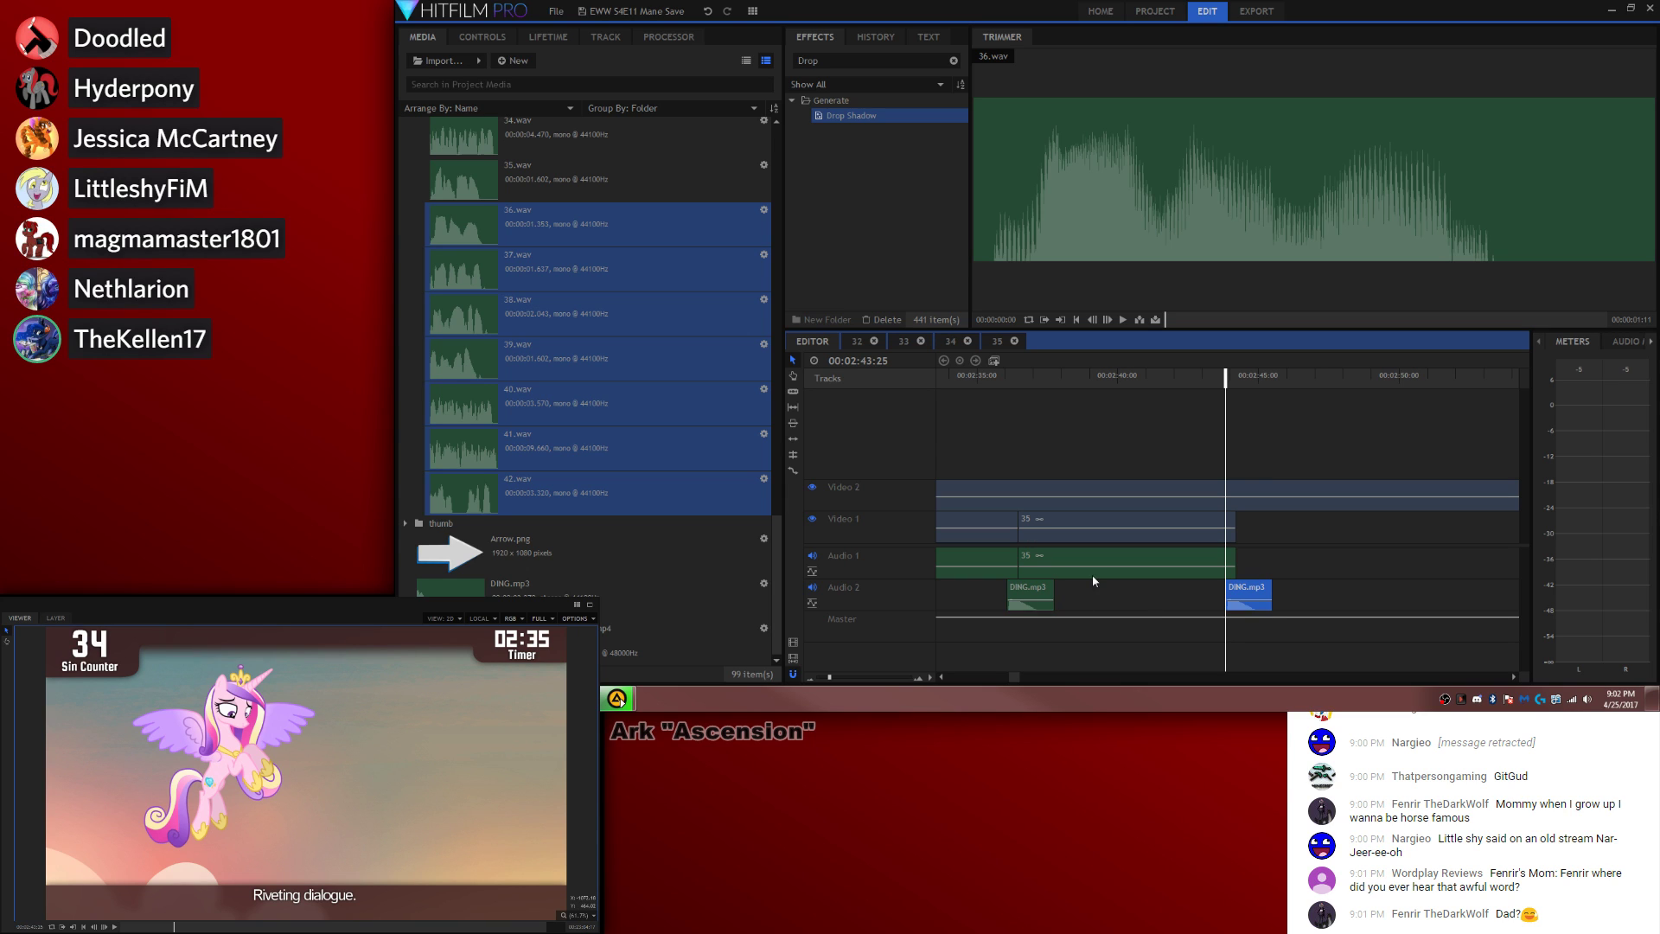
# Step: Place 36.wav on Audio 1 directly after clip 35 and turn it into a composite shot named 36
pyautogui.click(567, 229)
pyautogui.moveTo(575, 240); pyautogui.dragTo(1253, 559)
pyautogui.click(994, 361)
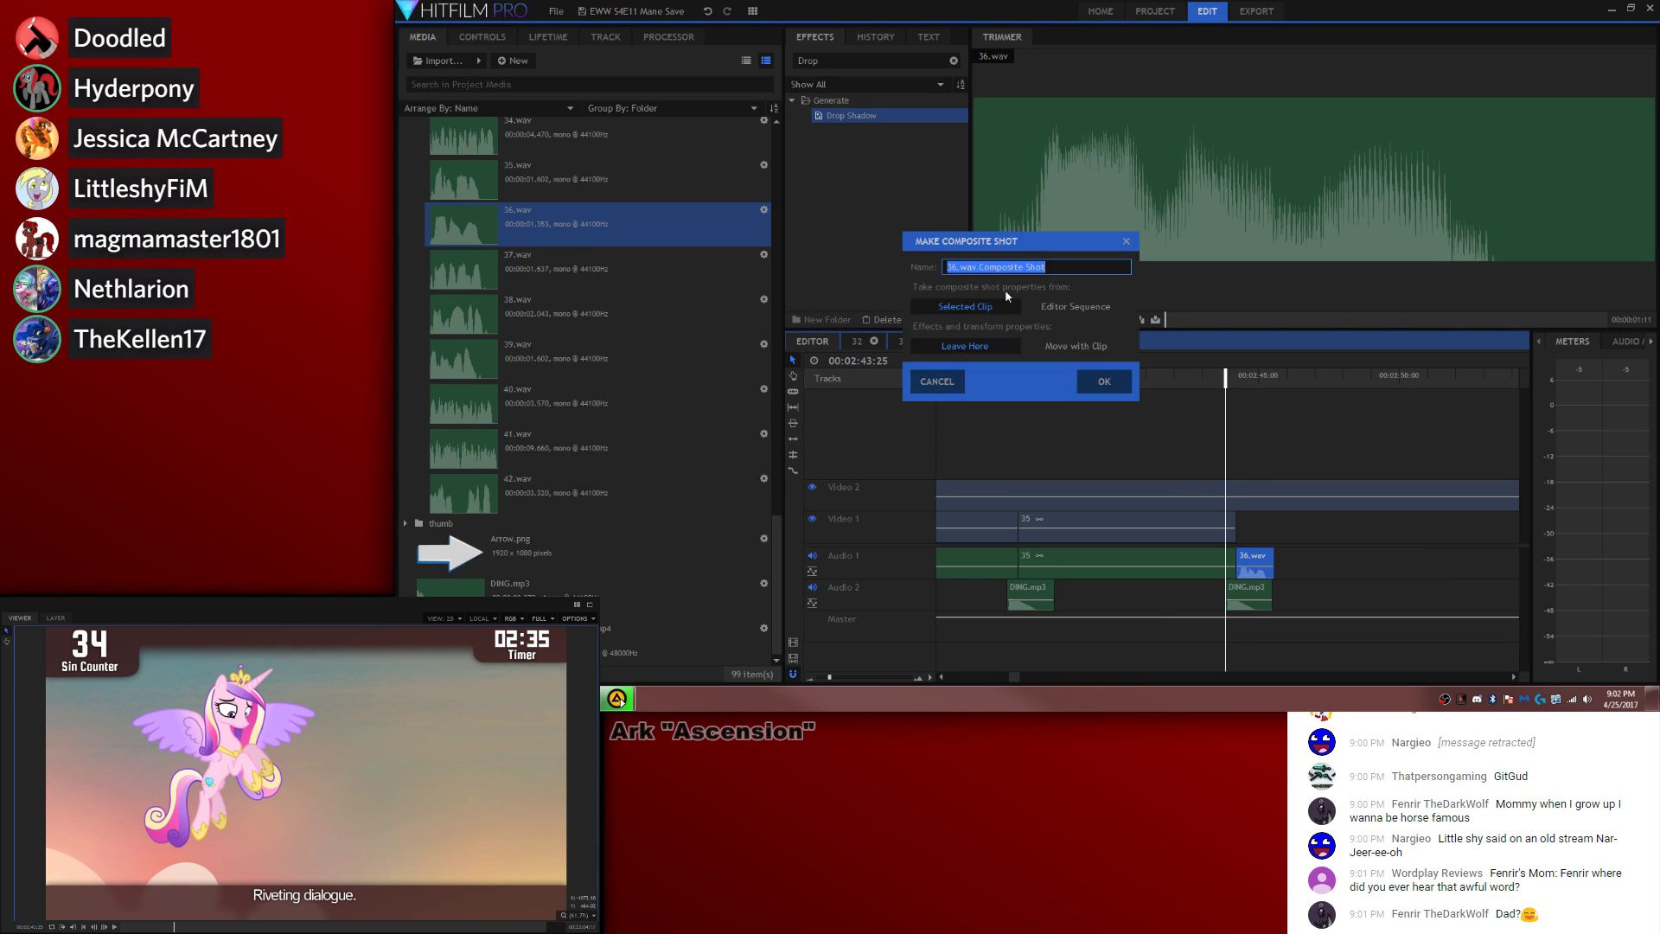
pyautogui.press('BackSpace')
pyautogui.press('BackSpace')
pyautogui.press('Return')
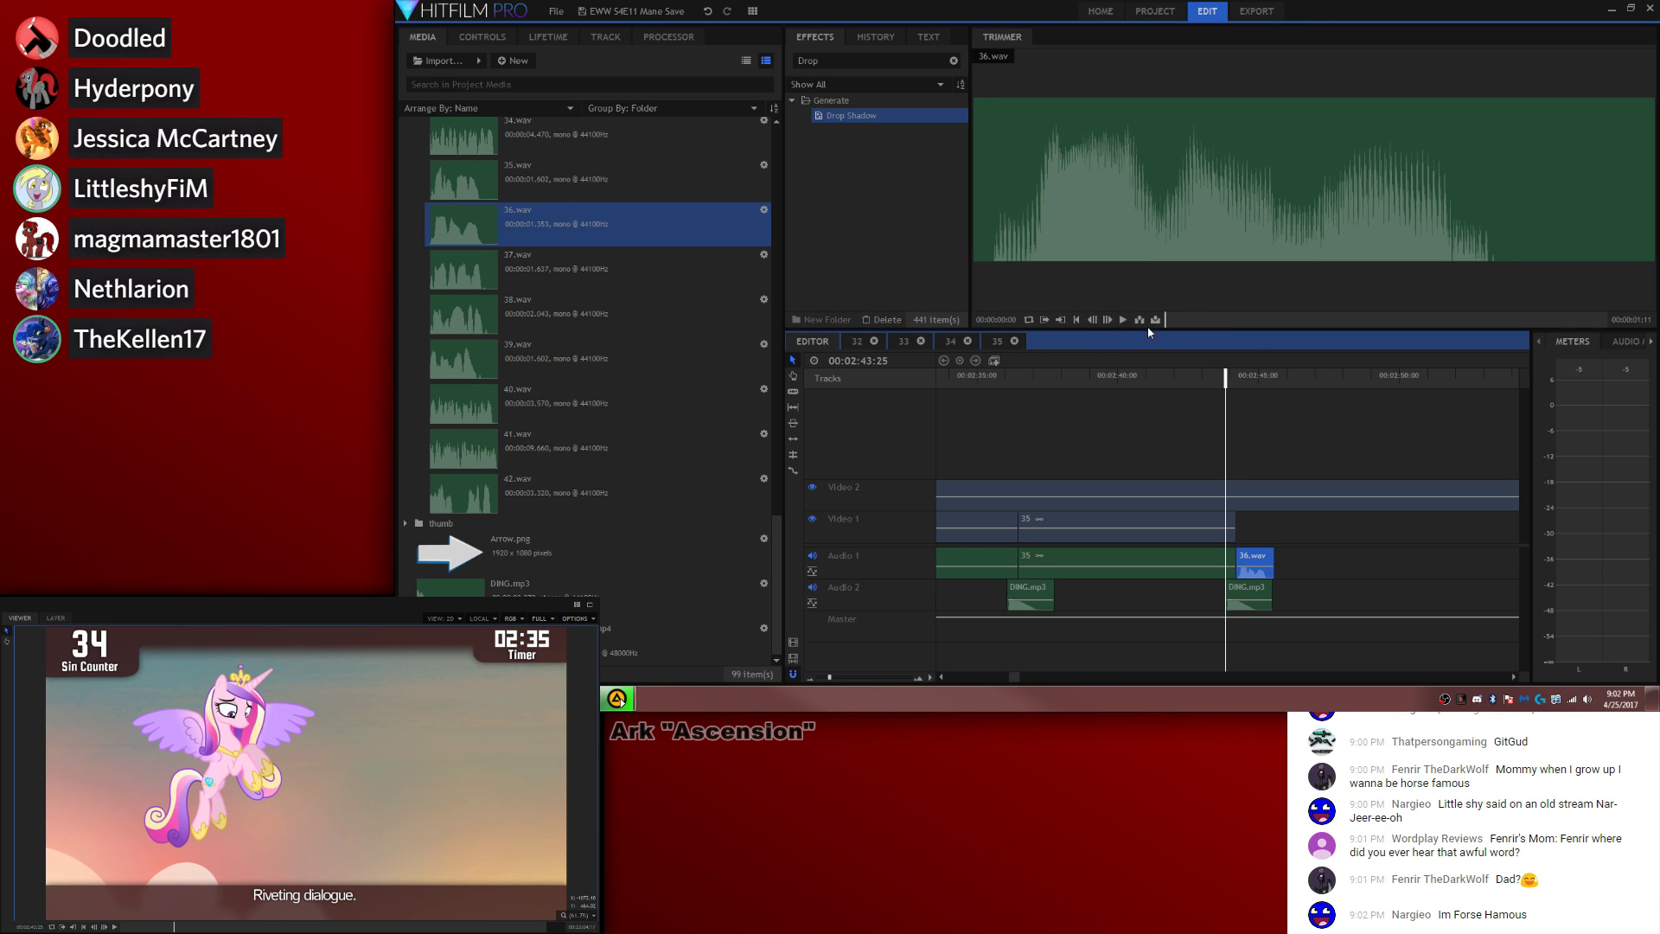
# Step: Collapse the open media folders and load the Three's A Crowd episode video into the Trimmer
pyautogui.scroll(15, 606, 225)
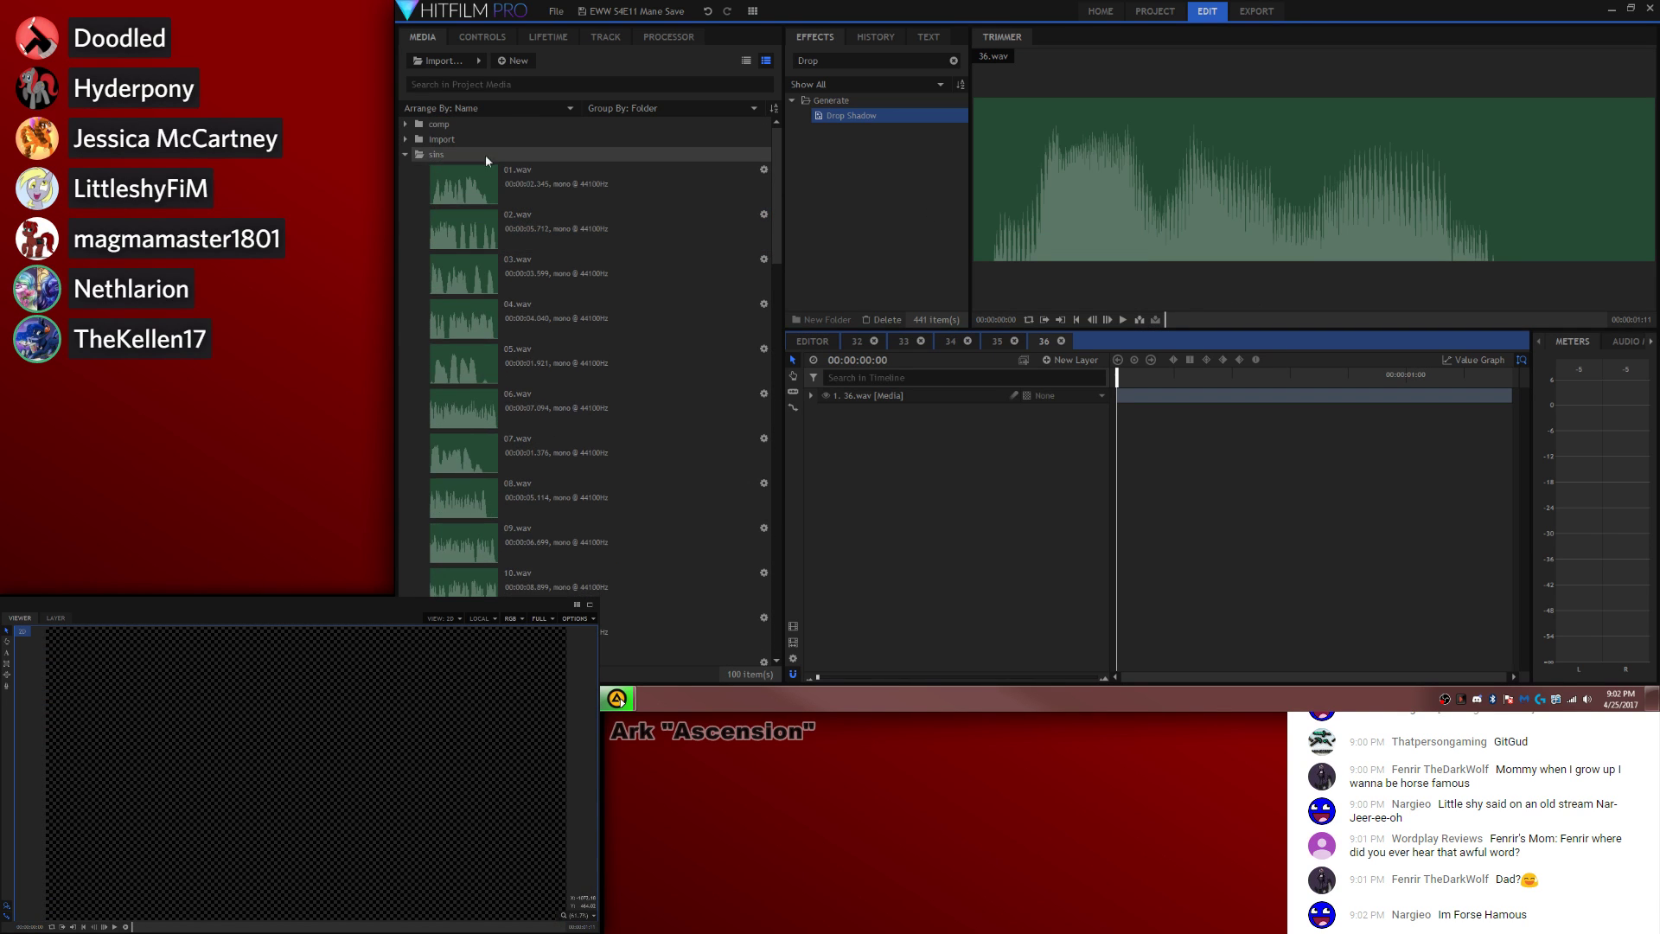
pyautogui.click(406, 153)
pyautogui.moveTo(459, 210); pyautogui.dragTo(437, 127)
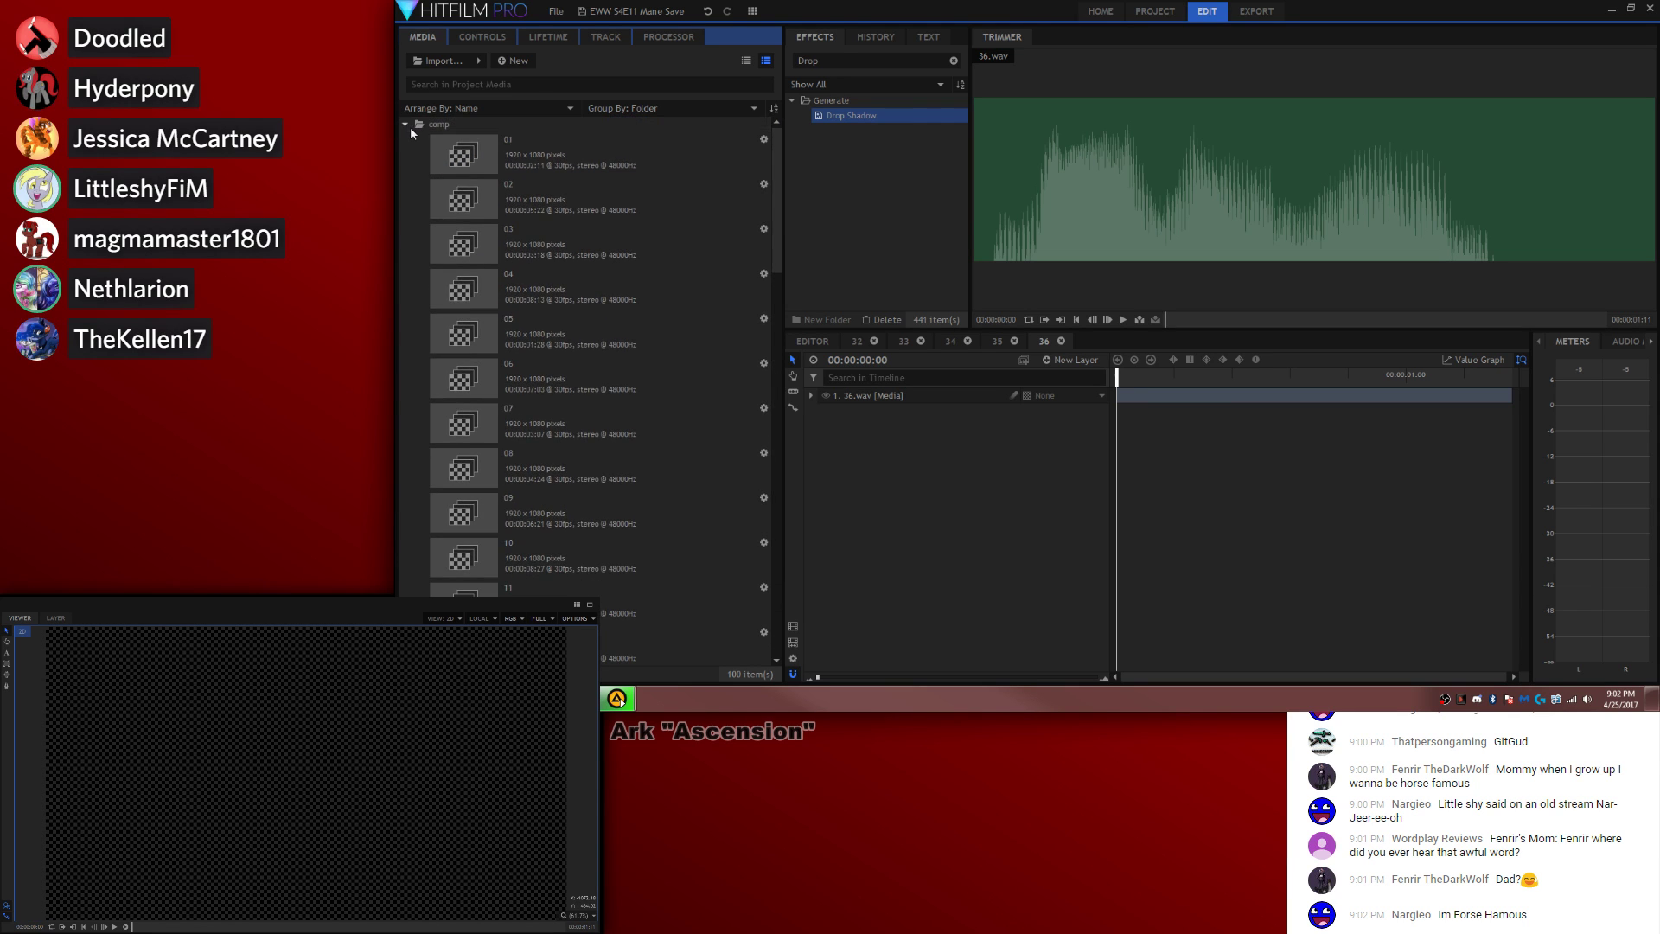
pyautogui.click(410, 126)
pyautogui.click(515, 281)
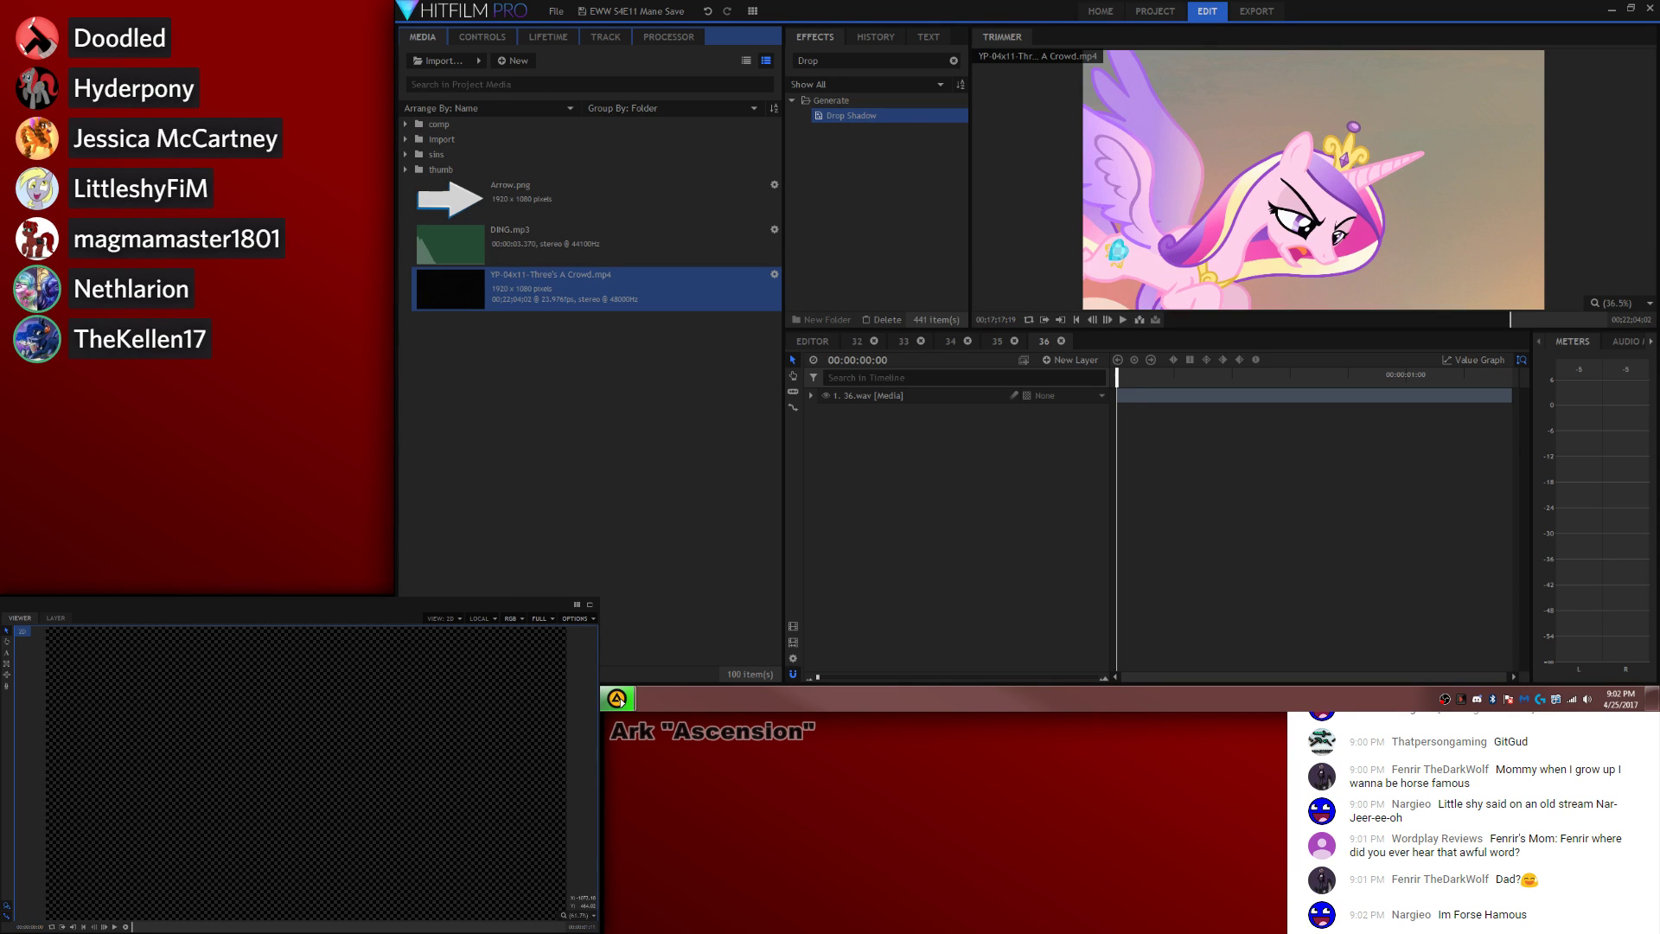
# Step: Scrub and play the episode footage after about 00:17:31 to look for a moment that fits sin 36
pyautogui.click(1512, 315)
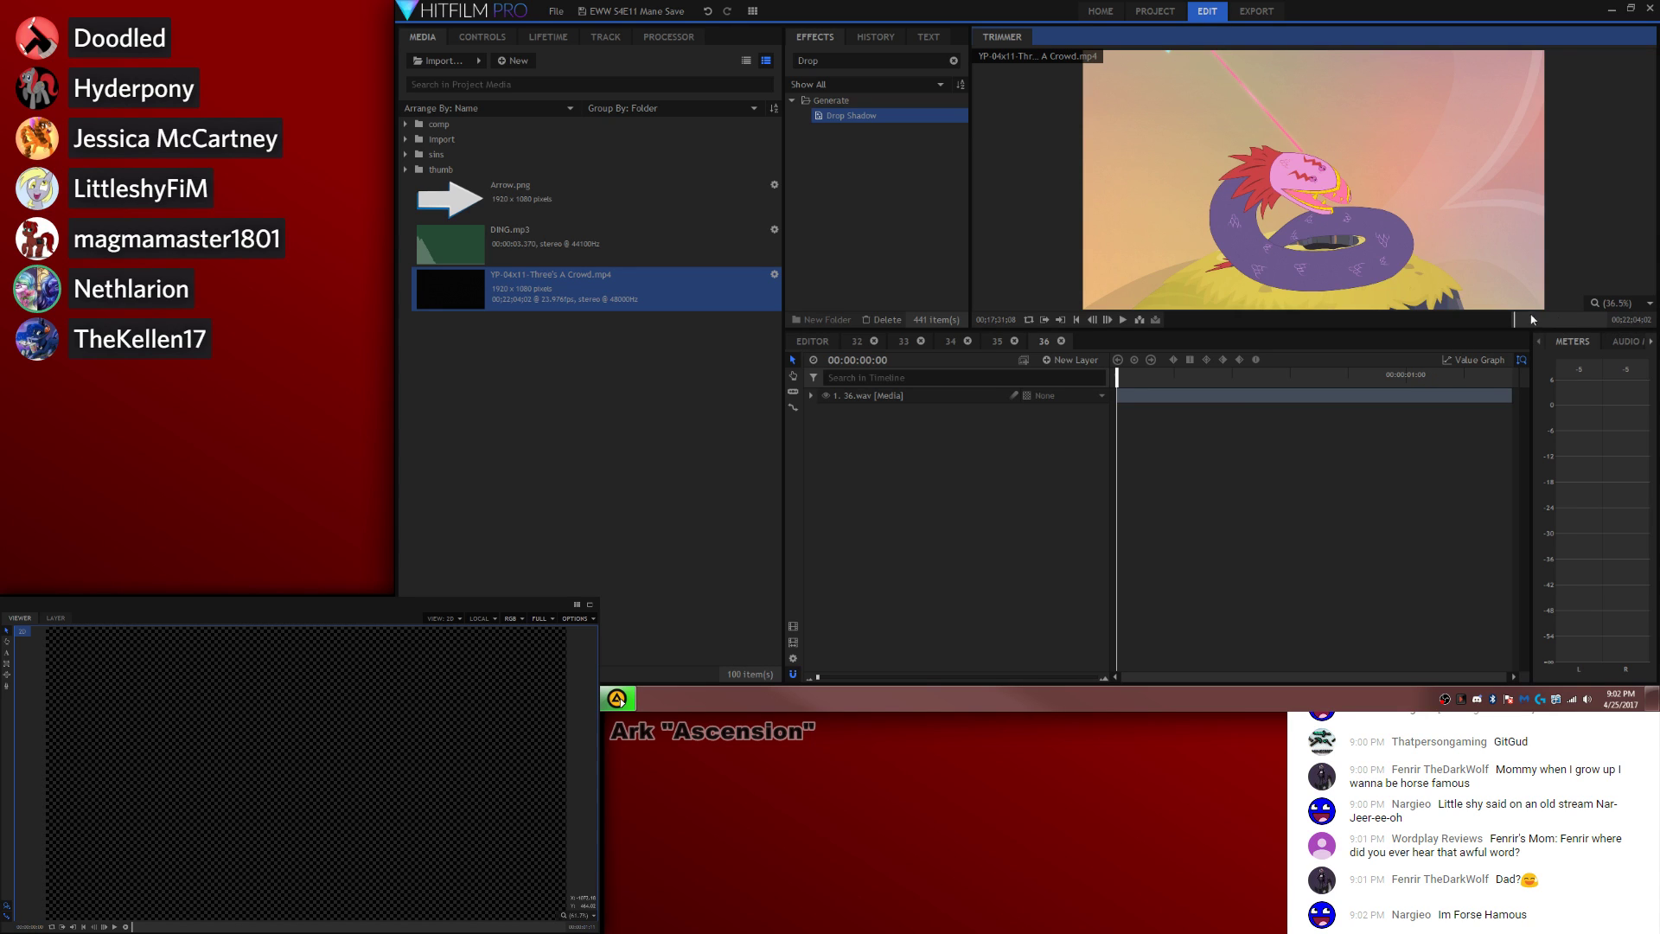
pyautogui.moveTo(1519, 324); pyautogui.dragTo(1525, 327)
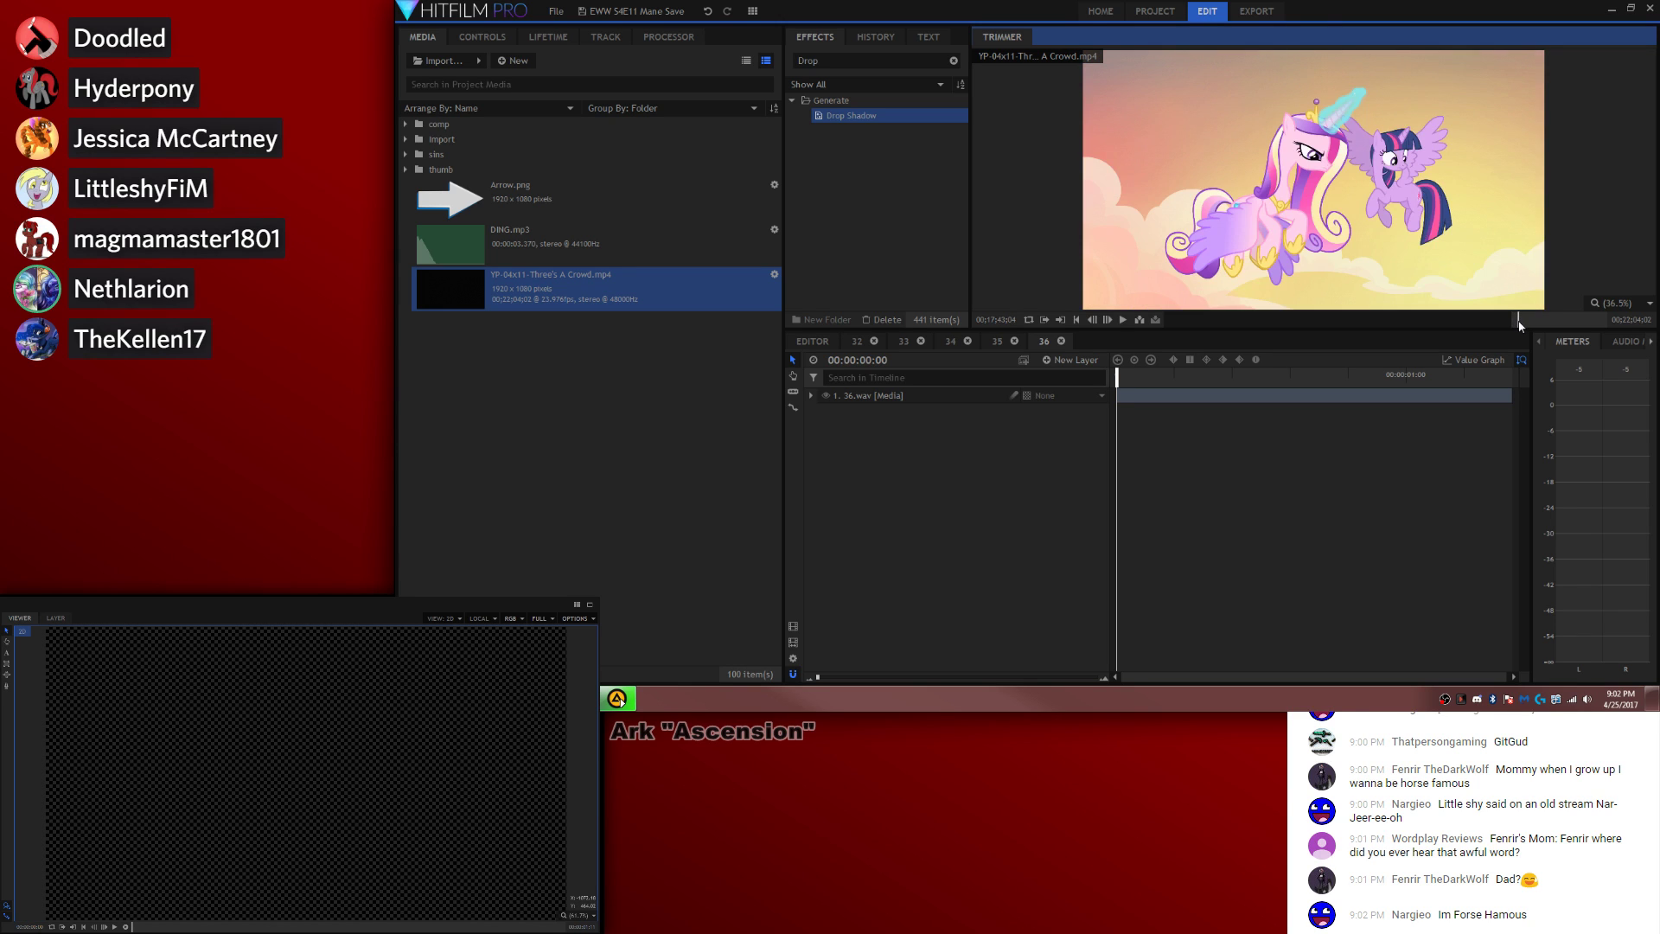
pyautogui.press(',')
pyautogui.press(',')
pyautogui.press(',')
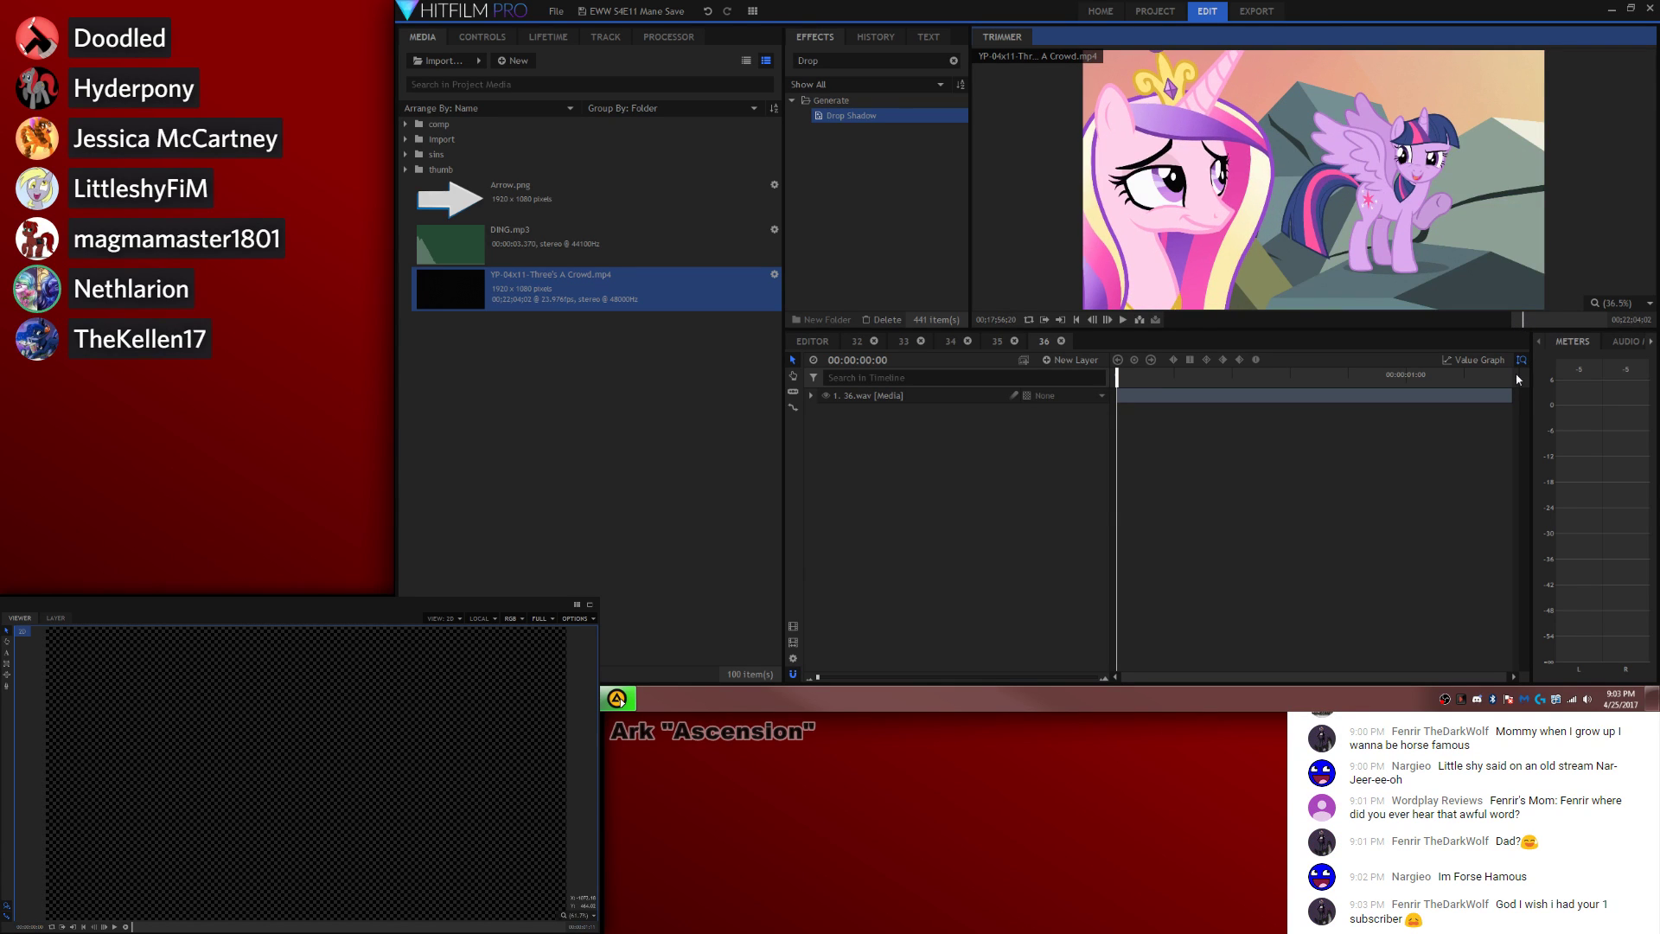
pyautogui.moveTo(1521, 322); pyautogui.dragTo(1519, 322)
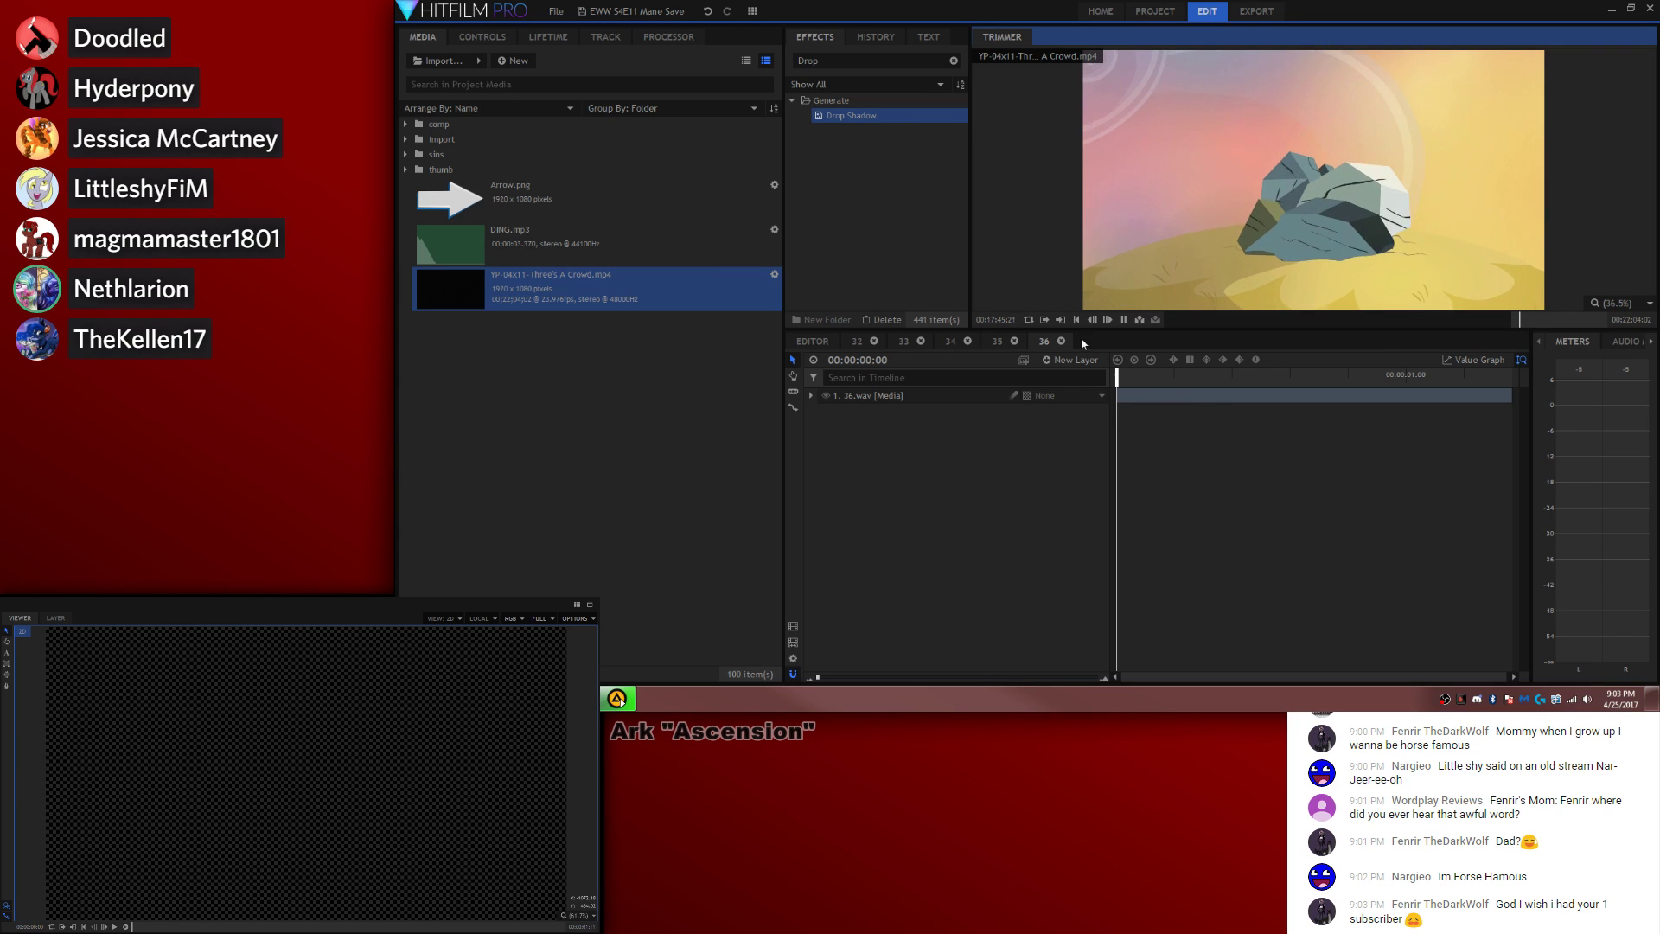
pyautogui.press('space')
pyautogui.press('space')
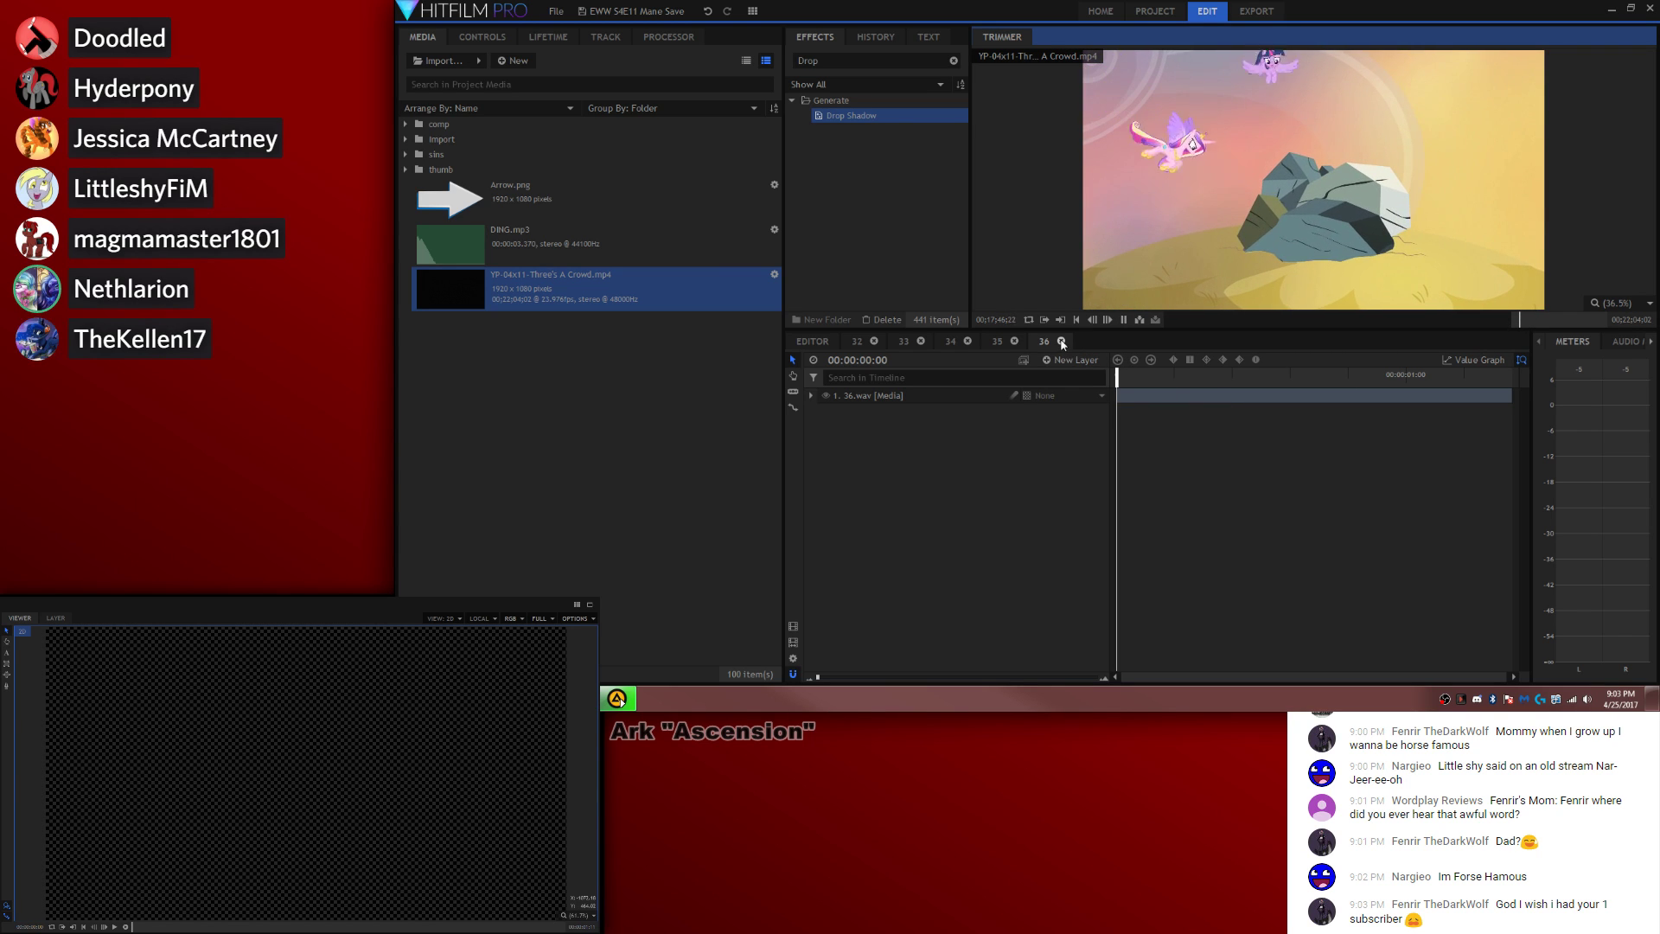
pyautogui.press('space')
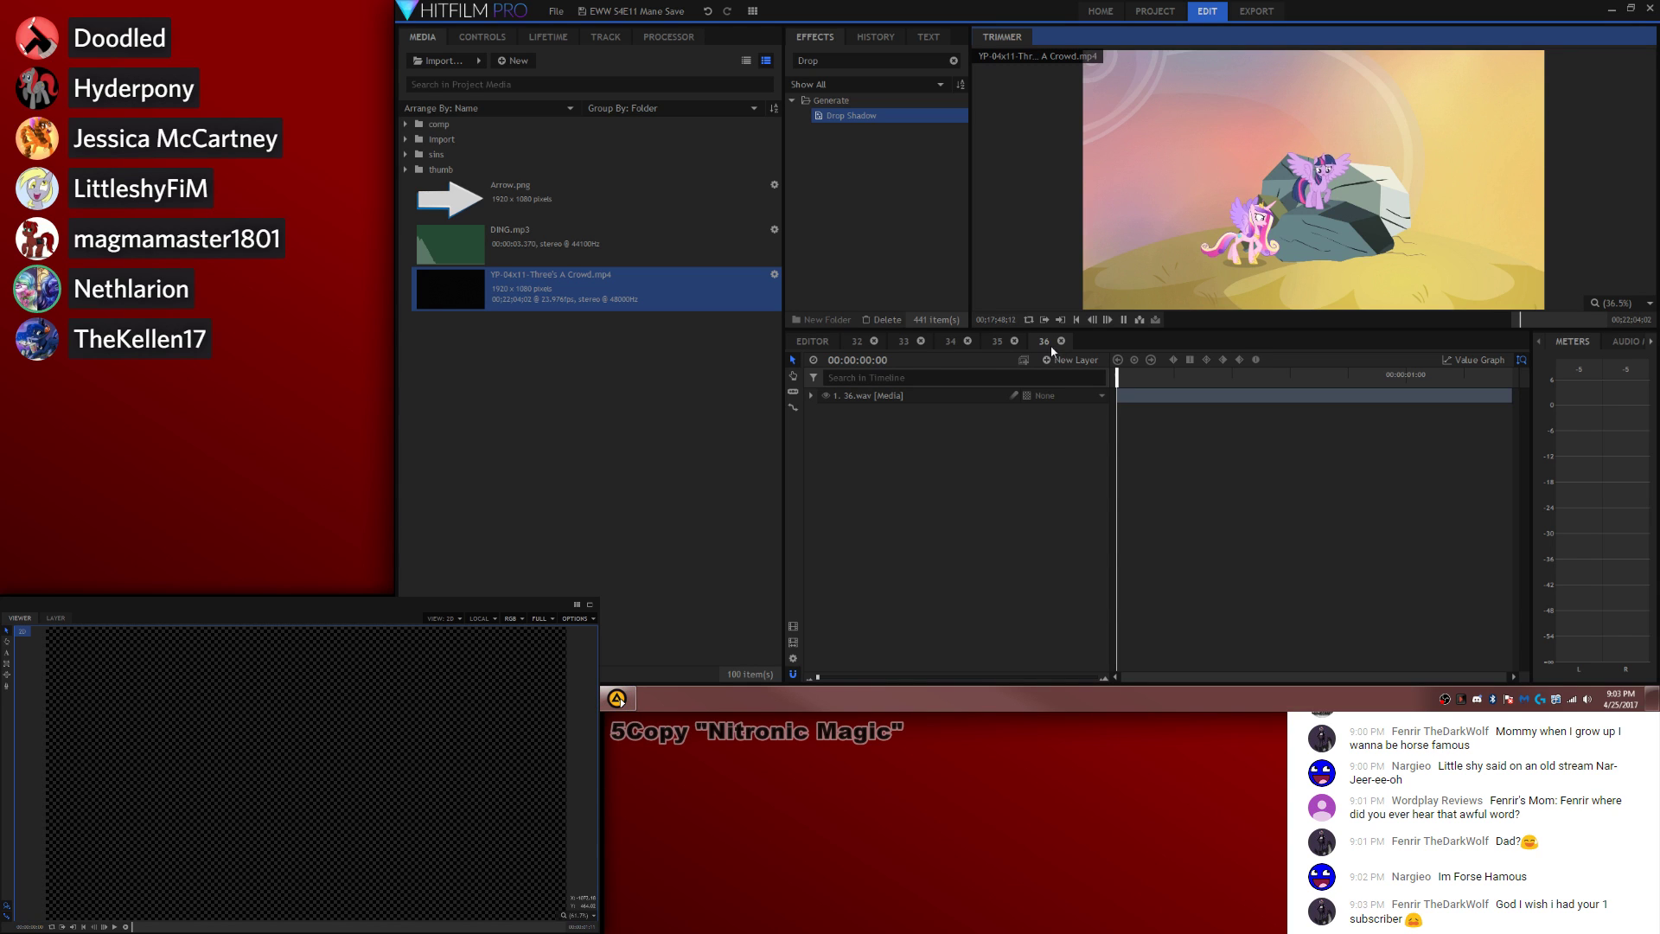
# Step: Cue the fight footage in the Trimmer to about 00:17:40:08 and add it above 36.wav in composite shot 36
pyautogui.click(1514, 320)
pyautogui.press('space')
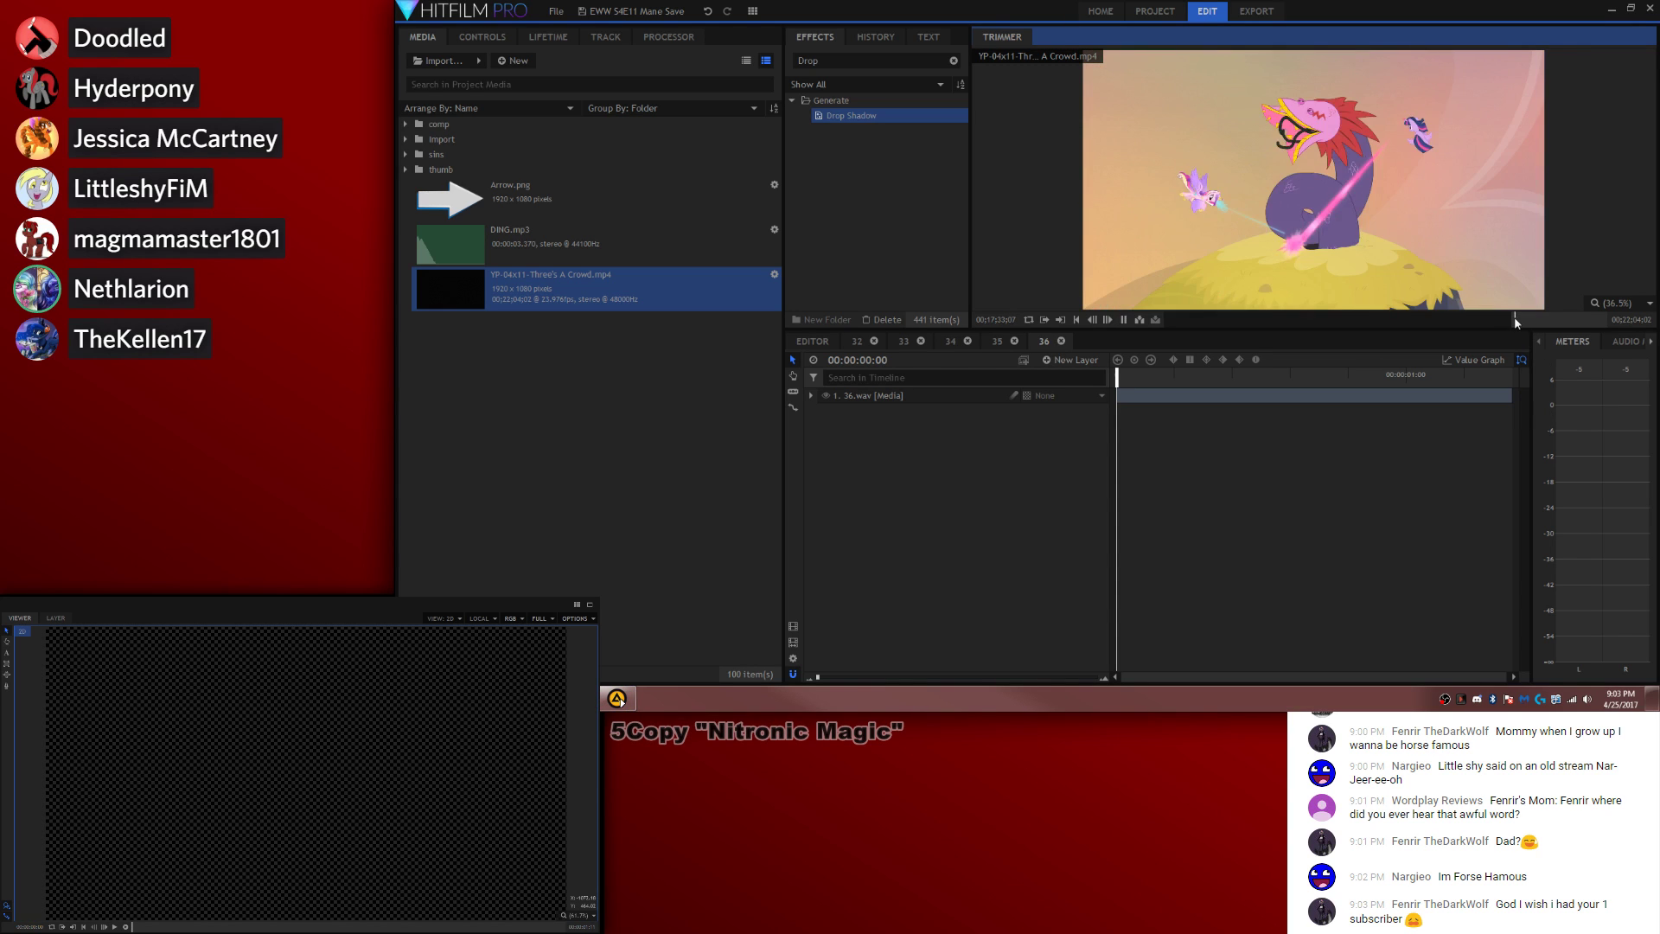
pyautogui.press('space')
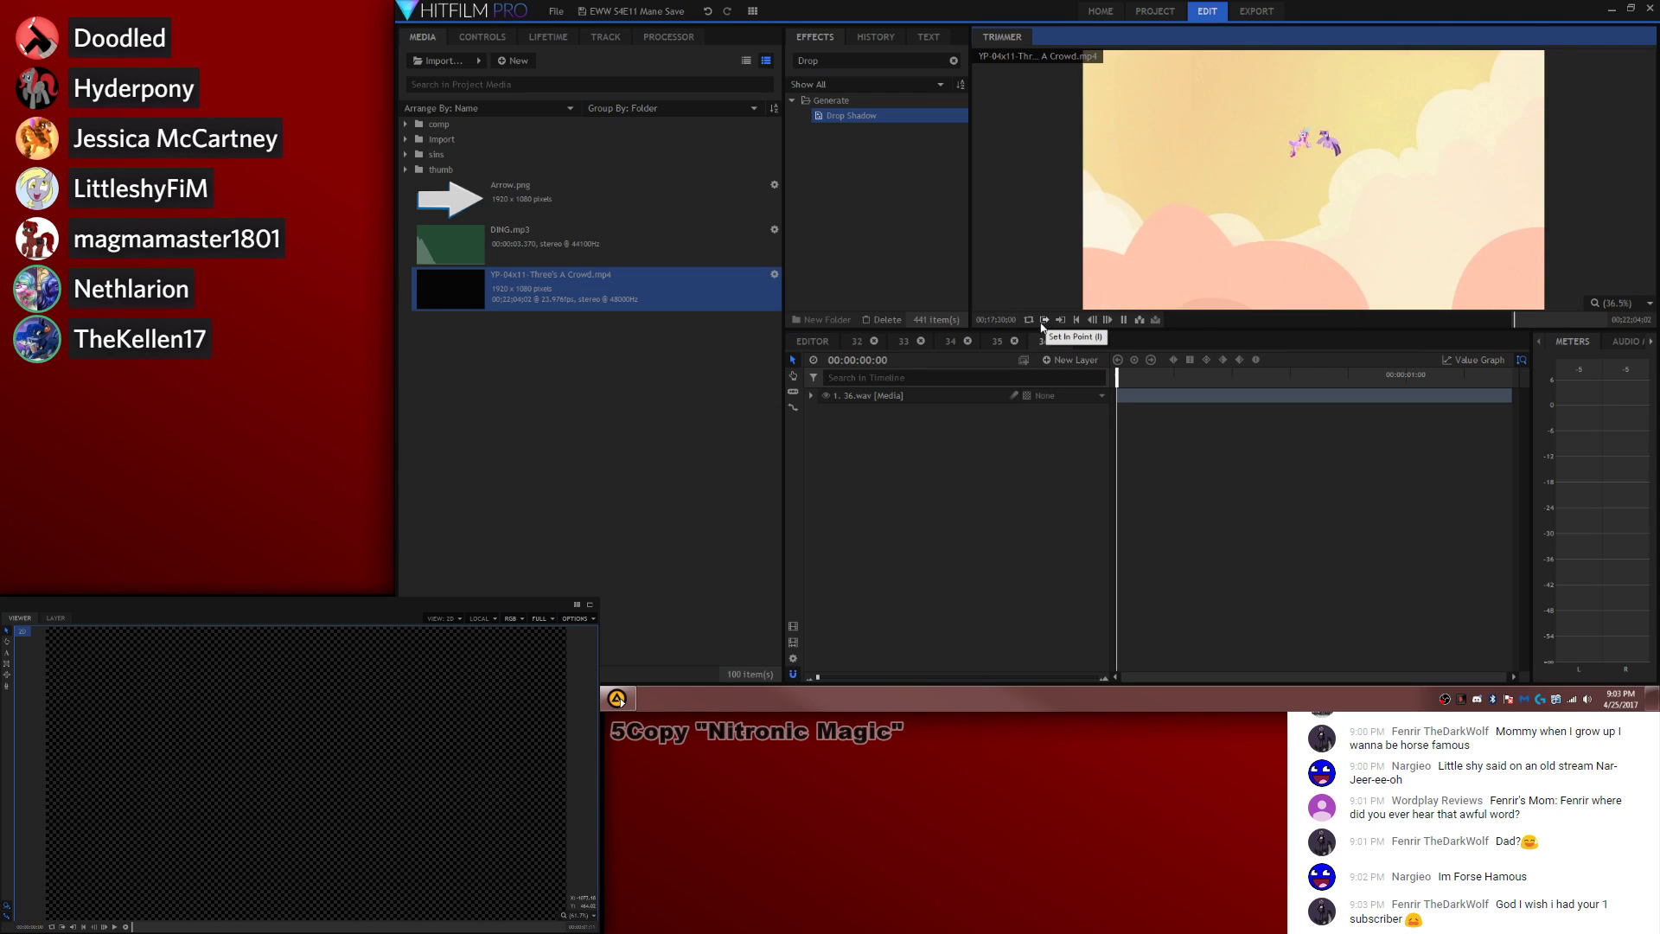
pyautogui.press('space')
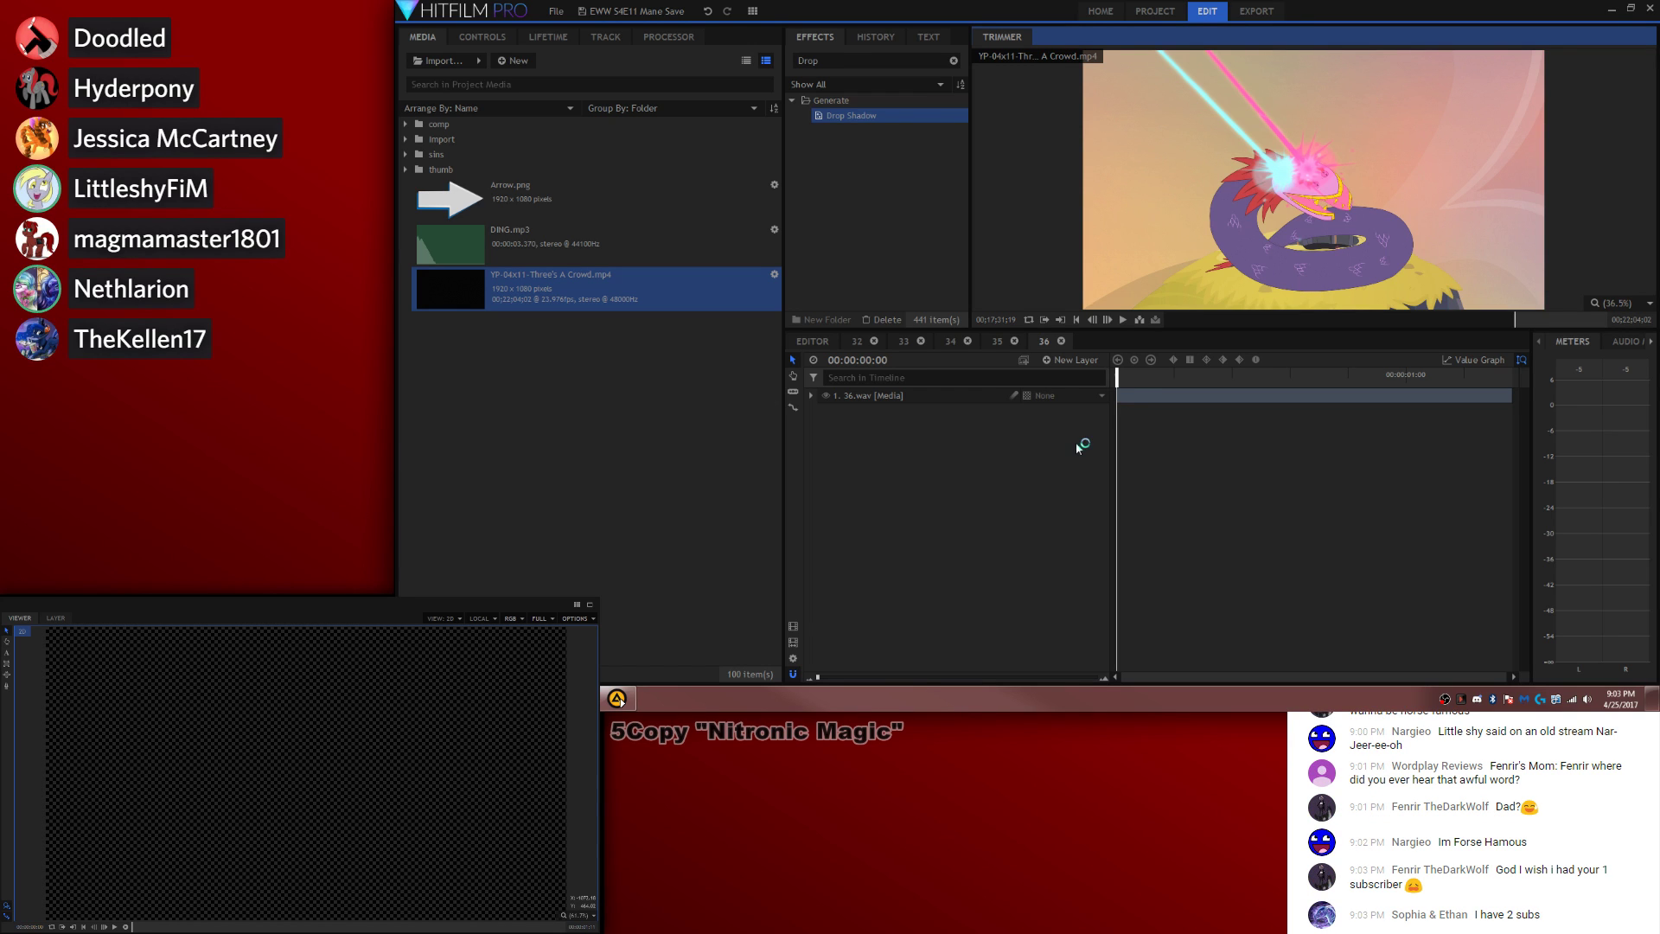
pyautogui.press('space')
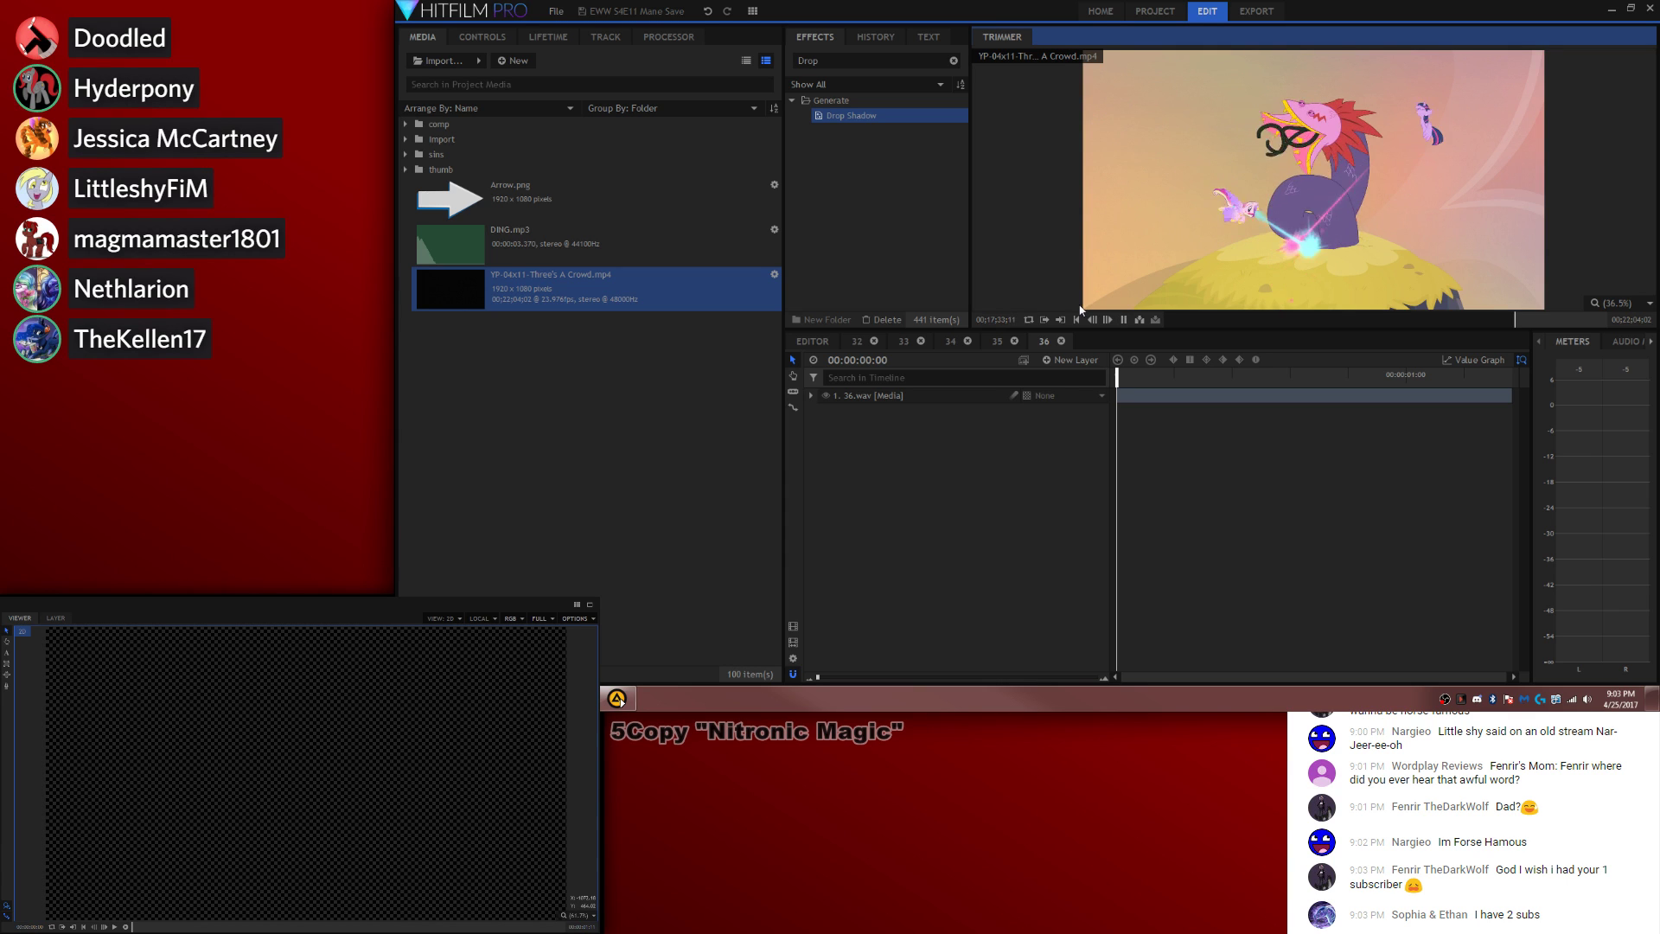
pyautogui.press('space')
pyautogui.press('space')
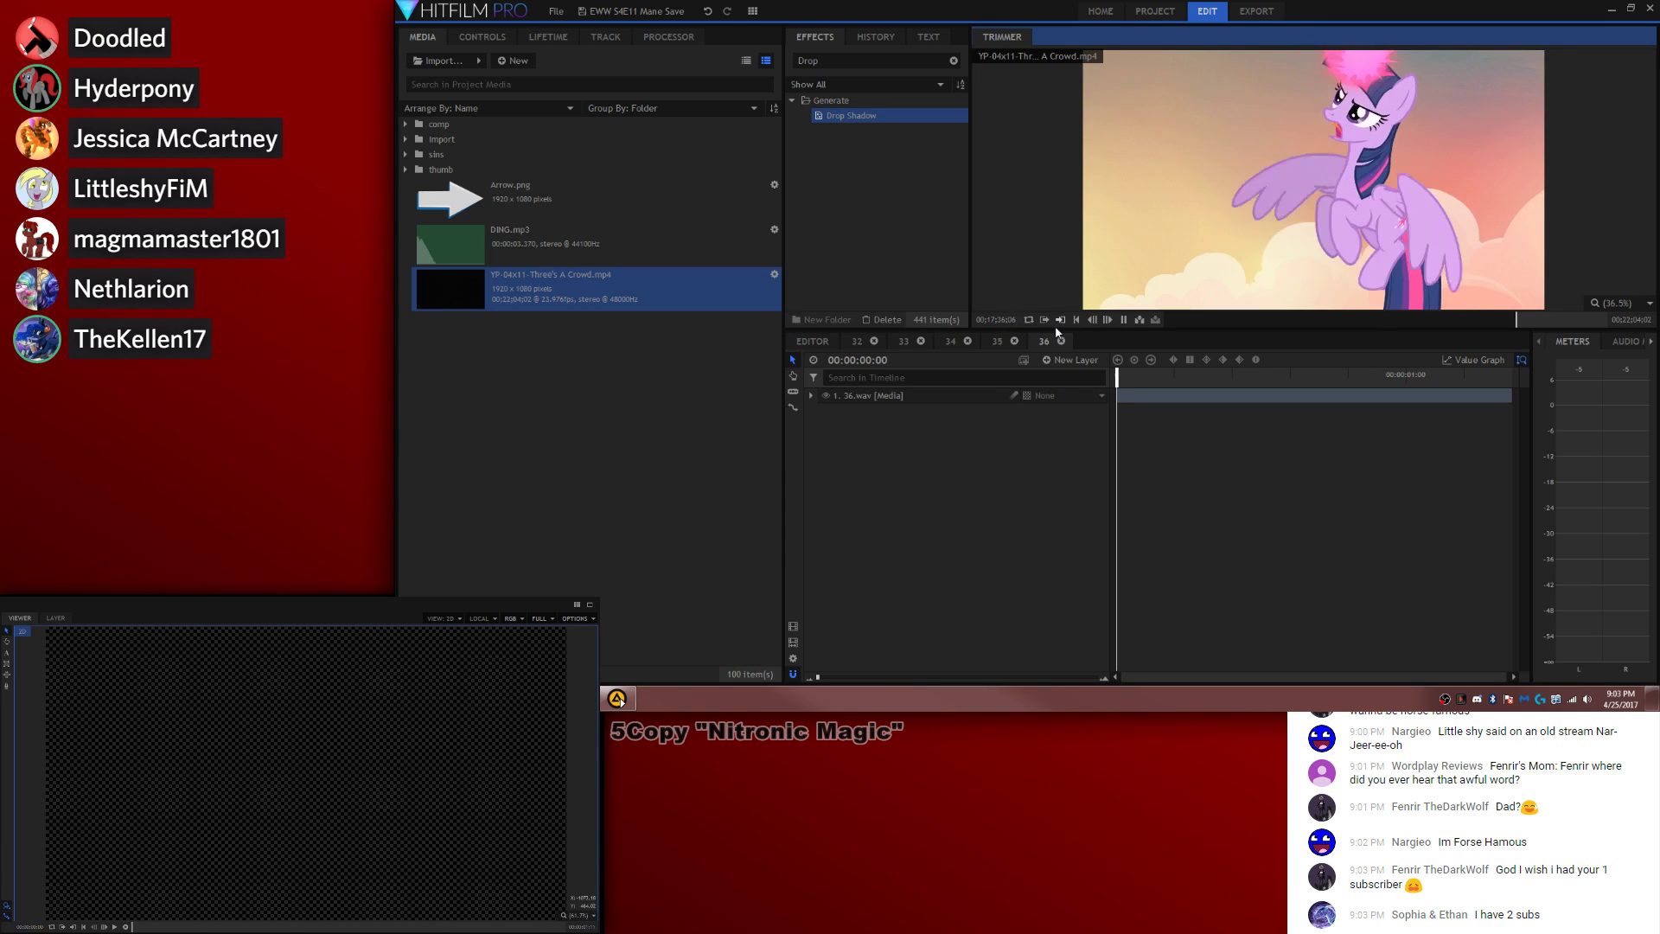
pyautogui.press('space')
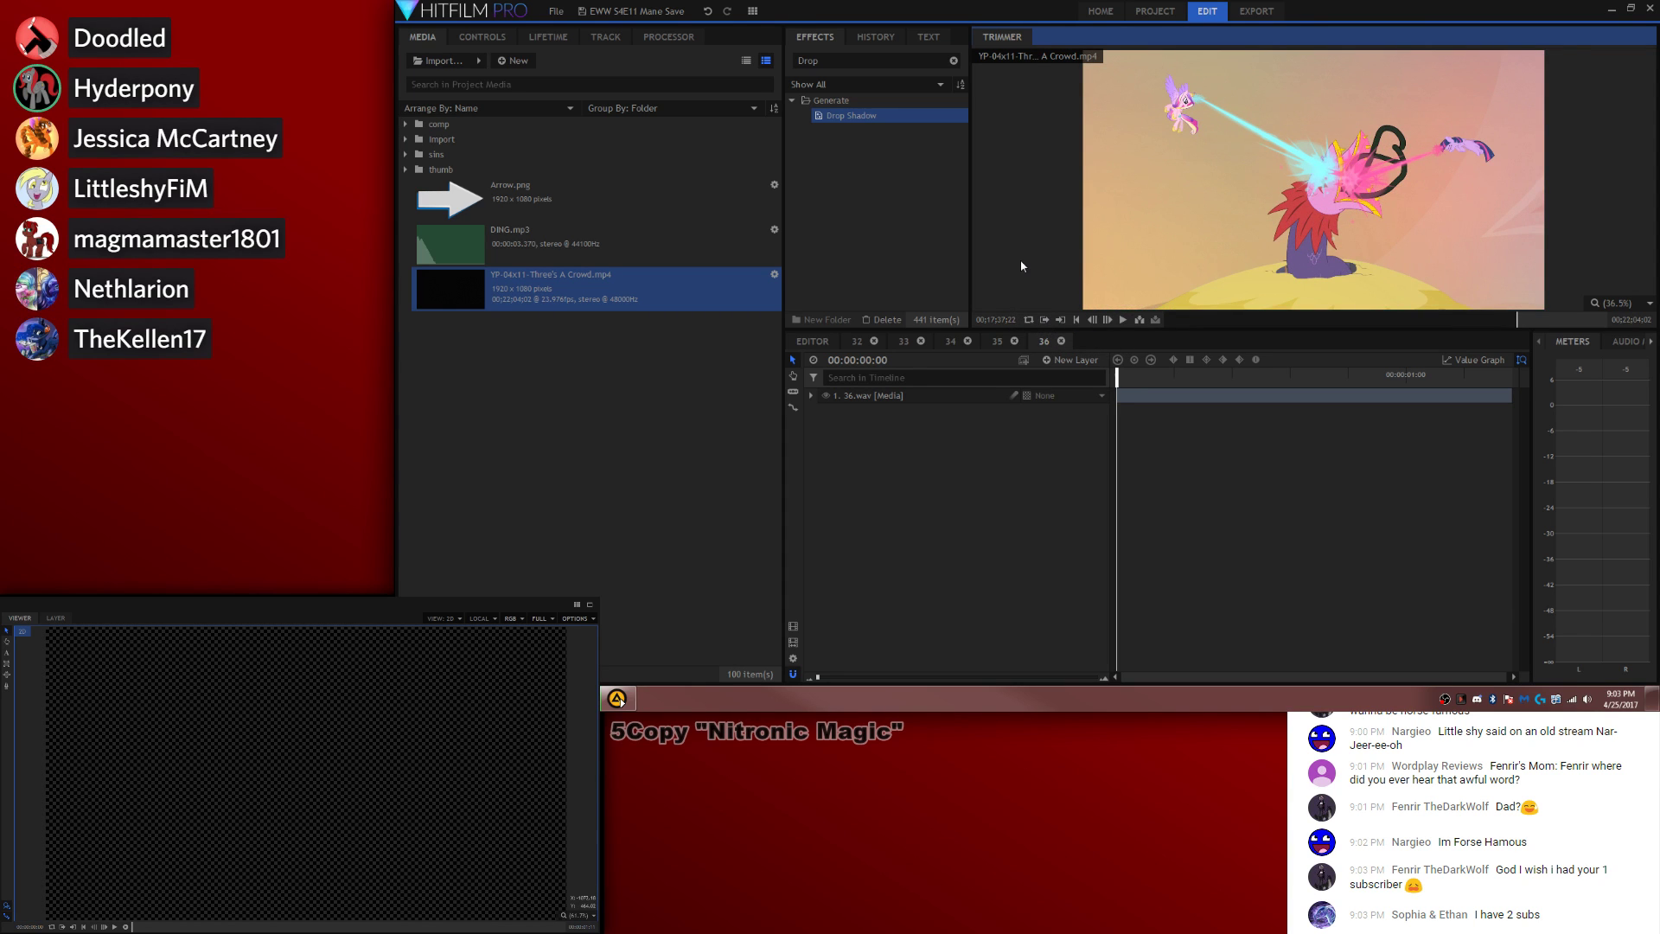
pyautogui.press('space')
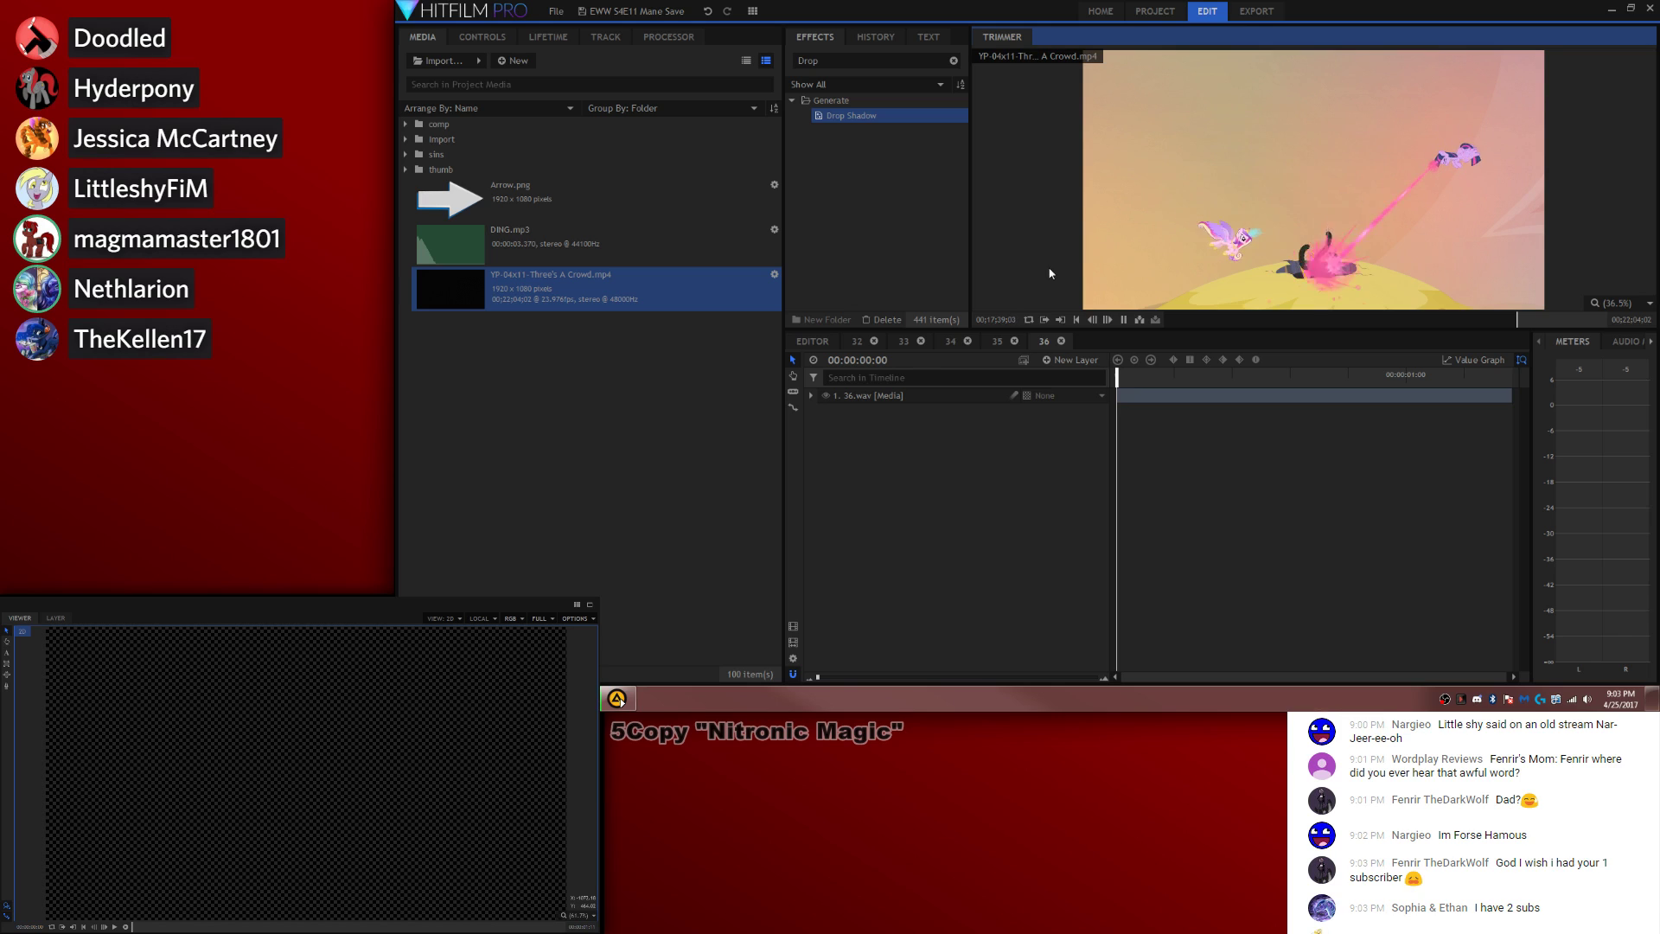
pyautogui.press('space')
pyautogui.press('space')
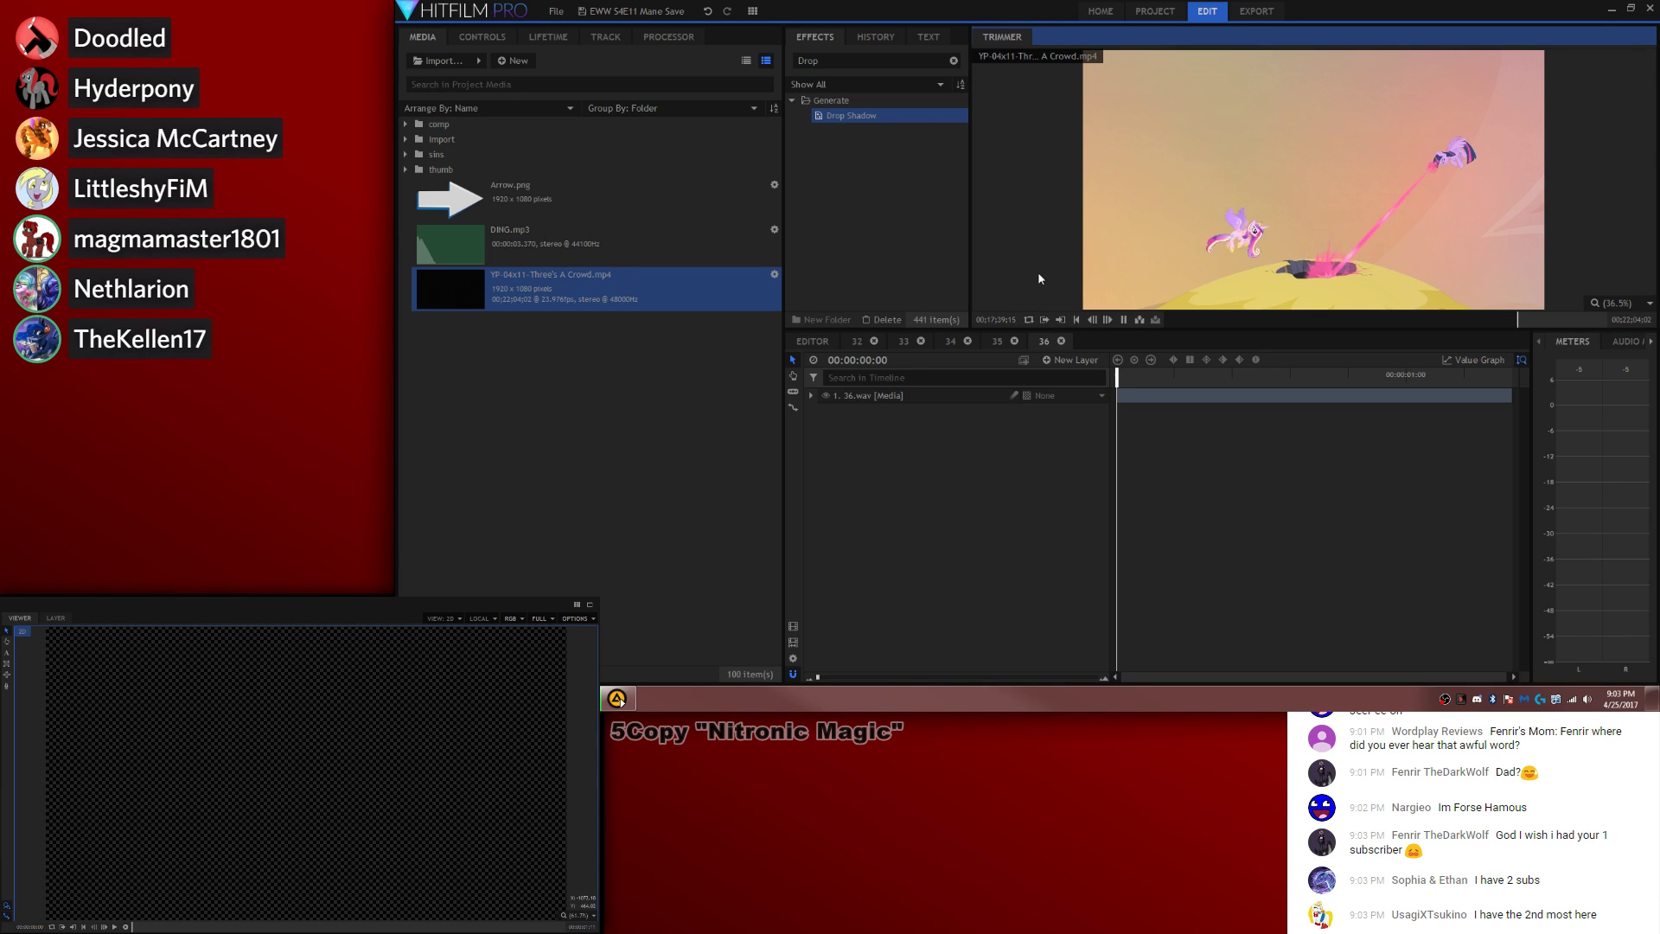
pyautogui.press('space')
pyautogui.click(1124, 397)
pyautogui.moveTo(1124, 398); pyautogui.dragTo(1124, 399)
# Step: Extend composite shot 36 to just over 5 seconds and move the 36.wav layer to start at about 00:00:04:07
pyautogui.click(792, 659)
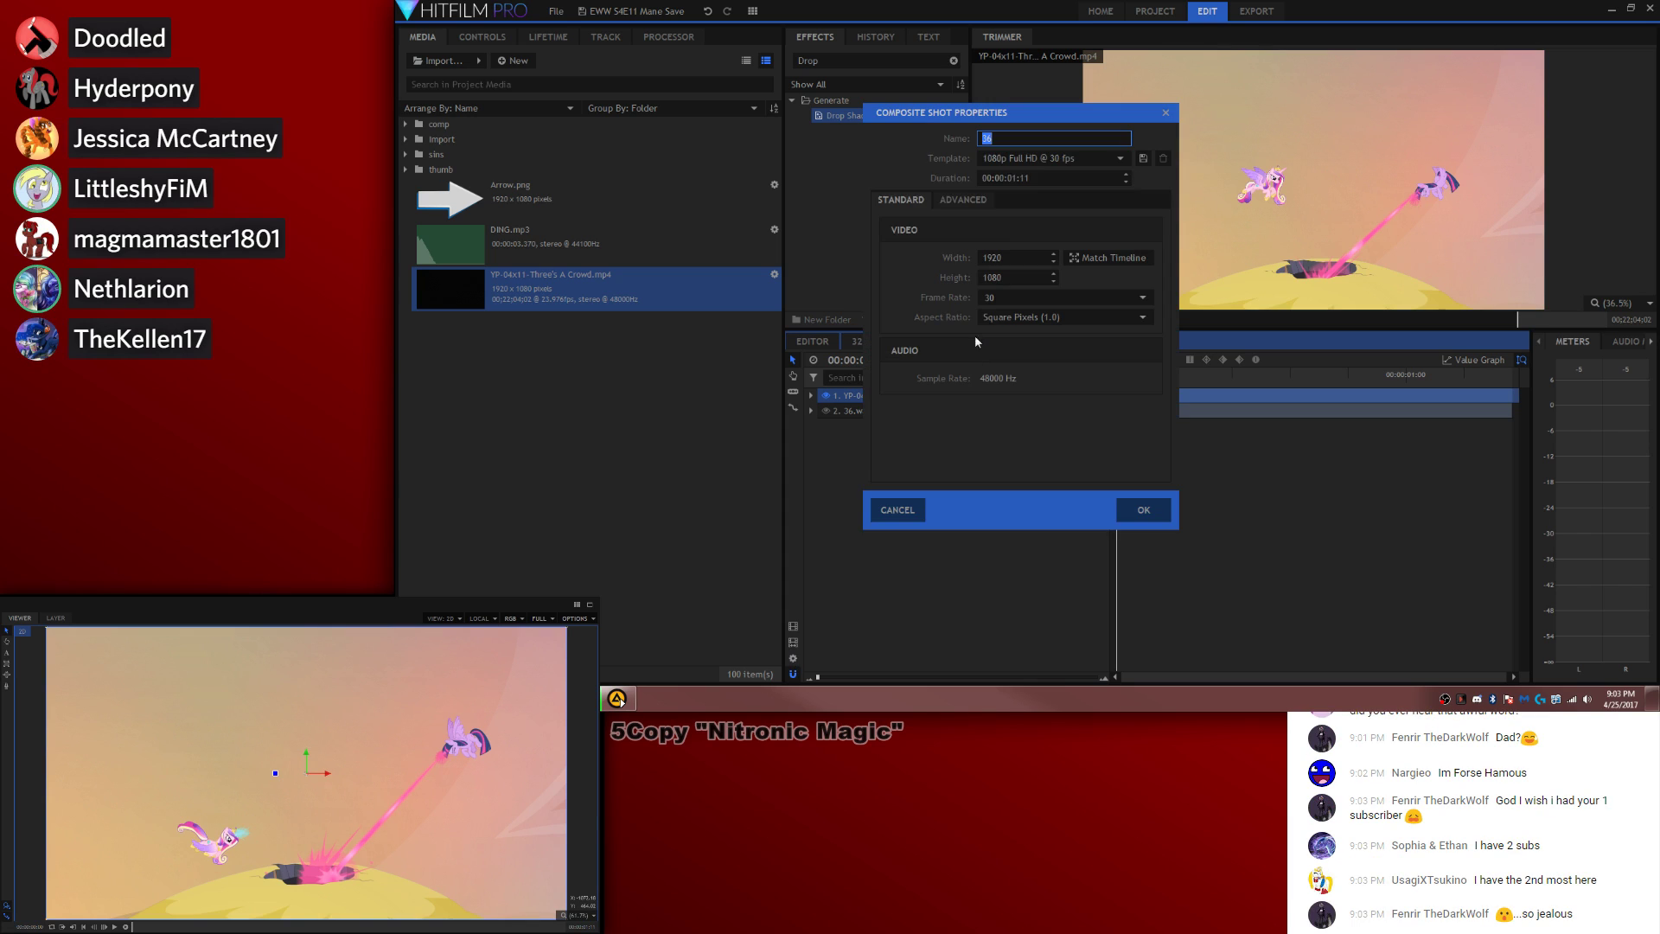
pyautogui.click(1013, 178)
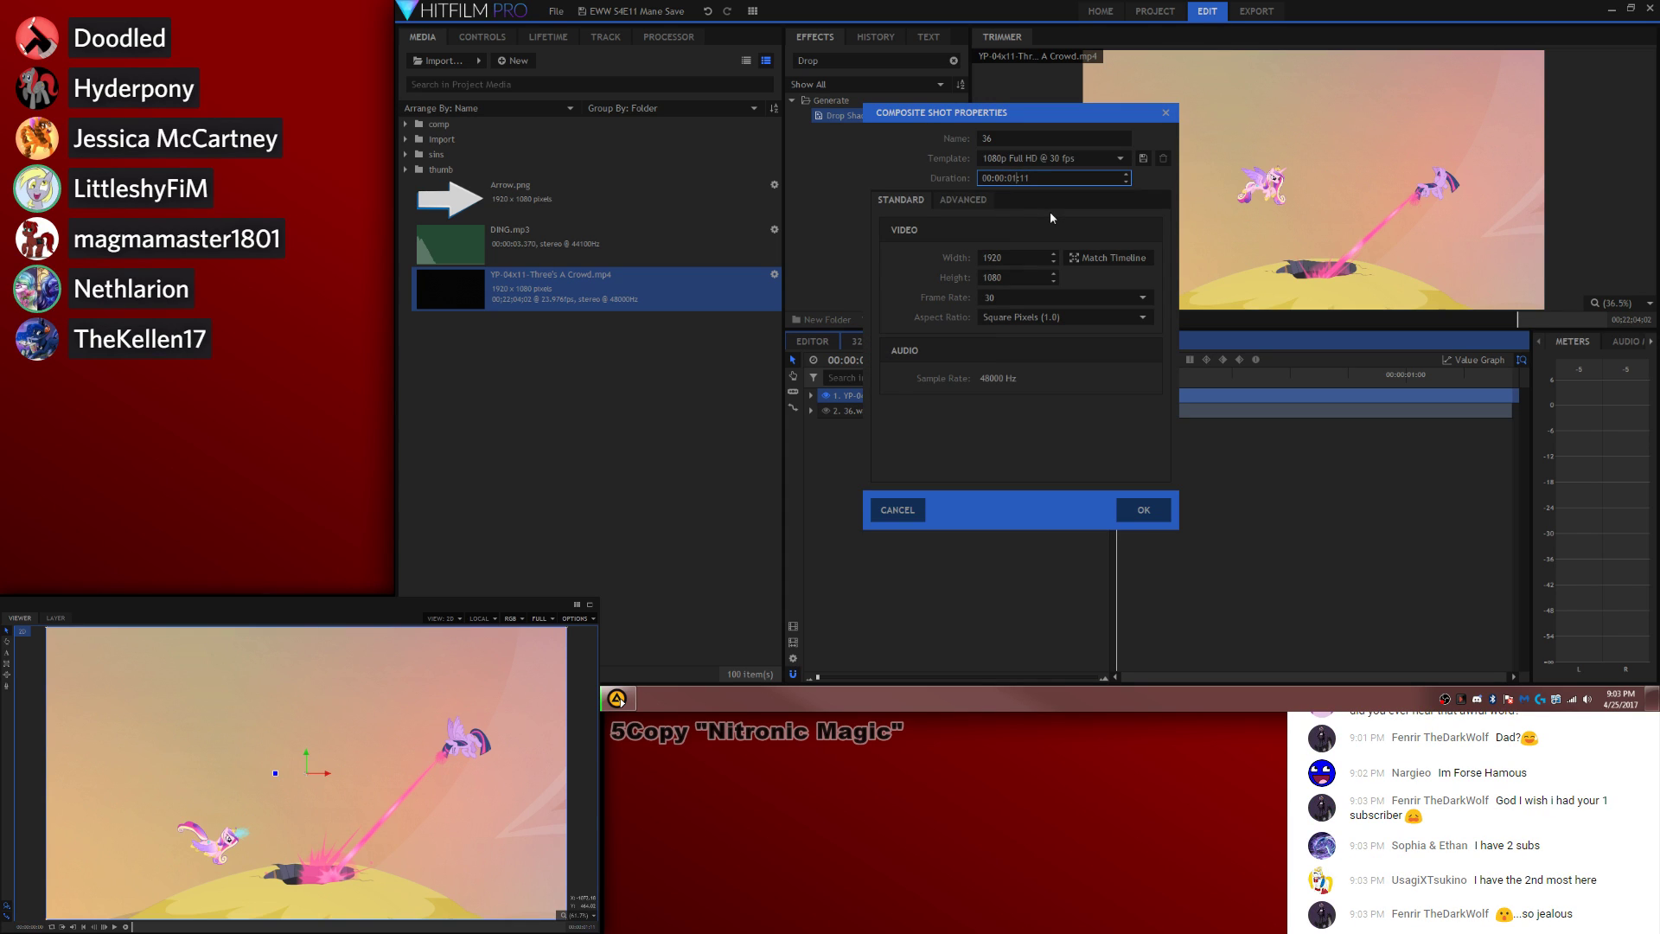
pyautogui.press('Return')
pyautogui.moveTo(1169, 410); pyautogui.dragTo(1483, 401)
pyautogui.click(1346, 485)
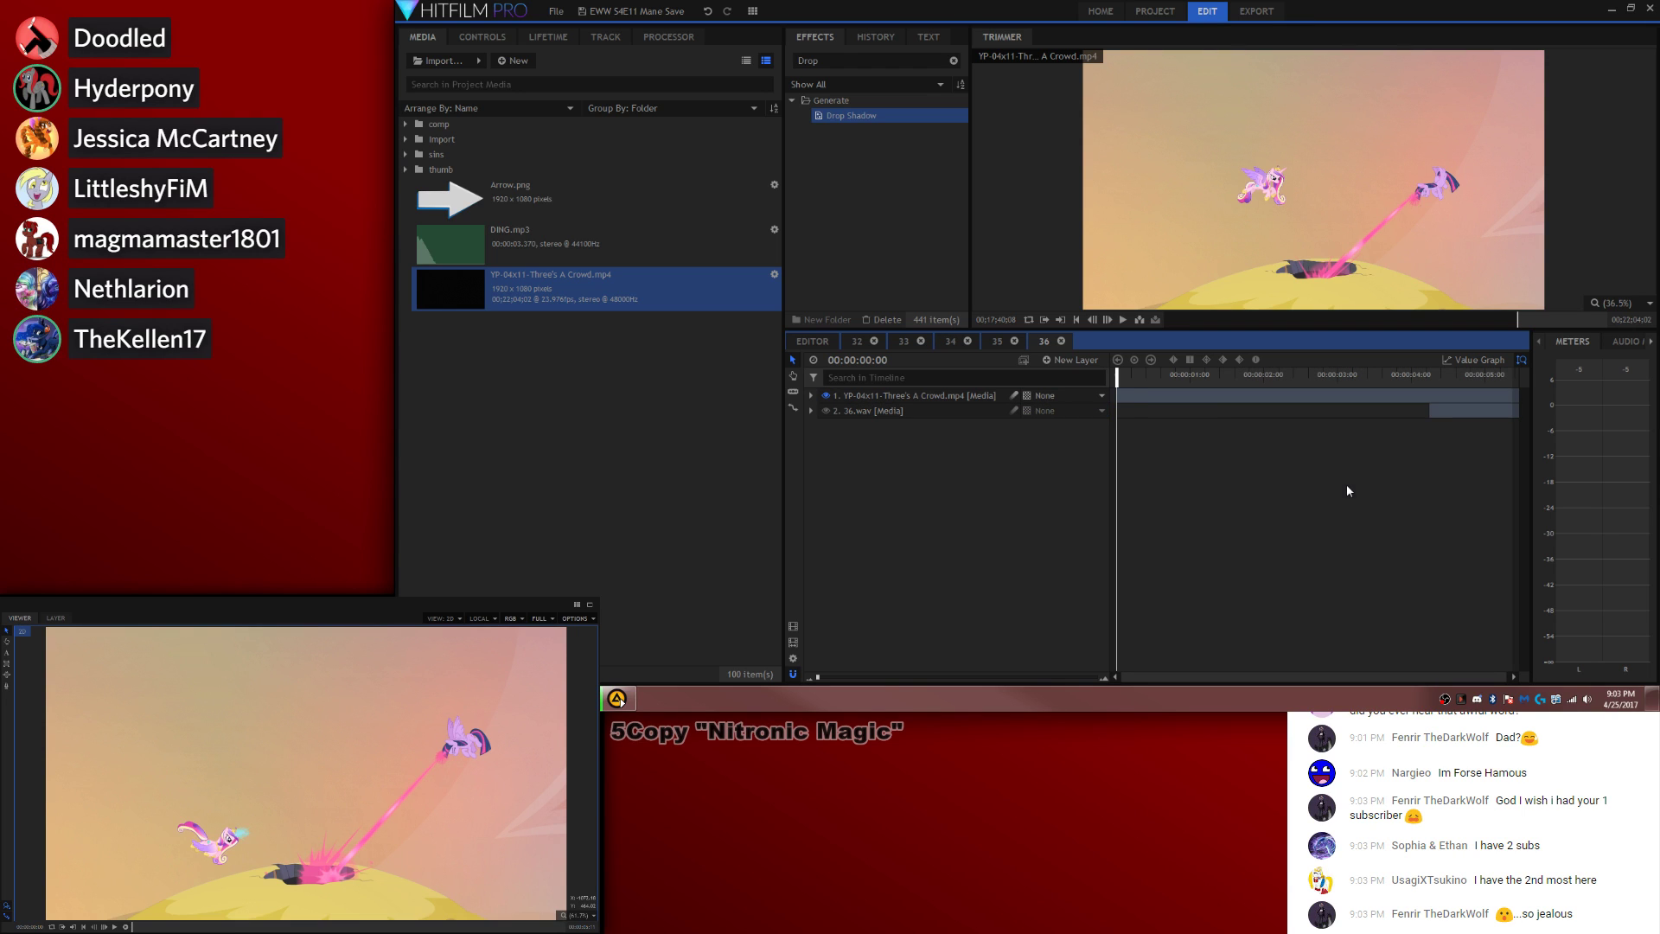
# Step: Preview shot 36 and adjust the start of the footage layer by a few frames at the beginning of the timeline
pyautogui.press('space')
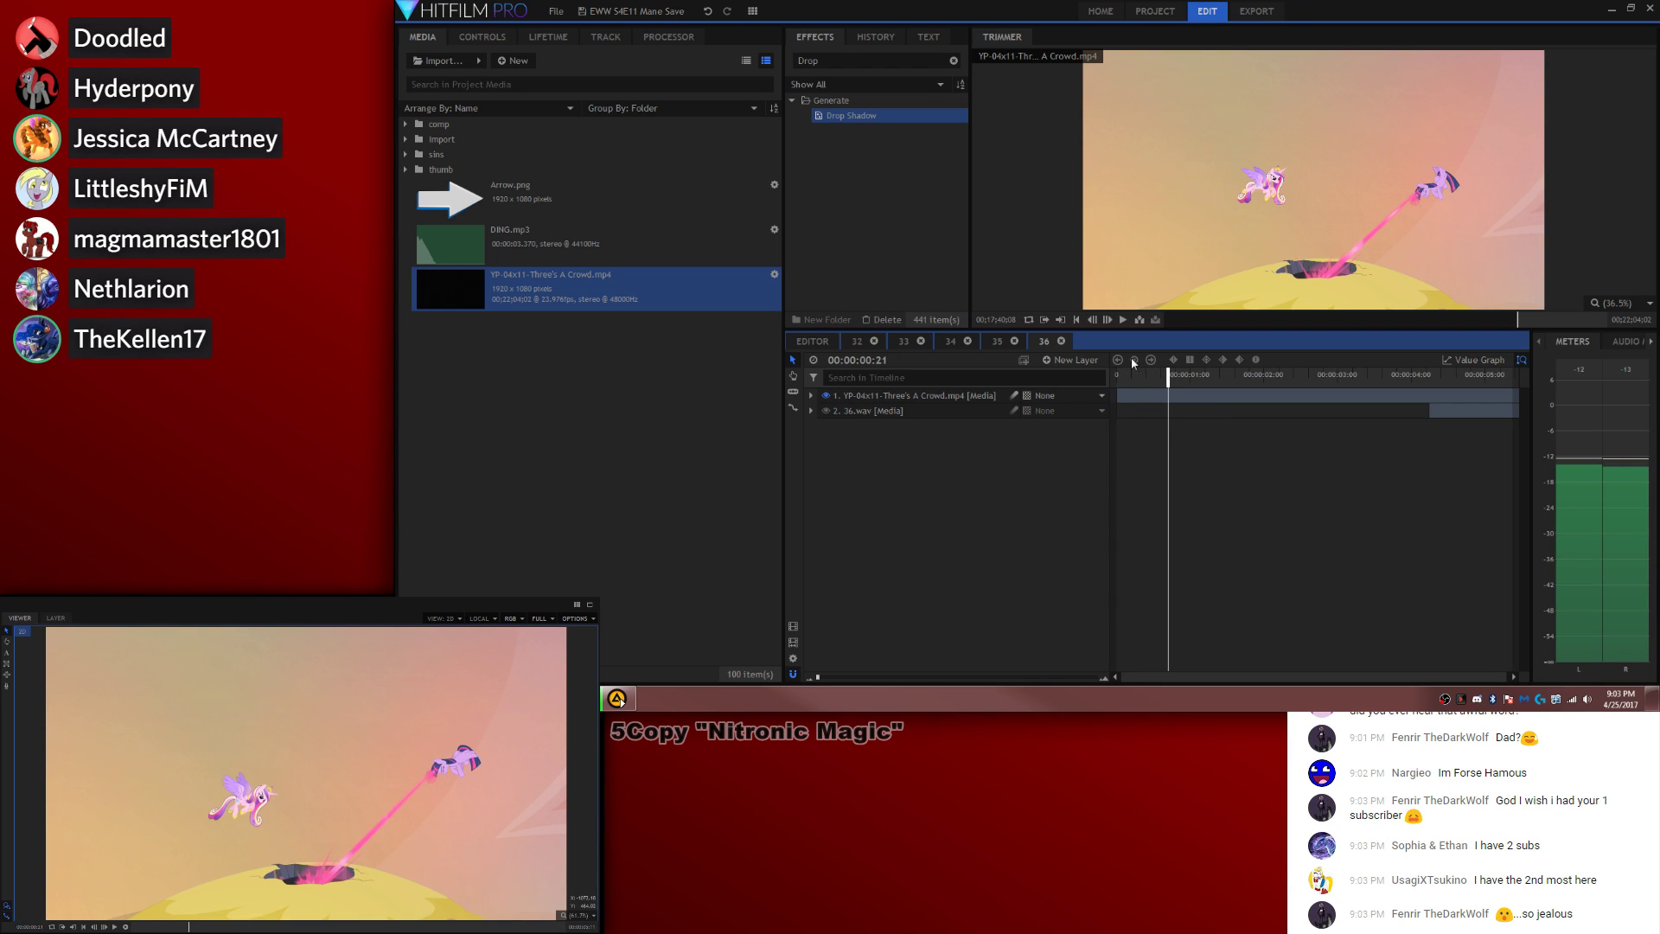
pyautogui.moveTo(1140, 374)
pyautogui.mouseDown()
pyautogui.moveTo(1053, 383)
pyautogui.moveTo(1124, 399)
pyautogui.mouseUp()
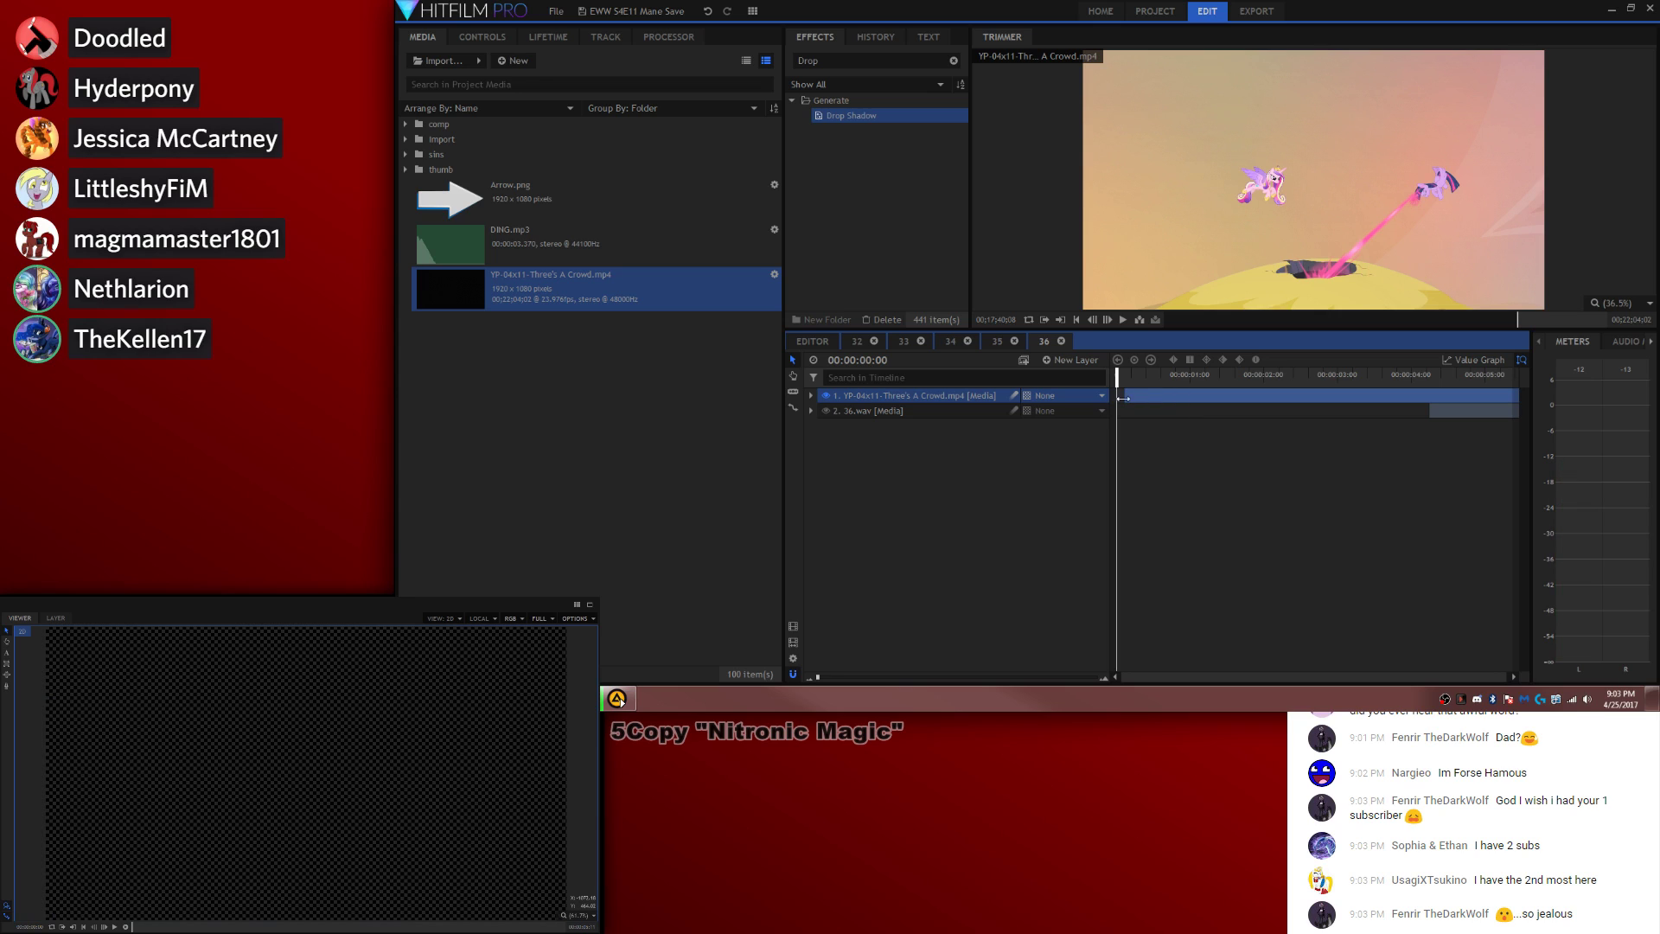
pyautogui.hotkey('ctrl', 'z')
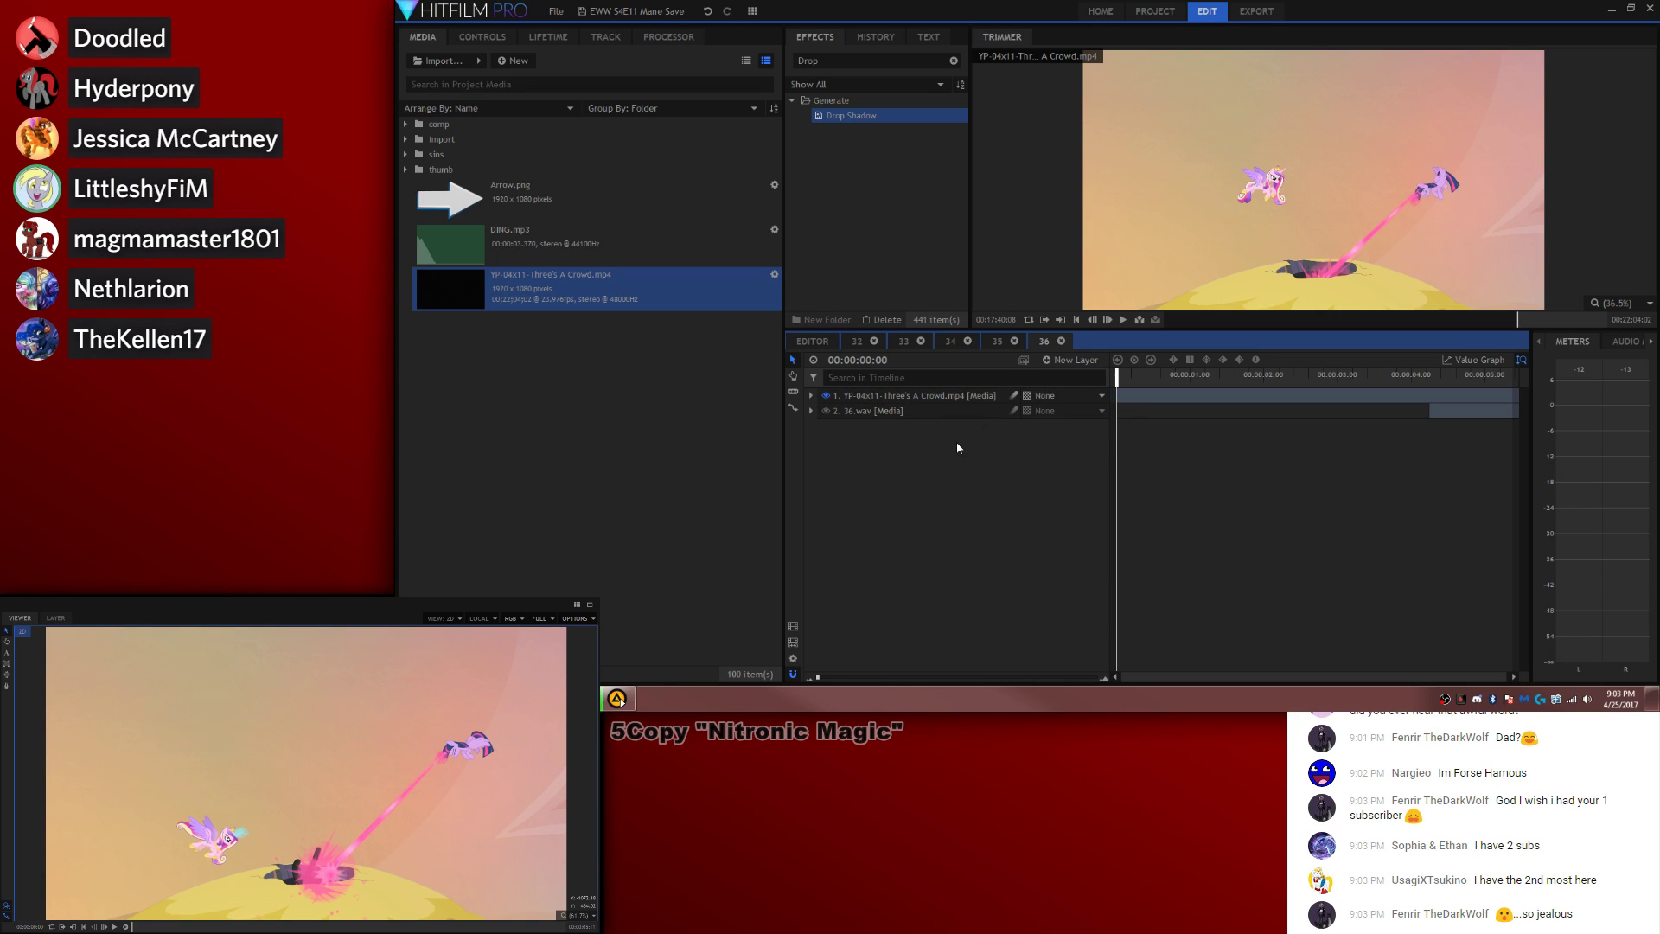
# Step: Show the footage layer's audio properties and set its level to -8 dB
pyautogui.press('space')
pyautogui.click(810, 395)
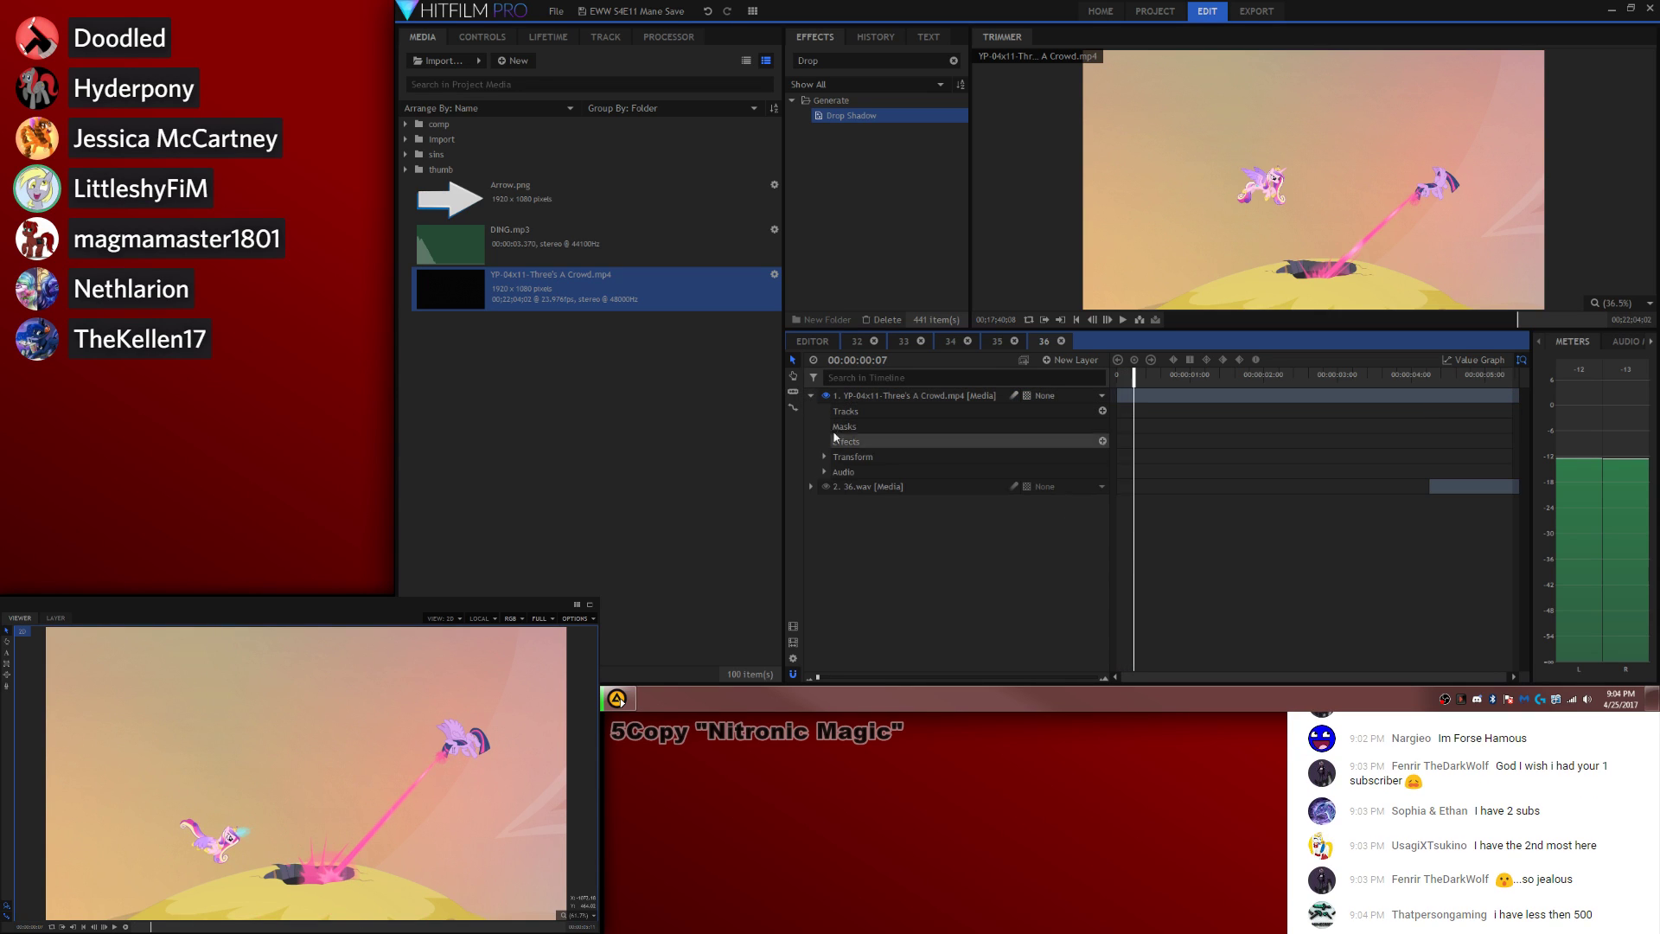
pyautogui.click(824, 472)
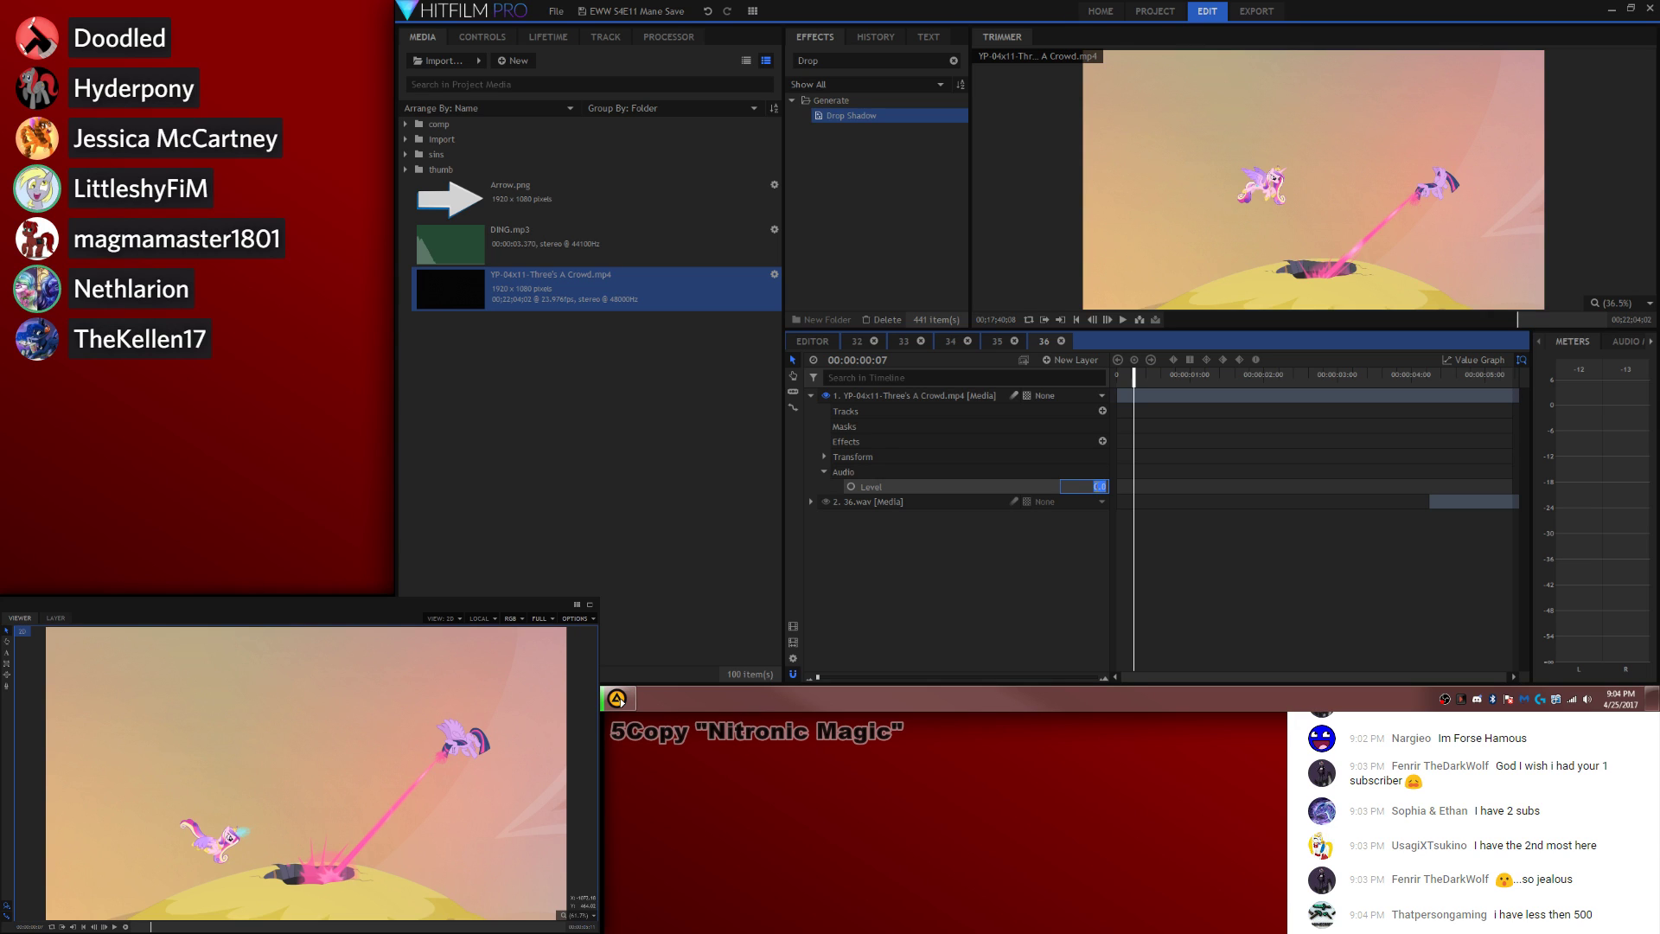
pyautogui.write('-8')
pyautogui.press('Return')
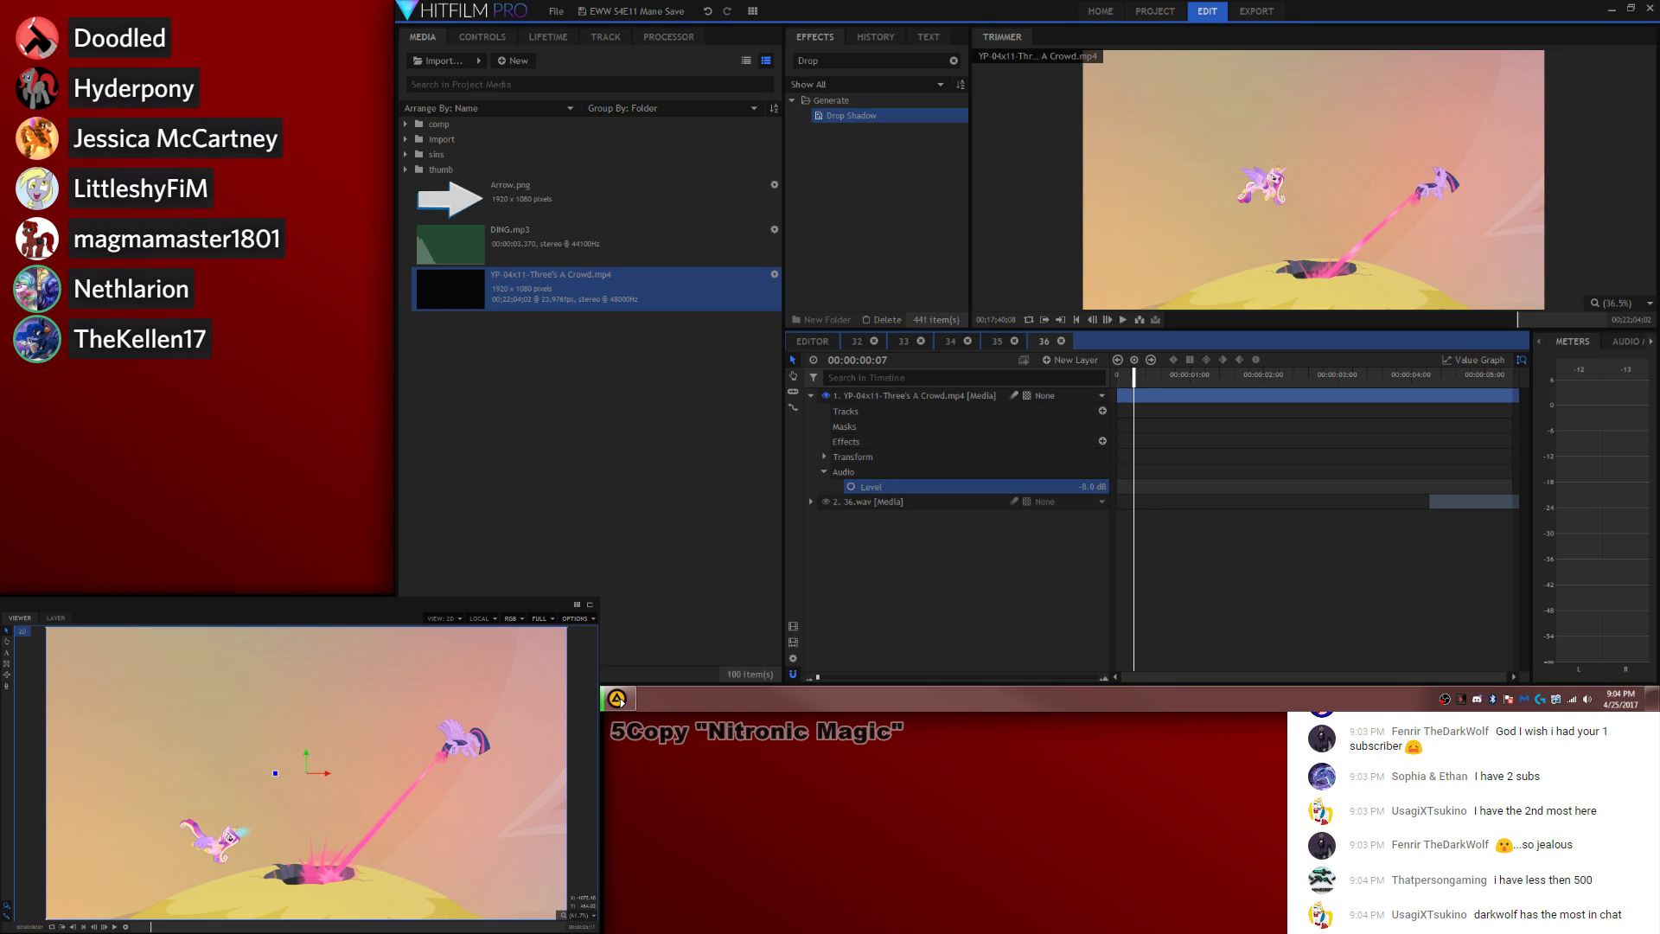
# Step: Add an audio level keyframe of 7 dB on the footage layer at 00:00:00:08
pyautogui.press('Home')
pyautogui.press('space')
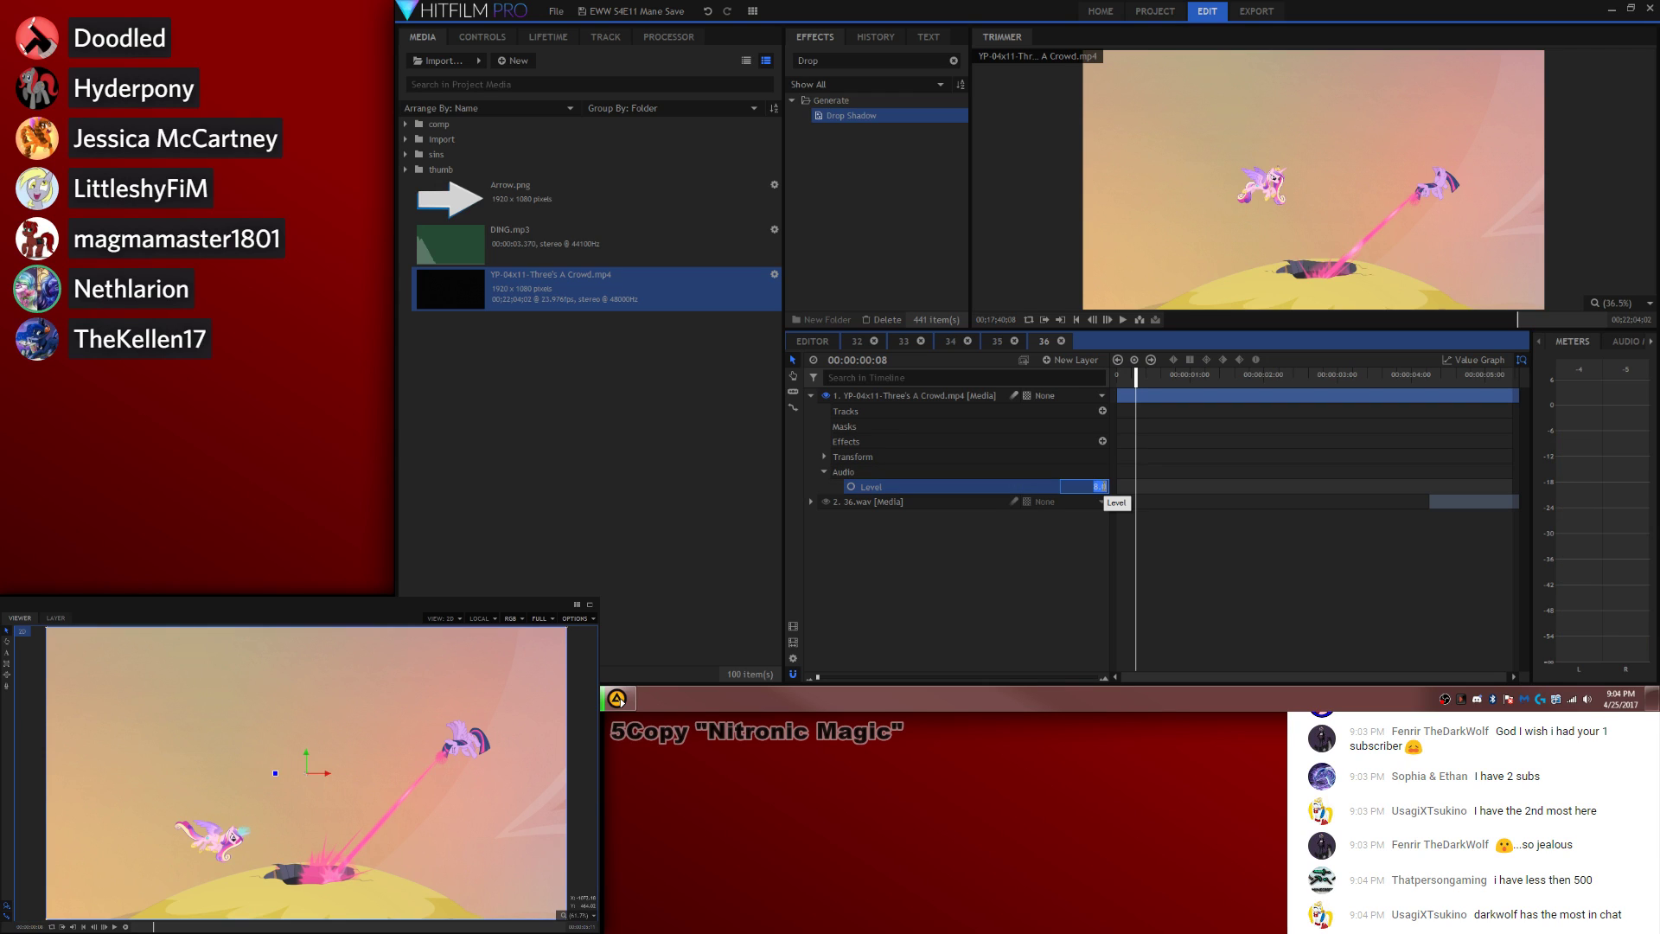
pyautogui.write('7')
pyautogui.press('Return')
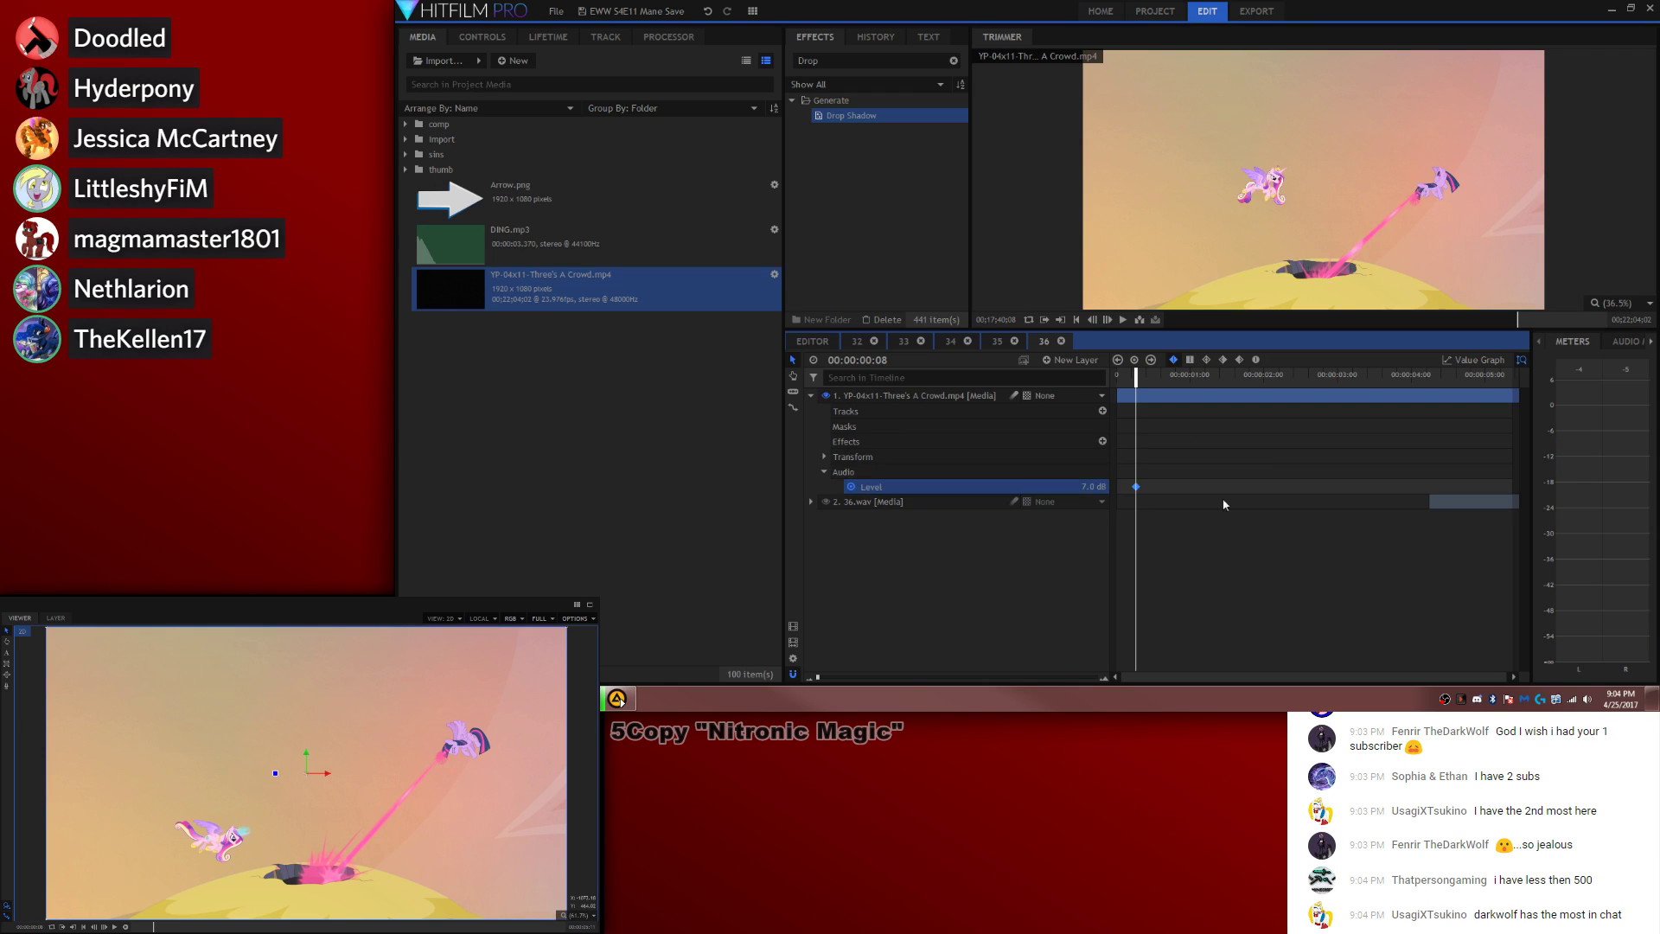
# Step: Add a -8 dB audio level keyframe at the start of the footage layer and play back the fade-in
pyautogui.click(1223, 505)
pyautogui.press('Home')
pyautogui.click(1096, 485)
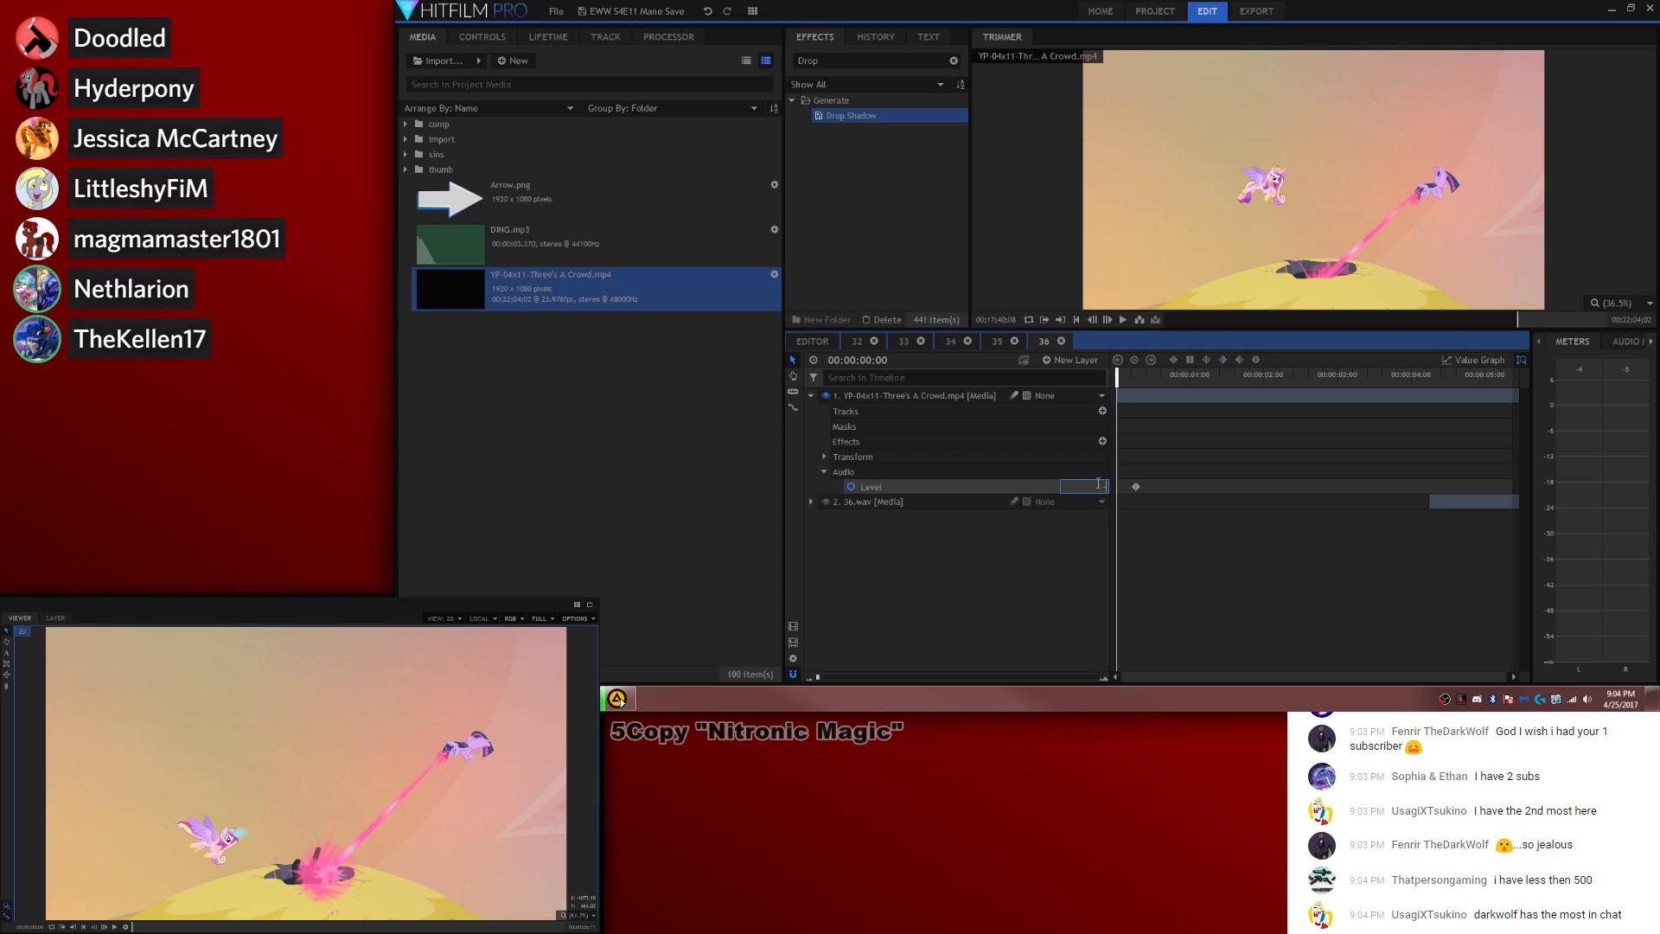
pyautogui.write('-8')
pyautogui.press('Return')
pyautogui.click(1261, 553)
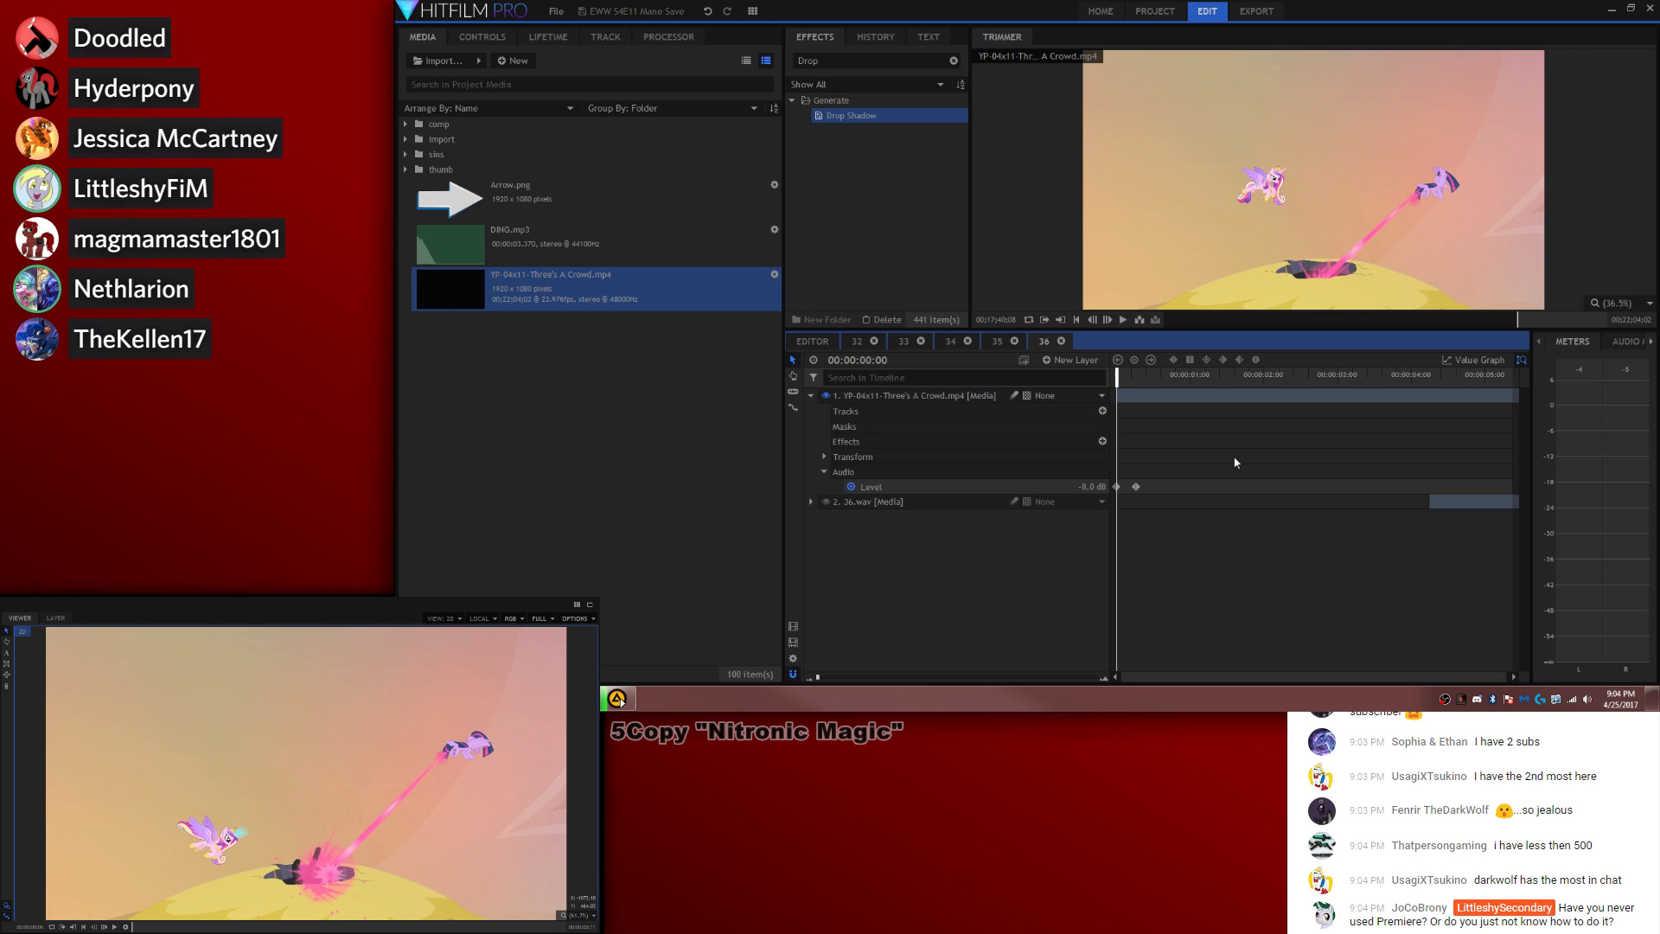
pyautogui.press('space')
pyautogui.click(1089, 502)
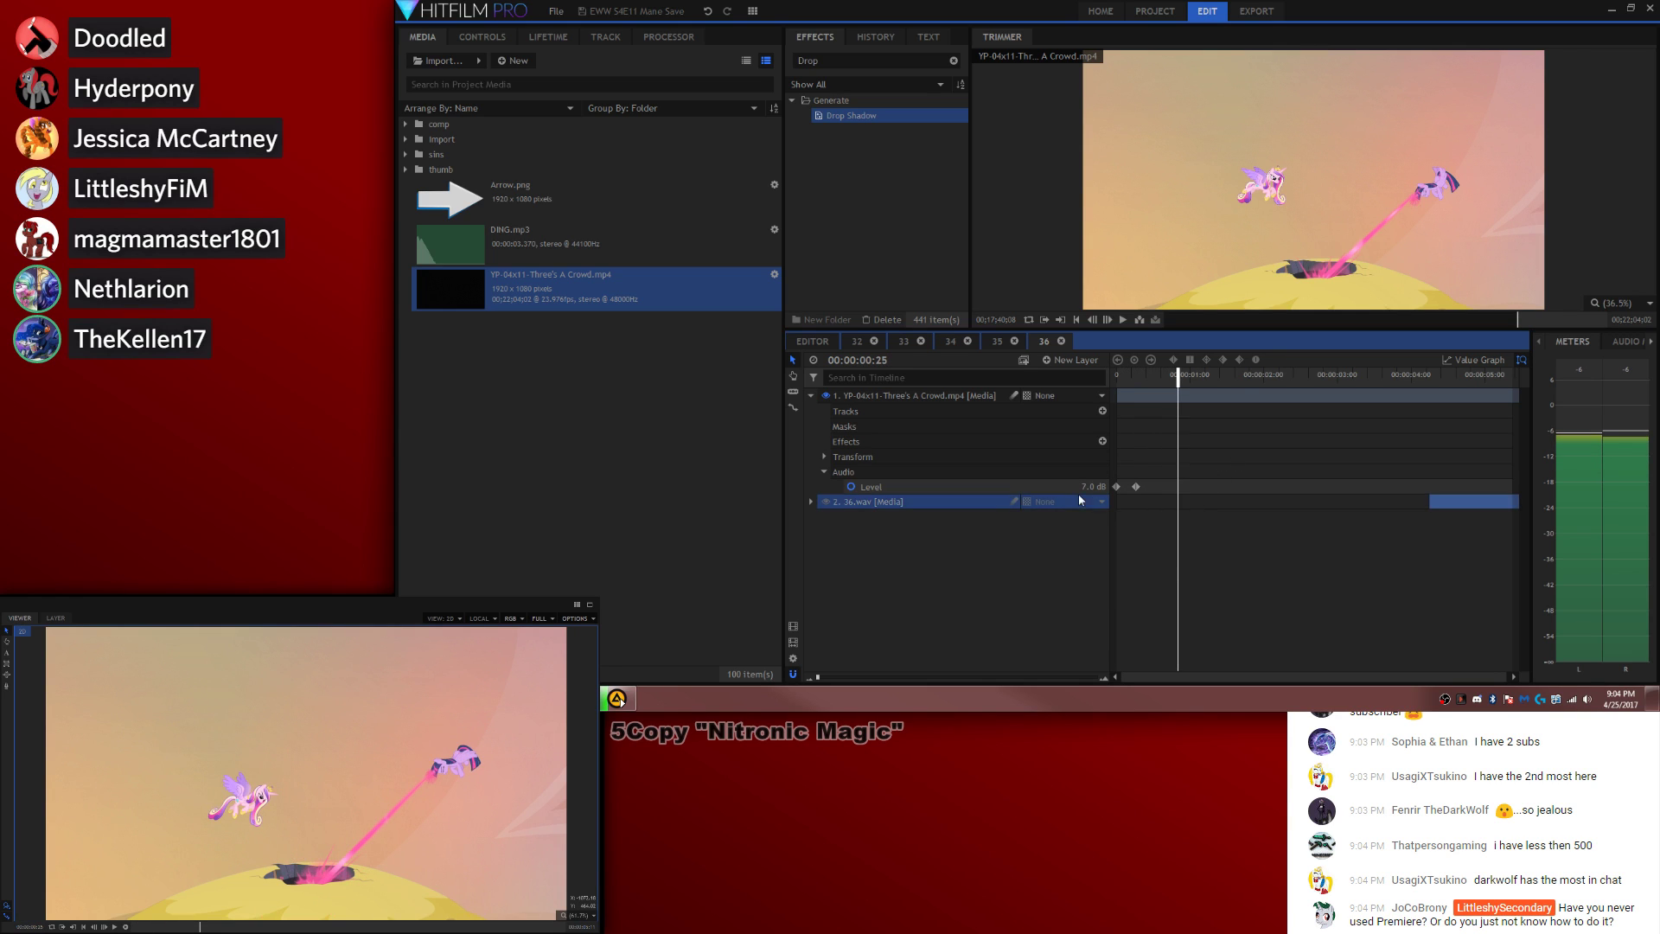
# Step: Add fade-out audio level keyframes on the footage layer, 7 dB at 00:00:00:25 and -8 dB at 00:00:01:10
pyautogui.click(1091, 486)
pyautogui.press('space')
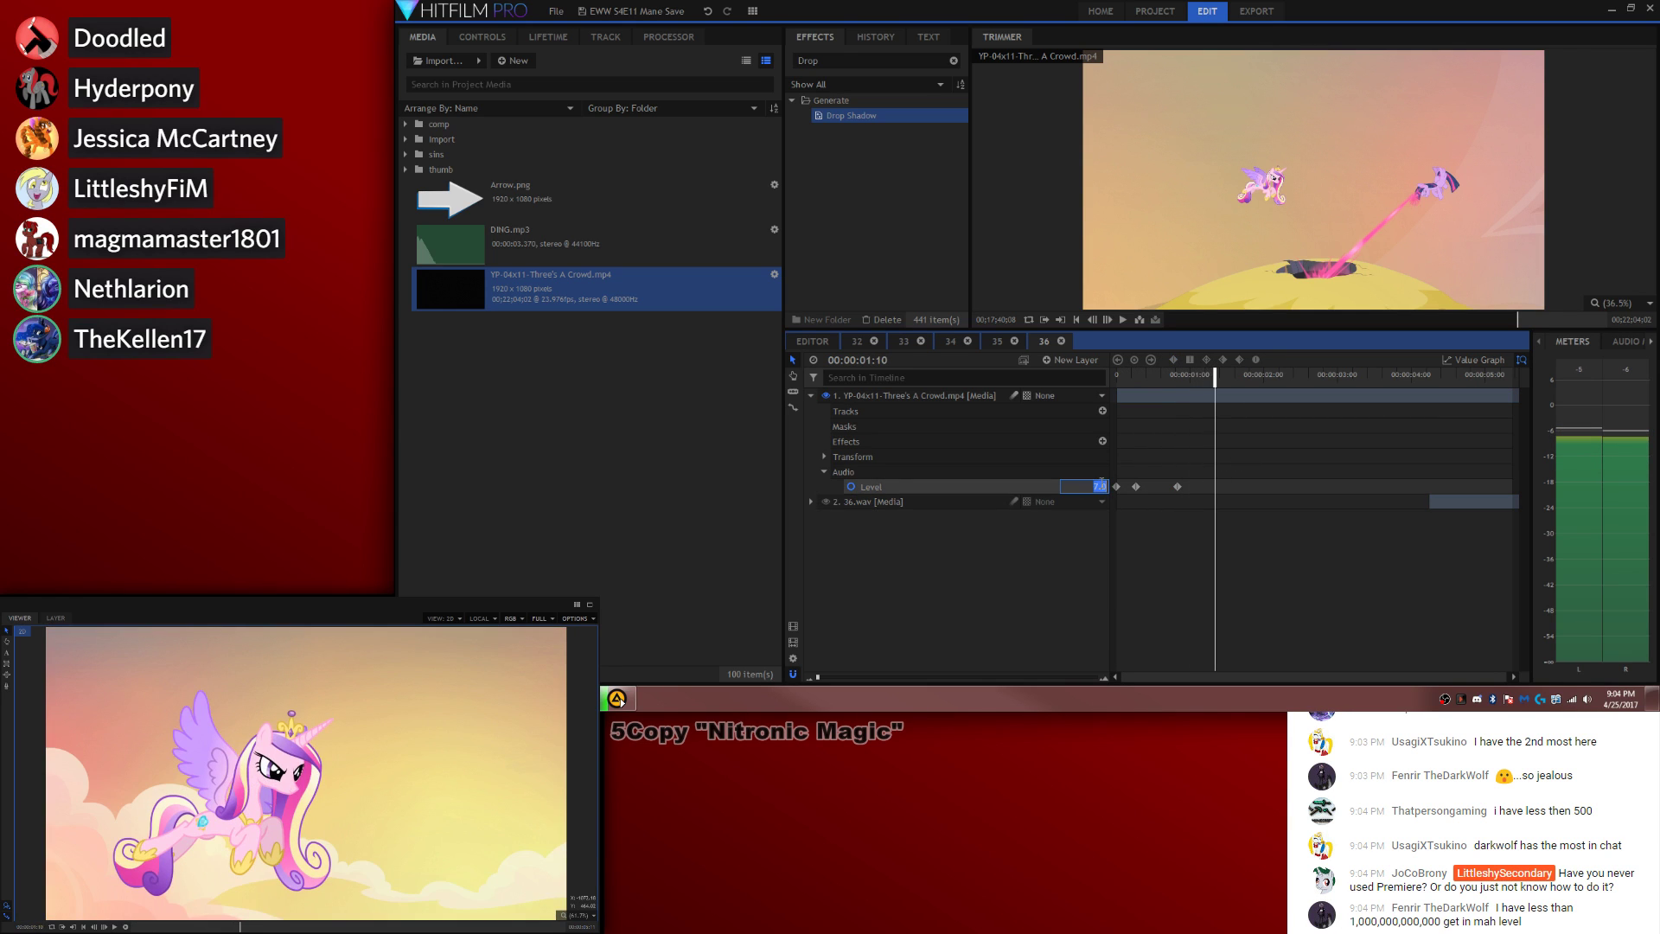
pyautogui.press('Return')
pyautogui.moveTo(1153, 375); pyautogui.dragTo(1116, 371)
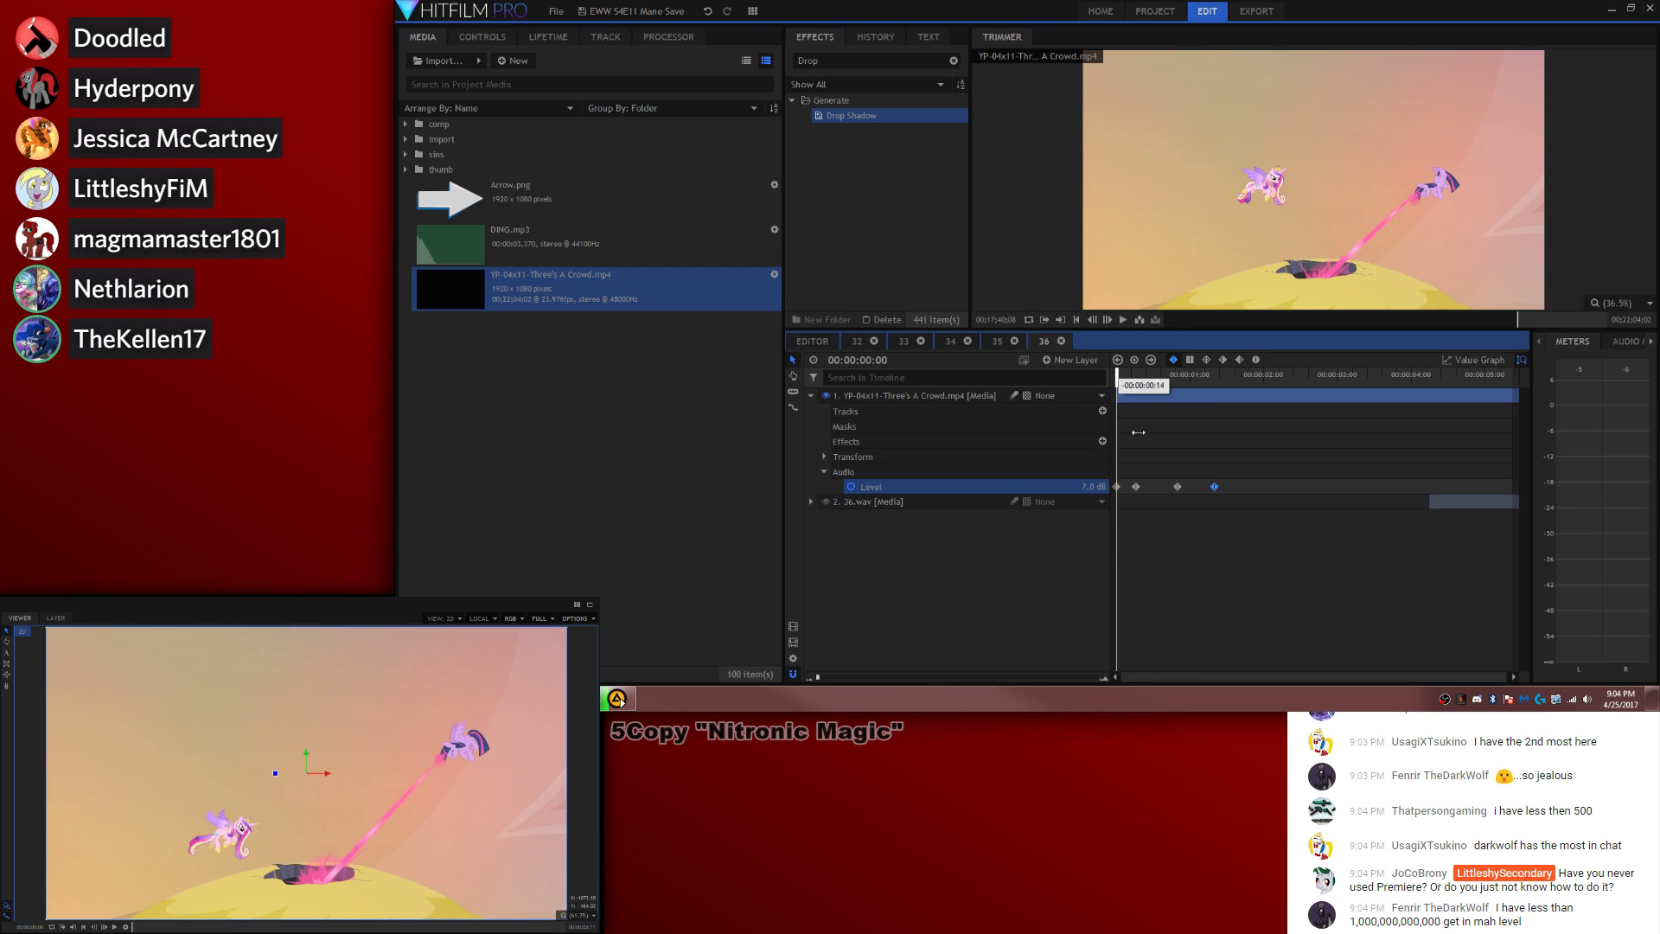
# Step: Move the footage layer's fade keyframes earlier, putting the last one at about one second, and play back the fades from the start
pyautogui.moveTo(1215, 486)
pyautogui.mouseDown()
pyautogui.moveTo(1132, 488)
pyautogui.moveTo(1206, 488)
pyautogui.moveTo(1190, 488)
pyautogui.mouseUp()
pyautogui.click(1212, 519)
pyautogui.press('space')
pyautogui.press('space')
pyautogui.click(1204, 470)
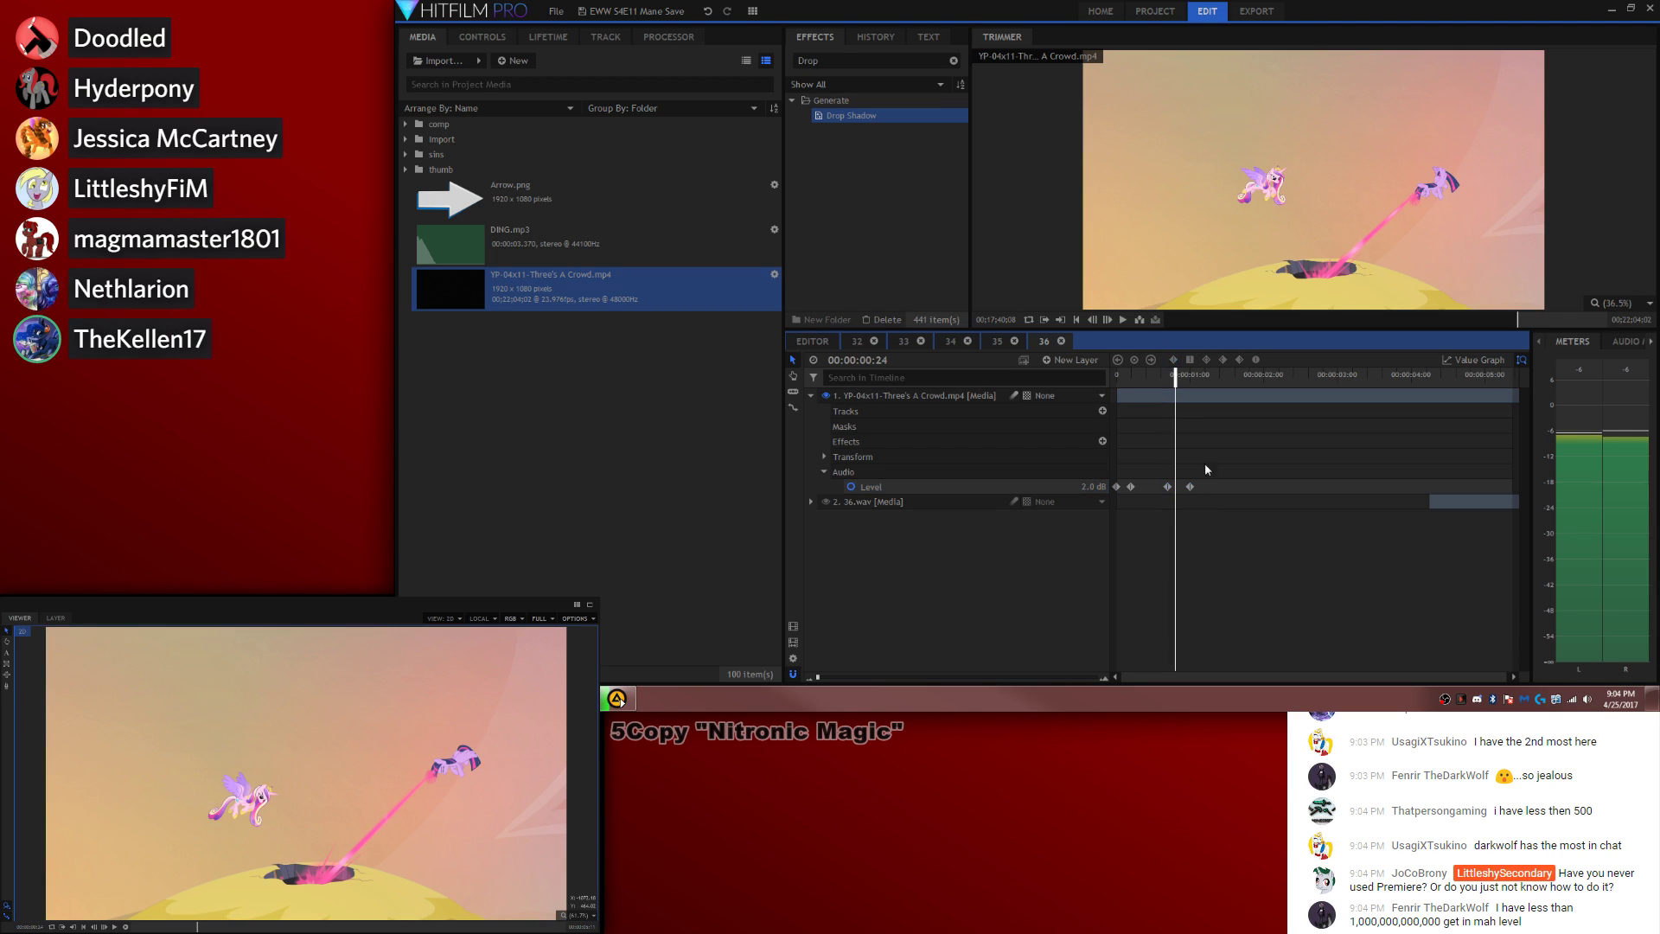
pyautogui.moveTo(1173, 377); pyautogui.dragTo(1008, 371)
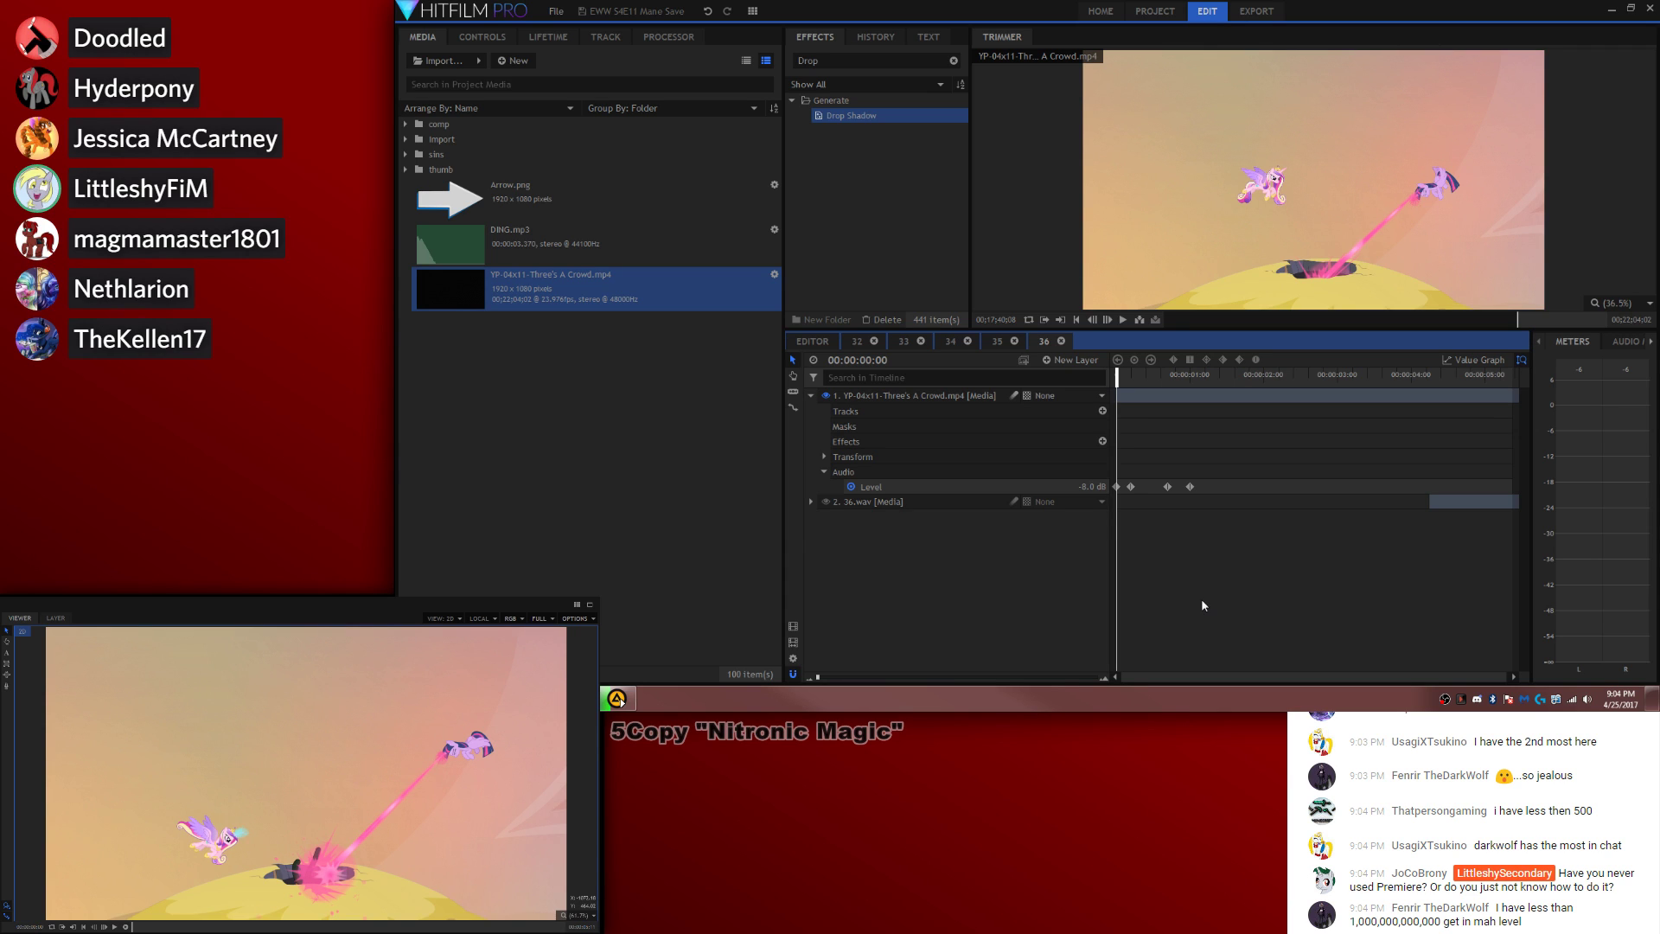
pyautogui.press('space')
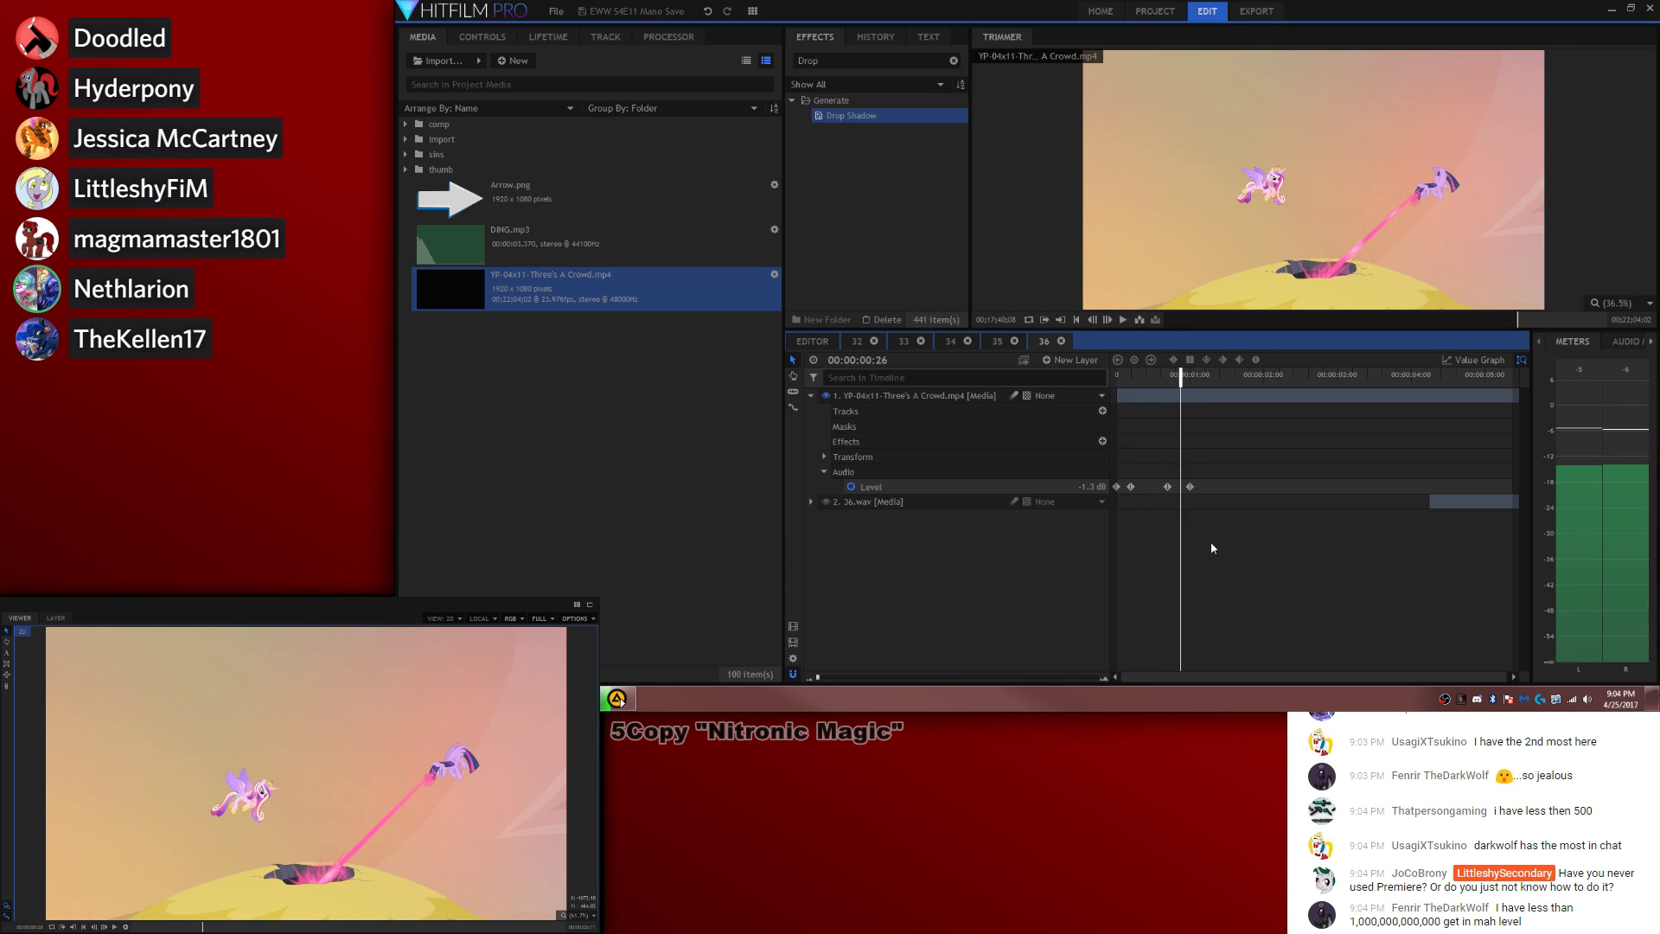
# Step: Move the 36.wav narration to start at about 00:00:00:22, shift the fade-out keyframes slightly earlier and play it through
pyautogui.moveTo(1433, 501); pyautogui.dragTo(1175, 499)
pyautogui.click(1168, 489)
pyautogui.click(1188, 463)
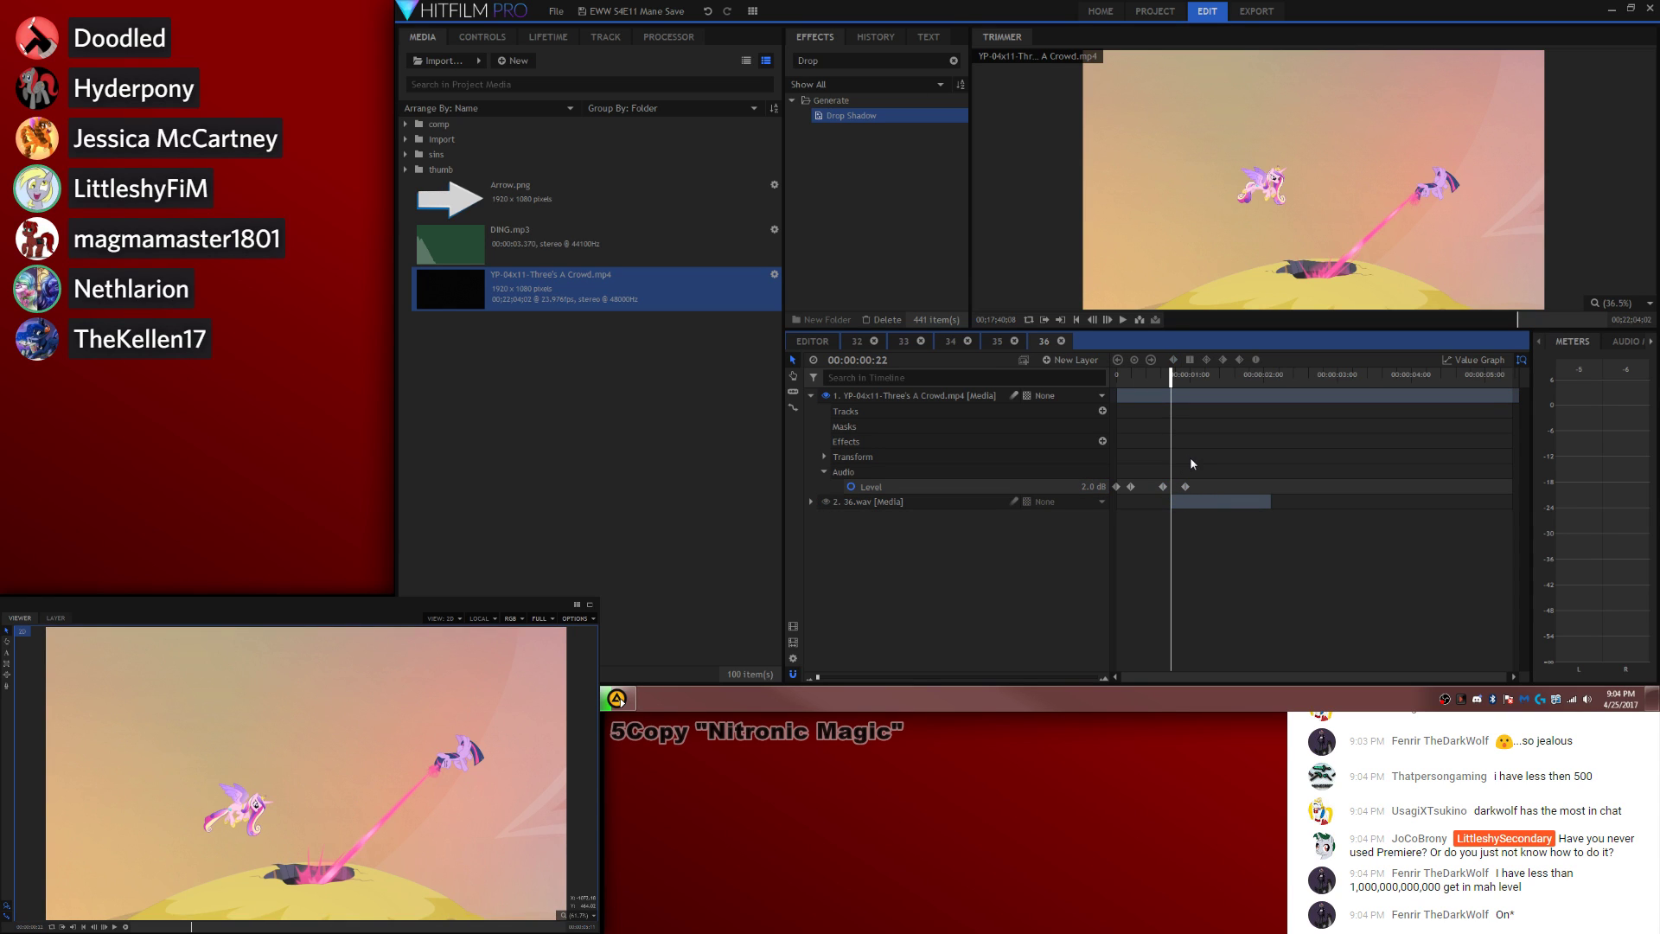
pyautogui.press('space')
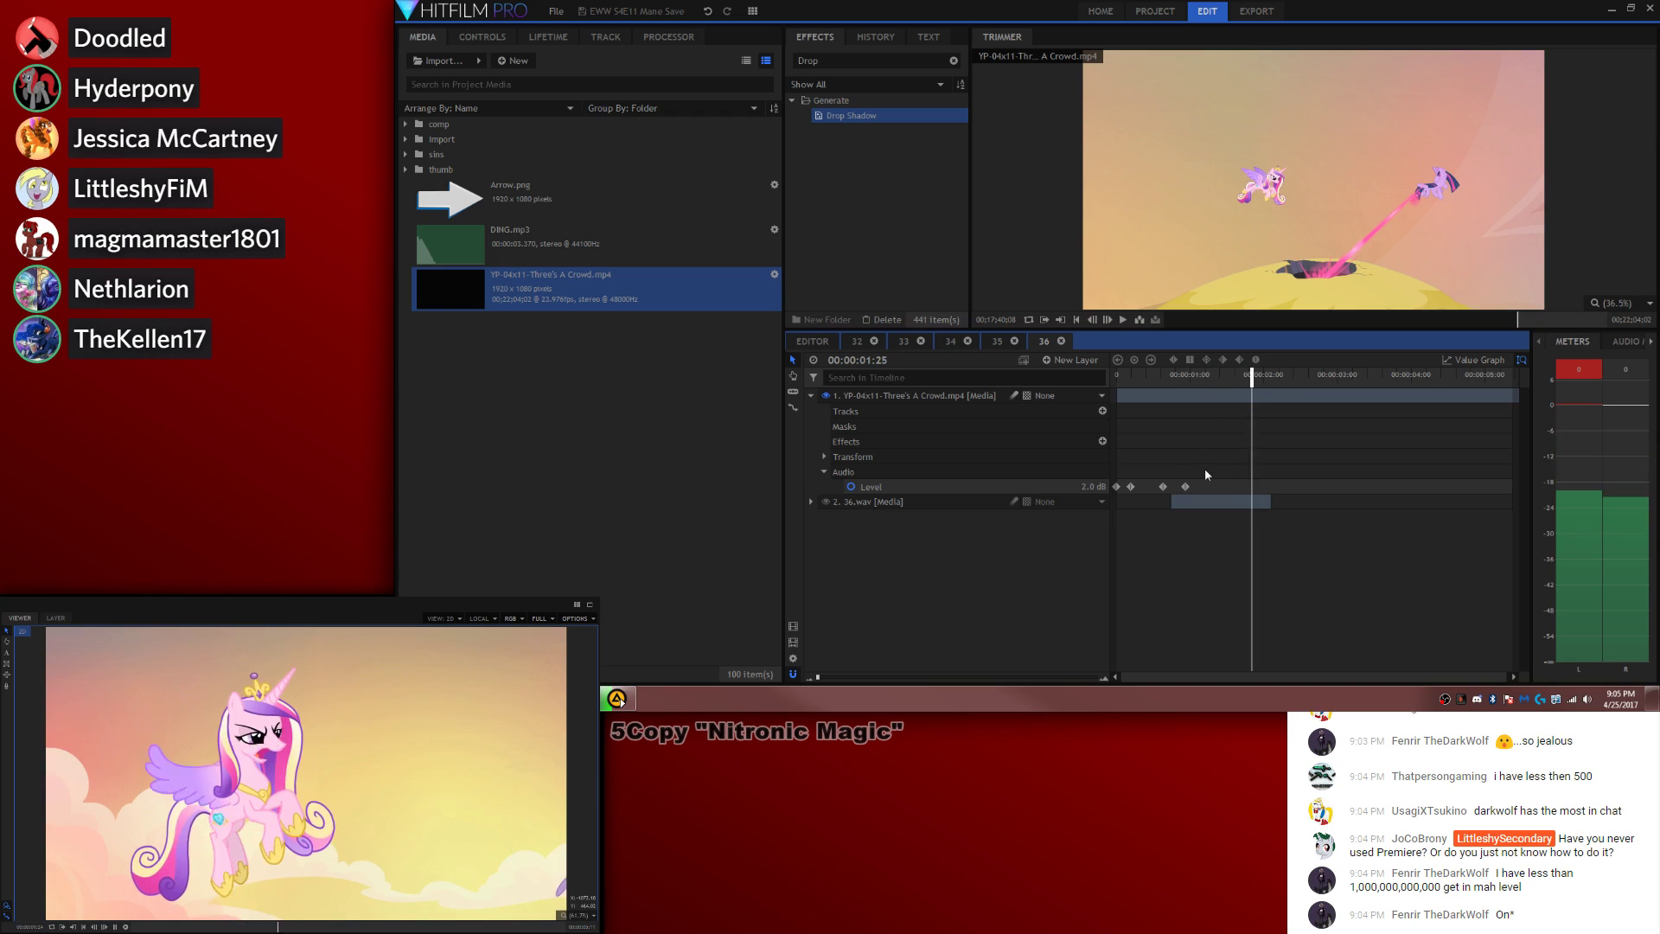
# Step: Shorten the duration of composite shot 36 to about two seconds so that it ends with the narration layer
pyautogui.click(794, 657)
pyautogui.click(1017, 178)
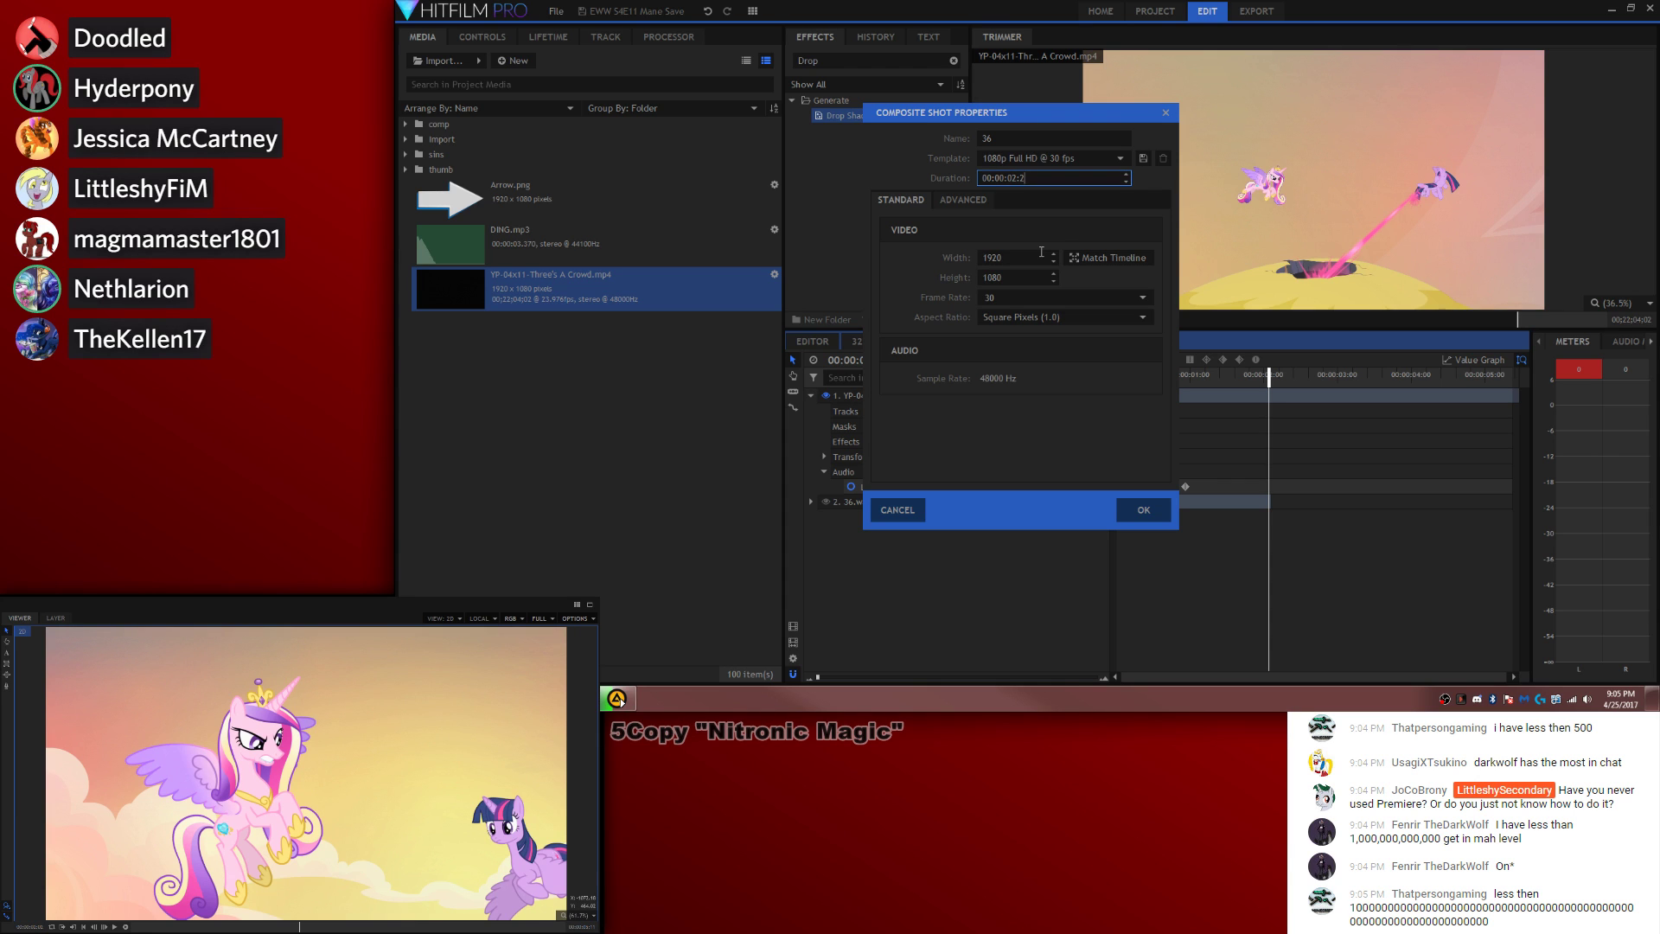
pyautogui.press('BackSpace')
pyautogui.write('0')
pyautogui.press('Return')
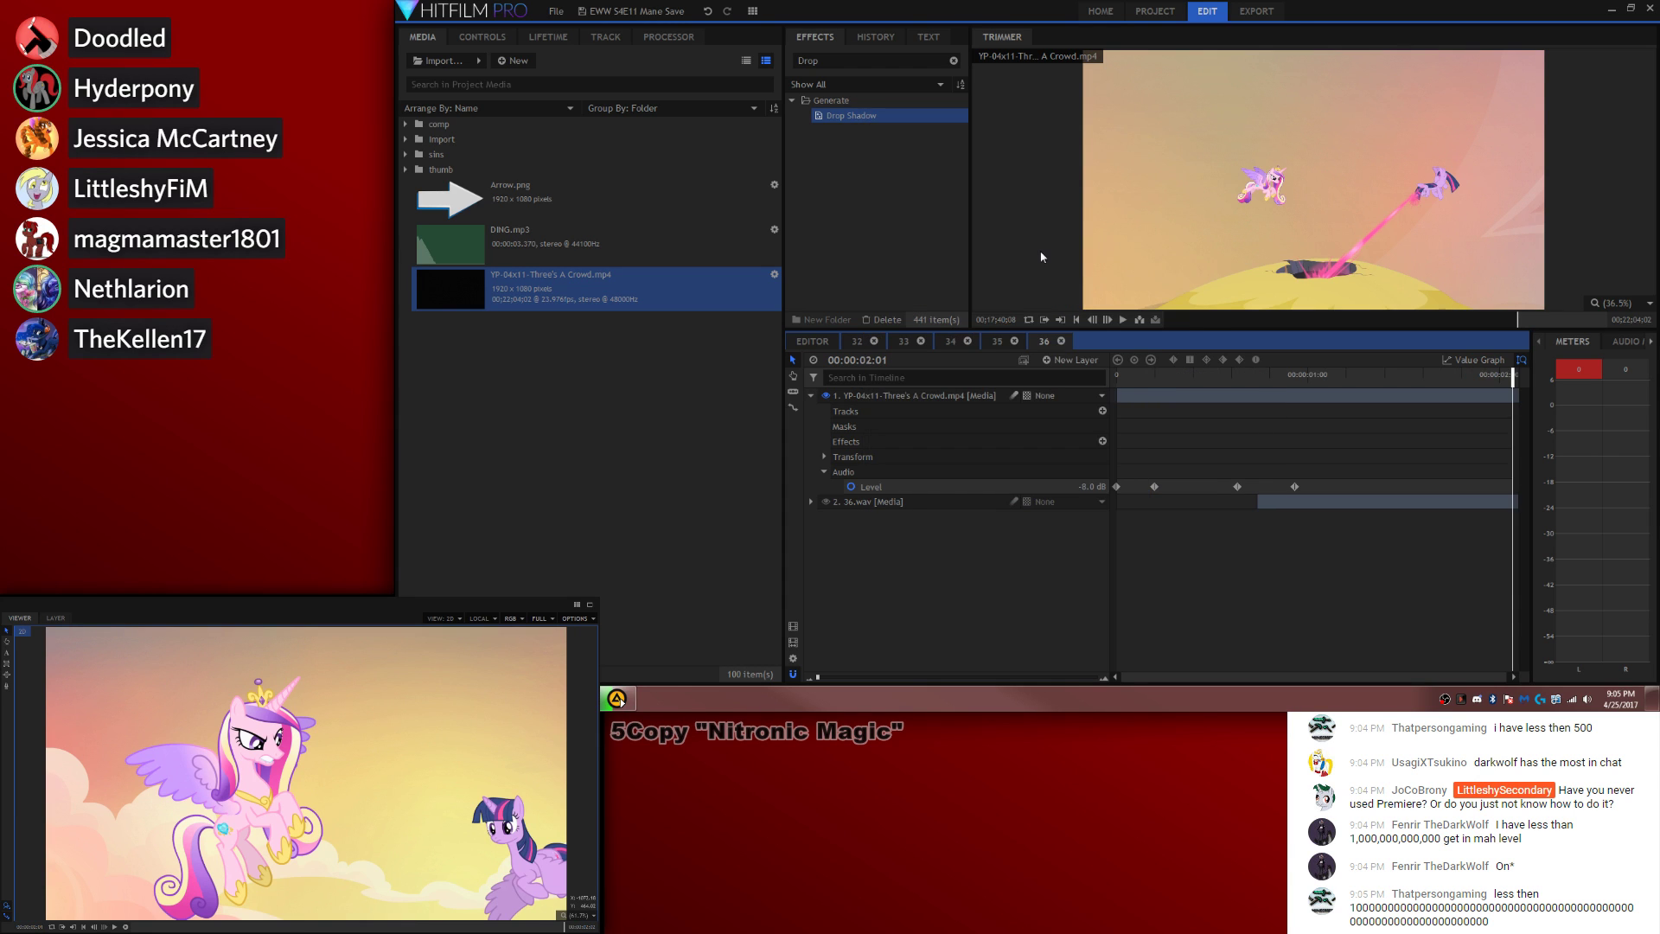
# Step: In shot 35, select the second Sin Count, Sub, overlay experiment 1.png and New Grade layers for copying
pyautogui.click(872, 412)
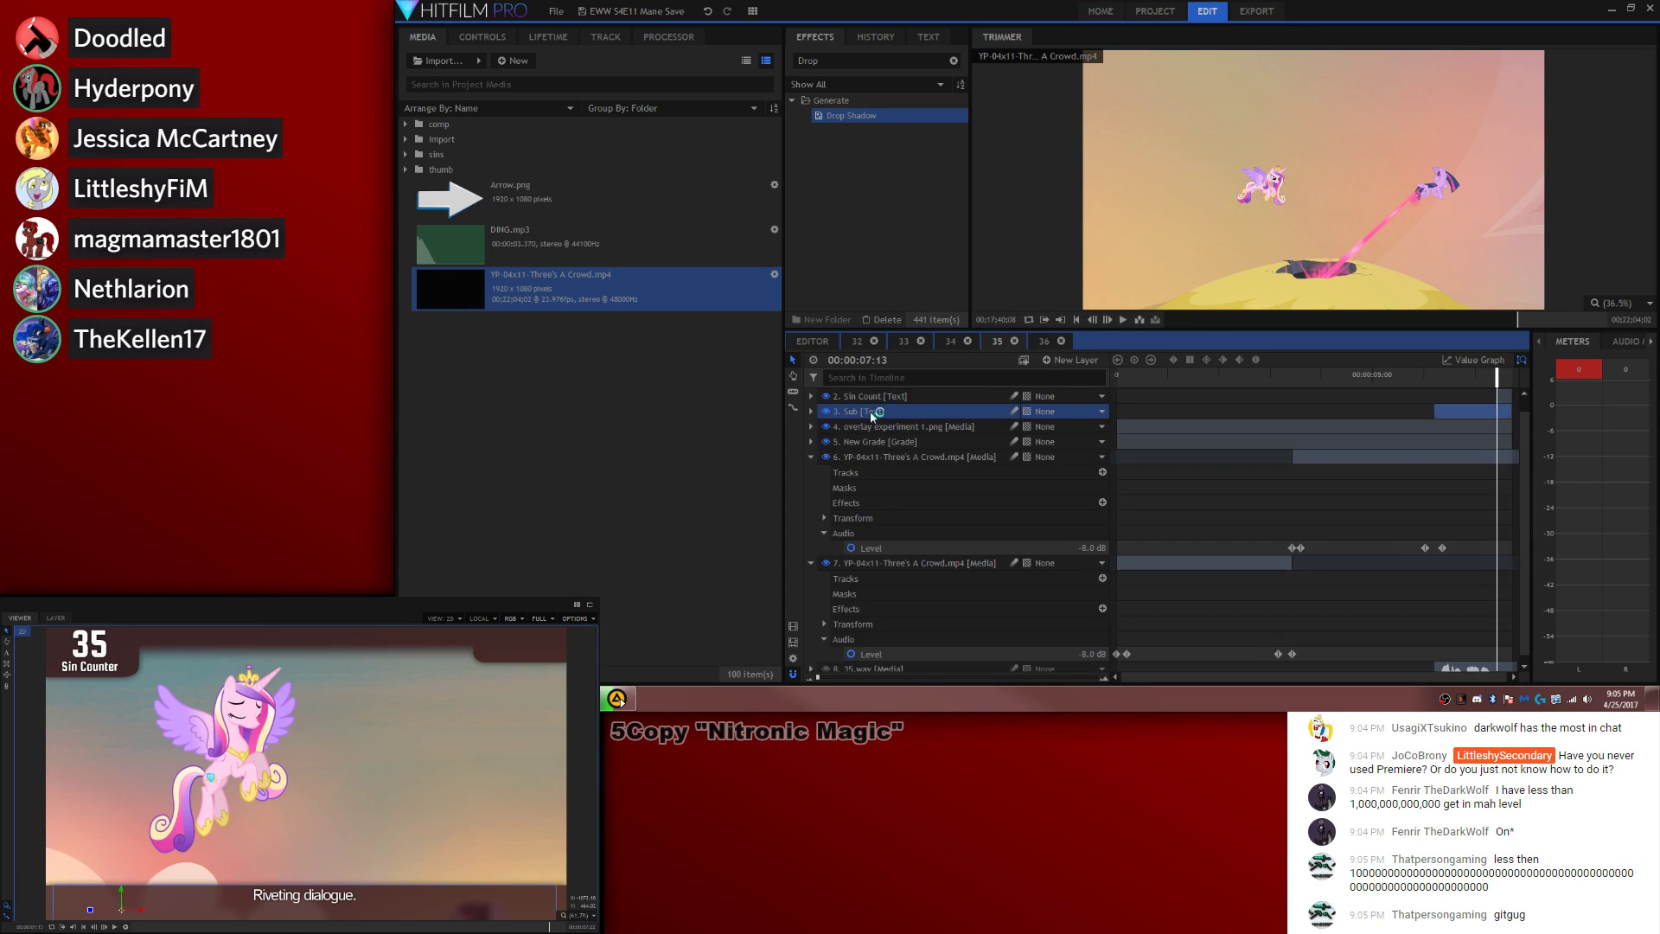
pyautogui.keyDown('ctrl'); pyautogui.click(869, 426); pyautogui.keyUp('ctrl')
pyautogui.keyDown('ctrl'); pyautogui.click(869, 442); pyautogui.keyUp('ctrl')
pyautogui.click(825, 458)
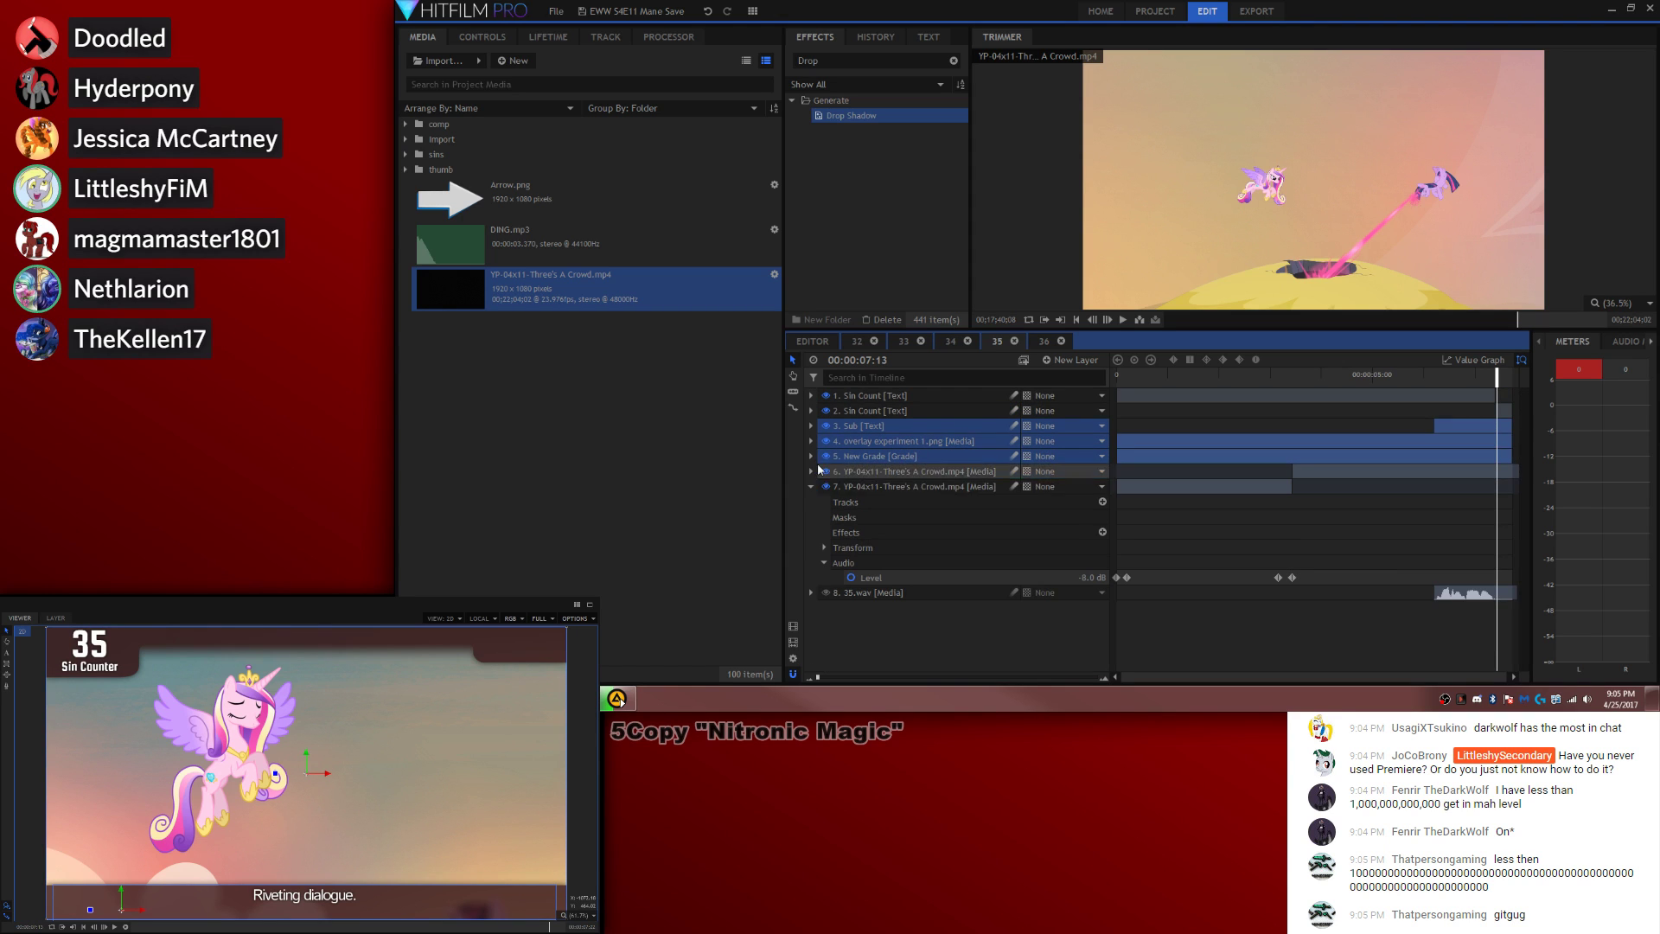
pyautogui.keyDown('shift'); pyautogui.click(859, 415); pyautogui.keyUp('shift')
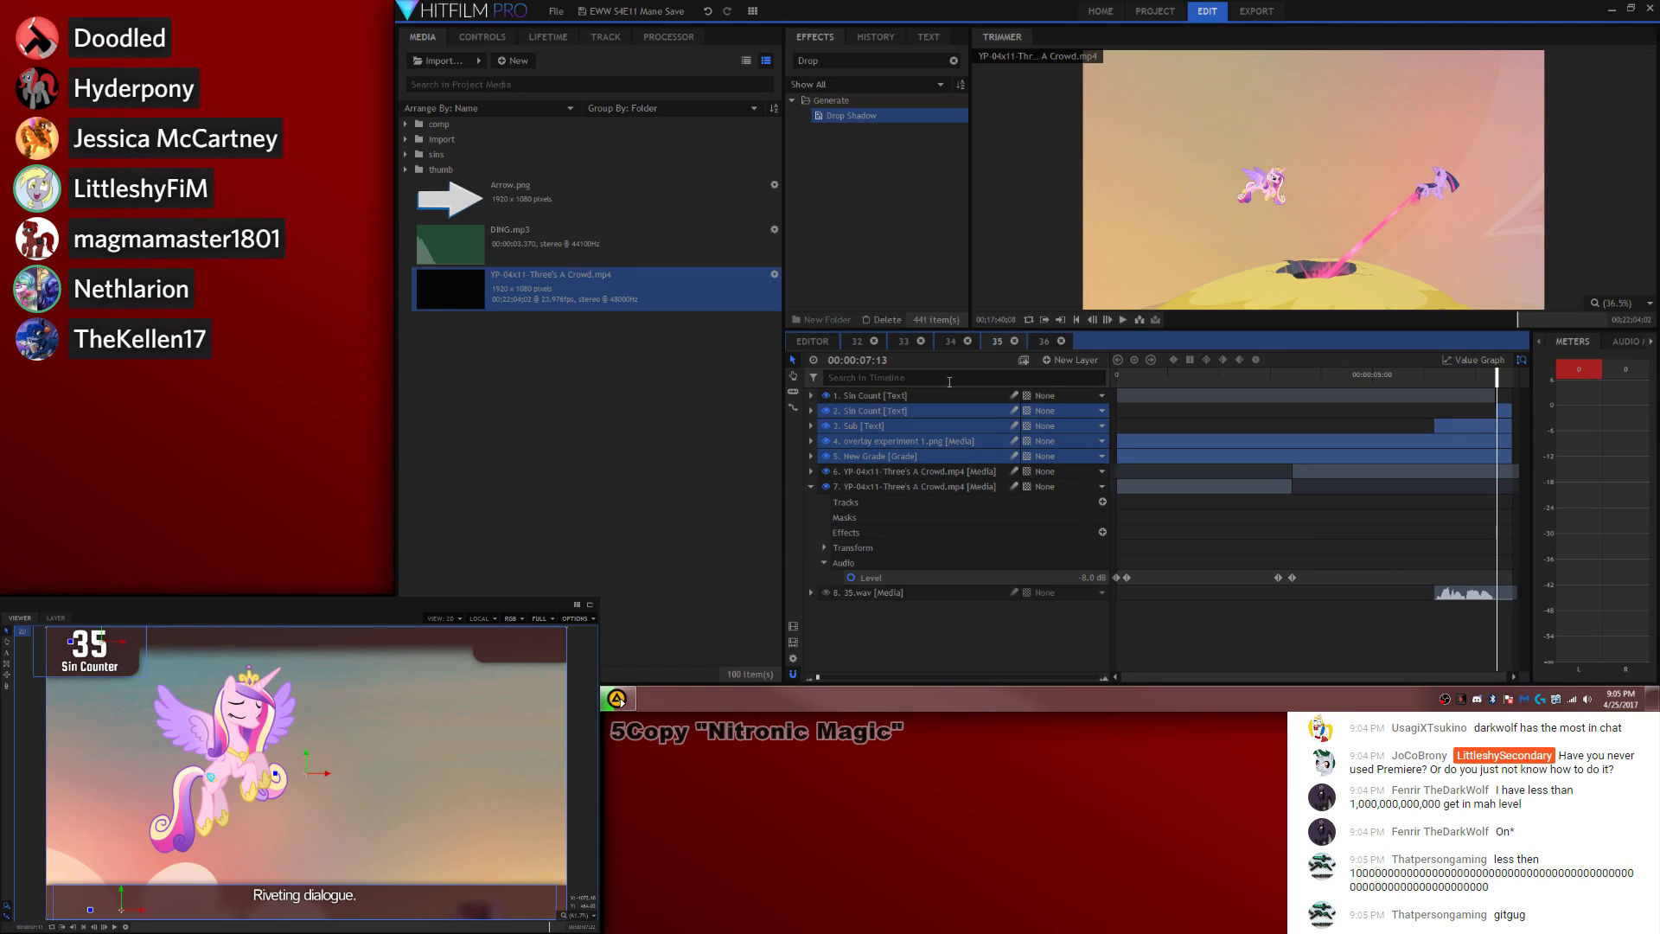
# Step: Paste the layers copied from shot 35 into shot 36 and move them to the playhead at the start
pyautogui.click(1061, 340)
pyautogui.click(811, 341)
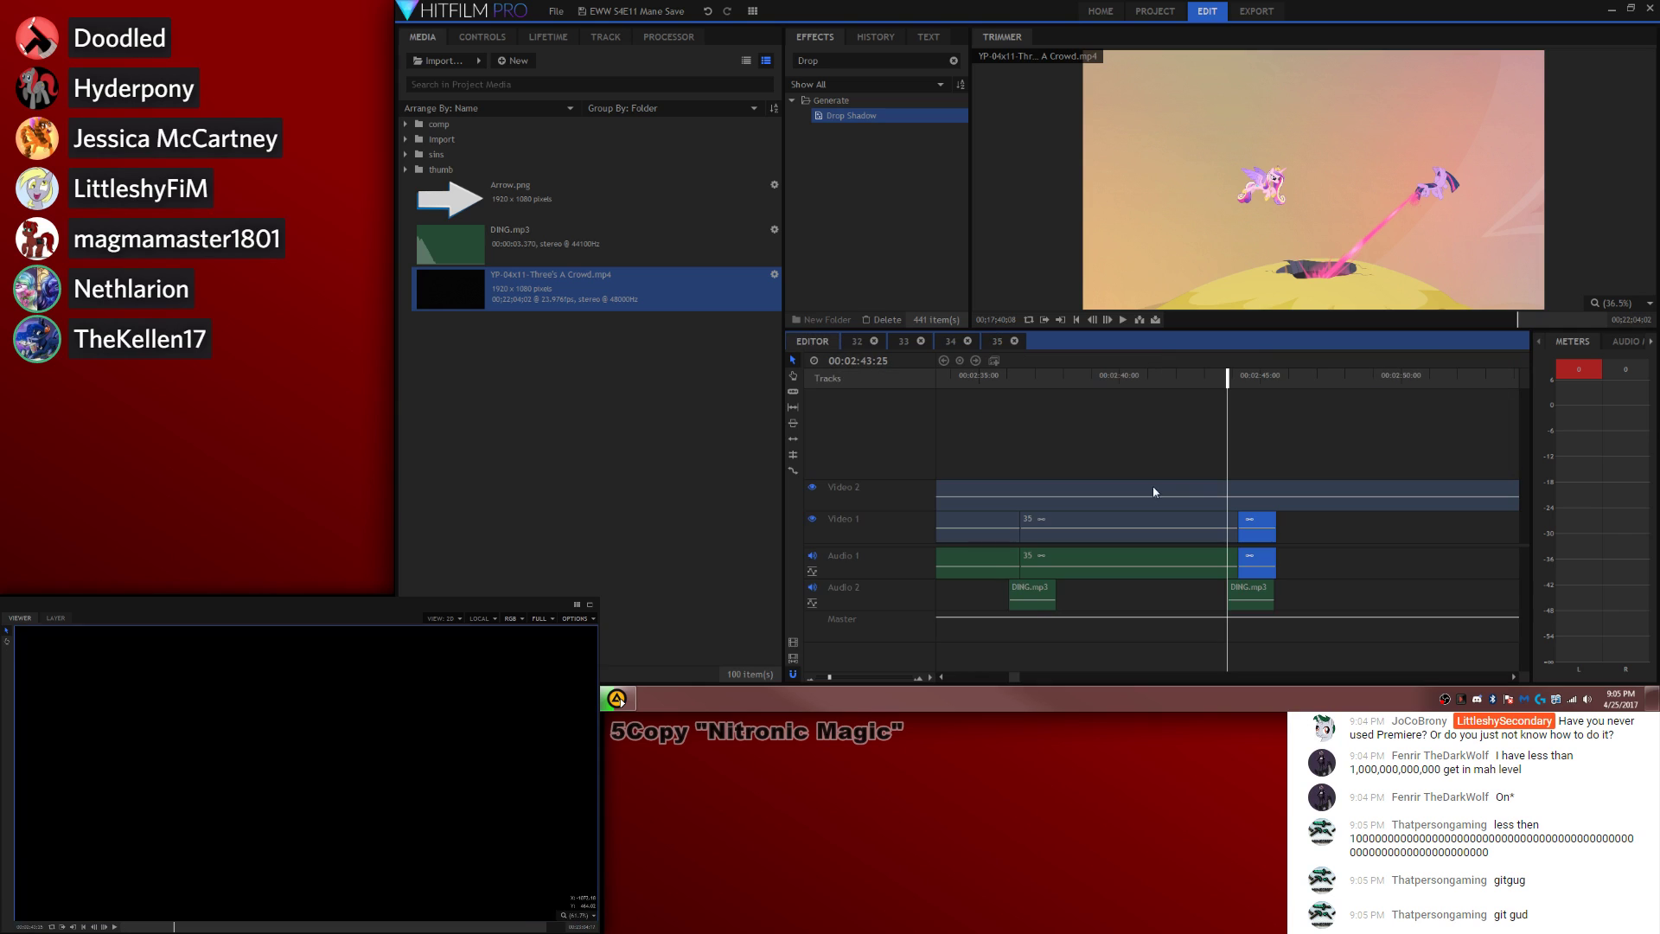
pyautogui.doubleClick(1267, 525)
pyautogui.hotkey('ctrl', 'v')
pyautogui.rightClick(933, 392)
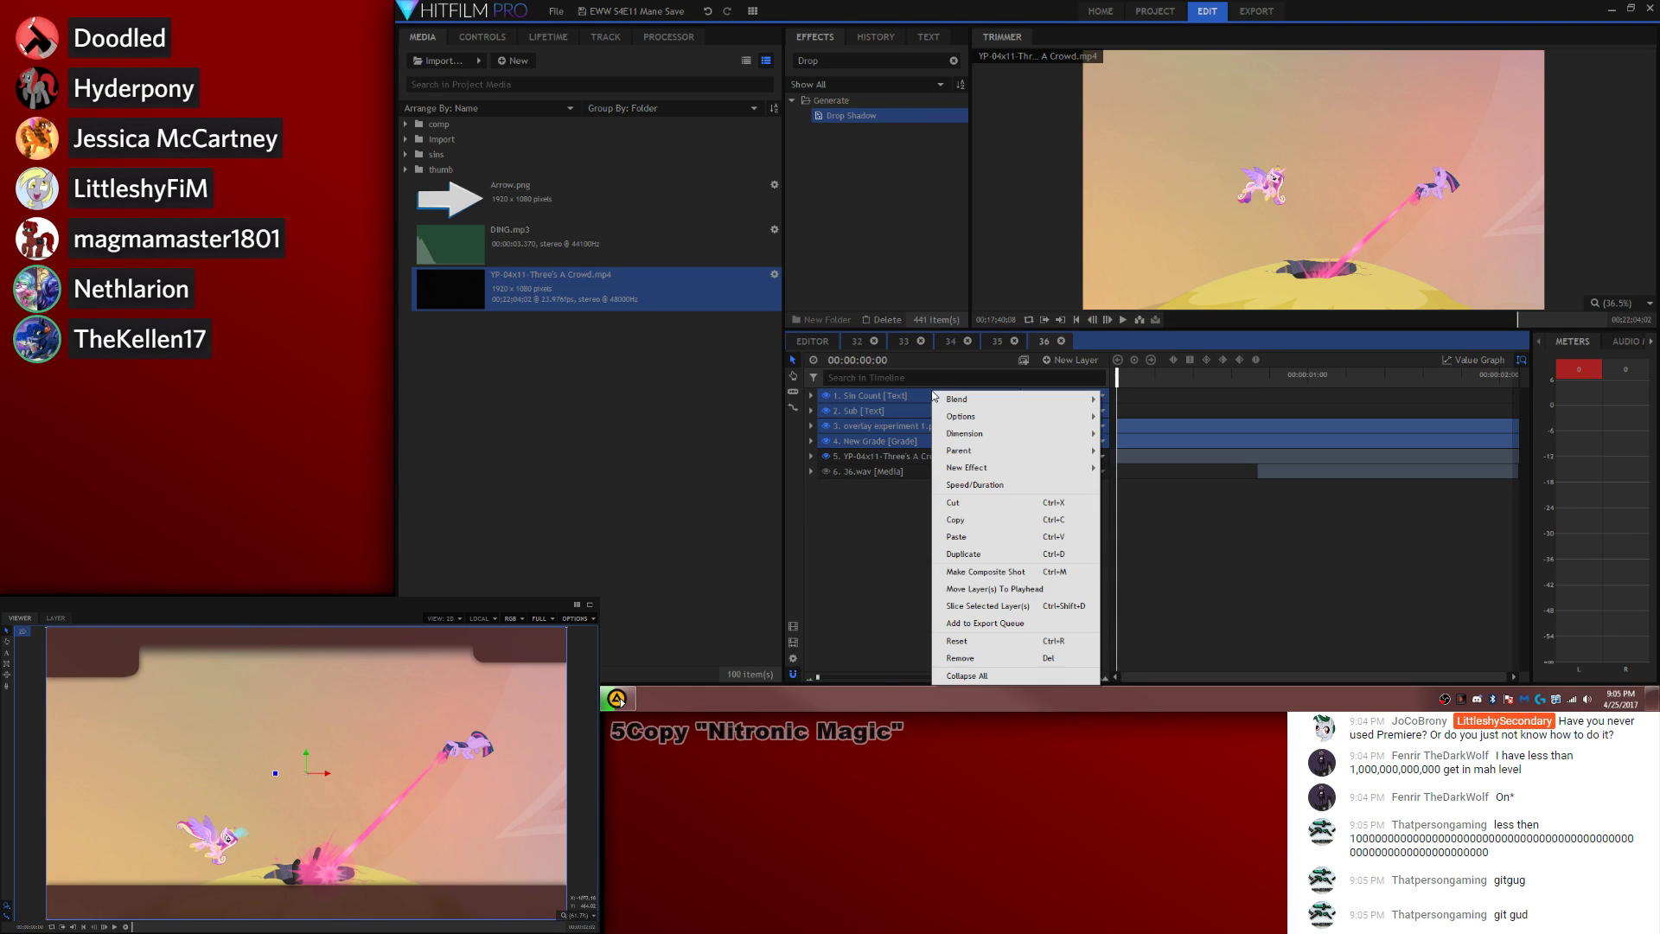
pyautogui.click(1020, 589)
# Step: Extend the Sin Count and Sub text layers to the end of shot 36
pyautogui.moveTo(1181, 397); pyautogui.dragTo(1512, 397)
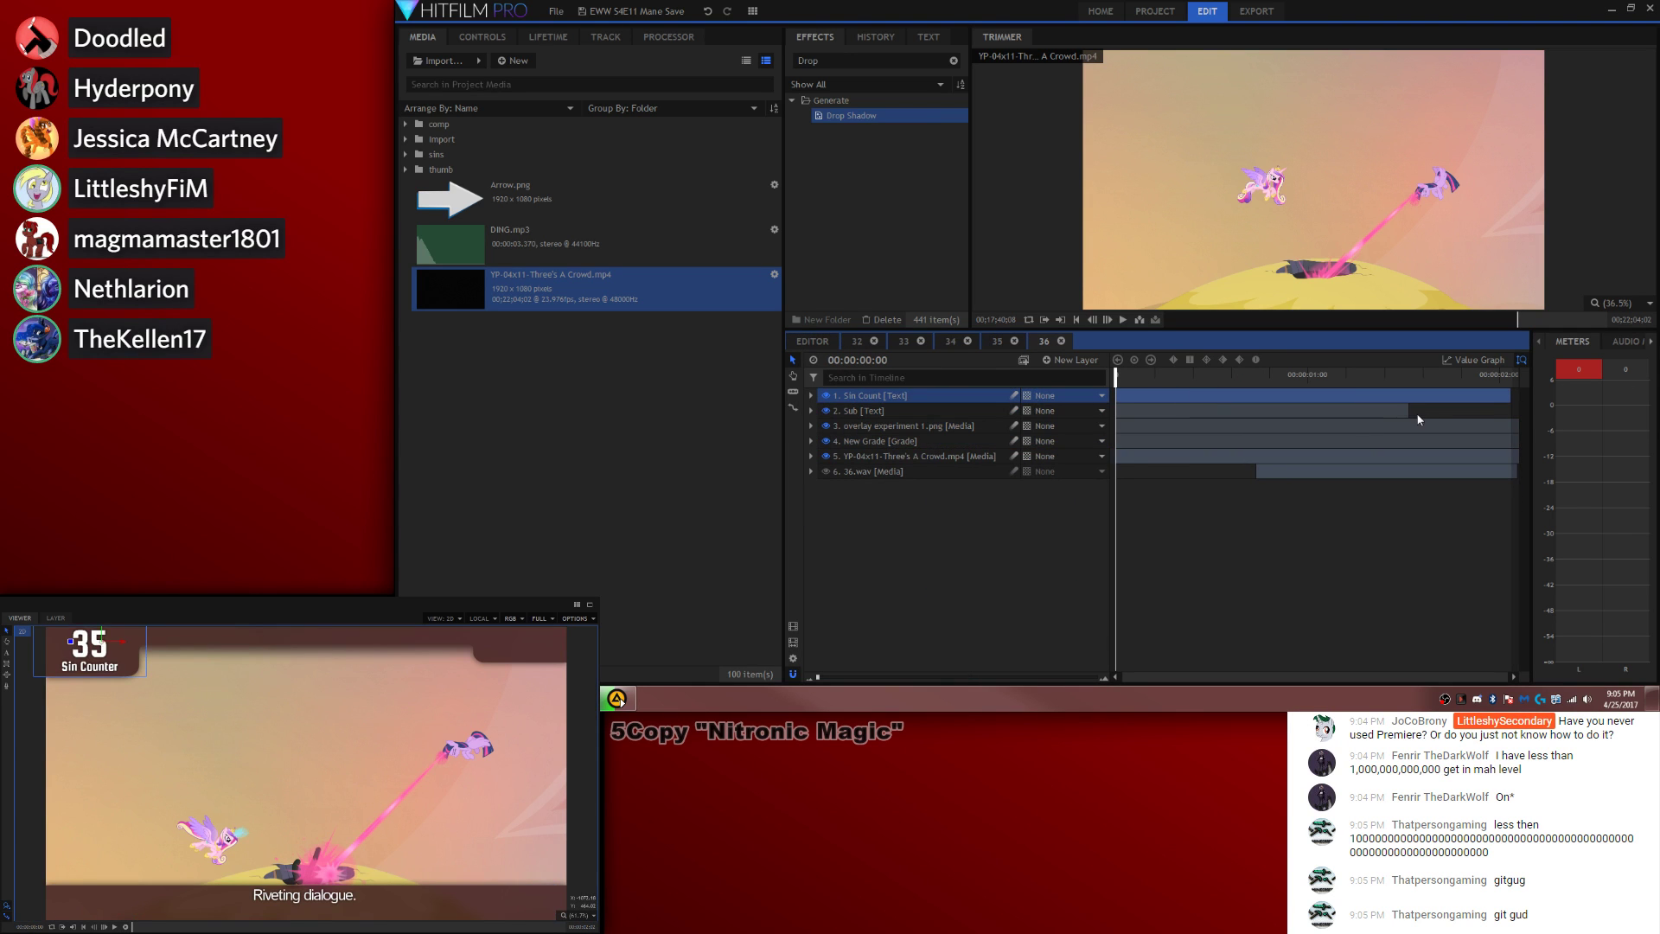
pyautogui.moveTo(1409, 411); pyautogui.dragTo(1519, 418)
pyautogui.click(1345, 557)
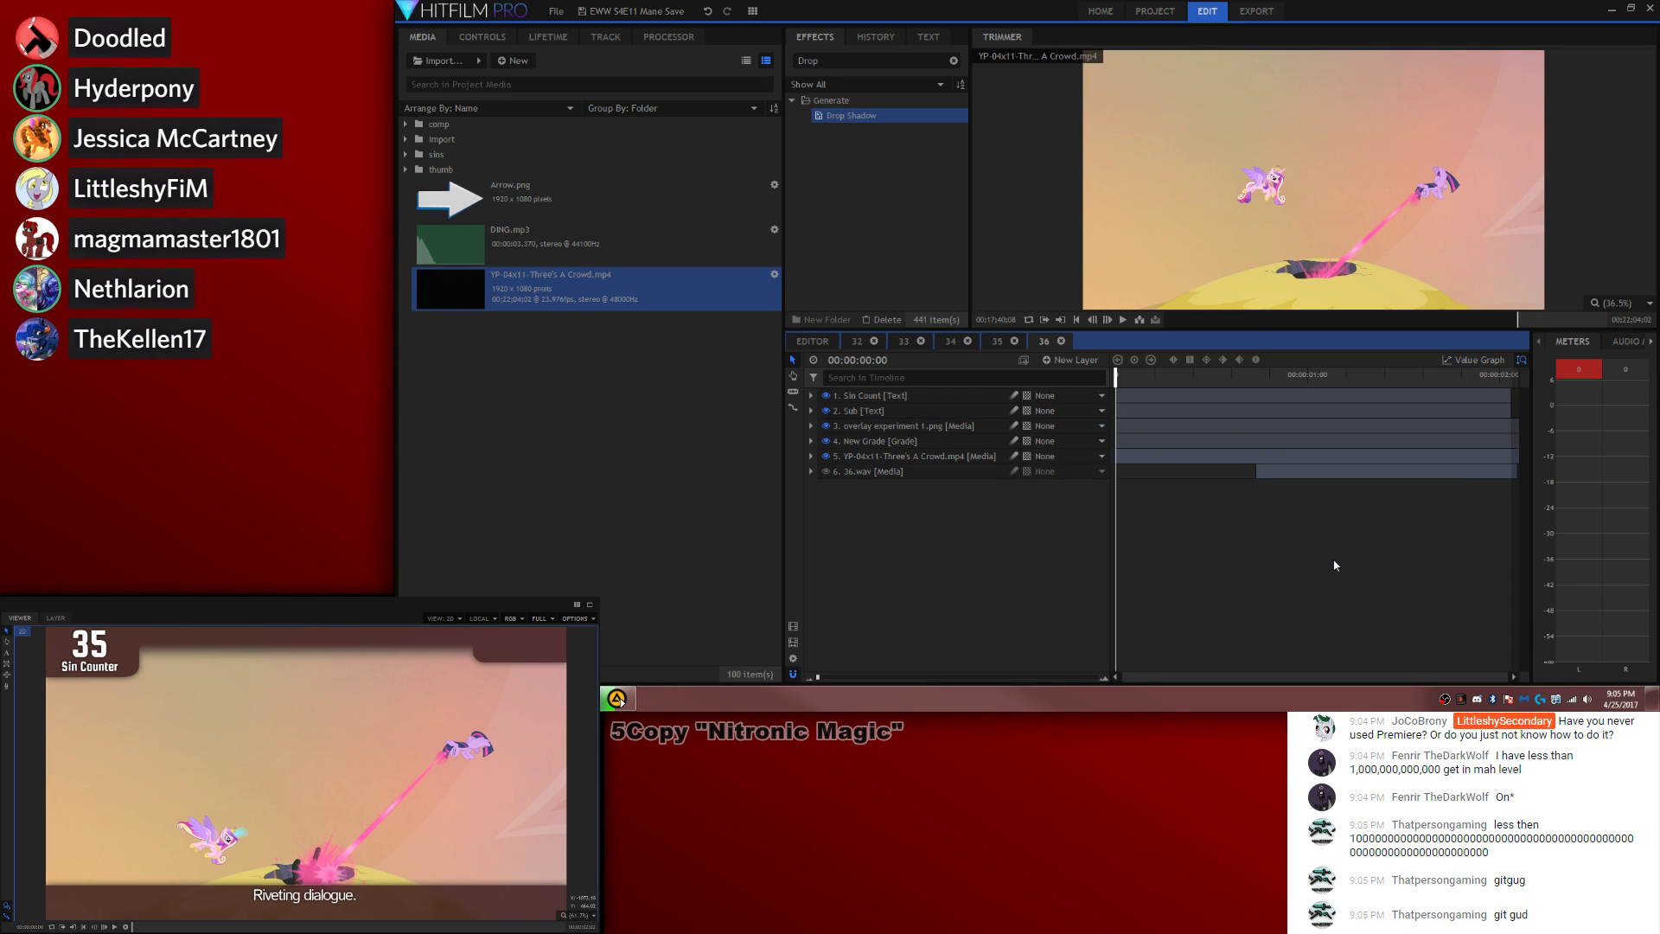
pyautogui.click(957, 465)
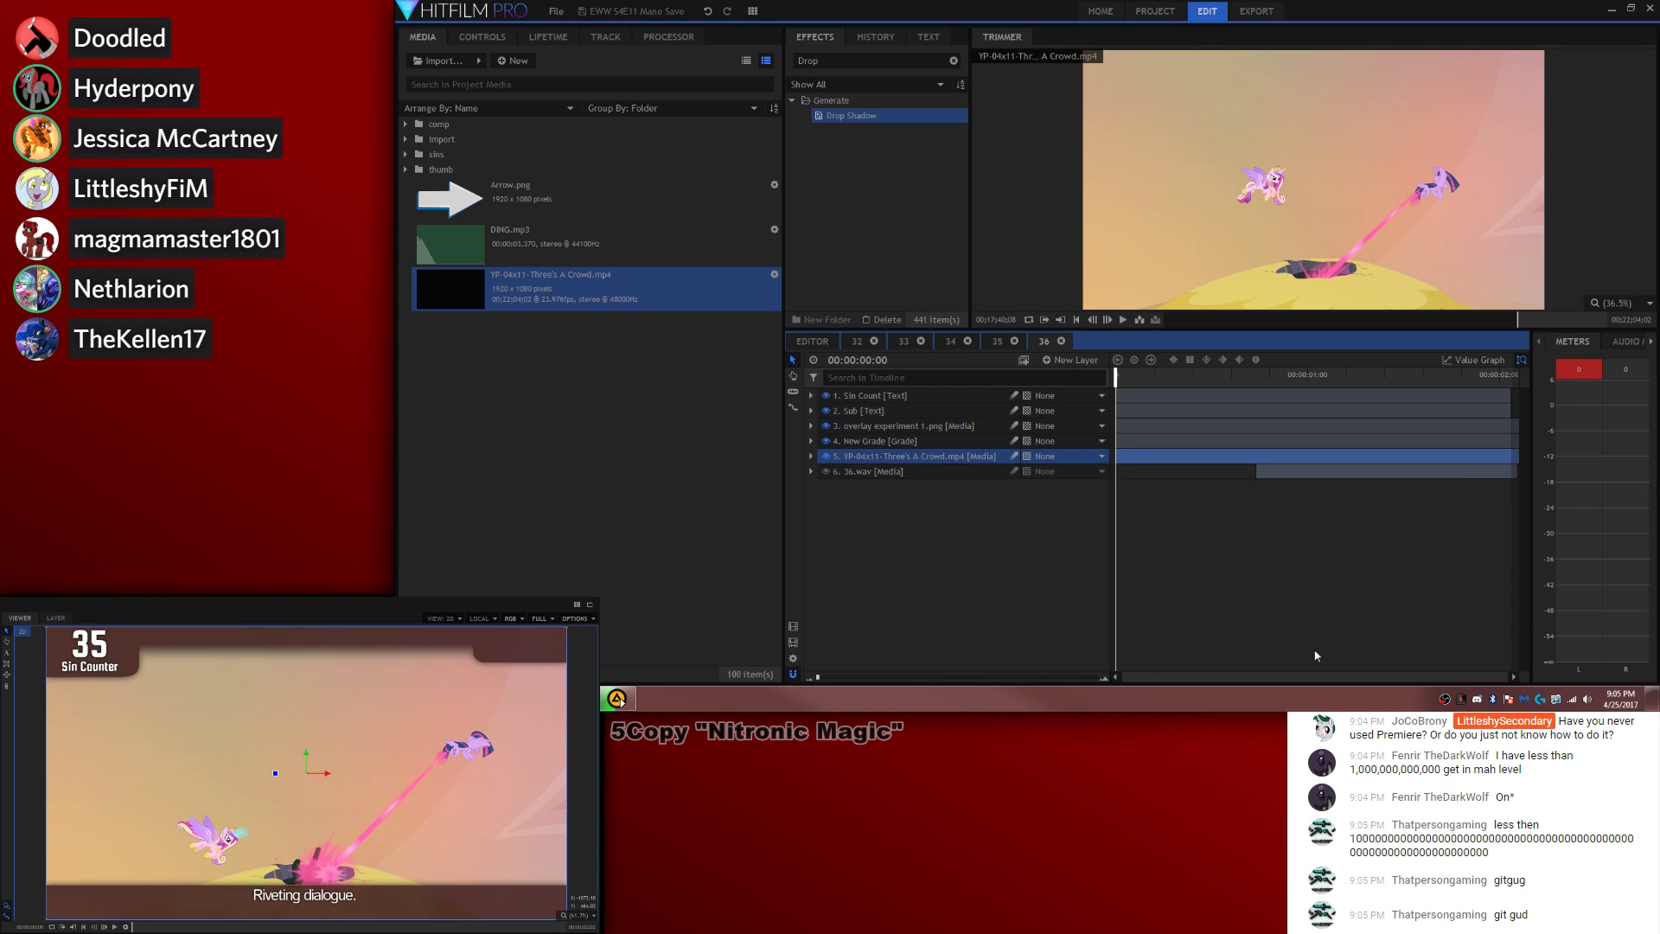
pyautogui.click(1246, 584)
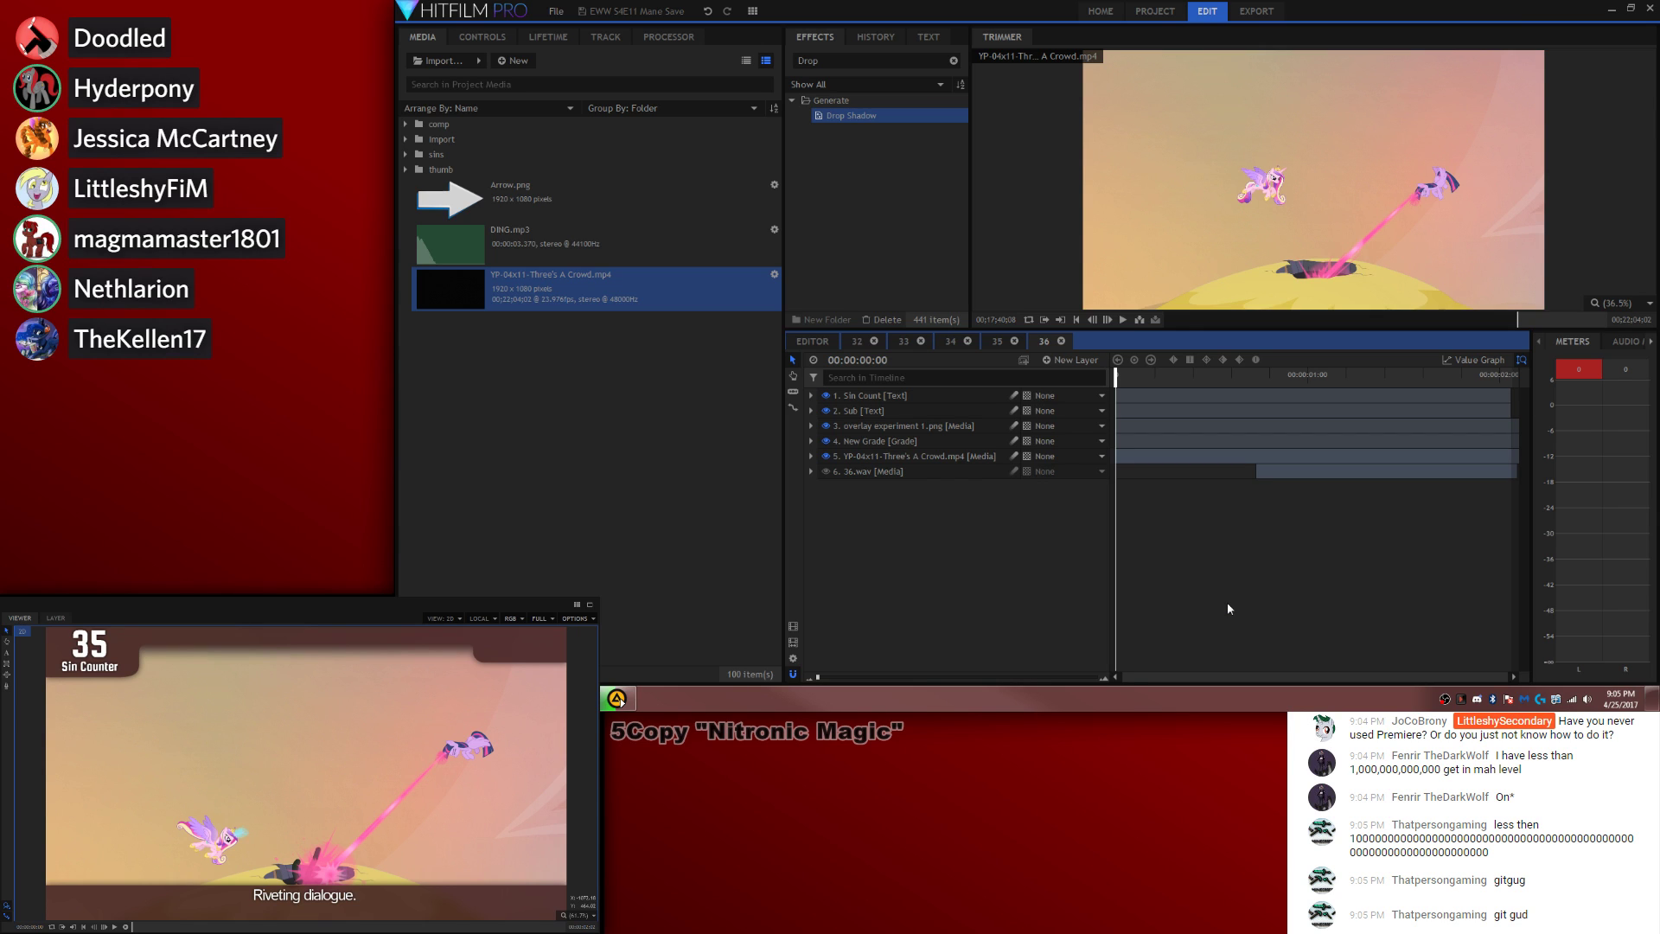
# Step: Play the start of shot 36 briefly and change its subtitle text to "Willhelm-worm."
pyautogui.press('space')
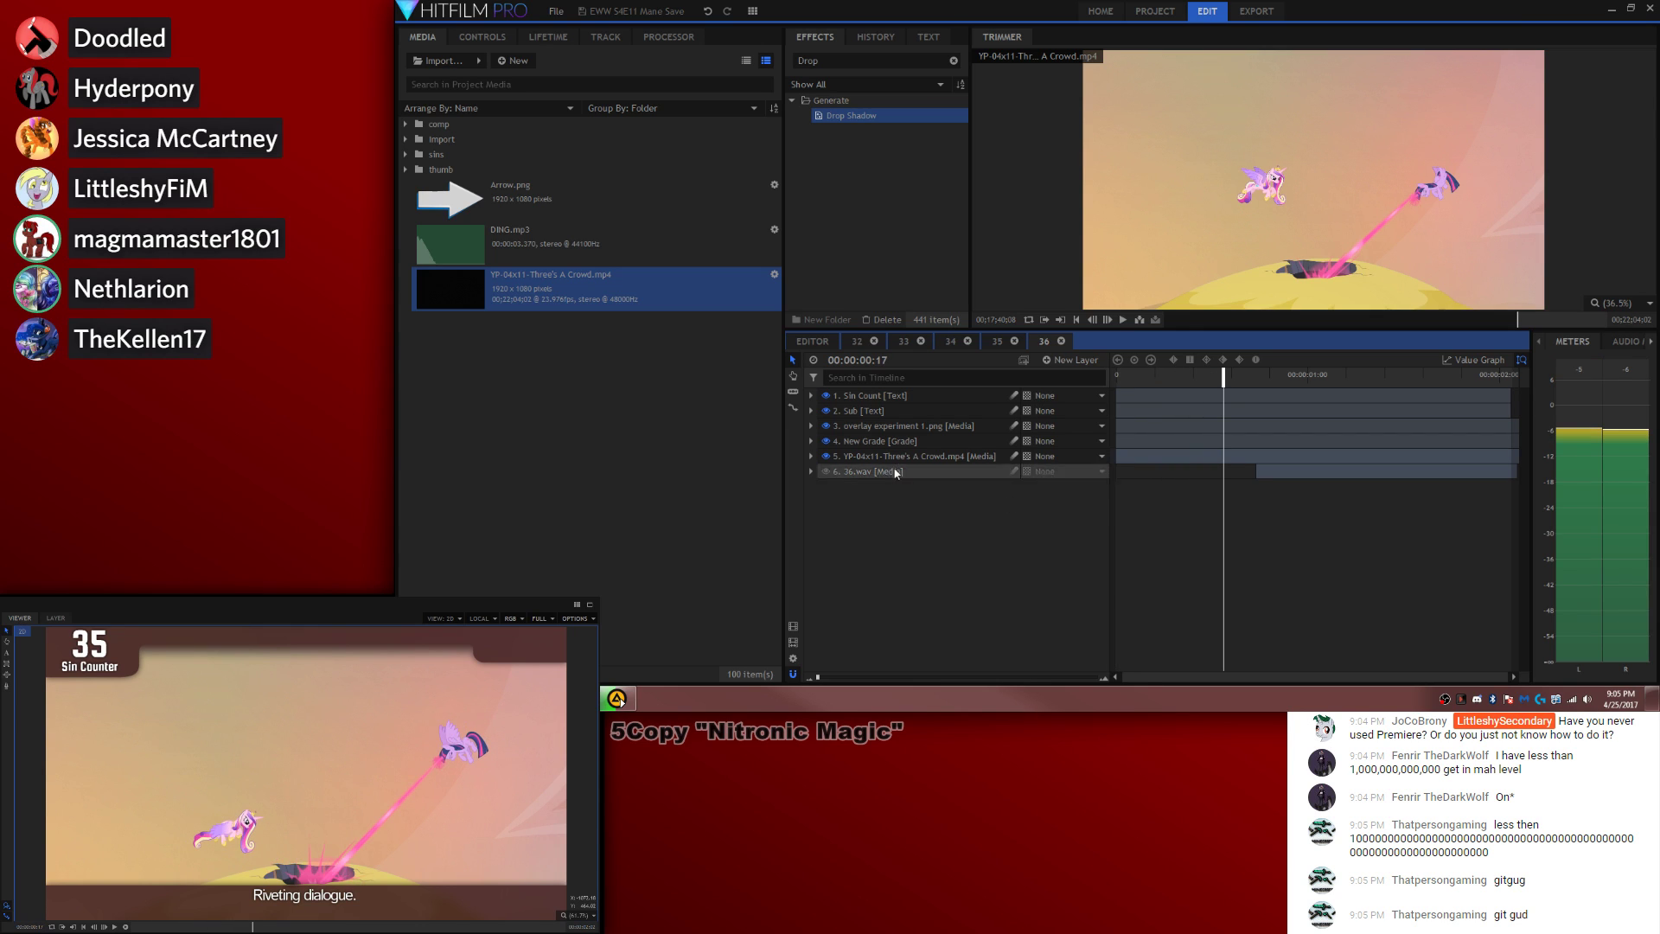
pyautogui.press('space')
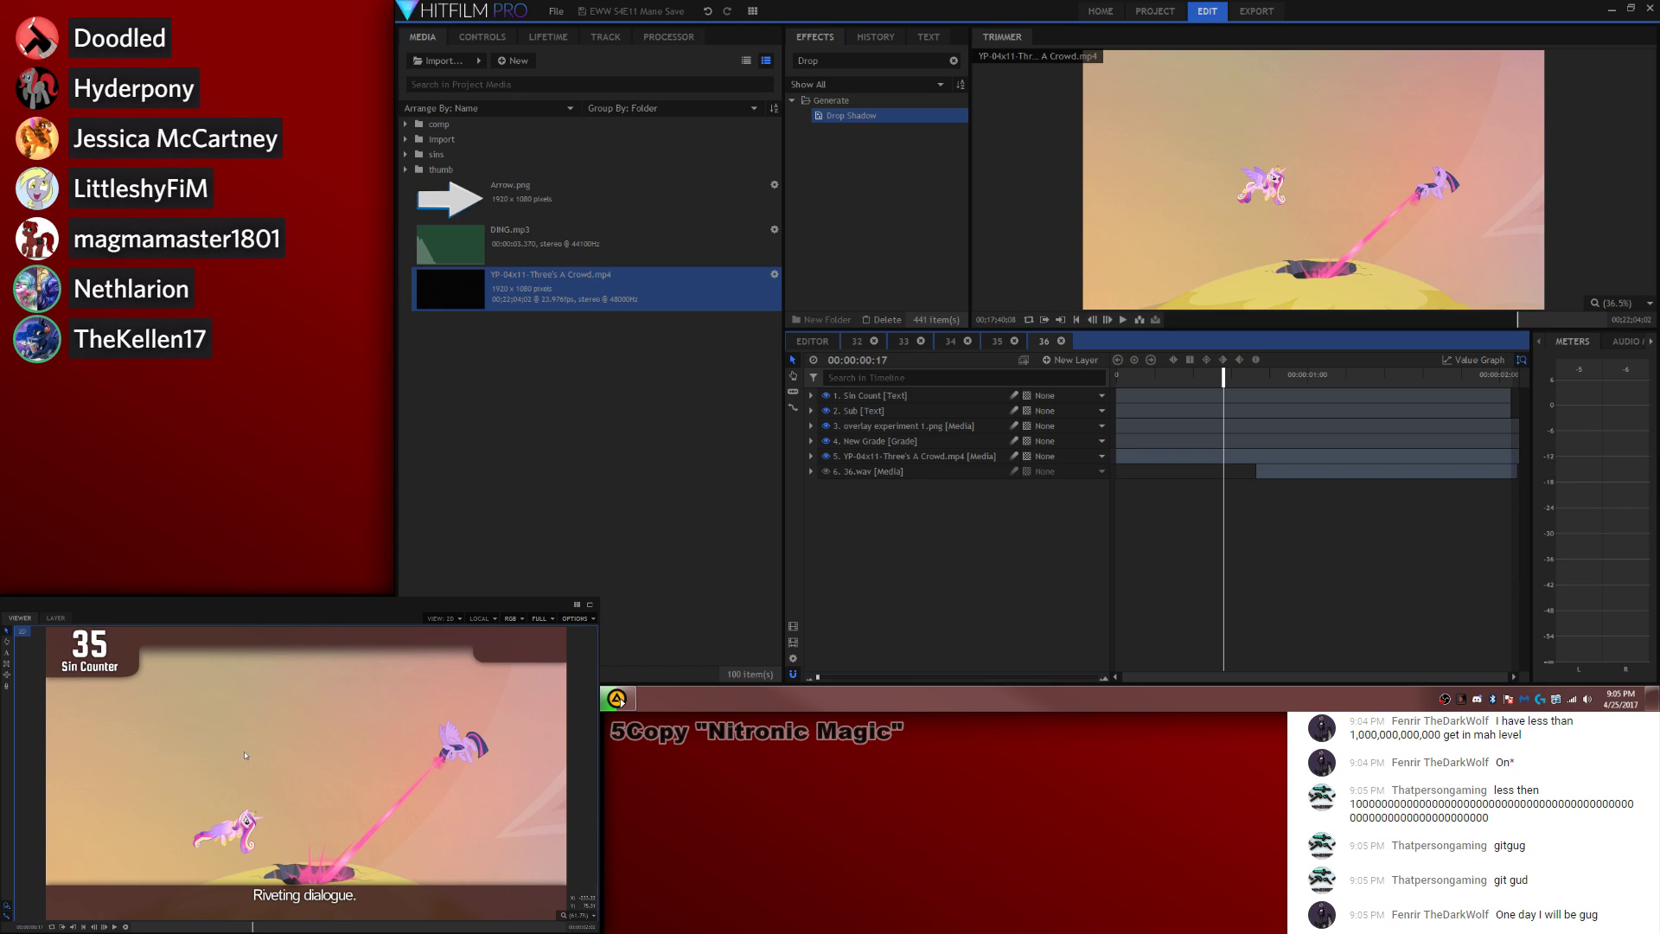
pyautogui.click(103, 824)
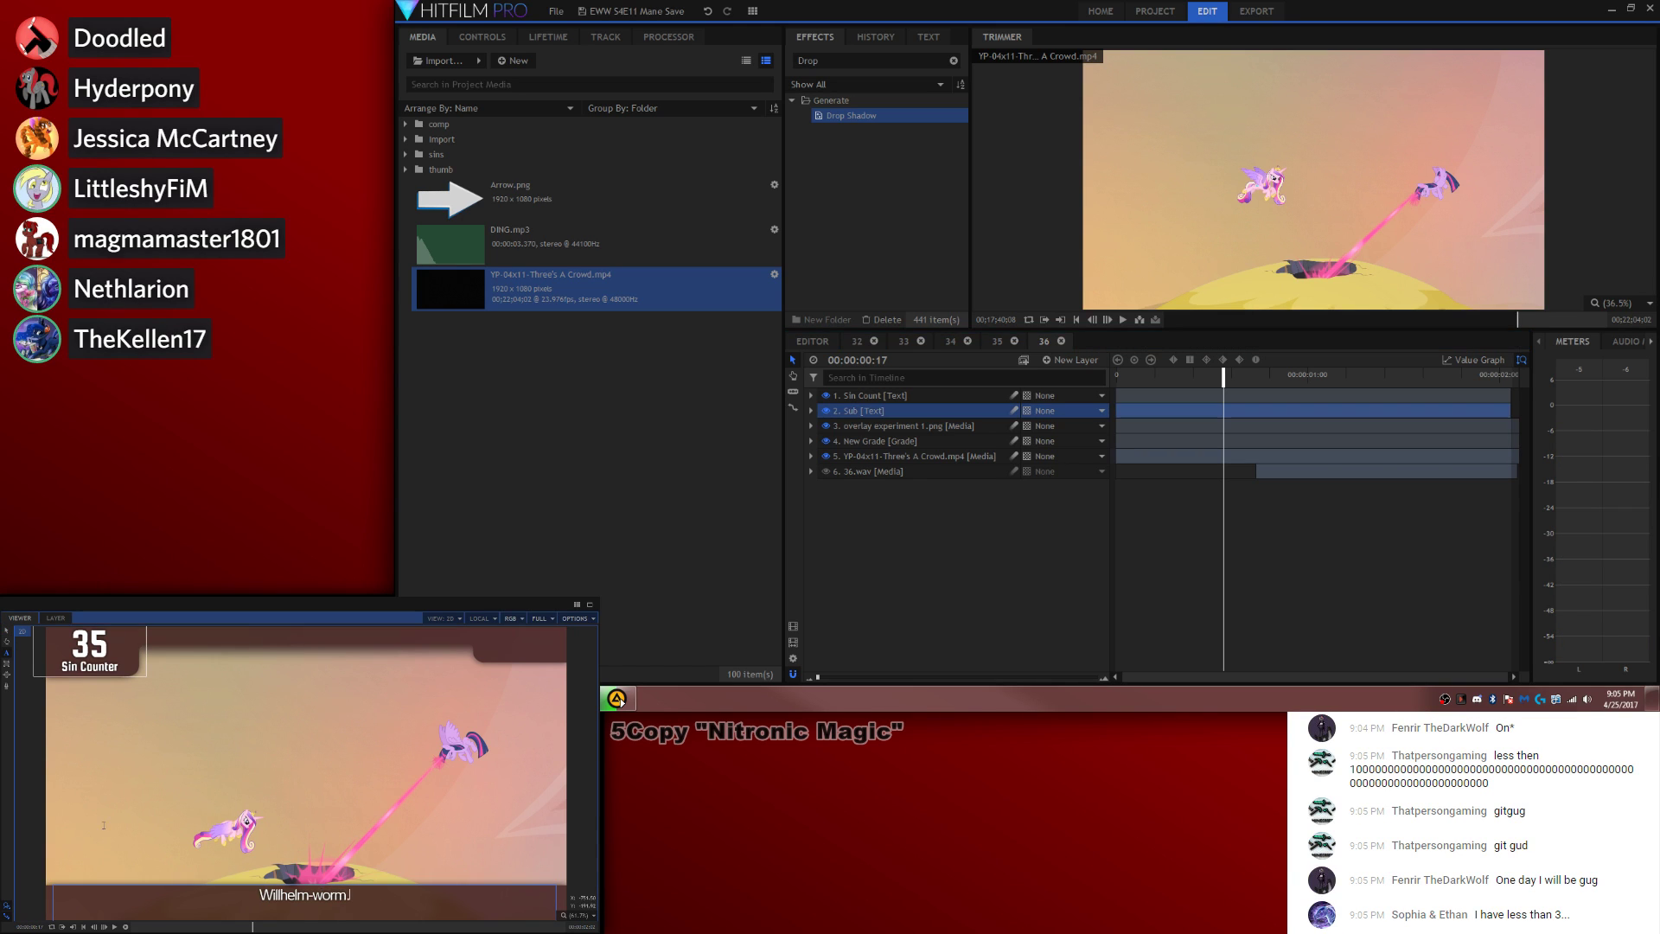
pyautogui.click(1270, 583)
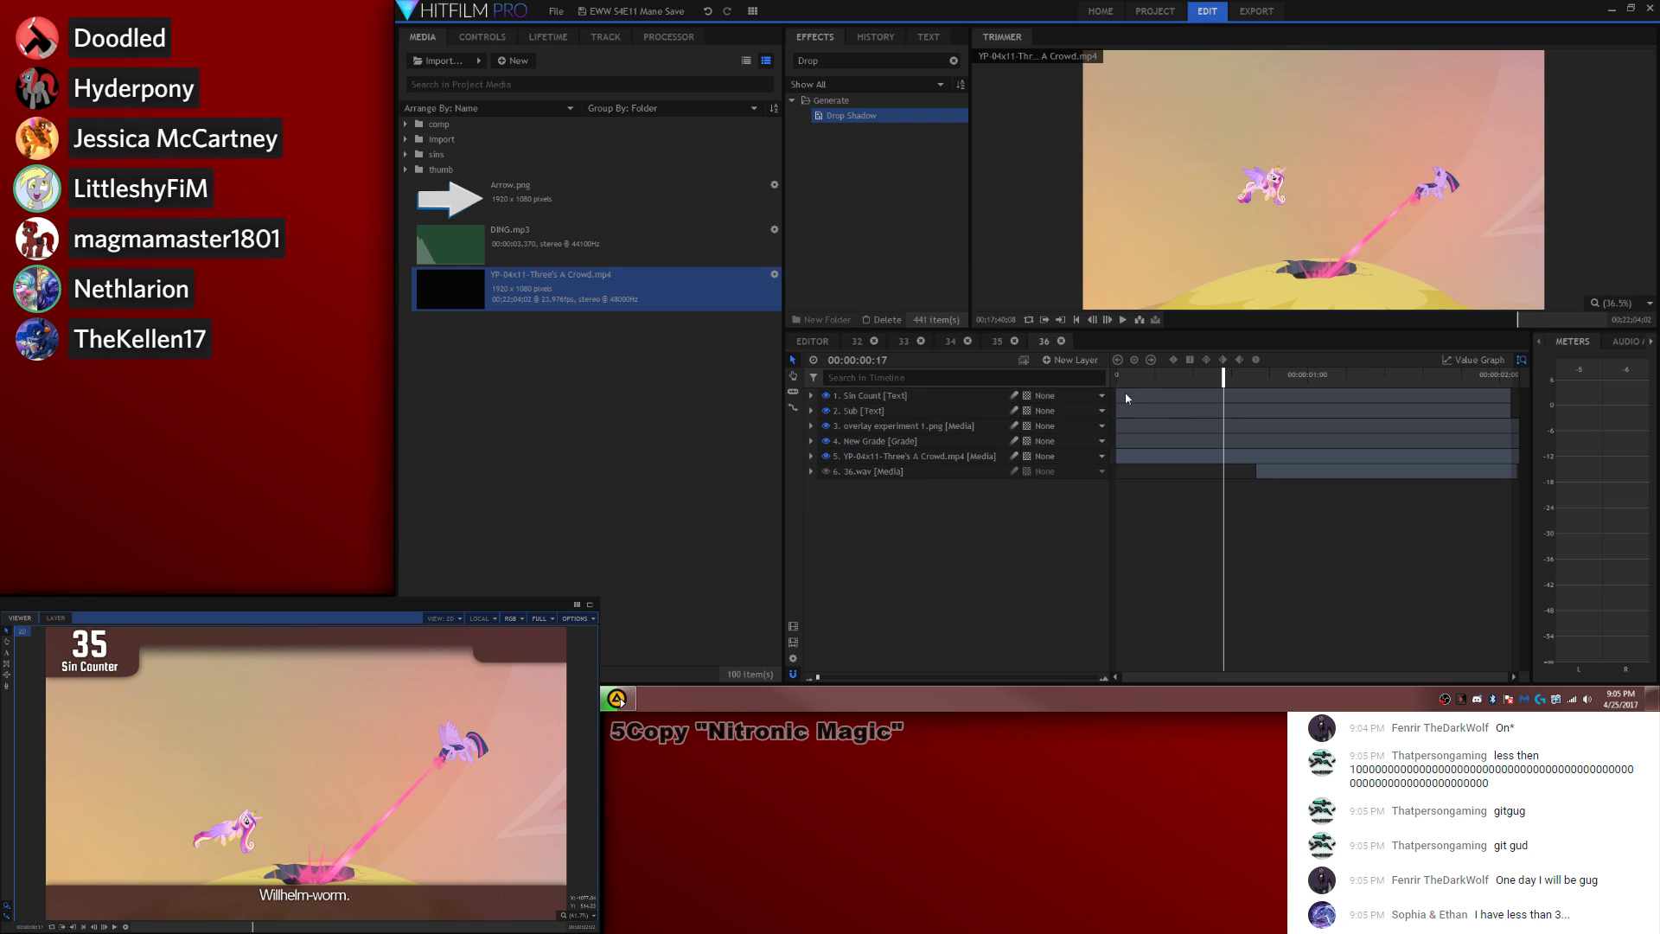
# Step: Trim the start of the Sub layer to the beginning of the 36.wav narration and play back the result
pyautogui.moveTo(1117, 412); pyautogui.dragTo(1219, 424)
pyautogui.moveTo(1255, 434); pyautogui.dragTo(1055, 469)
pyautogui.press('space')
pyautogui.press('space')
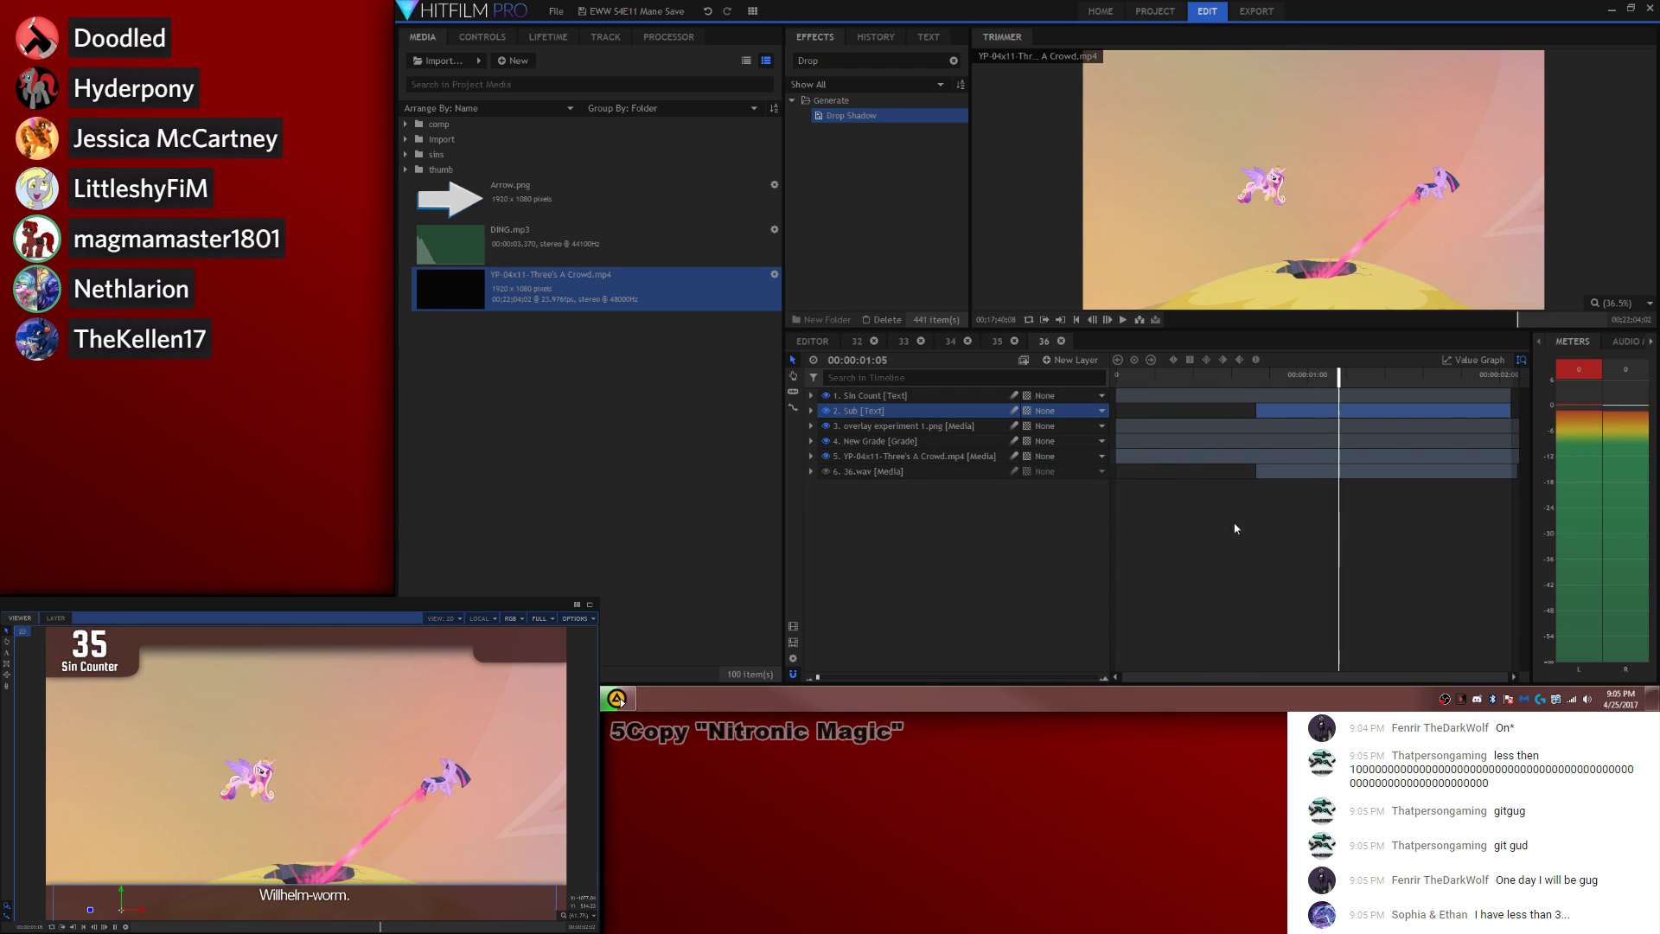
# Step: Show the waveform of 36.wav and slice the Sin Count layer at 00:00:01:24, where the narration ends
pyautogui.rightClick(917, 467)
pyautogui.moveTo(1002, 180)
pyautogui.click(1127, 197)
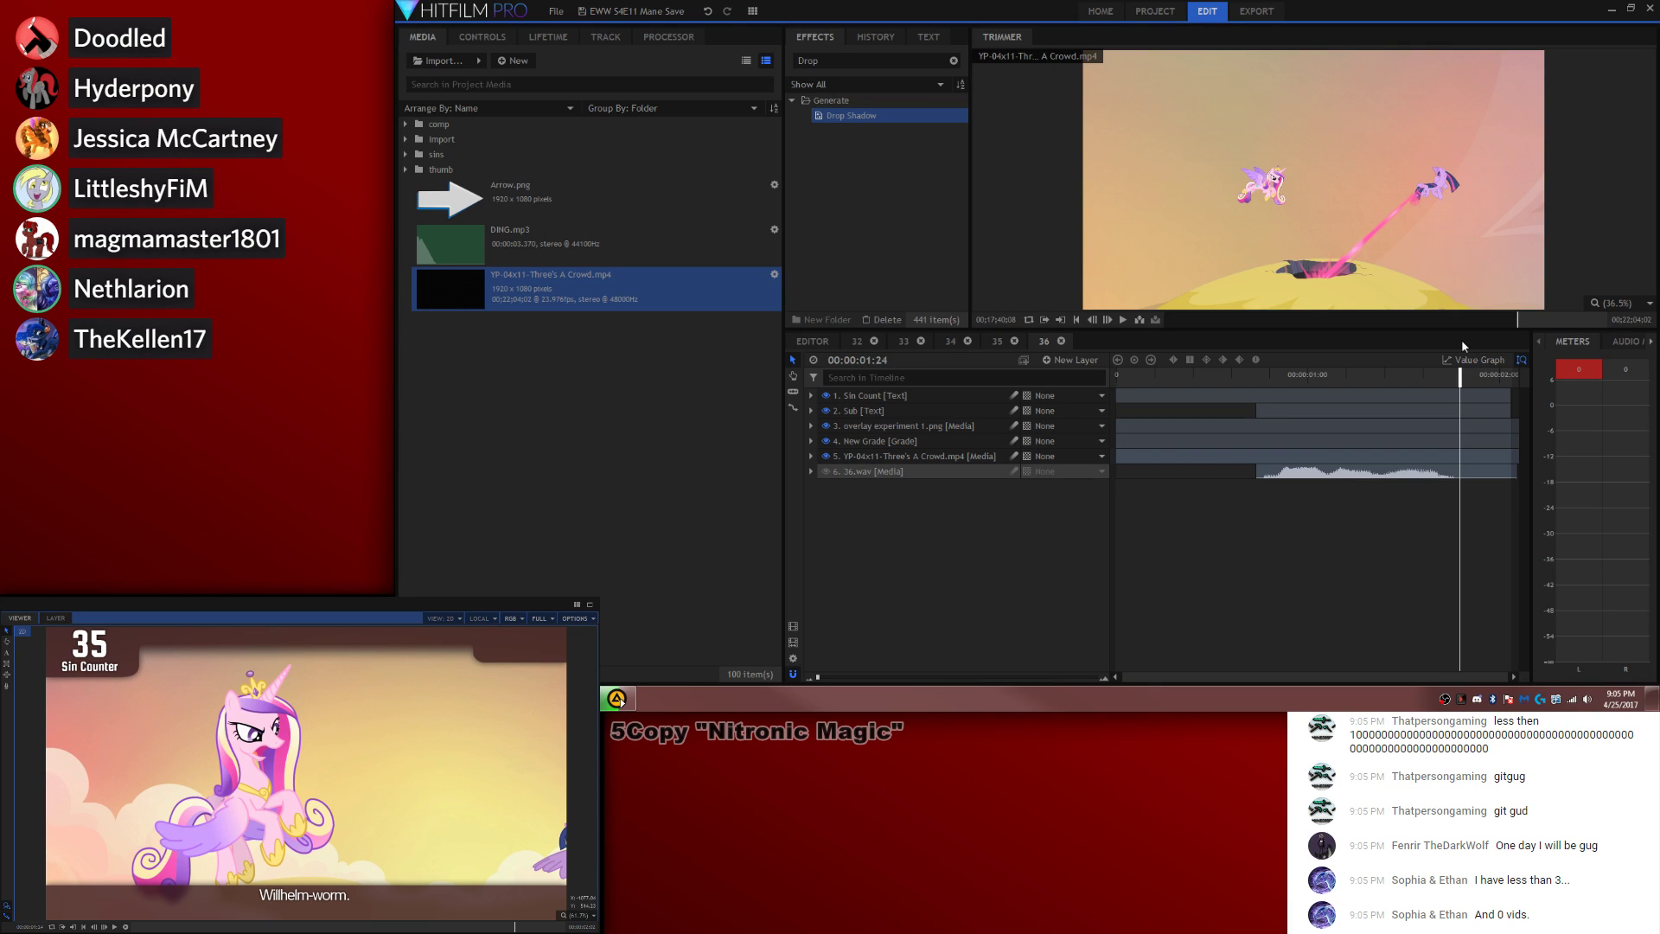
pyautogui.click(1460, 393)
pyautogui.press('v')
pyautogui.press('.')
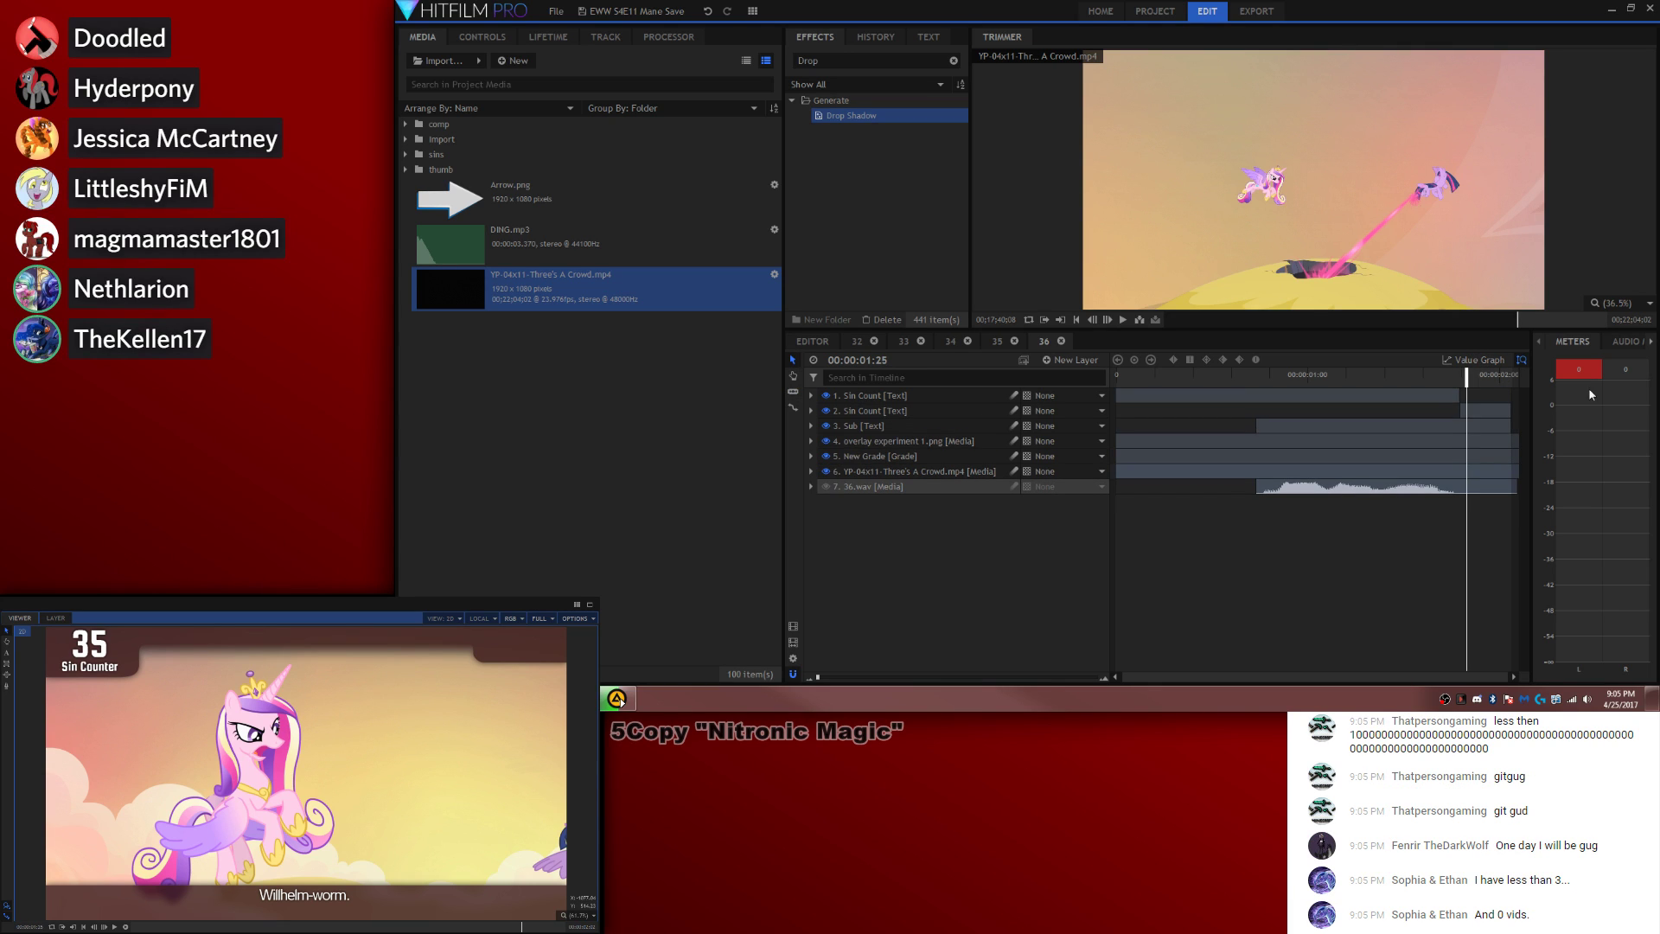
# Step: Change the counter number in the second Sin Count layer to 36 and save the project
pyautogui.click(104, 644)
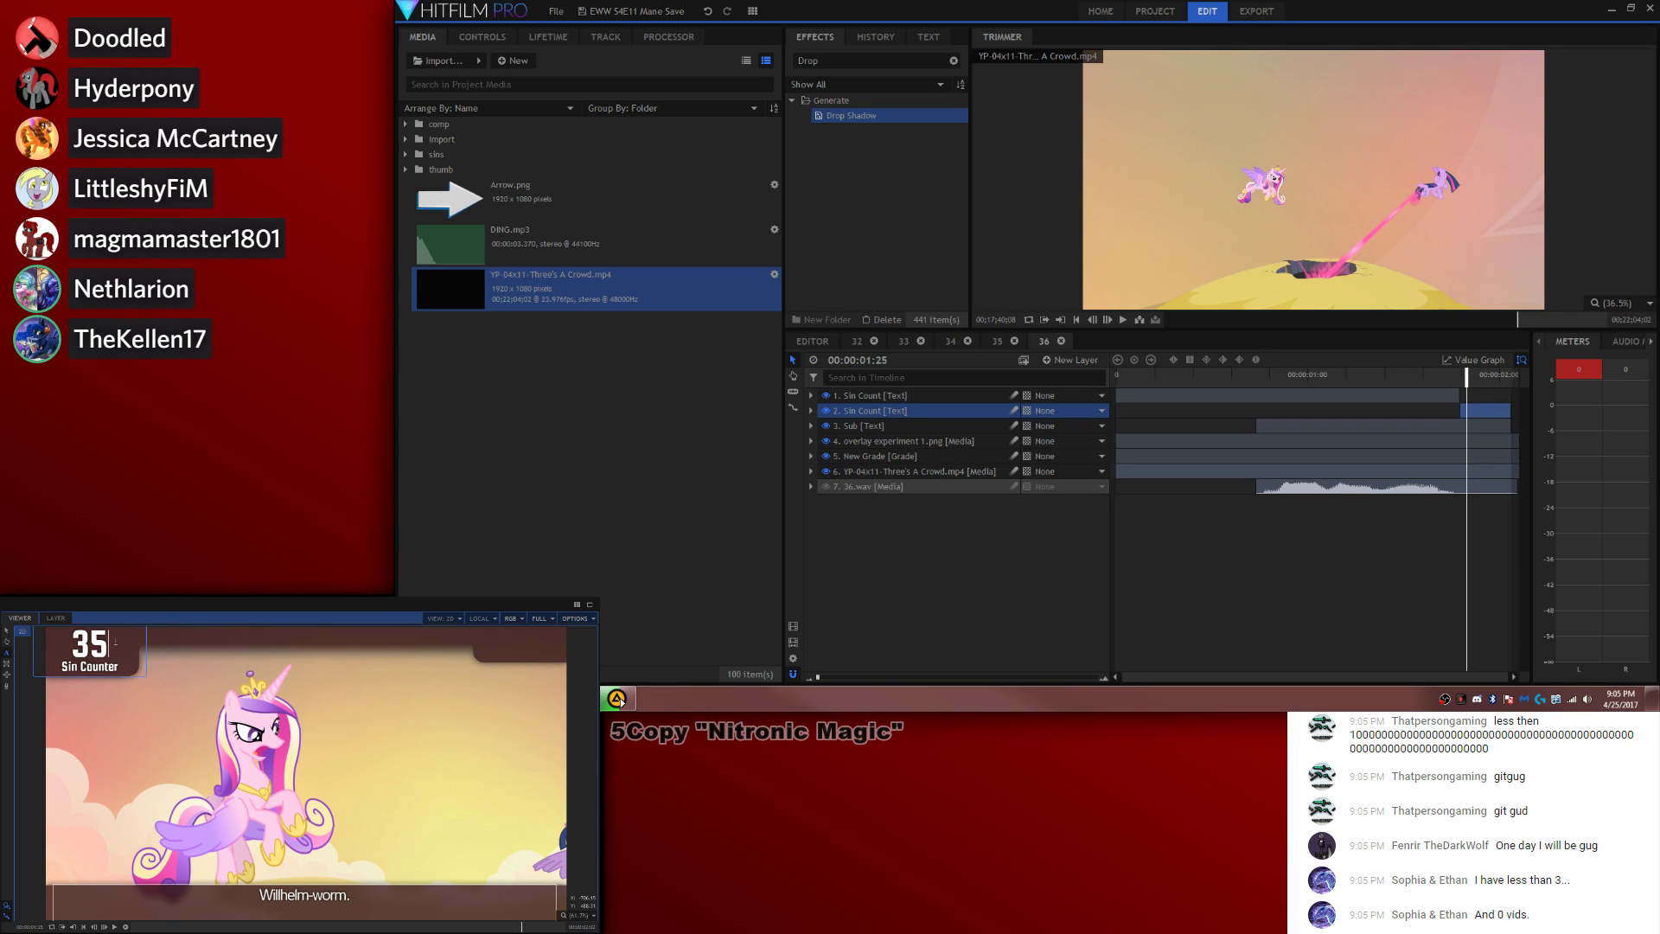
pyautogui.press('BackSpace')
pyautogui.write('6')
pyautogui.click(7, 631)
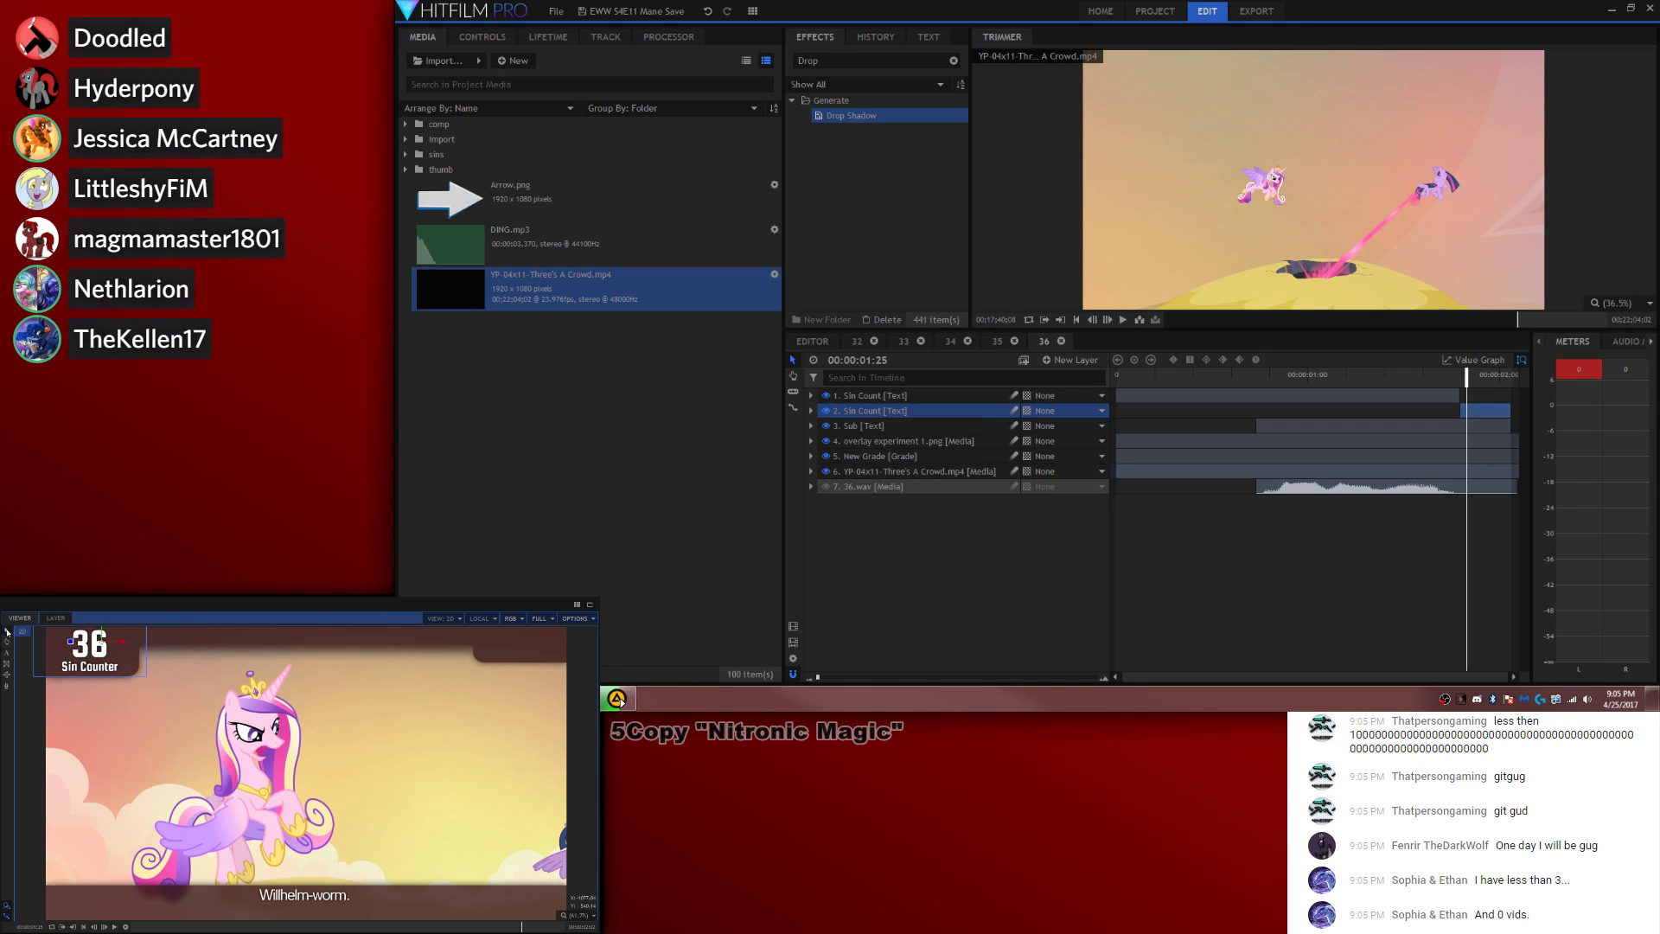
pyautogui.click(1463, 541)
pyautogui.hotkey('ctrl', 's')
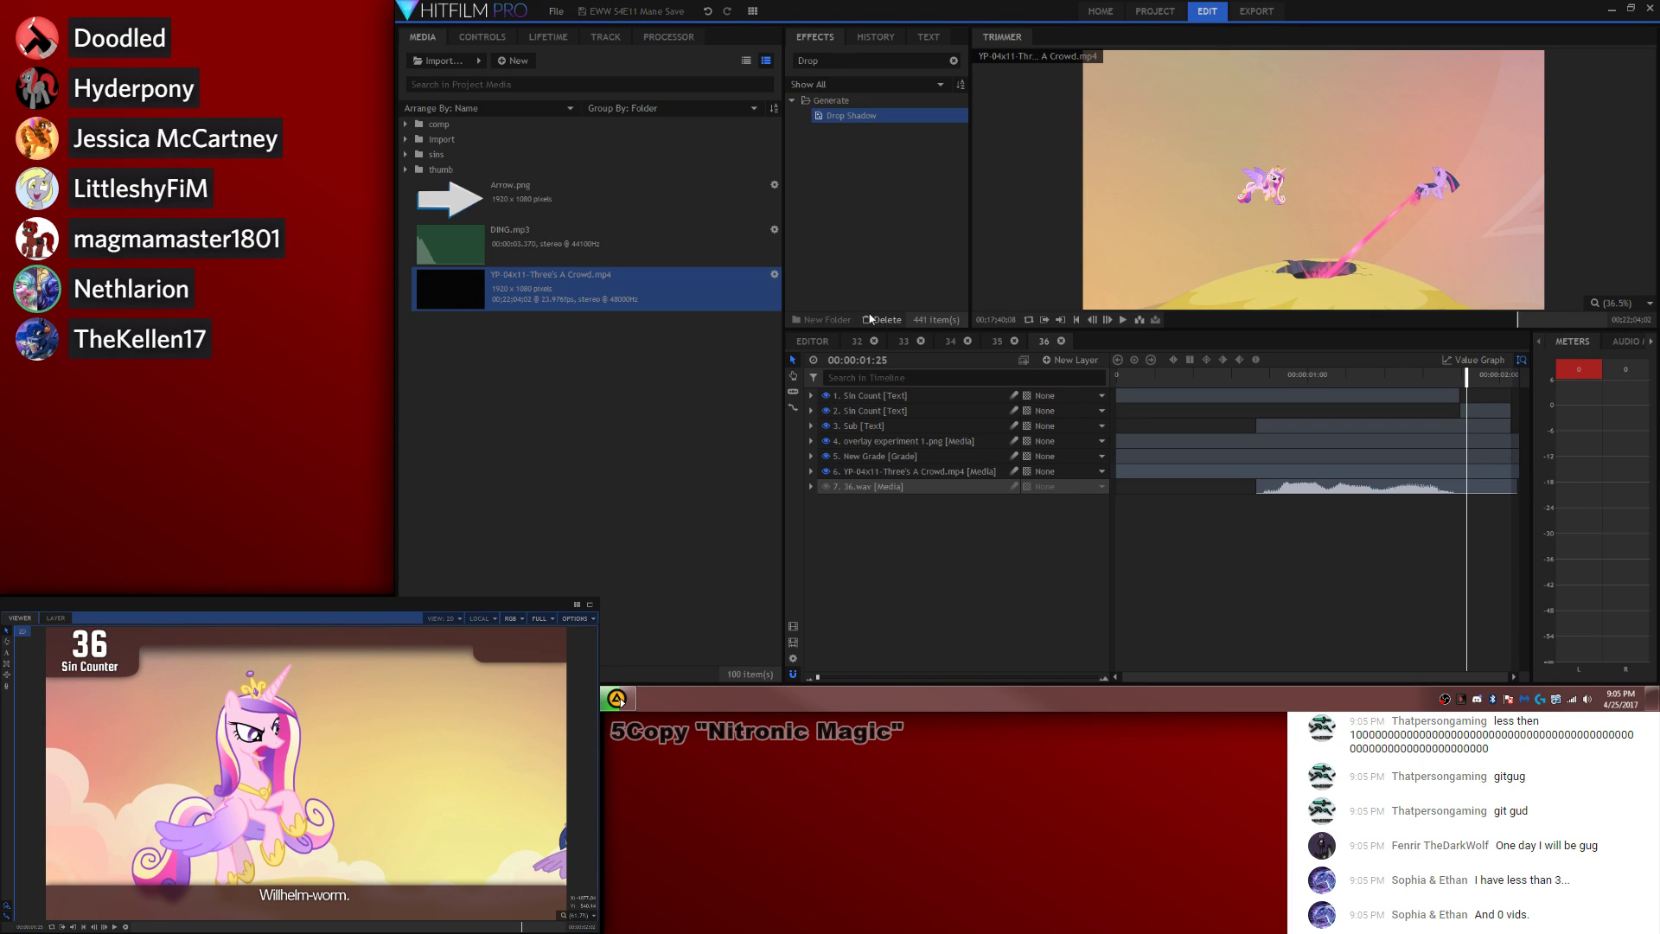
# Step: Return to the main editor timeline, close shot 32 and extend the end of the shot 36 clip to its full length
pyautogui.click(812, 341)
pyautogui.click(873, 340)
pyautogui.click(1255, 592)
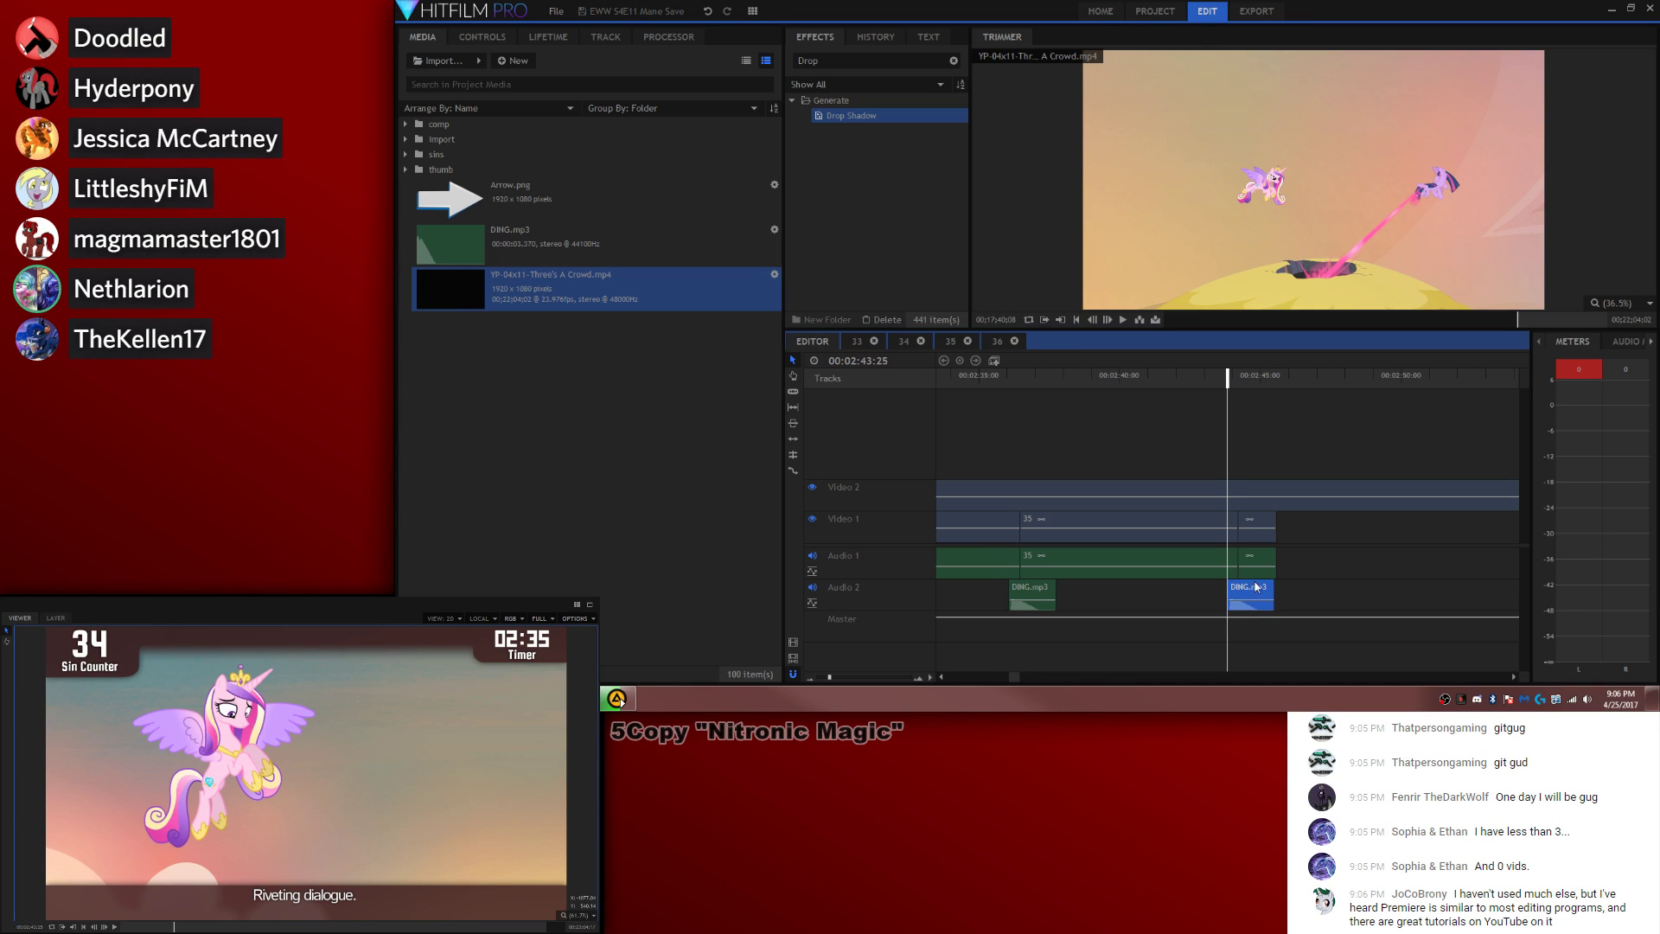
pyautogui.moveTo(1275, 527); pyautogui.dragTo(1516, 549)
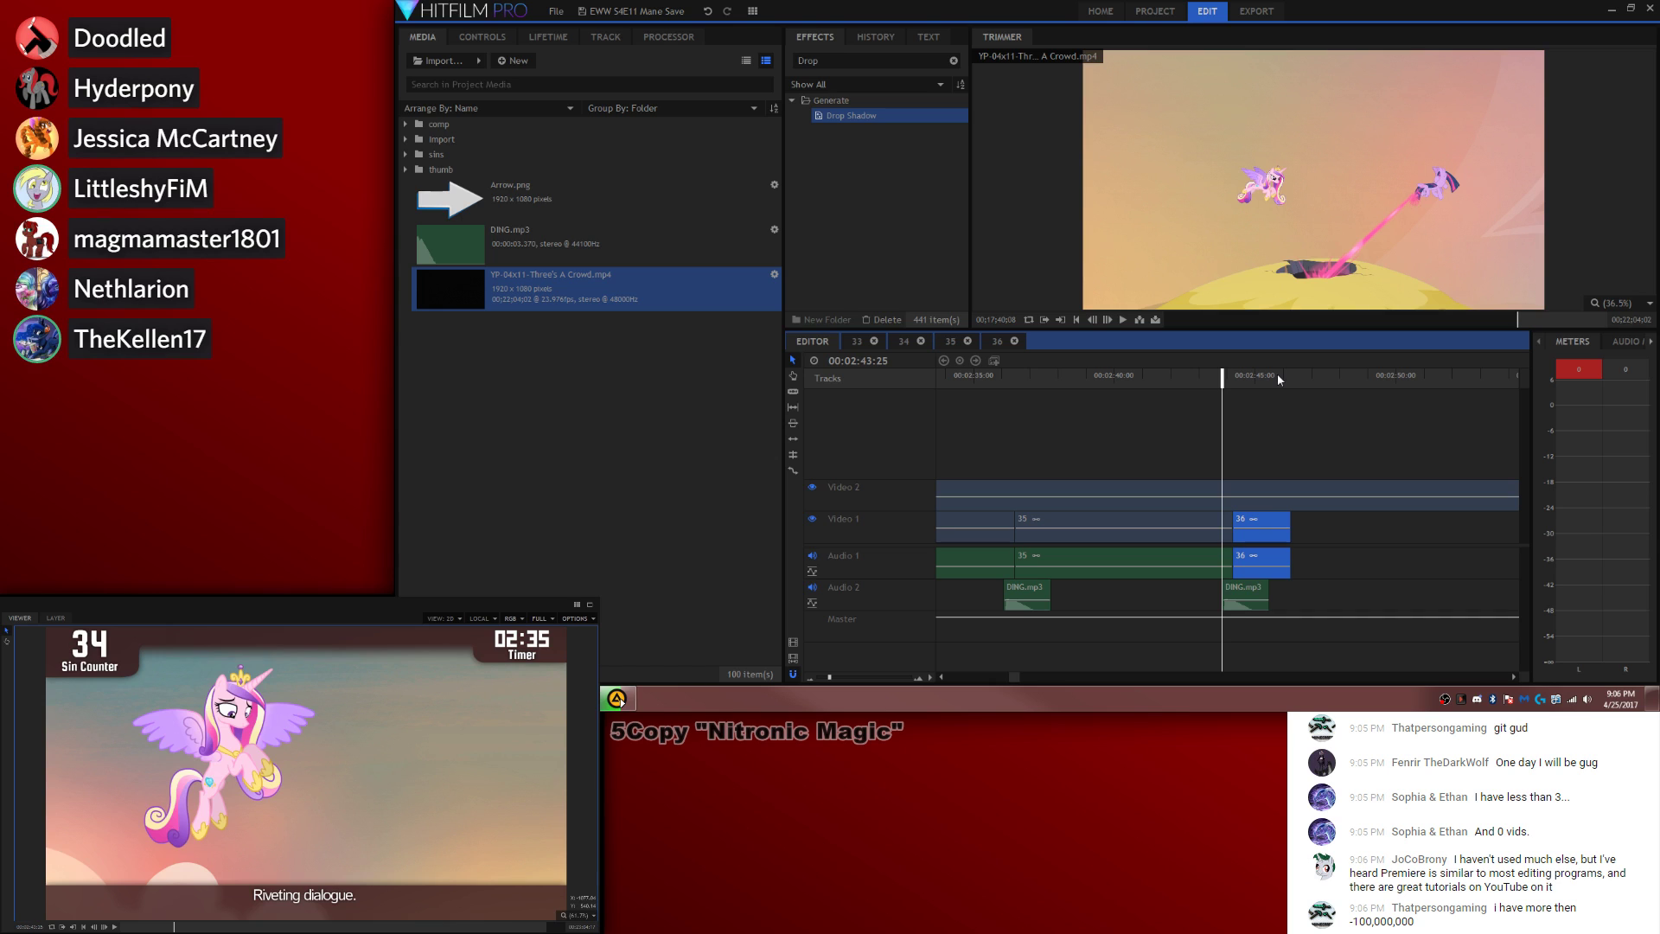
# Step: Paste a copy of the DING.mp3 clip on Audio 2 at 00:02:45:29, where shot 36's counter changes
pyautogui.click(1277, 373)
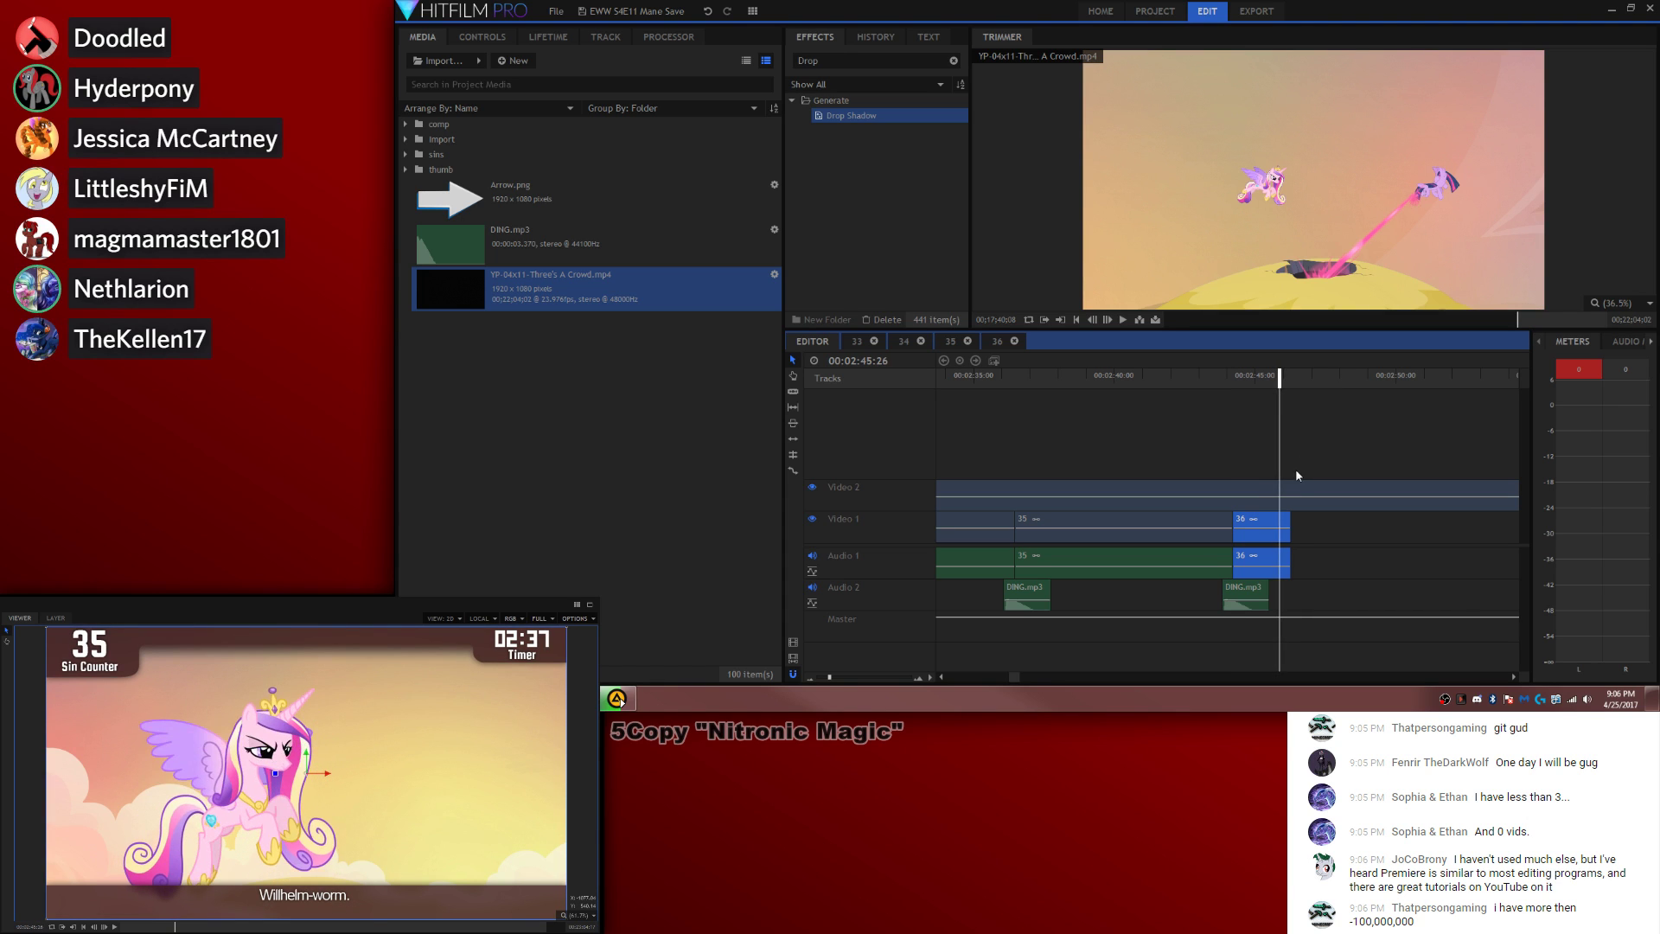
pyautogui.press('Right')
pyautogui.press('Left')
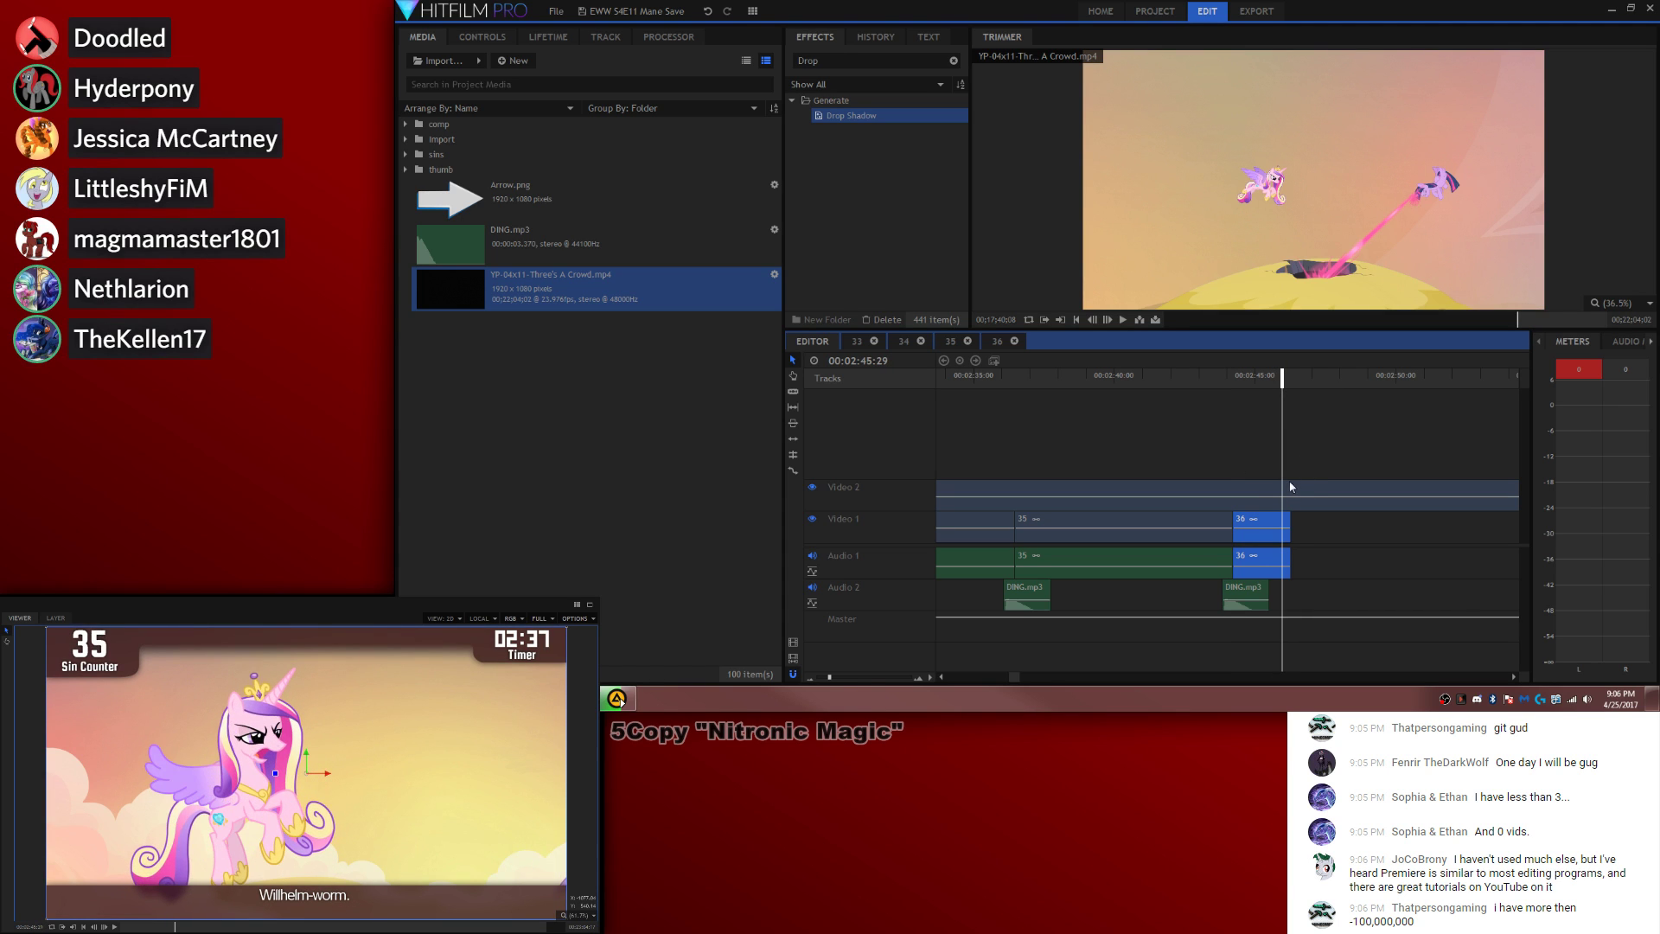
pyautogui.click(1253, 599)
pyautogui.hotkey('ctrl', 'v')
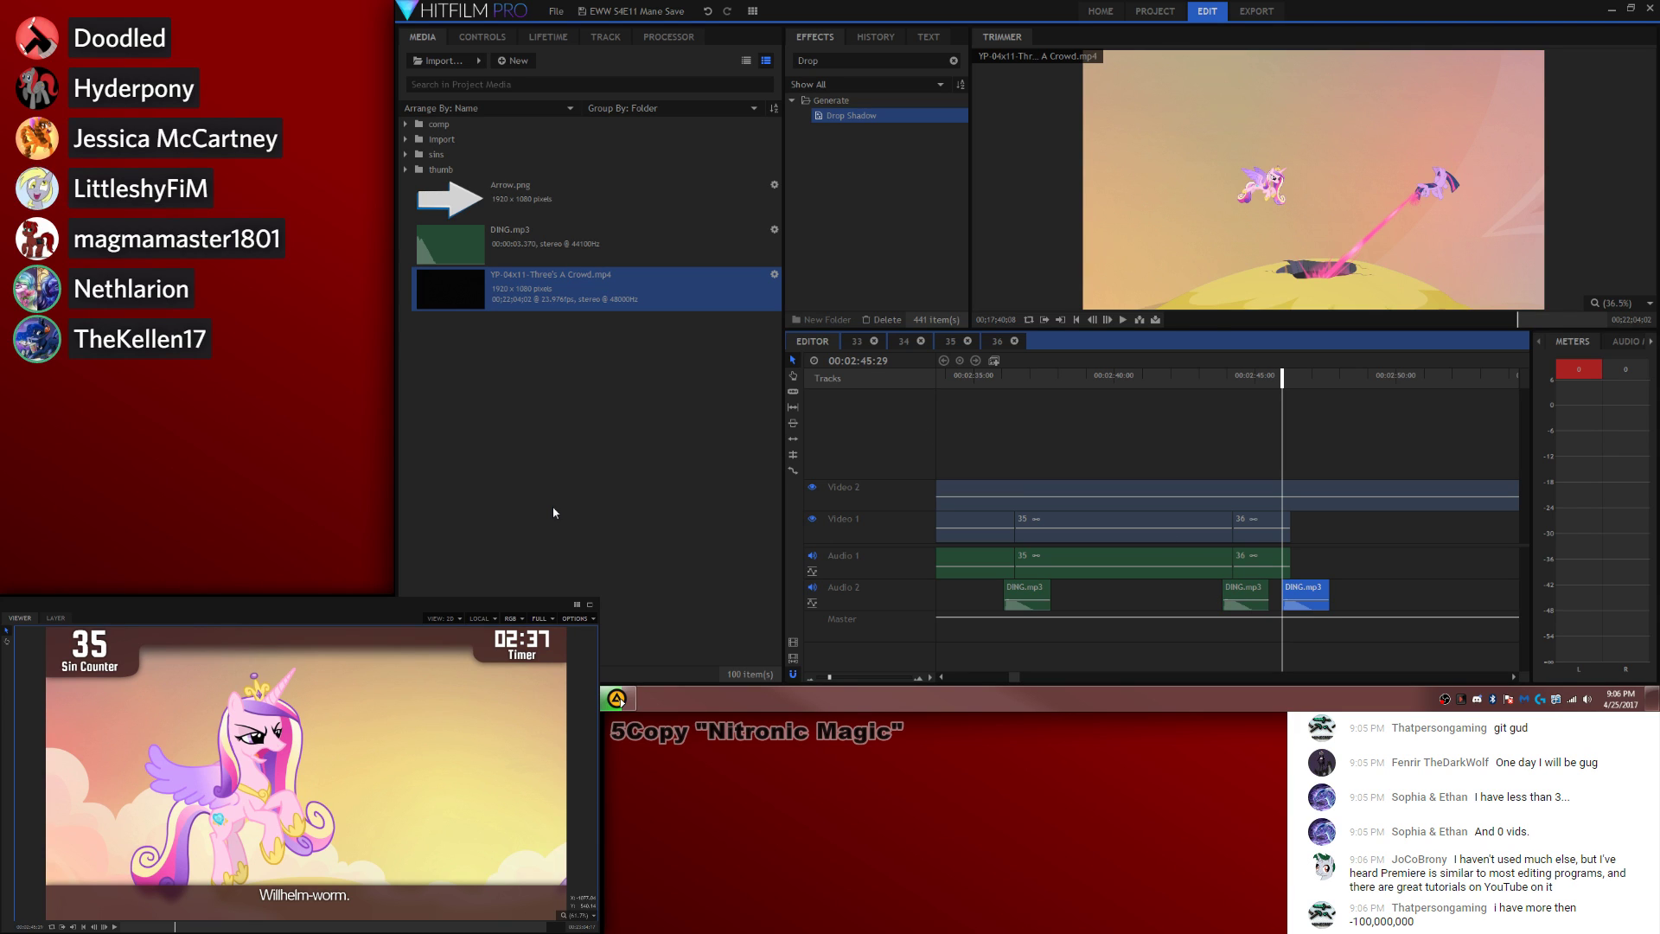
# Step: Place the 37.wav narration from the project media on Audio 1 directly after the shot 36 clip
pyautogui.click(405, 154)
pyautogui.scroll(-7, 597, 356)
pyautogui.scroll(-4, 584, 393)
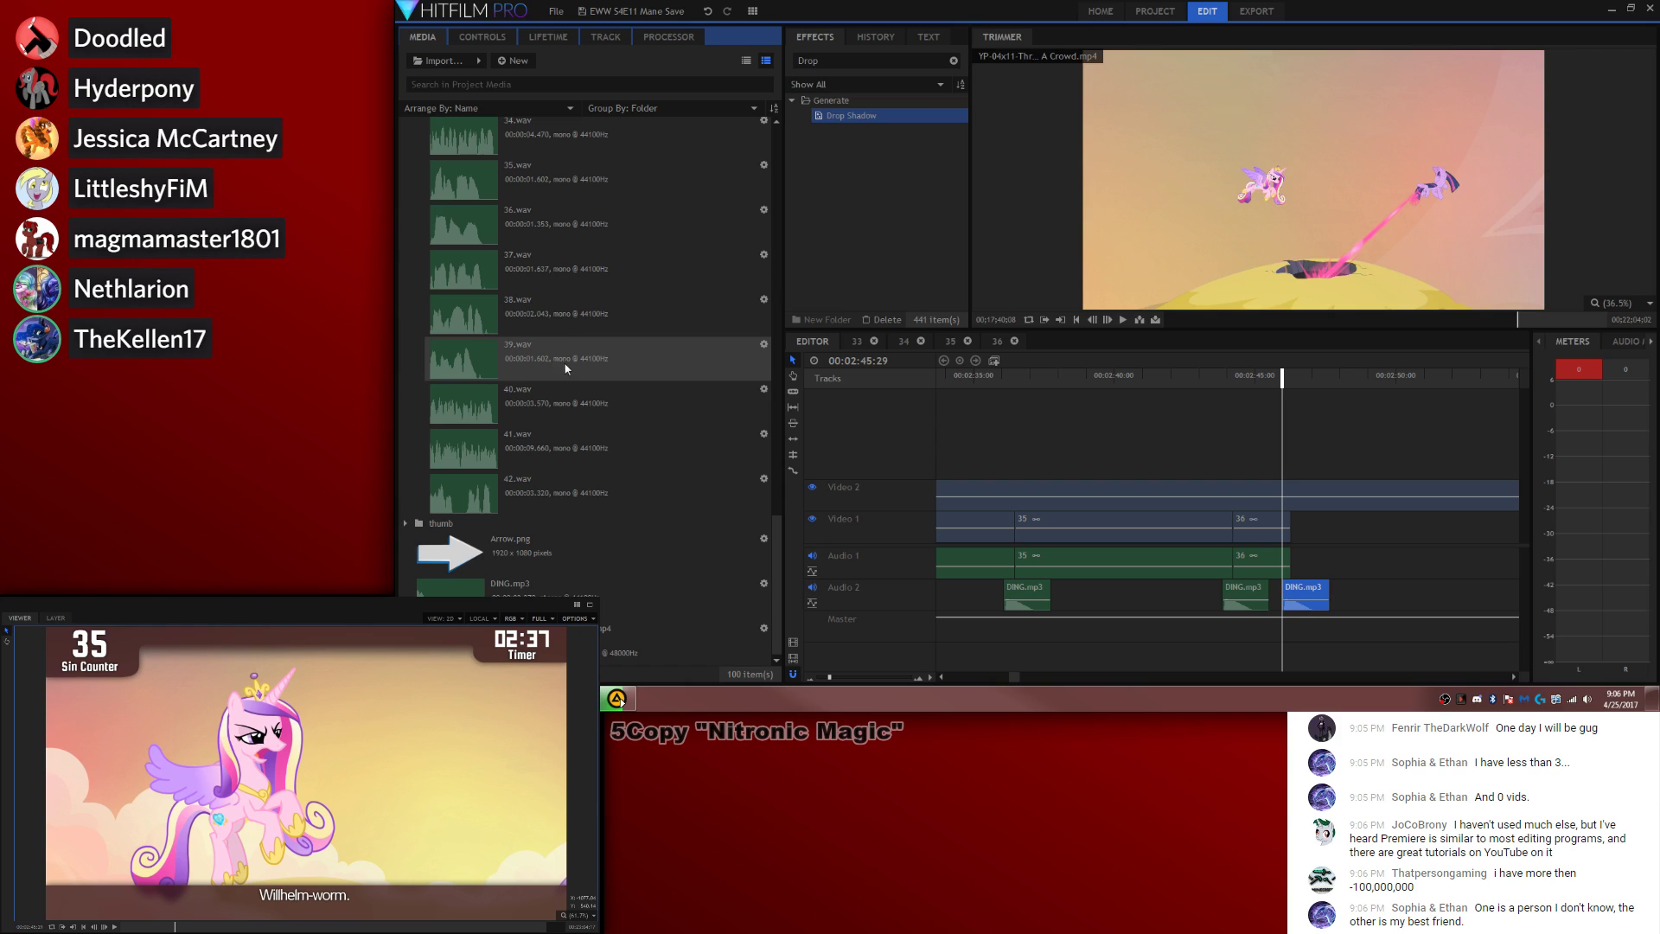
pyautogui.click(554, 267)
pyautogui.moveTo(554, 269); pyautogui.dragTo(1299, 572)
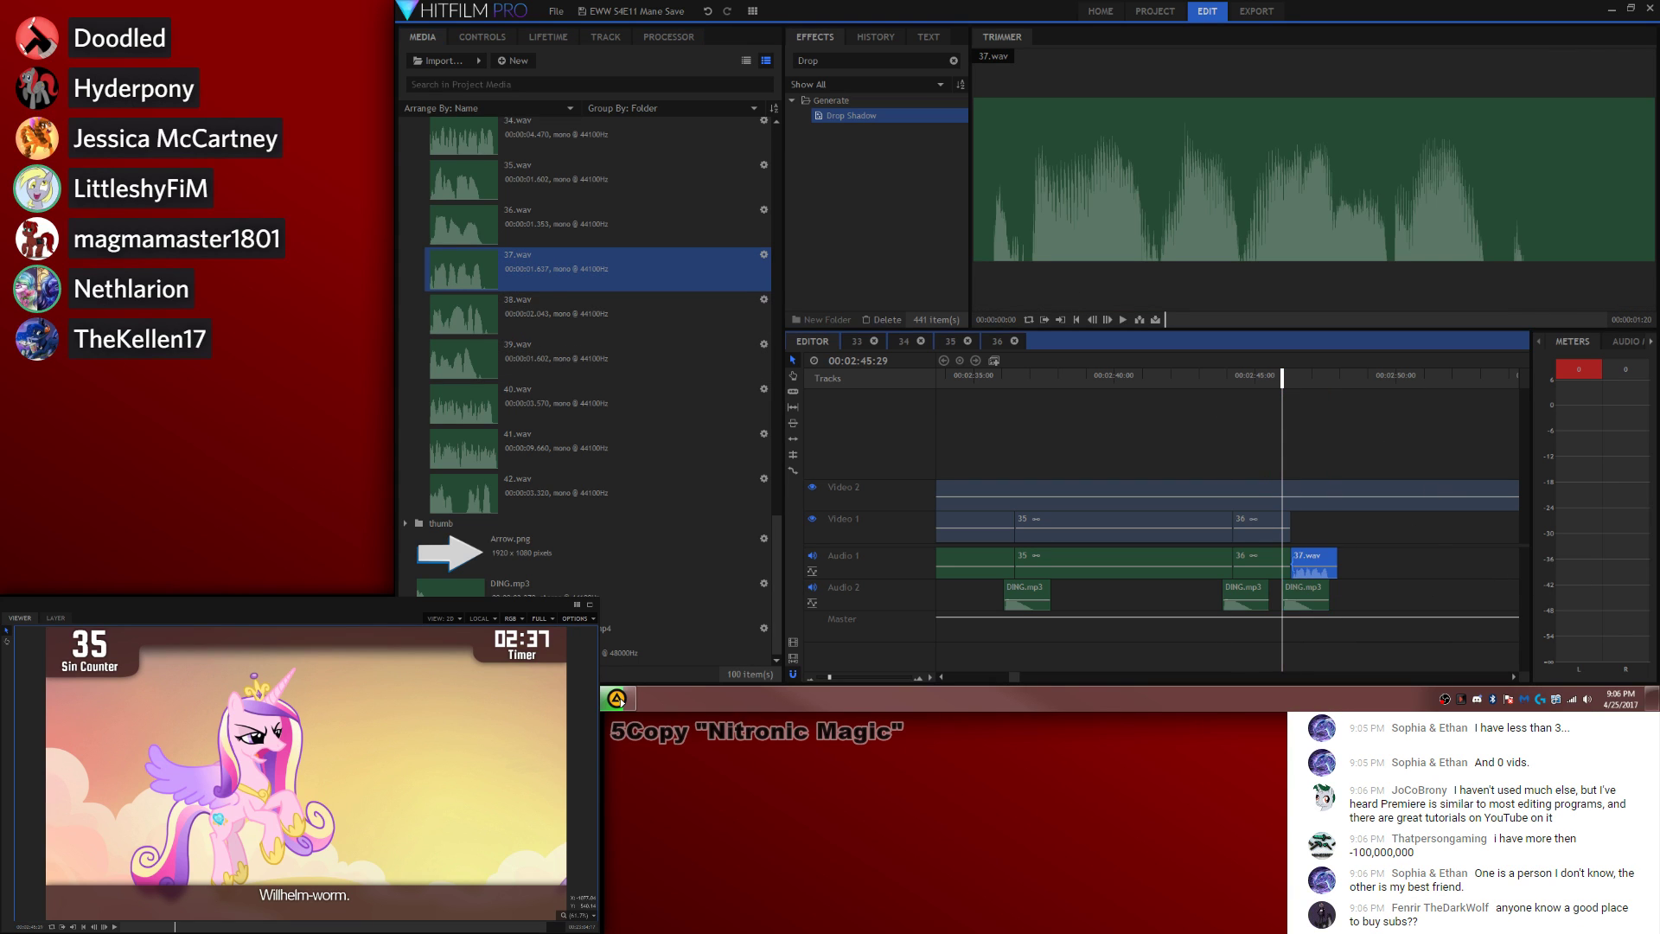
# Step: Make a composite shot named 37 from the 37.wav clip, using the selected clip's properties
pyautogui.click(994, 362)
pyautogui.write('37')
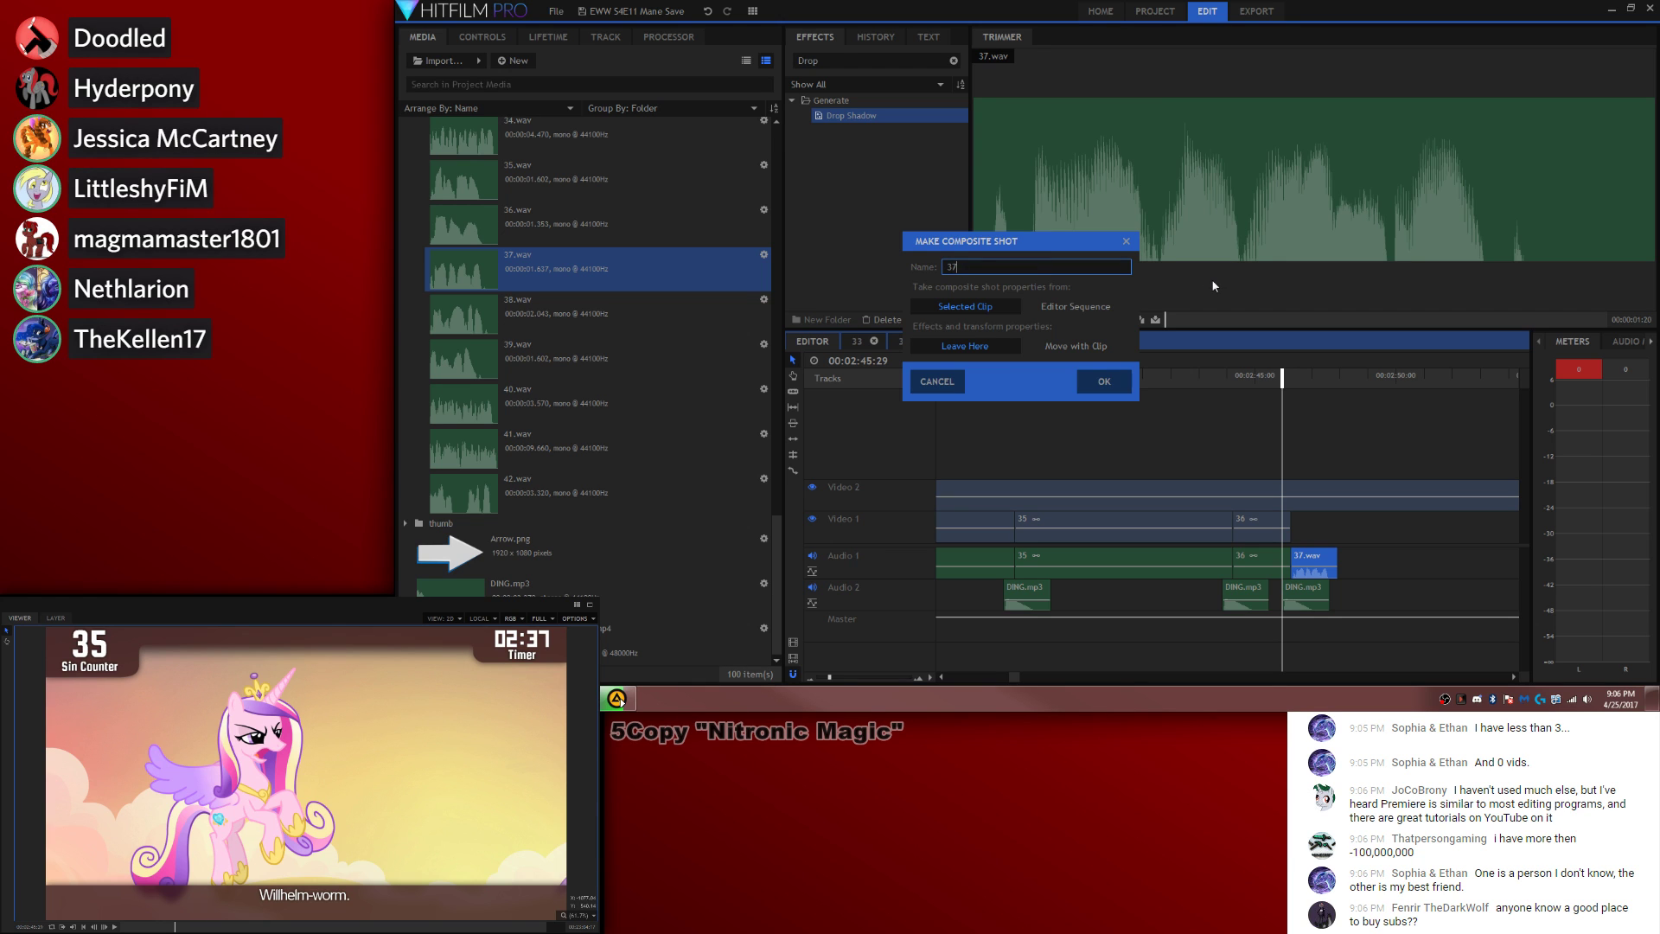
pyautogui.press('Return')
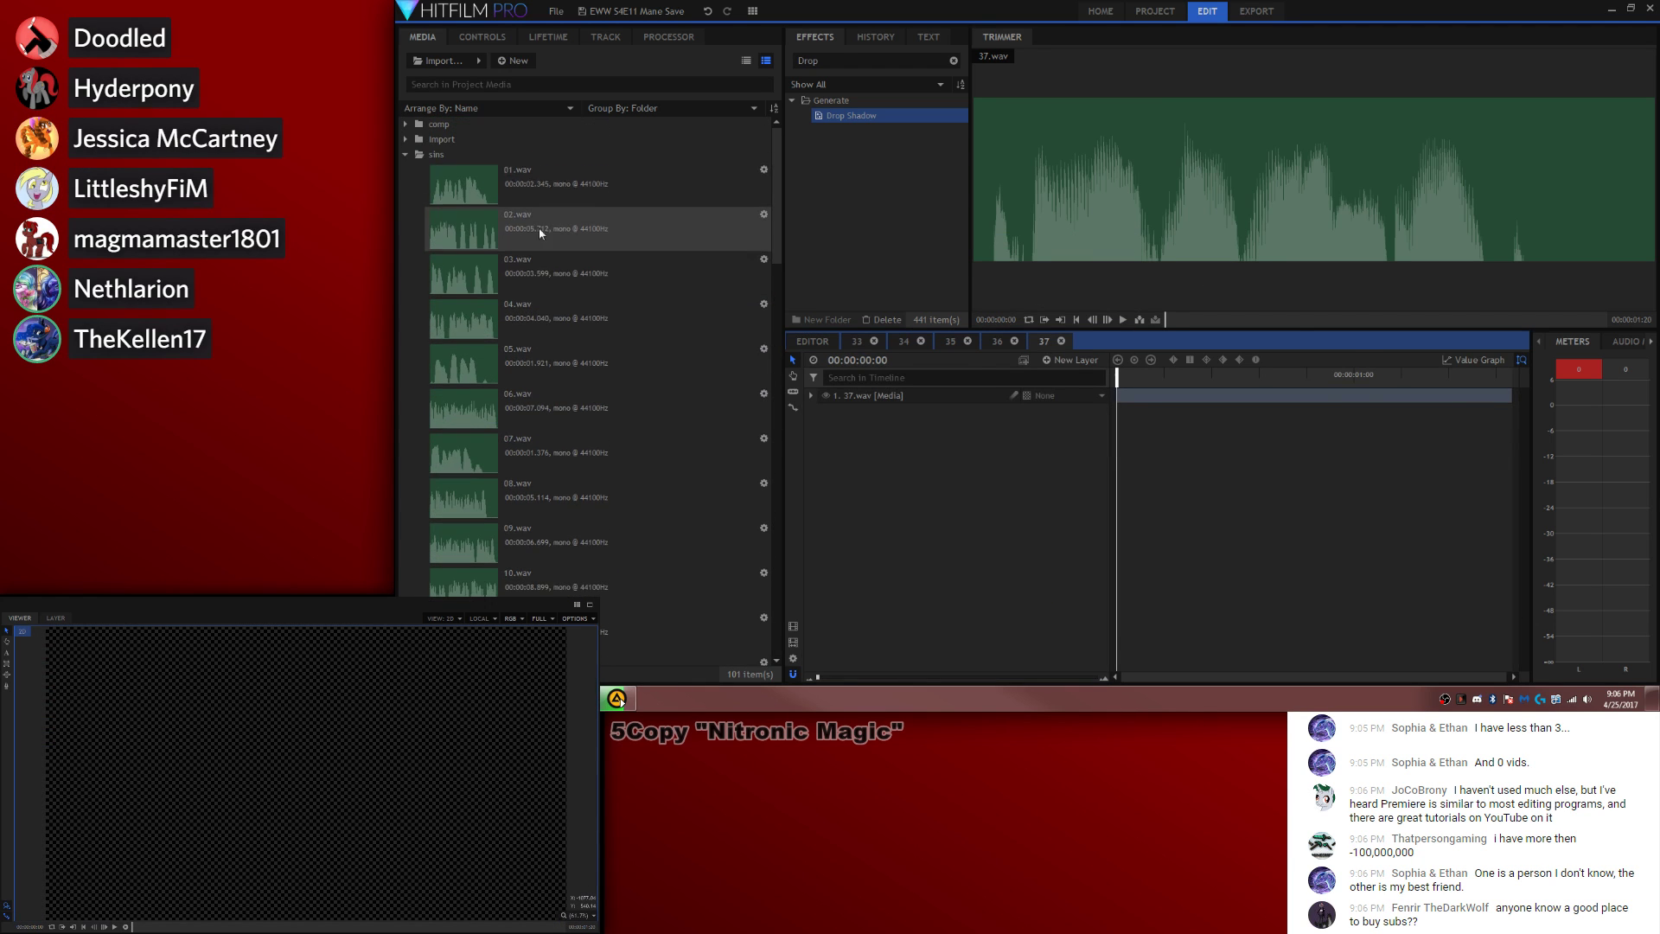
# Step: Set the episode footage's in point at the gold heart medallion close-up, about 00:19:16, and add the footage above 37.wav in shot 37
pyautogui.click(405, 154)
pyautogui.click(404, 123)
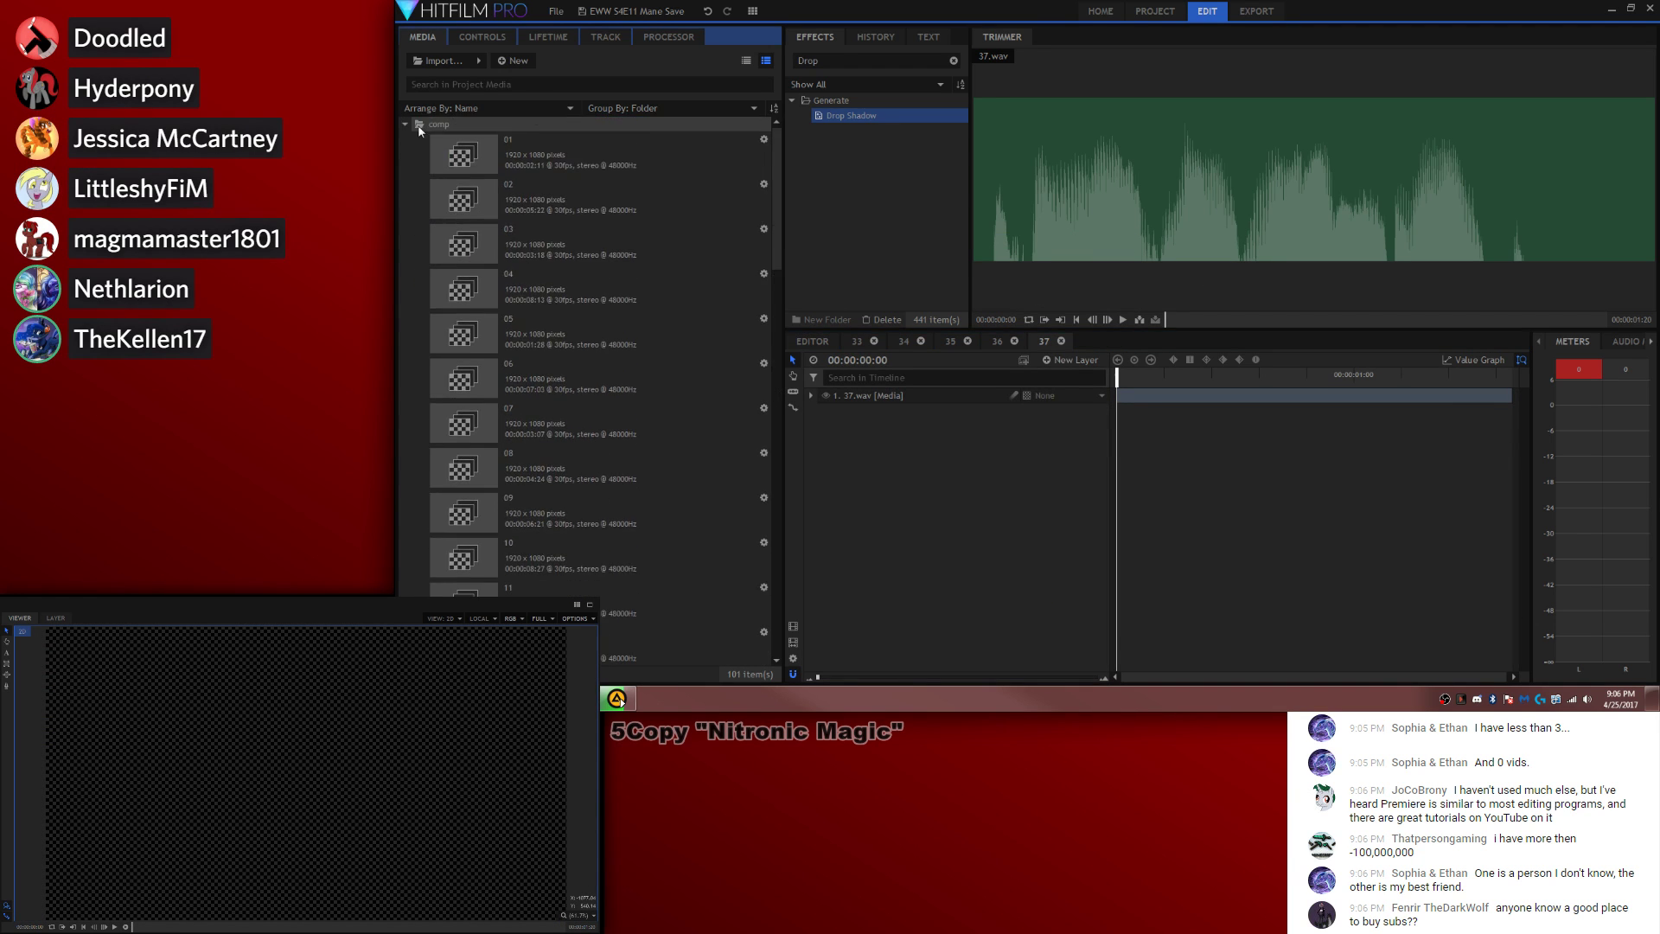
pyautogui.doubleClick(419, 125)
pyautogui.click(593, 275)
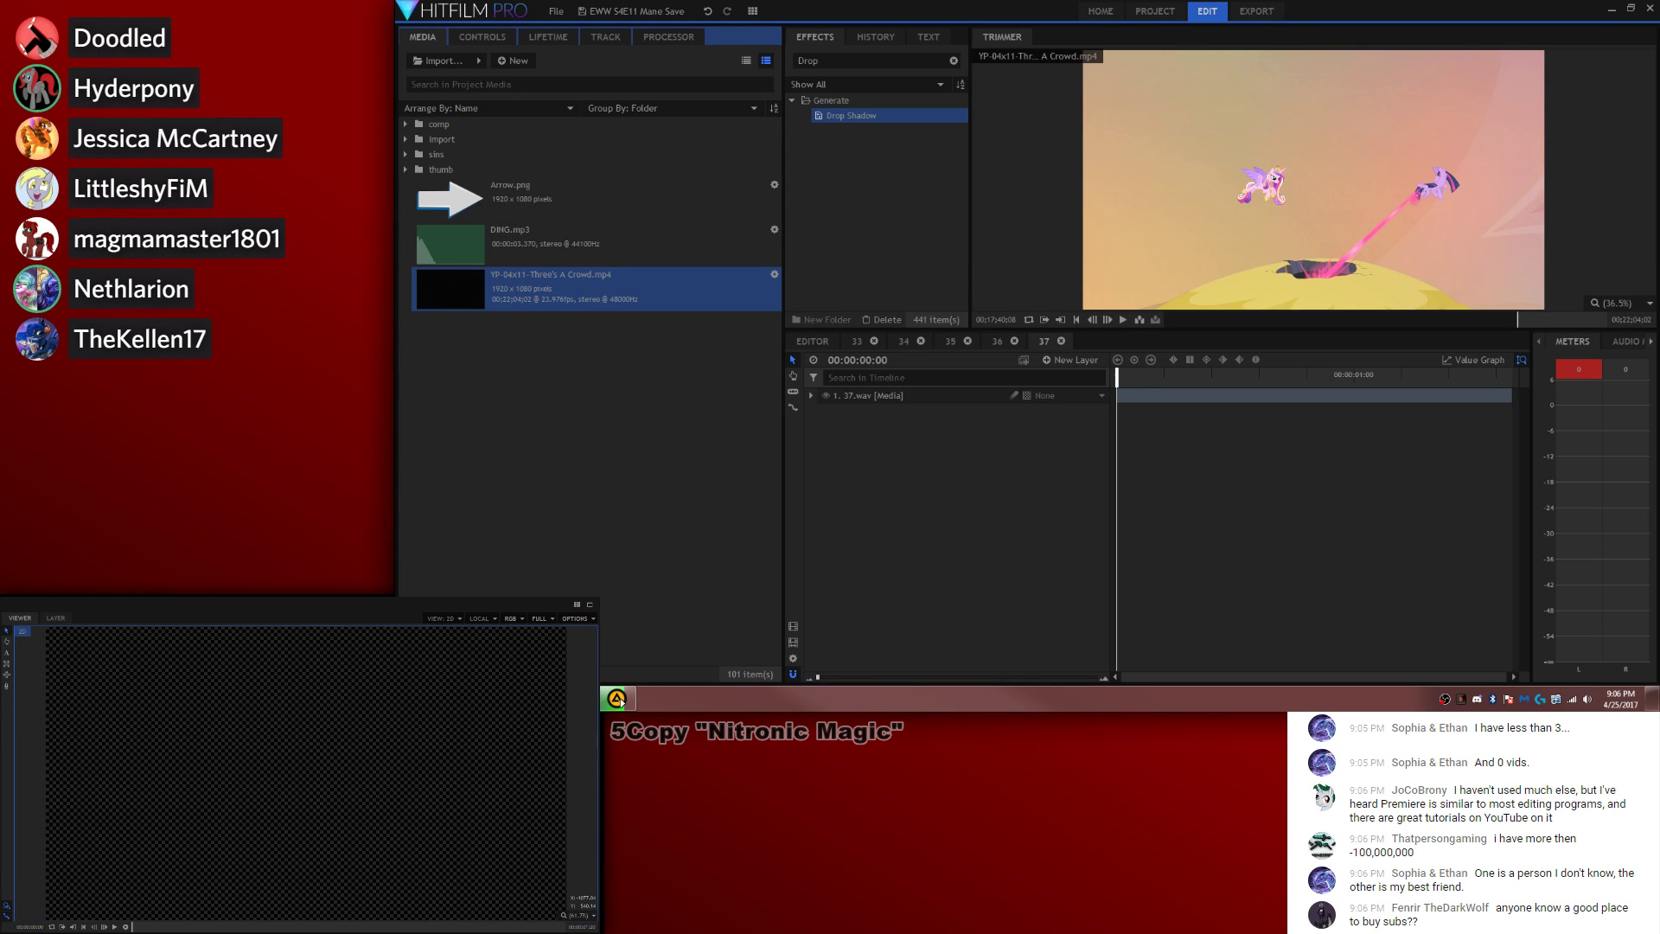
pyautogui.click(1522, 322)
pyautogui.click(1527, 322)
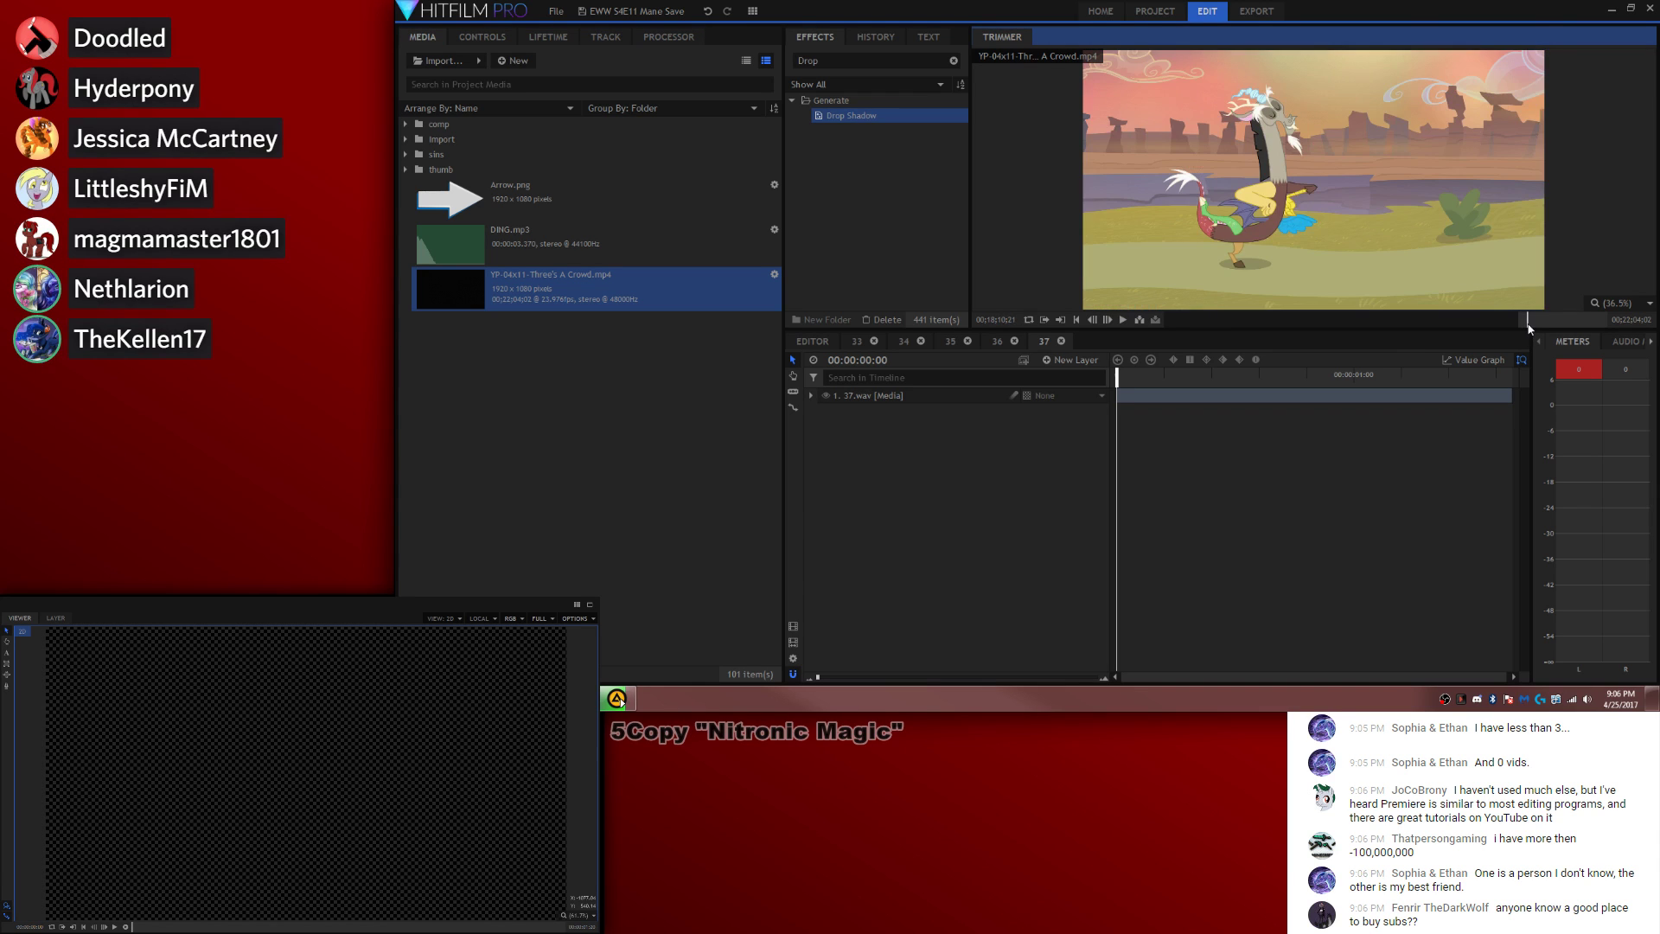
pyautogui.moveTo(1531, 325); pyautogui.dragTo(1550, 331)
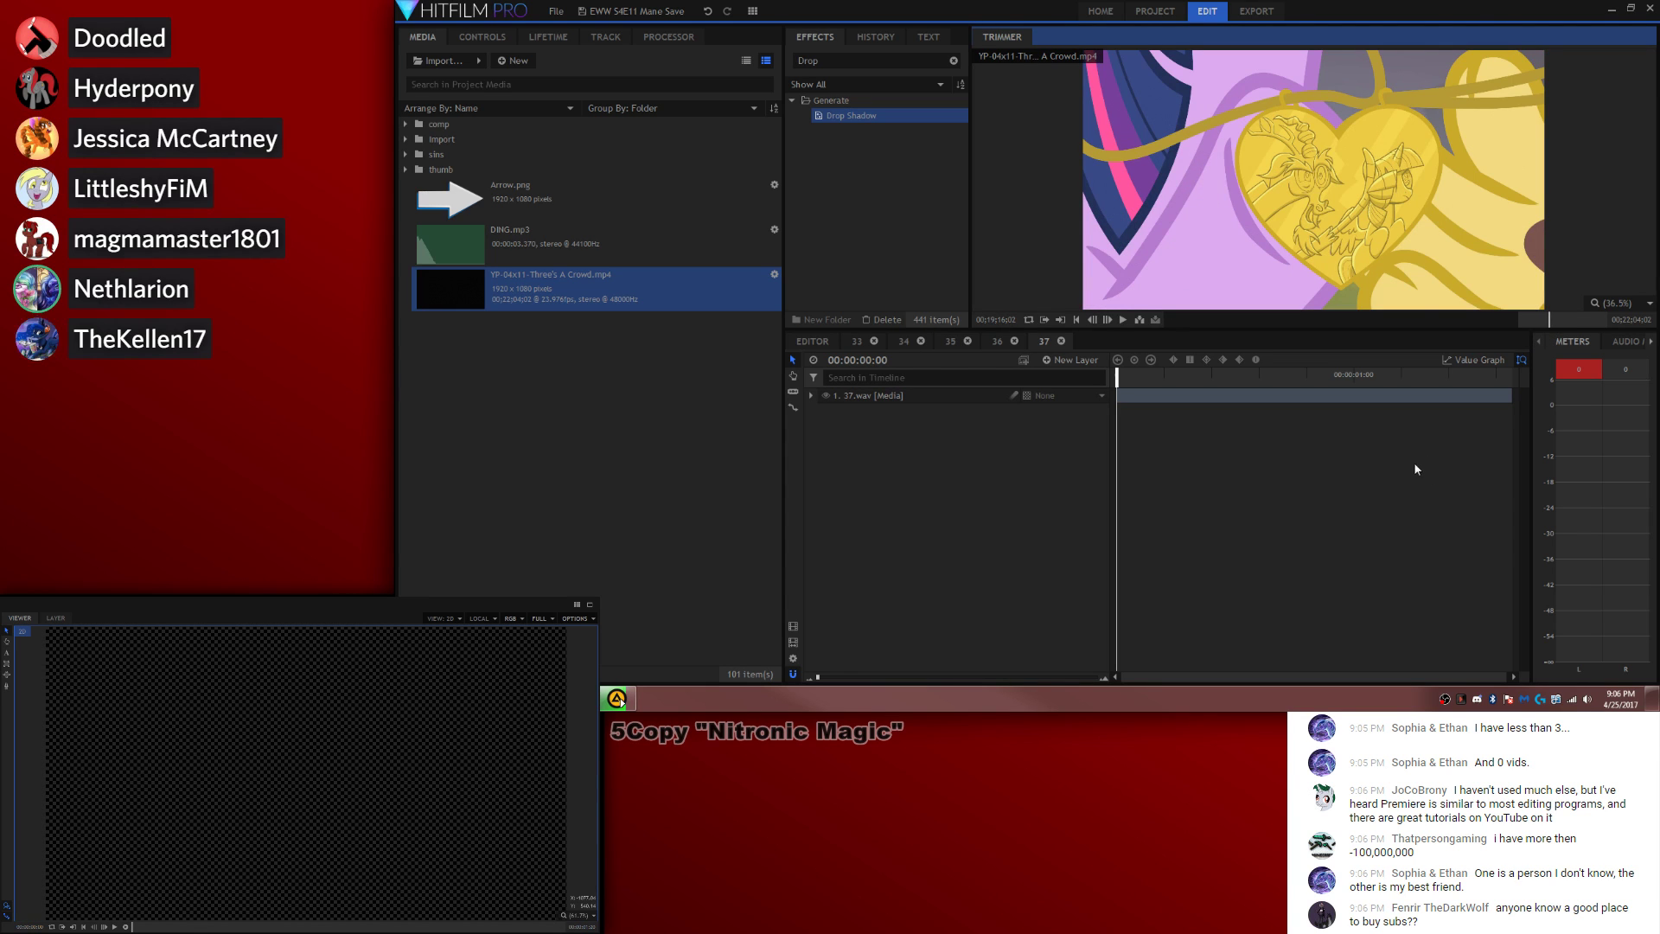
pyautogui.click(1044, 321)
pyautogui.moveTo(1086, 294); pyautogui.dragTo(1121, 399)
# Step: Slice the episode footage at 00:00:01:08, delete the part after the cut and move the remaining piece to the shot's end
pyautogui.moveTo(1124, 394); pyautogui.dragTo(1410, 477)
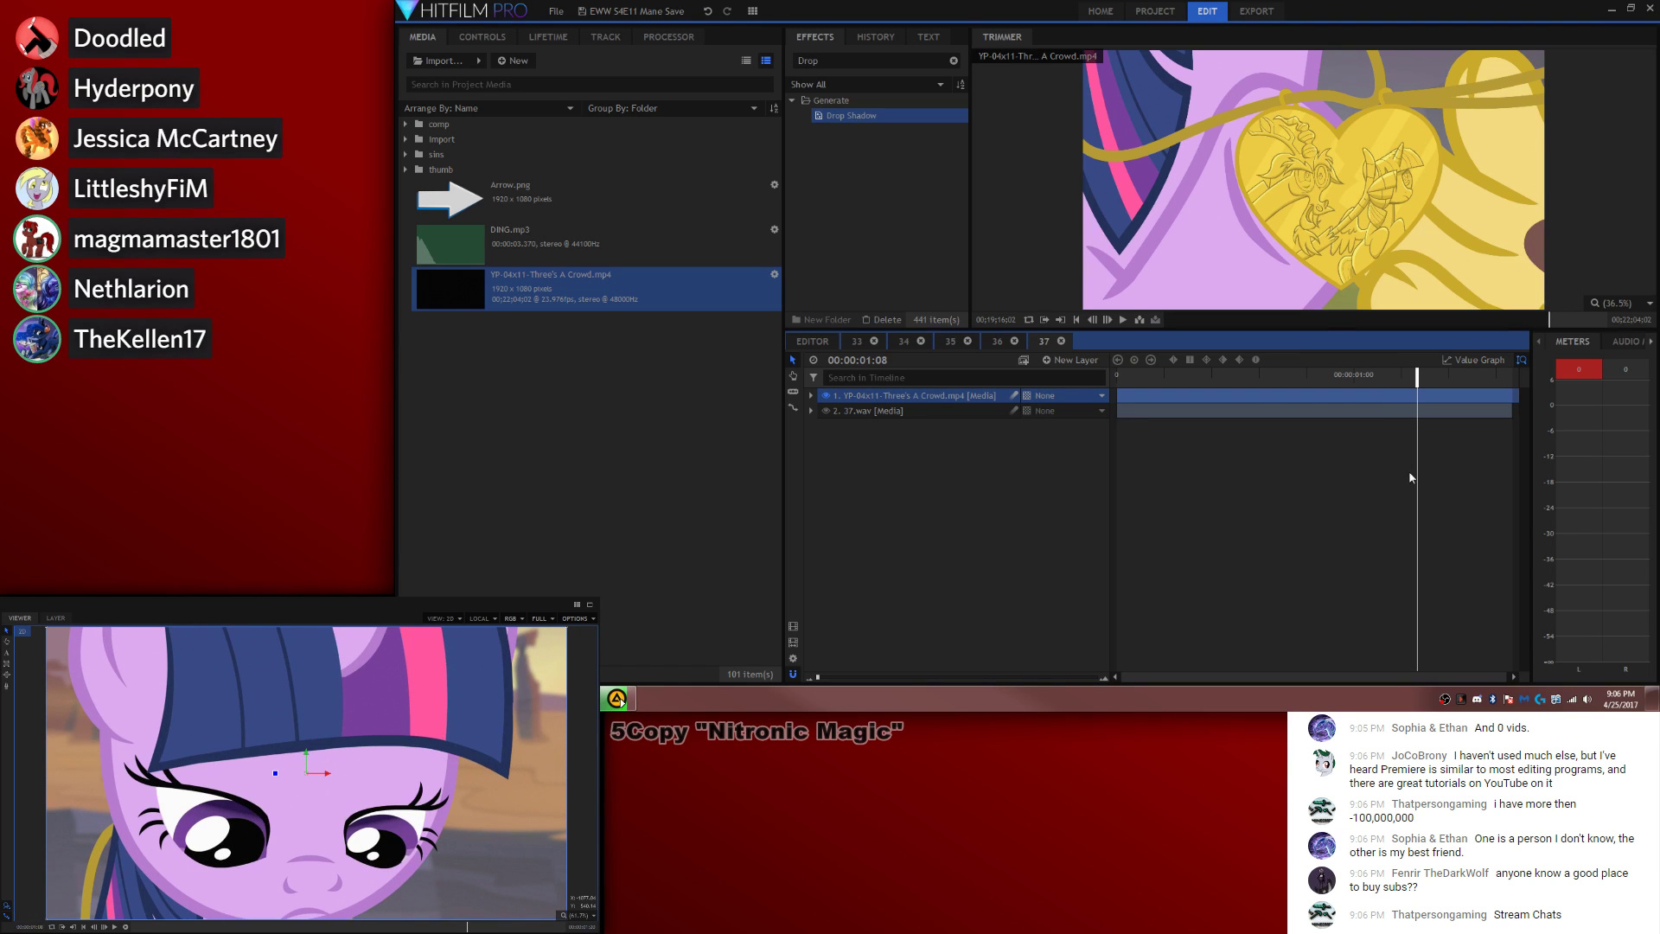
pyautogui.hotkey('ctrl', 'shift', 'd')
pyautogui.click(1430, 409)
pyautogui.press('Delete')
pyautogui.moveTo(1397, 396); pyautogui.dragTo(1359, 381)
# Step: Slice the episode footage at 00:00:01:01, delete the earlier piece and extend the remaining one back to the shot's start
pyautogui.hotkey('ctrl', 'shift', 'd')
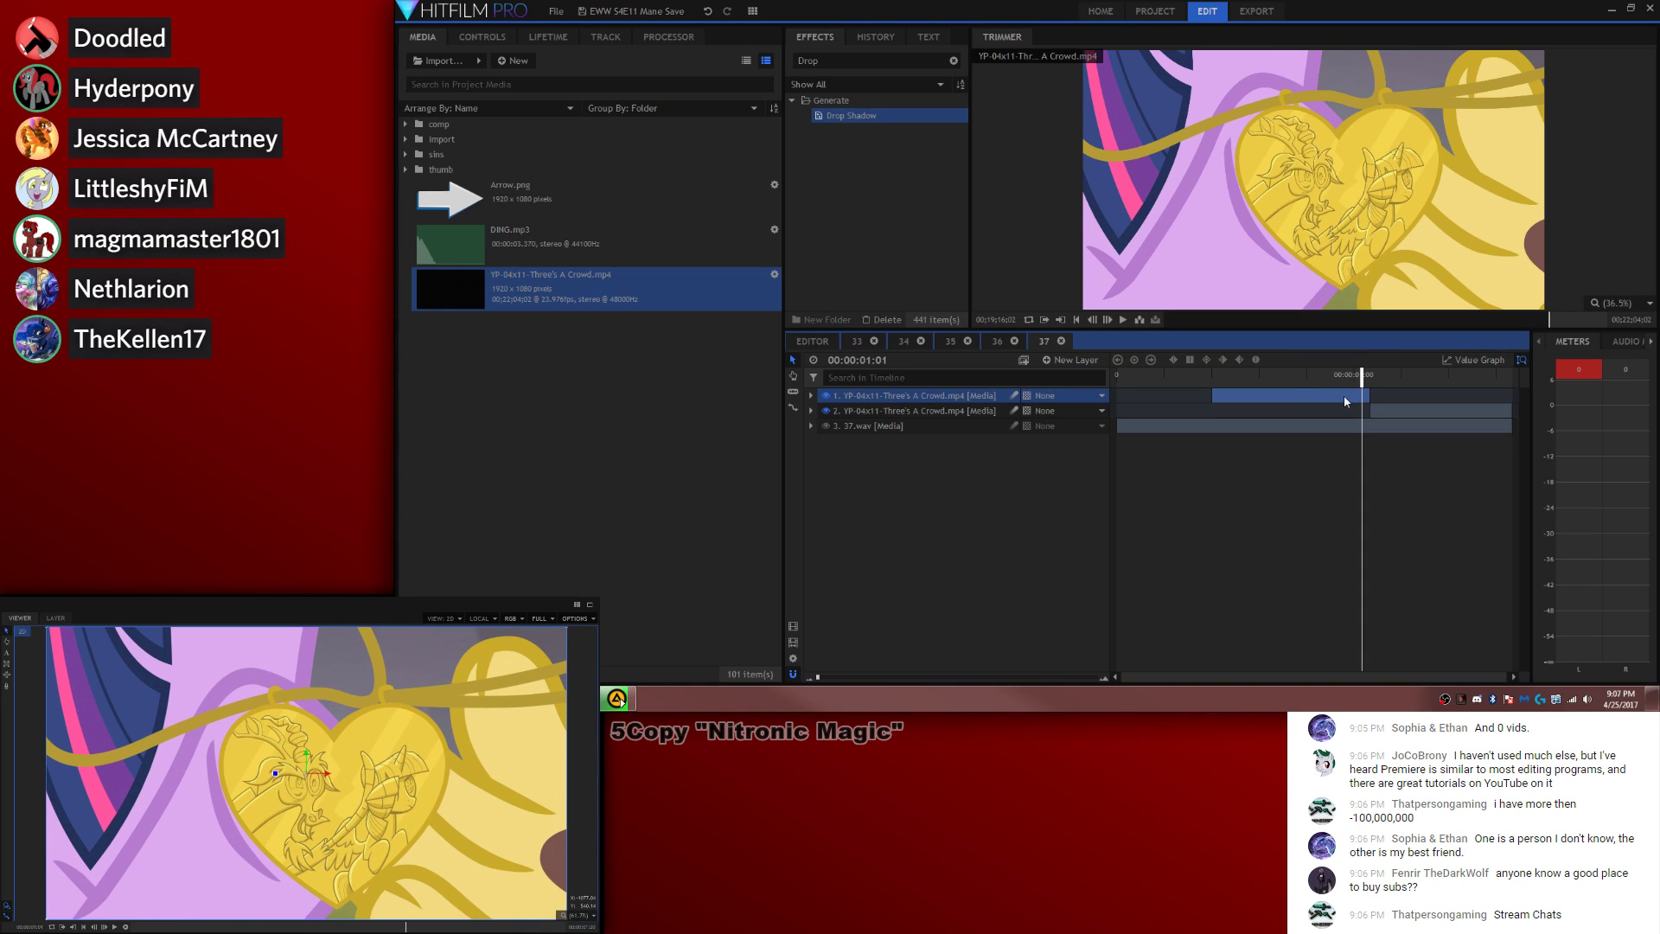
pyautogui.press('Delete')
pyautogui.click(800, 409)
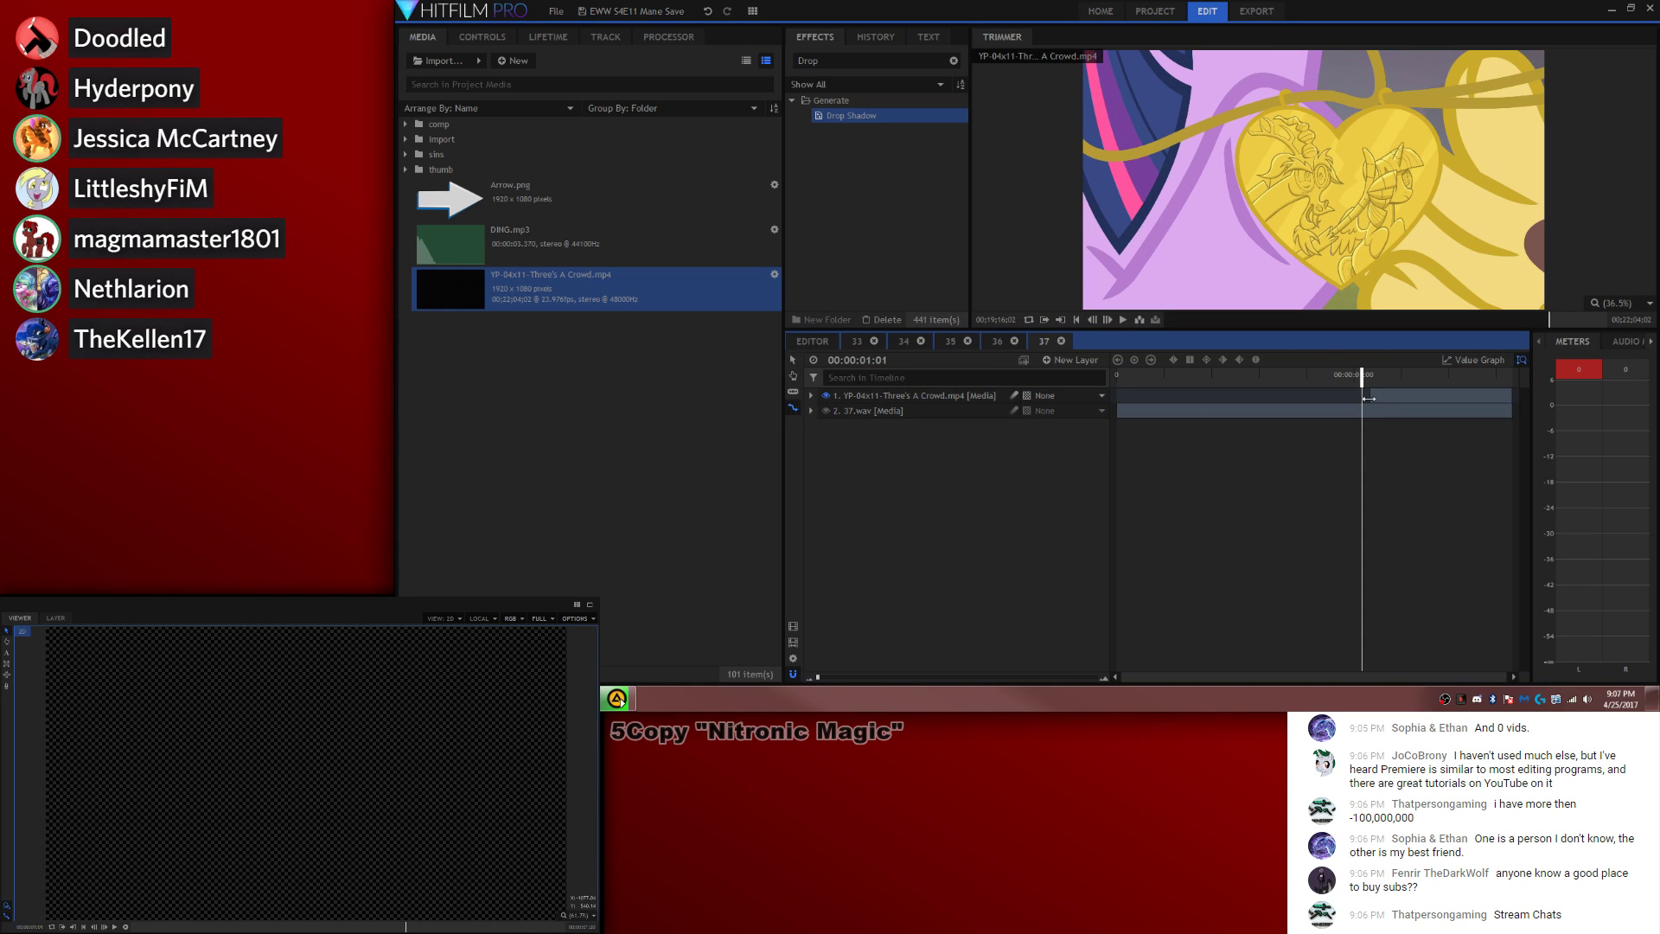
pyautogui.moveTo(1371, 402); pyautogui.dragTo(1124, 405)
pyautogui.press('Home')
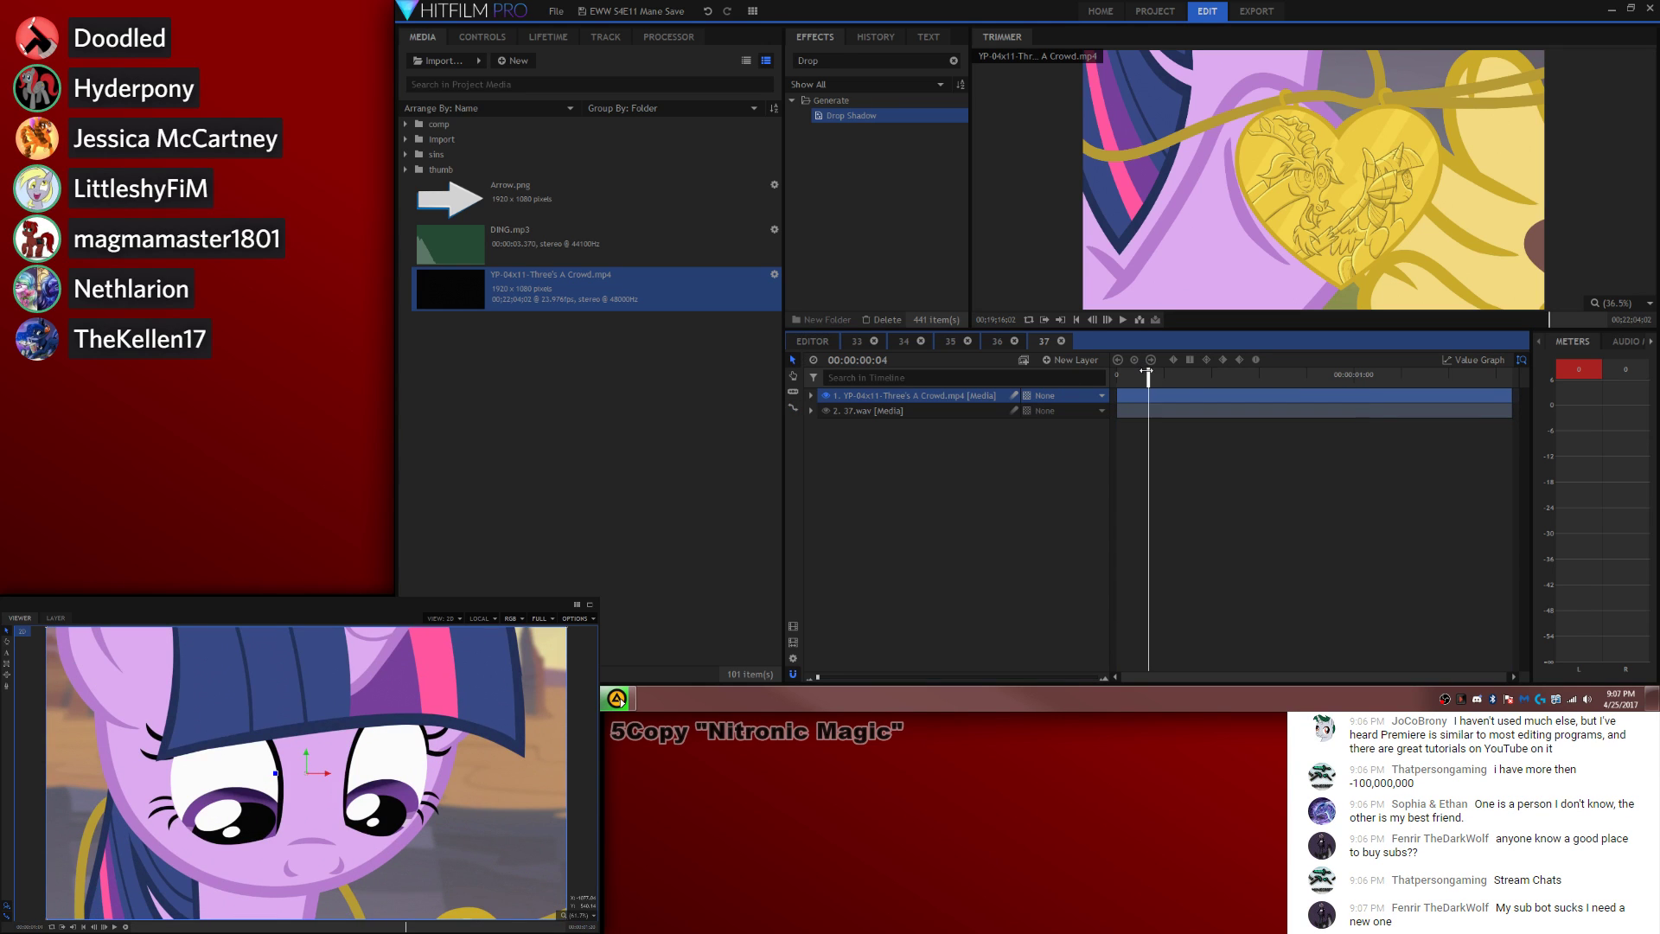
pyautogui.moveTo(1211, 375); pyautogui.dragTo(996, 365)
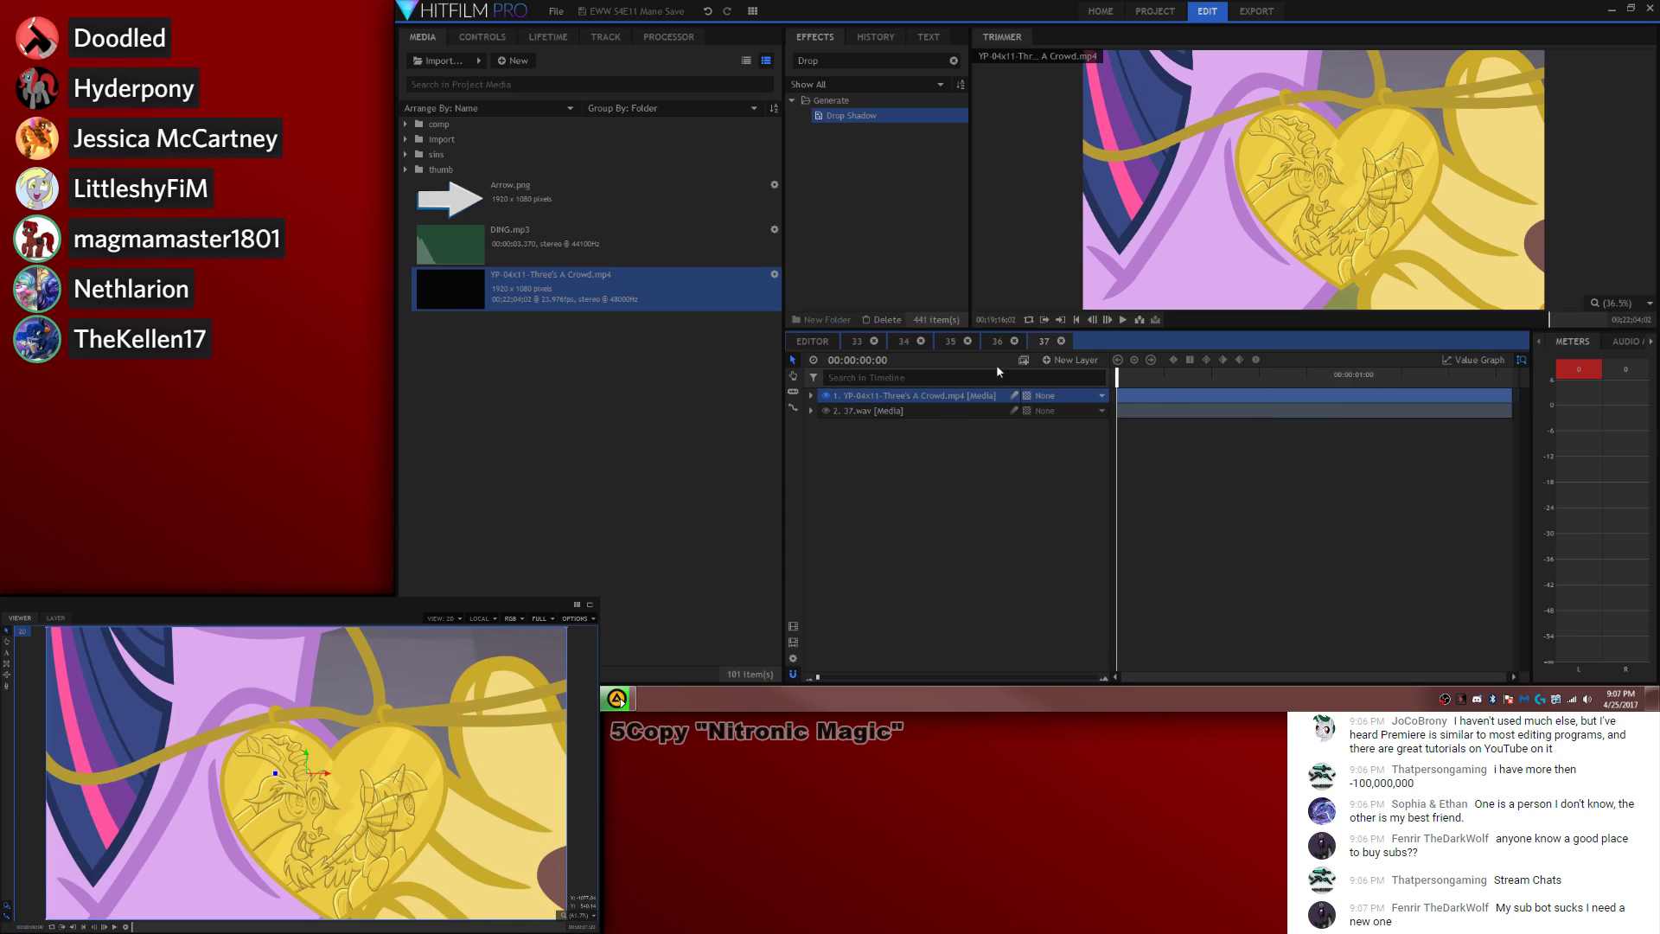
# Step: Copy the second Sin Count, Sub, overlay and grade layers from shot 36 into shot 37 and move them to its start
pyautogui.click(997, 340)
pyautogui.keyDown('shift'); pyautogui.click(879, 447); pyautogui.keyUp('shift')
pyautogui.keyDown('shift'); pyautogui.click(879, 460); pyautogui.keyUp('shift')
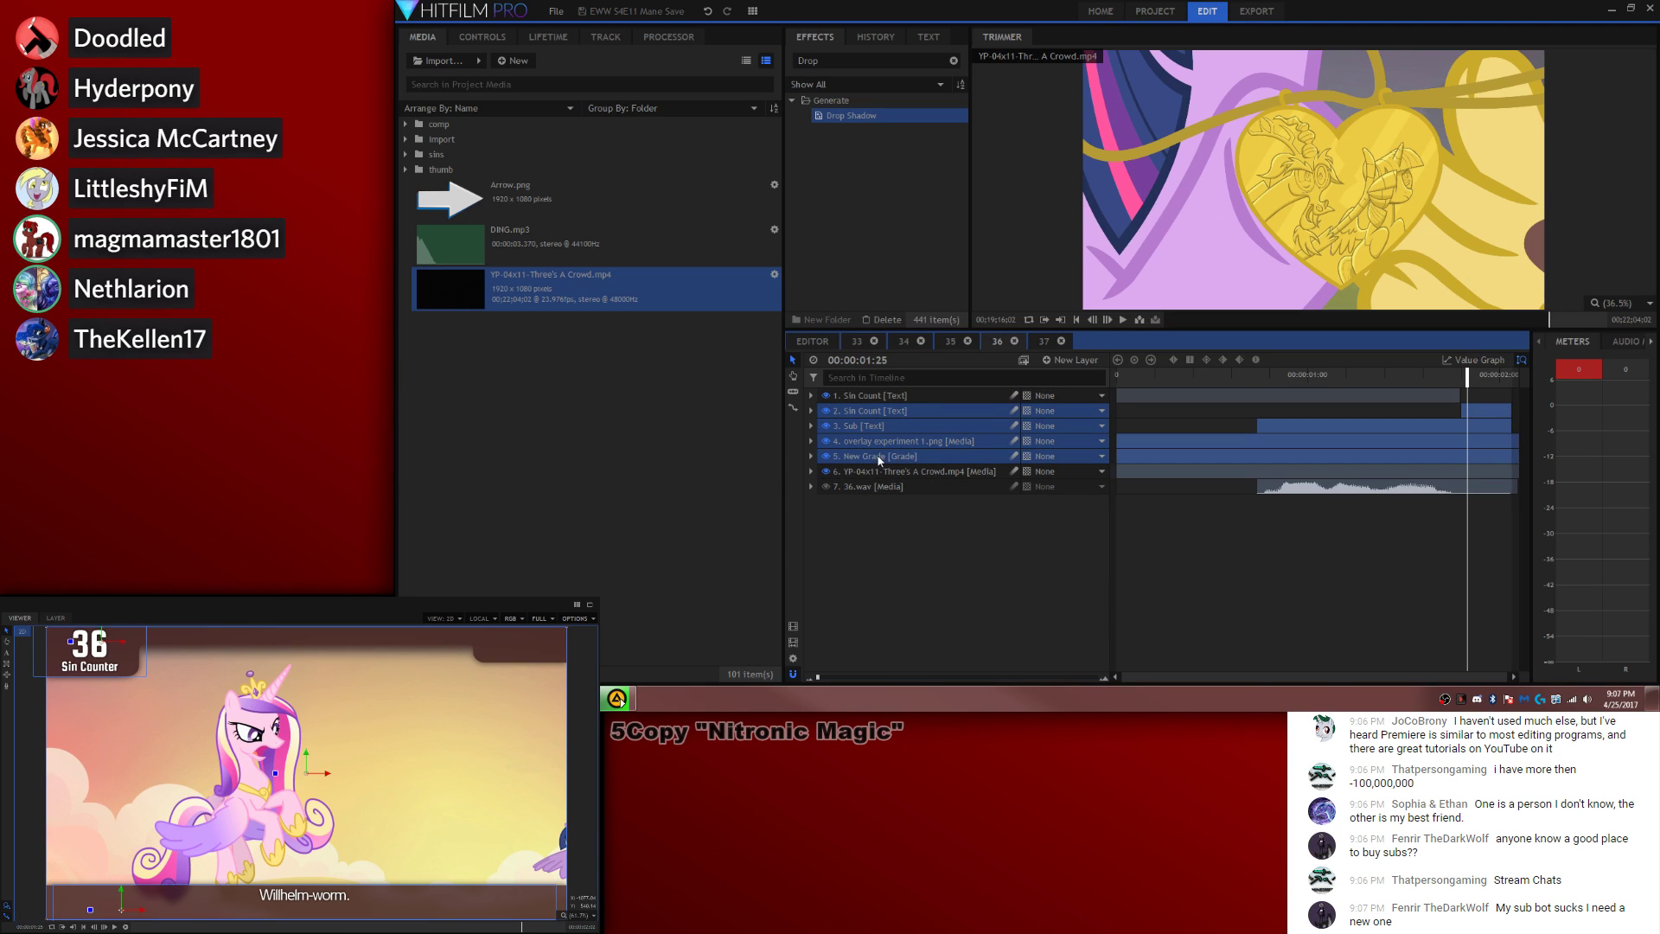
pyautogui.click(1045, 340)
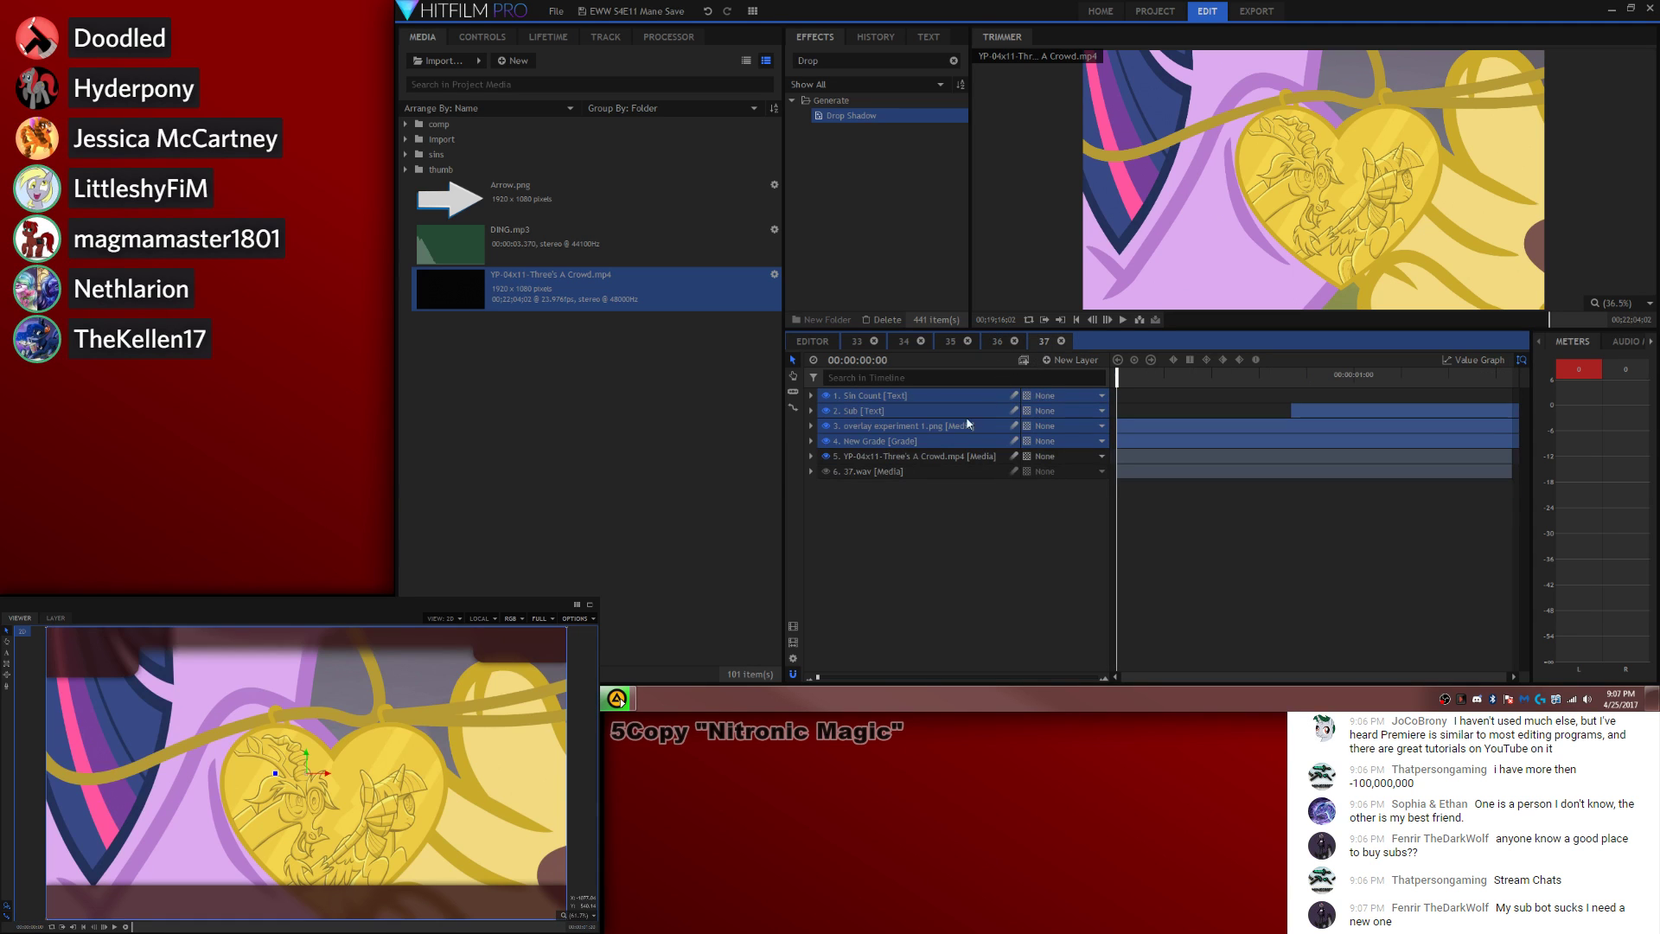
pyautogui.rightClick(937, 427)
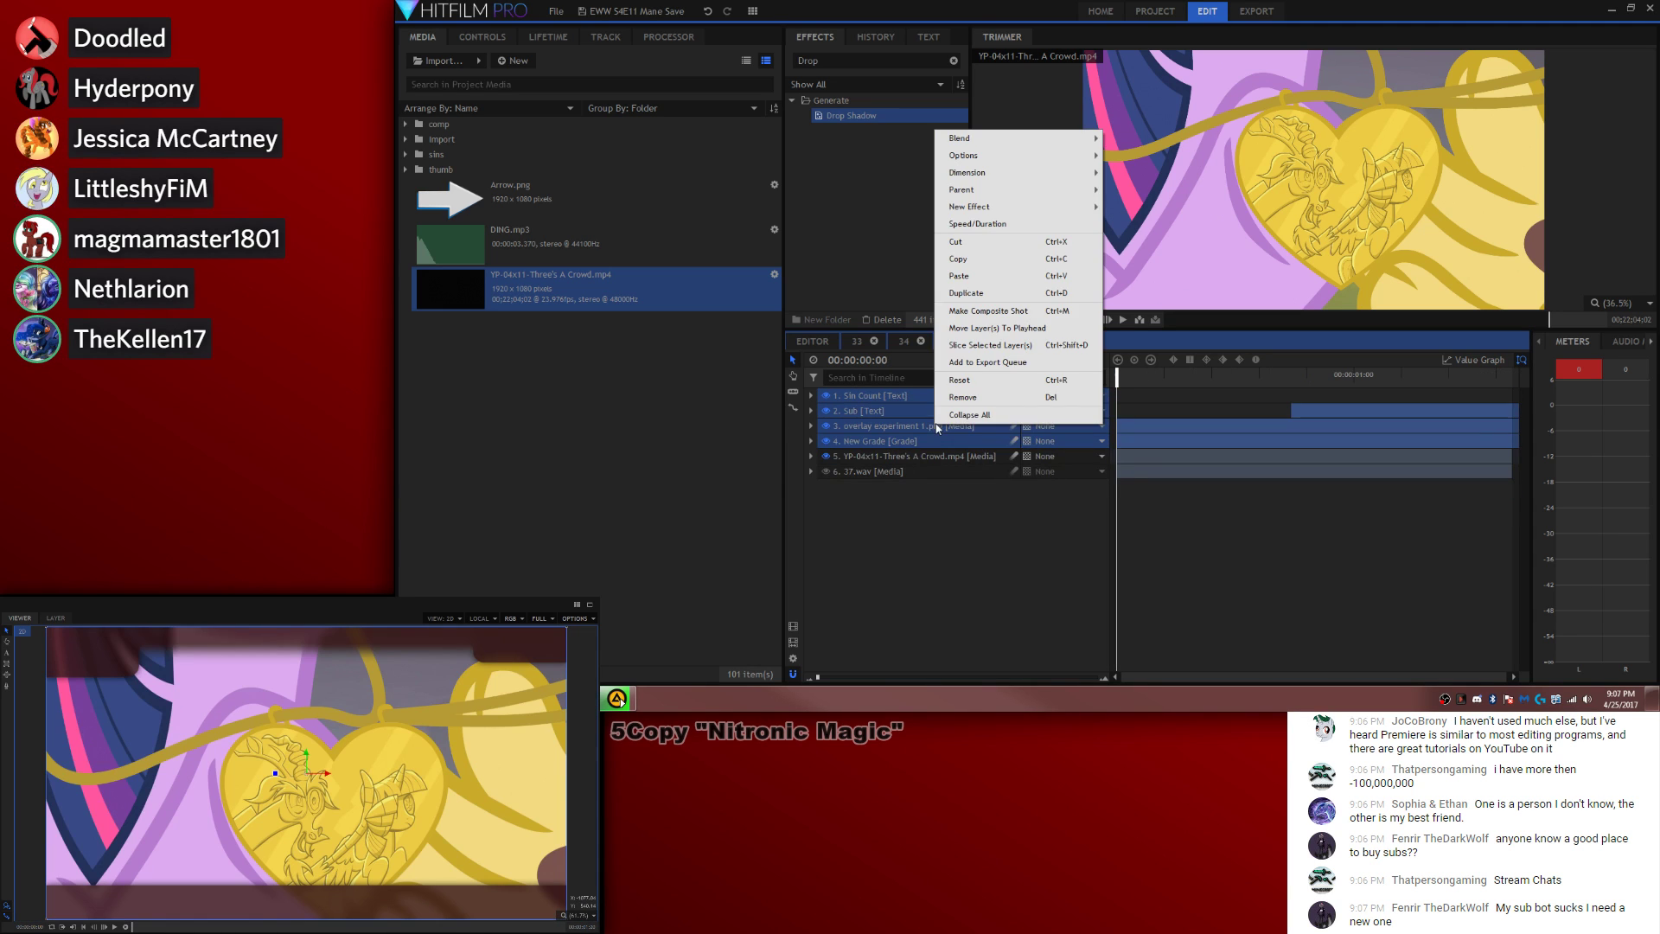
pyautogui.click(1041, 327)
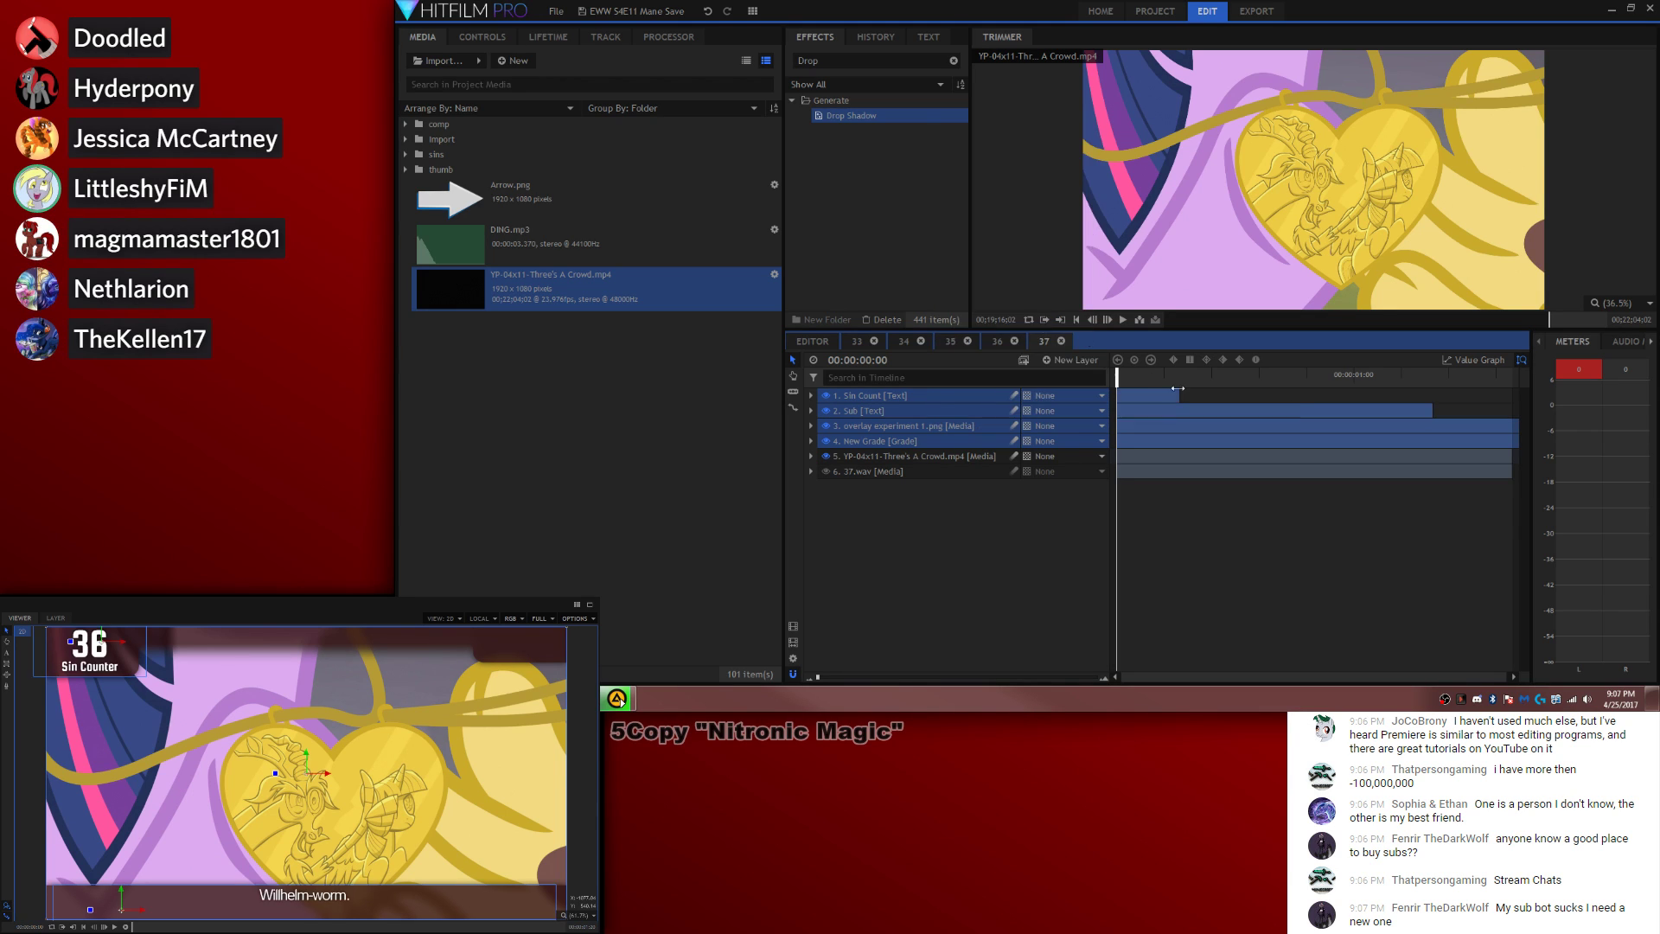
# Step: Extend the Sin Count and Sub text layers to the end of shot 37
pyautogui.click(1200, 456)
pyautogui.click(1198, 375)
pyautogui.moveTo(1178, 396); pyautogui.dragTo(1599, 398)
pyautogui.moveTo(1432, 411); pyautogui.dragTo(1612, 412)
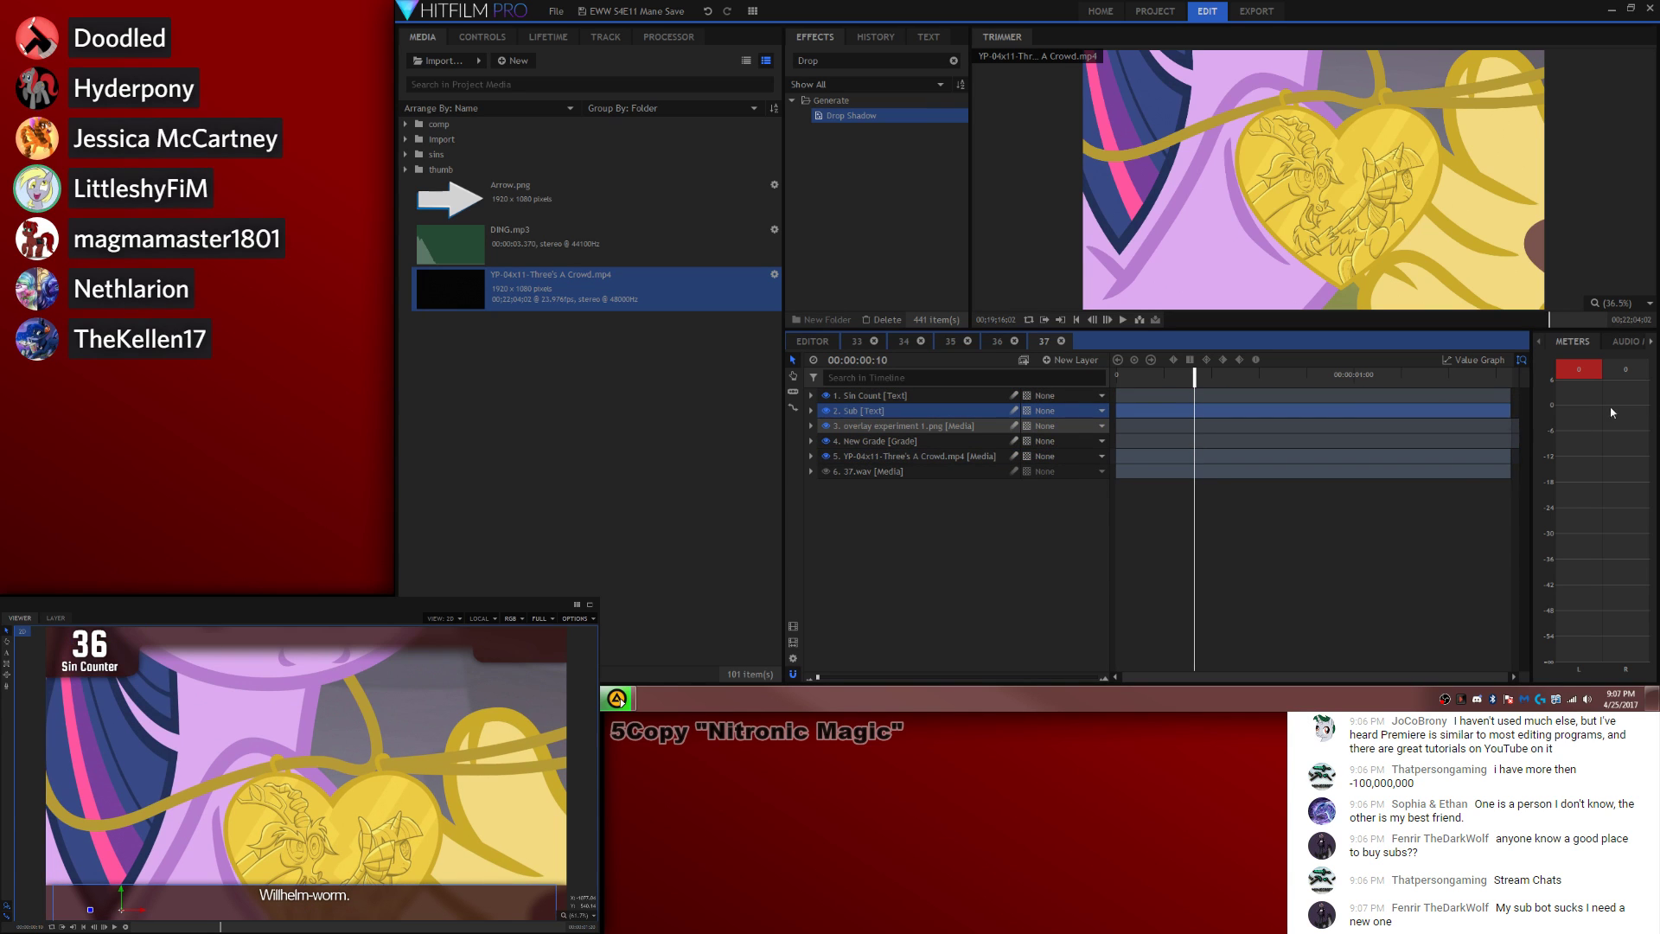
# Step: Replace the subtitle text in shot 37 with "Twilight has no snout."
pyautogui.click(1363, 517)
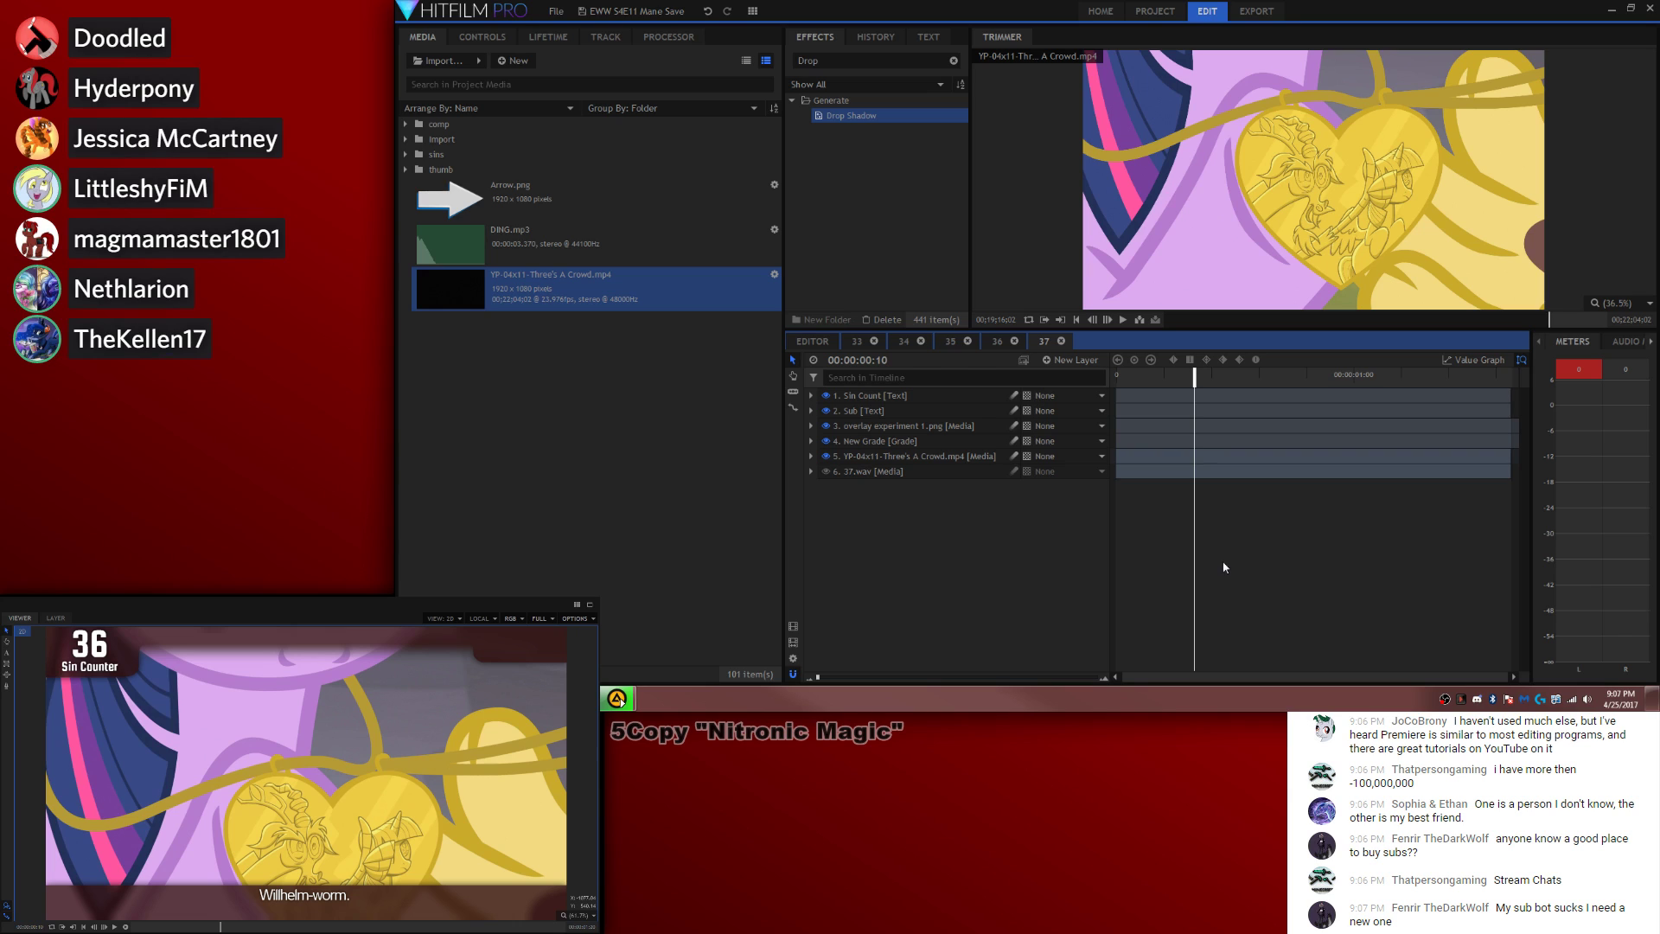
pyautogui.press('Home')
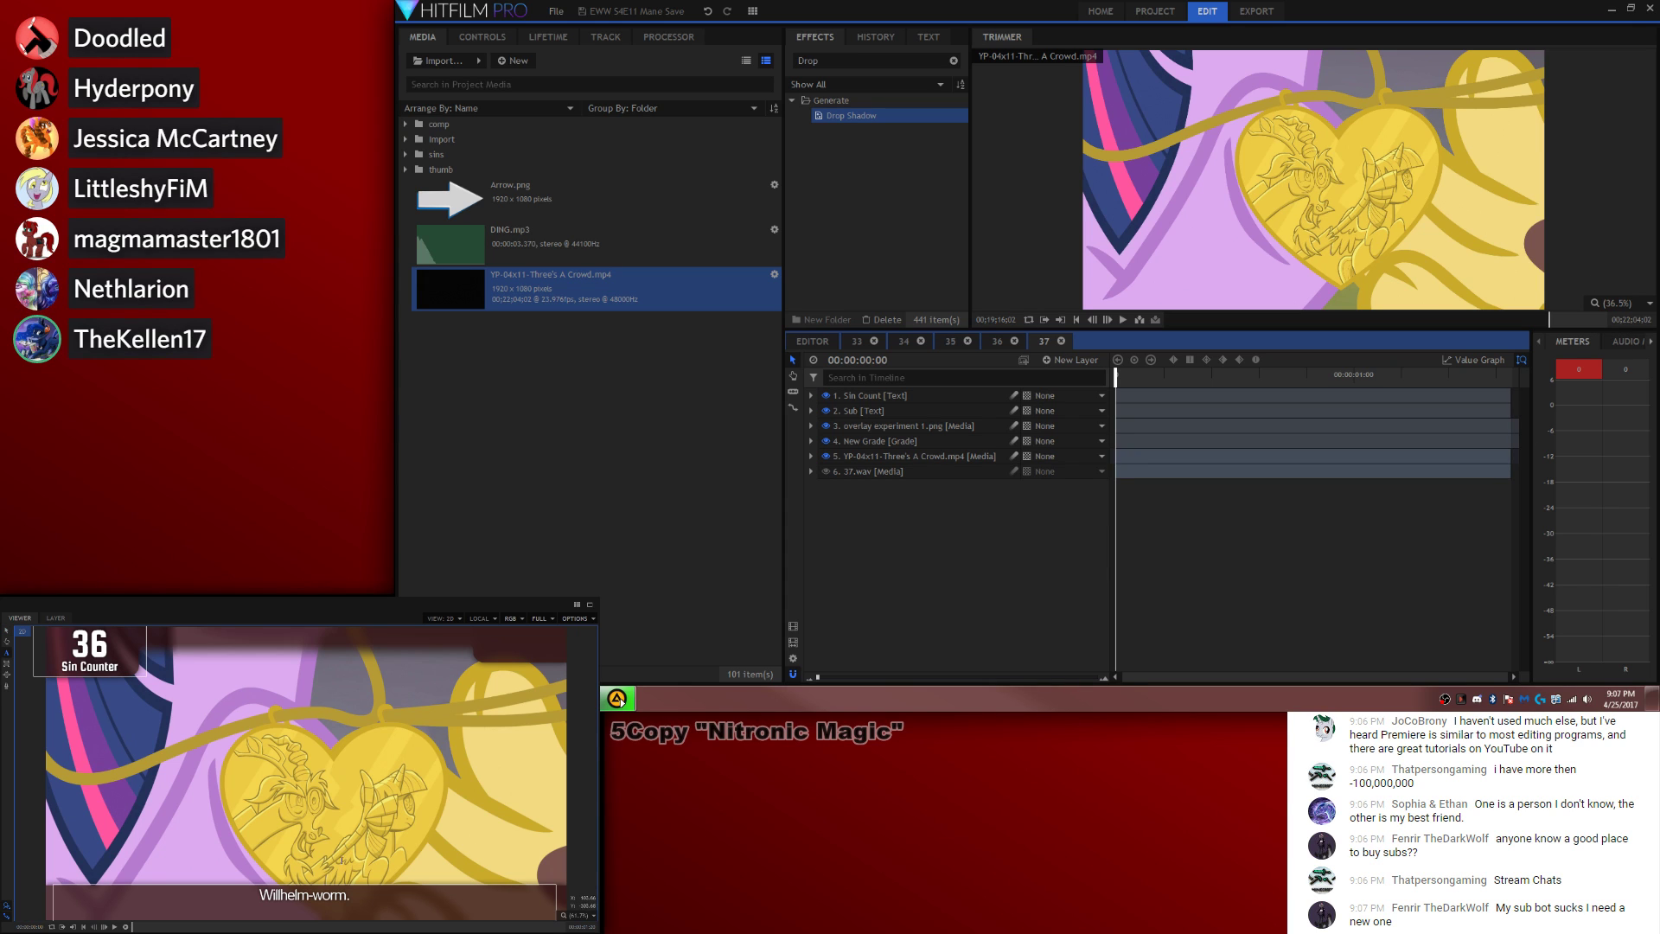
pyautogui.doubleClick(368, 905)
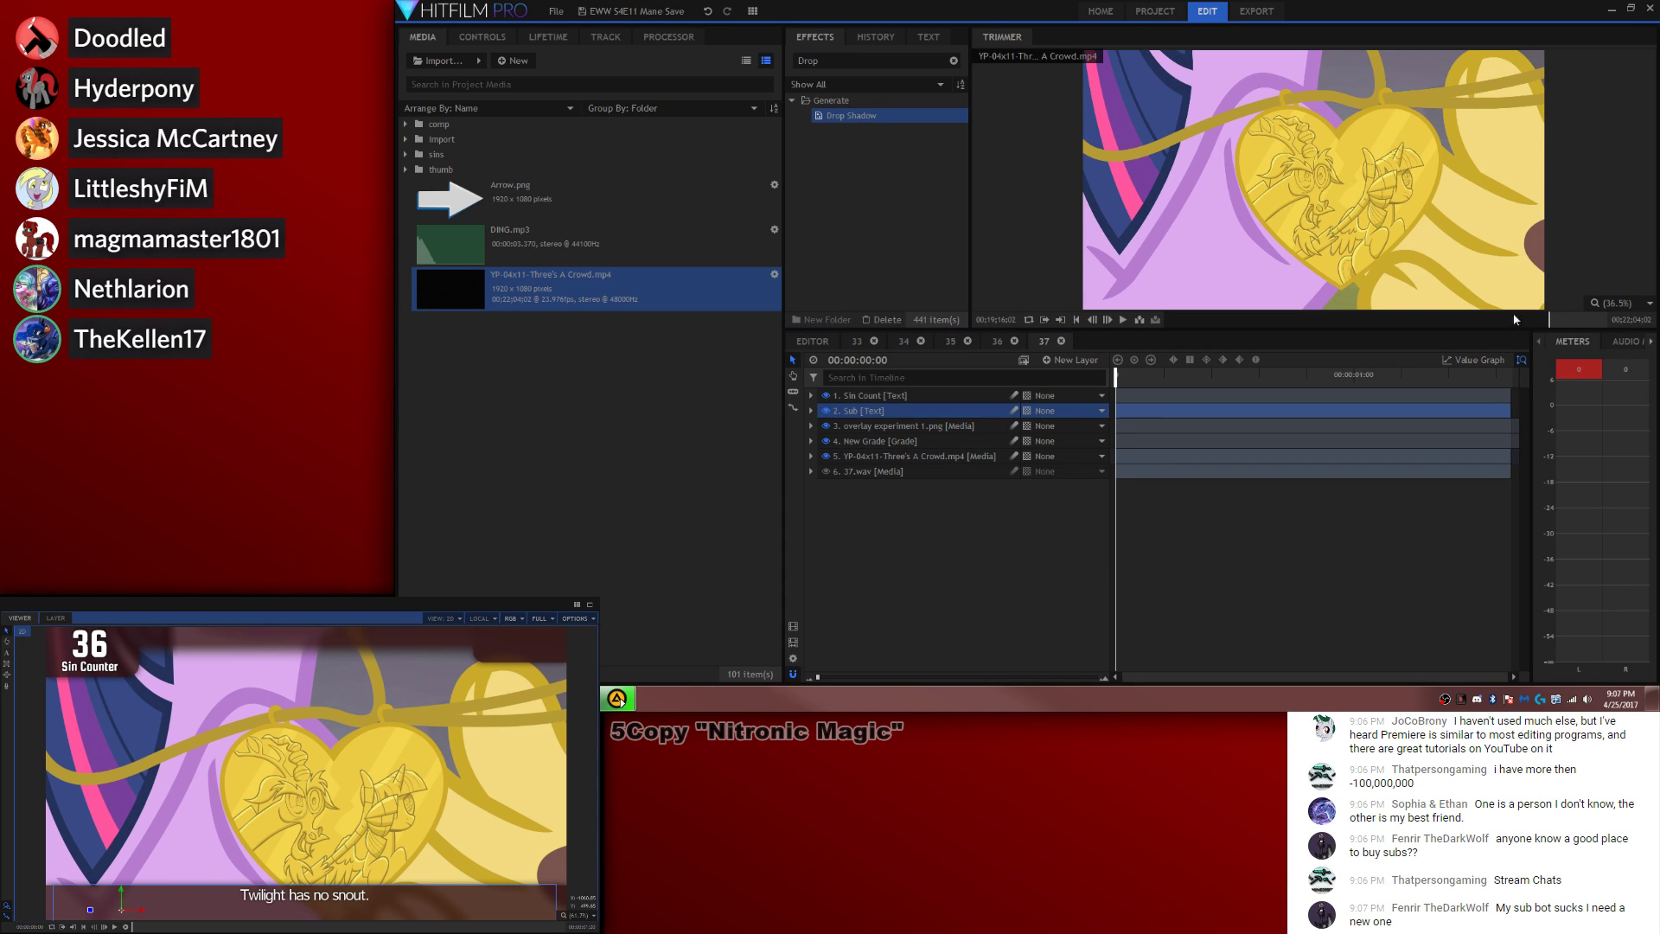
# Step: Show the waveform of the 37.wav layer and slice the Sin Count layer at 00:00:01:11, just after the narration ends
pyautogui.rightClick(925, 471)
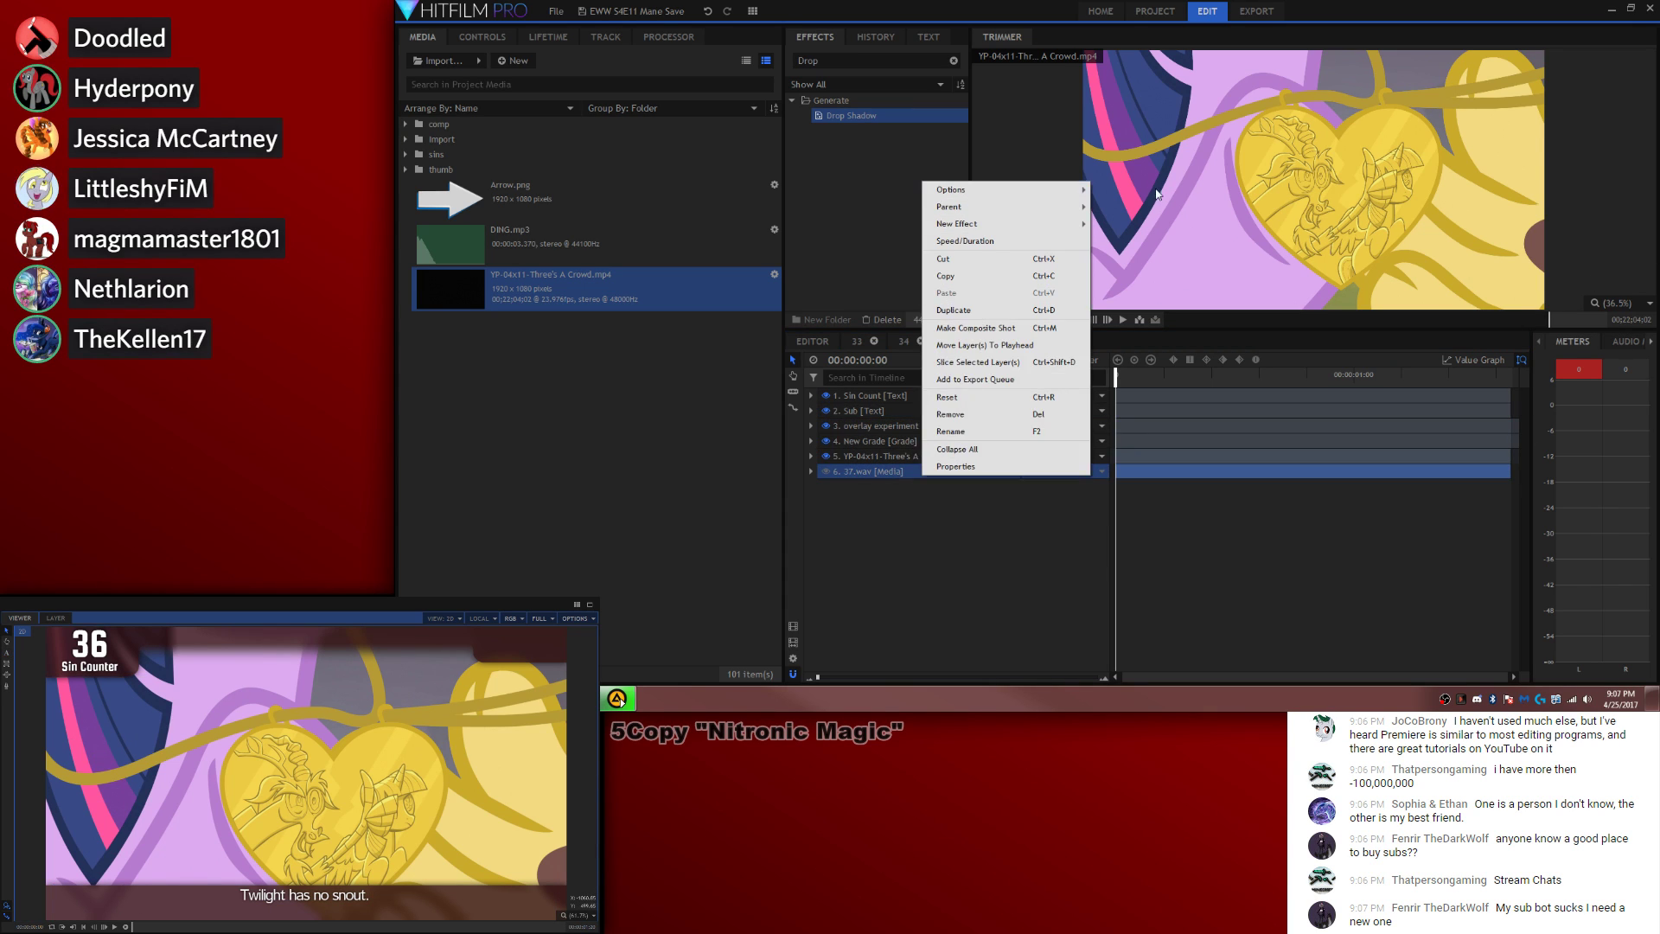
pyautogui.moveTo(1076, 190)
pyautogui.click(1128, 209)
pyautogui.click(1440, 376)
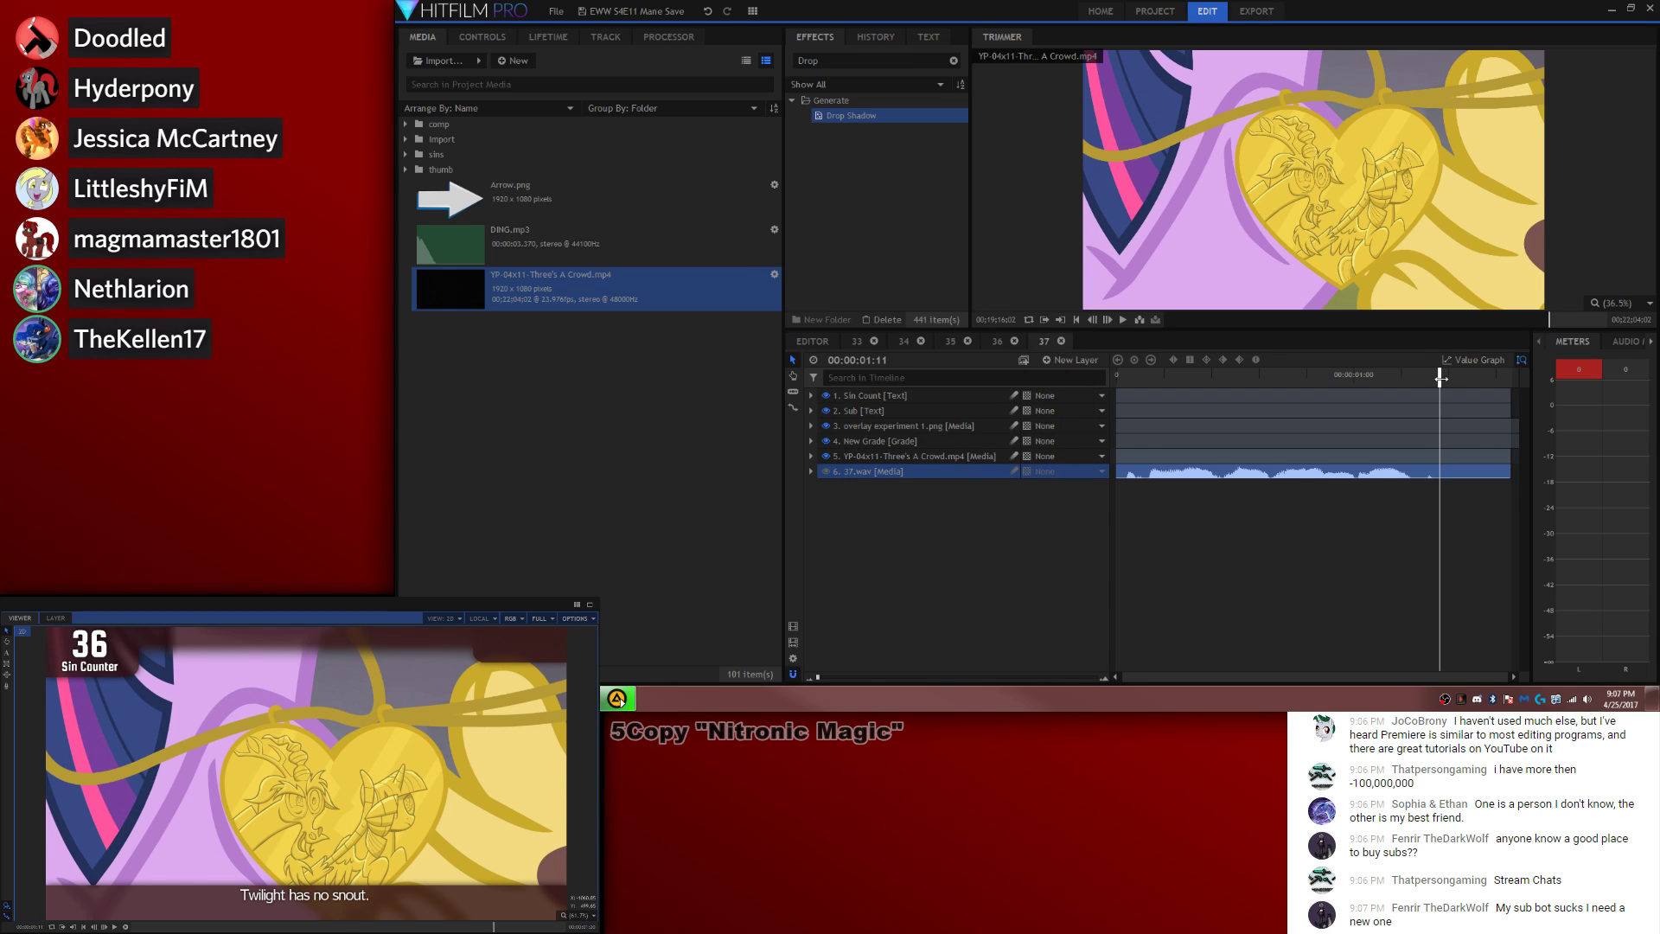
pyautogui.press('c')
pyautogui.click(1440, 397)
pyautogui.press('v')
pyautogui.press('.')
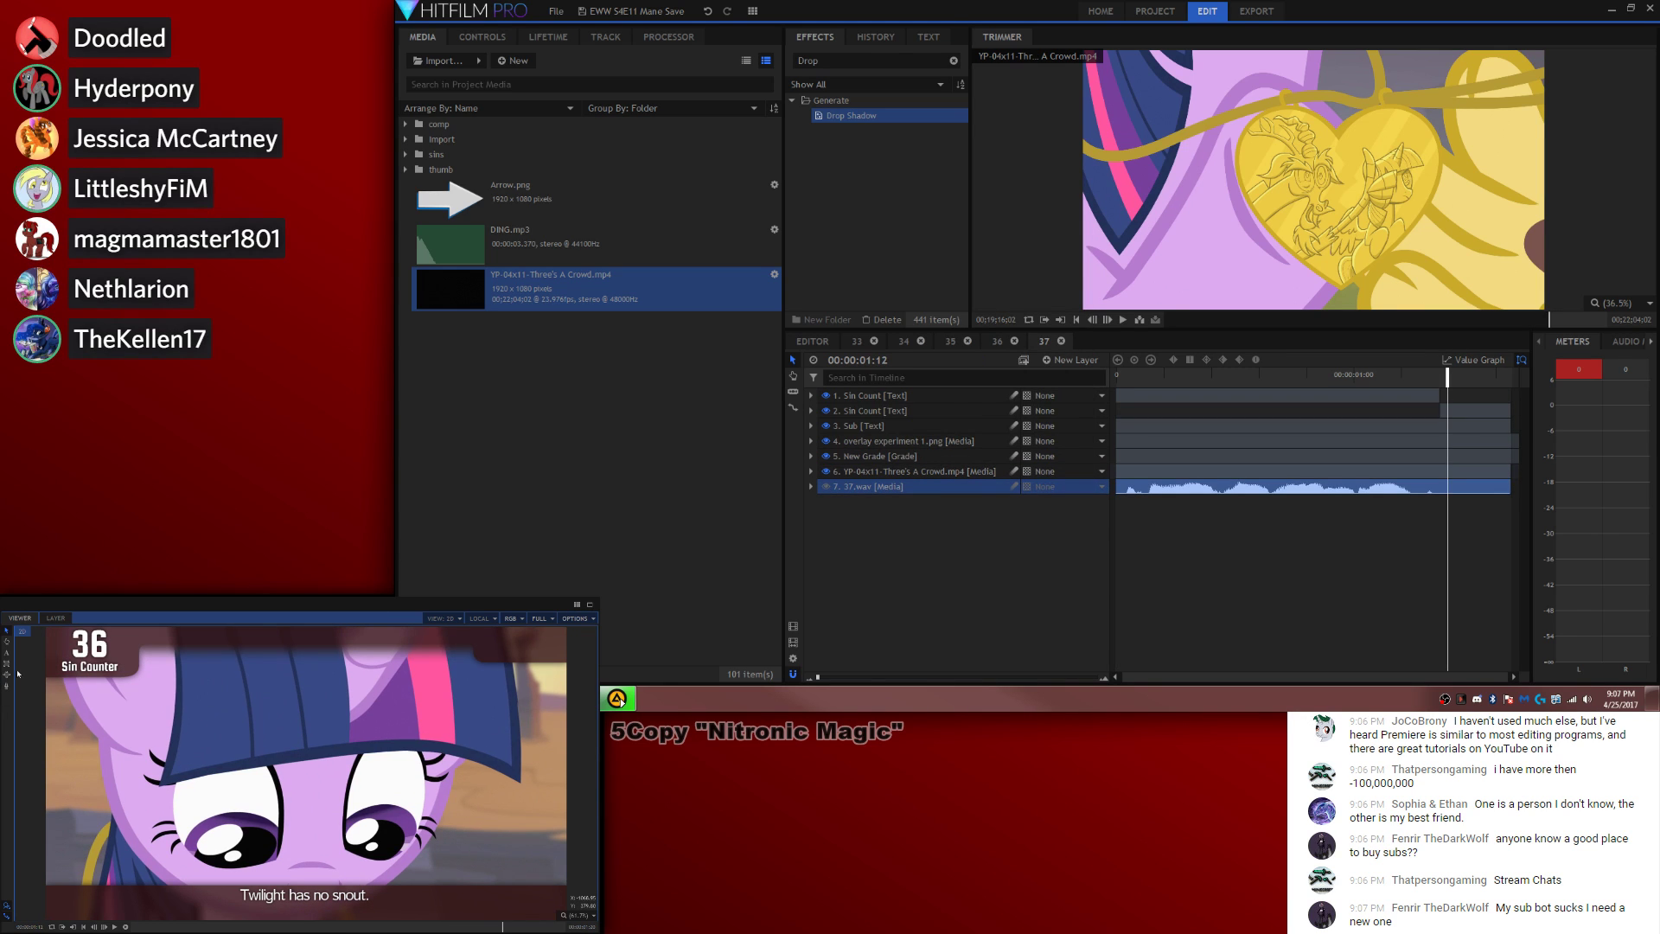
# Step: Change the counter number in the second Sin Count layer to 37 and play back the end of the shot
pyautogui.click(6, 653)
pyautogui.click(121, 645)
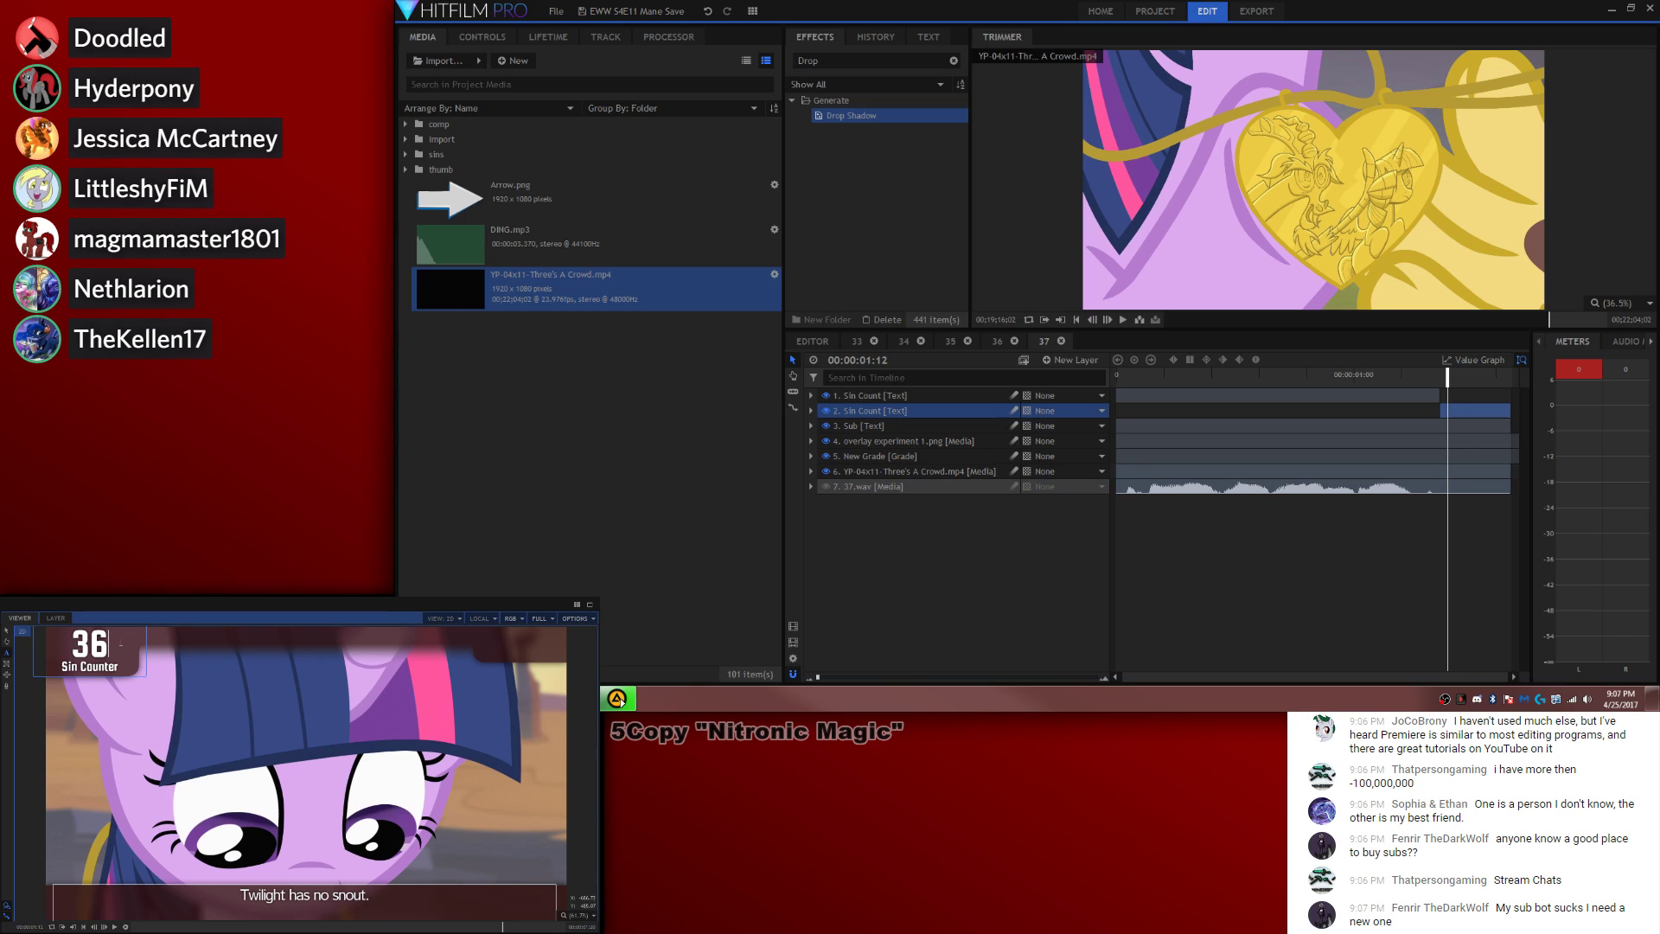
pyautogui.press('BackSpace')
pyautogui.write('7')
pyautogui.click(1362, 595)
pyautogui.moveTo(1313, 377); pyautogui.dragTo(1055, 426)
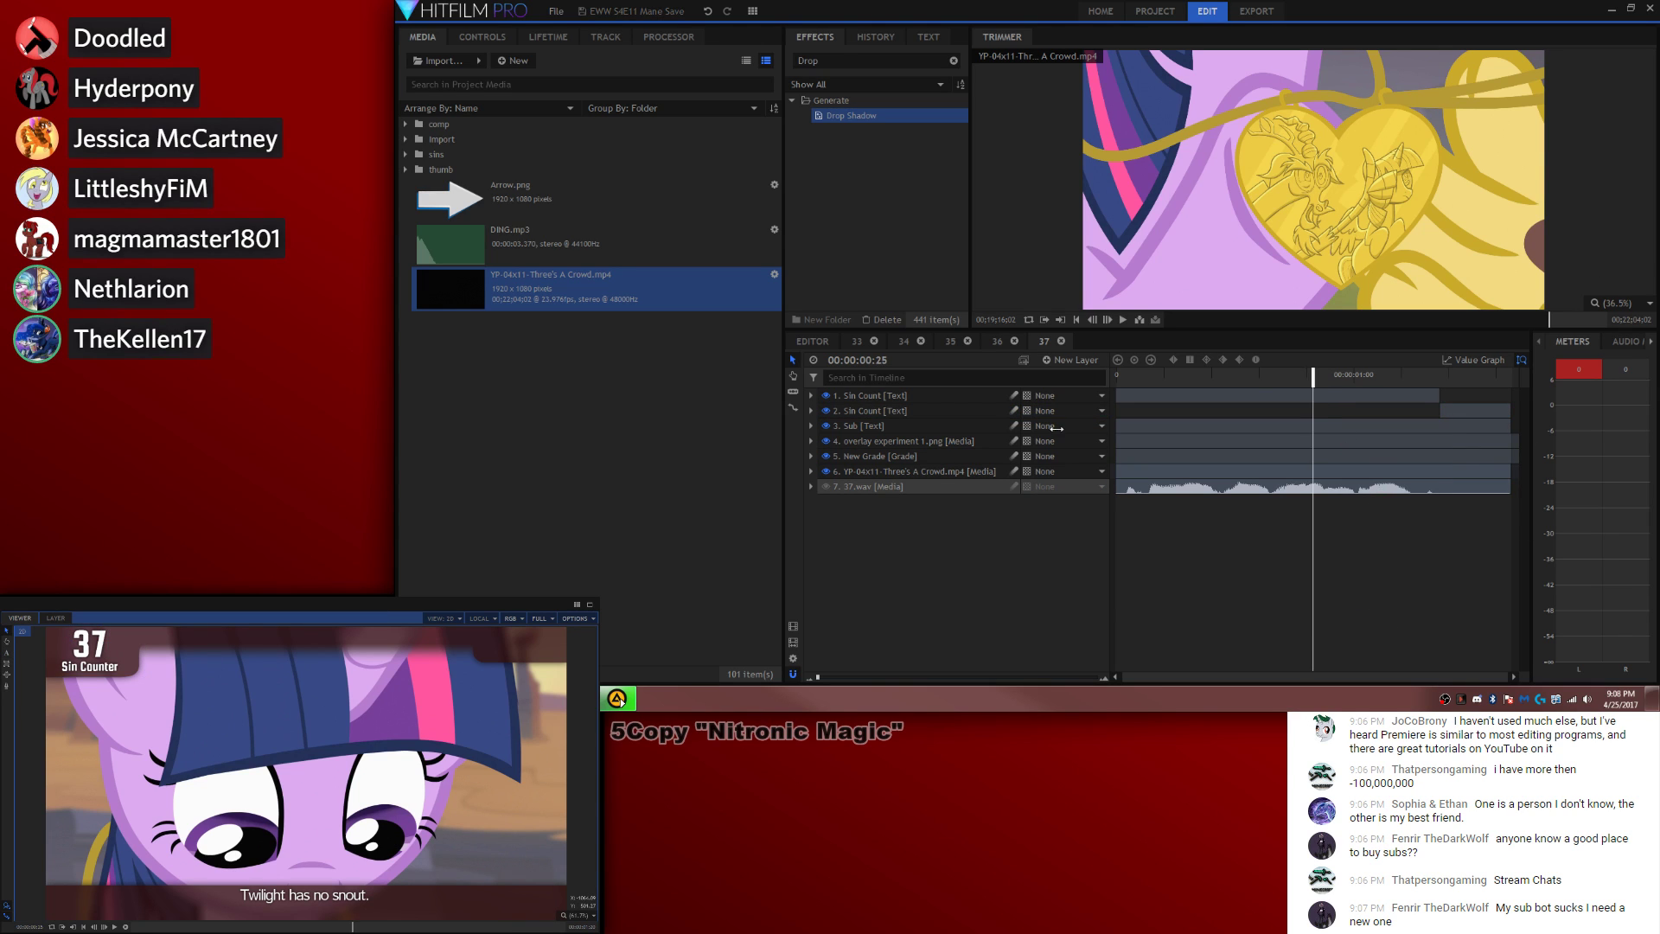
pyautogui.press('space')
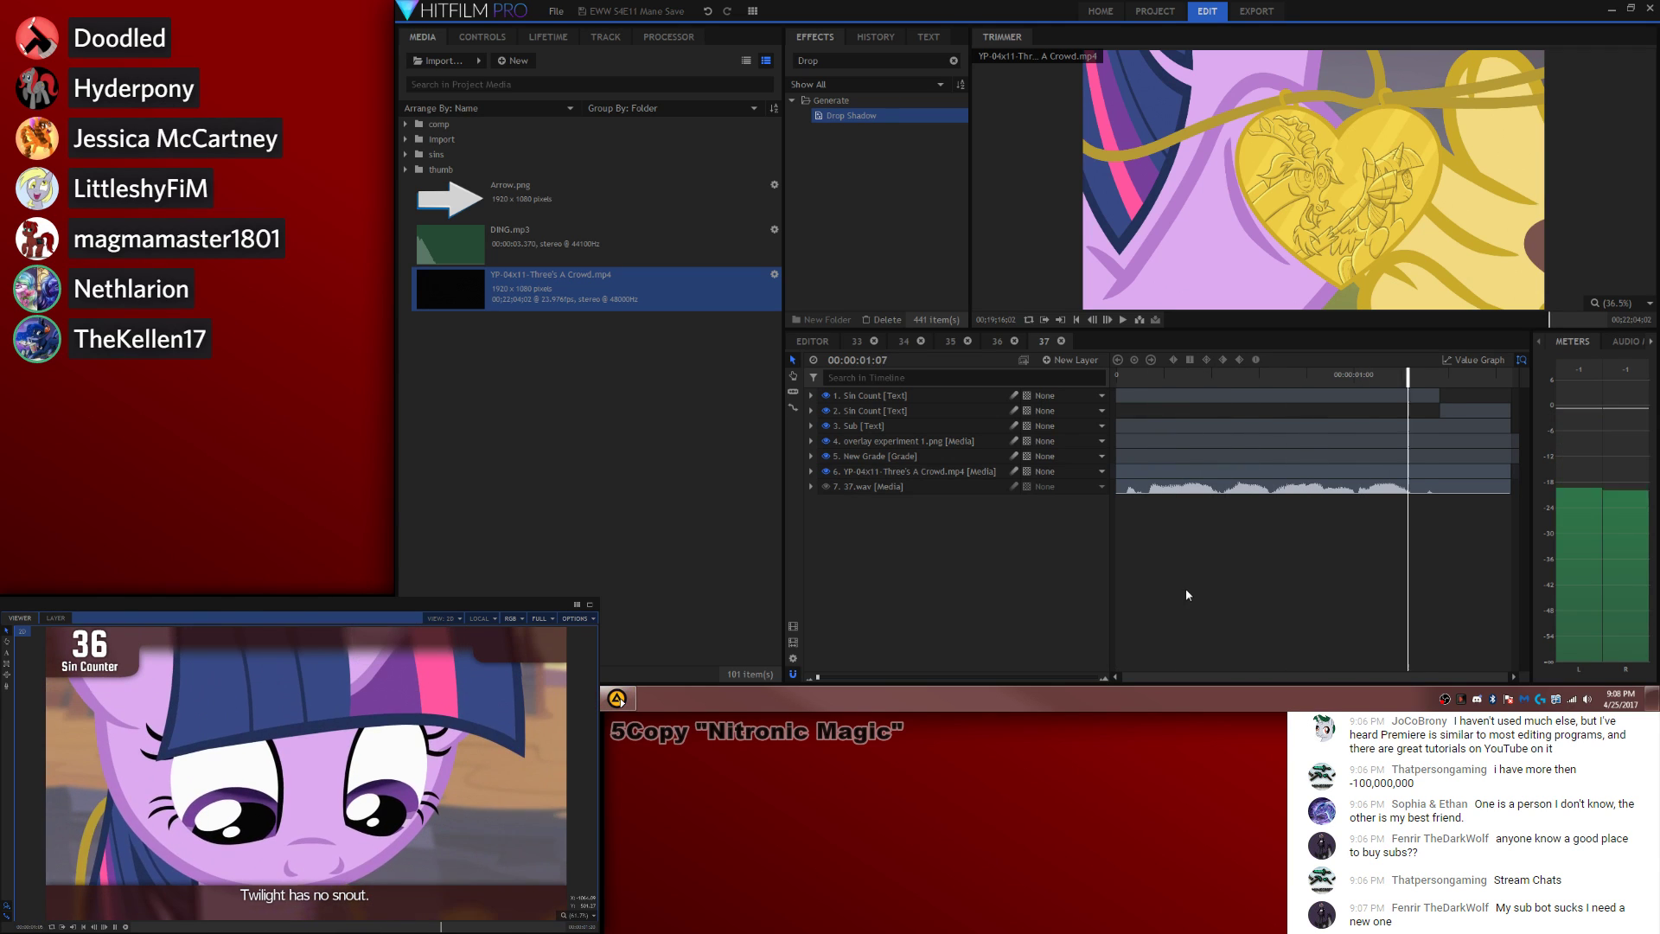
pyautogui.press('space')
# Step: Scale the episode footage layer to 119%, shift it upward in the frame and play back the result
pyautogui.click(863, 473)
pyautogui.click(810, 471)
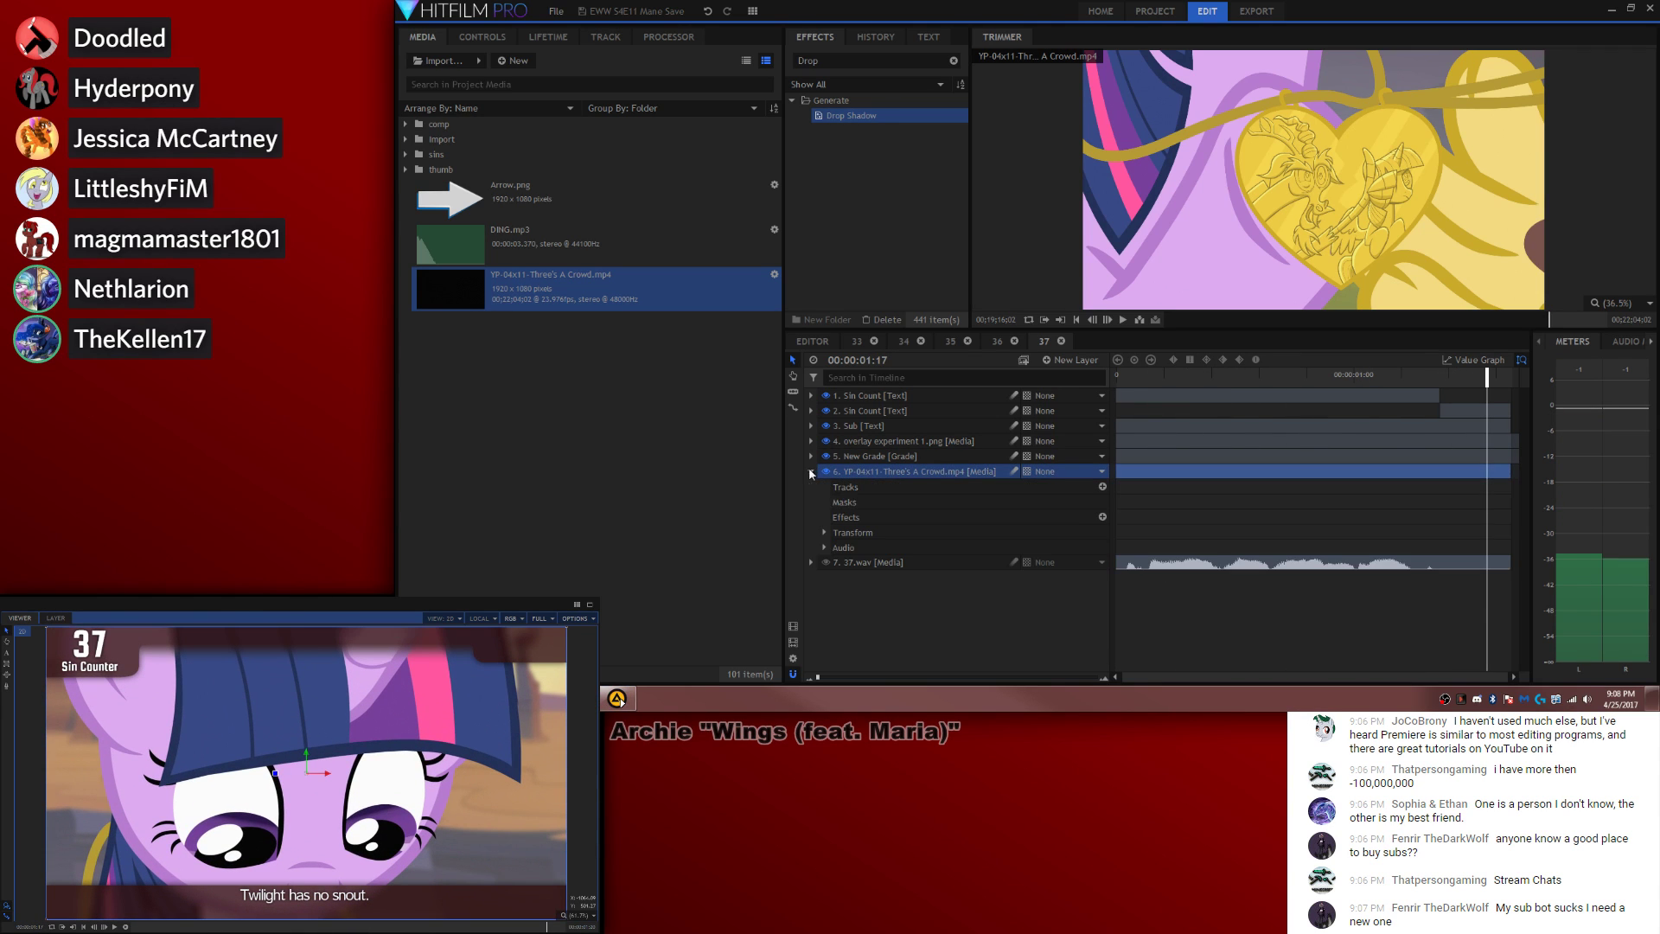
pyautogui.click(824, 533)
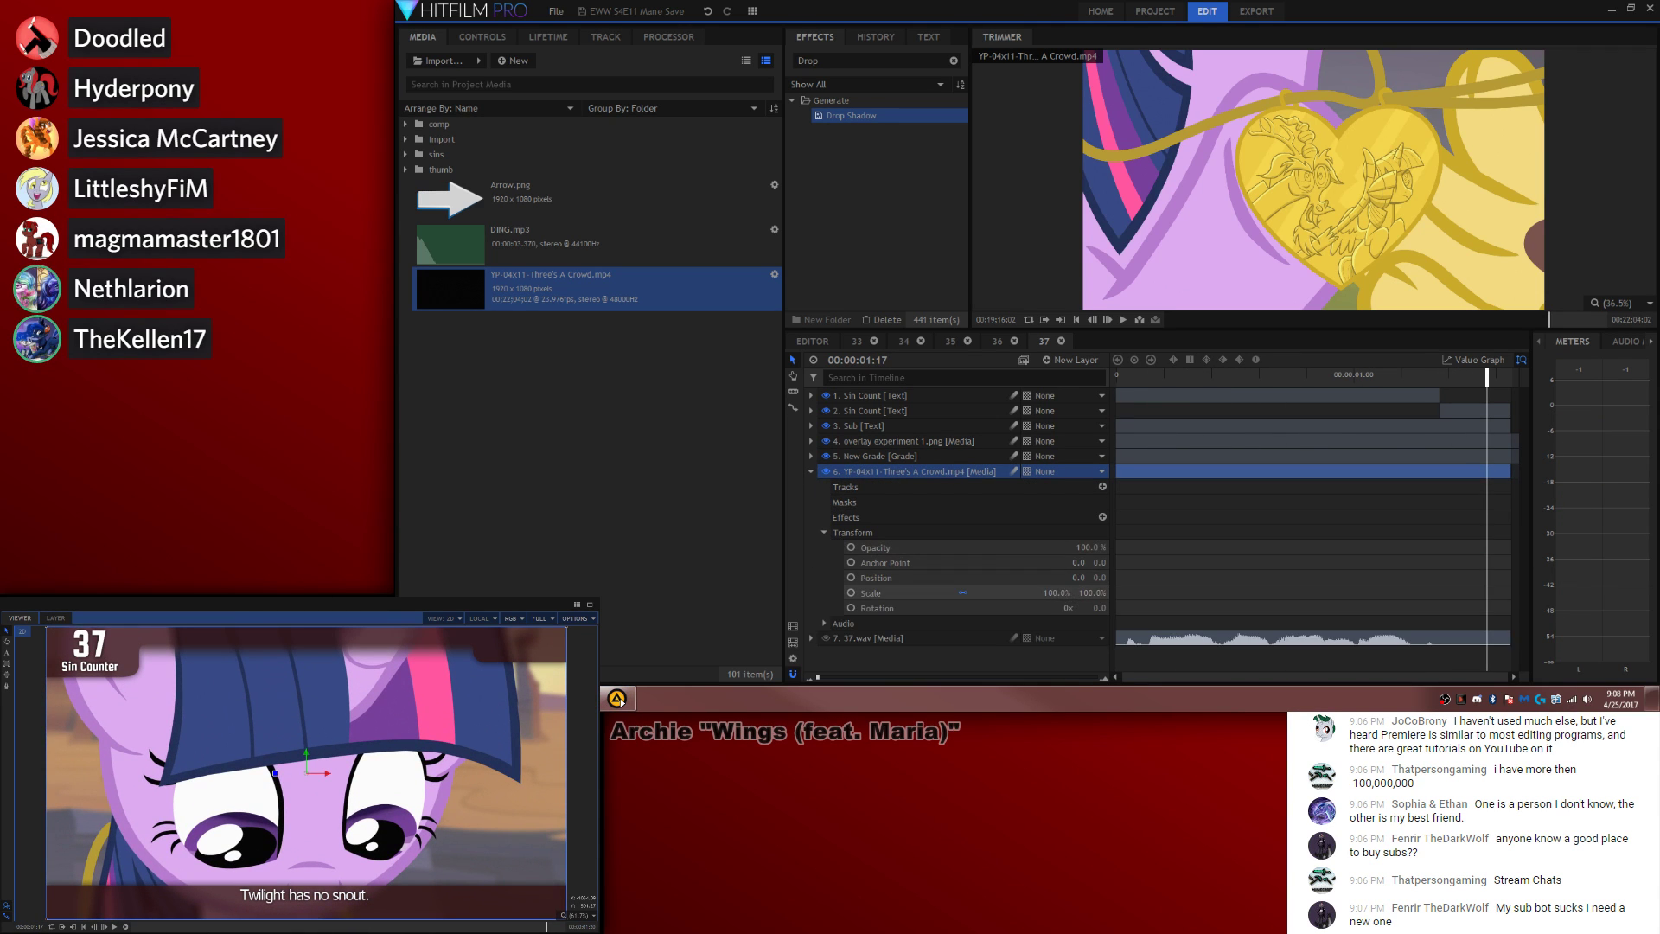
pyautogui.moveTo(1055, 593); pyautogui.dragTo(1072, 593)
pyautogui.moveTo(305, 751); pyautogui.dragTo(314, 725)
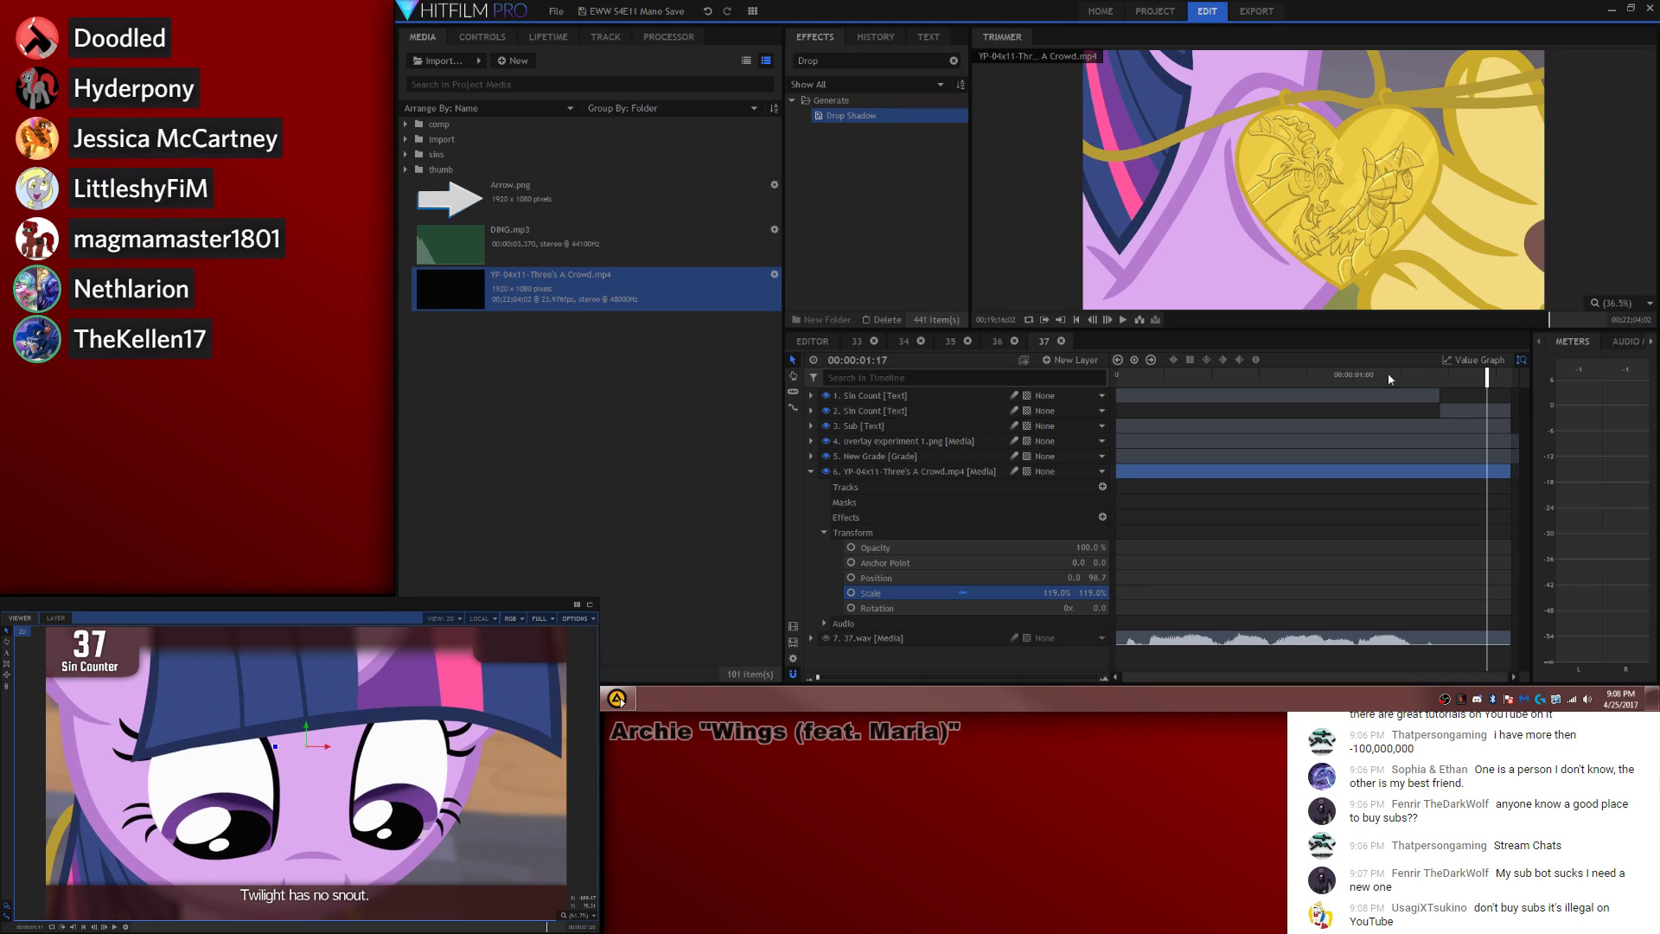
pyautogui.click(1390, 379)
pyautogui.press('space')
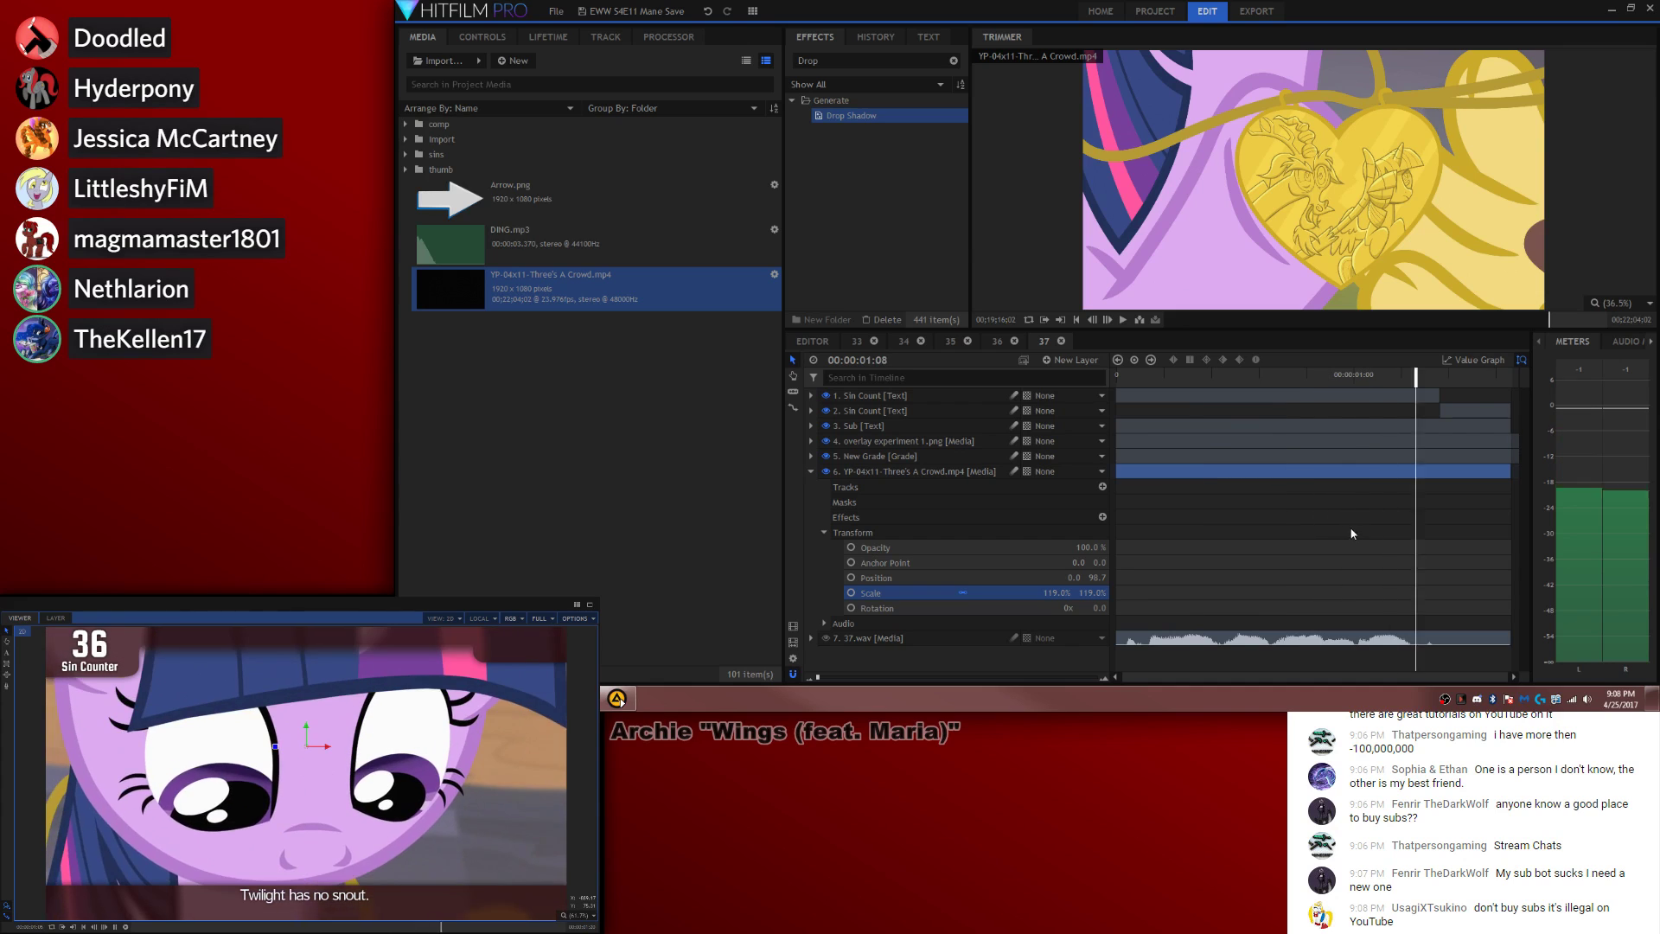
# Step: Return to the main editor timeline and extend the end of the shot 37 clip to its full length
pyautogui.click(810, 340)
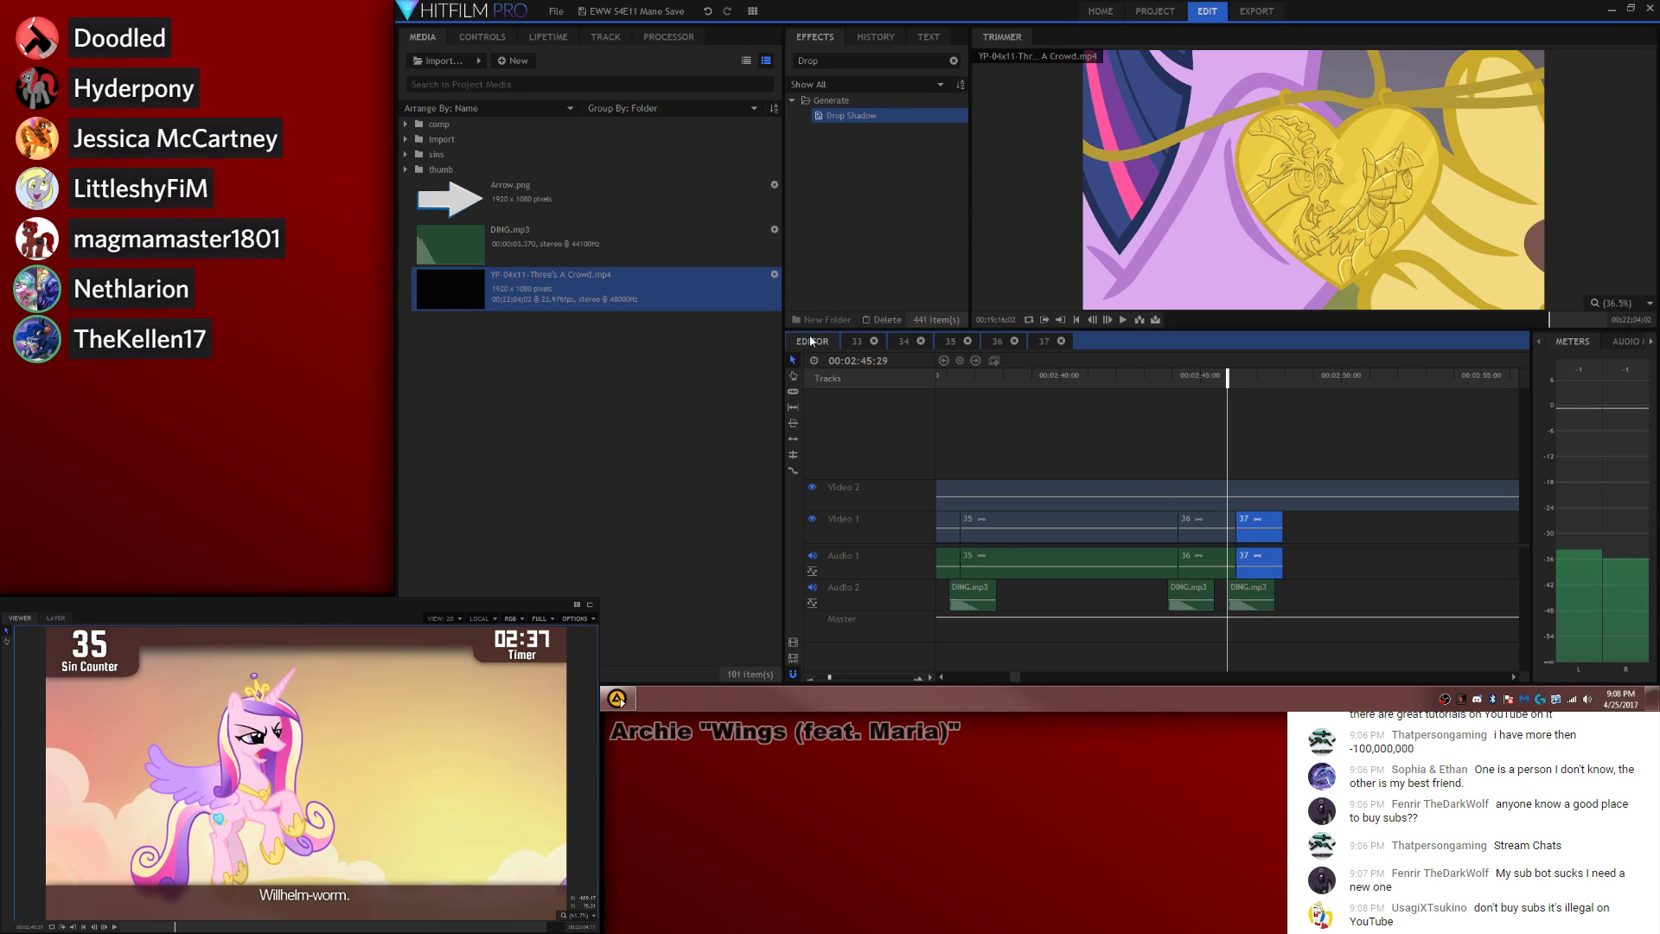
pyautogui.click(1262, 586)
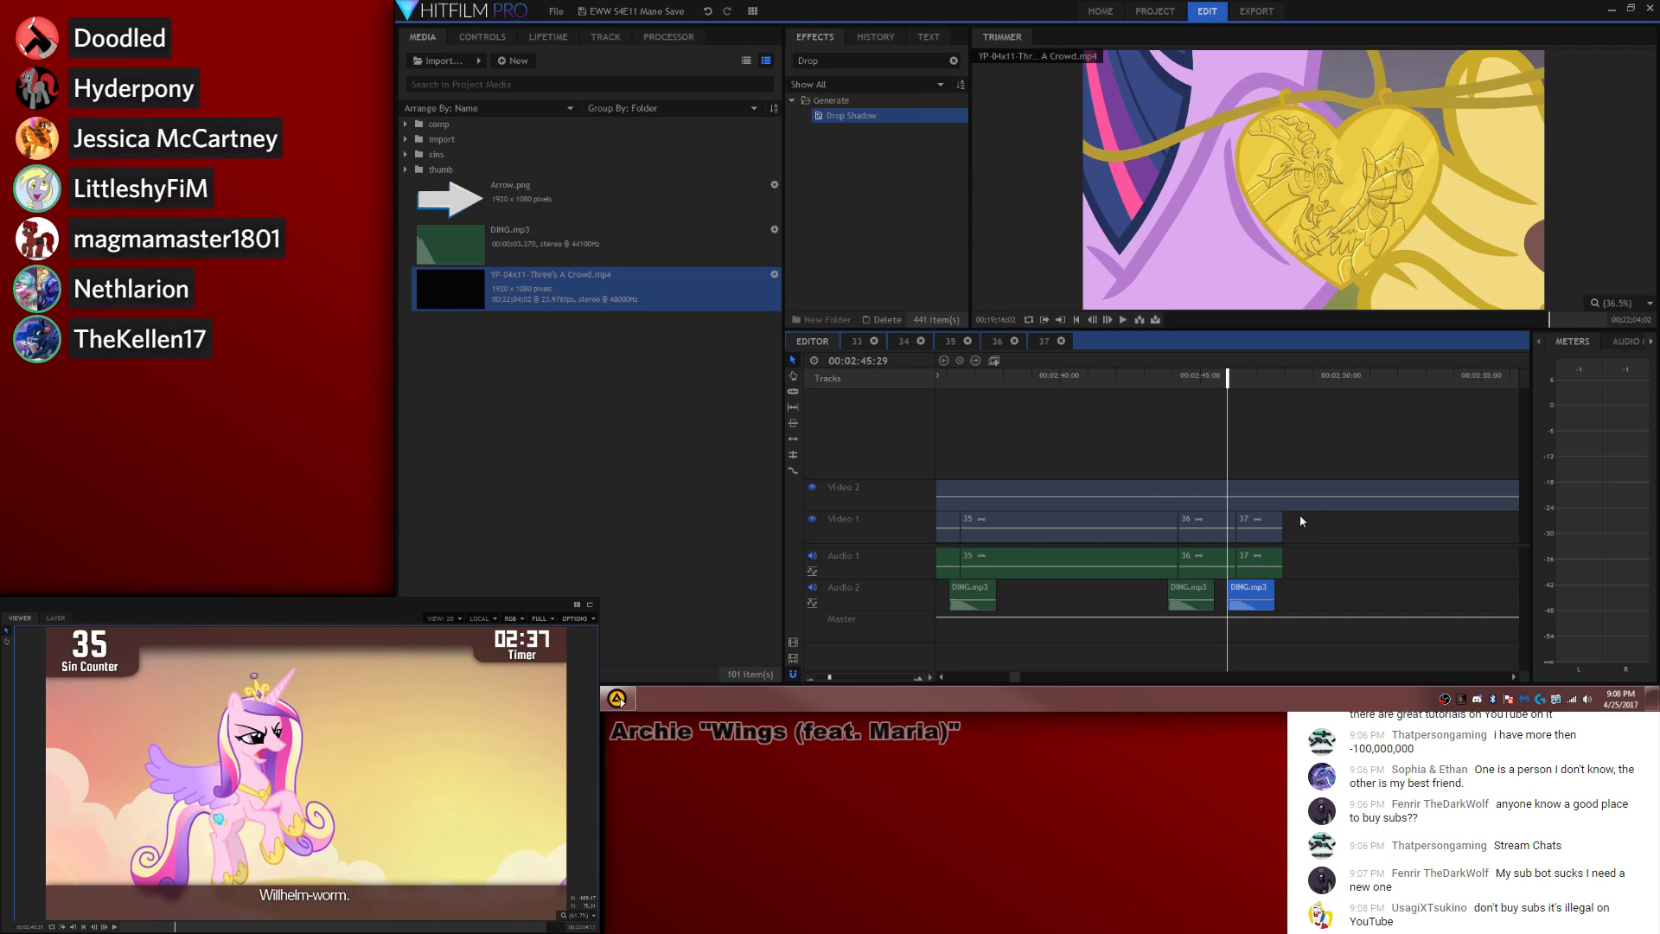
pyautogui.moveTo(1284, 523); pyautogui.dragTo(1351, 535)
# Step: Paste a copy of the DING.mp3 clip on Audio 2 at 00:02:47:18 as an overlay, where shot 37's counter changes
pyautogui.moveTo(1280, 378); pyautogui.dragTo(1274, 378)
pyautogui.press(',')
pyautogui.press(',')
pyautogui.press('.')
pyautogui.press('.')
pyautogui.press(',')
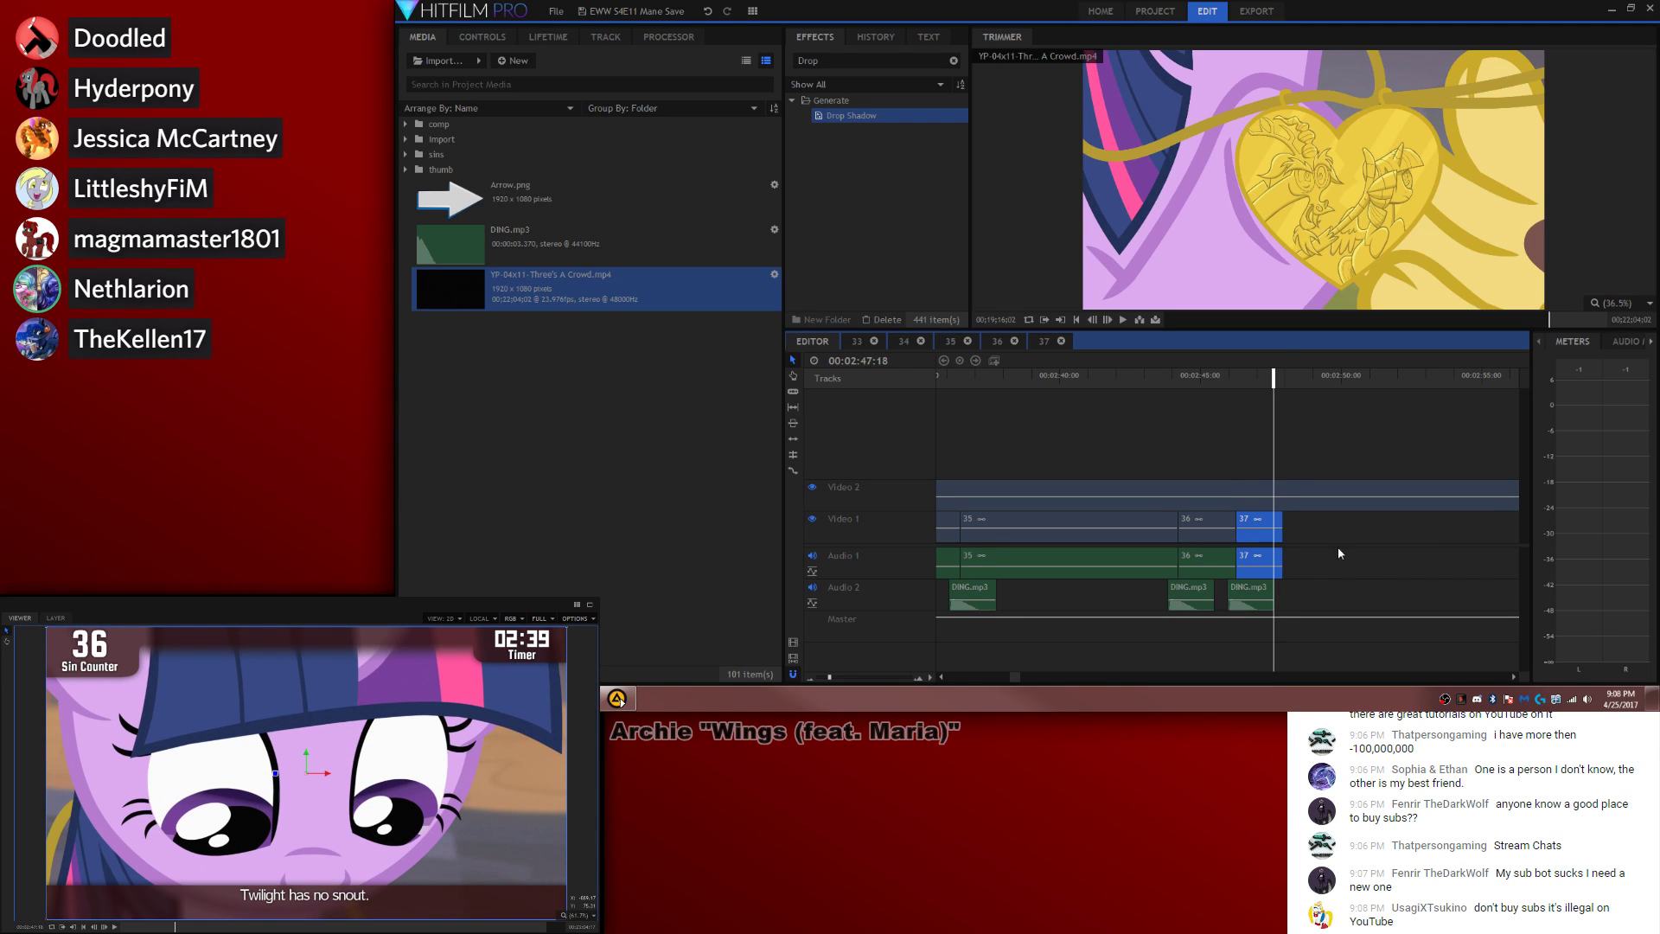
pyautogui.click(1264, 590)
pyautogui.hotkey('ctrl', 'v')
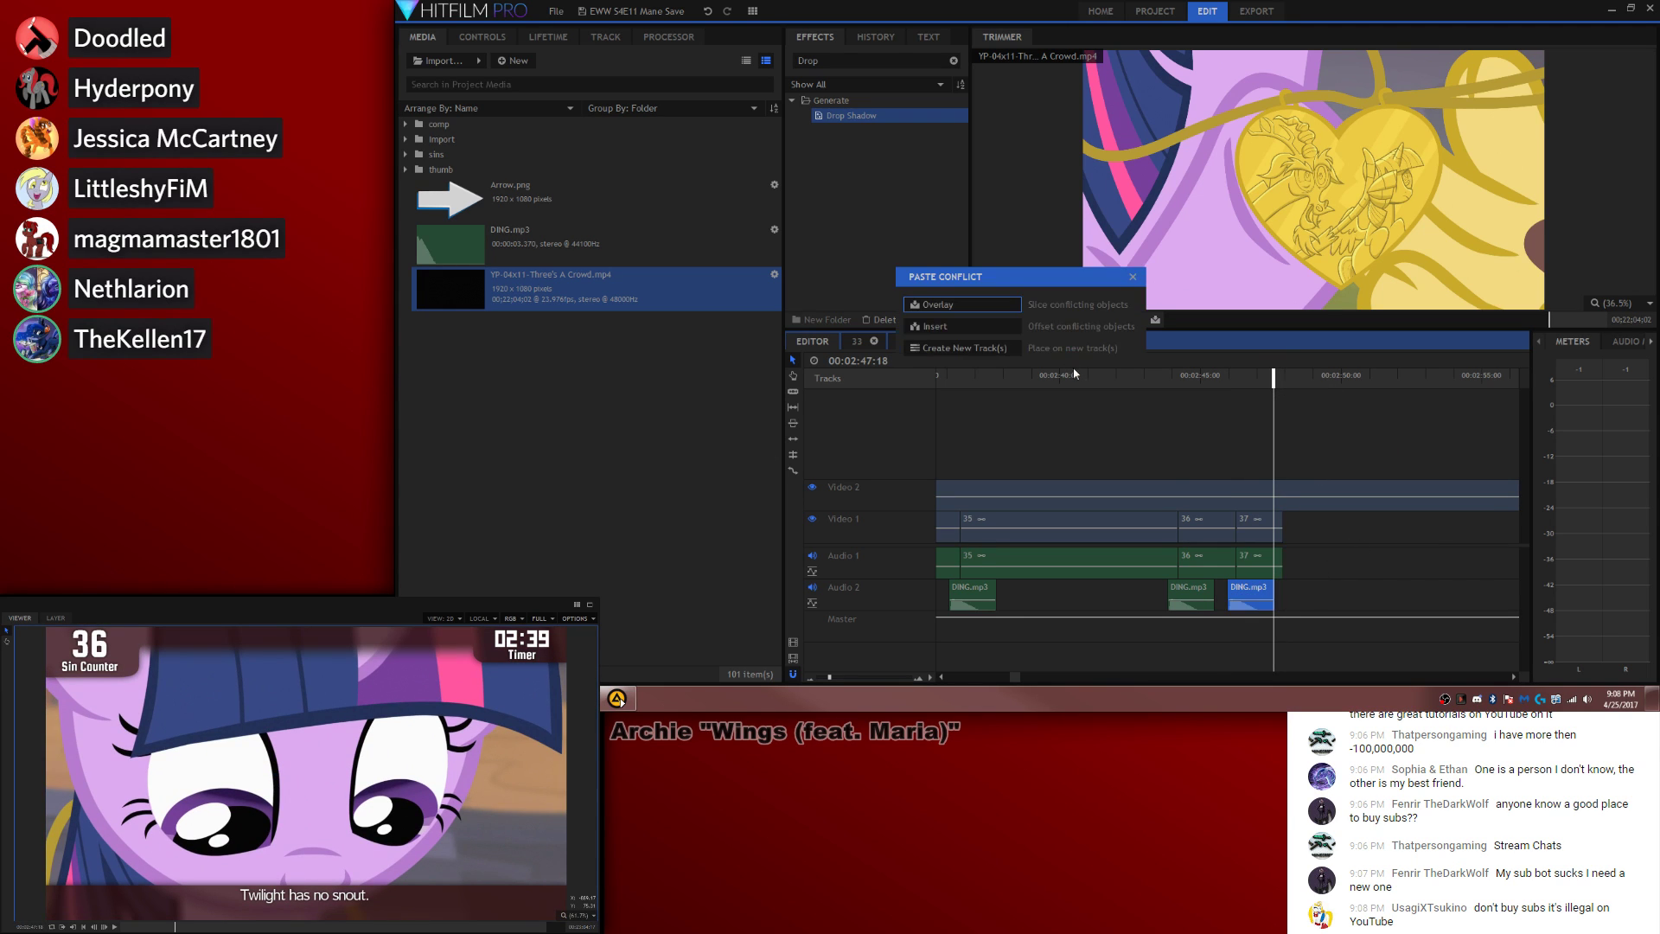
pyautogui.click(947, 305)
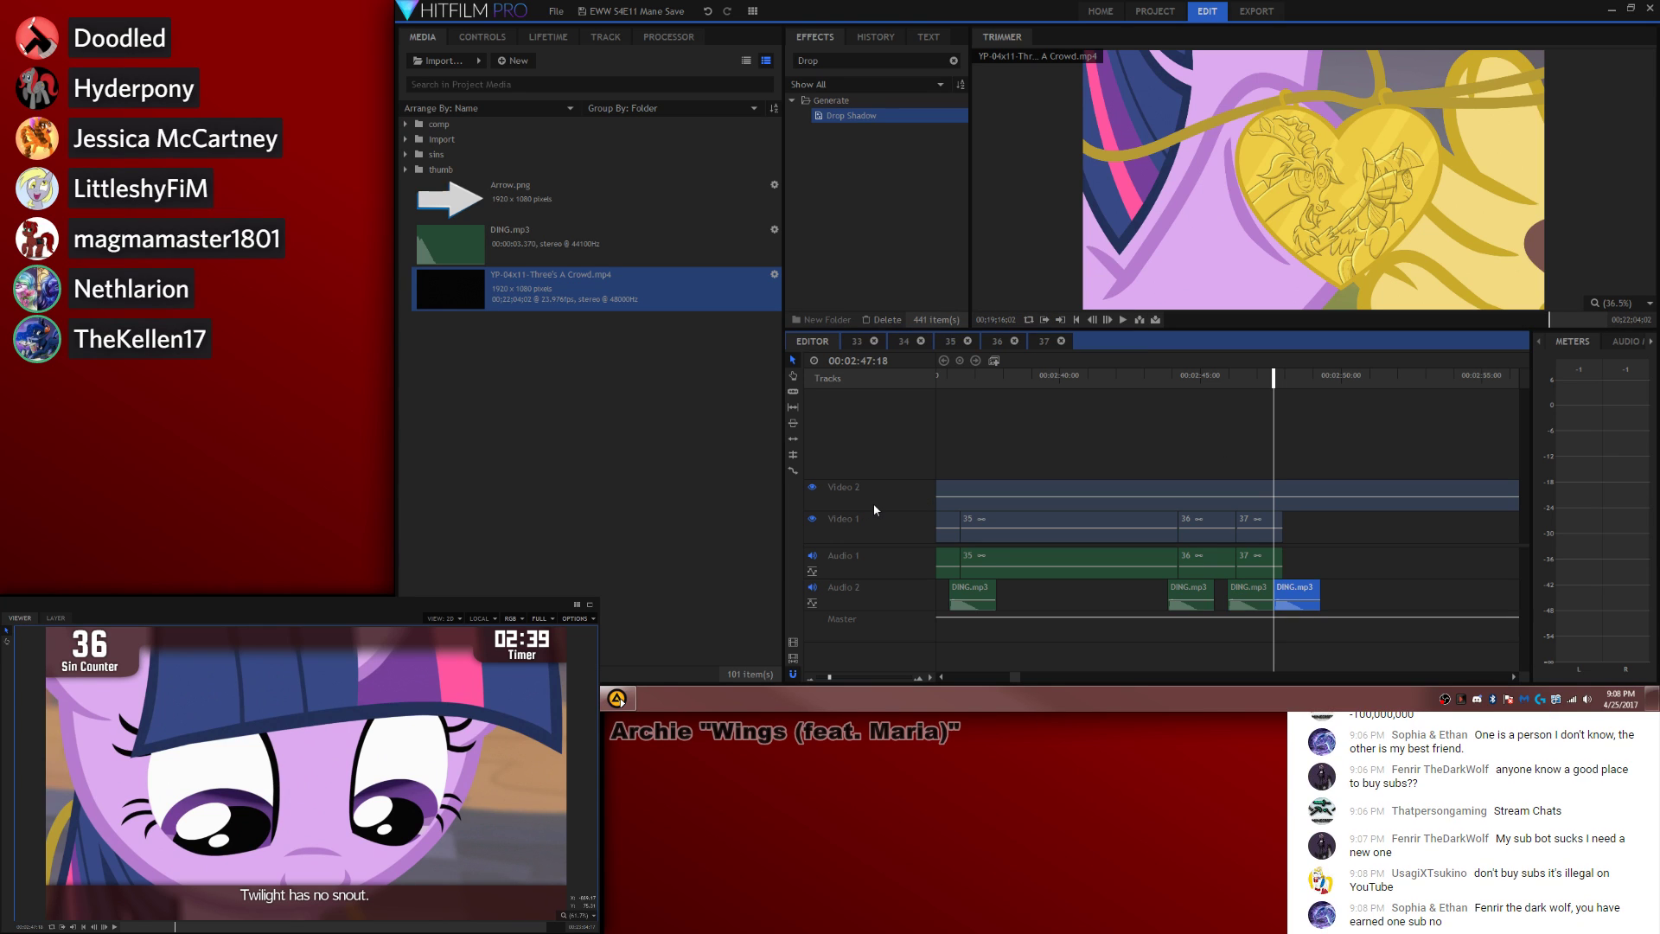
# Step: Place the narration clip 38.wav on Audio 1 directly after shot 37 in the editor timeline
pyautogui.click(405, 154)
pyautogui.scroll(-10, 612, 318)
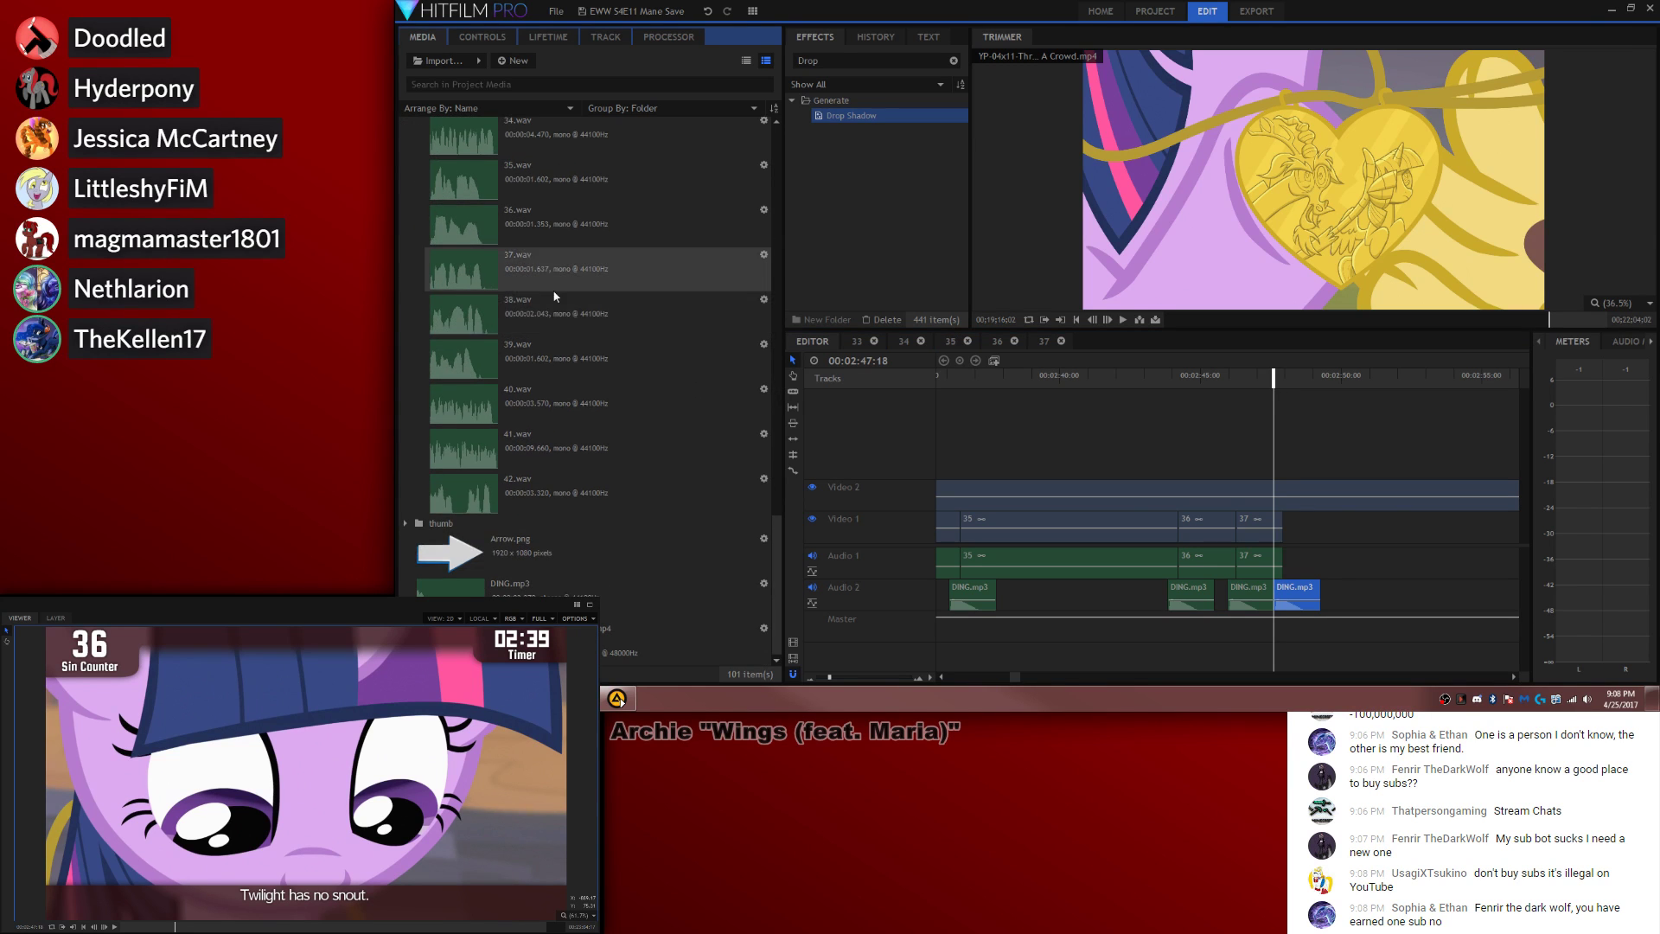
pyautogui.moveTo(610, 315); pyautogui.dragTo(1297, 553)
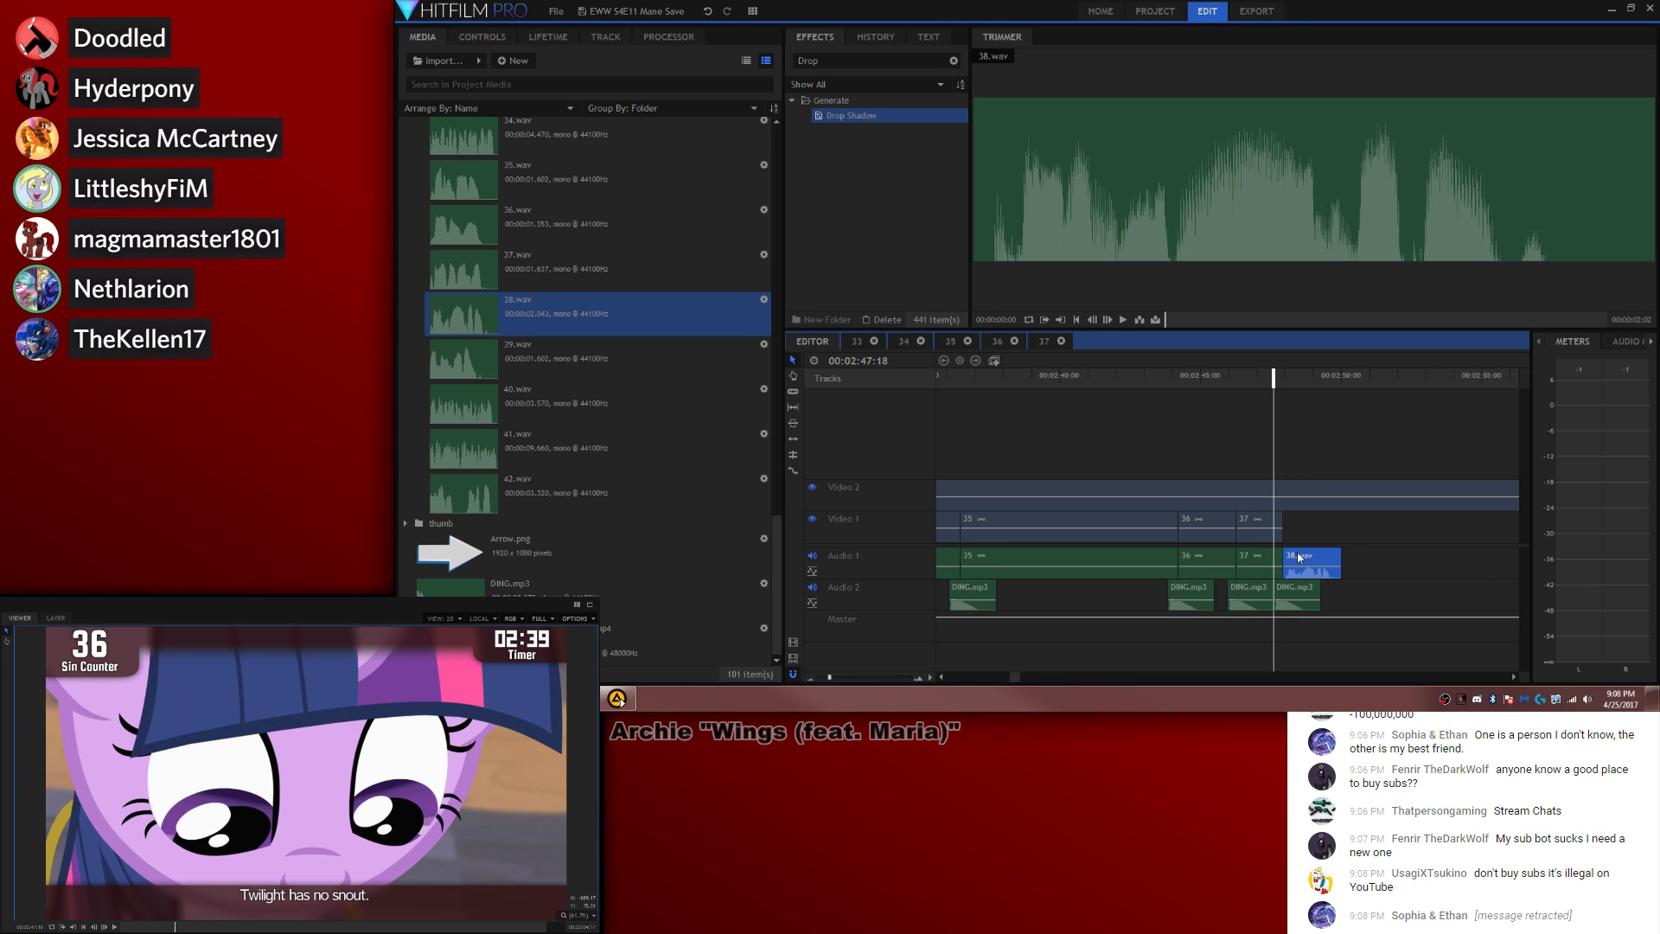
# Step: Convert the 38.wav clip into a composite shot named 38
pyautogui.click(994, 362)
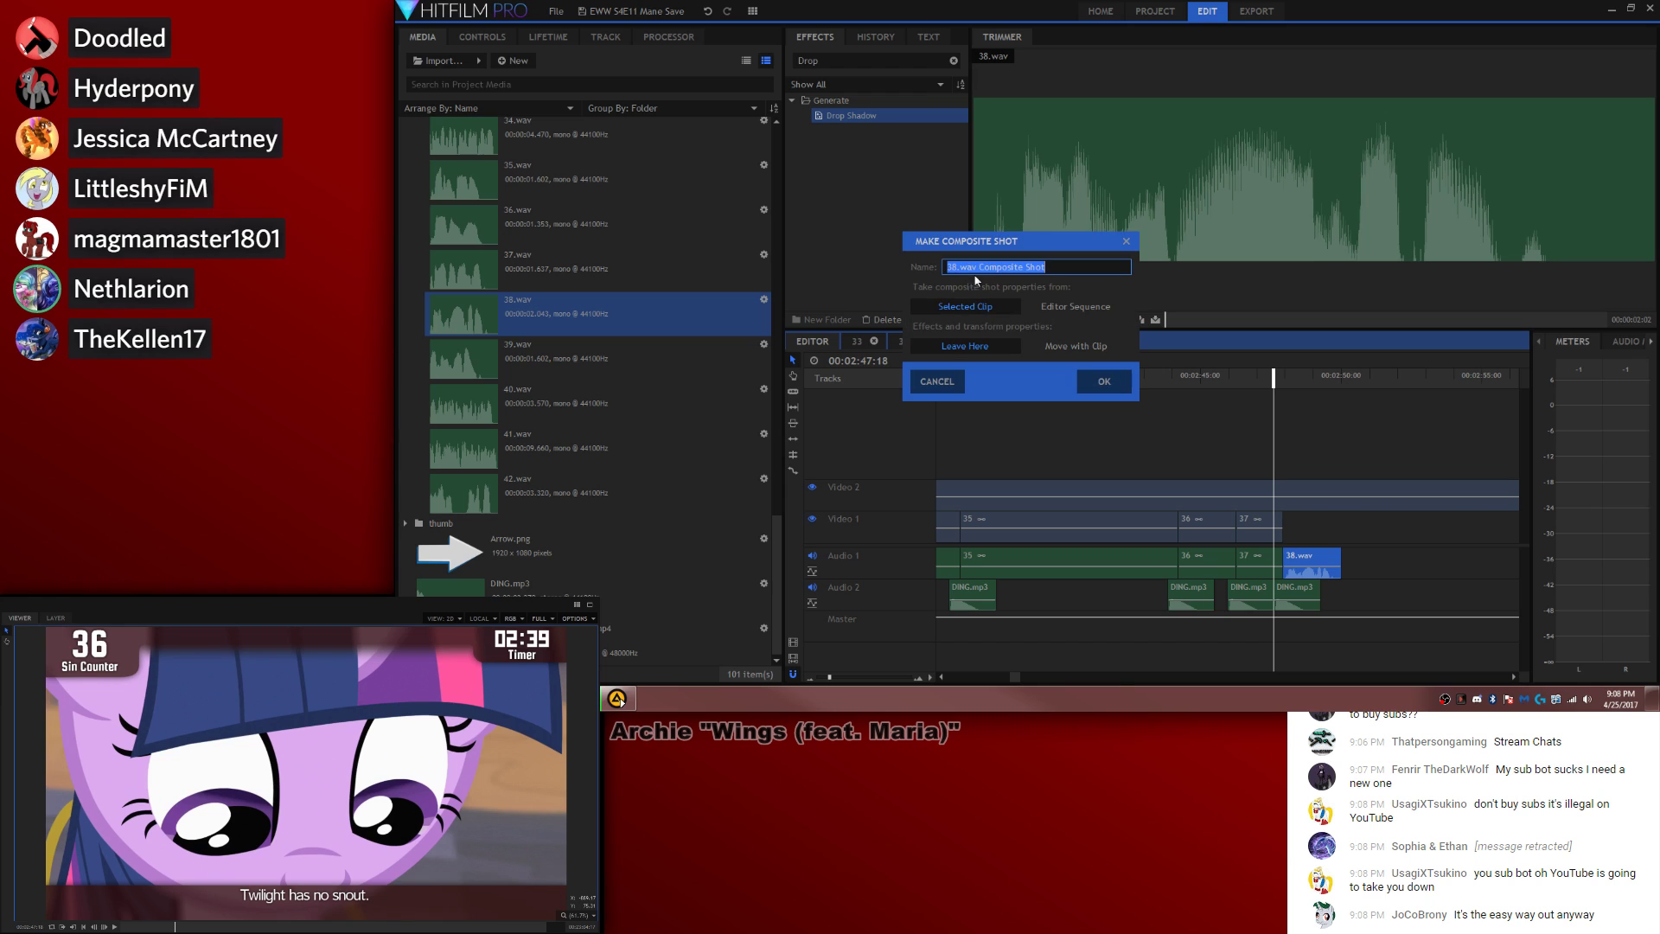
pyautogui.moveTo(958, 267); pyautogui.dragTo(1266, 273)
pyautogui.press('BackSpace')
pyautogui.press('Return')
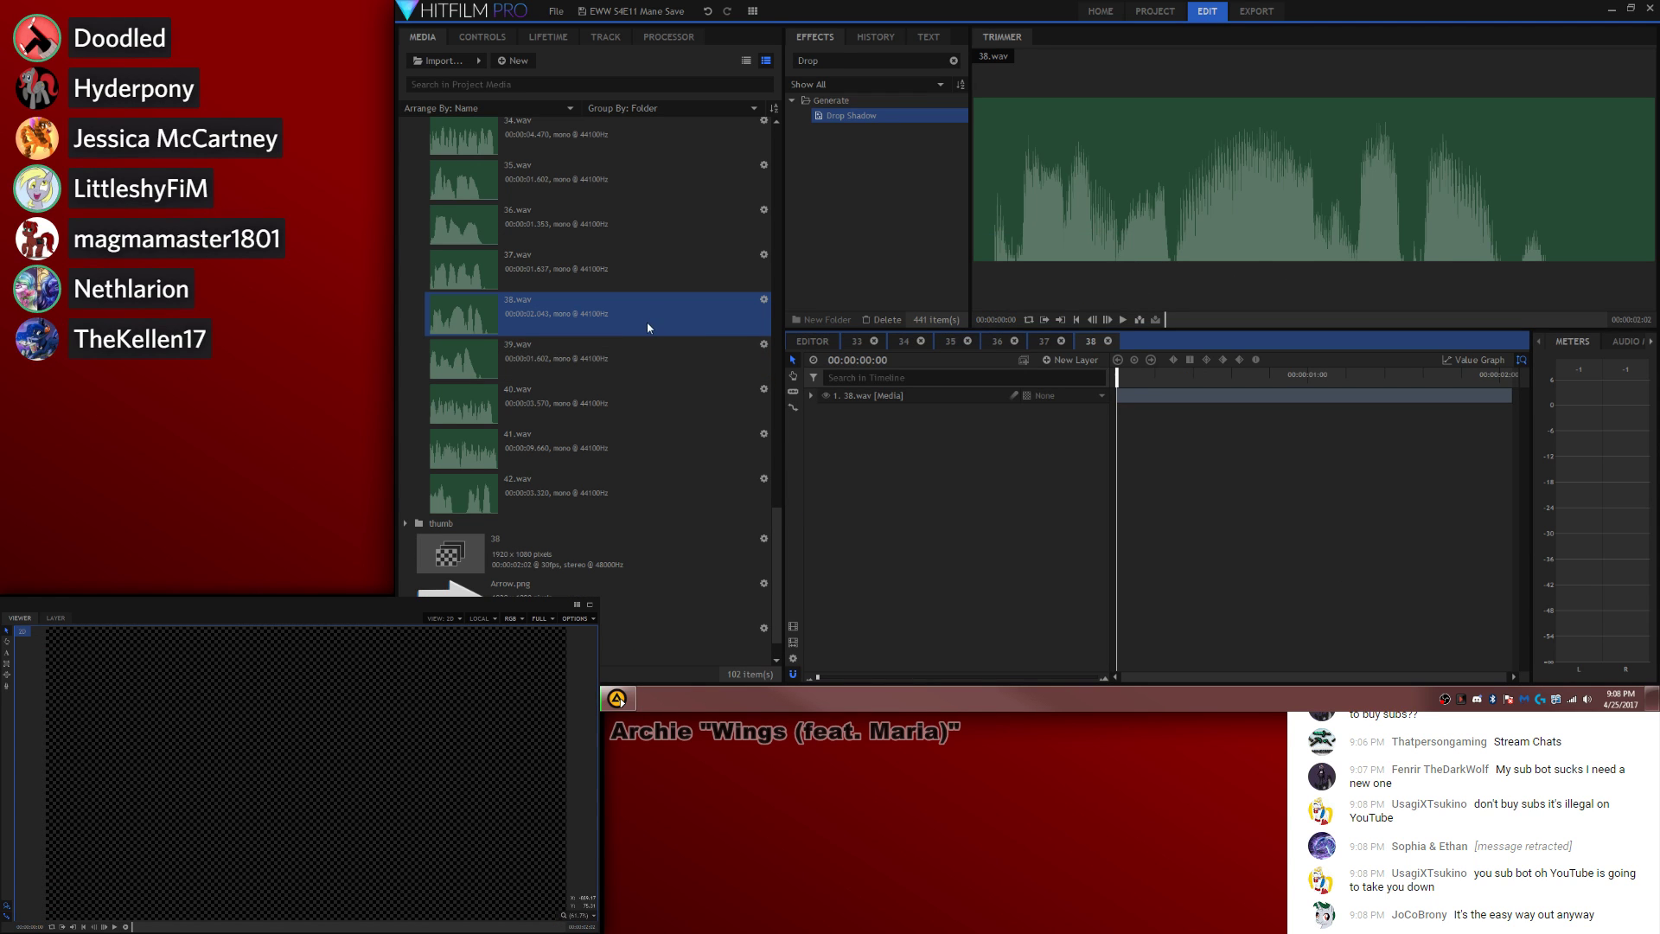
# Step: Collapse the expanded media folder and file composite shot 38 in the comp folder
pyautogui.scroll(15, 536, 259)
pyautogui.click(405, 155)
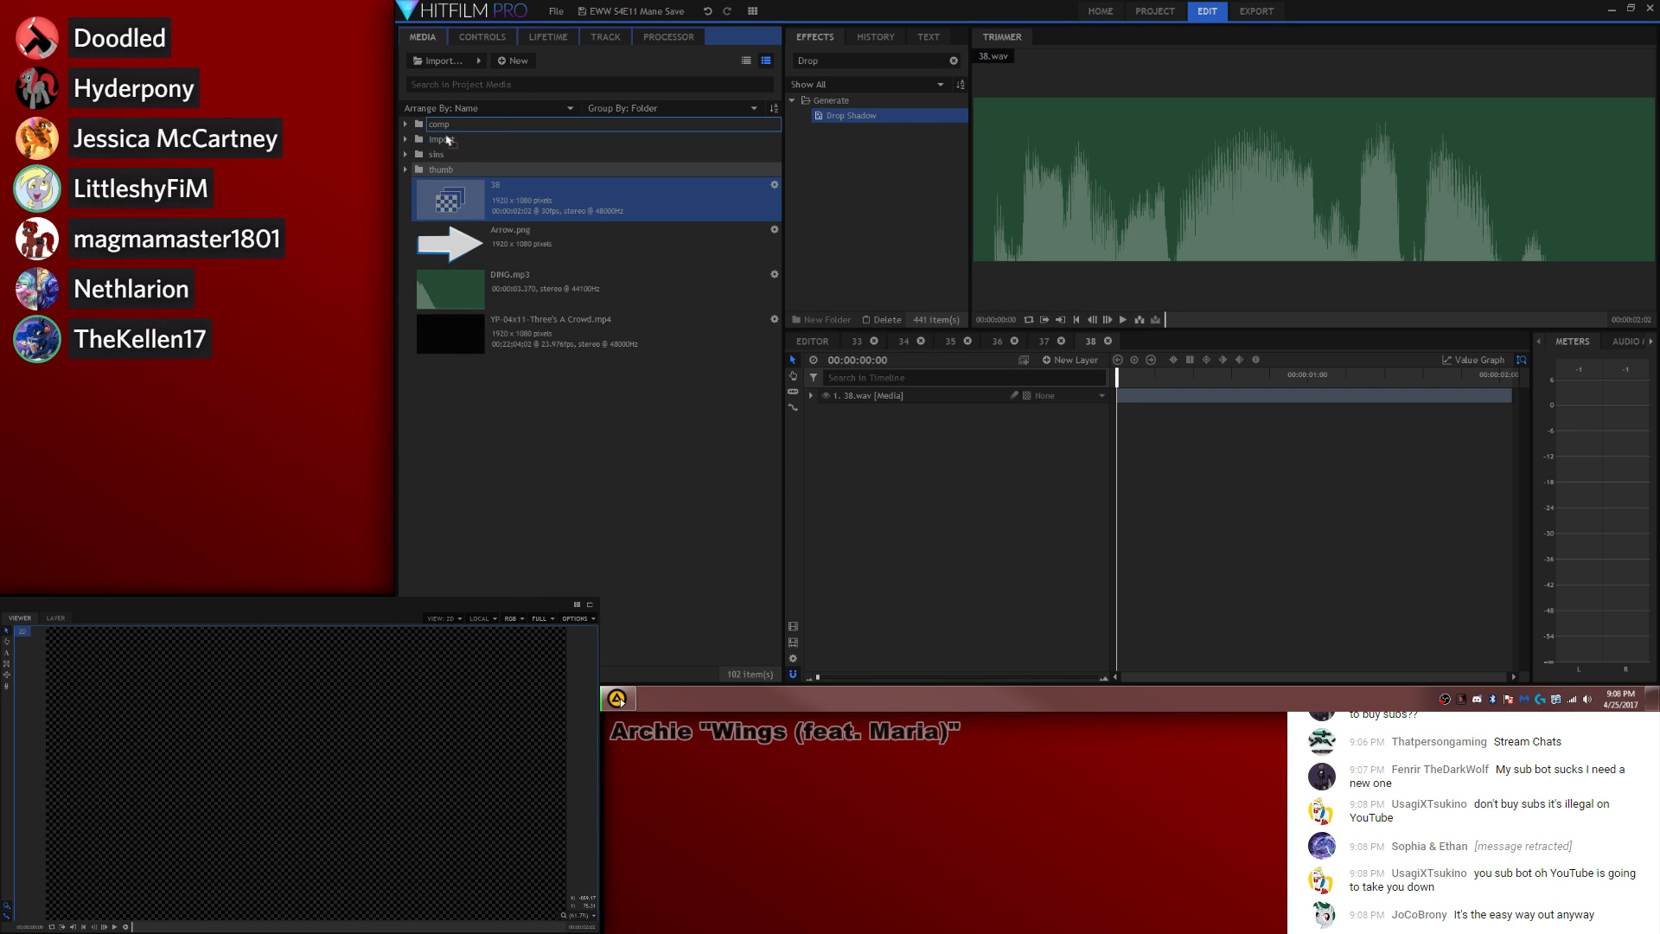
pyautogui.click(412, 123)
pyautogui.click(412, 123)
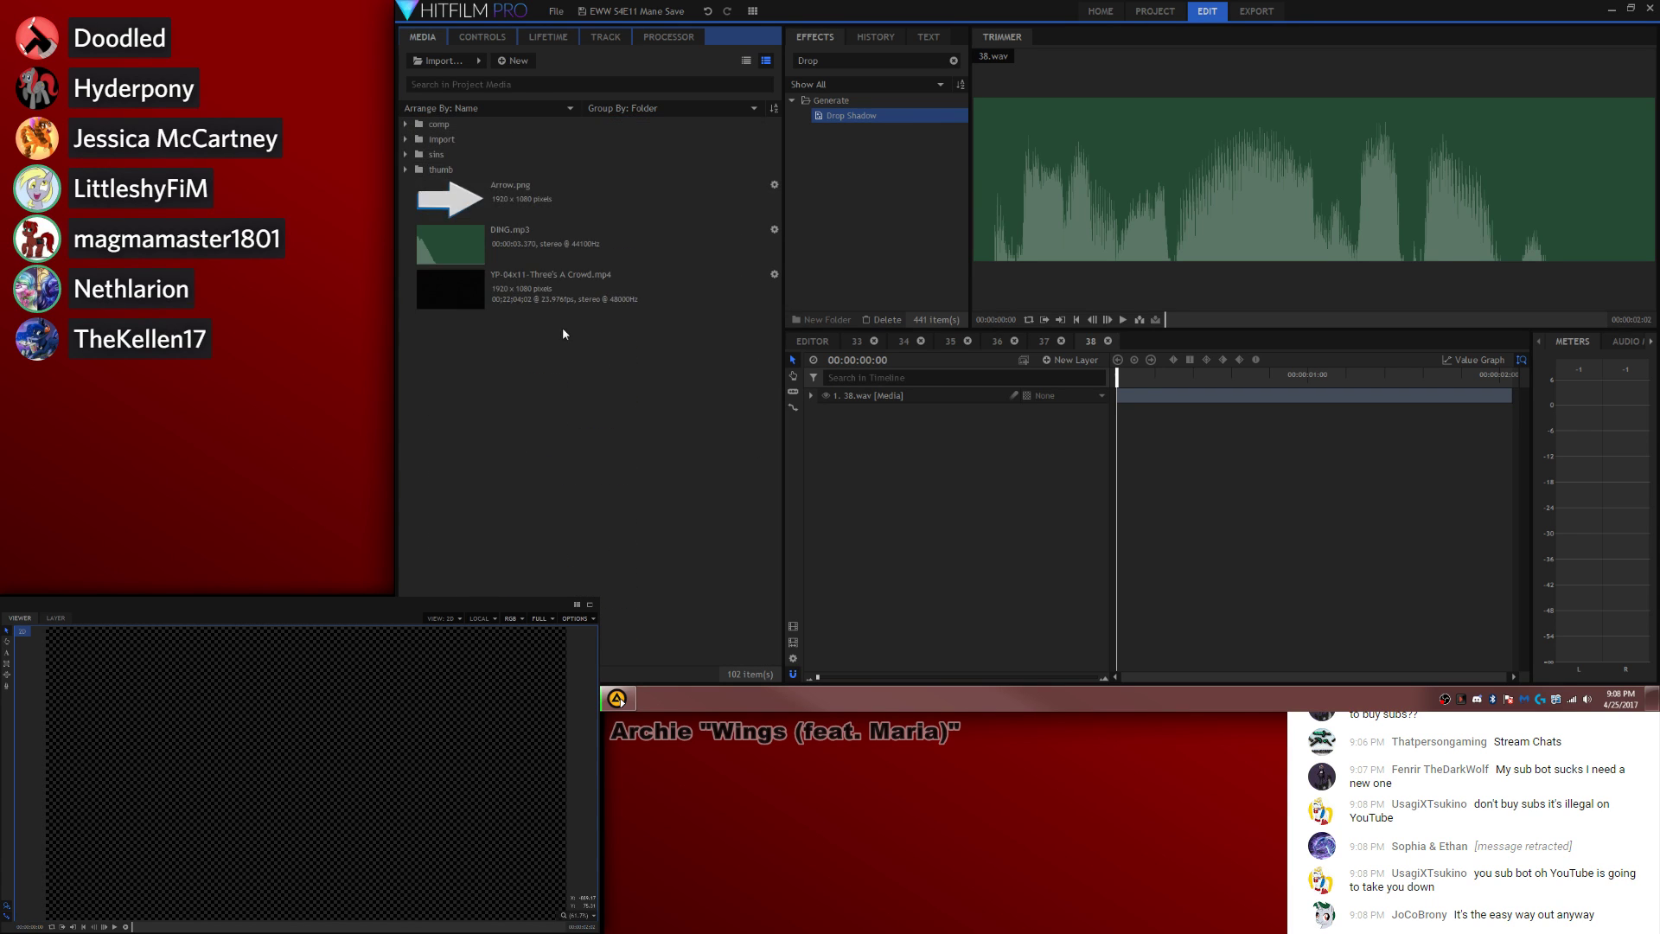
# Step: Cue the episode footage to the flower monster chase around 00:20:26 and add it above 38.wav from the start of shot 38
pyautogui.click(657, 298)
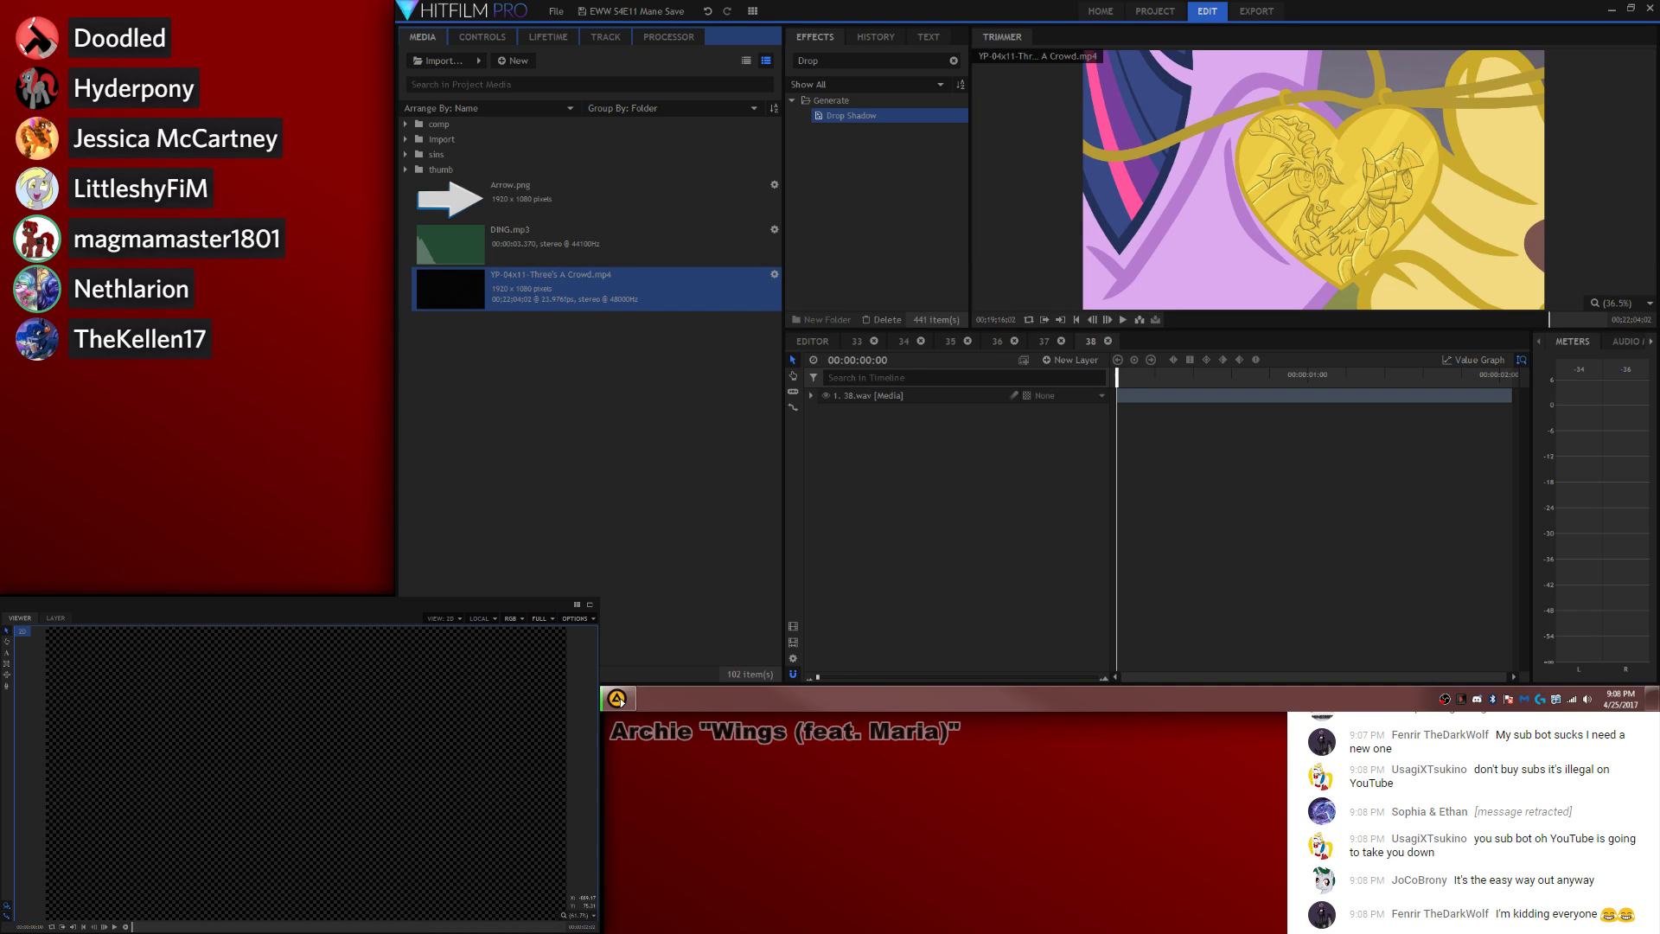
pyautogui.click(1552, 320)
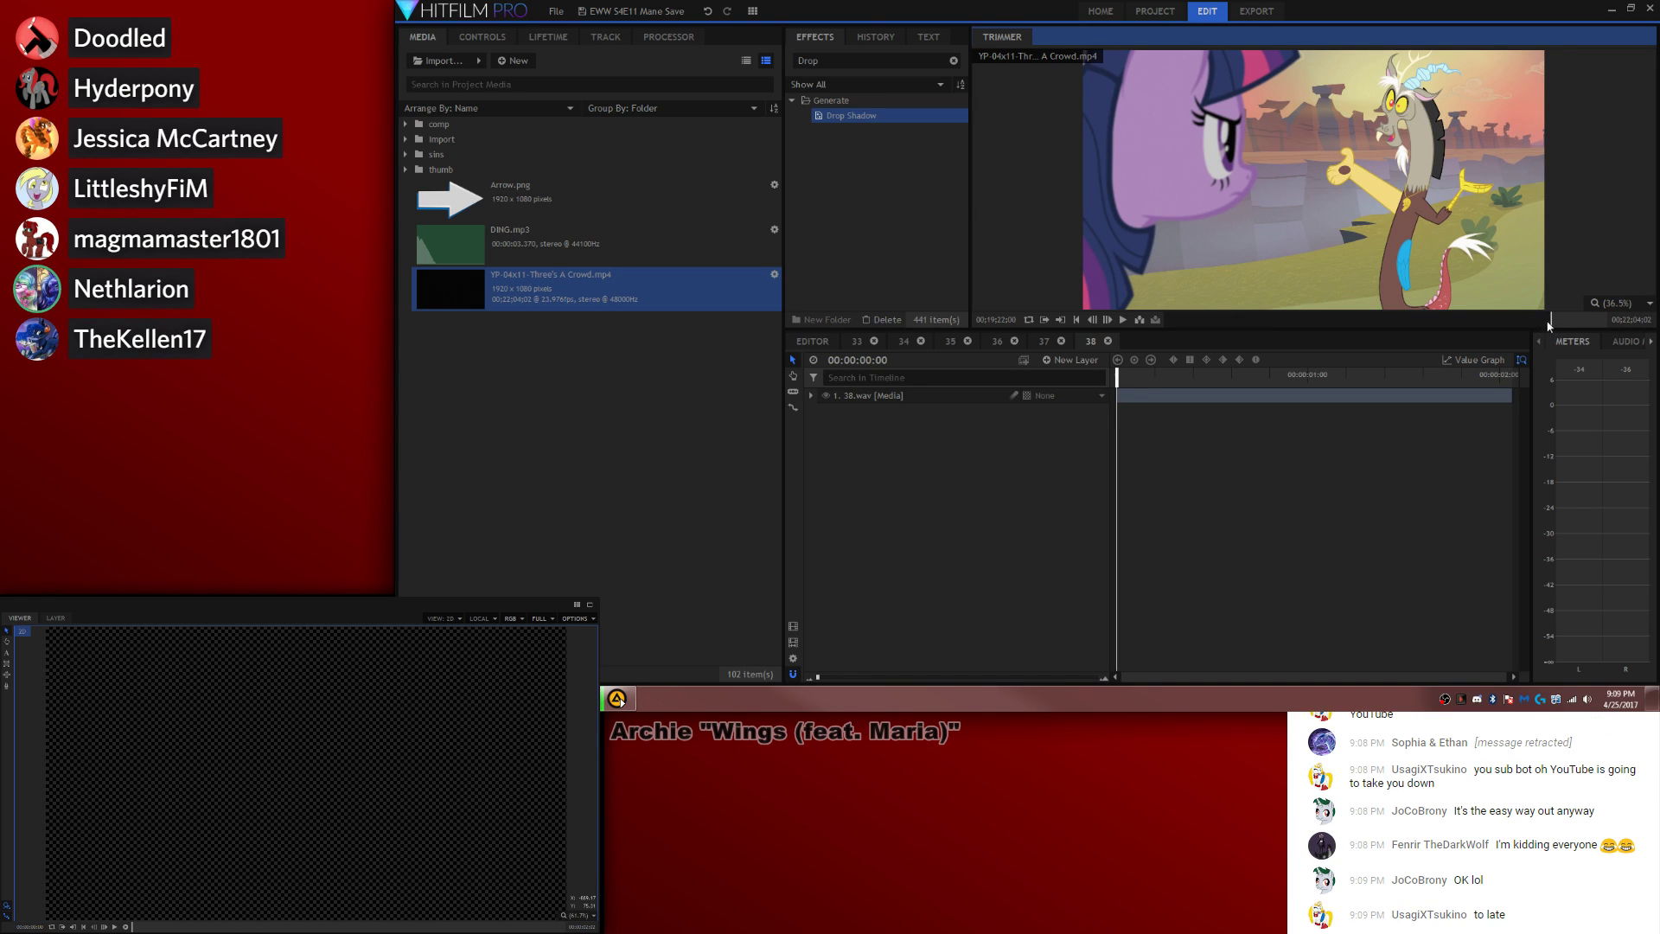
pyautogui.moveTo(1553, 324); pyautogui.dragTo(1563, 322)
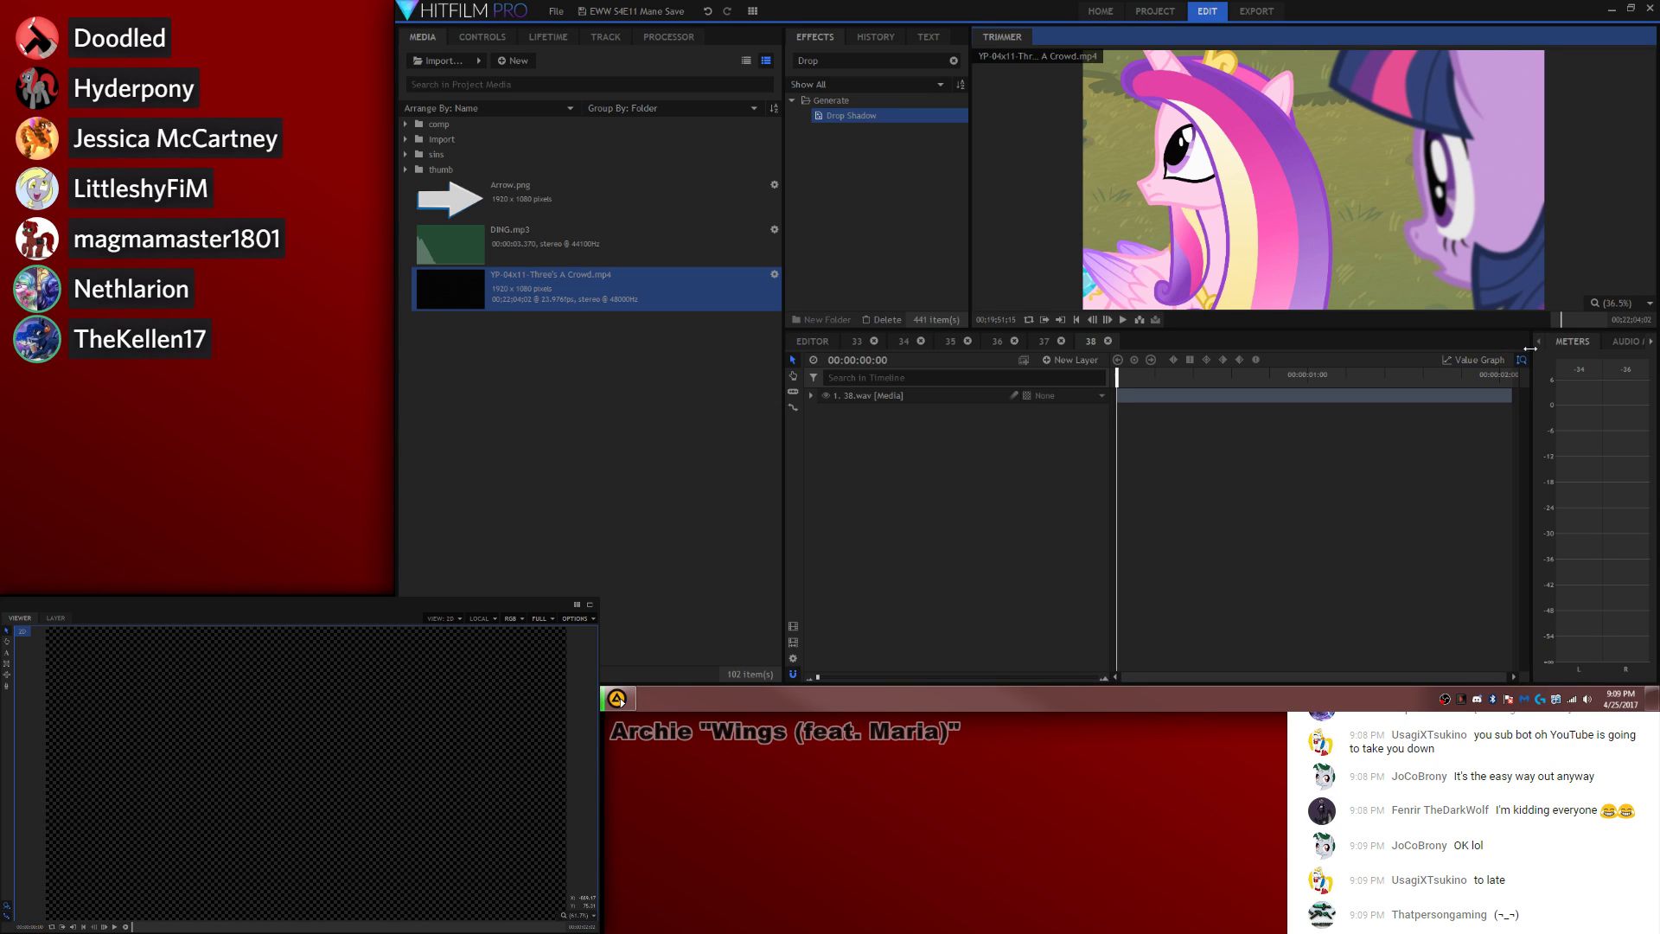
pyautogui.moveTo(1568, 320); pyautogui.dragTo(1571, 323)
pyautogui.press('space')
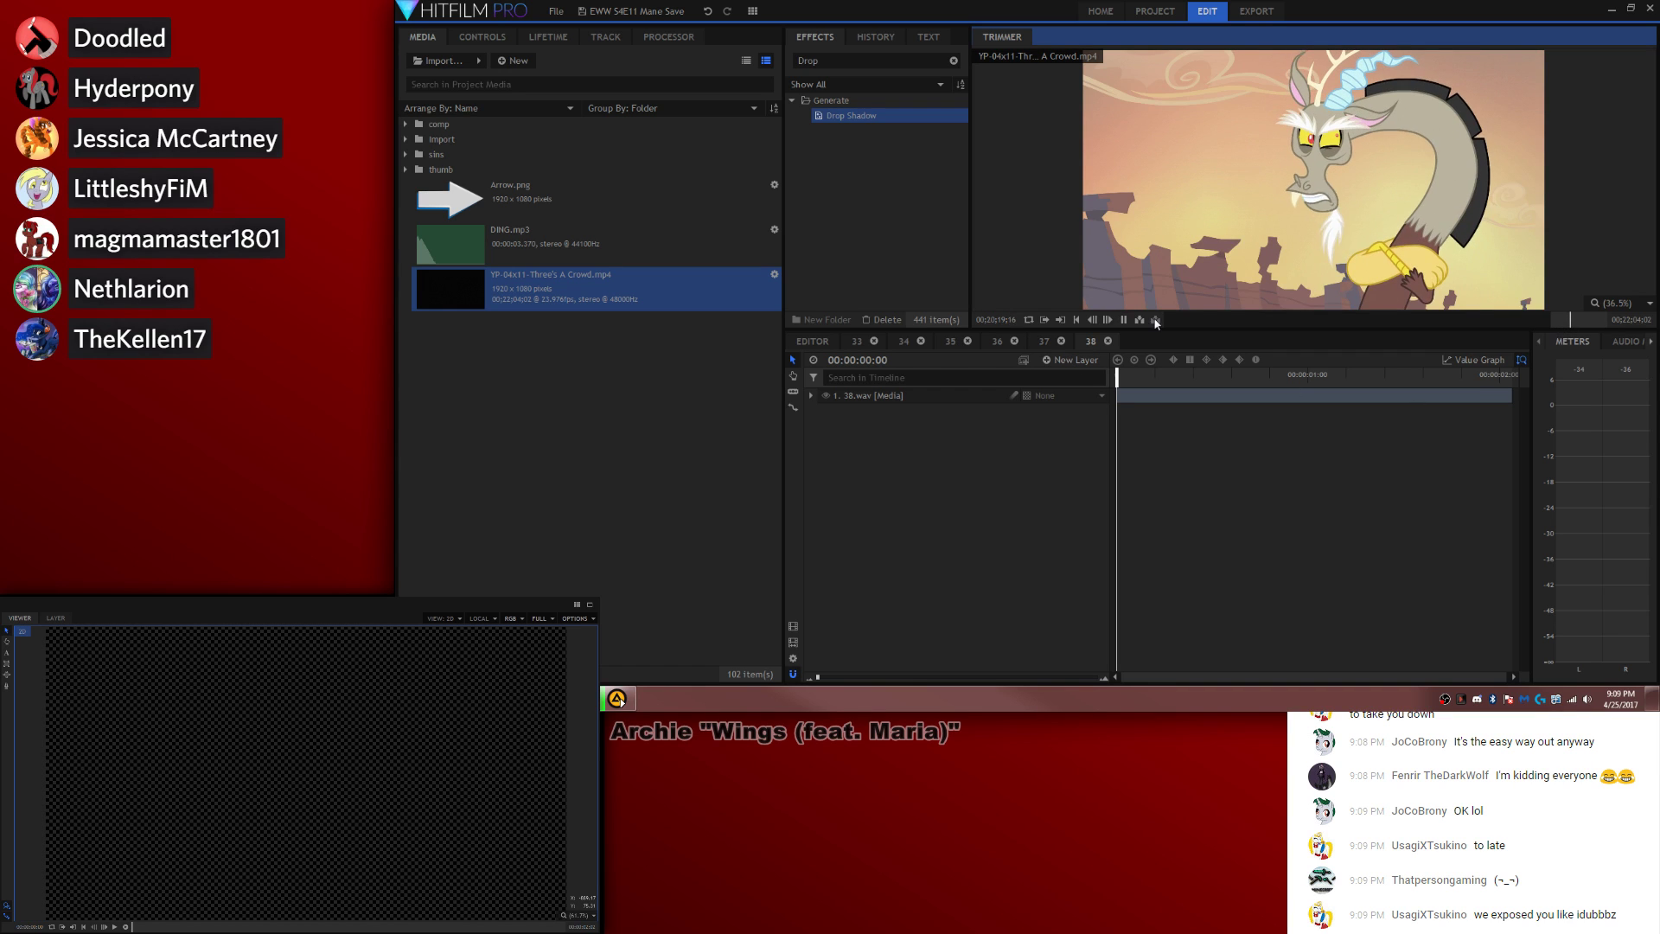
pyautogui.click(1093, 320)
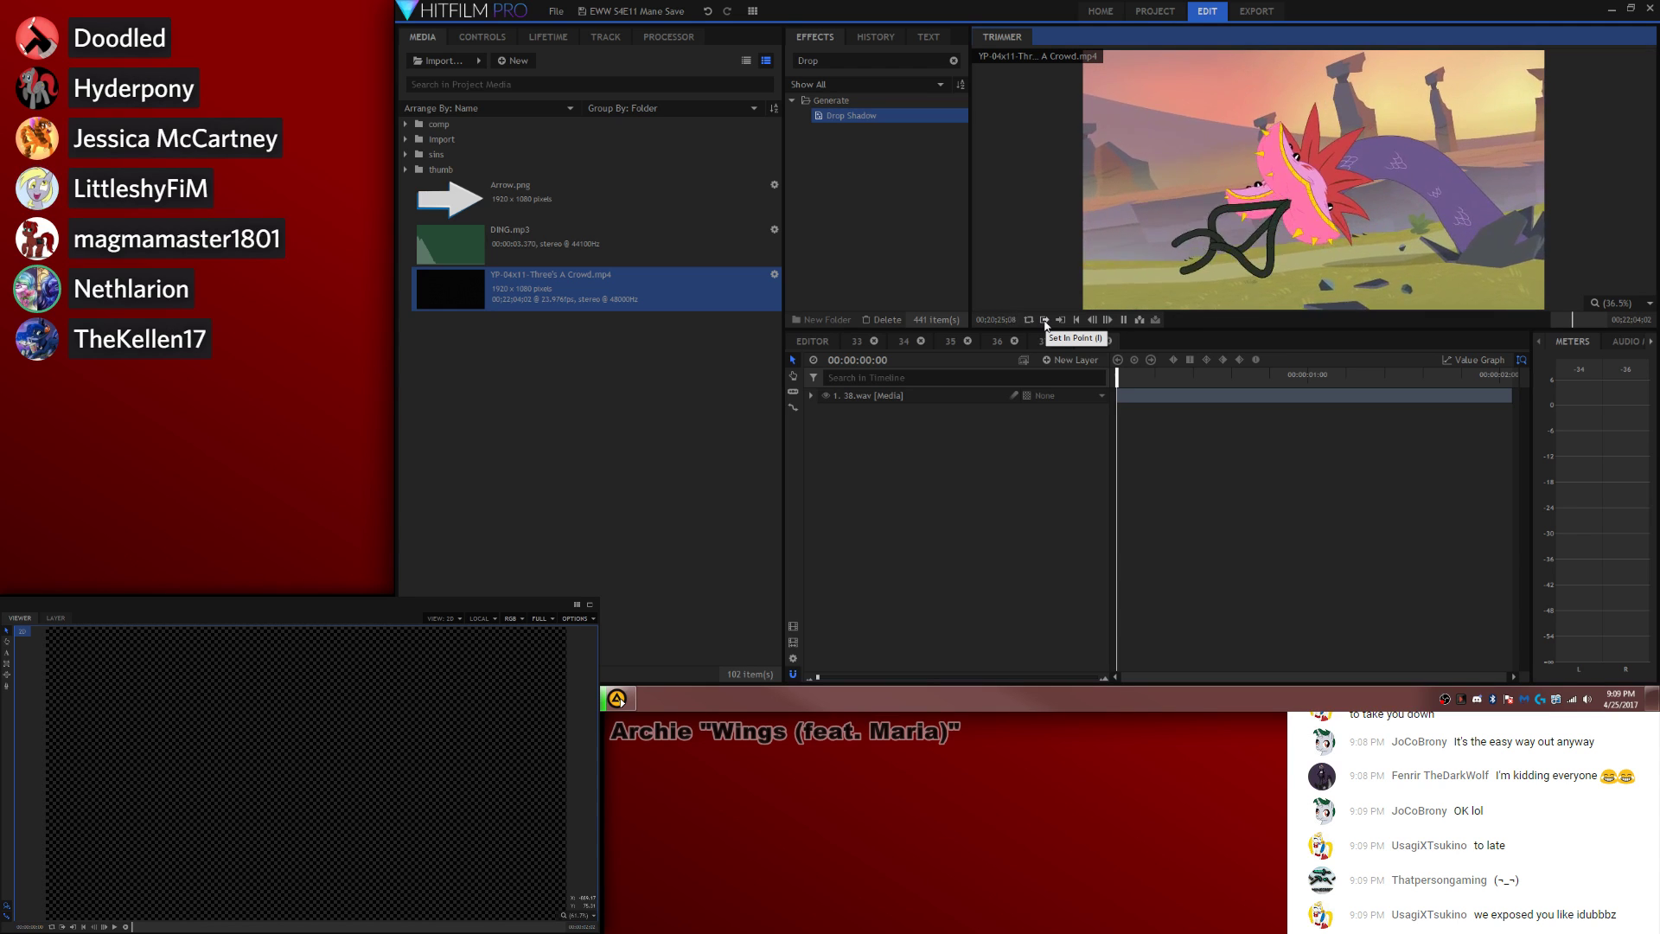
pyautogui.press('space')
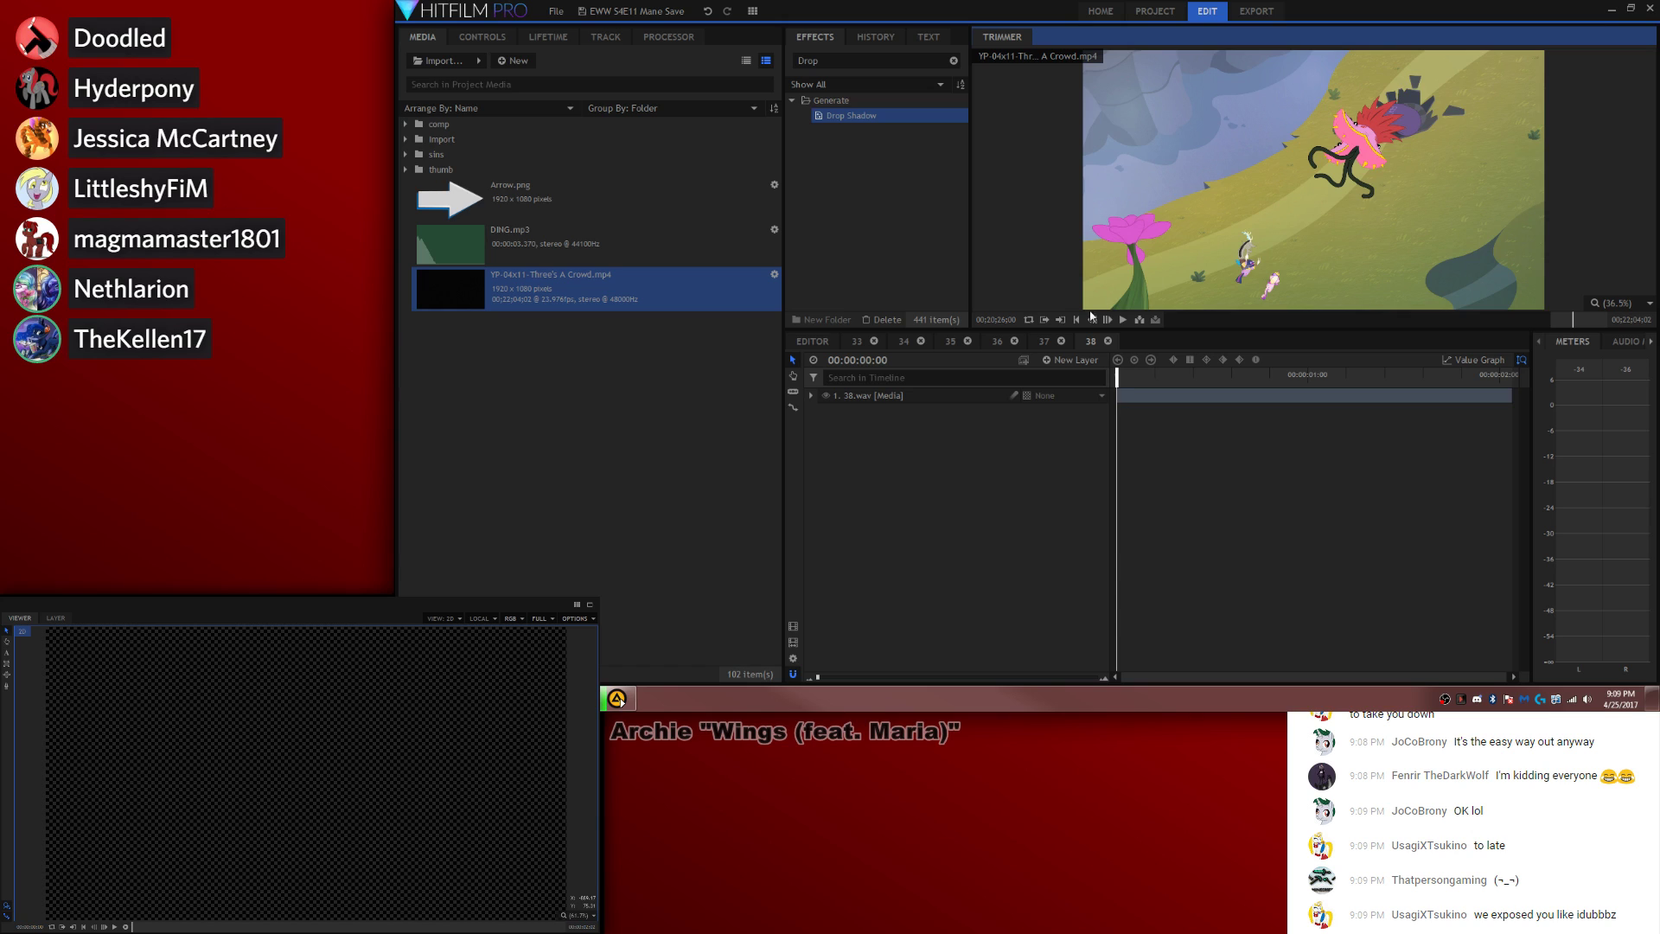
pyautogui.moveTo(1126, 381); pyautogui.dragTo(1139, 399)
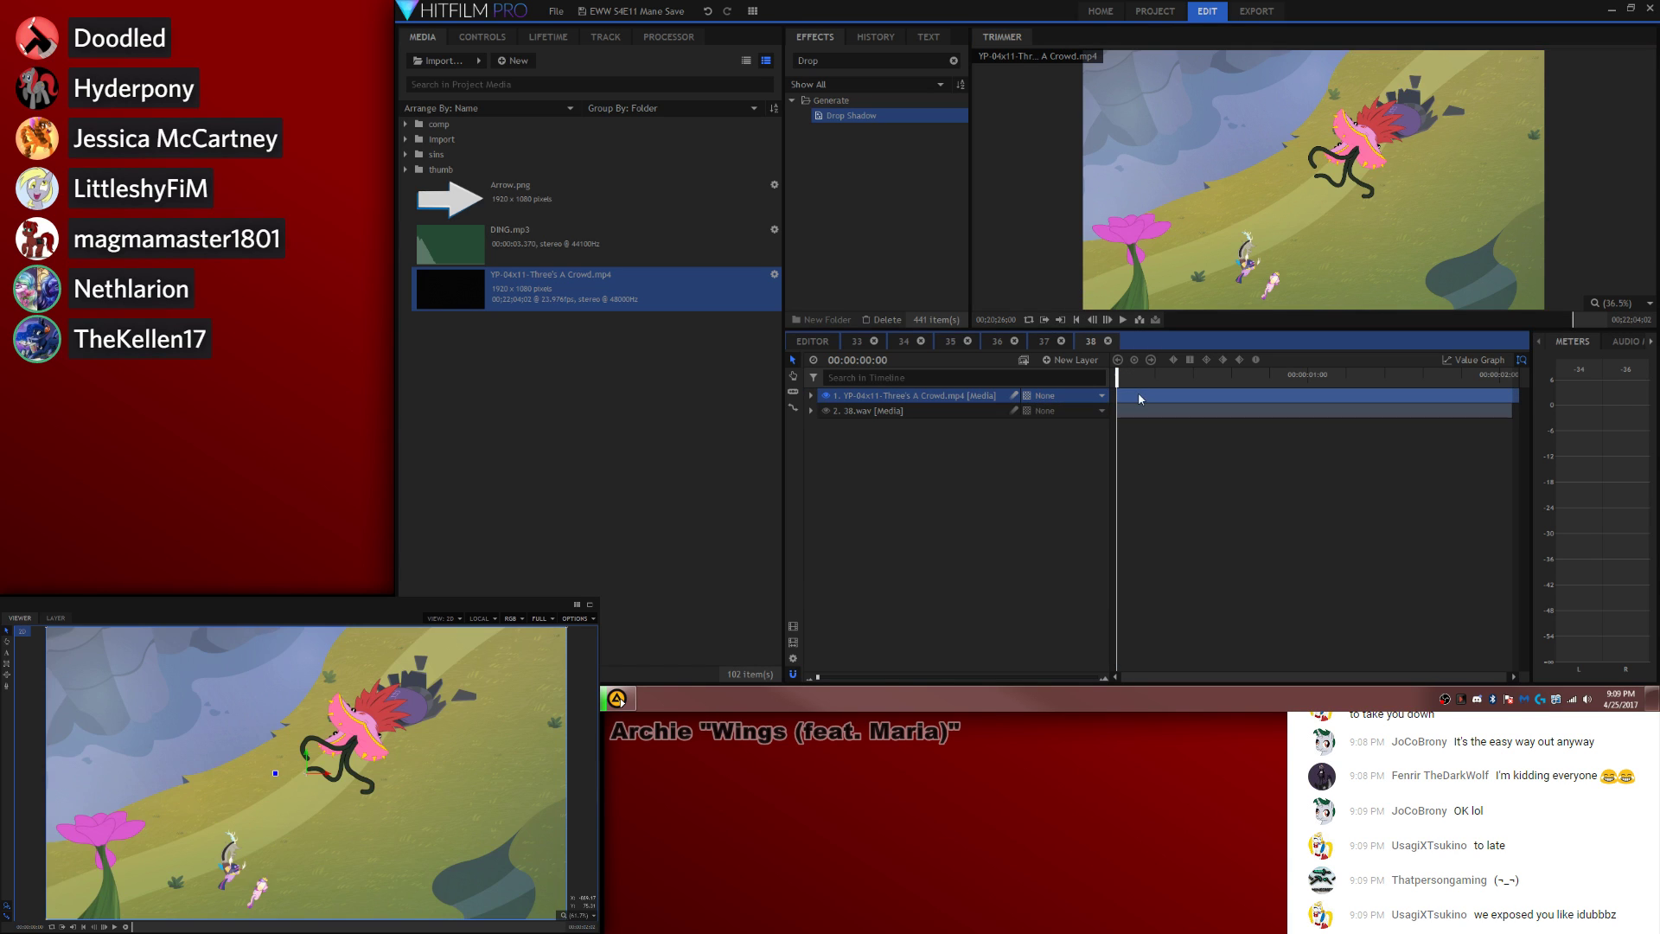
# Step: Play back shot 38 and set the episode footage layer's audio level to -8 dB
pyautogui.click(1174, 510)
pyautogui.press('space')
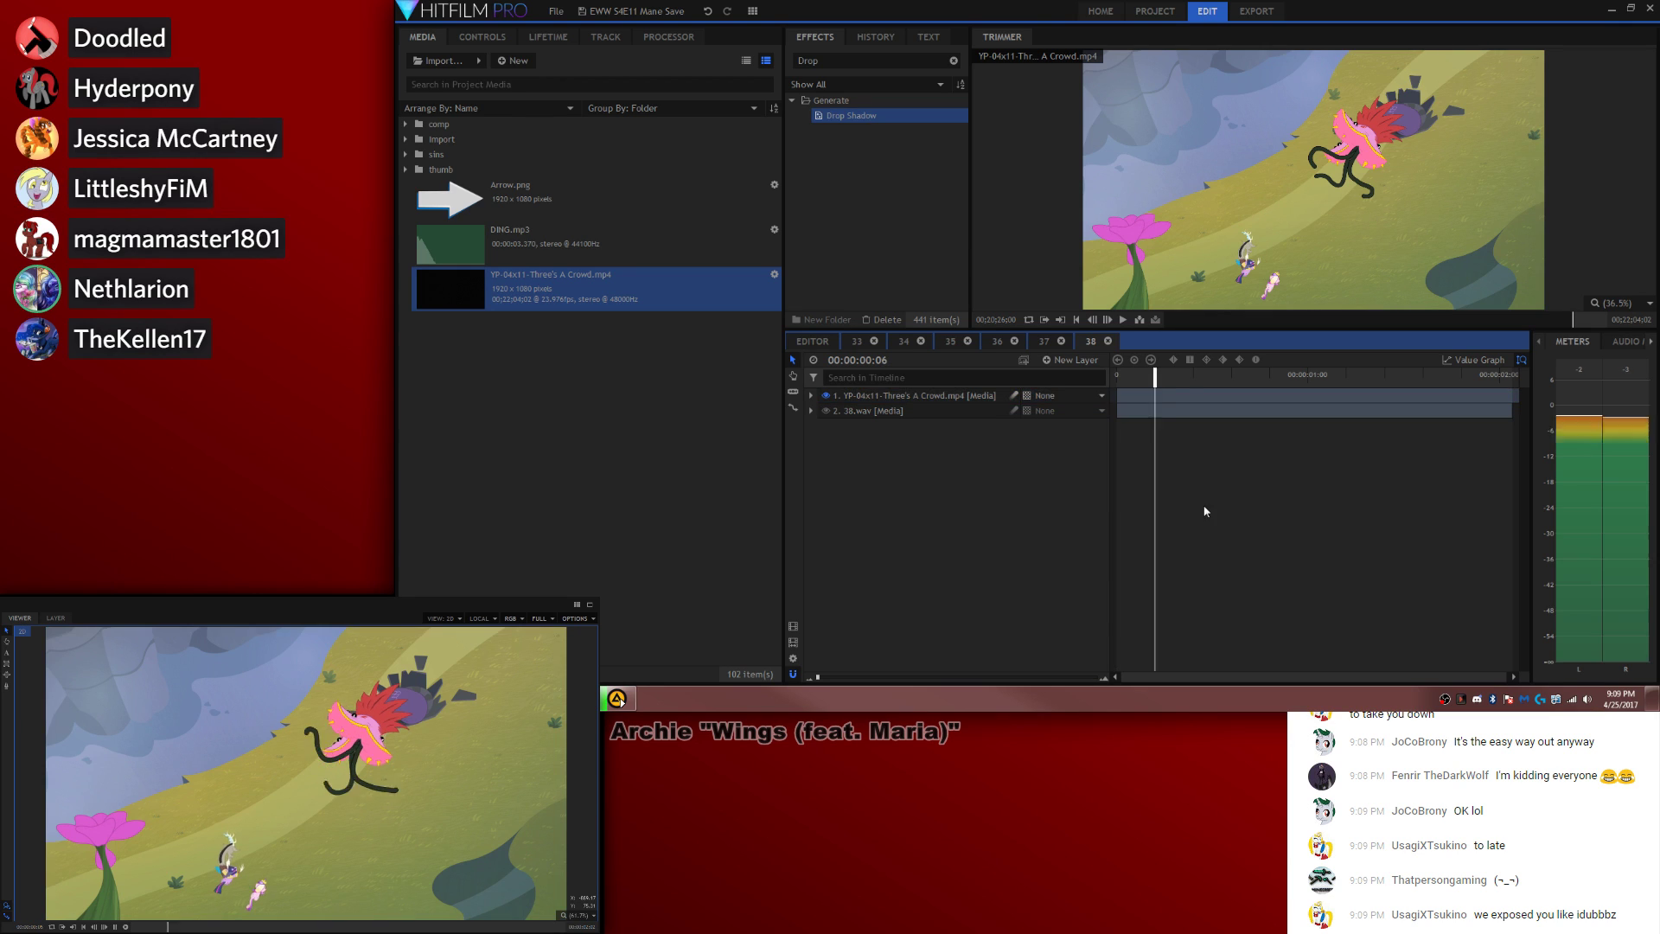
pyautogui.click(811, 395)
pyautogui.click(823, 471)
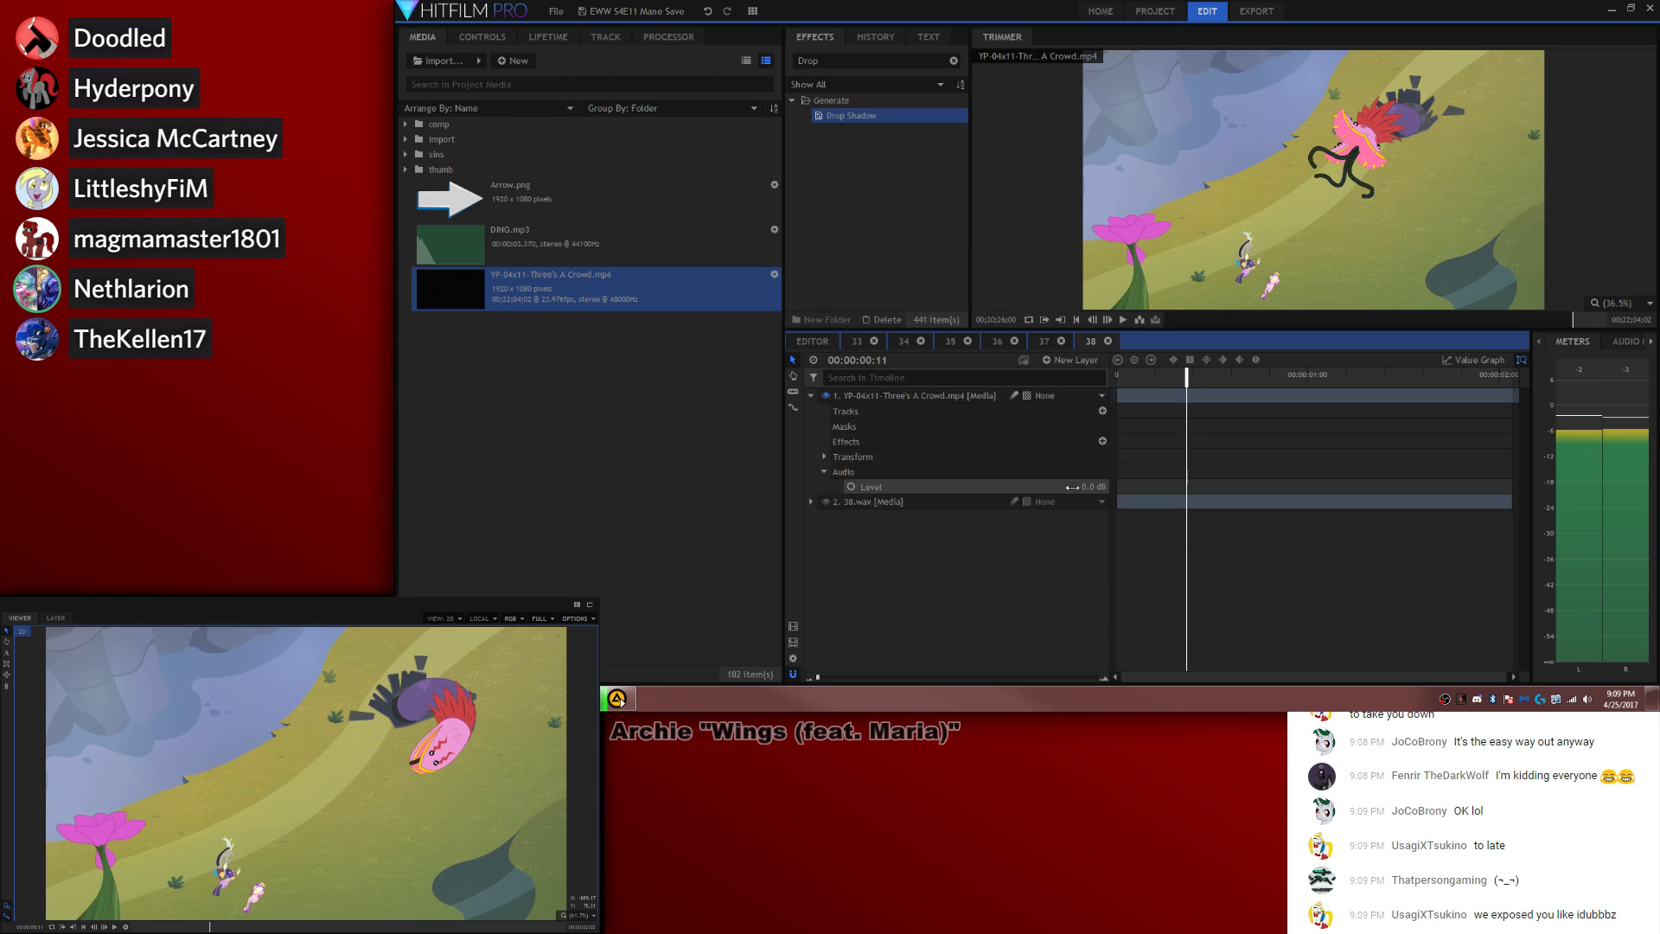
pyautogui.click(1074, 487)
pyautogui.write('-8')
pyautogui.press('Return')
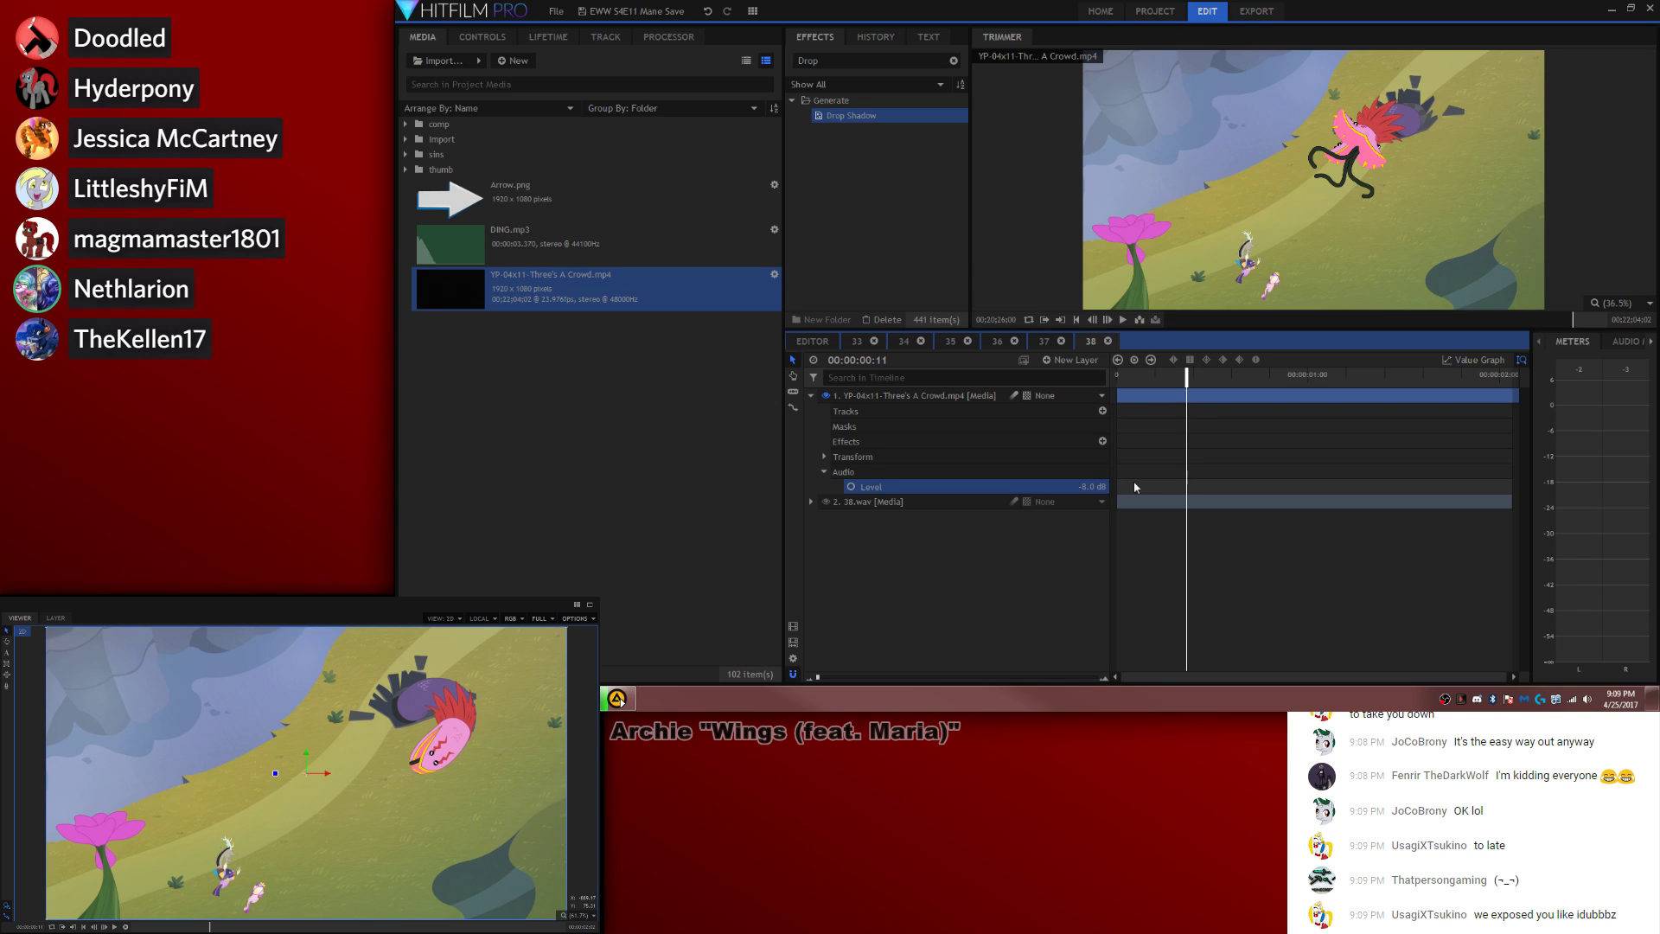
# Step: Start position and scale keyframes on the episode footage layer at 00:00:00:15
pyautogui.click(825, 457)
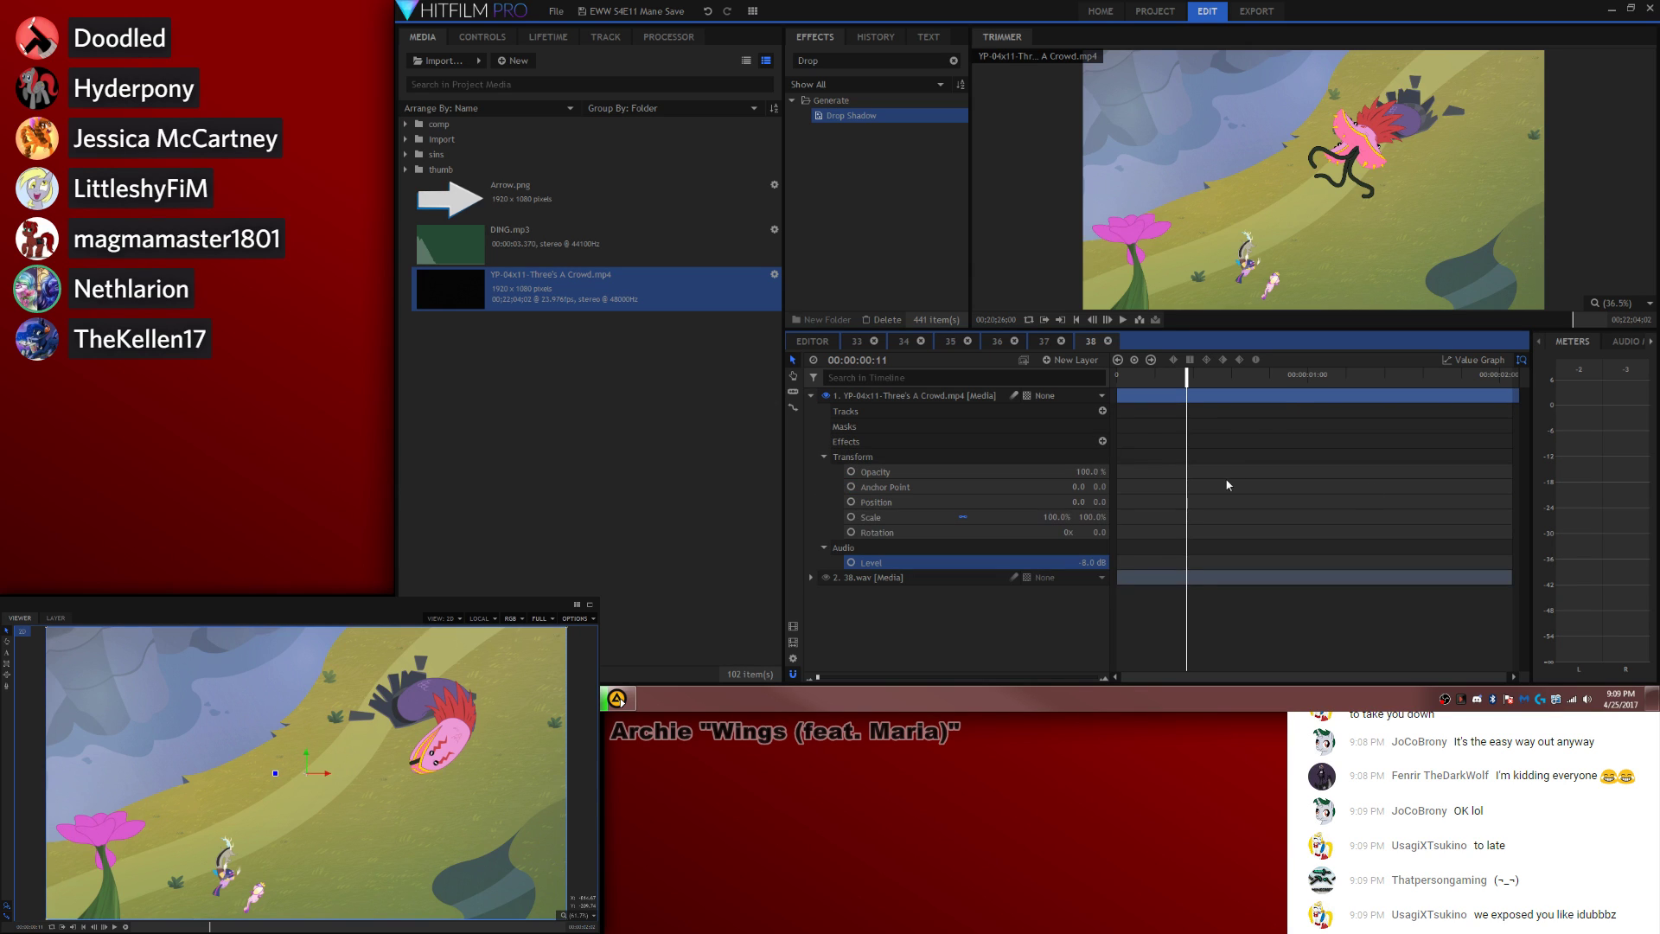
pyautogui.press('space')
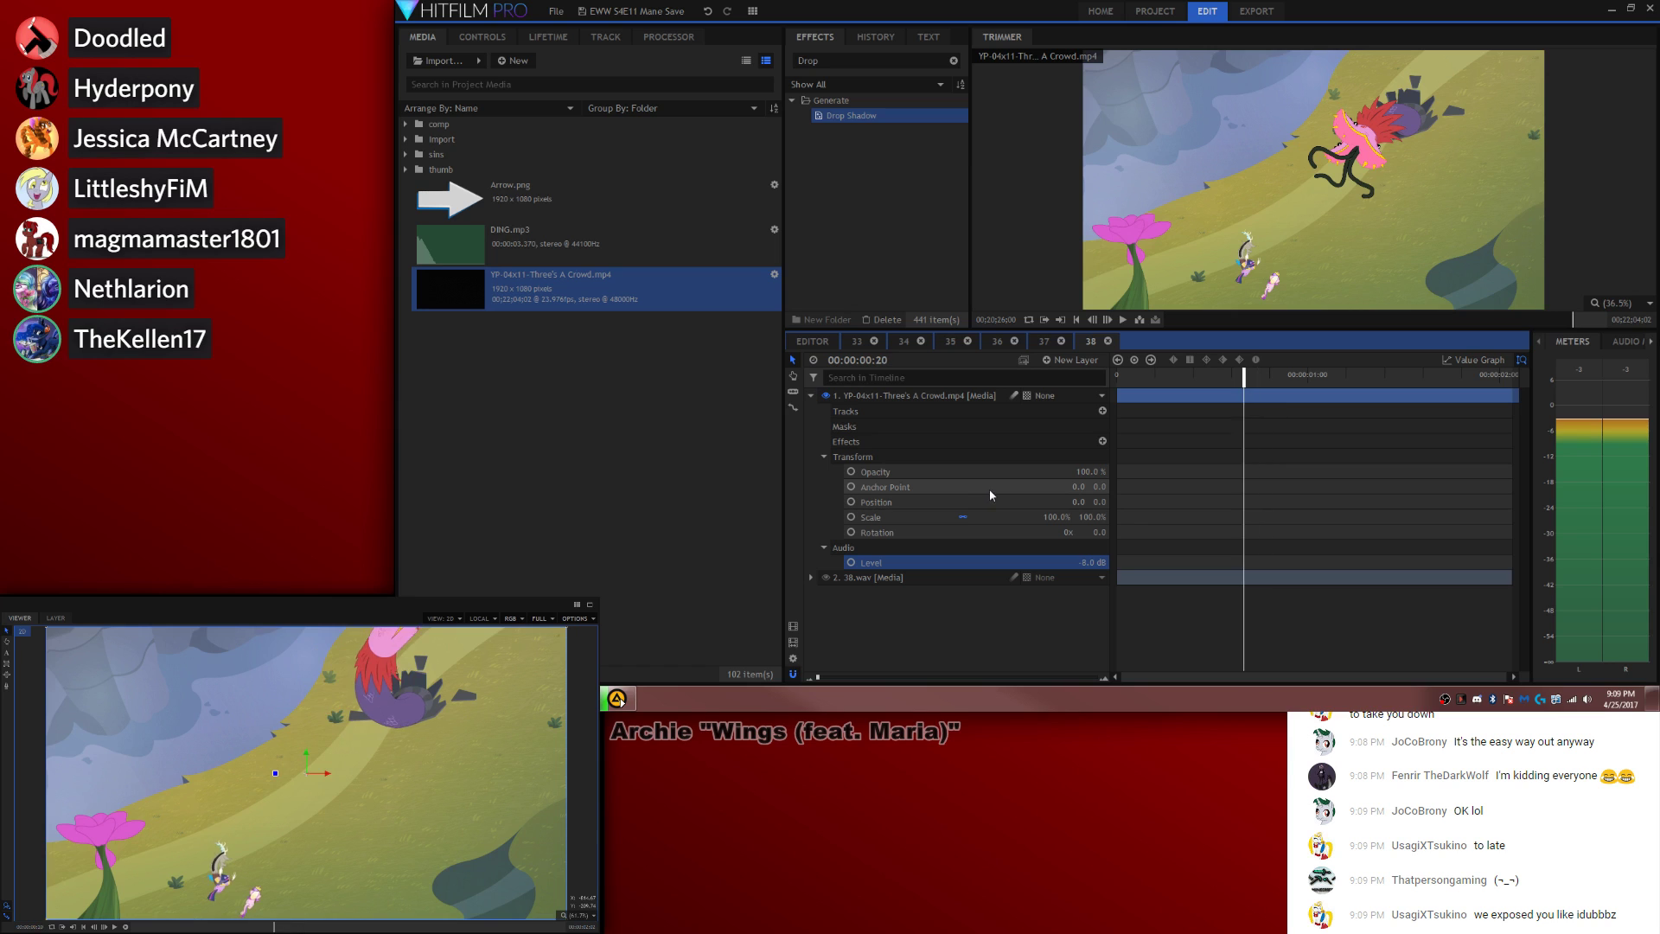
pyautogui.press(',')
pyautogui.press(',')
pyautogui.press(',')
pyautogui.press(',')
pyautogui.press(',')
pyautogui.click(851, 502)
pyautogui.click(851, 518)
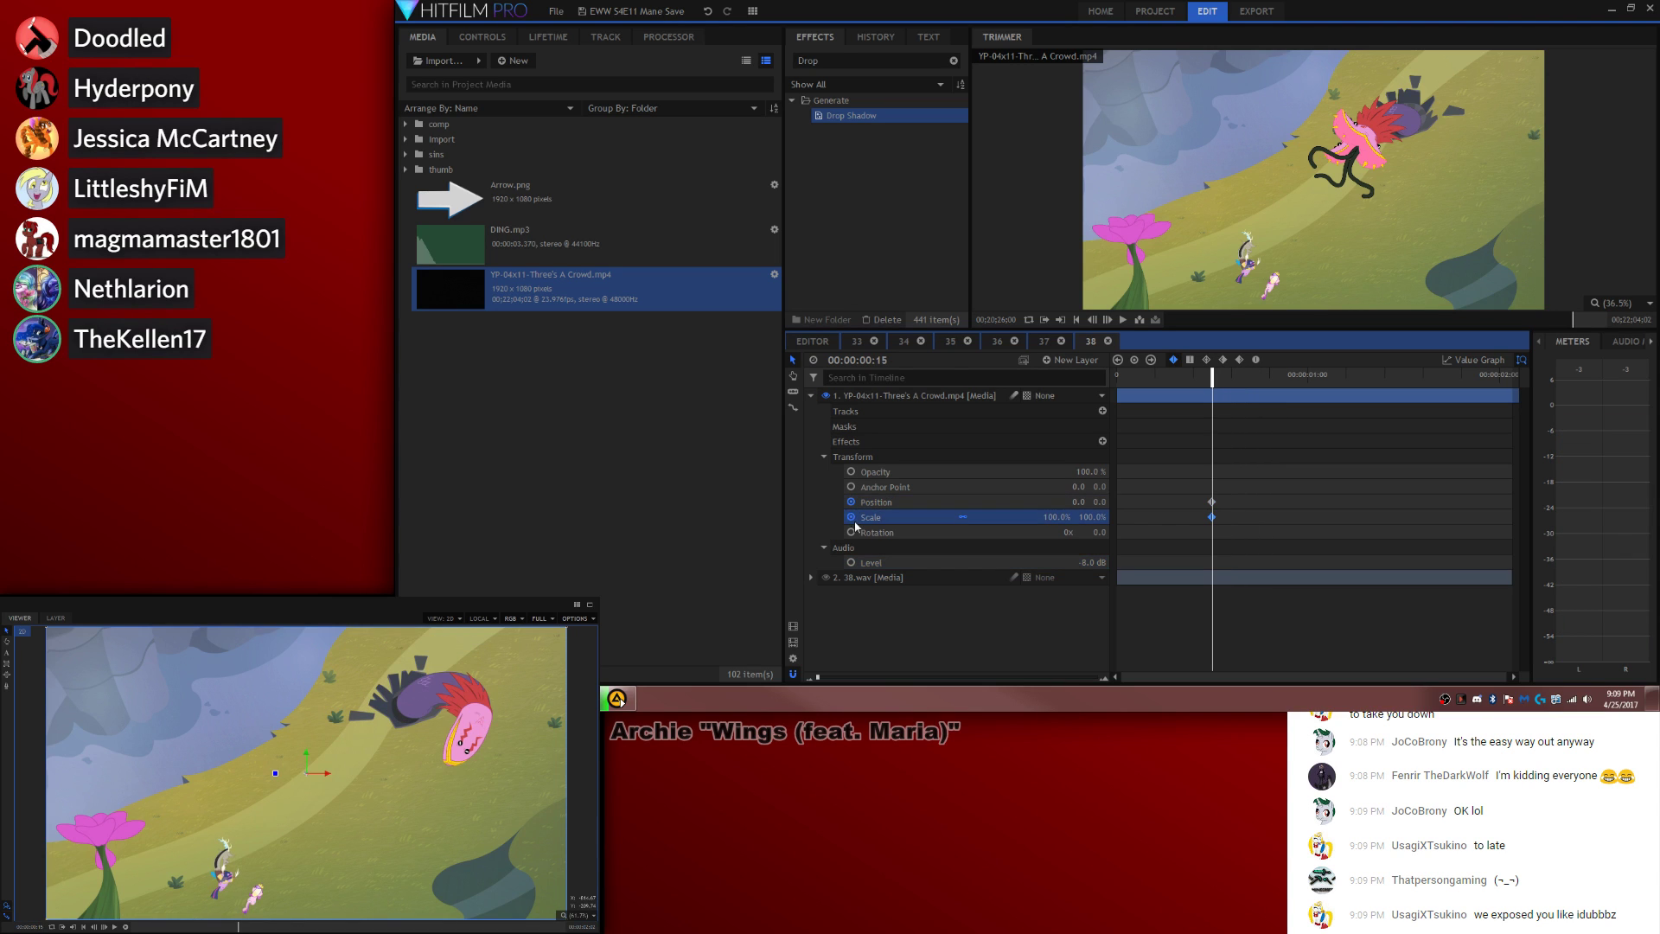
# Step: At 00:00:00:27, scale the footage to 571% and reposition it to frame the pink pony, and play back the zoom
pyautogui.press('space')
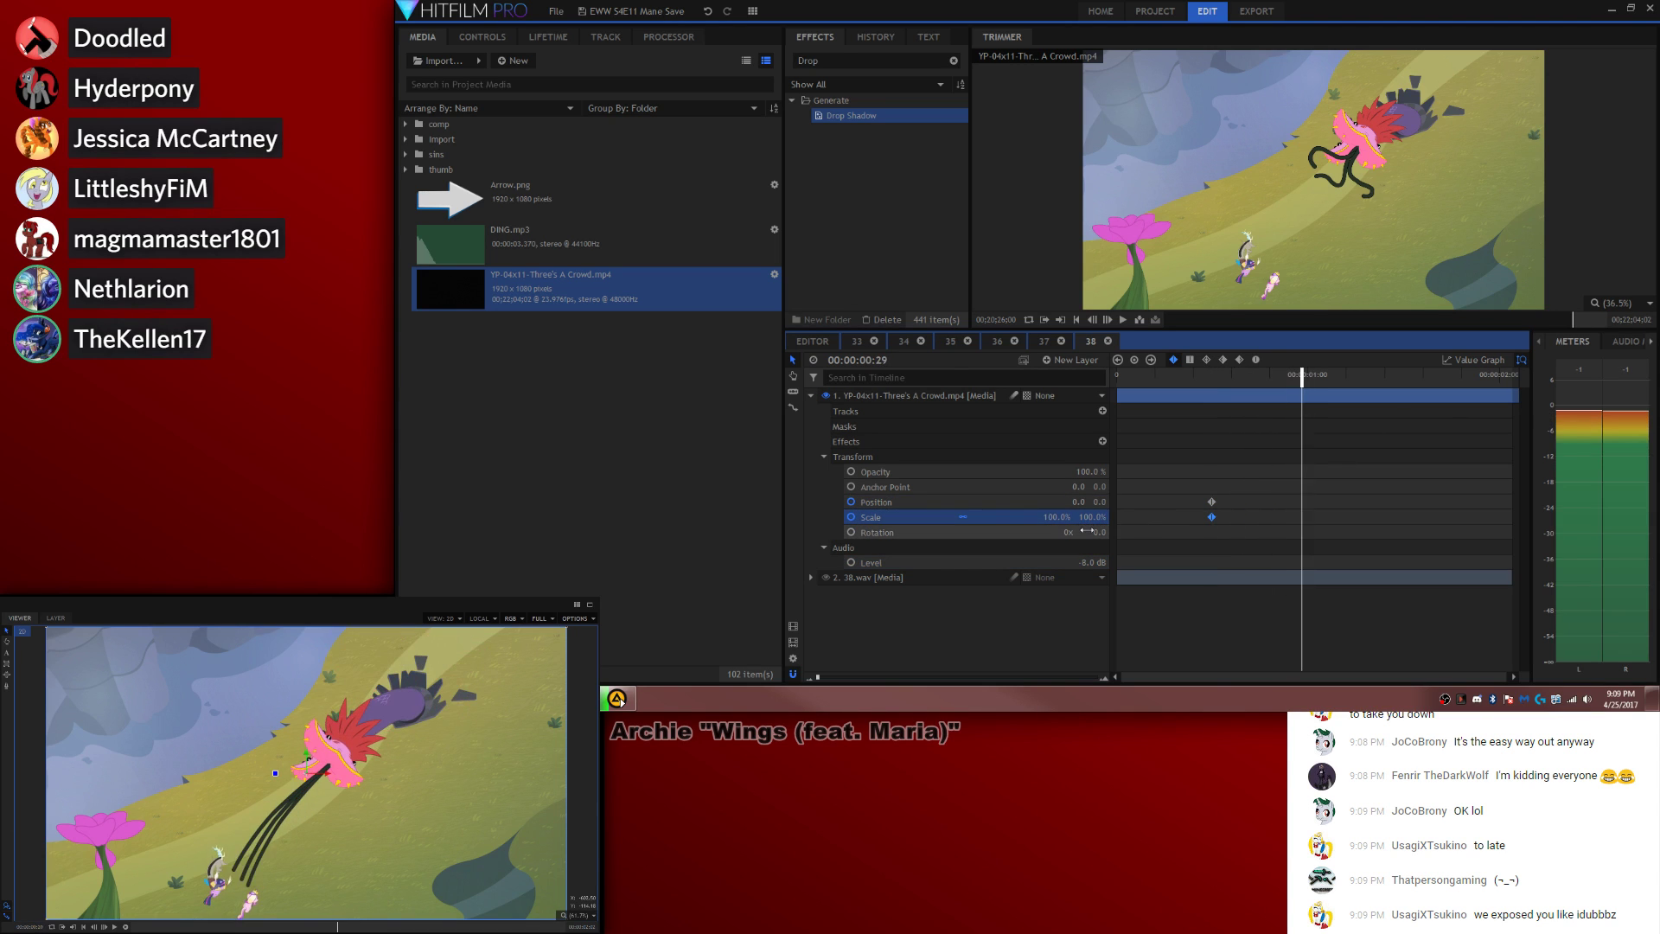
pyautogui.press(',')
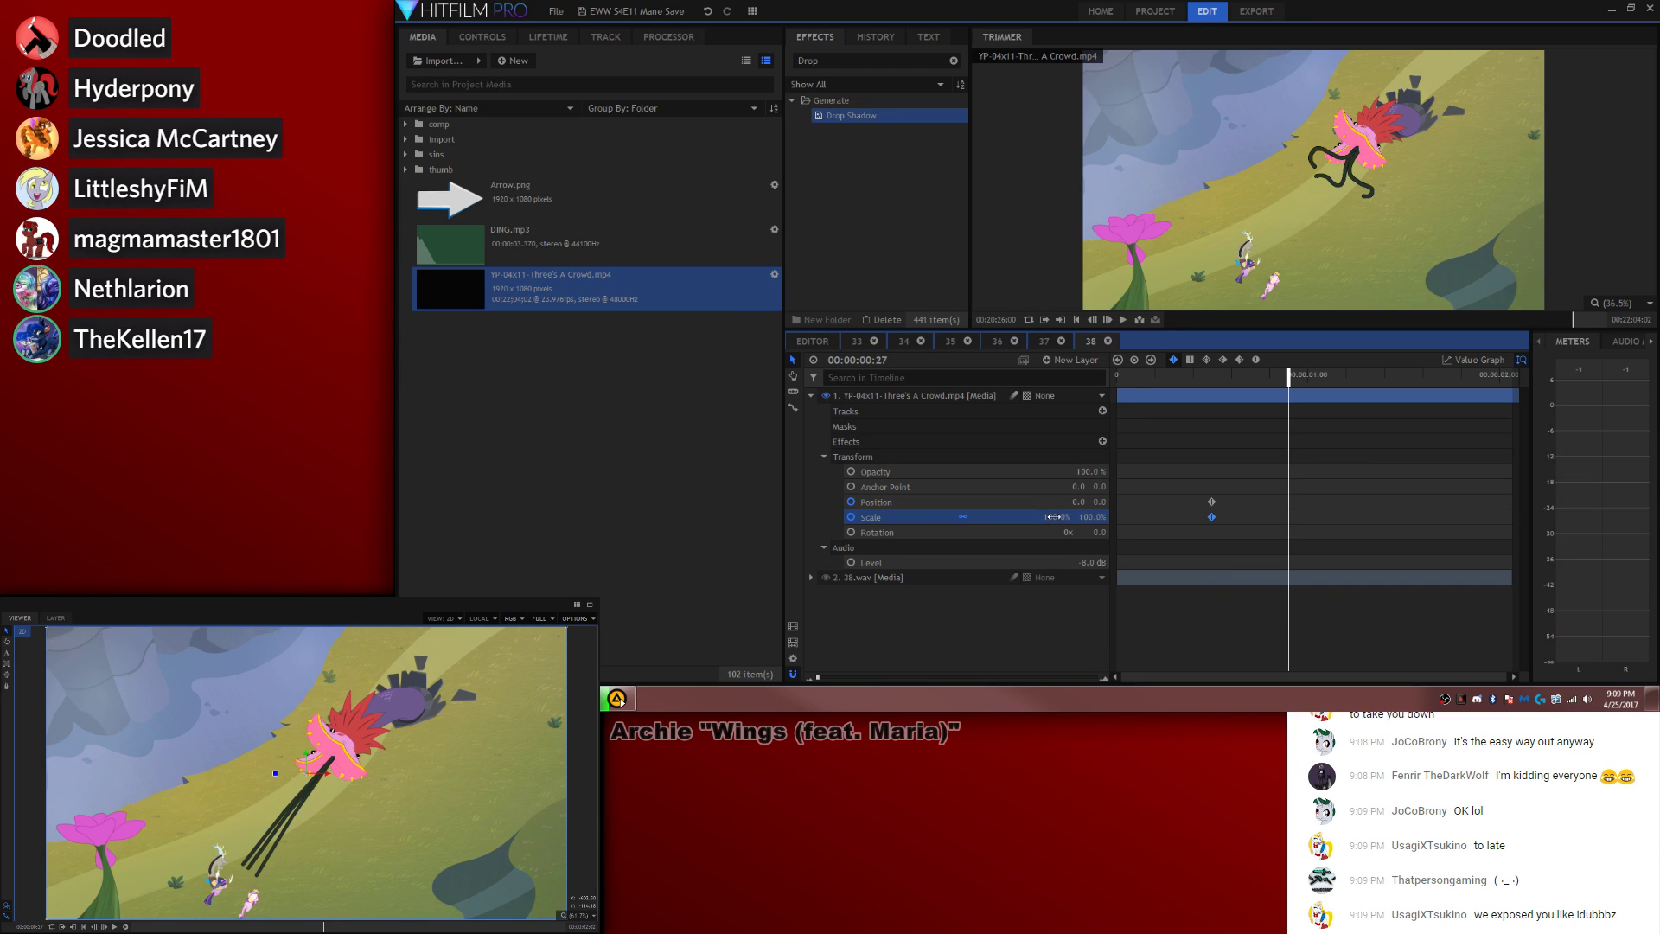
pyautogui.moveTo(1054, 517); pyautogui.dragTo(1460, 517)
pyautogui.scroll(-1, 116, 770)
pyautogui.scroll(-3, 116, 770)
pyautogui.moveTo(144, 913); pyautogui.dragTo(245, 708)
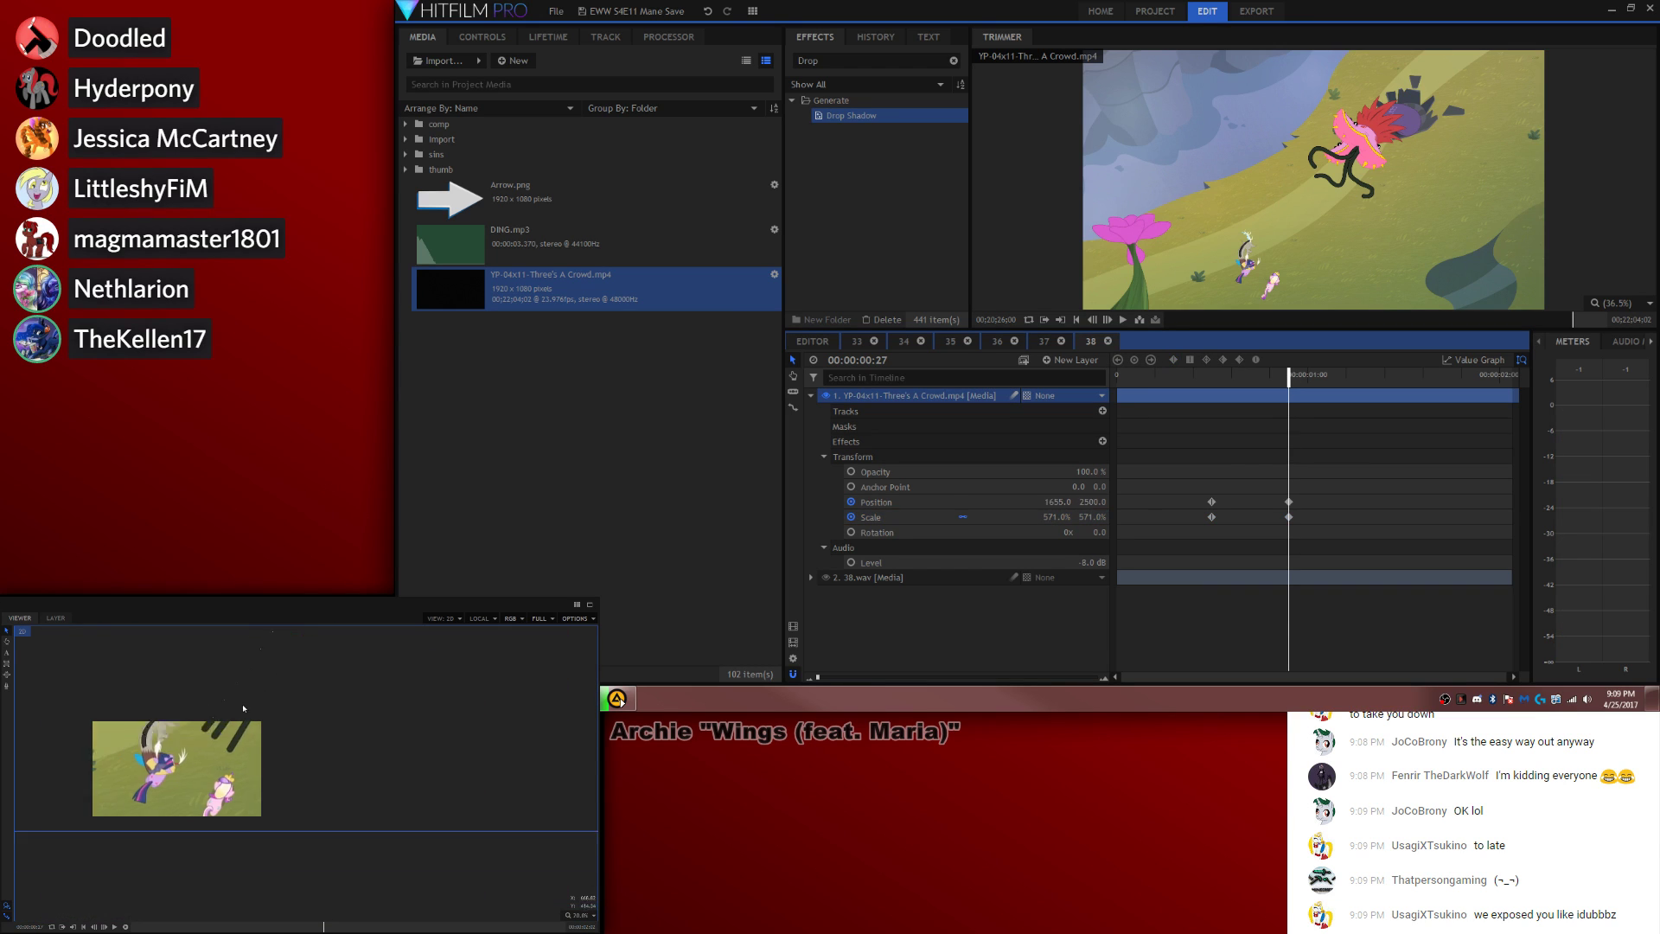
pyautogui.moveTo(177, 816)
pyautogui.mouseDown()
pyautogui.moveTo(178, 785)
pyautogui.moveTo(178, 799)
pyautogui.mouseUp()
pyautogui.click(580, 914)
pyautogui.click(572, 813)
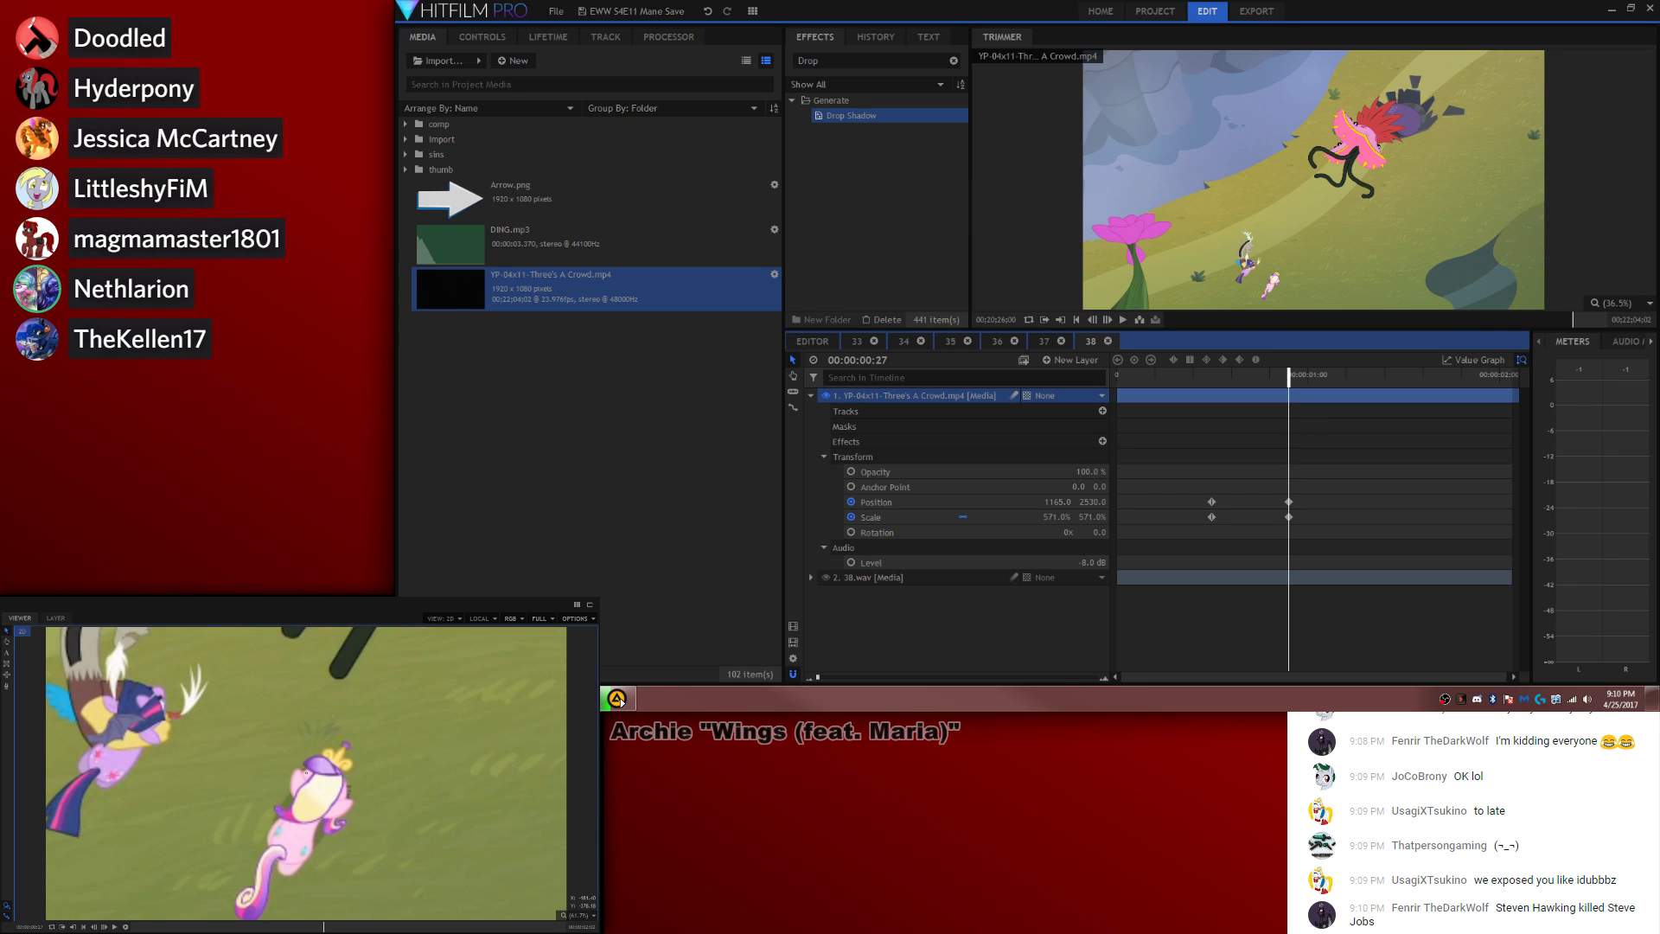
pyautogui.click(1212, 381)
pyautogui.press('space')
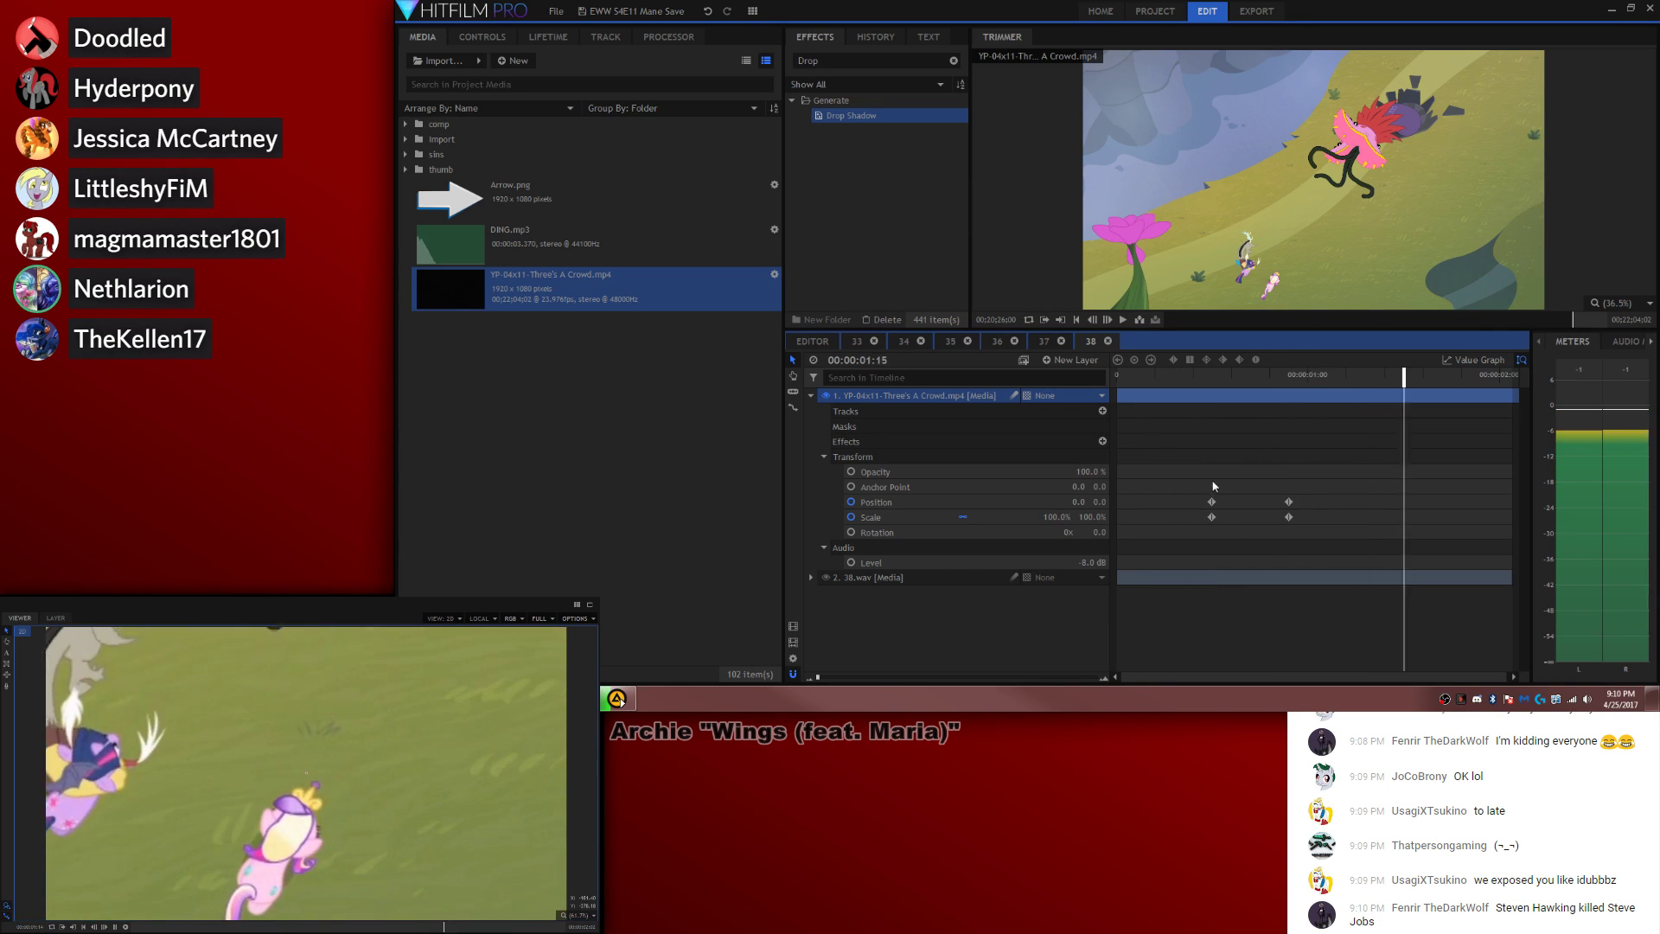
# Step: Copy the second Sin Count, Sub, overlay and New Grade layers from shot 37 into the start of shot 38
pyautogui.click(1044, 342)
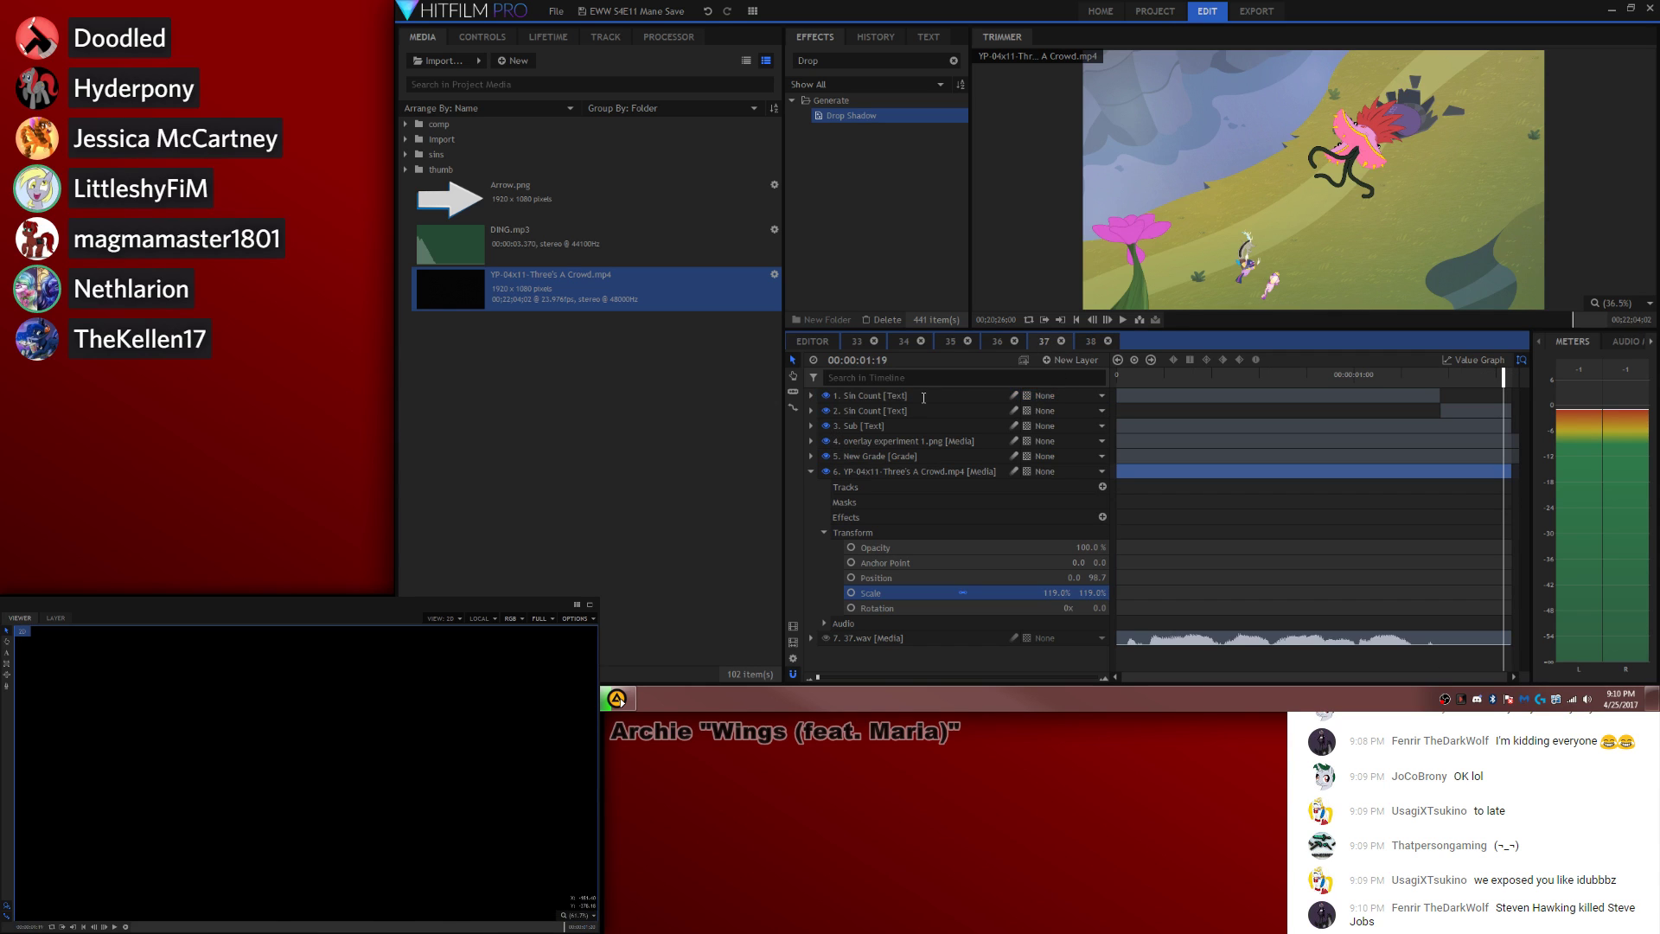
pyautogui.moveTo(898, 408); pyautogui.dragTo(902, 459)
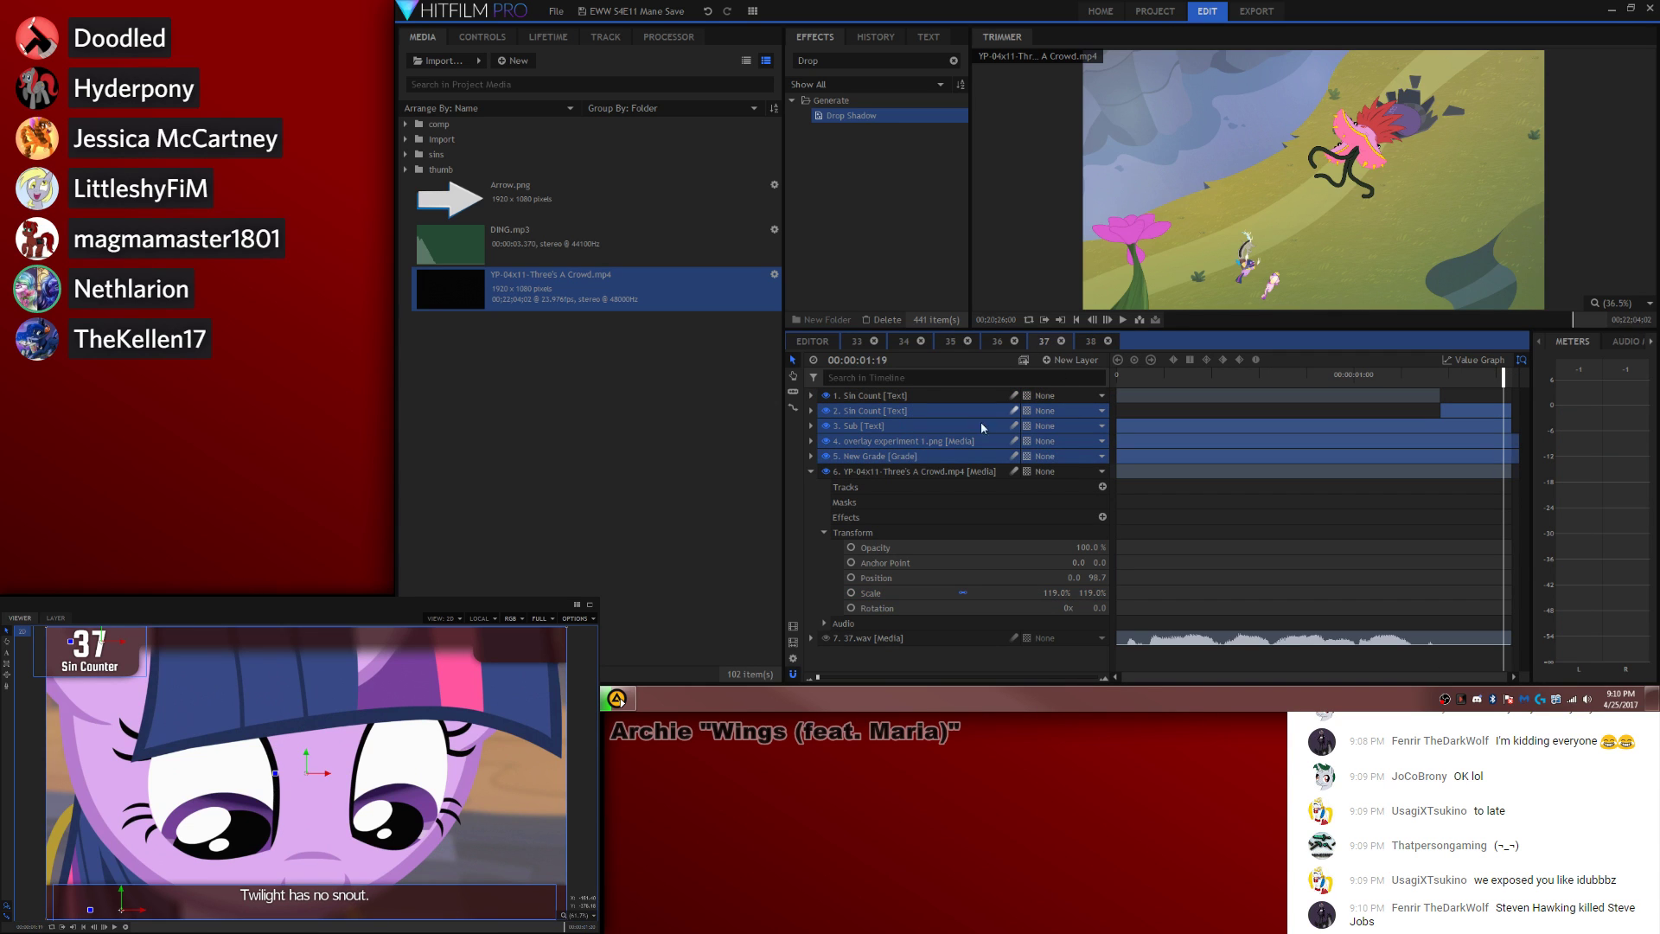
pyautogui.click(1090, 342)
pyautogui.click(1118, 377)
pyautogui.hotkey('ctrl', 'v')
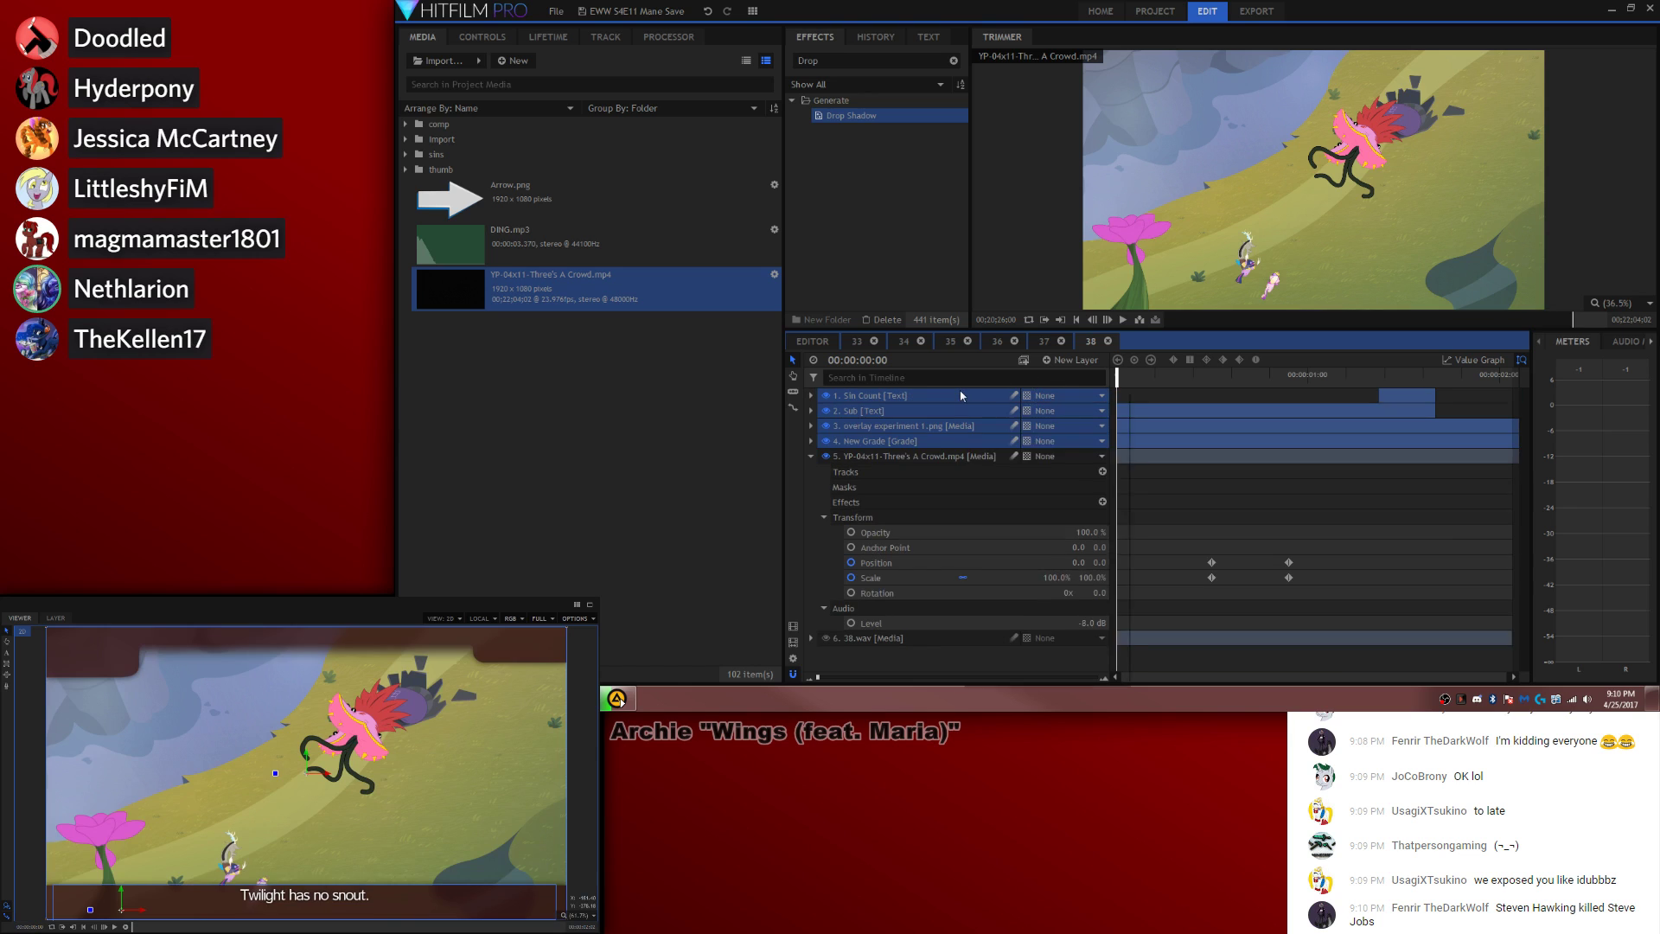
# Step: Align the Sin Count layer with the start of shot 38 and extend it and the subtitle layer to the shot's end
pyautogui.rightClick(960, 393)
pyautogui.click(1028, 589)
pyautogui.click(1158, 395)
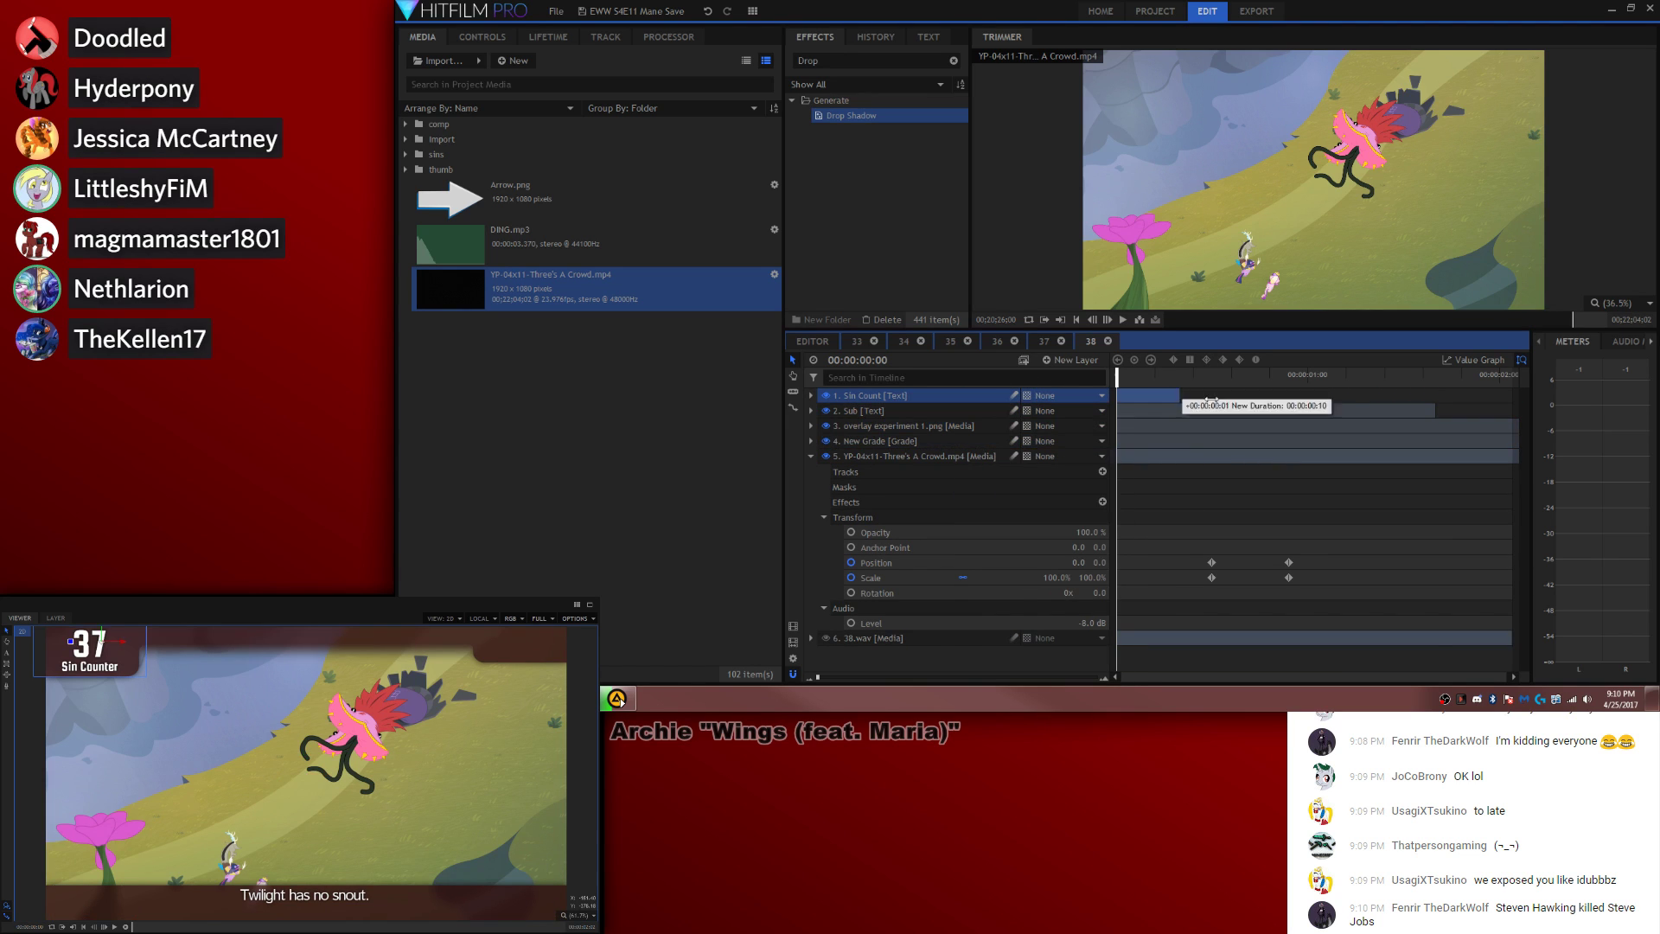
pyautogui.moveTo(1436, 417); pyautogui.dragTo(1511, 413)
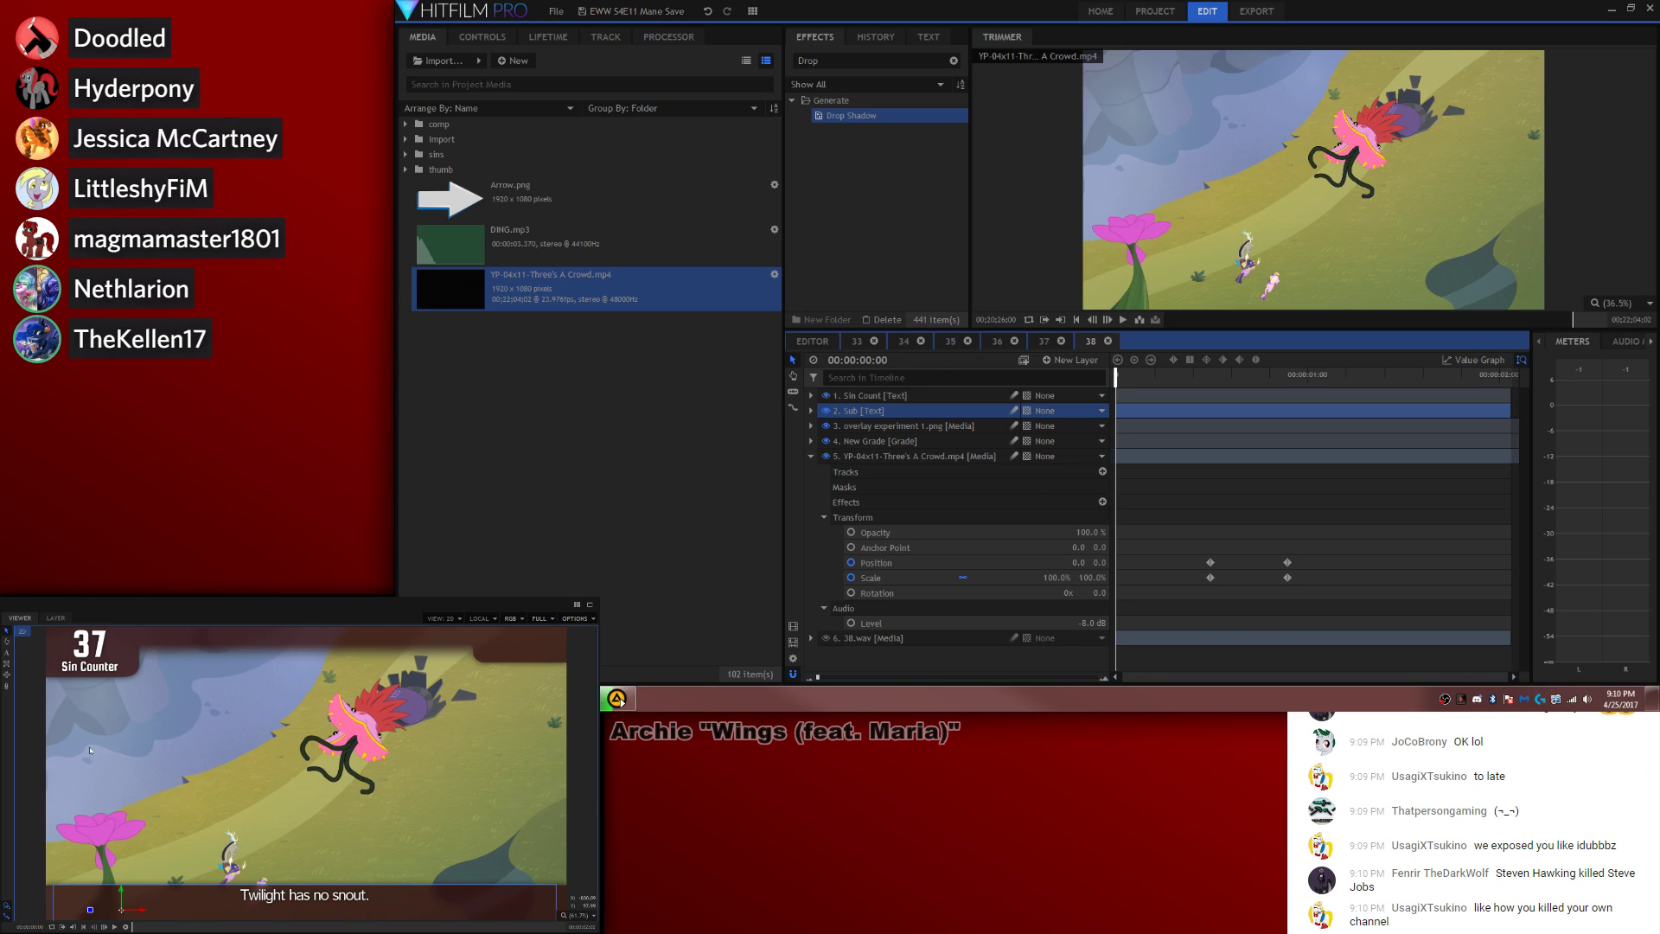
# Step: Change the subtitle text to "Cadance slides backwards." and play back the shot
pyautogui.click(8, 653)
pyautogui.hotkey('ctrl', 'a')
pyautogui.write('Cadance slides backwards.')
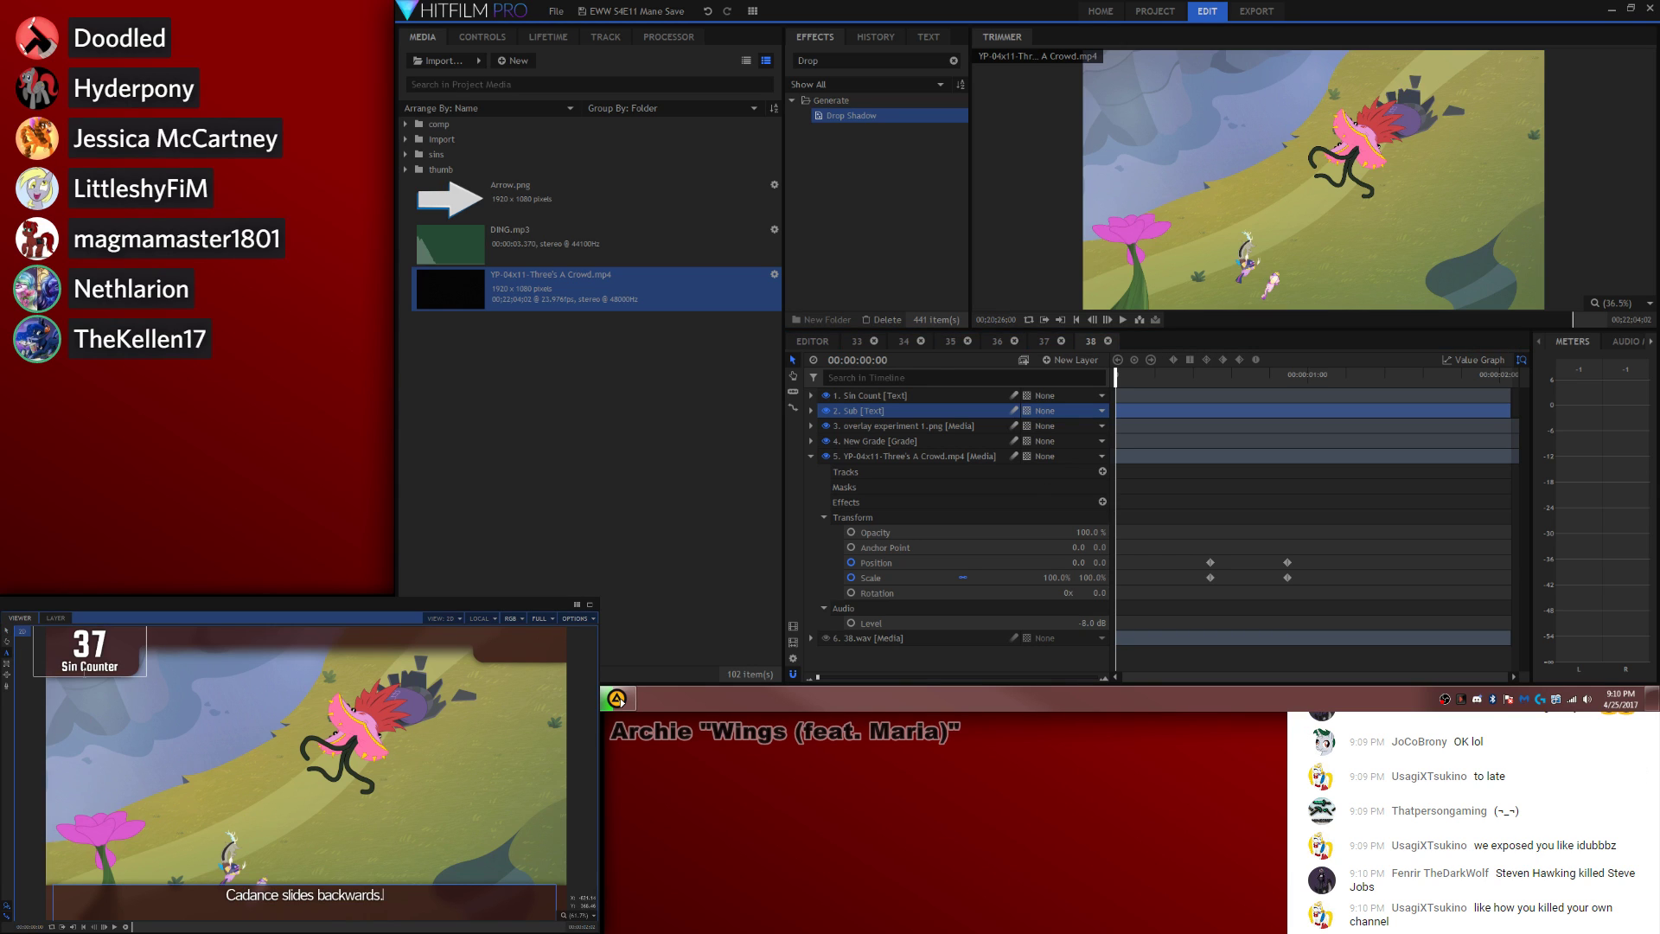
pyautogui.click(1421, 522)
pyautogui.press('space')
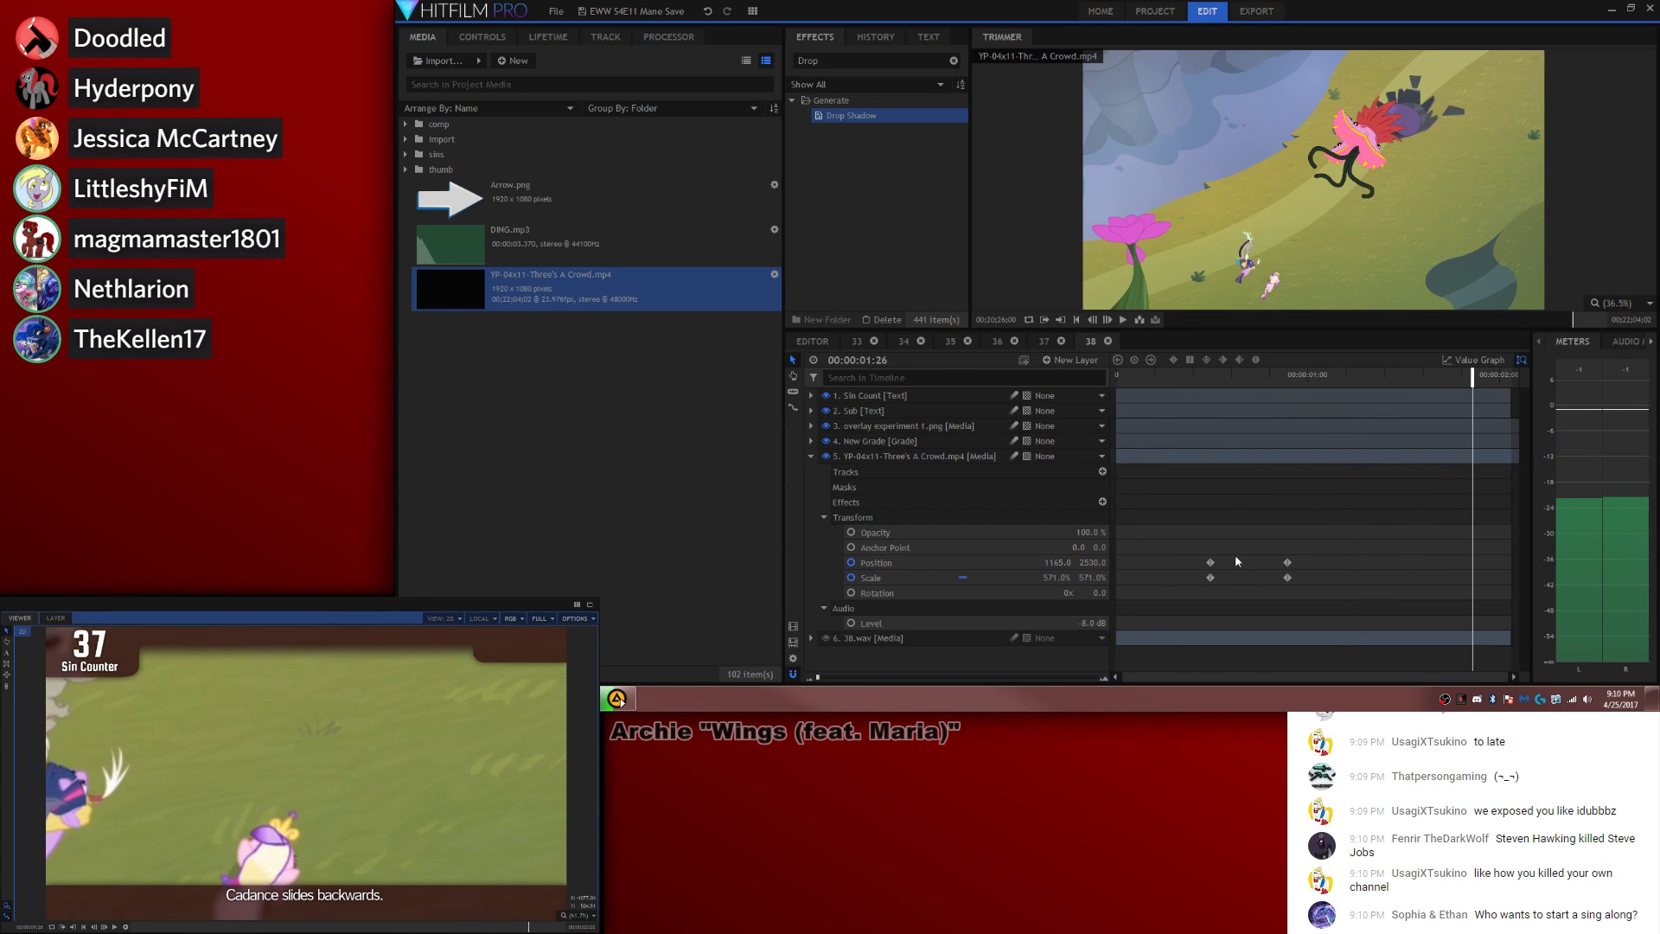
# Step: At the 00:00:00:27 keyframe, enlarge the footage to 601% and shift it so the pink pony sits clear of the subtitle
pyautogui.doubleClick(1287, 563)
pyautogui.moveTo(1057, 578); pyautogui.dragTo(68, 715)
pyautogui.scroll(-5, 299, 787)
pyautogui.scroll(3, 294, 791)
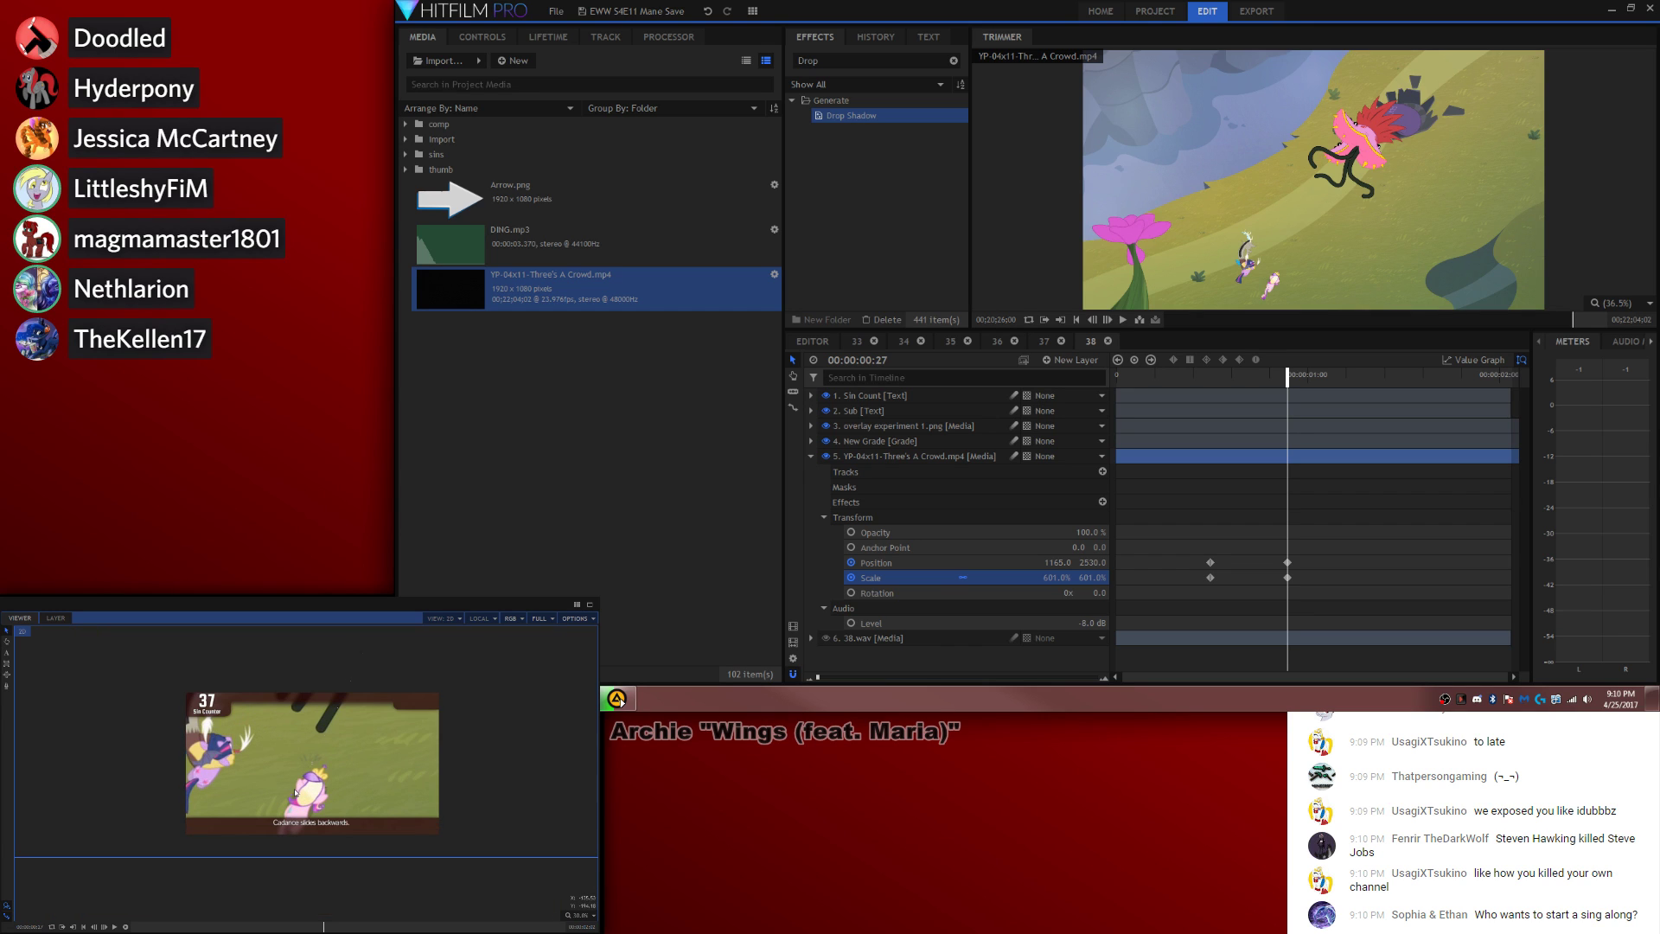
pyautogui.moveTo(398, 647)
pyautogui.mouseDown()
pyautogui.moveTo(378, 676)
pyautogui.moveTo(382, 658)
pyautogui.mouseUp()
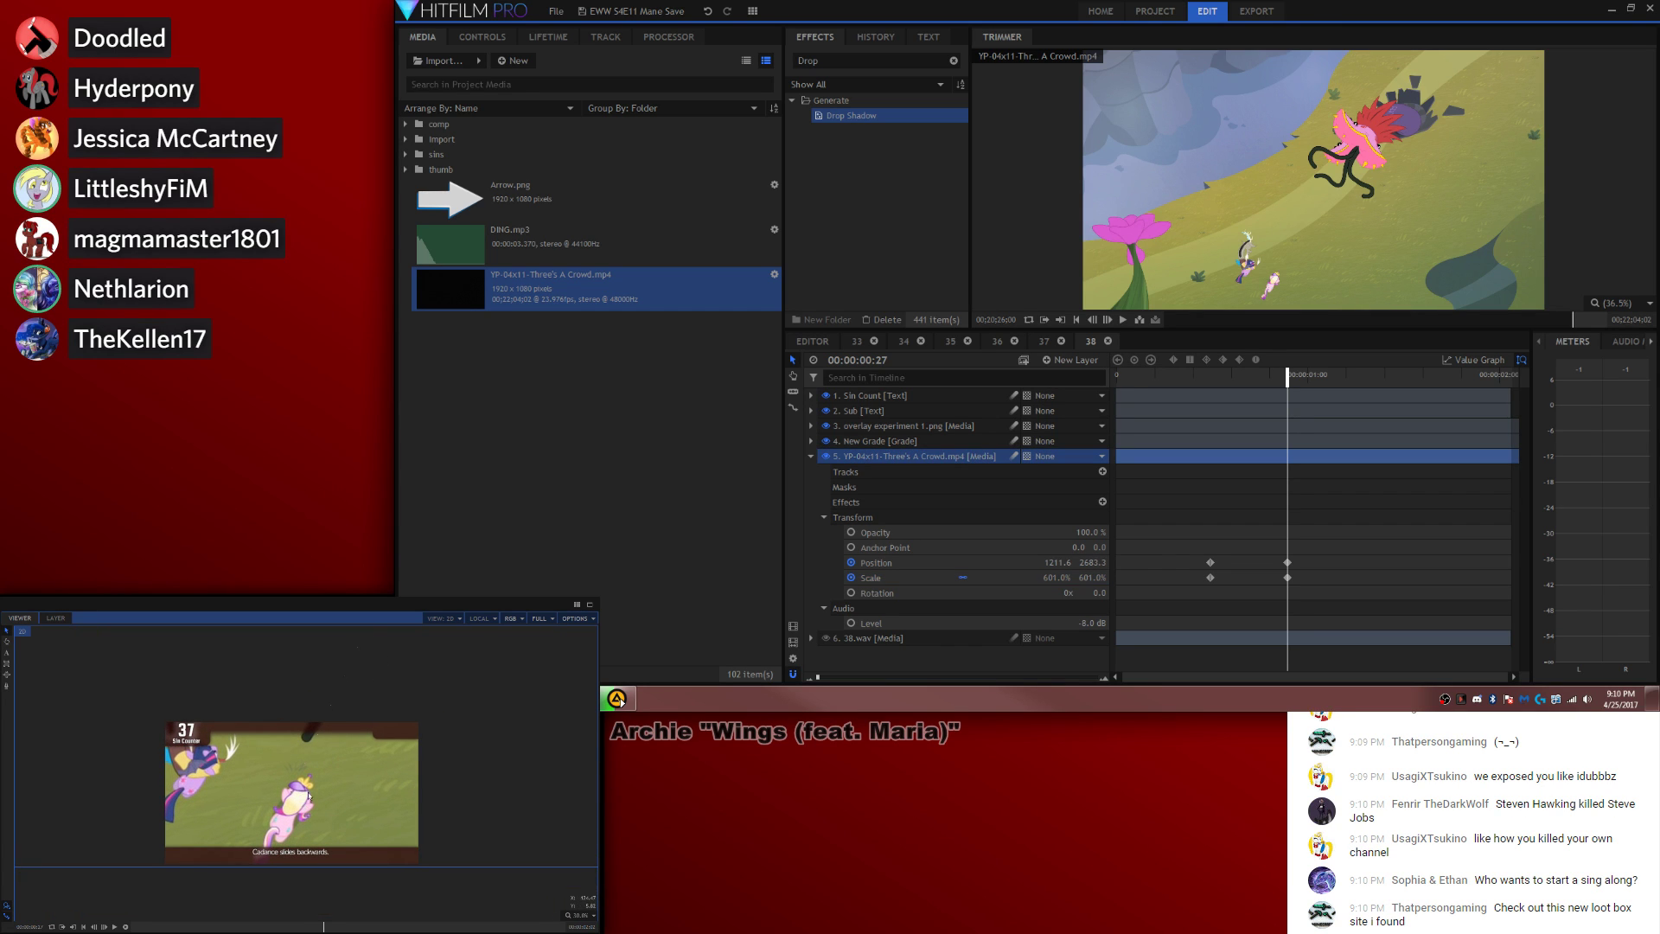
pyautogui.scroll(2, 308, 795)
pyautogui.moveTo(49, 788); pyautogui.dragTo(98, 814)
pyautogui.scroll(-1, 165, 817)
pyautogui.scroll(1, 45, 795)
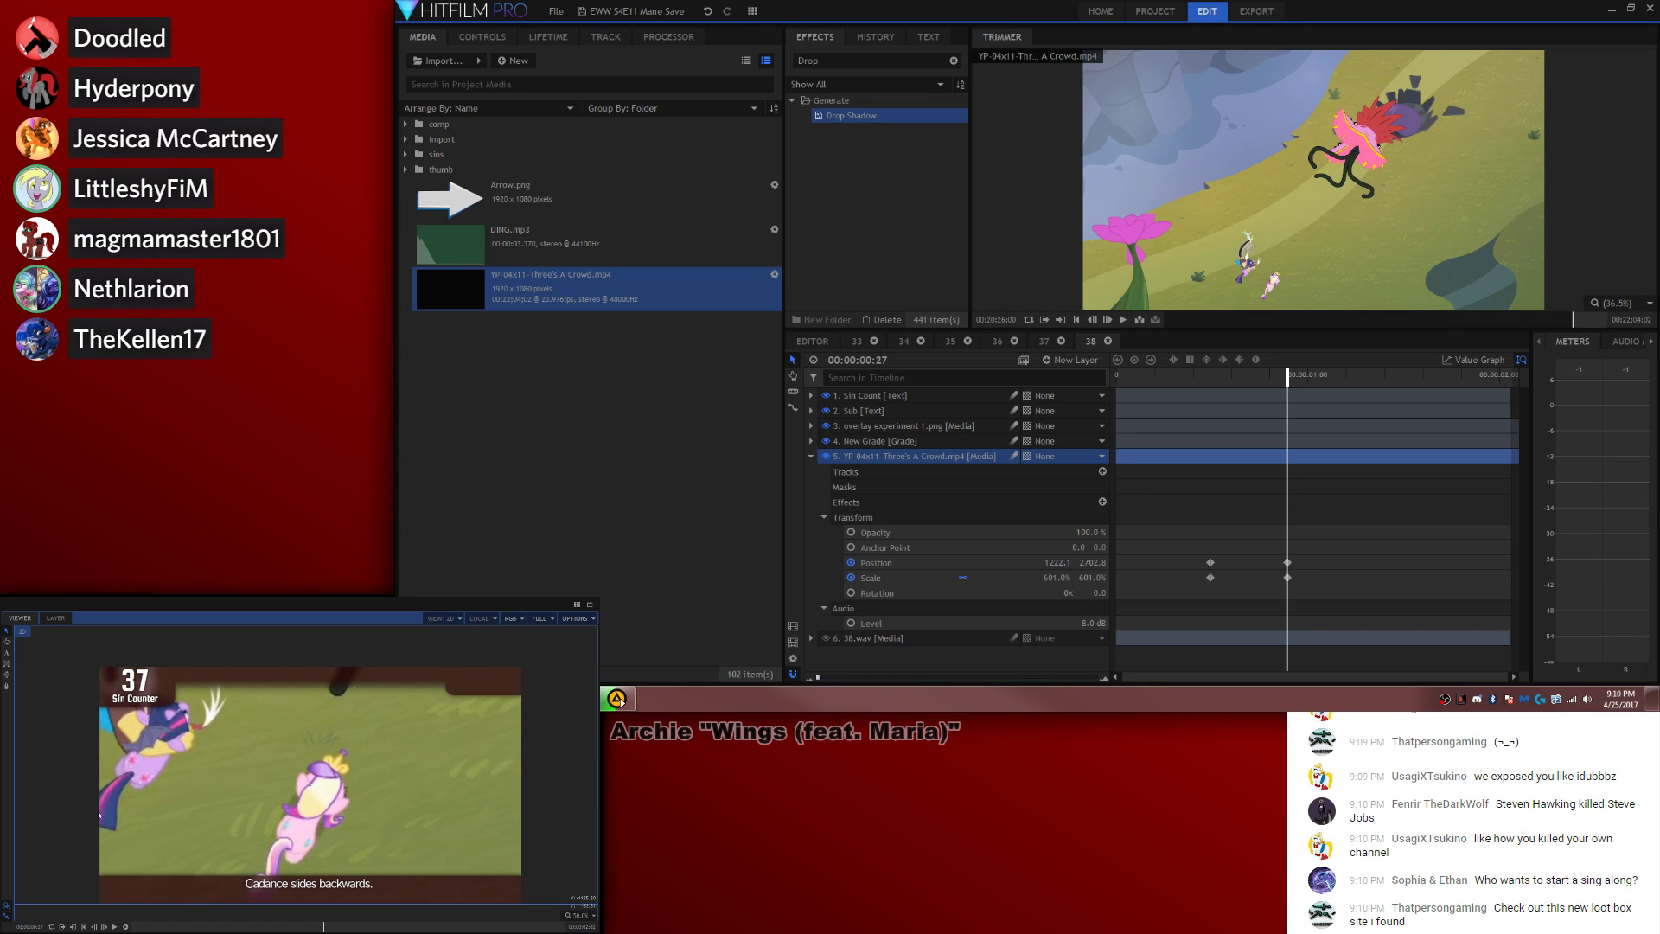
pyautogui.click(584, 917)
pyautogui.click(574, 813)
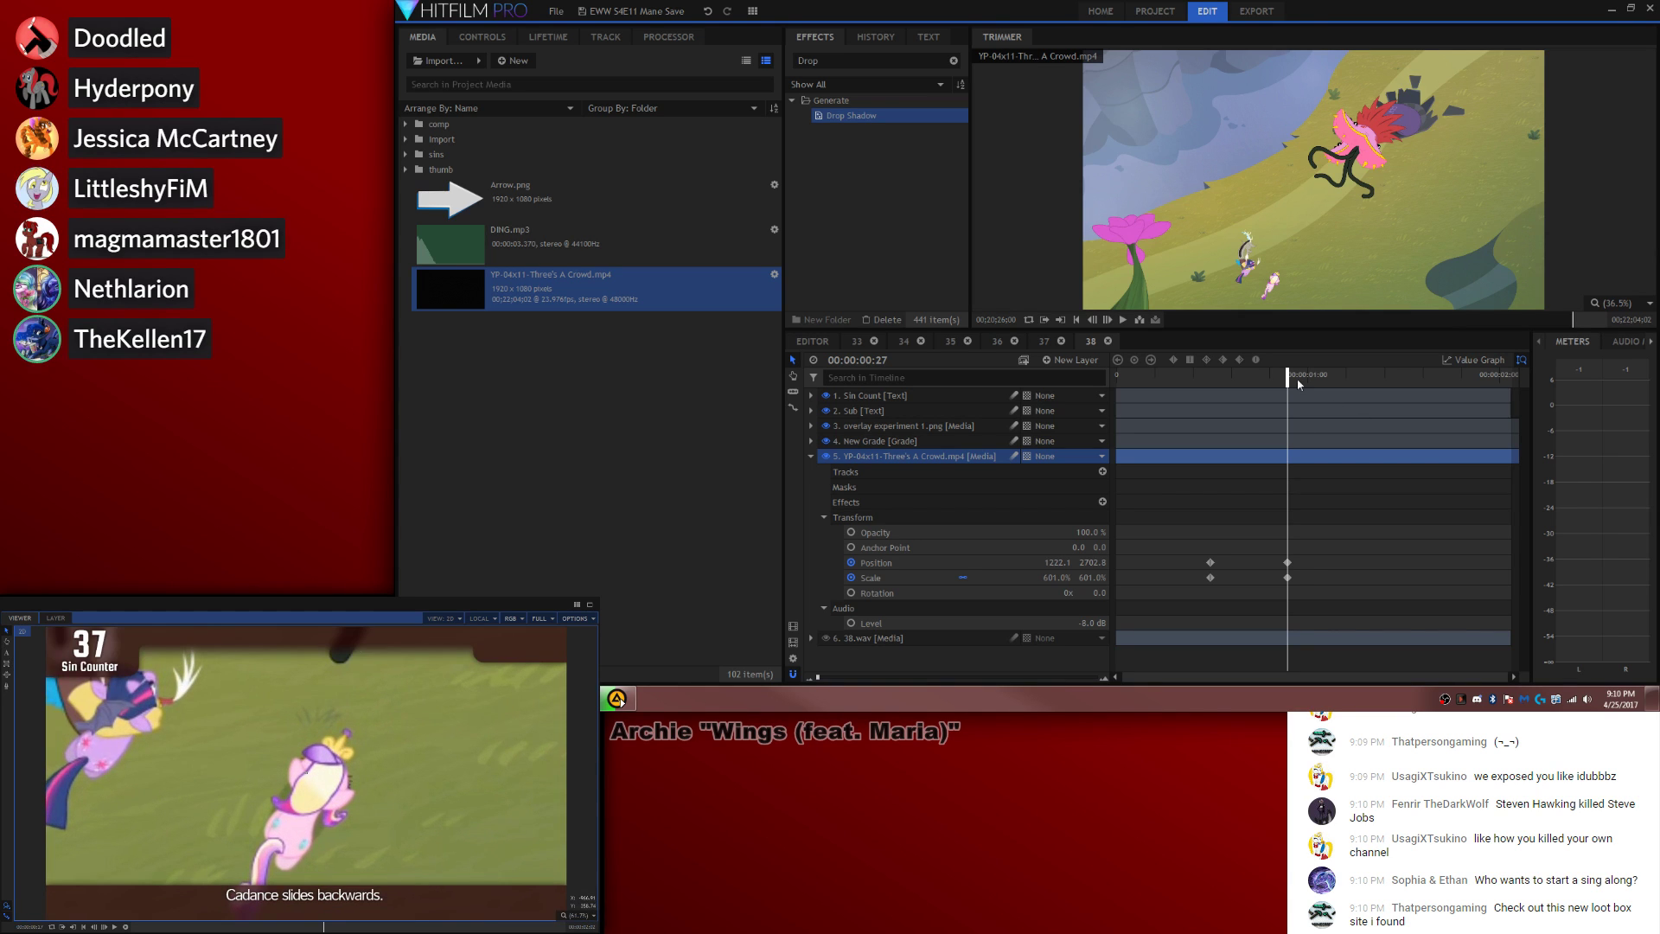
# Step: Play back shot 38 from its start to review the zoom on the footage
pyautogui.moveTo(1298, 383); pyautogui.dragTo(1115, 381)
pyautogui.click(1172, 498)
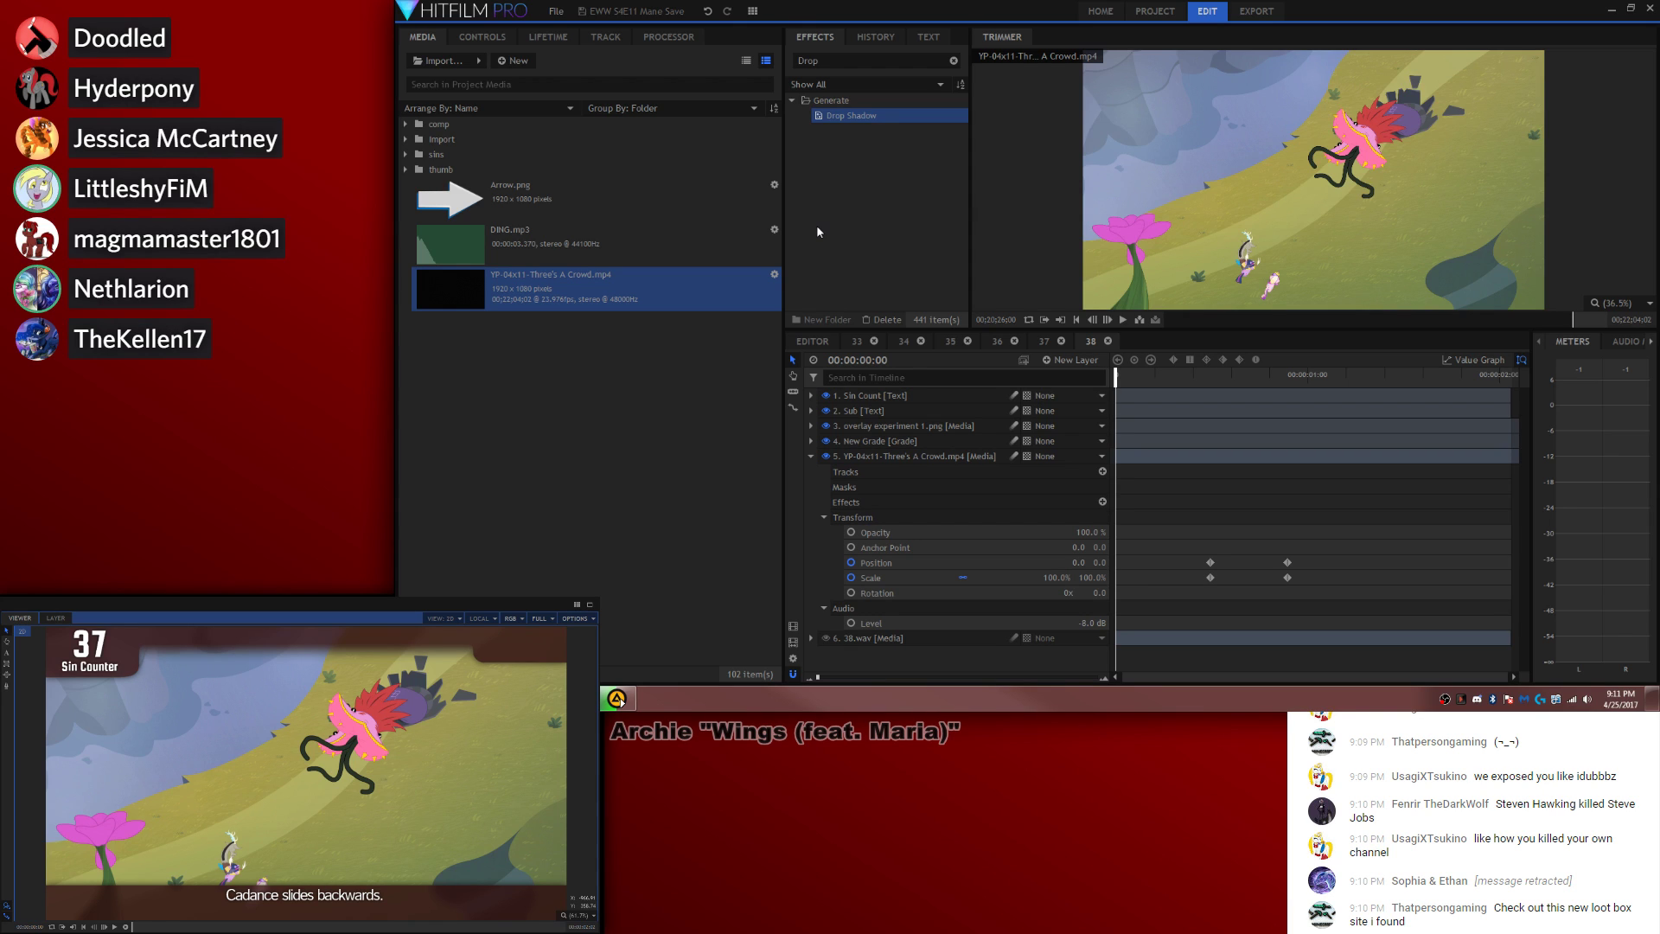
pyautogui.press('space')
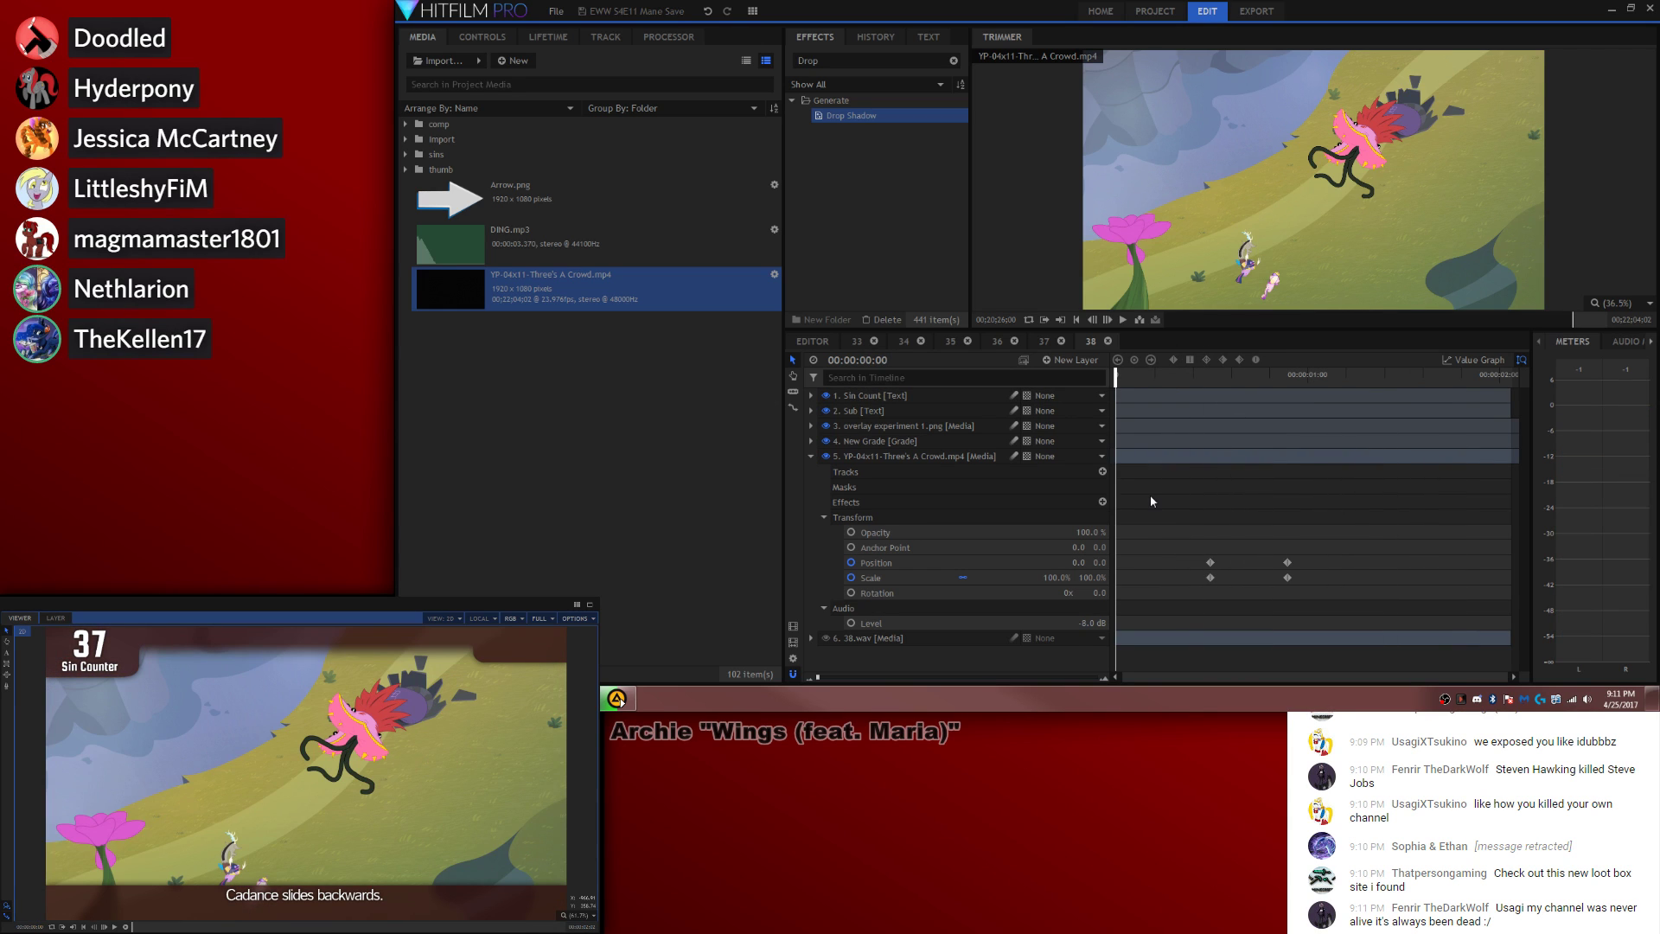
# Step: Display the 38.wav layer's audio waveform and split the Sin Count layer at 00:00:01:23, where the narration ends
pyautogui.rightClick(906, 638)
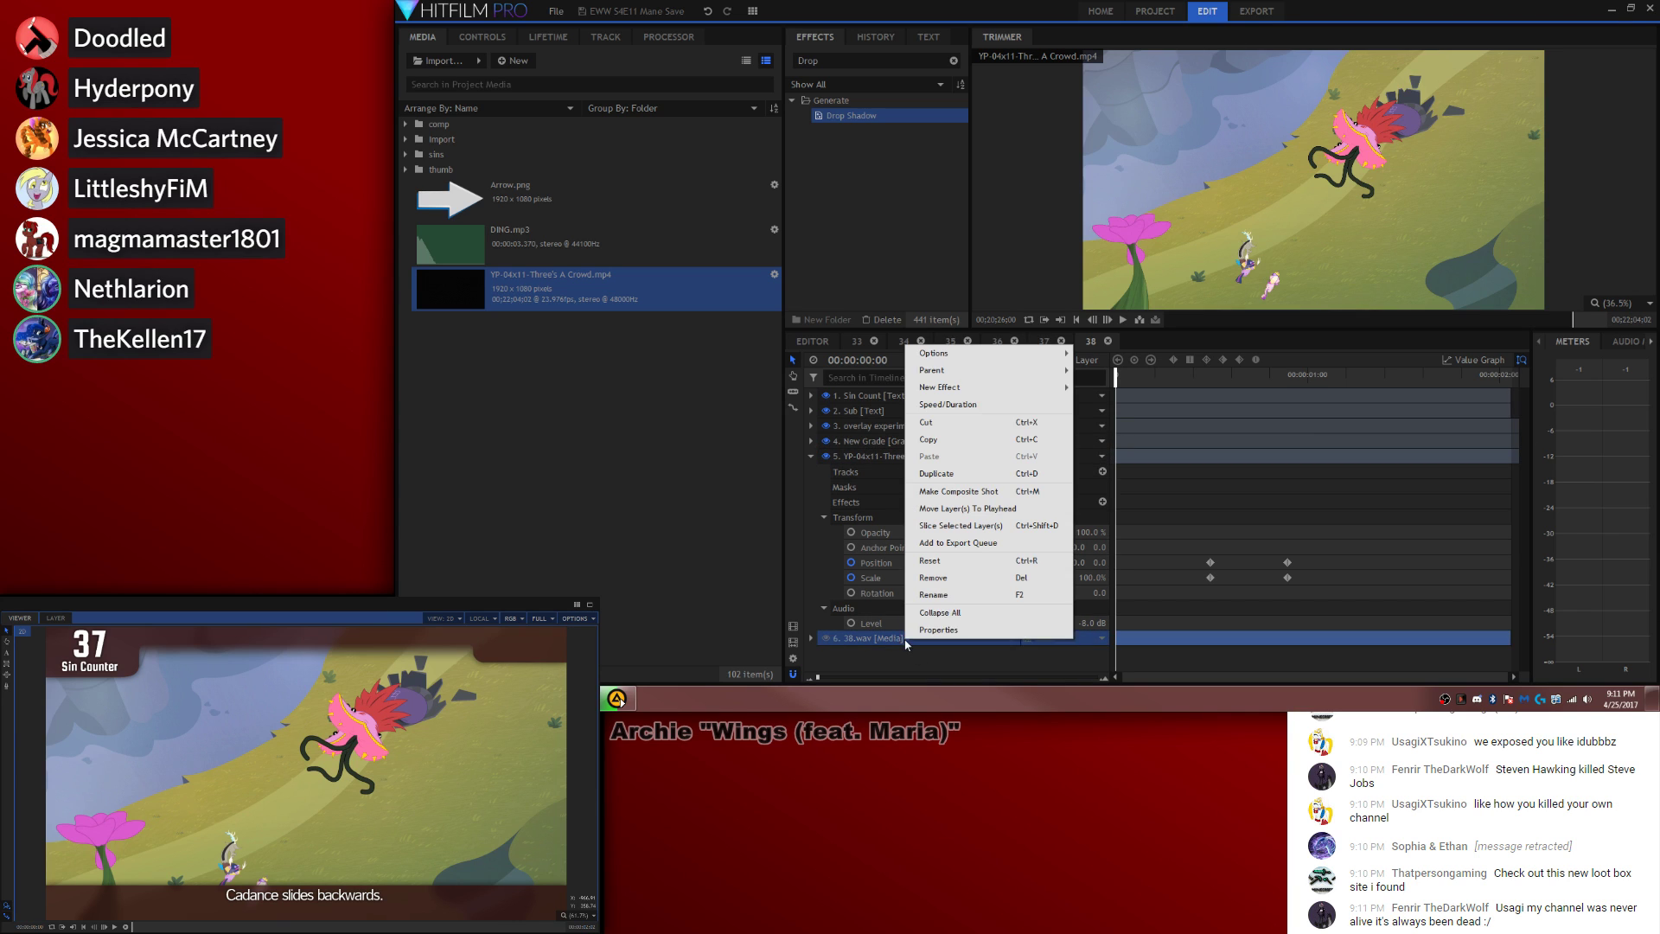
pyautogui.moveTo(972, 352)
pyautogui.click(1113, 370)
pyautogui.moveTo(1411, 379); pyautogui.dragTo(1453, 386)
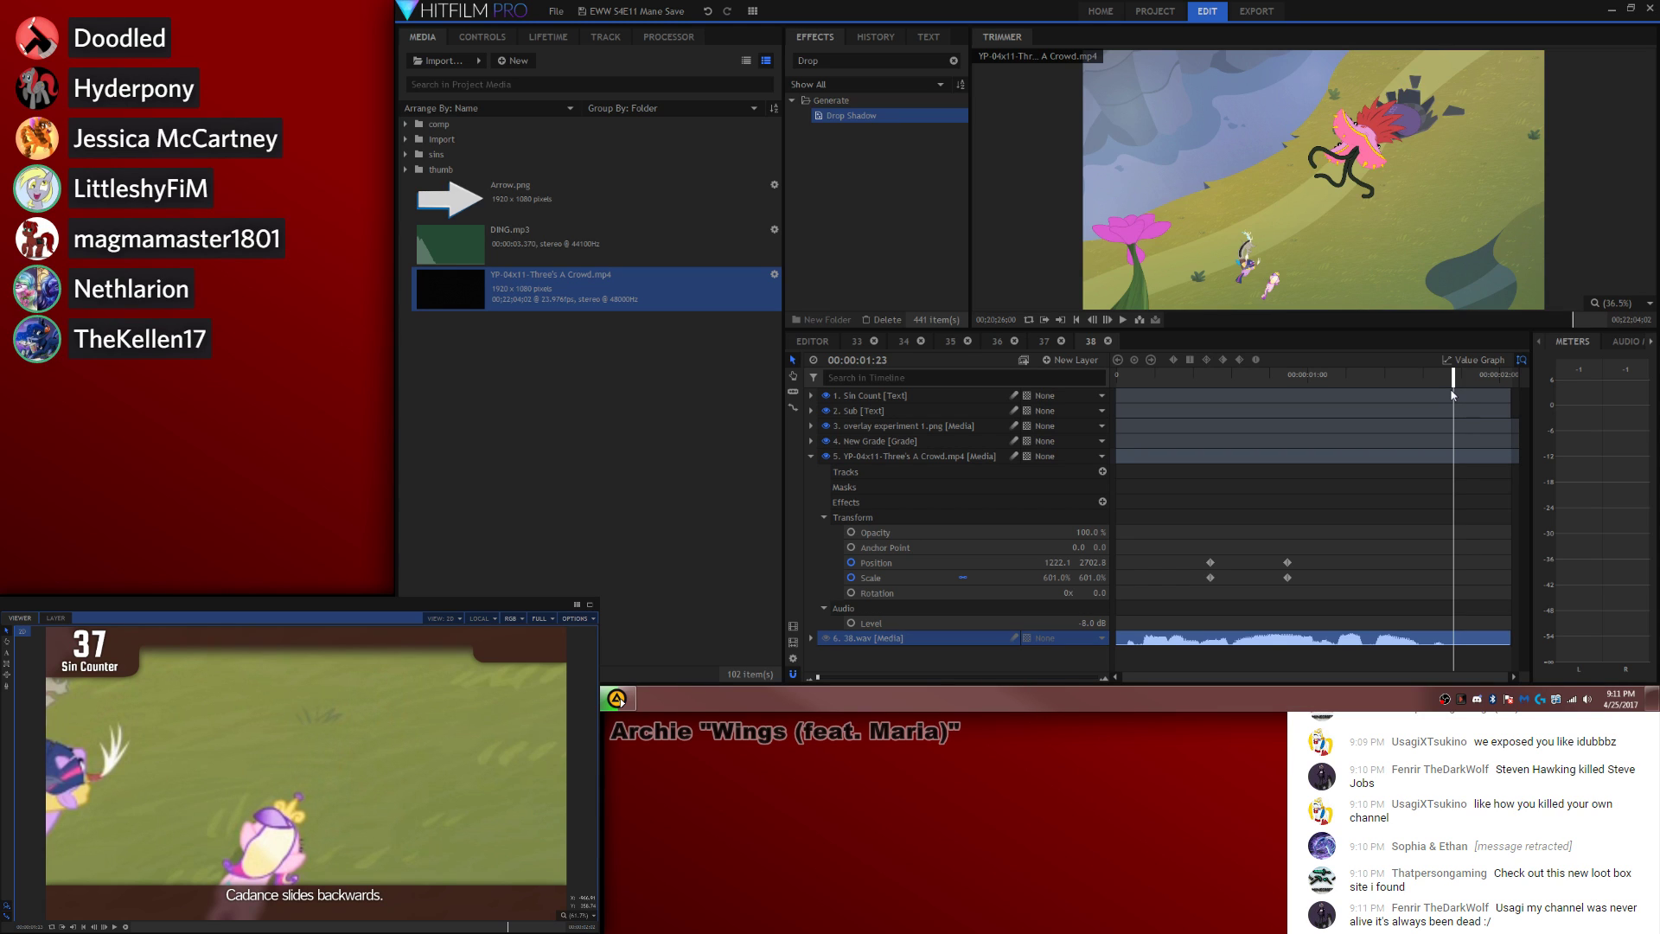
pyautogui.press('c')
pyautogui.click(1453, 395)
pyautogui.press('v')
pyautogui.press('.')
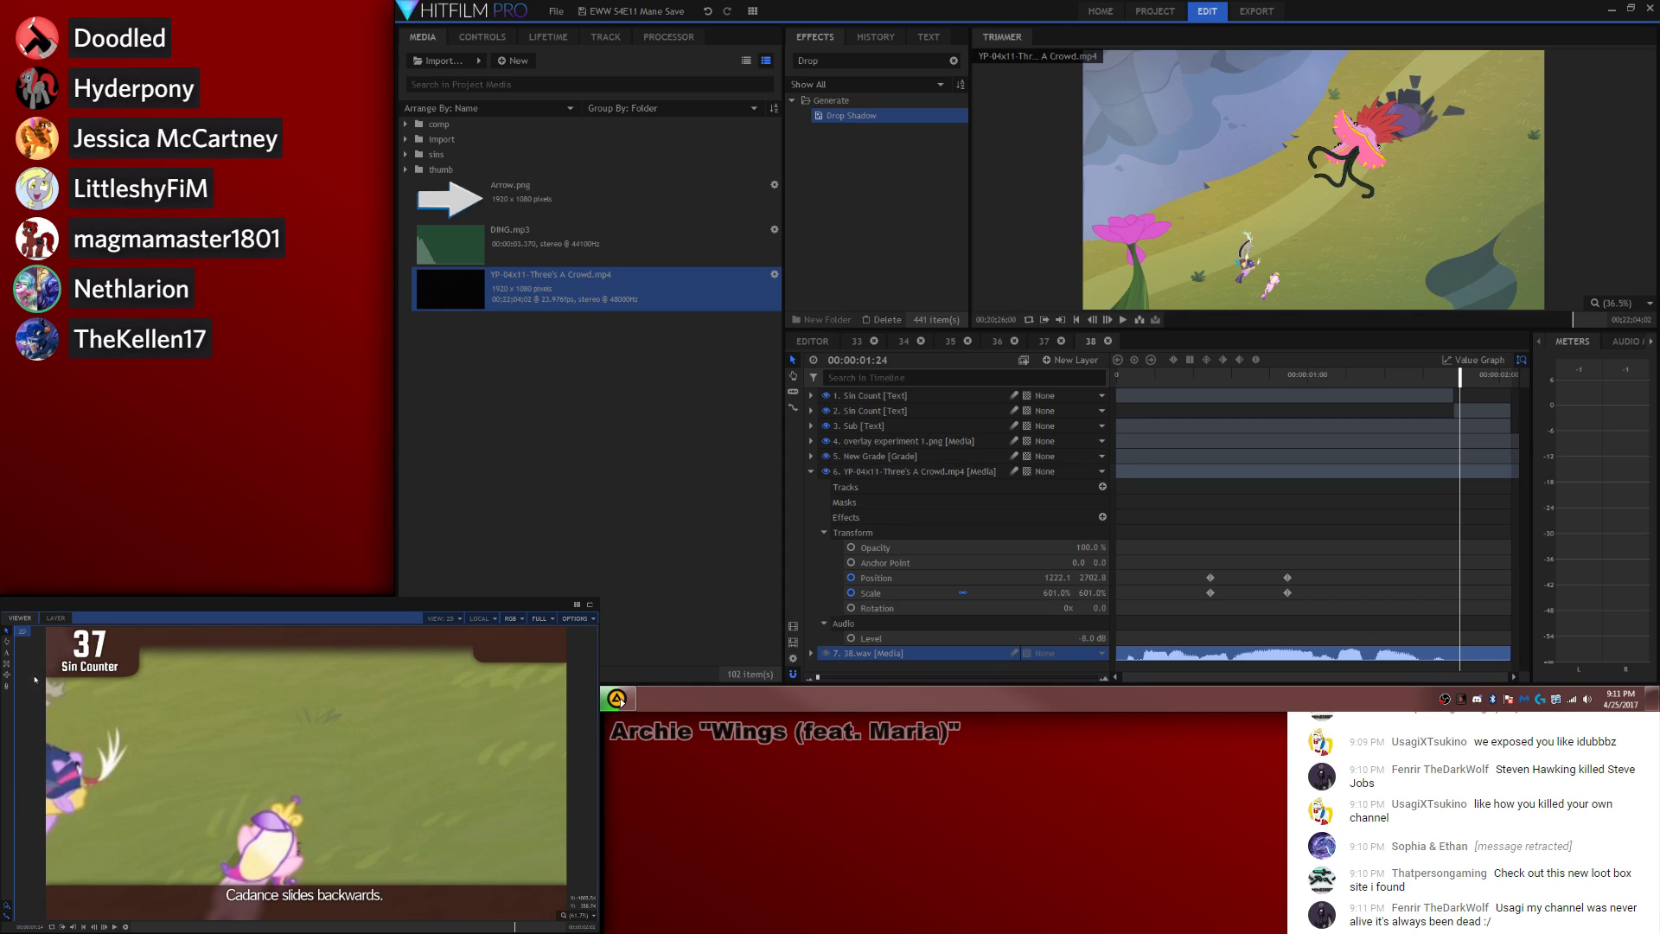
# Step: Change the counter number in the second Sin Count piece to 38
pyautogui.click(6, 653)
pyautogui.click(105, 644)
pyautogui.press('BackSpace')
pyautogui.write('8')
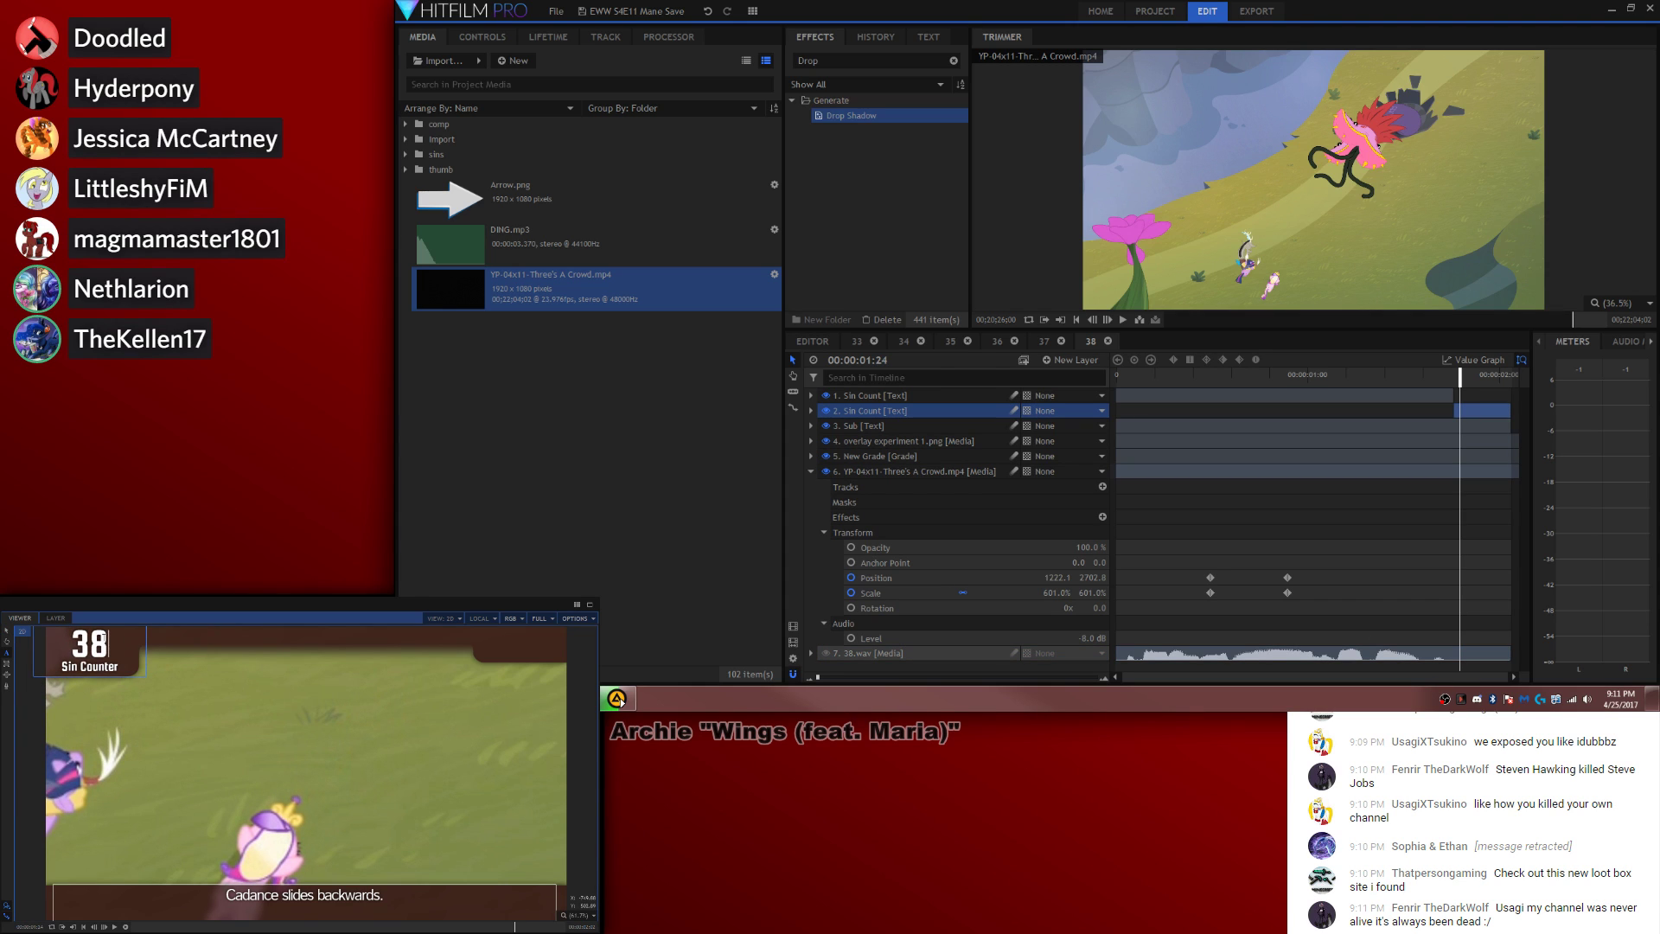
pyautogui.click(8, 632)
pyautogui.click(1486, 518)
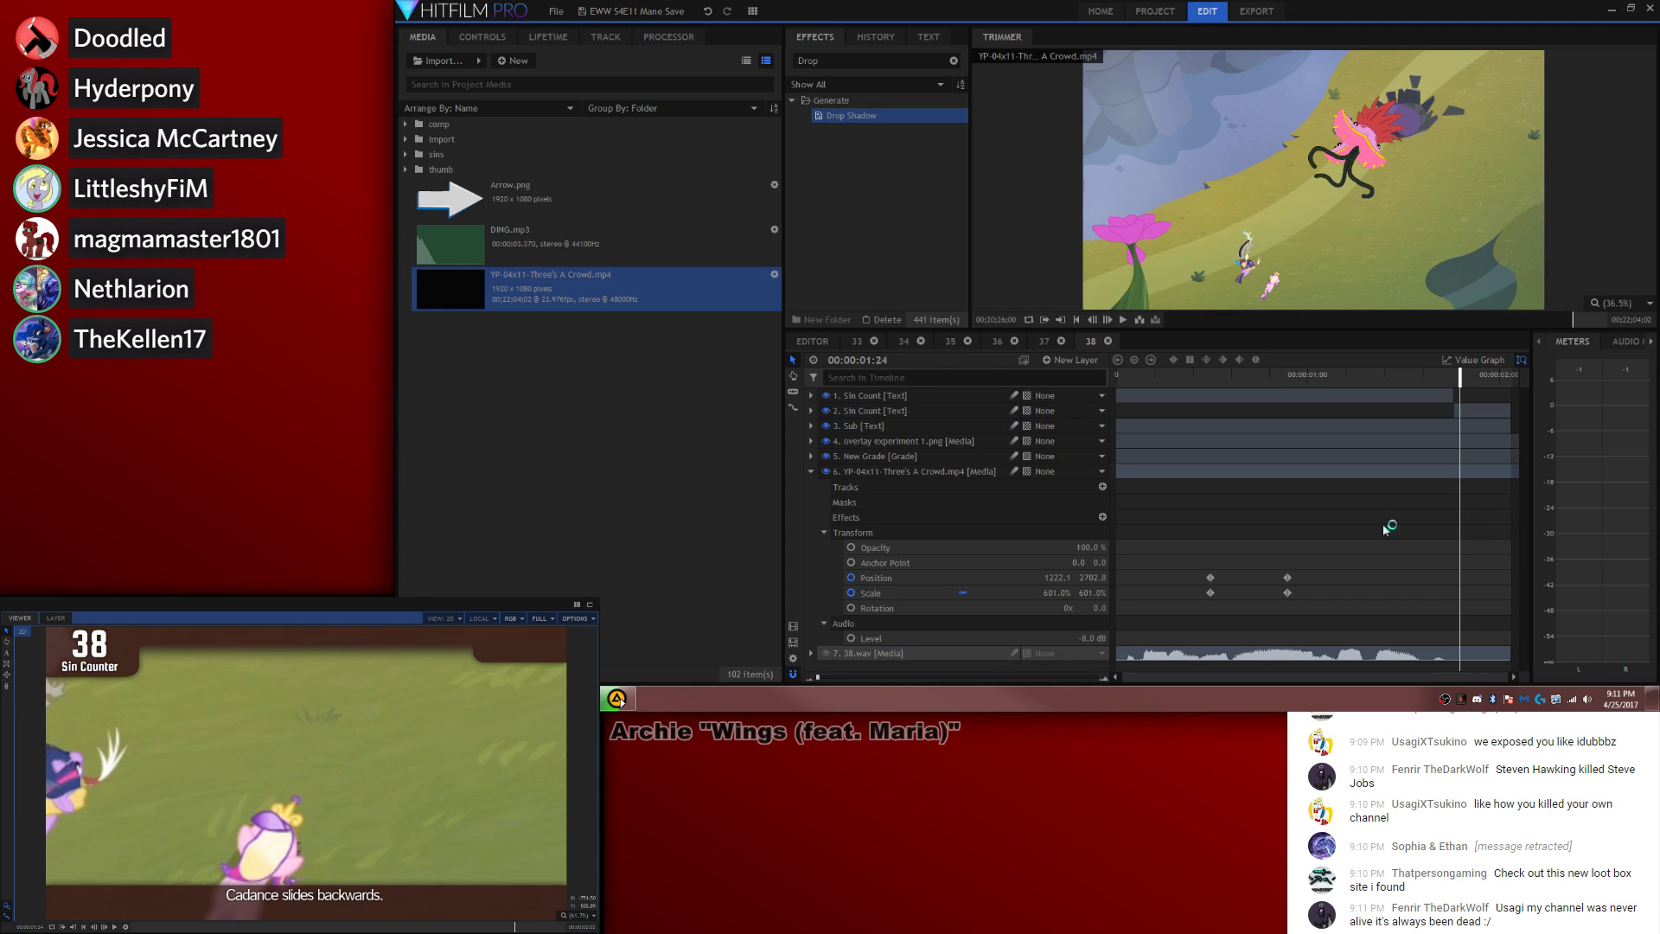
# Step: Close the open timelines of shots 33, 34 and 35 and return to the main editor sequence
pyautogui.click(874, 342)
pyautogui.click(874, 341)
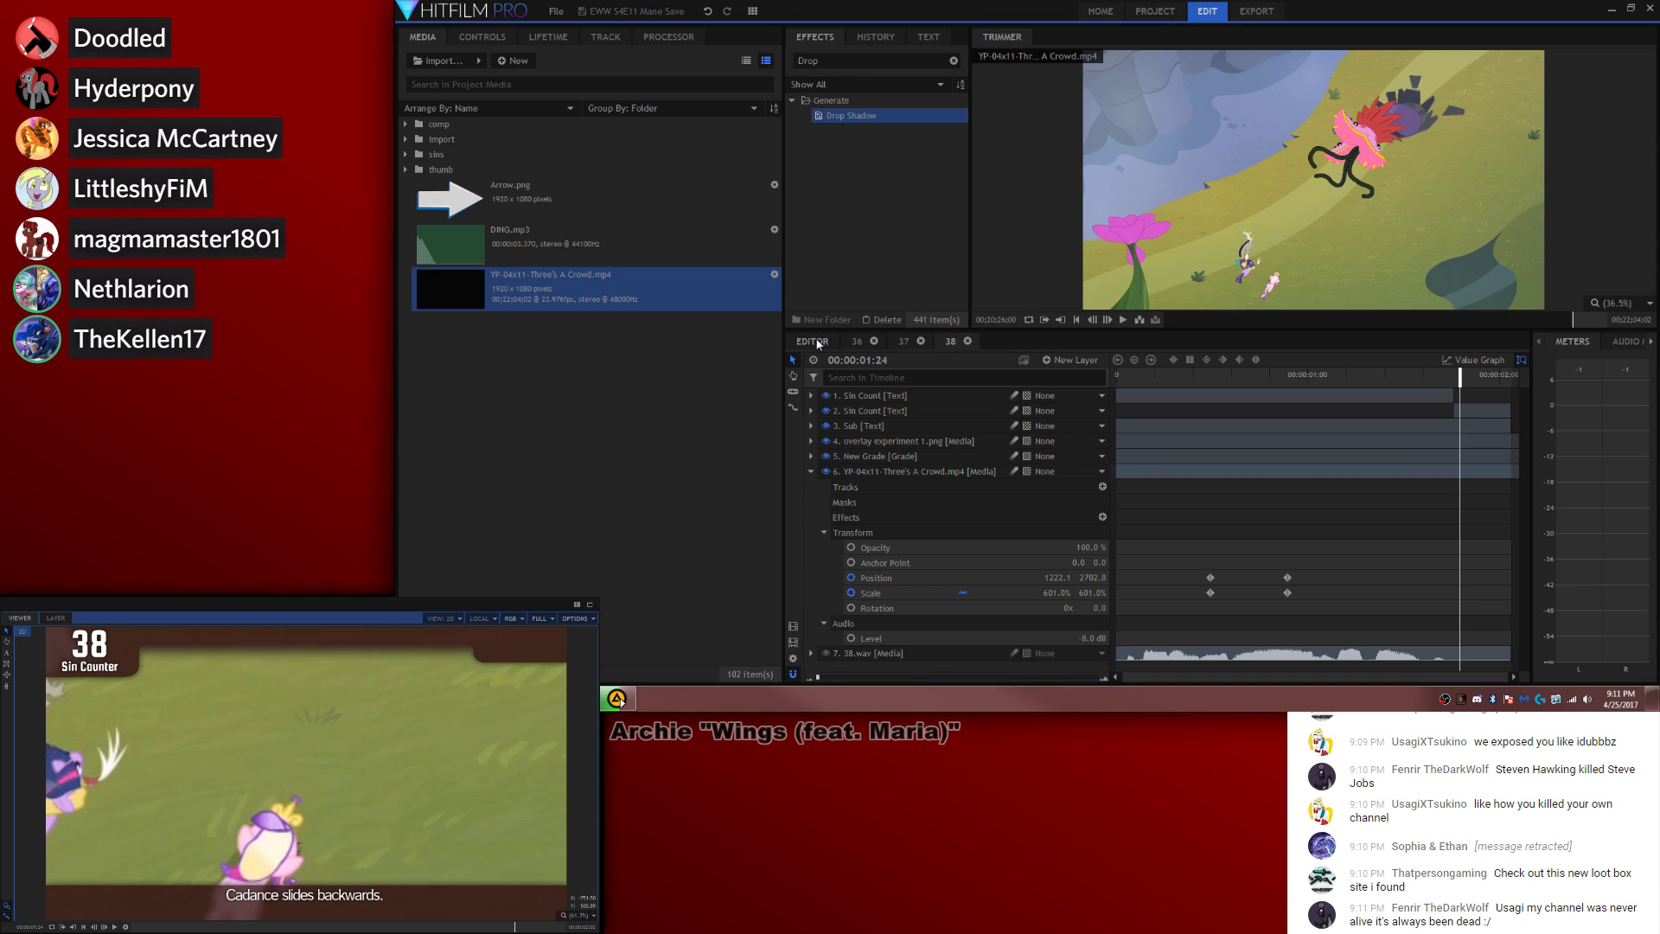
pyautogui.click(874, 342)
# Step: Find the frame where clip 38's counter changes and paste a copy of the DING.mp3 clip there, at 00:02:49:20
pyautogui.click(1248, 591)
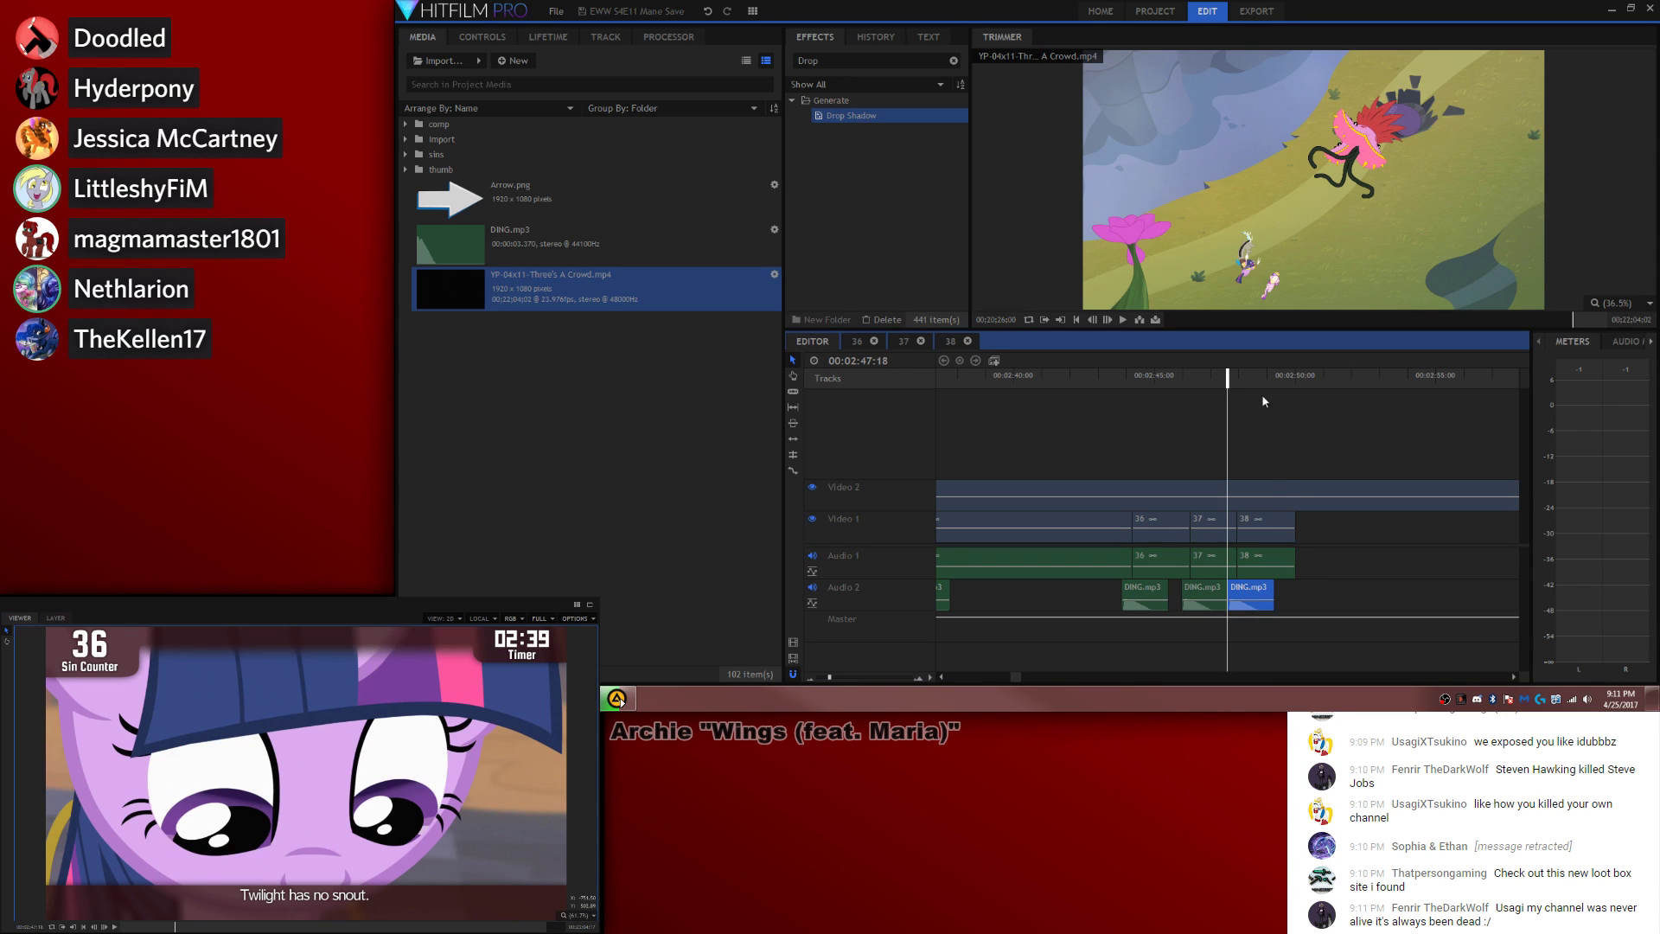
pyautogui.click(1281, 375)
pyautogui.click(1286, 519)
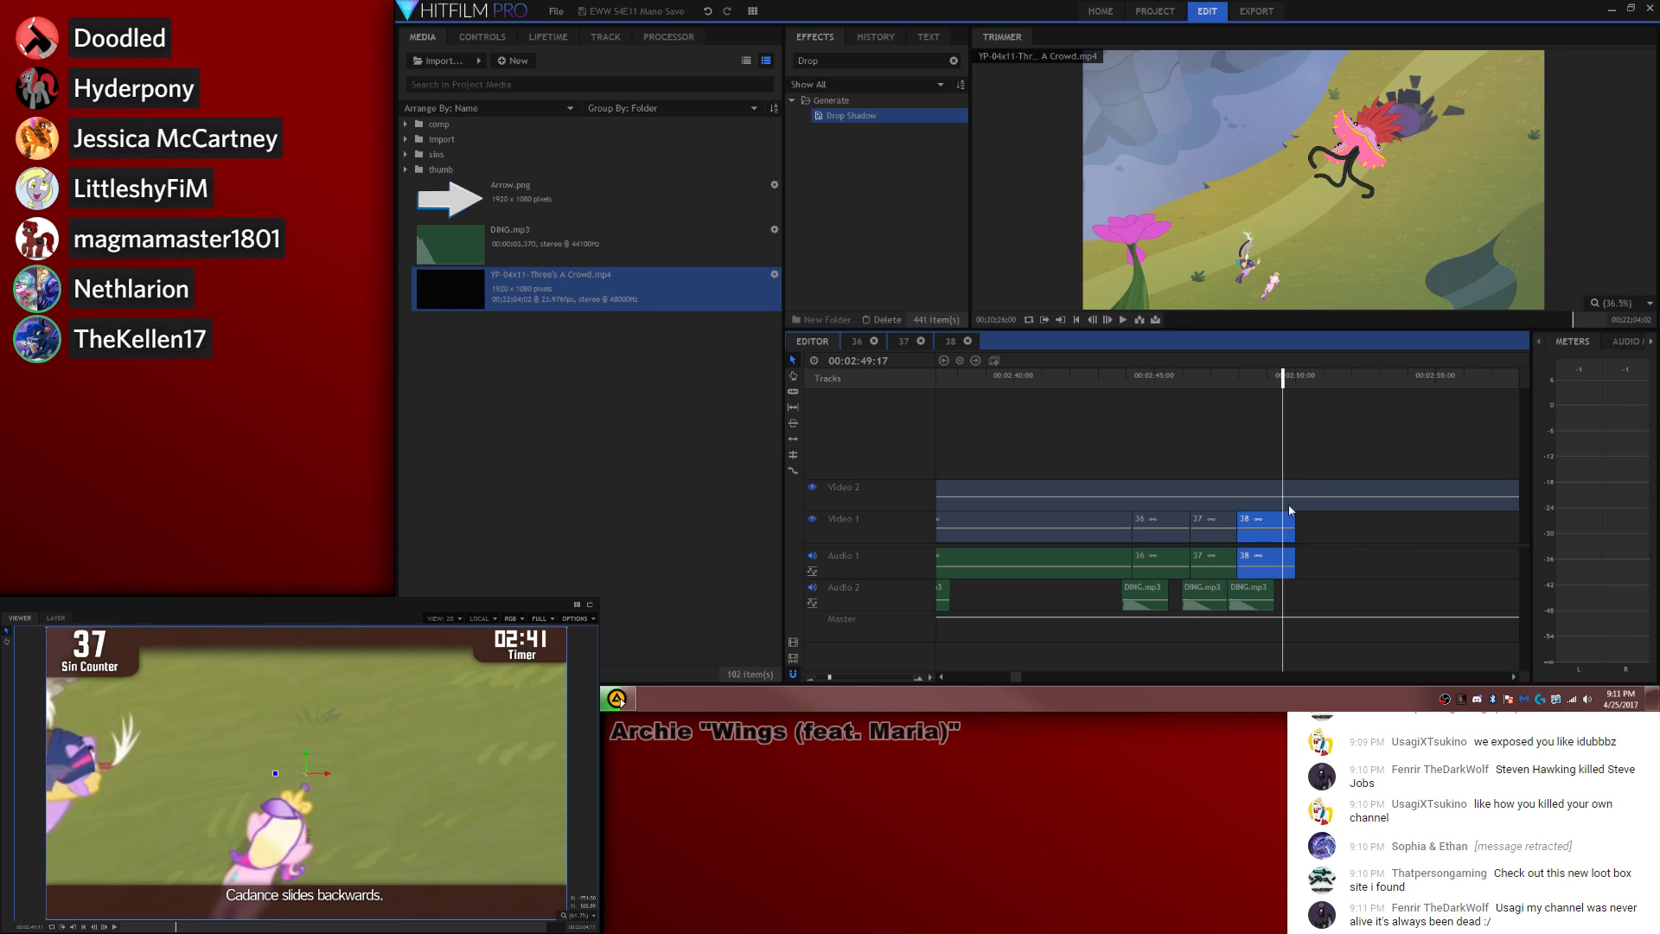
pyautogui.press('space')
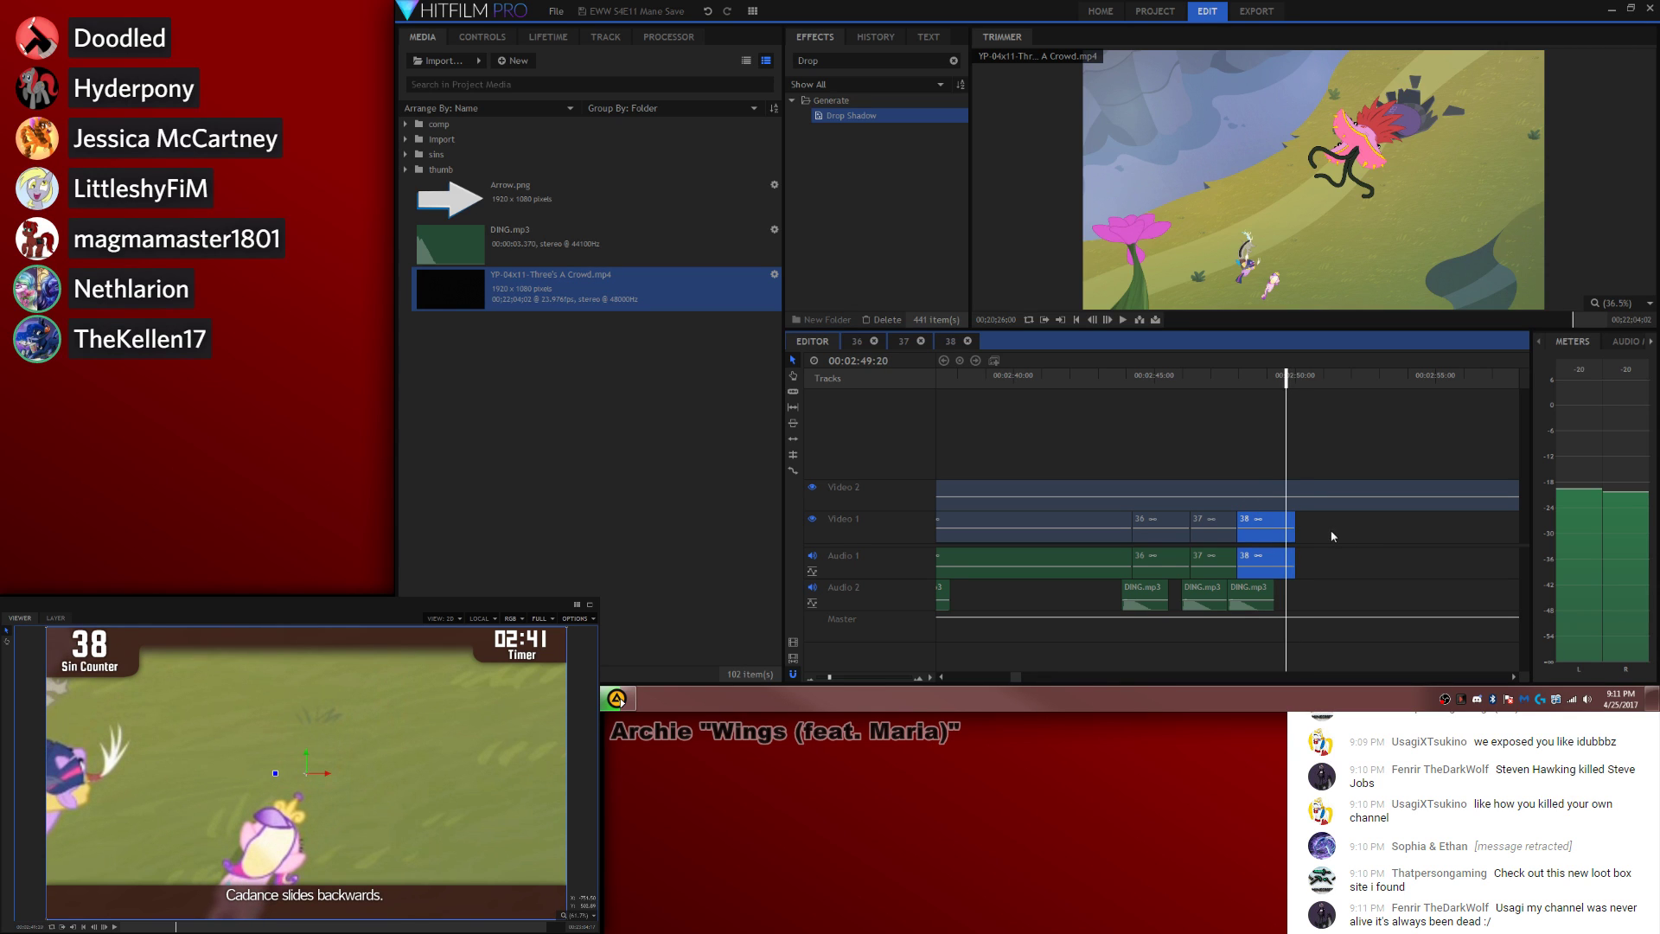
pyautogui.click(1247, 596)
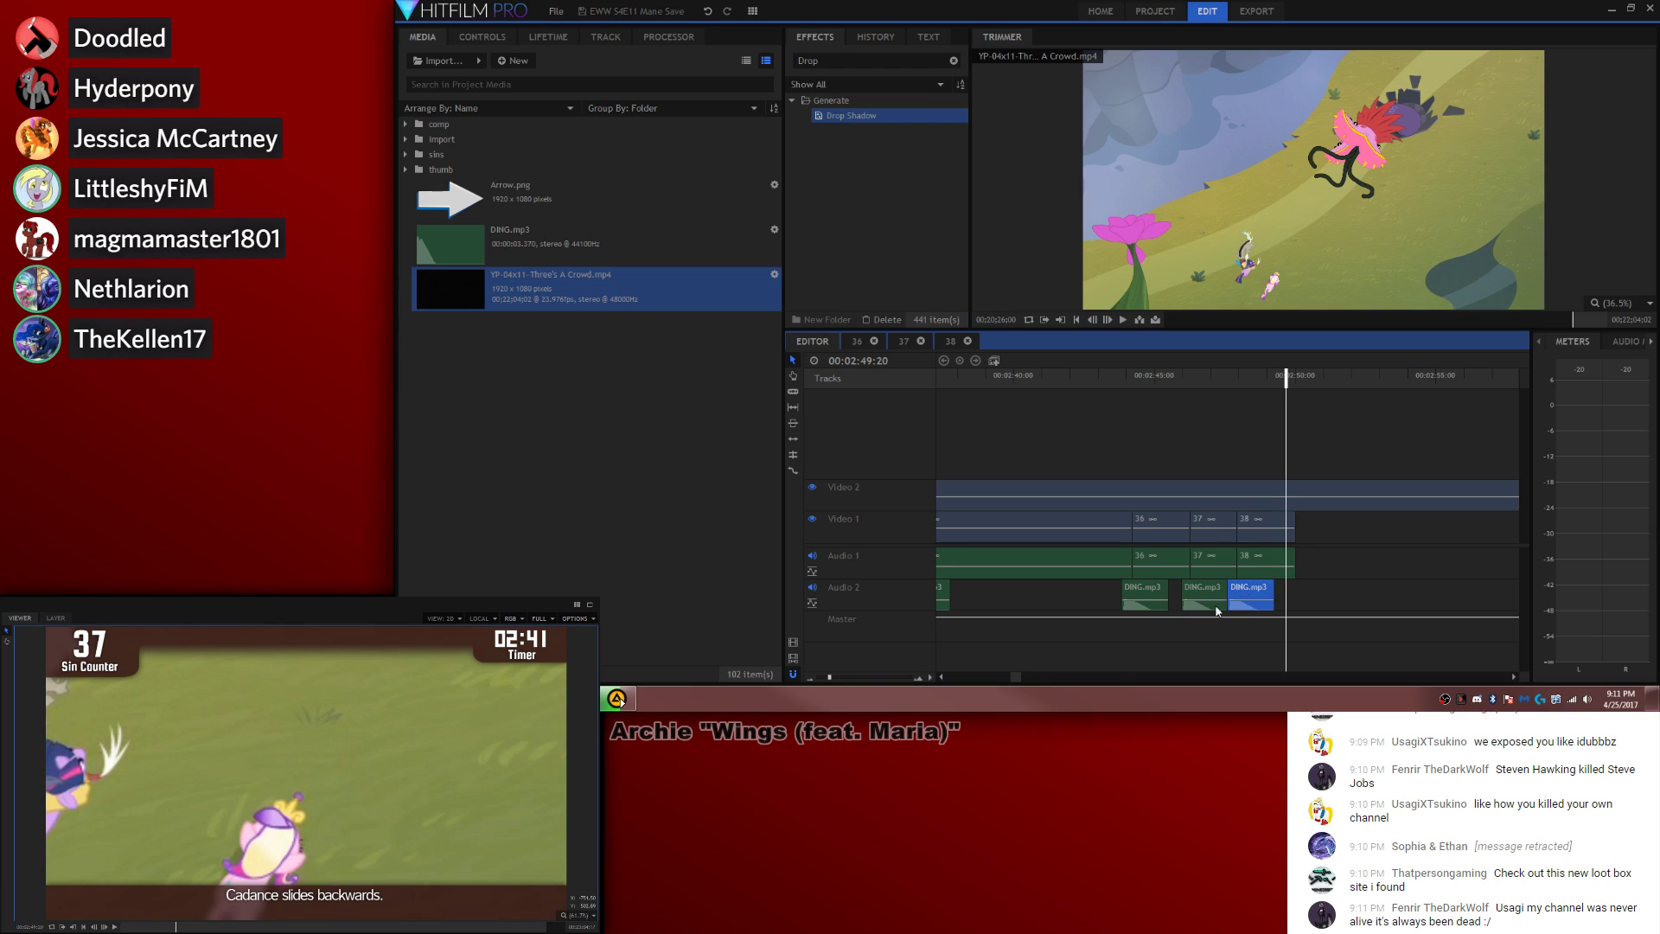
pyautogui.hotkey('ctrl', 'v')
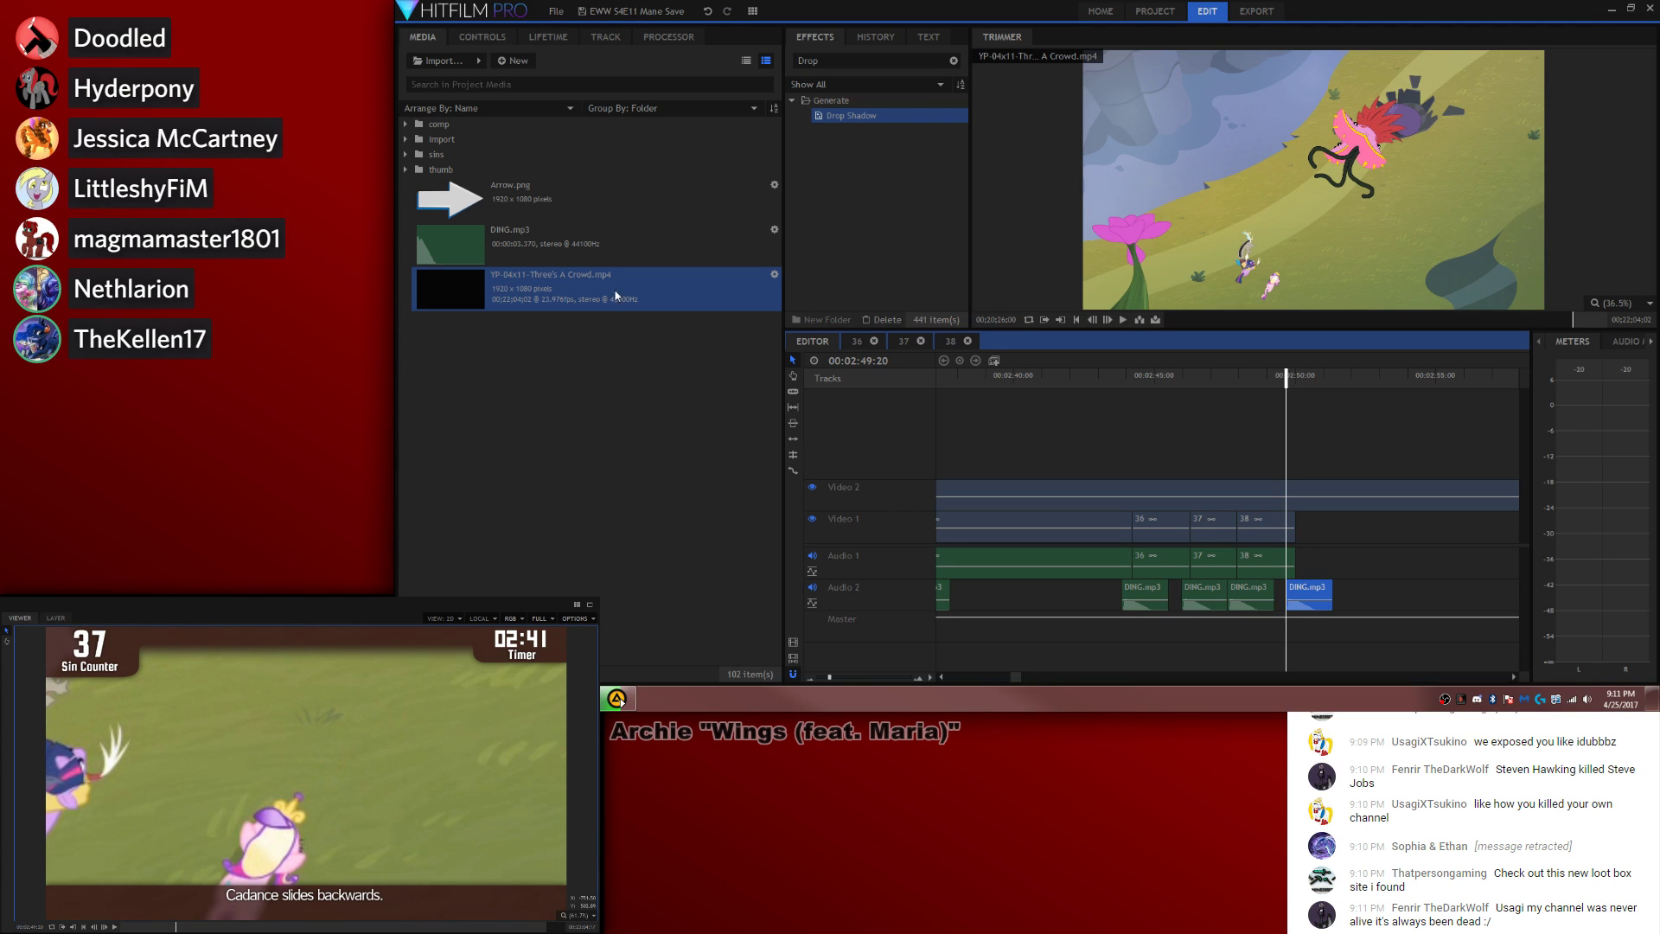
# Step: Place the 39.wav narration on Audio 1 directly after clip 38
pyautogui.click(405, 155)
pyautogui.scroll(-5, 643, 327)
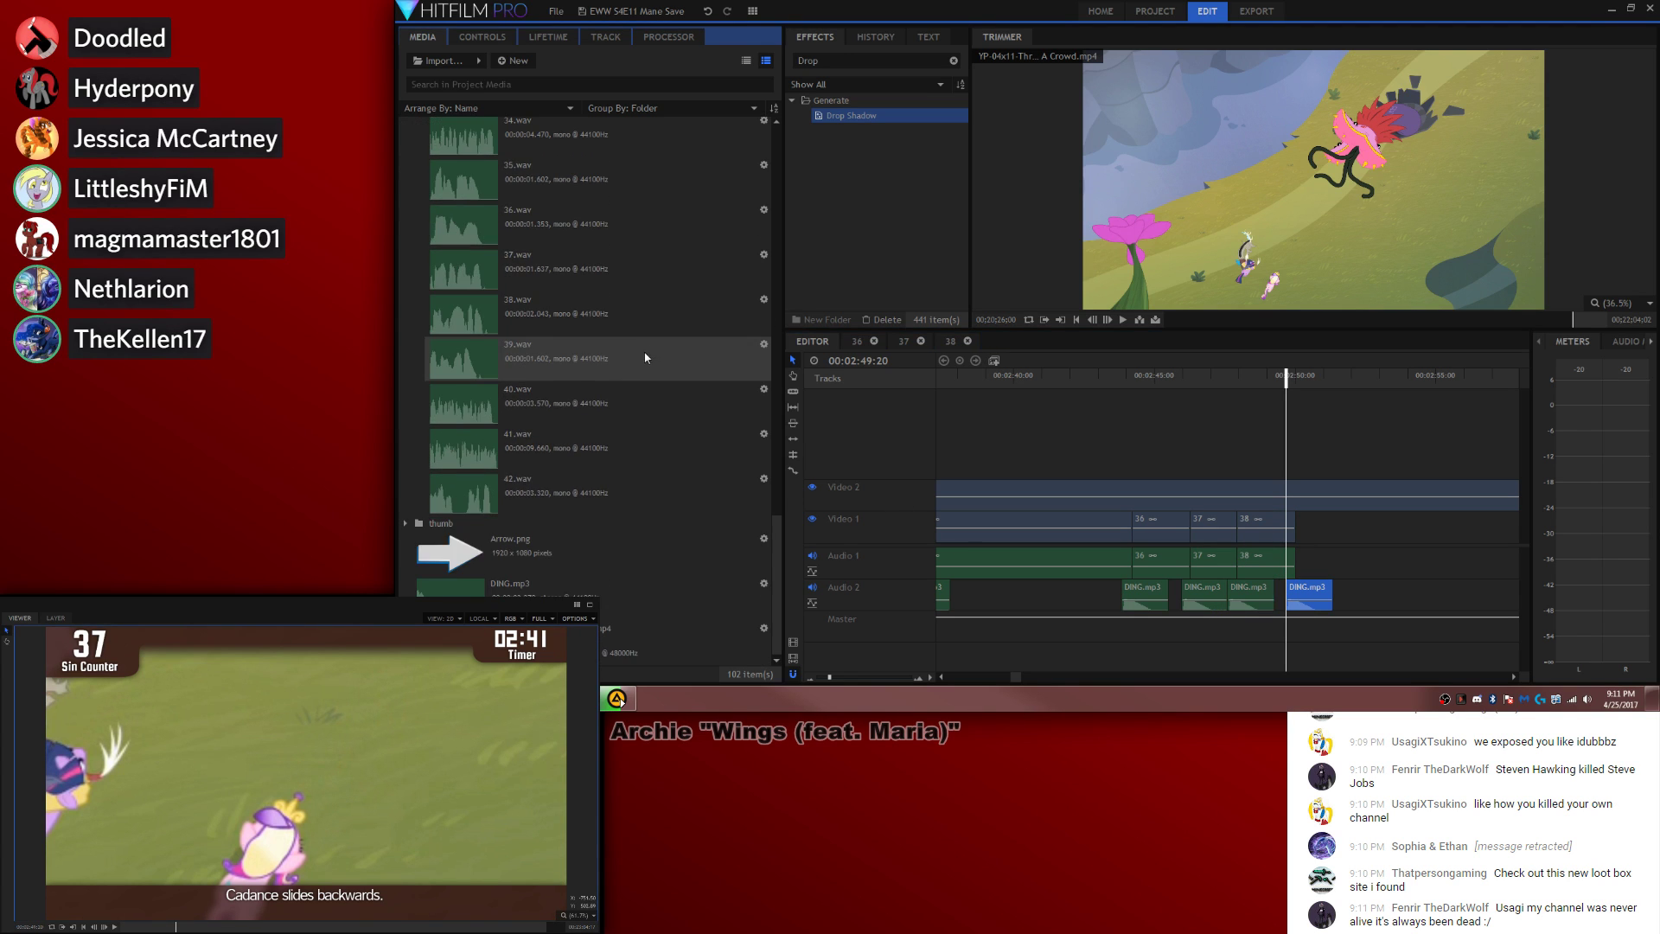
pyautogui.moveTo(519, 366); pyautogui.dragTo(1299, 564)
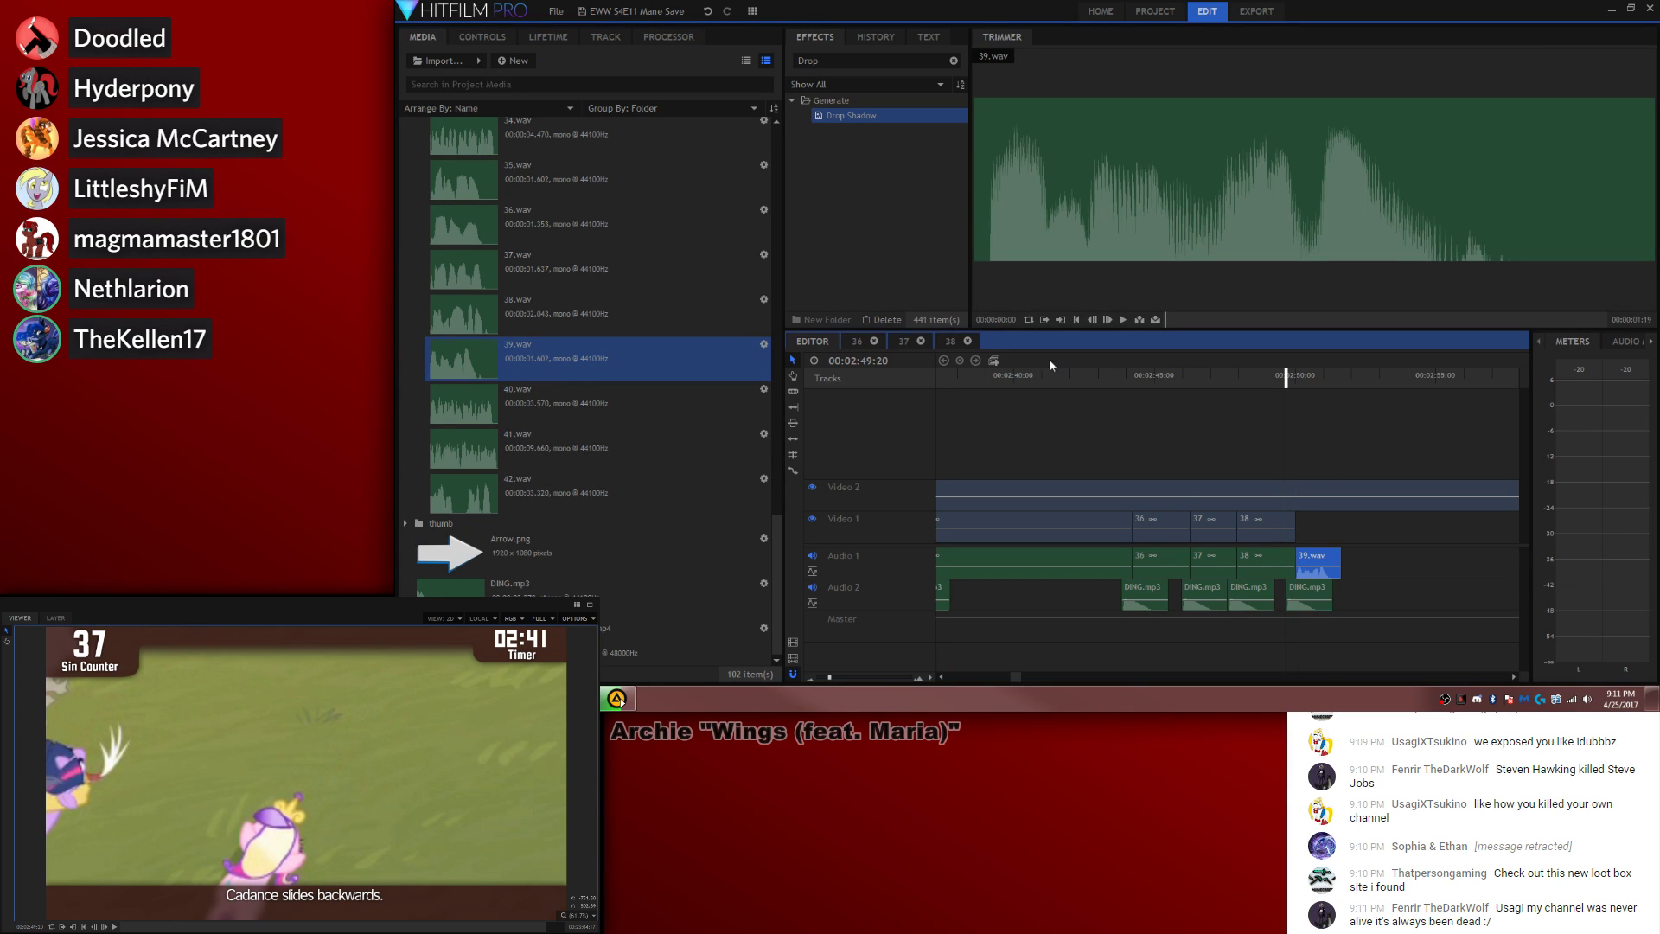
# Step: Make a composite shot named 39 from the 39.wav clip
pyautogui.click(994, 360)
pyautogui.moveTo(959, 267); pyautogui.dragTo(1613, 427)
pyautogui.press('BackSpace')
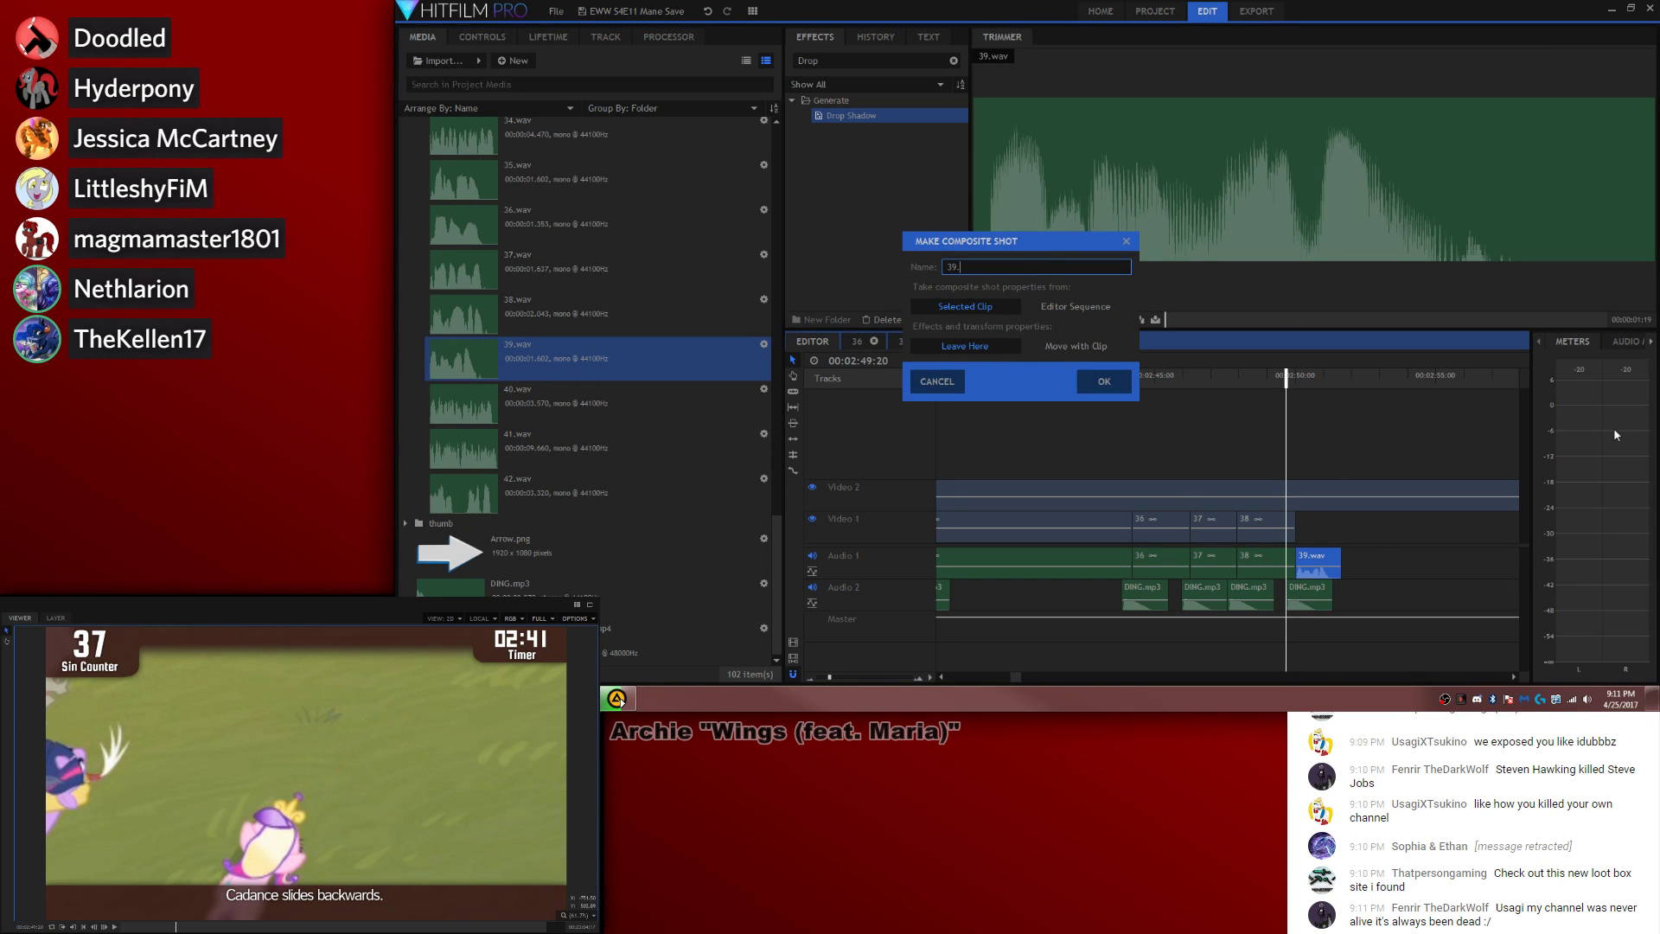
pyautogui.press('BackSpace')
pyautogui.press('Return')
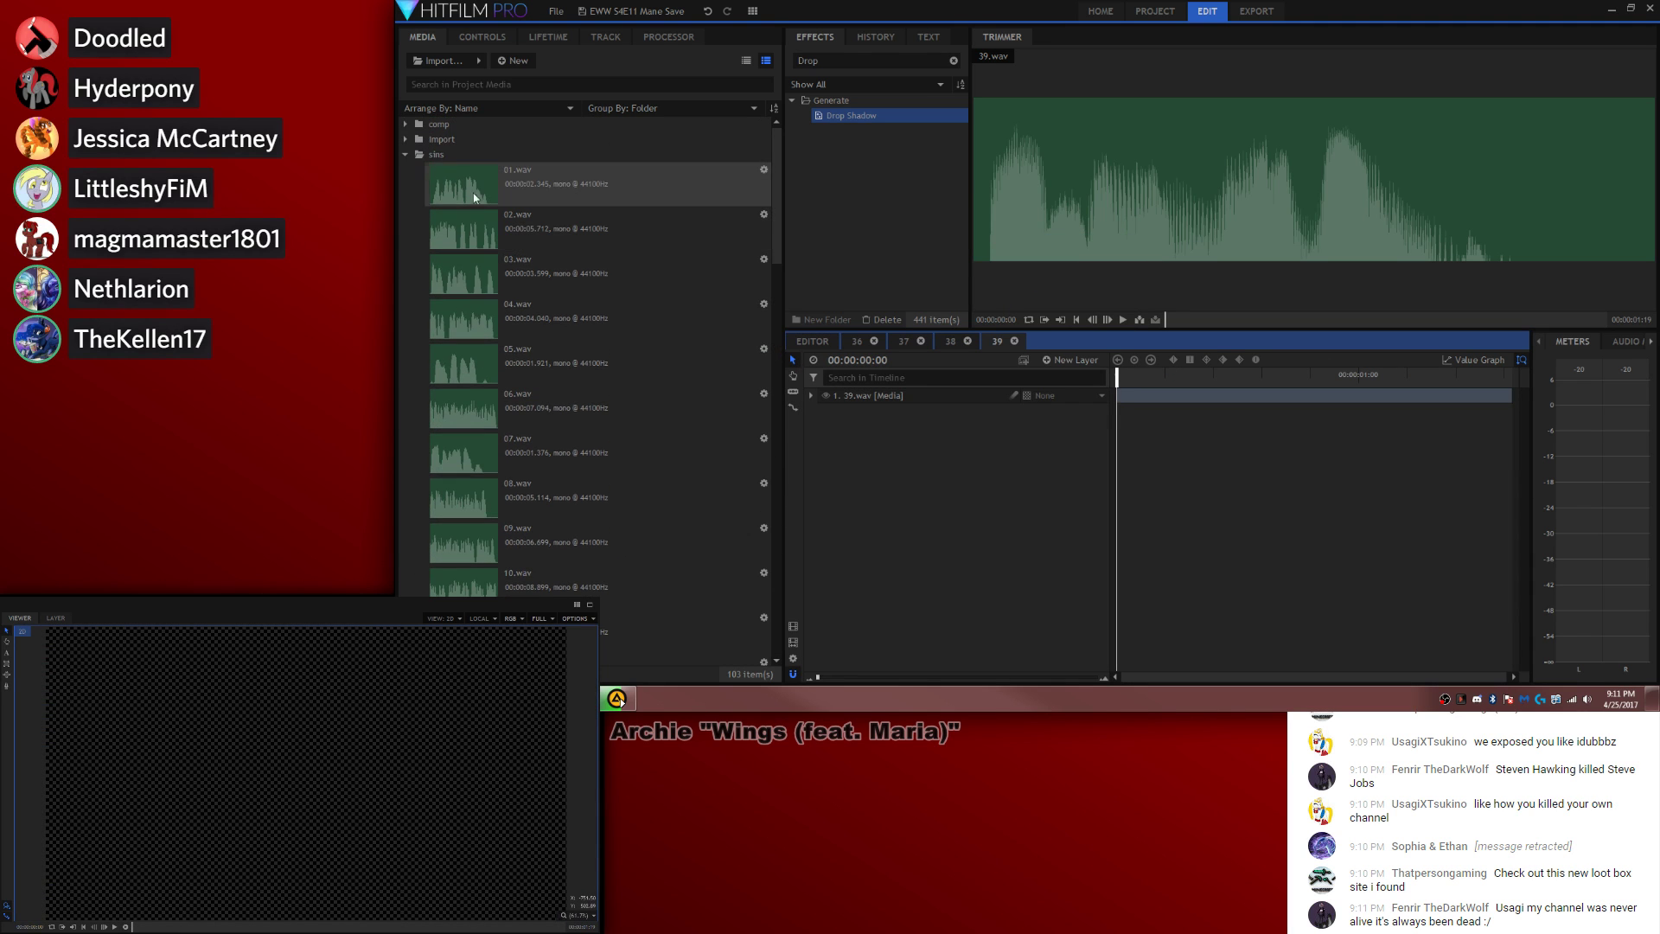
# Step: Add the Three's A Crowd episode footage from its trimmed point to the start of shot 39, above the narration
pyautogui.click(406, 158)
pyautogui.moveTo(480, 207); pyautogui.dragTo(441, 124)
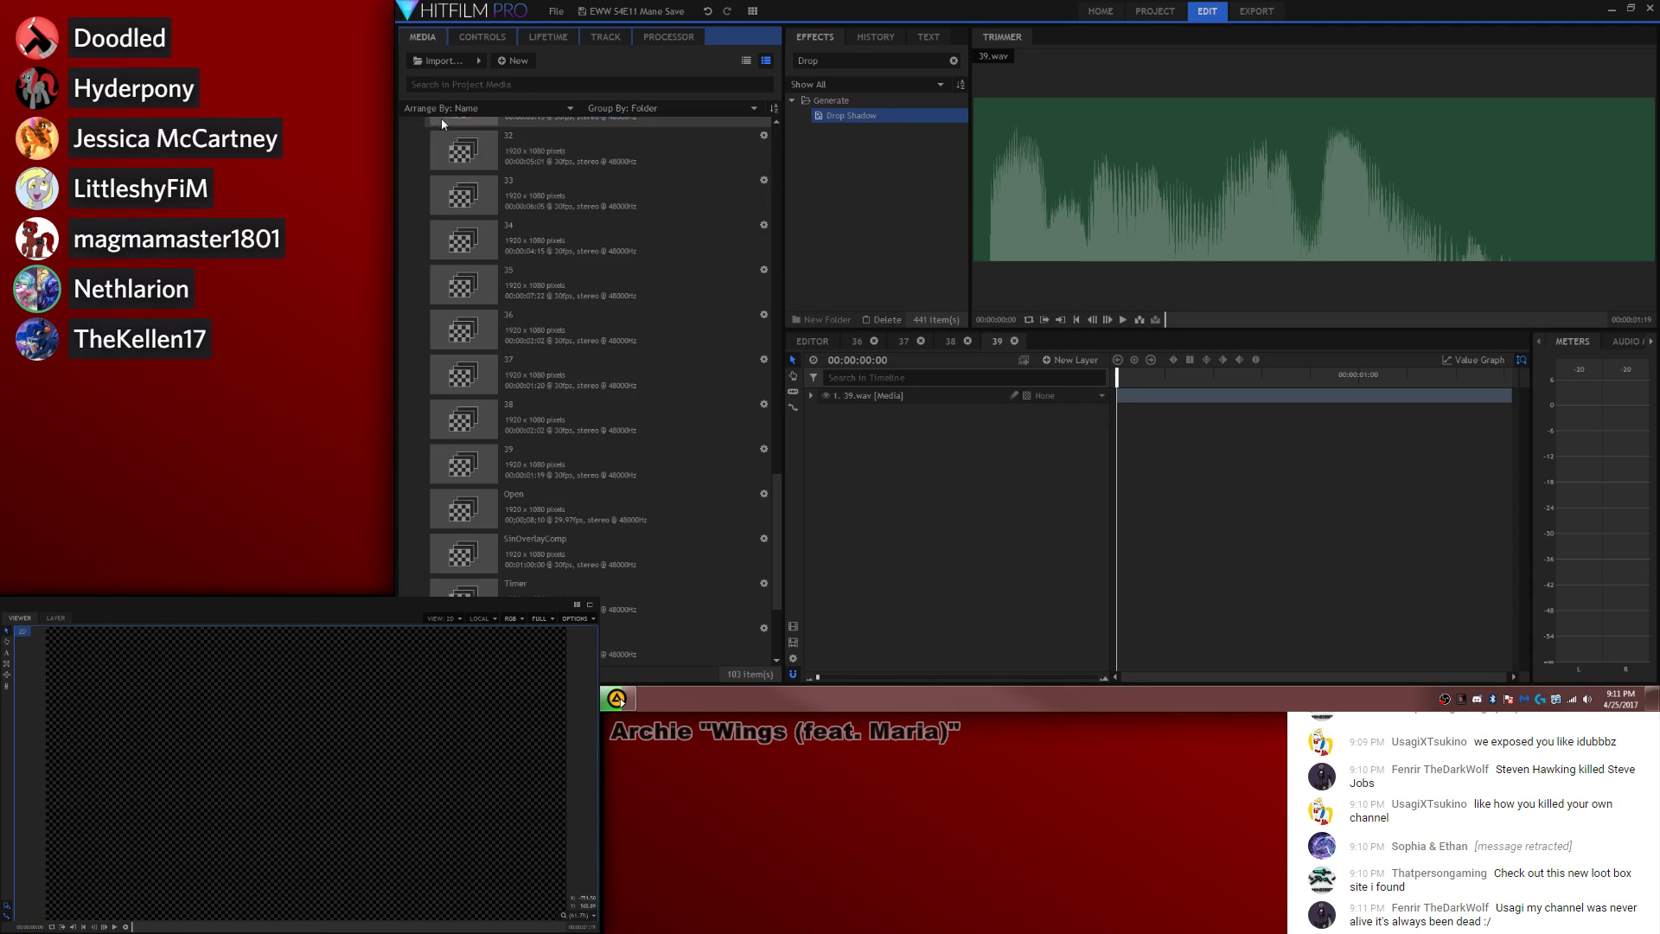
pyautogui.scroll(10, 441, 124)
pyautogui.click(406, 124)
pyautogui.click(529, 284)
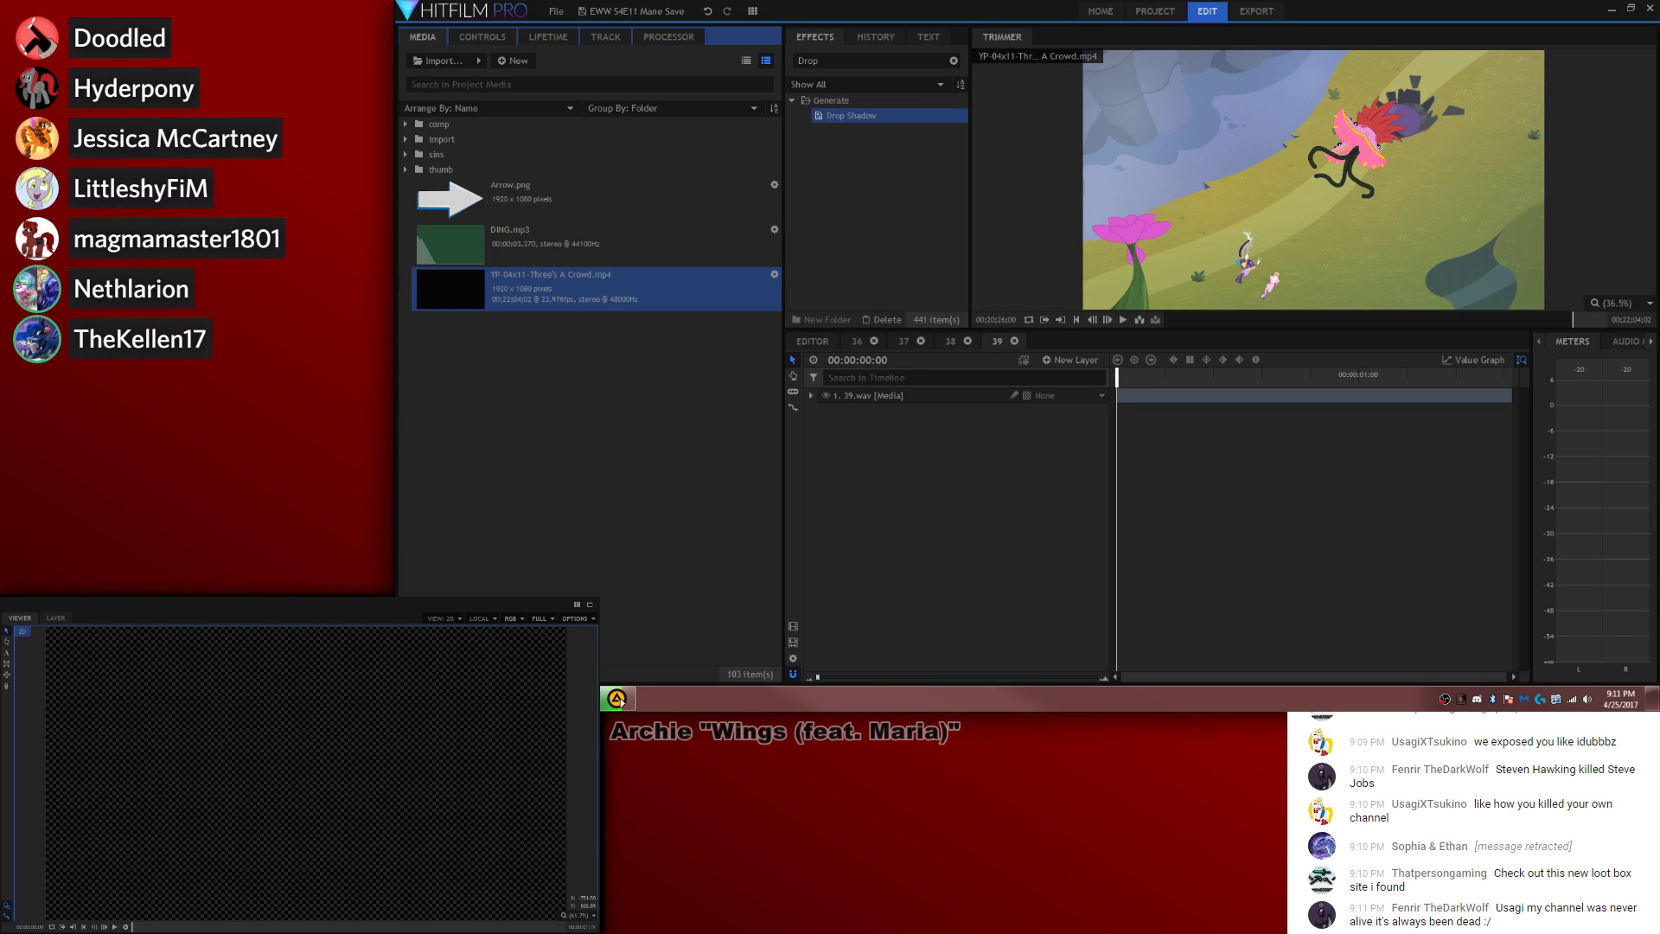
pyautogui.moveTo(1388, 258); pyautogui.dragTo(1117, 376)
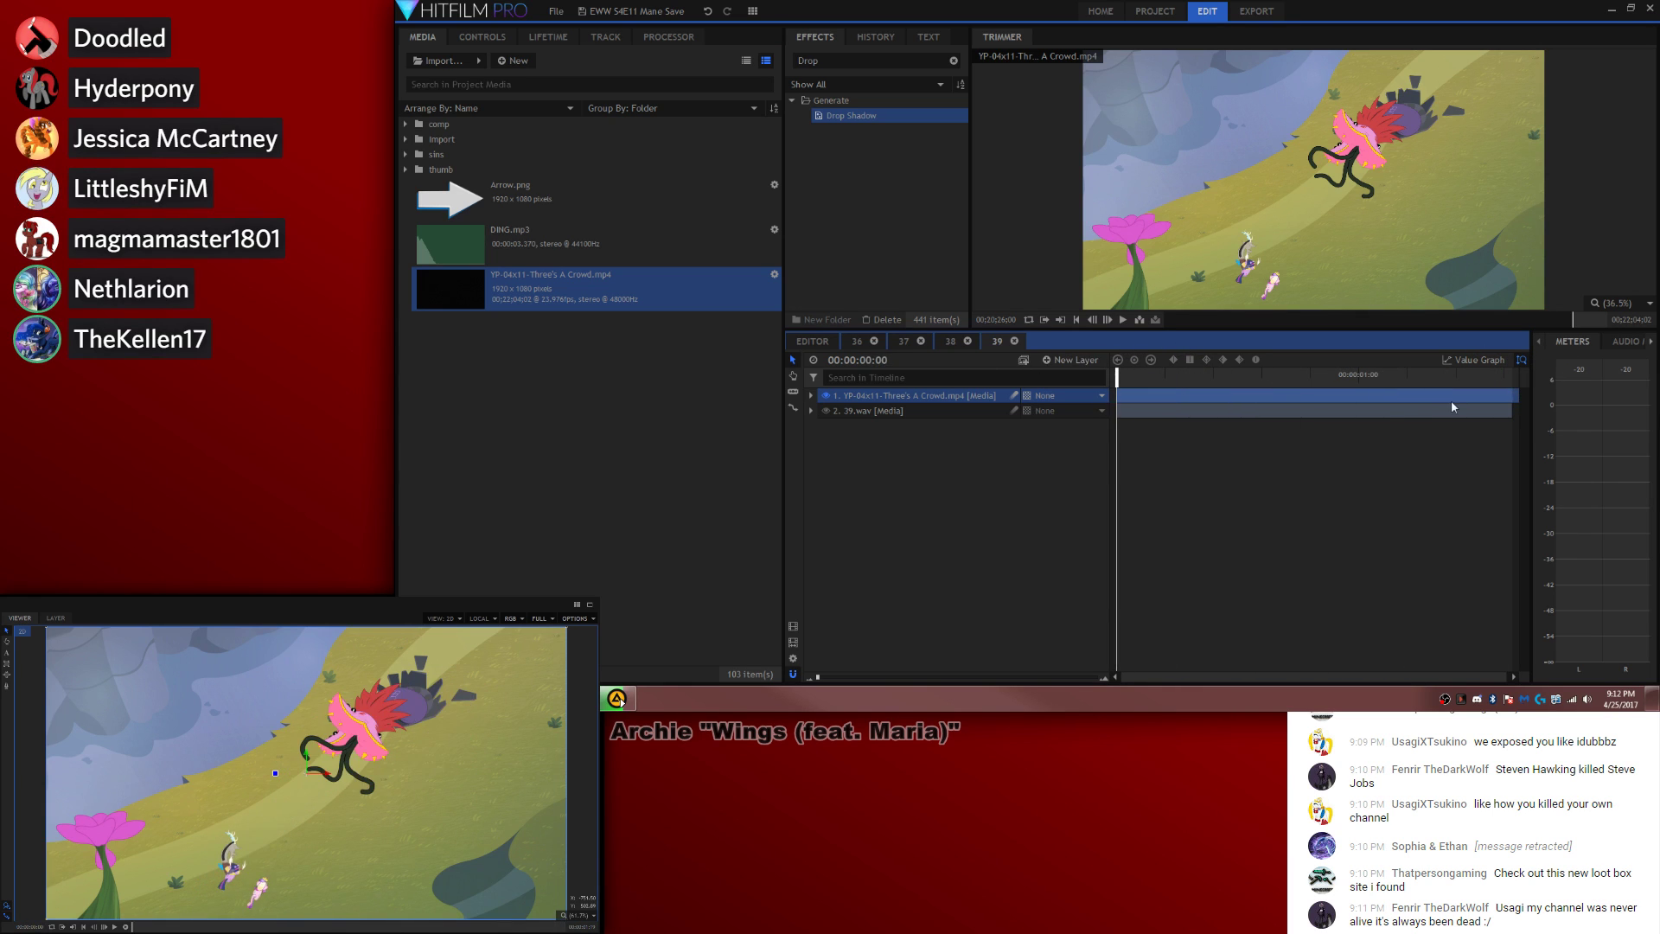
# Step: Scale shot 39's footage to 489% and position it at about 1138, 2093 so both running ponies are in frame
pyautogui.click(811, 395)
pyautogui.click(824, 456)
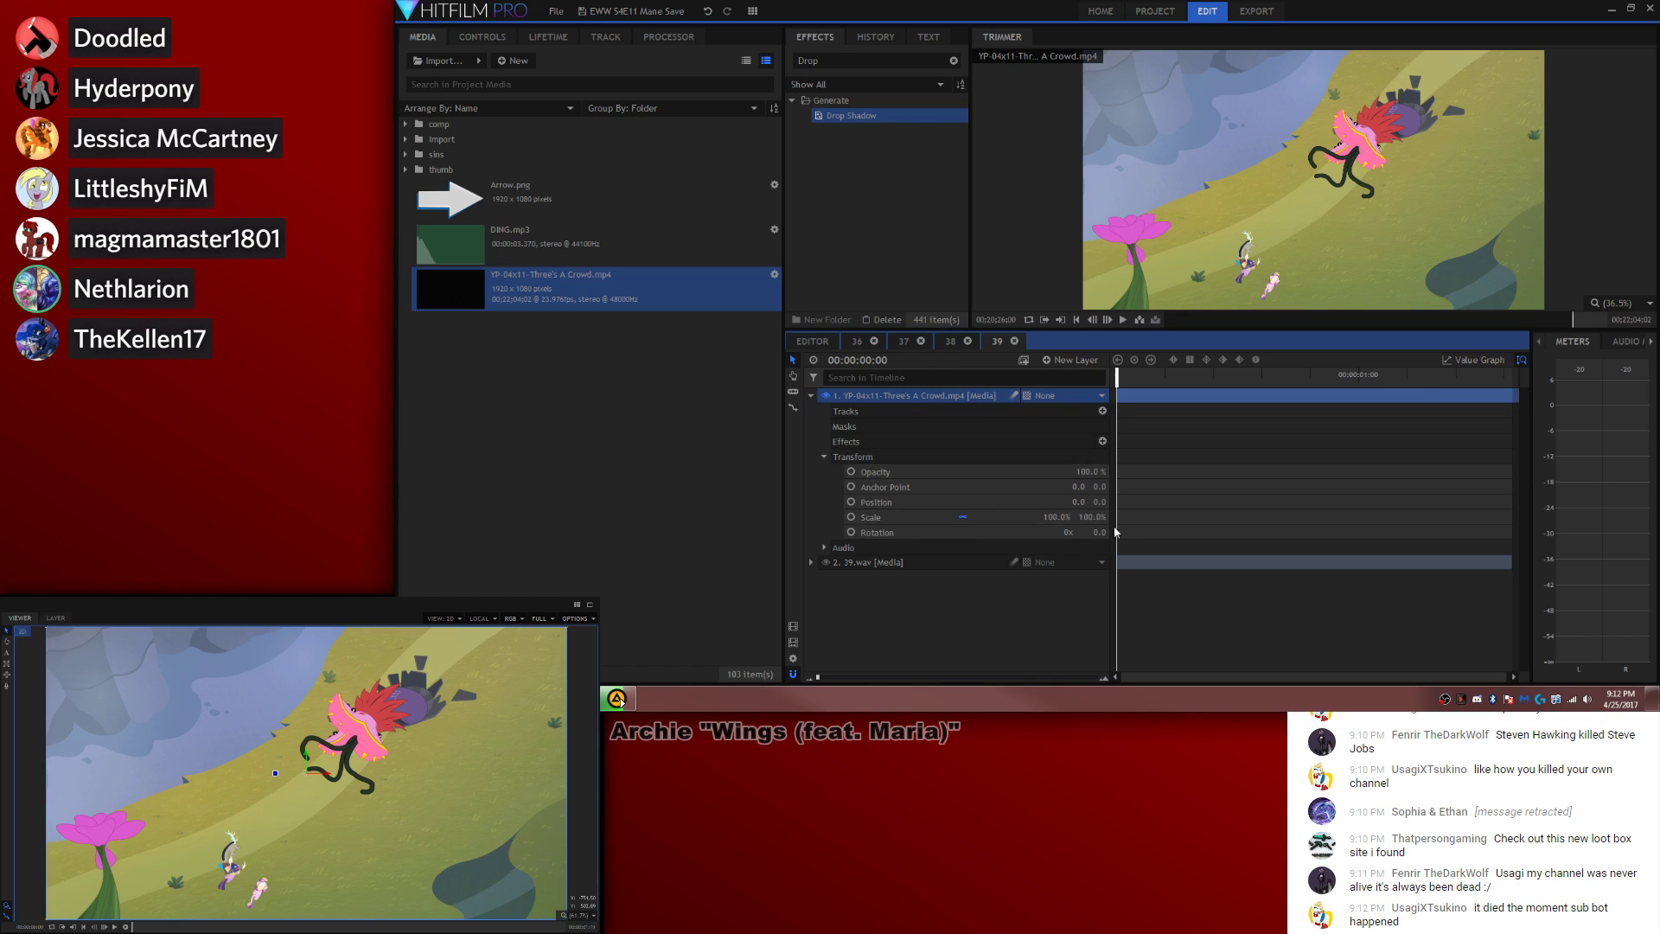
pyautogui.moveTo(1053, 516)
pyautogui.mouseDown()
pyautogui.moveTo(1072, 516)
pyautogui.moveTo(1054, 516)
pyautogui.mouseUp()
pyautogui.scroll(-3, 153, 801)
pyautogui.moveTo(153, 891); pyautogui.dragTo(303, 628)
pyautogui.moveTo(1155, 449); pyautogui.dragTo(1258, 435)
pyautogui.moveTo(1134, 372)
pyautogui.mouseDown()
pyautogui.moveTo(1439, 380)
pyautogui.moveTo(1115, 377)
pyautogui.mouseUp()
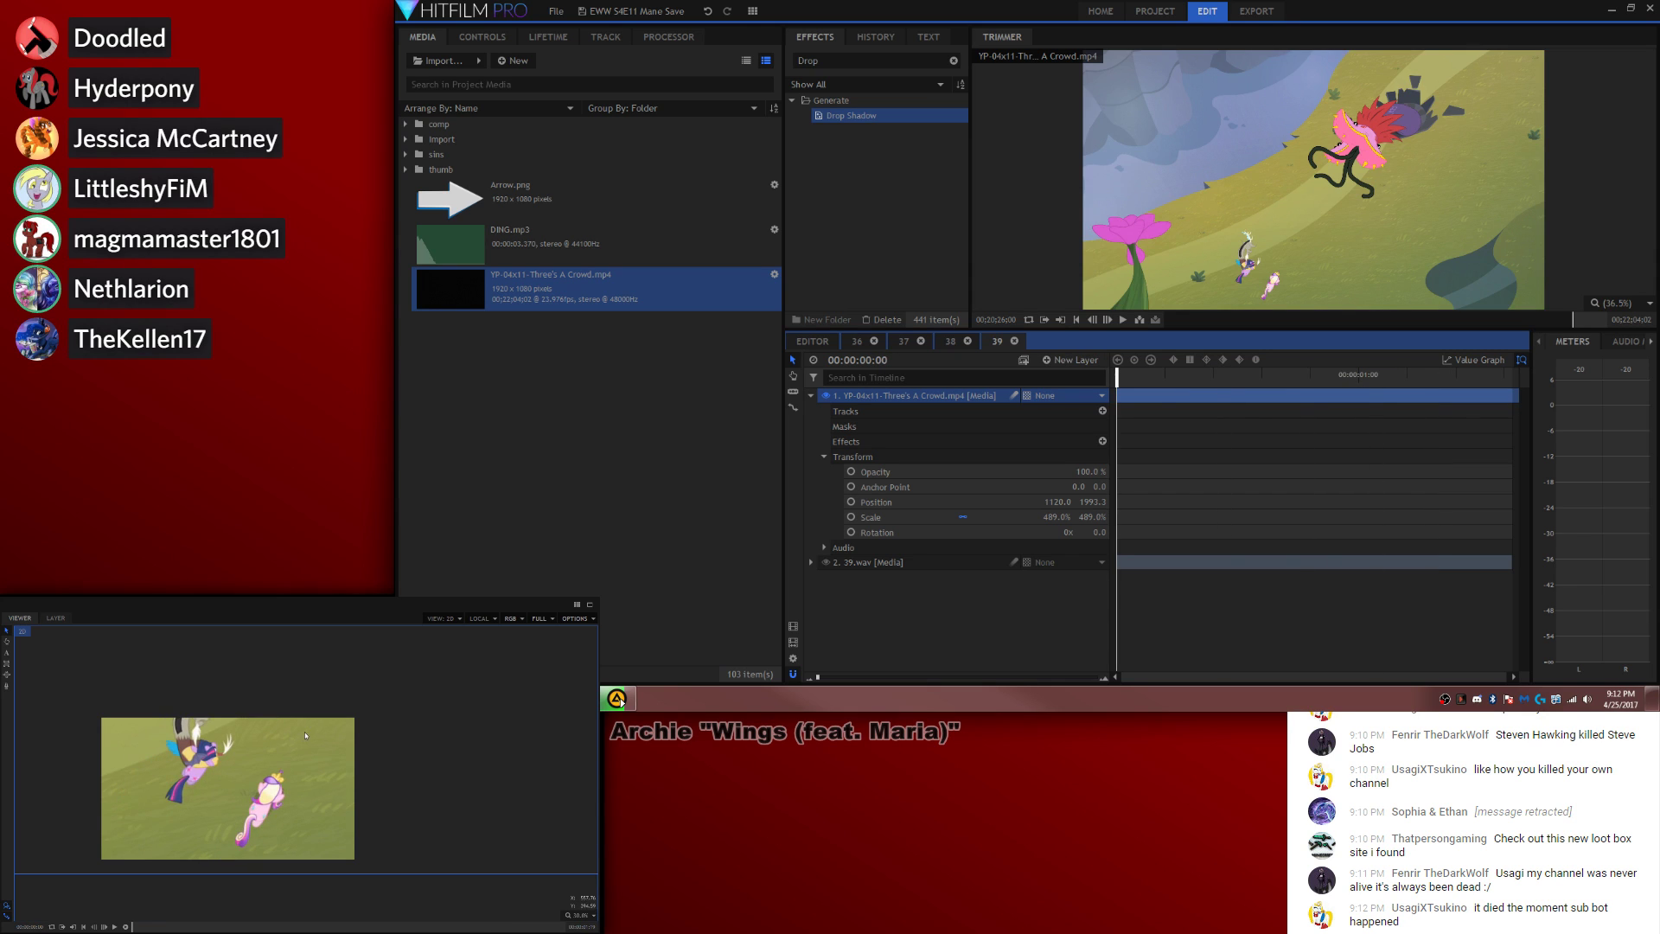
pyautogui.moveTo(302, 740); pyautogui.dragTo(197, 752)
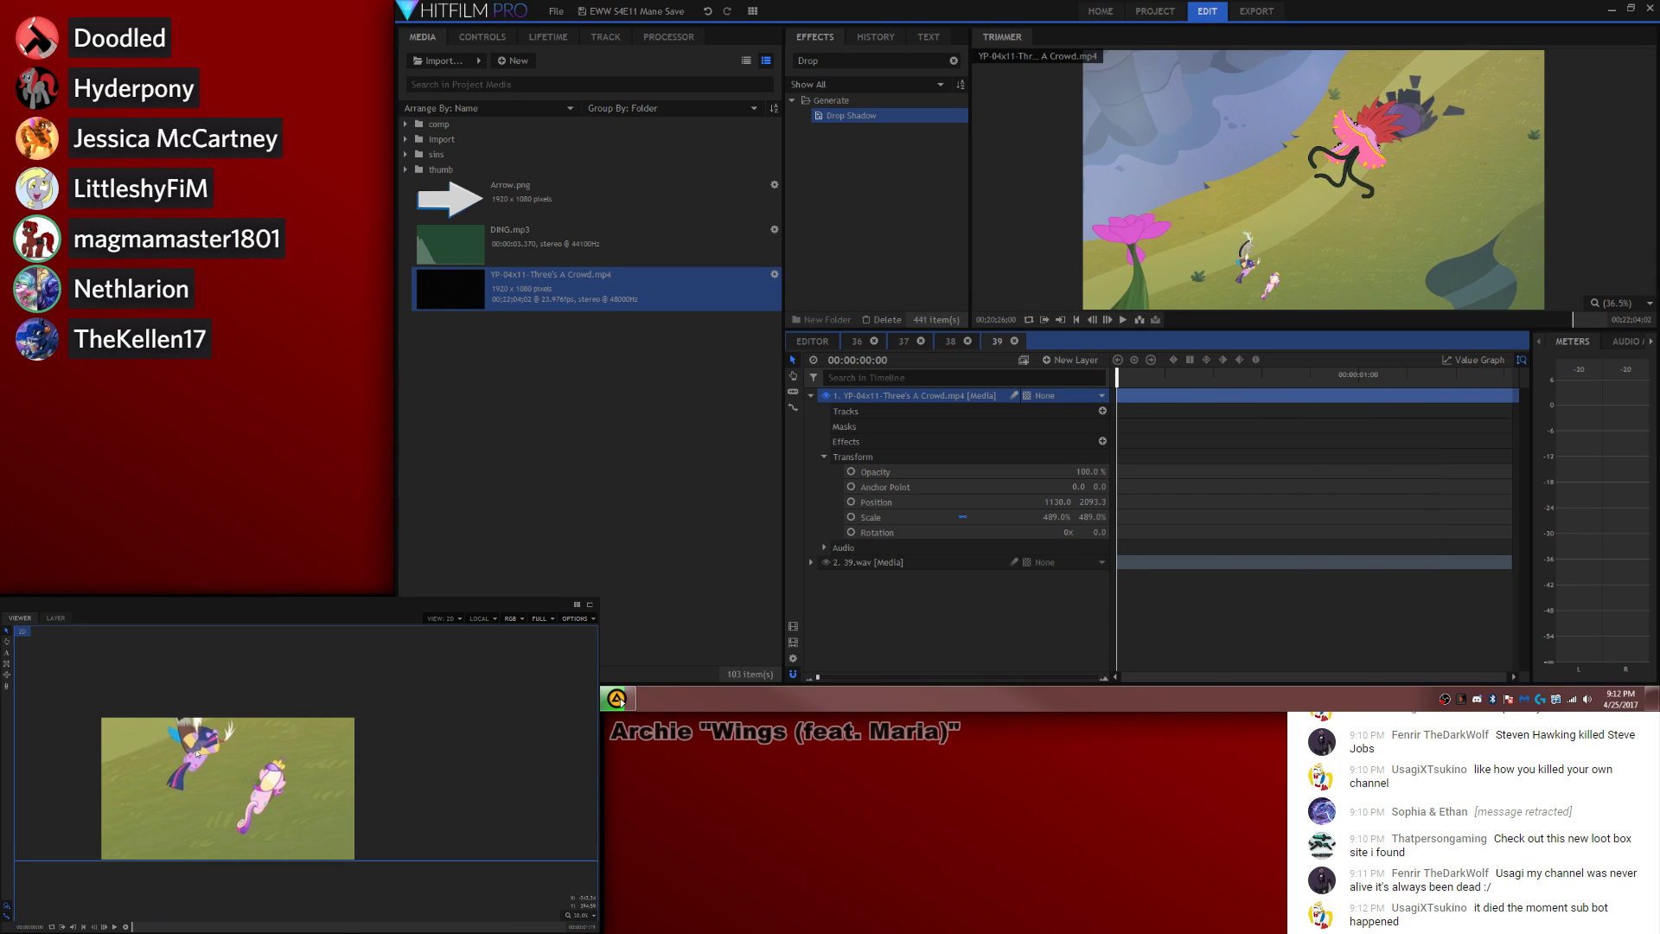
# Step: Set the footage's audio level to -9 dB and play back shot 39 from the start
pyautogui.press('space')
pyautogui.click(843, 547)
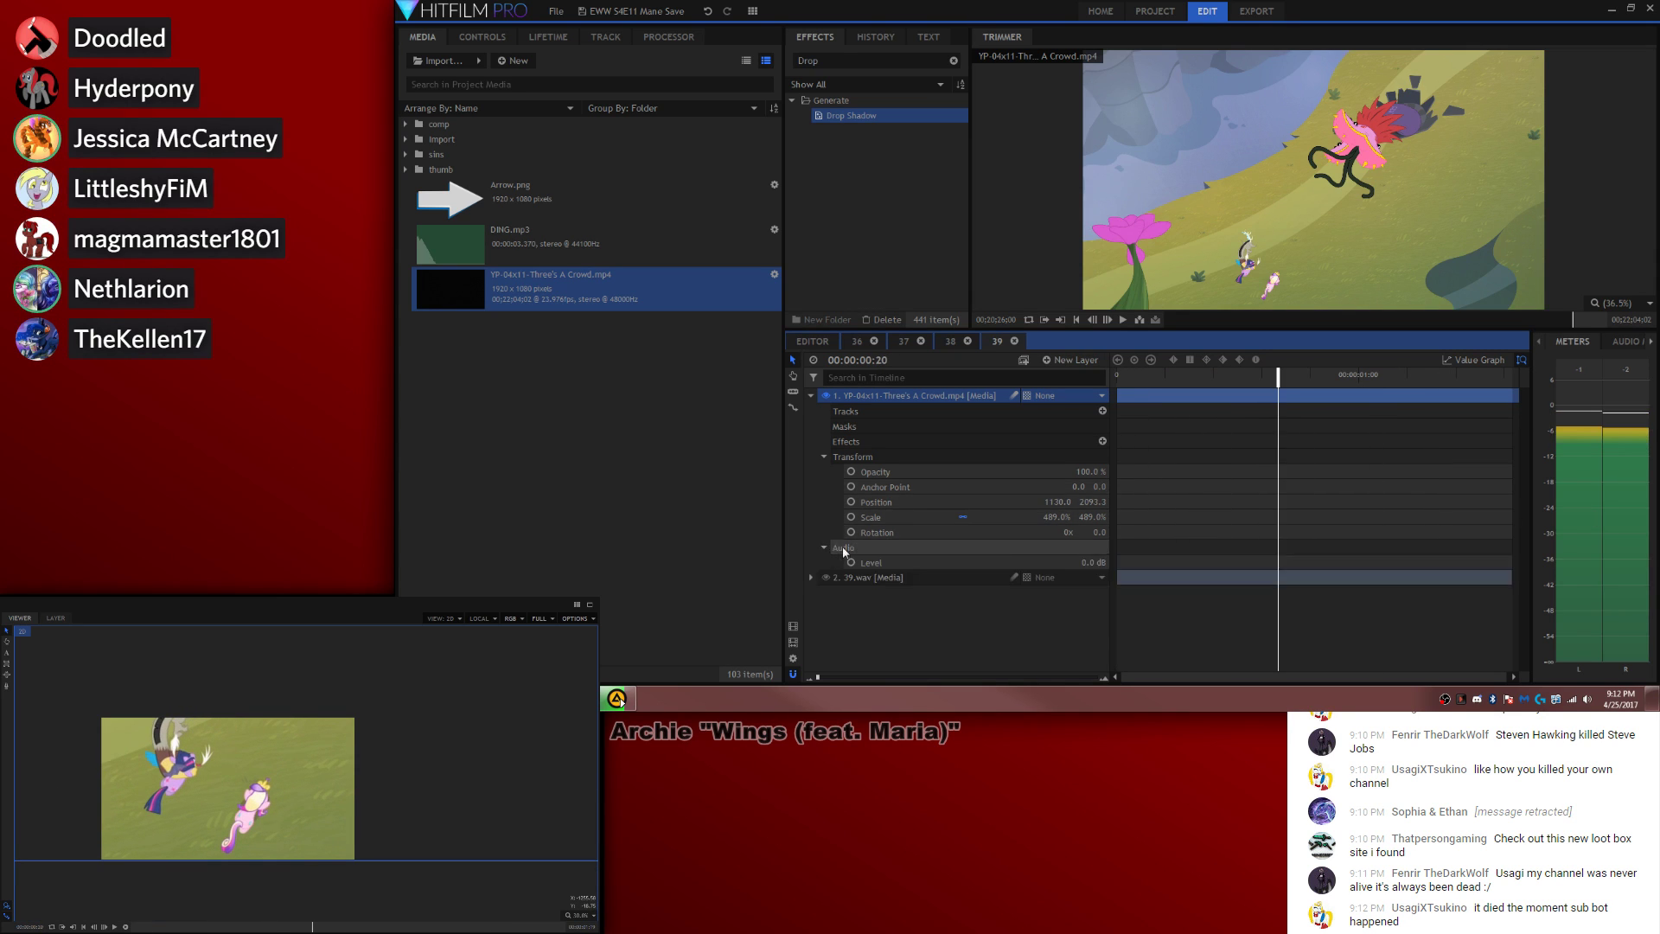
pyautogui.click(1070, 562)
pyautogui.write('-9')
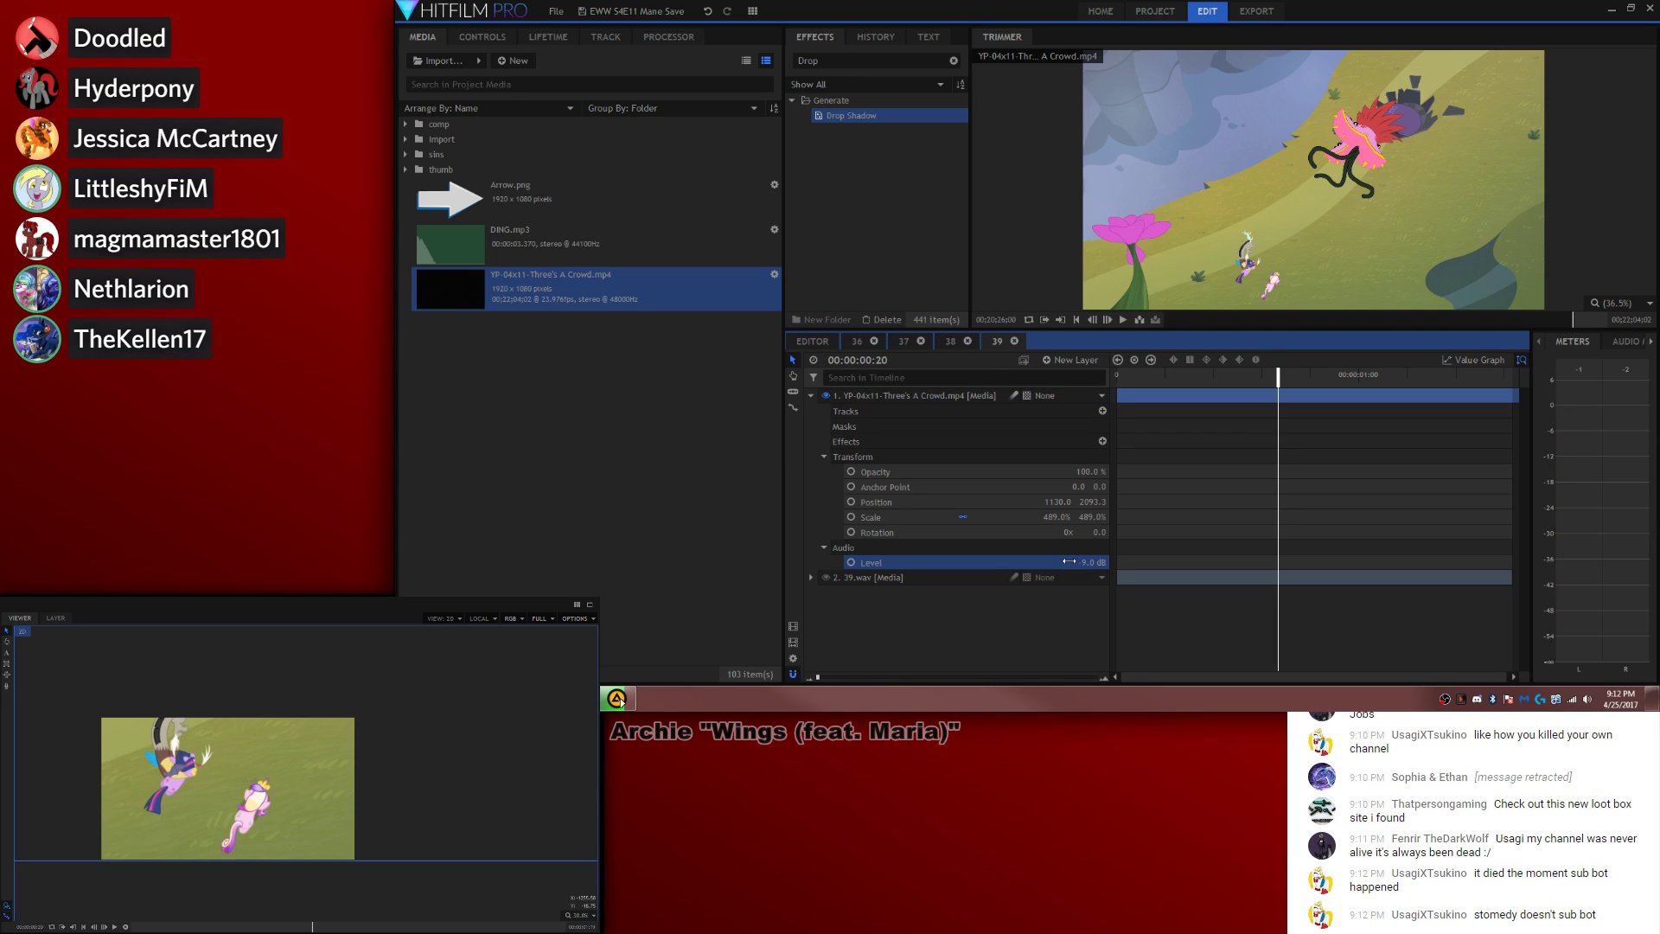
pyautogui.press('Return')
pyautogui.press('Home')
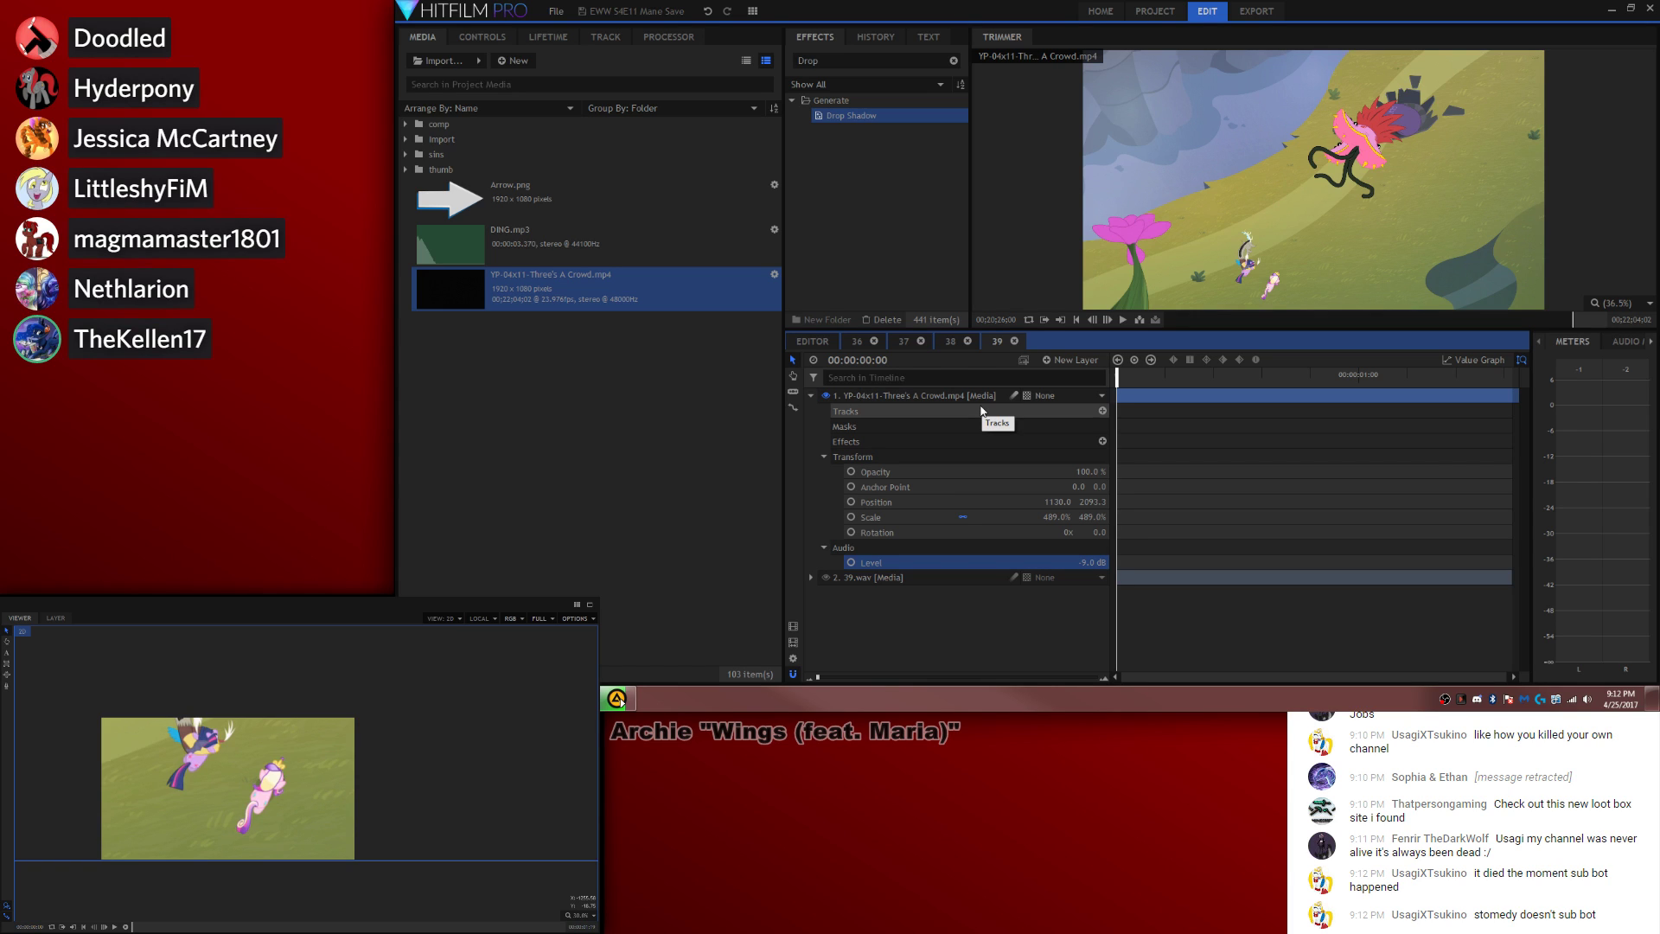
pyautogui.press('space')
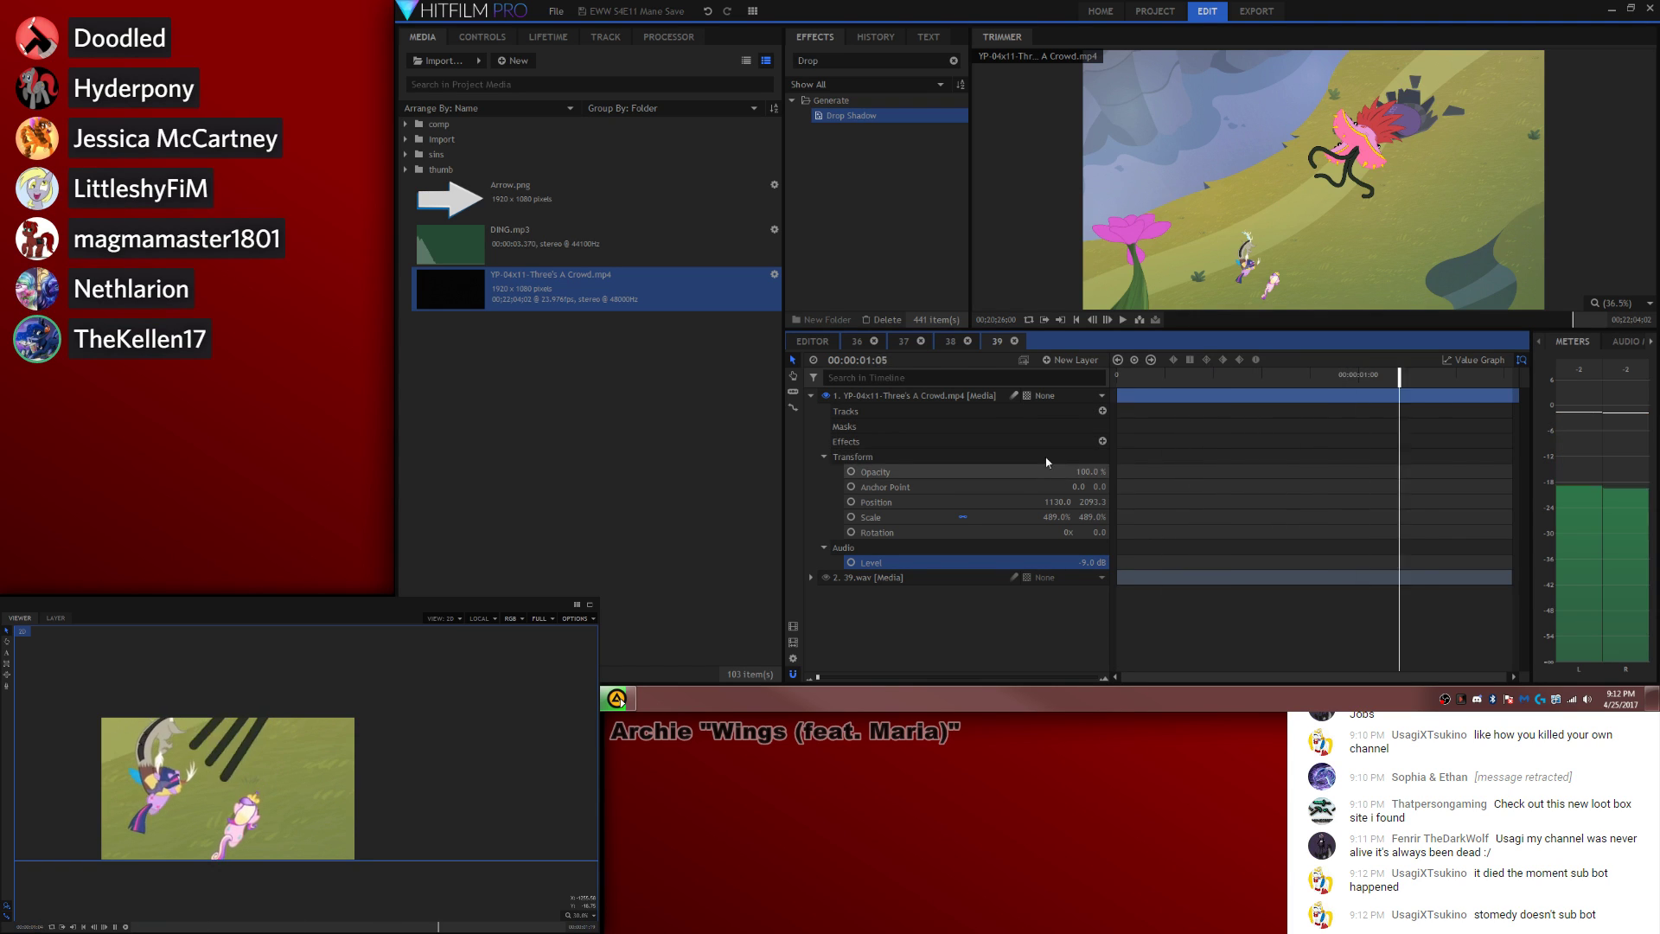
# Step: Enlarge the footage to 522% and reposition it to about 1420, 2270
pyautogui.moveTo(1055, 517); pyautogui.dragTo(1083, 517)
pyautogui.moveTo(135, 805); pyautogui.dragTo(173, 787)
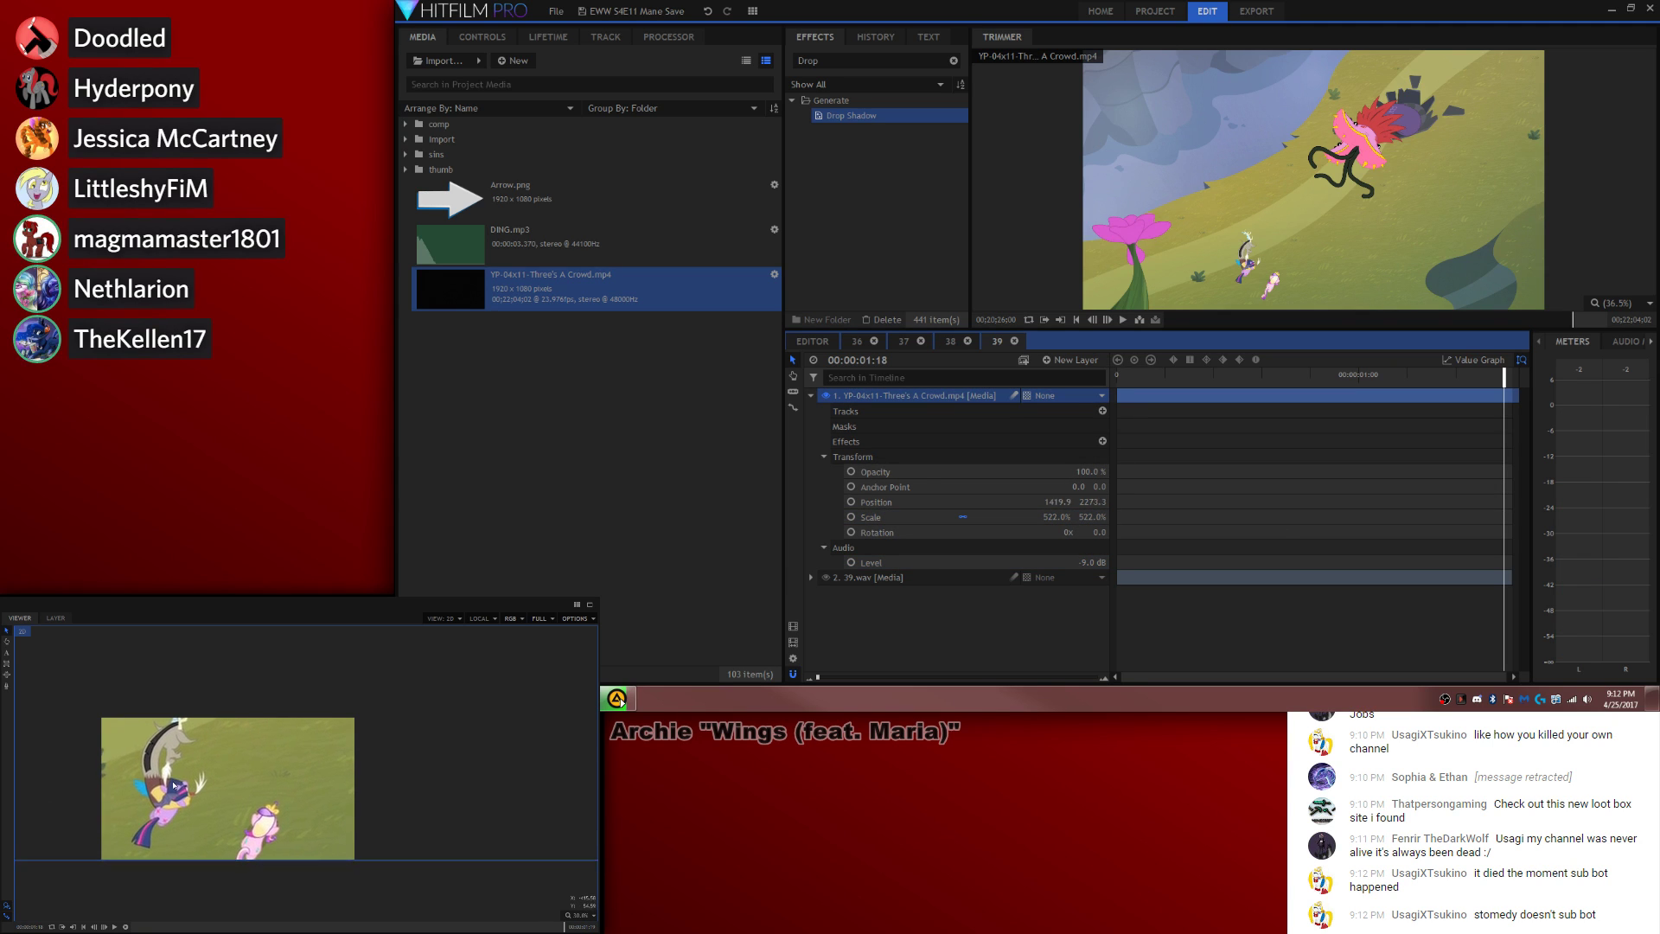
pyautogui.moveTo(1337, 394); pyautogui.dragTo(1055, 381)
pyautogui.hotkey('ctrl', 'z')
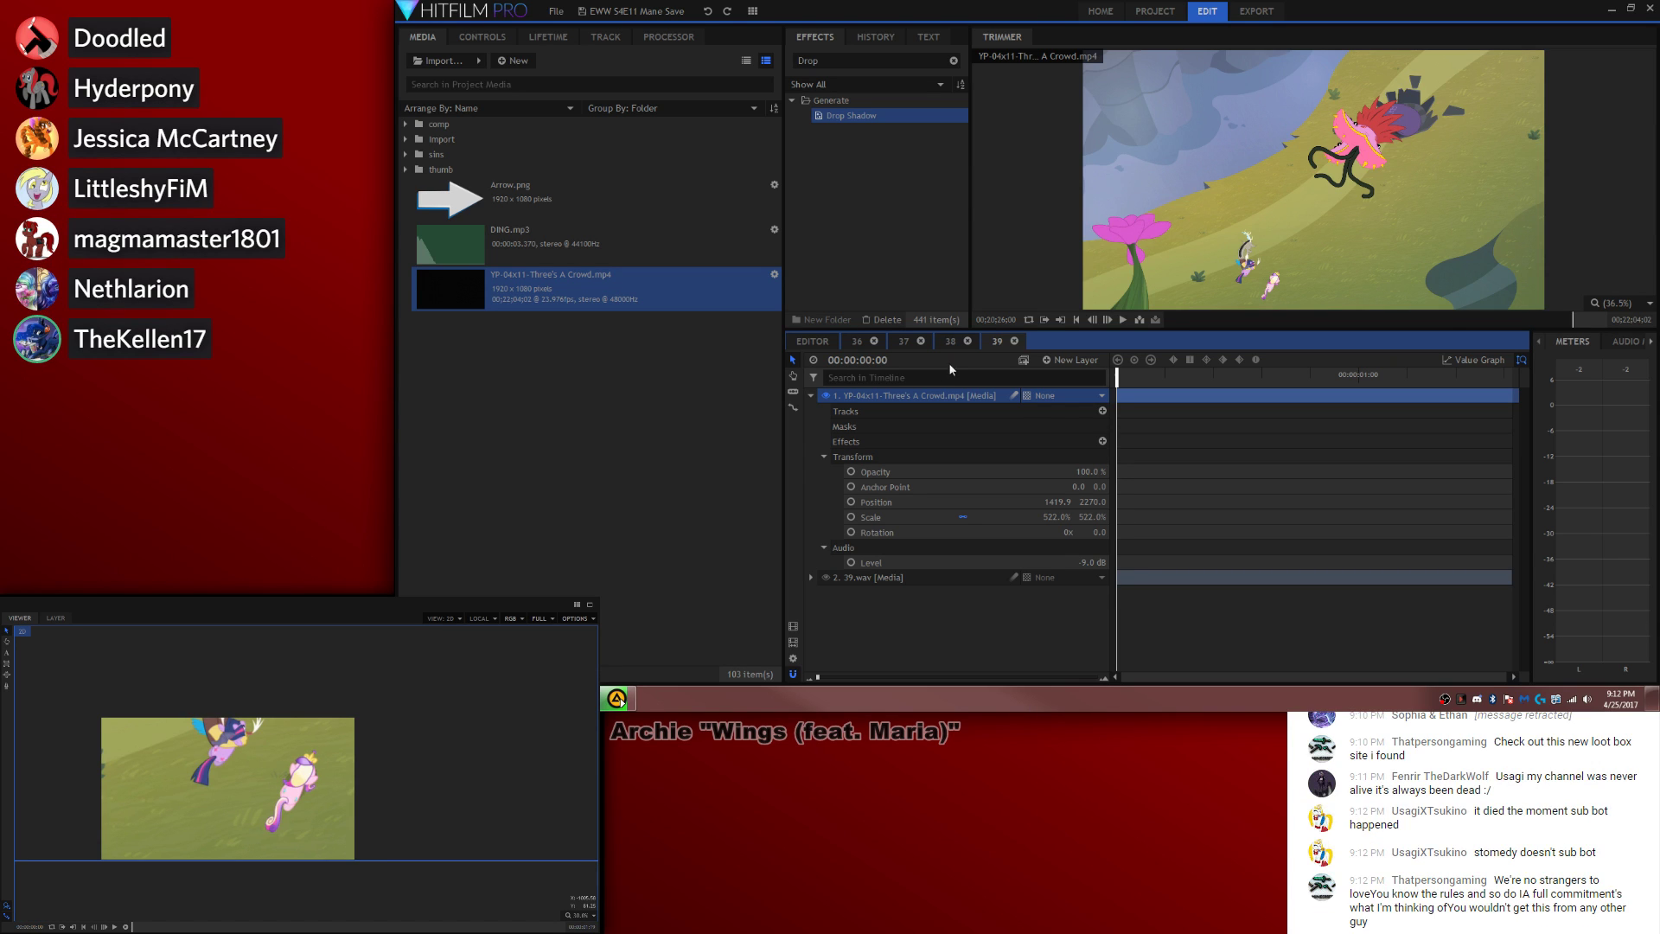
# Step: Copy the second Sin Count, Sub, overlay and New Grade layers from shot 38 into shot 39
pyautogui.click(950, 341)
pyautogui.click(906, 438)
pyautogui.keyDown('ctrl'); pyautogui.click(898, 425); pyautogui.keyUp('ctrl')
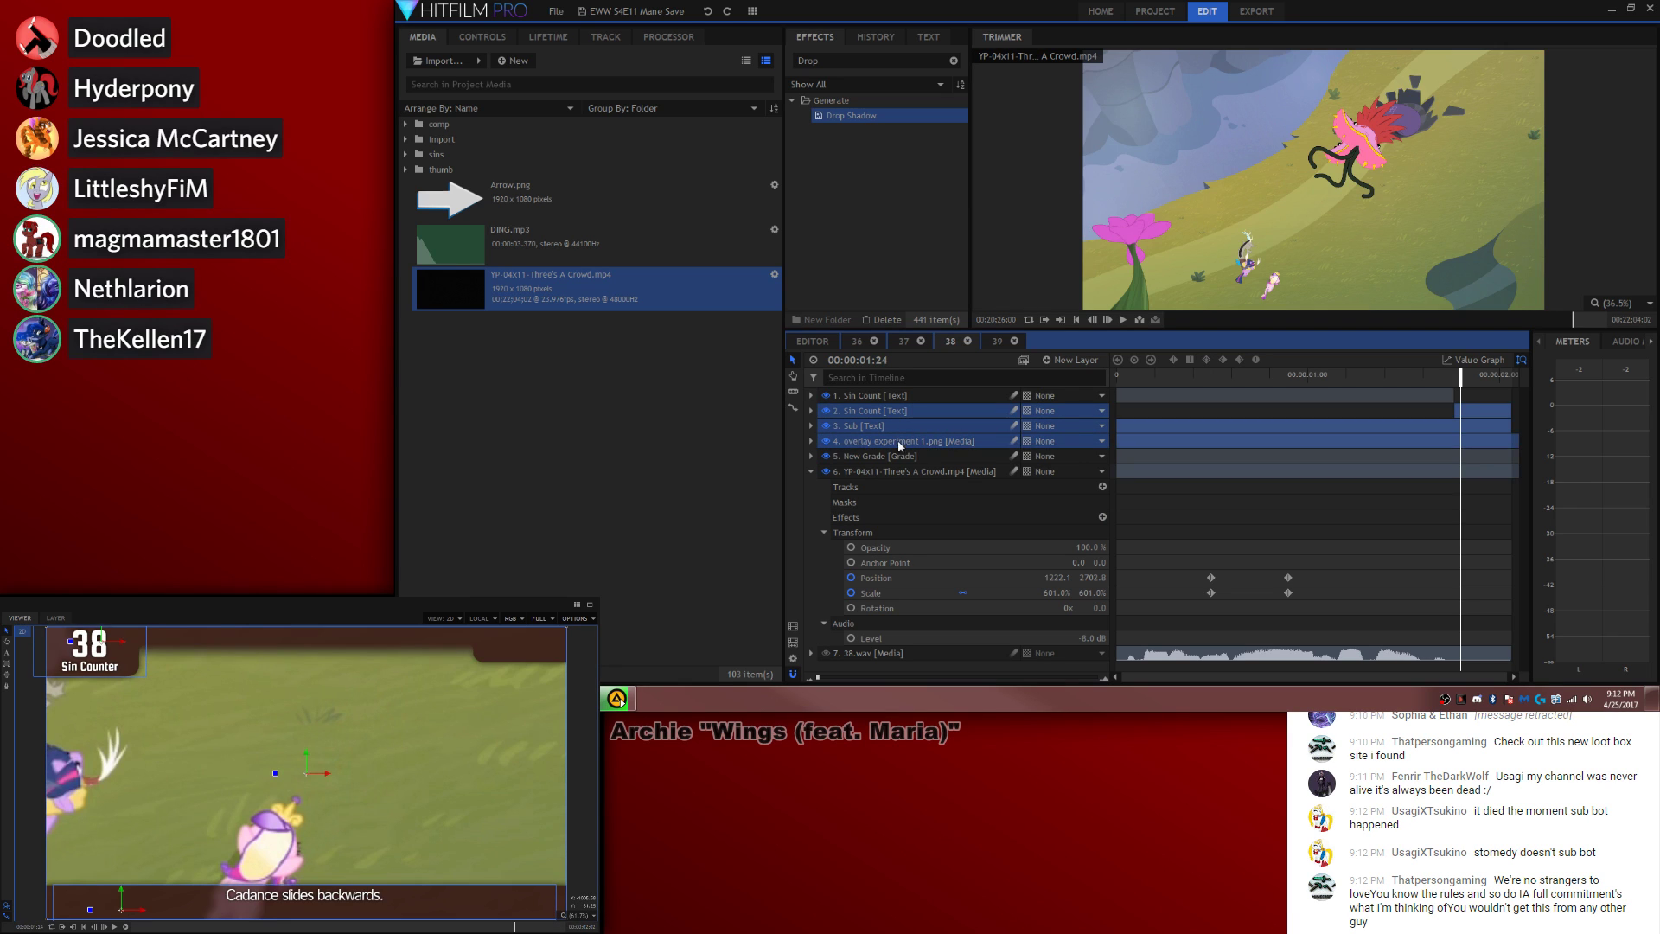
pyautogui.keyDown('ctrl'); pyautogui.click(897, 456); pyautogui.keyUp('ctrl')
pyautogui.click(996, 340)
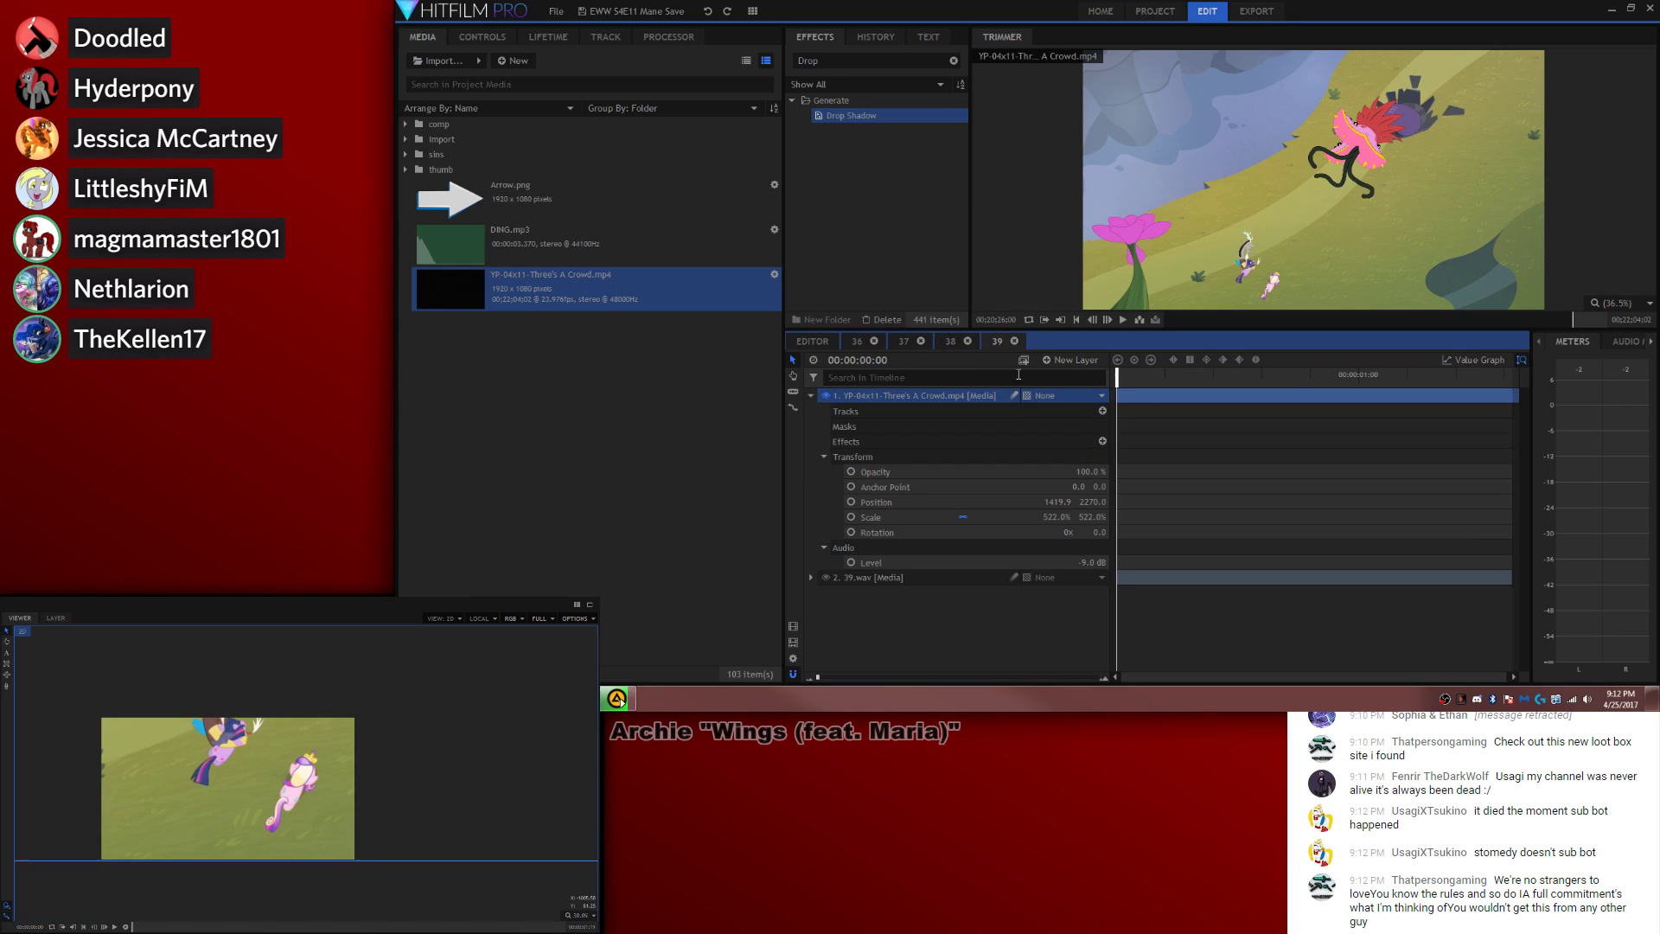
pyautogui.hotkey('ctrl', 'v')
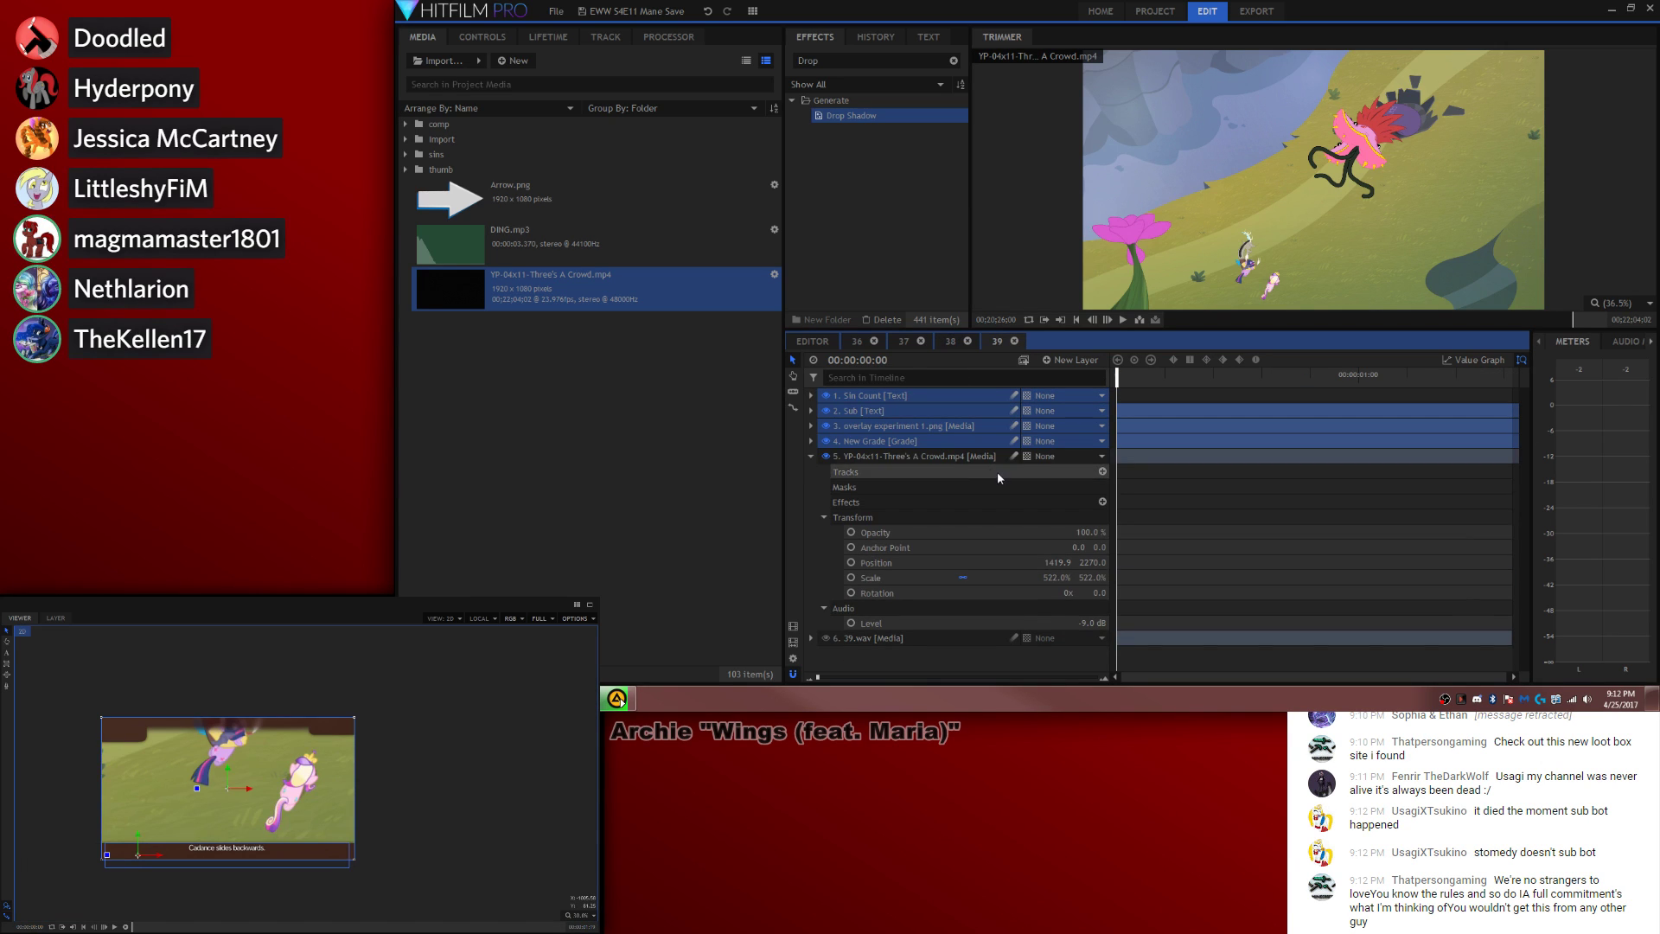
# Step: Align the pasted layers with the start of shot 39 and extend the Sin Count layer to the shot's end
pyautogui.rightClick(977, 411)
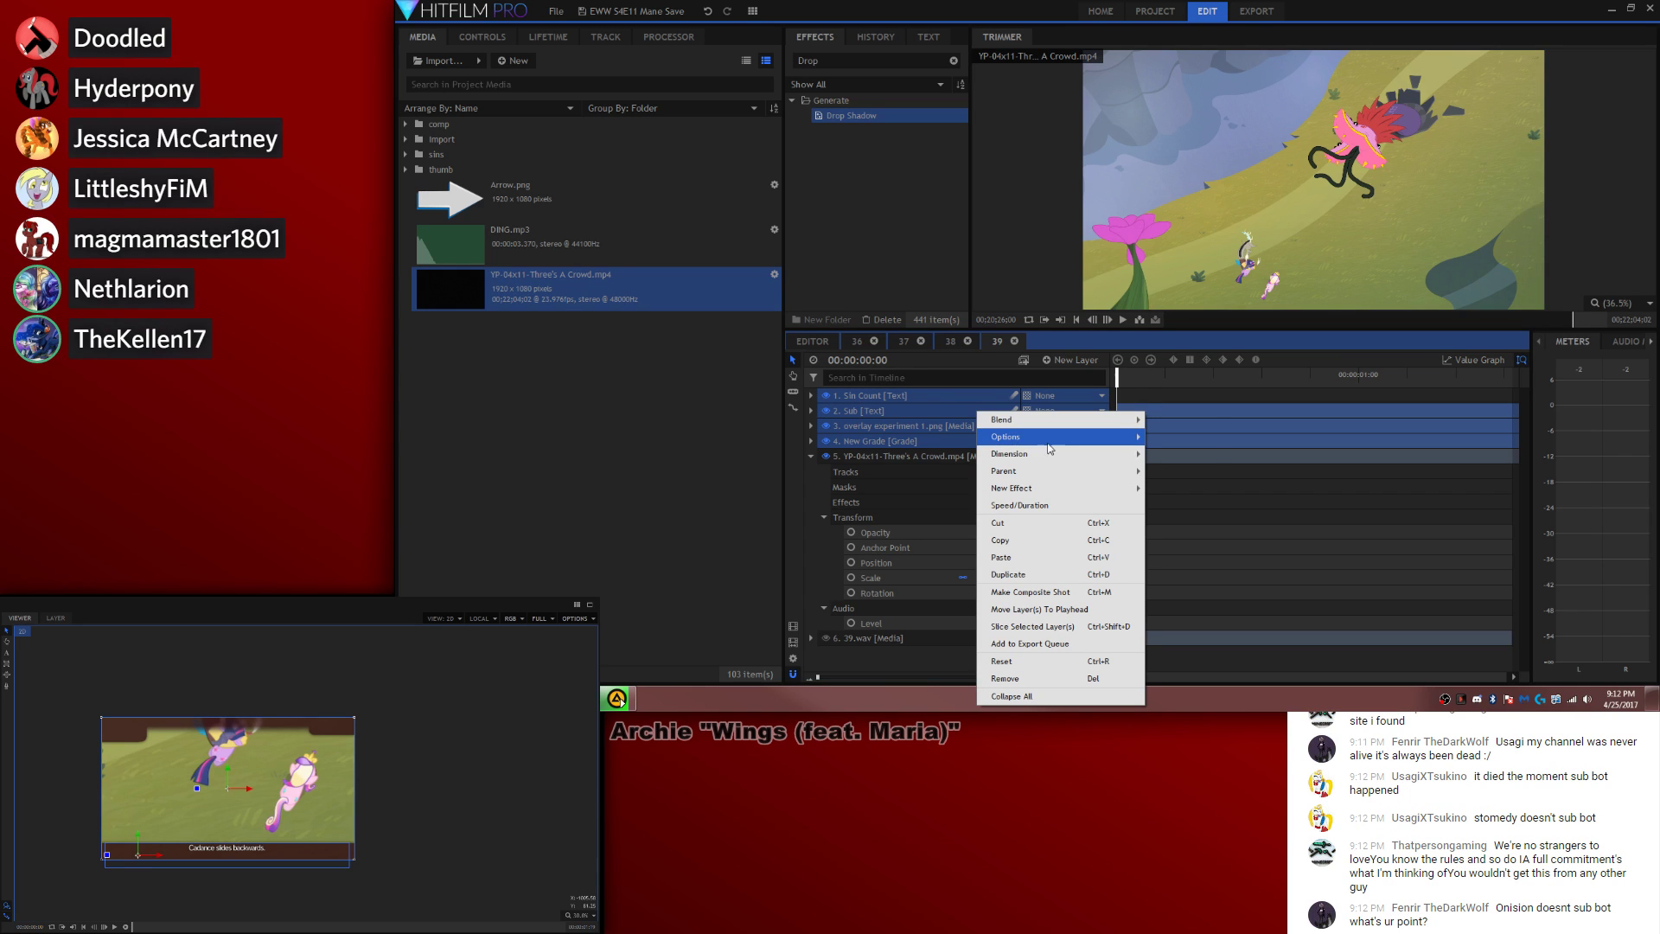
pyautogui.click(1037, 608)
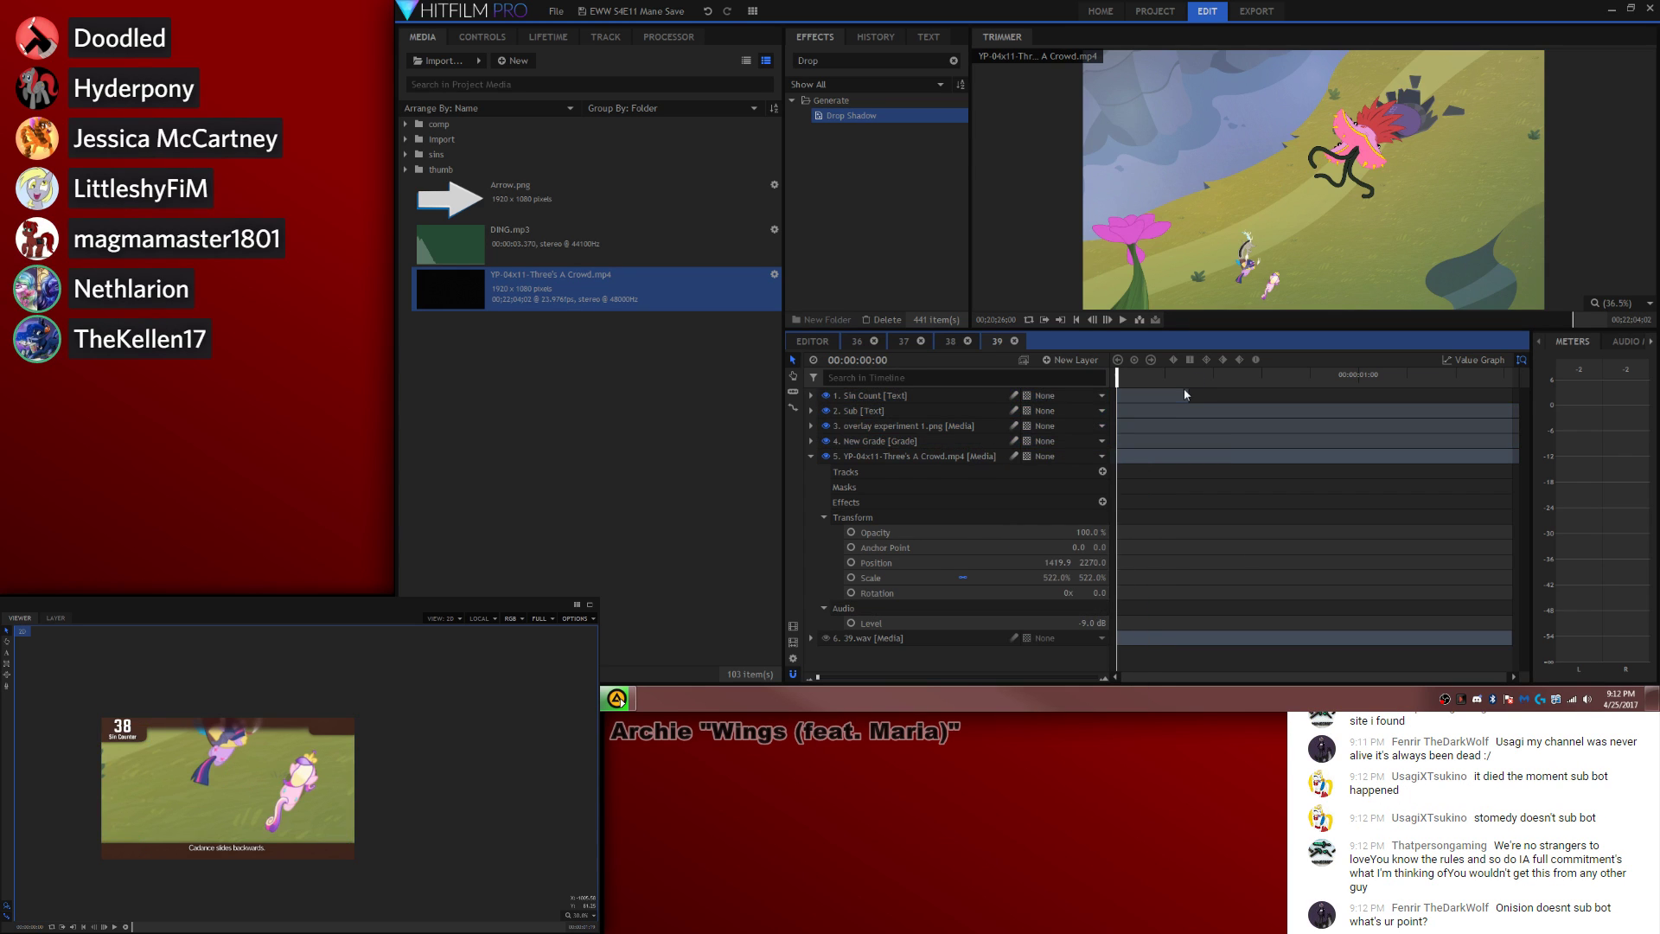
pyautogui.moveTo(1188, 394); pyautogui.dragTo(1521, 399)
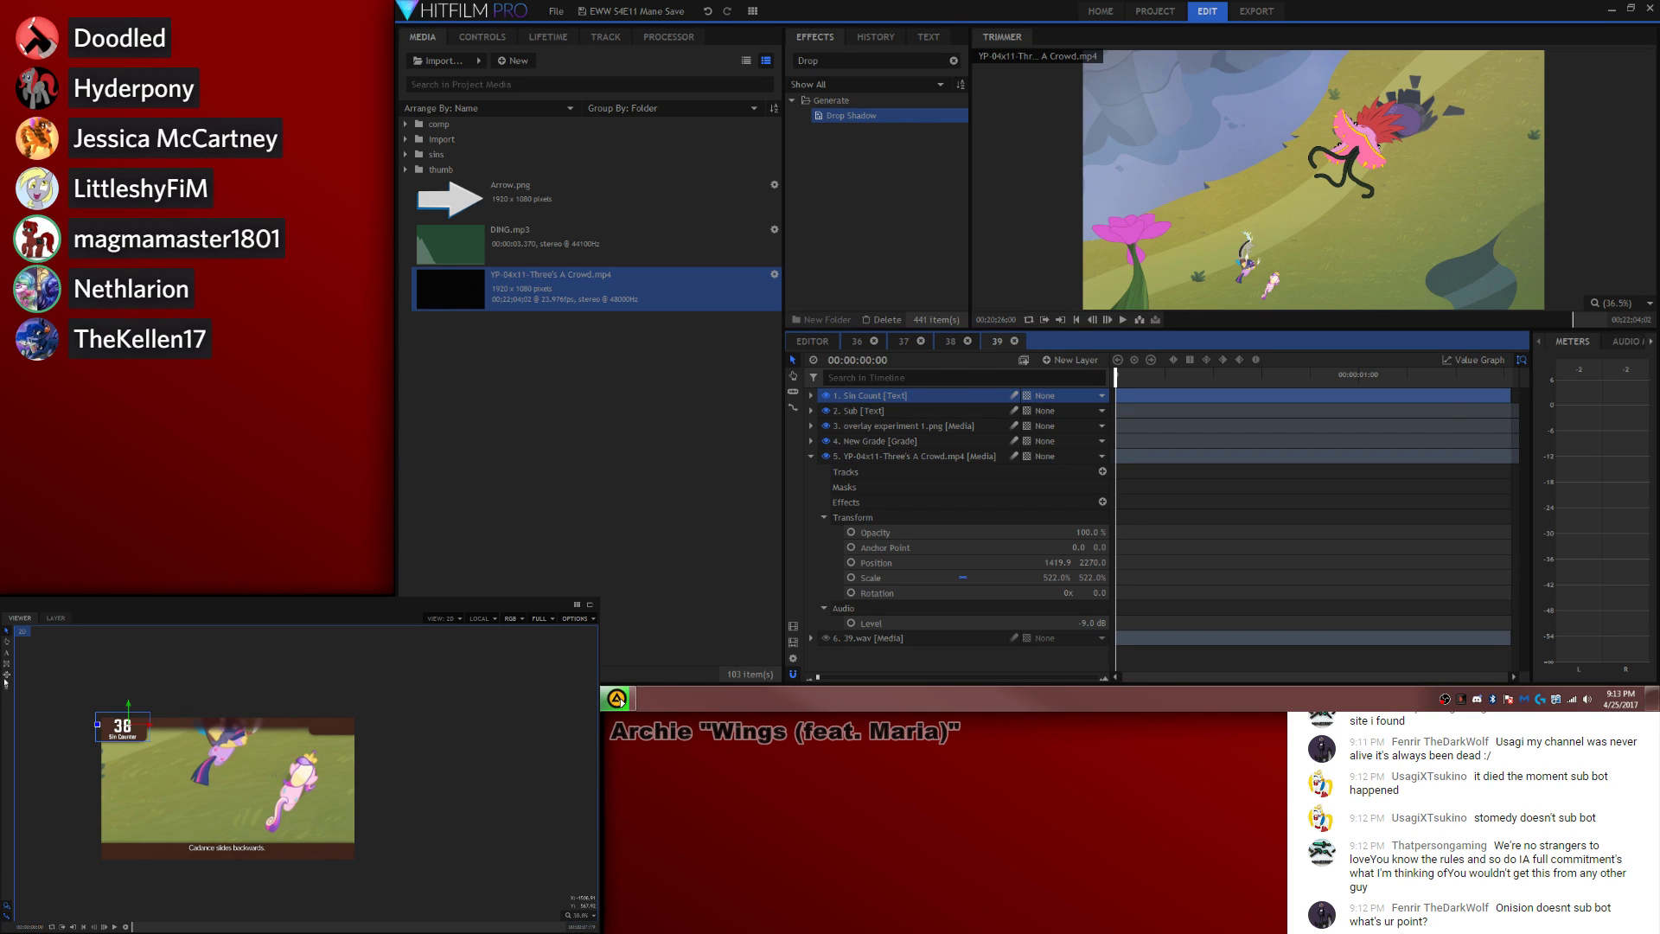
# Step: Change the subtitle of shot 39 to "Also, no wings." and play back the shot
pyautogui.click(301, 852)
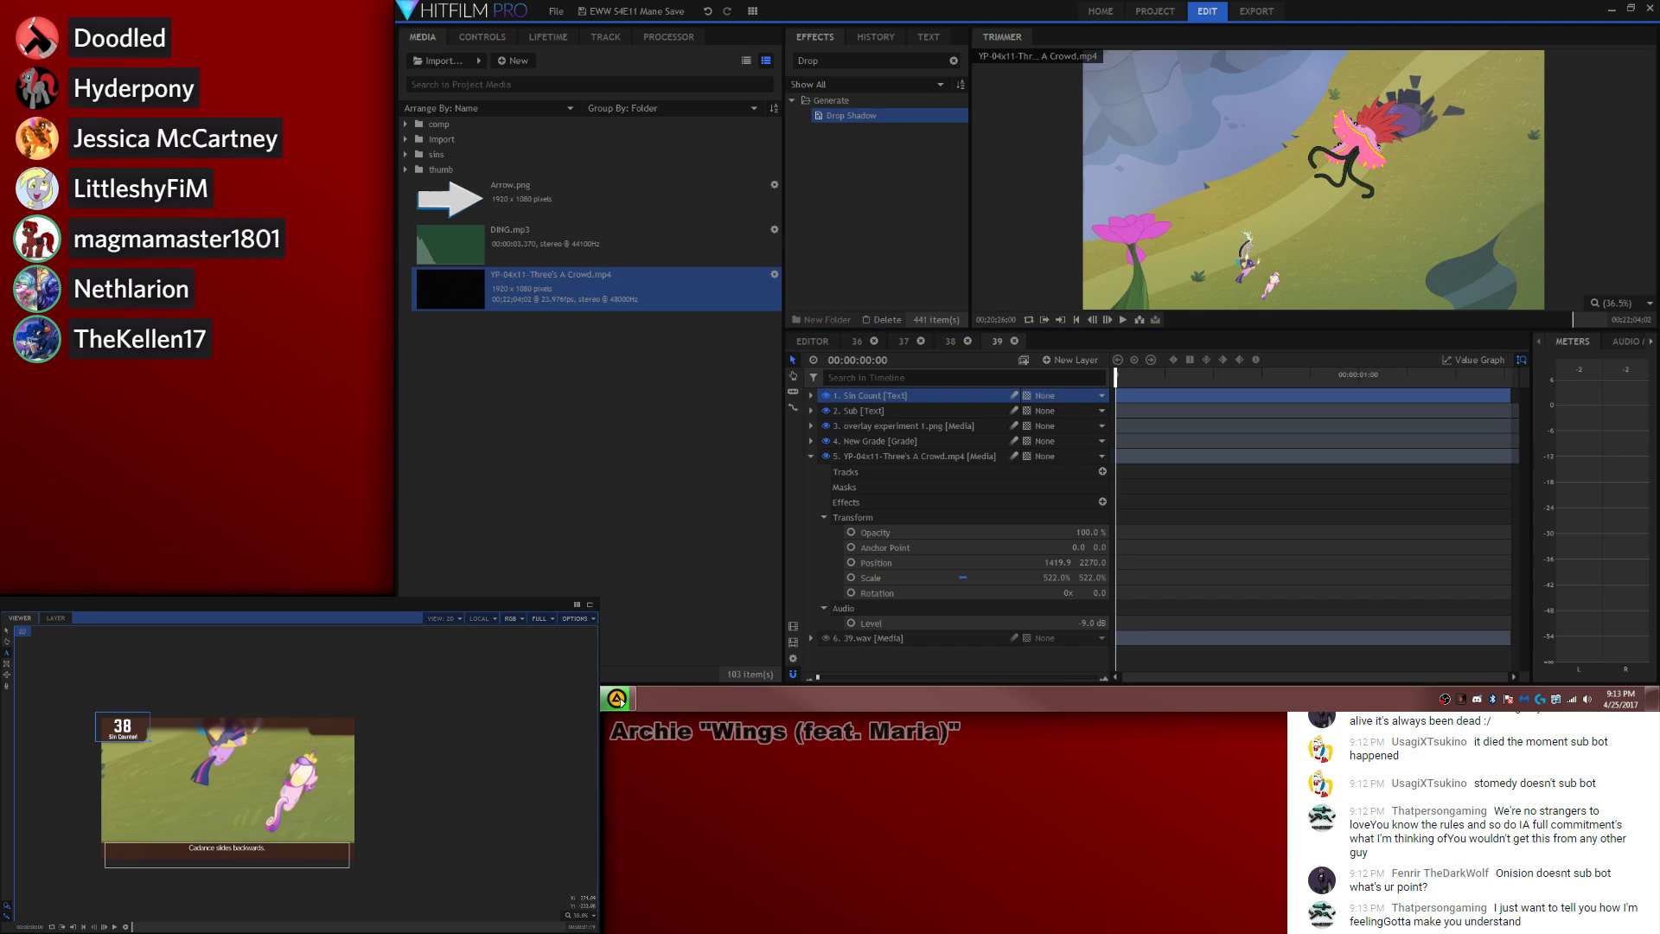
pyautogui.hotkey('ctrl', 'a')
pyautogui.write('Also, no wings.')
pyautogui.click(578, 915)
pyautogui.click(570, 905)
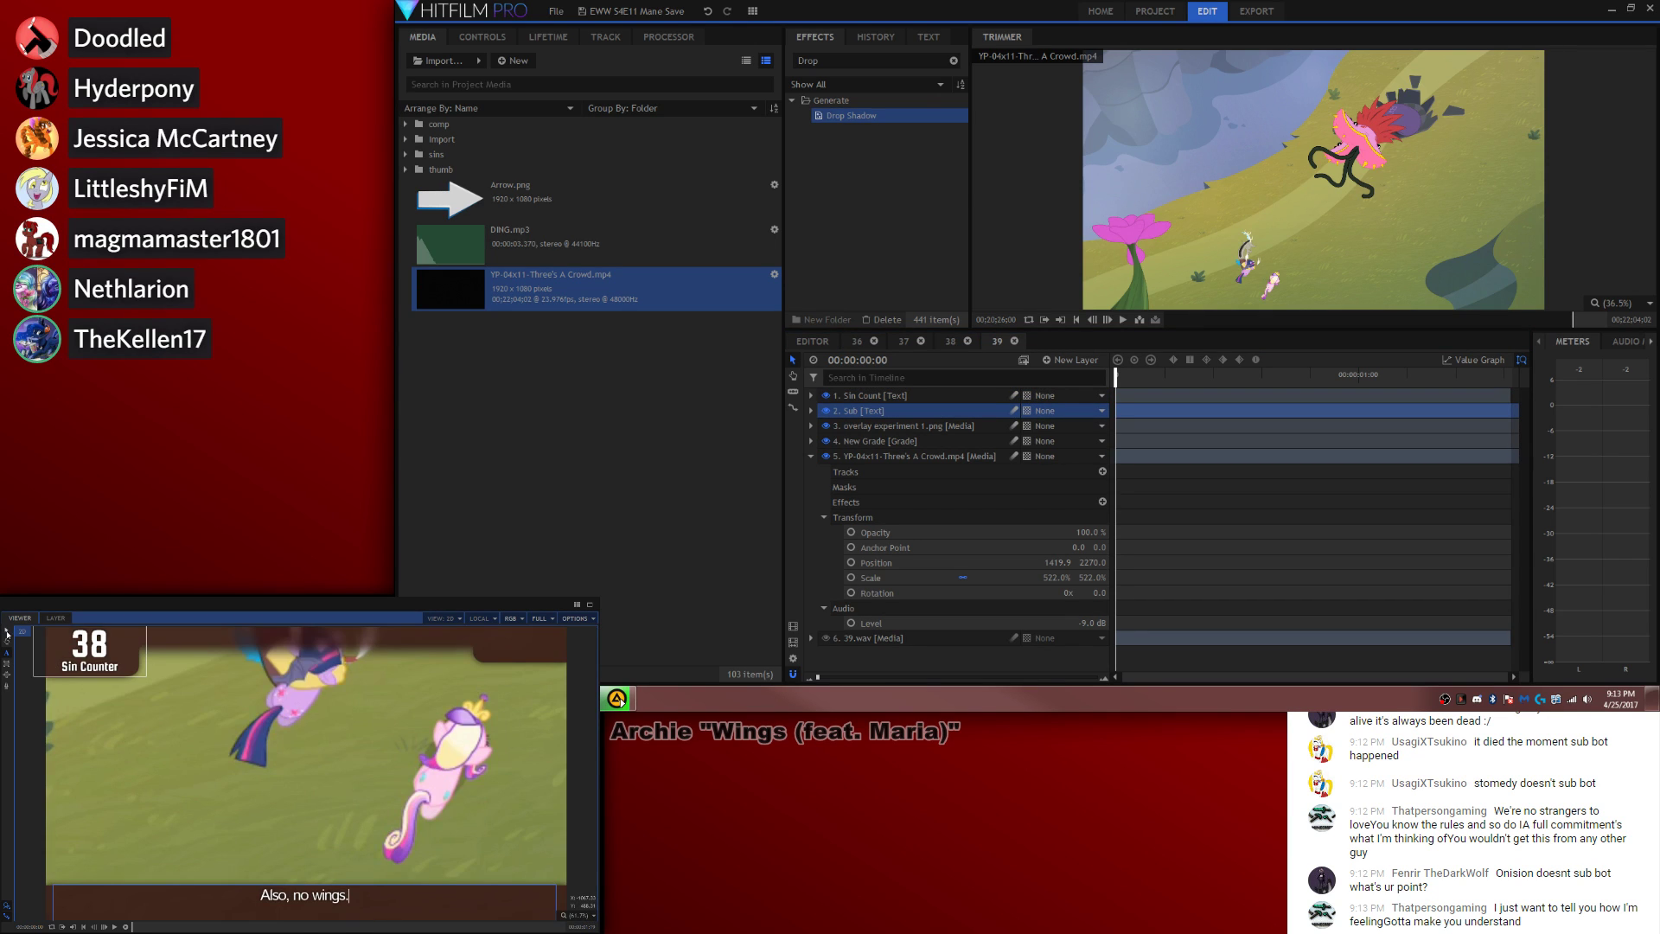
pyautogui.click(1365, 511)
pyautogui.click(811, 457)
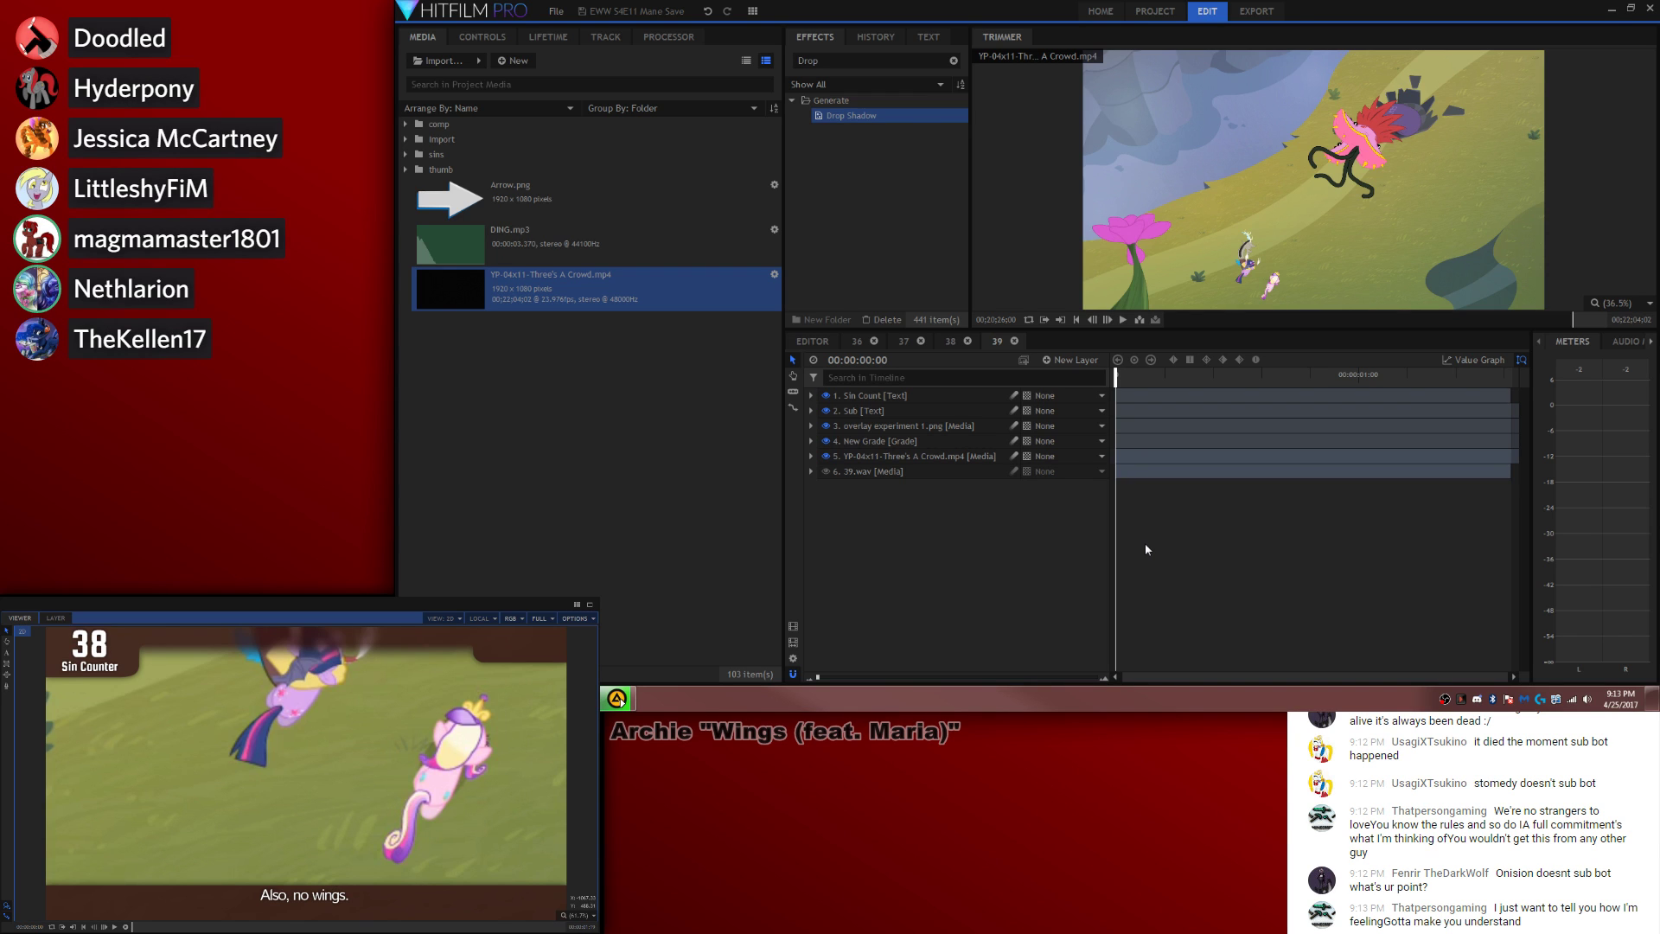
pyautogui.press('space')
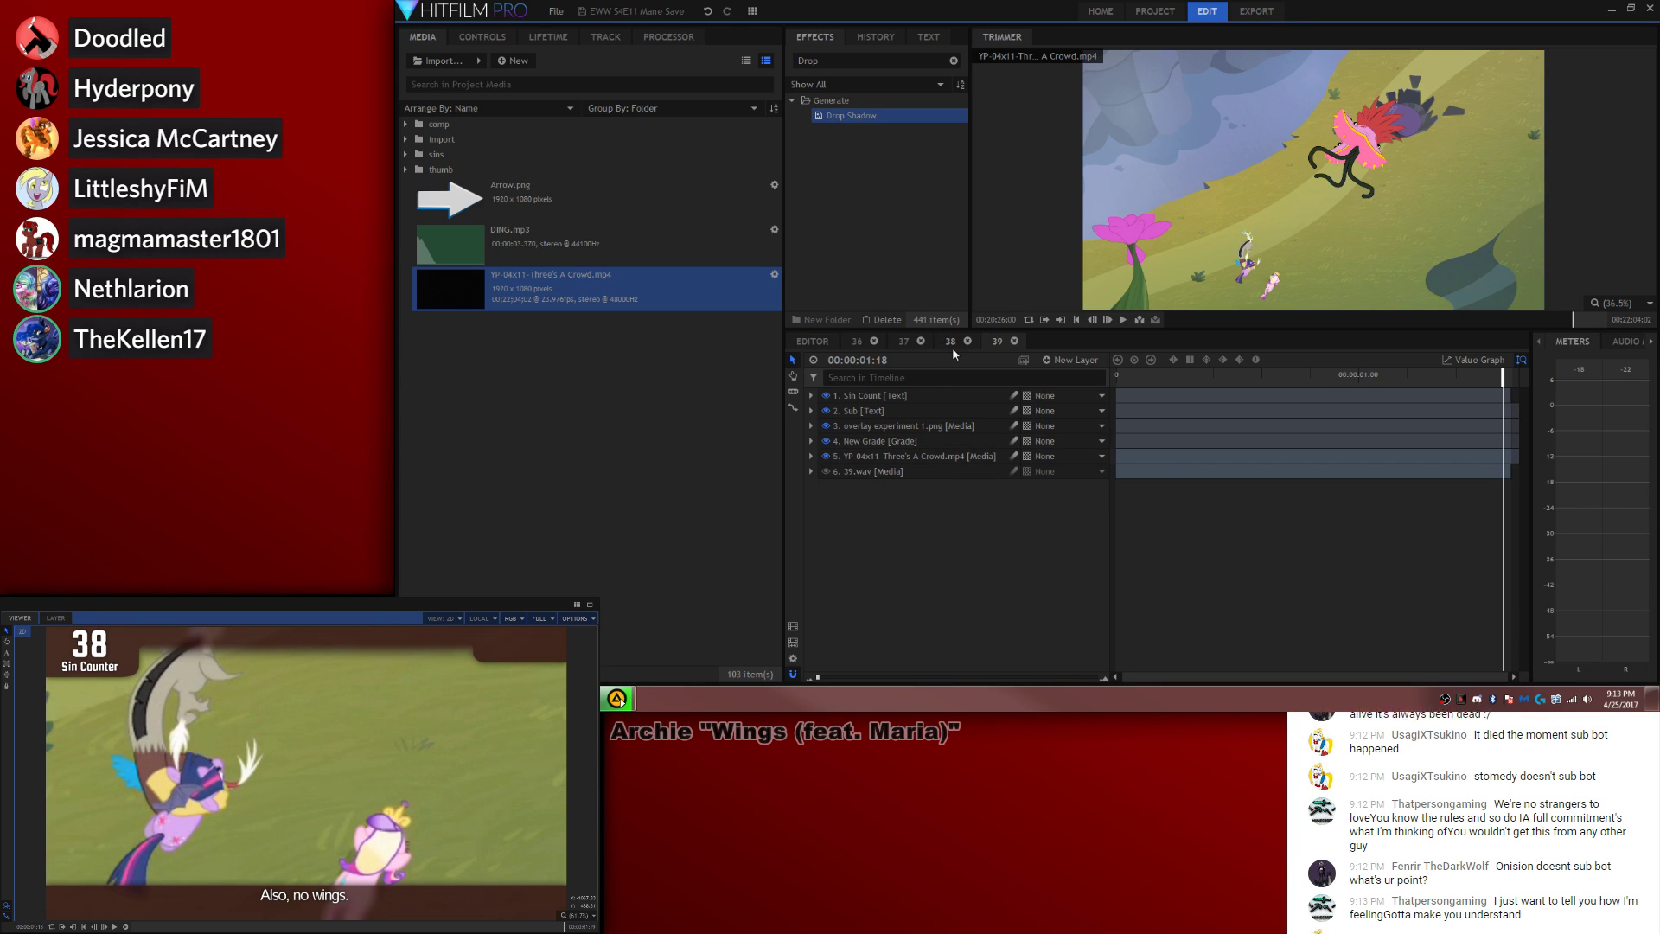
# Step: Show the waveform of 39.wav and split the Sin Count layer at 00:00:01:07, where the narration ends
pyautogui.rightClick(900, 467)
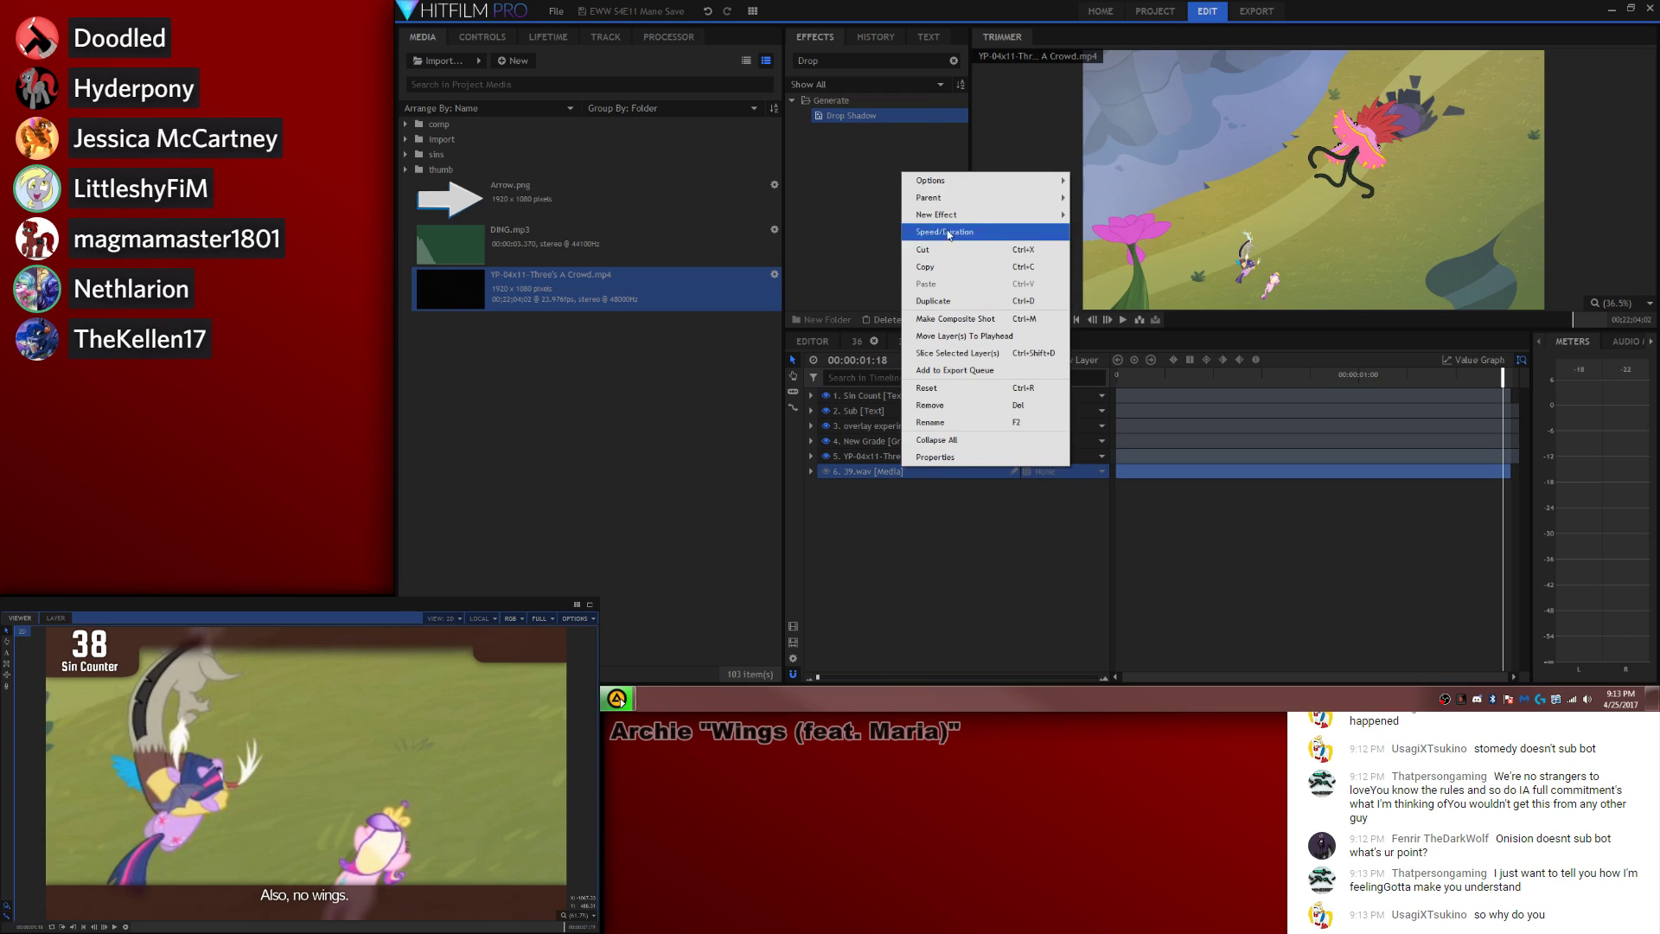
pyautogui.moveTo(986, 180)
pyautogui.click(1084, 199)
pyautogui.click(1414, 380)
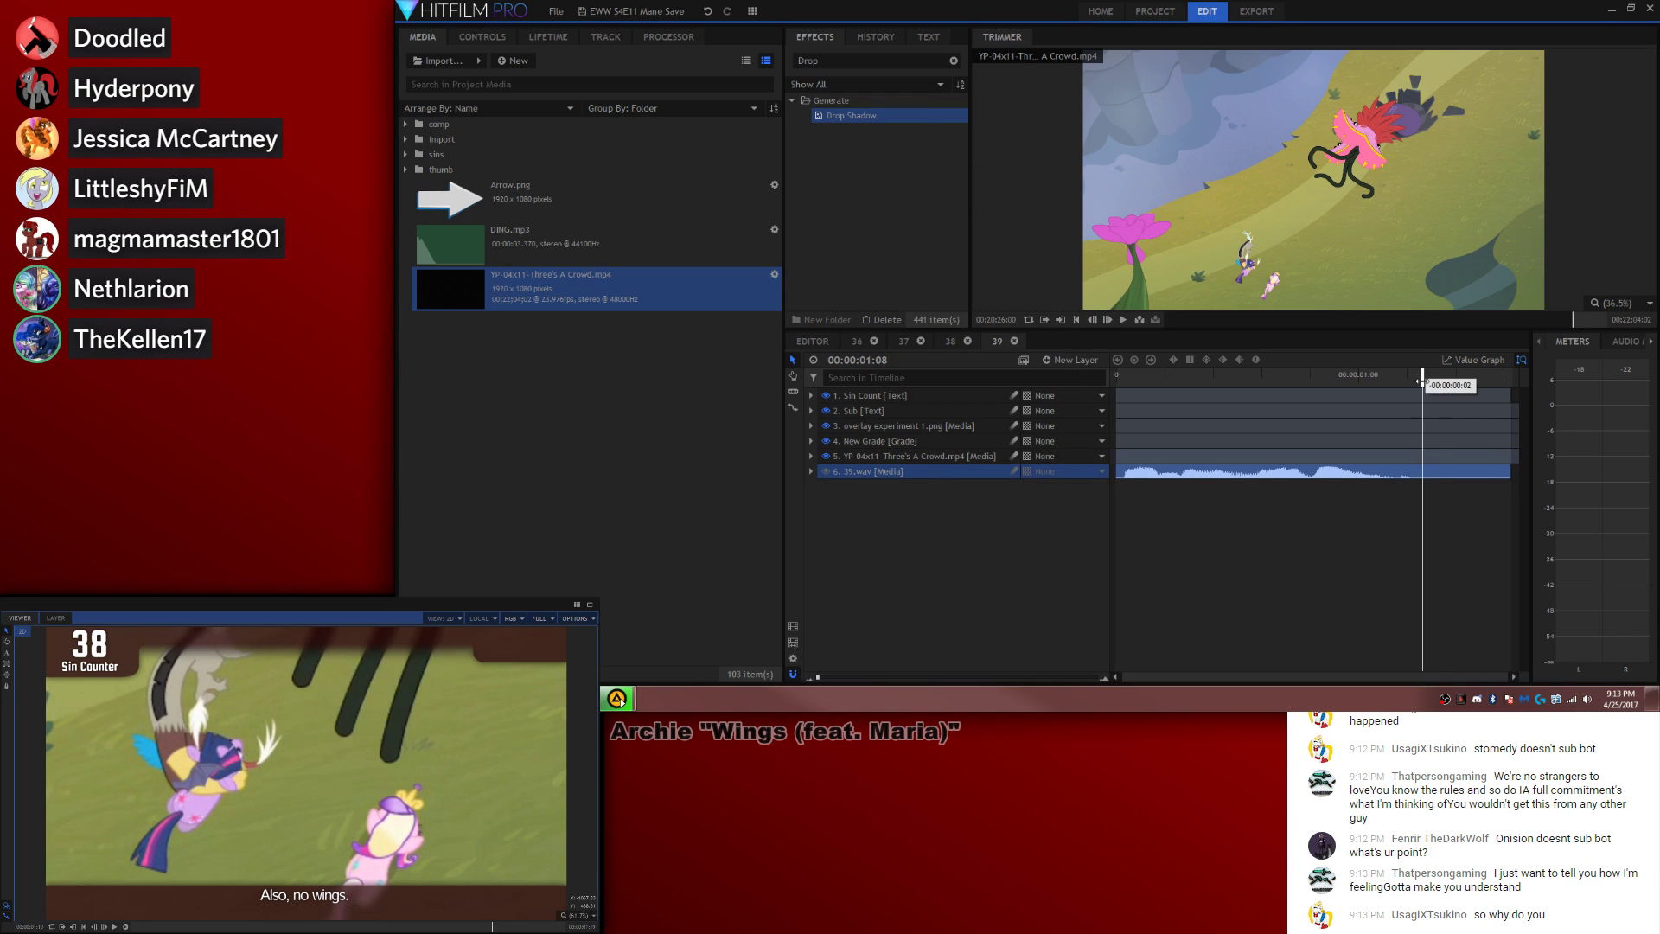
pyautogui.hotkey('ctrl', 'shift', 'd')
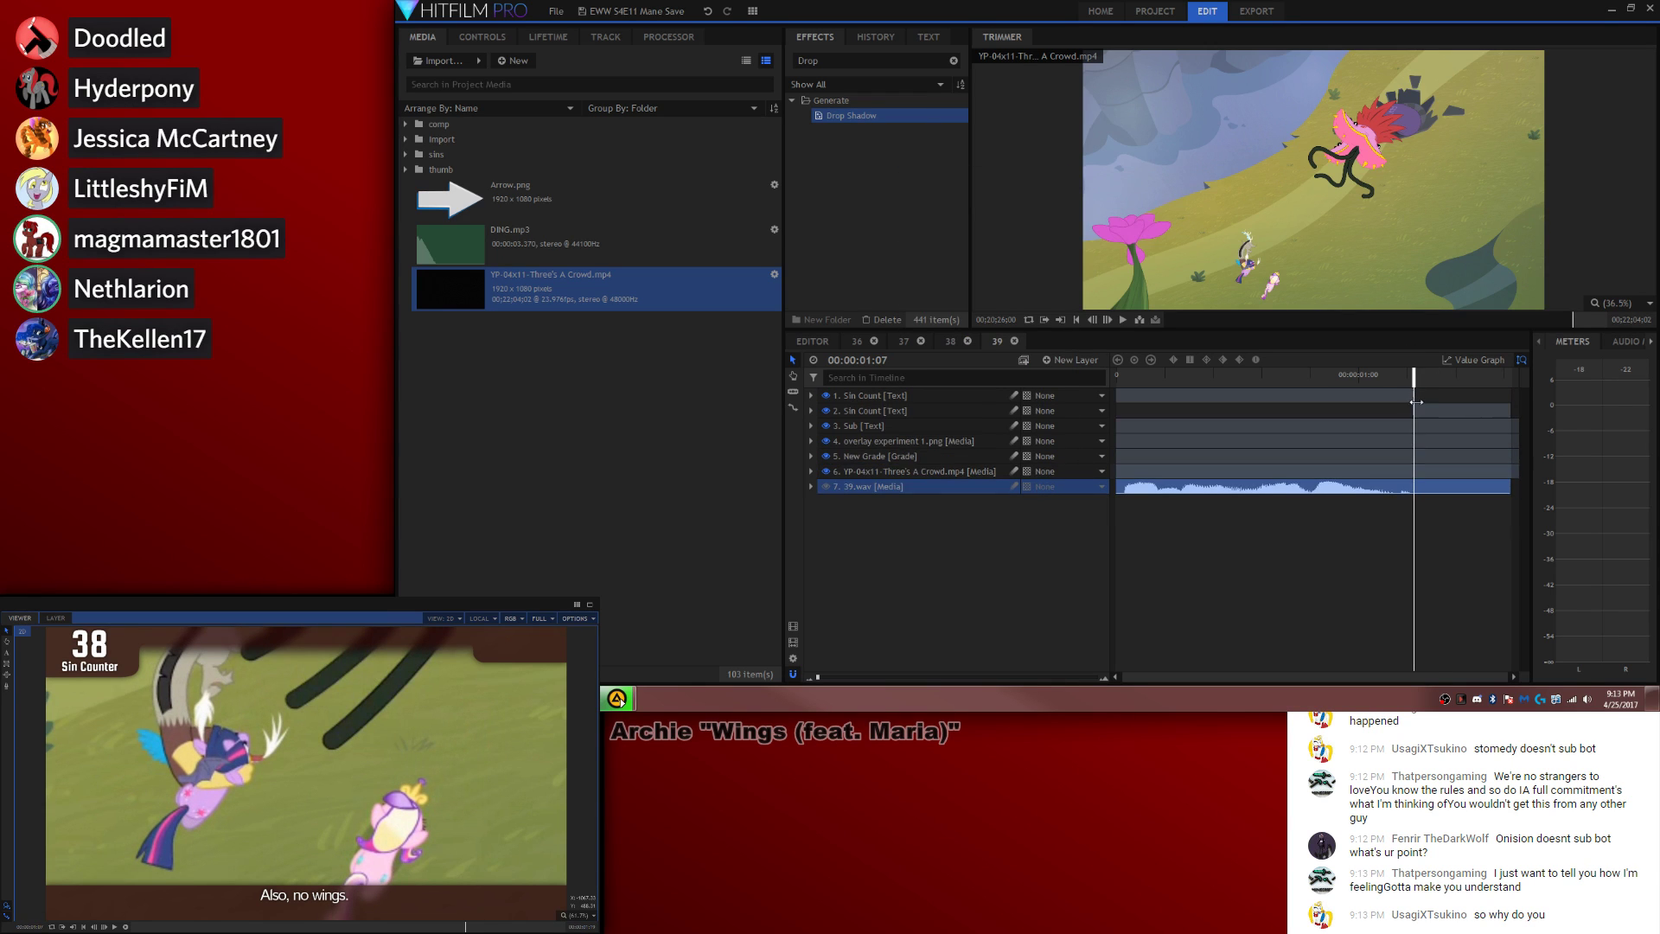
pyautogui.press('Right')
# Step: Change the counter number in the second Sin Count layer to 39
pyautogui.click(99, 644)
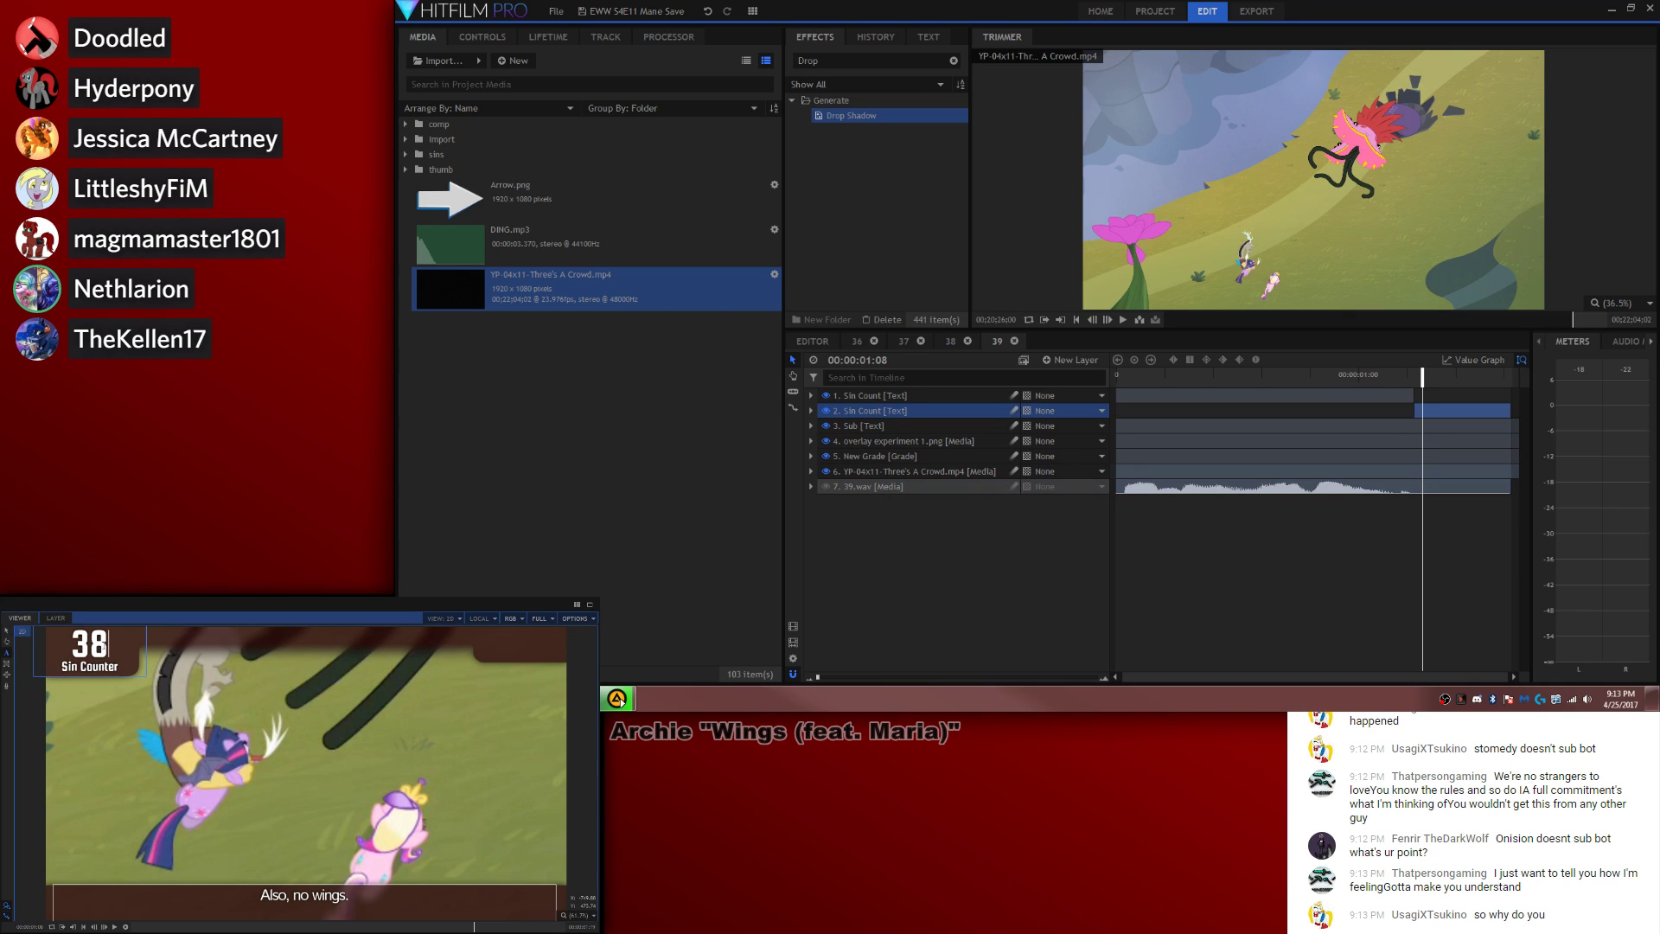
pyautogui.press('BackSpace')
pyautogui.write('9')
pyautogui.click(6, 637)
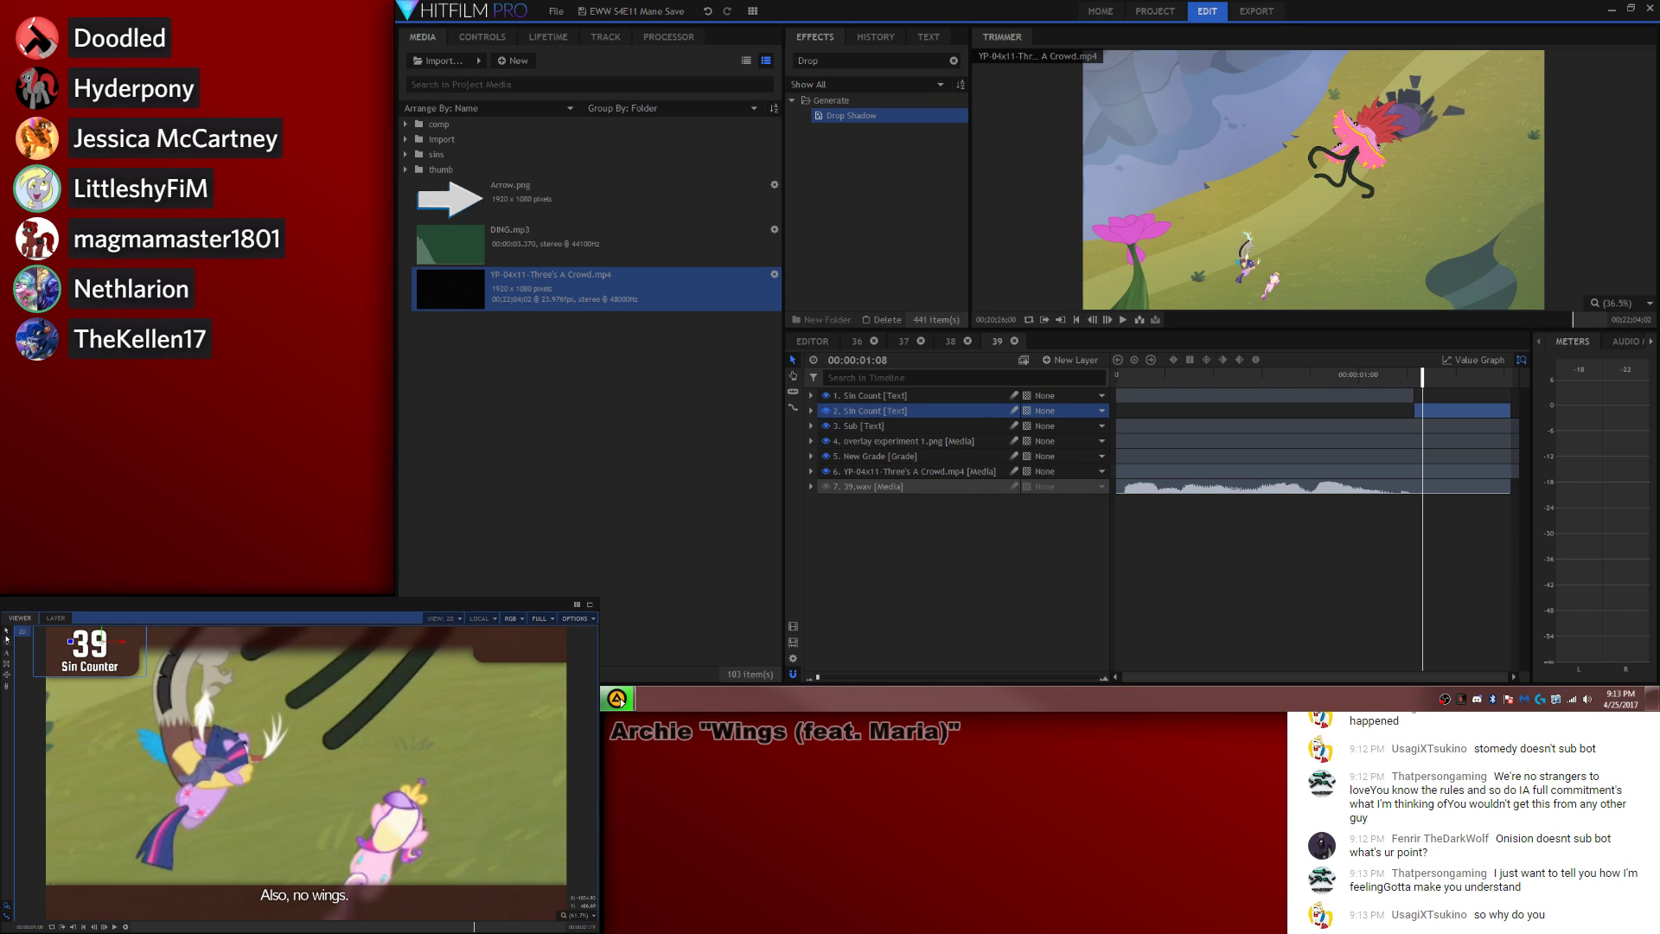
# Step: Copy the last DING.mp3 clip to 00:02:51:06 on Audio 2 in the main sequence, at shot 39's counter change
pyautogui.click(812, 341)
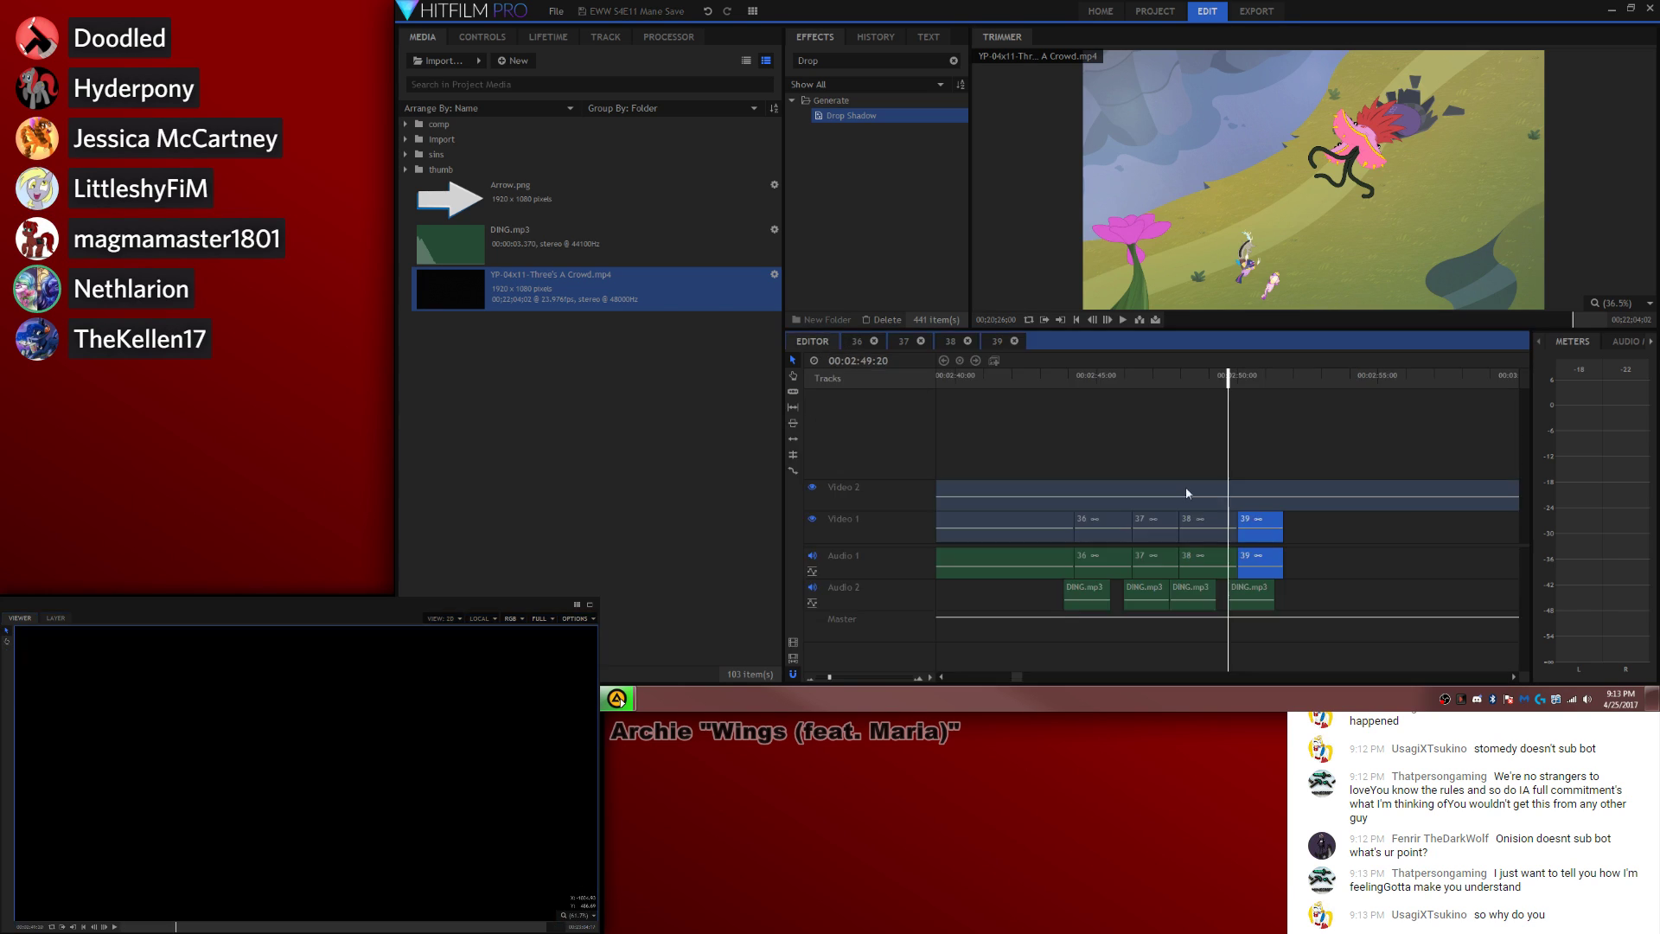
pyautogui.click(1262, 589)
pyautogui.click(1264, 375)
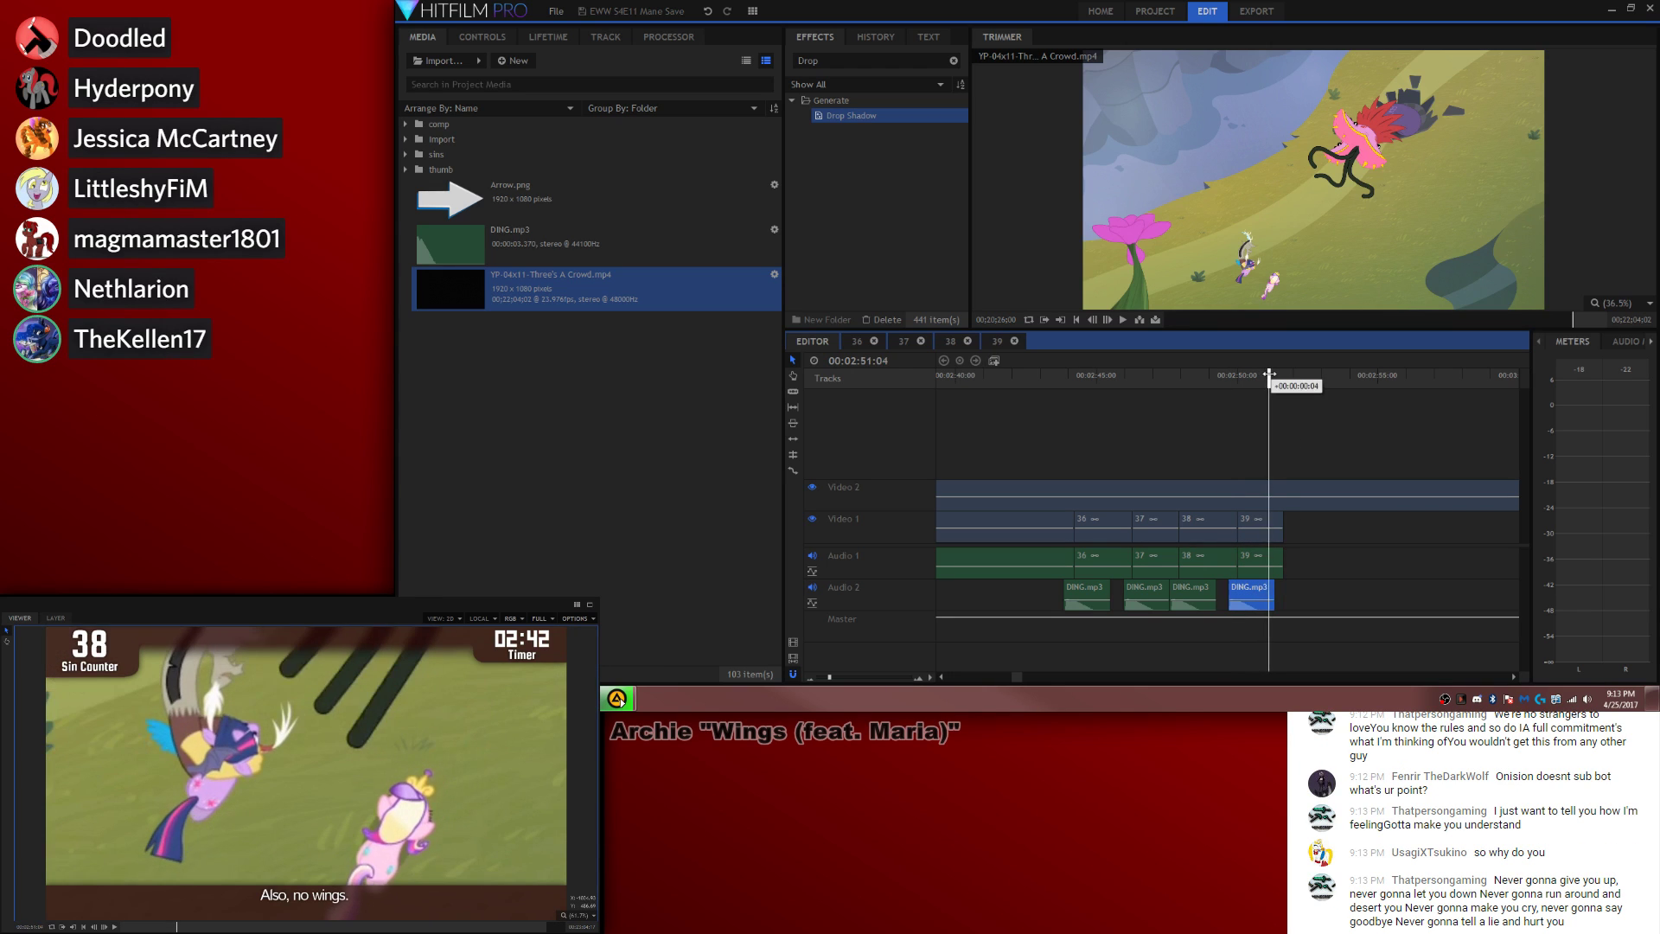
pyautogui.press('Left')
pyautogui.press('Right')
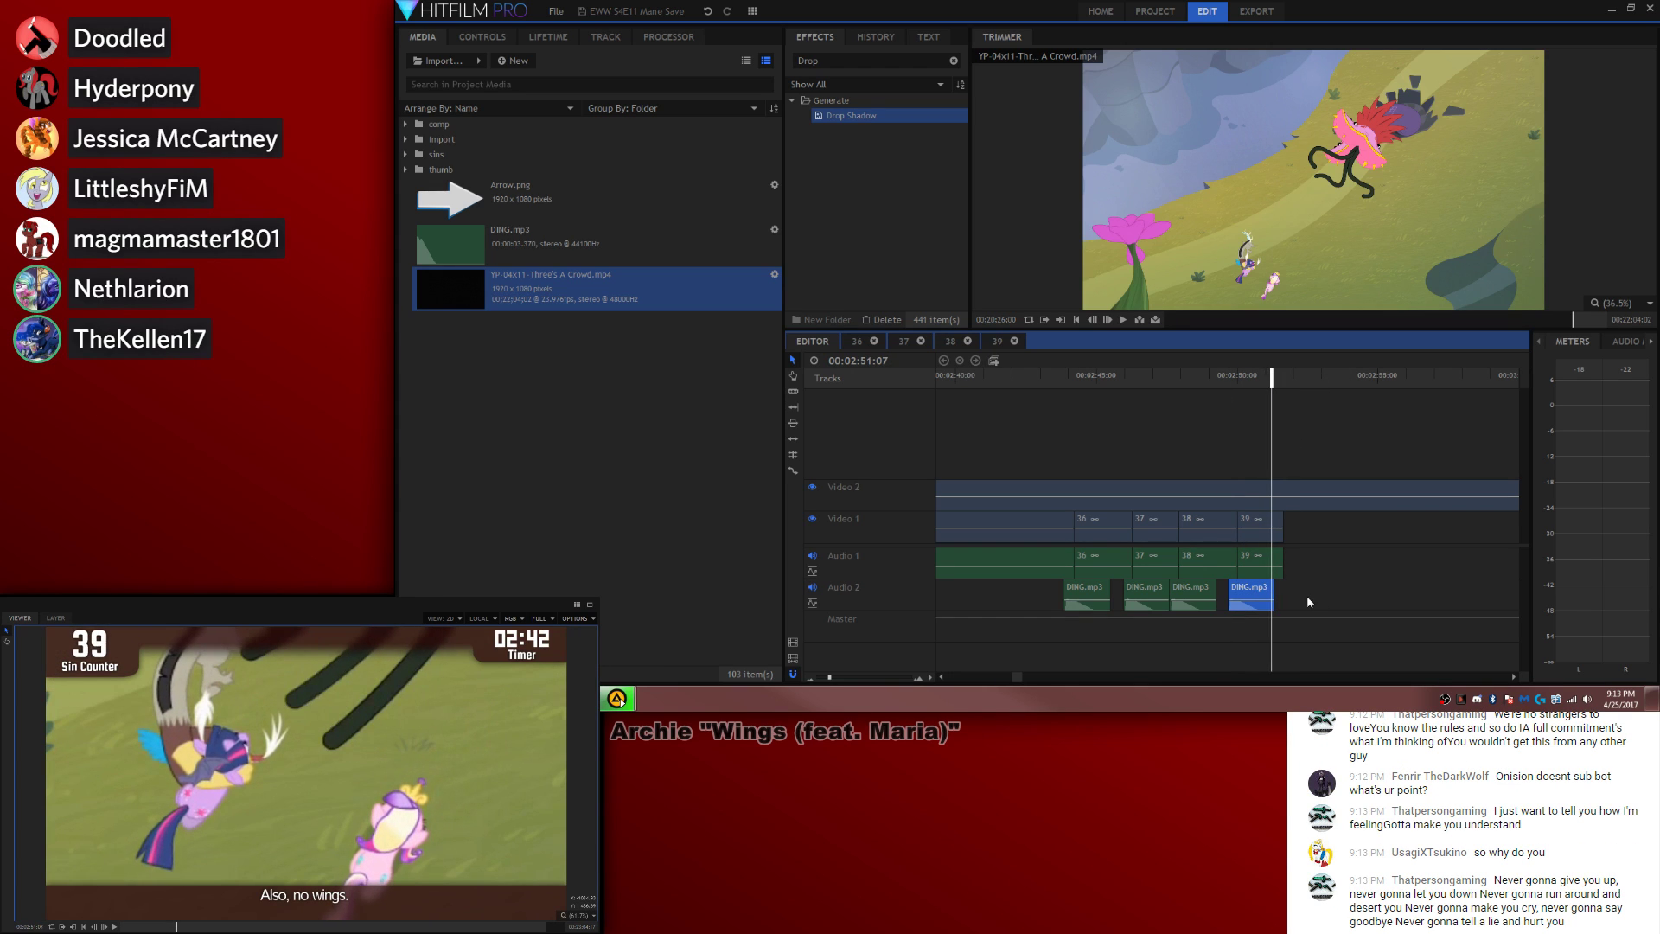
pyautogui.press('Left')
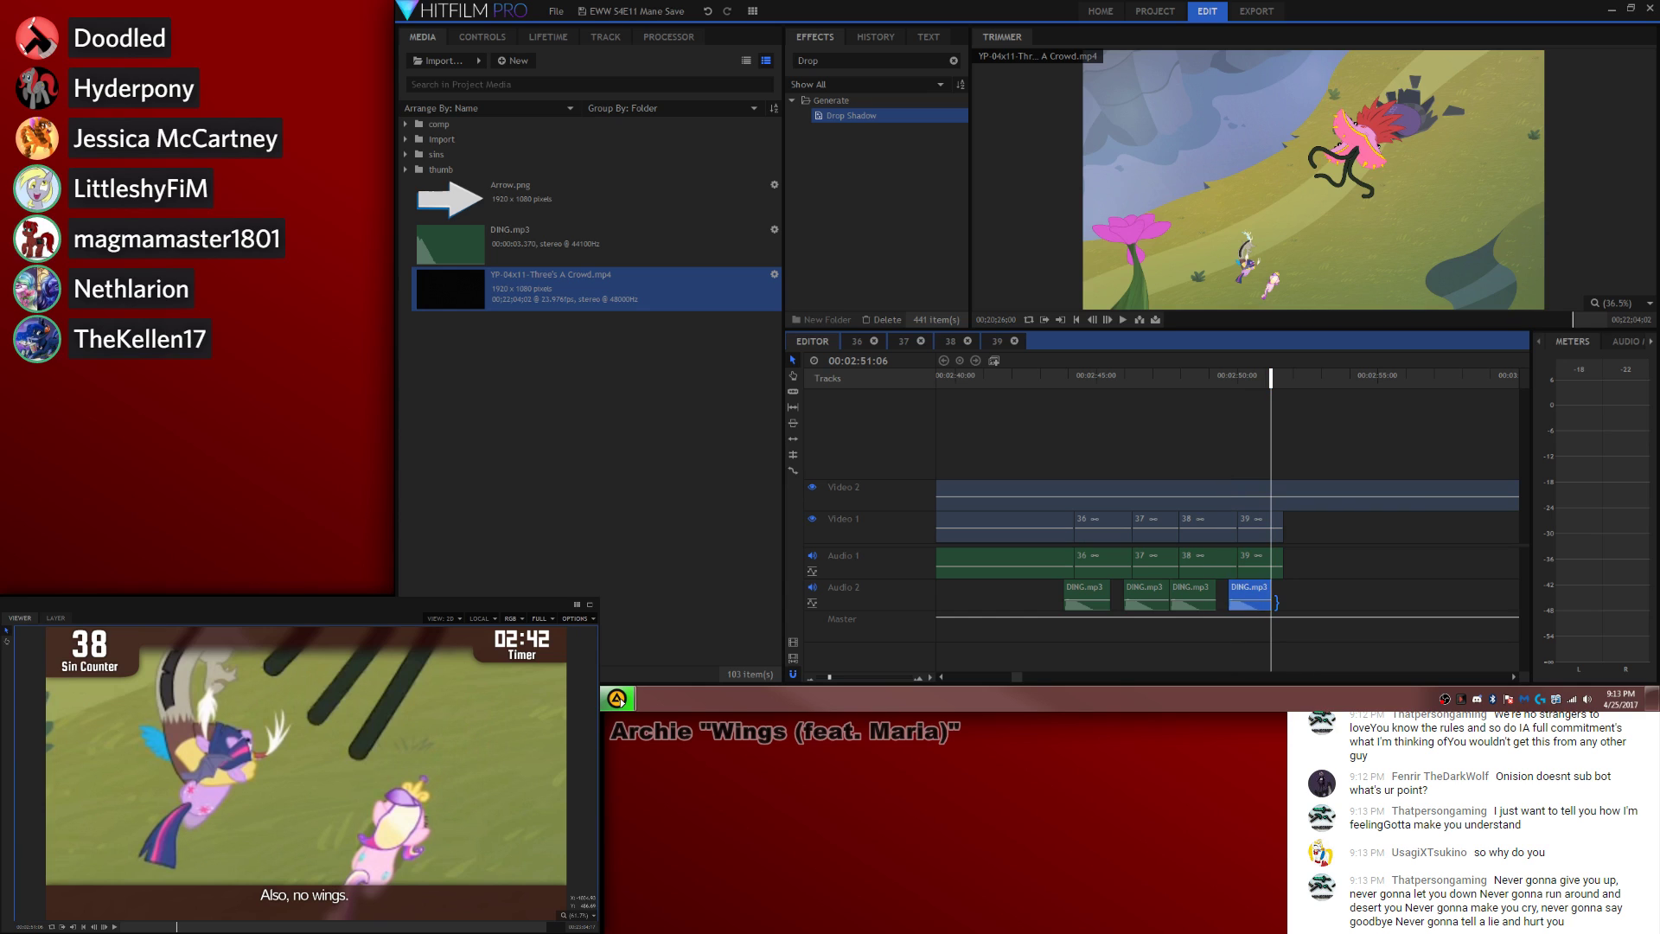
pyautogui.hotkey('ctrl', 'v')
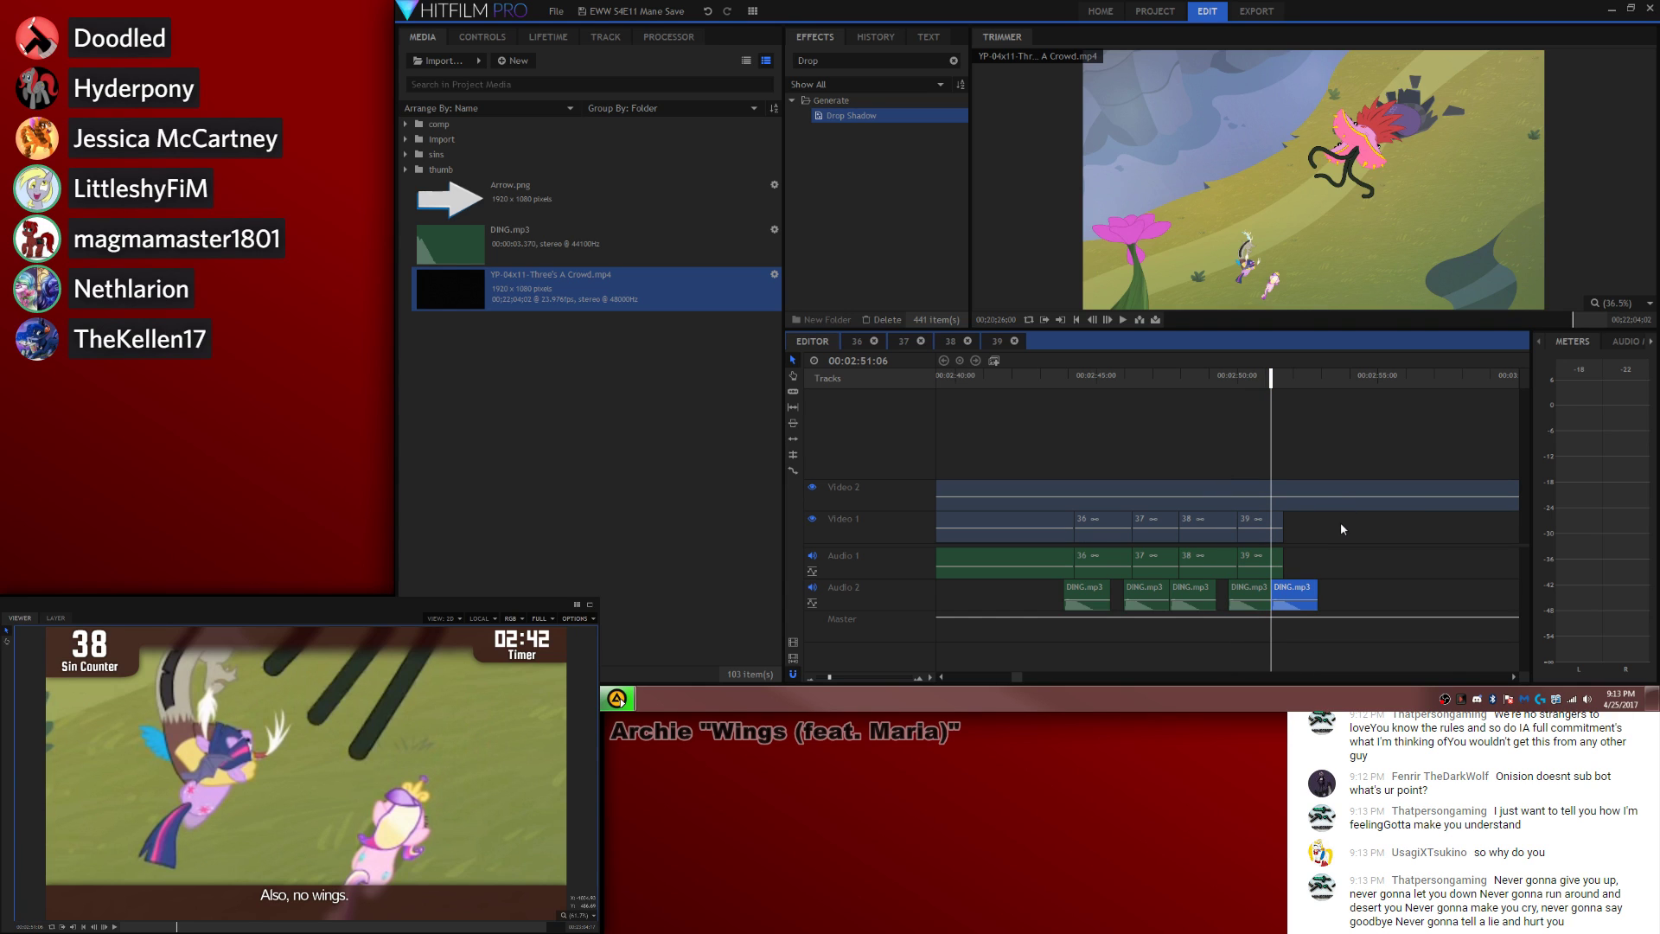
pyautogui.click(1341, 526)
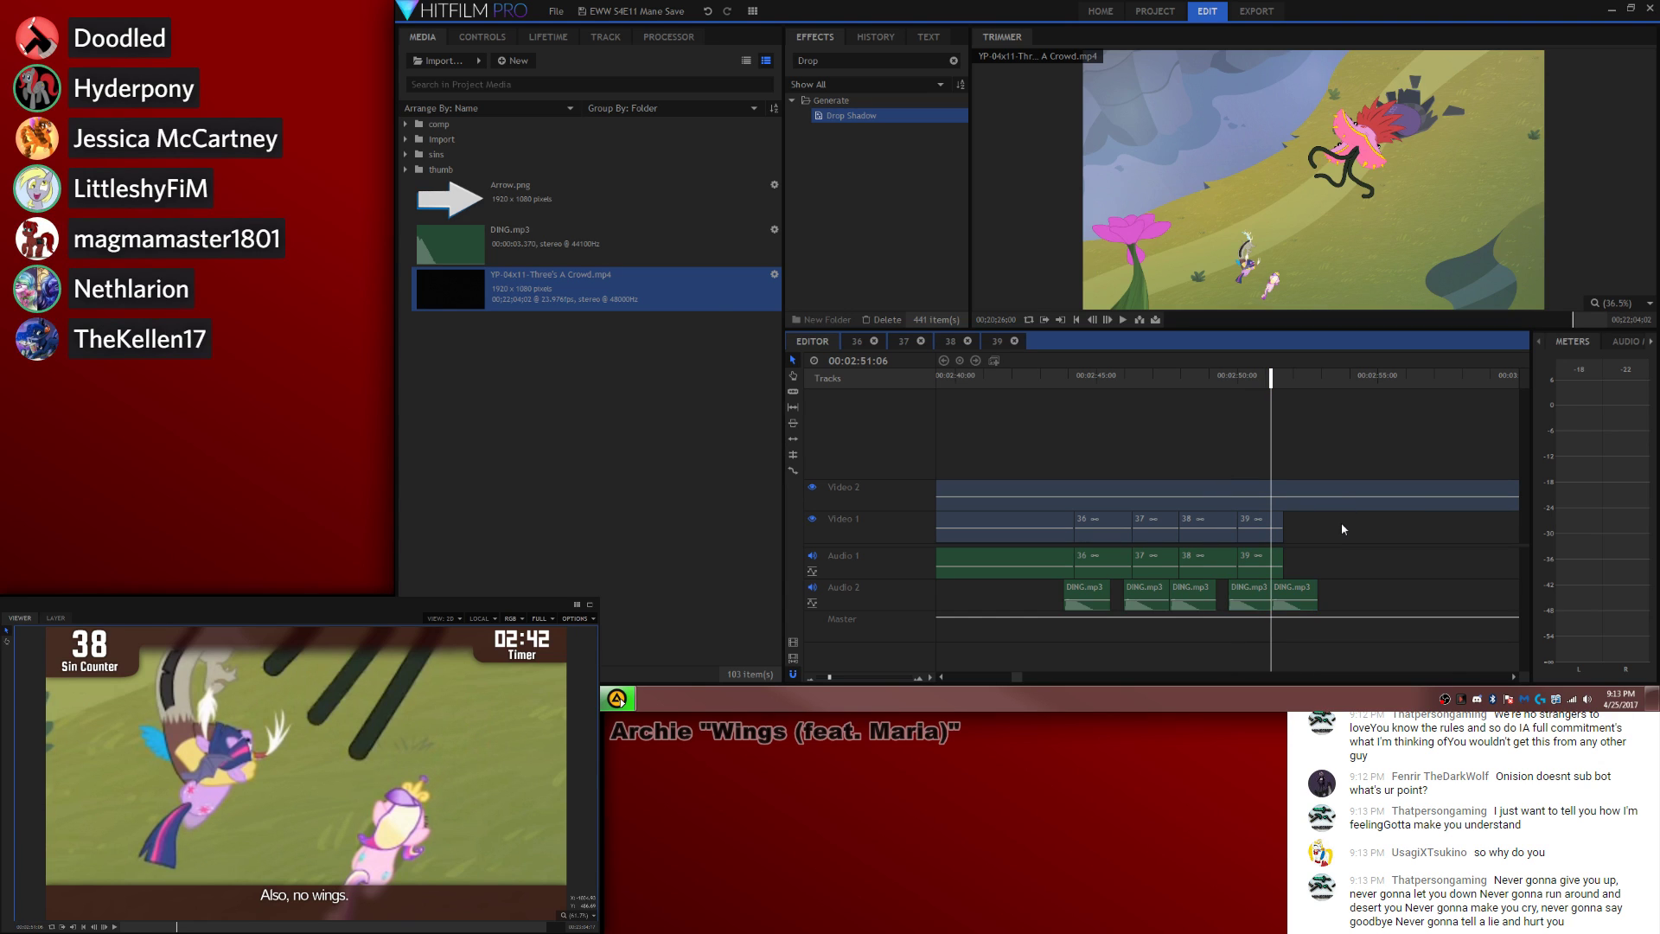
# Step: Place 40.wav directly after shot 39 on Audio 1 and make it a composite shot named 40
pyautogui.click(413, 157)
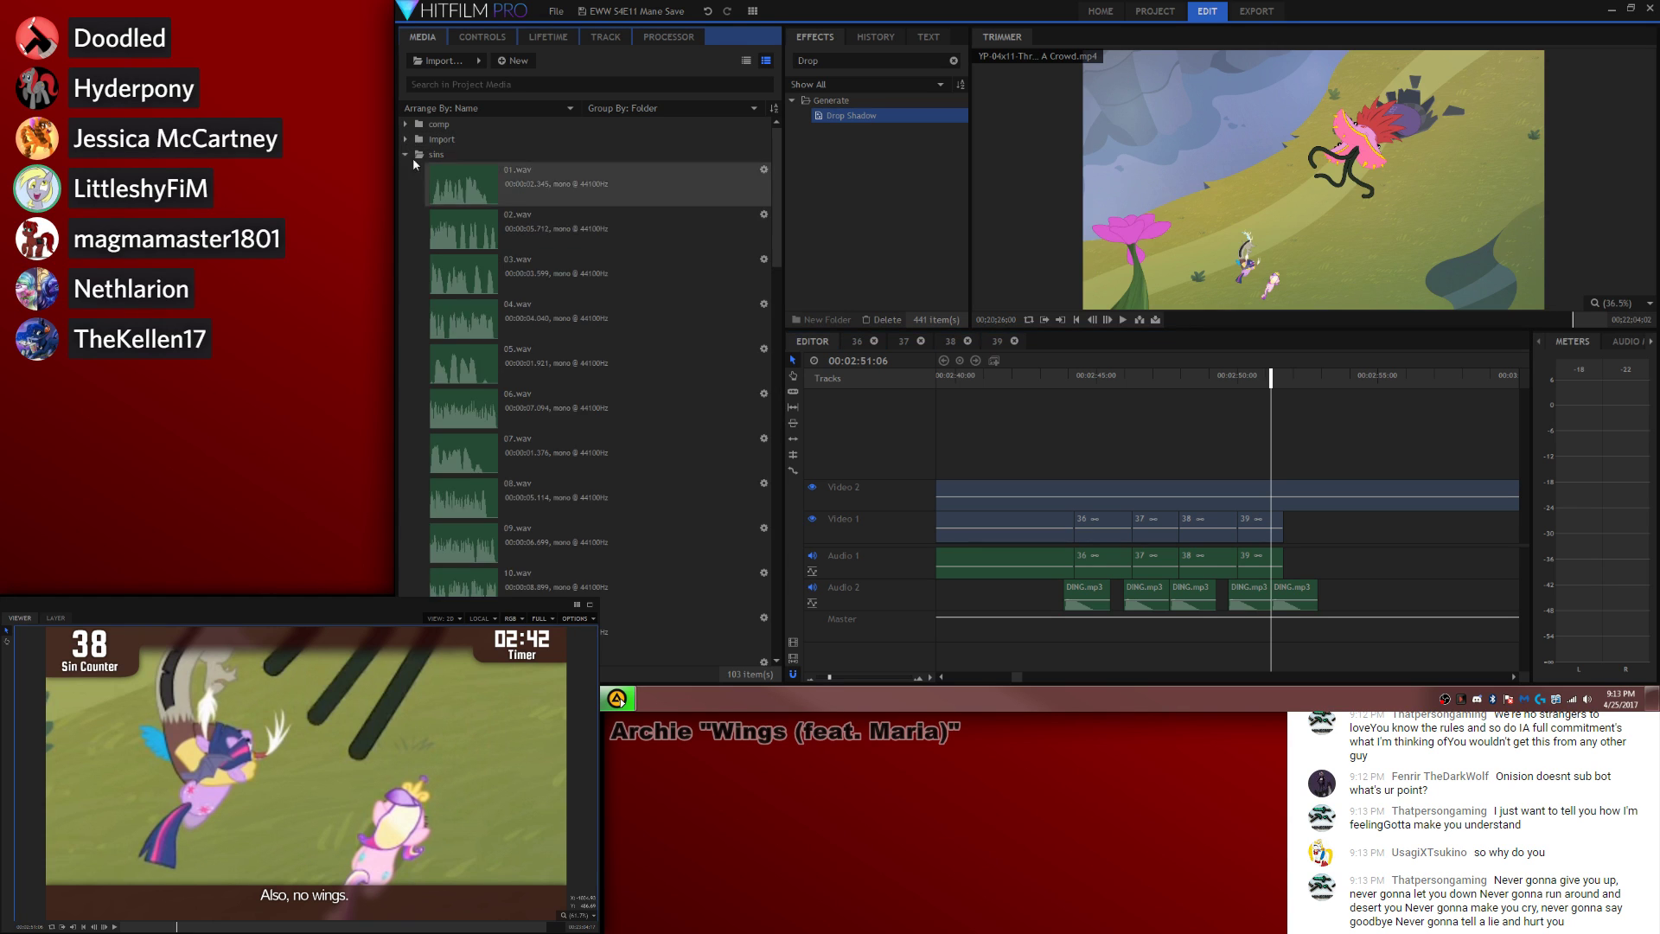
pyautogui.scroll(-10, 640, 233)
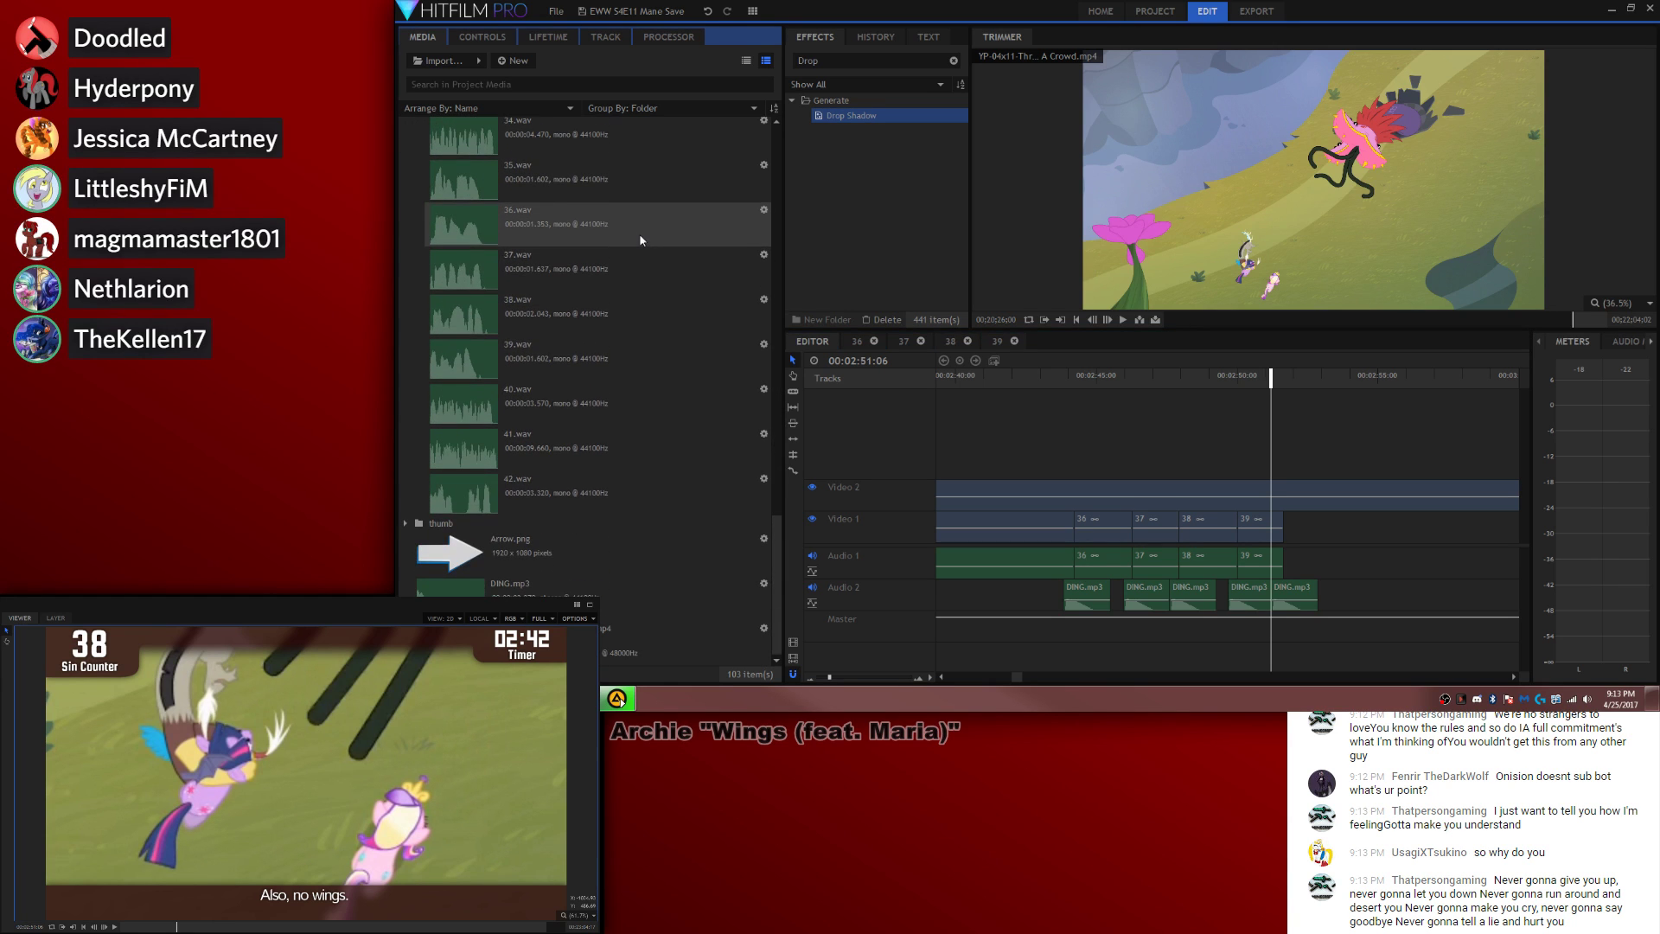
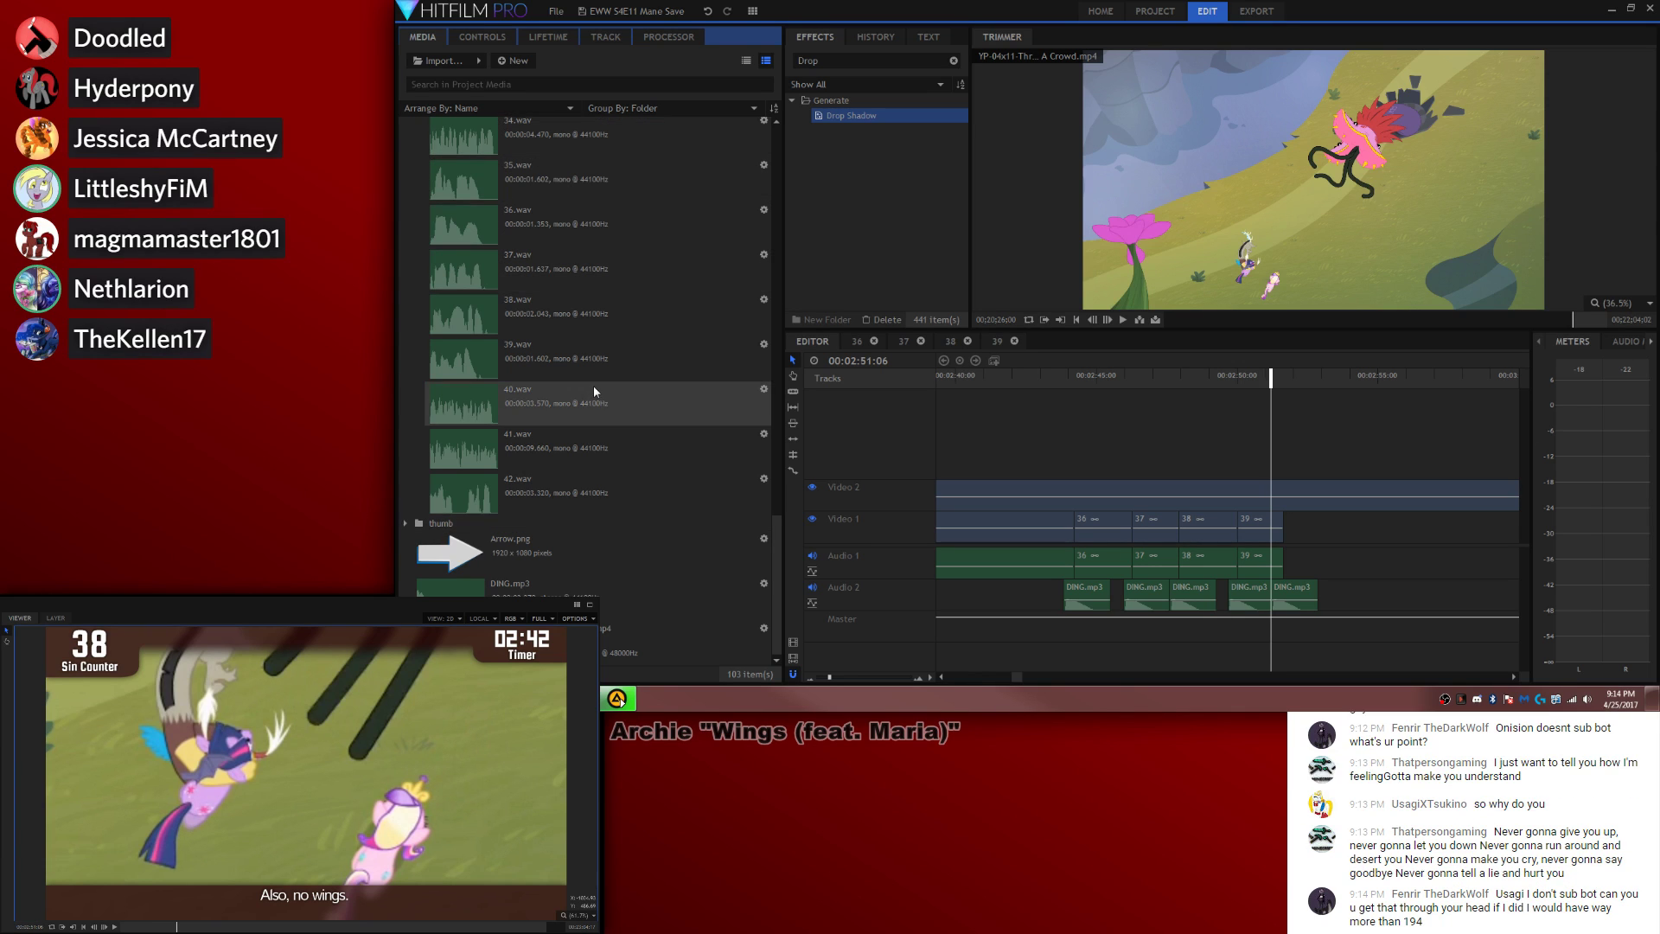
pyautogui.moveTo(593, 385); pyautogui.dragTo(1292, 566)
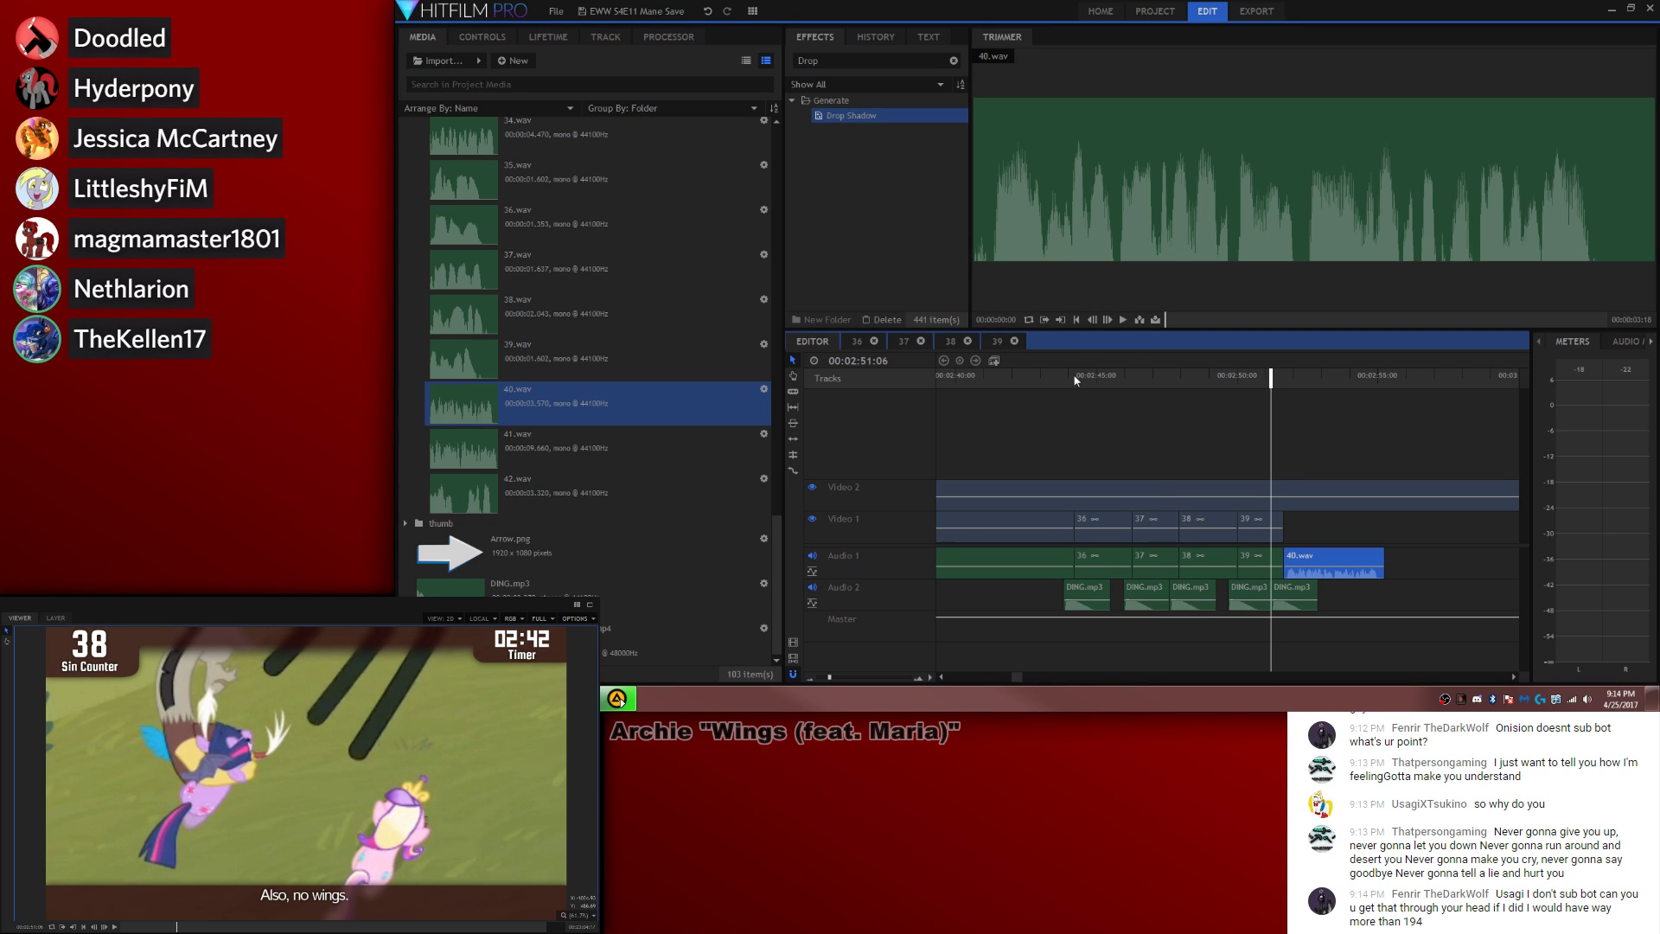
pyautogui.click(994, 359)
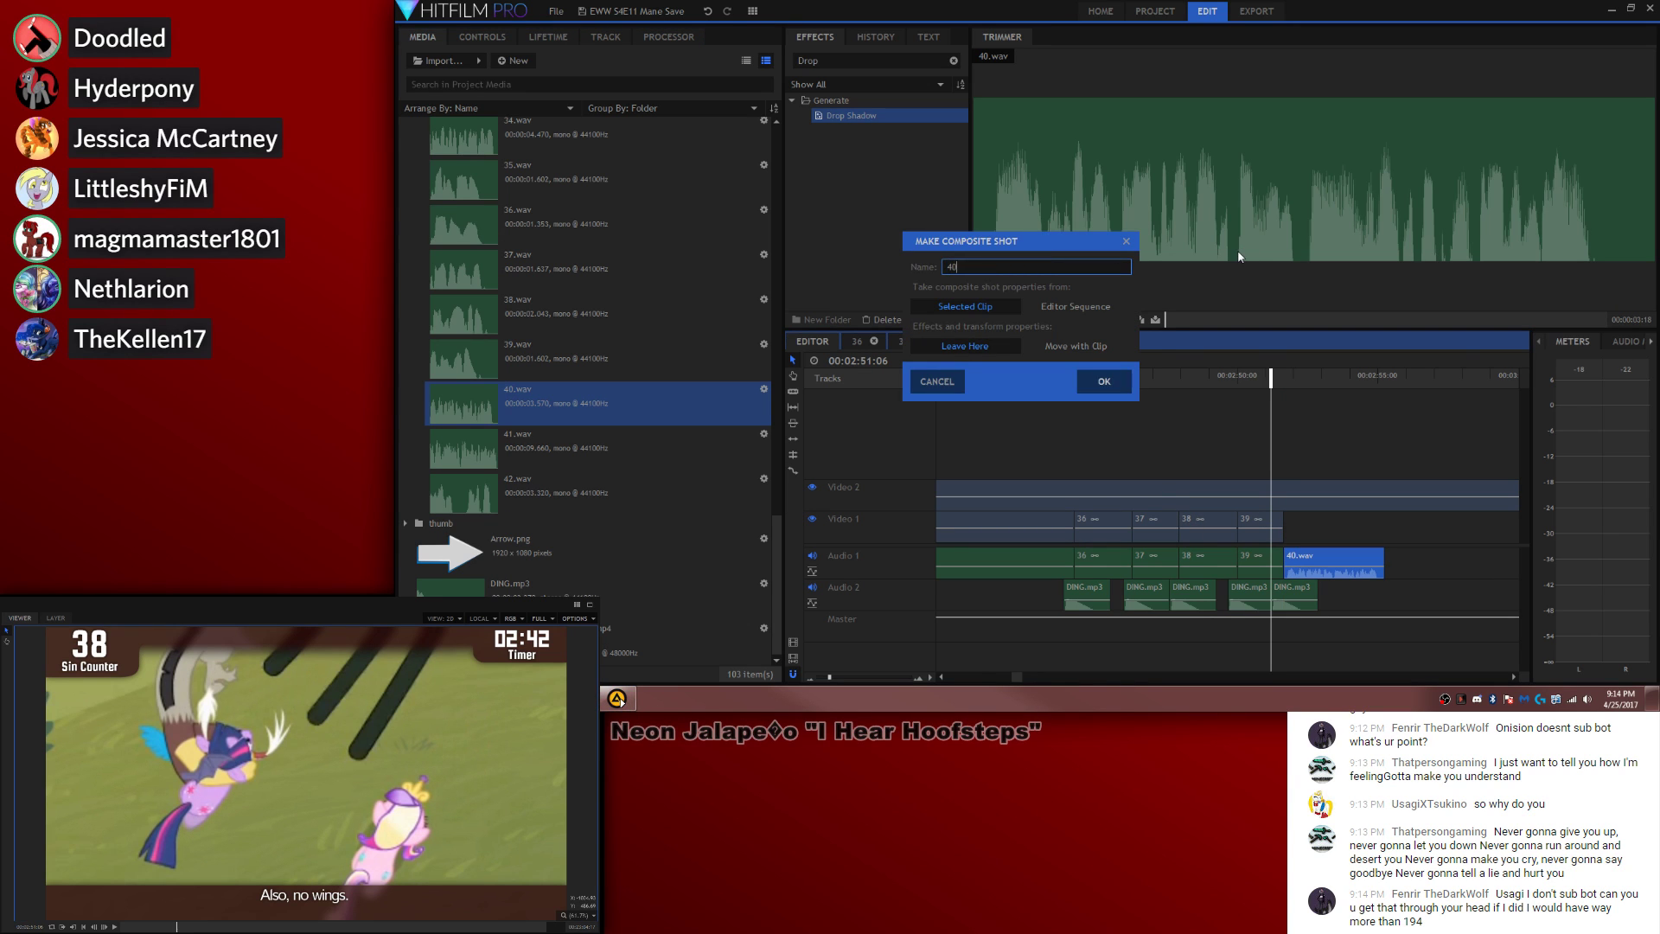
pyautogui.click(1103, 381)
# Step: Move the new composite shot 40 into the comp folder of the project media
pyautogui.scroll(12, 605, 329)
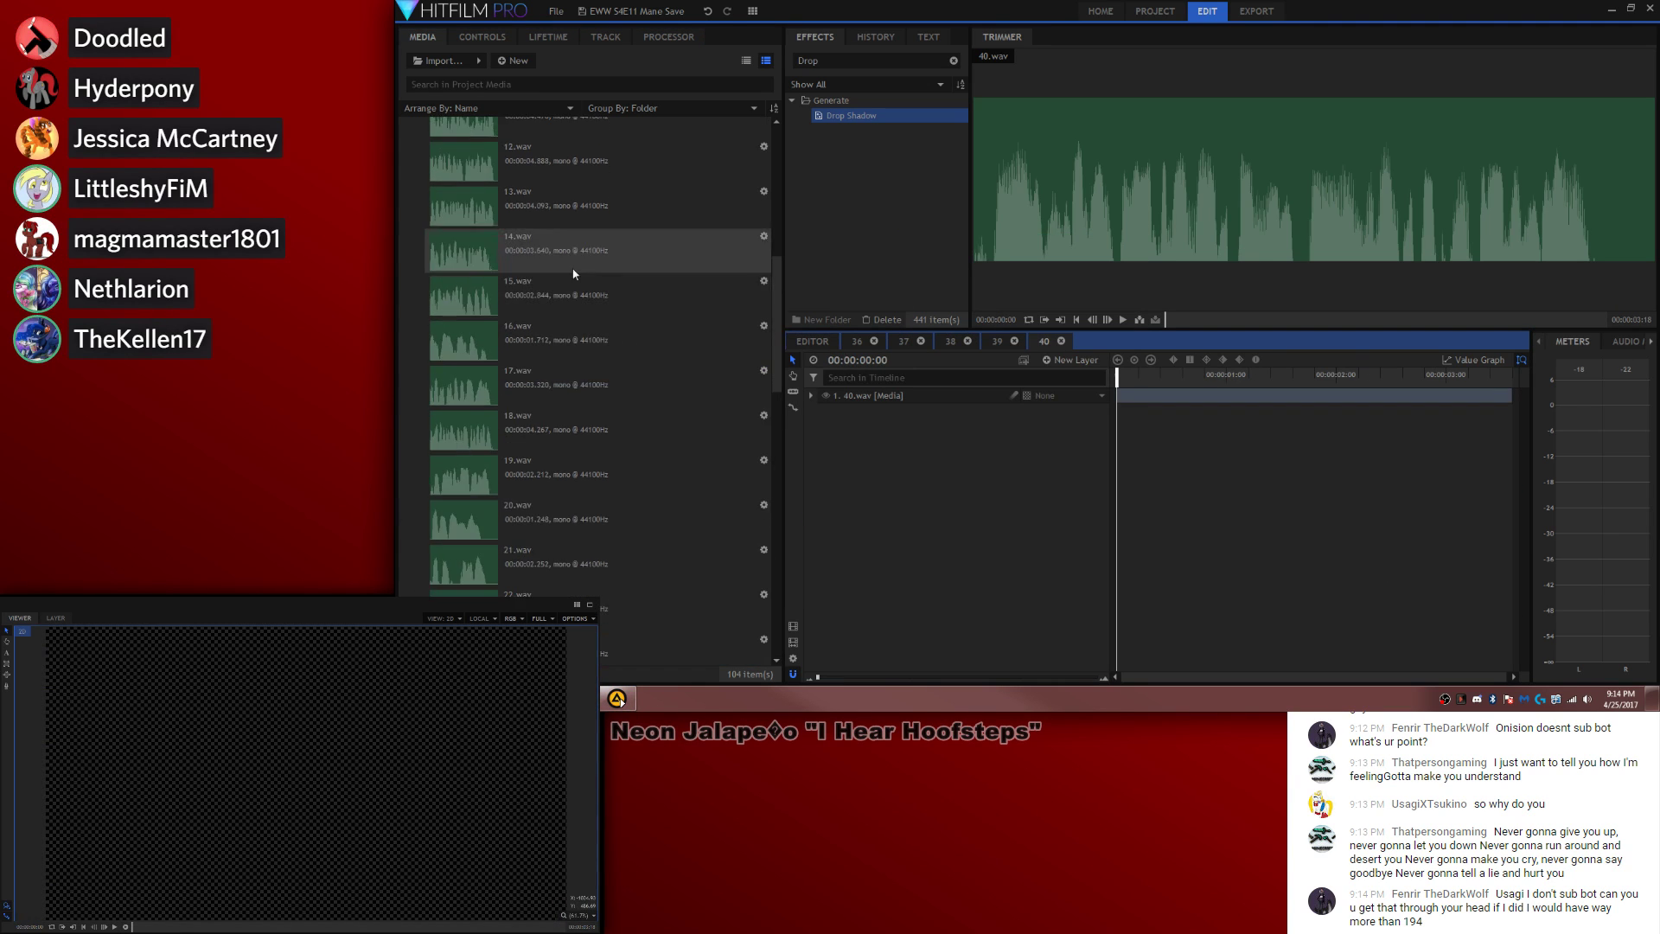
pyautogui.click(404, 154)
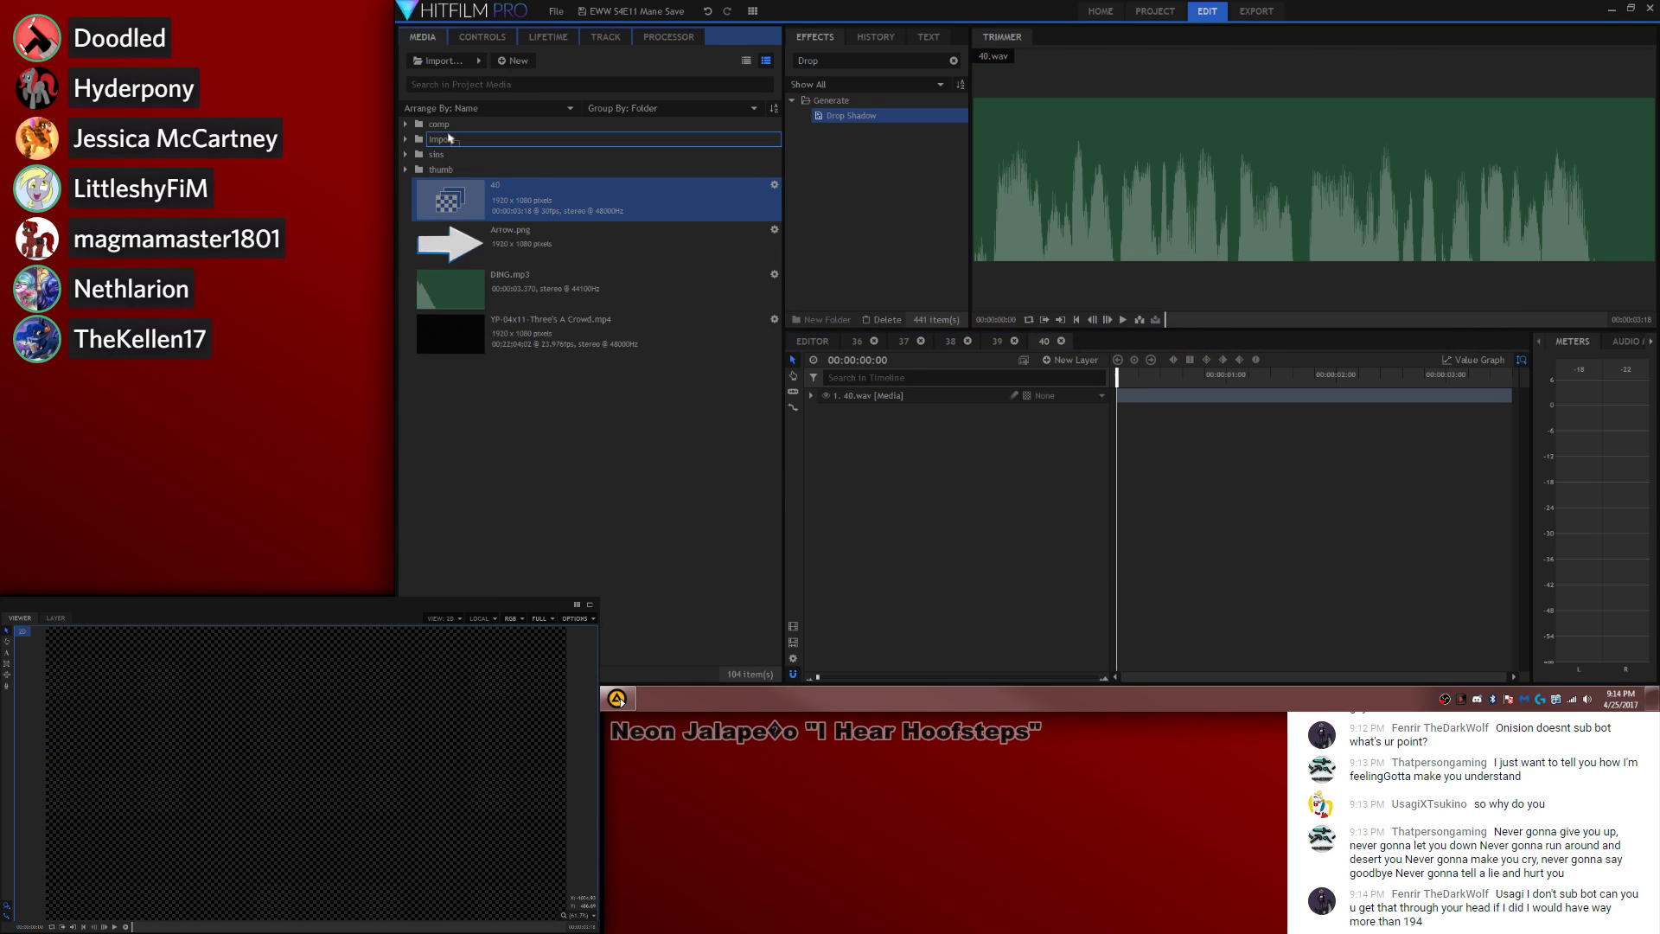
pyautogui.scroll(-5, 429, 128)
pyautogui.click(407, 126)
# Step: Set the episode footage's in point at about 00:21:19 and add the footage above the narration in shot 40
pyautogui.click(543, 282)
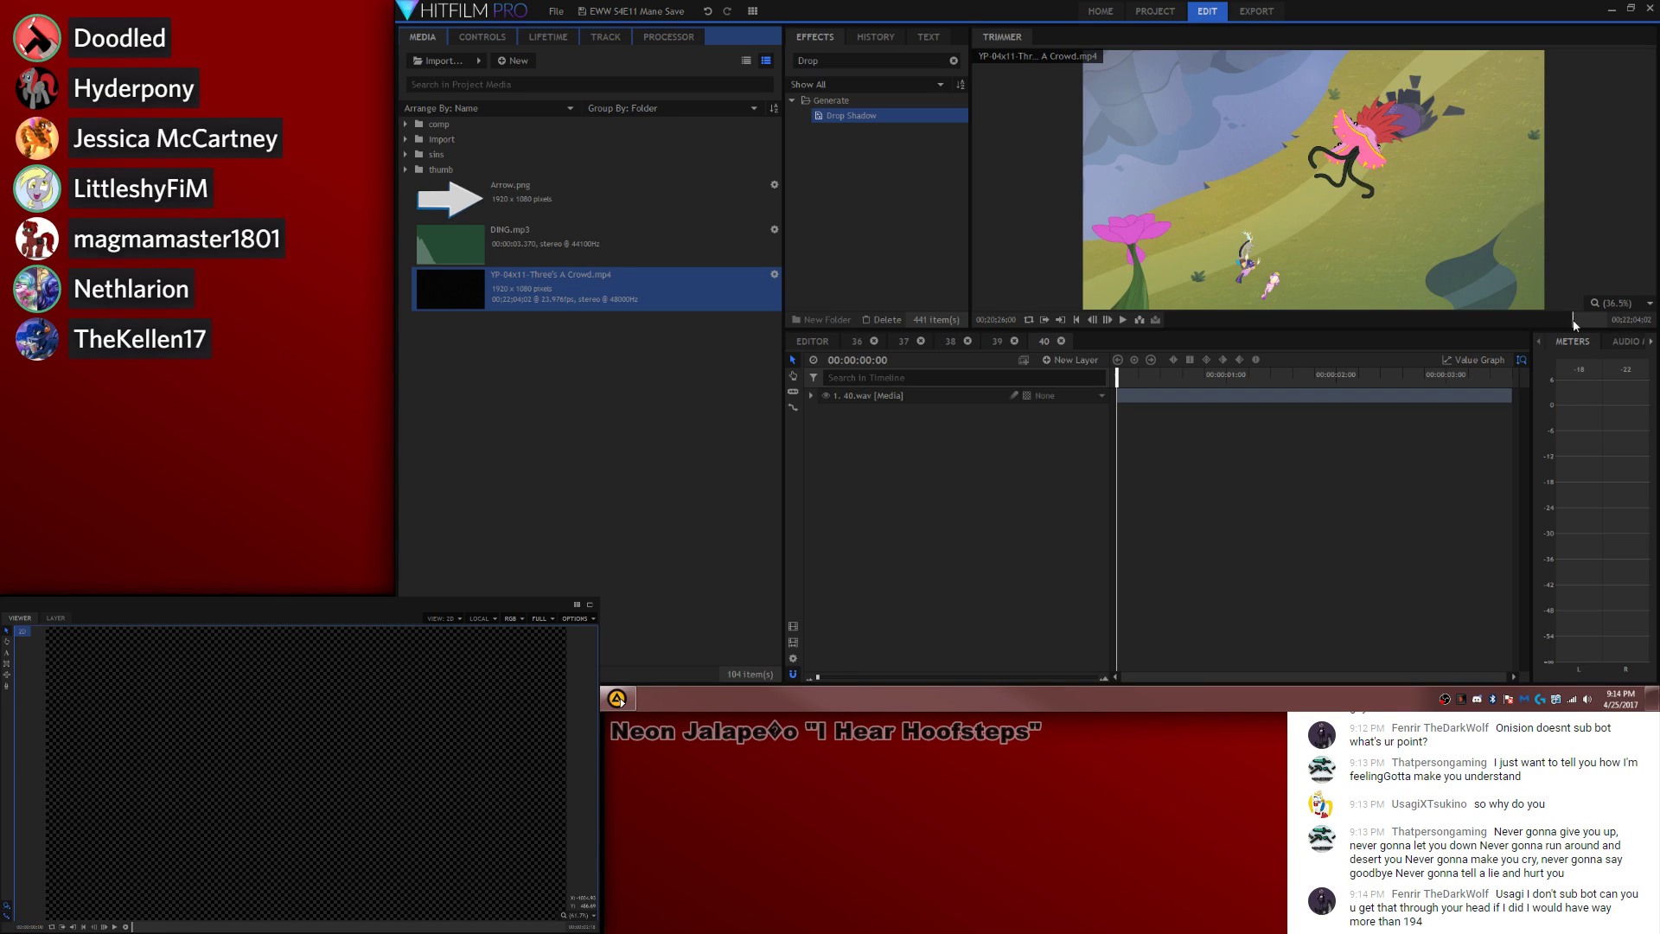
pyautogui.moveTo(1573, 323)
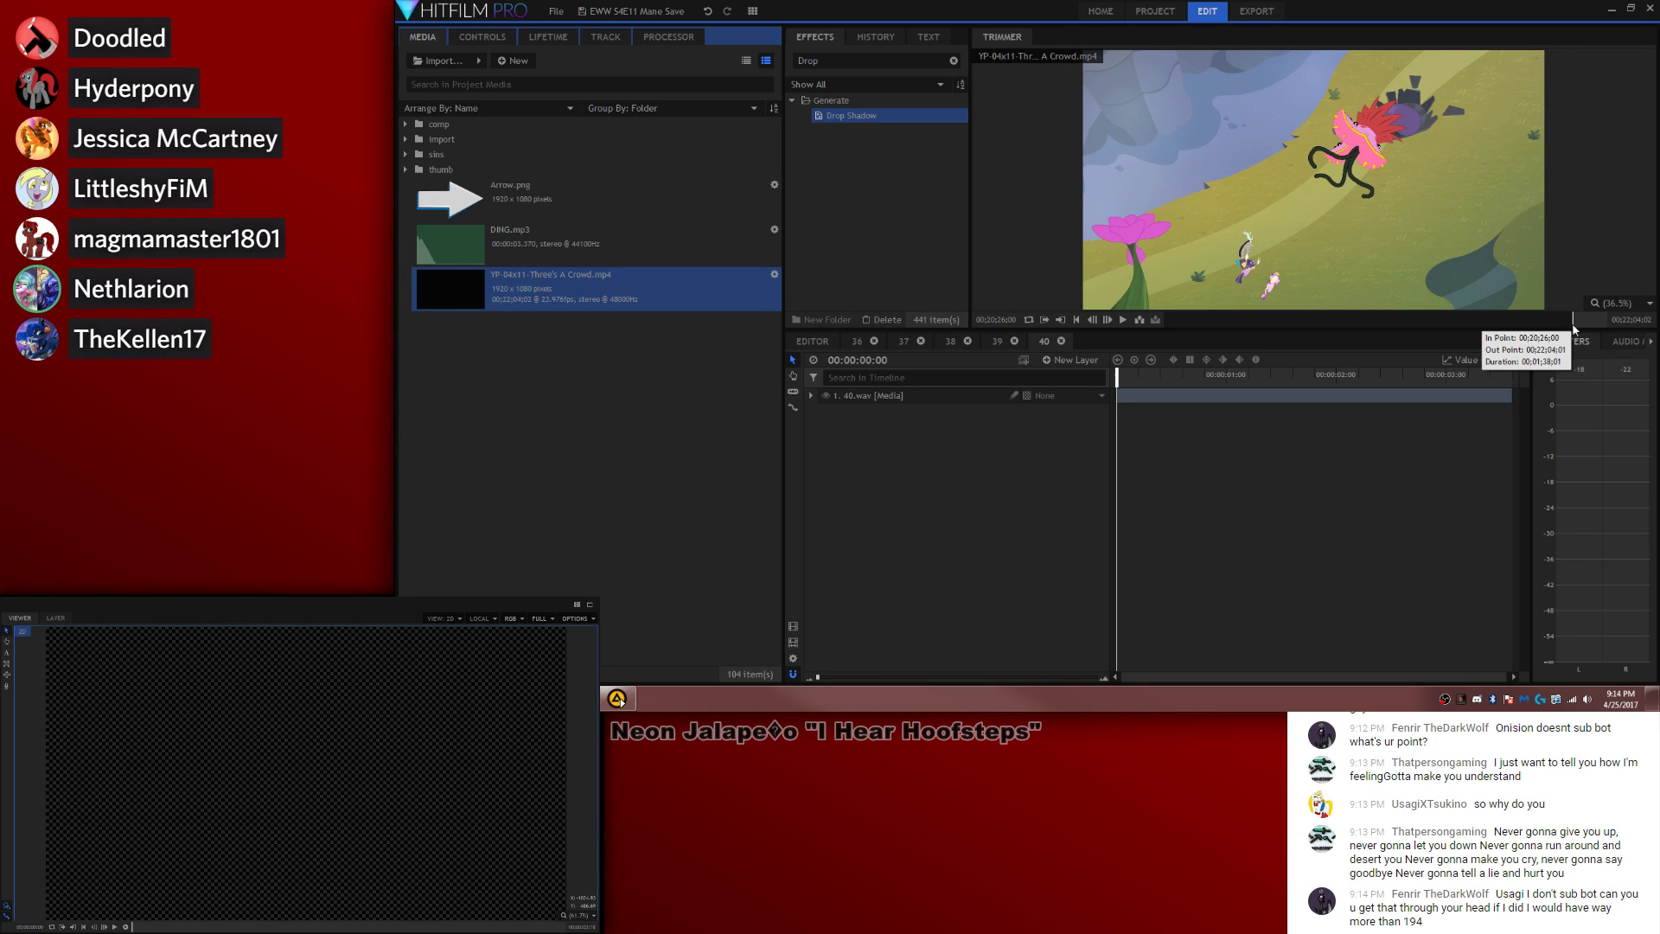
pyautogui.moveTo(1573, 327); pyautogui.dragTo(1588, 329)
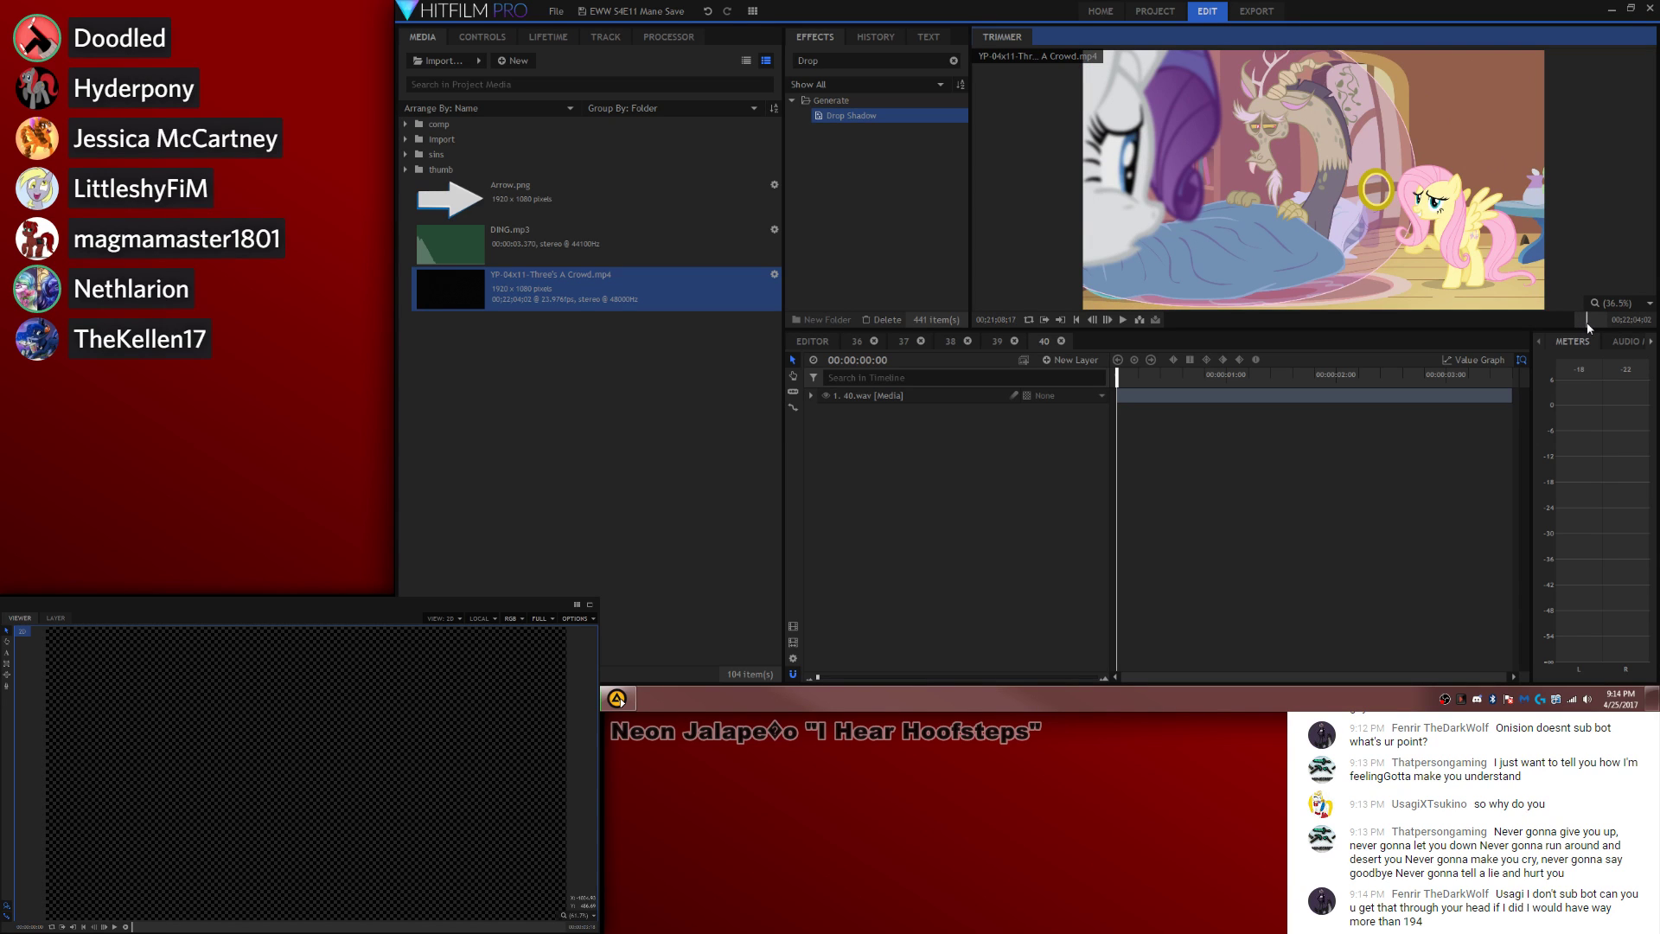
pyautogui.moveTo(1588, 329); pyautogui.dragTo(1592, 328)
pyautogui.press('space')
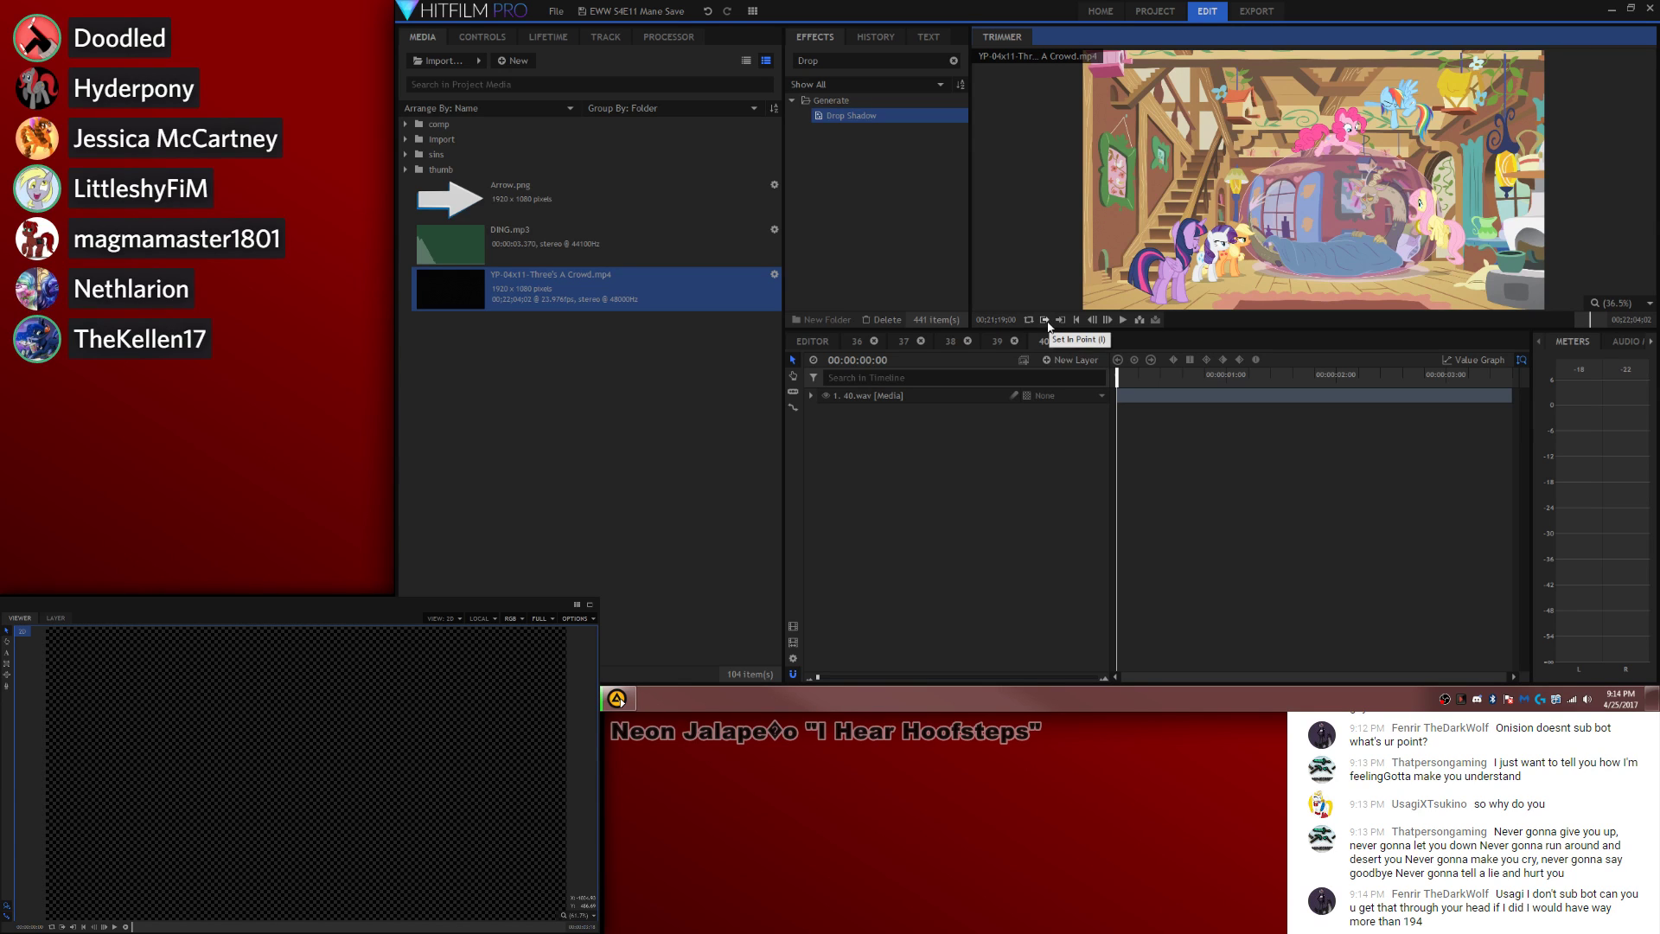
pyautogui.click(1121, 397)
pyautogui.moveTo(1121, 396); pyautogui.dragTo(1146, 402)
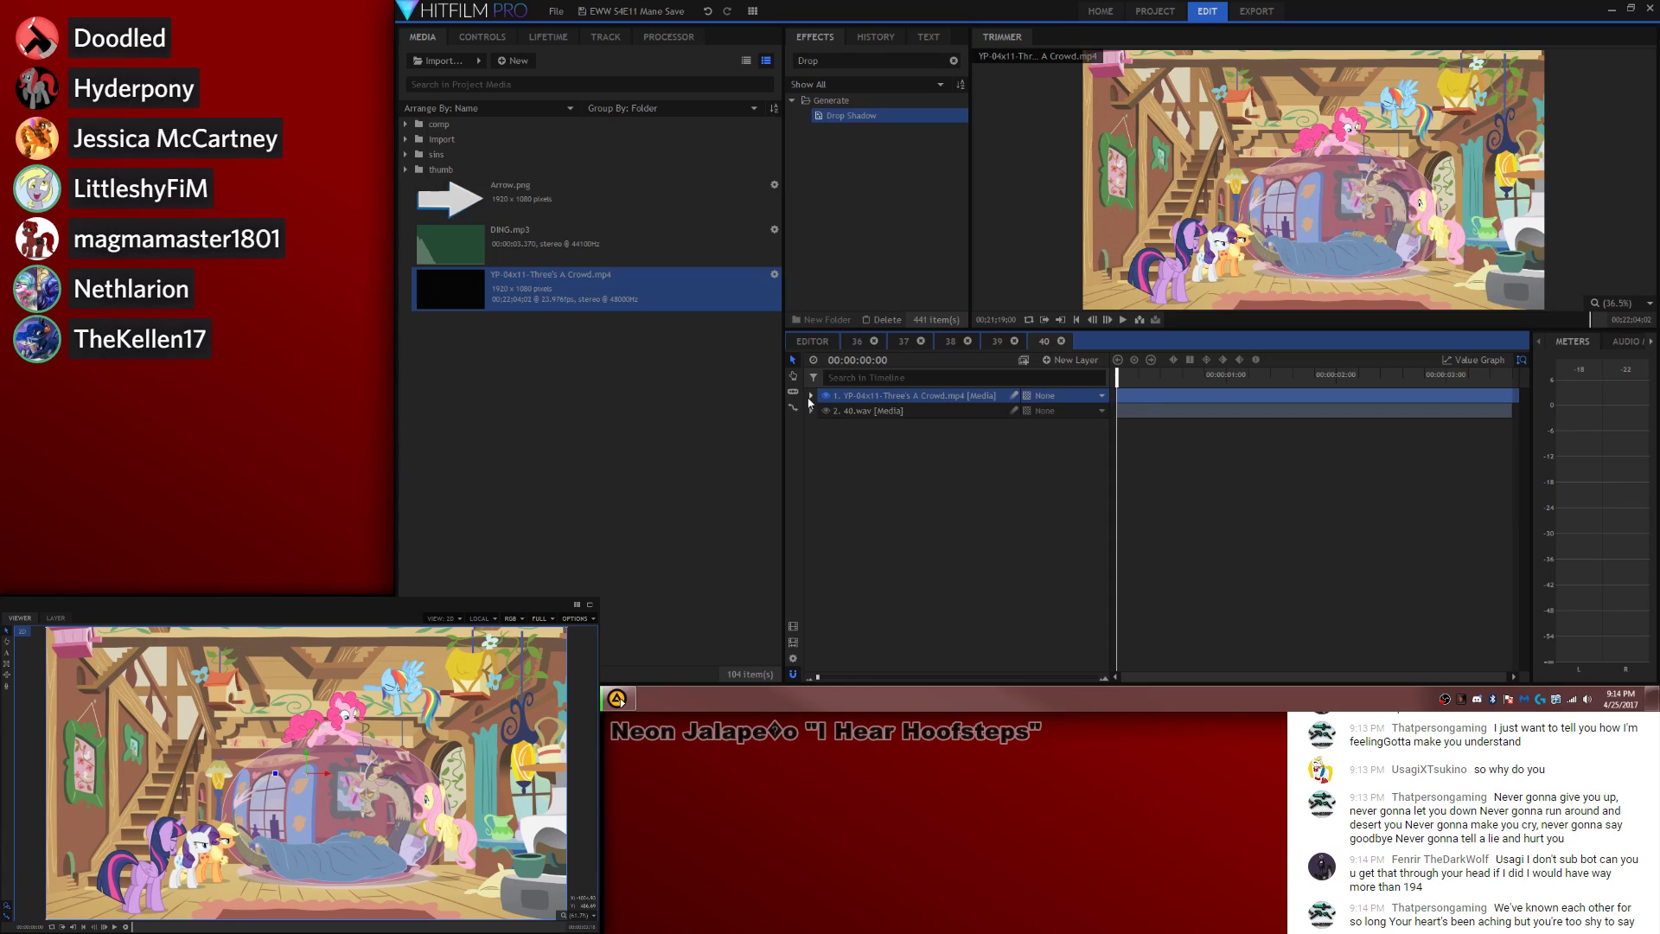
# Step: Set the audio level of the episode footage in shot 40 to -8 dB
pyautogui.click(811, 395)
pyautogui.click(824, 471)
pyautogui.click(1096, 487)
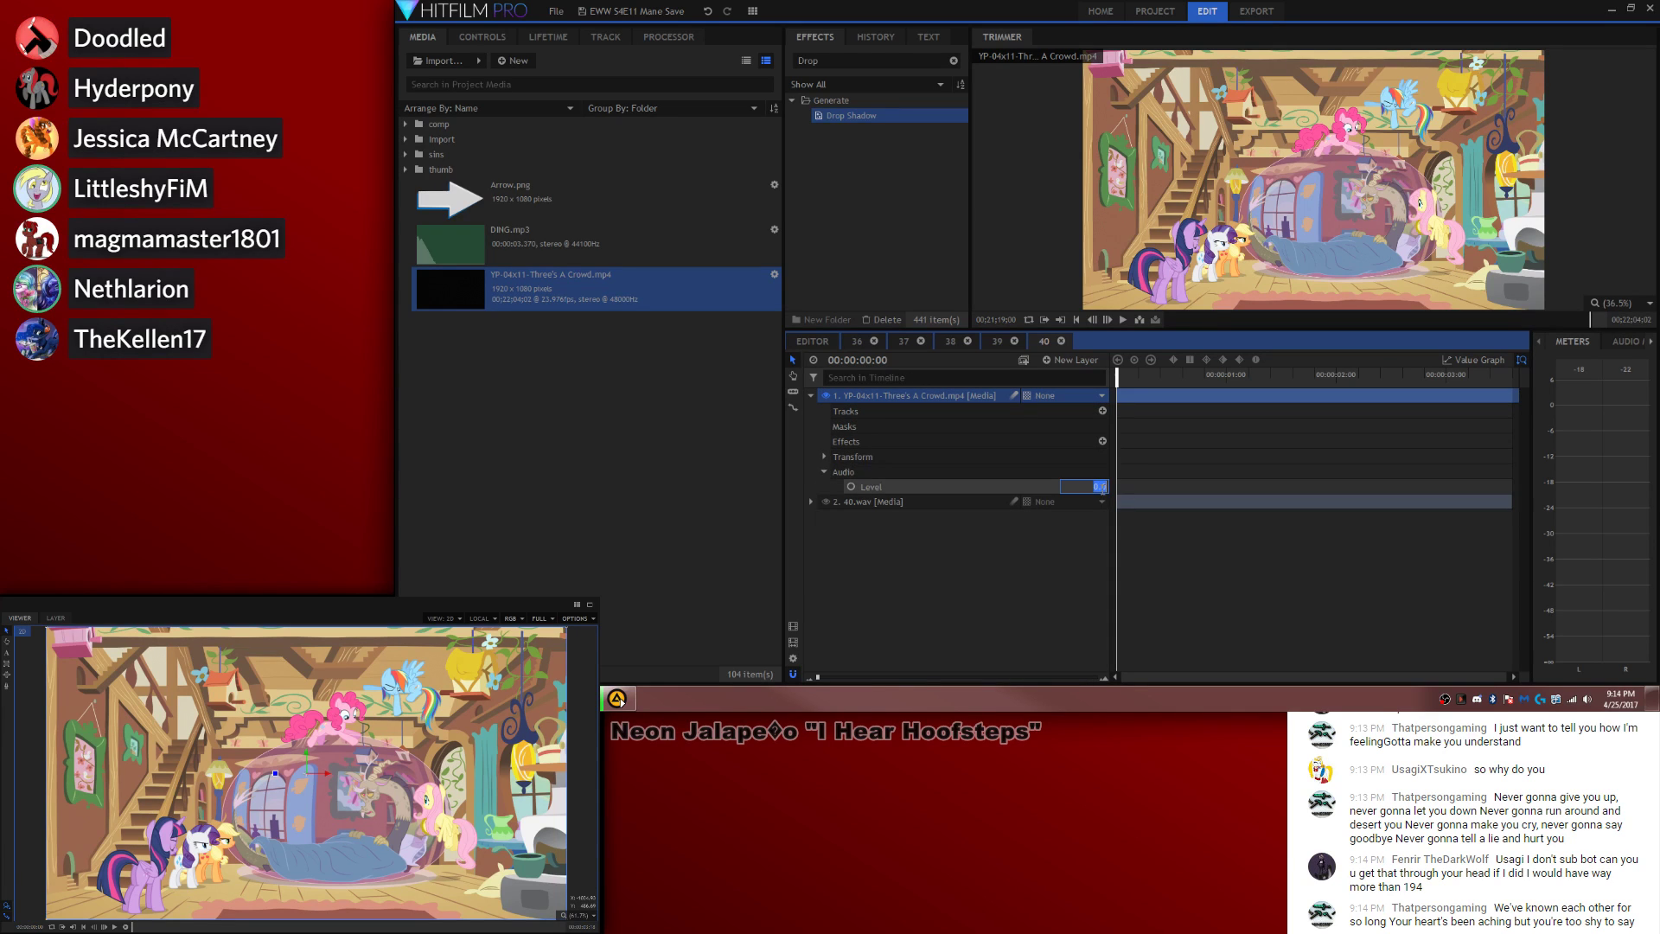
pyautogui.write('-8')
pyautogui.press('Return')
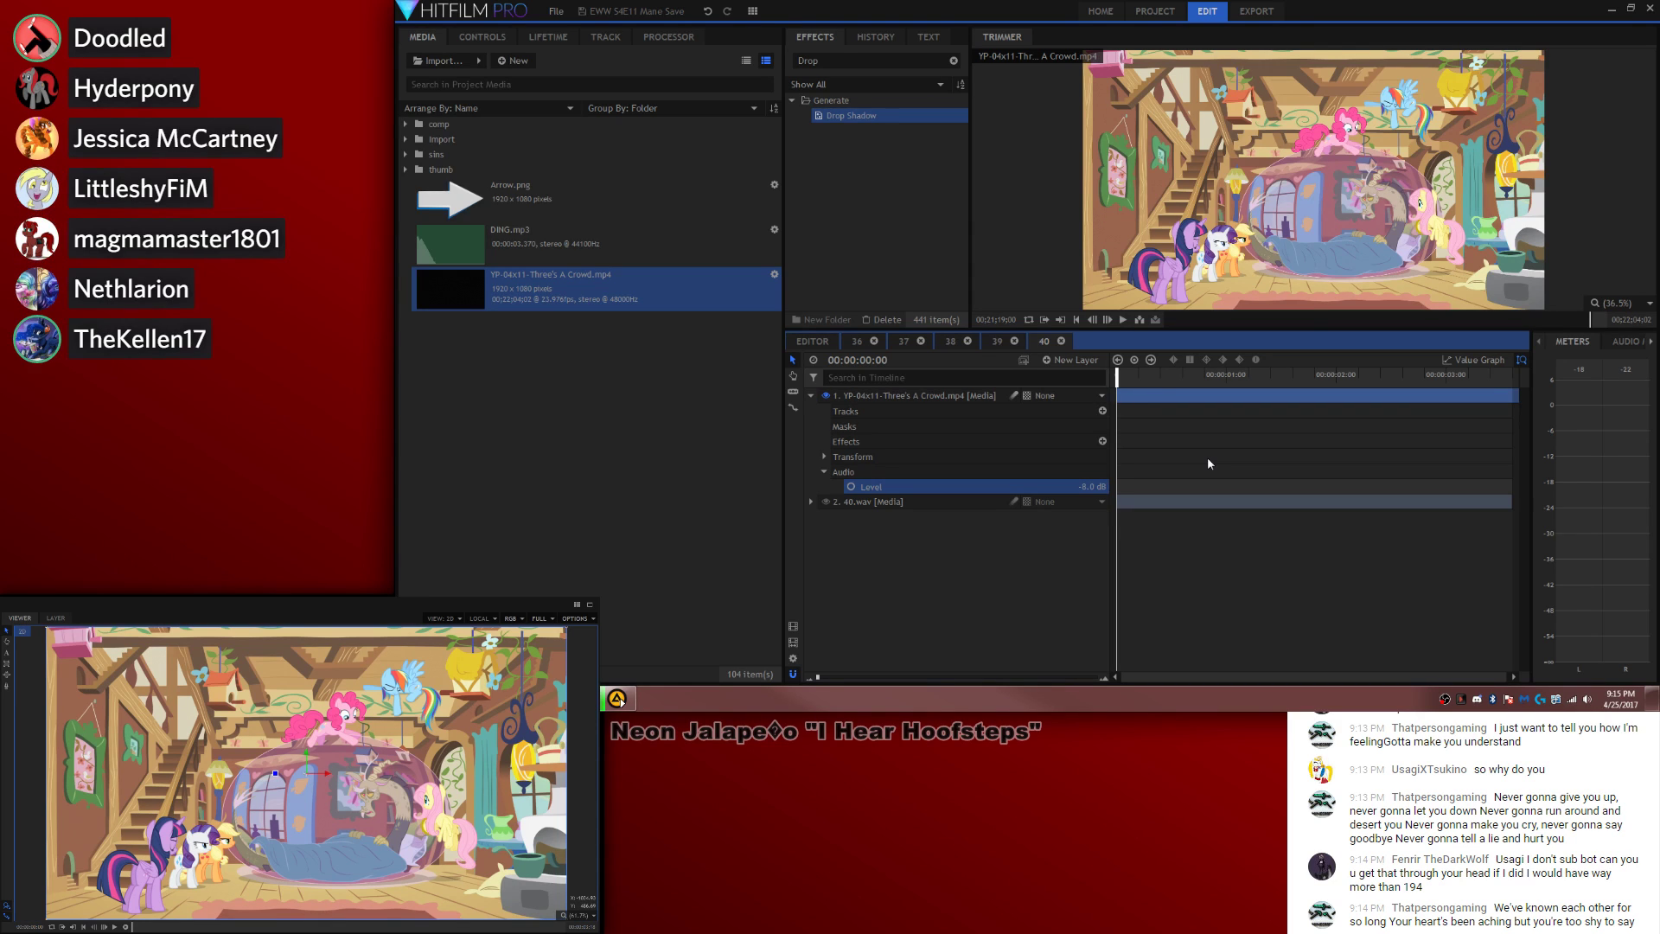
# Step: Copy the second Sin Count, Sub, overlay and New Grade layers from shot 39 into shot 40
pyautogui.click(997, 340)
pyautogui.moveTo(881, 409); pyautogui.dragTo(877, 458)
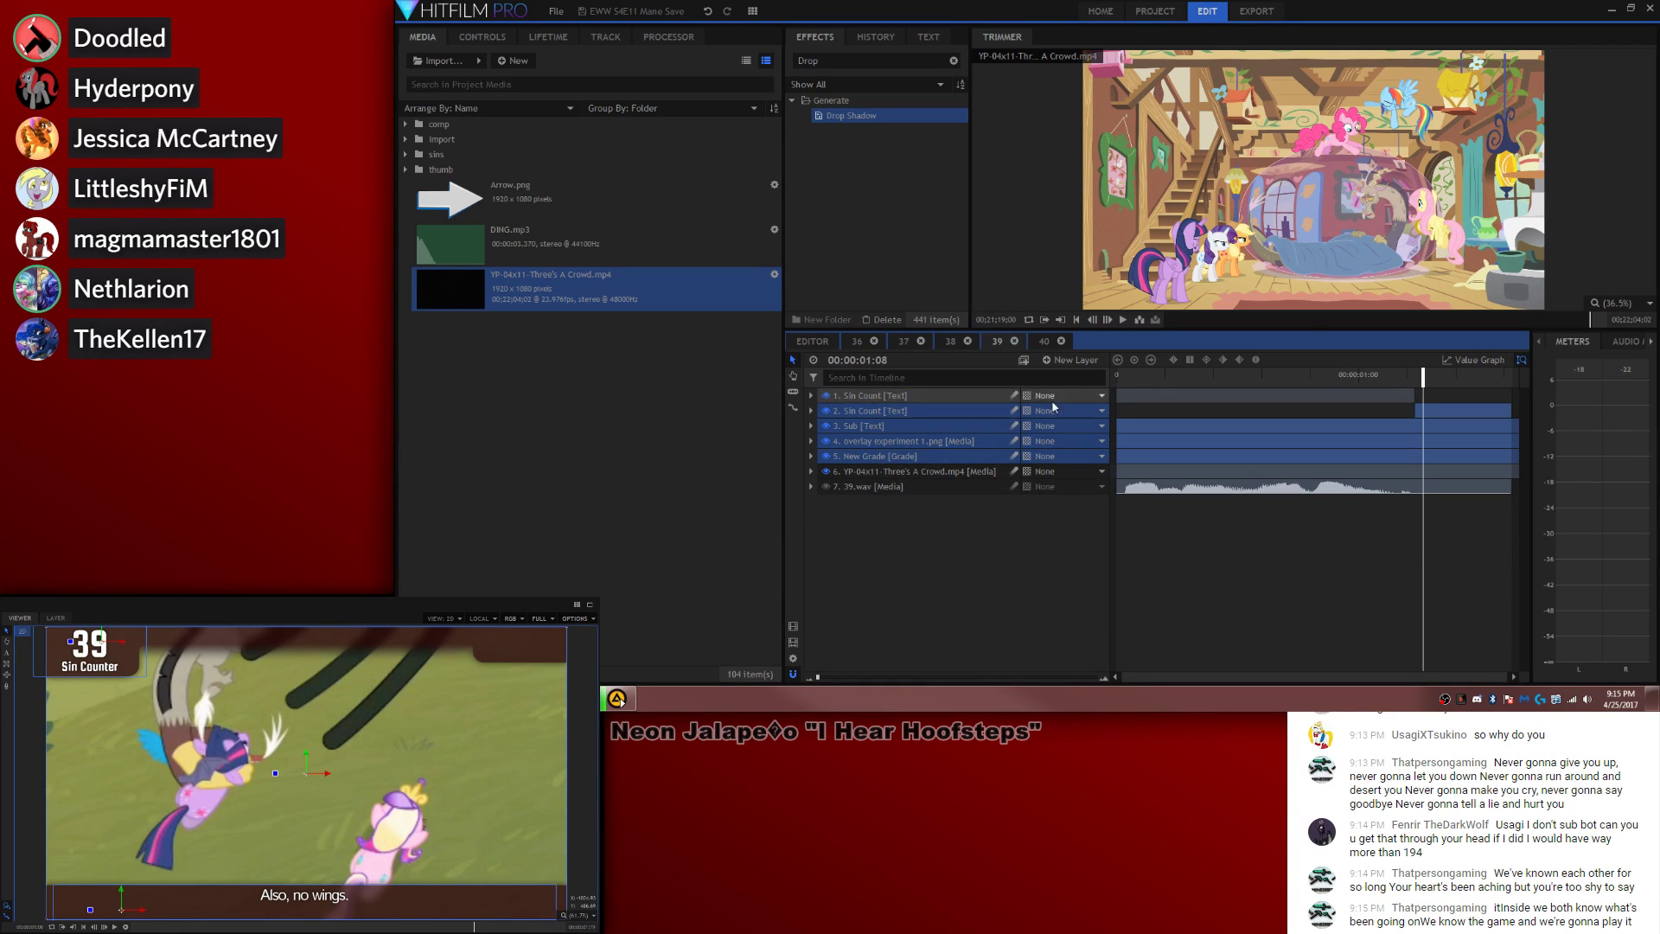
pyautogui.click(1043, 340)
# Step: Align the pasted layers with the start of shot 40 and extend the Sin Count and Sub layers to its end
pyautogui.rightClick(877, 441)
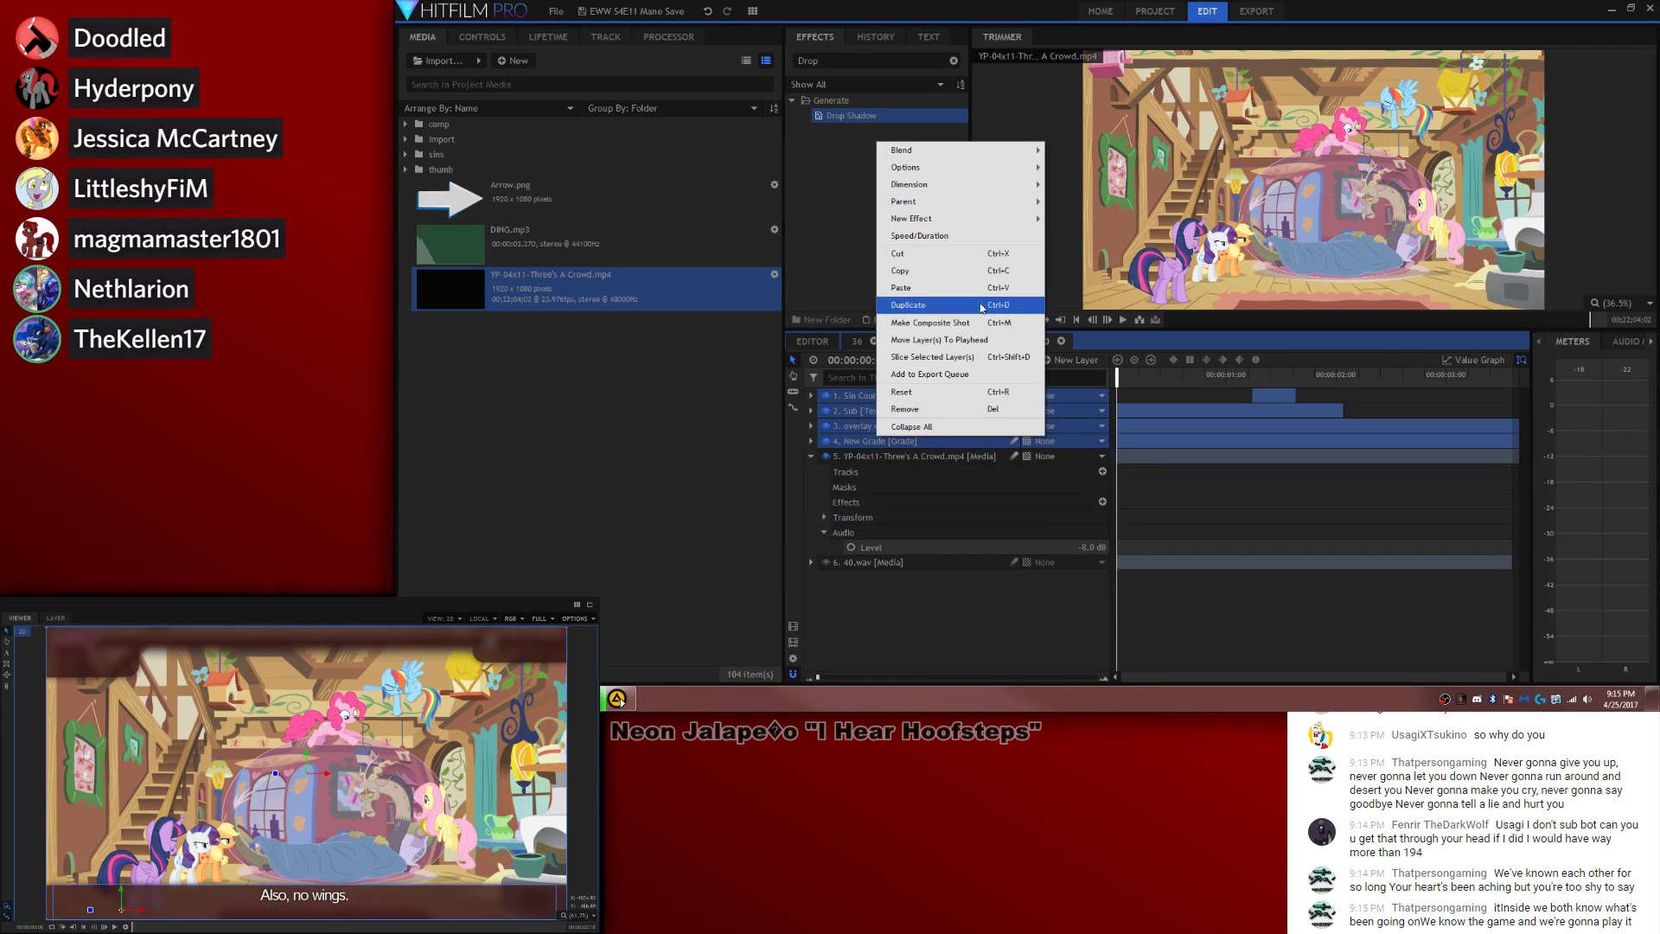
pyautogui.click(942, 339)
pyautogui.click(1250, 480)
pyautogui.moveTo(1159, 395); pyautogui.dragTo(1337, 407)
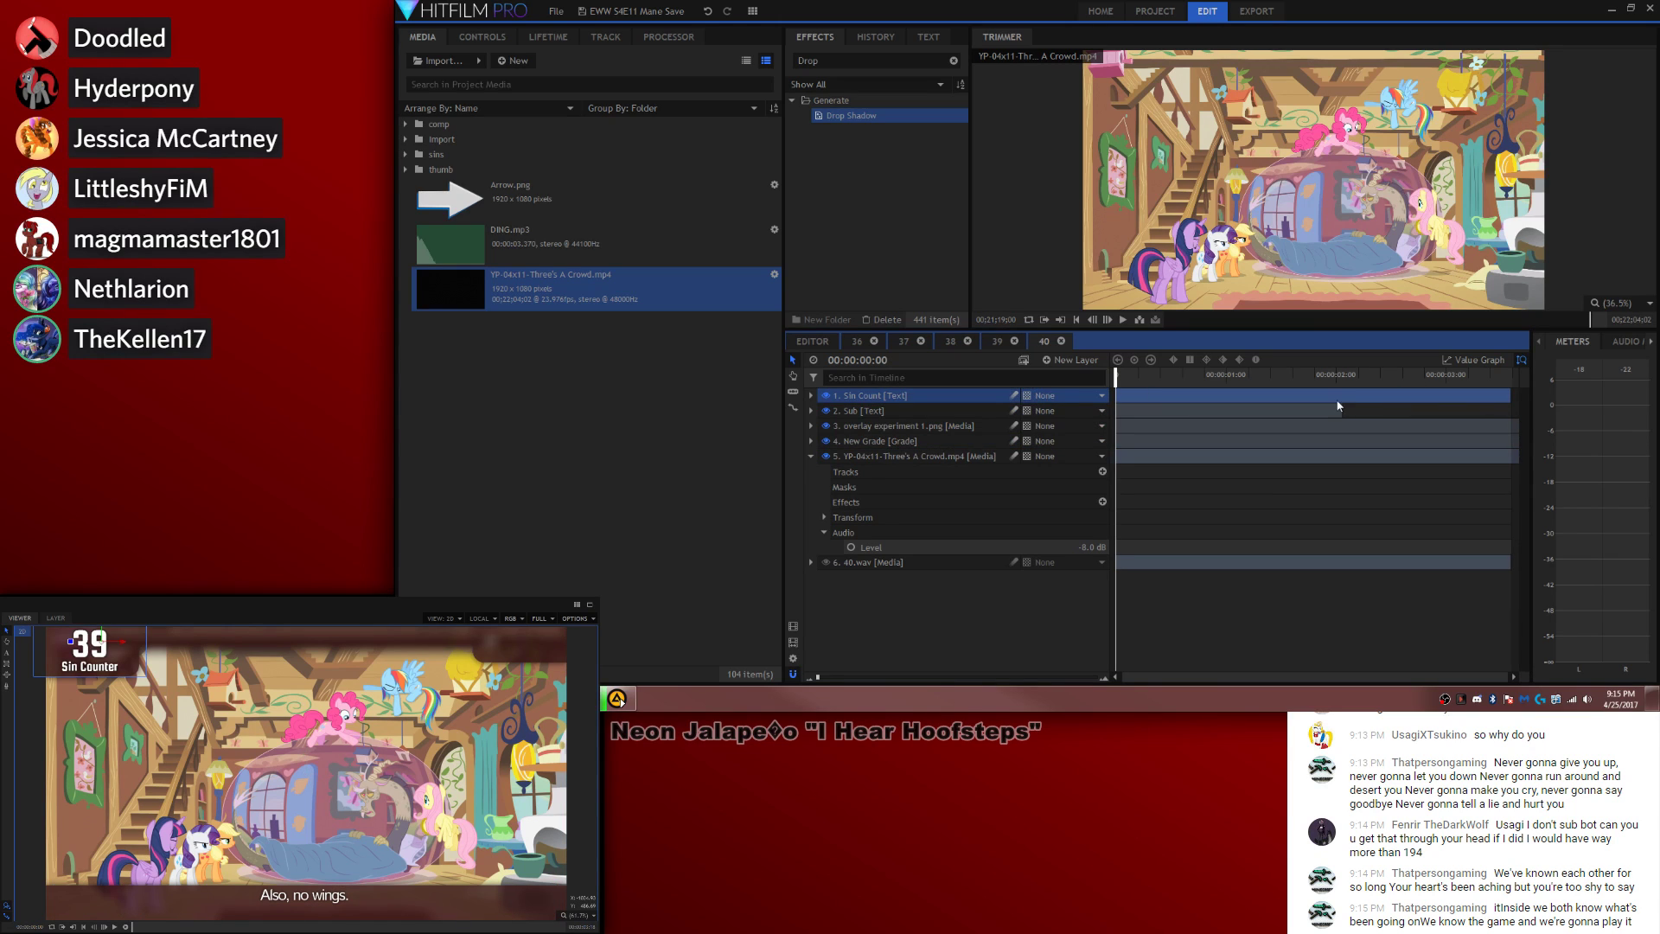
pyautogui.click(1339, 411)
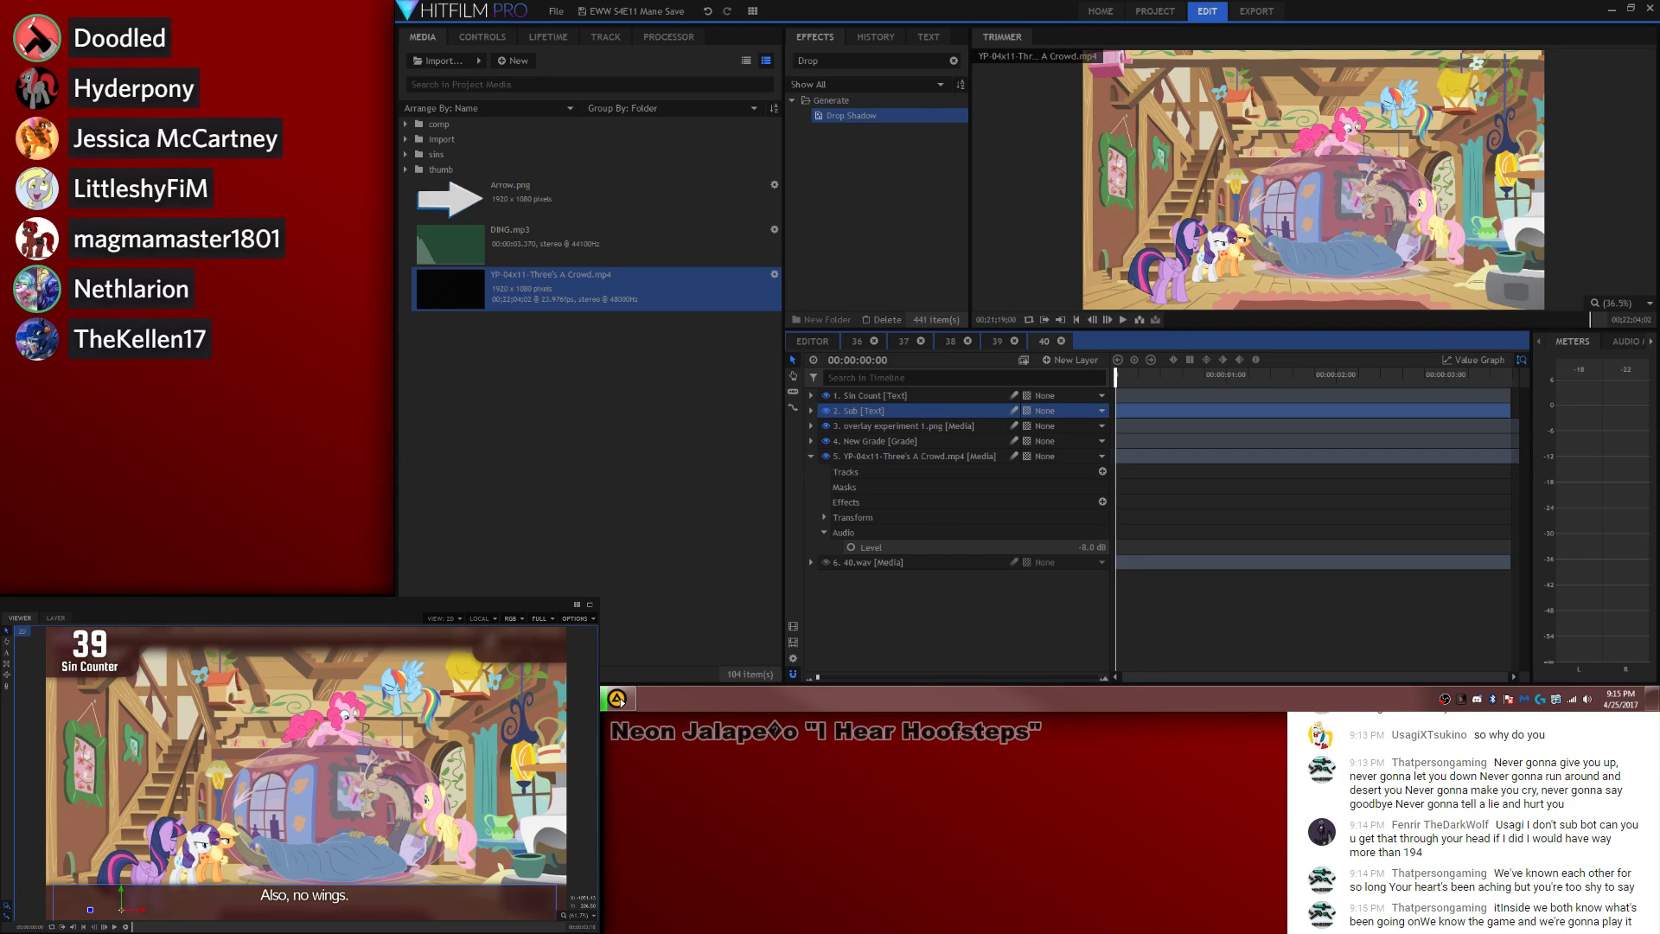
# Step: Change the subtitle of shot 40 to "Dash shouldn't be able to rest on this beam without sticking through the ceiling."
pyautogui.click(6, 652)
pyautogui.hotkey('ctrl', 'a')
pyautogui.write("Dash shouldn't be able to rest on this beam without sticking through the ceiling.")
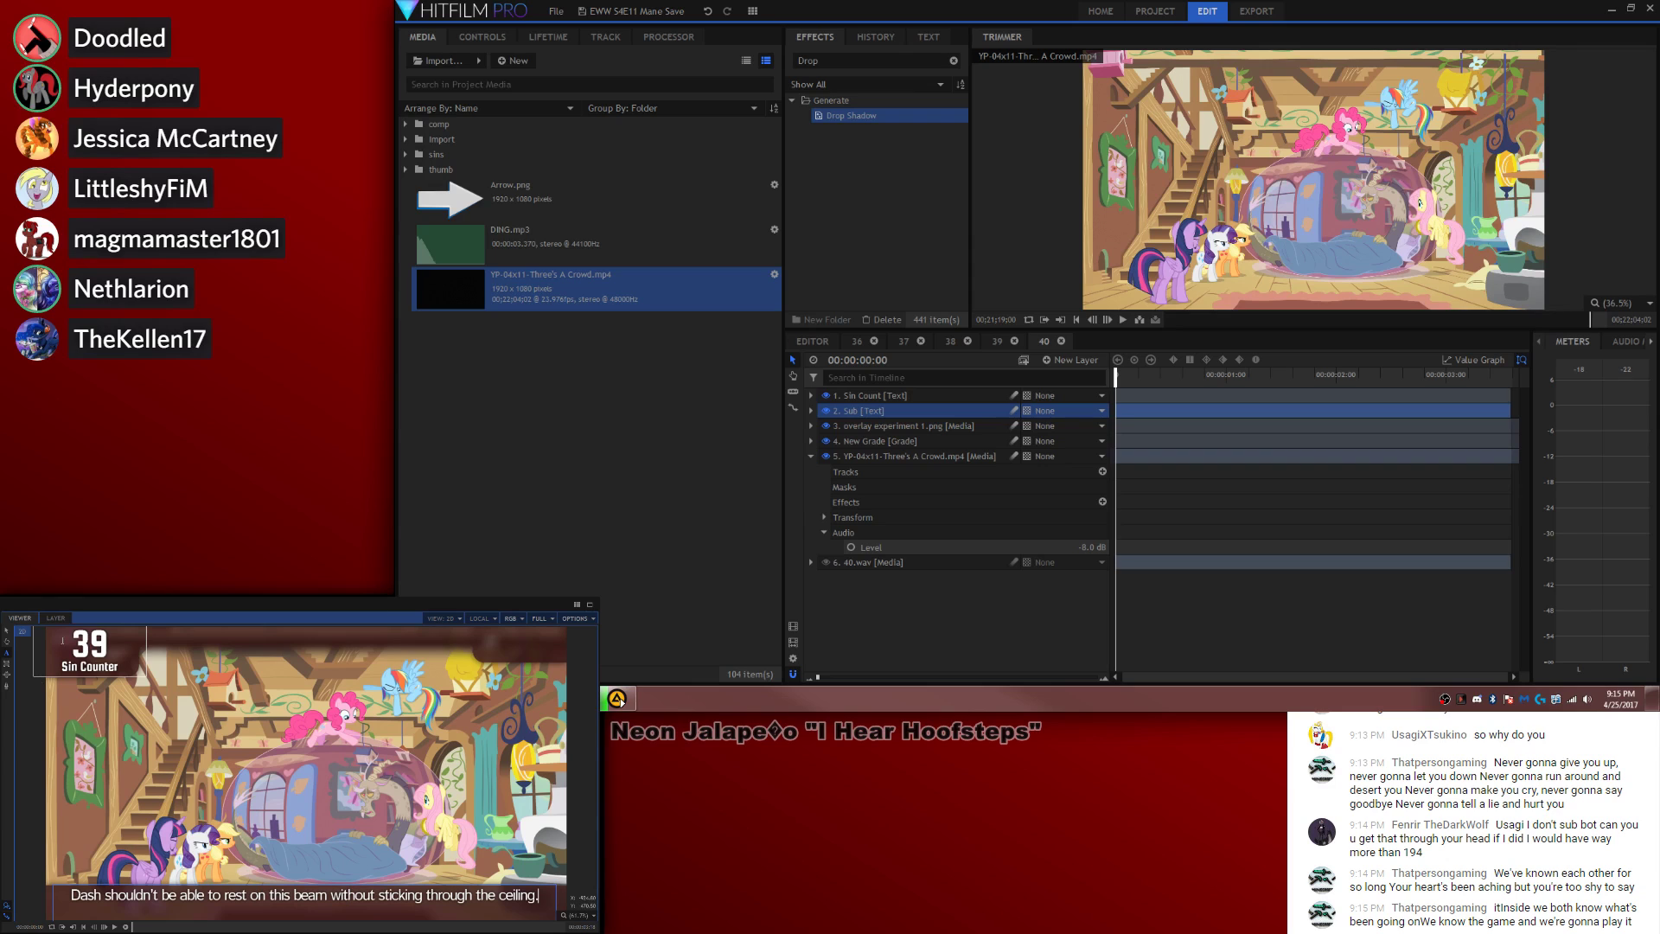
pyautogui.click(864, 456)
pyautogui.click(824, 517)
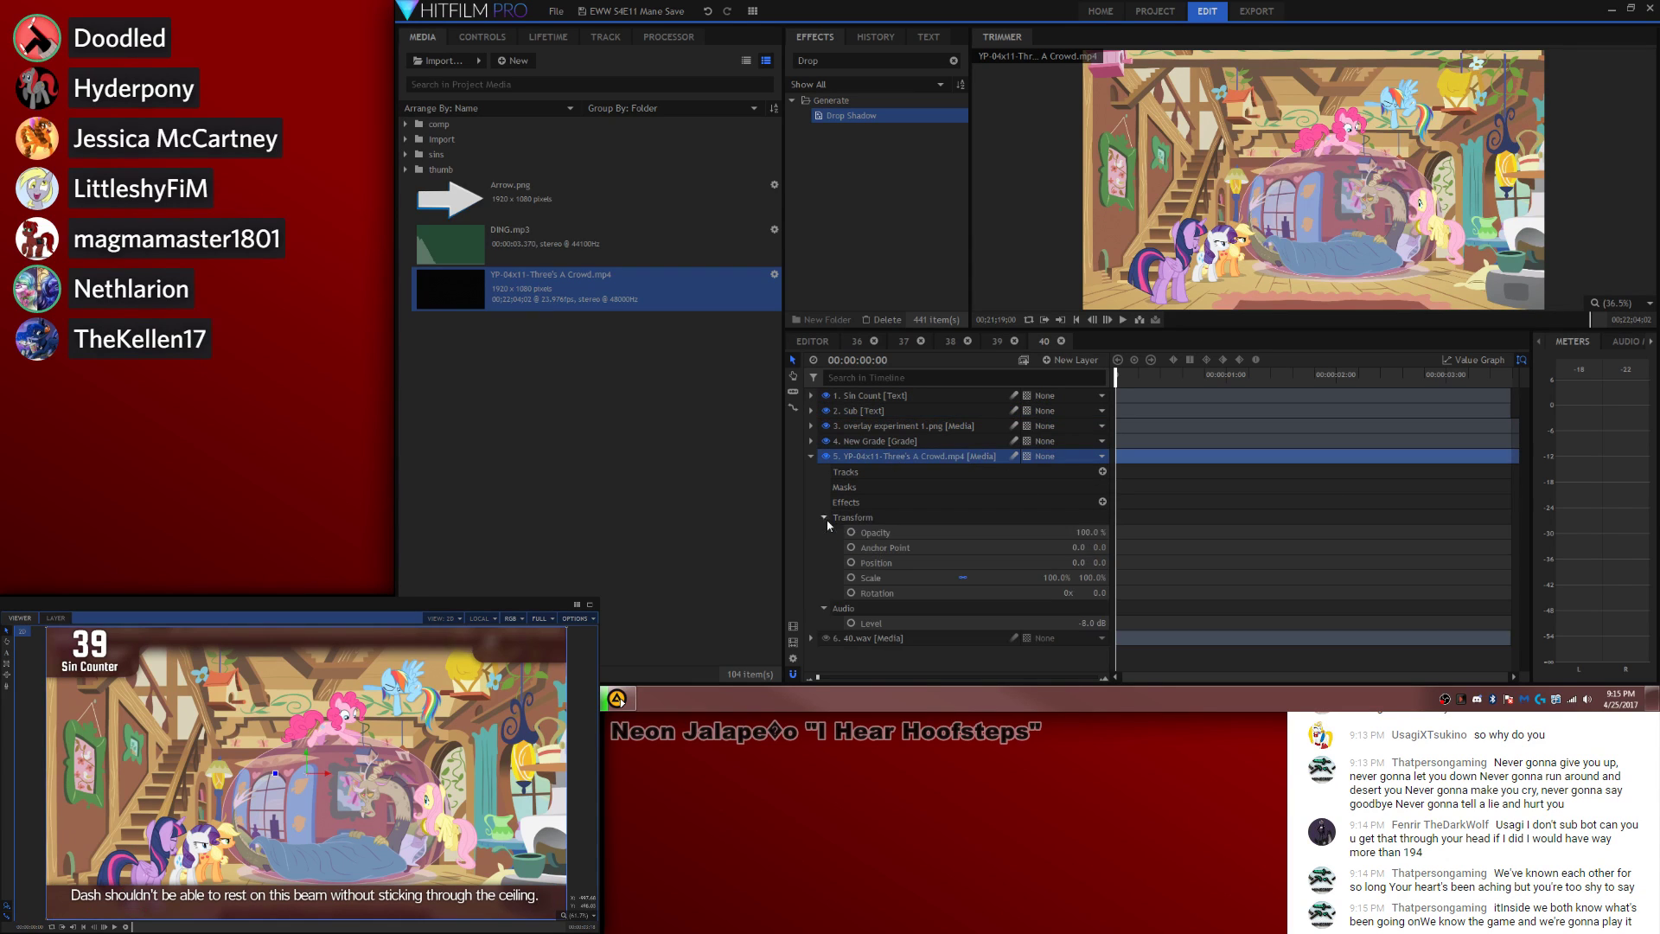
pyautogui.click(850, 562)
pyautogui.click(851, 578)
pyautogui.moveTo(1262, 375); pyautogui.dragTo(1508, 374)
pyautogui.press('Home')
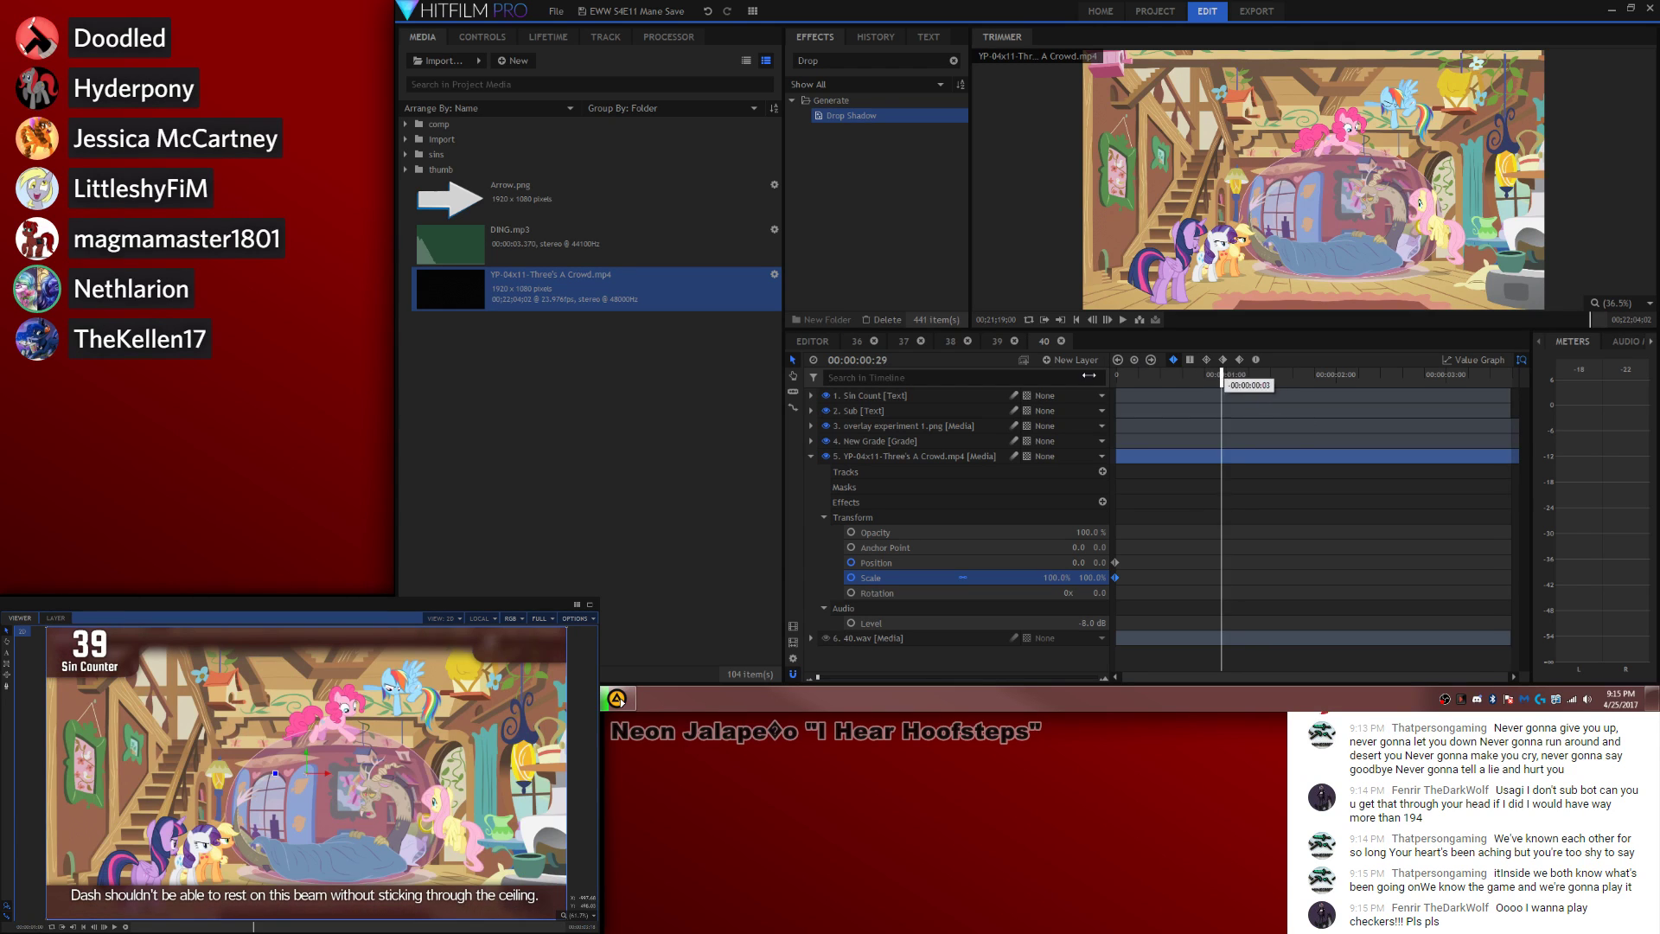
# Step: Slip the episode footage in shot 40, cut it at 00:00:03:09, and move the part after the cut to the shot's start
pyautogui.click(1129, 461)
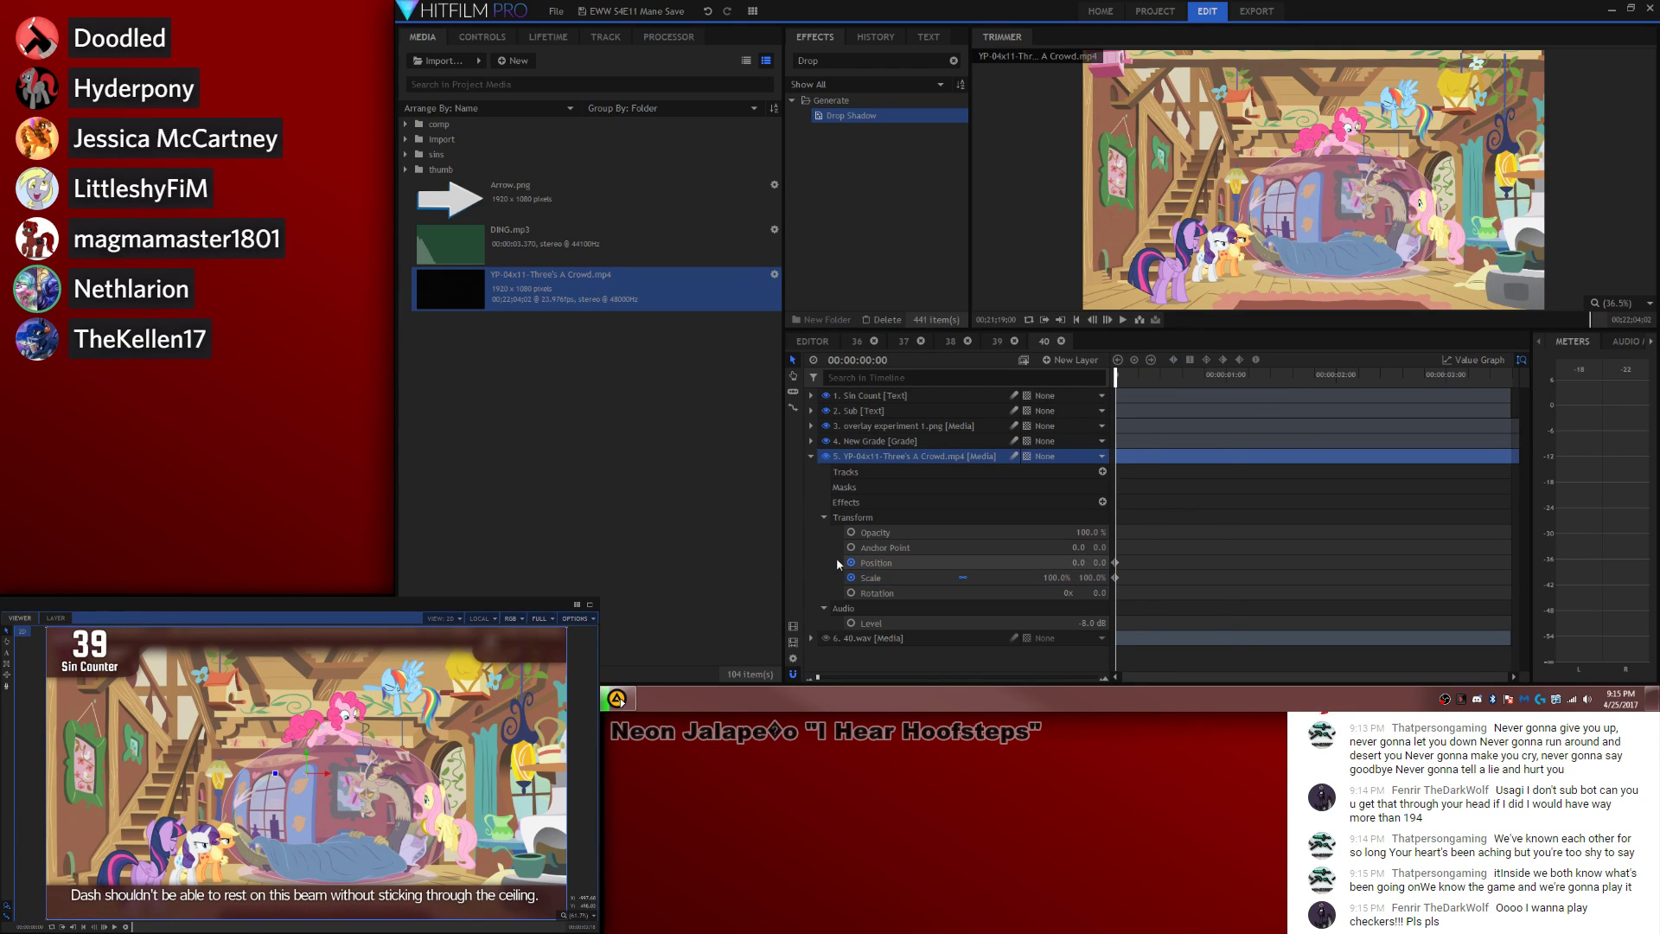
pyautogui.moveTo(1130, 458); pyautogui.dragTo(1067, 478)
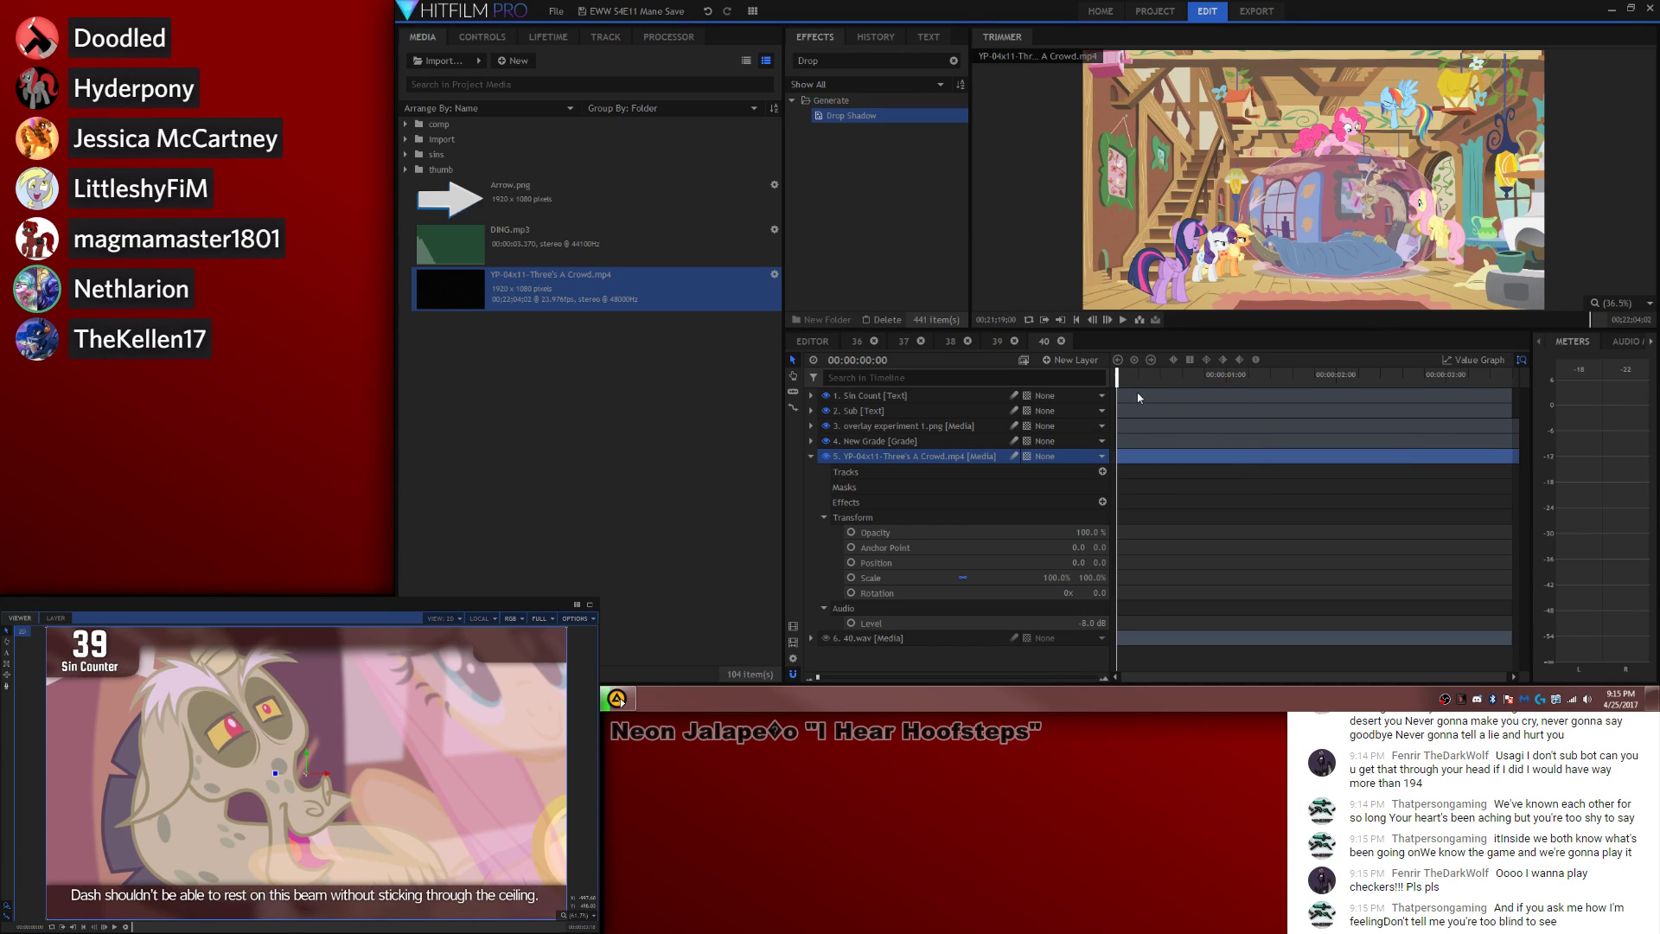
pyautogui.moveTo(1131, 378); pyautogui.dragTo(1397, 373)
pyautogui.moveTo(1448, 378); pyautogui.dragTo(1475, 378)
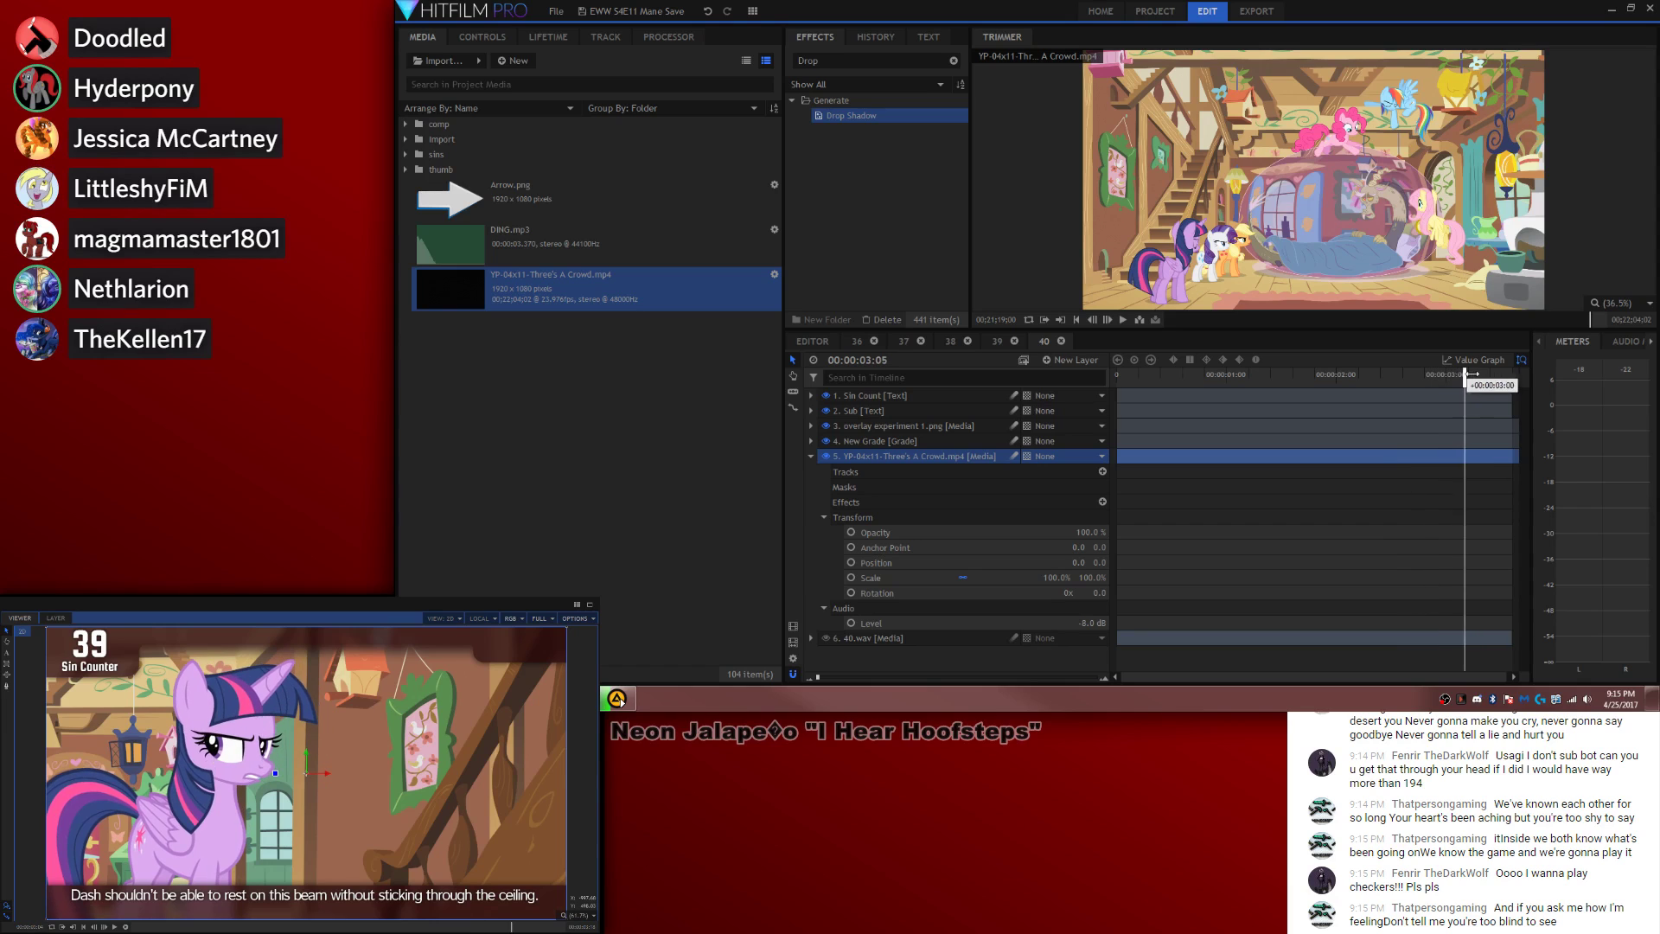
pyautogui.press('Left')
pyautogui.press('Left')
pyautogui.press('Left')
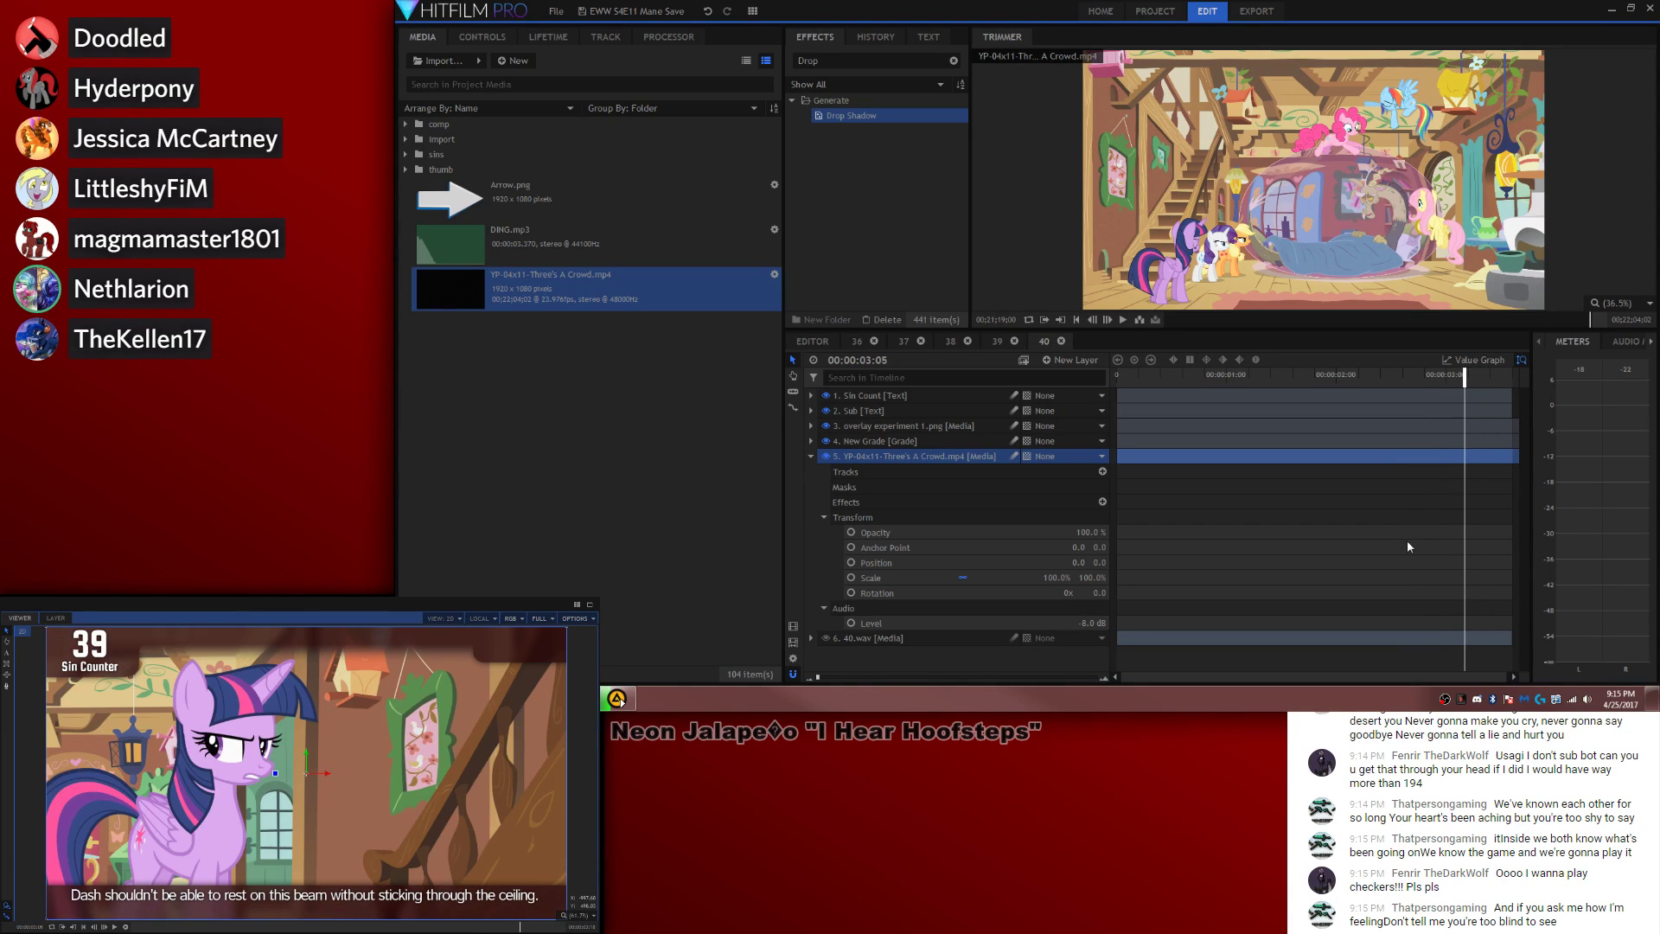
pyautogui.press('Right')
pyautogui.press('Right')
pyautogui.press('Right')
pyautogui.press('Right')
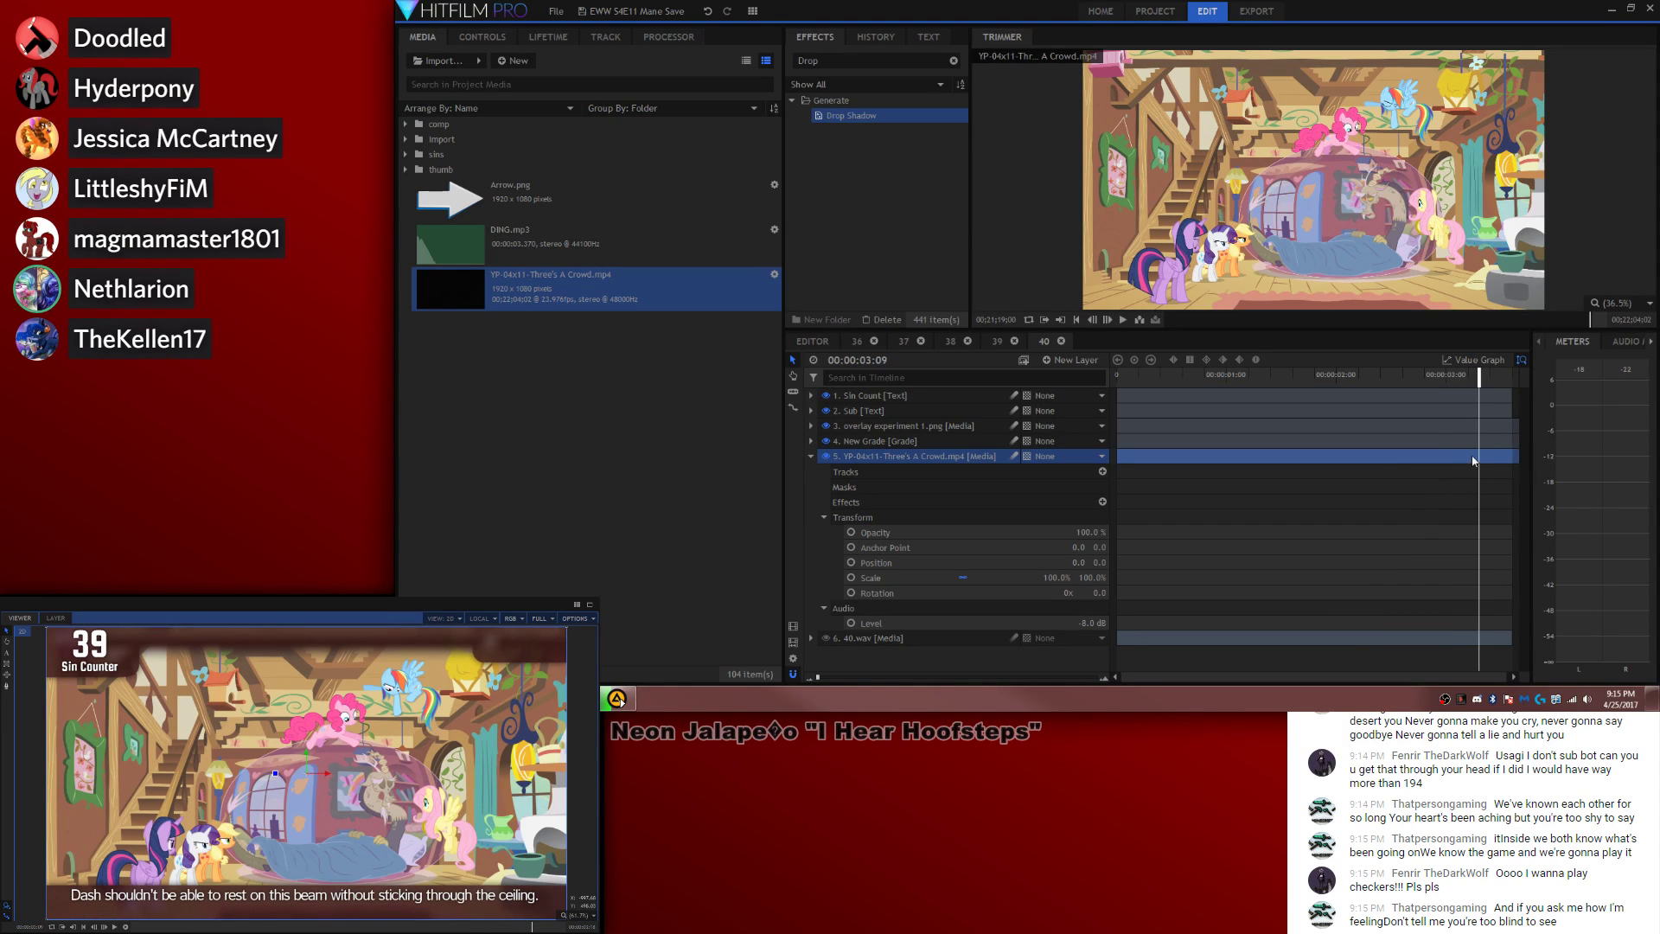
pyautogui.hotkey('ctrl', 'shift', 'd')
pyautogui.press('Delete')
pyautogui.moveTo(1499, 461); pyautogui.dragTo(1126, 456)
# Step: Cut the episode footage at 00:00:02:19 and delete the part after the cut
pyautogui.moveTo(1172, 381); pyautogui.dragTo(1406, 385)
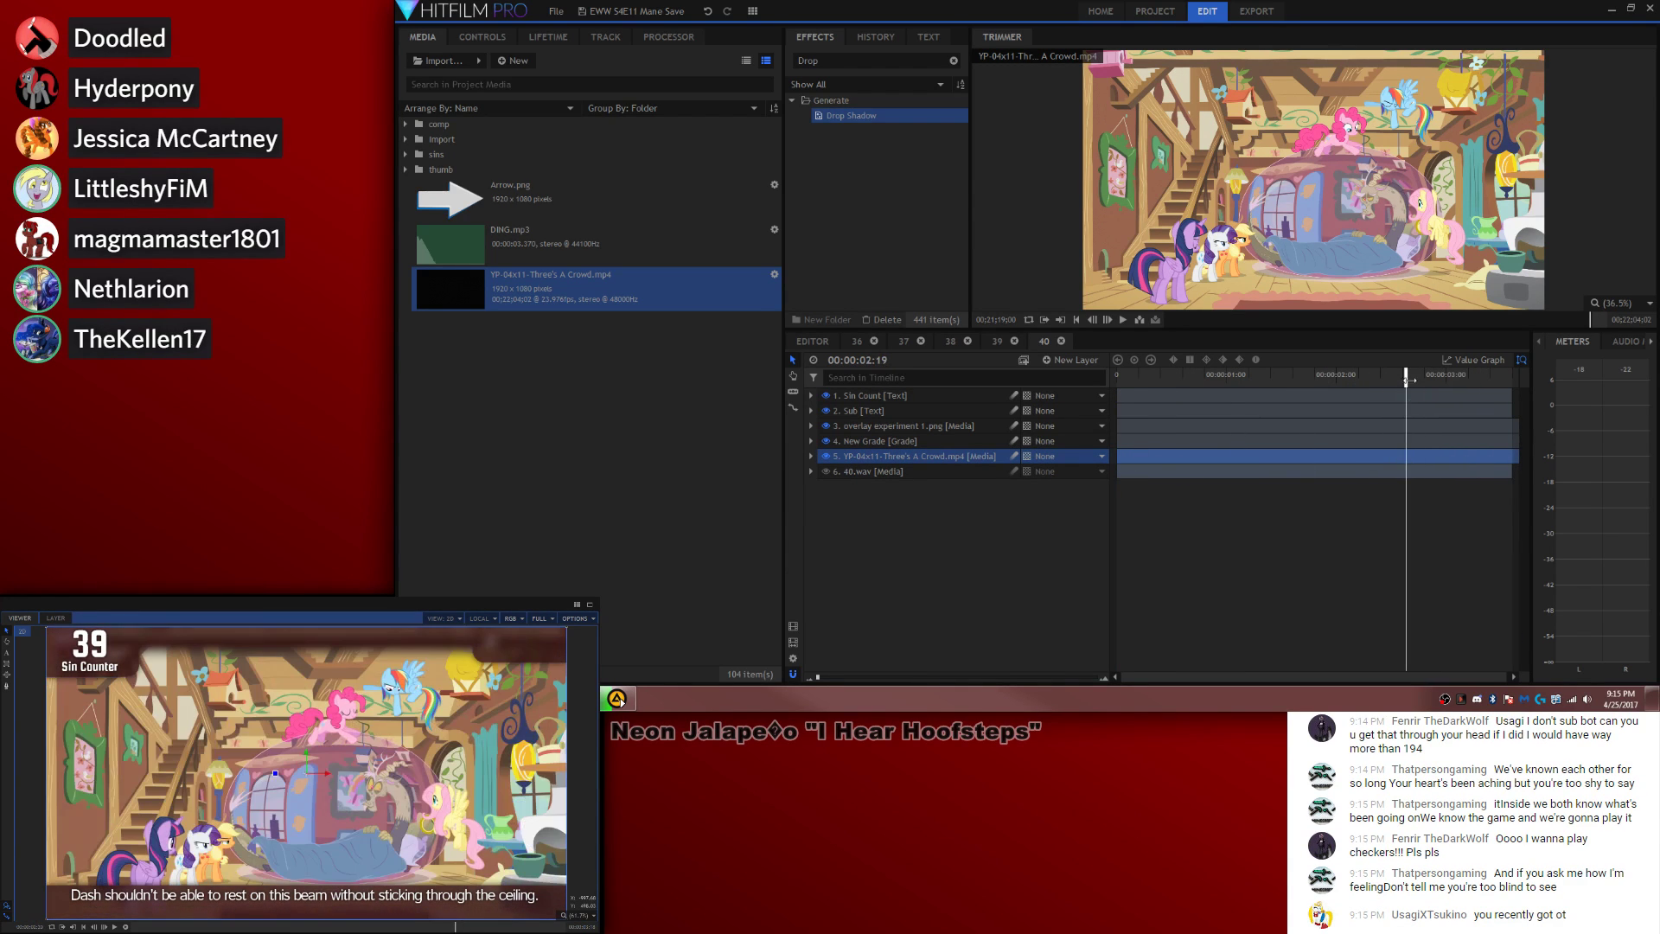
pyautogui.hotkey('ctrl', 'shift', 'd')
pyautogui.click(1418, 473)
pyautogui.press('Delete')
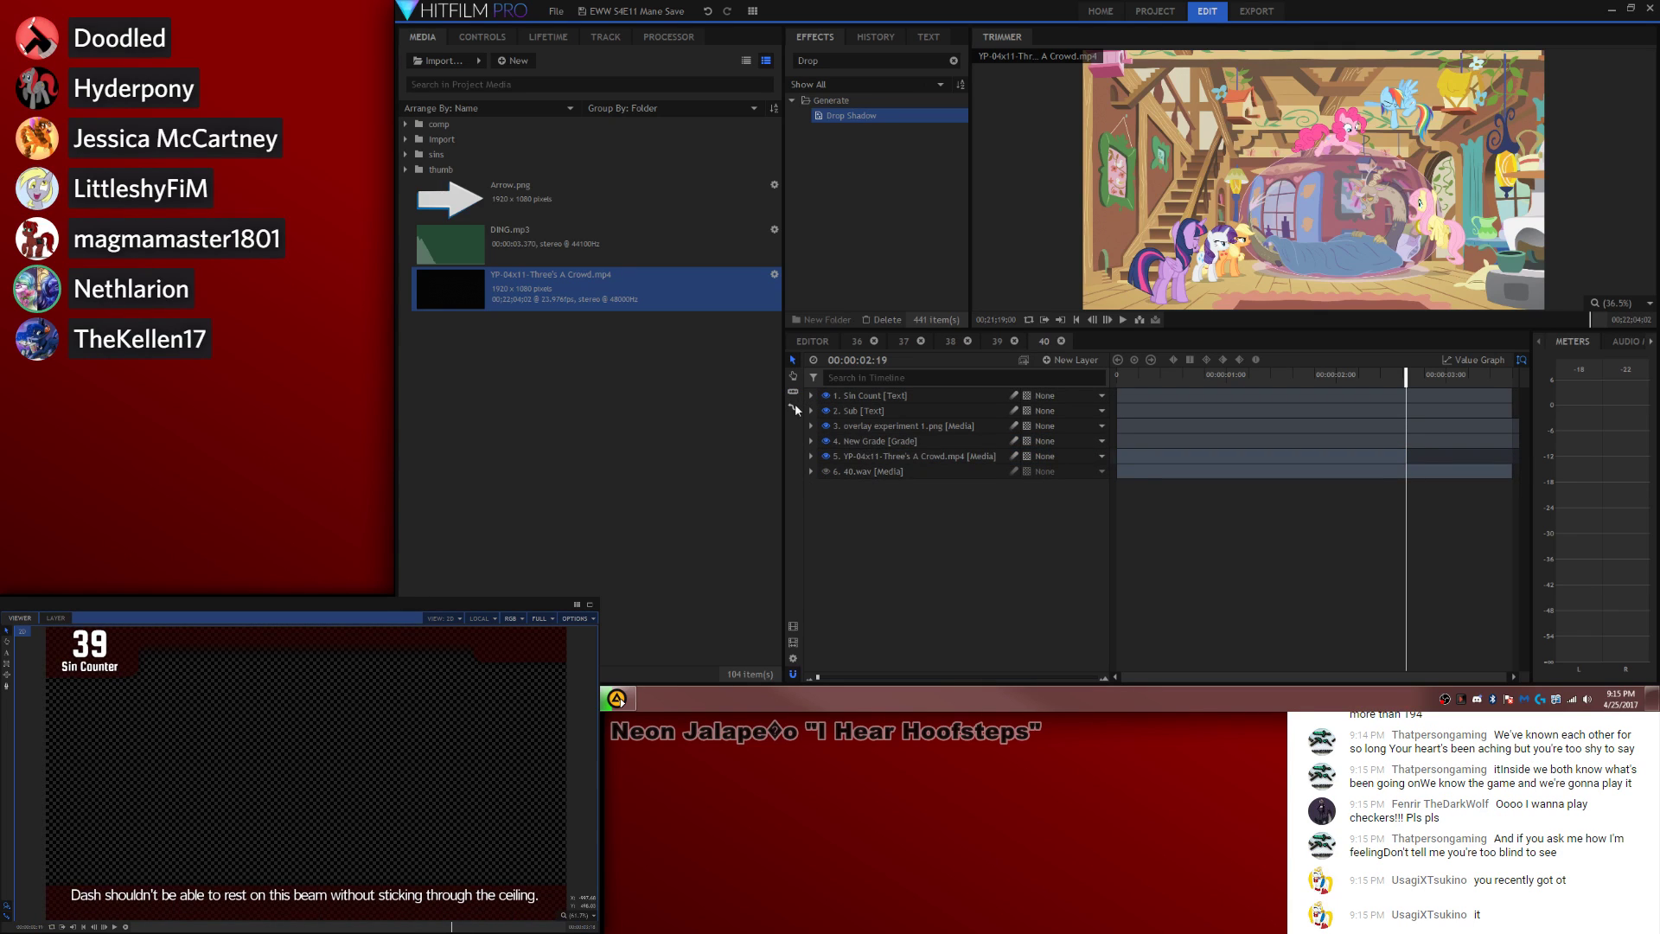
# Step: Time-stretch the episode footage to the end of shot 40 and adjust its layer options
pyautogui.moveTo(1403, 457); pyautogui.dragTo(1514, 458)
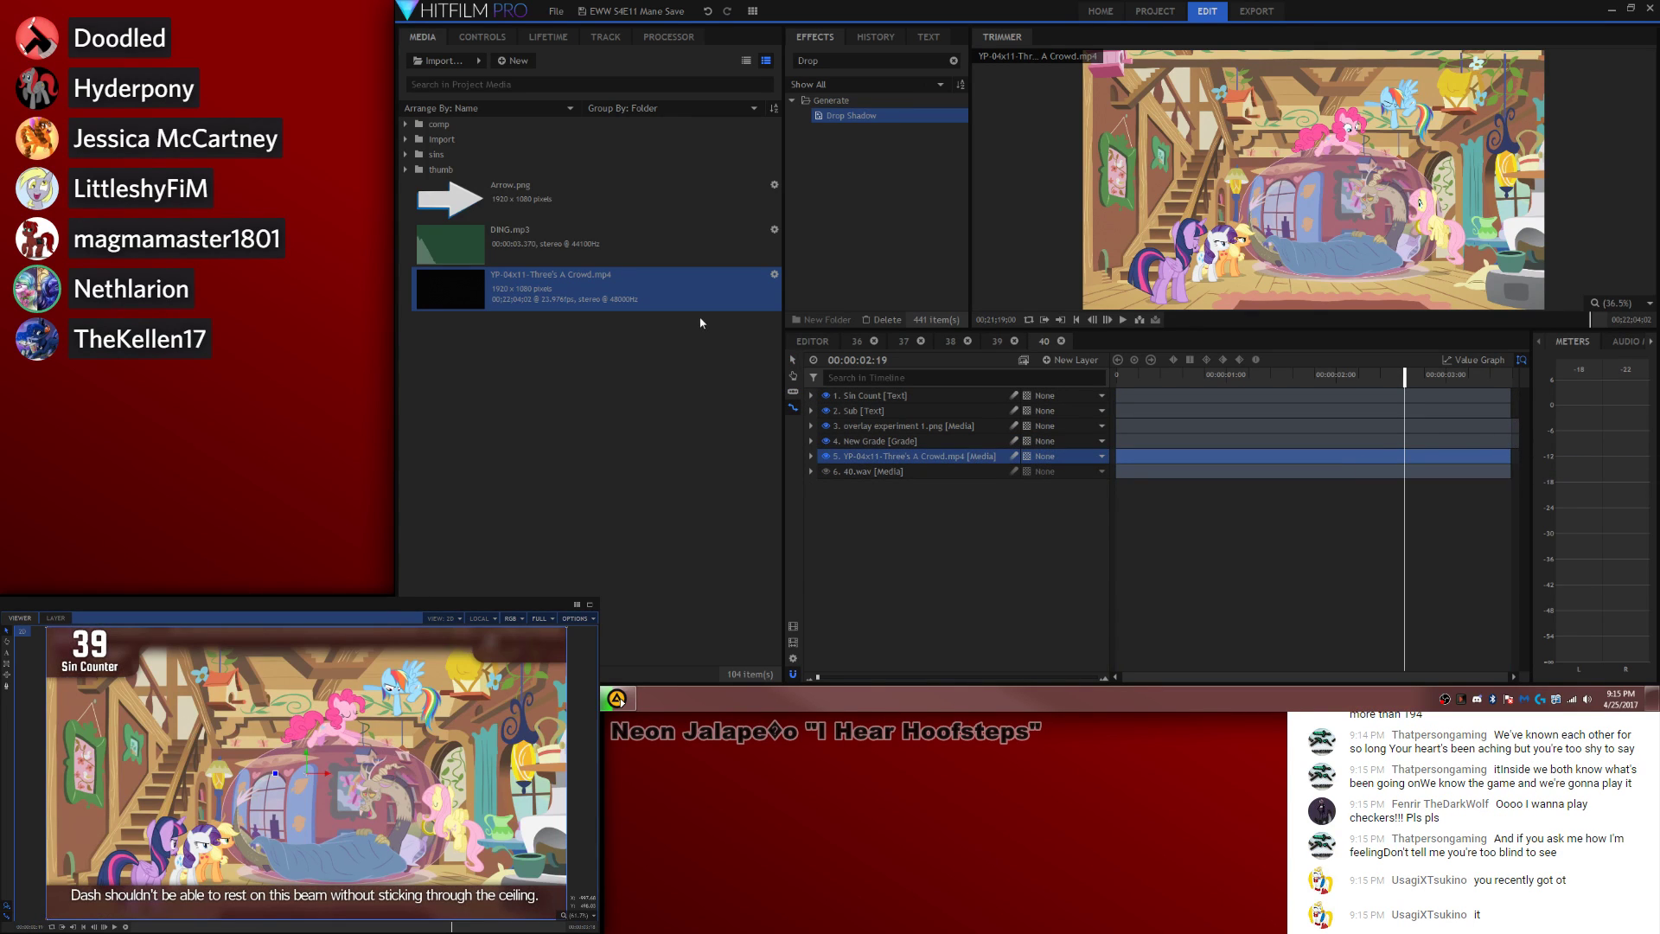
pyautogui.rightClick(844, 457)
pyautogui.moveTo(895, 133)
pyautogui.click(1066, 148)
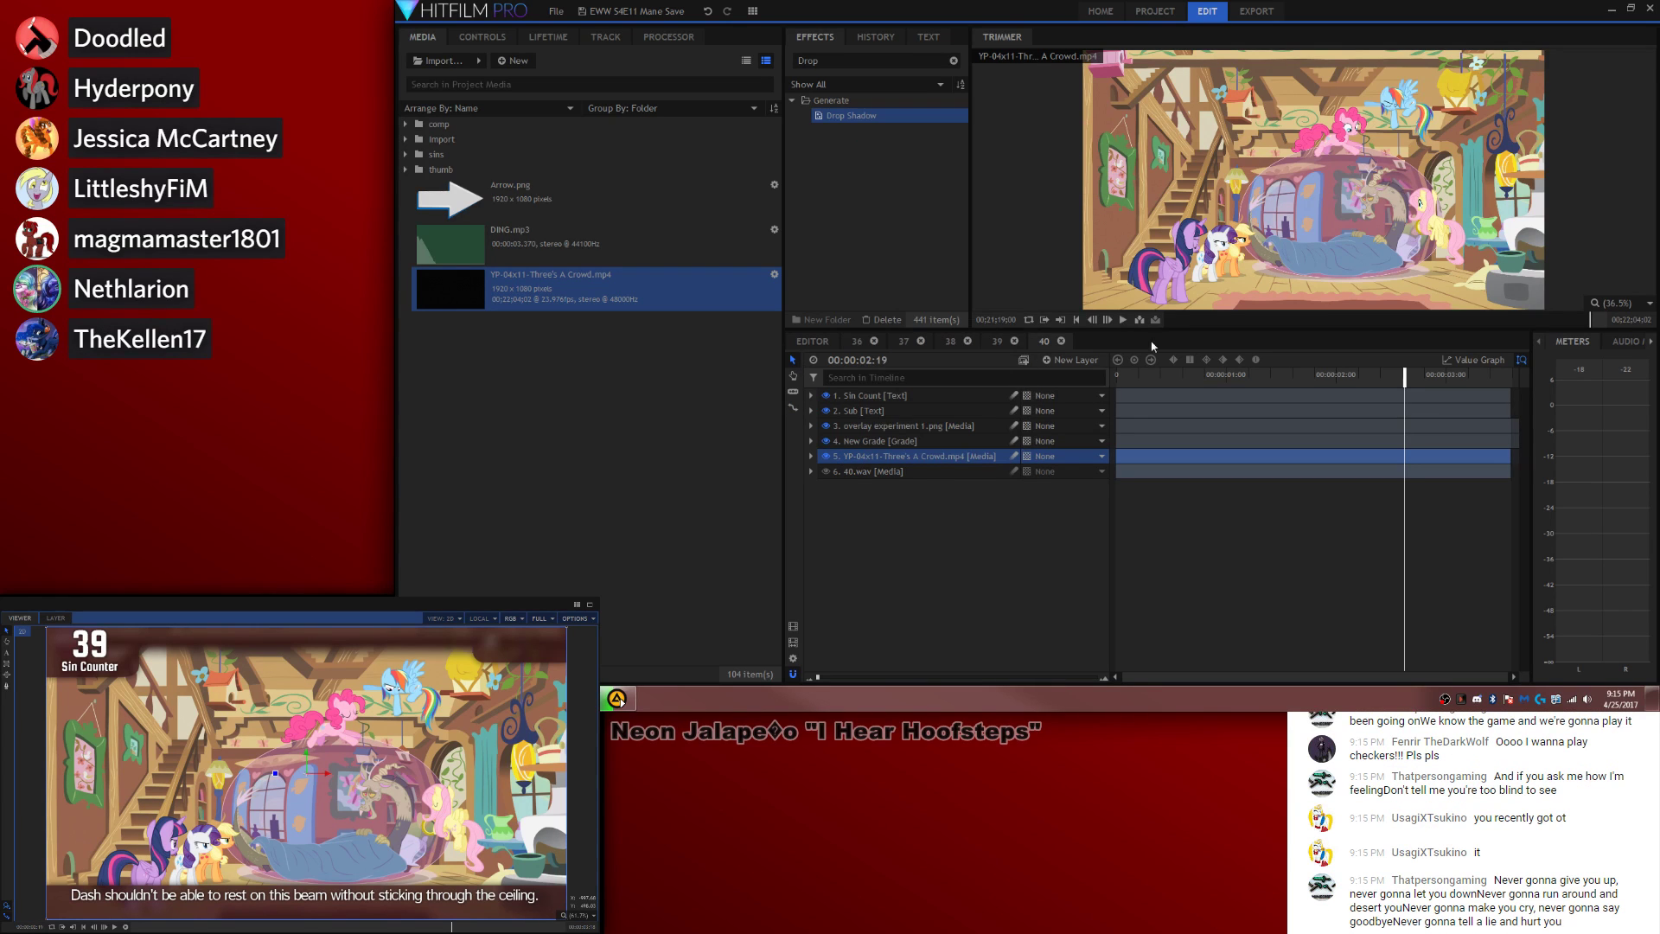
pyautogui.press('space')
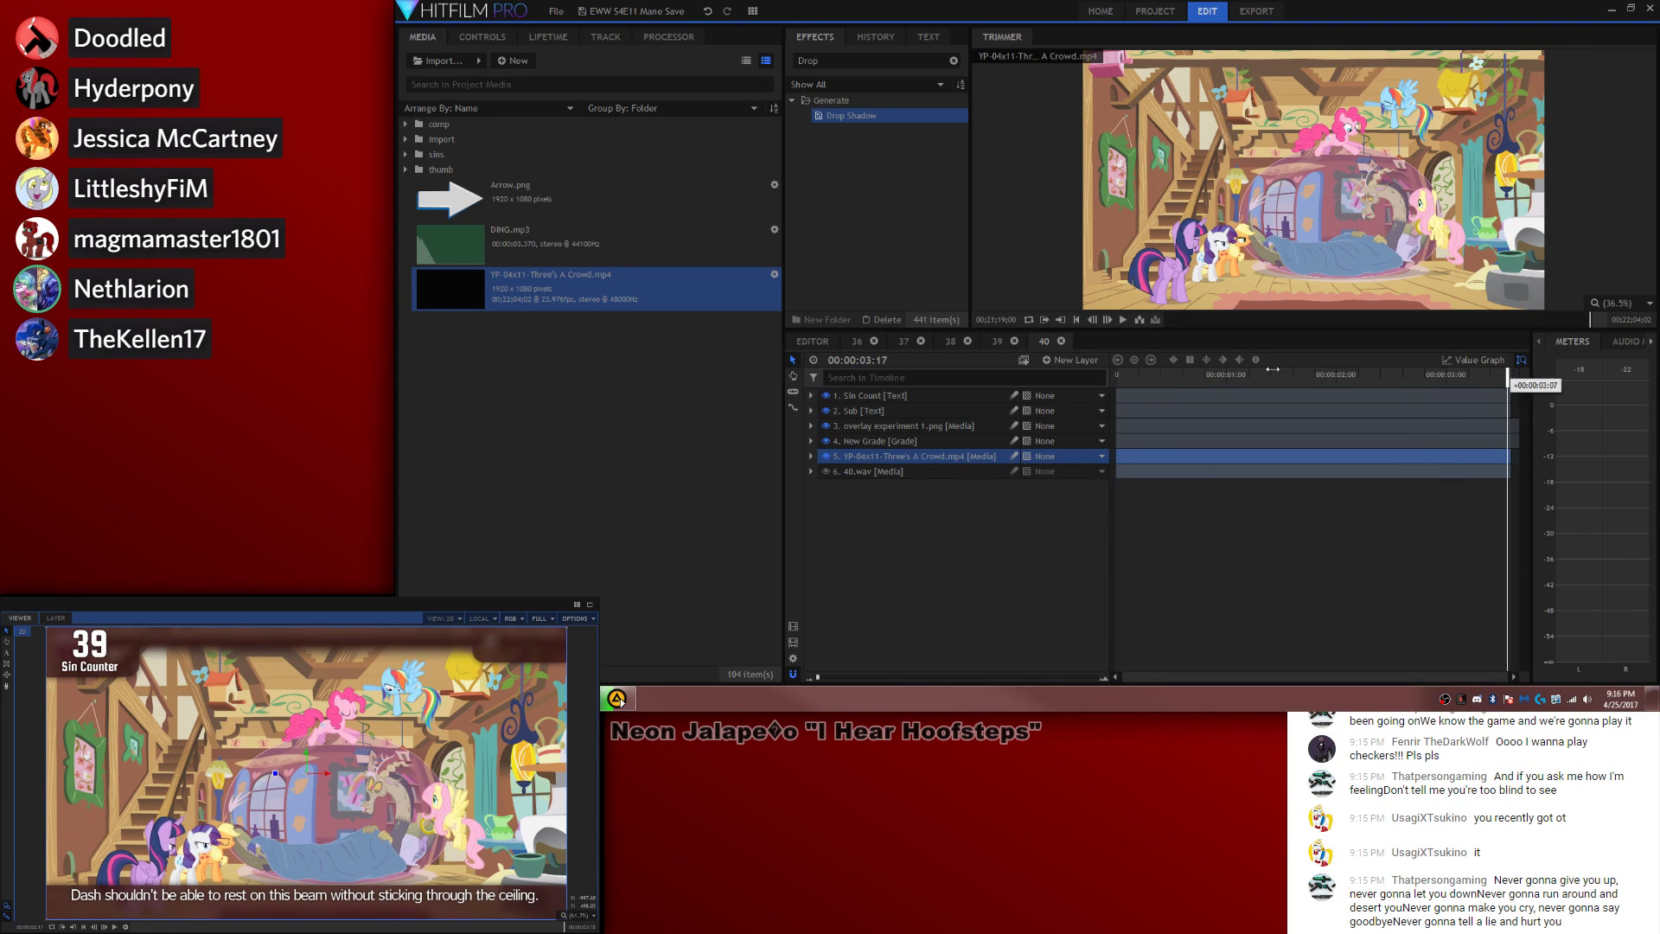
# Step: Enable position and scale keyframes for the episode footage at the start of shot 40
pyautogui.click(811, 455)
pyautogui.click(824, 517)
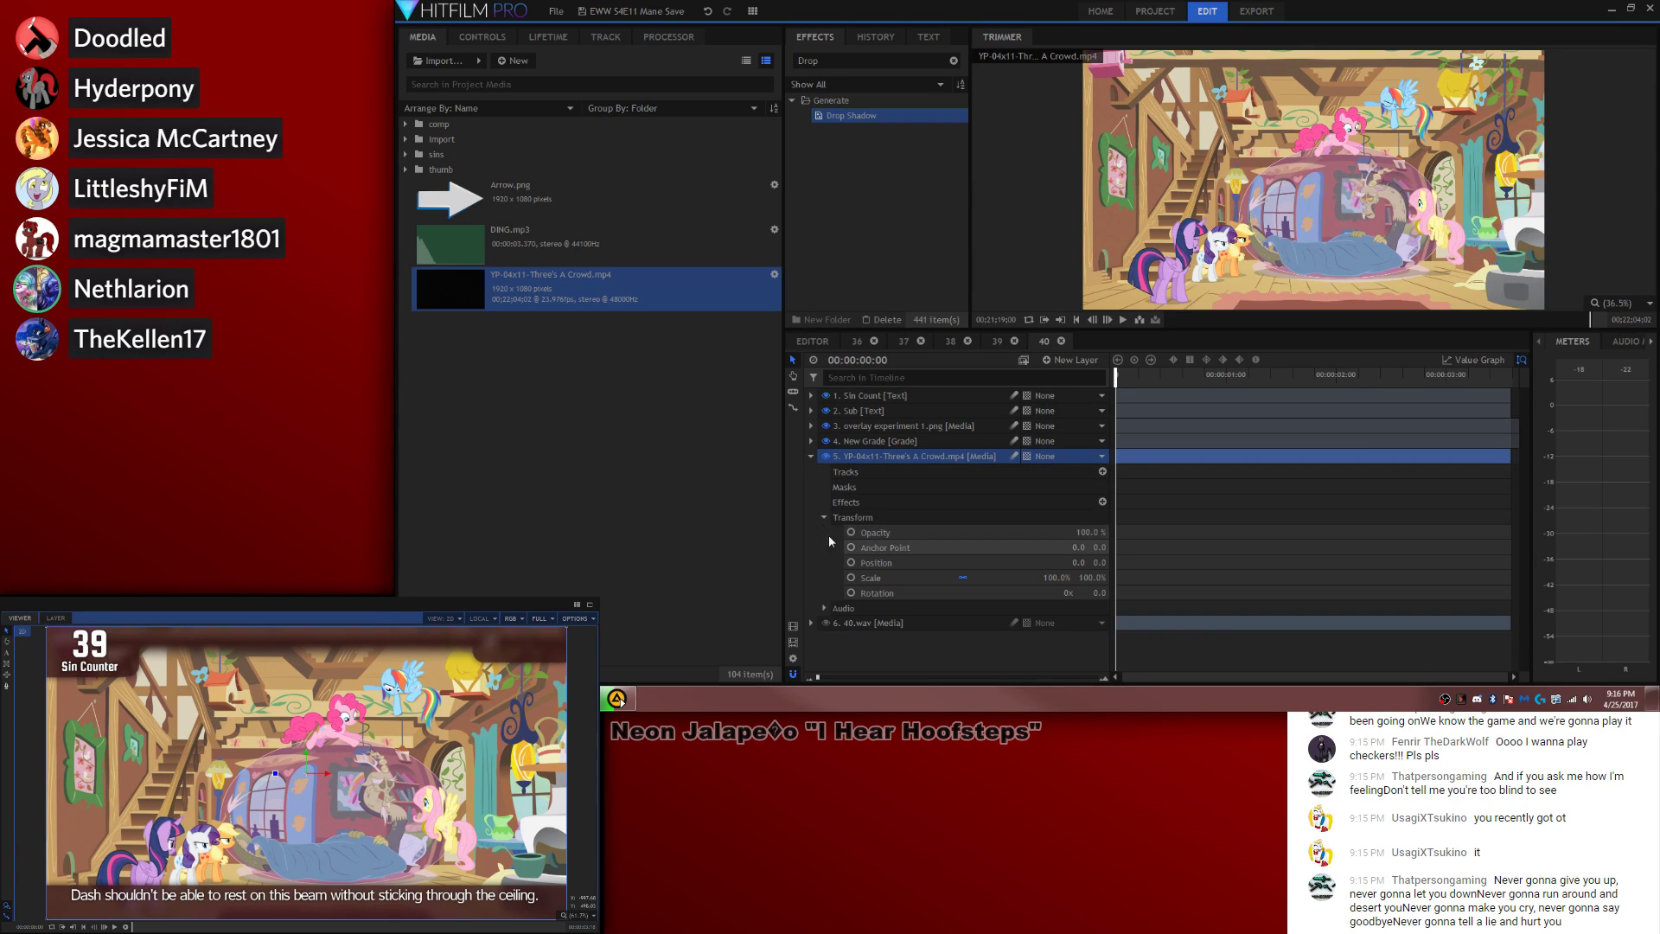
pyautogui.click(851, 562)
pyautogui.click(851, 578)
# Step: At the end of shot 40, scale the episode footage to 358% and reposition it to frame Rainbow Dash on the beam
pyautogui.moveTo(1159, 376); pyautogui.dragTo(1508, 376)
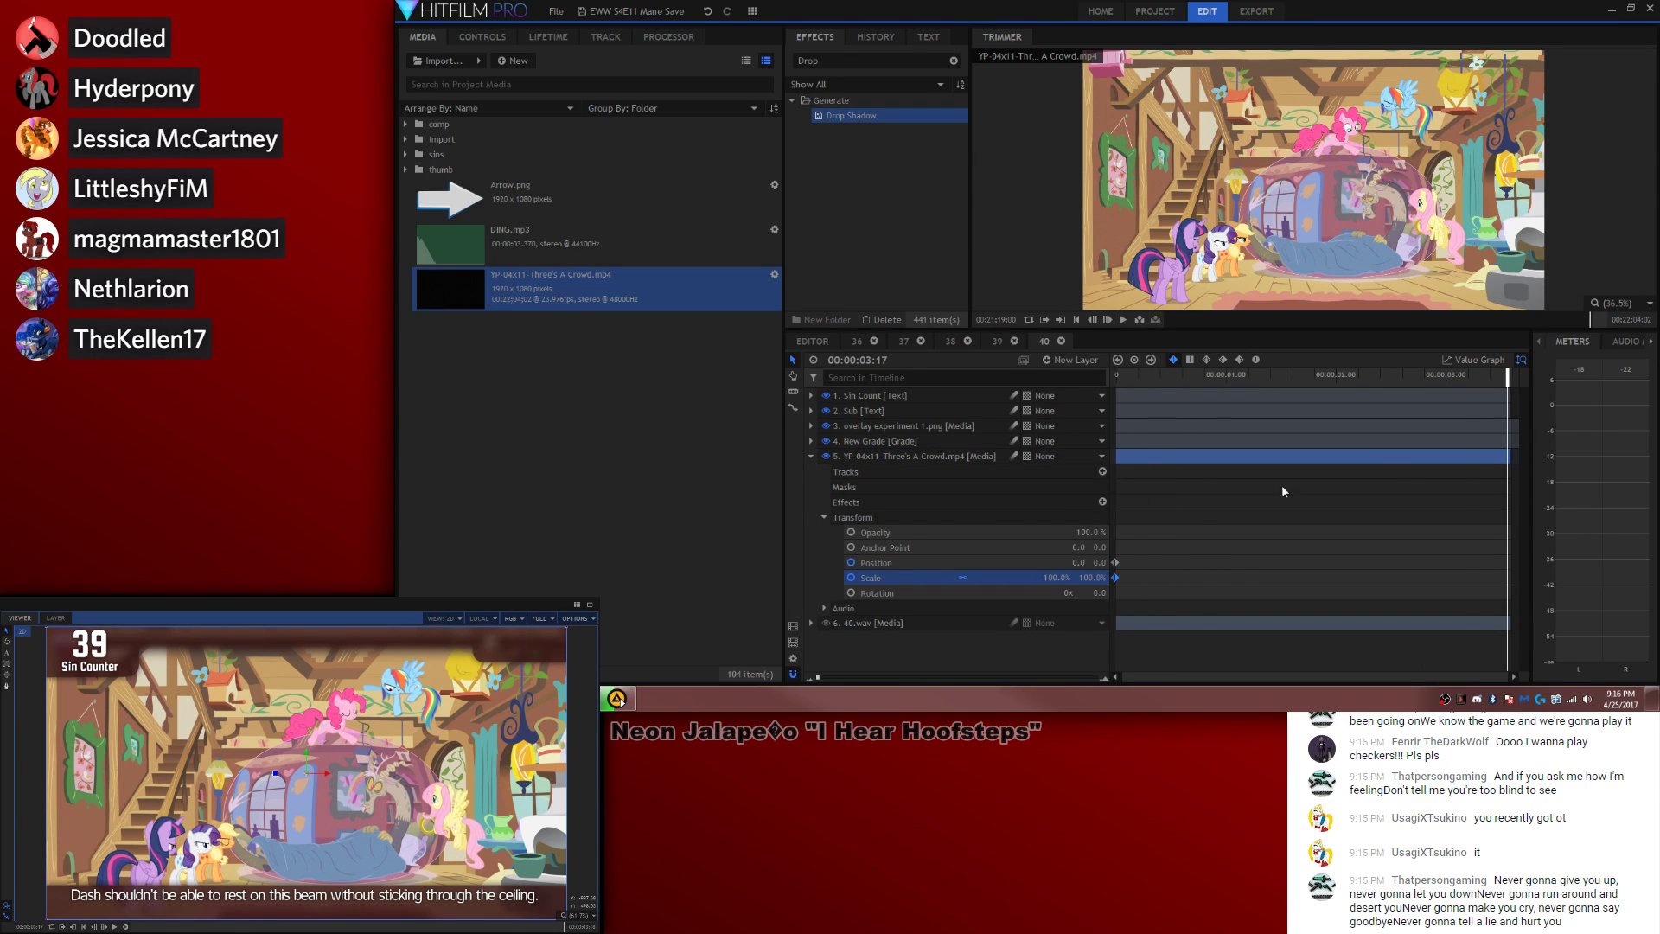
pyautogui.moveTo(1075, 576); pyautogui.dragTo(1467, 506)
pyautogui.moveTo(263, 755); pyautogui.dragTo(222, 796)
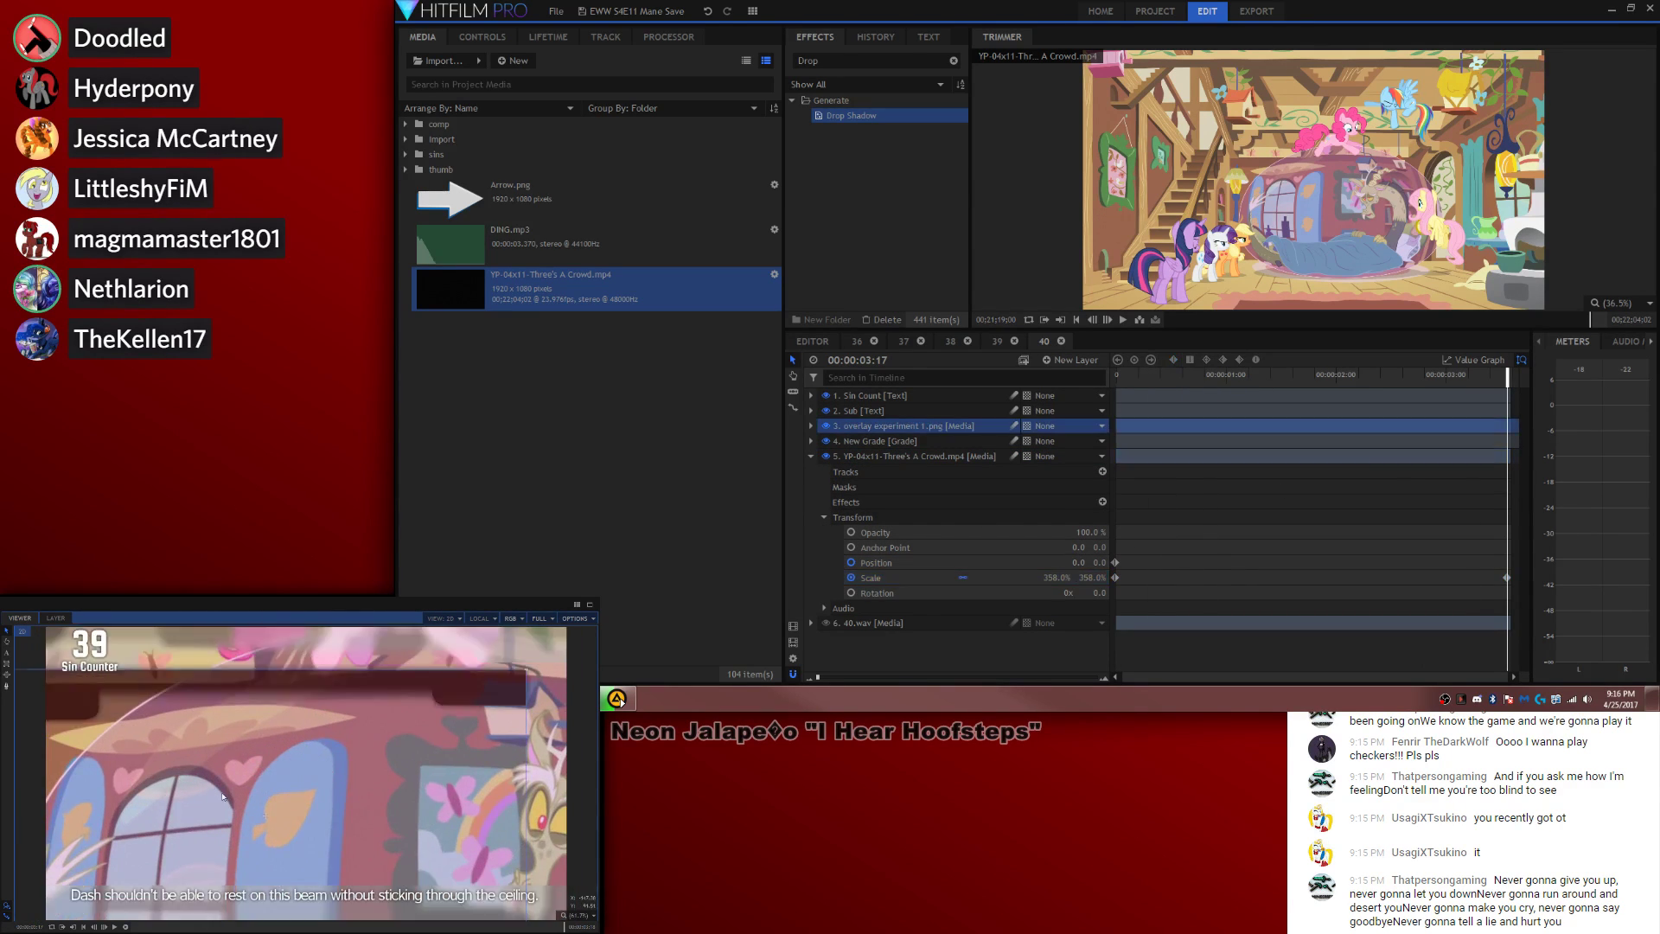
pyautogui.click(953, 456)
pyautogui.scroll(-2, 321, 772)
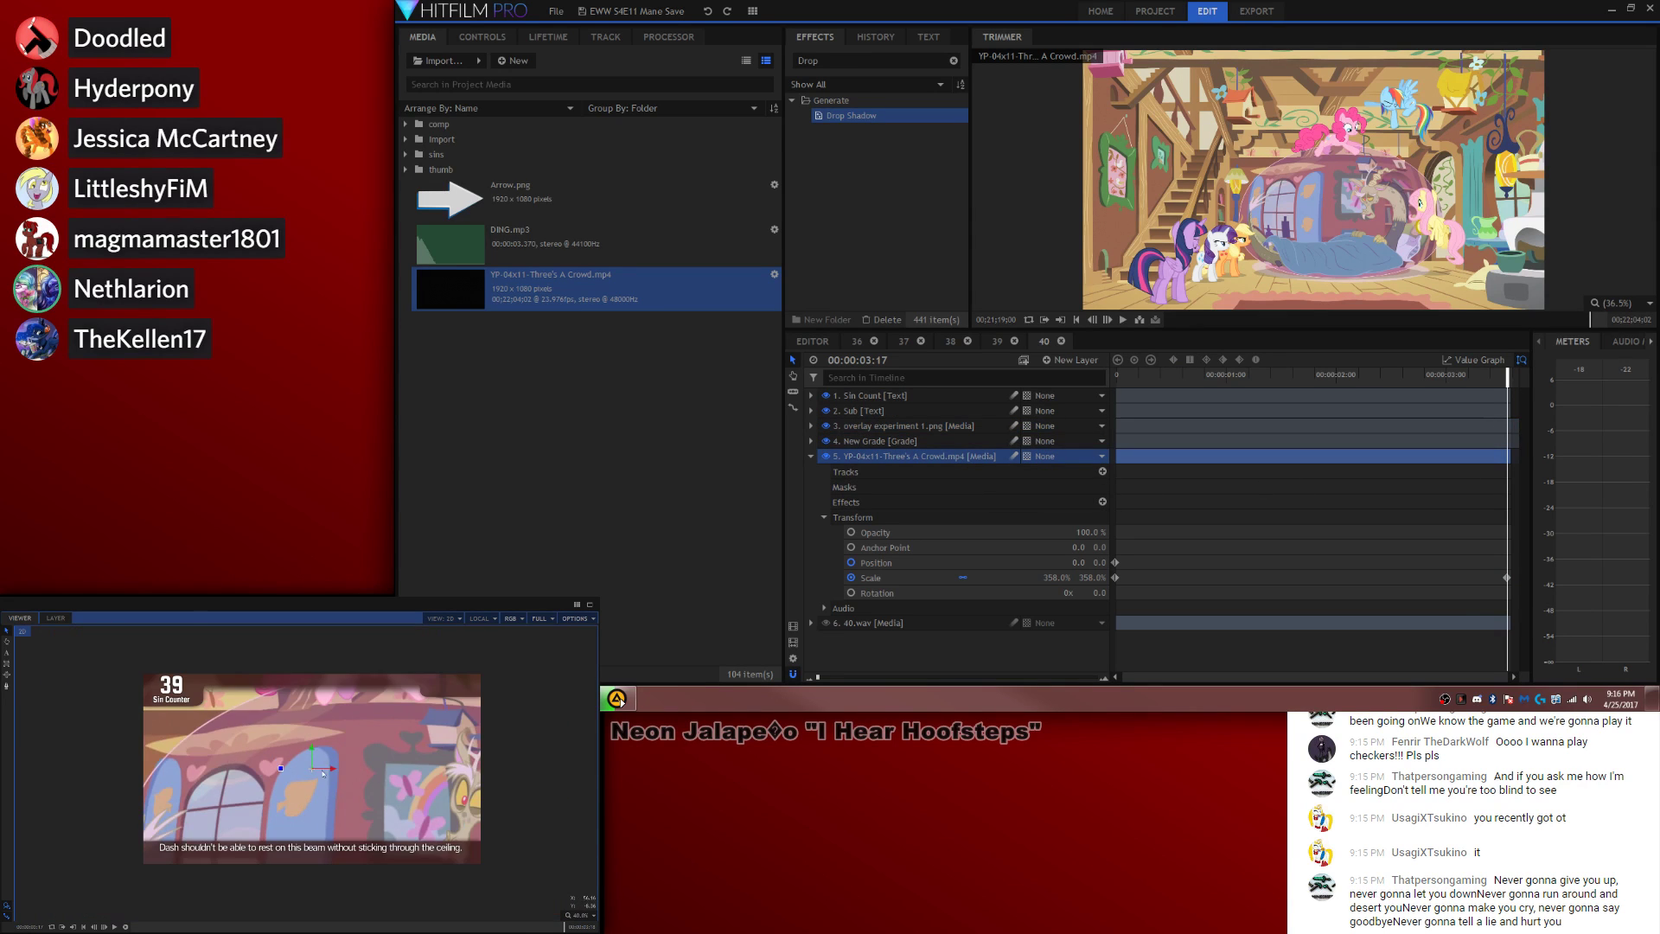
pyautogui.moveTo(313, 769); pyautogui.dragTo(149, 916)
pyautogui.scroll(-1, 266, 794)
# Step: Move the ending position and scale keyframes slightly earlier and change their interpolation
pyautogui.moveTo(1494, 554)
pyautogui.mouseDown()
pyautogui.moveTo(1508, 577)
pyautogui.moveTo(1470, 563)
pyautogui.mouseUp()
pyautogui.rightClick(1480, 579)
pyautogui.moveTo(1532, 662)
pyautogui.click(1435, 653)
# Step: Play shot 40 with the viewer fitted to the frame to check the zoom onto Rainbow Dash
pyautogui.click(1431, 374)
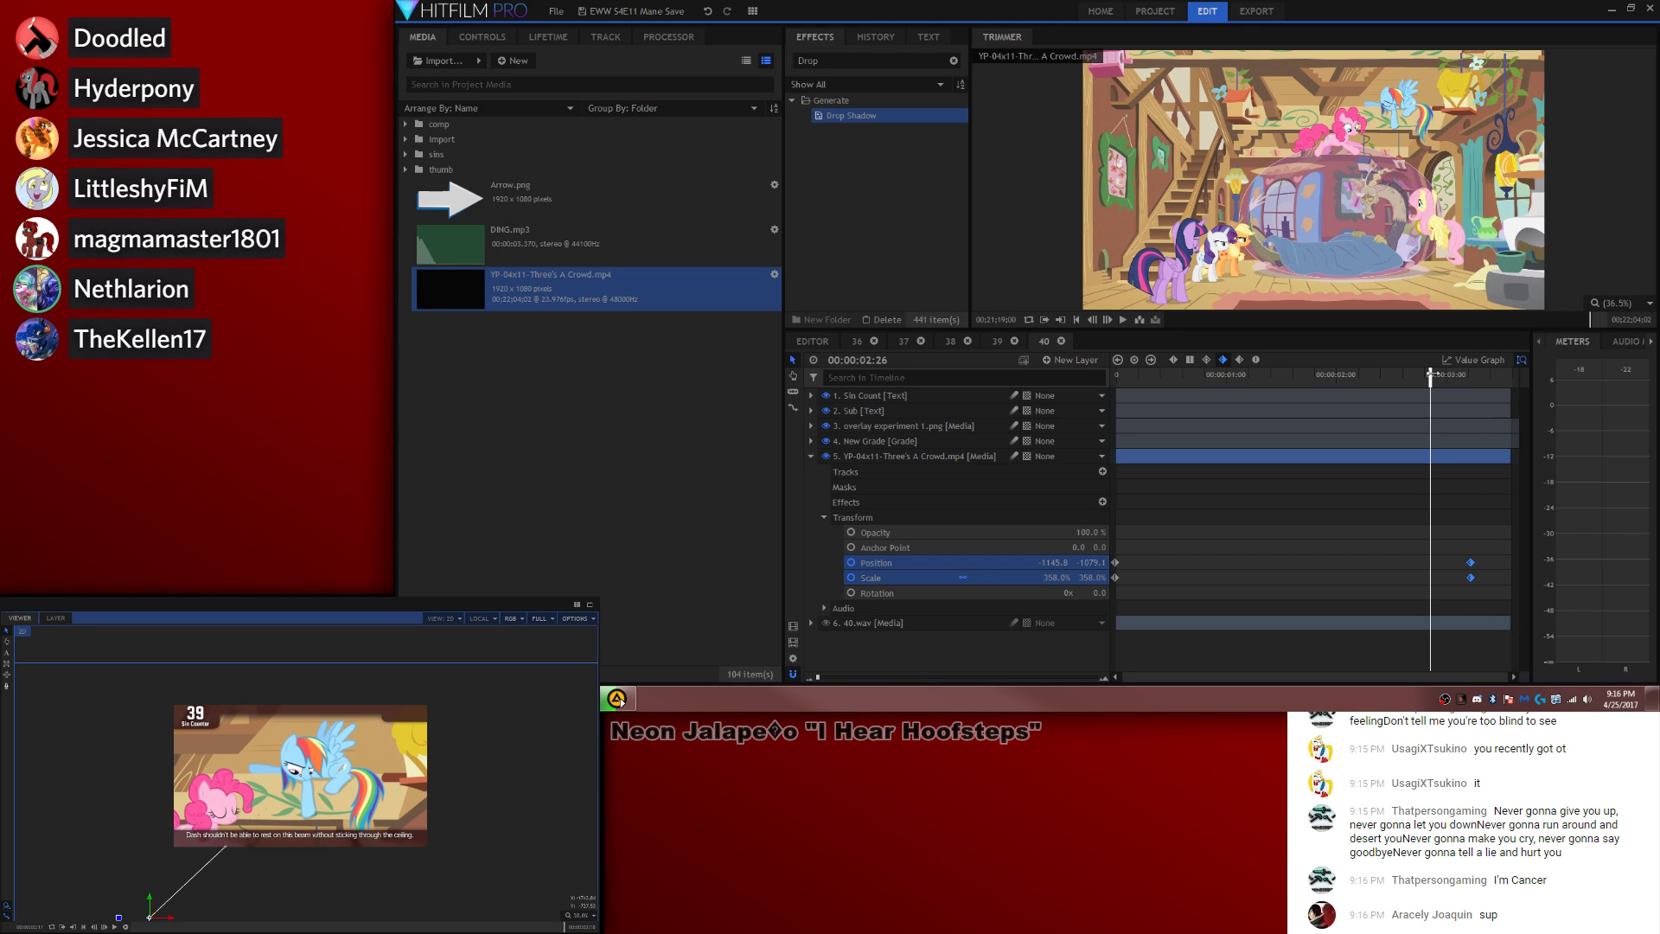
pyautogui.moveTo(1431, 374); pyautogui.dragTo(1040, 439)
pyautogui.press('space')
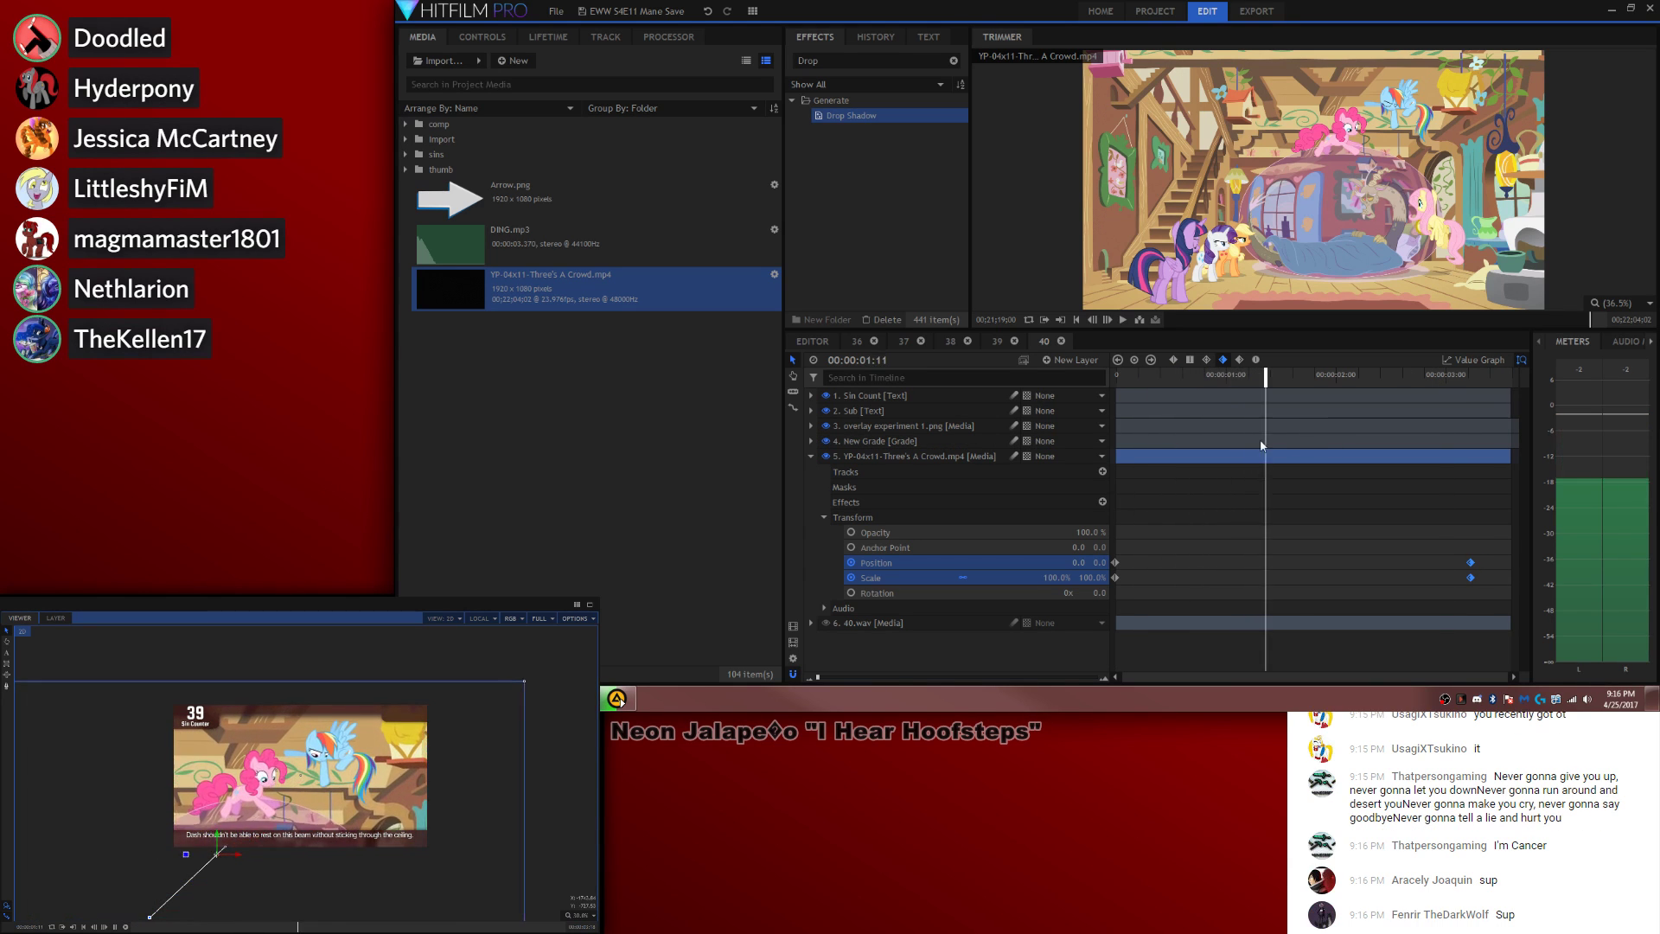
pyautogui.press('space')
pyautogui.click(580, 915)
pyautogui.click(575, 905)
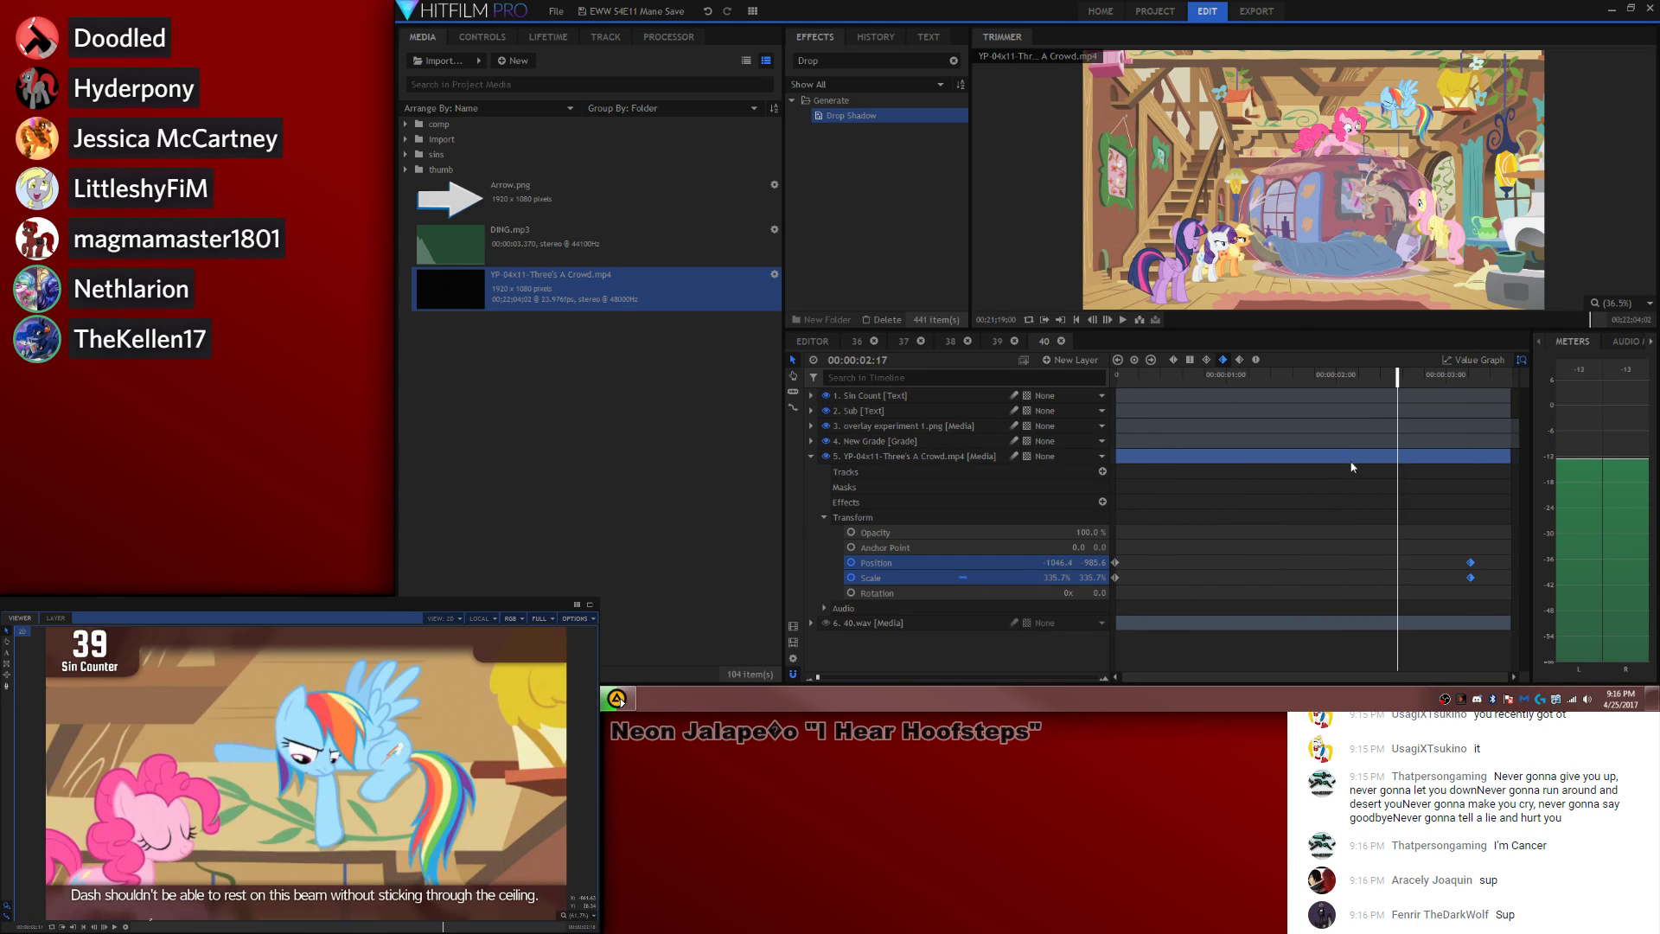
pyautogui.click(1353, 466)
pyautogui.press('space')
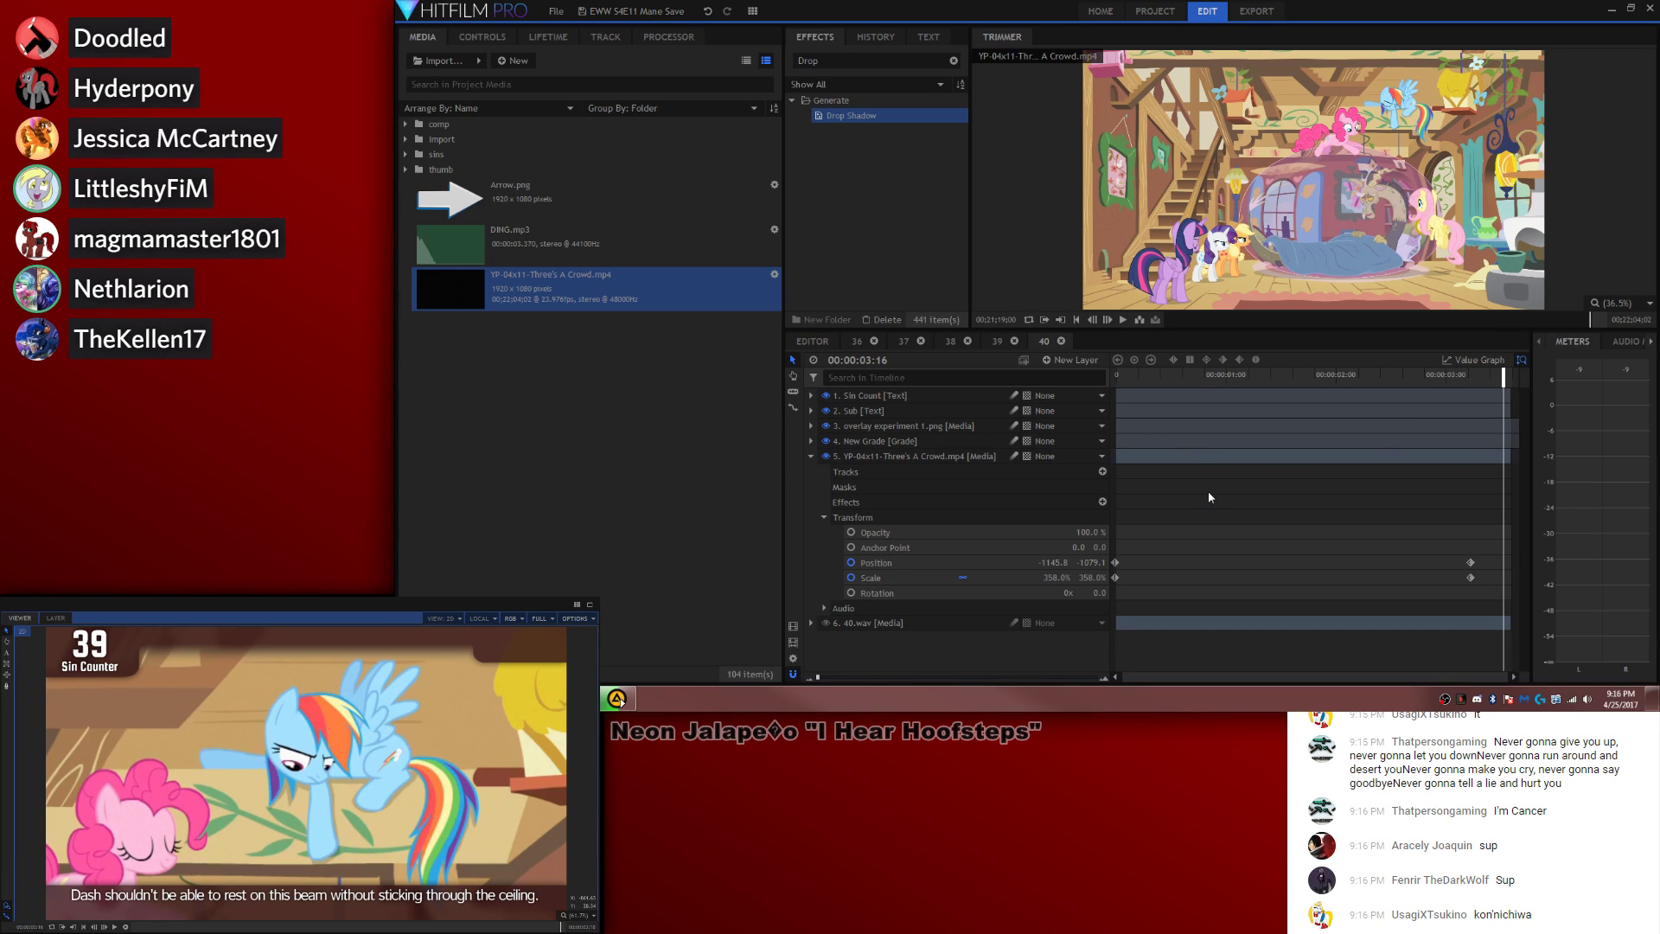
pyautogui.press('space')
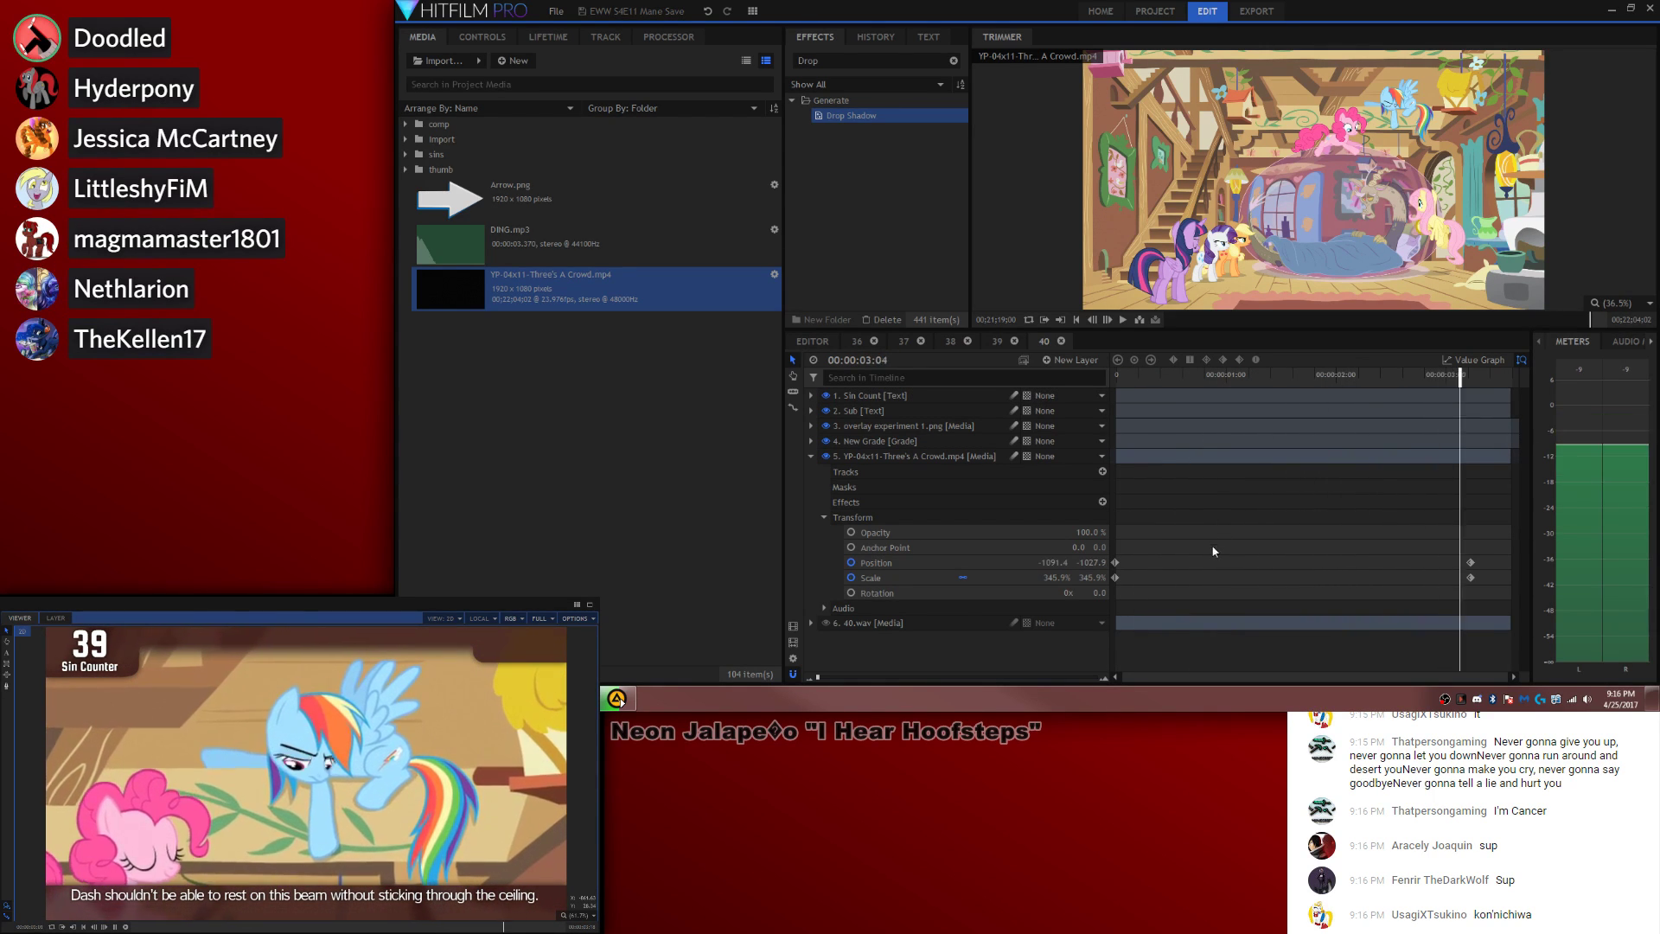
# Step: Show the audio waveform on the 40.wav narration layer
pyautogui.click(880, 623)
pyautogui.rightClick(880, 624)
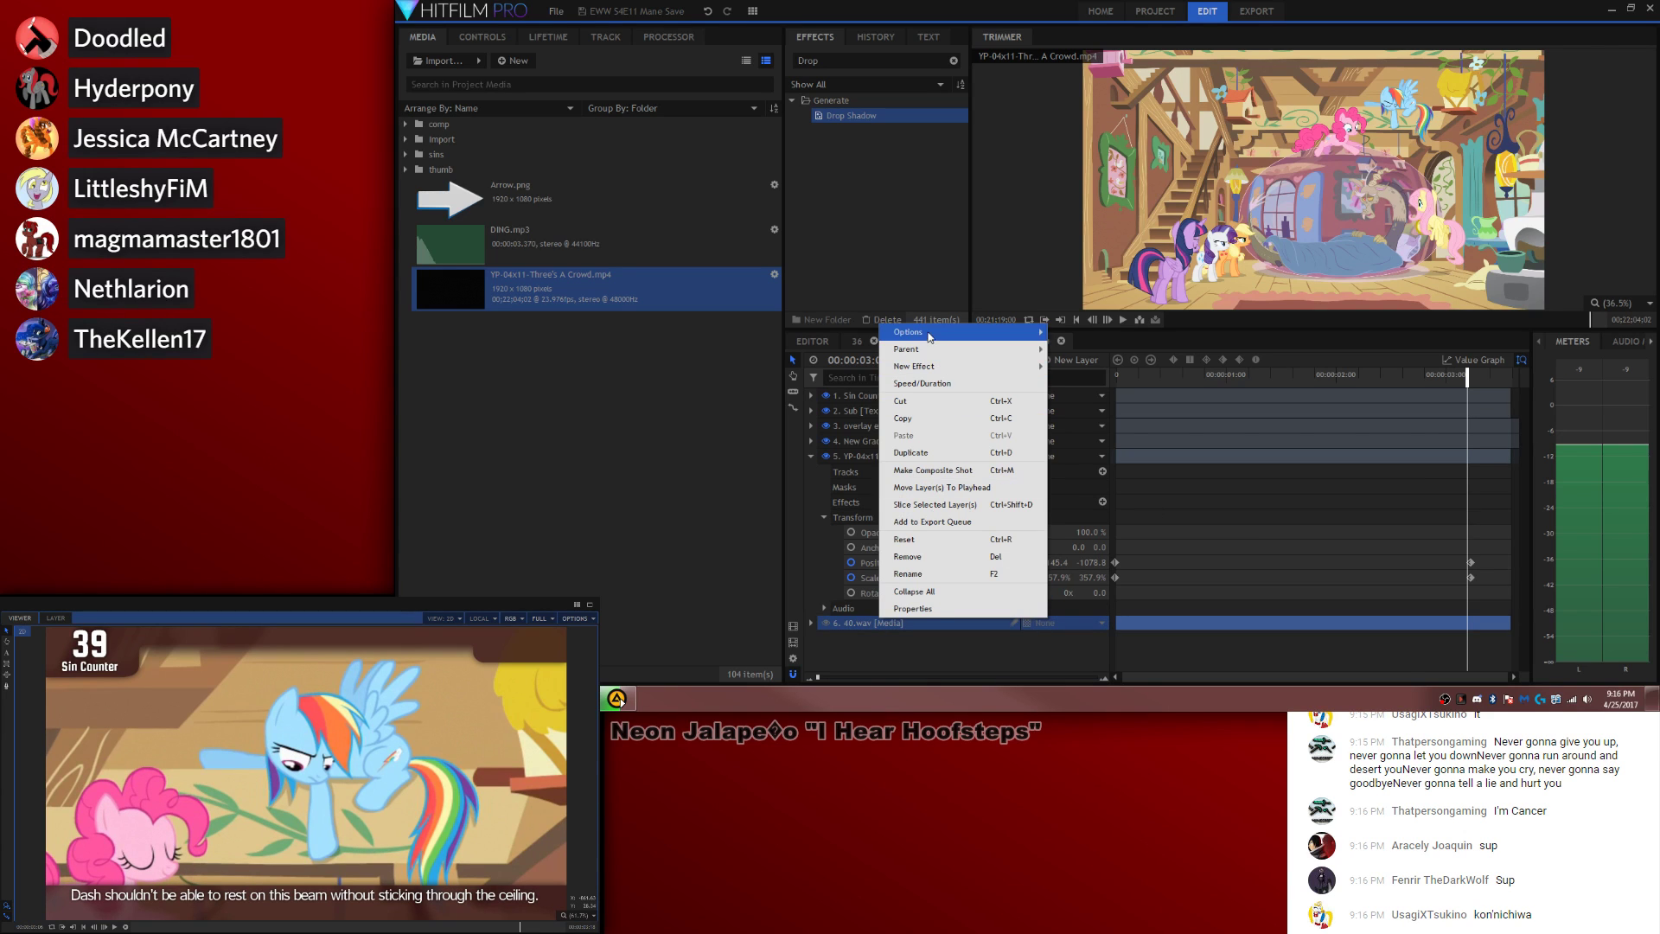
pyautogui.moveTo(994, 332)
pyautogui.click(1084, 333)
pyautogui.click(1318, 530)
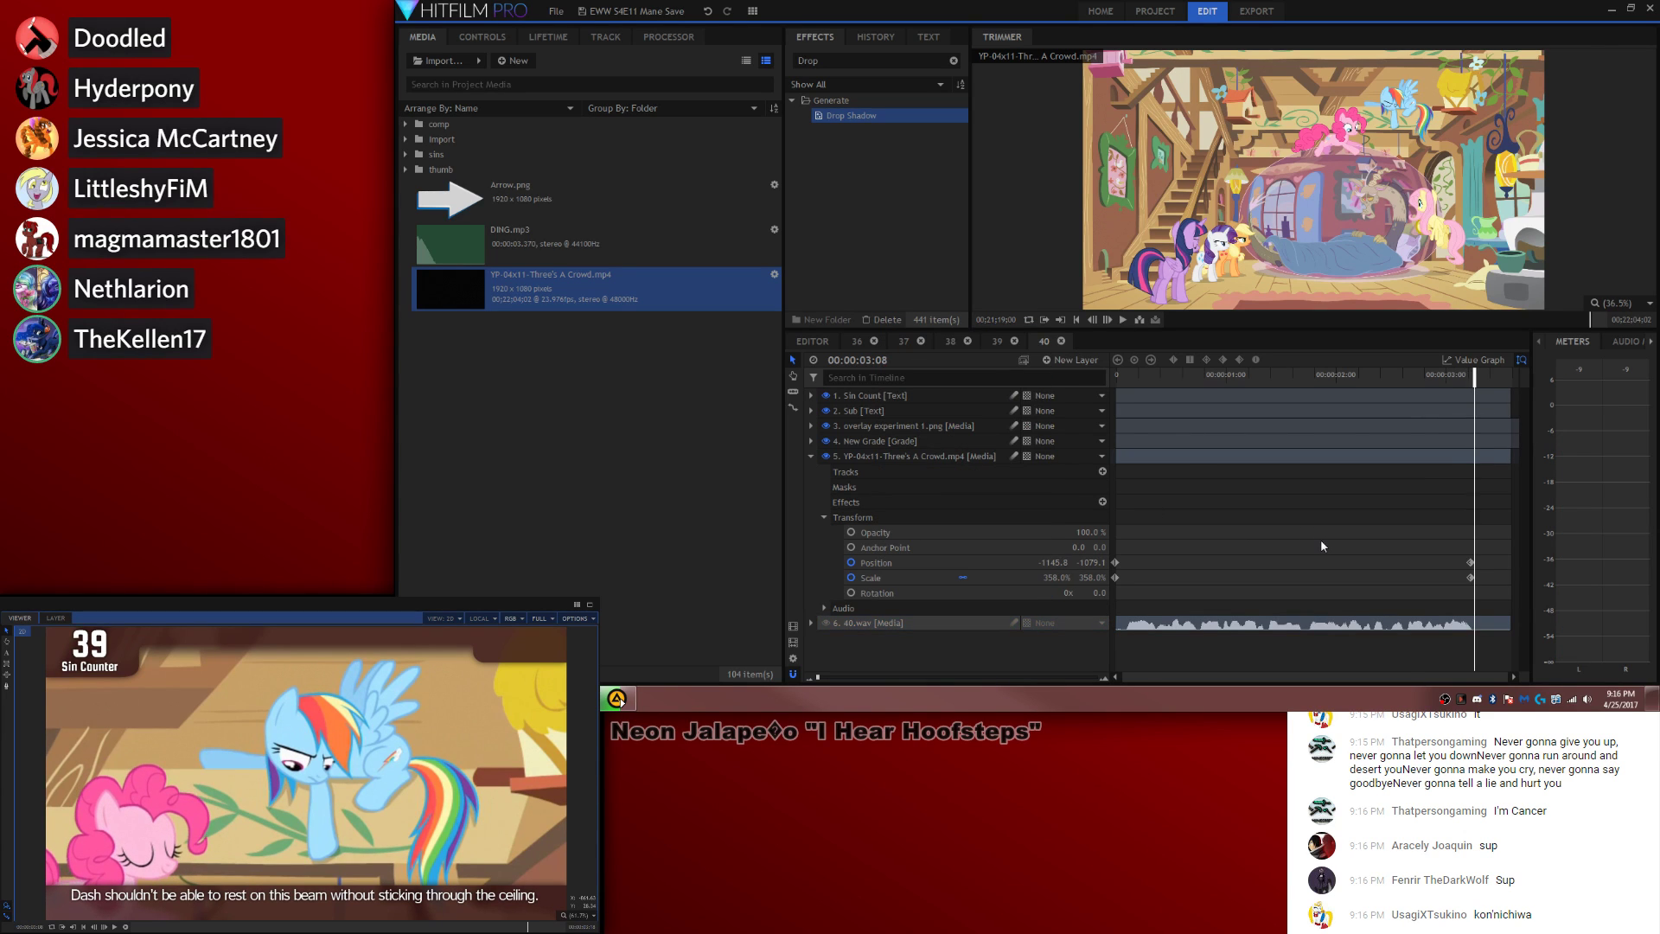
# Step: Split the Sin Count layer at 00:00:03:08 and change the counter in its second part to 40
pyautogui.hotkey('ctrl', 'shift', 'd')
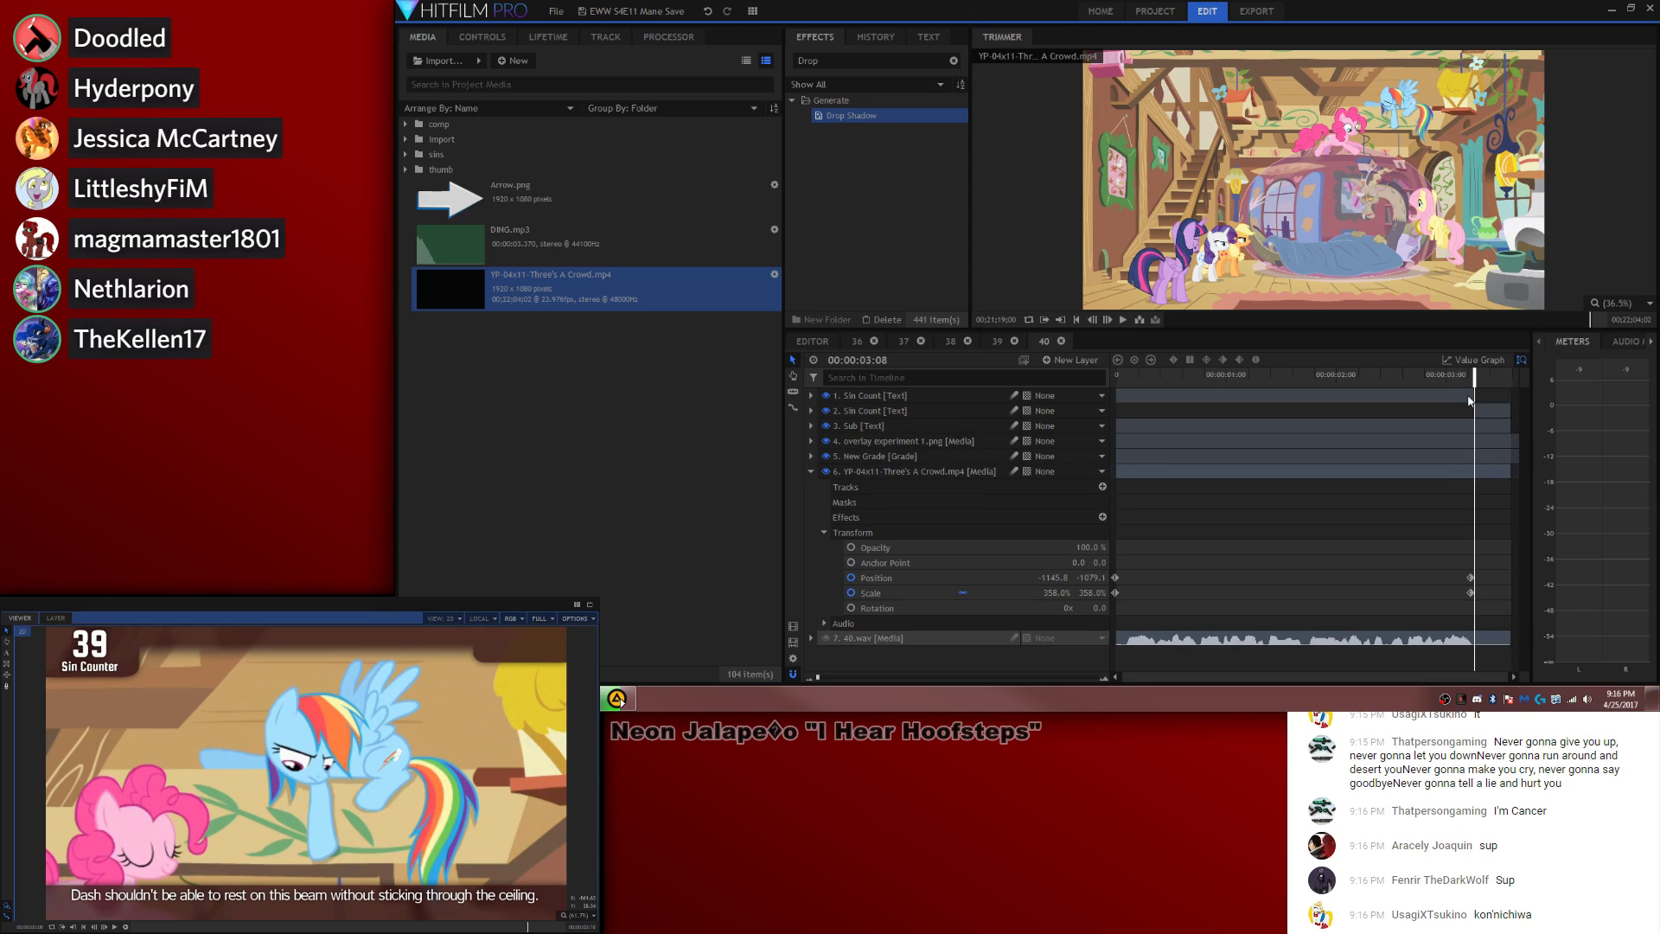
pyautogui.click(132, 647)
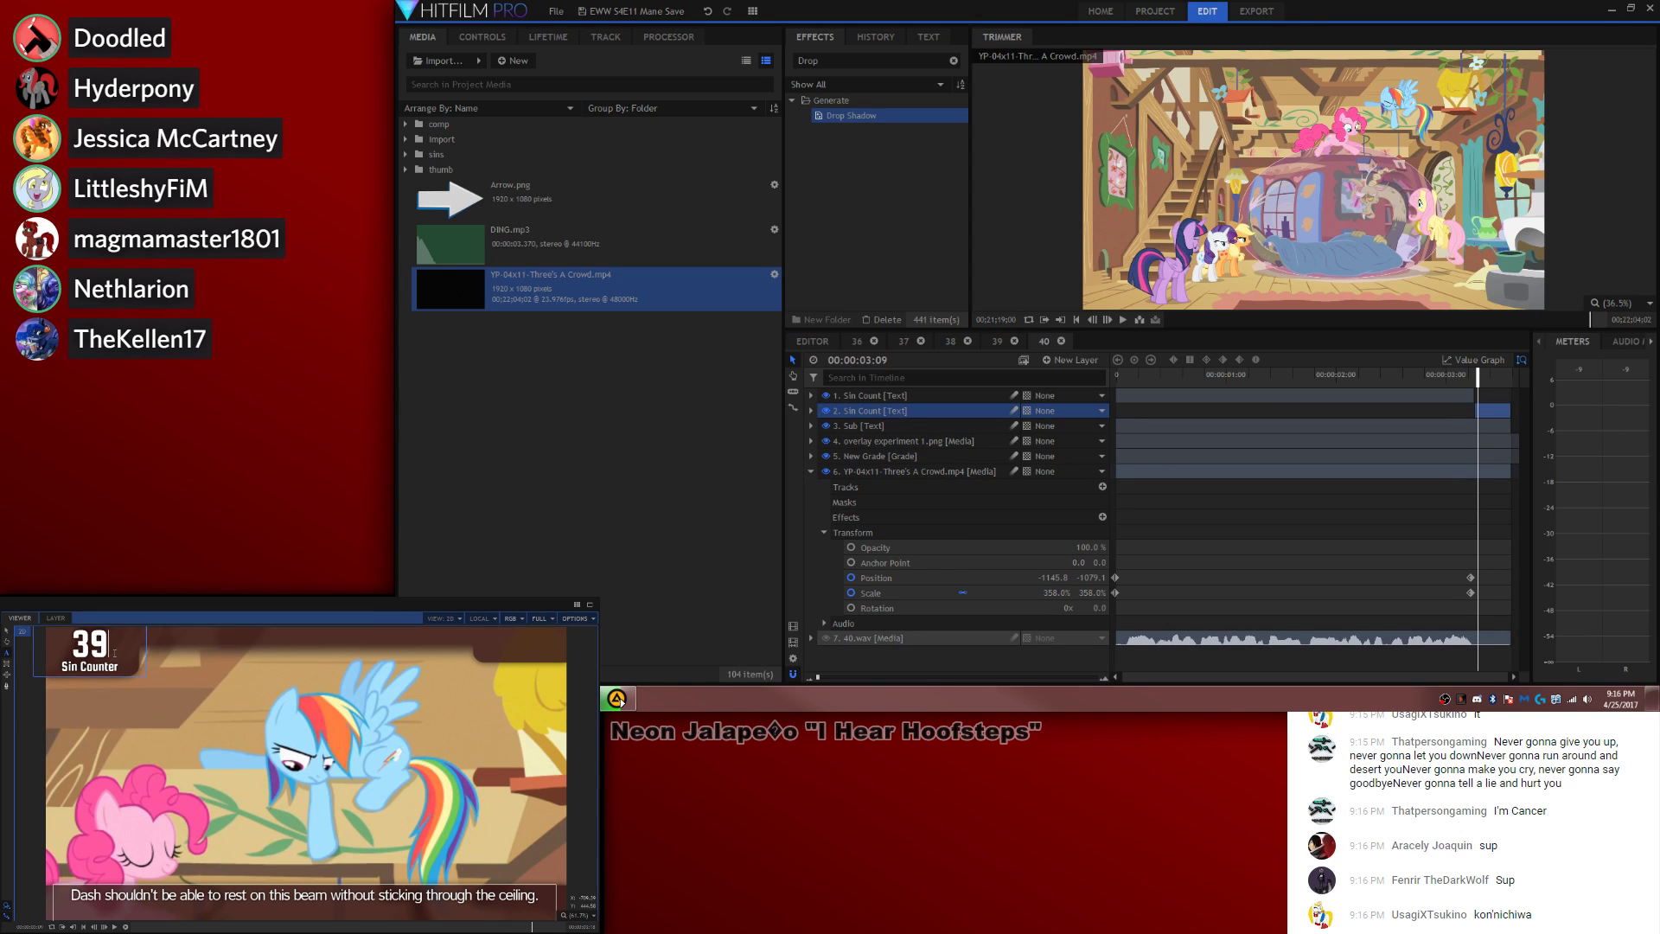
pyautogui.press('BackSpace')
pyautogui.press('BackSpace')
pyautogui.write('50')
pyautogui.press('BackSpace')
pyautogui.press('BackSpace')
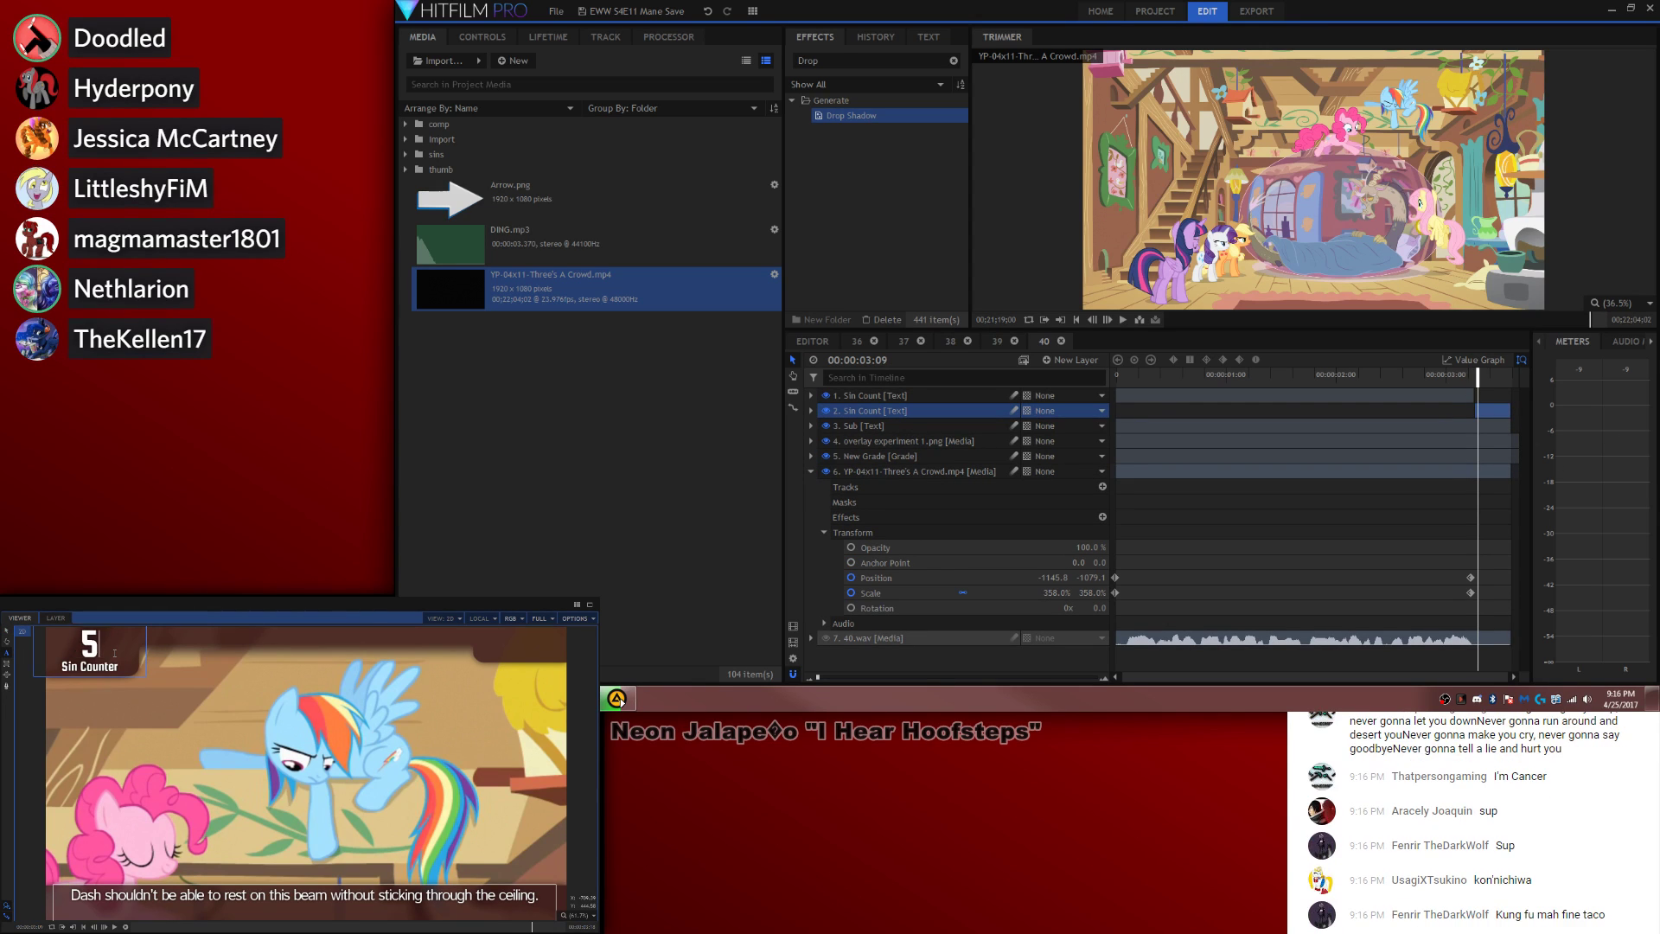
pyautogui.write('40')
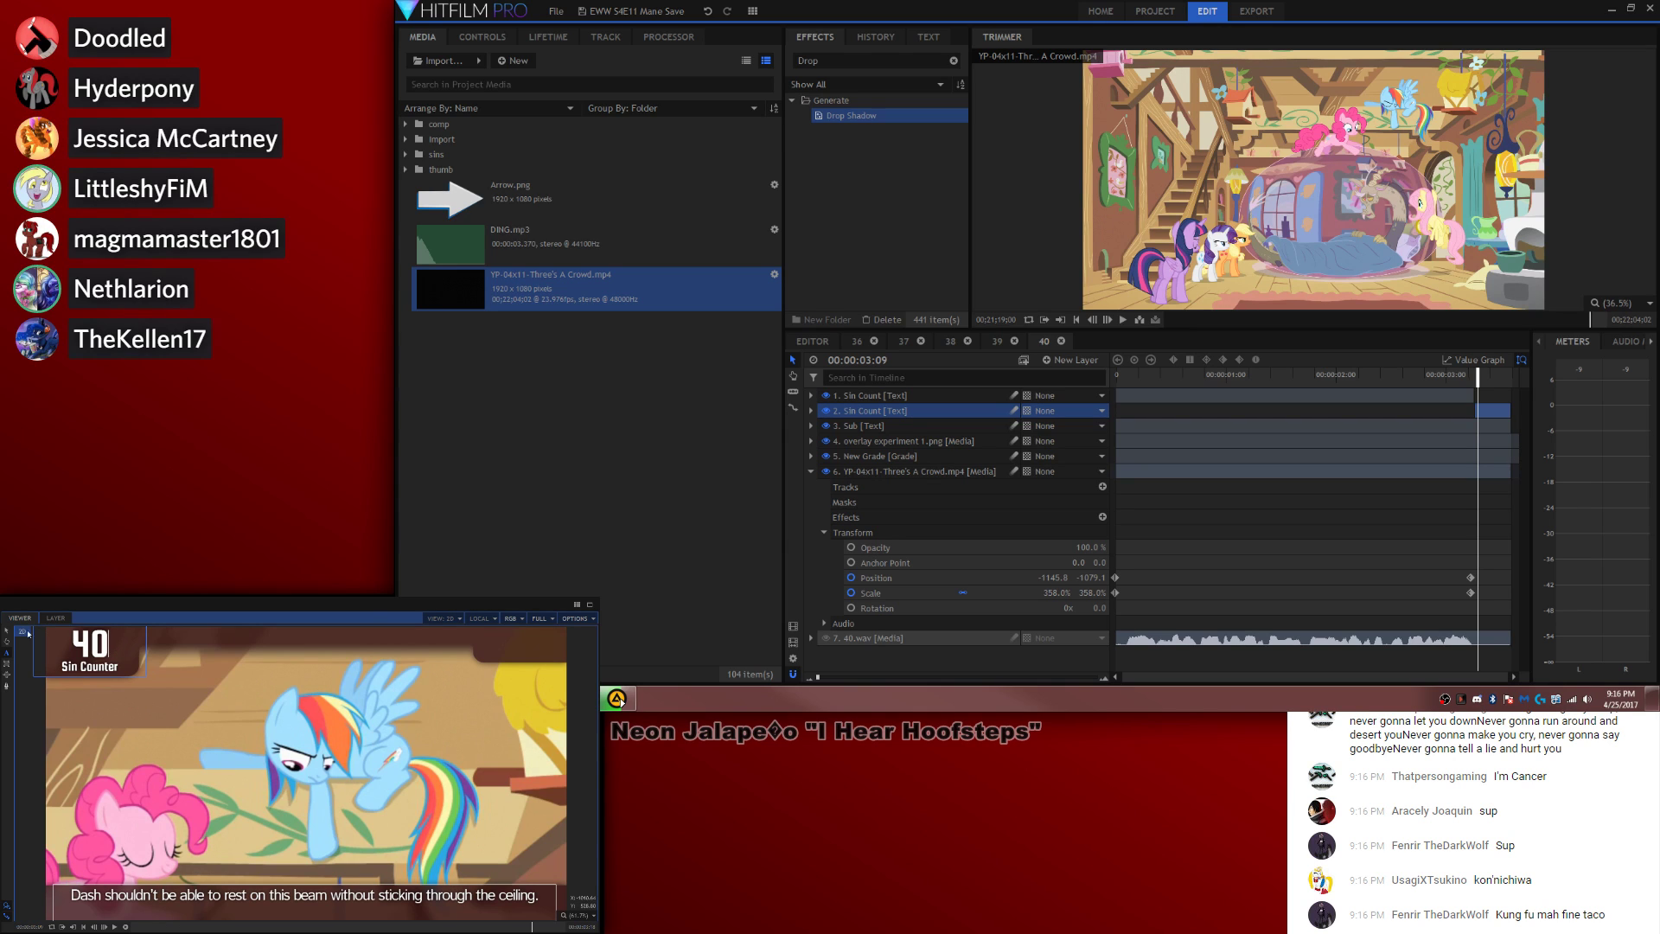
pyautogui.click(1368, 527)
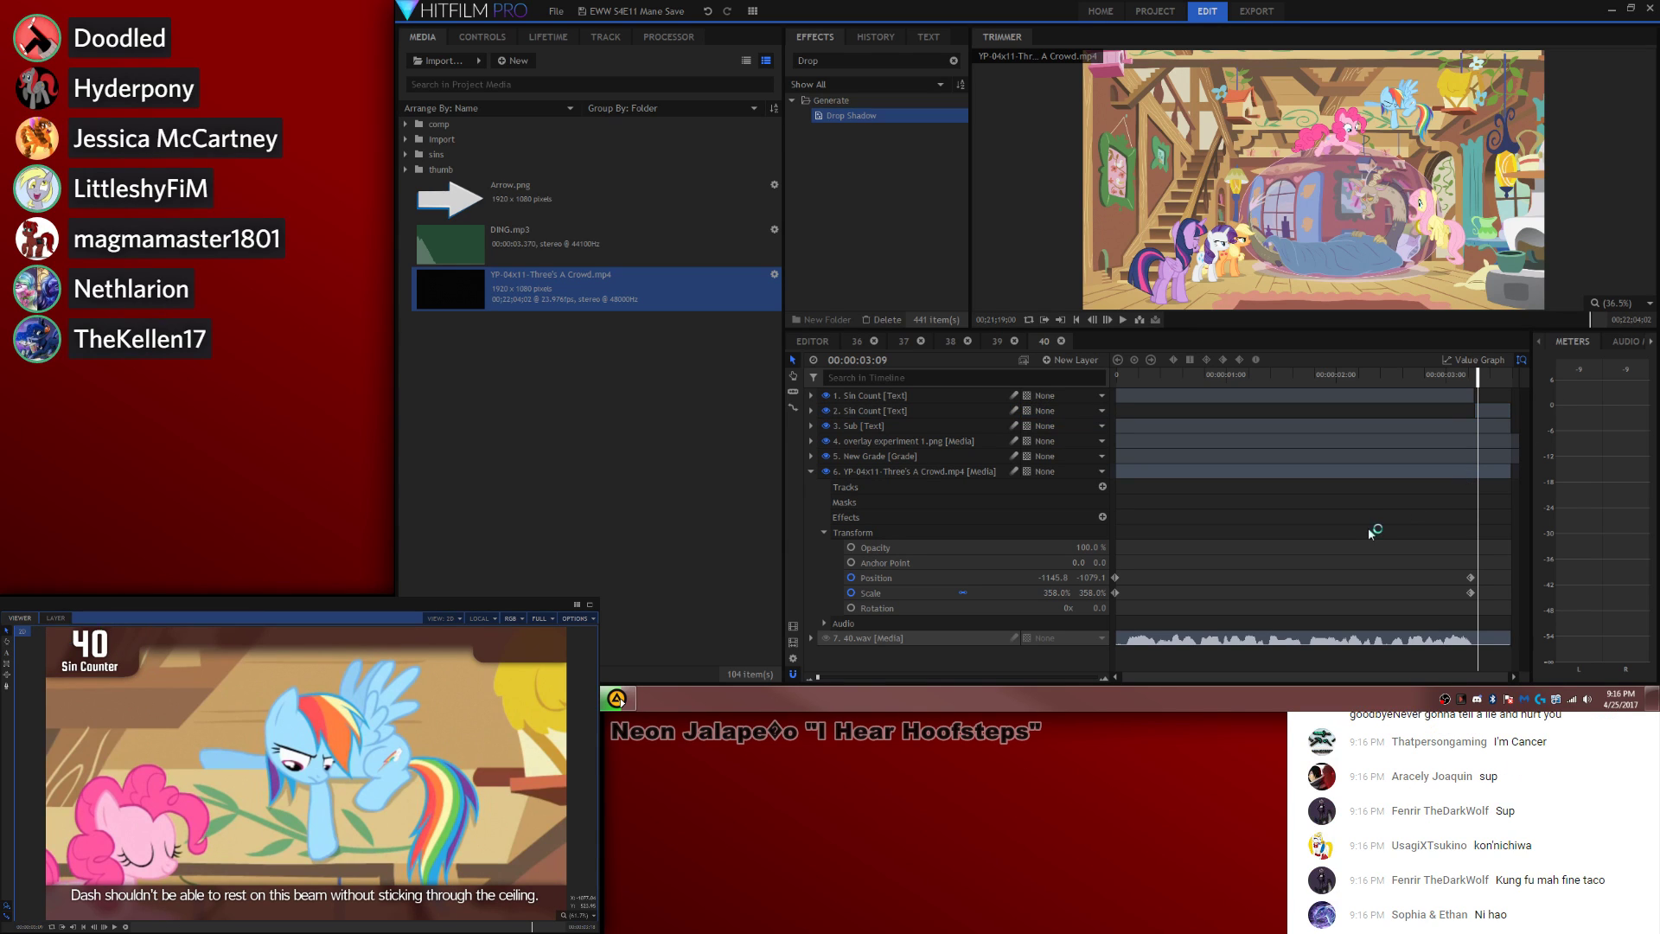
# Step: Collapse the episode footage layer and play shot 40 from its start
pyautogui.click(810, 471)
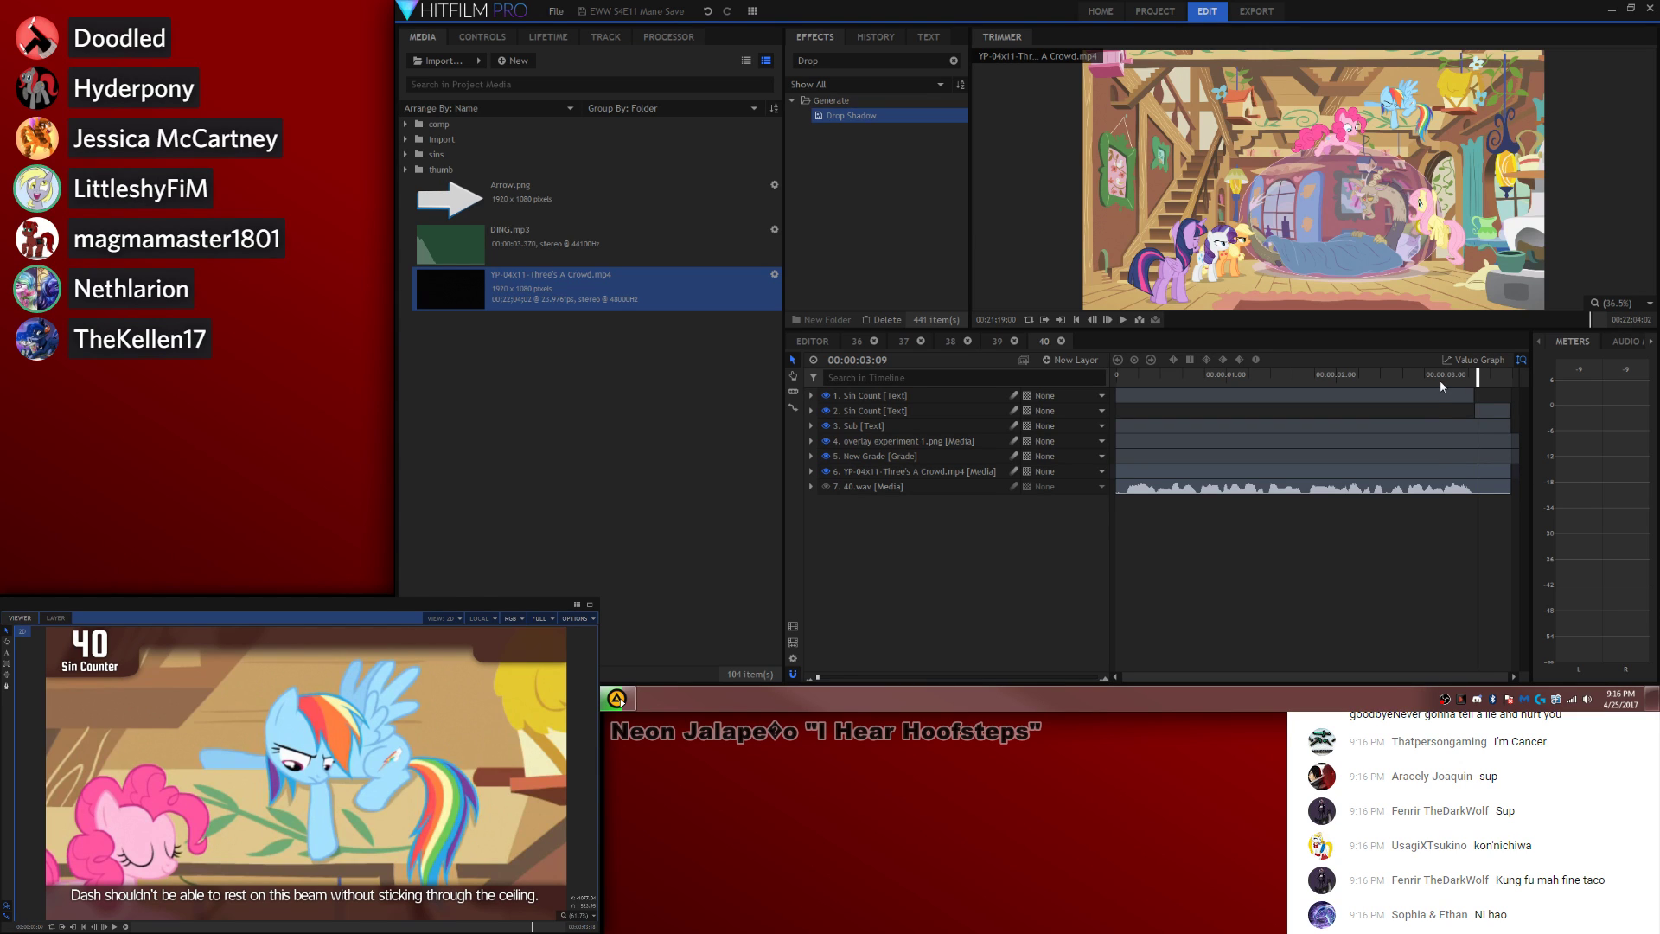
pyautogui.moveTo(1439, 381); pyautogui.dragTo(1115, 357)
pyautogui.press('space')
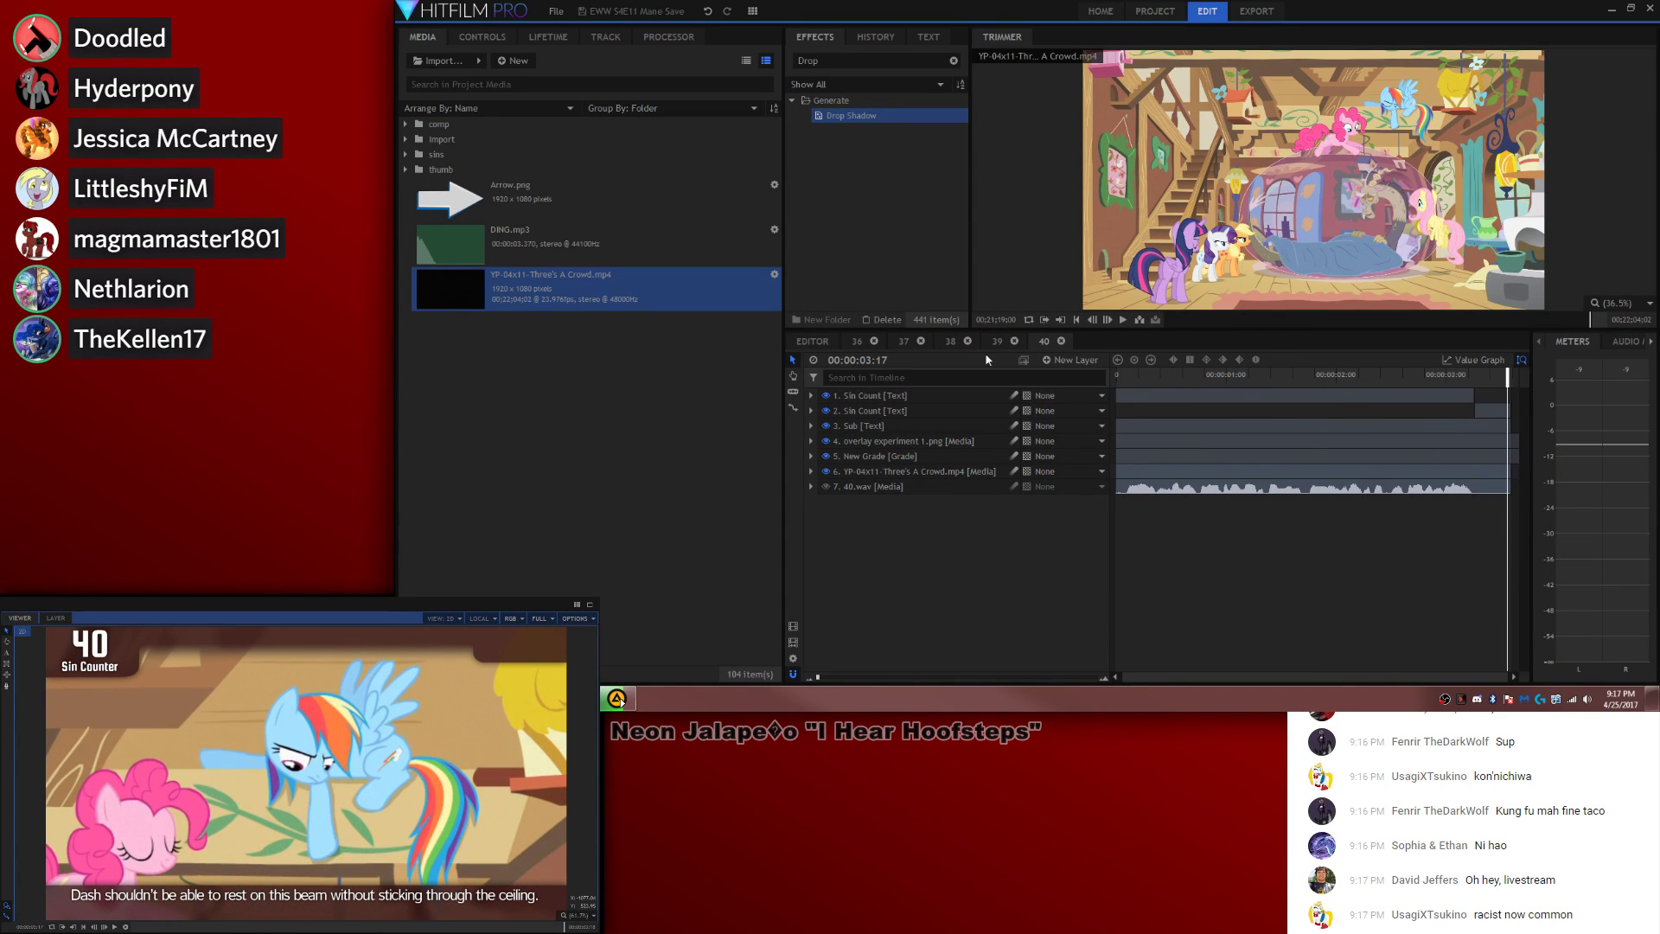
# Step: Close composite shots 36 and 37 and return to the main editor timeline
pyautogui.click(874, 341)
pyautogui.click(874, 341)
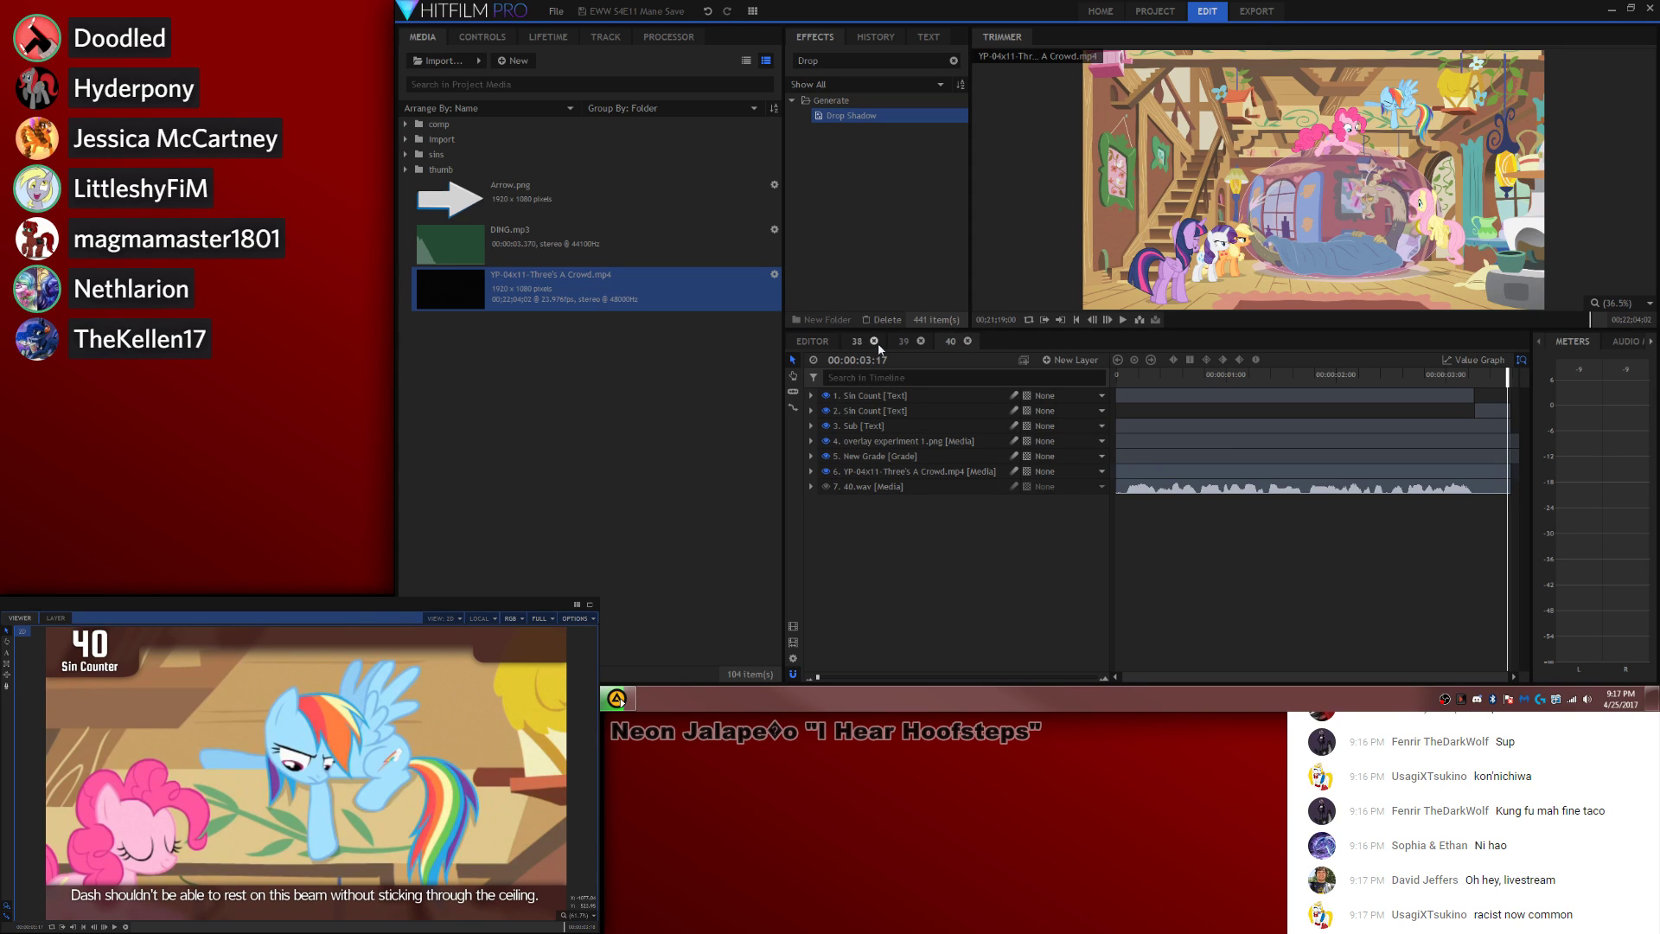
pyautogui.click(813, 341)
# Step: Copy the last DING.mp3 clip and paste it at 00:02:54:26, just before the counter change in clip 40
pyautogui.click(1267, 589)
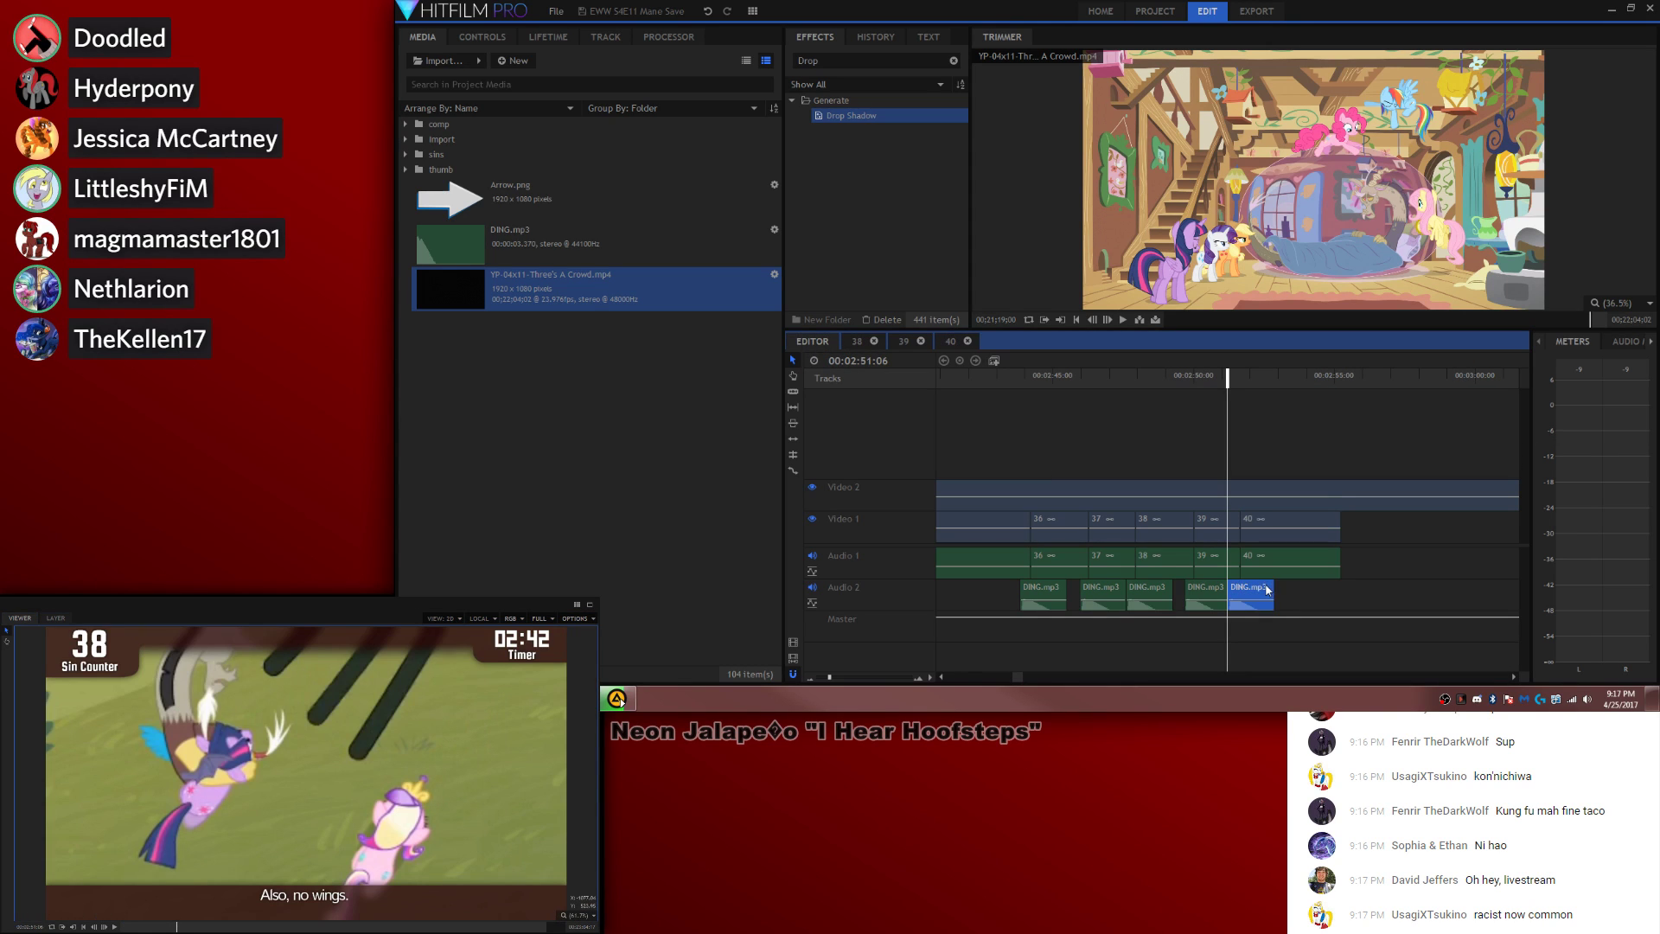
pyautogui.click(1292, 525)
pyautogui.moveTo(1315, 377); pyautogui.dragTo(1332, 381)
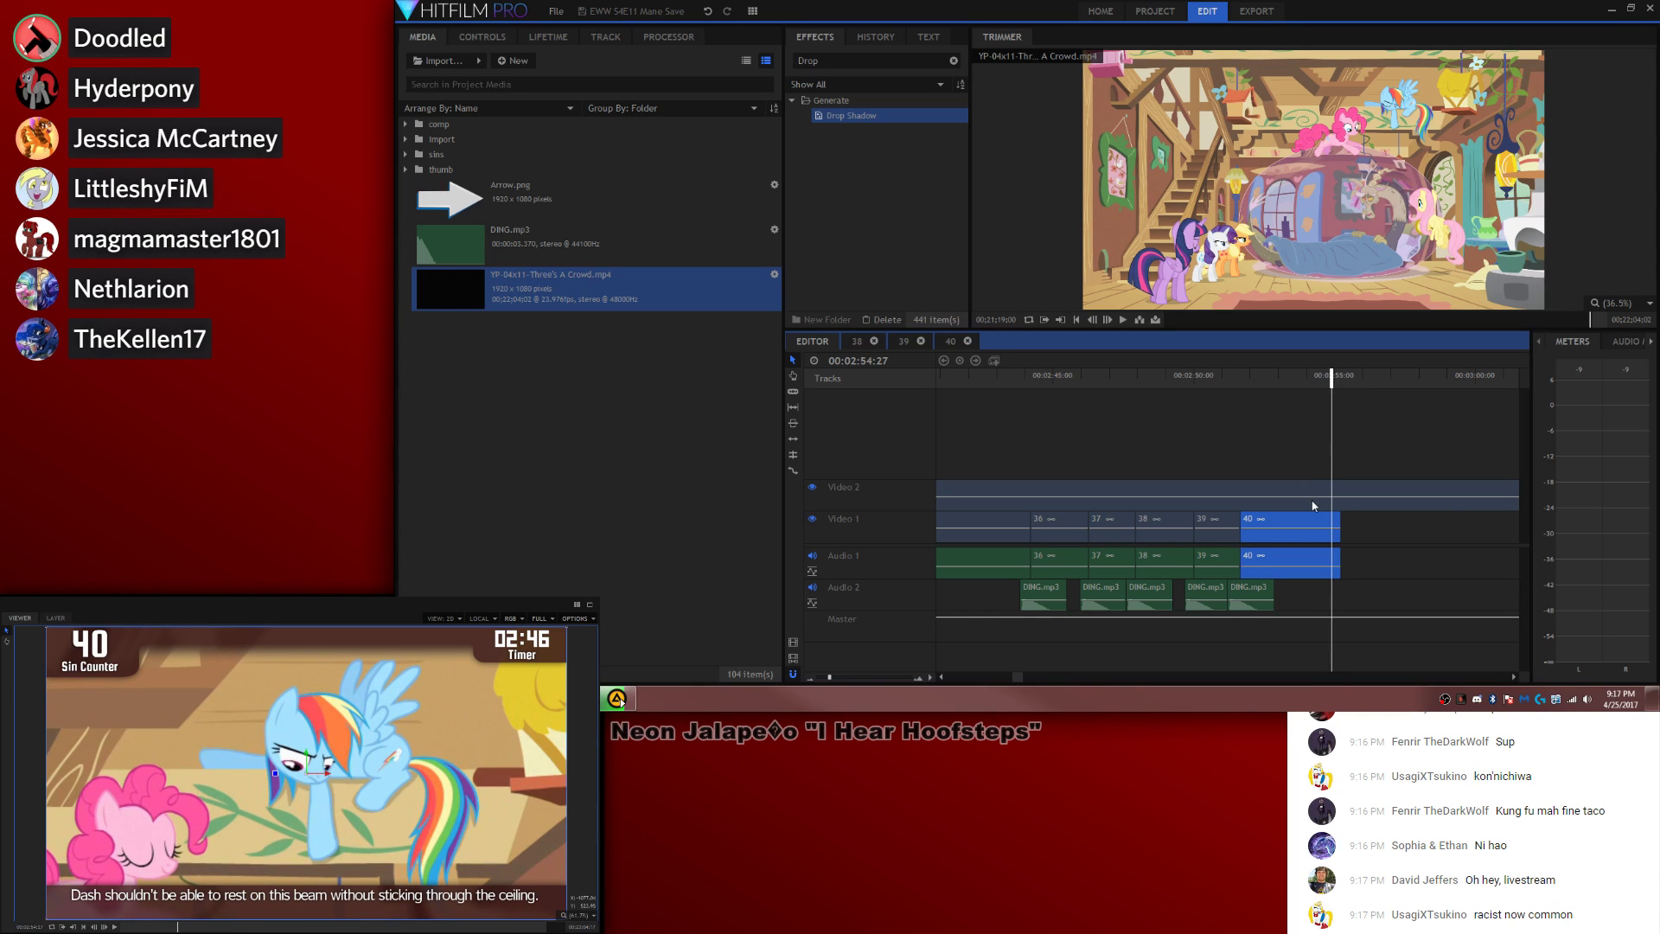
pyautogui.press(',')
pyautogui.press('.')
pyautogui.press(',')
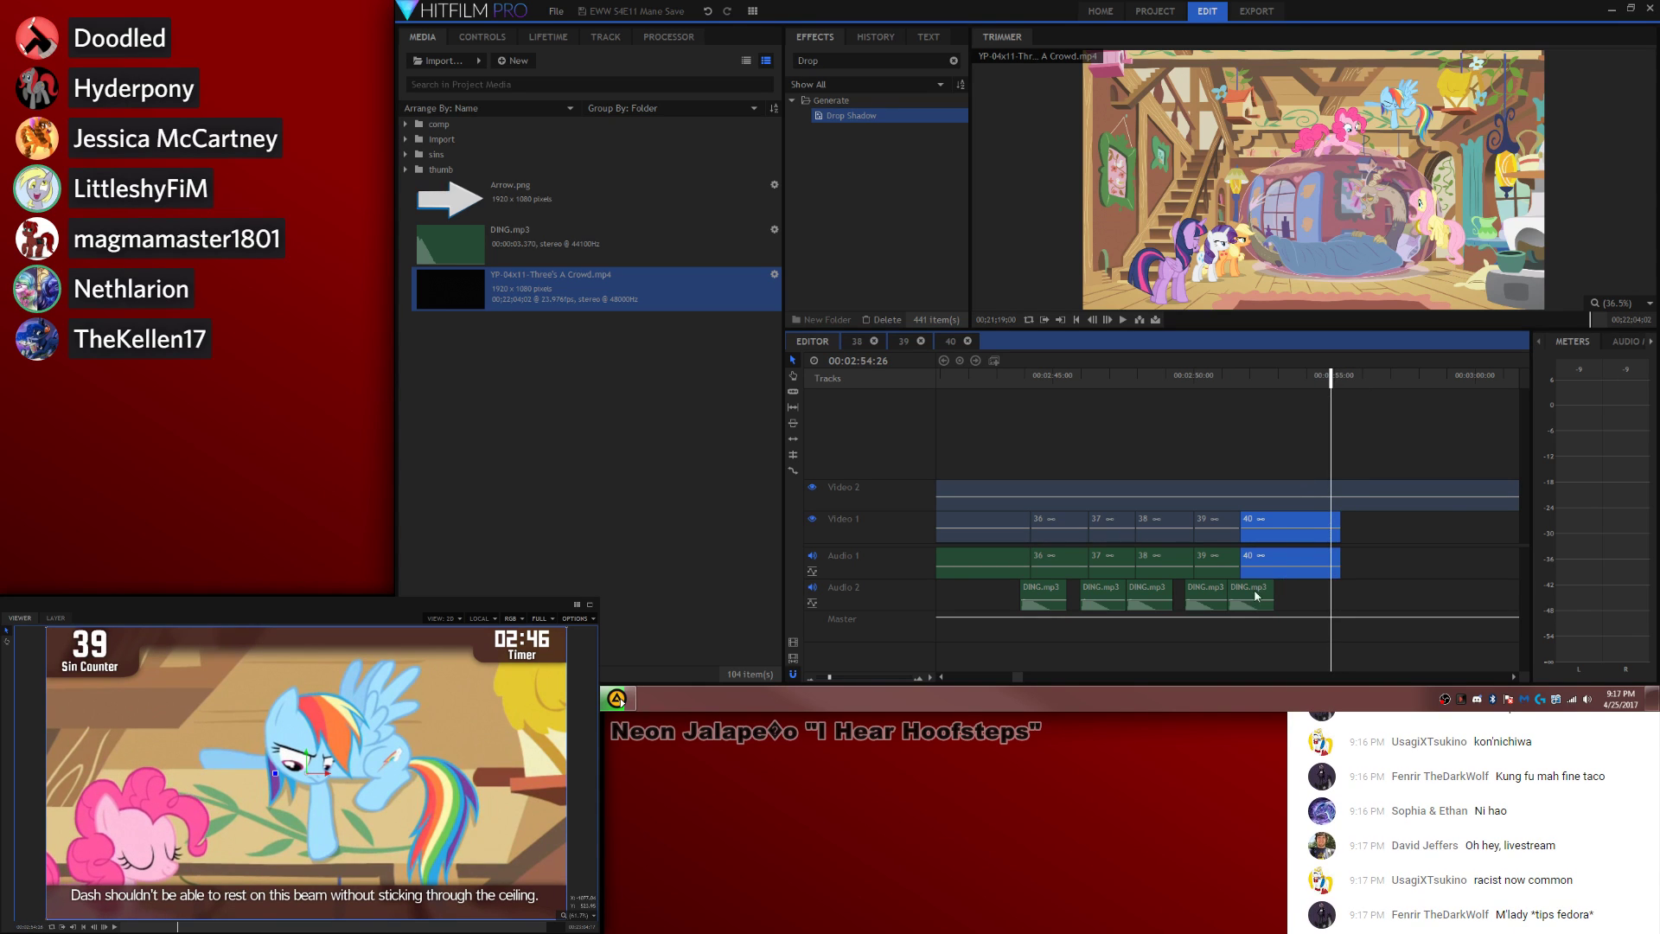
pyautogui.click(1257, 595)
pyautogui.hotkey('ctrl', 'c')
pyautogui.hotkey('ctrl', 'v')
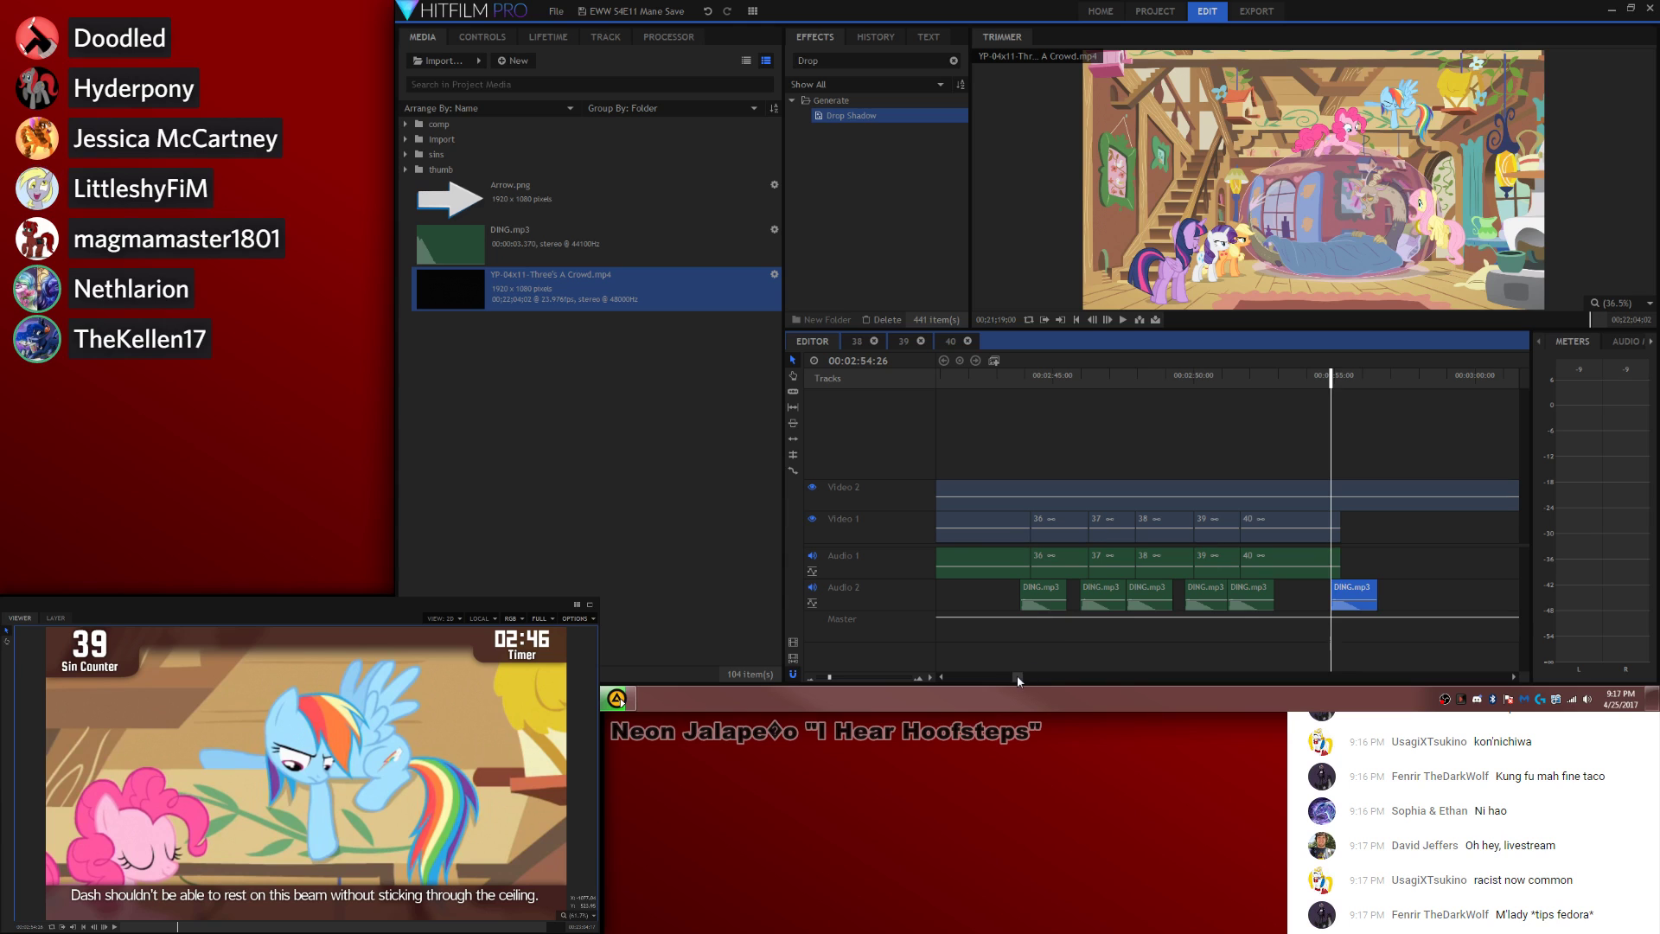
# Step: Place the 41.wav narration on the Audio 1 track directly after clip 40
pyautogui.hscroll(1, 1017, 676)
pyautogui.click(406, 155)
pyautogui.scroll(-10, 629, 320)
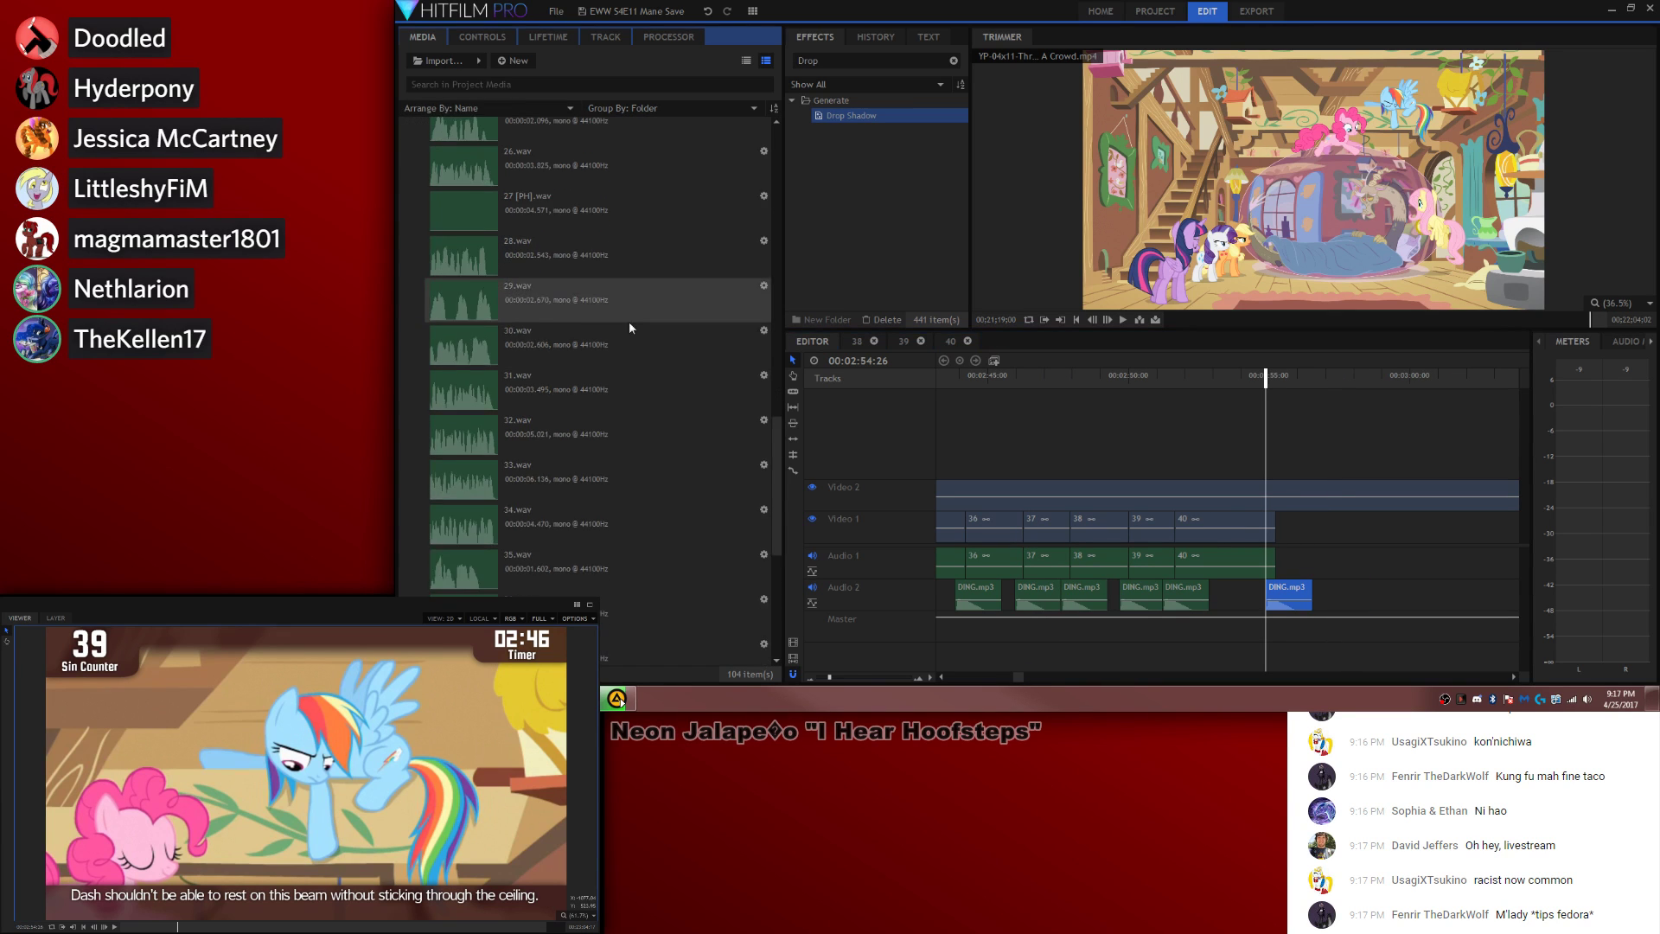
pyautogui.click(554, 418)
pyautogui.moveTo(583, 448); pyautogui.dragTo(1279, 558)
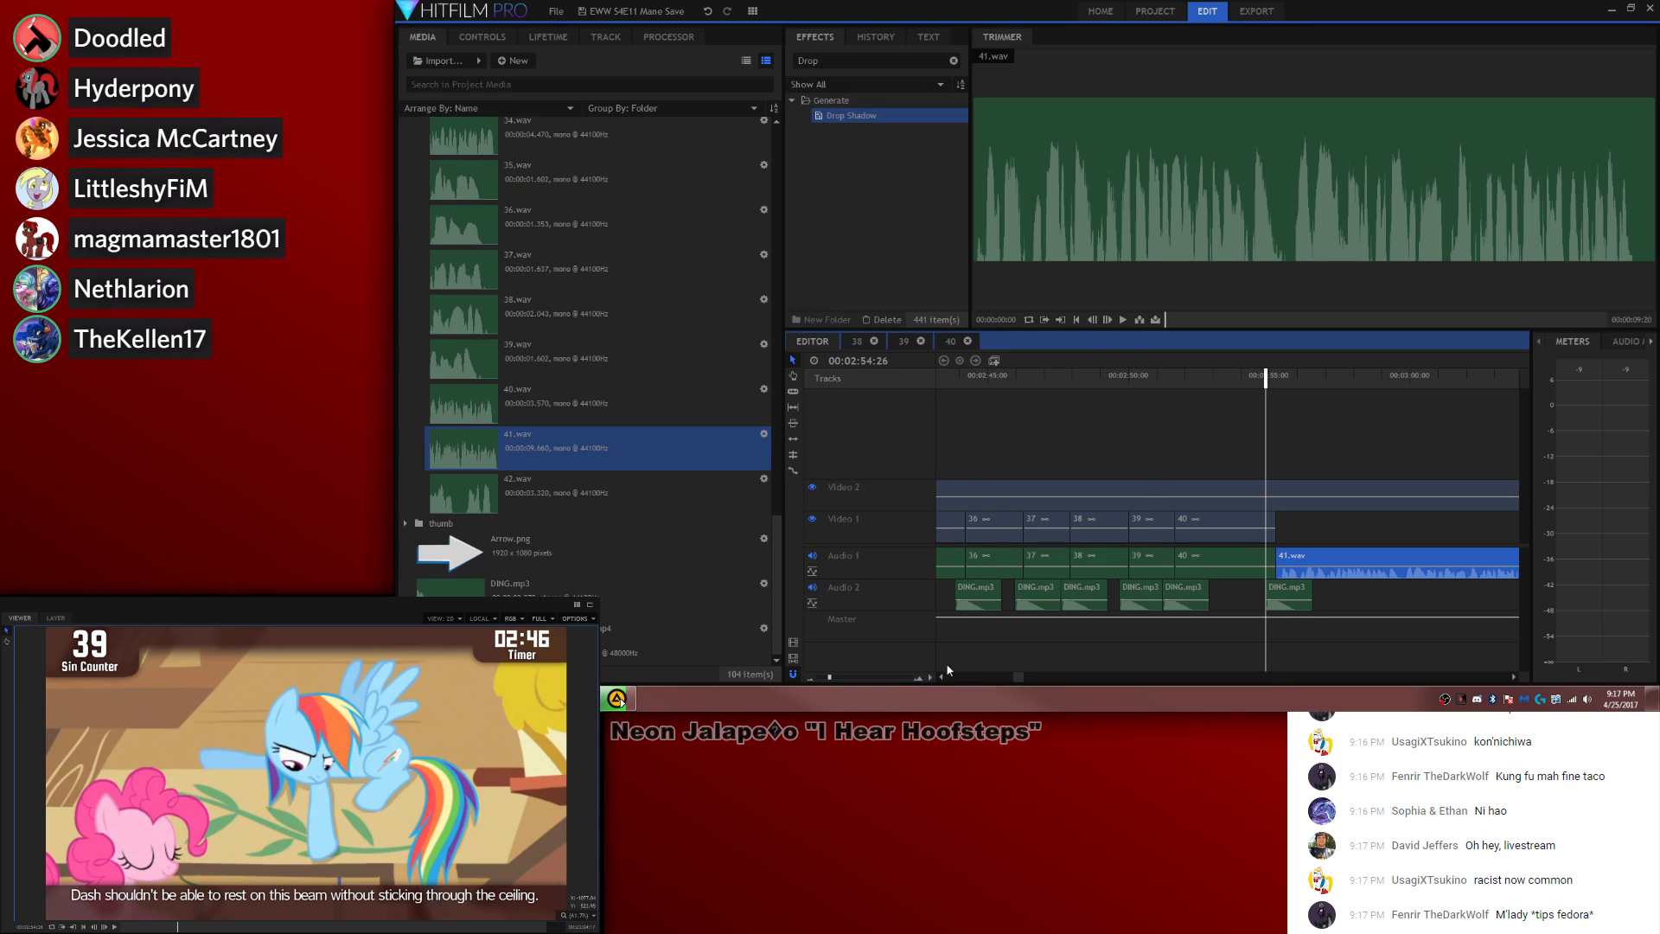
# Step: Make a composite shot named 41 from the 41.wav clip
pyautogui.click(995, 362)
pyautogui.moveTo(960, 267); pyautogui.dragTo(1170, 248)
pyautogui.press('BackSpace')
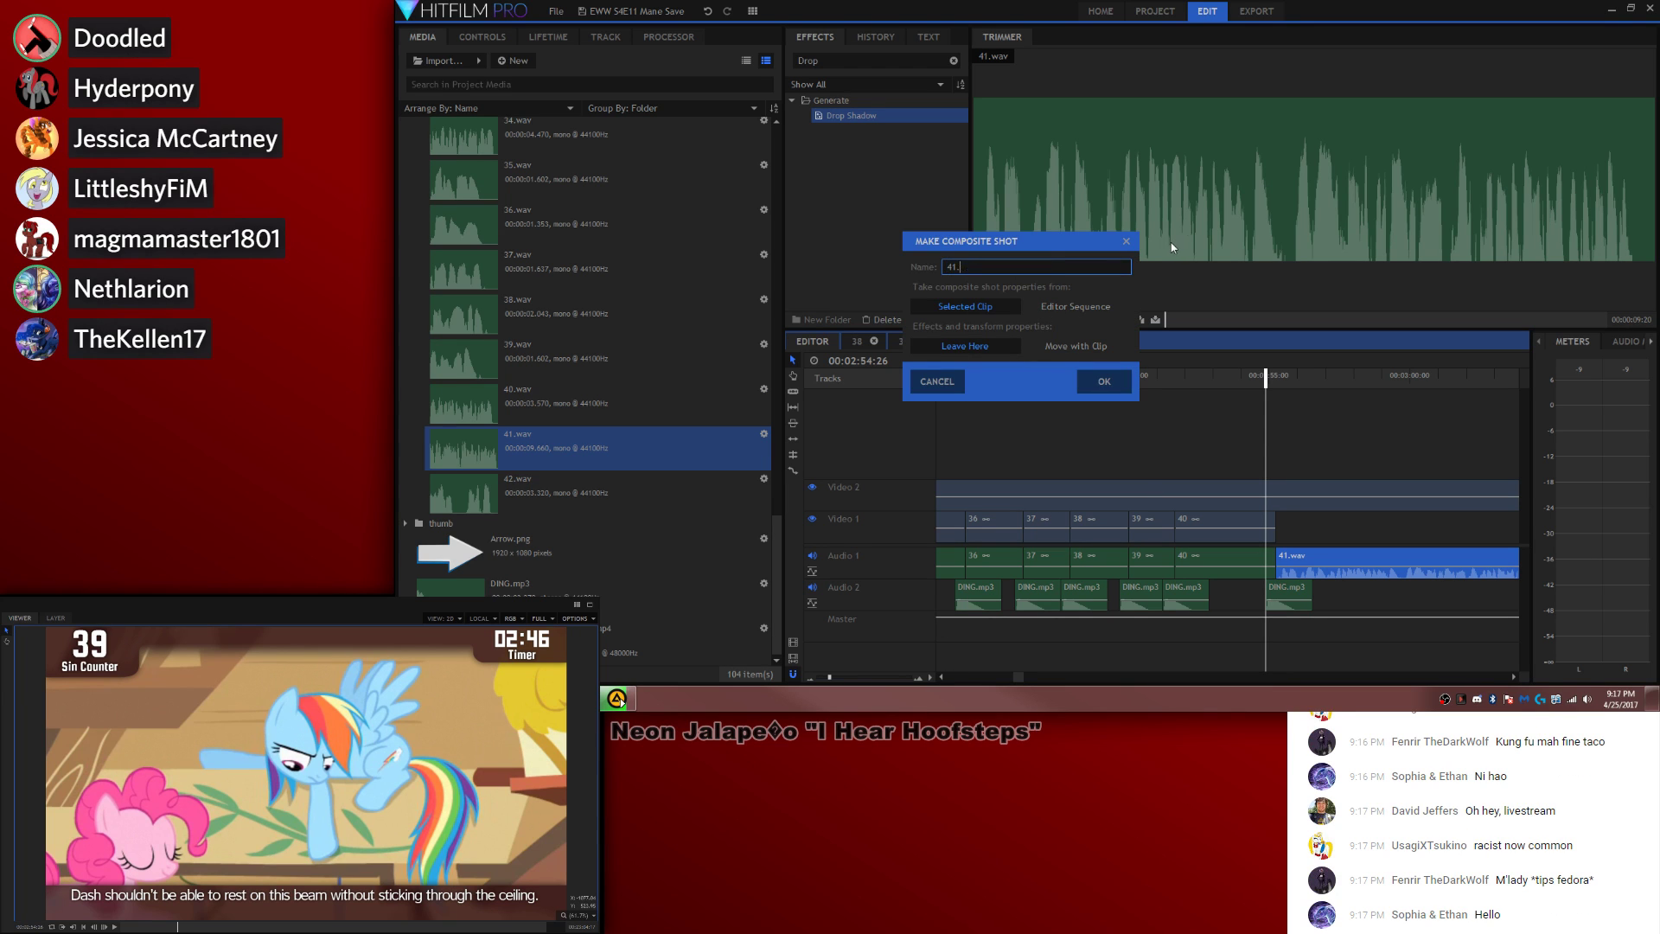
pyautogui.press('Return')
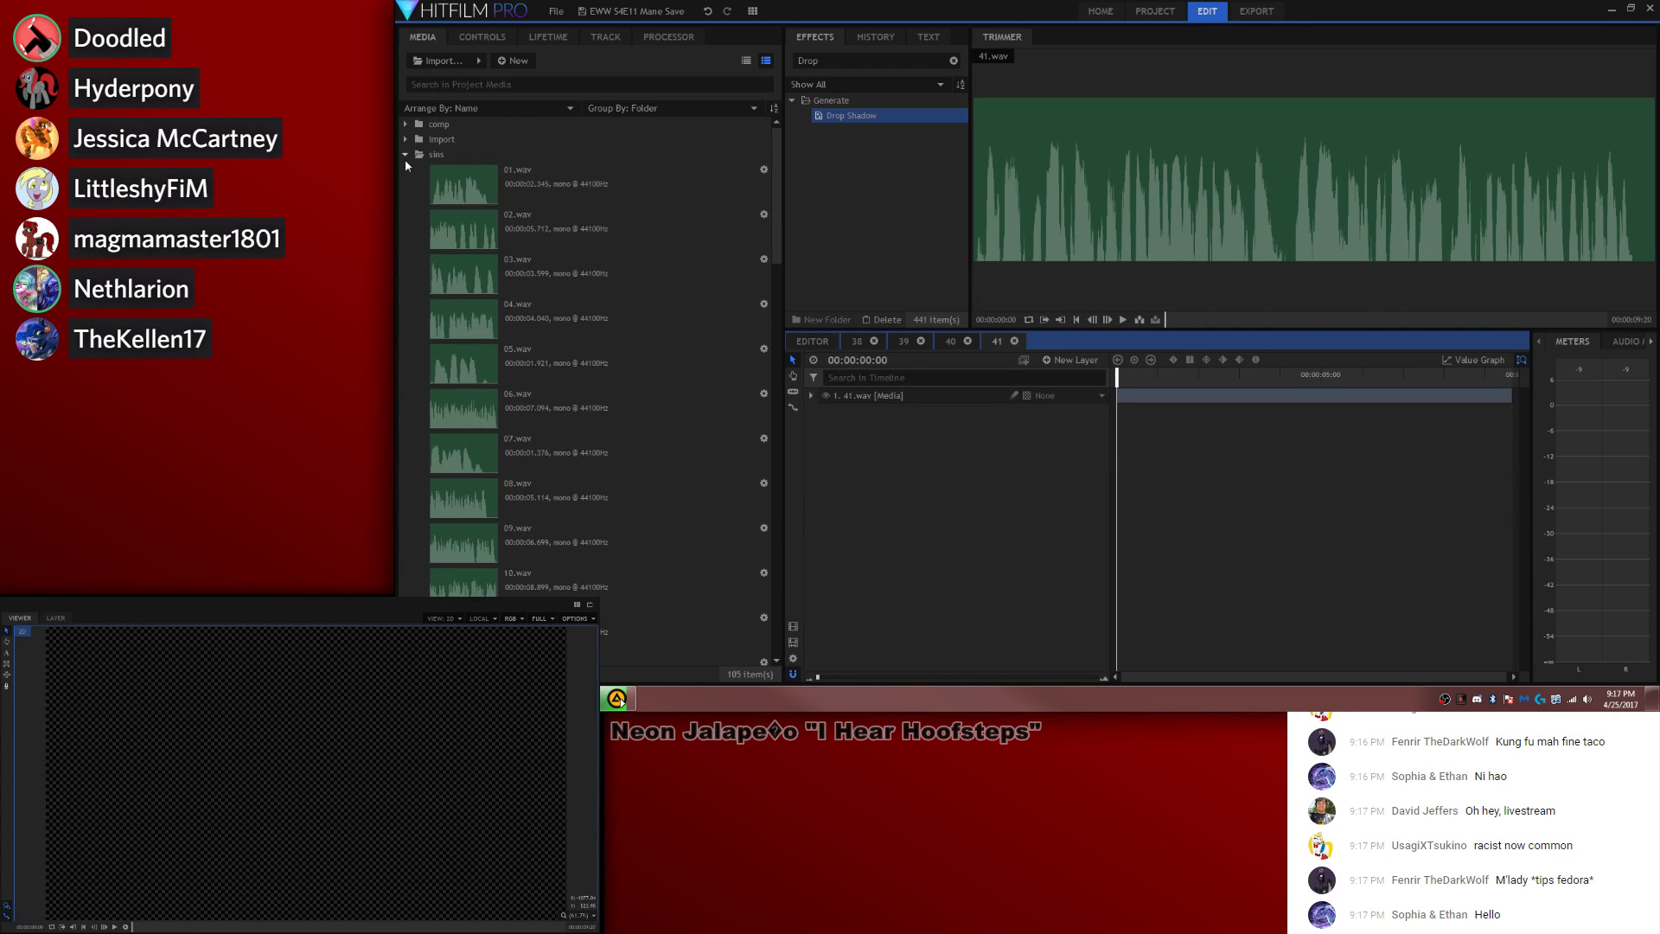
# Step: Collapse the narration folder, move composite shot 41 into the comp folder and collapse that folder too
pyautogui.click(405, 156)
pyautogui.moveTo(455, 214); pyautogui.dragTo(445, 128)
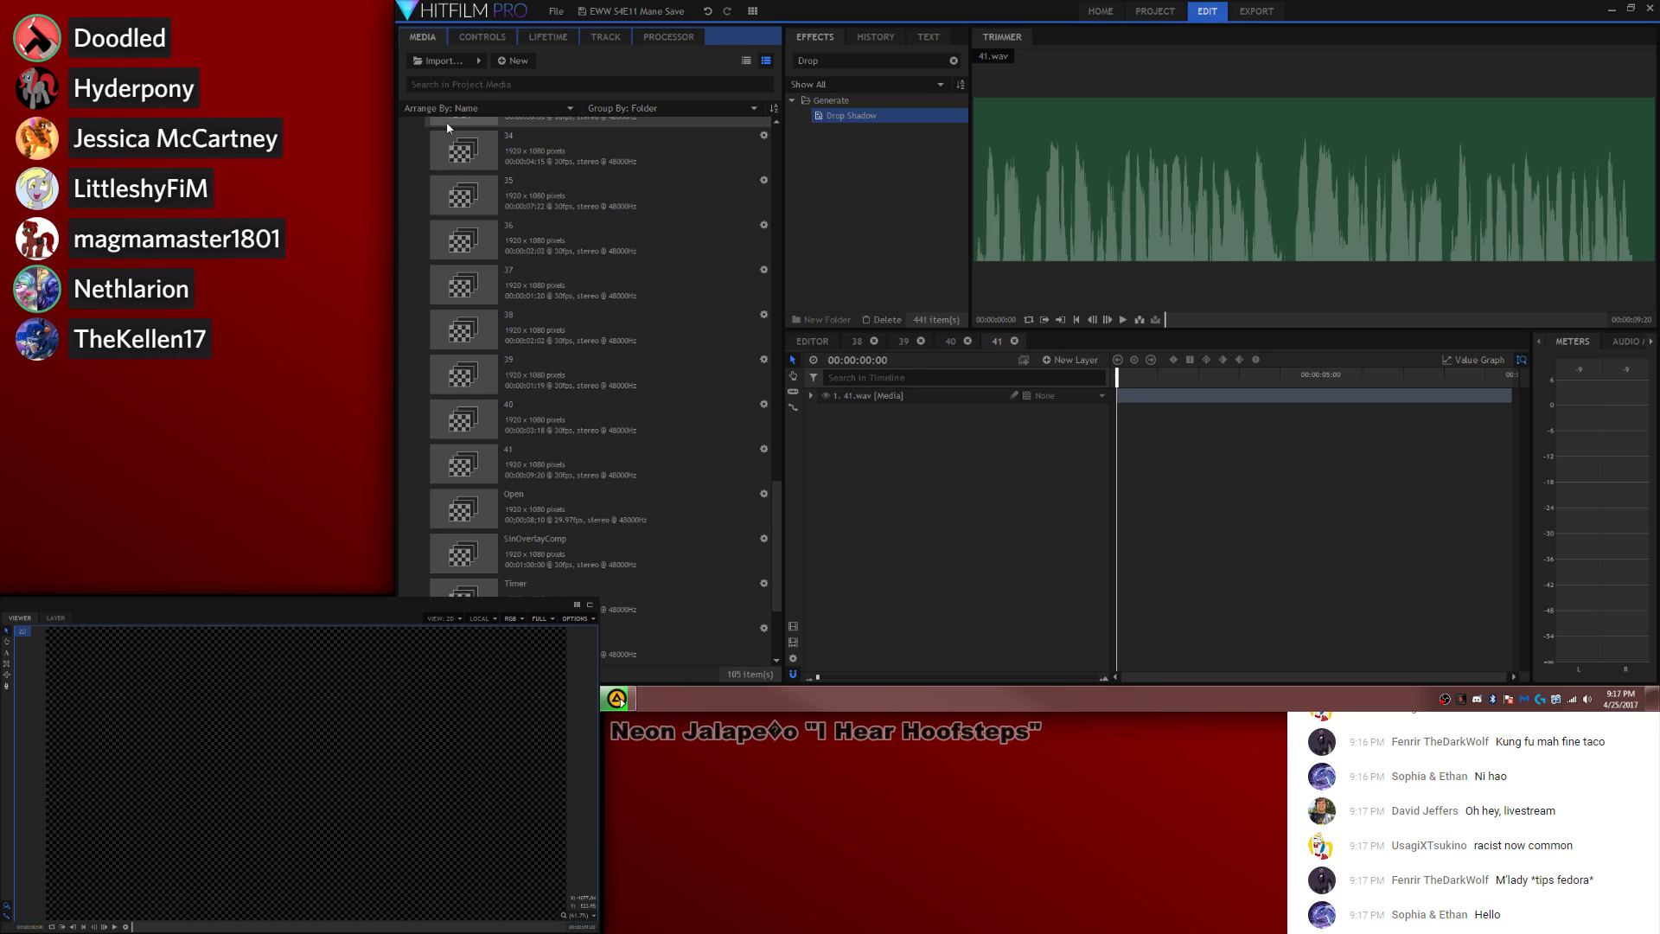
pyautogui.scroll(10, 738, 289)
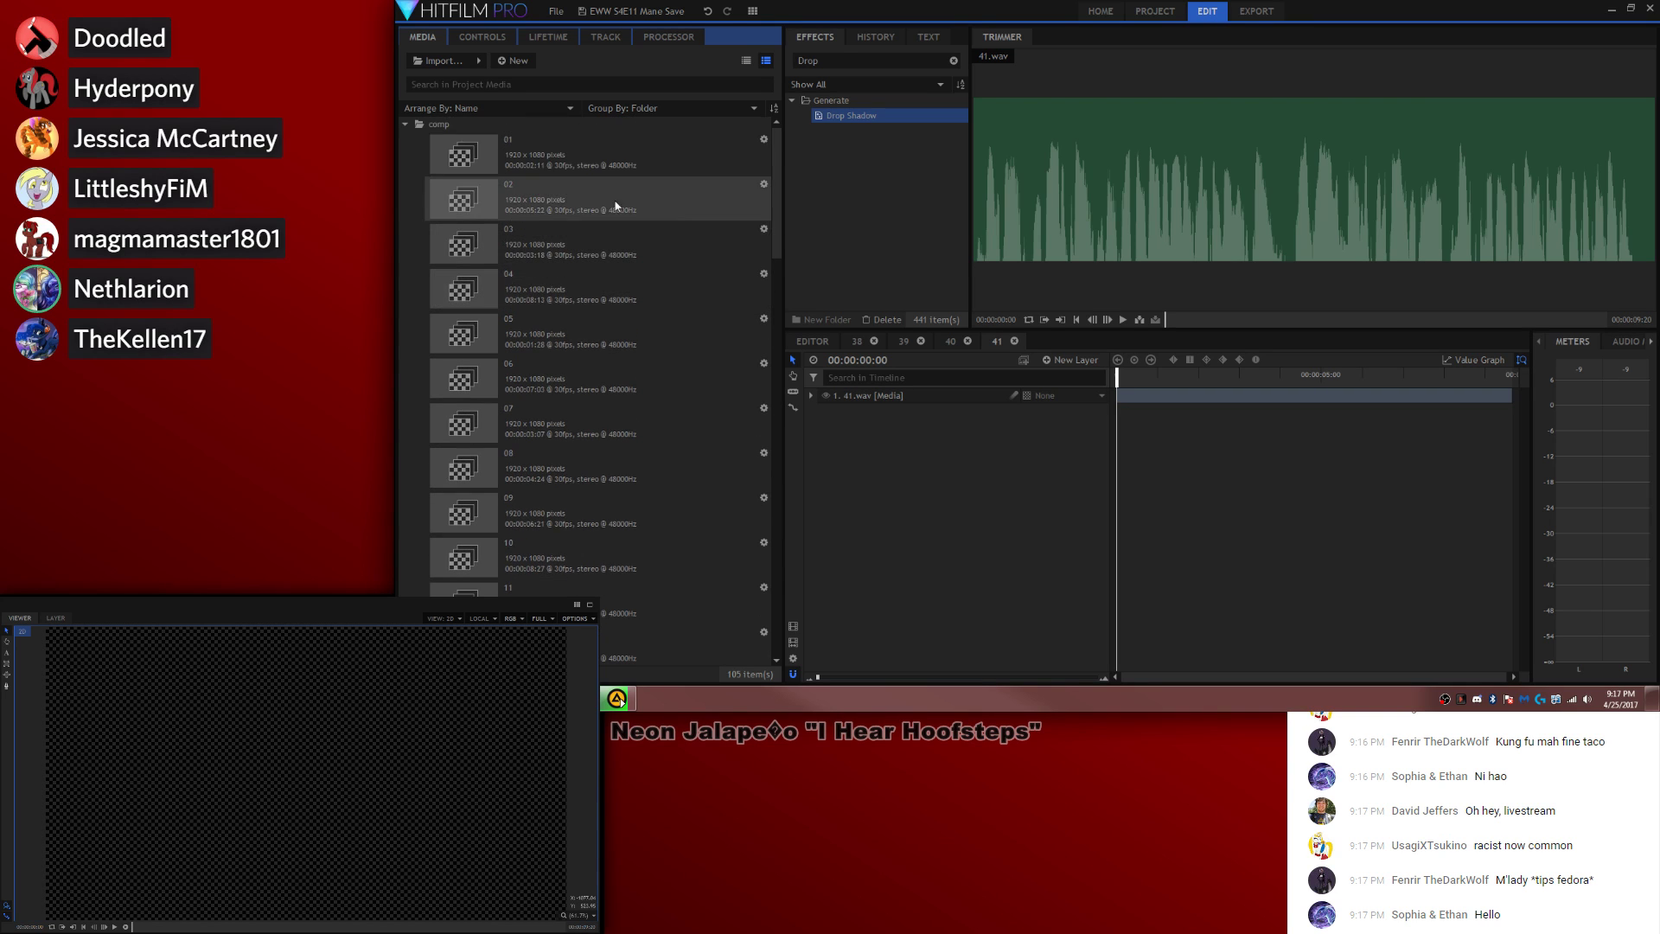
pyautogui.click(405, 123)
# Step: Load the Three's A Crowd episode in the trimmer and cue it to Discord in the purple tree, at about 00:18:33
pyautogui.click(562, 301)
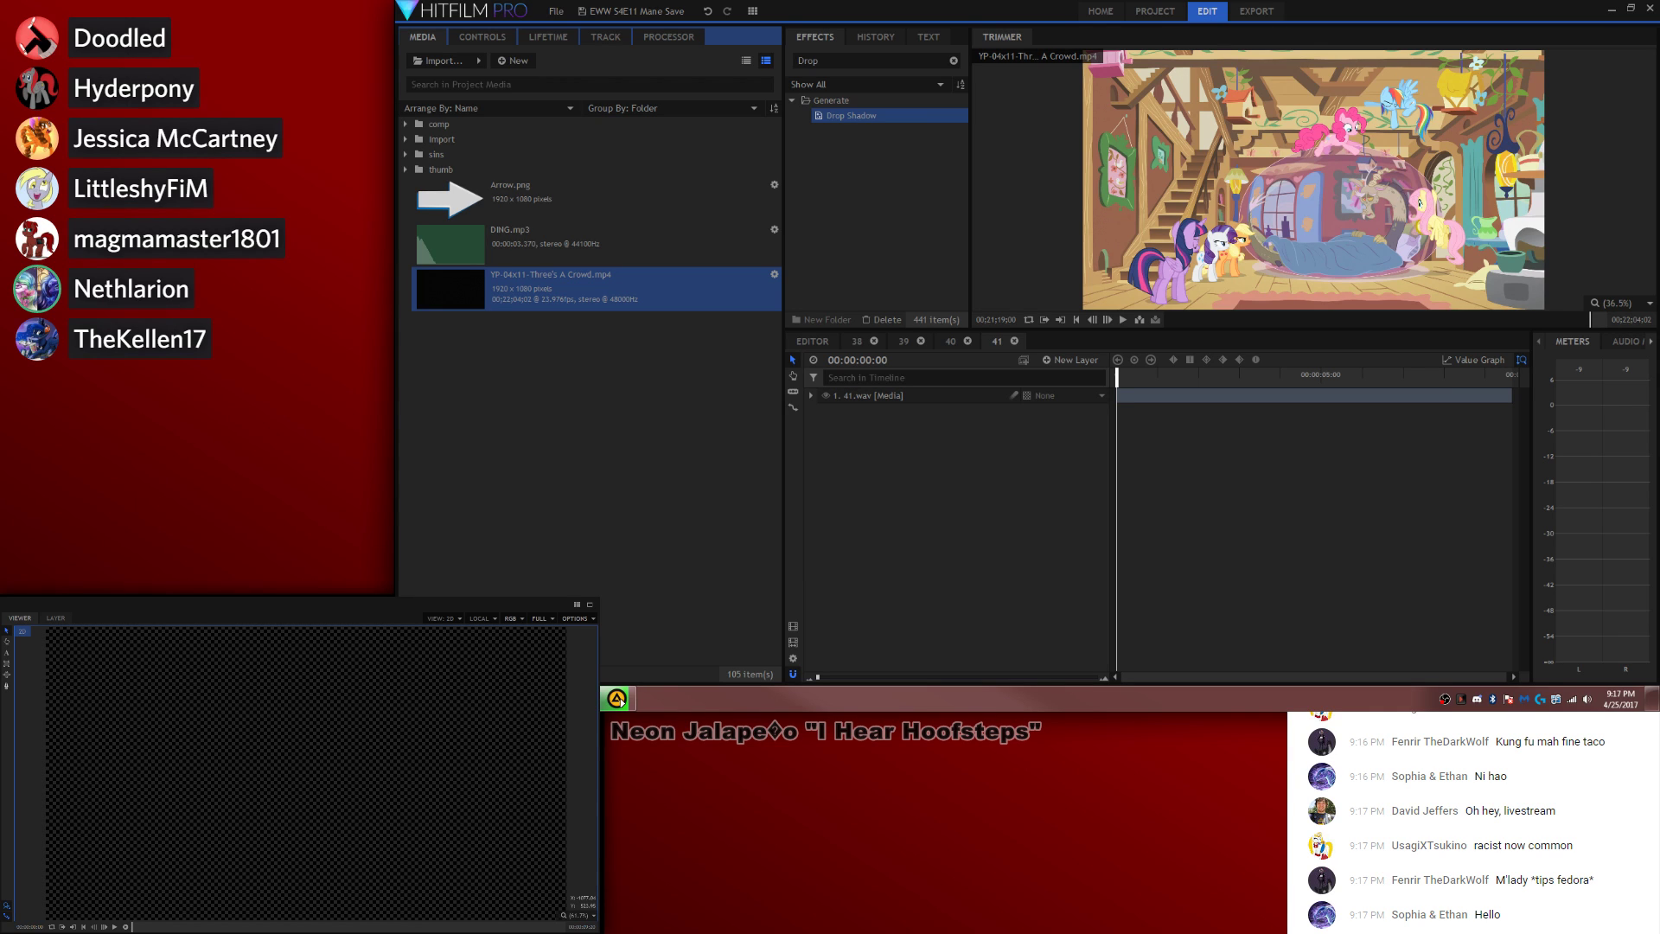
pyautogui.click(1595, 323)
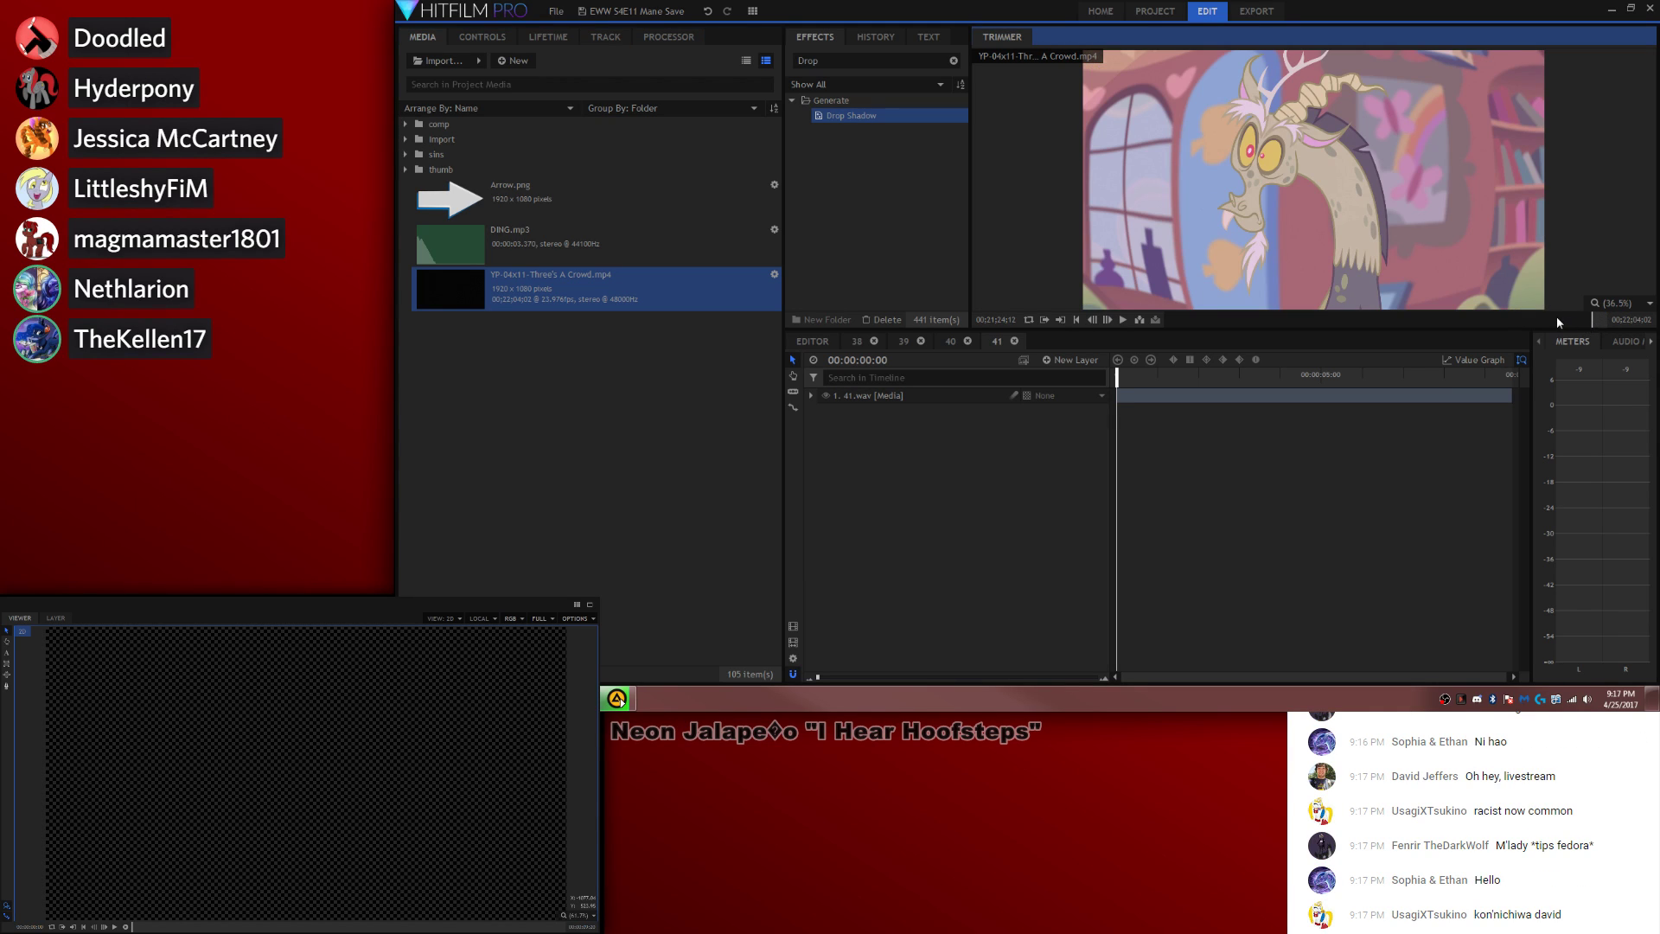
pyautogui.click(1556, 318)
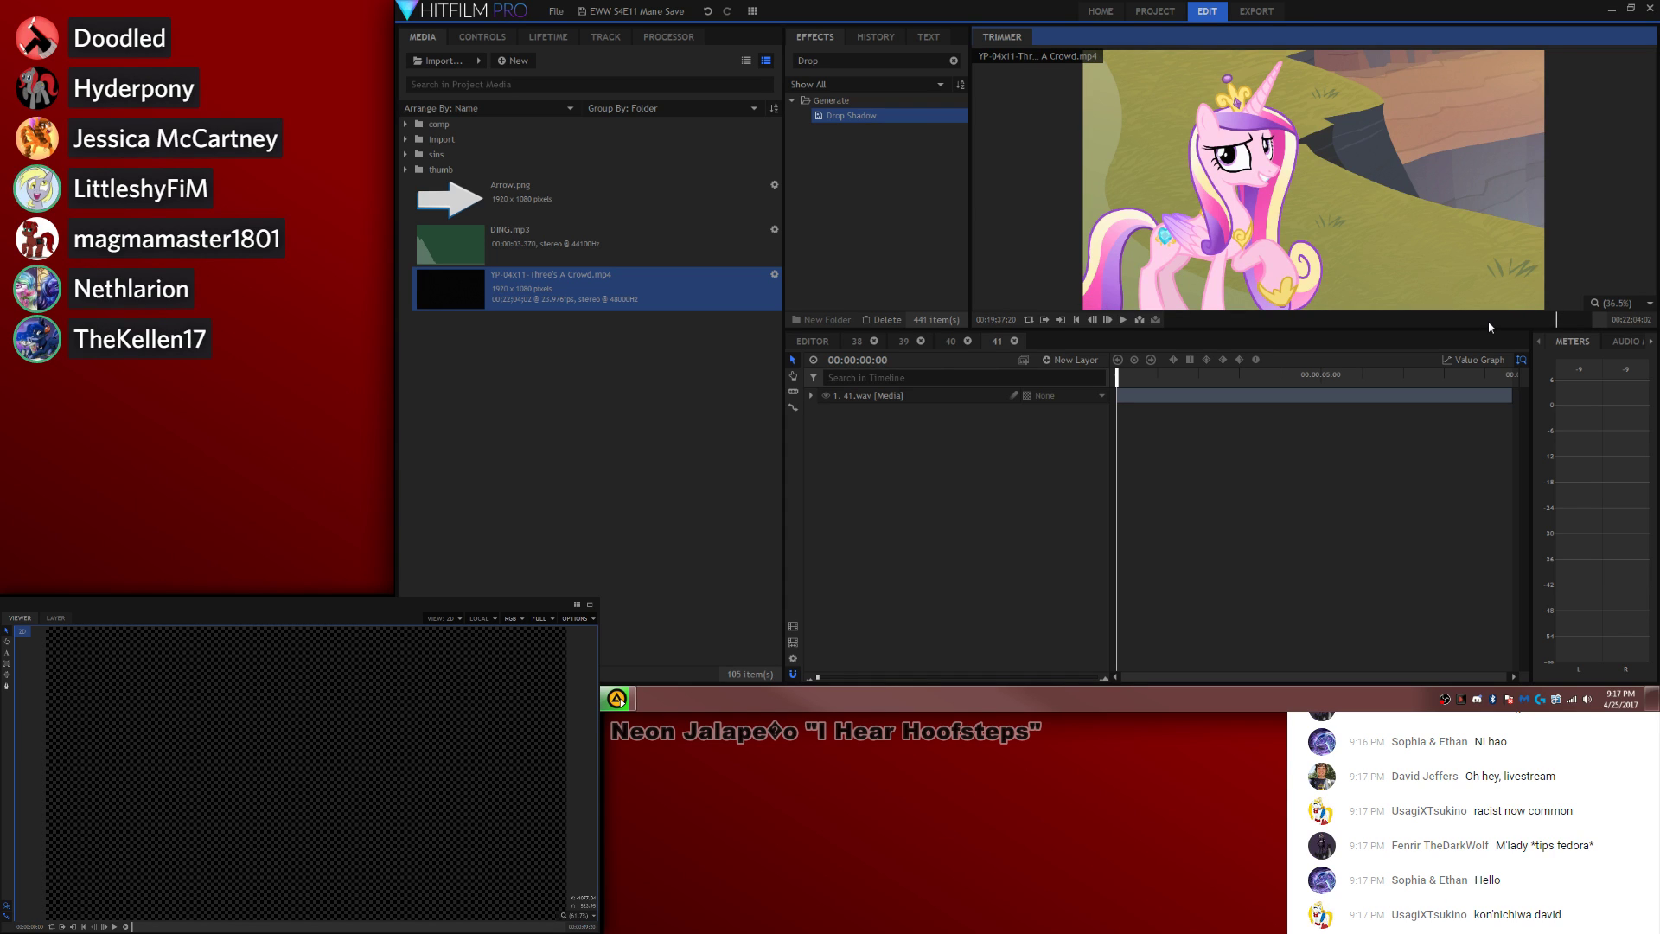
pyautogui.moveTo(1488, 324)
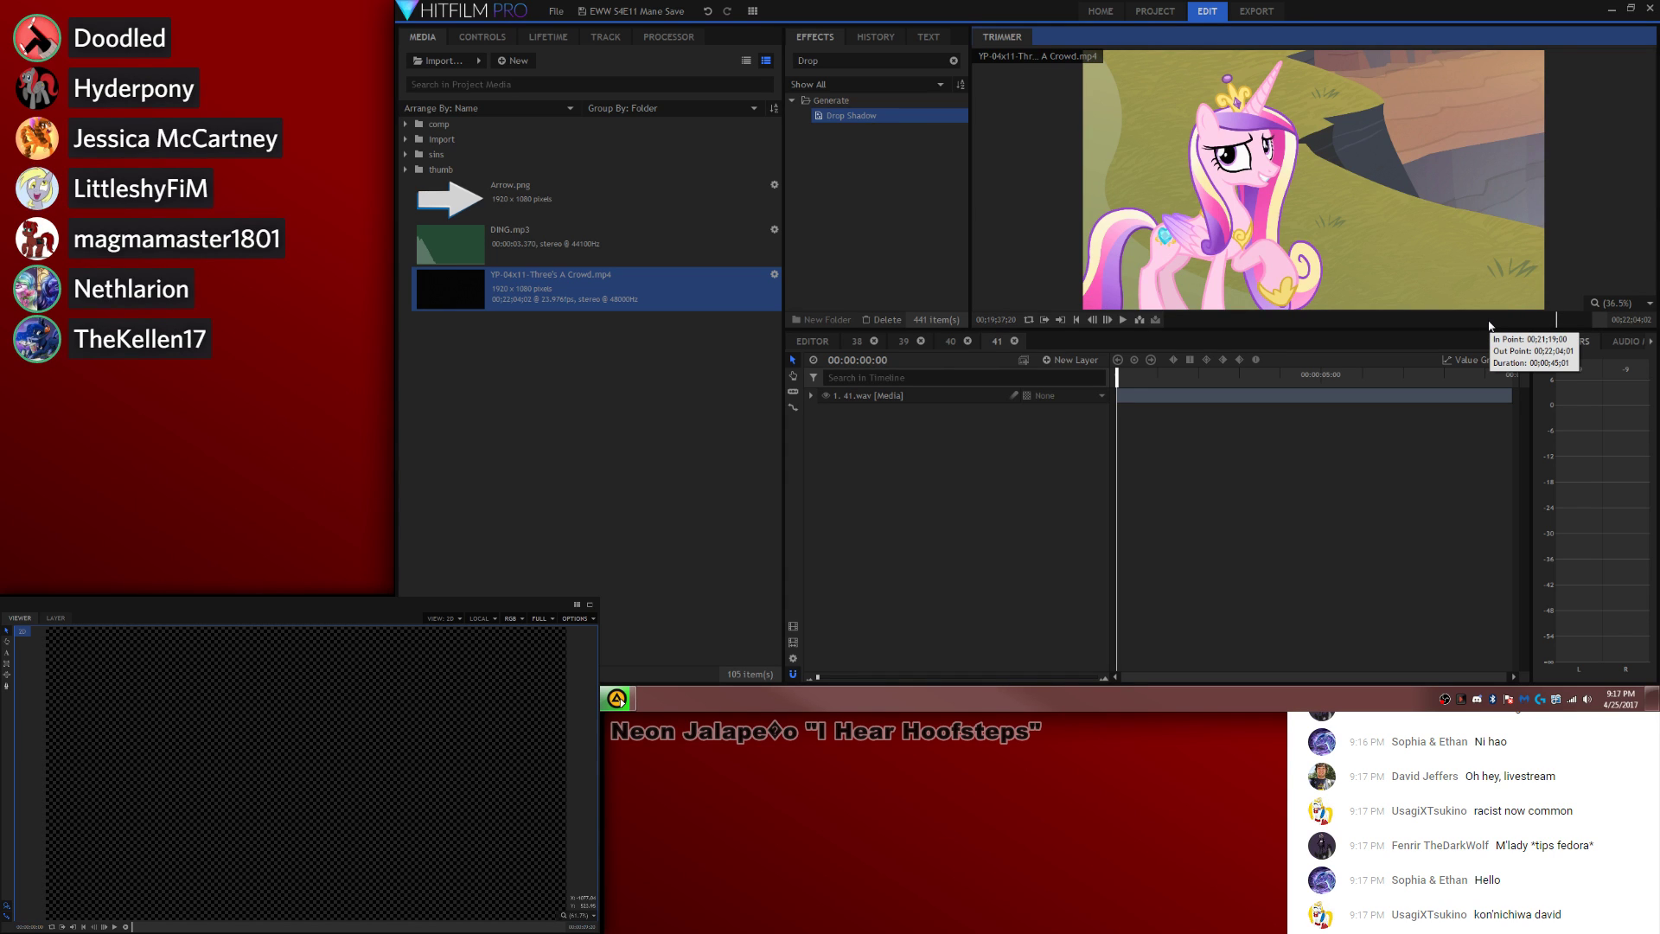
pyautogui.click(1488, 319)
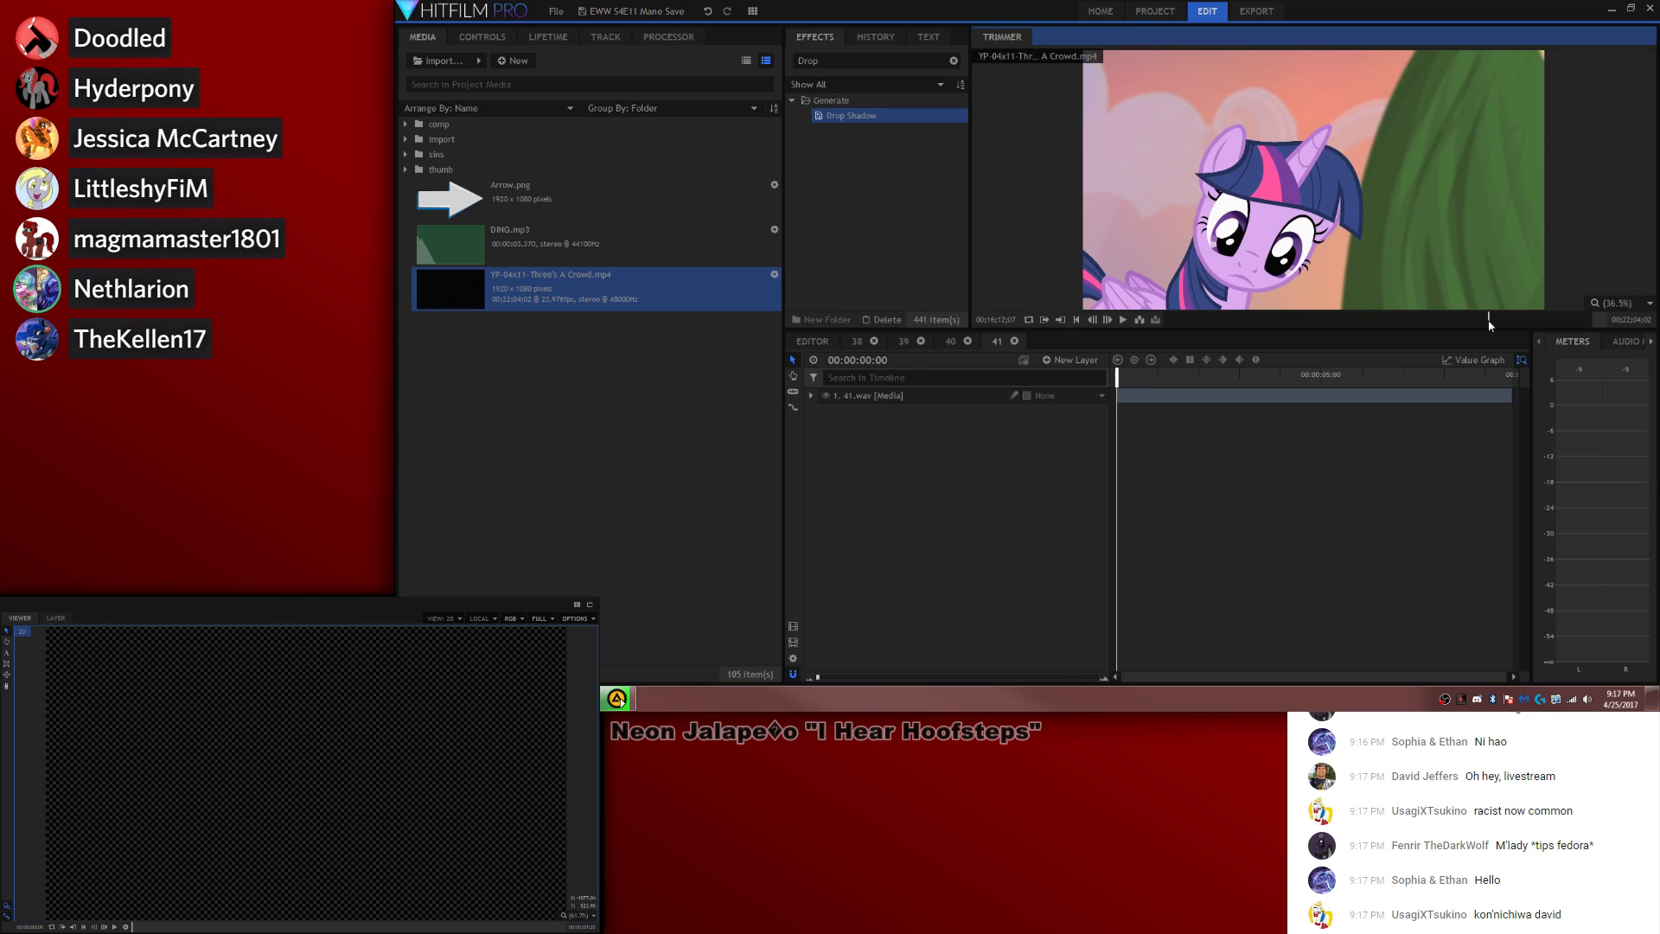
pyautogui.click(1518, 320)
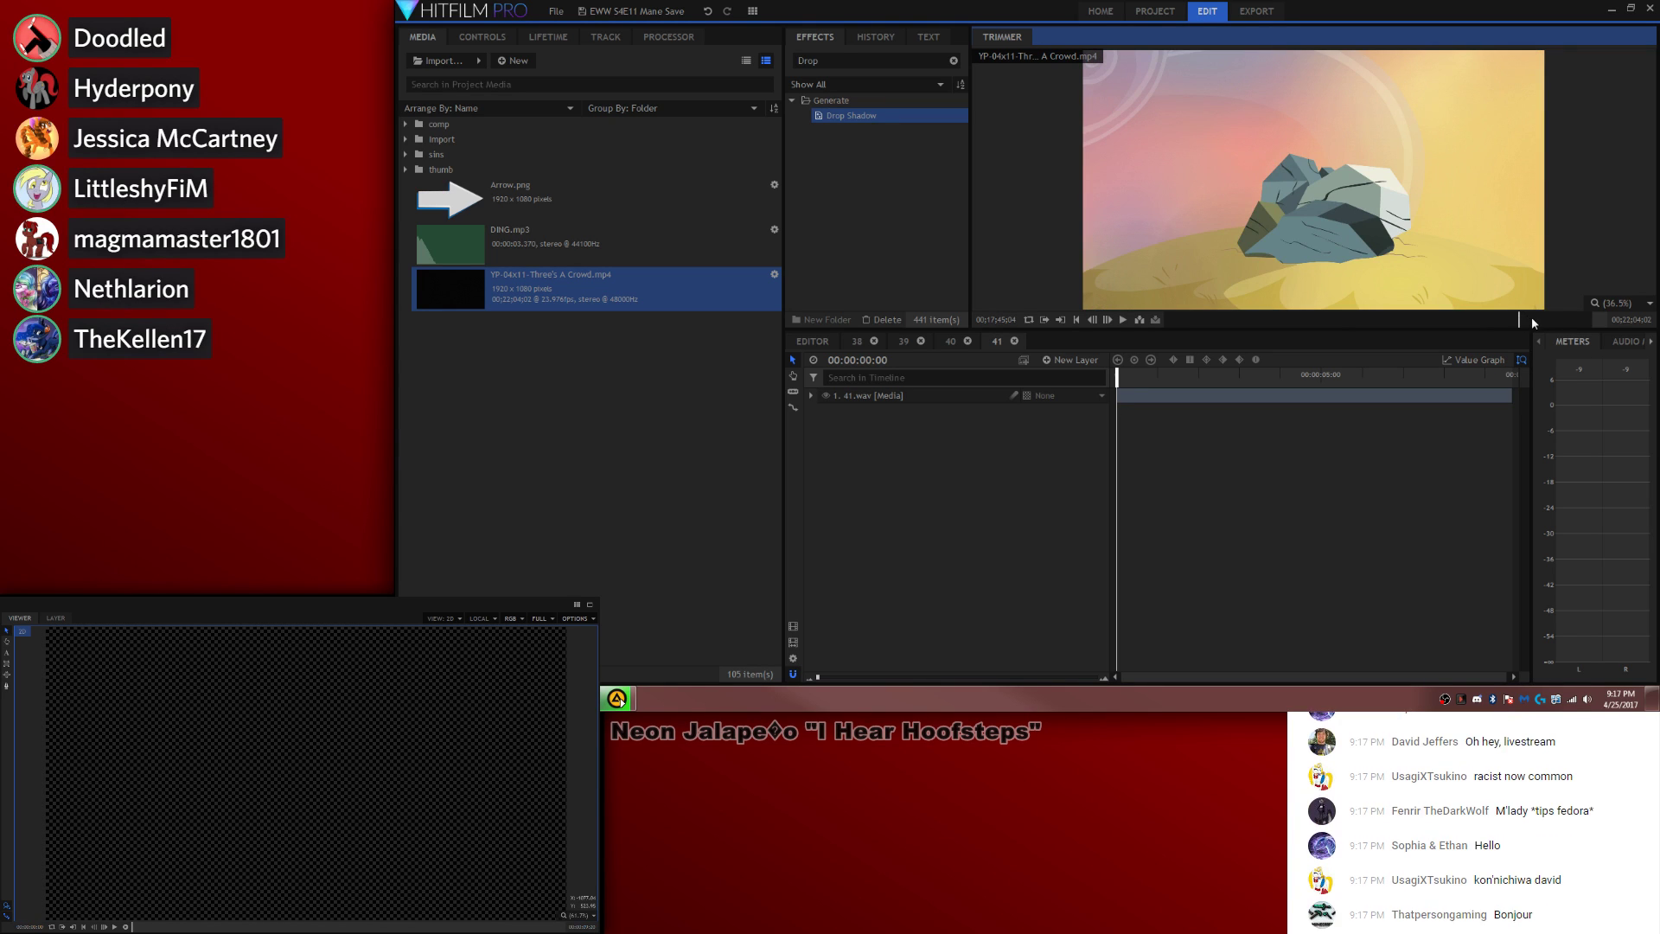
pyautogui.click(1539, 320)
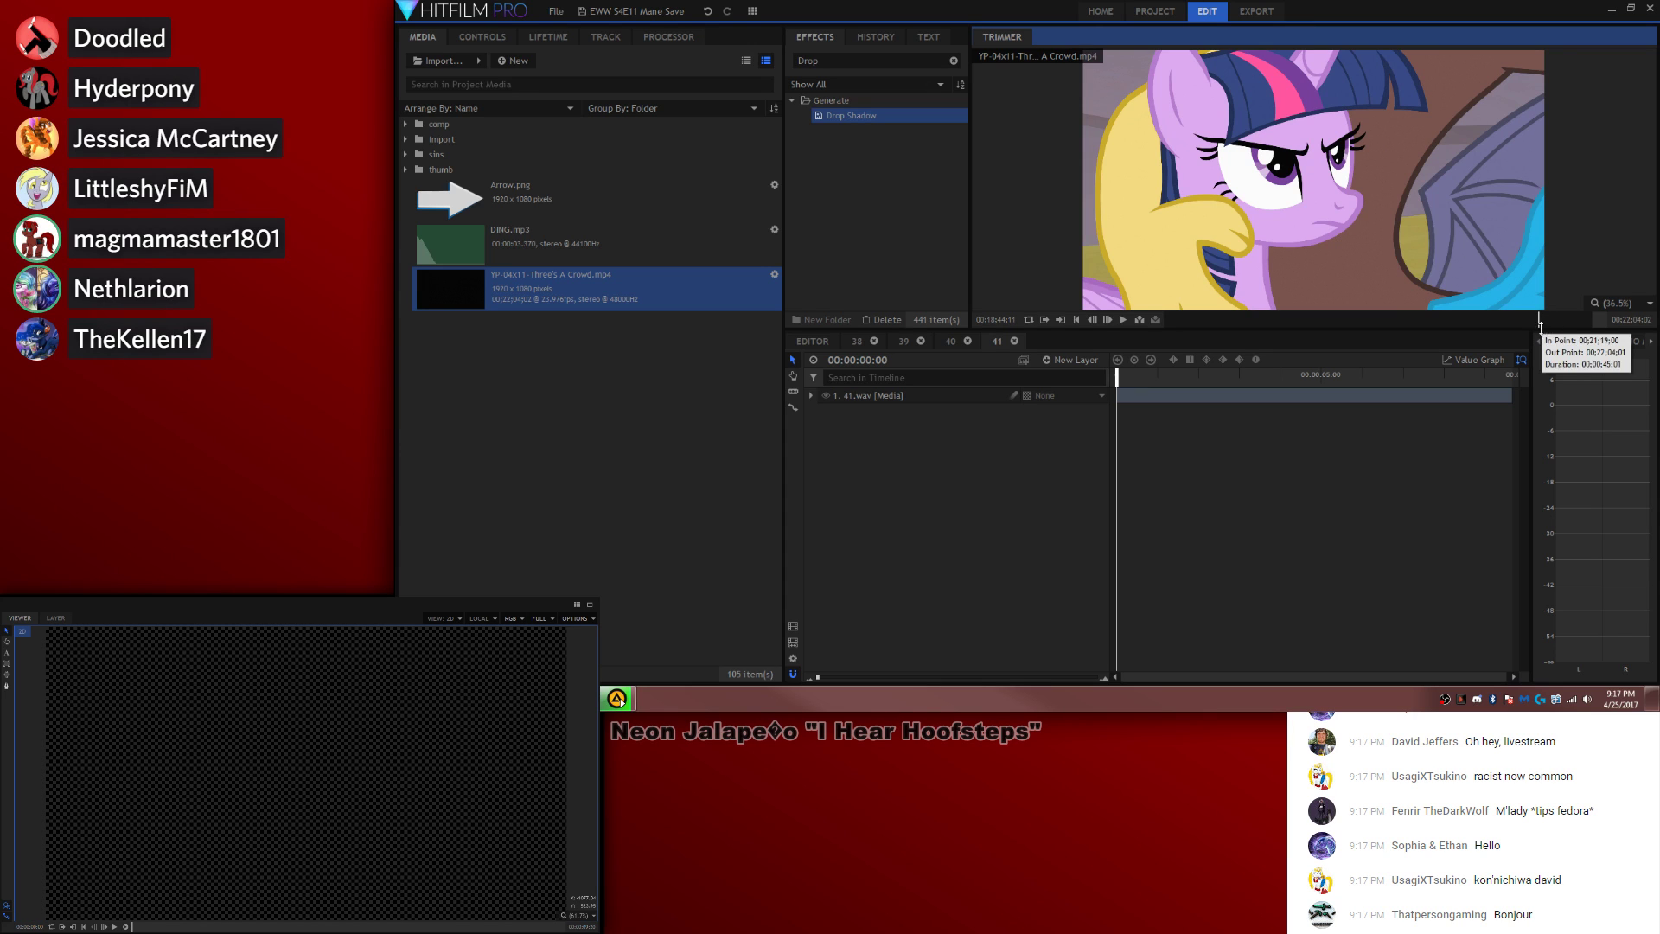
pyautogui.click(1535, 320)
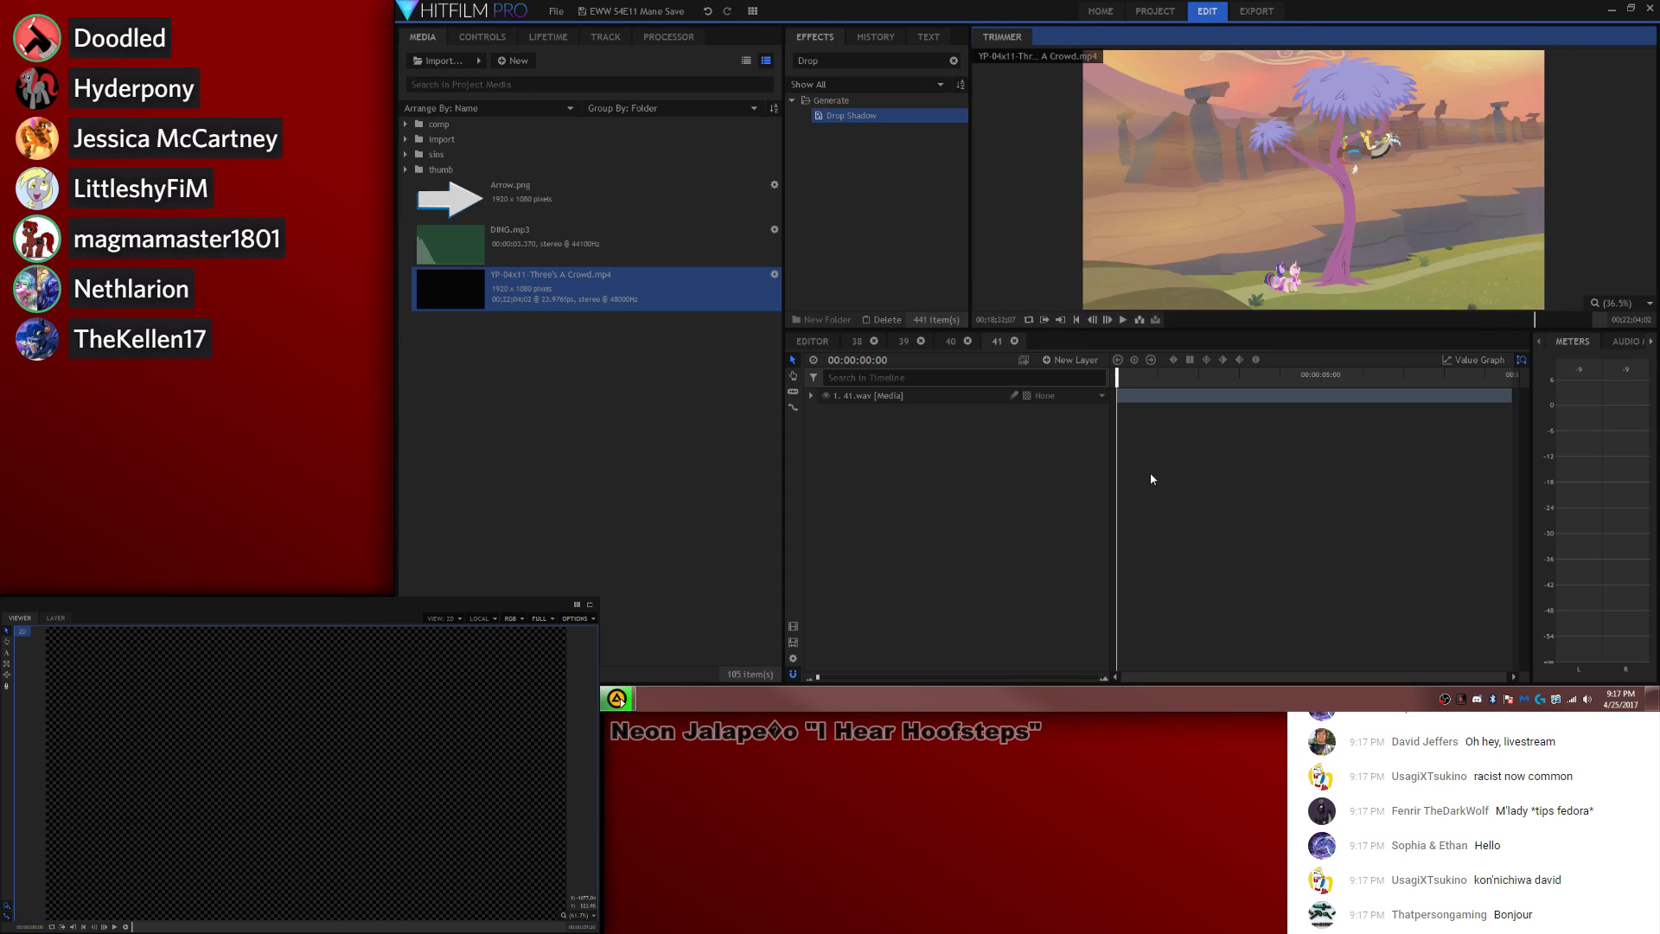
pyautogui.press('space')
pyautogui.click(1123, 320)
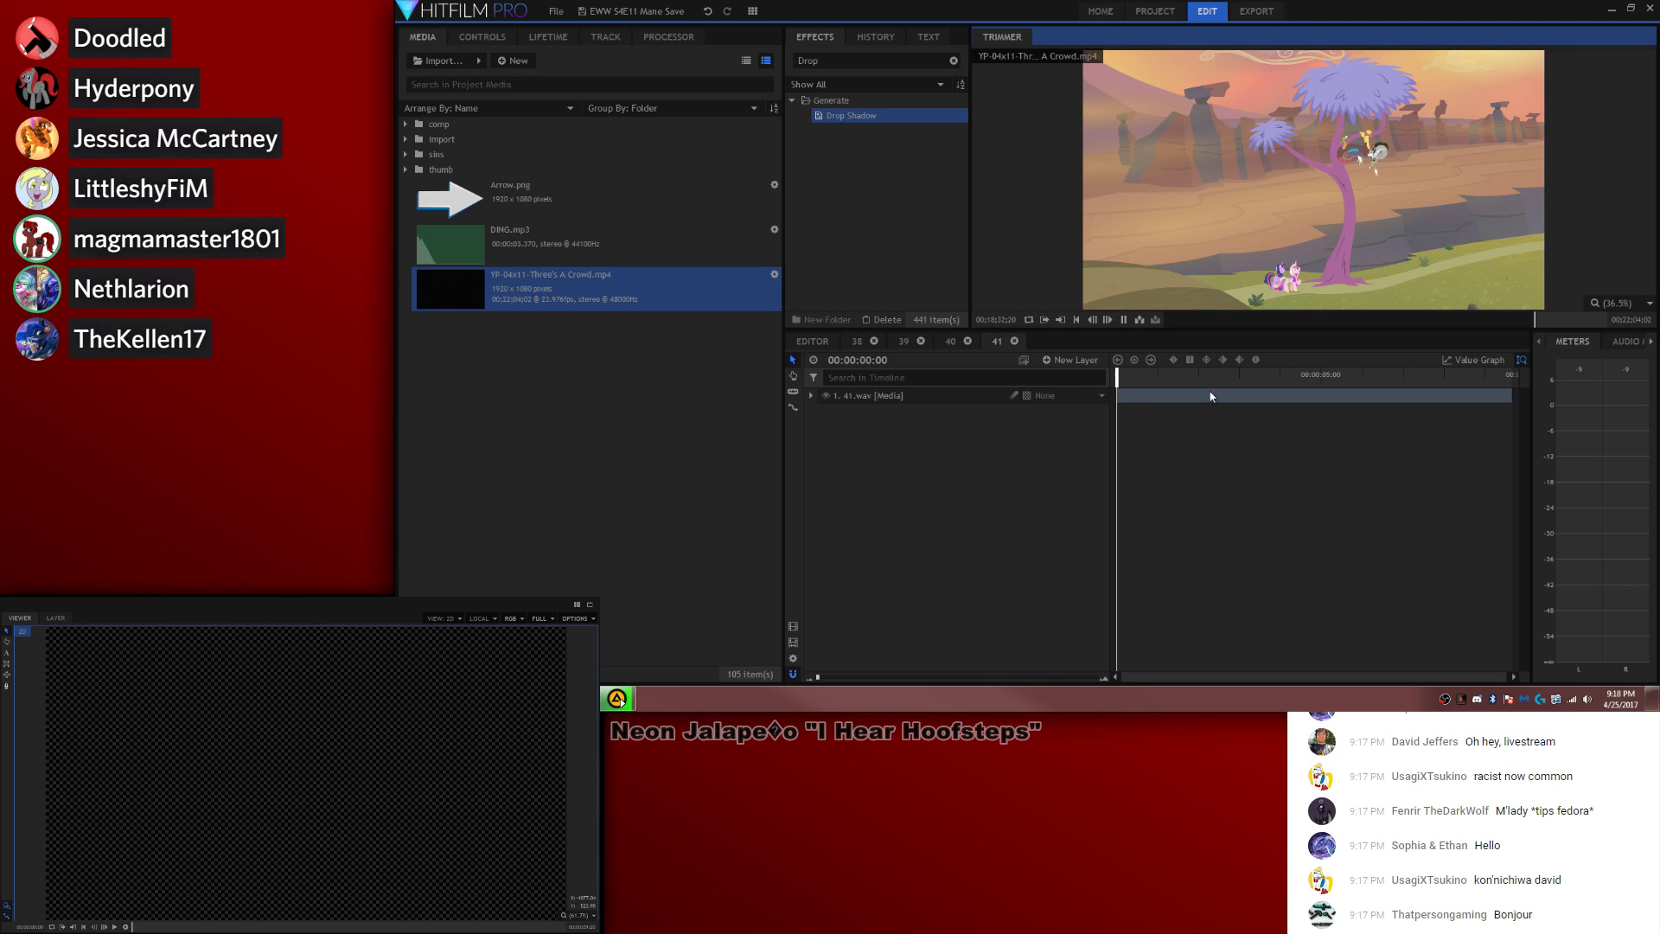
# Step: Add the cued episode footage to composite shot 41 as a layer above the 41.wav narration, starting at 00:00:00:00
pyautogui.click(1124, 395)
pyautogui.moveTo(1124, 395); pyautogui.dragTo(1334, 387)
pyautogui.press('Home')
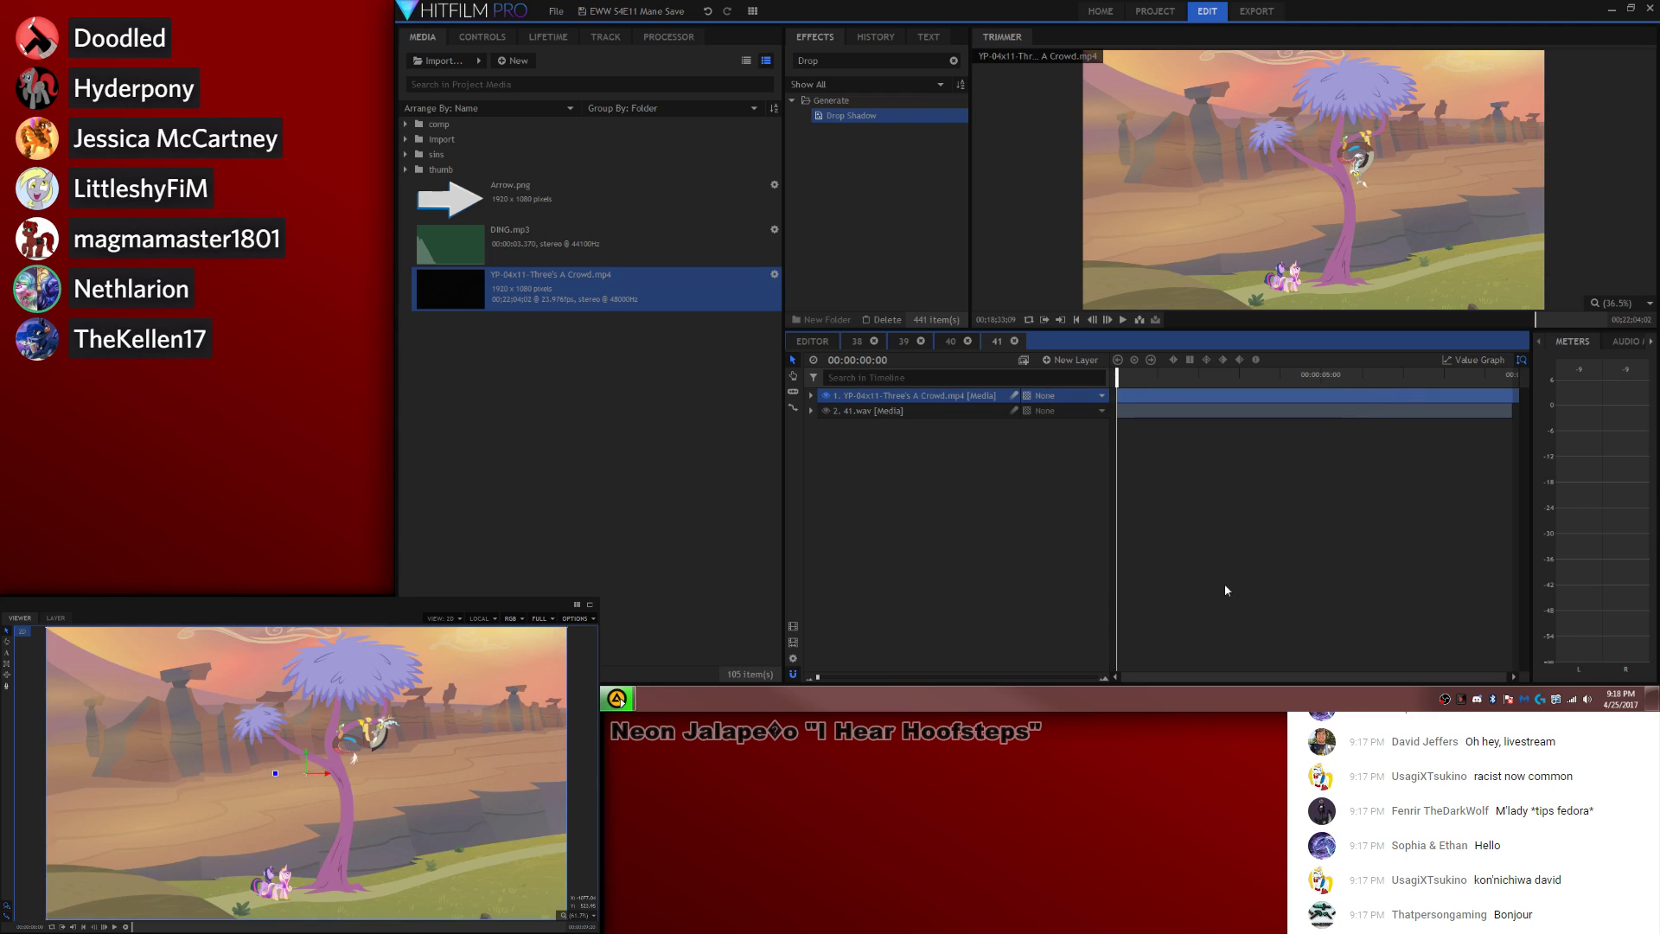
# Step: Set the episode footage layer's audio level to -8 dB and preview shot 41 from its start
pyautogui.press('space')
pyautogui.click(809, 396)
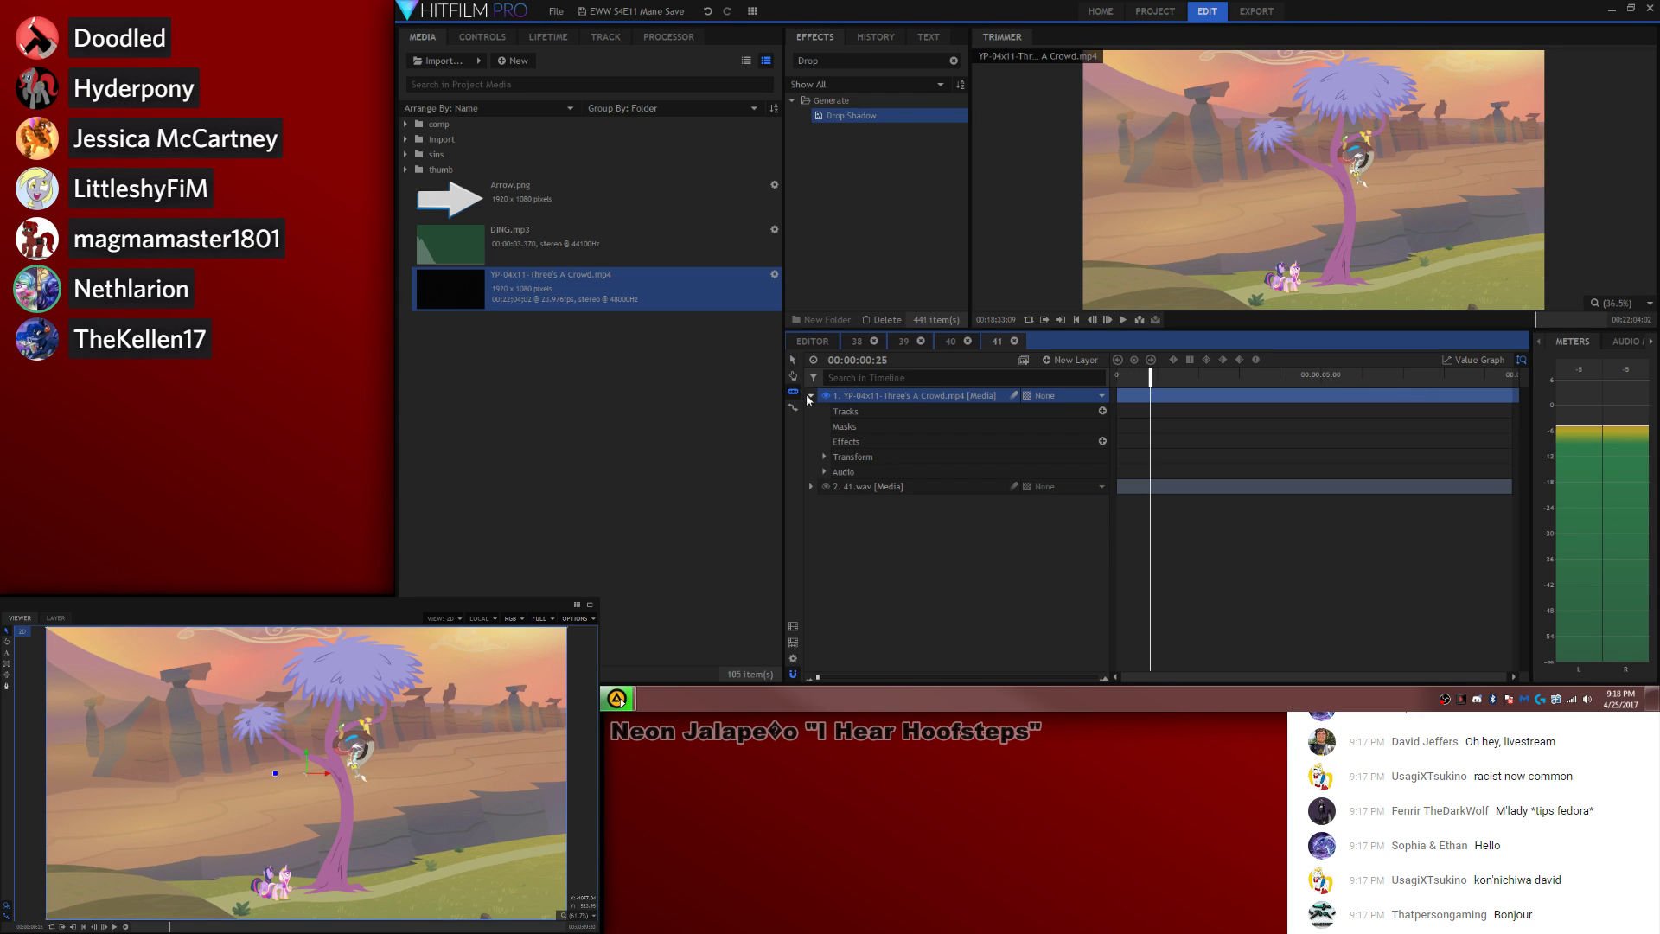
pyautogui.click(823, 471)
pyautogui.click(1093, 486)
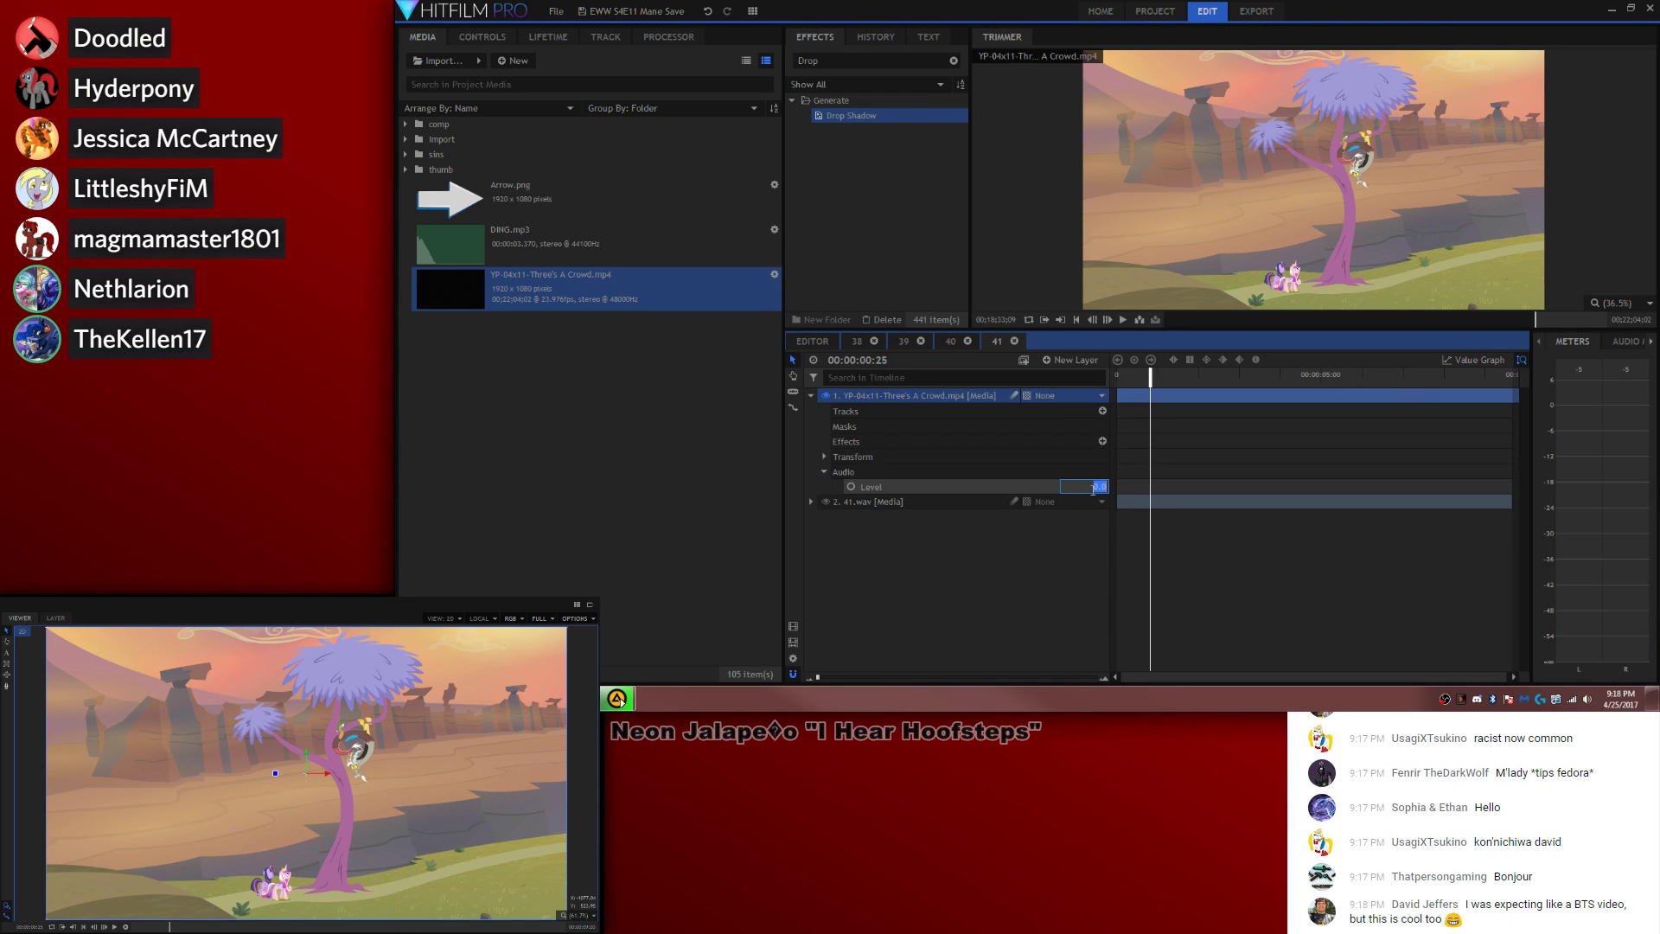
pyautogui.write('-8')
pyautogui.press('Return')
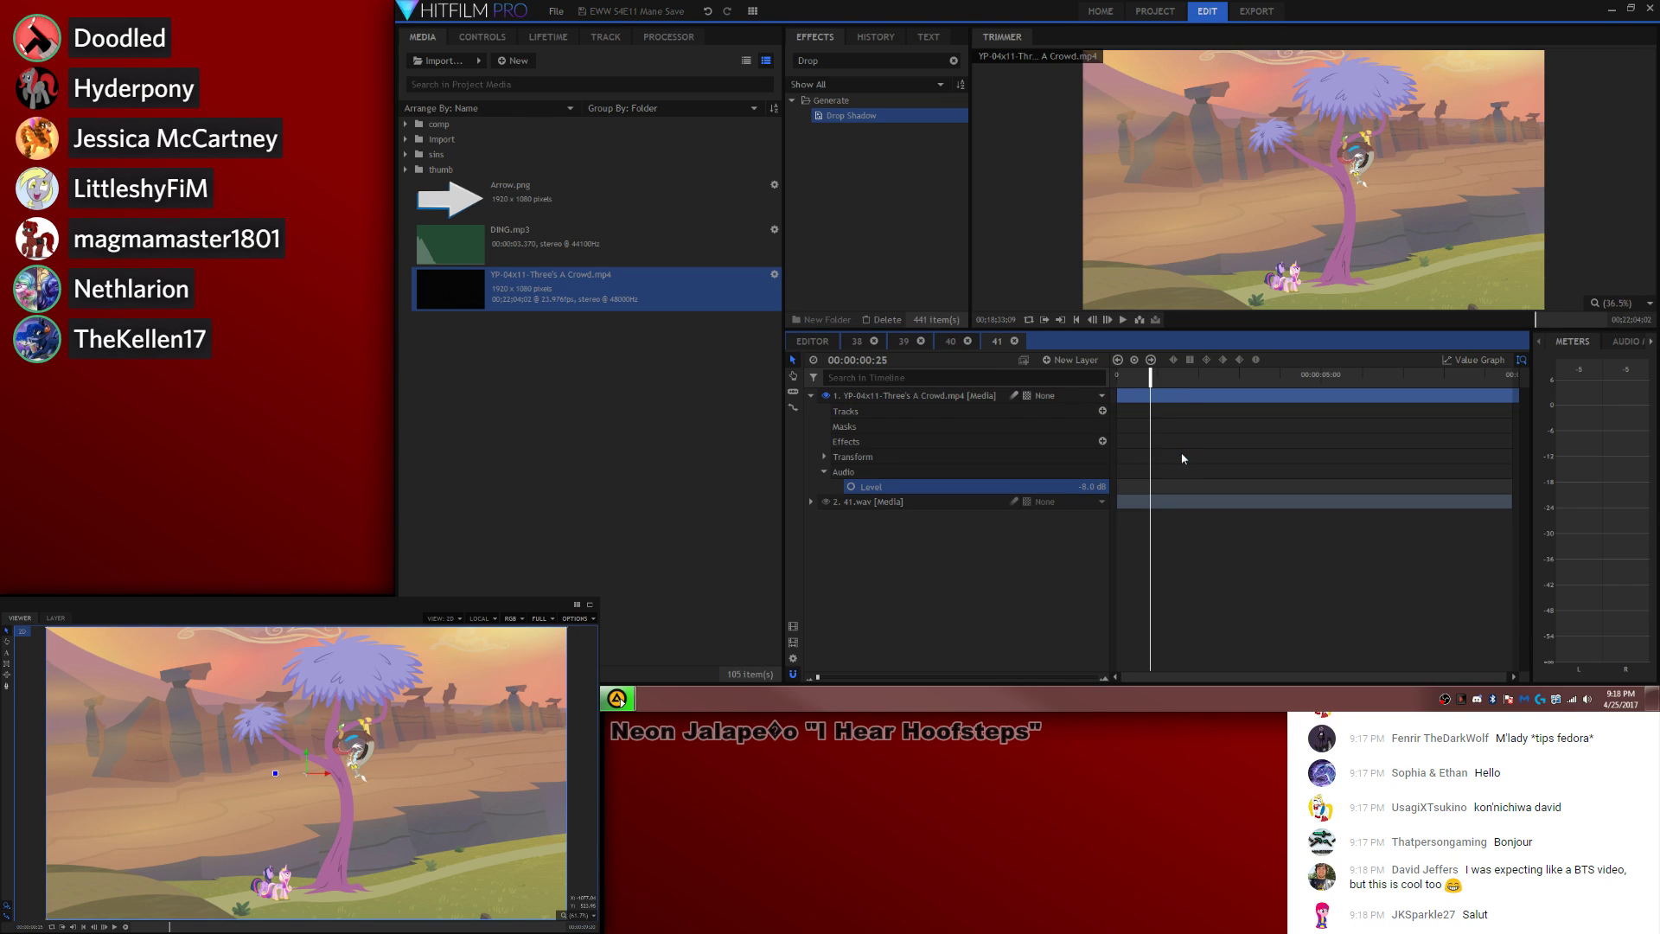
pyautogui.press('Home')
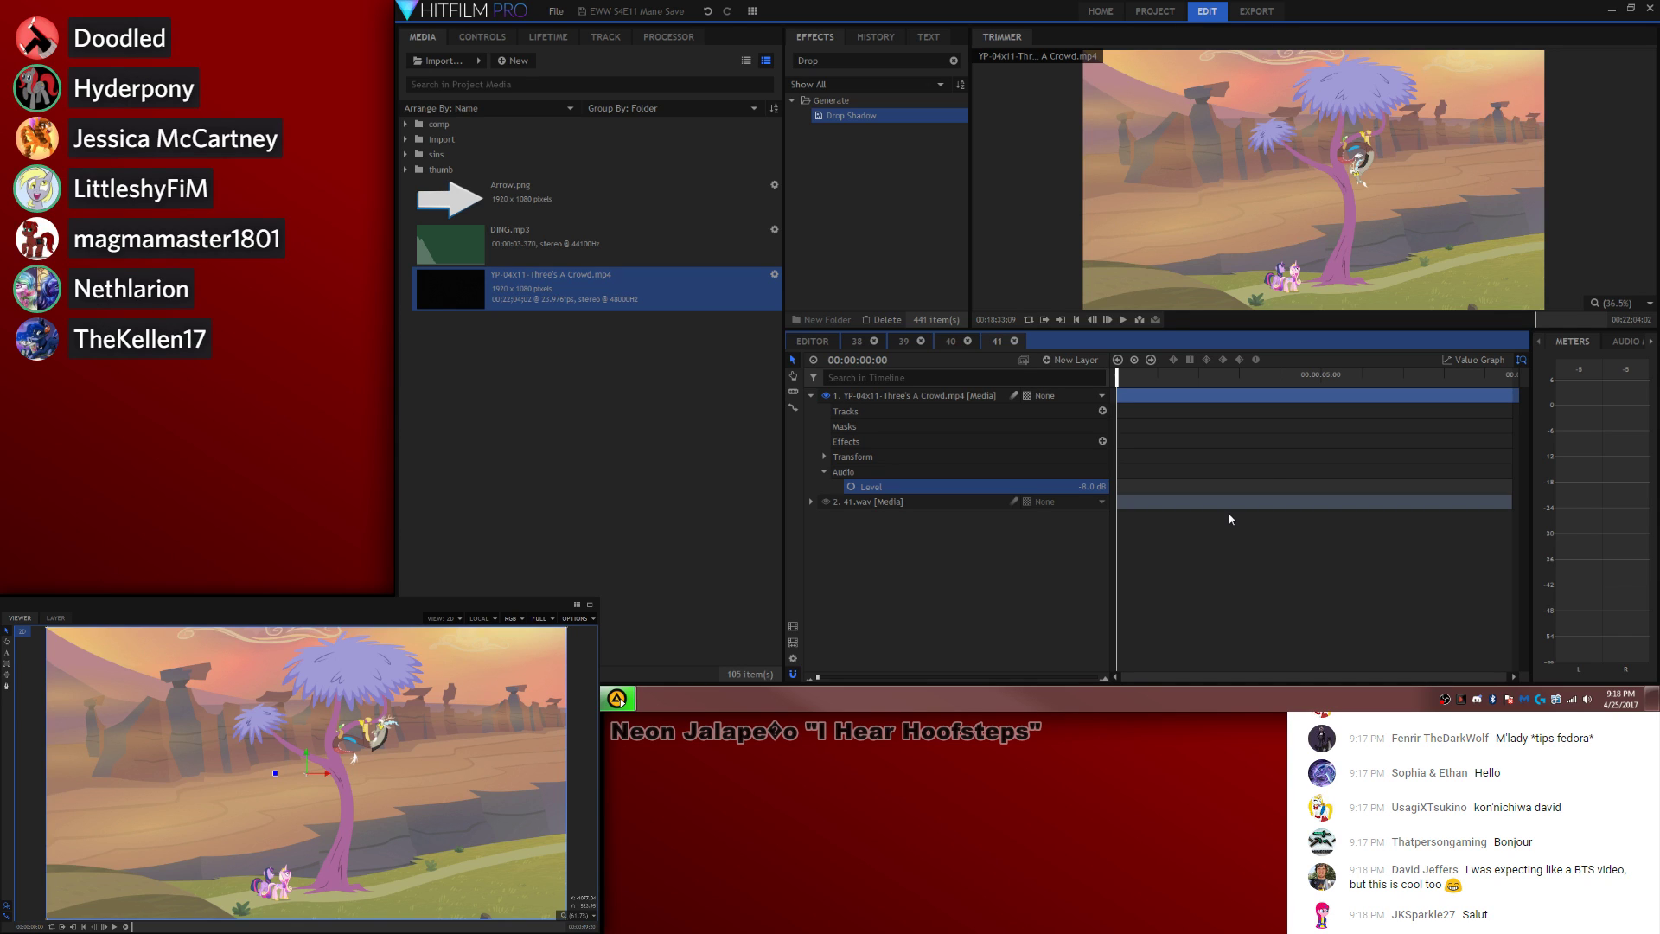
pyautogui.press('space')
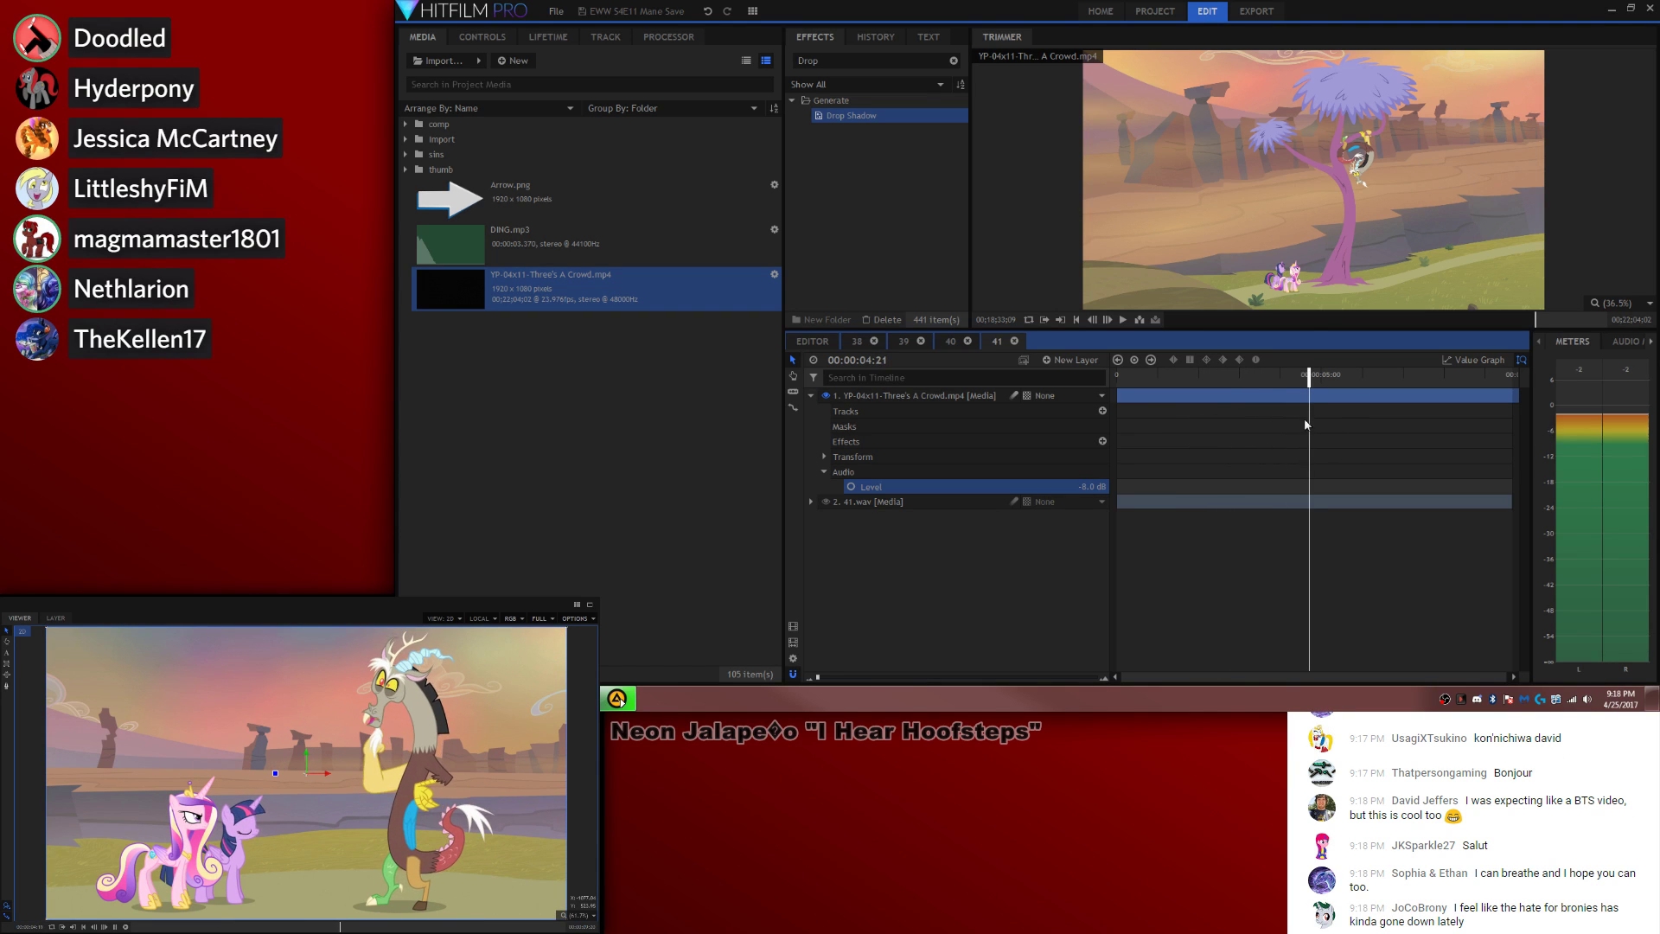
# Step: Import The Return of Harmony Part 1 (MLPFIM-02x01) from the season 2 1080p MP4 episodes into the import folder
pyautogui.click(436, 139)
pyautogui.click(441, 60)
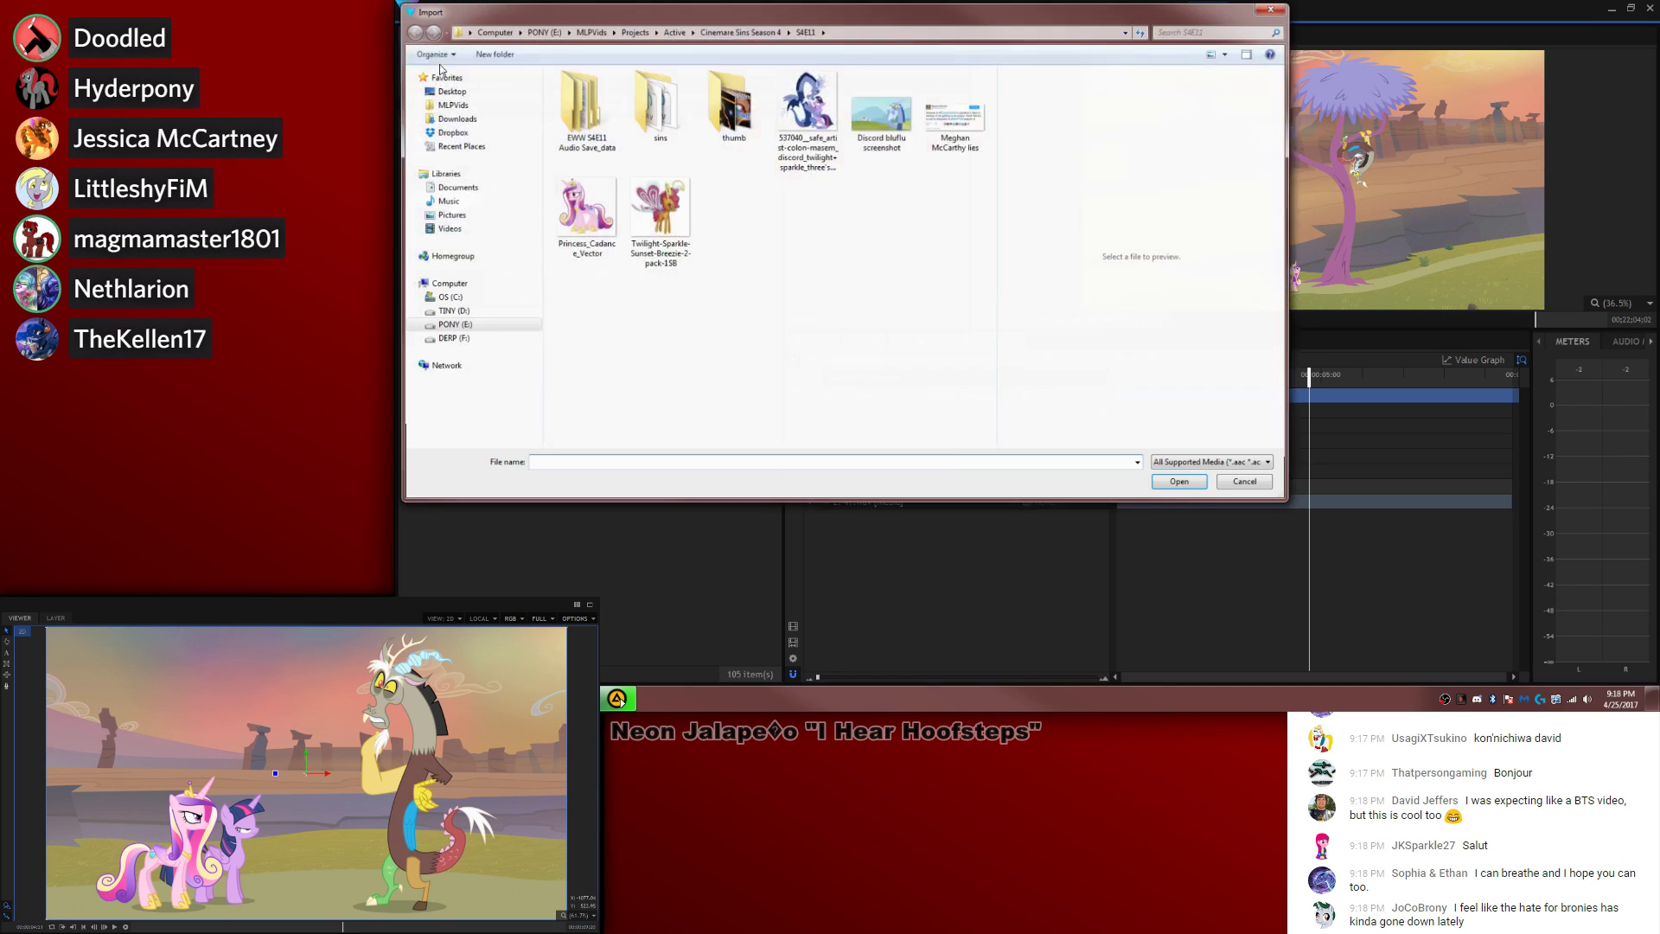
pyautogui.click(451, 105)
pyautogui.doubleClick(594, 160)
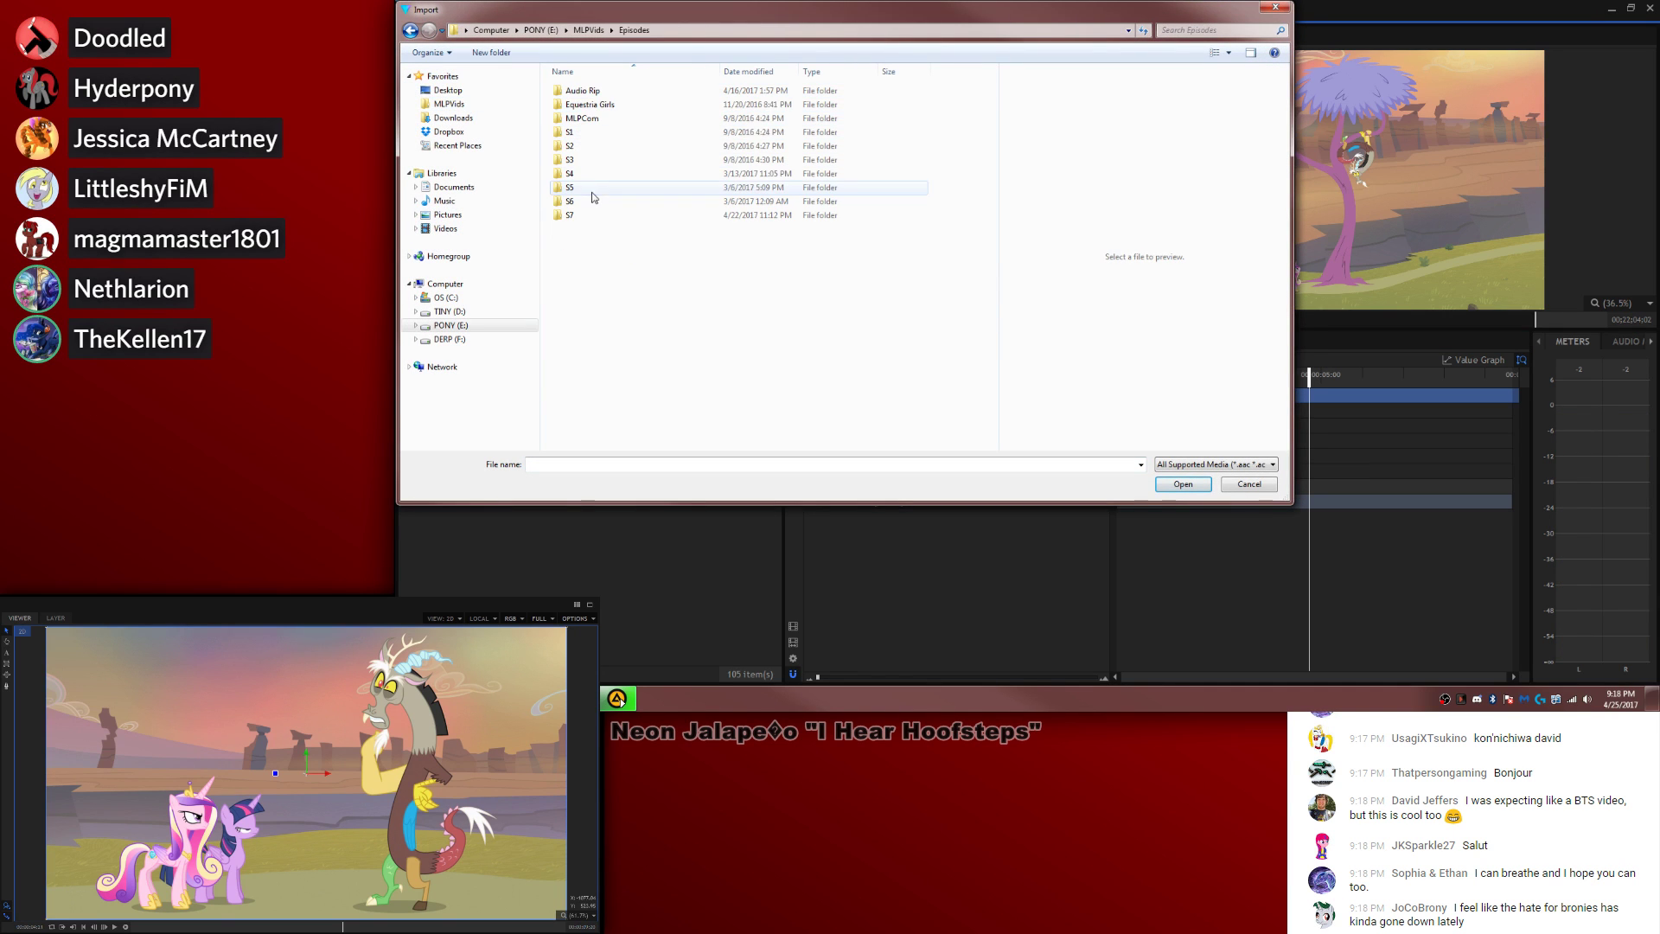
pyautogui.doubleClick(594, 146)
pyautogui.doubleClick(599, 104)
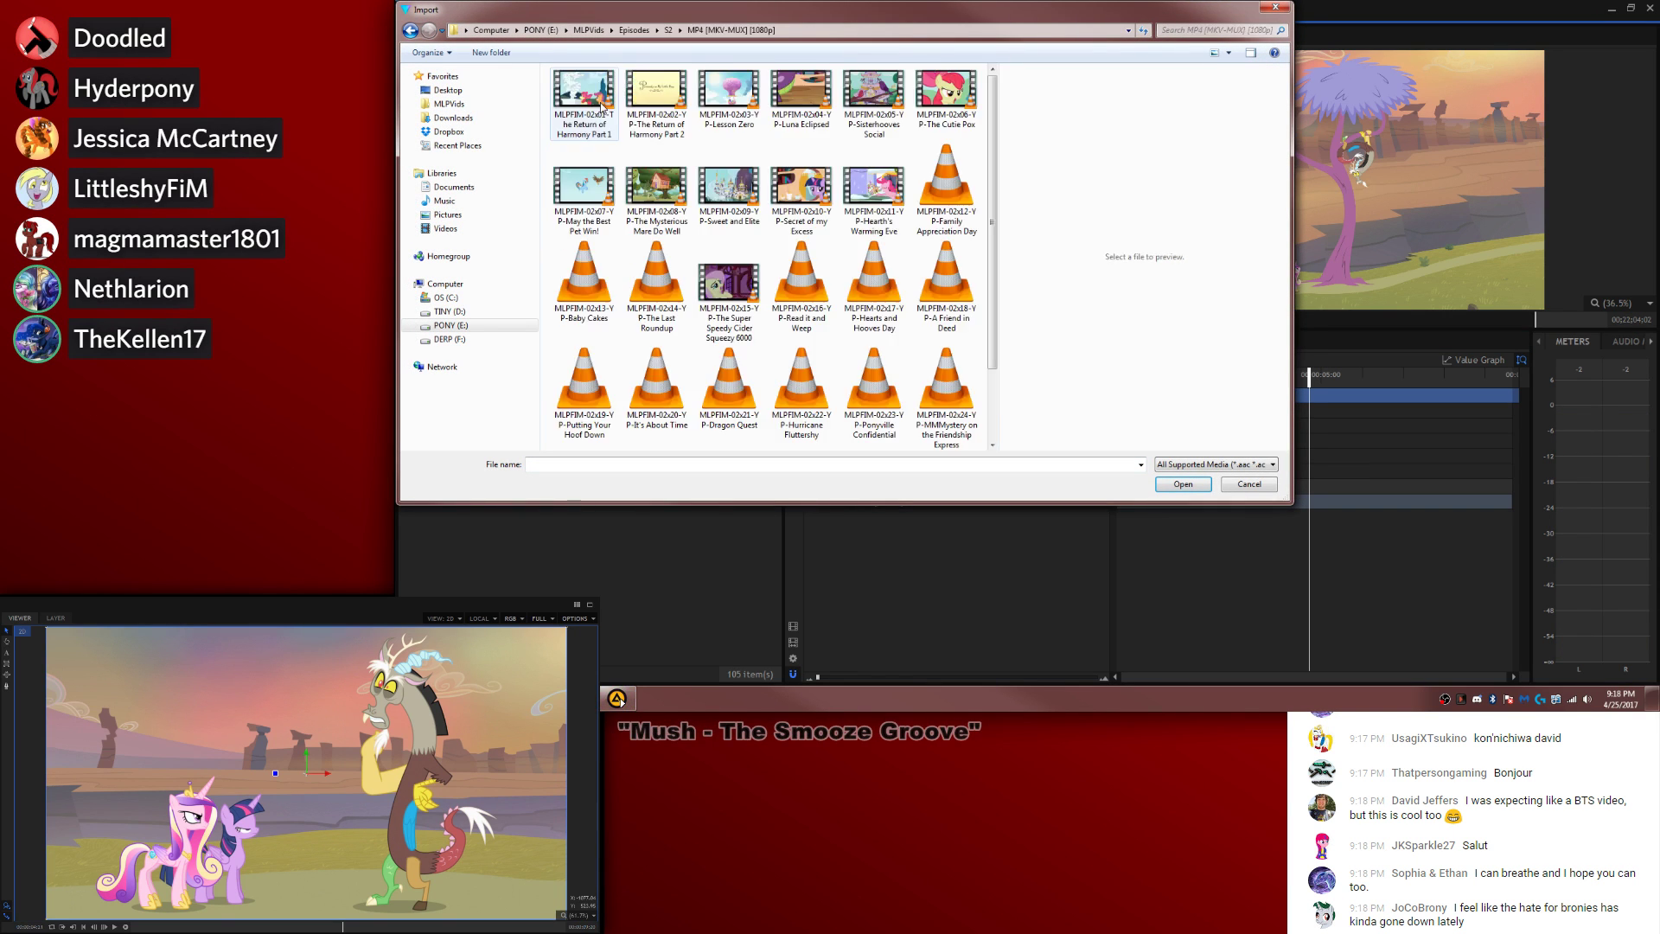
pyautogui.doubleClick(601, 107)
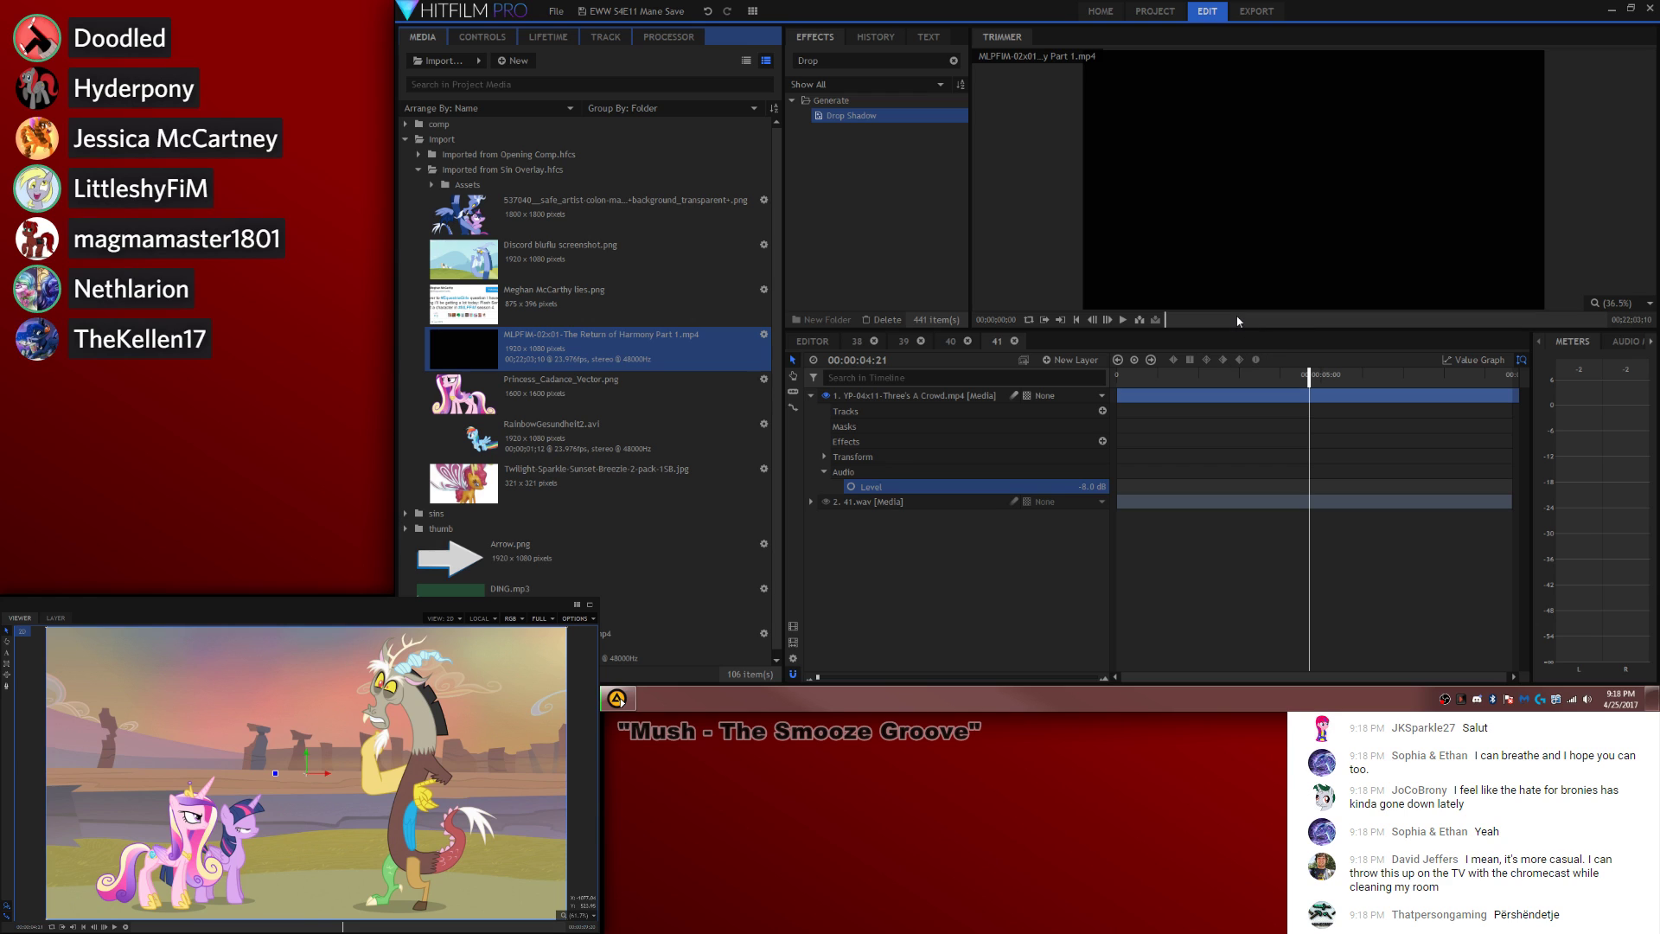
# Step: Search The Return of Harmony Part 1 in the trimmer for the scene in the stained-glass window hall
pyautogui.click(1237, 320)
pyautogui.click(1296, 320)
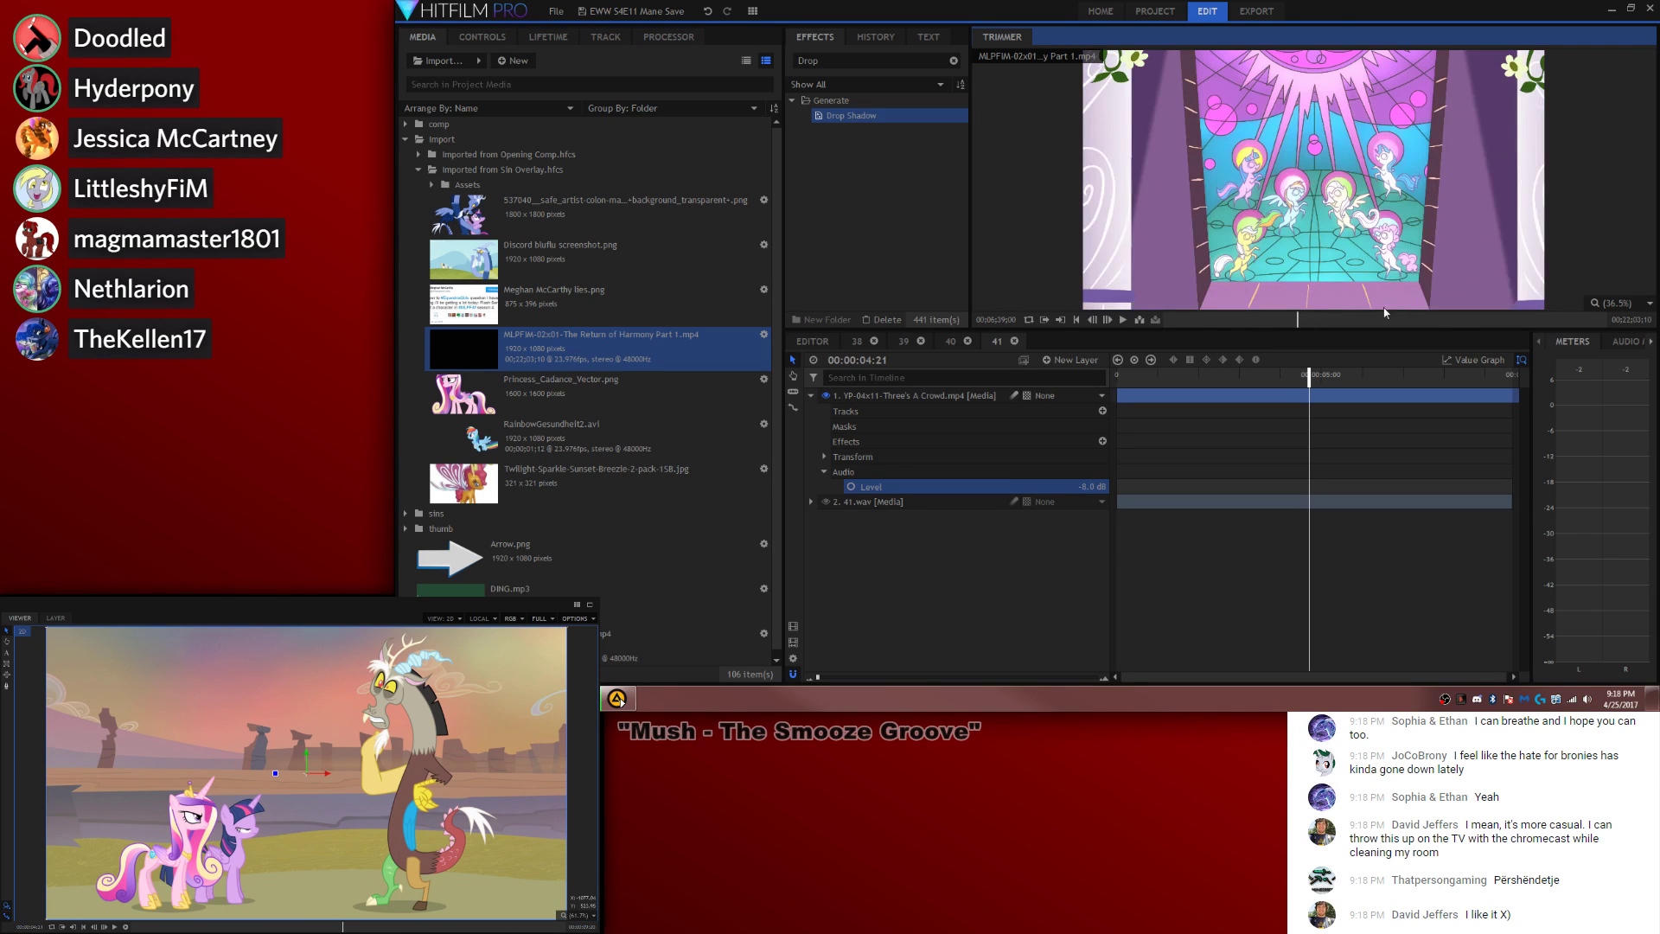
pyautogui.click(1355, 322)
pyautogui.click(1361, 324)
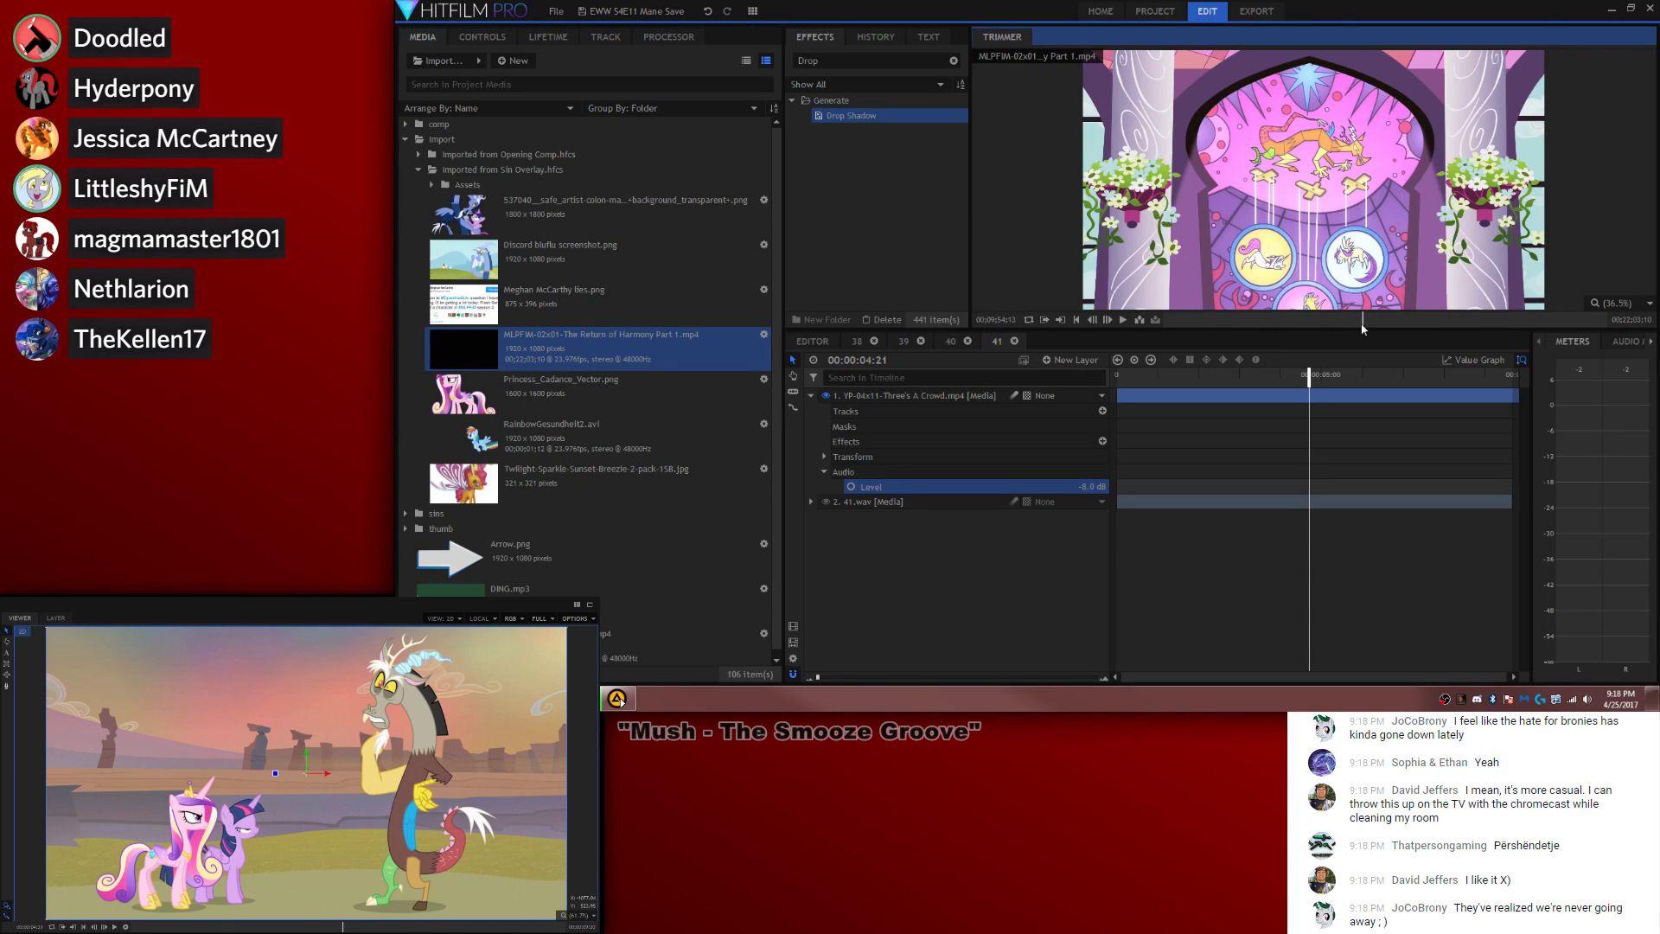
pyautogui.click(1368, 321)
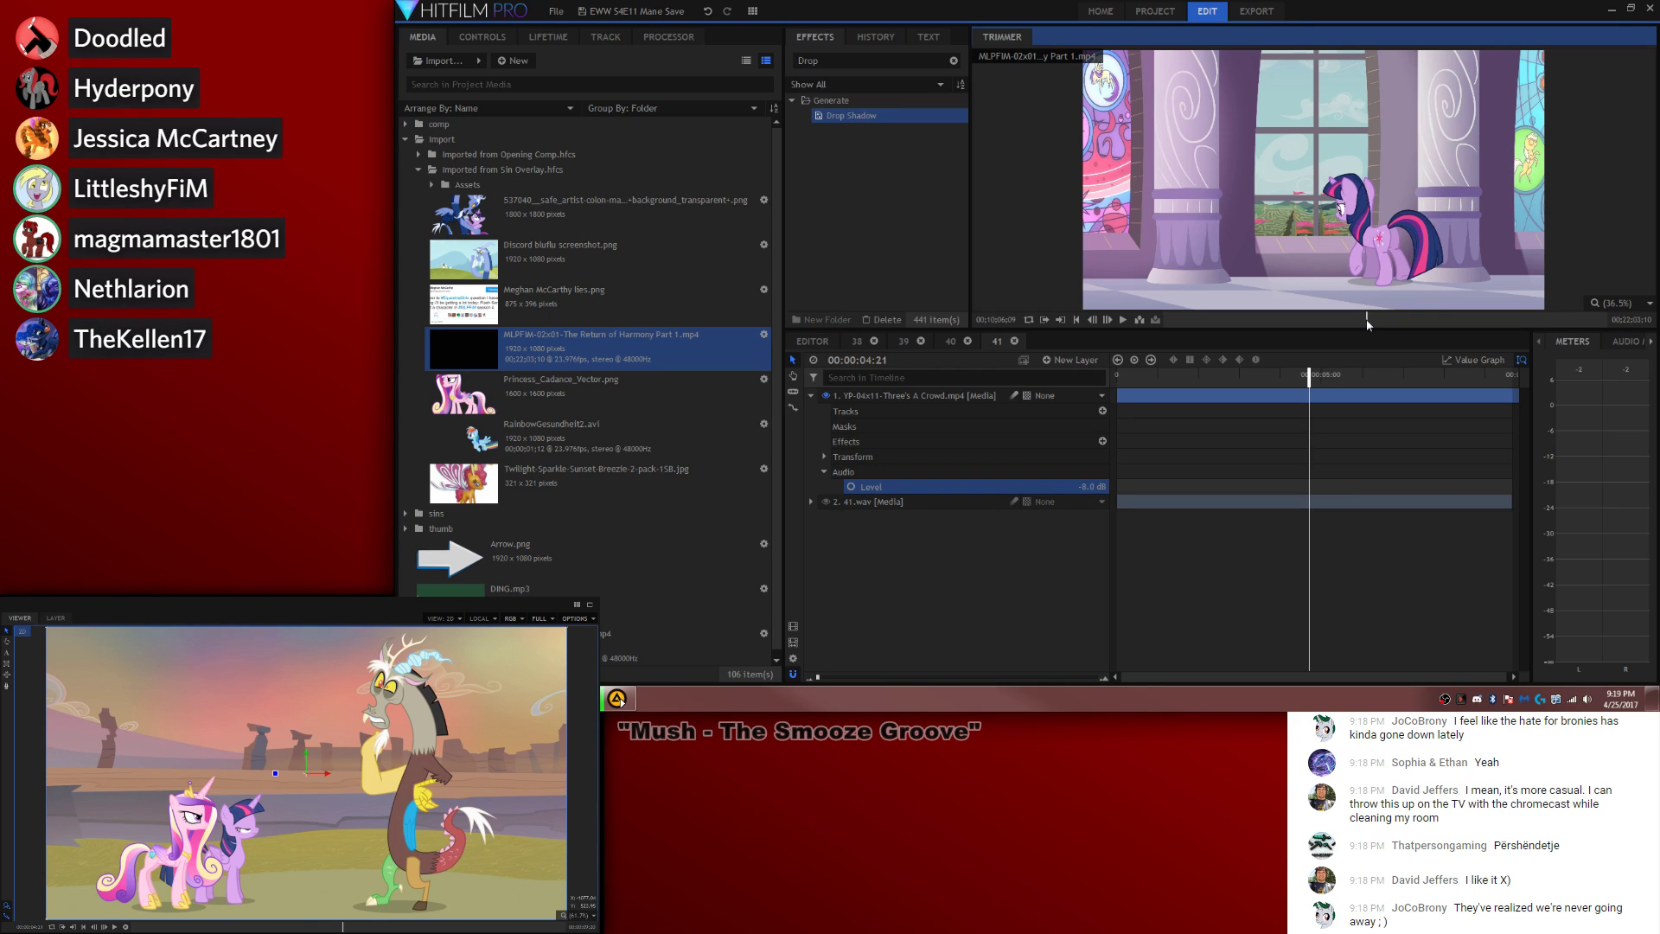
# Step: Set the Return of Harmony Part 1 clip's in point at the banner background frame just before Discord enters the shot
pyautogui.moveTo(1370, 321); pyautogui.dragTo(1383, 323)
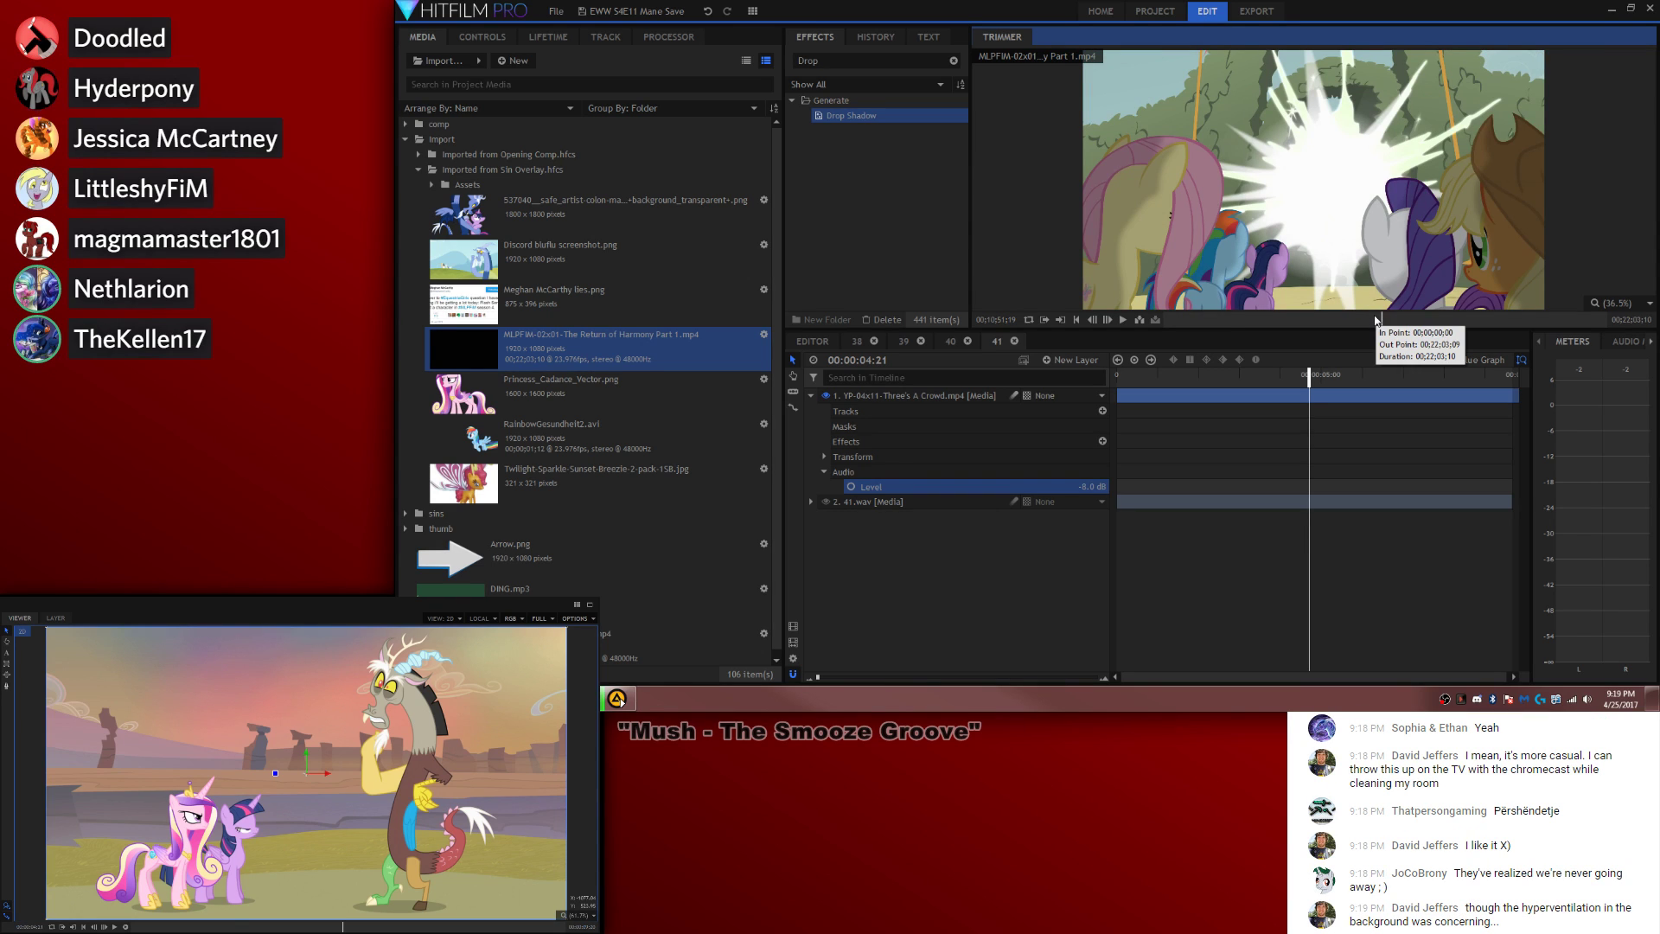
pyautogui.moveTo(1384, 317); pyautogui.dragTo(1381, 319)
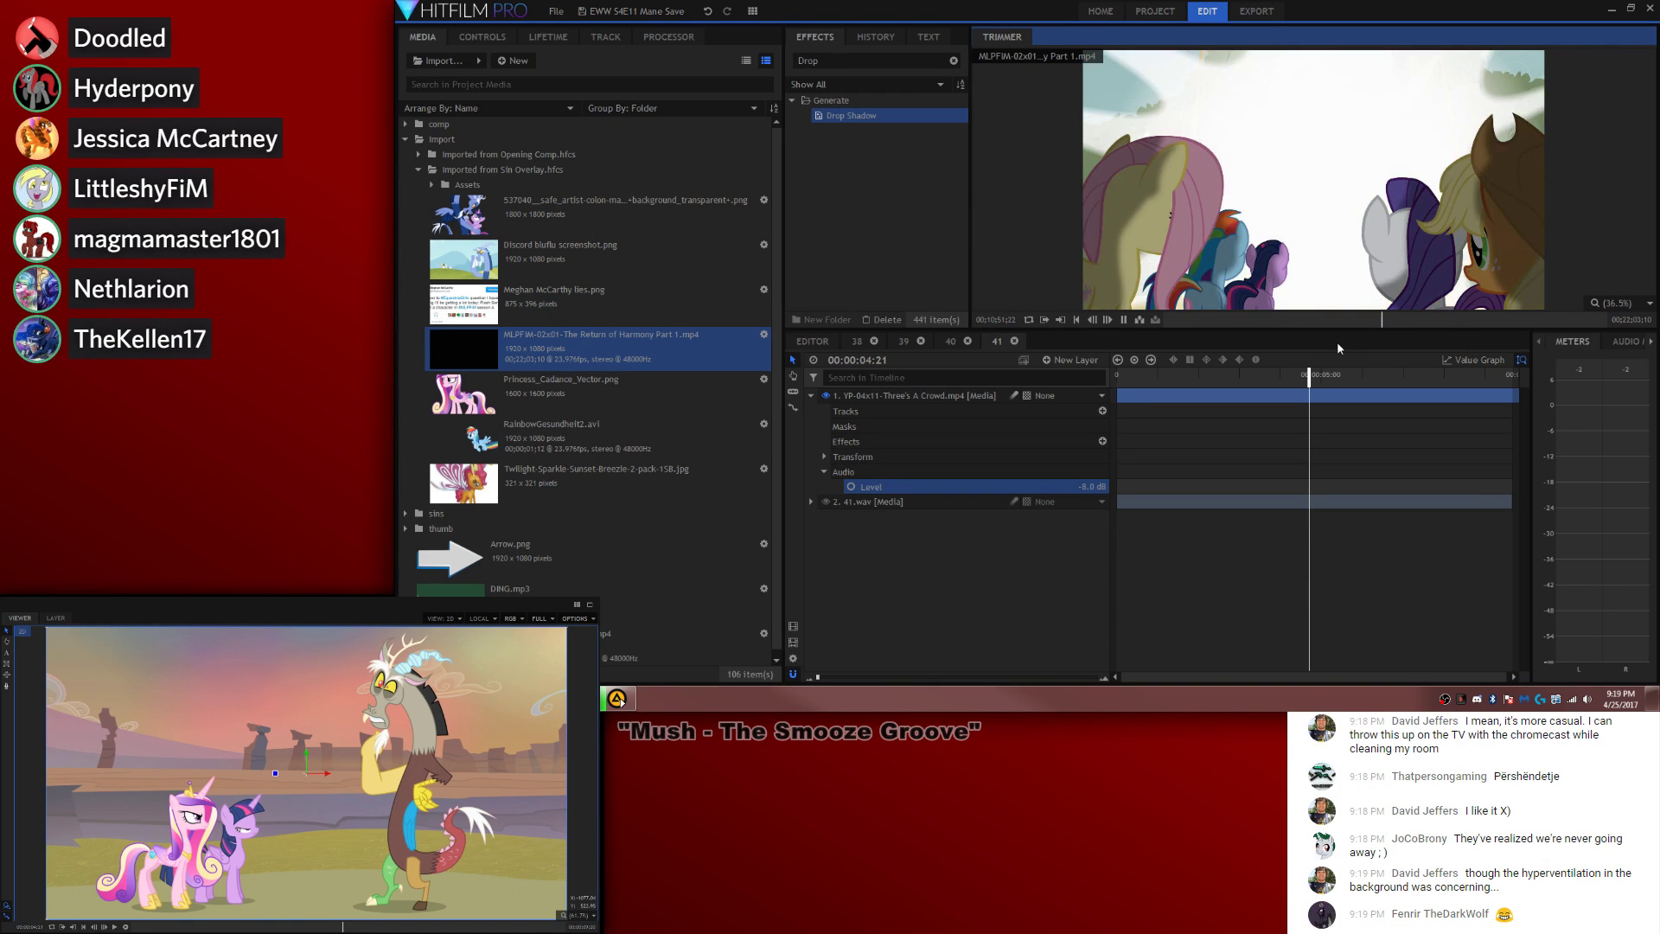
pyautogui.moveTo(1382, 319); pyautogui.dragTo(1383, 323)
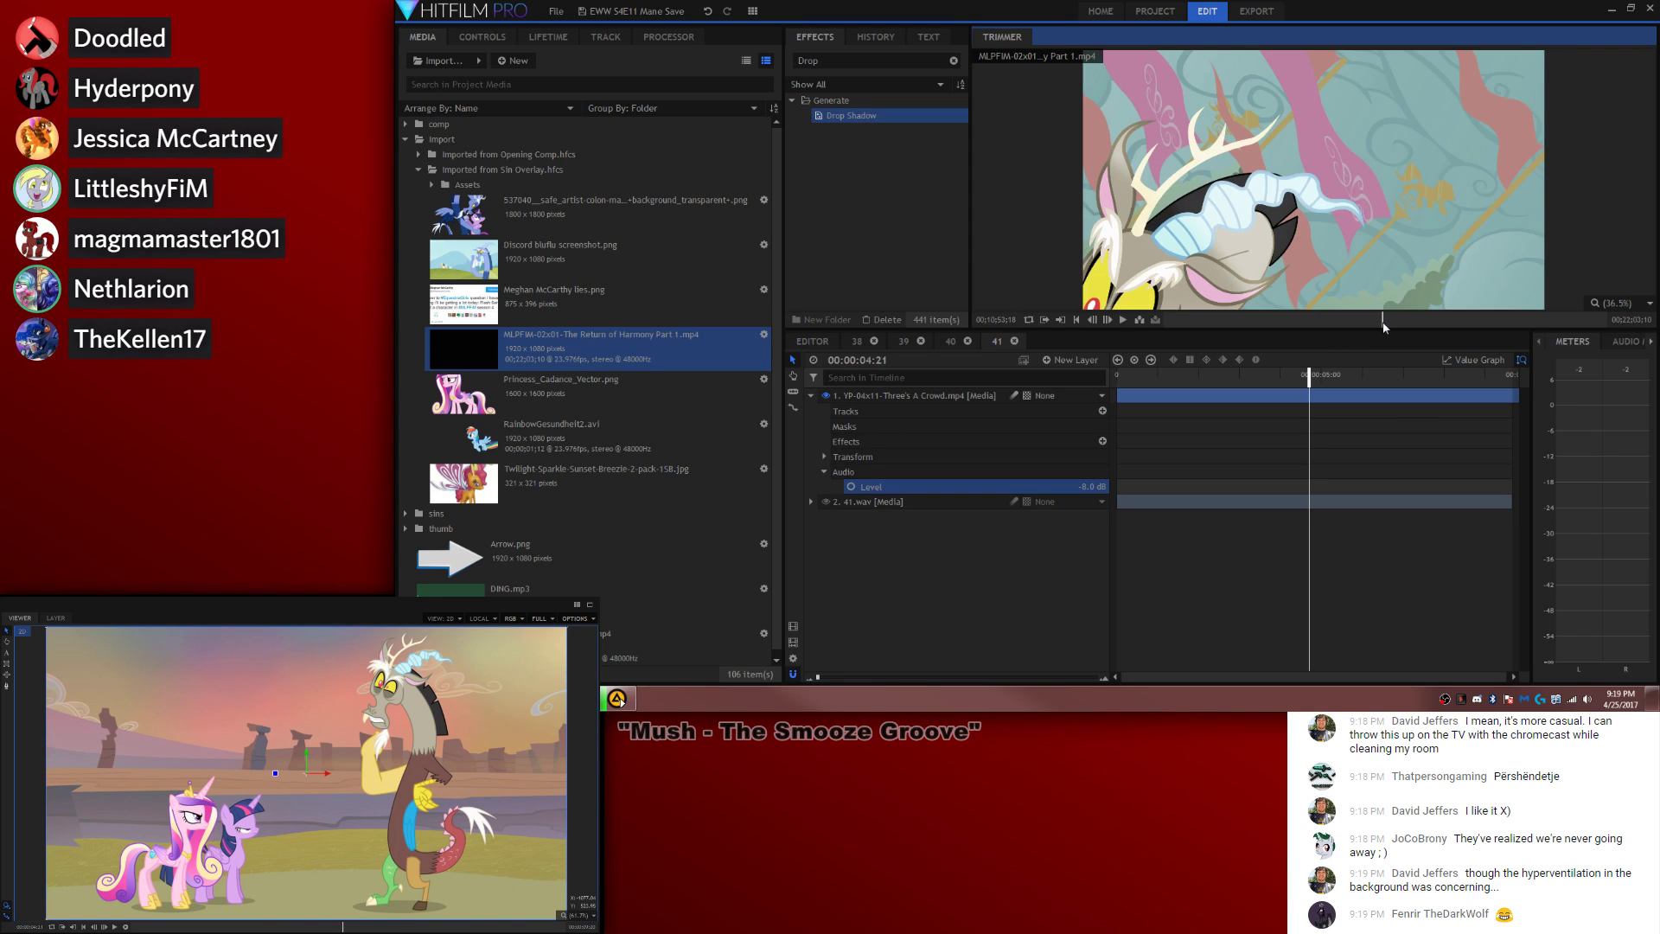
pyautogui.click(1384, 324)
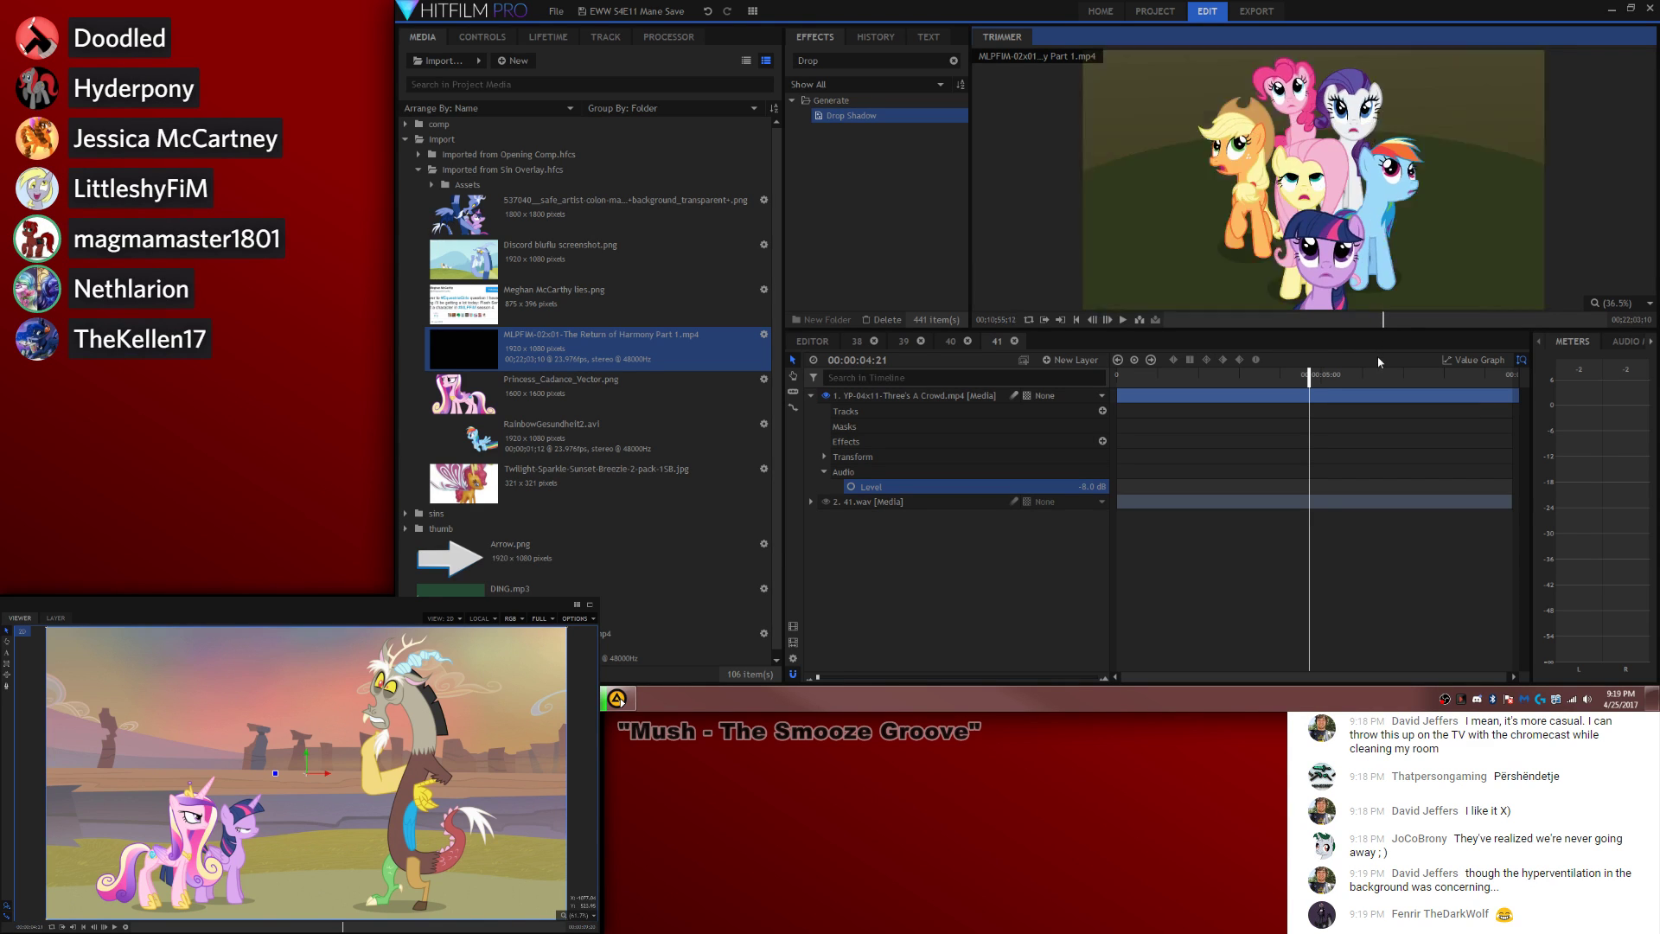
pyautogui.press(',')
pyautogui.press(',')
pyautogui.press(',')
pyautogui.press(',')
pyautogui.press(',')
pyautogui.press(',')
pyautogui.press(',')
pyautogui.press(',')
pyautogui.press(',')
pyautogui.press(',')
pyautogui.press(',')
pyautogui.press(',')
pyautogui.press(',')
pyautogui.press(',')
pyautogui.press(',')
pyautogui.press(',')
pyautogui.press(',')
pyautogui.press(',')
pyautogui.press(',')
pyautogui.press(',')
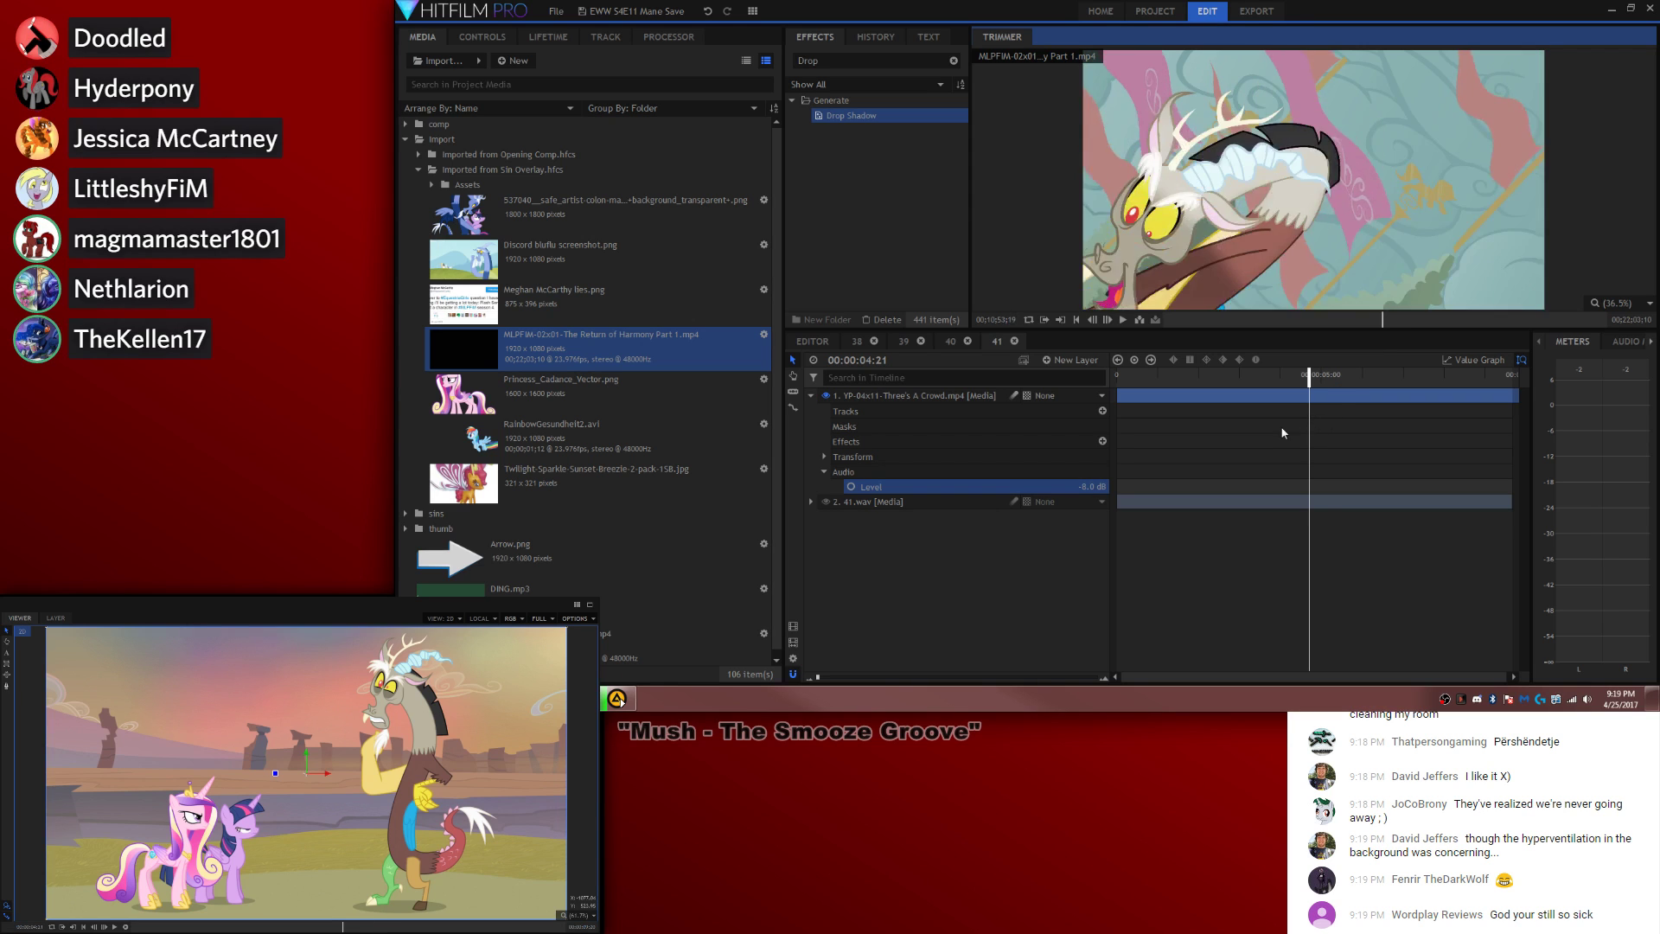
pyautogui.press(',')
pyautogui.press(',')
pyautogui.press(',')
pyautogui.press(',')
pyautogui.press(',')
pyautogui.press(',')
pyautogui.press(',')
pyautogui.press(',')
pyautogui.press(',')
pyautogui.click(1043, 321)
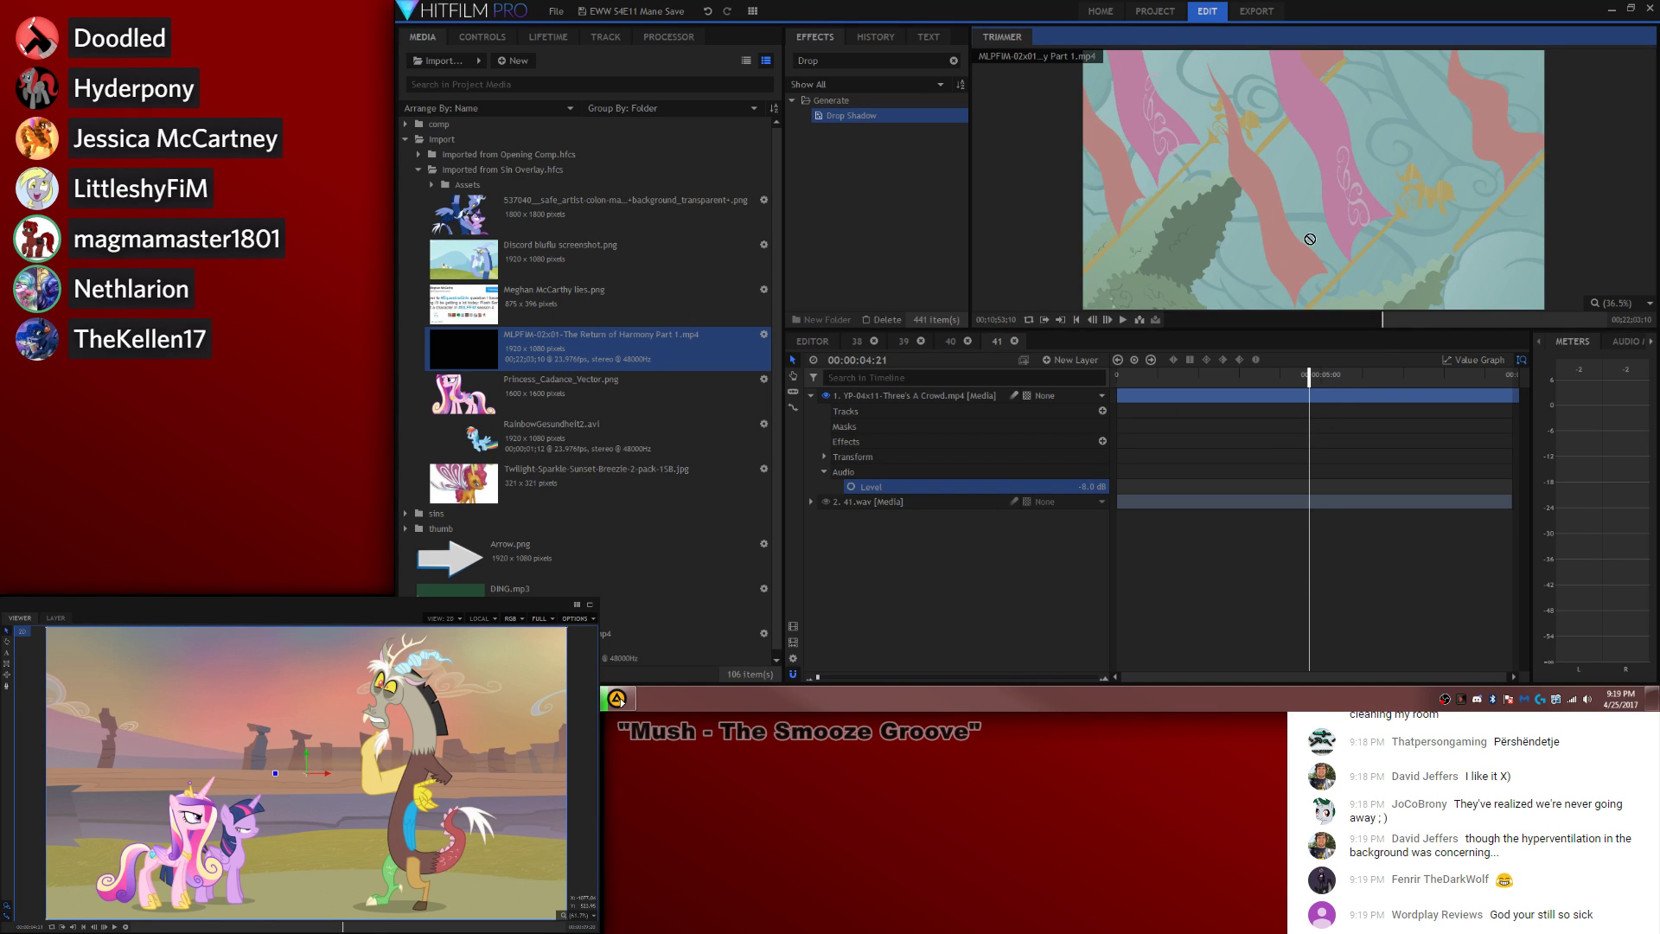
# Step: Play the 41 composite shot around the five-second mark and display the audio waveform on the 41.wav layer
pyautogui.click(1269, 417)
pyautogui.press('space')
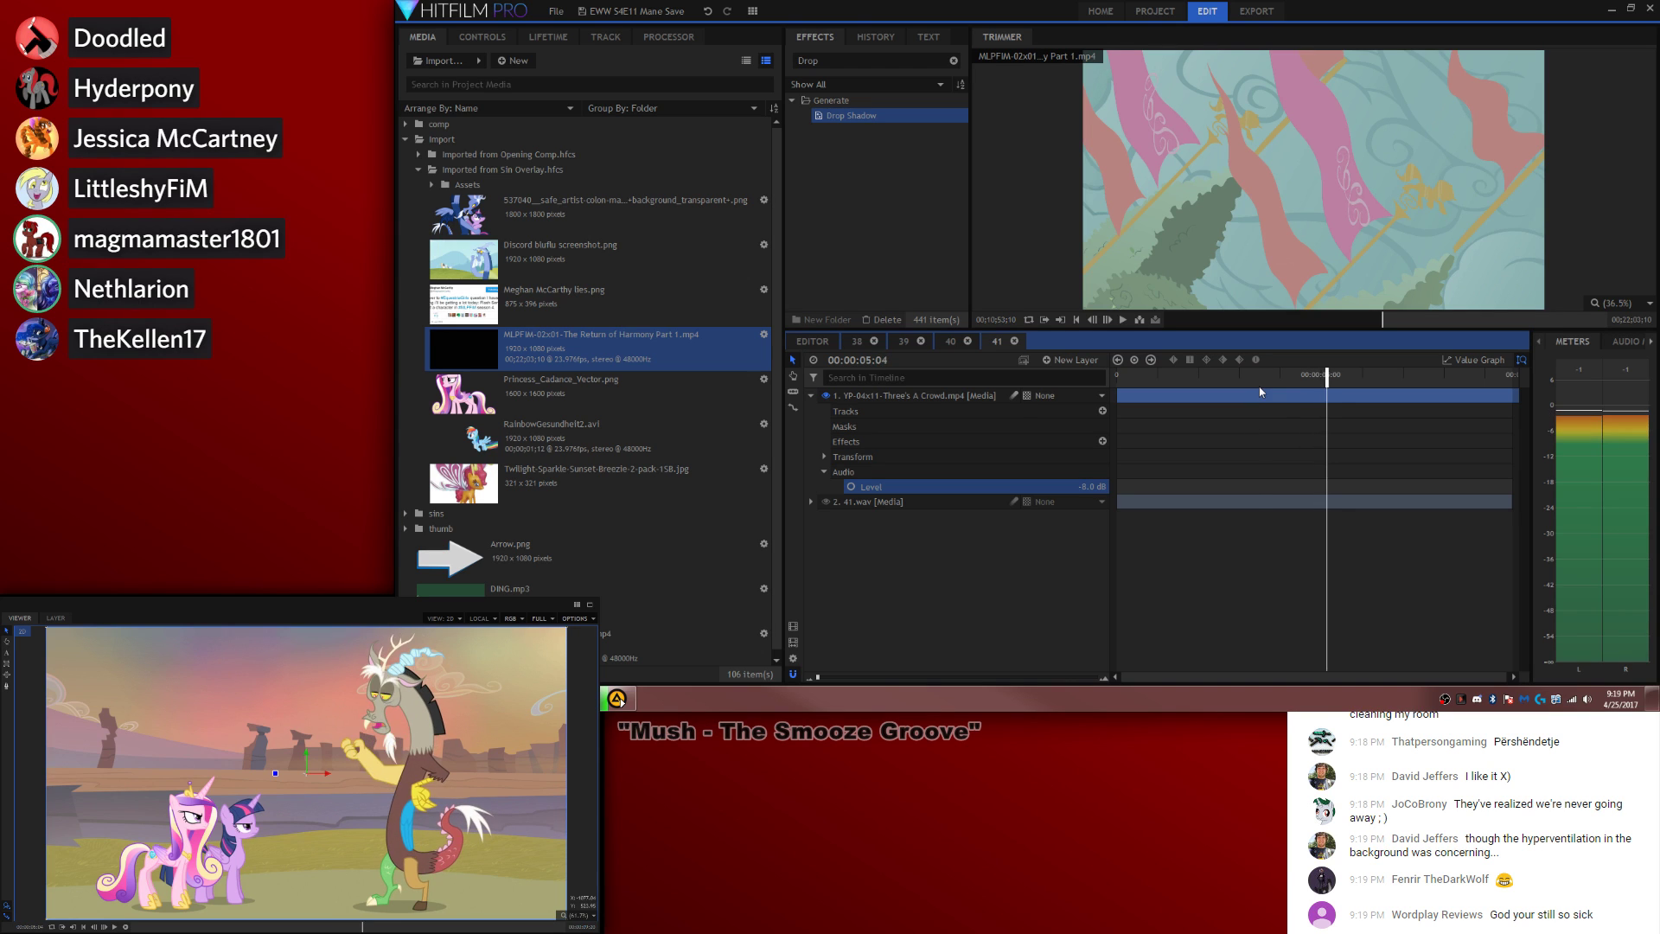
pyautogui.press('space')
pyautogui.rightClick(972, 503)
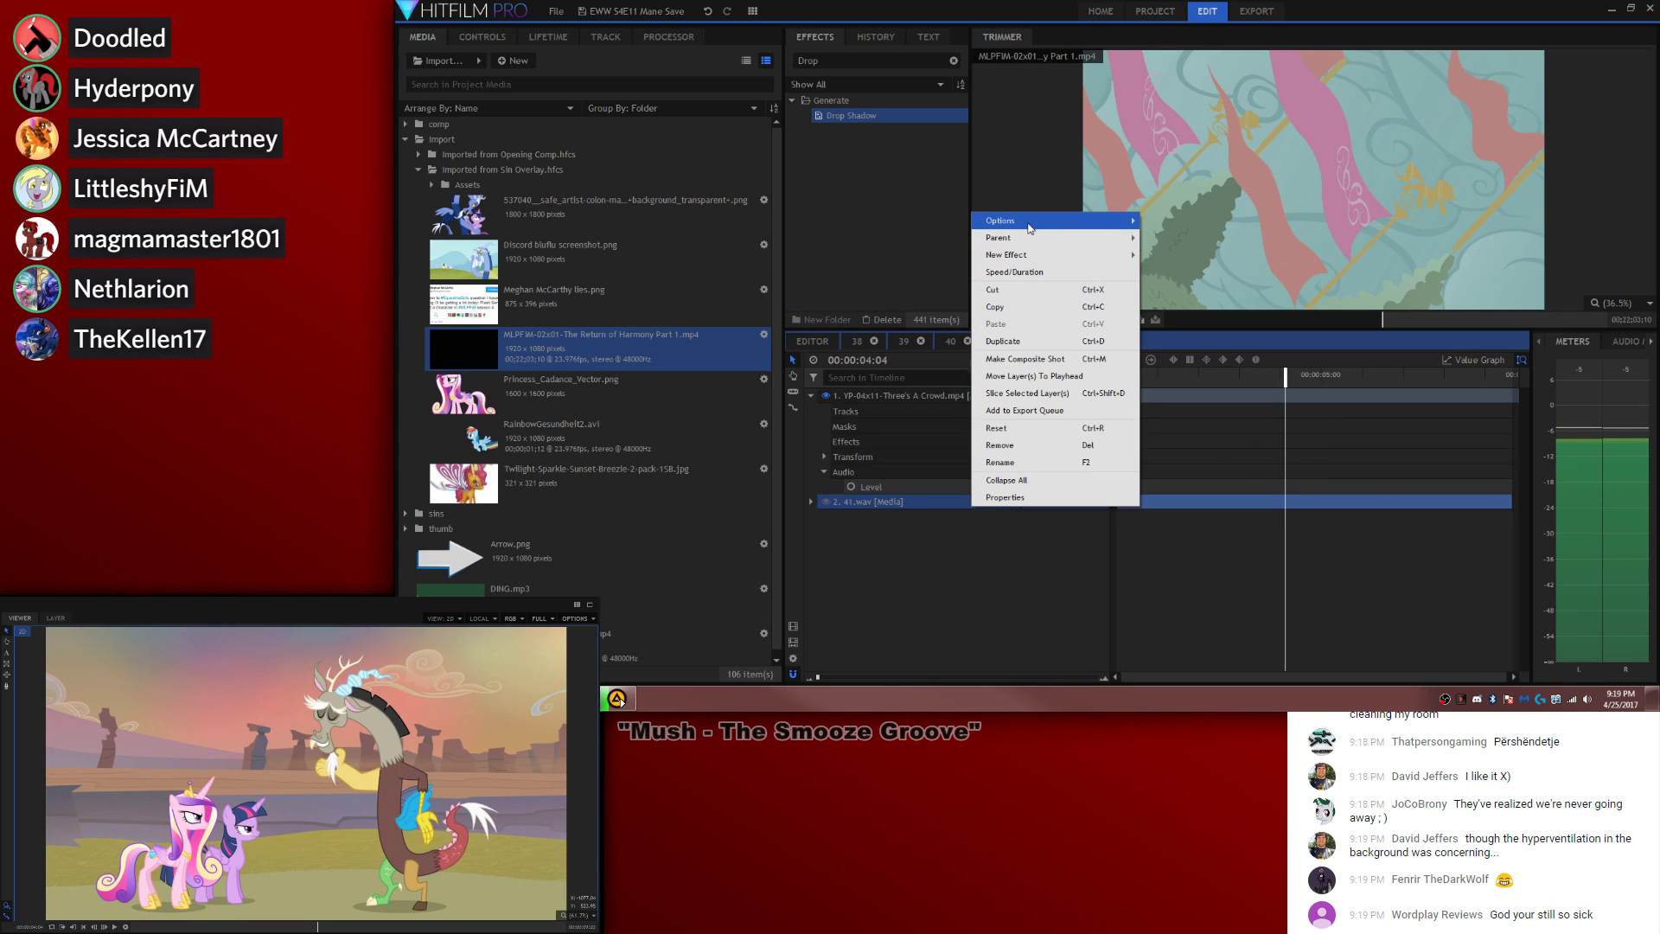
pyautogui.moveTo(1028, 223)
pyautogui.click(1176, 238)
pyautogui.click(1382, 474)
# Step: Place the trimmed Return of Harmony clip above the other layers, starting at 00:00:04:16
pyautogui.press('space')
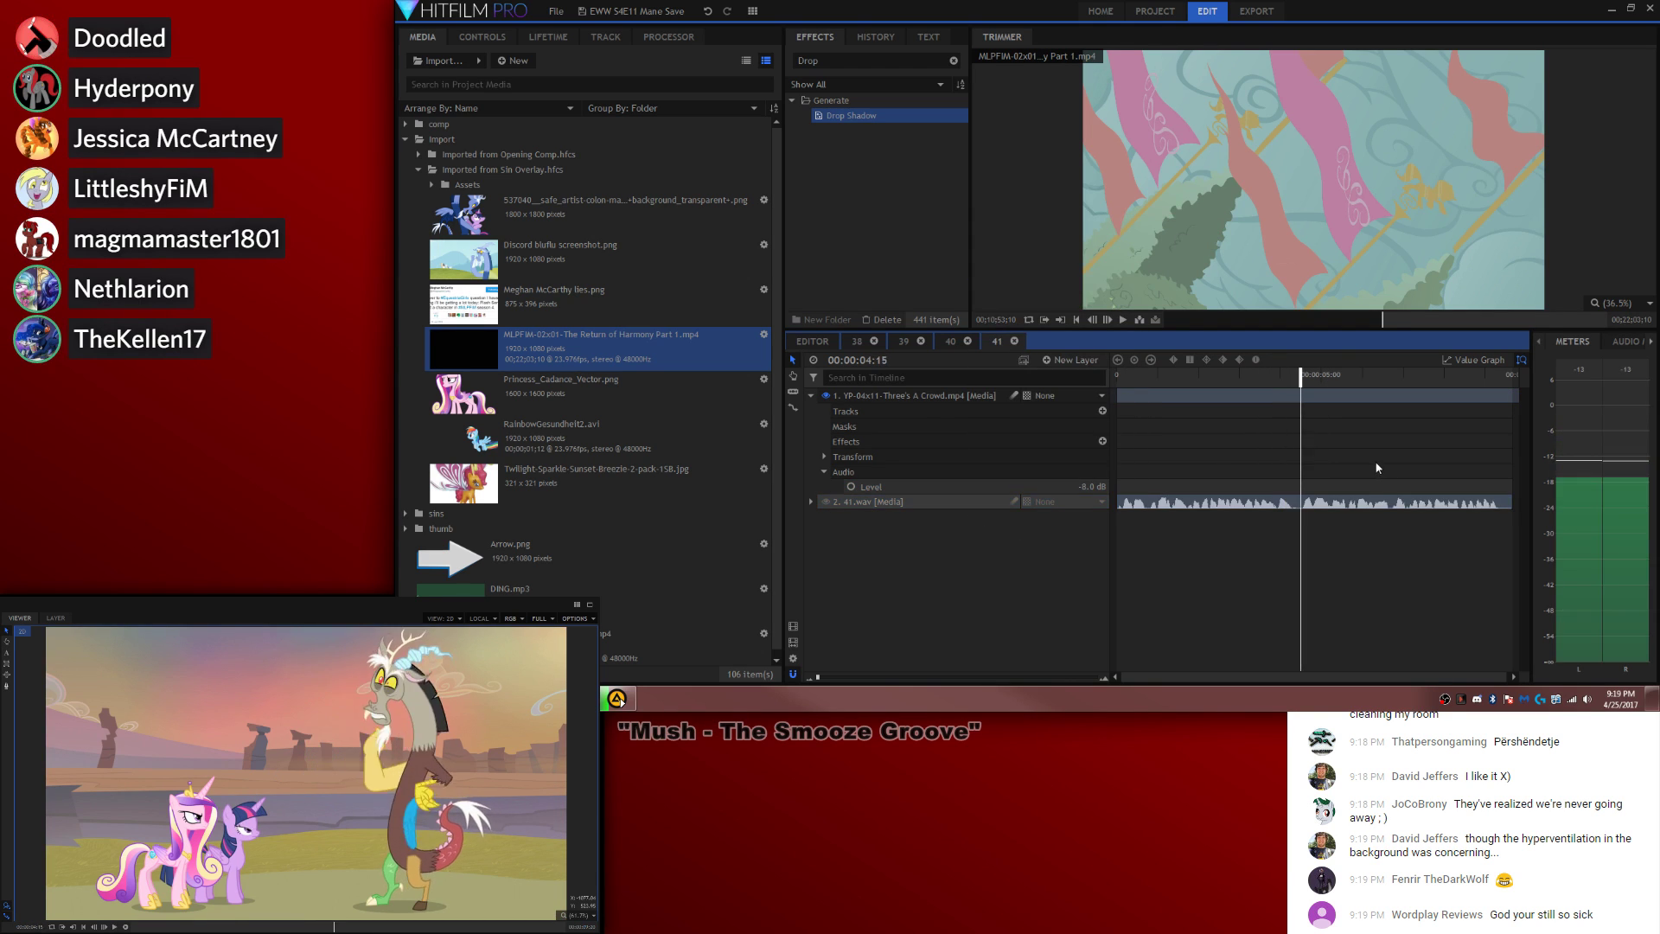
pyautogui.press('space')
pyautogui.press(',')
pyautogui.moveTo(1313, 179); pyautogui.dragTo(1336, 447)
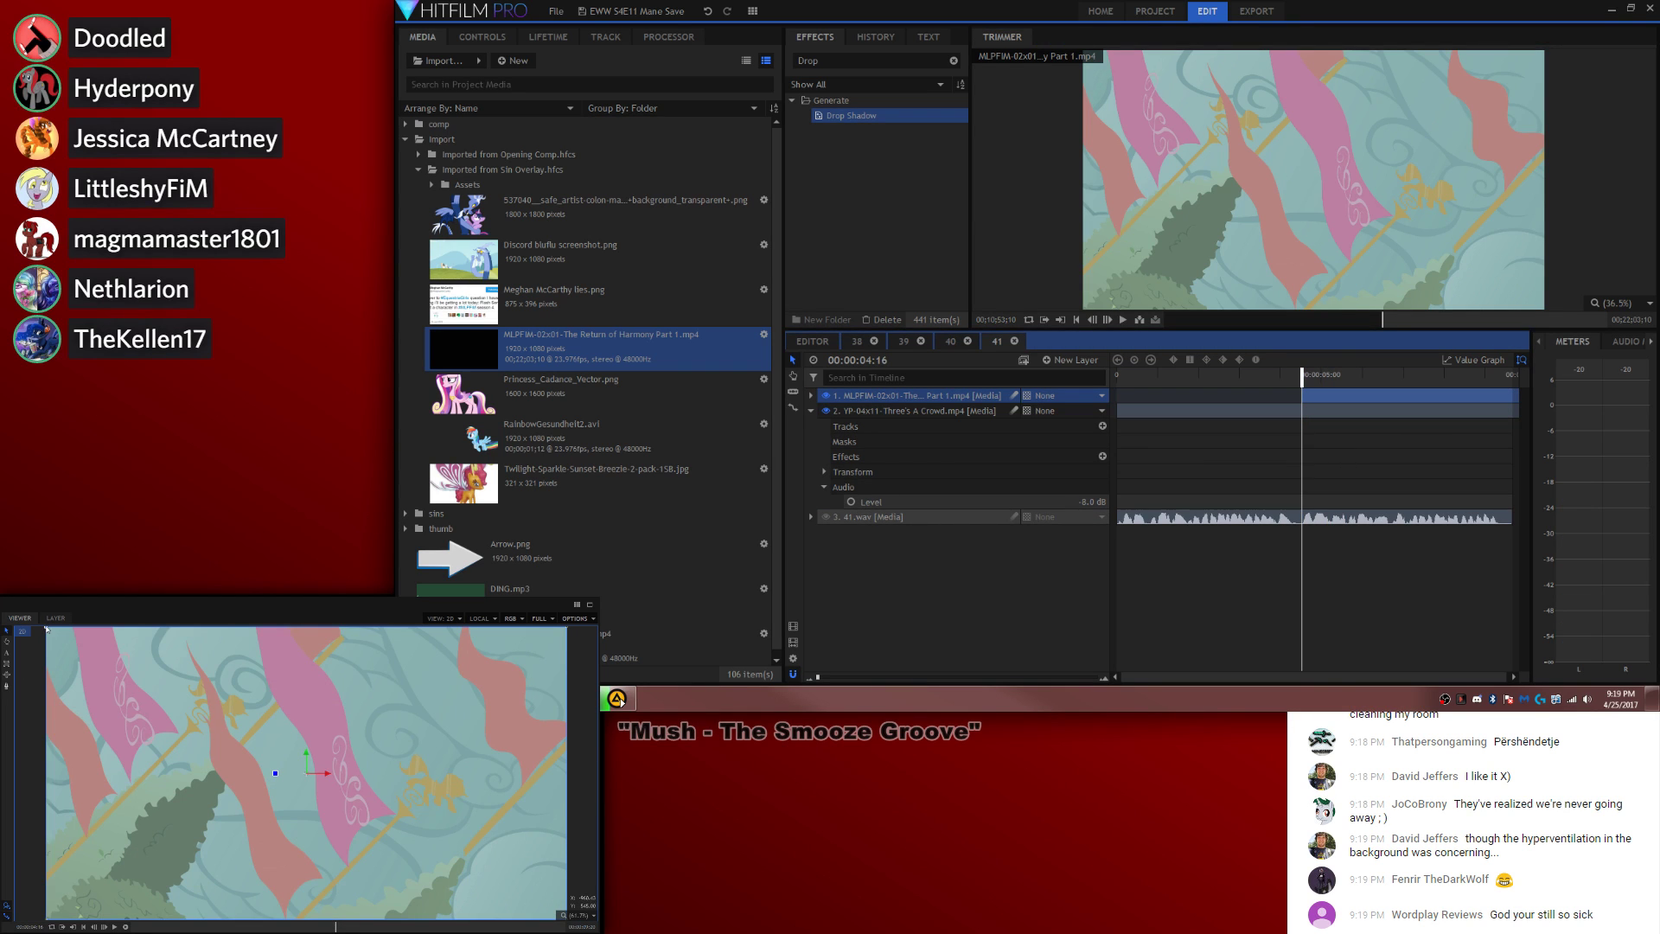
# Step: Scale the Return of Harmony clip down to an inset about two-thirds of the frame and apply the pip callback preset
pyautogui.moveTo(46, 628); pyautogui.dragTo(128, 664)
pyautogui.doubleClick(873, 61)
pyautogui.write('pip')
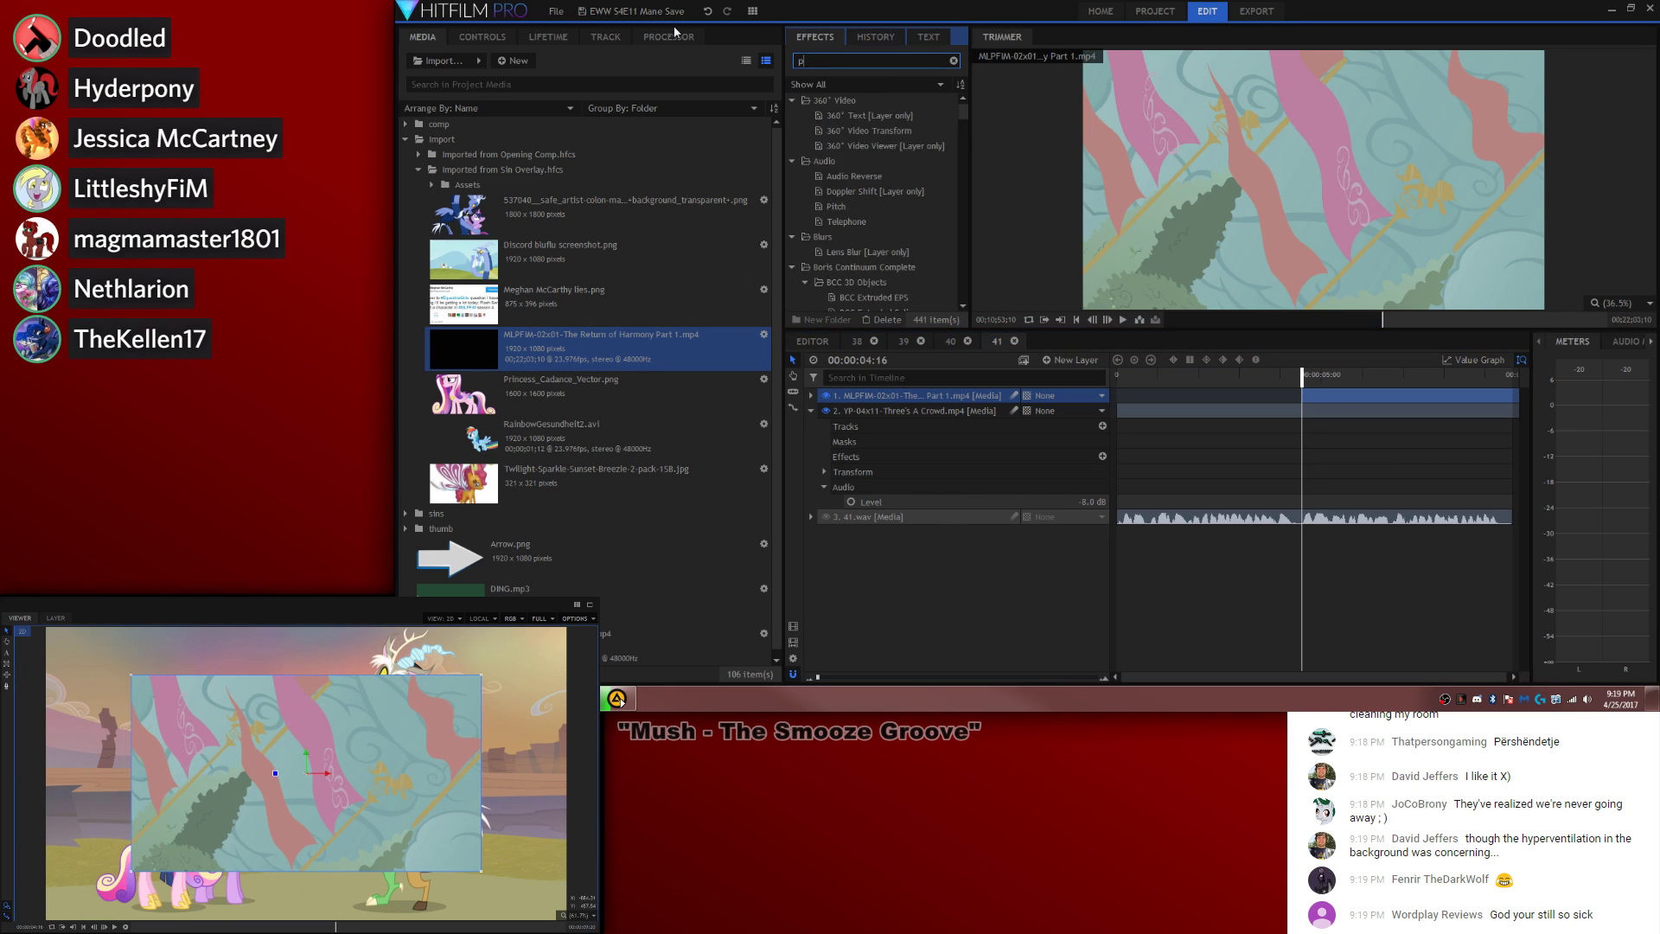
pyautogui.moveTo(826, 125); pyautogui.dragTo(968, 395)
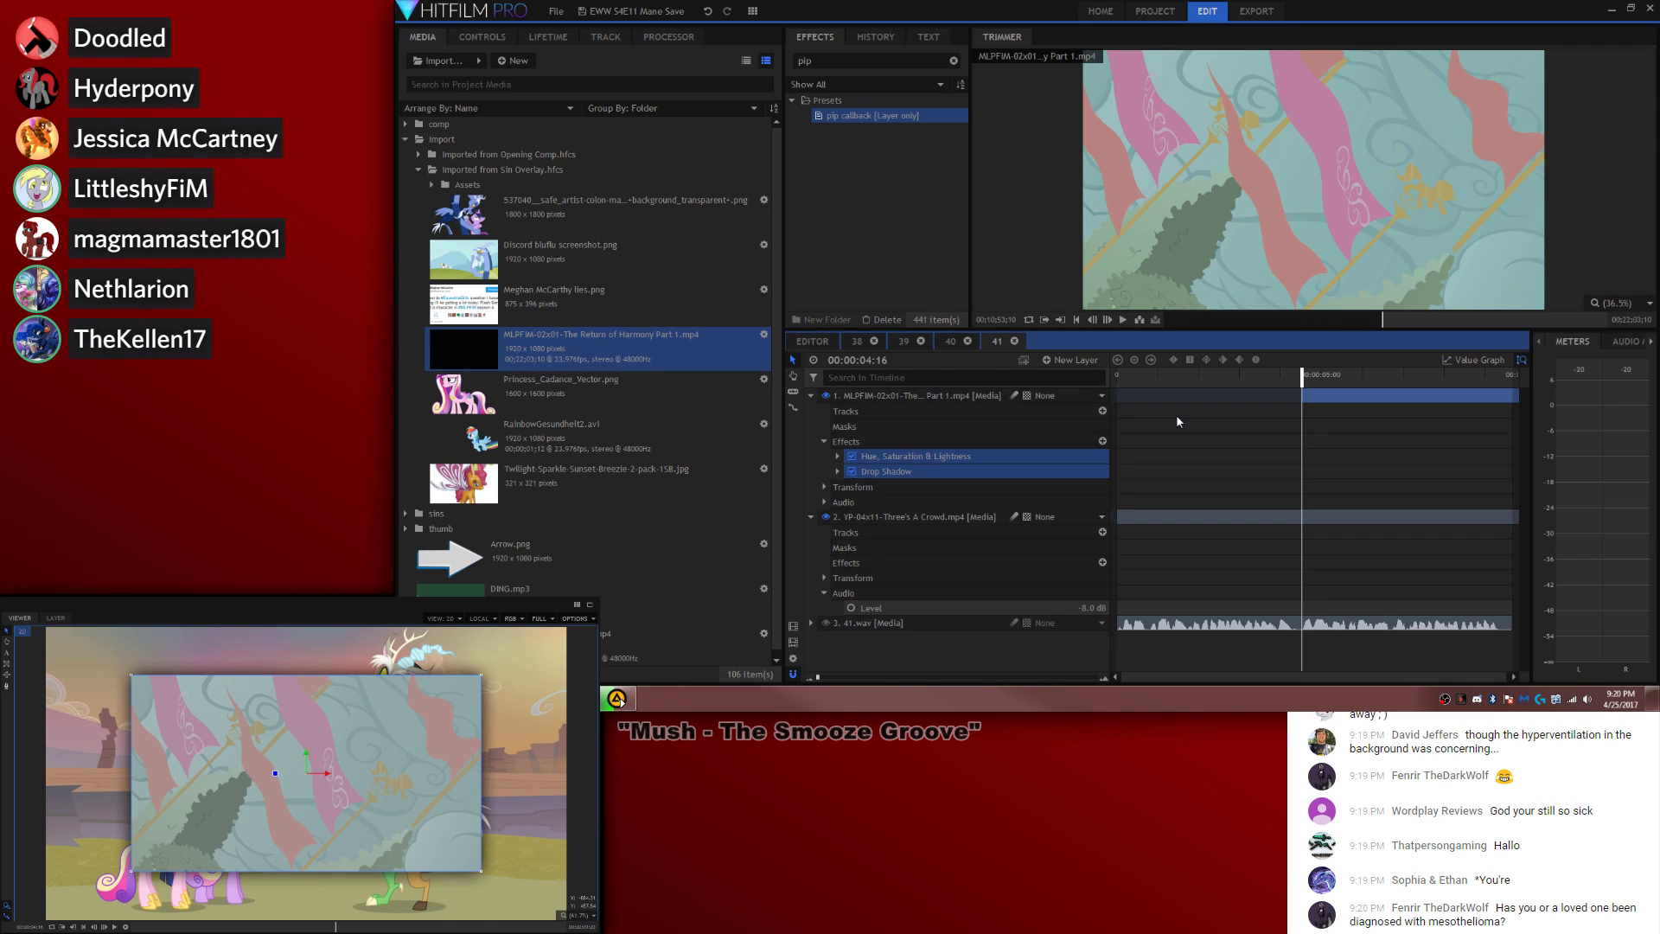
# Step: Set the audio level of the inset Return of Harmony layer to -9 dB
pyautogui.press('space')
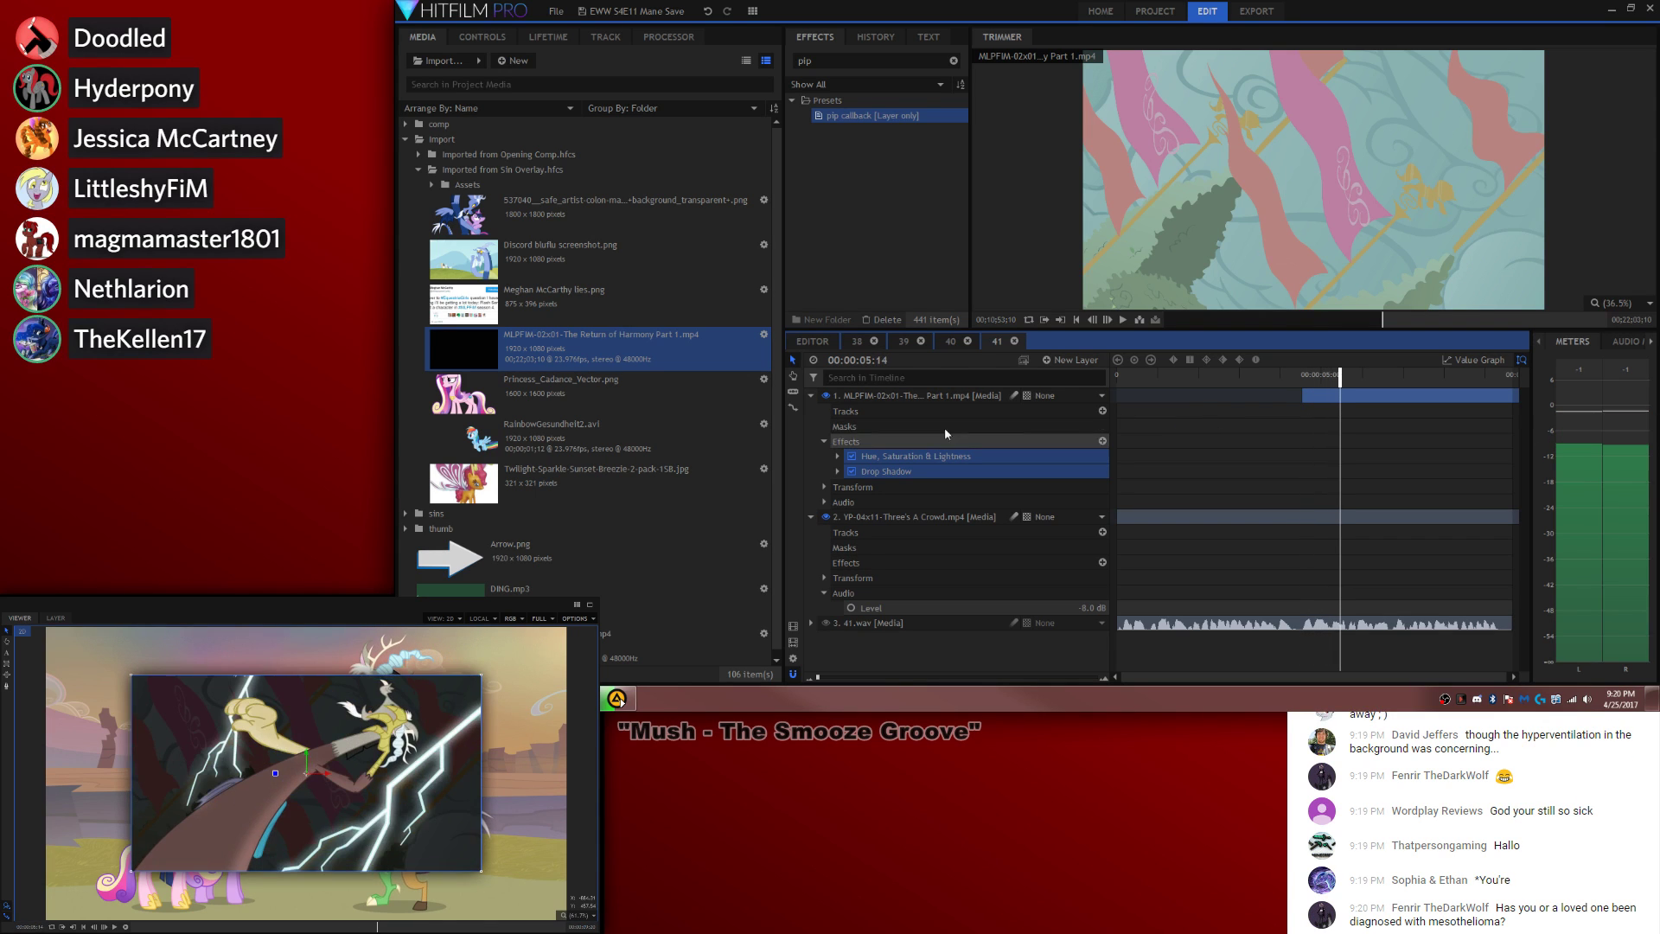
pyautogui.click(824, 502)
pyautogui.click(1094, 516)
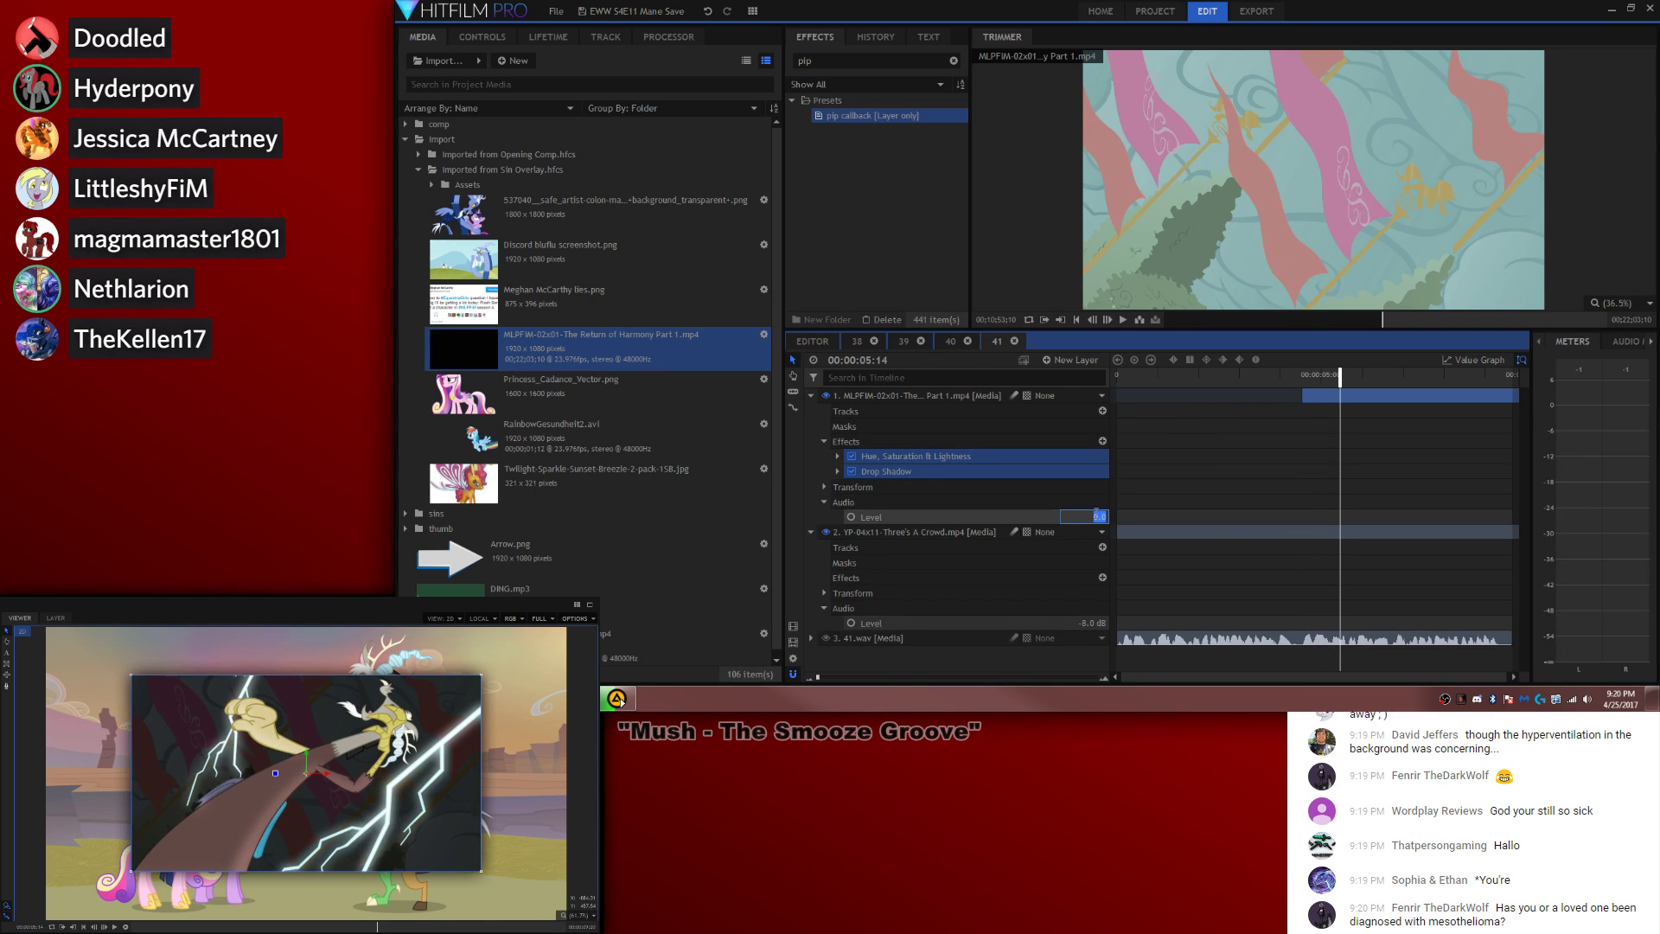
pyautogui.write('-9')
pyautogui.press('Return')
# Step: Trim the inset Return of Harmony clip to end at 00:00:07:04 and try slicing the 41.wav layer at that point
pyautogui.press('space')
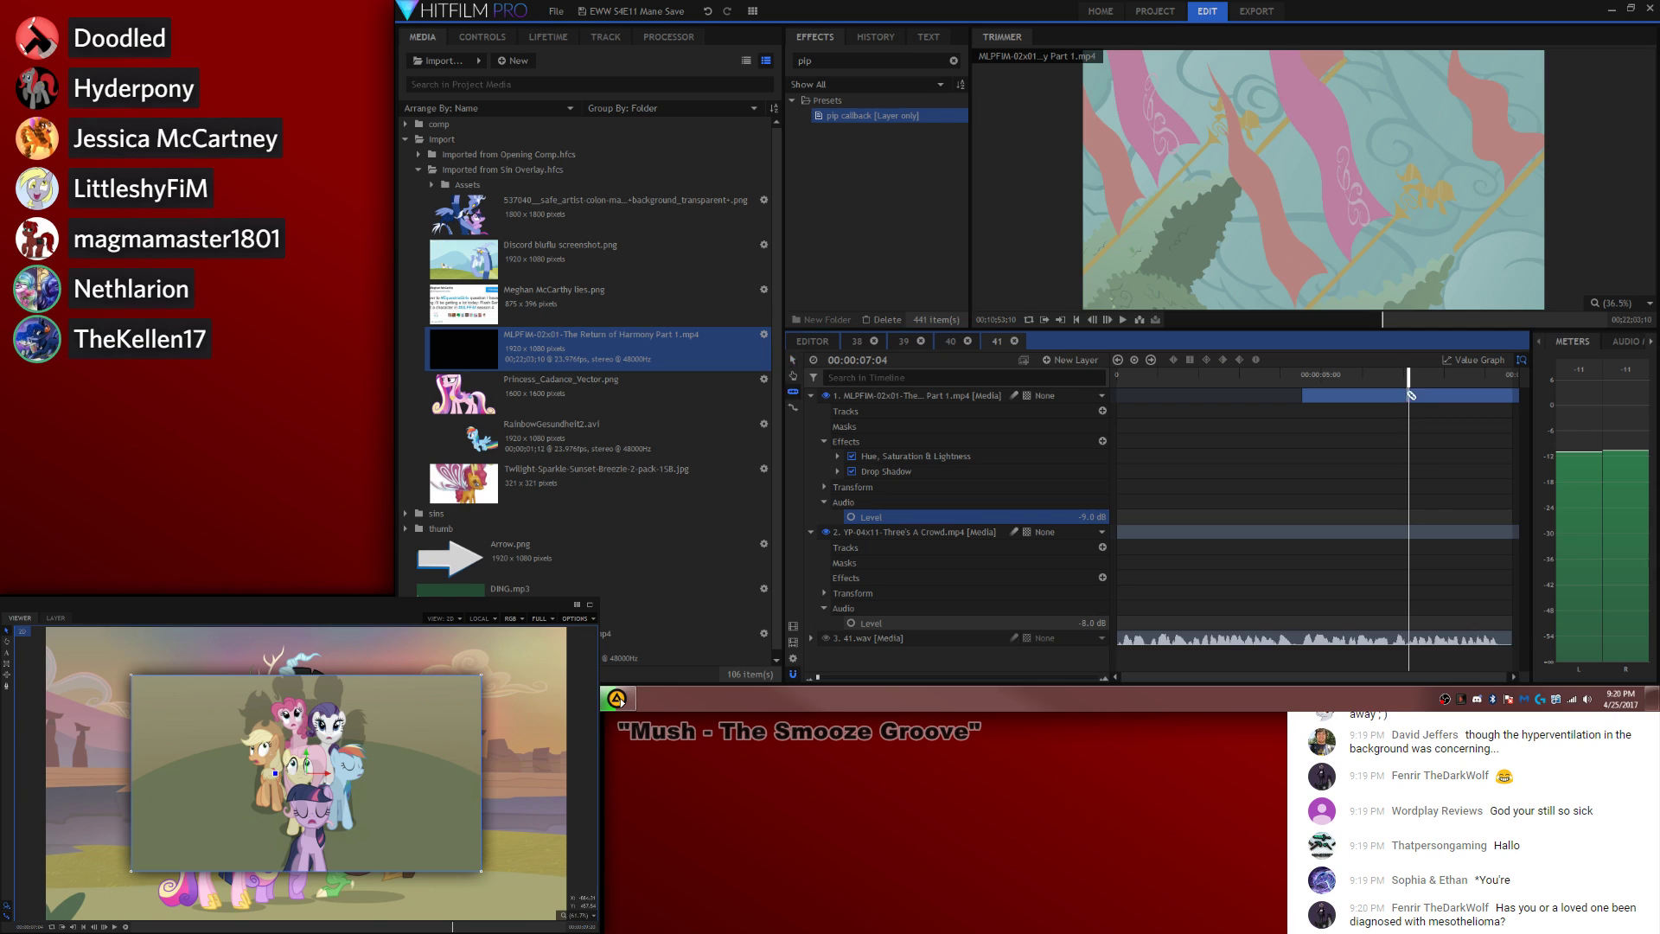
pyautogui.click(1433, 529)
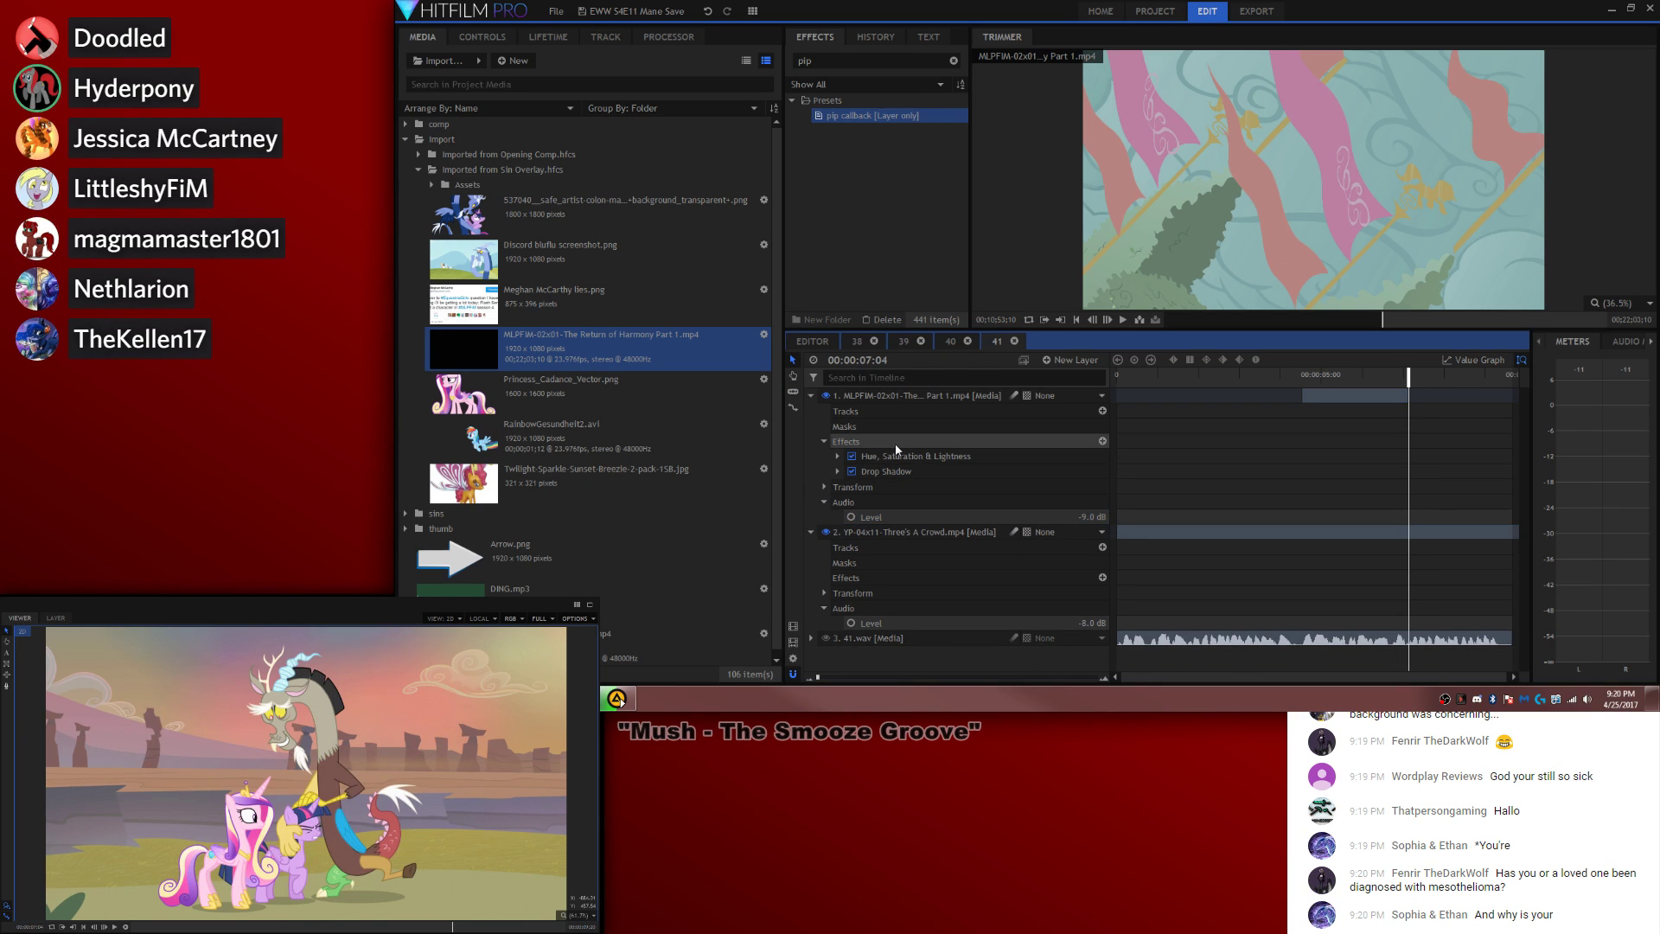
pyautogui.press('c')
pyautogui.click(1408, 640)
pyautogui.press('v')
pyautogui.hotkey('ctrl', 'z')
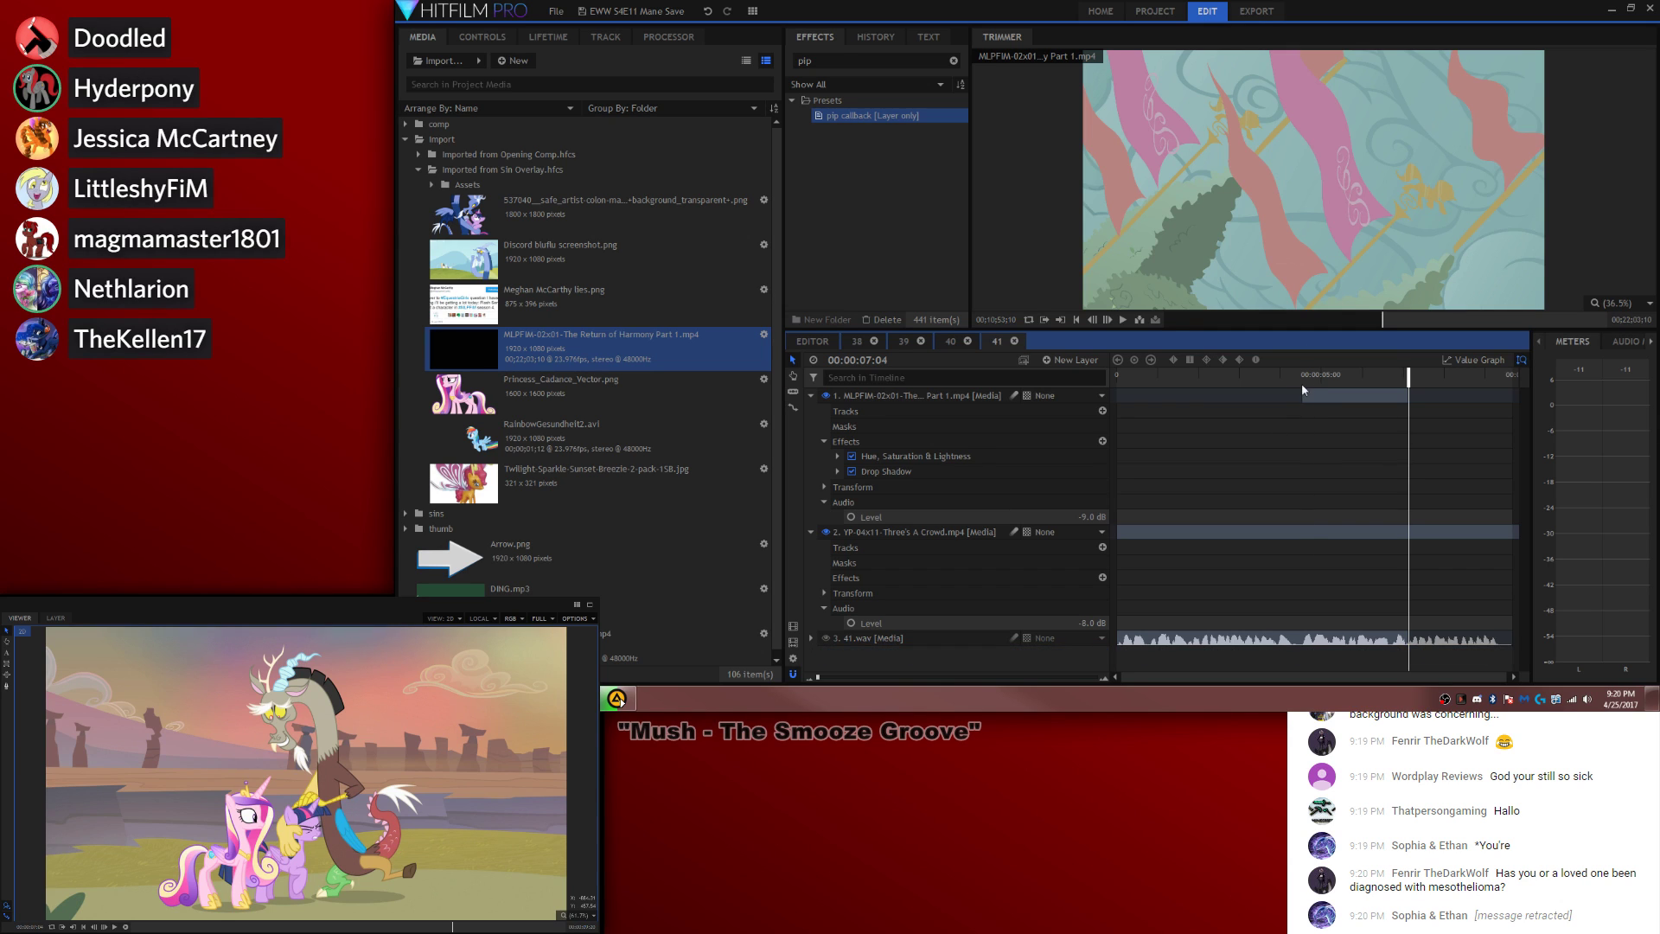
# Step: Apply the Blur effect to the Three's A Crowd layer and keyframe its radius at 7.5 px at 00:00:04:16
pyautogui.click(1300, 381)
pyautogui.press('.')
pyautogui.moveTo(840, 60); pyautogui.dragTo(706, 34)
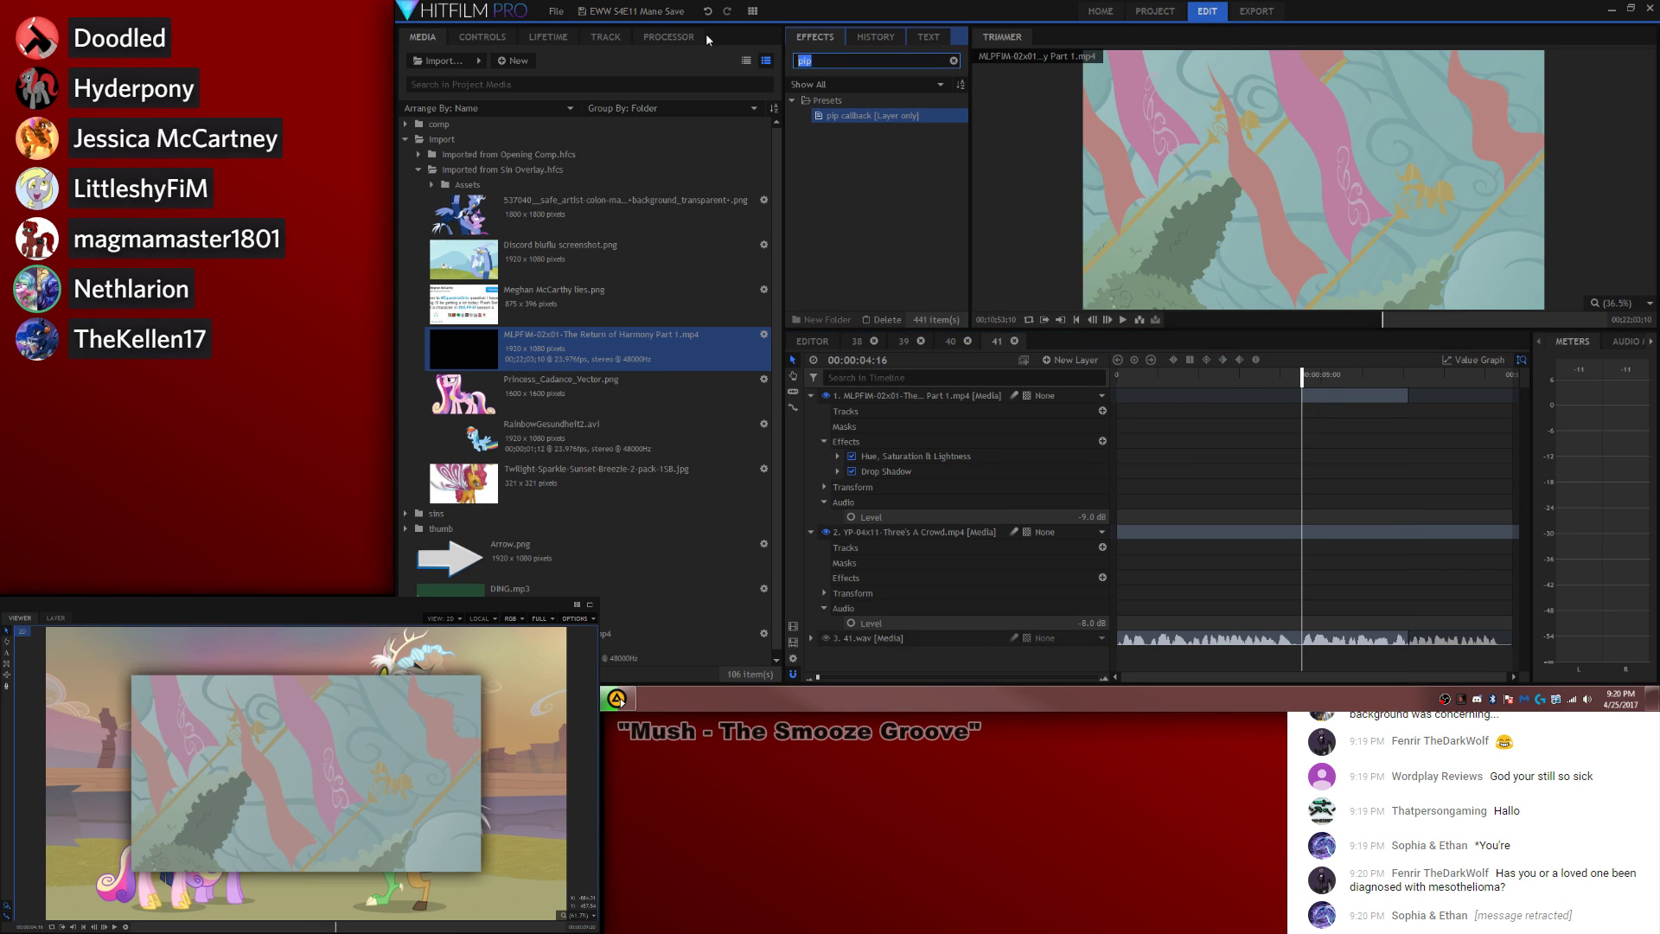
pyautogui.write('blur')
pyautogui.moveTo(833, 146); pyautogui.dragTo(907, 528)
pyautogui.click(824, 577)
pyautogui.click(837, 593)
pyautogui.click(864, 624)
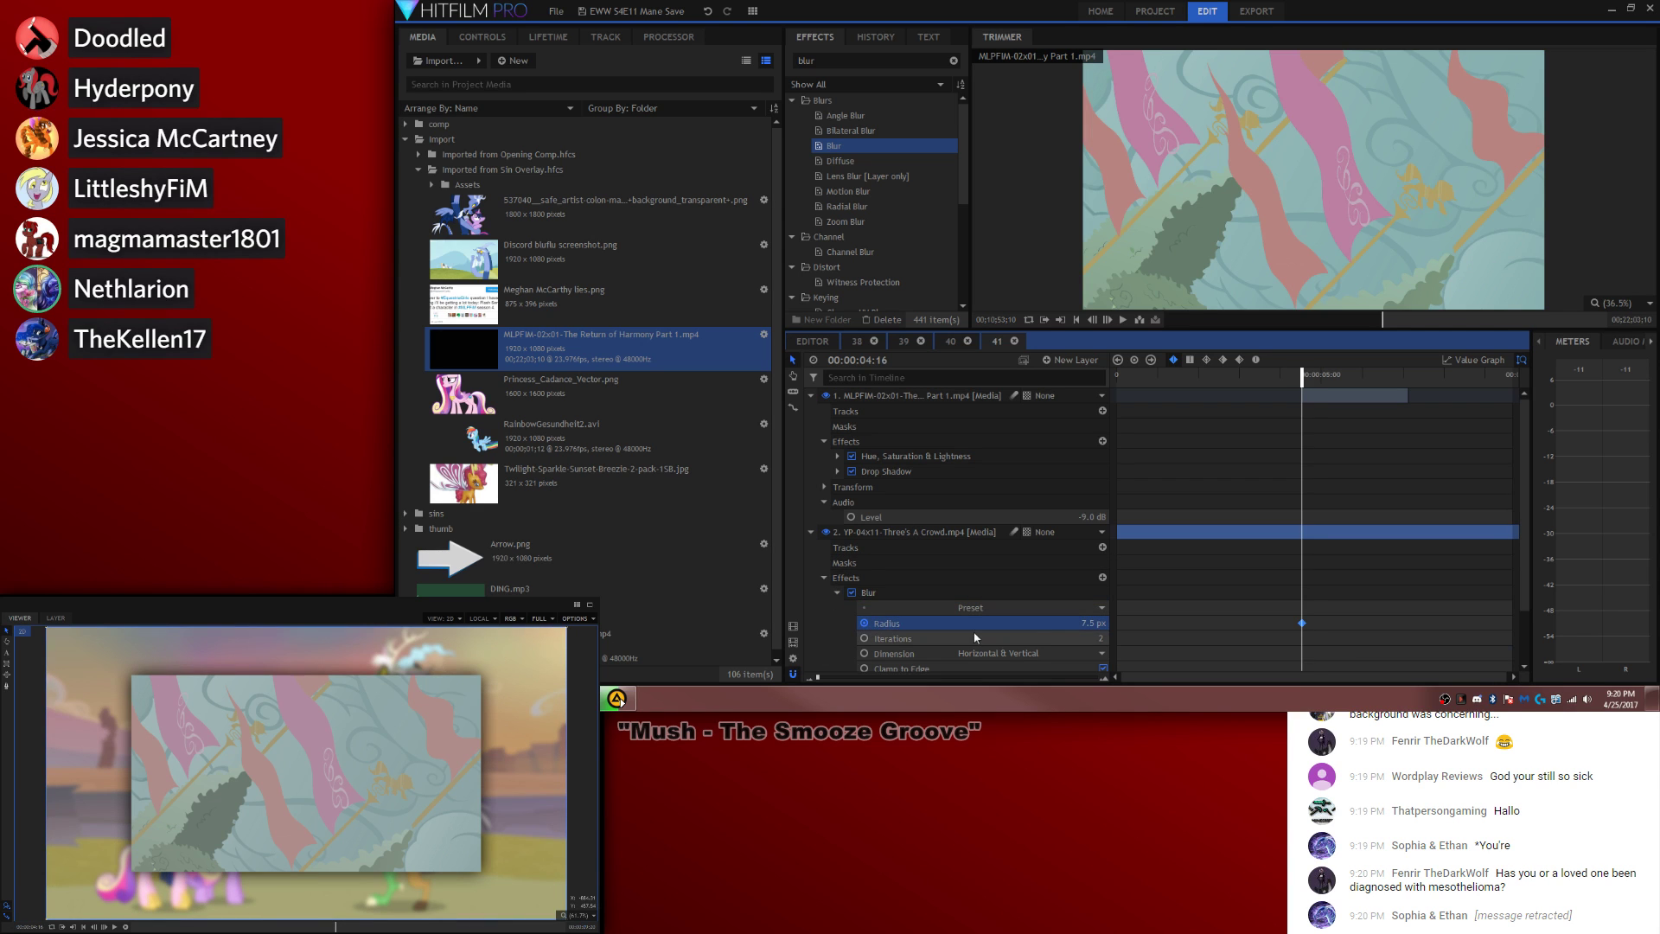
# Step: Set the blur radius to 0 px one frame before the first keyframe and play back the inset section
pyautogui.press(',')
pyautogui.moveTo(1089, 625); pyautogui.dragTo(1025, 625)
pyautogui.click(1301, 505)
pyautogui.press('space')
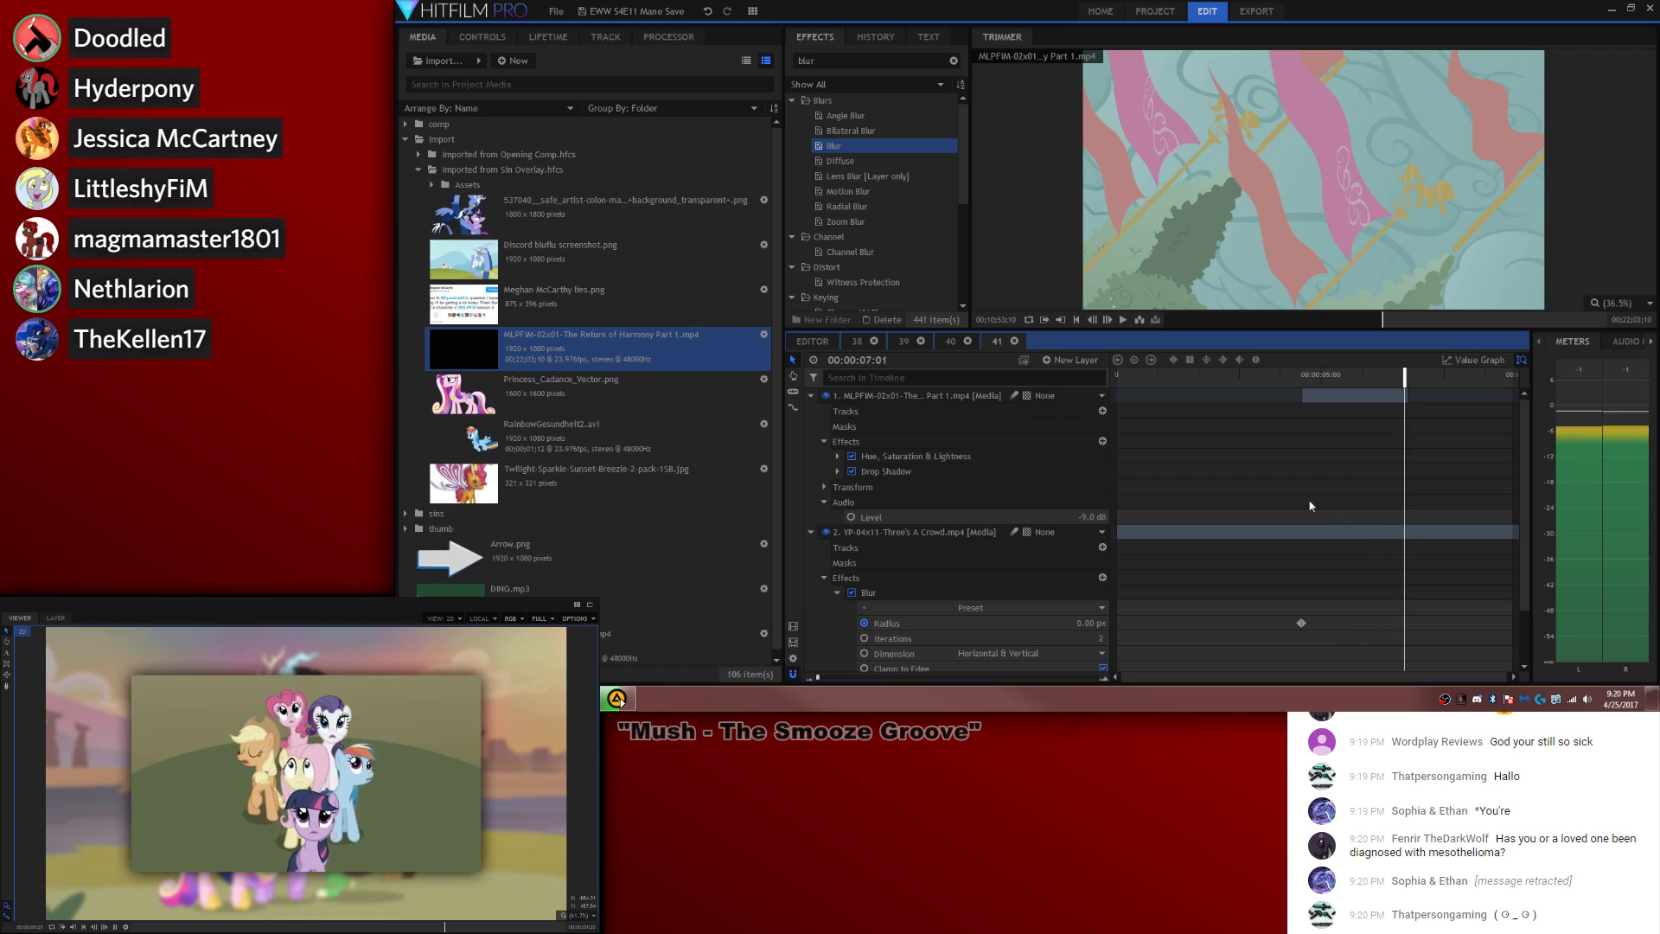
pyautogui.press('space')
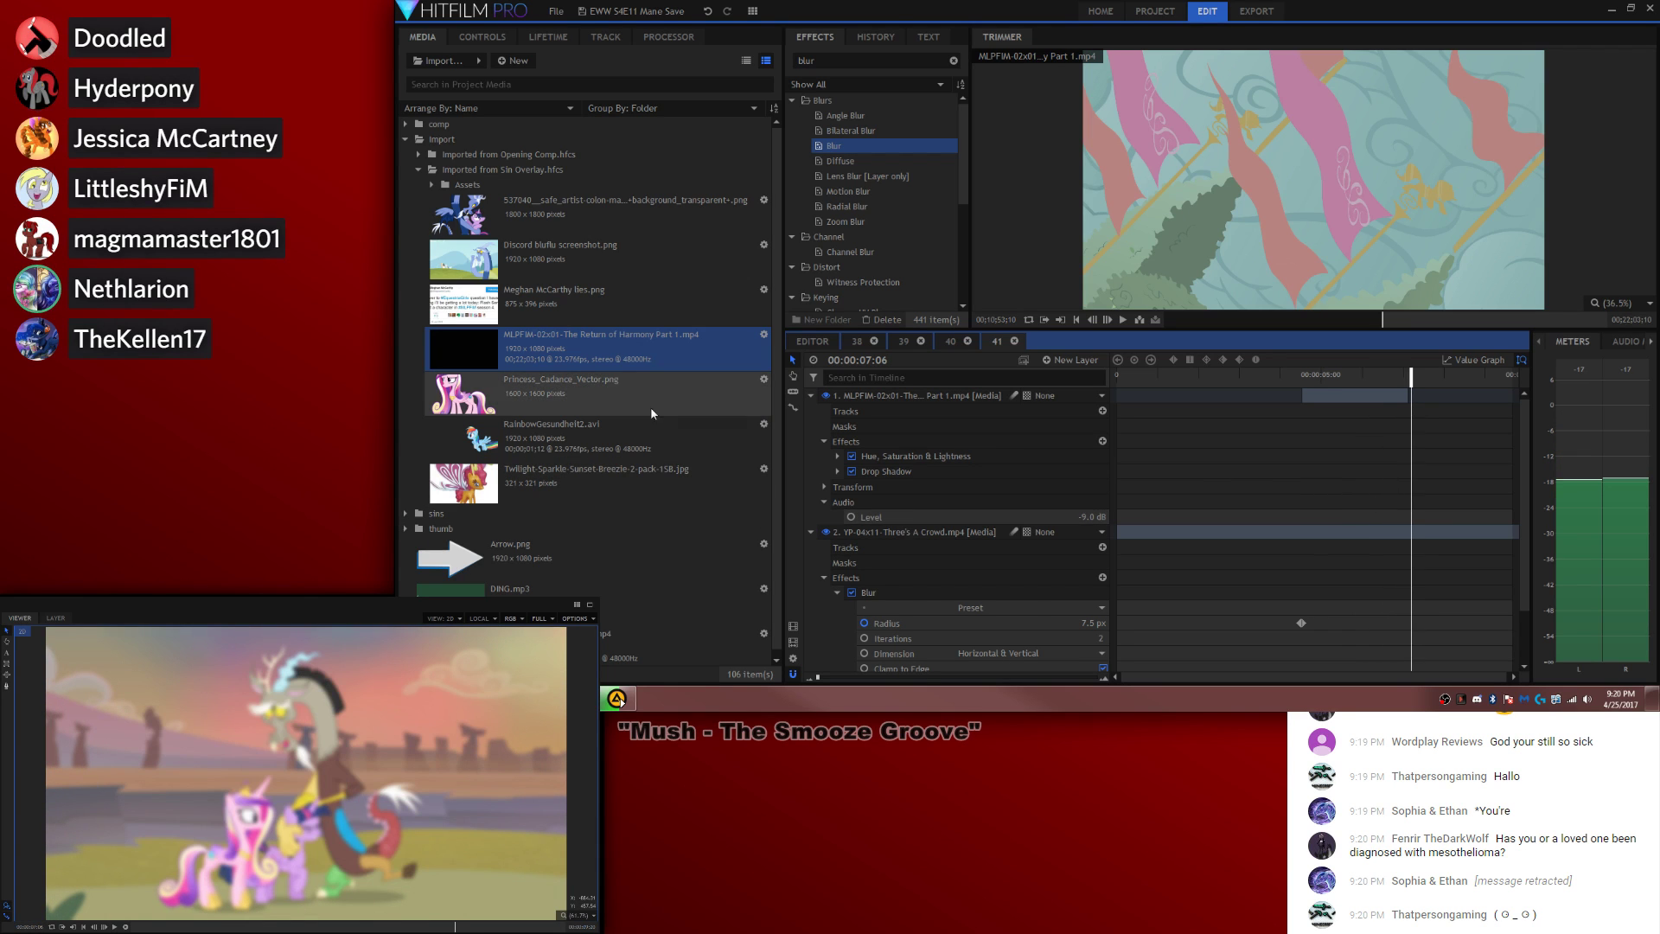
# Step: Collapse the properties of both video layers in the timeline
pyautogui.scroll(-2, 1262, 566)
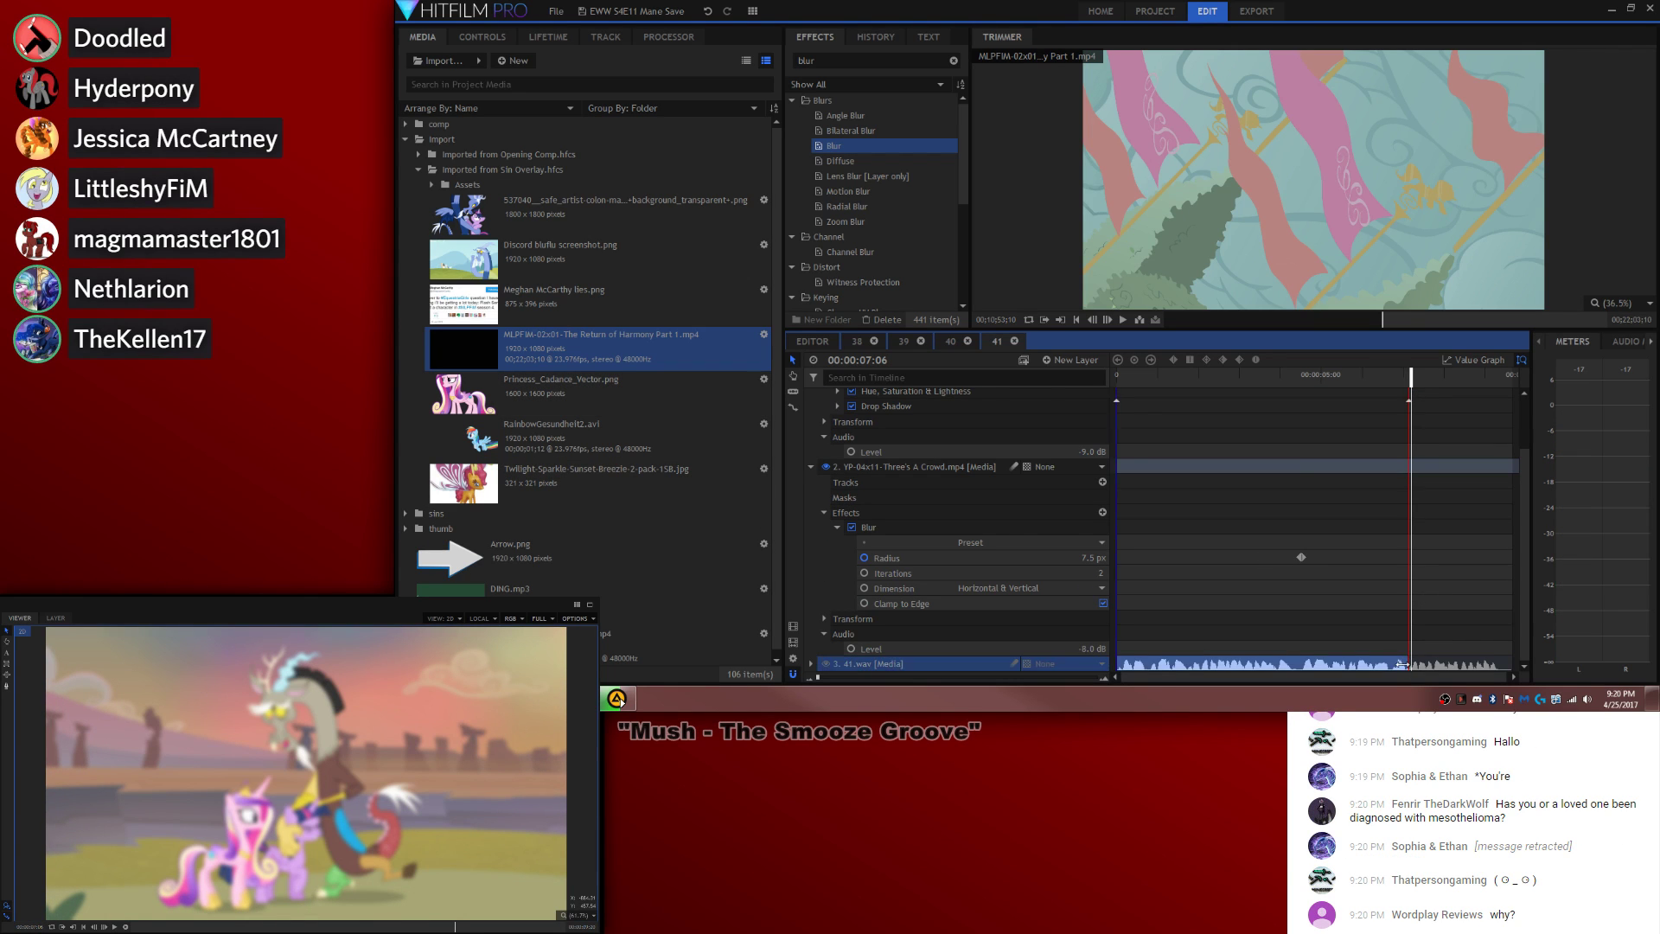
pyautogui.scroll(2, 1397, 560)
pyautogui.click(811, 395)
pyautogui.click(811, 411)
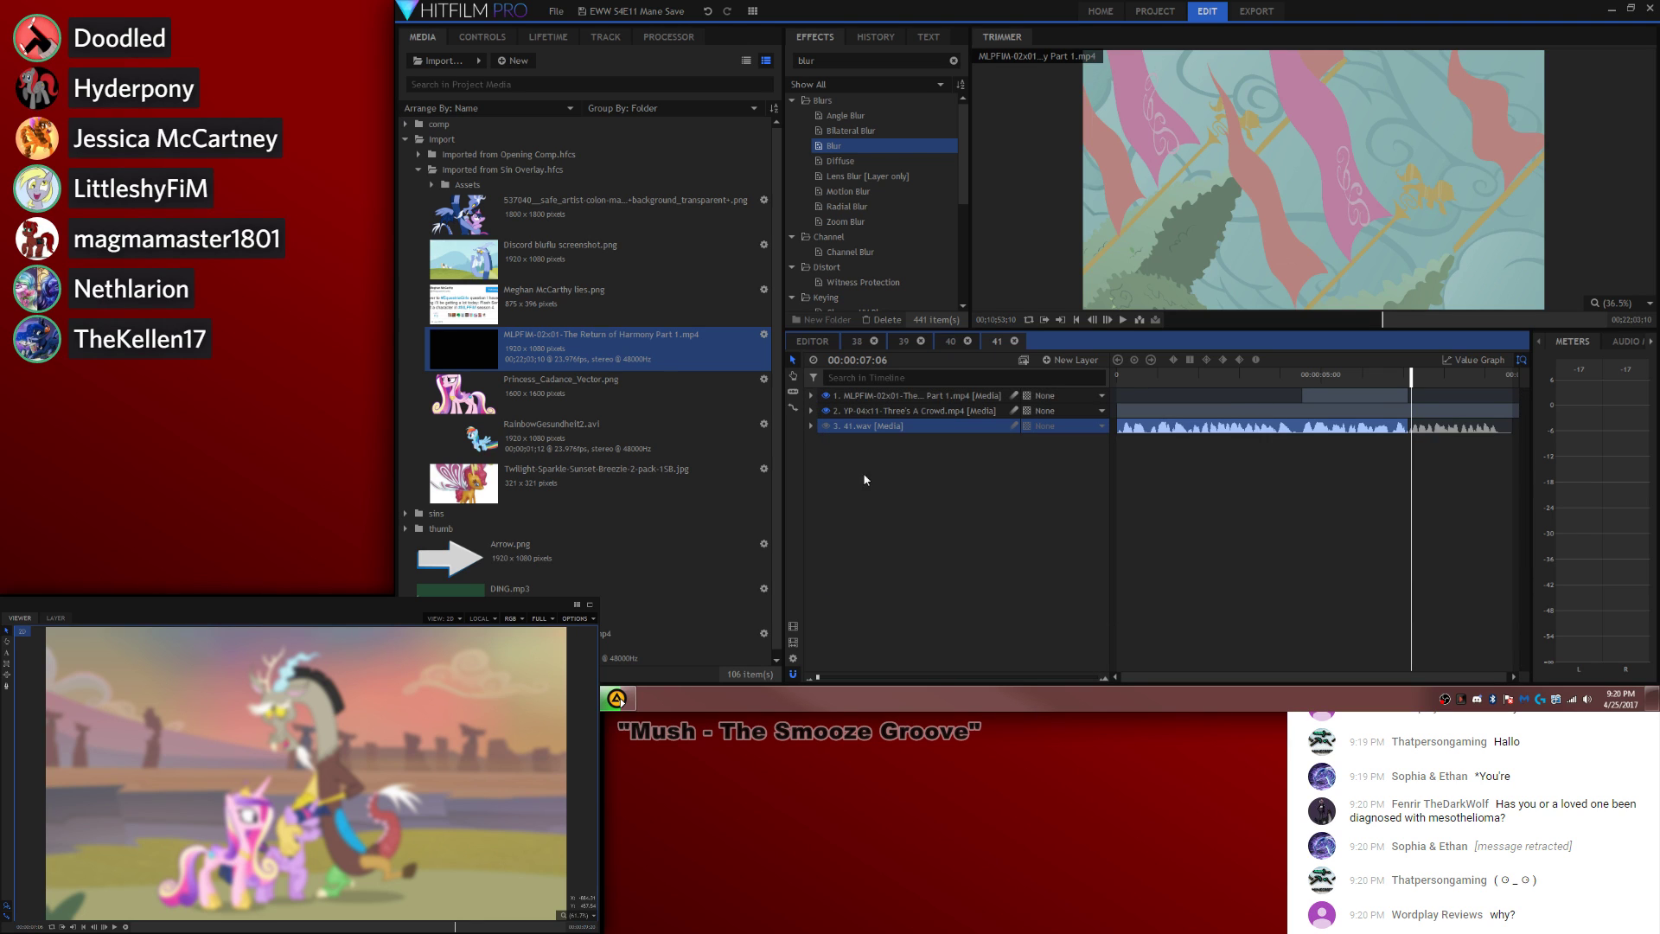
# Step: Load YP-04x11 Three's A Crowd.mp4 into the trimmer and locate the fair shot of Twilight in the wizard hat beside Cadance
pyautogui.click(407, 140)
pyautogui.click(507, 286)
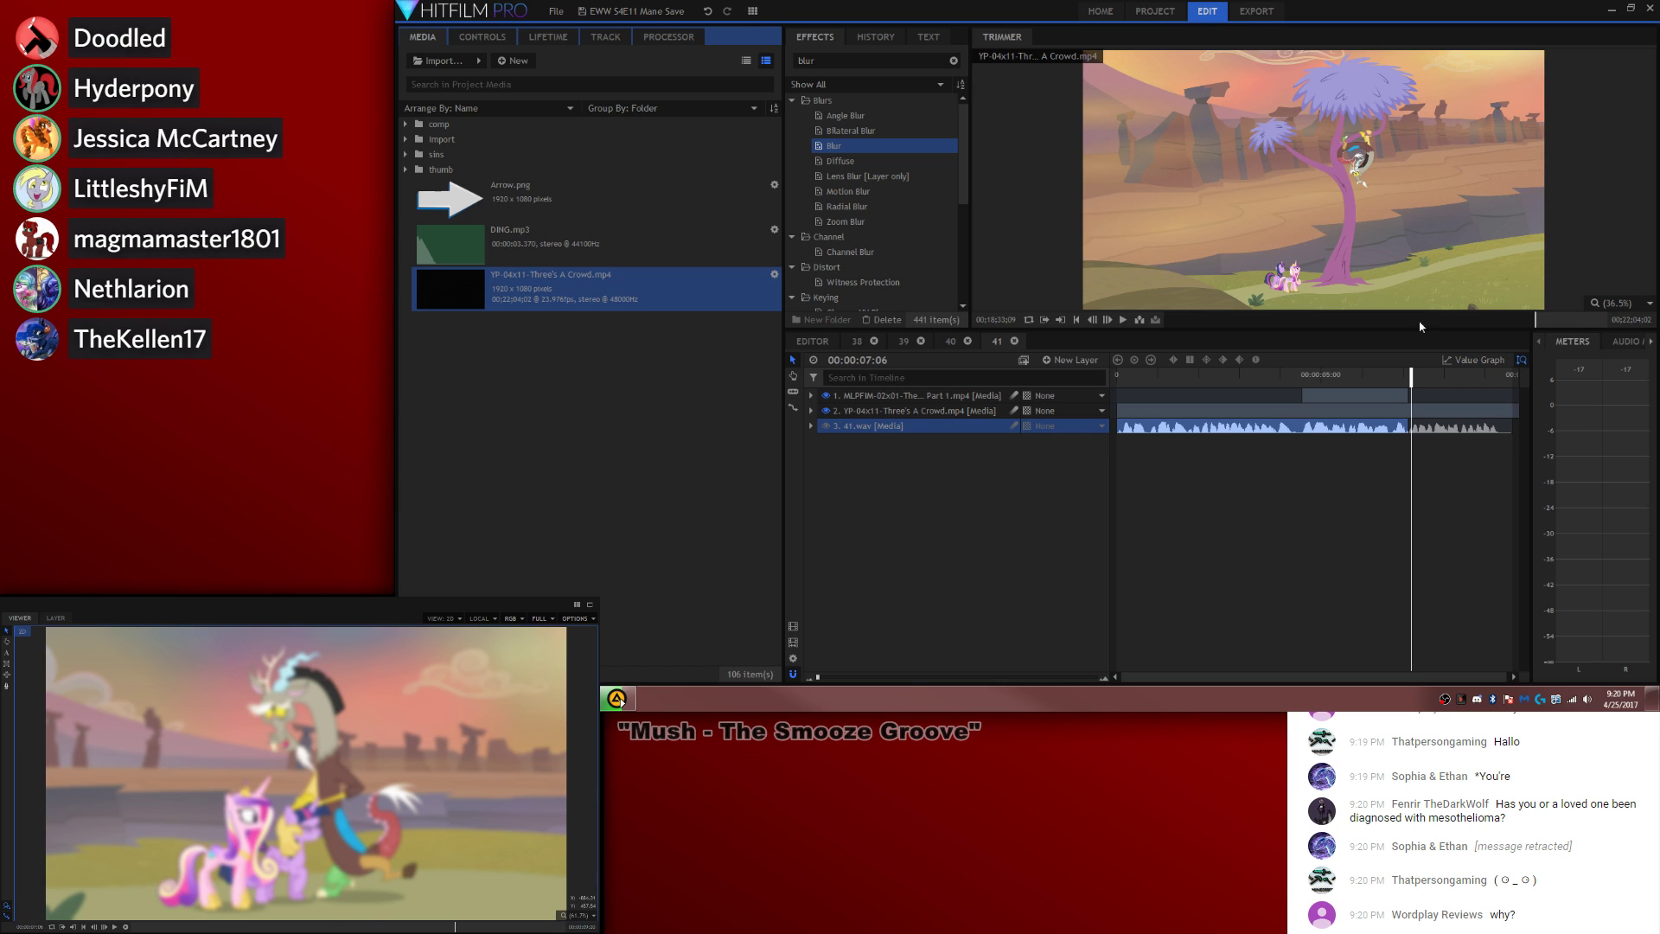
pyautogui.click(1526, 320)
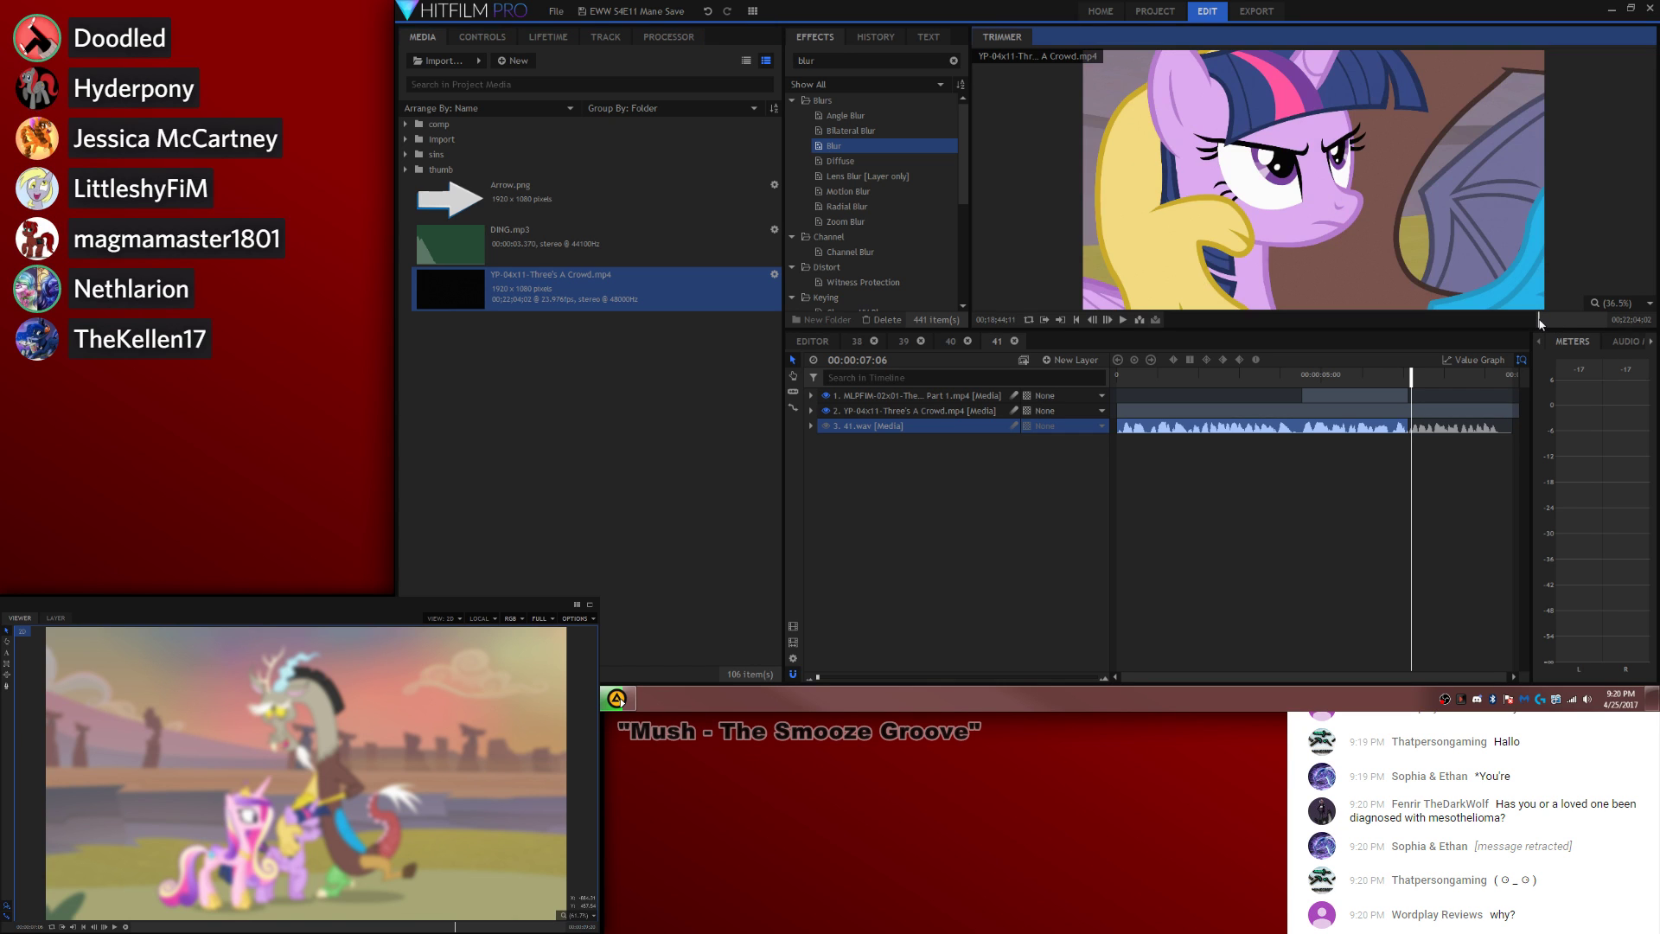
pyautogui.moveTo(1526, 322); pyautogui.dragTo(1356, 315)
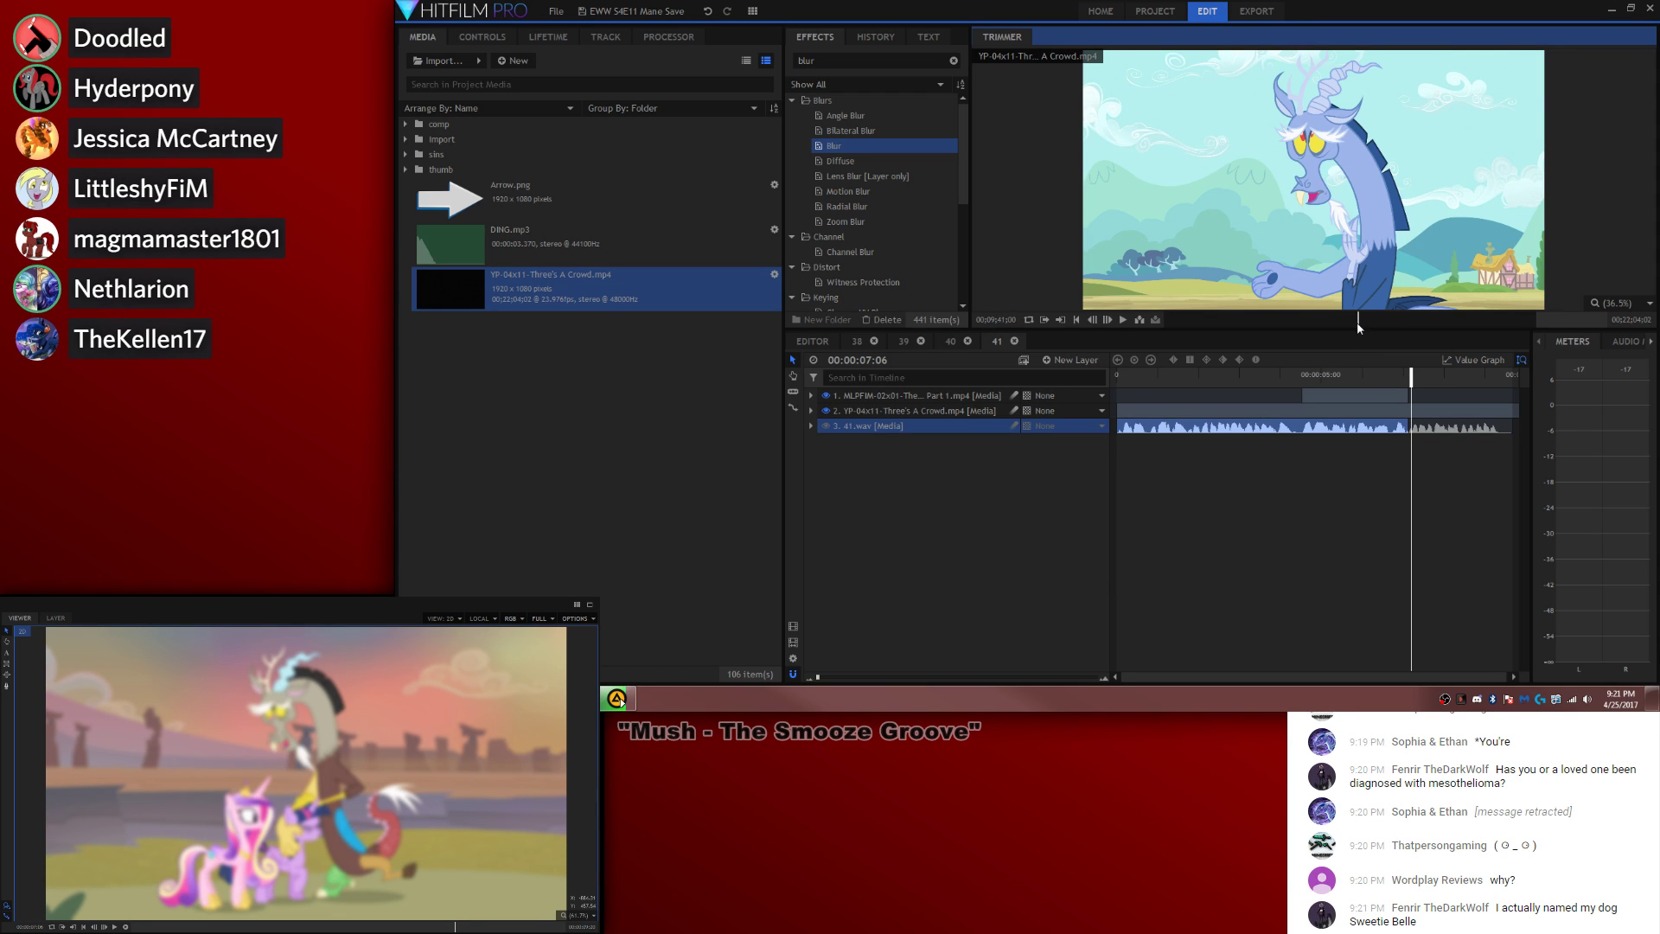
pyautogui.moveTo(1358, 324); pyautogui.dragTo(1360, 326)
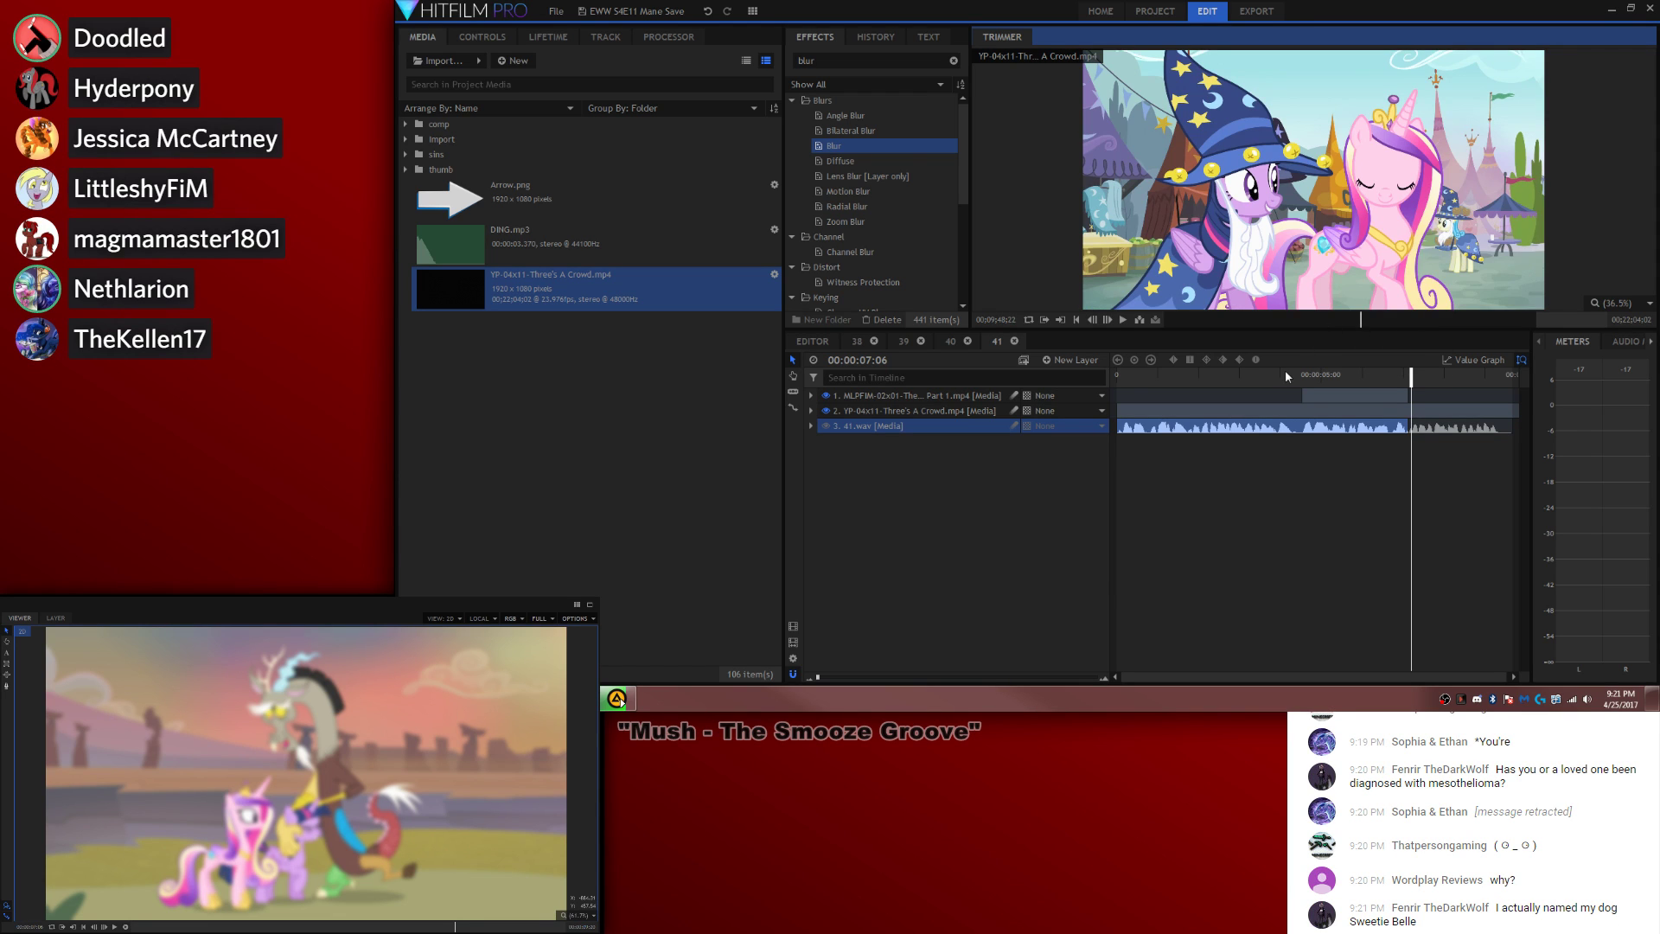
# Step: Set the in point at the first frame of the wizard hat shot and place the clip on the timeline at 00:00:07:06
pyautogui.press(',')
pyautogui.press(',')
pyautogui.press(',')
pyautogui.press(',')
pyautogui.press(',')
pyautogui.press(',')
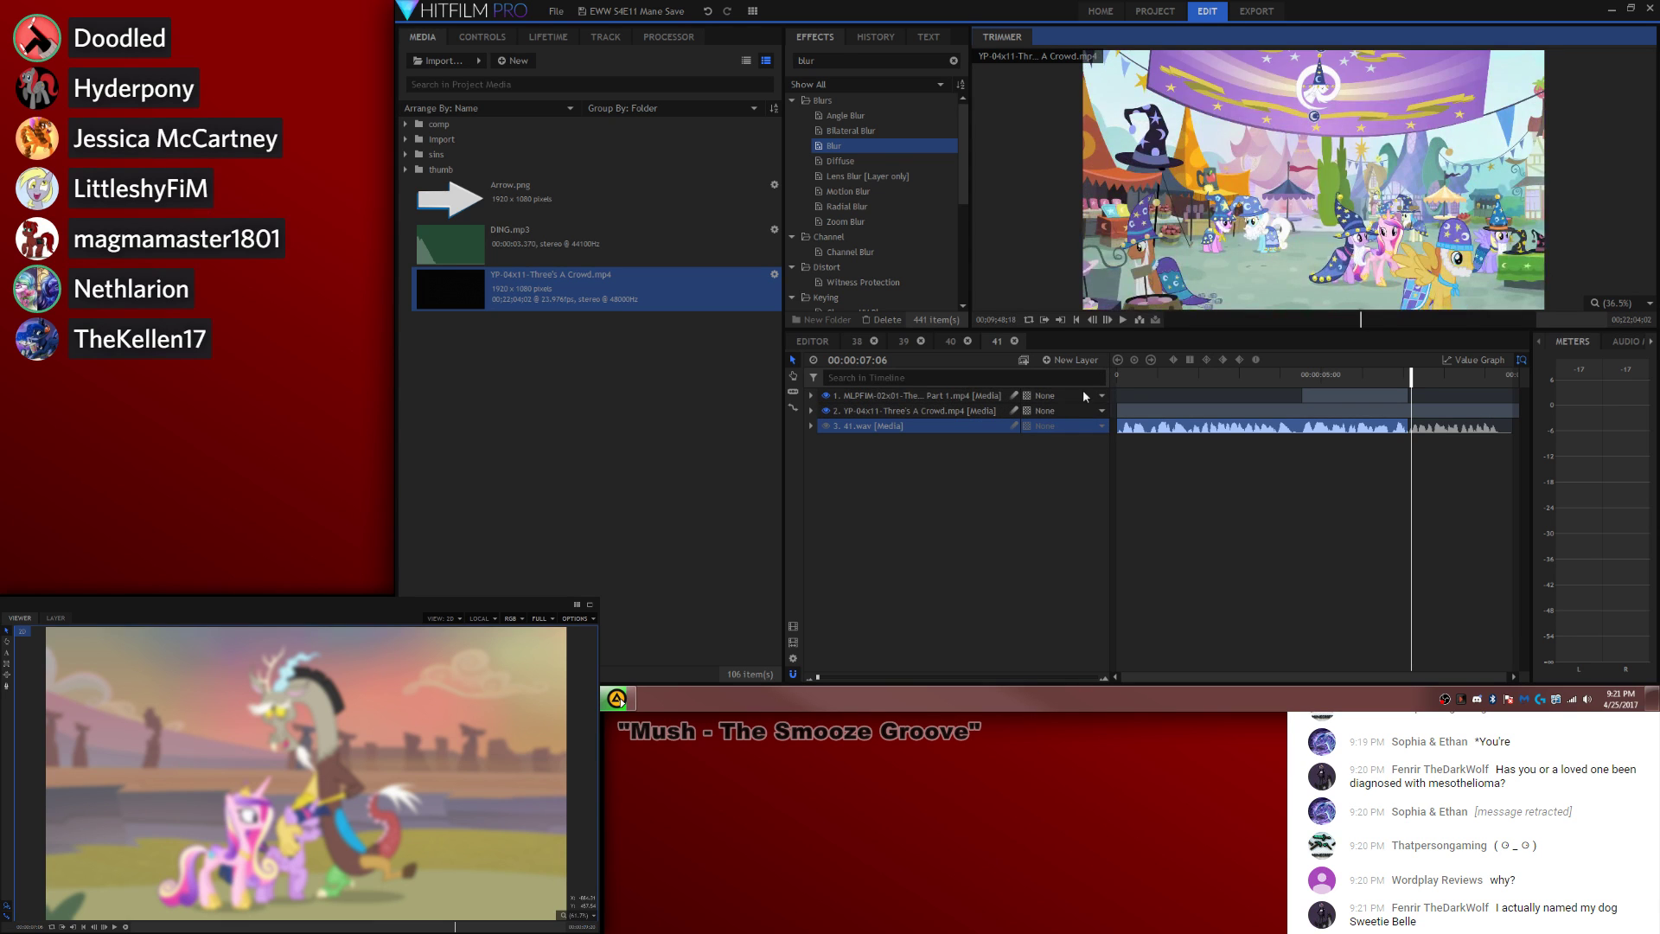
pyautogui.press('.')
pyautogui.press('.')
pyautogui.press('.')
pyautogui.click(1043, 320)
pyautogui.moveTo(1279, 242); pyautogui.dragTo(1415, 420)
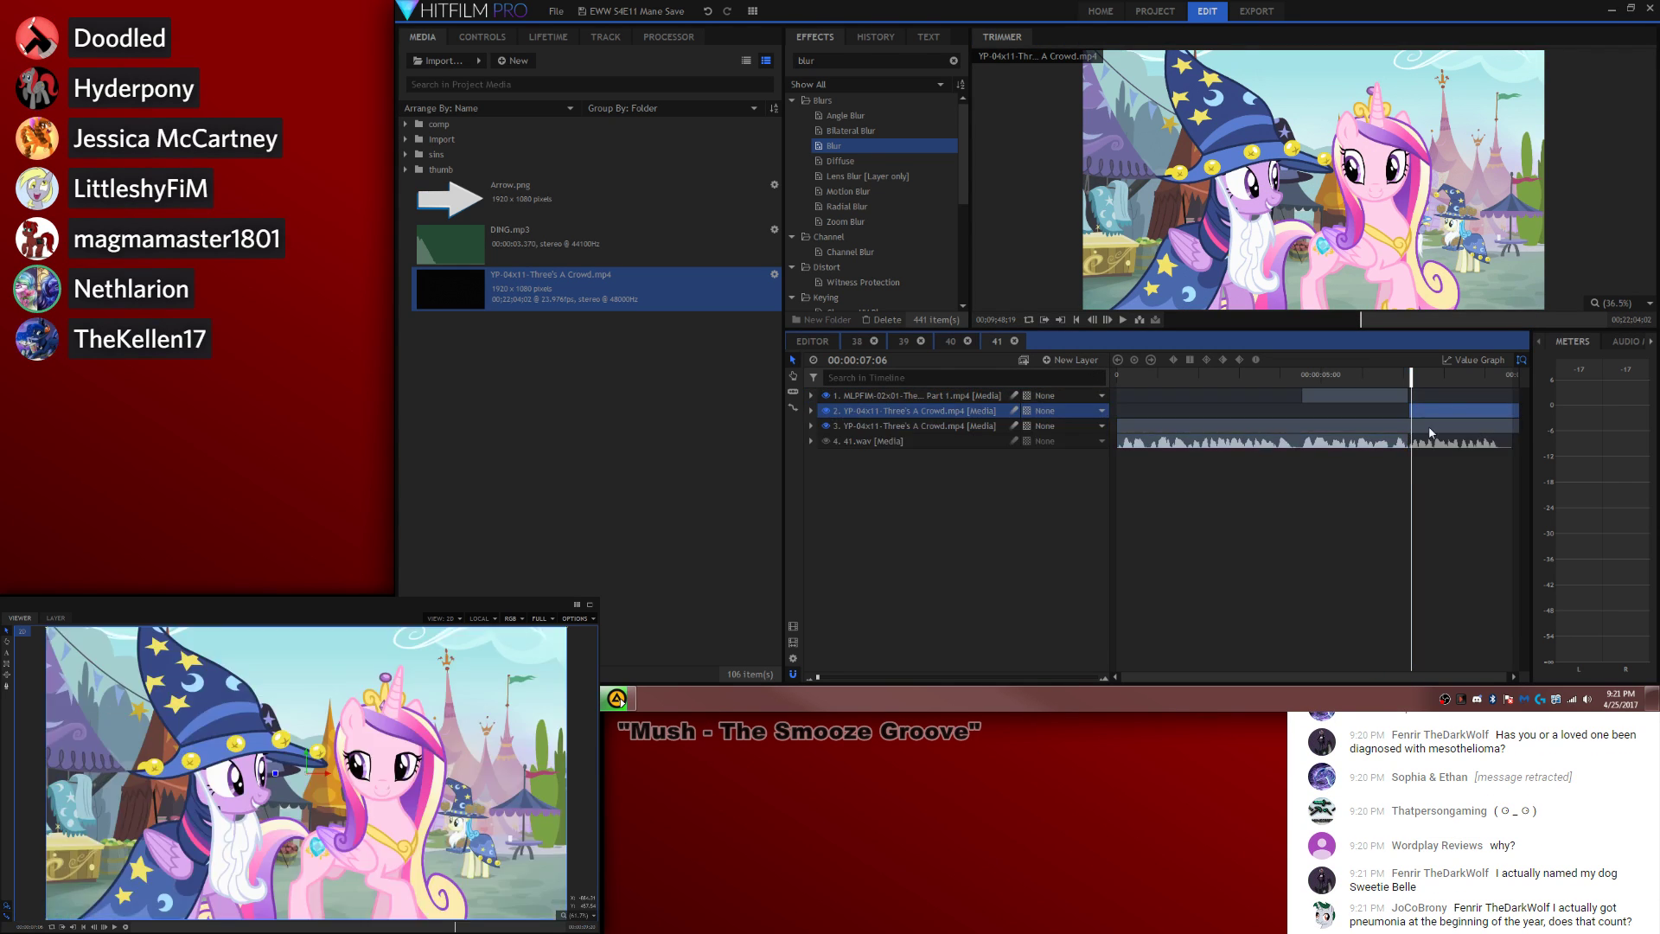
# Step: Extend the 41.wav layer back to full length and trim the underlying Three's A Crowd layer to end at 00:00:07:06
pyautogui.click(1418, 444)
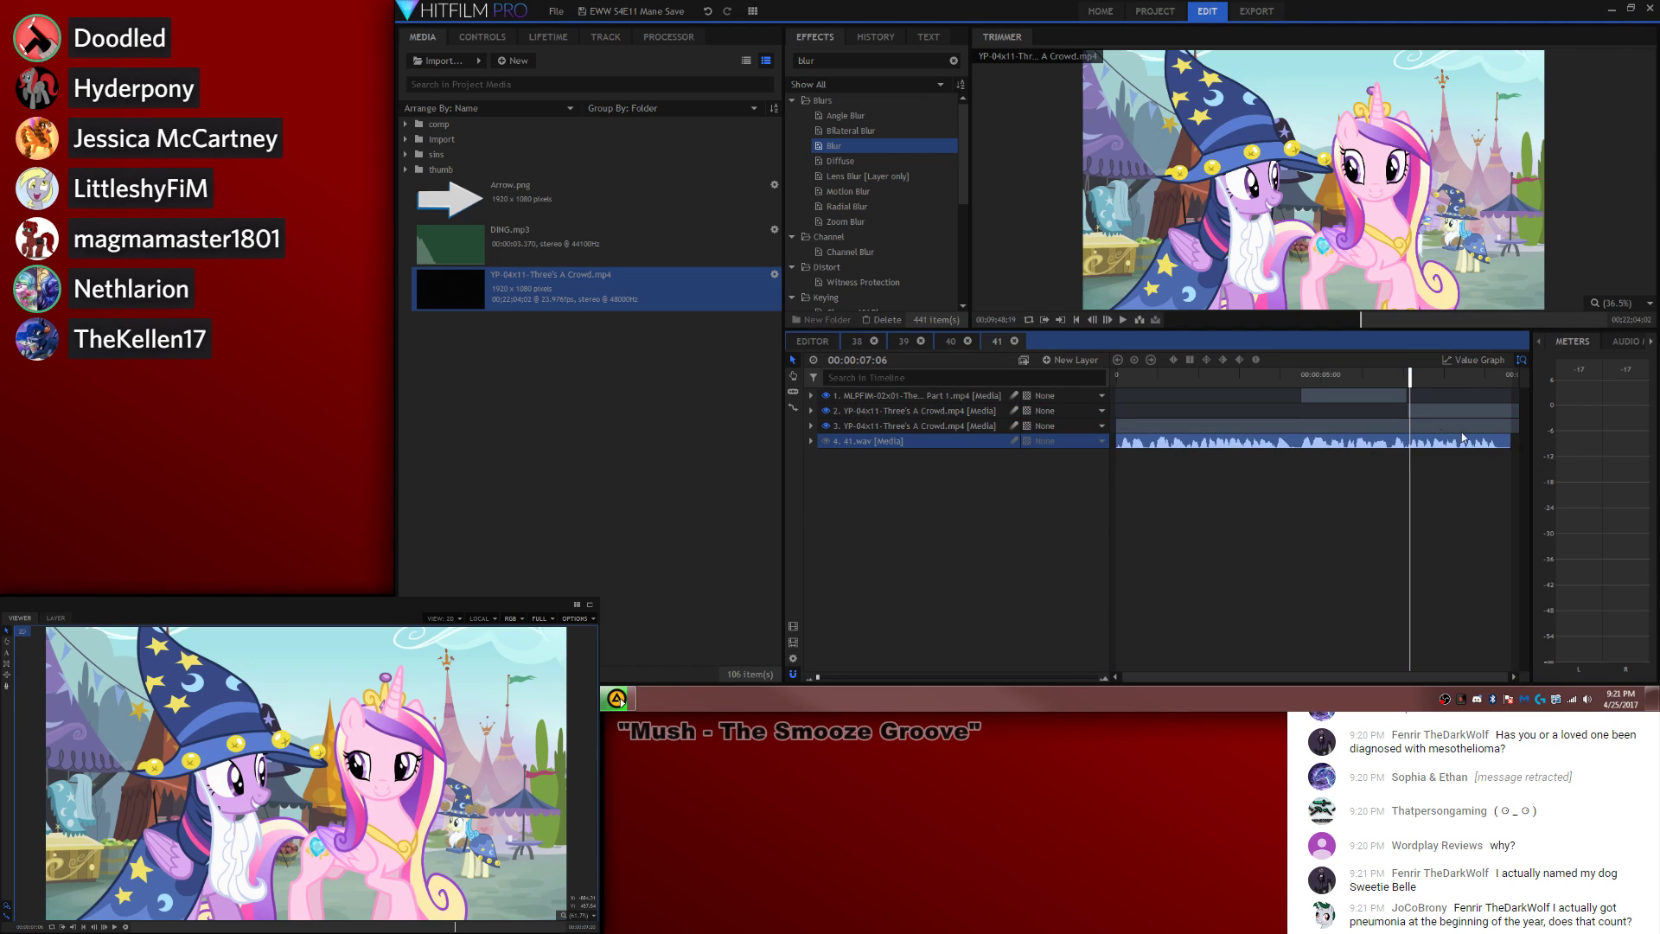
pyautogui.click(1405, 431)
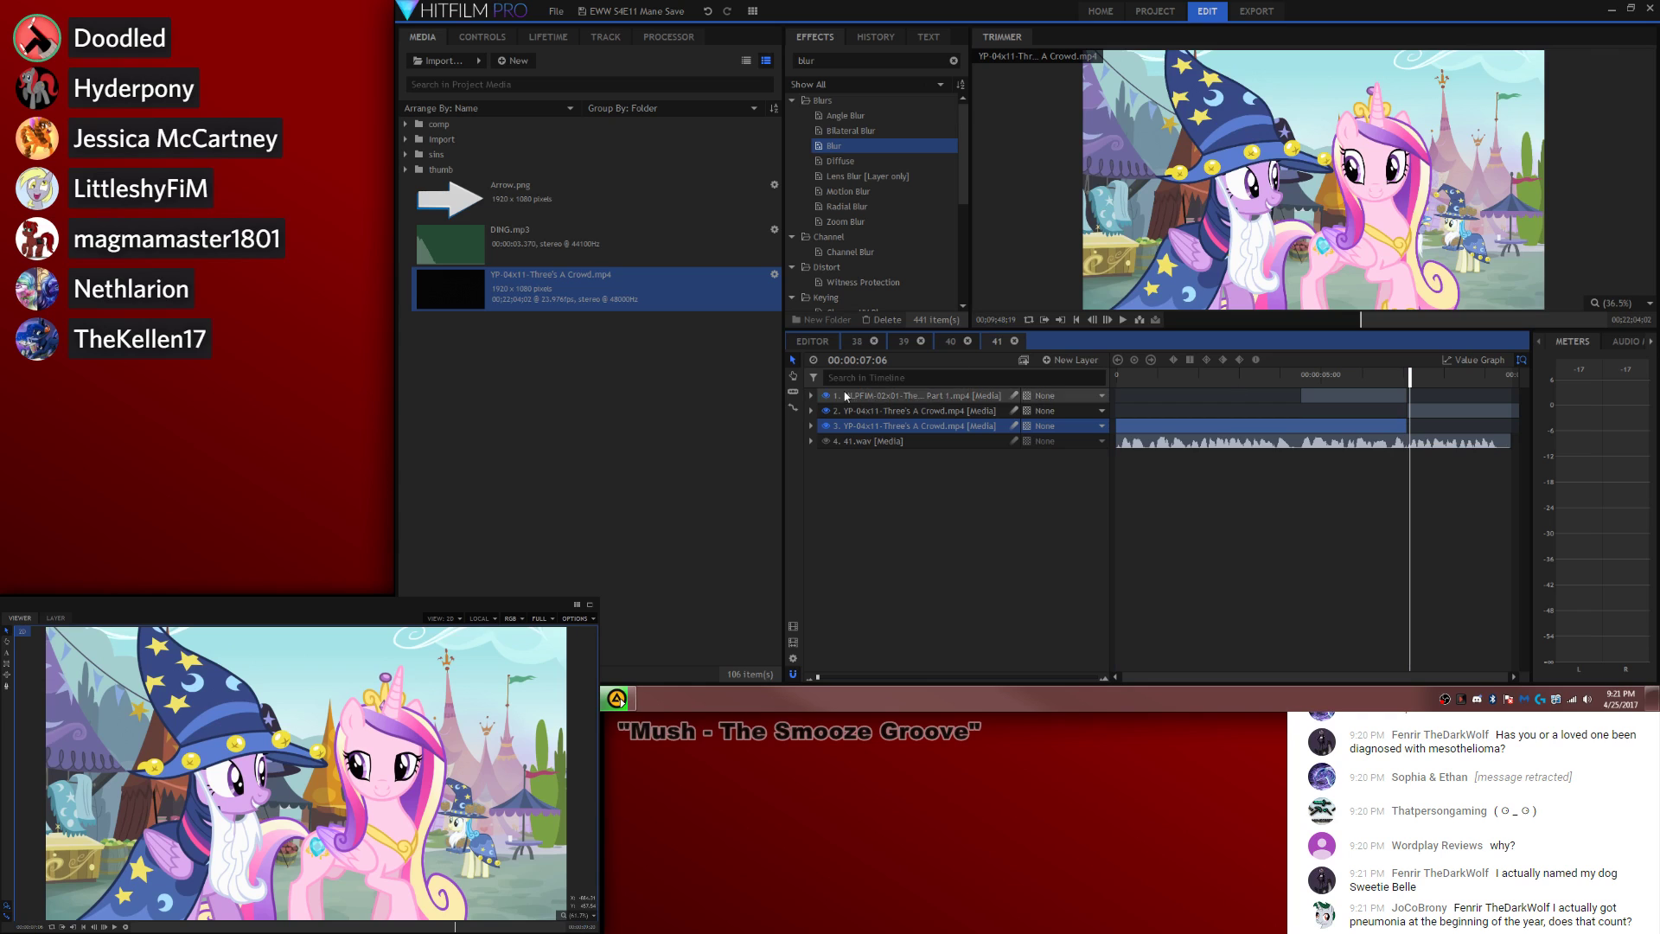
# Step: Set the audio level of the new Three's A Crowd layer to -8 dB and play the section back
pyautogui.click(811, 411)
pyautogui.click(824, 487)
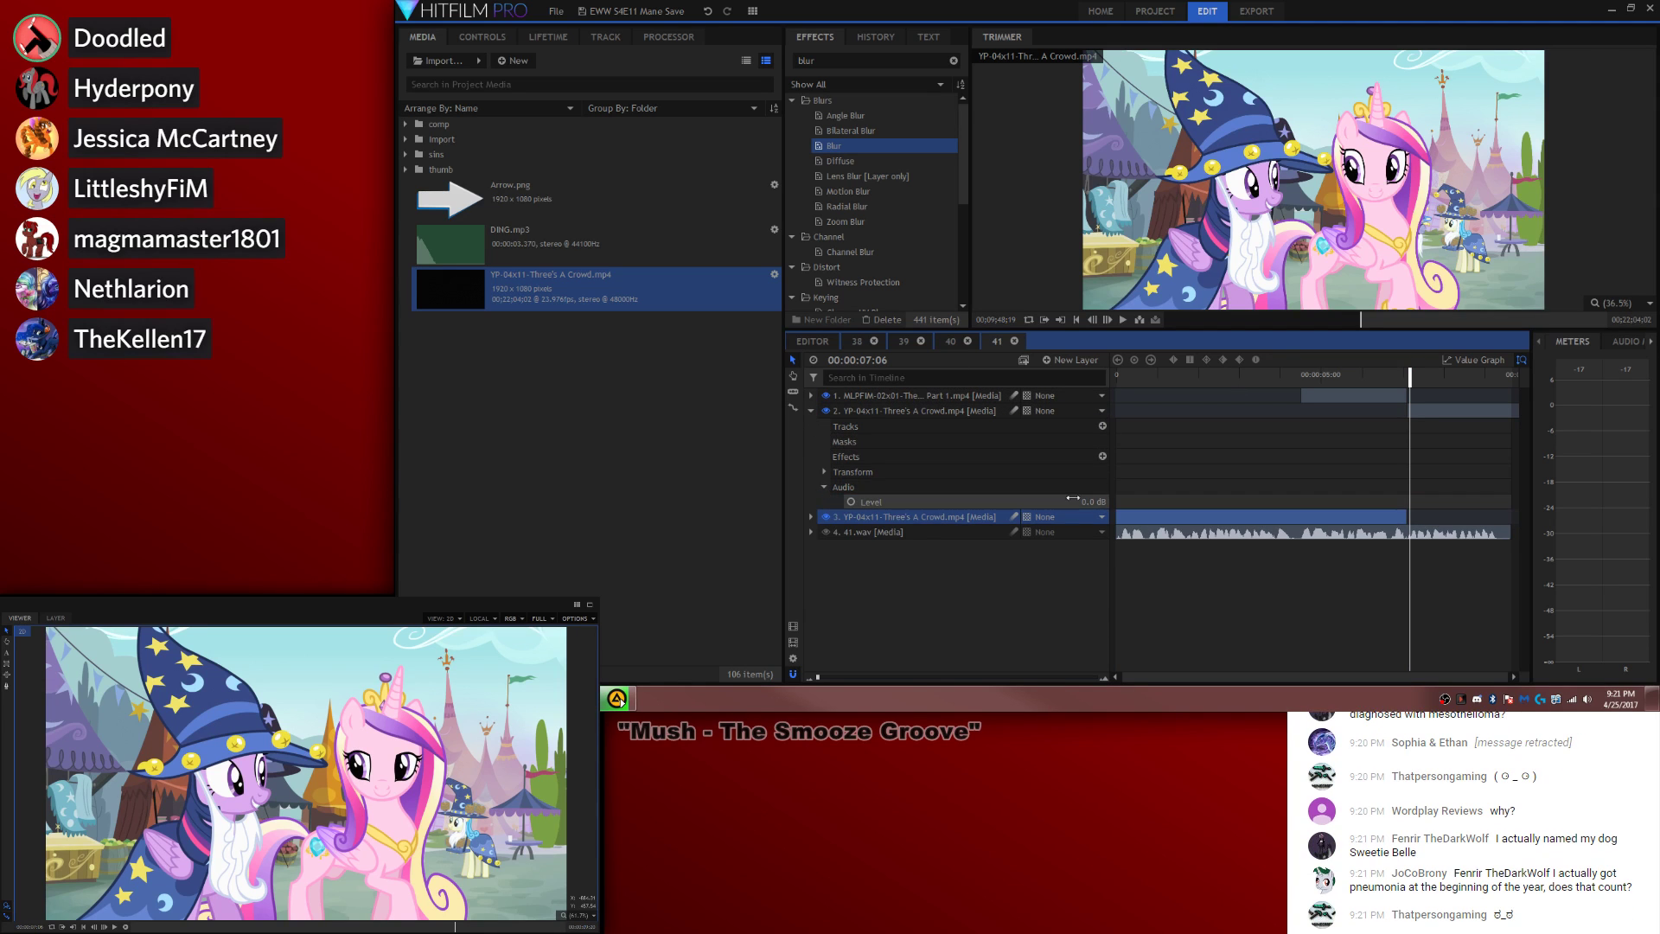
pyautogui.press('Return')
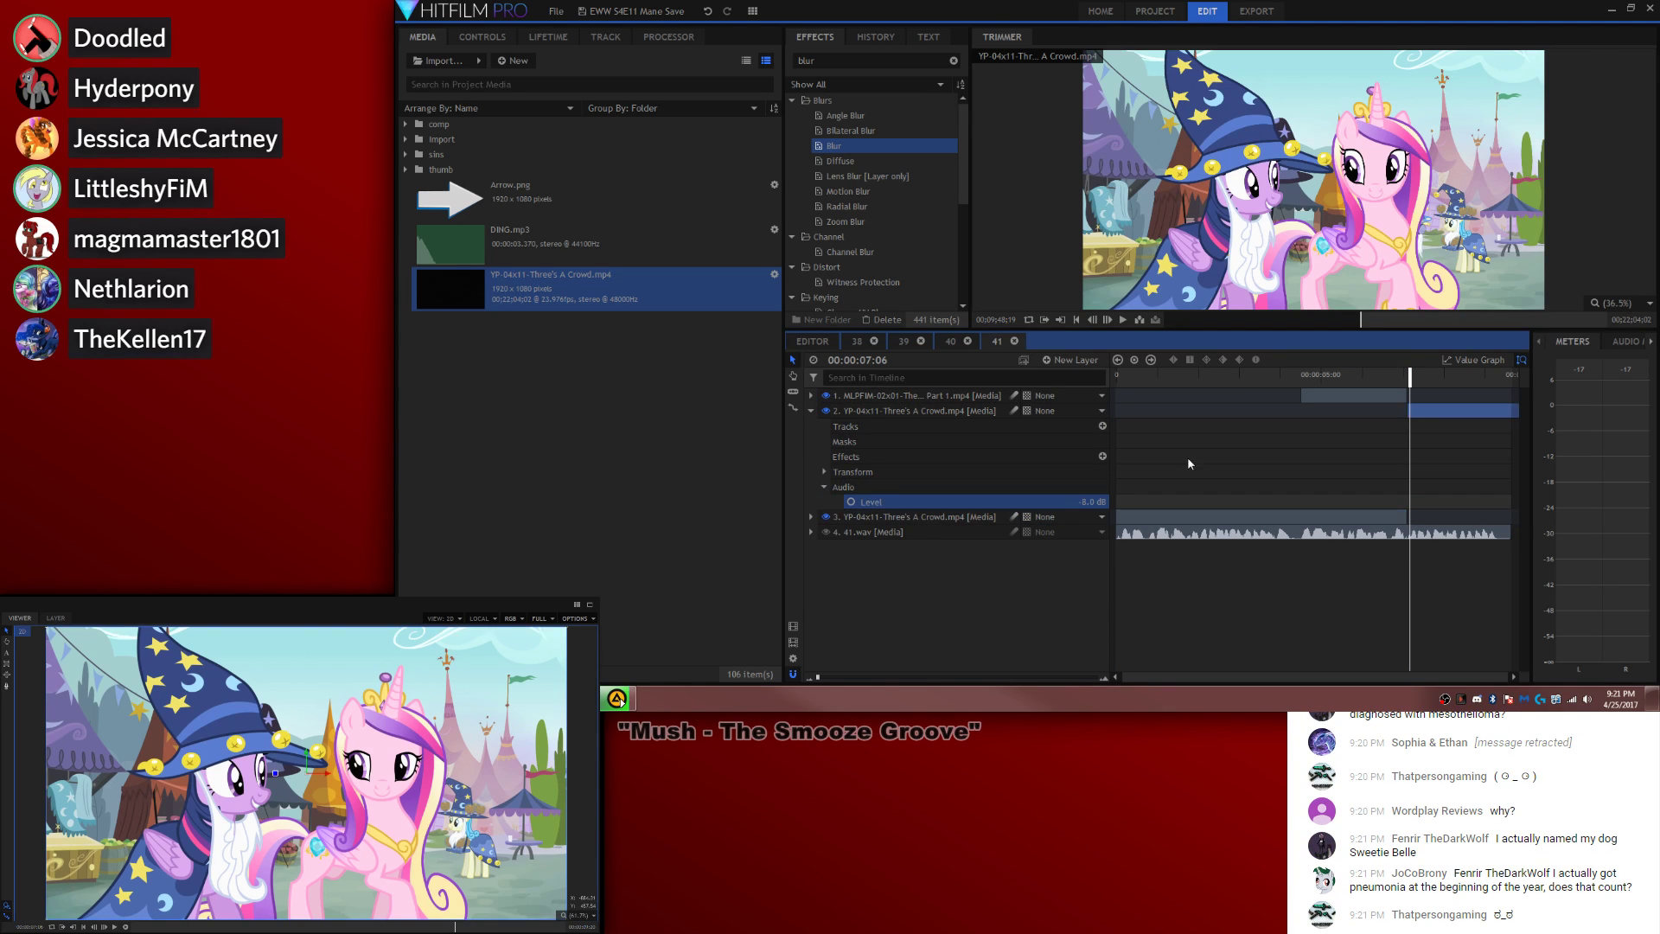
pyautogui.press('space')
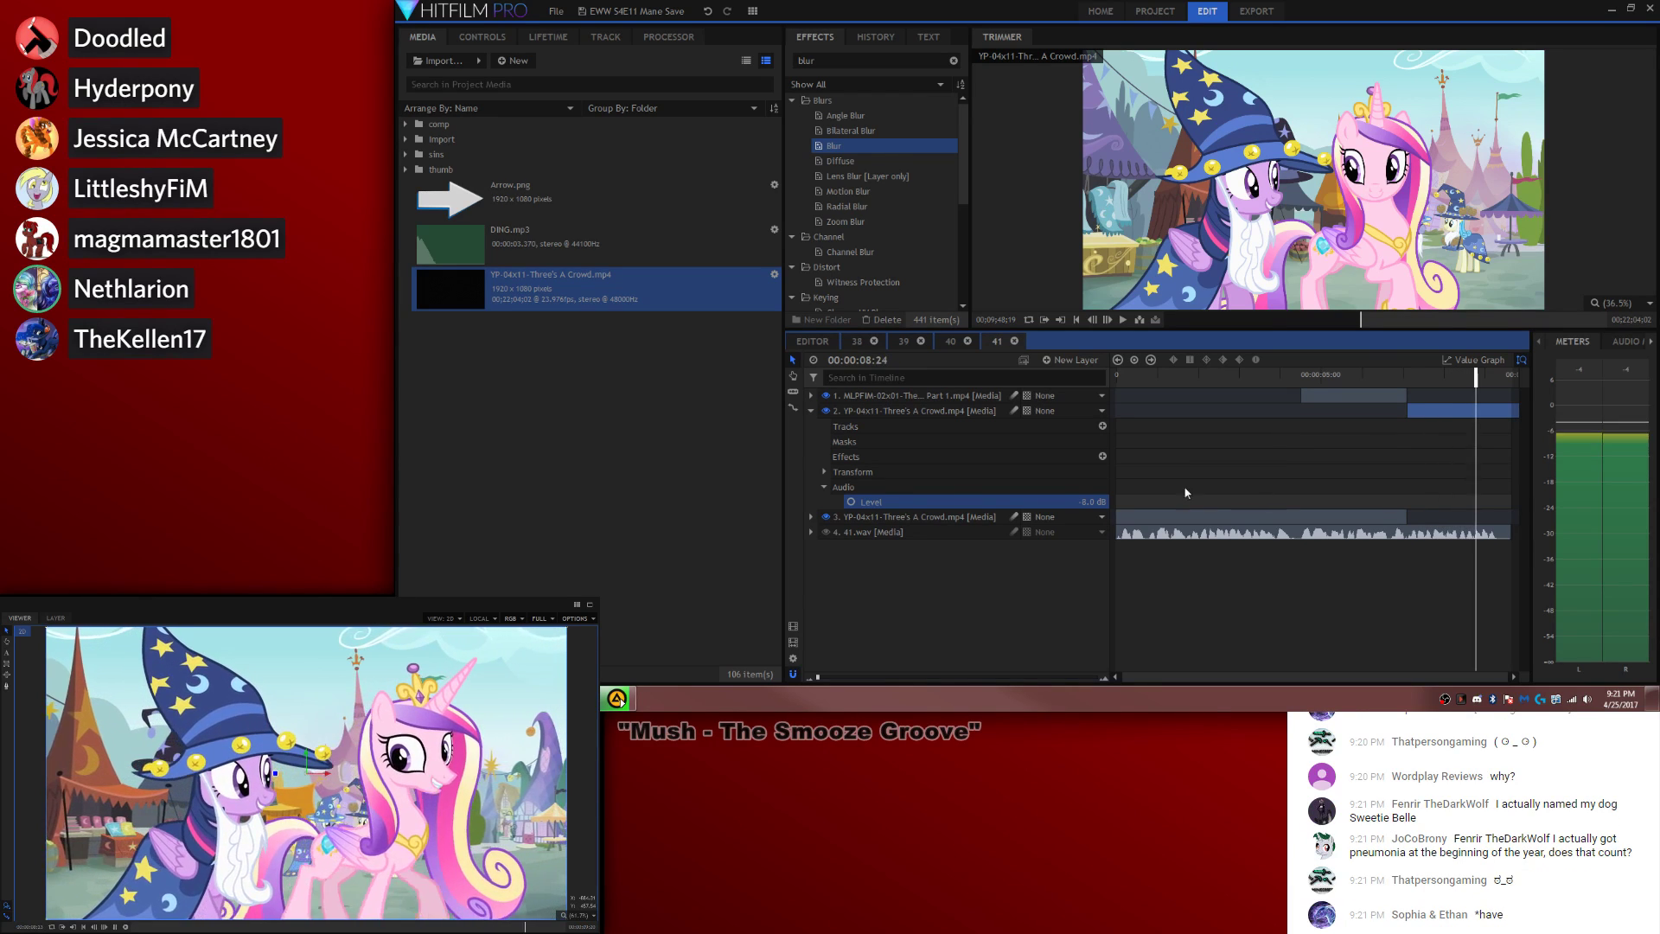
# Step: Copy the second Sin Count, Sub, overlay experiment 1.png and New Grade layers from composite 40 and paste them into composite 41
pyautogui.click(950, 340)
pyautogui.click(893, 426)
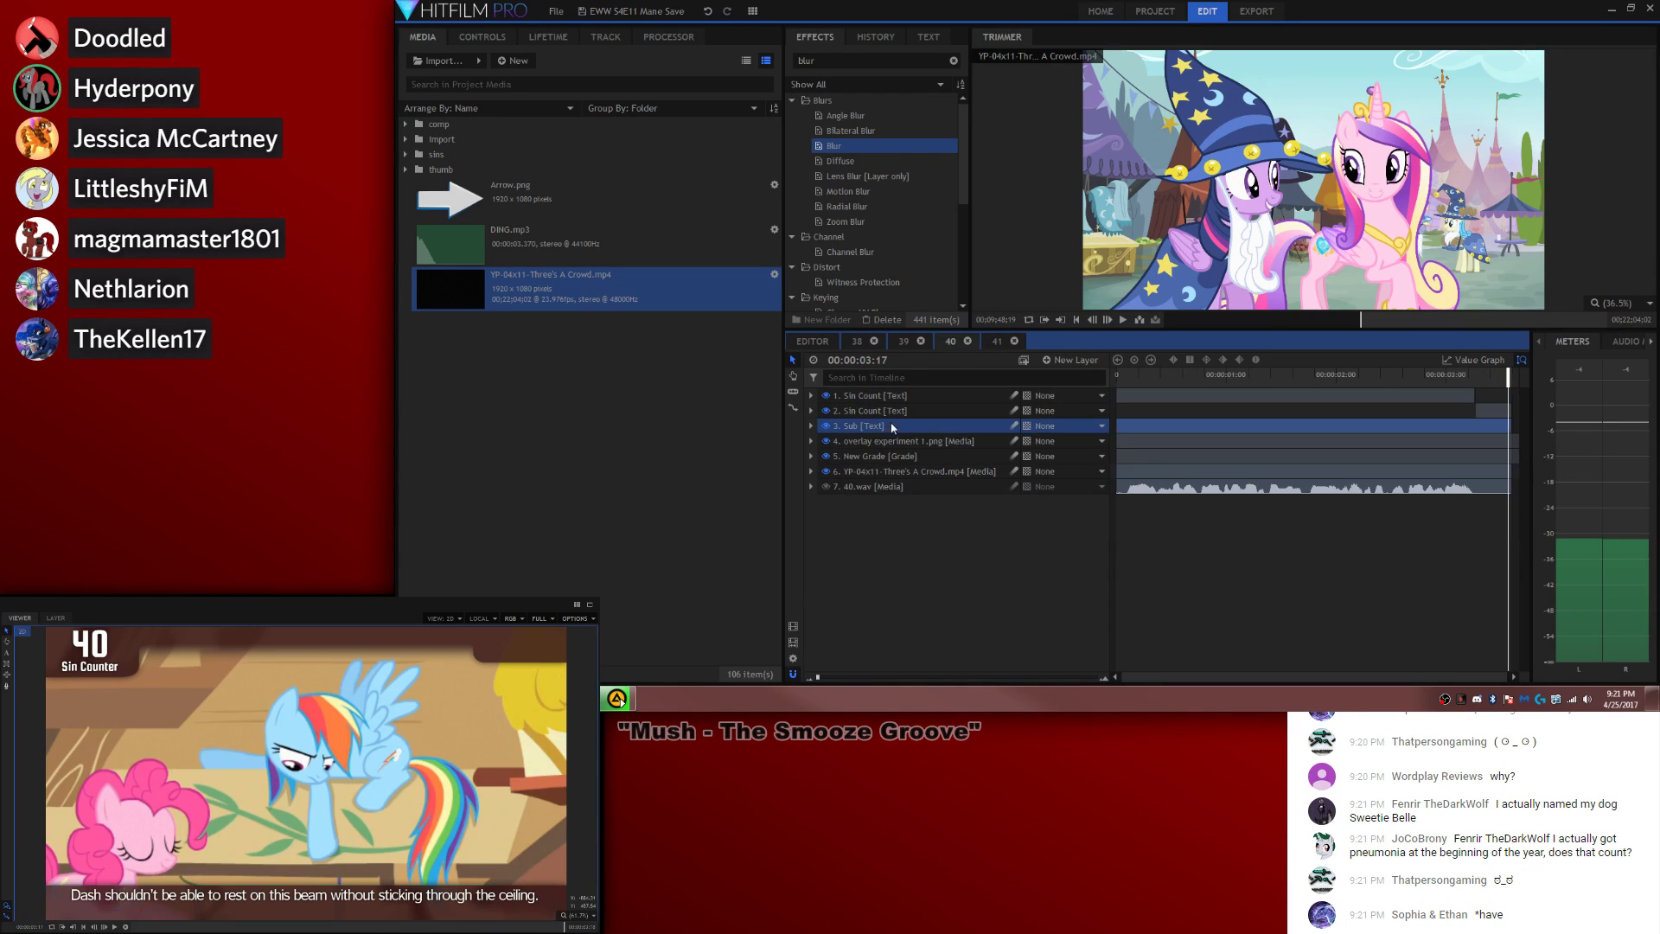
pyautogui.moveTo(890, 410); pyautogui.dragTo(882, 458)
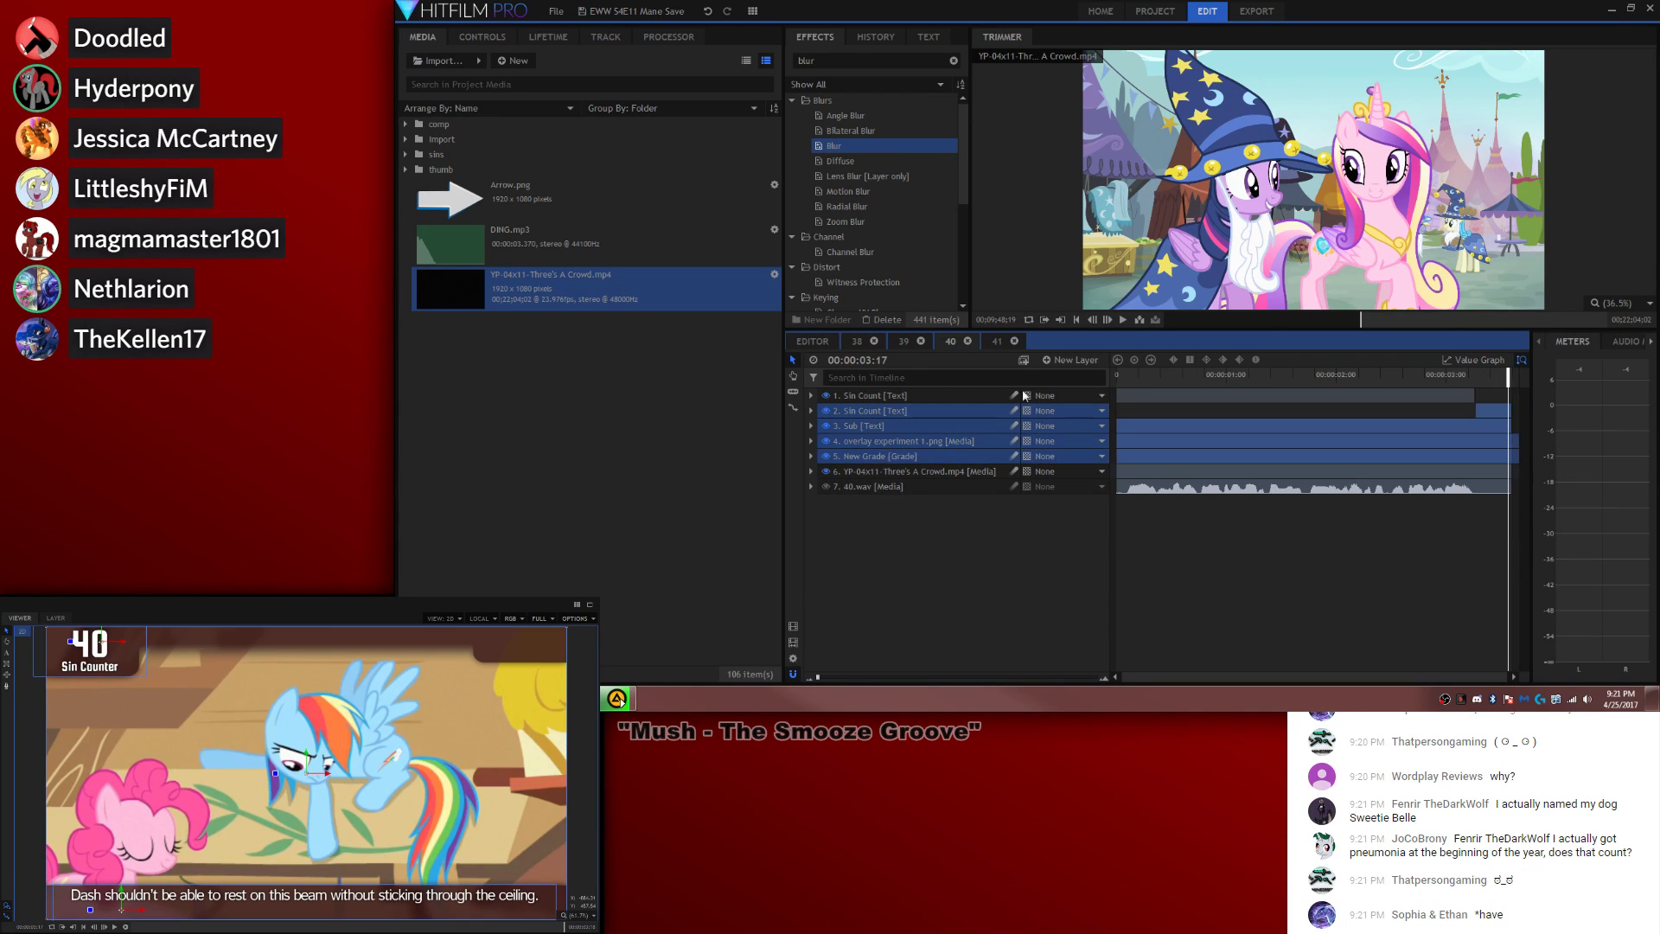
pyautogui.click(999, 341)
pyautogui.click(1117, 373)
pyautogui.hotkey('ctrl', 'v')
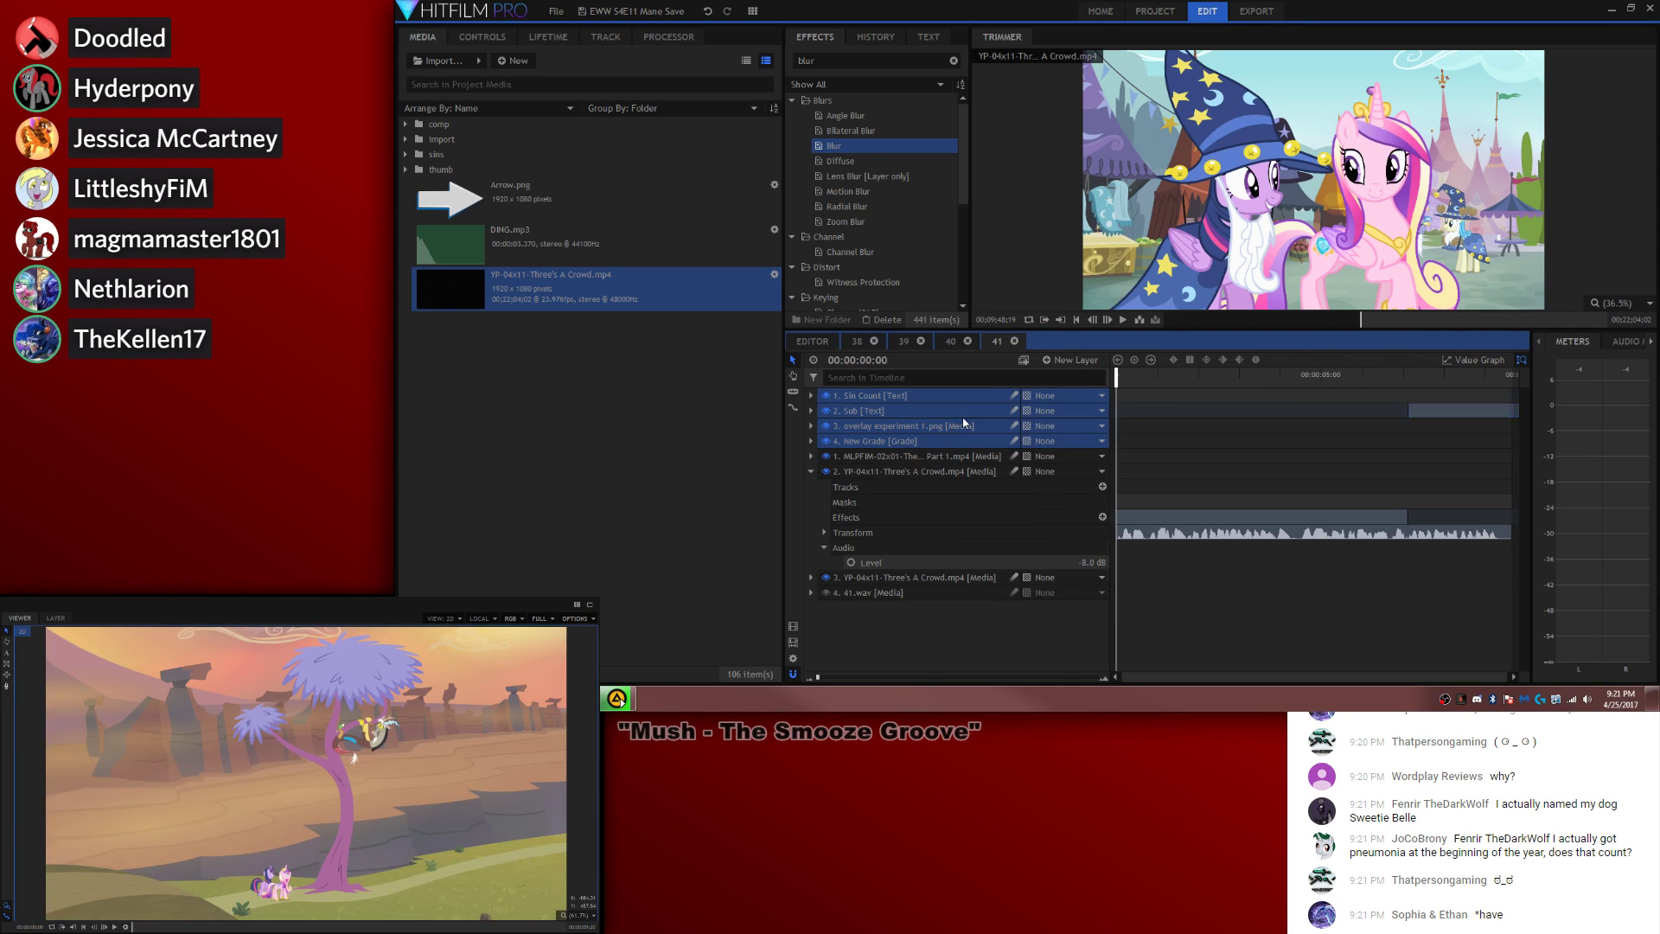
# Step: Move the four pasted layers to the start of composite 41 and extend them all to the end of 41.wav
pyautogui.rightClick(910, 424)
pyautogui.click(951, 307)
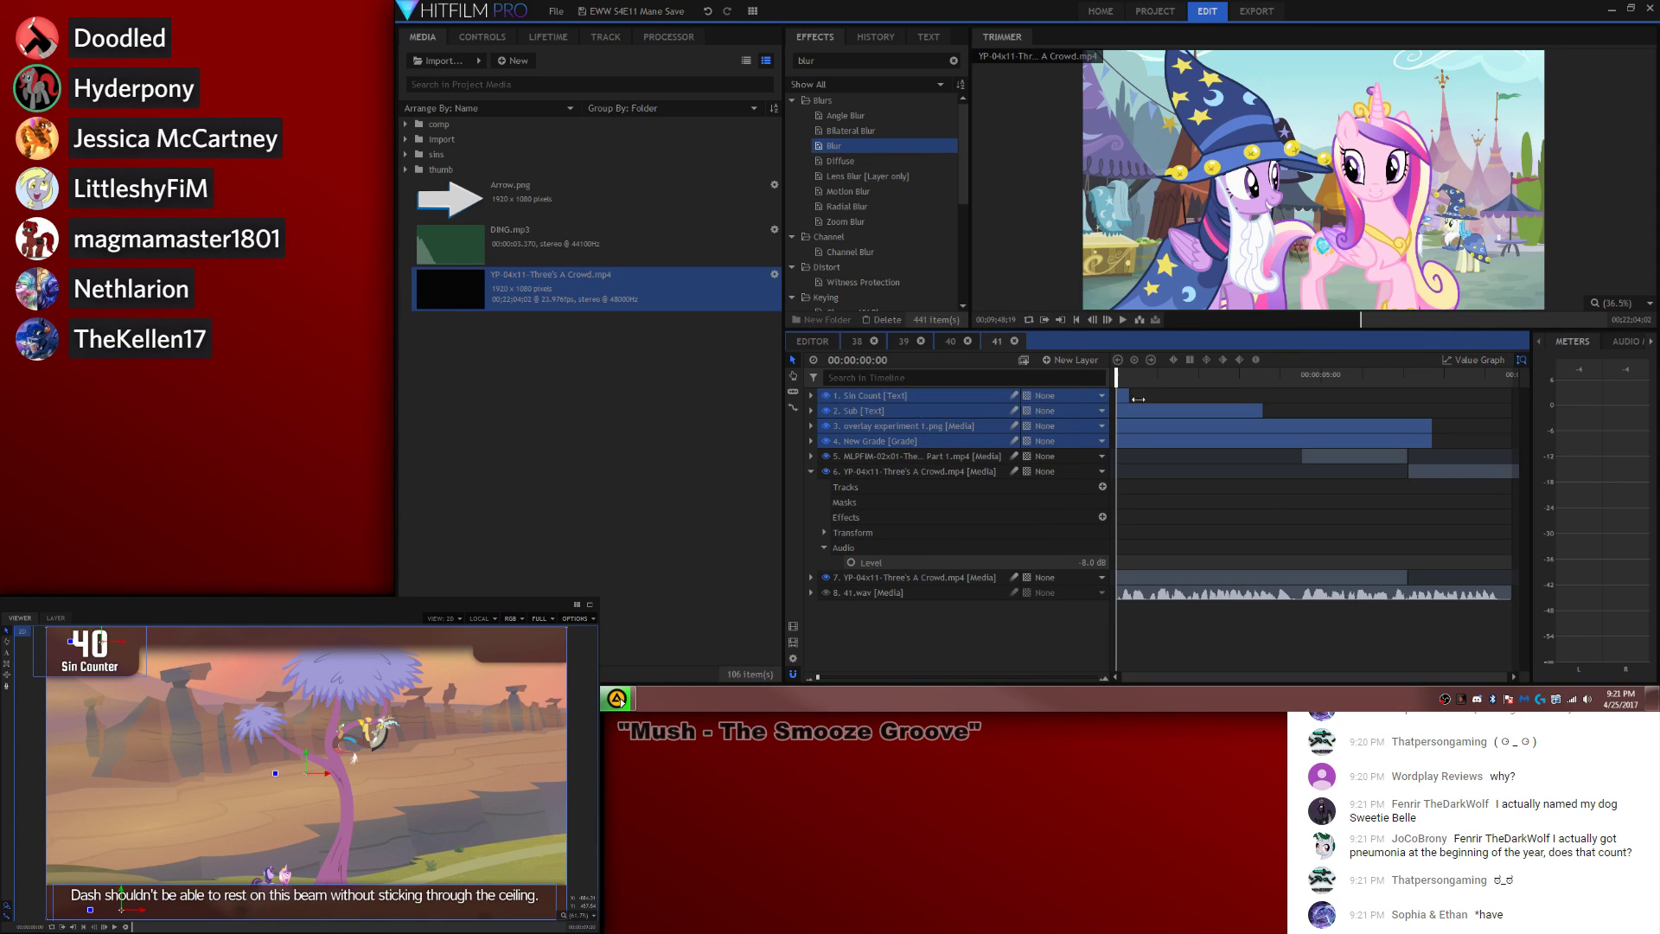
pyautogui.moveTo(1127, 396); pyautogui.dragTo(1510, 398)
pyautogui.moveTo(1261, 411); pyautogui.dragTo(1510, 428)
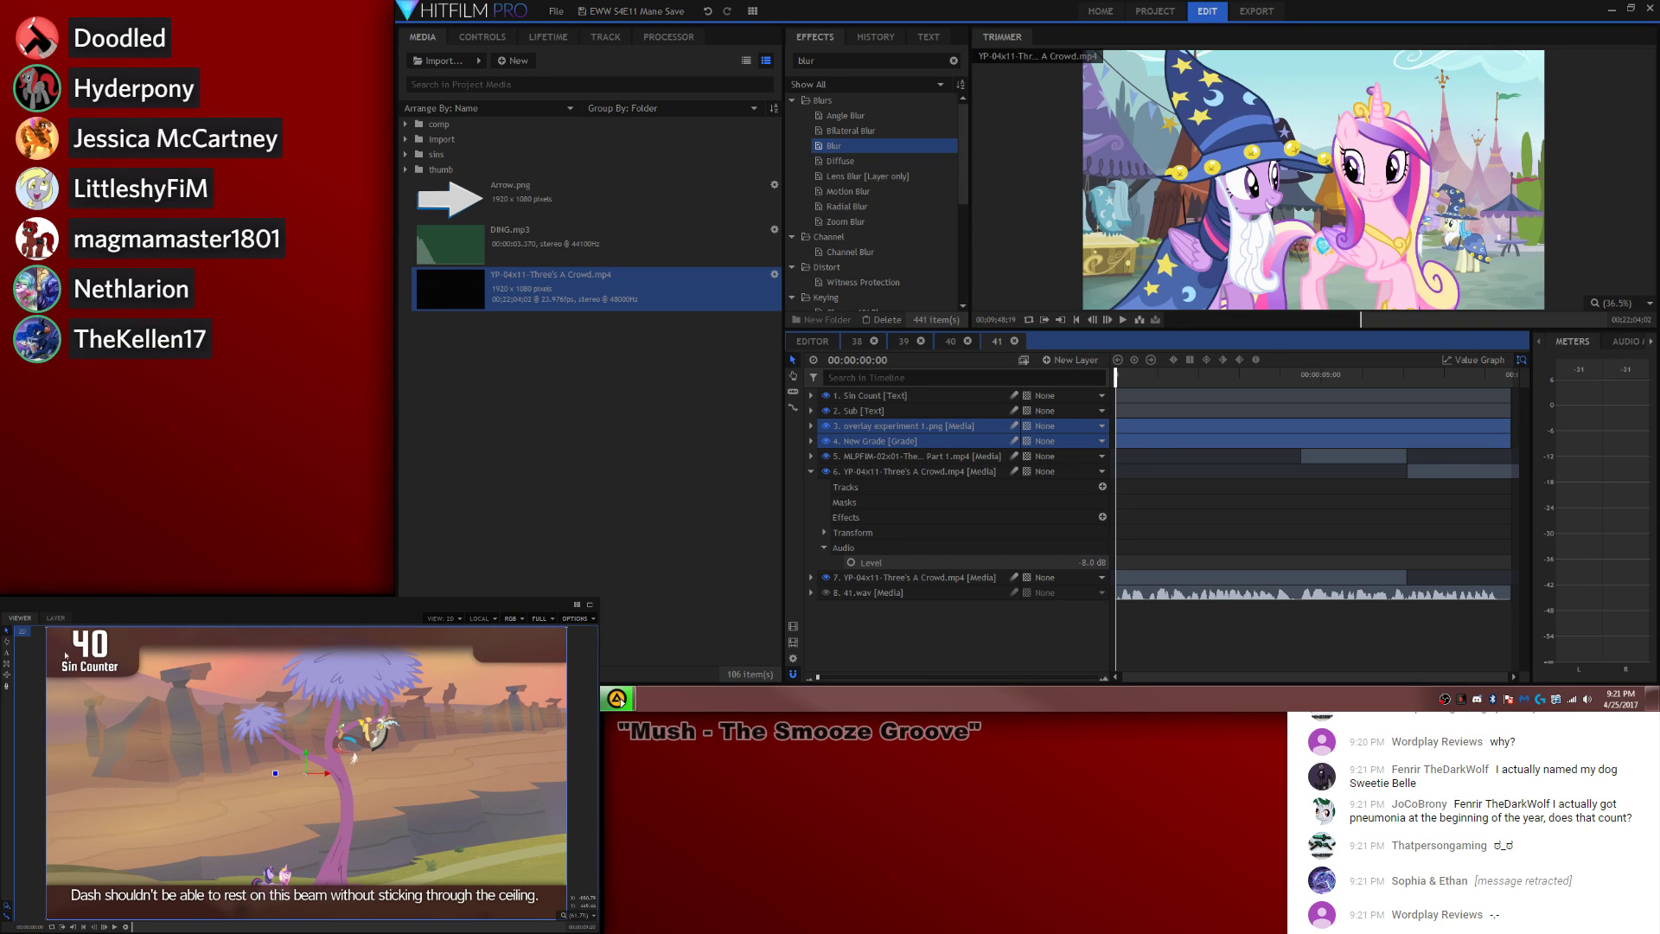
# Step: Replace the subtitle text with "Discord, spirit of chaos, has nothing better to do than inconvenience ponies."
pyautogui.click(6, 652)
pyautogui.moveTo(539, 895); pyautogui.dragTo(11, 812)
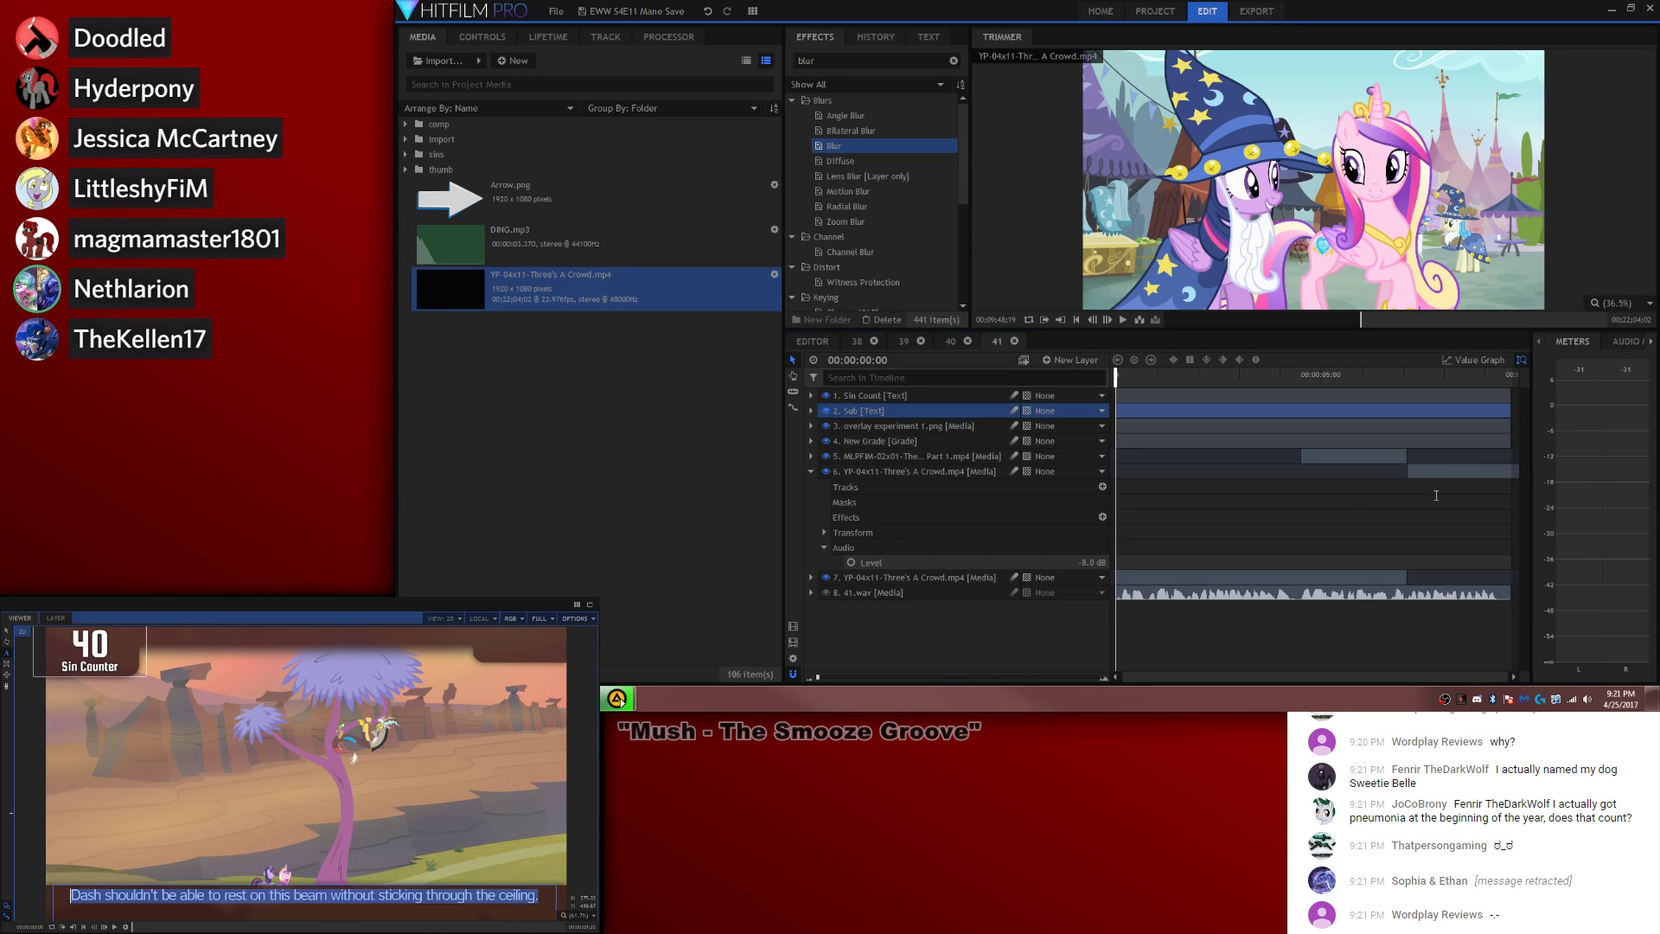
pyautogui.write('Discord, spirit of chaos, has nothing better to do than inconvenience ponies.')
pyautogui.click(7, 630)
pyautogui.click(1203, 484)
# Step: Play the start of the composite and replace the comma after "Discord" in the subtitle with a colon
pyautogui.press('space')
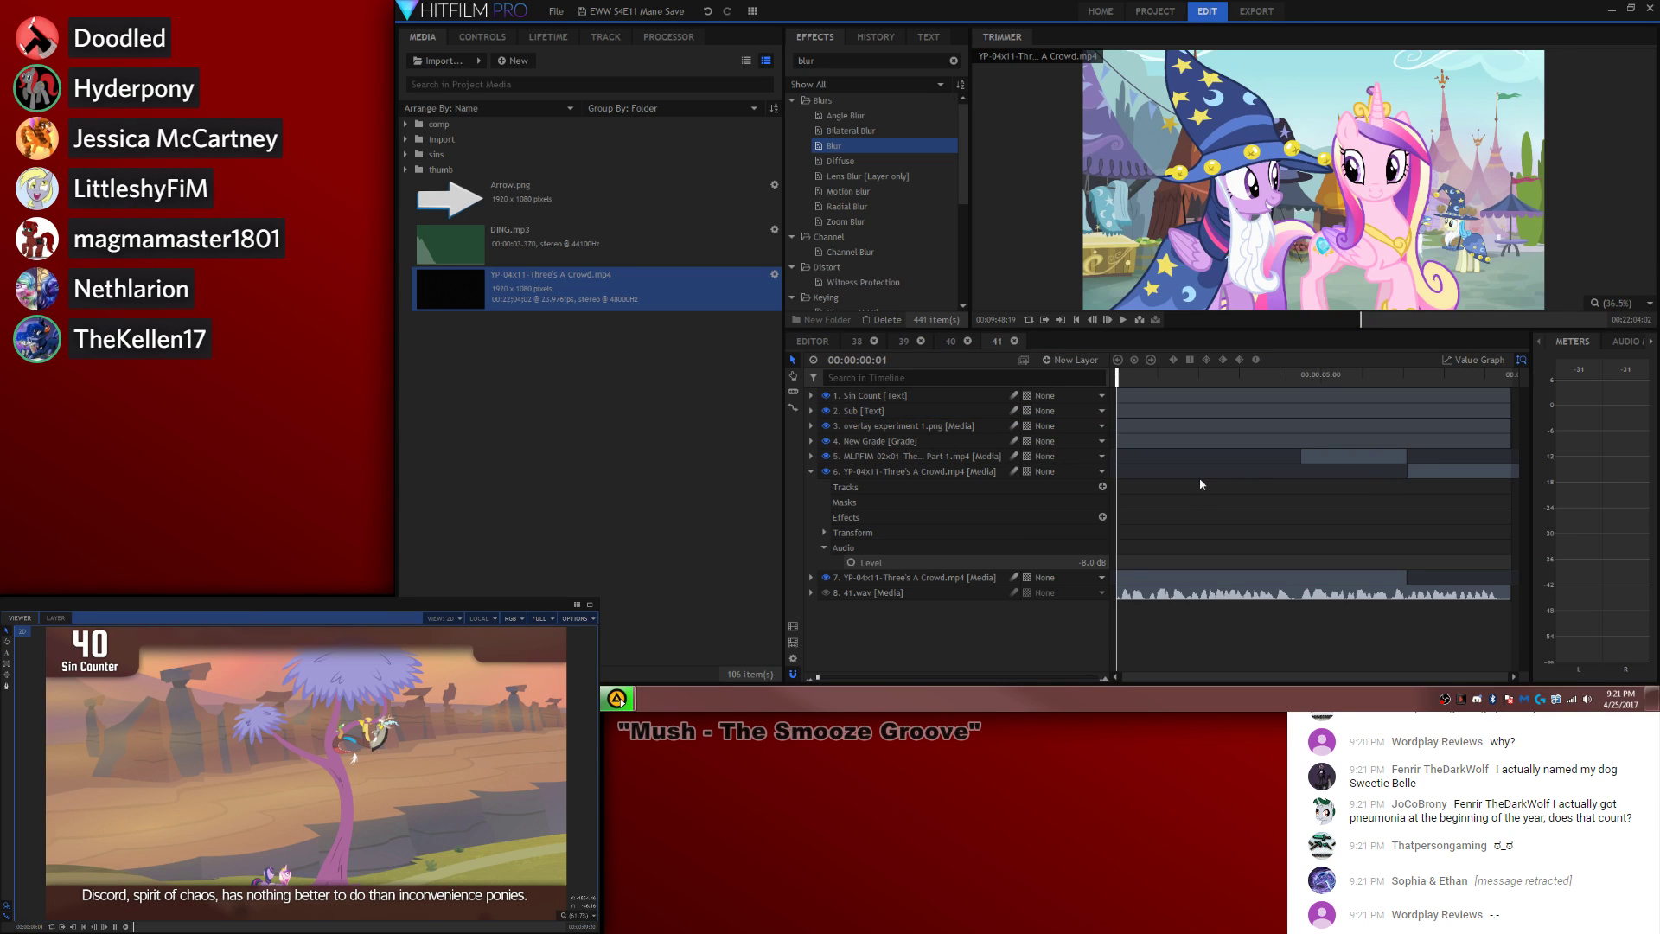
pyautogui.press('space')
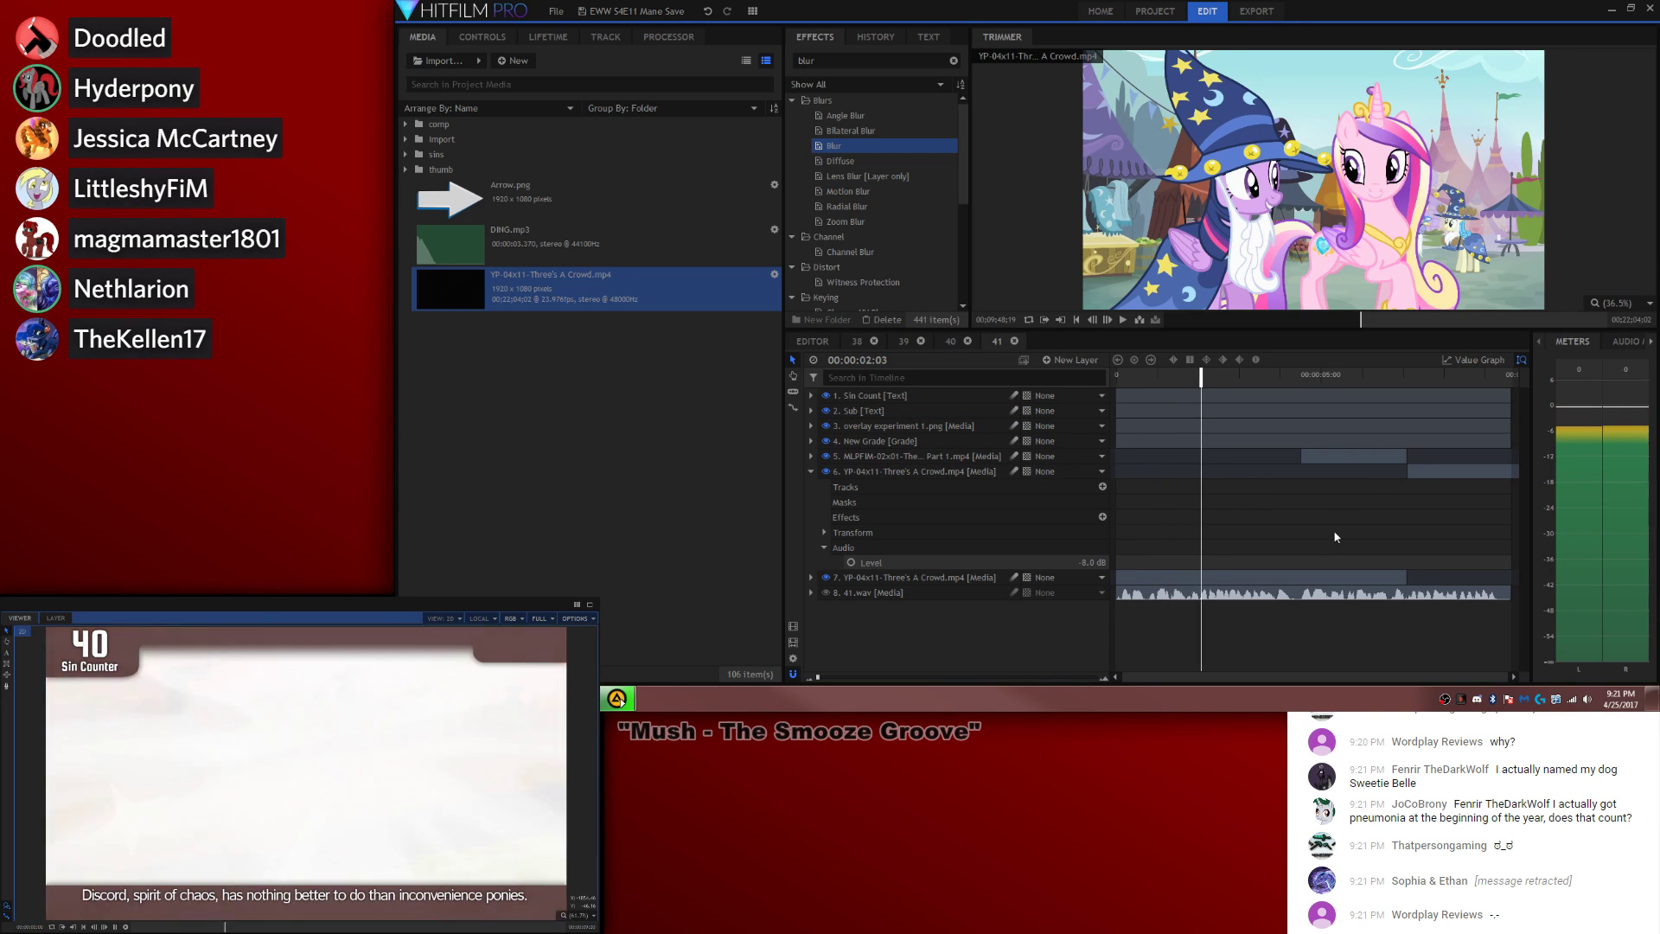
pyautogui.click(130, 895)
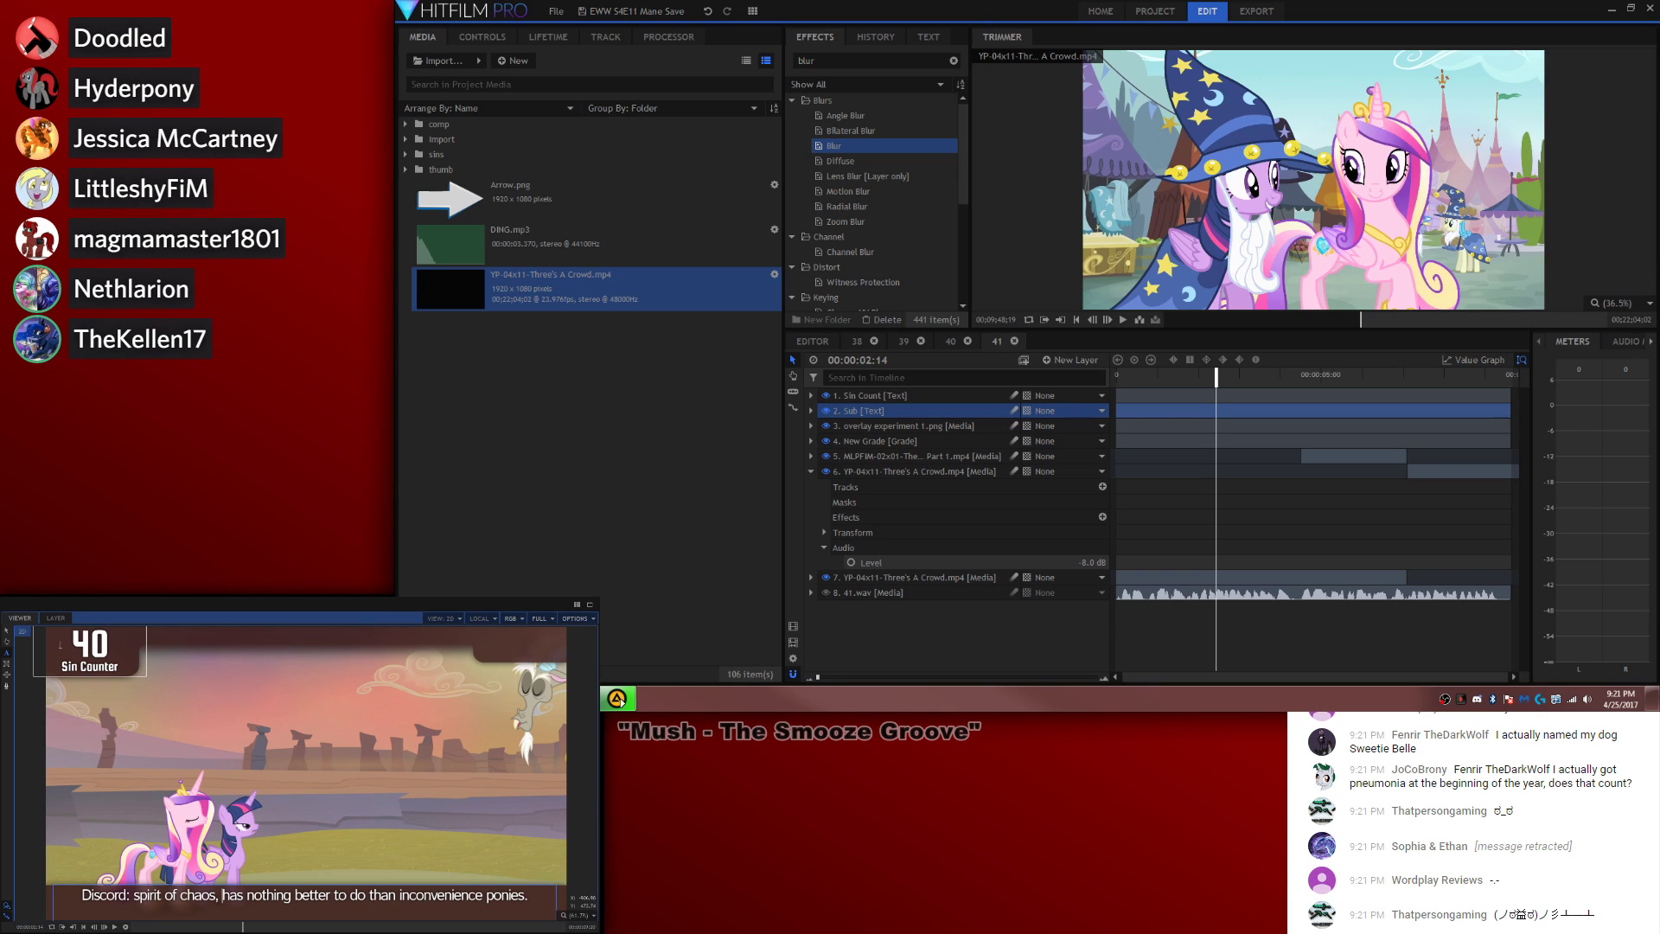
pyautogui.click(1206, 490)
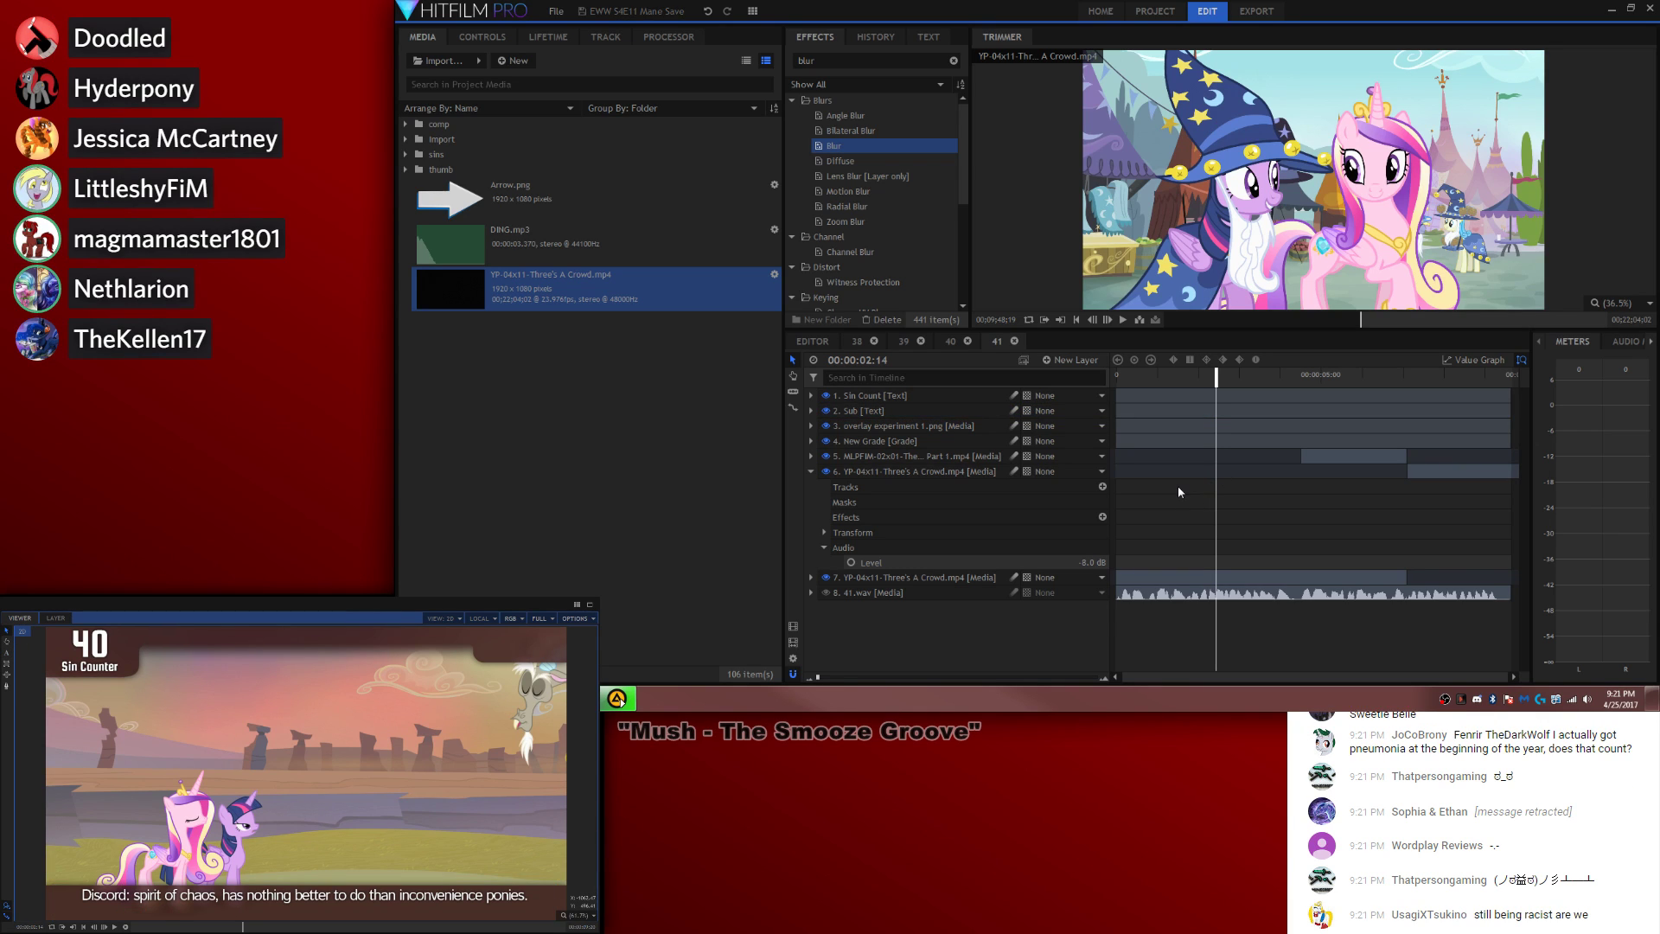
# Step: Play on to the start of the inset shot and split the Sub layer at 00:00:04:16
pyautogui.press('space')
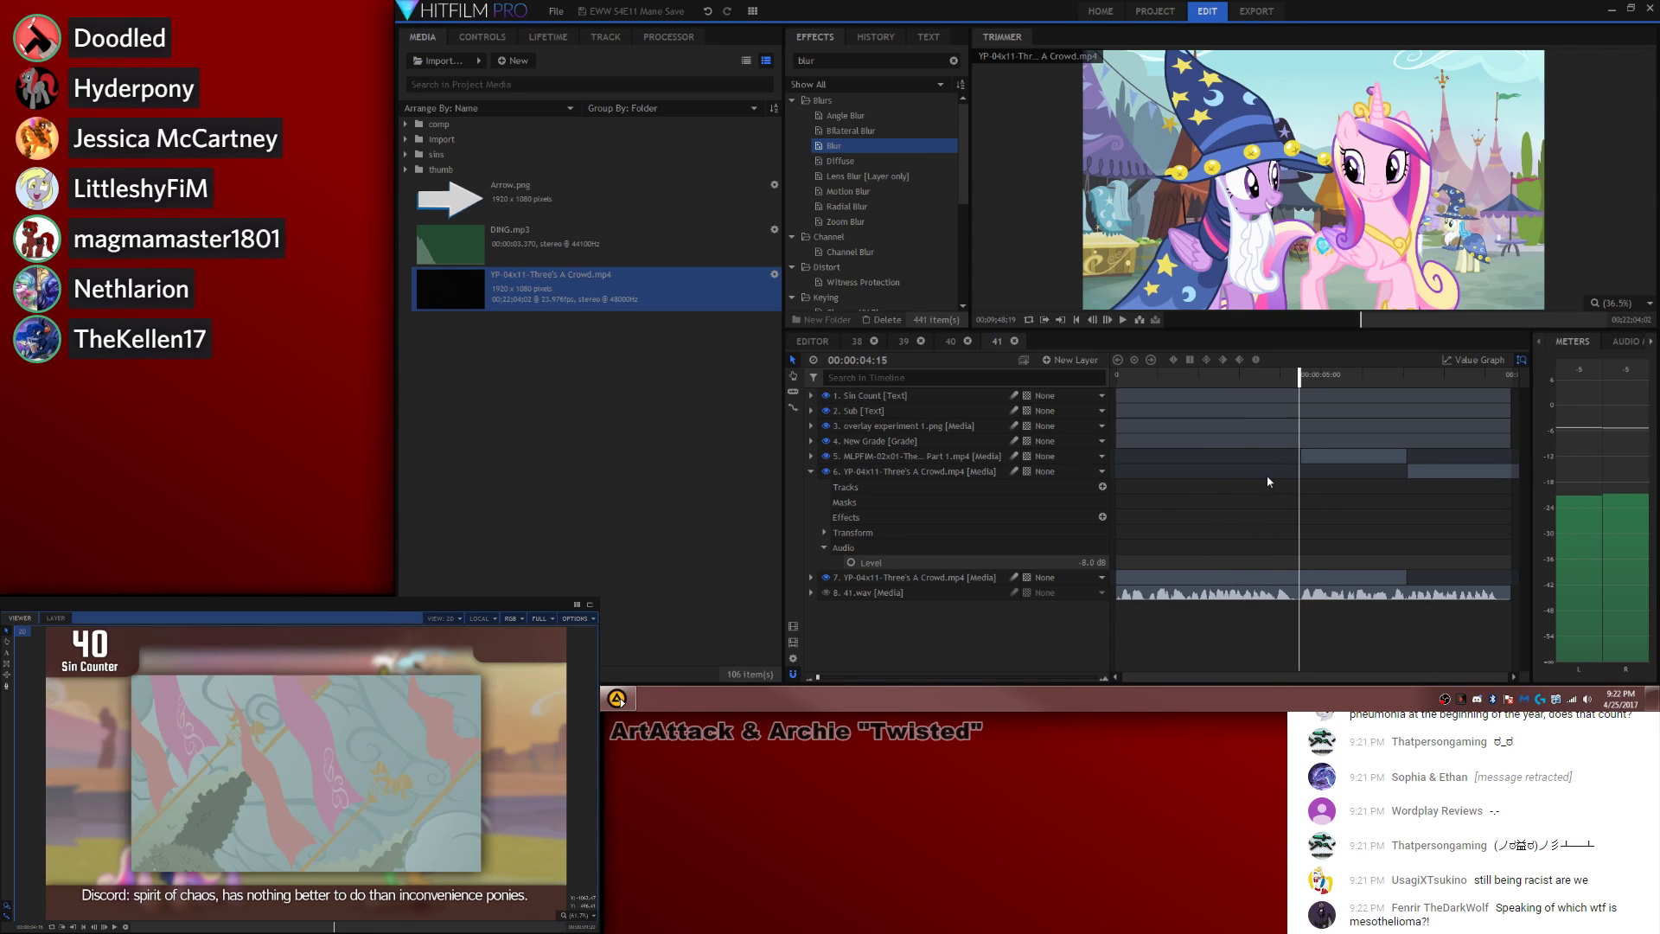
pyautogui.press('space')
pyautogui.hotkey('ctrl', 'd')
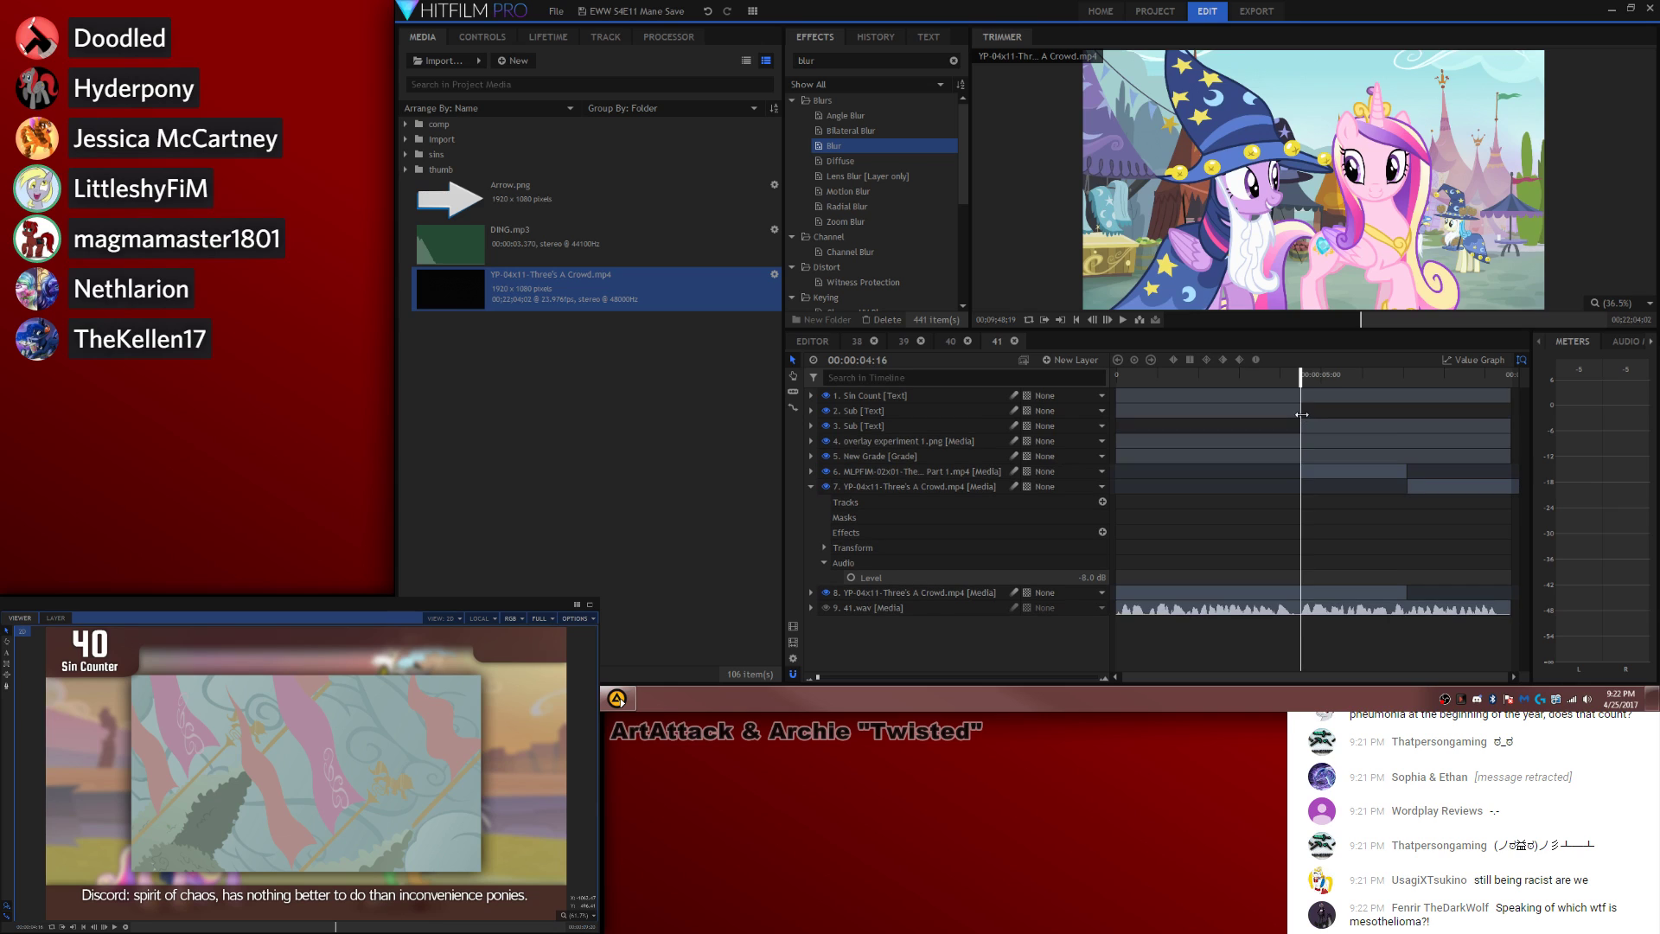
pyautogui.press('.')
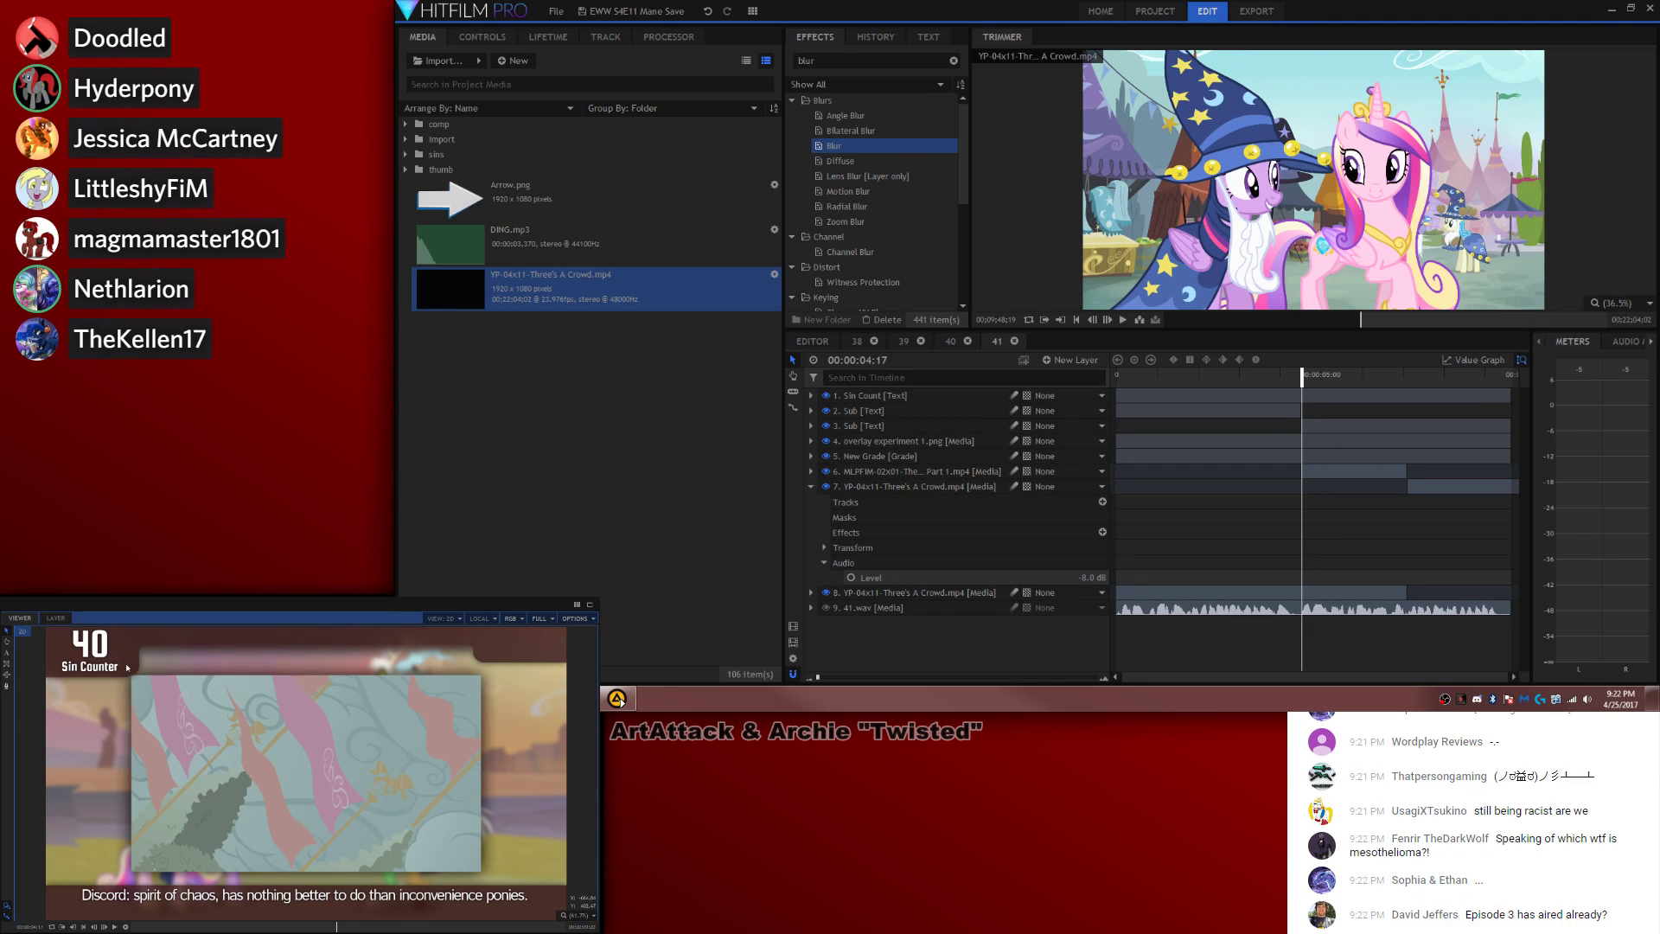
# Step: Replace the text of the second Sub layer with "No grand friendship-destroying scheme."
pyautogui.click(9, 653)
pyautogui.click(304, 896)
pyautogui.hotkey('ctrl', 'a')
pyautogui.write('No grand friendship-destroying scheme.')
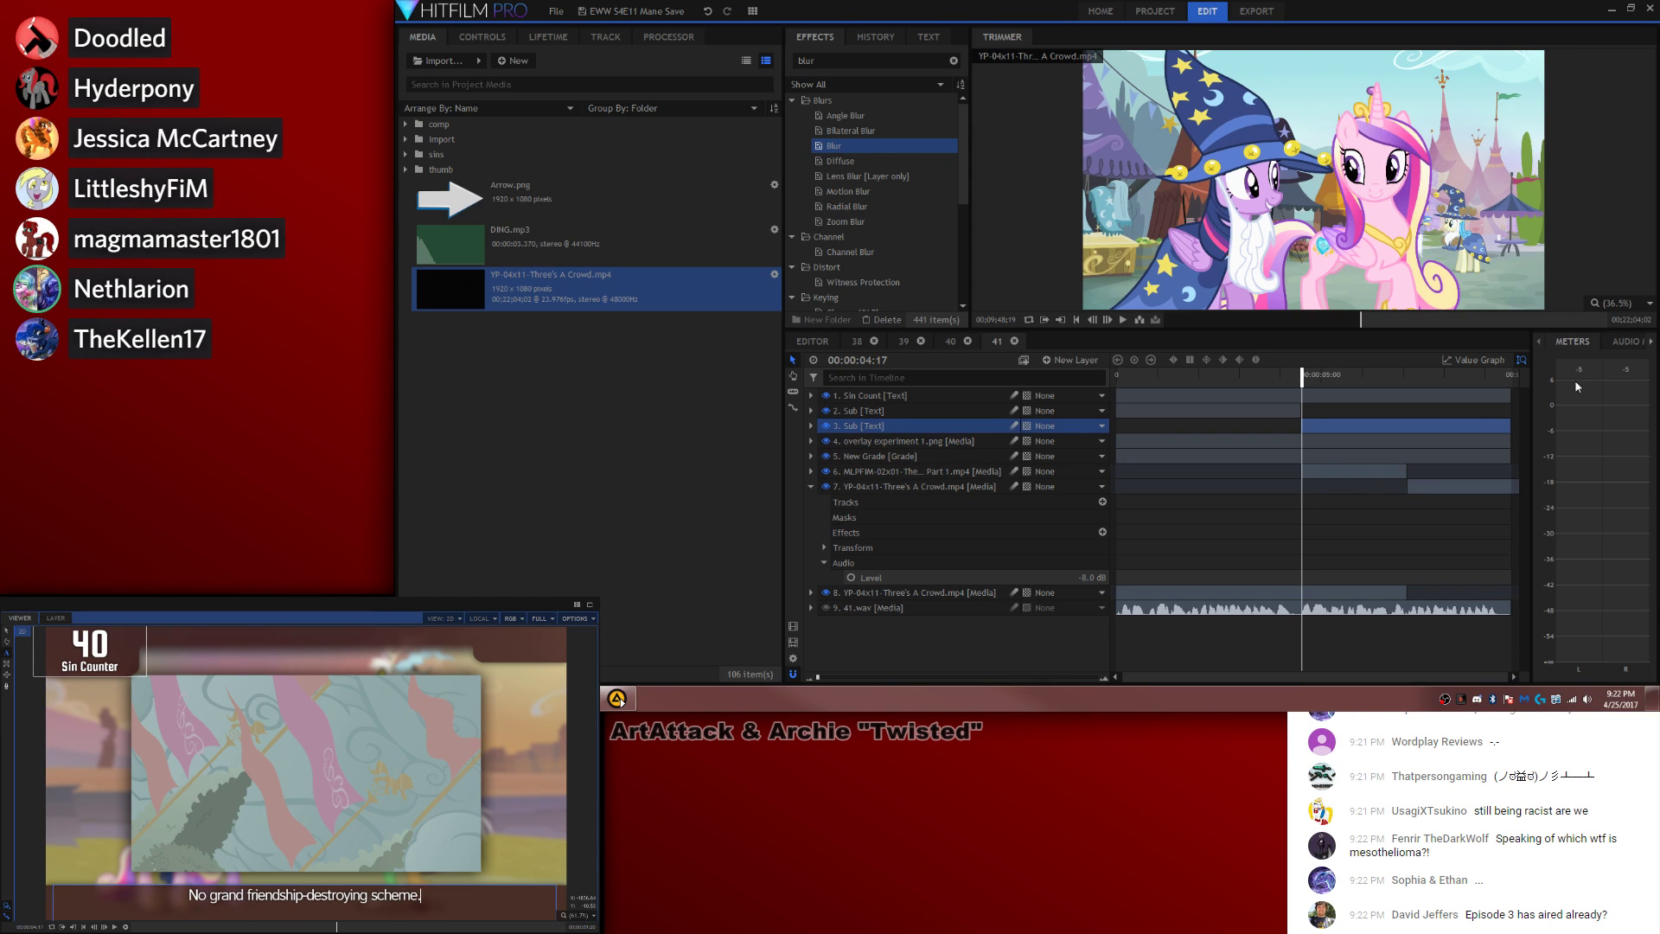
pyautogui.click(1435, 543)
# Step: Play the second subtitle's section and split its Sub layer at 00:00:06:24
pyautogui.press('space')
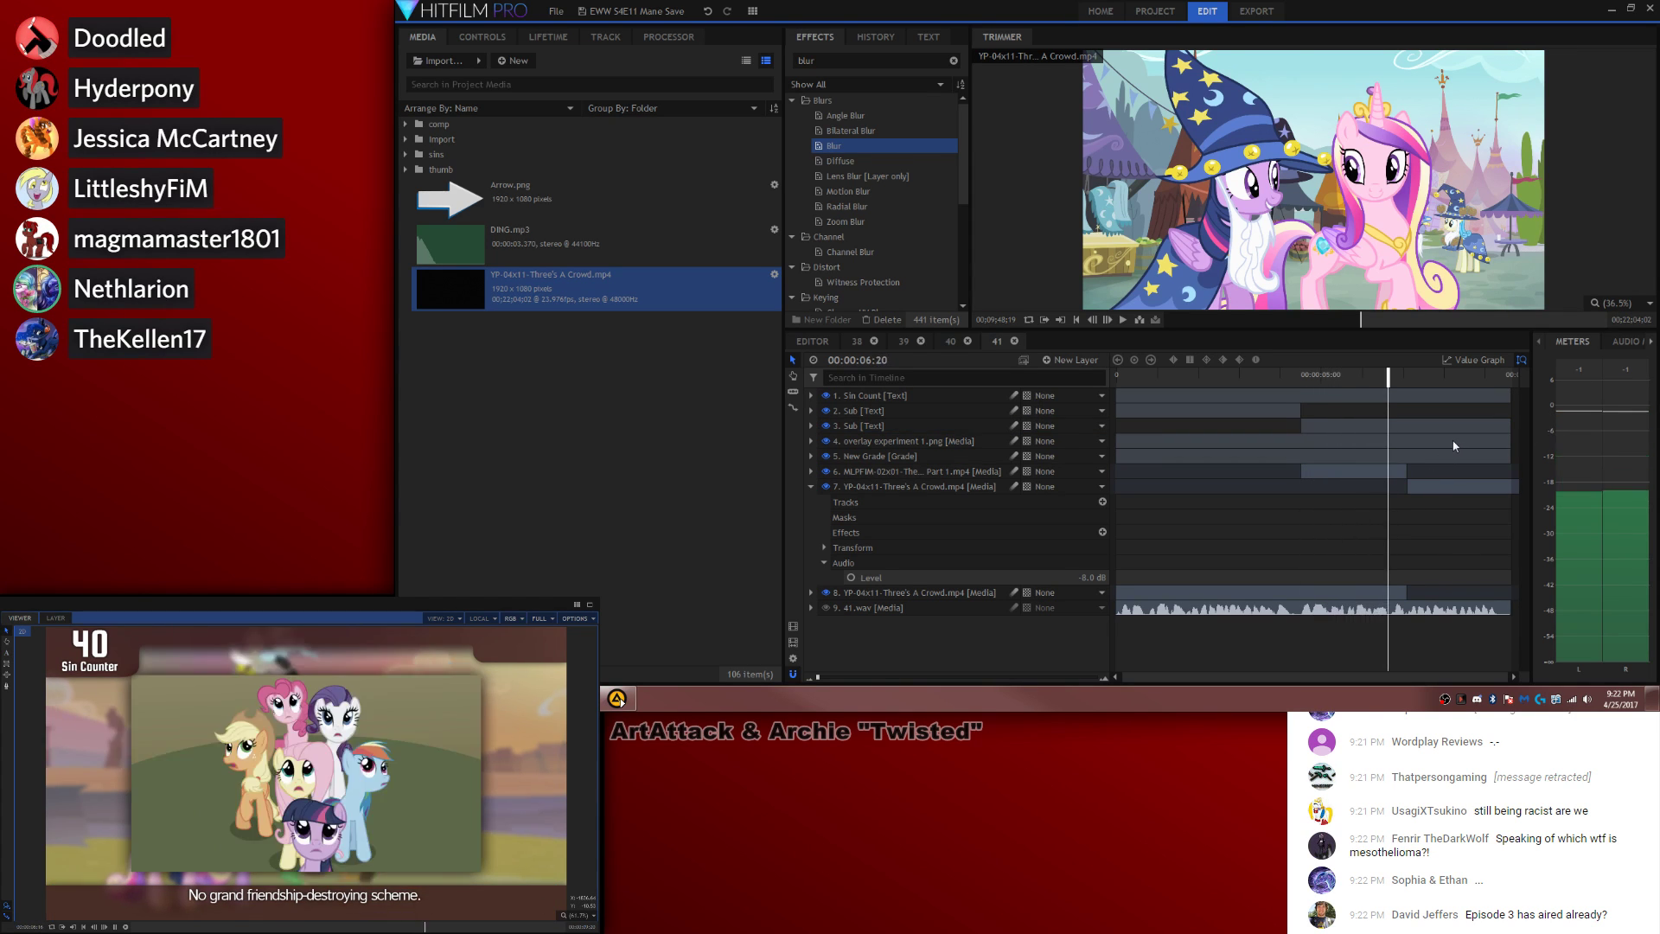
pyautogui.press('c')
pyautogui.click(1393, 426)
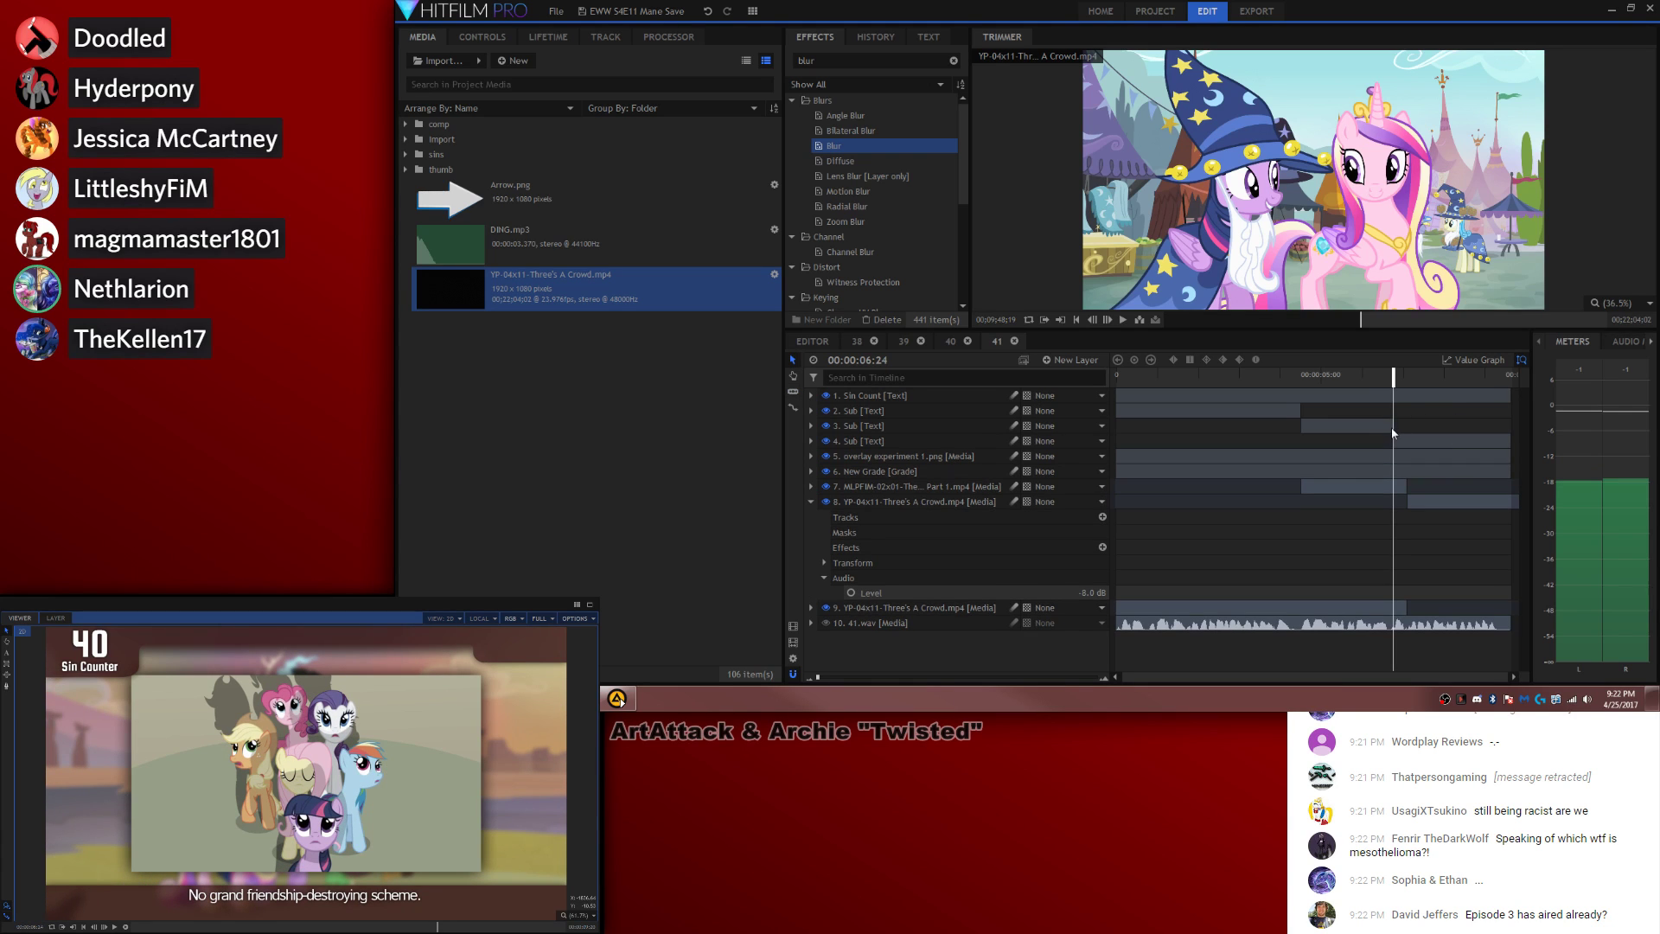
pyautogui.press('v')
# Step: Replace the text of the third Sub layer with "Just keeping two ponies from their geeky convention."
pyautogui.press('space')
pyautogui.press('space')
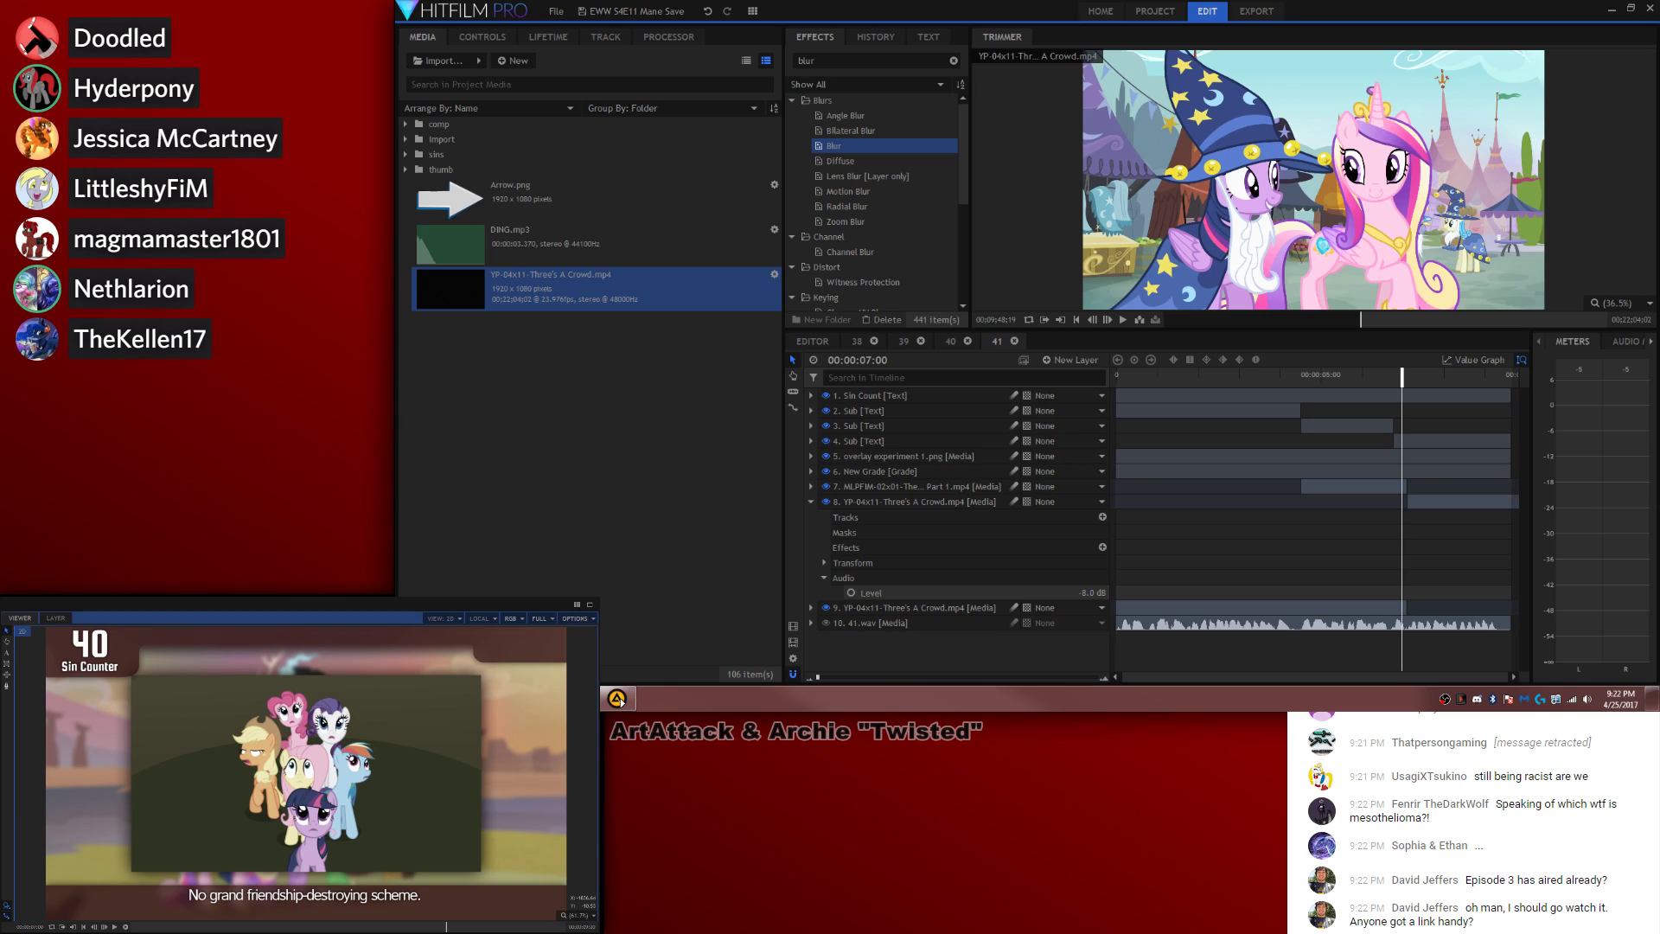
pyautogui.click(8, 654)
pyautogui.moveTo(427, 895); pyautogui.dragTo(148, 899)
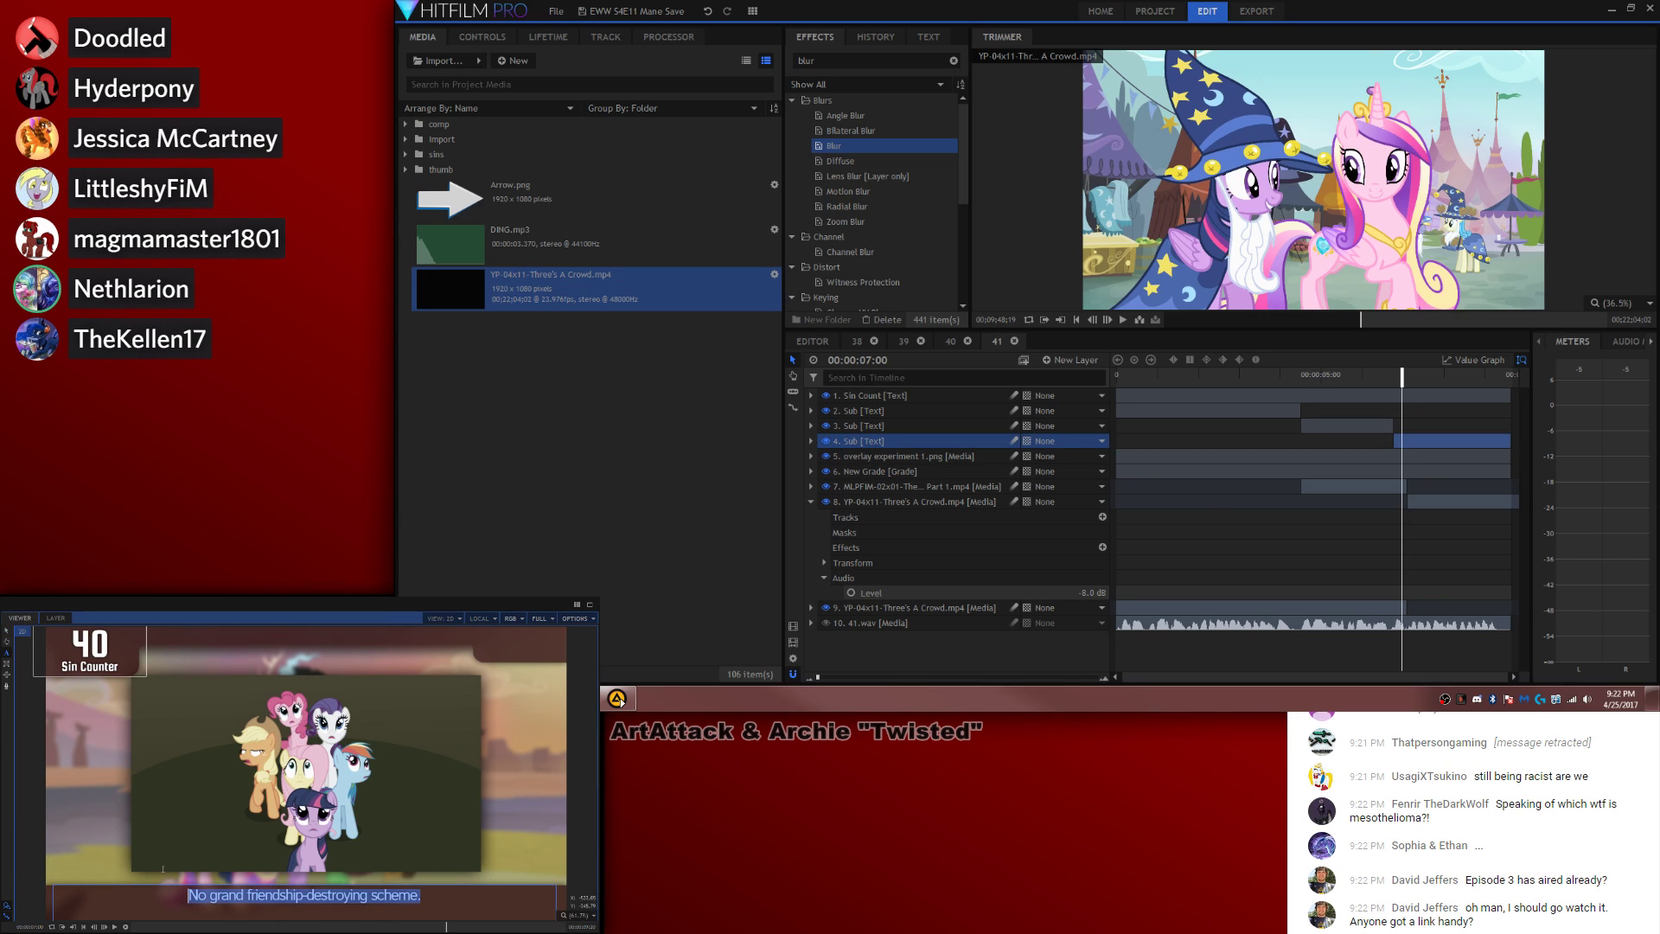
pyautogui.write('Just keeping two ponies from their geeky convention.')
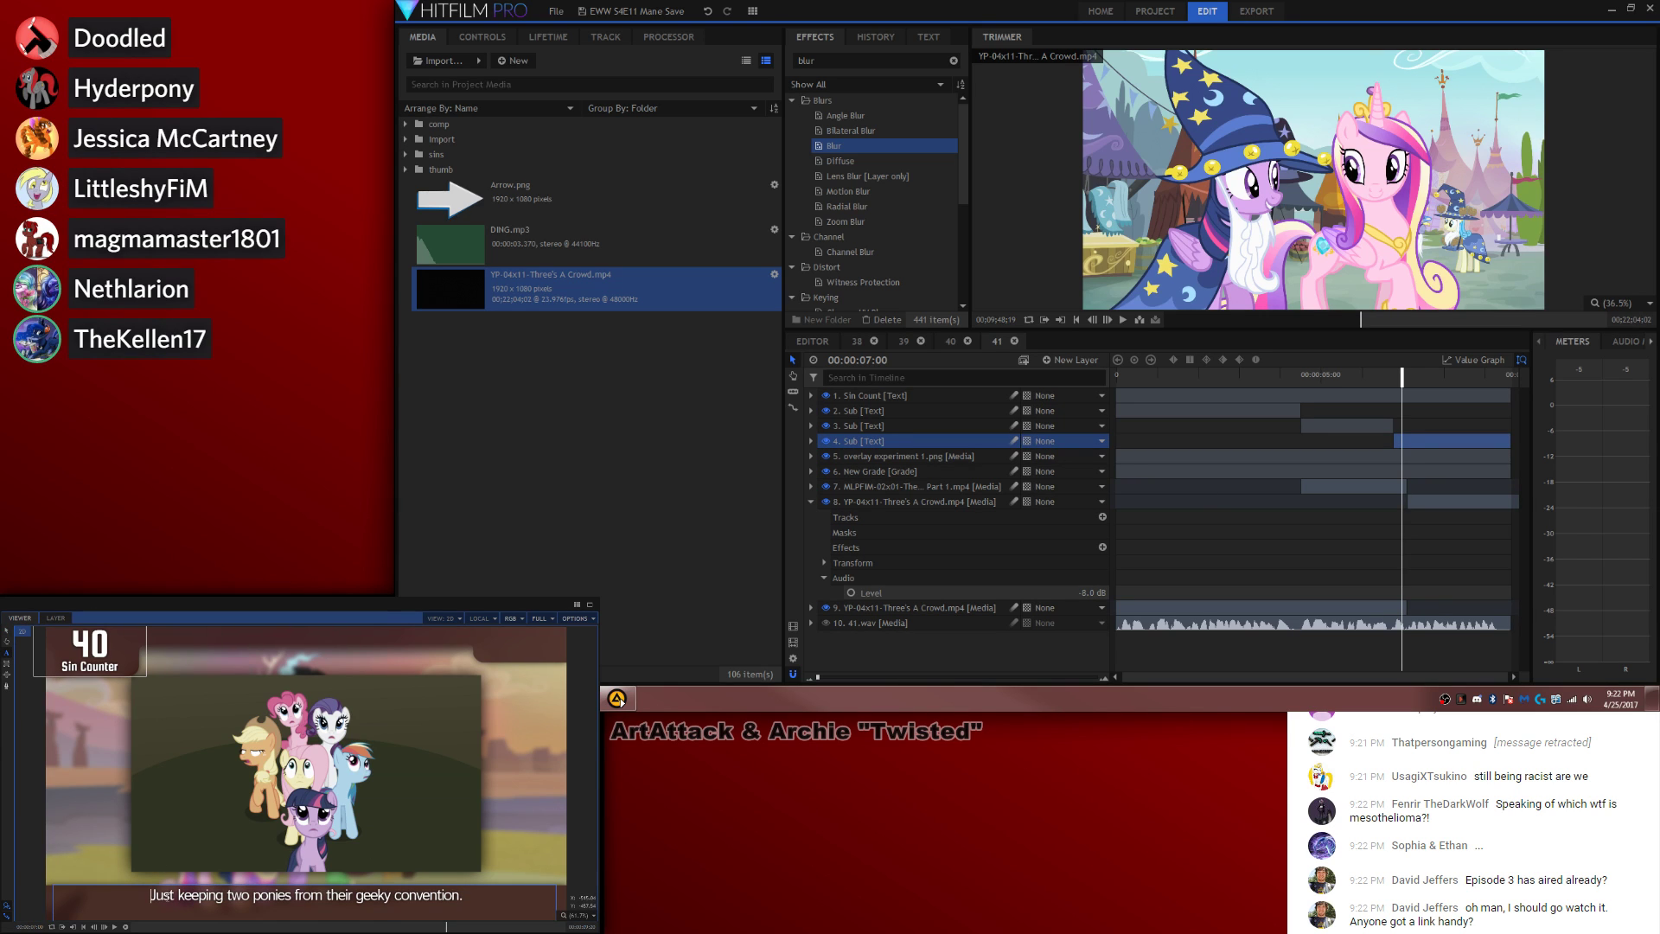
pyautogui.click(1487, 520)
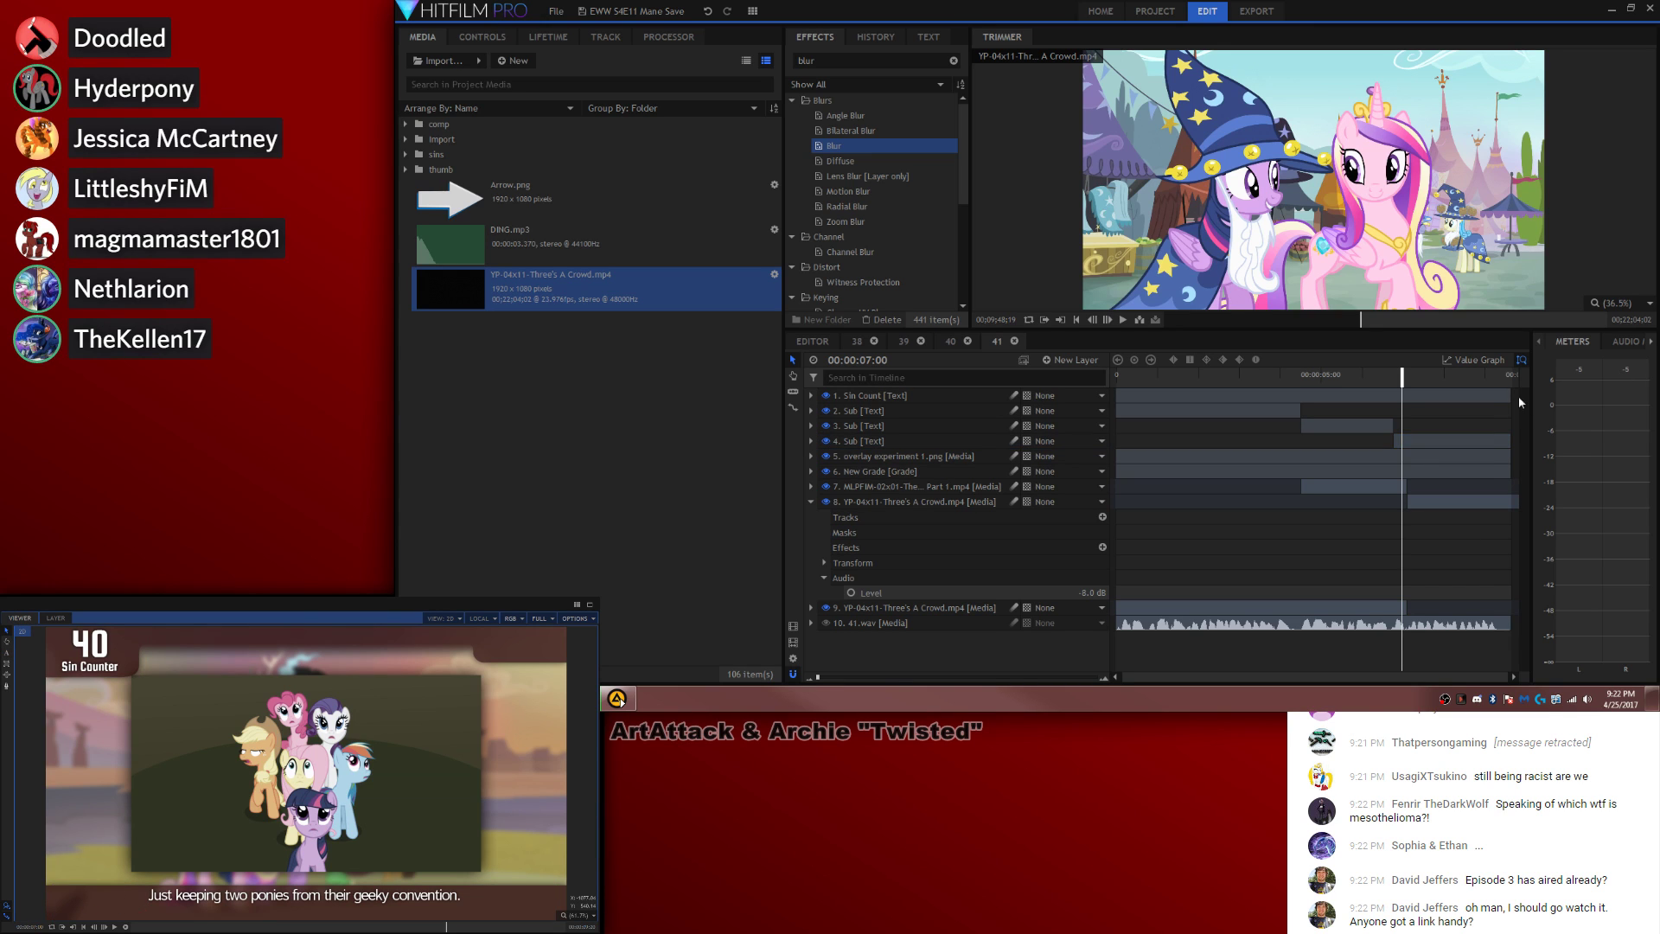
# Step: Split the Sin Count layer near the end of the narration, at 00:00:09:10
pyautogui.click(1491, 375)
pyautogui.press('space')
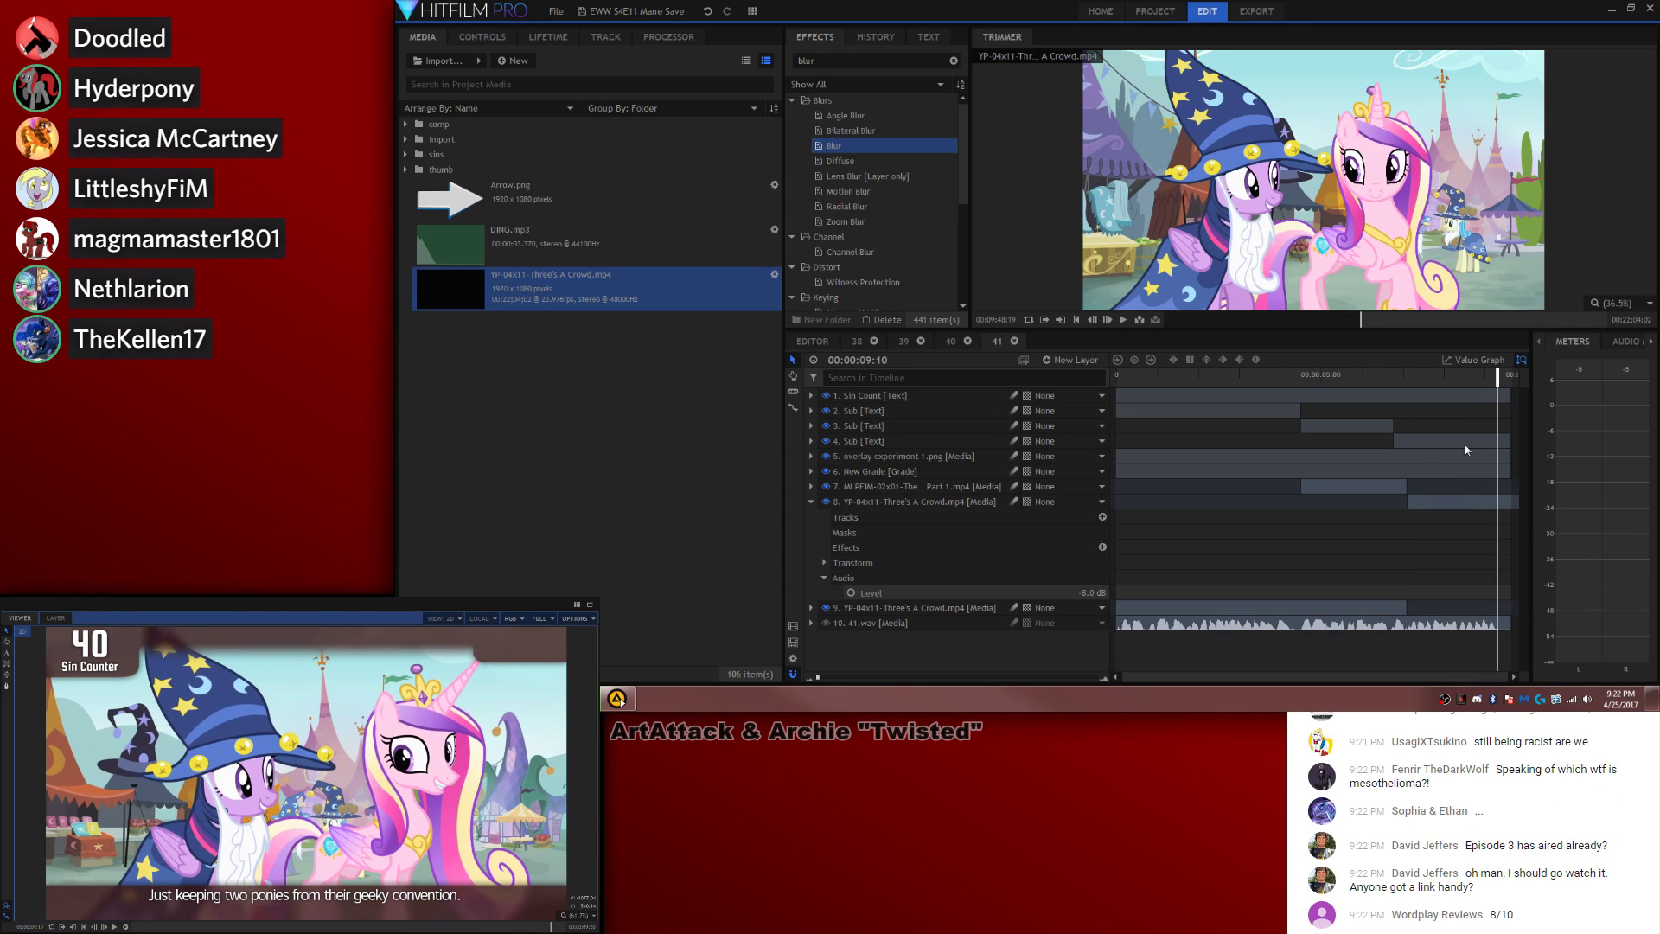
pyautogui.click(1500, 395)
pyautogui.hotkey('ctrl', 'shift', 'd')
pyautogui.press('.')
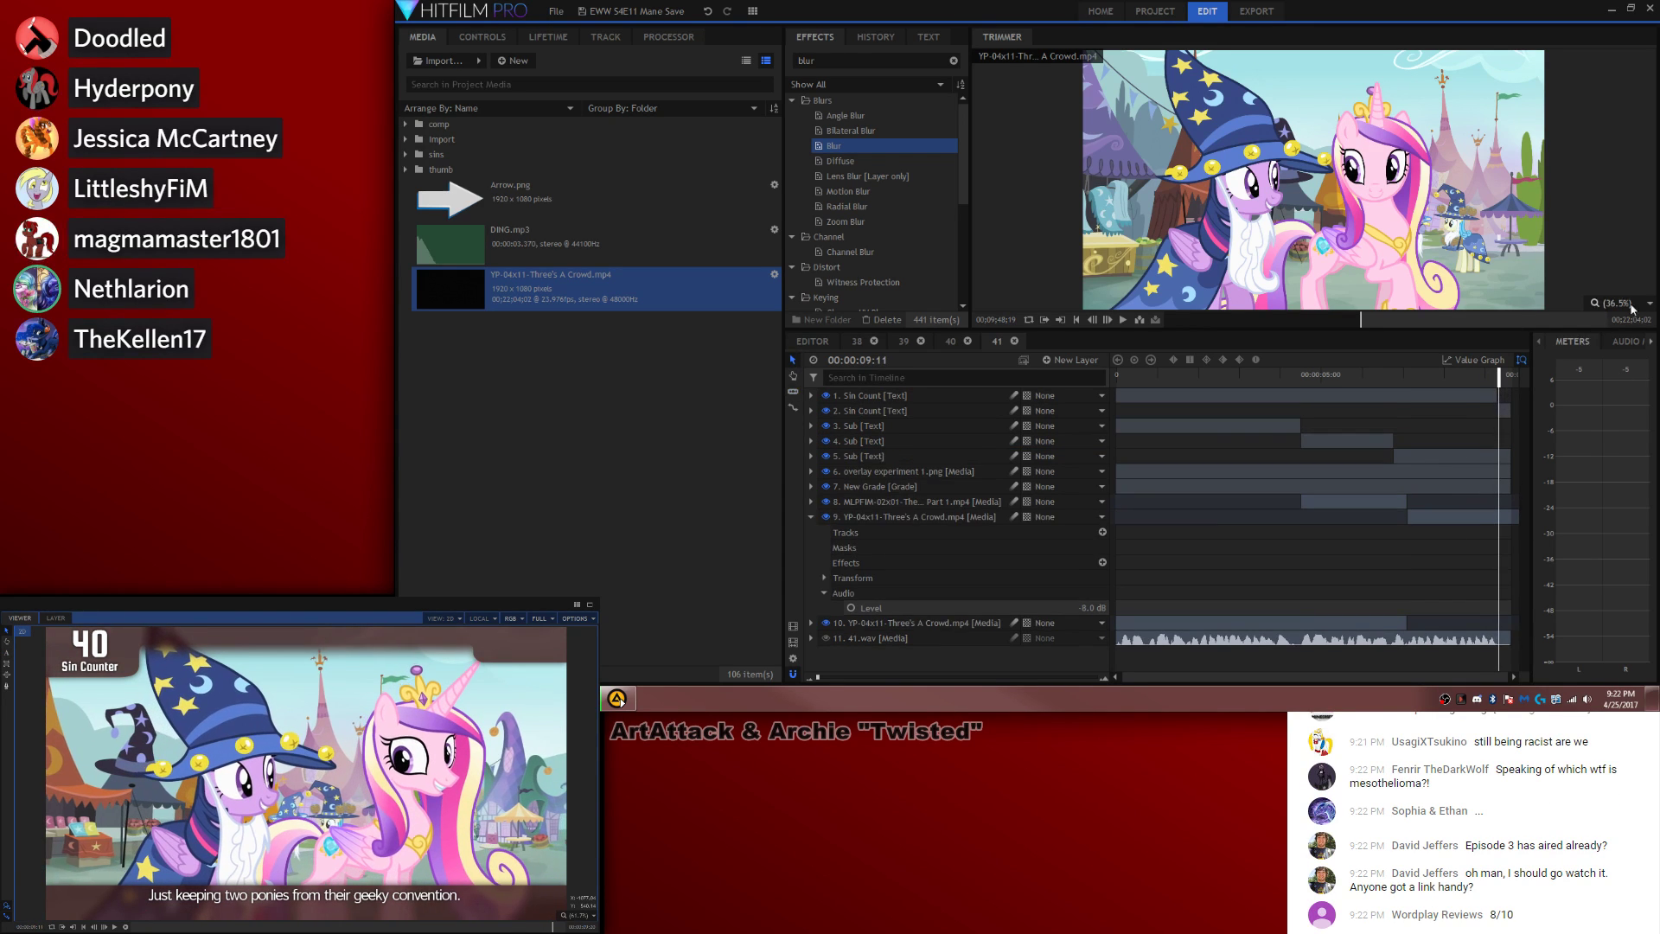
# Step: Change the number in the second Sin Count layer to 41
pyautogui.click(6, 651)
pyautogui.click(89, 633)
pyautogui.press('Delete')
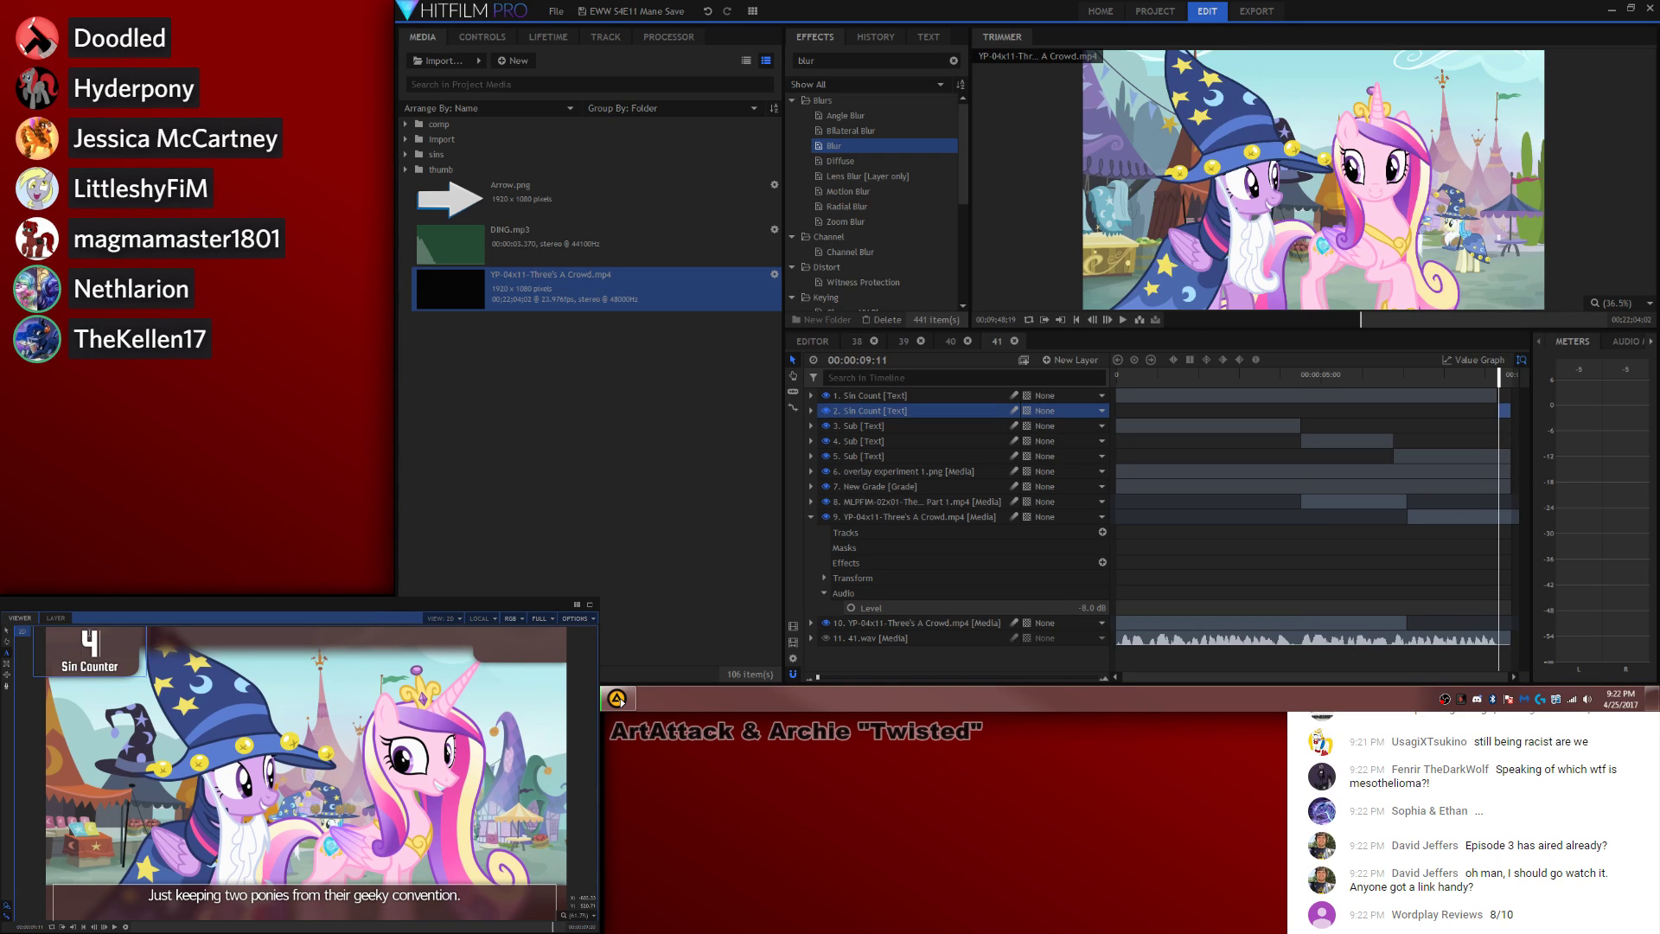
pyautogui.write('1')
pyautogui.click(7, 630)
# Step: Enlarge the MLPFIM-02x01 inset layer slightly at 00:00:05:07 and play the composite through to its end
pyautogui.click(1332, 372)
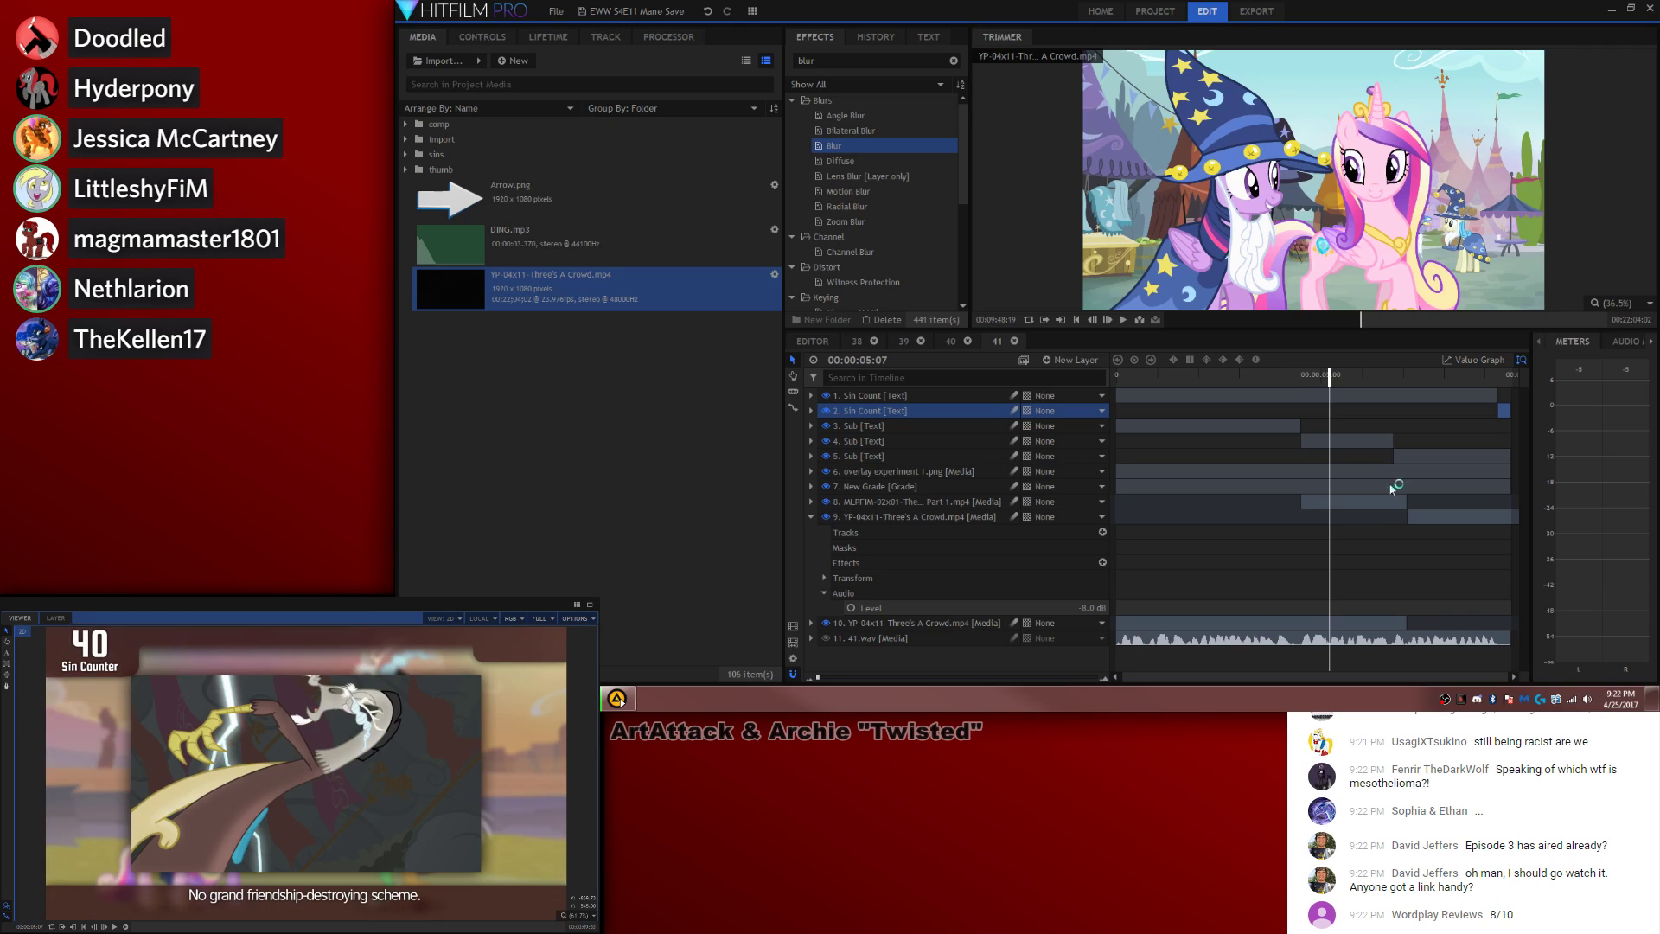
pyautogui.click(1353, 541)
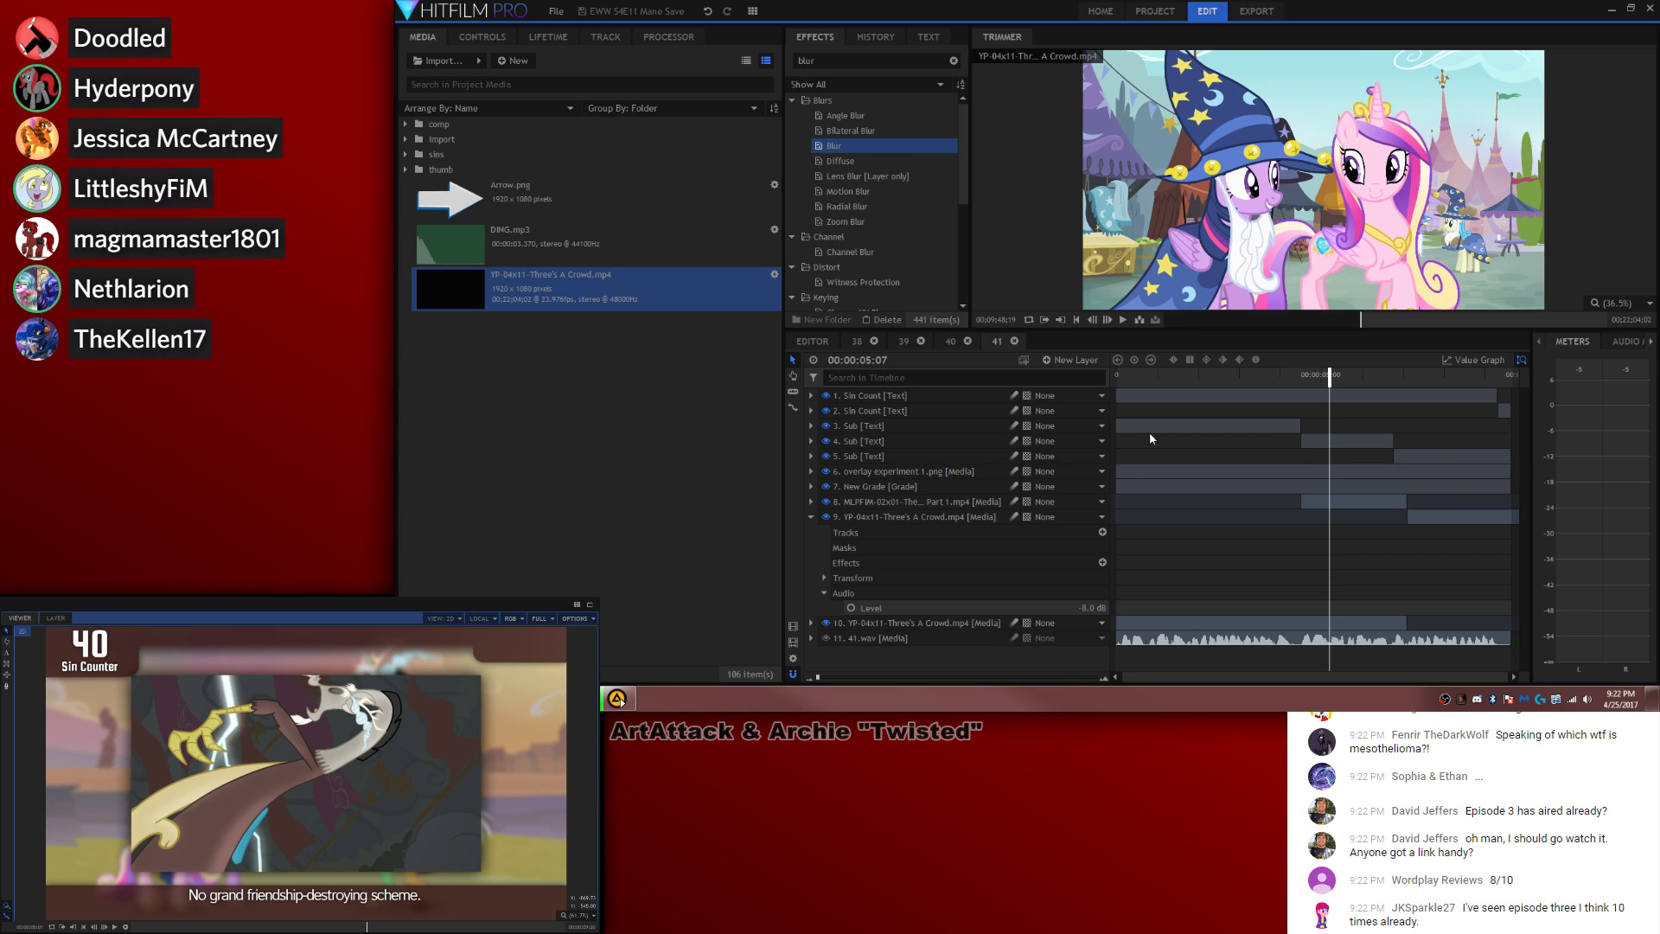
pyautogui.click(1058, 501)
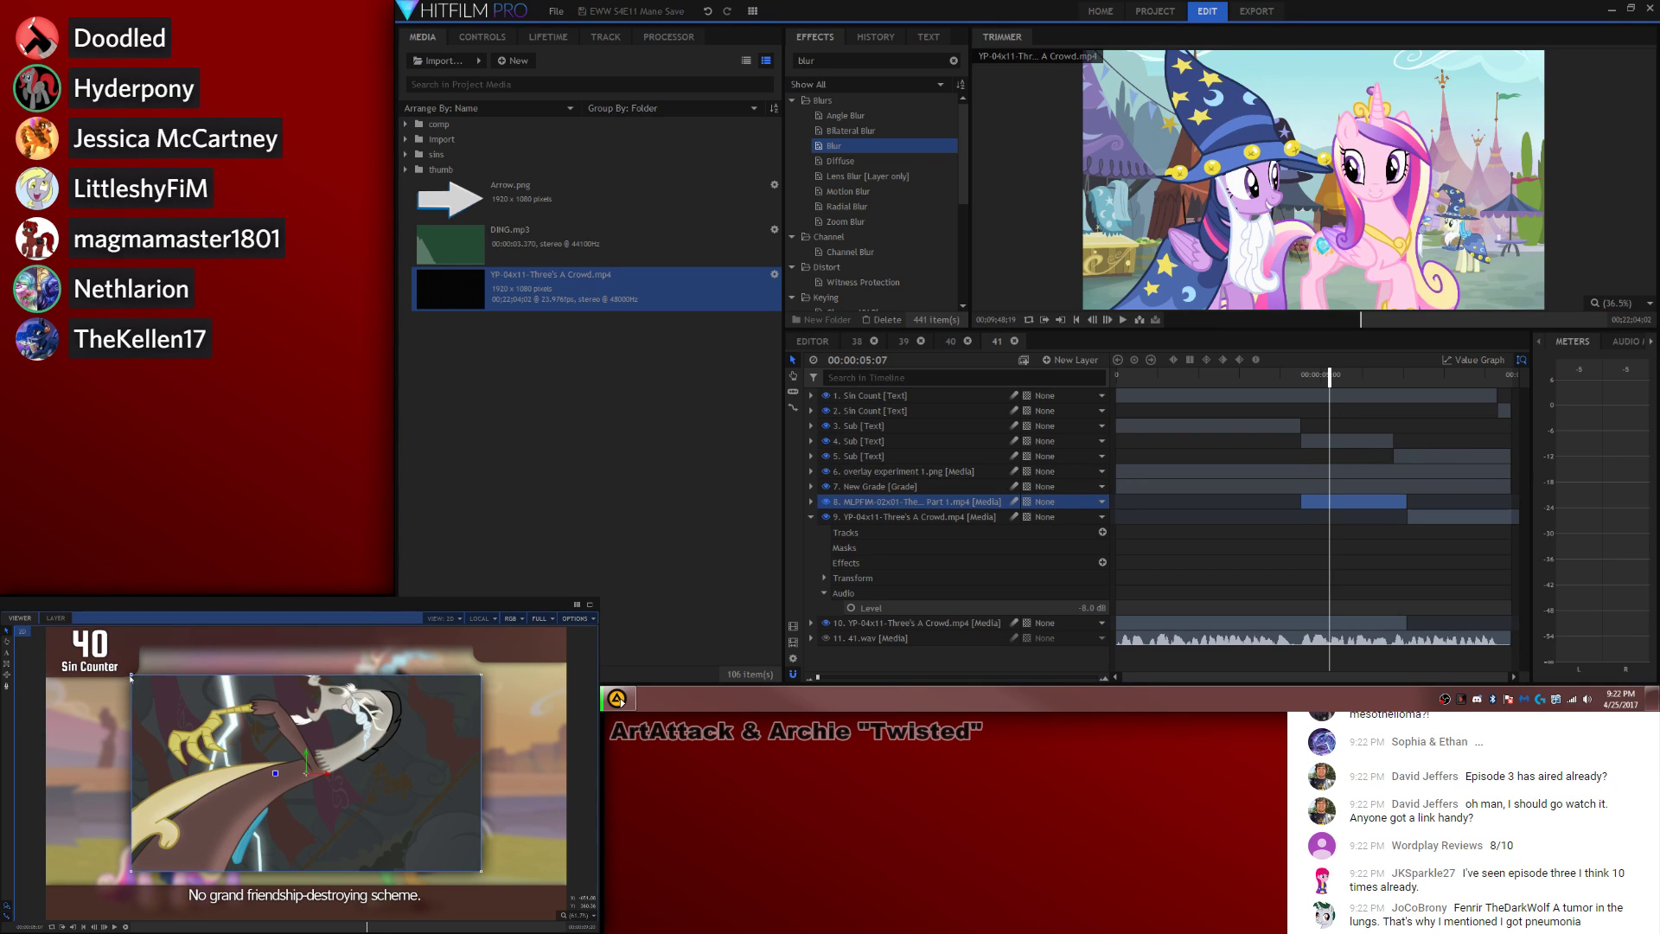
pyautogui.moveTo(127, 673); pyautogui.dragTo(135, 701)
pyautogui.hotkey('ctrl', 'z')
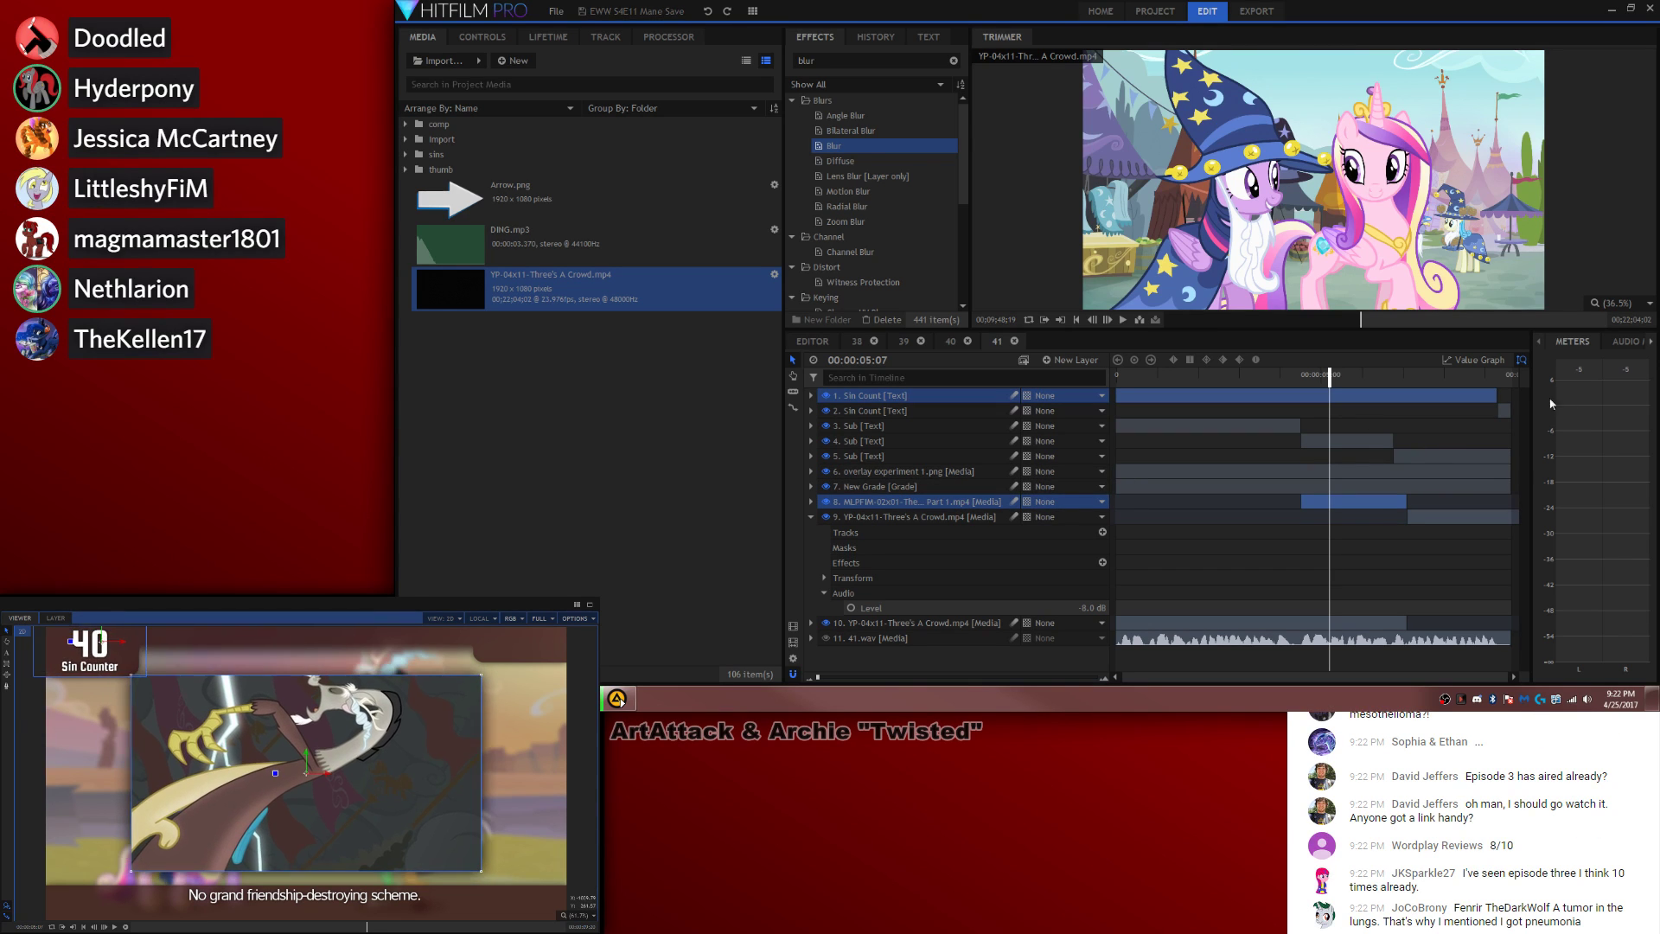
pyautogui.click(937, 501)
pyautogui.moveTo(132, 676); pyautogui.dragTo(120, 669)
pyautogui.click(1374, 541)
pyautogui.press('space')
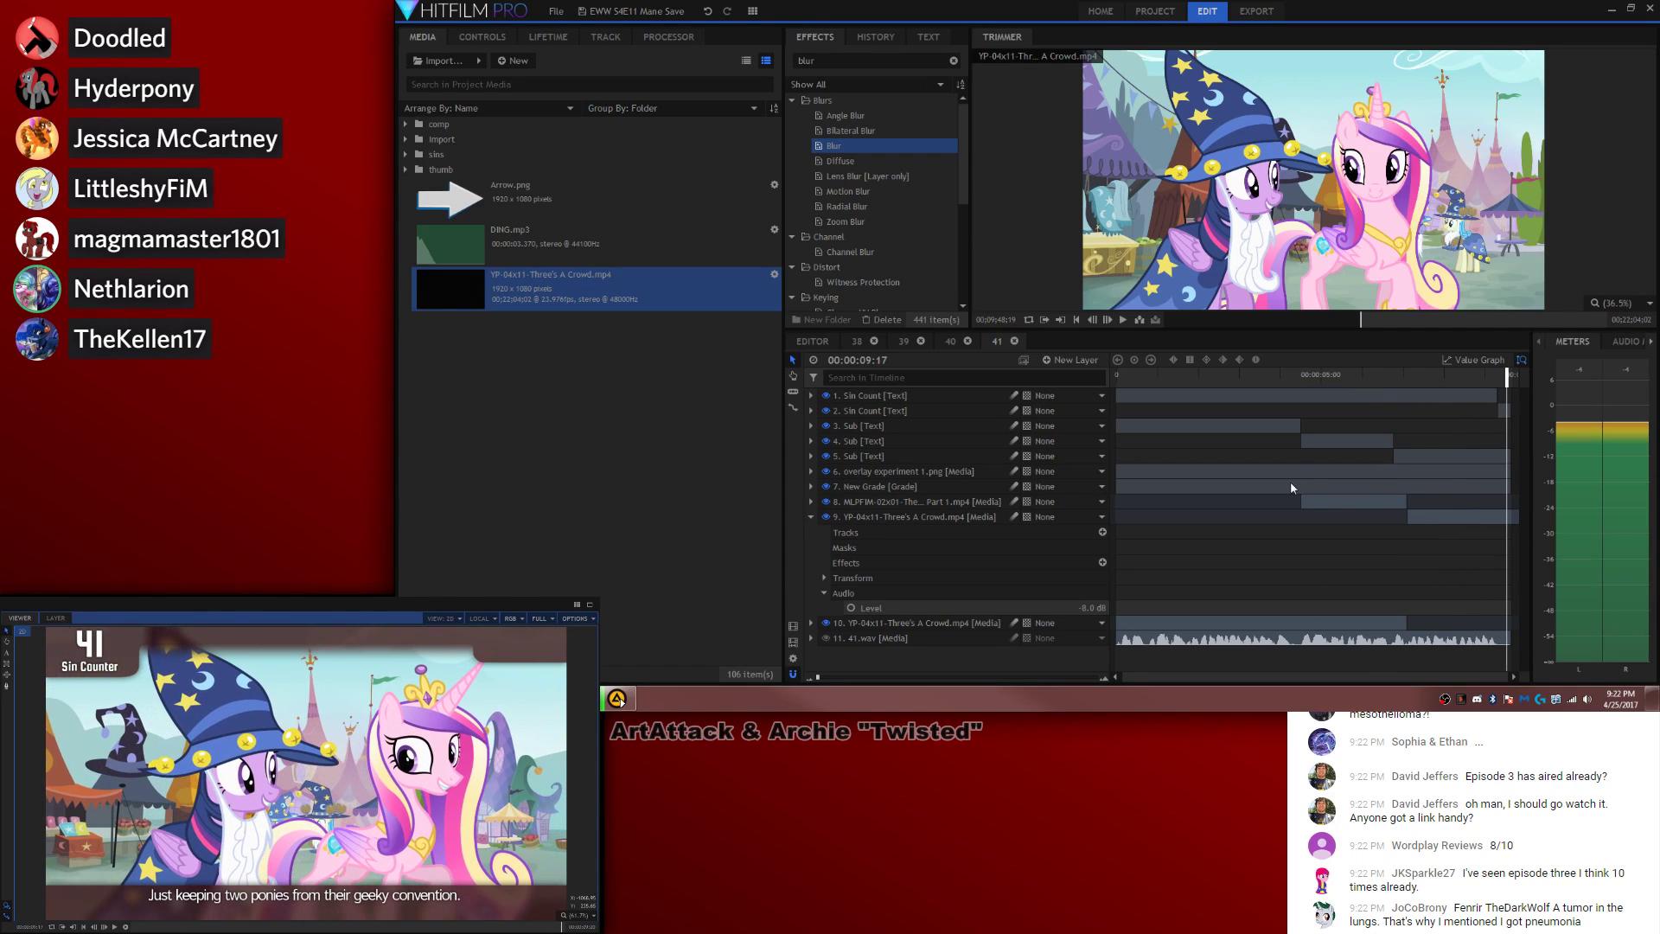
# Step: Copy the last DING.mp3 clip in the main editor timeline to 00:03:04:16 on Audio 2, near the end of clip 41
pyautogui.click(814, 341)
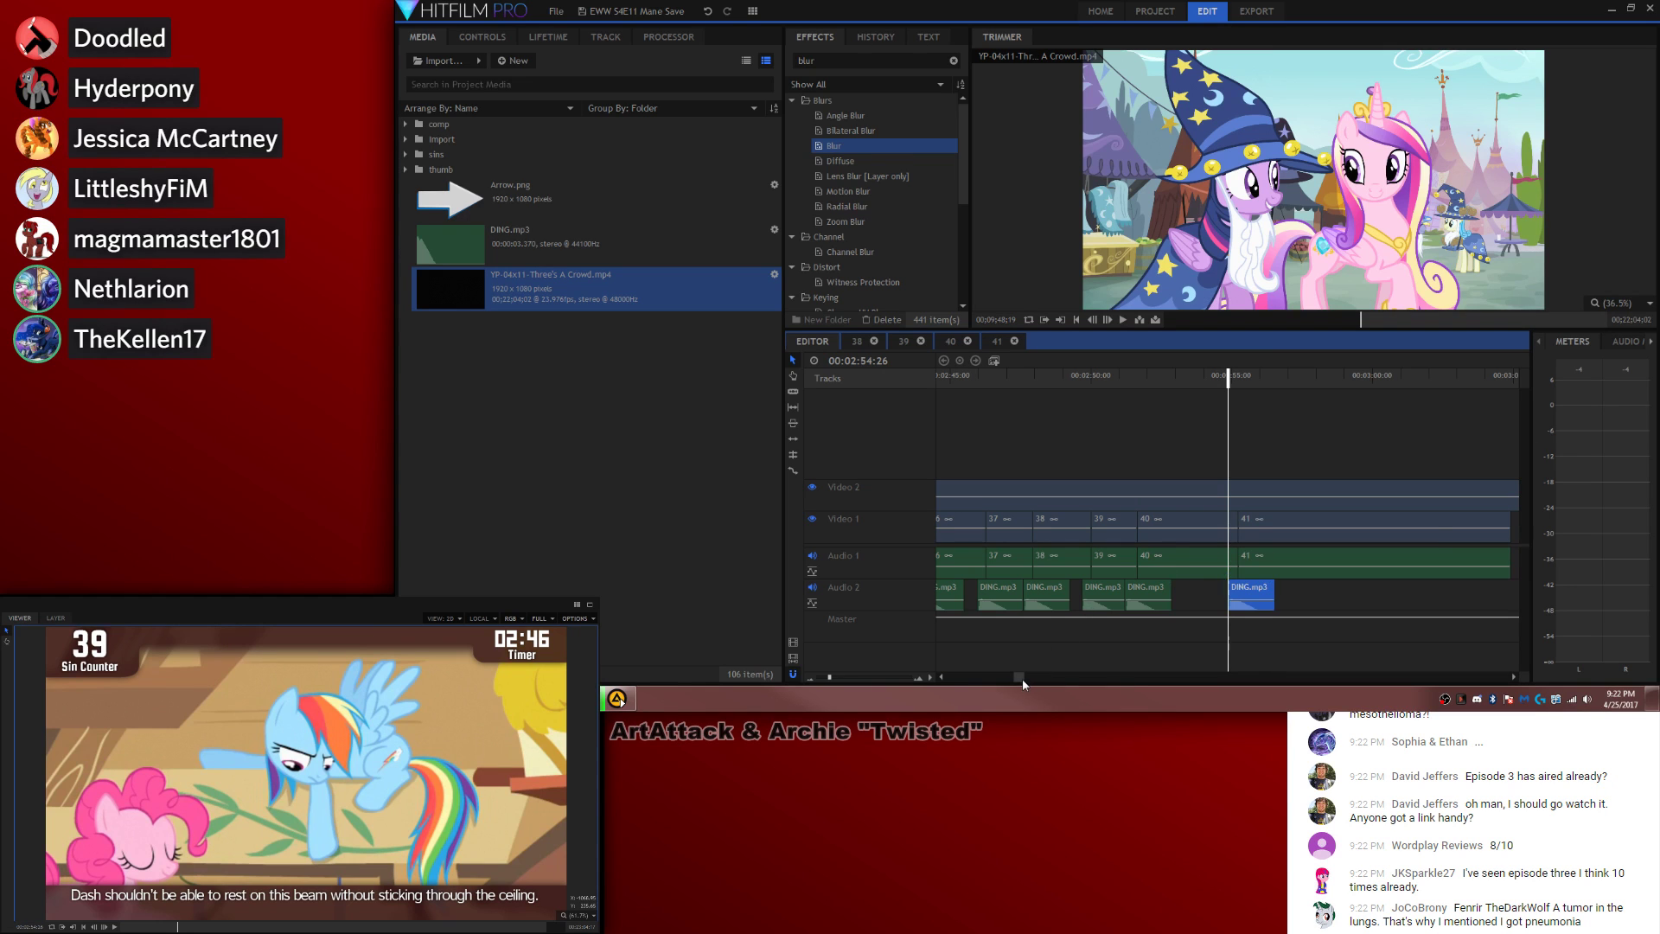
pyautogui.moveTo(1022, 679); pyautogui.dragTo(1024, 680)
pyautogui.click(1361, 525)
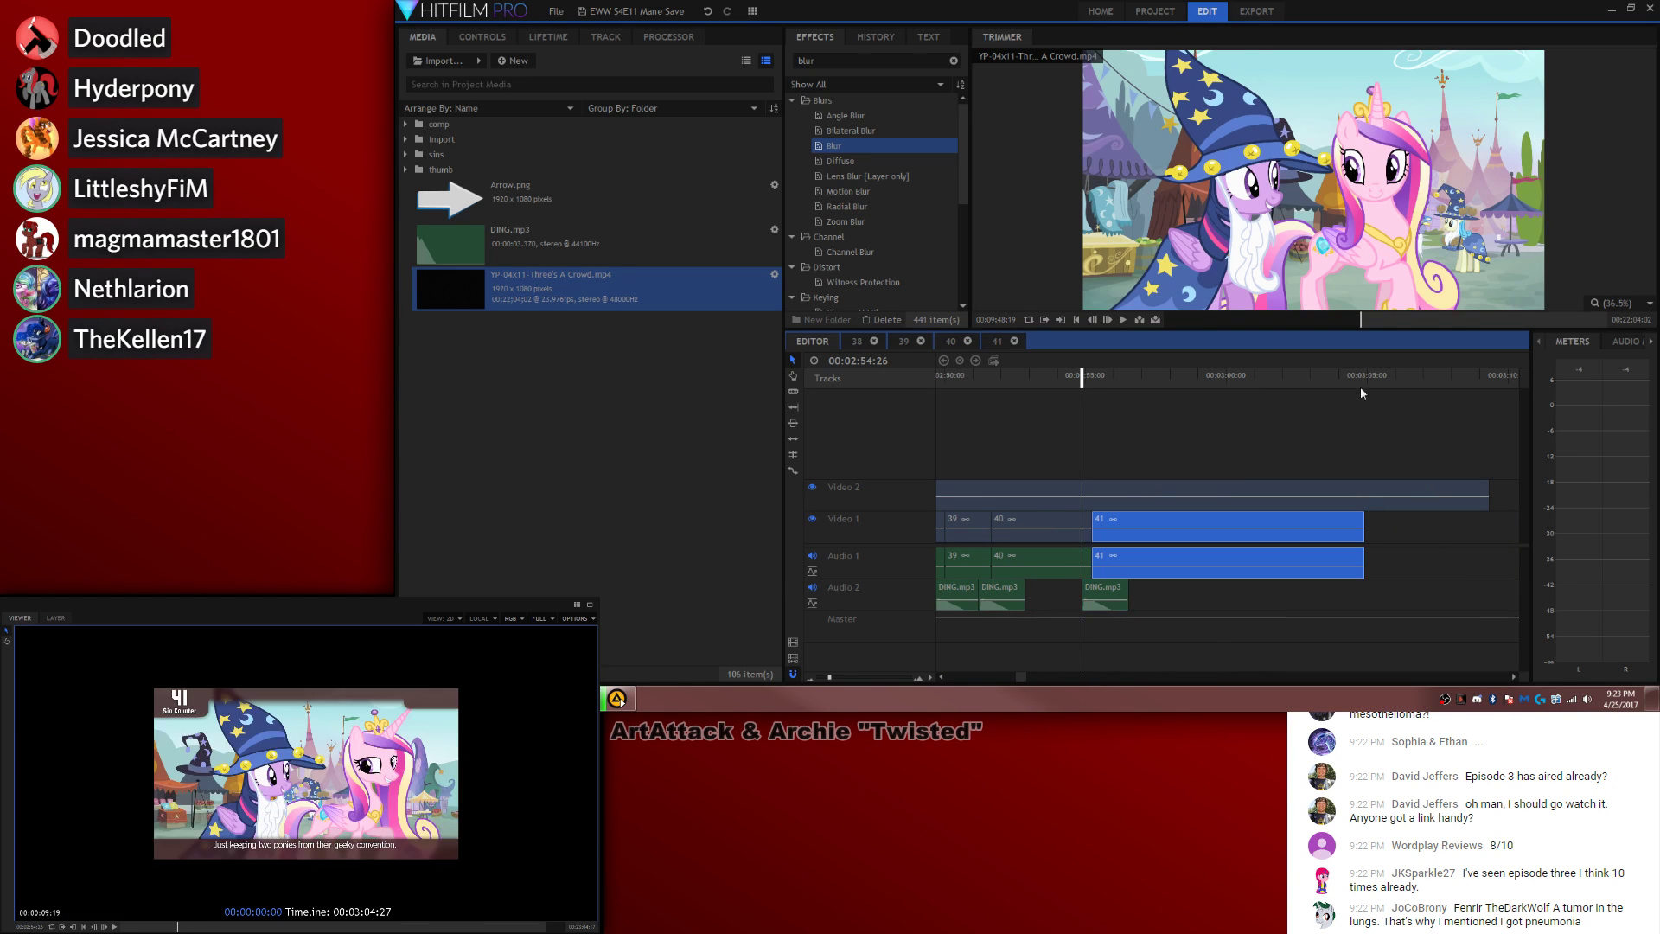
pyautogui.click(1347, 380)
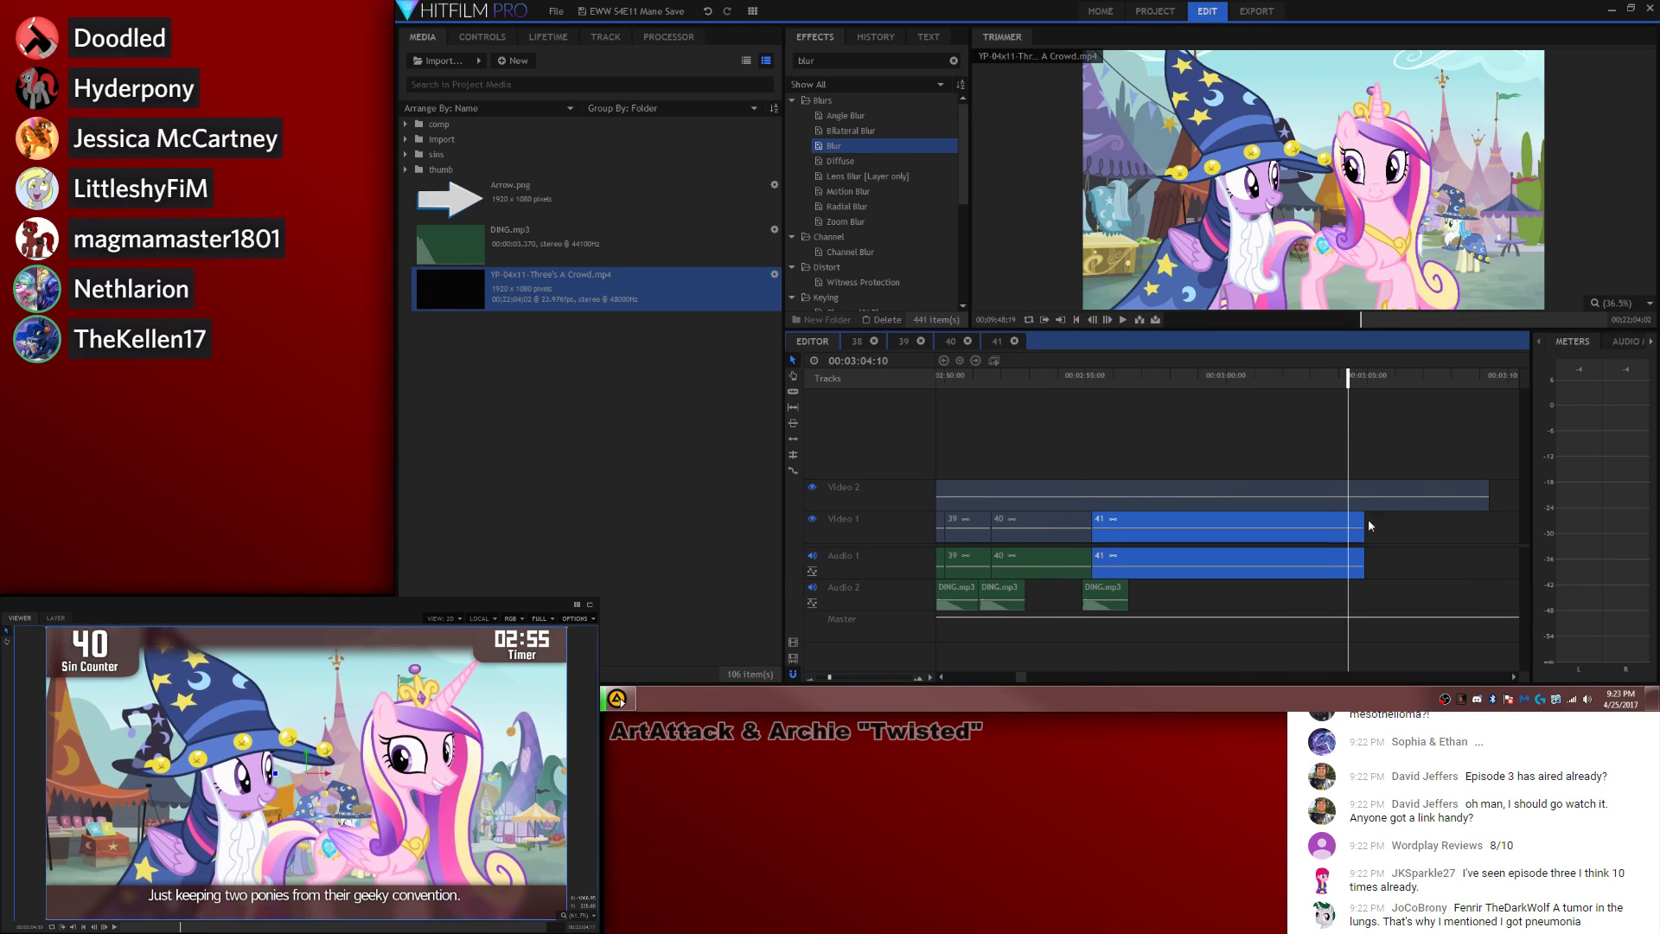
pyautogui.press('.')
pyautogui.press('.')
pyautogui.press('.')
pyautogui.press('.')
pyautogui.press('.')
pyautogui.press('.')
pyautogui.press('.')
pyautogui.press(',')
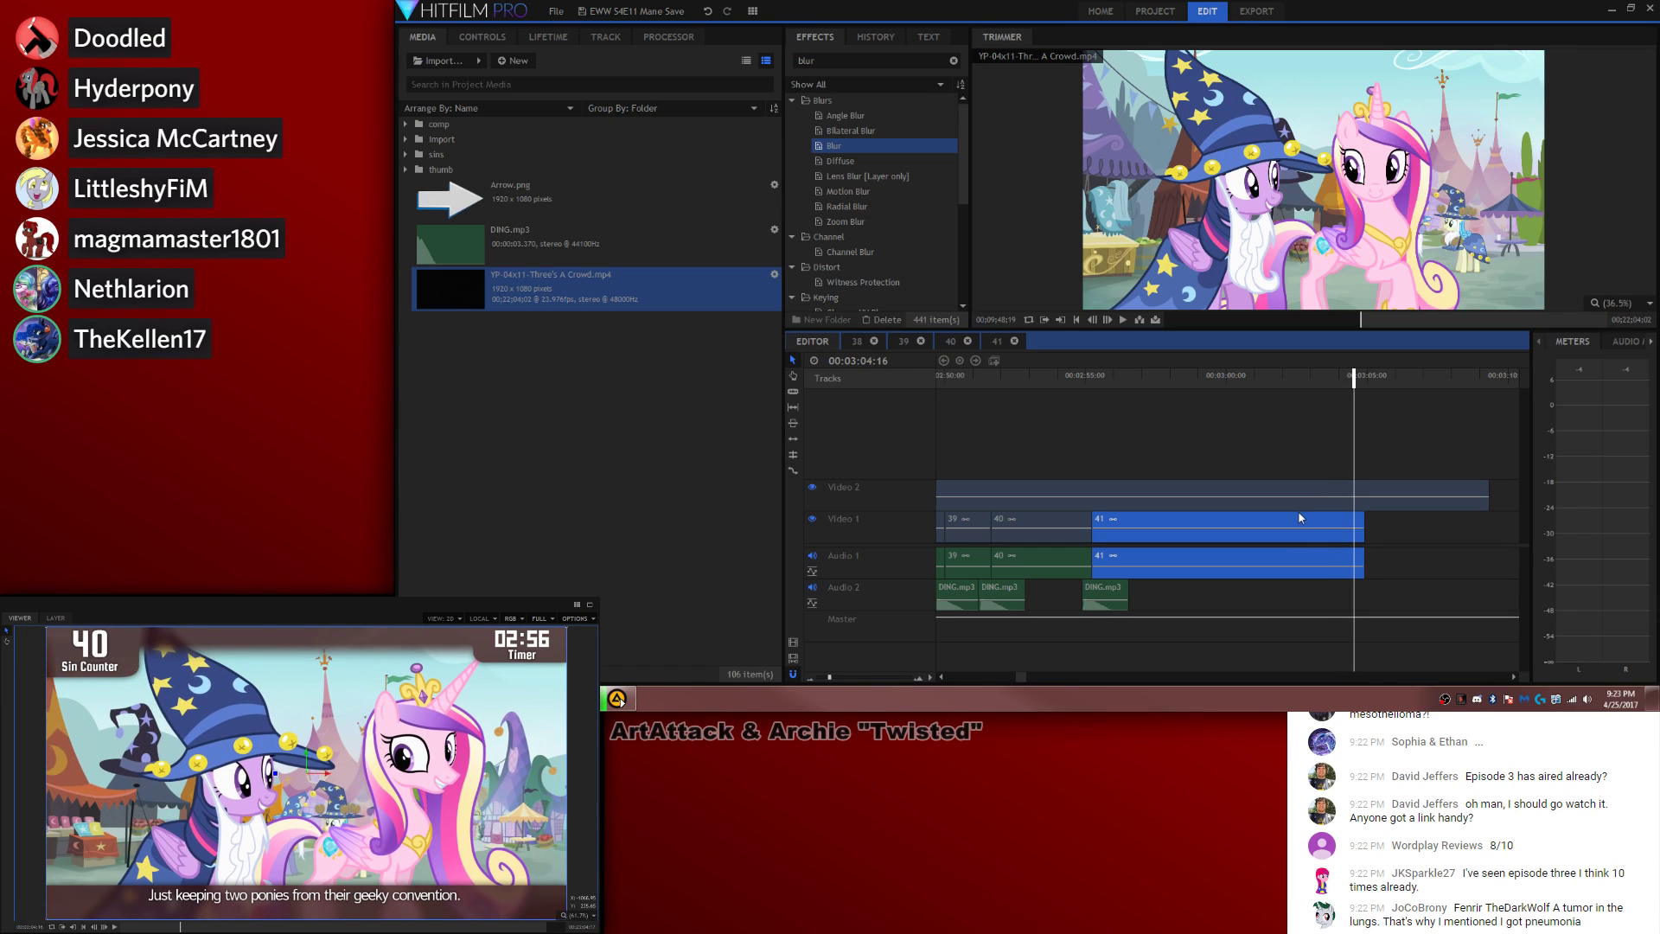
pyautogui.click(1122, 592)
pyautogui.hotkey('ctrl', 'c')
pyautogui.hotkey('ctrl', 'v')
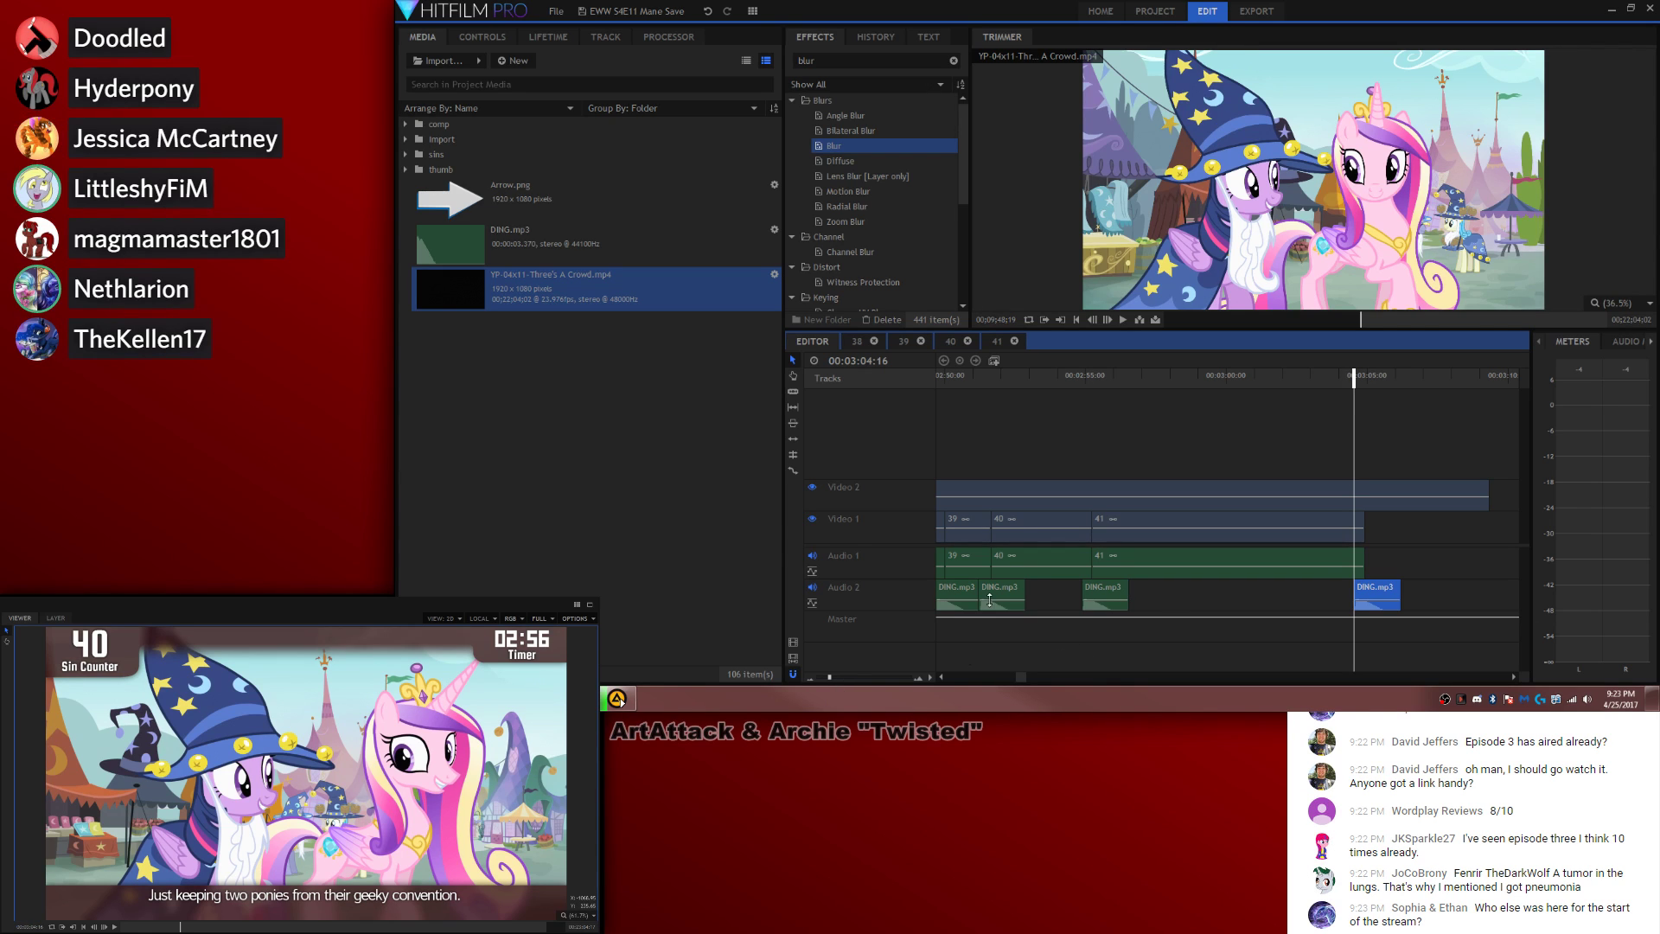
# Step: Place 42.wav from the sins folder on Audio 1 directly after clip 41 and move the playhead to 00:03:08:07
pyautogui.click(405, 154)
pyautogui.scroll(-8, 537, 313)
pyautogui.scroll(-5, 538, 306)
pyautogui.moveTo(467, 491); pyautogui.dragTo(1367, 562)
pyautogui.click(1454, 376)
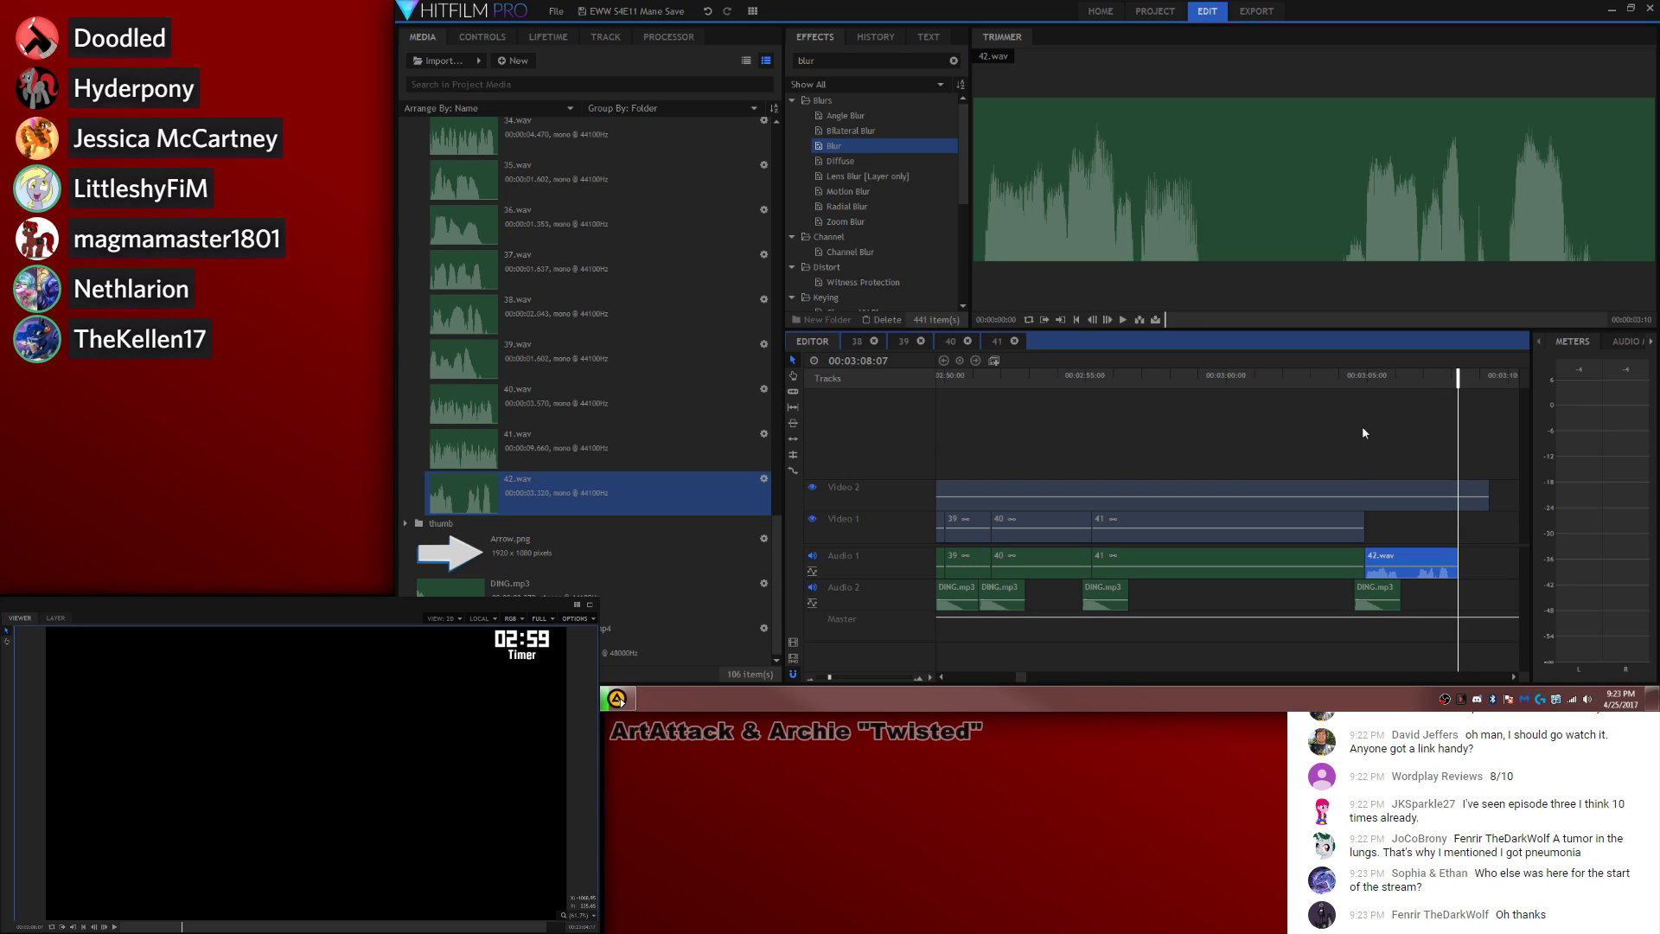
pyautogui.scroll(5, 510, 727)
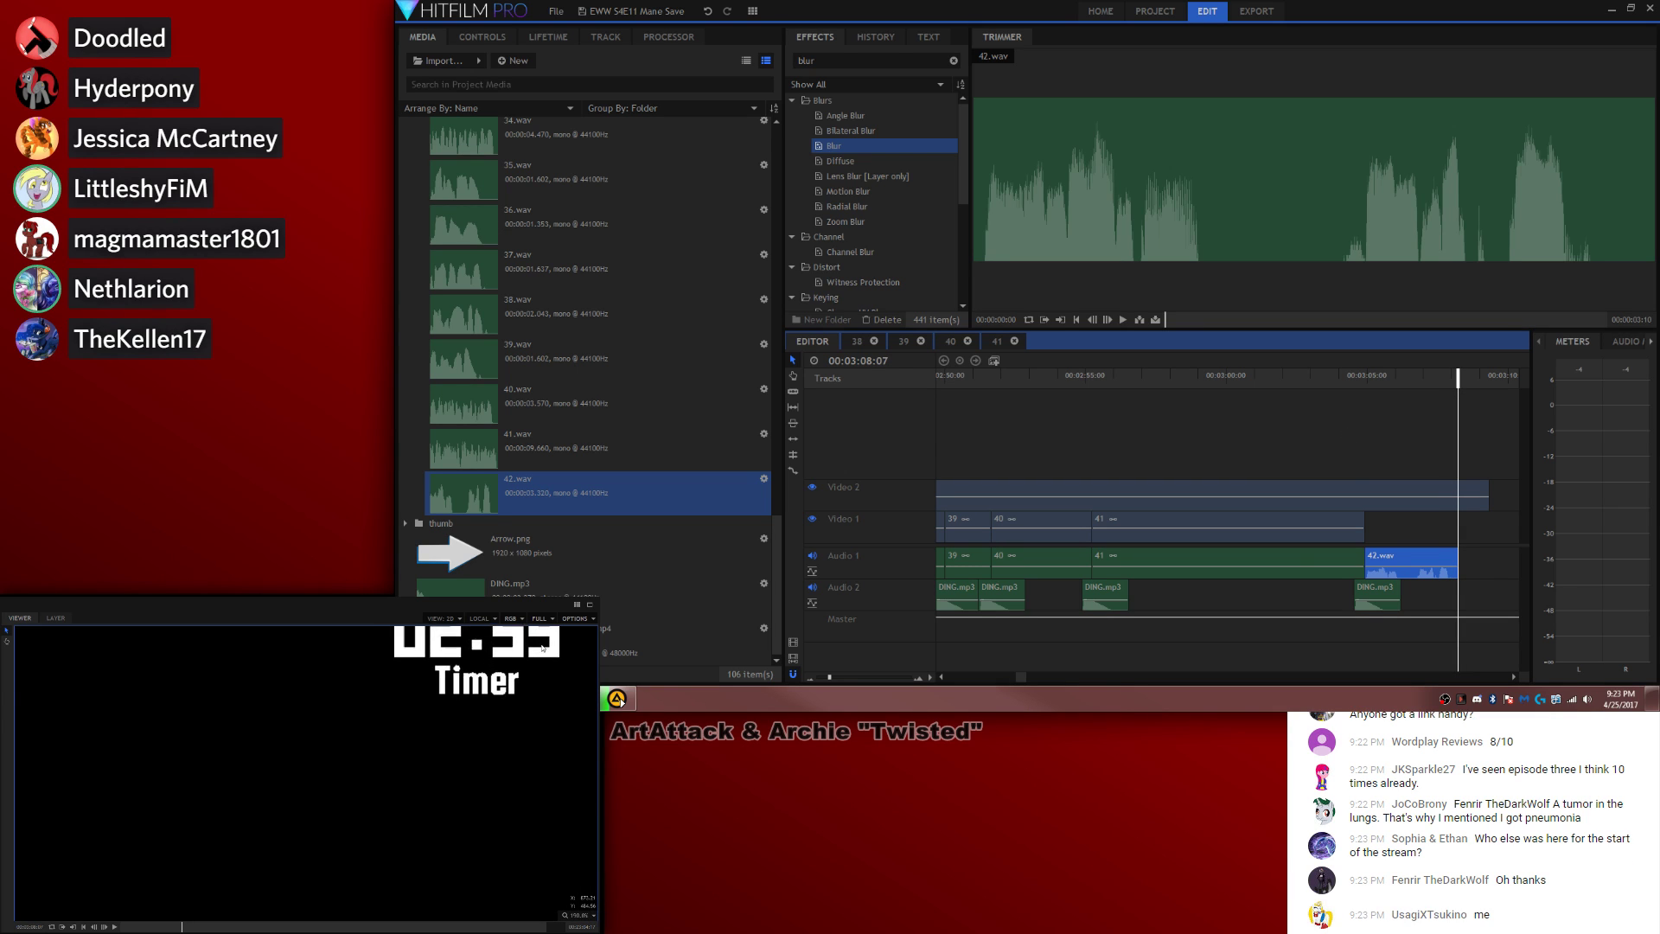
# Step: Convert the 42.wav clip in the main editor timeline into a composite shot named 42
pyautogui.scroll(4, 446, 758)
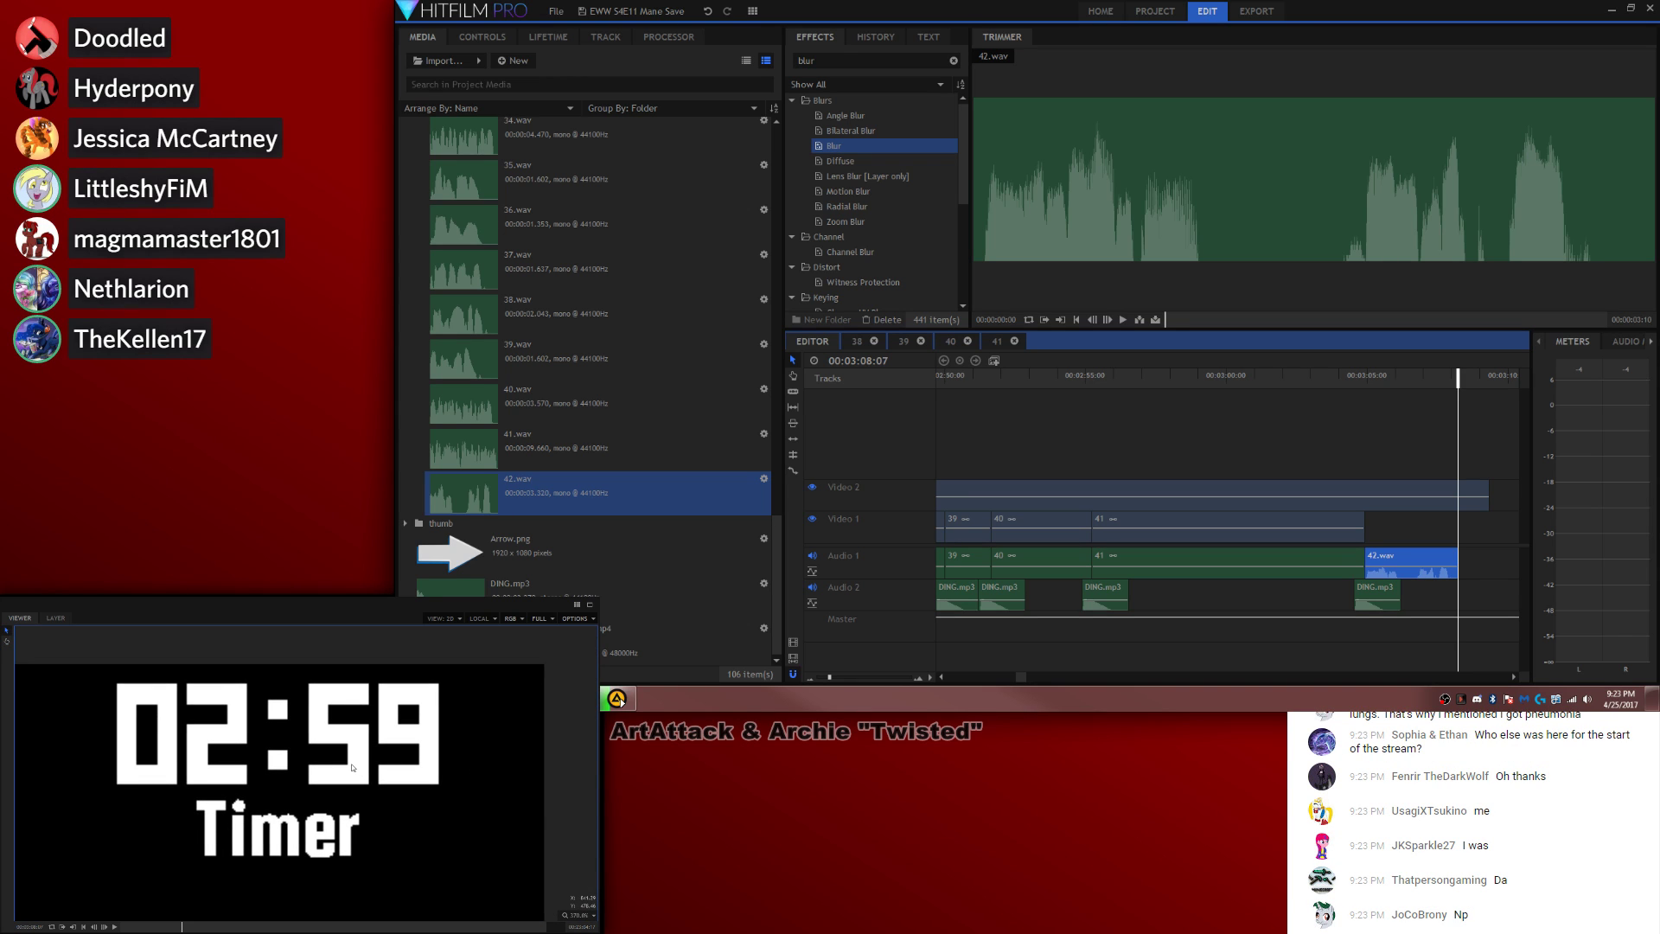
pyautogui.click(588, 914)
pyautogui.click(572, 814)
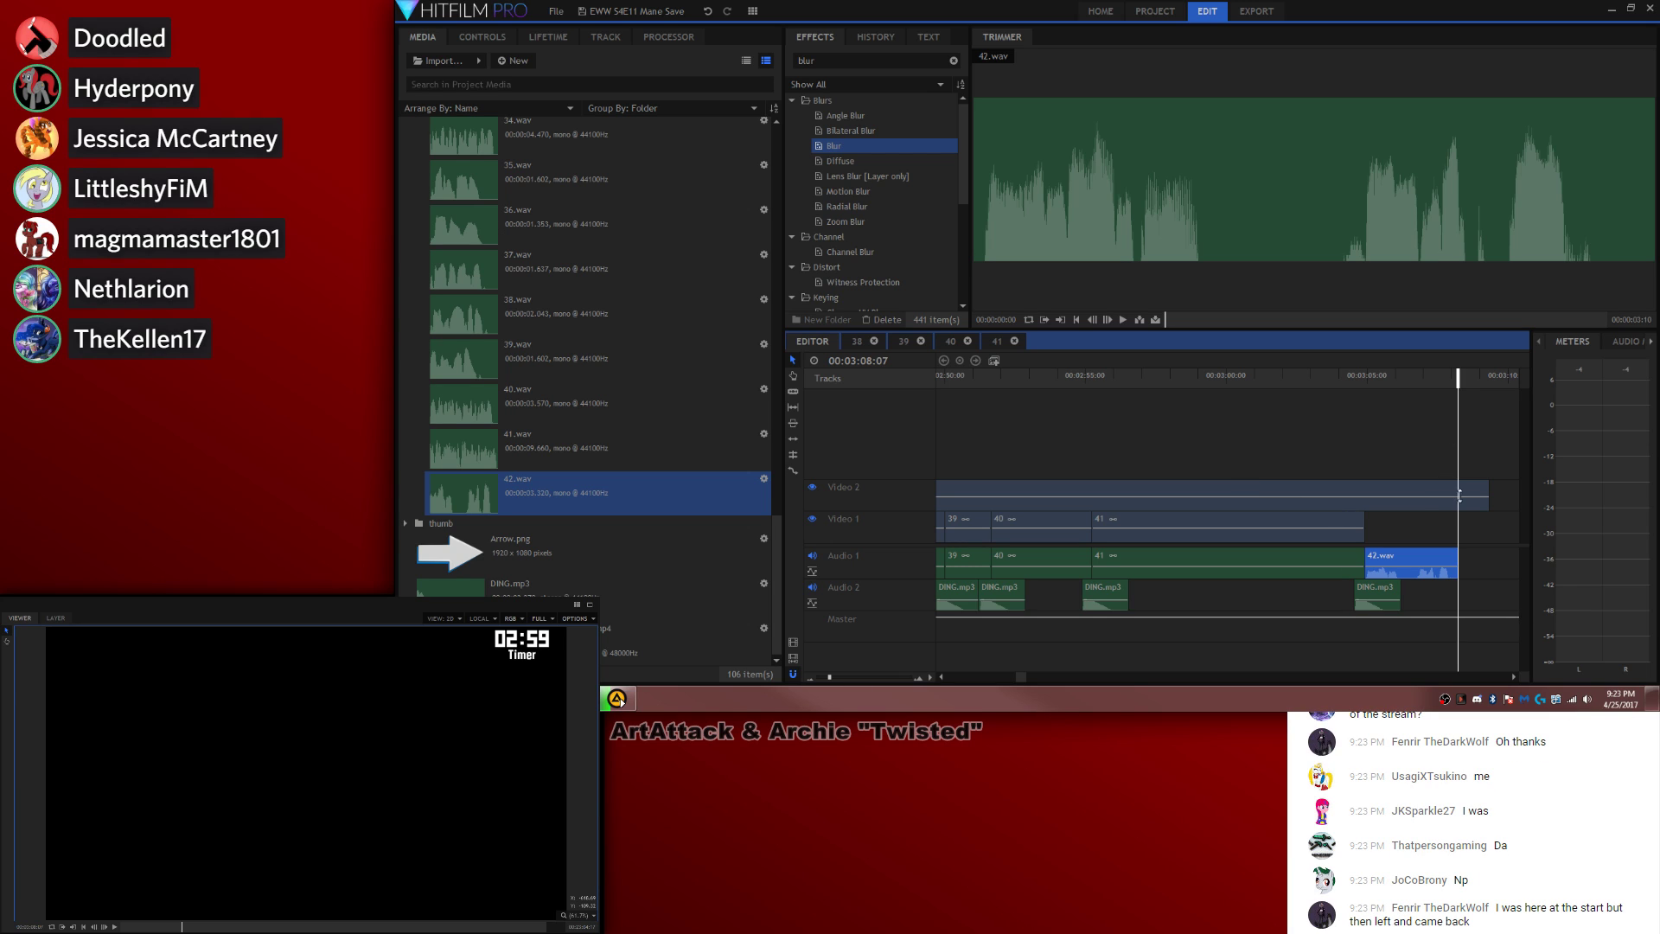
pyautogui.click(996, 360)
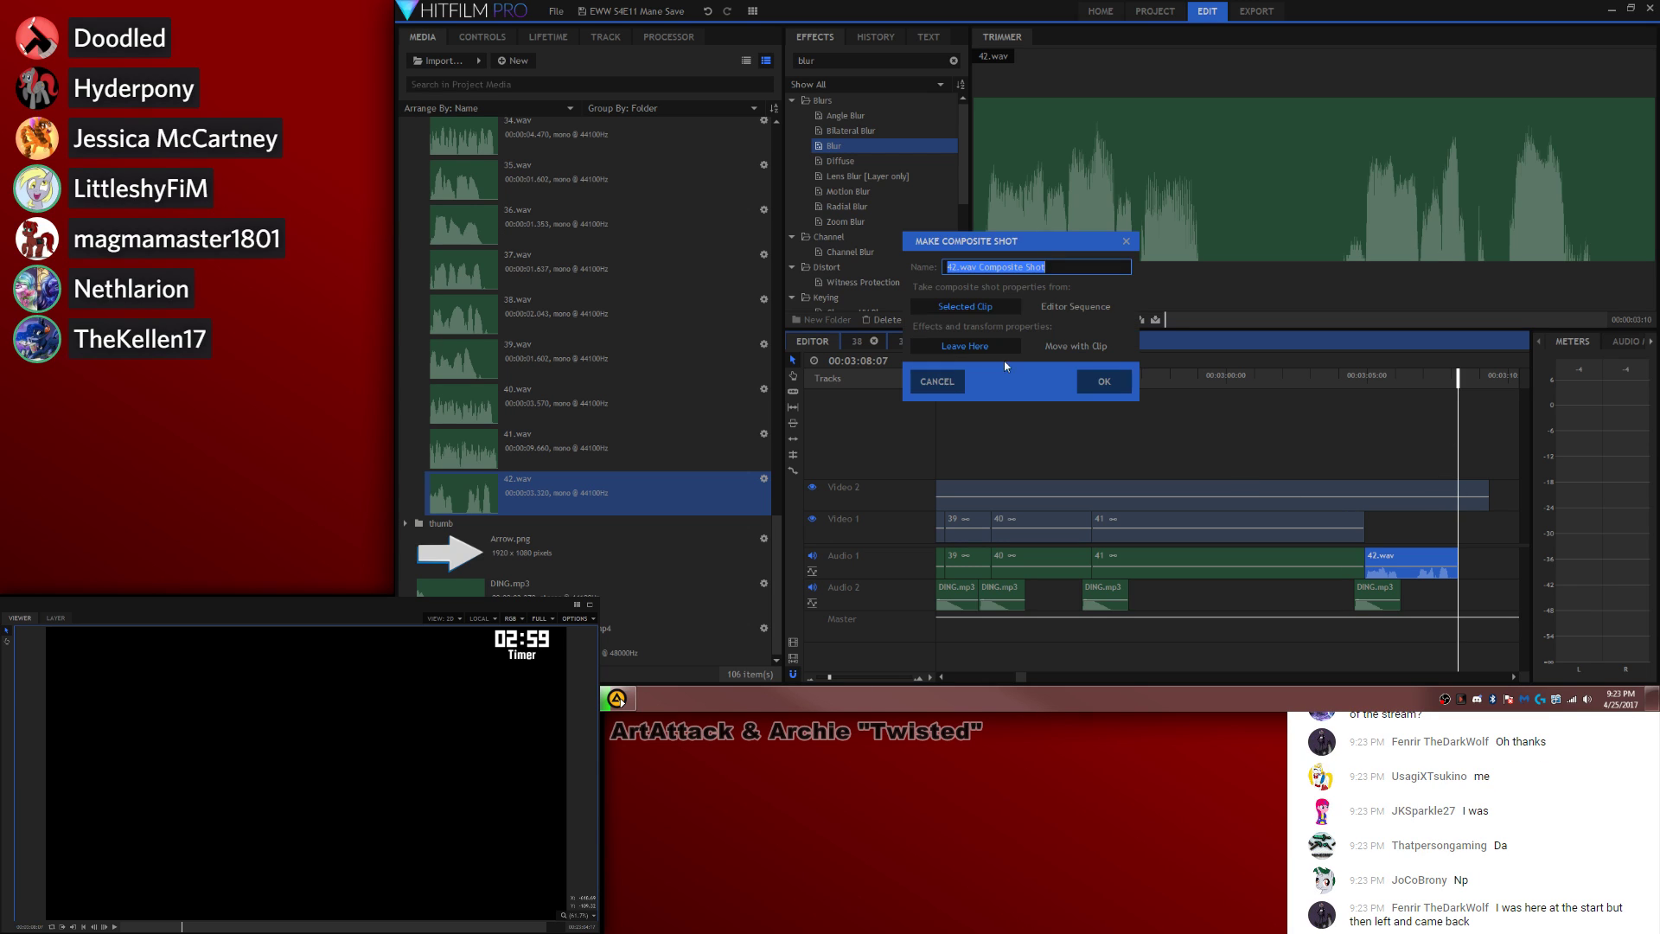
pyautogui.write('42')
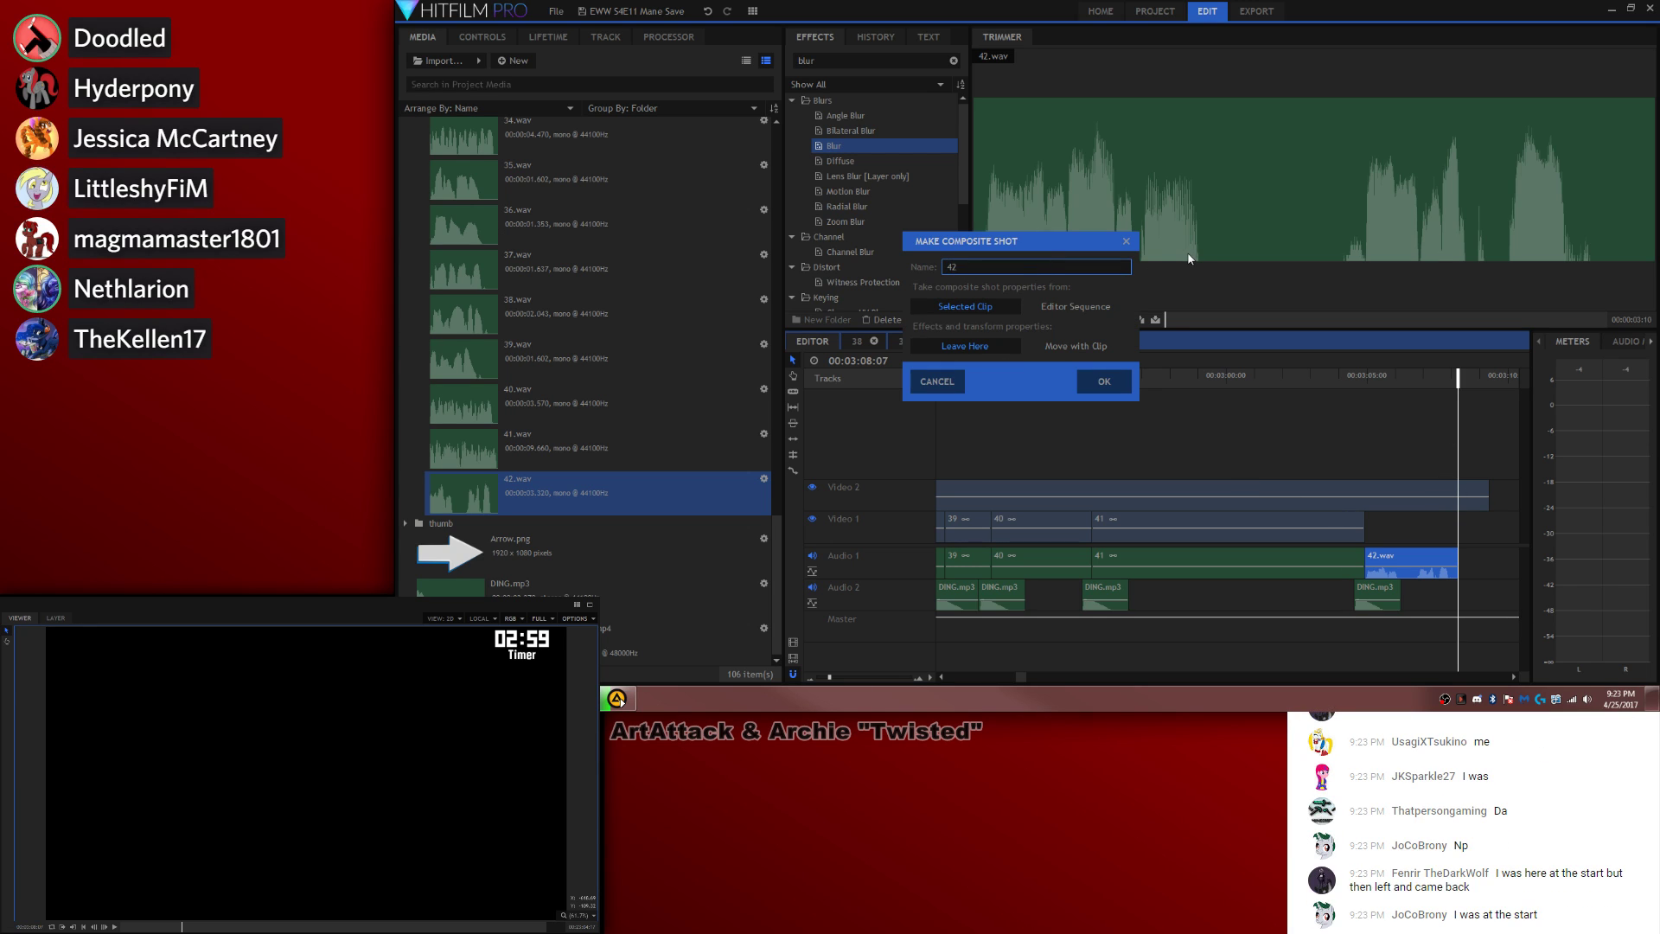
pyautogui.press('Return')
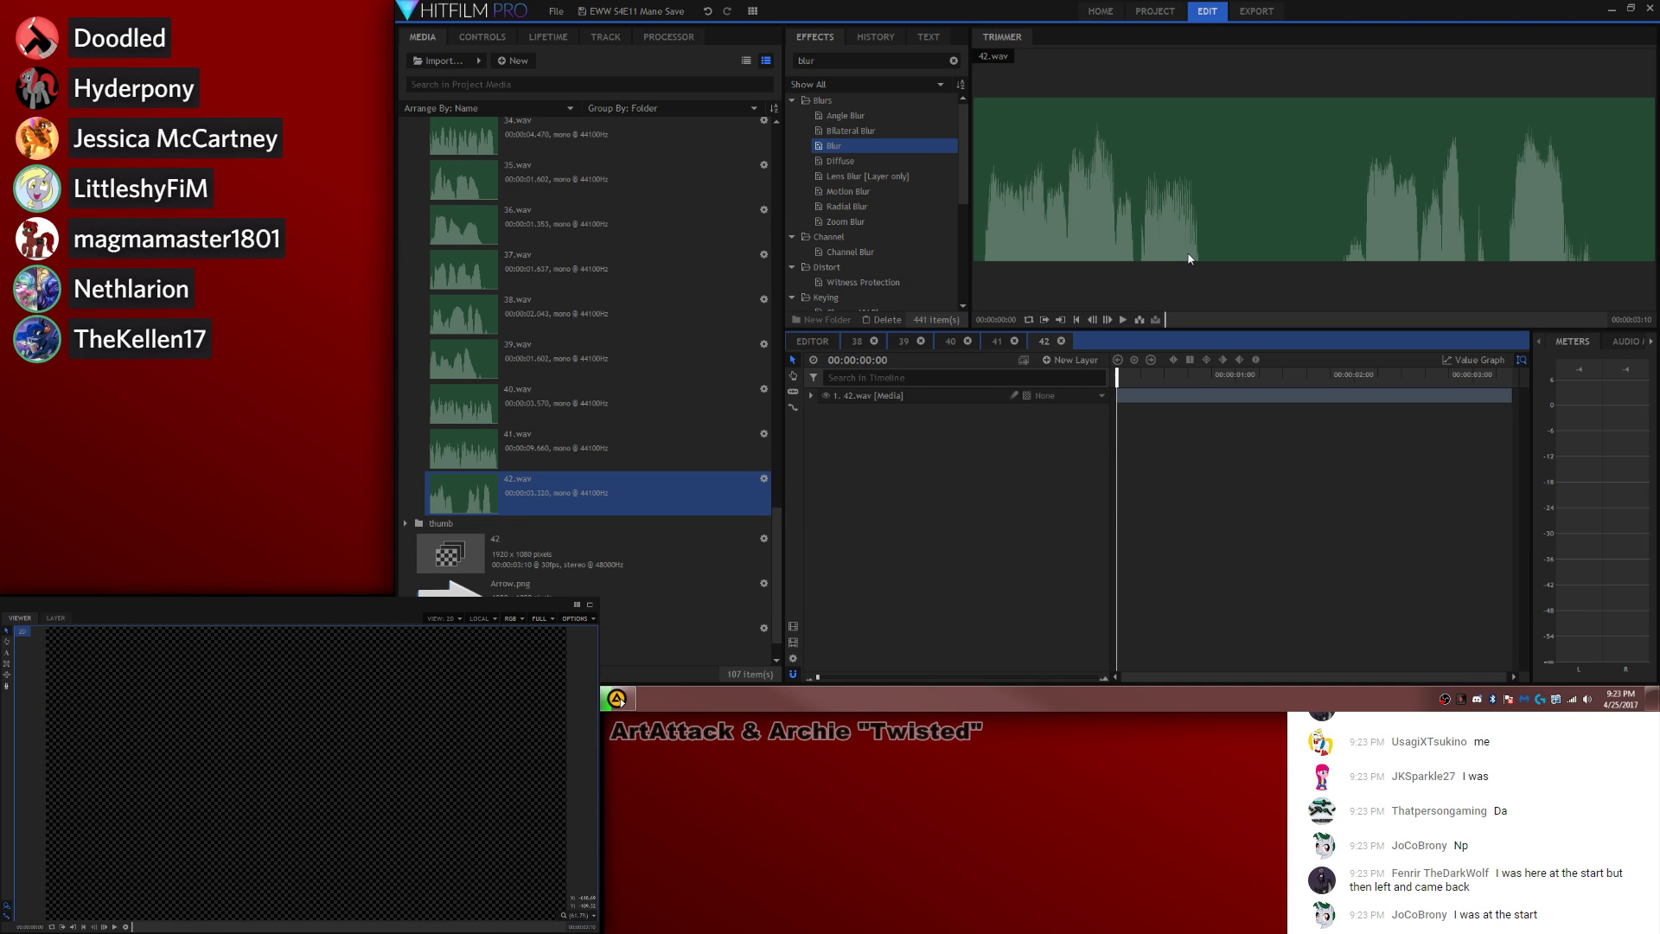
# Step: Examine the on-screen timer around the end of clip 42 in the main editor timeline, stepping frame by frame from 00:03:07:07 to 00:03:08:10
pyautogui.click(817, 344)
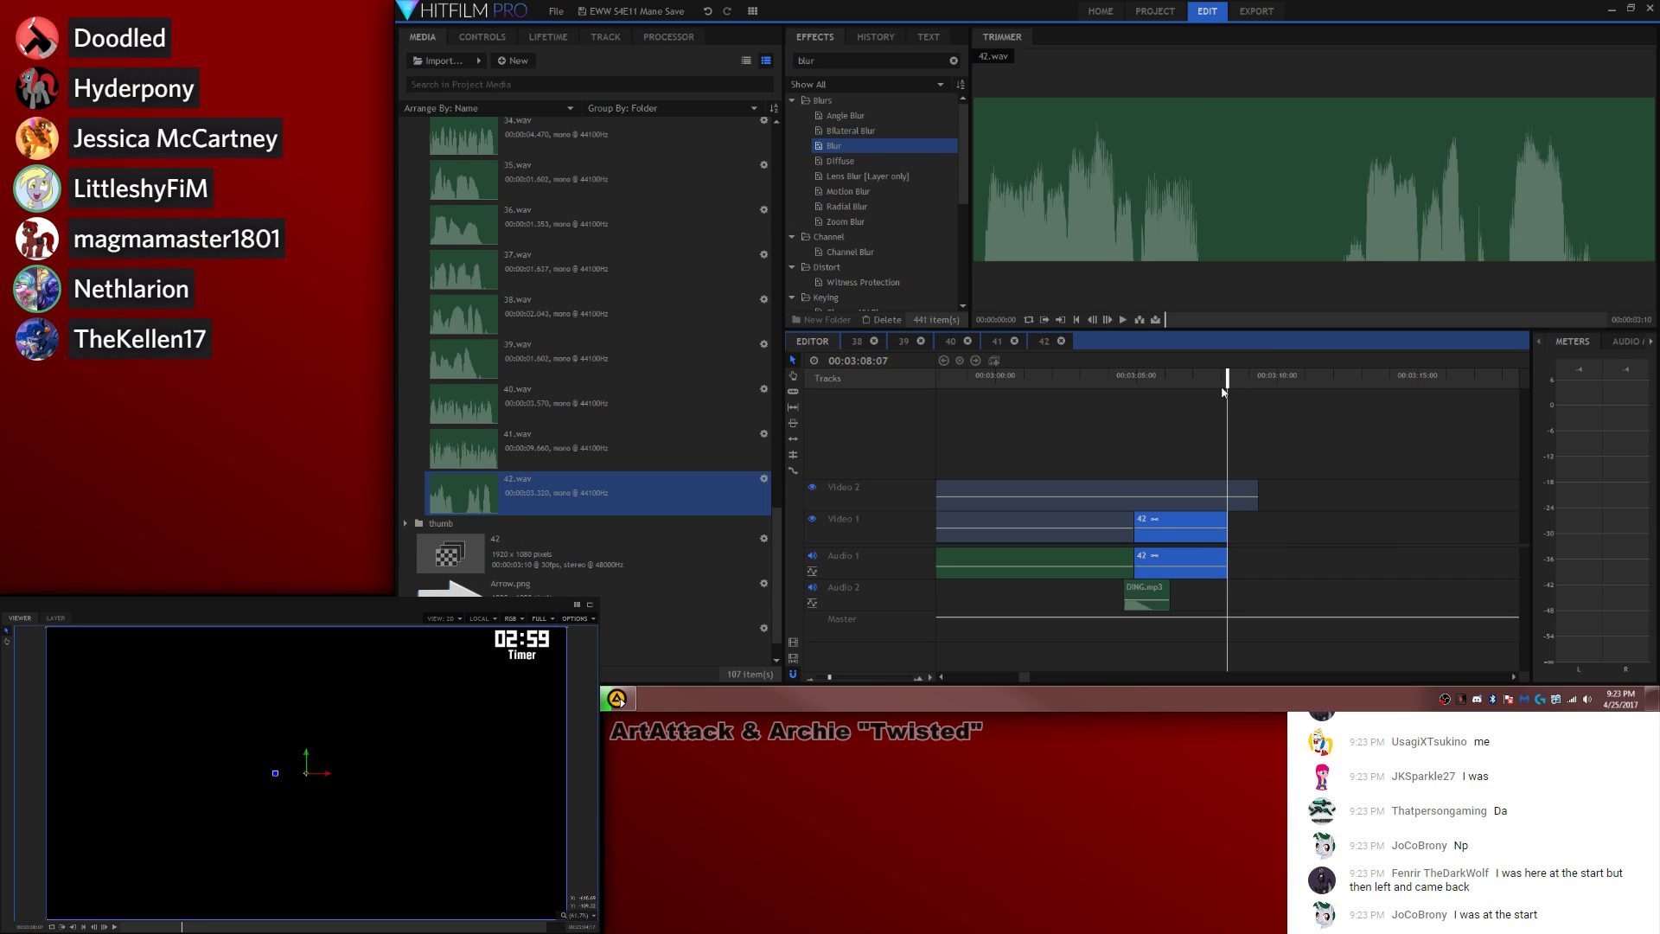
pyautogui.moveTo(1221, 387); pyautogui.dragTo(1198, 381)
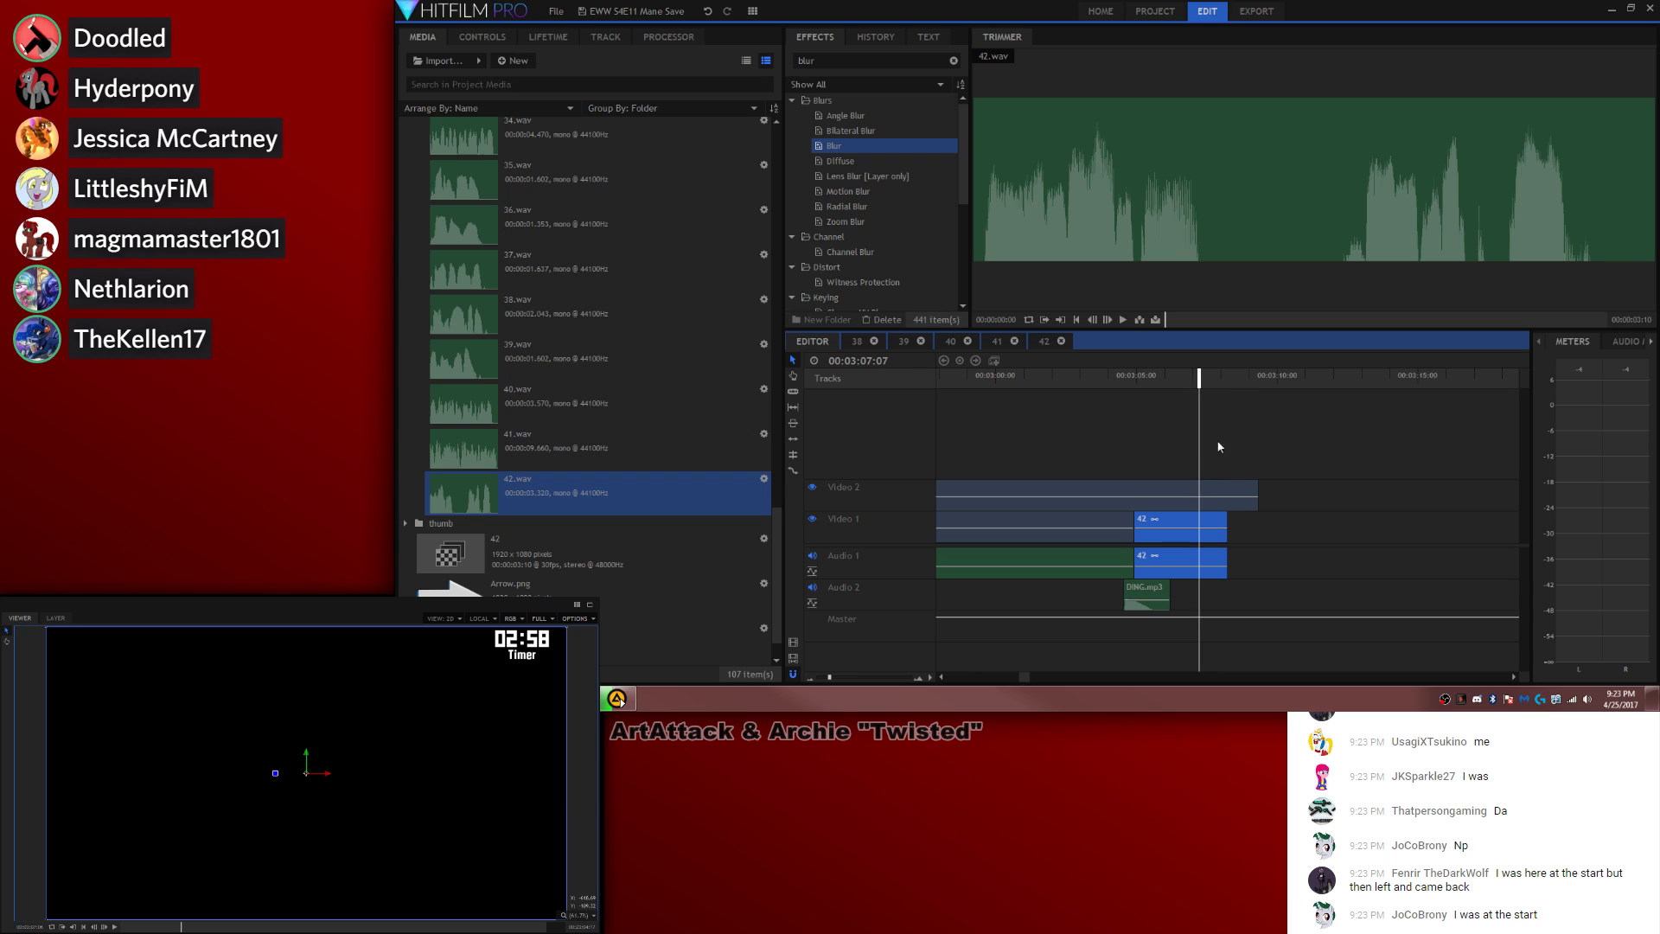
pyautogui.press('Right')
pyautogui.press('Right')
pyautogui.press('Right')
pyautogui.press('Right')
pyautogui.press('Right')
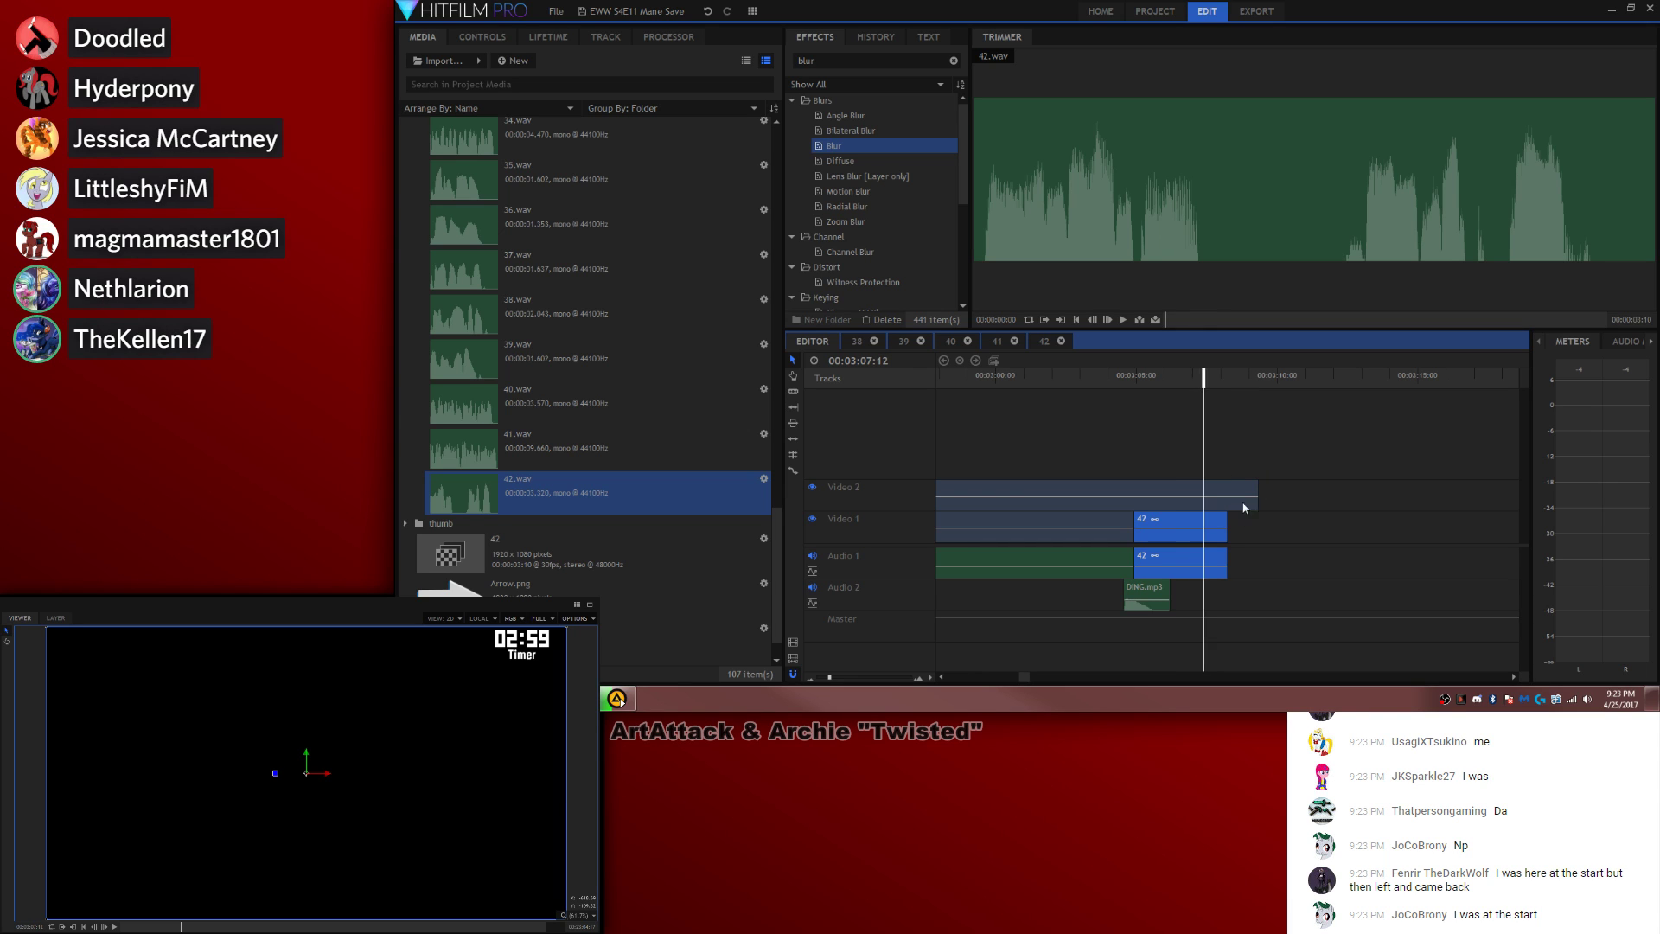
pyautogui.press('Right')
pyautogui.press('Right')
pyautogui.press('Right')
pyautogui.press('Right')
pyautogui.press('Right')
pyautogui.press('Right')
pyautogui.press('Right')
pyautogui.press('Right')
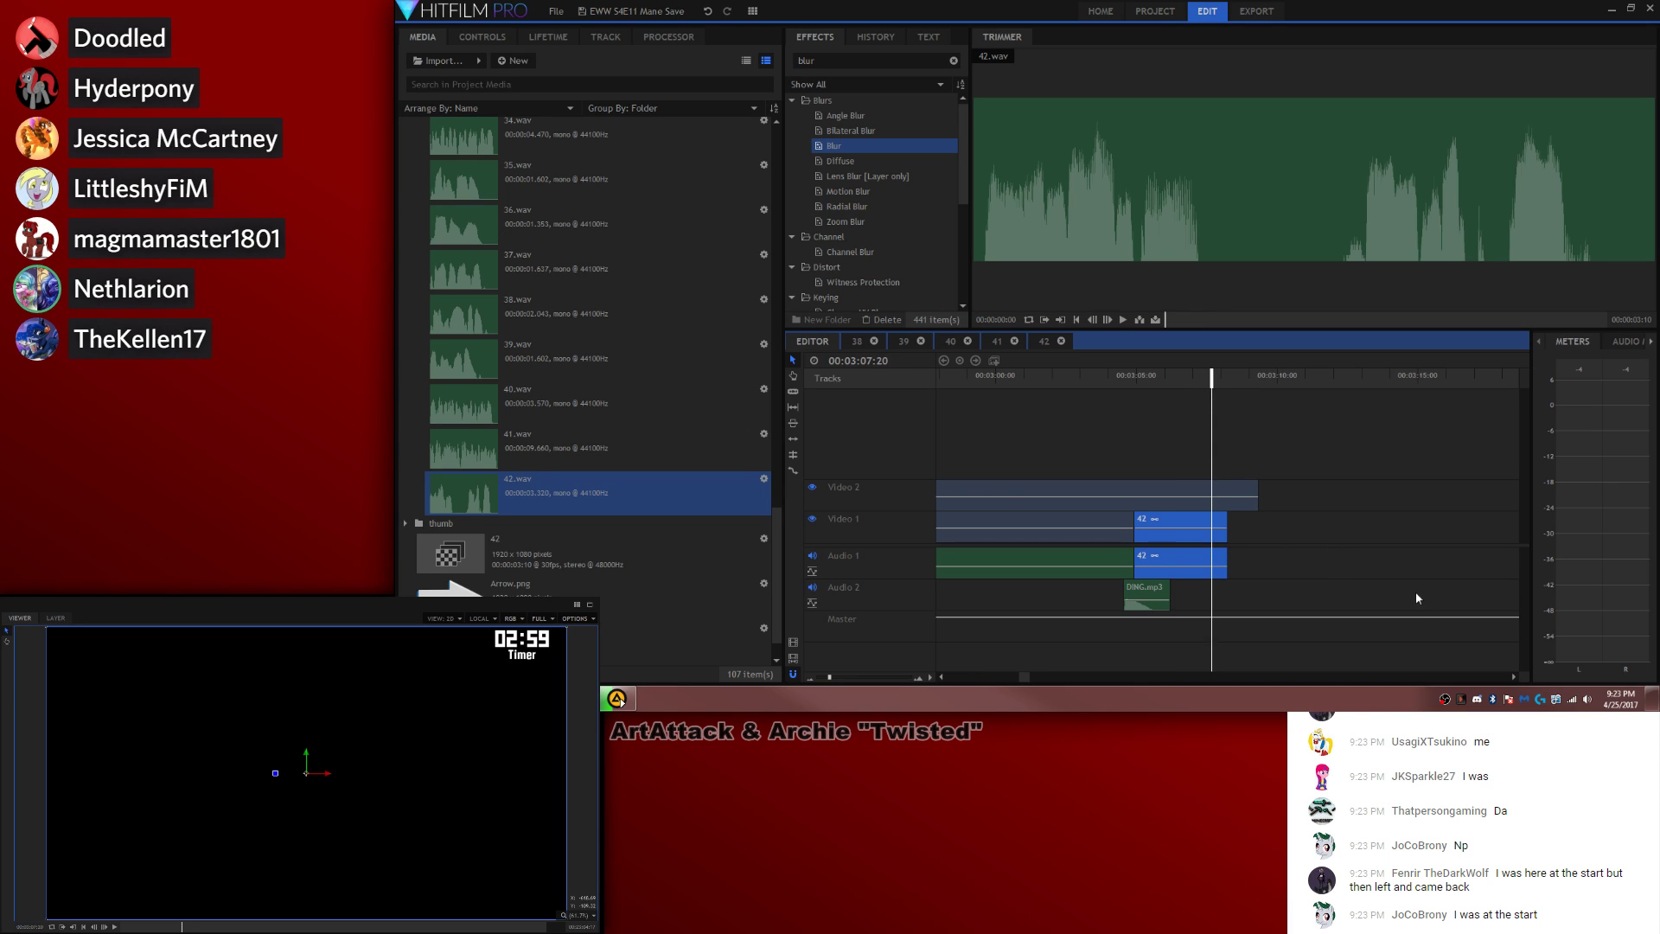
pyautogui.press('Right')
pyautogui.press('Right')
pyautogui.press('Right')
pyautogui.press('Right')
pyautogui.press('Right')
pyautogui.press('Right')
pyautogui.press('Right')
pyautogui.press('Right')
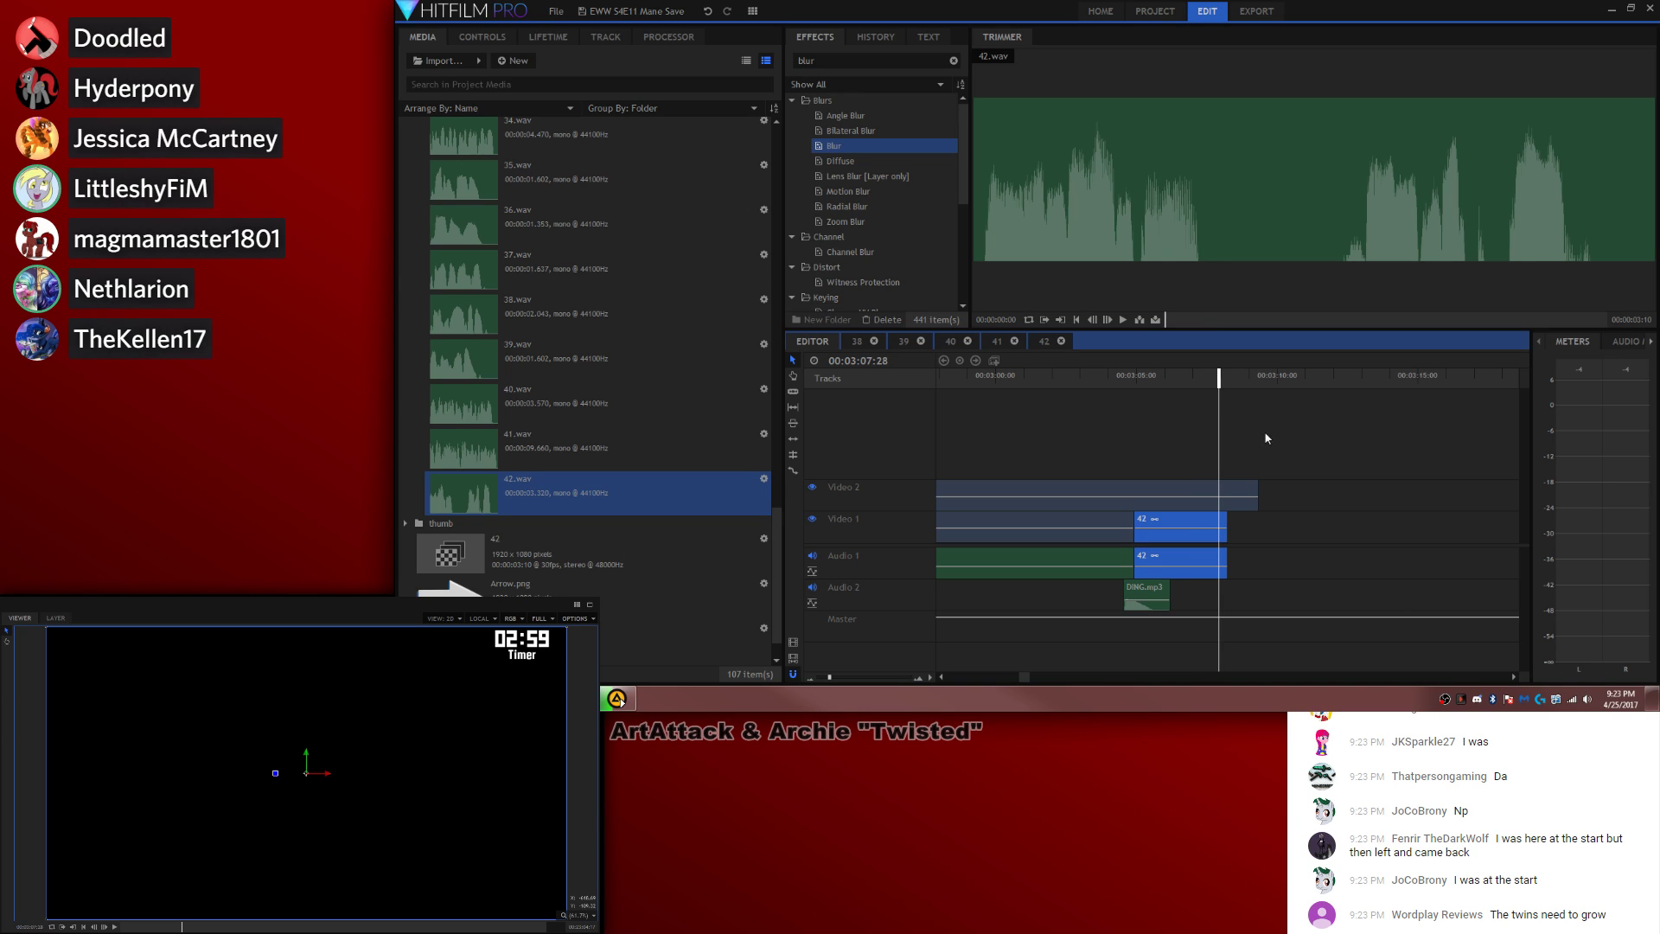
pyautogui.press('Right')
pyautogui.press('Right')
pyautogui.press('Right')
pyautogui.press('Right')
pyautogui.press('Right')
pyautogui.press('Right')
pyautogui.press('Right')
pyautogui.press('Right')
pyautogui.press('Right')
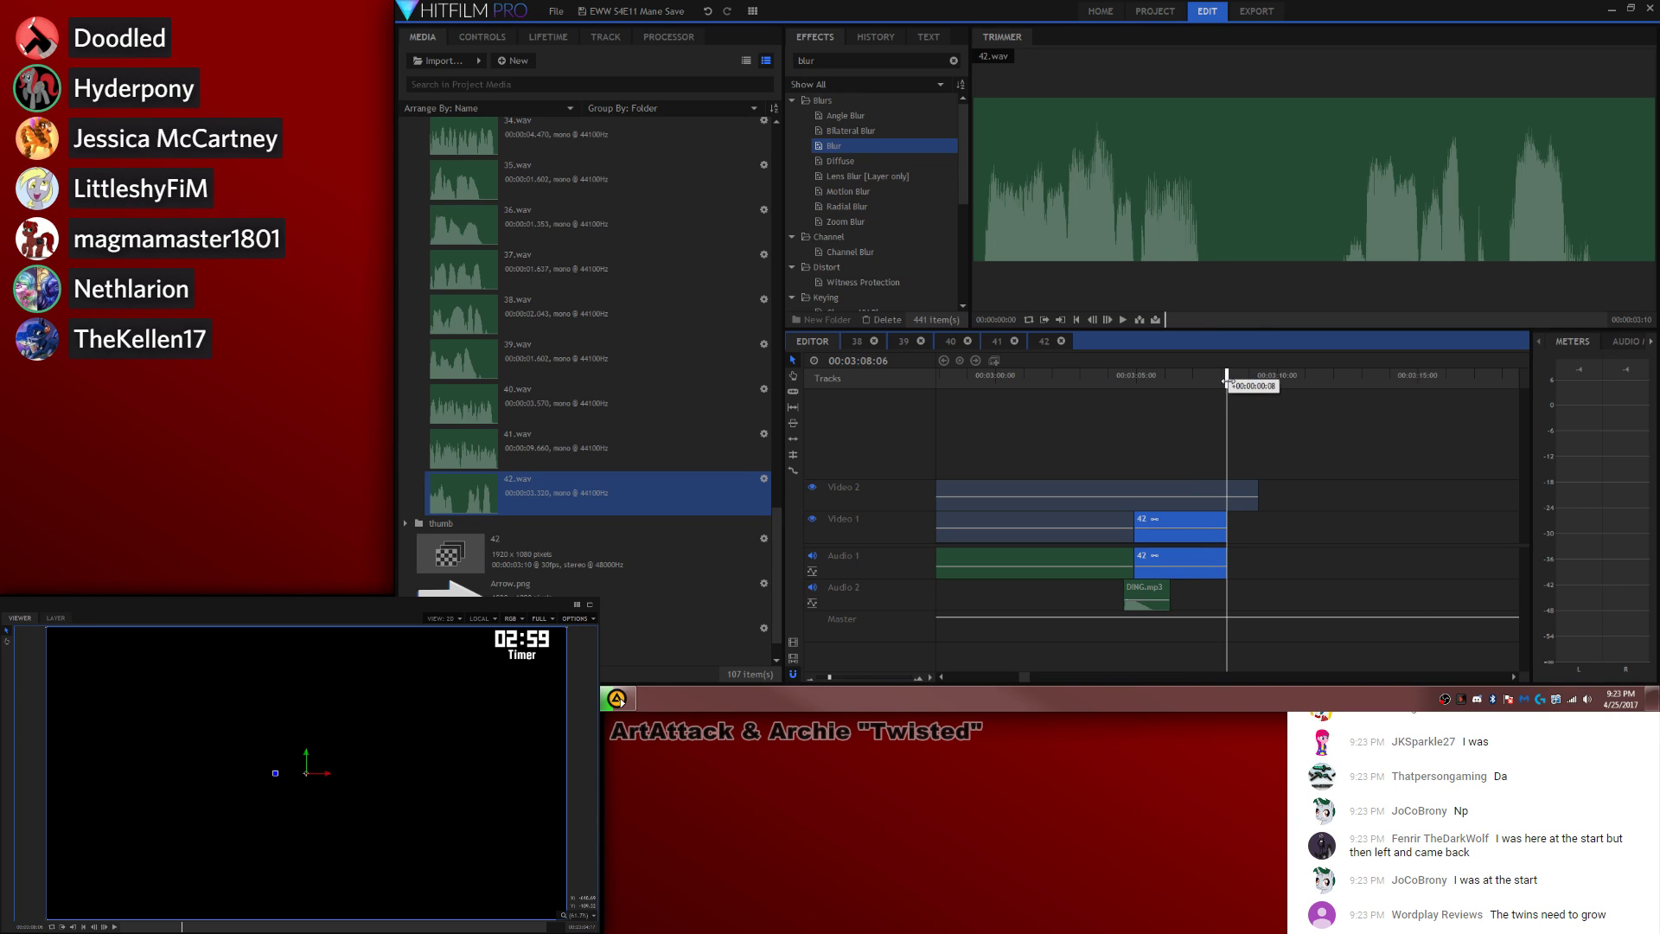
pyautogui.press('Right')
pyautogui.press('Right')
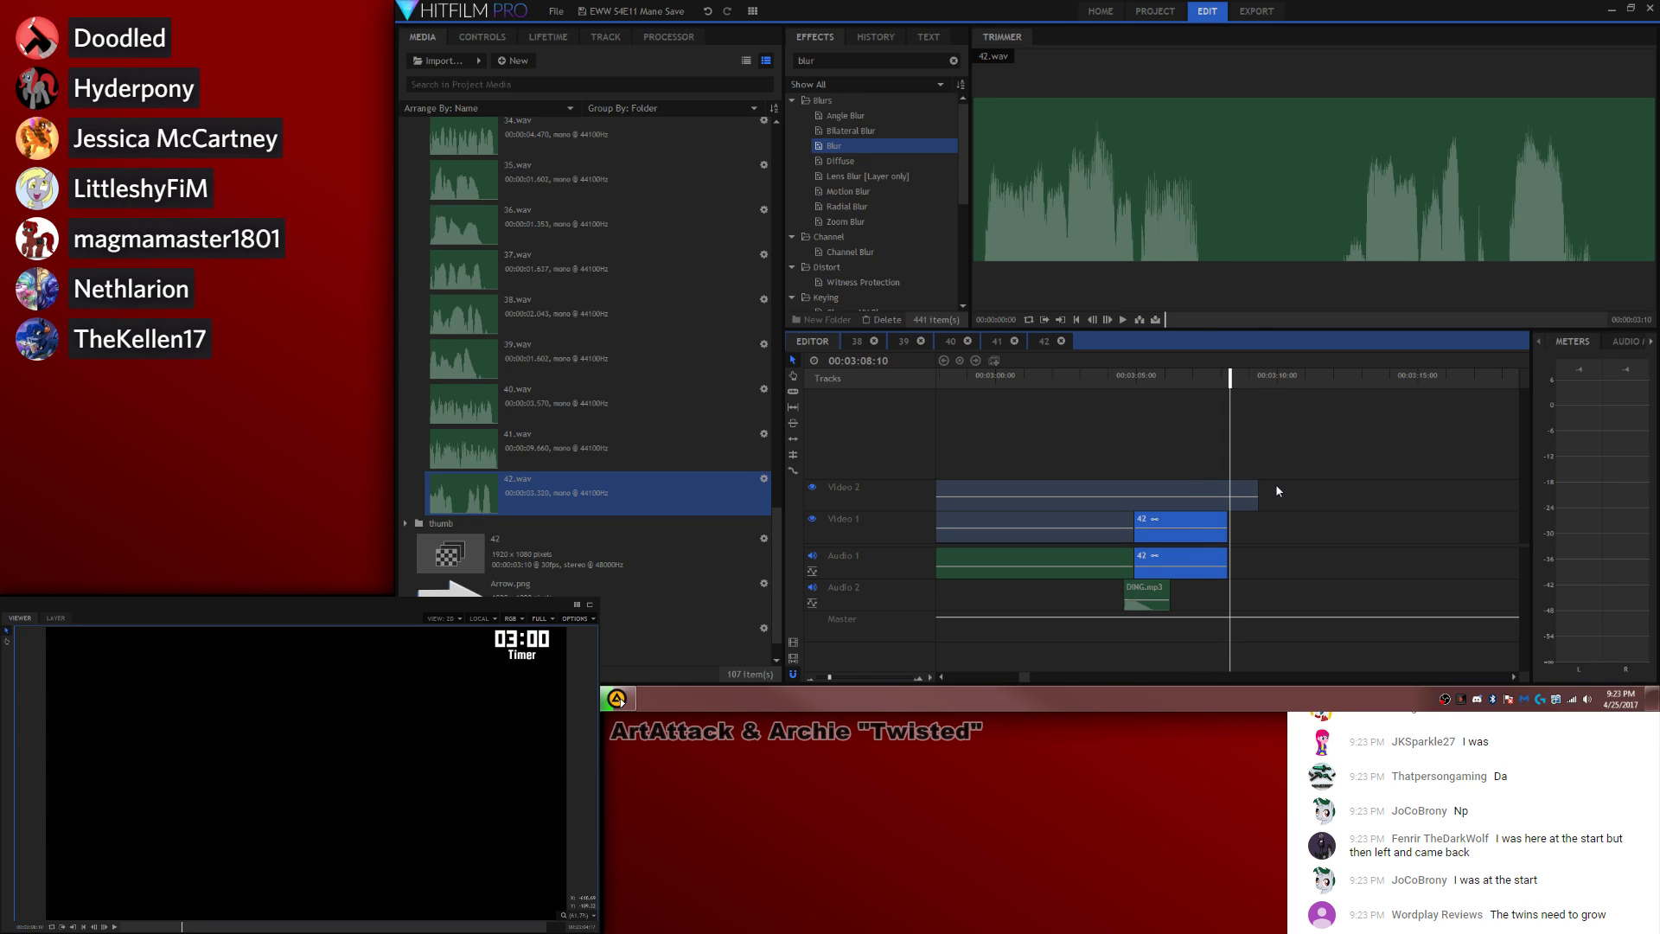
pyautogui.press('Left')
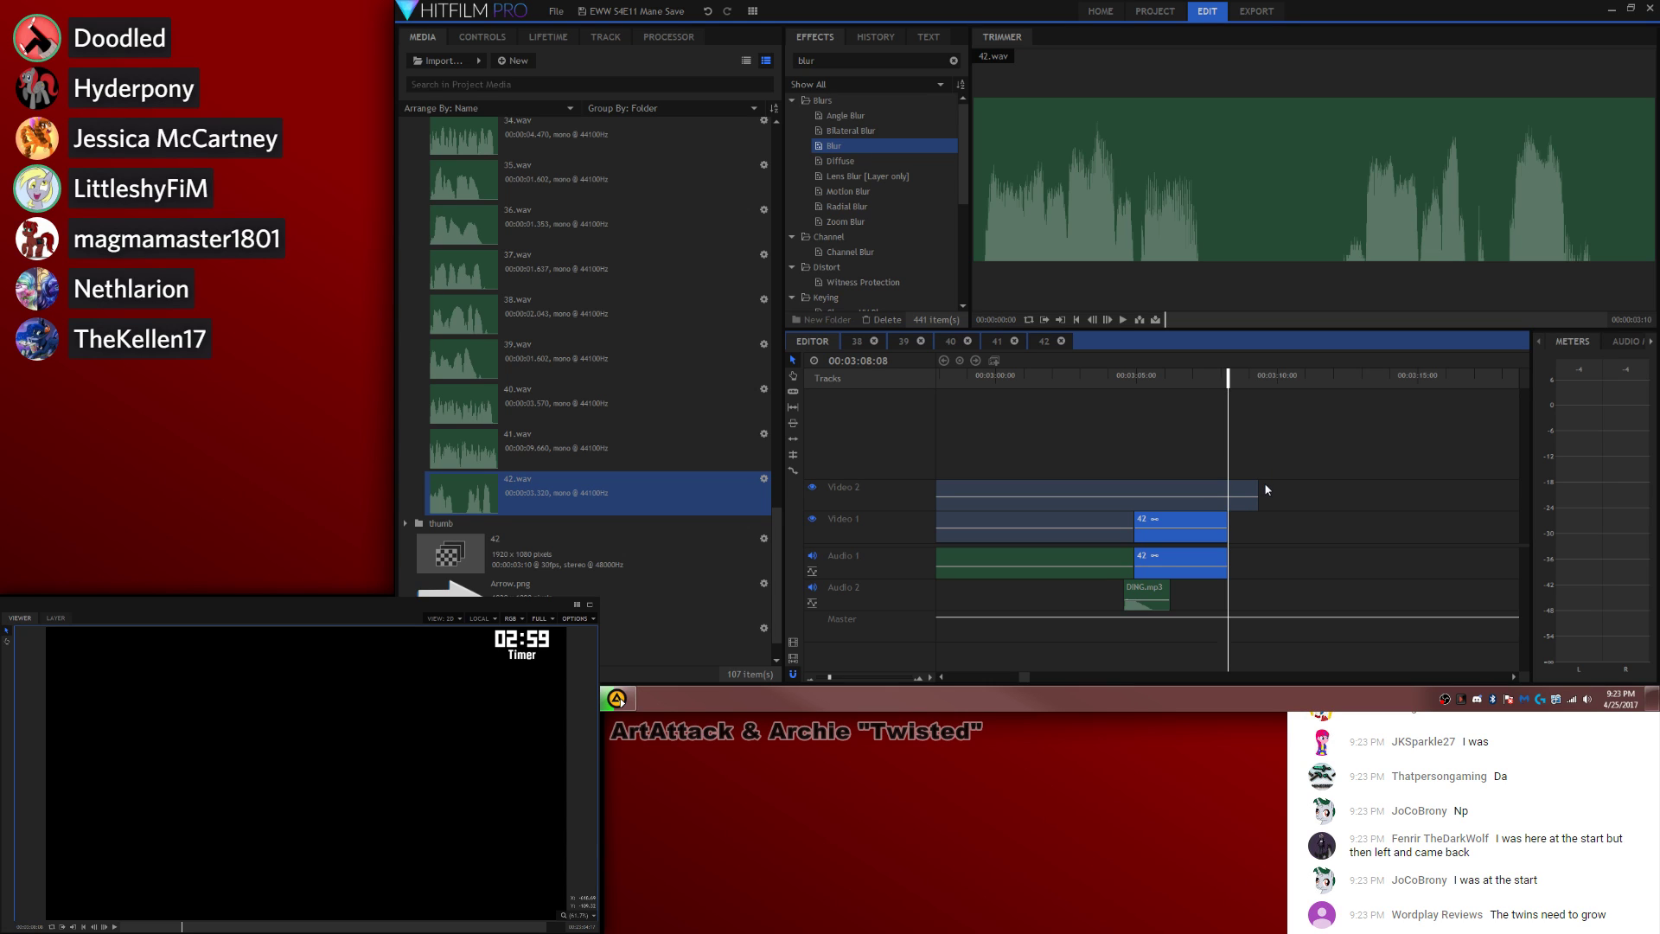
pyautogui.press('Left')
pyautogui.press('Right')
pyautogui.press('Right')
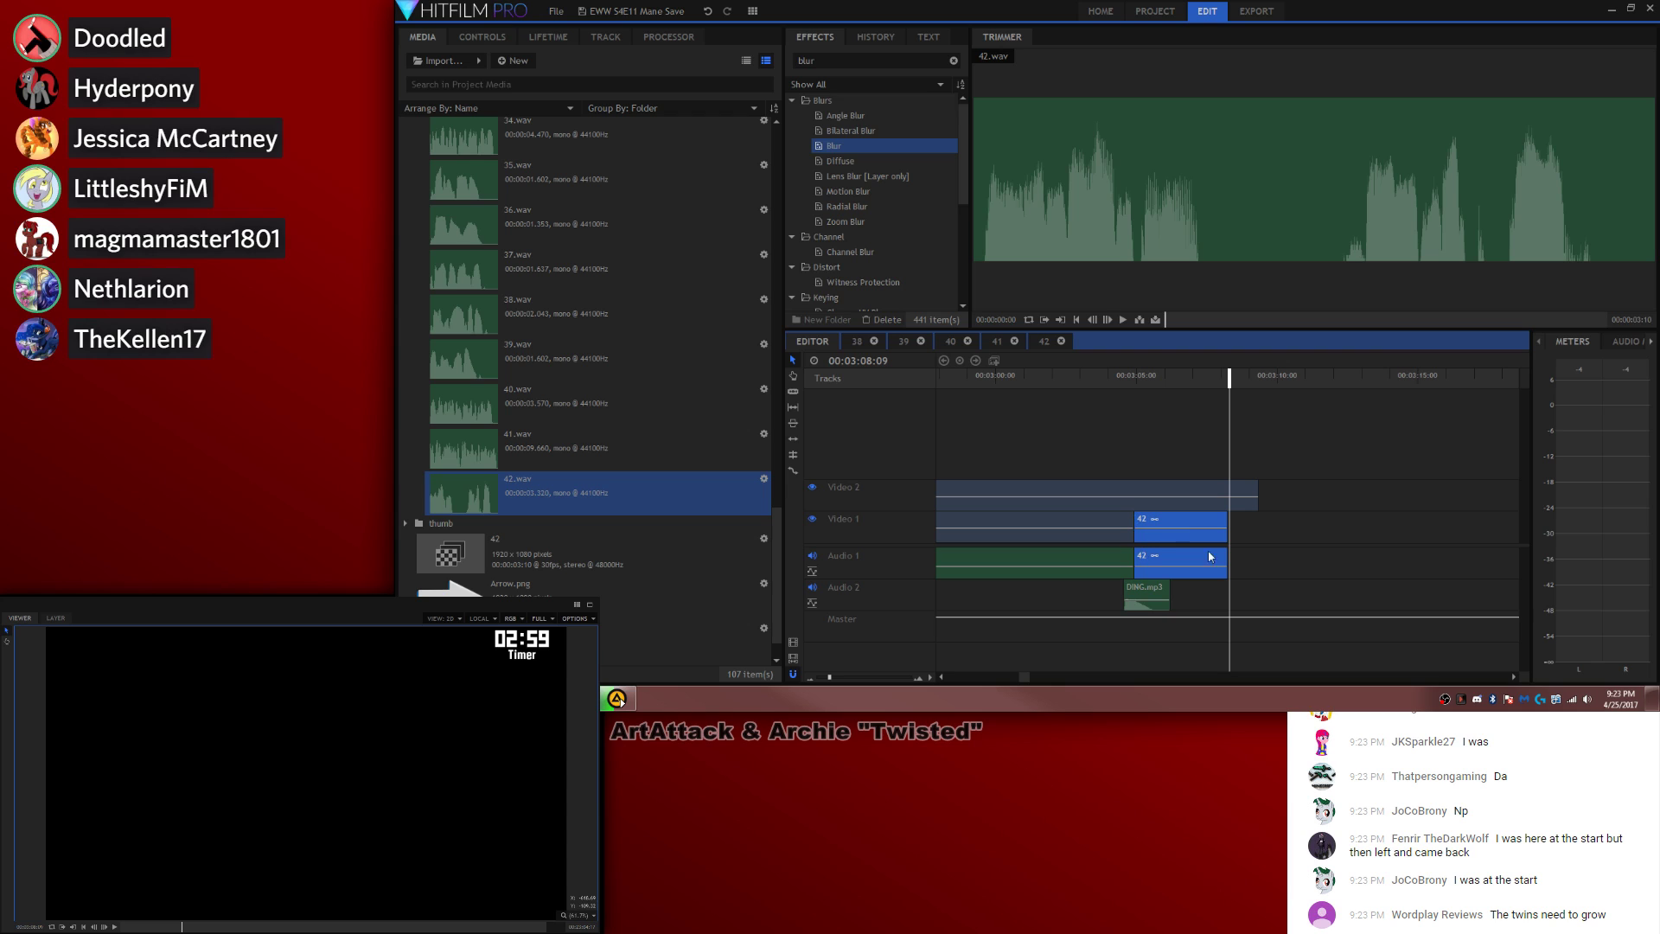
# Step: Open composite shot 42 and load the YP-04x11-Three's A Crowd.mp4 episode into the trimmer
pyautogui.doubleClick(1177, 515)
pyautogui.click(816, 344)
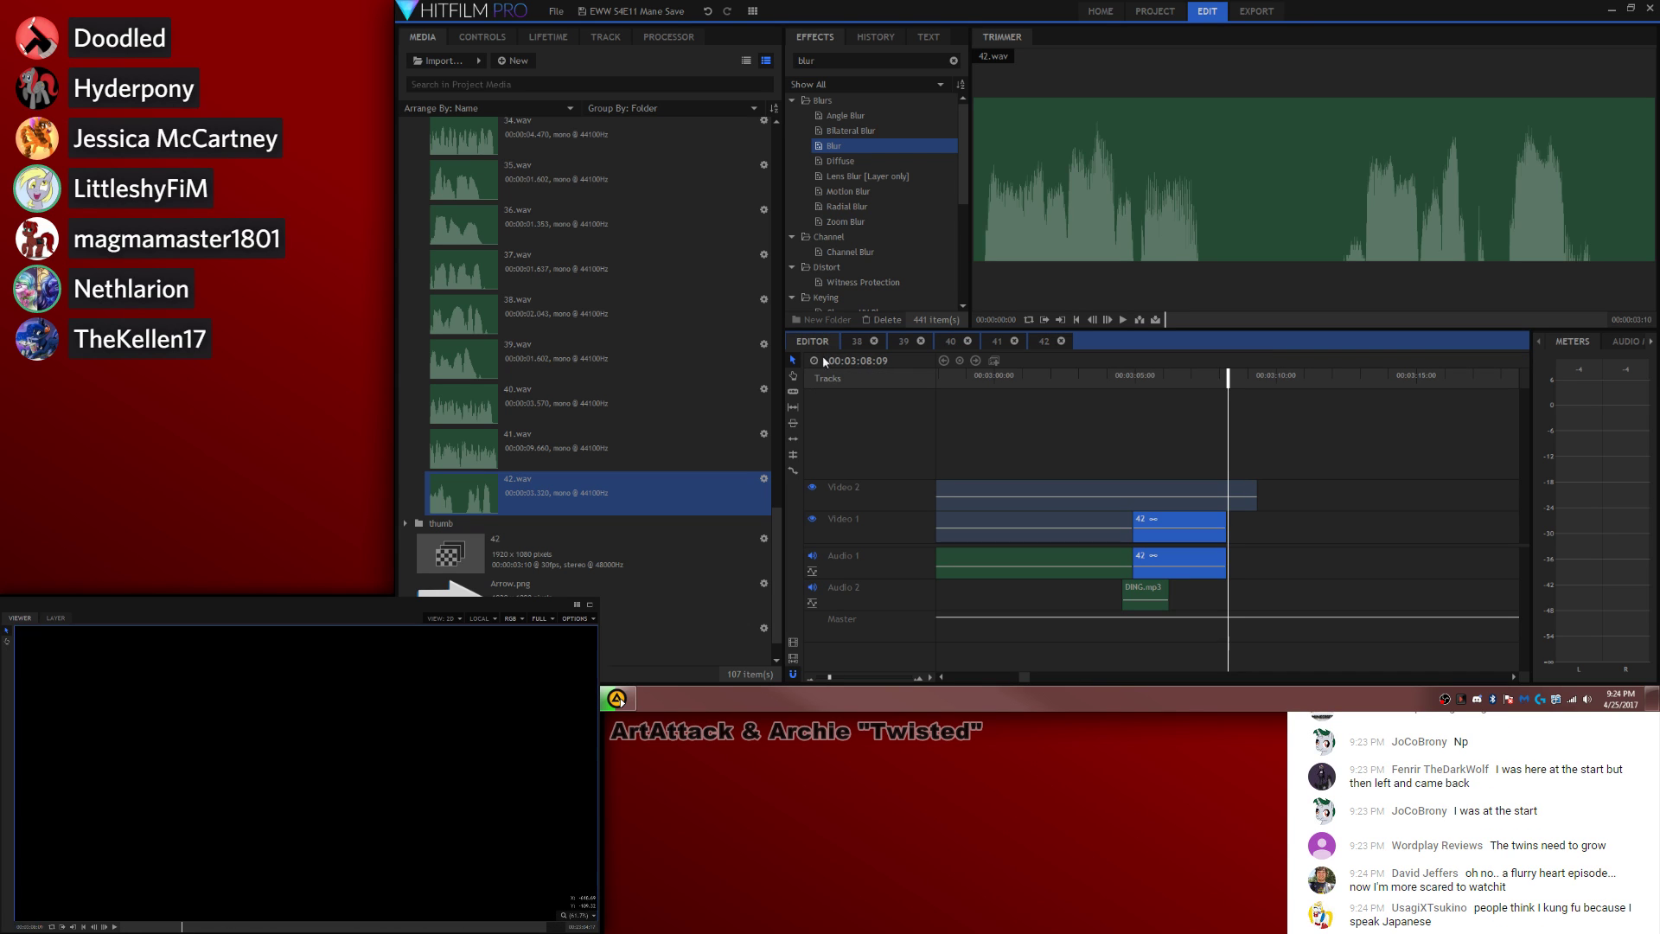
pyautogui.doubleClick(1181, 521)
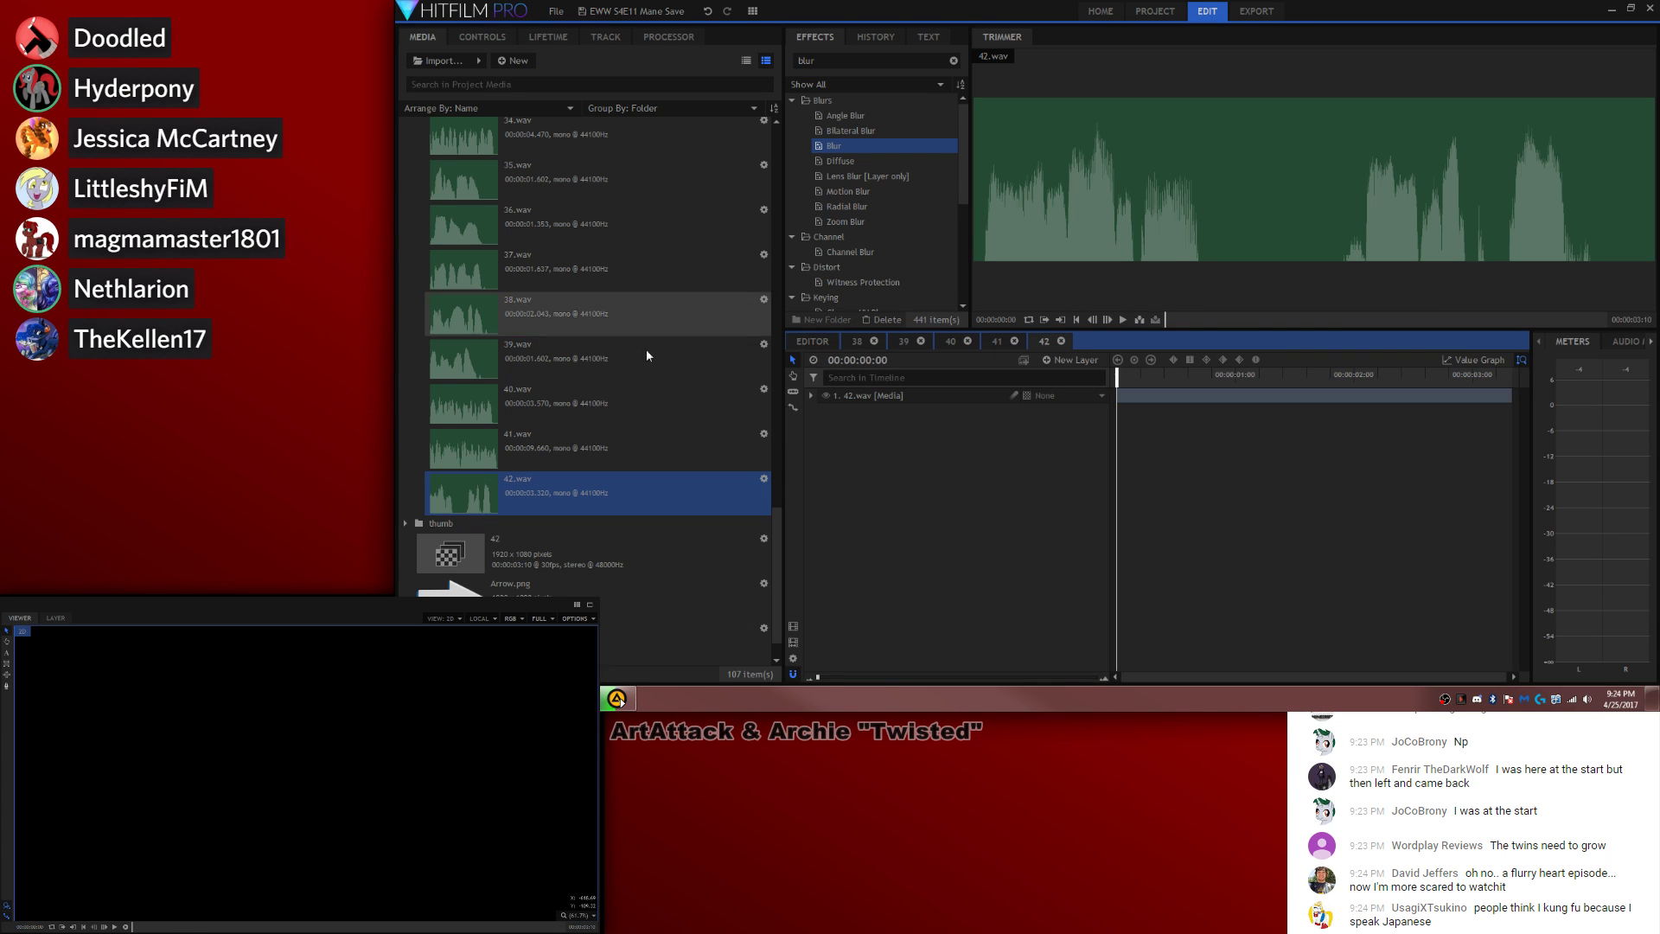
pyautogui.scroll(10, 646, 349)
pyautogui.click(404, 154)
pyautogui.moveTo(454, 199); pyautogui.dragTo(439, 126)
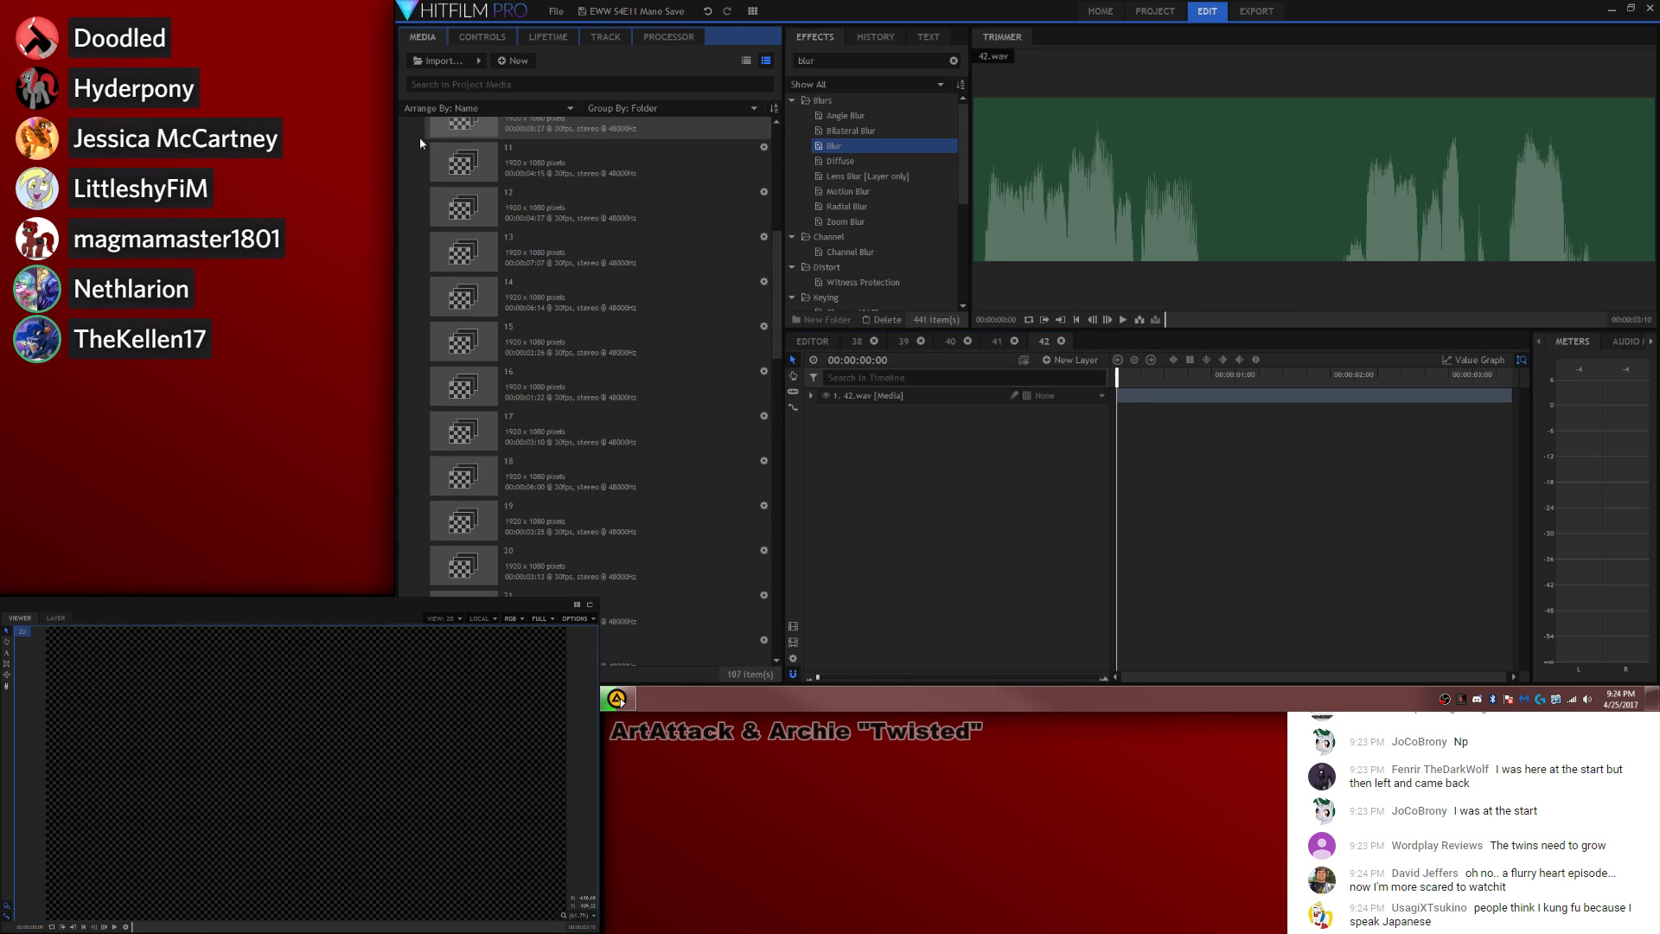
pyautogui.scroll(3, 419, 136)
pyautogui.click(406, 124)
pyautogui.click(520, 294)
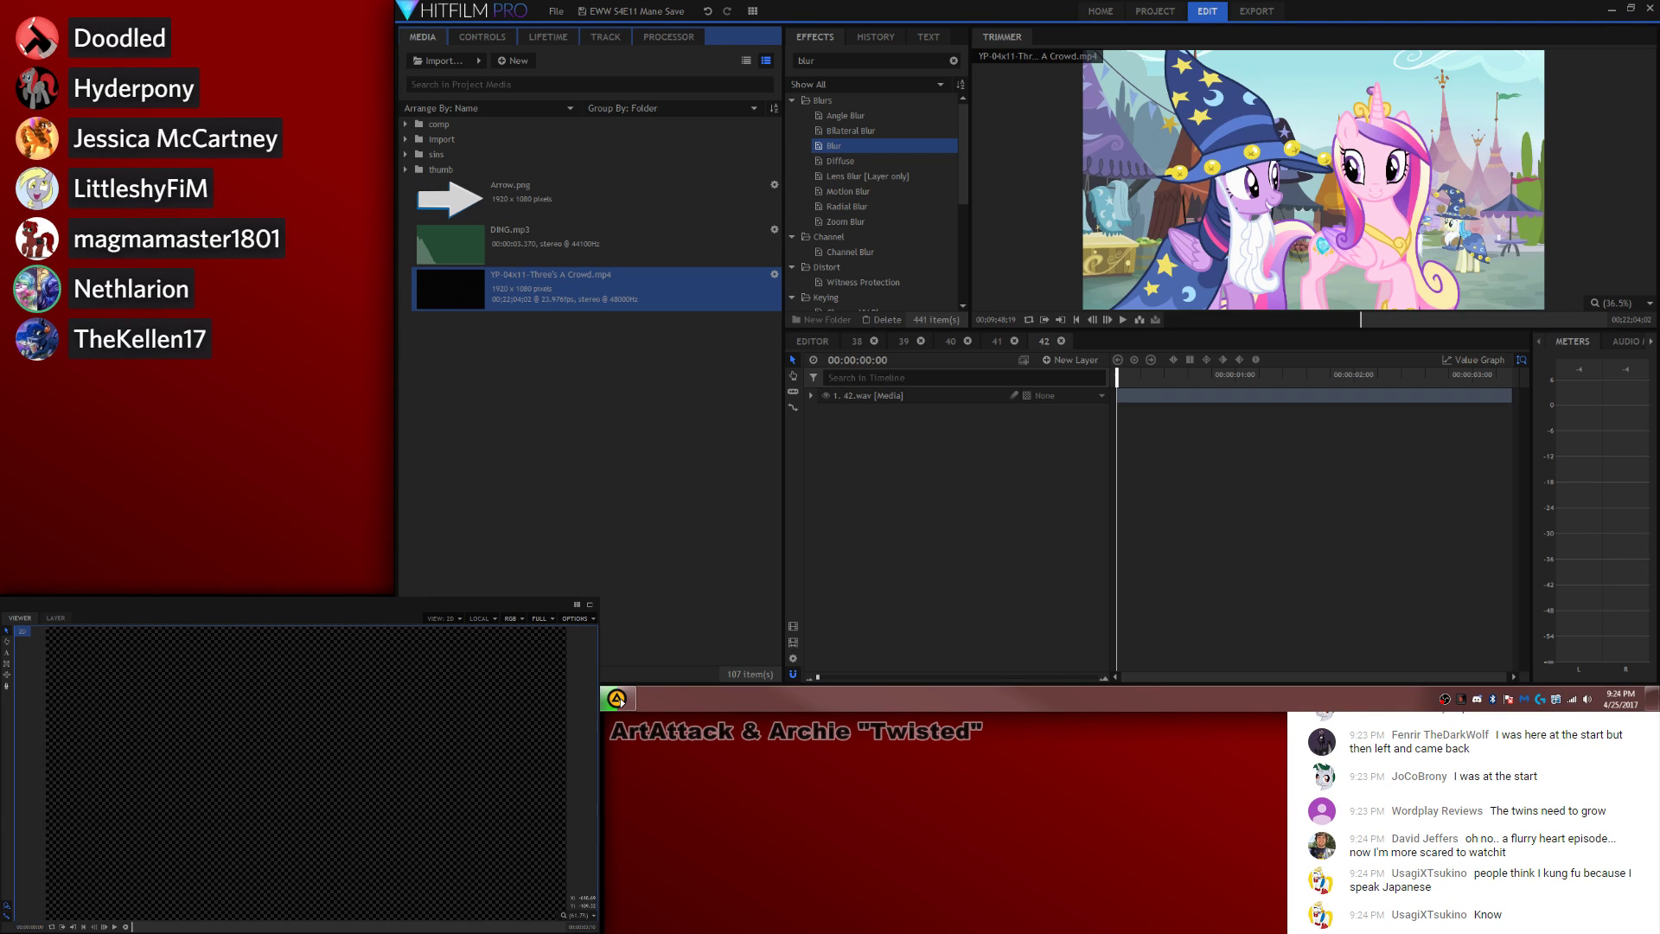
# Step: Set the episode's in point at 00:20:44:07, on the shot of Twilight beside Spike writing, and add it to composite 42 above 42.wav
pyautogui.click(1367, 317)
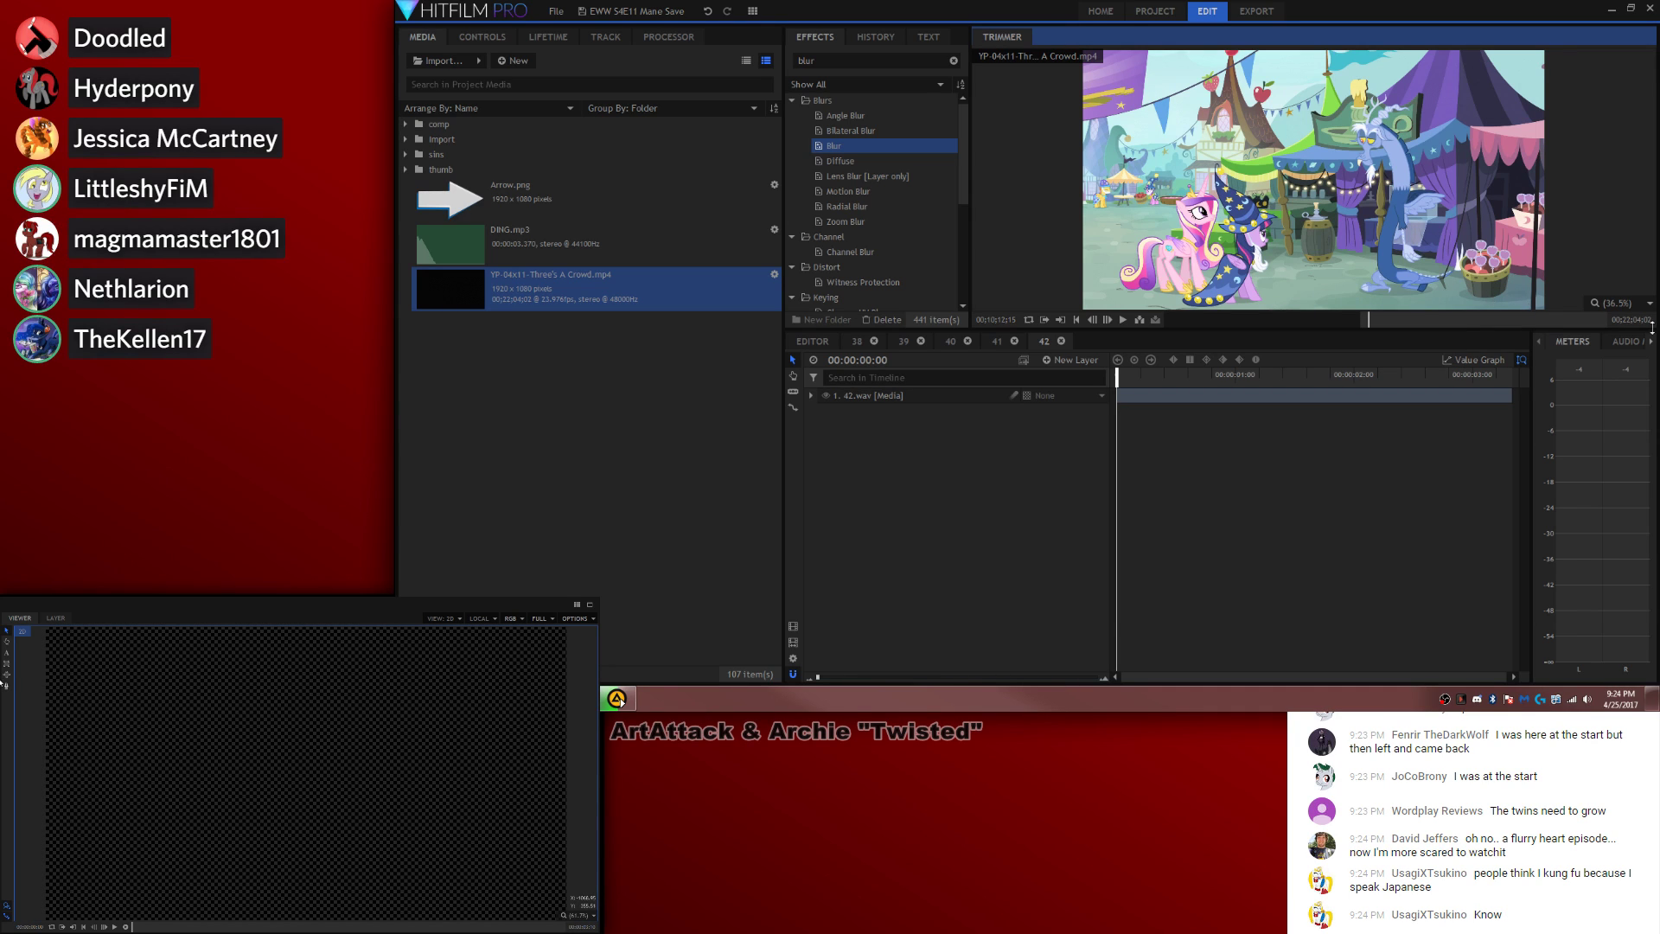
pyautogui.moveTo(1596, 323); pyautogui.dragTo(1583, 332)
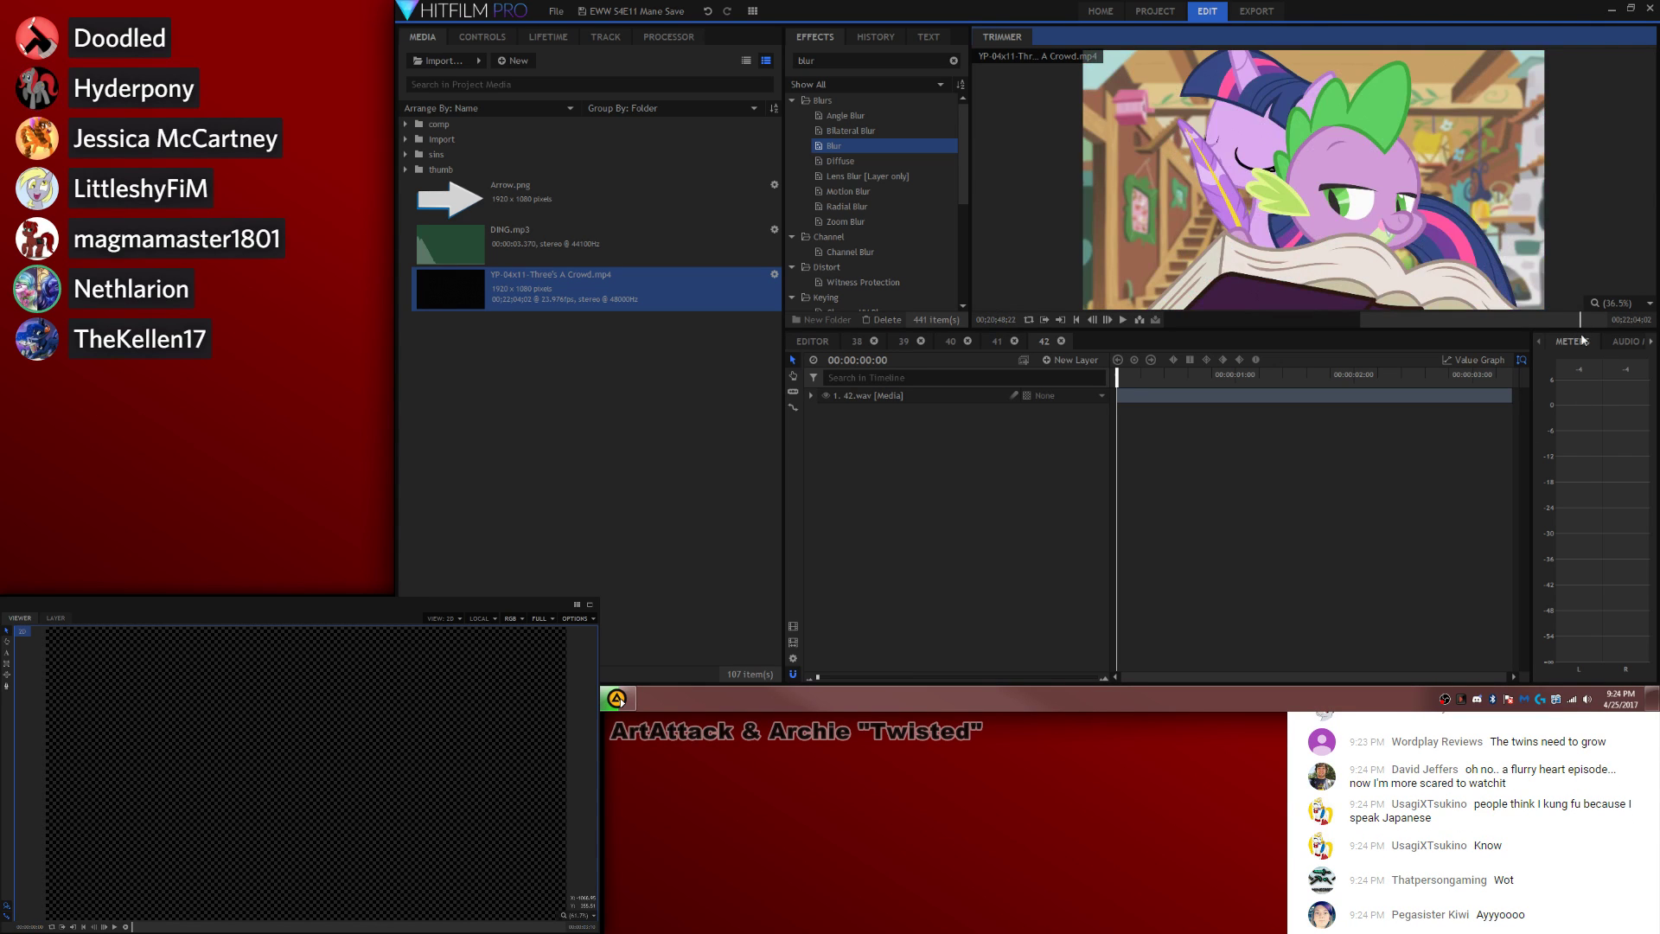
pyautogui.press(',')
pyautogui.press(',')
pyautogui.press(',')
pyautogui.press(',')
pyautogui.press(',')
pyautogui.press(',')
pyautogui.press(',')
pyautogui.press(',')
pyautogui.press(',')
pyautogui.press(',')
pyautogui.press(',')
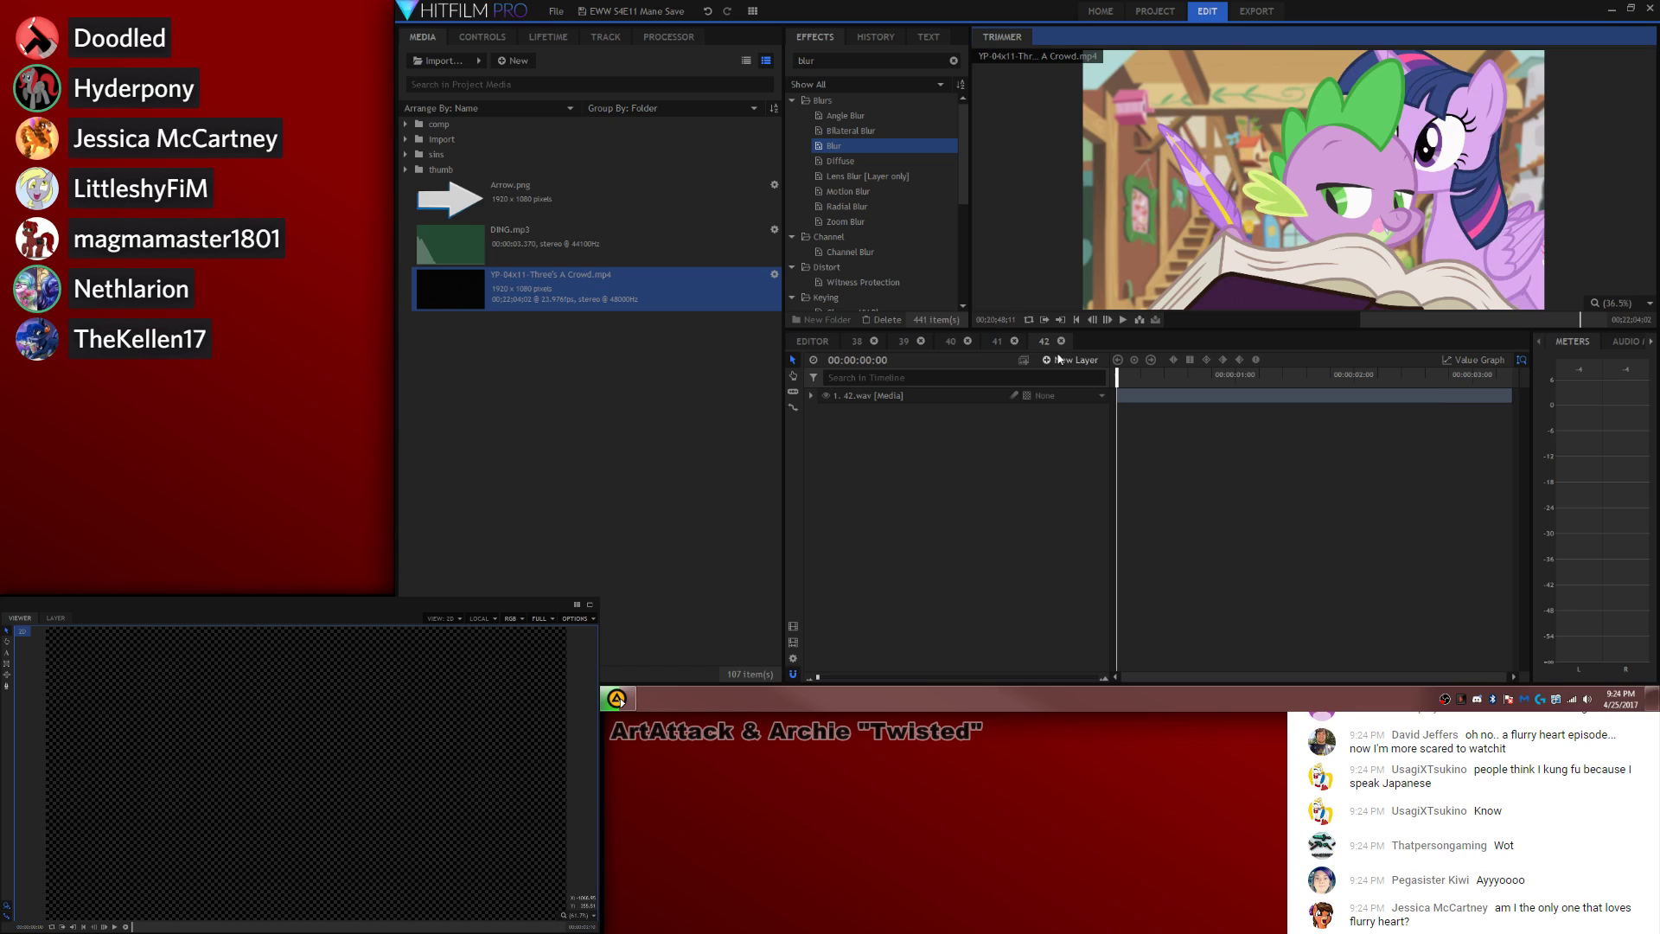
pyautogui.press(',')
pyautogui.press(',')
pyautogui.press(',')
pyautogui.press('space')
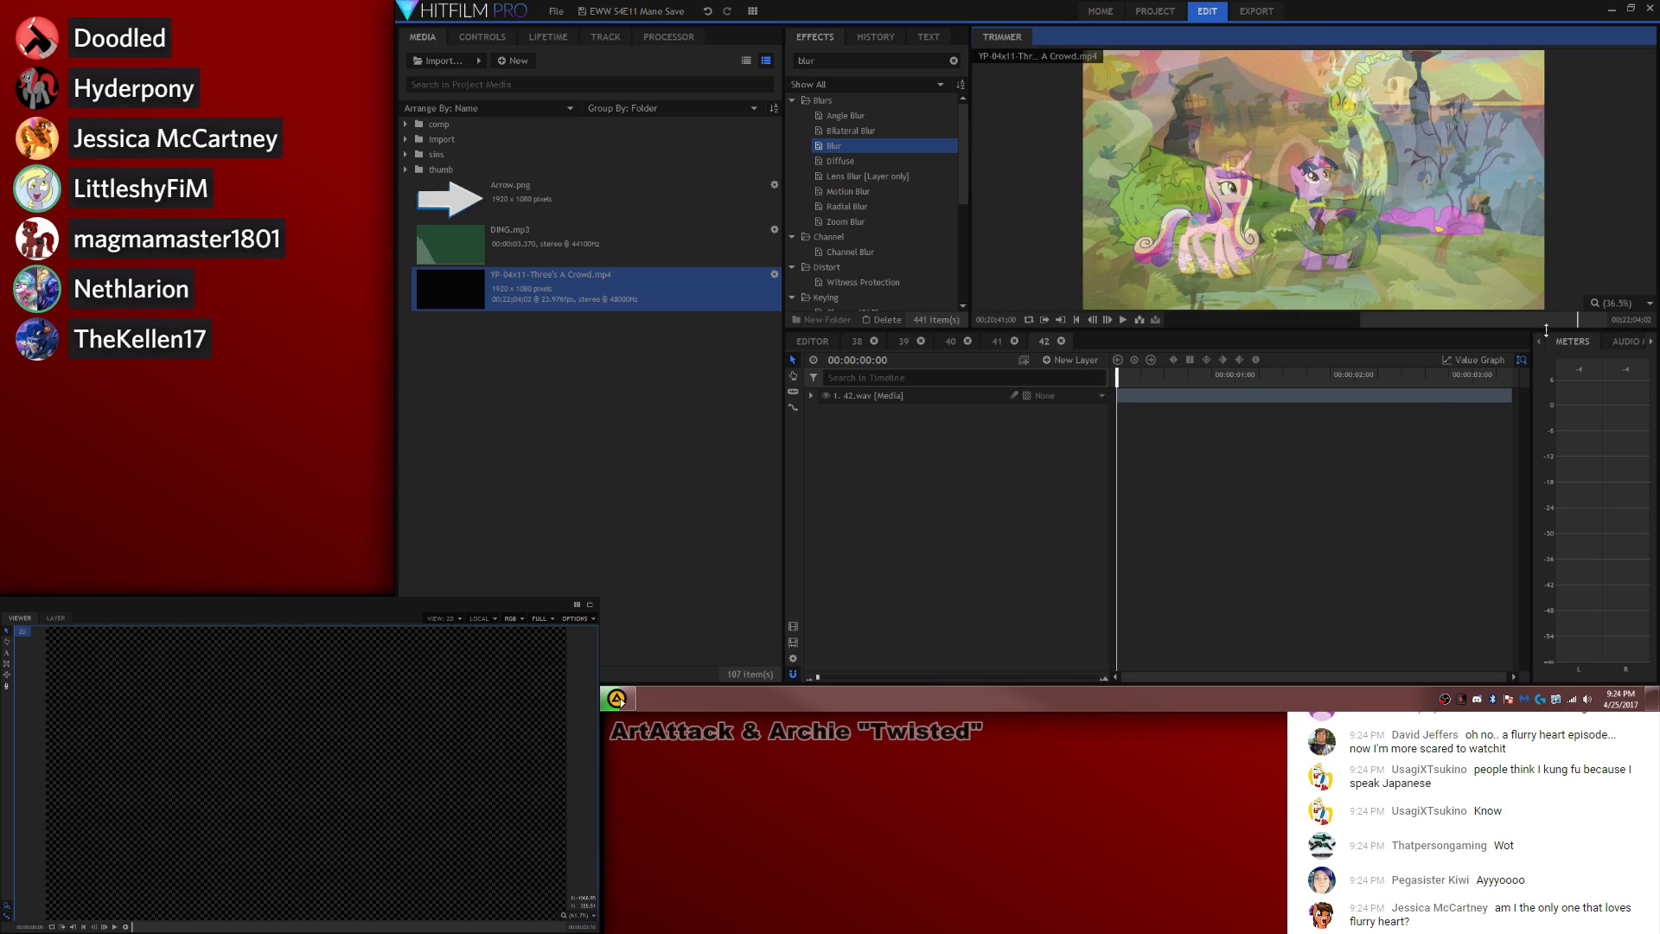
pyautogui.press('space')
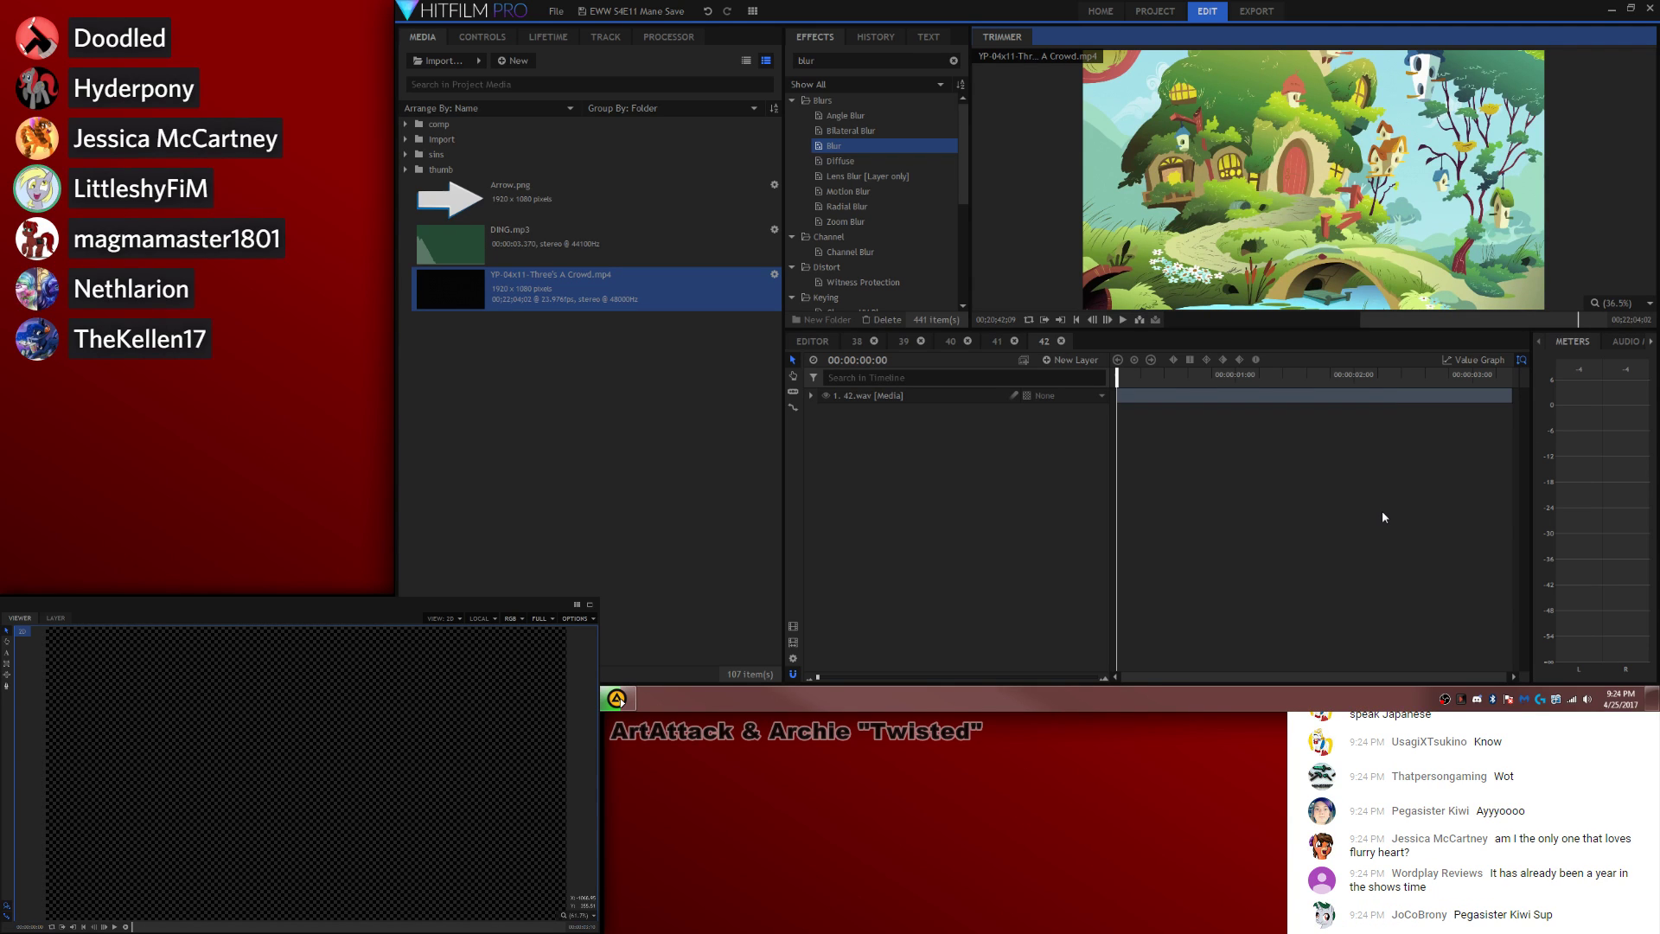
pyautogui.press('space')
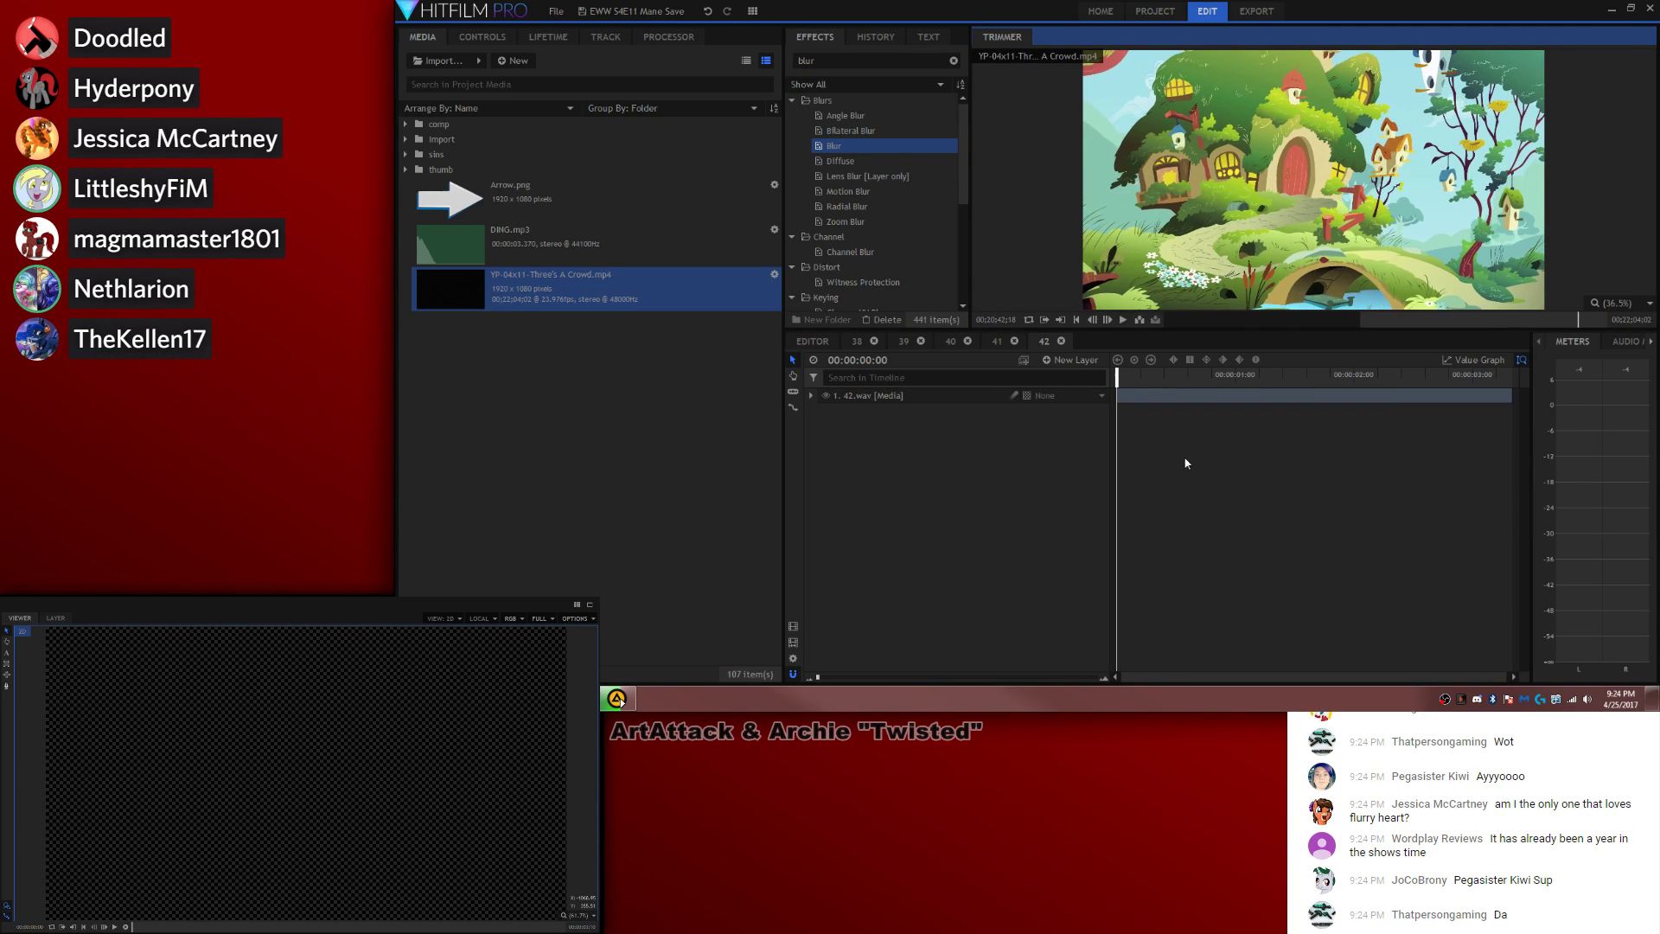
pyautogui.press('space')
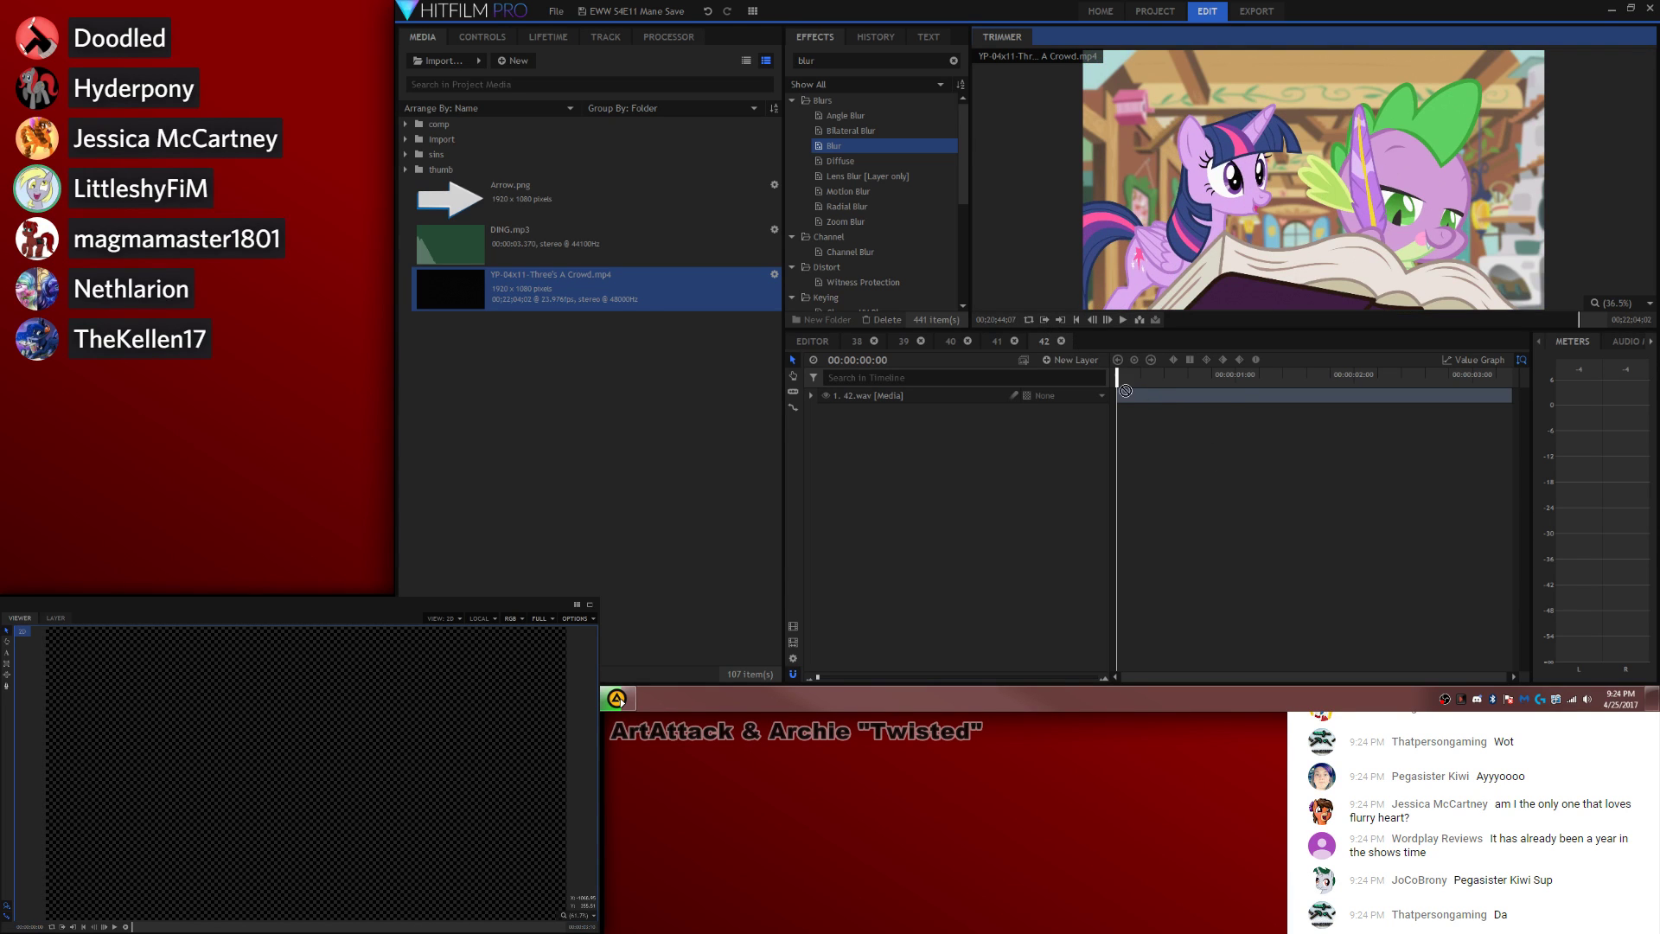
pyautogui.click(1051, 317)
pyautogui.moveTo(937, 412); pyautogui.dragTo(936, 394)
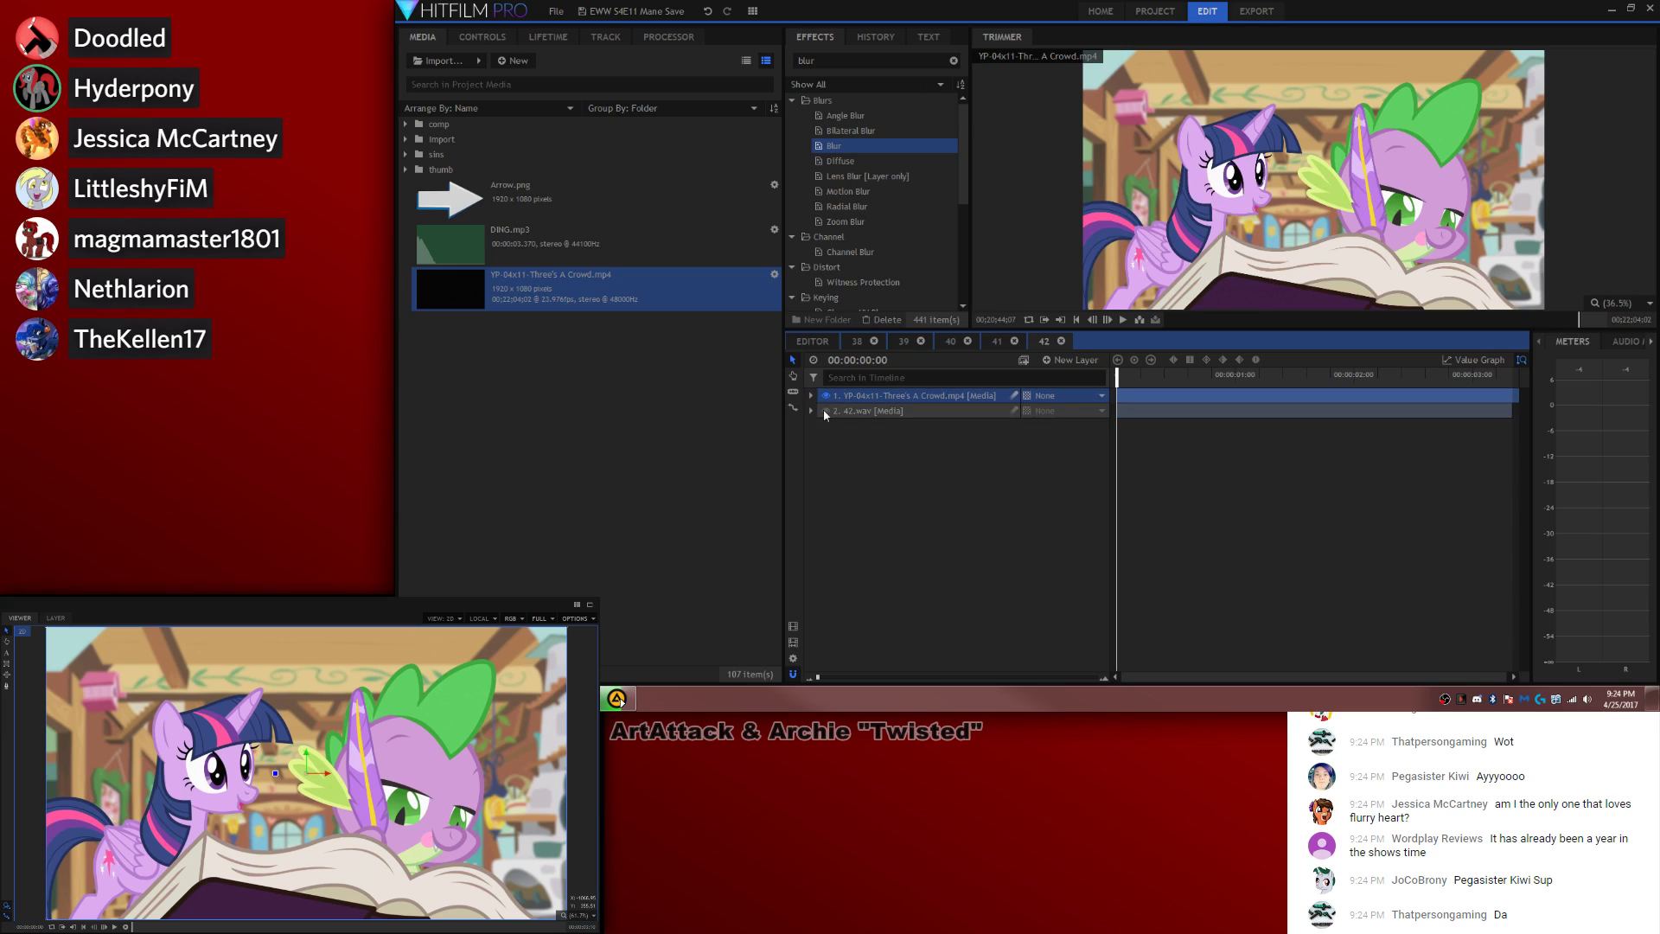
# Step: Set the audio level of the YP-04x11-Three's A Crowd.mp4 layer in composite 42 to -8 dB
pyautogui.click(811, 395)
pyautogui.click(1093, 486)
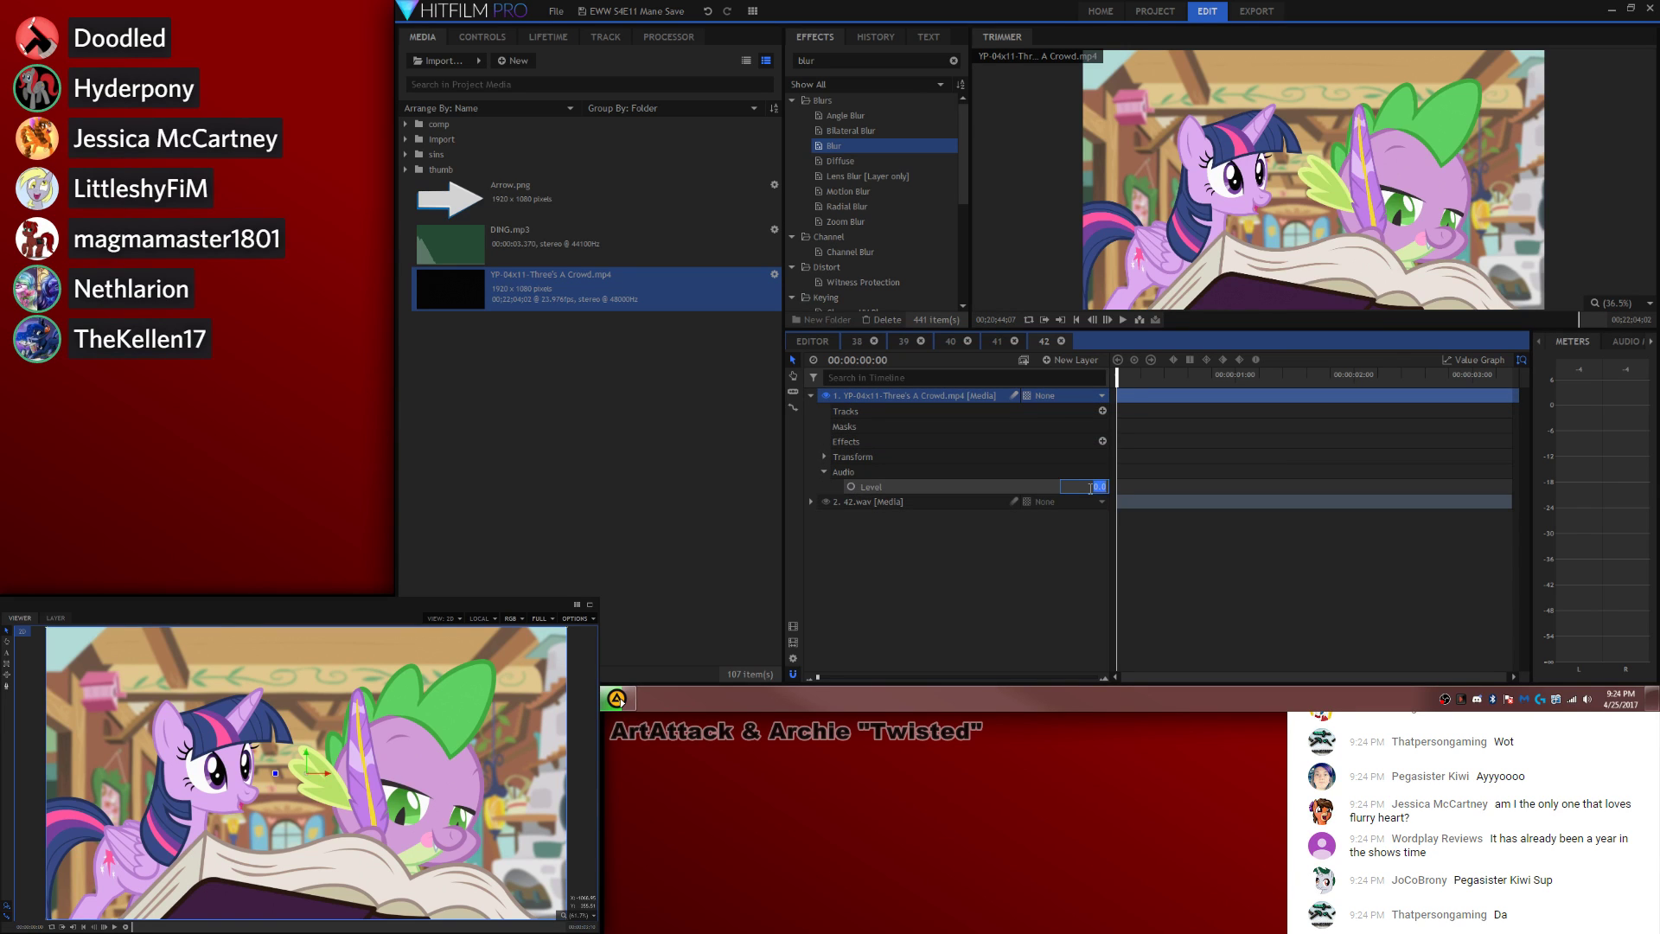
pyautogui.write('-8')
pyautogui.press('Return')
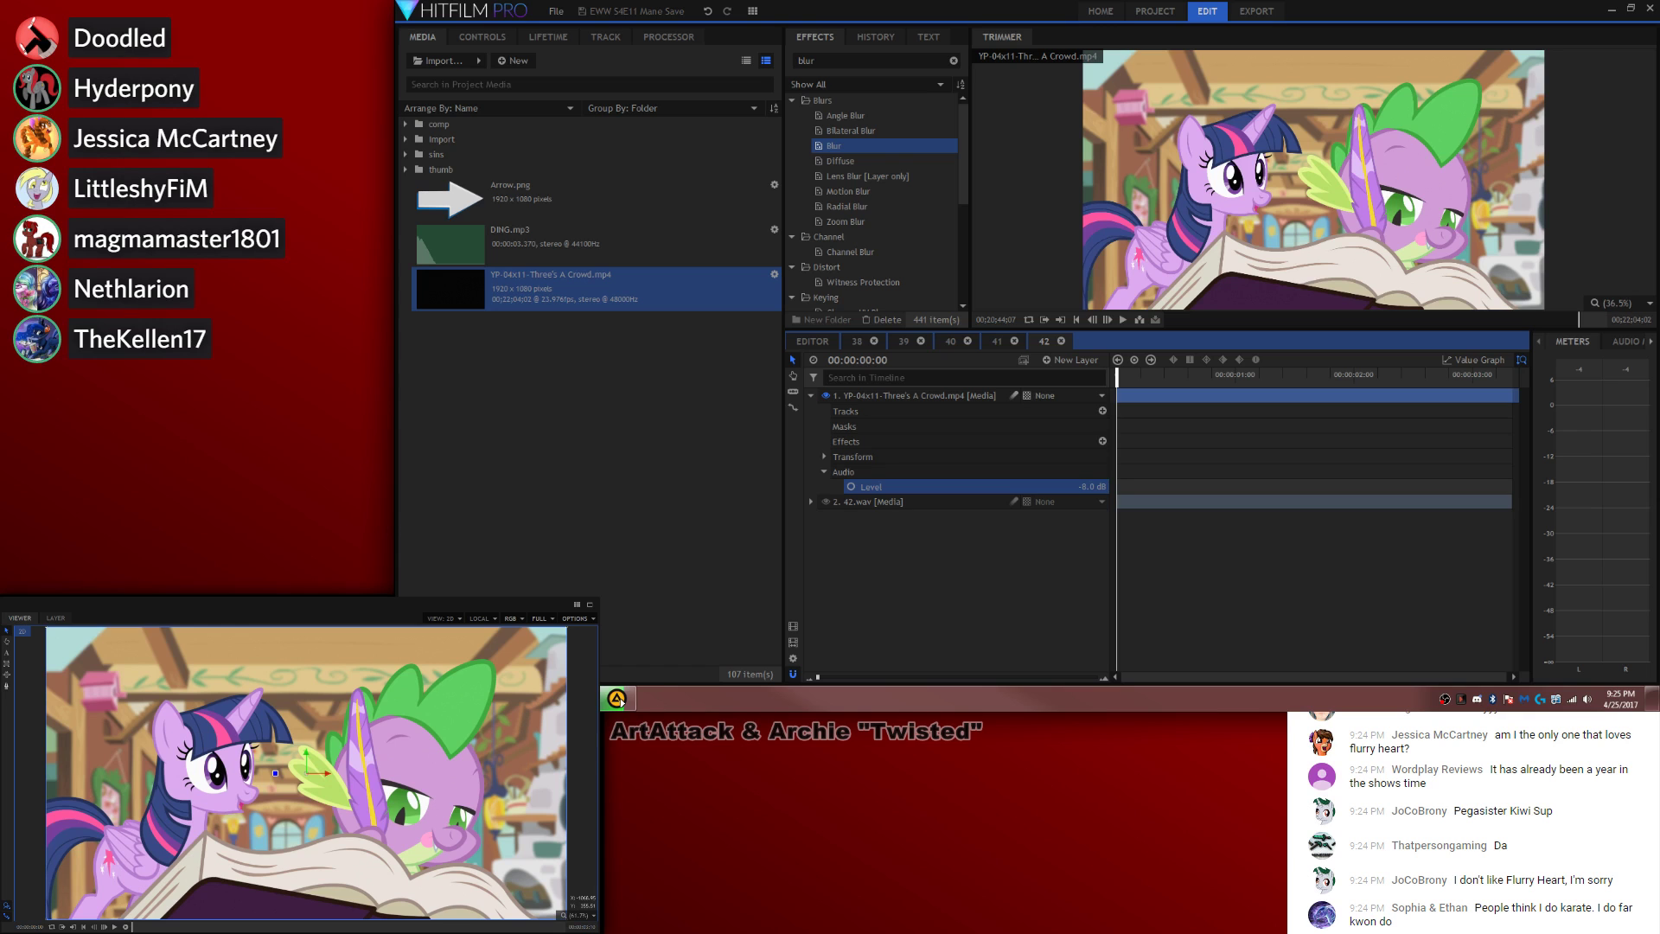
# Step: Copy the second Sin Count, first Sub, overlay experiment 1.png and New Grade layers from composite 41 into composite 42
pyautogui.click(995, 341)
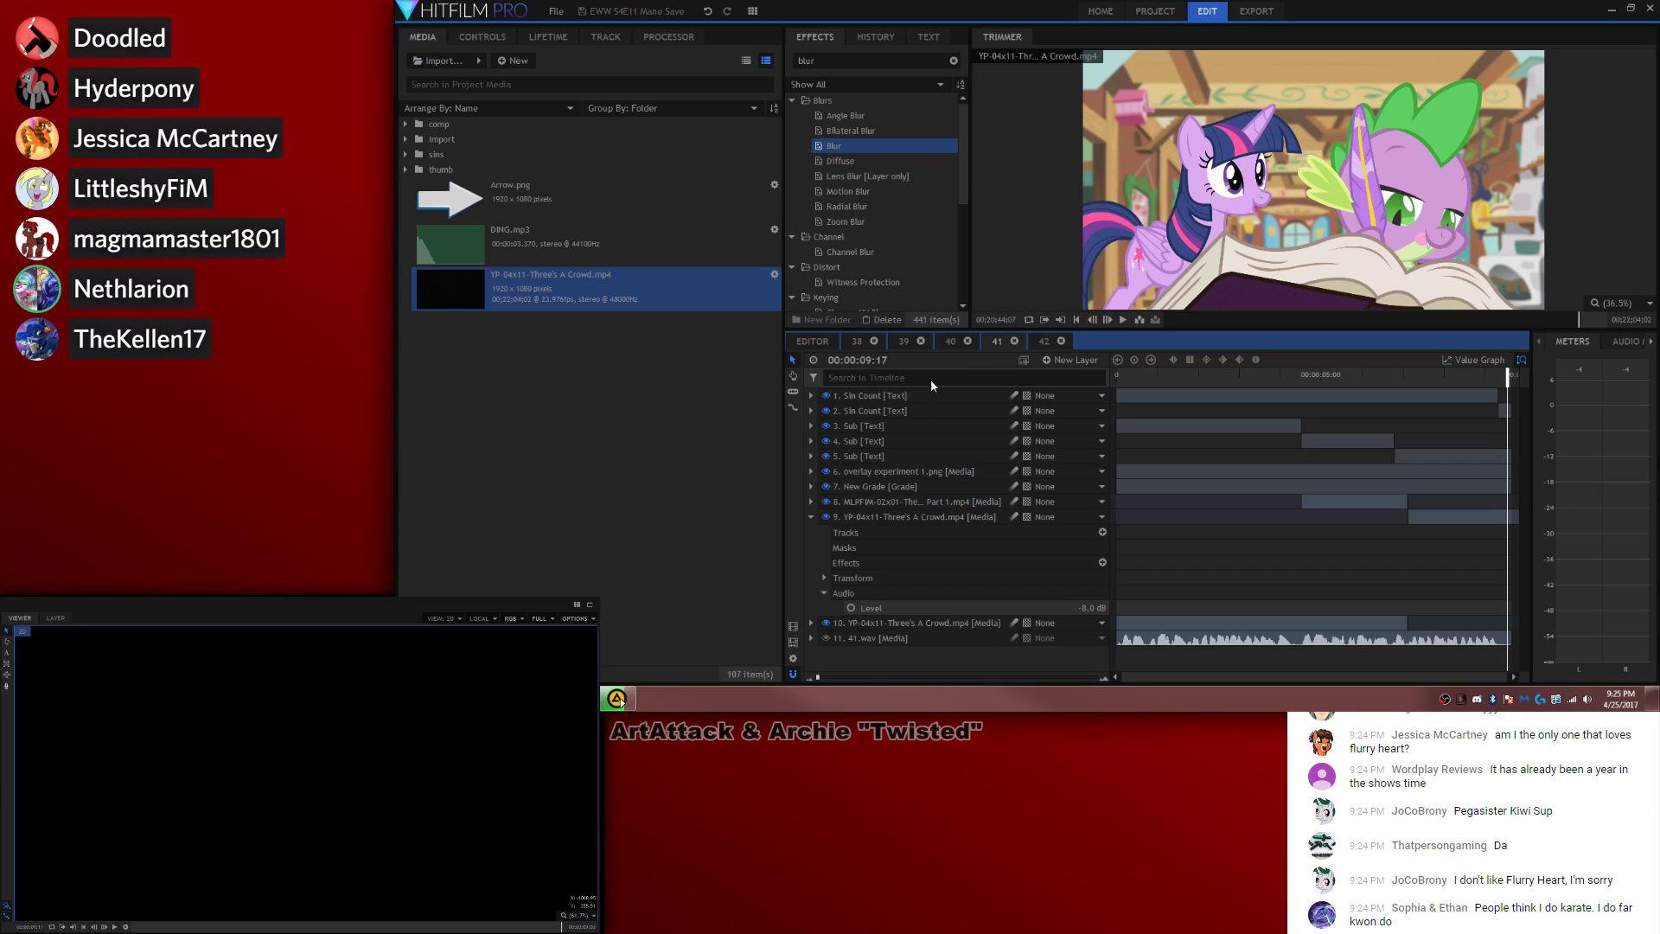
pyautogui.click(881, 413)
pyautogui.keyDown('ctrl'); pyautogui.click(880, 425); pyautogui.keyUp('ctrl')
pyautogui.keyDown('ctrl'); pyautogui.click(880, 471); pyautogui.keyUp('ctrl')
pyautogui.keyDown('ctrl'); pyautogui.click(879, 485); pyautogui.keyUp('ctrl')
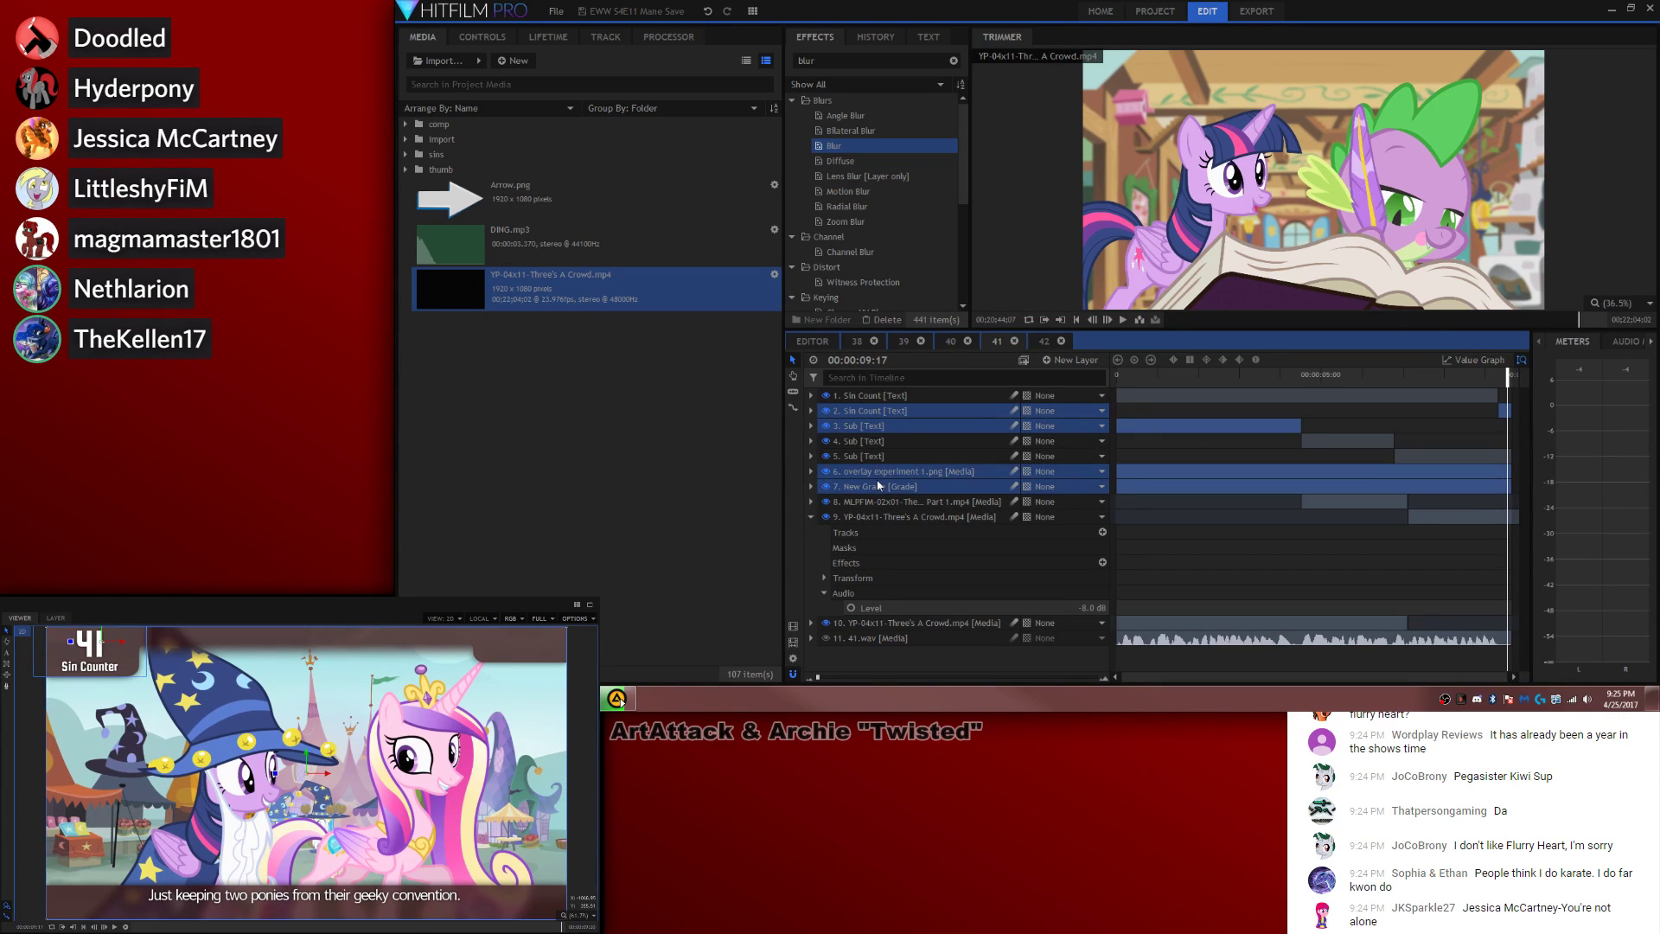
pyautogui.hotkey('ctrl', 'c')
pyautogui.click(1043, 341)
pyautogui.hotkey('ctrl', 'v')
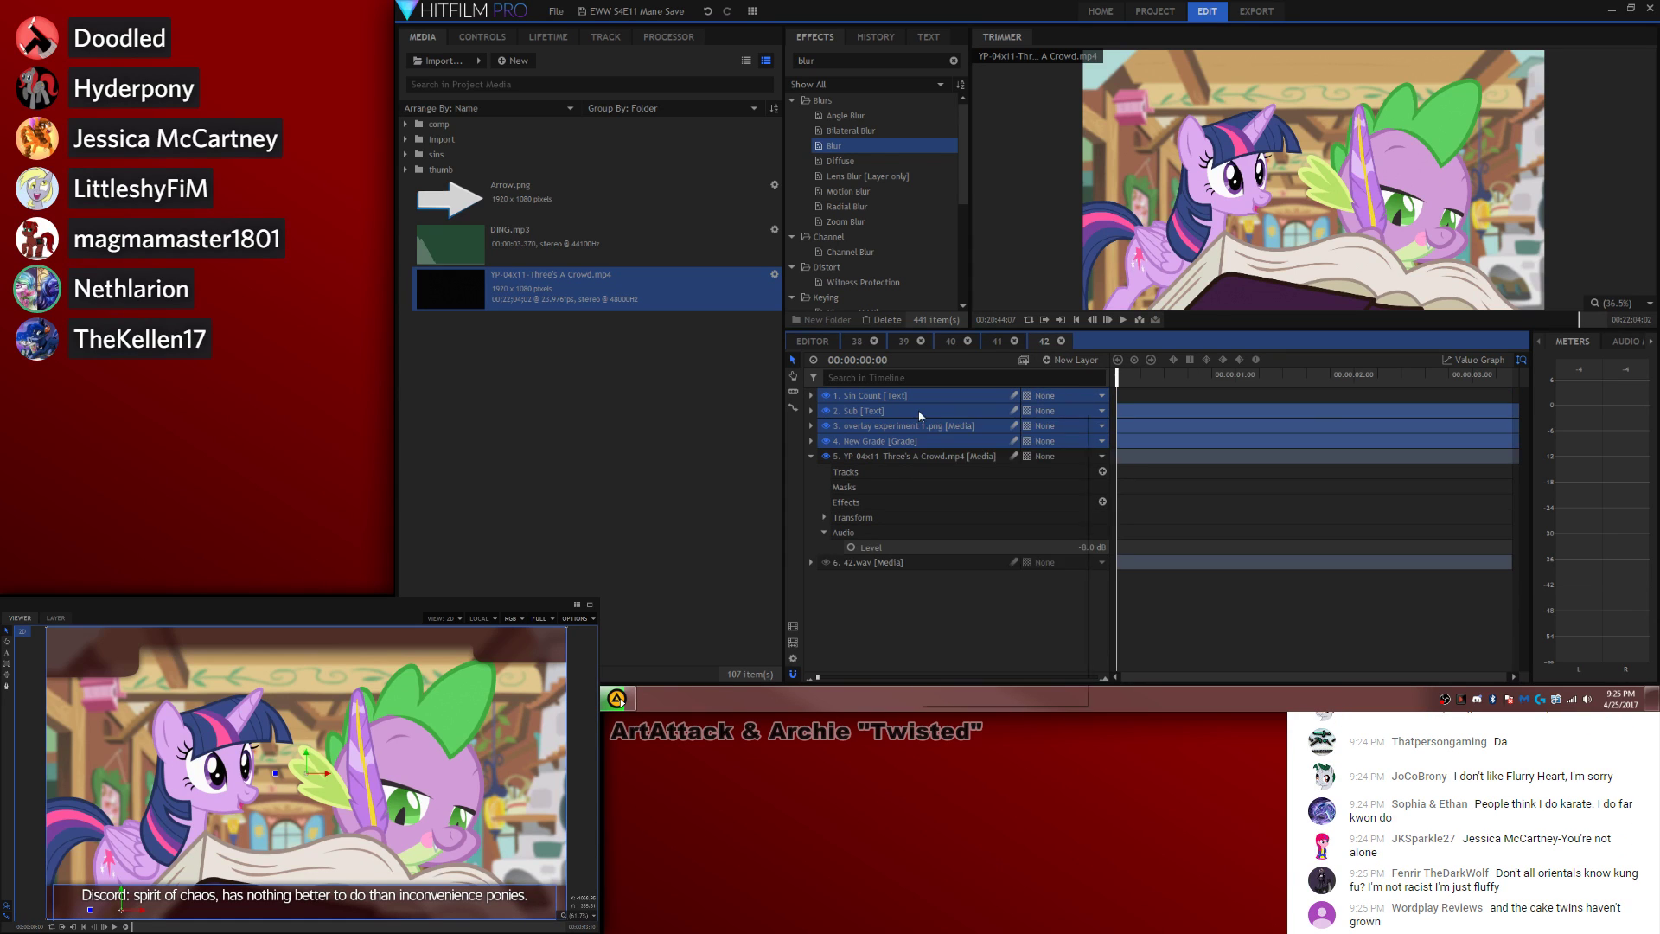
# Step: Align the pasted layers to start at 00:00:00:00 and extend the Sin Count layer to the end of composite 42
pyautogui.rightClick(920, 413)
pyautogui.click(1013, 608)
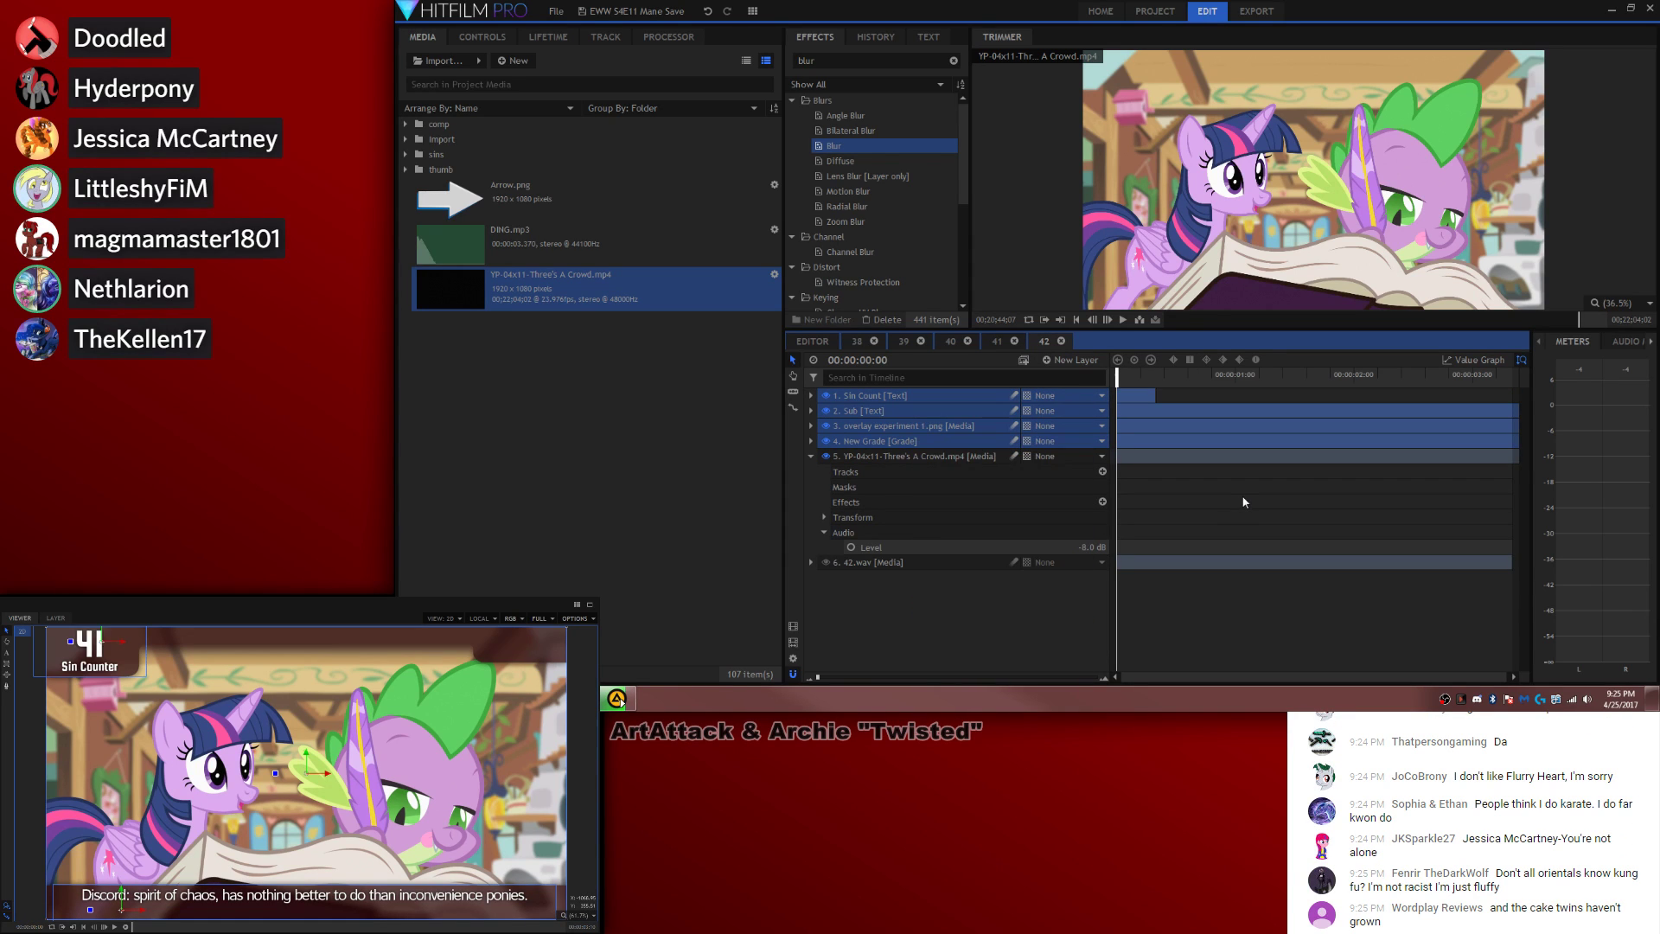
pyautogui.click(1243, 502)
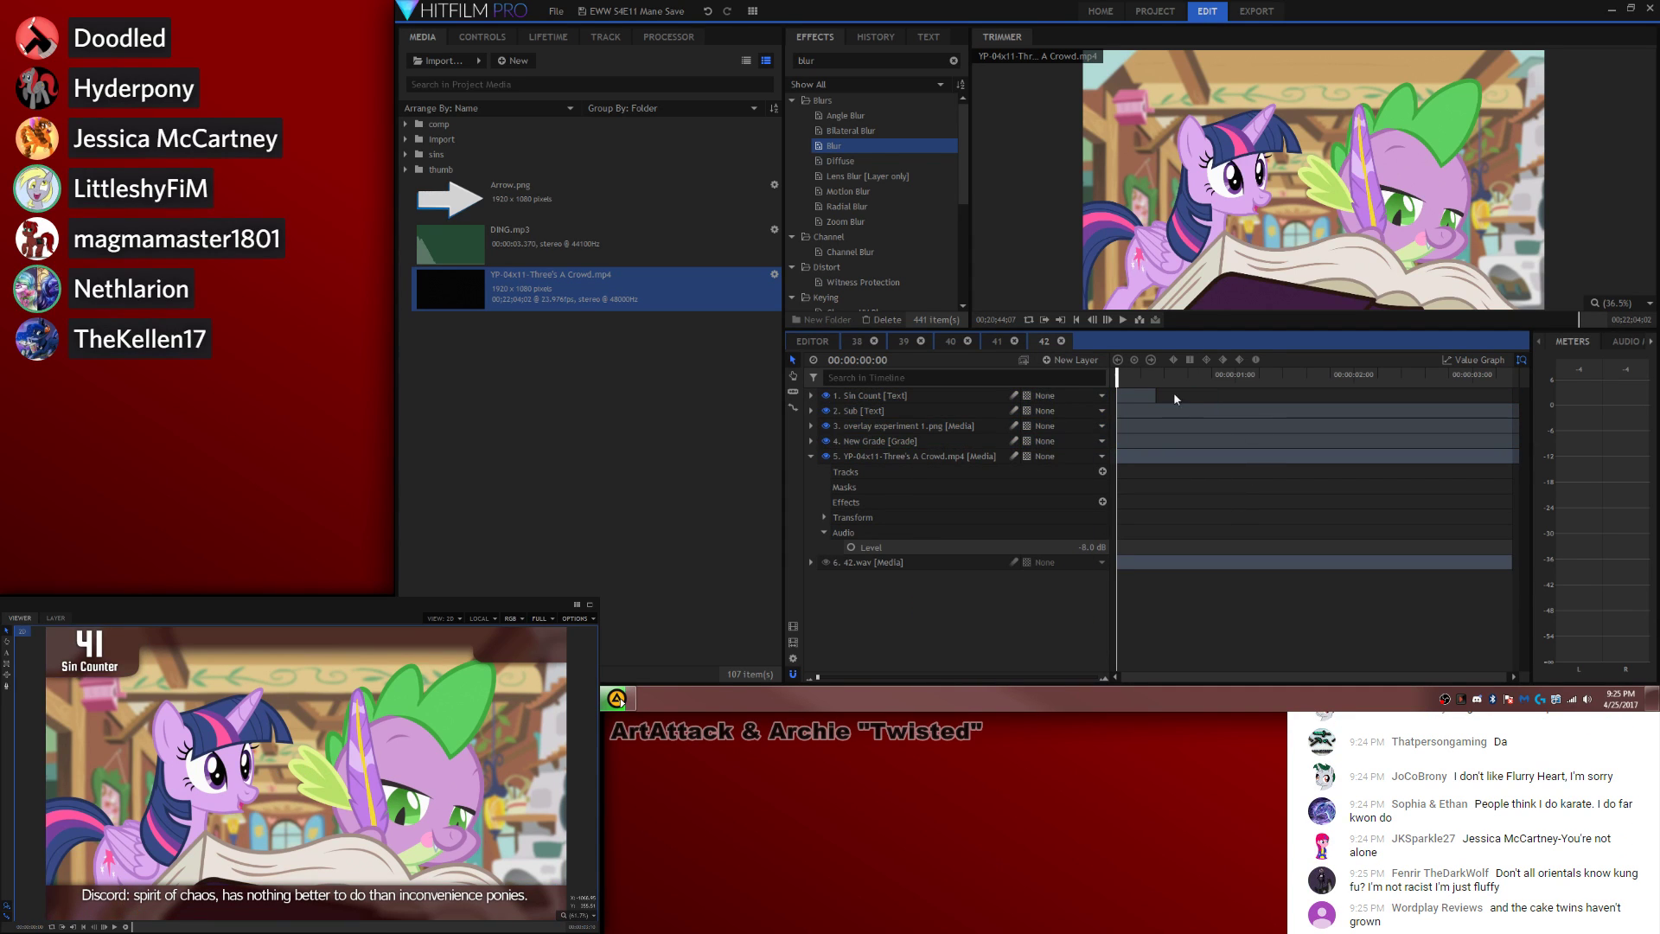
pyautogui.moveTo(1154, 395); pyautogui.dragTo(1510, 395)
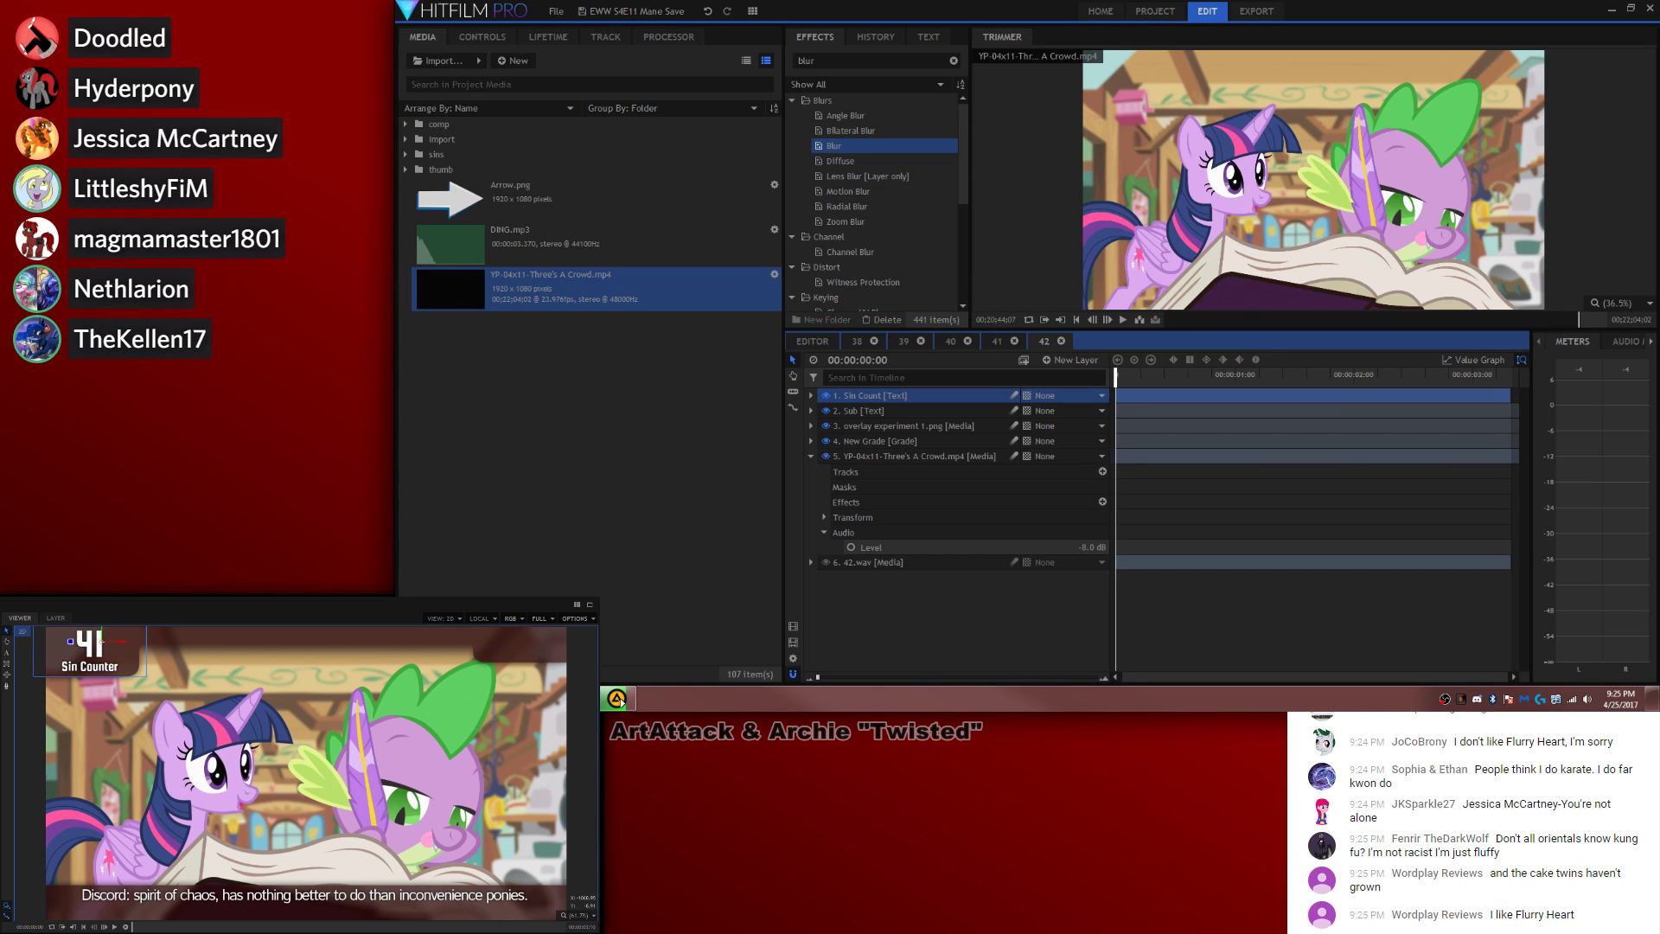
# Step: Change the subtitle text in composite 42 to "Dear Celestia" in quotation marks
pyautogui.click(7, 652)
pyautogui.click(856, 563)
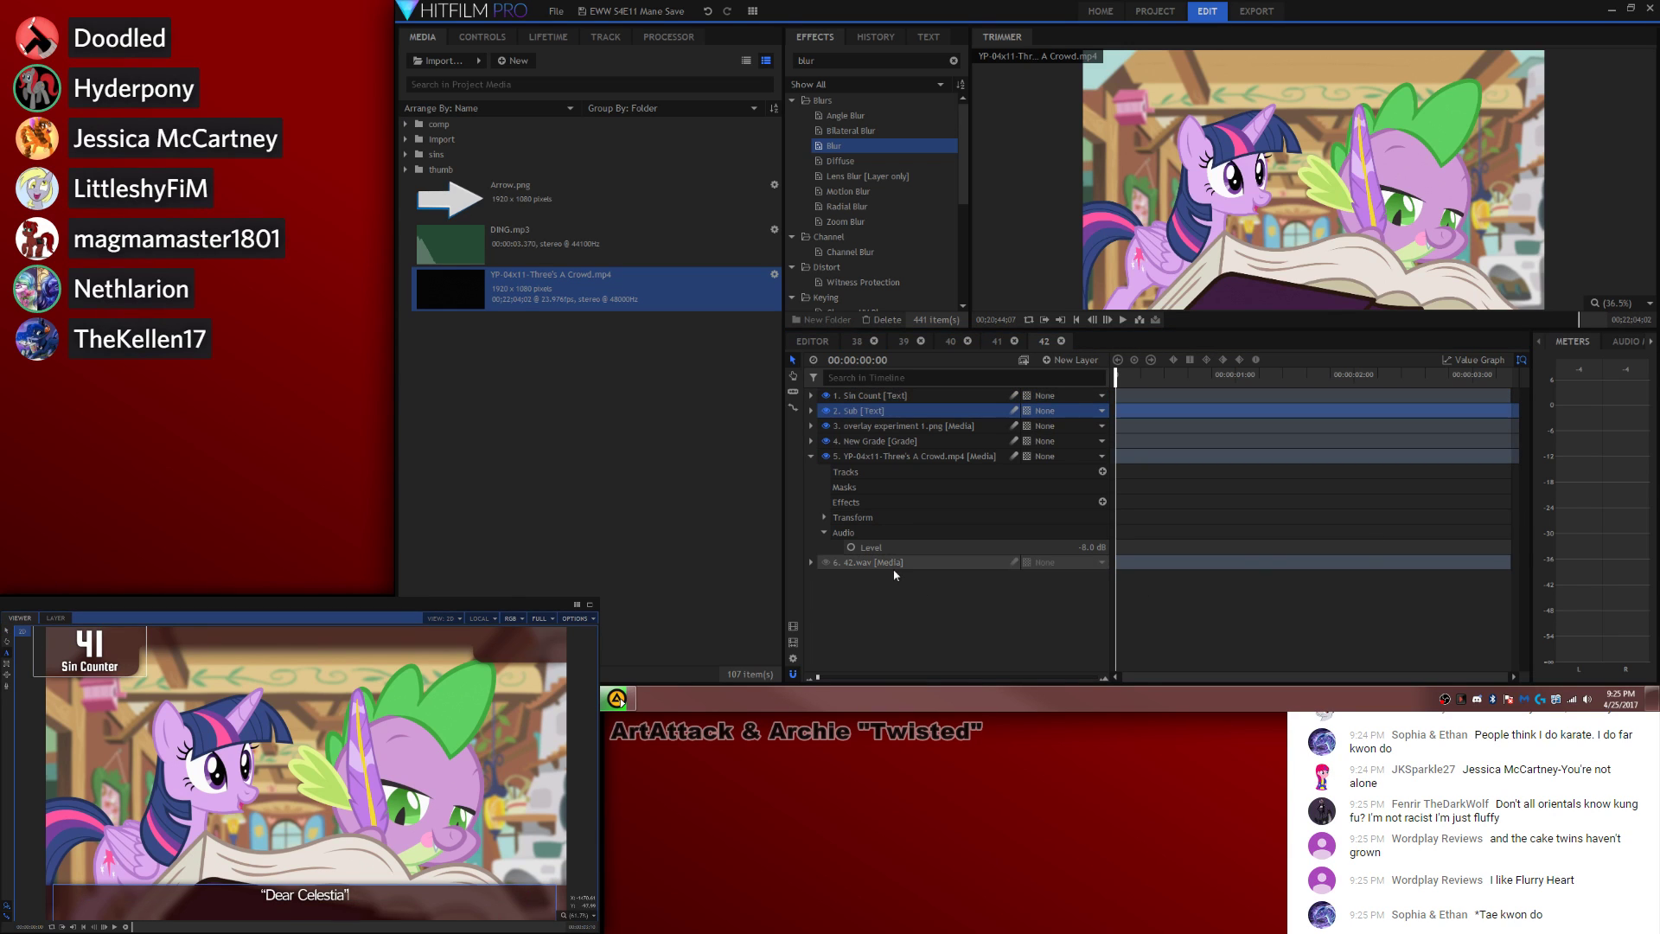
# Step: Display the waveform of 42.wav, then slice out and delete the silent section between its two spoken phrases
pyautogui.rightClick(886, 563)
pyautogui.moveTo(957, 273)
pyautogui.click(1091, 292)
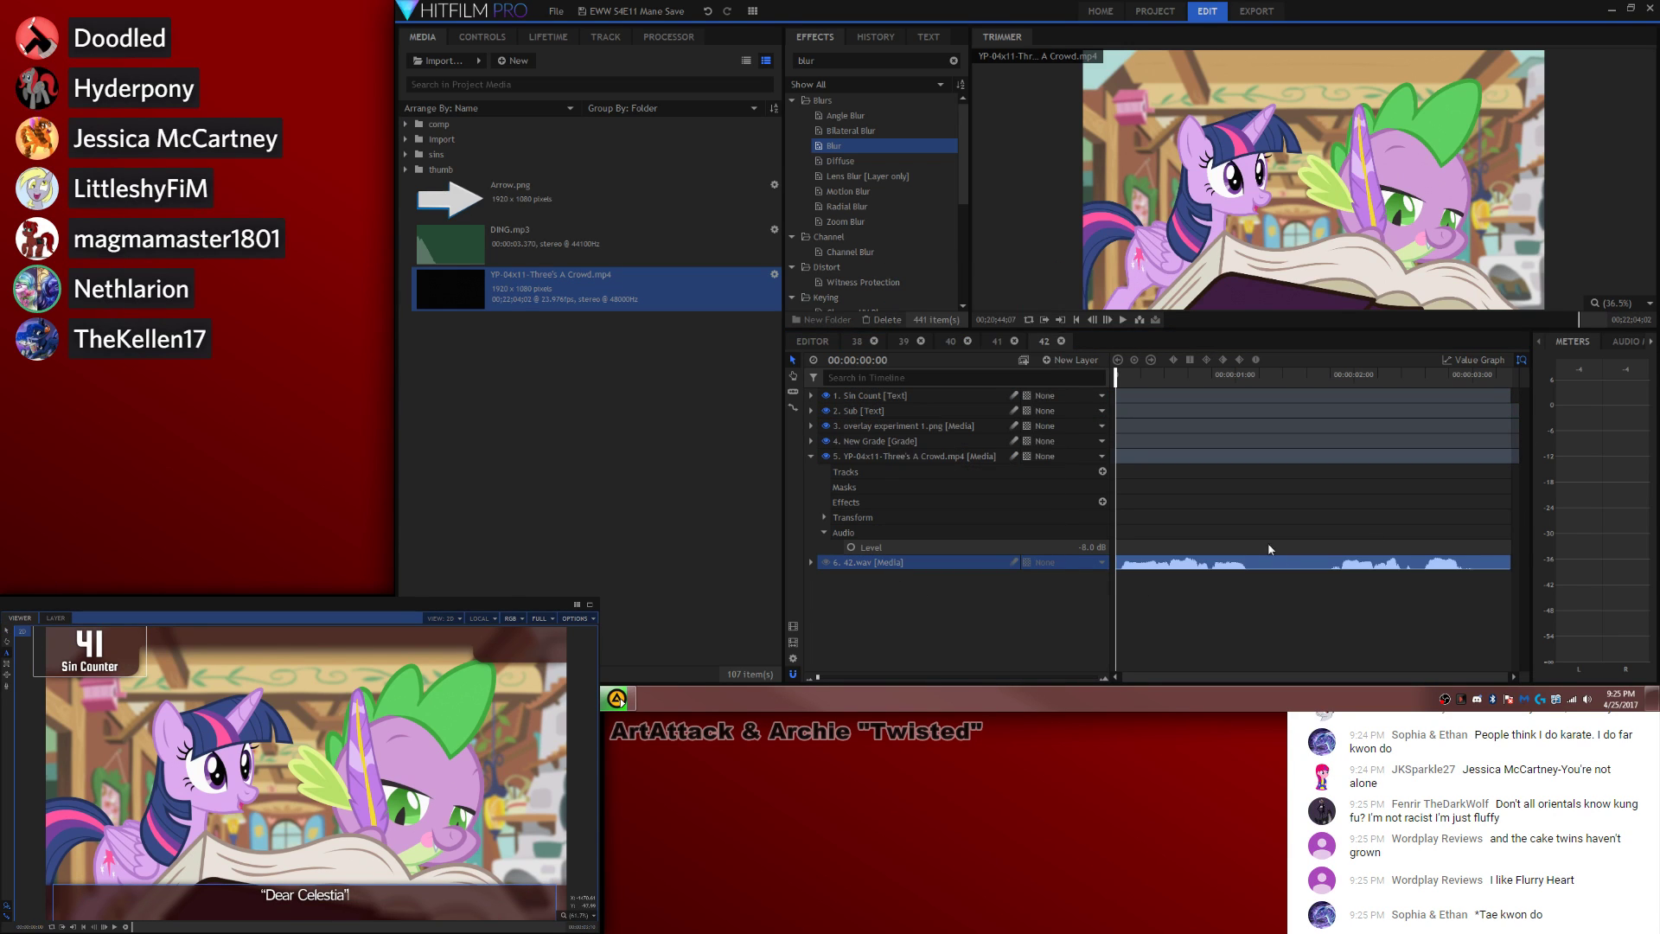
pyautogui.press('c')
pyautogui.click(1258, 566)
pyautogui.click(1313, 577)
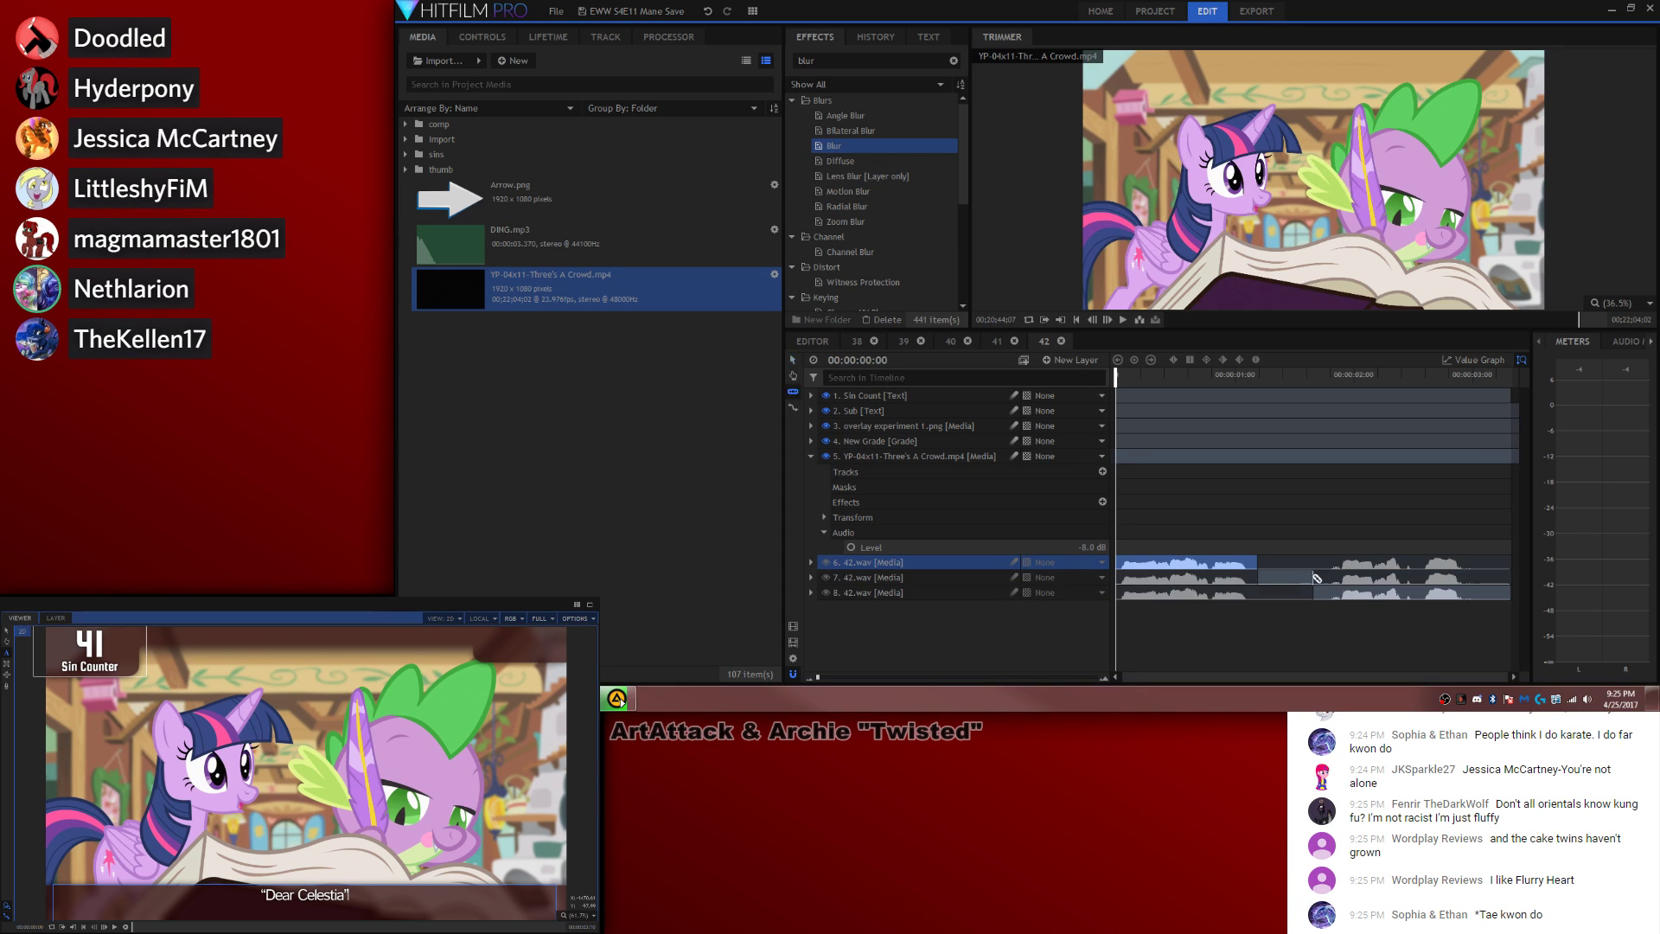
pyautogui.press('v')
pyautogui.click(1295, 579)
pyautogui.press('Delete')
# Step: Shift the second 42.wav segment a couple of frames later and play back the timing between the two phrases
pyautogui.press('space')
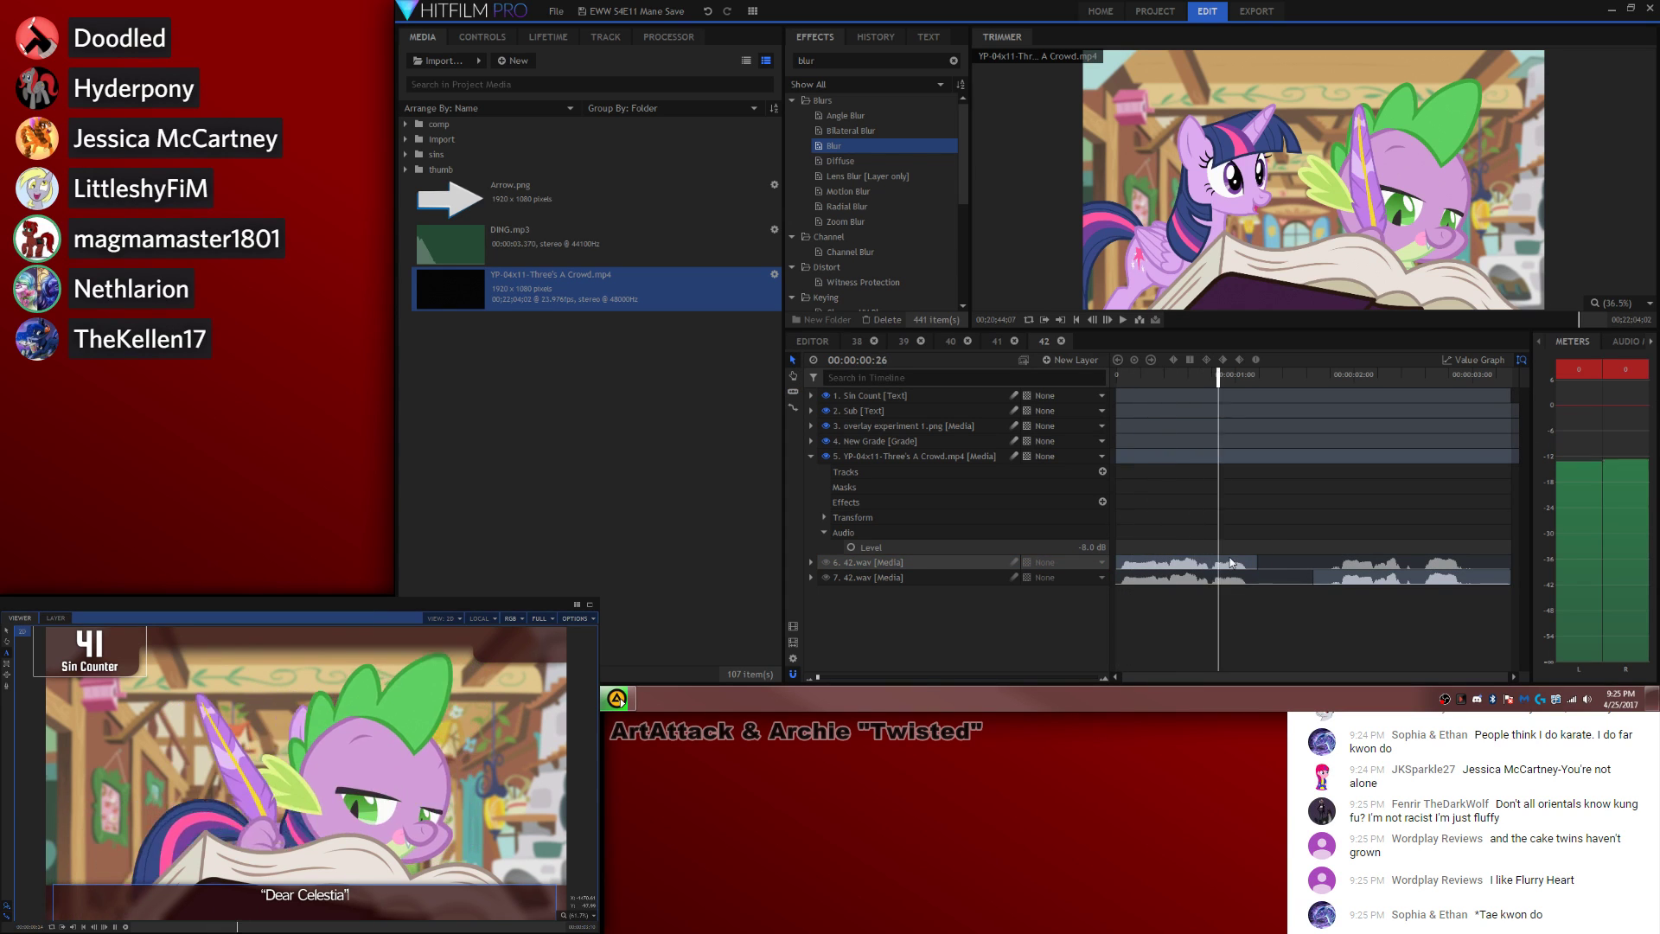
pyautogui.moveTo(1170, 378); pyautogui.dragTo(1059, 381)
pyautogui.press('space')
pyautogui.press('space')
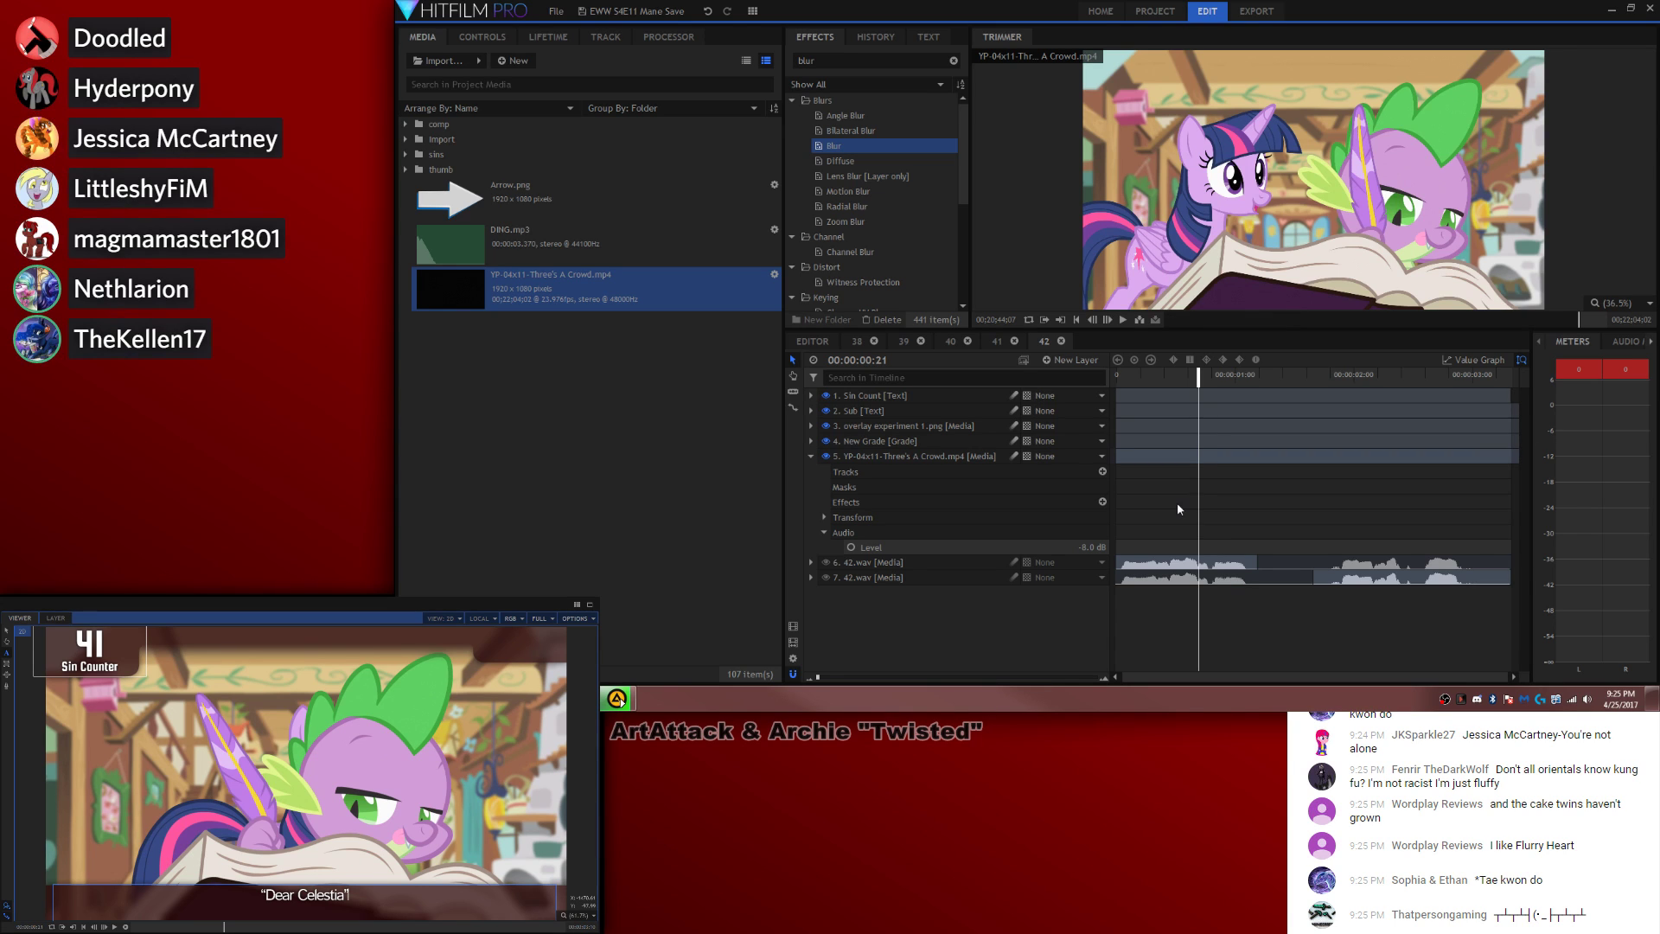
pyautogui.press('space')
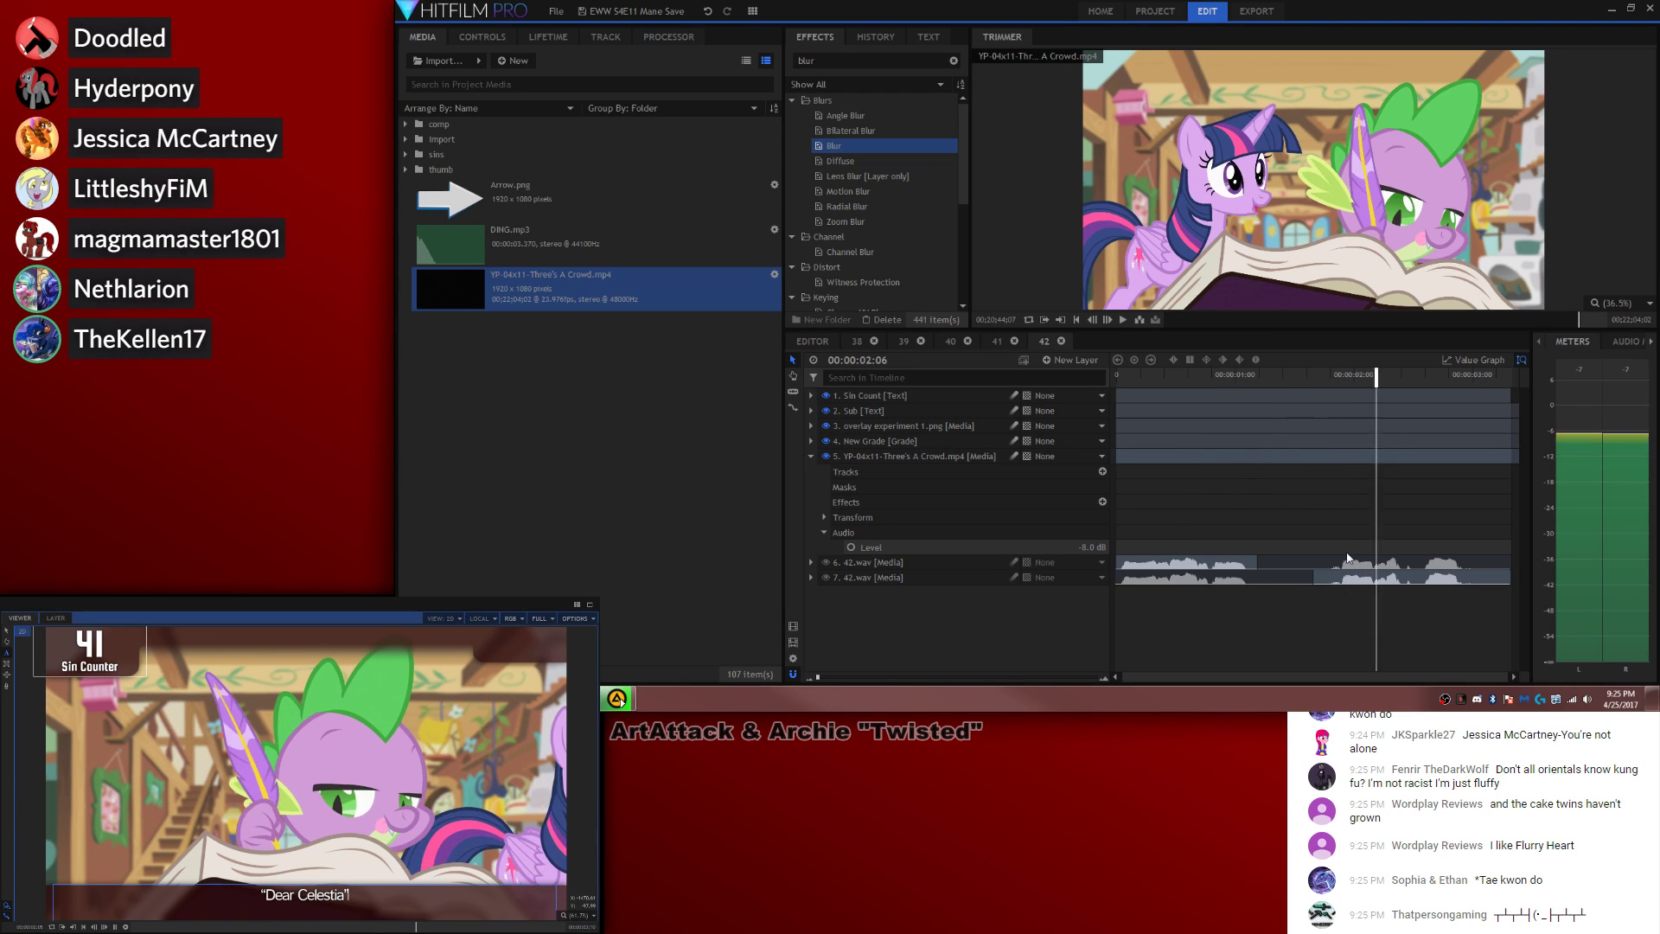
pyautogui.moveTo(1322, 591); pyautogui.dragTo(1345, 596)
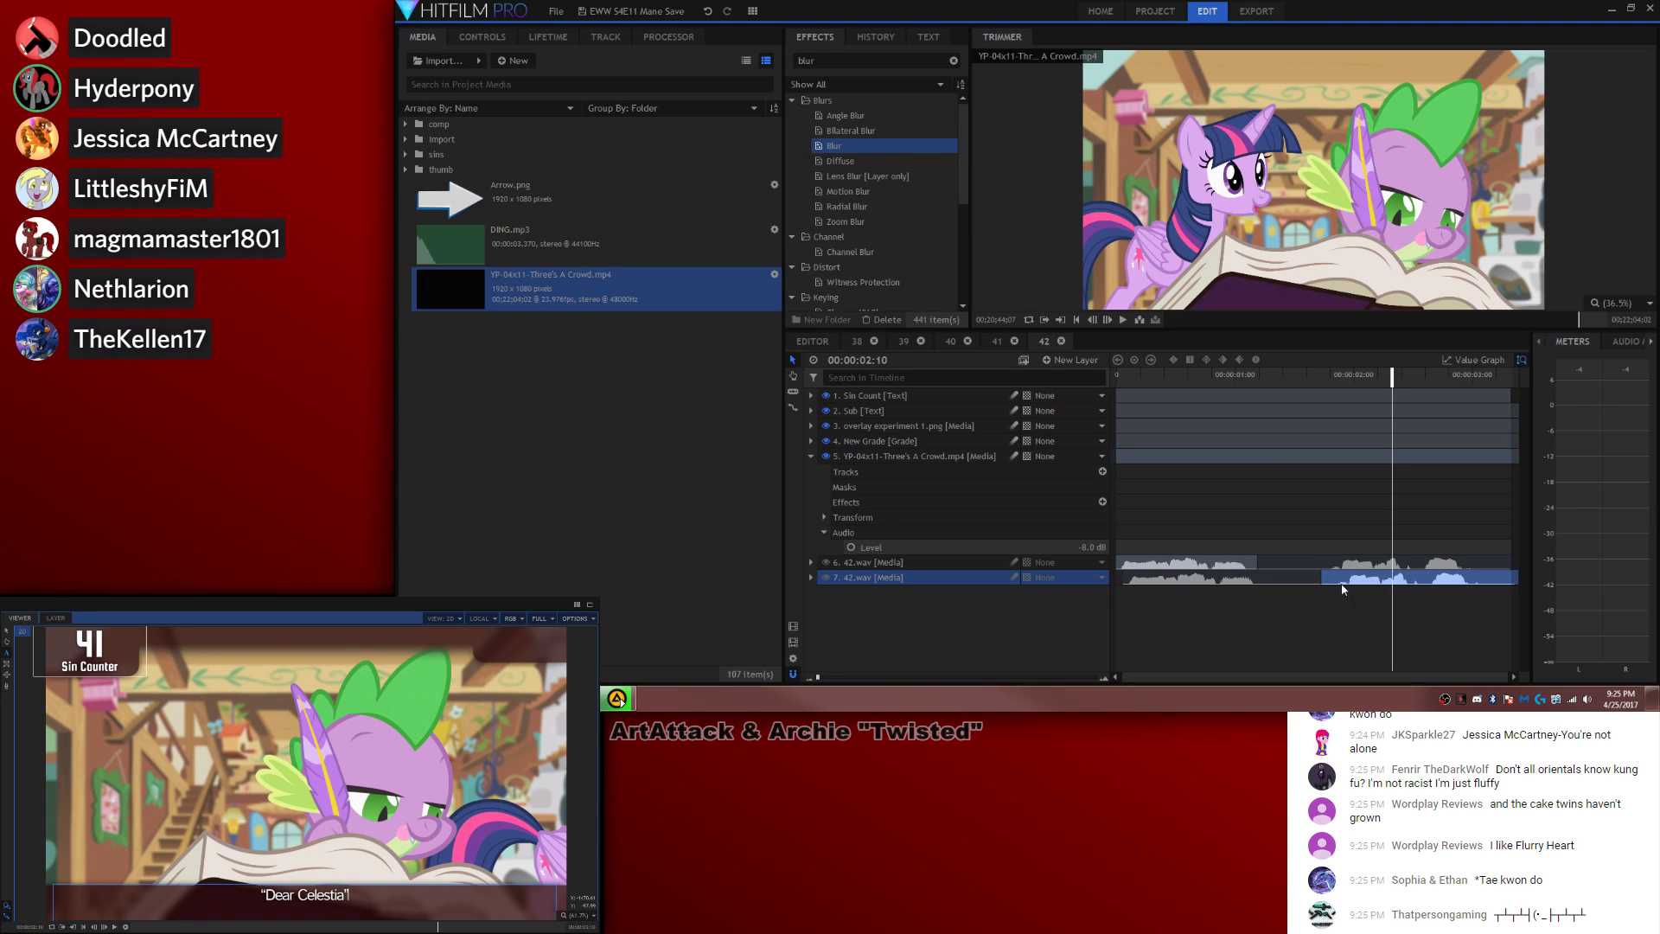
pyautogui.press('space')
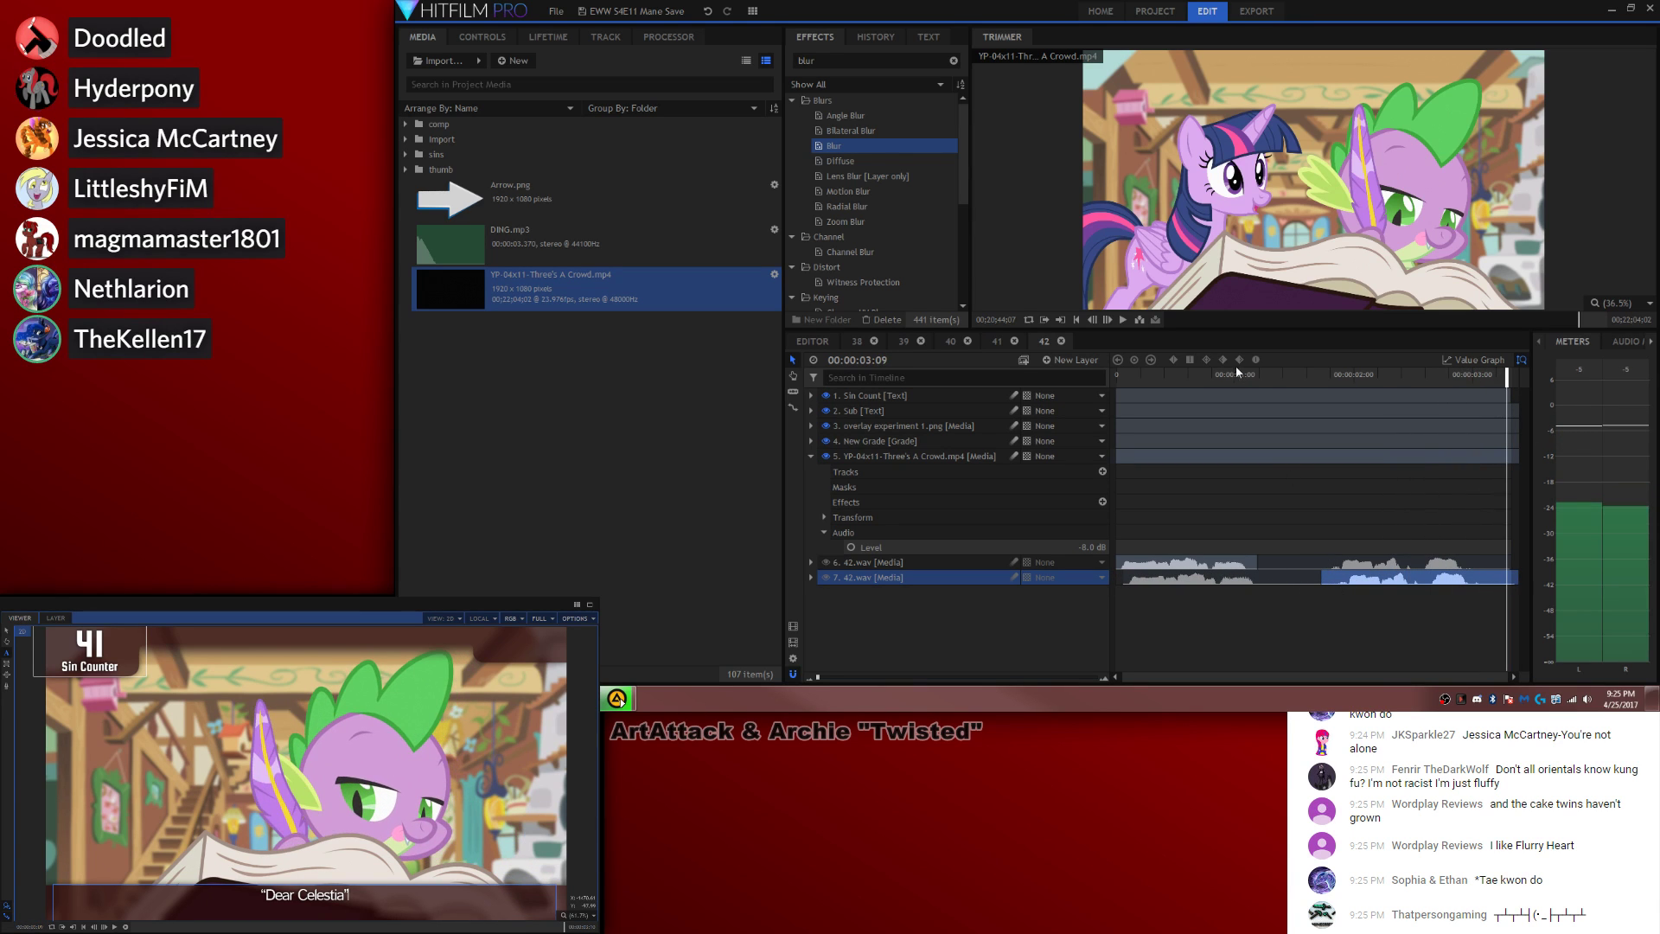
# Step: Shift the footage of the Three's A Crowd layer slightly earlier in composite 42 and play it against the narration
pyautogui.click(1186, 459)
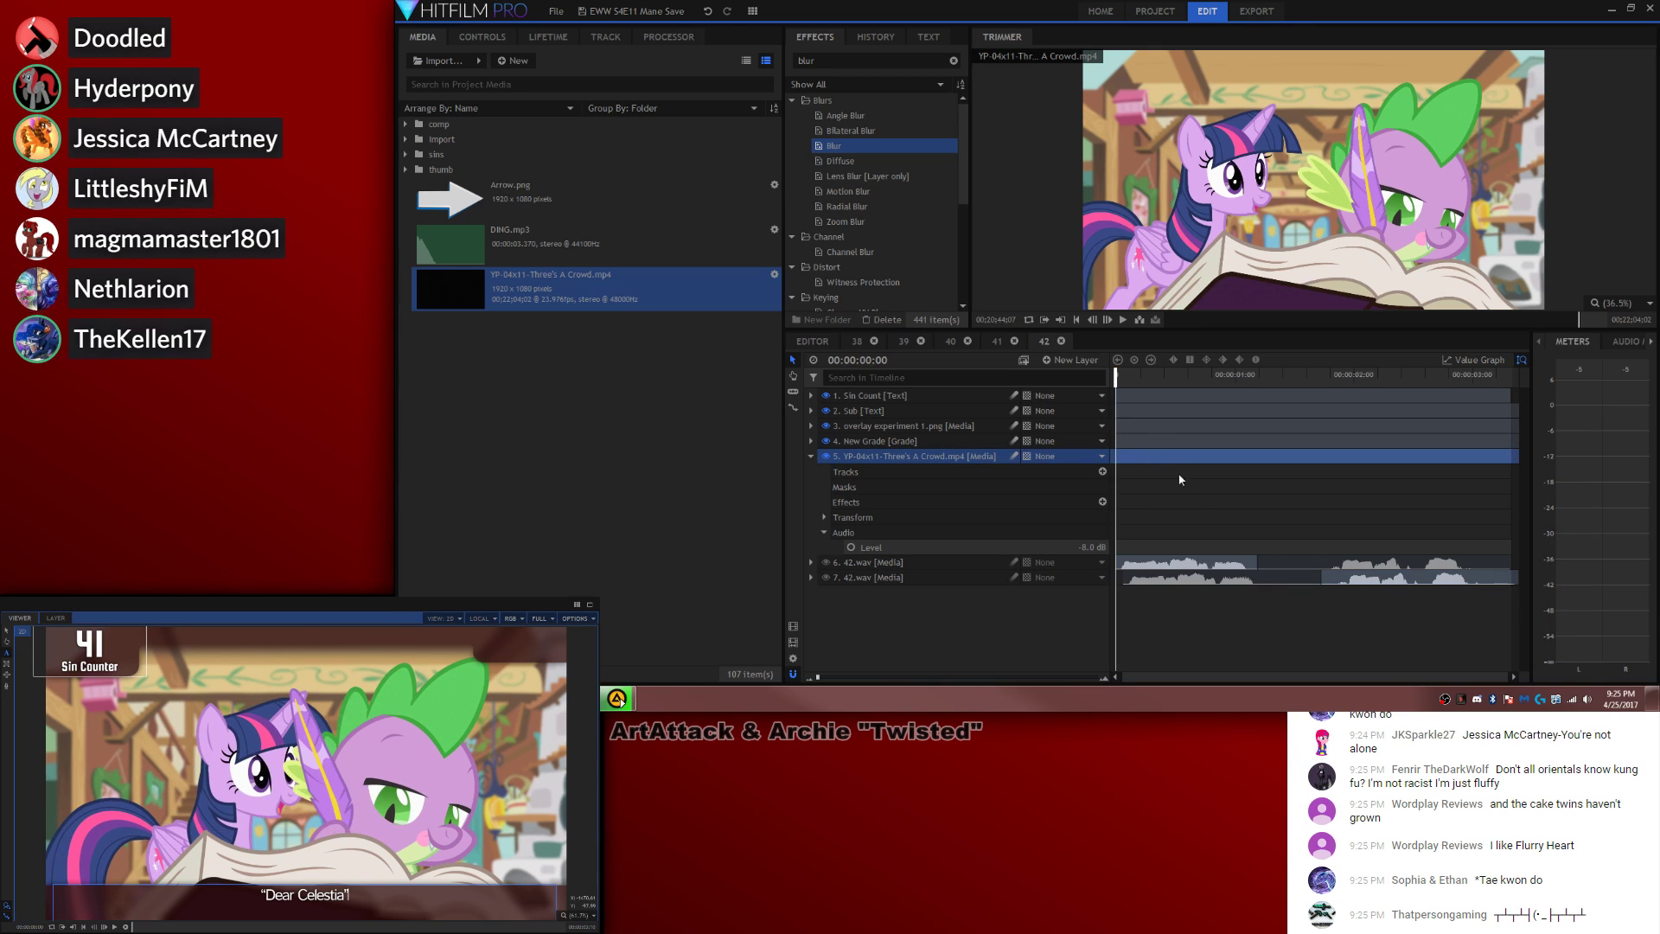
pyautogui.press('space')
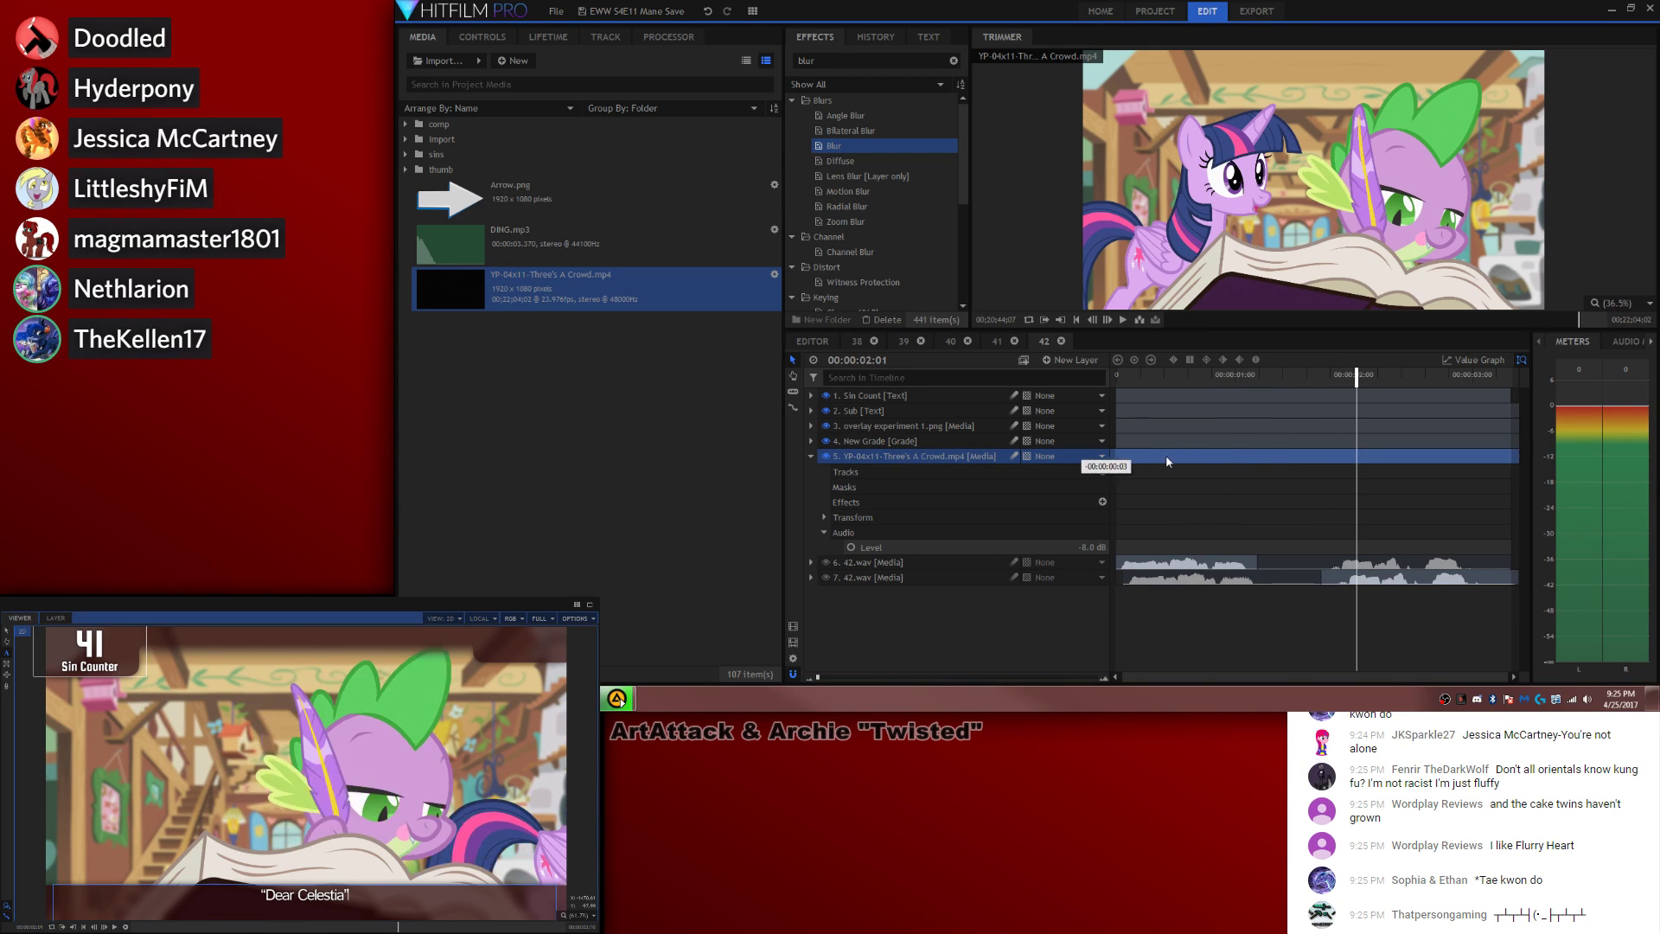
pyautogui.moveTo(1134, 377); pyautogui.dragTo(1067, 389)
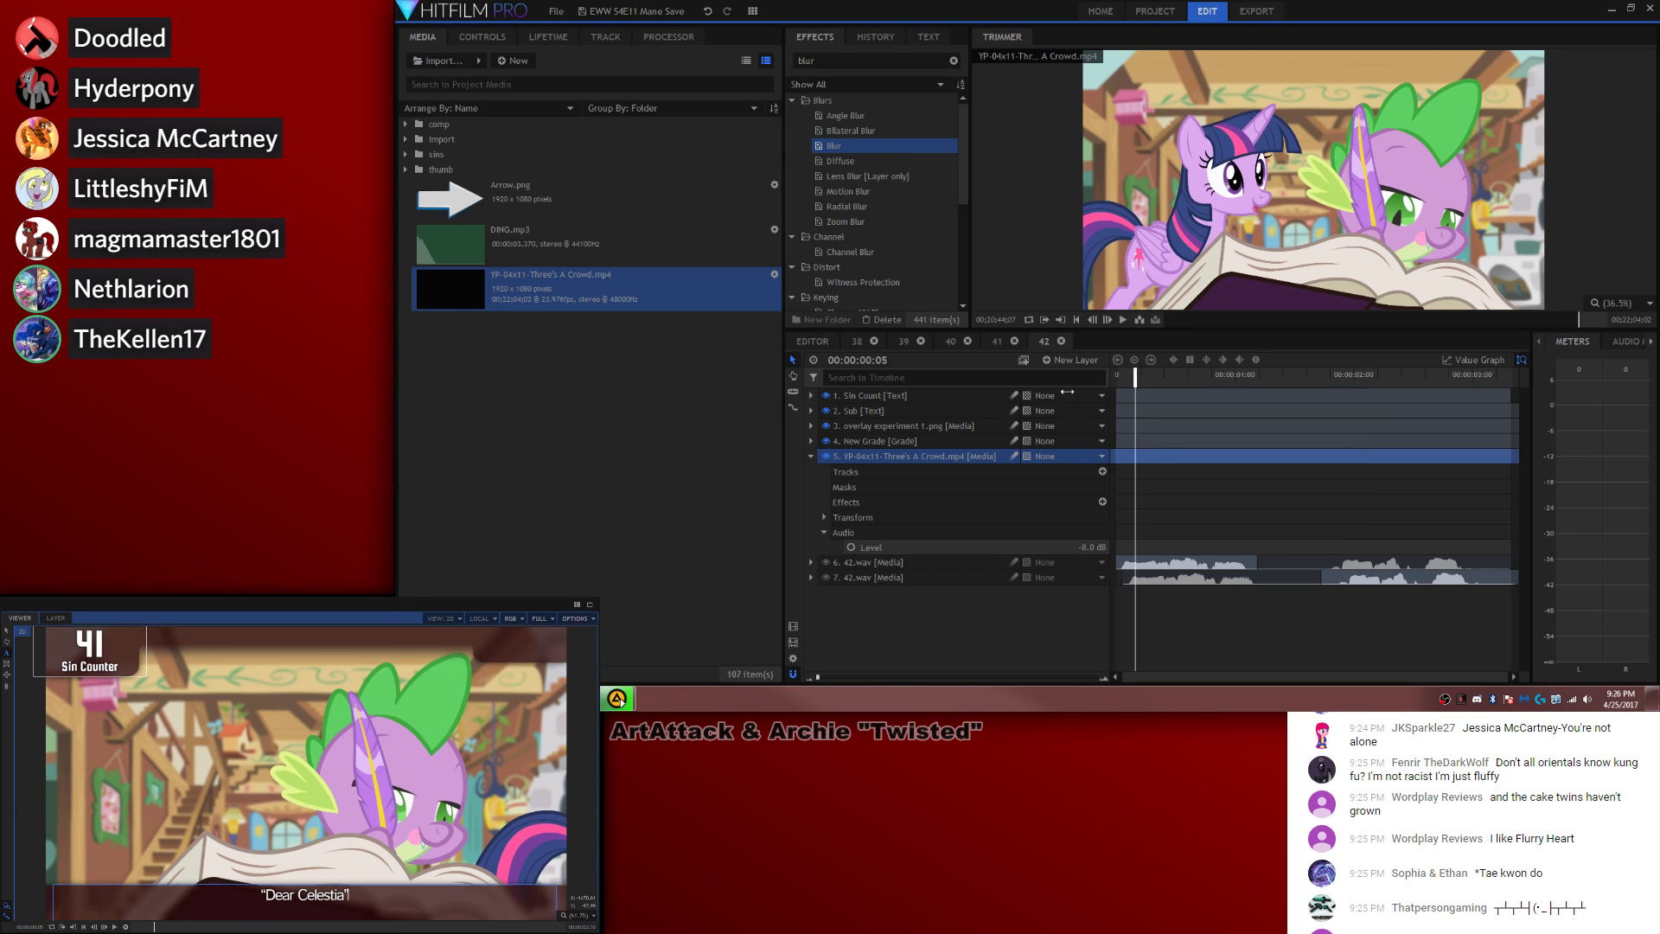
pyautogui.press('space')
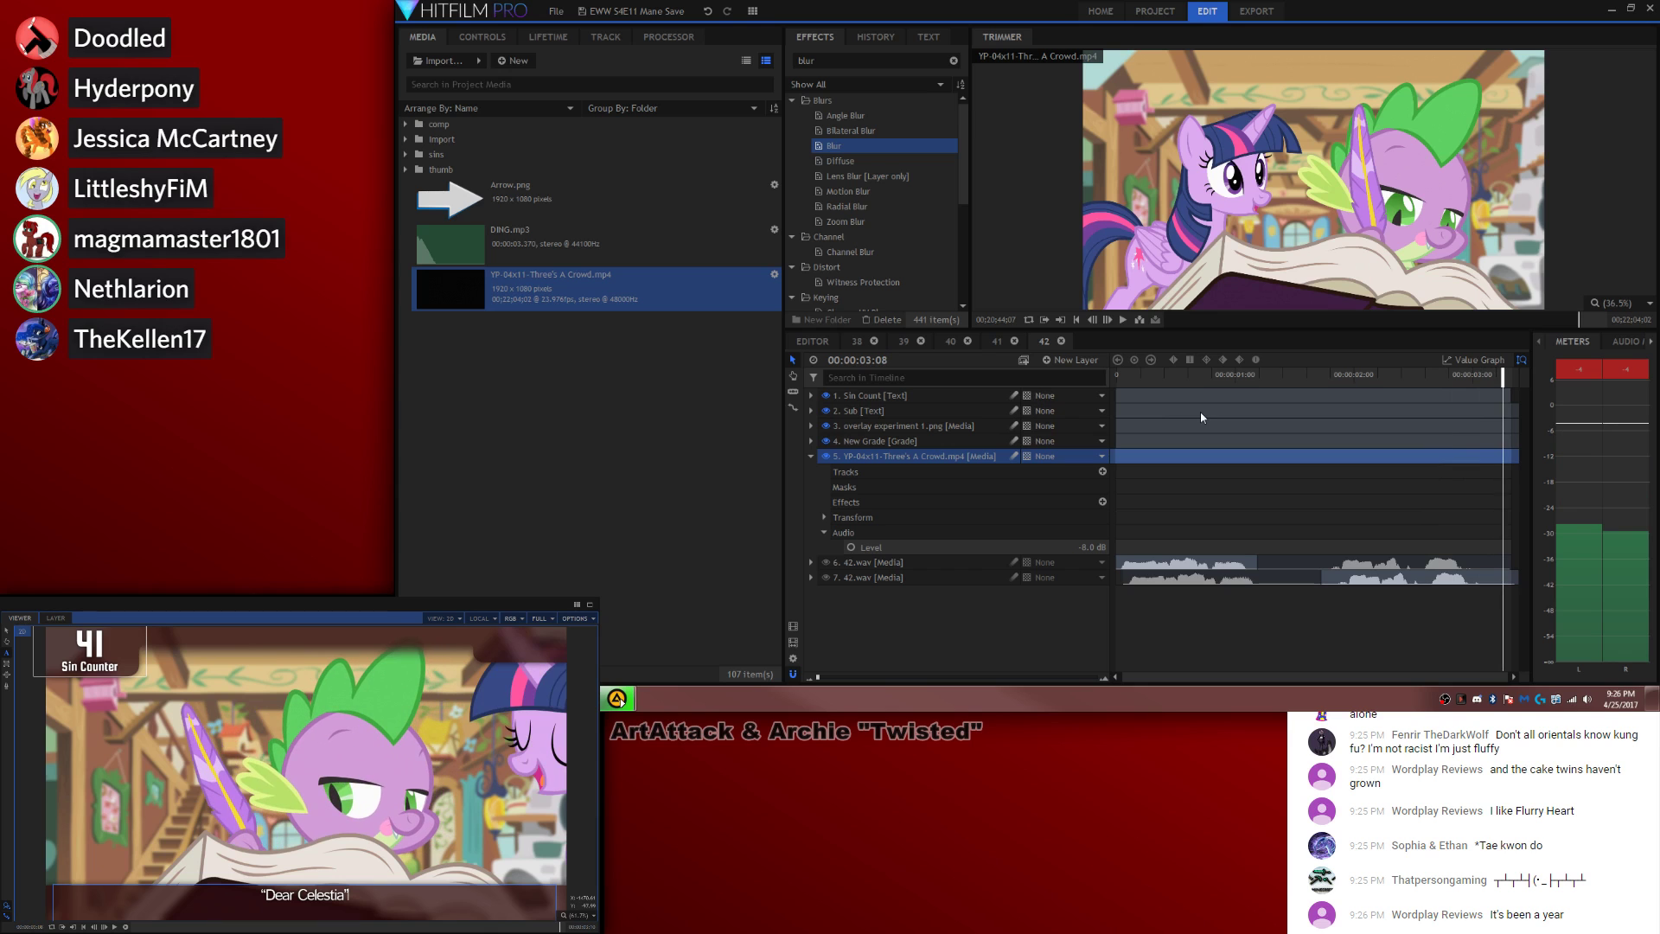
pyautogui.moveTo(1150, 379); pyautogui.dragTo(946, 387)
# Step: Copy layer 12, a Can text layer, from composite 02 and paste it at 00:00:00:00 in composite 42
pyautogui.click(820, 344)
pyautogui.hscroll(-15, 1056, 610)
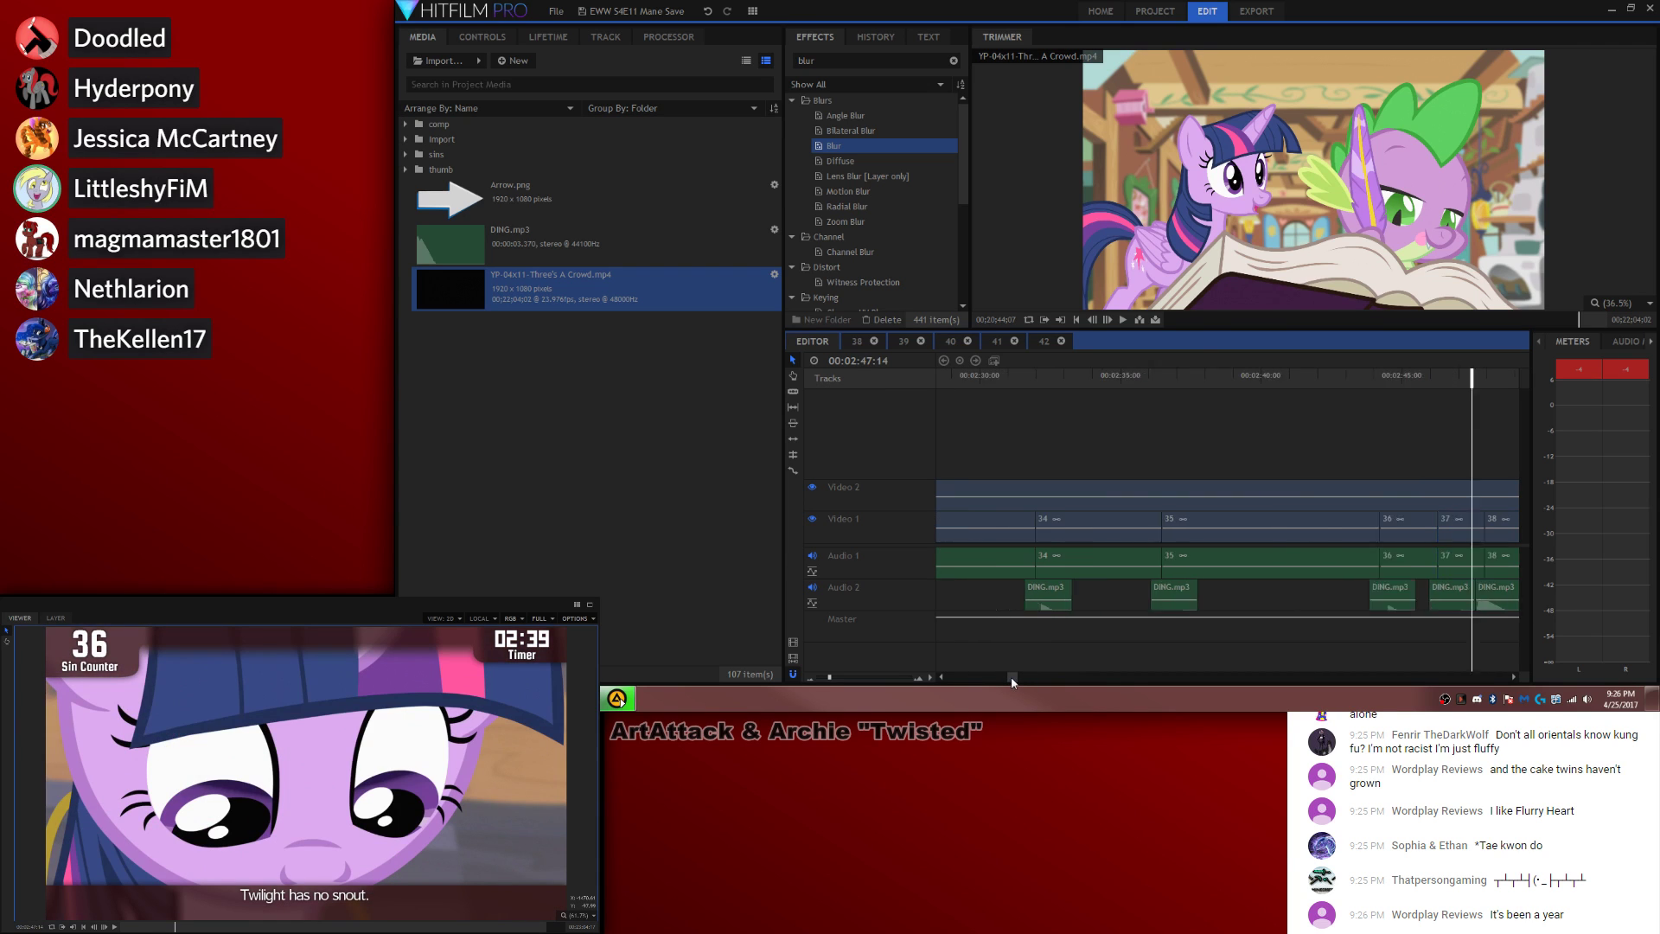
pyautogui.moveTo(1195, 380); pyautogui.dragTo(1278, 393)
pyautogui.doubleClick(1295, 518)
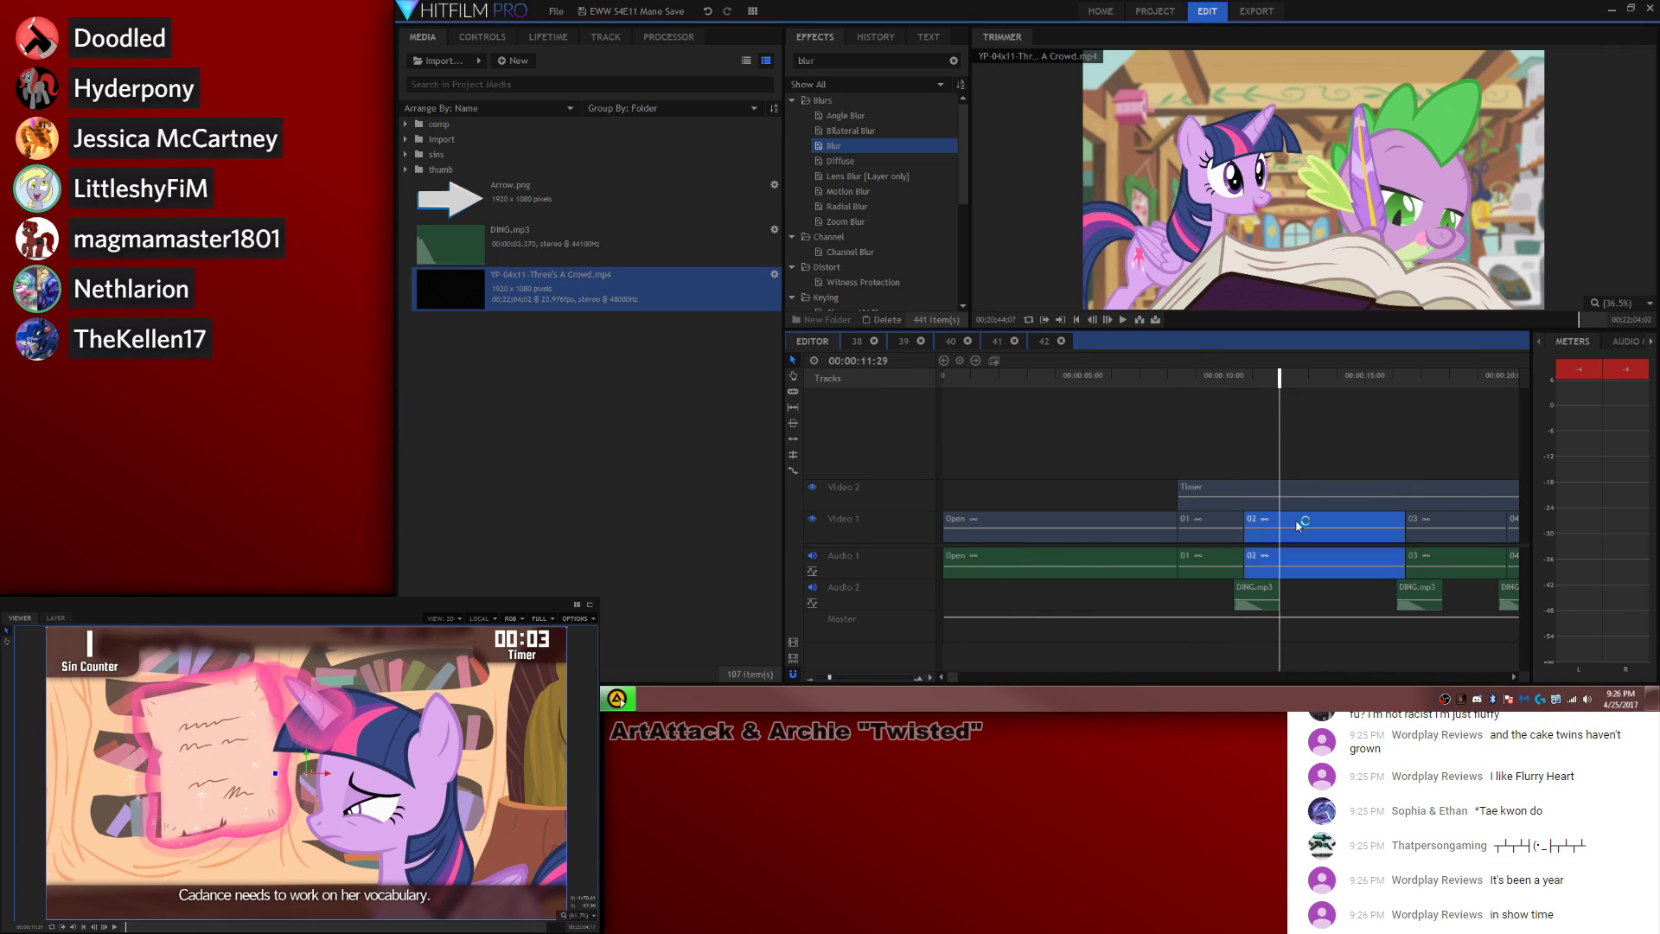
pyautogui.click(1318, 375)
pyautogui.click(907, 441)
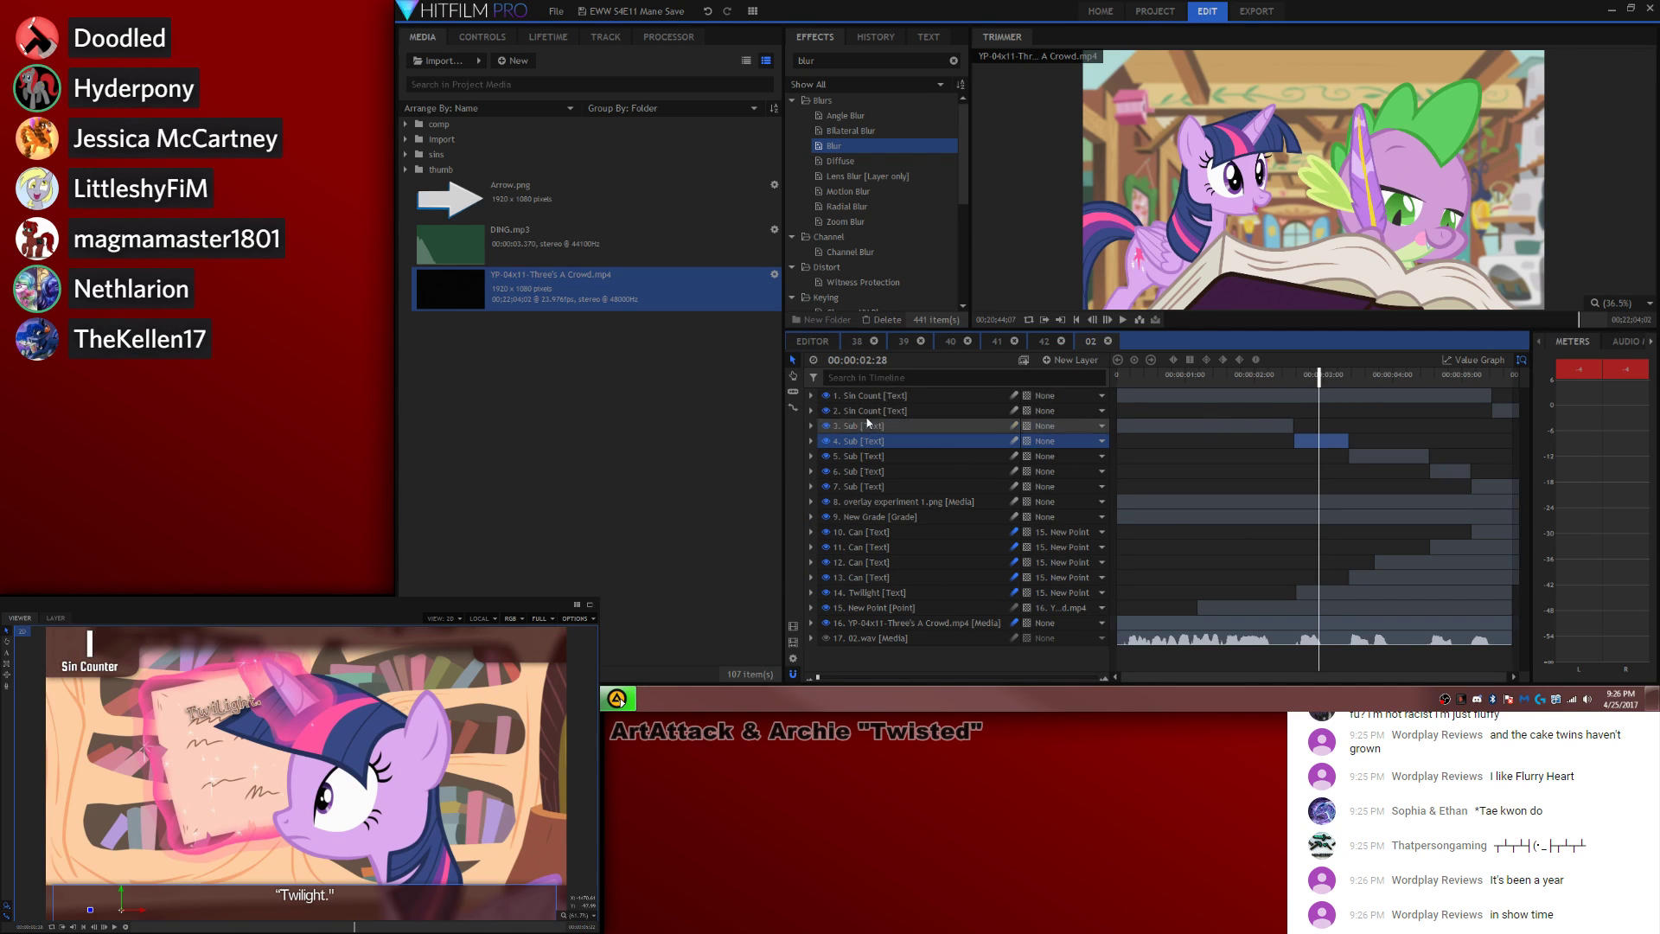
pyautogui.click(903, 562)
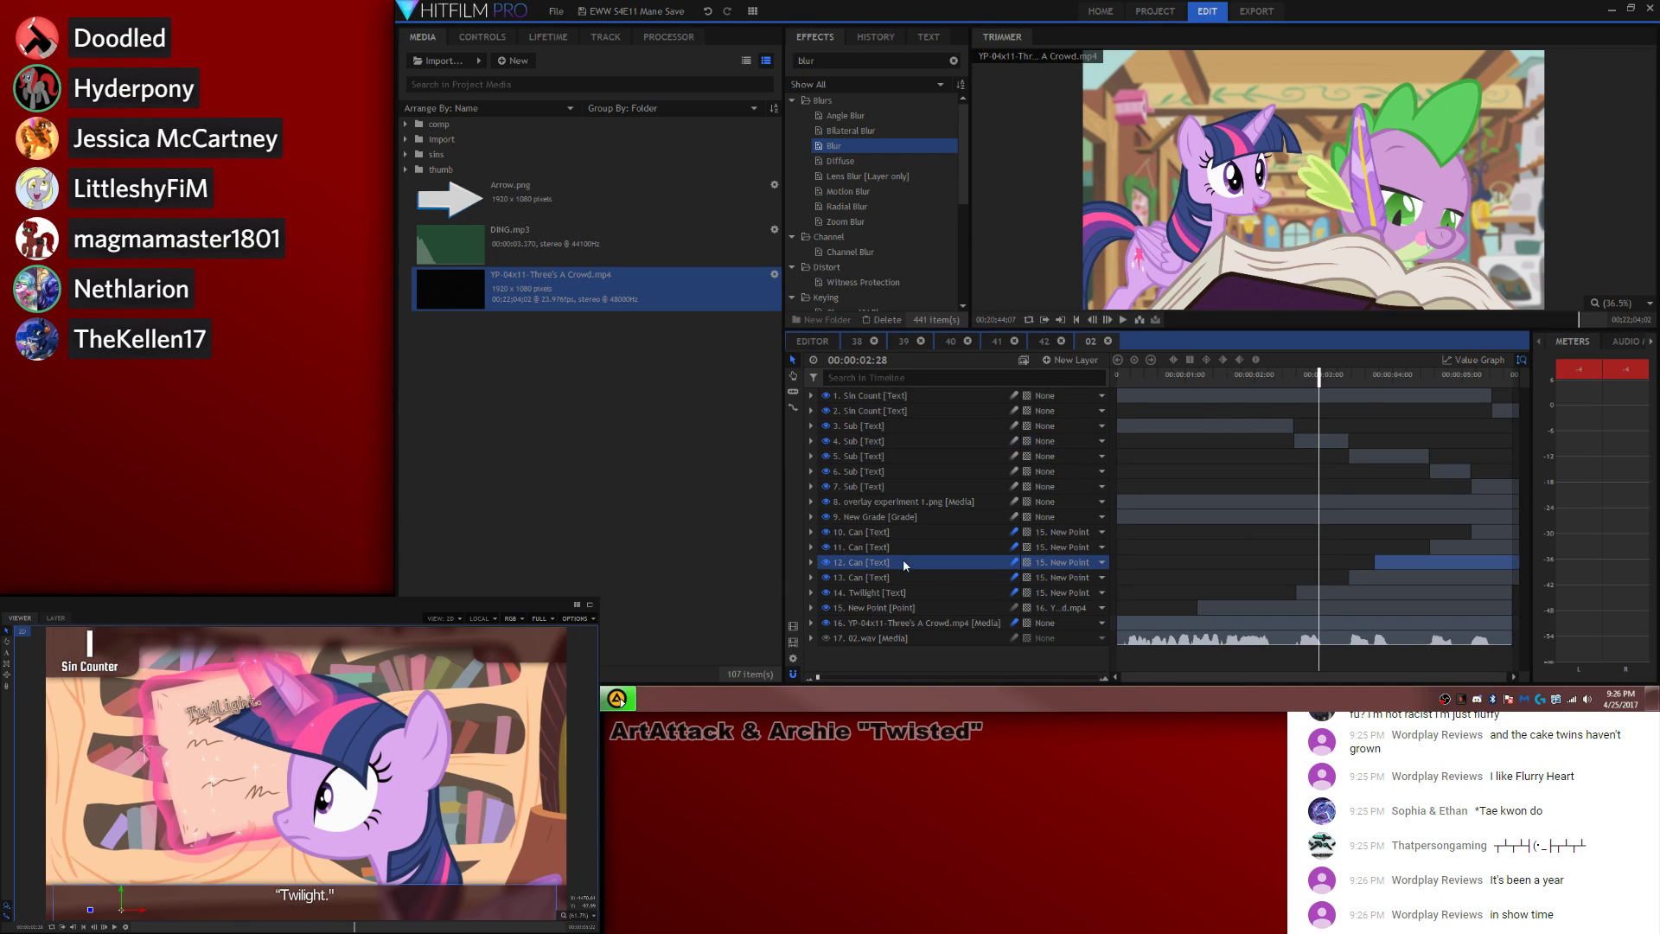
pyautogui.click(1106, 342)
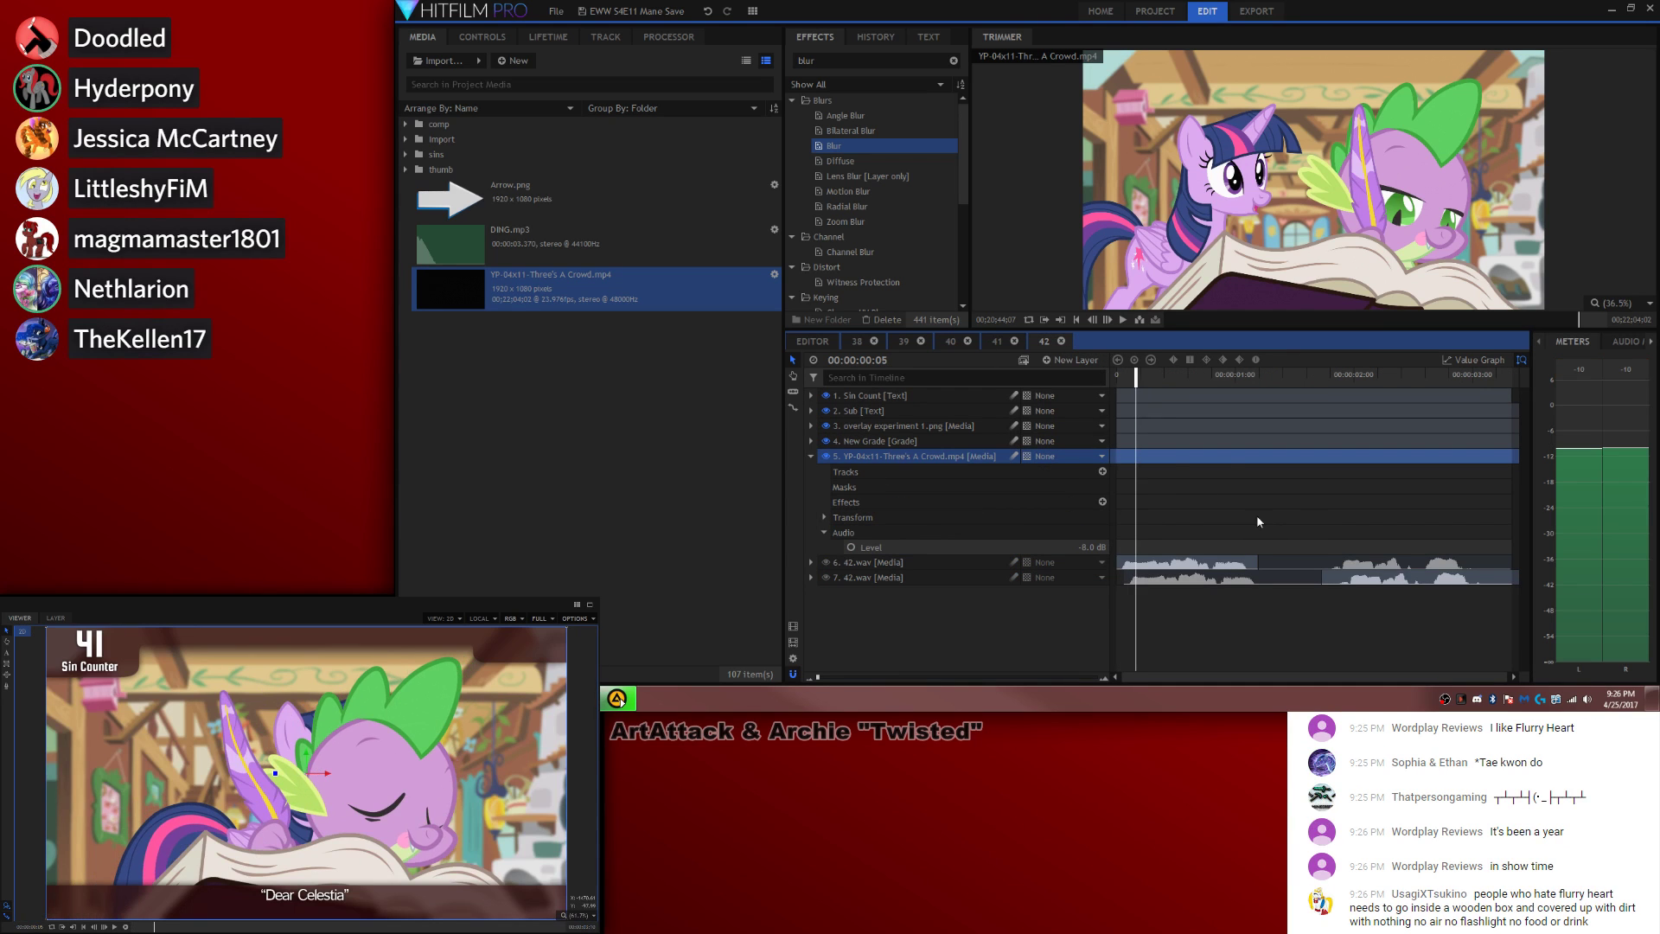
pyautogui.press('Home')
pyautogui.hotkey('ctrl', 'v')
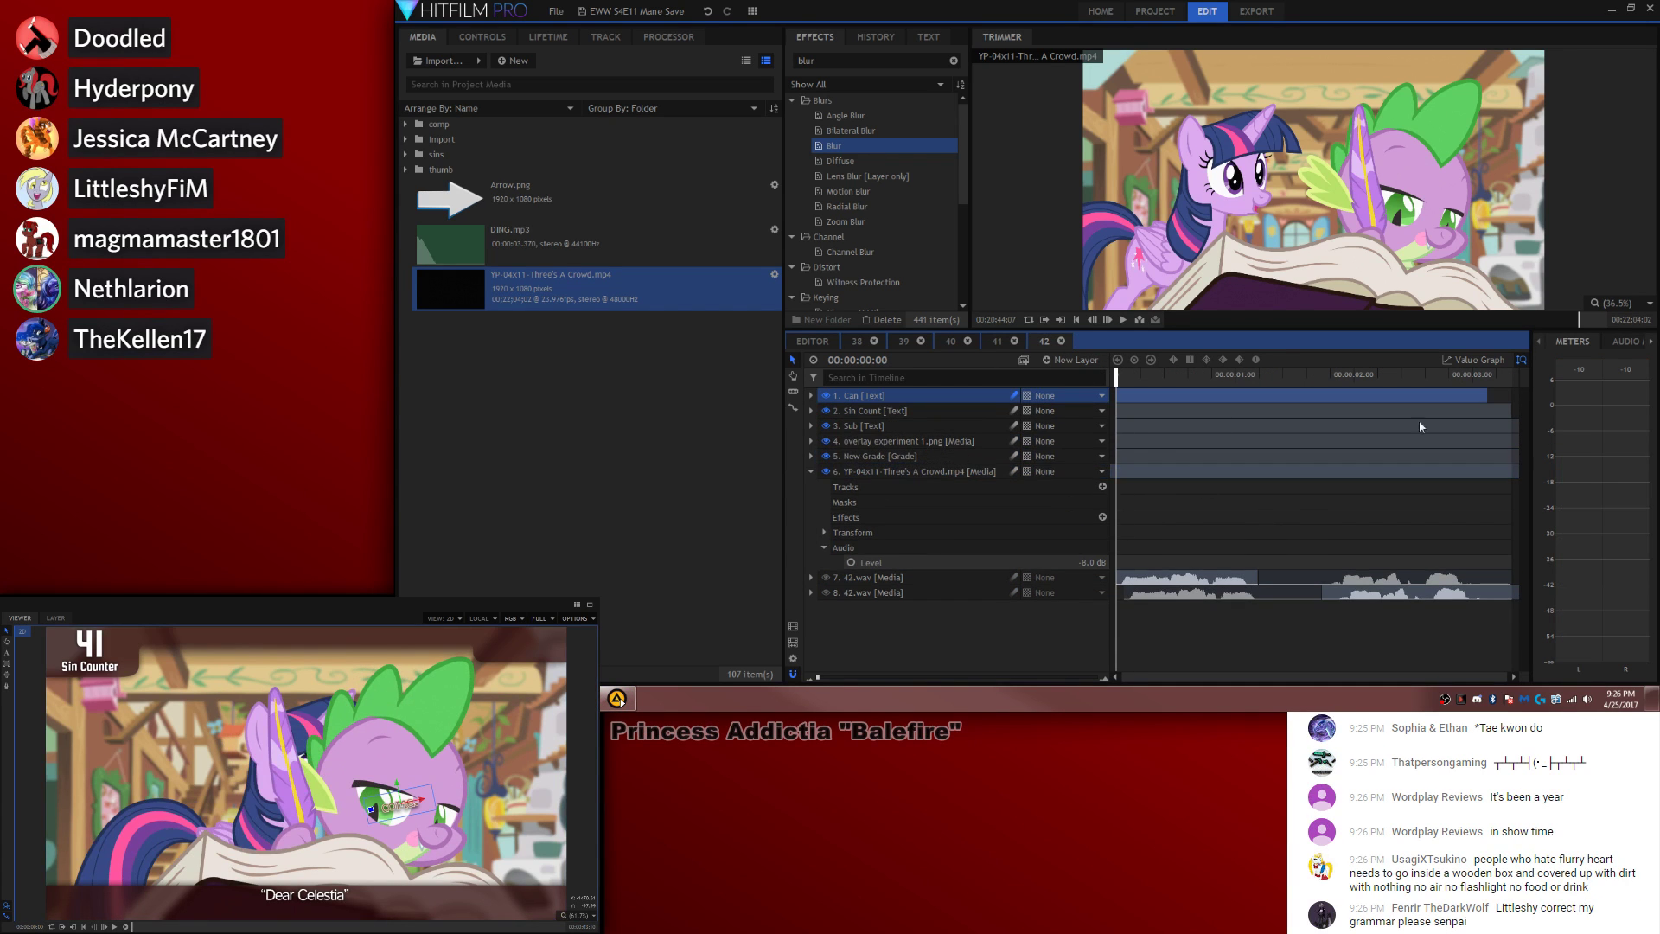
# Step: Extend the pasted Can text layer to the end of composite 42 and change its text to "Dear Celestia"
pyautogui.moveTo(1484, 396); pyautogui.dragTo(1510, 397)
pyautogui.click(7, 659)
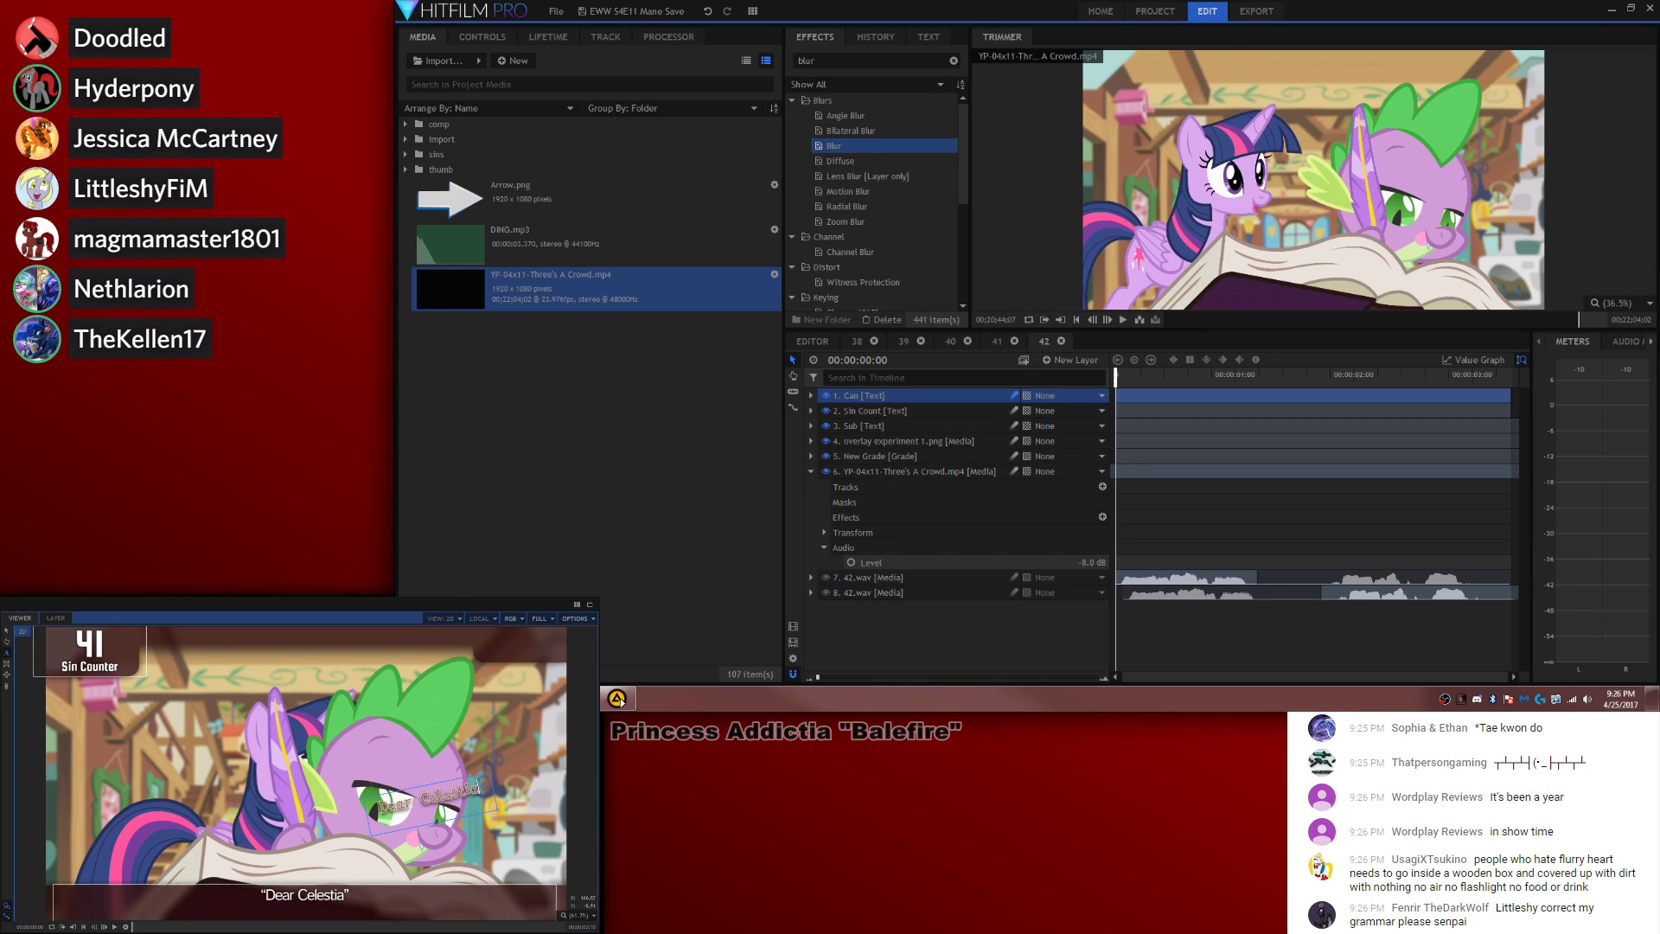
# Step: Scale the Dear Celestia text to 106.0% and move it down over the book in front of Spike
pyautogui.click(811, 395)
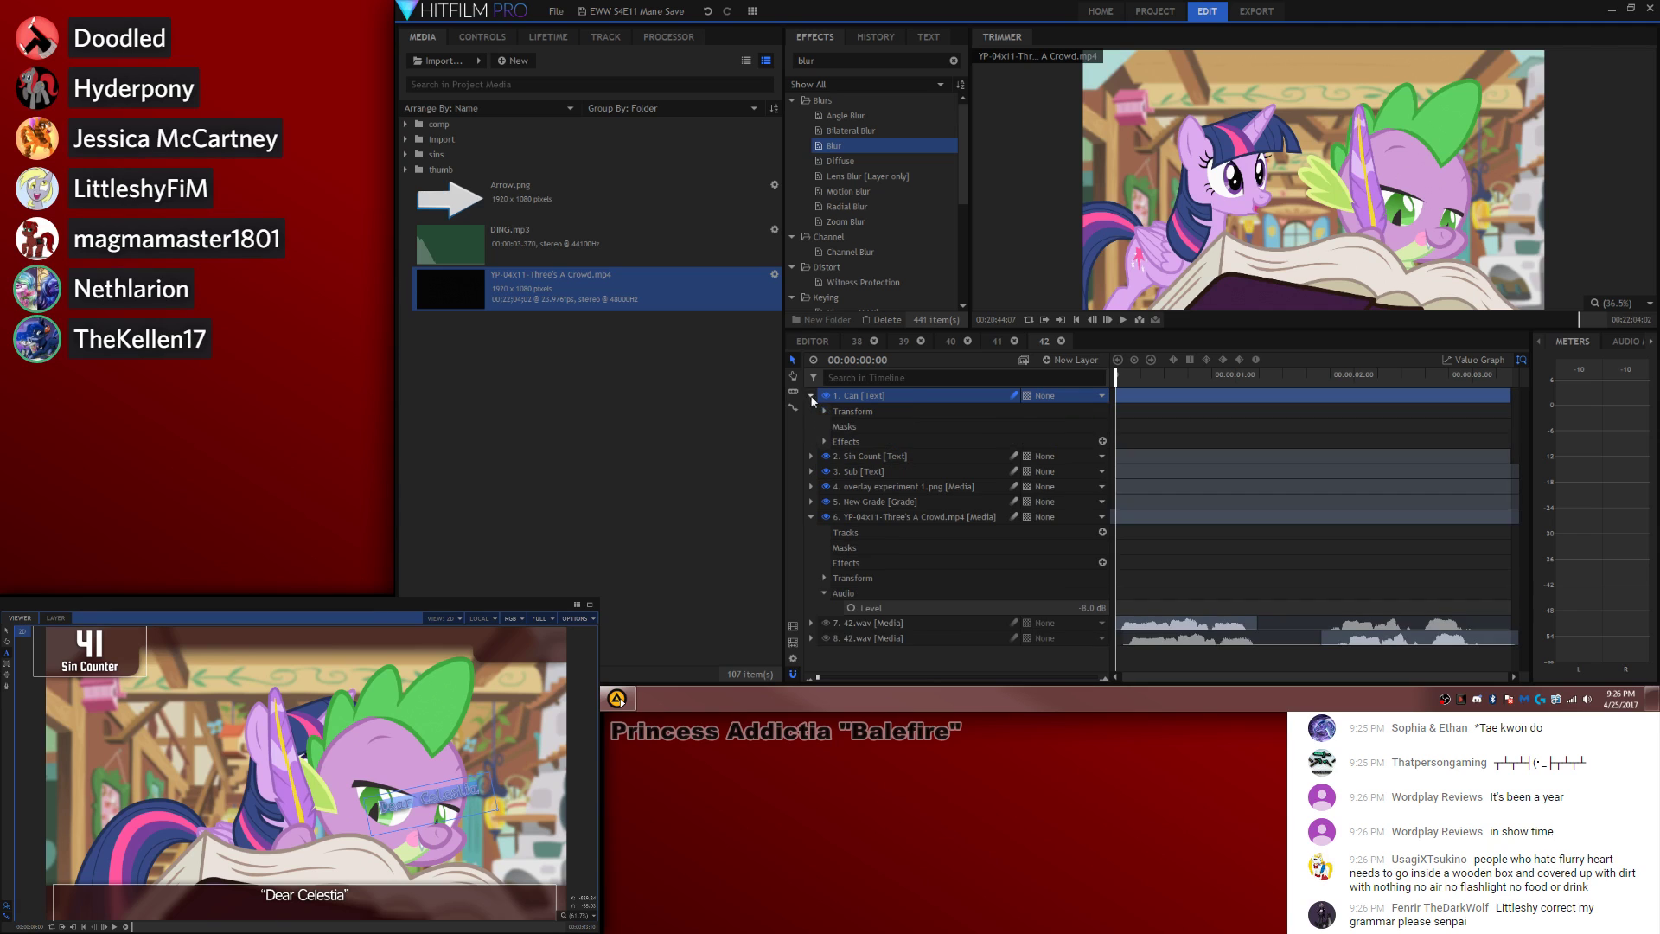
pyautogui.click(823, 411)
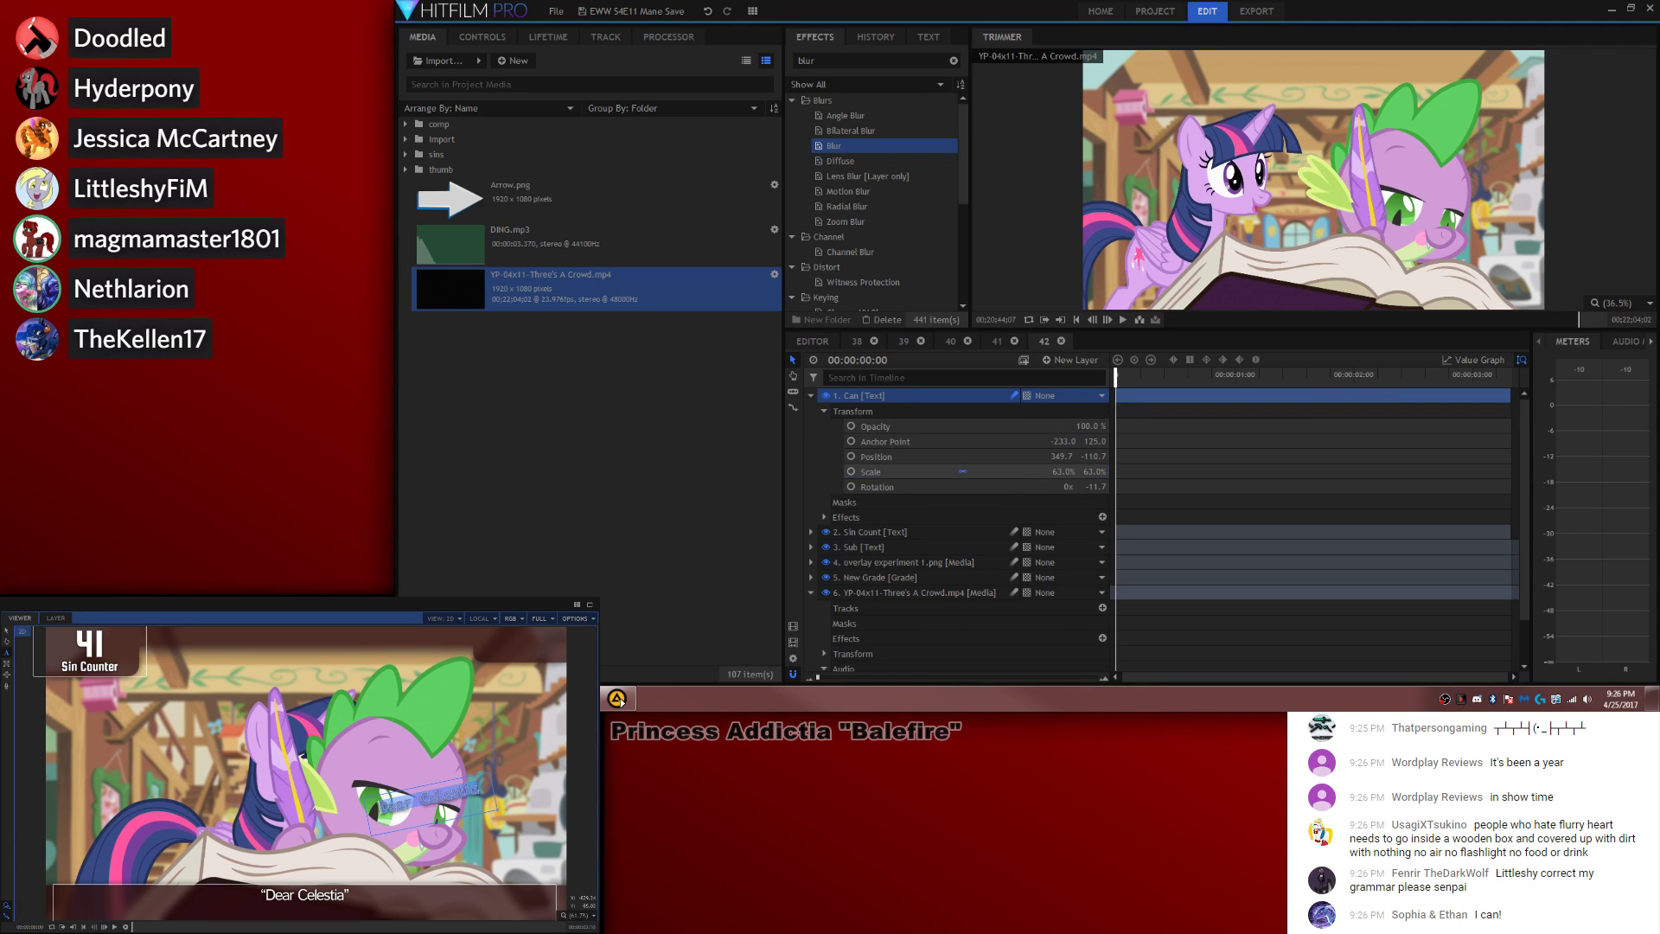
pyautogui.moveTo(1062, 471); pyautogui.dragTo(1647, 439)
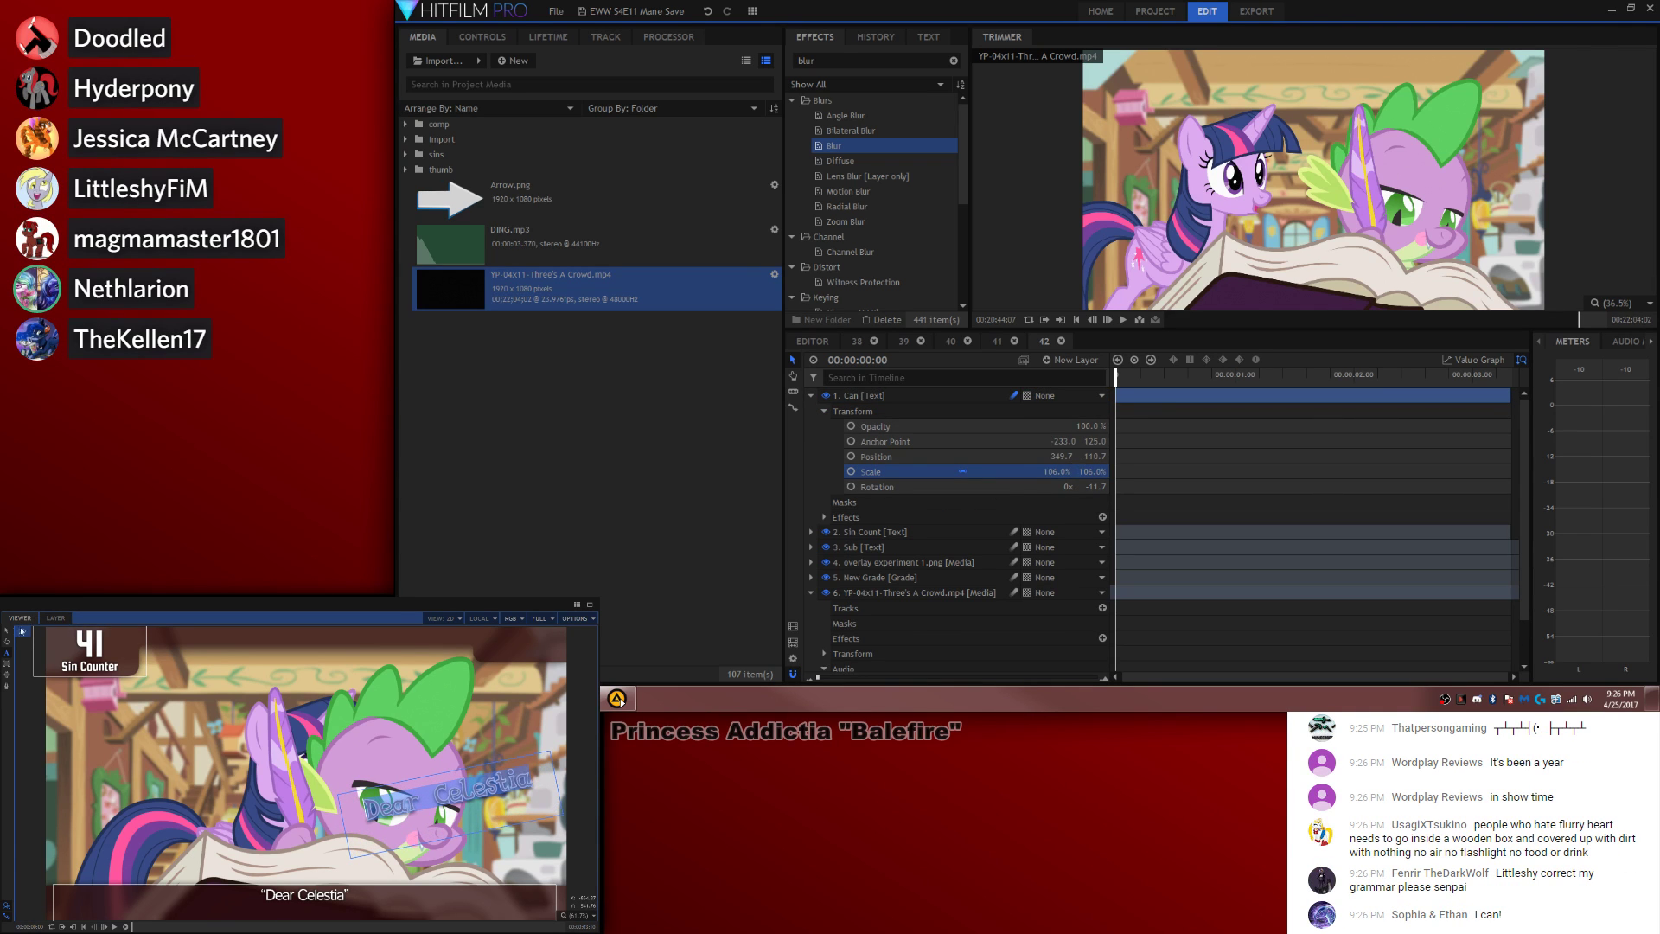
pyautogui.moveTo(408, 807); pyautogui.dragTo(343, 820)
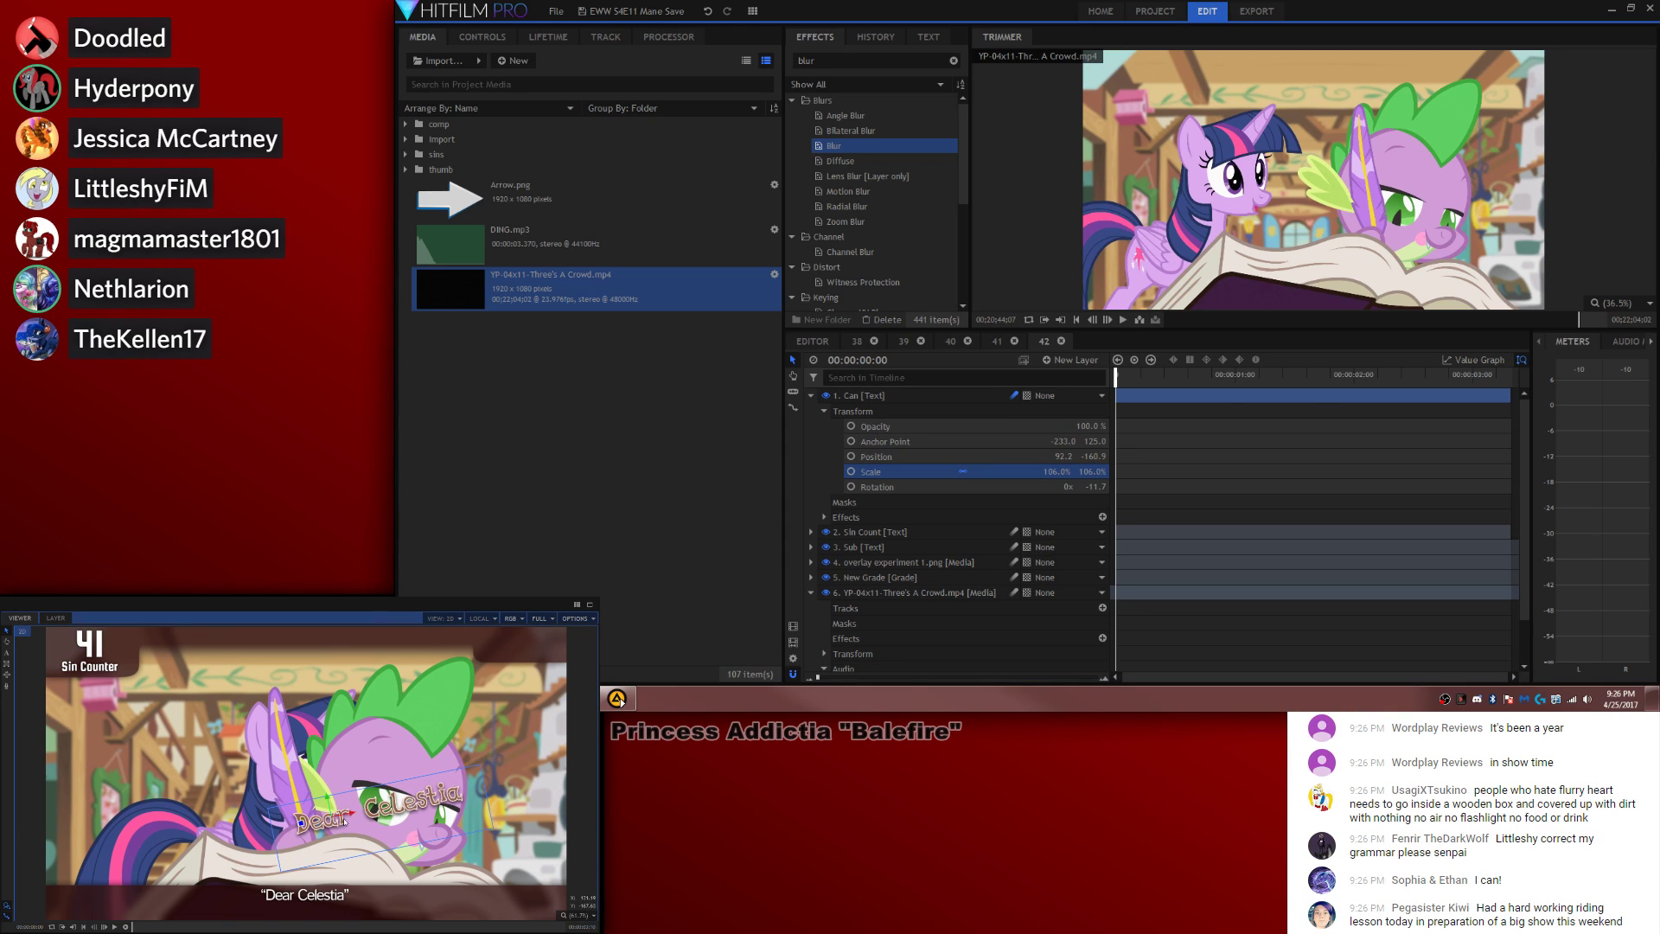
# Step: Preview the text over the footage and reposition it to -703.9, -16.8, over the background beside Spike
pyautogui.press('space')
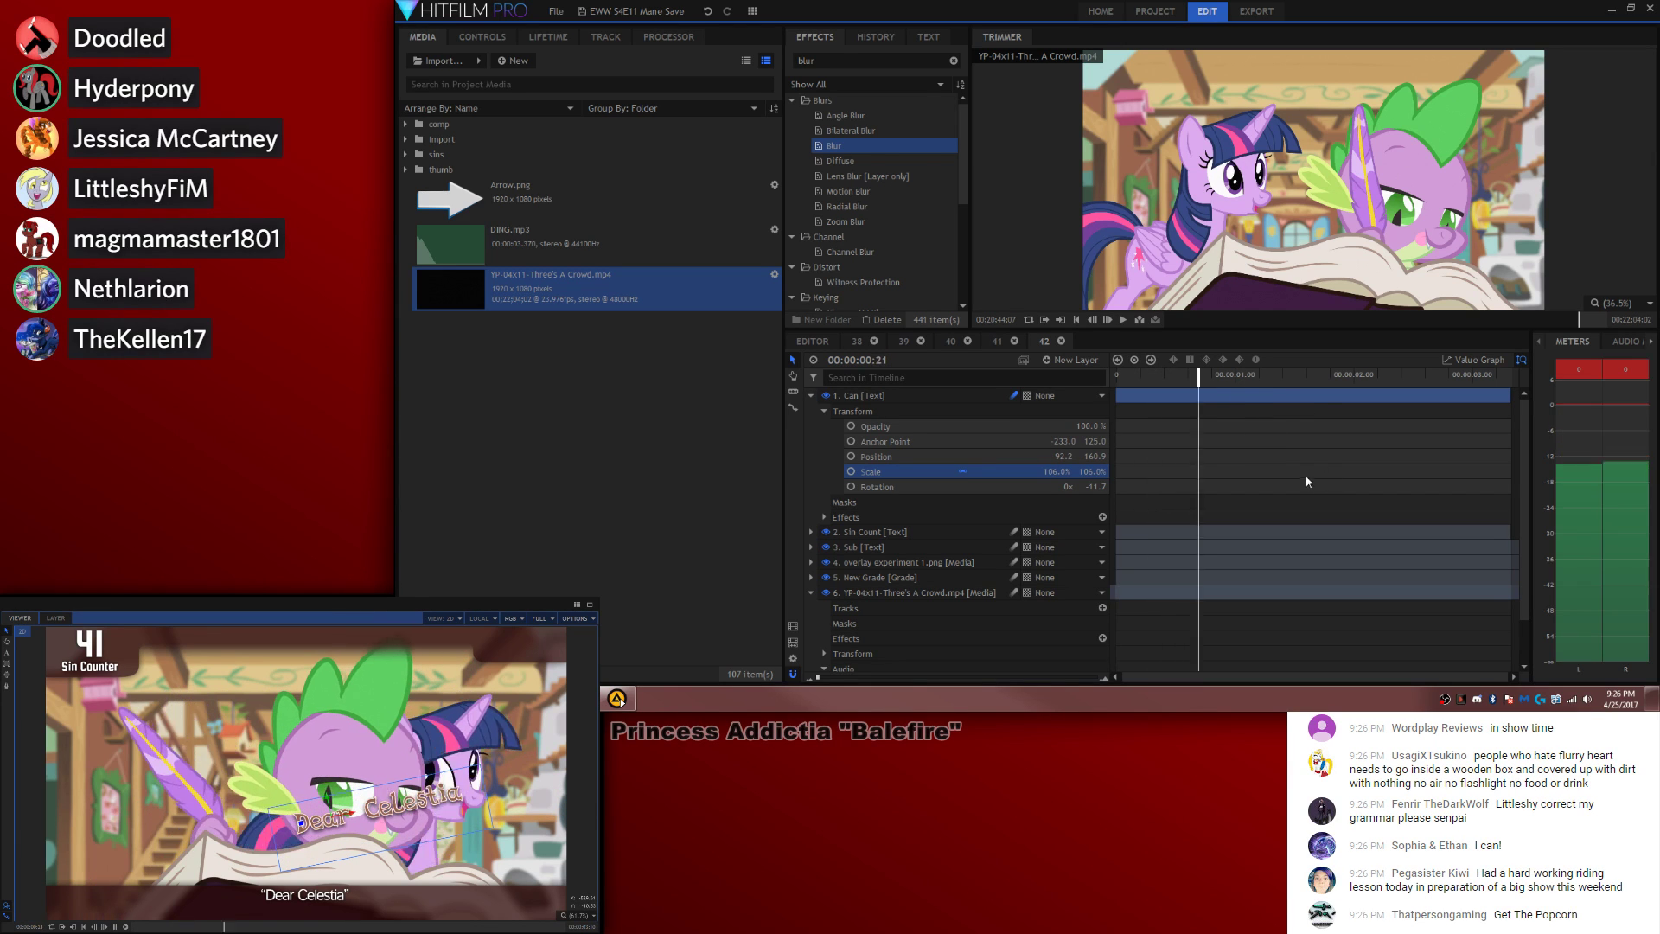
pyautogui.press('space')
pyautogui.scroll(-1, 1273, 515)
pyautogui.press('space')
pyautogui.press('space')
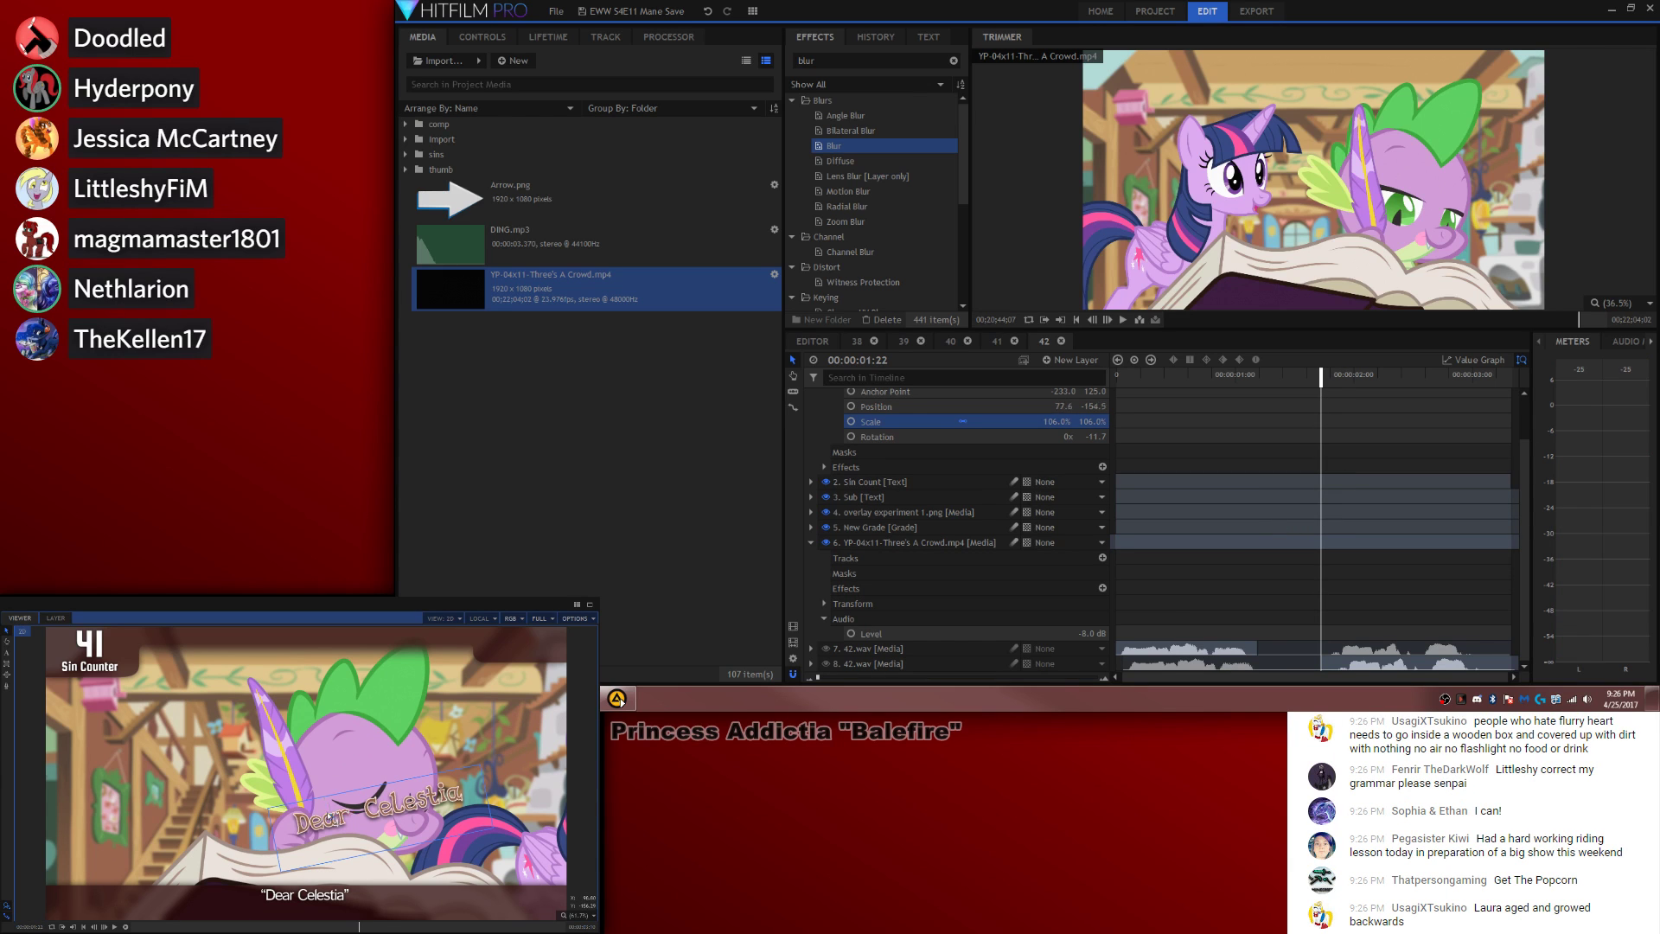
pyautogui.moveTo(380, 808); pyautogui.dragTo(142, 772)
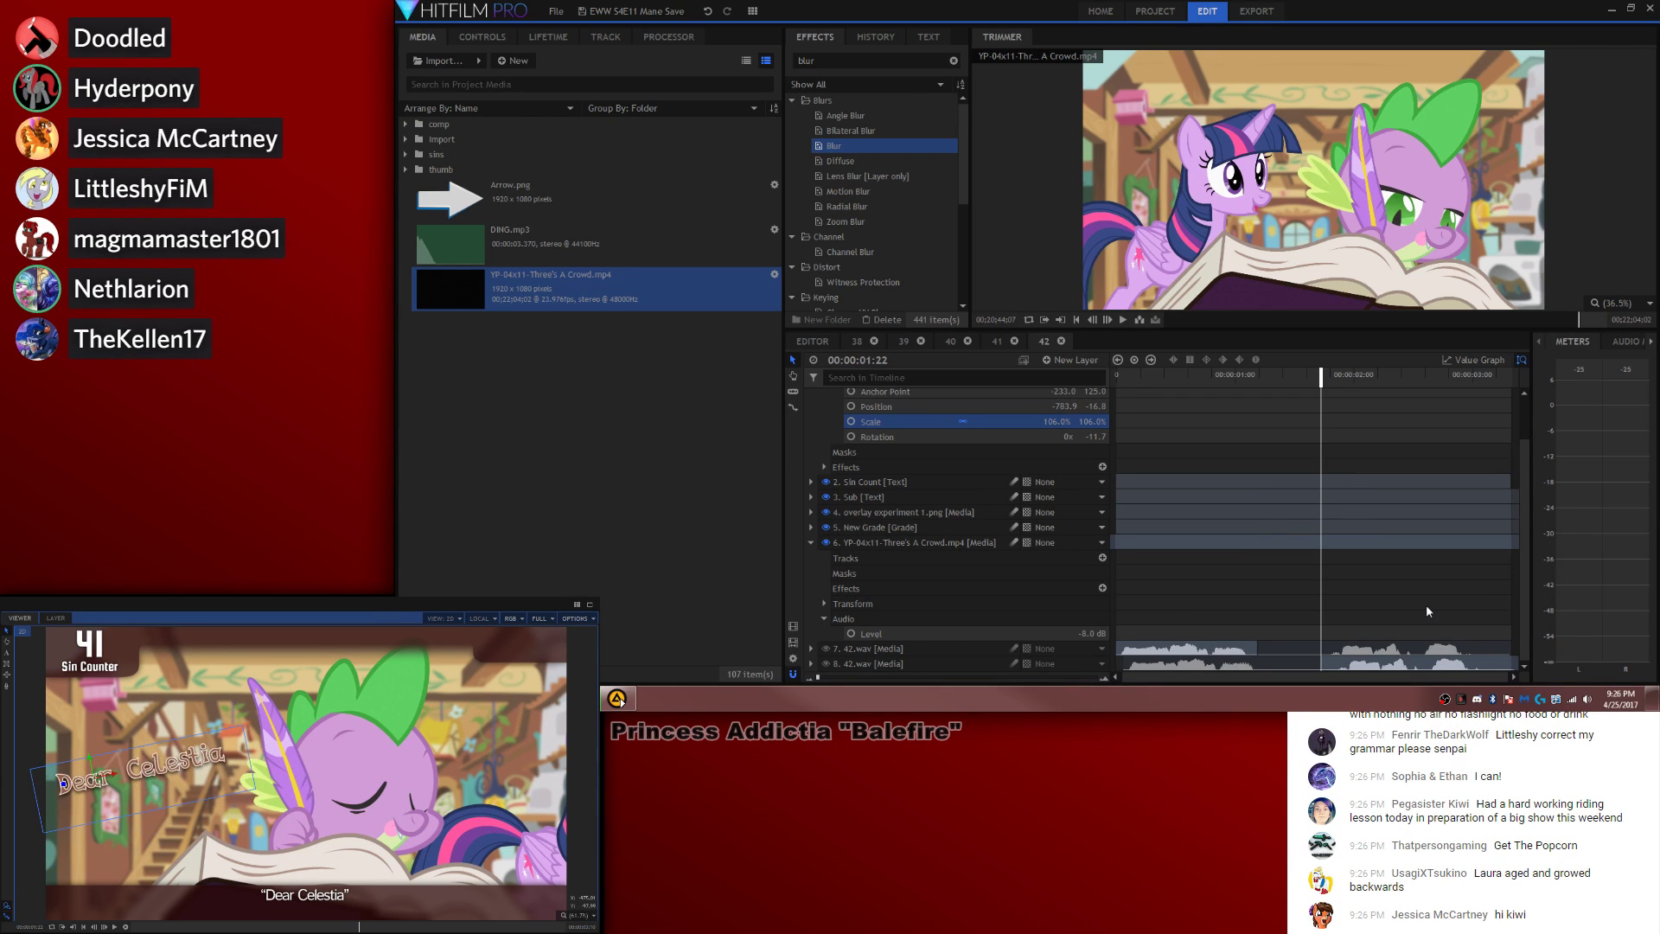
# Step: Create a second Can text layer starting at 00:00:01:26 and place its text just below the first line
pyautogui.press('space')
pyautogui.scroll(1, 1348, 588)
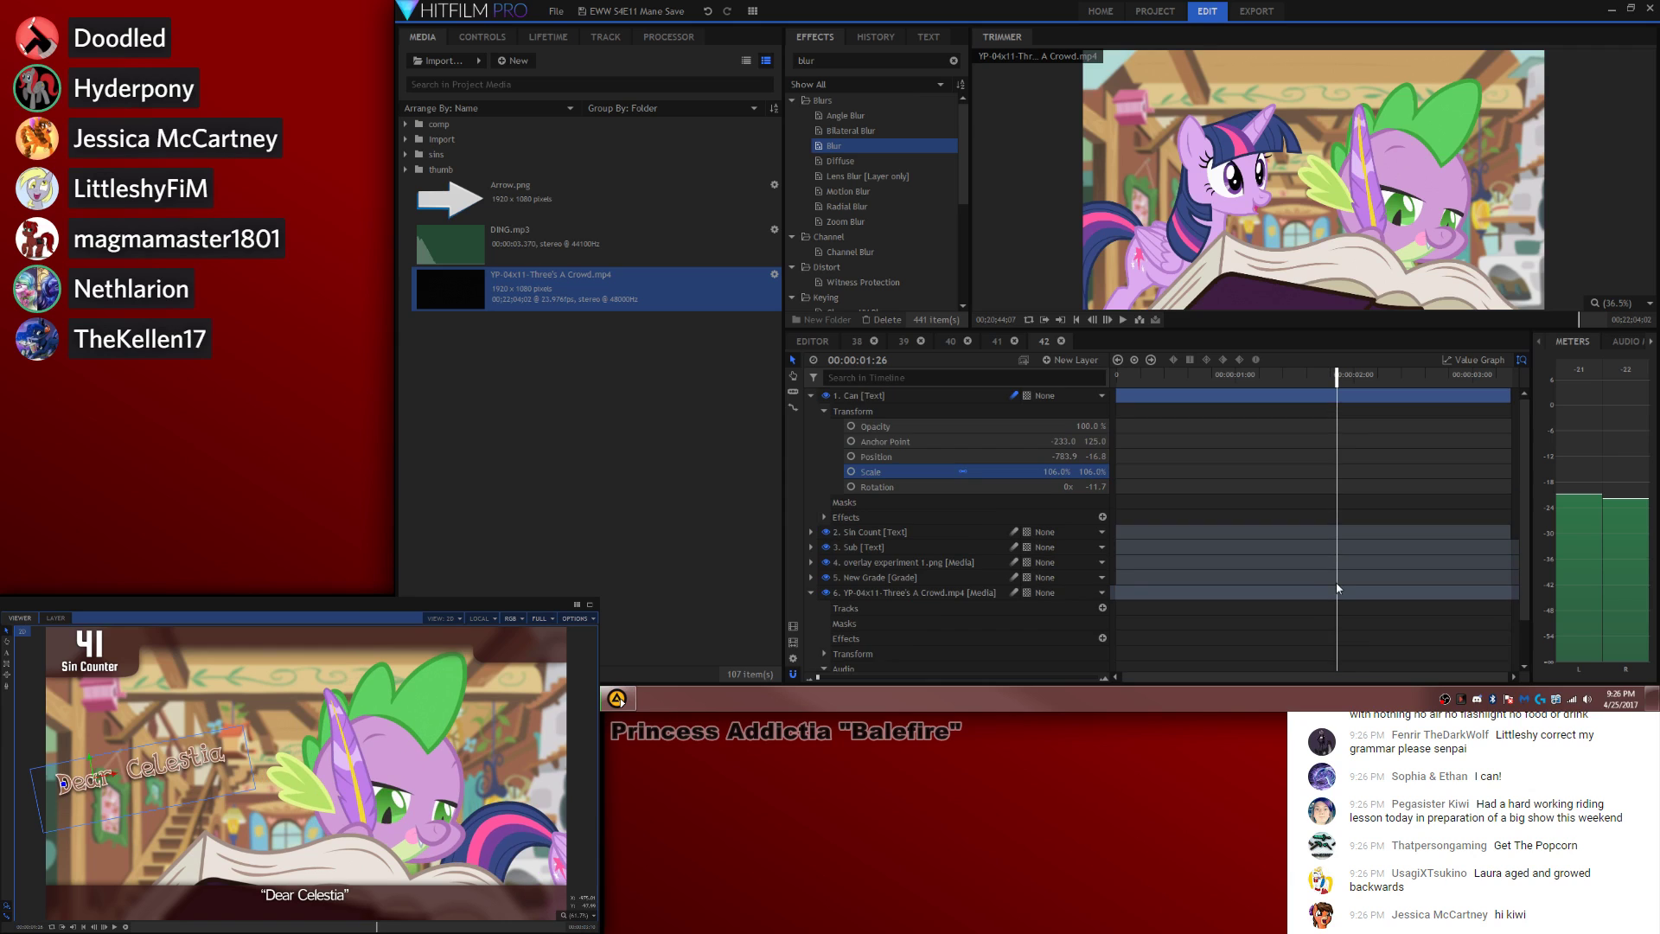
pyautogui.click(1332, 398)
pyautogui.hotkey('ctrl', 'shift', 'd')
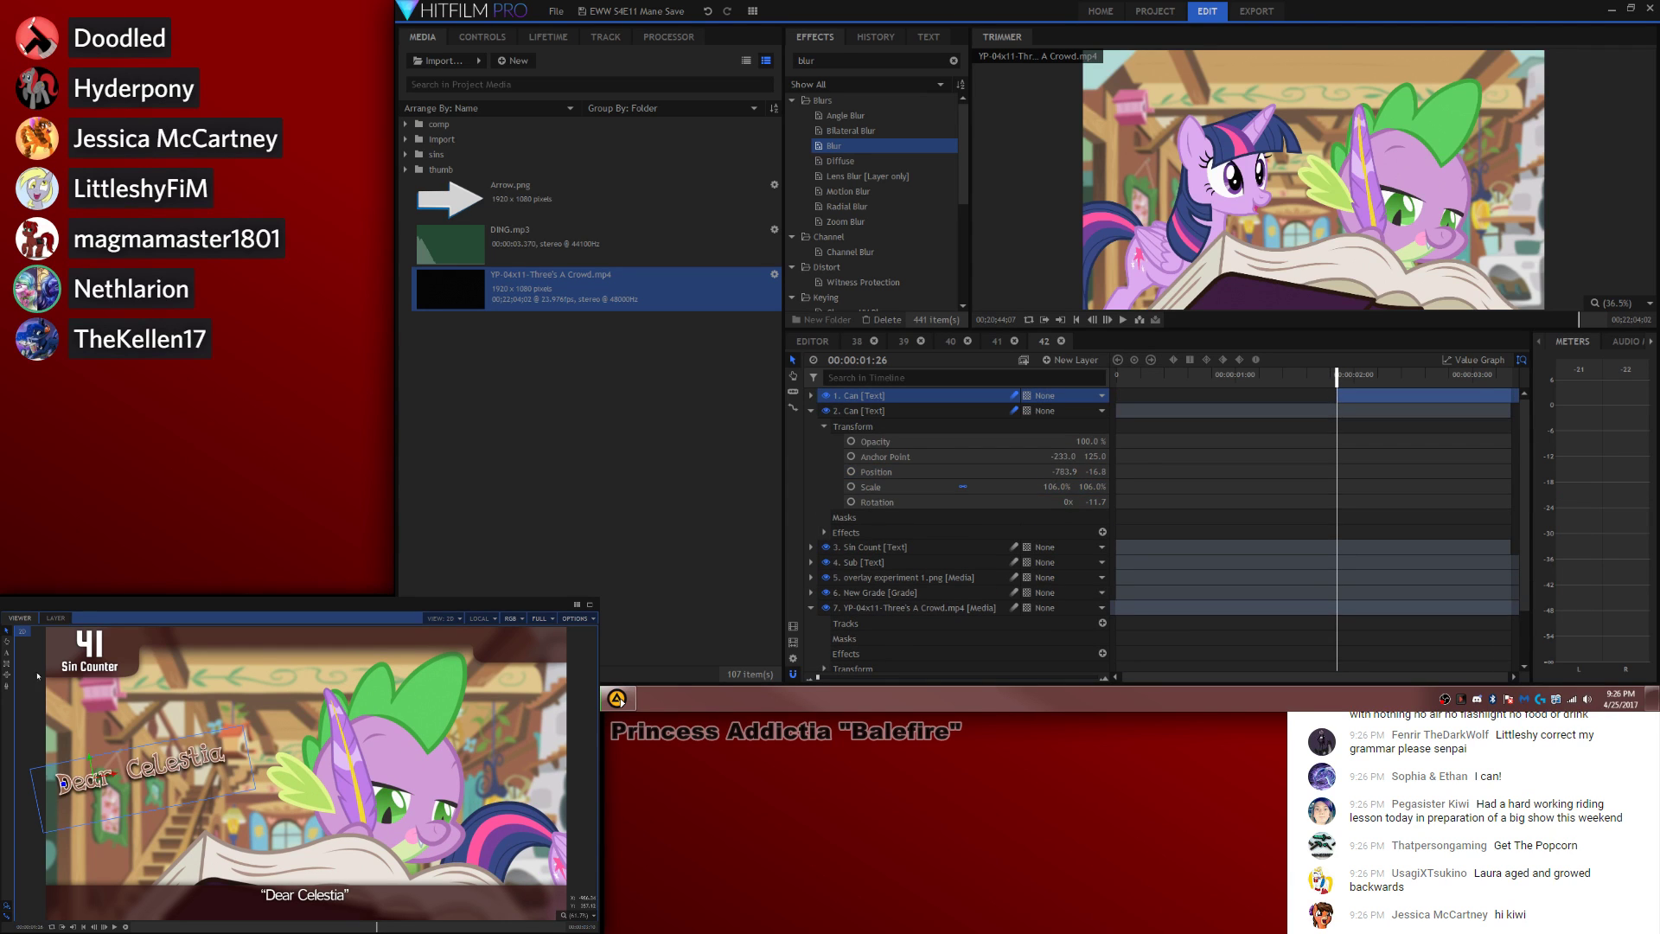
pyautogui.moveTo(102, 785); pyautogui.dragTo(145, 817)
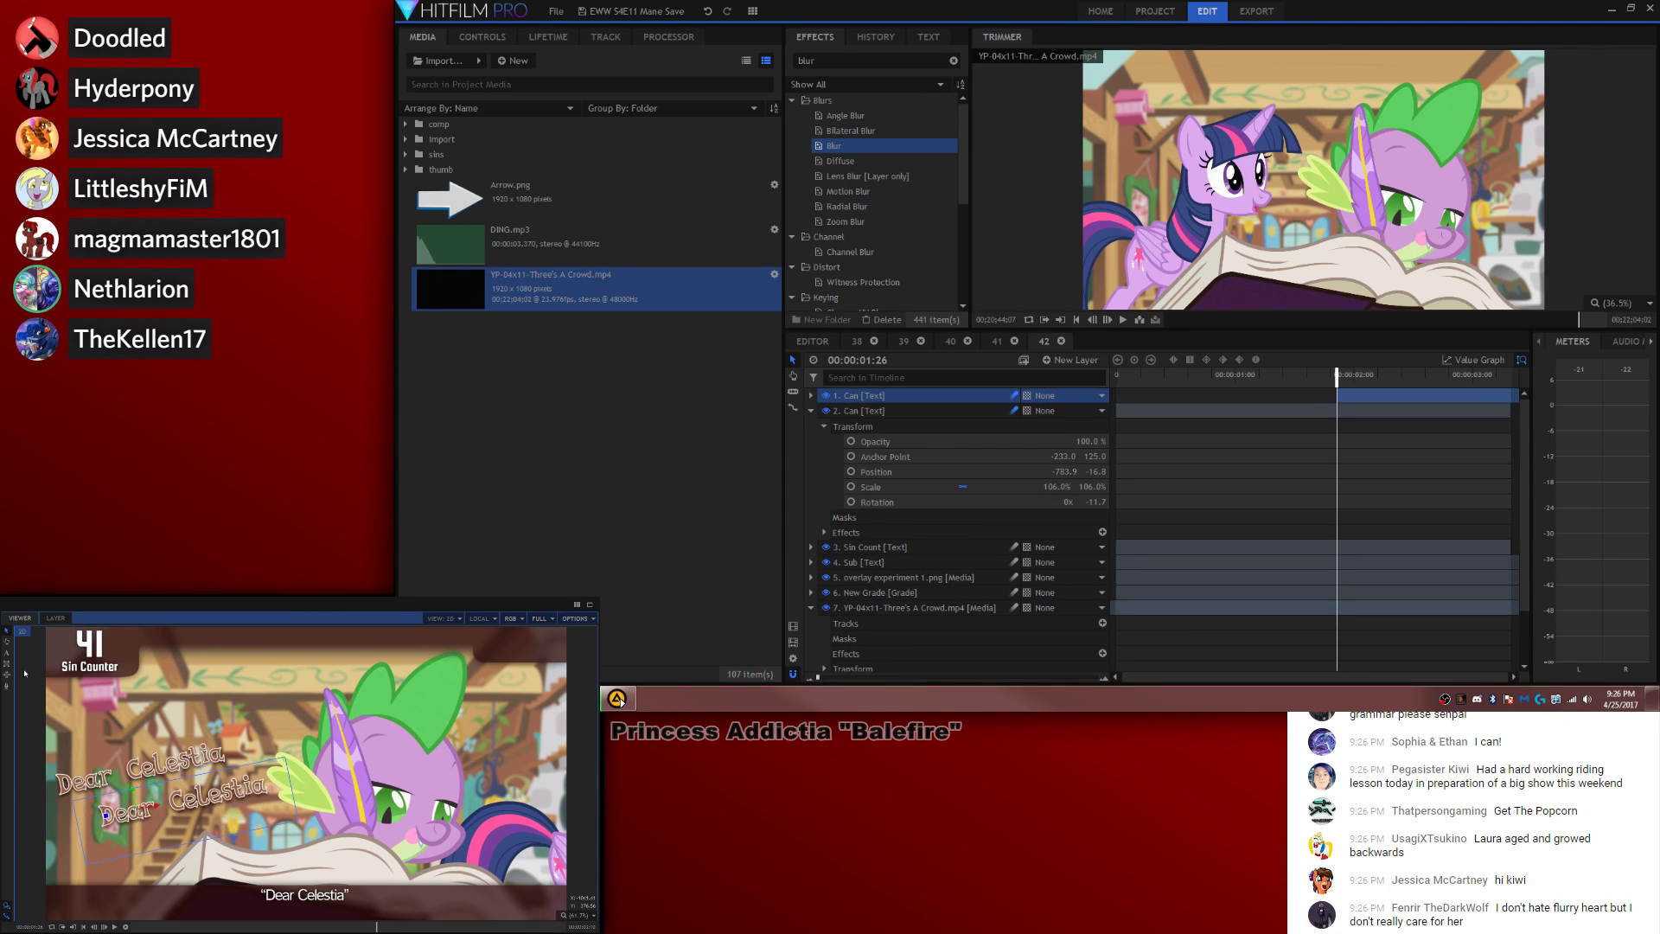
# Step: Add a comma to the end of the upper text line so it reads "Dear Celestia,"
pyautogui.press('t')
pyautogui.click(236, 754)
pyautogui.write(',')
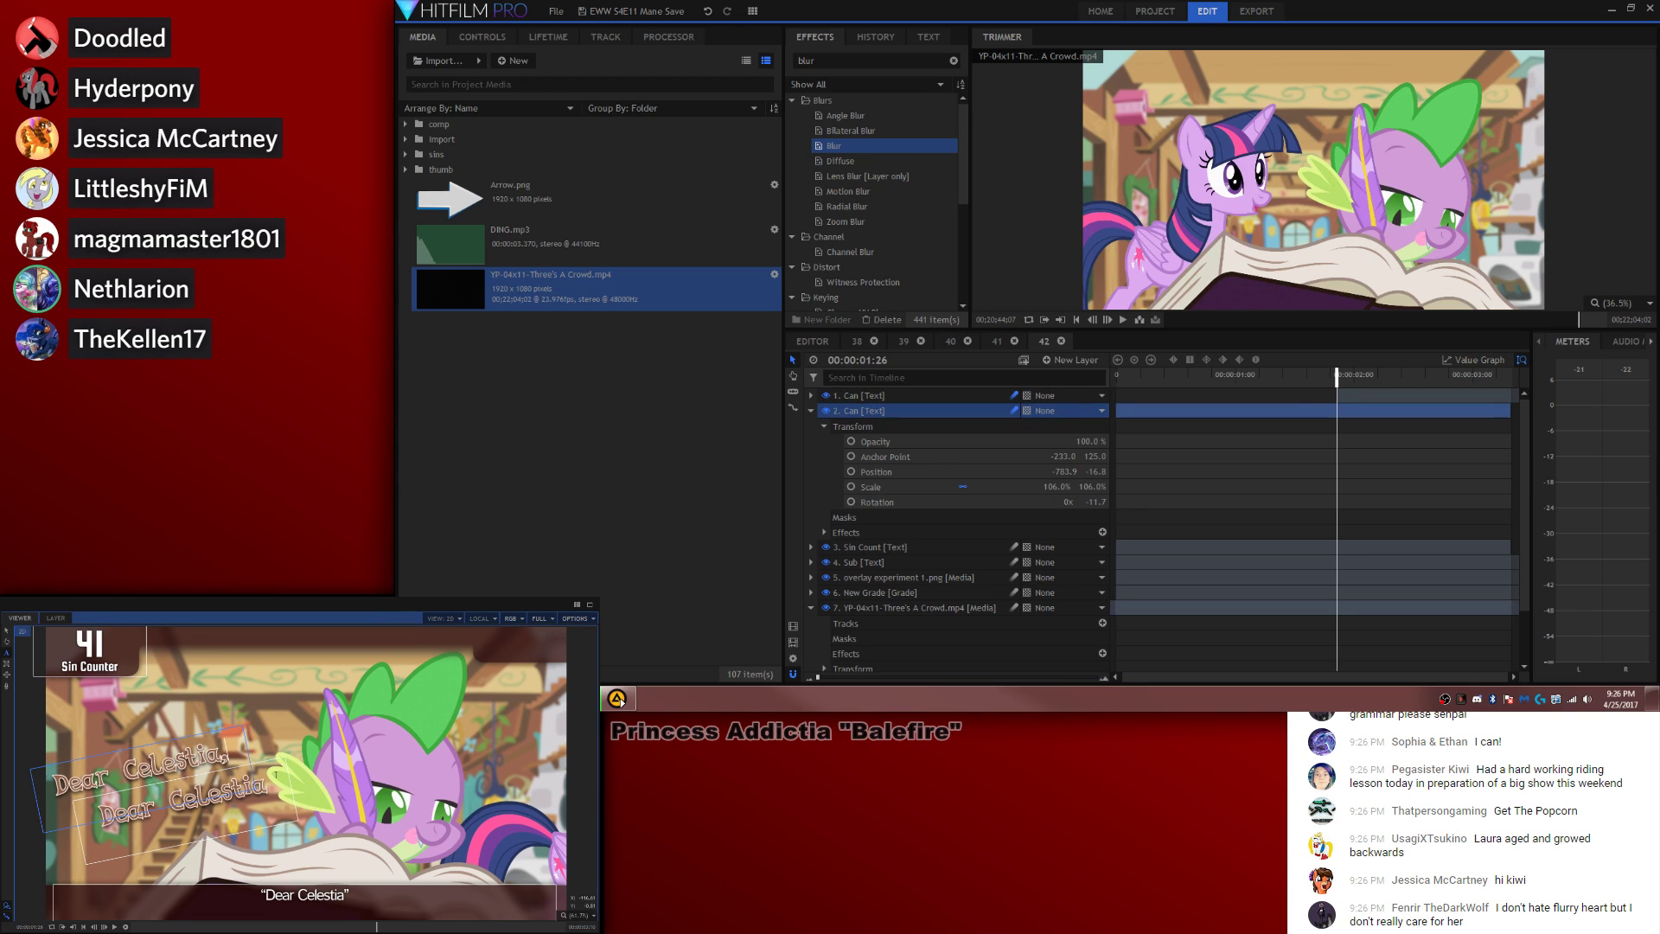
# Step: Replace the lower text line with "Friendship good."
pyautogui.click(264, 785)
pyautogui.moveTo(268, 785); pyautogui.dragTo(97, 813)
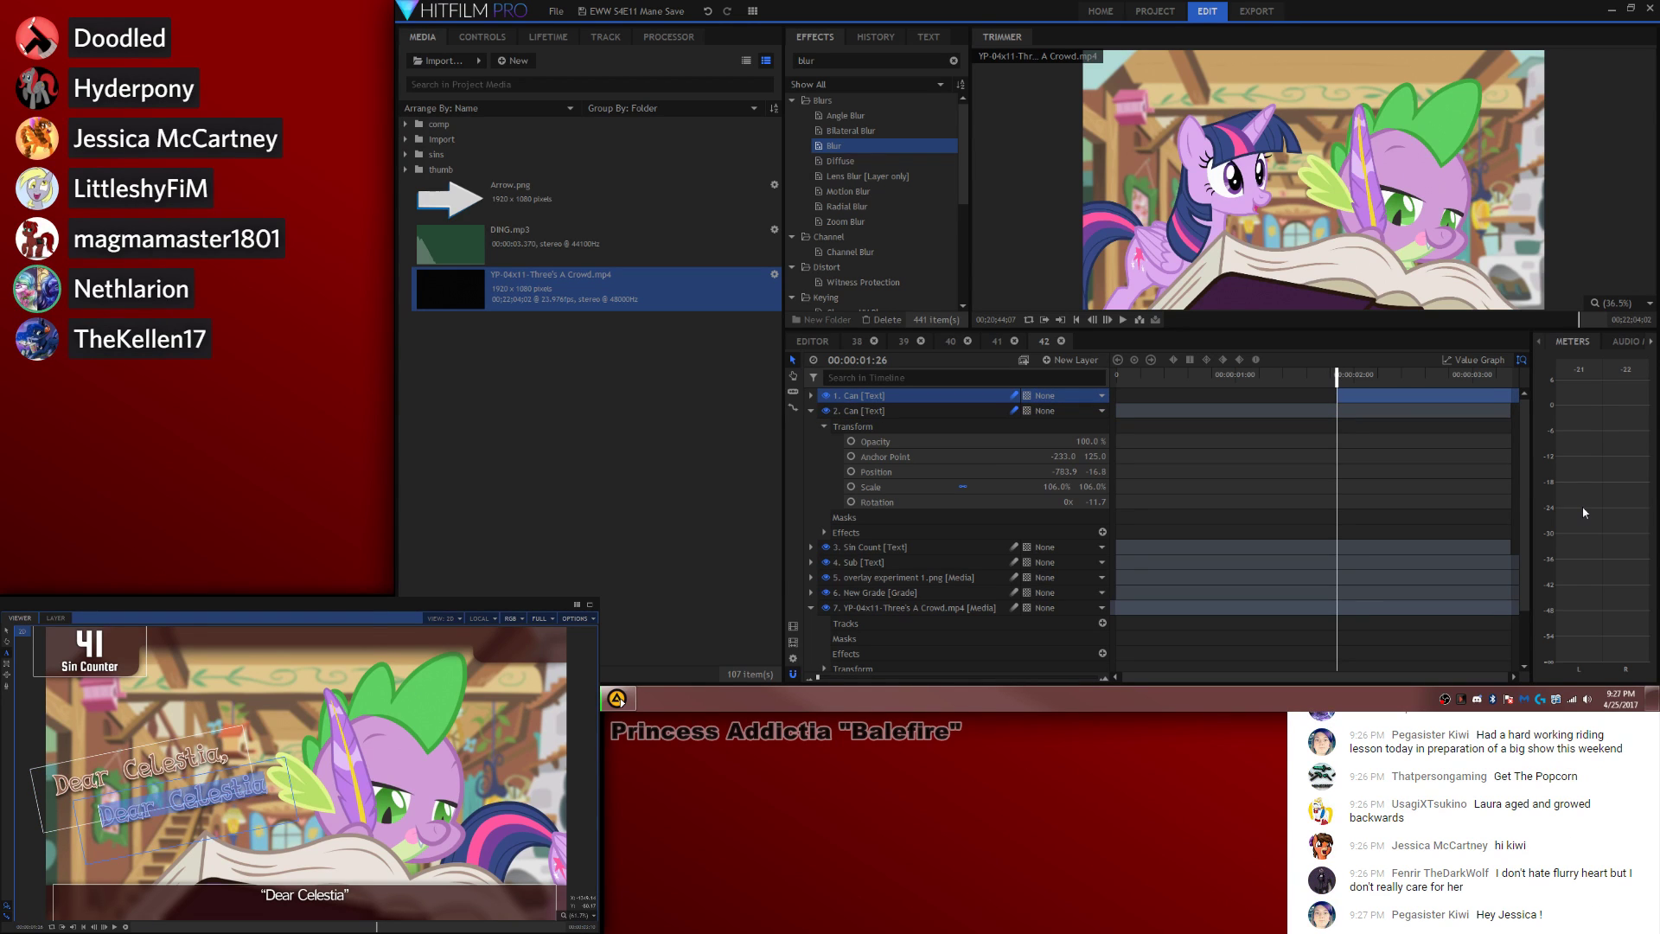
pyautogui.write('Friendship')
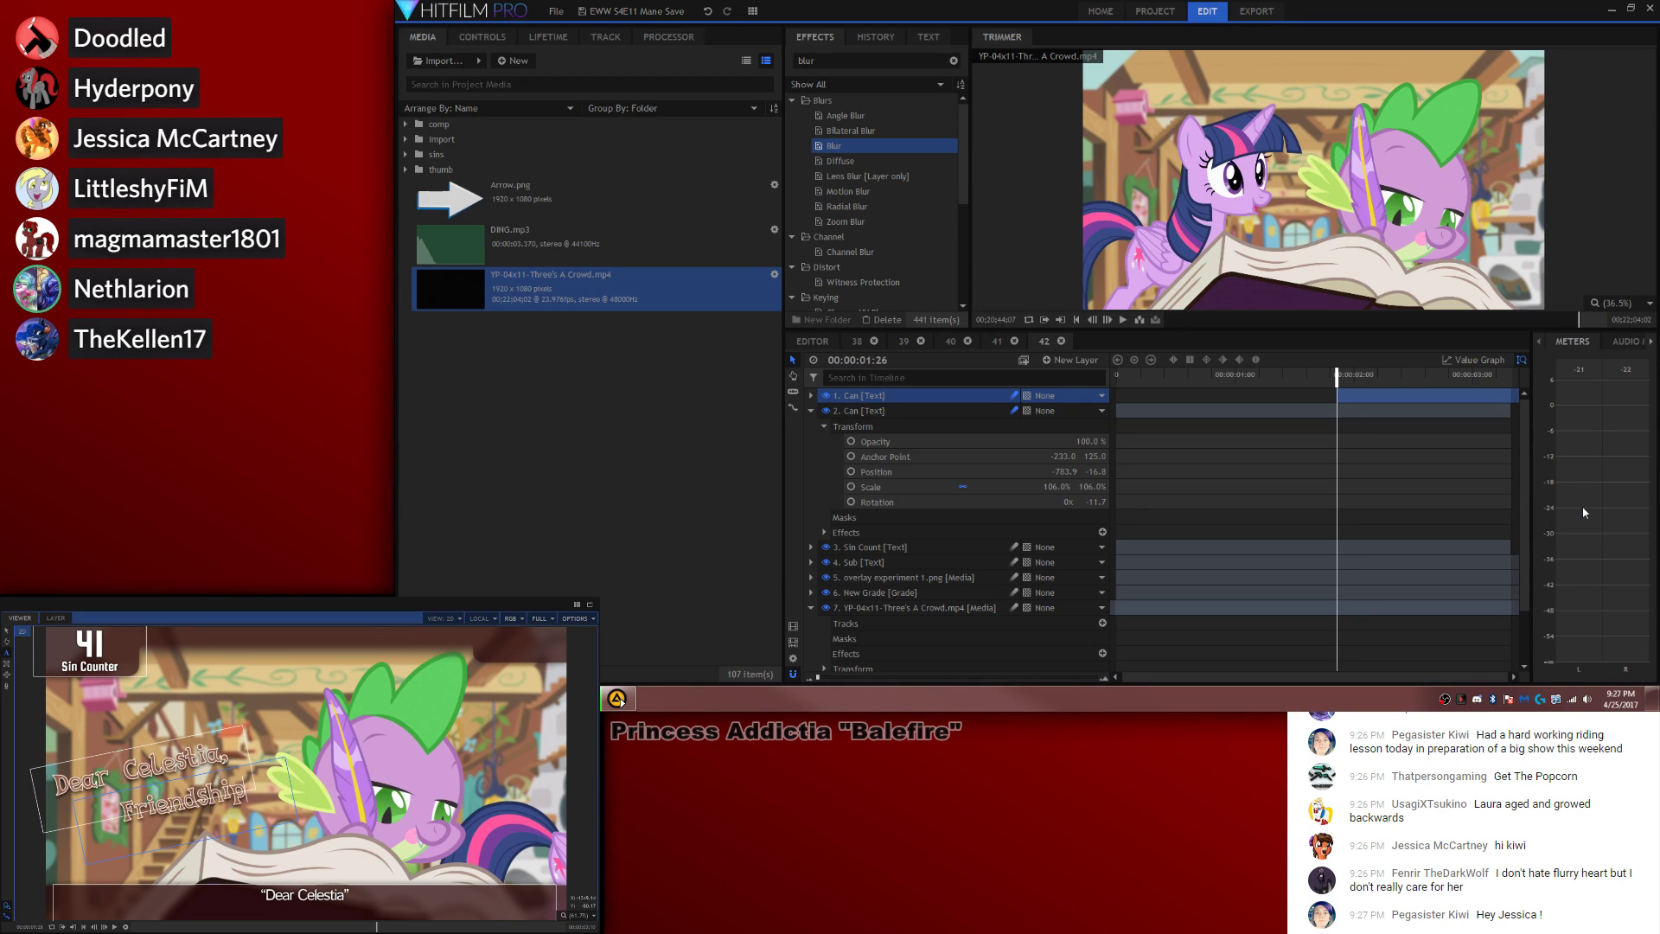
pyautogui.write(' good.')
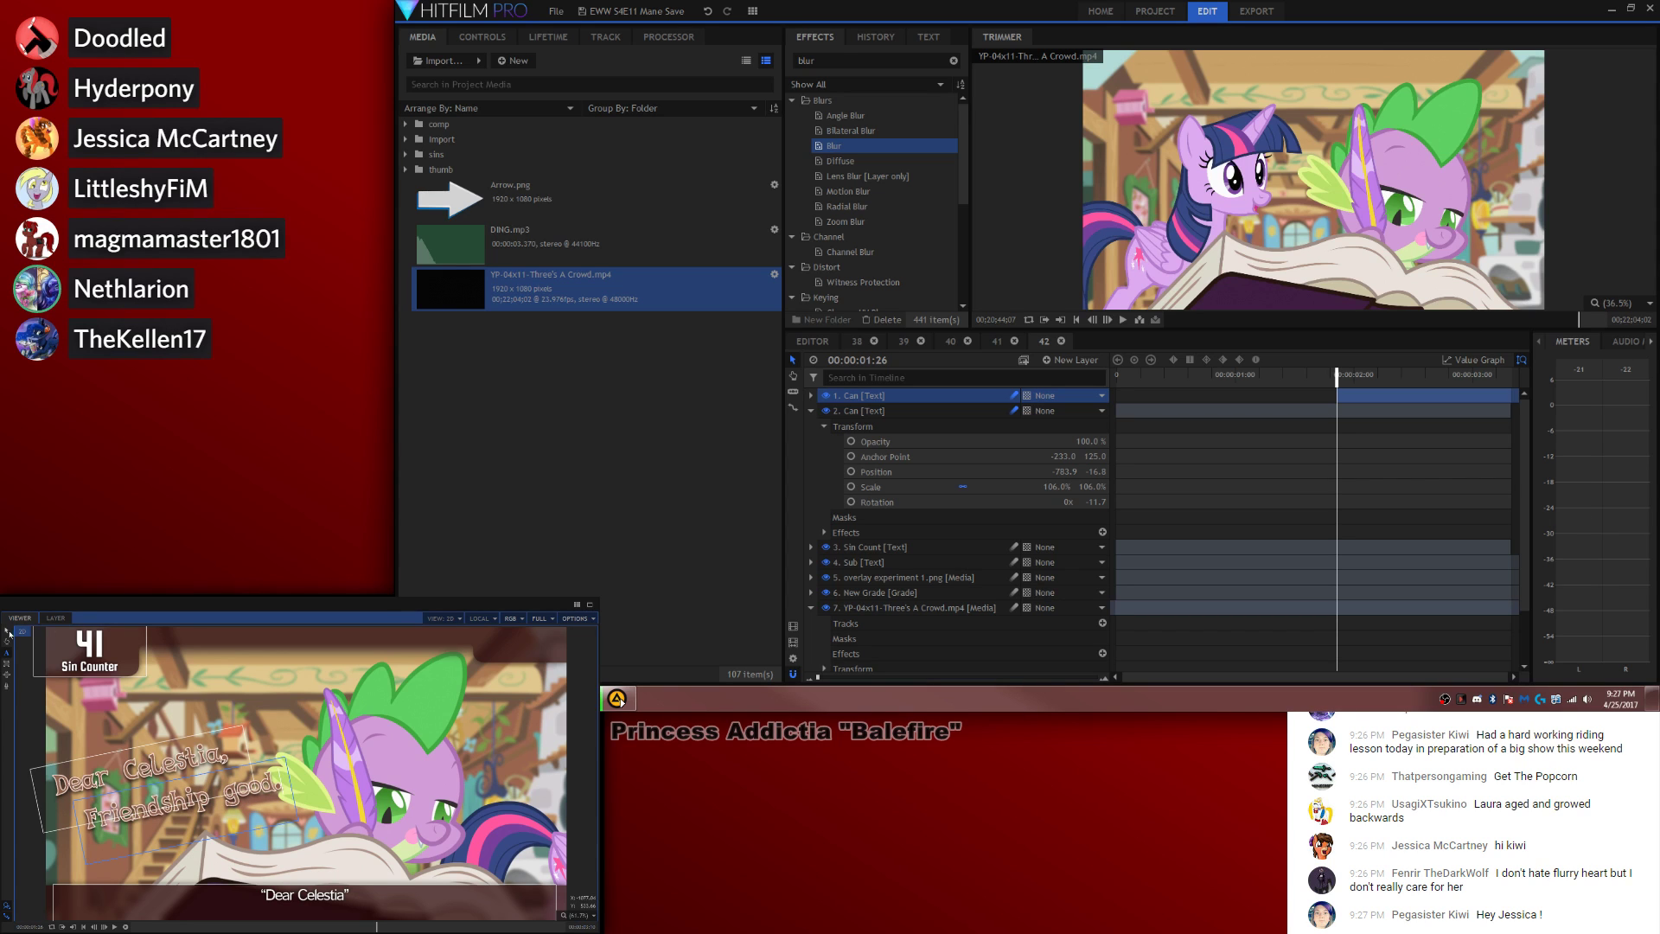
pyautogui.click(7, 630)
pyautogui.click(1485, 471)
# Step: Preview the second text line and slice the Sub layer at 00:00:01:26
pyautogui.press('space')
pyautogui.press('space')
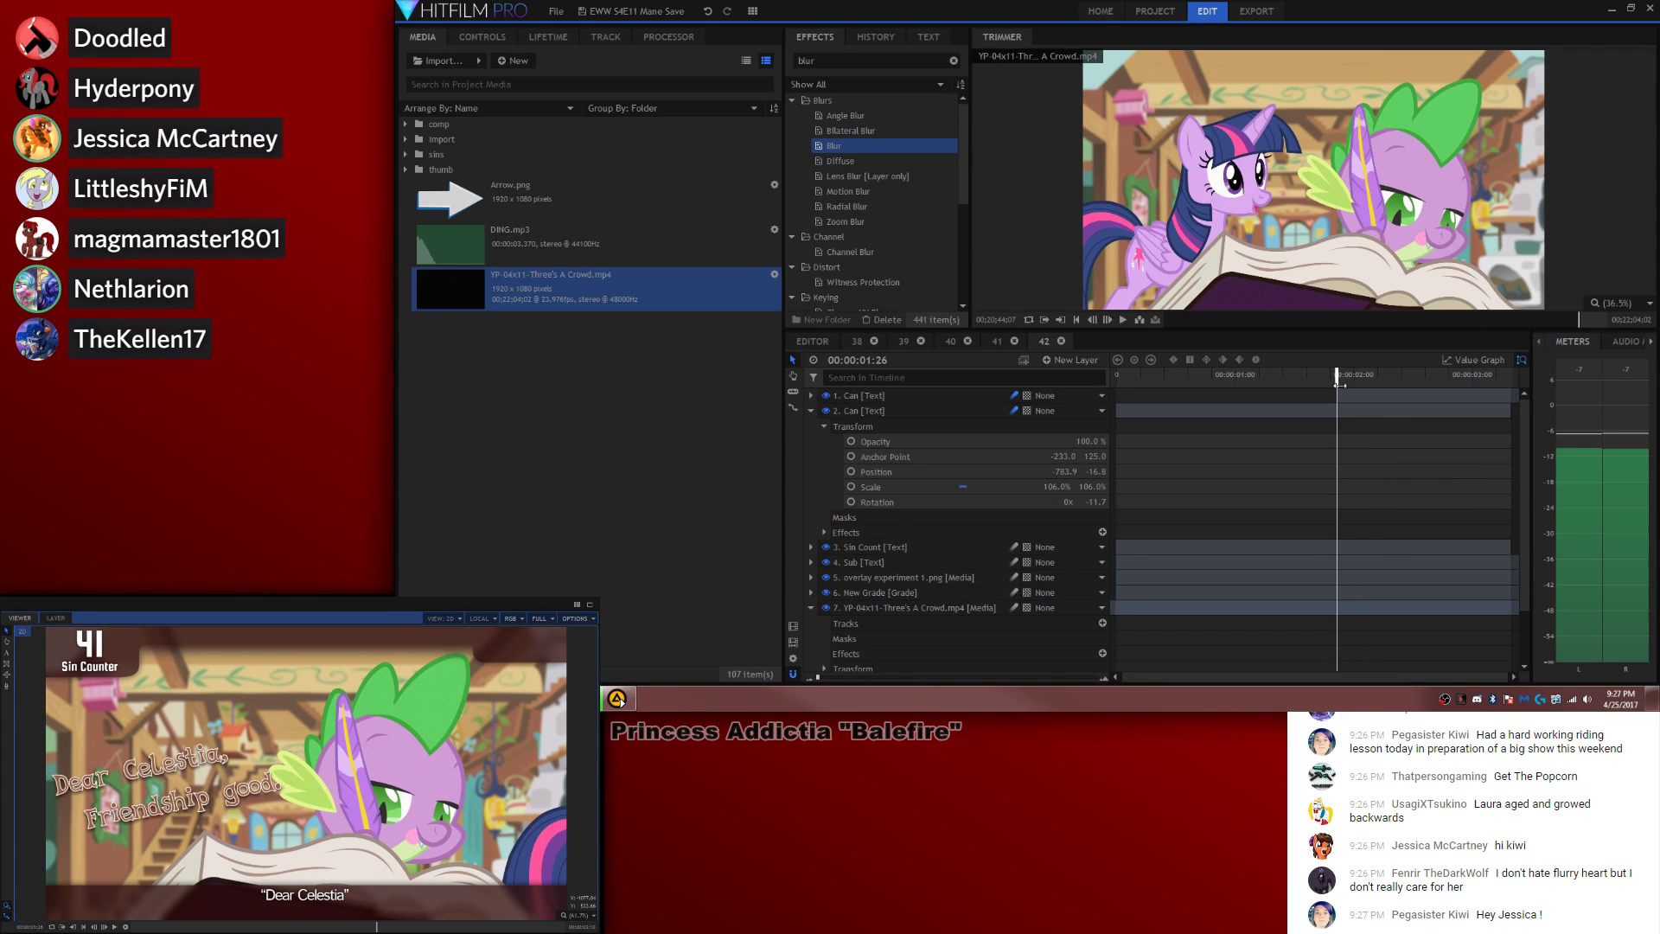
pyautogui.scroll(-2, 1327, 493)
pyautogui.hotkey('ctrl', 'shift', 'd')
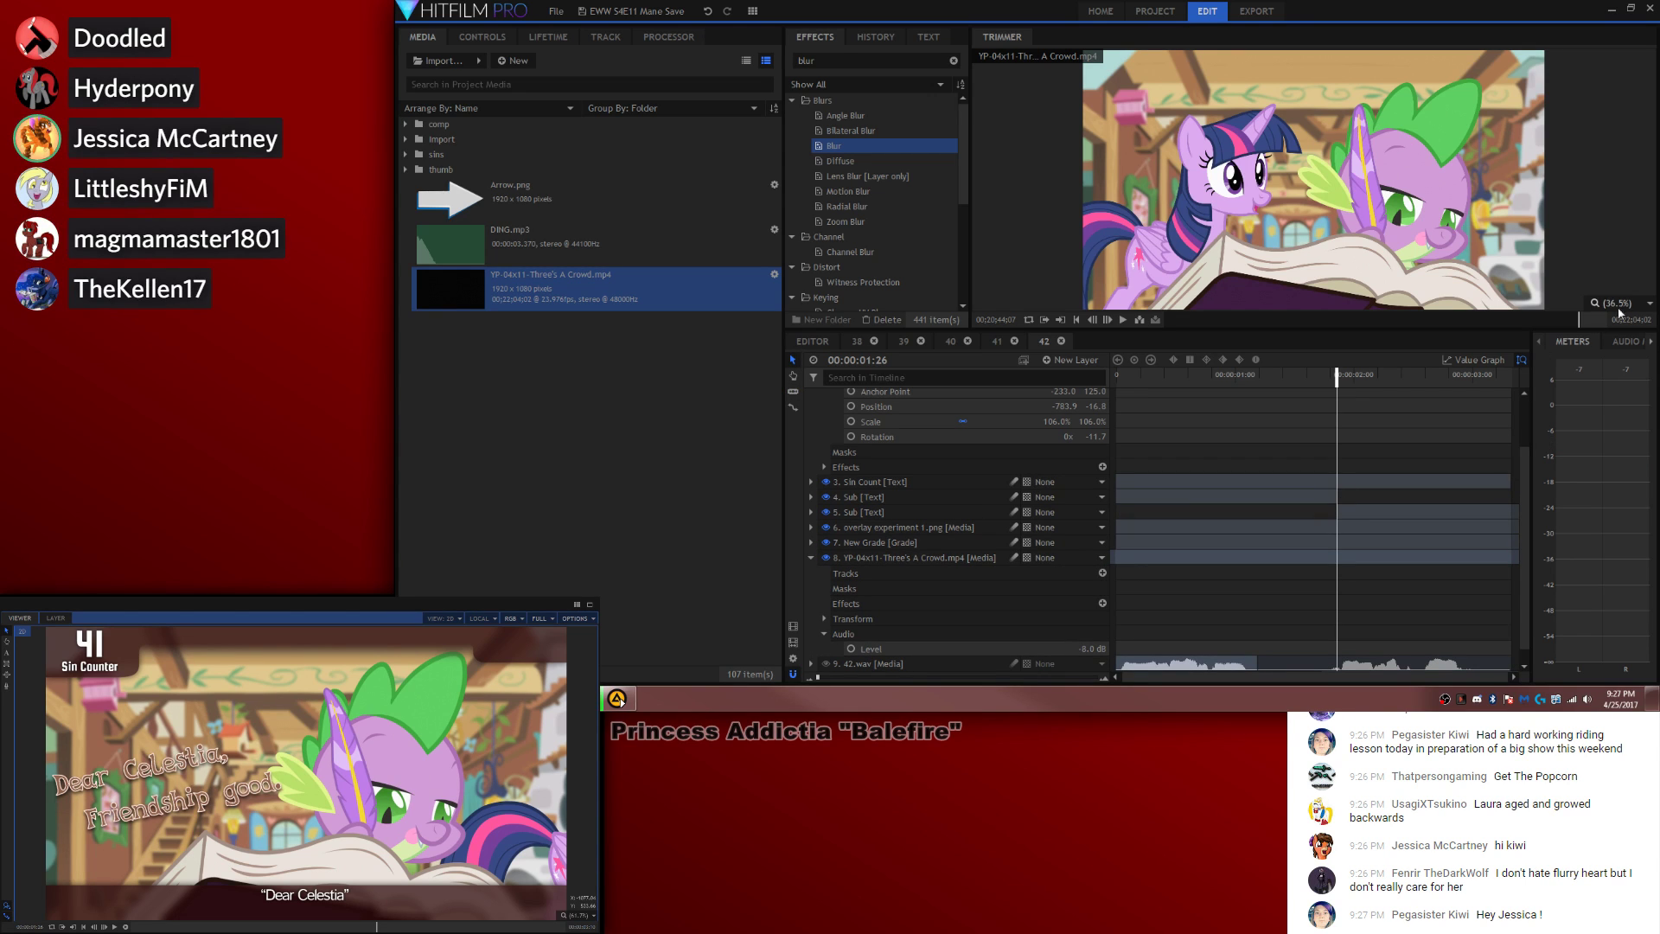
# Step: Replace the subtitle text starting at 00:00:01:26 with "Friendship good." in quotation marks
pyautogui.moveTo(353, 895); pyautogui.dragTo(43, 695)
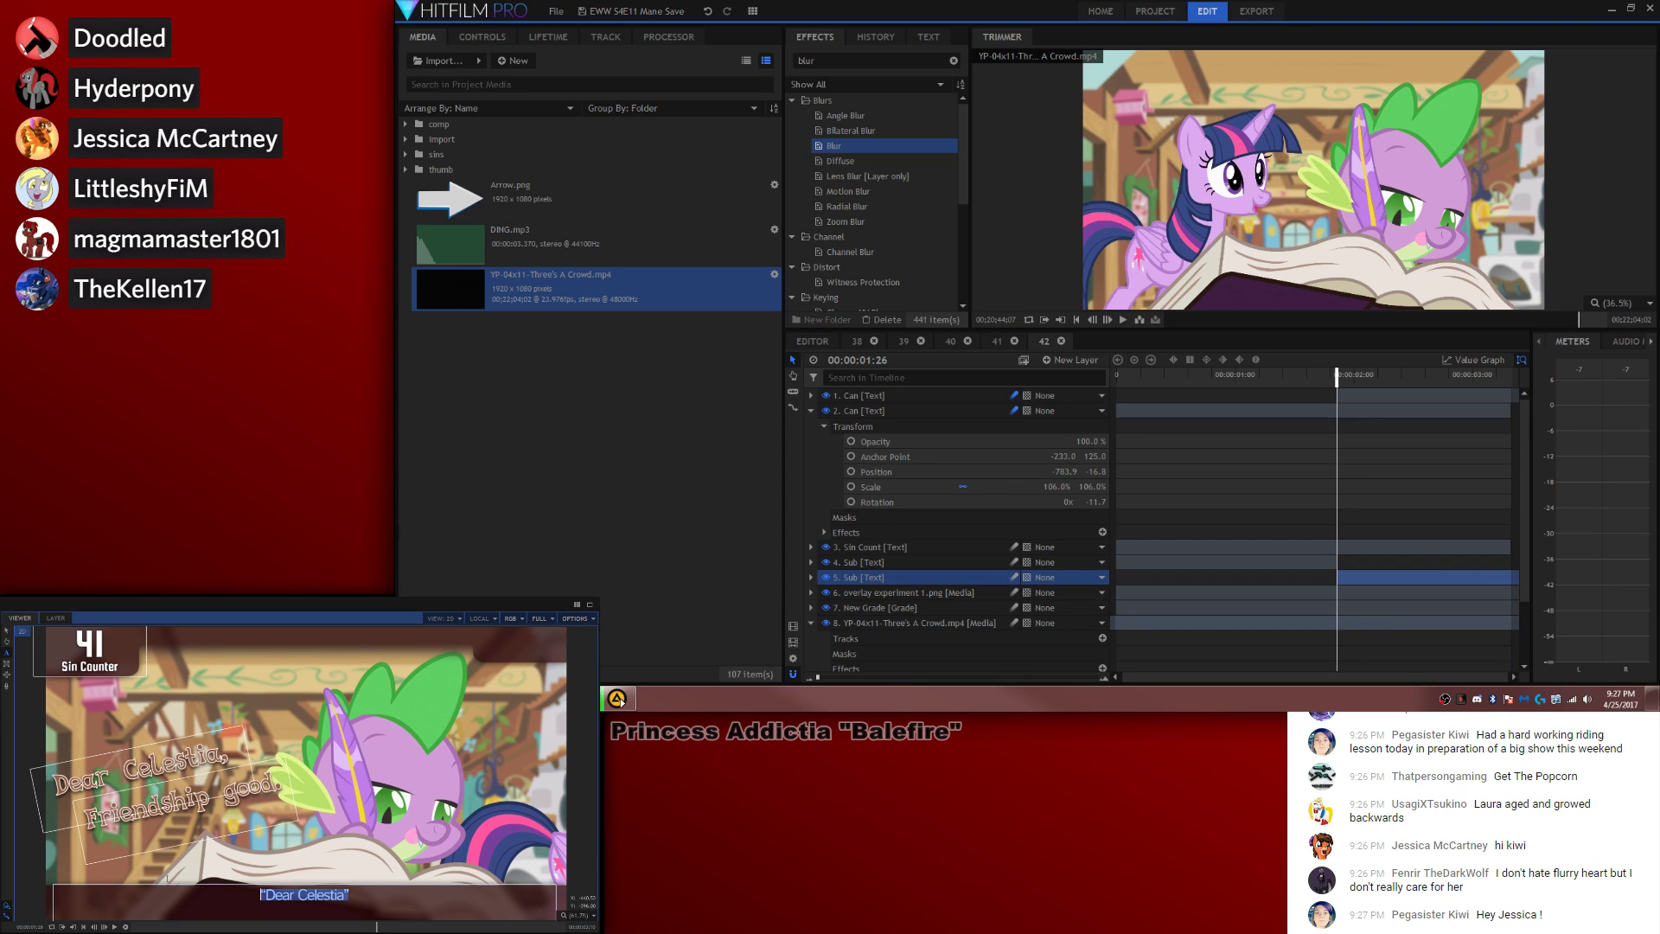
pyautogui.write('"Friendship good."')
pyautogui.click(1460, 438)
pyautogui.scroll(-2, 1442, 477)
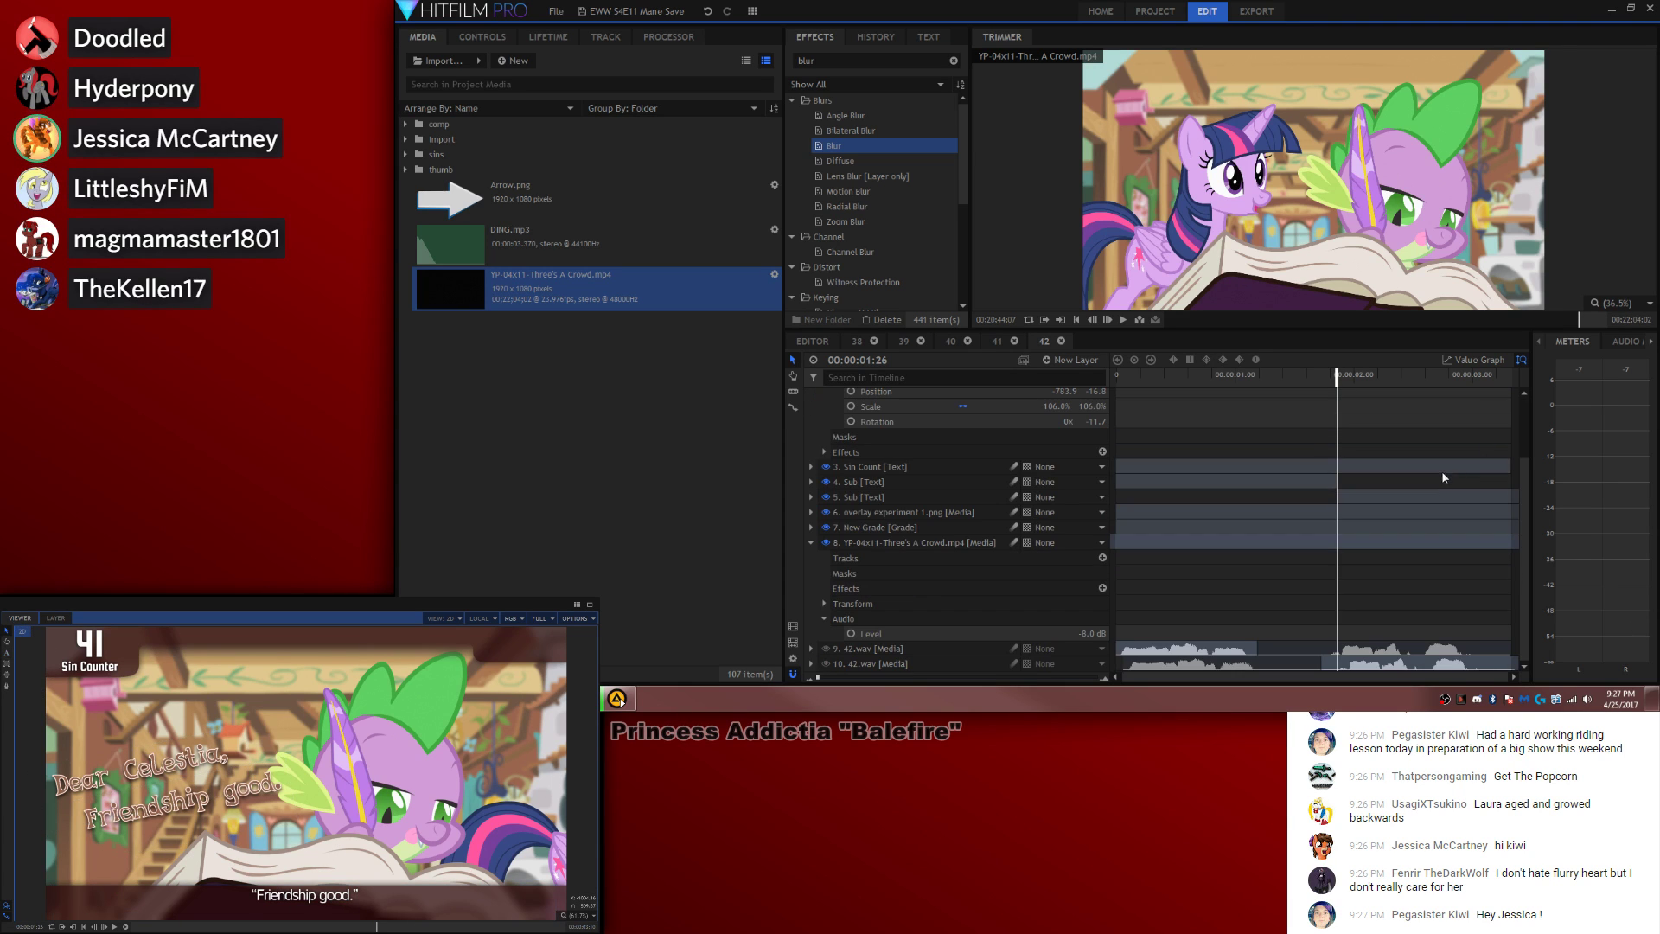
# Step: Move both Can text layers below the New Grade layer, directly above the episode footage
pyautogui.click(1461, 377)
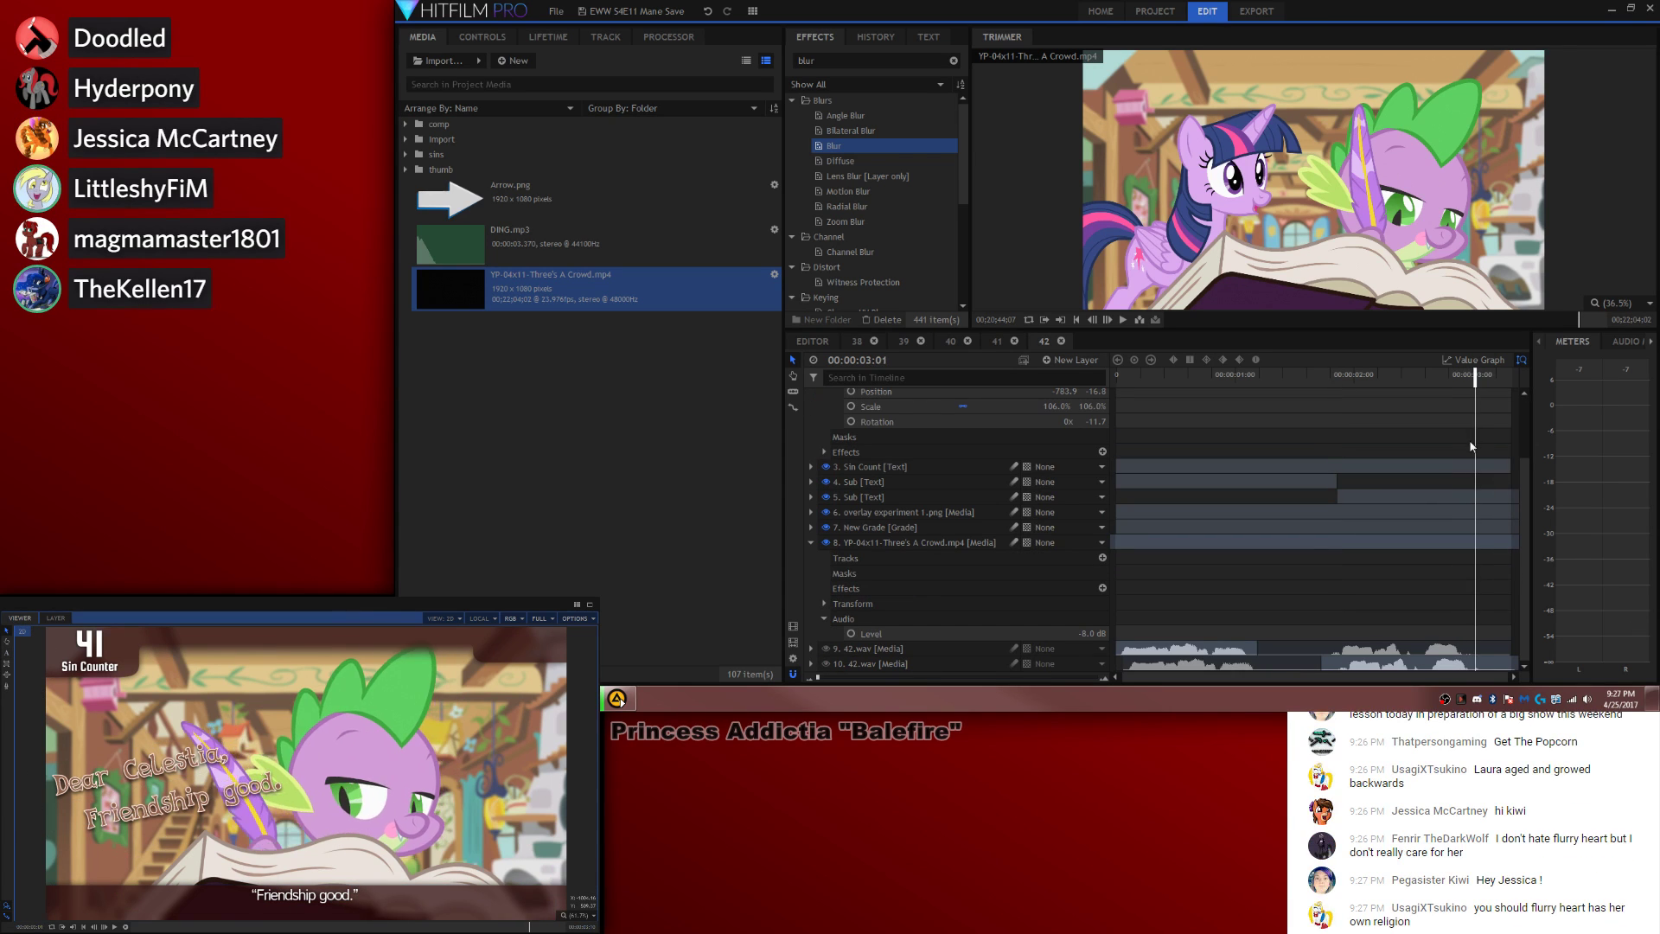
pyautogui.scroll(2, 1480, 449)
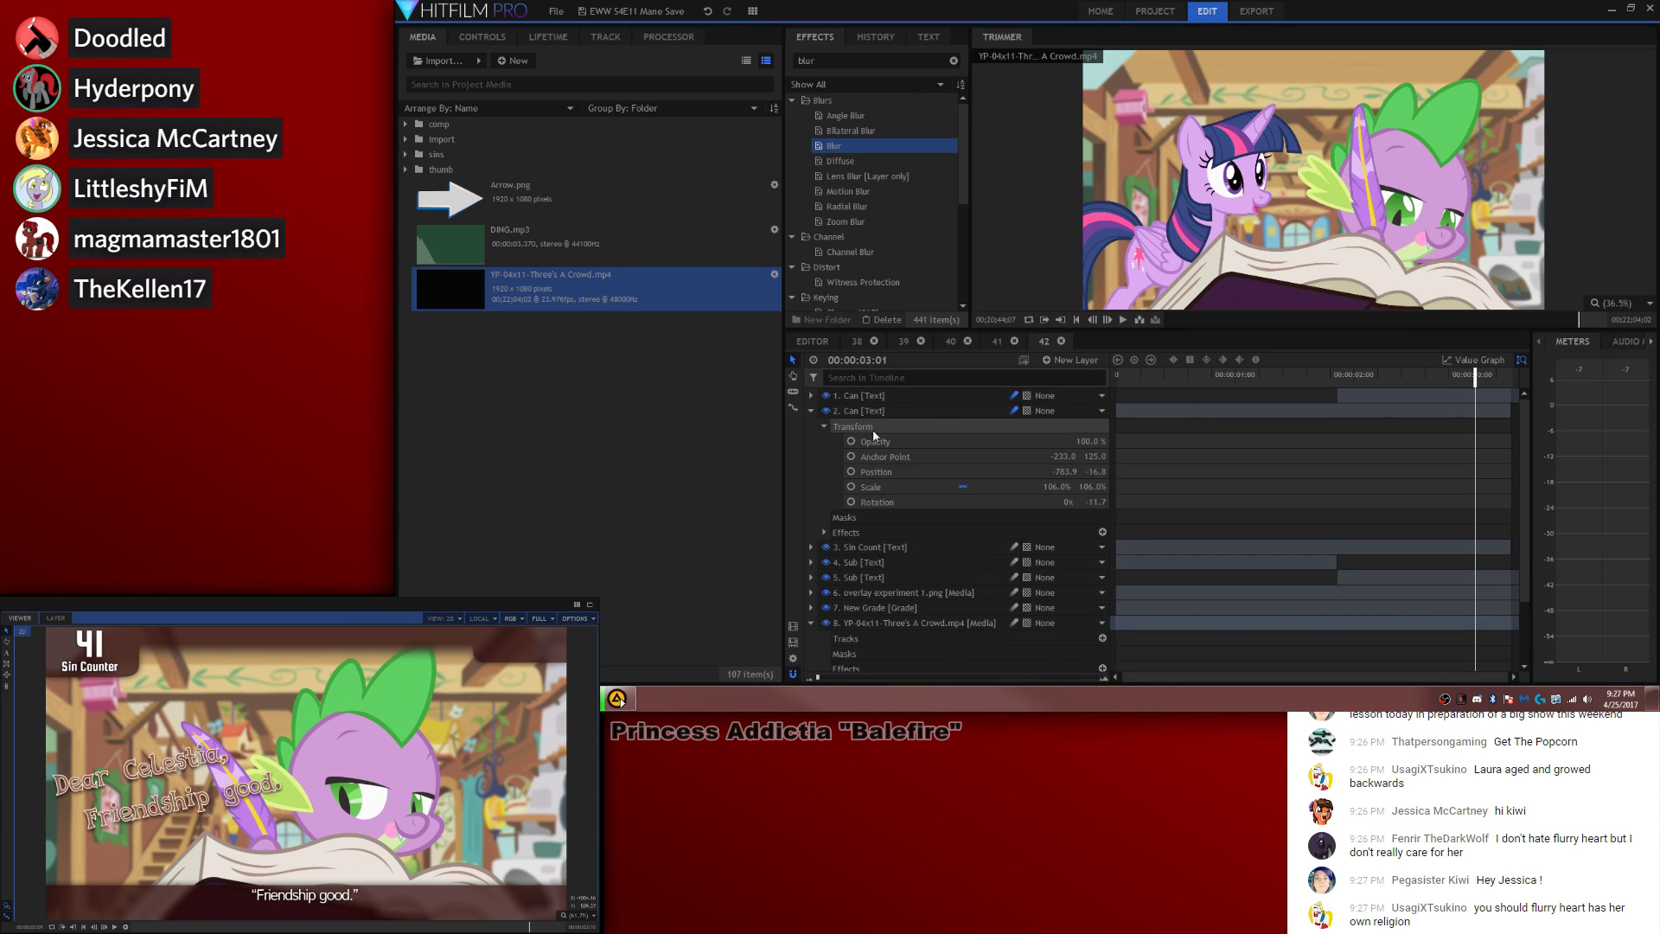
pyautogui.click(810, 410)
pyautogui.click(854, 410)
pyautogui.keyDown('ctrl'); pyautogui.click(852, 397); pyautogui.keyUp('ctrl')
pyautogui.moveTo(861, 411); pyautogui.dragTo(865, 491)
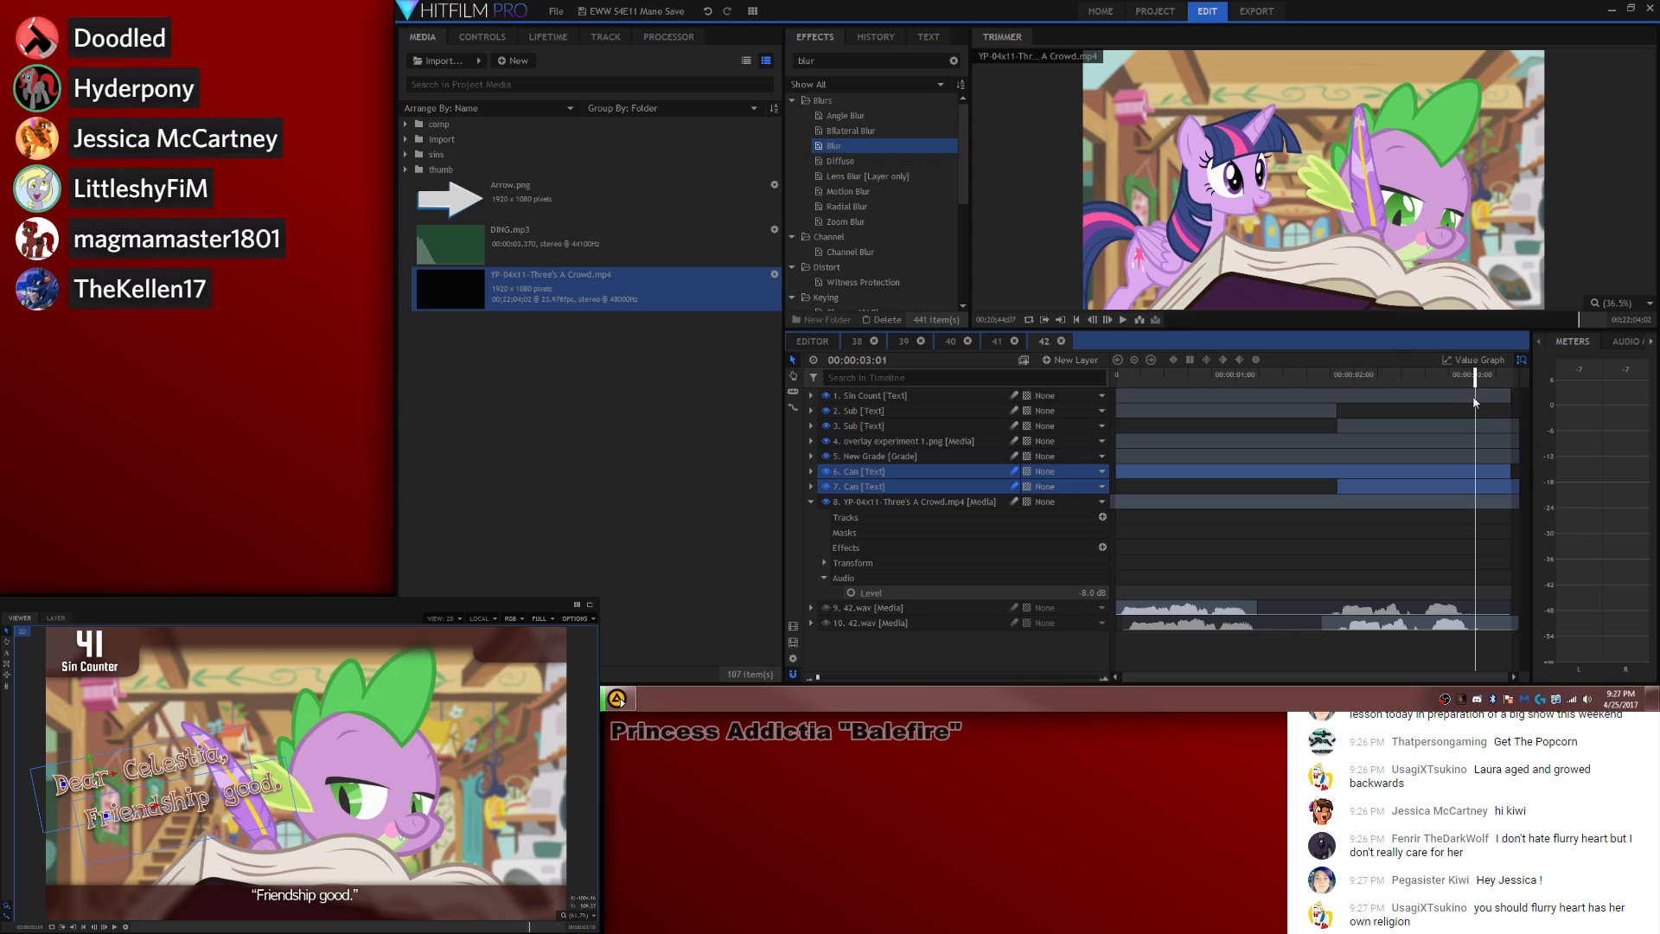
# Step: Slice the Sin Count layer at 00:00:03:01 and change the second part's number to 42
pyautogui.press('c')
pyautogui.click(1475, 397)
pyautogui.press('v')
pyautogui.press('.')
pyautogui.click(92, 647)
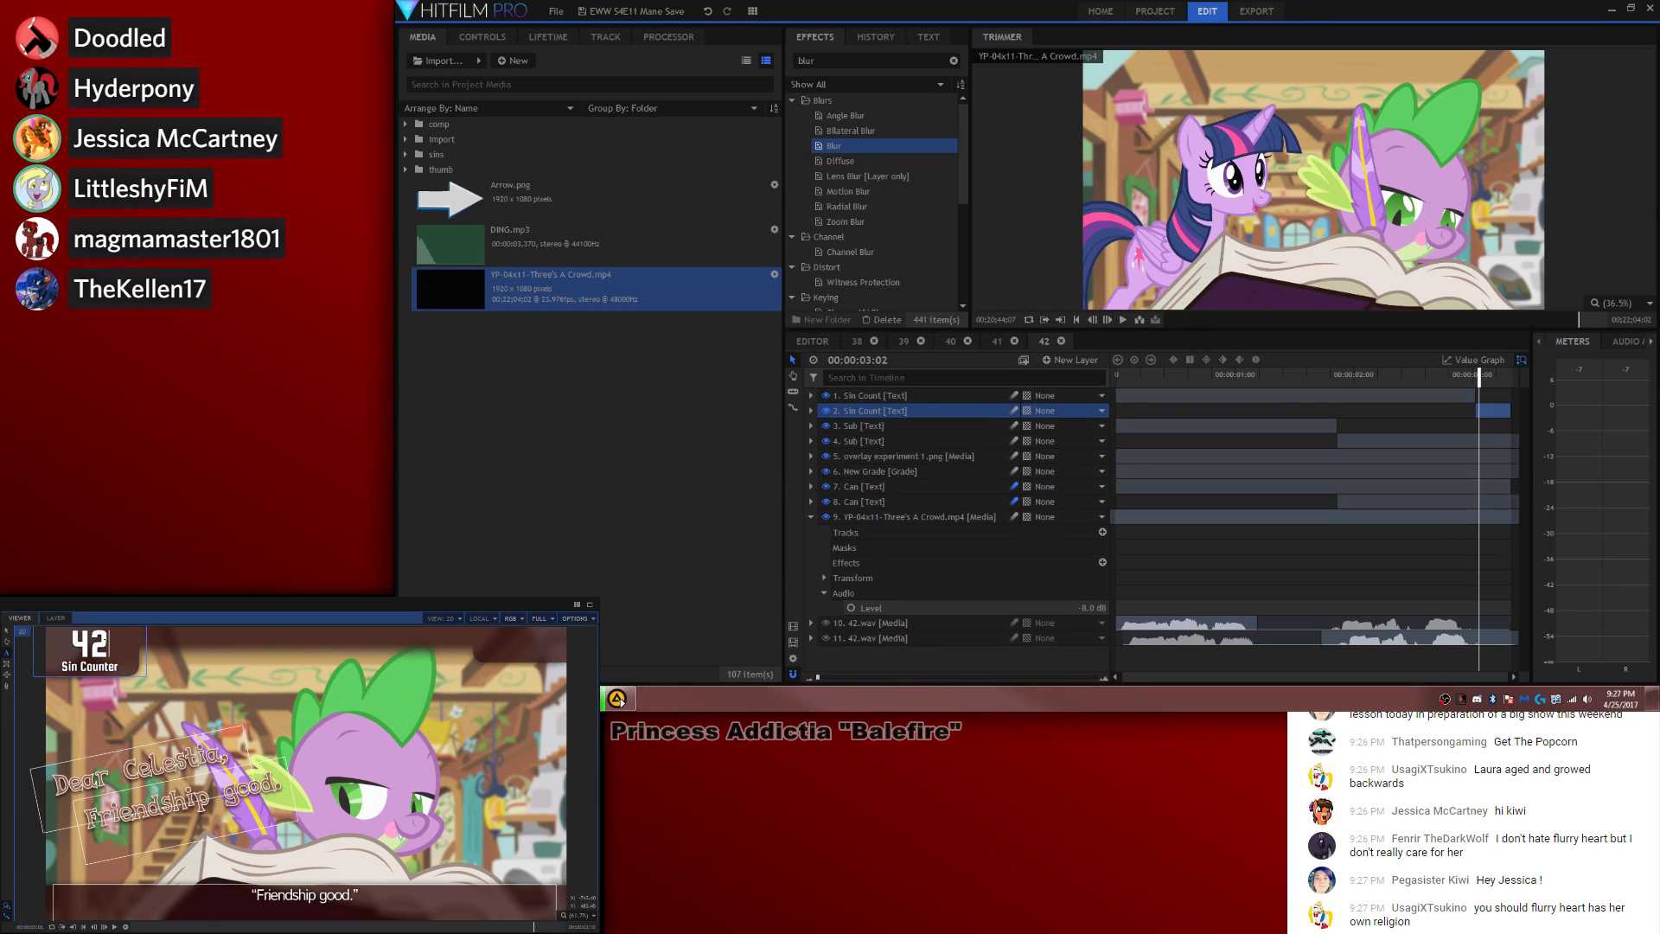
pyautogui.click(1398, 551)
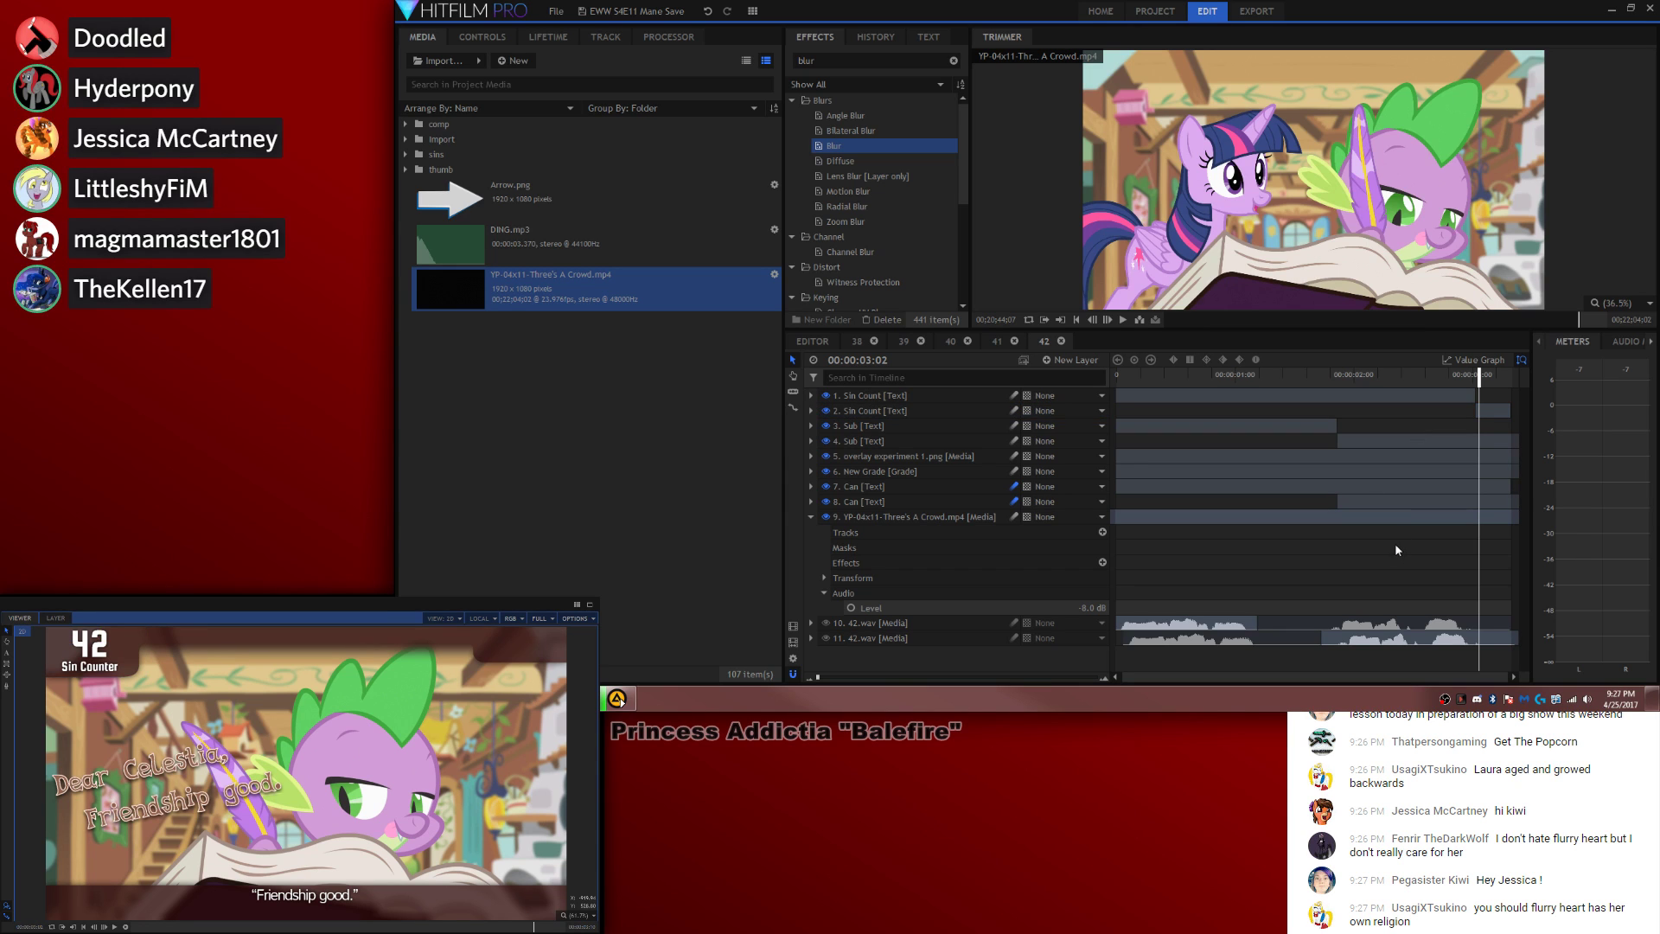
# Step: Preview the sin 42 composite from its beginning
pyautogui.click(1389, 376)
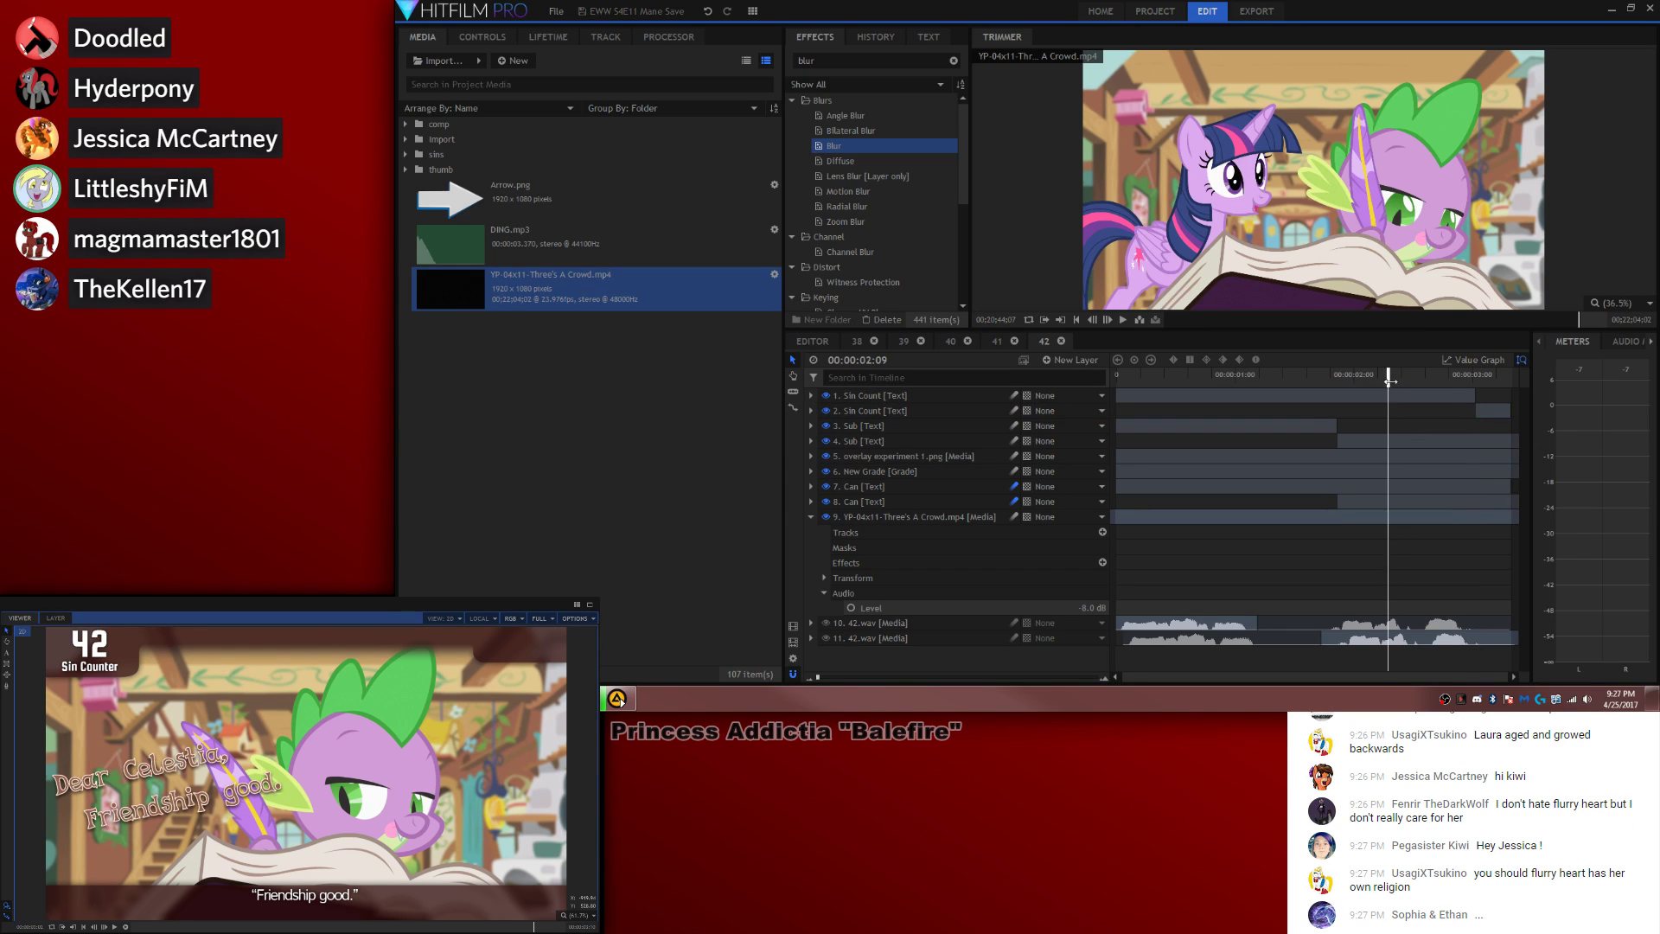
pyautogui.press('Home')
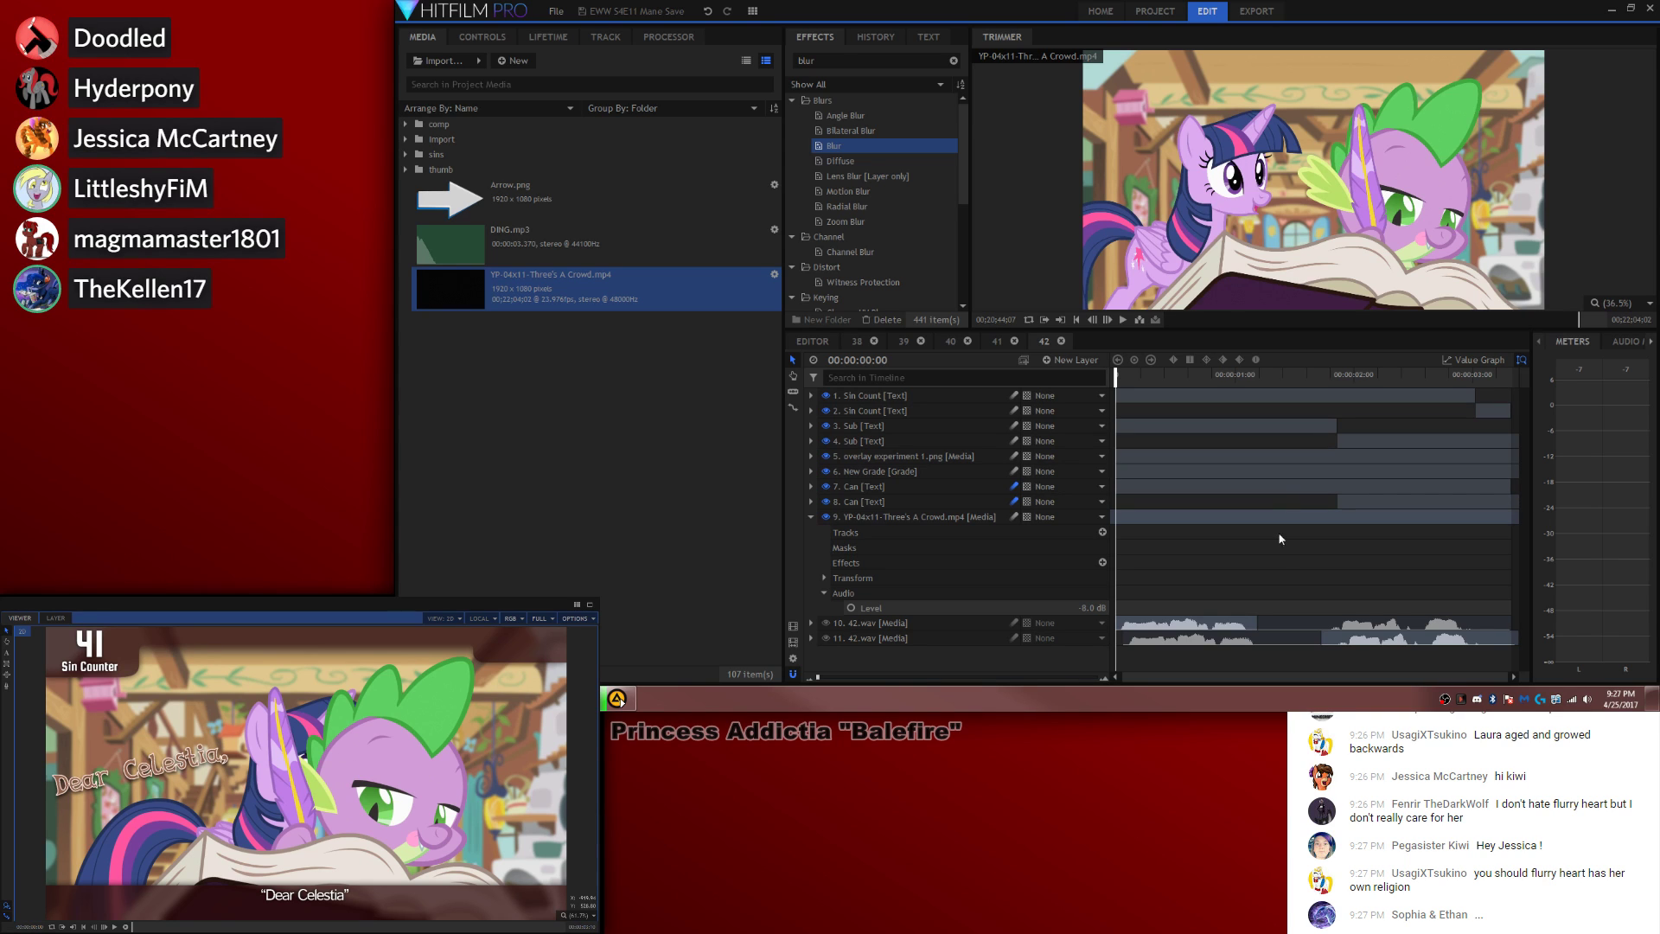
pyautogui.press('space')
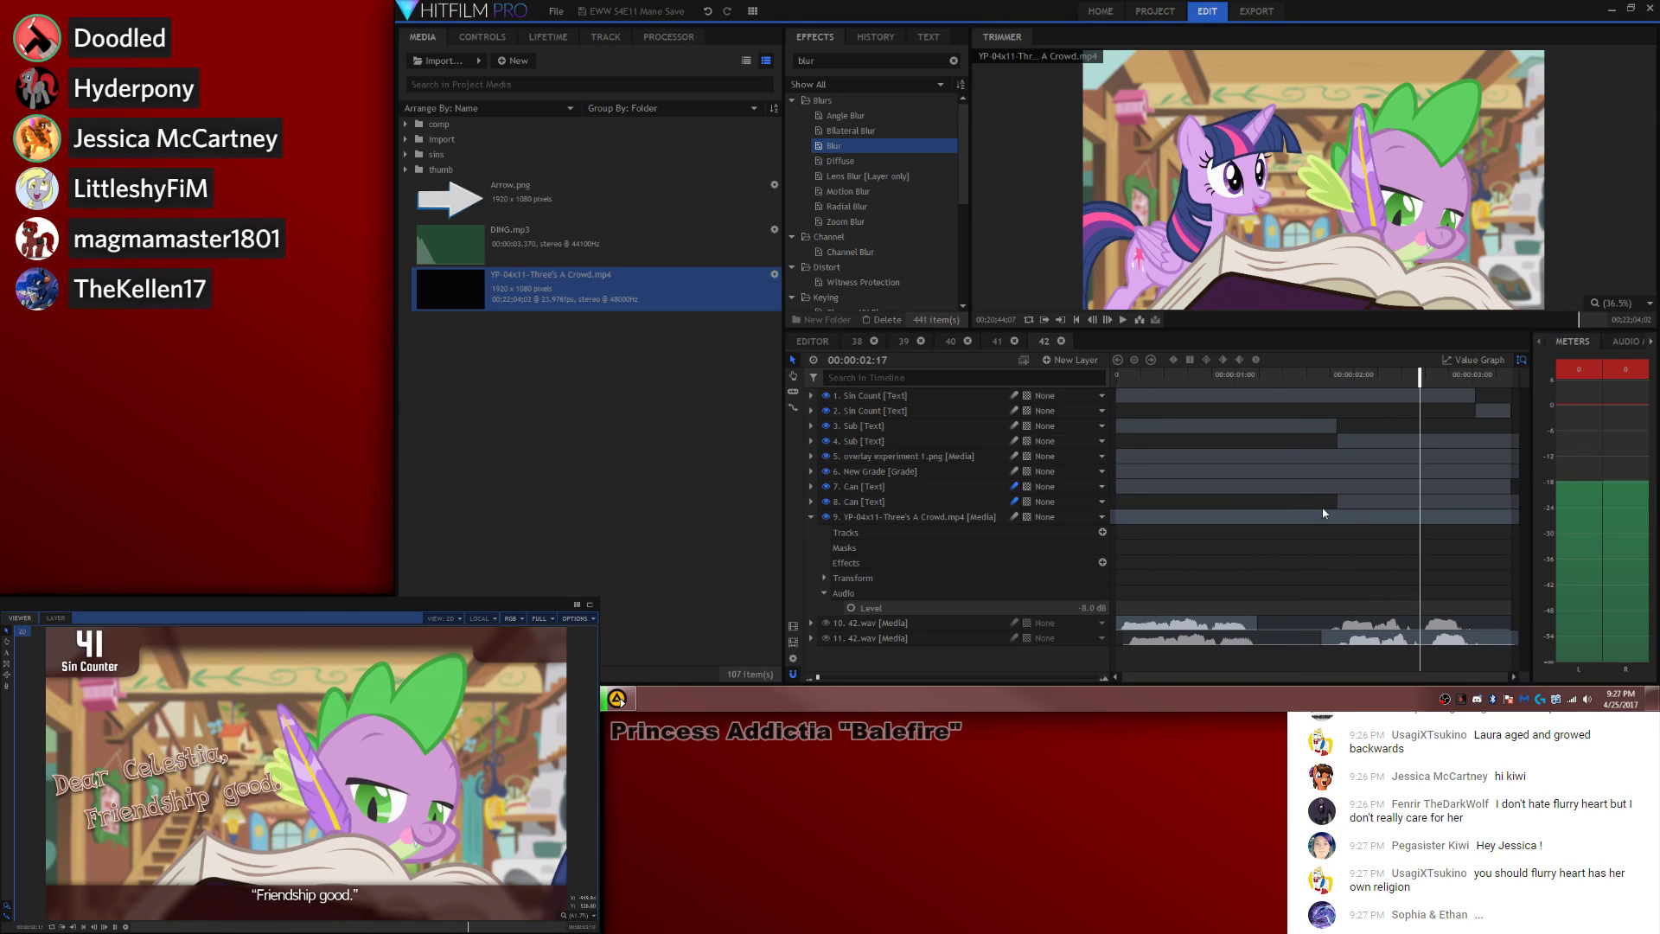
# Step: Copy the last DING.mp3 clip on the main editor timeline and paste the copy at 00:03:07:27
pyautogui.click(830, 341)
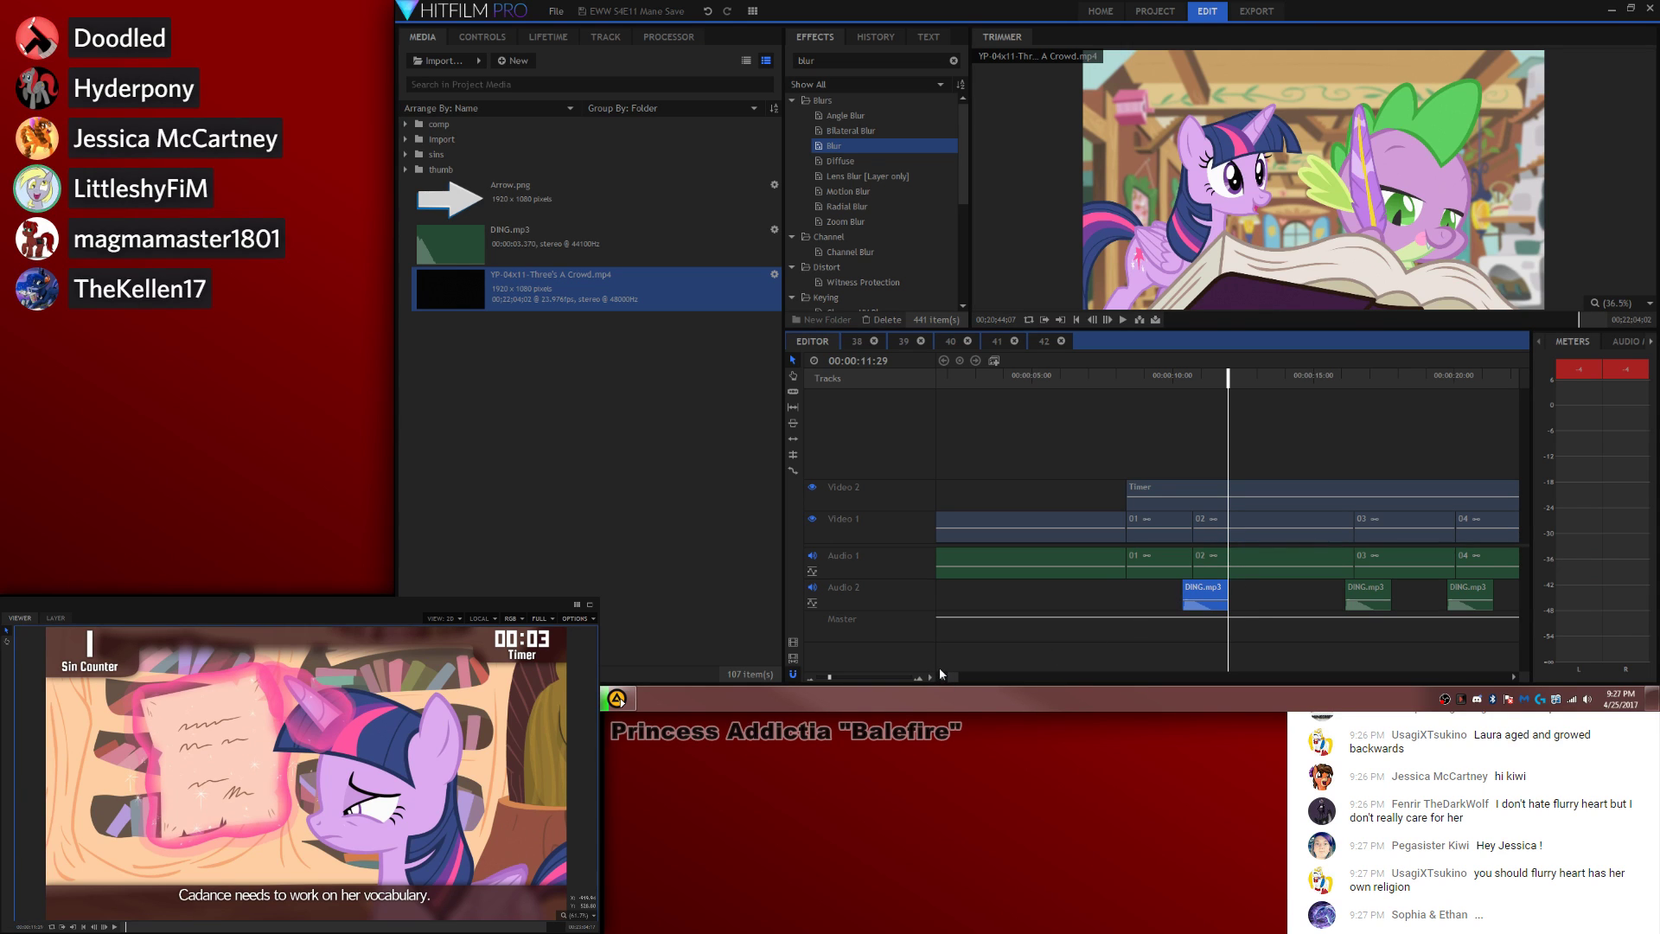
pyautogui.moveTo(955, 678); pyautogui.dragTo(1027, 691)
pyautogui.click(1159, 592)
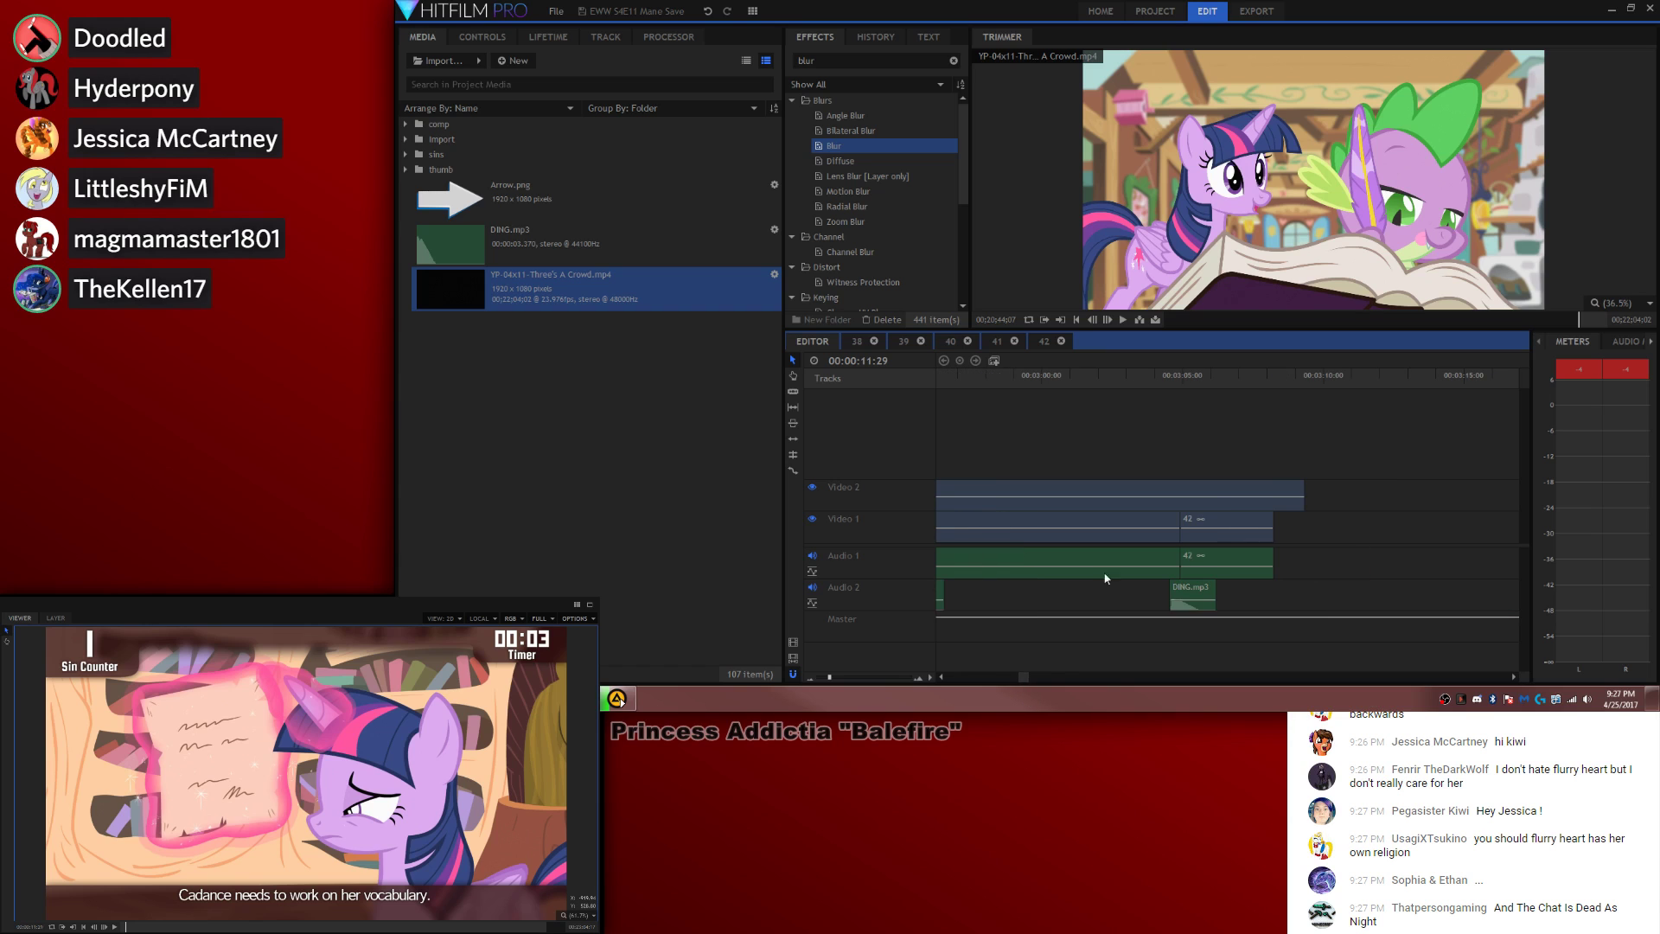
pyautogui.moveTo(1250, 380); pyautogui.dragTo(1262, 380)
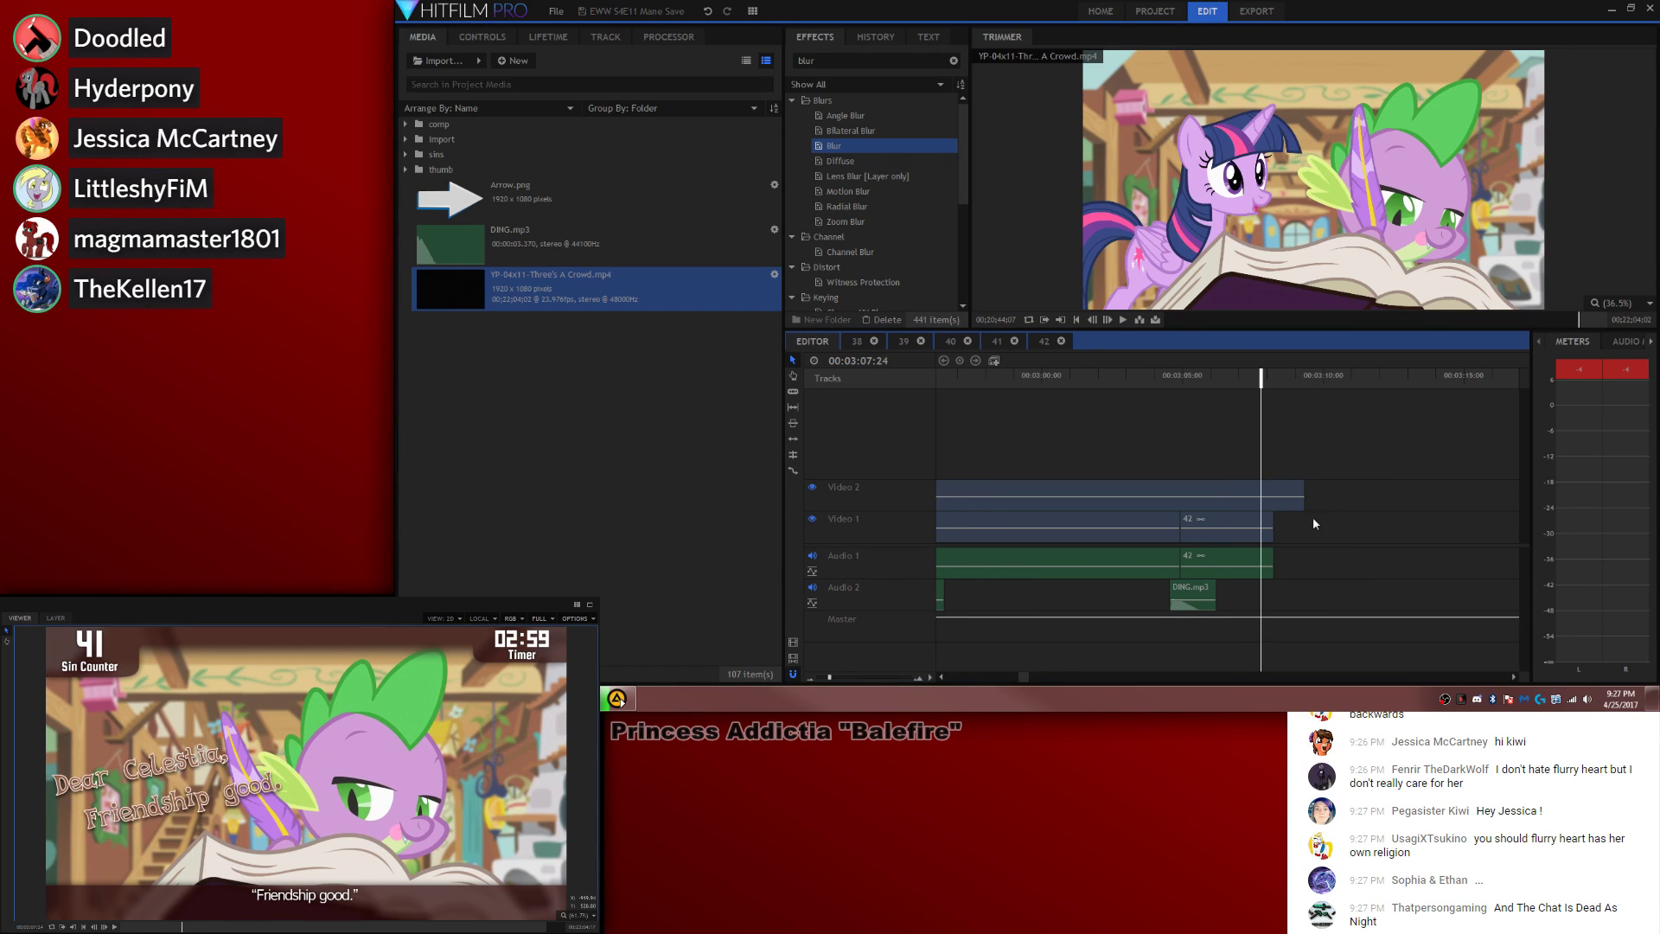
pyautogui.press('Left')
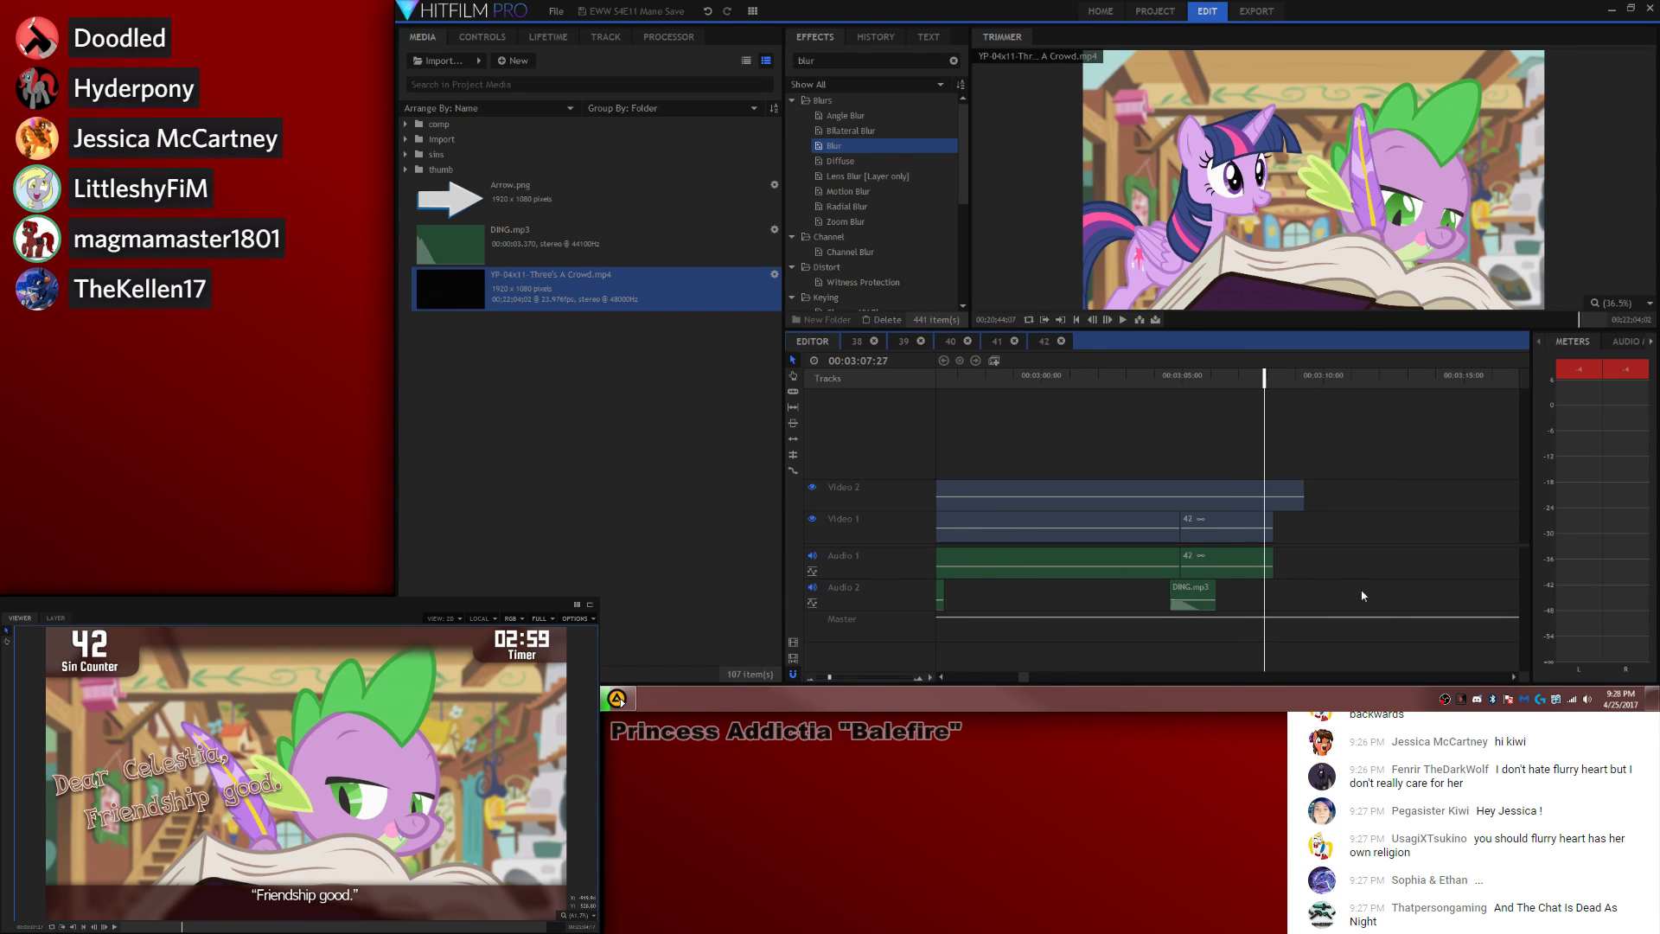
pyautogui.click(1203, 591)
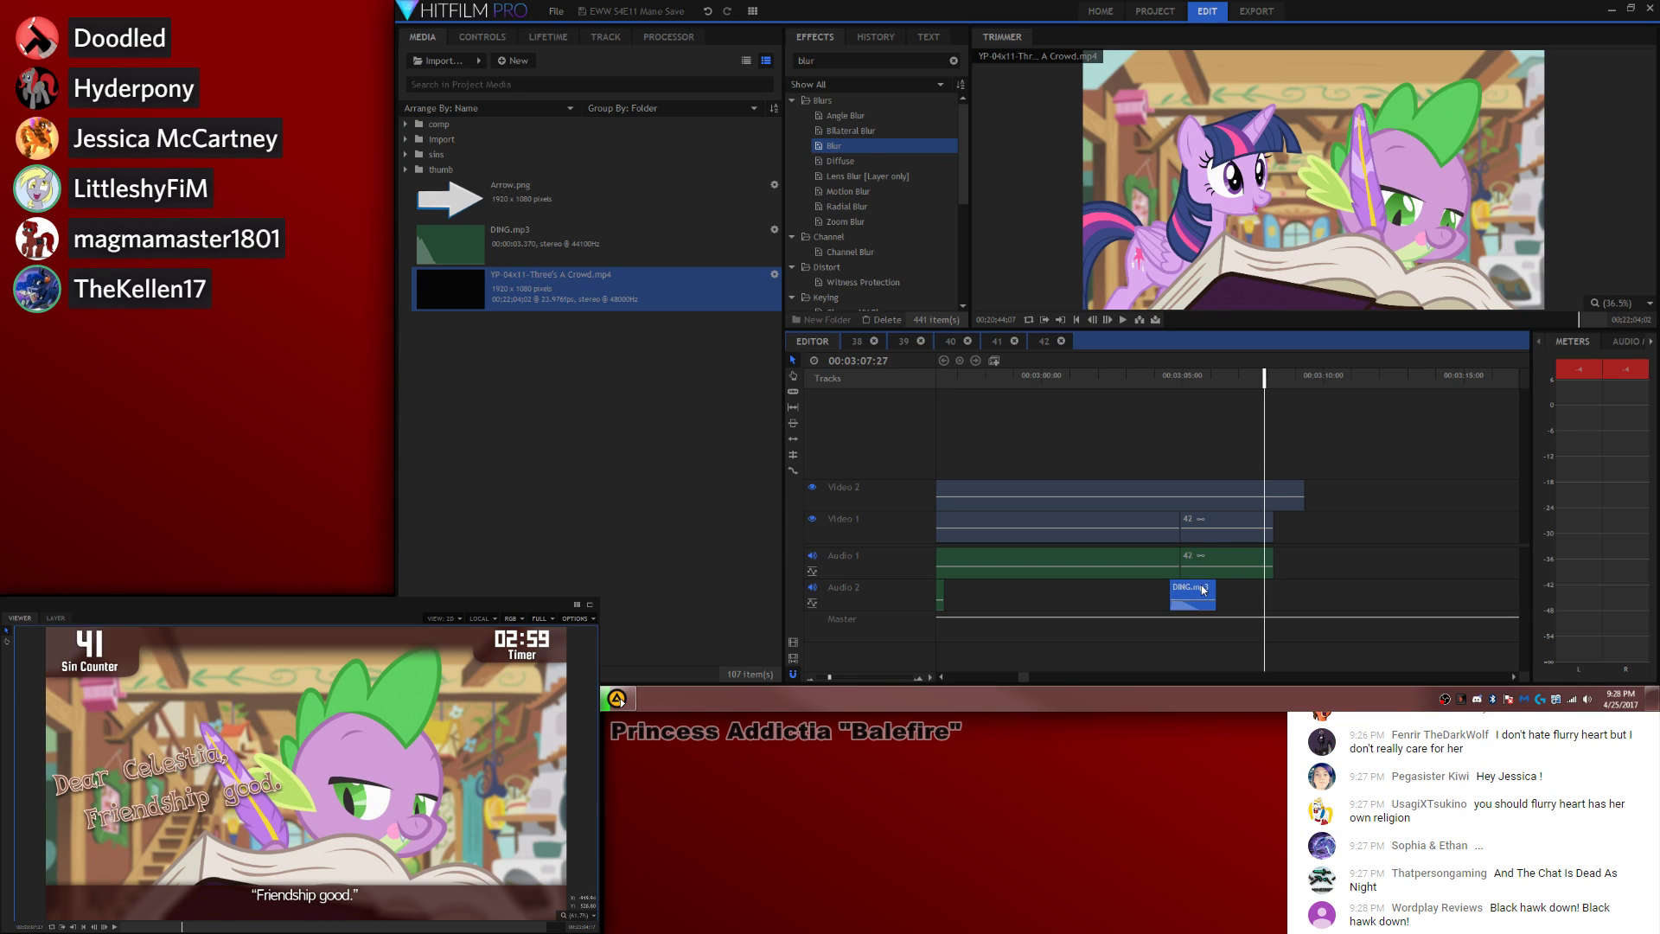
pyautogui.hotkey('ctrl', 'c')
pyautogui.hotkey('ctrl', 'v')
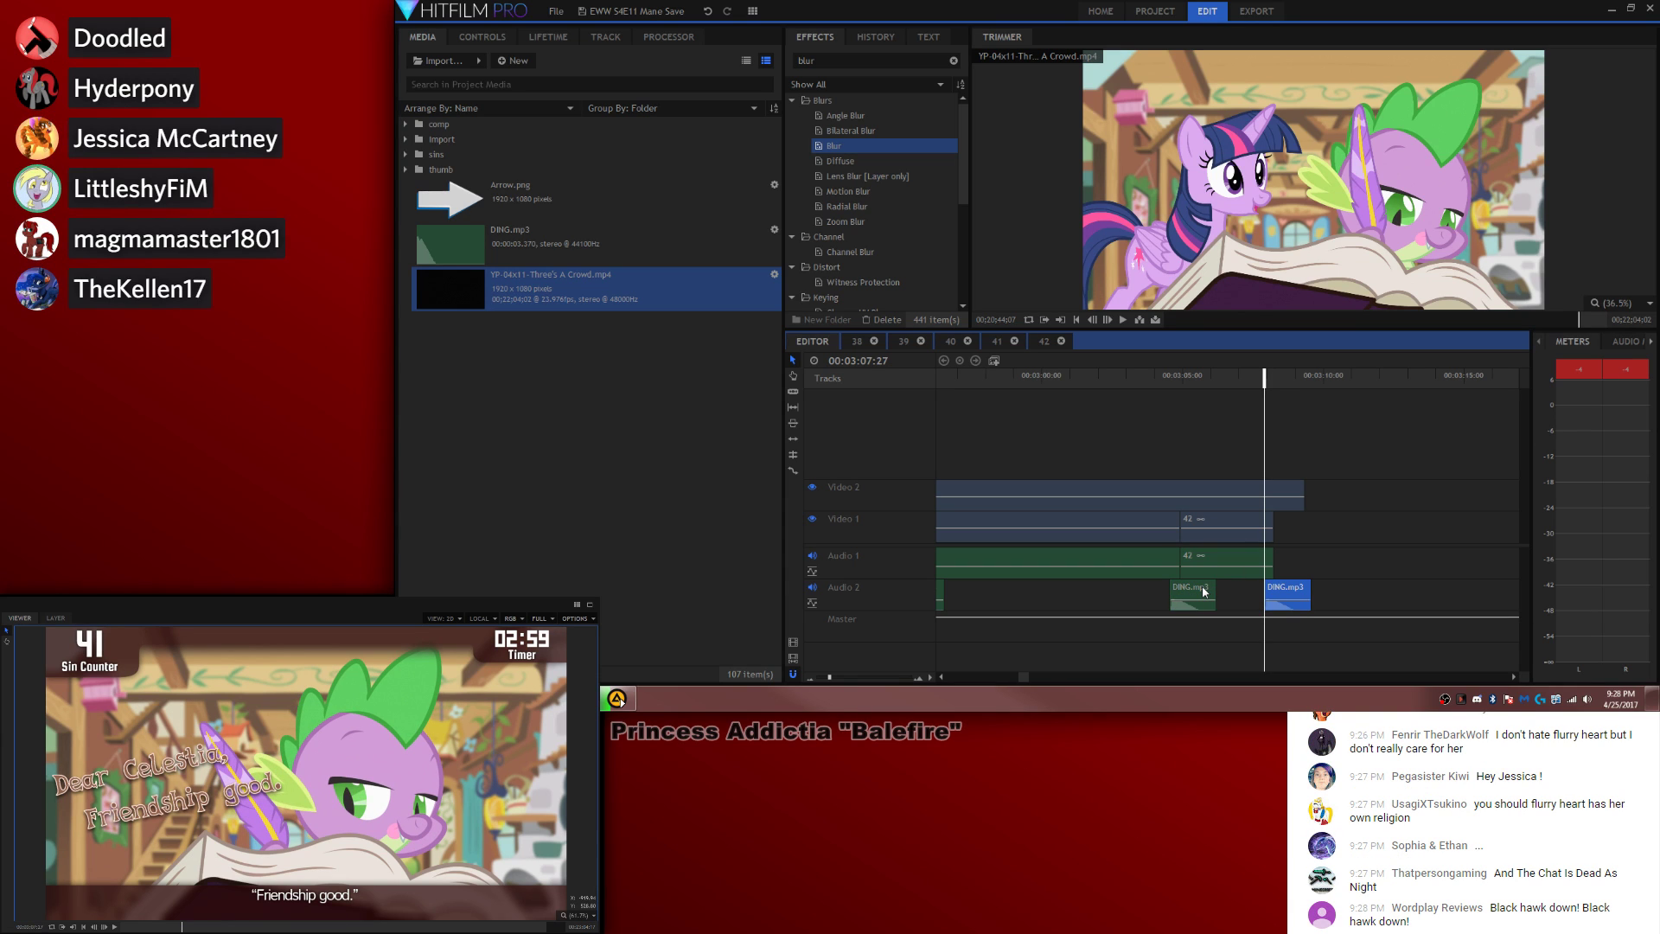
# Step: Trim the Timer clip's end to match the end of clip 42 and preview the ending
pyautogui.moveTo(1299, 489); pyautogui.dragTo(1273, 489)
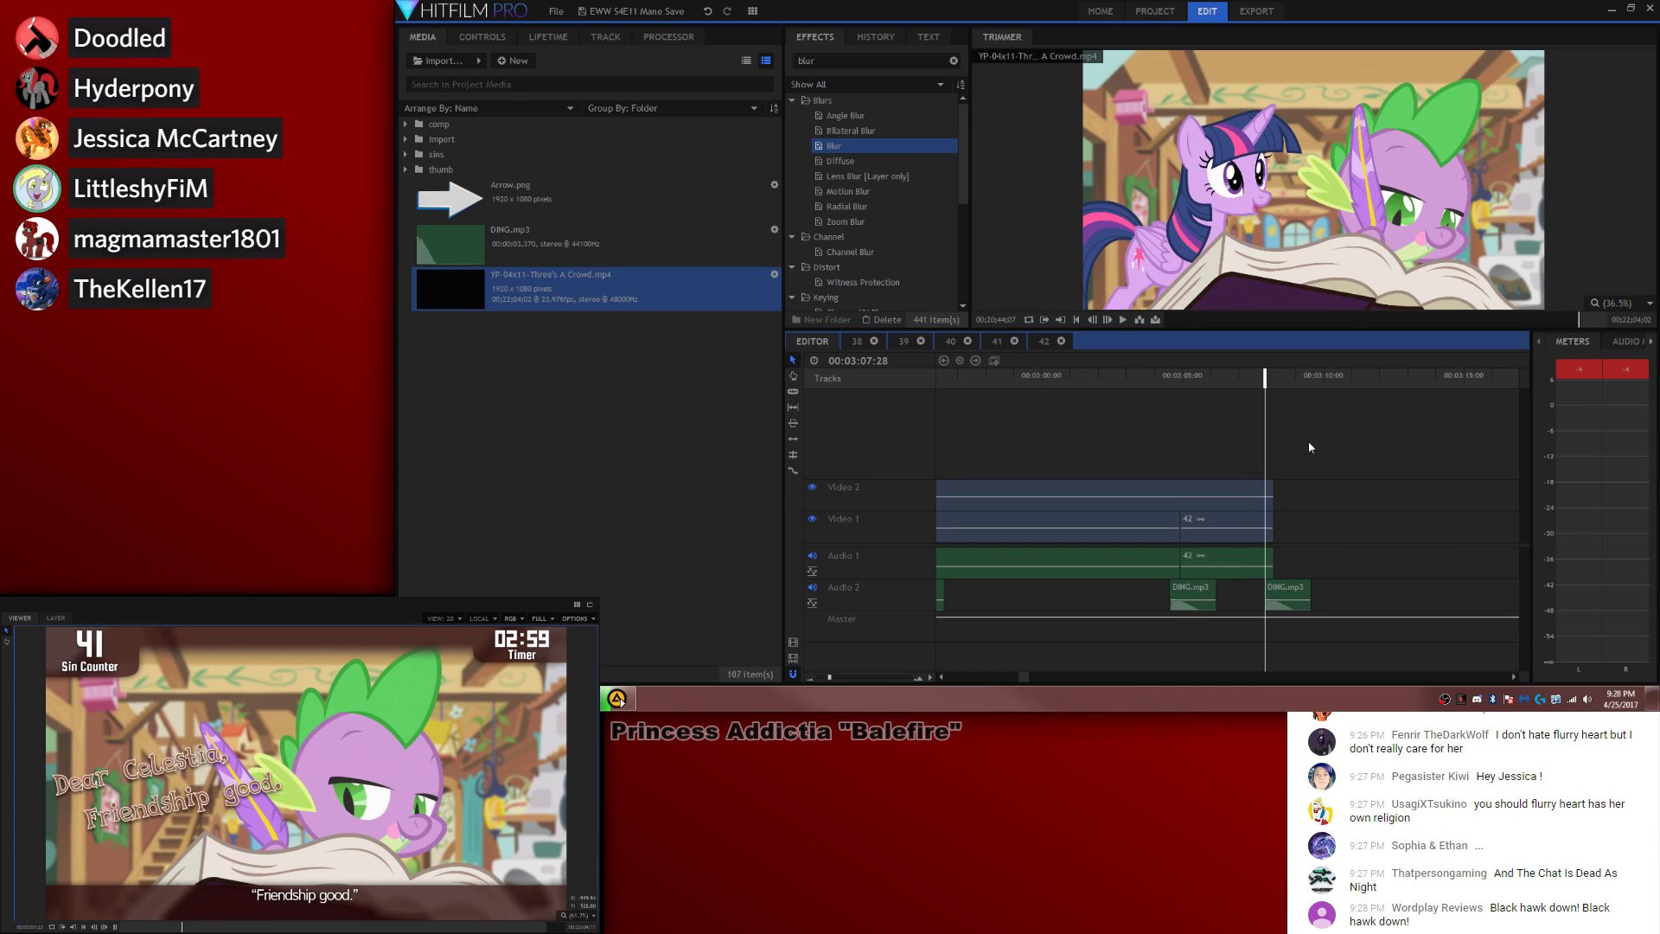
pyautogui.press('space')
pyautogui.click(1255, 381)
pyautogui.press('space')
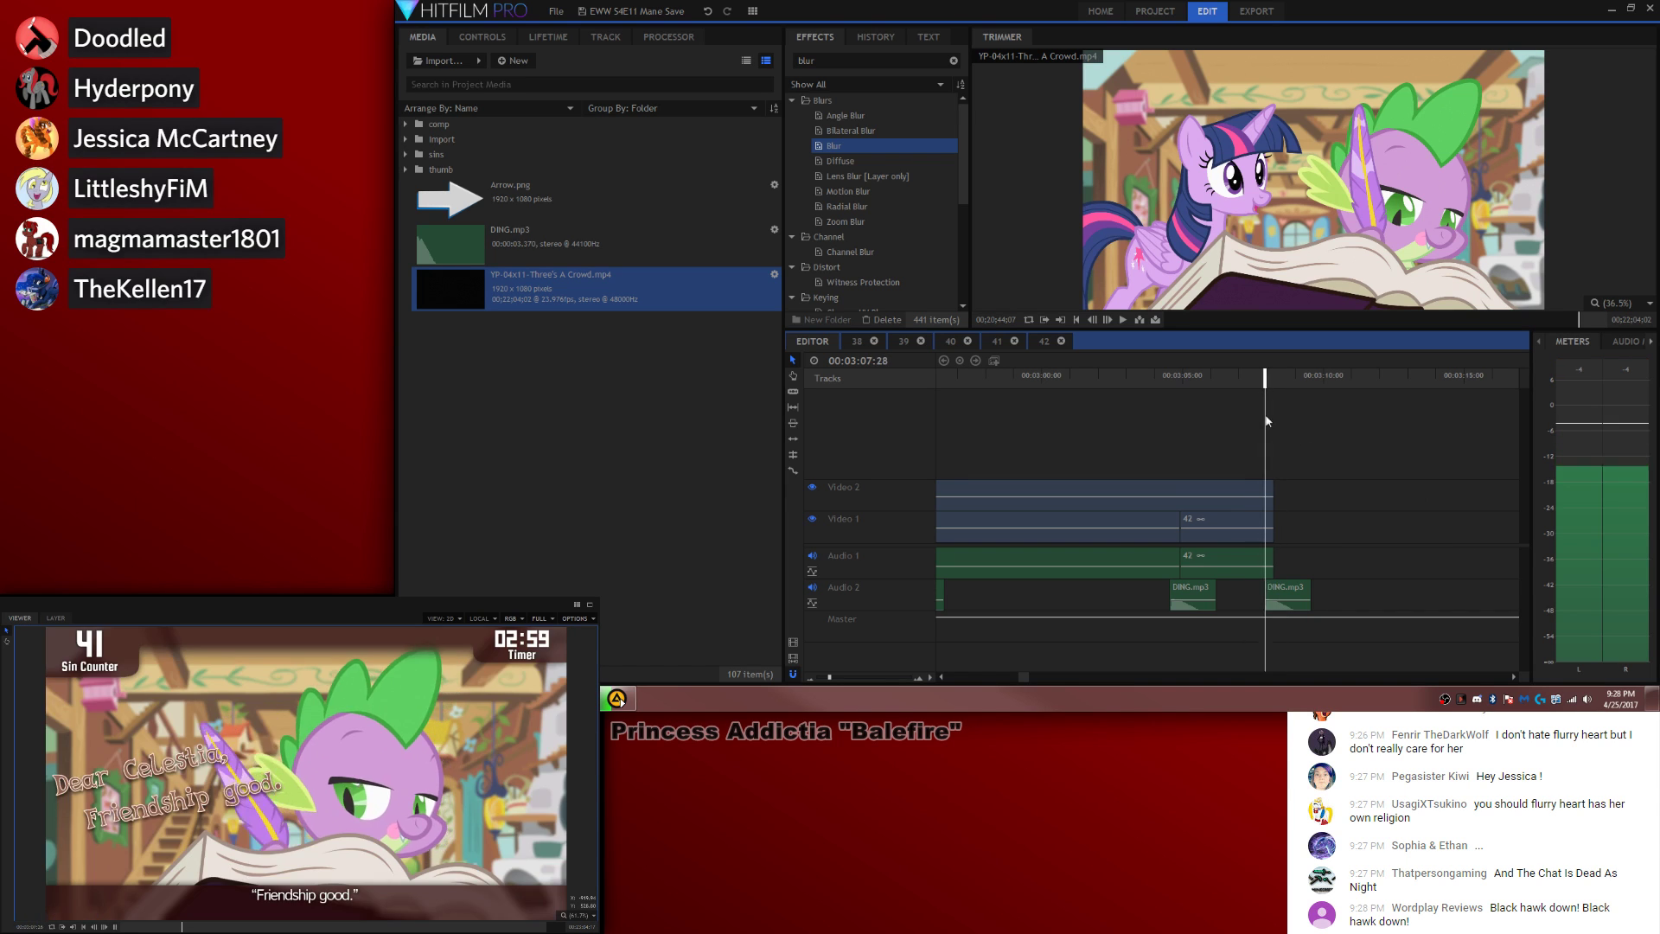
# Step: Lower the episode footage's audio level in the 42 composite to about -10 dB and return to the main timeline
pyautogui.doubleClick(1232, 520)
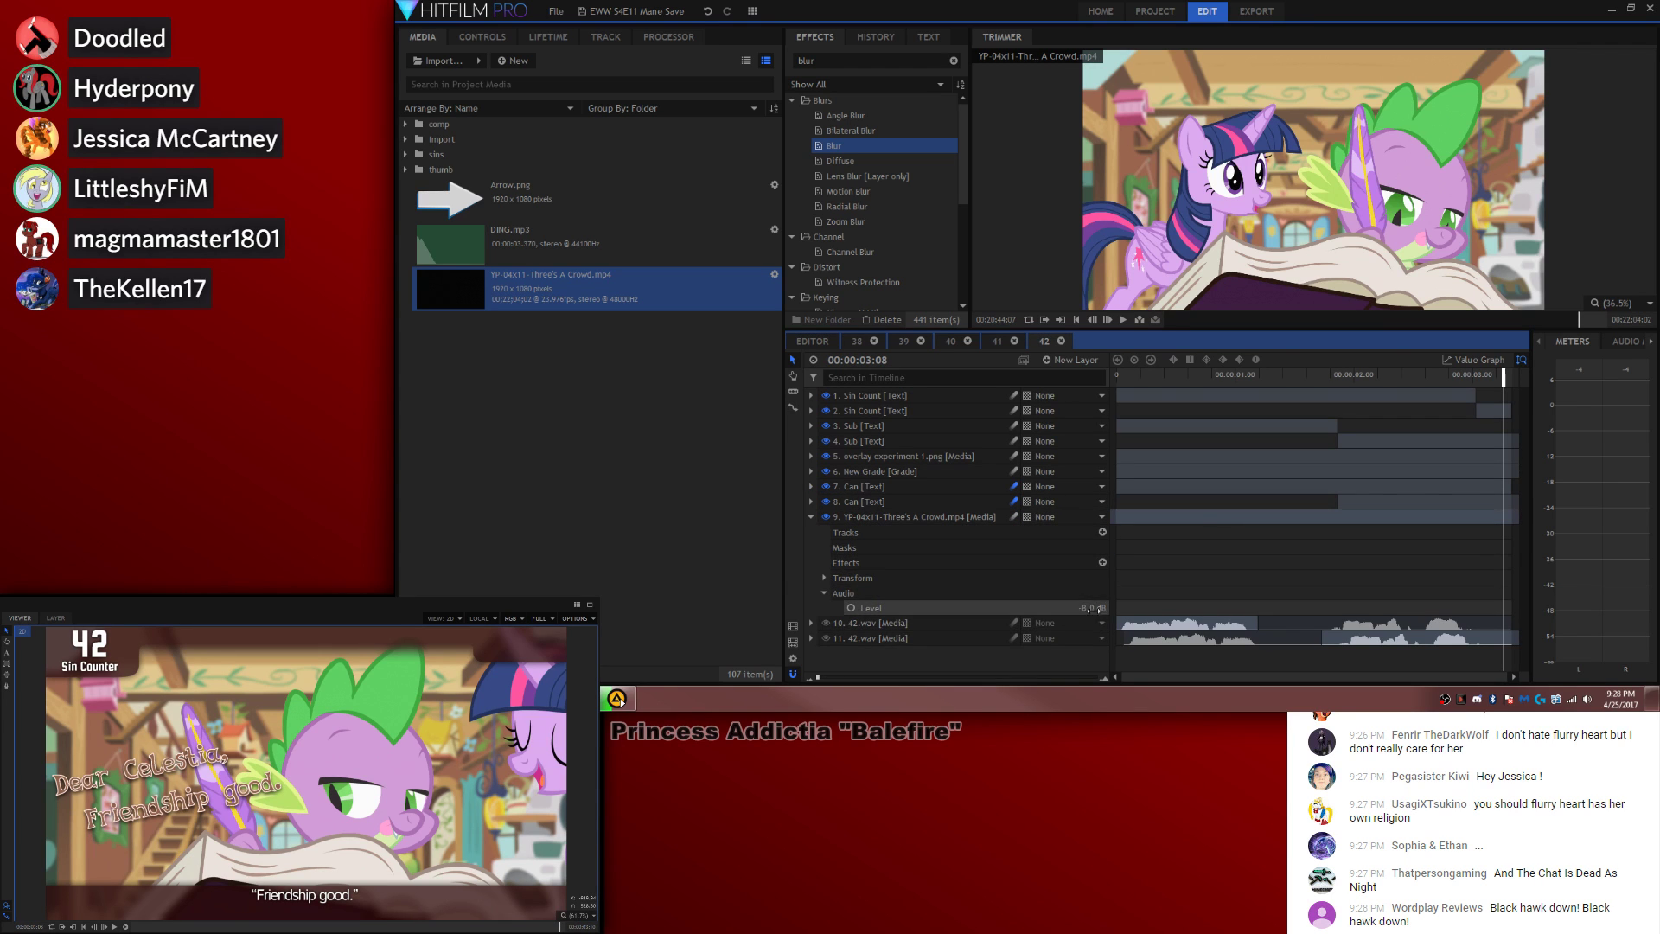
pyautogui.moveTo(1095, 610); pyautogui.dragTo(1093, 608)
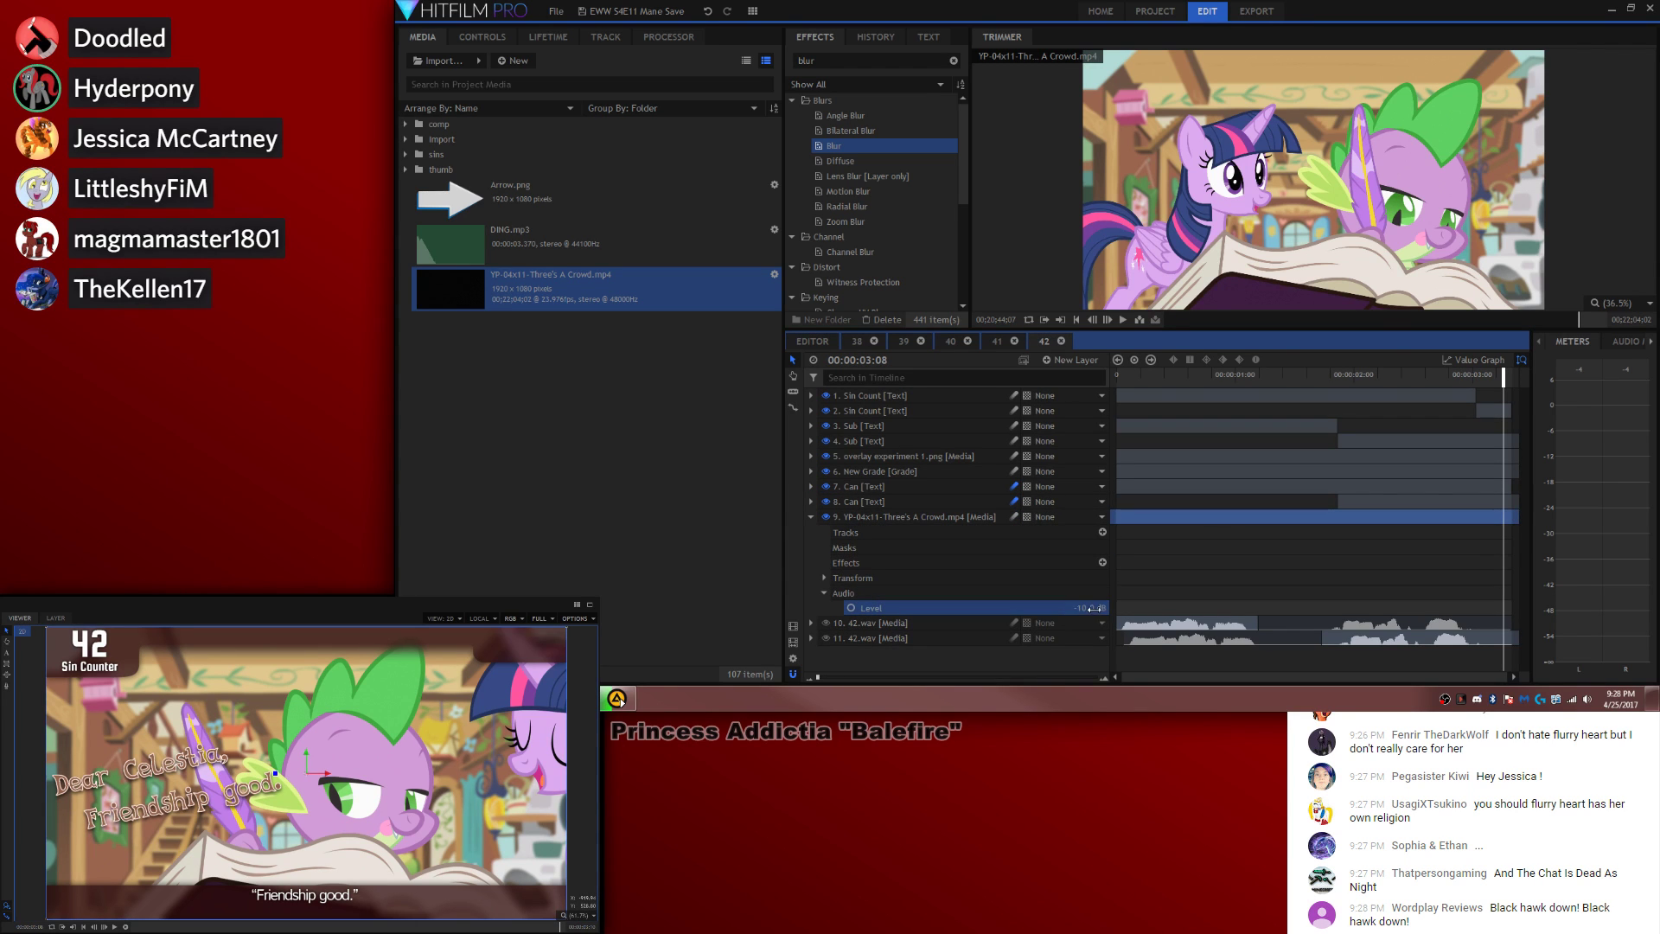
pyautogui.click(812, 342)
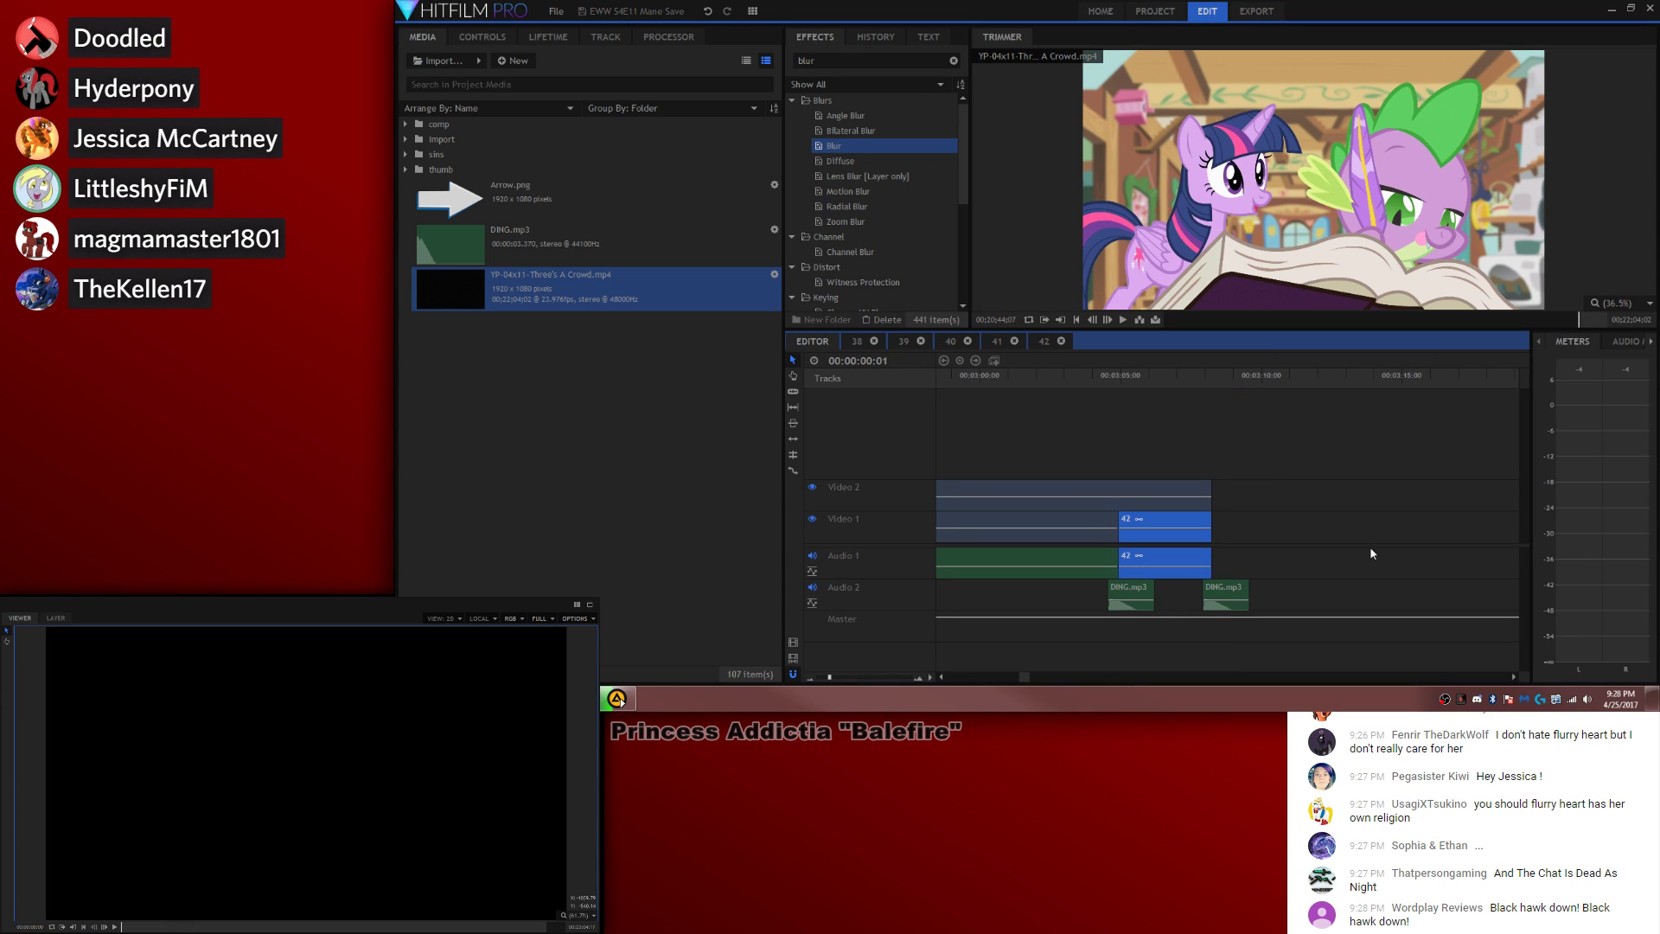
# Step: Change the opening composite's duration line to "In 3 Minutes"
pyautogui.press('space')
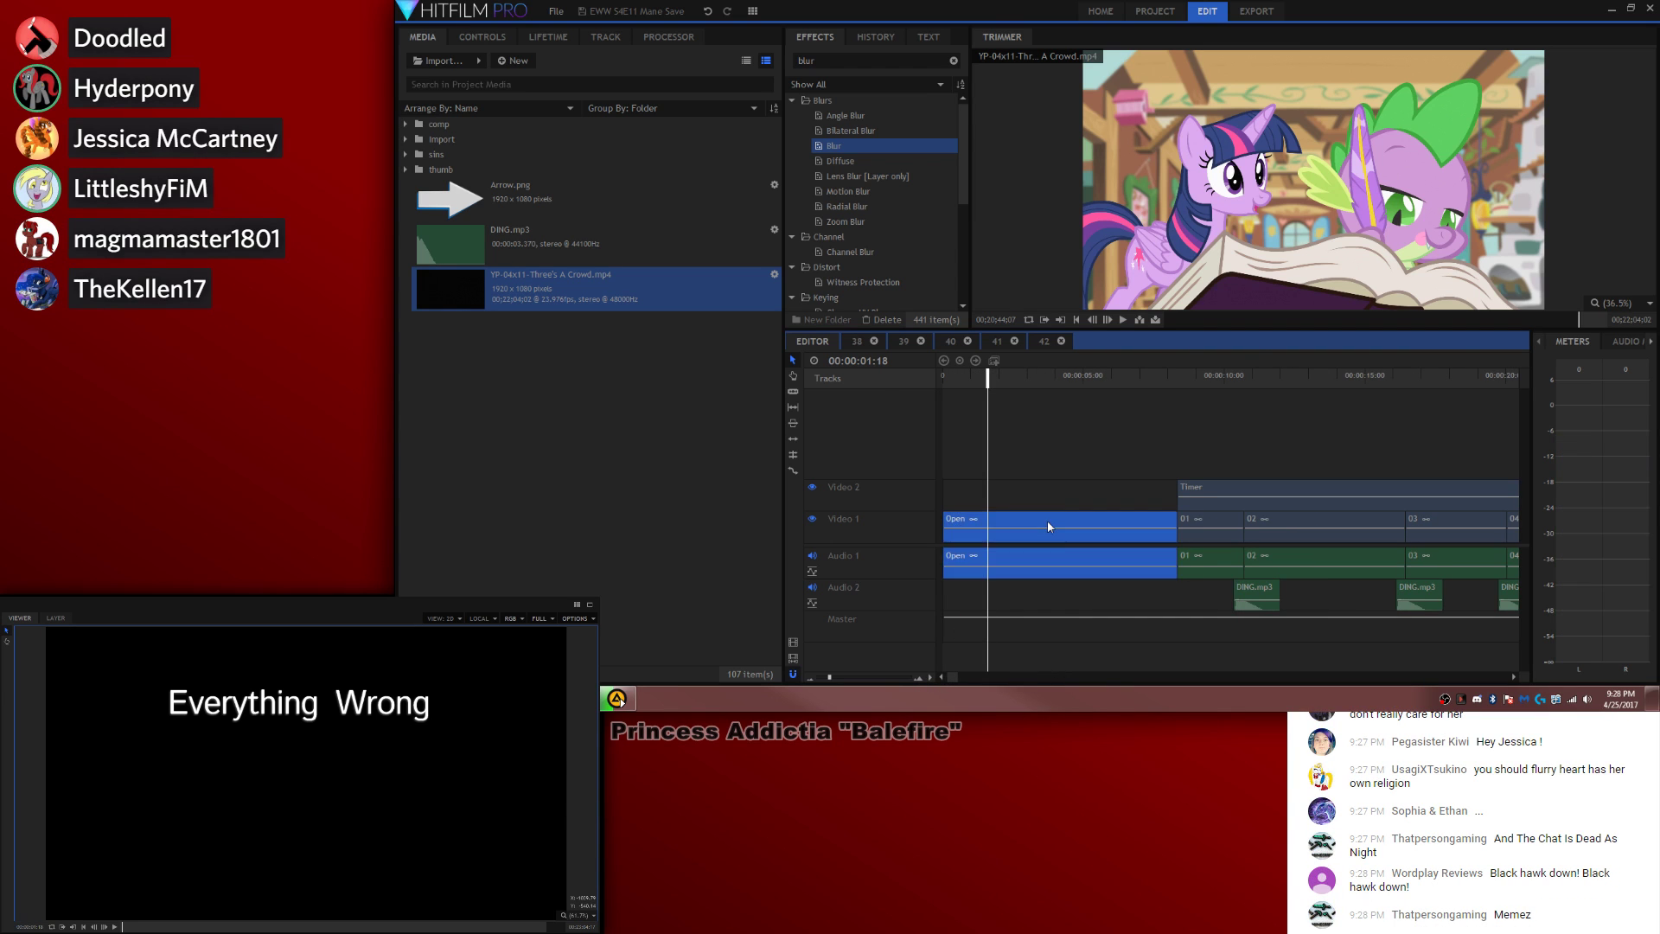
pyautogui.doubleClick(1045, 520)
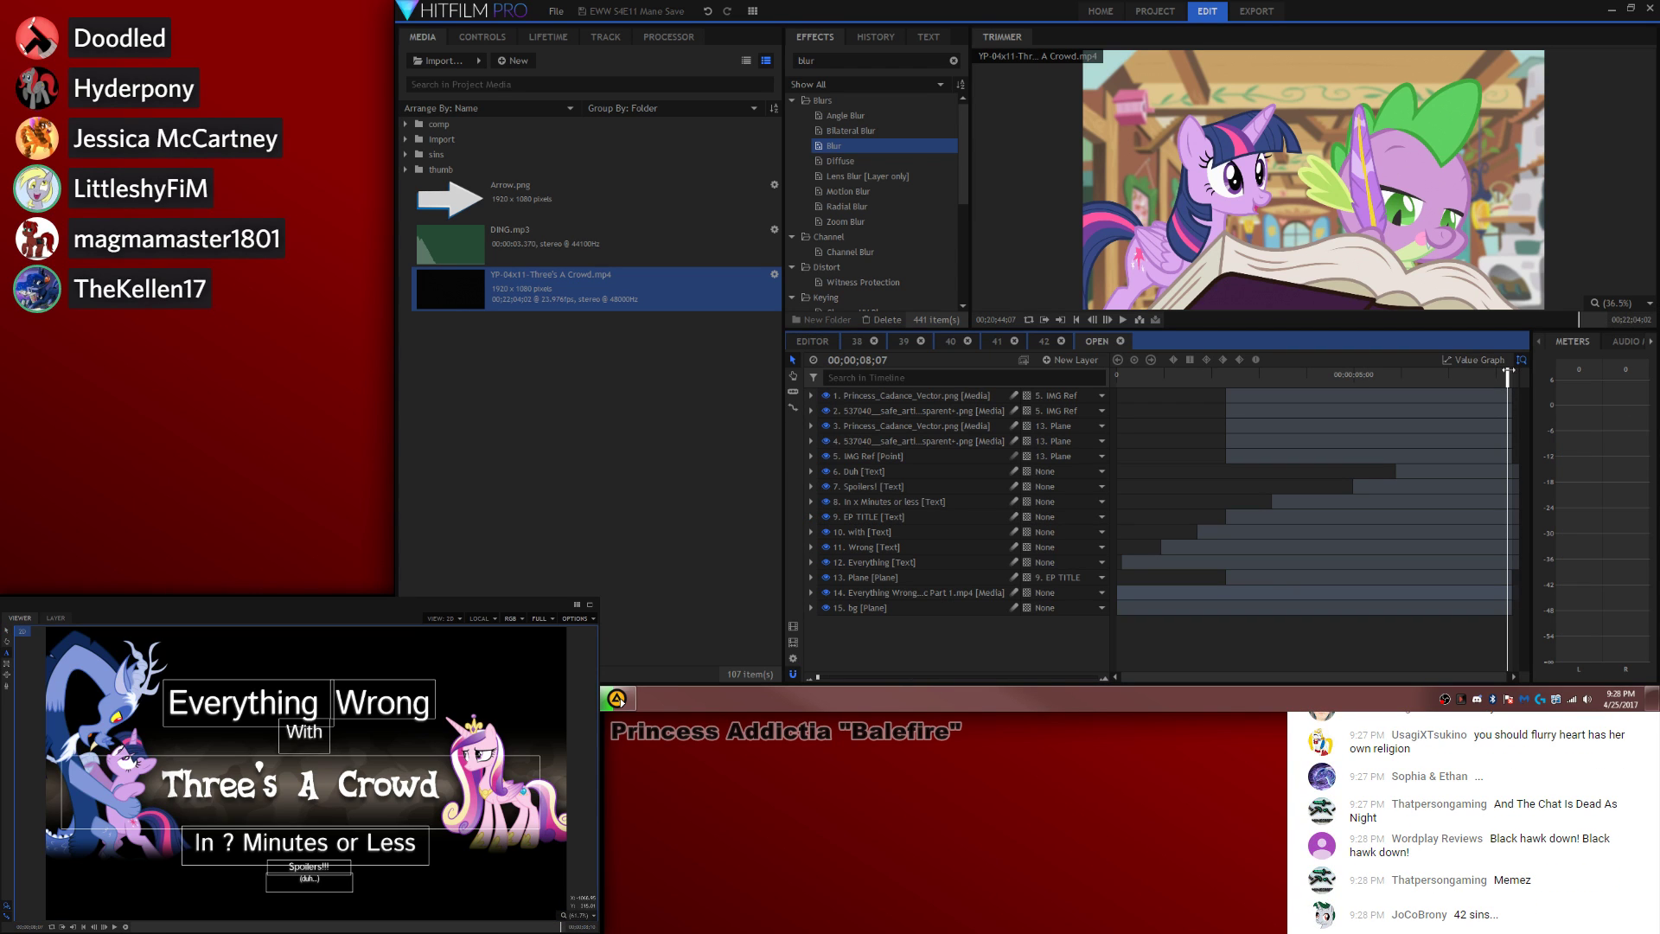
pyautogui.click(240, 839)
pyautogui.press('BackSpace')
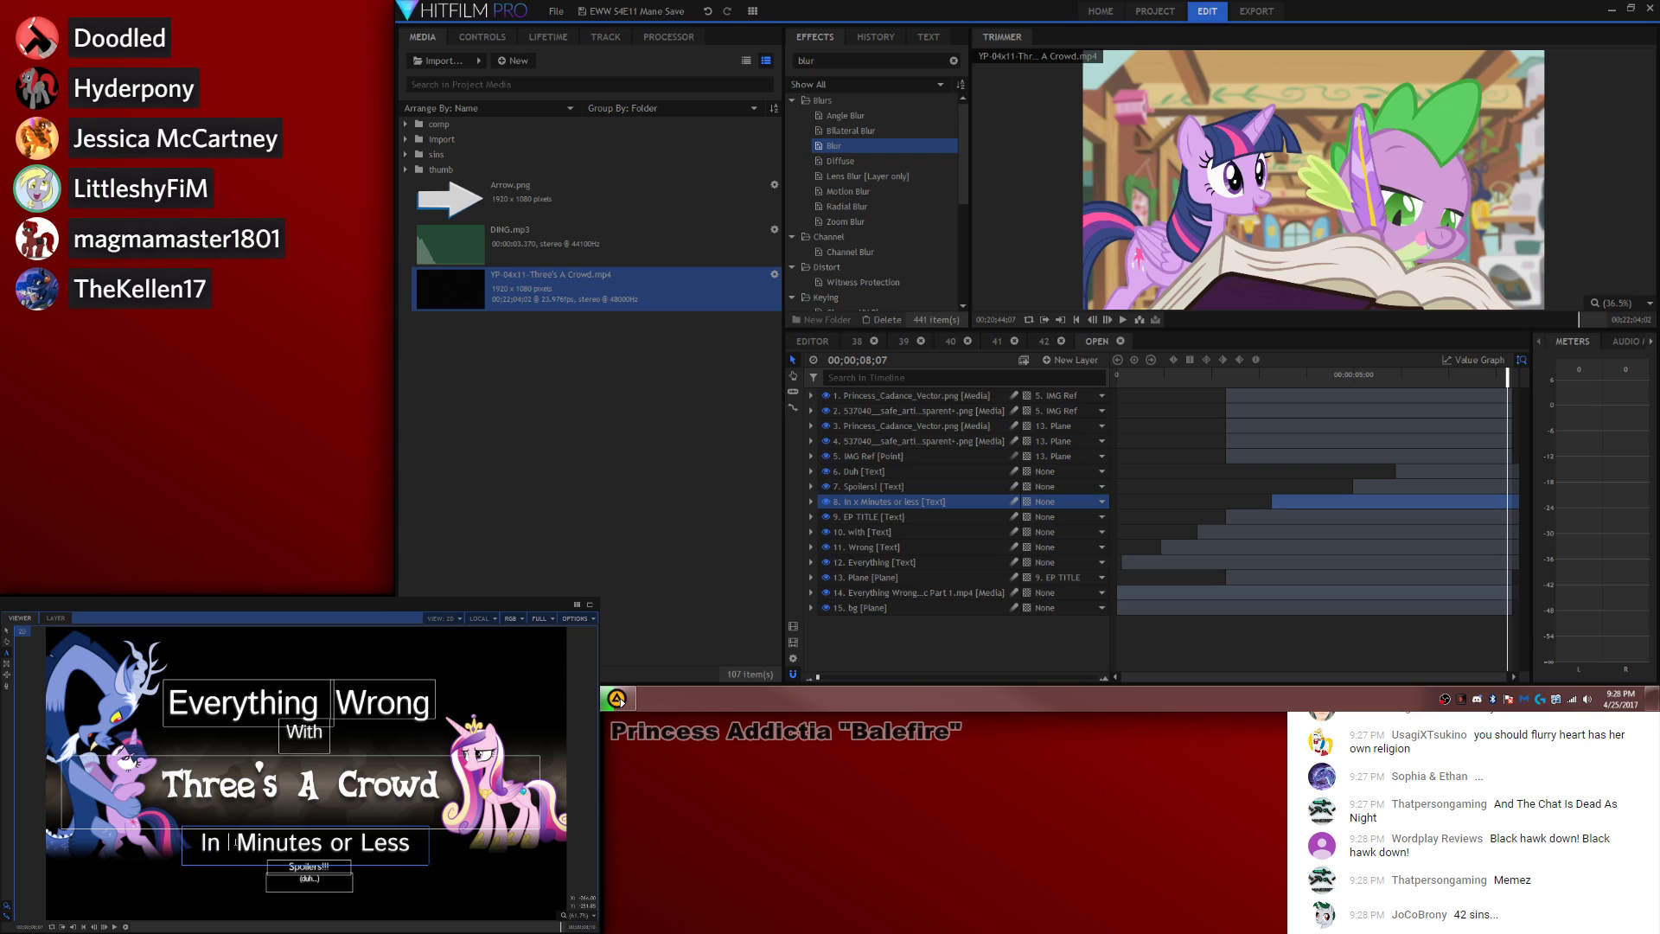
pyautogui.write('3')
pyautogui.moveTo(419, 842); pyautogui.dragTo(362, 843)
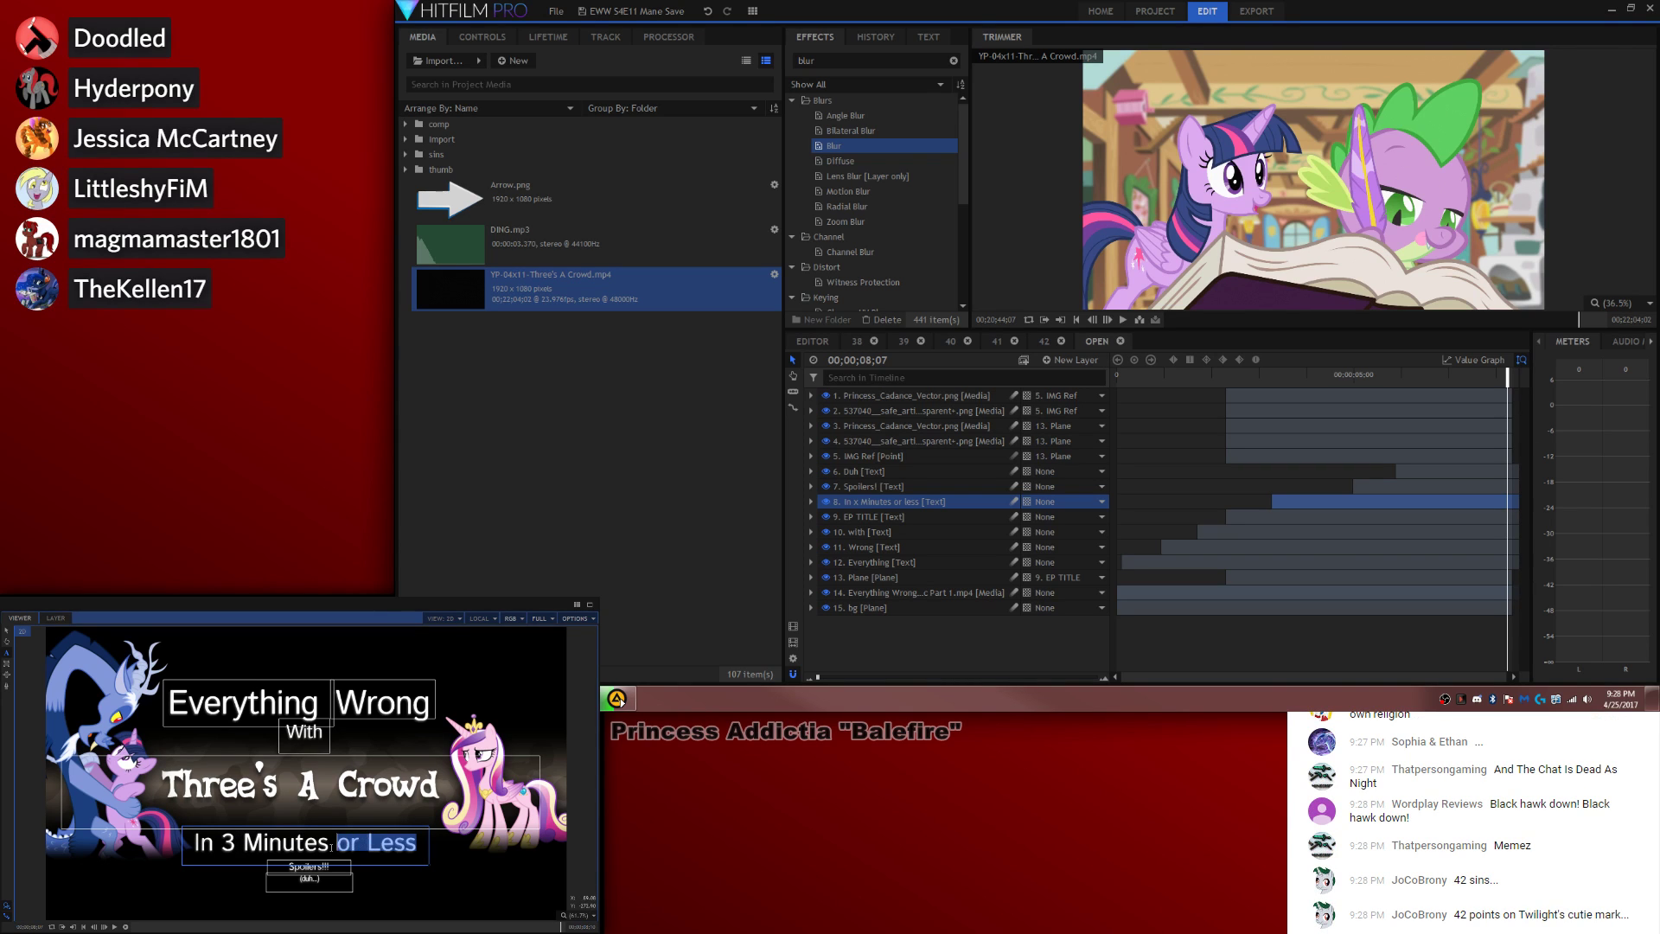
pyautogui.press('BackSpace')
pyautogui.click(1175, 444)
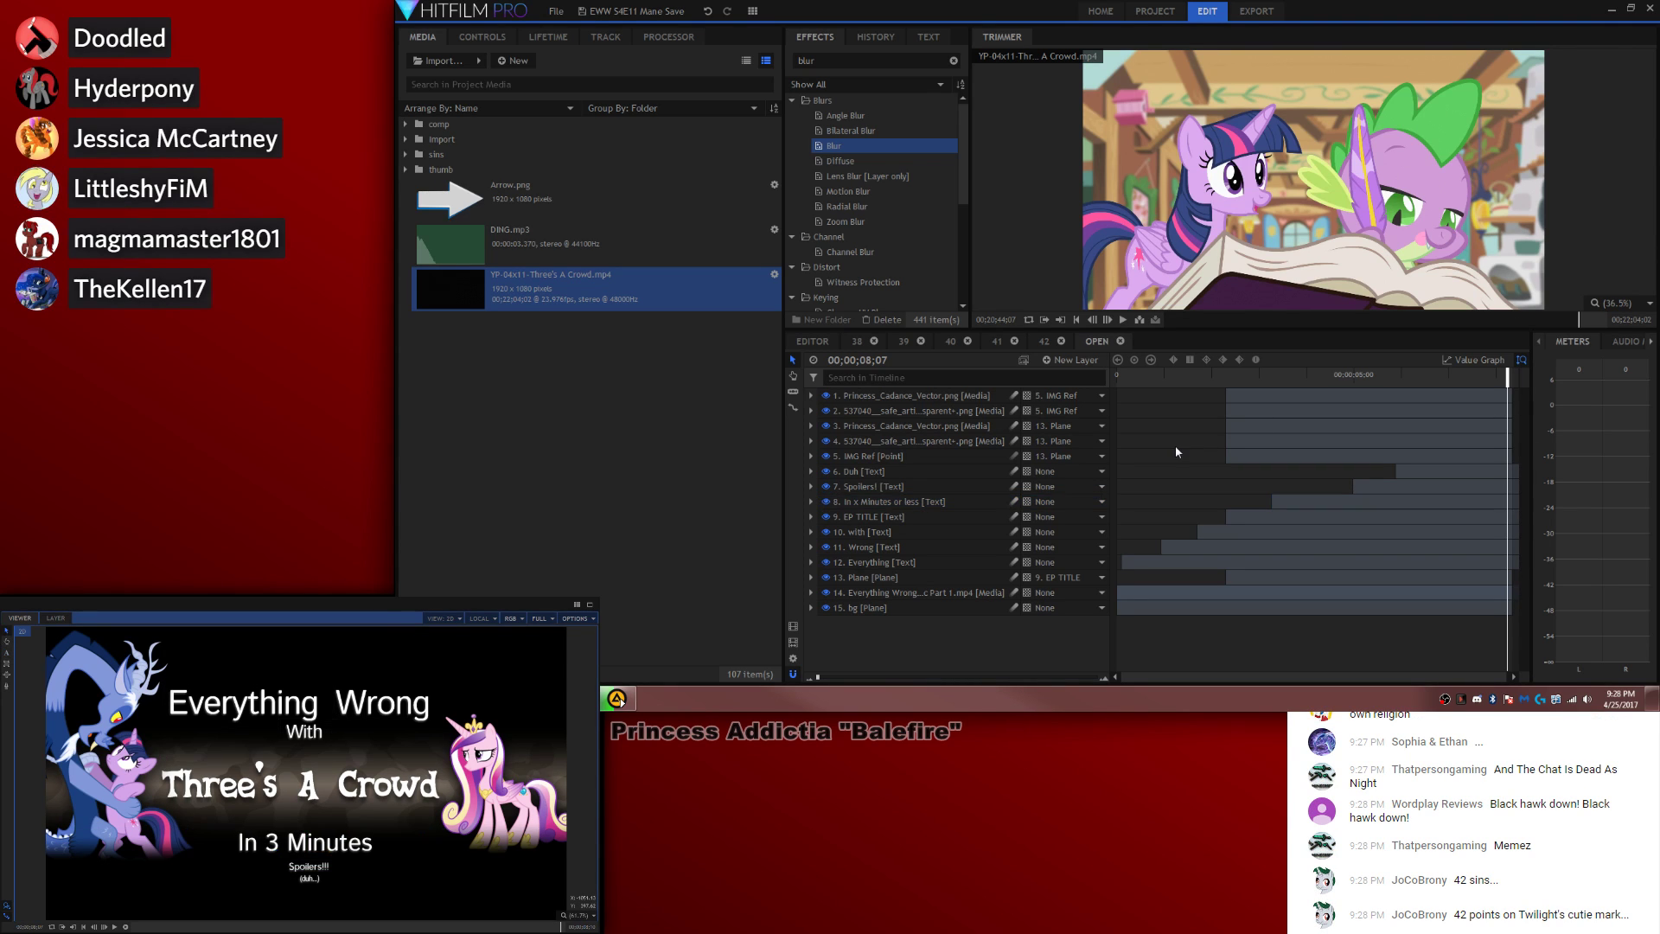
# Step: Review the main timeline from the start and mute both episode footage layers in the 03 composite
pyautogui.click(826, 344)
pyautogui.press('space')
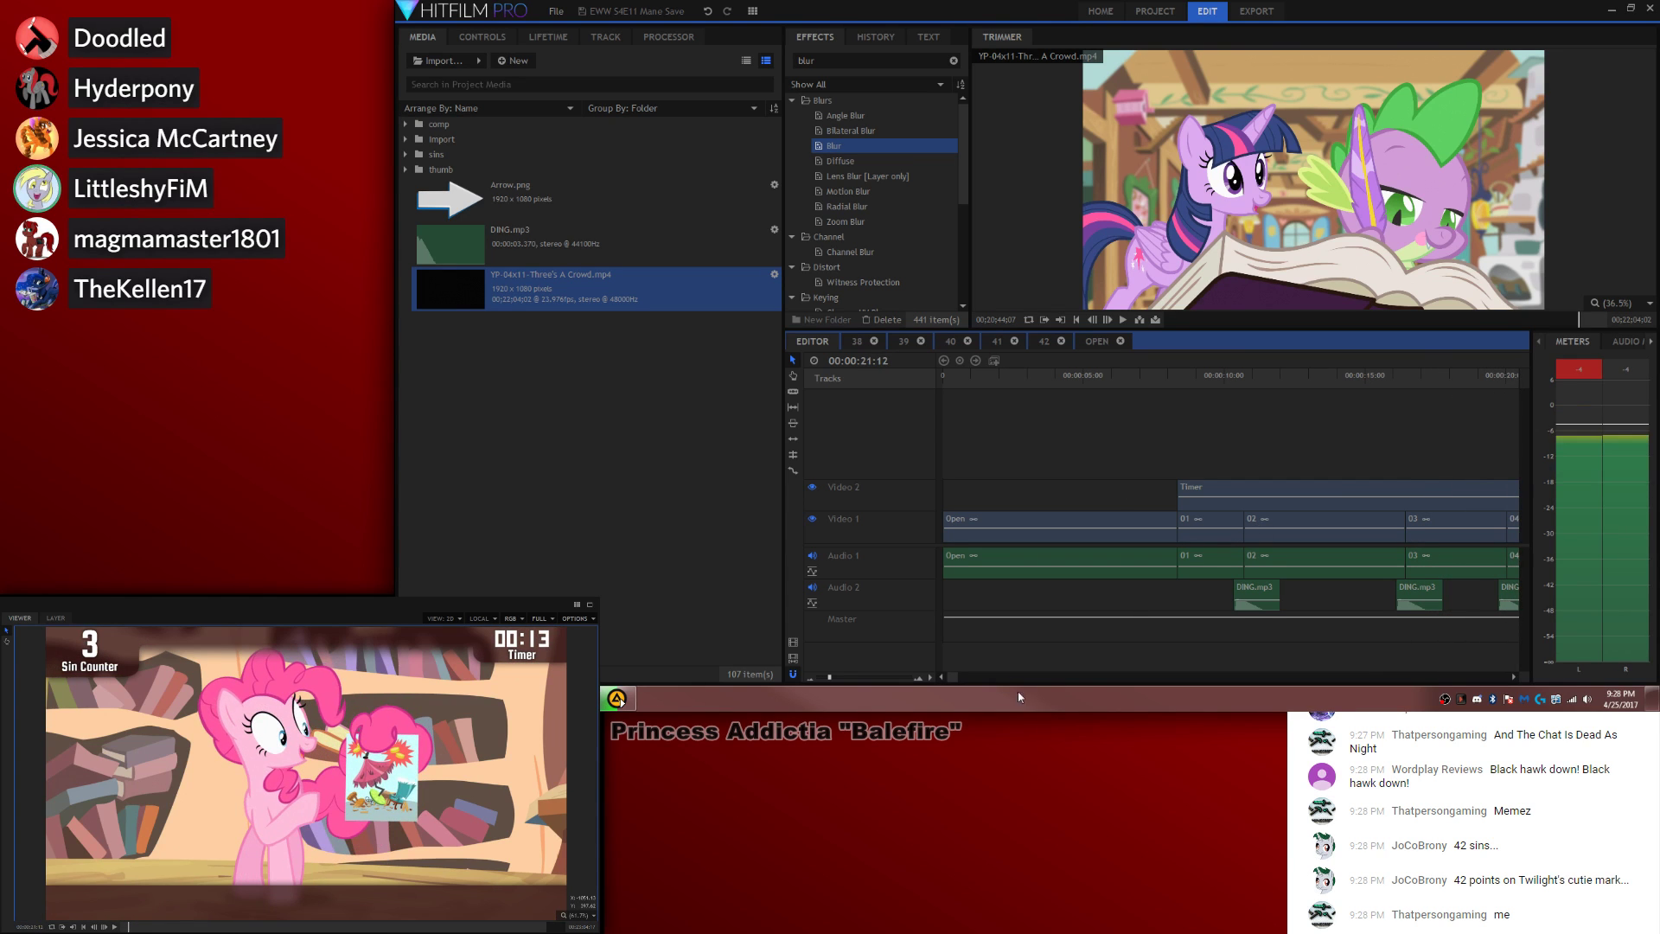
pyautogui.doubleClick(1163, 519)
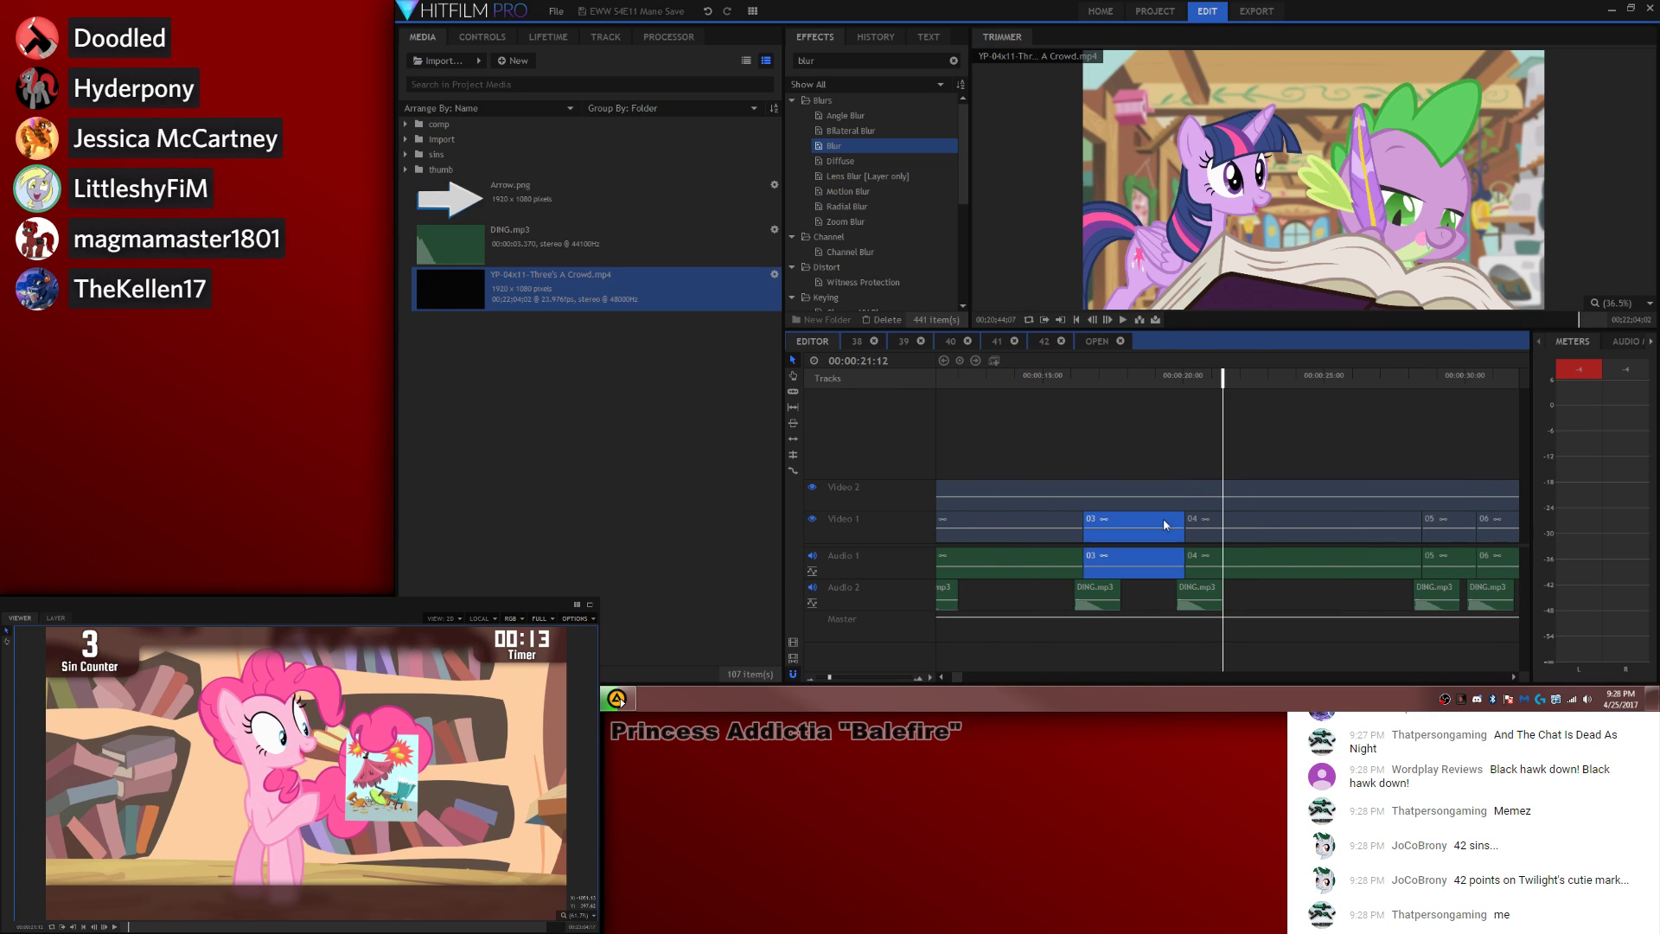
pyautogui.click(930, 638)
pyautogui.keyDown('shift'); pyautogui.click(925, 622); pyautogui.keyUp('shift')
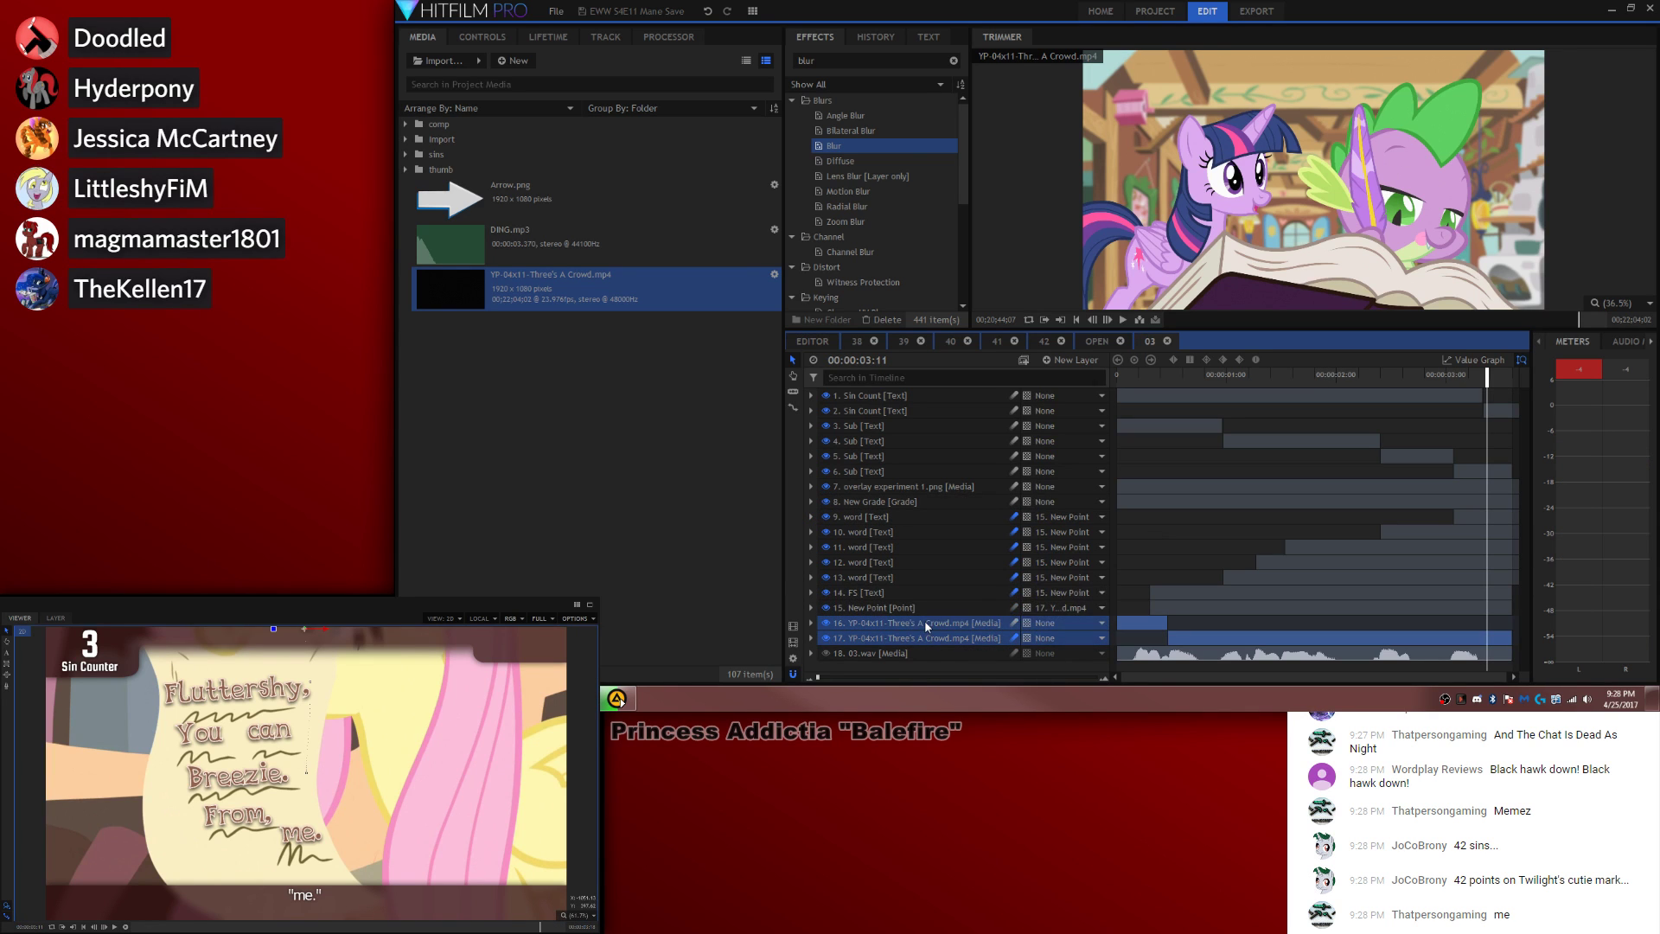
pyautogui.rightClick(925, 620)
pyautogui.moveTo(993, 325)
pyautogui.moveTo(994, 334)
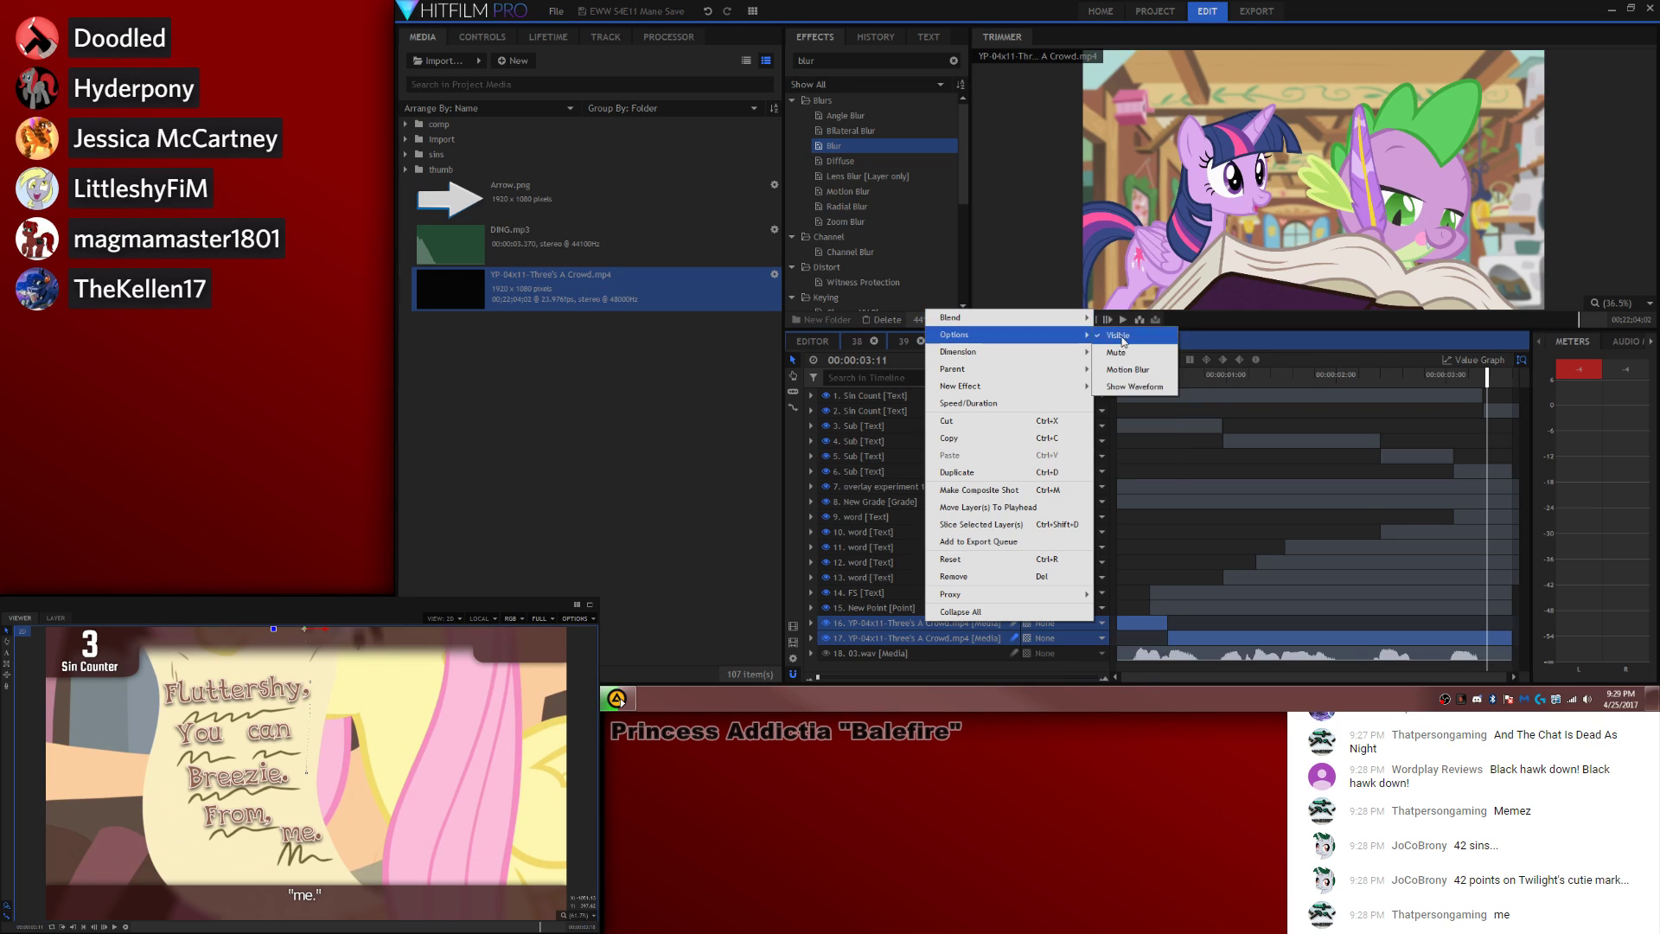
pyautogui.click(1114, 352)
# Step: Play the main timeline through the sin 13 section and open the 14 composite for inspection
pyautogui.click(812, 341)
pyautogui.click(1084, 421)
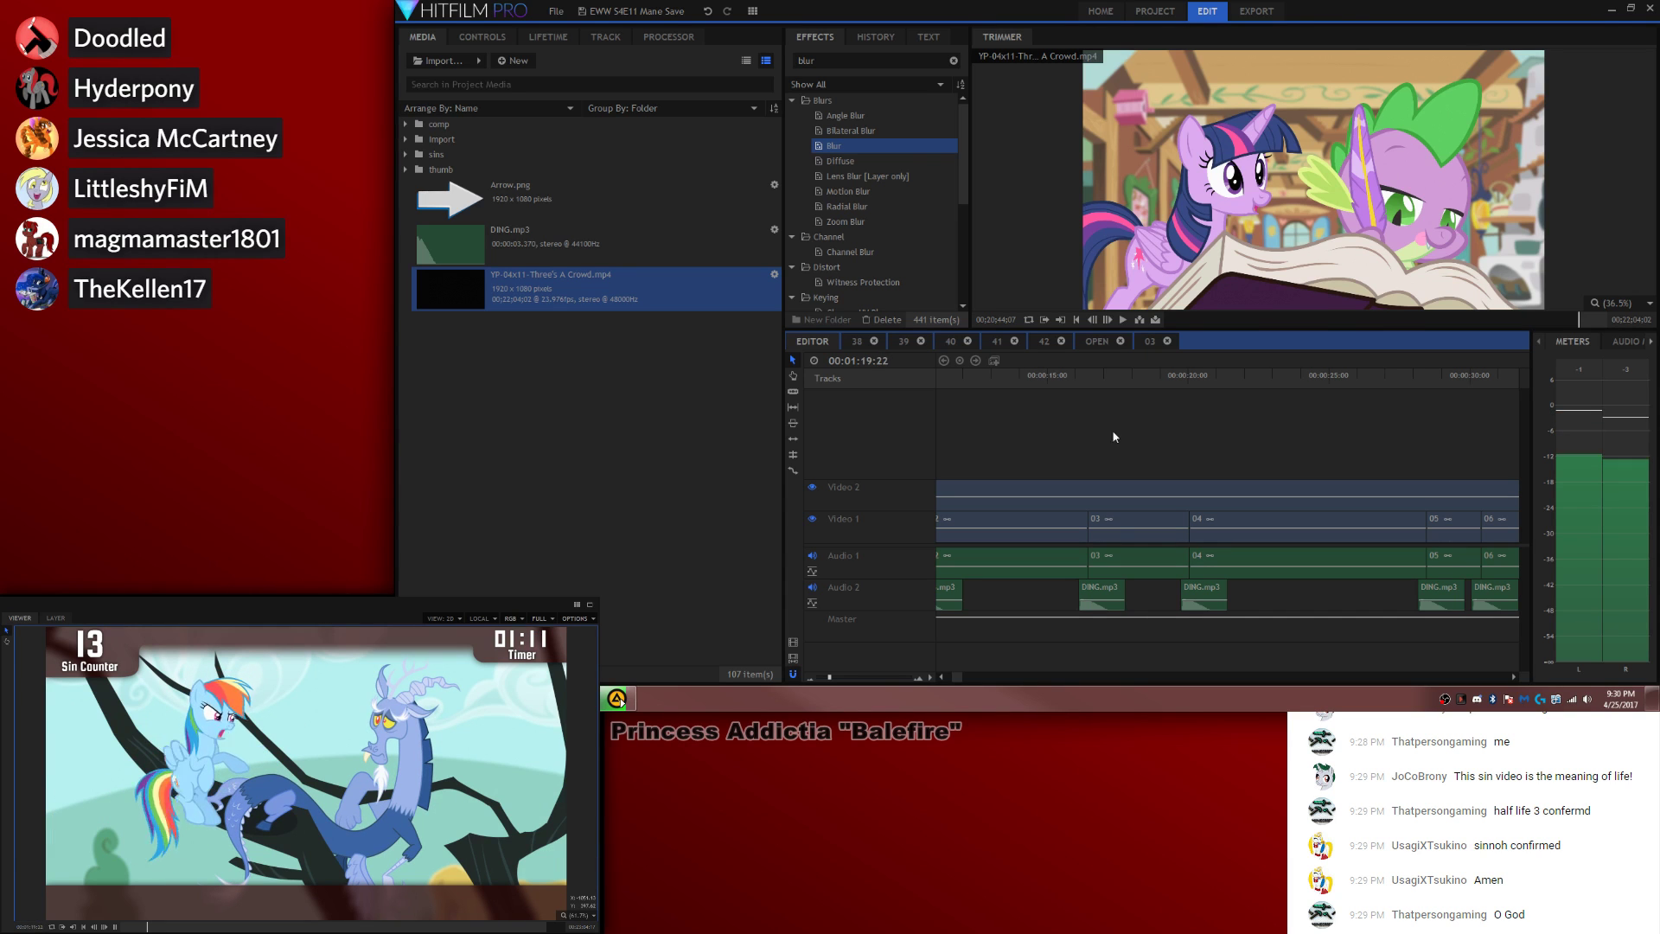
pyautogui.press('space')
pyautogui.moveTo(957, 678); pyautogui.dragTo(982, 685)
pyautogui.doubleClick(1338, 521)
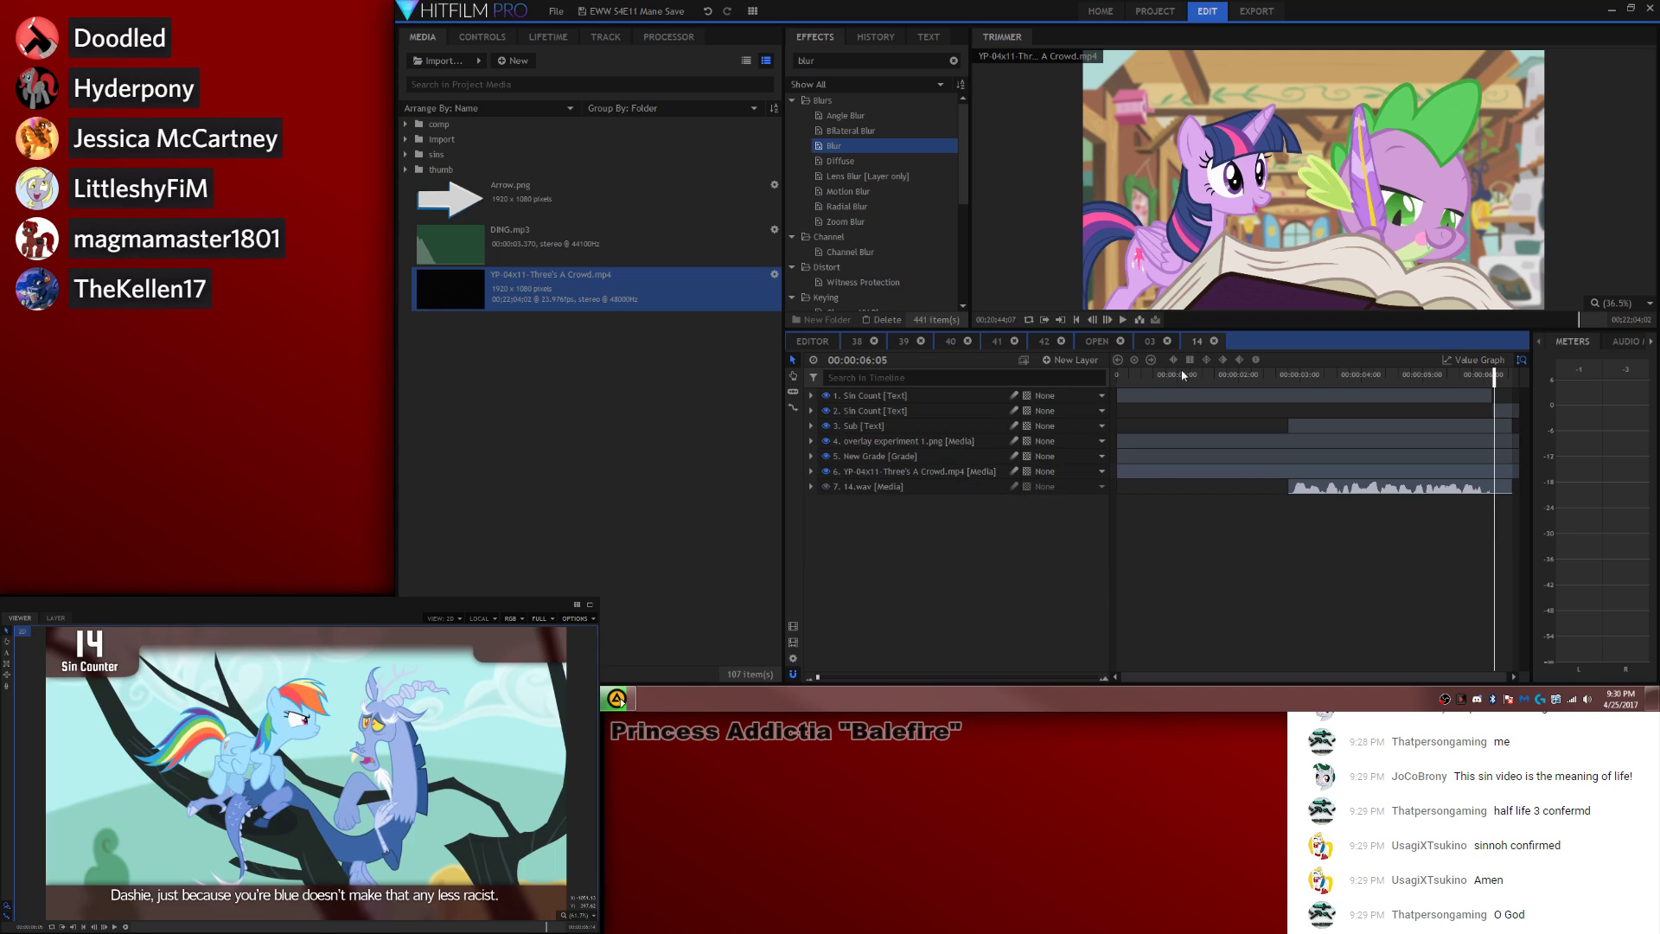
# Step: Open the 13 composite, adjust the episode footage layer so it covers the final frames, and replay from the start
pyautogui.click(812, 340)
pyautogui.click(1089, 516)
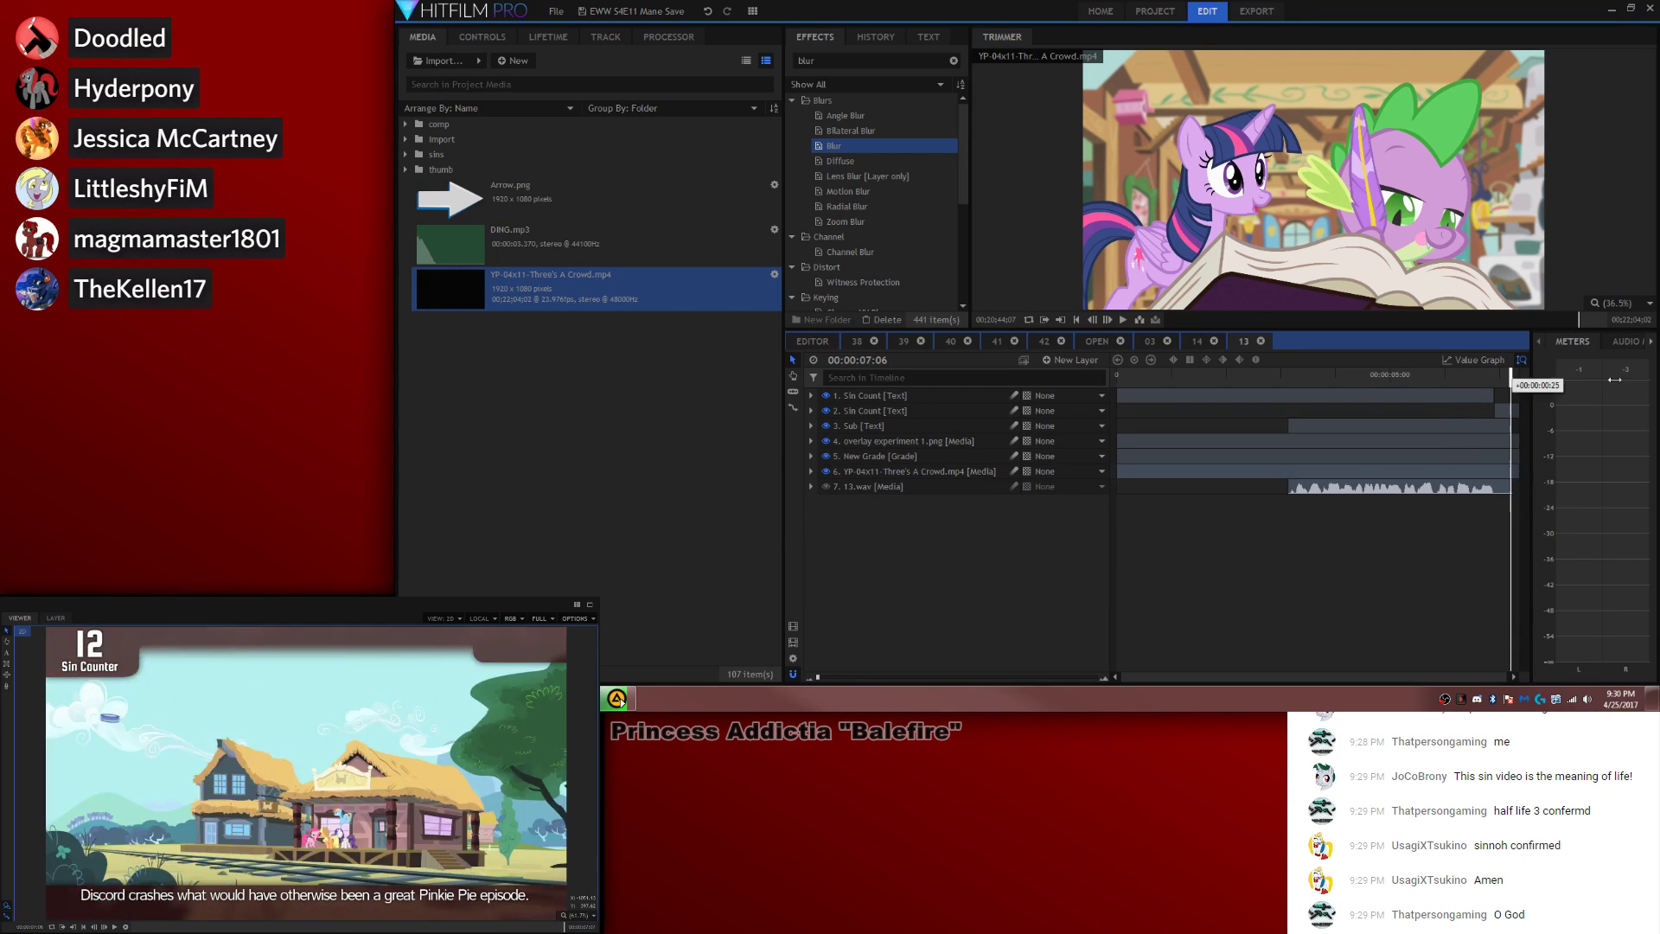
pyautogui.press('Left')
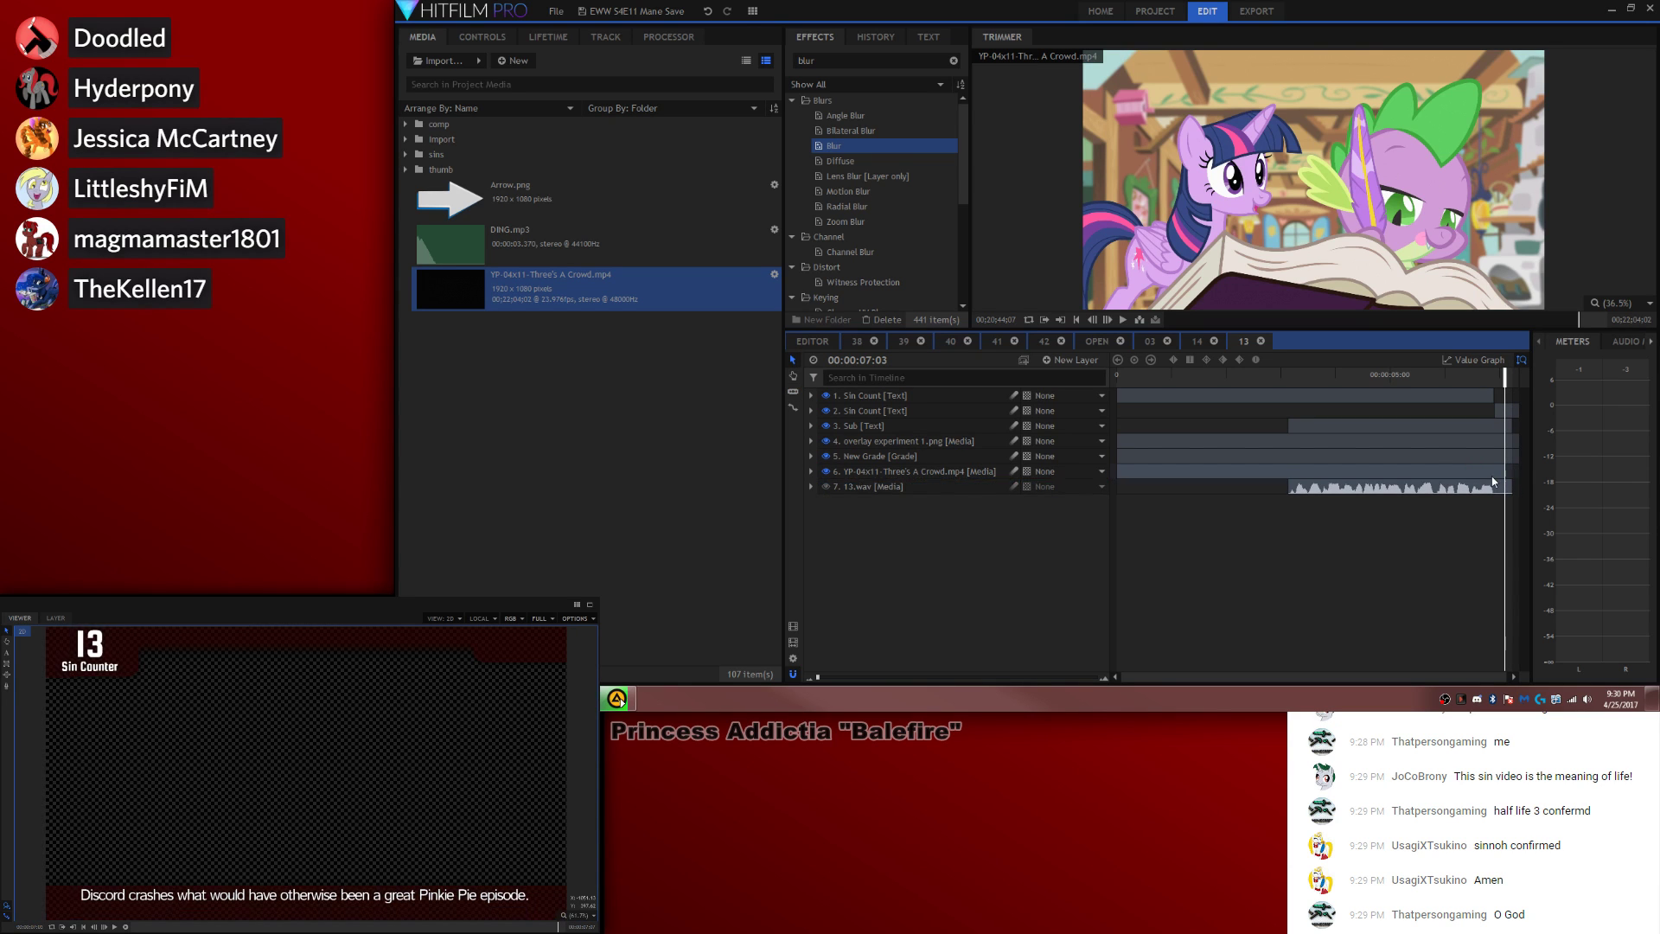
pyautogui.click(1152, 478)
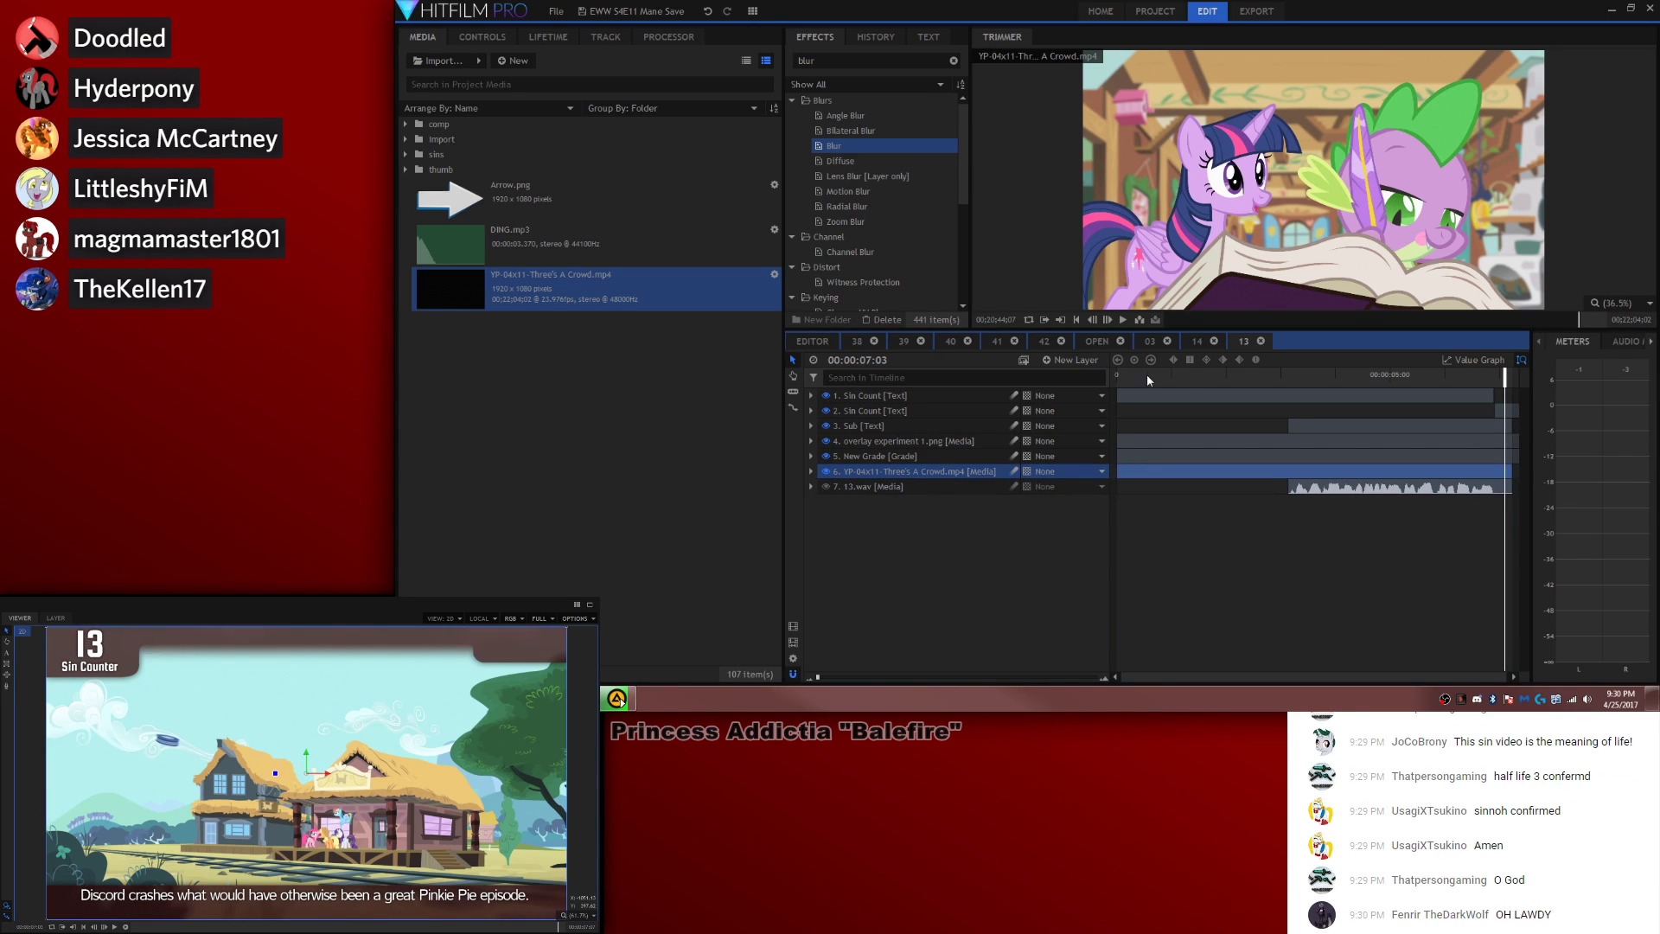
pyautogui.press('Home')
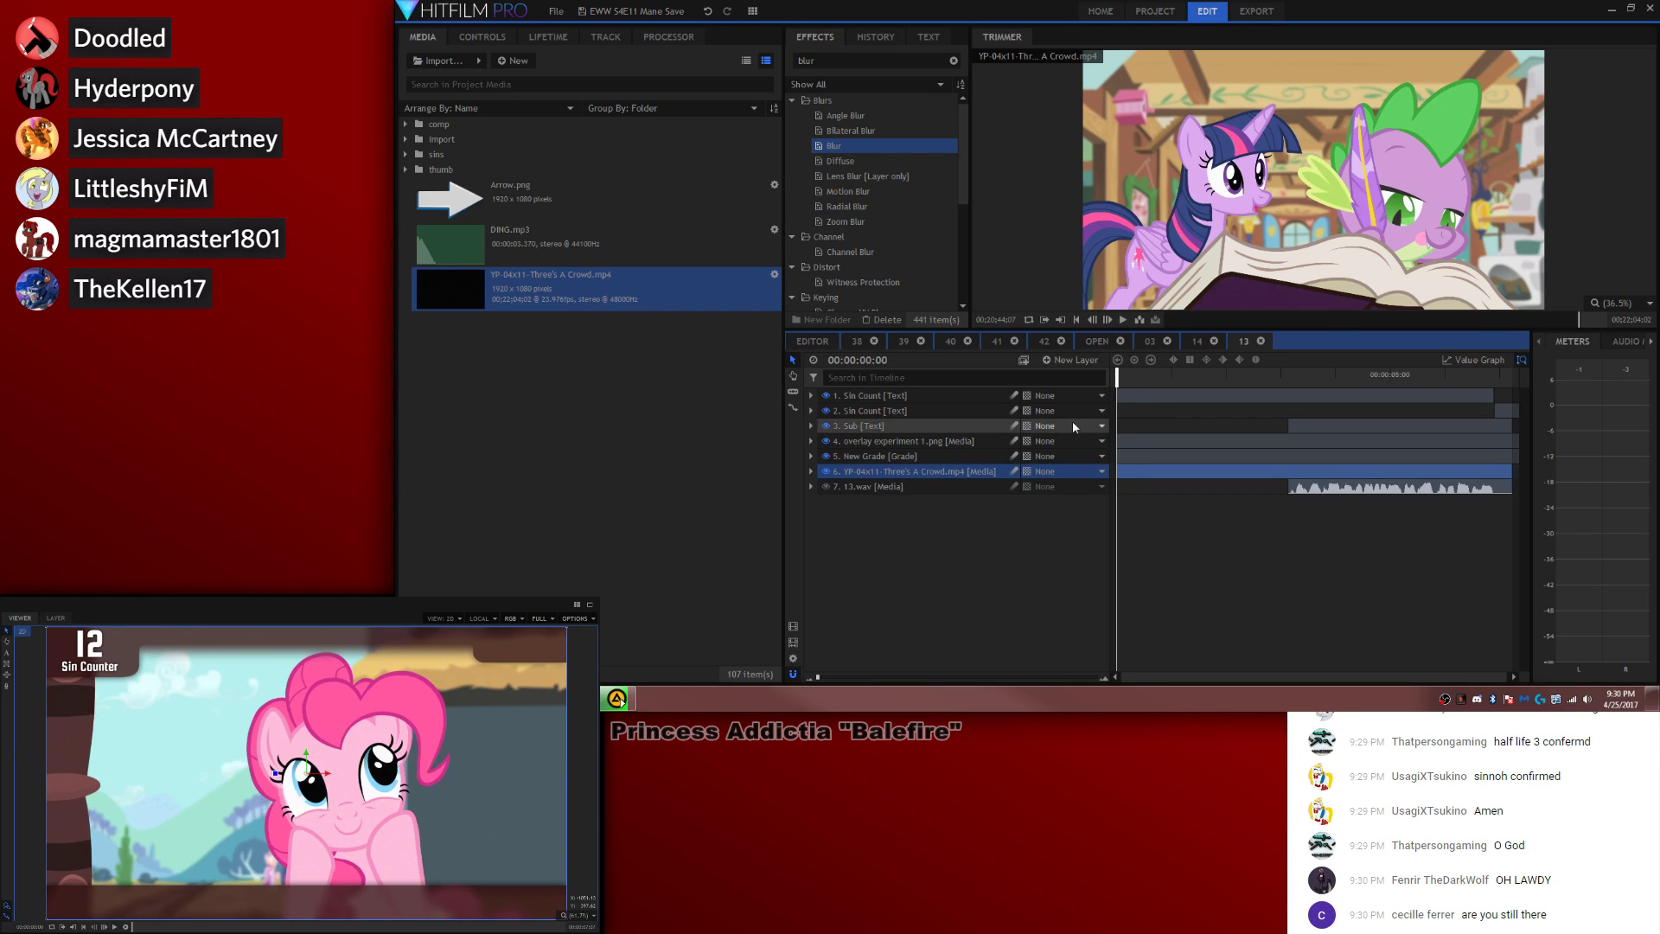
pyautogui.press('space')
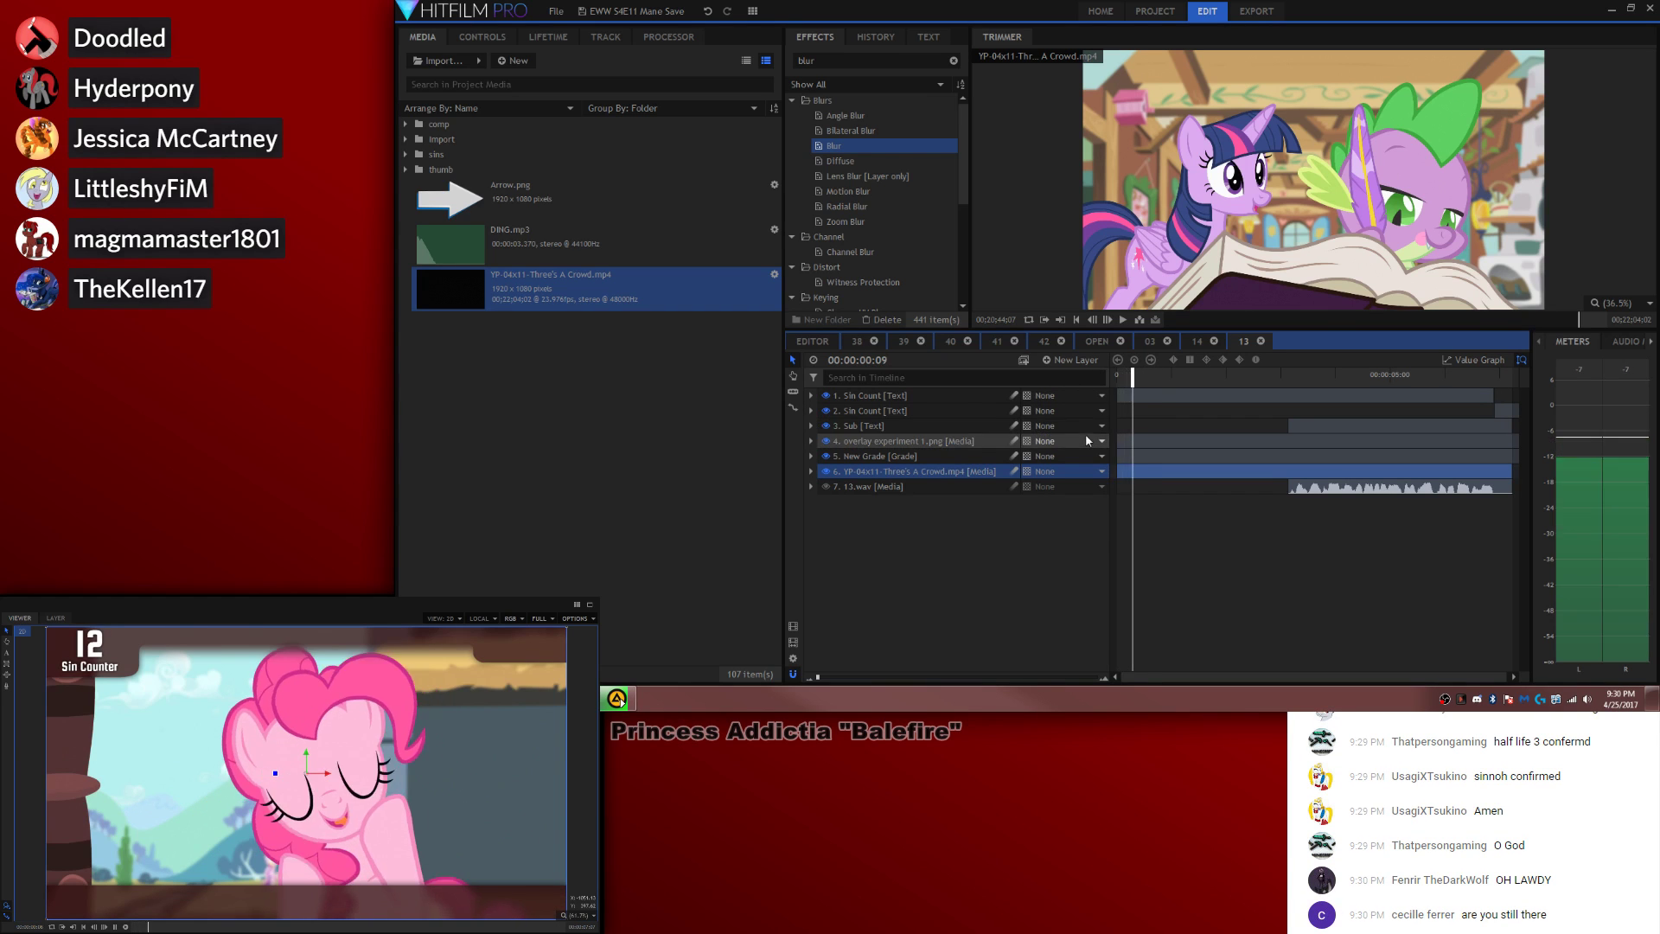
# Step: Play the main timeline through the sin 21 section and open the 21 composite
pyautogui.click(812, 340)
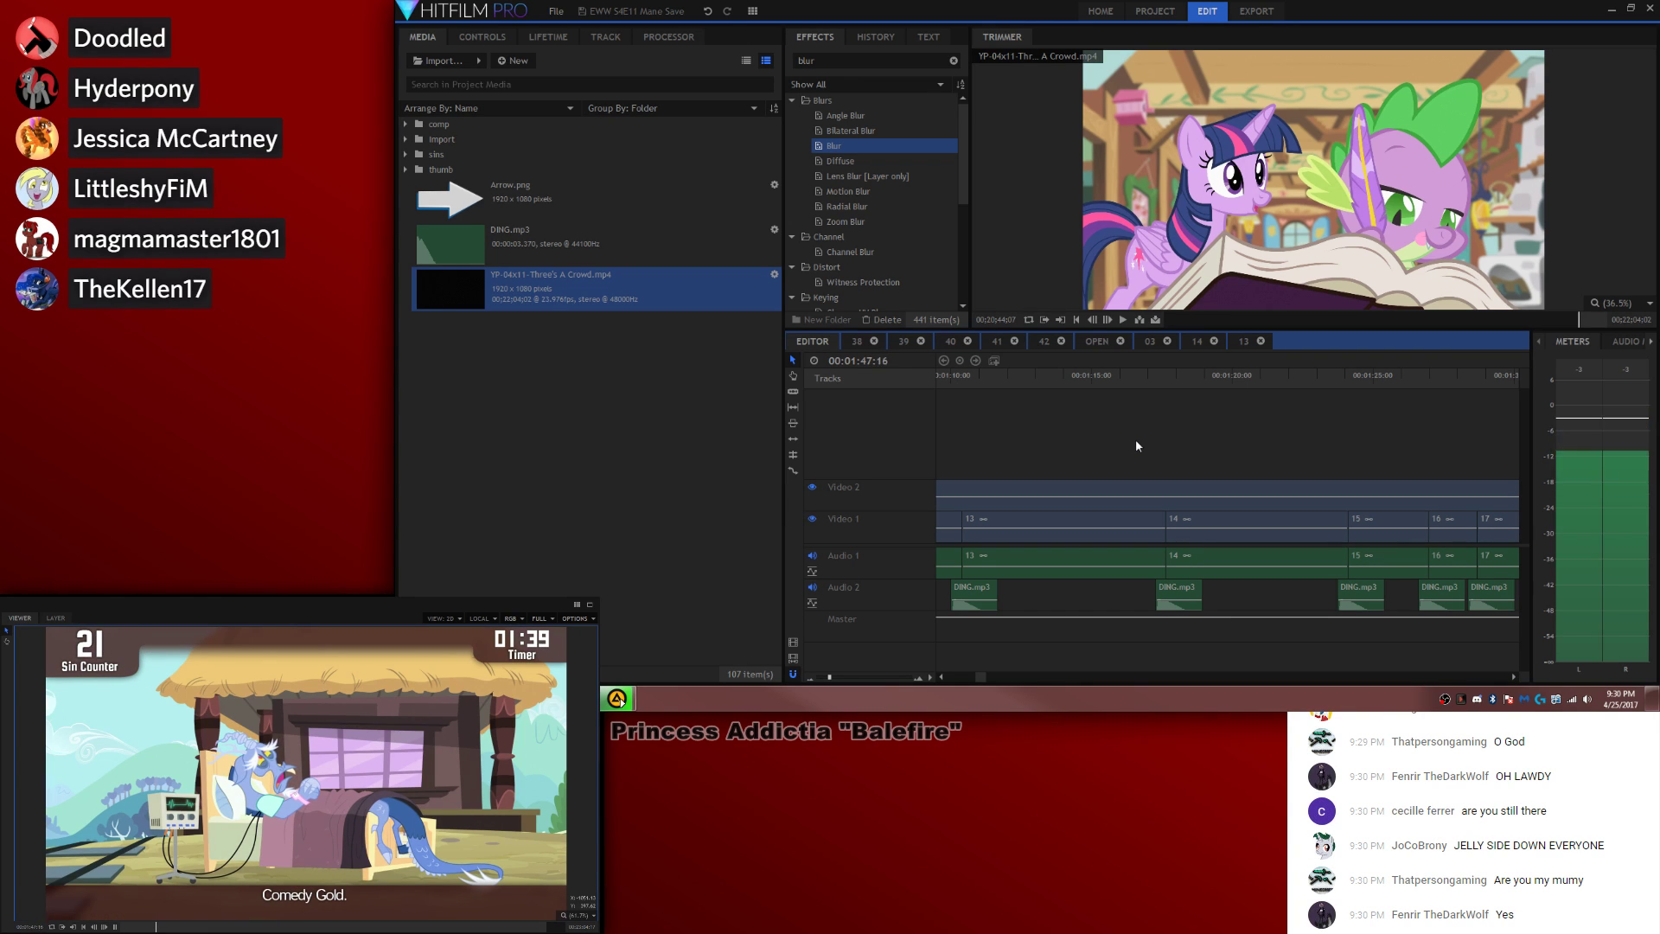
pyautogui.moveTo(987, 675); pyautogui.dragTo(991, 679)
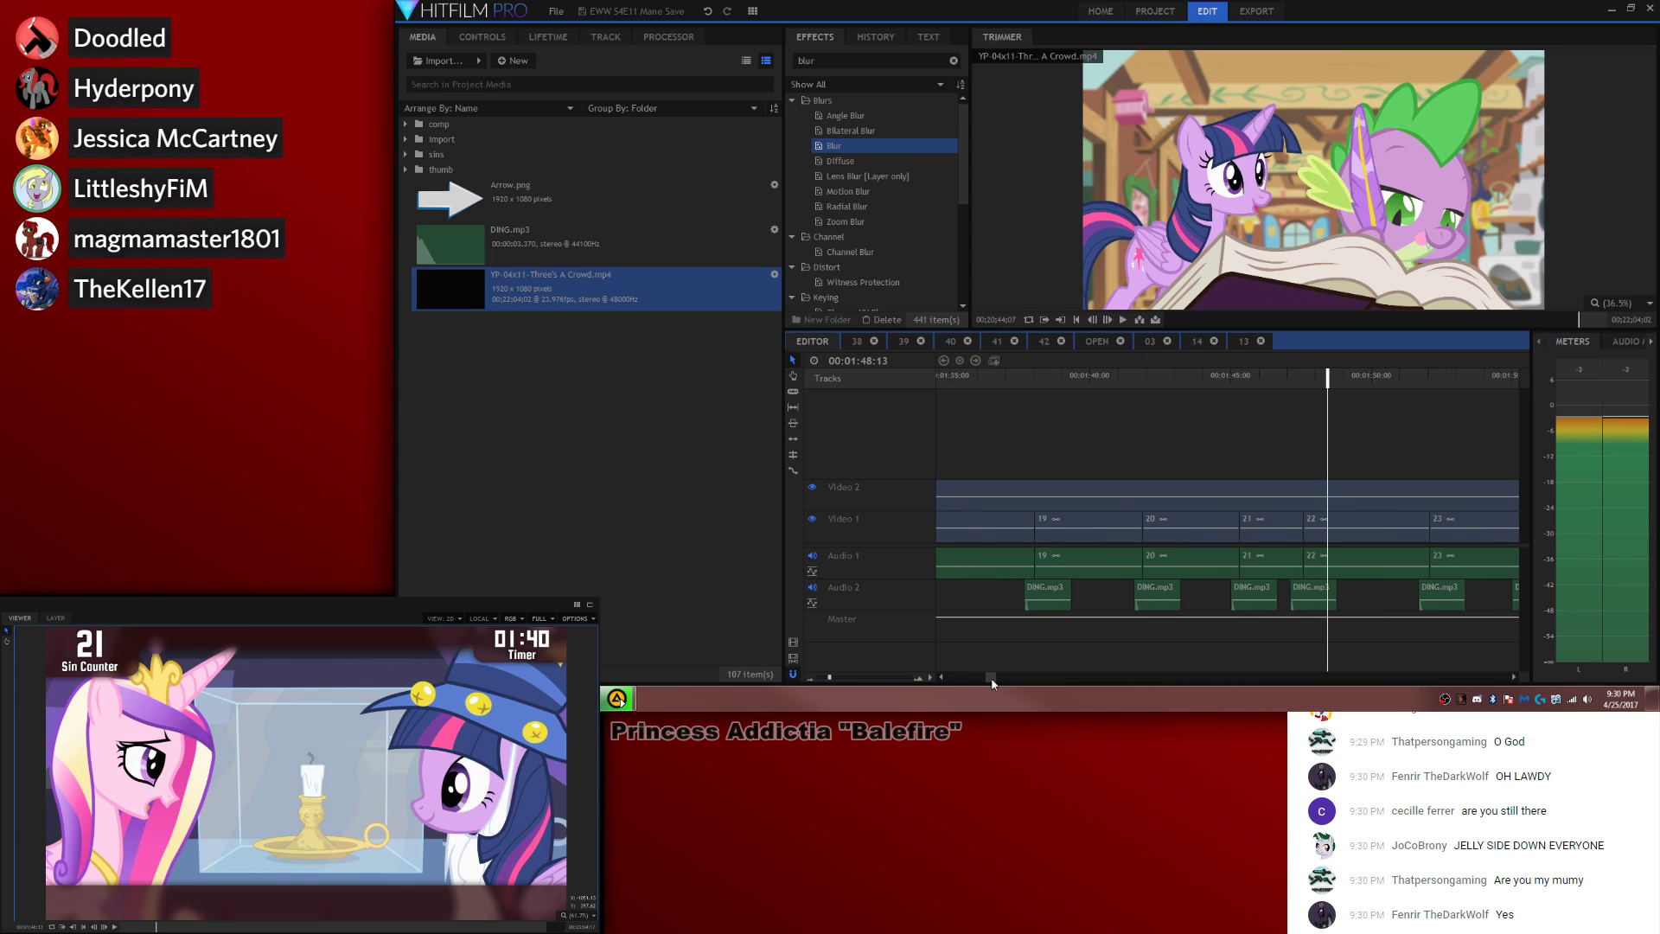
pyautogui.doubleClick(1242, 547)
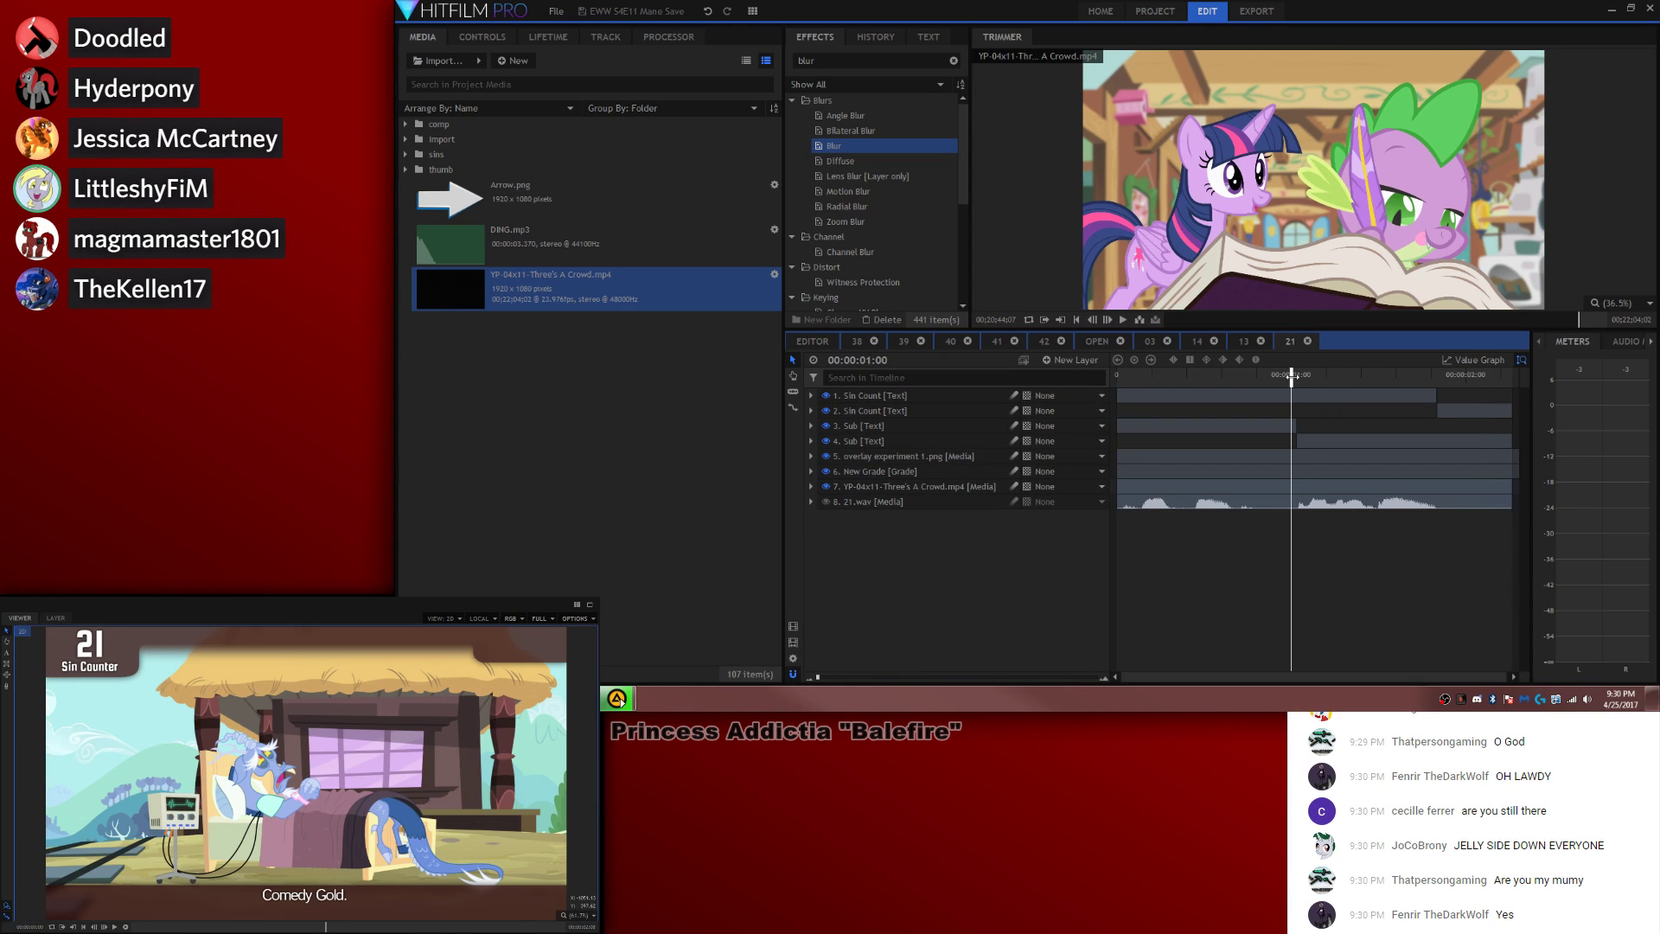
# Step: Split the episode footage in the 21 composite at 00:00:01:01, where the "Comedy Gold." subtitle begins
pyautogui.click(882, 482)
pyautogui.click(811, 487)
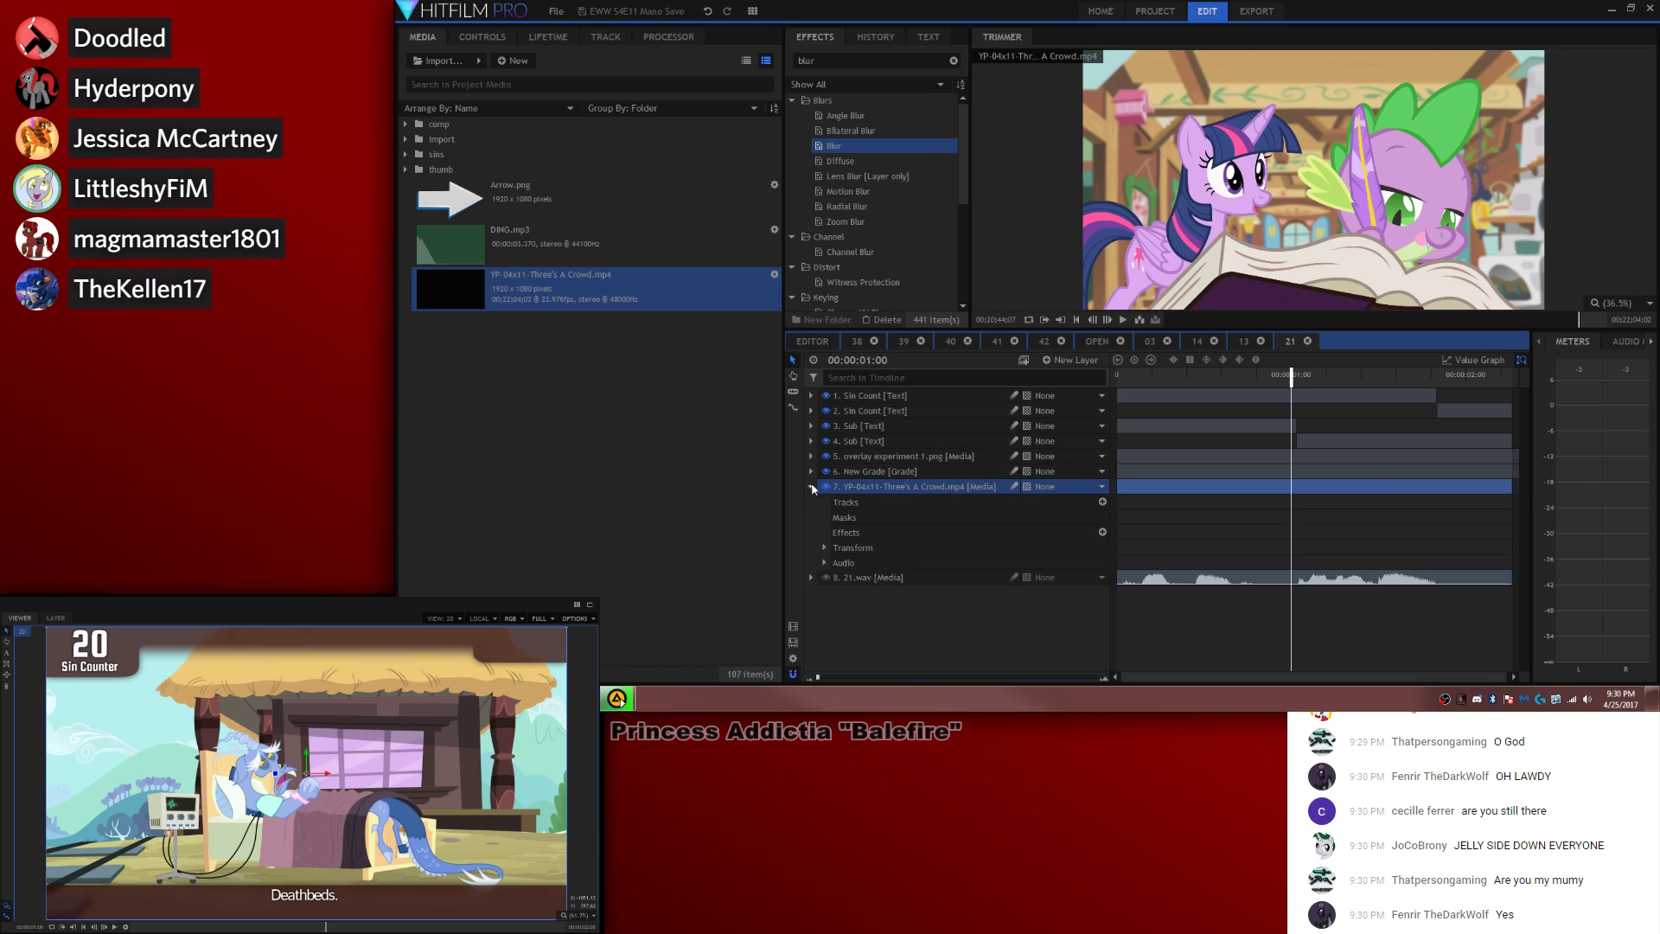
pyautogui.press('space')
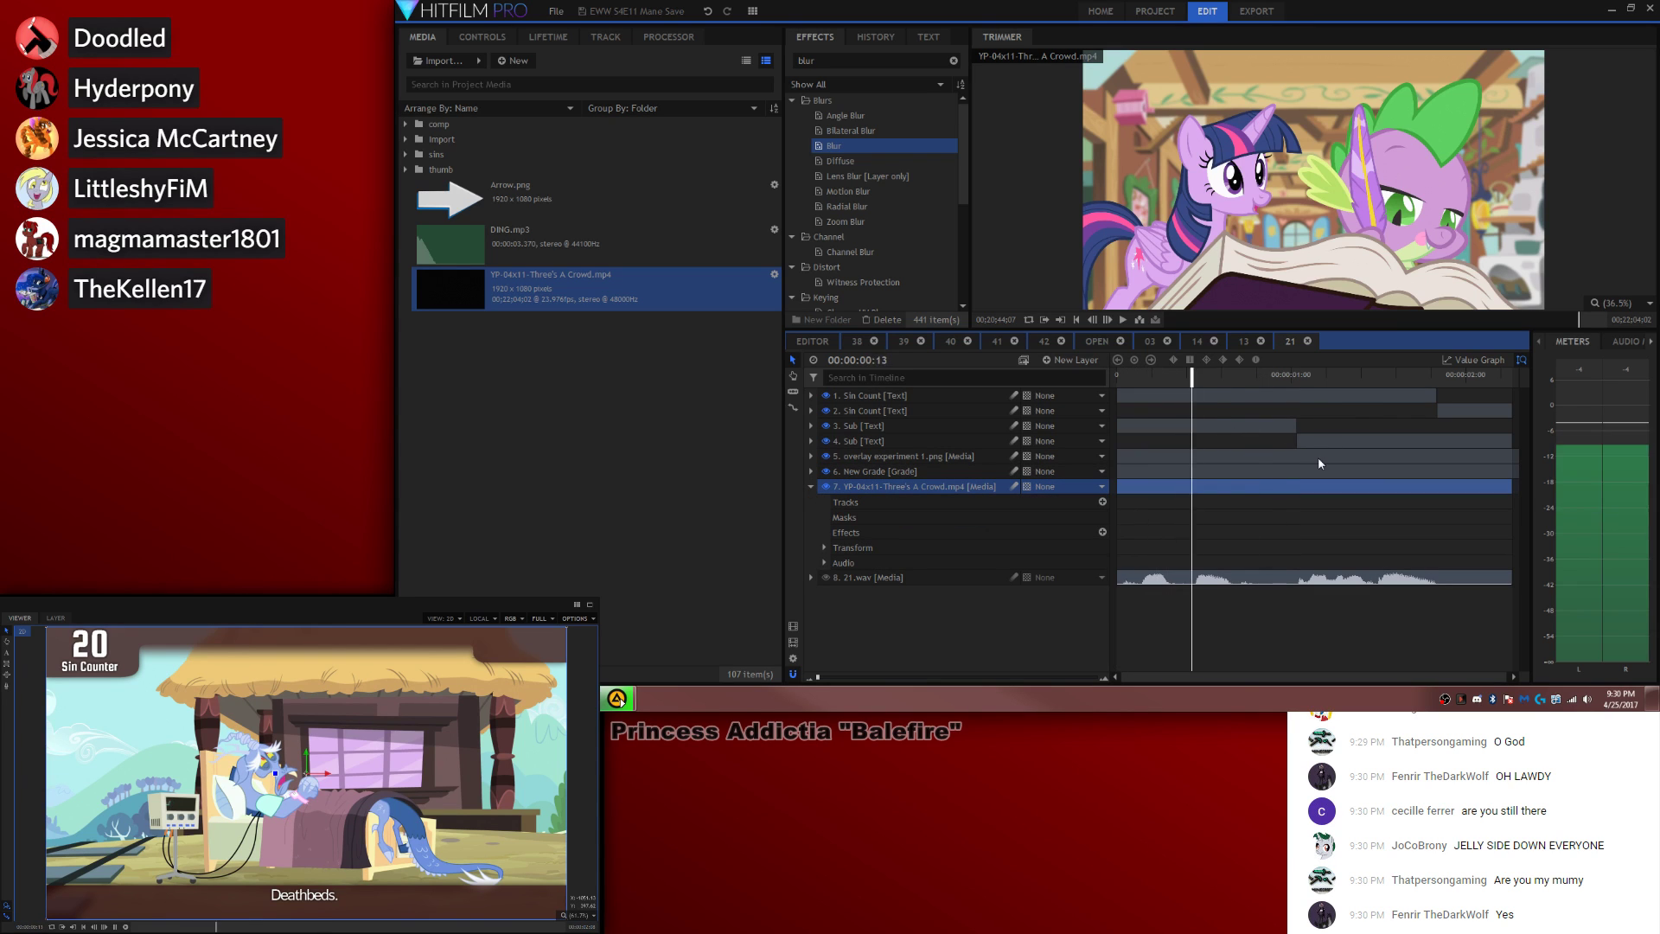
pyautogui.press(',')
pyautogui.press(',')
pyautogui.press(',')
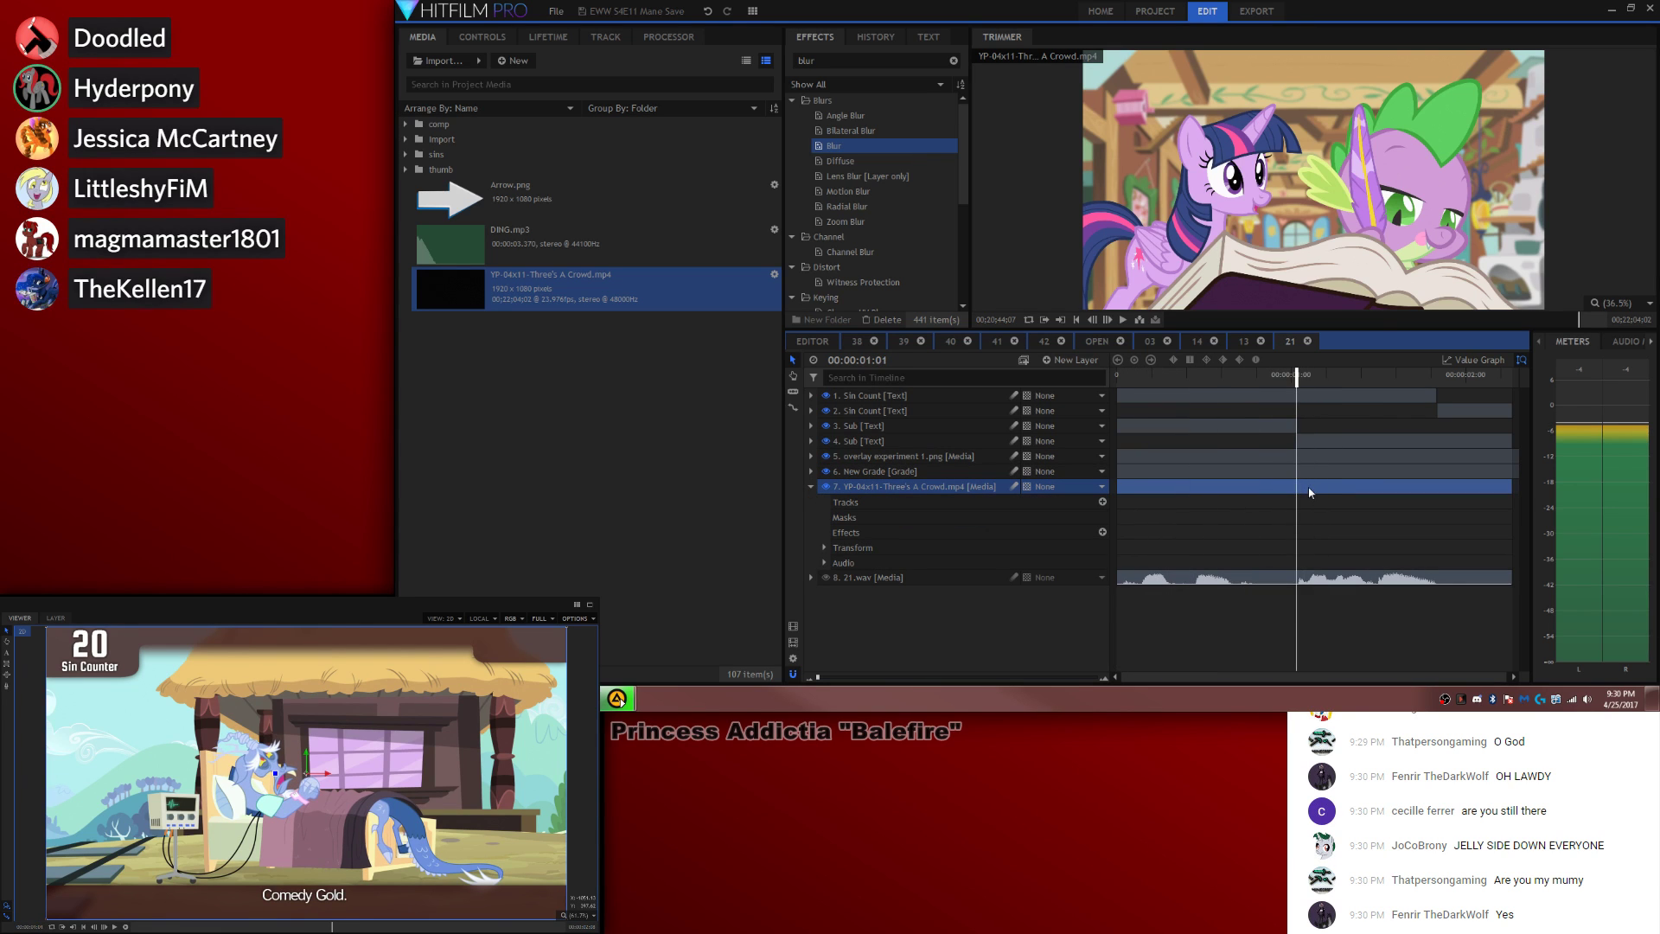
pyautogui.hotkey('ctrl', 'shift', 'd')
pyautogui.hotkey('ctrl', 'z')
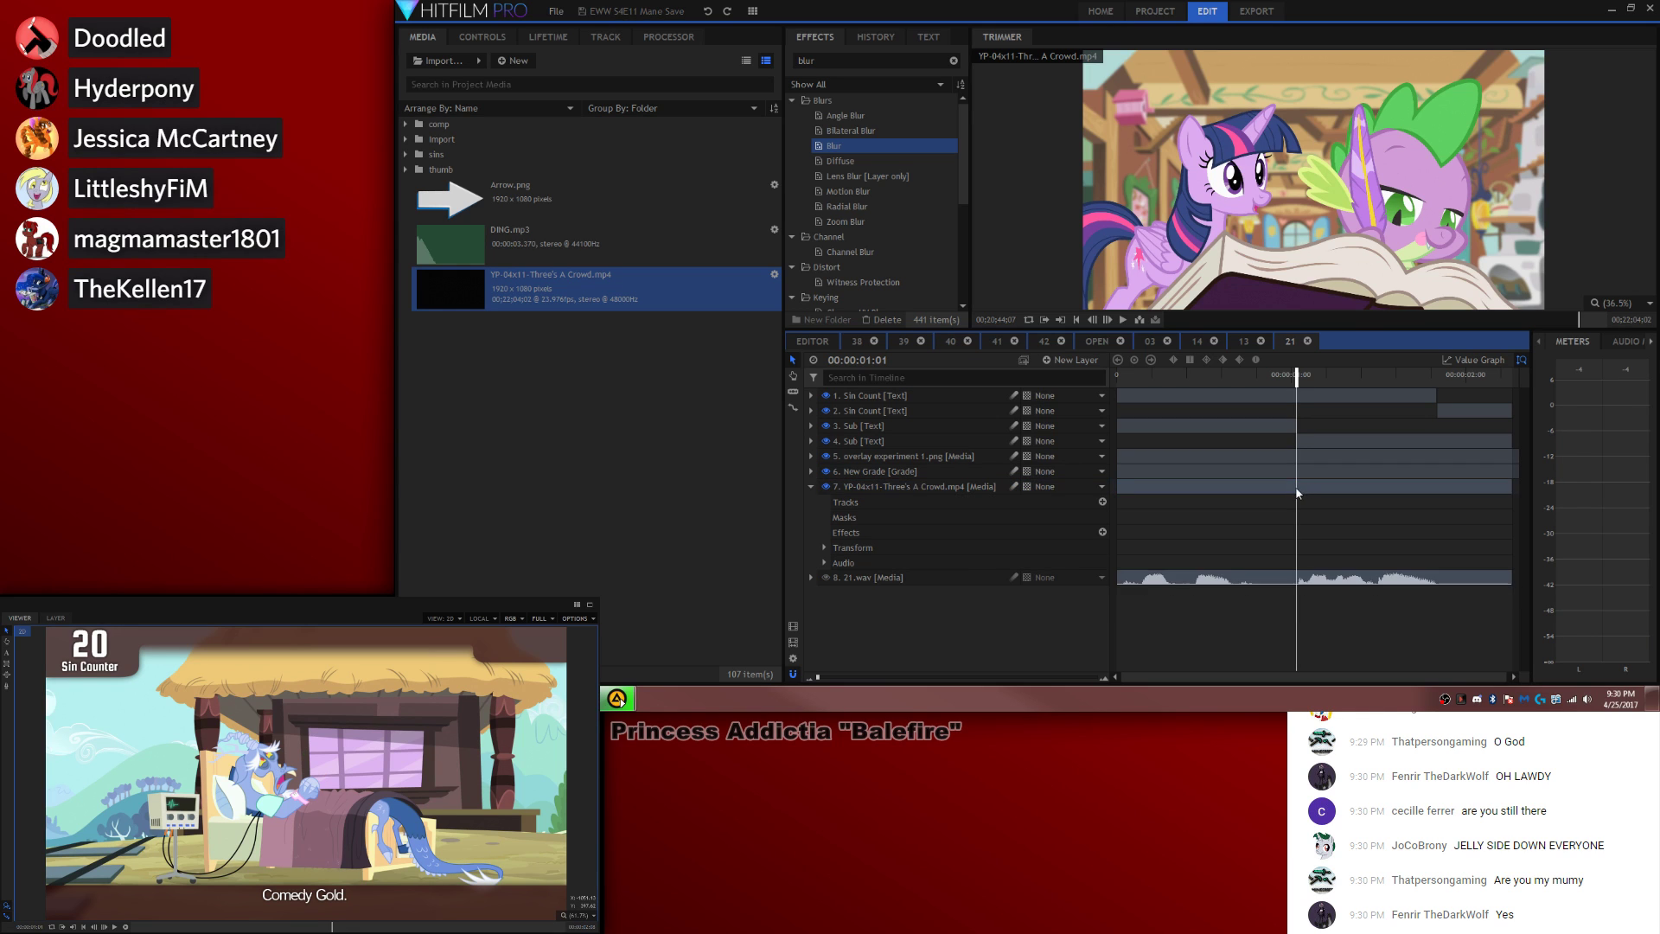
pyautogui.hotkey('ctrl', 'shift', 'd')
pyautogui.press('.')
pyautogui.press('.')
# Step: Scale the second episode footage segment in the 21 composite to 160%
pyautogui.click(811, 577)
pyautogui.click(824, 638)
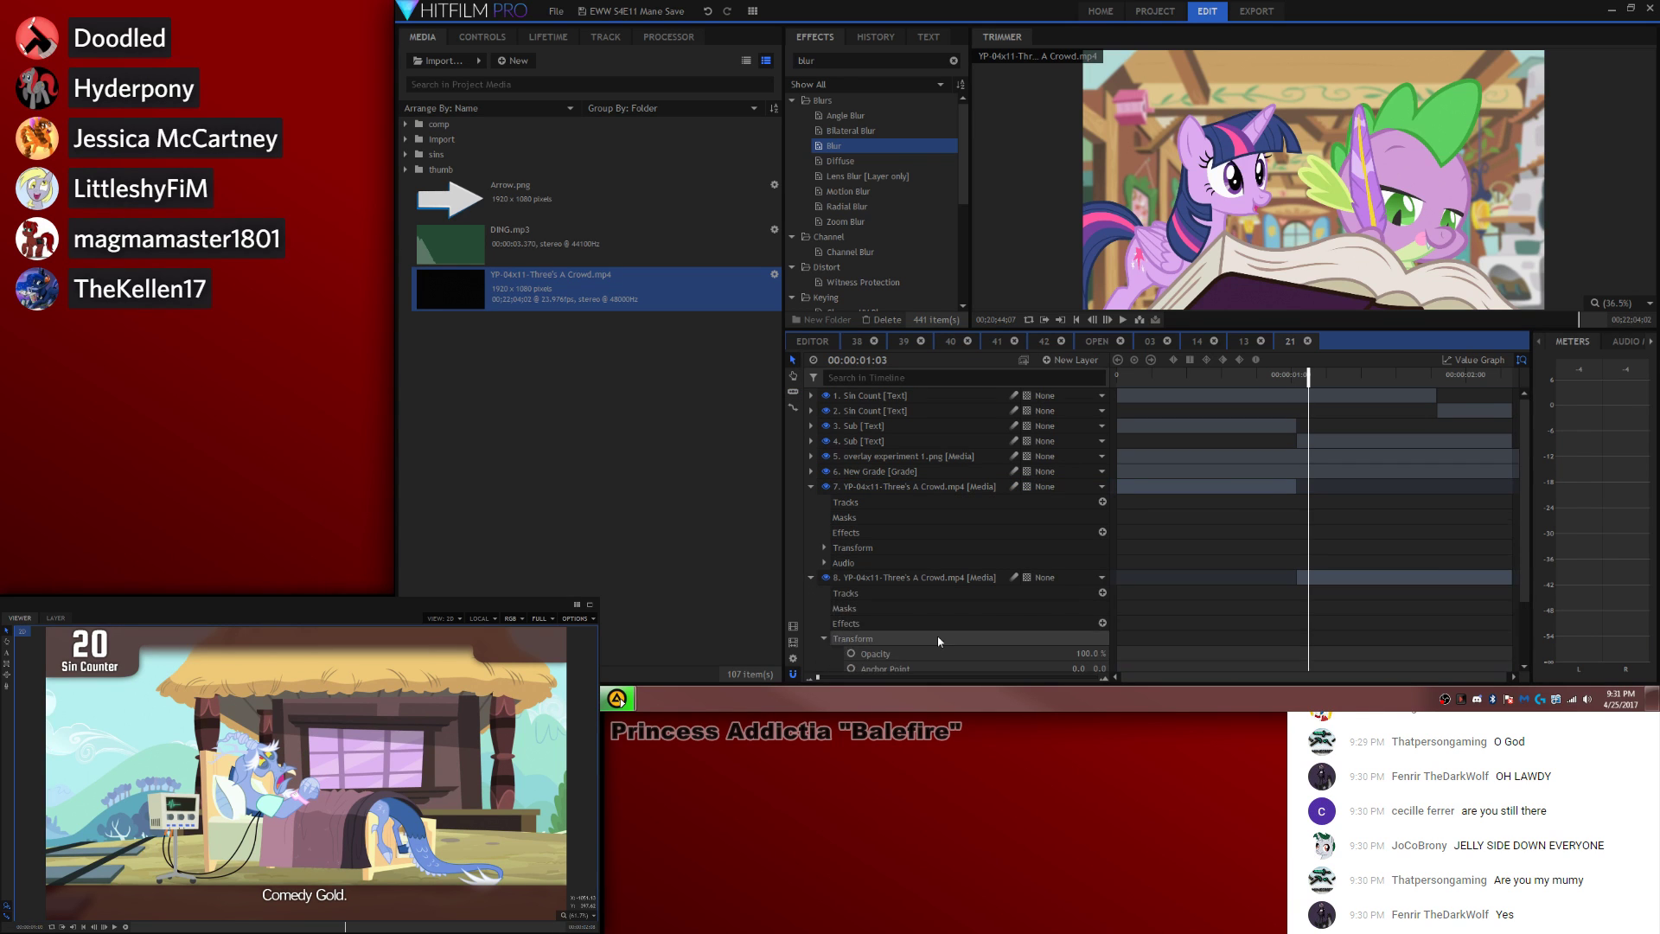
pyautogui.scroll(-3, 943, 635)
pyautogui.moveTo(1055, 619); pyautogui.dragTo(1107, 619)
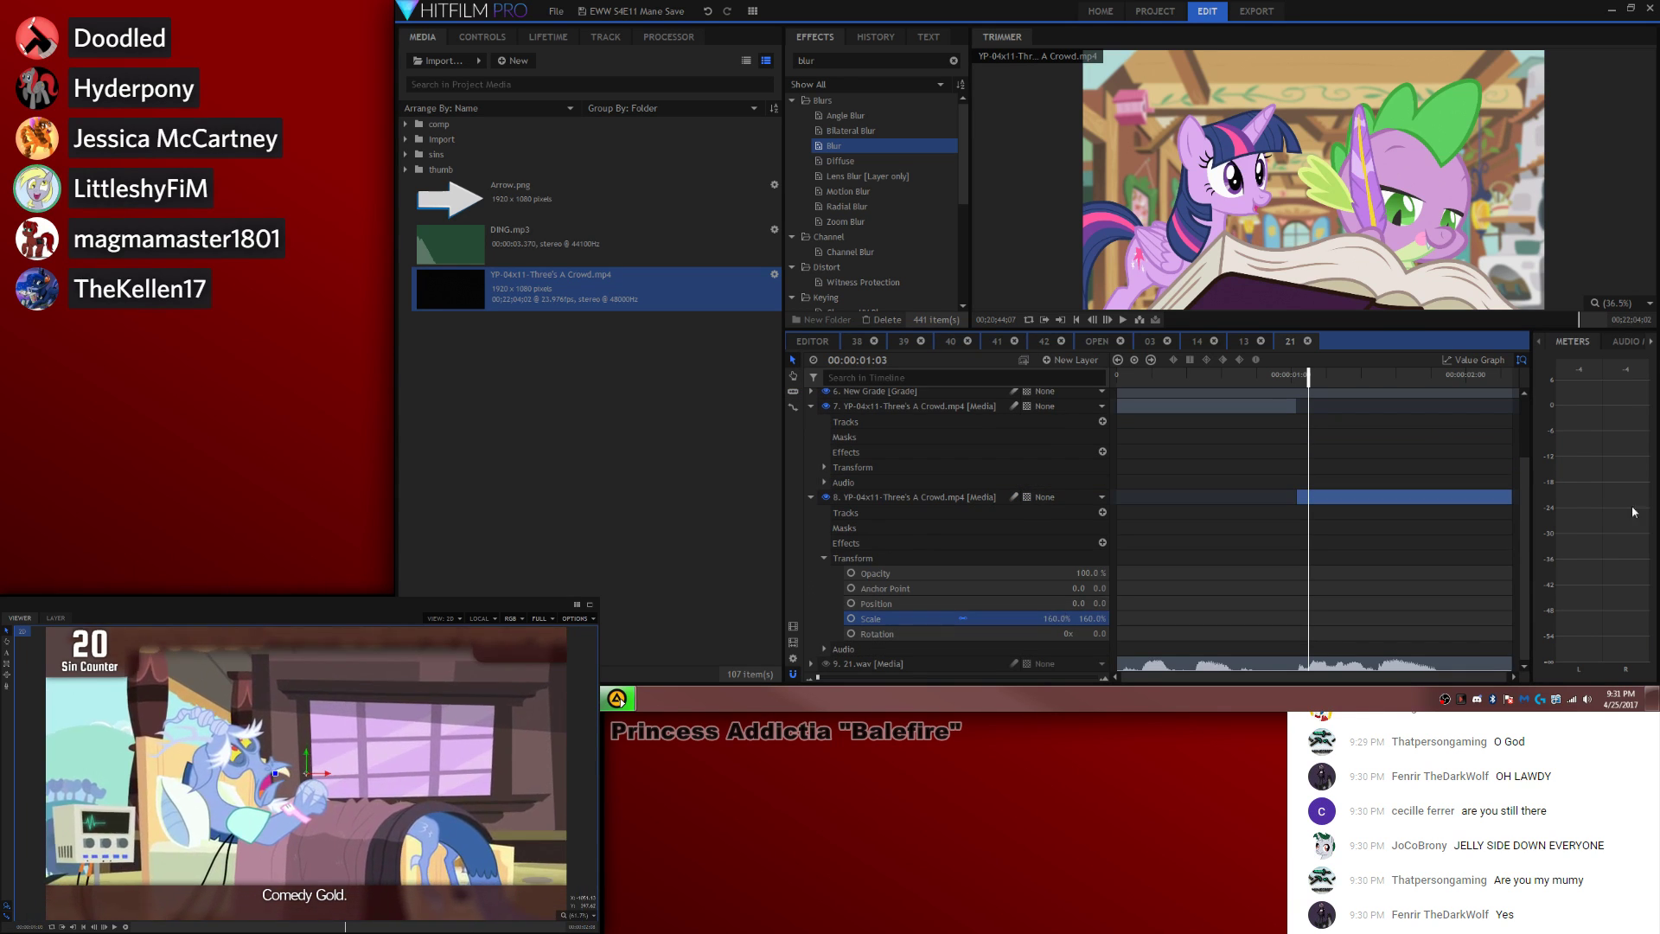
# Step: Play the main timeline from just before sin 21 through sin 39, and open the 39 composite
pyautogui.click(815, 343)
pyautogui.click(1174, 423)
pyautogui.click(1116, 377)
pyautogui.press('space')
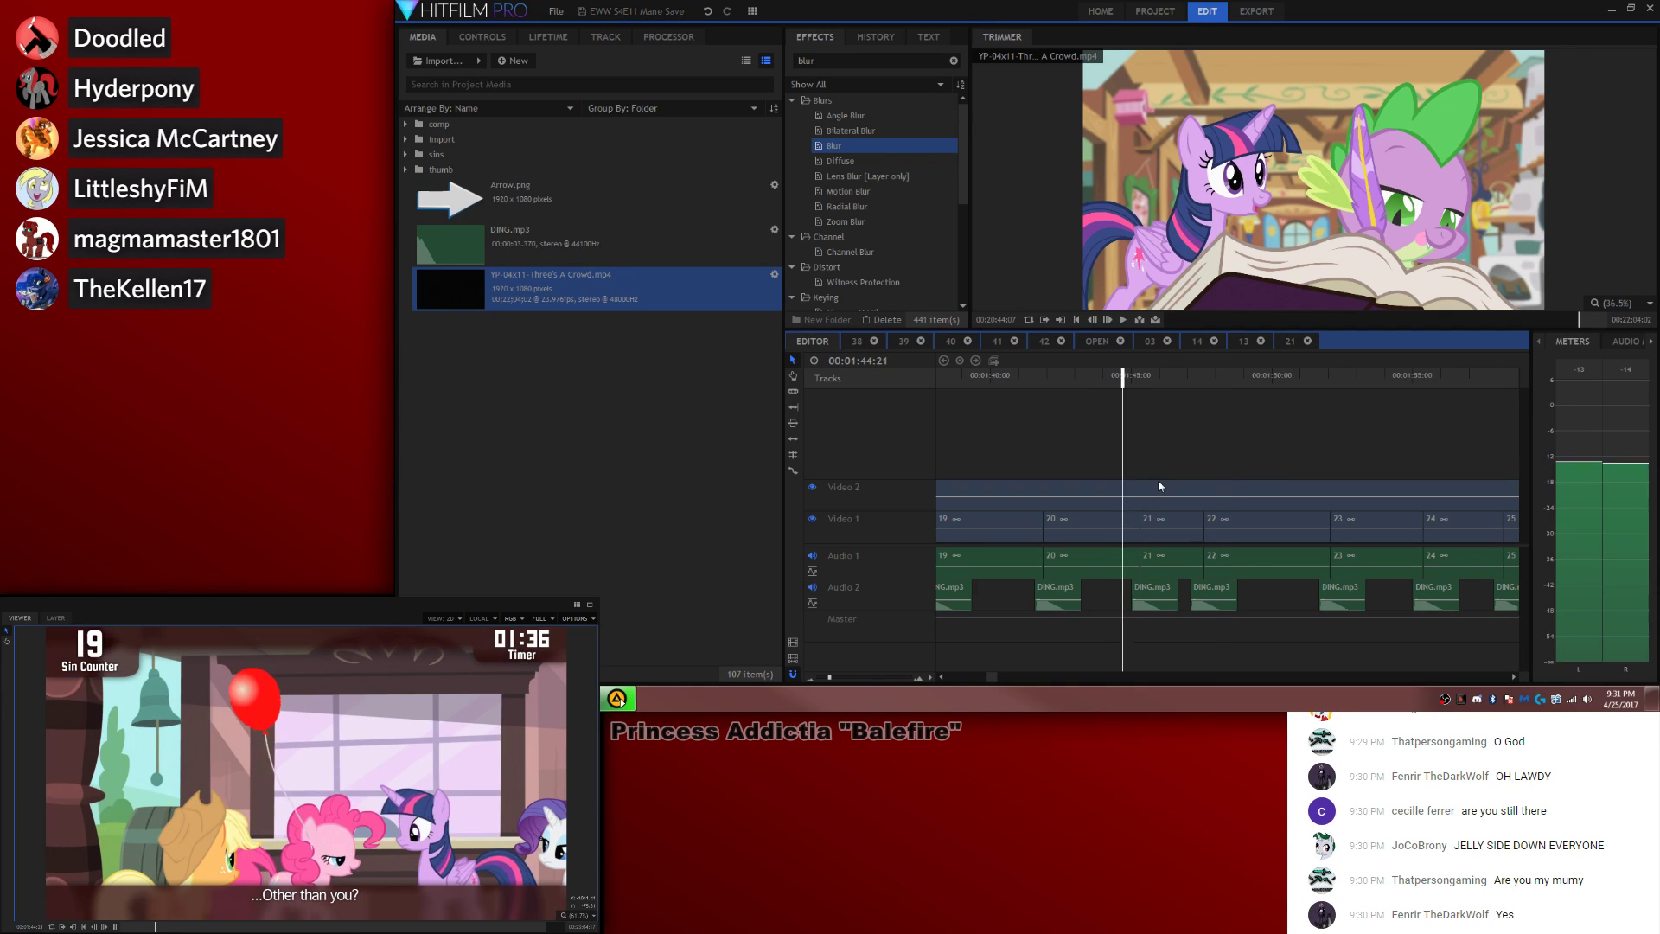
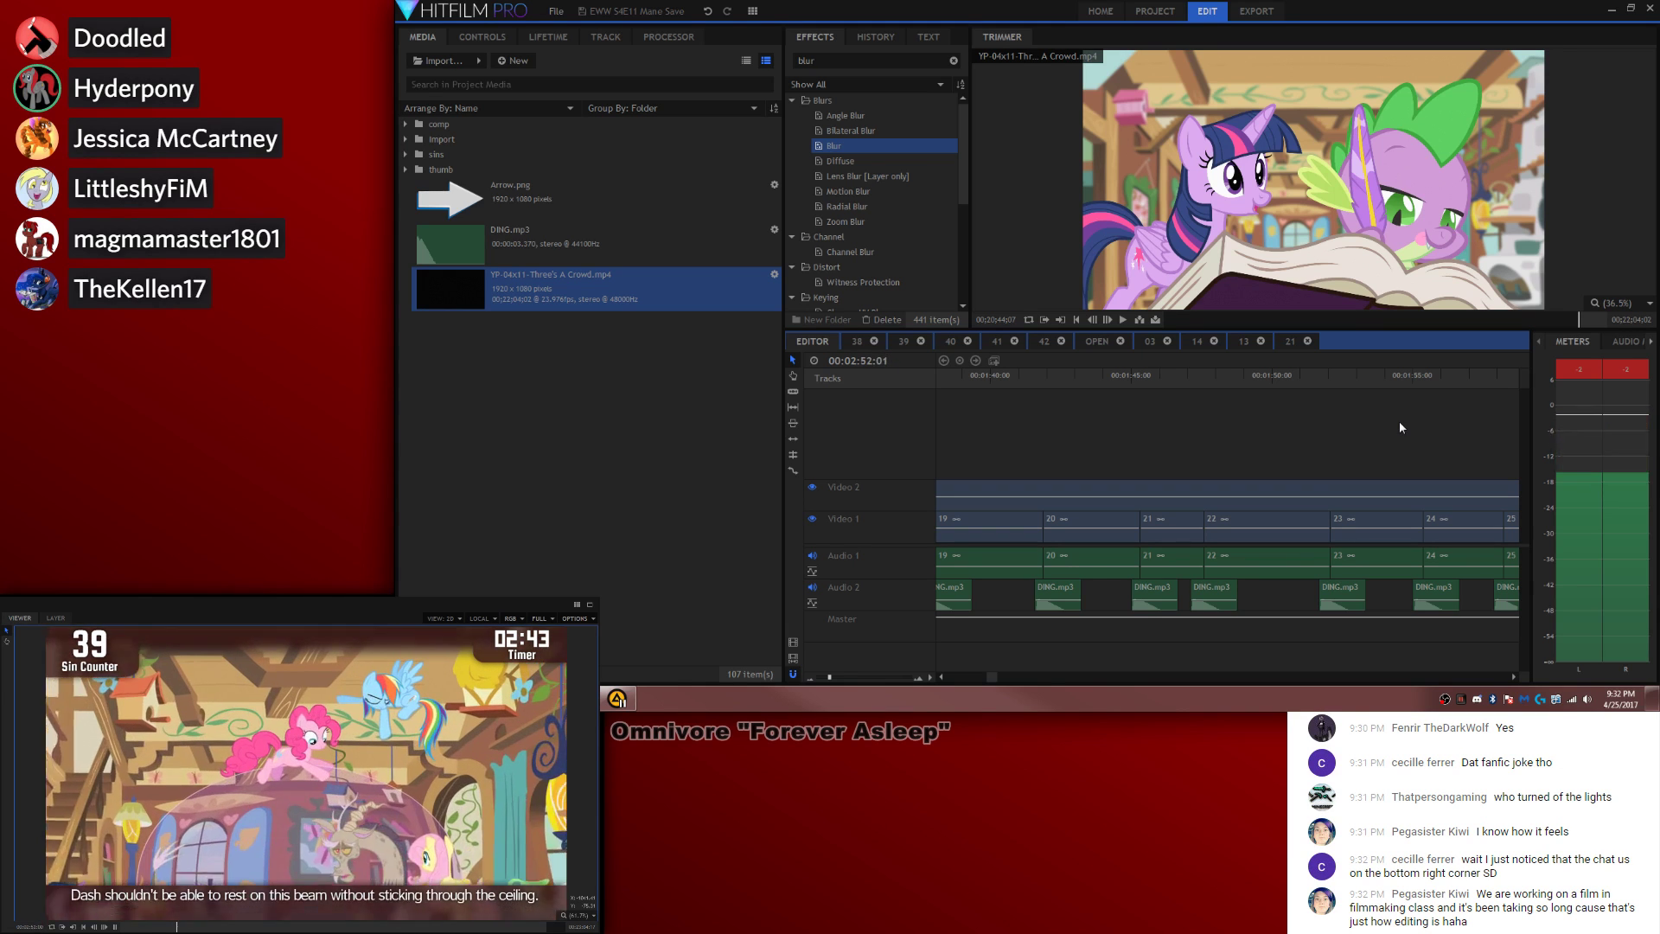
pyautogui.moveTo(992, 677); pyautogui.dragTo(1020, 685)
pyautogui.doubleClick(1070, 521)
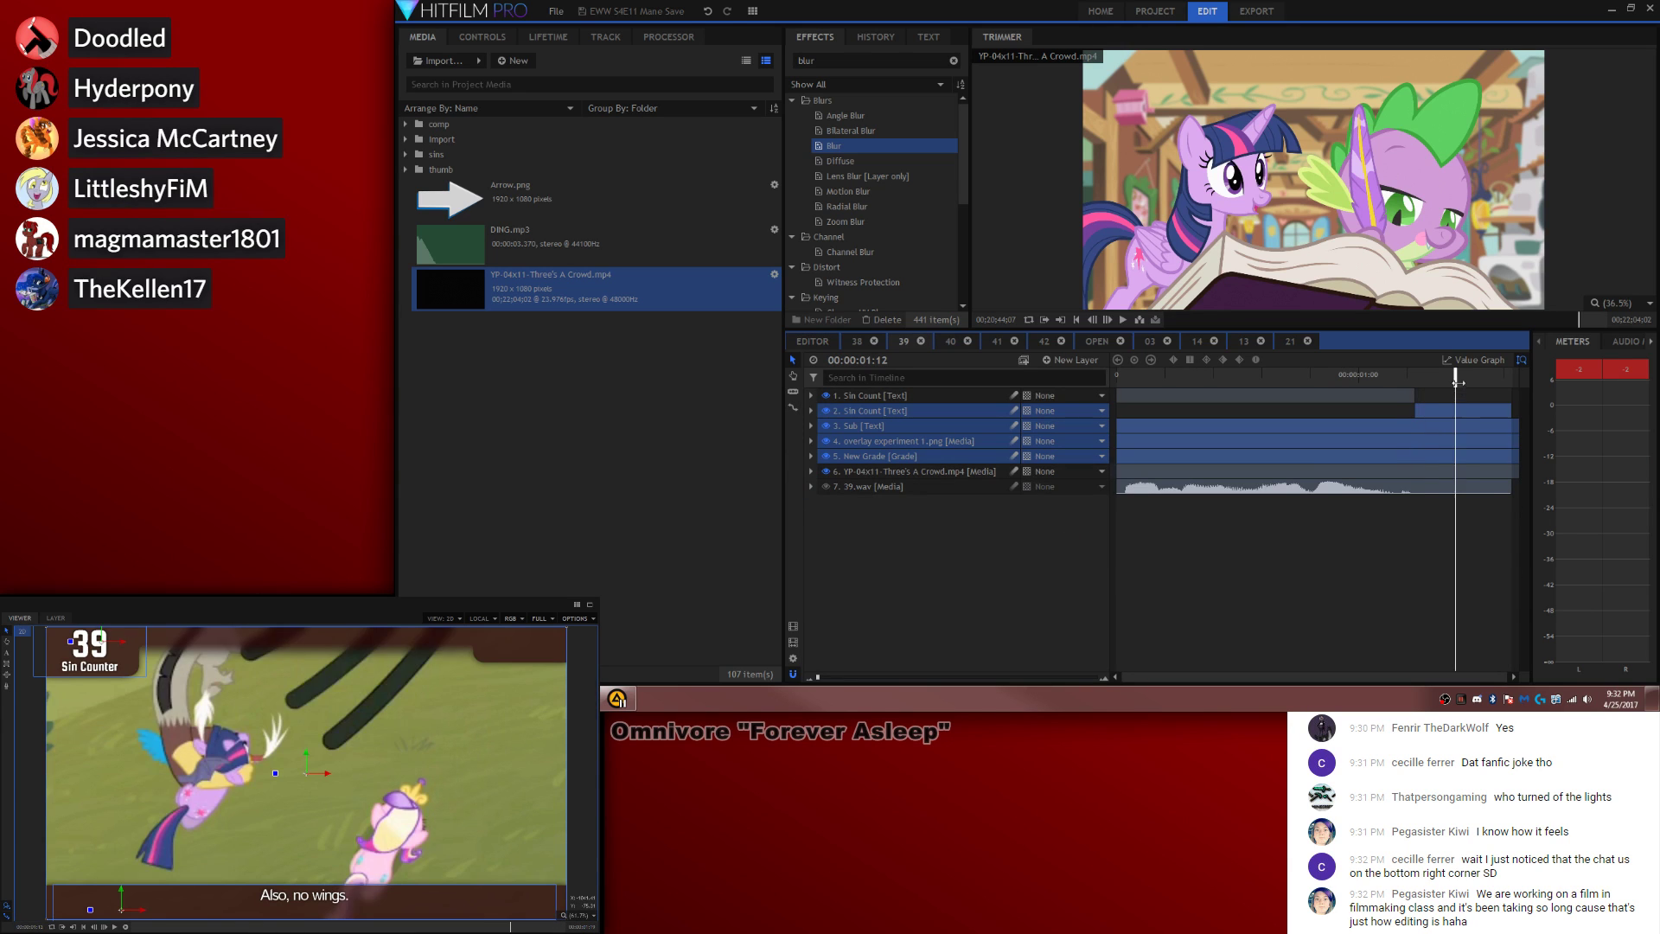
# Step: Examine the opening frames of the 40 composite and open the 38 composite from the main timeline
pyautogui.click(813, 341)
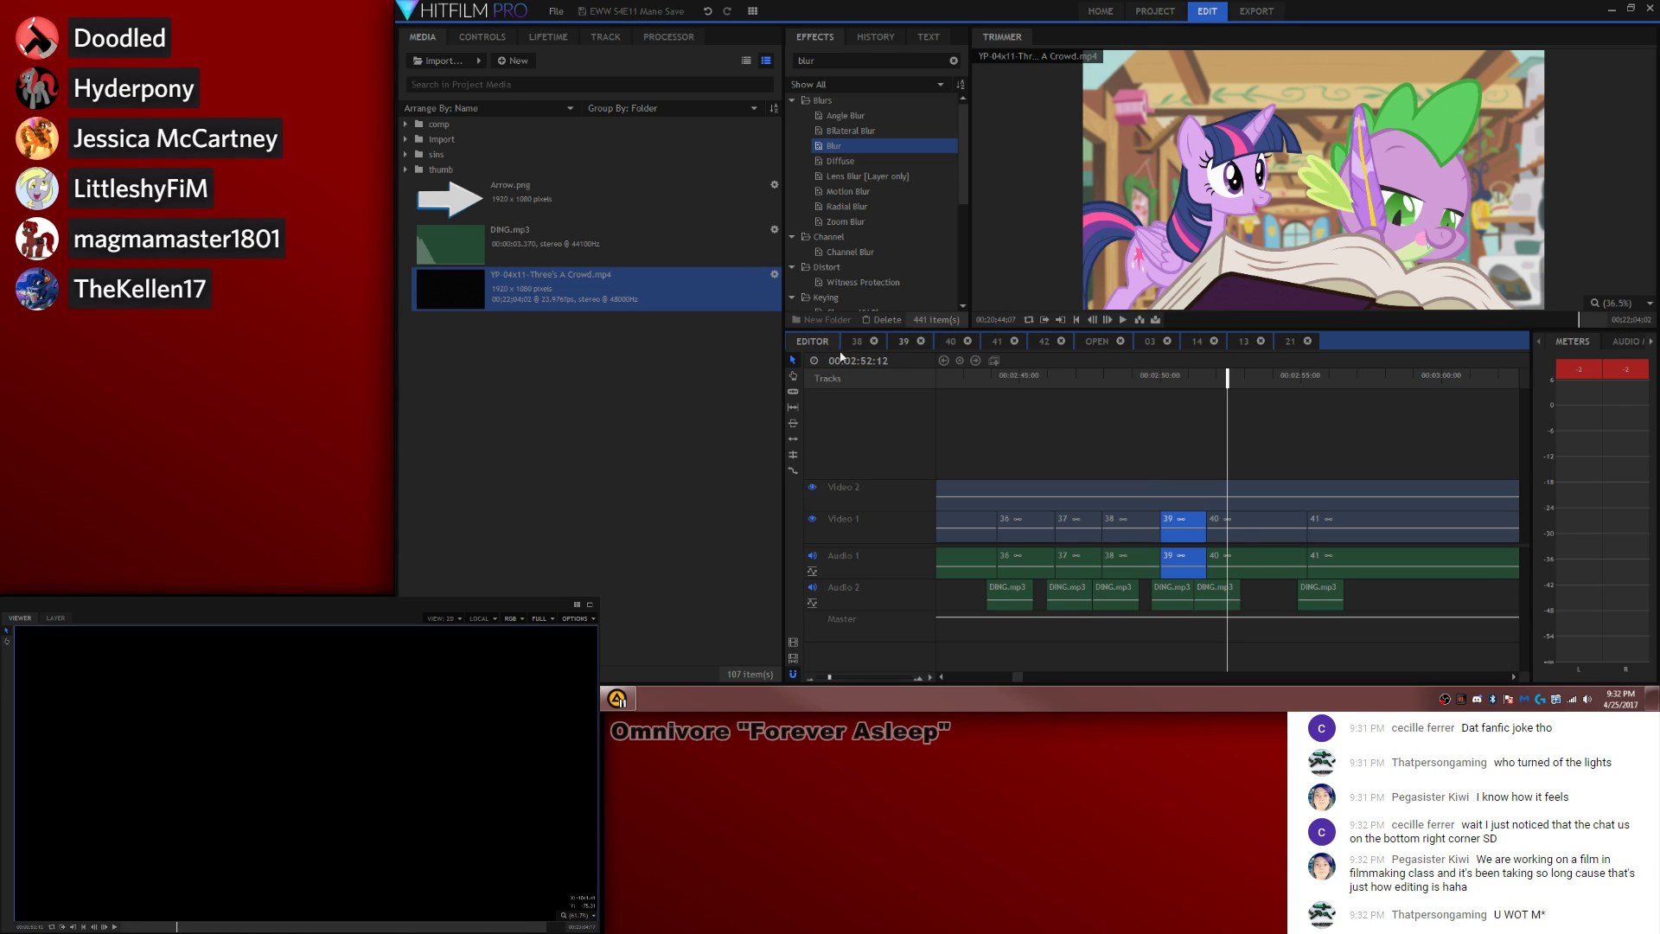
pyautogui.click(1255, 517)
pyautogui.doubleClick(1255, 517)
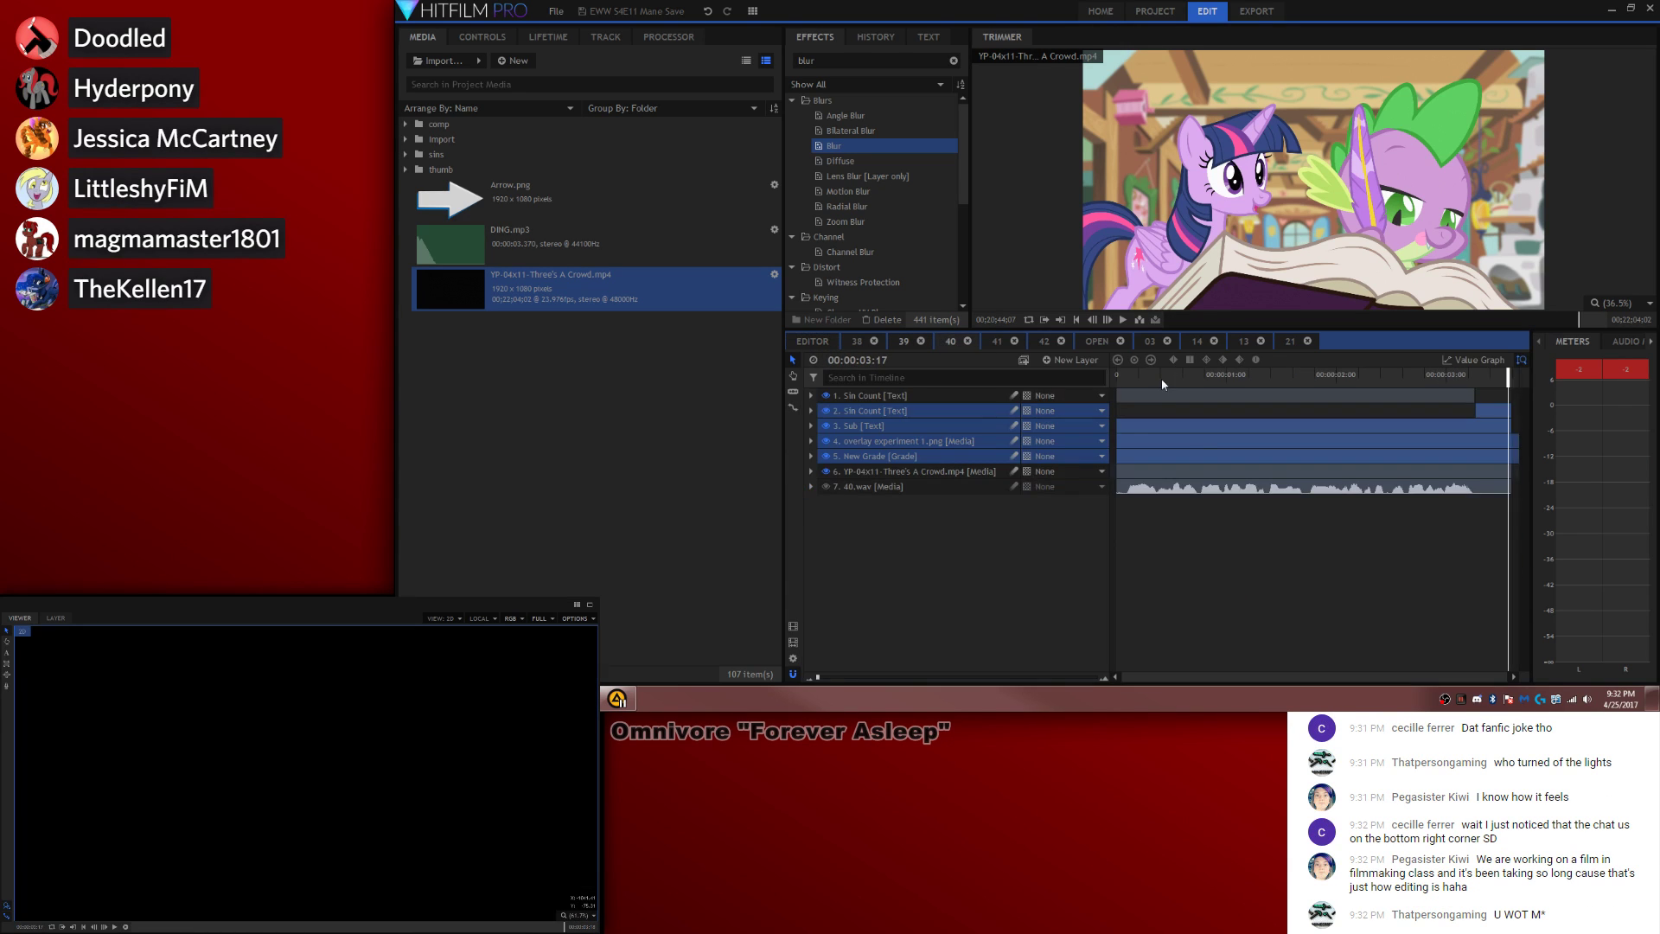
pyautogui.moveTo(1160, 377); pyautogui.dragTo(1124, 377)
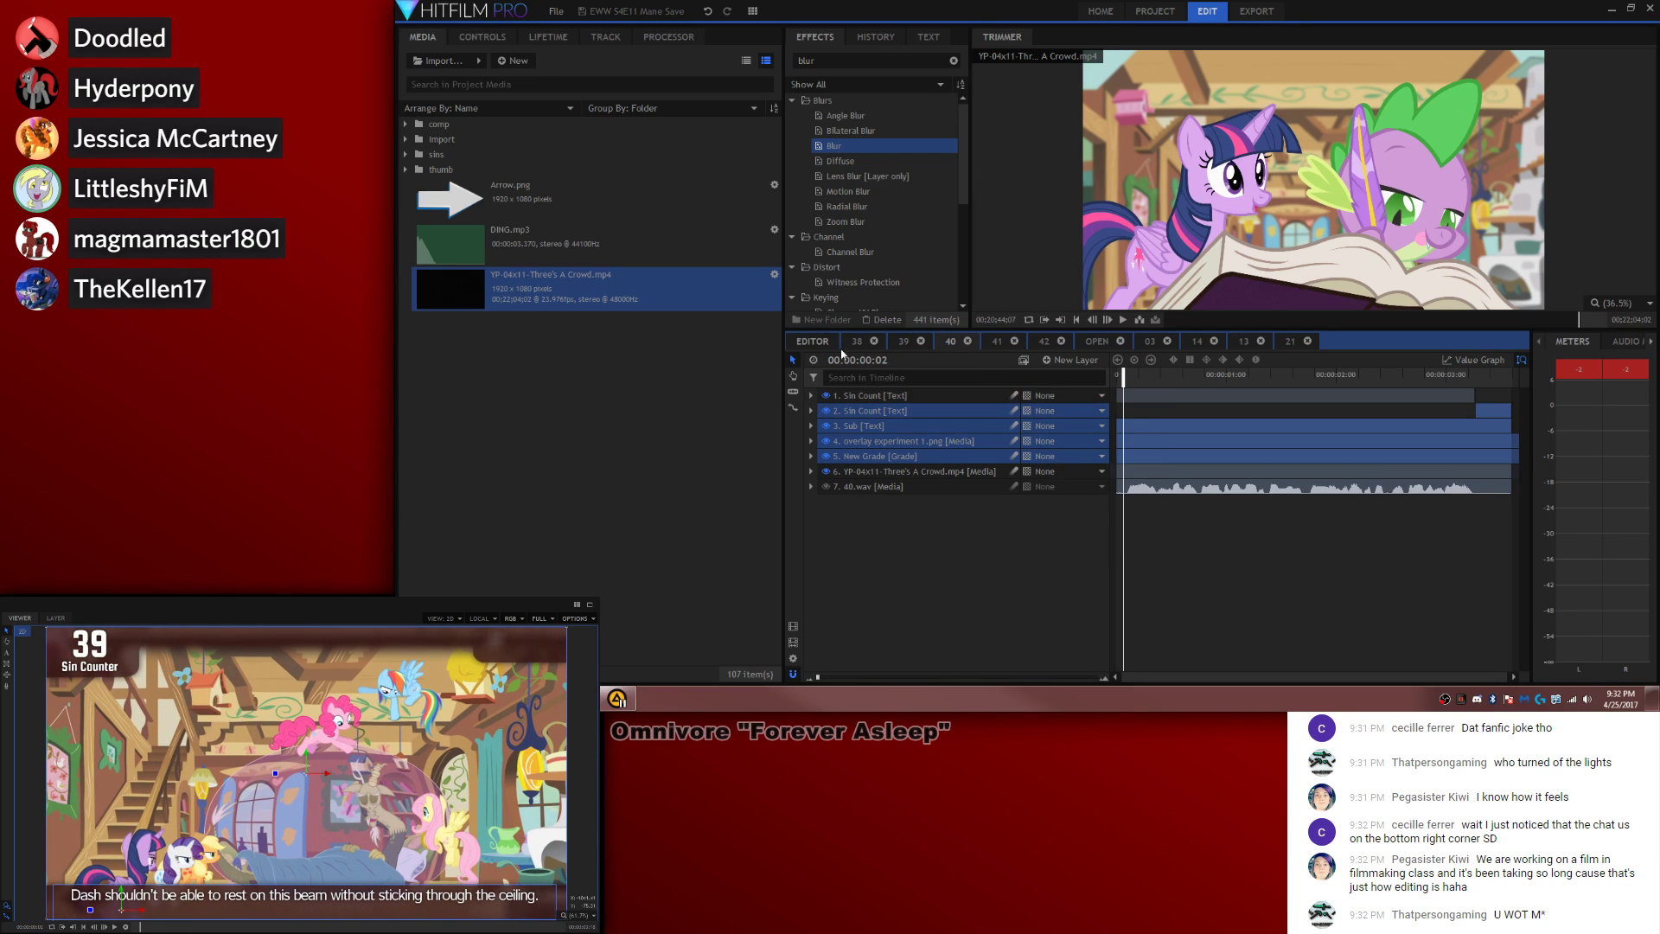
pyautogui.click(828, 341)
pyautogui.click(1164, 379)
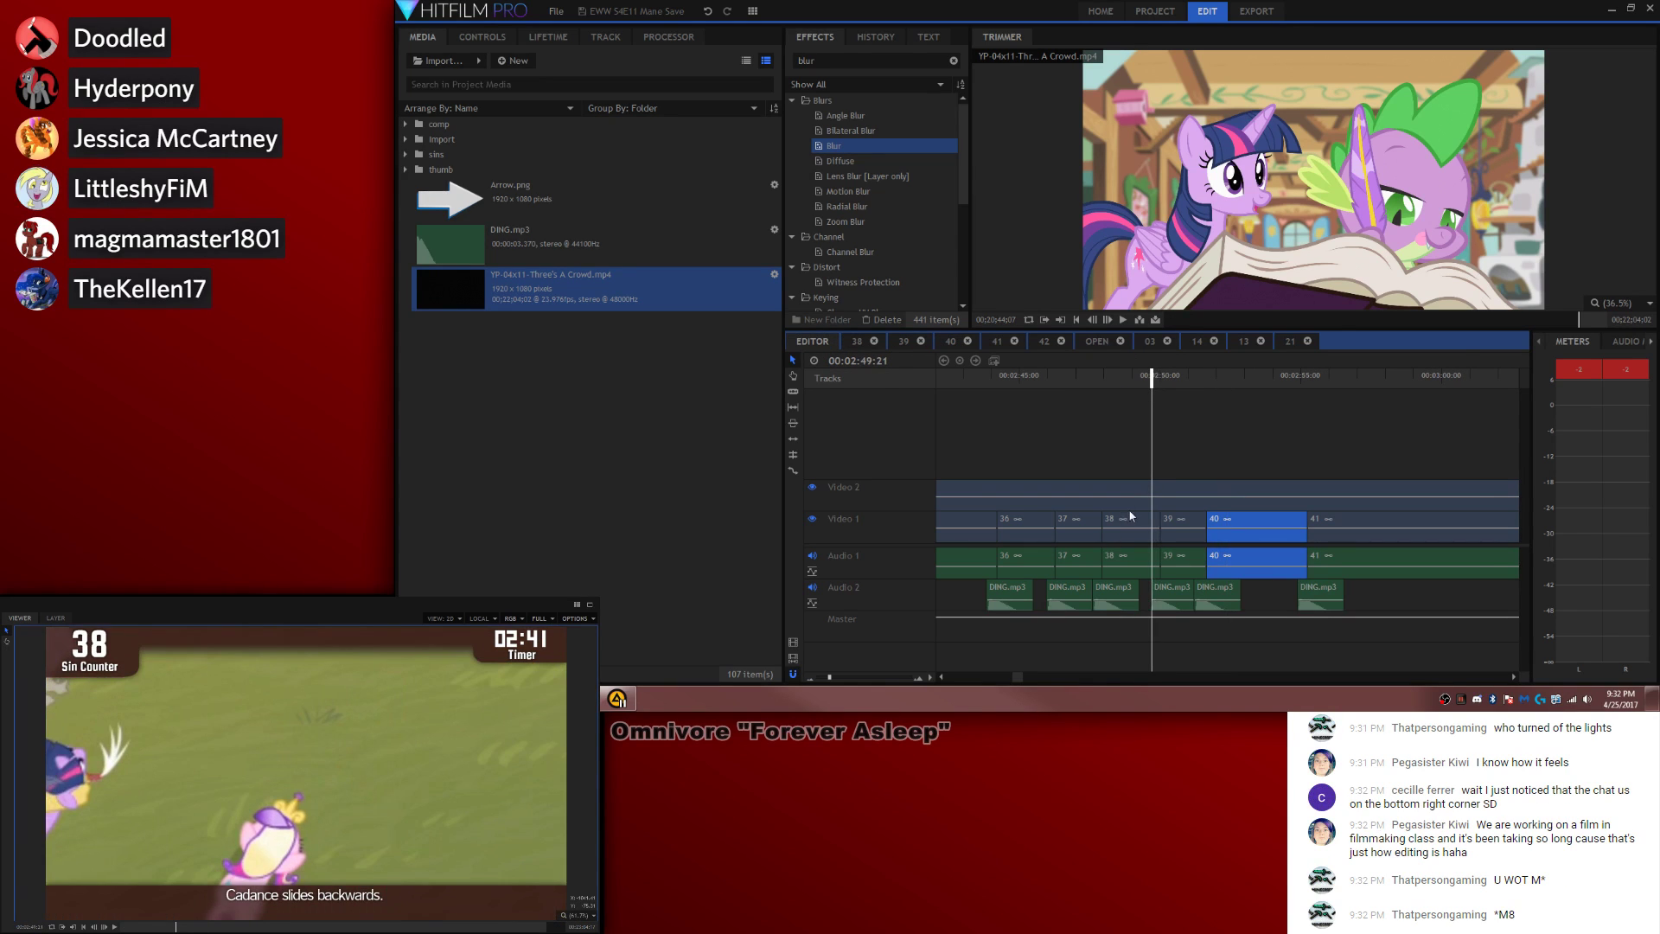
pyautogui.doubleClick(1130, 517)
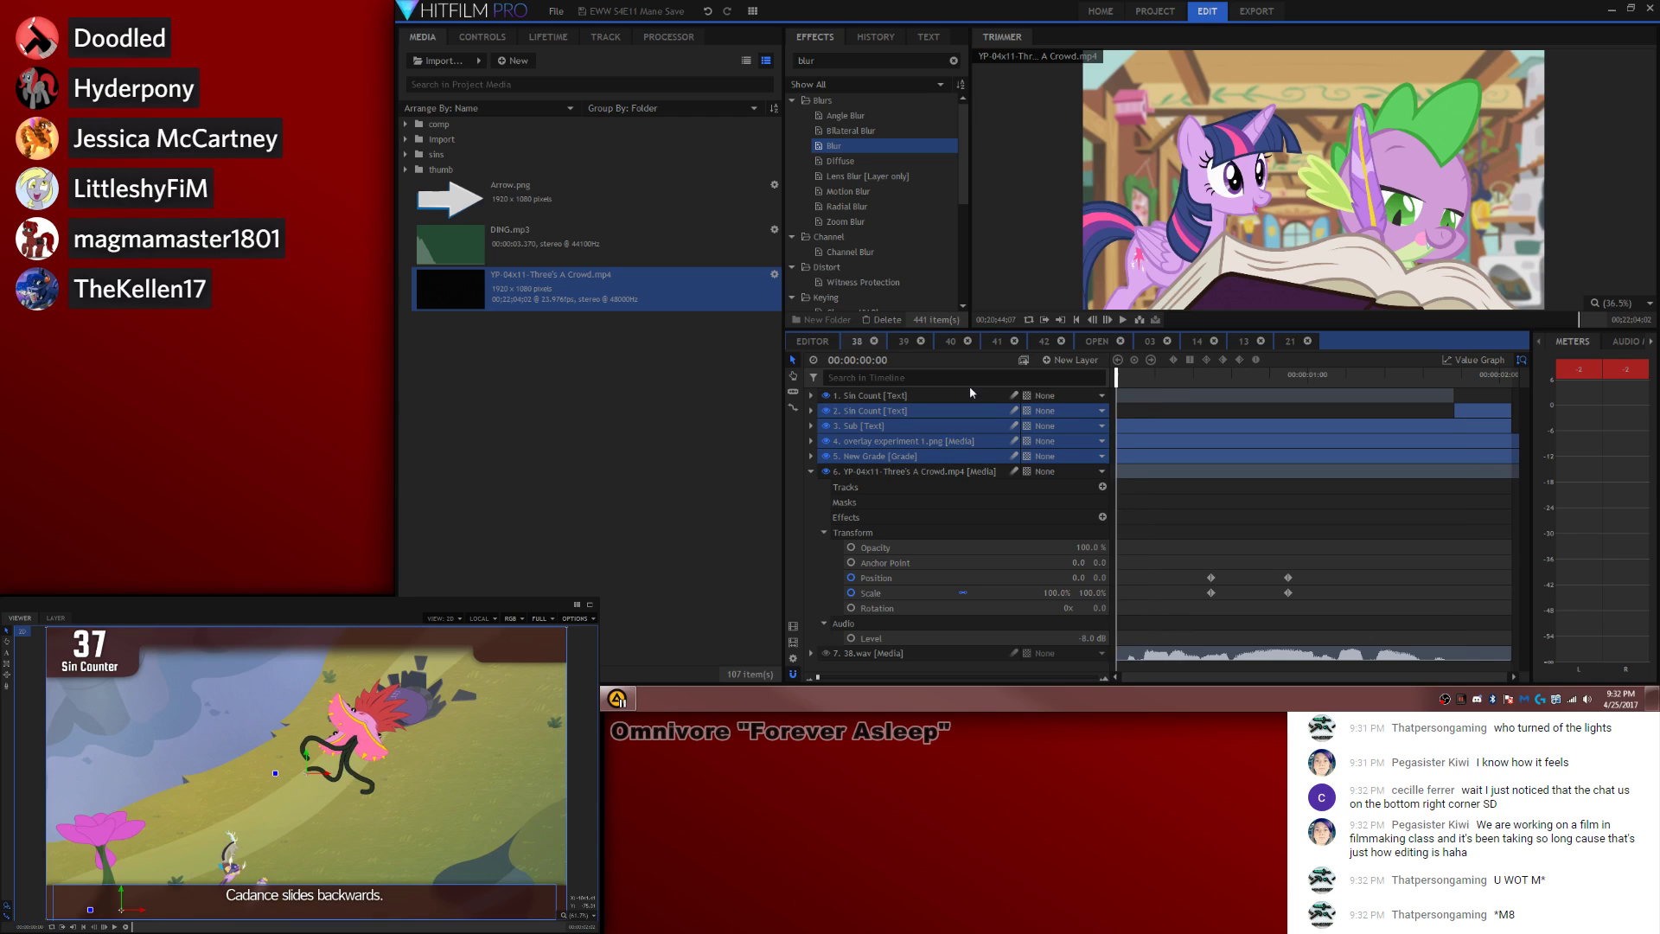
# Step: Step through the frames around the cut from sin 38 to sin 39 in the main timeline and reopen the 38 composite
pyautogui.click(812, 341)
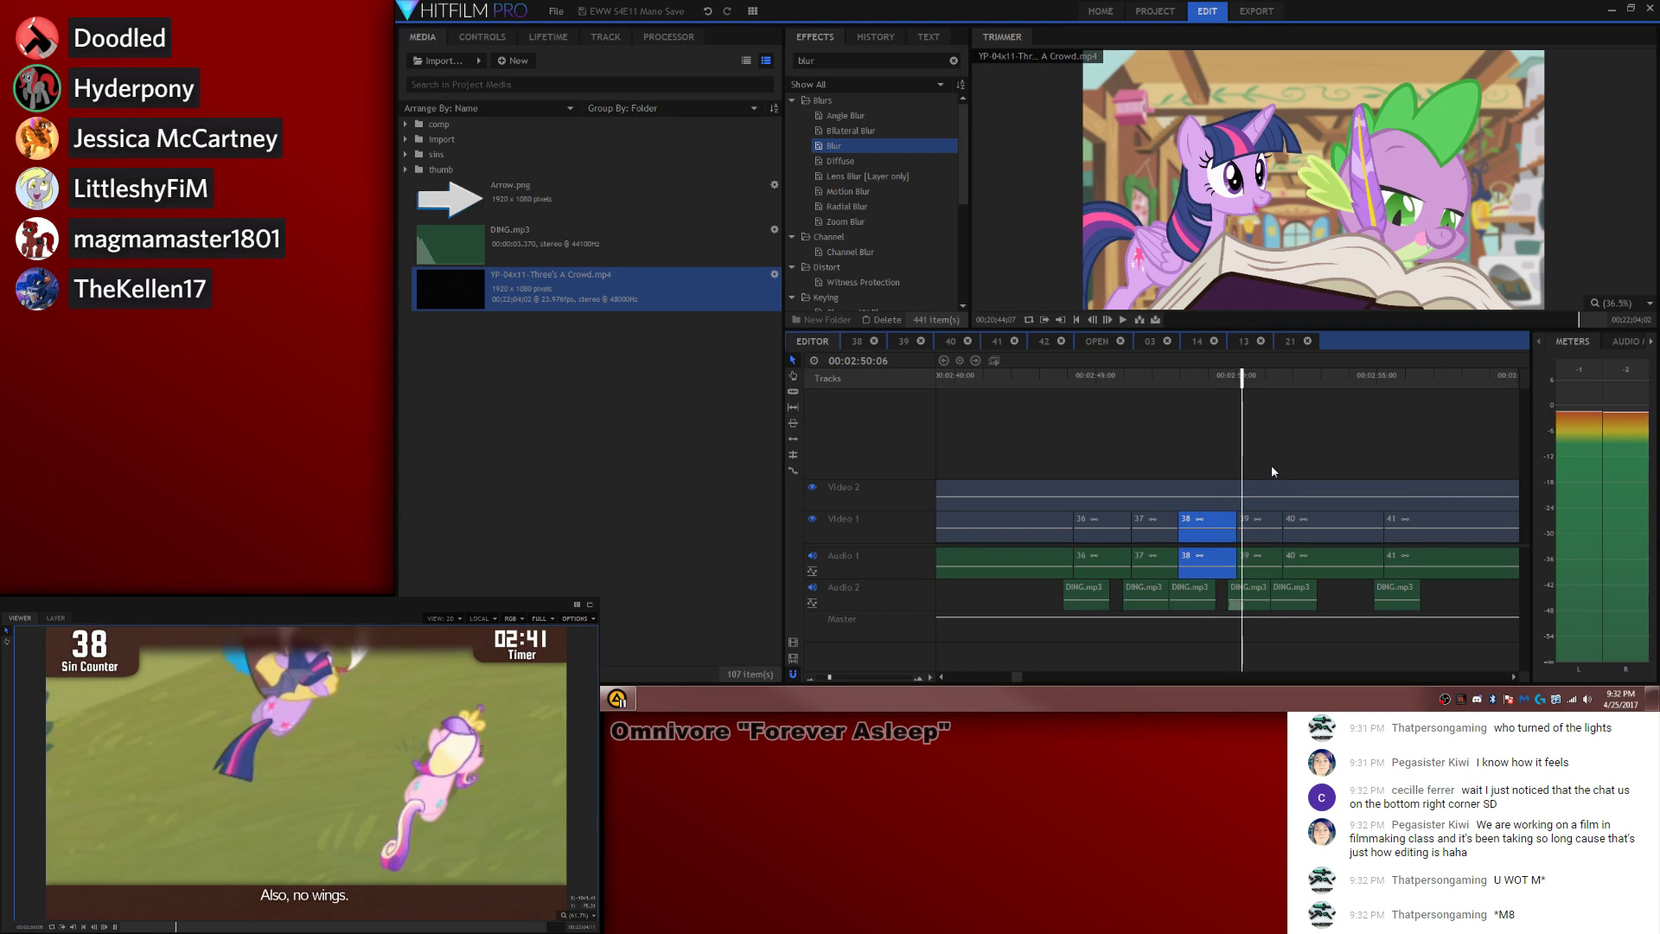
pyautogui.click(1234, 378)
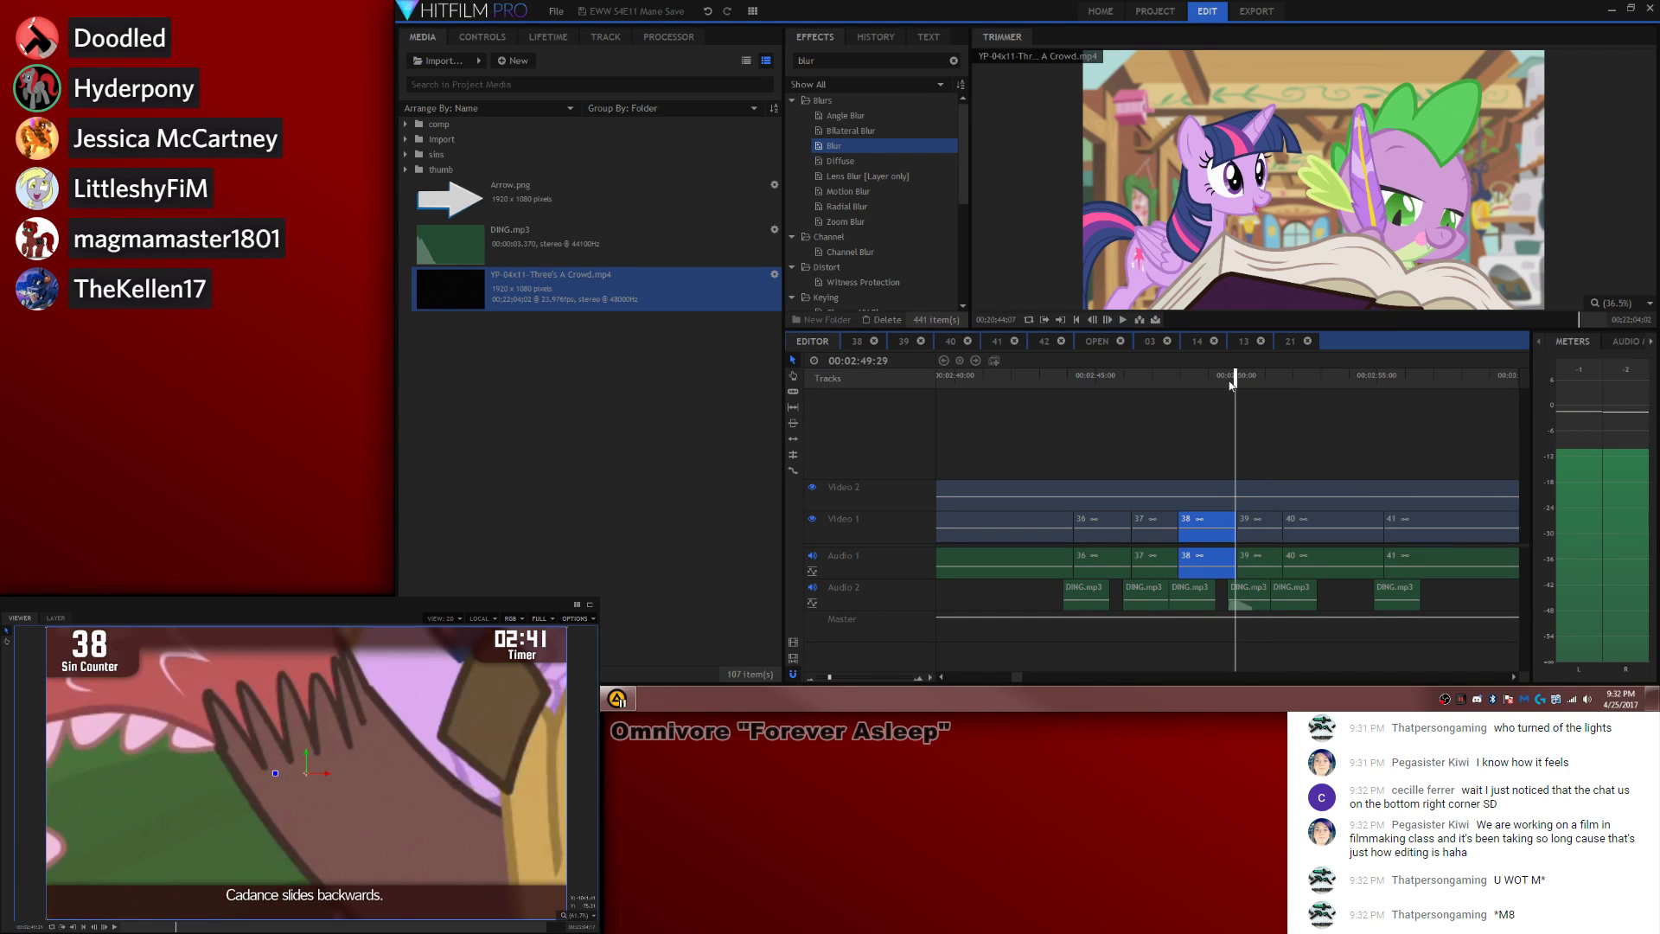
pyautogui.press(',')
pyautogui.press(',')
pyautogui.press('.')
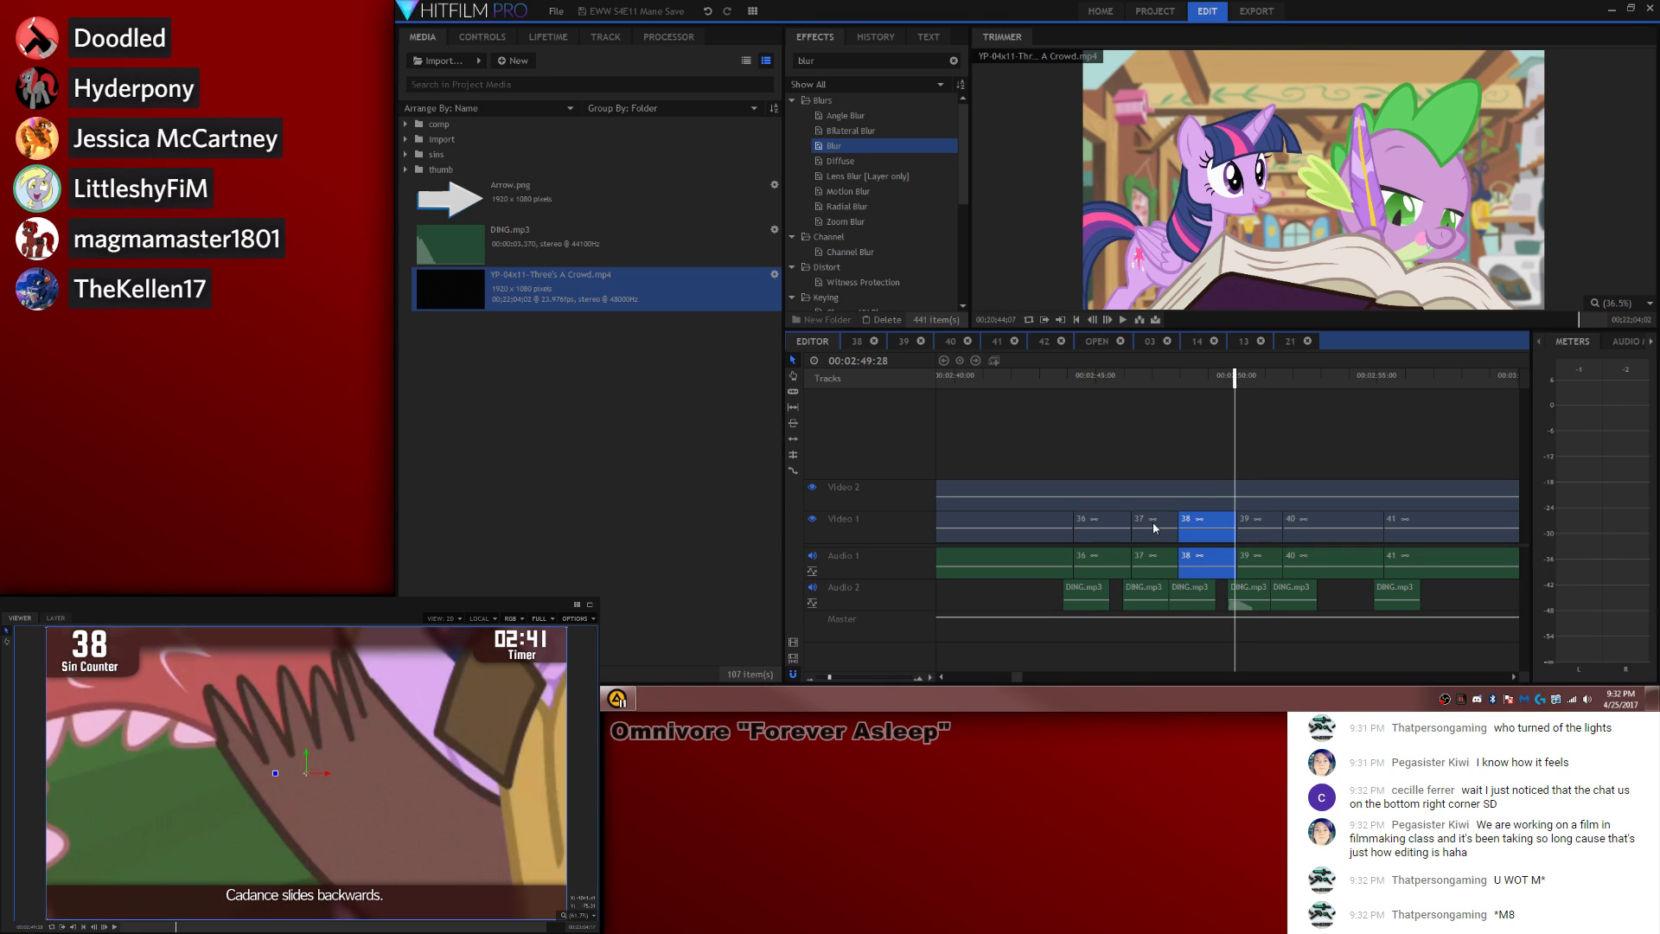
pyautogui.doubleClick(1224, 518)
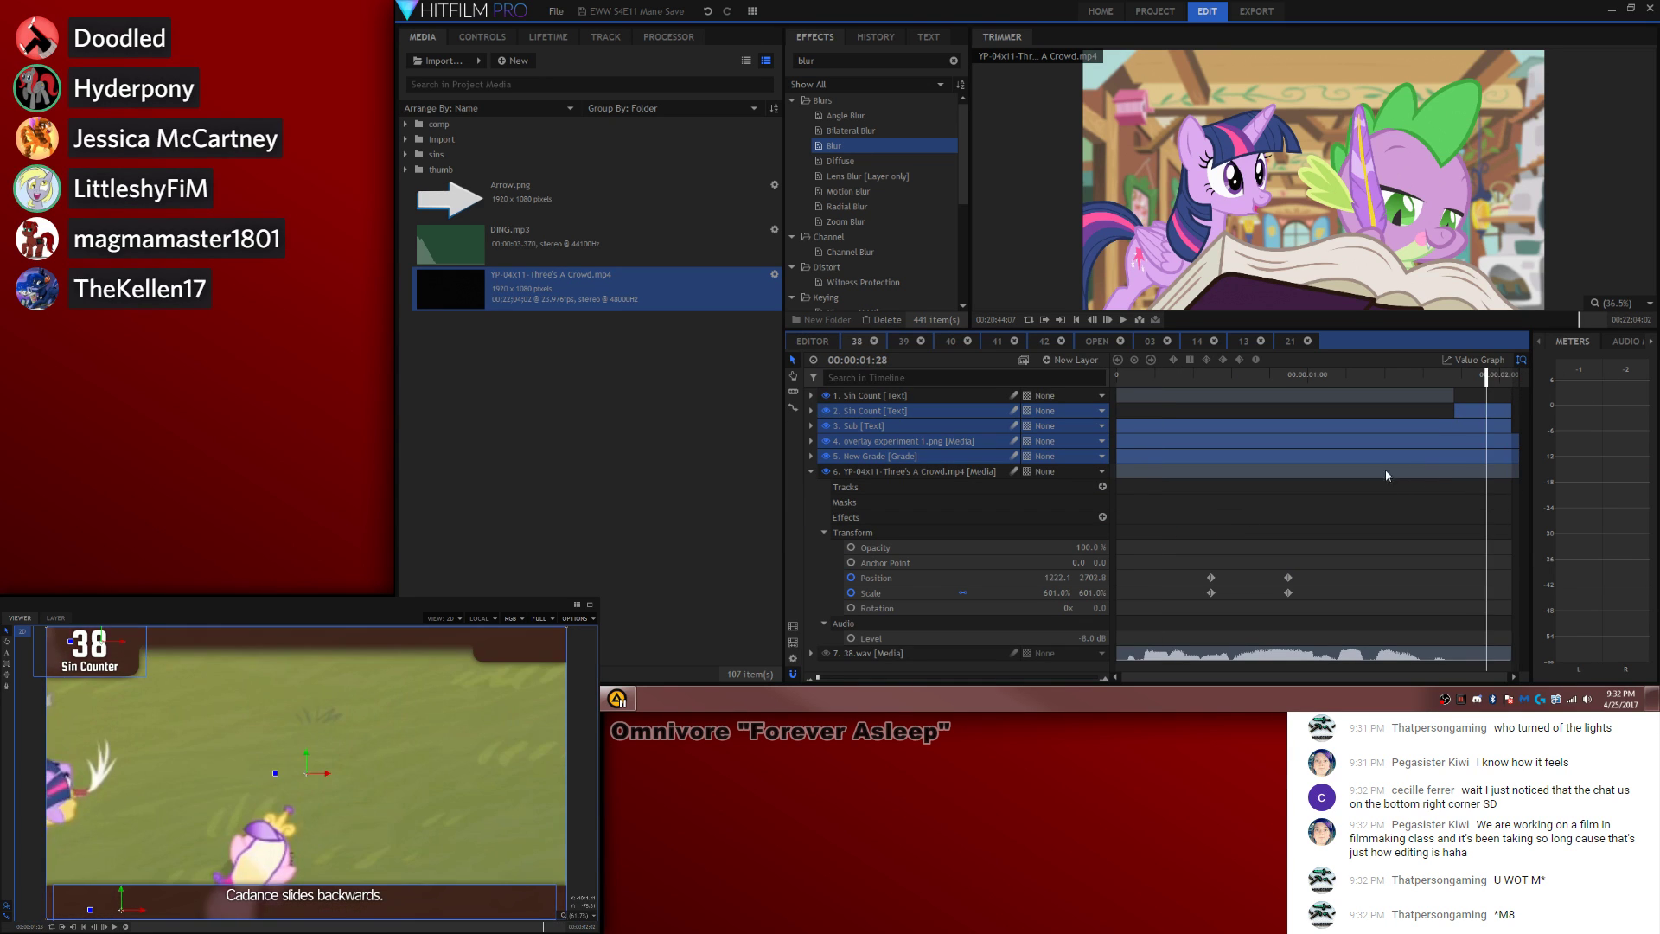
# Step: Cut the tail off the episode footage at 00:00:02:00 in the 38 composite and move the layer to the composite's end
pyautogui.click(892, 476)
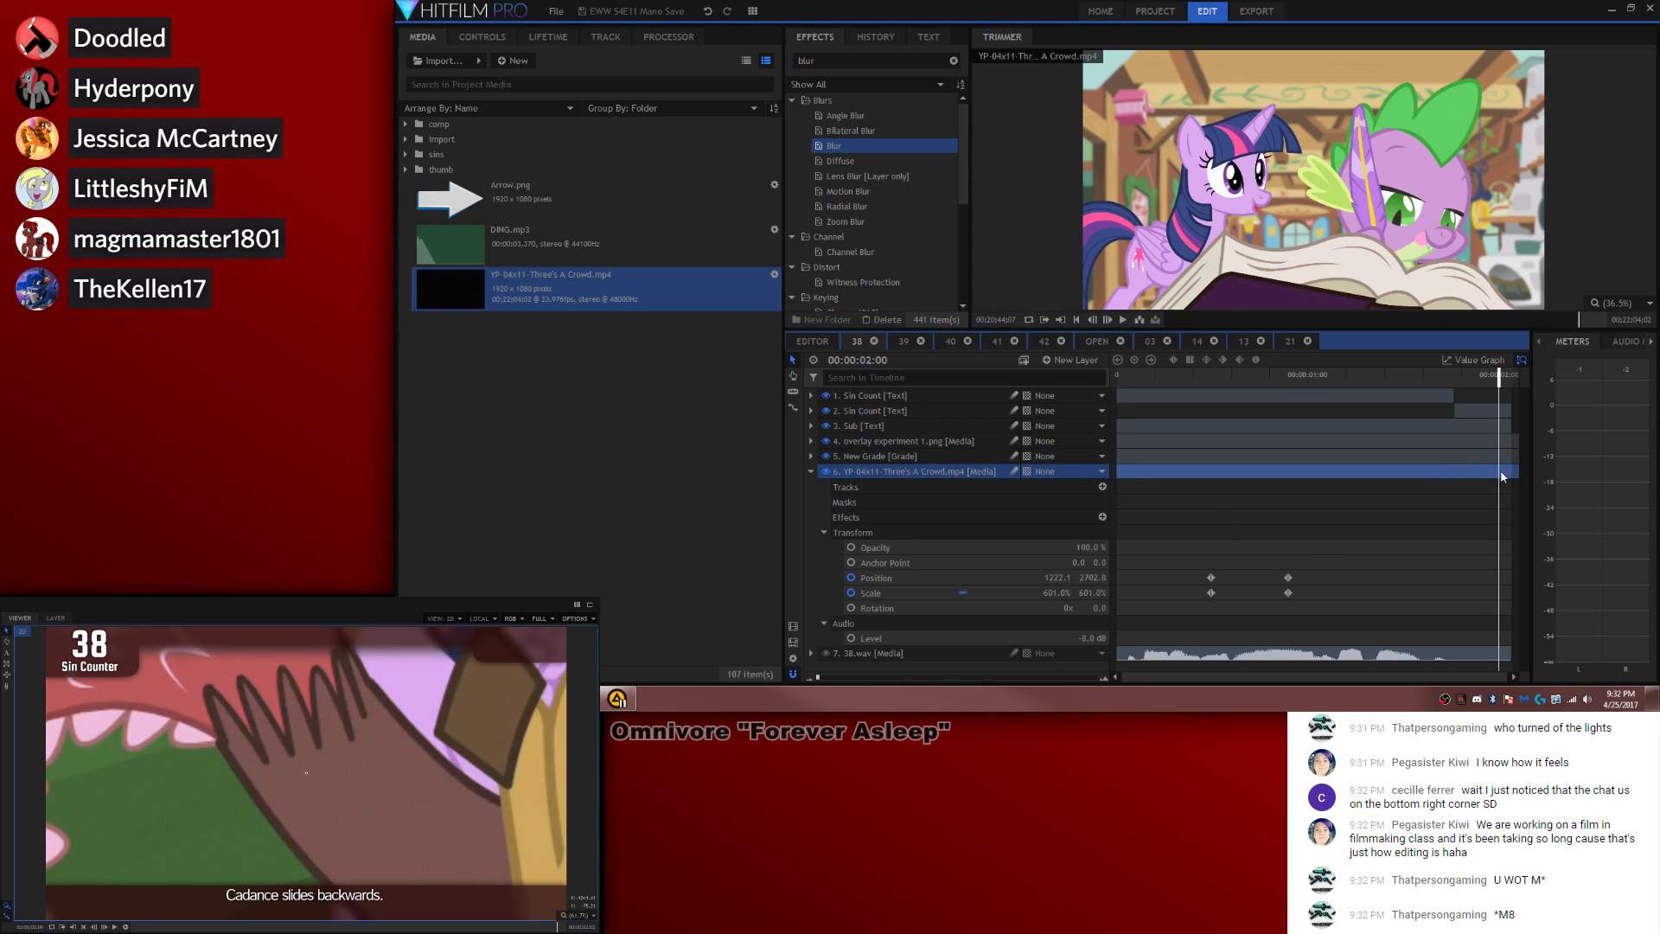
pyautogui.hotkey('ctrl', 'shift', 'd')
pyautogui.click(1505, 654)
pyautogui.press('Delete')
pyautogui.moveTo(1487, 474); pyautogui.dragTo(1500, 475)
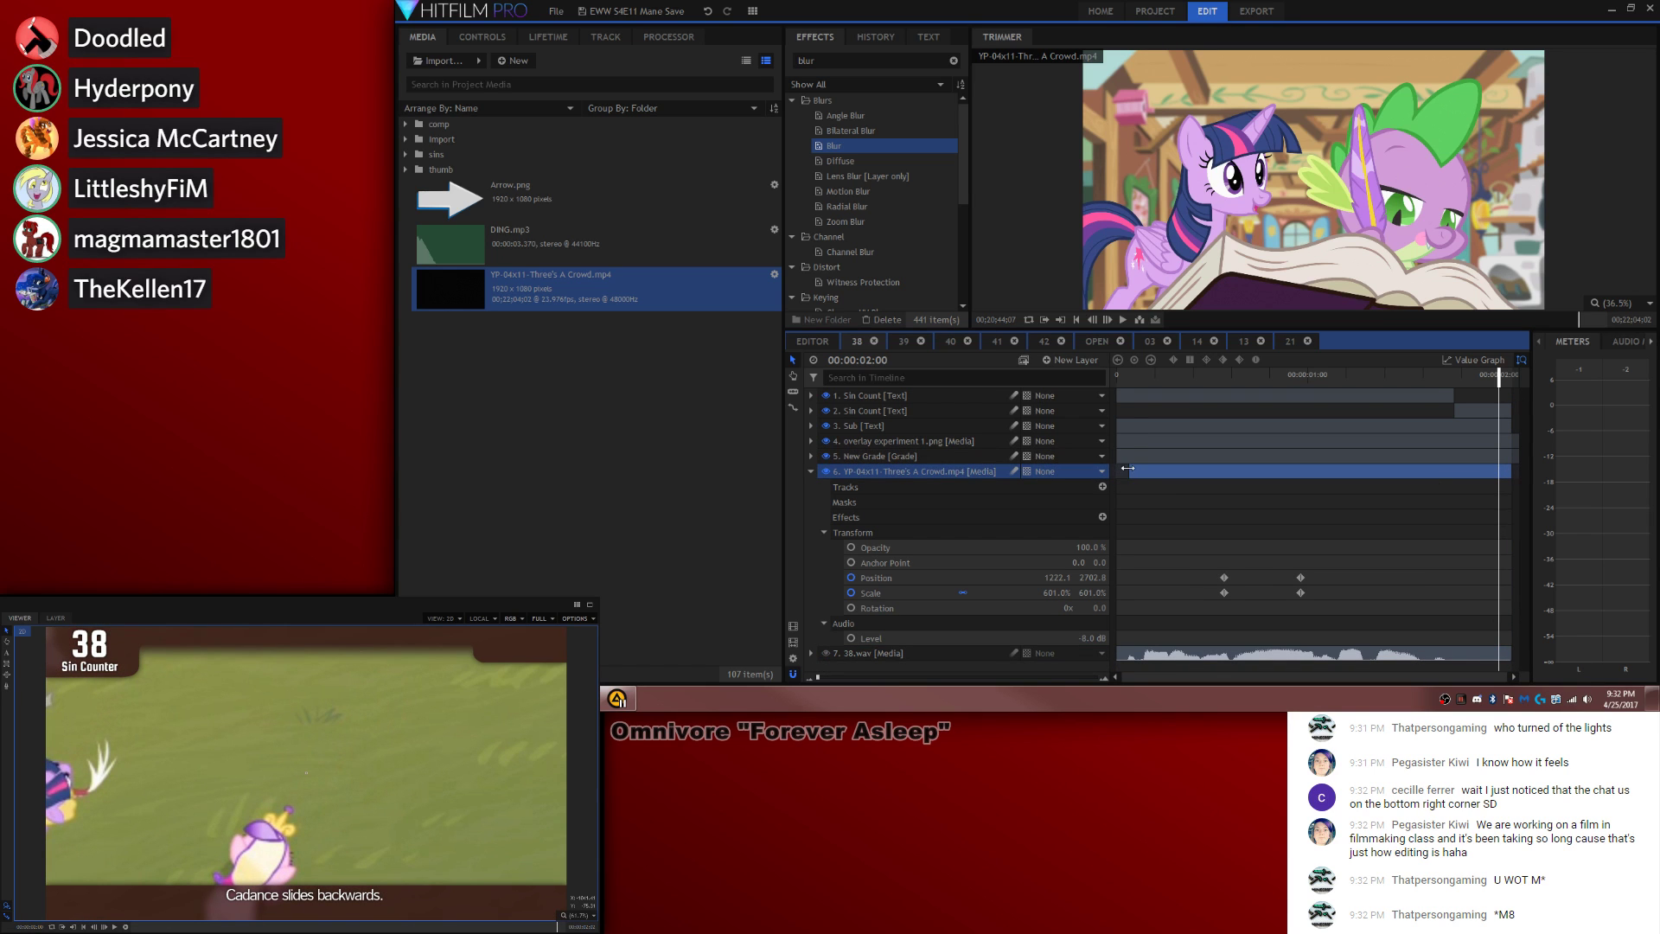
# Step: Extend the start of the episode footage in the 38 composite back to the first frame
pyautogui.moveTo(1127, 469); pyautogui.dragTo(1086, 472)
pyautogui.moveTo(1139, 374); pyautogui.dragTo(1124, 450)
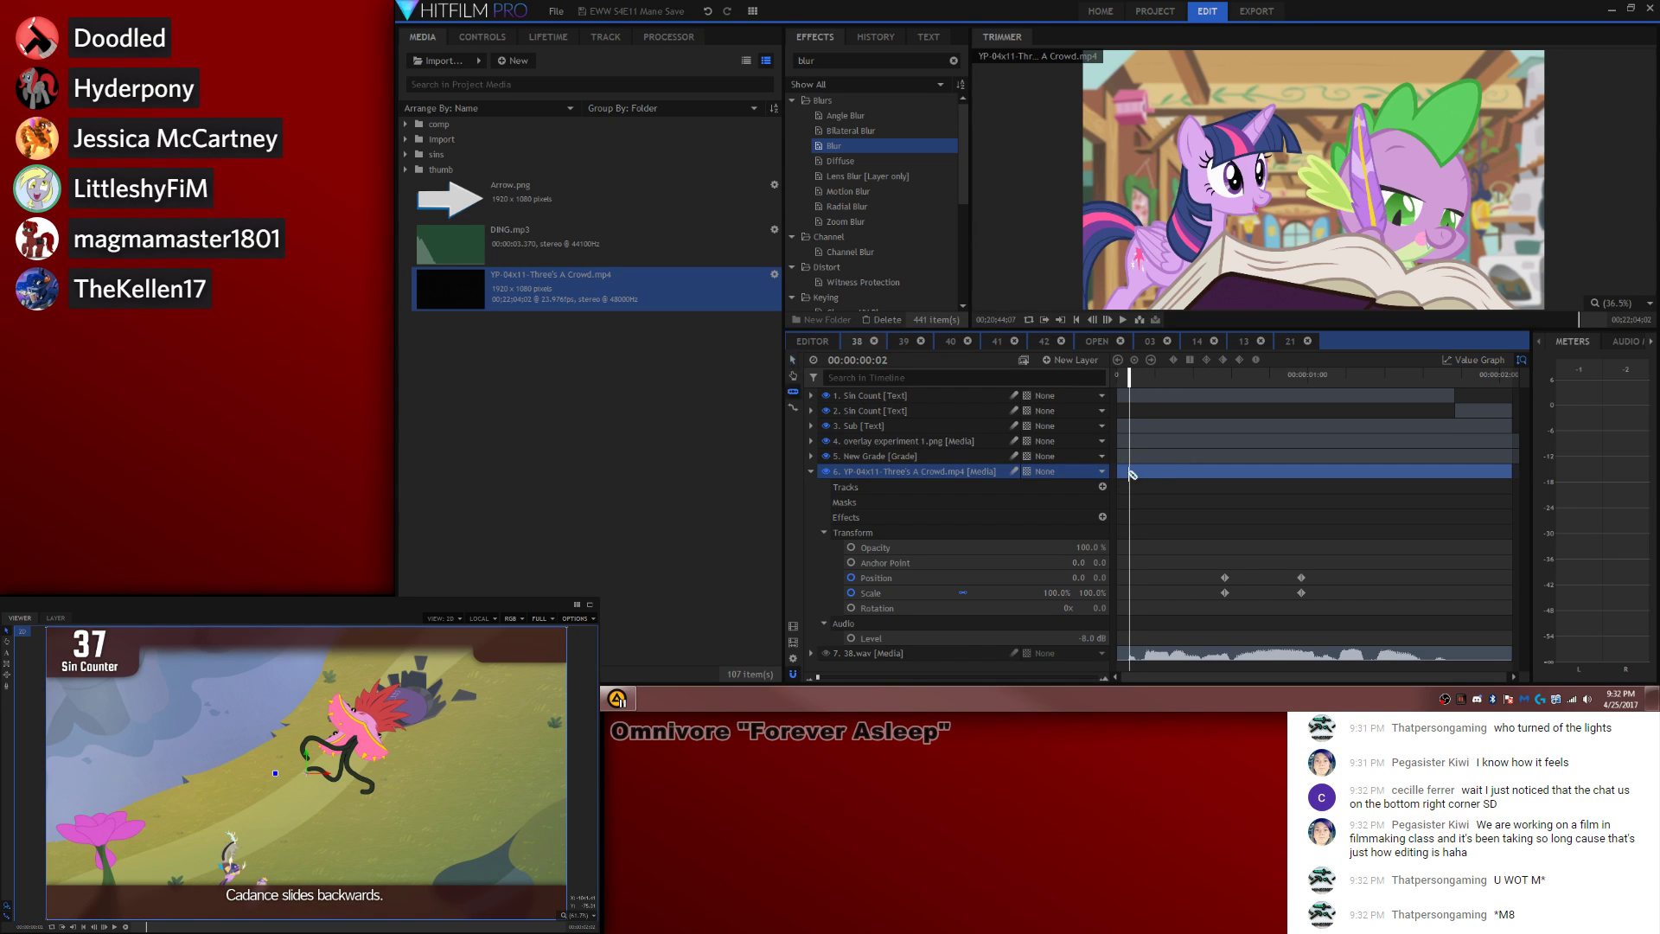
pyautogui.click(1130, 474)
pyautogui.press('Delete')
pyautogui.click(793, 407)
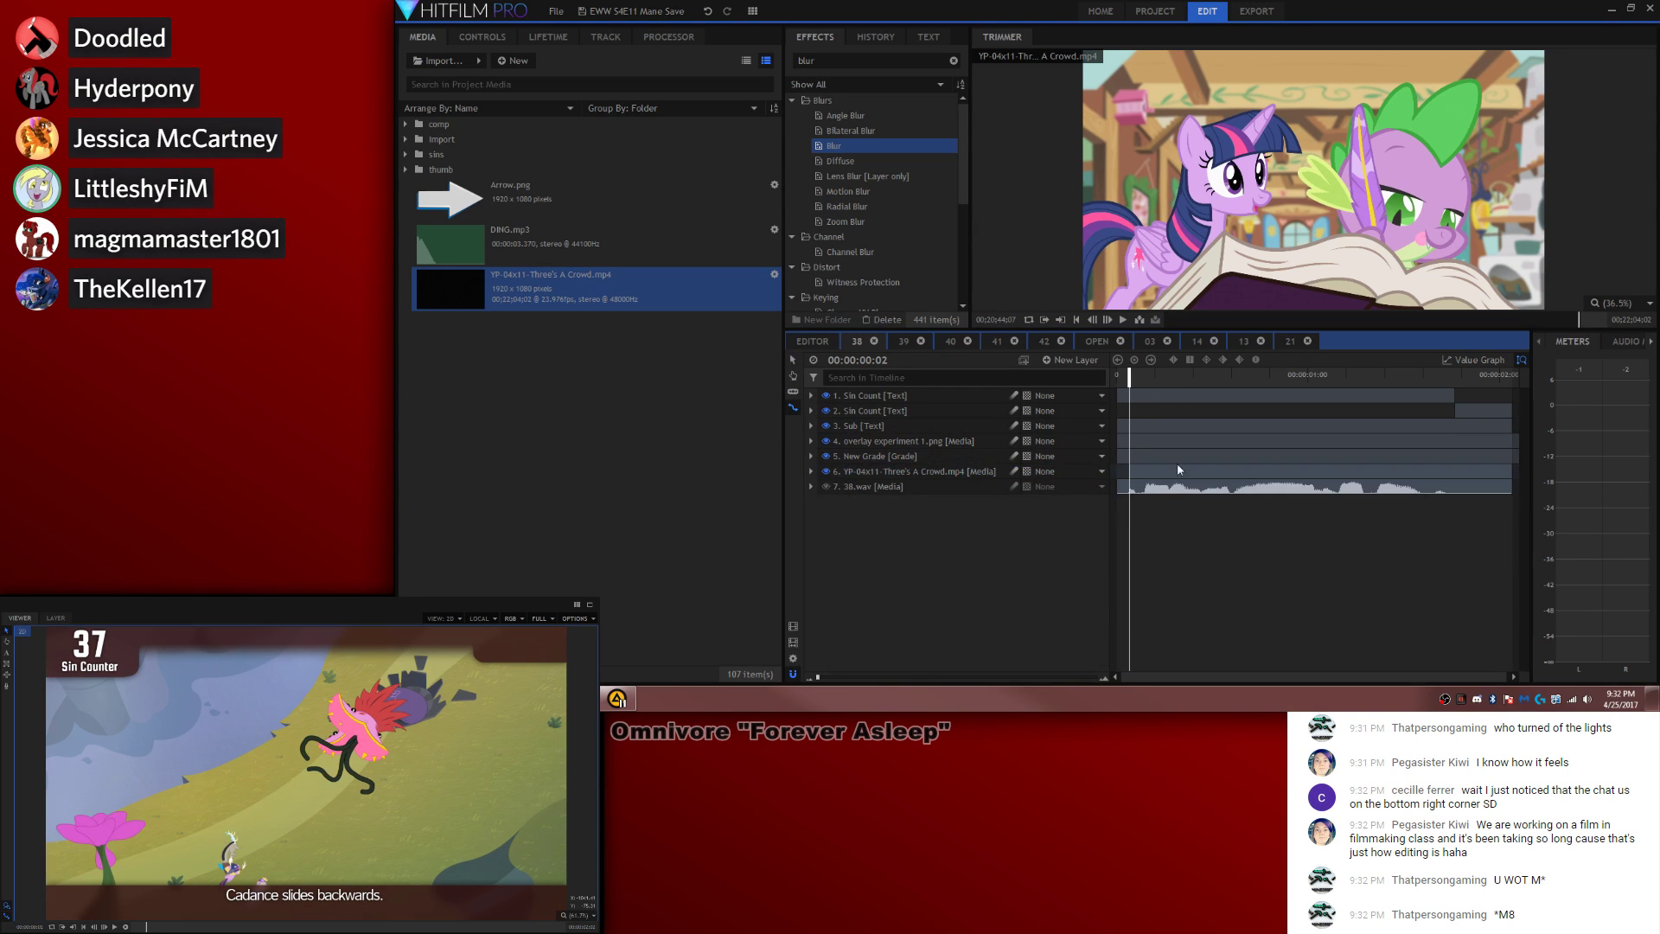
pyautogui.click(1128, 470)
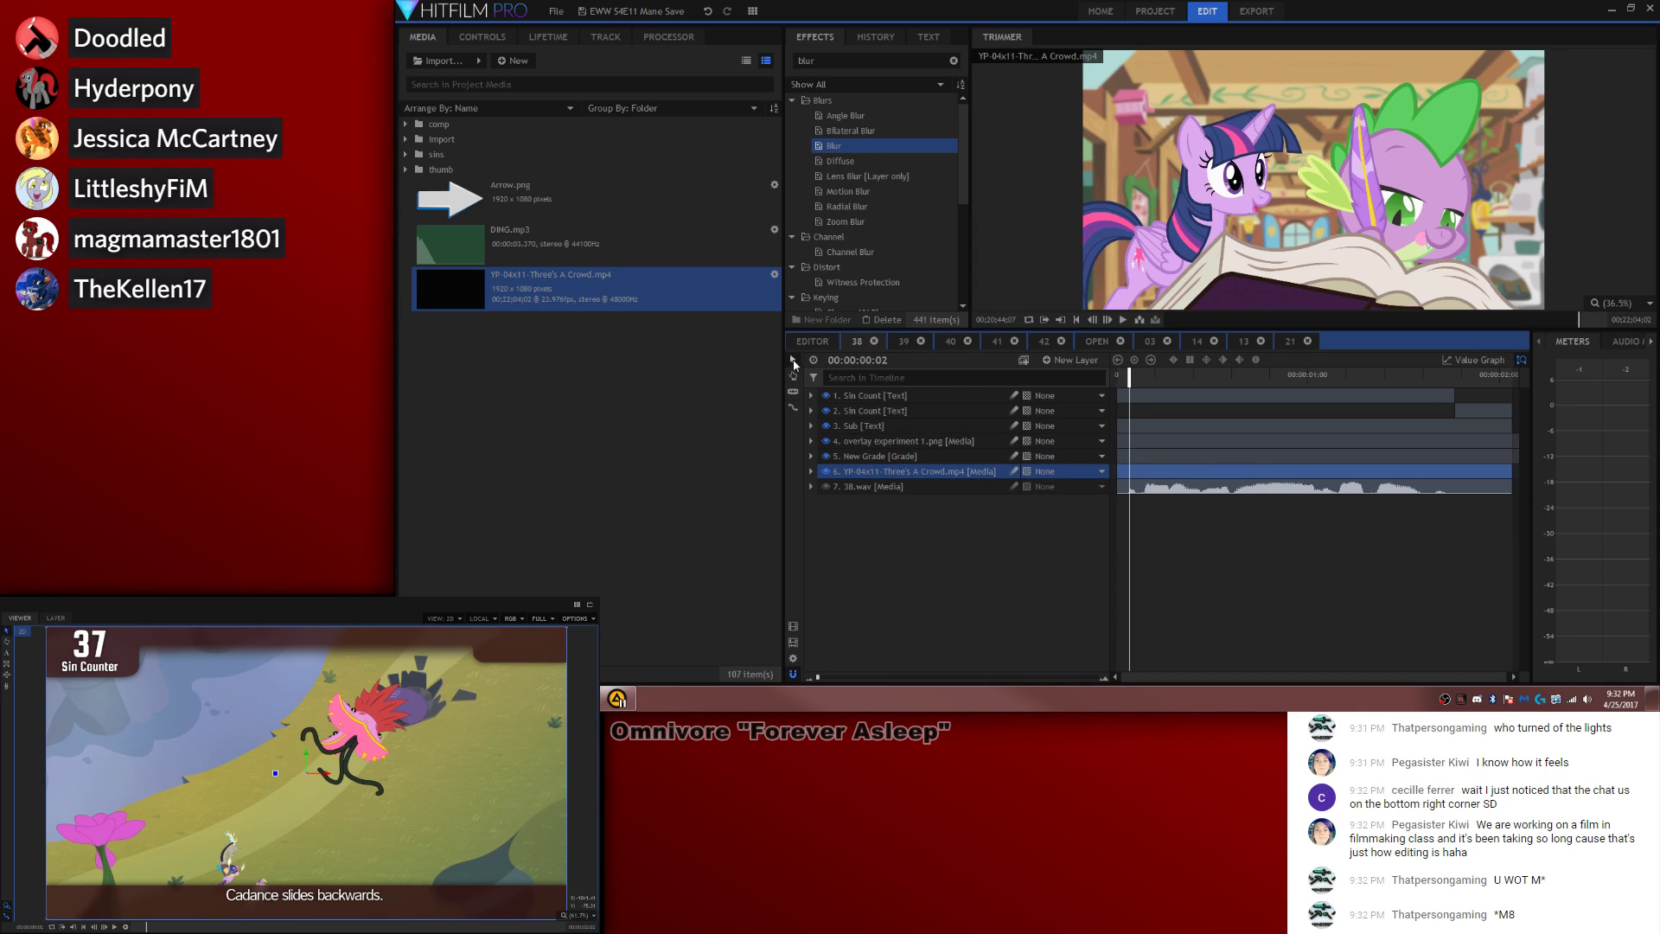
# Step: Play the main timeline from just before sin 38 to the end of the video
pyautogui.click(813, 341)
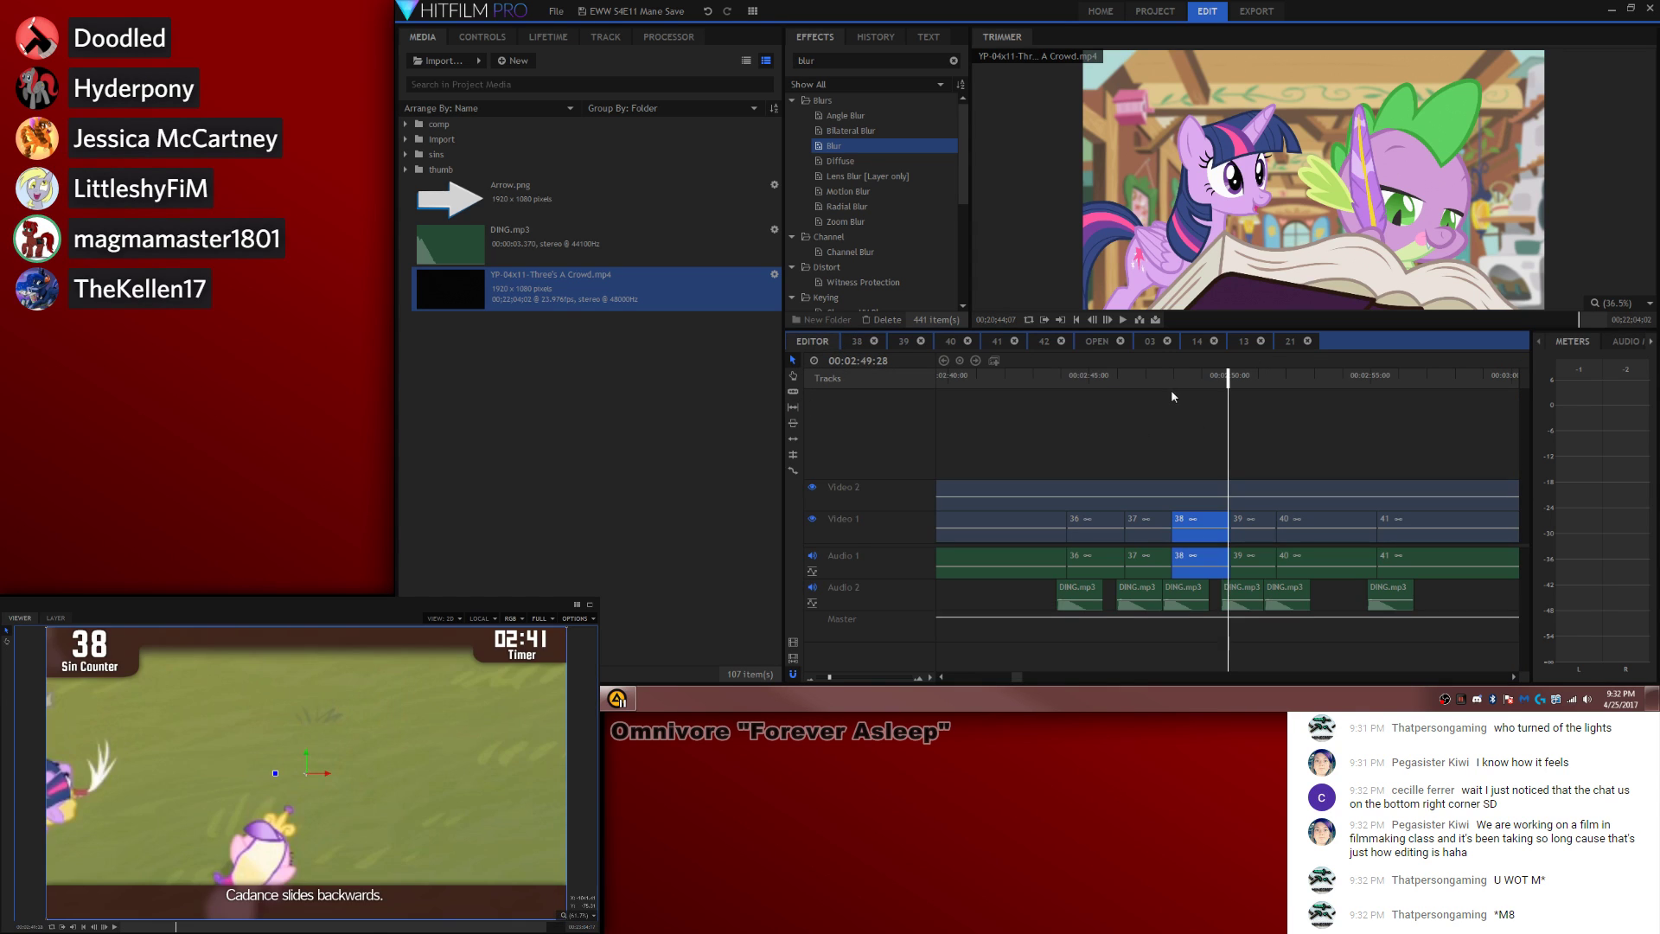
pyautogui.click(1162, 377)
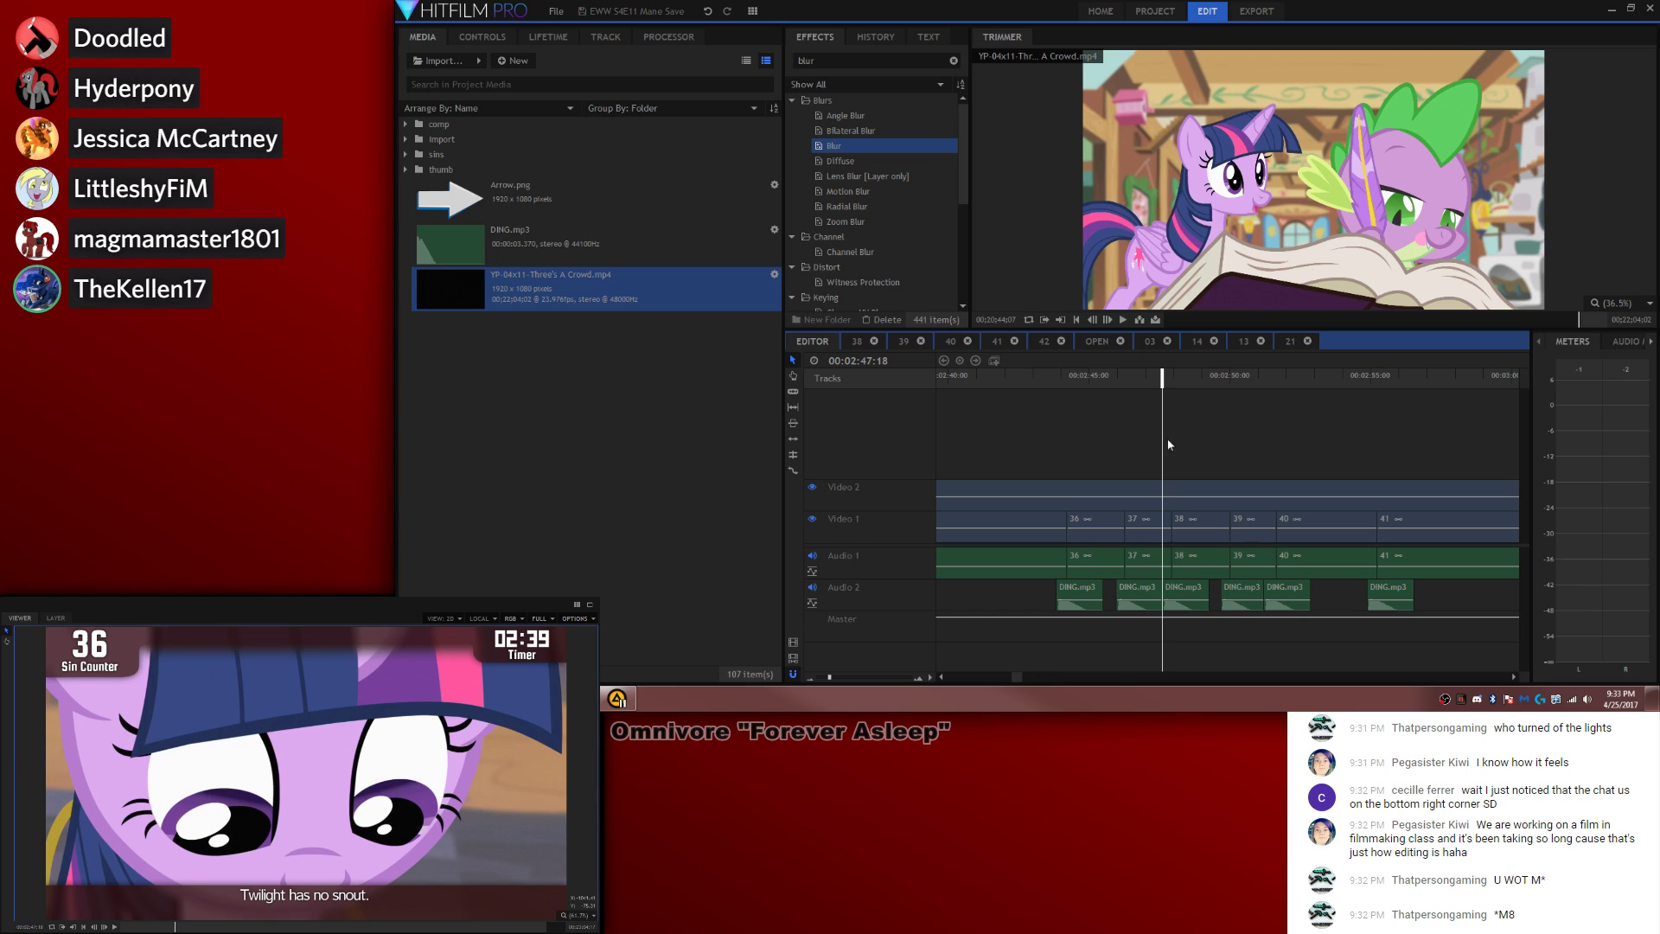
pyautogui.press('space')
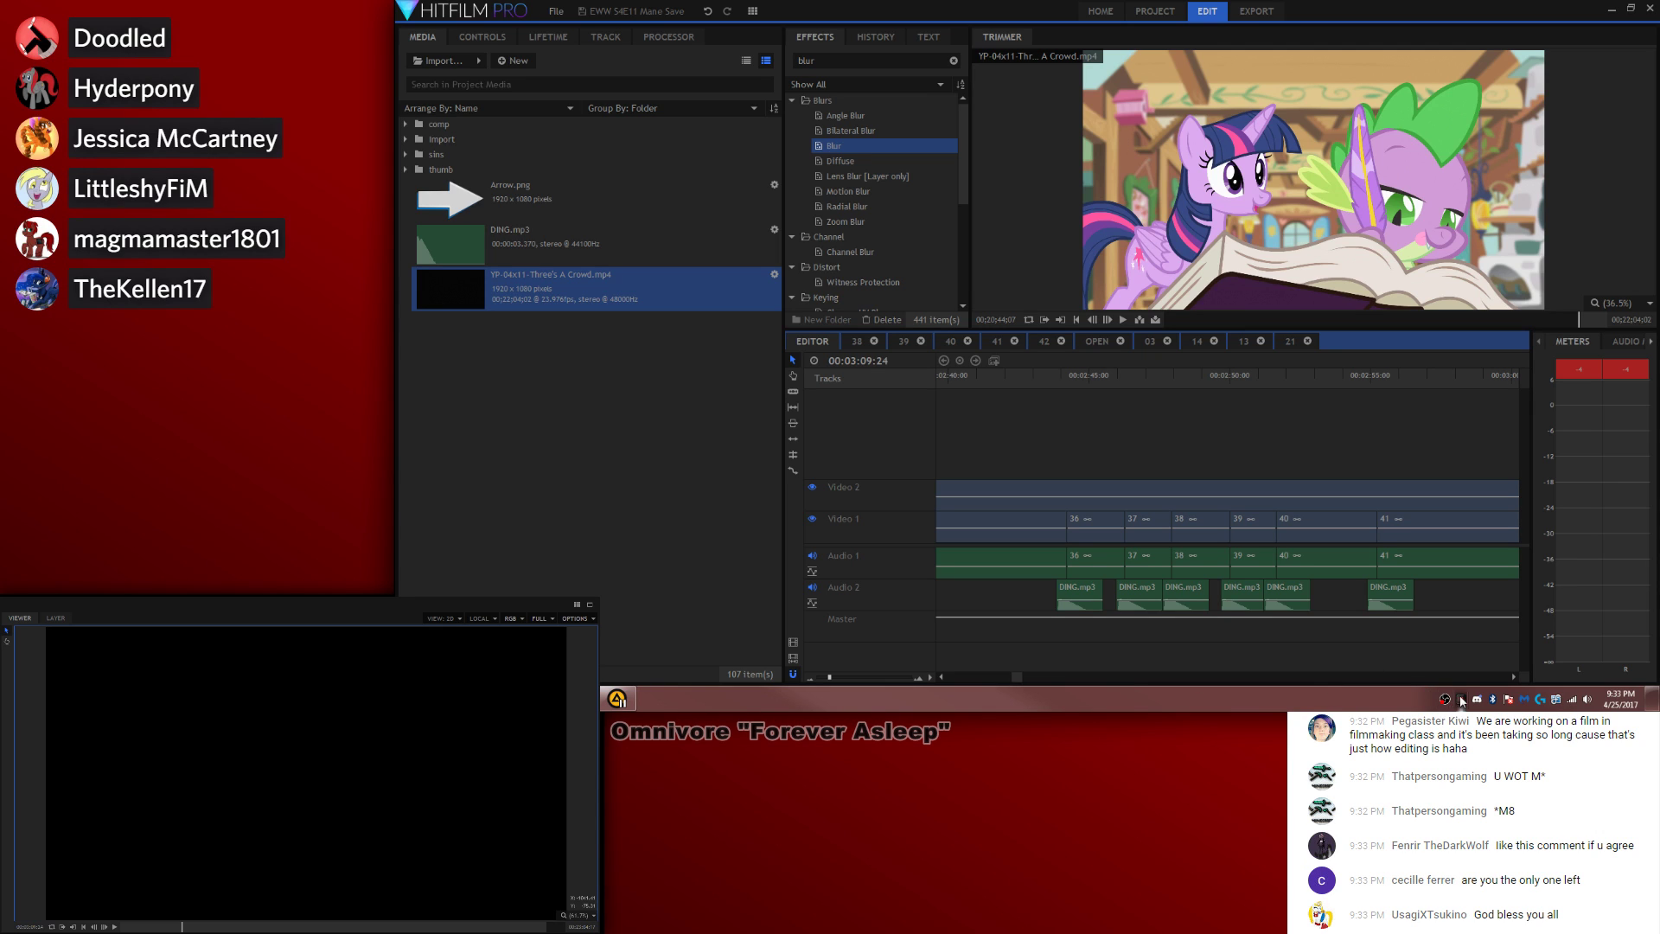
pyautogui.moveTo(1019, 673); pyautogui.dragTo(1033, 678)
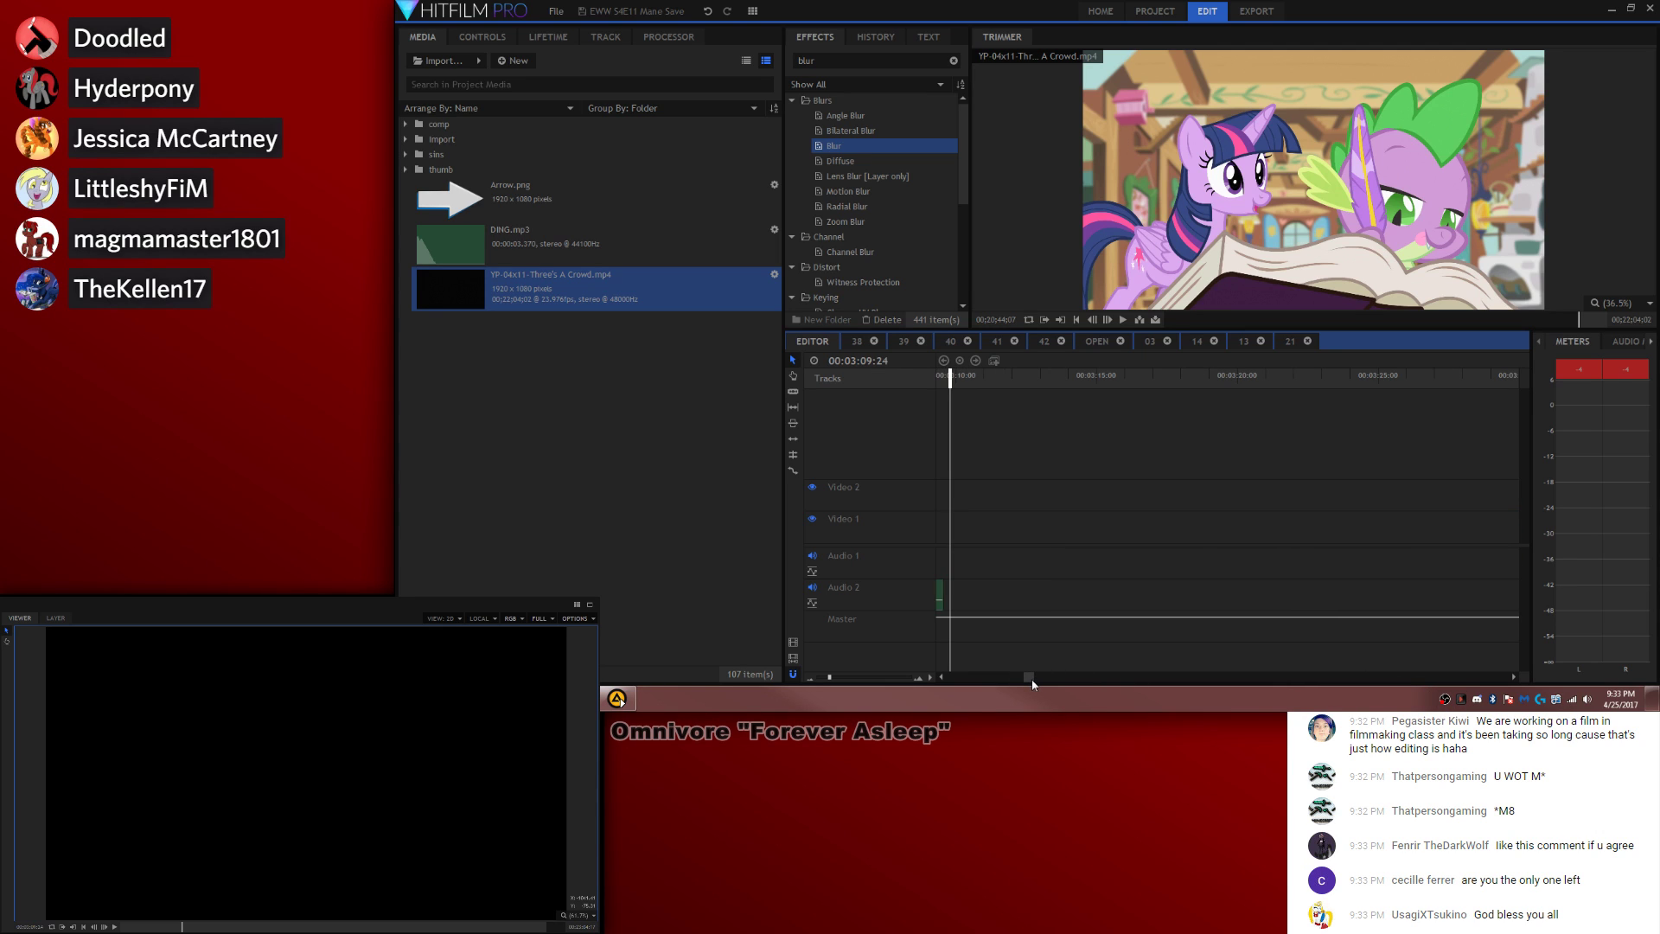
# Step: Switch to the music player, skip ahead to Igna's "Tavi", and return to the video editor
pyautogui.hotkey('alt', 'Tab')
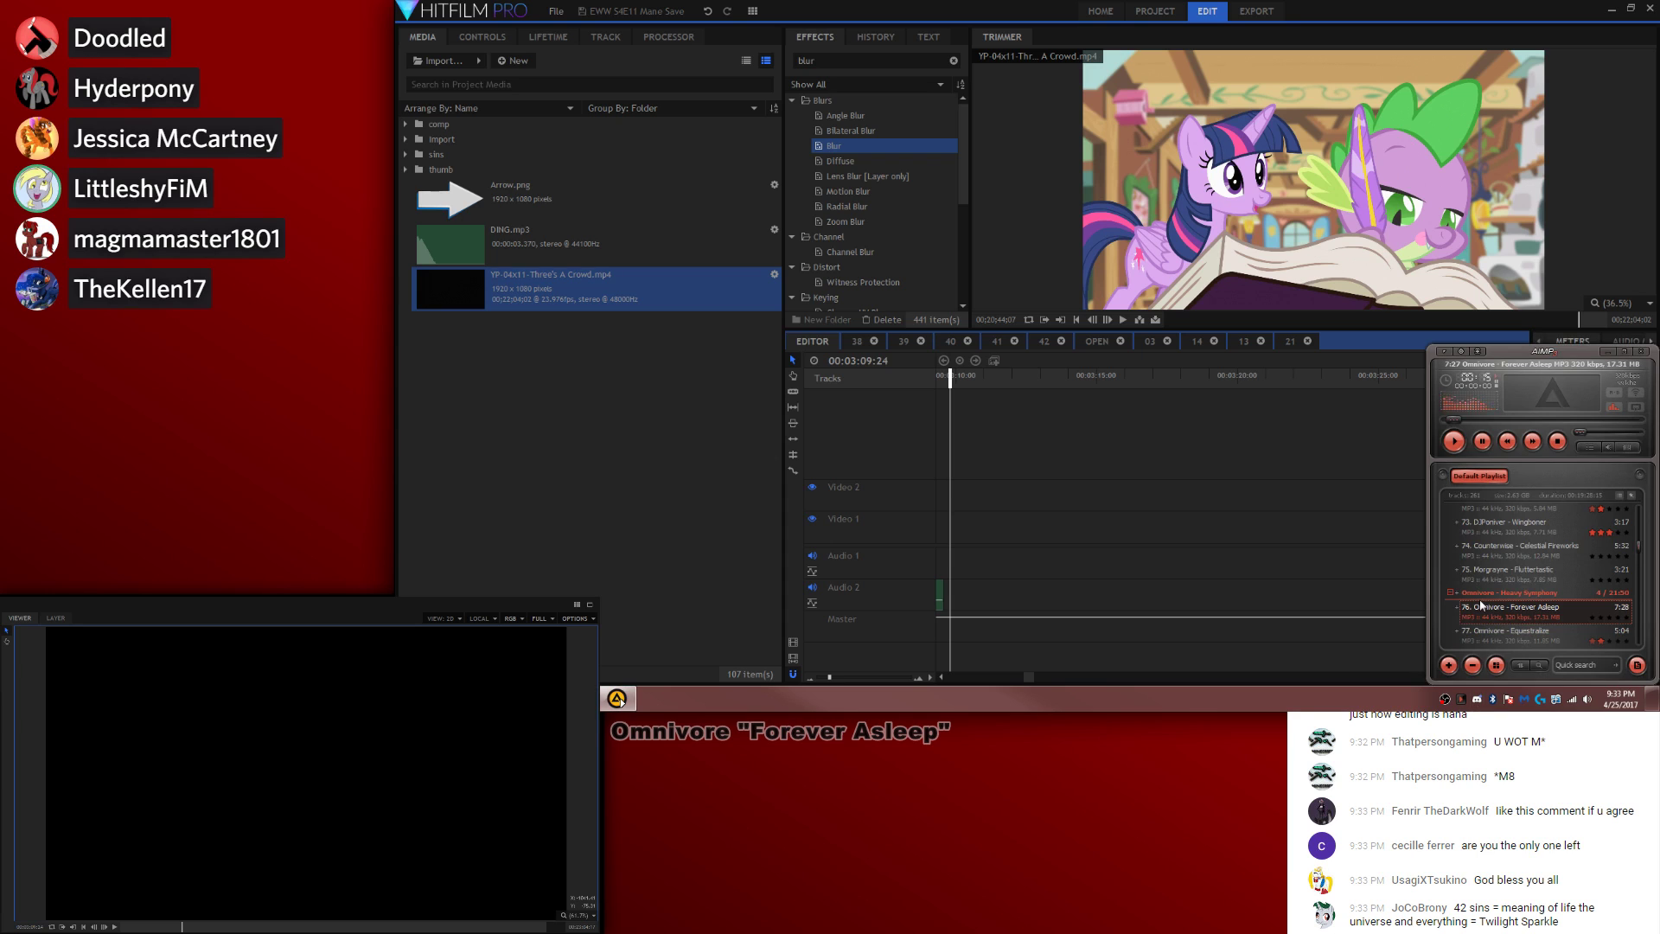
pyautogui.click(1533, 441)
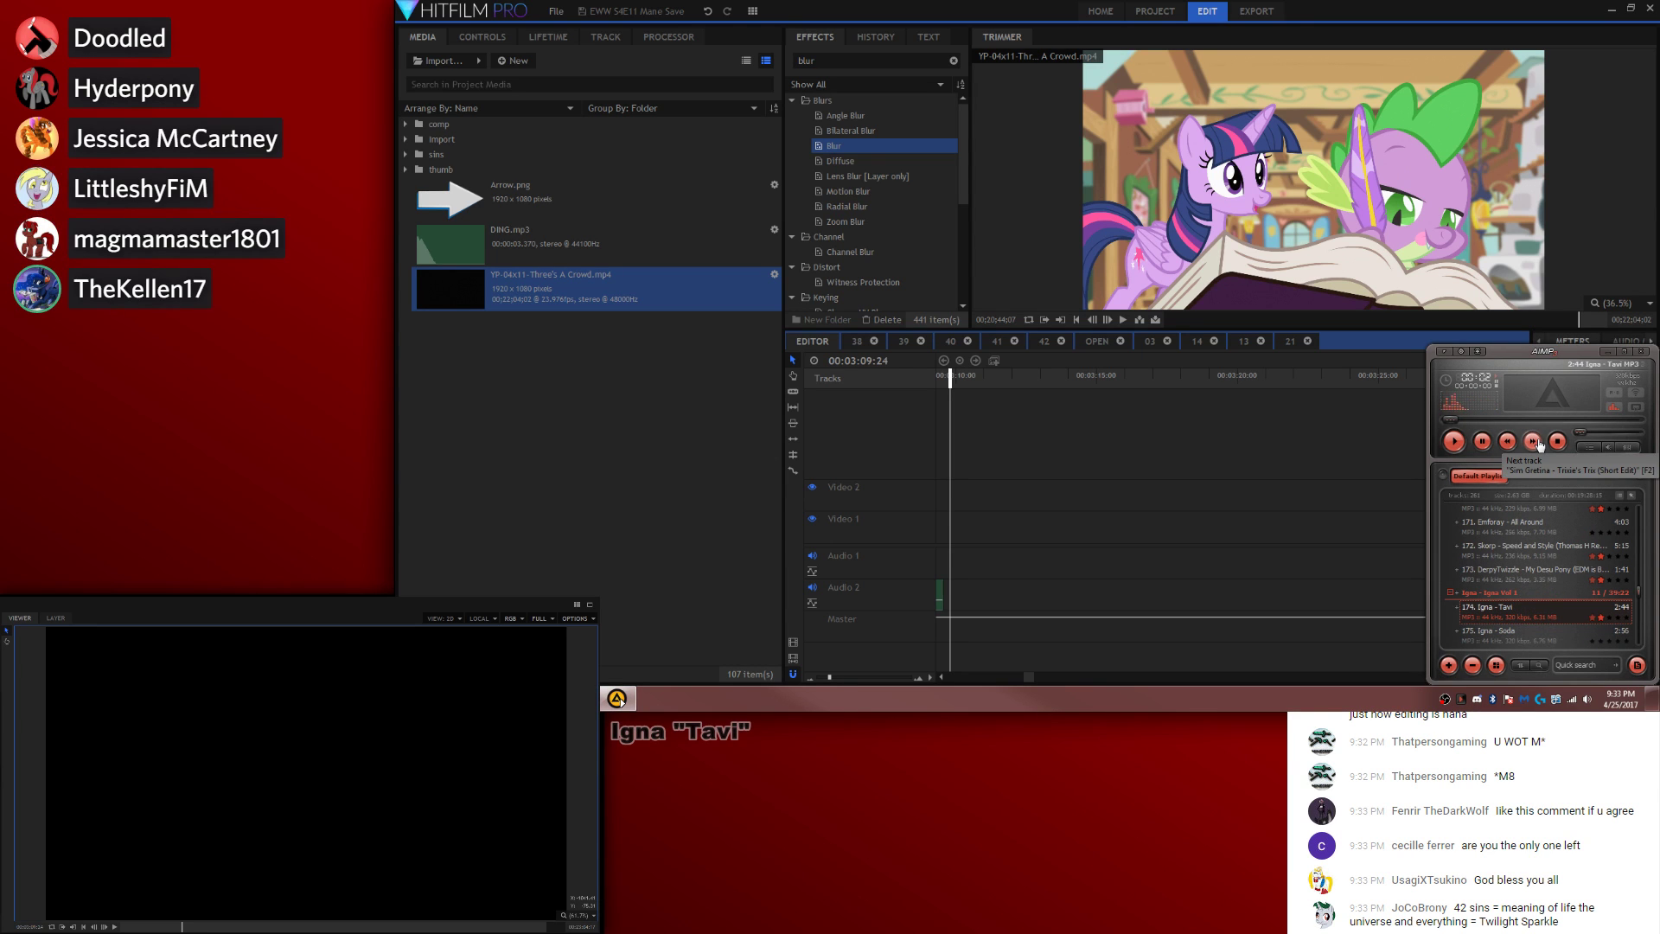
pyautogui.click(1047, 468)
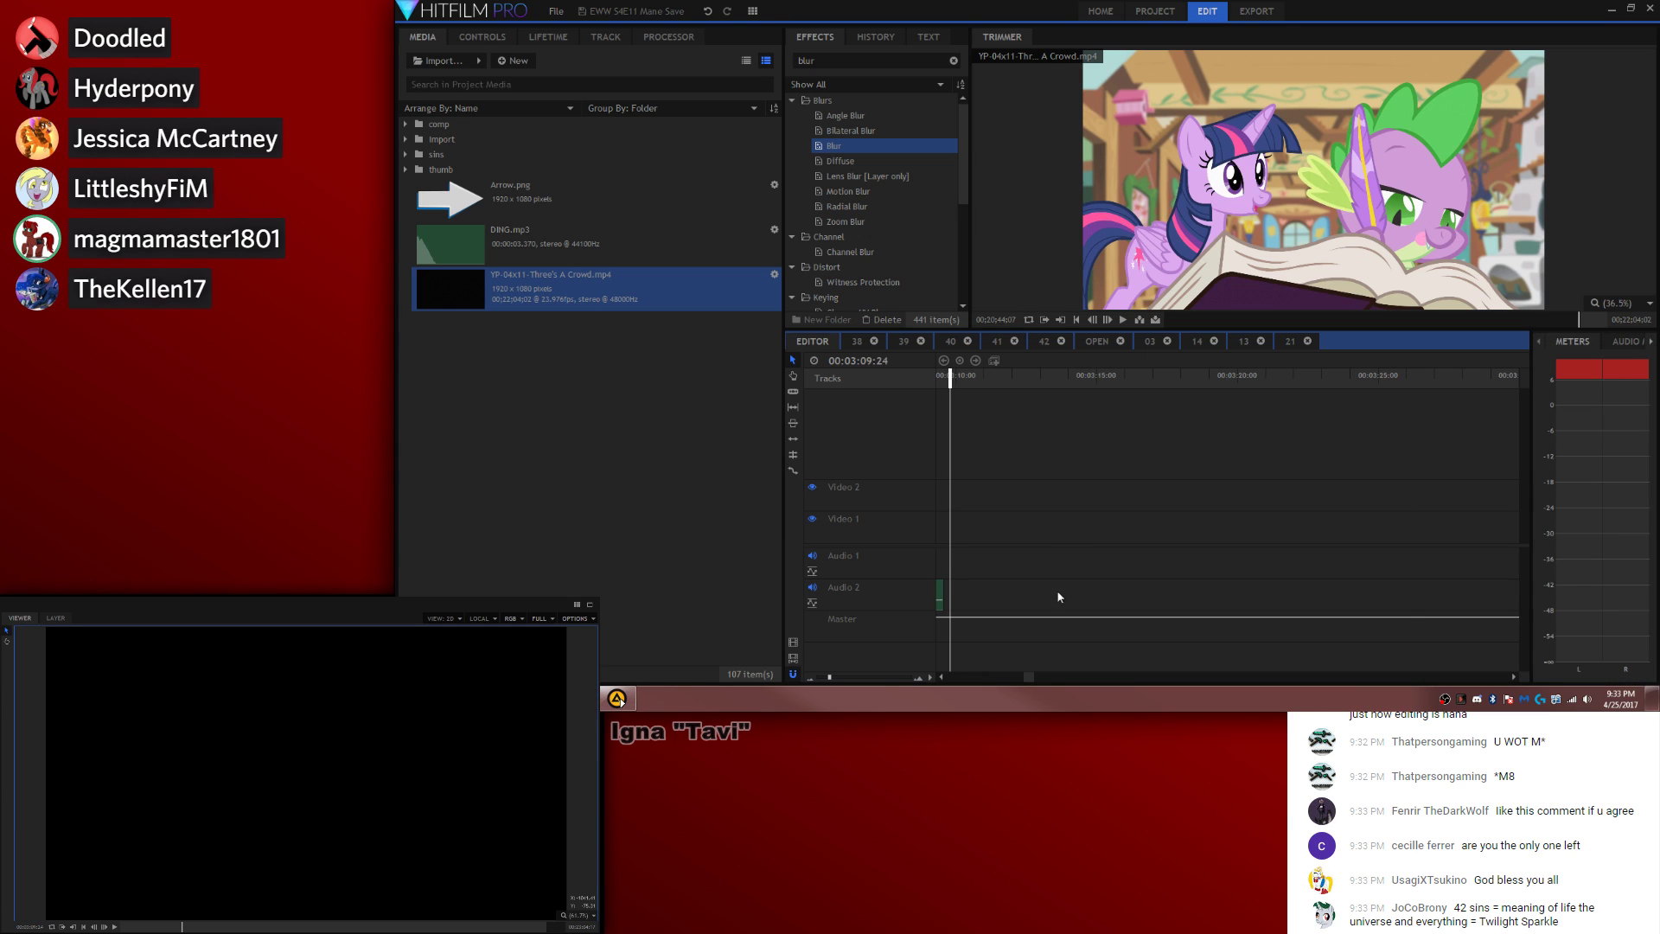
# Step: Import the End1 composite shot from the Intro-Outro folder into the project
pyautogui.click(1035, 677)
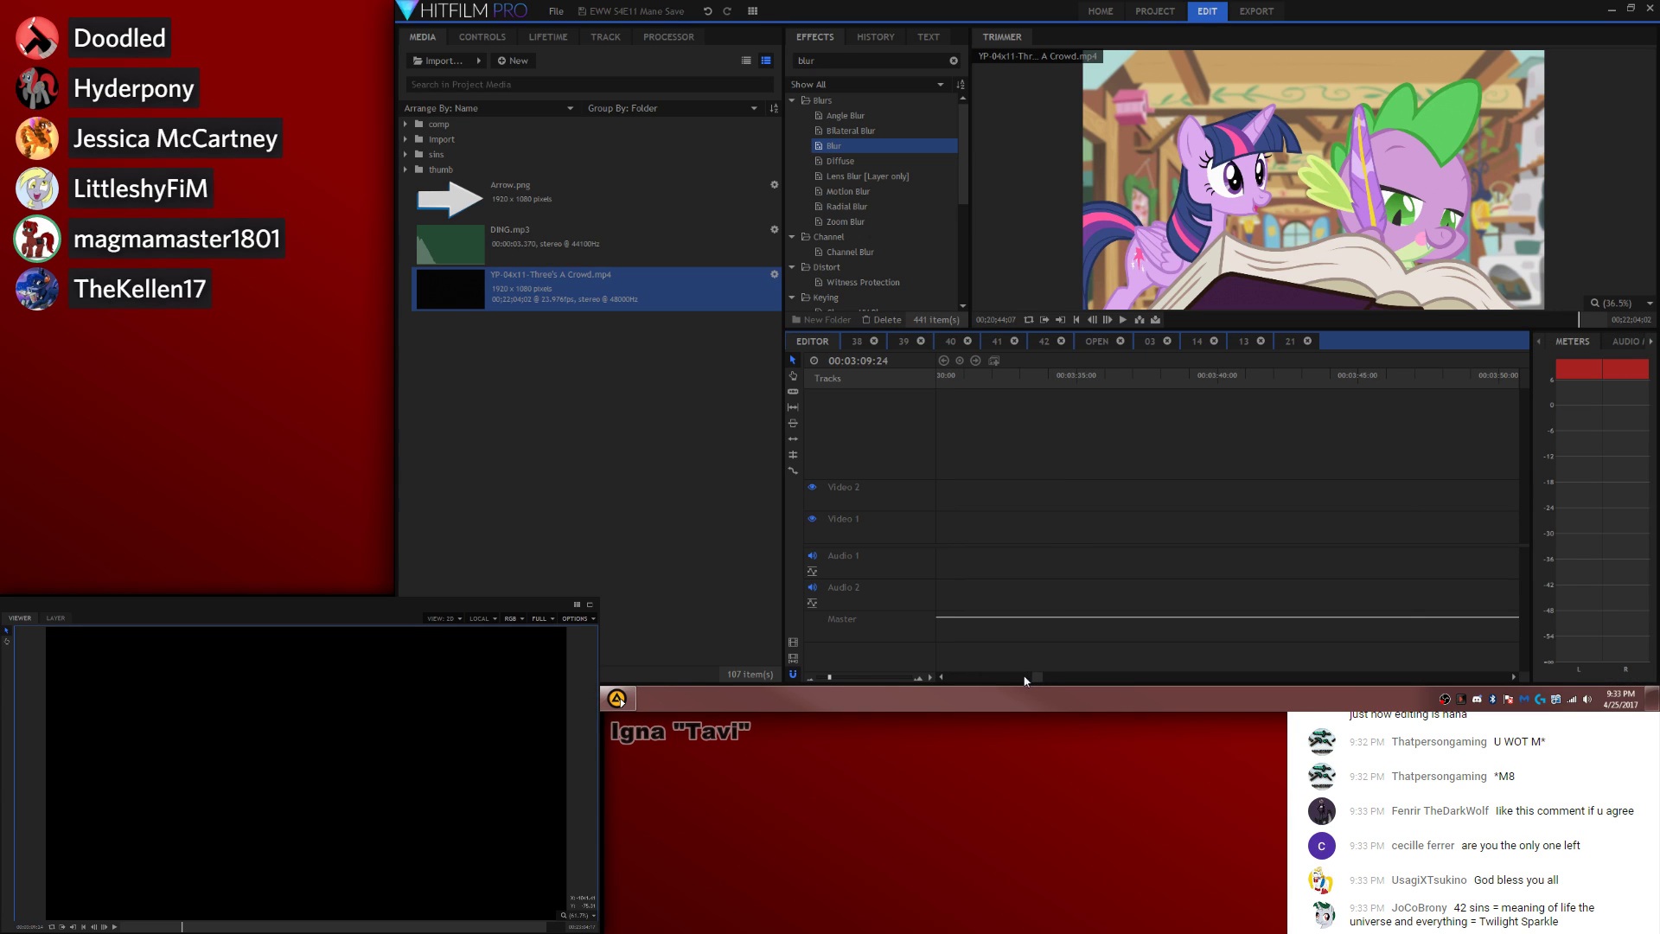
pyautogui.click(1027, 678)
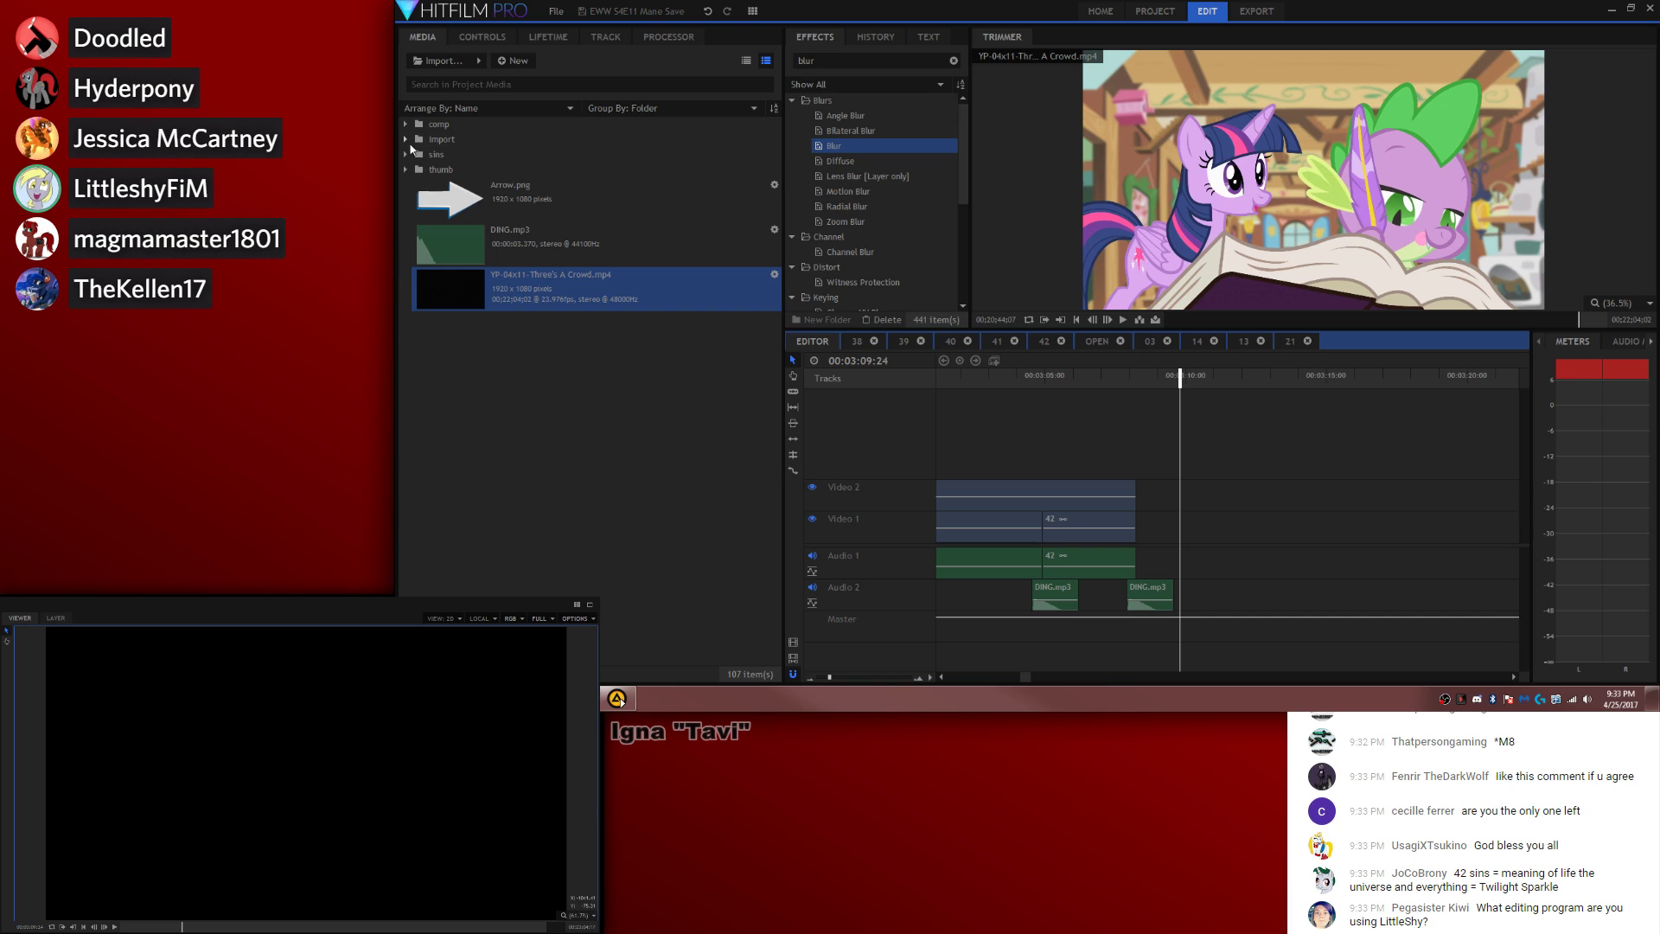
pyautogui.click(516, 359)
pyautogui.click(442, 61)
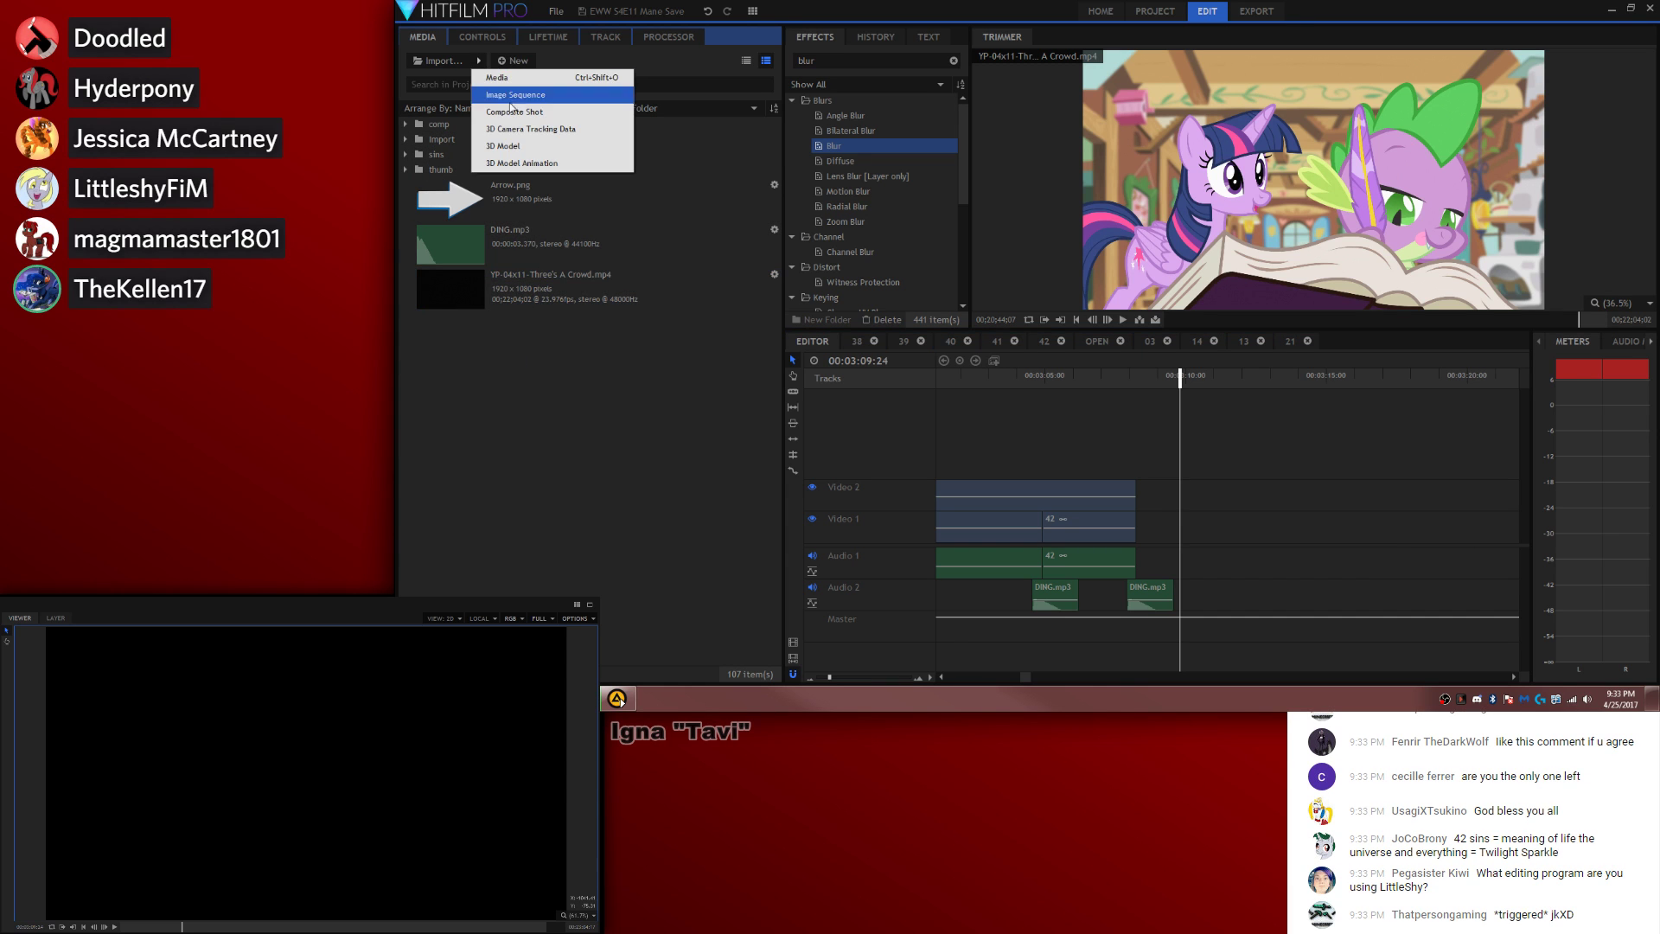
pyautogui.click(535, 105)
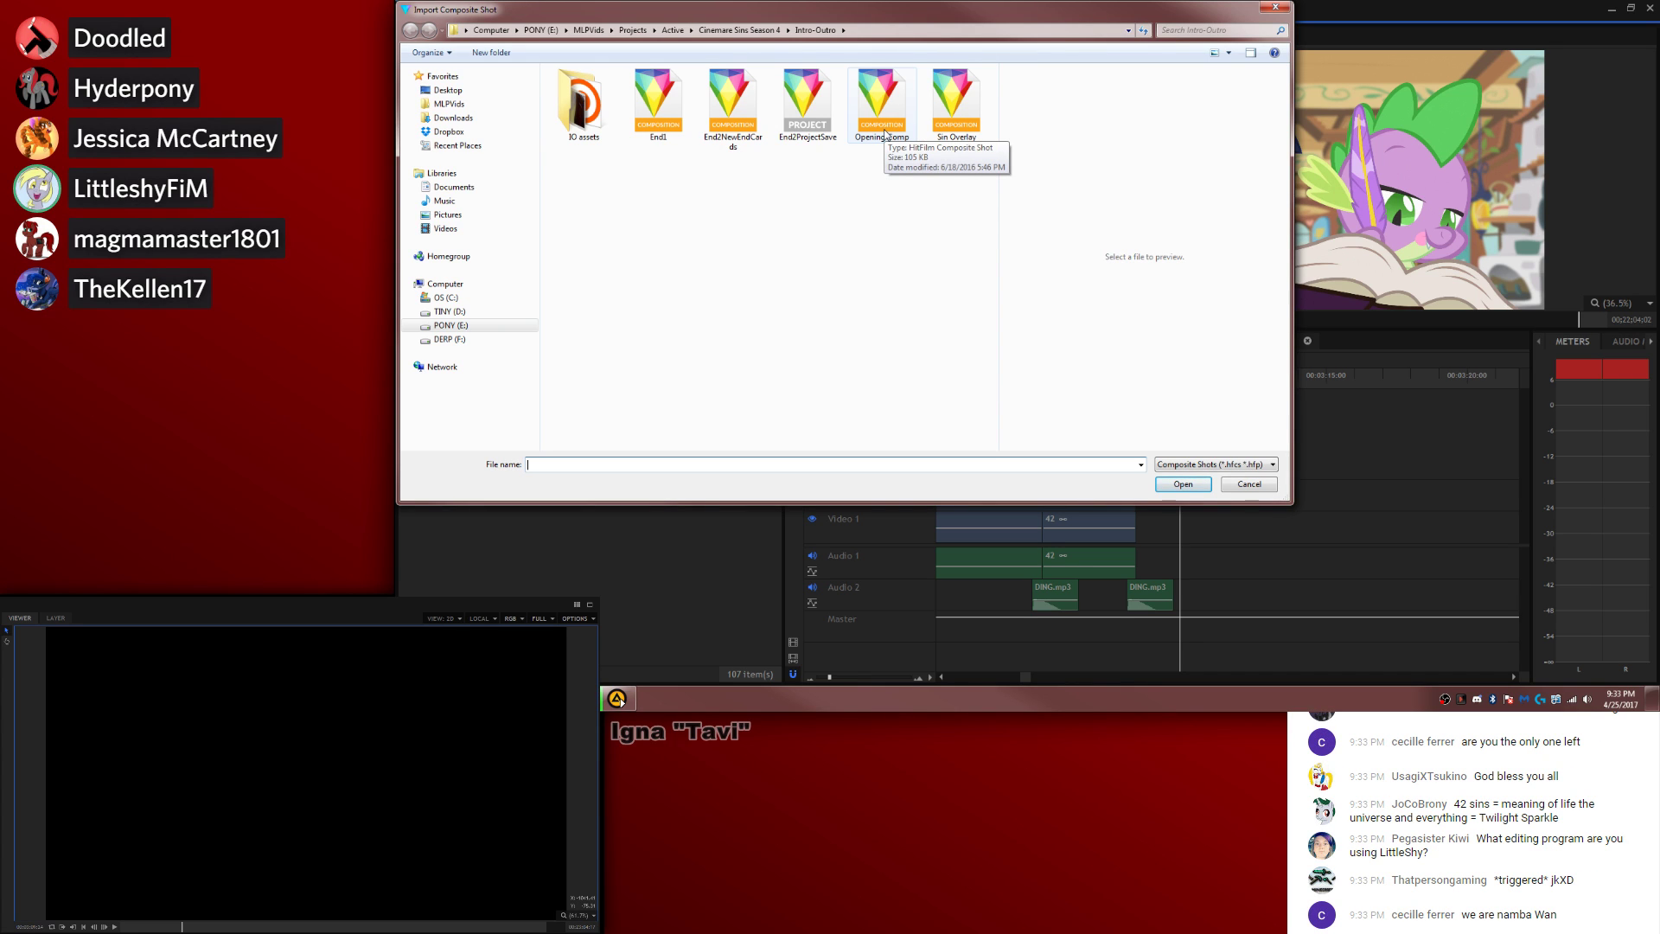
pyautogui.doubleClick(659, 108)
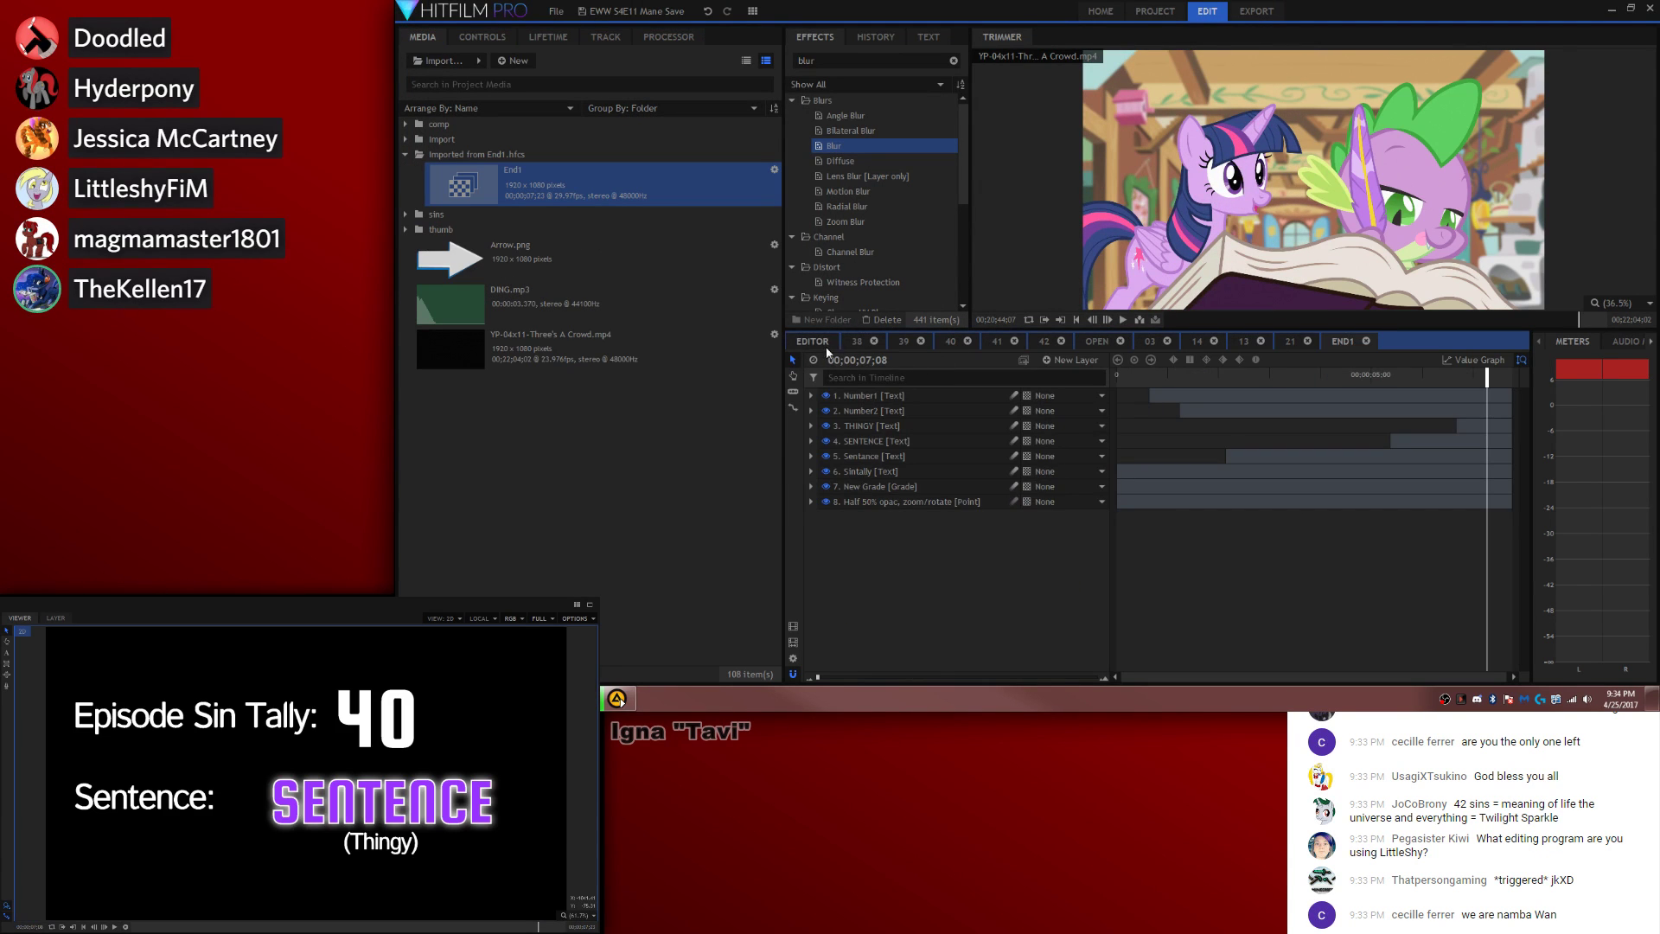
# Step: Trim the last DING.mp3 clip to end at 00:03:08:29, place End1 on Video 1 at that point, and play the transition
pyautogui.click(821, 345)
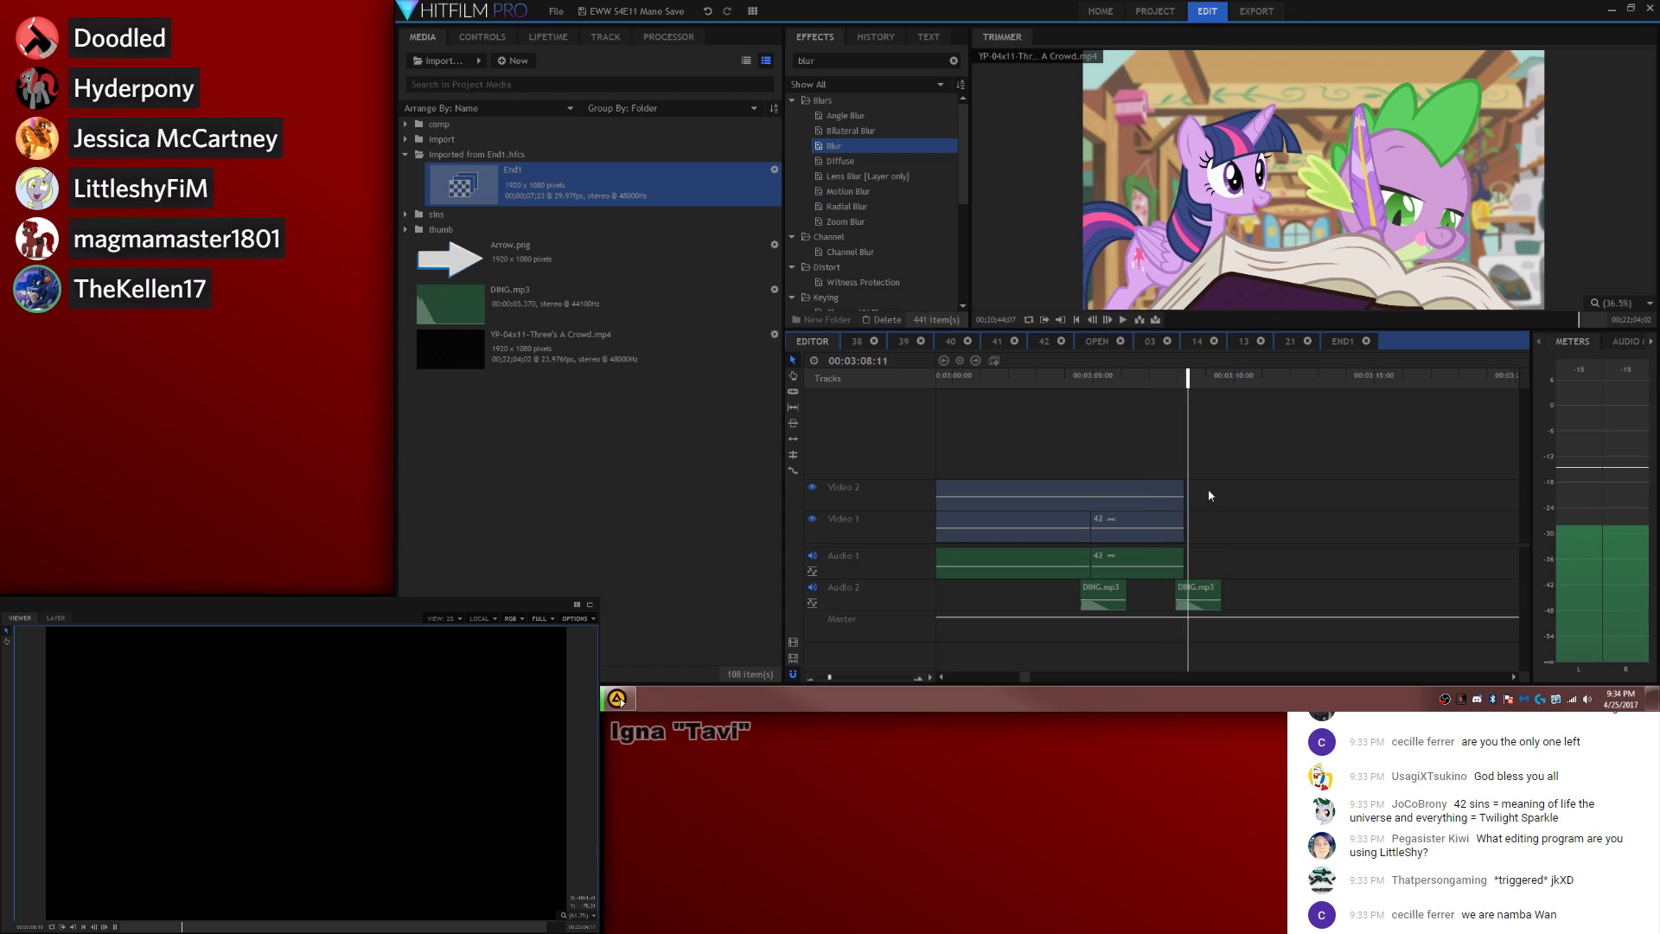
pyautogui.moveTo(1222, 588); pyautogui.dragTo(1204, 588)
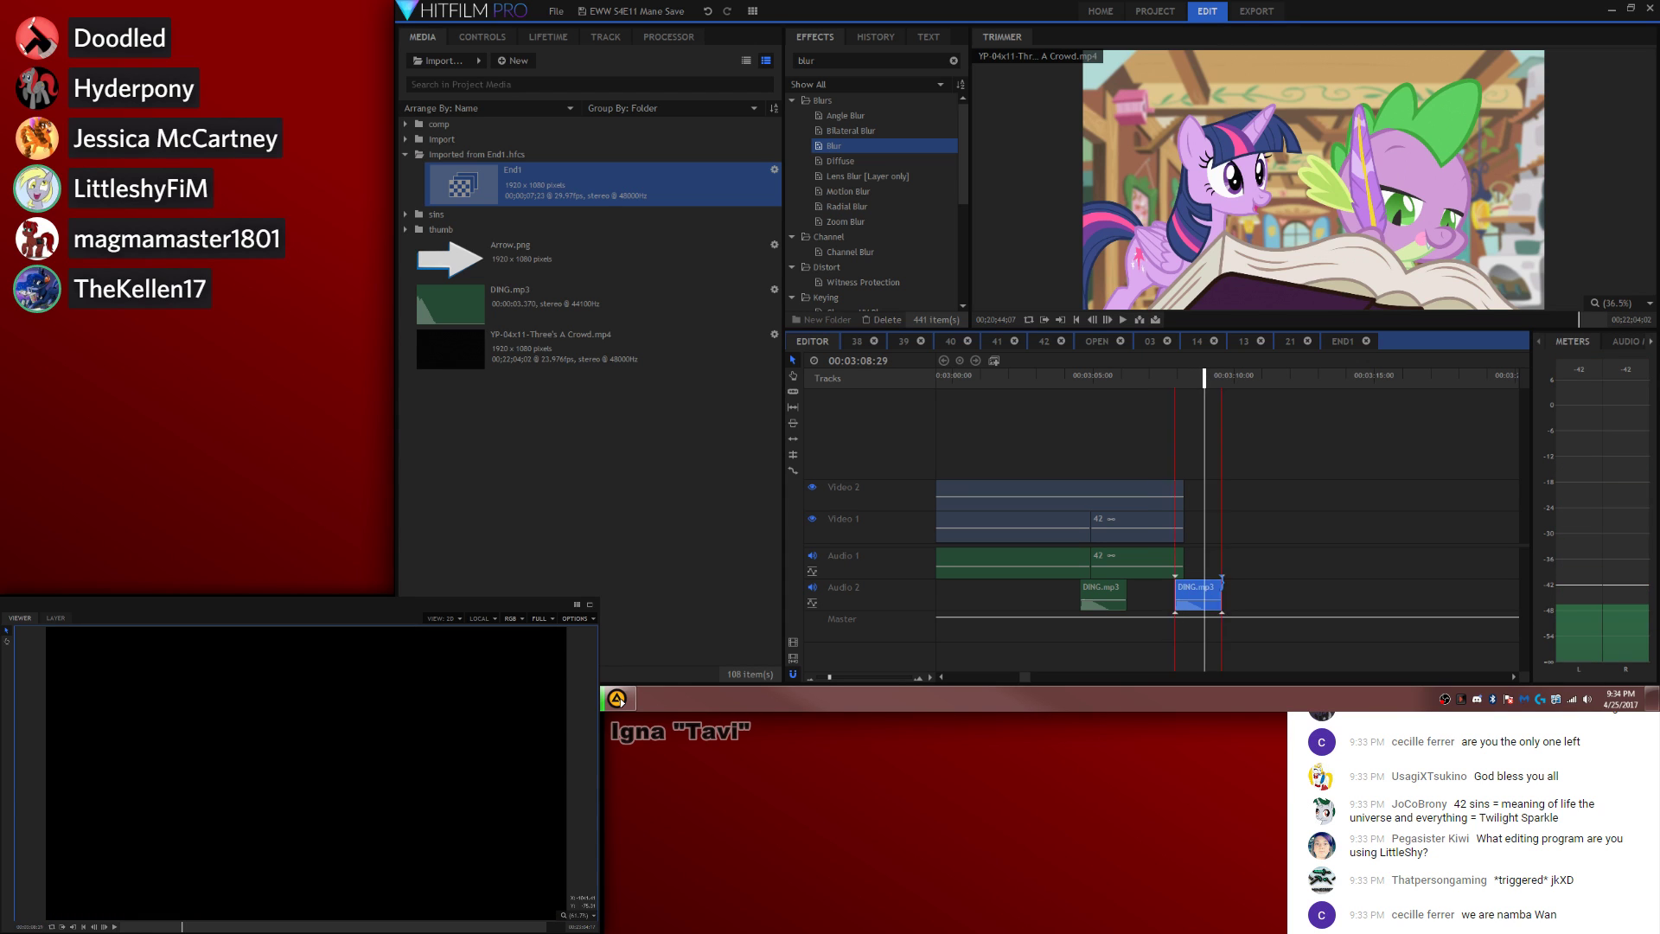
pyautogui.moveTo(707, 205); pyautogui.dragTo(1236, 527)
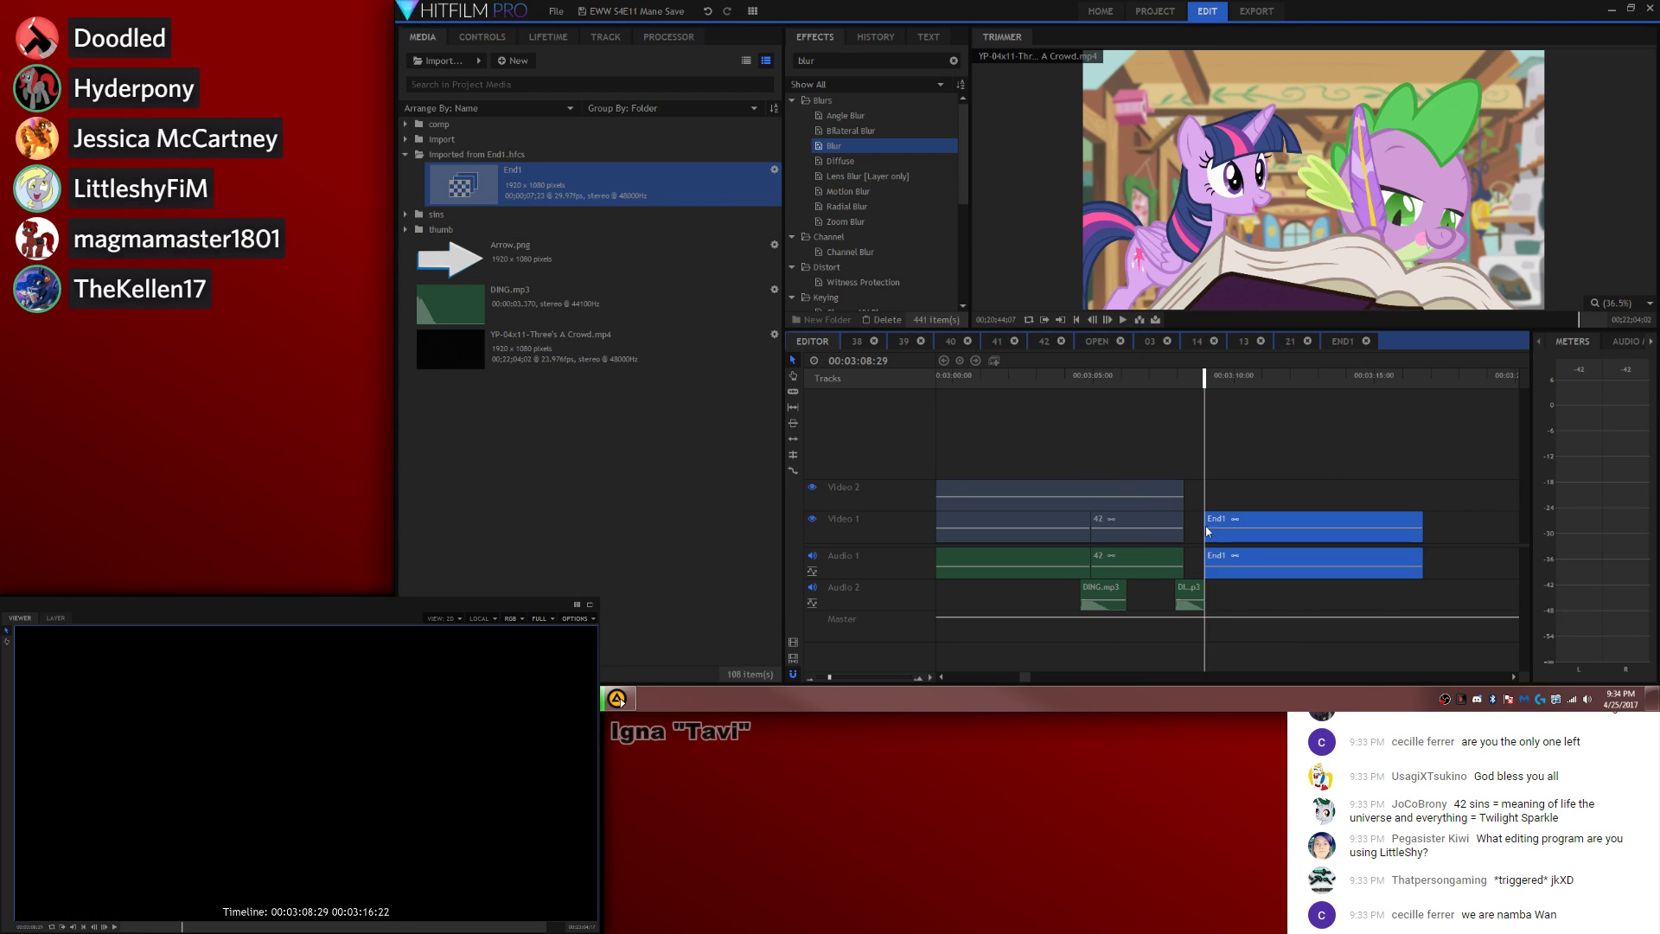
pyautogui.click(1168, 377)
pyautogui.moveTo(1171, 377)
pyautogui.mouseDown()
pyautogui.moveTo(1195, 377)
pyautogui.moveTo(1173, 374)
pyautogui.mouseUp()
pyautogui.press('space')
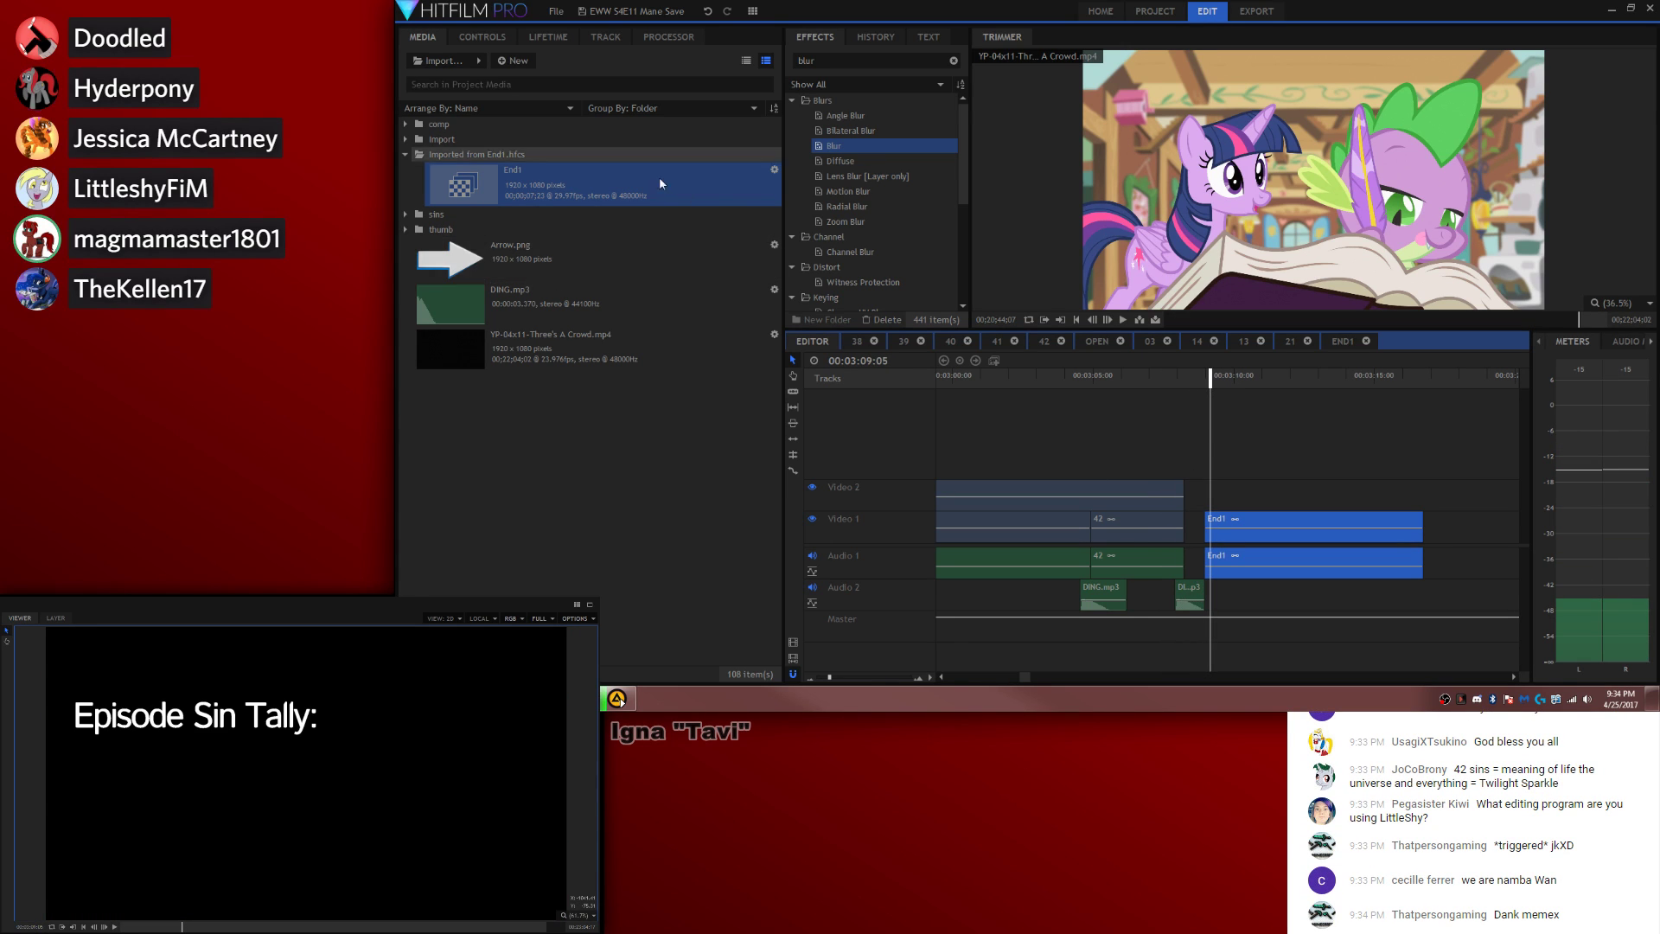
# Step: Move End1 out of its import folder to the top level of the project media and delete the emptied folder
pyautogui.moveTo(528, 169); pyautogui.dragTo(518, 467)
pyautogui.doubleClick(441, 159)
pyautogui.scroll(-10, 437, 147)
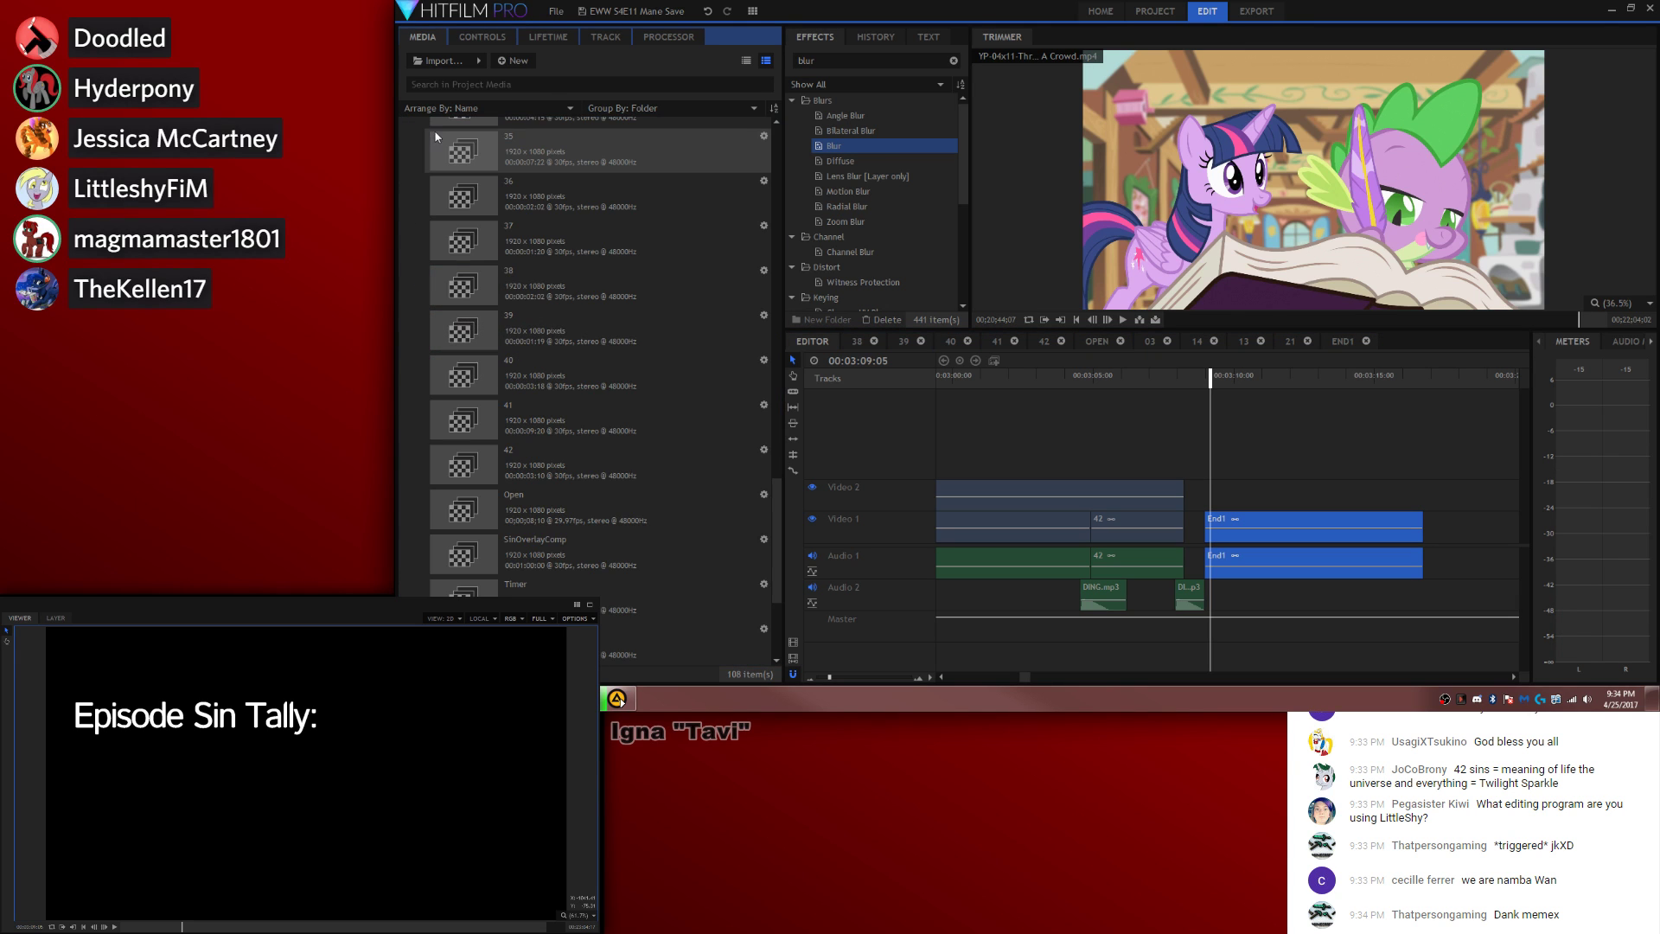
pyautogui.scroll(10, 434, 138)
pyautogui.doubleClick(433, 155)
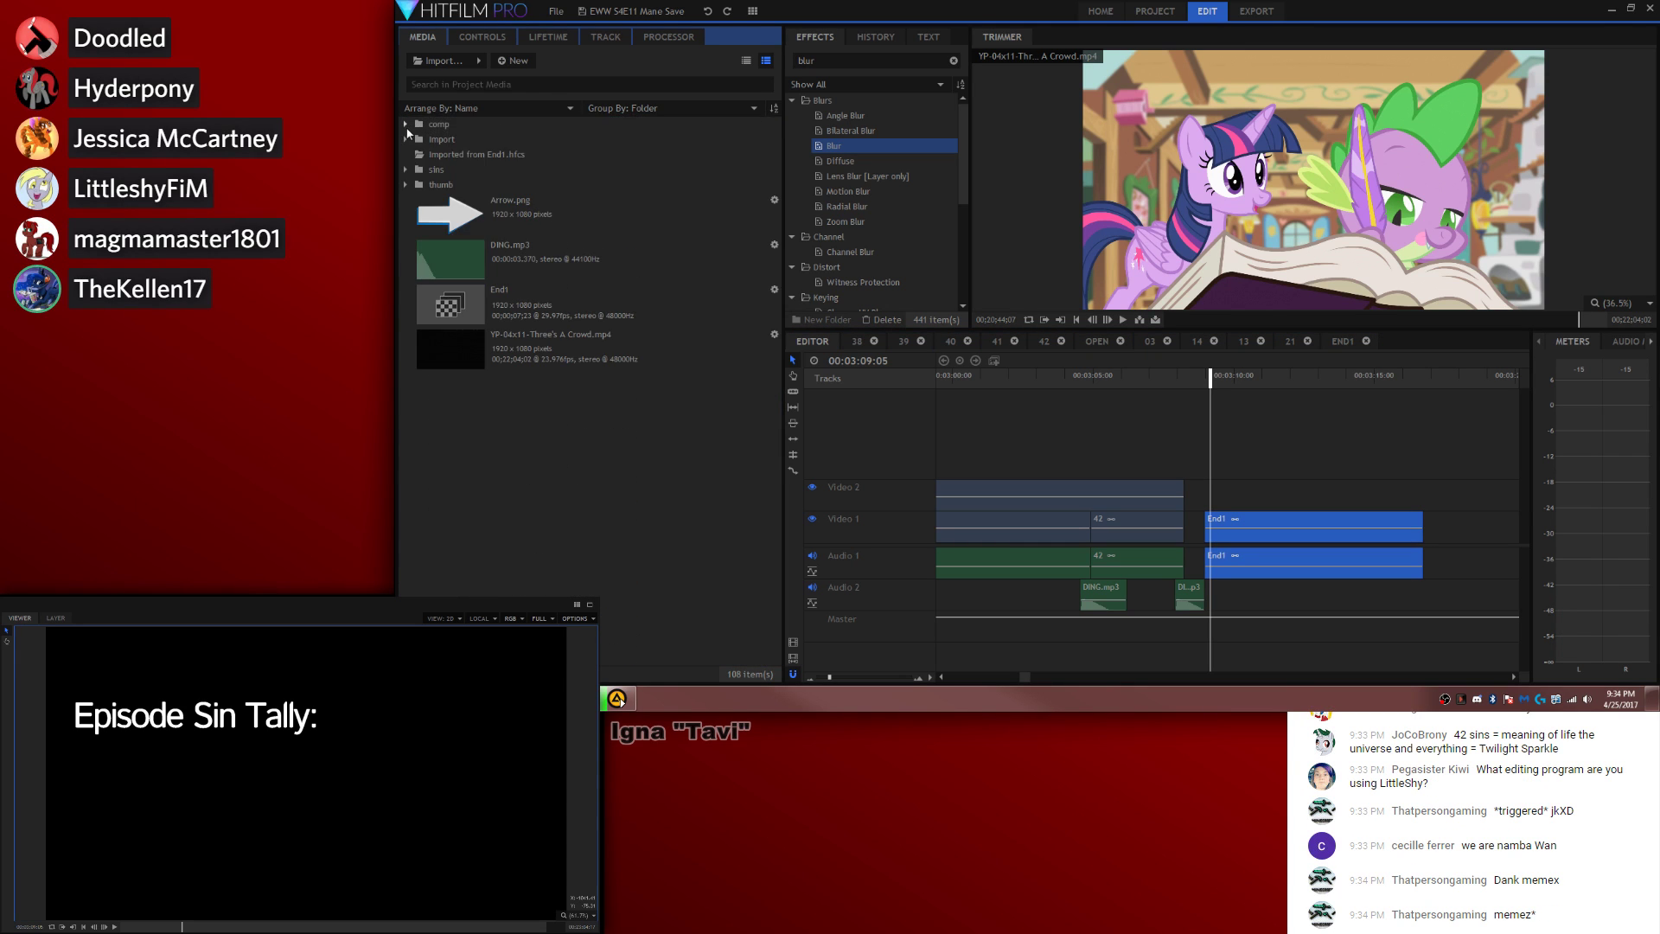
pyautogui.press('Delete')
# Step: Search the project media for "fri" and play Everything Wrong With Friendship Is Magic Part 1.mp4 in the trimmer up to its sin tally
pyautogui.click(449, 84)
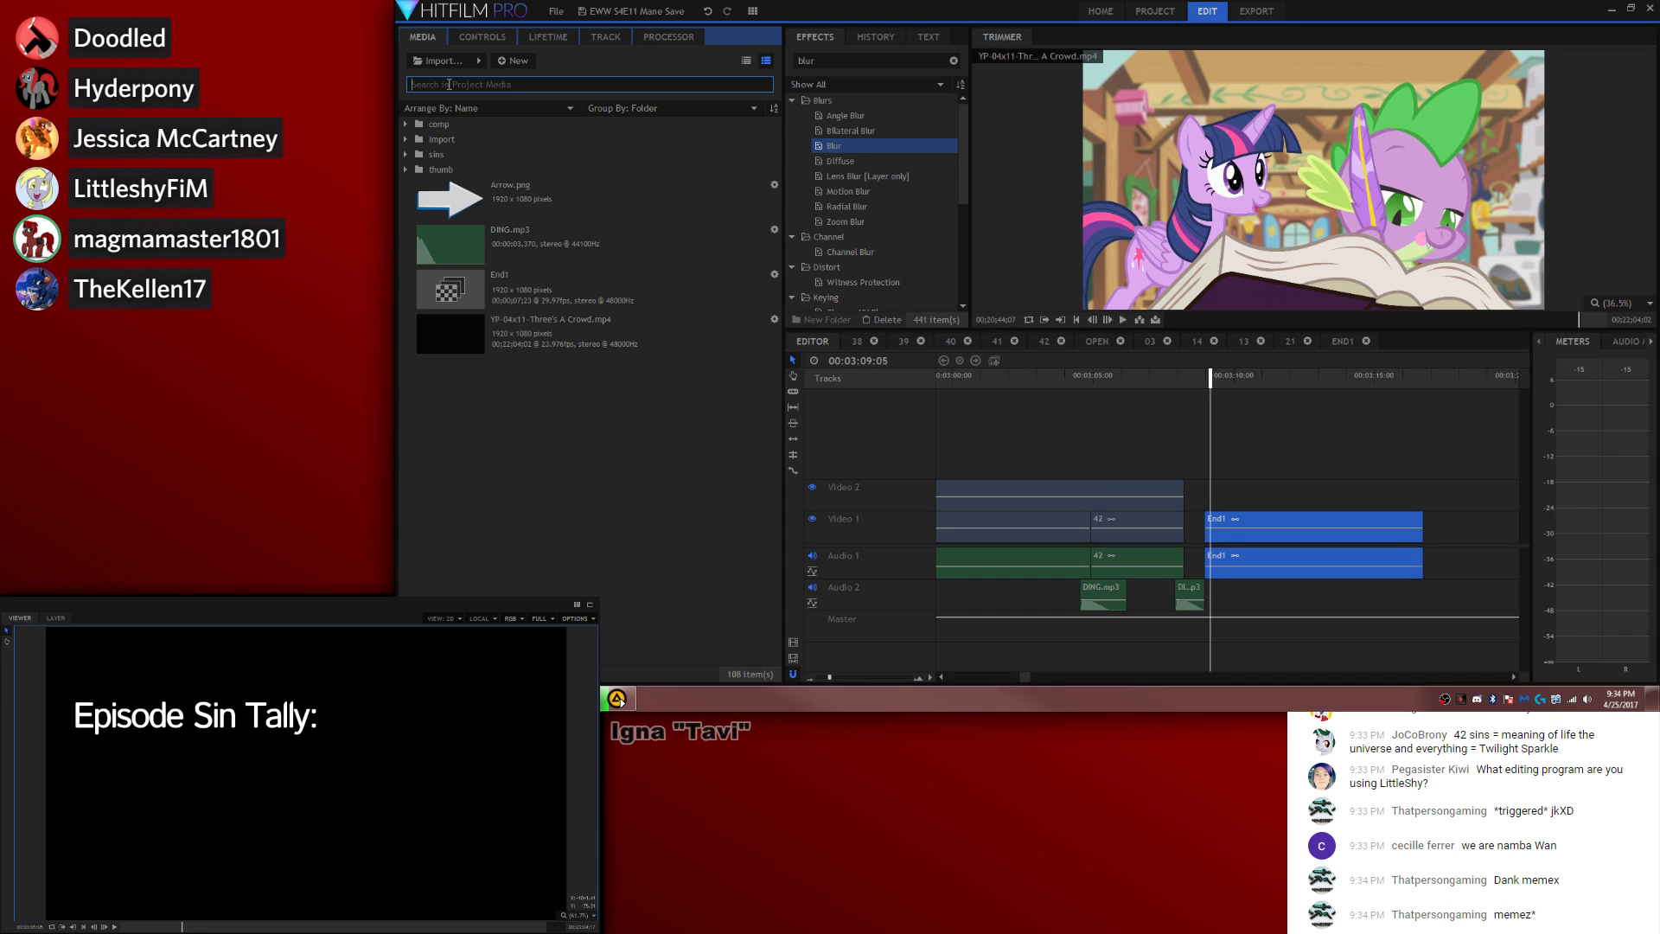
pyautogui.write('fri')
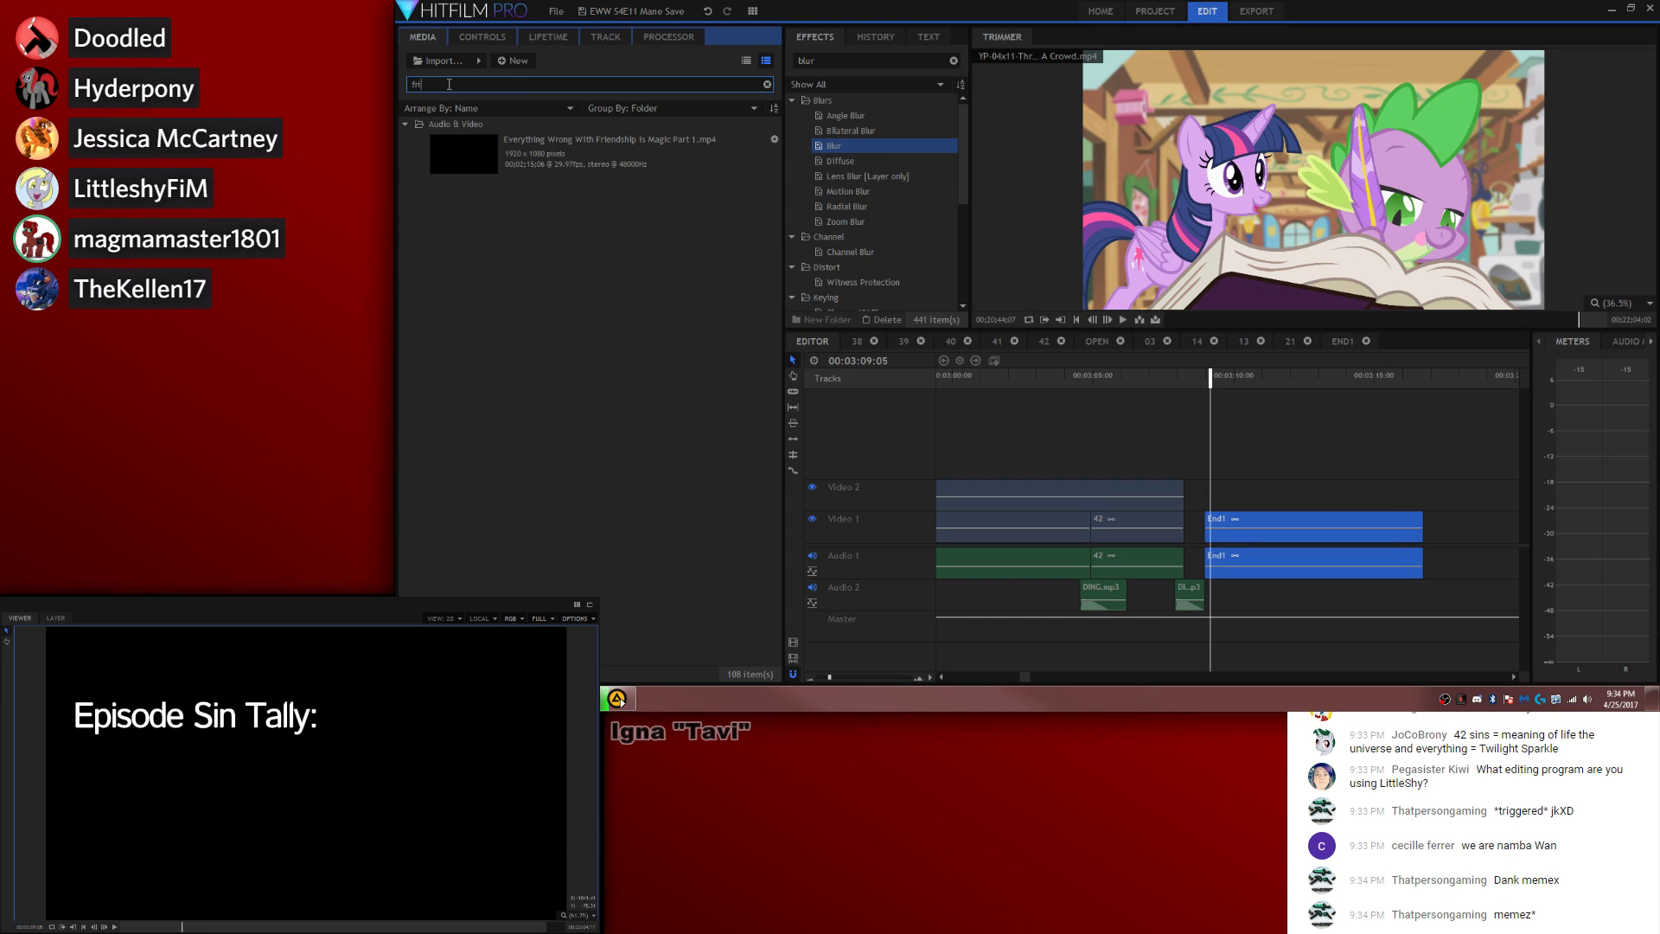
pyautogui.click(531, 144)
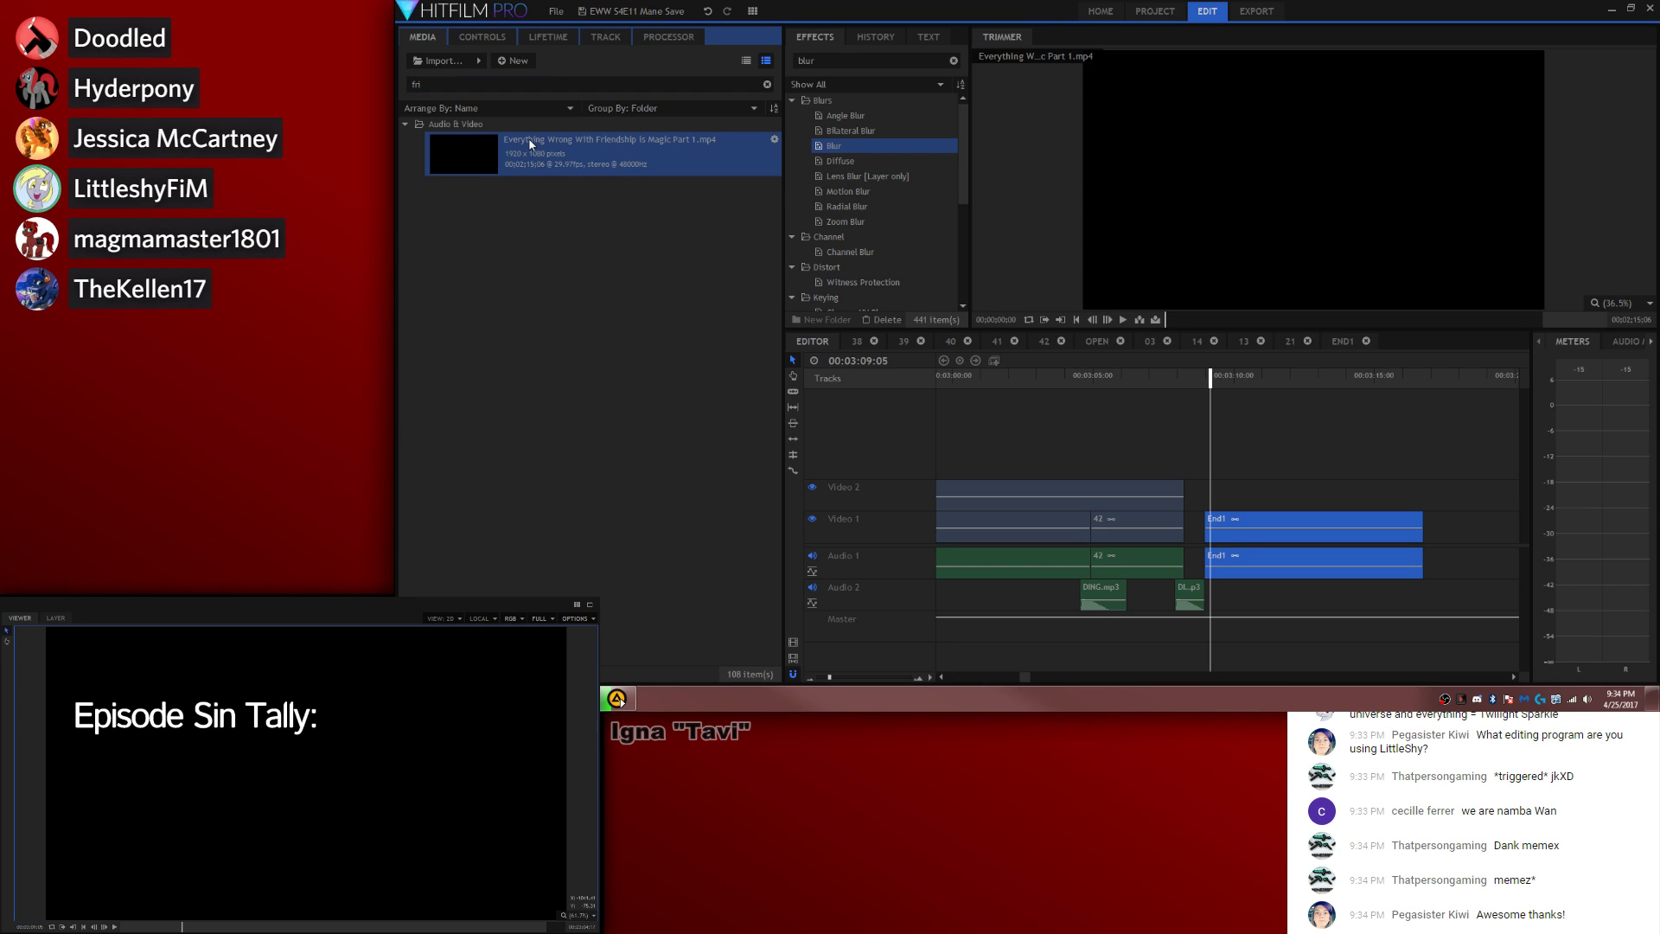
pyautogui.moveTo(1535, 320); pyautogui.dragTo(1542, 324)
pyautogui.press('space')
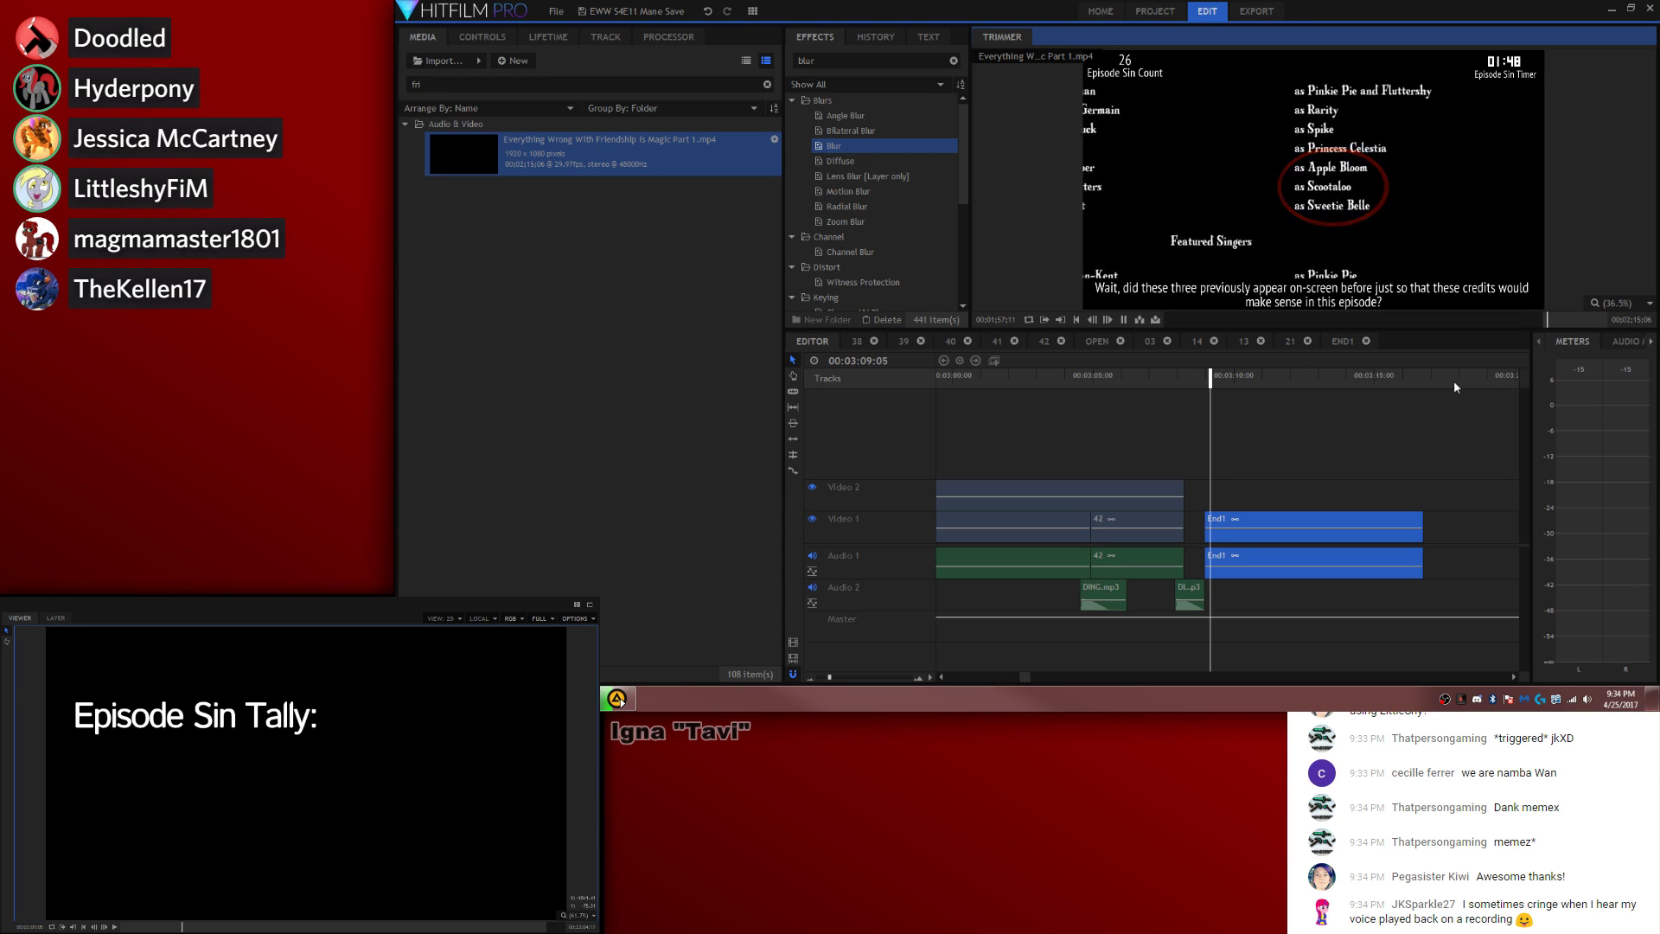
pyautogui.press('space')
pyautogui.press('space')
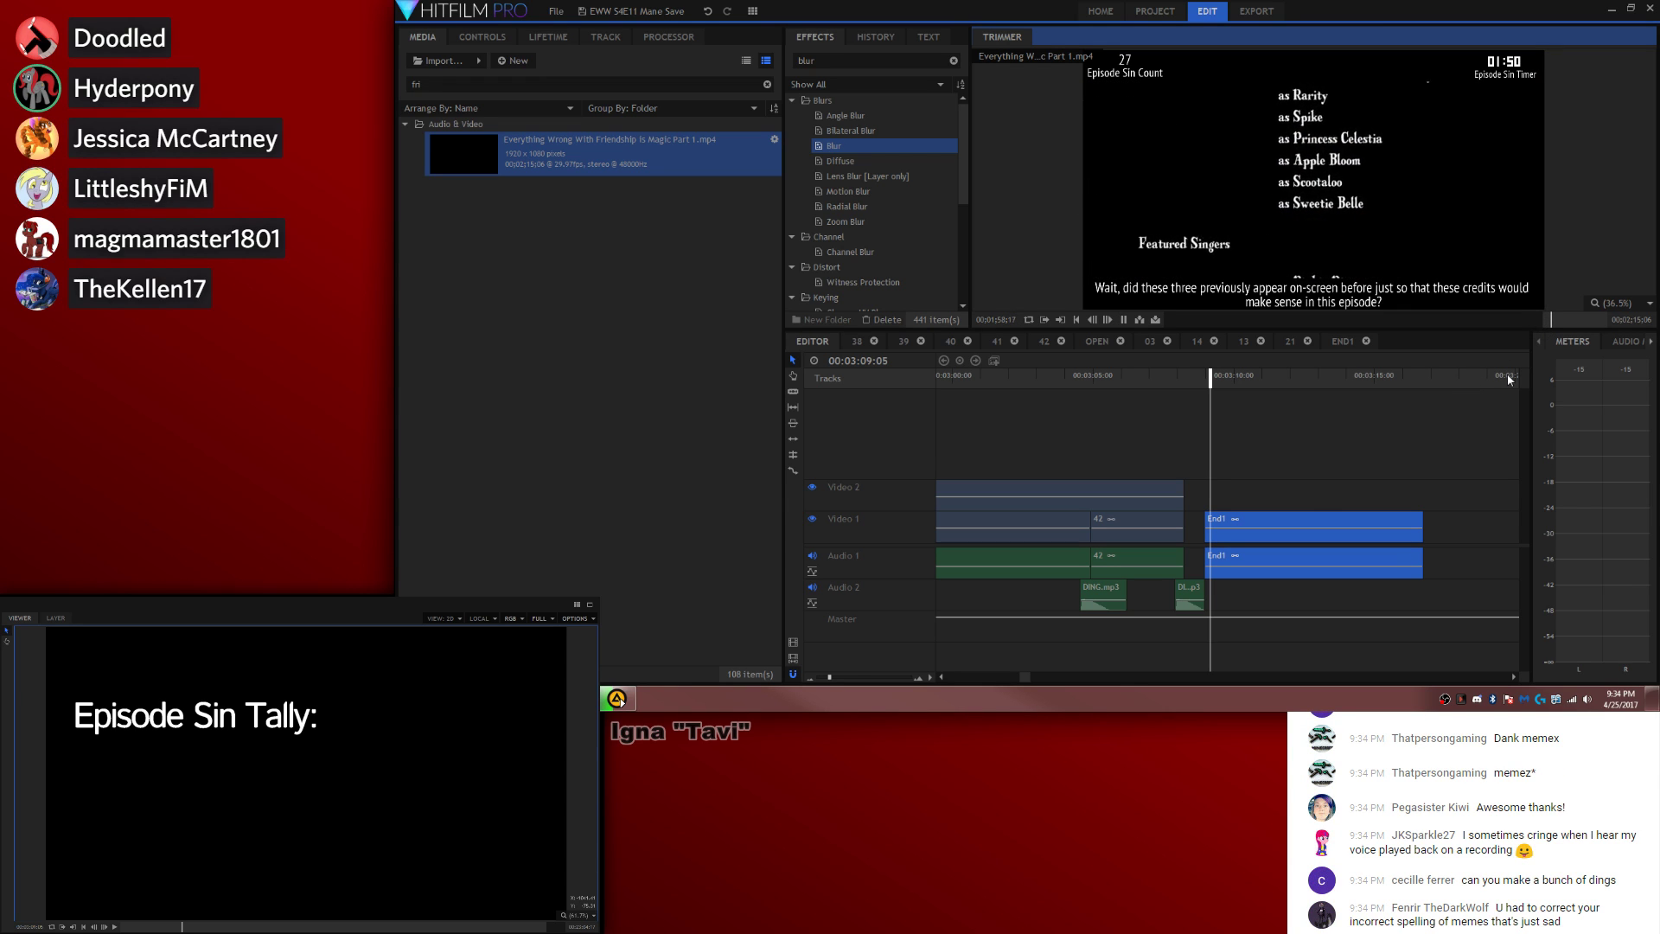
pyautogui.press('space')
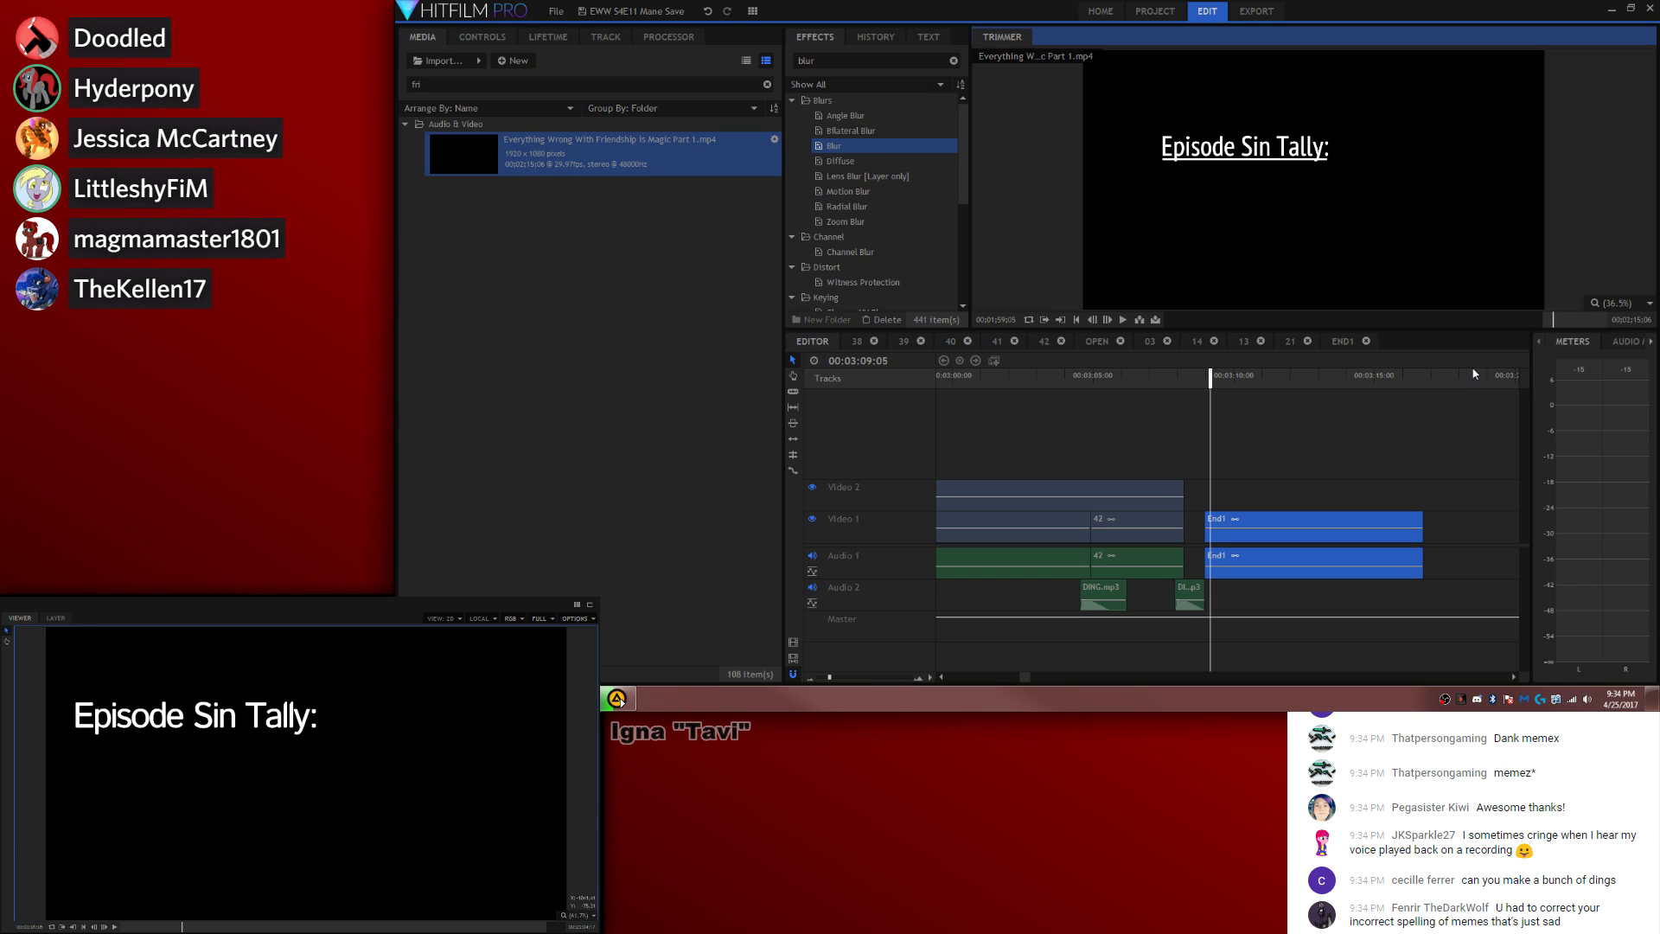
# Step: Cue the trimmer clip to the frame where the Episode Sin Tally title appears and add it to the main timeline after End1
pyautogui.press('Left')
pyautogui.press('Left')
pyautogui.press('Left')
pyautogui.press('Left')
pyautogui.press('Left')
pyautogui.press('Left')
pyautogui.press('Left')
pyautogui.press('Left')
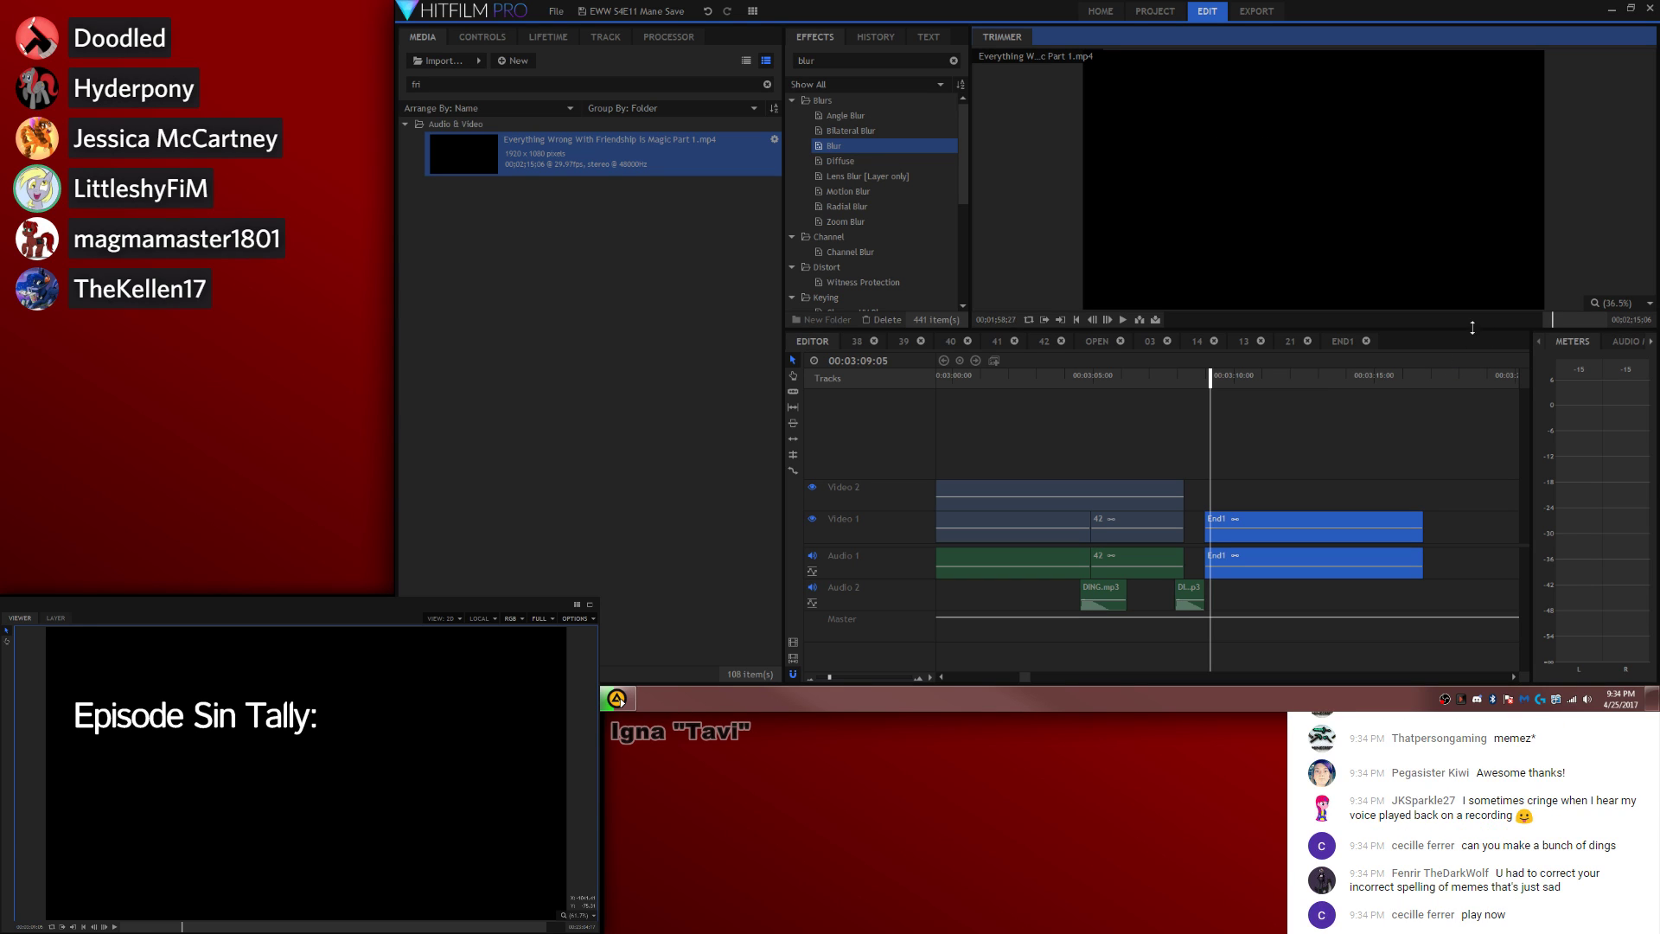
pyautogui.press('space')
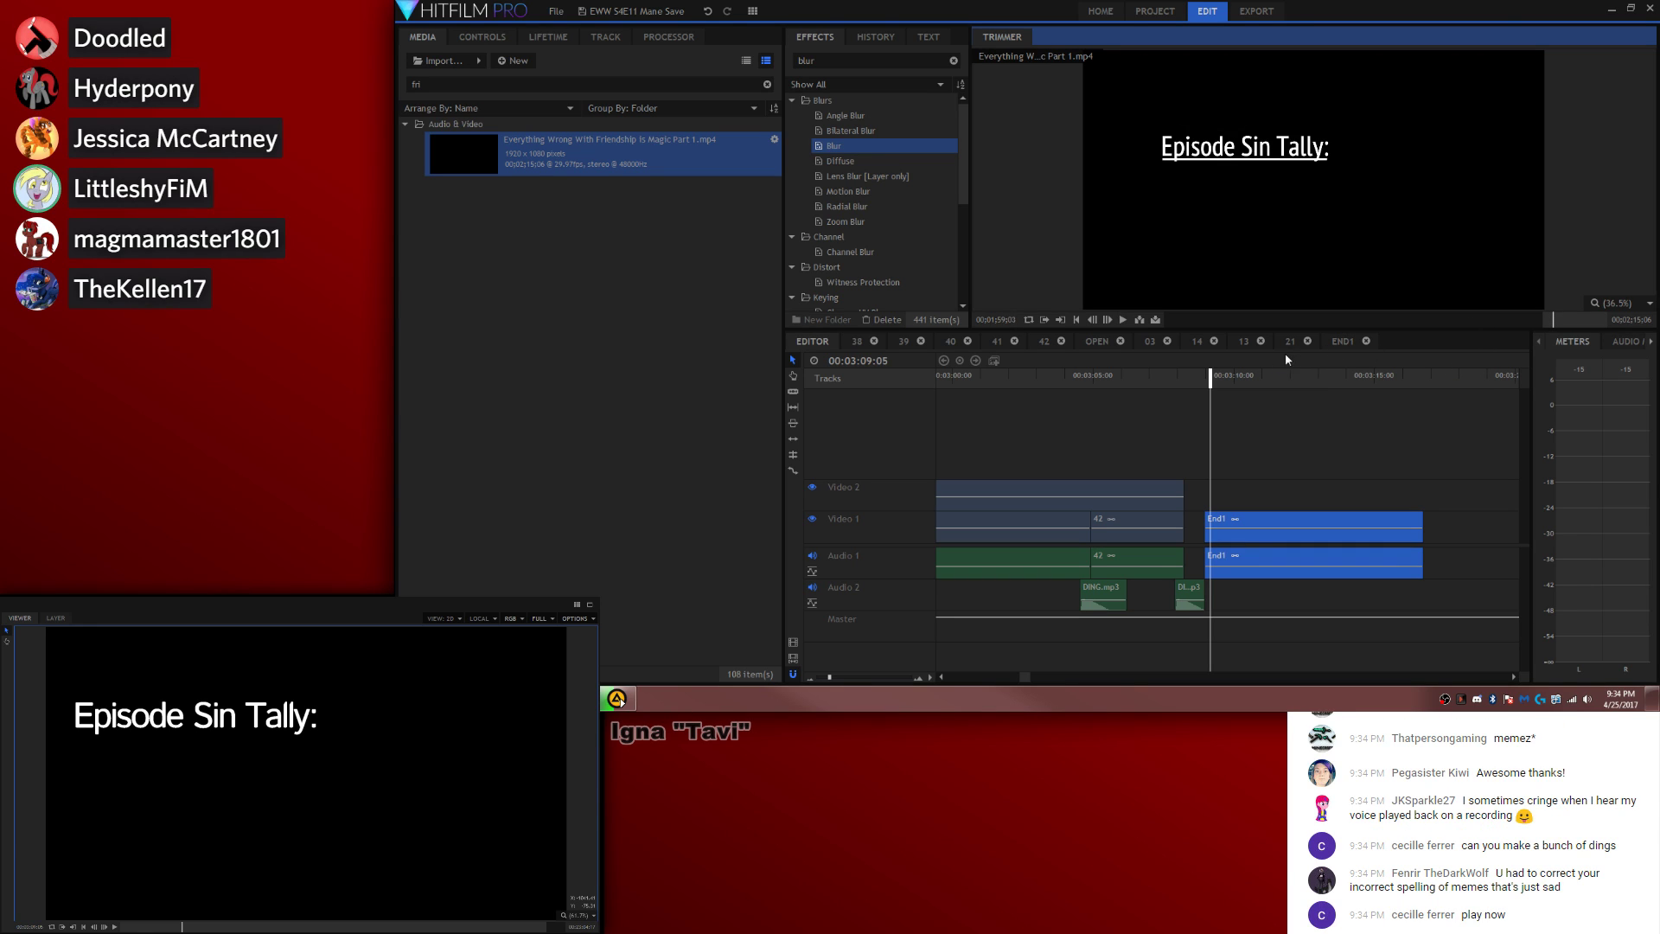
pyautogui.press('Left')
pyautogui.press('Left')
pyautogui.press('Right')
pyautogui.moveTo(1124, 254); pyautogui.dragTo(1441, 528)
# Step: Unlink the added clip, delete its video part, and move its audio to Audio 2 at the start of End1
pyautogui.rightClick(1442, 524)
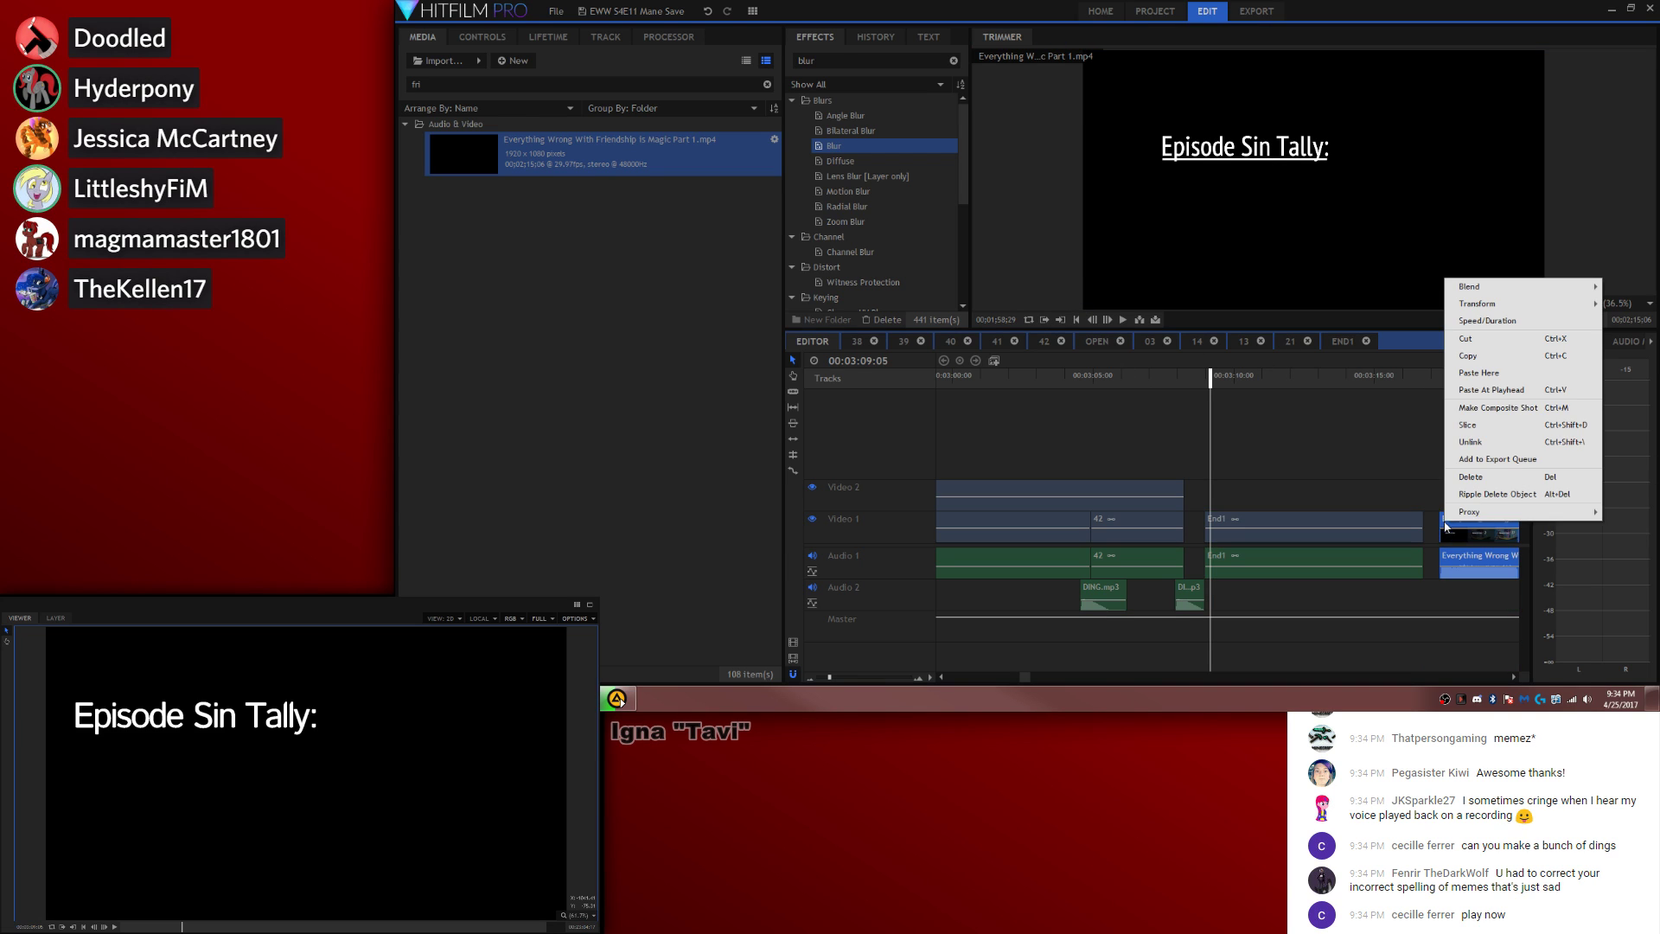
pyautogui.click(1476, 443)
pyautogui.click(1473, 528)
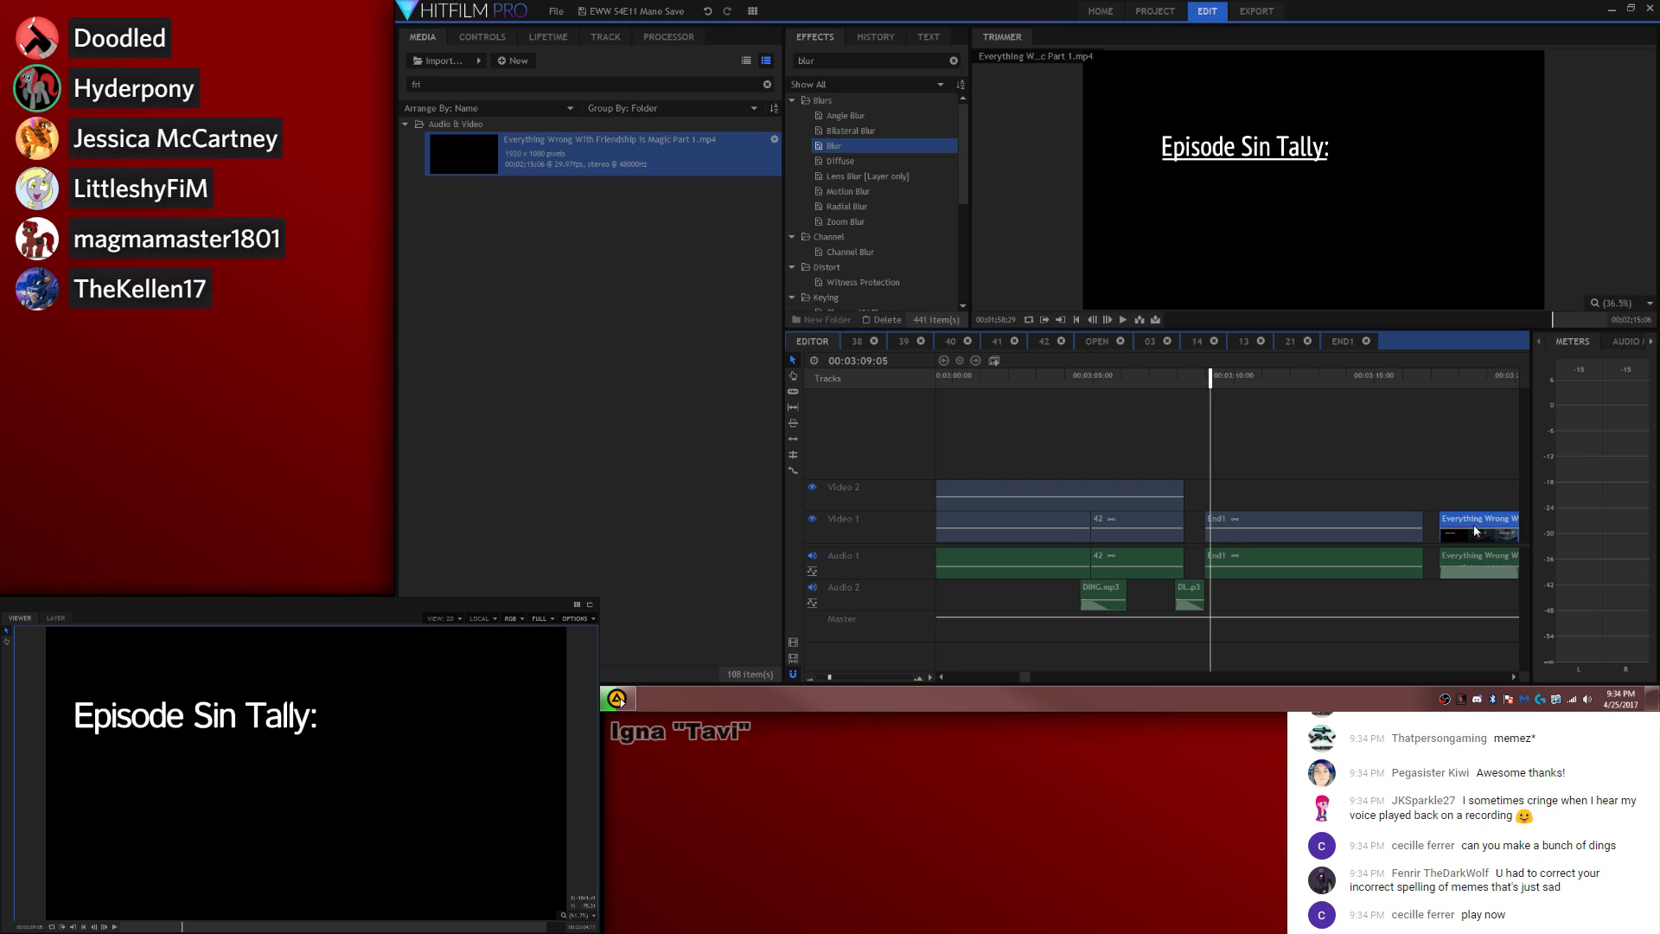
pyautogui.press('Delete')
pyautogui.moveTo(1467, 560); pyautogui.dragTo(1235, 596)
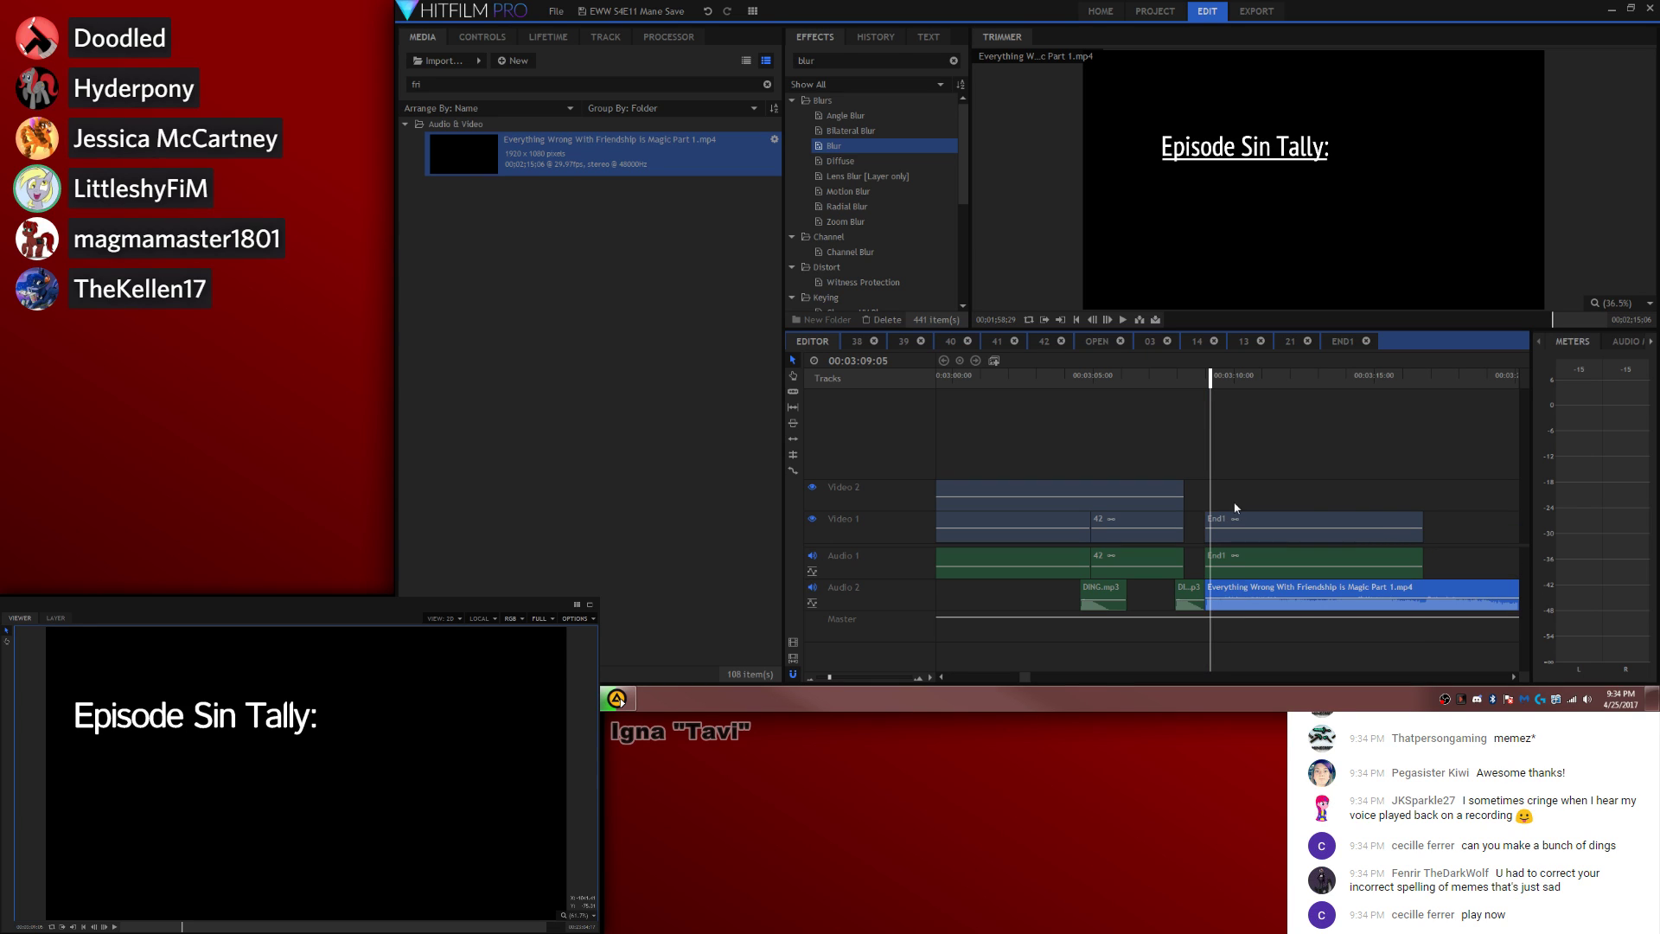
pyautogui.click(1249, 488)
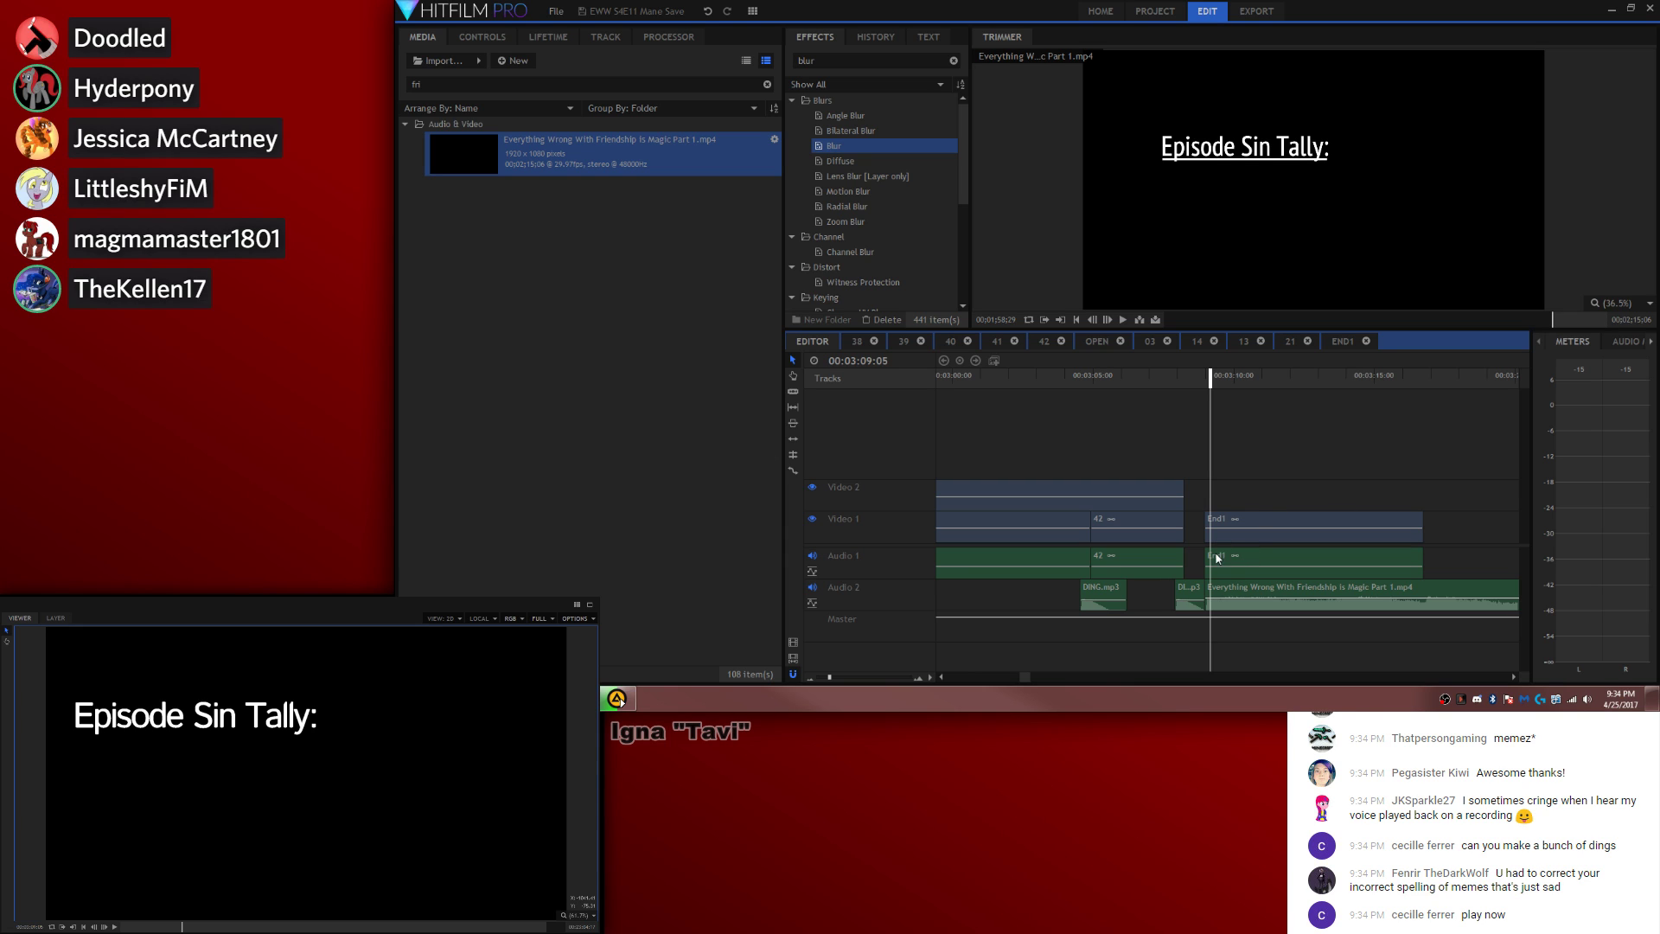
# Step: Set the tally audio clip's level to -3.0 dB and play the outro from 00:03:08:26
pyautogui.click(1226, 587)
pyautogui.click(482, 36)
pyautogui.click(405, 100)
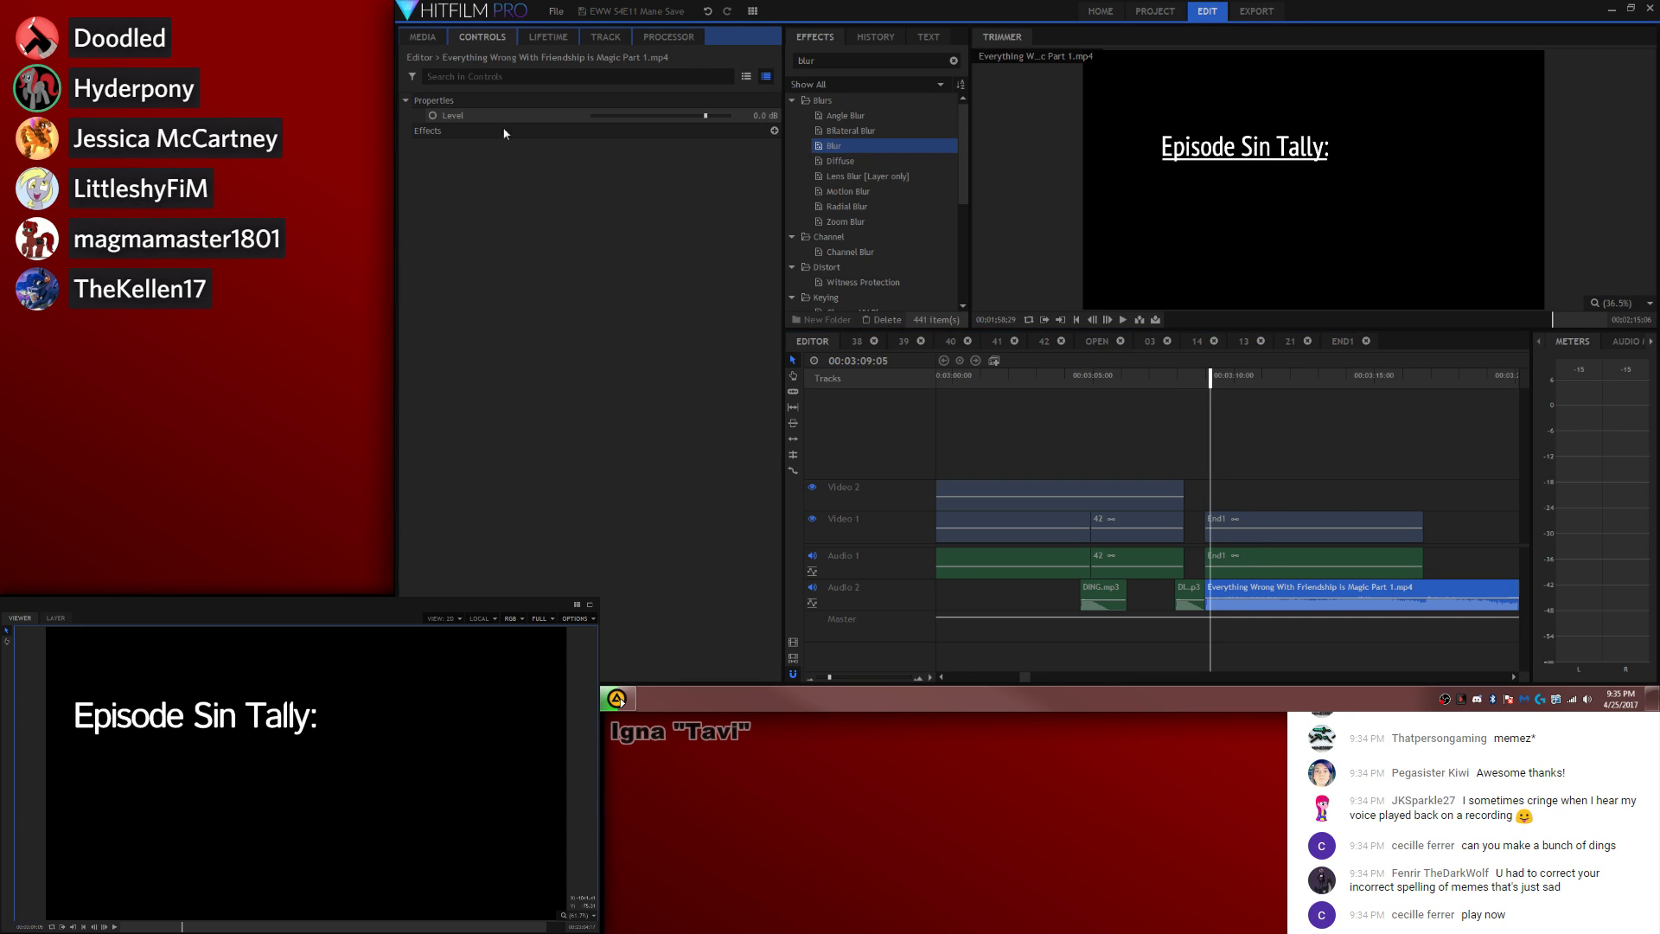
pyautogui.click(760, 115)
pyautogui.write('-')
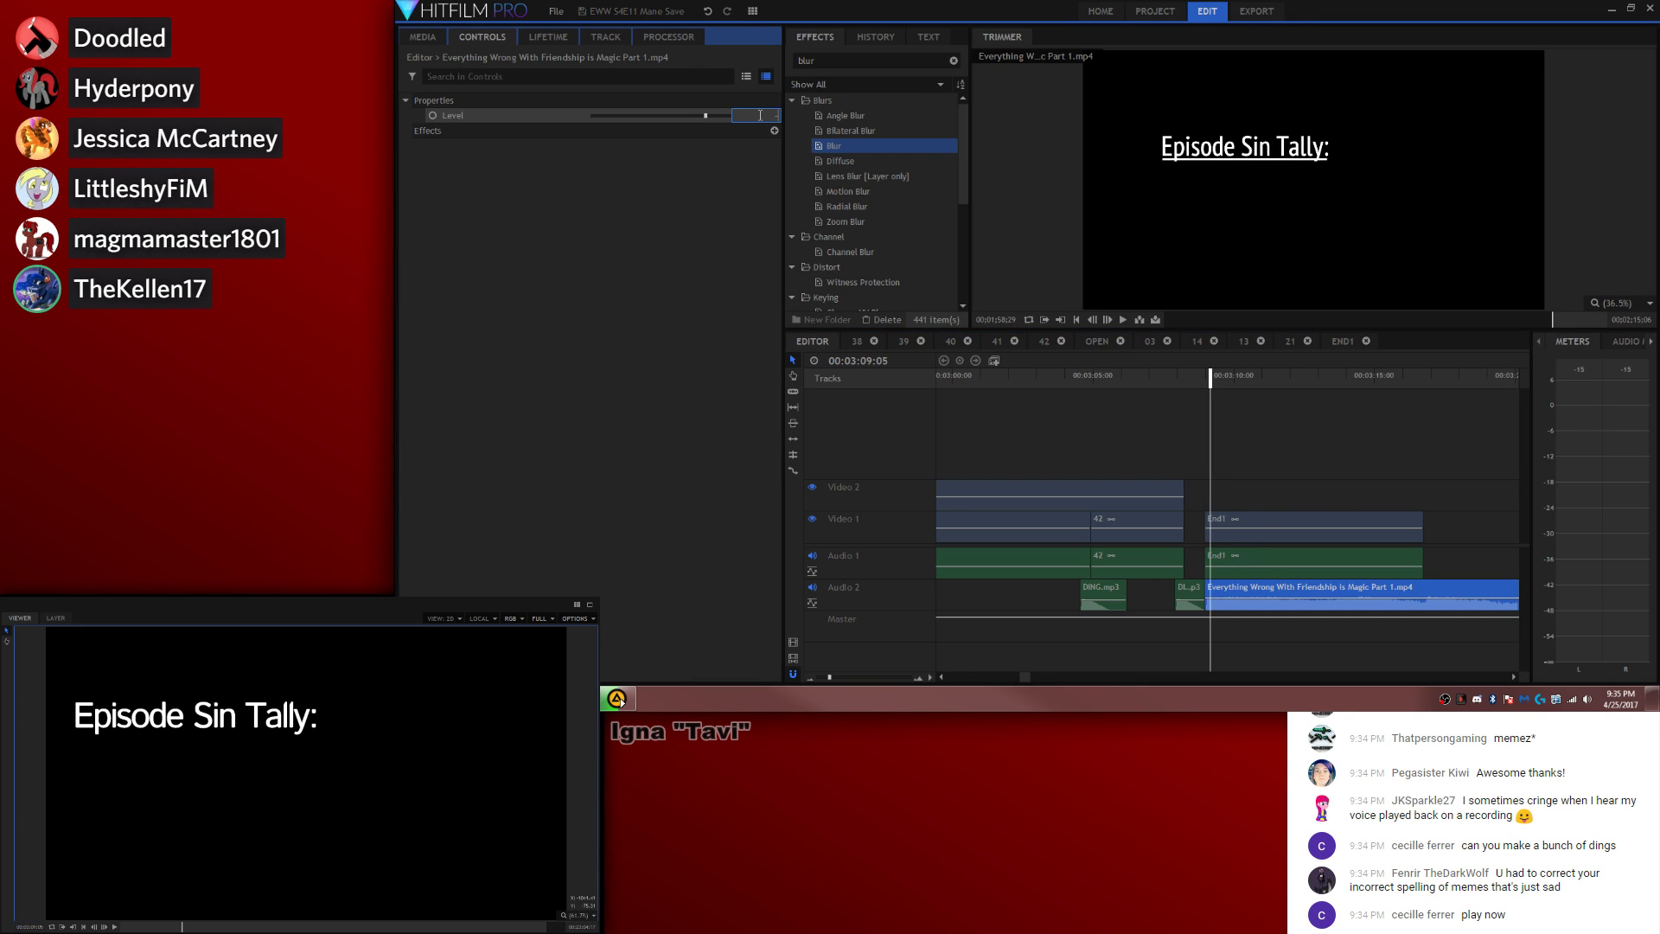
pyautogui.write('3')
pyautogui.press('Return')
pyautogui.click(1280, 408)
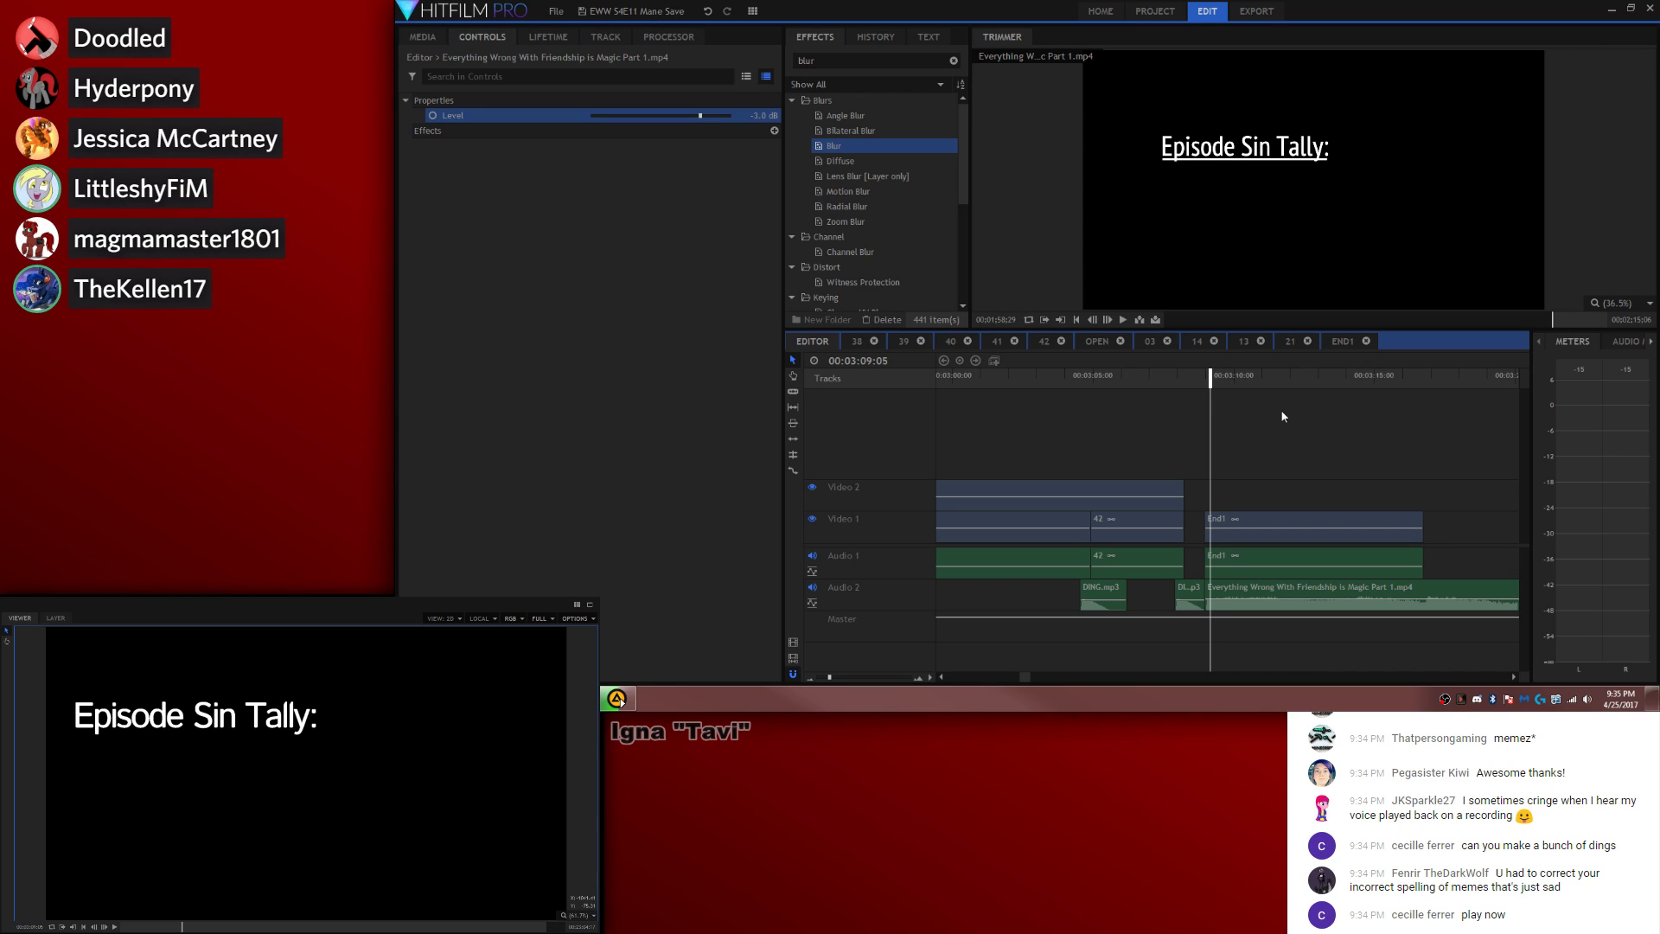
pyautogui.moveTo(1211, 374); pyautogui.dragTo(1201, 378)
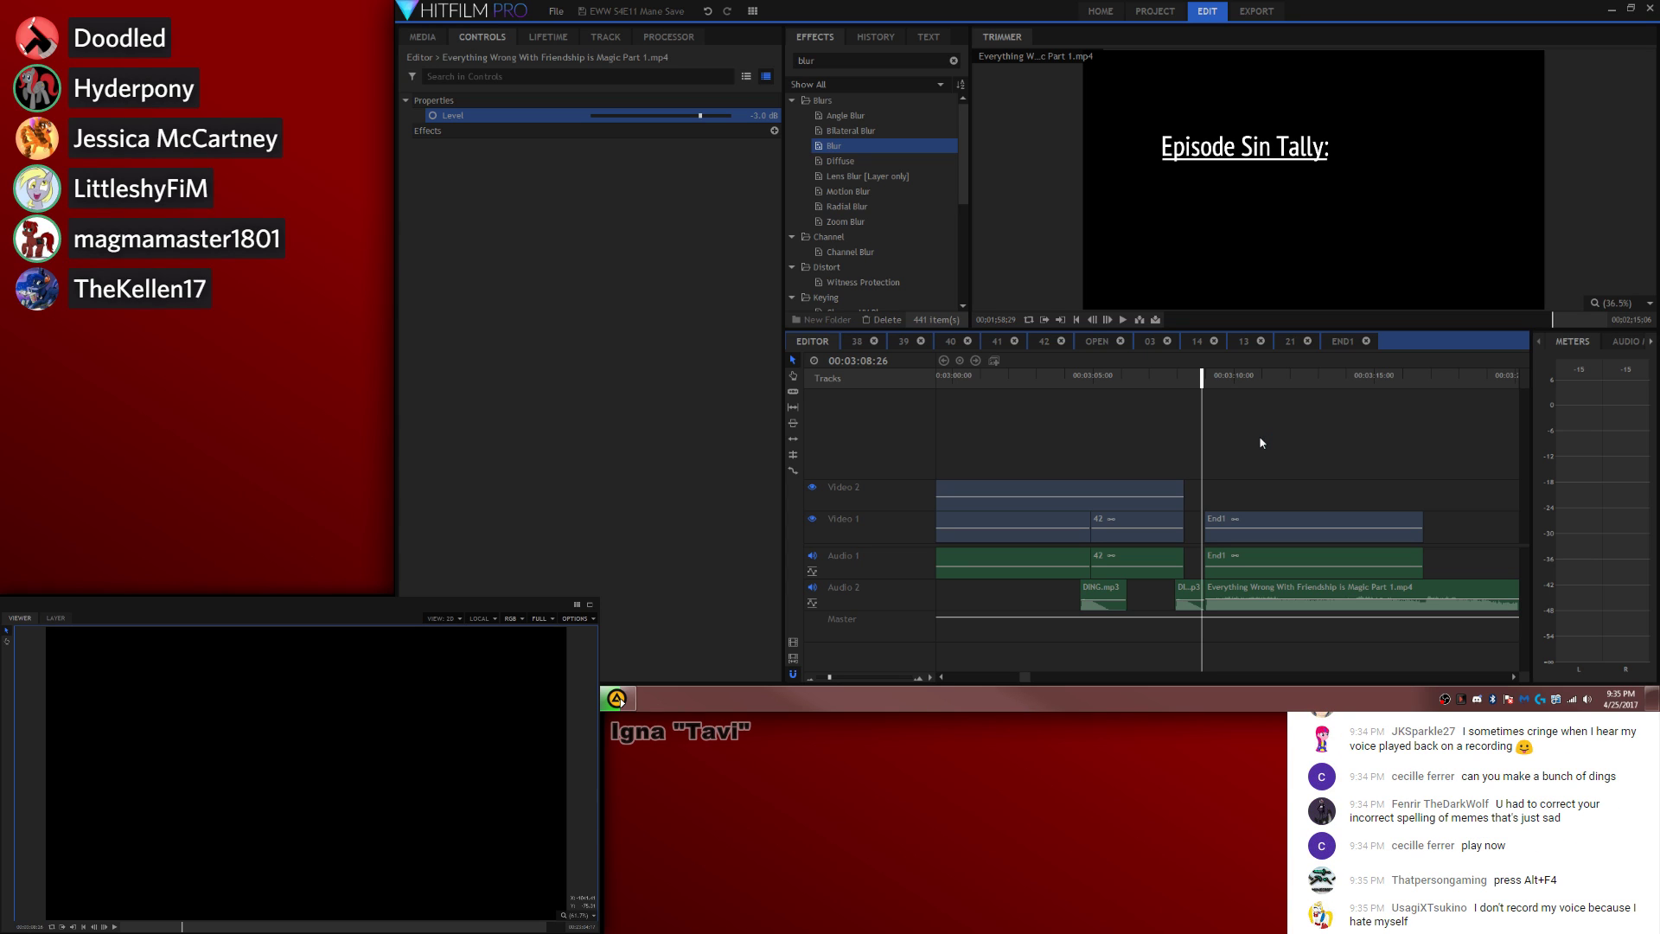
pyautogui.press('space')
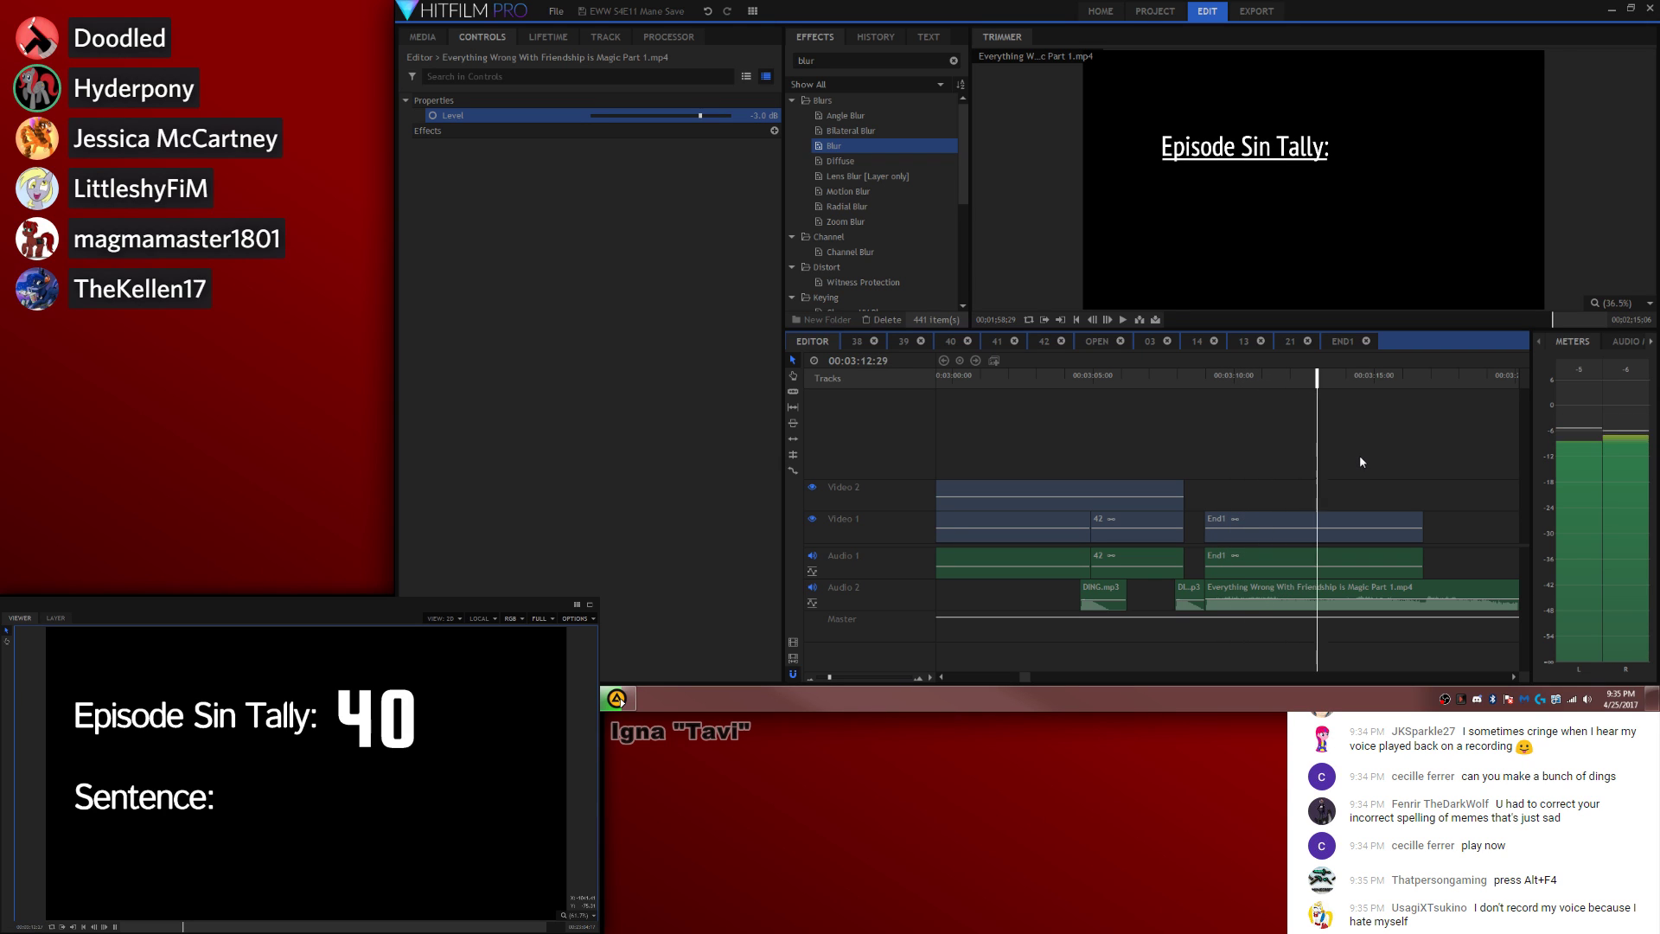
# Step: Open the End1 composite and change the last digit of the episode sin tally so it reads 42
pyautogui.doubleClick(1346, 518)
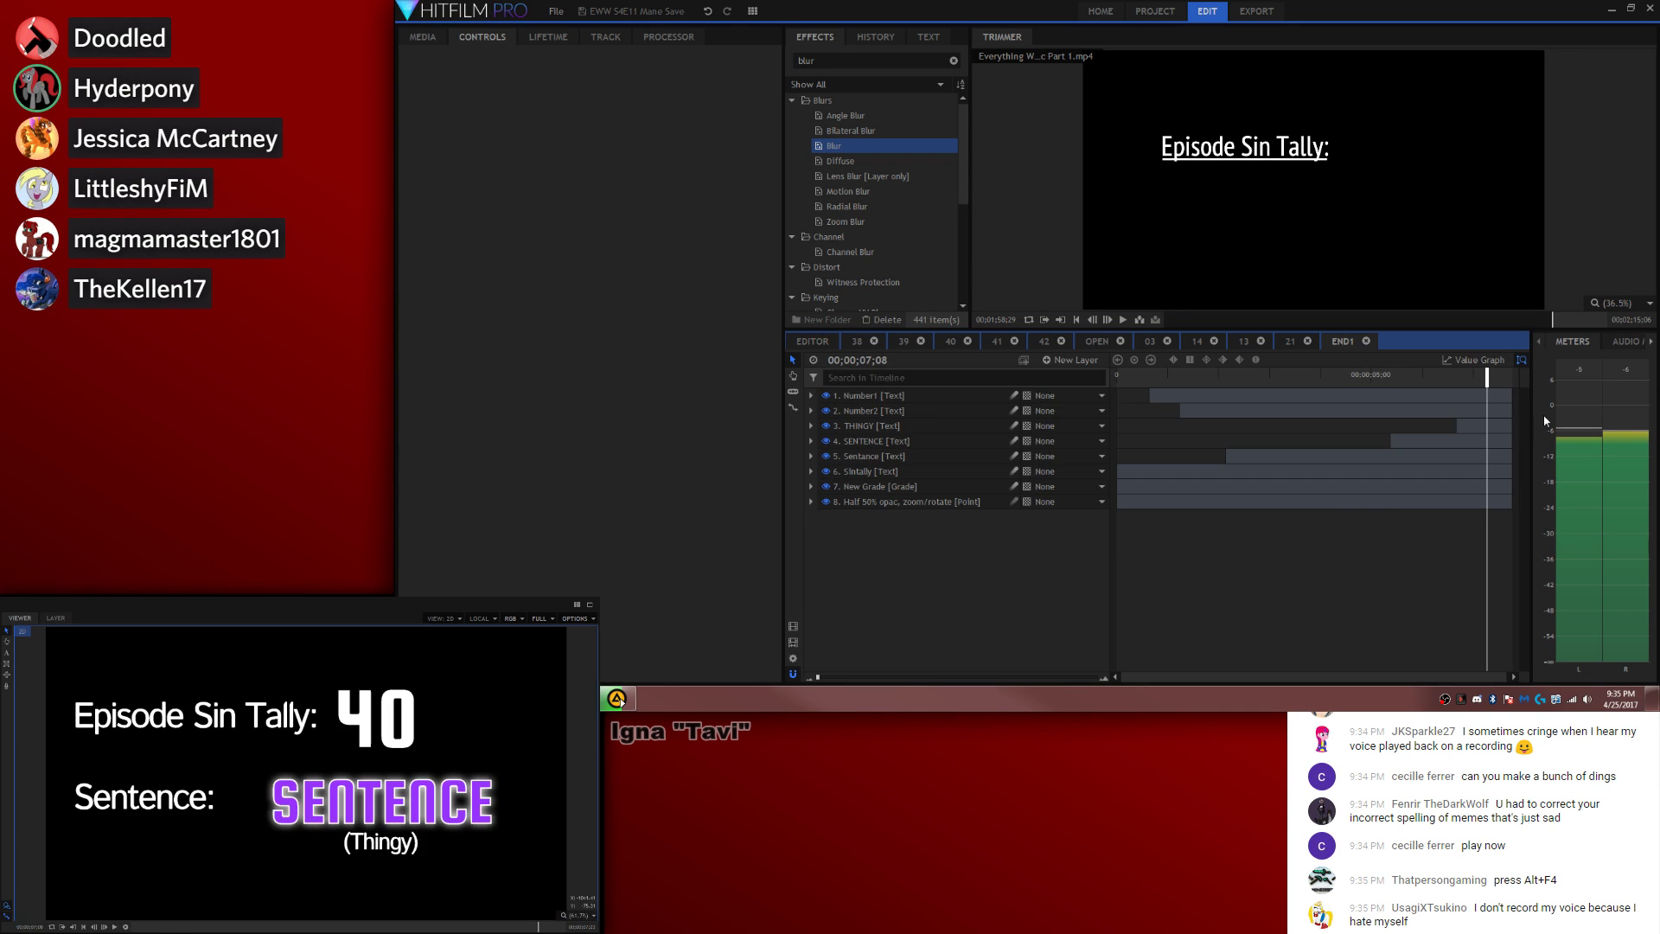
pyautogui.click(7, 652)
pyautogui.click(531, 722)
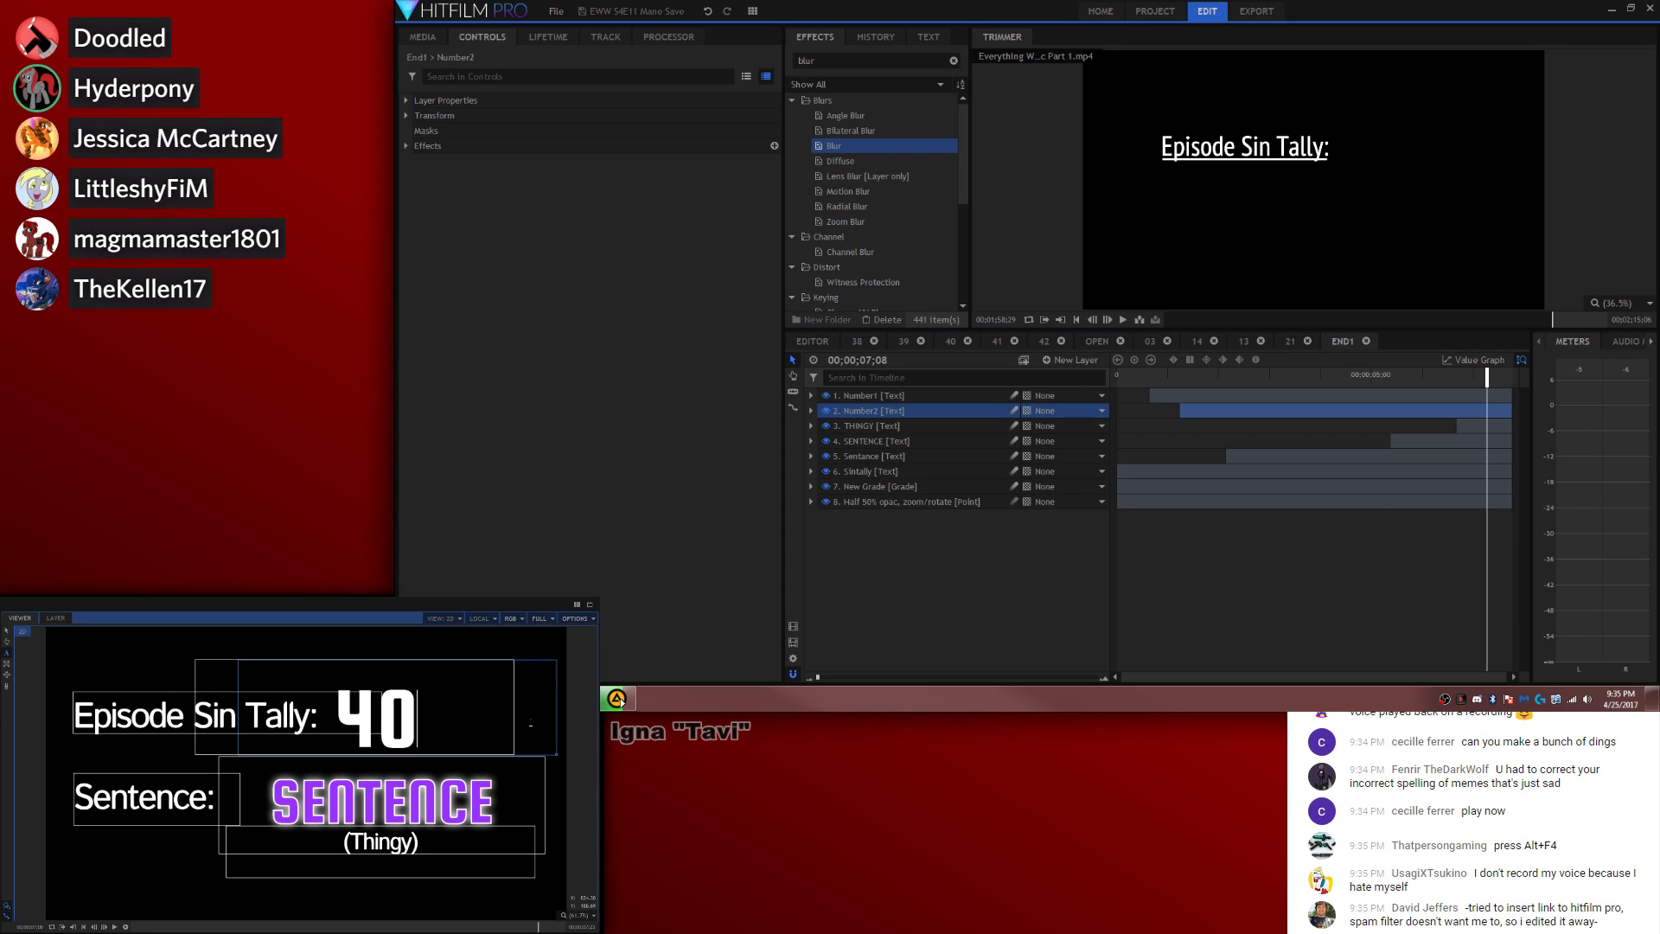
pyautogui.press('BackSpace')
pyautogui.write('2')
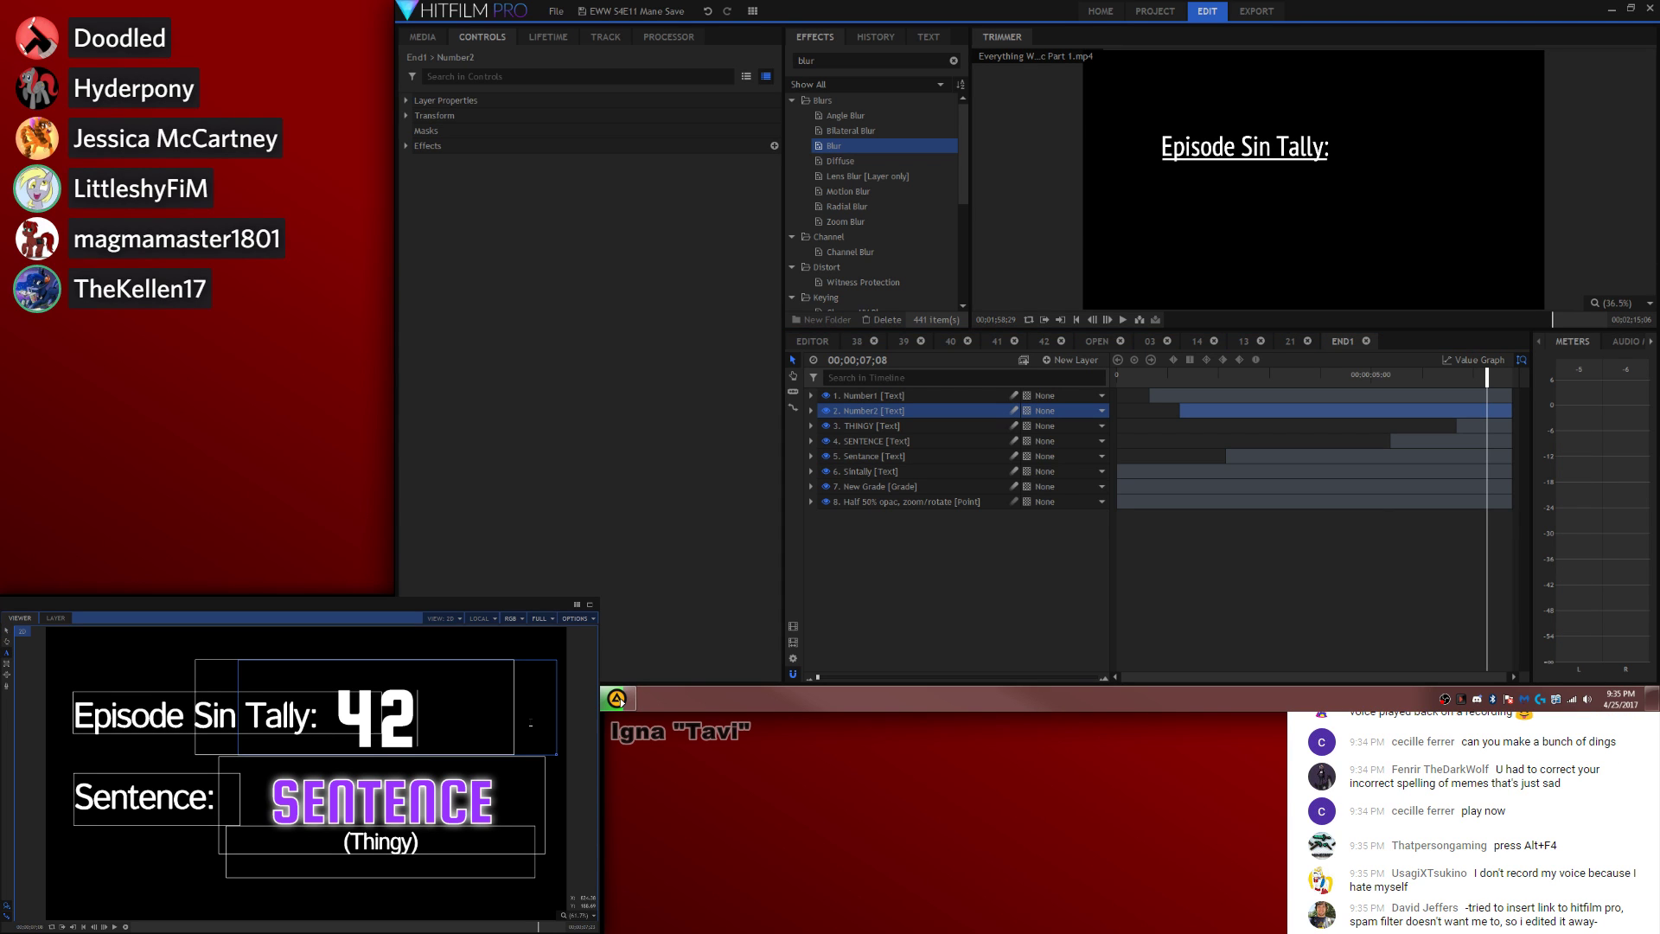
pyautogui.click(6, 632)
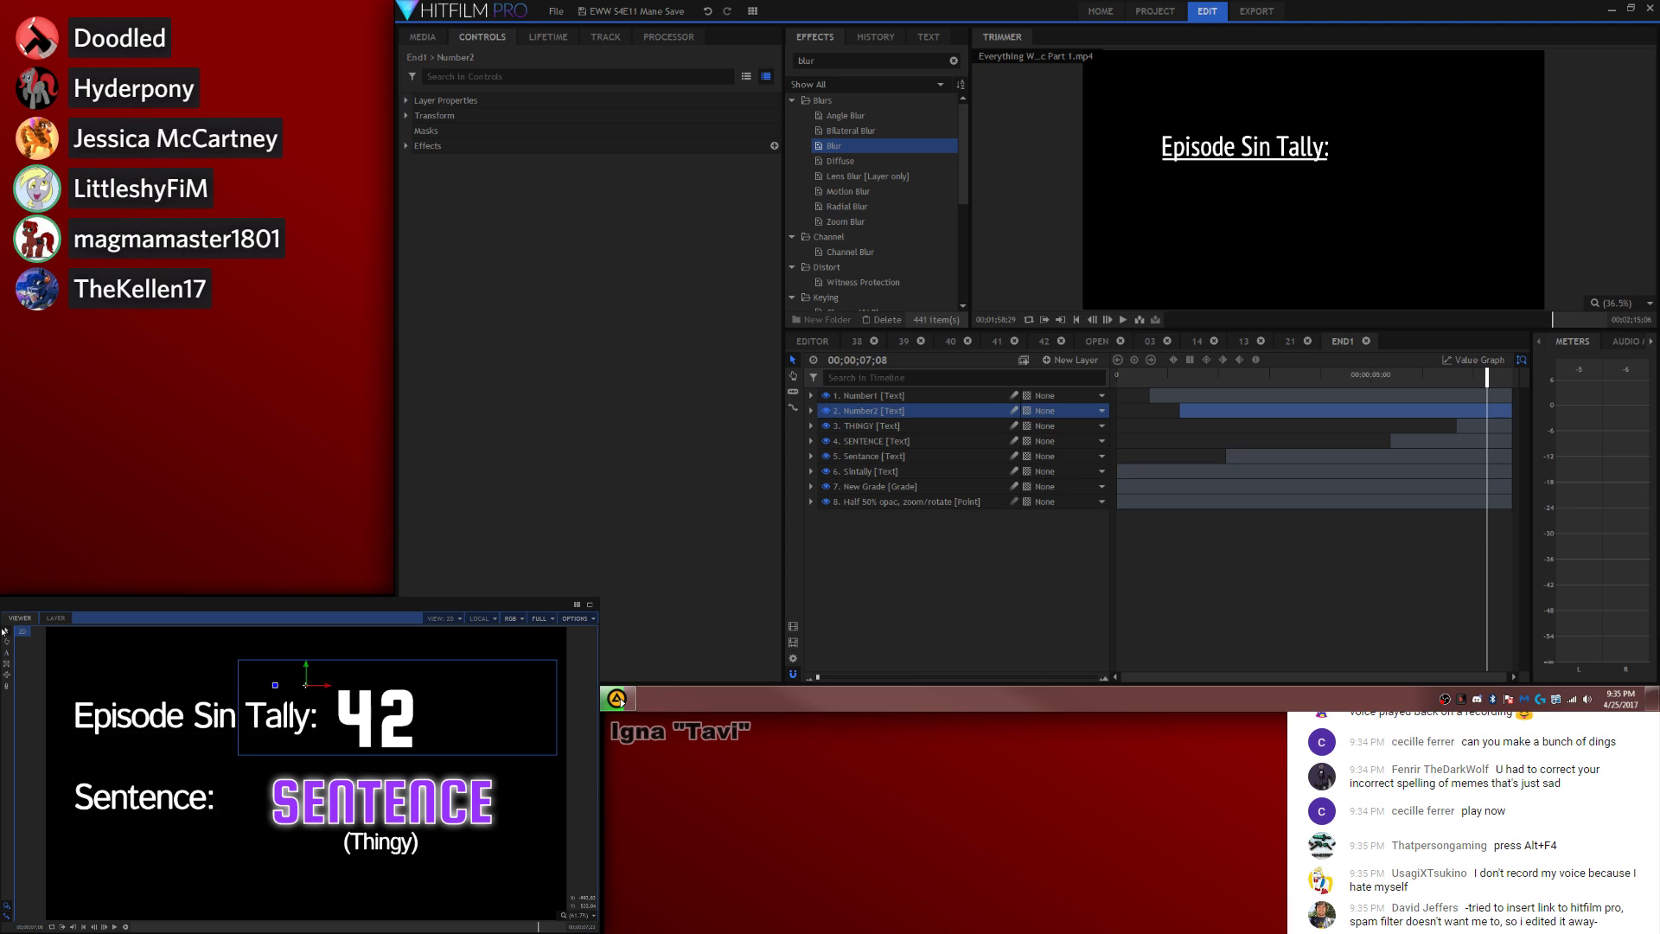
# Step: Check End1 on the main timeline, reopen its composite, and clear the project media search
pyautogui.click(1346, 562)
pyautogui.click(811, 341)
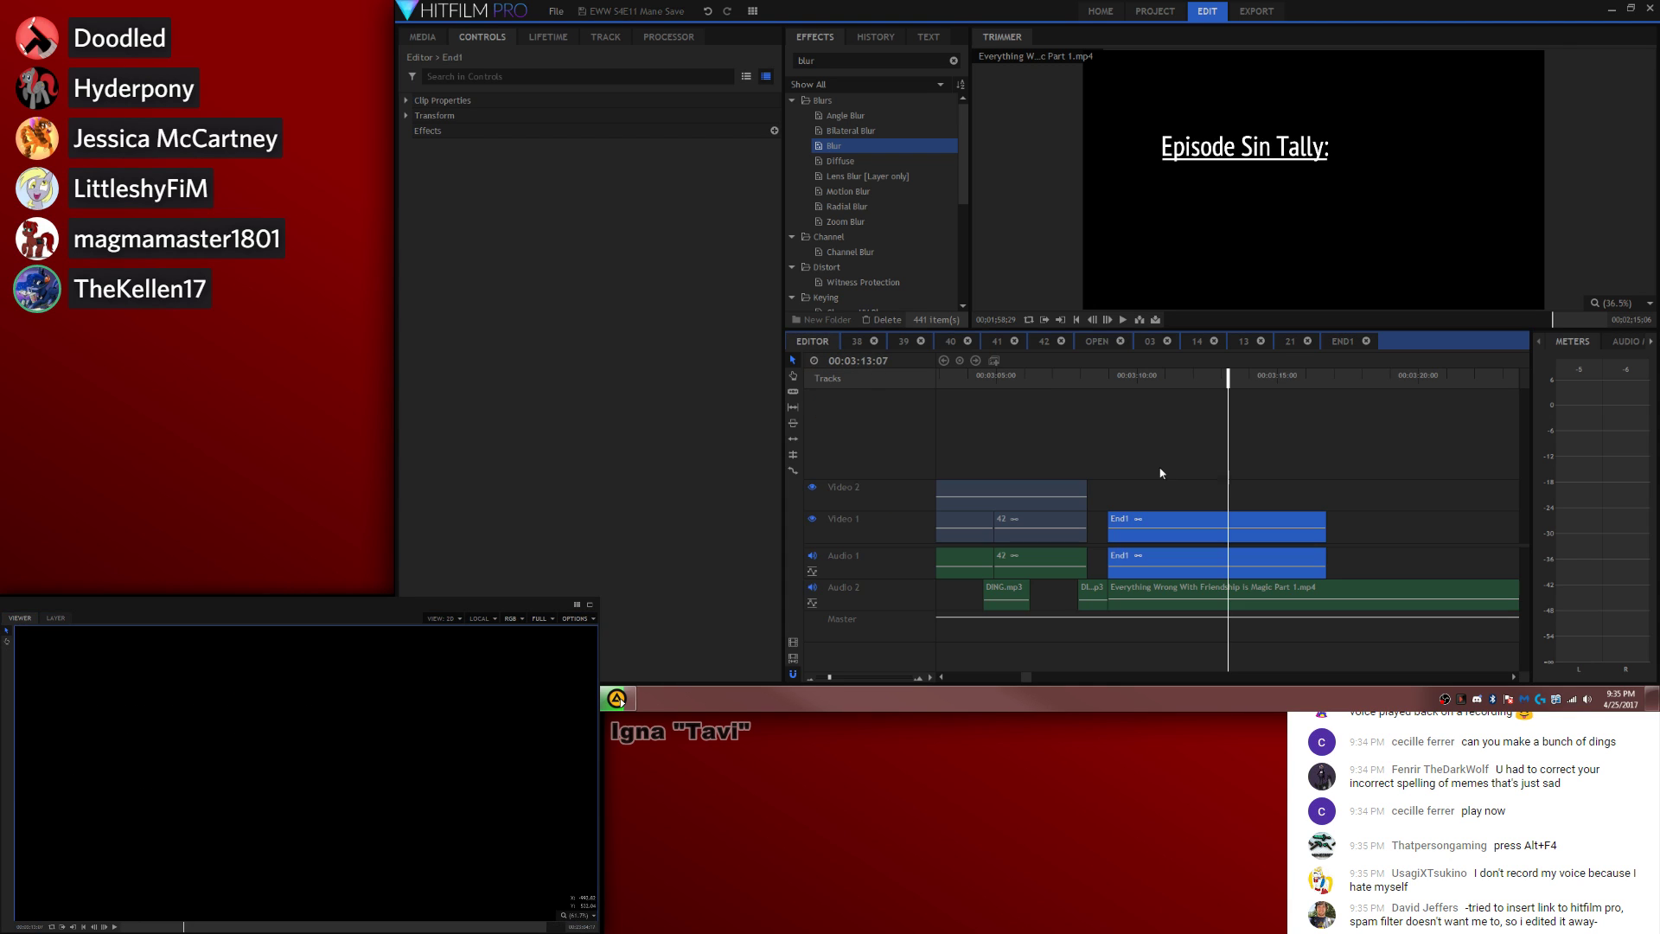
pyautogui.doubleClick(1223, 528)
pyautogui.click(423, 37)
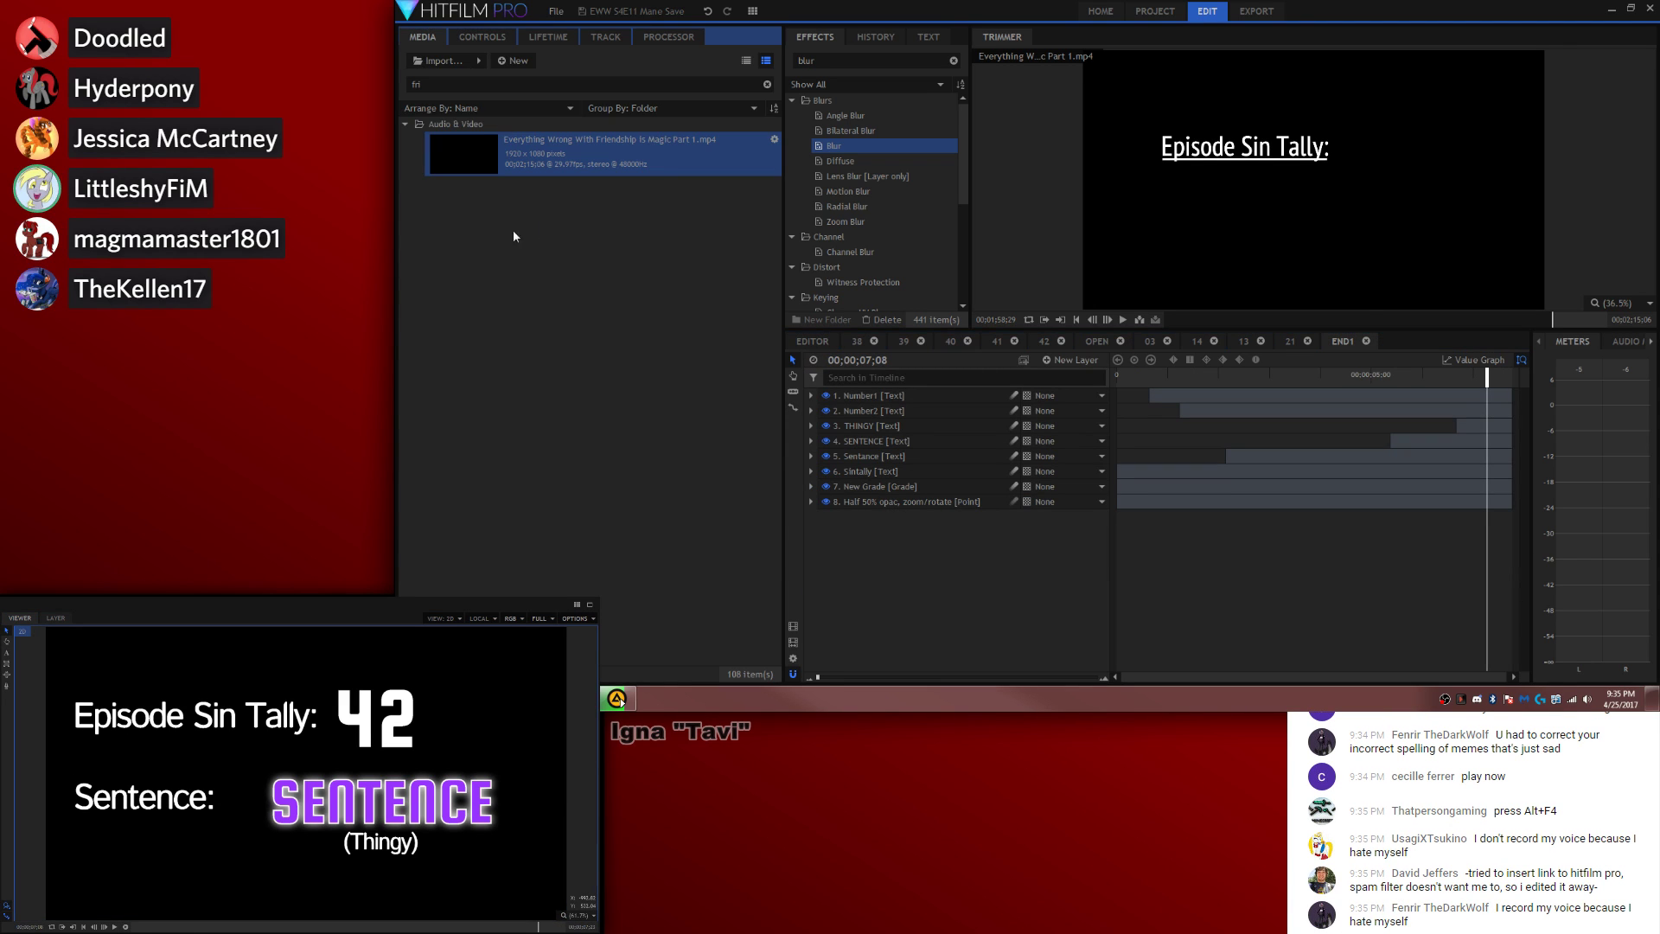
pyautogui.click(473, 89)
pyautogui.press('BackSpace')
pyautogui.press('BackSpace')
pyautogui.press('BackSpace')
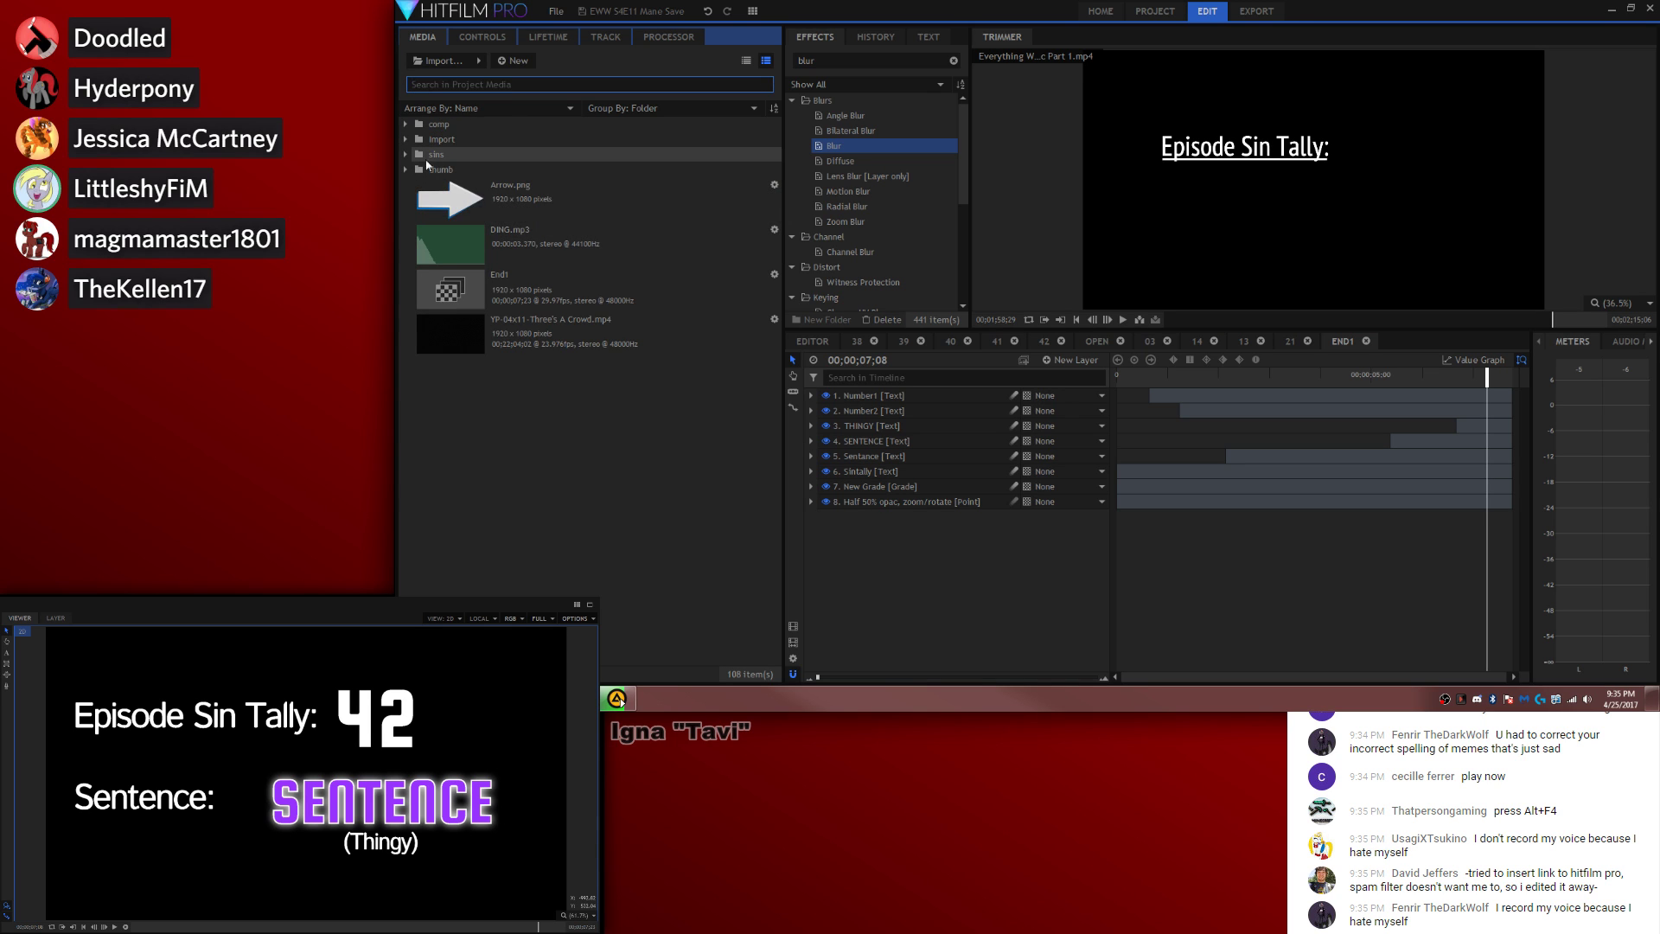
# Step: Preview the media imported with Sin Overlay and the thumb folder's images 1.png to 5.png as possible End1 backgrounds
pyautogui.click(405, 139)
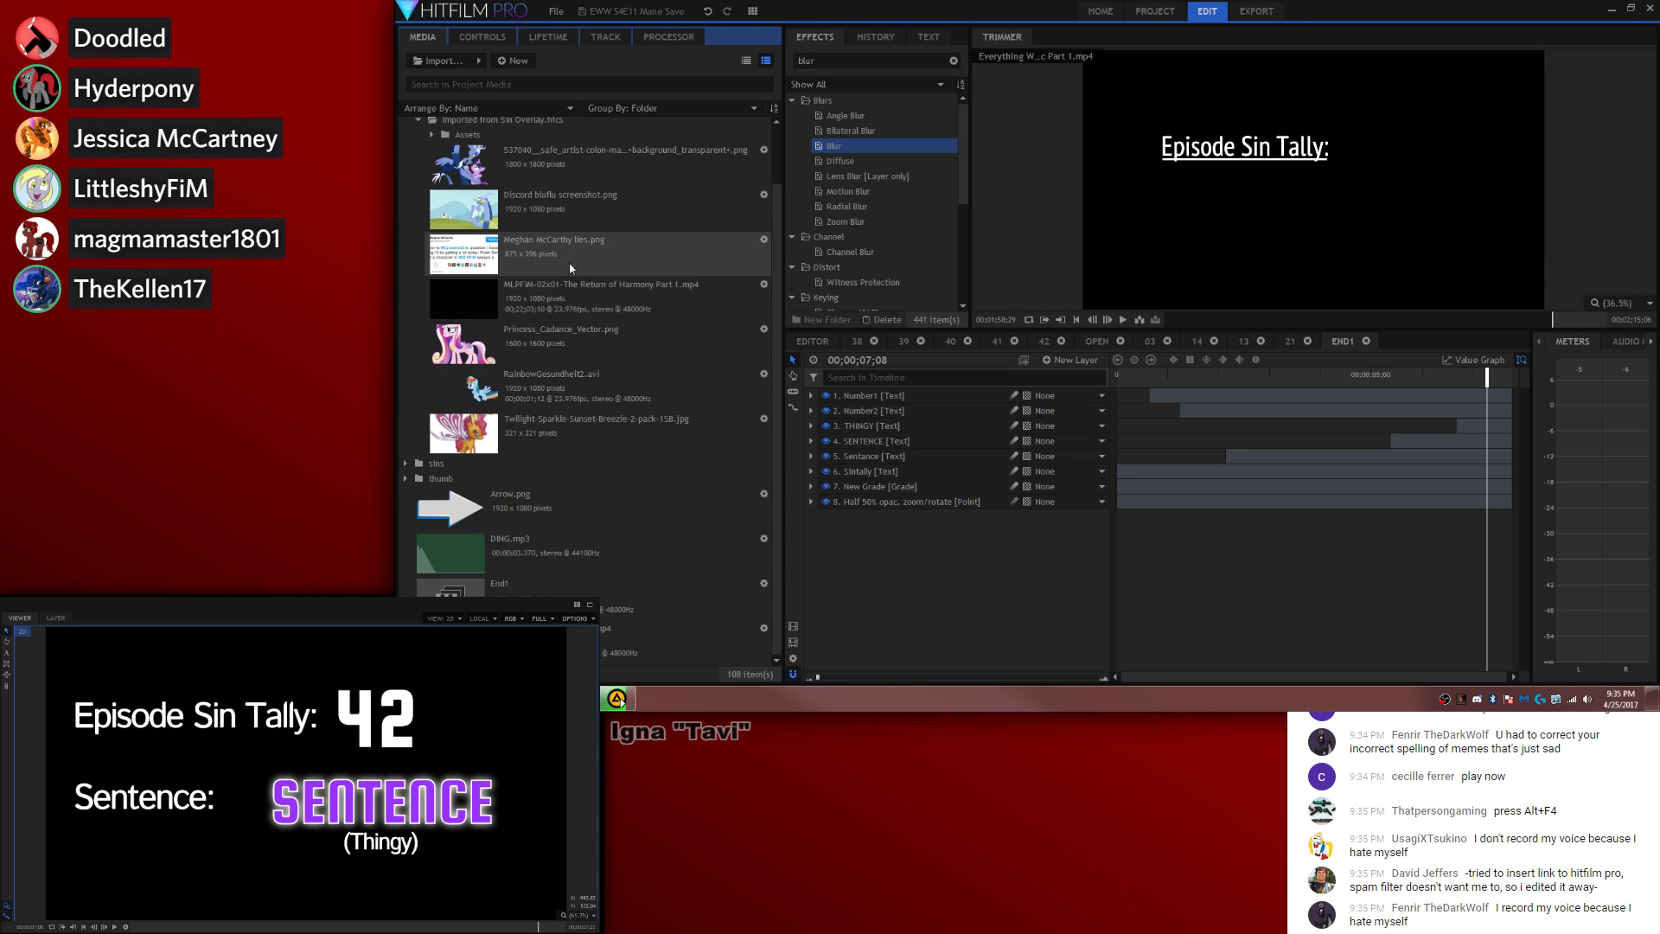
pyautogui.click(592, 292)
pyautogui.click(557, 241)
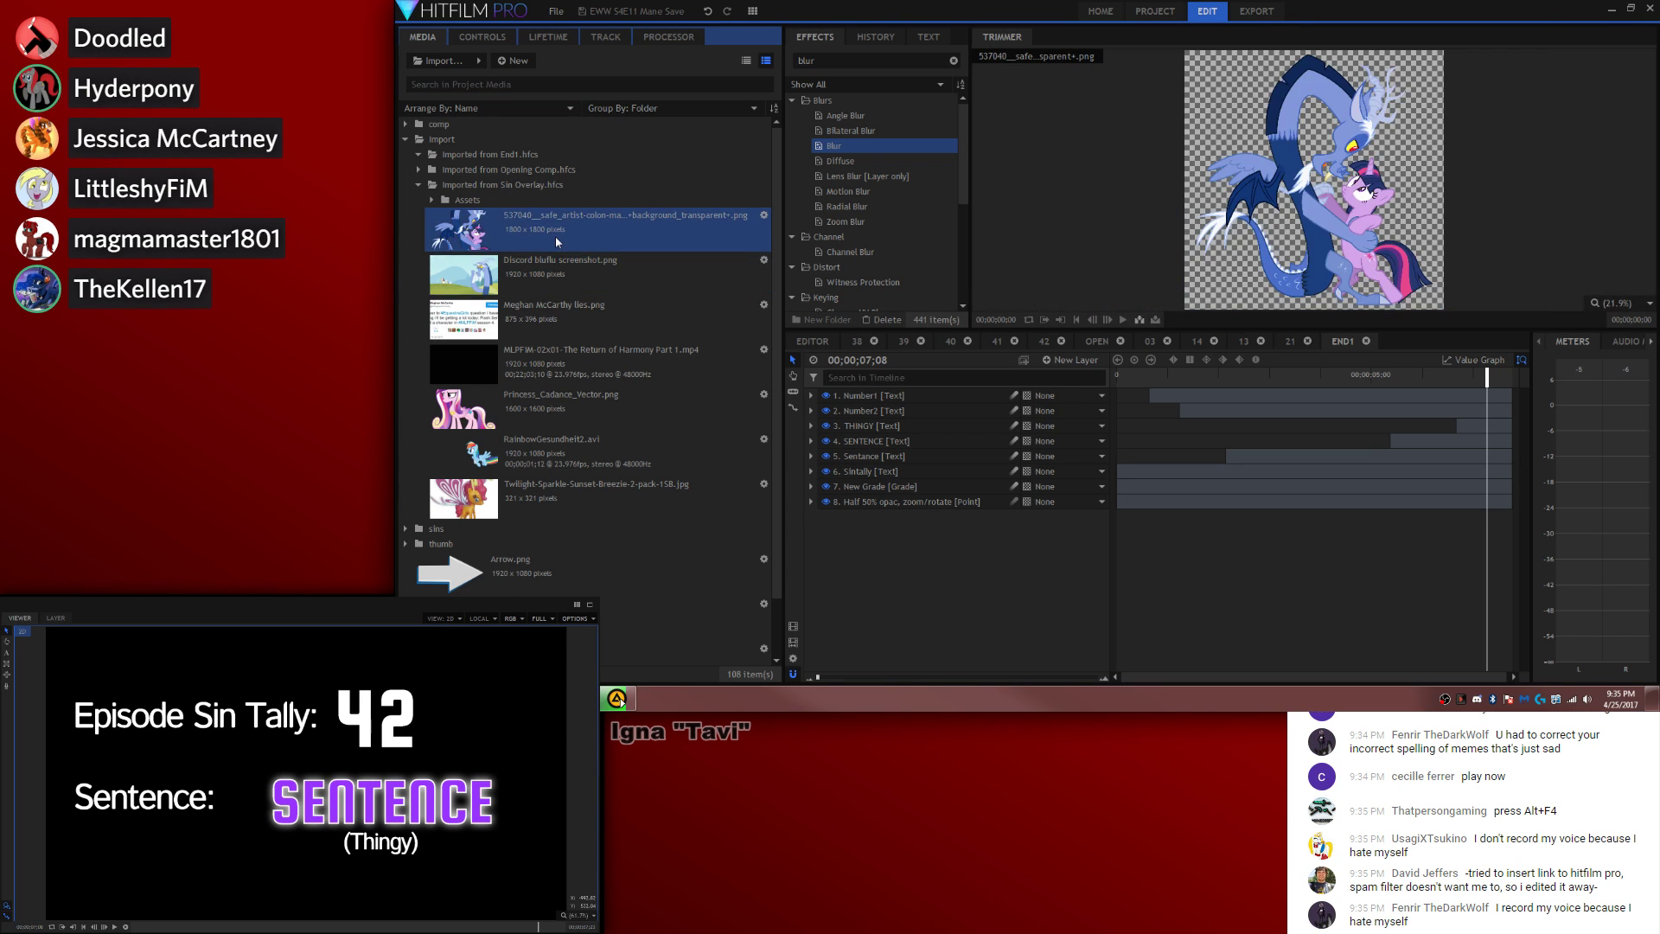
pyautogui.click(562, 499)
pyautogui.click(562, 410)
pyautogui.click(571, 320)
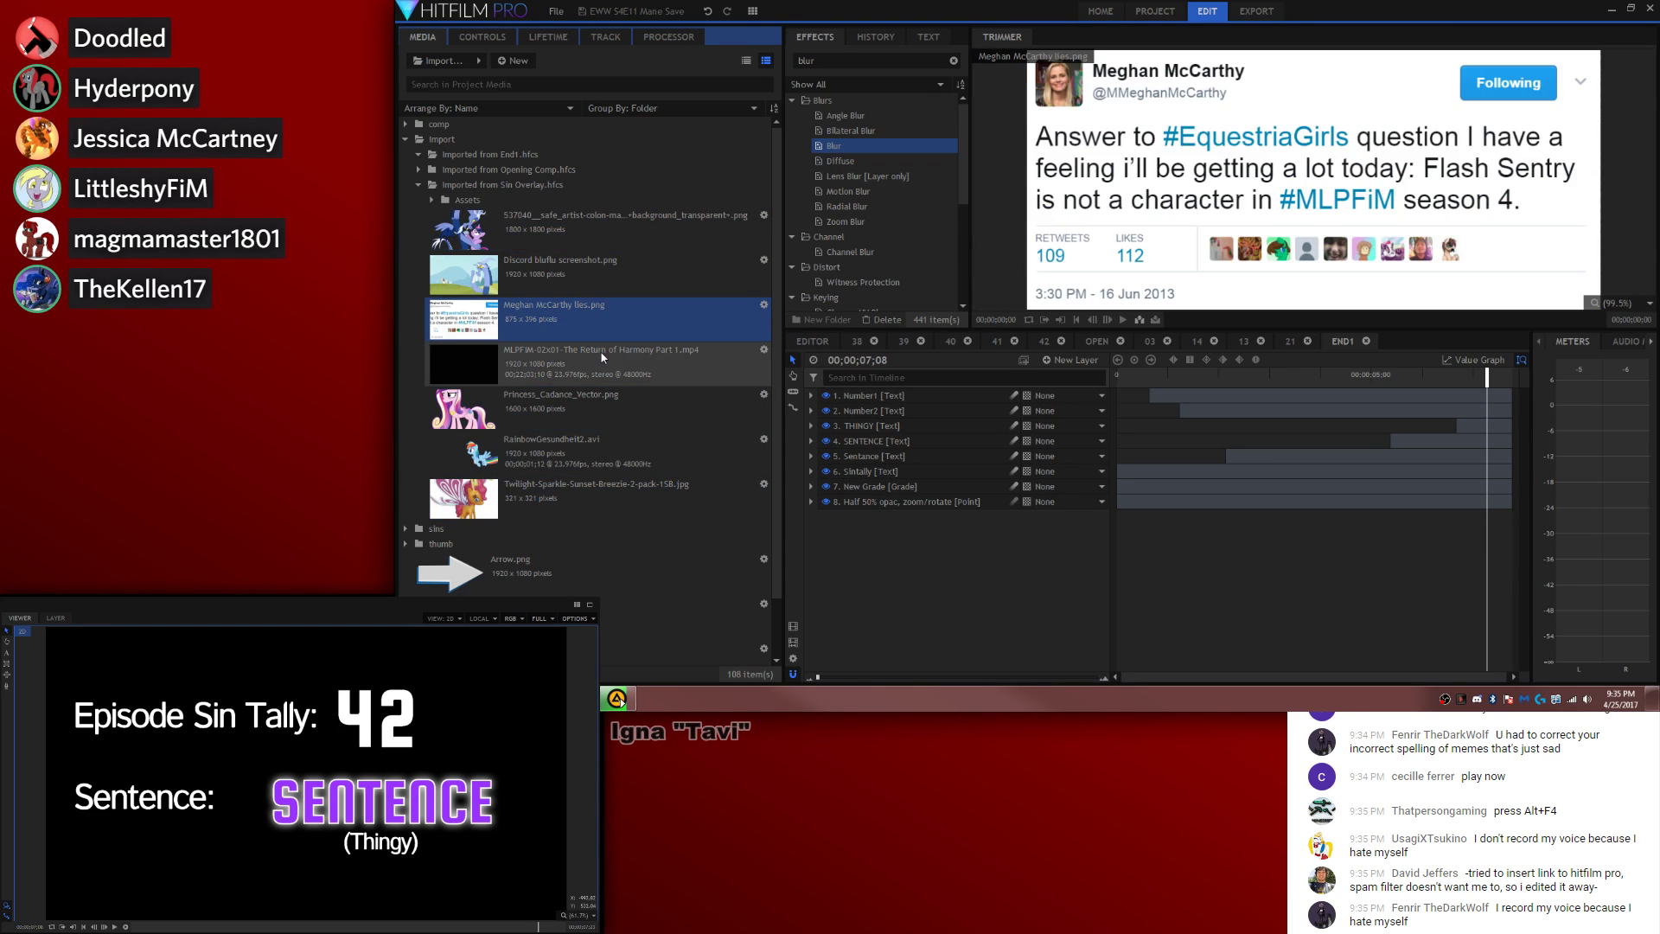
pyautogui.click(602, 358)
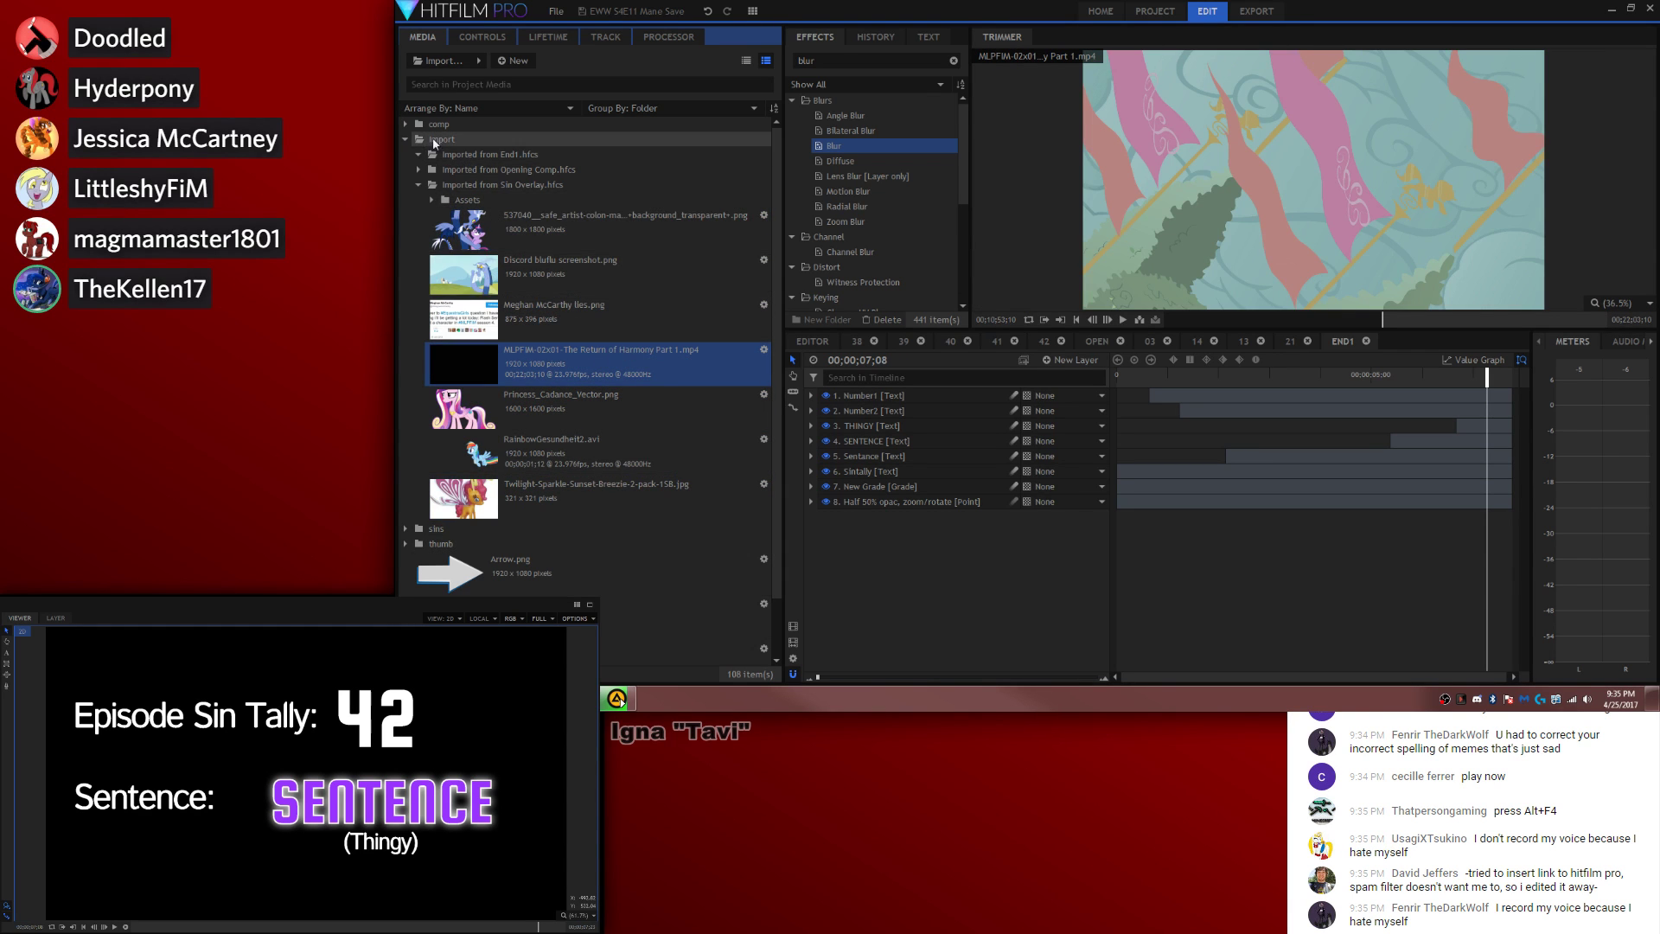
pyautogui.click(405, 139)
pyautogui.click(501, 201)
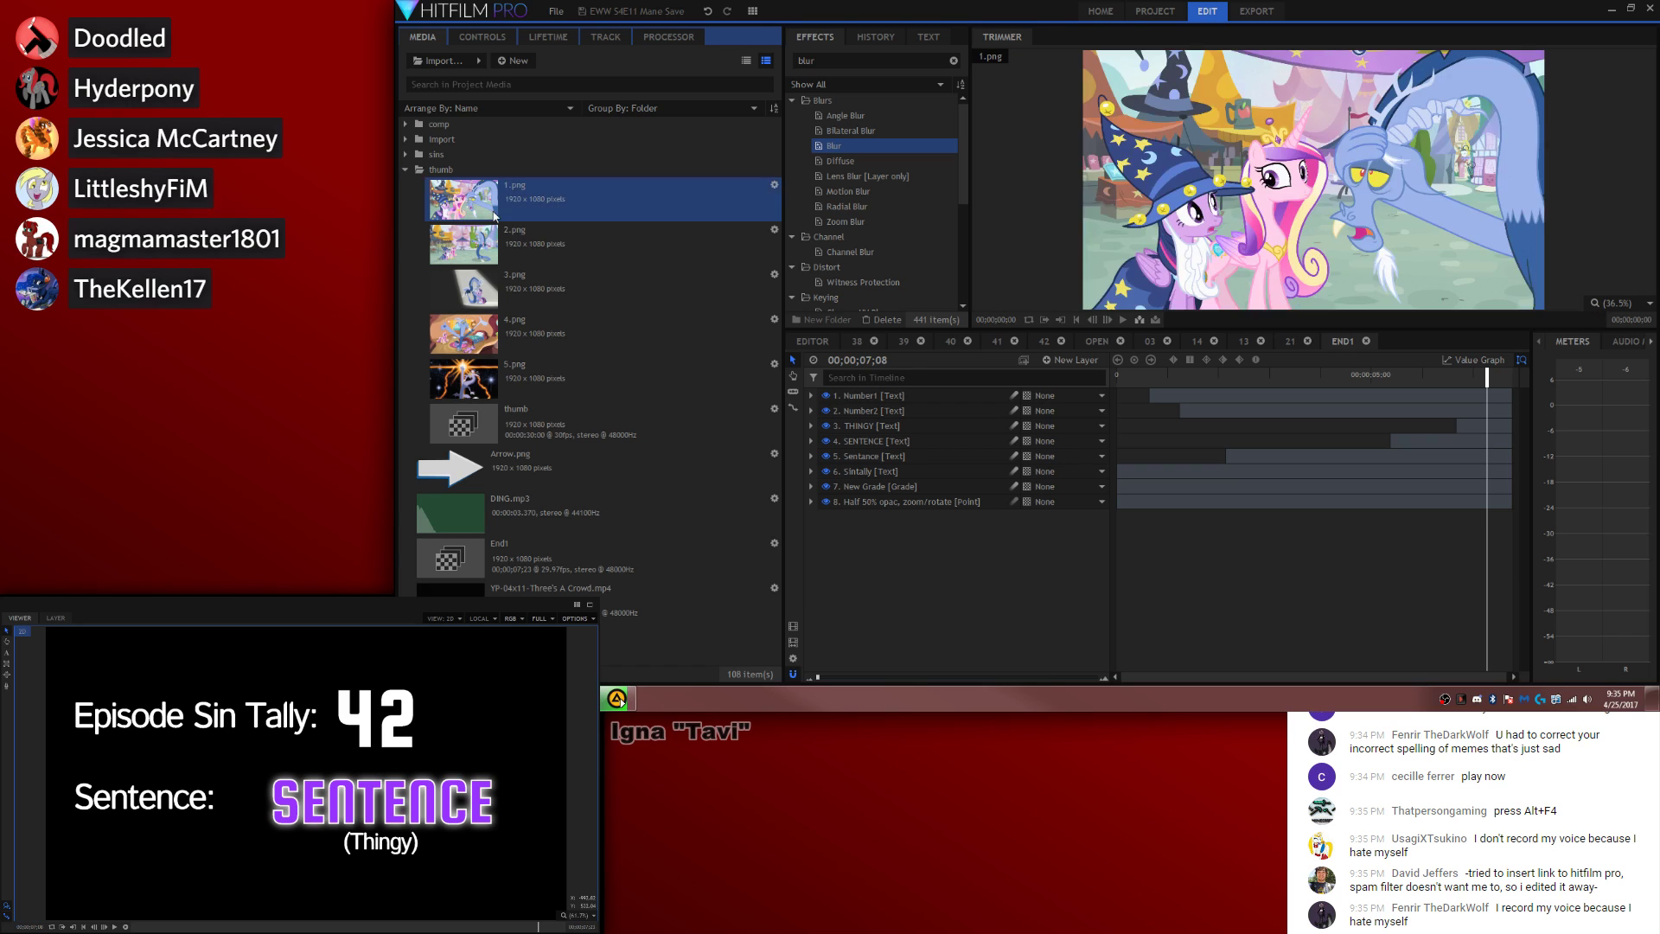
pyautogui.click(514, 230)
pyautogui.click(537, 290)
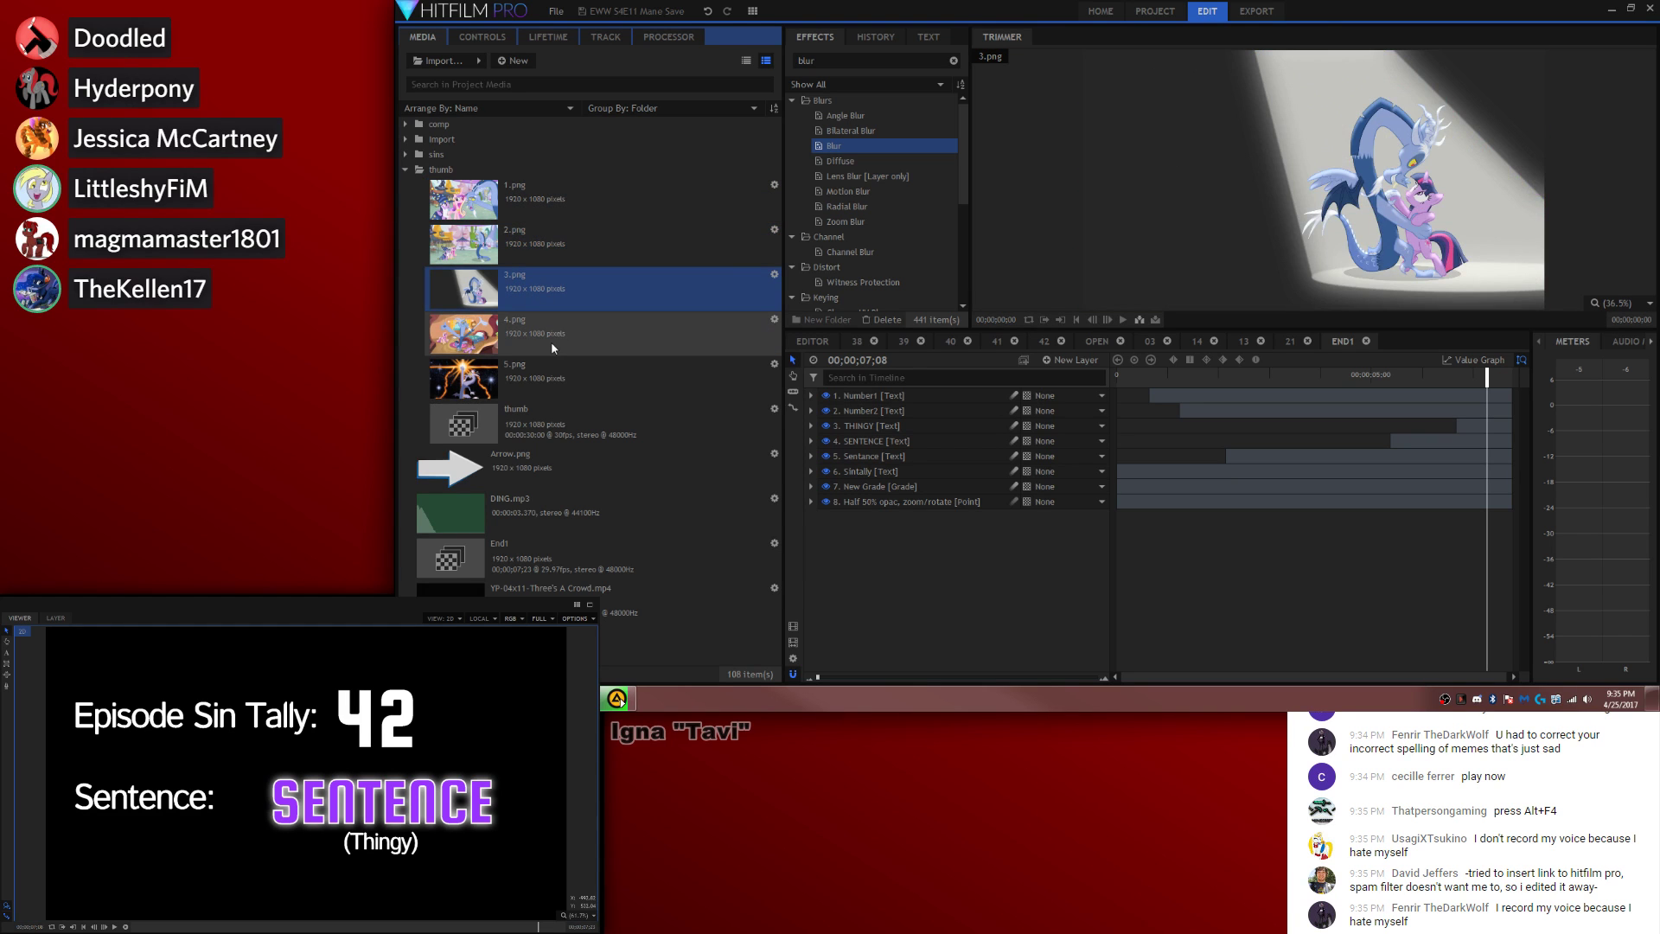
pyautogui.click(552, 344)
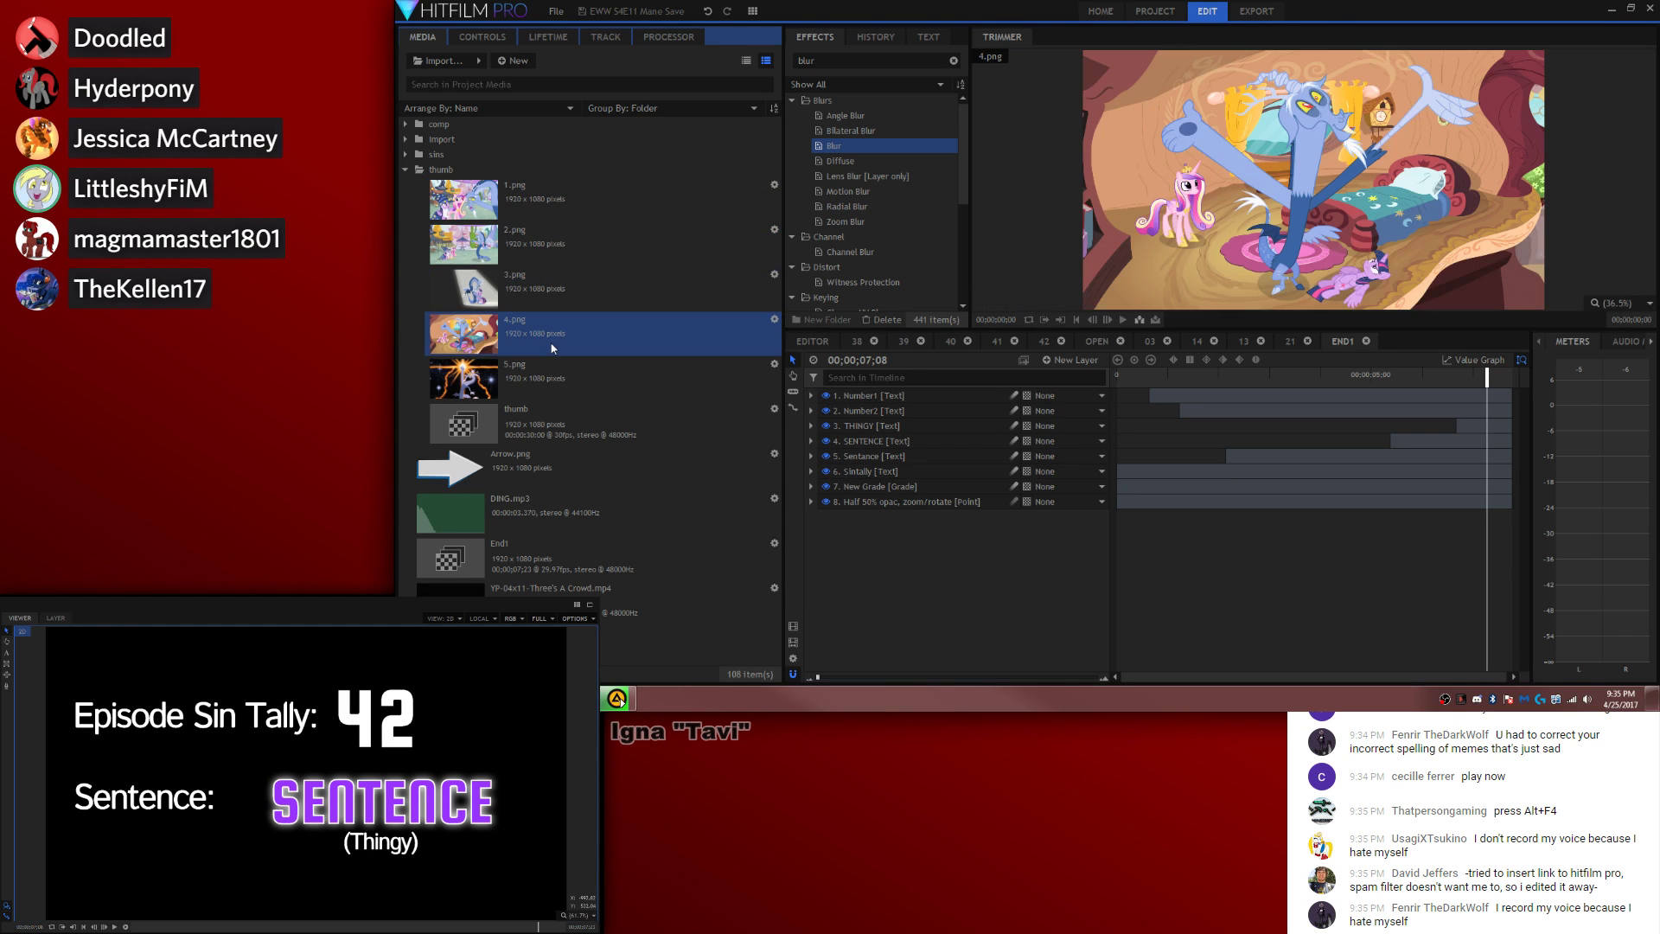
pyautogui.click(577, 388)
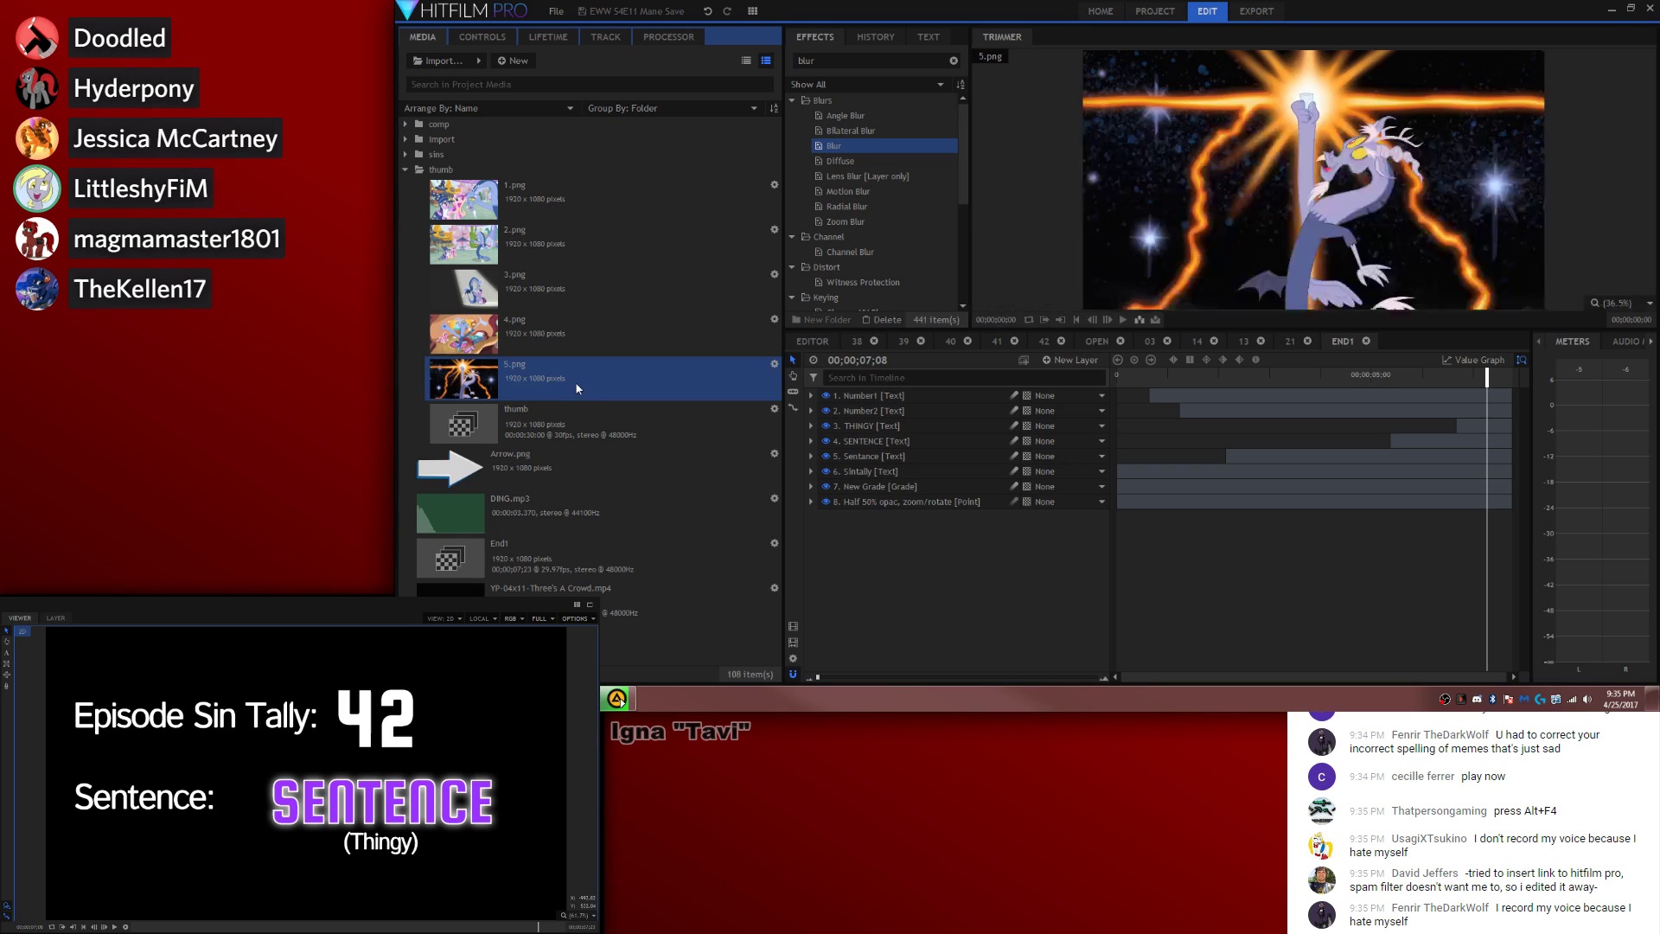
# Step: Add 1.png from the thumb folder as the bottom layer of the End1 composite
pyautogui.click(568, 254)
pyautogui.click(581, 215)
pyautogui.moveTo(578, 210); pyautogui.dragTo(1115, 516)
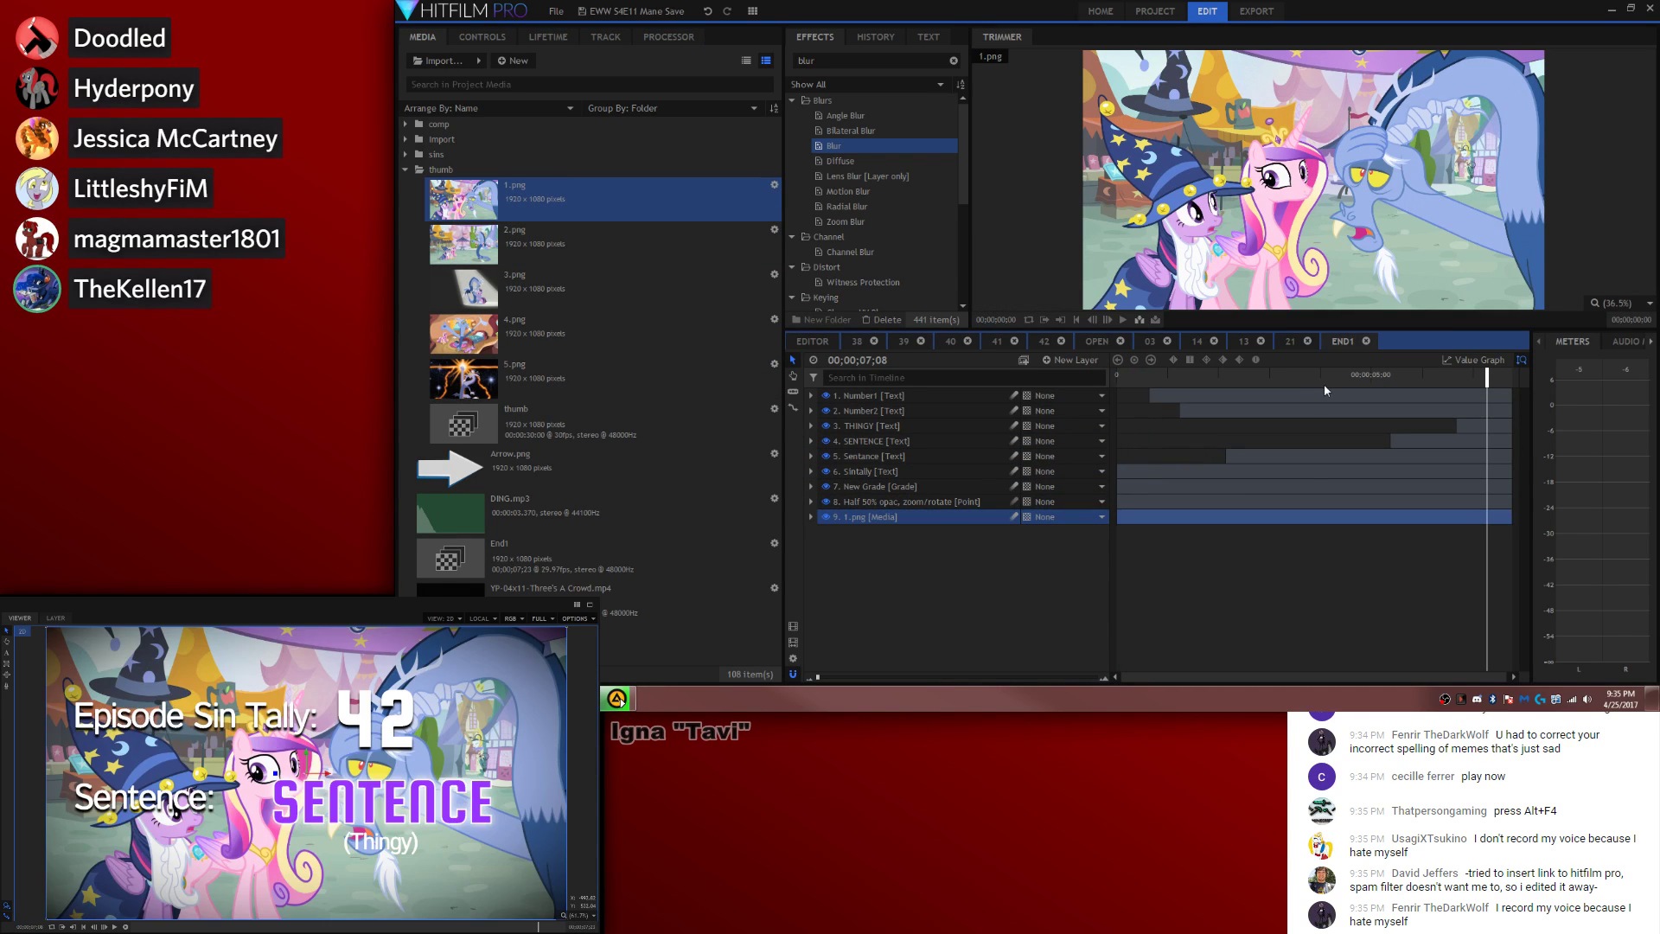
# Step: Keyframe the 1.png layer's opacity at 50% at 00:00:03:12 and 0% at the start of End1
pyautogui.click(1288, 377)
pyautogui.click(811, 517)
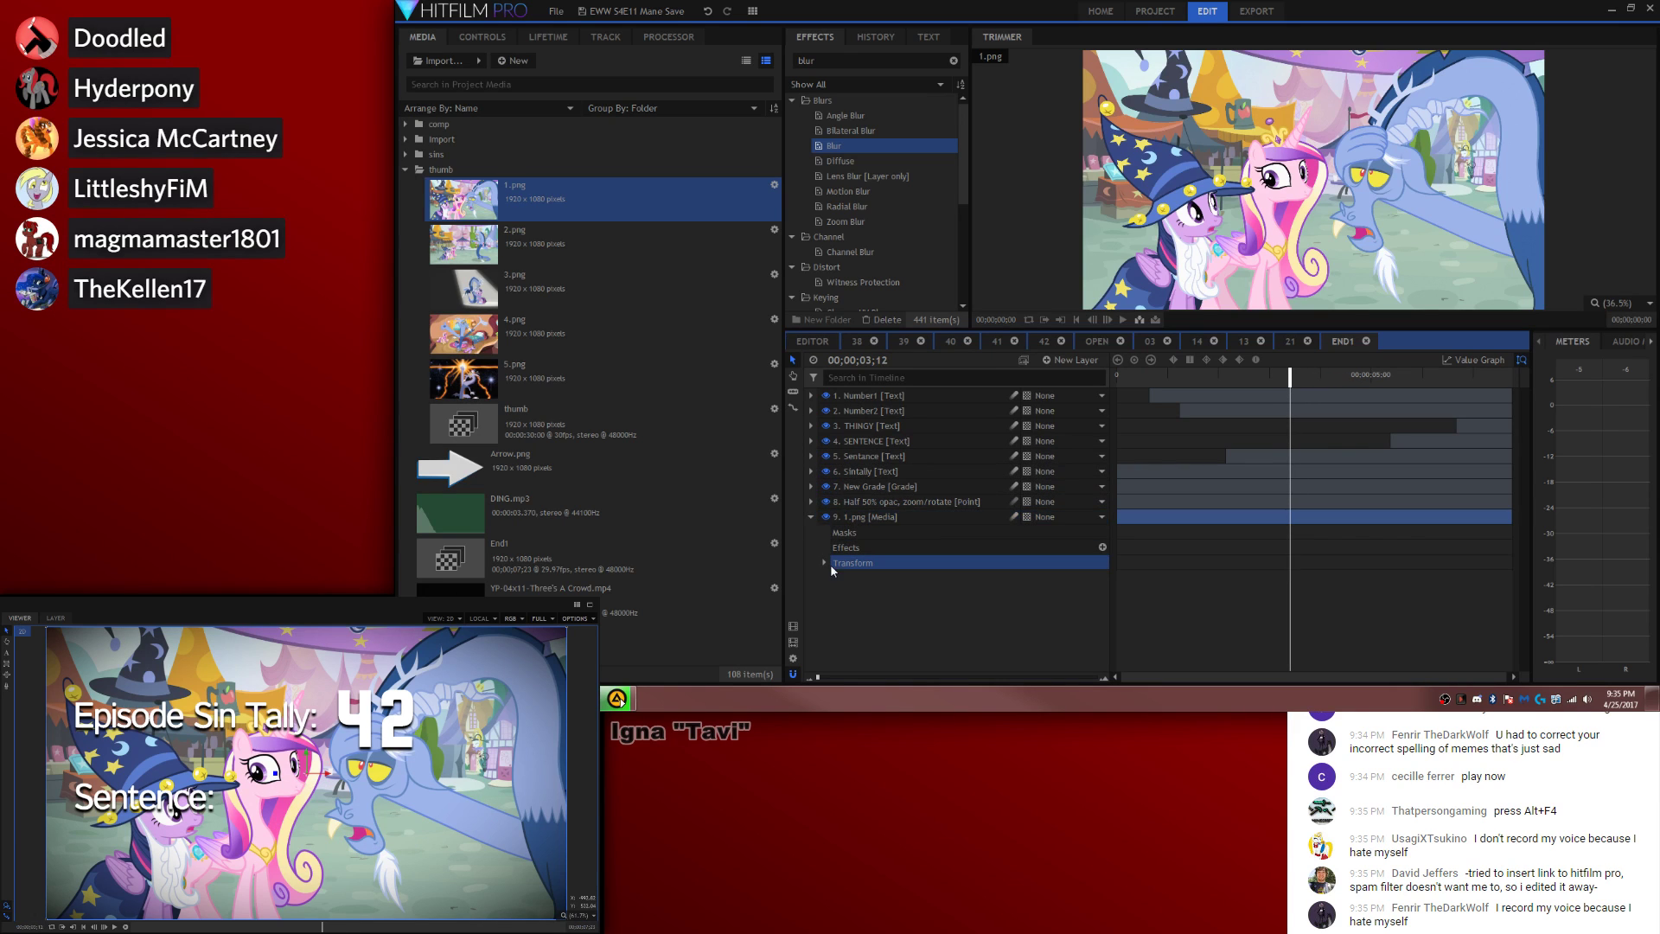
pyautogui.click(824, 562)
pyautogui.click(1091, 577)
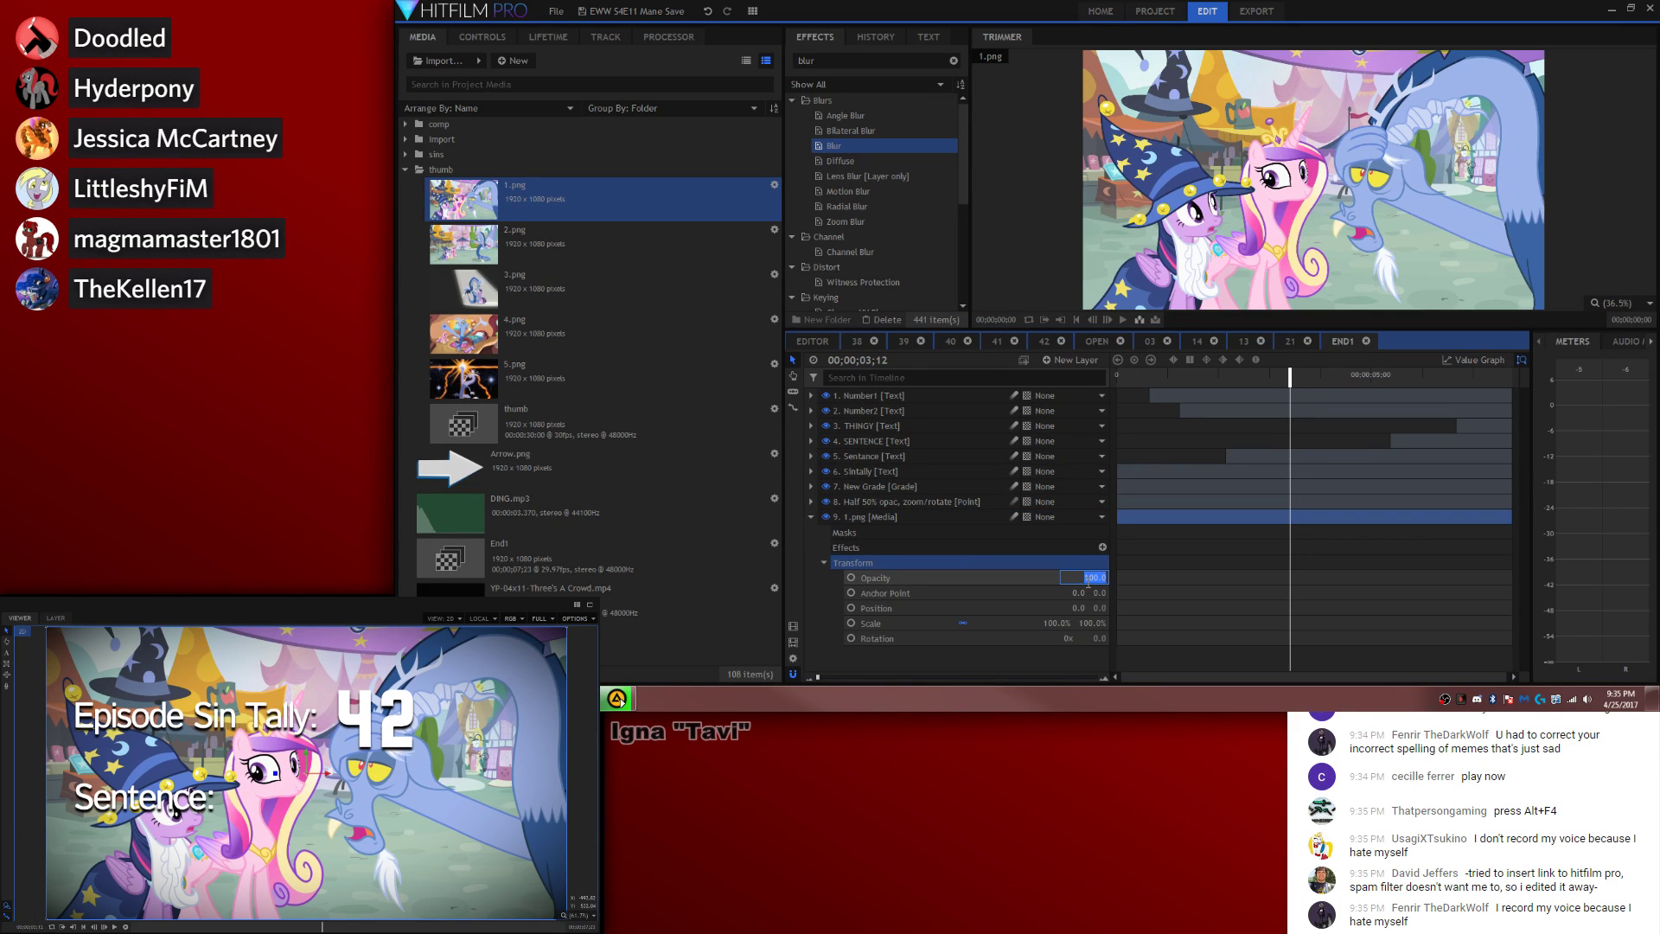
pyautogui.write('50')
pyautogui.press('Return')
pyautogui.click(851, 578)
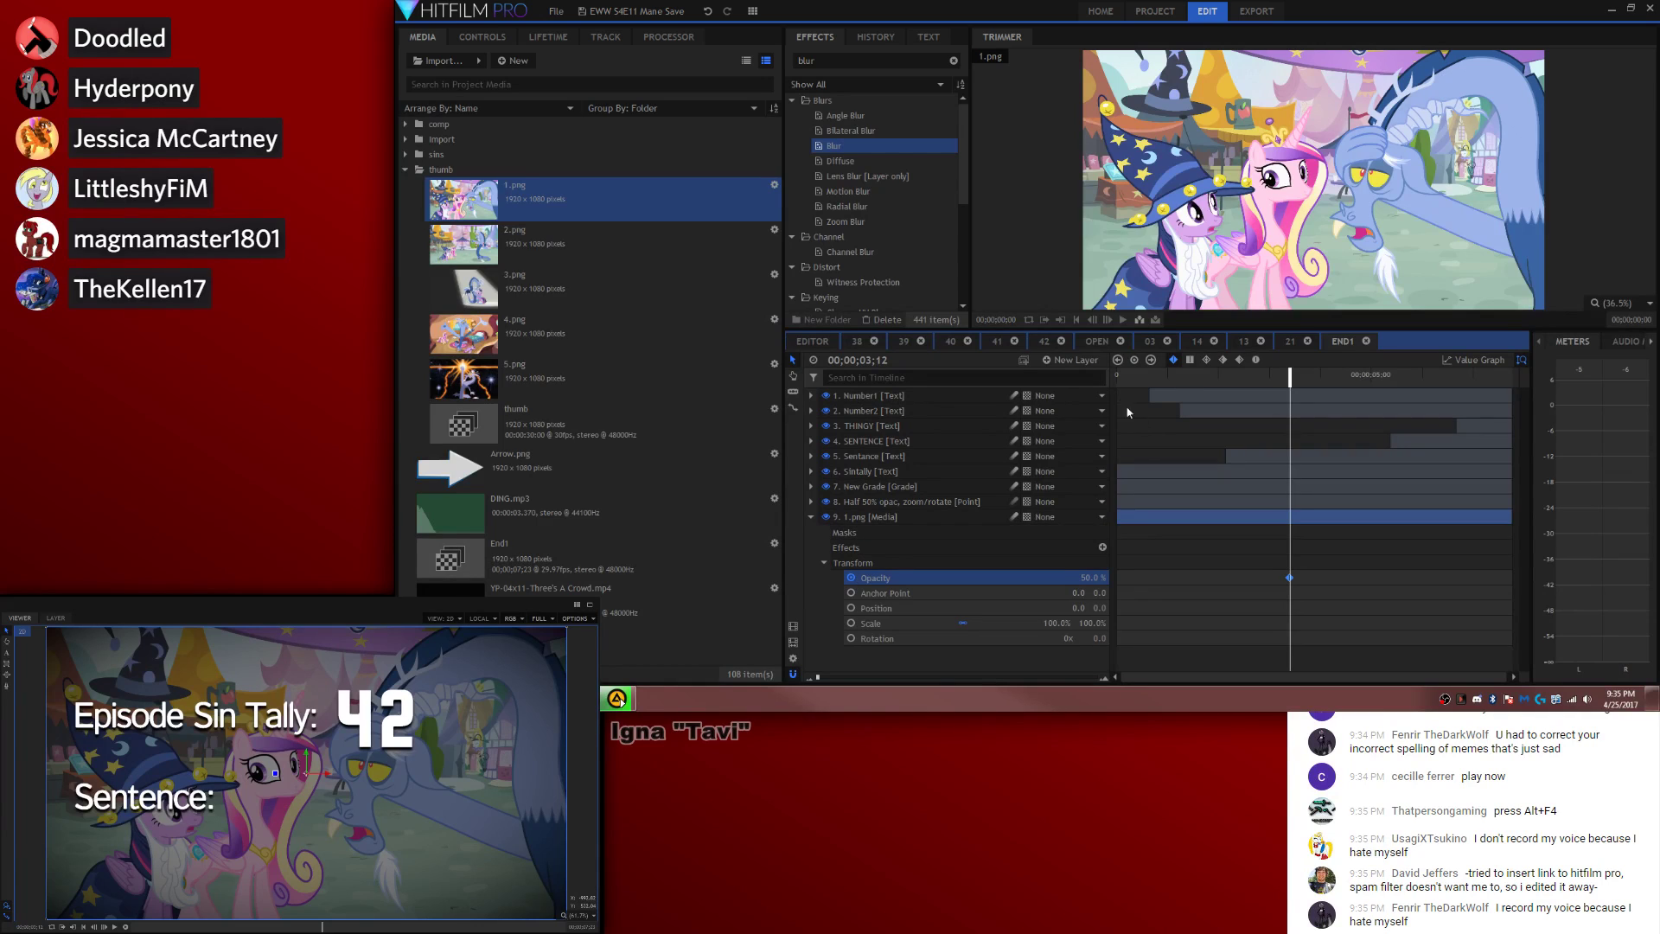
pyautogui.click(1118, 376)
pyautogui.moveTo(1093, 577); pyautogui.dragTo(1072, 579)
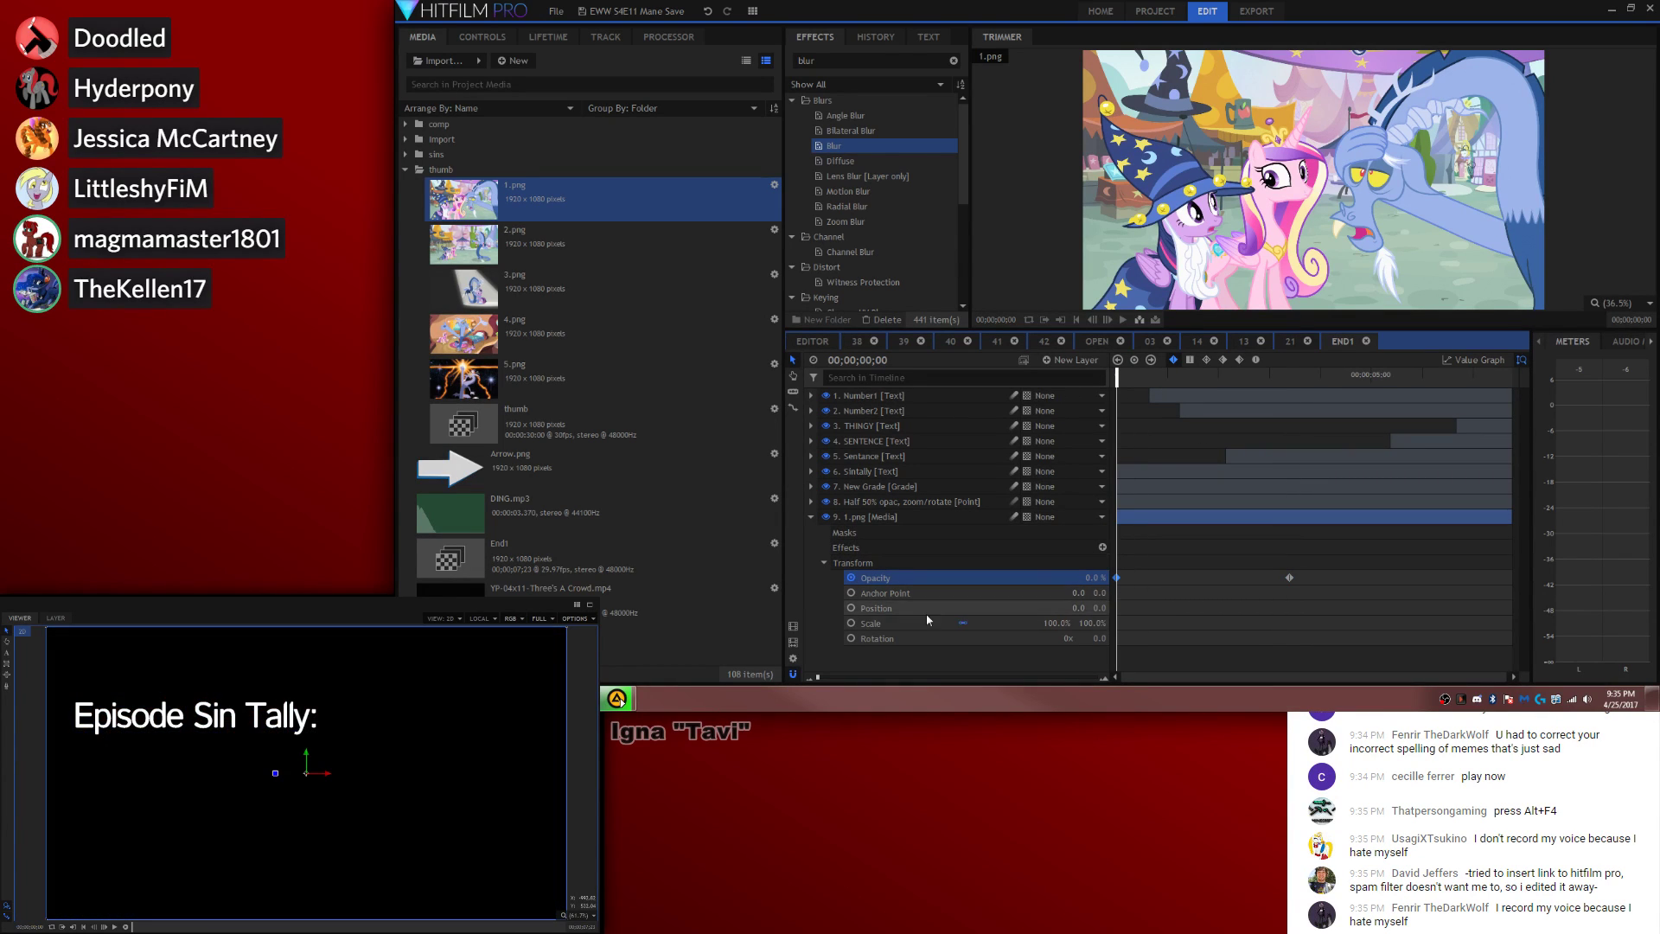
# Step: Keyframe 1.png's position, scale and rotation at the start, and set scale to 137% and rotation to about 10° on the last frame
pyautogui.click(850, 608)
pyautogui.click(851, 623)
pyautogui.click(851, 638)
pyautogui.moveTo(1184, 379); pyautogui.dragTo(1528, 379)
pyautogui.moveTo(1092, 623)
pyautogui.mouseDown()
pyautogui.moveTo(1124, 623)
pyautogui.moveTo(1105, 638)
pyautogui.mouseUp()
pyautogui.scroll(-1, 451, 766)
pyautogui.scroll(-1, 451, 766)
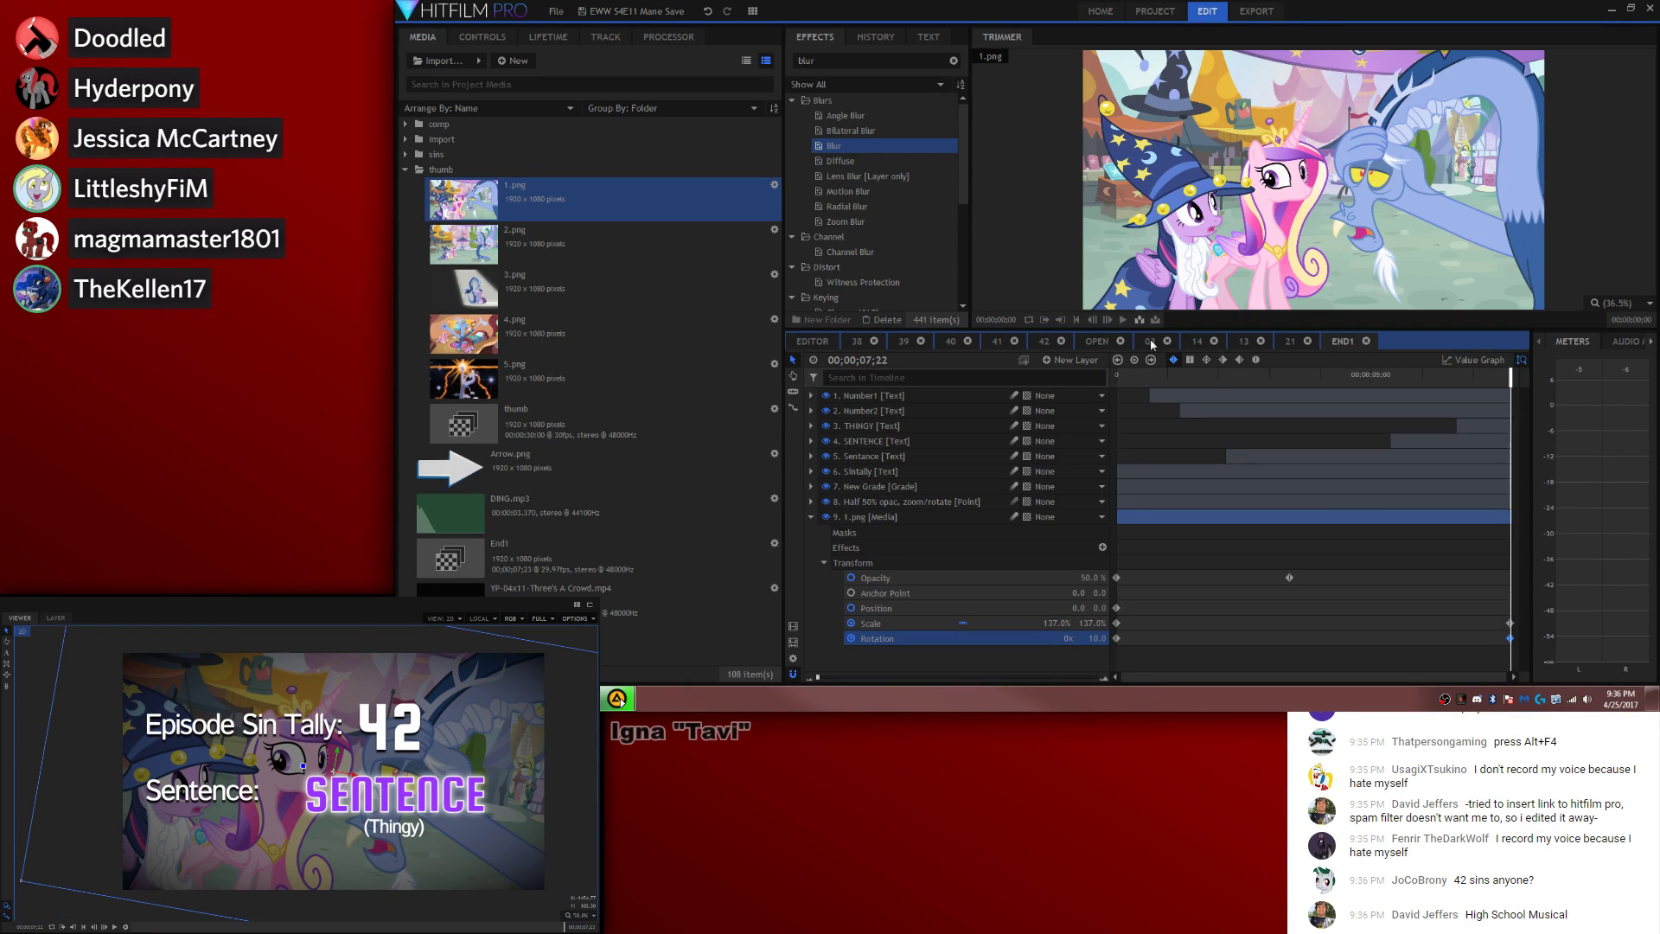
# Step: Play the End1 composite from its beginning to check the background's fade, zoom and rotation
pyautogui.moveTo(1264, 375); pyautogui.dragTo(1081, 386)
pyautogui.click(1178, 553)
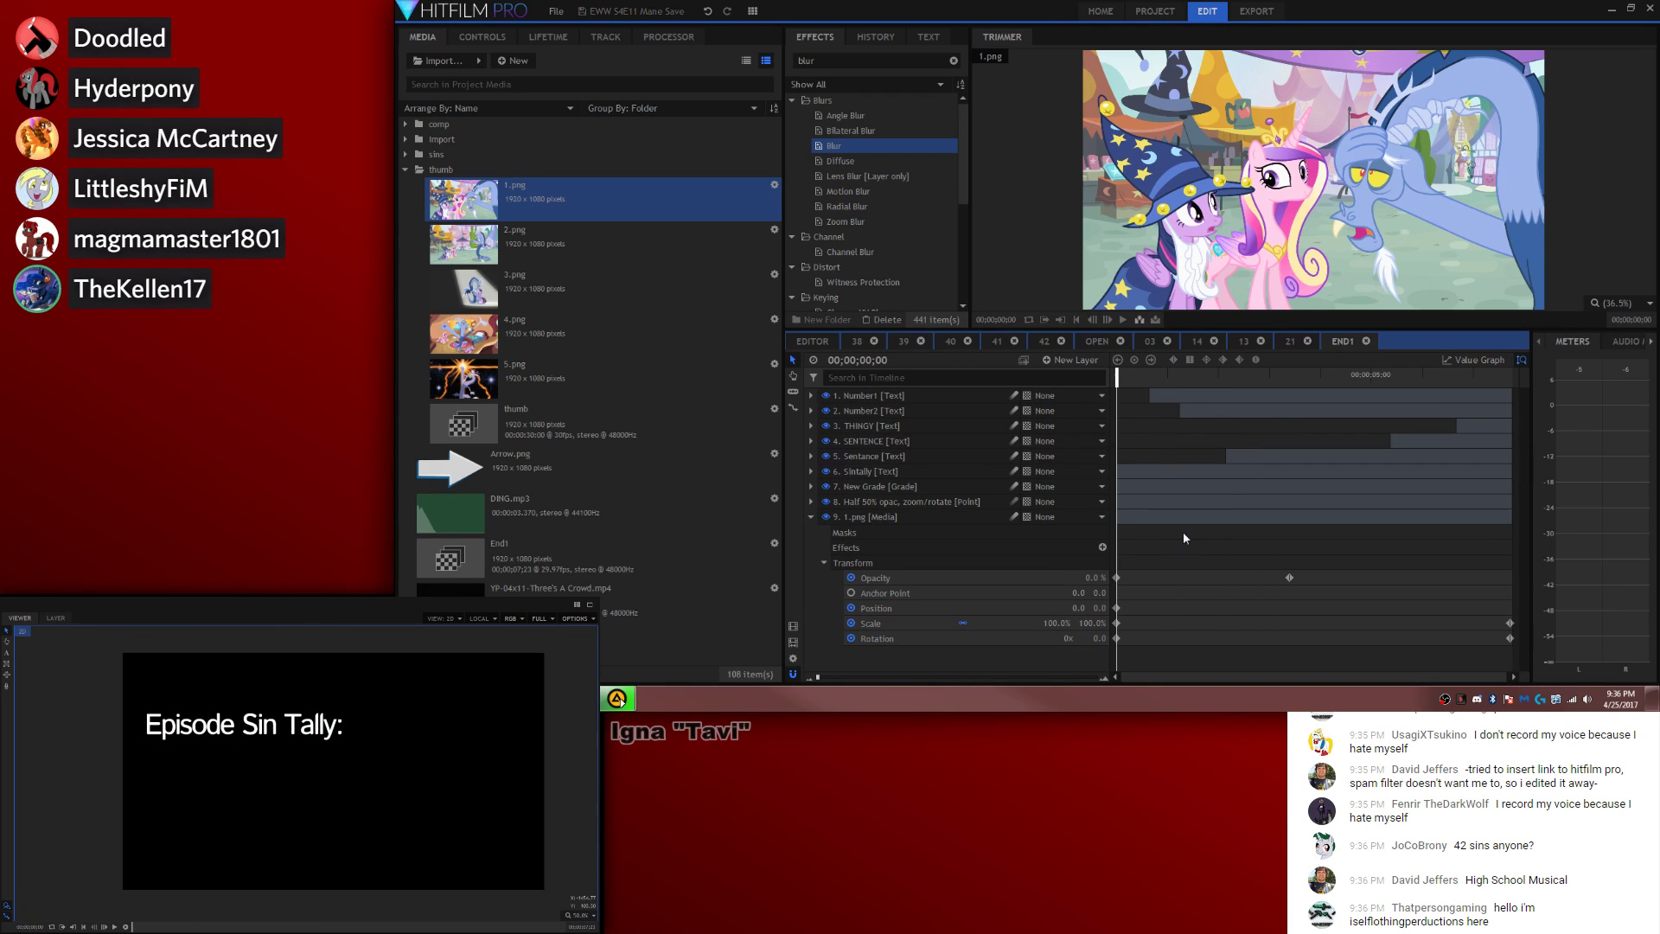
pyautogui.press('space')
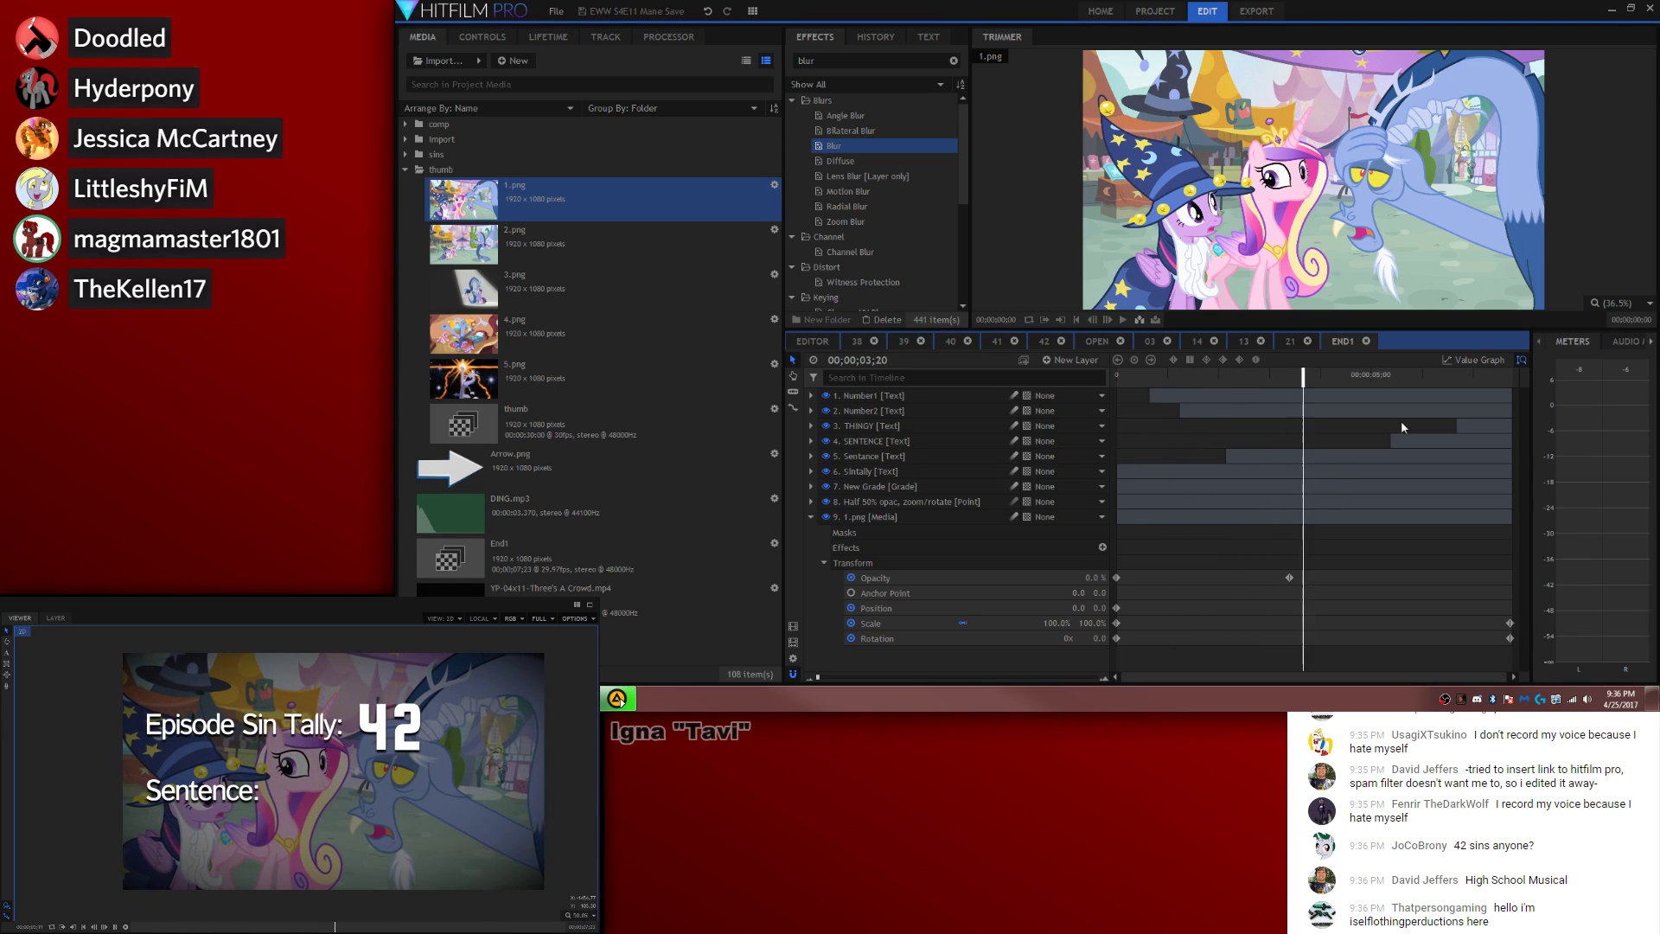
# Step: Replace the SENTENCE text with "Brad" and change the bracketed text below it to "(Brad)"
pyautogui.click(5, 653)
pyautogui.click(525, 809)
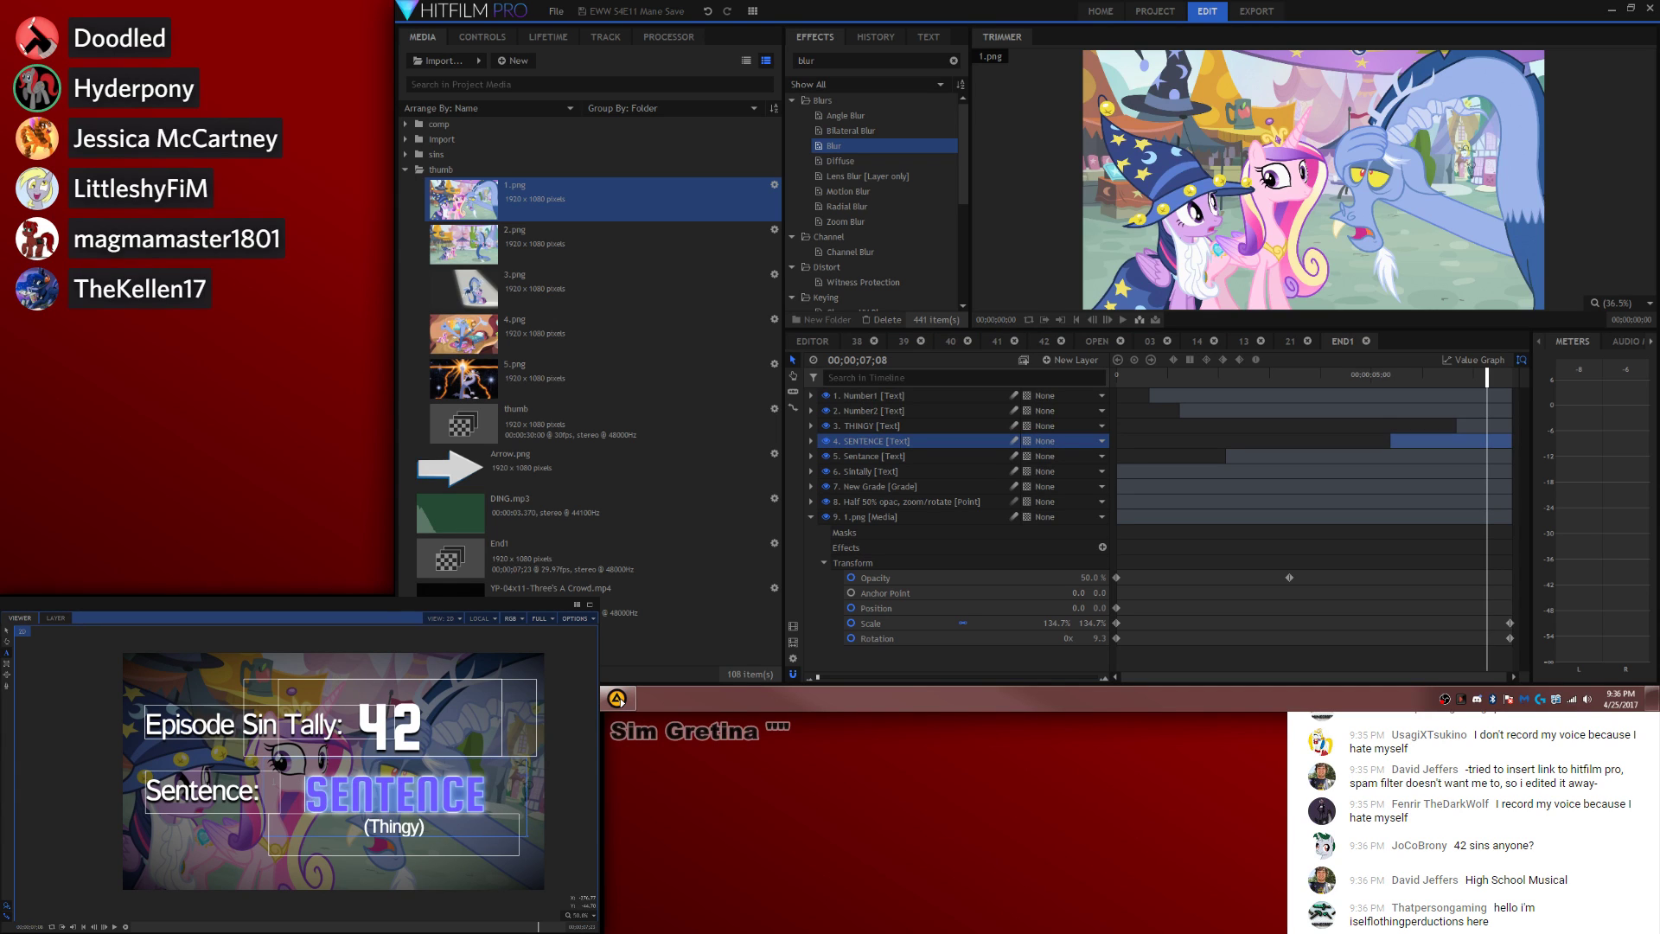
pyautogui.write('Brad')
pyautogui.click(418, 839)
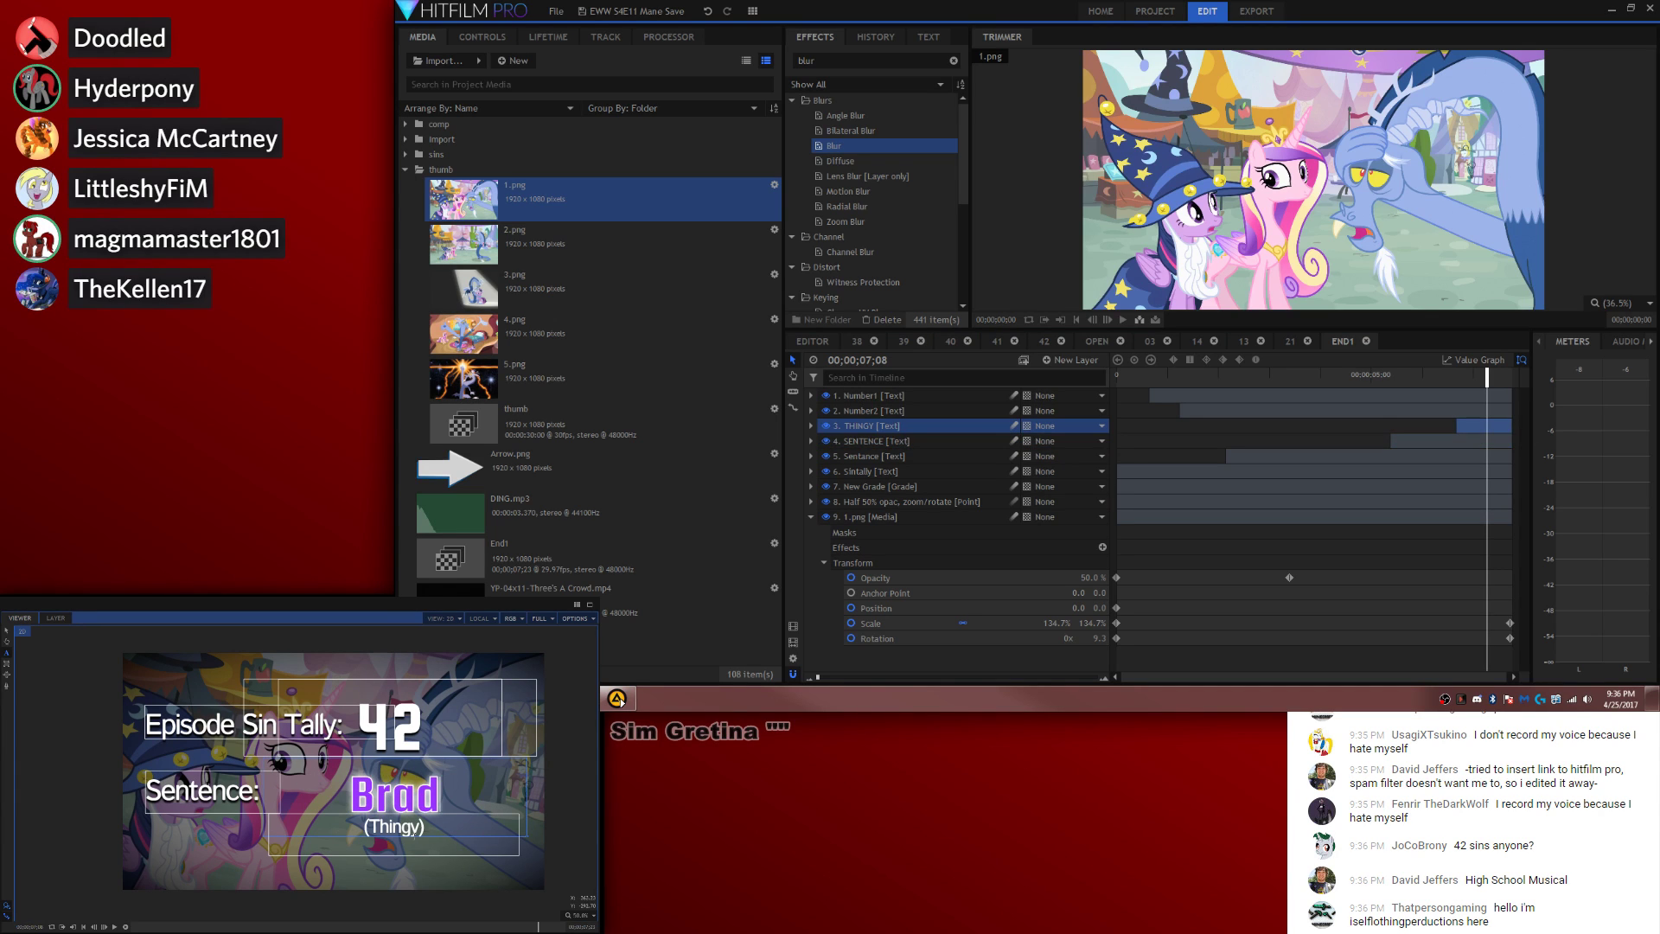
pyautogui.moveTo(418, 835); pyautogui.dragTo(371, 833)
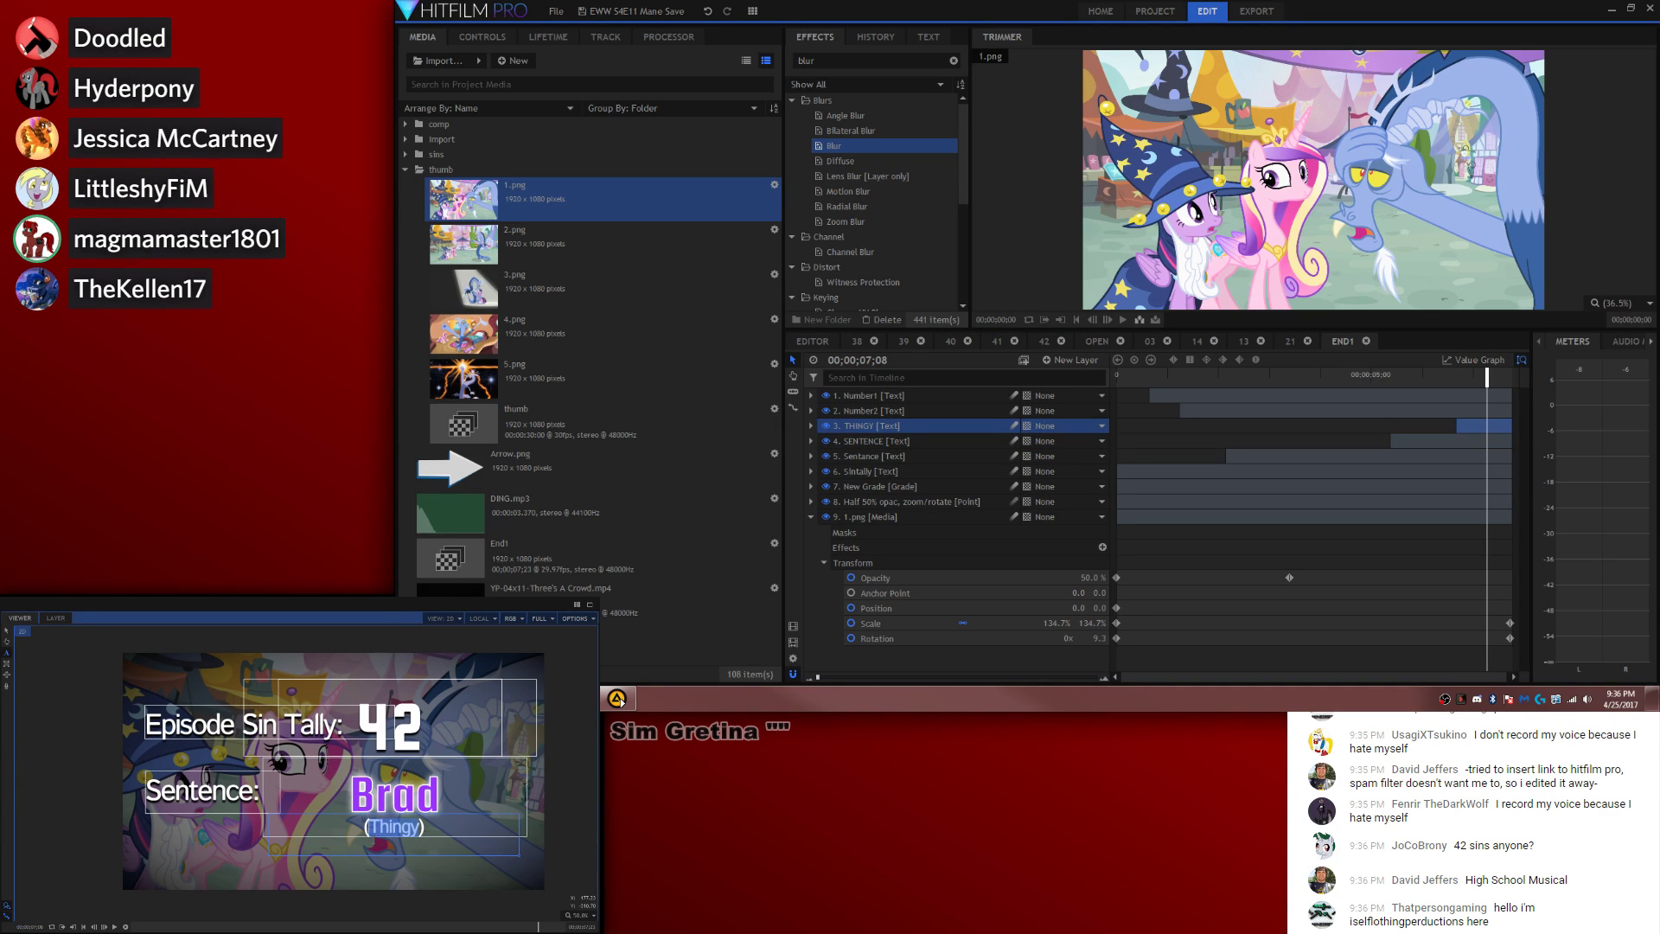
pyautogui.write('Brad')
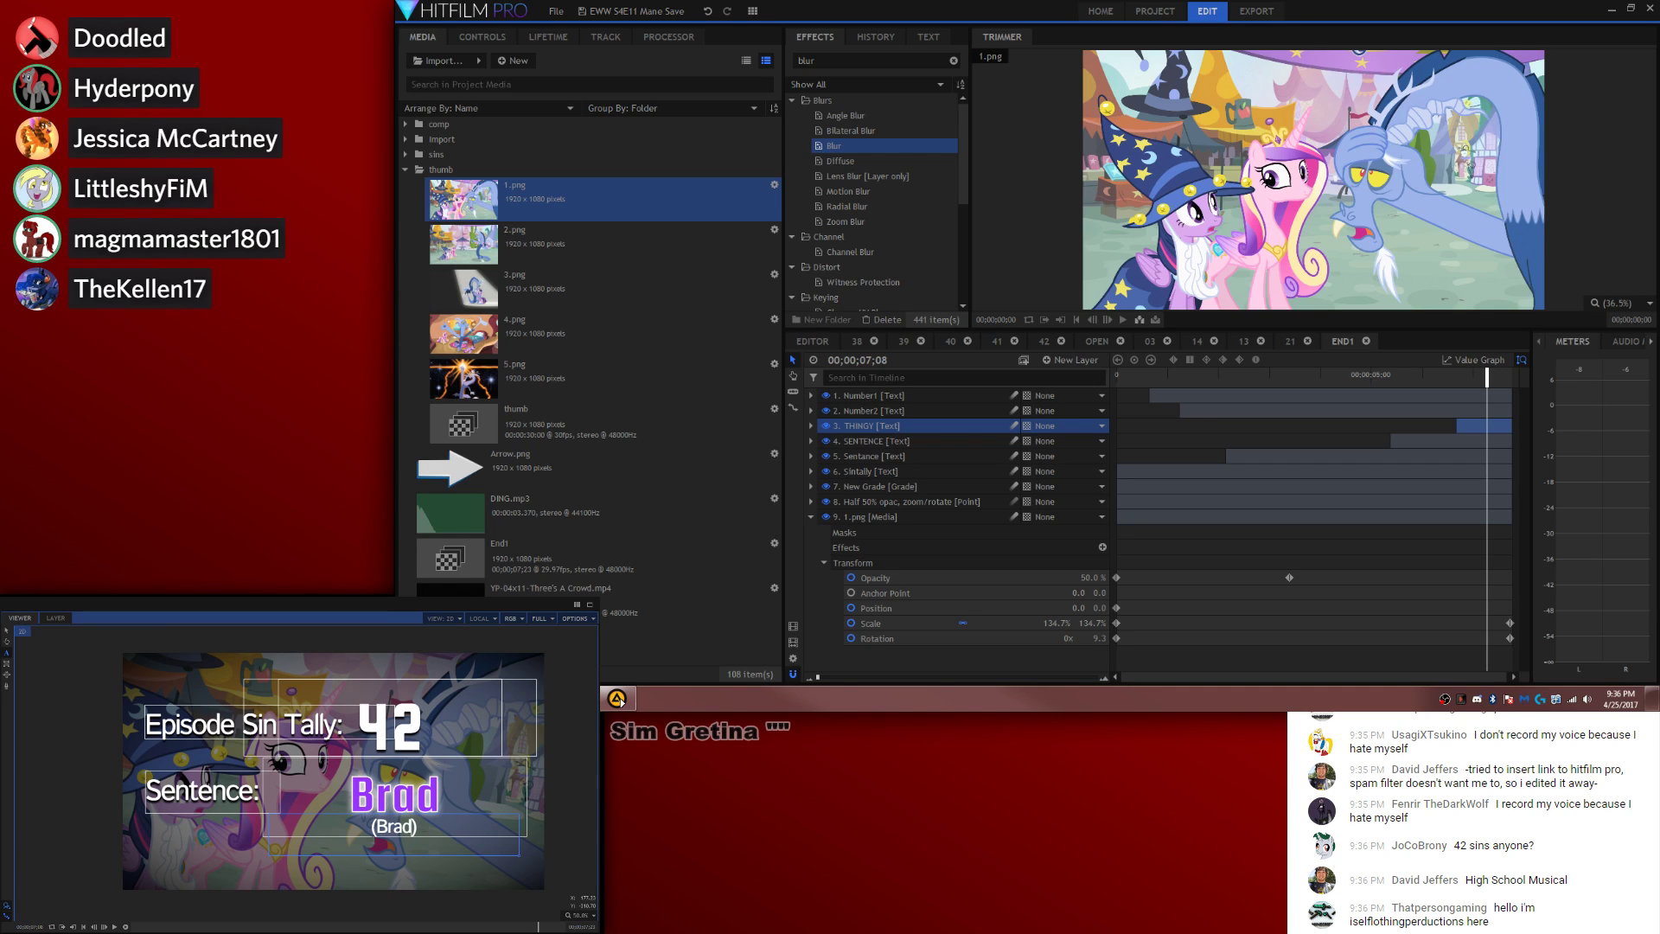
# Step: Recolor the large Brad text with the yellow-orange sampled from the pony's mane in the Three's A Crowd episode clip
pyautogui.doubleClick(875, 441)
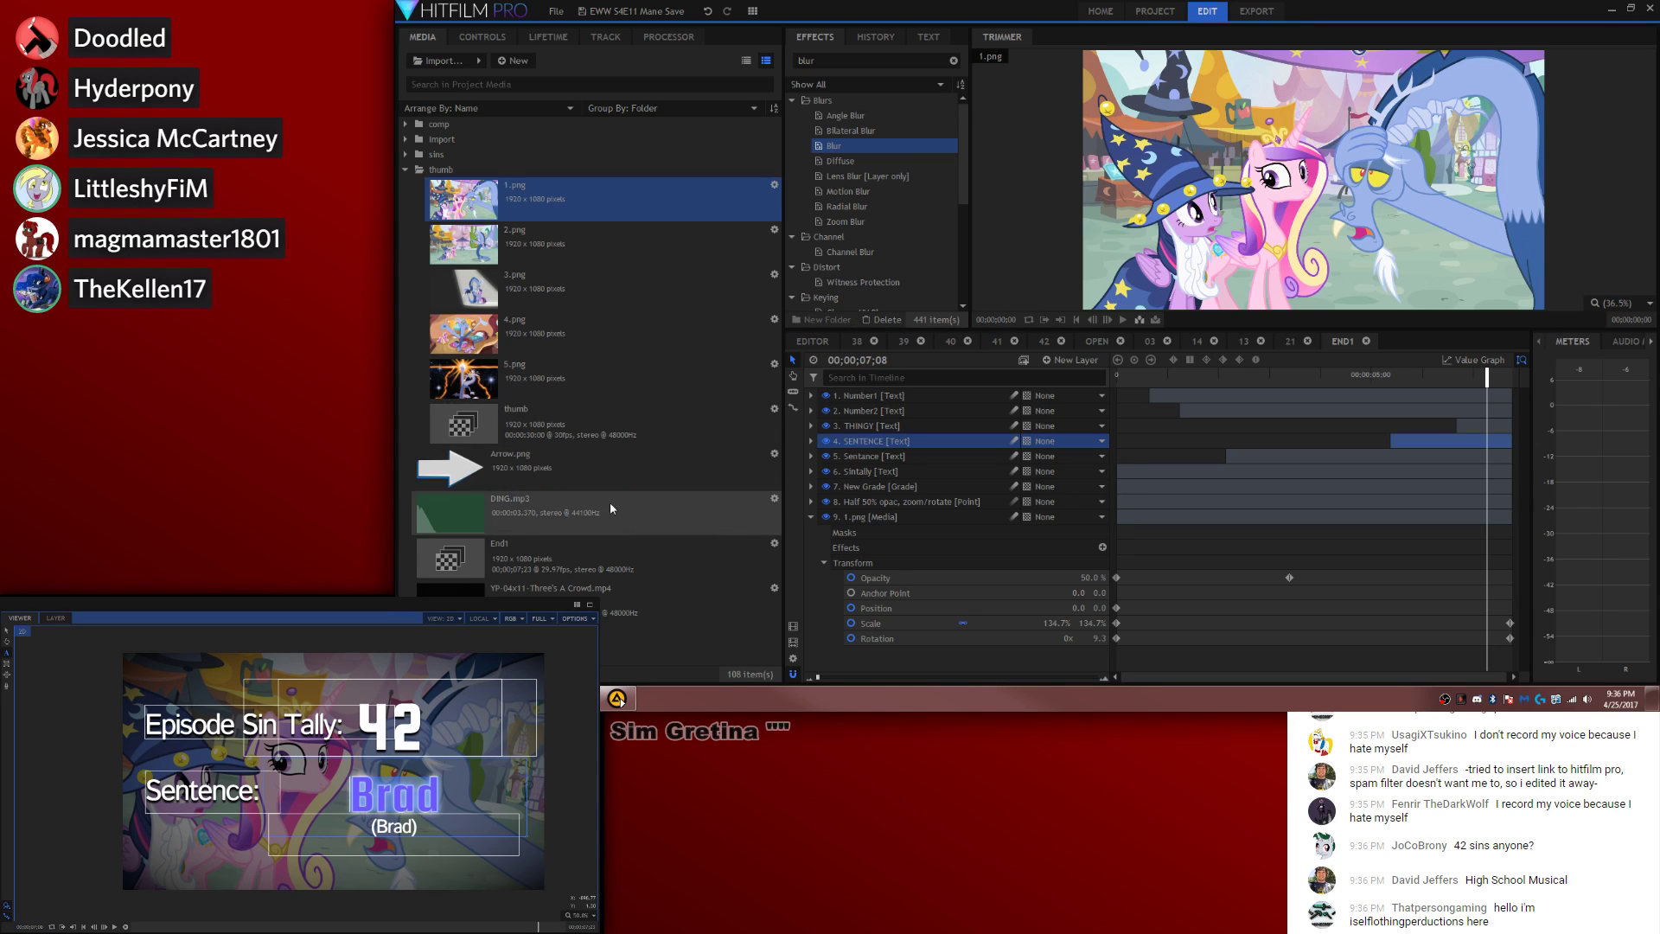
pyautogui.click(597, 596)
pyautogui.moveTo(1251, 329)
pyautogui.mouseDown()
pyautogui.moveTo(1379, 324)
pyautogui.moveTo(1248, 324)
pyautogui.mouseUp()
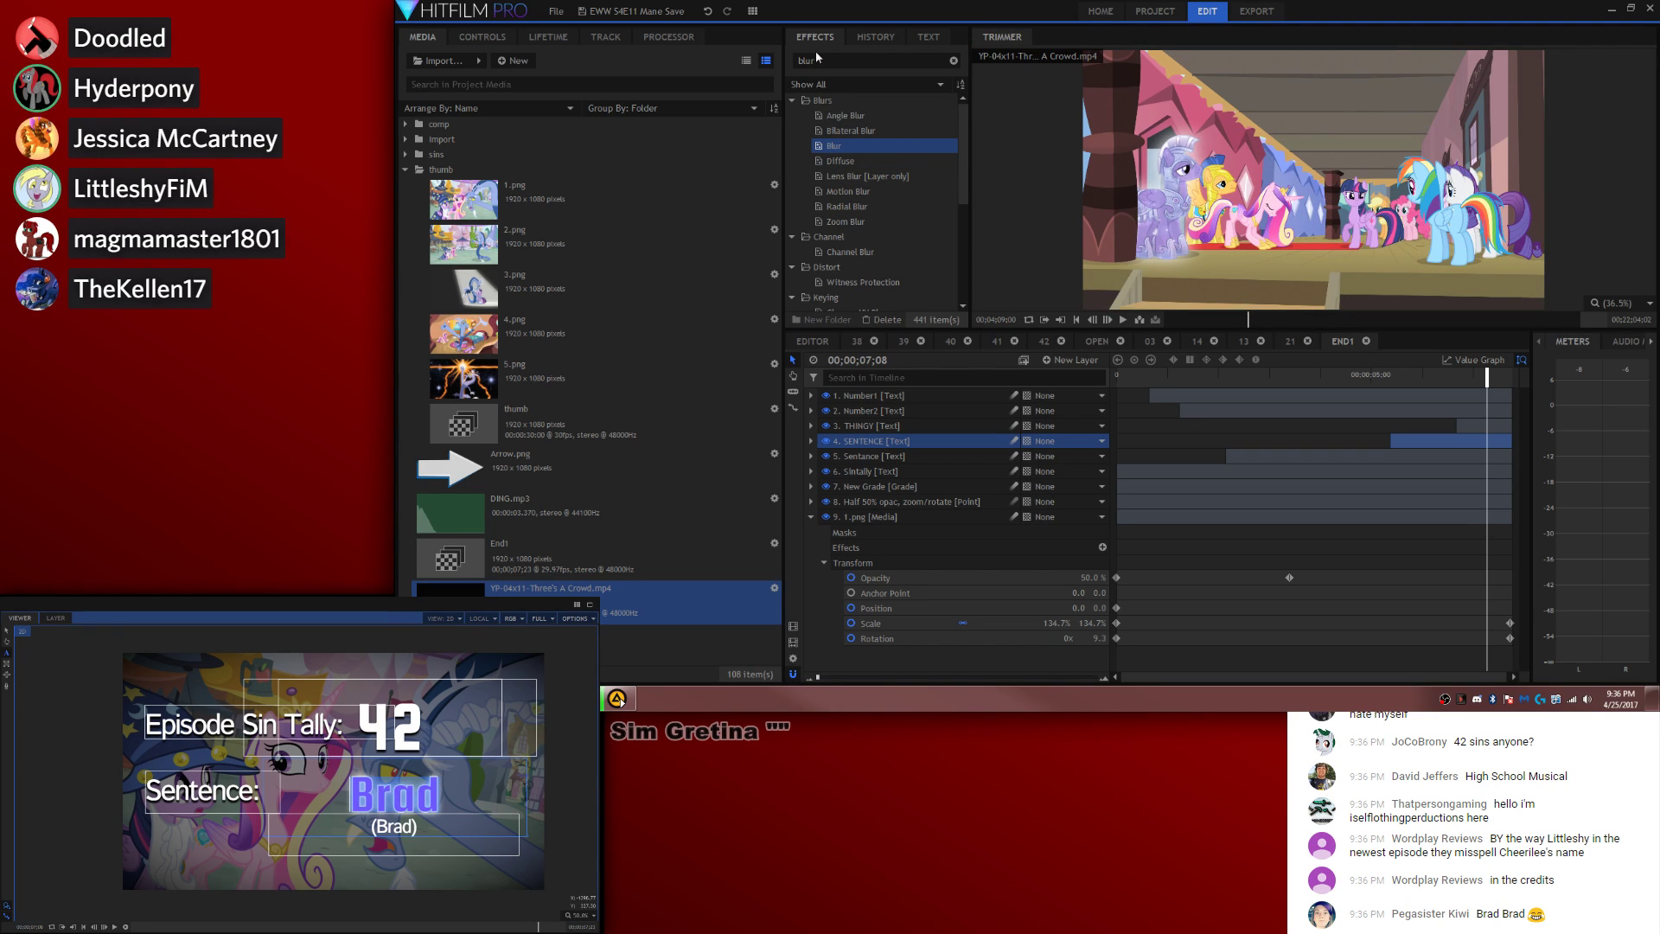
pyautogui.click(929, 38)
pyautogui.moveTo(844, 151); pyautogui.dragTo(1219, 186)
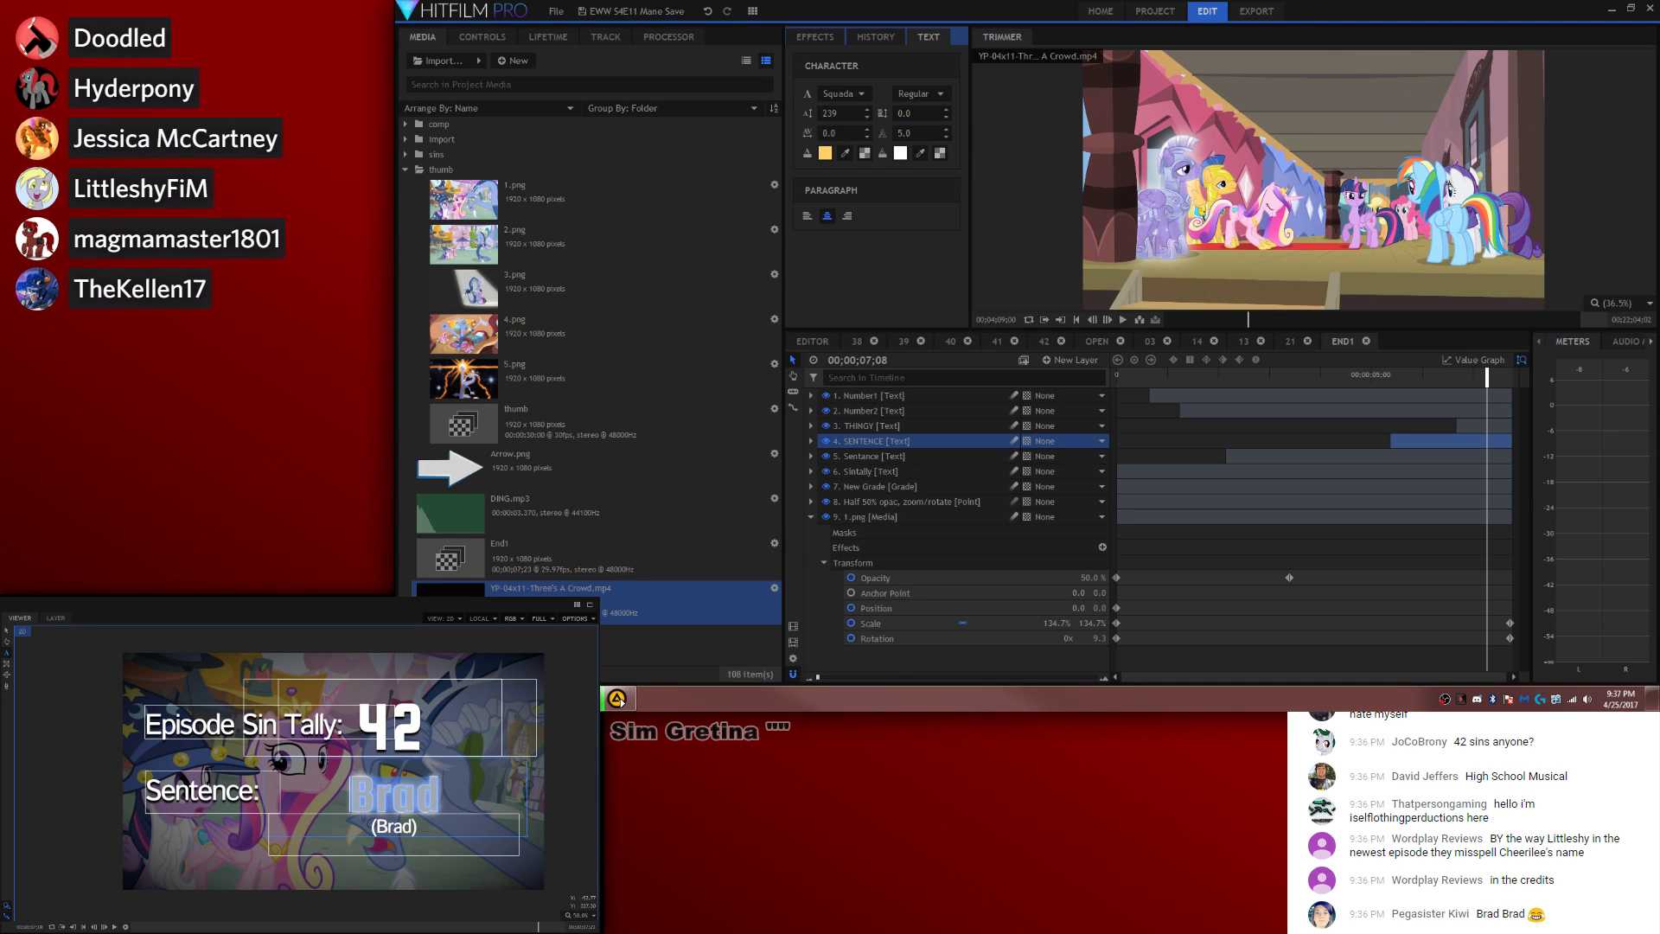
pyautogui.click(1463, 563)
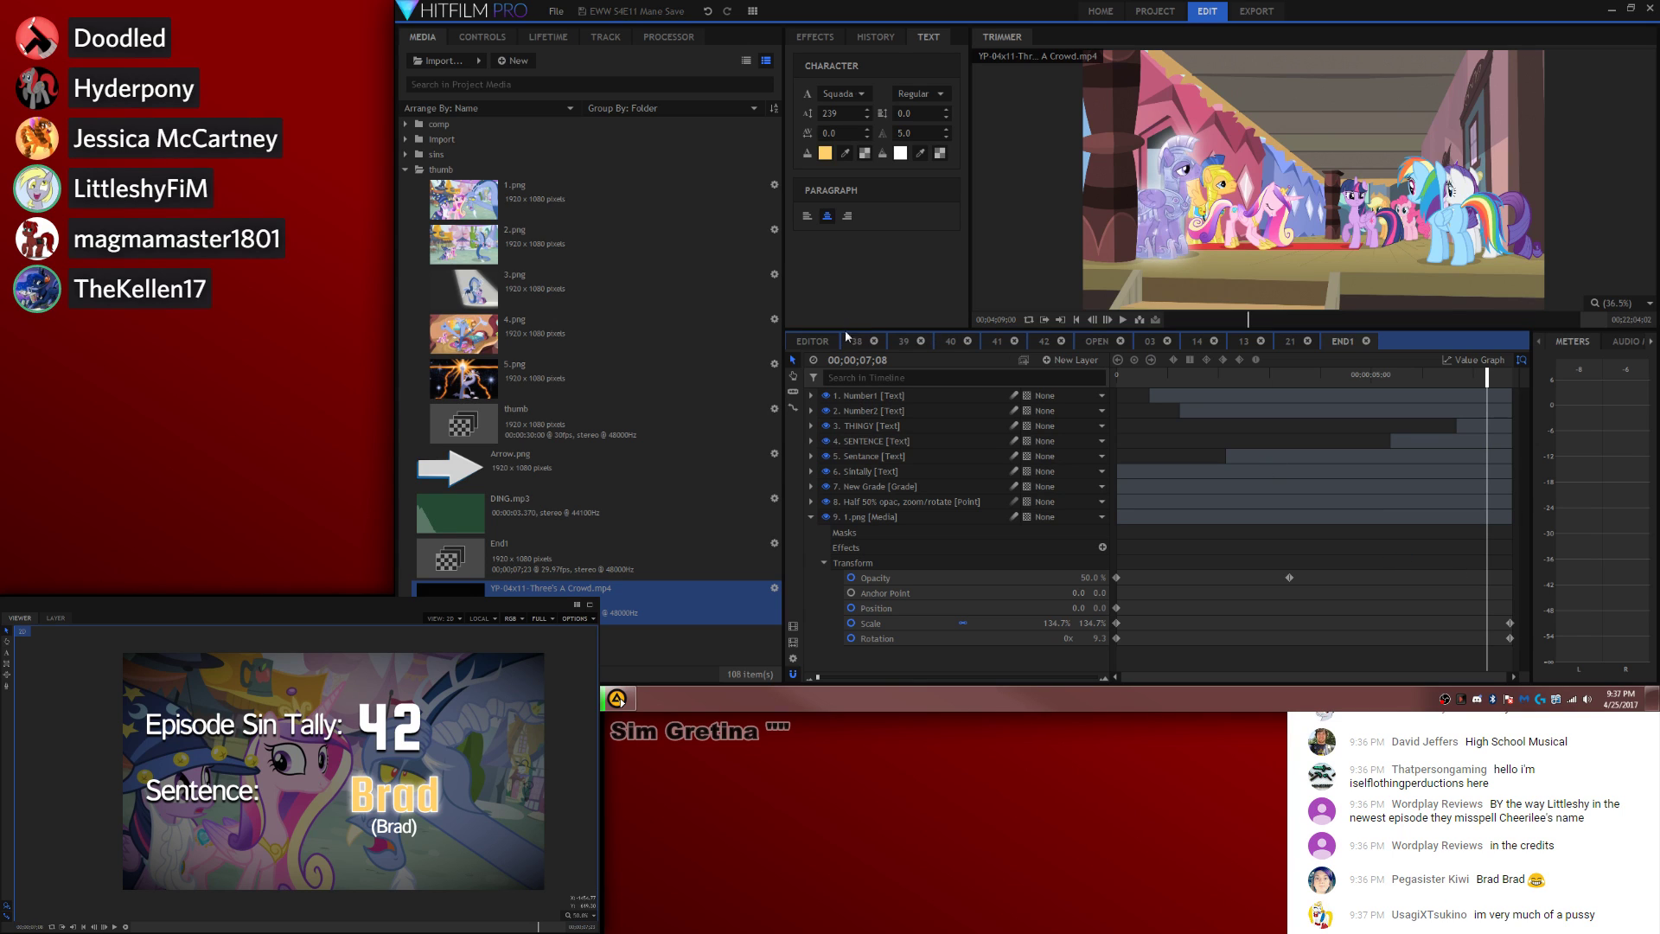
# Step: Split the tally audio on Audio 2 at the end of End1 and move the remainder to about 00:03:27
pyautogui.click(813, 342)
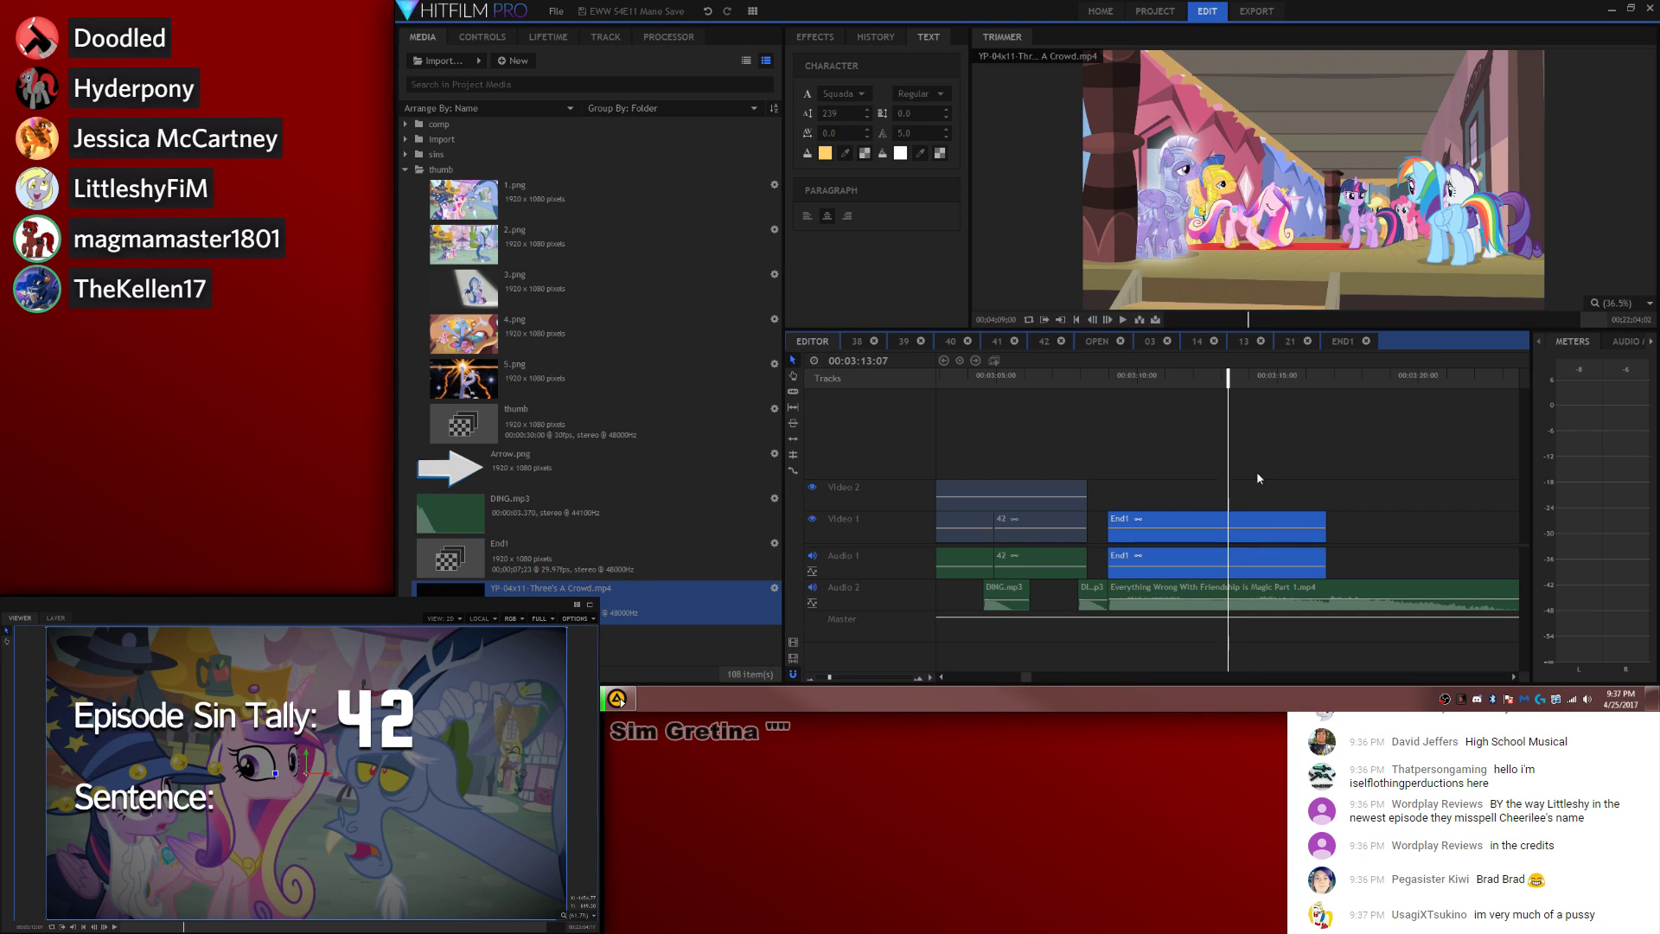
pyautogui.click(1254, 473)
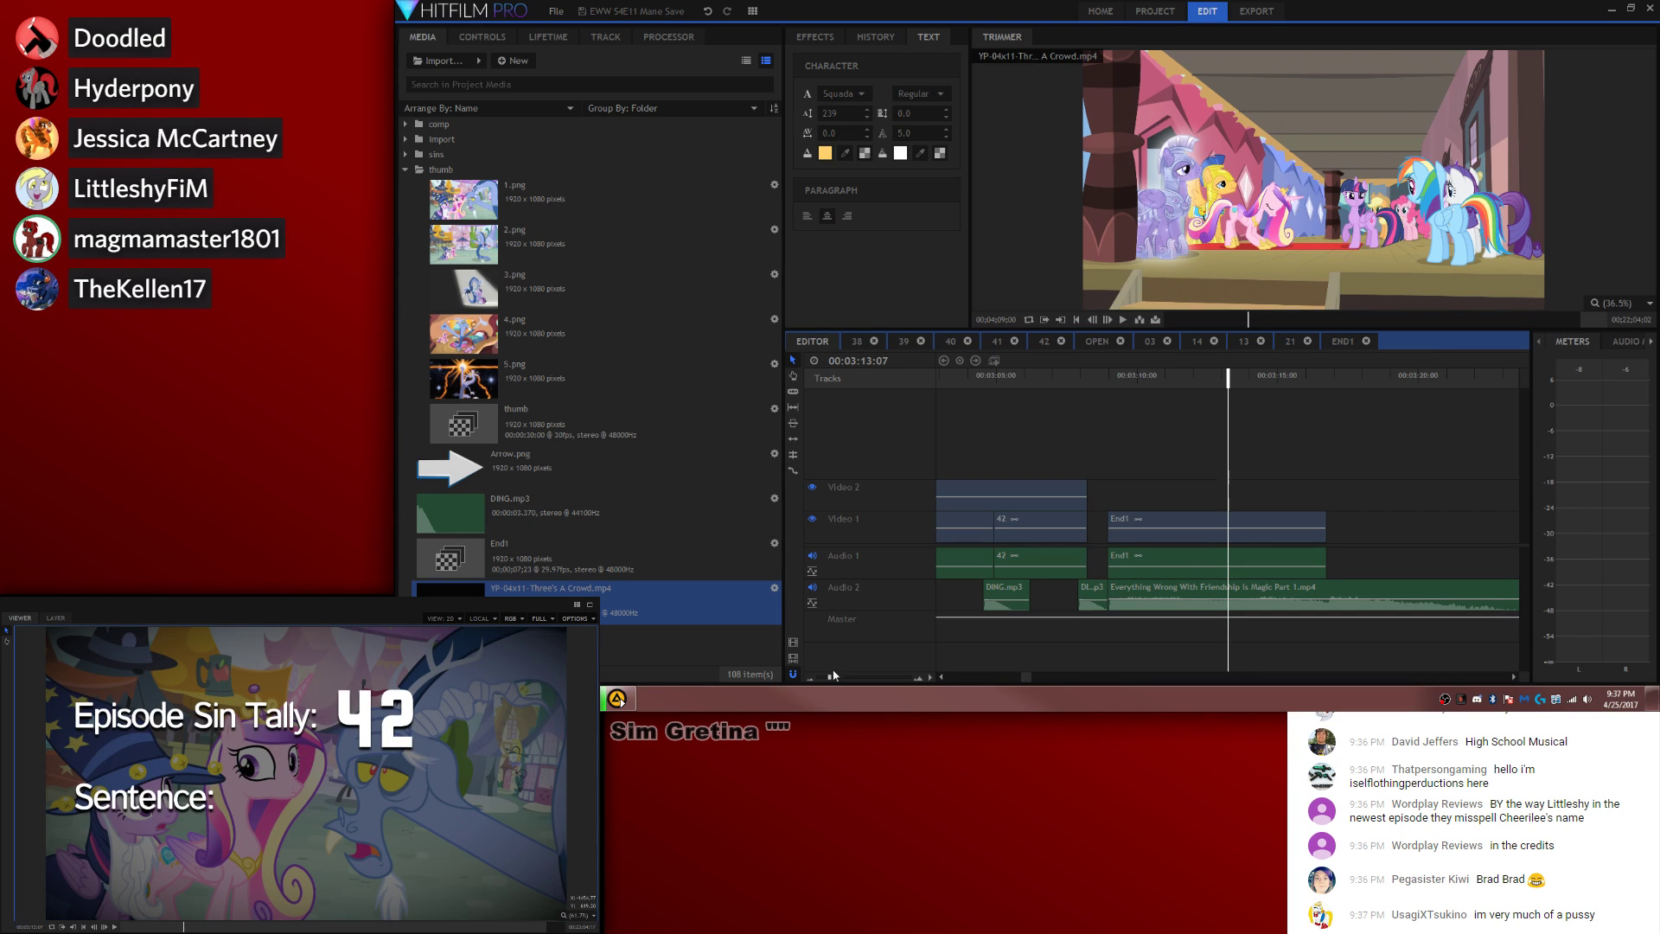
pyautogui.moveTo(834, 675); pyautogui.dragTo(828, 676)
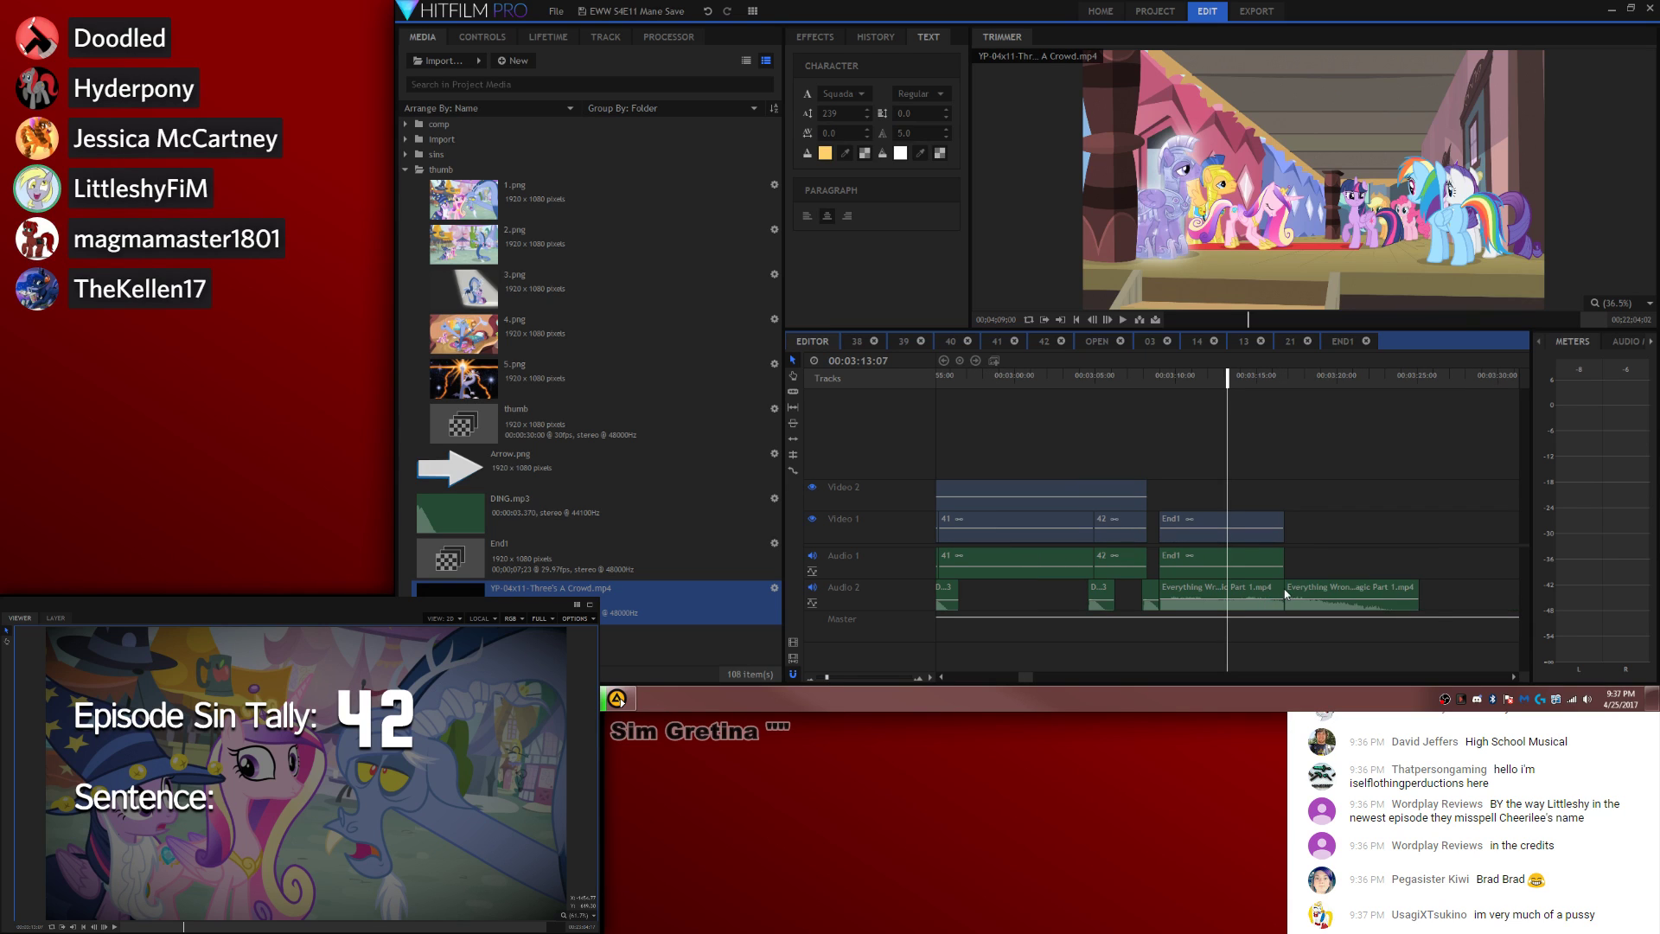
pyautogui.moveTo(1282, 593); pyautogui.dragTo(1468, 596)
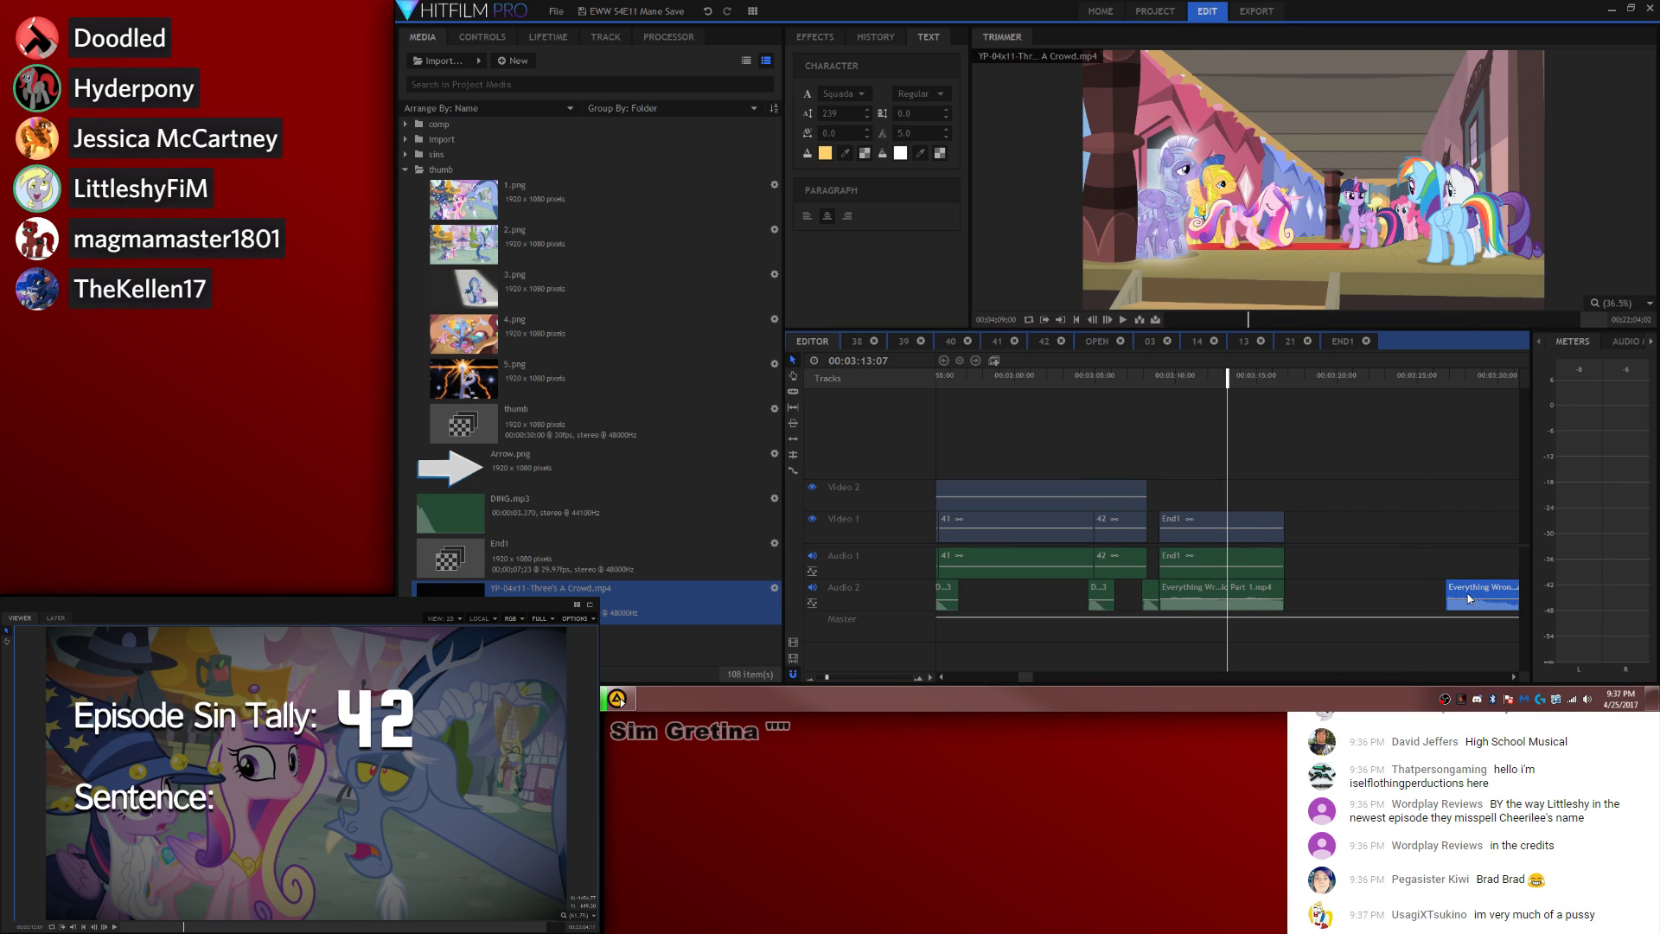
pyautogui.click(1367, 494)
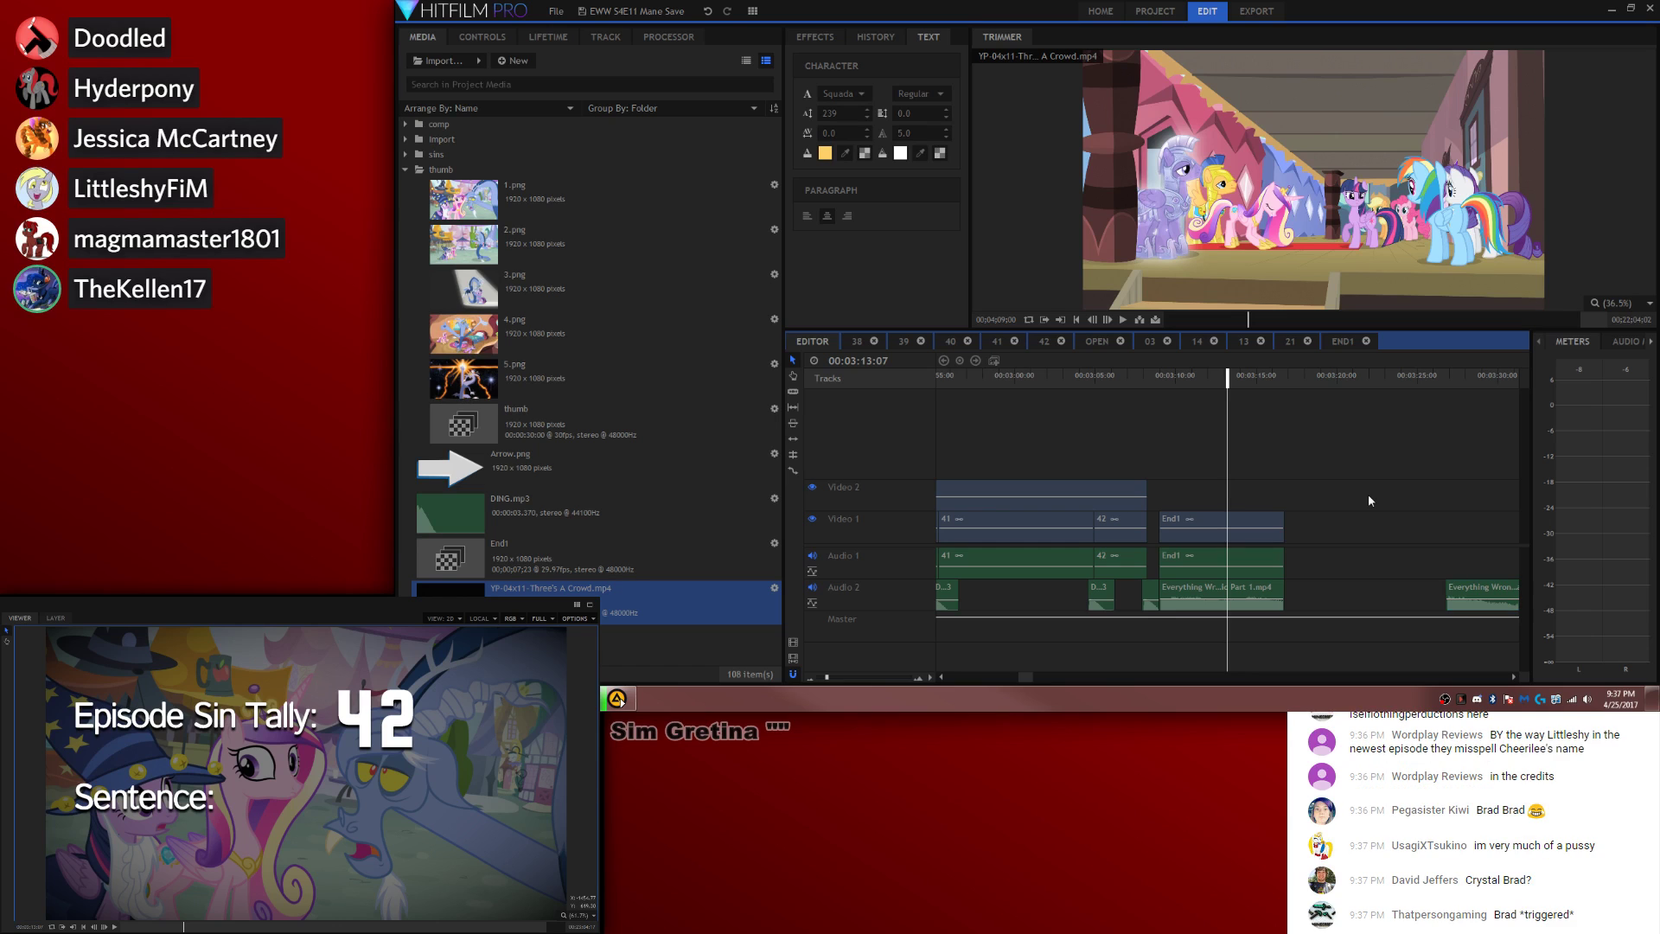
# Step: Move the End1 composite into the comp folder in the project media and collapse the thumb and comp folders
pyautogui.click(406, 169)
pyautogui.click(527, 282)
pyautogui.moveTo(526, 283); pyautogui.dragTo(445, 125)
pyautogui.click(405, 124)
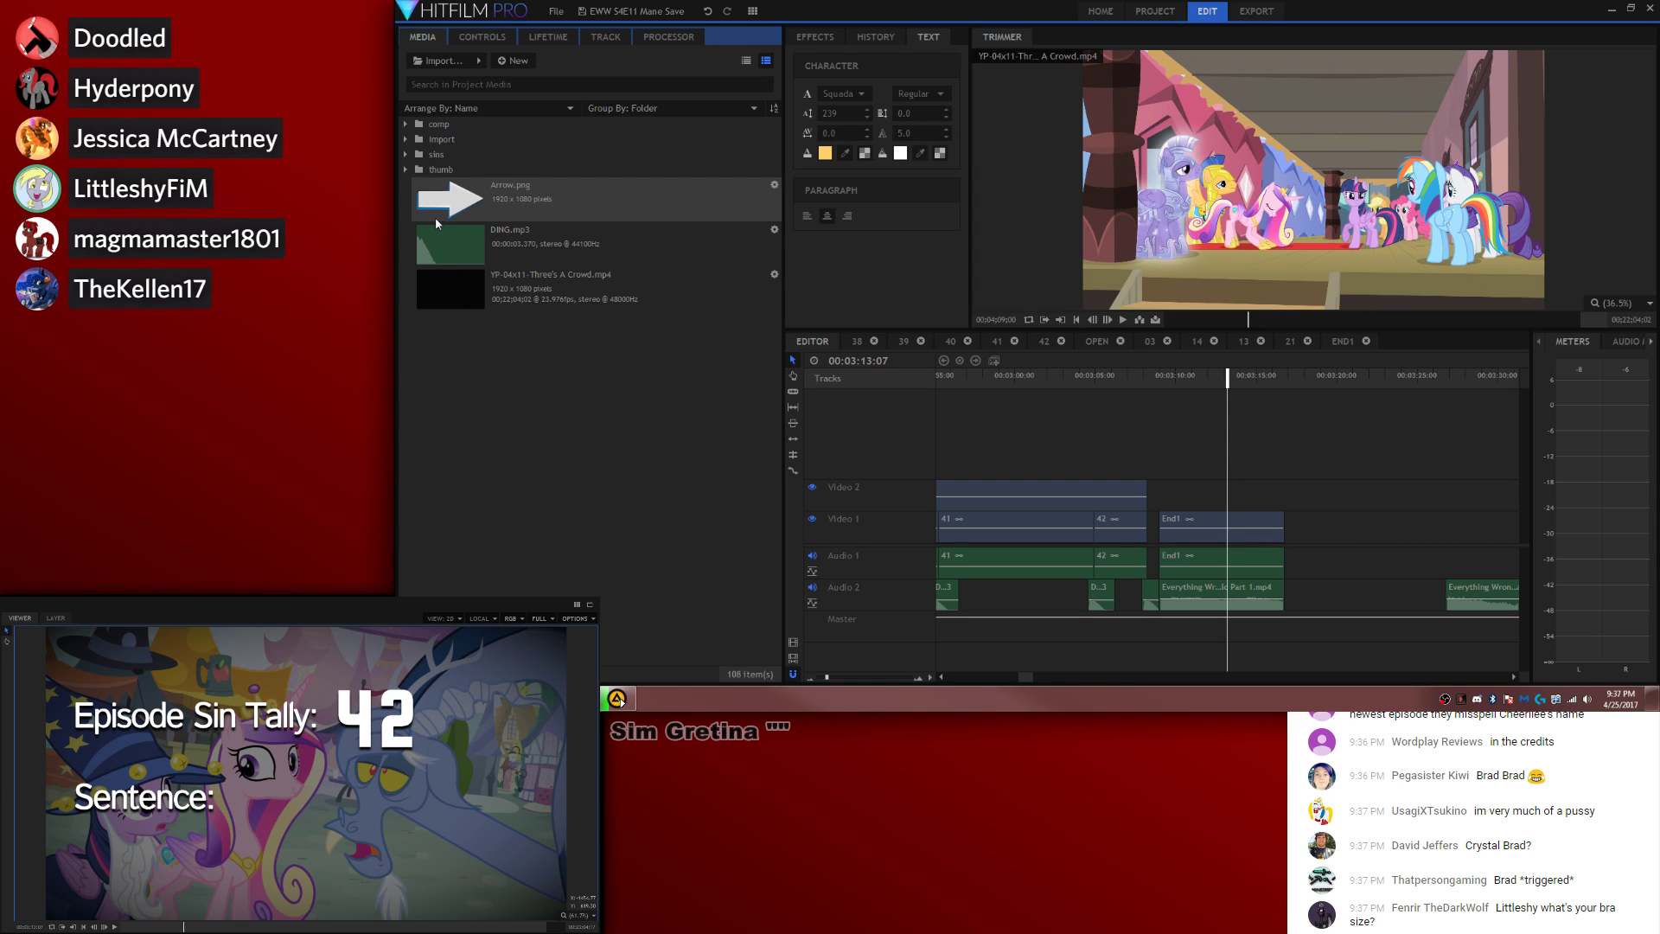
# Step: Import the End2NewEndCards composite shot, move End2new to the media root, and file its imported folder inside the import folder
pyautogui.click(478, 60)
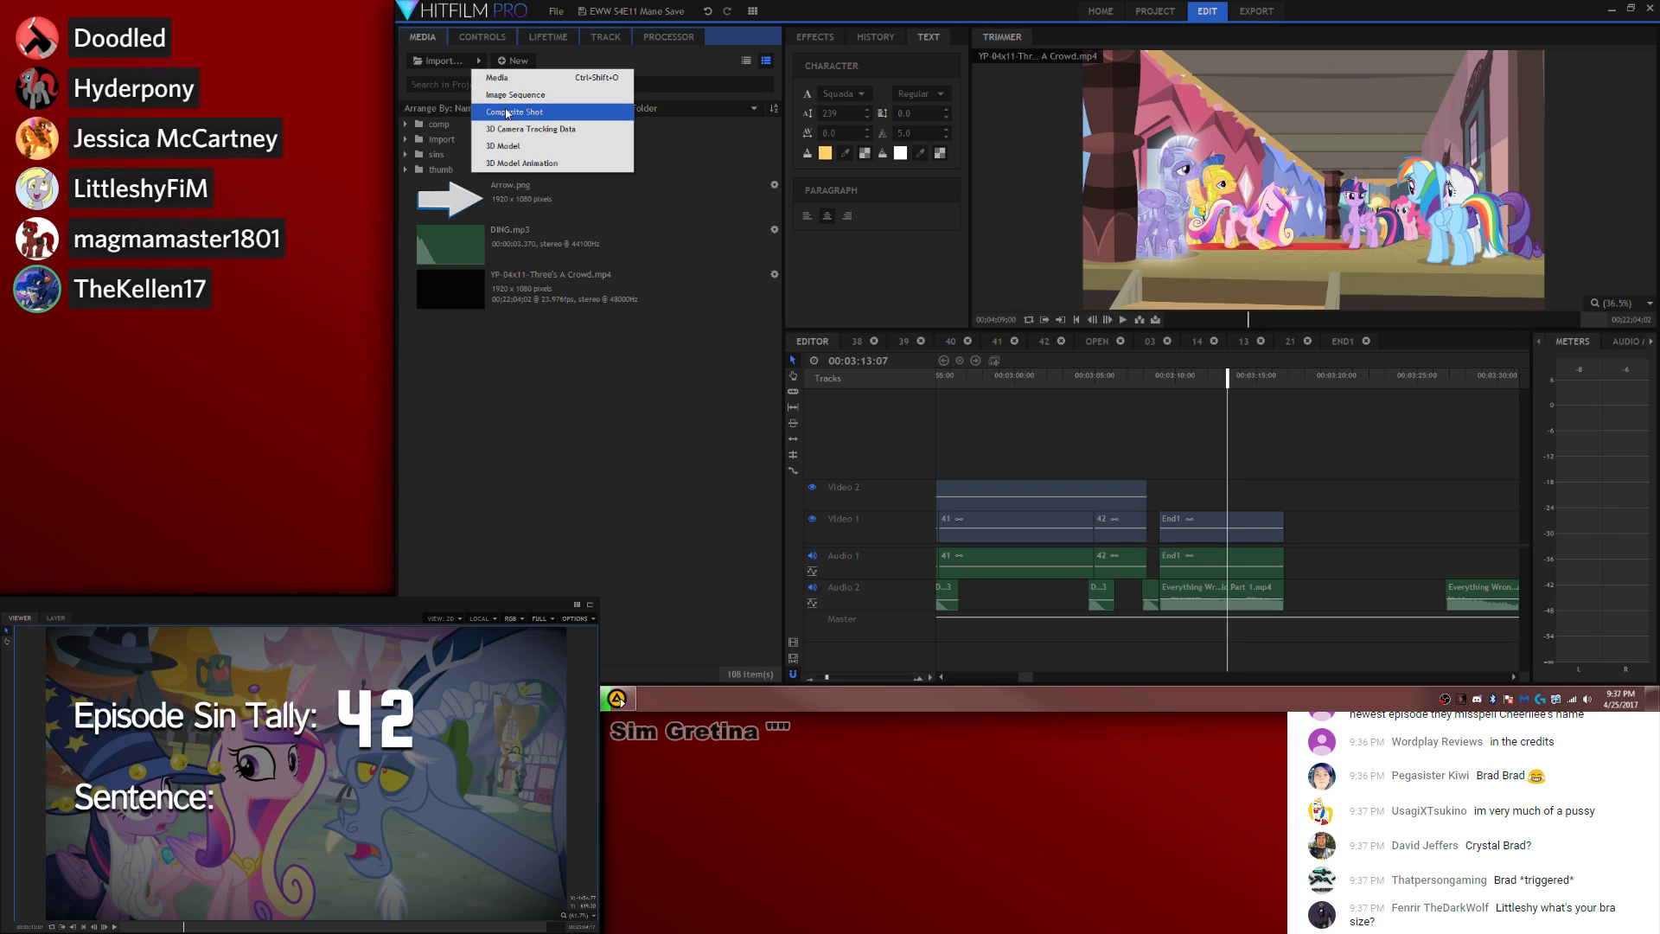
pyautogui.click(506, 112)
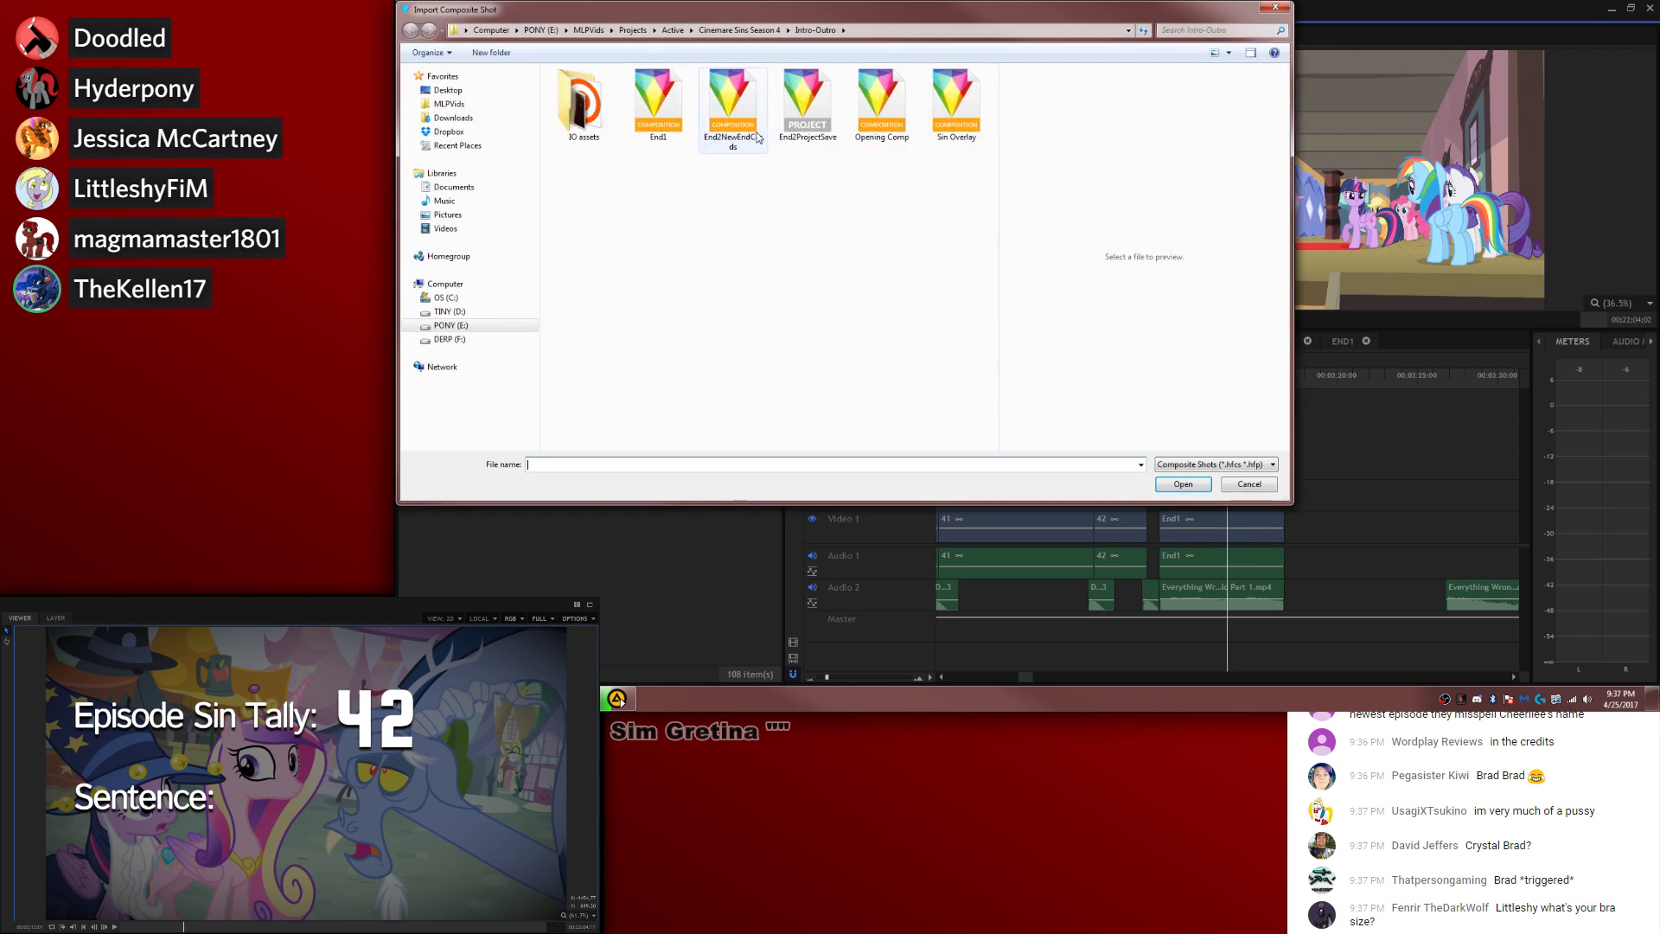
pyautogui.click(755, 127)
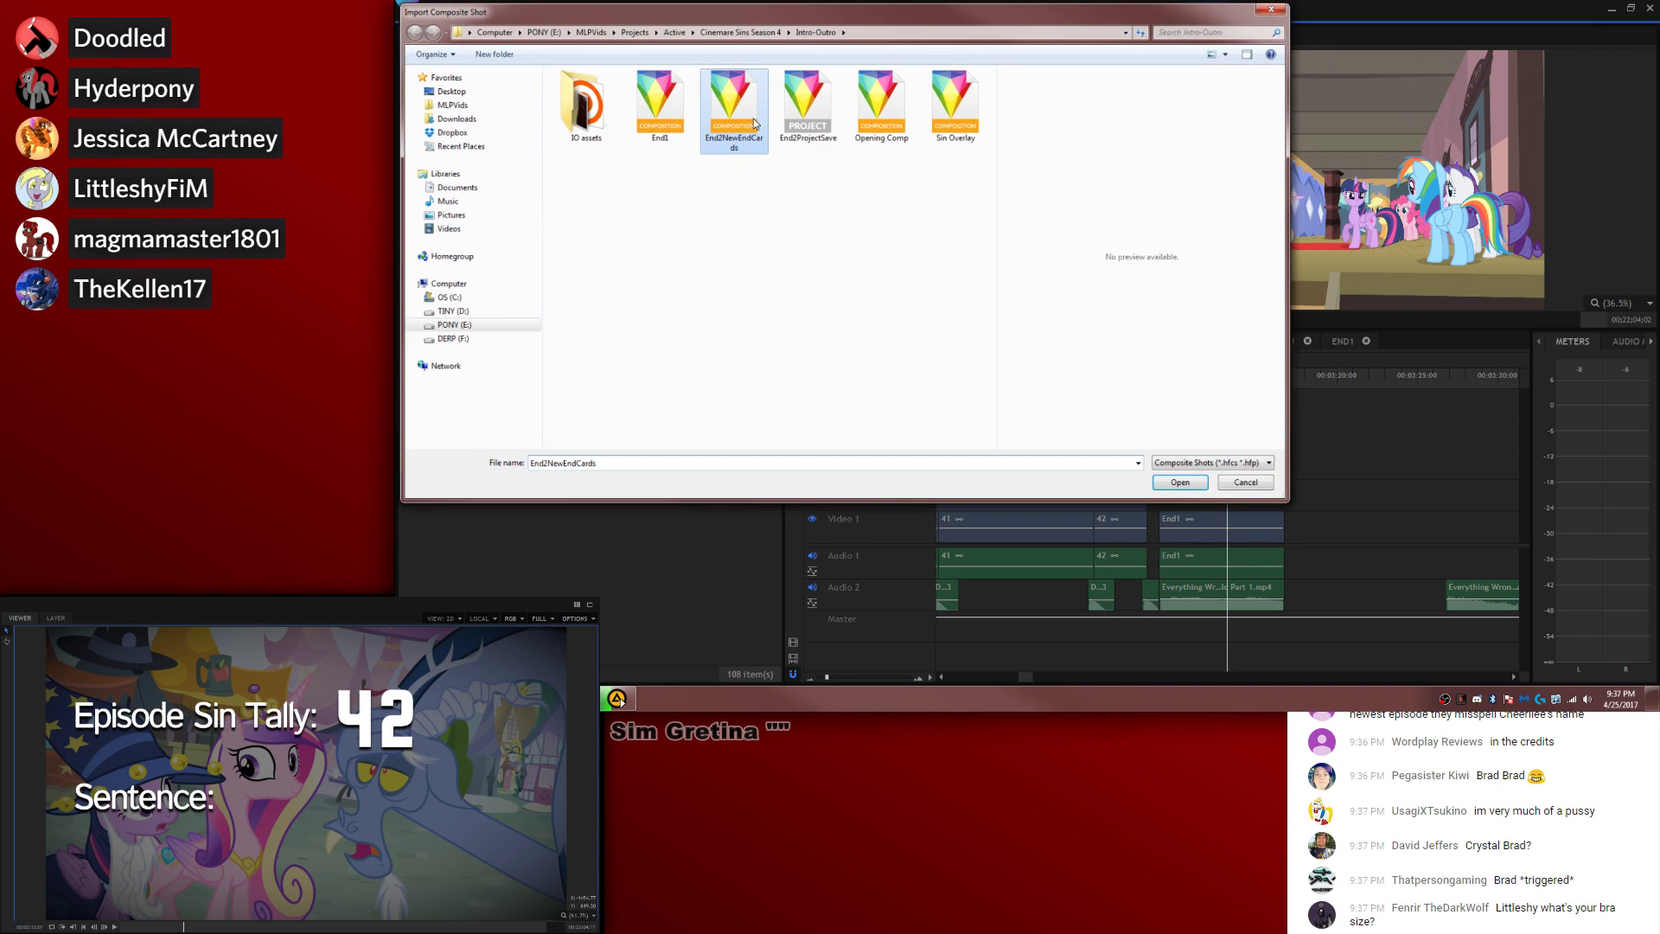
pyautogui.doubleClick(754, 123)
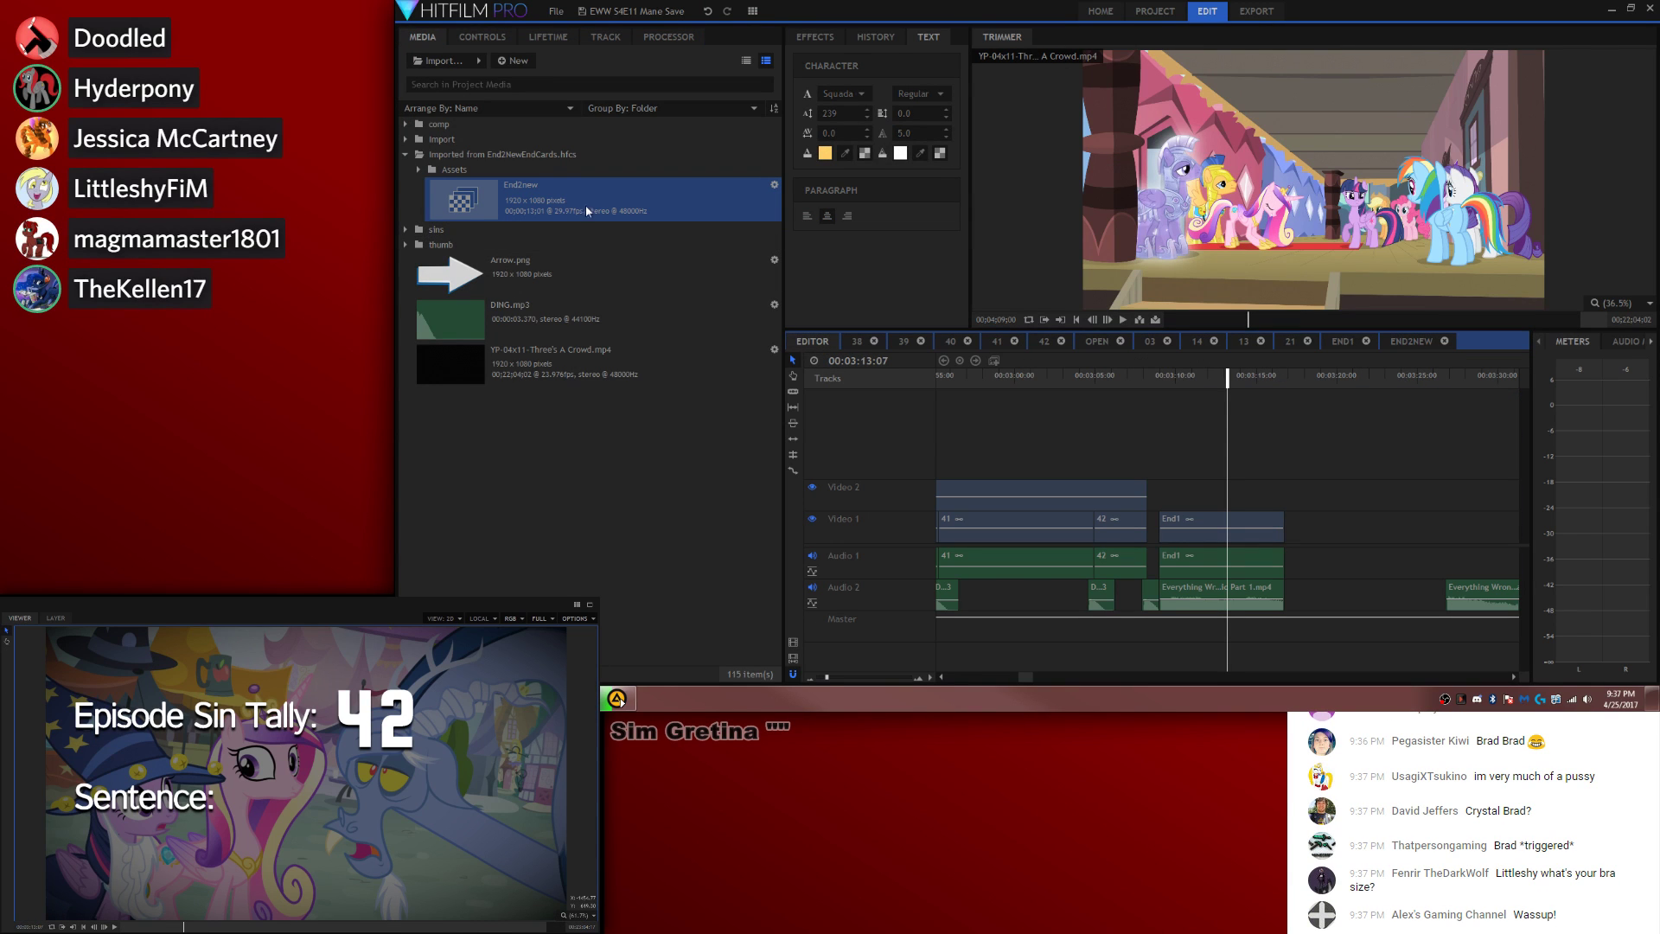
pyautogui.moveTo(451, 200); pyautogui.dragTo(506, 365)
pyautogui.moveTo(451, 156); pyautogui.dragTo(437, 139)
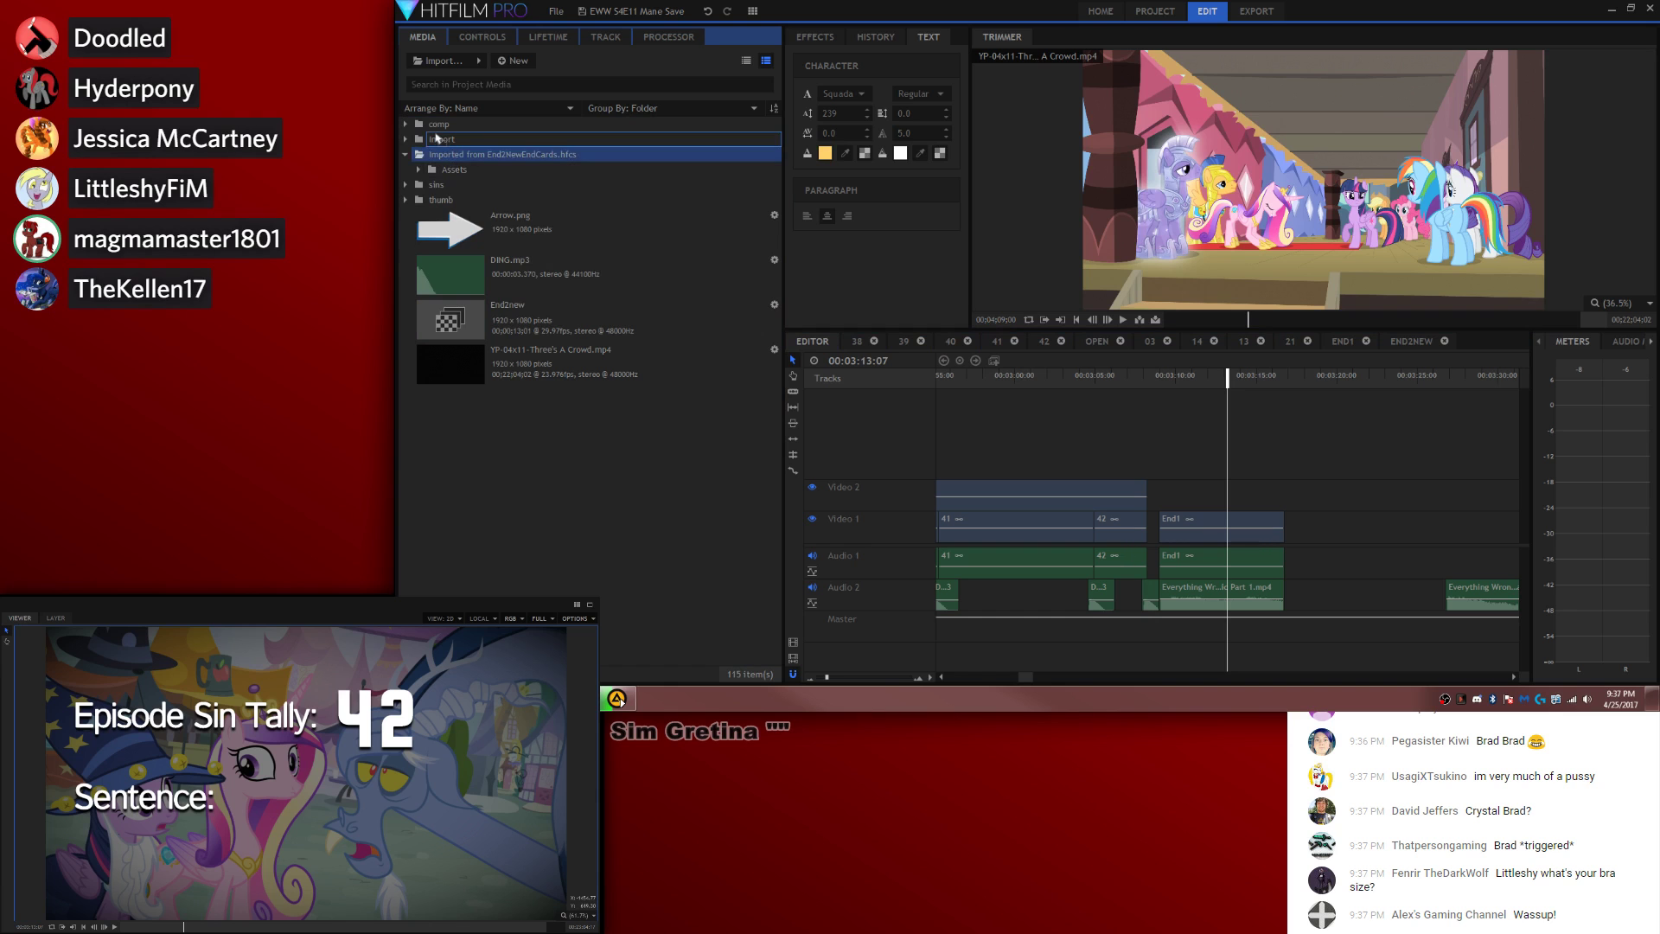
# Step: Import the static comp composite shot from the Cinemare Sins Season 4 folder
pyautogui.click(441, 61)
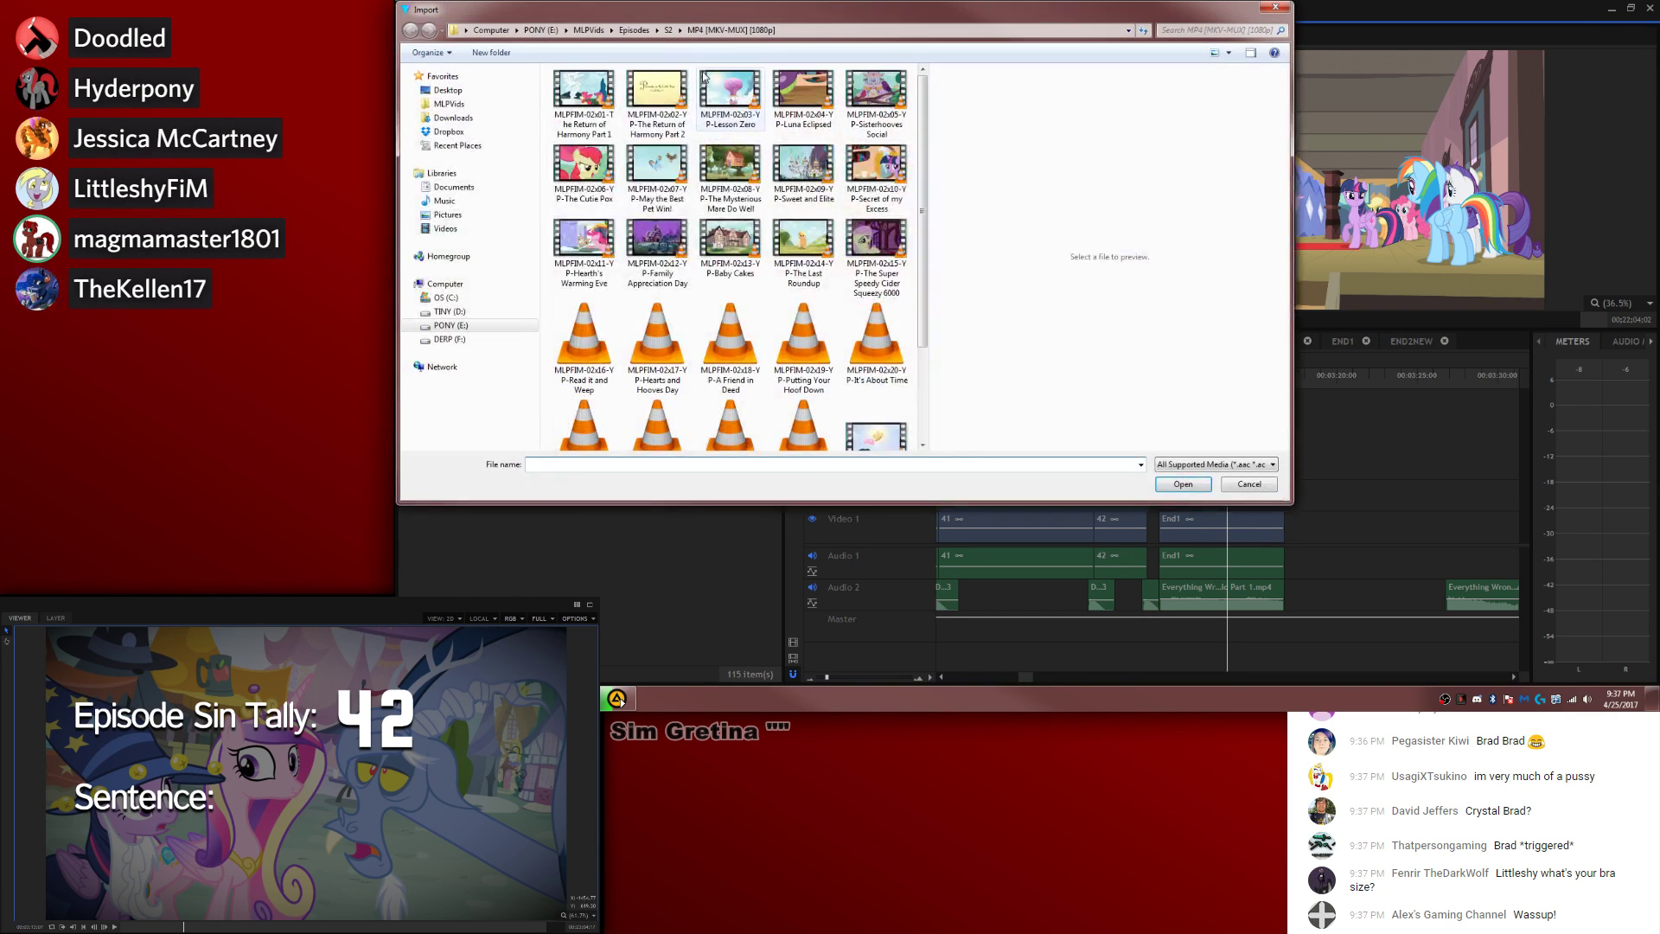
pyautogui.click(1249, 484)
pyautogui.click(478, 62)
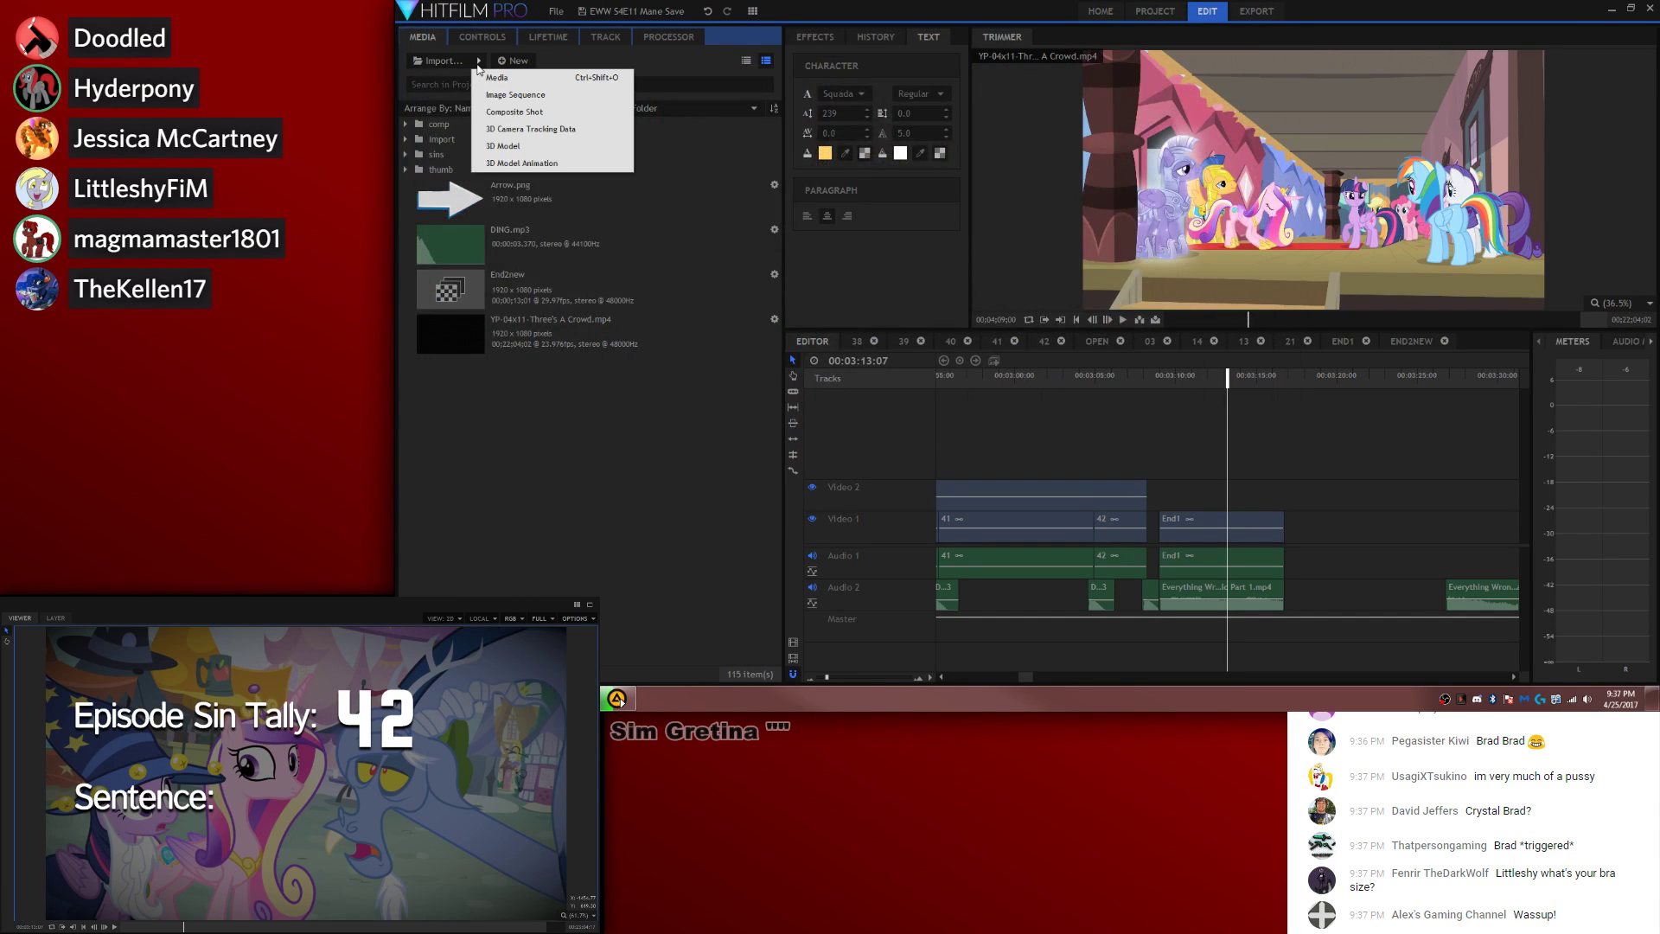
pyautogui.click(515, 111)
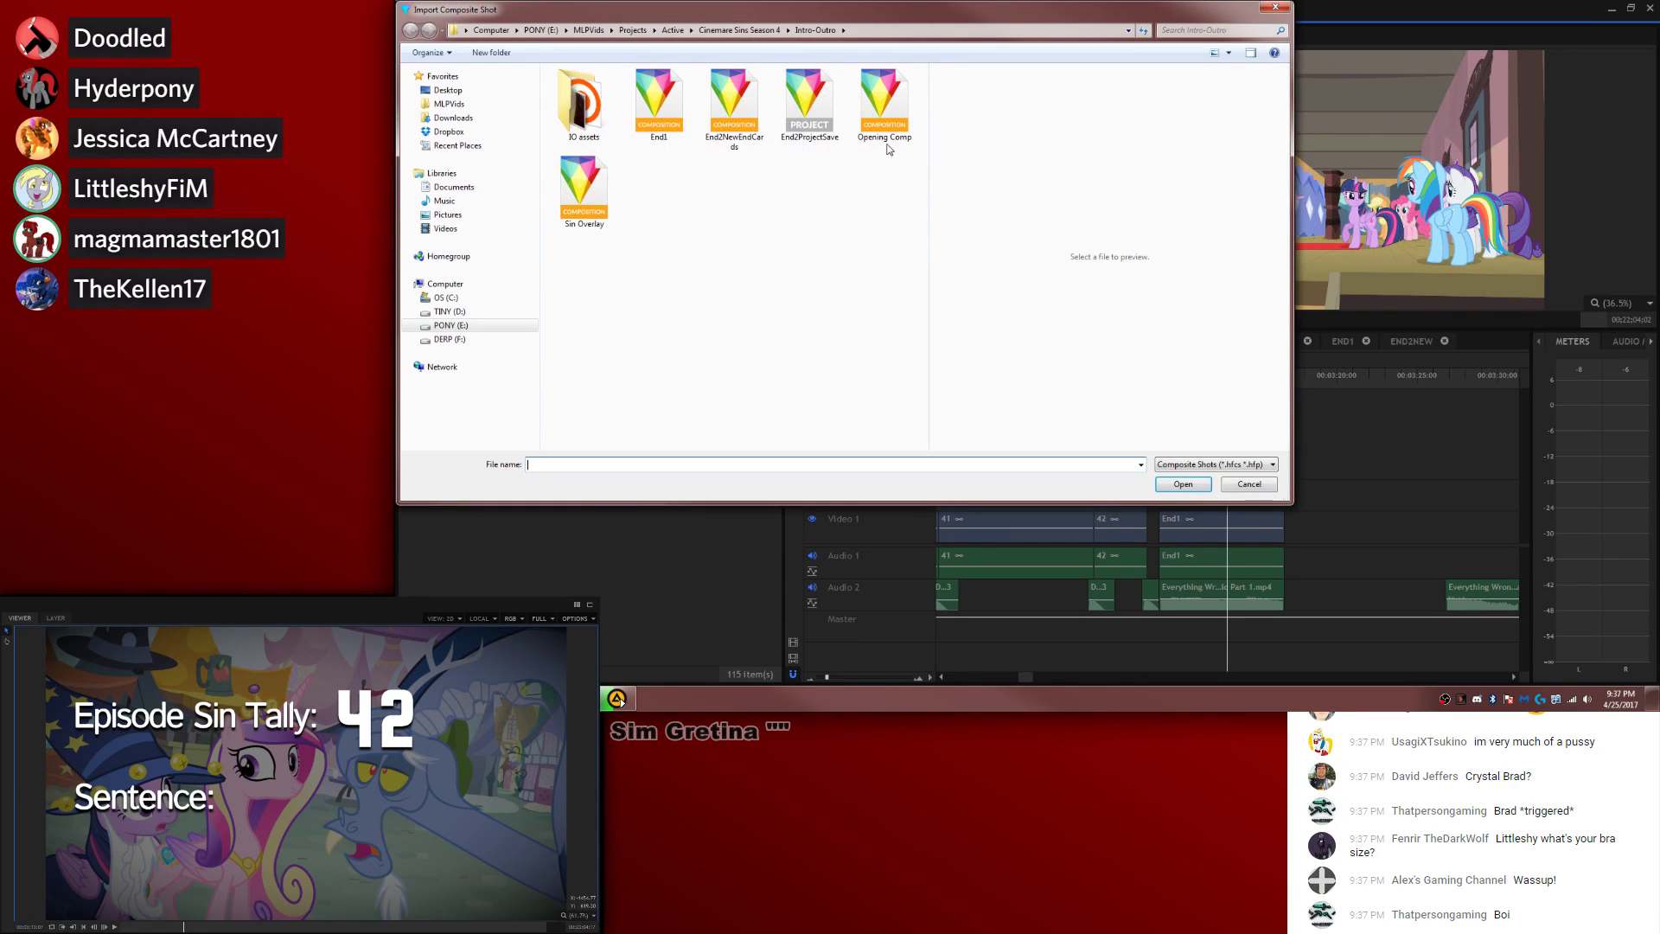
pyautogui.doubleClick(579, 104)
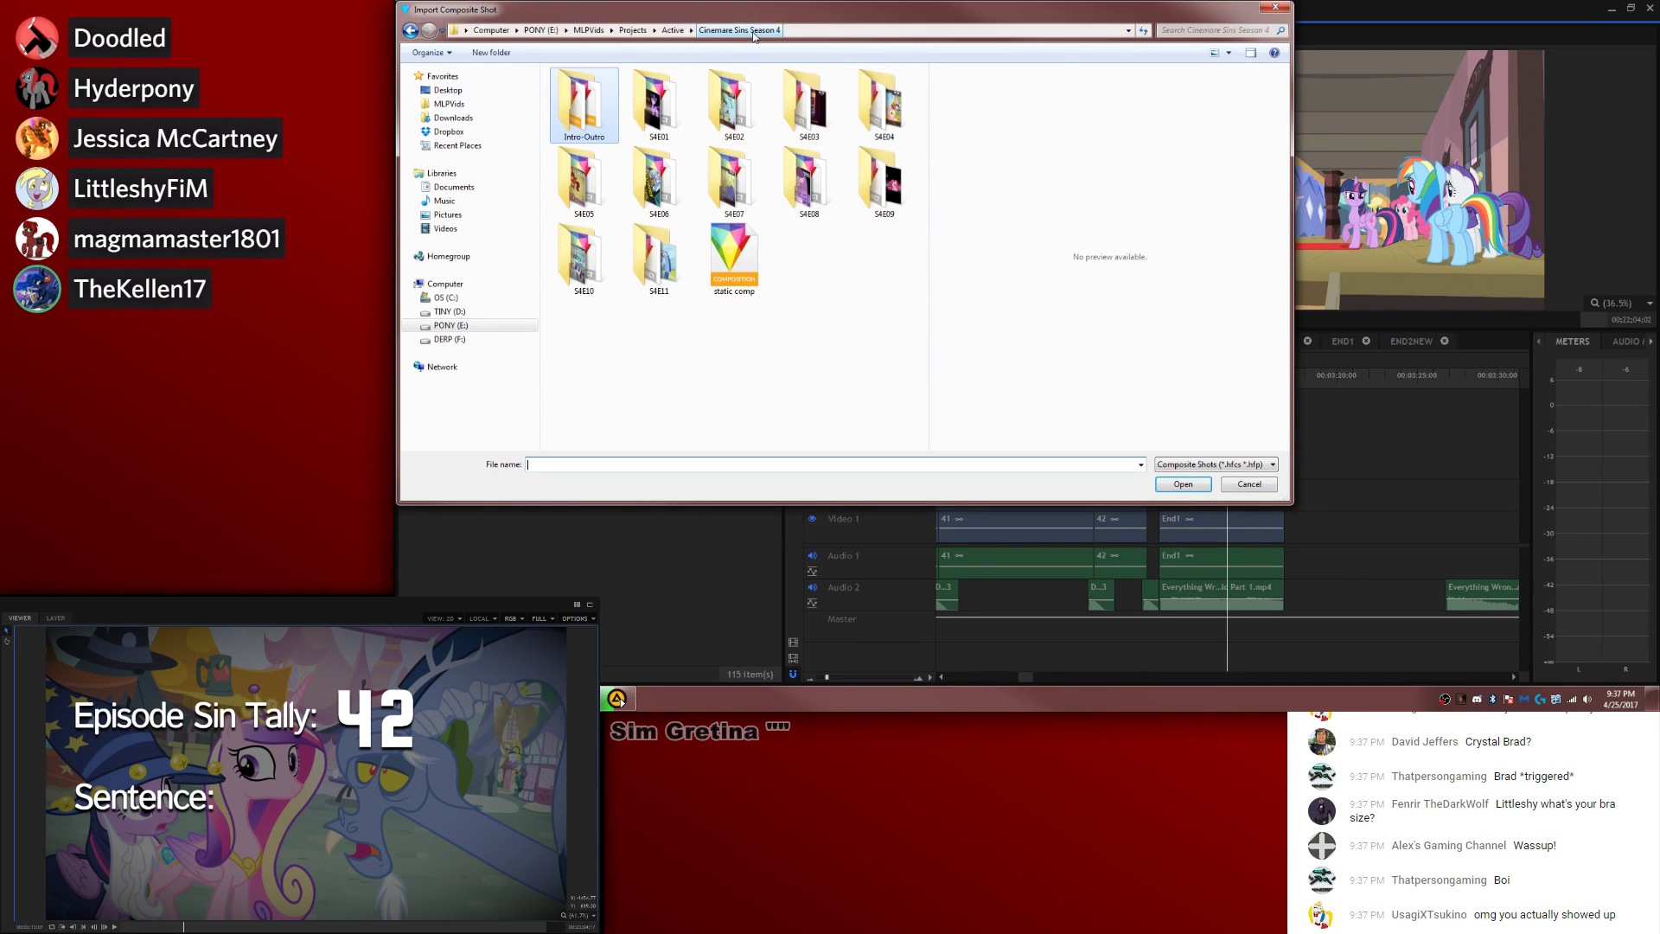
pyautogui.doubleClick(735, 259)
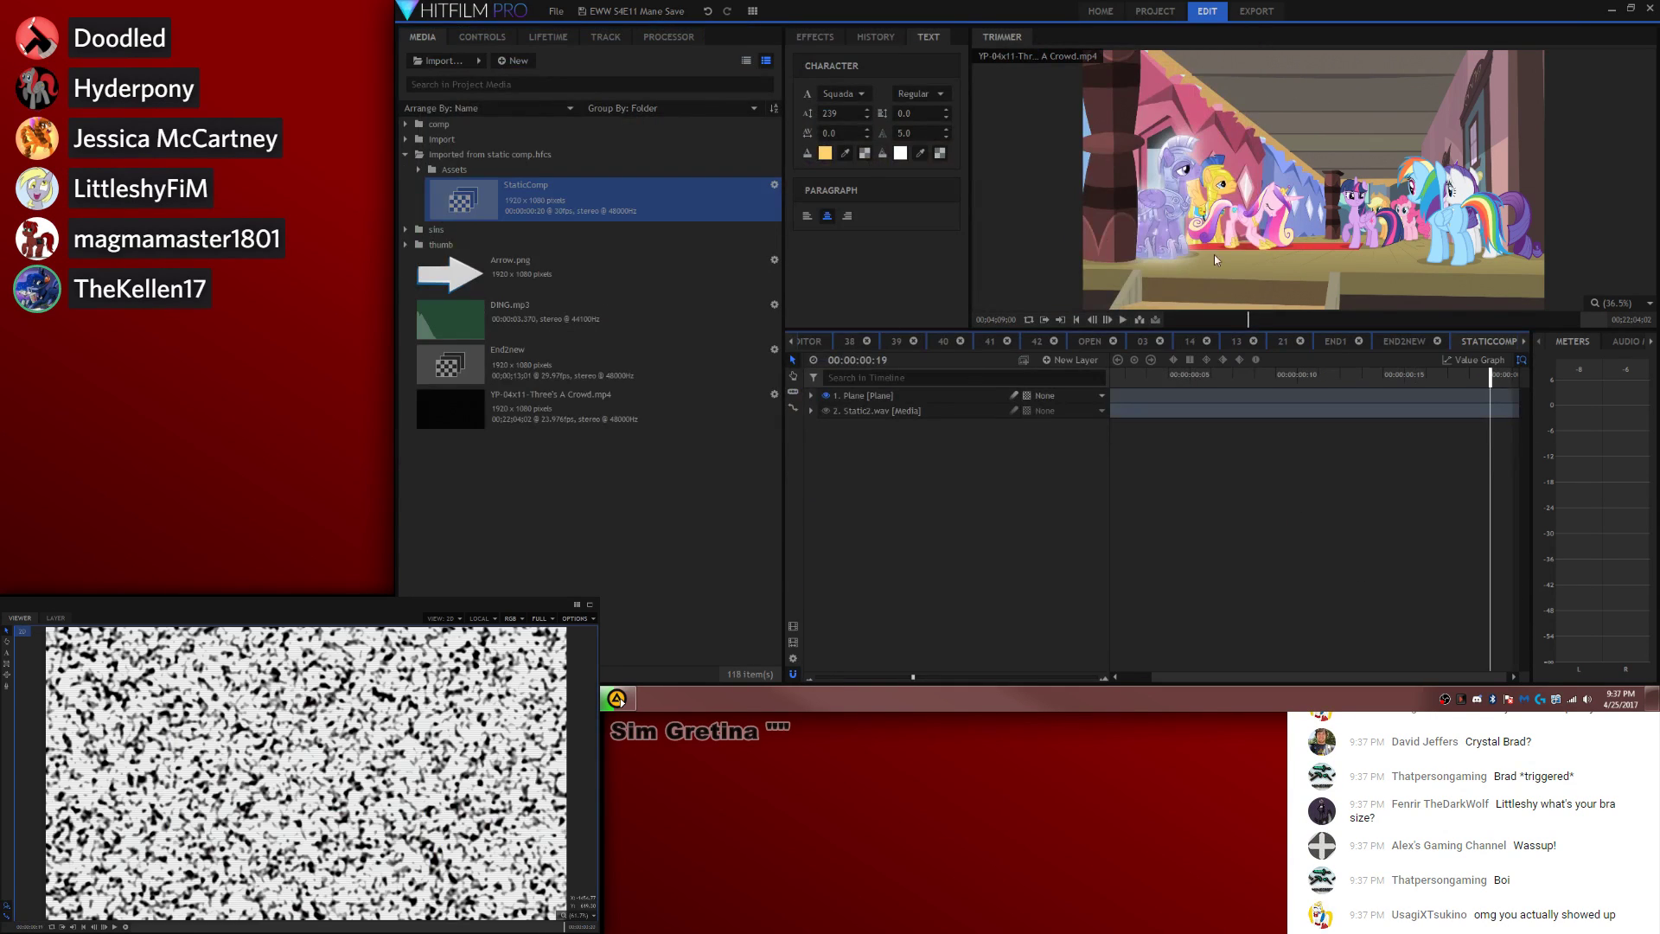
# Step: Place StaticComp directly after End1 in the editor timeline and file its imported folder inside the import folder, leaving StaticComp at the media root
pyautogui.click(803, 339)
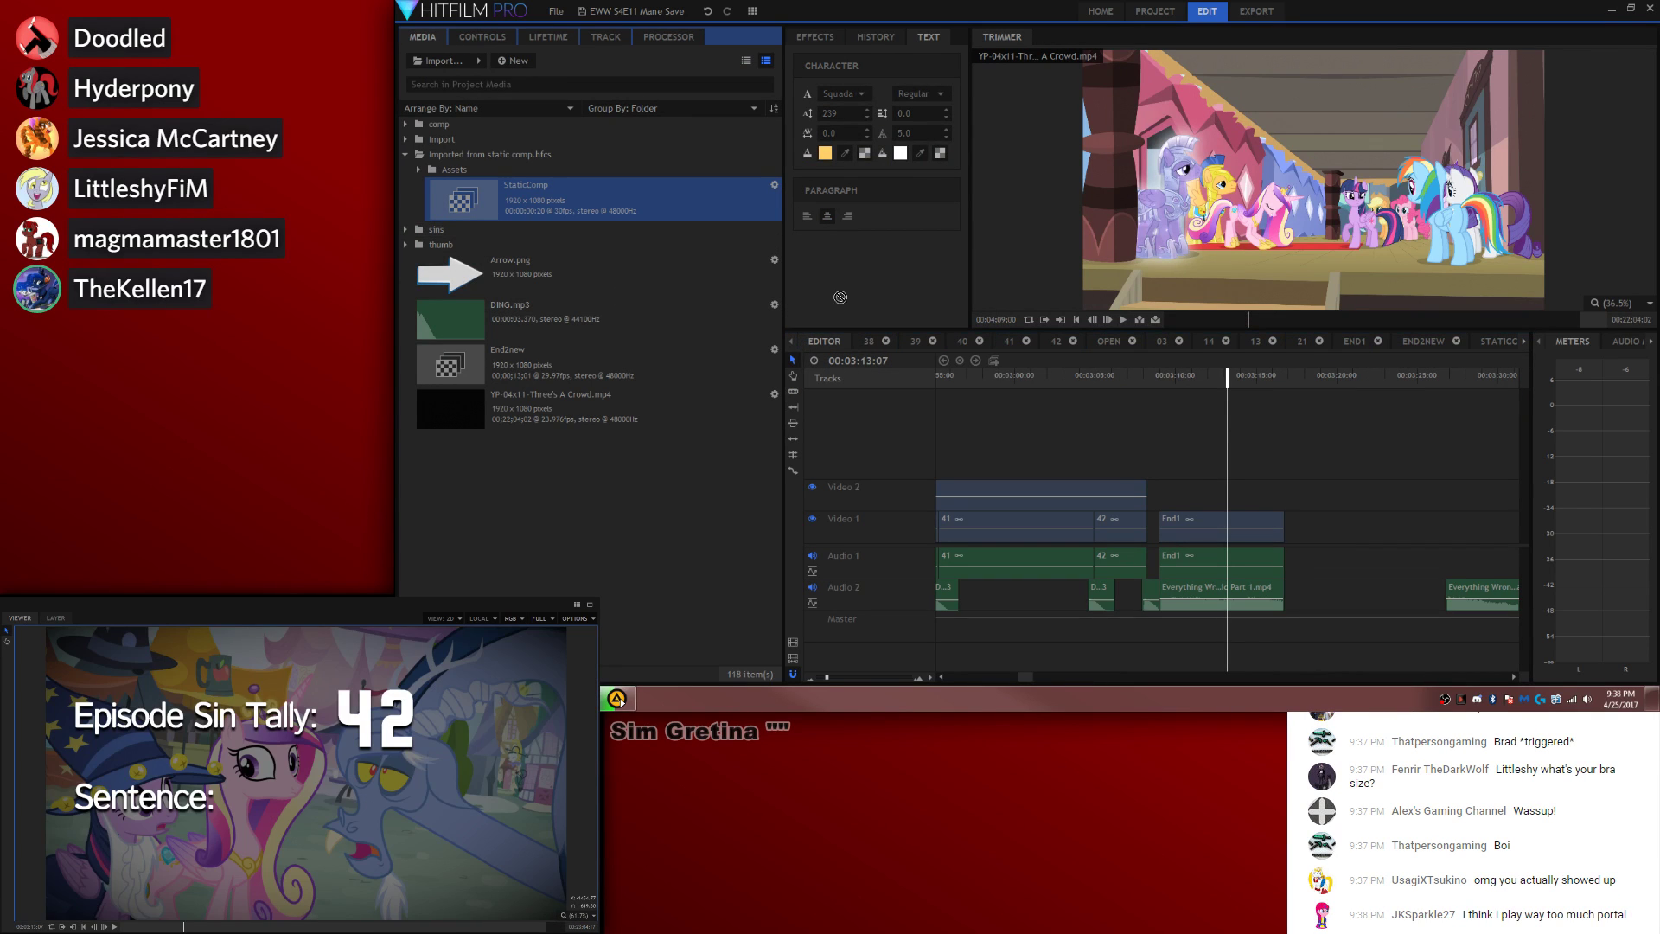
pyautogui.moveTo(1359, 558); pyautogui.dragTo(1288, 554)
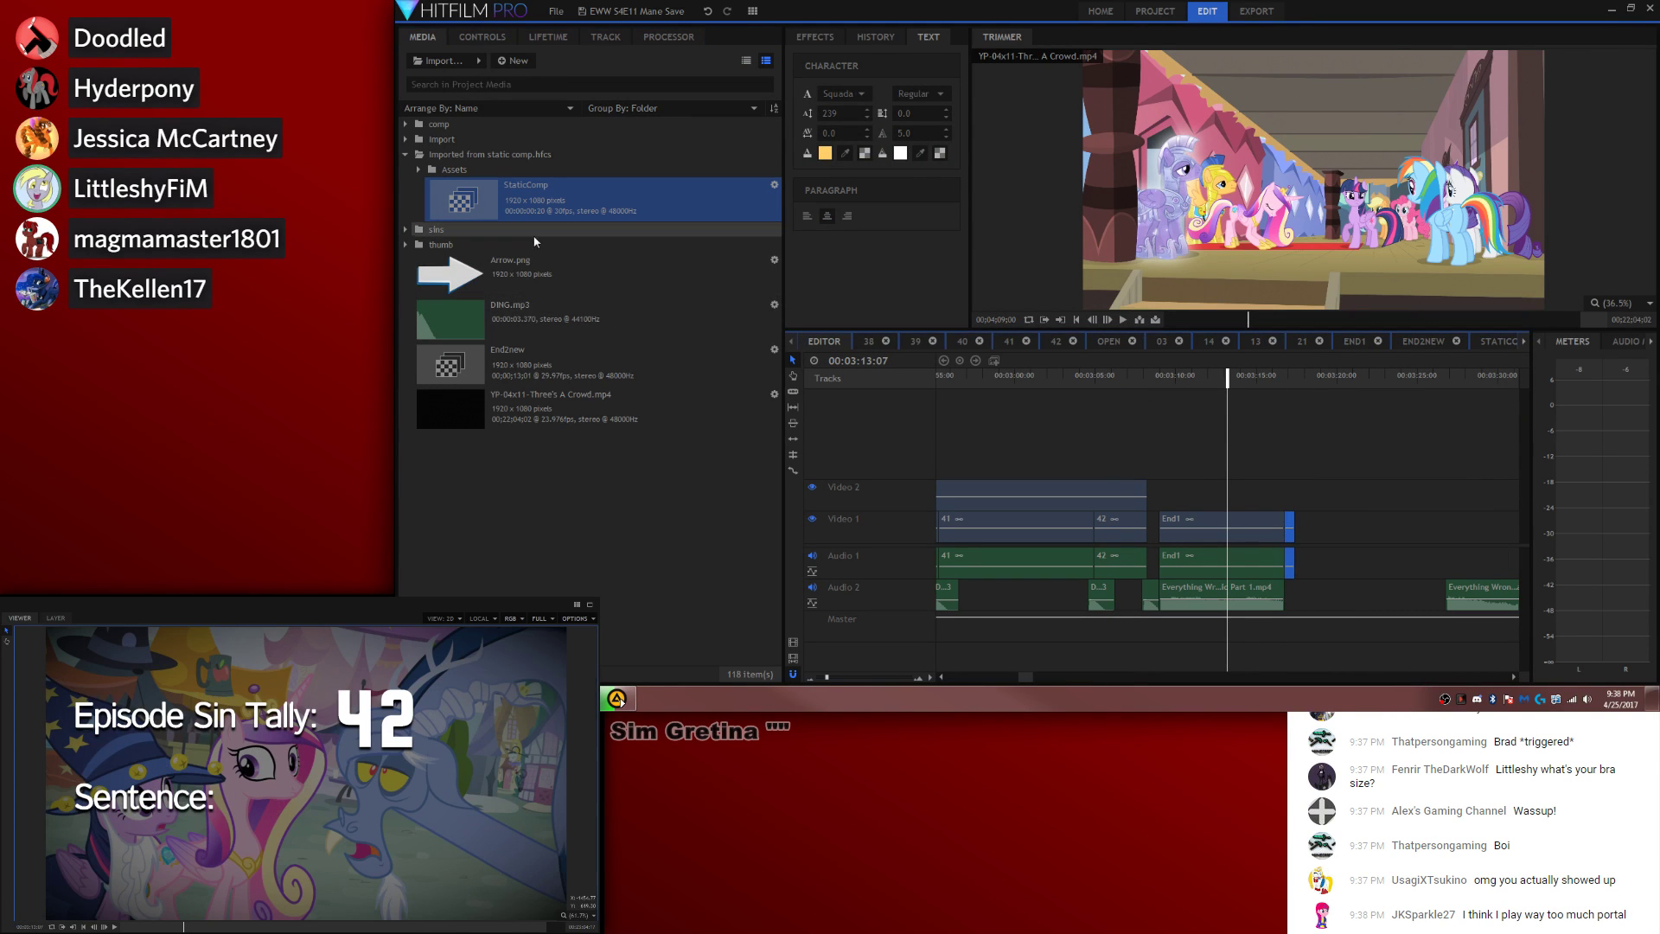
pyautogui.moveTo(508, 555); pyautogui.dragTo(489, 532)
pyautogui.moveTo(443, 155); pyautogui.dragTo(441, 140)
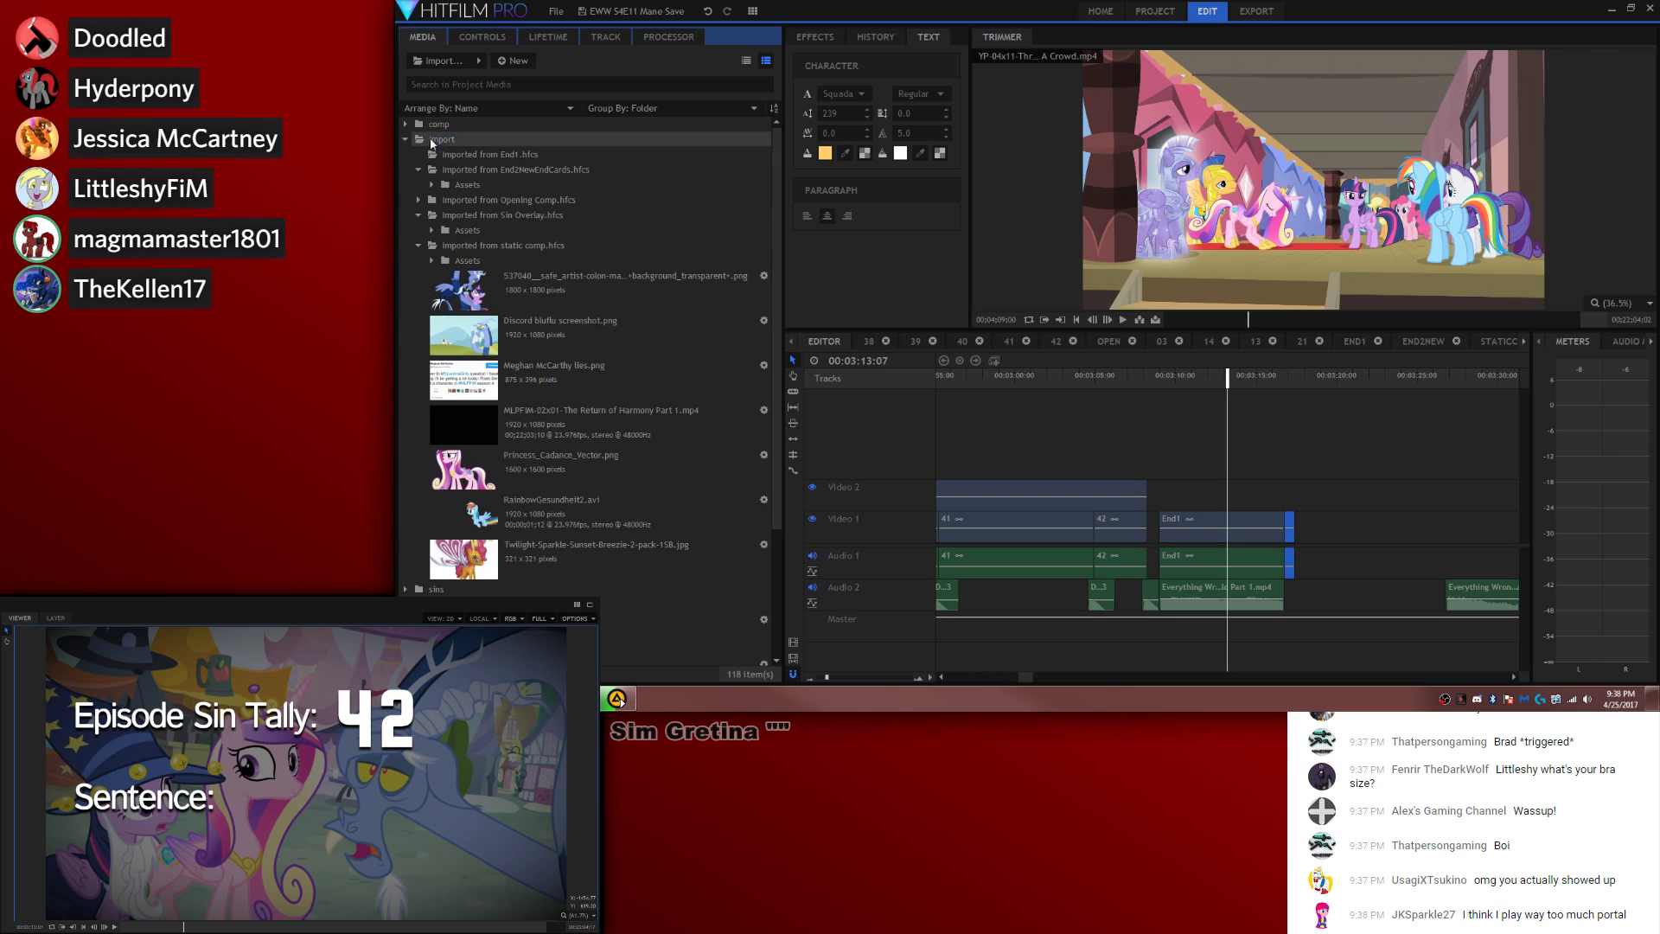
pyautogui.click(404, 140)
pyautogui.moveTo(534, 335); pyautogui.dragTo(635, 388)
# Step: Play back the end of End1 through the static clip to check the transition
pyautogui.moveTo(997, 677); pyautogui.dragTo(1034, 687)
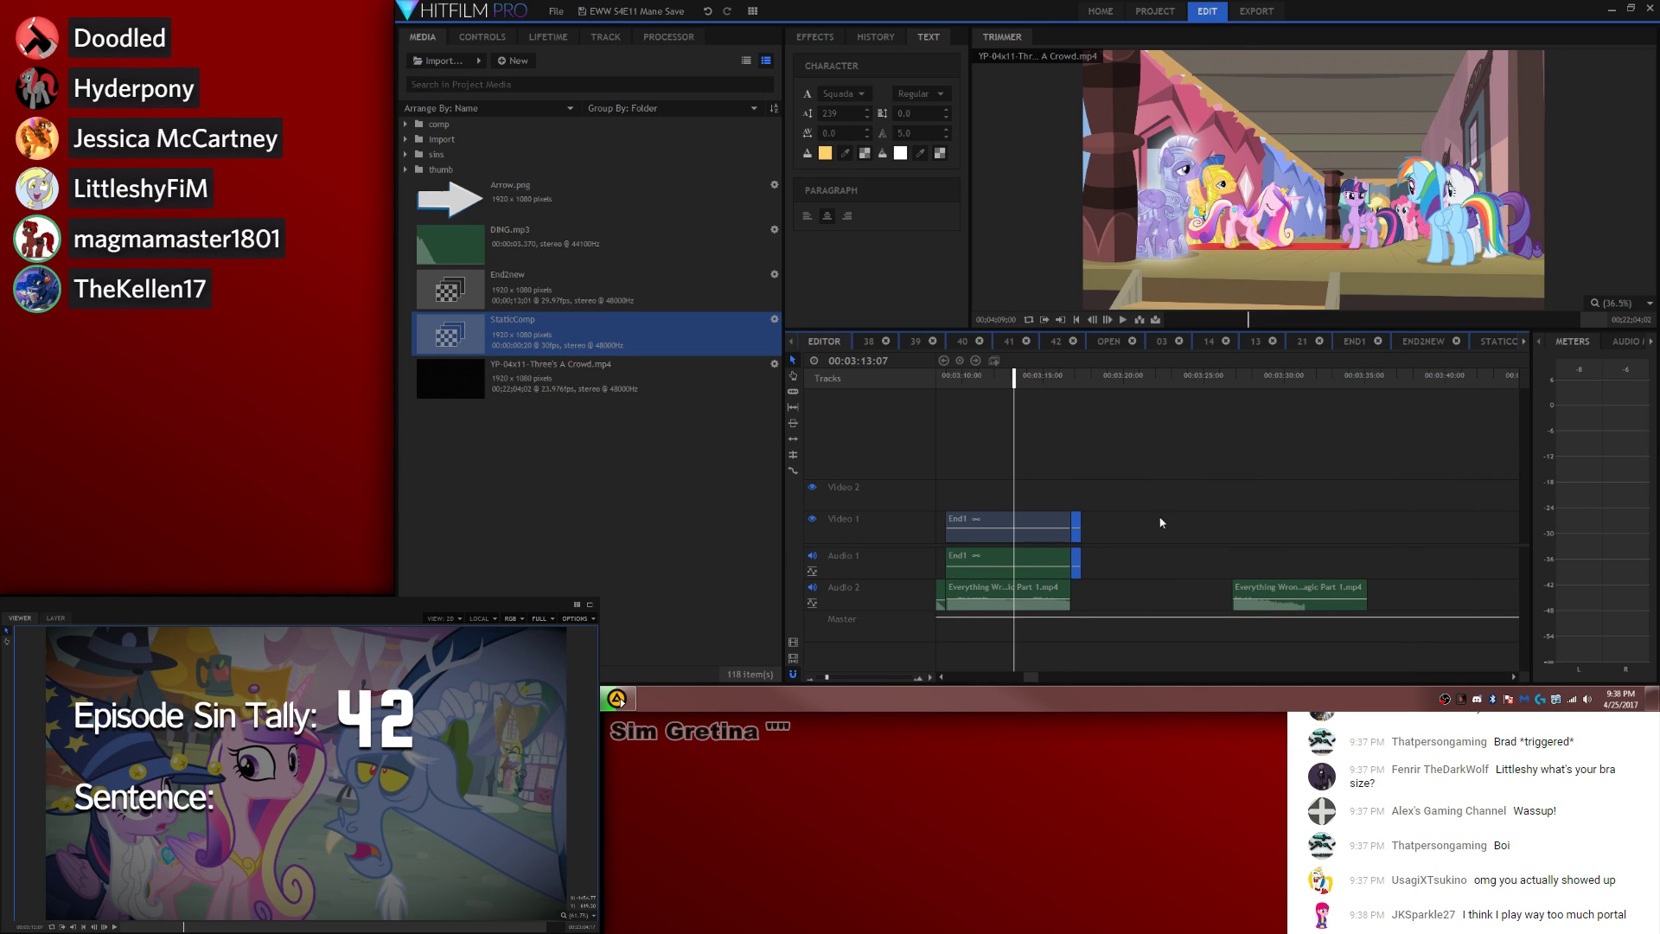
pyautogui.click(1159, 512)
pyautogui.press('space')
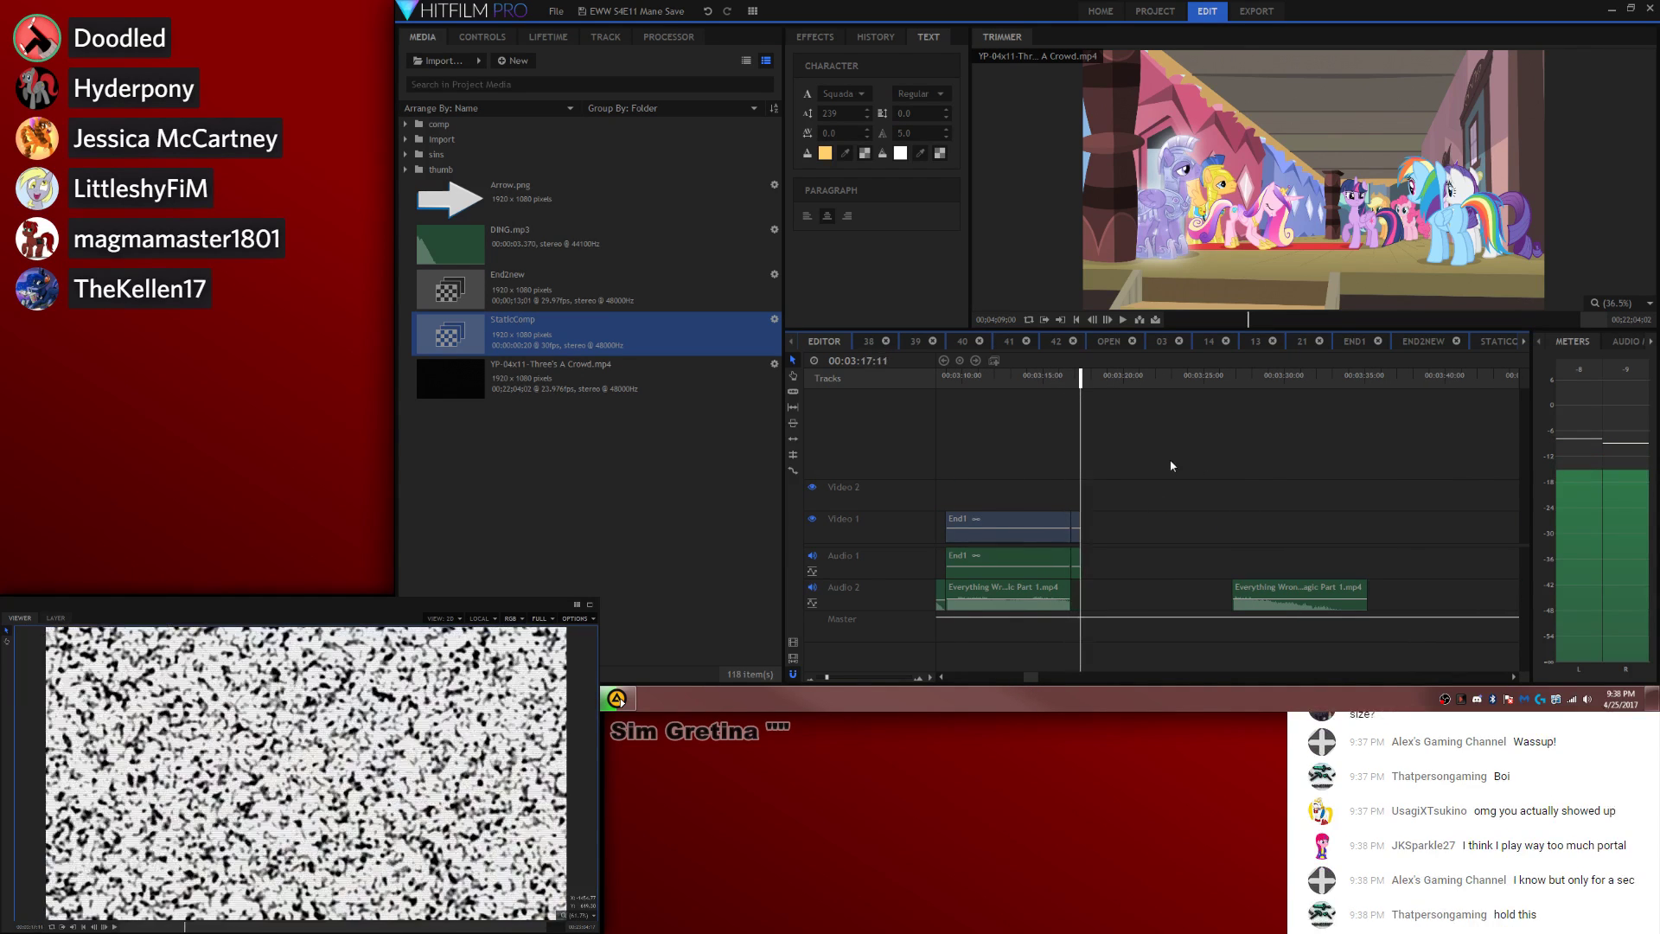
pyautogui.click(1064, 378)
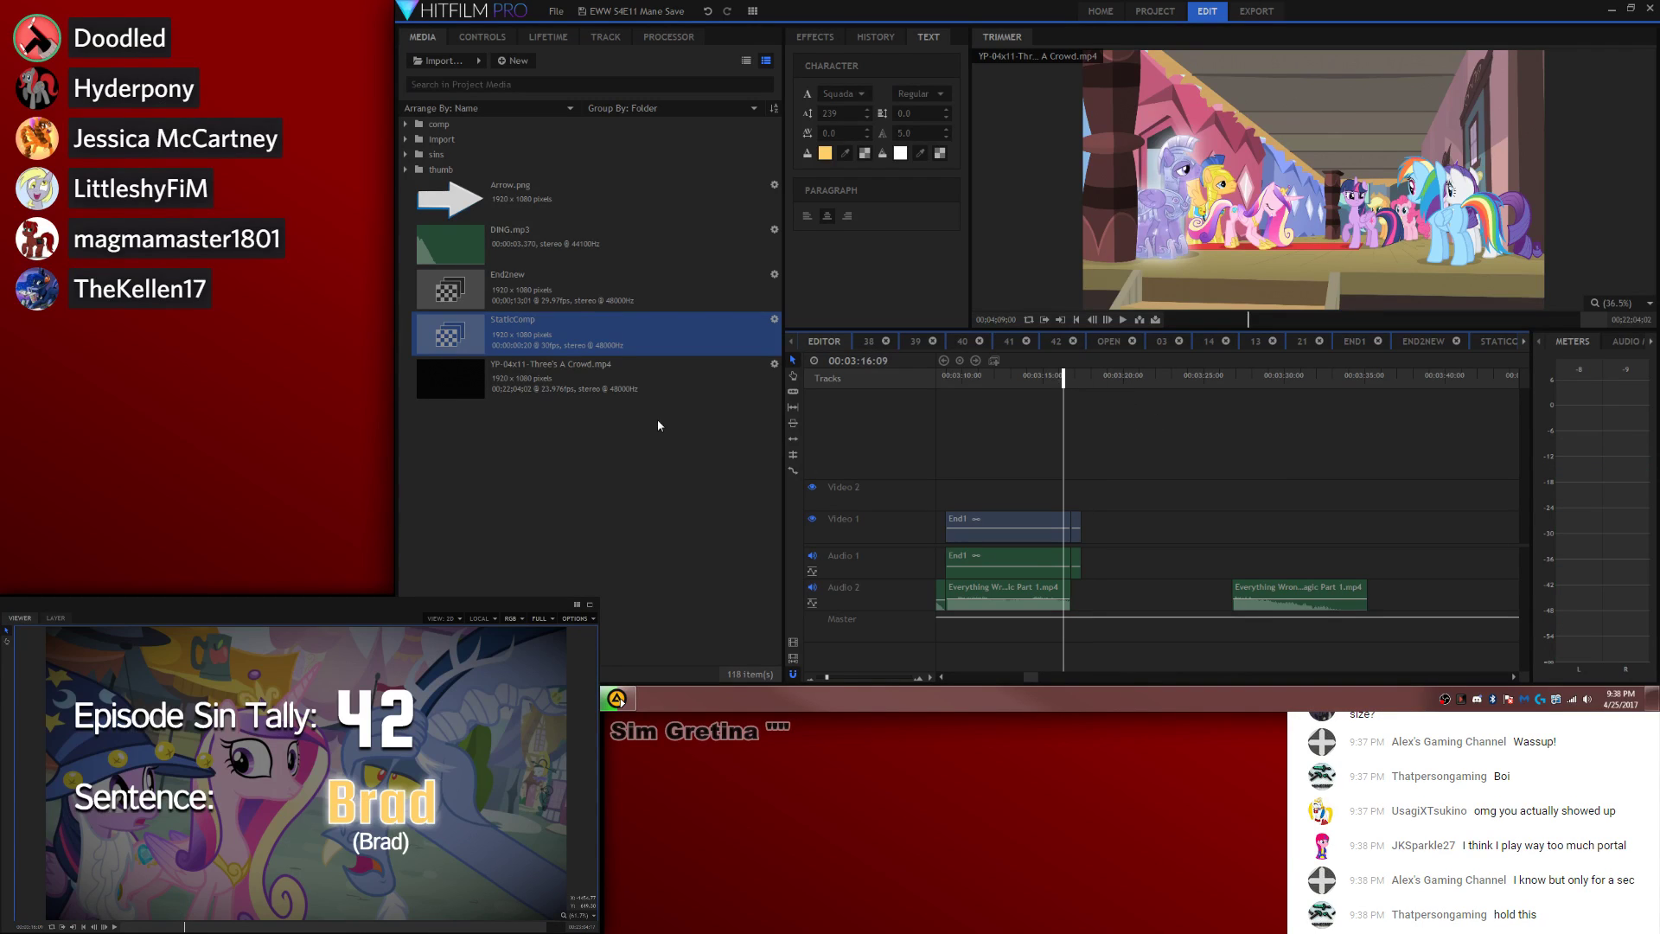
pyautogui.click(580, 509)
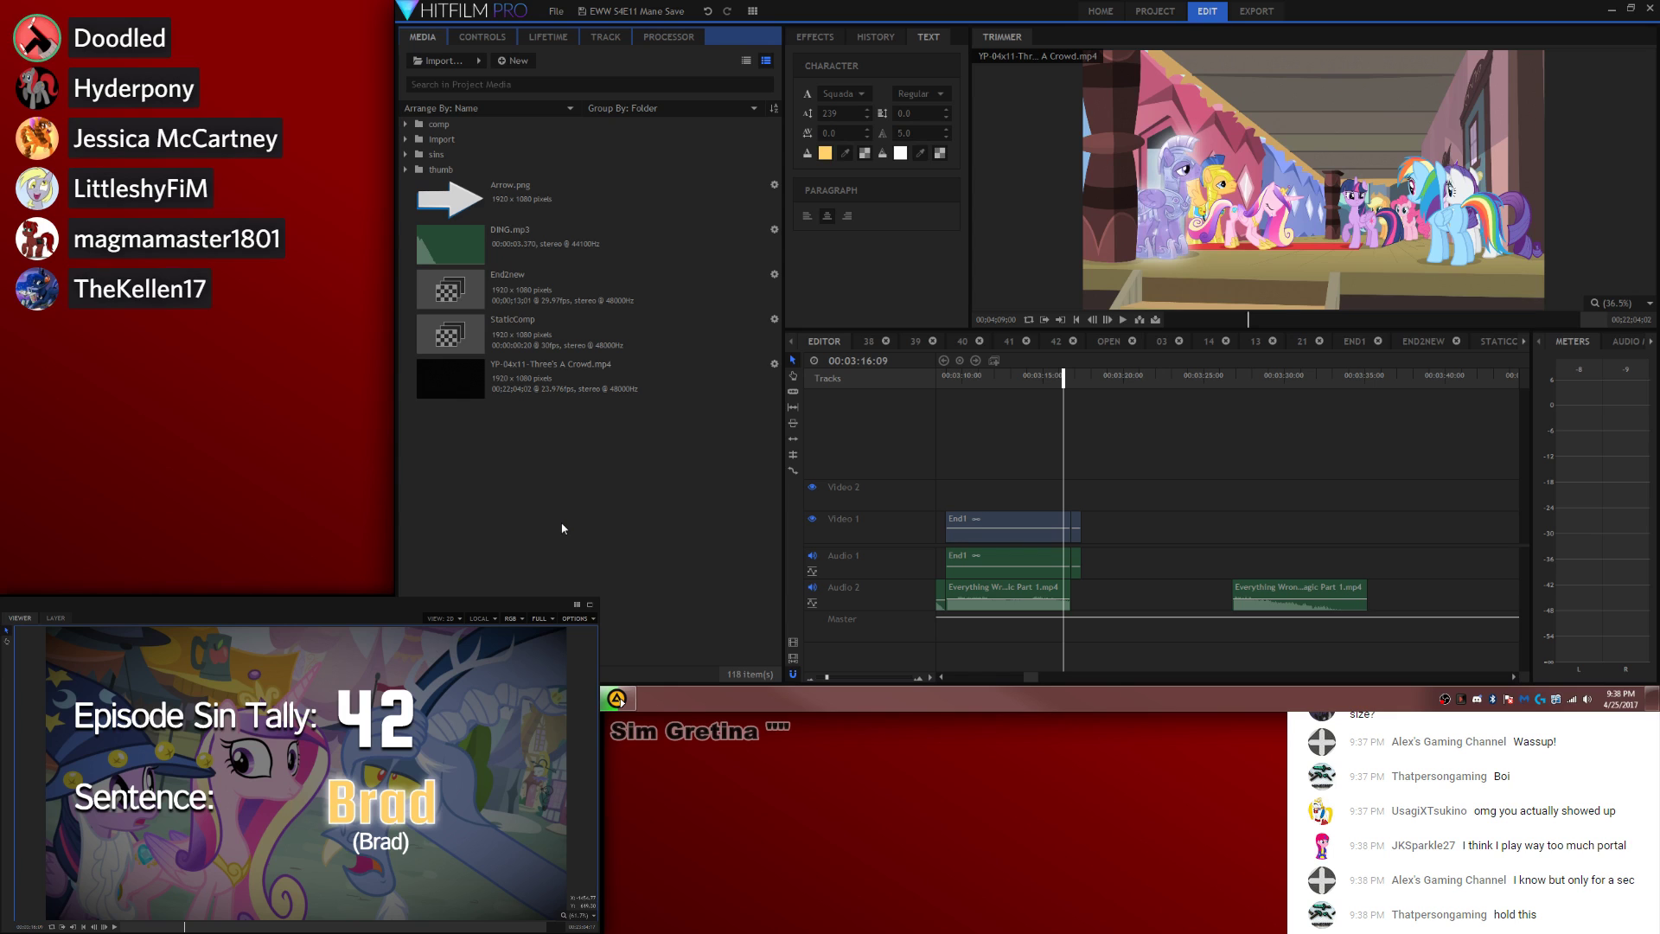
# Step: Place End2new after the static clip on Video 1, move the leftover Audio 2 clip back beneath it, and open the End2new composite
pyautogui.moveTo(507, 281); pyautogui.dragTo(1083, 528)
pyautogui.moveTo(1248, 598); pyautogui.dragTo(1098, 604)
pyautogui.doubleClick(1117, 517)
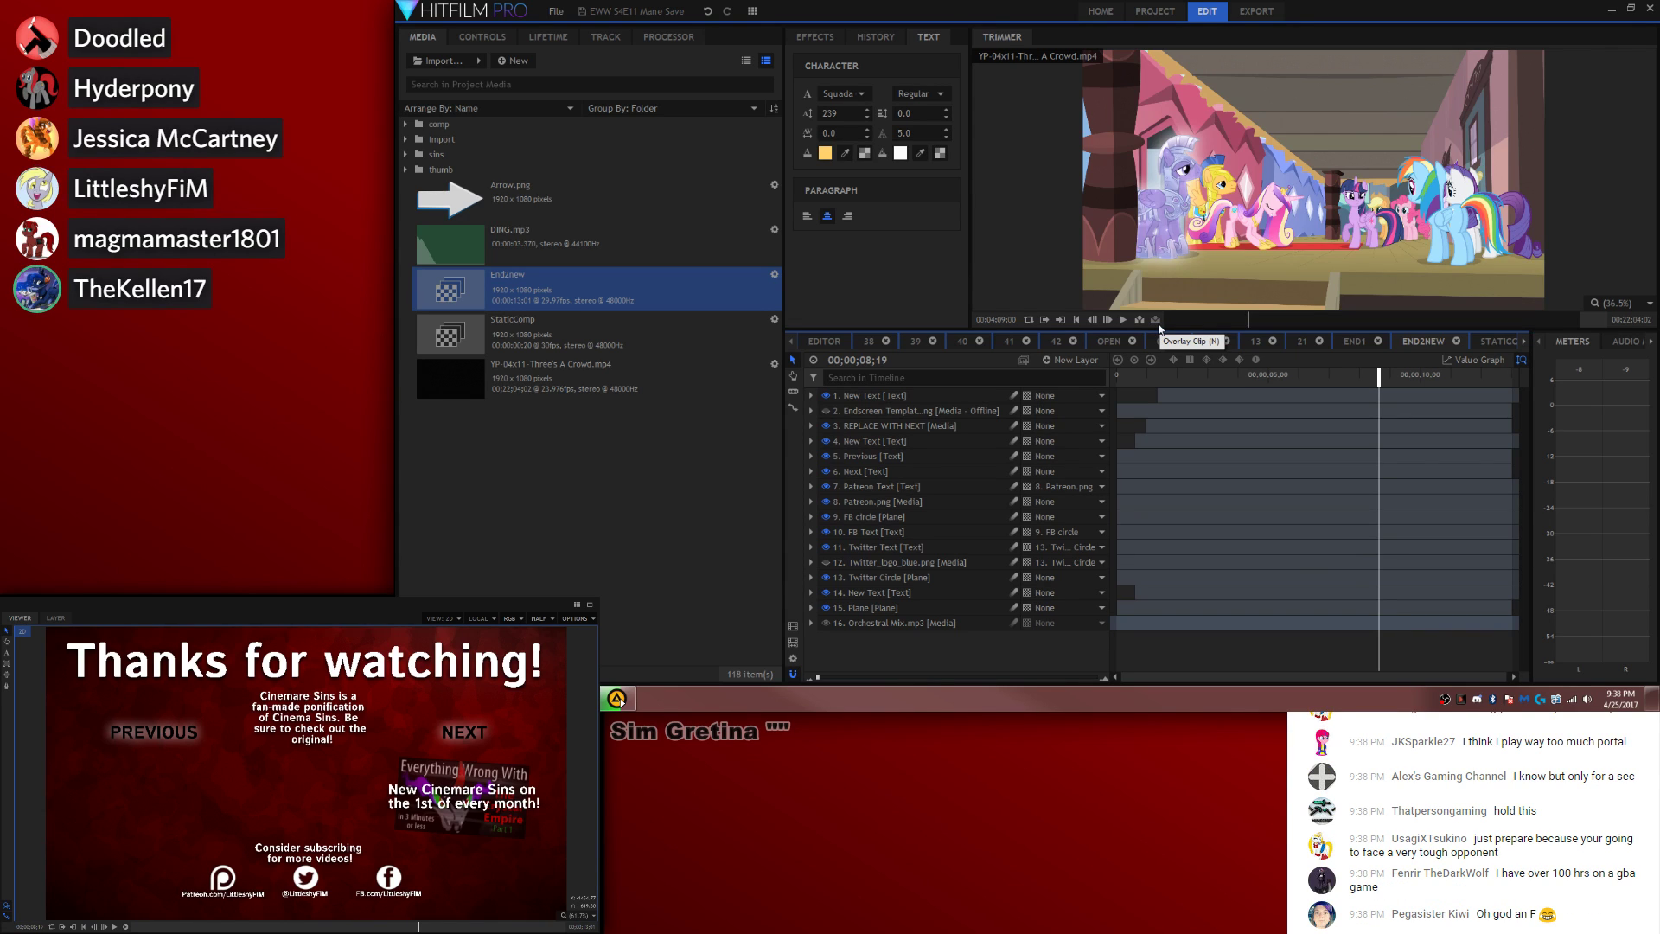
# Step: Start a new project and create a media folder named thumb
pyautogui.click(558, 12)
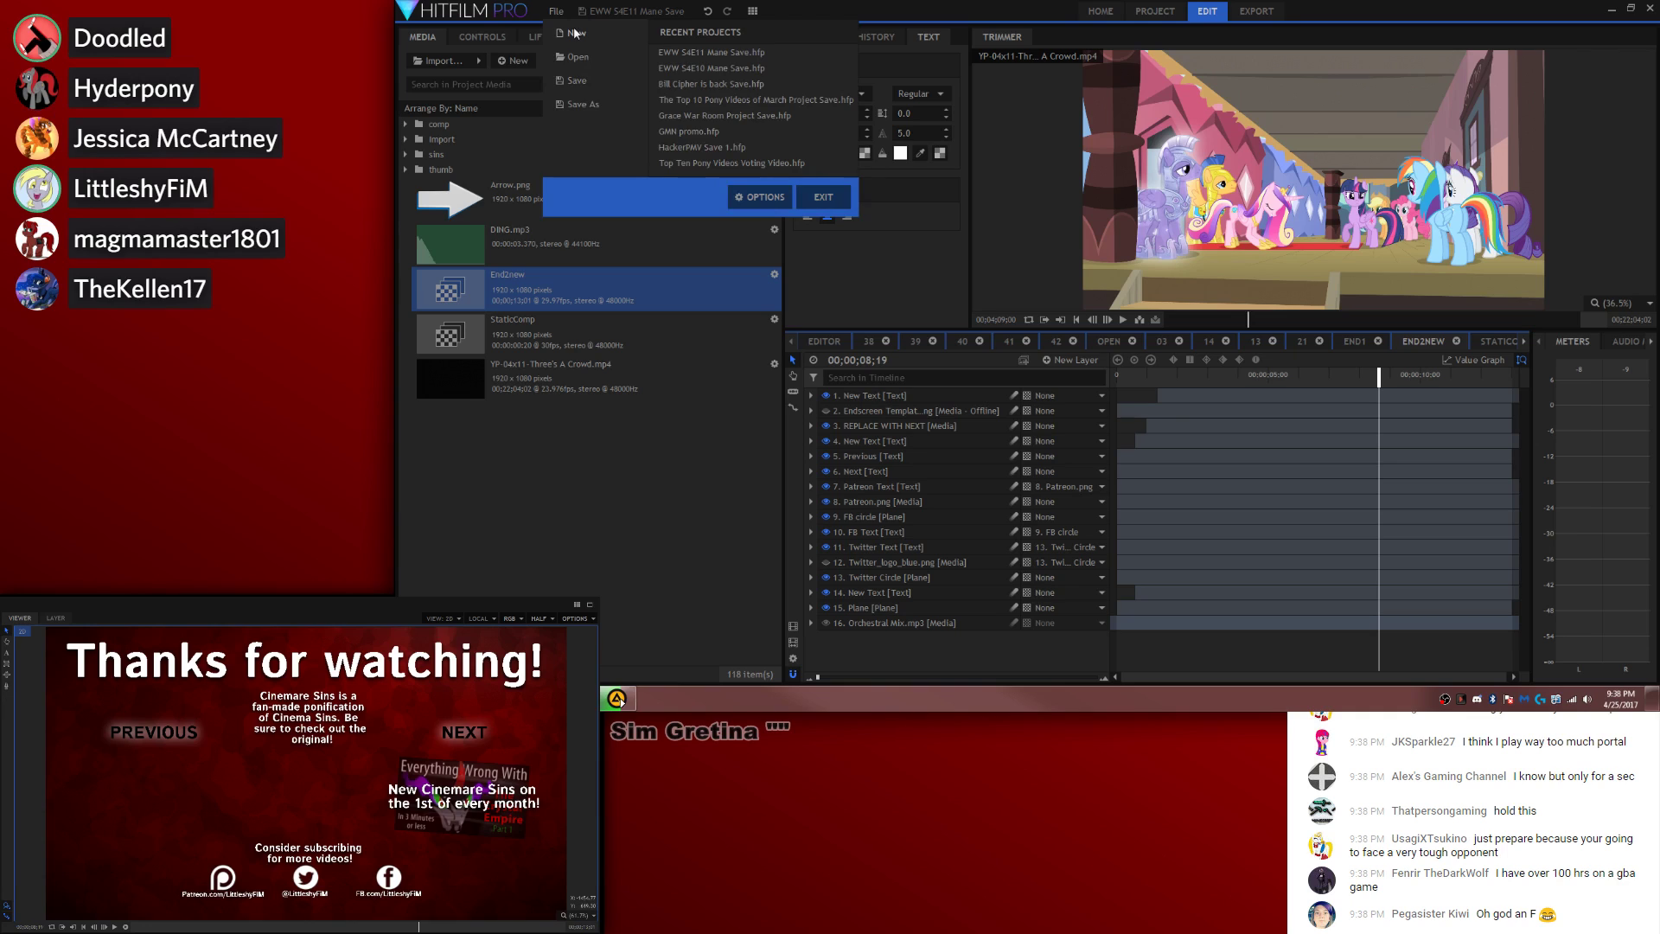
pyautogui.click(575, 33)
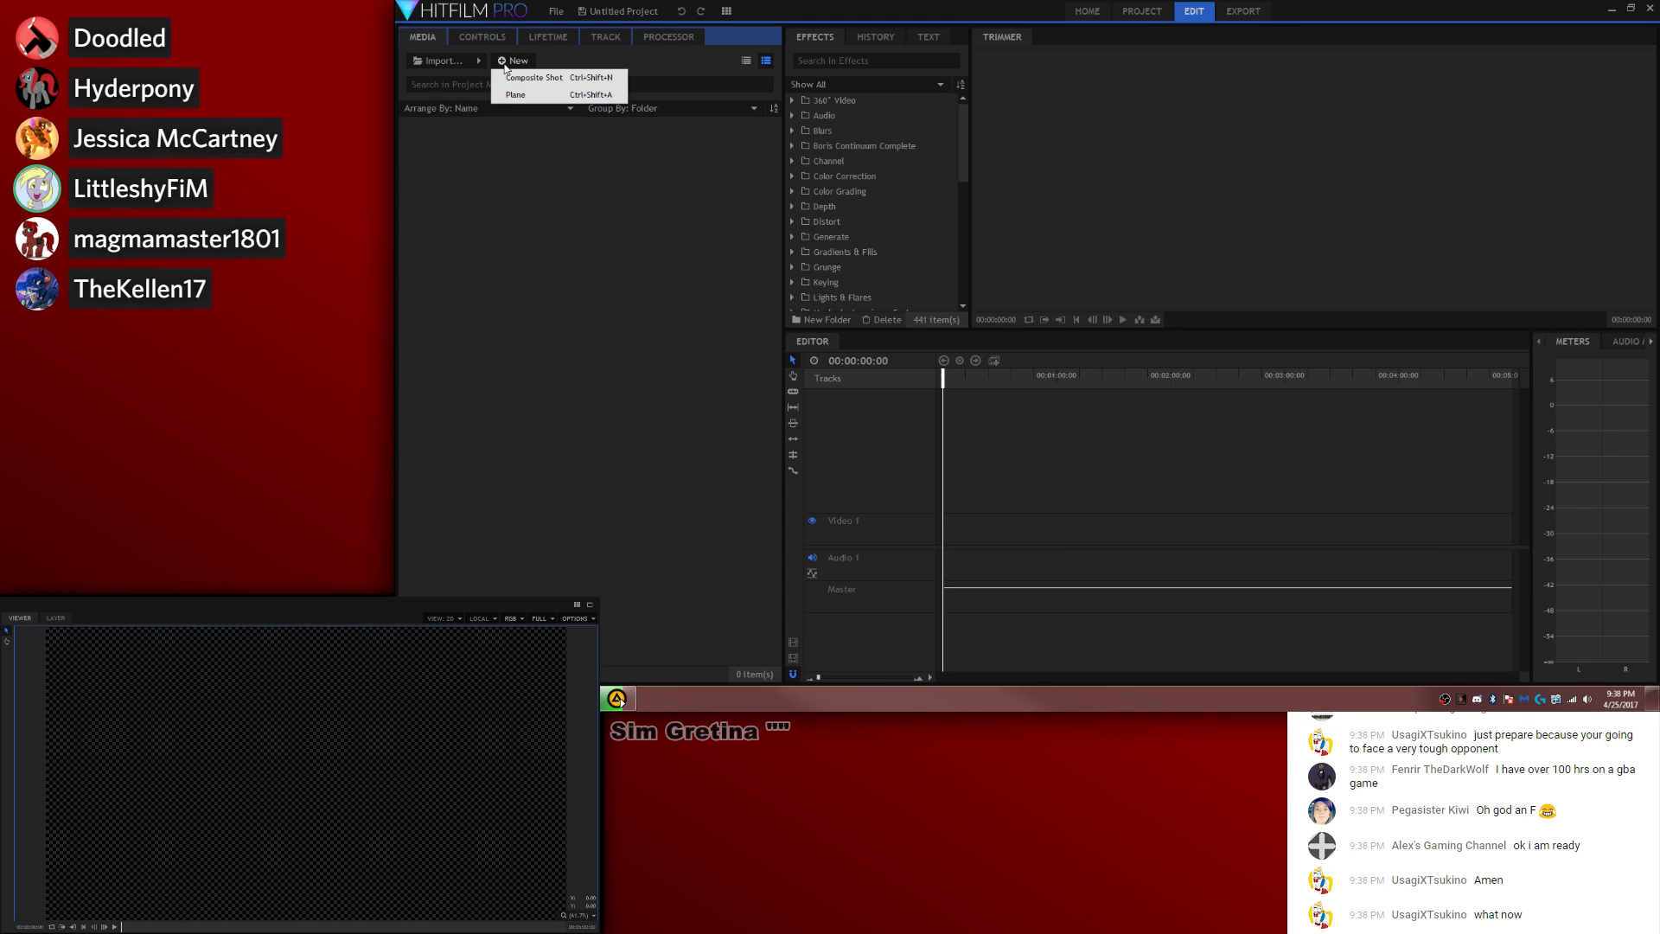
pyautogui.hotkey('ctrl', 'shift', 'n')
pyautogui.write('th')
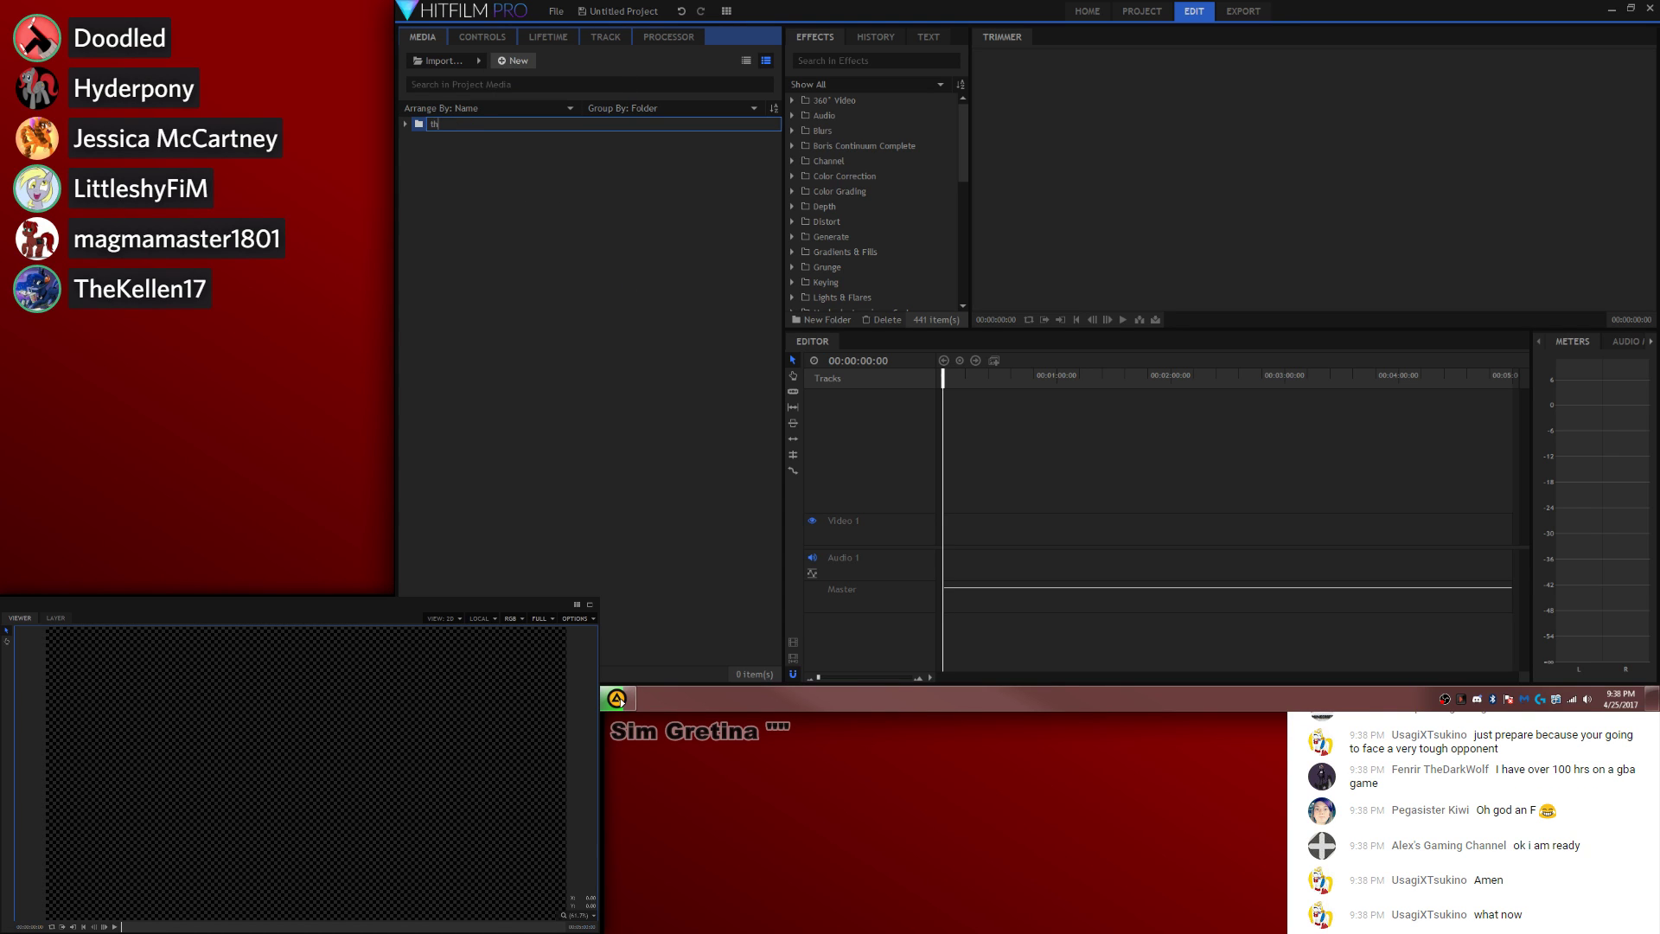
pyautogui.write('umb')
pyautogui.press('Return')
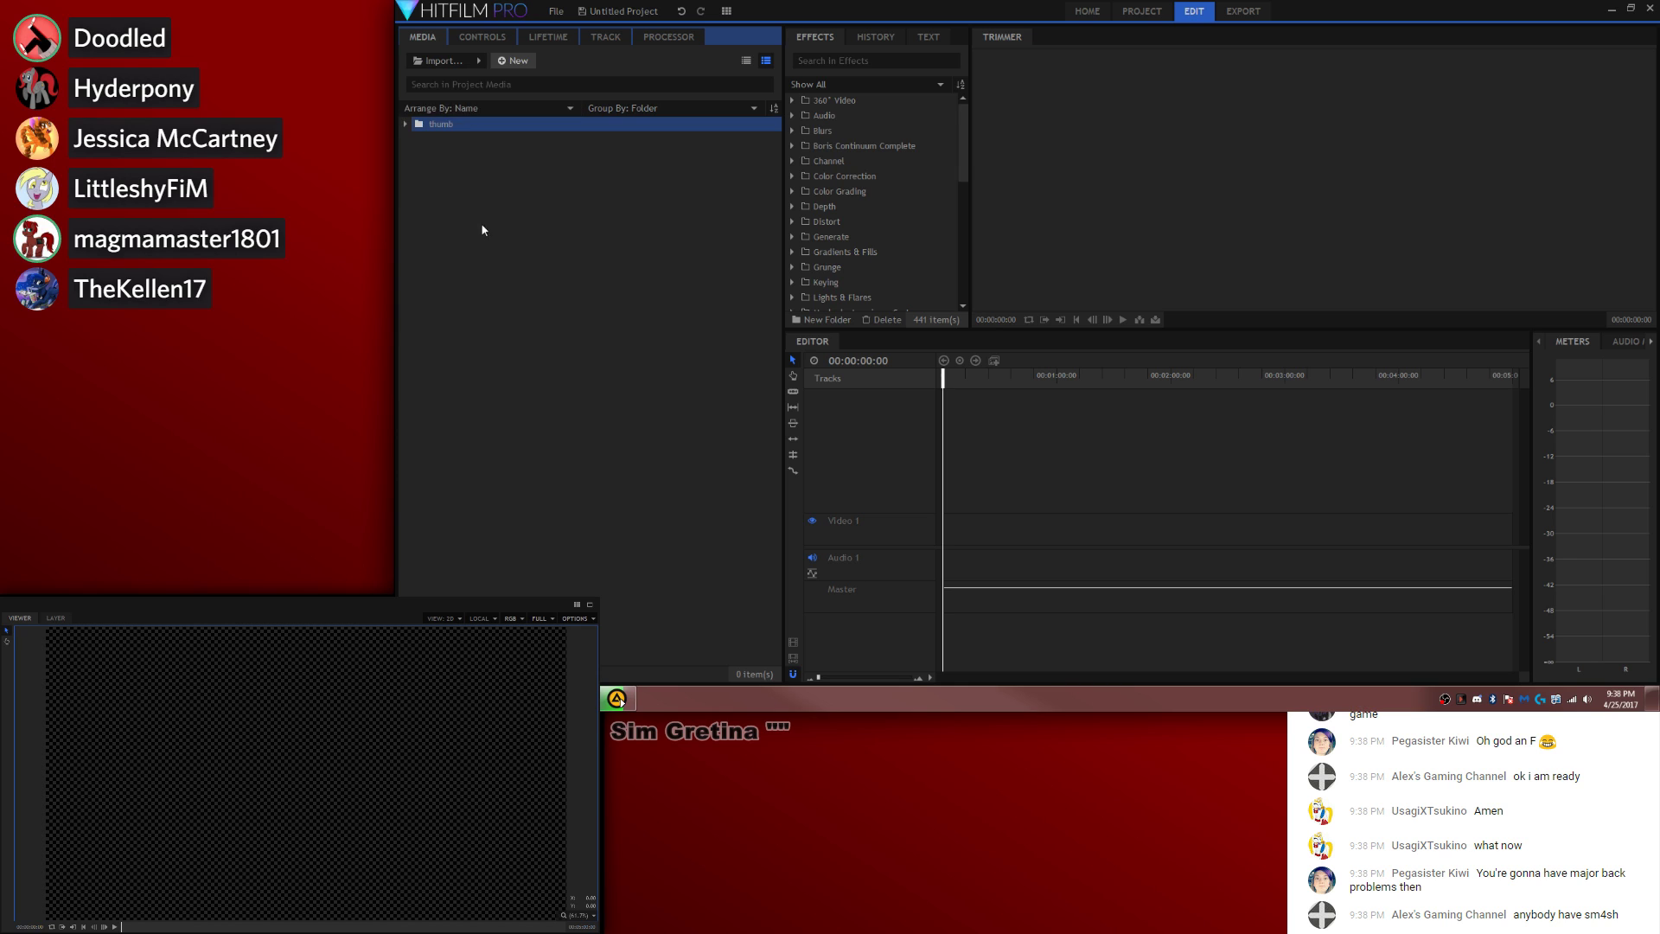
# Step: Import YP-04x12-Pinkie Pride from the S4 episodes' MP4 [MKV-MUX] [1080p] folder
pyautogui.click(437, 61)
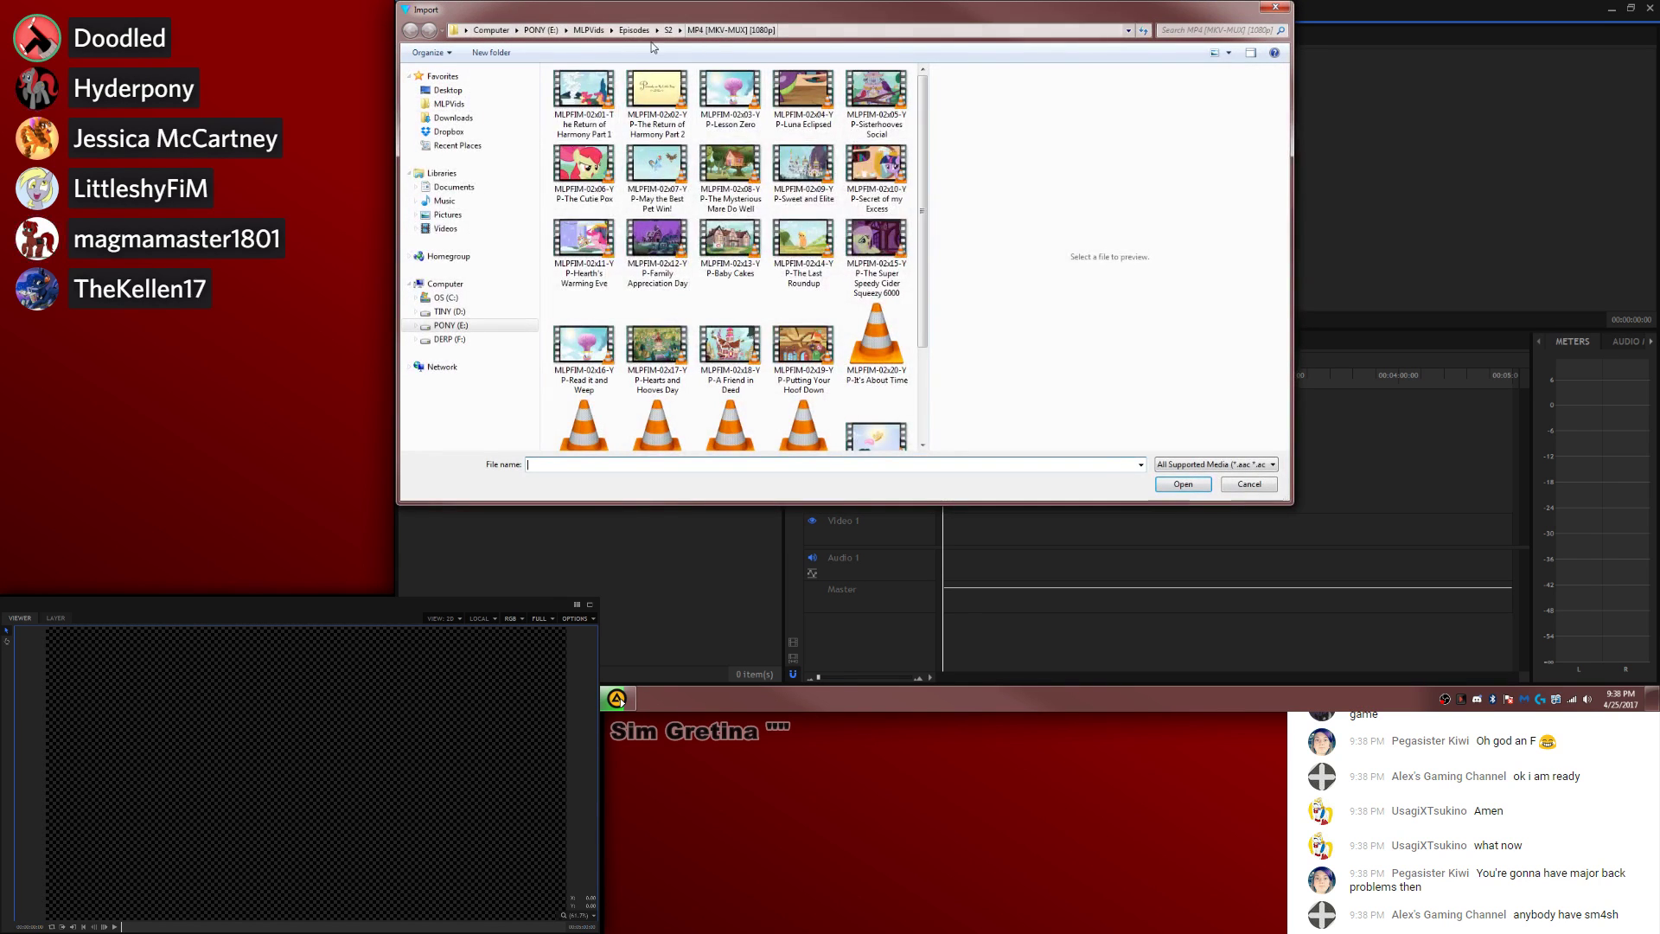
pyautogui.click(640, 30)
pyautogui.doubleClick(578, 181)
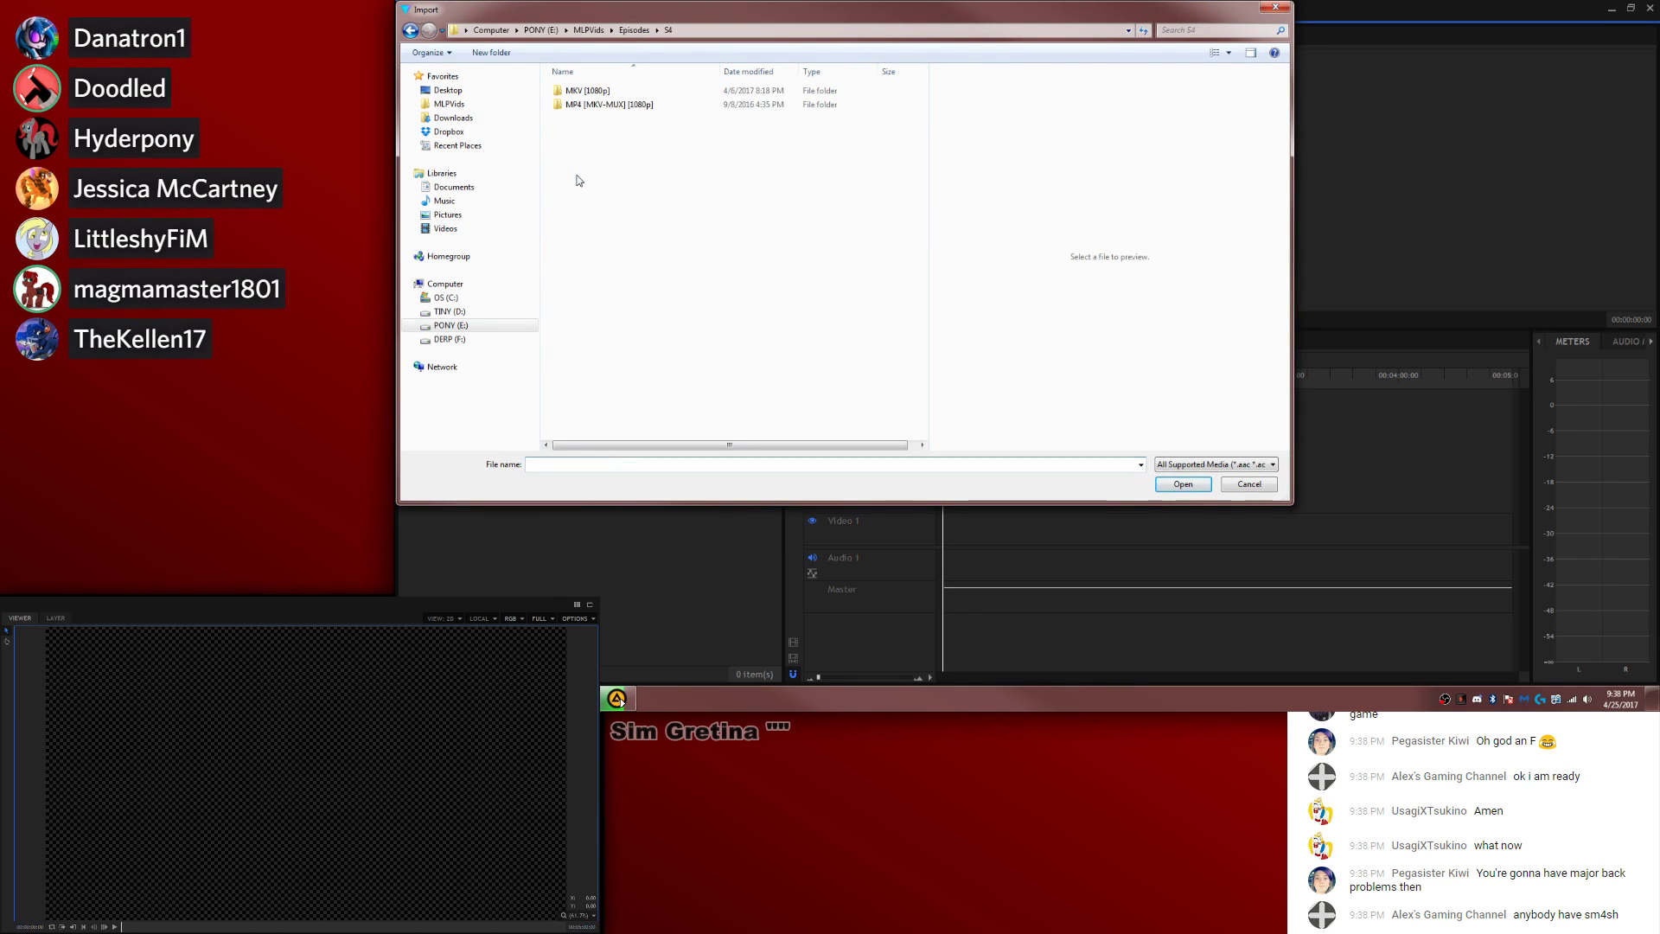
pyautogui.doubleClick(605, 105)
pyautogui.scroll(-1, 926, 167)
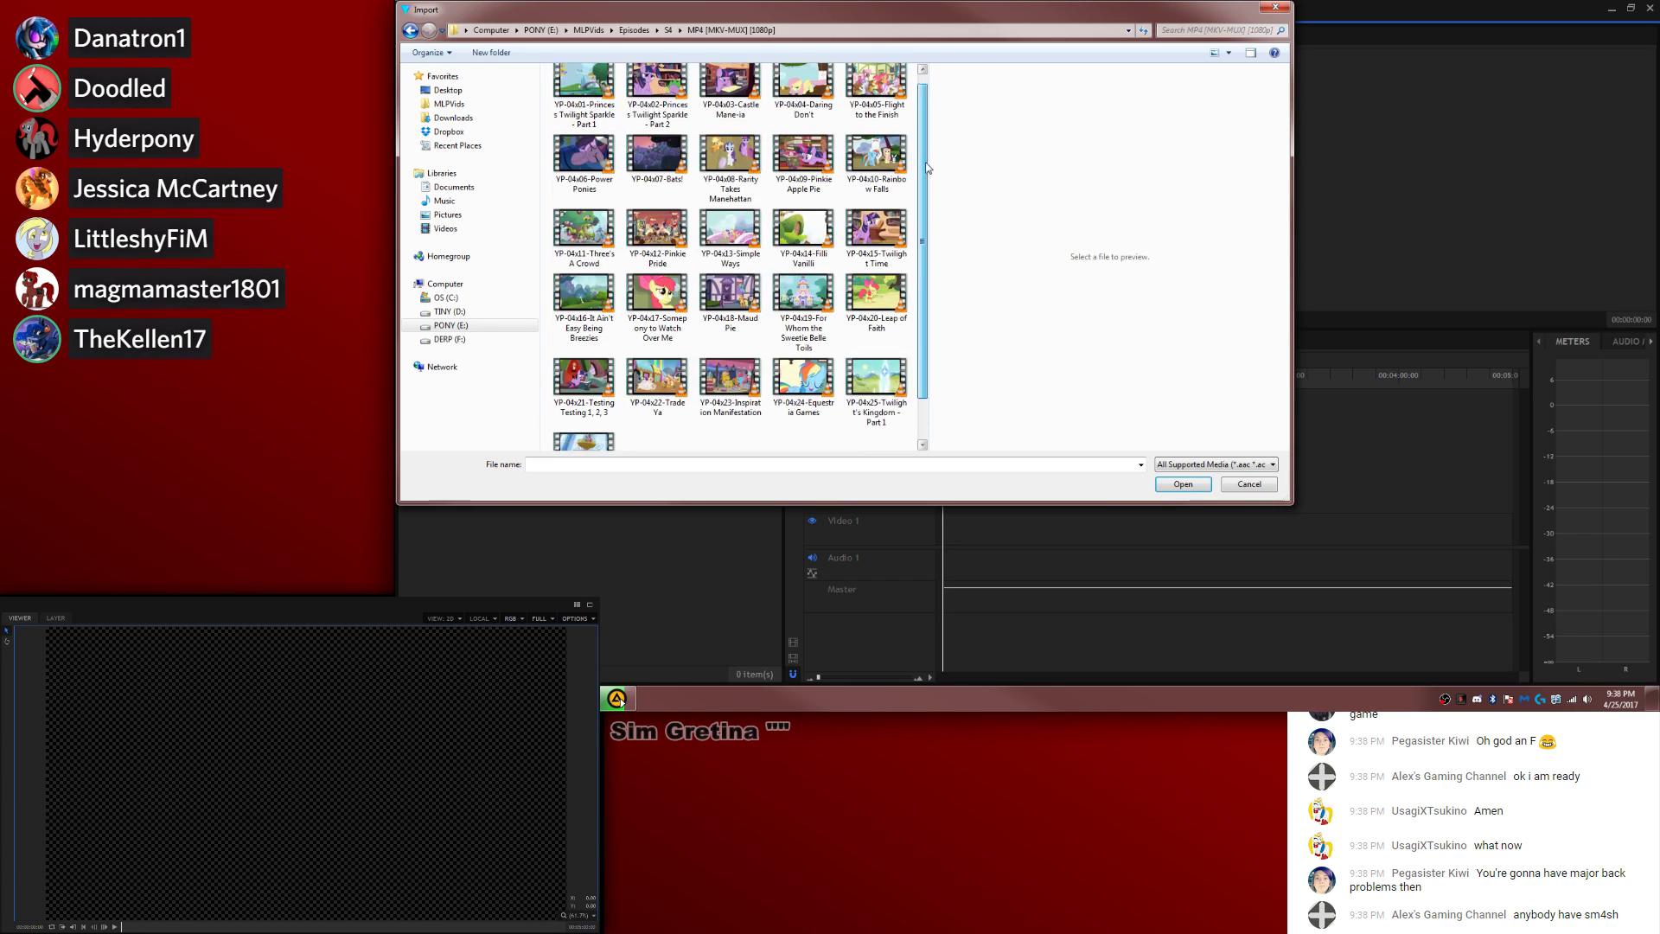
pyautogui.scroll(-1, 926, 167)
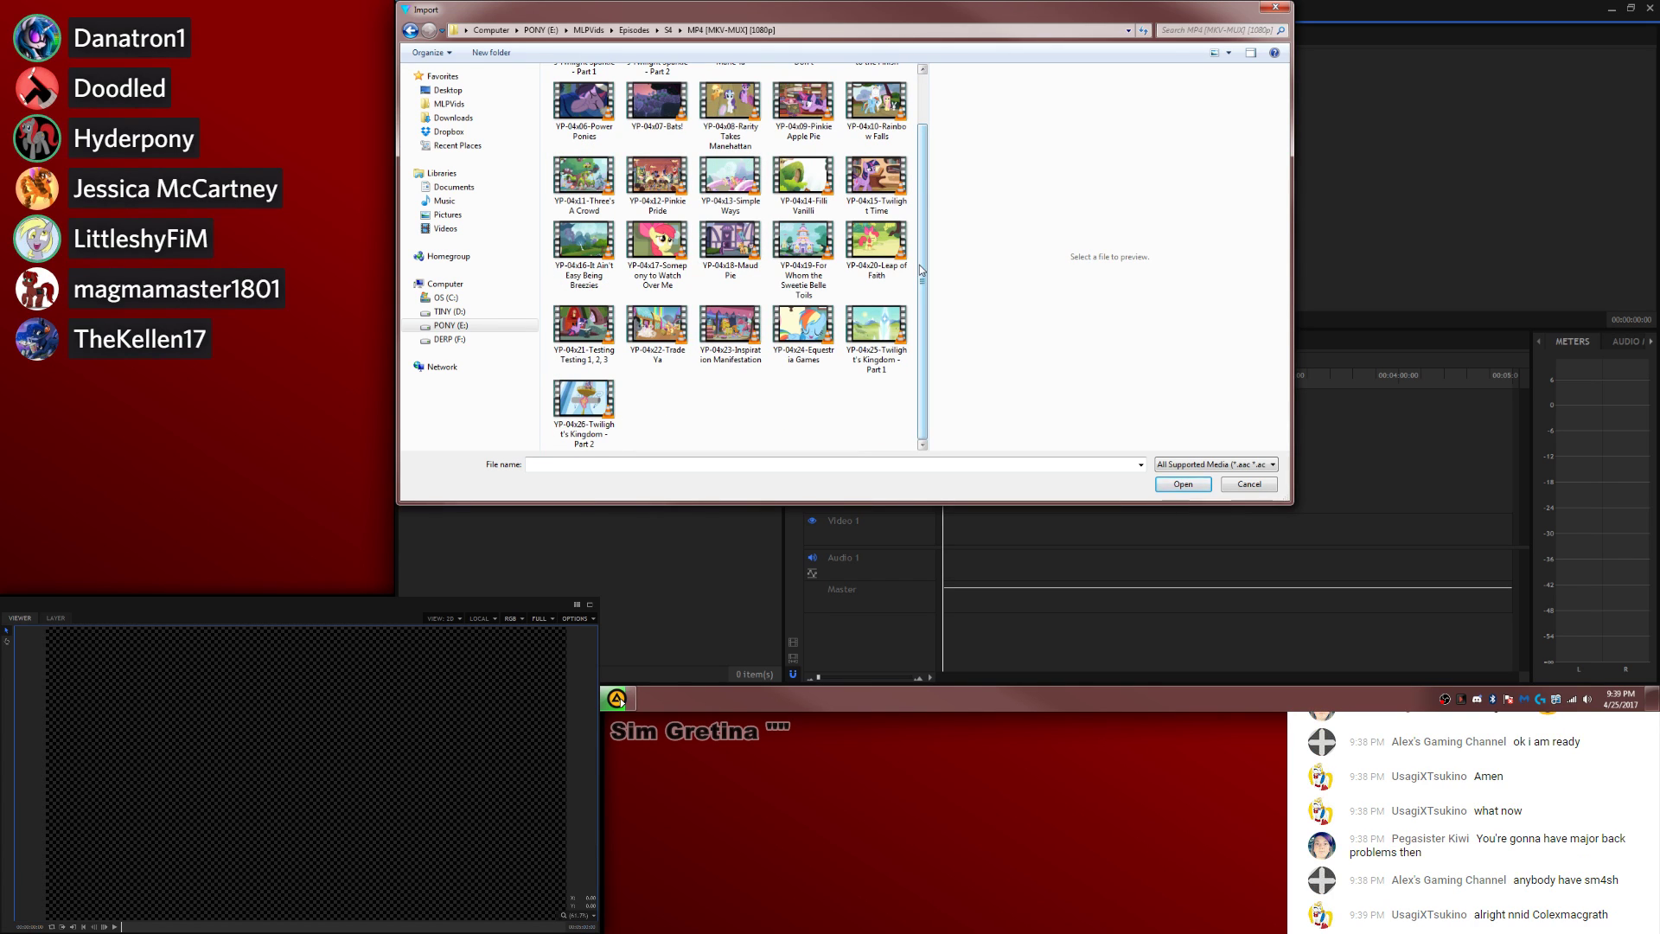
pyautogui.click(680, 189)
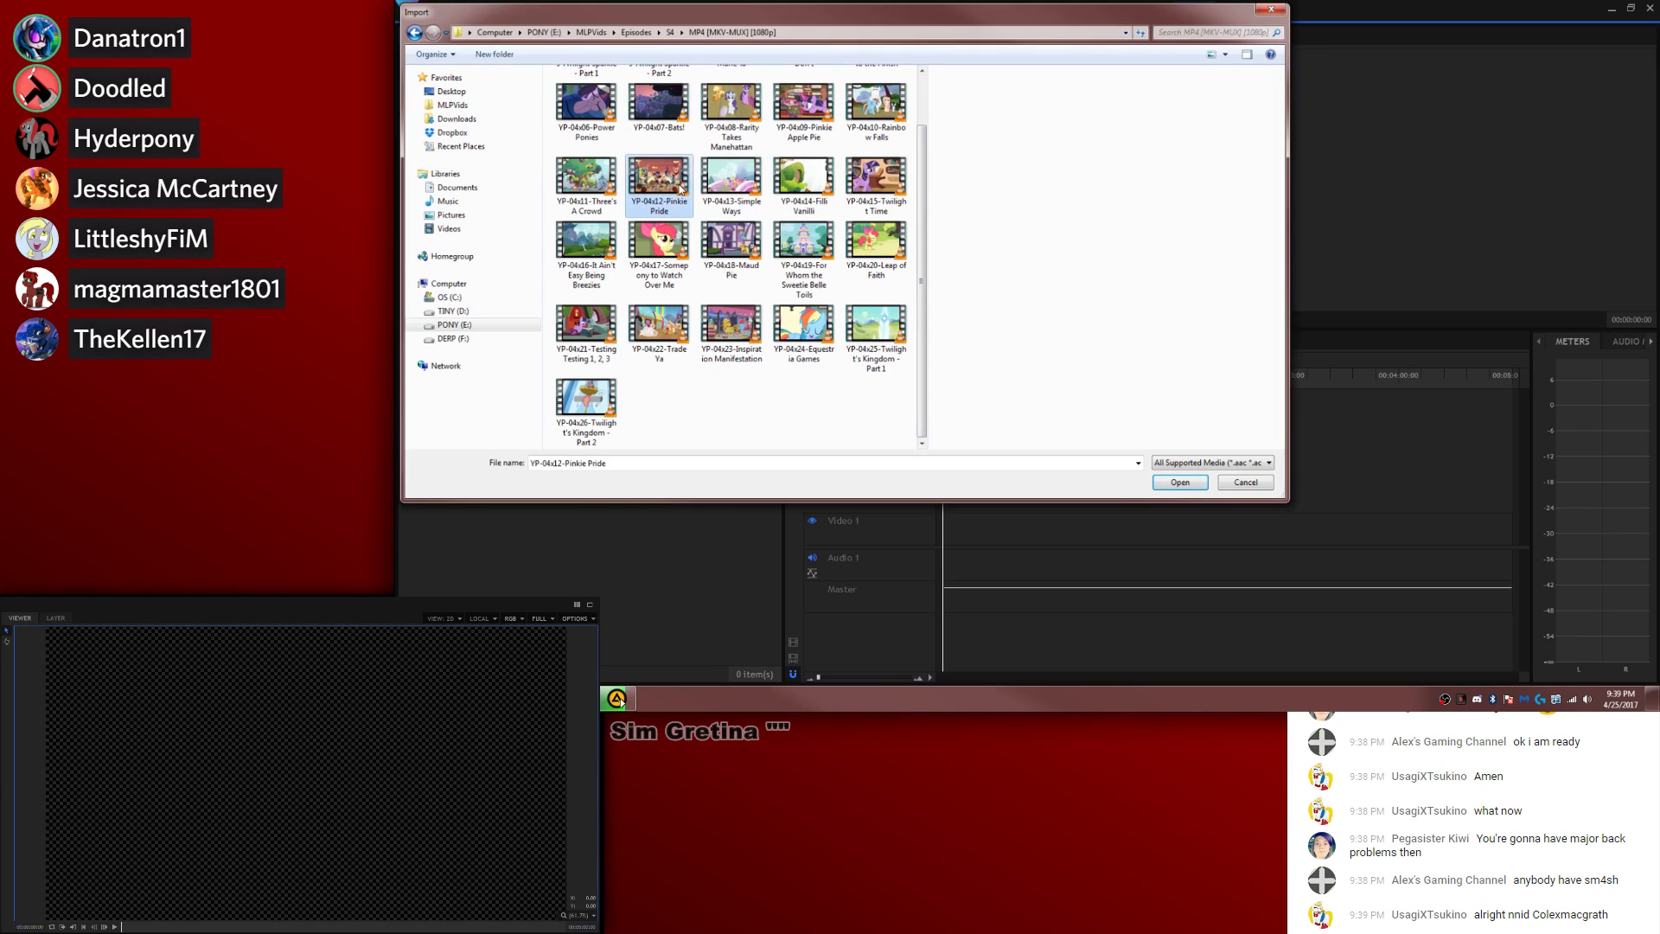
pyautogui.doubleClick(680, 188)
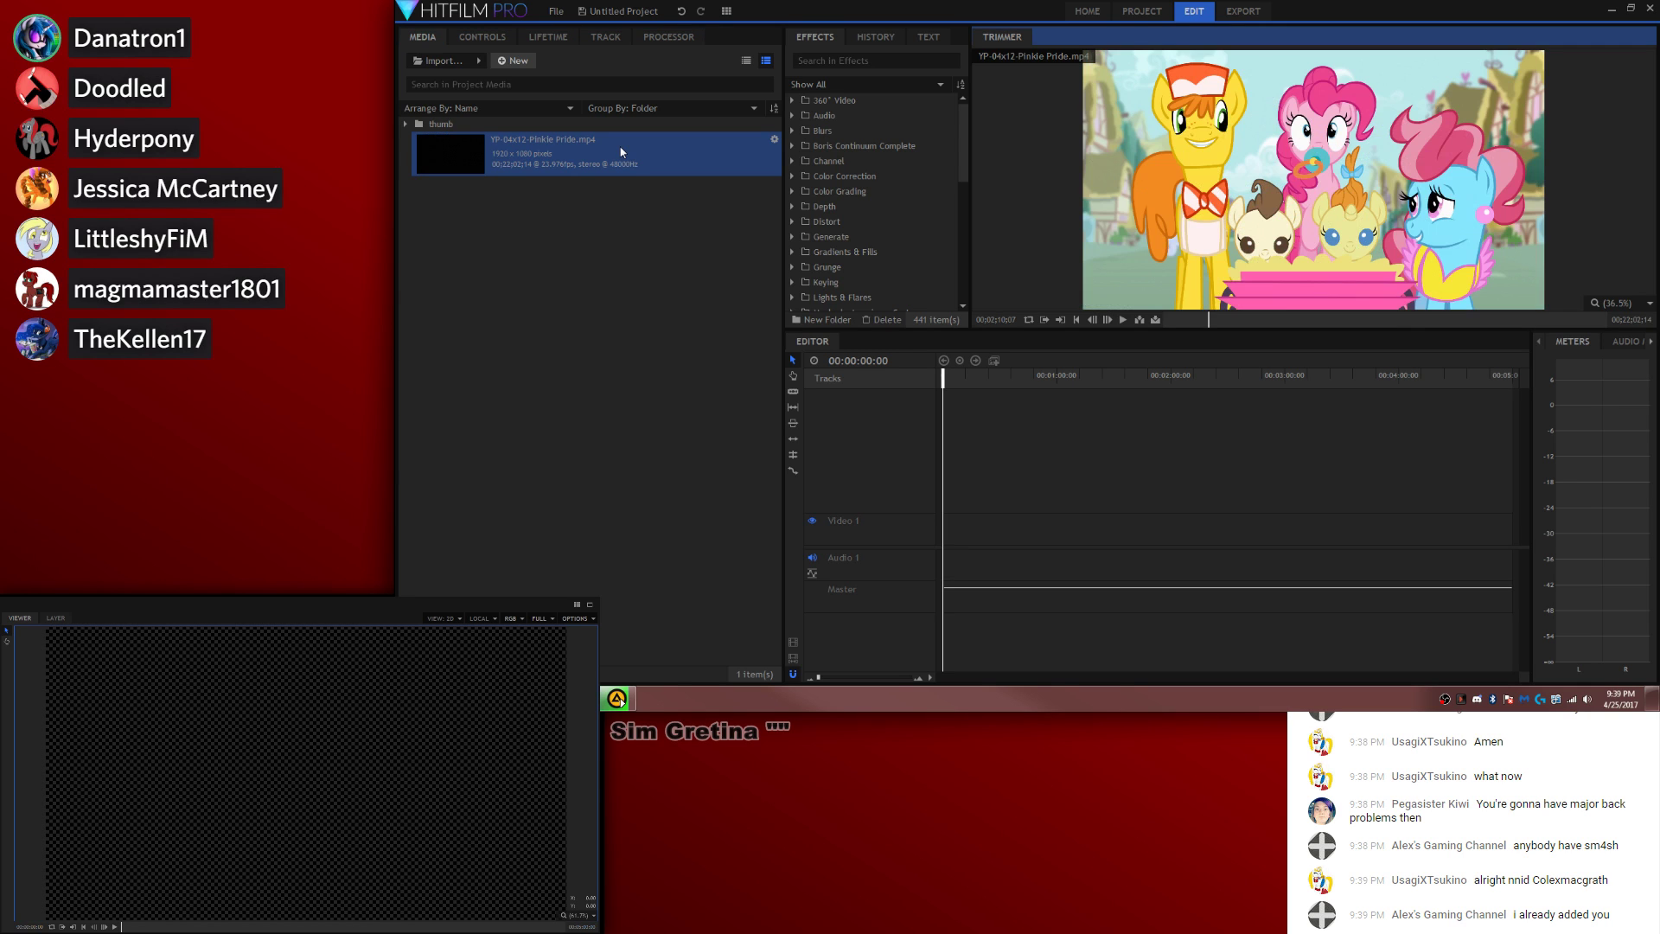
# Step: Place the Pinkie Pride clip at the timeline start, keep the current sequence settings, and move the playhead to about 00:01:07
pyautogui.moveTo(621, 152); pyautogui.dragTo(951, 529)
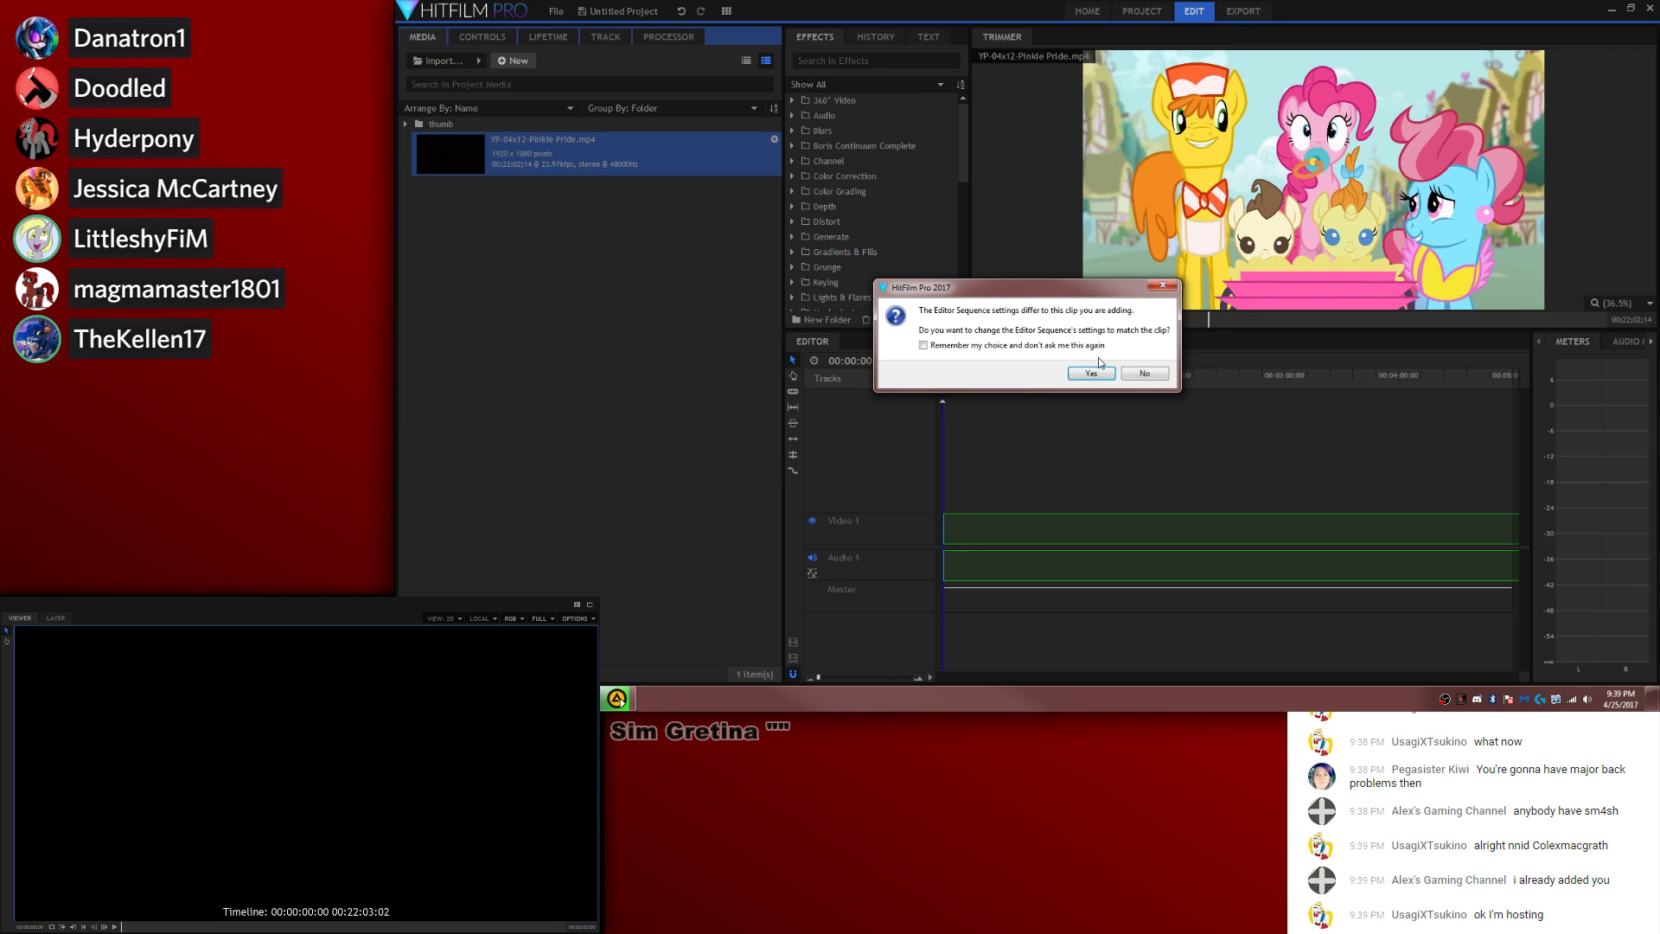
pyautogui.click(1127, 378)
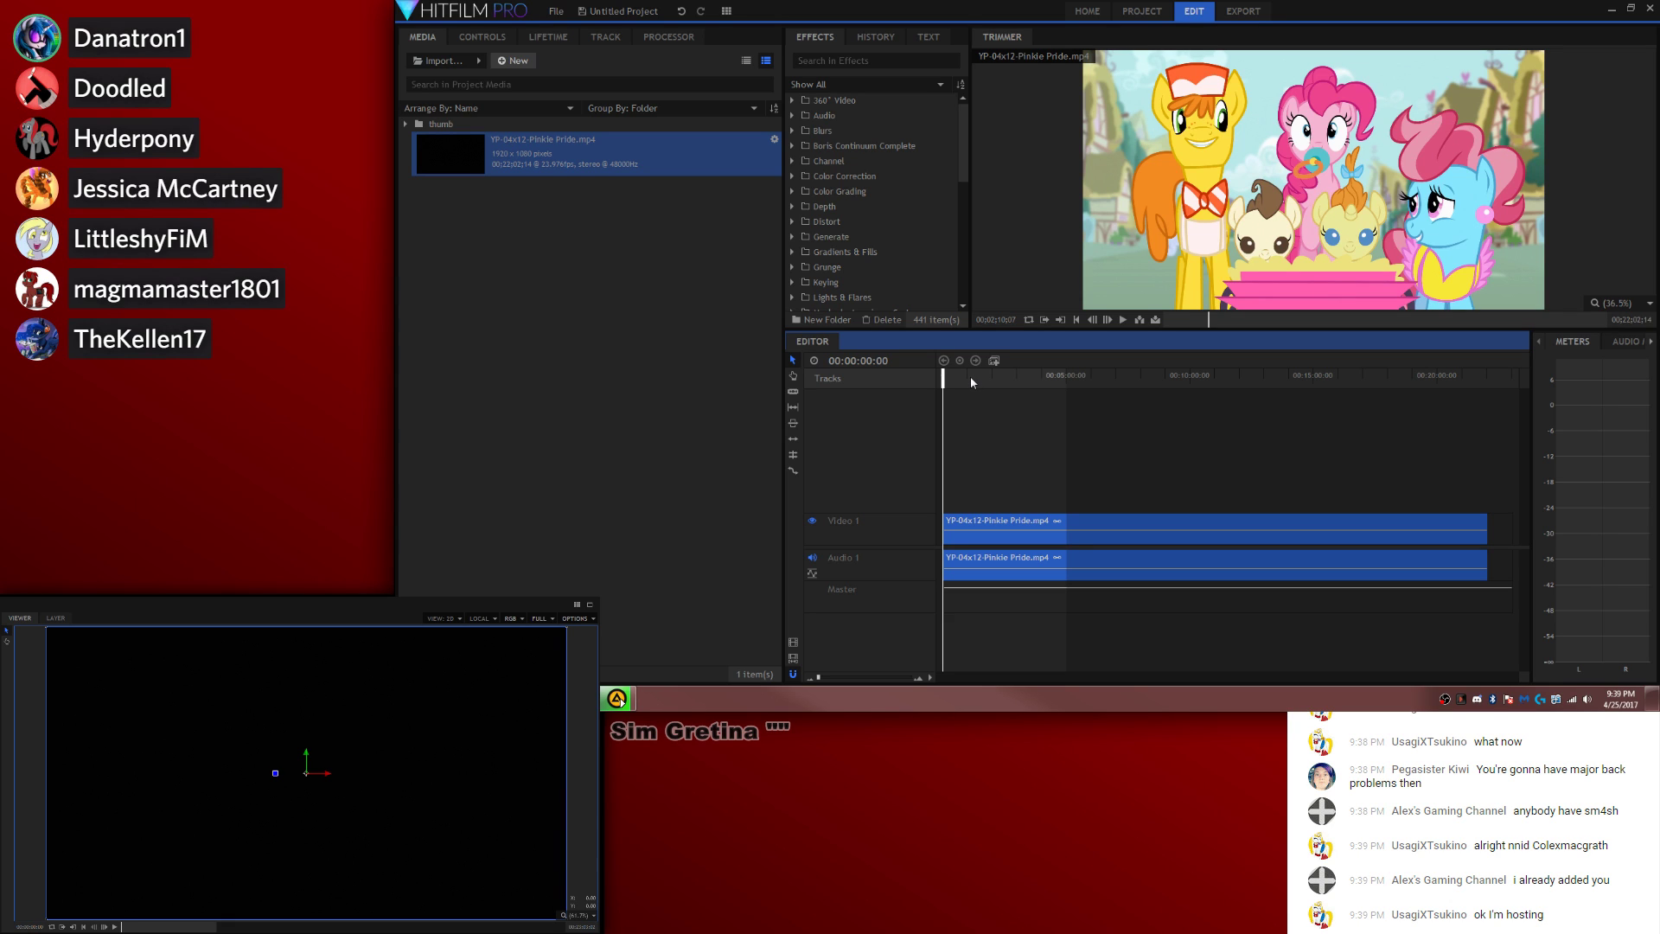
pyautogui.click(971, 377)
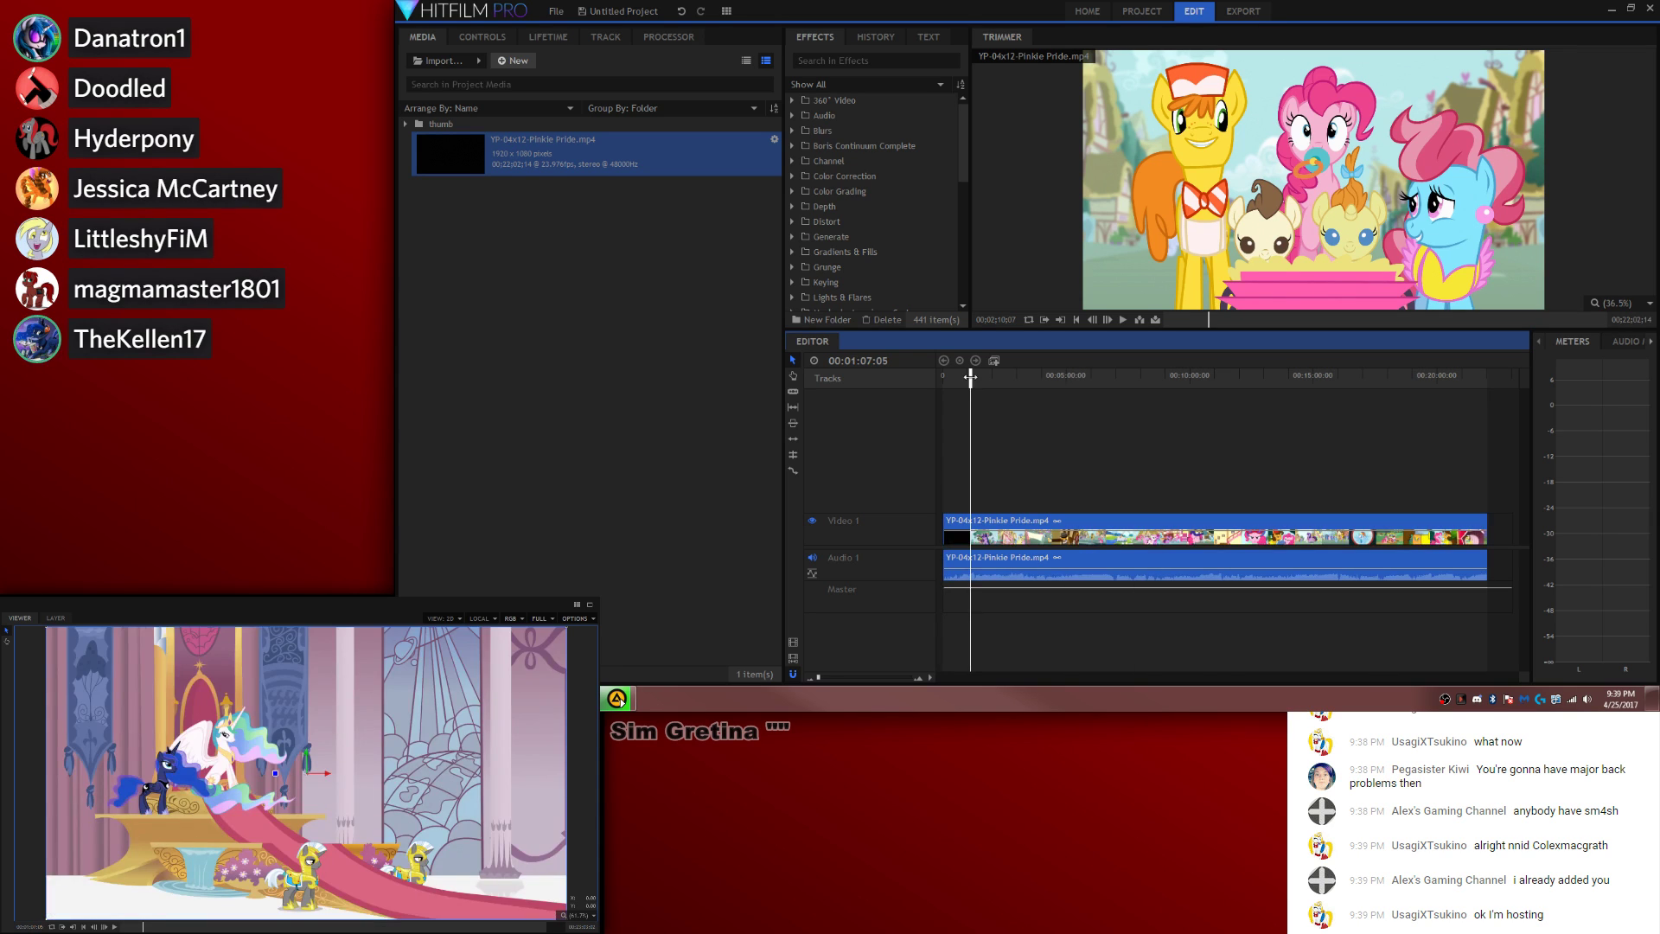
# Step: Start saving the project and create and open a folder named S4E12 inside Cinemare Sins Season 4
pyautogui.hotkey('ctrl', 's')
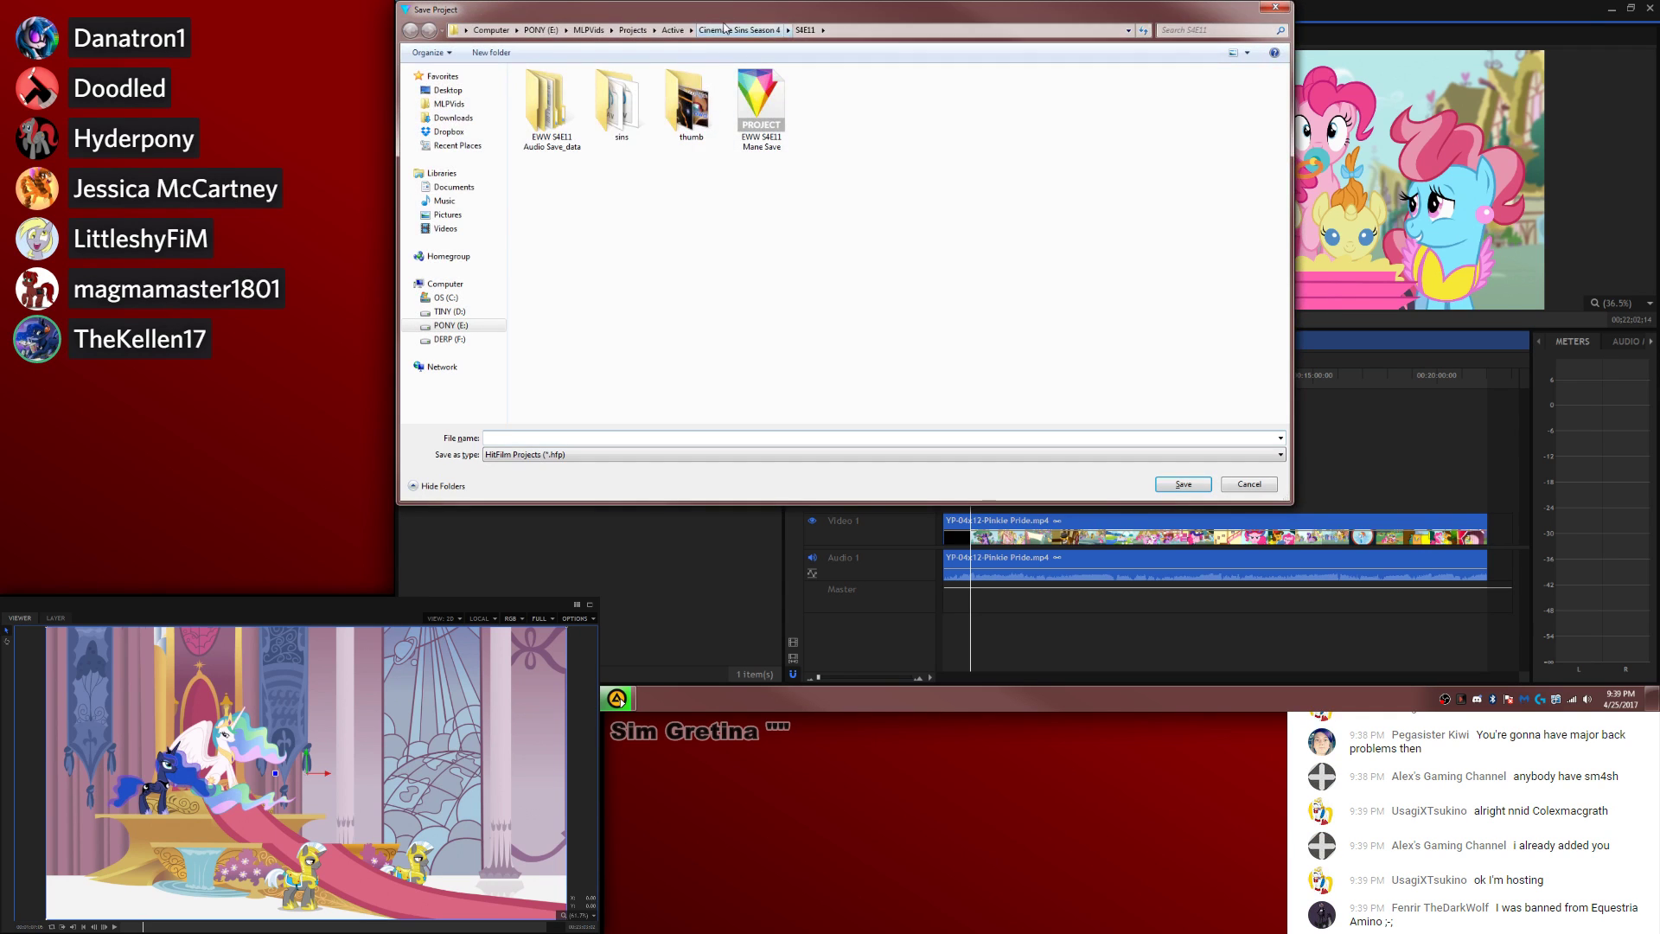
pyautogui.click(492, 54)
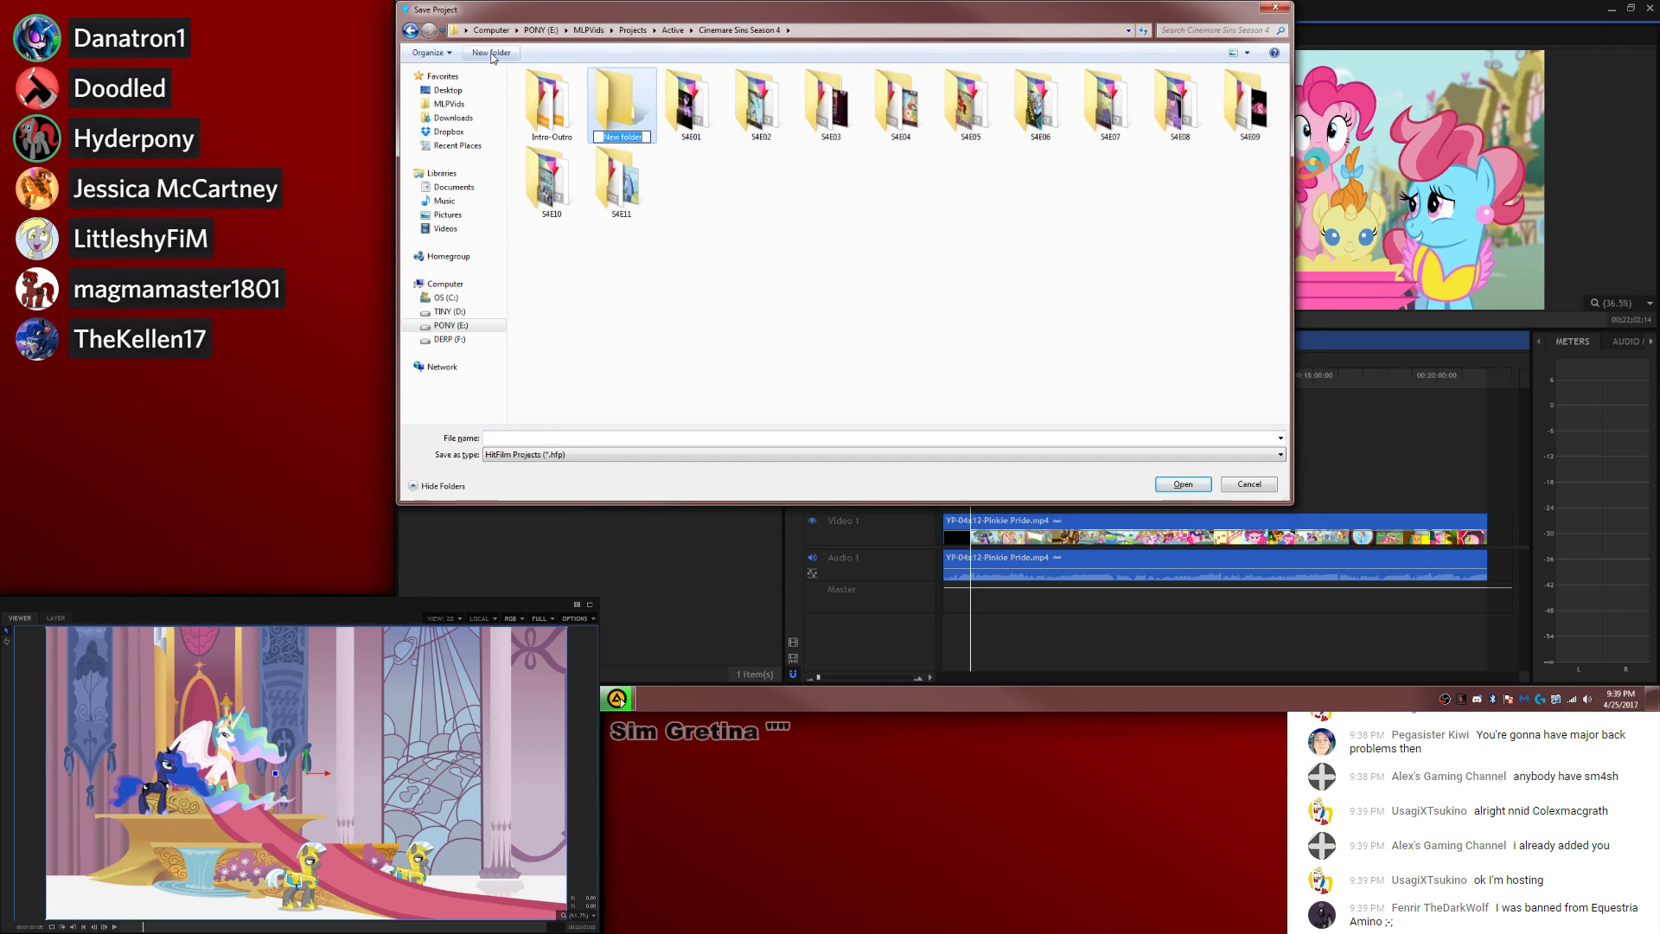
pyautogui.write('S4E1')
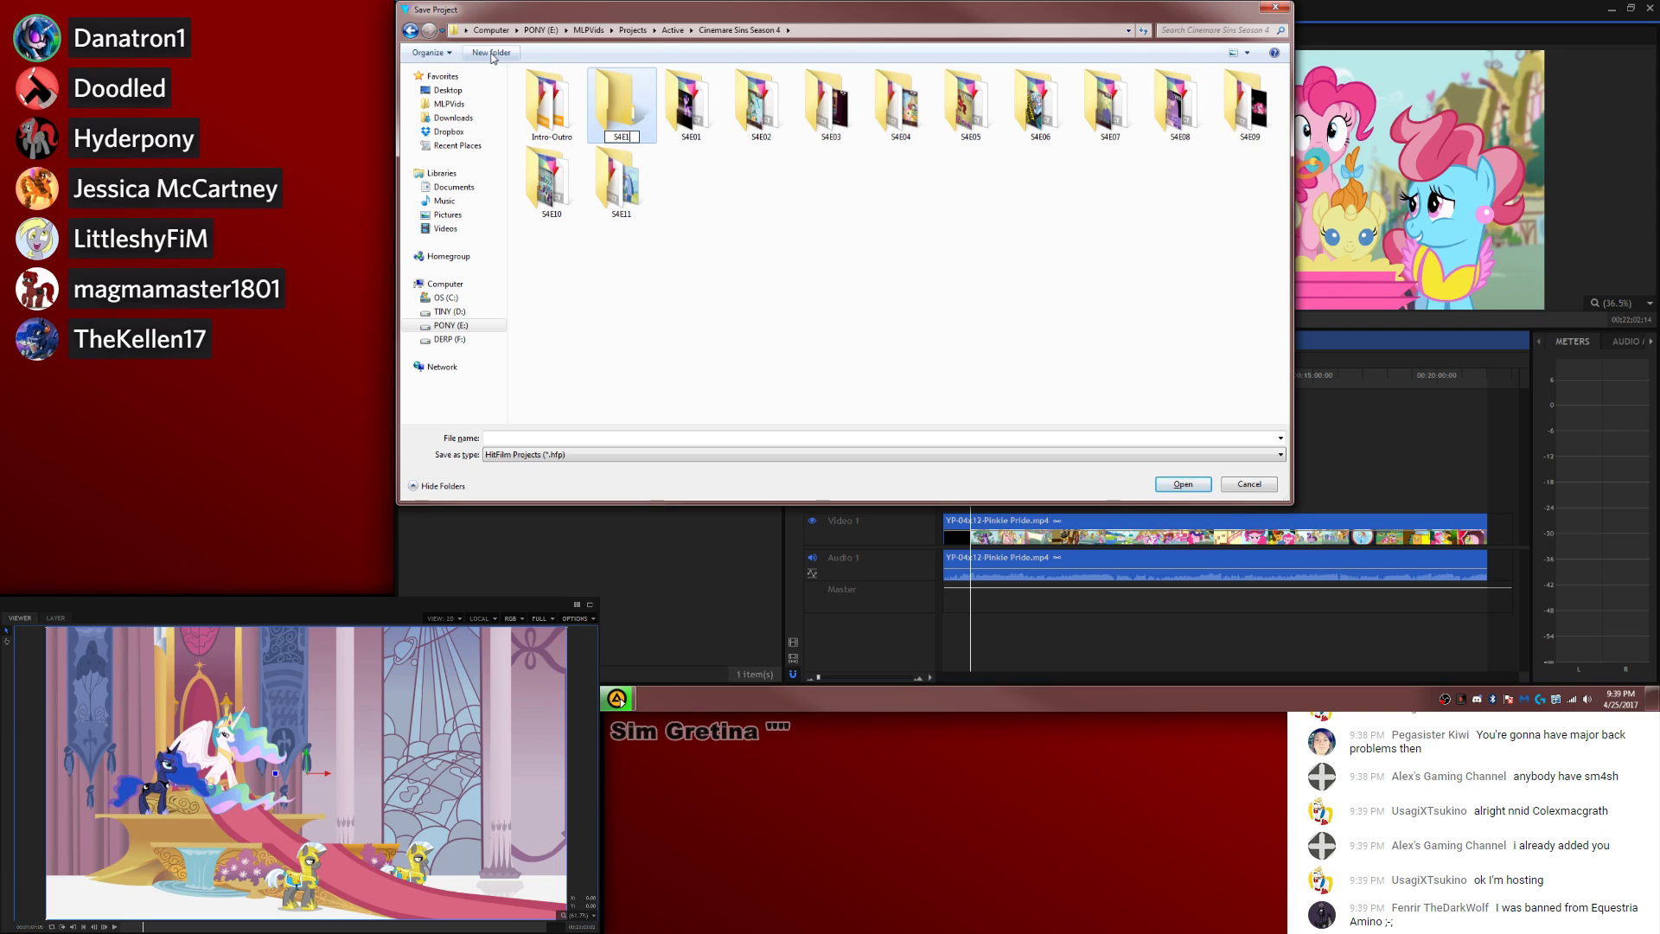
pyautogui.write('2')
pyautogui.press('Return')
pyautogui.doubleClick(622, 183)
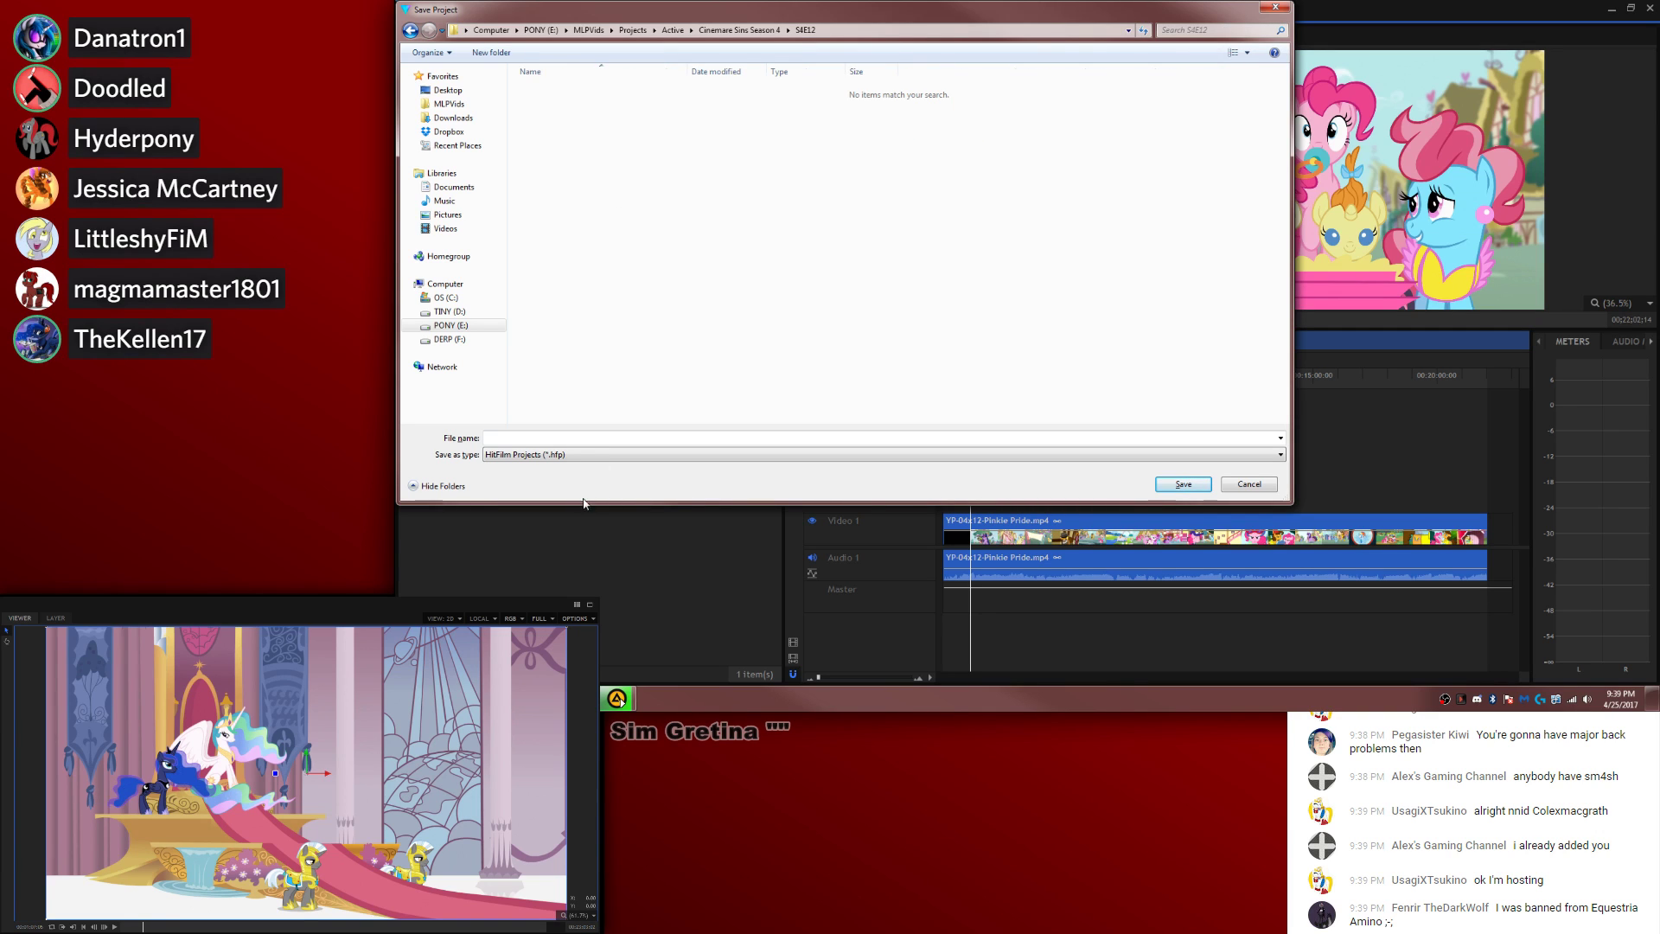
# Step: Save the project in the S4E12 folder as EWW S4E12 Mane Save
pyautogui.click(581, 438)
pyautogui.write('EWW ')
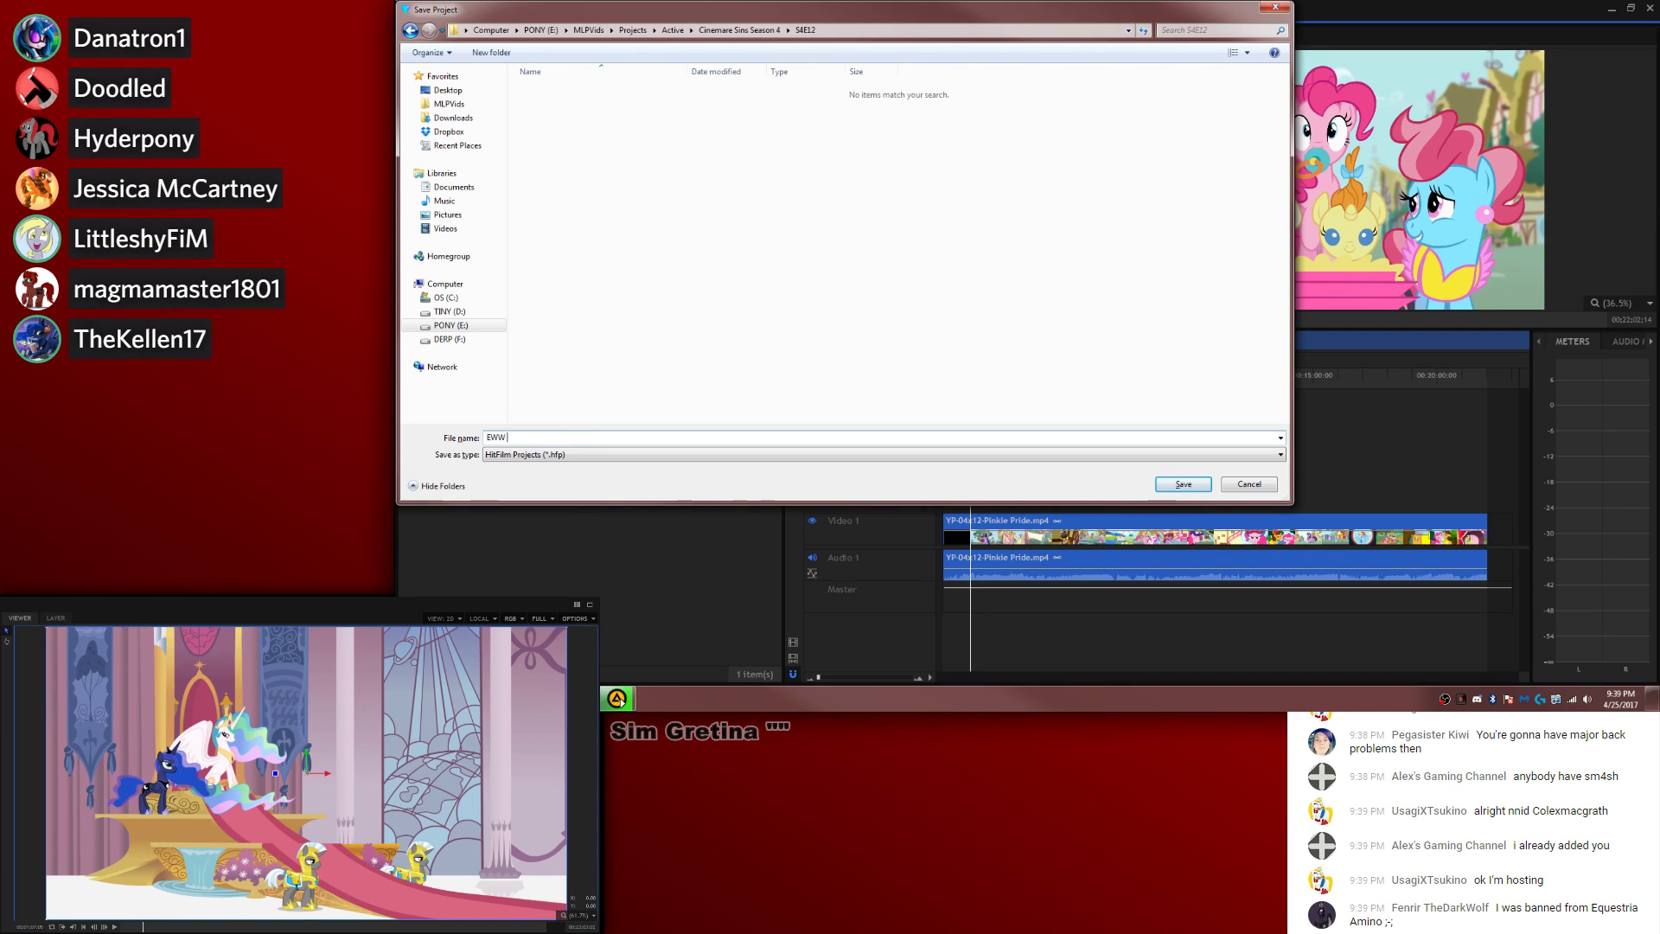
pyautogui.write('S4E12 Pi')
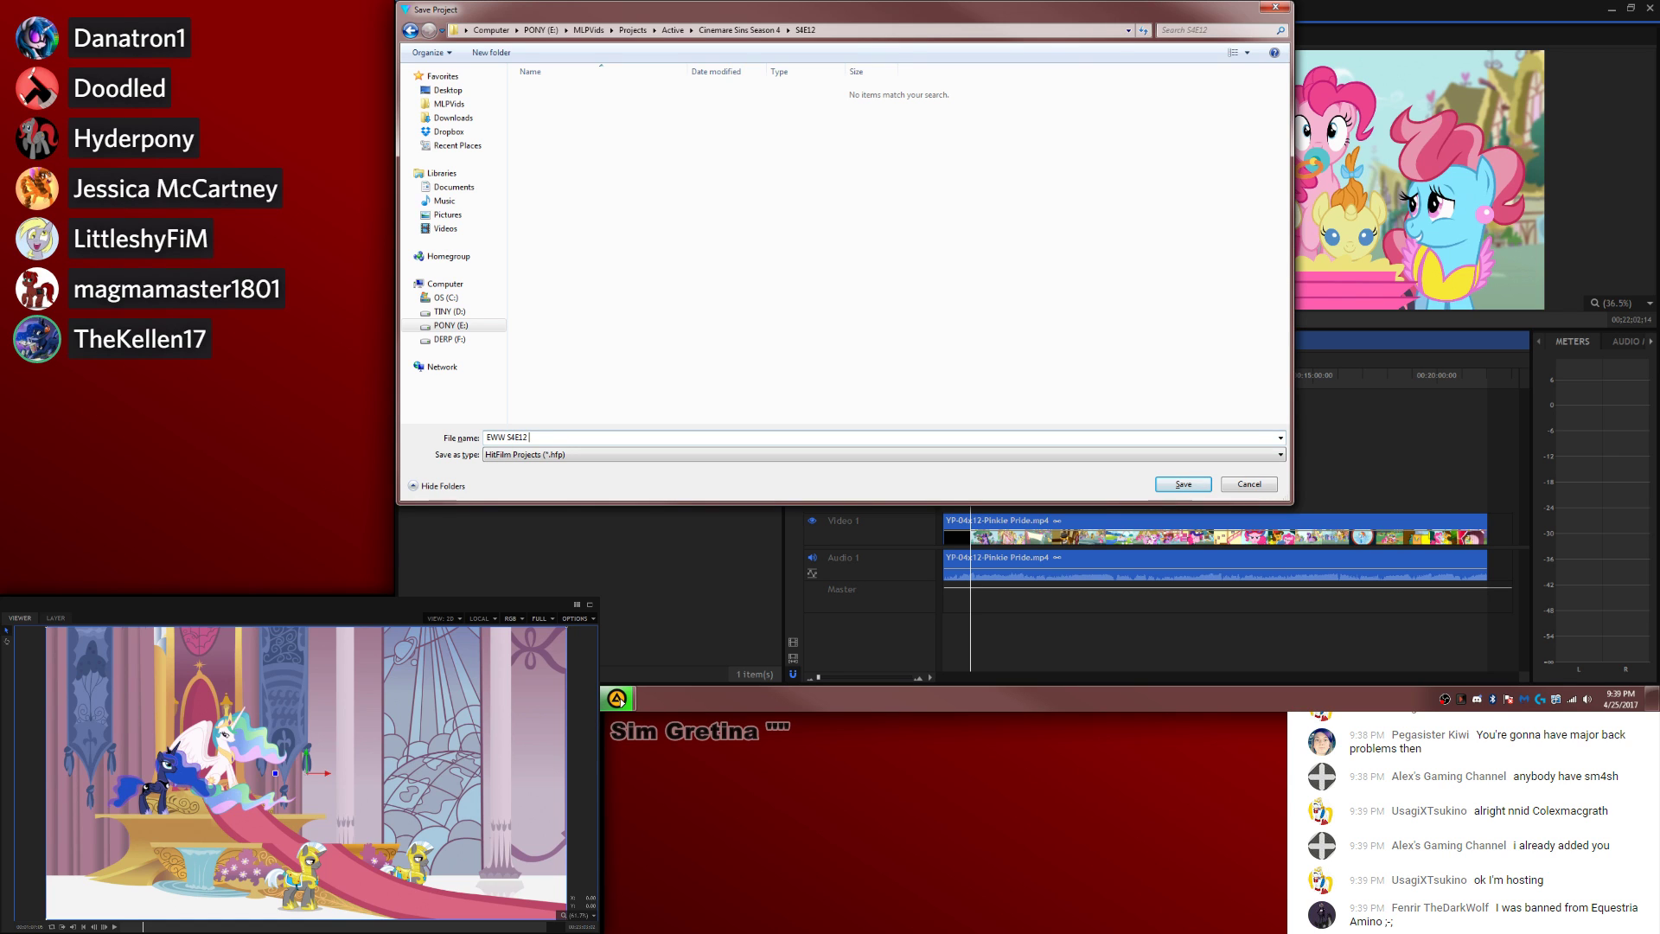
pyautogui.press('BackSpace')
pyautogui.write('Mane Save')
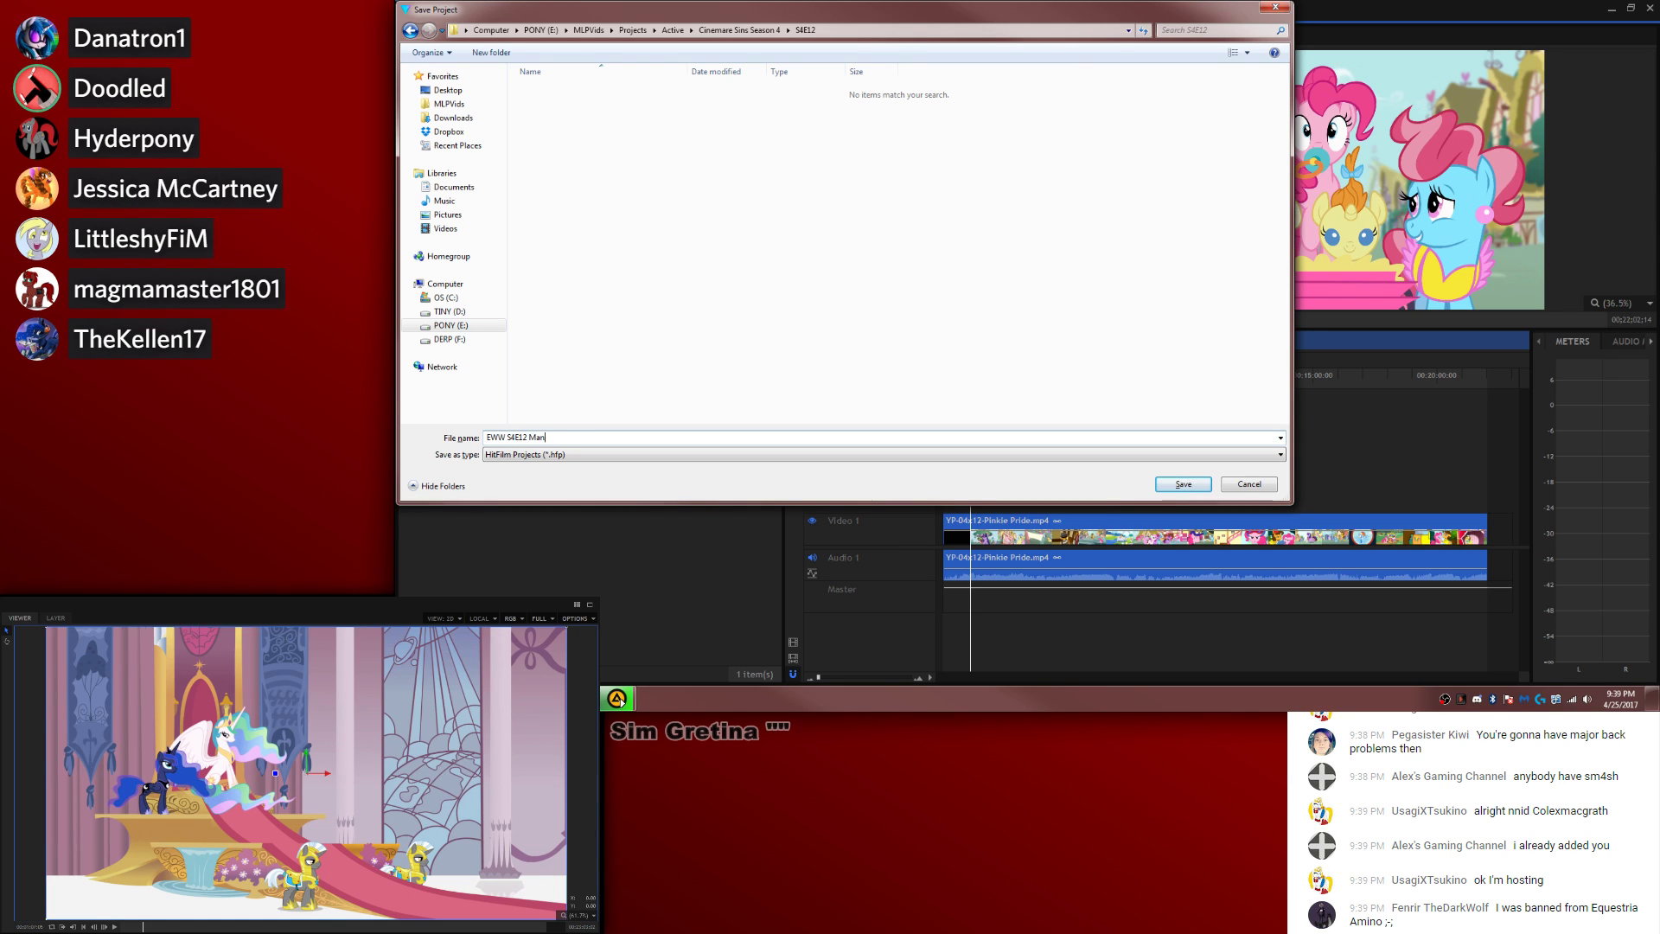
pyautogui.press('Return')
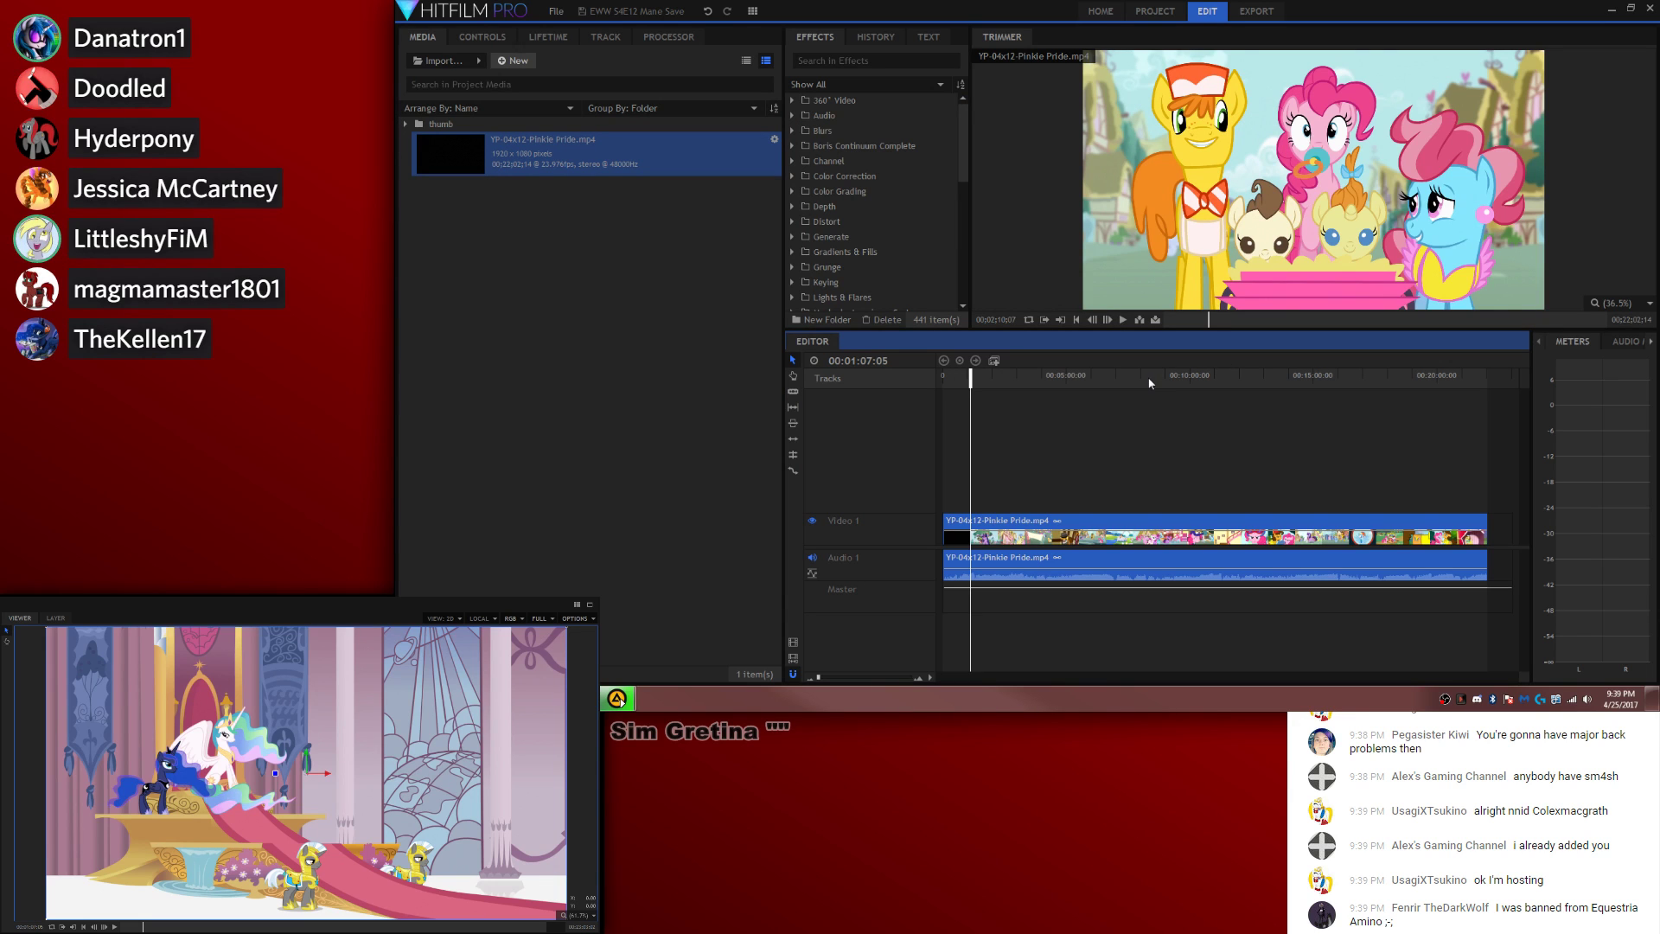
# Step: Scrub through the Pinkie Pride episode to about 00:05:40, checking the shots for thumbnail material
pyautogui.moveTo(978, 381); pyautogui.dragTo(1002, 383)
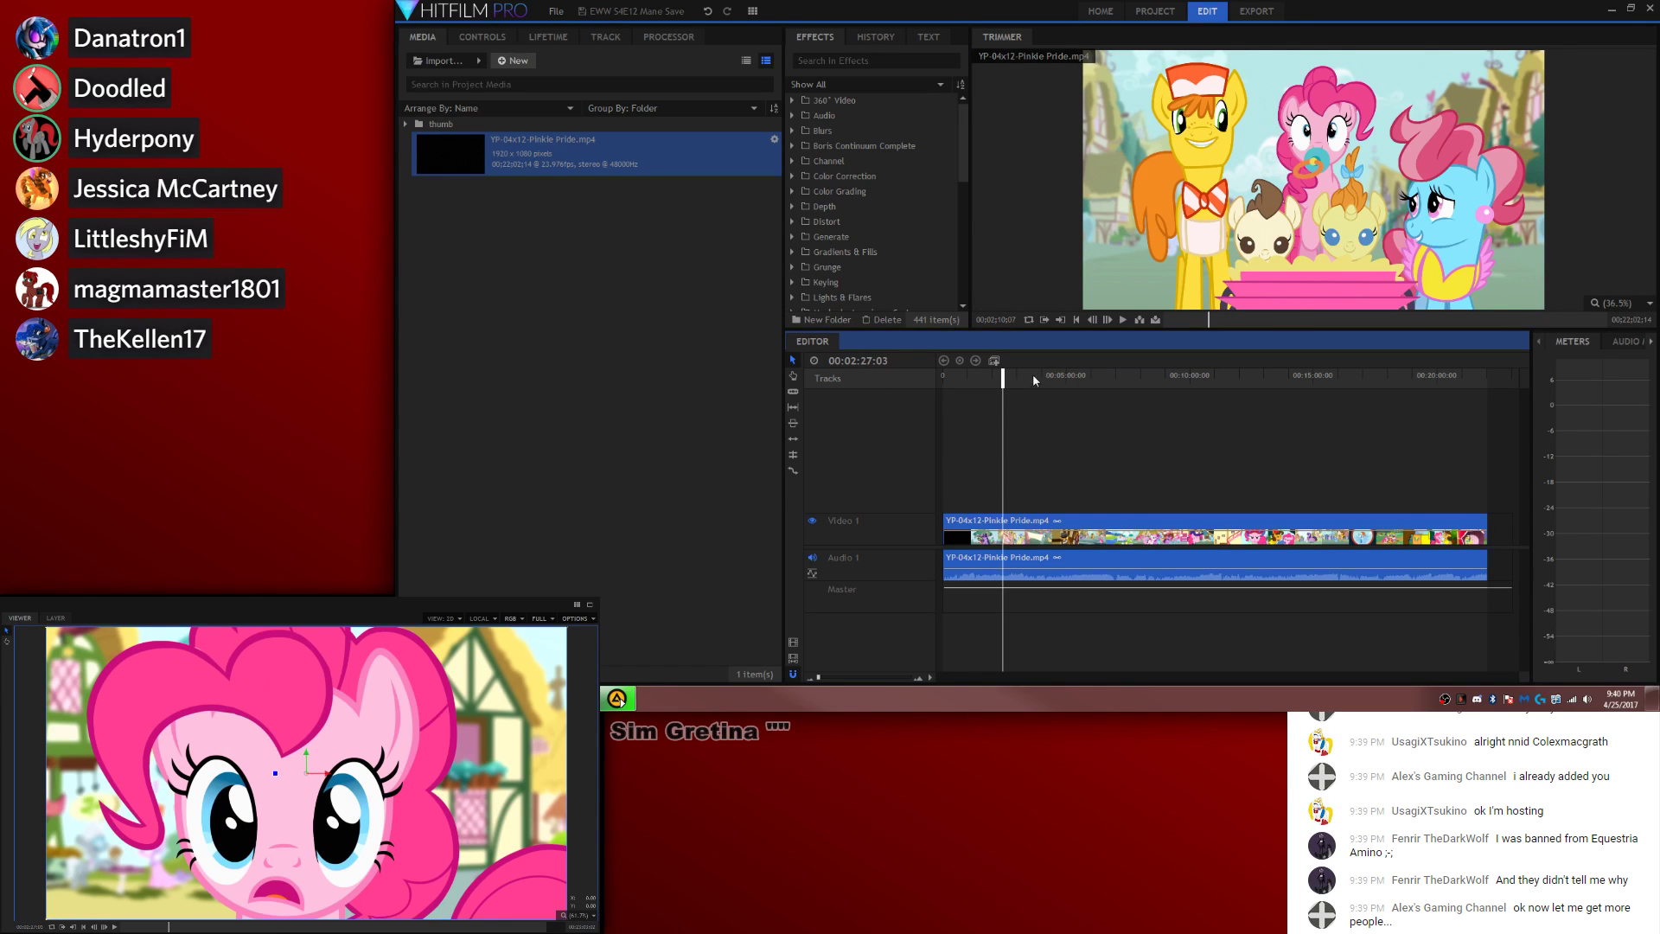
pyautogui.click(1008, 375)
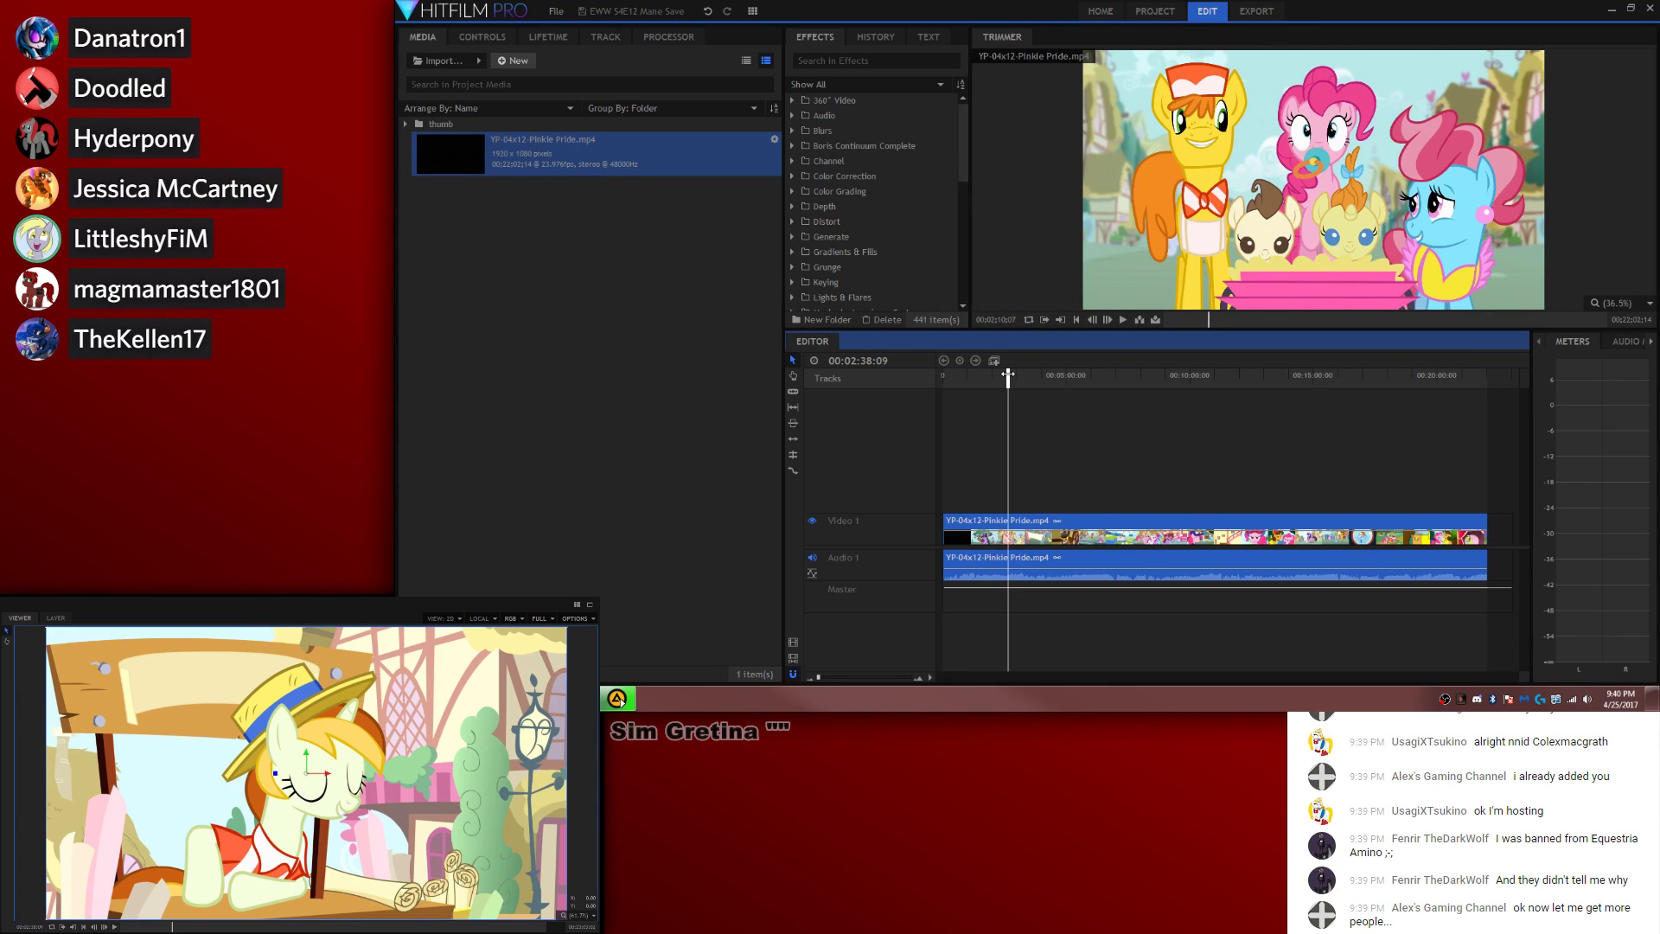
pyautogui.moveTo(1008, 375); pyautogui.dragTo(1040, 382)
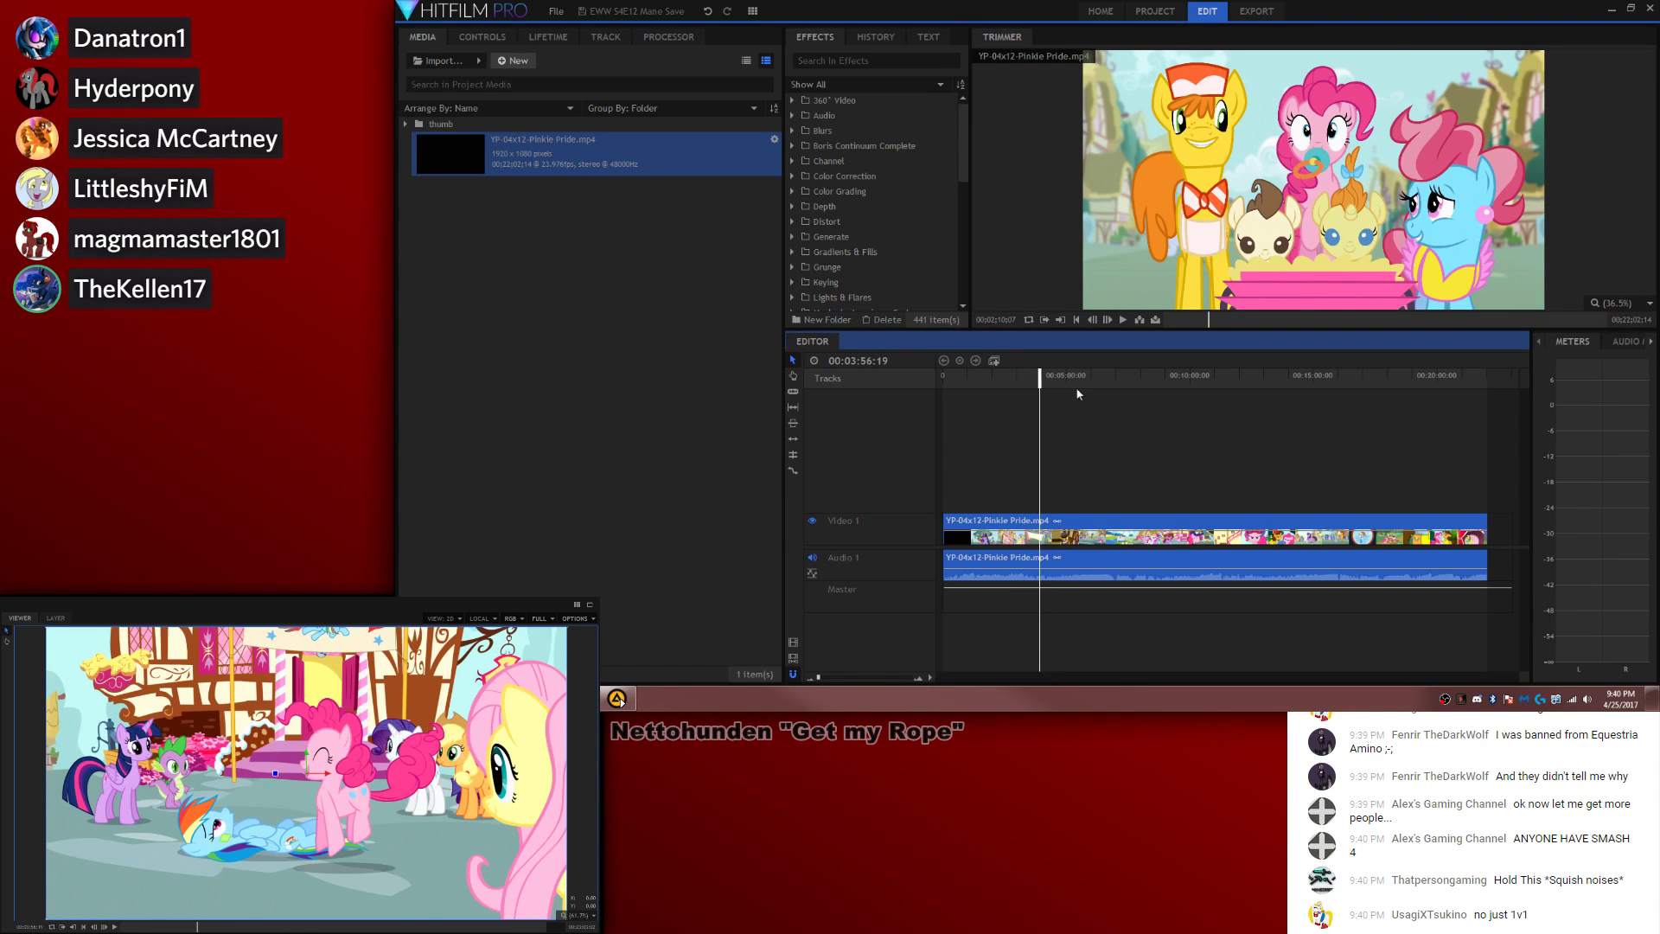
pyautogui.click(1044, 378)
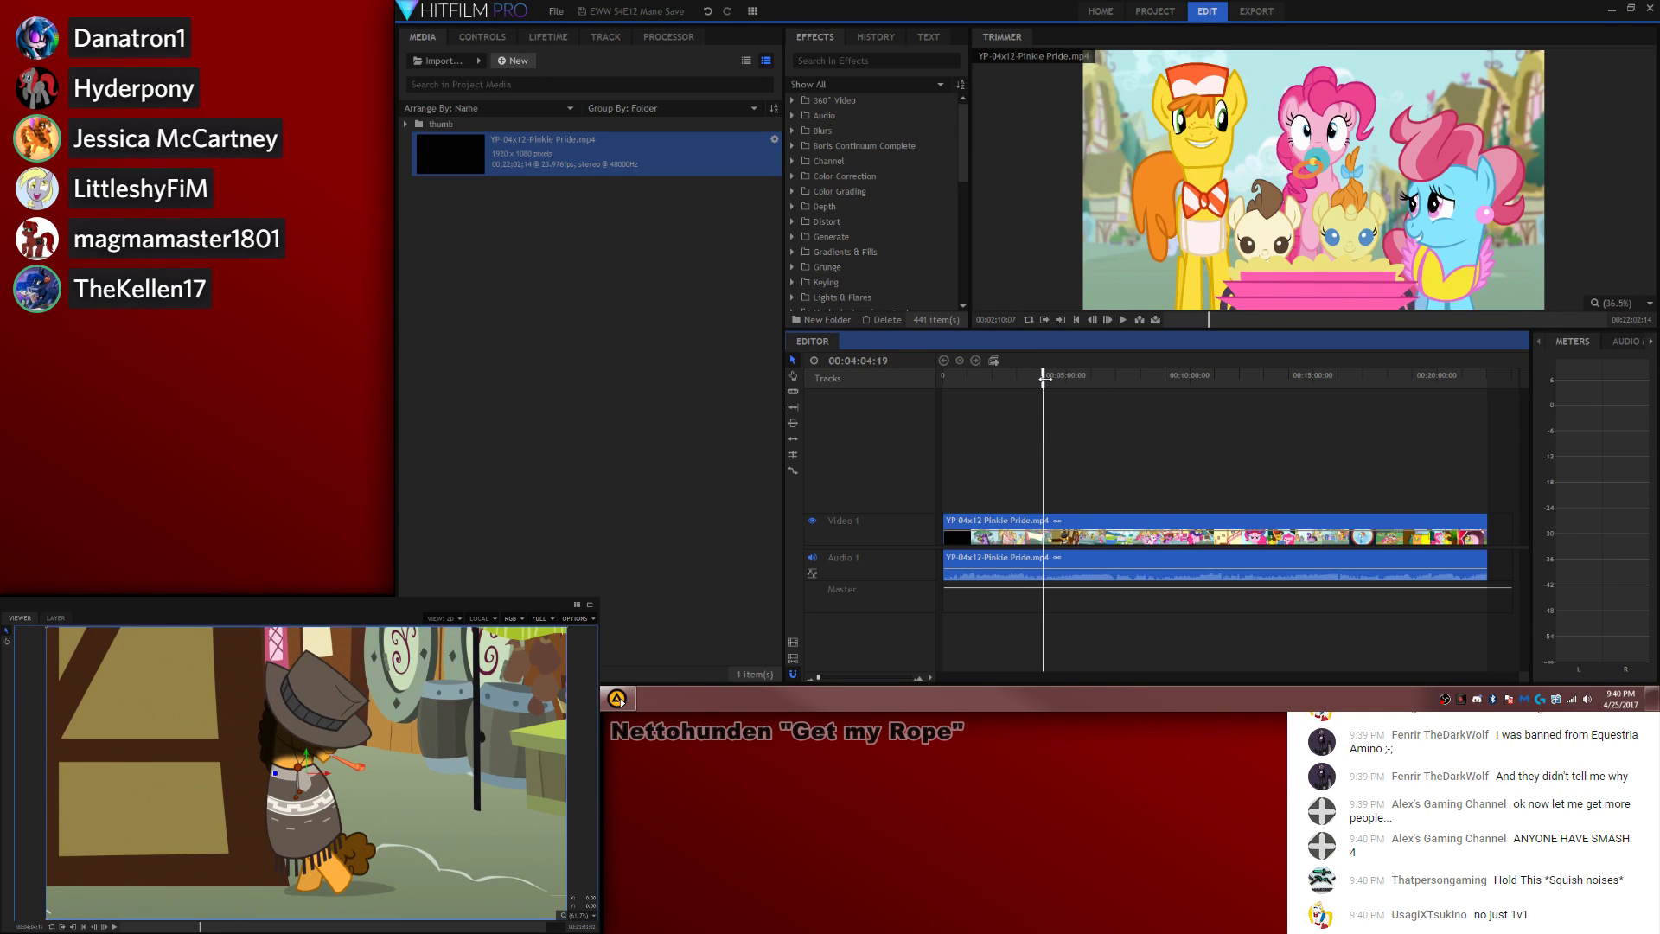
pyautogui.moveTo(1041, 375); pyautogui.dragTo(1082, 383)
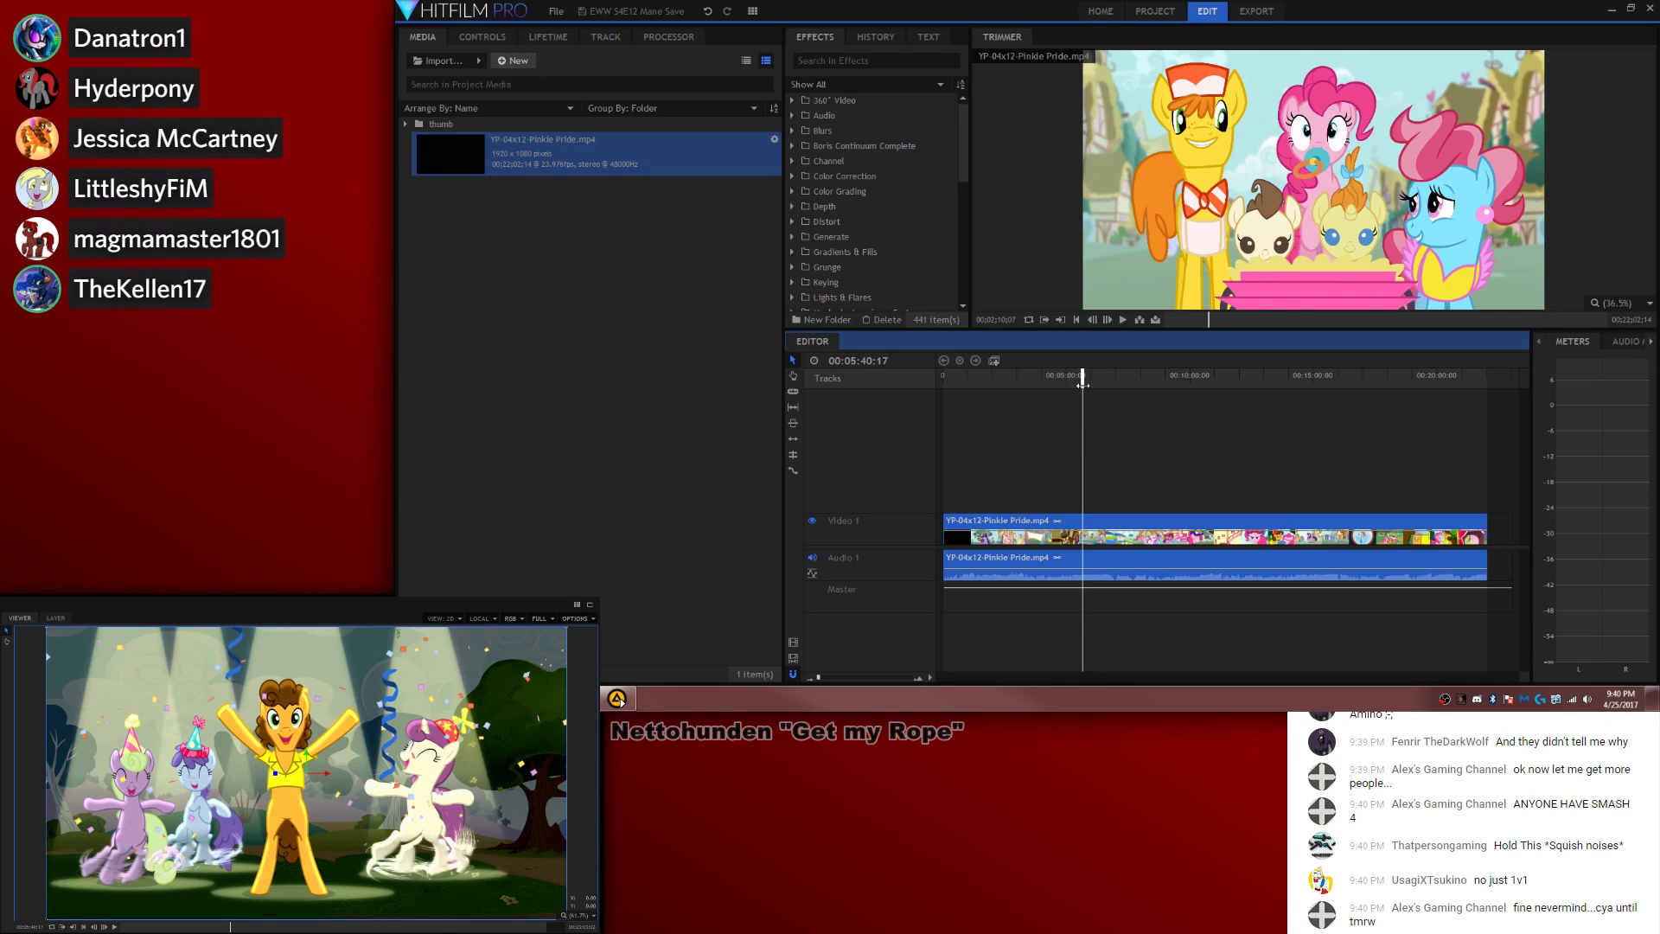
# Step: Step back to 00:05:40:00 and play the episode to the seated accordion shot at 00:05:42:20
pyautogui.press('Left')
pyautogui.press('Left')
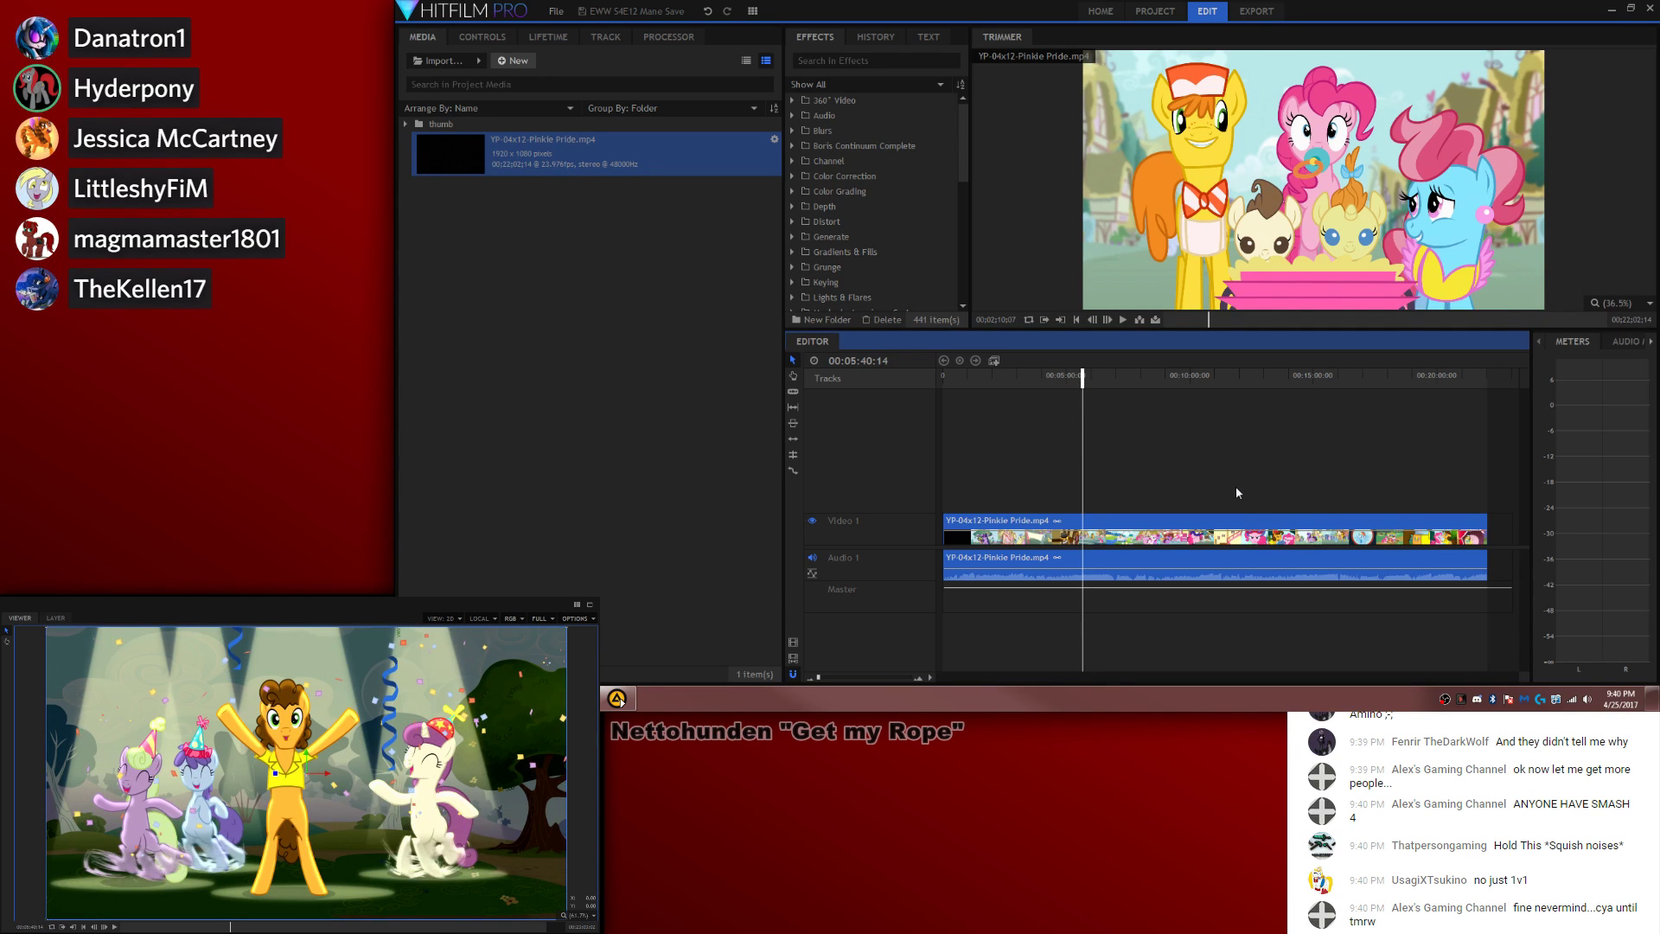
pyautogui.press('Left')
pyautogui.press('Left')
pyautogui.press('Left')
pyautogui.press('Left')
pyautogui.press('Left')
pyautogui.press('Left')
pyautogui.press('Left')
pyautogui.press('Left')
pyautogui.press('Left')
pyautogui.press('Left')
pyautogui.press('Left')
pyautogui.press('Left')
pyautogui.press('Left')
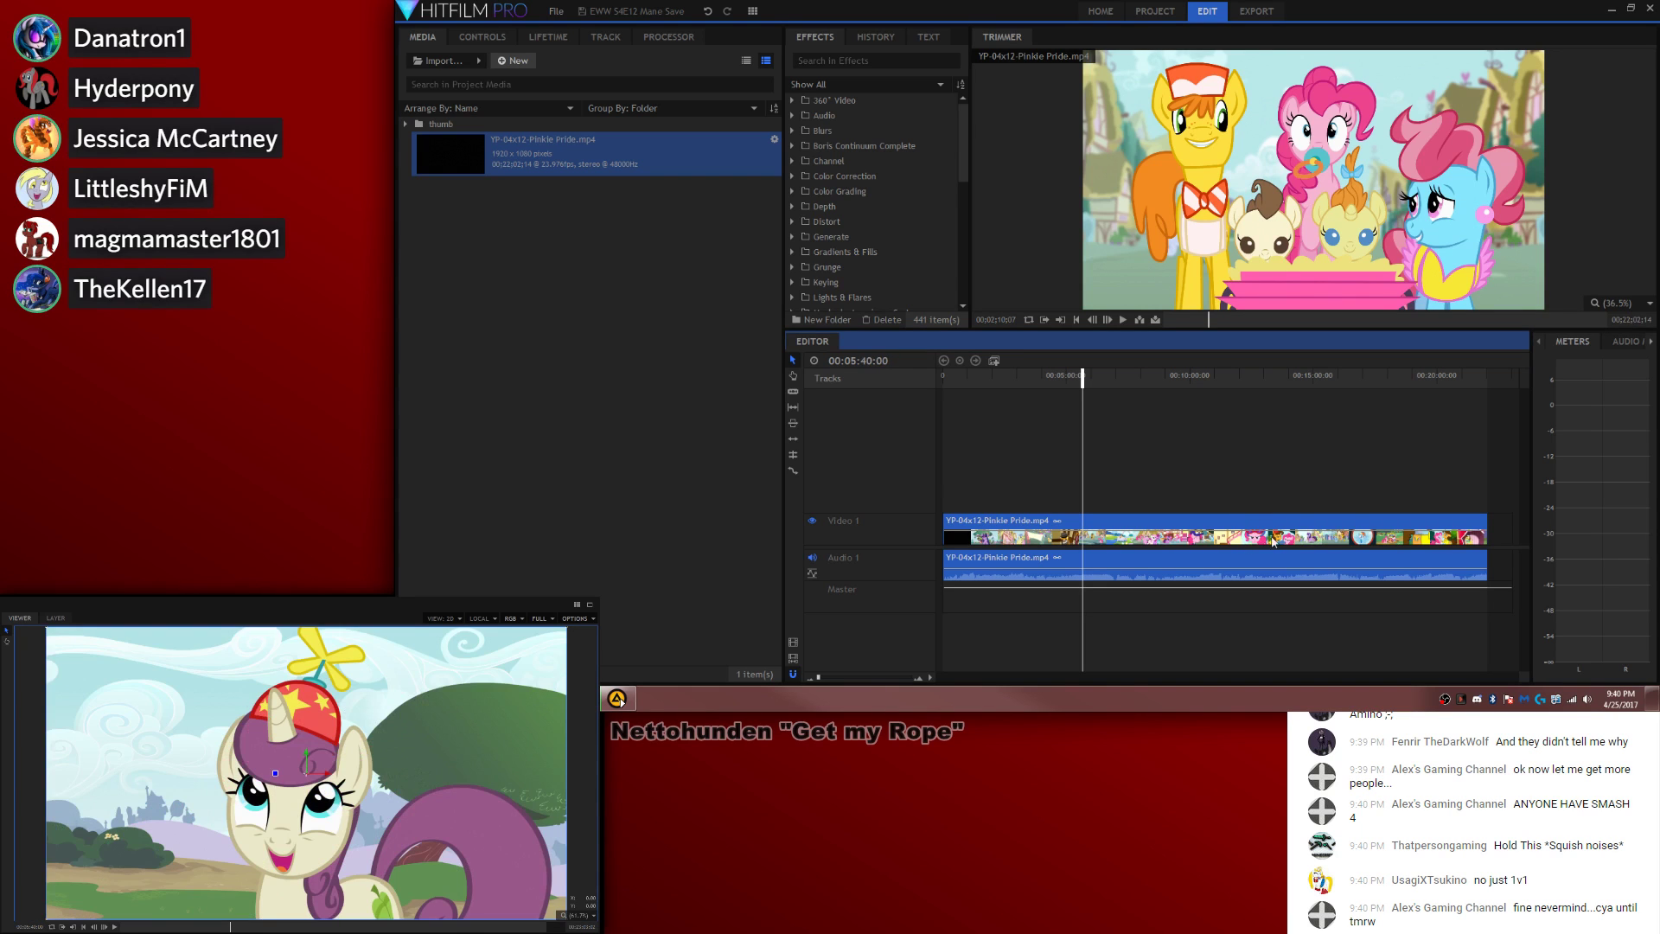
pyautogui.press('space')
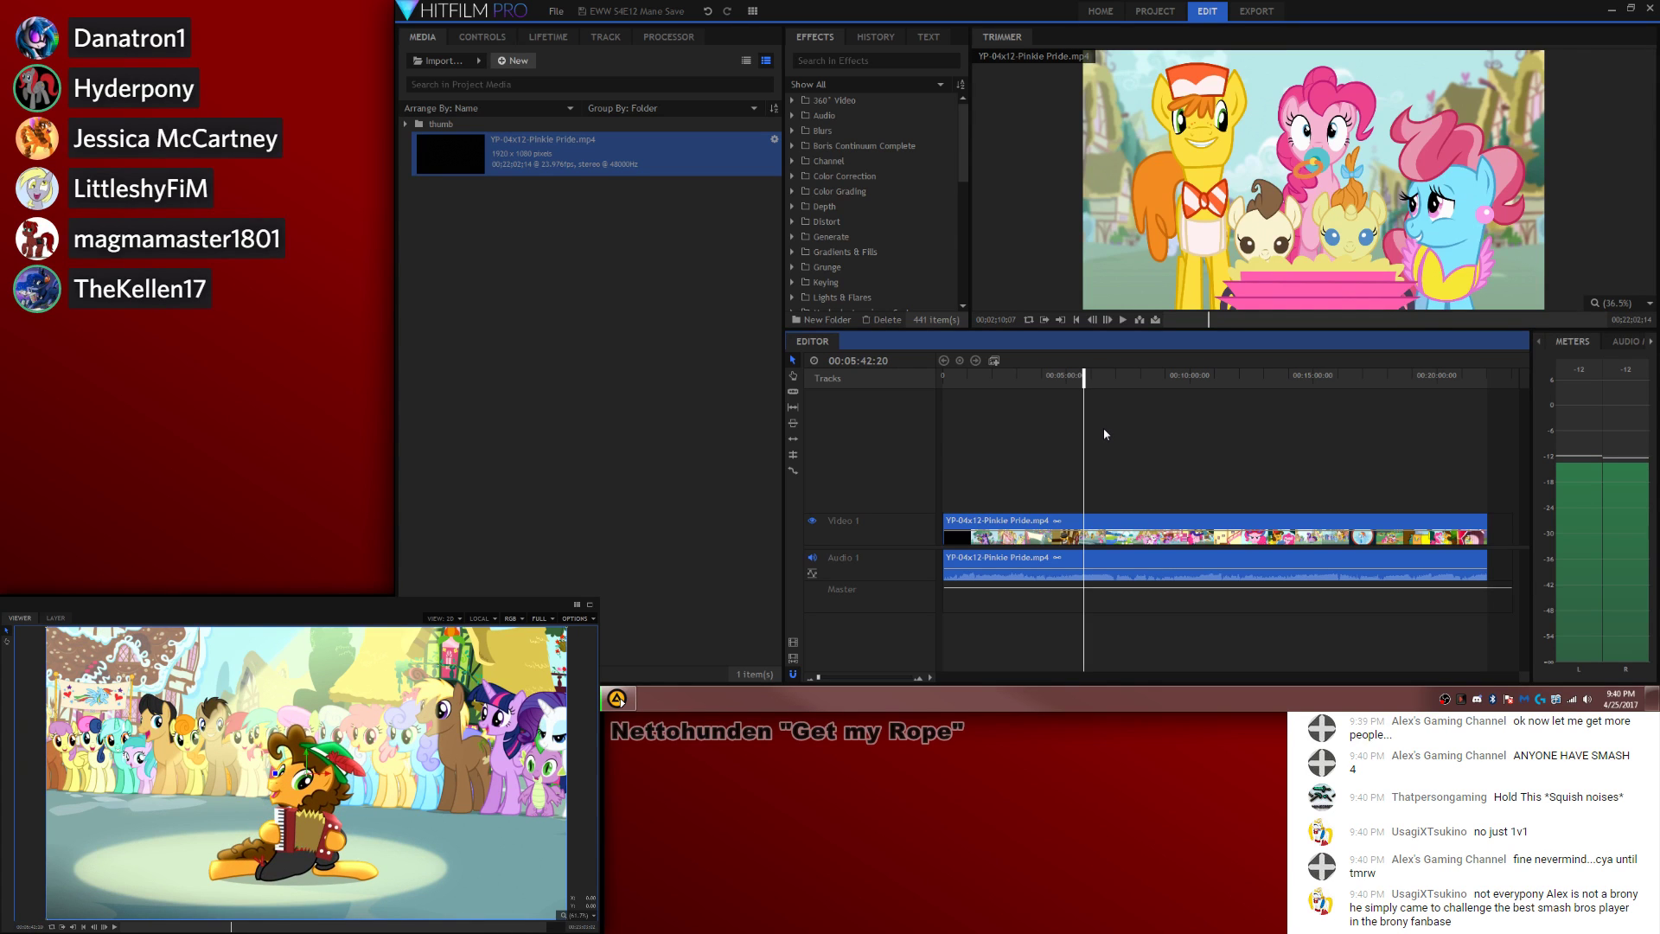
pyautogui.press('space')
# Step: Start exporting the current viewer frame as a PNG image and create a thumb folder inside S4E12
pyautogui.click(577, 618)
pyautogui.click(545, 680)
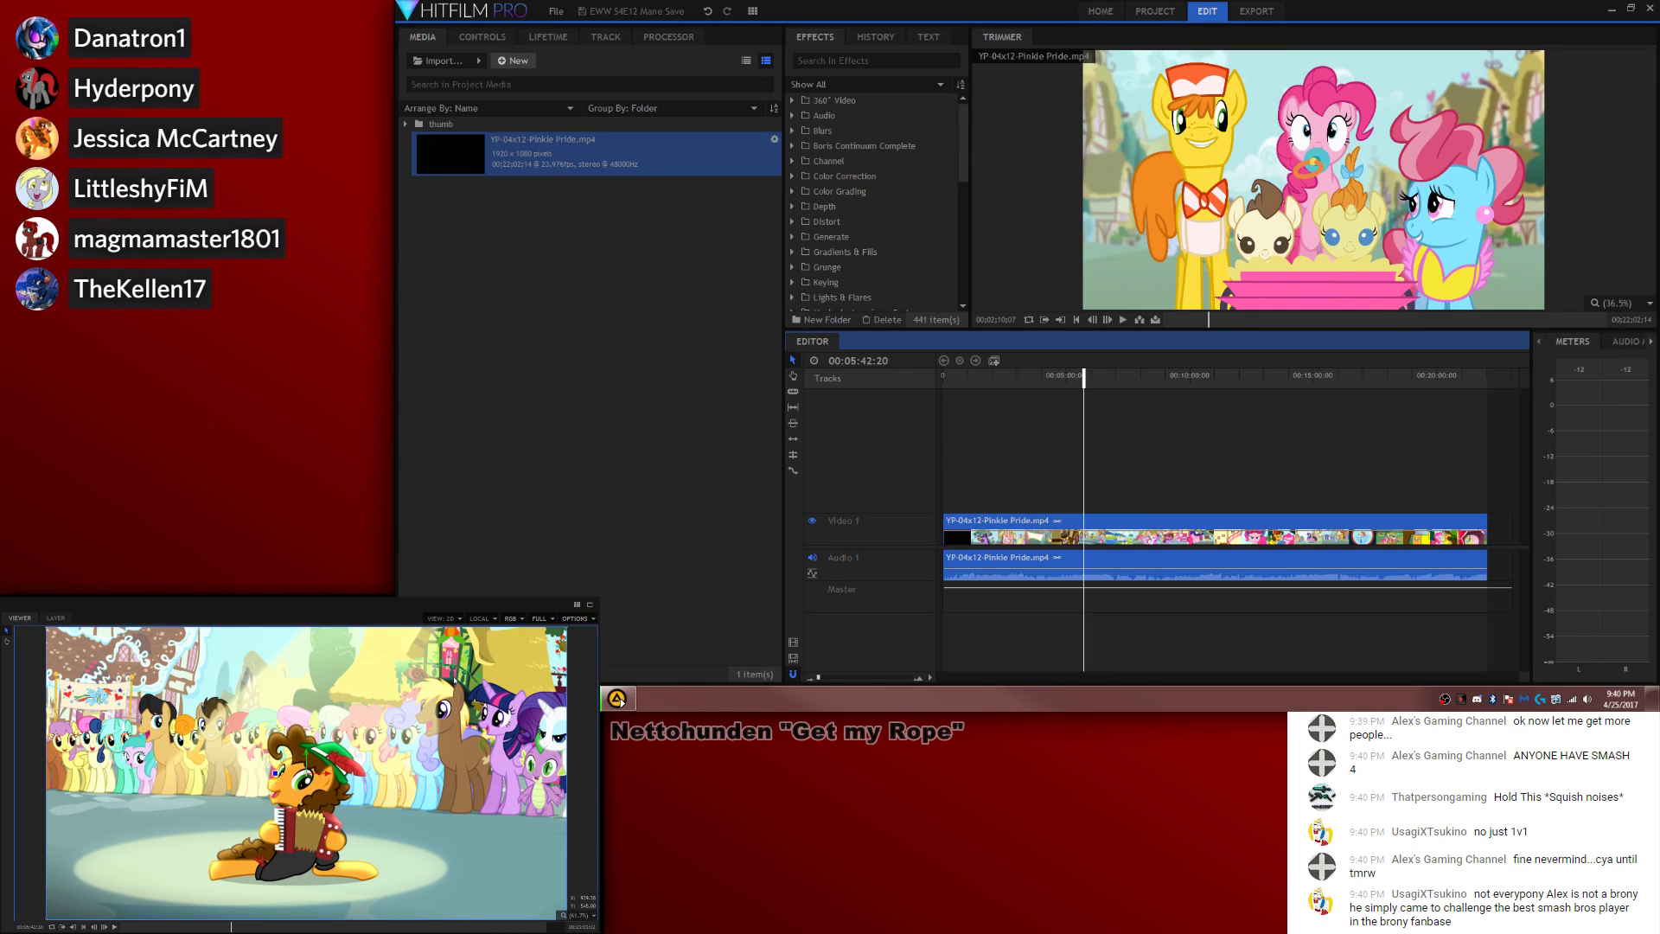
pyautogui.moveTo(121, 603); pyautogui.dragTo(777, 147)
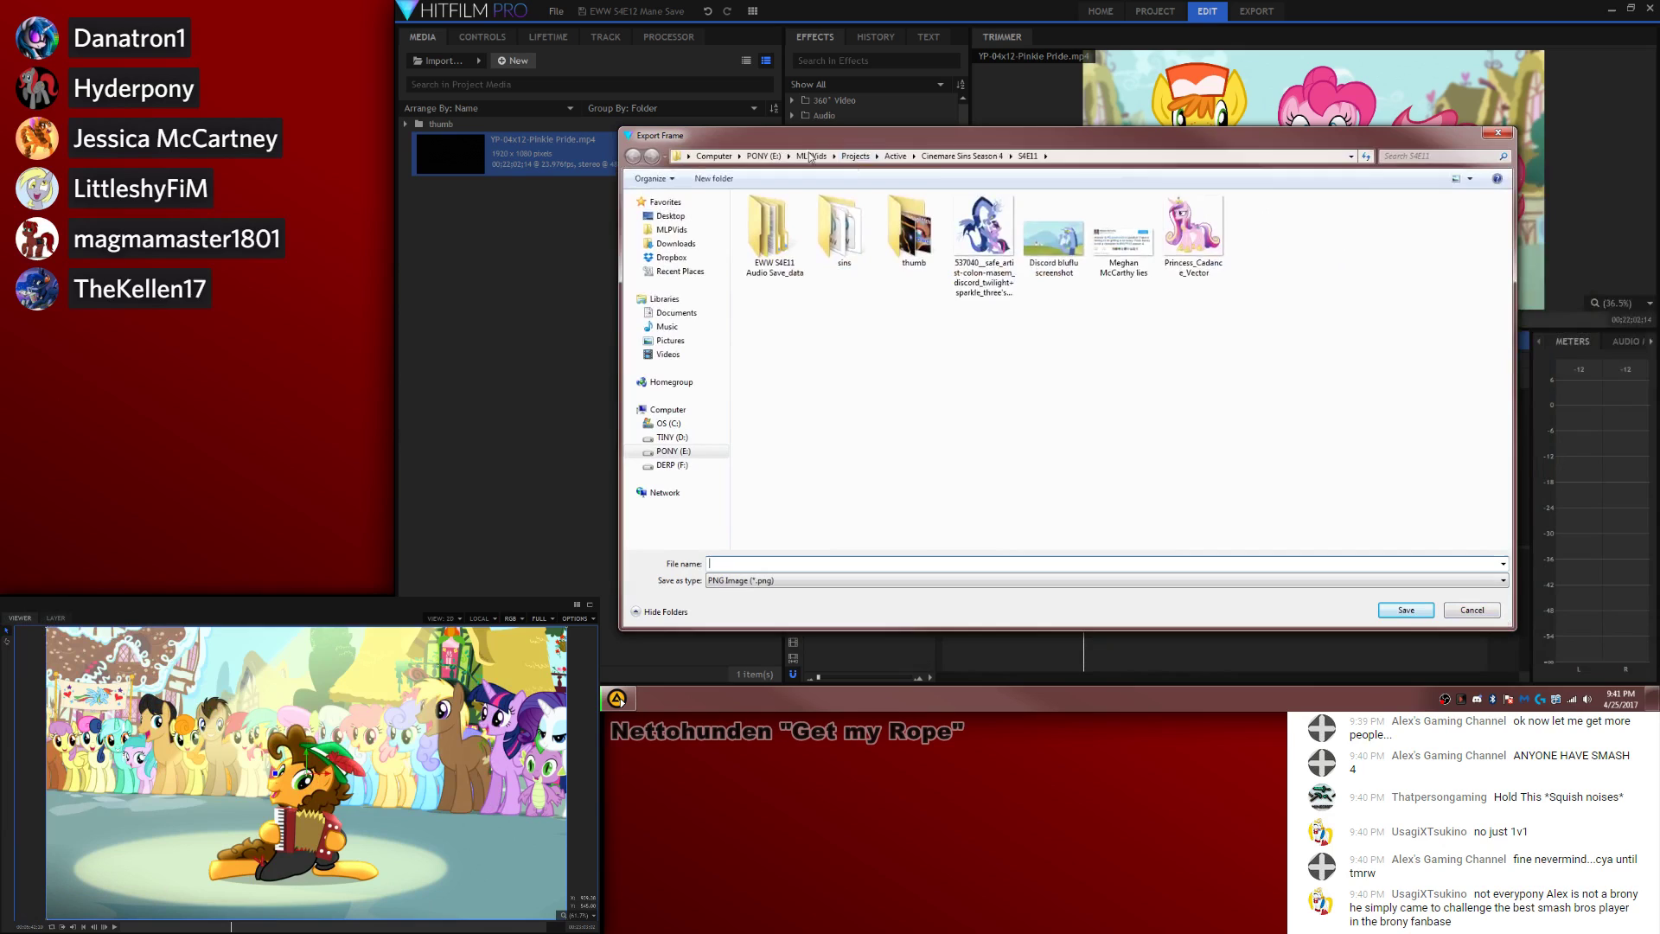
pyautogui.click(960, 155)
pyautogui.doubleClick(851, 294)
pyautogui.click(716, 178)
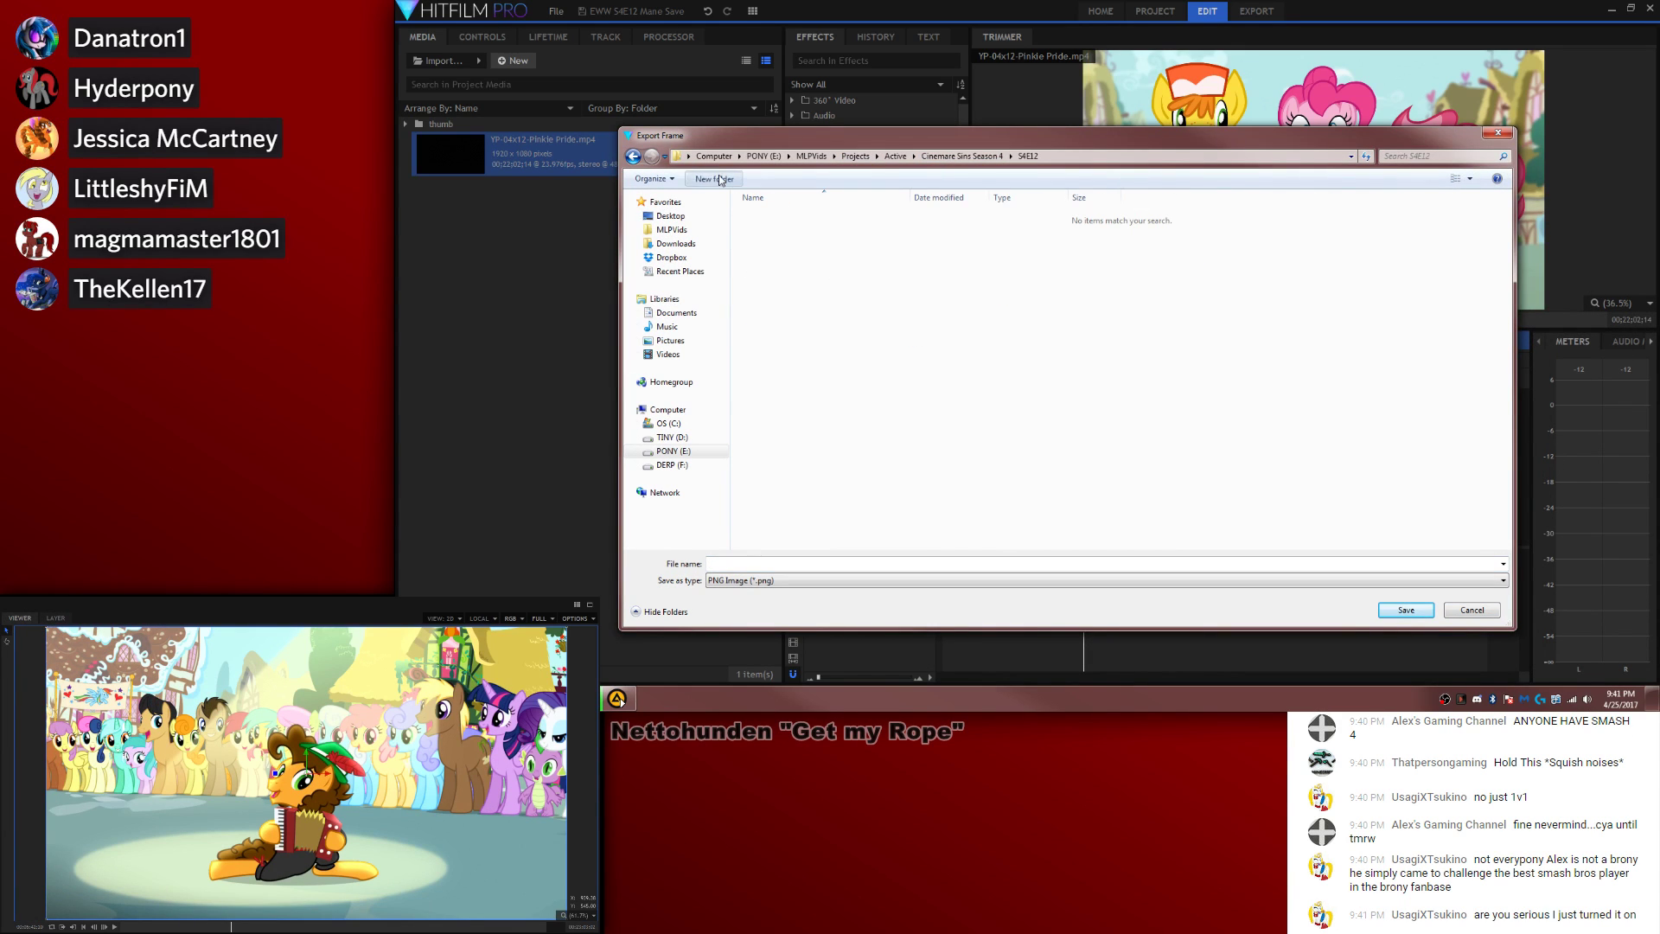
pyautogui.write('thumb')
pyautogui.press('Return')
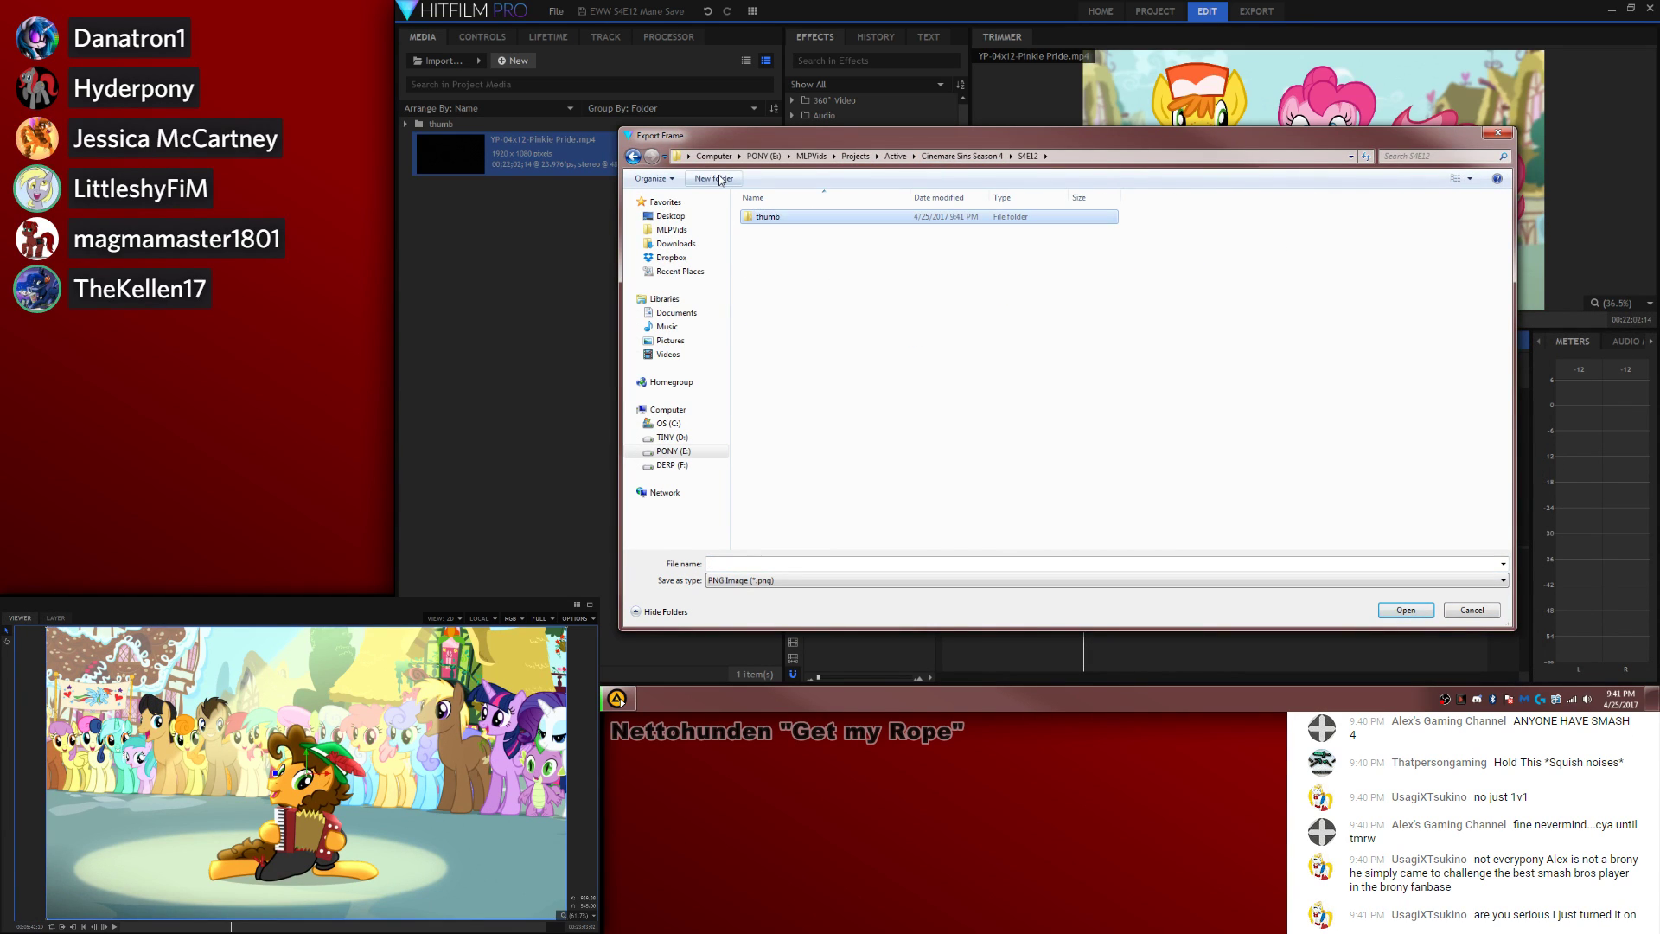
# Step: Save the exported accordion frame in the new thumb folder
pyautogui.doubleClick(761, 218)
pyautogui.click(742, 561)
pyautogui.press('Return')
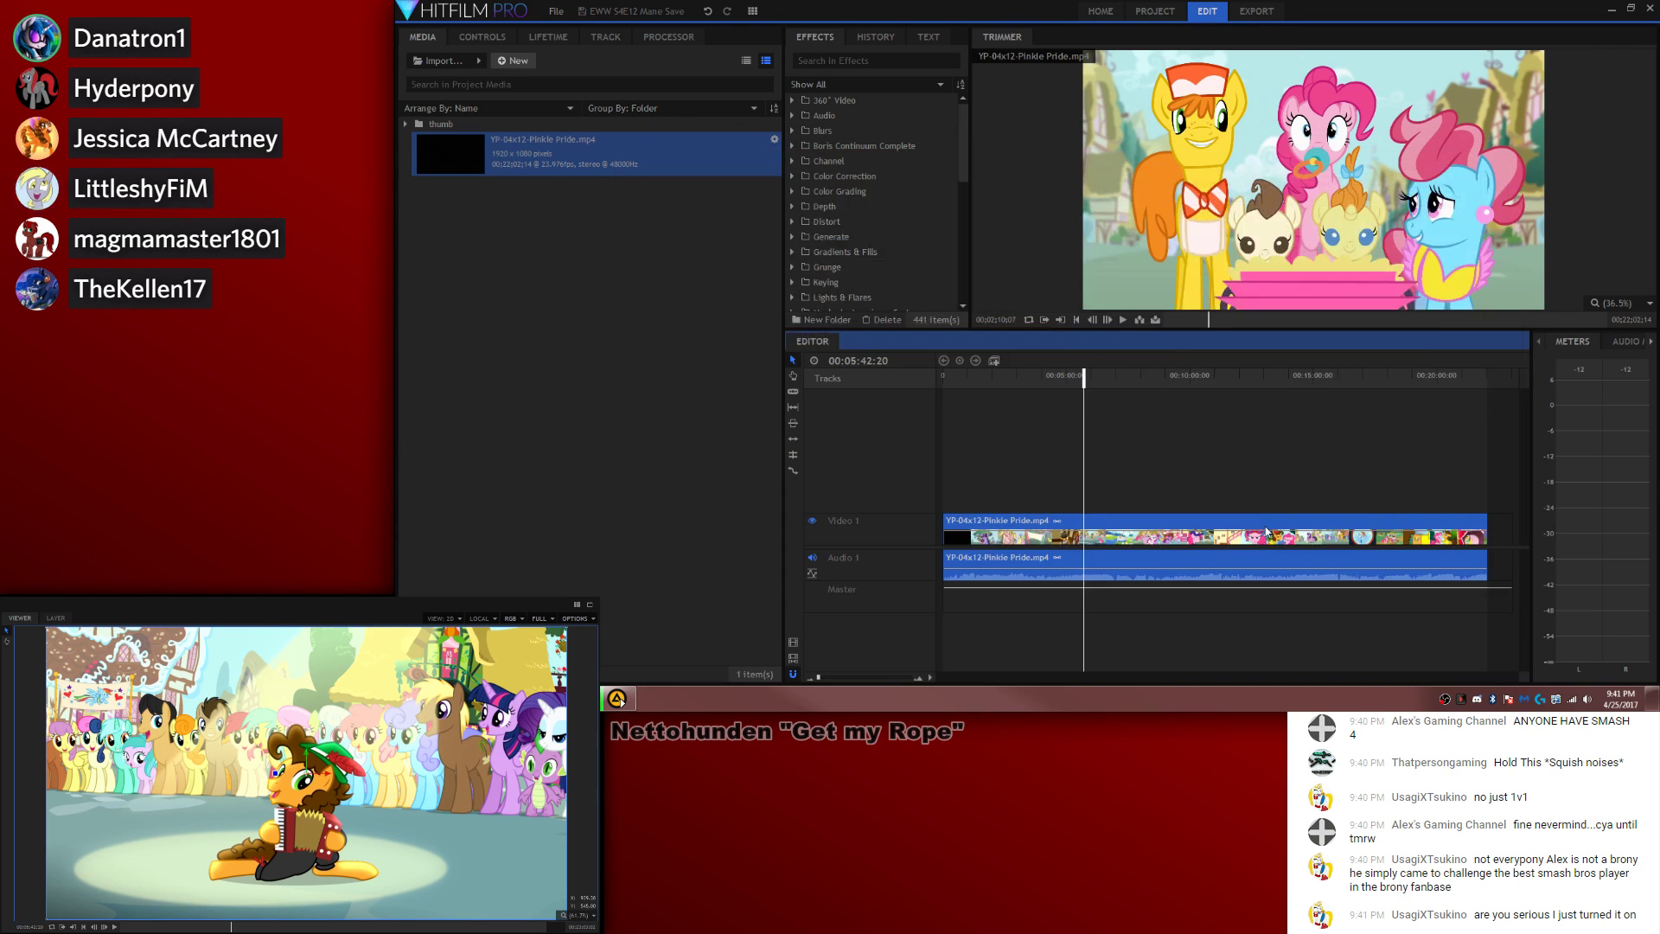
# Step: Scrub and play the episode from about 00:06:09 to 00:06:42, checking the song's shots for another thumbnail frame
pyautogui.moveTo(1083, 377); pyautogui.dragTo(1093, 387)
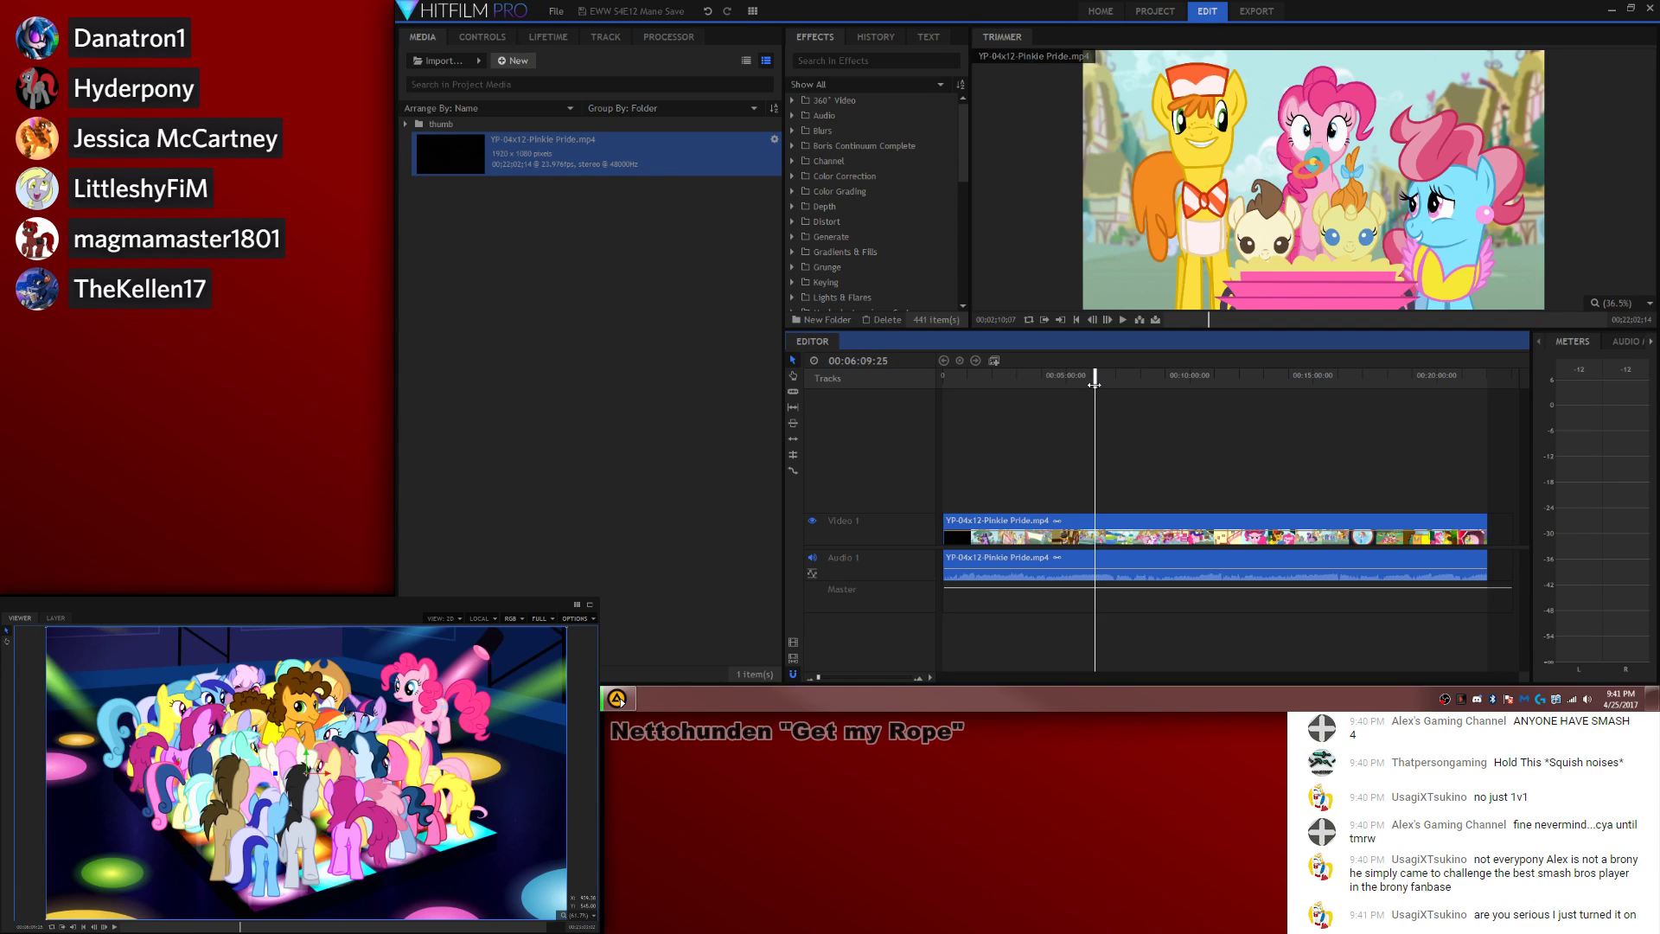
pyautogui.press('space')
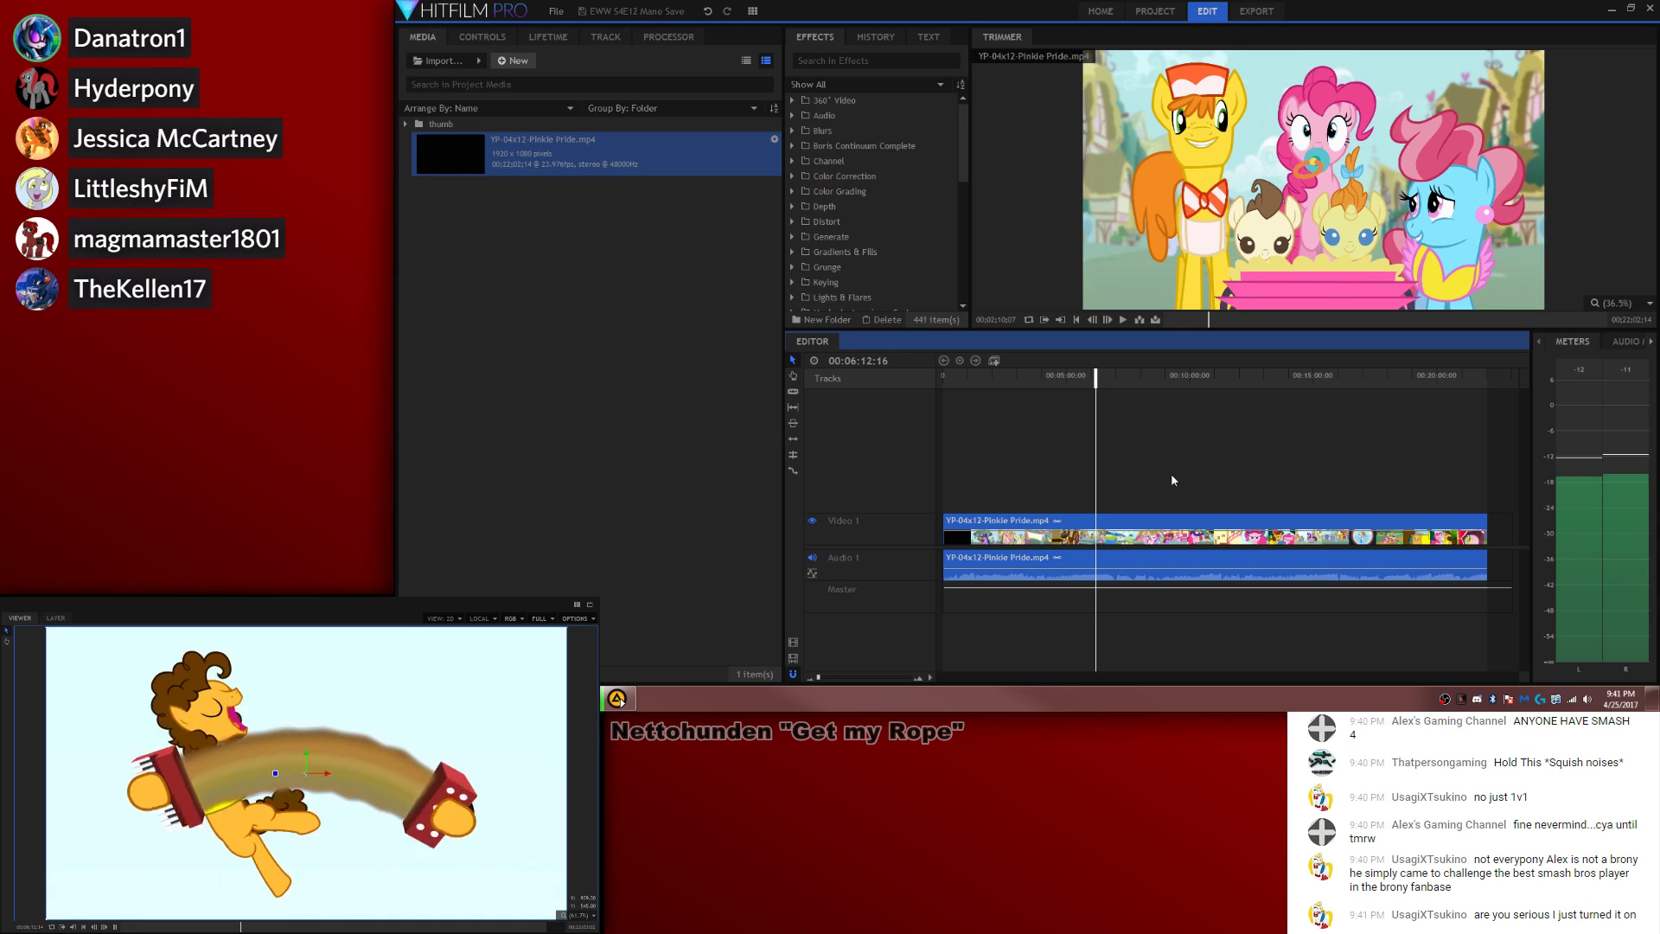
pyautogui.click(1103, 377)
pyautogui.moveTo(1103, 377); pyautogui.dragTo(1104, 378)
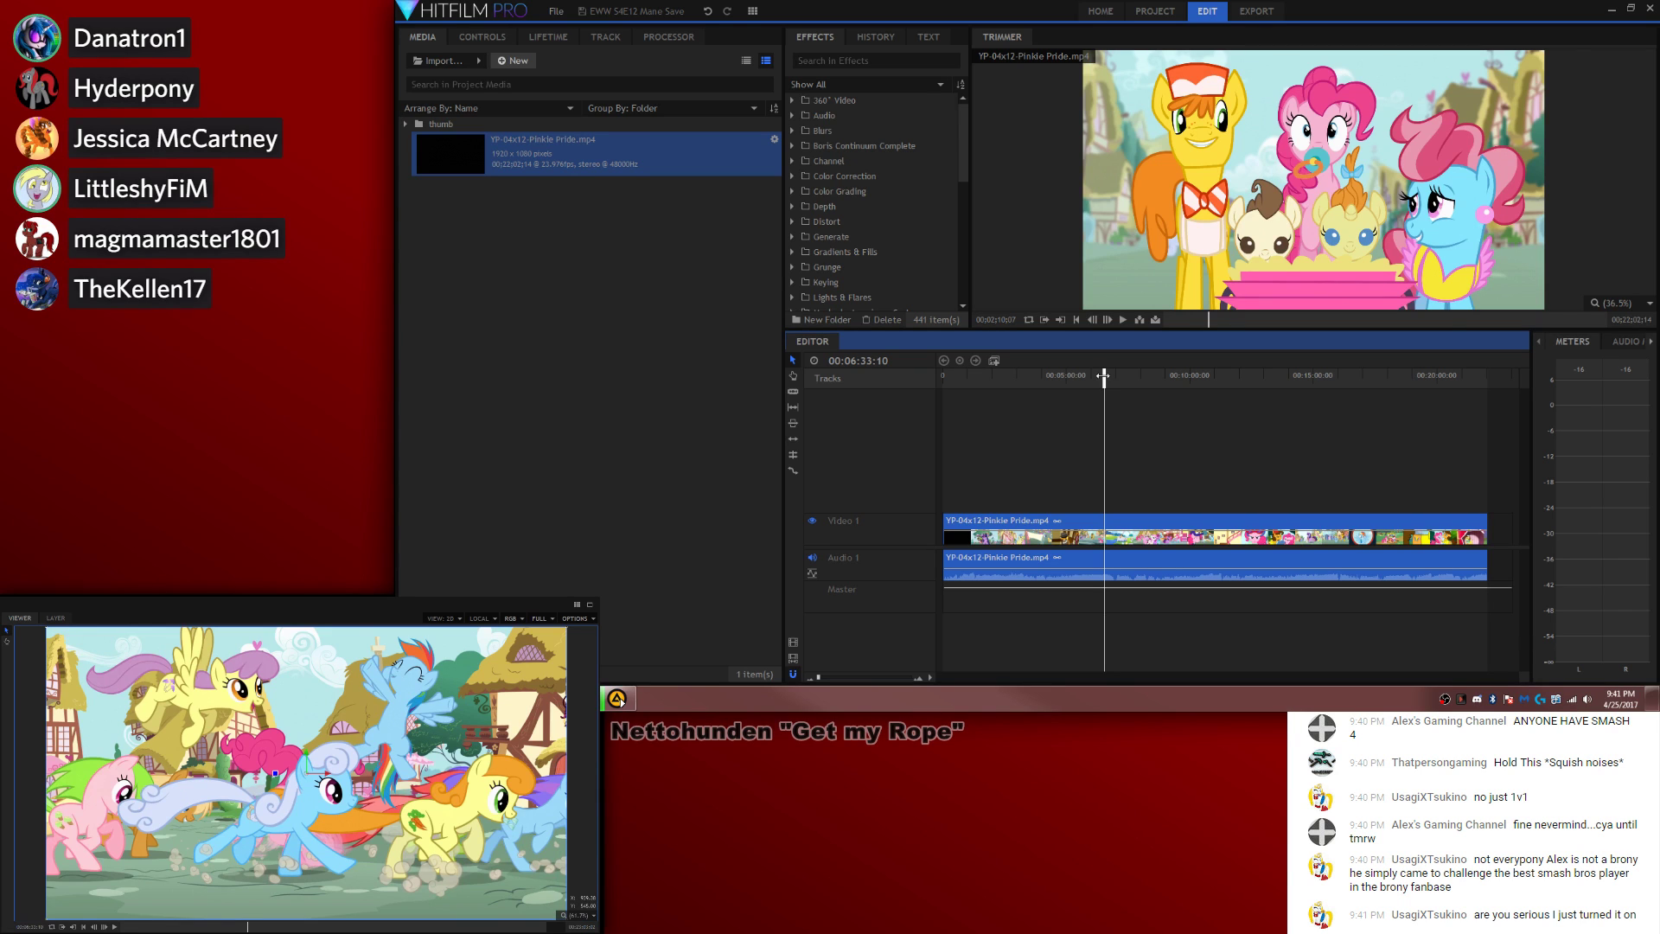
pyautogui.moveTo(1103, 377); pyautogui.dragTo(1108, 380)
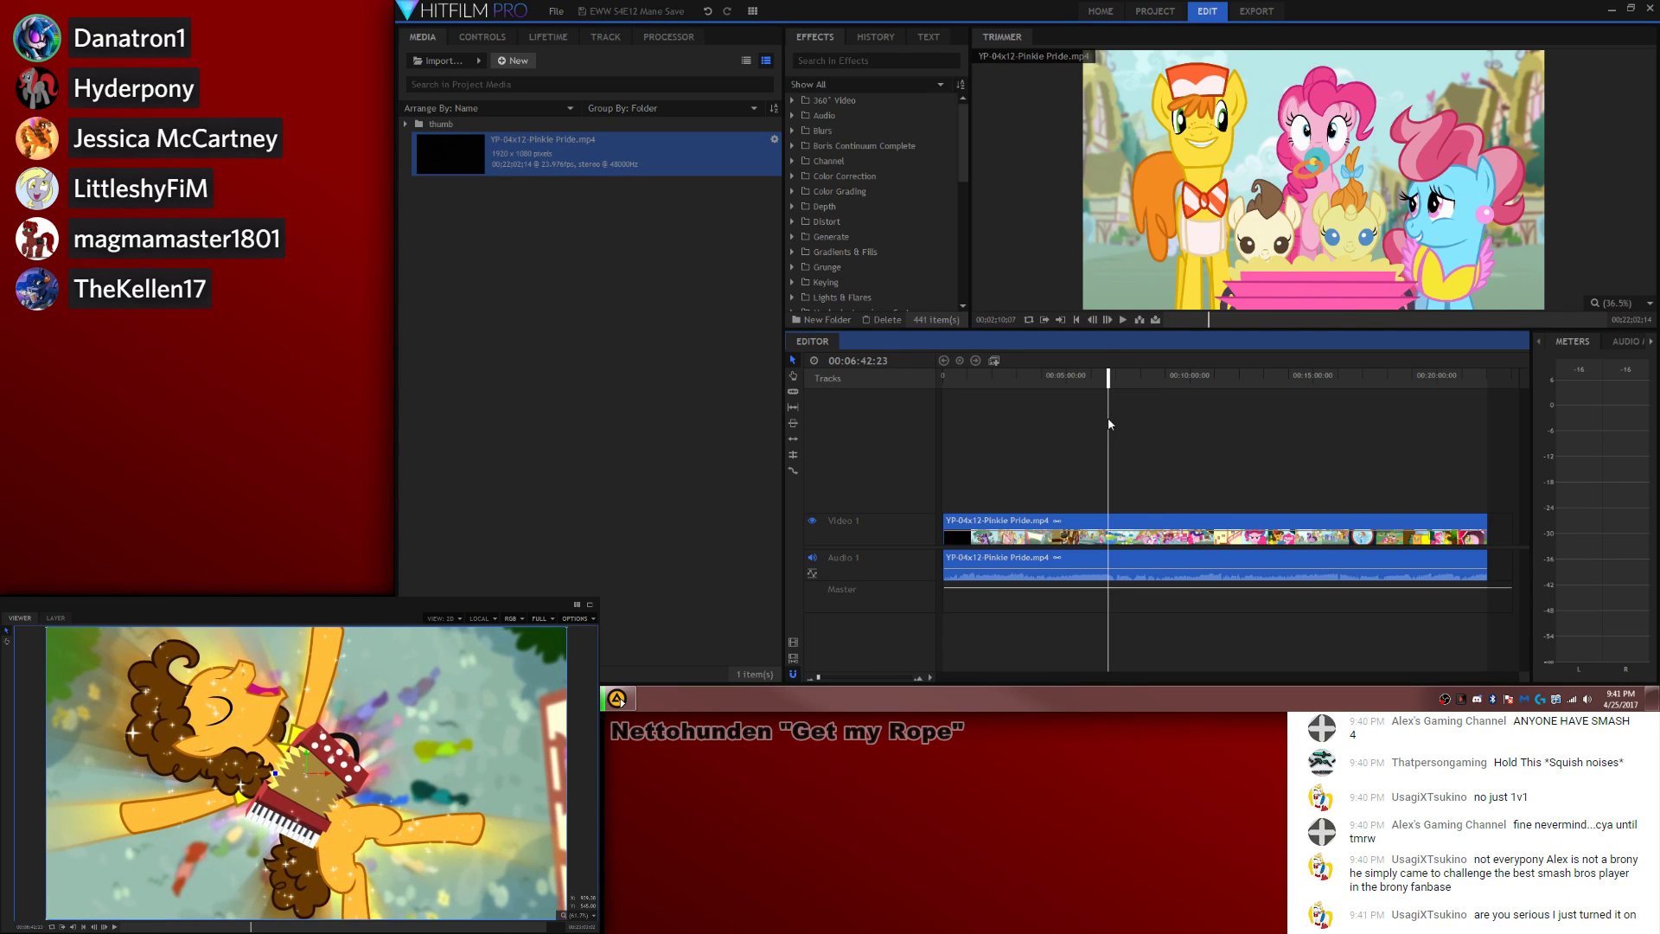
# Step: Examine the accordion shots between about 00:06:40 and 00:06:42 frame by frame for a usable thumbnail pose
pyautogui.hotkey('shift', 'Left')
pyautogui.hotkey('shift', 'Left')
pyautogui.hotkey('shift', 'Left')
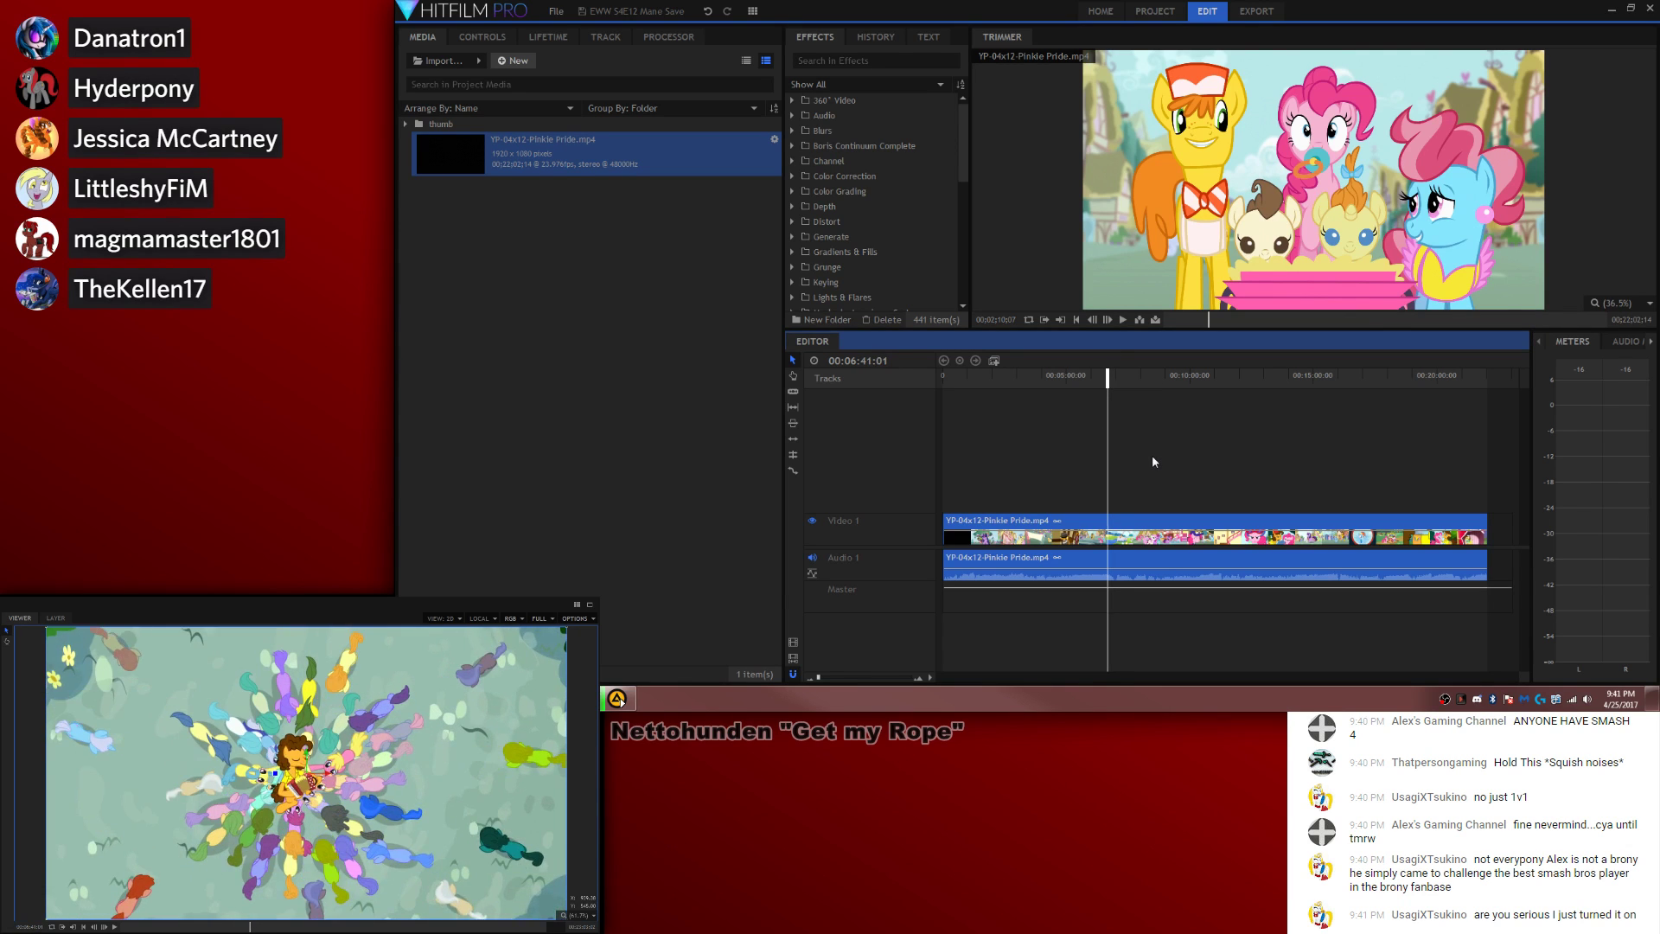
pyautogui.hotkey('shift', 'Right')
pyautogui.hotkey('shift', 'Right')
pyautogui.press('Left')
pyautogui.press('Left')
pyautogui.press('Left')
pyautogui.press('Left')
pyautogui.press('Left')
pyautogui.press('Left')
pyautogui.press('Left')
pyautogui.press('Left')
pyautogui.press('Left')
pyautogui.press('Left')
pyautogui.press('Left')
pyautogui.press('Left')
pyautogui.press('Left')
pyautogui.press('Left')
pyautogui.press('Left')
pyautogui.press('Left')
pyautogui.press('Left')
pyautogui.press('Left')
pyautogui.press('Left')
pyautogui.press('Left')
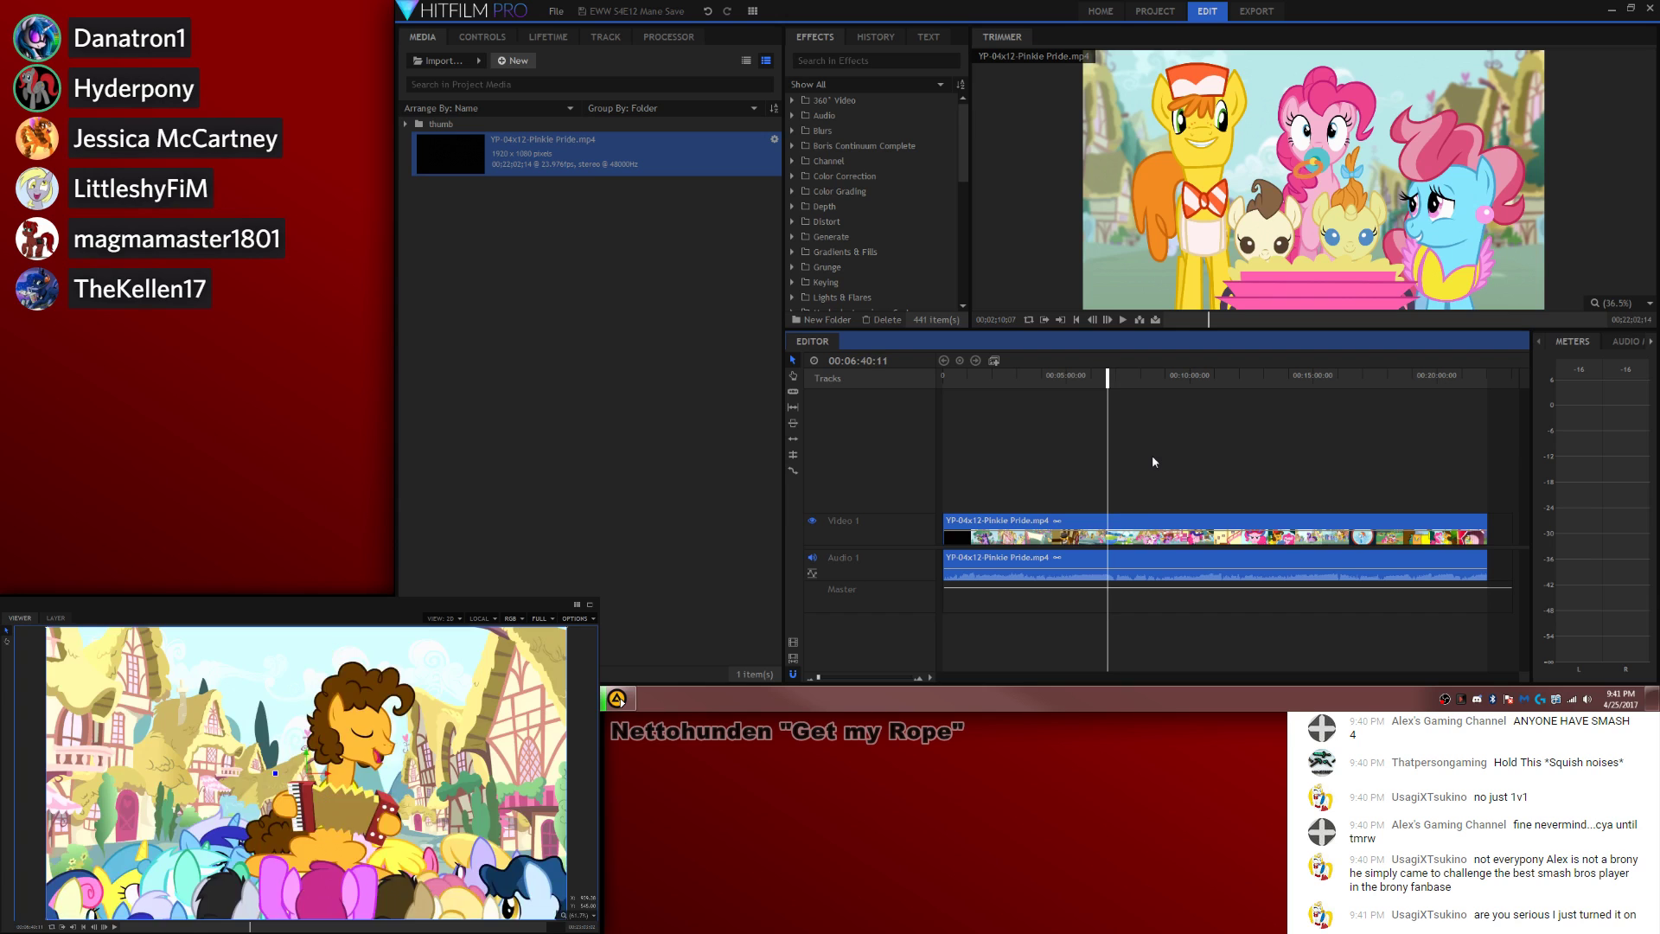
pyautogui.press('Right')
pyautogui.press('Right')
pyautogui.press('Right')
pyautogui.press('Right')
pyautogui.press('Right')
pyautogui.press('Right')
pyautogui.press('Right')
pyautogui.press('Right')
pyautogui.press('Right')
pyautogui.press('Right')
pyautogui.press('Right')
pyautogui.press('Right')
pyautogui.press('Right')
pyautogui.press('Right')
pyautogui.press('Right')
pyautogui.press('Right')
pyautogui.press('Right')
pyautogui.press('Right')
pyautogui.press('Right')
pyautogui.press('Right')
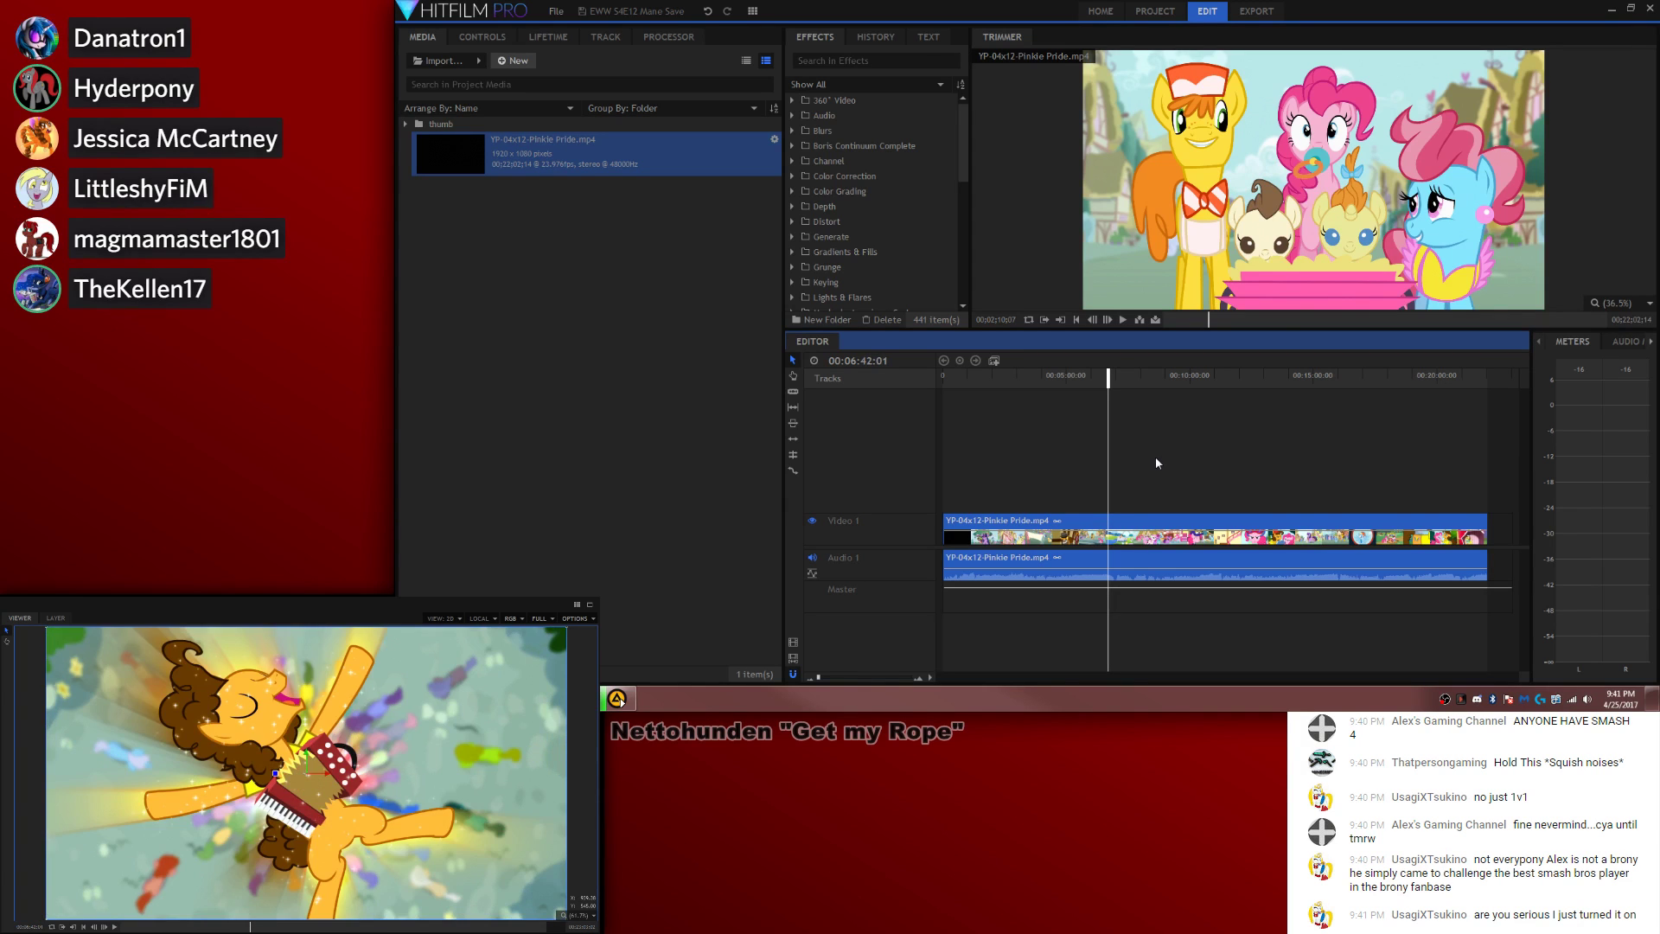
# Step: Scrub onward through the episode to about 00:10:39, looking for a Pinkie Pie thumbnail frame
pyautogui.moveTo(1109, 378); pyautogui.dragTo(1122, 383)
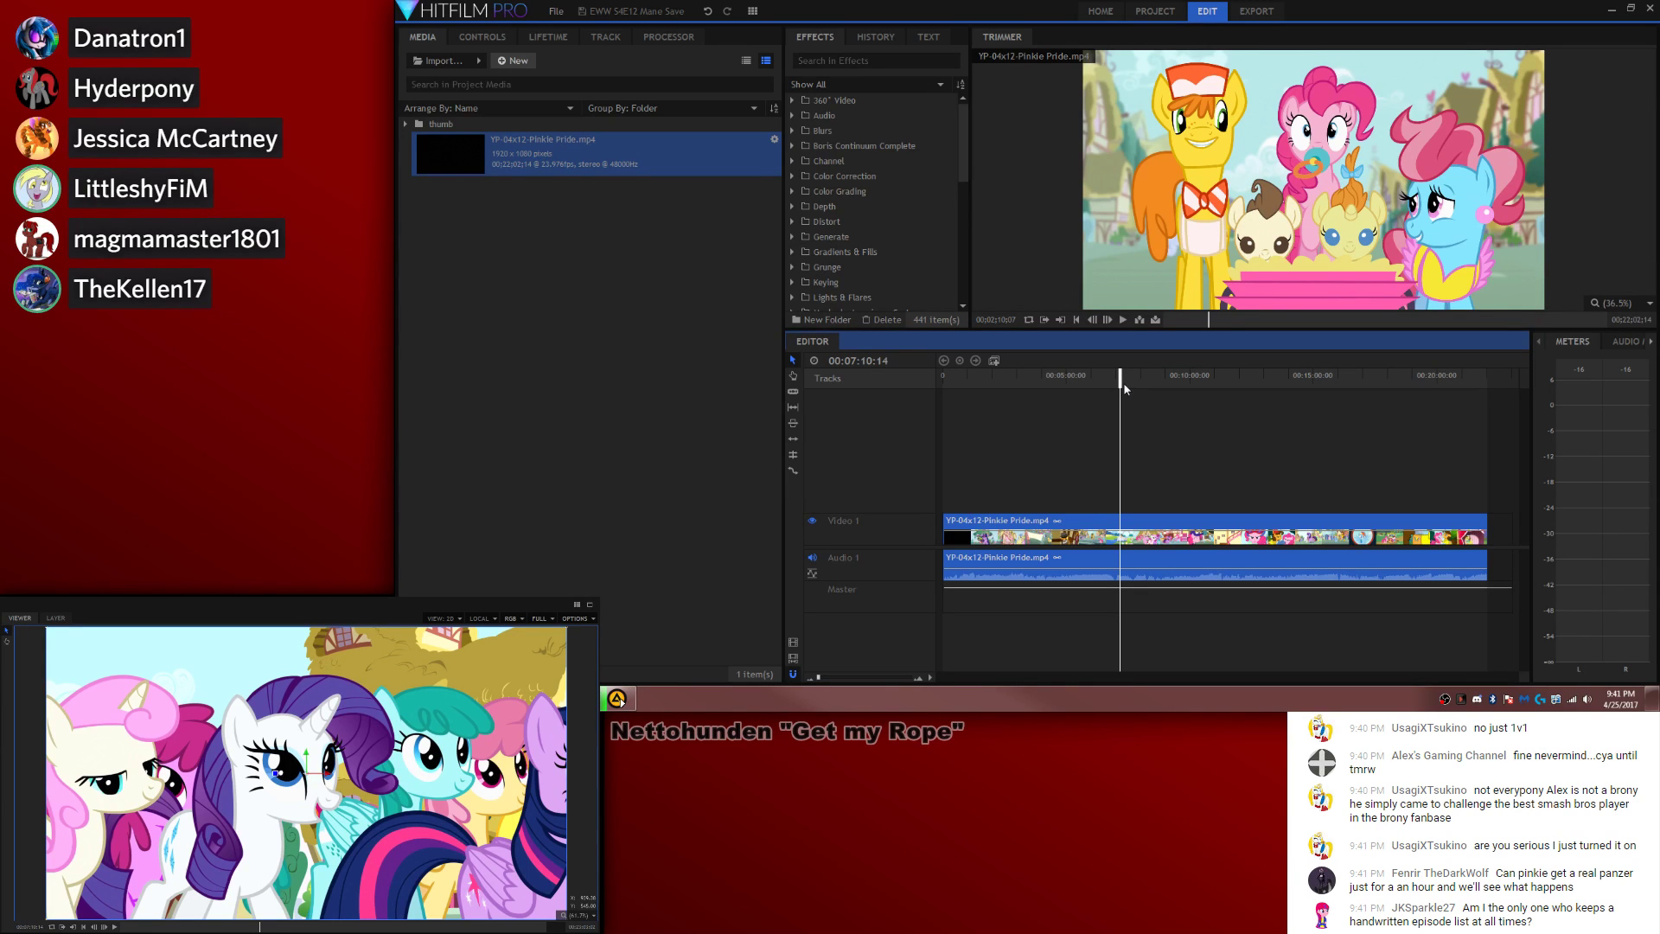
pyautogui.moveTo(1119, 378); pyautogui.dragTo(1143, 389)
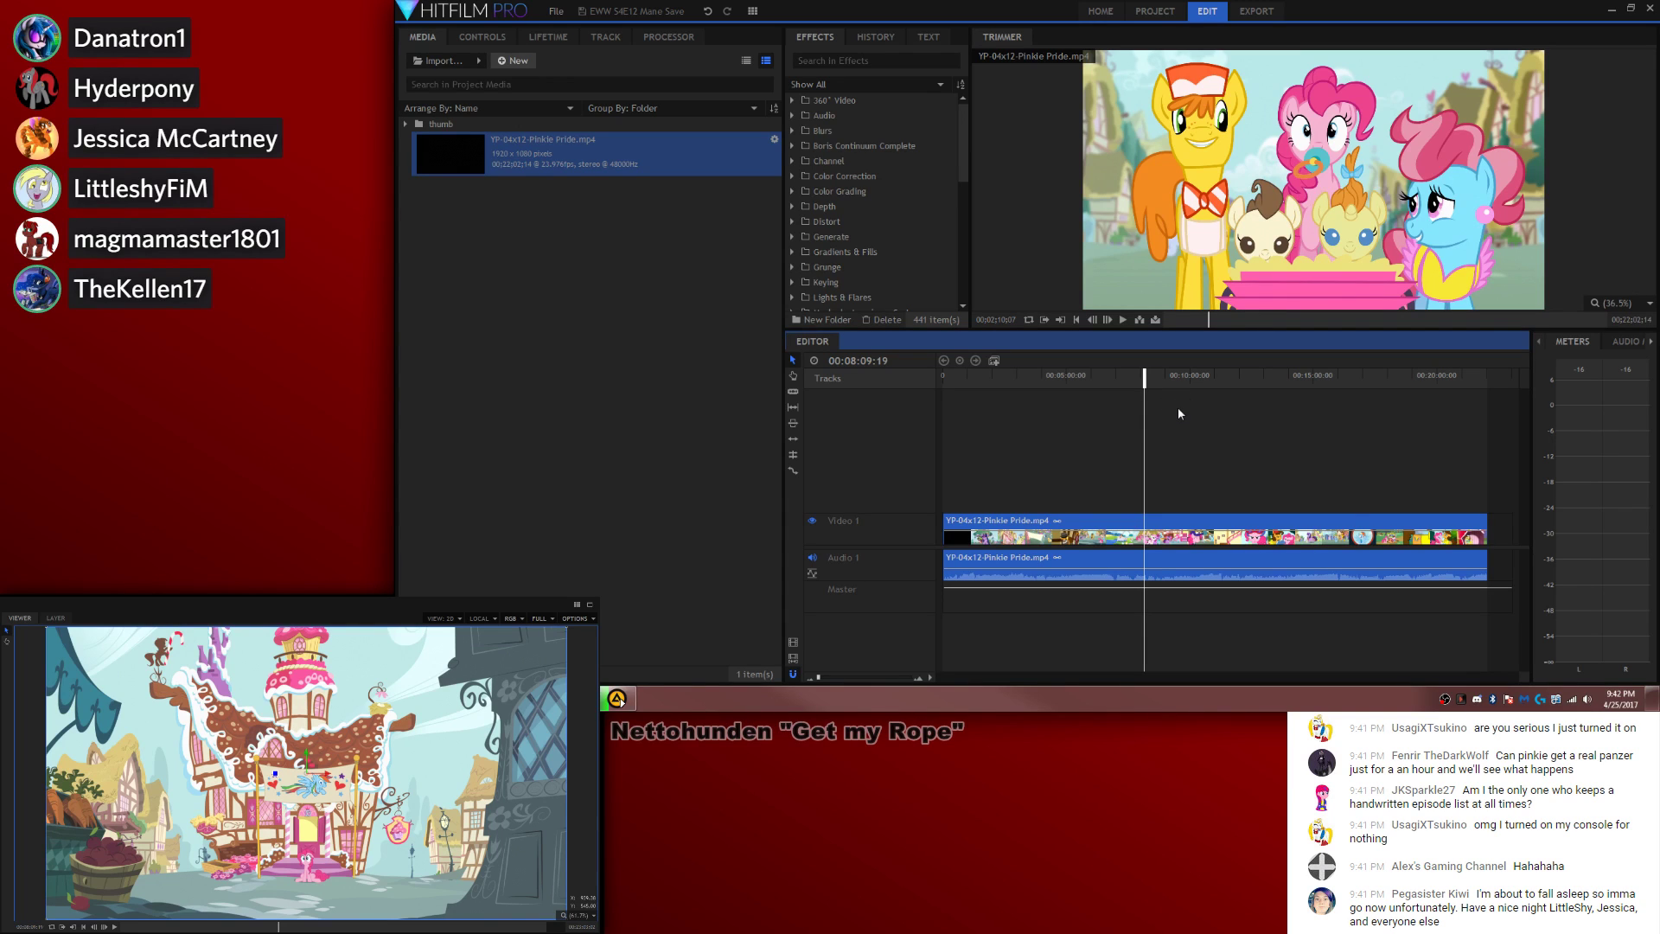
pyautogui.moveTo(1150, 386); pyautogui.dragTo(1185, 382)
pyautogui.moveTo(1186, 383); pyautogui.dragTo(1206, 378)
pyautogui.press('Right')
pyautogui.press('Right')
pyautogui.press('Right')
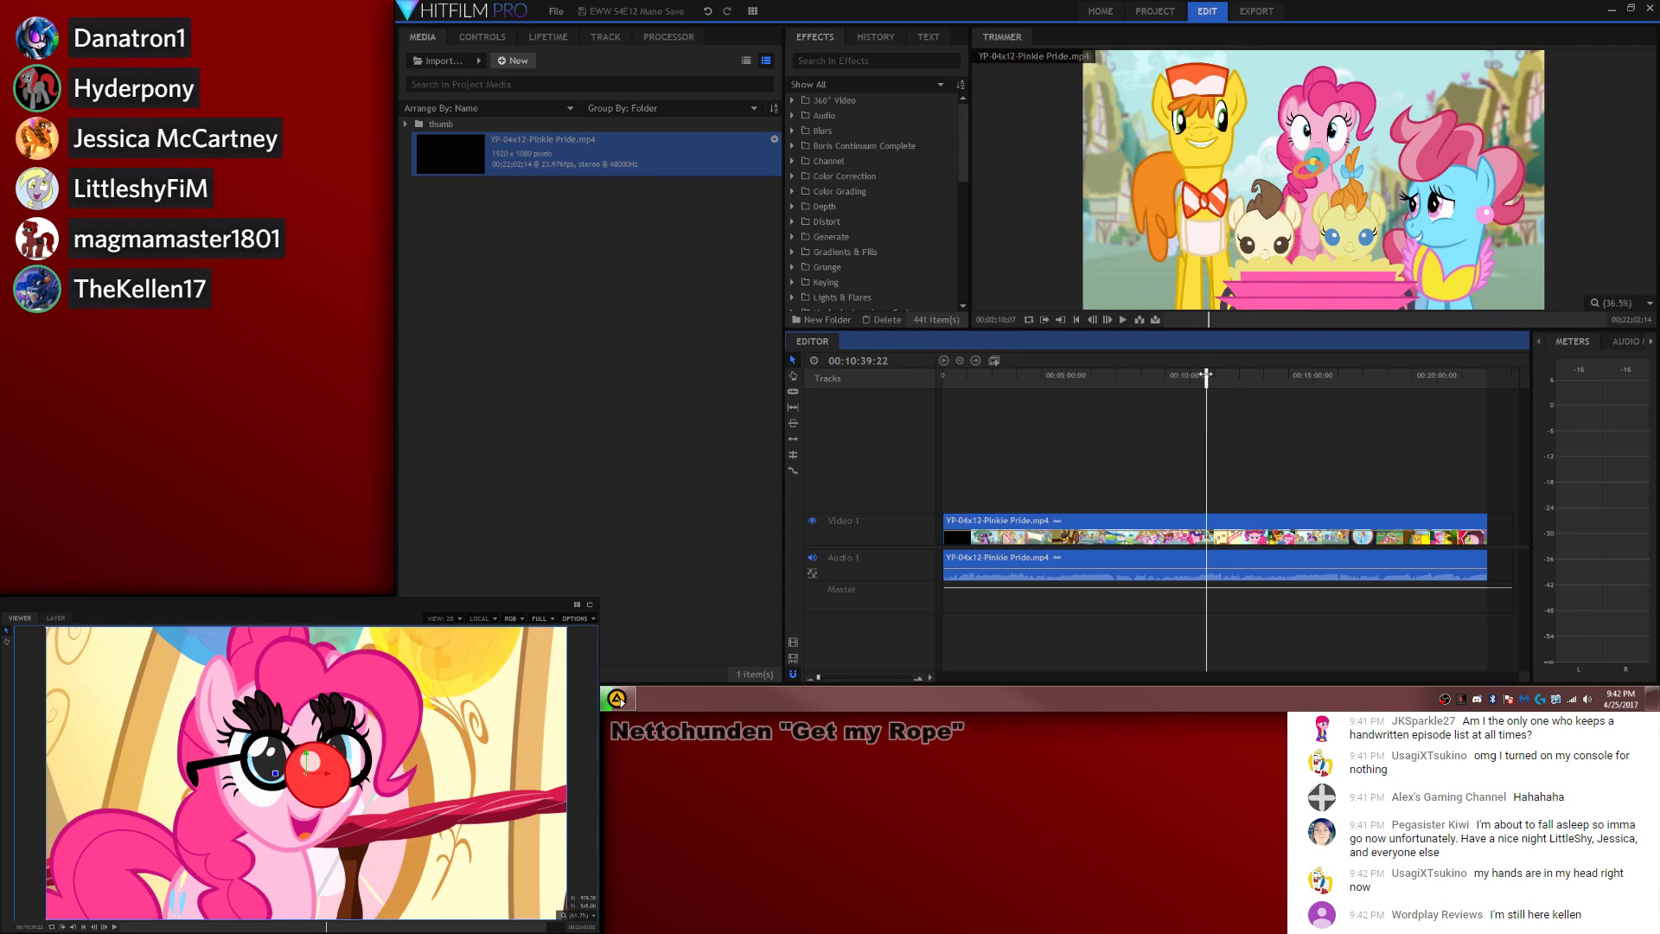
# Step: Examine the outdoor Pinkie Pie shot between about 00:10:48 and 00:10:50 frame by frame for a usable thumbnail expression
pyautogui.click(1210, 376)
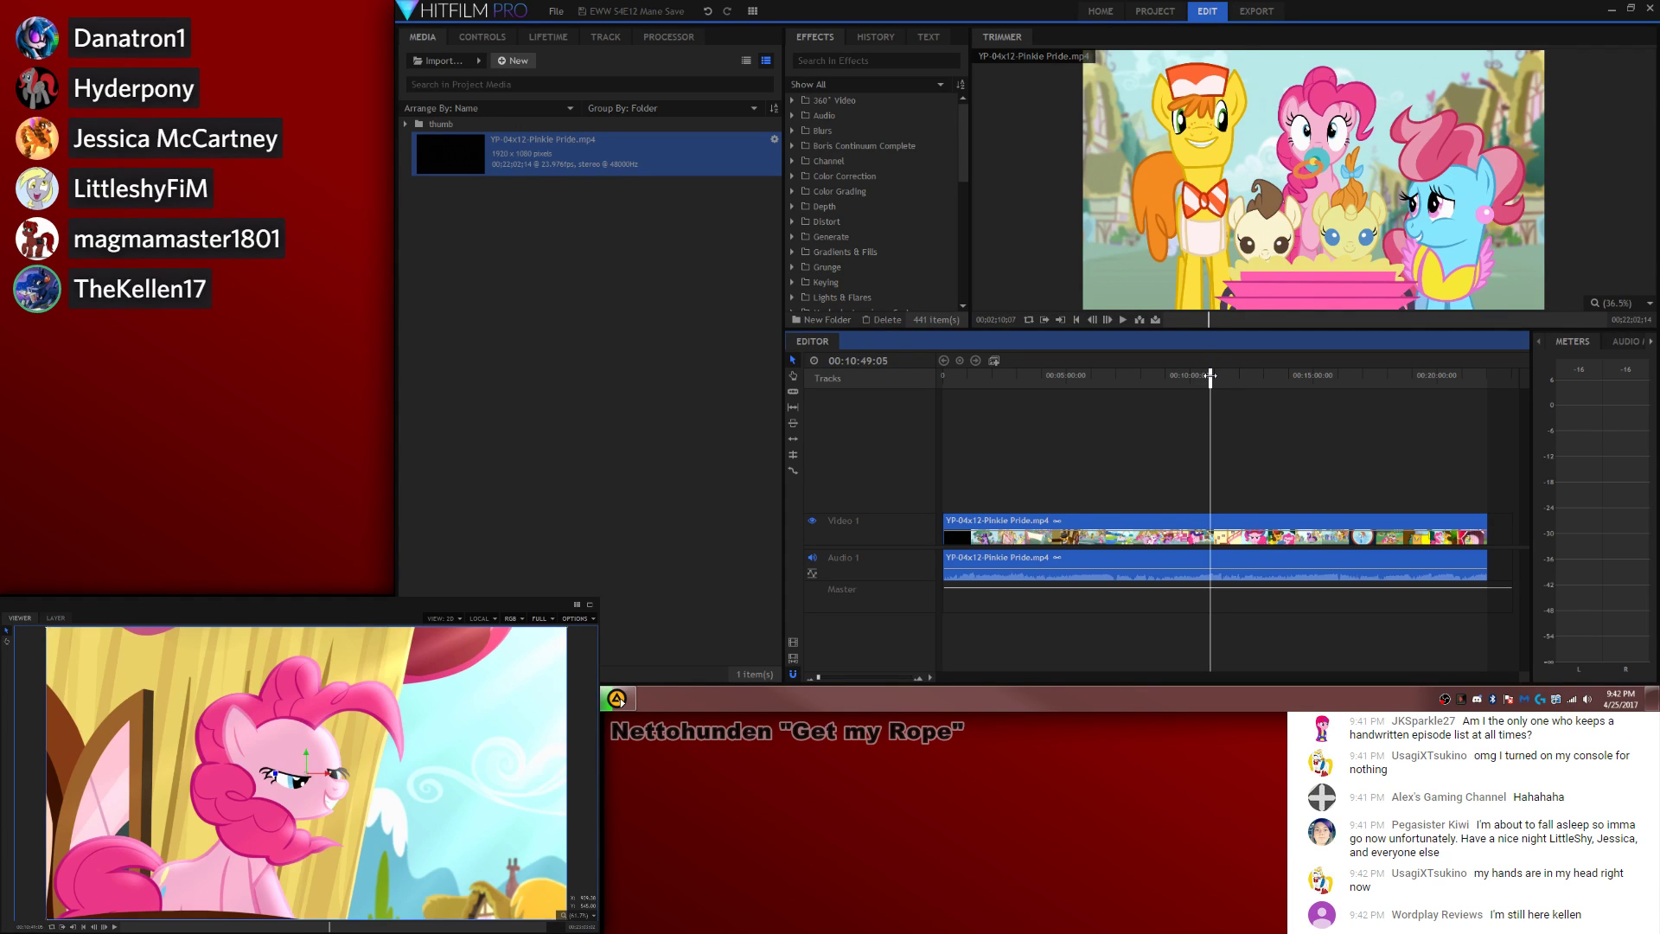
pyautogui.press('Left')
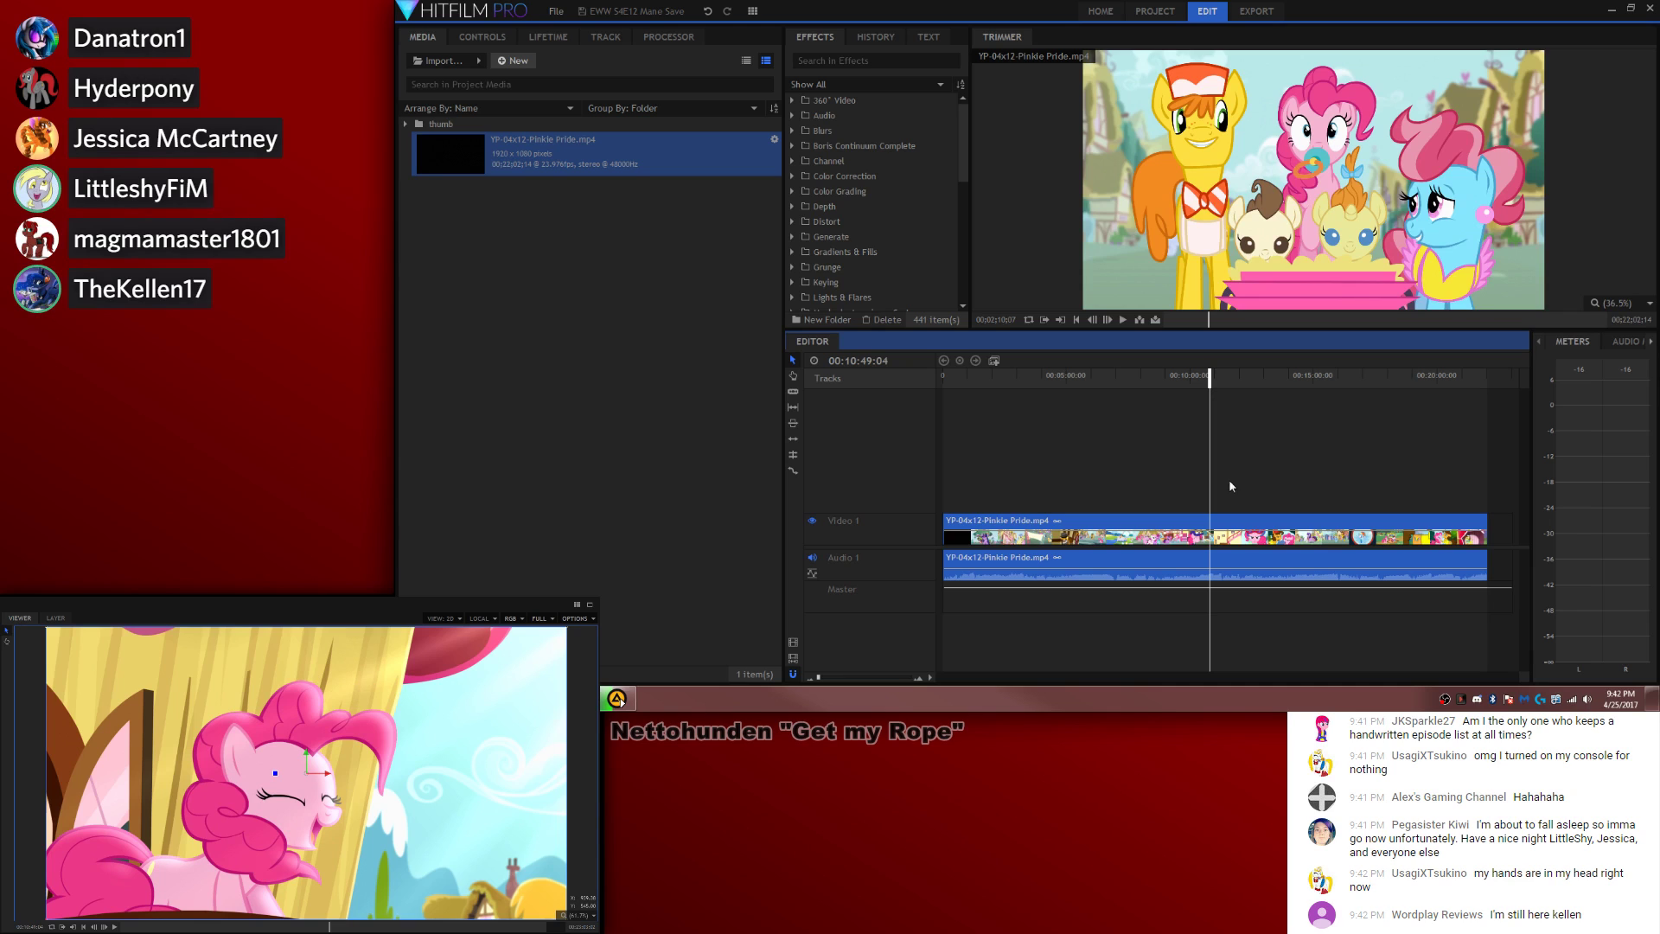
pyautogui.press('Left')
pyautogui.press('Left')
pyautogui.press('Left')
pyautogui.press('Left')
pyautogui.press('Left')
pyautogui.press('Left')
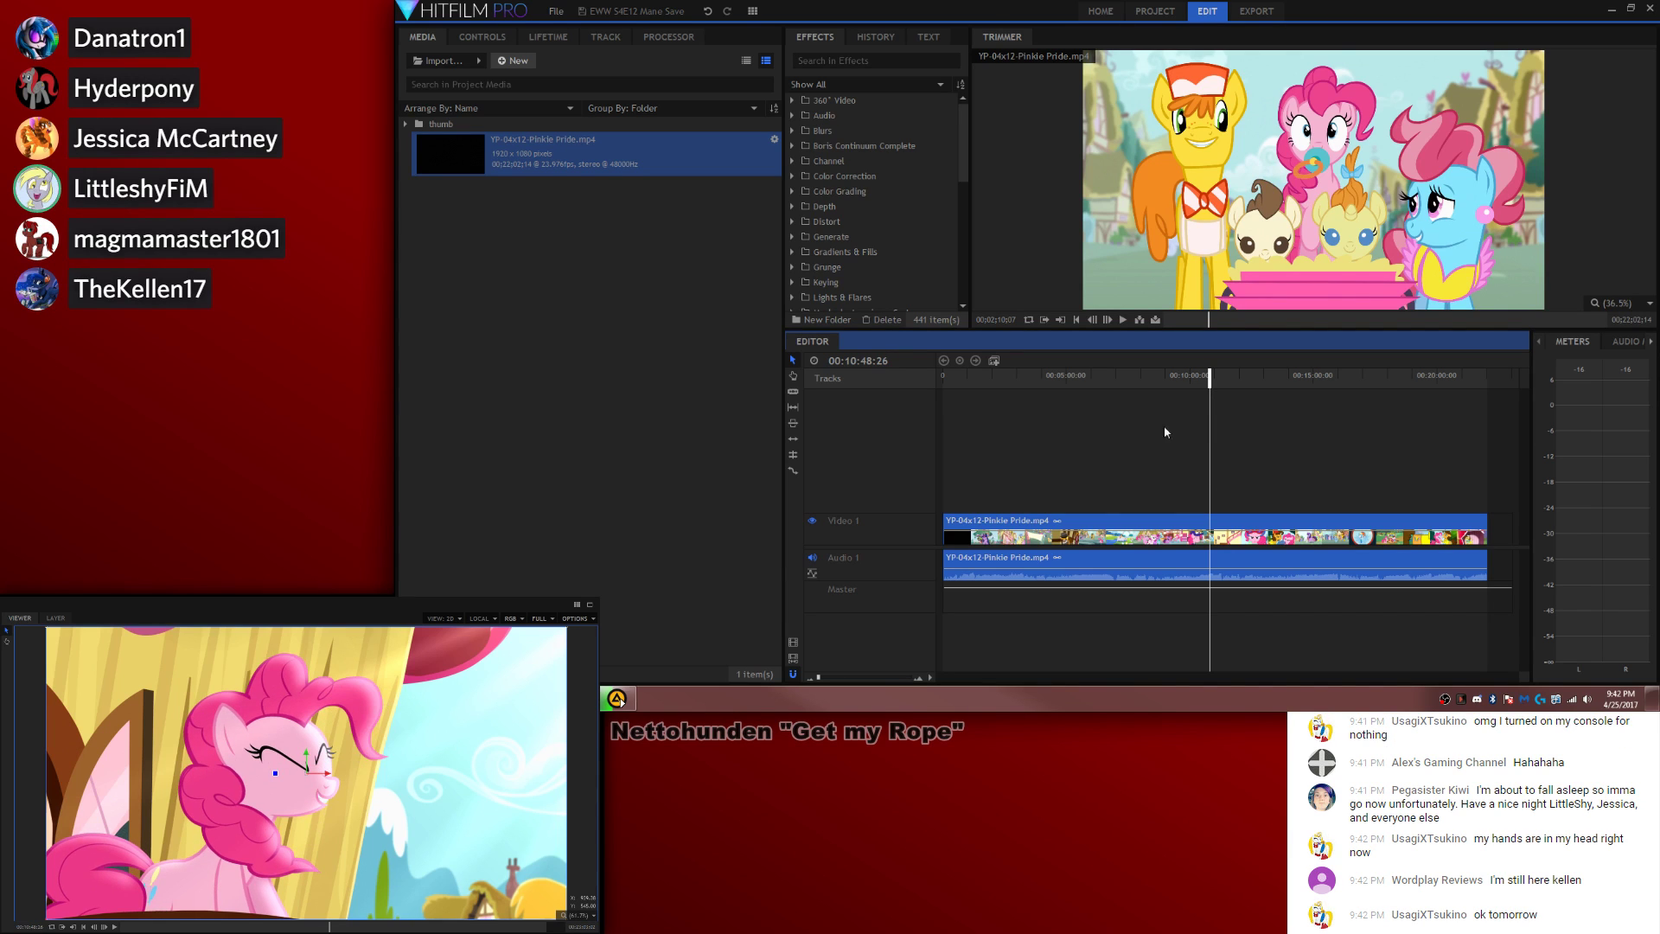
pyautogui.press('Left')
pyautogui.press('Left')
pyautogui.press('Left')
pyautogui.press('Right')
pyautogui.press('Right')
pyautogui.press('Right')
pyautogui.press('Right')
pyautogui.press('Right')
pyautogui.press('Right')
pyautogui.press('Right')
pyautogui.press('Right')
pyautogui.press('Right')
pyautogui.press('Right')
pyautogui.press('Right')
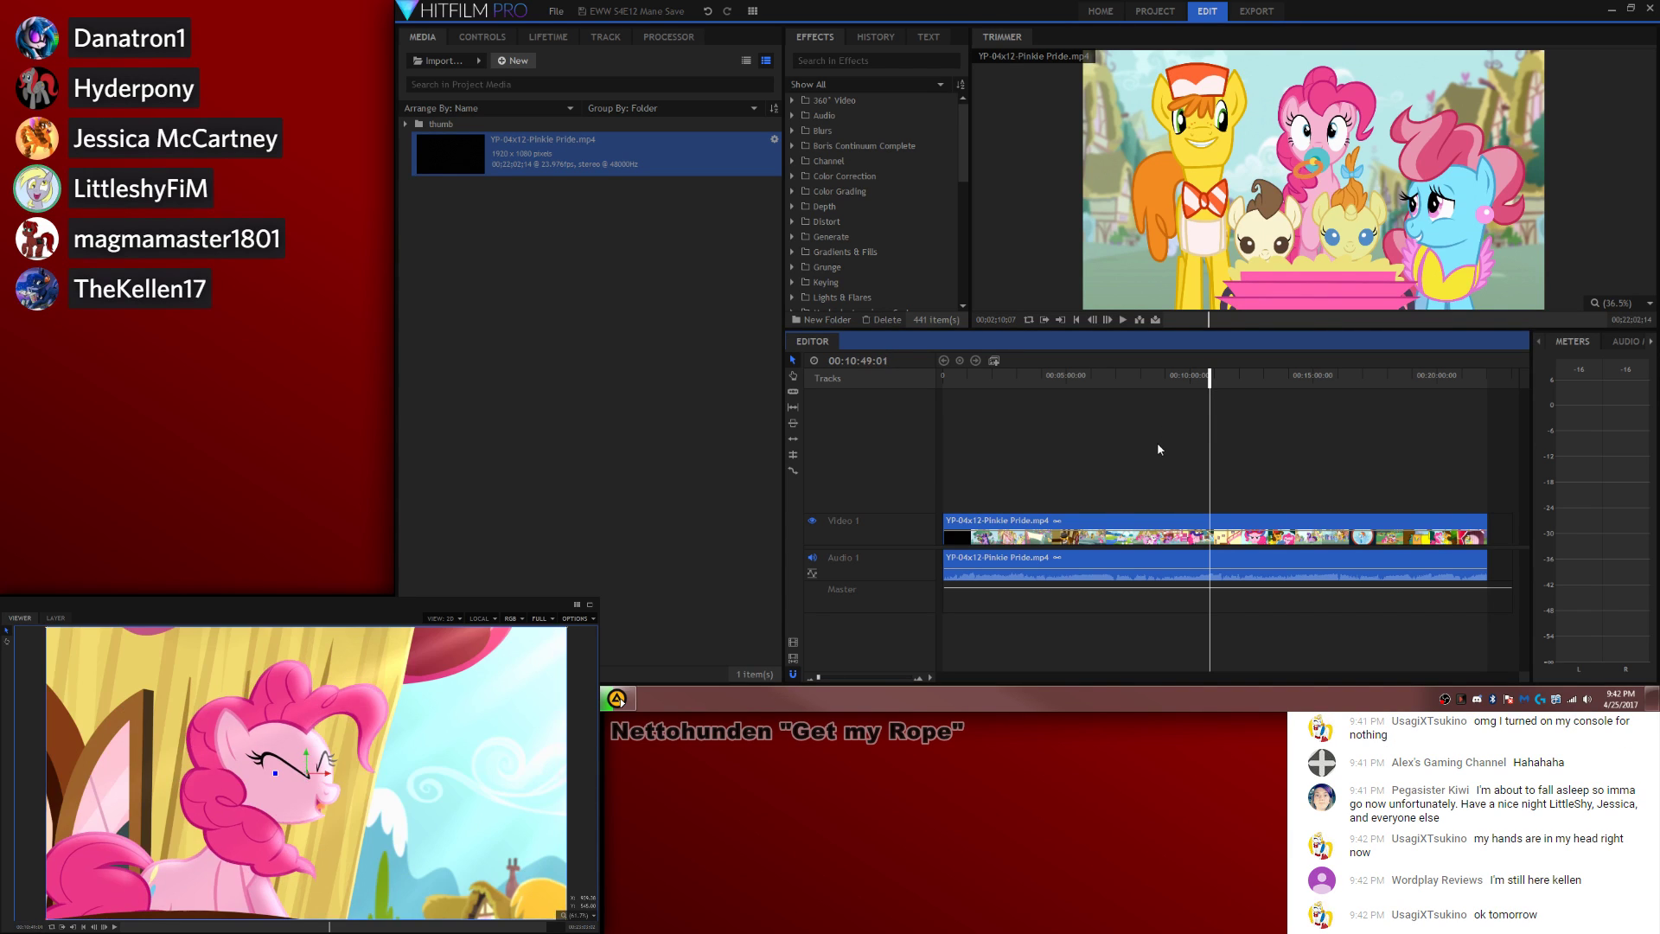
pyautogui.press('Right')
pyautogui.press('Right')
pyautogui.press('Right')
pyautogui.press('Right')
pyautogui.press('Right')
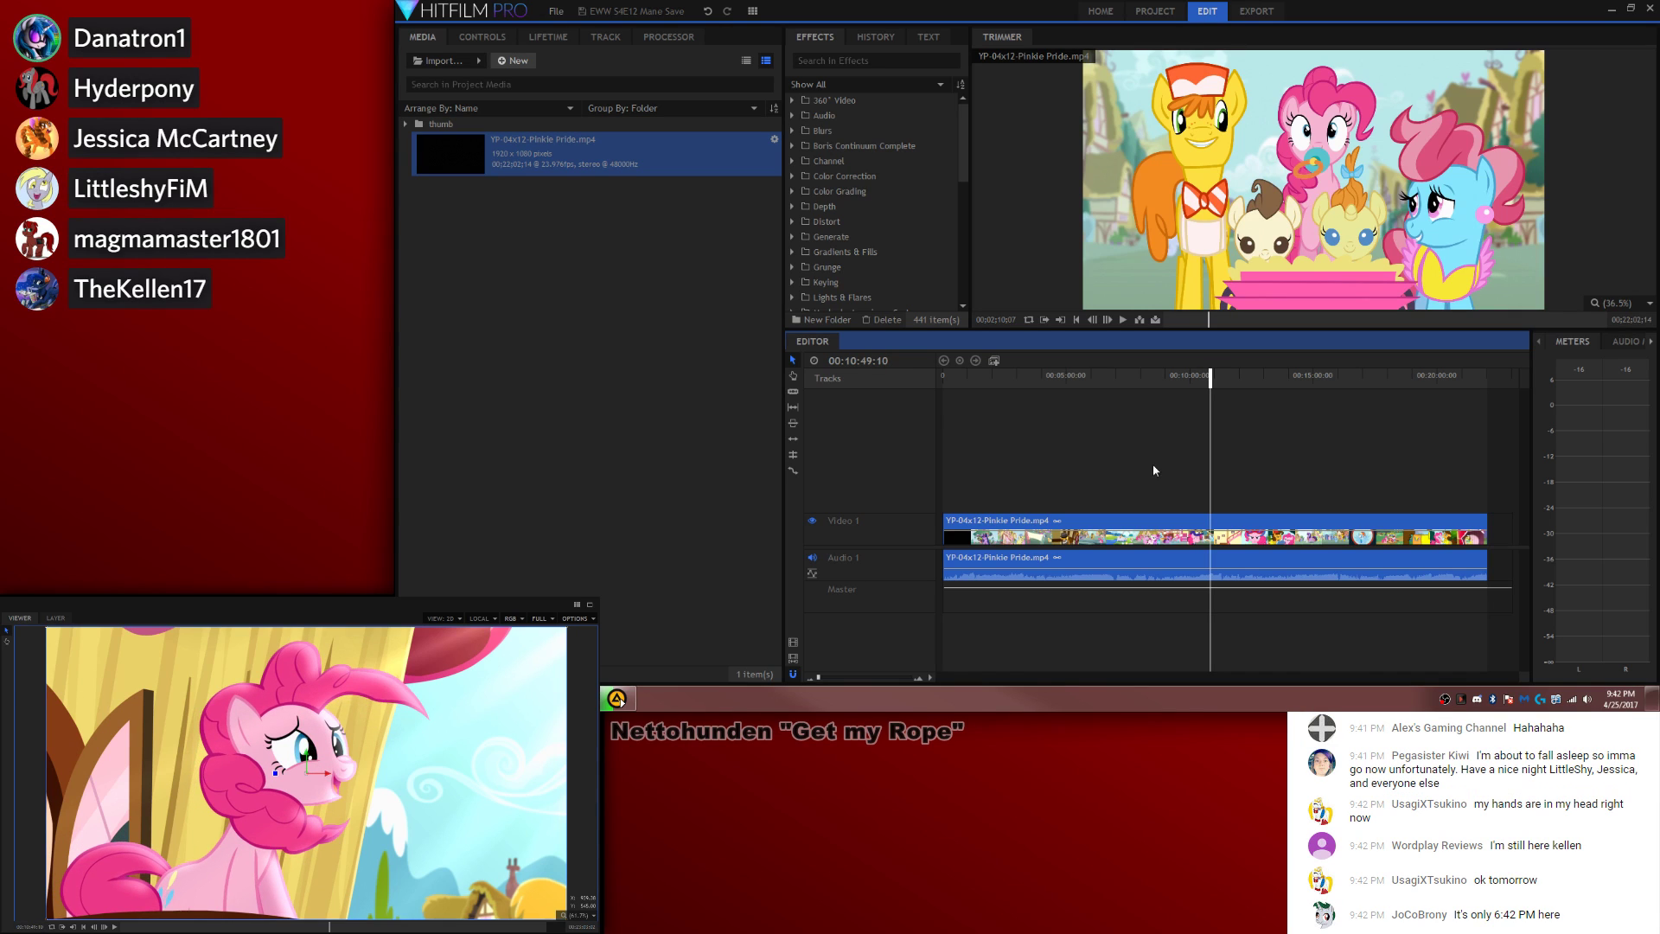
pyautogui.press('Right')
pyautogui.press('Right')
pyautogui.press('Right')
pyautogui.press('Right')
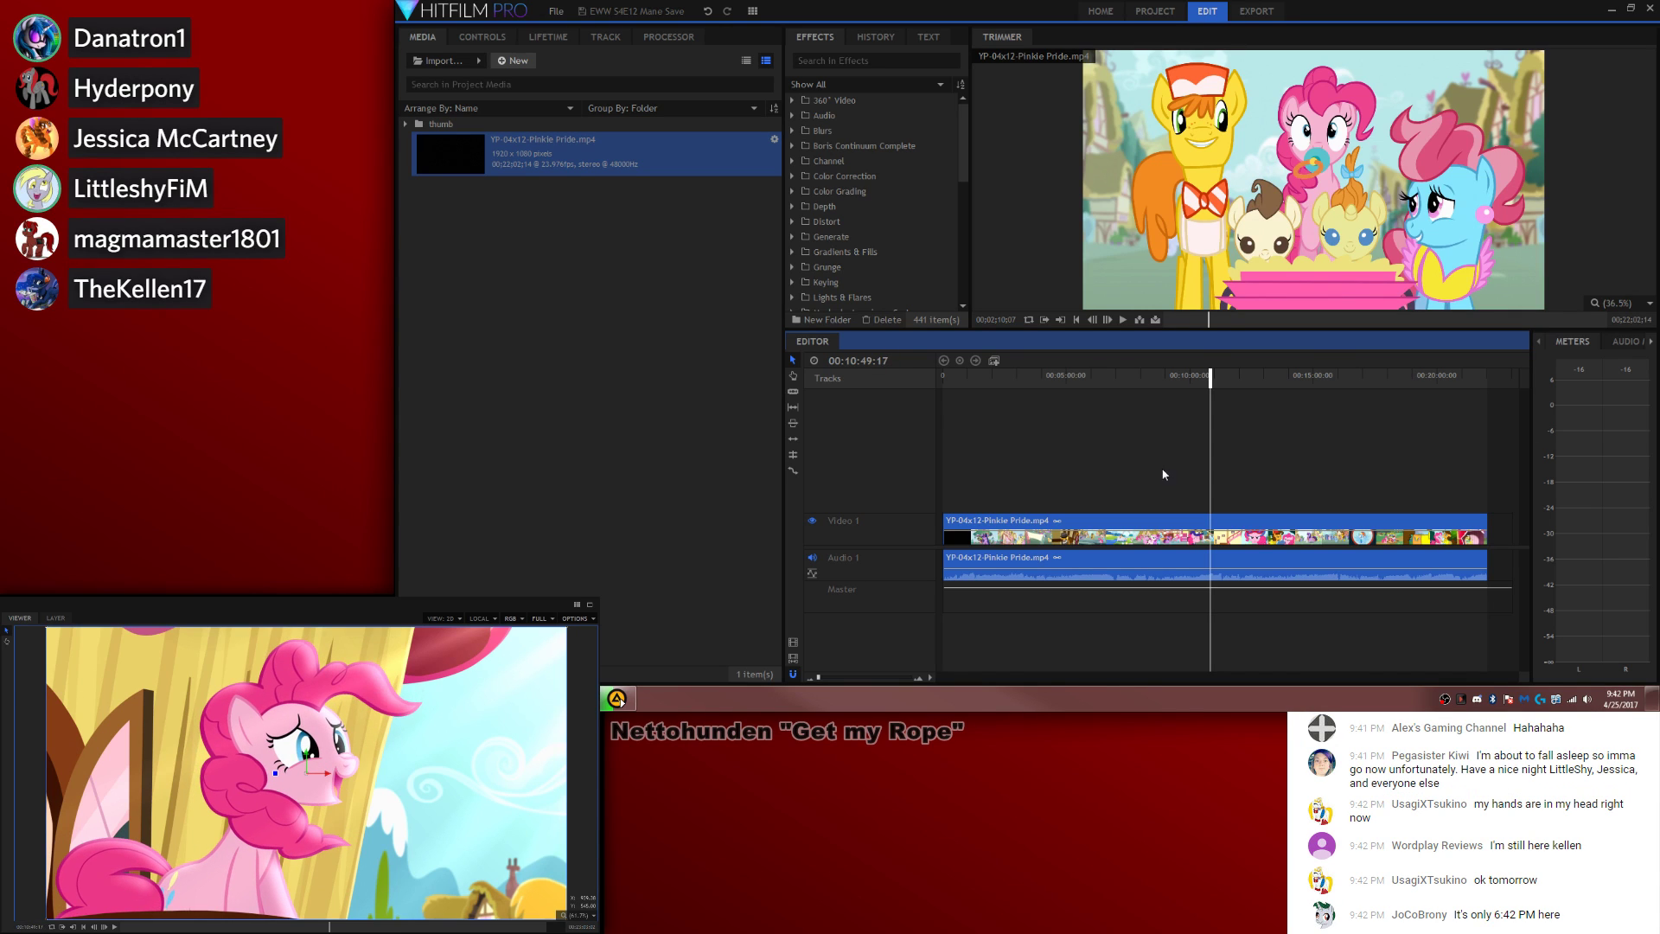
pyautogui.press('Right')
pyautogui.press('Right')
pyautogui.press('Right')
pyautogui.press('Right')
pyautogui.press('Right')
pyautogui.press('Right')
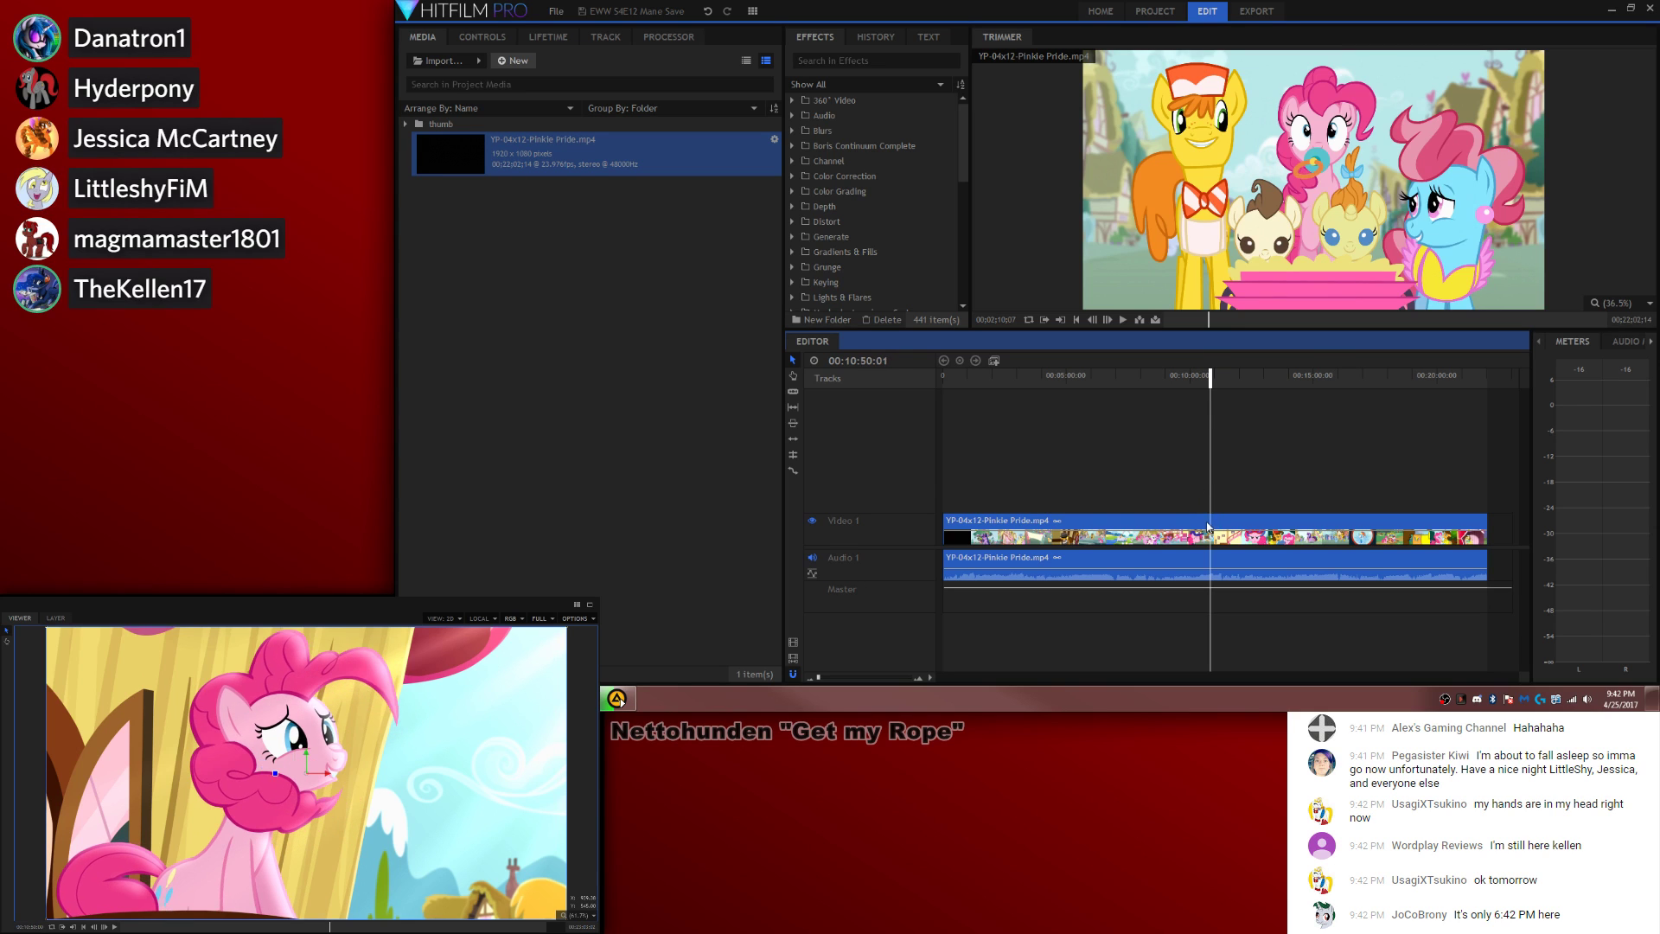
pyautogui.press('Right')
pyautogui.press('Right')
pyautogui.press('Right')
pyautogui.press('Right')
pyautogui.press('Right')
pyautogui.press('Right')
pyautogui.press('Right')
pyautogui.press('Right')
pyautogui.press('Right')
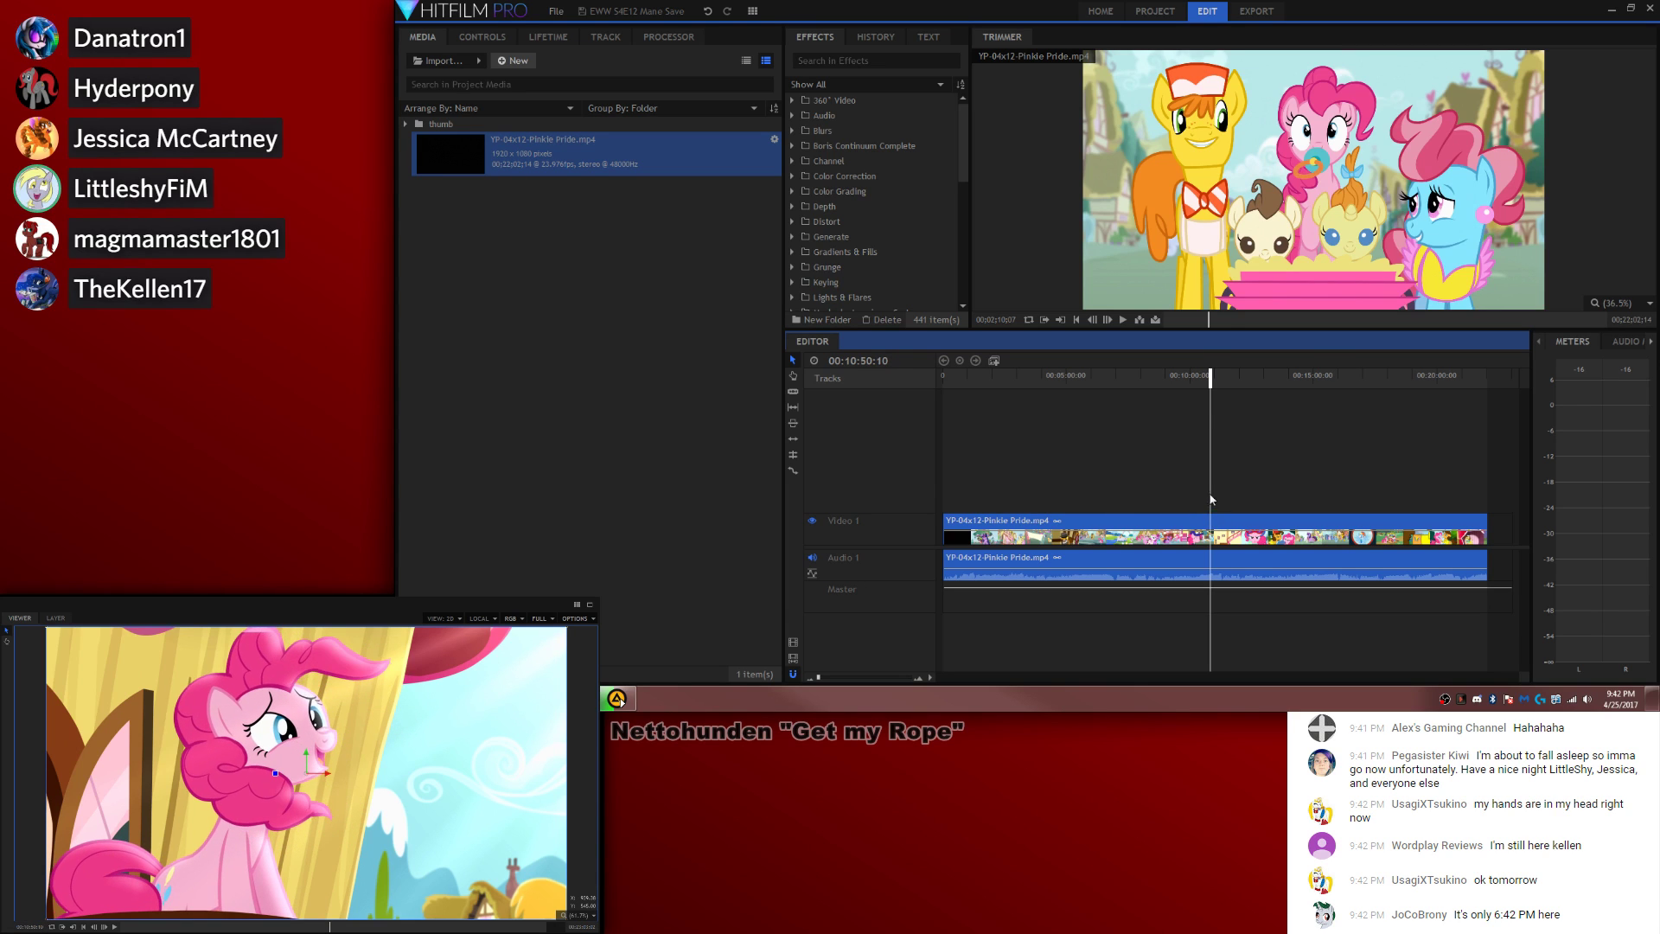
pyautogui.press('Right')
# Step: Fit the whole frame in the viewer and deselect the episode clip to hide its on-frame transform handle
pyautogui.scroll(8, 400, 653)
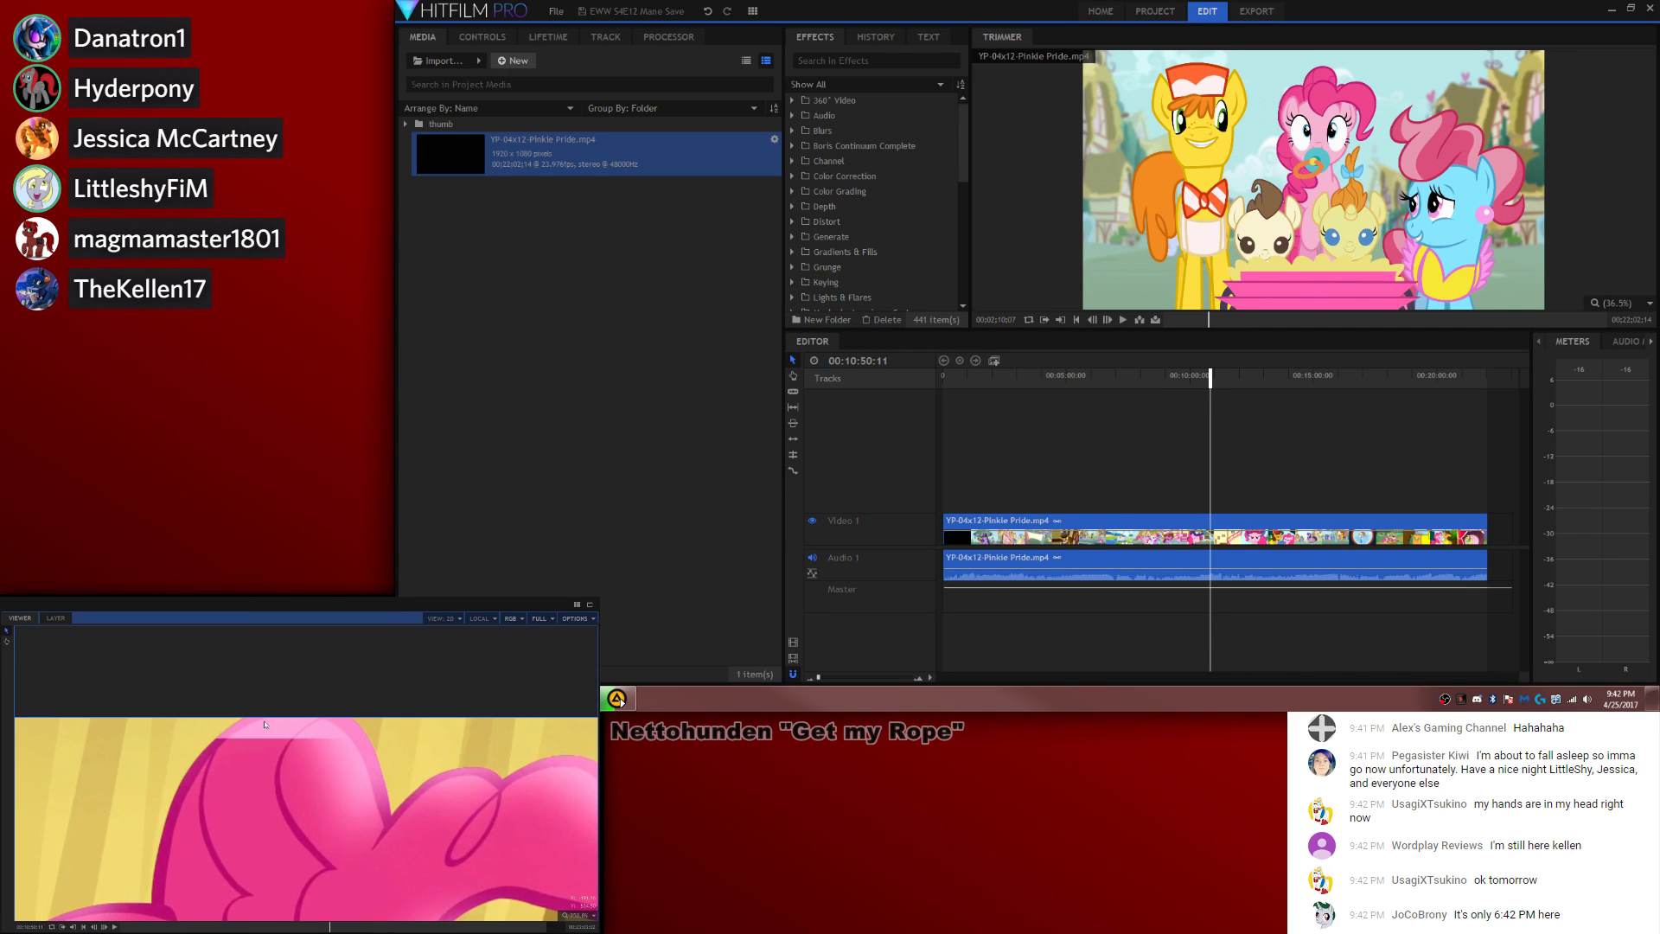
pyautogui.click(575, 915)
pyautogui.click(572, 906)
pyautogui.click(1328, 446)
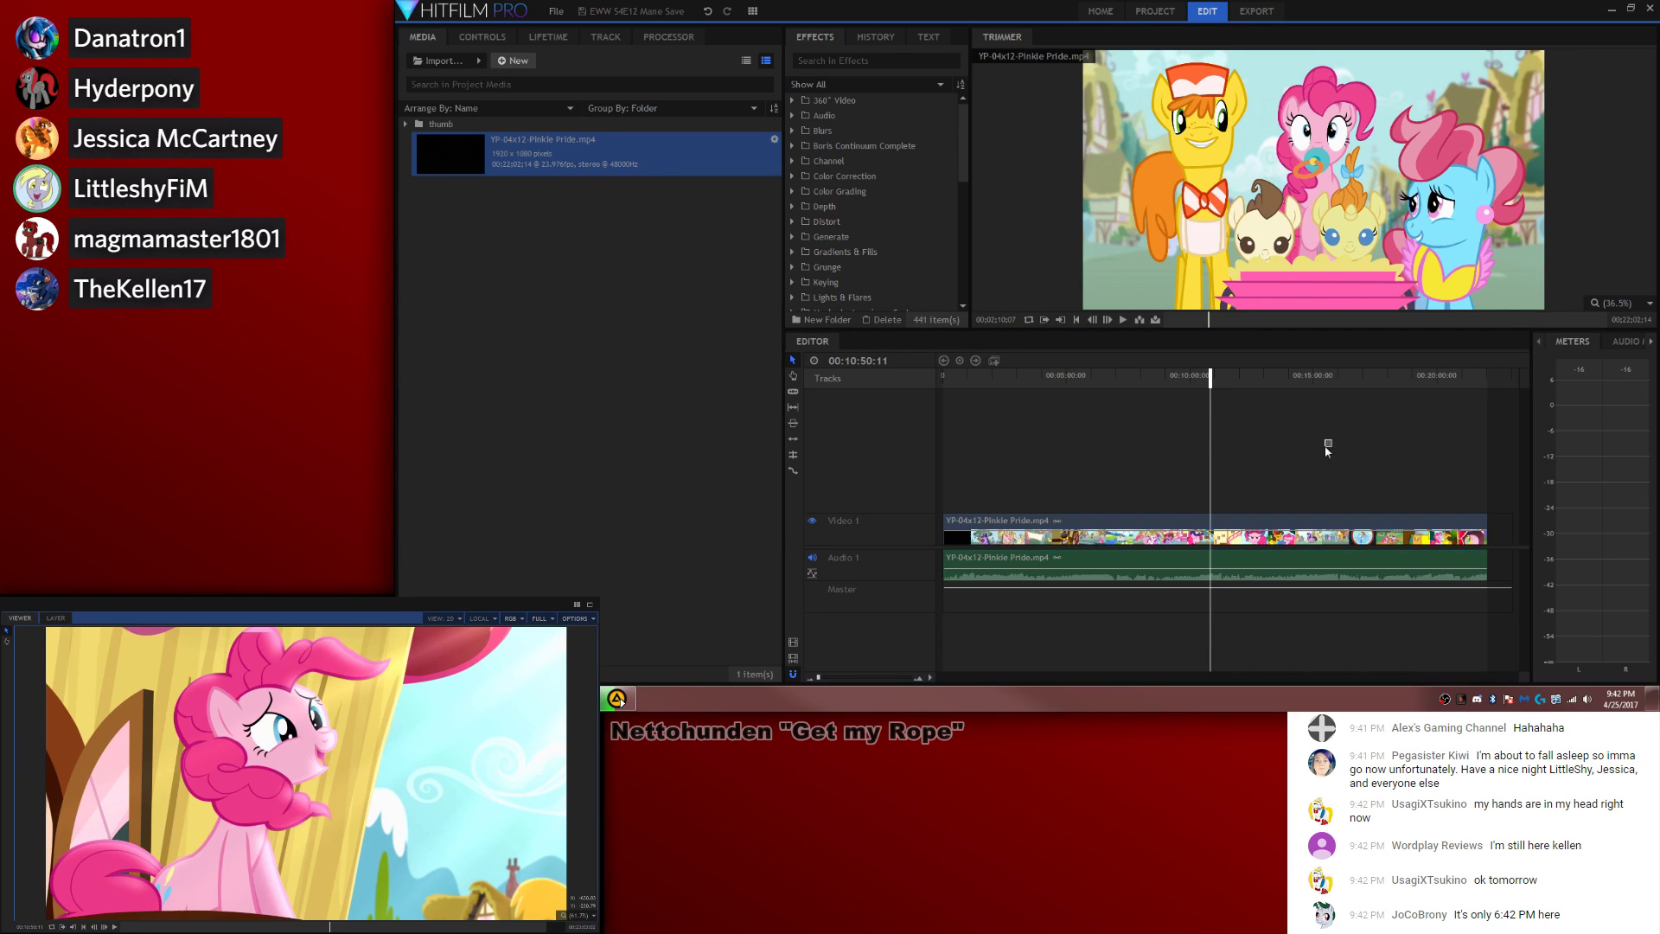
# Step: Export the Pinkie Pie frame at 00:10:49:21 as PNG image 2 in the thumb folder
pyautogui.press('space')
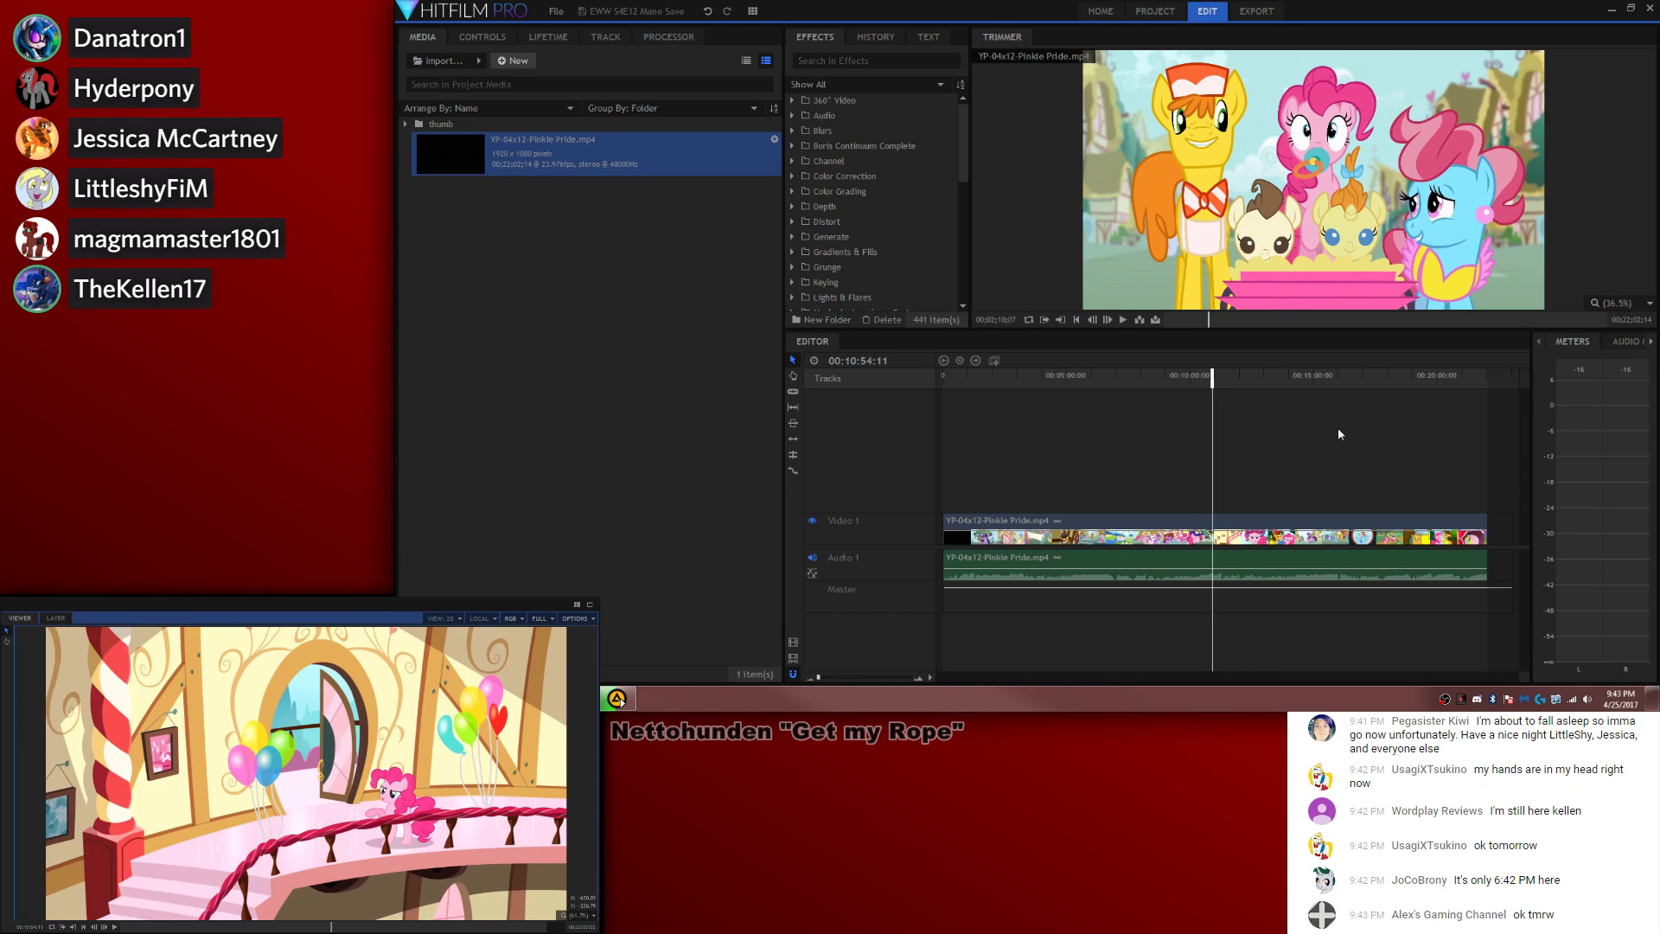
pyautogui.press('j')
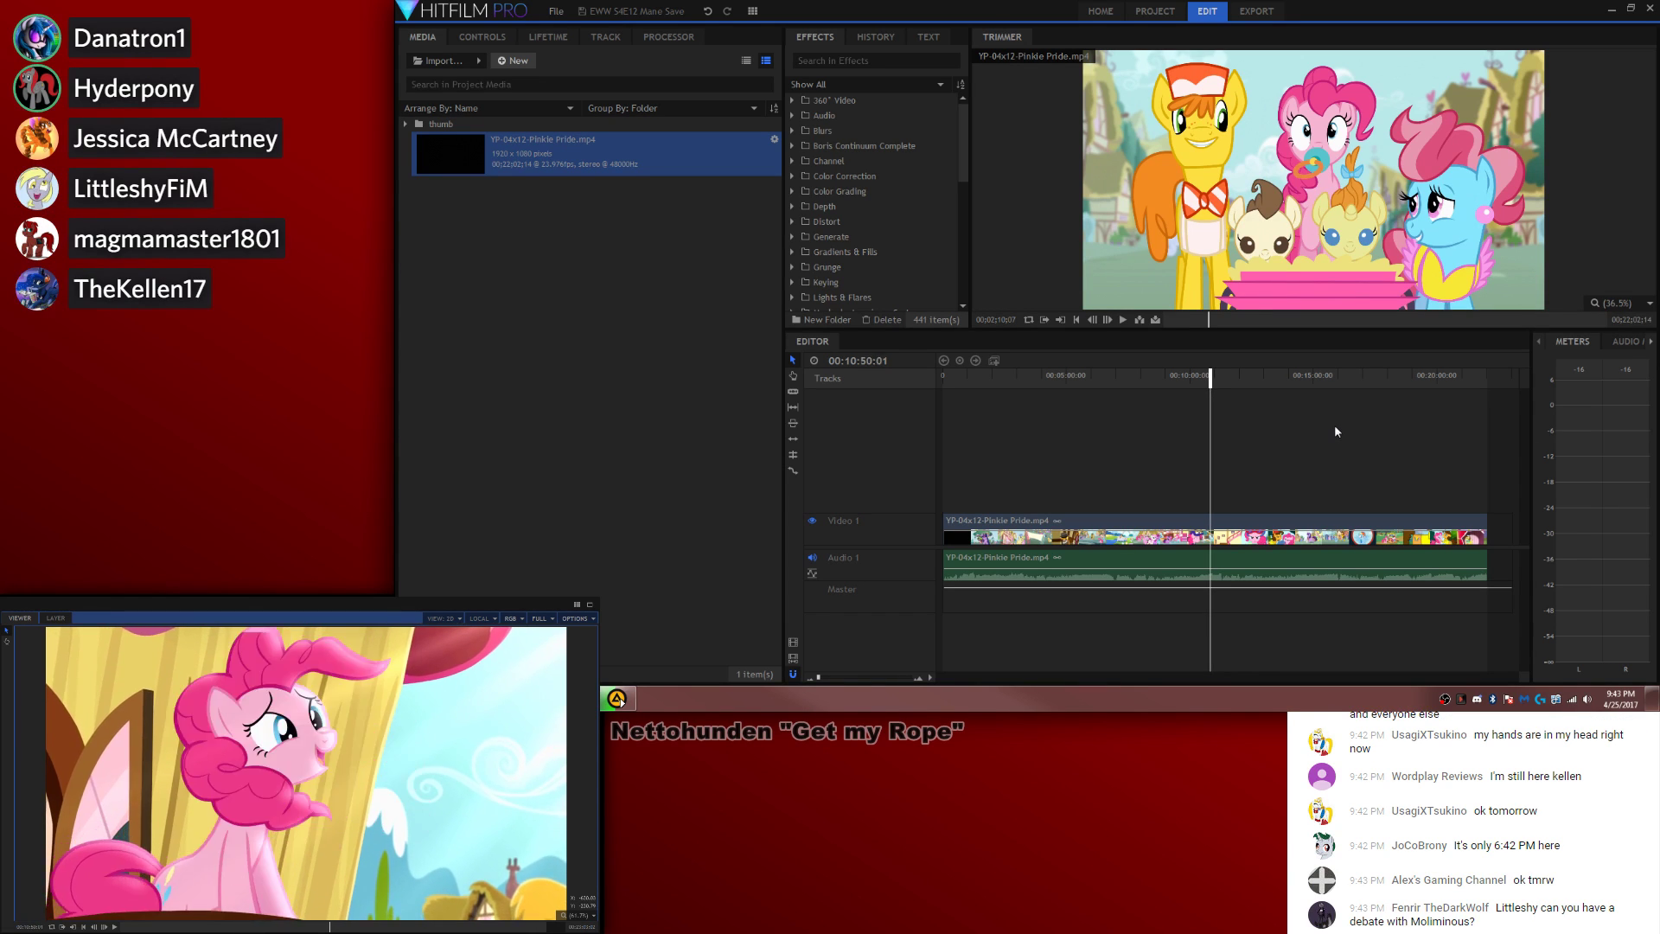
pyautogui.click(573, 619)
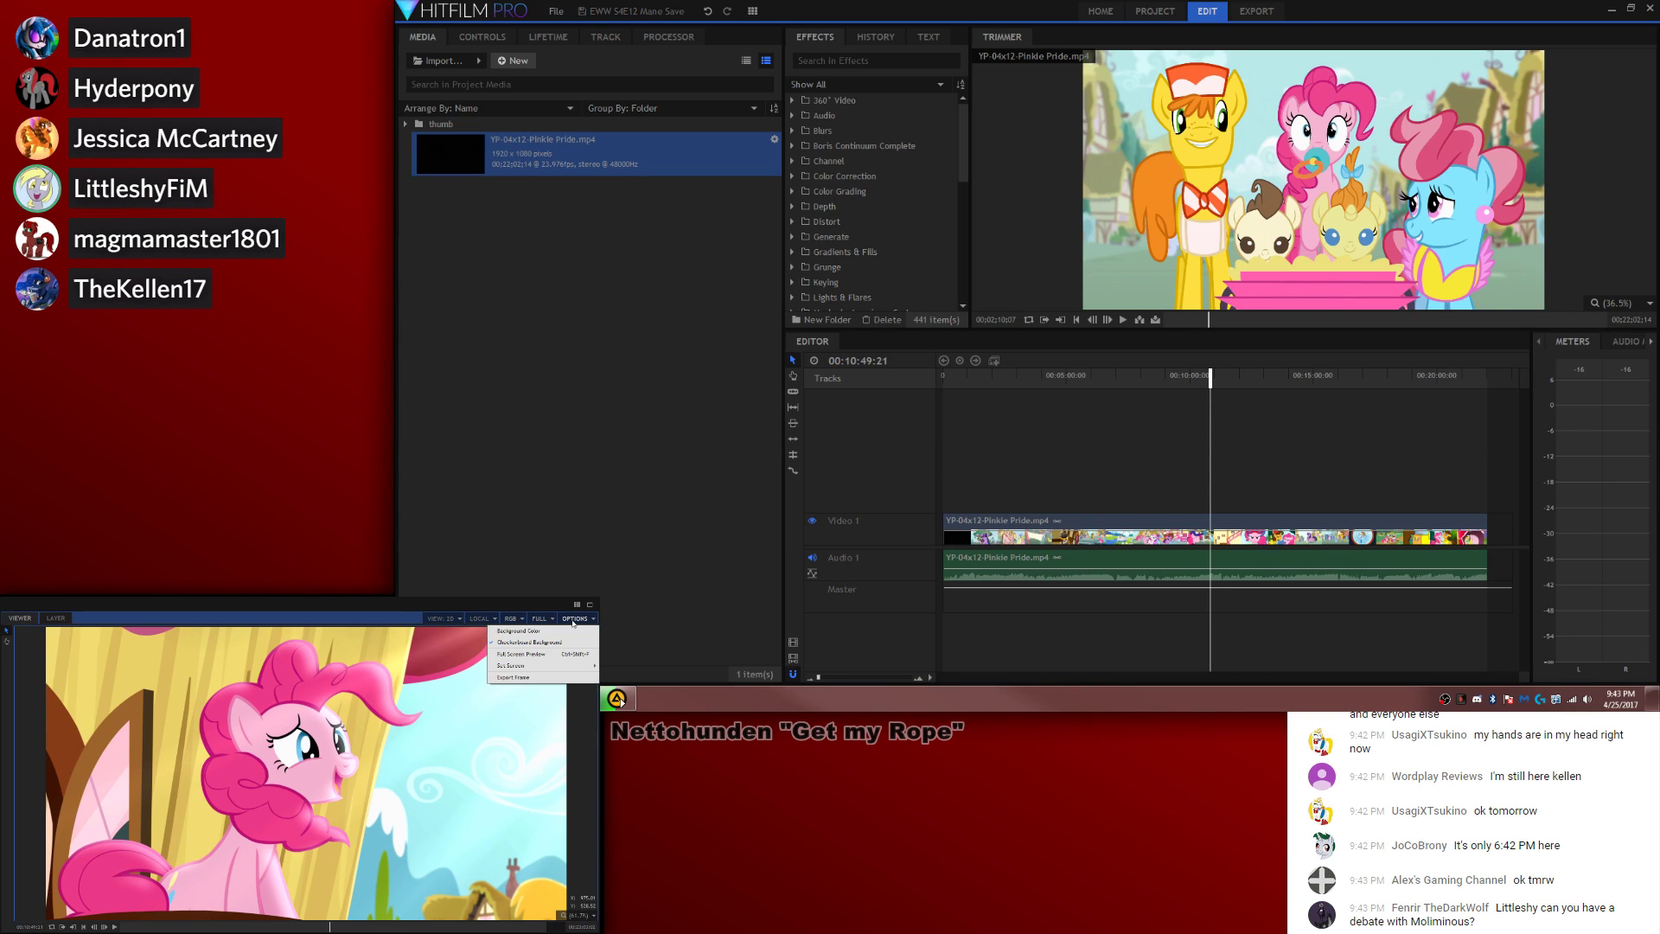
pyautogui.click(536, 644)
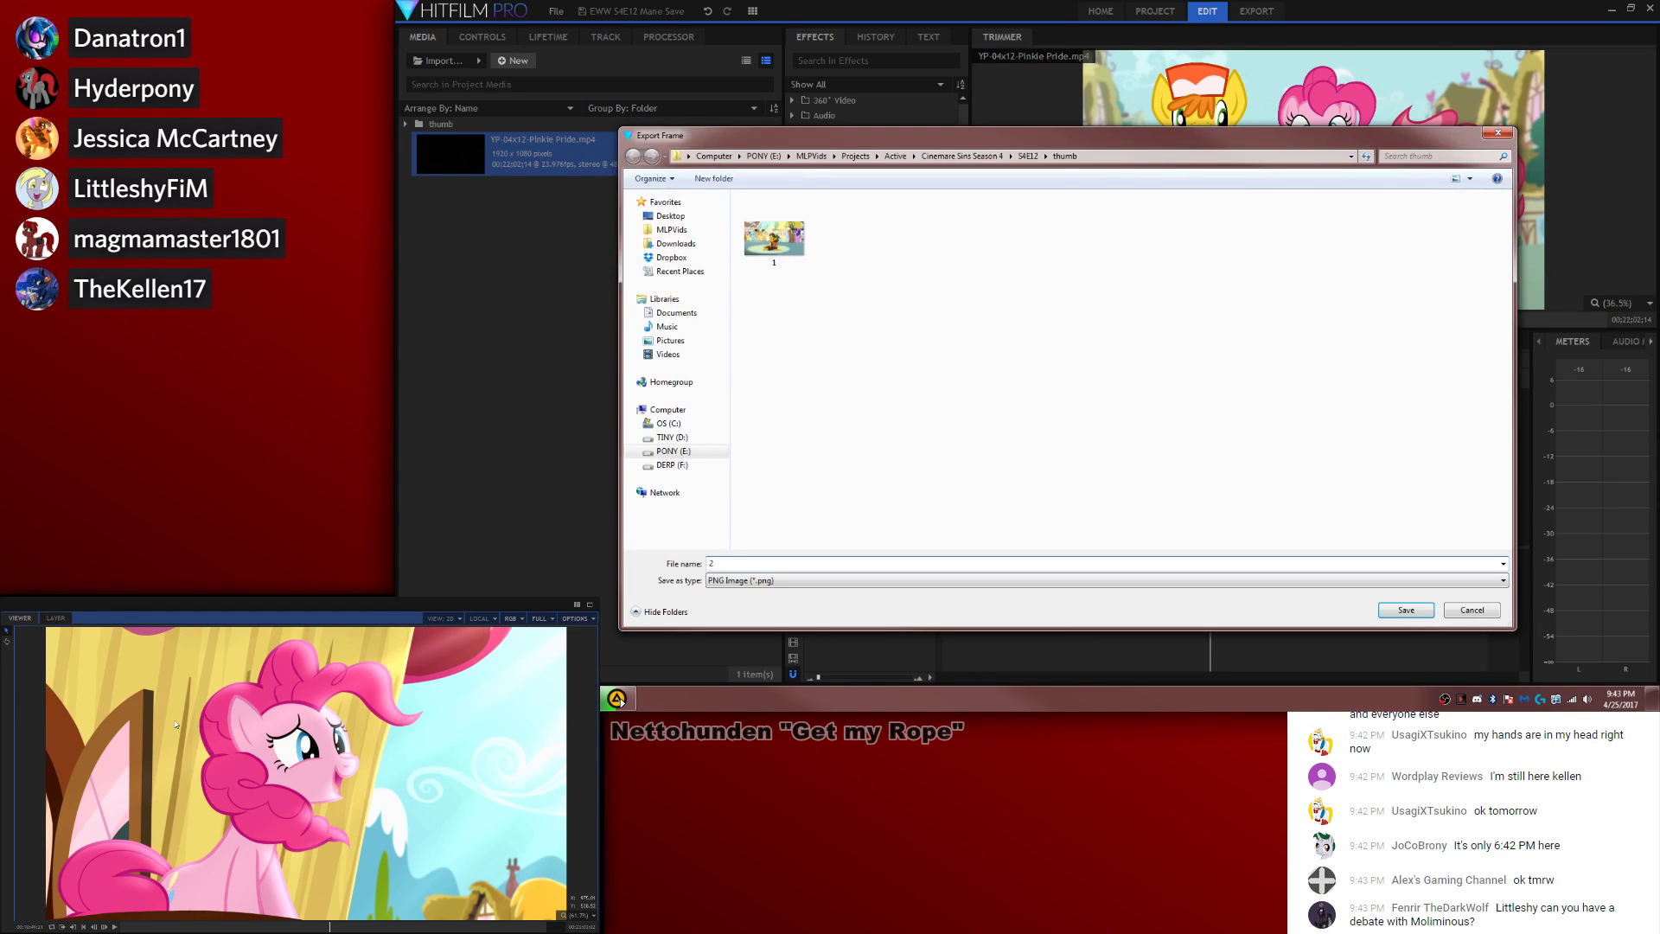
pyautogui.press('Return')
# Step: Scrub ahead to the chocolate fountain party scene and check it from about 00:11:16 to 00:11:22 for a thumbnail frame
pyautogui.moveTo(1211, 363); pyautogui.dragTo(1222, 379)
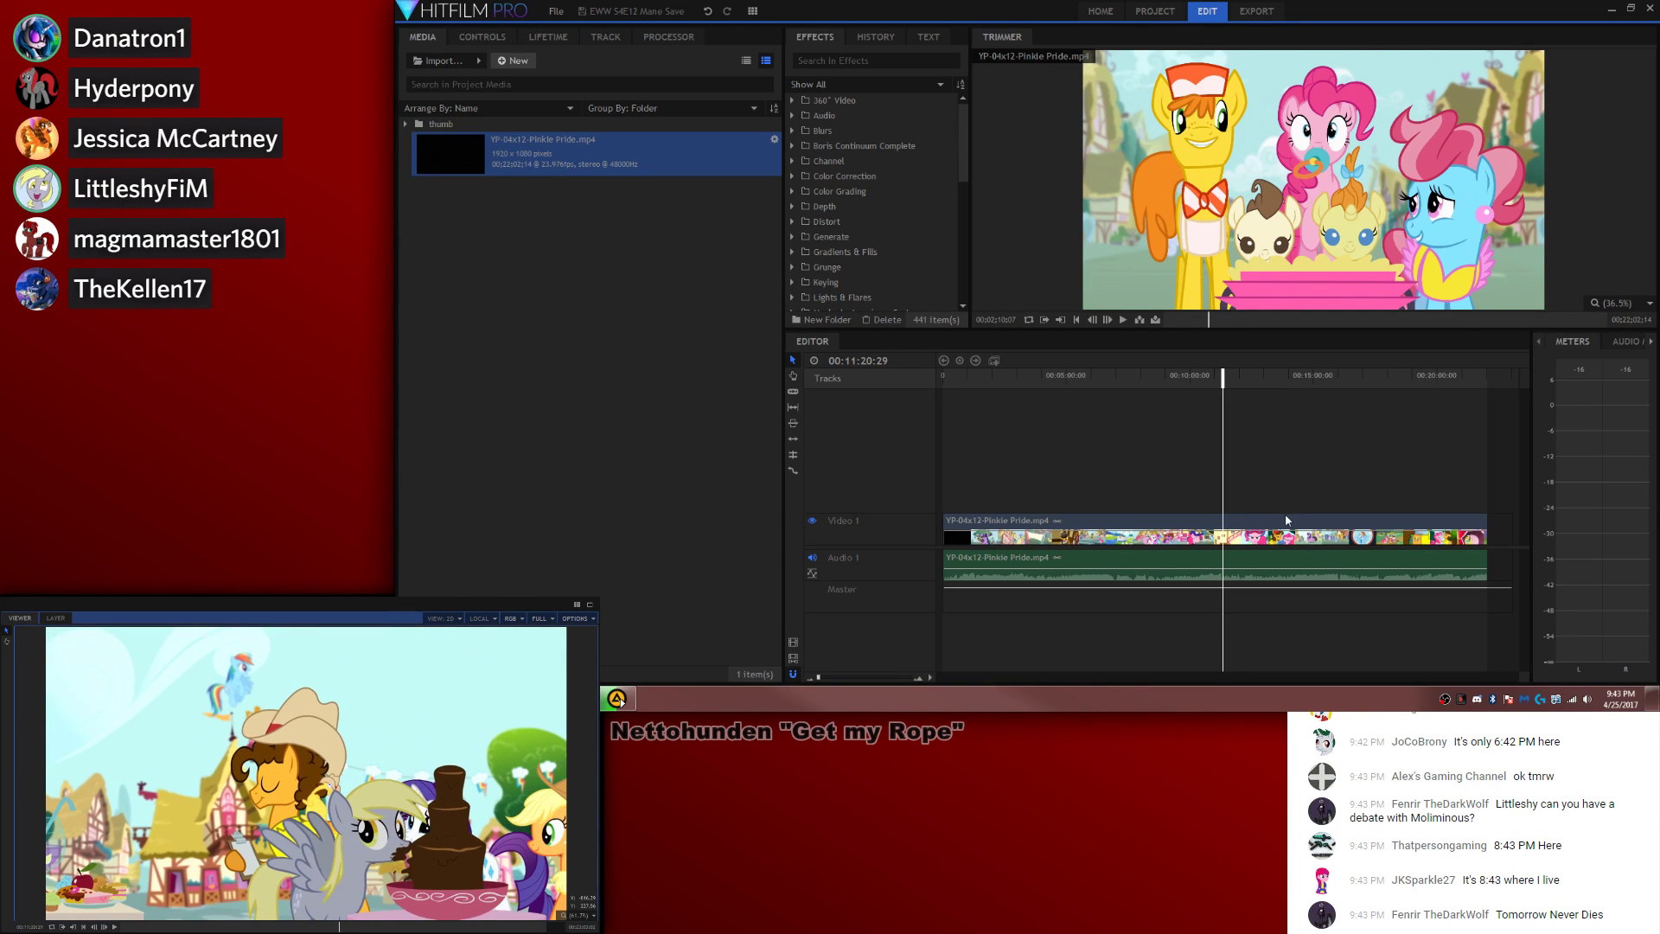
pyautogui.press('Left')
pyautogui.press('Left')
pyautogui.press('Left')
pyautogui.press('Left')
pyautogui.press('Left')
pyautogui.press('Left')
pyautogui.press('Left')
pyautogui.press('Left')
pyautogui.press('Left')
pyautogui.press('Left')
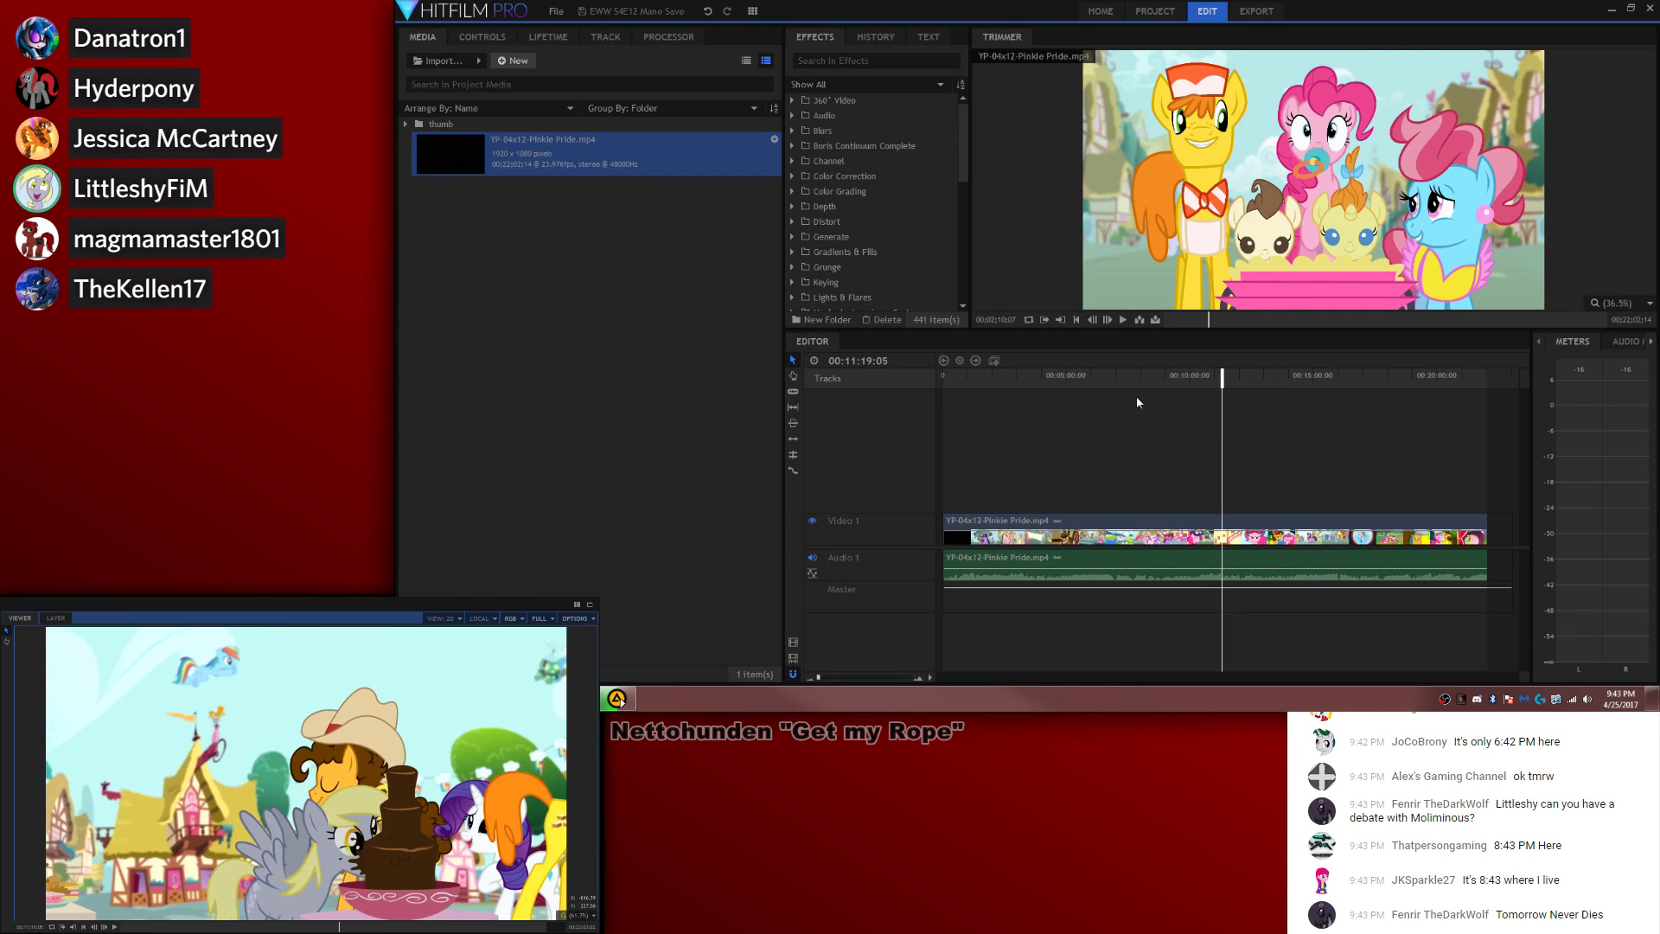
pyautogui.press('Left')
pyautogui.press('Left')
pyautogui.press('Left')
pyautogui.press('Left')
pyautogui.press('Left')
pyautogui.press('Left')
pyautogui.press('Left')
pyautogui.press('Left')
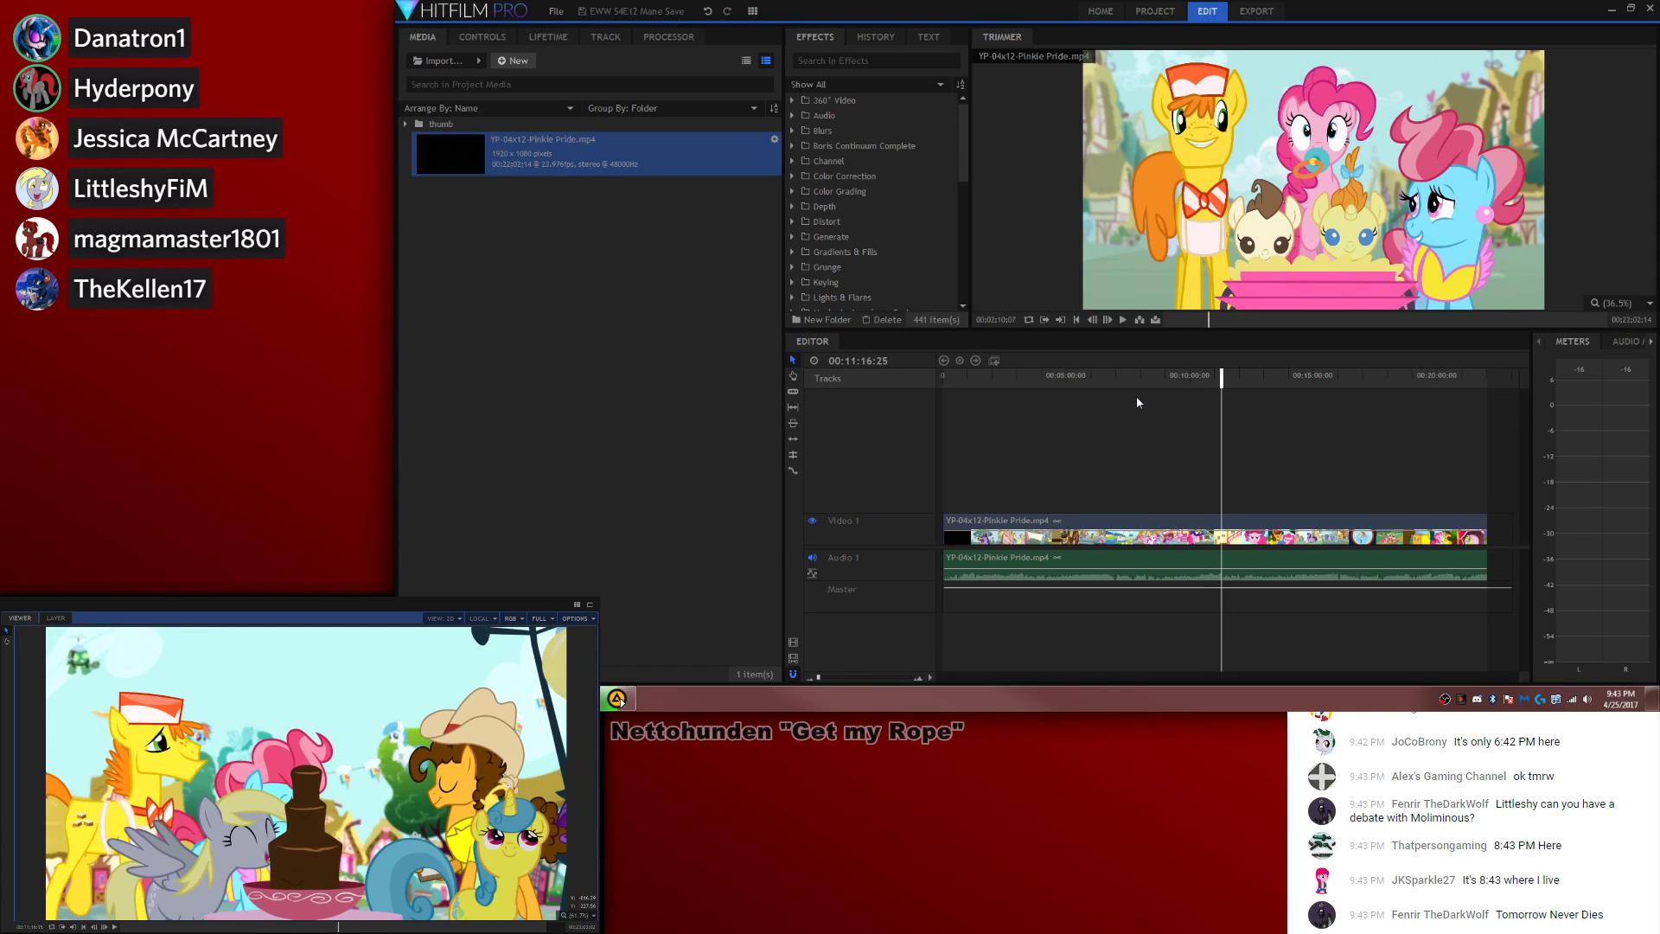
pyautogui.press('space')
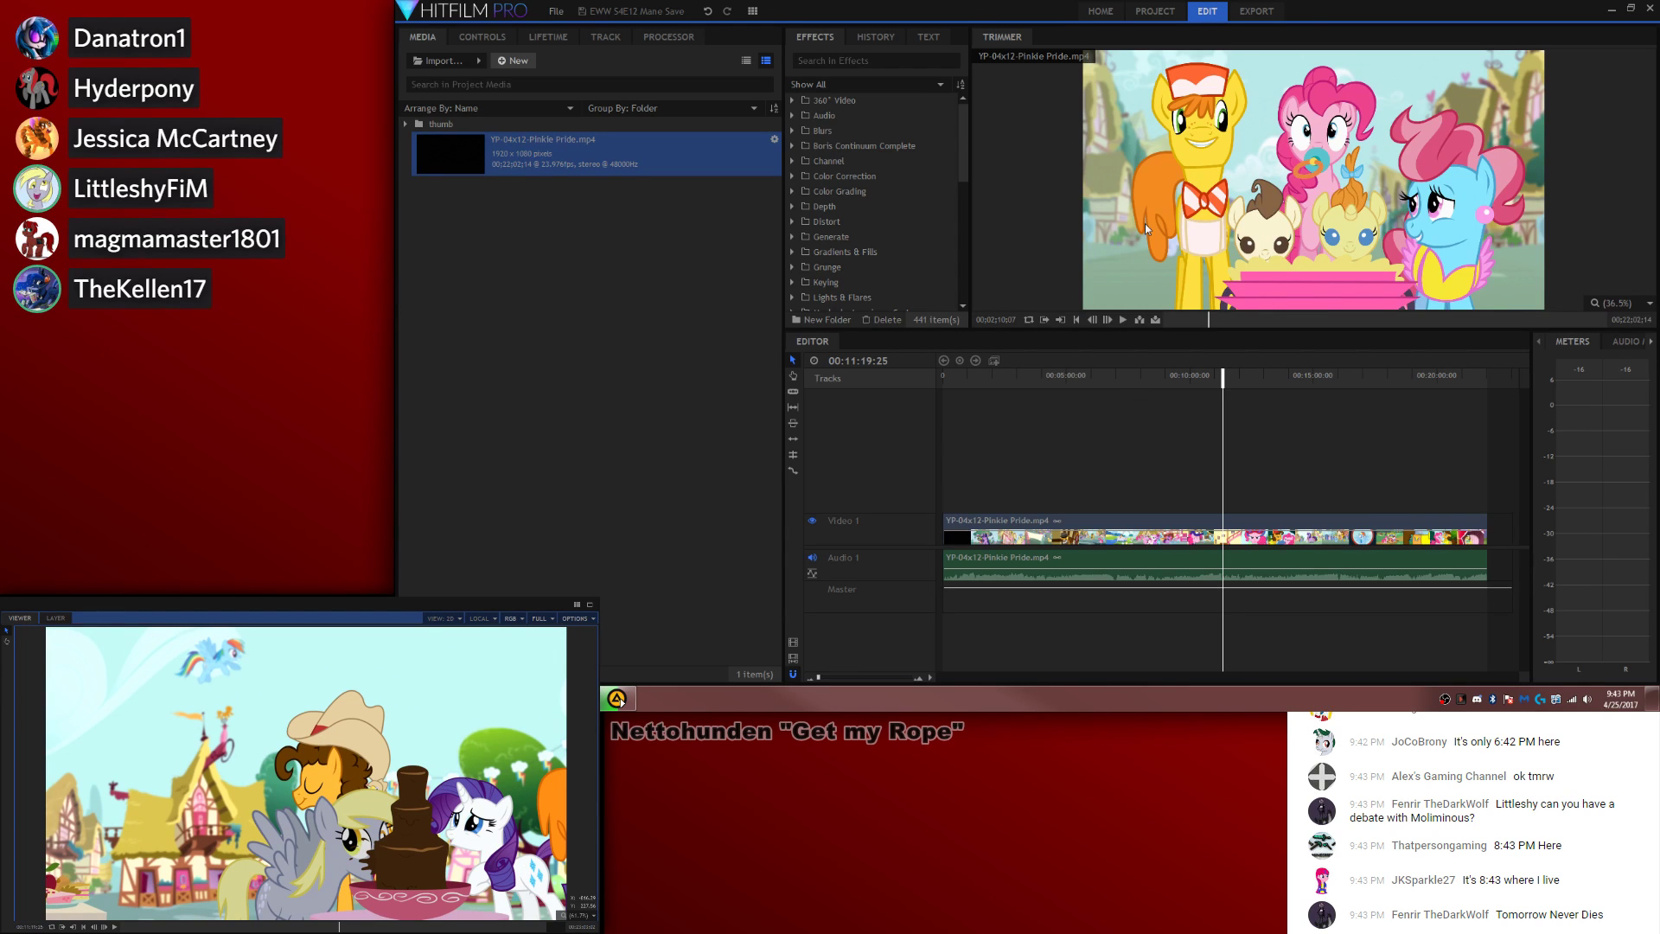
pyautogui.press('space')
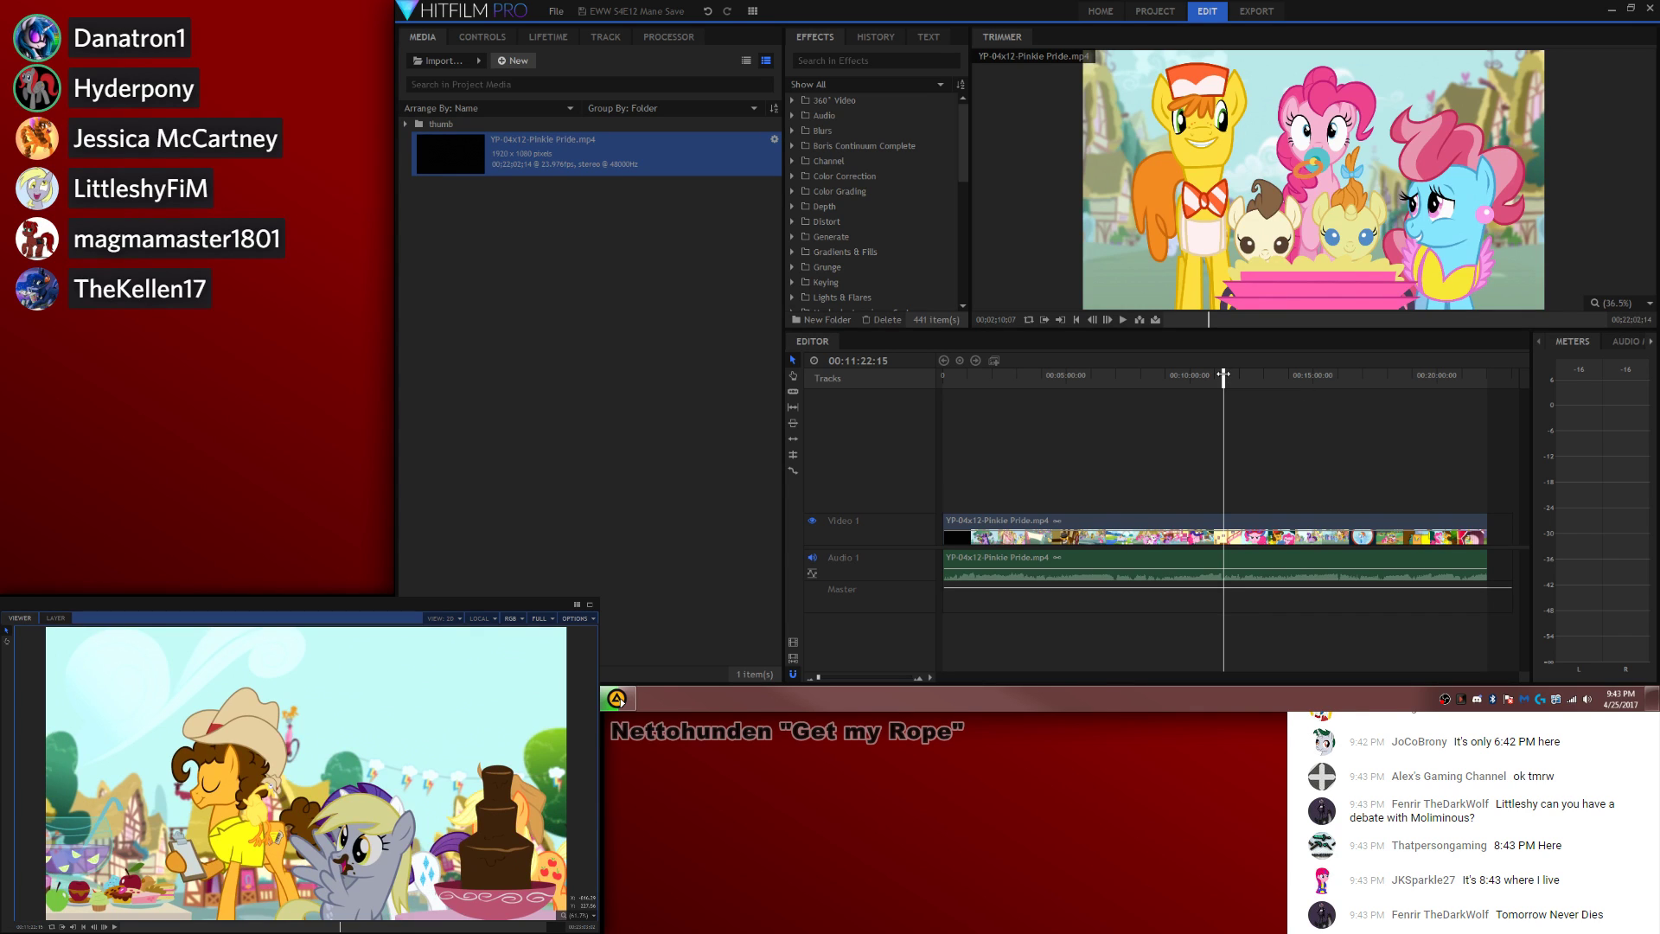
# Step: Check the yelling Pinkie Pie close-up and the reaction shots from about 00:11:54 to 00:11:59 for a thumbnail frame
pyautogui.moveTo(1223, 375); pyautogui.dragTo(1236, 383)
pyautogui.press('Left')
pyautogui.press('Left')
pyautogui.press('Left')
pyautogui.press('Left')
pyautogui.press('Left')
pyautogui.press('Left')
pyautogui.press('Left')
pyautogui.press('Left')
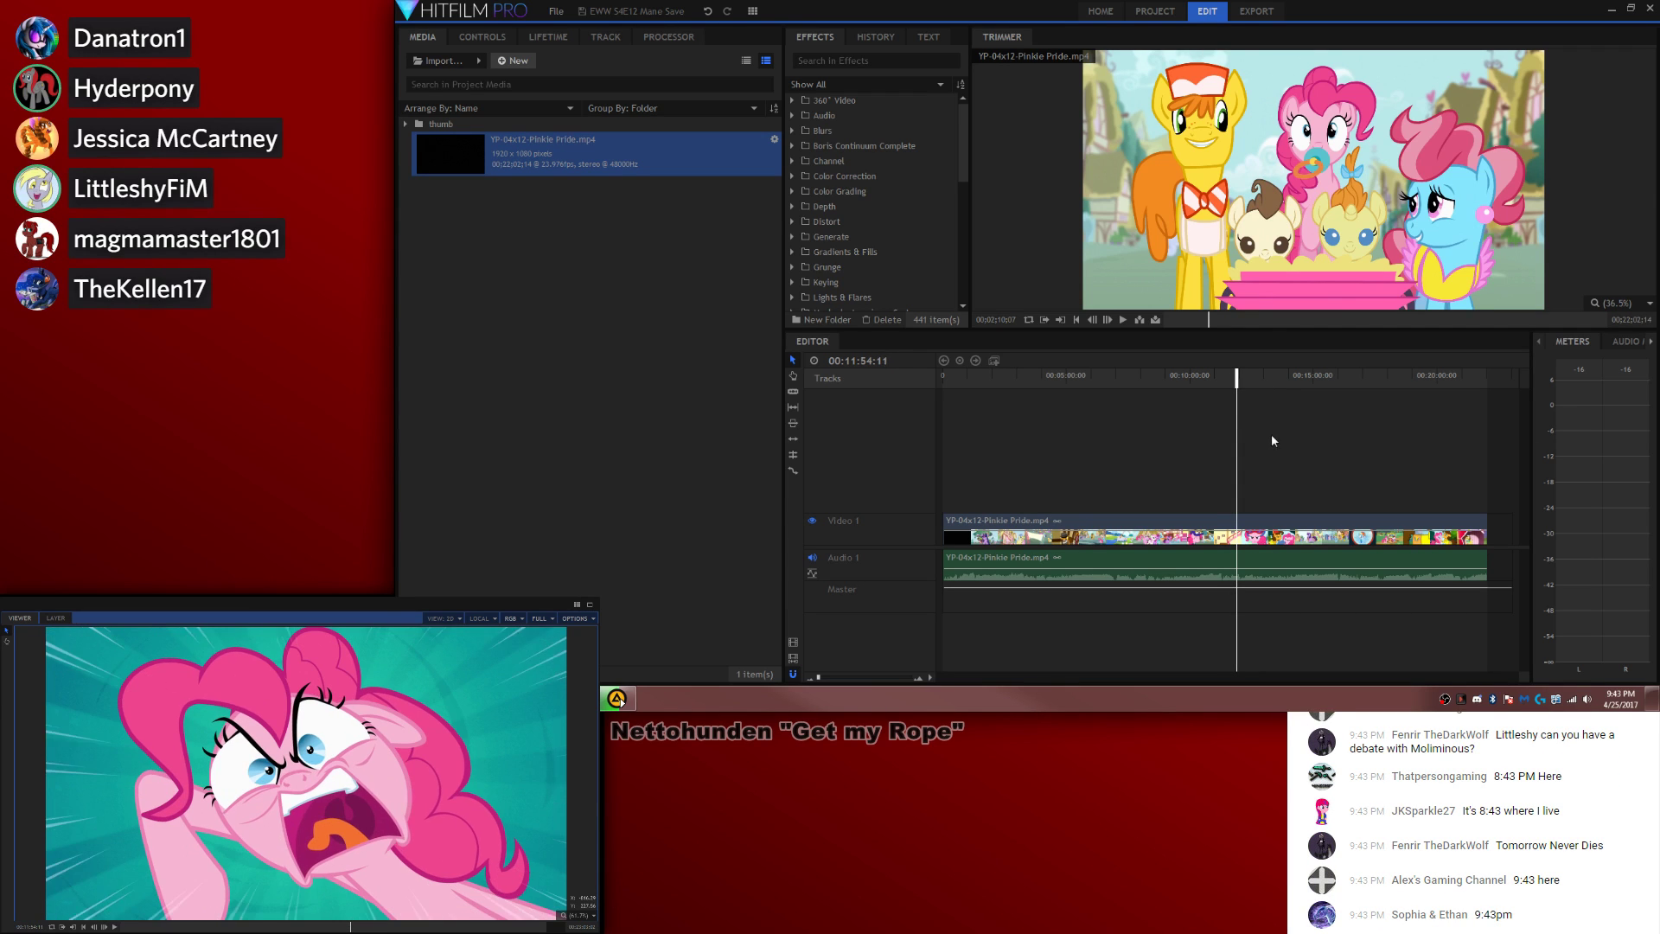
pyautogui.press('space')
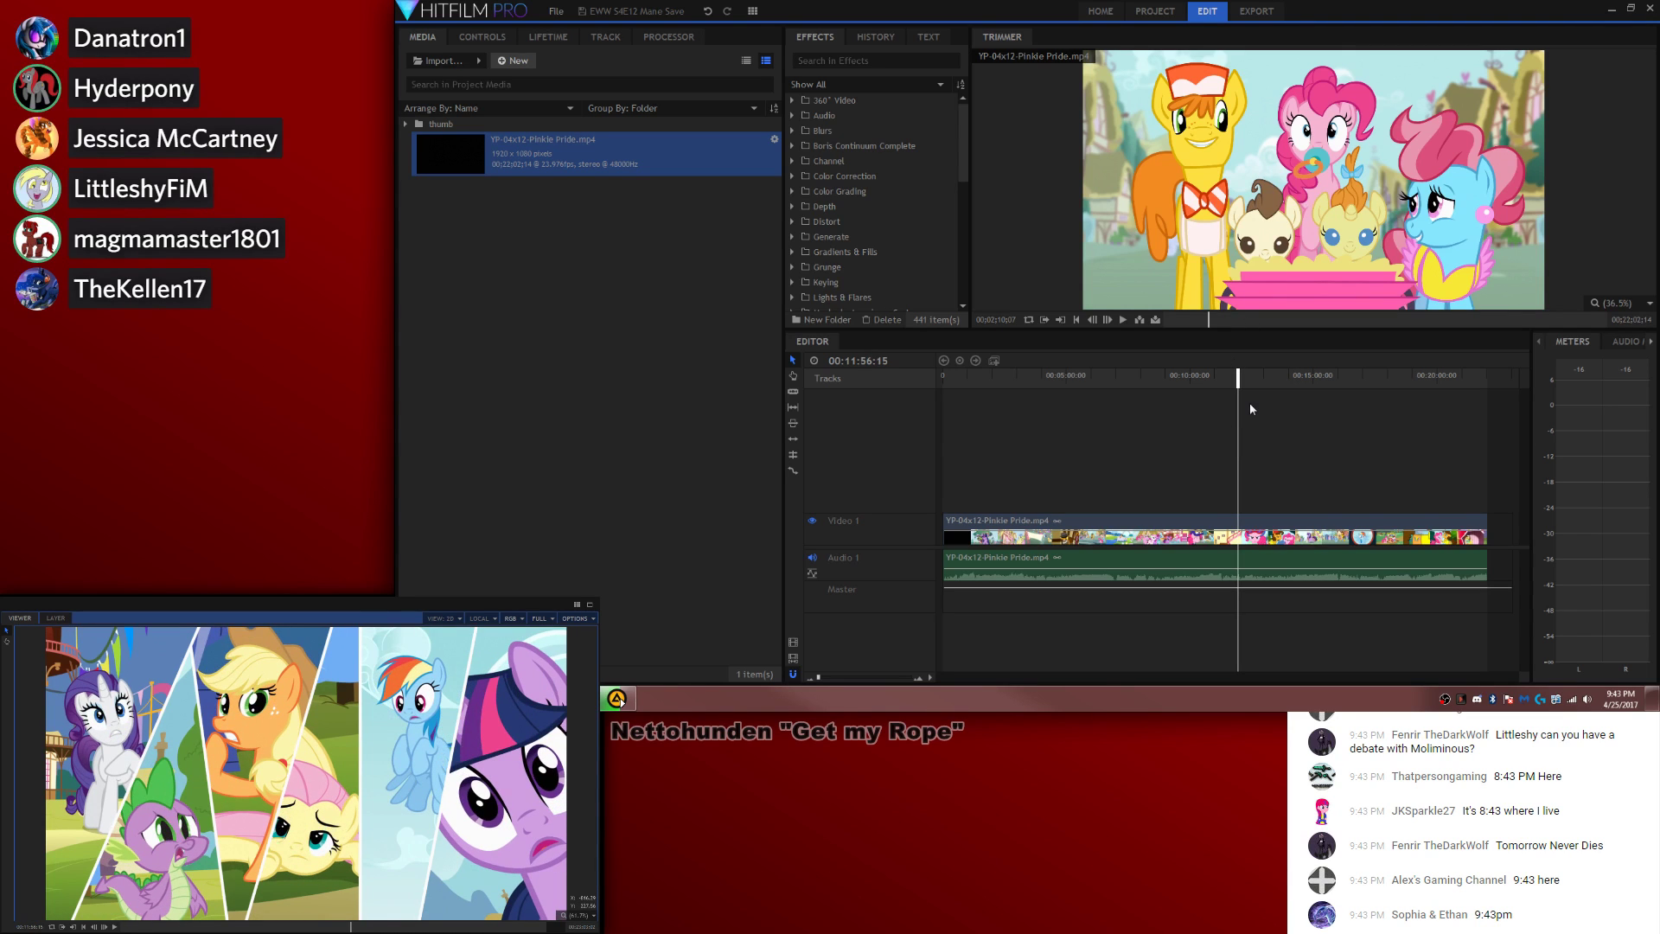
pyautogui.moveTo(1237, 376); pyautogui.dragTo(1237, 377)
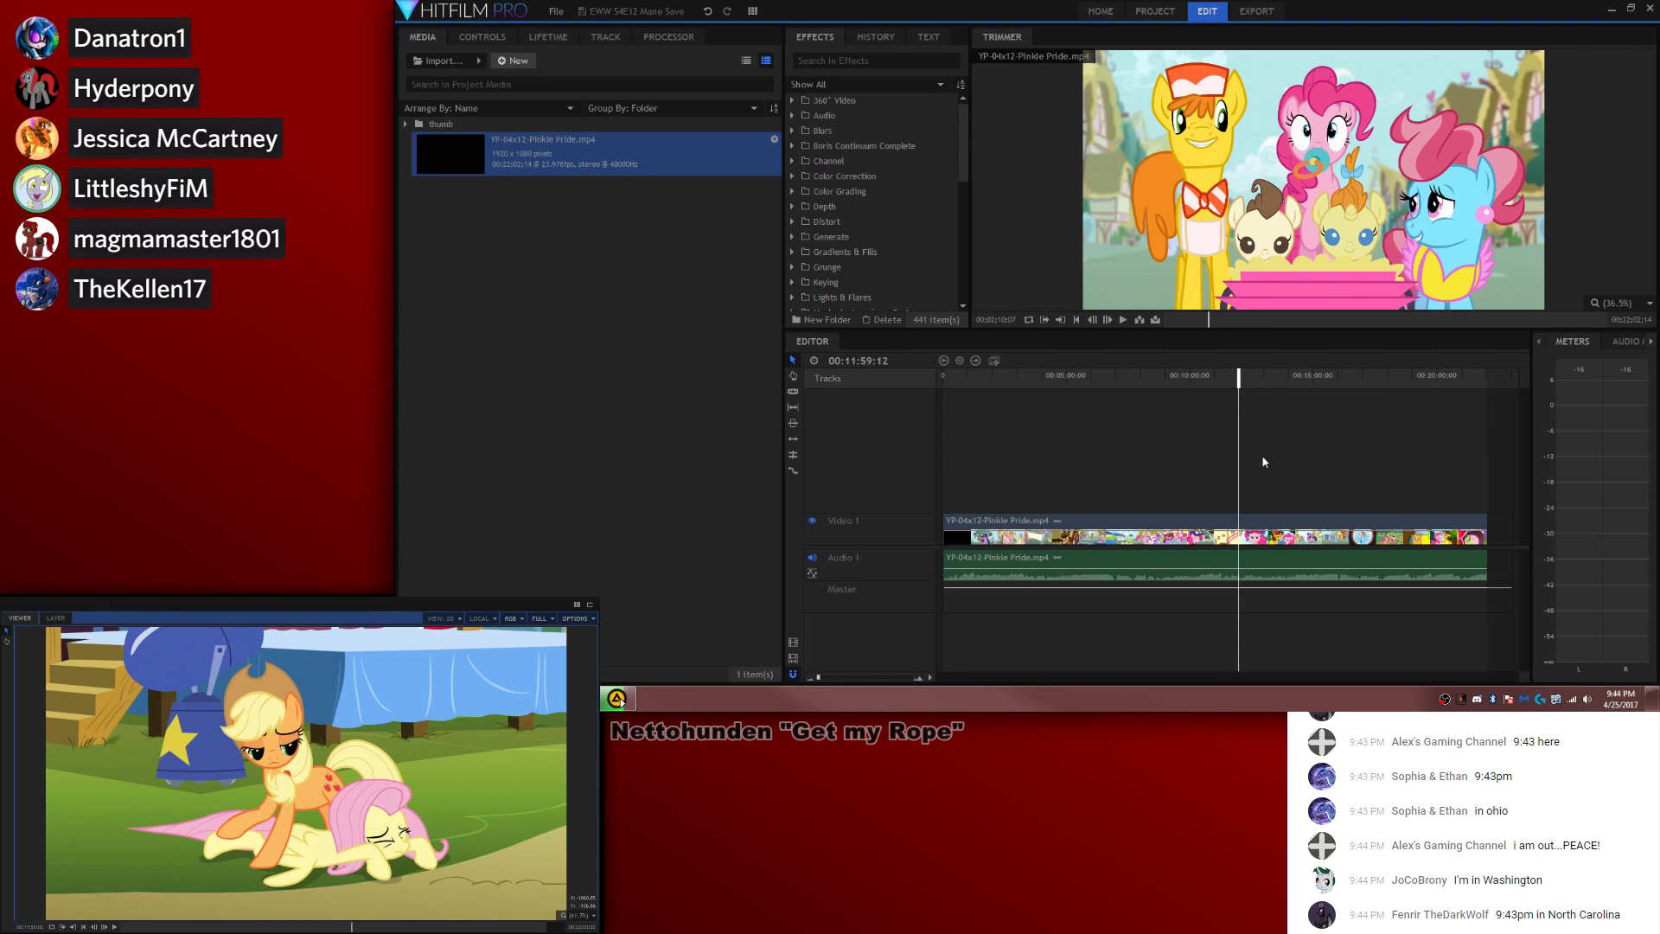
# Step: Examine the sideways face-off between Pinkie Pie and Cheese Sandwich frame by frame between about 00:12:15 and 00:12:20
pyautogui.moveTo(1239, 376); pyautogui.dragTo(1249, 386)
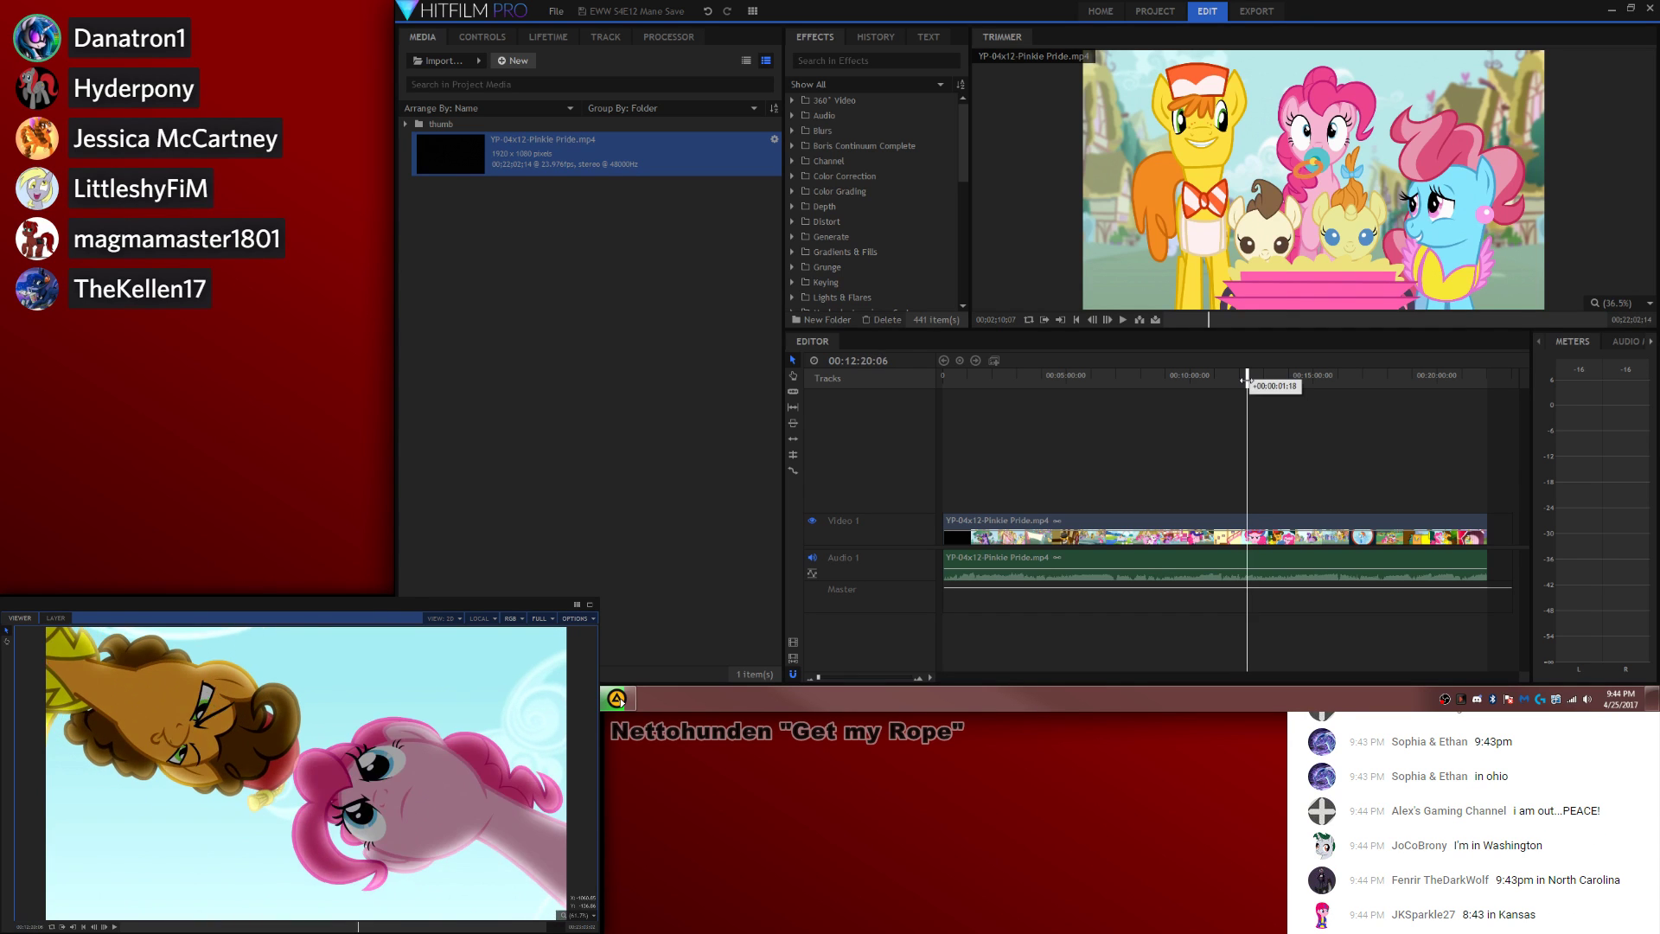
pyautogui.press('Left')
pyautogui.press('Left')
pyautogui.press('Left')
pyautogui.press('Left')
pyautogui.press('Left')
pyautogui.press('Left')
pyautogui.press('Left')
pyautogui.press('Left')
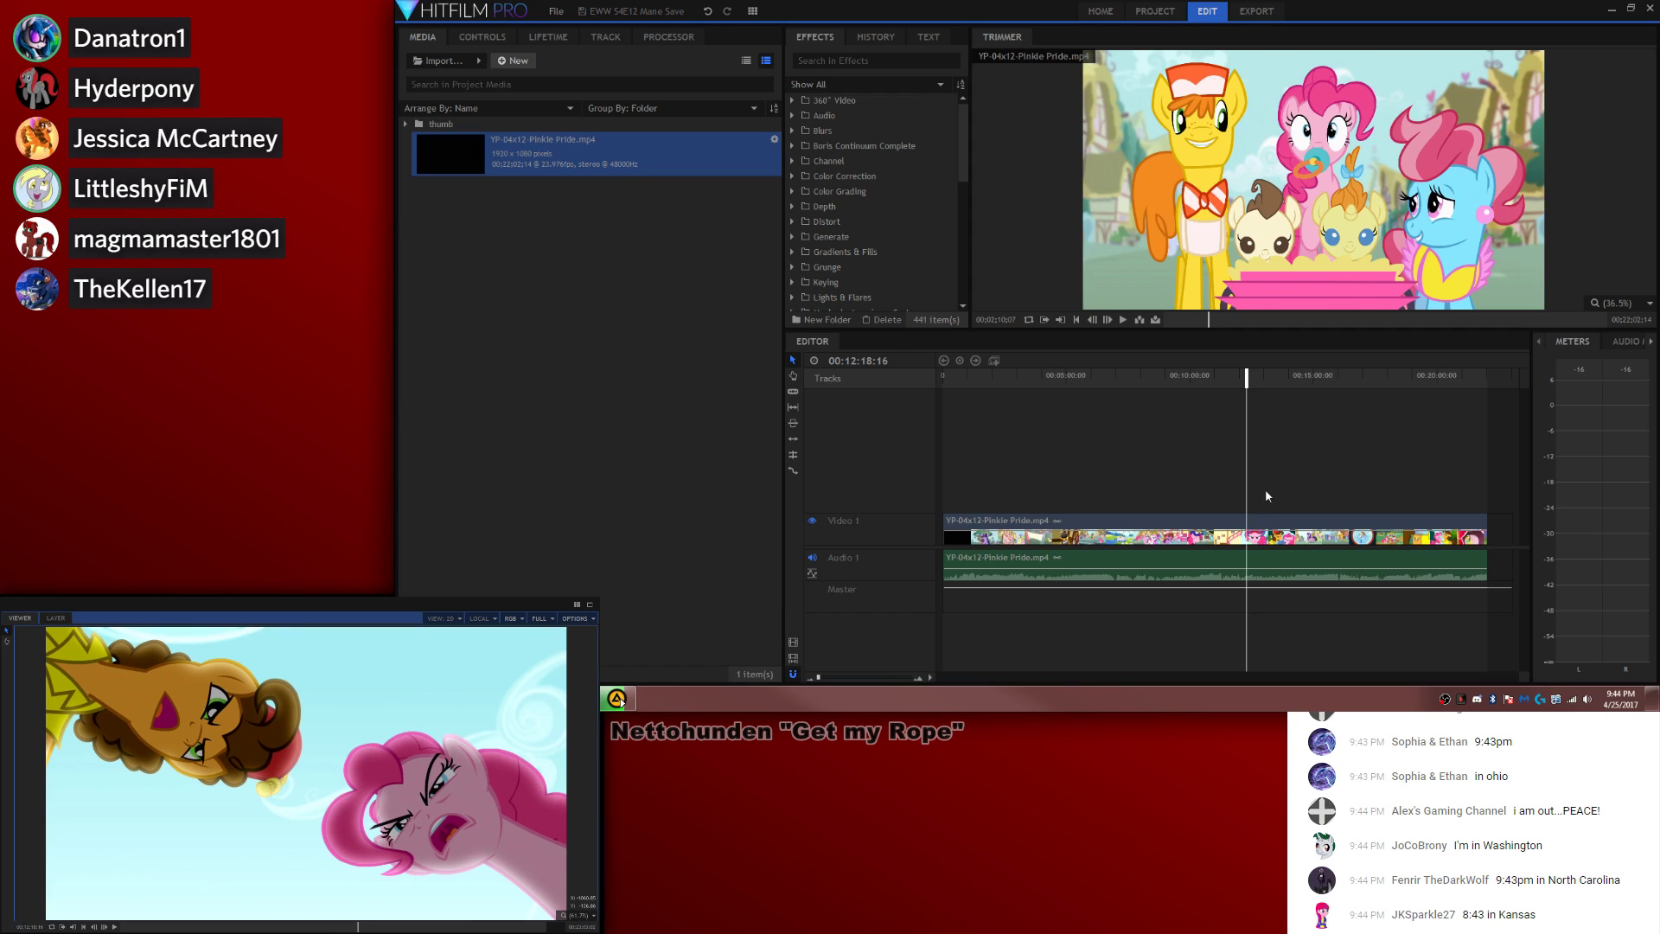
pyautogui.press('Left')
pyautogui.press('Left')
pyautogui.press('Left')
pyautogui.press('Left')
pyautogui.press('Left')
pyautogui.press('Left')
pyautogui.press('Left')
pyautogui.press('Left')
pyautogui.press('Left')
pyautogui.press('Left')
pyautogui.press('Left')
pyautogui.press('Left')
pyautogui.press('Left')
pyautogui.press('Left')
pyautogui.press('Left')
pyautogui.press('Left')
pyautogui.press('Left')
pyautogui.press('Left')
pyautogui.press('Left')
pyautogui.press('Left')
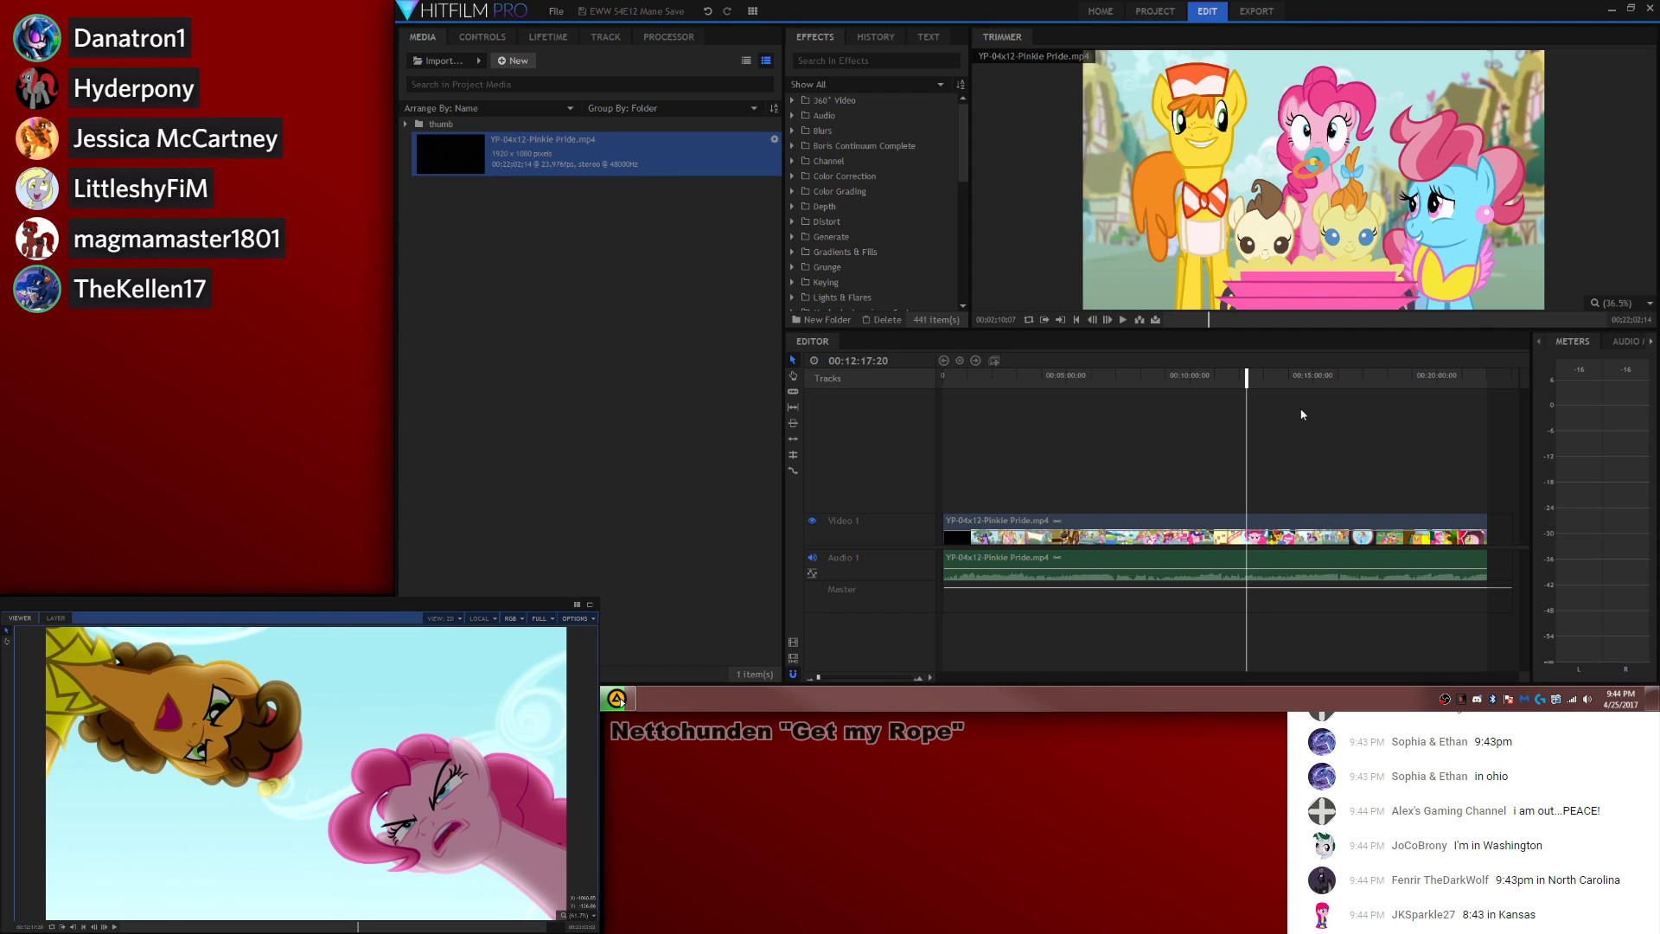
pyautogui.press('Left')
pyautogui.press('Left')
pyautogui.press('Left')
pyautogui.press('Left')
pyautogui.press('Left')
pyautogui.press('Left')
pyautogui.press('Left')
pyautogui.press('Left')
pyautogui.press('Left')
pyautogui.press('Left')
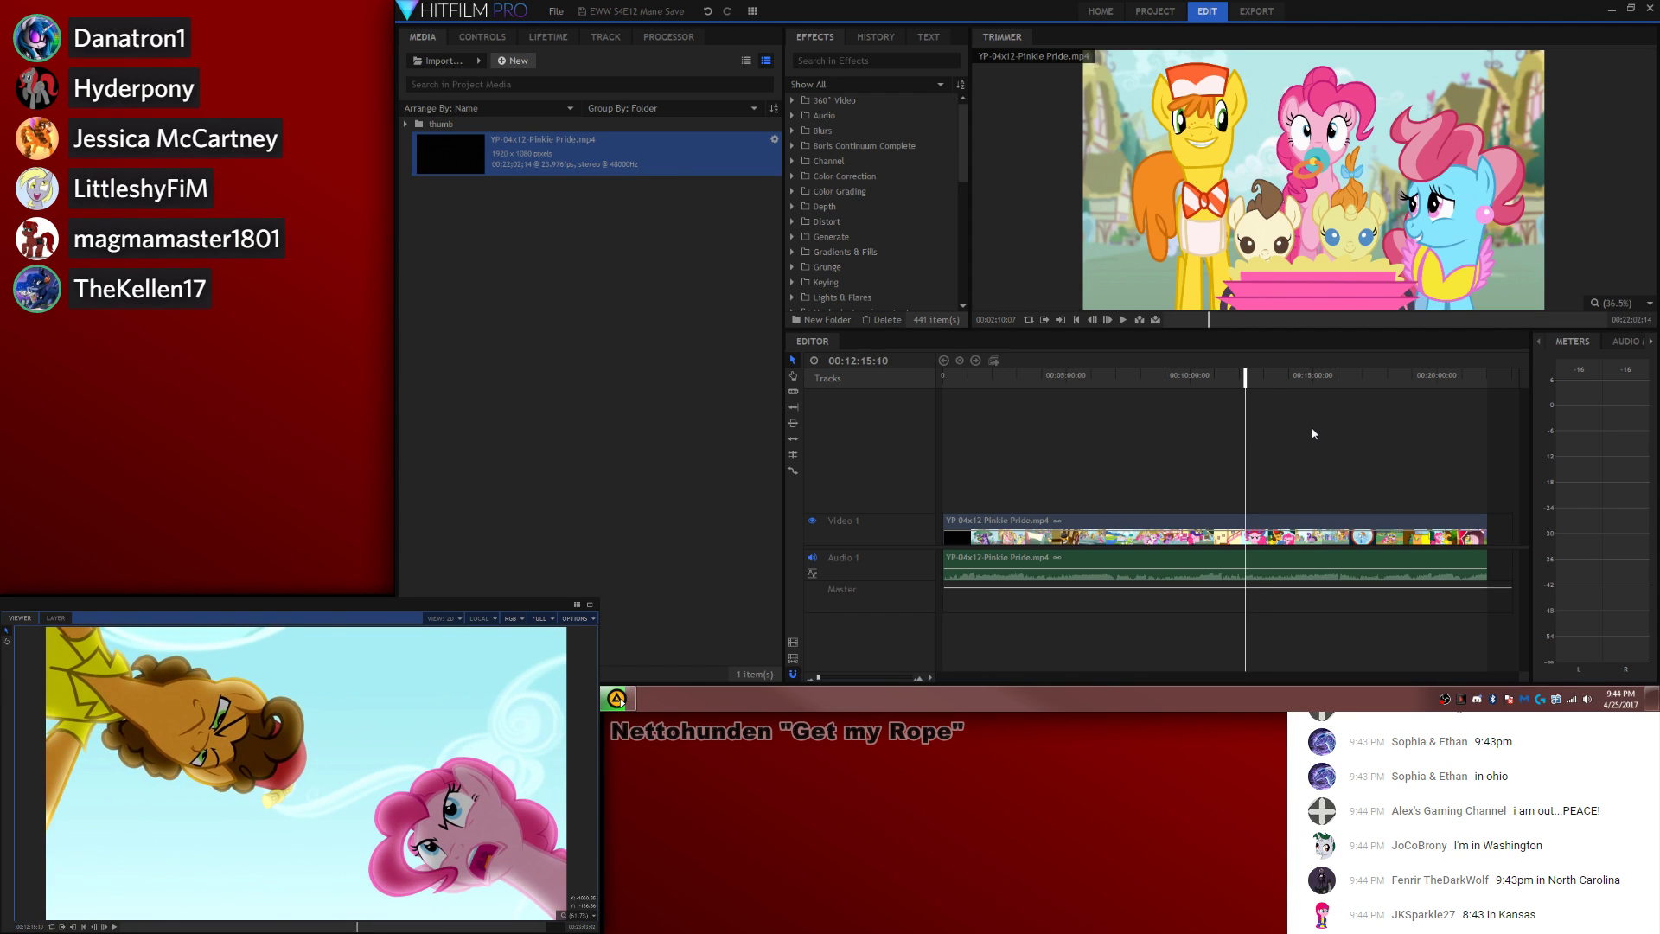
pyautogui.press('Right')
pyautogui.press('Right')
pyautogui.press('Right')
pyautogui.press('Right')
pyautogui.press('Right')
pyautogui.press('Right')
pyautogui.press('Right')
pyautogui.press('Right')
pyautogui.press('Right')
pyautogui.press('Right')
pyautogui.press('Right')
pyautogui.press('Right')
pyautogui.press('Right')
pyautogui.press('Right')
pyautogui.press('Right')
pyautogui.press('Right')
pyautogui.press('Right')
pyautogui.press('Right')
pyautogui.press('Right')
pyautogui.press('Right')
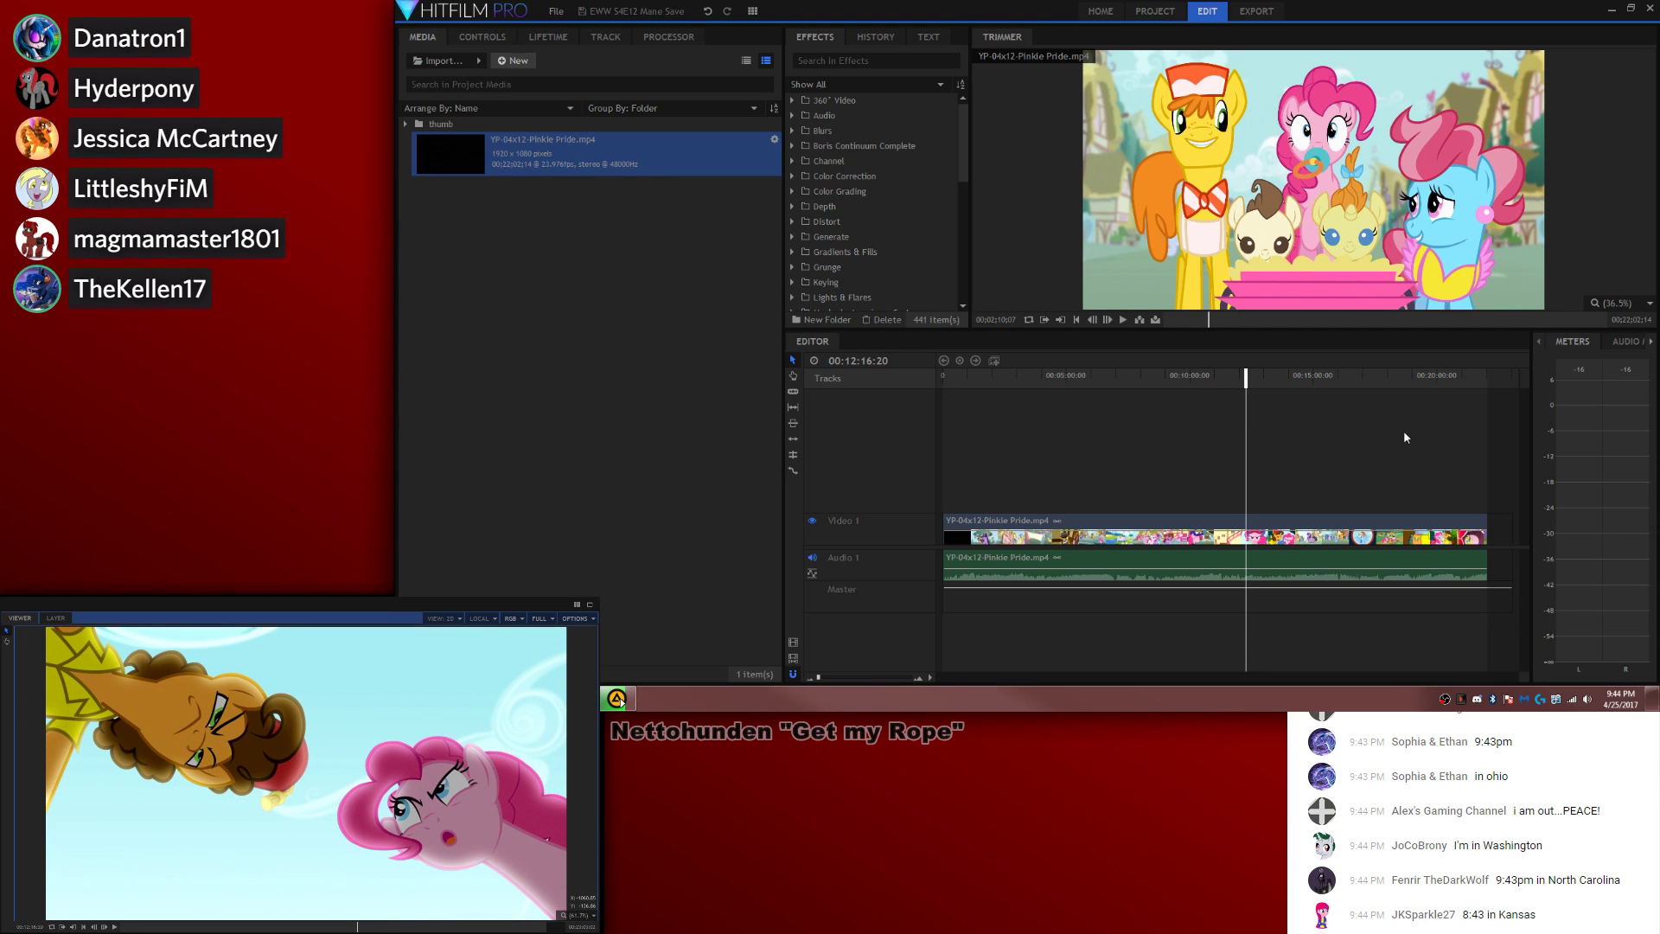
# Step: Export the sideways face-off frame at 00:12:16:20 as PNG image 3 in the thumb folder
pyautogui.click(574, 618)
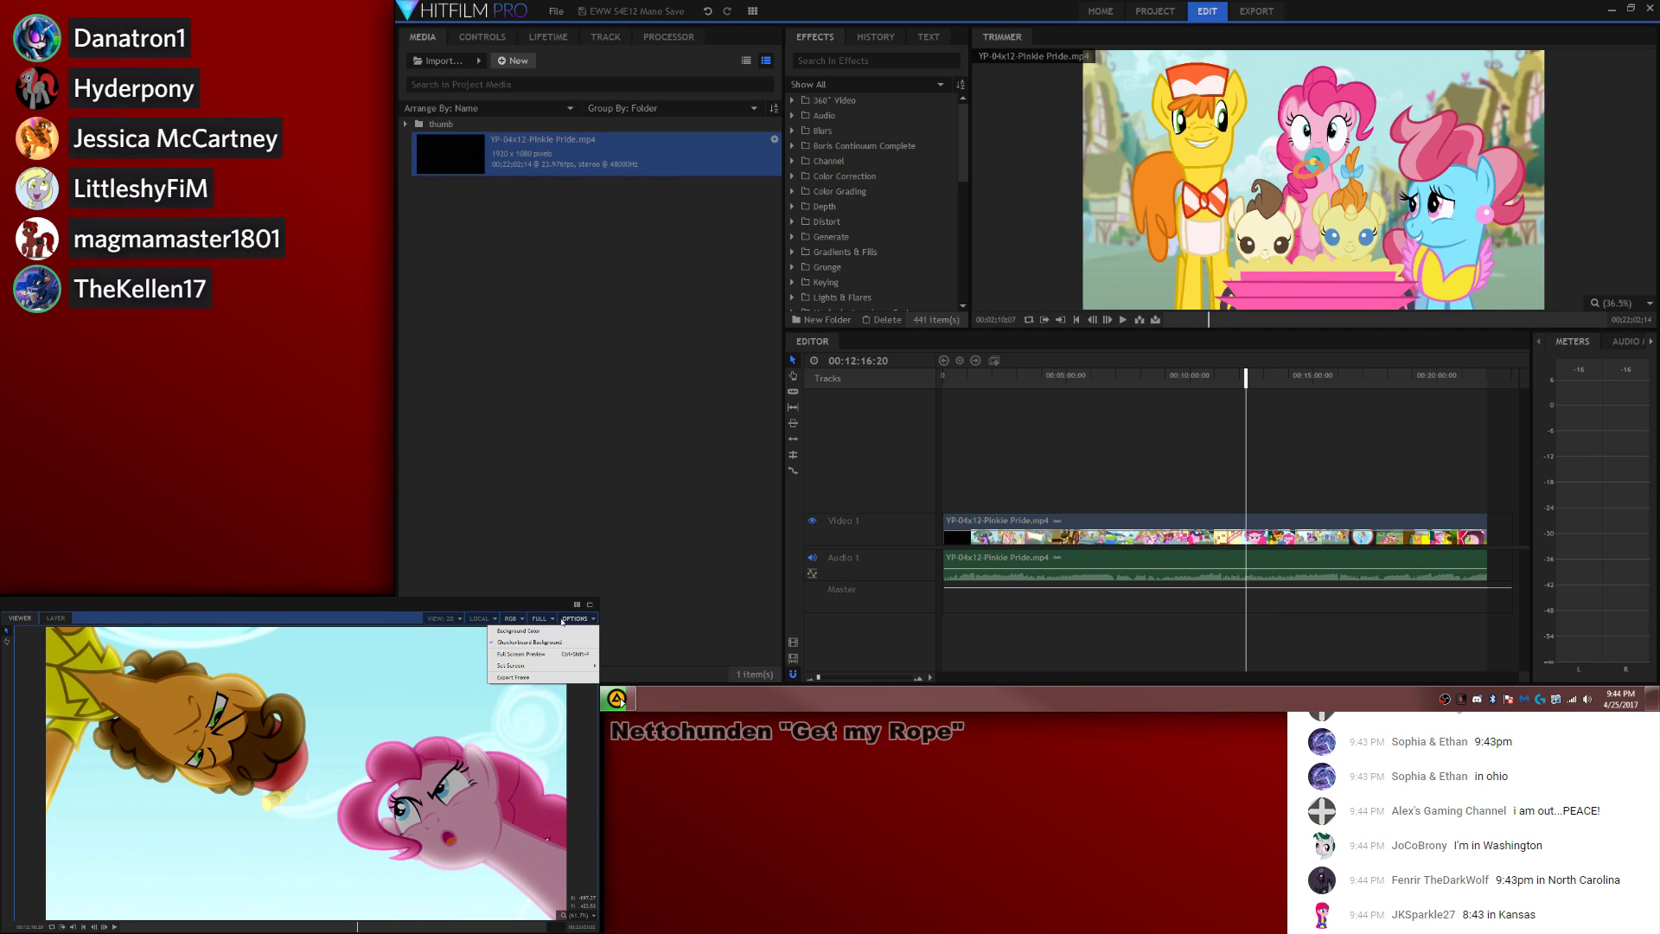
pyautogui.click(545, 673)
pyautogui.write('3')
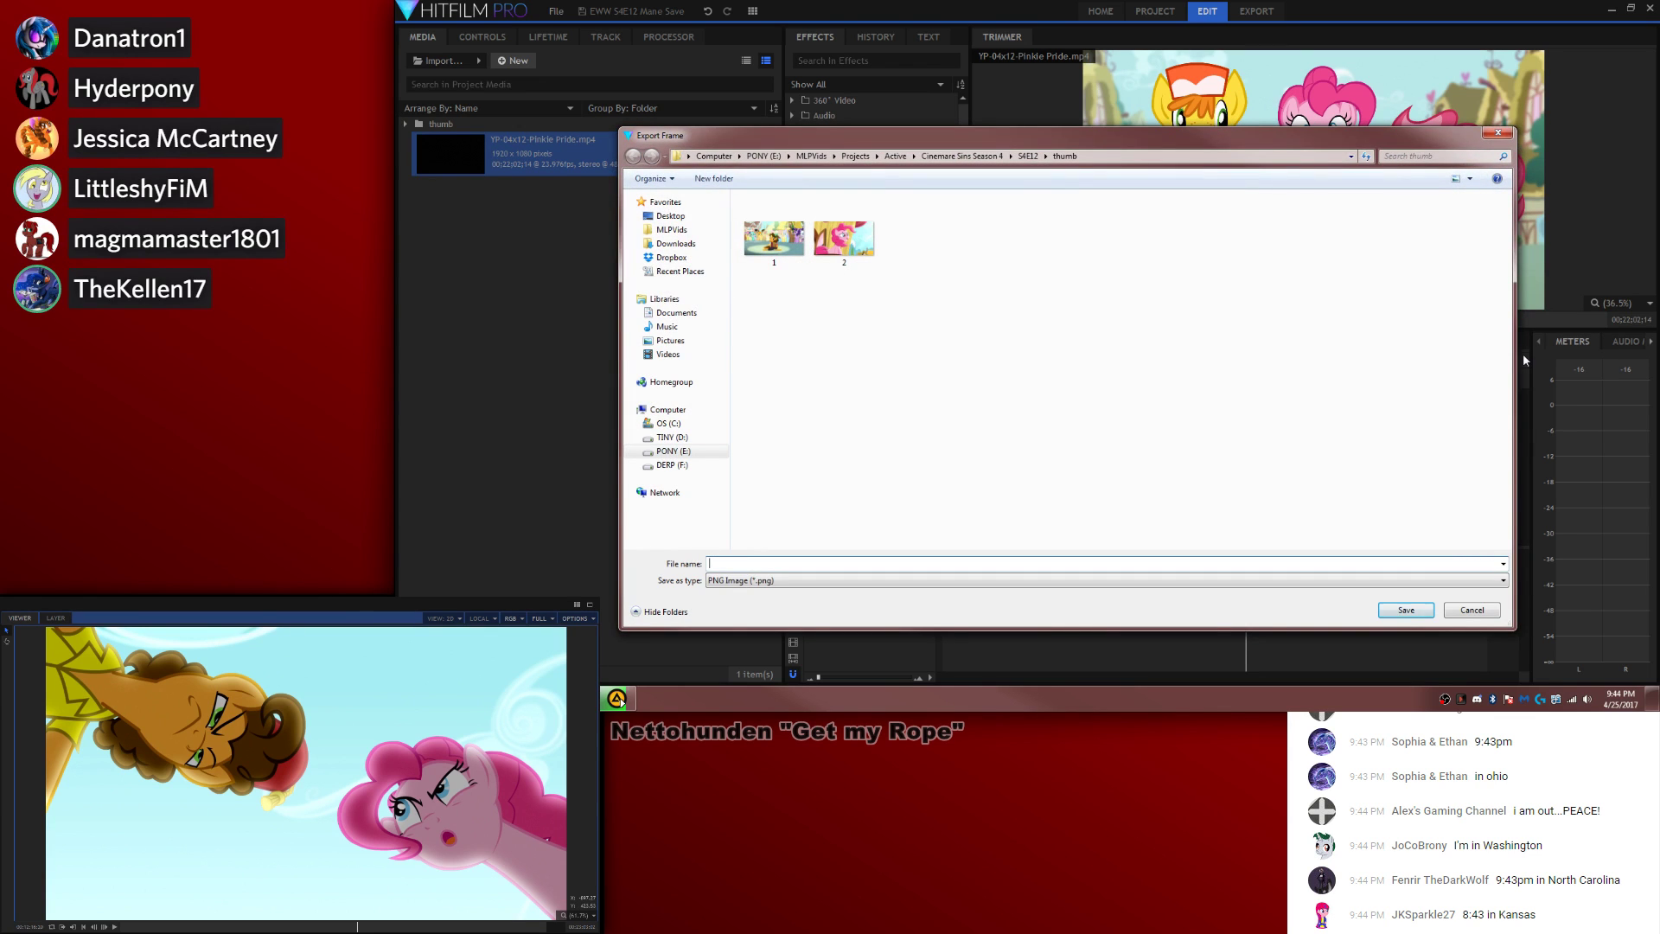
pyautogui.press('Return')
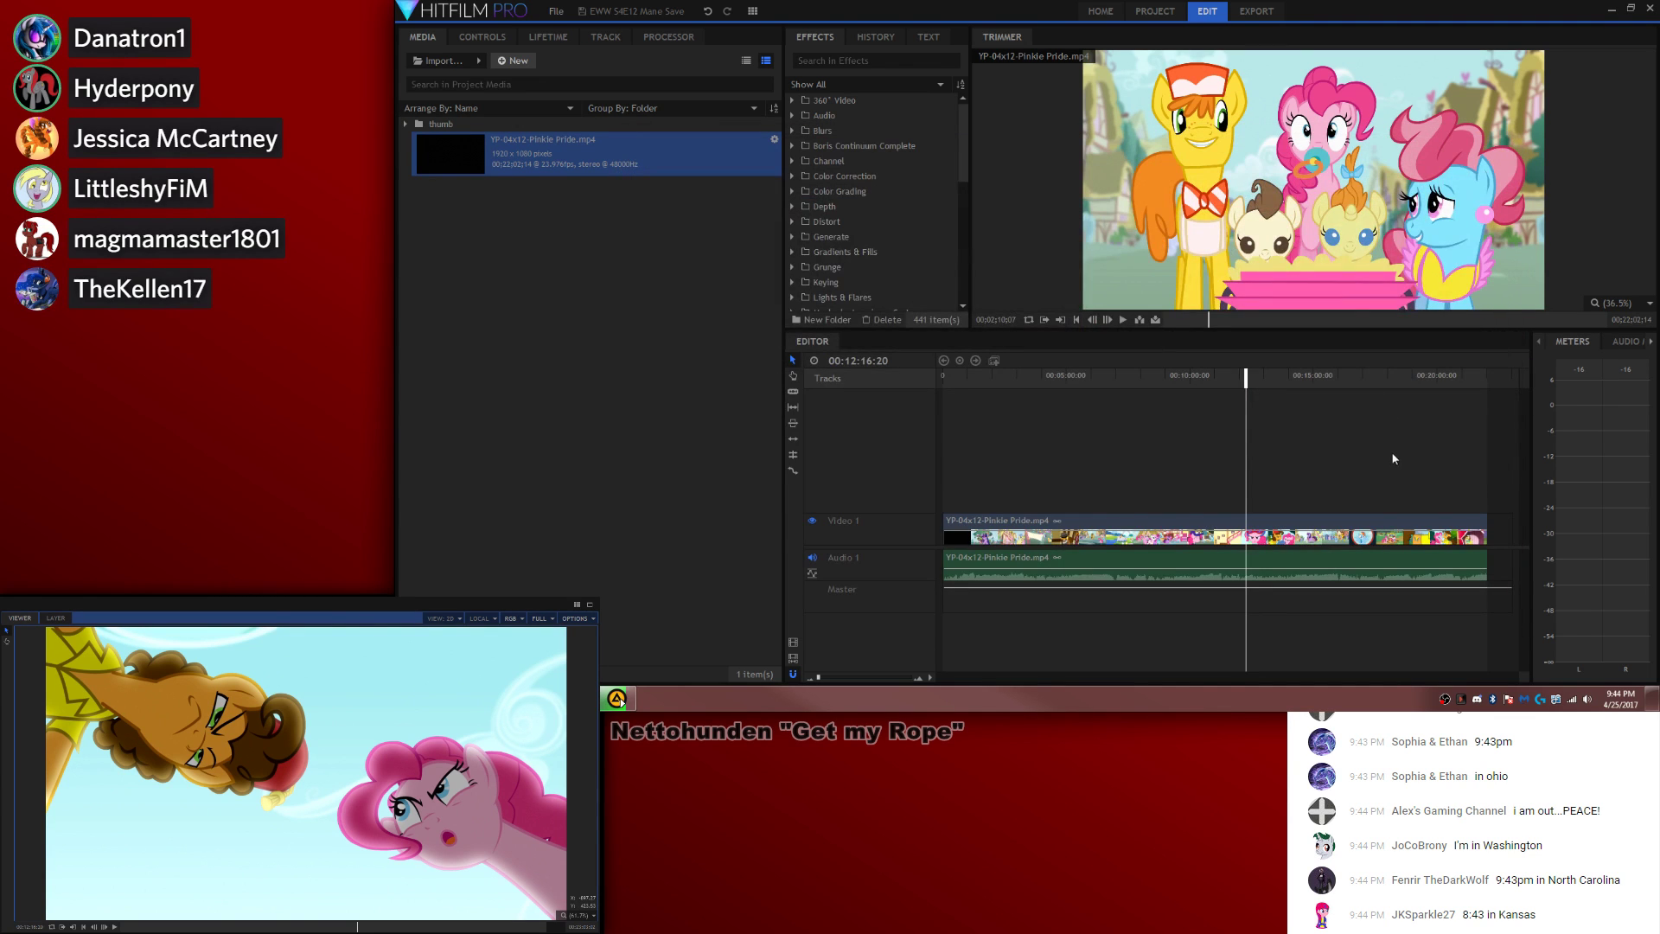
# Step: Export the snarling face-off frame at 00:12:50:24, with the orange sunburst background, as PNG image 4 in the thumb folder
pyautogui.moveTo(1245, 373); pyautogui.dragTo(1261, 373)
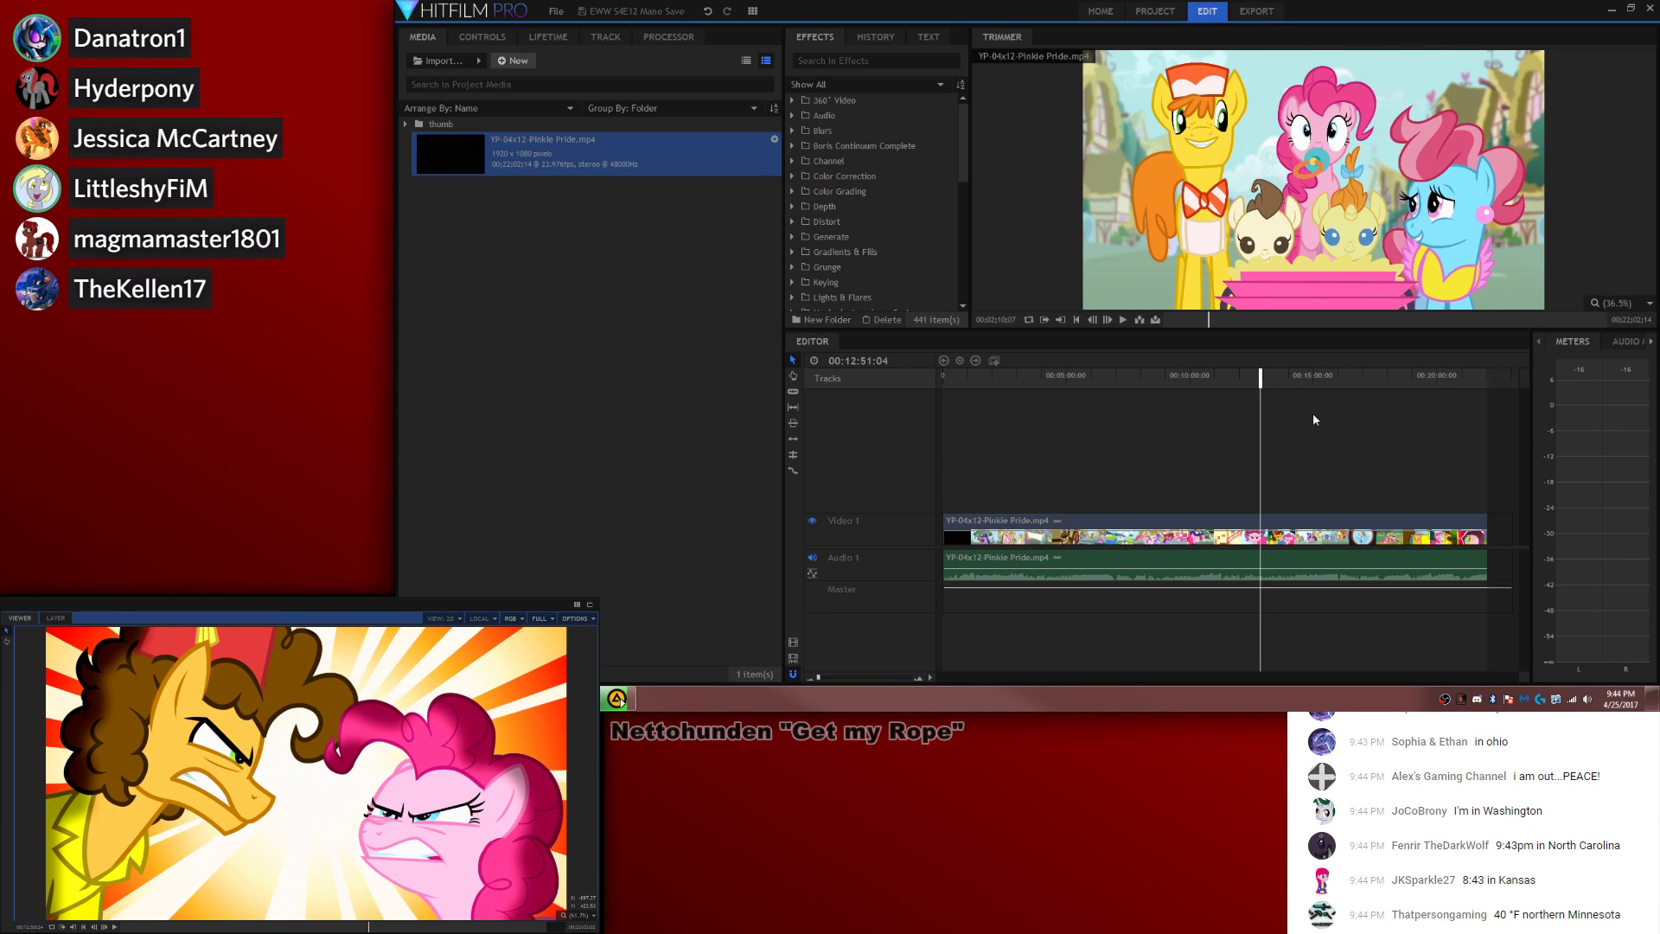
pyautogui.hotkey('shift', ',')
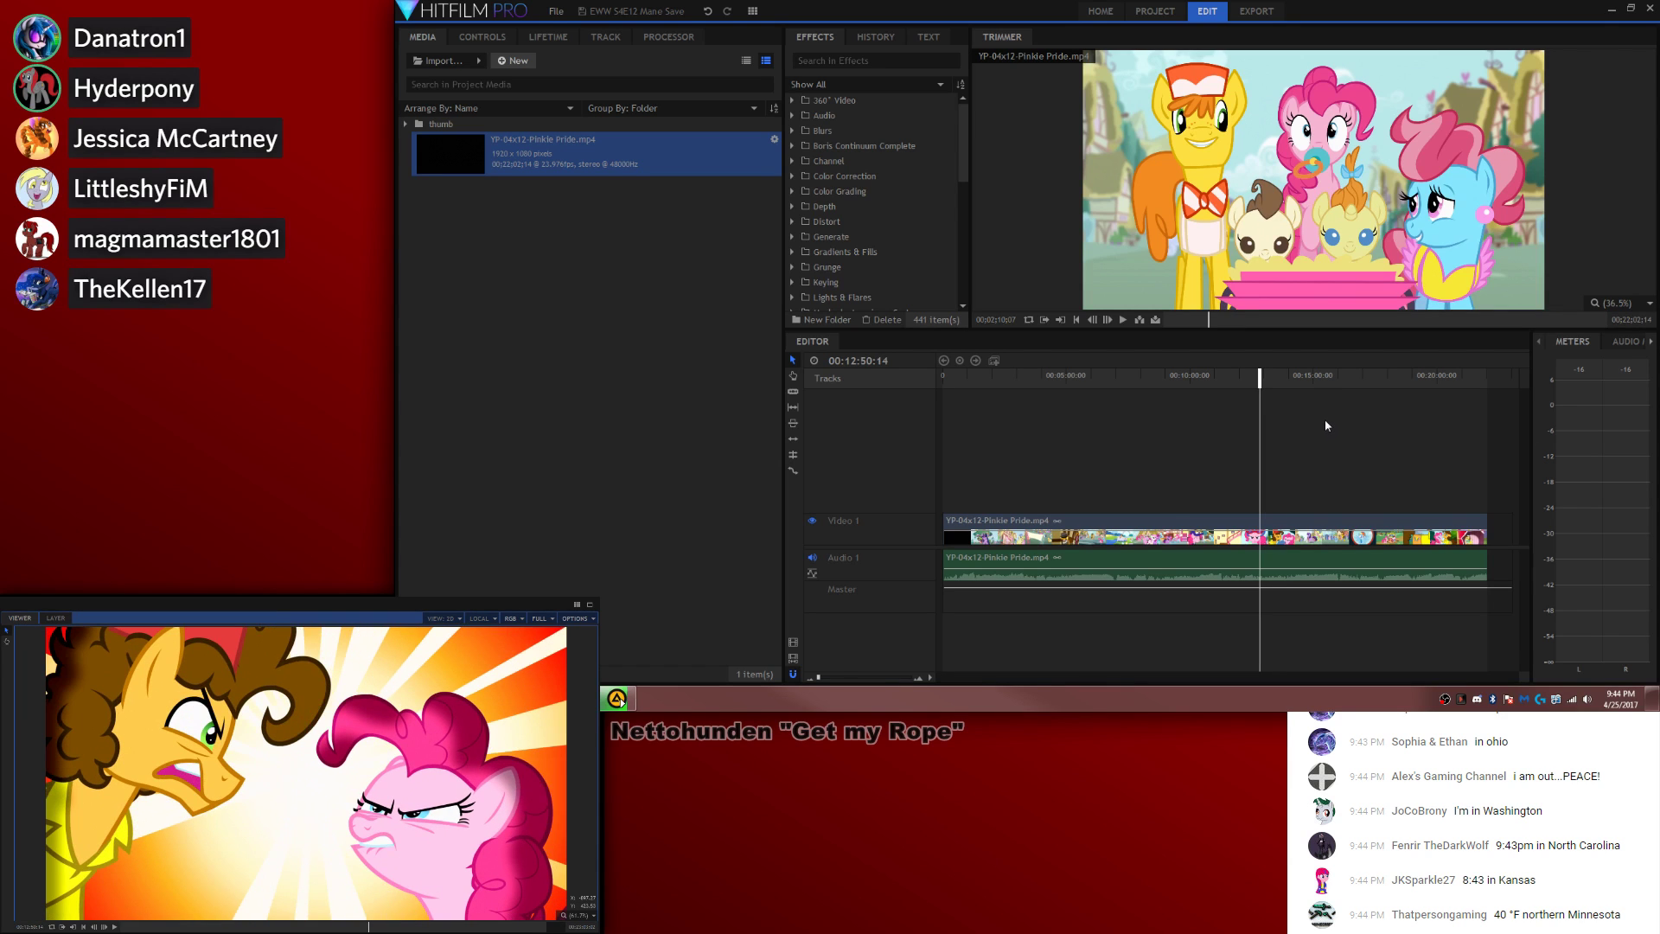
pyautogui.click(575, 618)
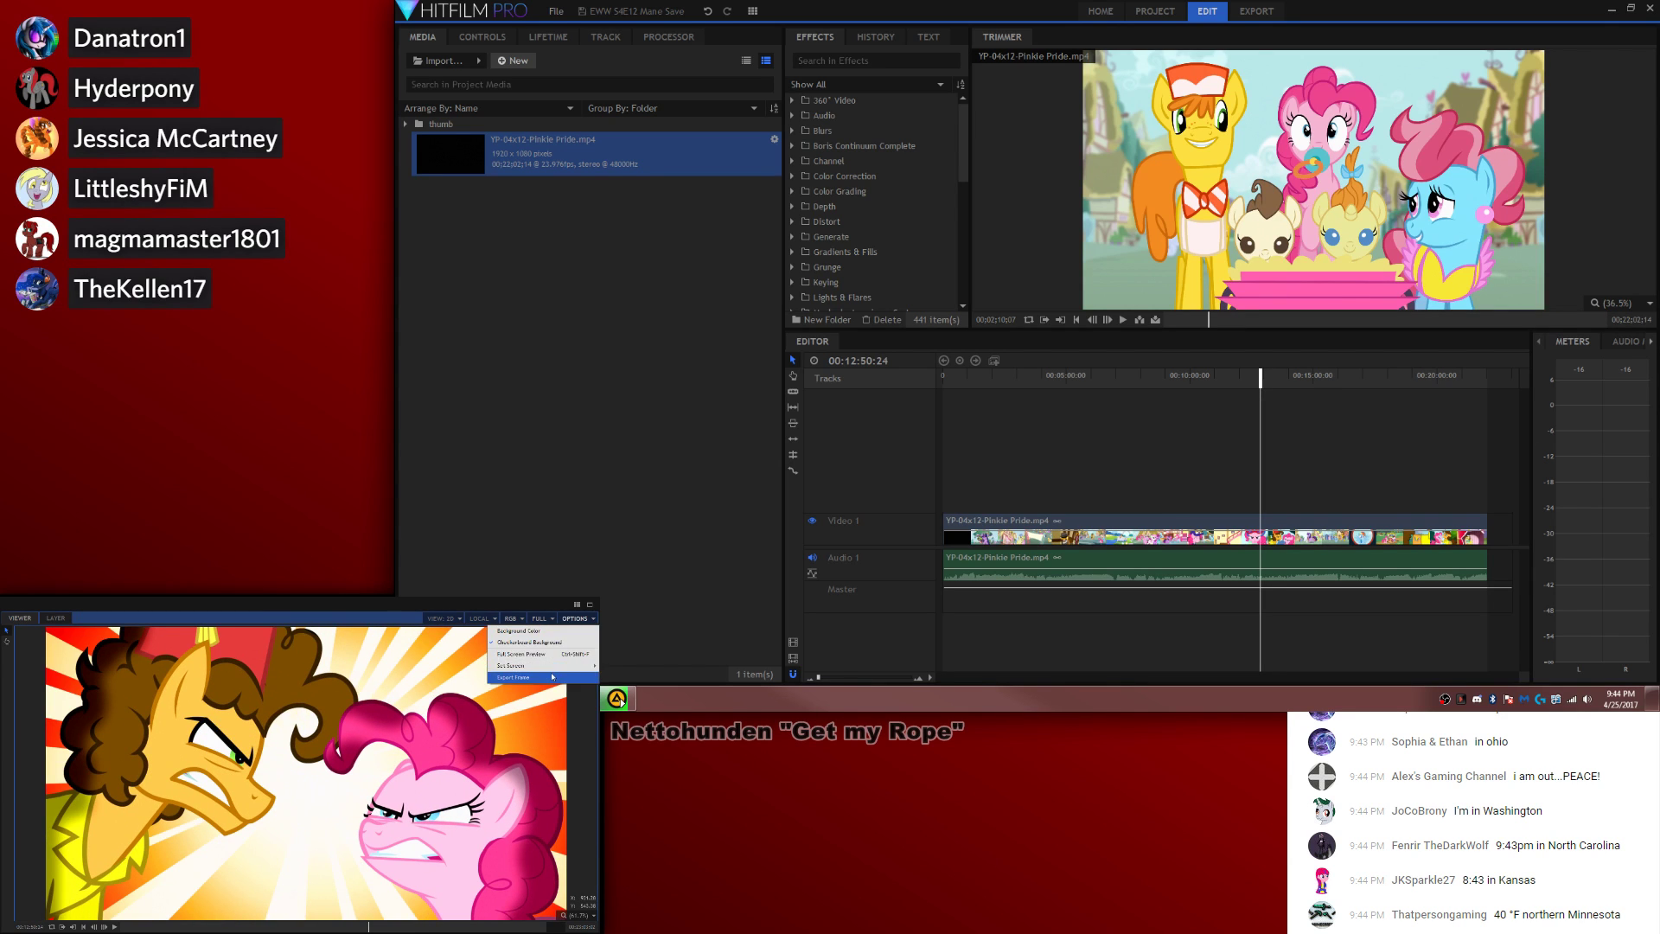
pyautogui.click(548, 676)
pyautogui.click(1471, 610)
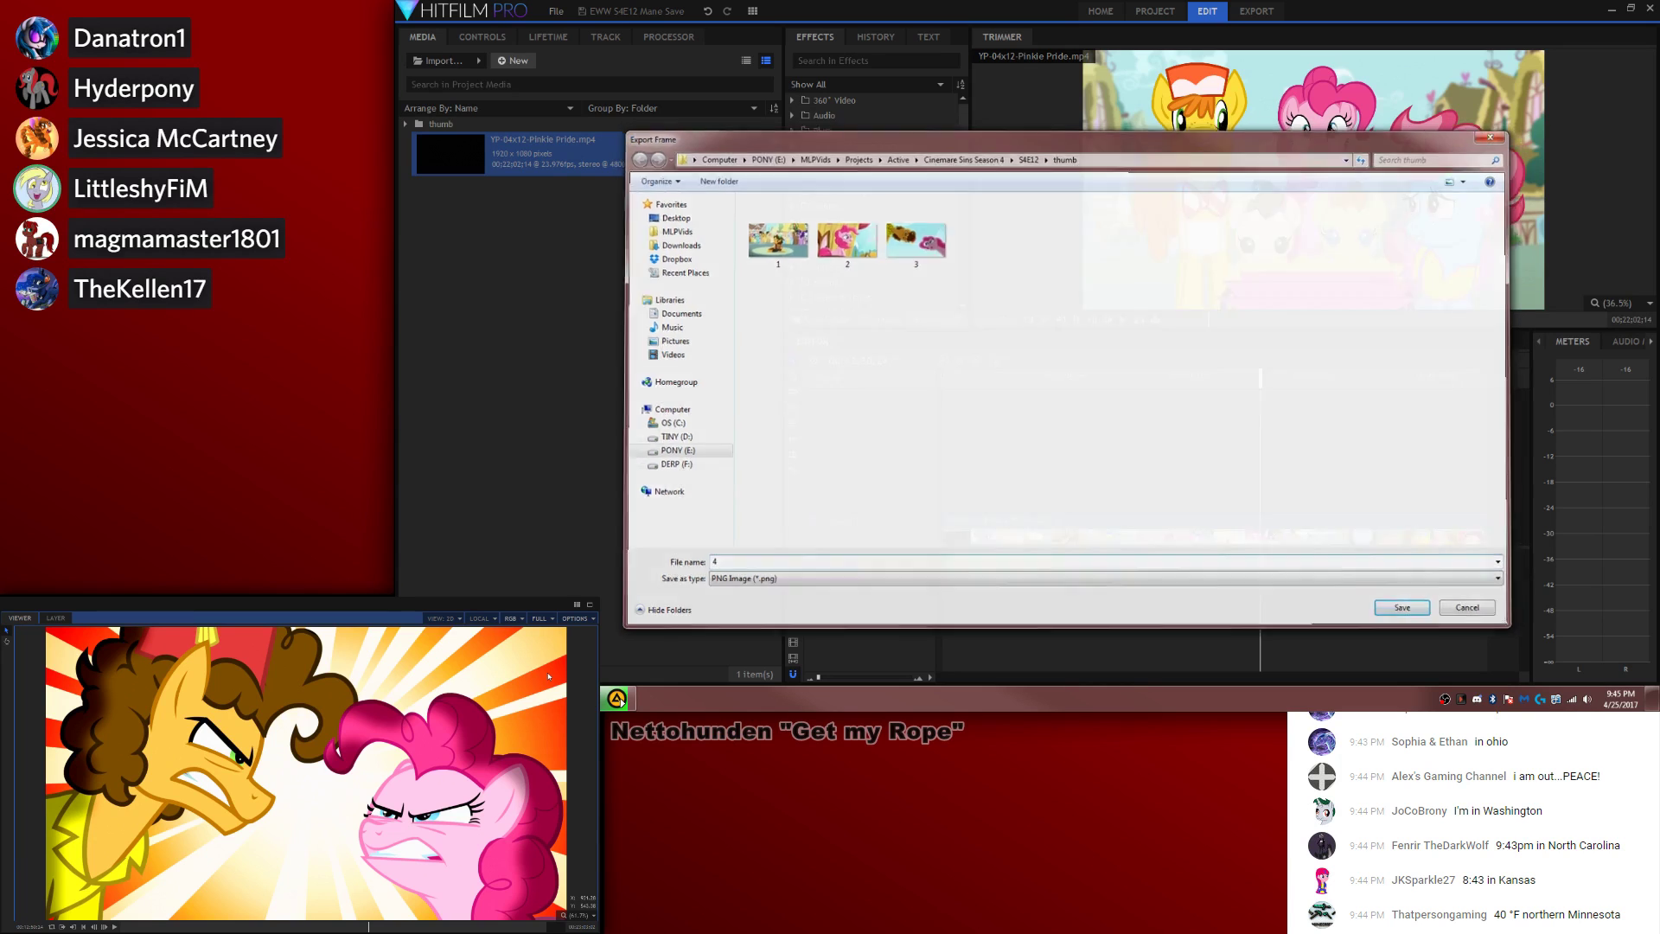
# Step: Scrub onward through the episode to about 00:15:16, looking for another thumbnail frame
pyautogui.click(1266, 375)
pyautogui.moveTo(1266, 375); pyautogui.dragTo(1318, 376)
pyautogui.press('space')
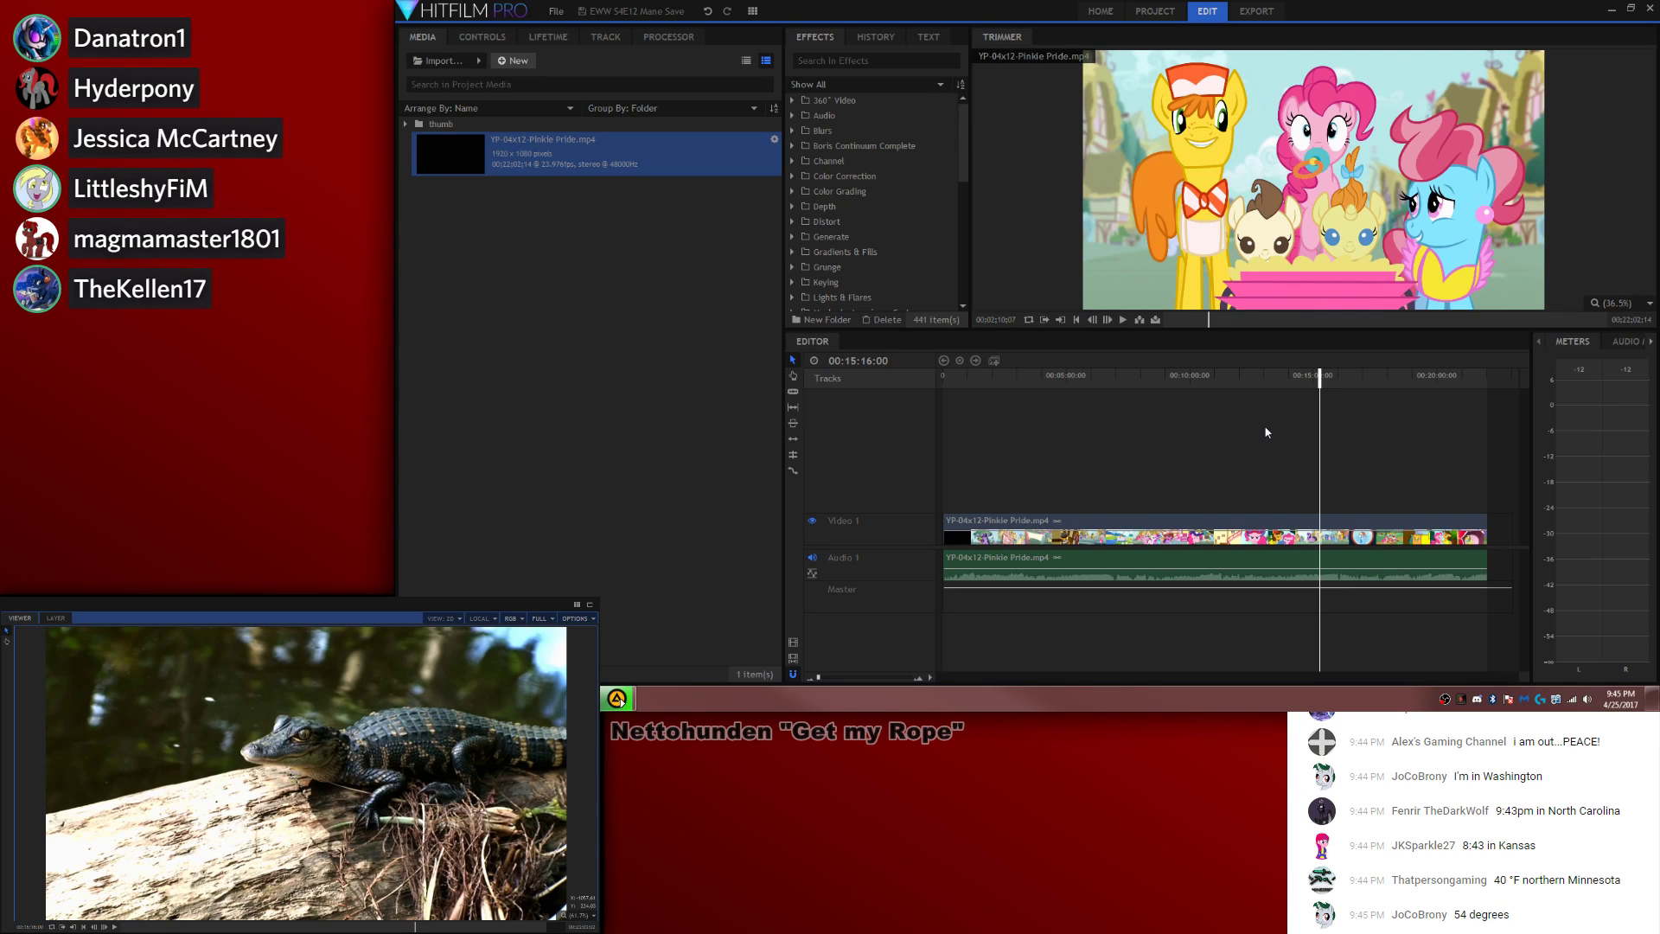
# Step: Examine the frames between about 00:15:16 and 00:15:30:18, ending on the scene with Cheese Sandwich between the cows, for a thumbnail candidate
pyautogui.press('.')
pyautogui.press('.')
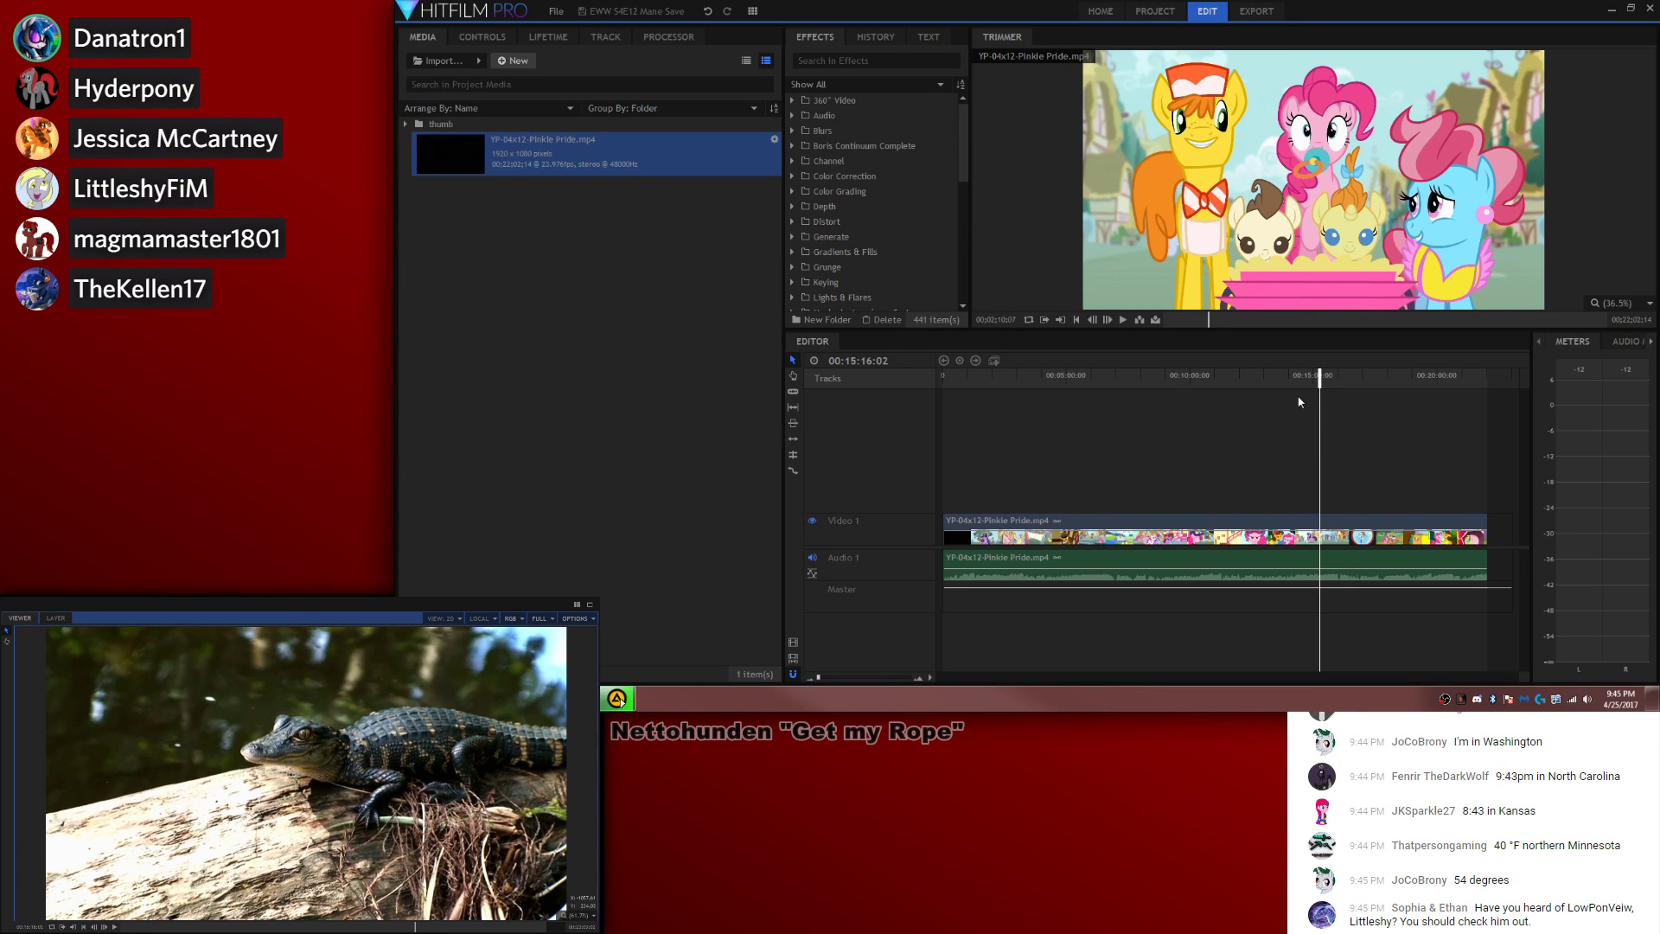
pyautogui.moveTo(1319, 377); pyautogui.dragTo(1326, 381)
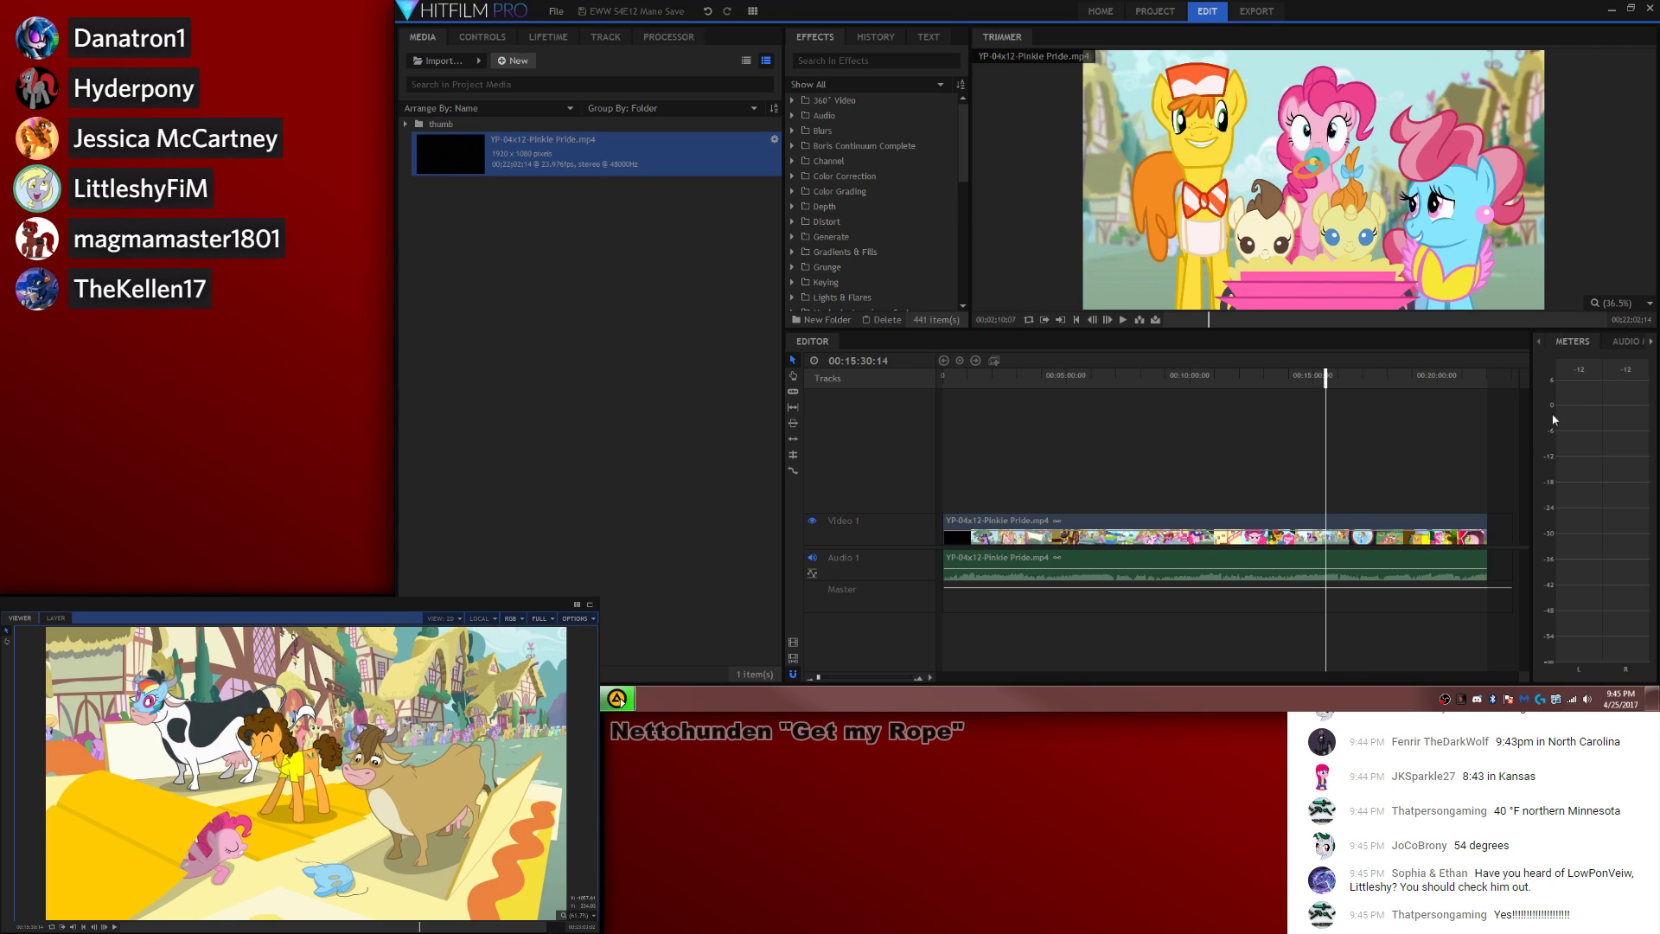
pyautogui.press('.')
pyautogui.press('.')
pyautogui.press('.')
pyautogui.press('.')
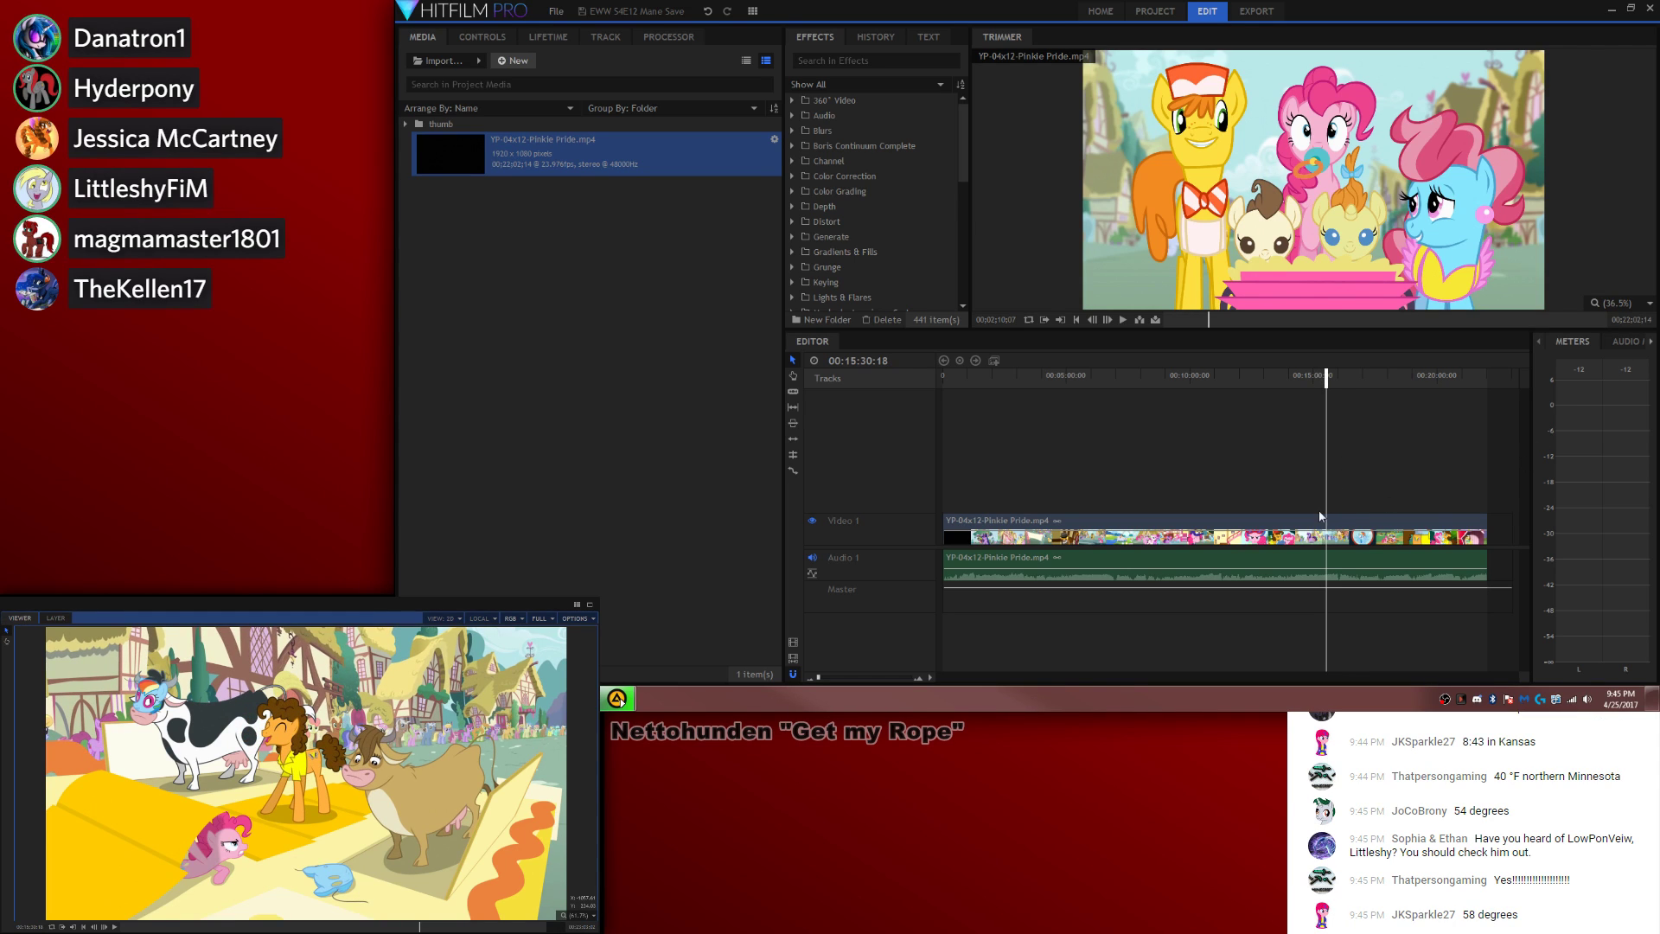
# Step: Scan the rest of the episode from about 00:18:05 to 00:19:43, returning to the balloon basket scene near 00:19:39, for another thumbnail frame
pyautogui.moveTo(1327, 384); pyautogui.dragTo(1389, 377)
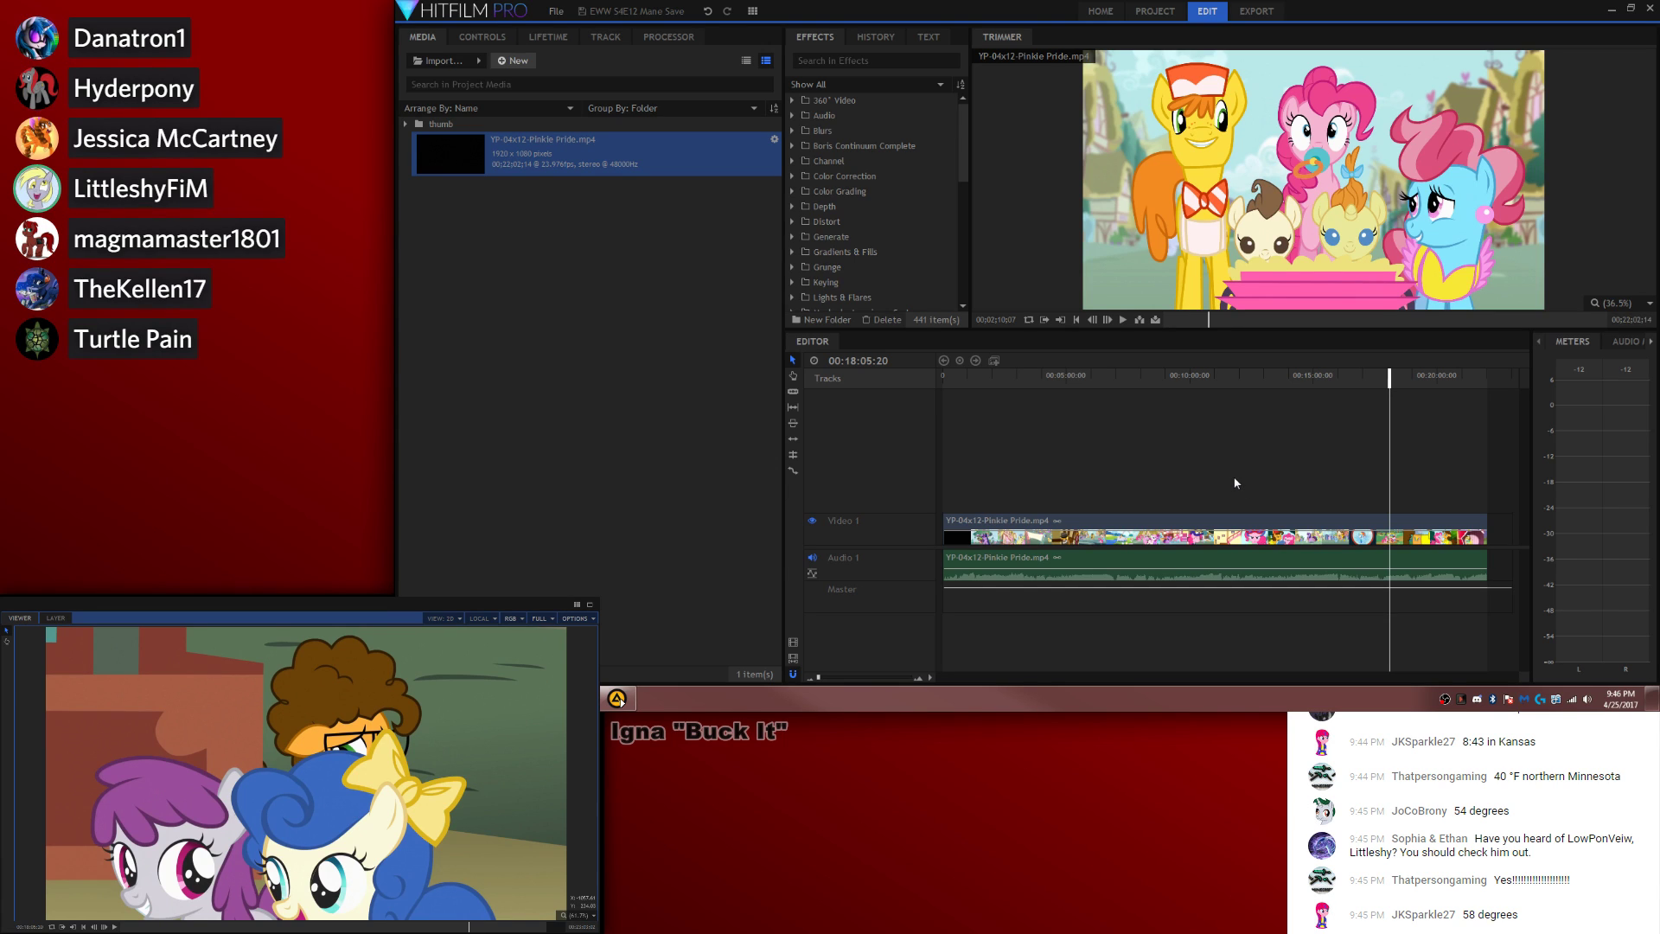
pyautogui.click(1394, 377)
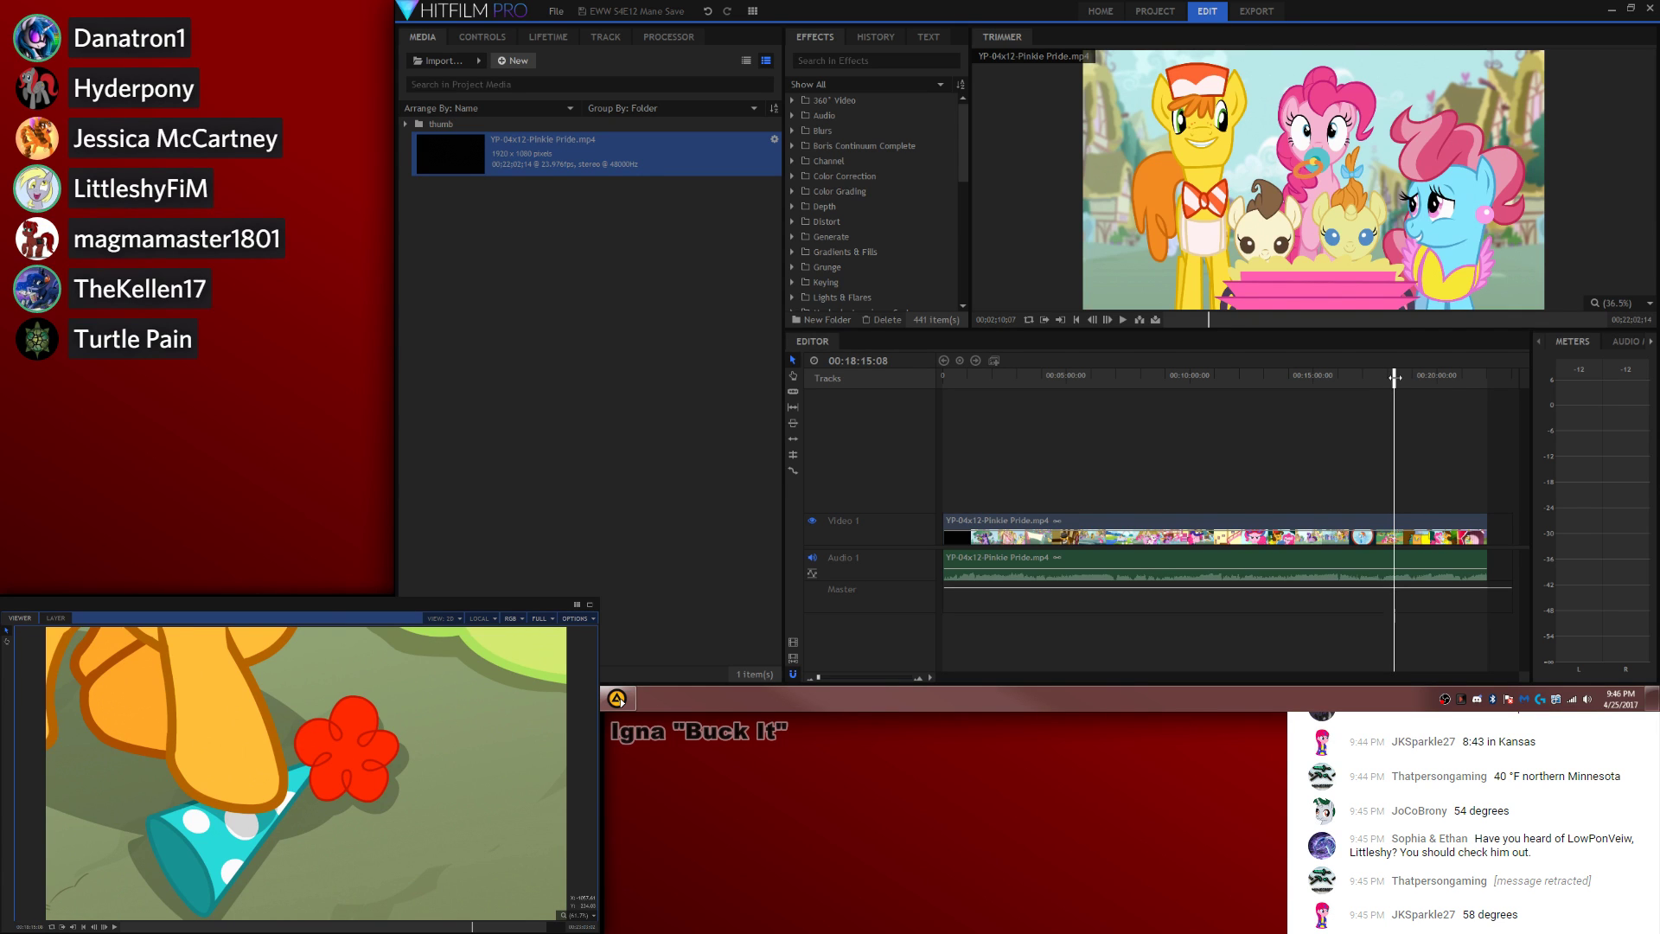
pyautogui.moveTo(1394, 376); pyautogui.dragTo(1430, 384)
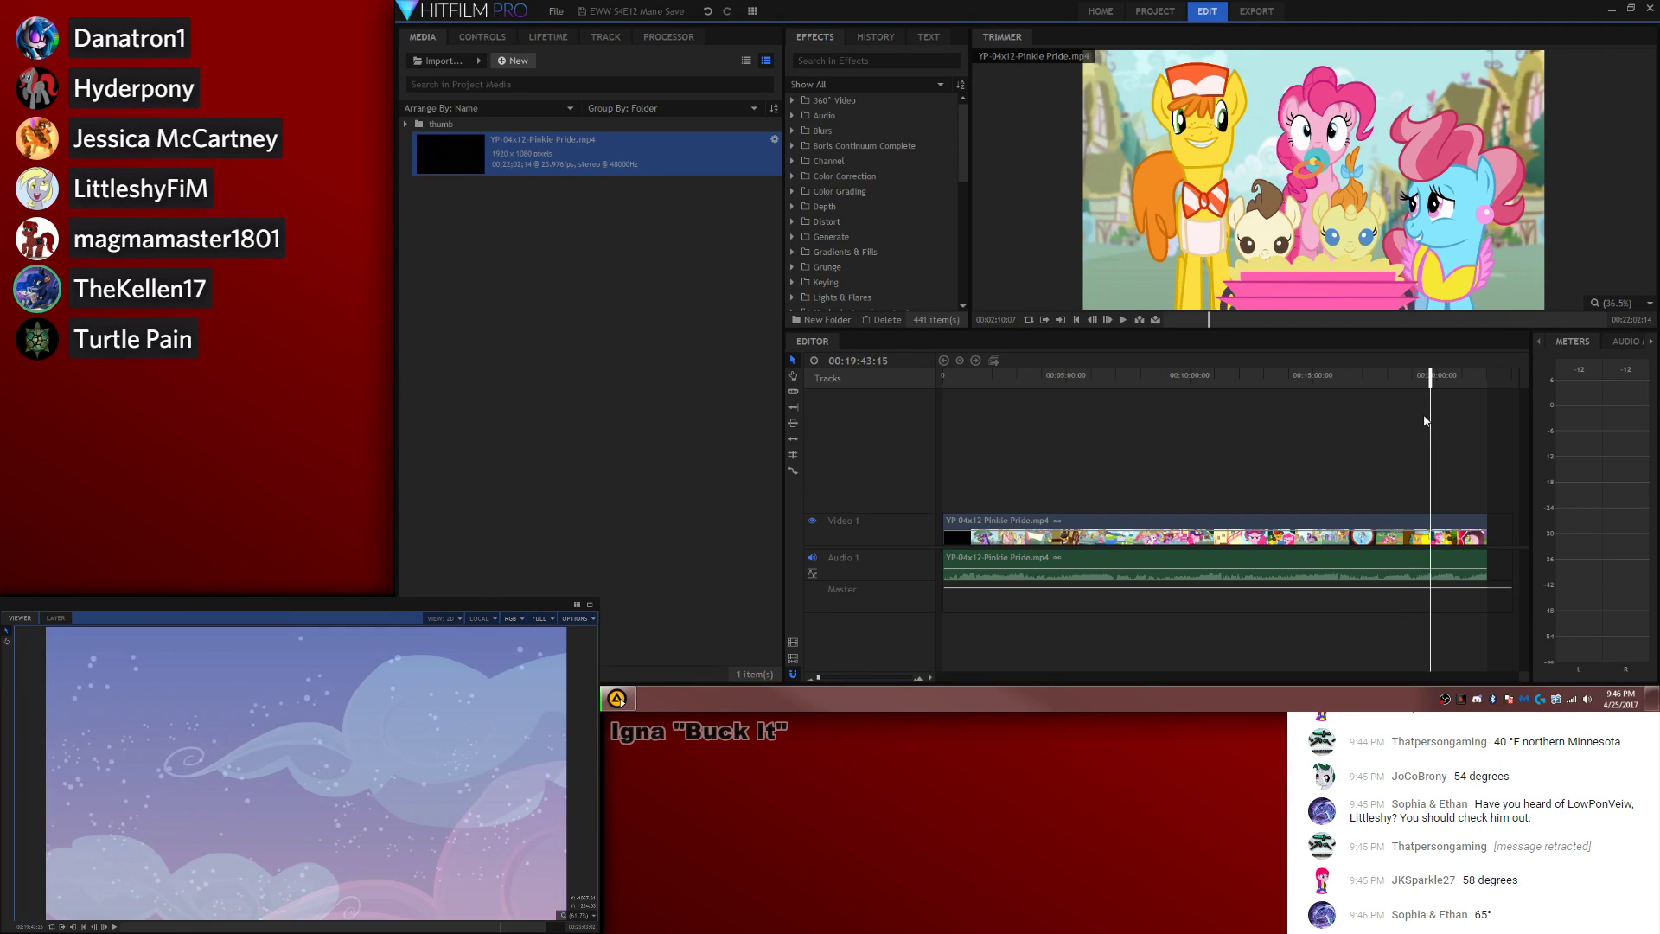
pyautogui.press('j')
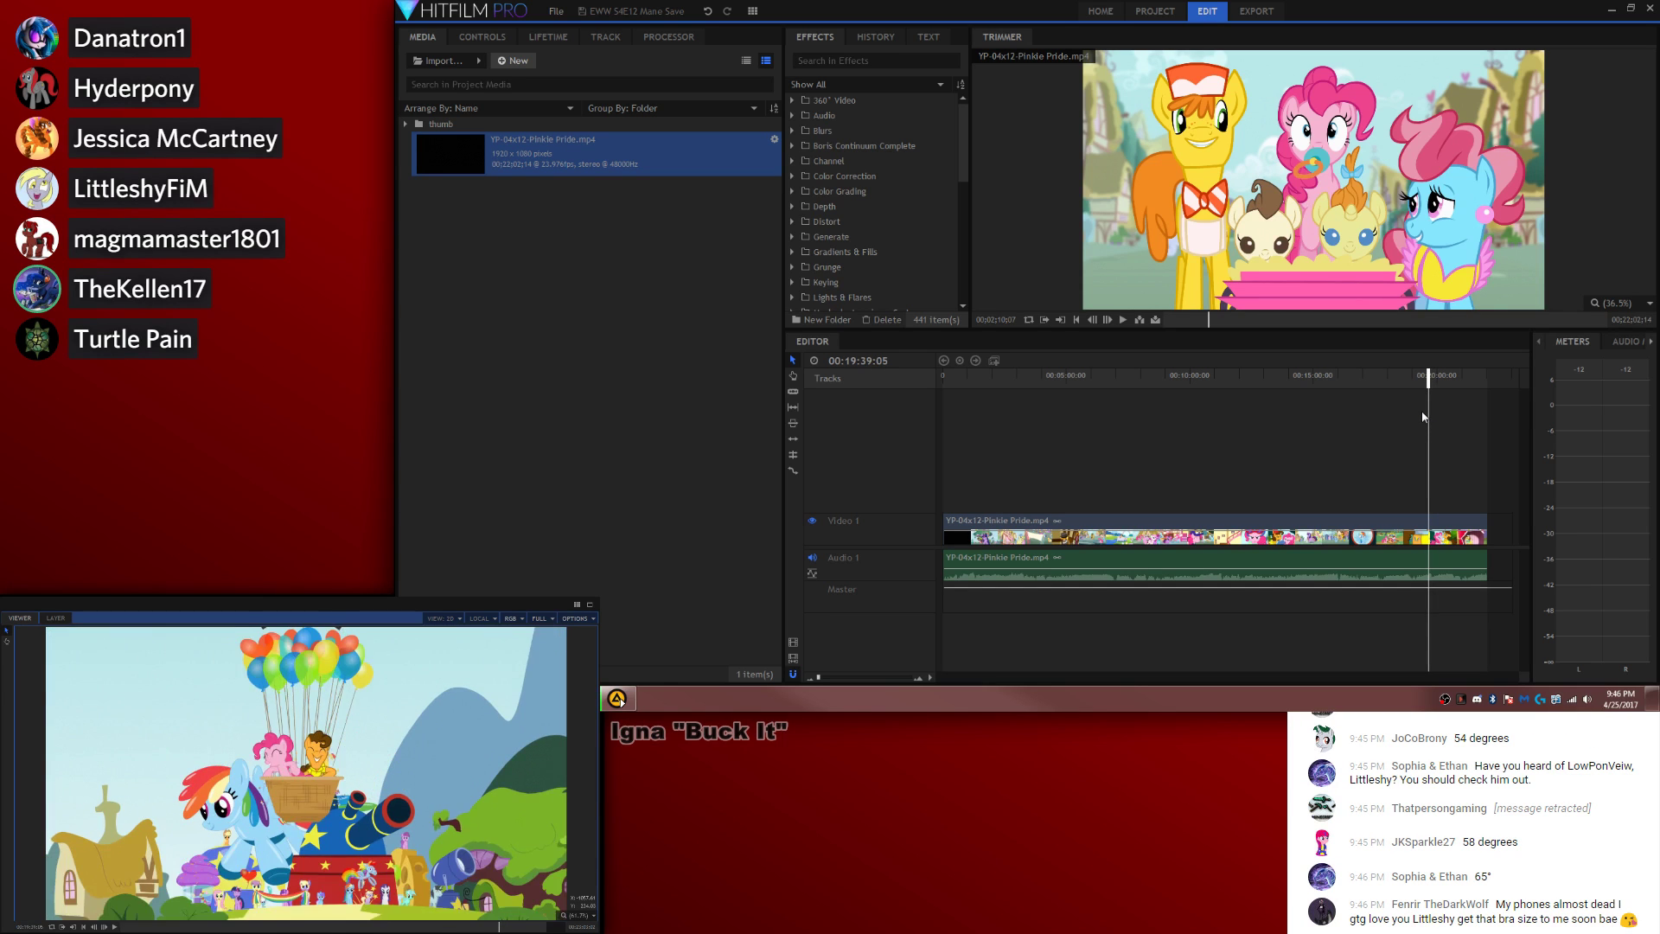
# Step: Move the playhead to the frame of Pinkie Pie on stage in a top hat at 00:20:08:22
pyautogui.moveTo(1423, 417); pyautogui.dragTo(1439, 377)
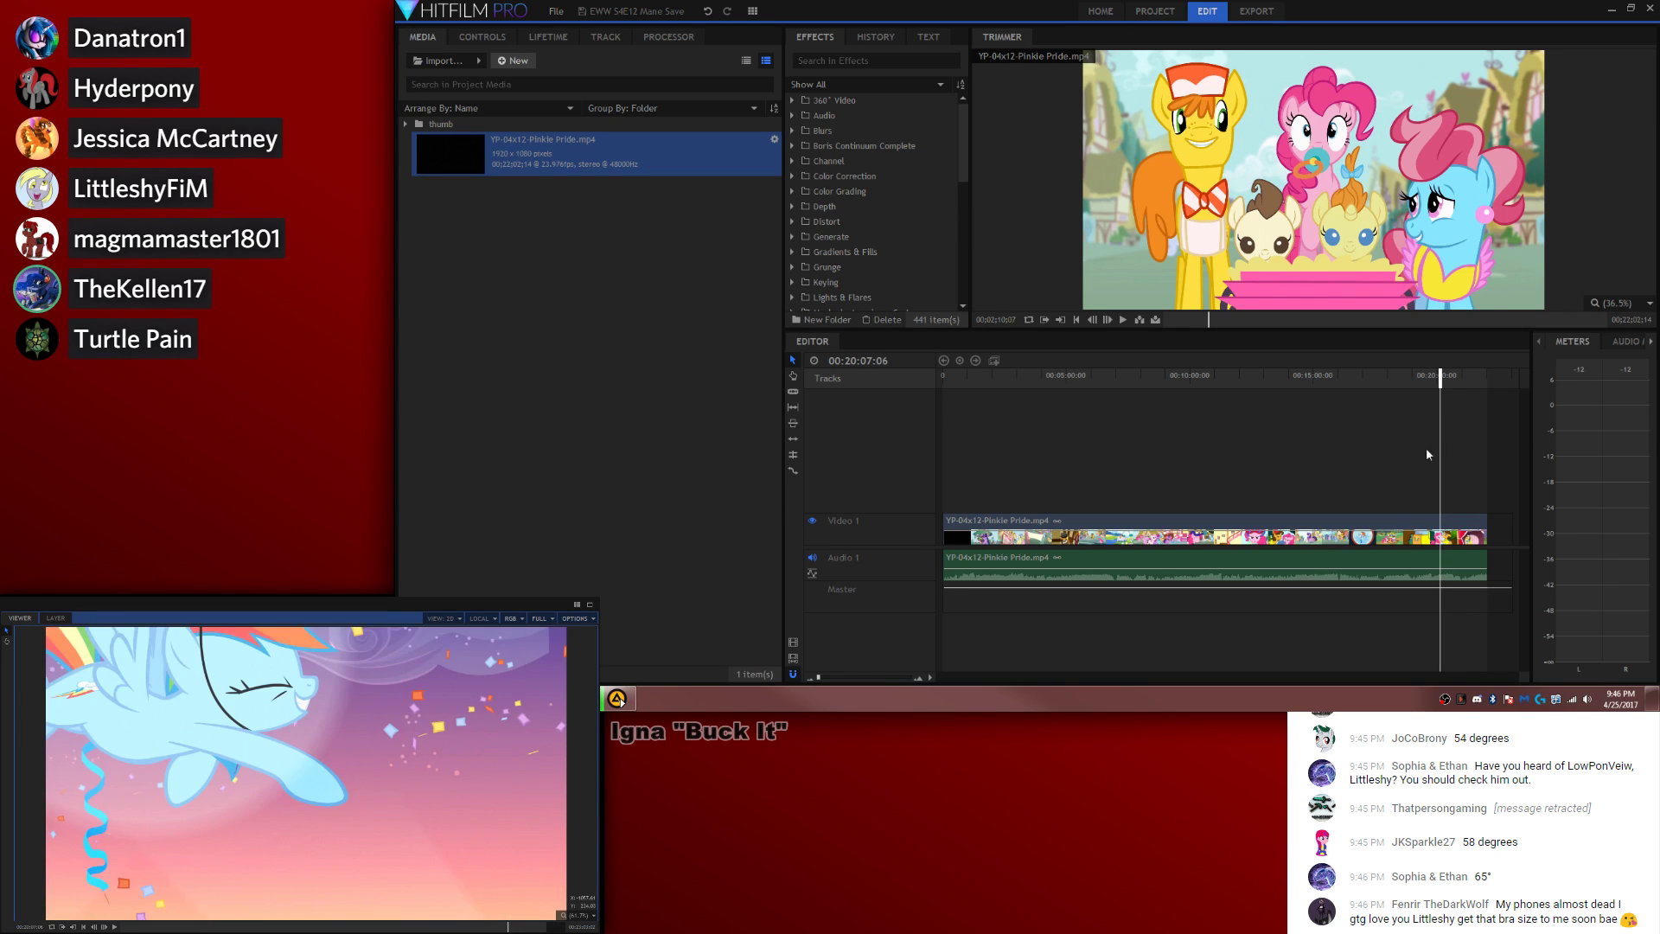
pyautogui.press('space')
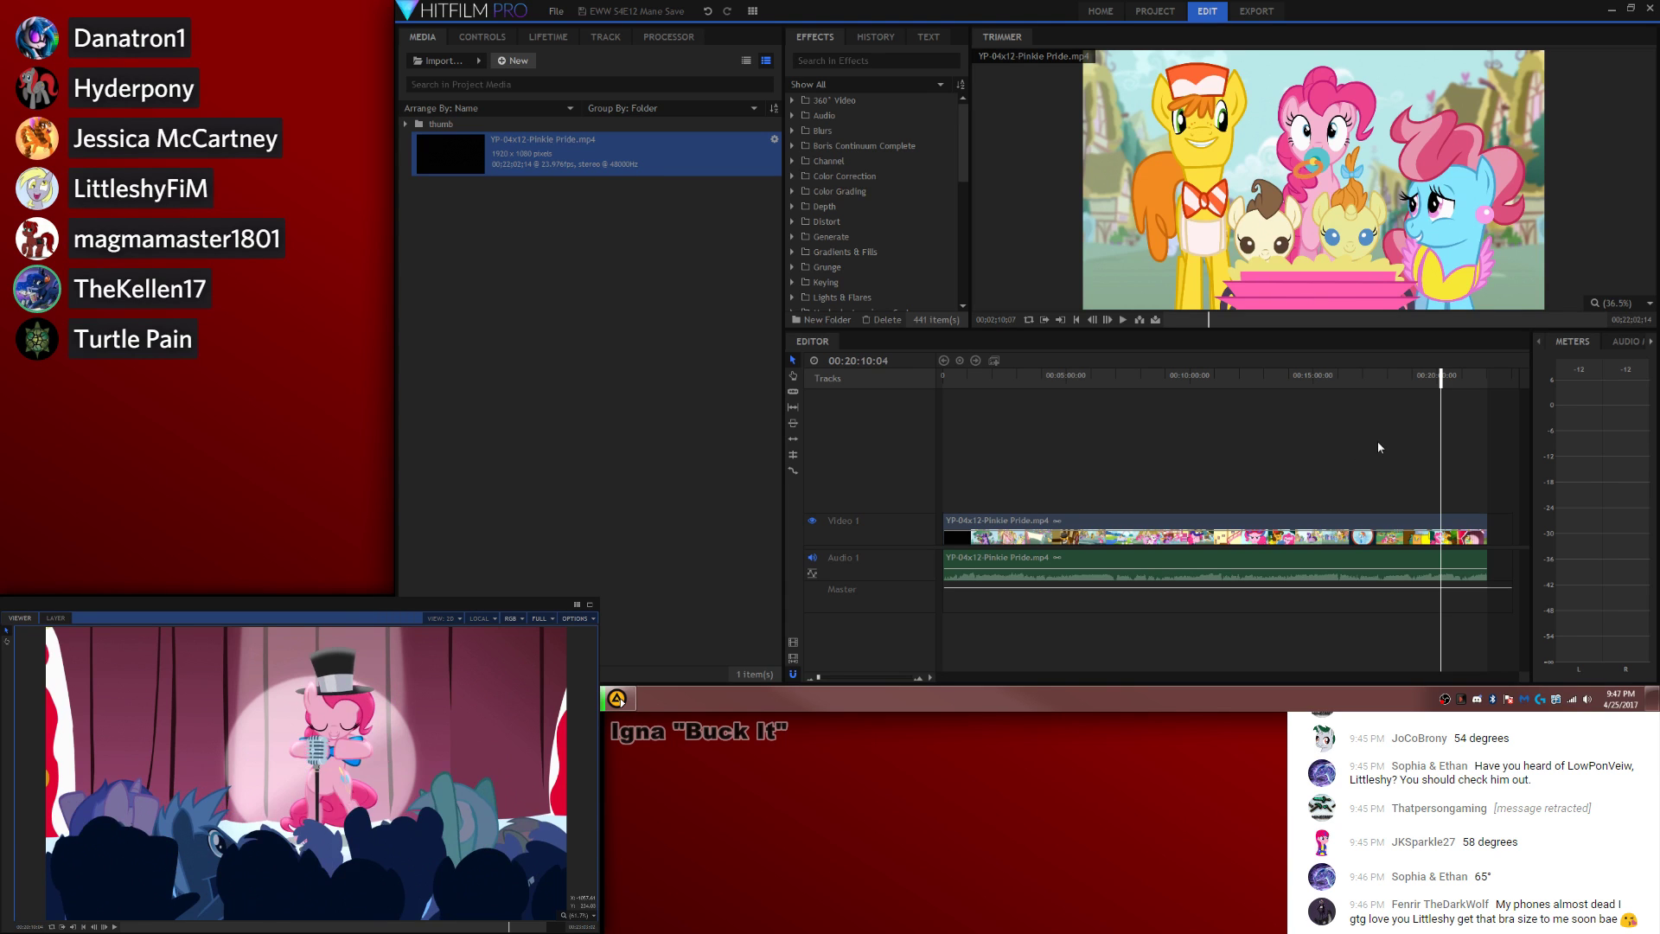
pyautogui.press('space')
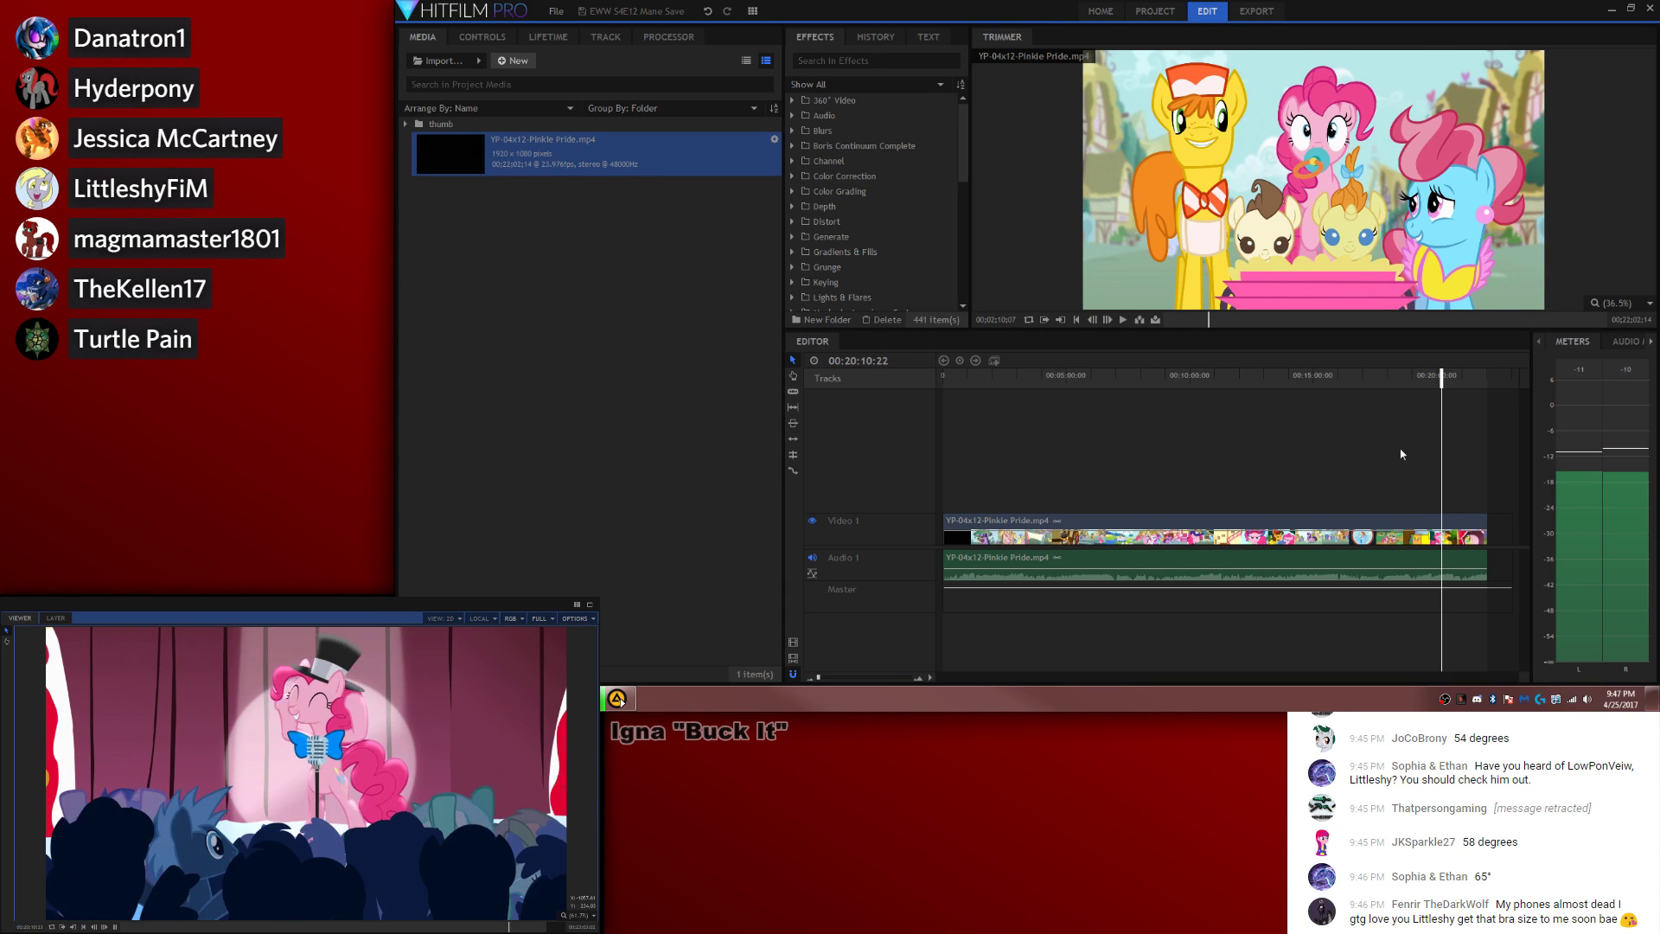
pyautogui.press('space')
pyautogui.hotkey('shift', ',')
pyautogui.hotkey('shift', ',')
pyautogui.hotkey('shift', ',')
pyautogui.hotkey('shift', ',')
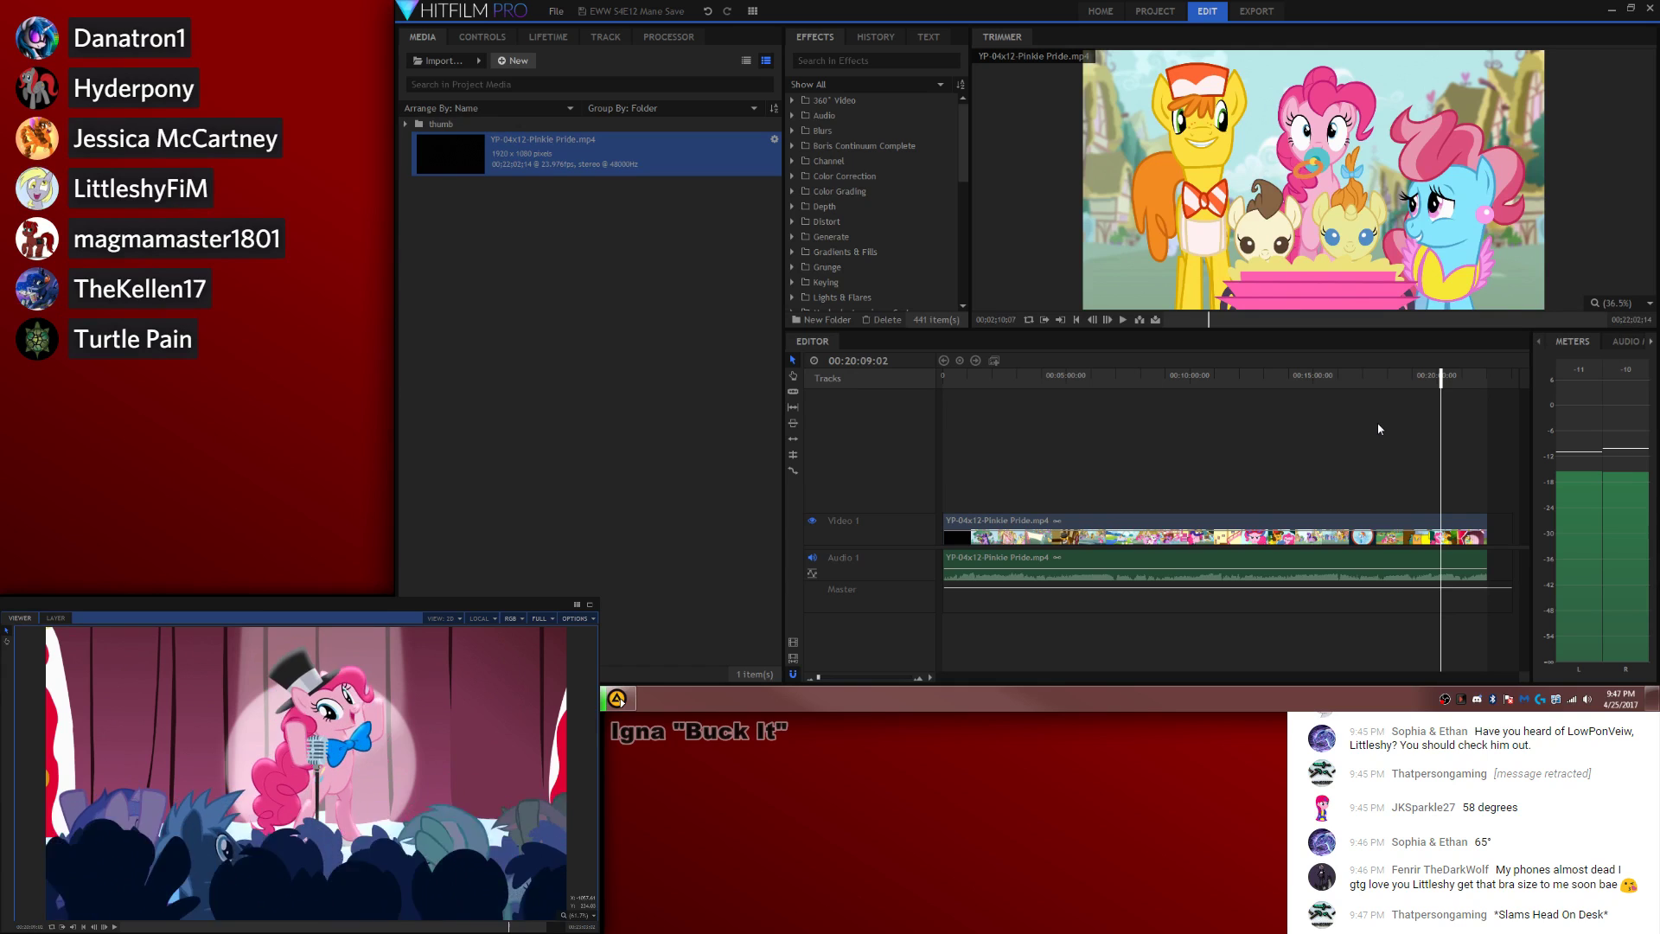
pyautogui.press('space')
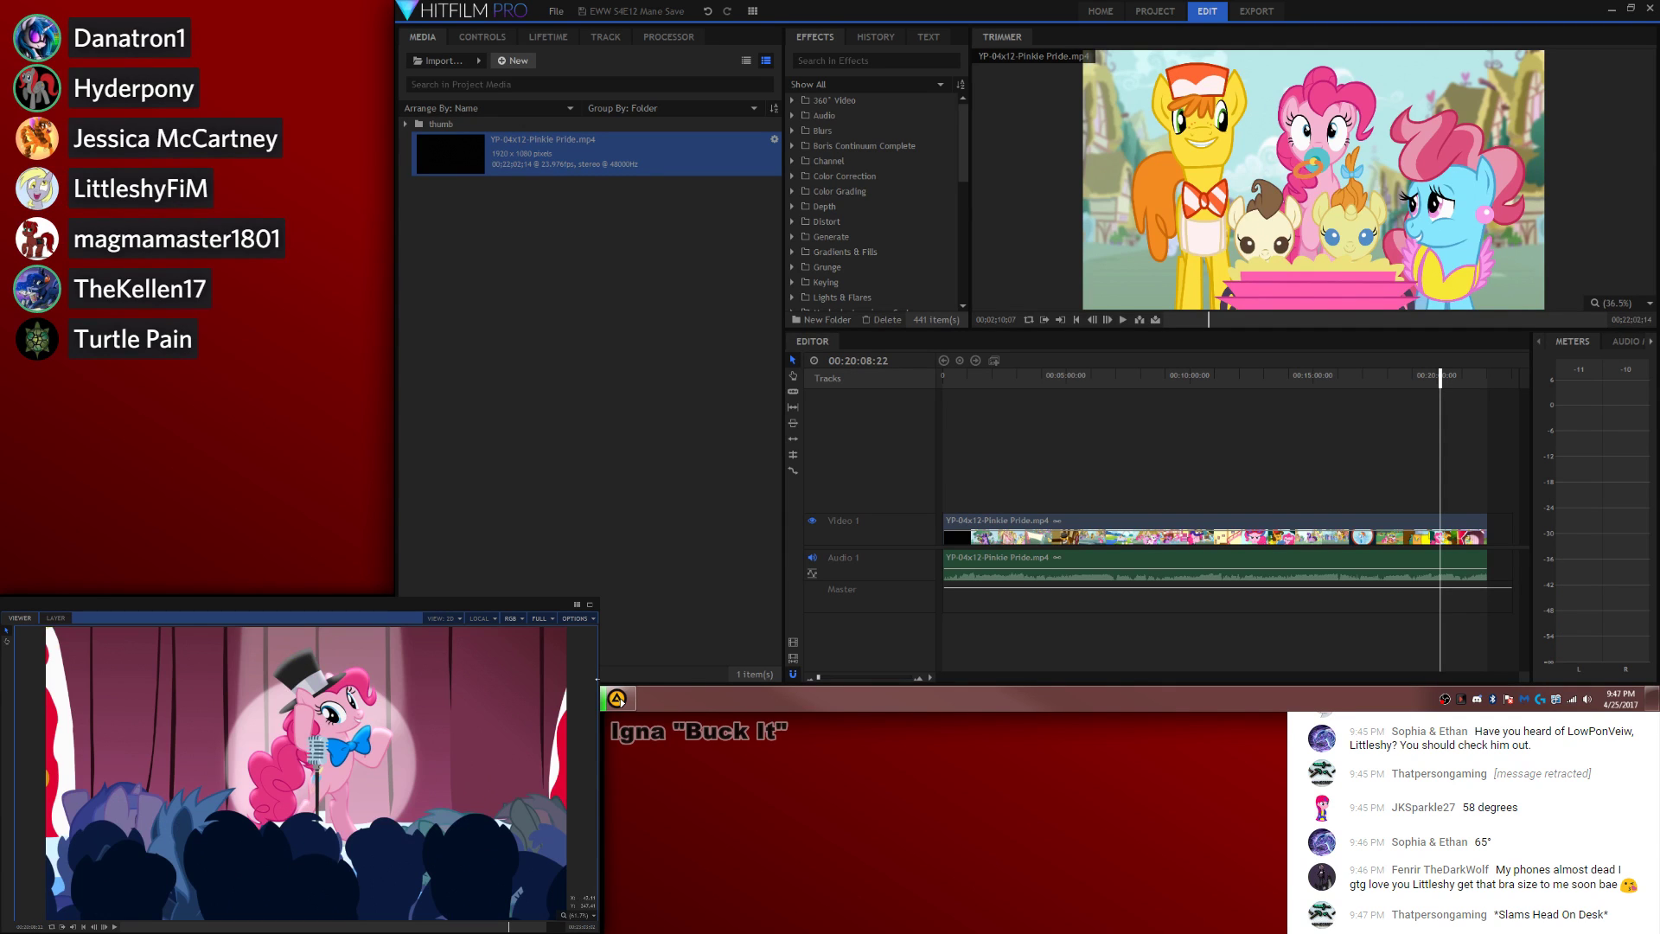
# Step: Export the current frame as a PNG image named 5 into the S4E12 thumb folder
pyautogui.click(575, 618)
pyautogui.click(549, 673)
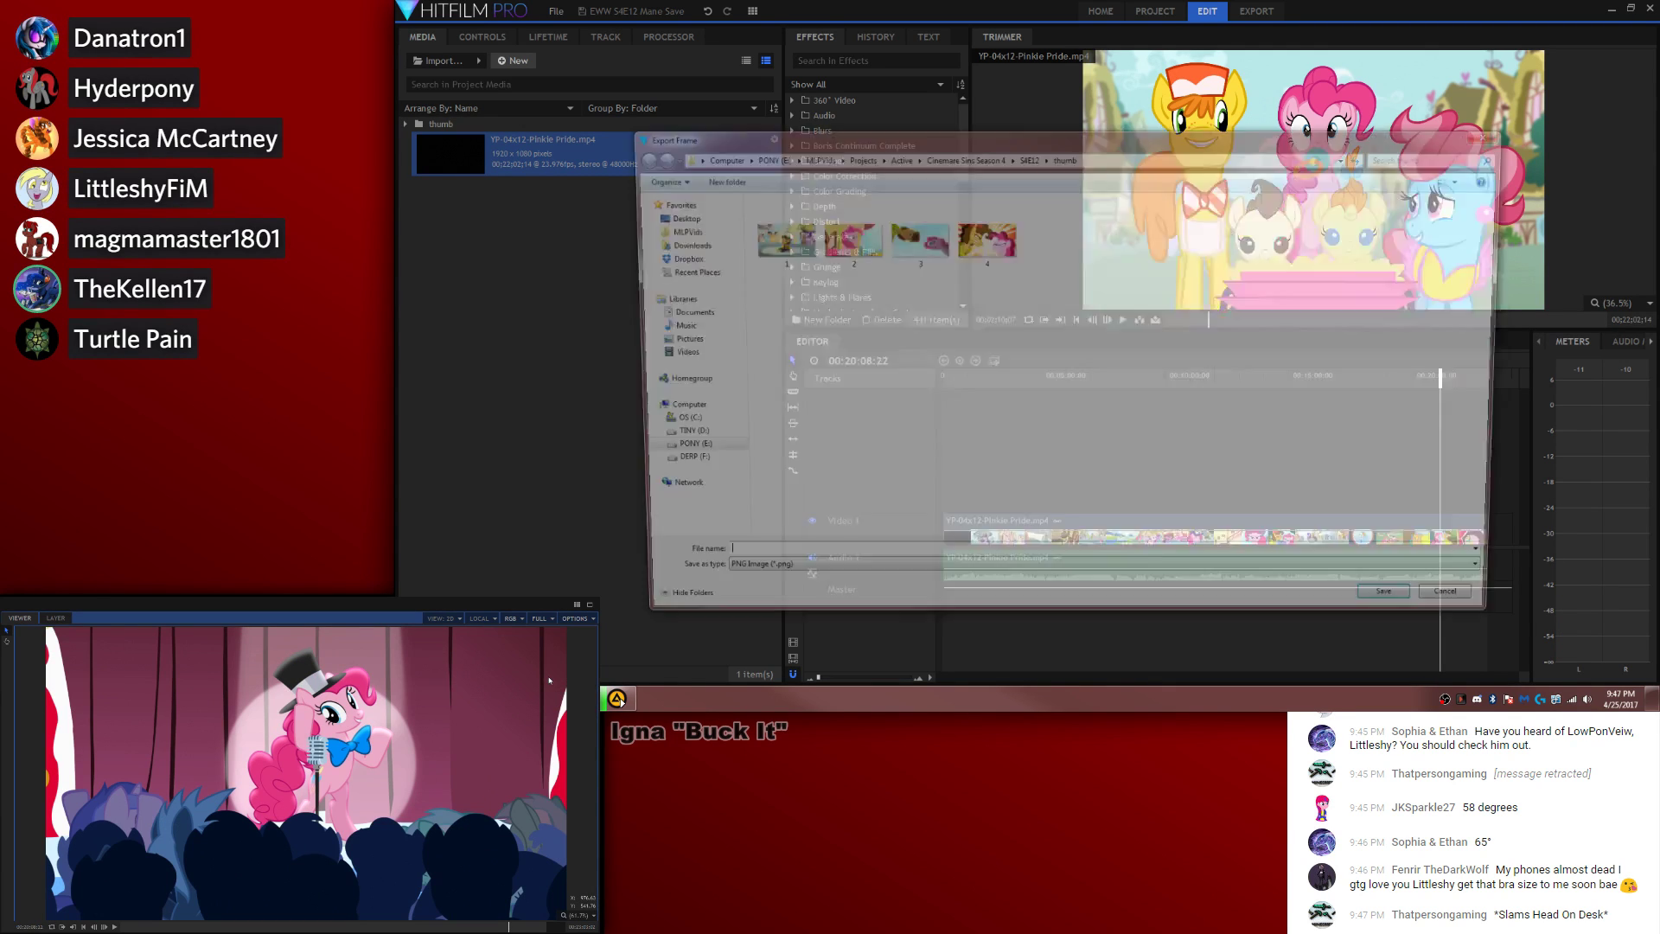
pyautogui.press('Escape')
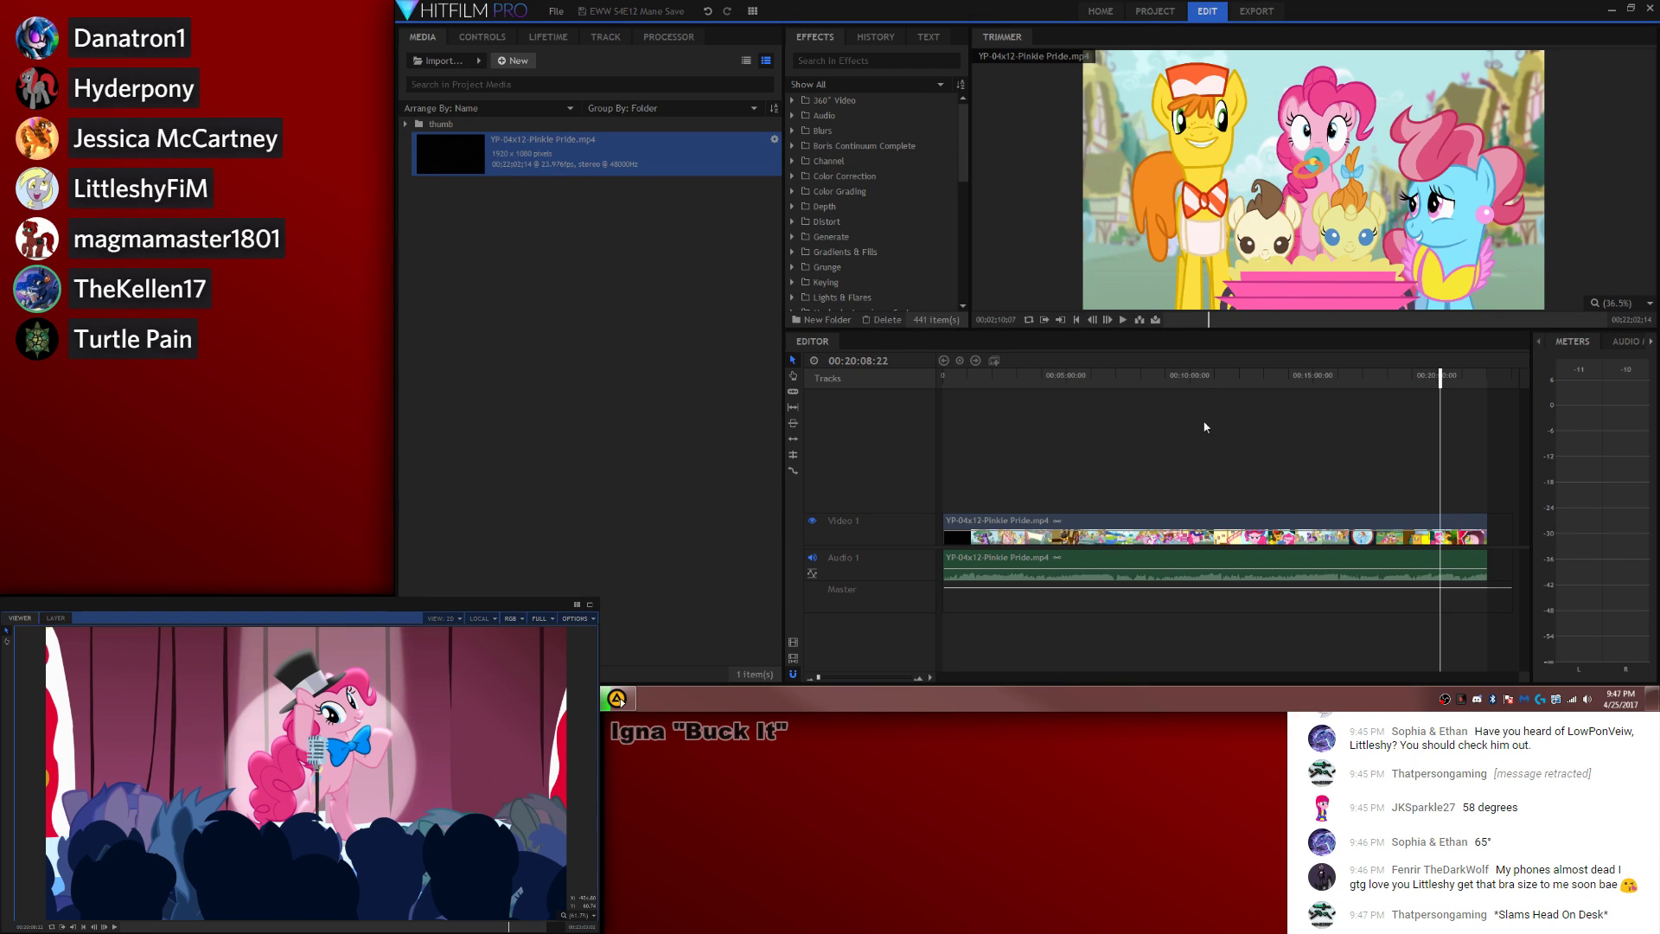
# Step: Delete the Pinkie Pride episode's video and audio clips from the editor timeline
pyautogui.moveTo(1444, 378); pyautogui.dragTo(1455, 383)
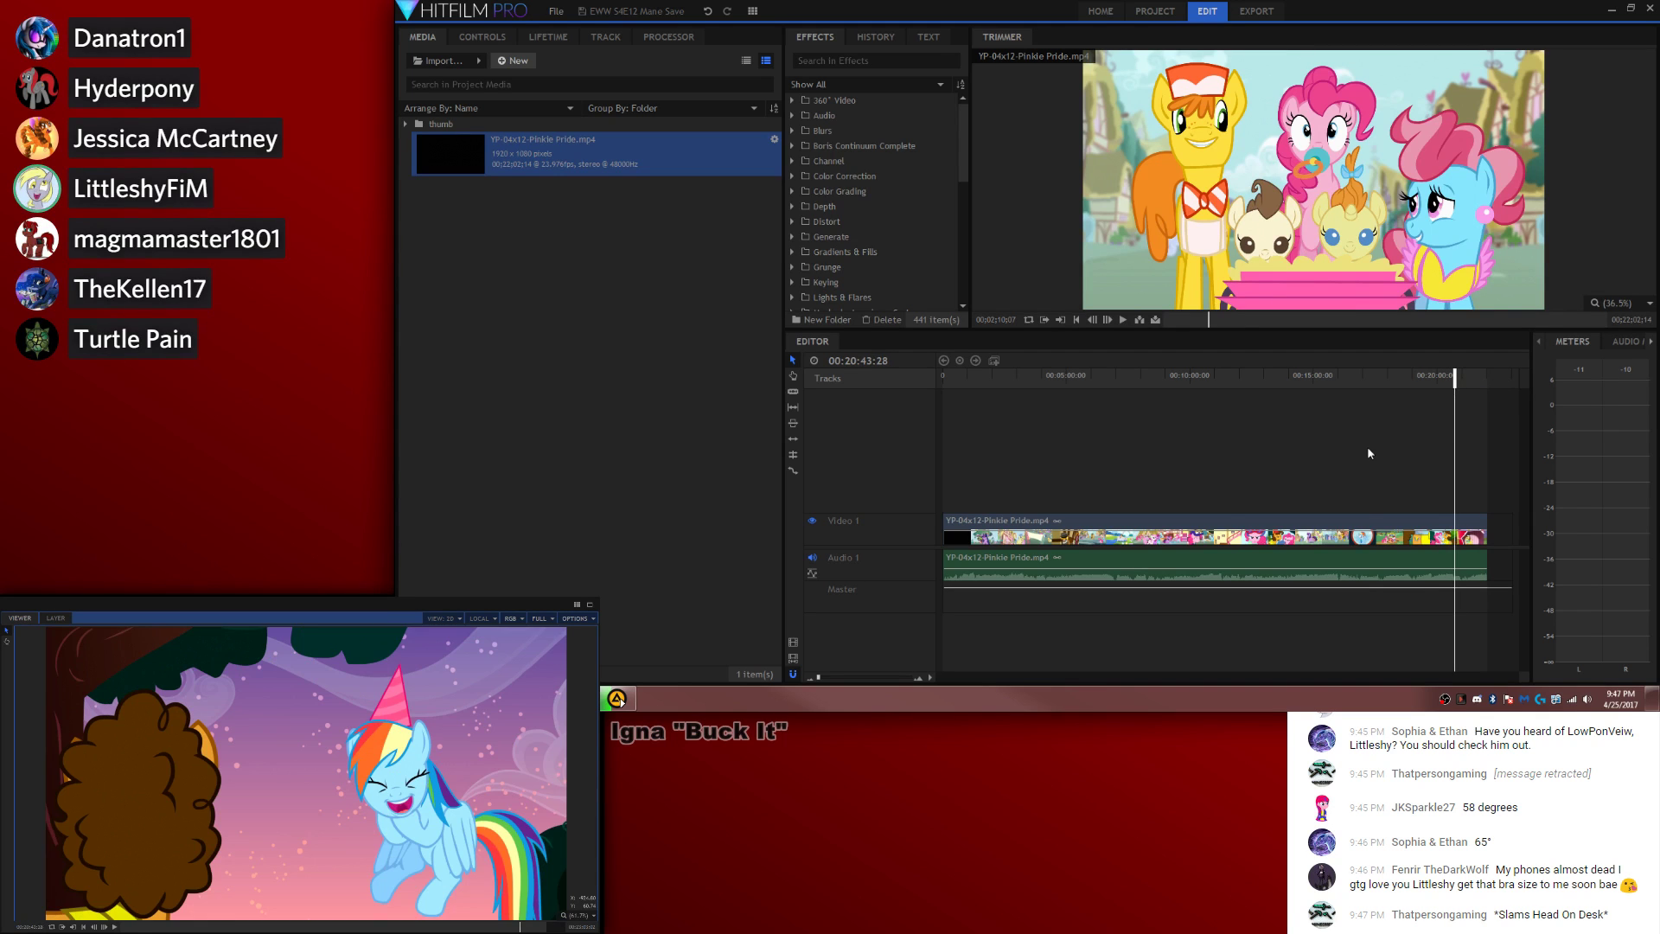
pyautogui.moveTo(1368, 449); pyautogui.dragTo(991, 602)
pyautogui.press('Delete')
# Step: Import all images from Projects > Active > Cinemare Sins Season 4 > S4E12 > thumb into the thumb media folder
pyautogui.click(490, 203)
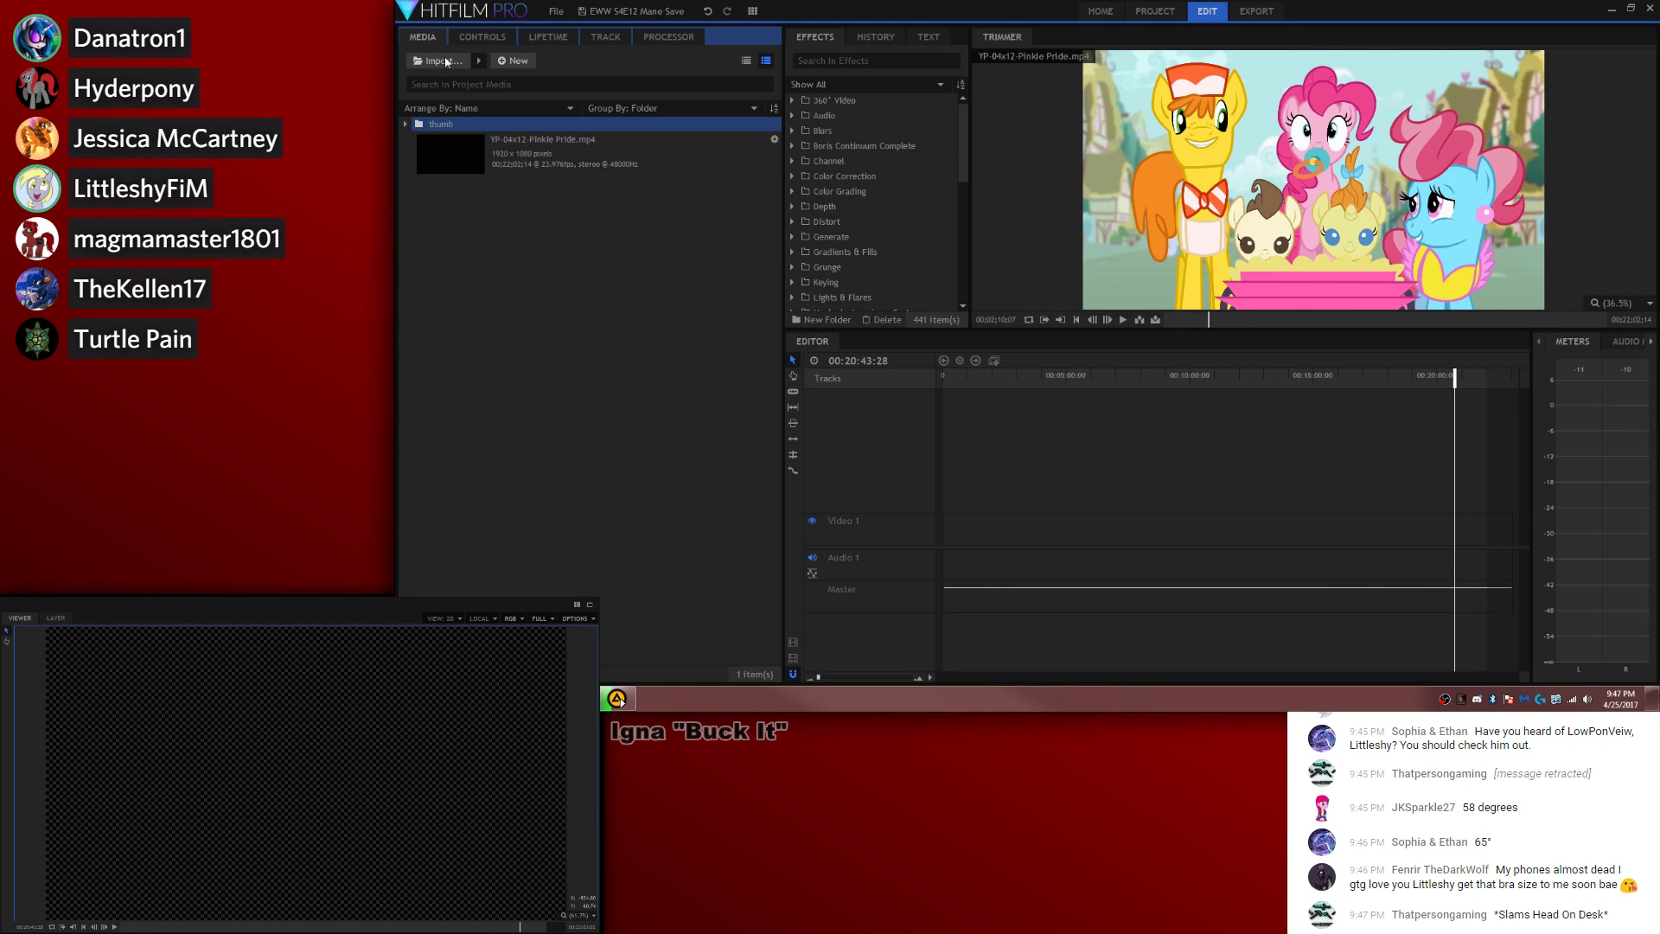
pyautogui.click(437, 61)
pyautogui.click(589, 29)
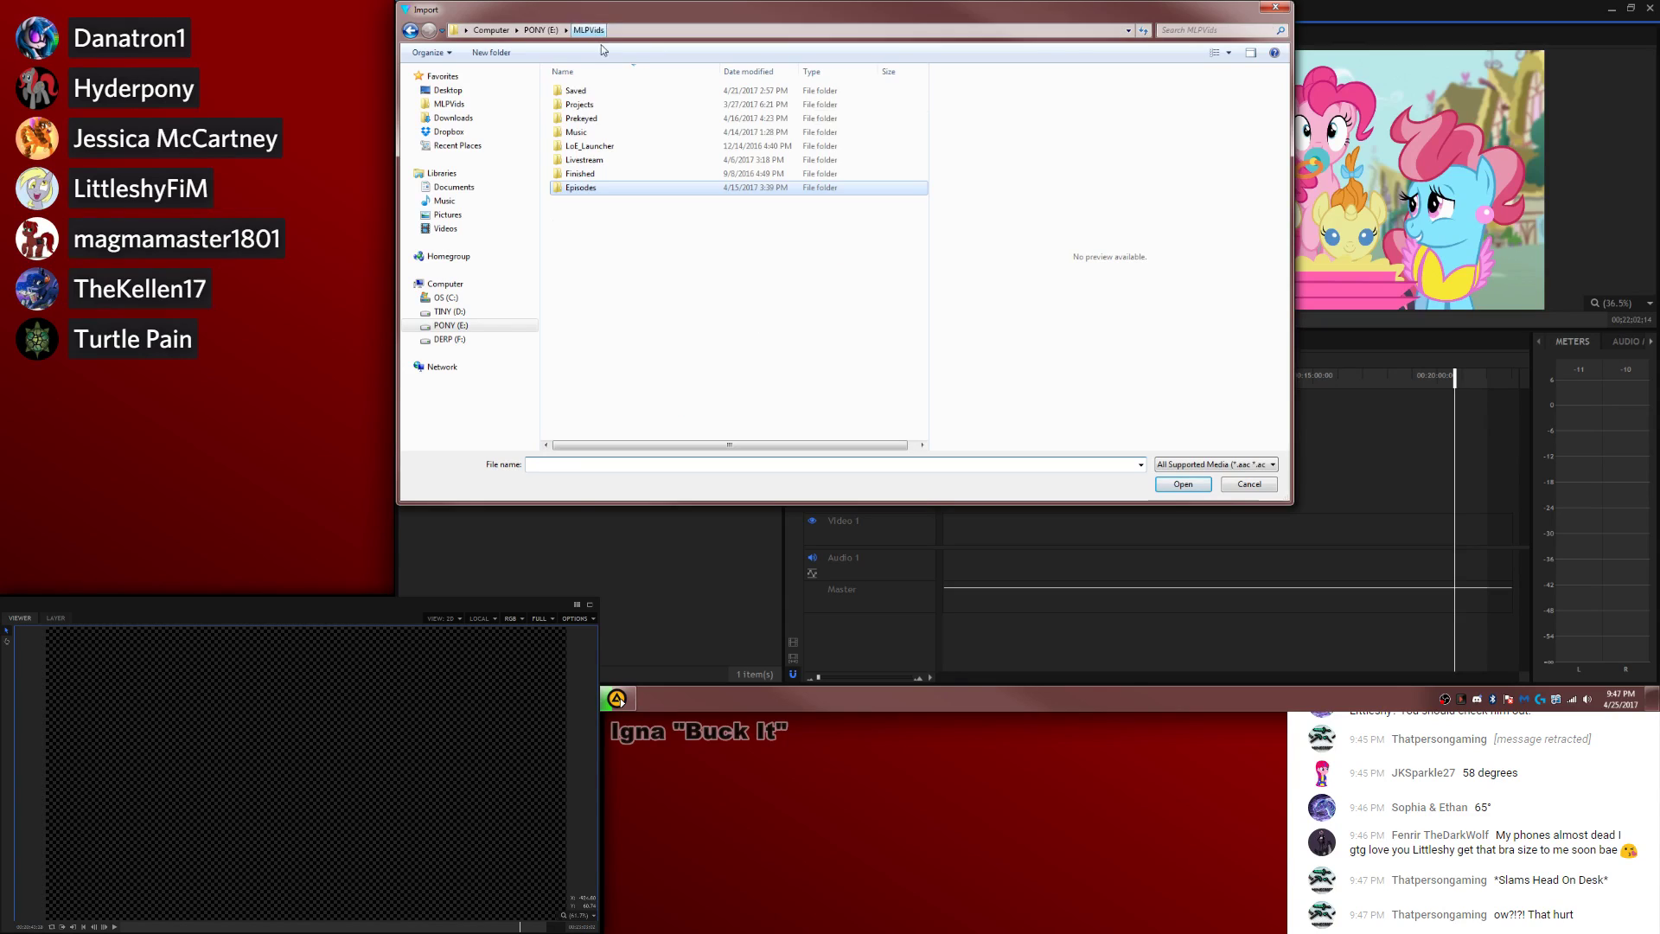
pyautogui.doubleClick(578, 173)
pyautogui.doubleClick(585, 95)
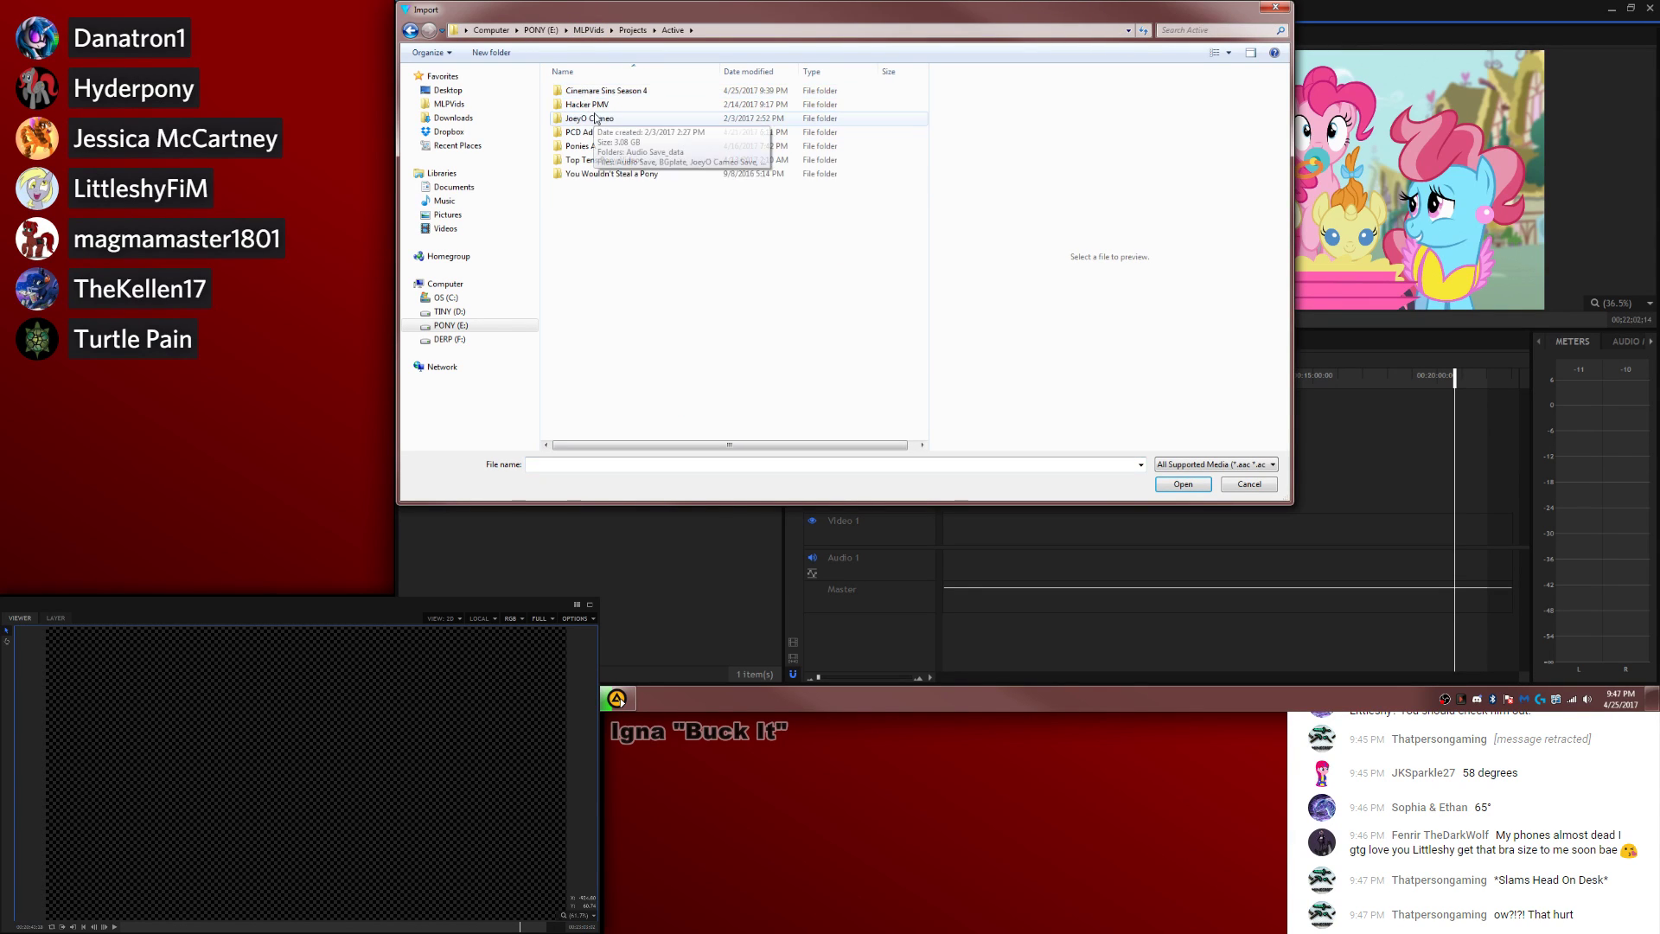
pyautogui.doubleClick(597, 90)
pyautogui.doubleClick(760, 262)
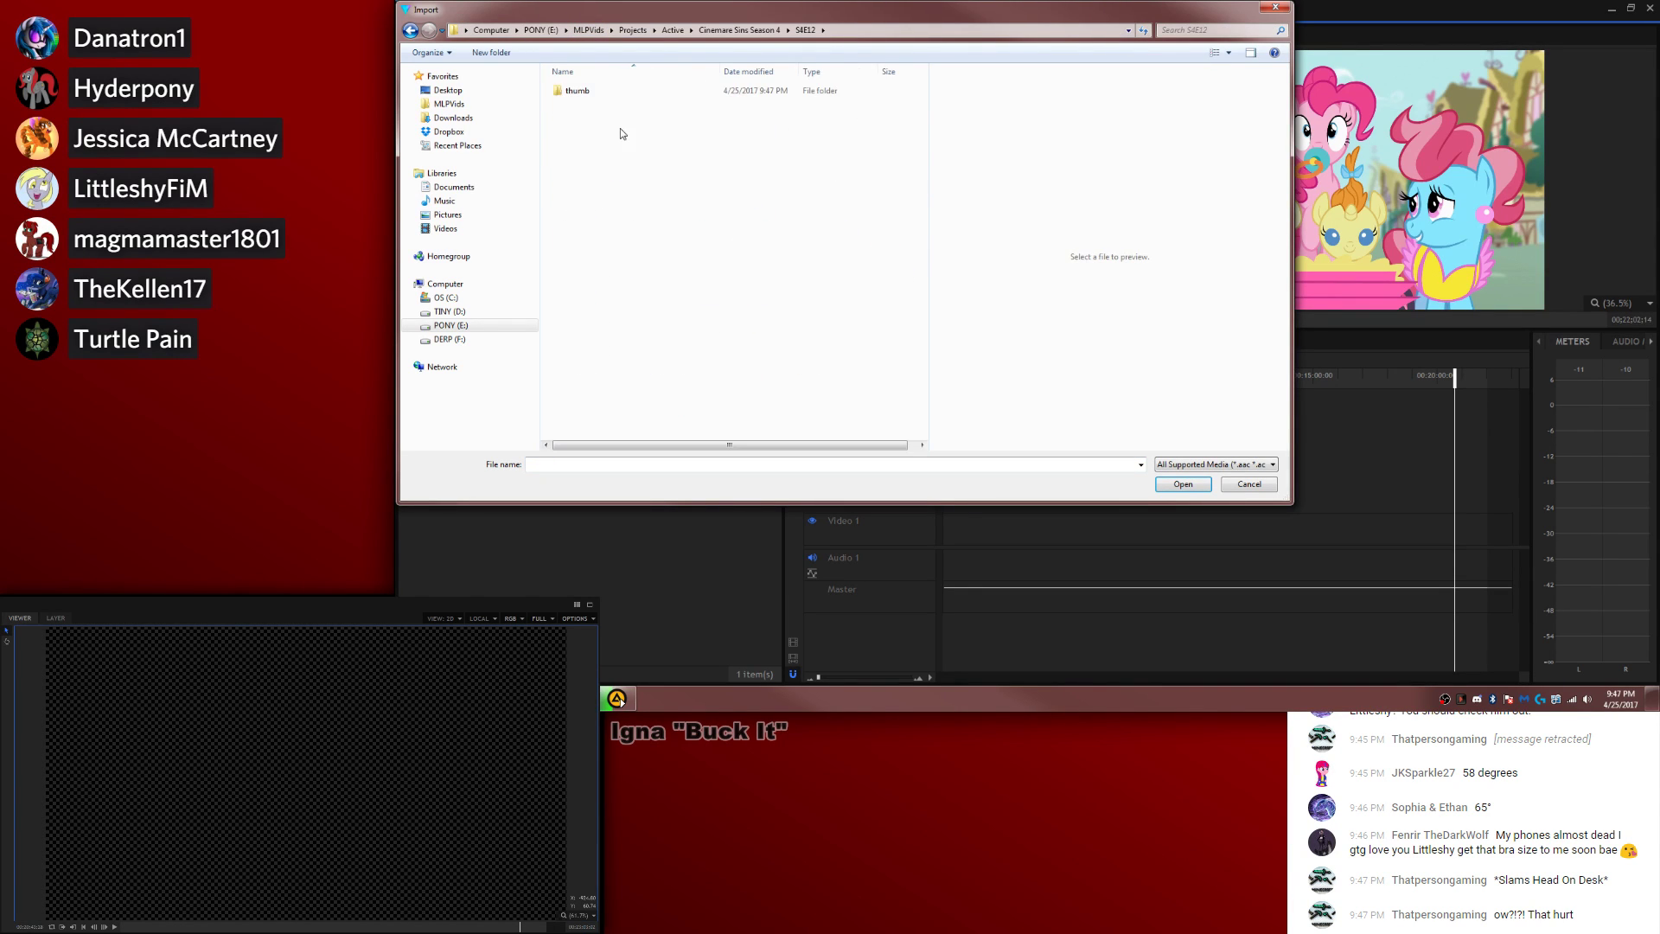
pyautogui.doubleClick(588, 91)
pyautogui.hotkey('ctrl', 'a')
pyautogui.click(1163, 484)
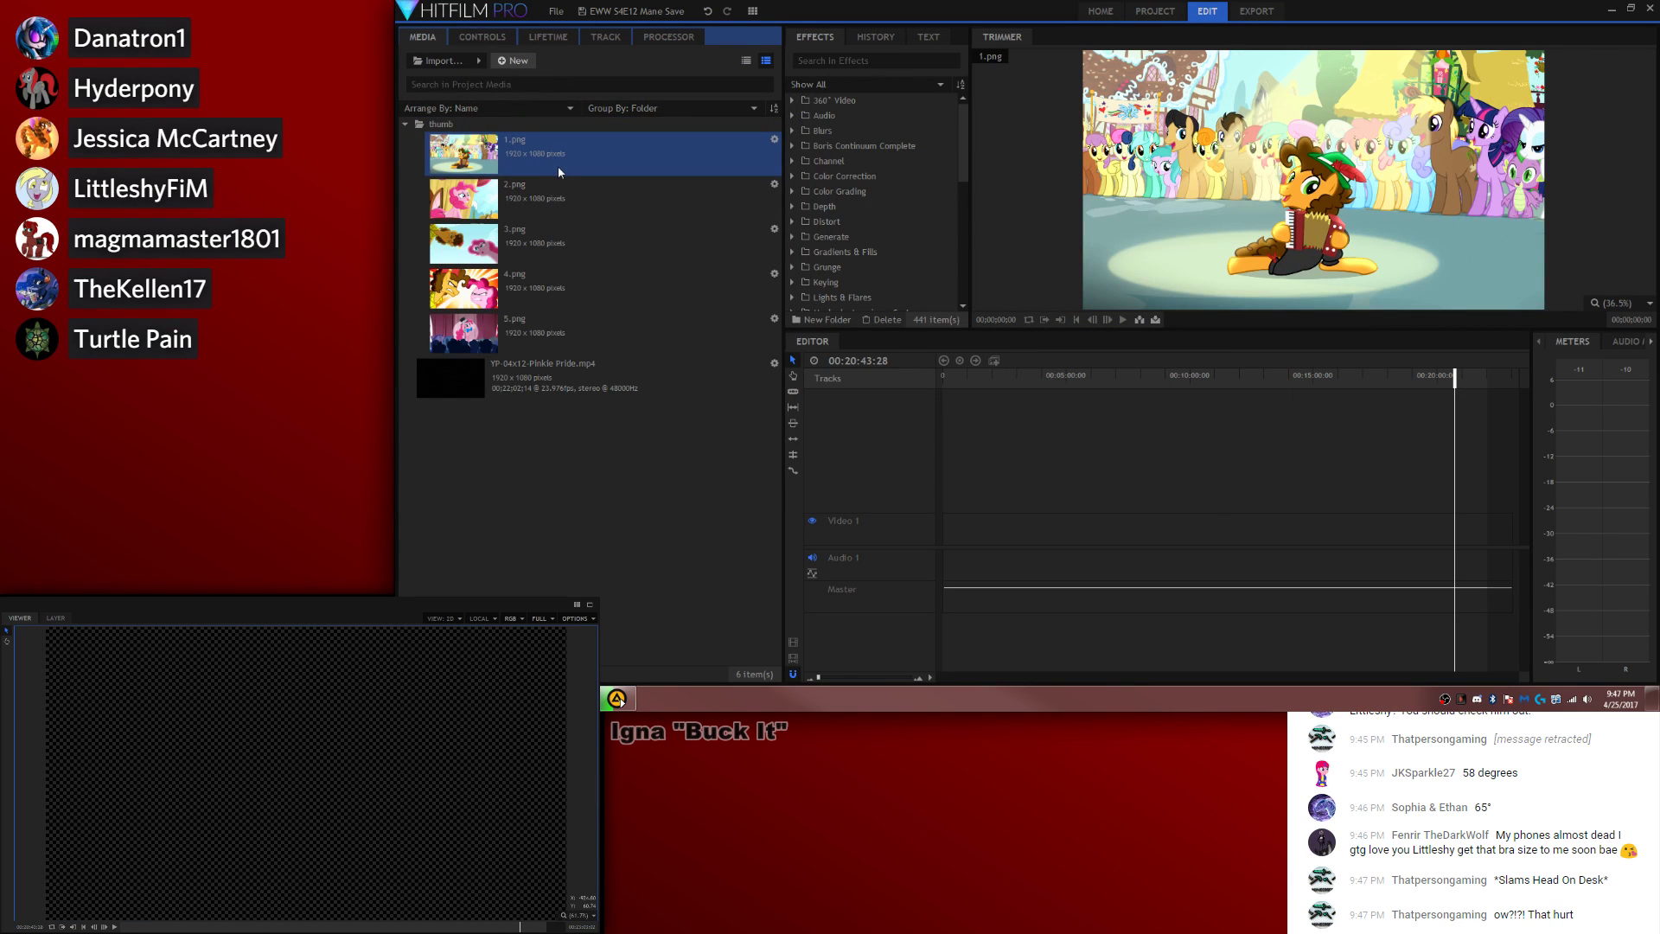
# Step: Preview the imported stills 1.png to 5.png and compare them as thumbnail backgrounds
pyautogui.click(559, 184)
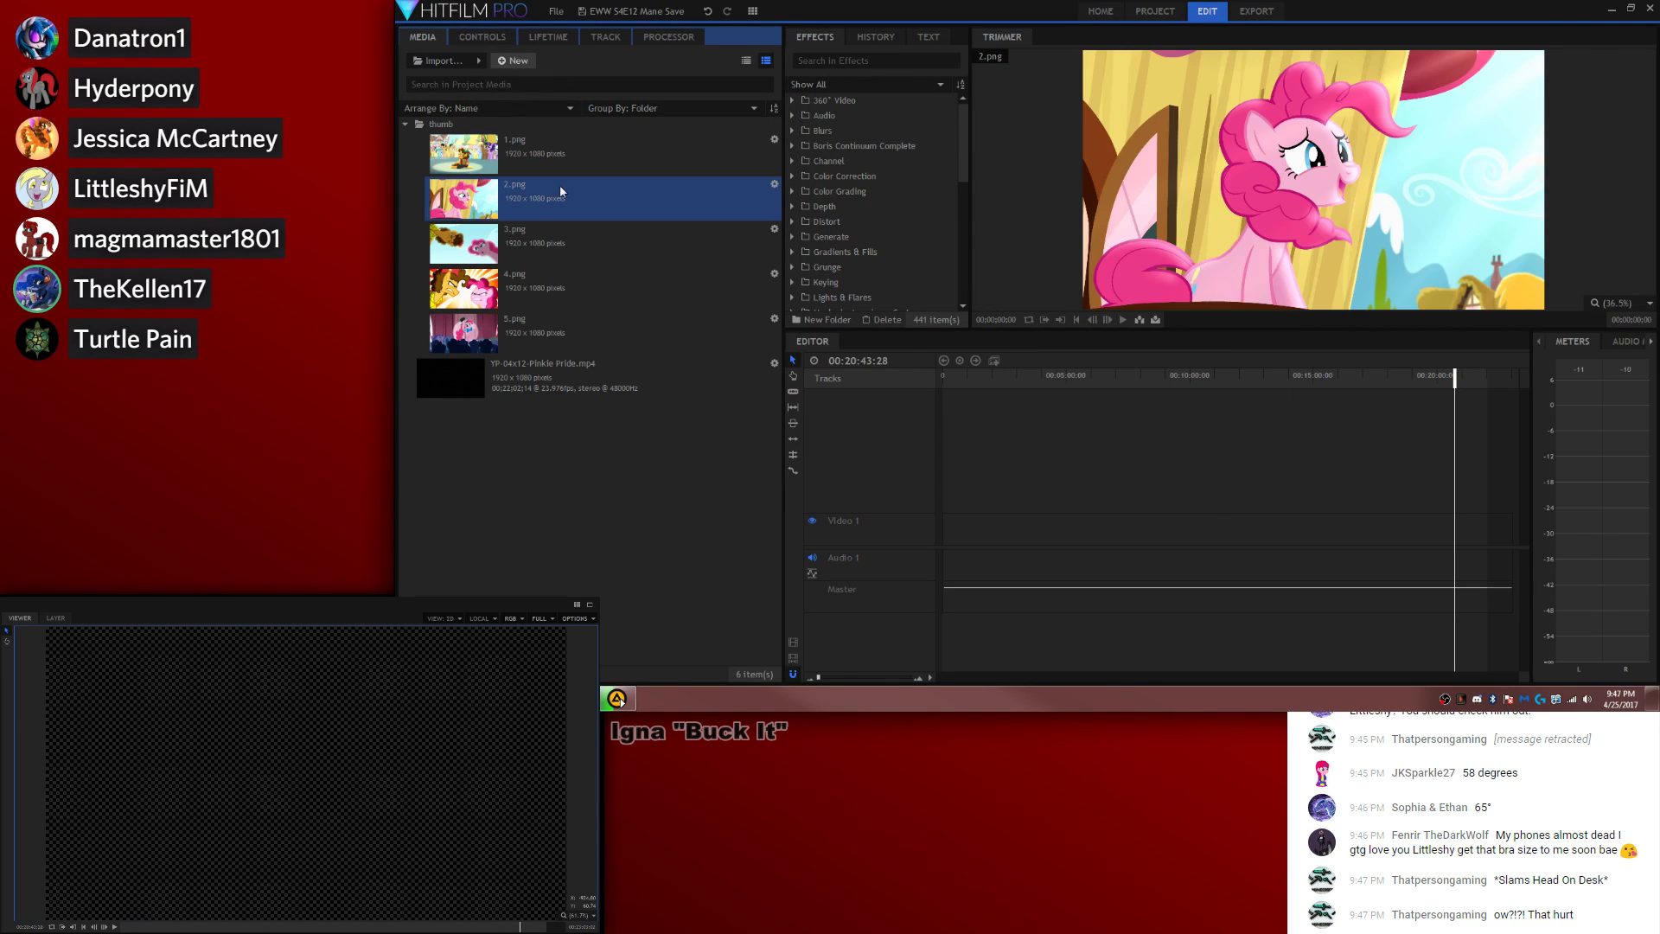
pyautogui.click(568, 237)
pyautogui.click(563, 276)
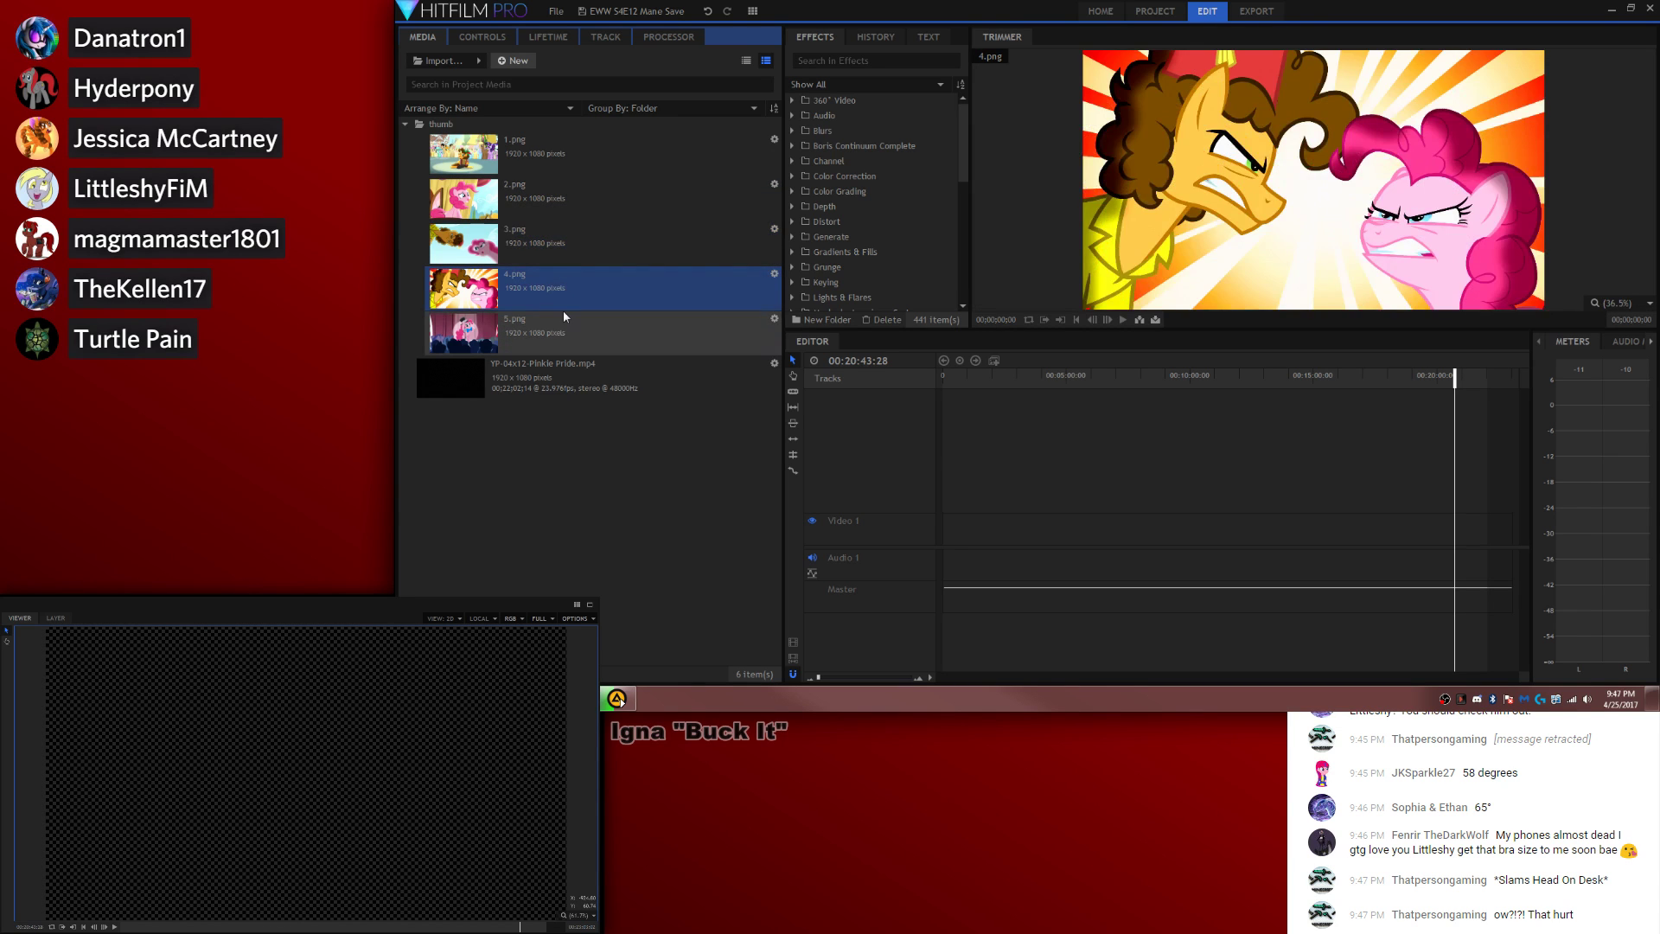
pyautogui.click(562, 313)
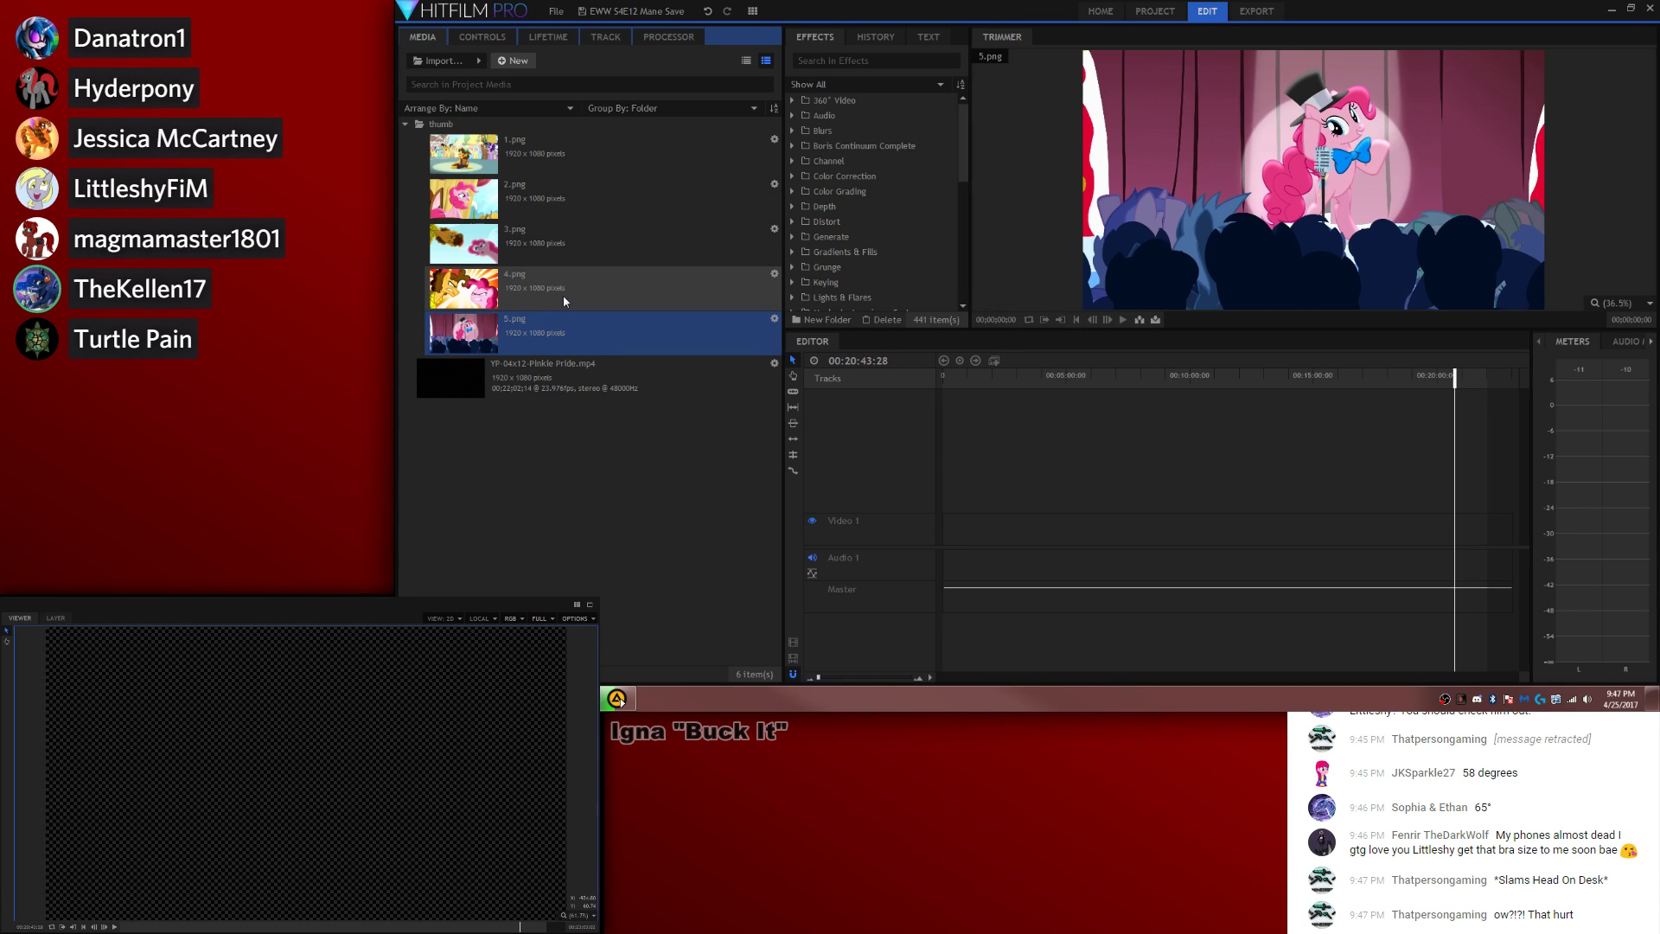
pyautogui.click(563, 298)
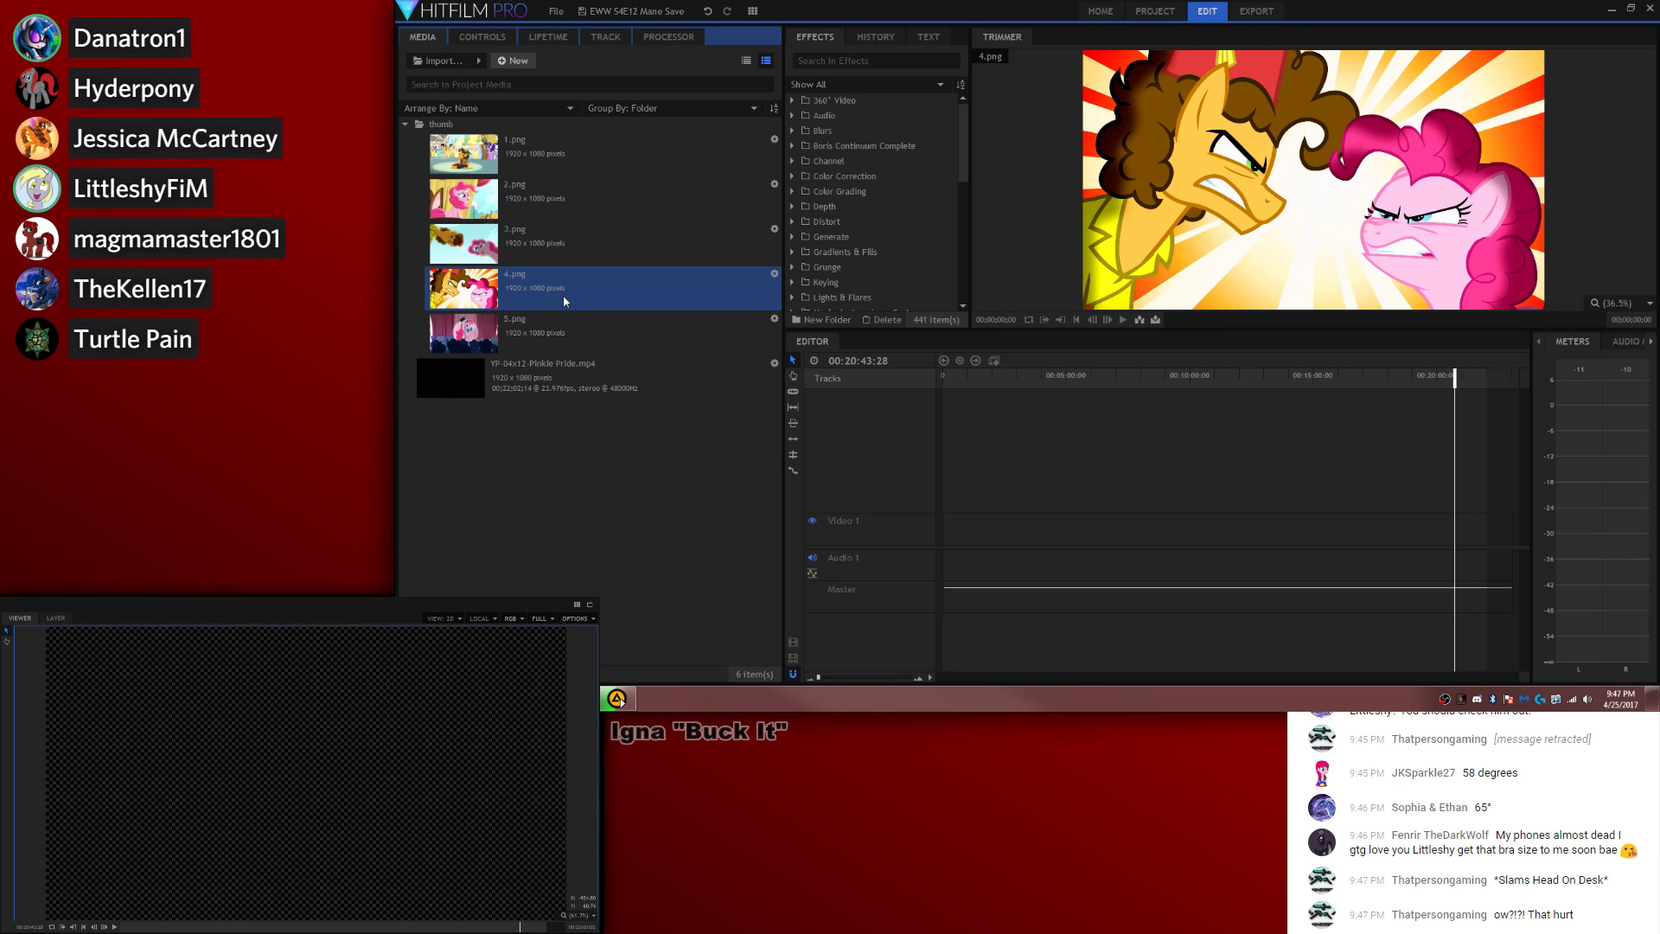
pyautogui.click(548, 241)
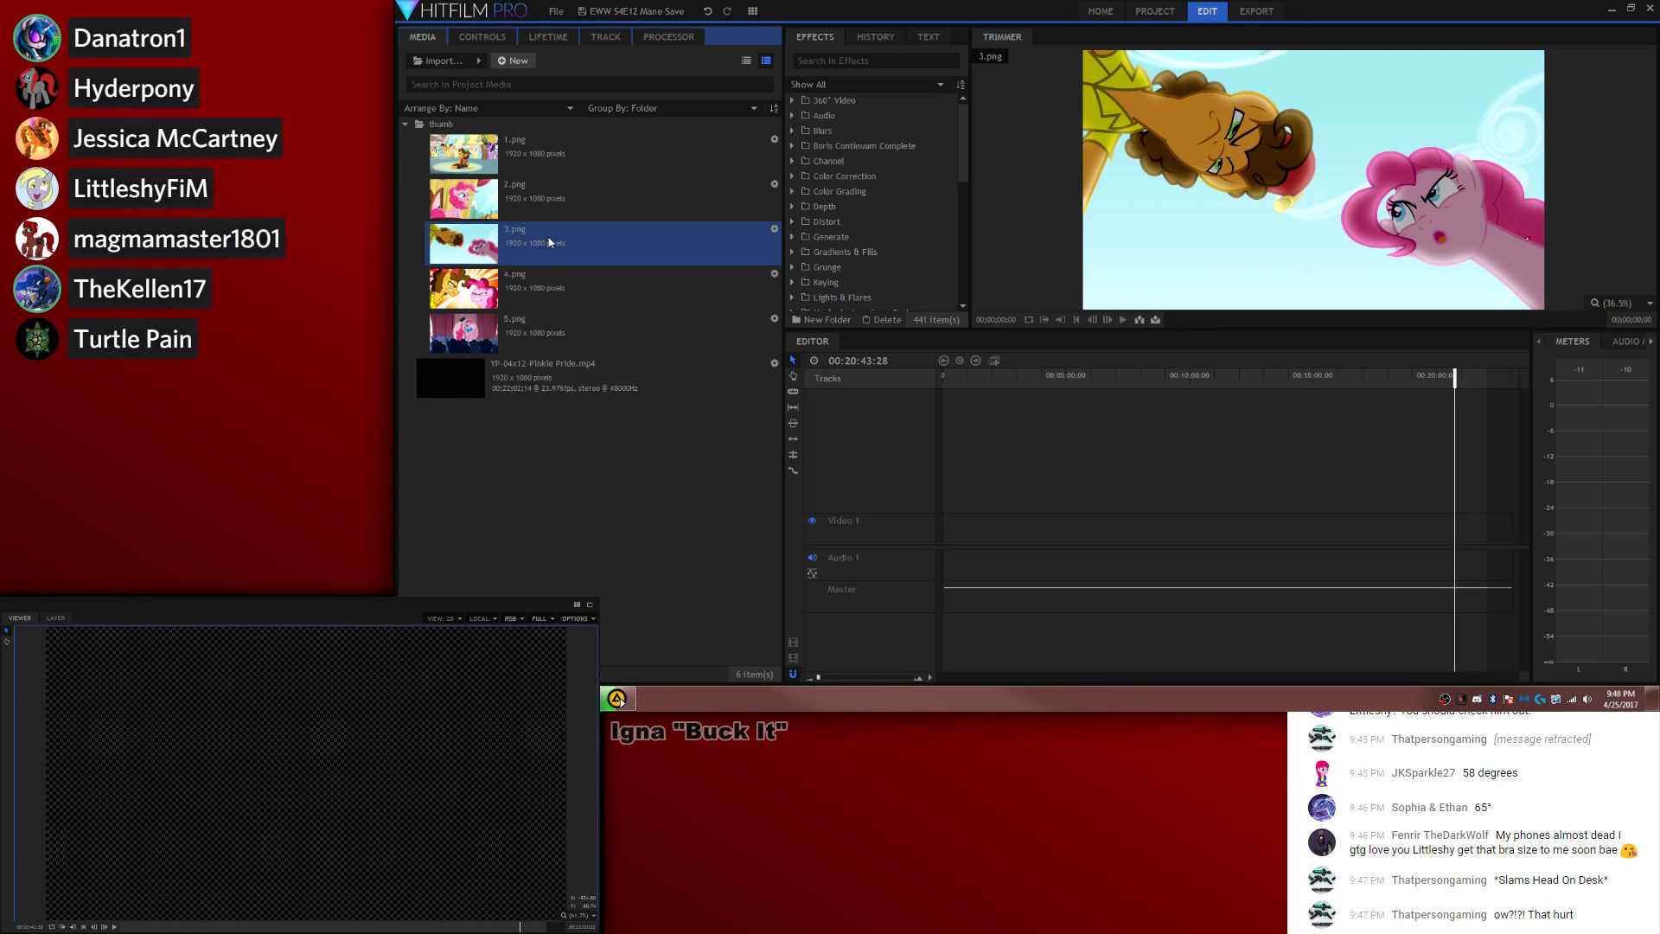
pyautogui.click(542, 283)
pyautogui.click(547, 329)
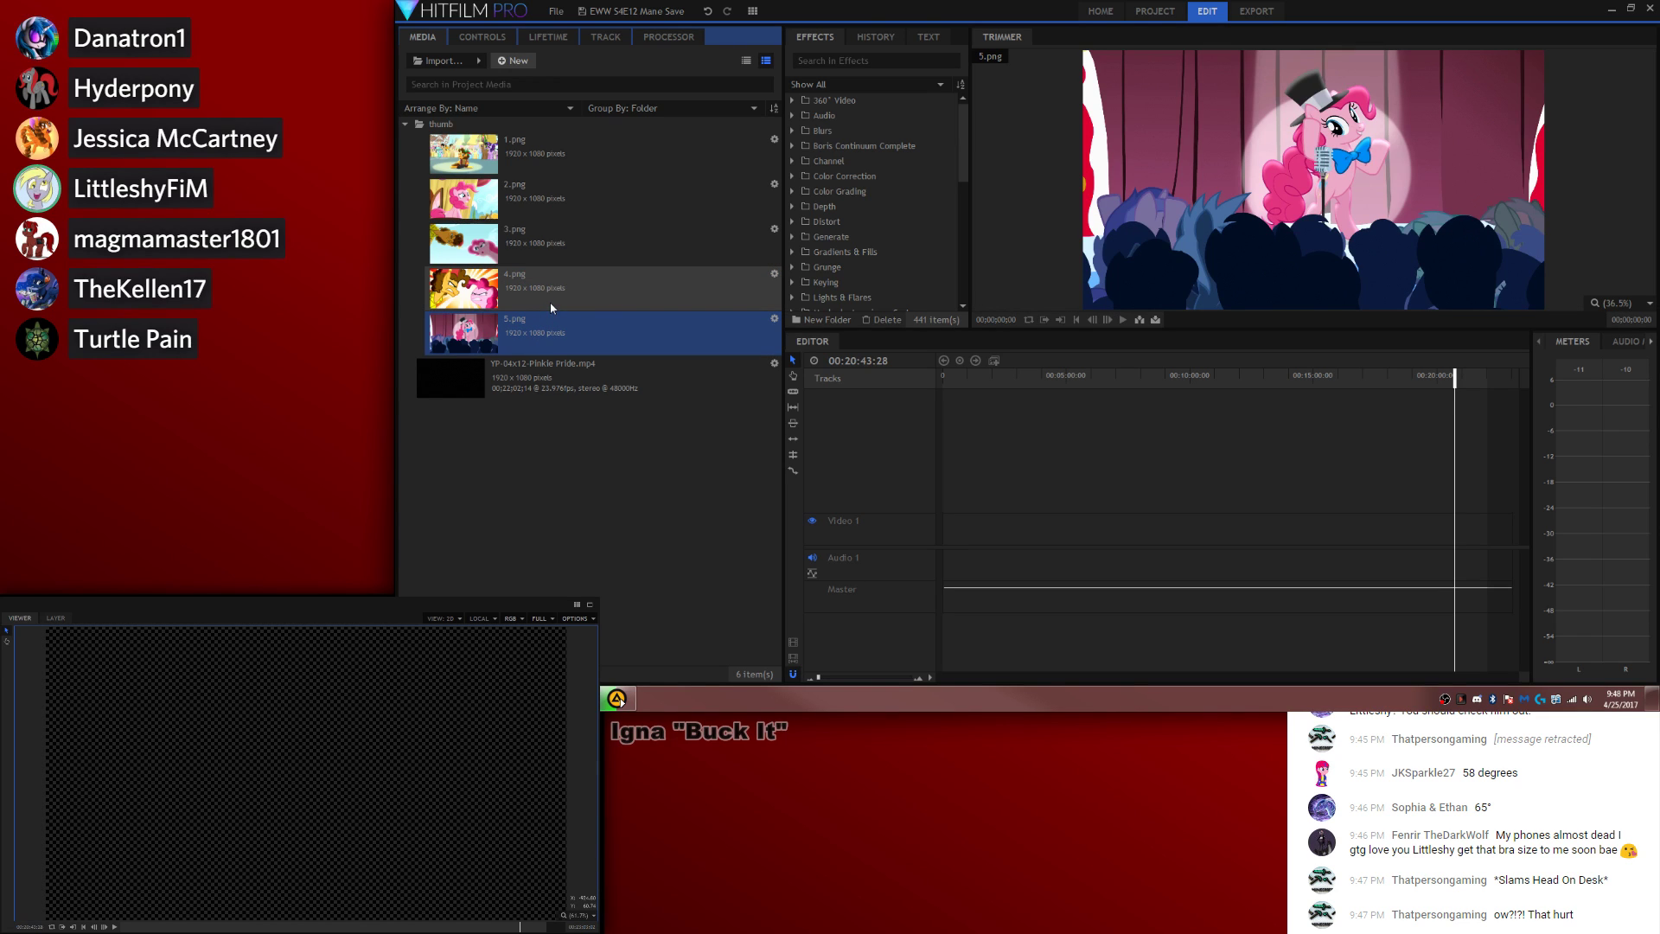
pyautogui.click(546, 283)
pyautogui.click(544, 205)
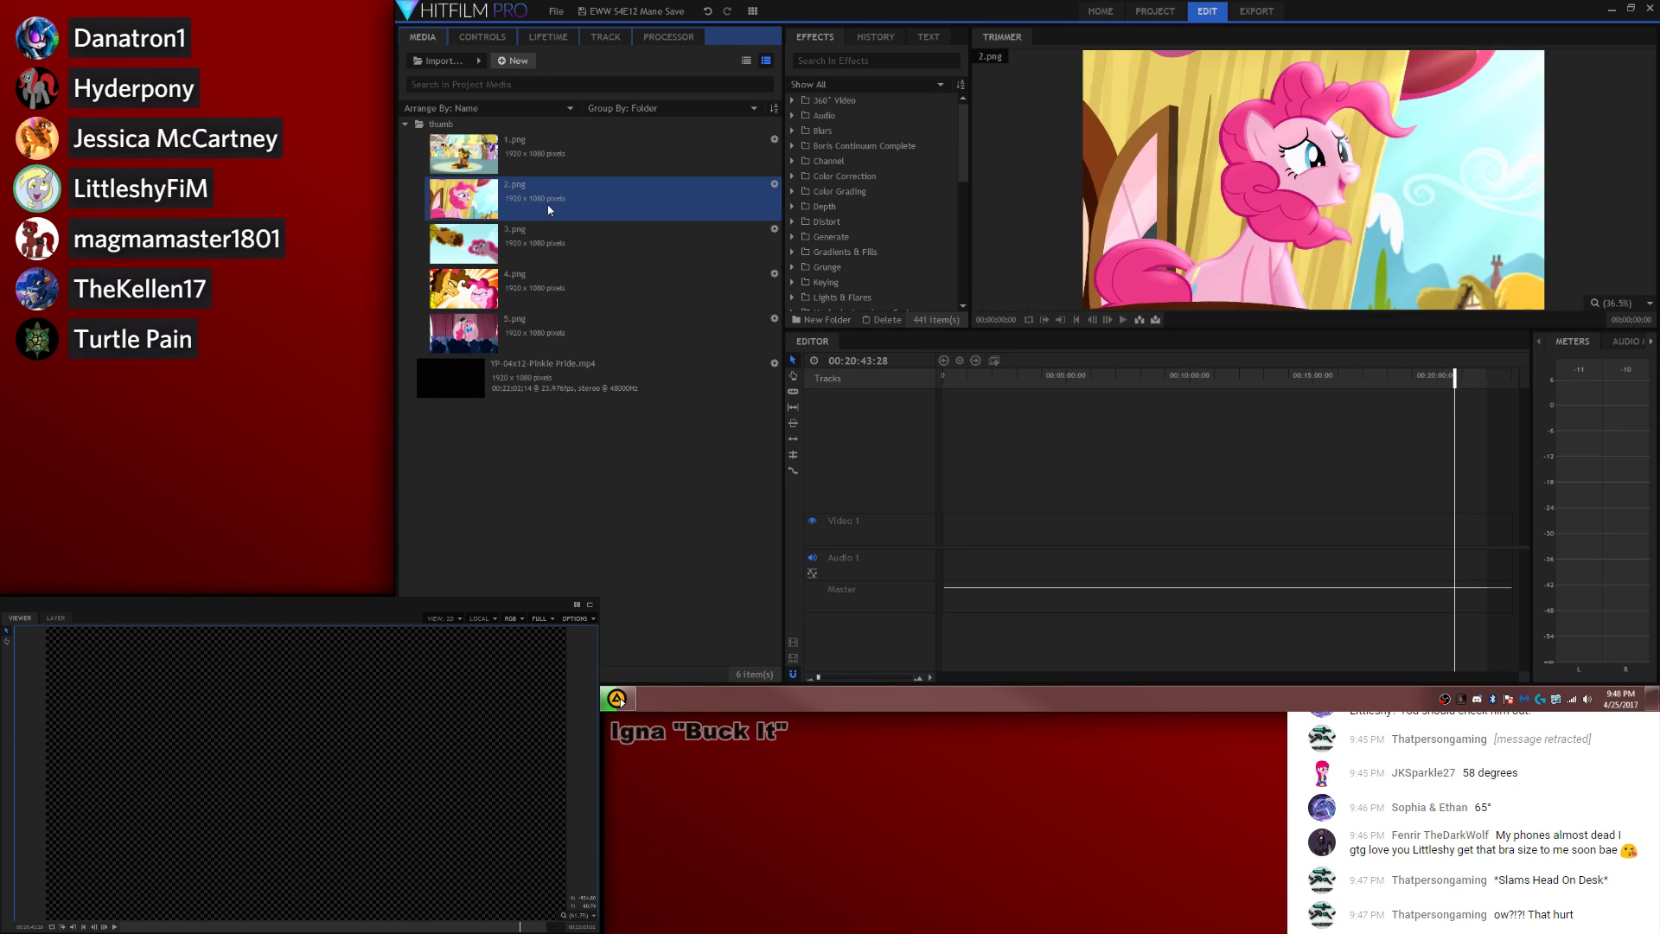
pyautogui.click(551, 156)
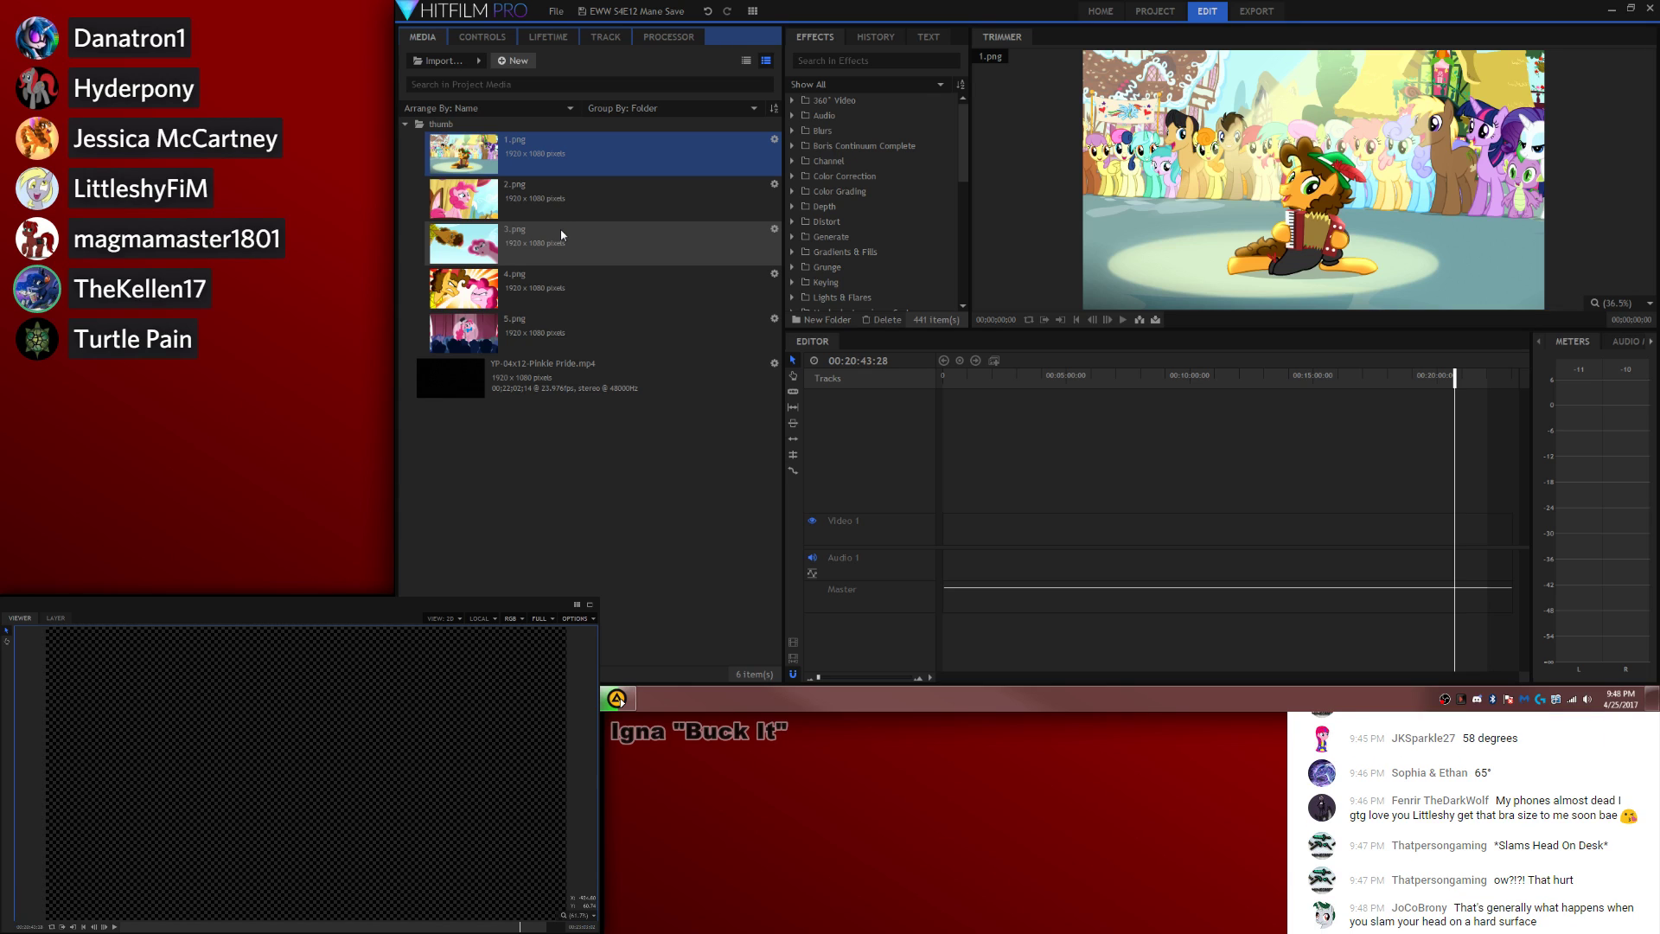
pyautogui.click(574, 290)
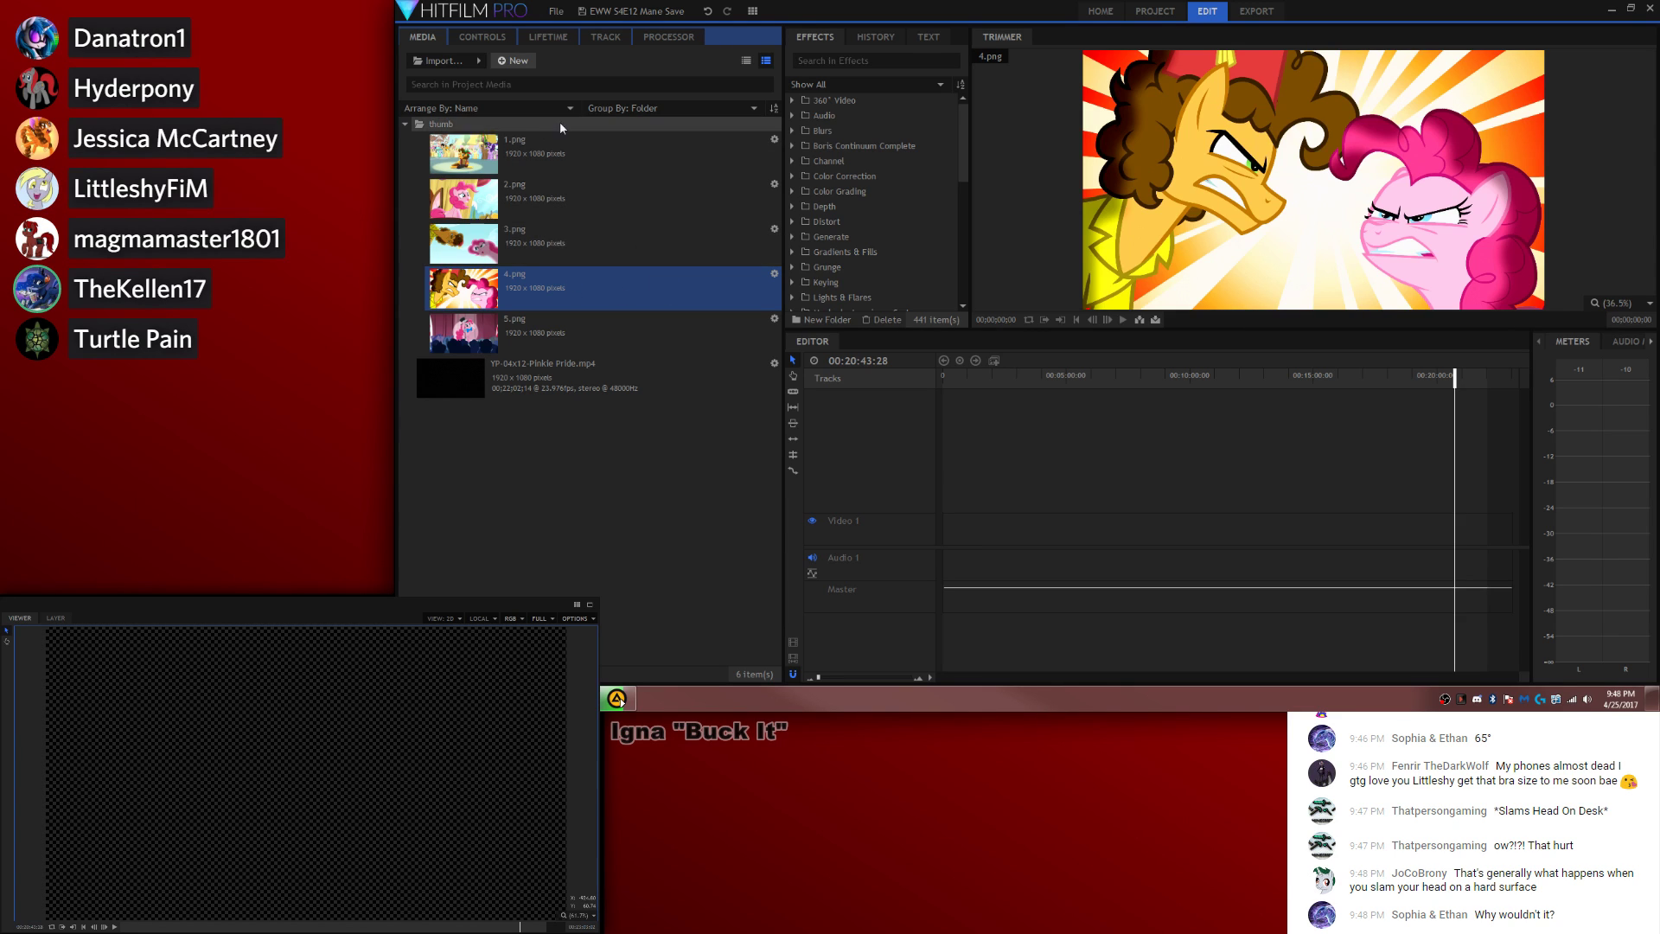
# Step: Create a 1080p Full HD 30 fps composite shot named thumb and add 4.png to it as a layer
pyautogui.click(504, 62)
pyautogui.click(524, 85)
pyautogui.write('thumb')
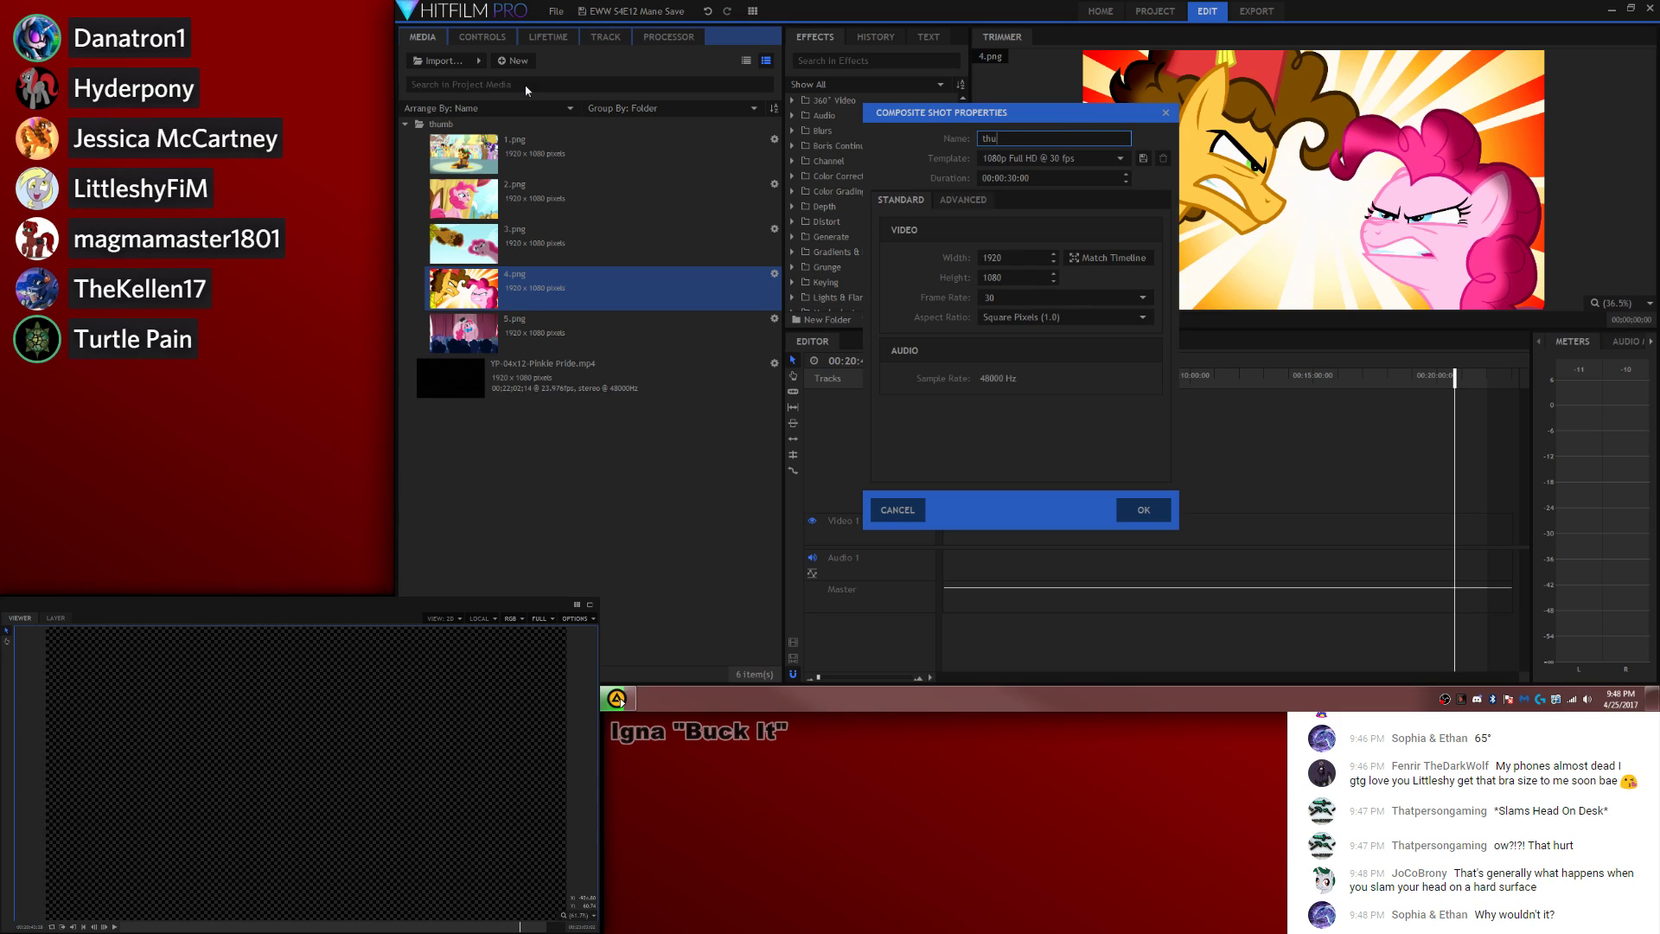
pyautogui.press('Return')
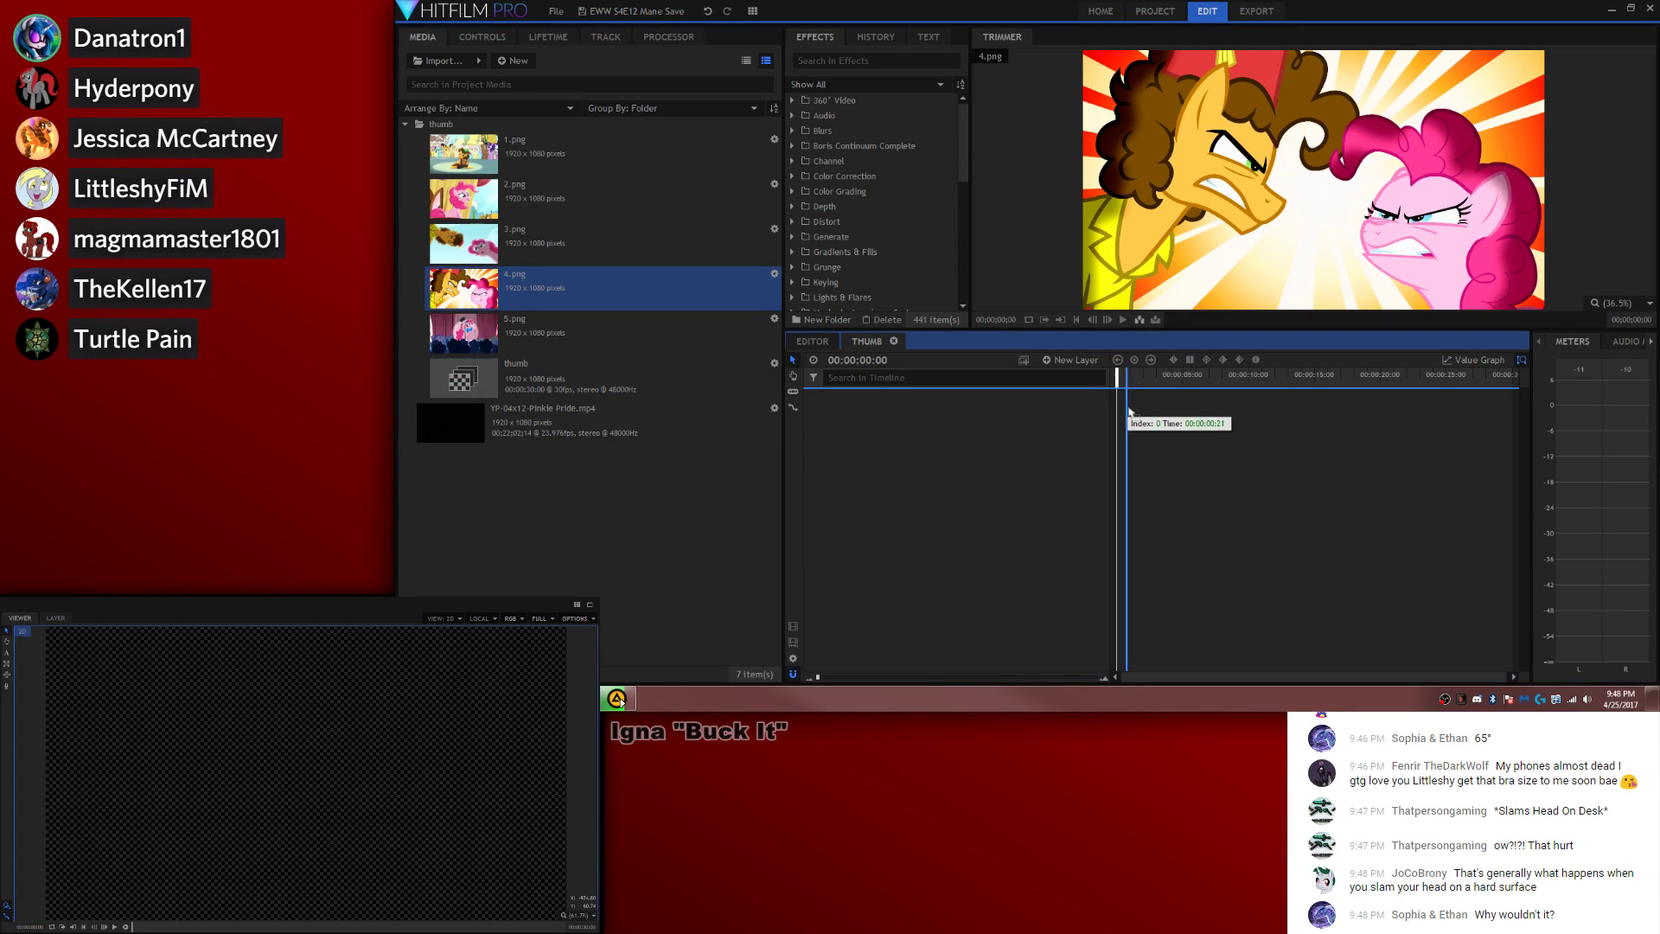
pyautogui.click(1271, 525)
pyautogui.scroll(-1, 188, 774)
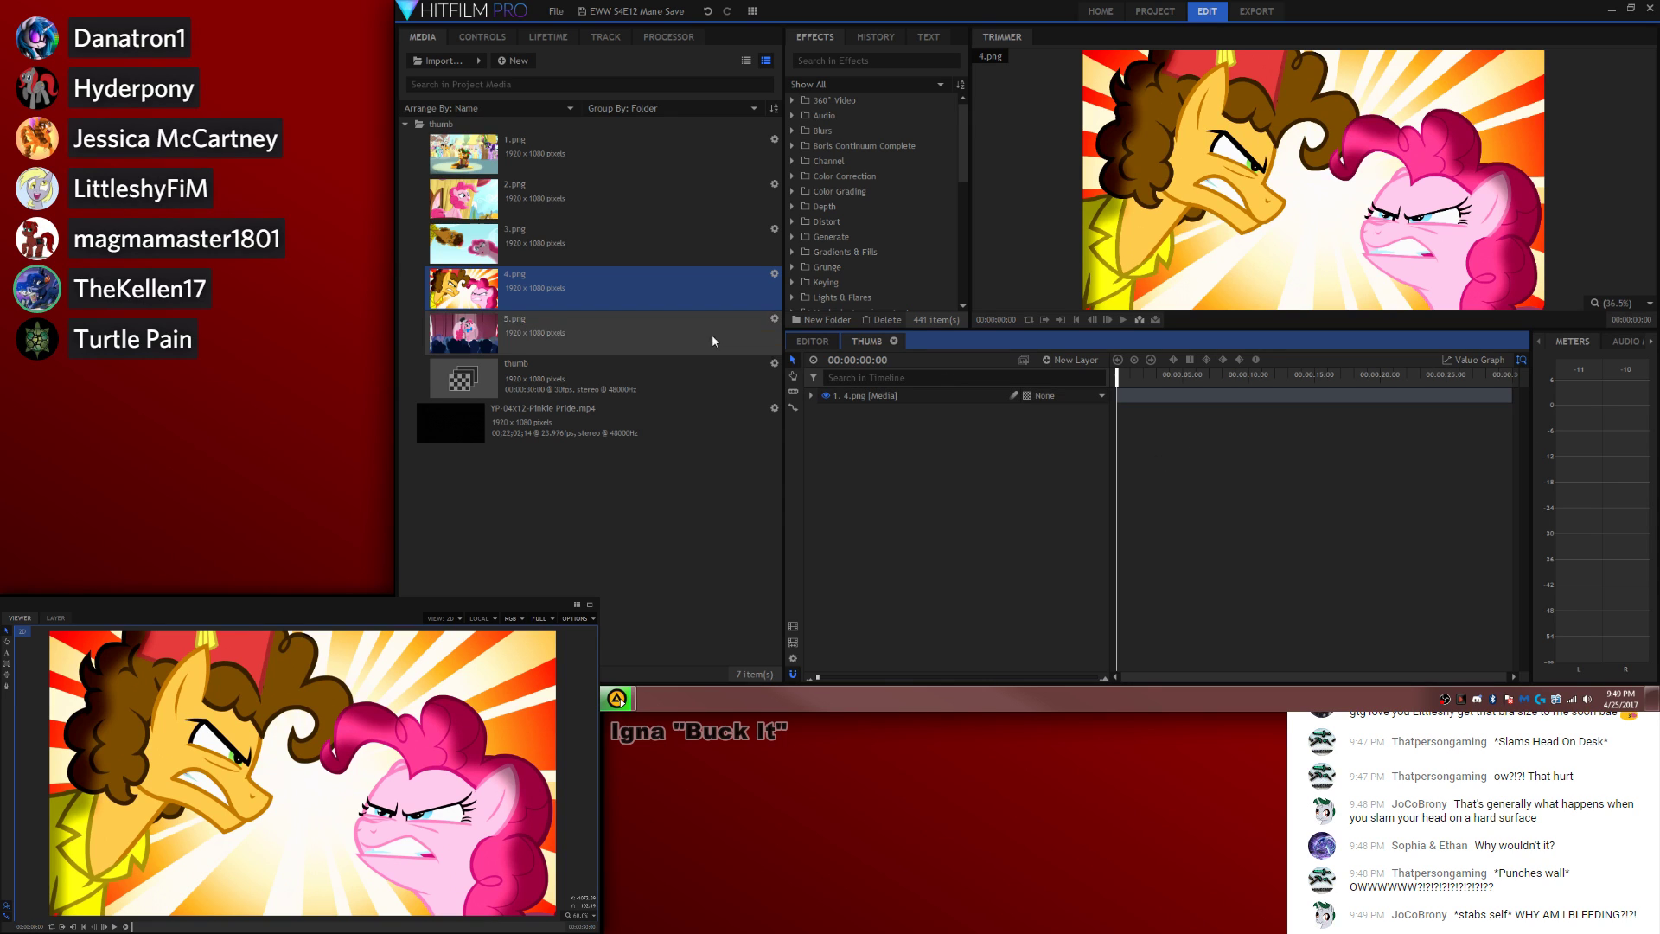
# Step: Open the EWW S4E11 Mane Save project without relinking its missing endscreen template image
pyautogui.click(555, 12)
pyautogui.click(744, 68)
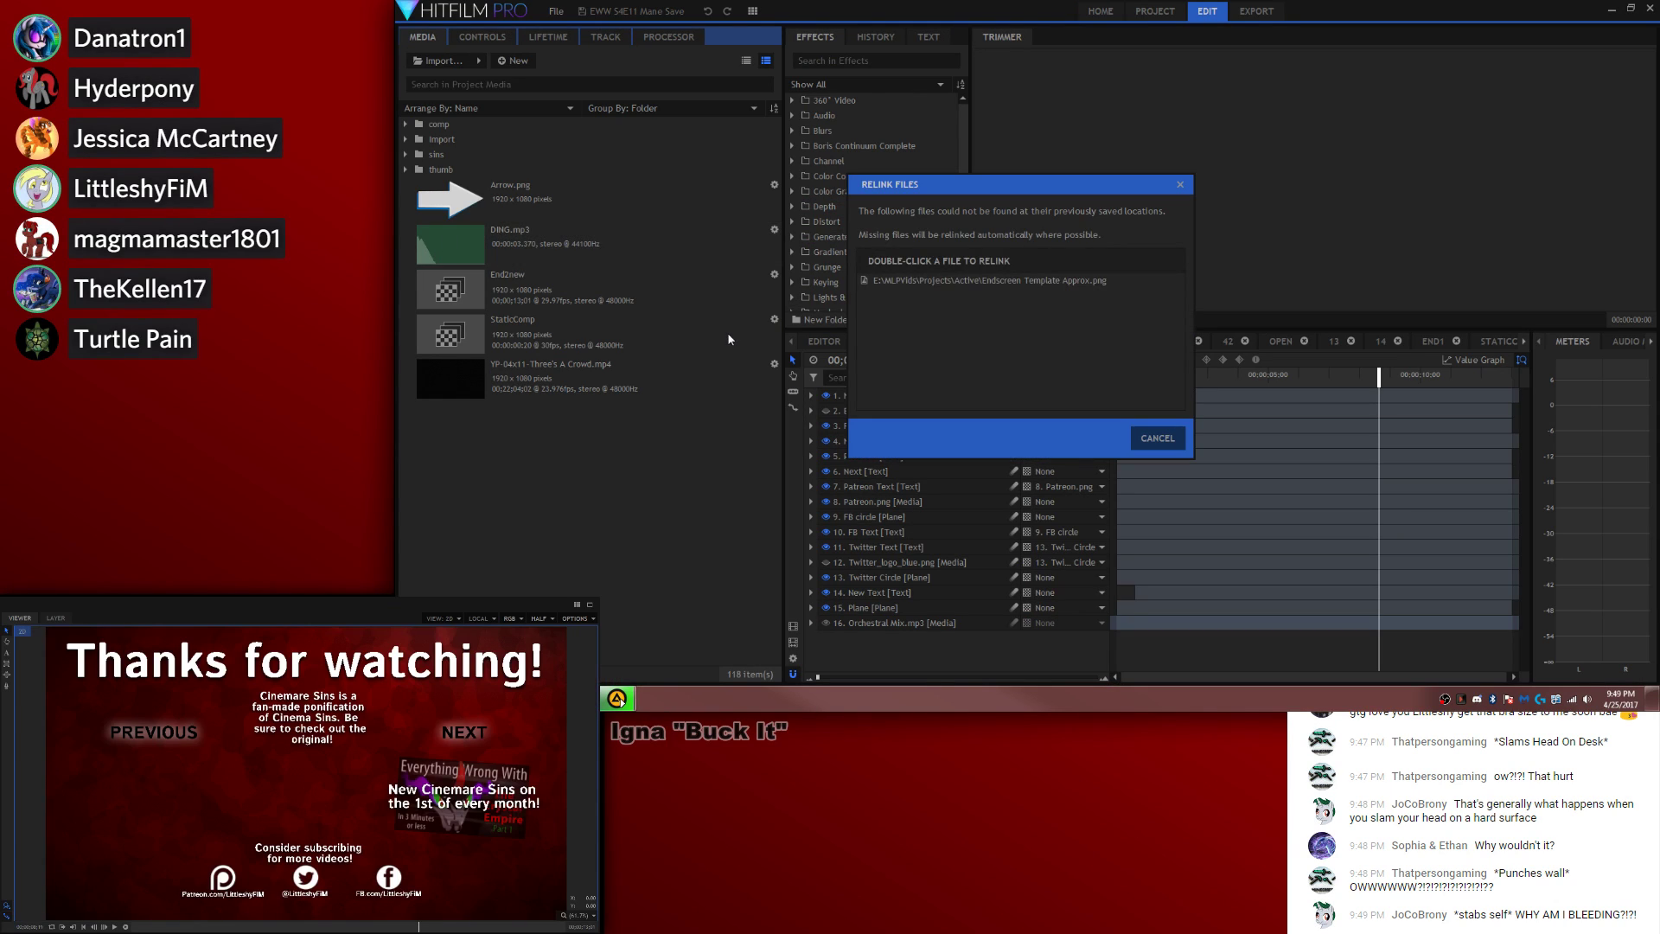
pyautogui.click(1142, 440)
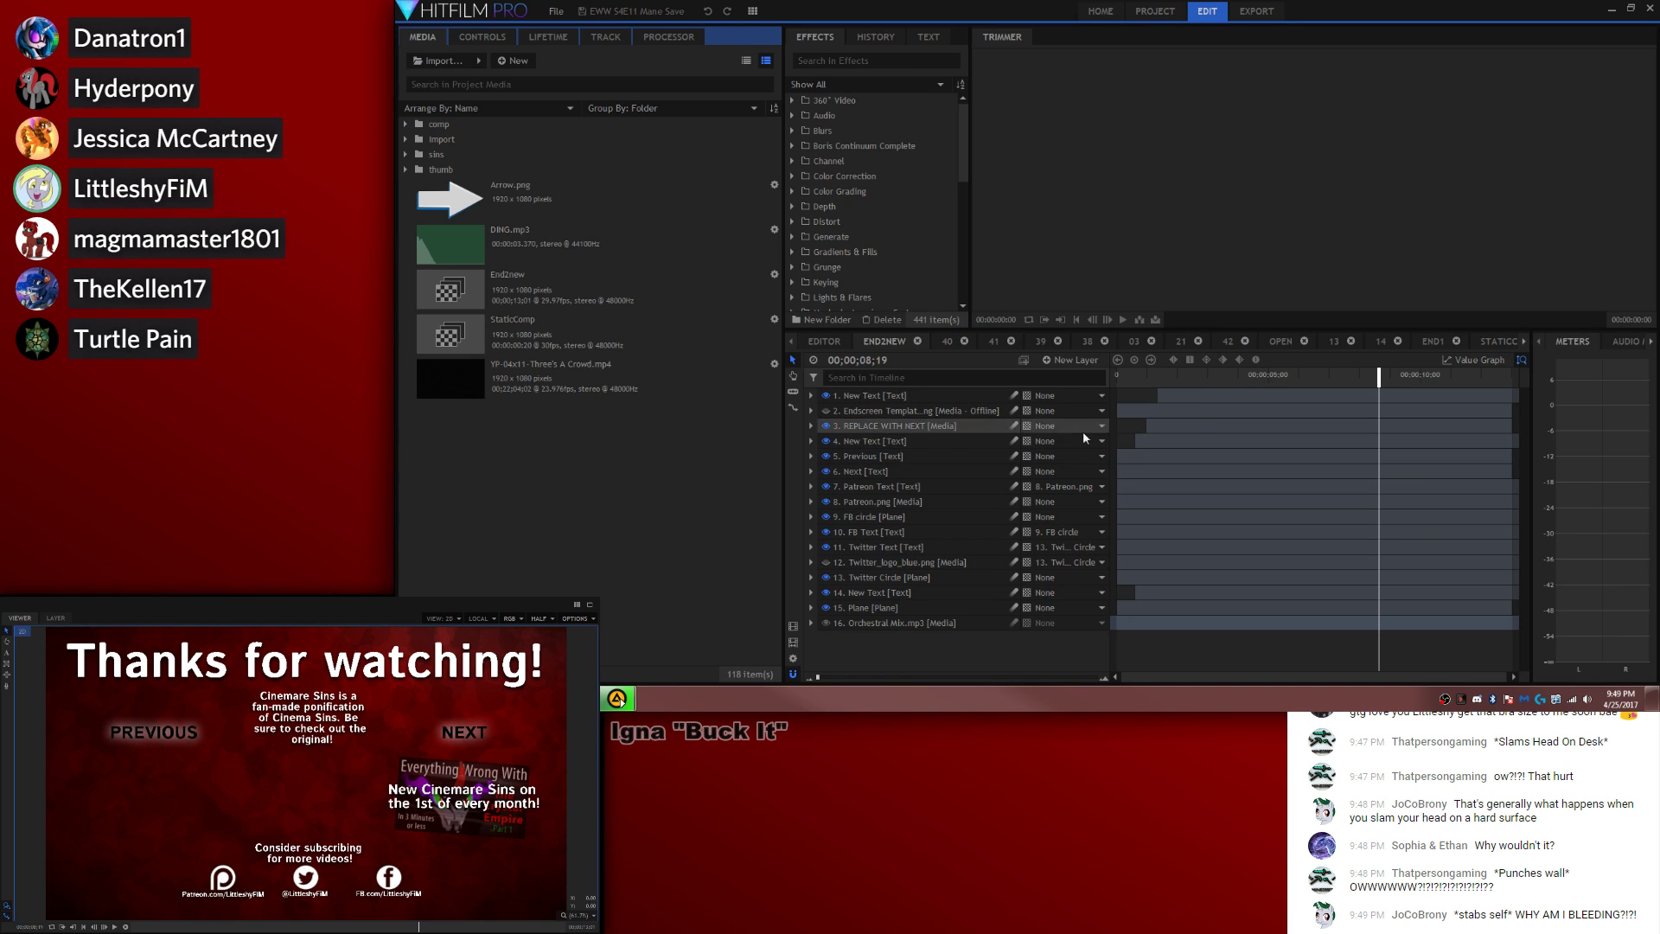
pyautogui.click(1100, 10)
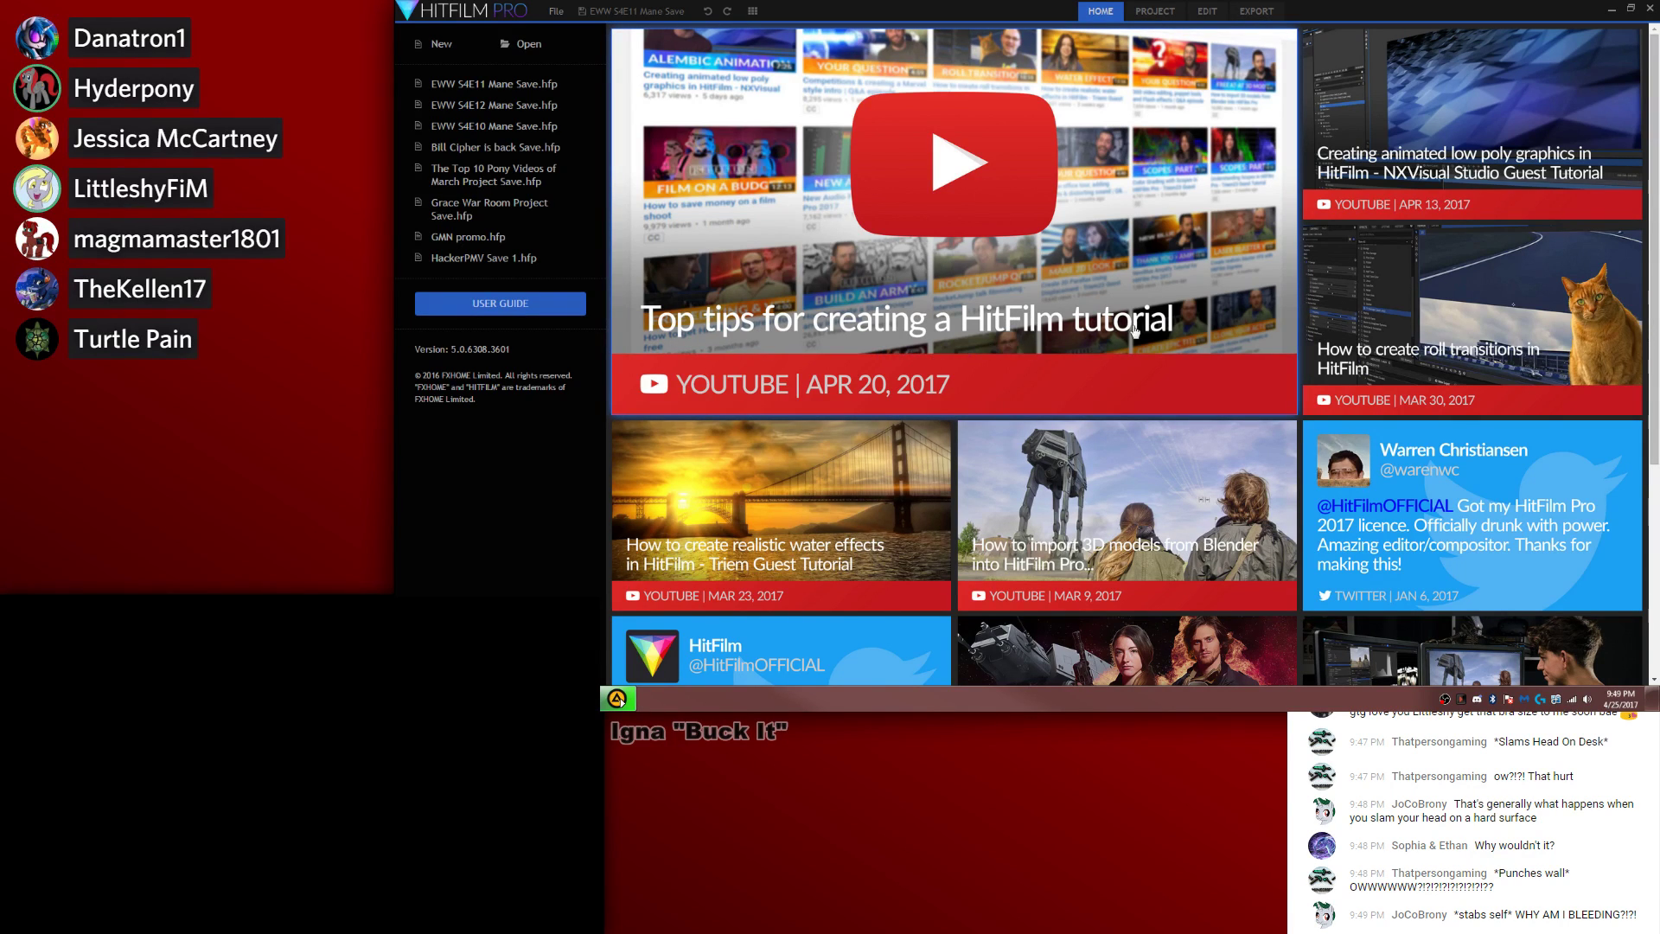
pyautogui.click(1181, 13)
pyautogui.click(1207, 11)
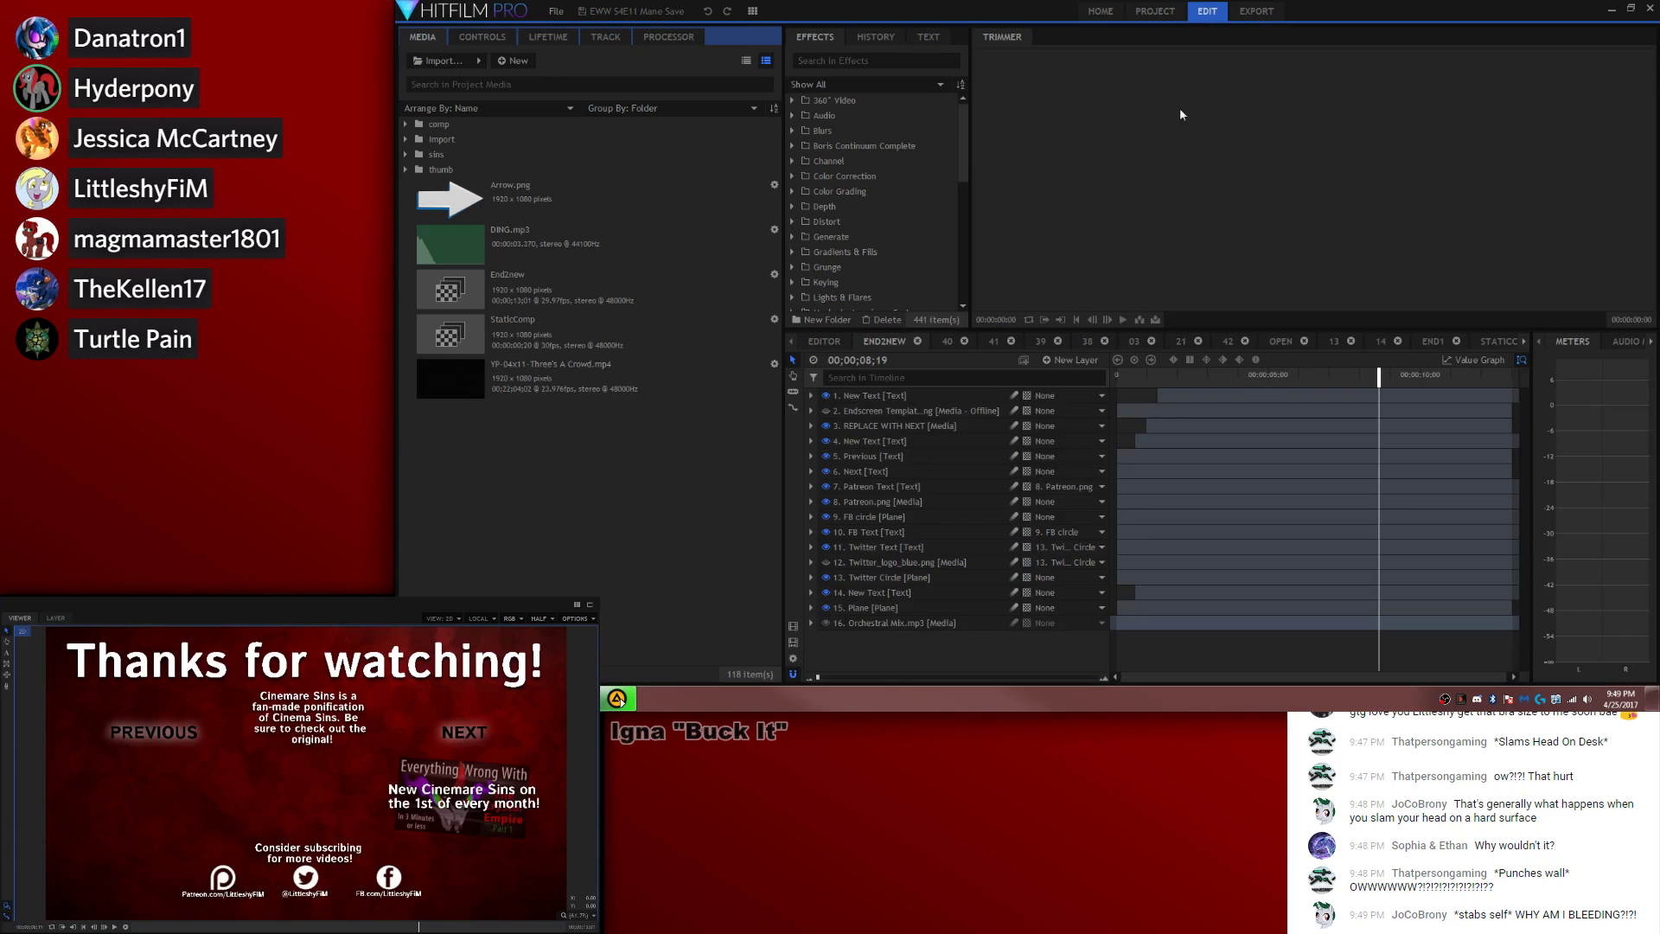
# Step: Look over the editor timeline, and open the thumb composite shot from the thumb media folder
pyautogui.click(823, 342)
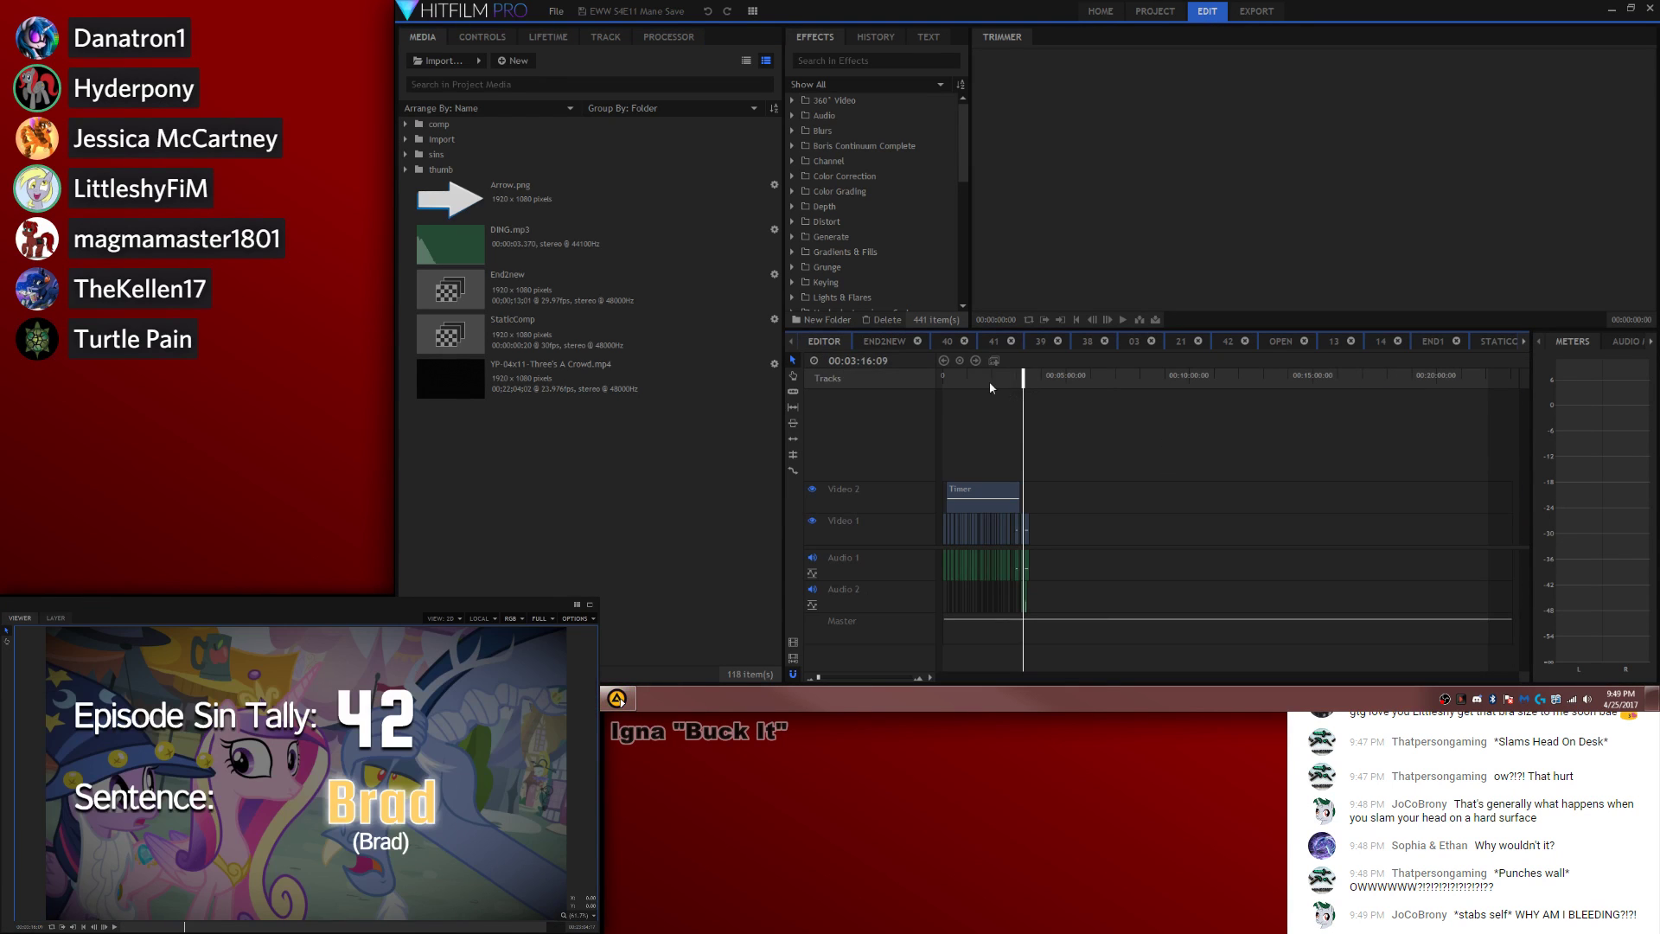
pyautogui.moveTo(989, 381); pyautogui.dragTo(952, 393)
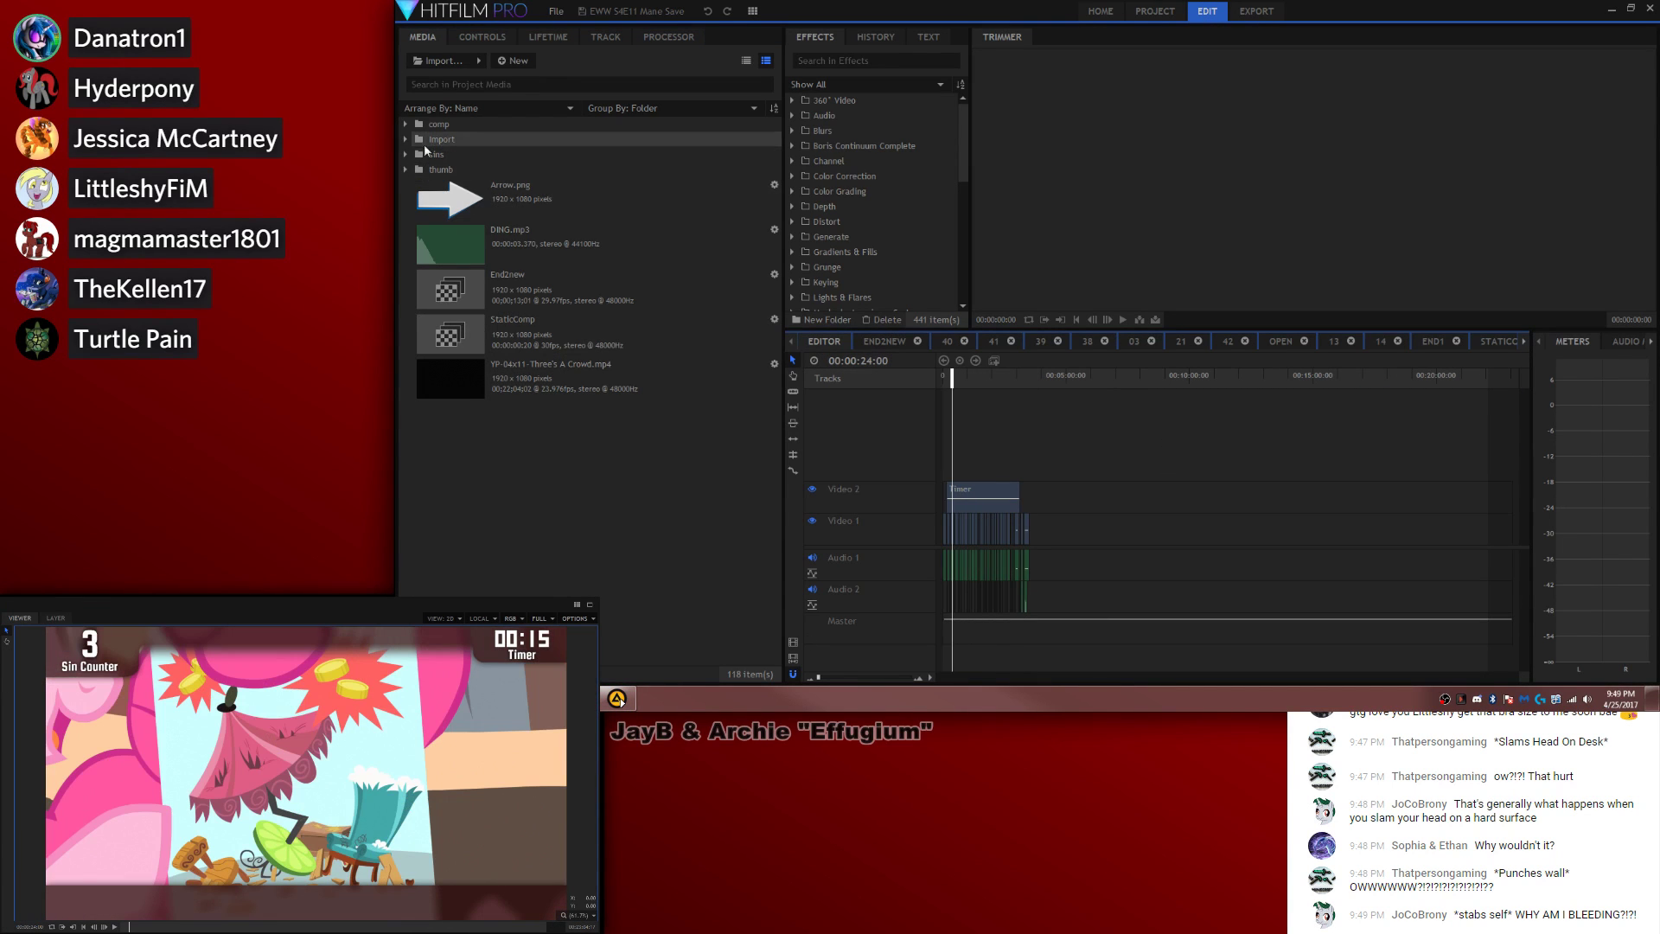
pyautogui.click(405, 170)
pyautogui.doubleClick(550, 406)
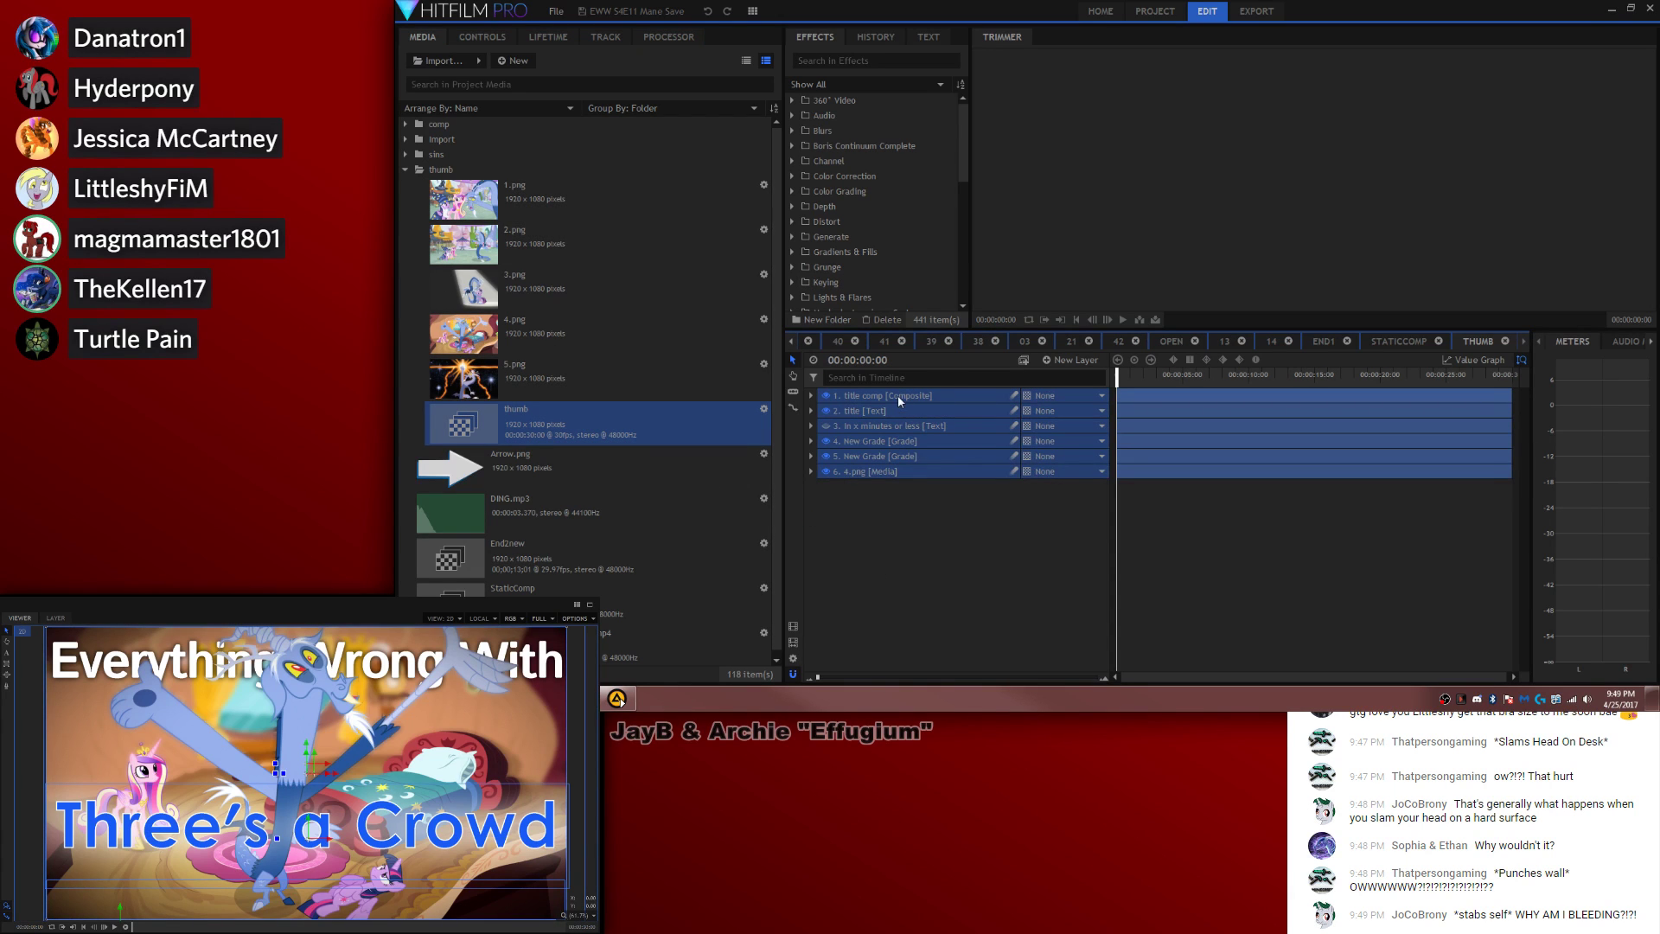
# Step: Inspect the Everything Wrong With text inside the nested title comp, and return to the thumb composite shot
pyautogui.doubleClick(897, 396)
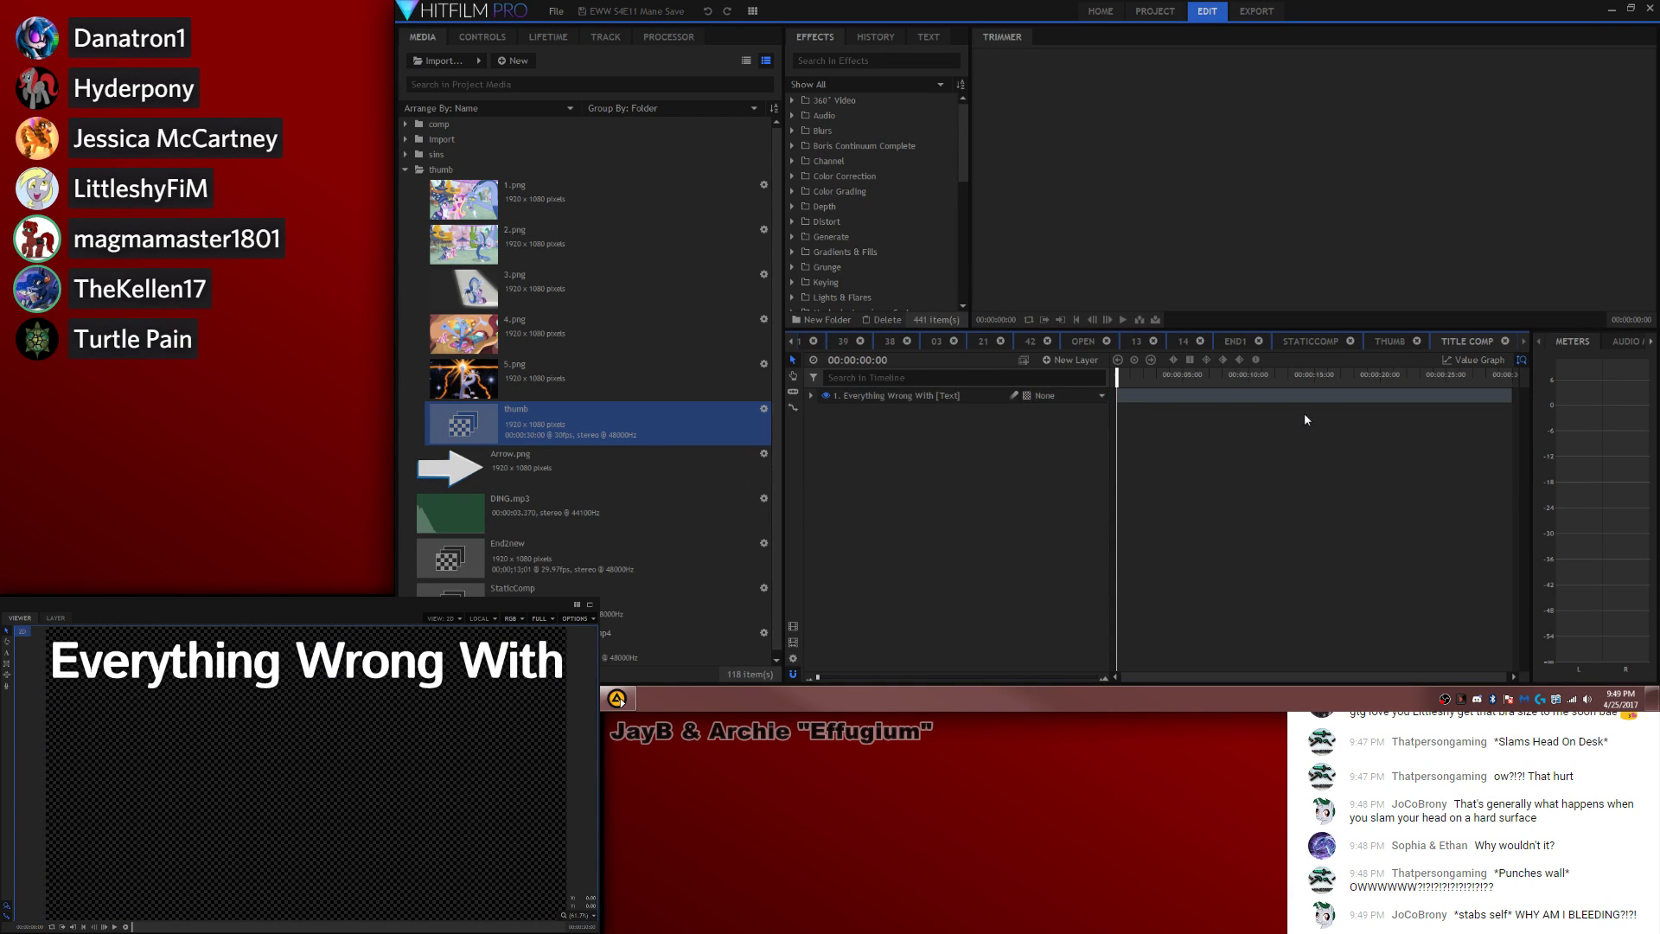
pyautogui.click(867, 397)
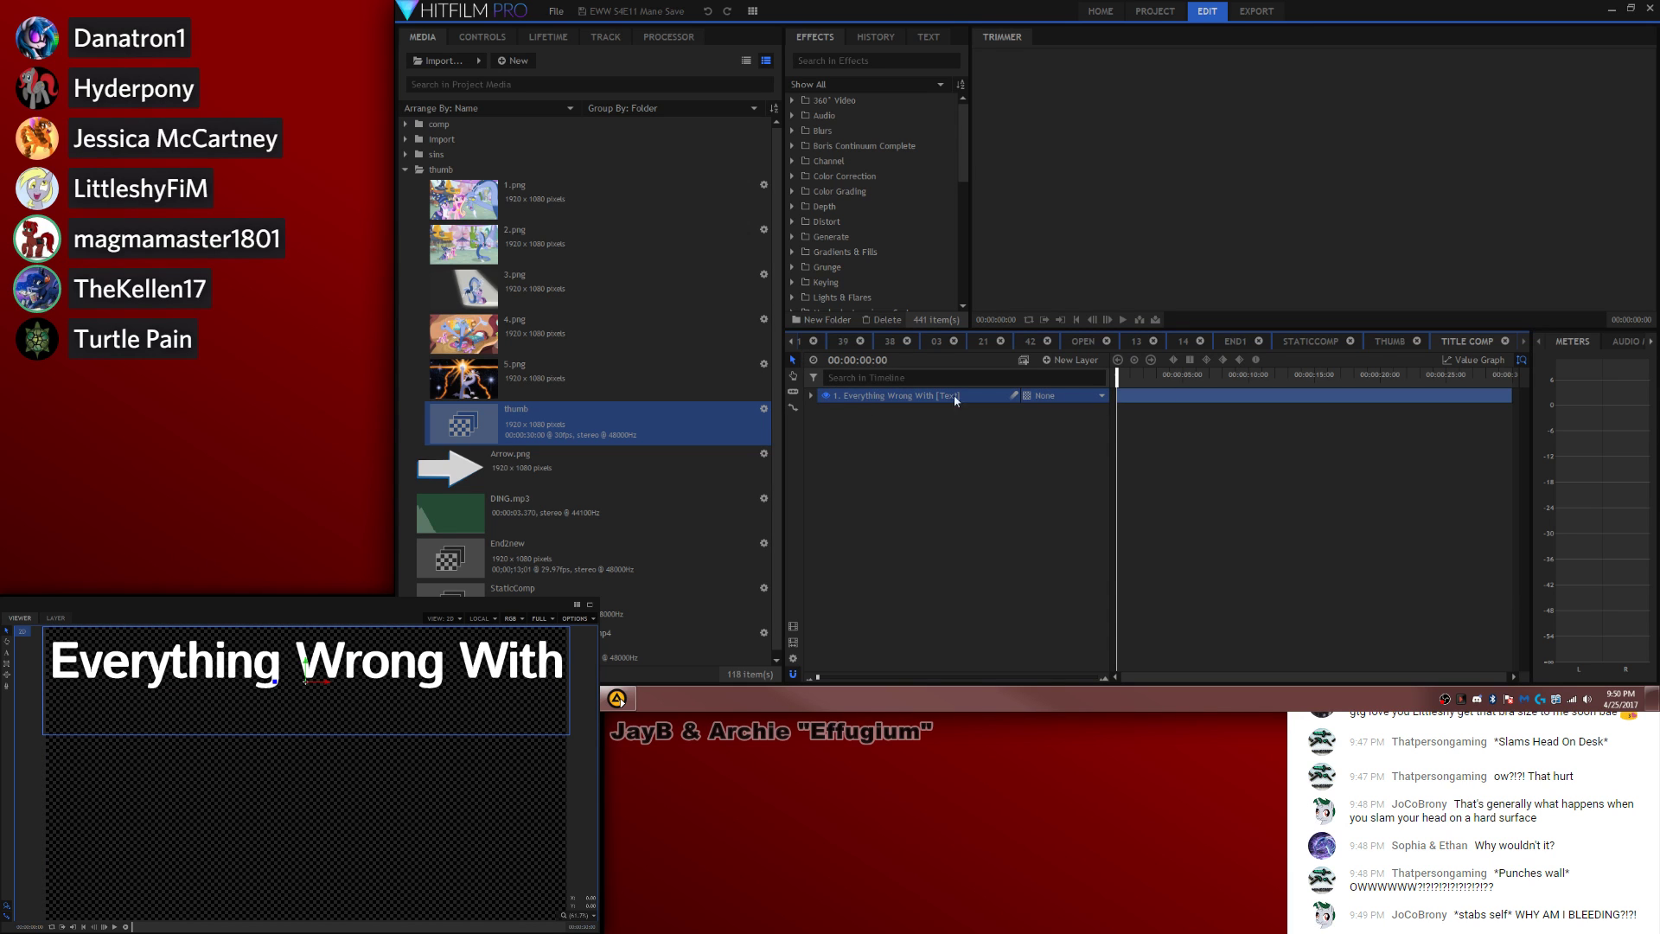
pyautogui.click(1383, 341)
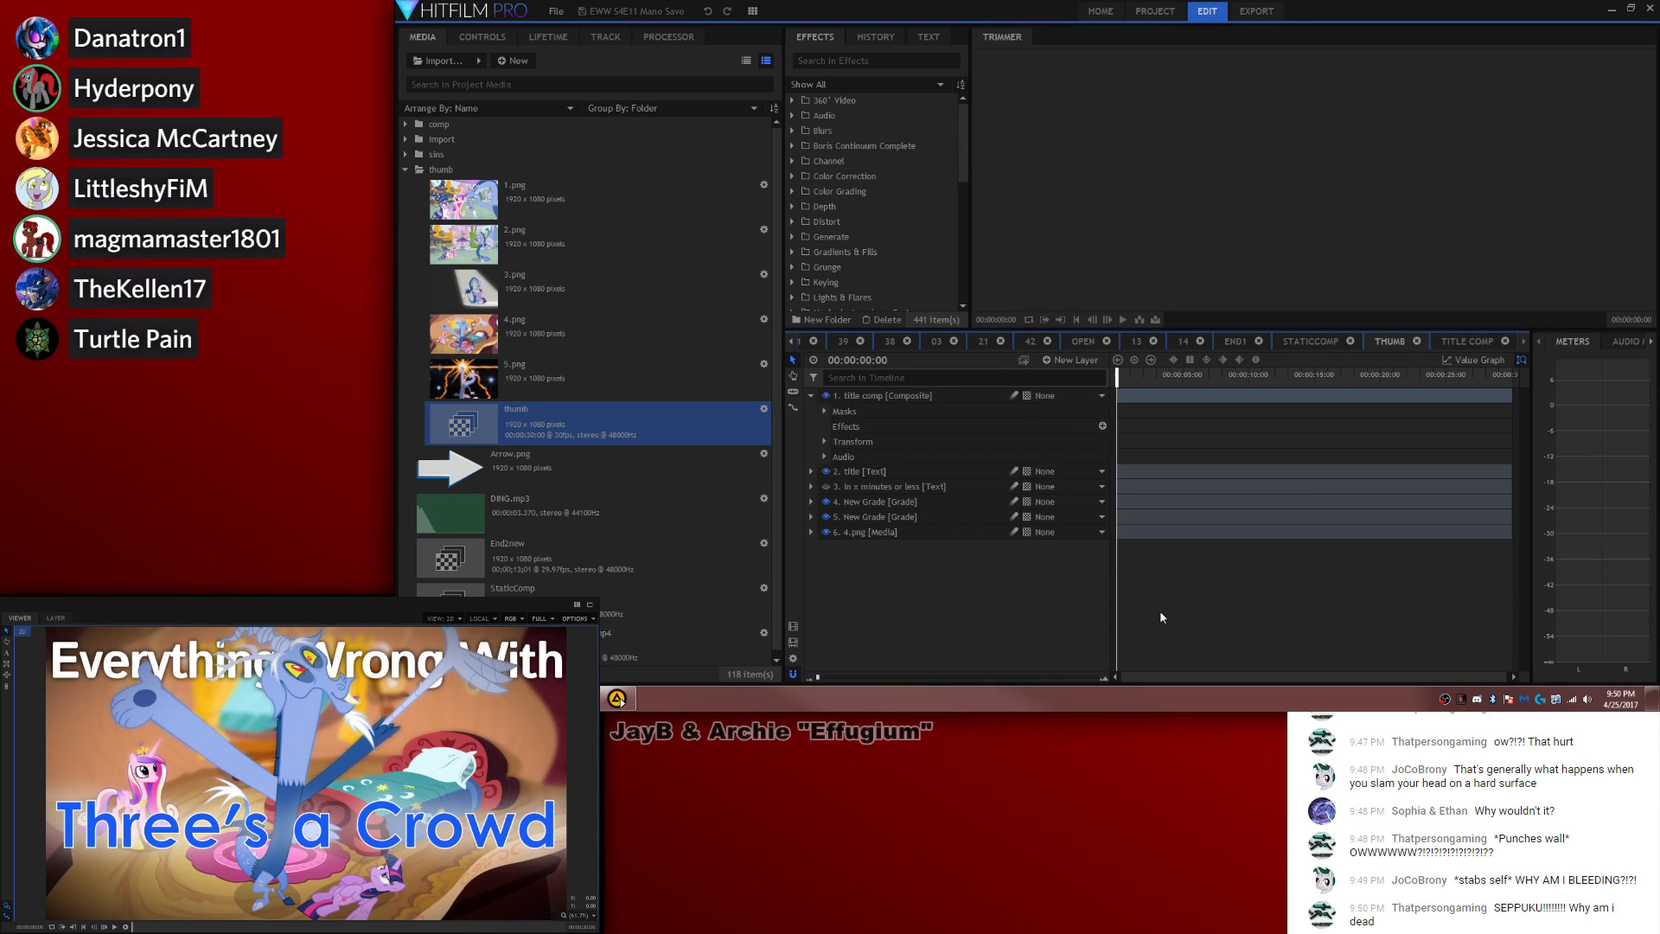
# Step: Copy the Everything Wrong With, title, In x minutes or less and both New Grade layers from the thumb composite
pyautogui.keyDown('ctrl'); pyautogui.click(902, 488); pyautogui.keyUp('ctrl')
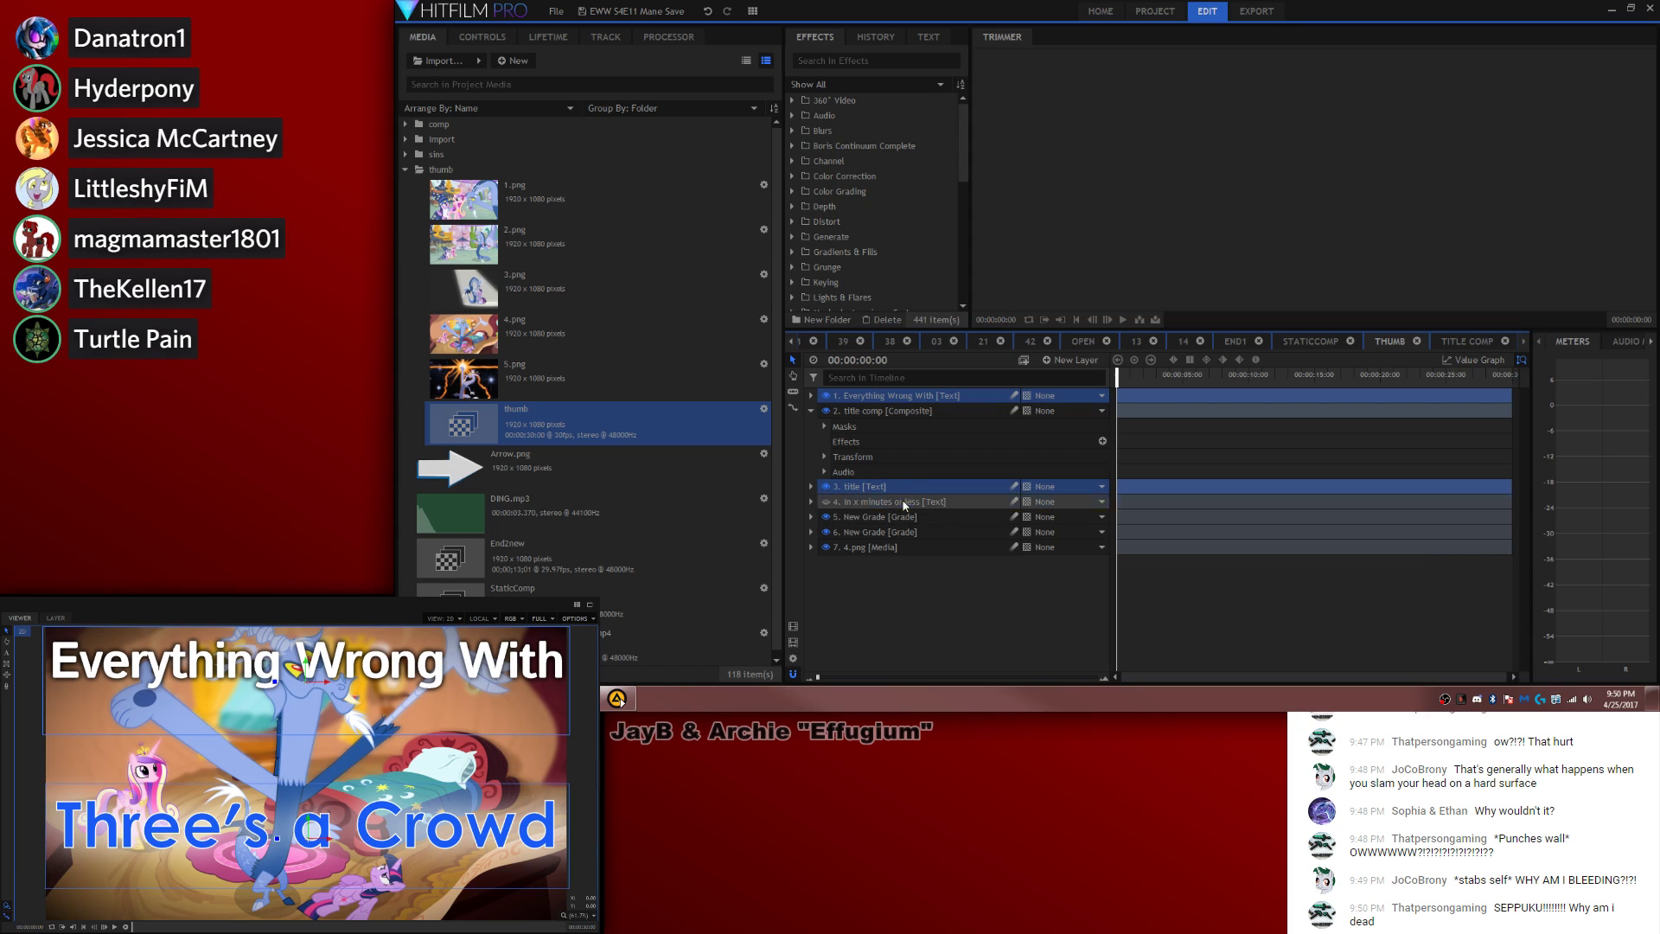
pyautogui.keyDown('ctrl'); pyautogui.click(900, 502); pyautogui.keyUp('ctrl')
pyautogui.keyDown('ctrl'); pyautogui.click(902, 517); pyautogui.keyUp('ctrl')
pyautogui.moveTo(904, 523); pyautogui.dragTo(901, 531)
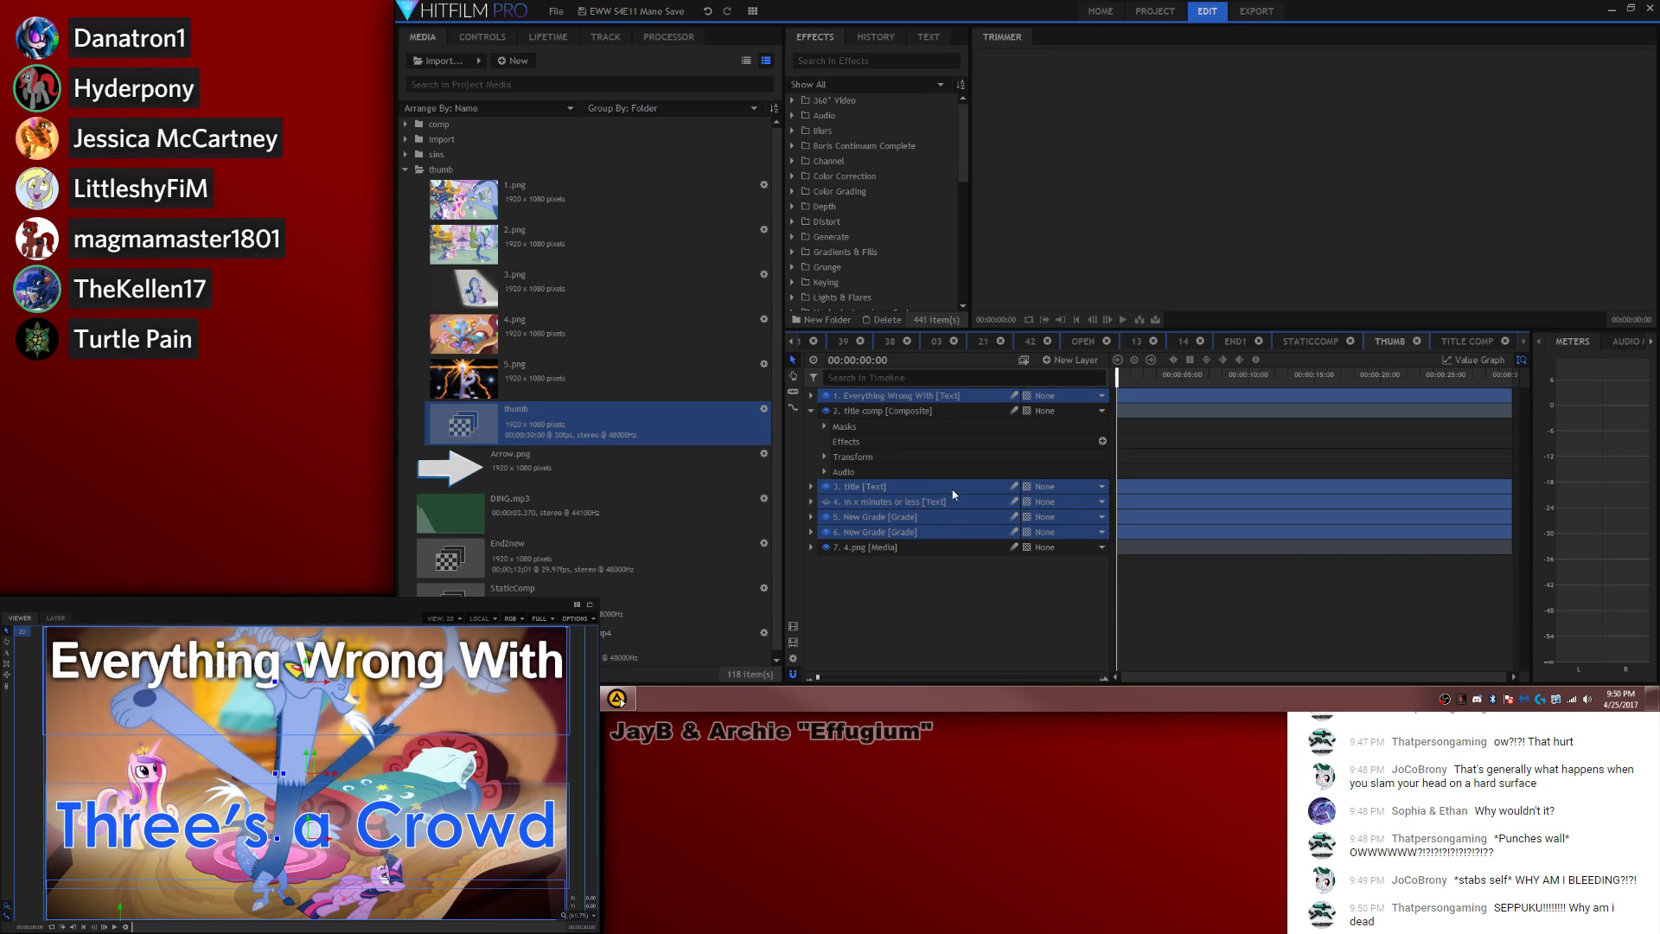
# Step: Delete the extra Everything Wrong With text layer from the thumb composite and save the S4E11 project
pyautogui.click(906, 396)
pyautogui.press('Delete')
pyautogui.click(556, 12)
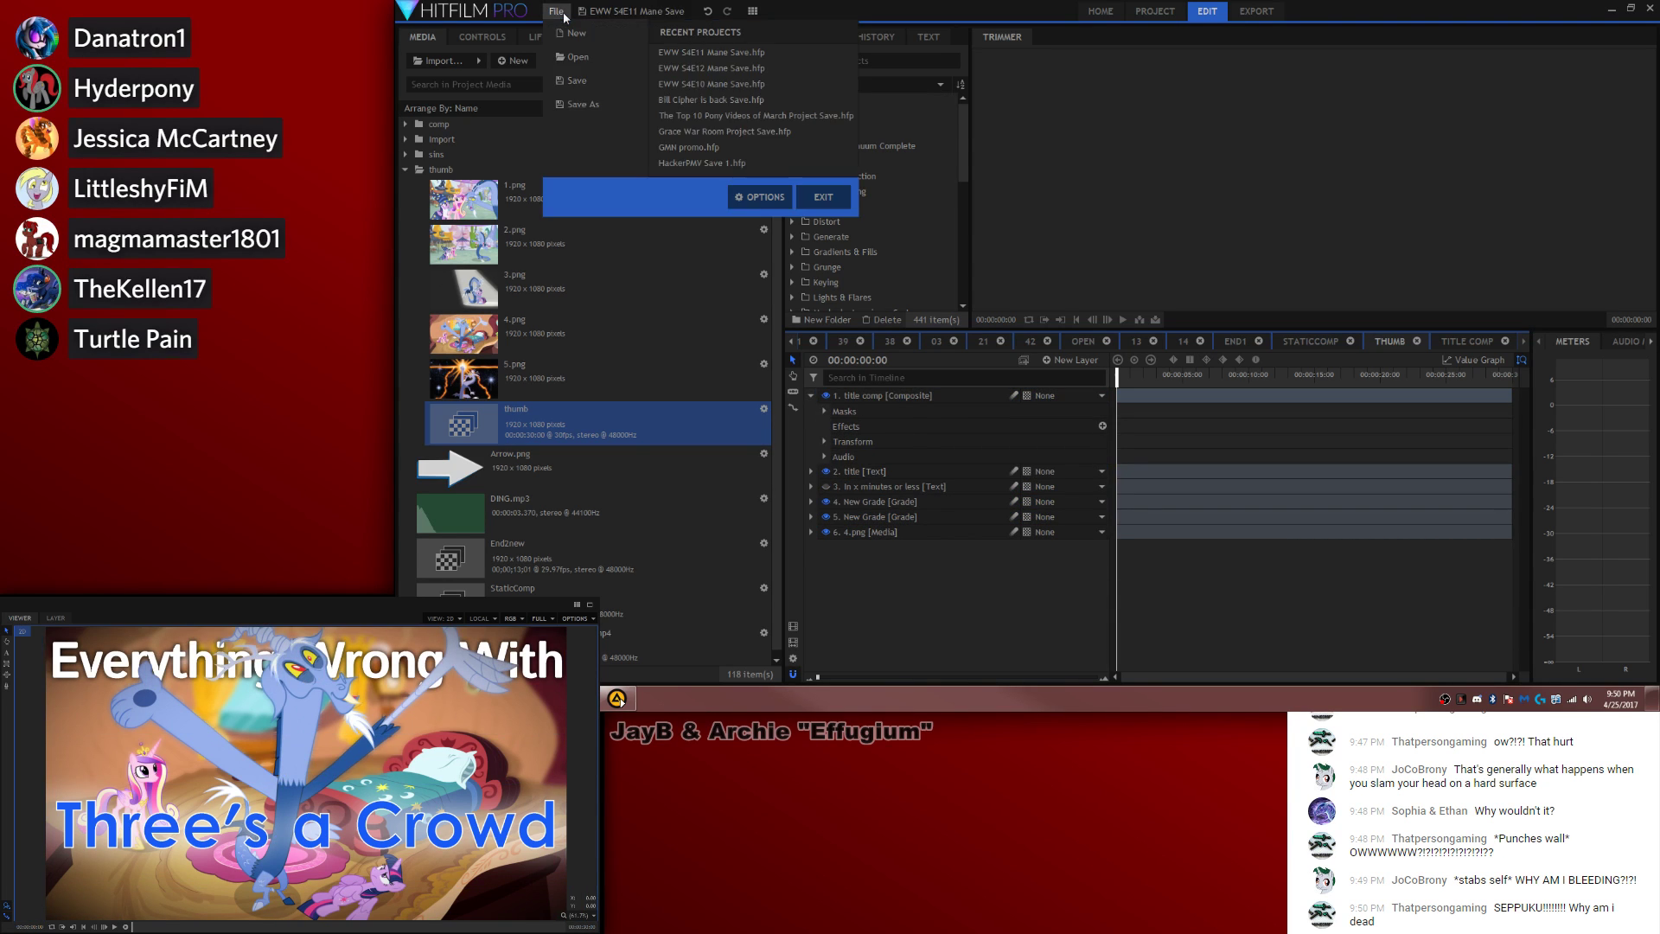
pyautogui.click(600, 15)
# Step: Open the EWW S4E12 Mane Save project and paste the copied text and grade layers above 4.png in thumb
pyautogui.click(556, 11)
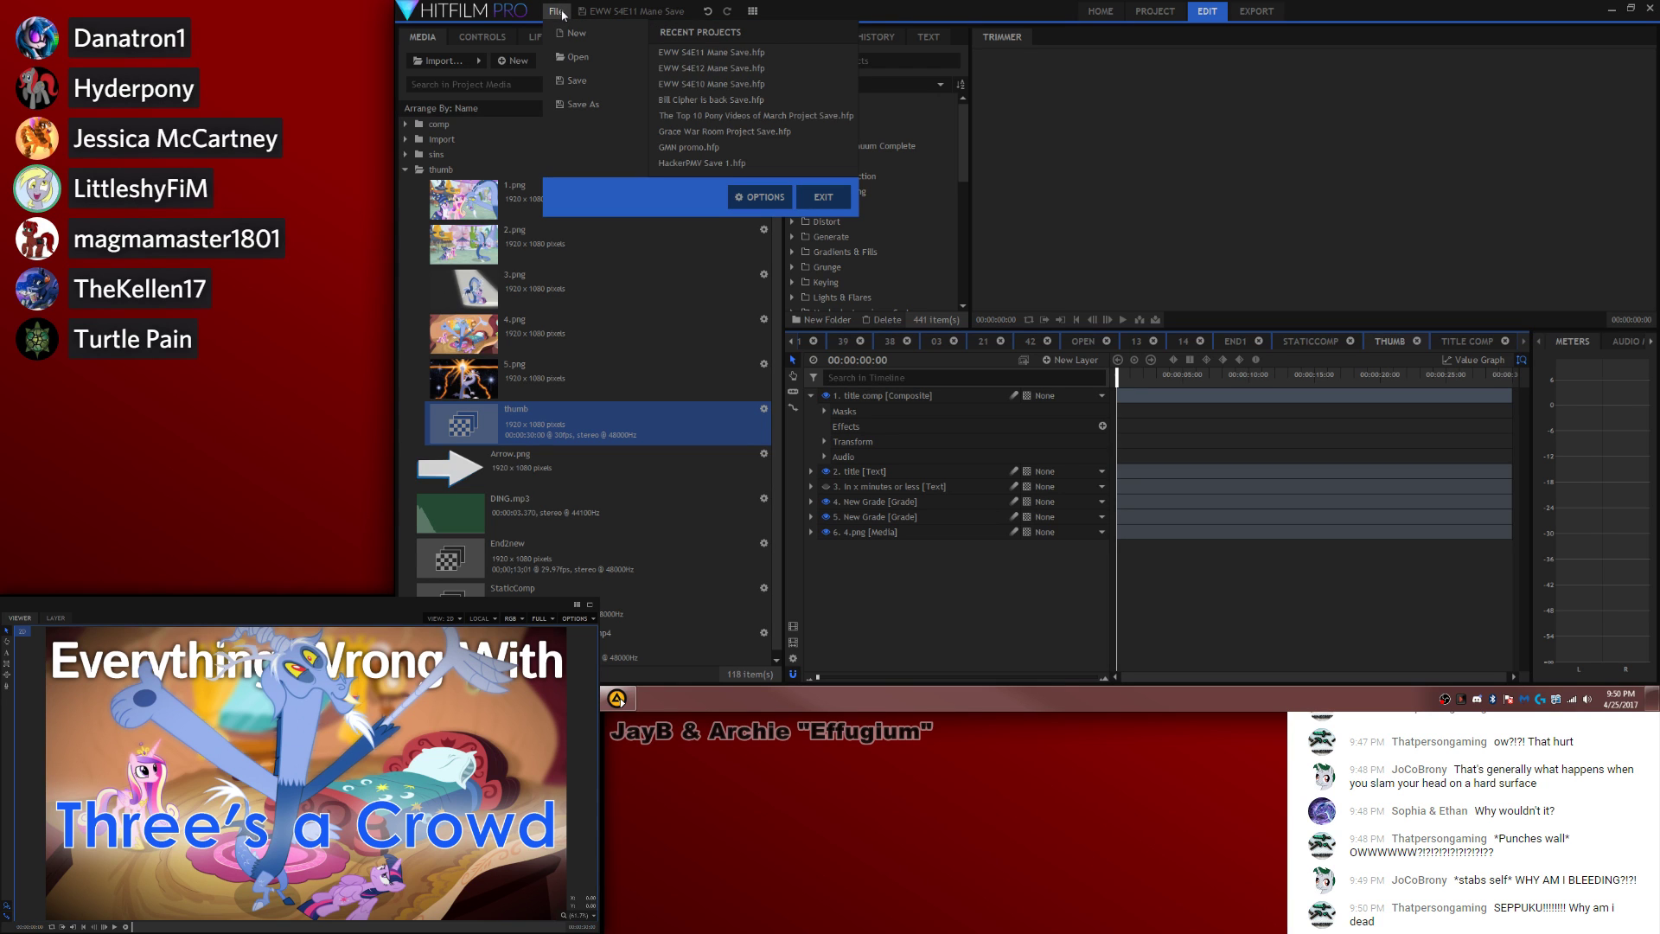
pyautogui.click(705, 65)
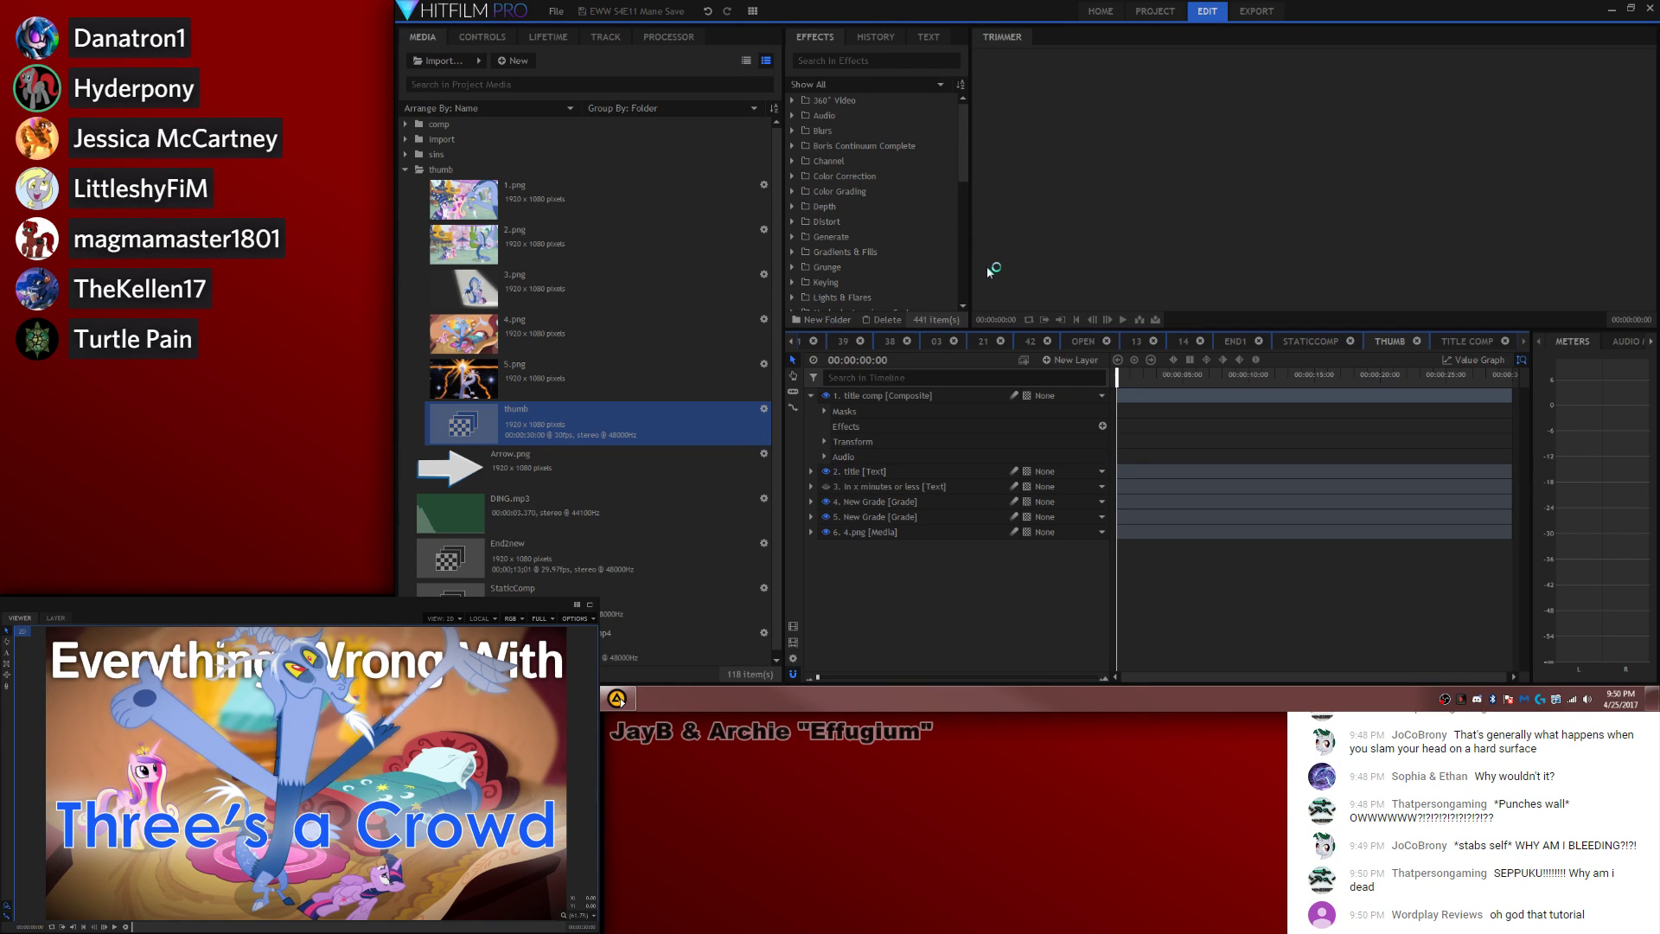
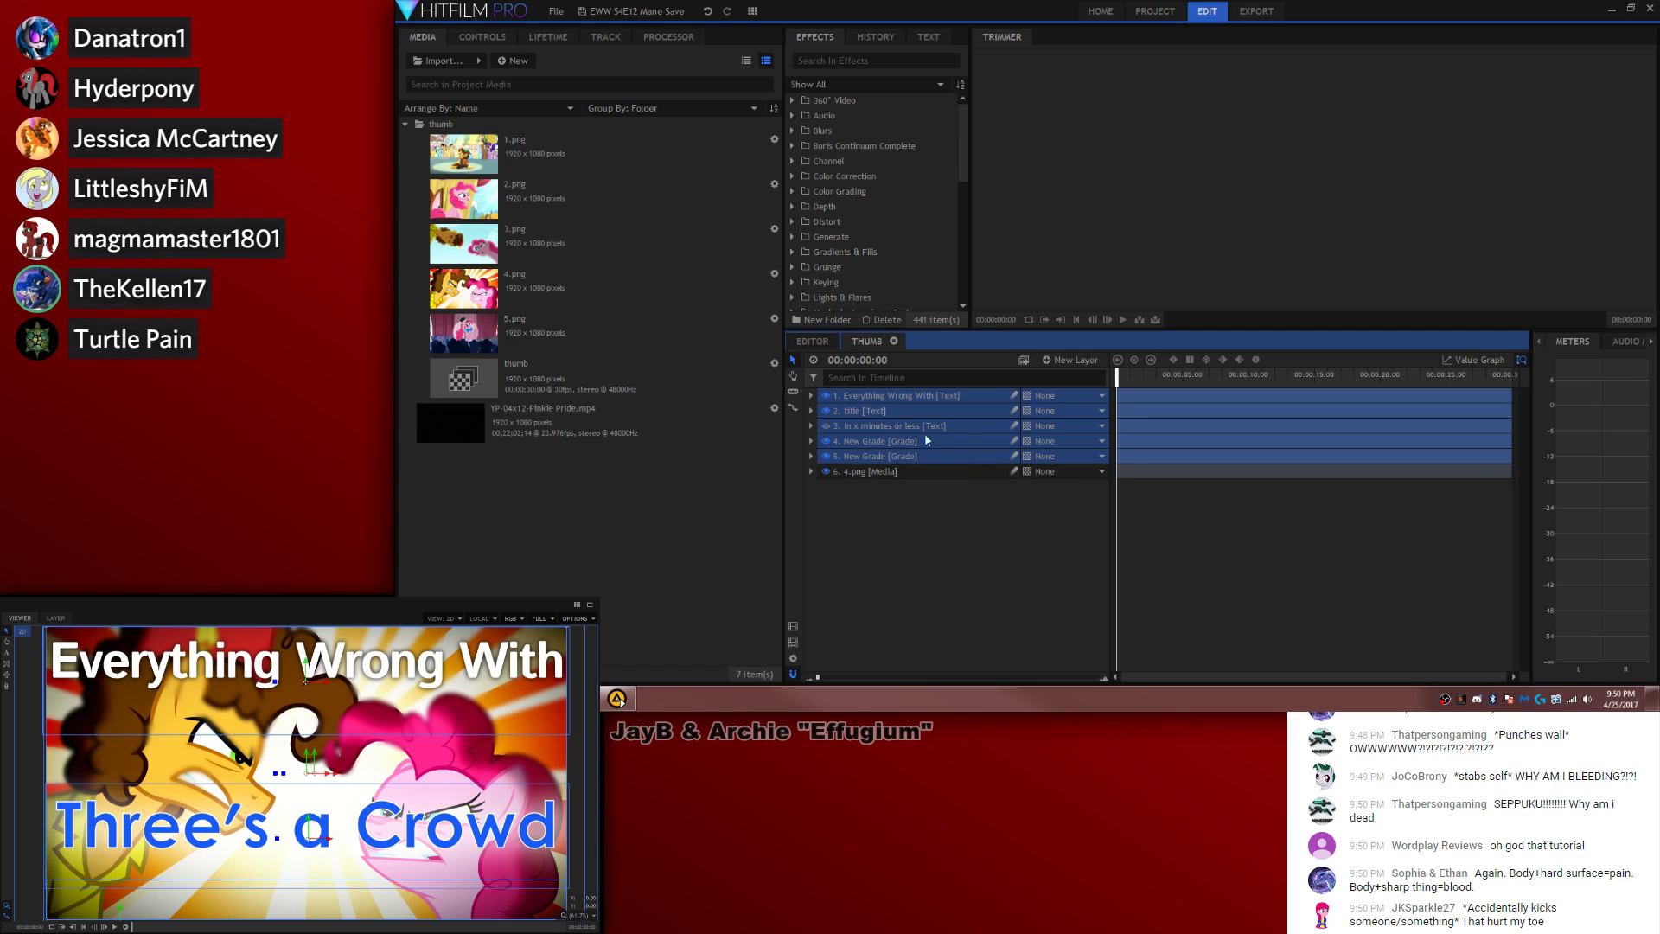
# Step: Replace the title layer's text with Pinkie Pride and select the whole text for character formatting
pyautogui.click(900, 412)
pyautogui.click(6, 651)
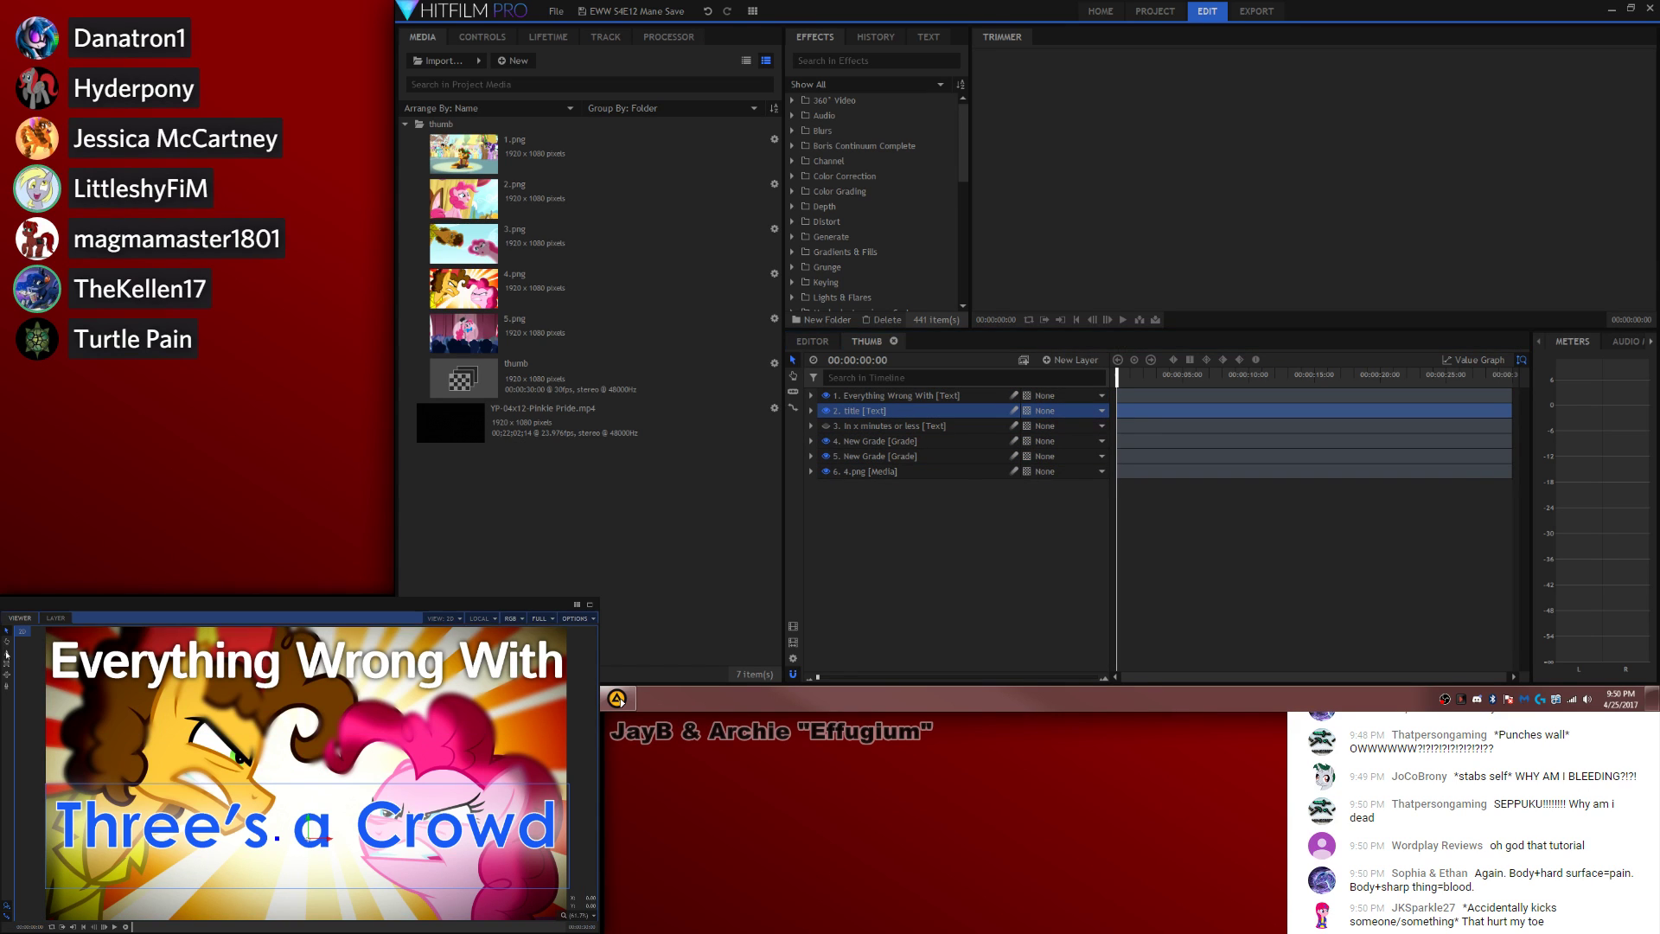
pyautogui.moveTo(560, 832); pyautogui.dragTo(54, 823)
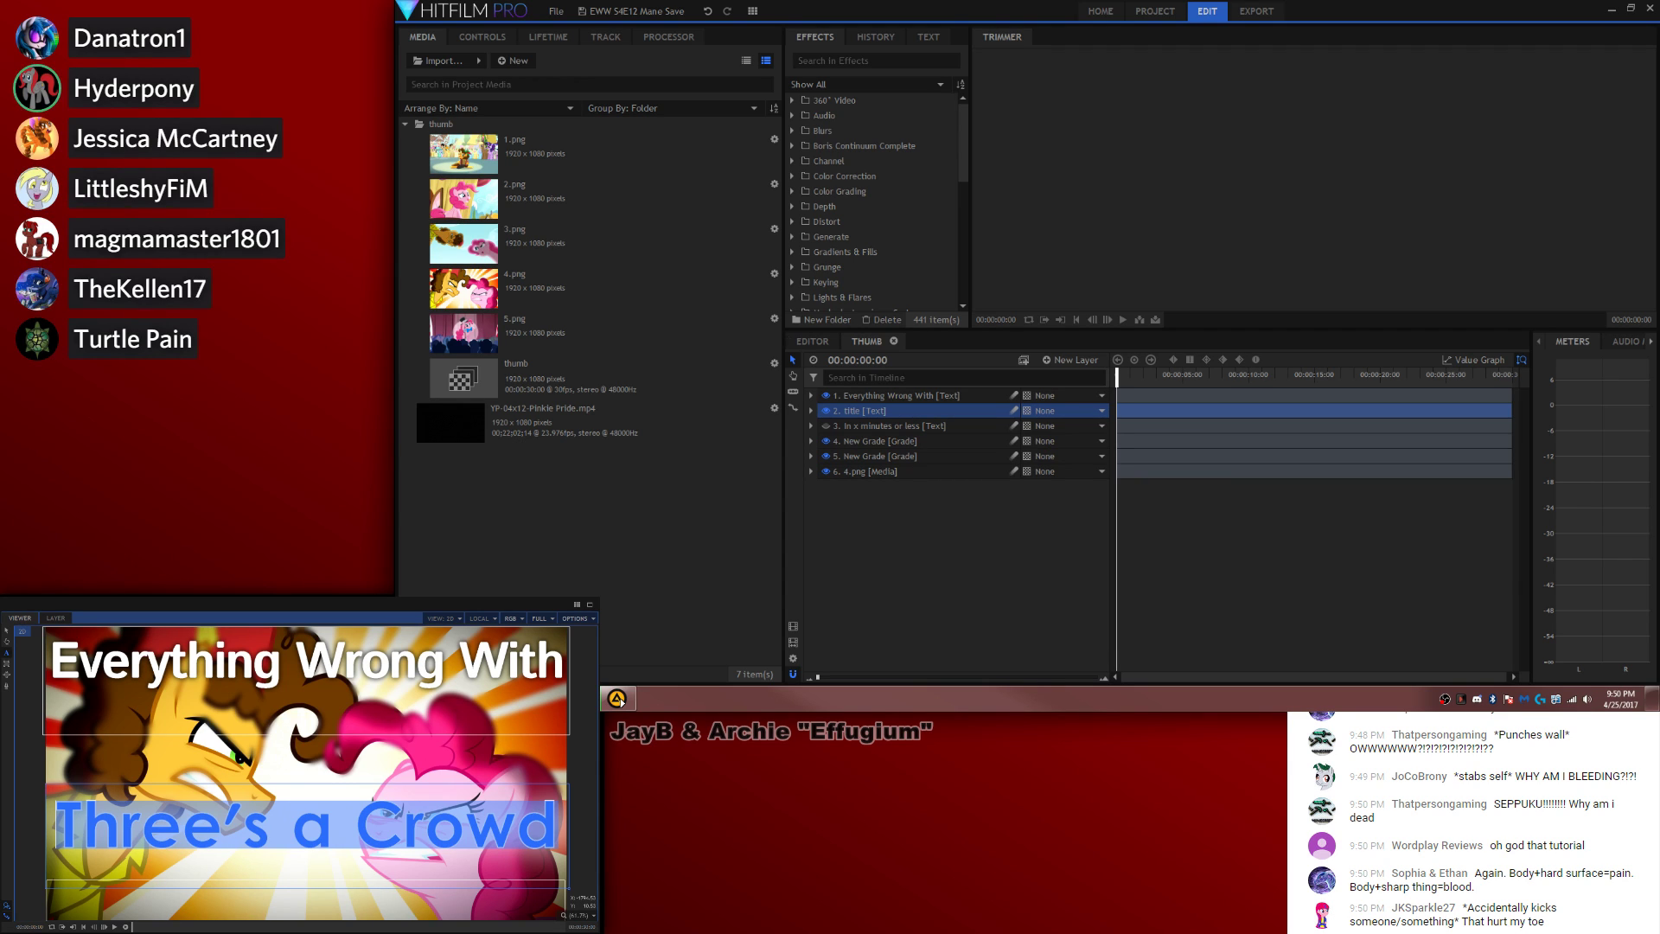
pyautogui.click(526, 844)
pyautogui.hotkey('ctrl', 'a')
pyautogui.write('Pinkie Pride')
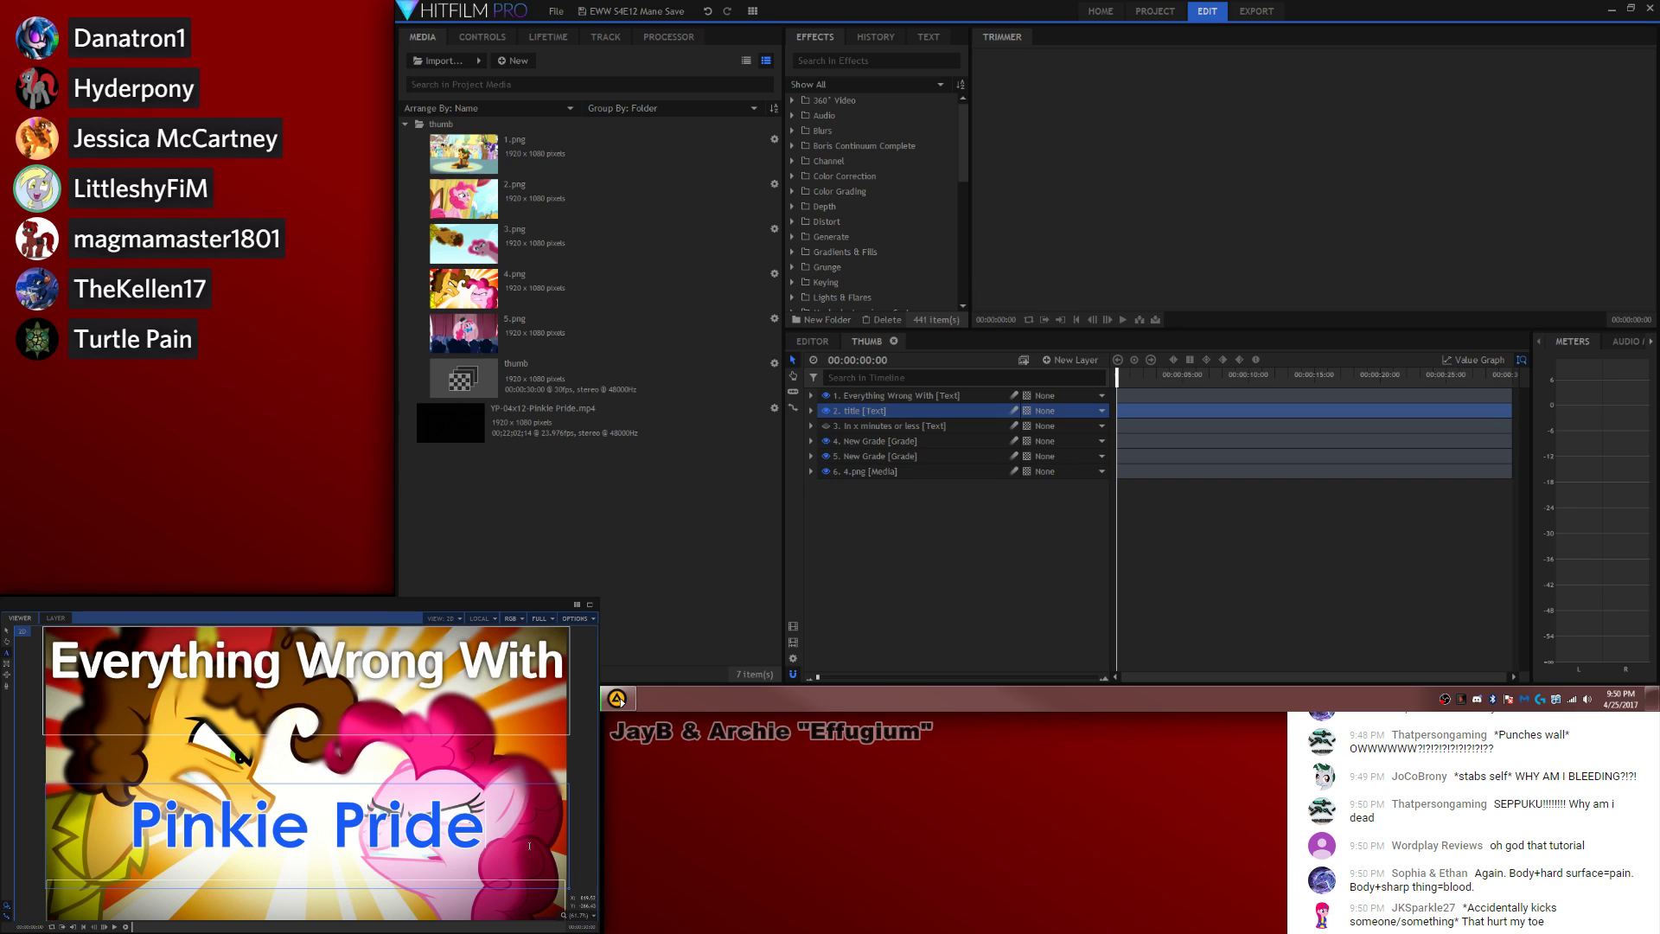
pyautogui.hotkey('ctrl', 'a')
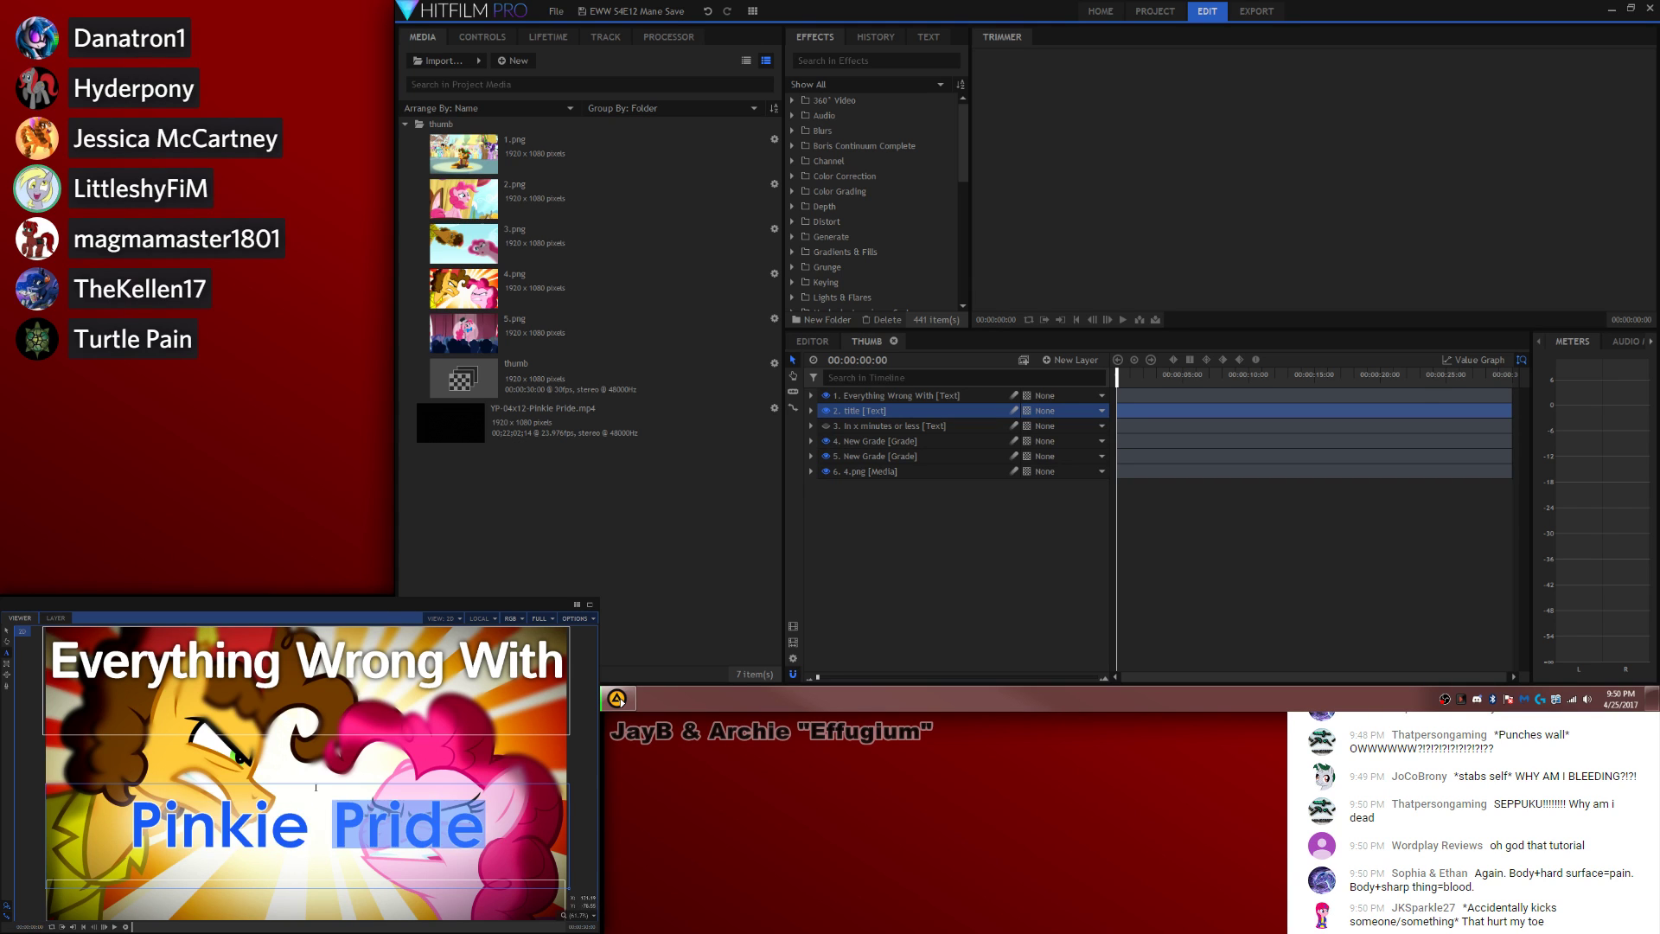
pyautogui.click(929, 36)
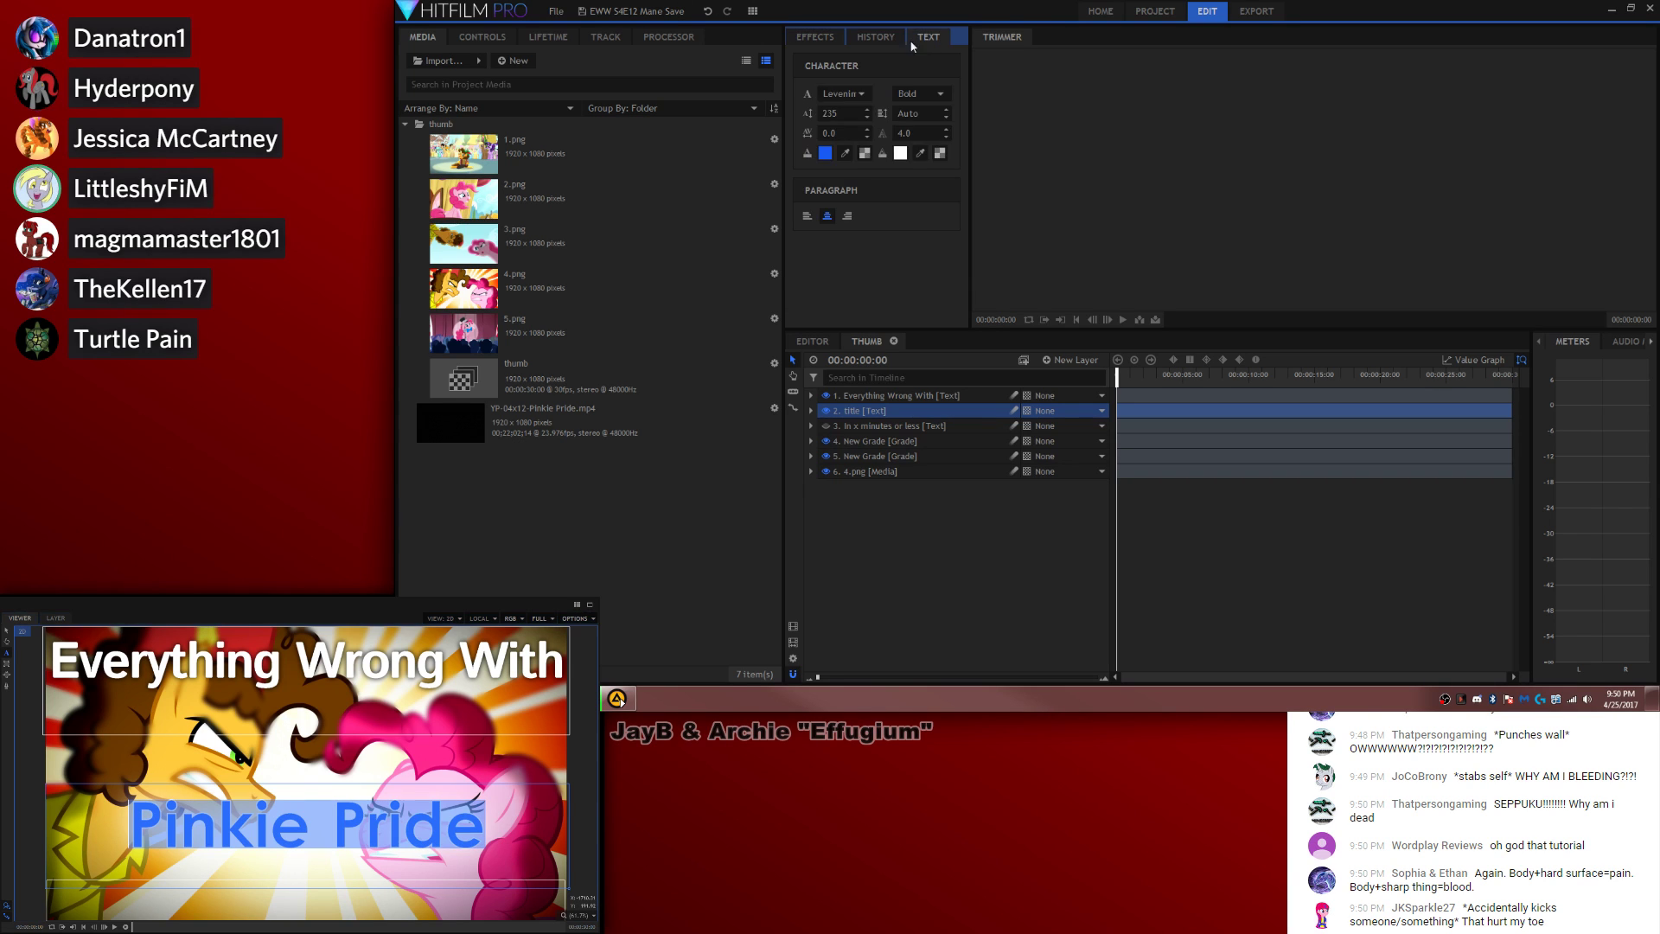
# Step: Try the Lucida, Sakkal, Trebuchet and Tunga fonts on the Pinkie Pride title
pyautogui.click(844, 93)
pyautogui.scroll(5, 908, 230)
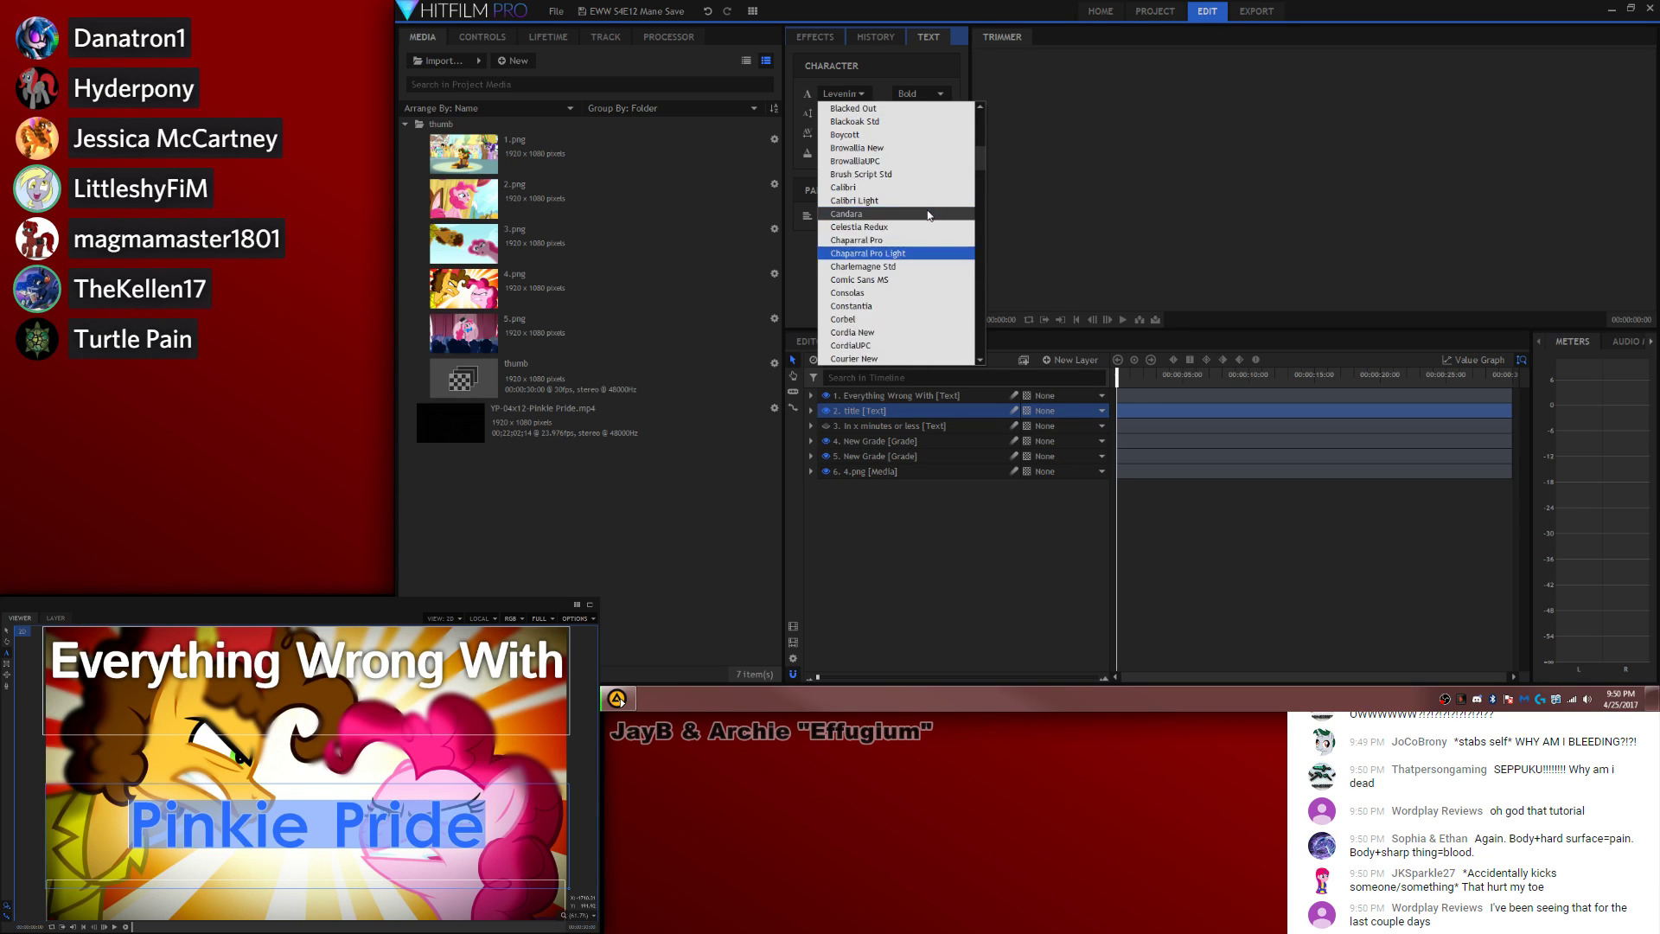
pyautogui.scroll(-5, 915, 234)
pyautogui.click(915, 227)
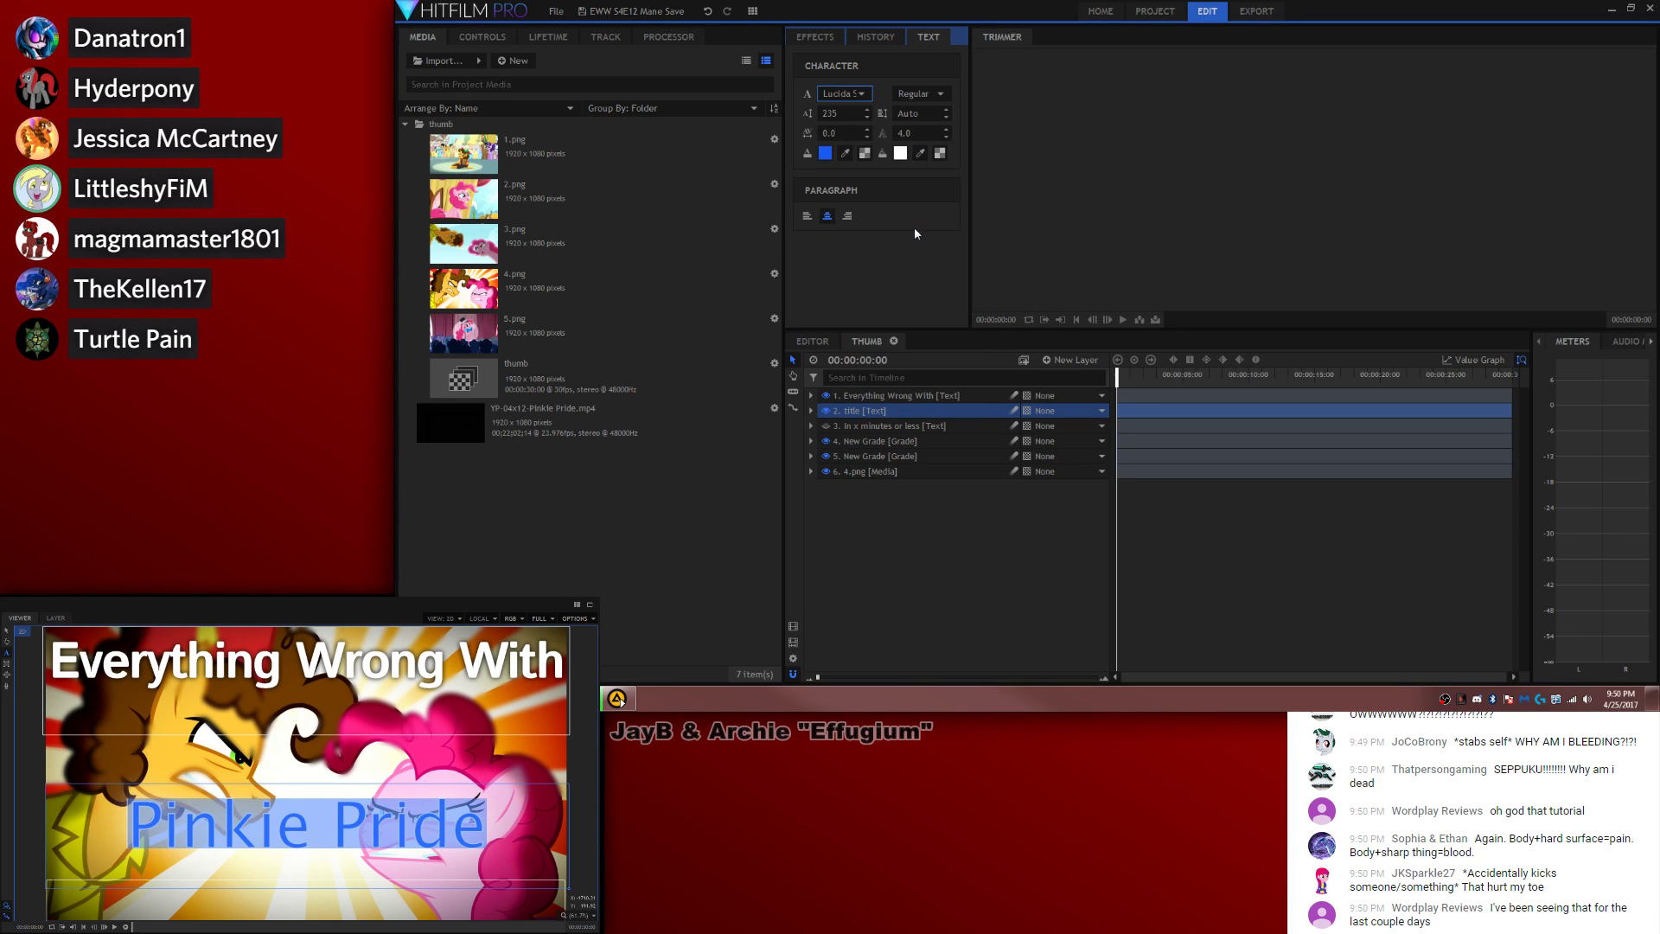
pyautogui.click(865, 94)
pyautogui.scroll(-7, 883, 180)
pyautogui.click(878, 204)
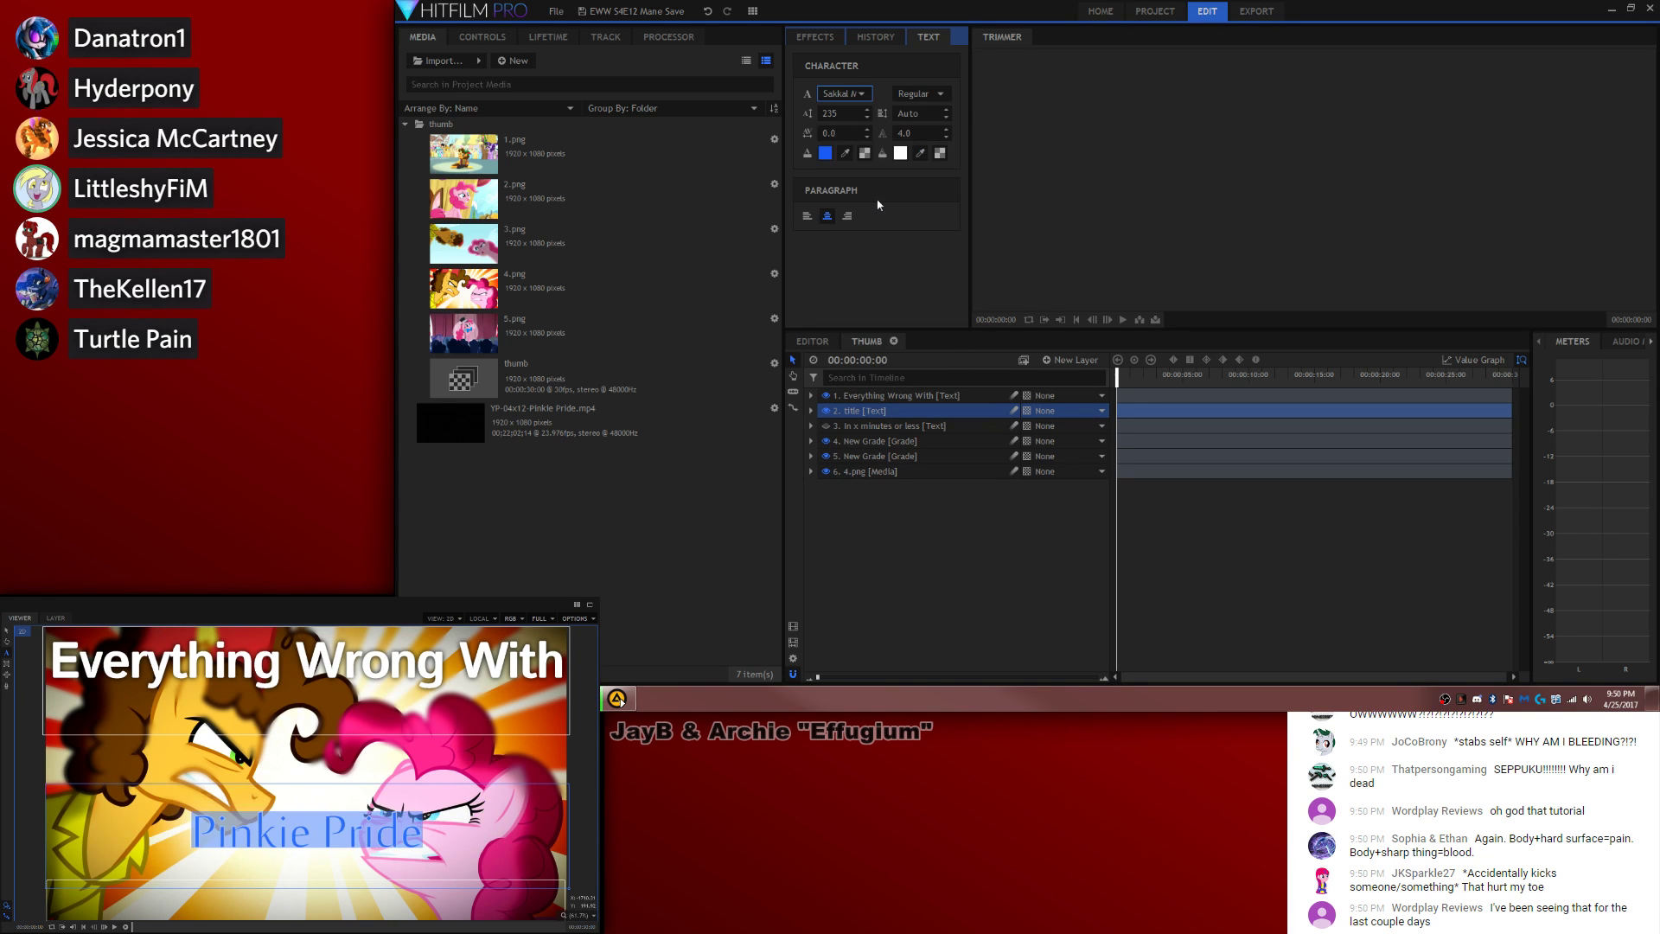
pyautogui.click(865, 93)
pyautogui.click(856, 240)
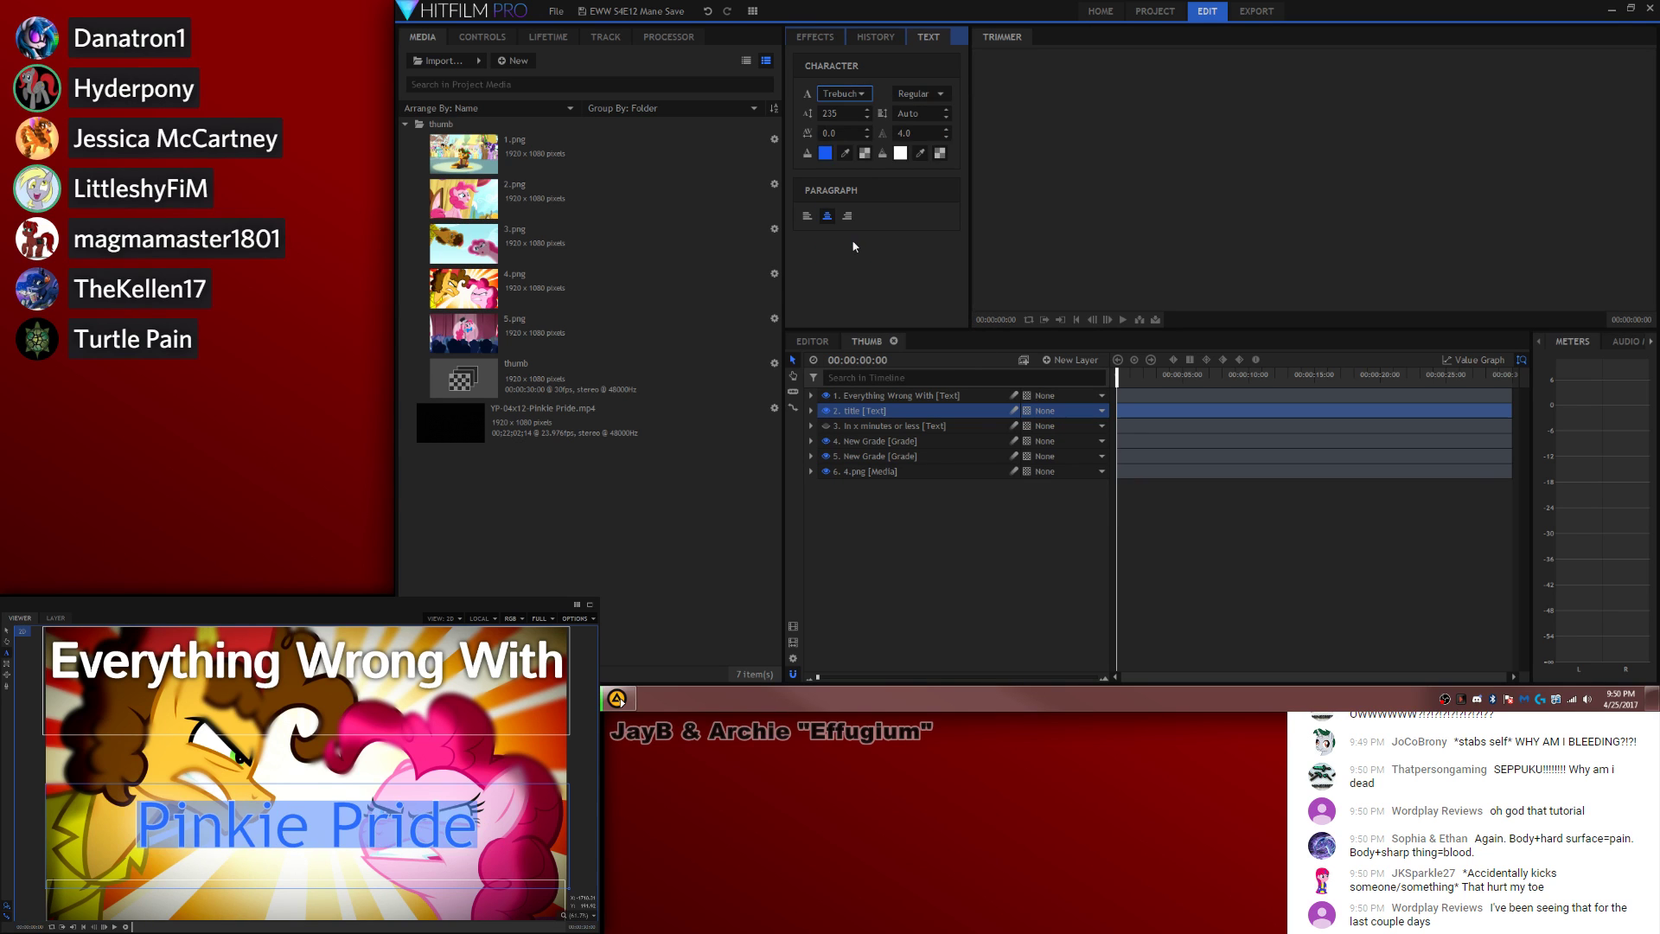
pyautogui.click(840, 93)
pyautogui.click(888, 253)
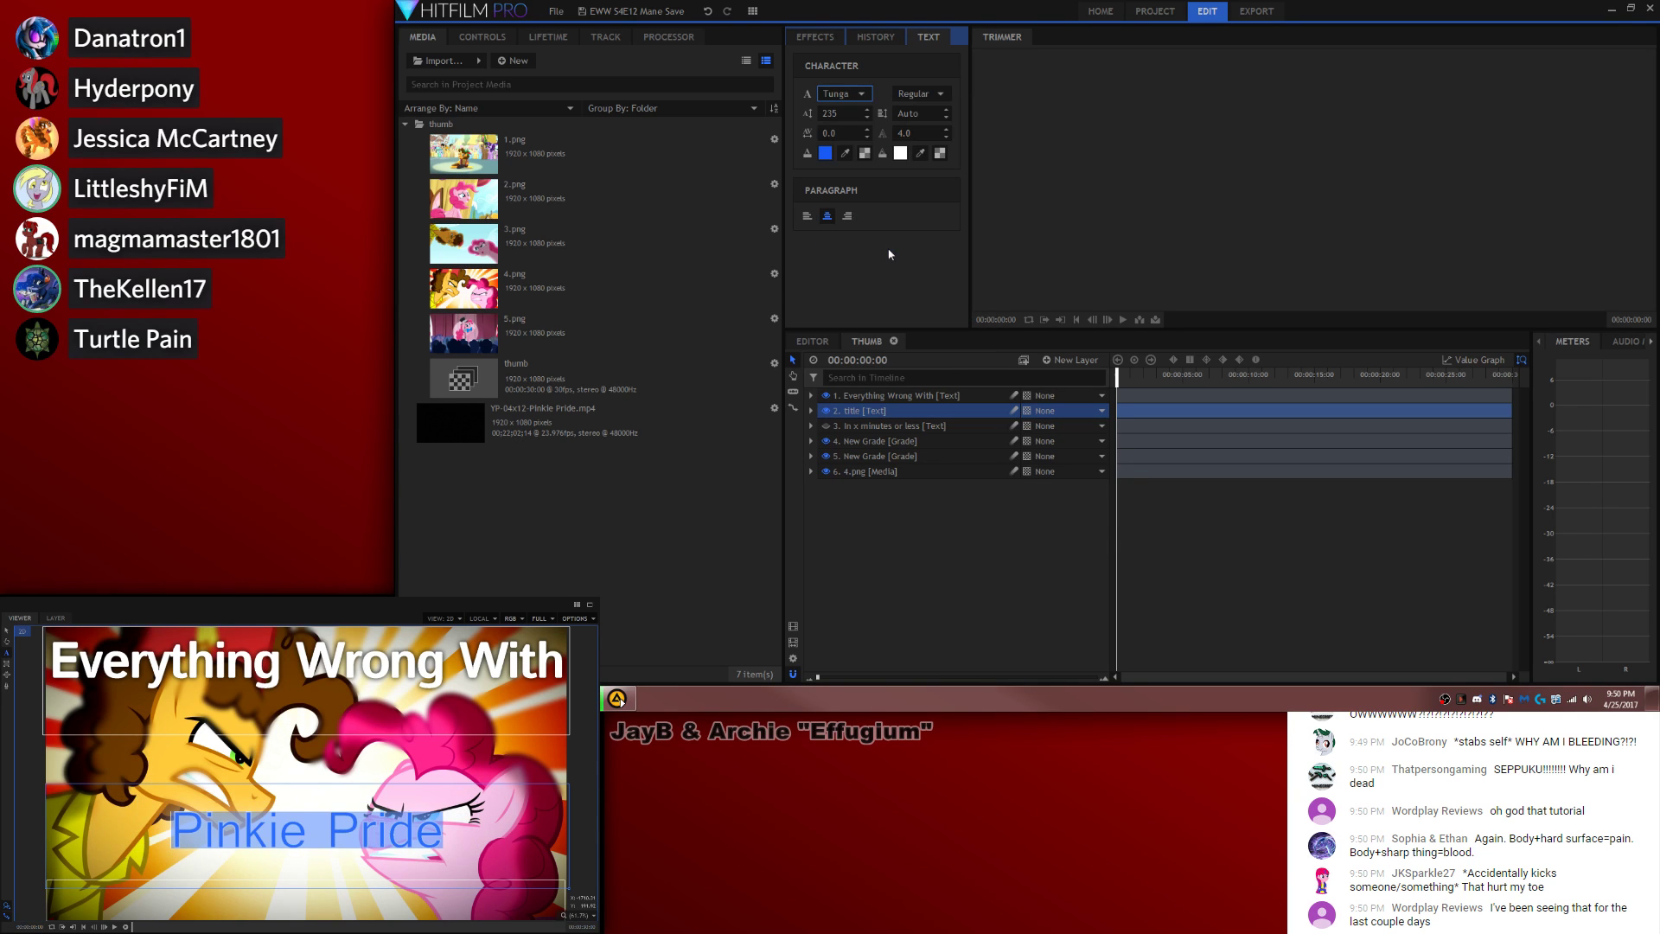
# Step: Set the Pinkie Pride title in MoolBoran at size 433 and extend its text box downward to fit the lettering
pyautogui.click(844, 93)
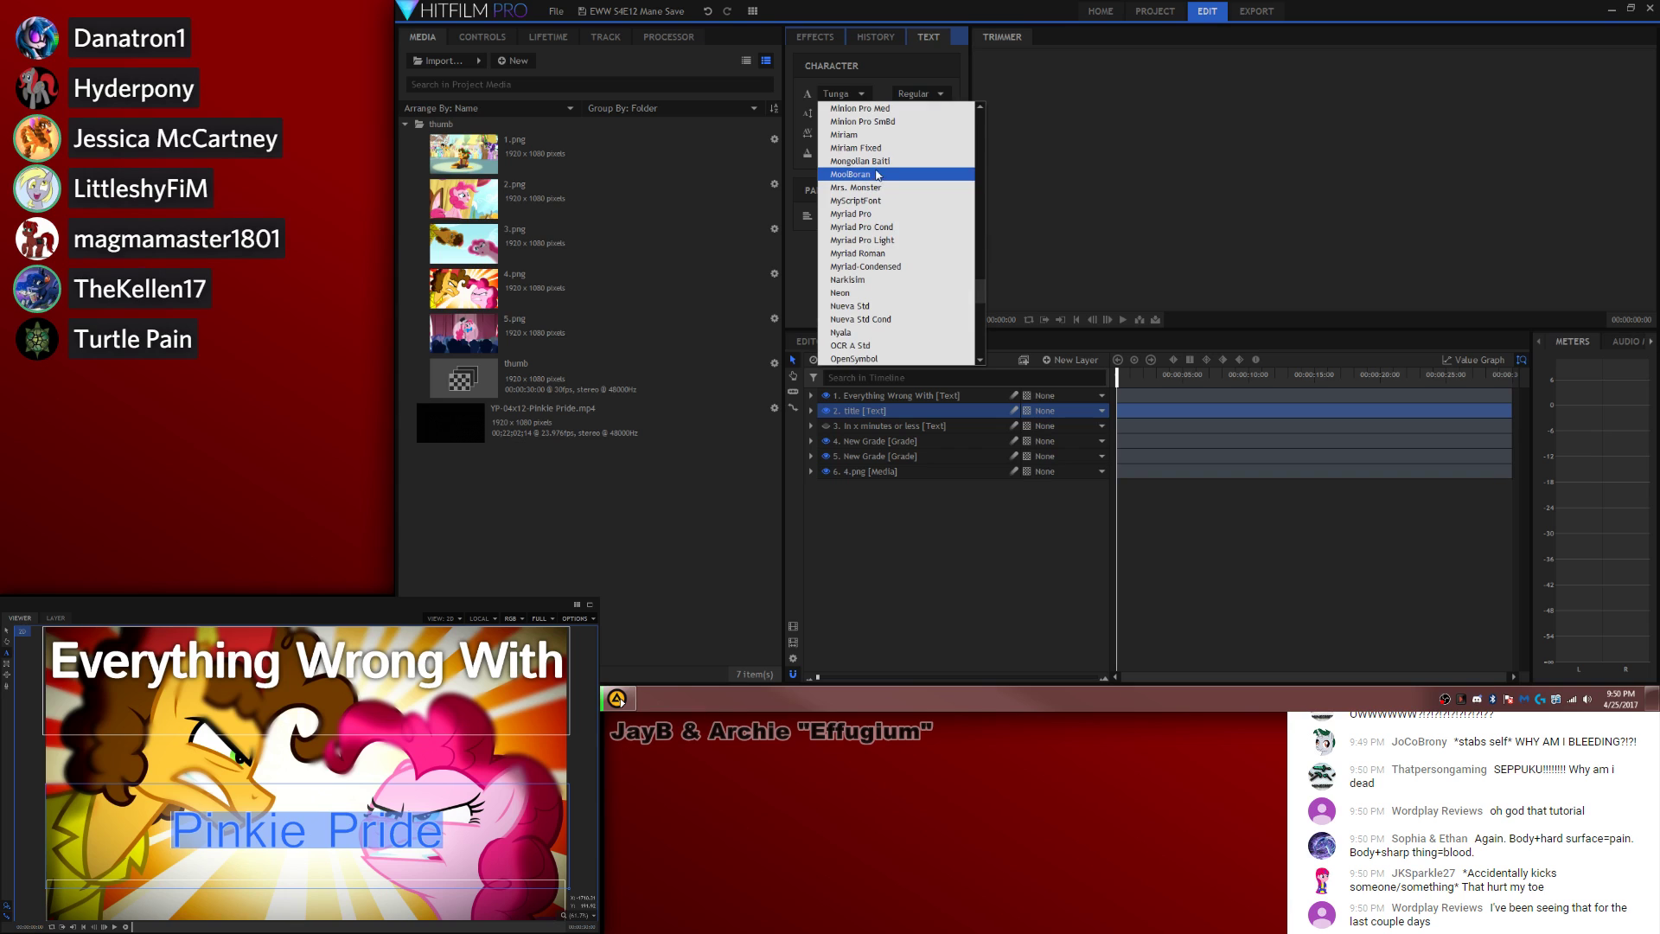
pyautogui.click(876, 174)
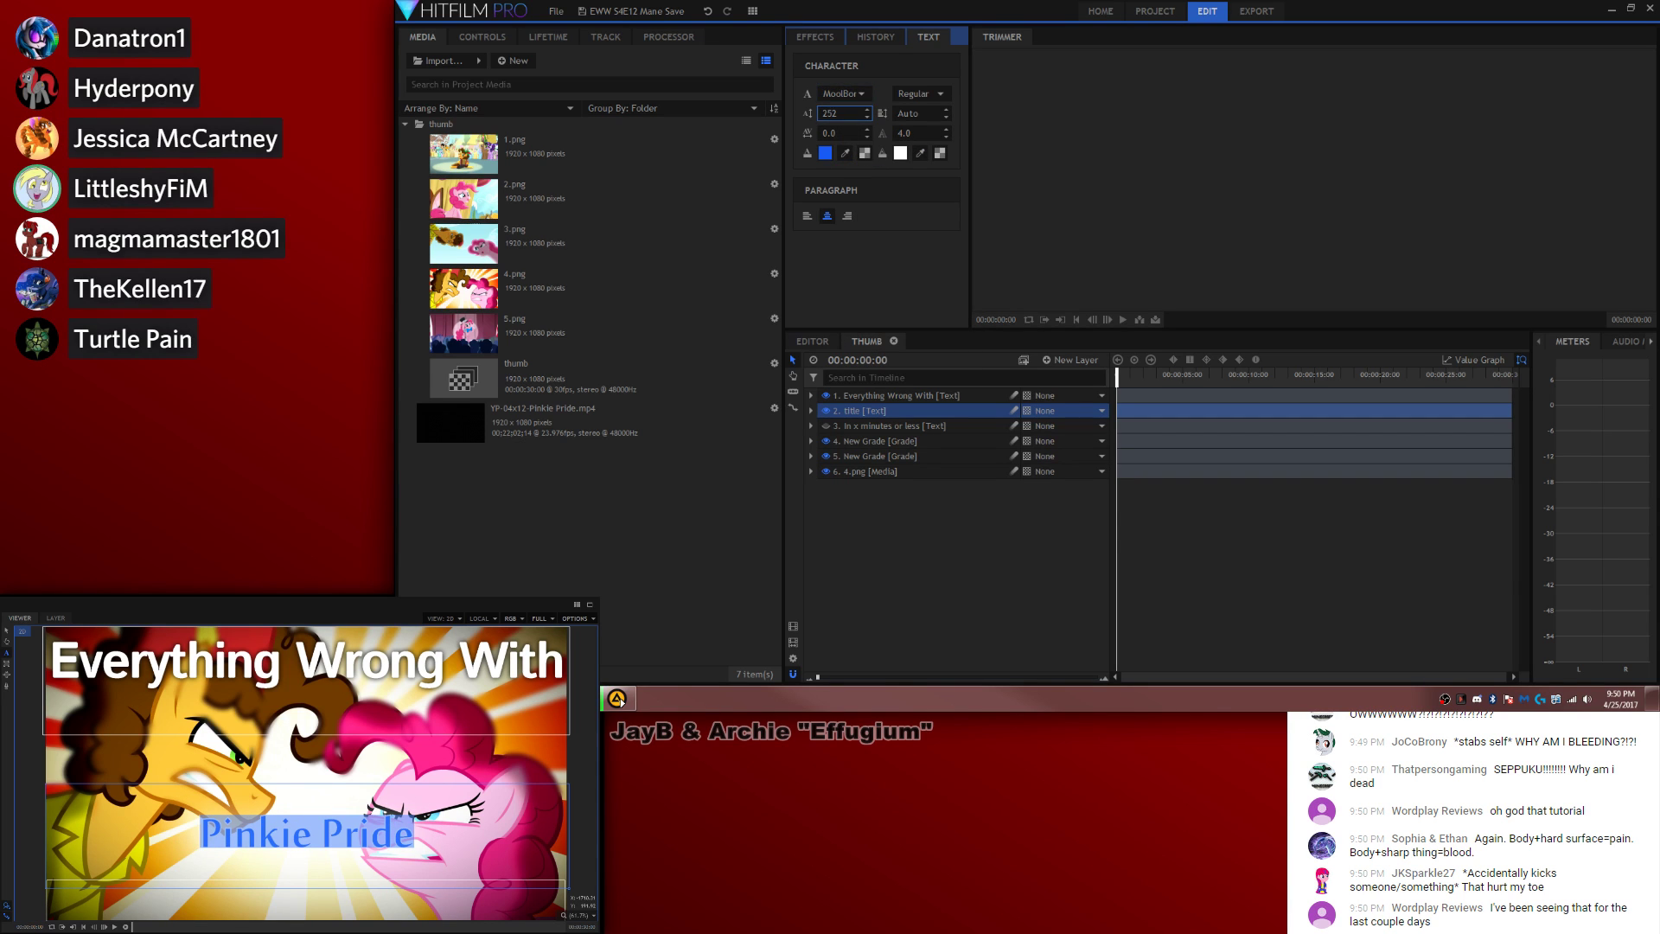
pyautogui.write('433')
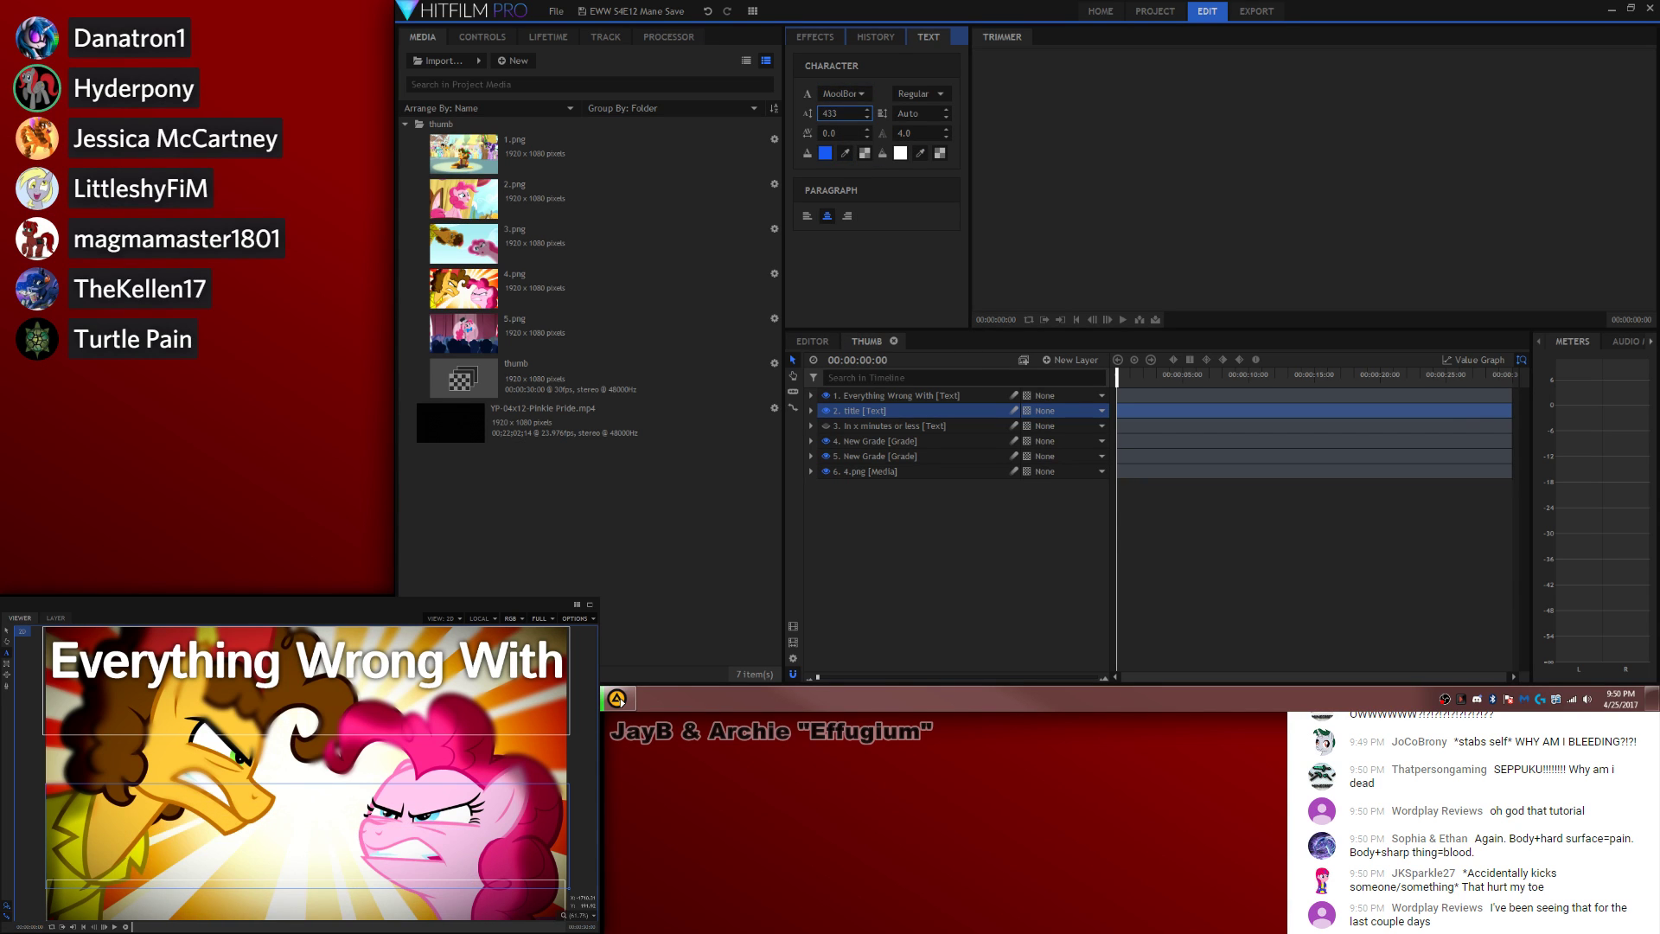
pyautogui.scroll(-3, 564, 884)
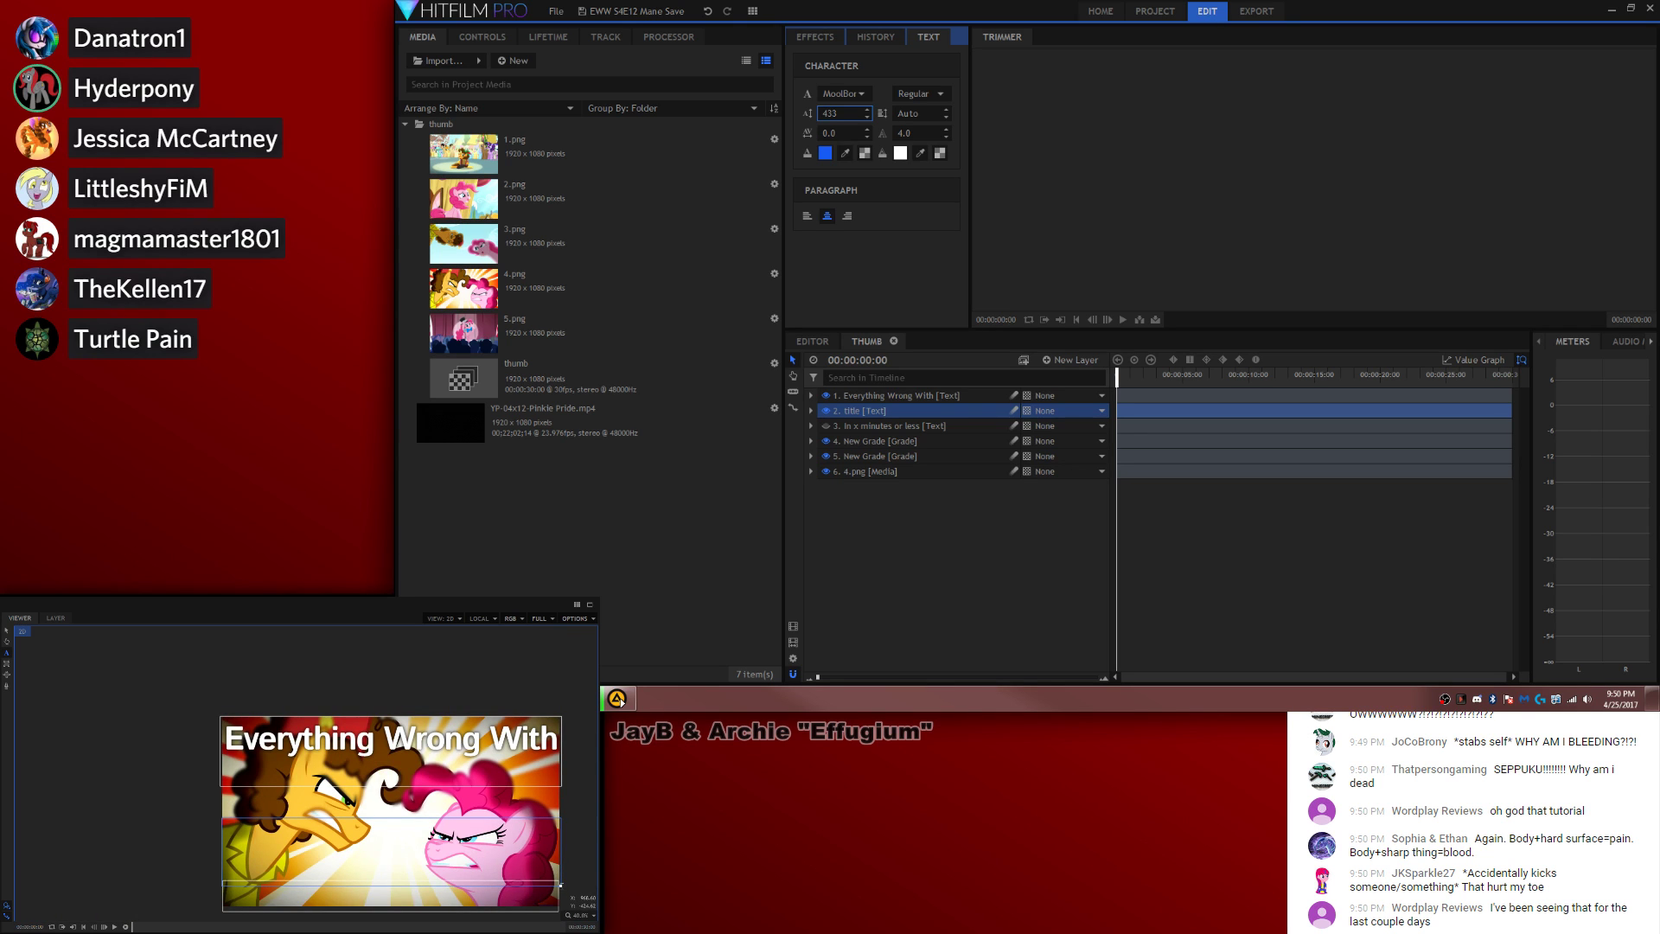
pyautogui.moveTo(560, 885); pyautogui.dragTo(565, 927)
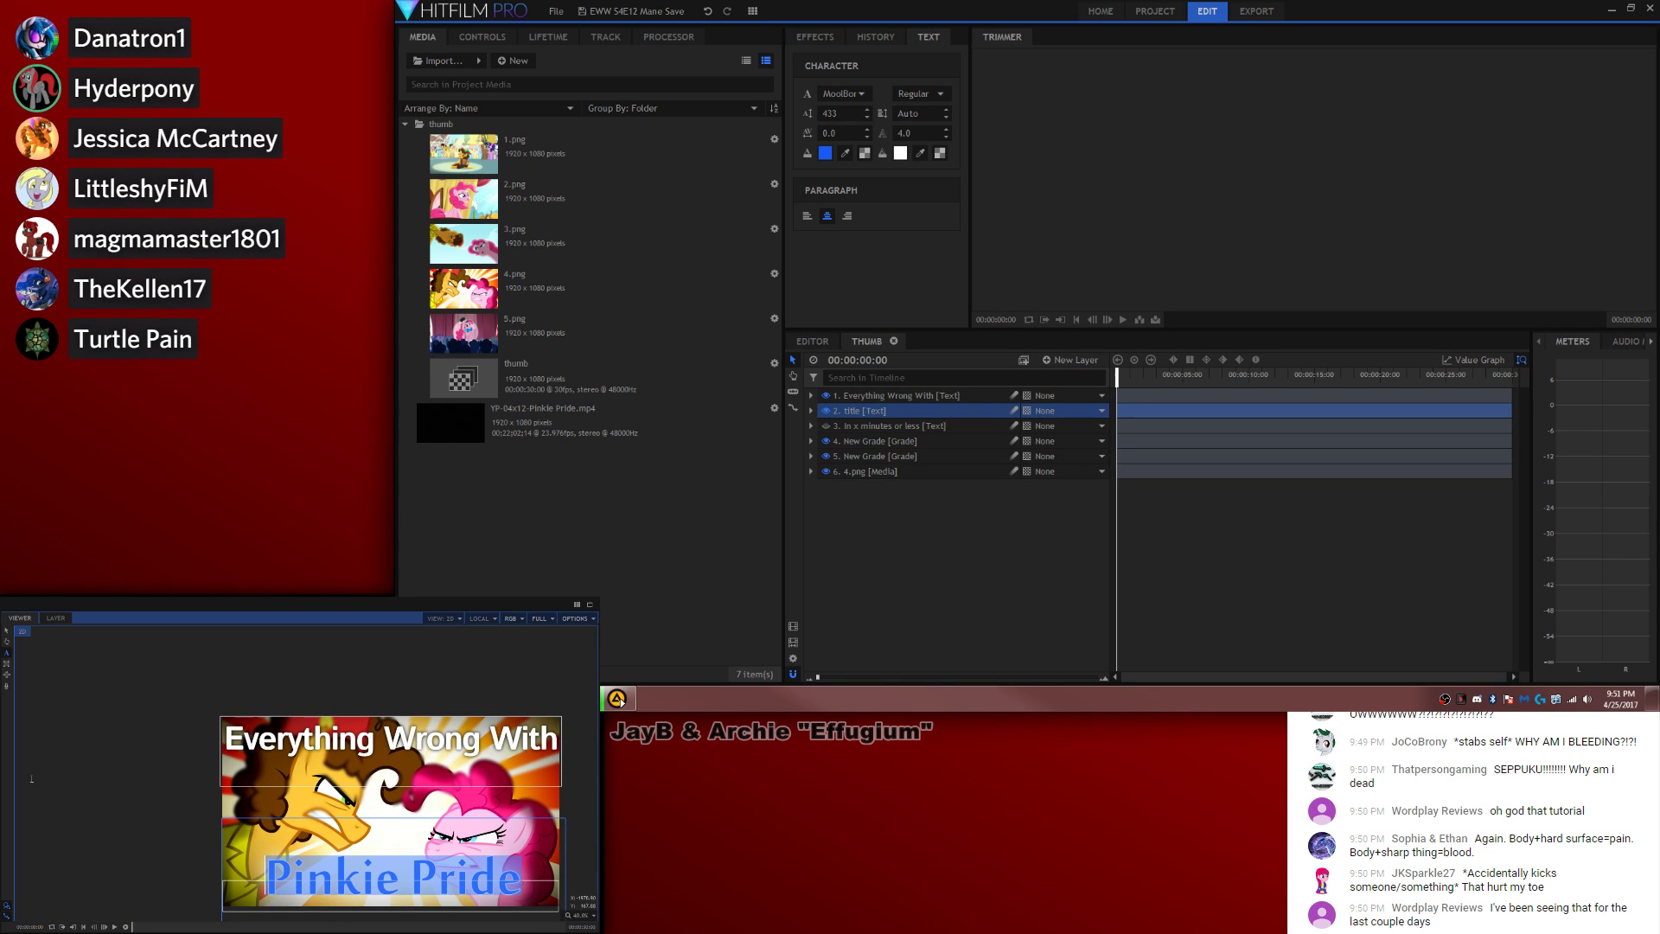
# Step: Give the Pinkie Pride title a deep pink fill and a black outline with a width of 11.0
pyautogui.click(826, 153)
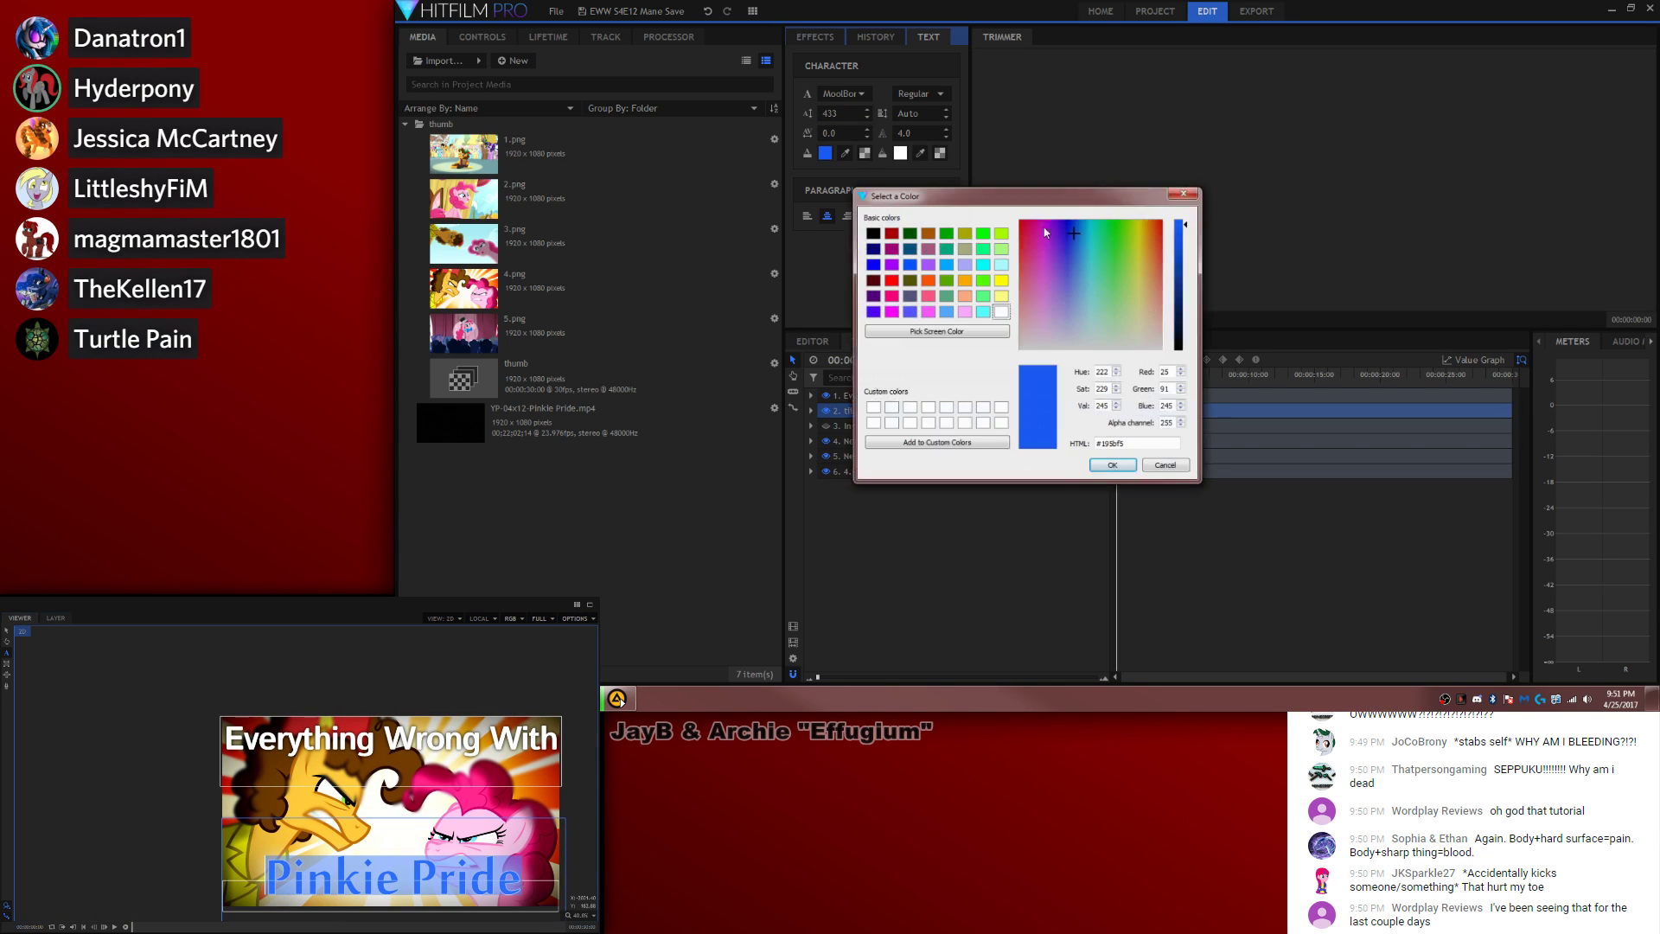
pyautogui.click(1163, 471)
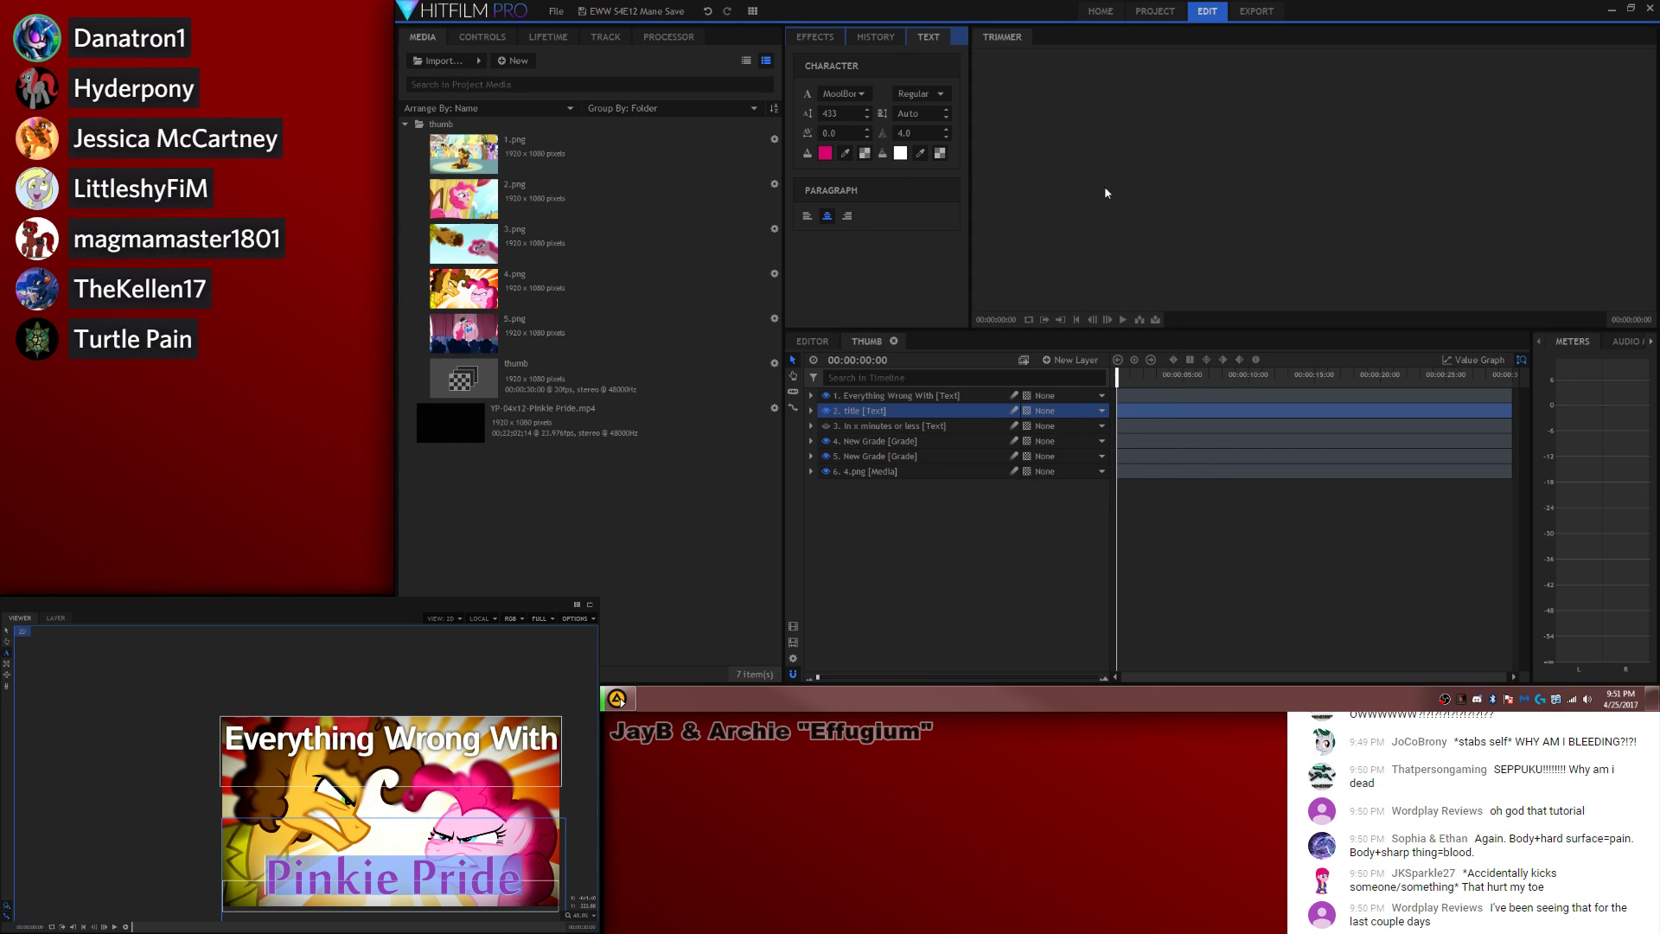
pyautogui.click(900, 155)
pyautogui.click(1179, 347)
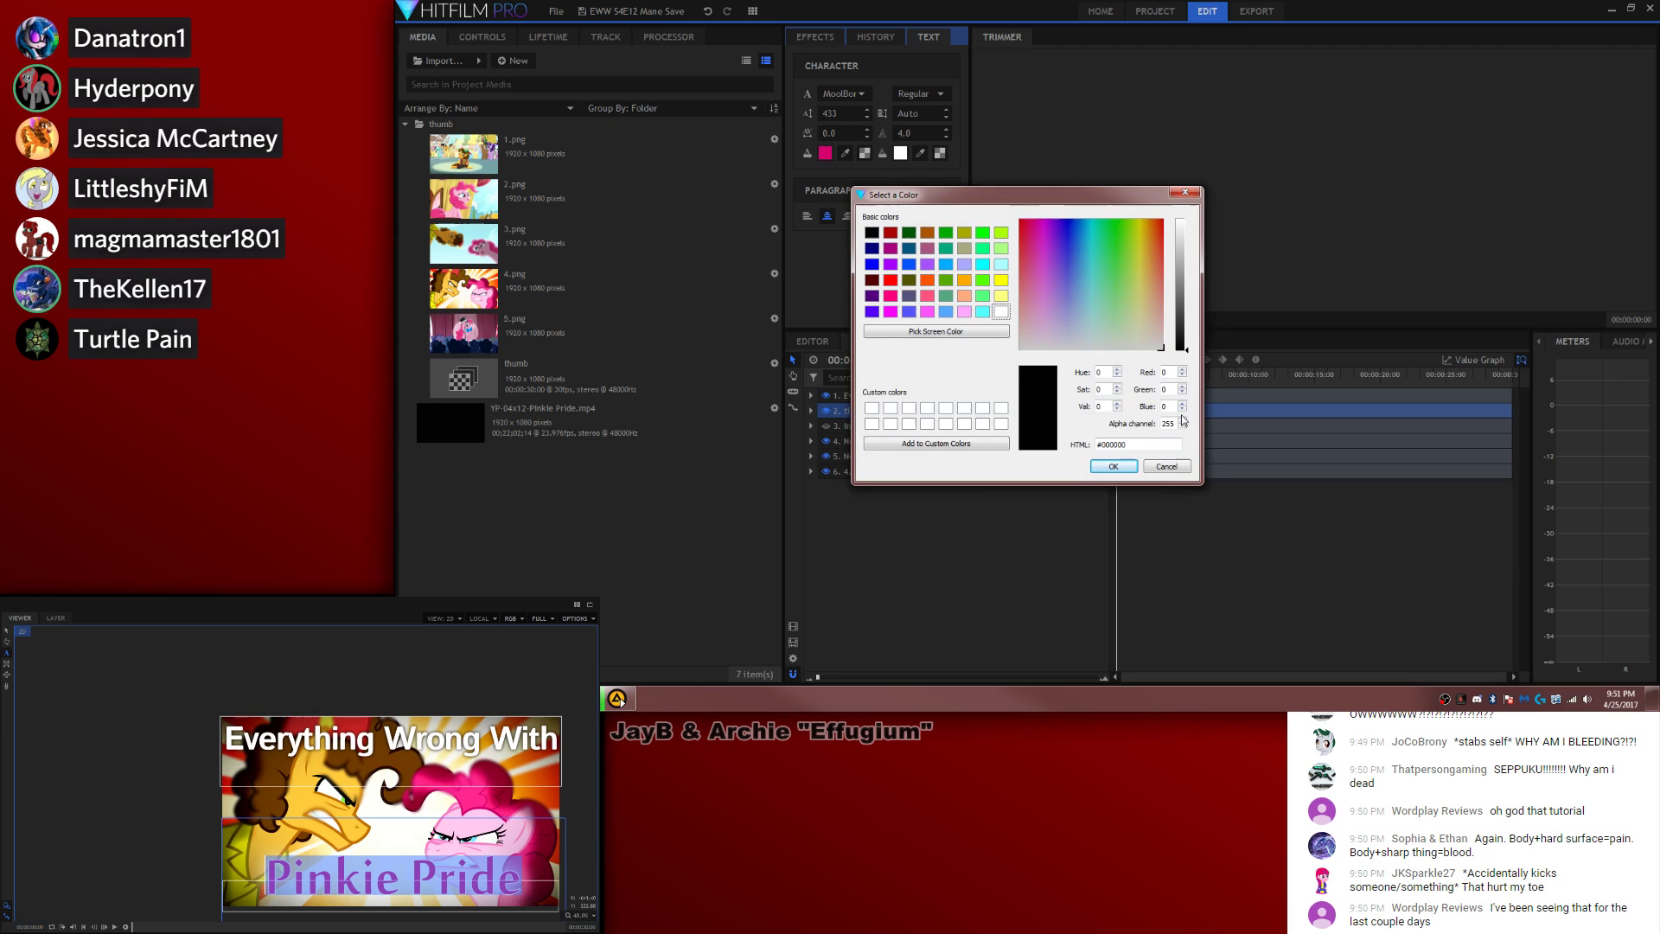
pyautogui.click(1124, 467)
pyautogui.moveTo(908, 137); pyautogui.dragTo(923, 138)
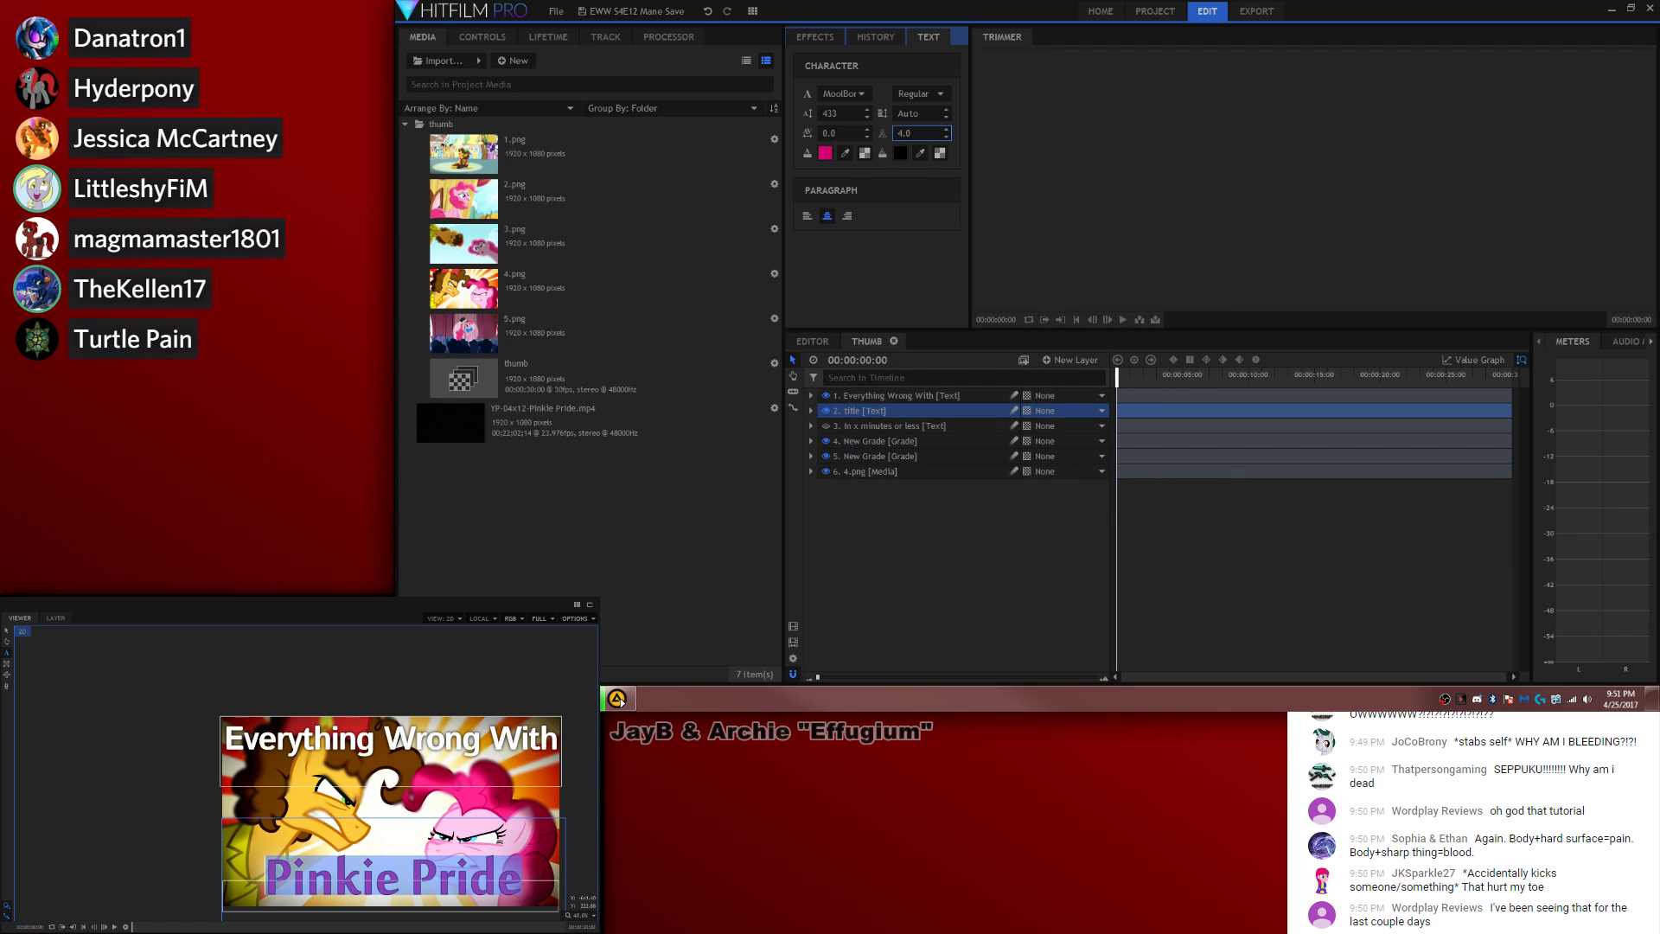
# Step: Change the Pinkie Pride title's fill to a lighter magenta pink and leave text editing
pyautogui.click(824, 153)
pyautogui.click(1037, 223)
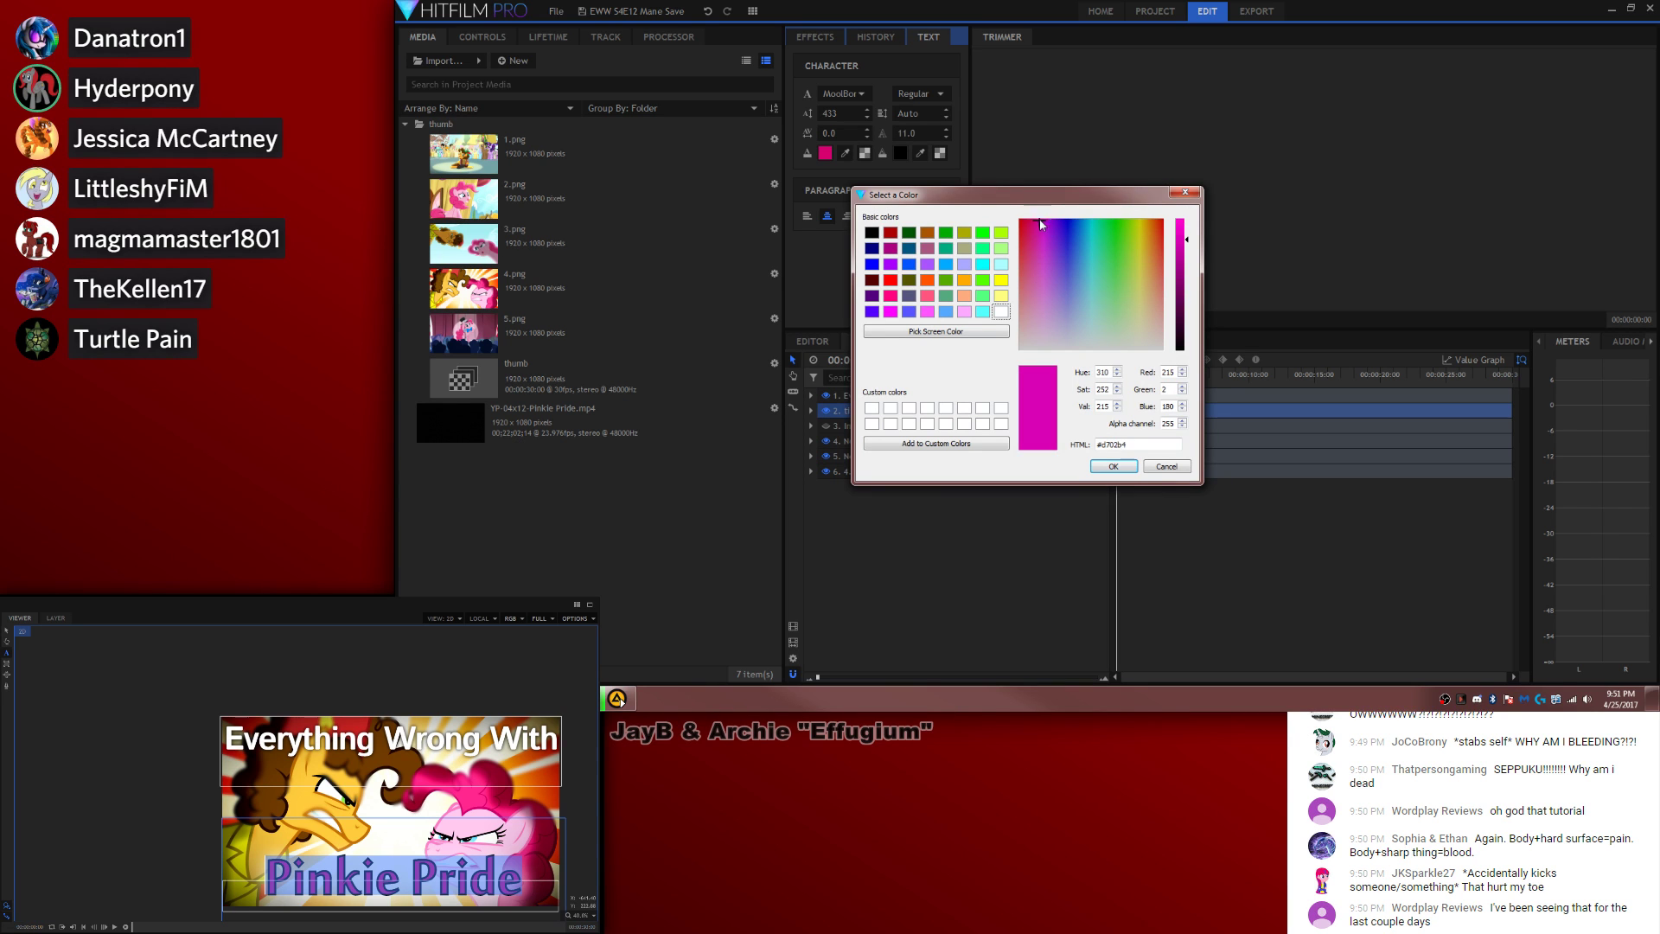
pyautogui.click(1042, 275)
pyautogui.click(1113, 466)
pyautogui.scroll(1, 418, 844)
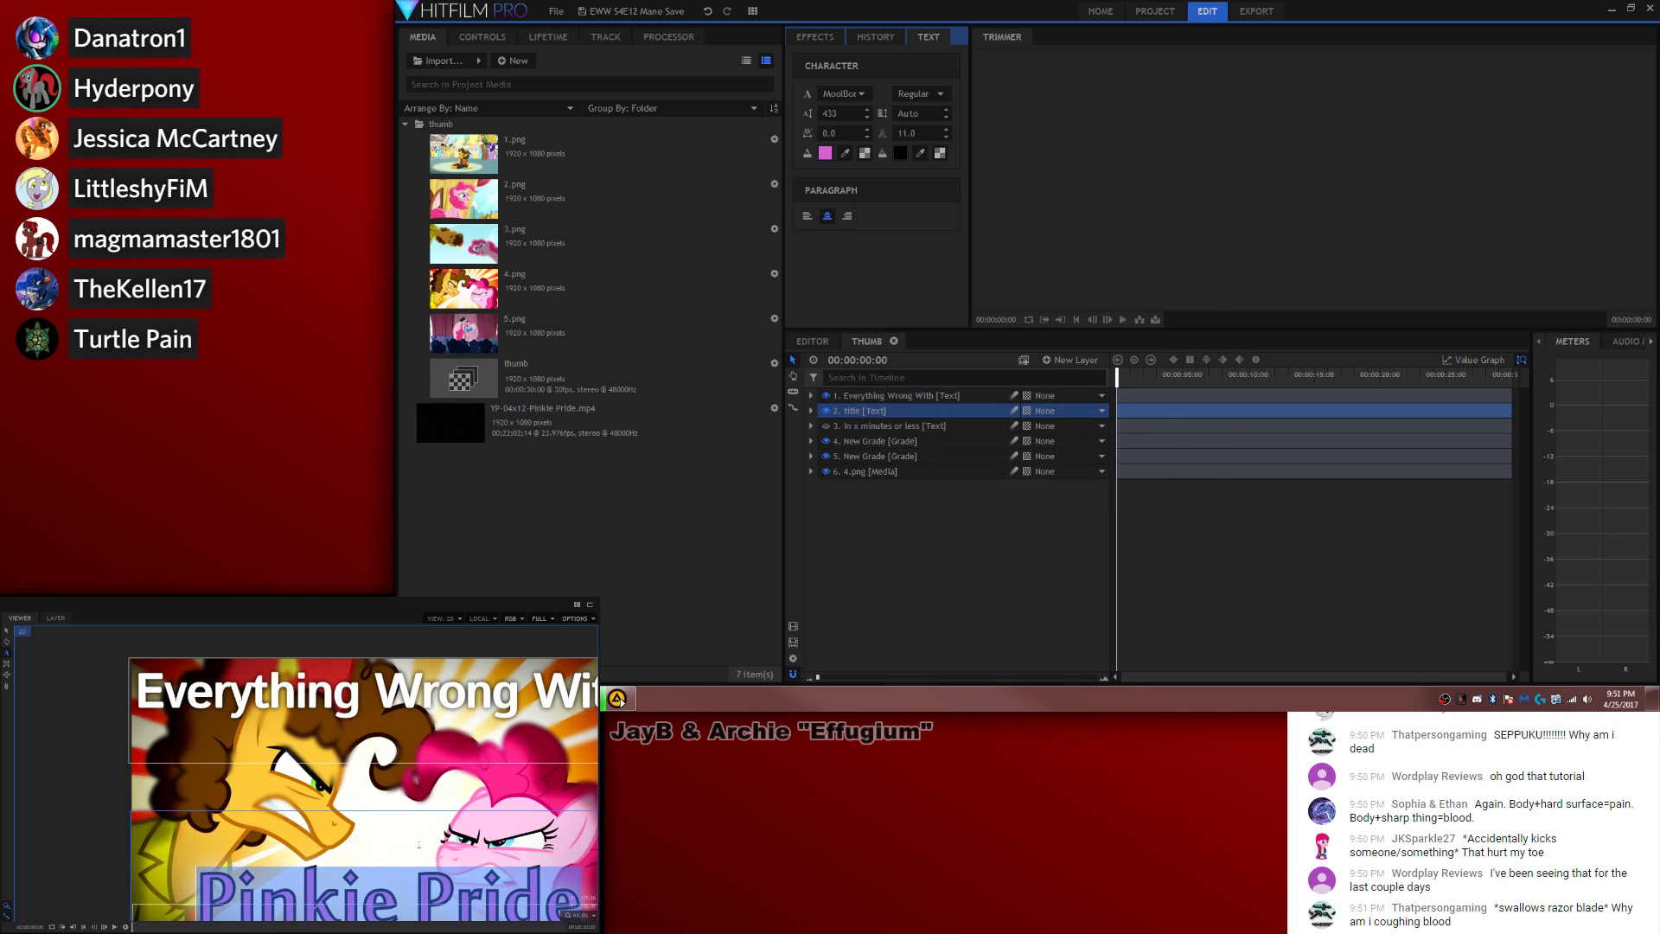
pyautogui.moveTo(418, 844); pyautogui.dragTo(369, 828)
pyautogui.click(7, 631)
pyautogui.moveTo(44, 674); pyautogui.dragTo(371, 785)
pyautogui.scroll(-2, 446, 815)
pyautogui.press('h')
pyautogui.scroll(2, 370, 784)
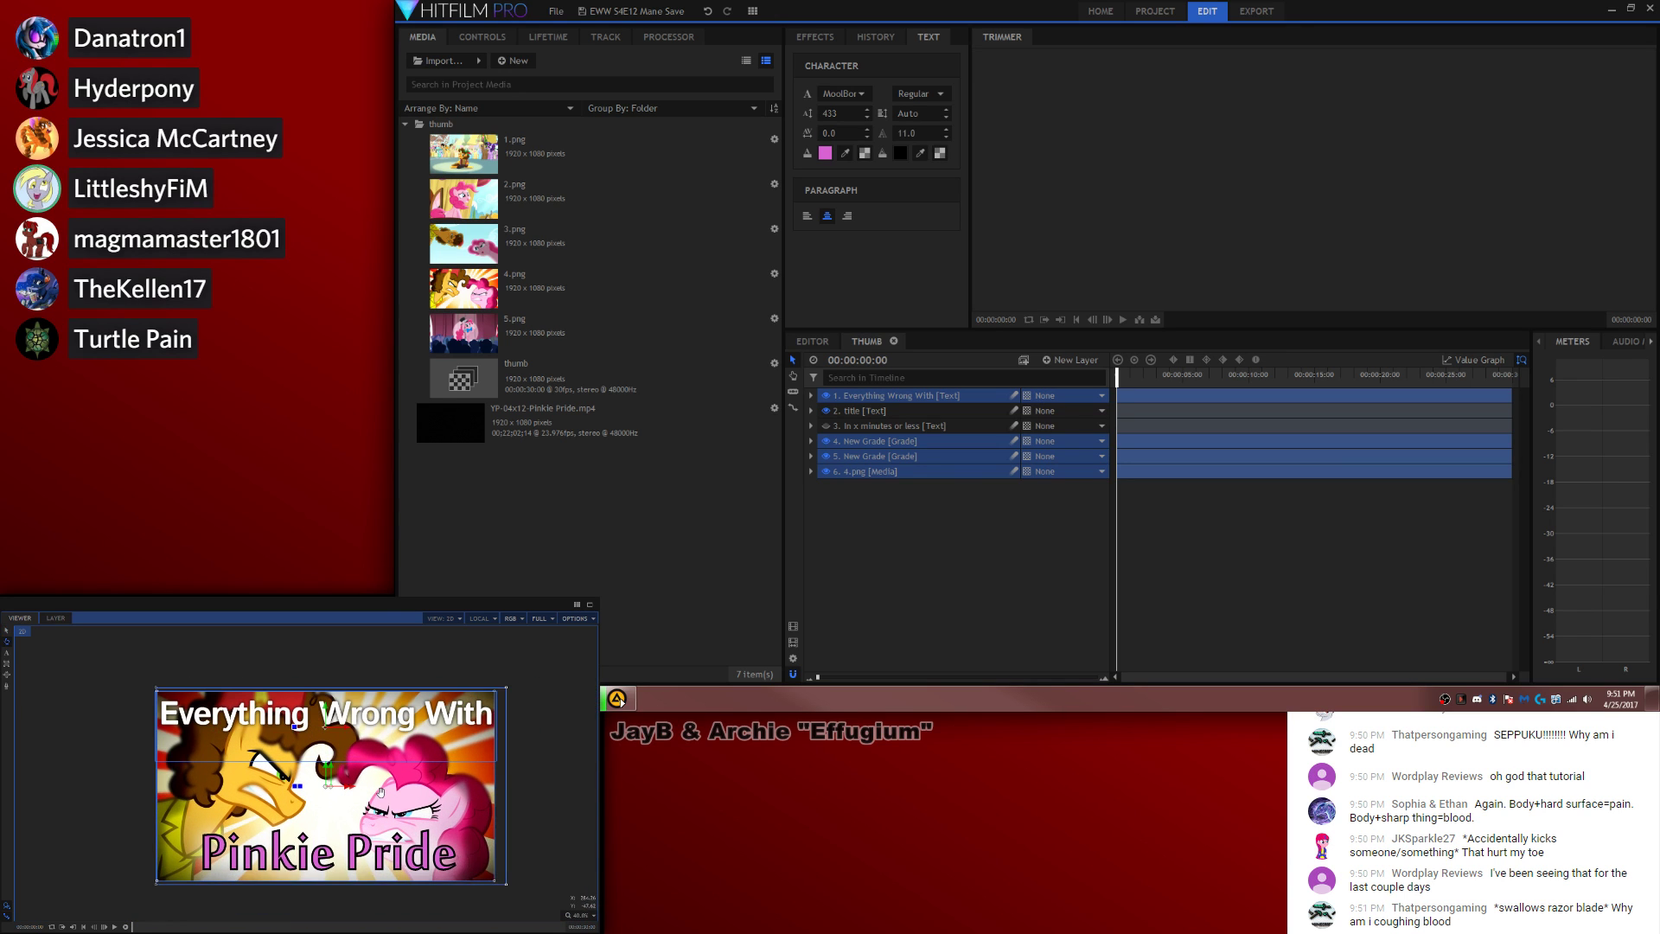
# Step: Hide both New Grade layers and show the In x minutes or less text layer
pyautogui.click(868, 427)
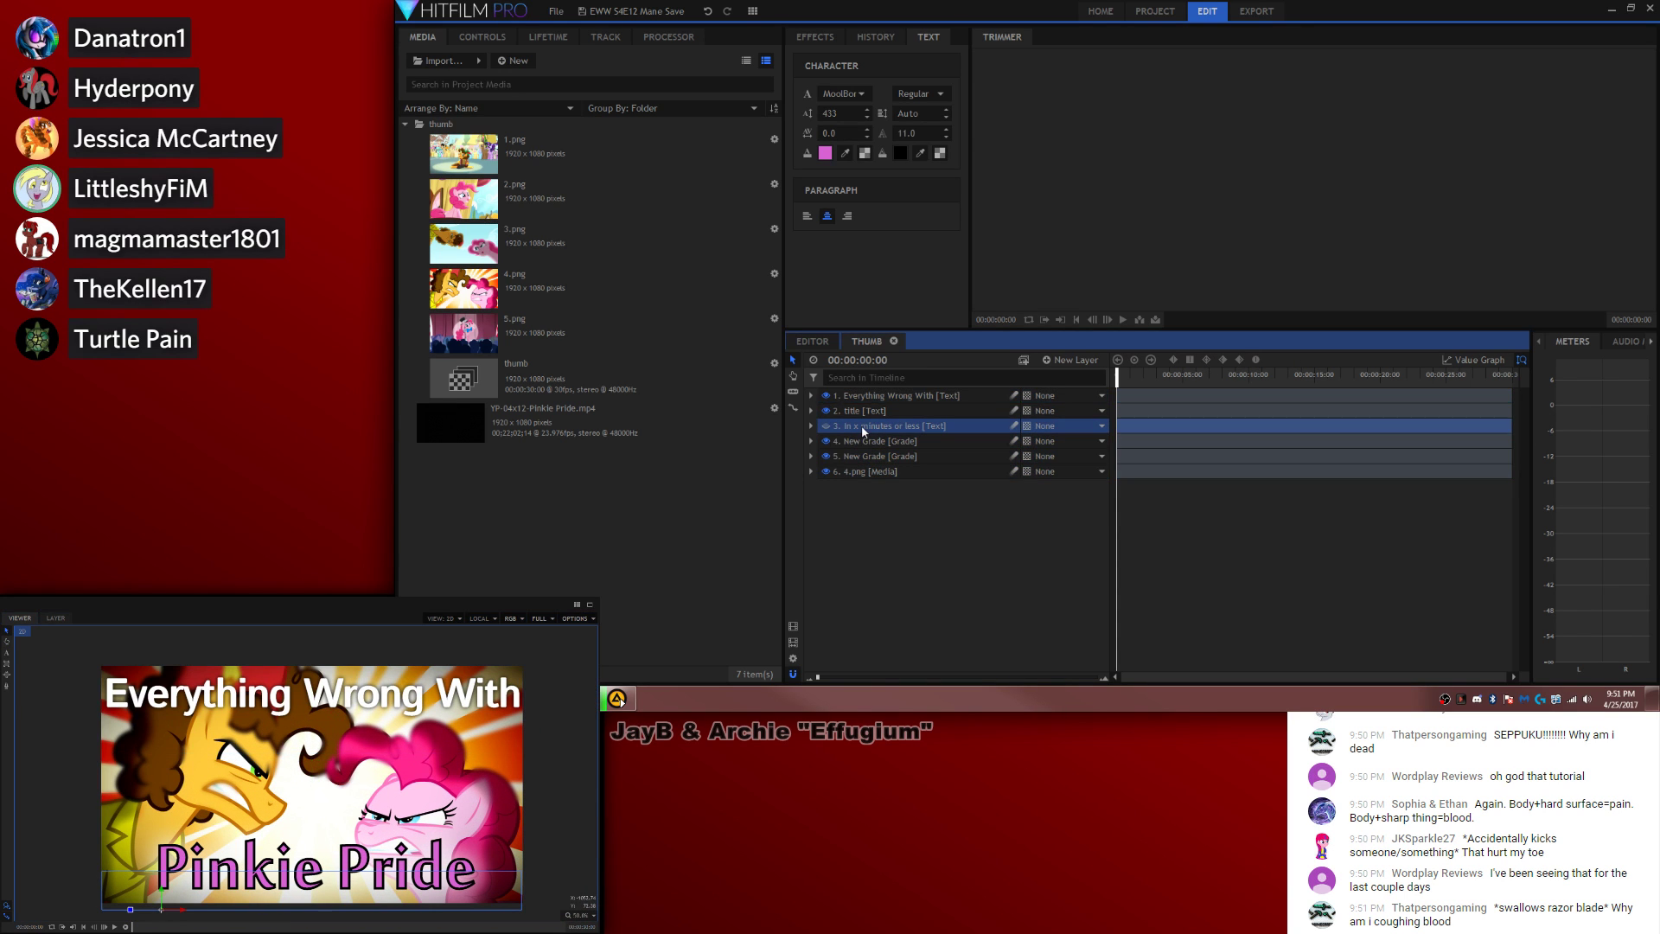
pyautogui.click(827, 411)
pyautogui.click(828, 441)
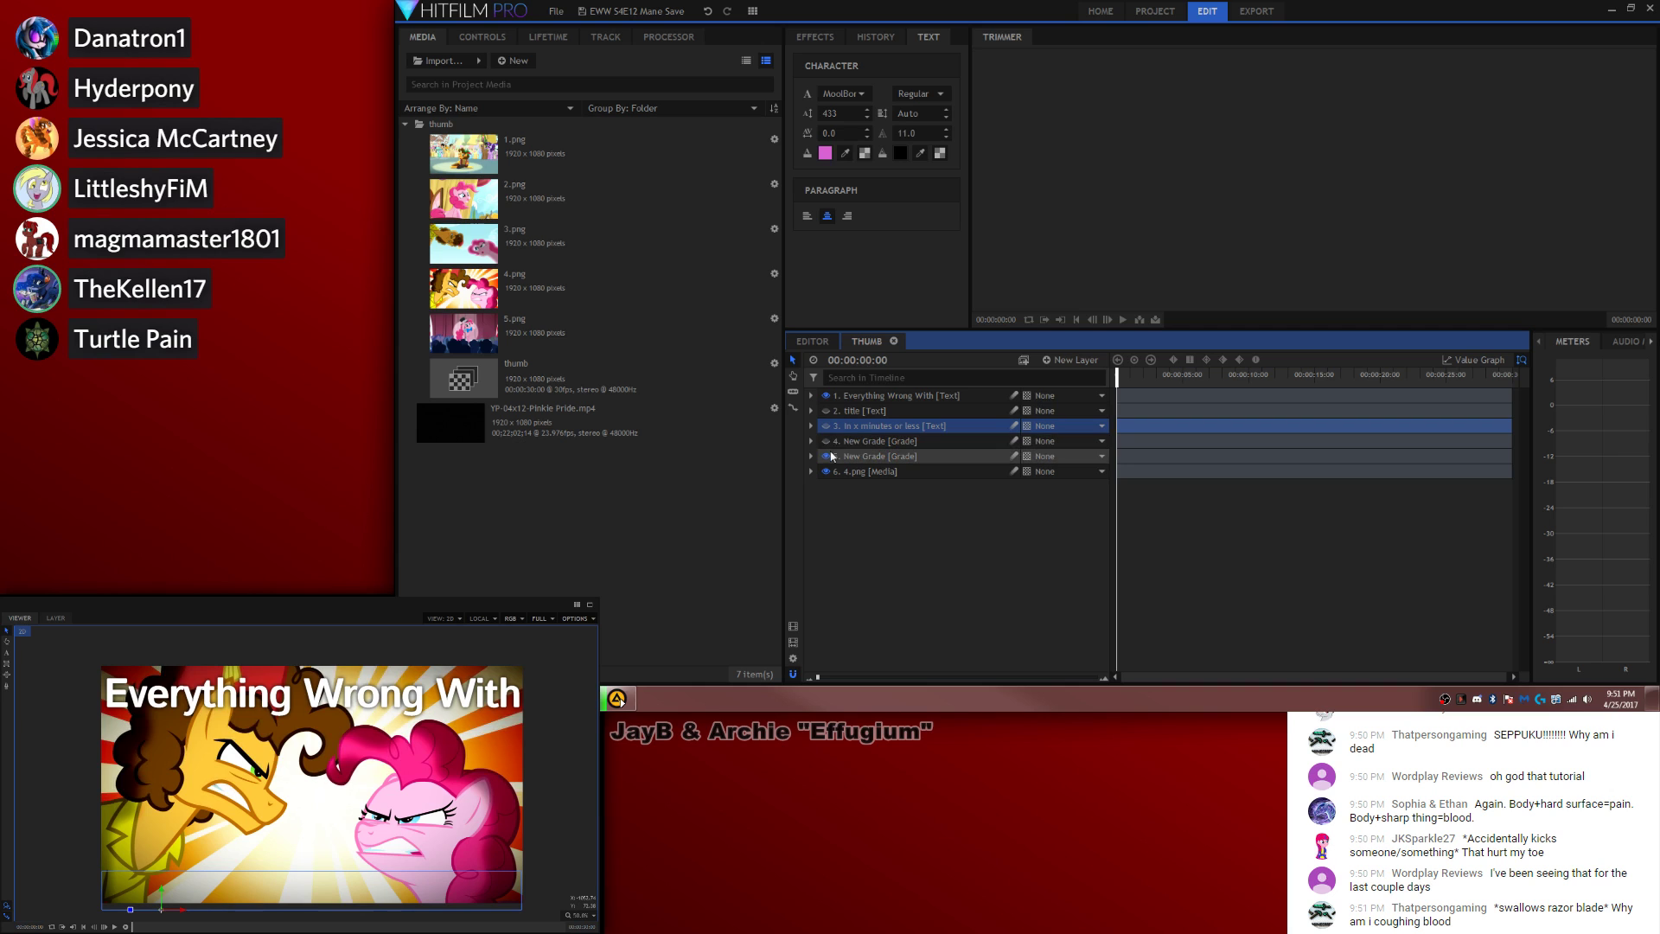
pyautogui.click(828, 456)
pyautogui.click(827, 411)
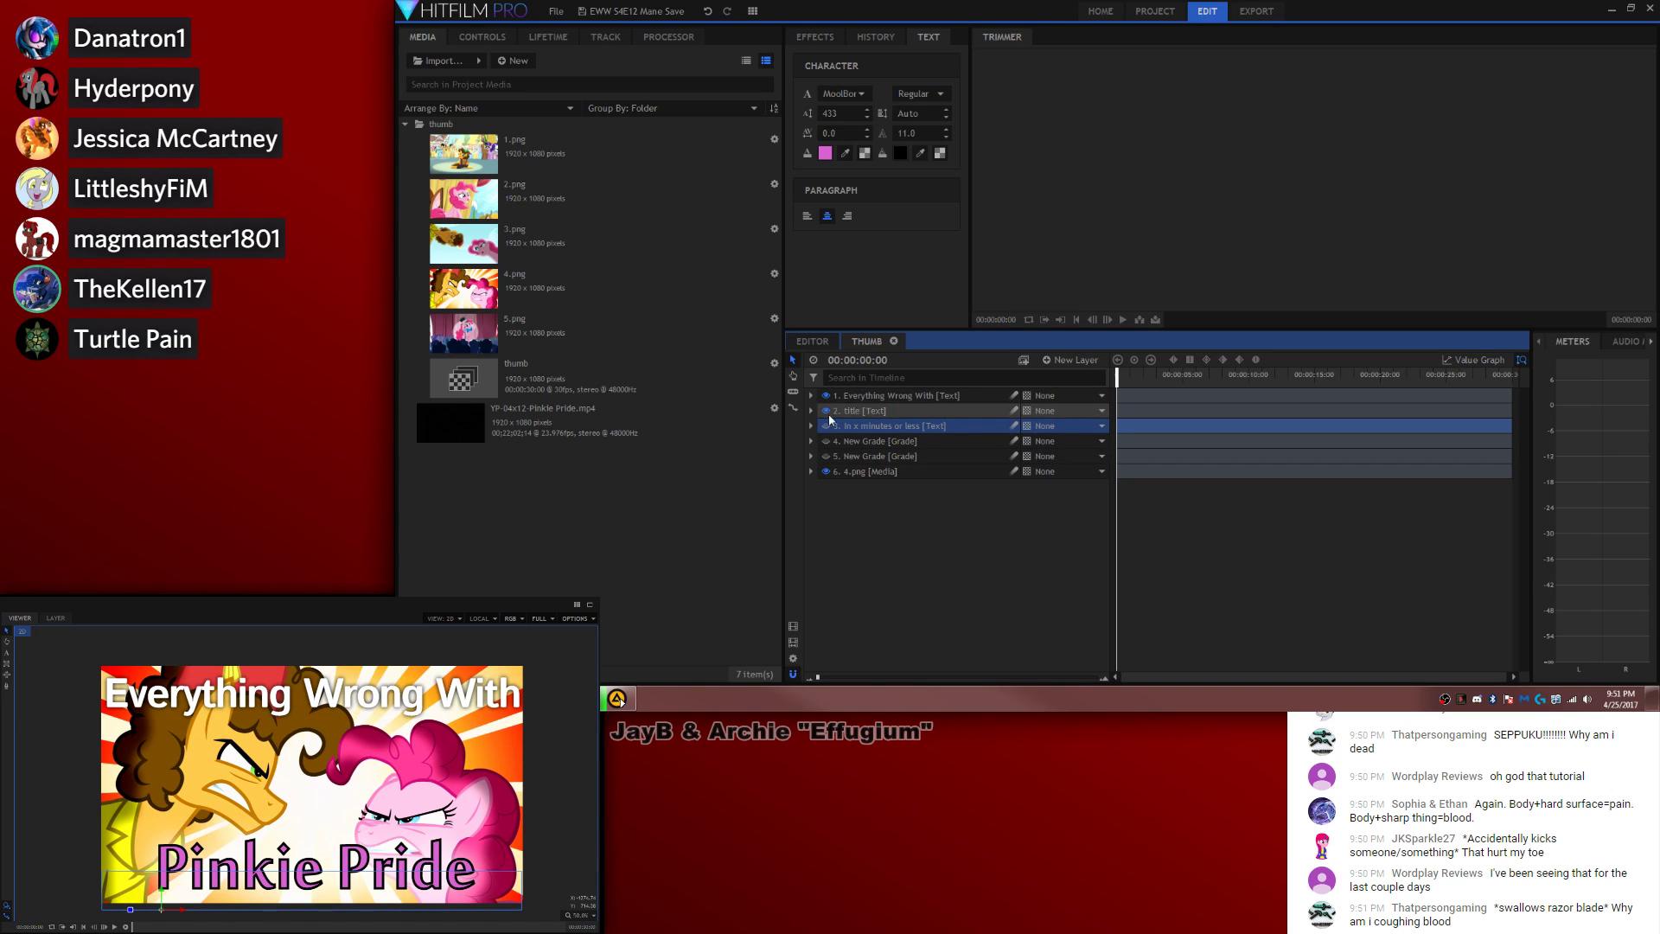
pyautogui.click(825, 426)
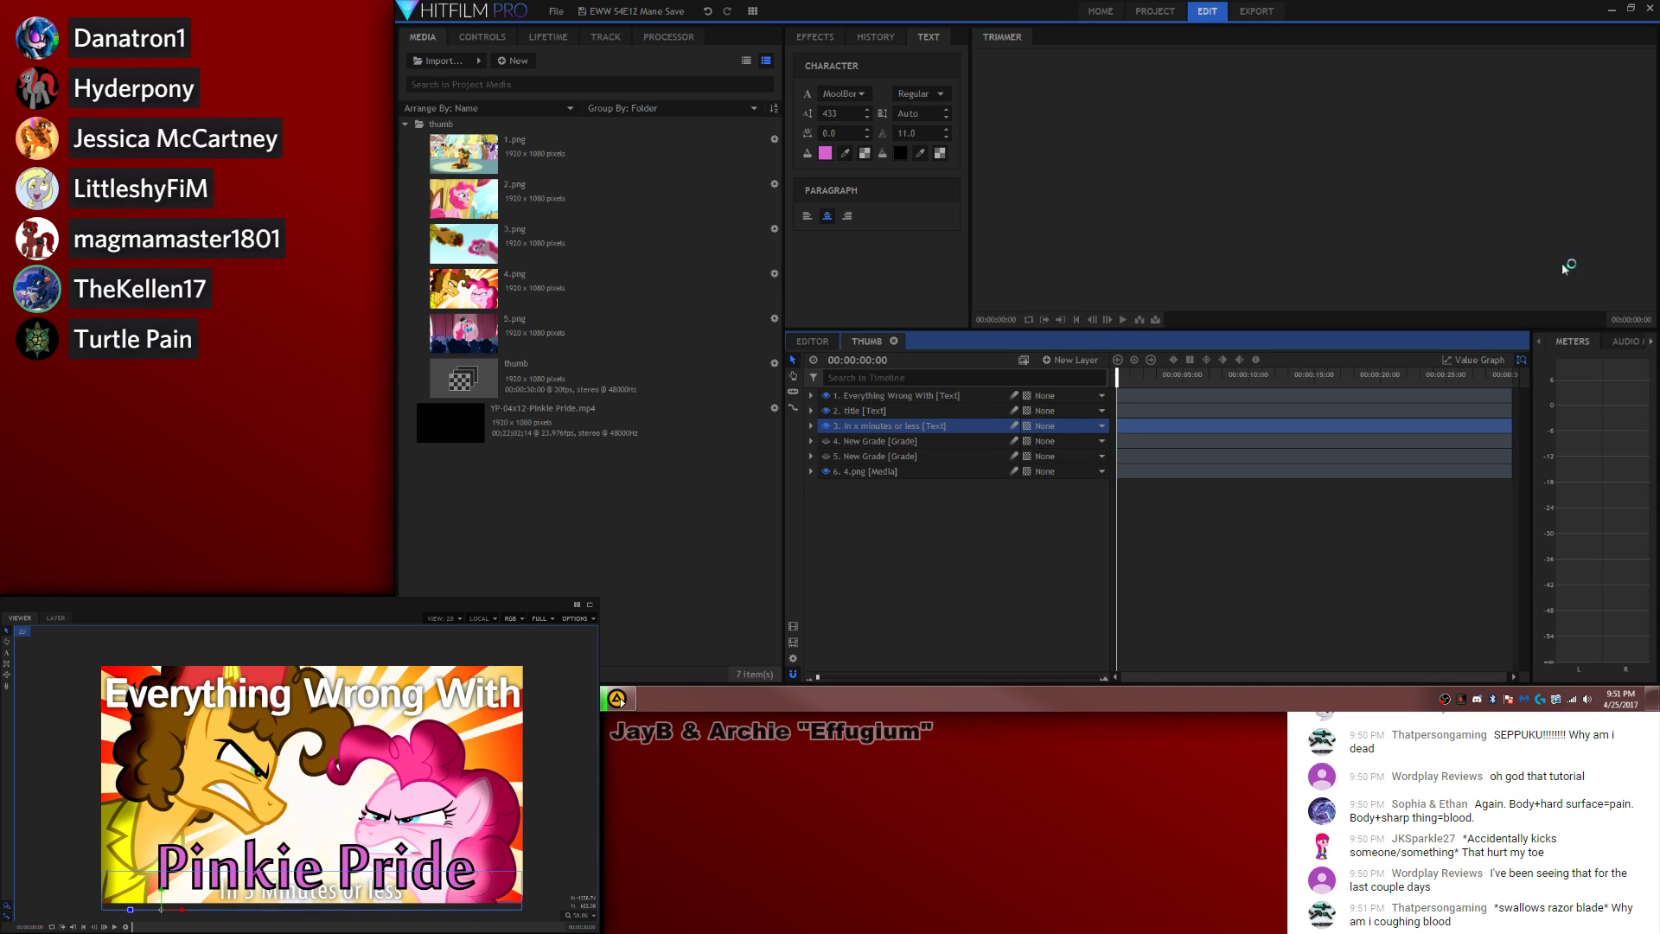
# Step: Tilt the Pinkie Pride title counterclockwise and raise it above the In 3 Minutes or less text
pyautogui.click(864, 411)
pyautogui.moveTo(318, 821); pyautogui.dragTo(271, 798)
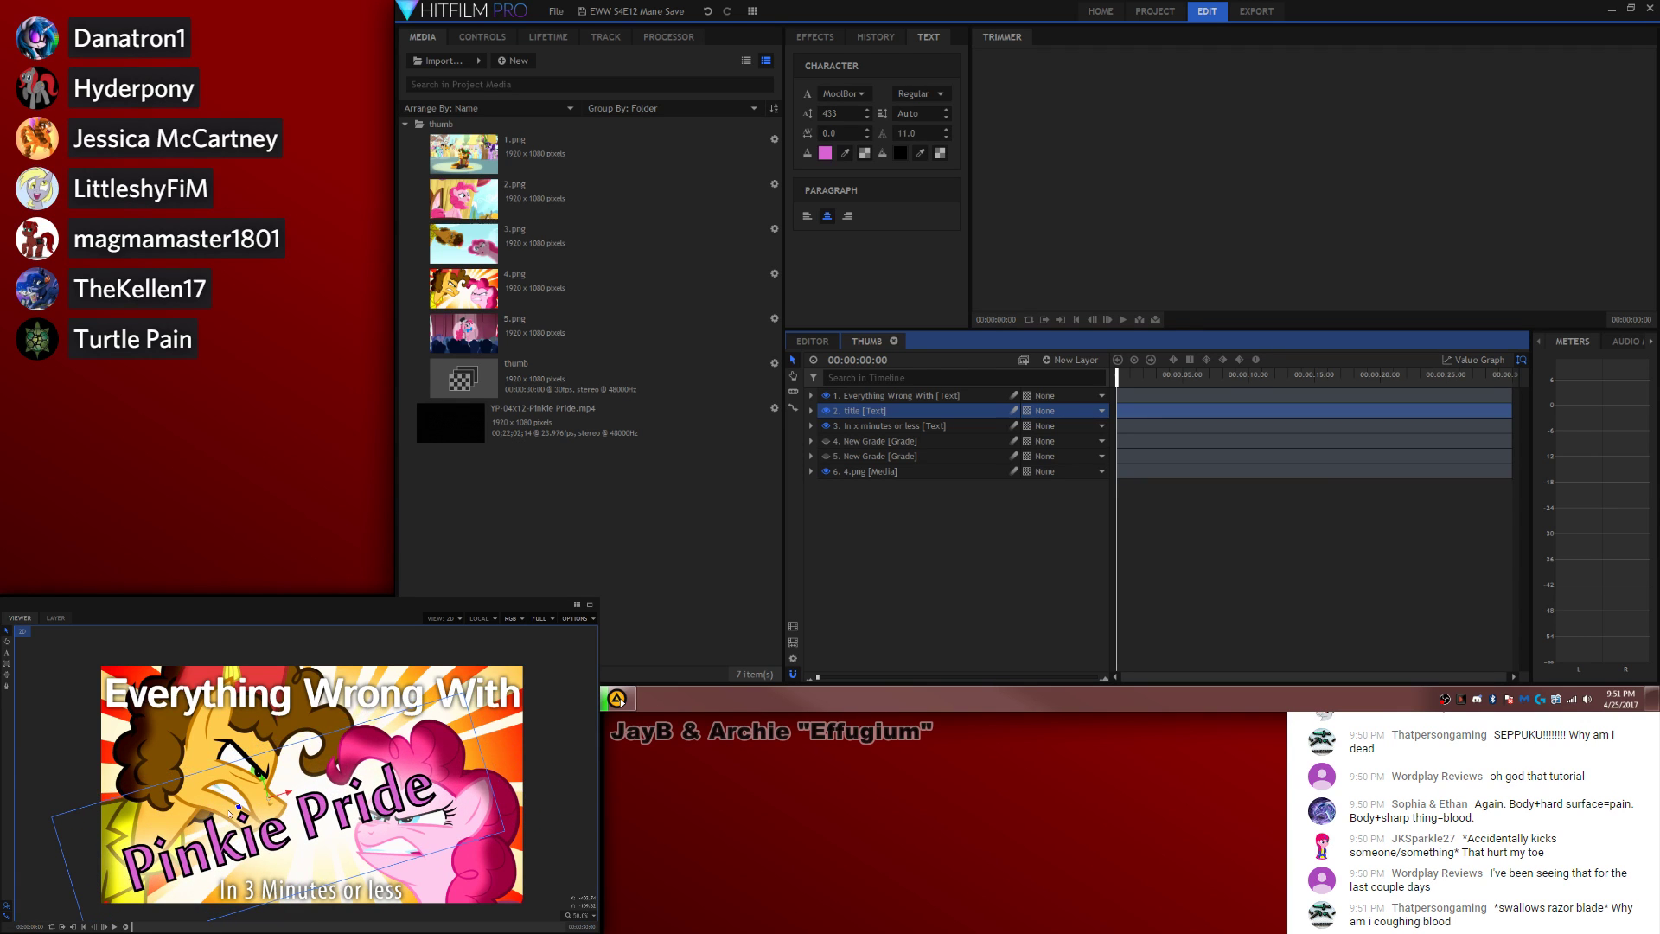
# Step: Expand the 4.png background layer and reveal its transform properties
pyautogui.click(860, 472)
pyautogui.click(811, 471)
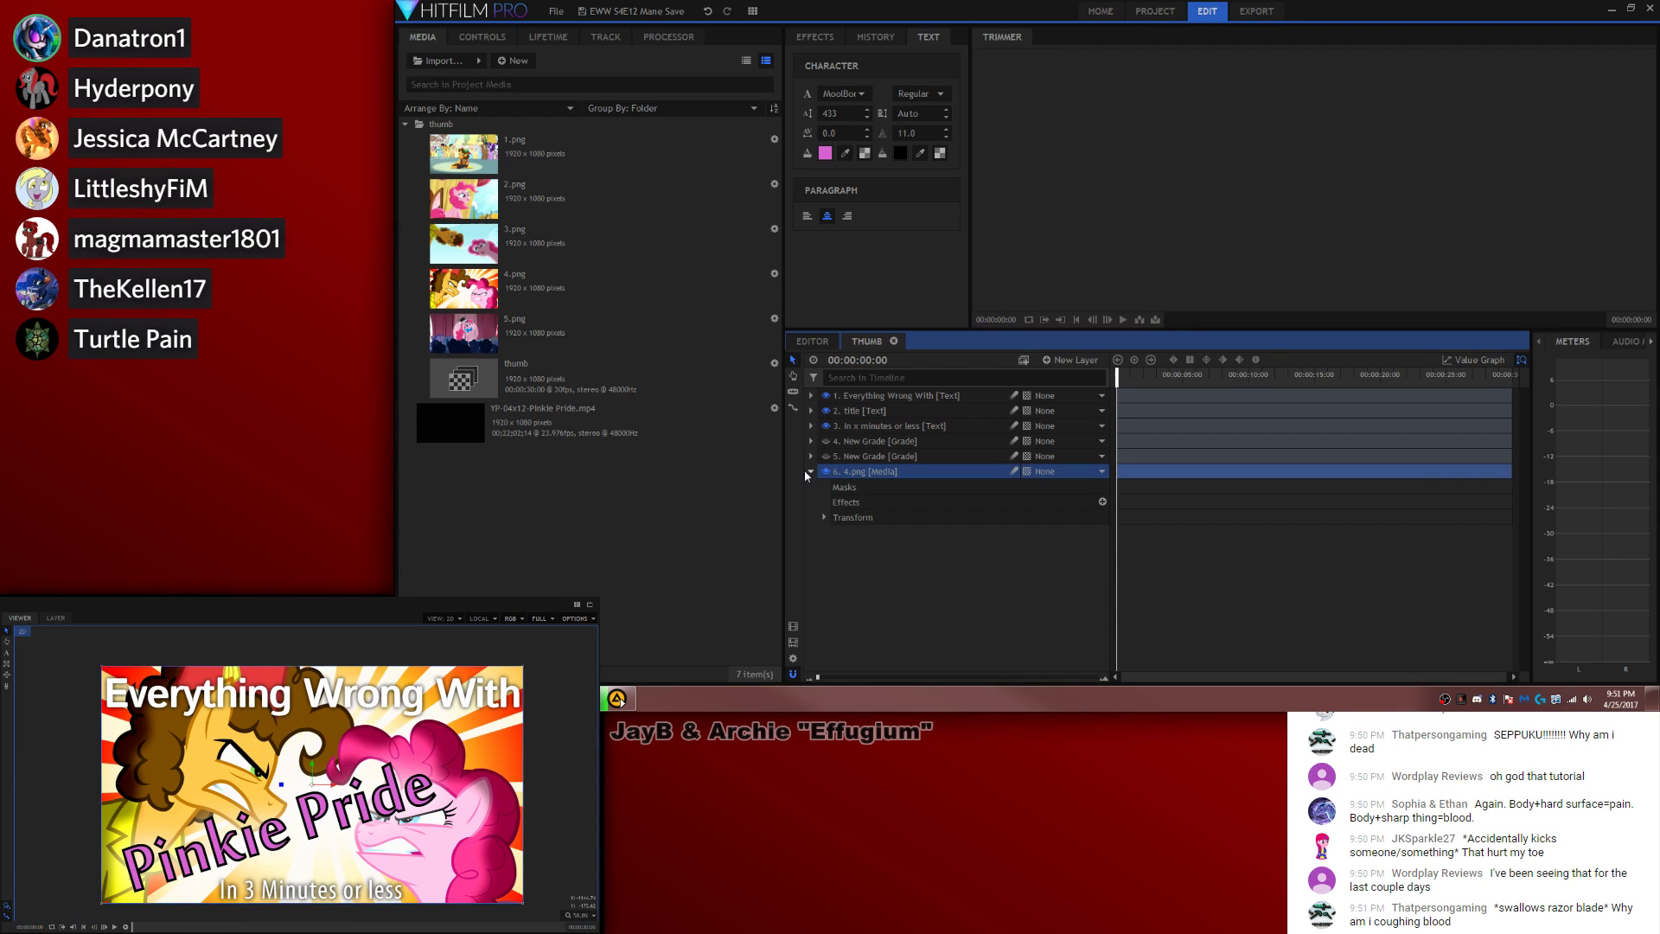
pyautogui.click(823, 517)
pyautogui.moveTo(1080, 577); pyautogui.dragTo(1080, 577)
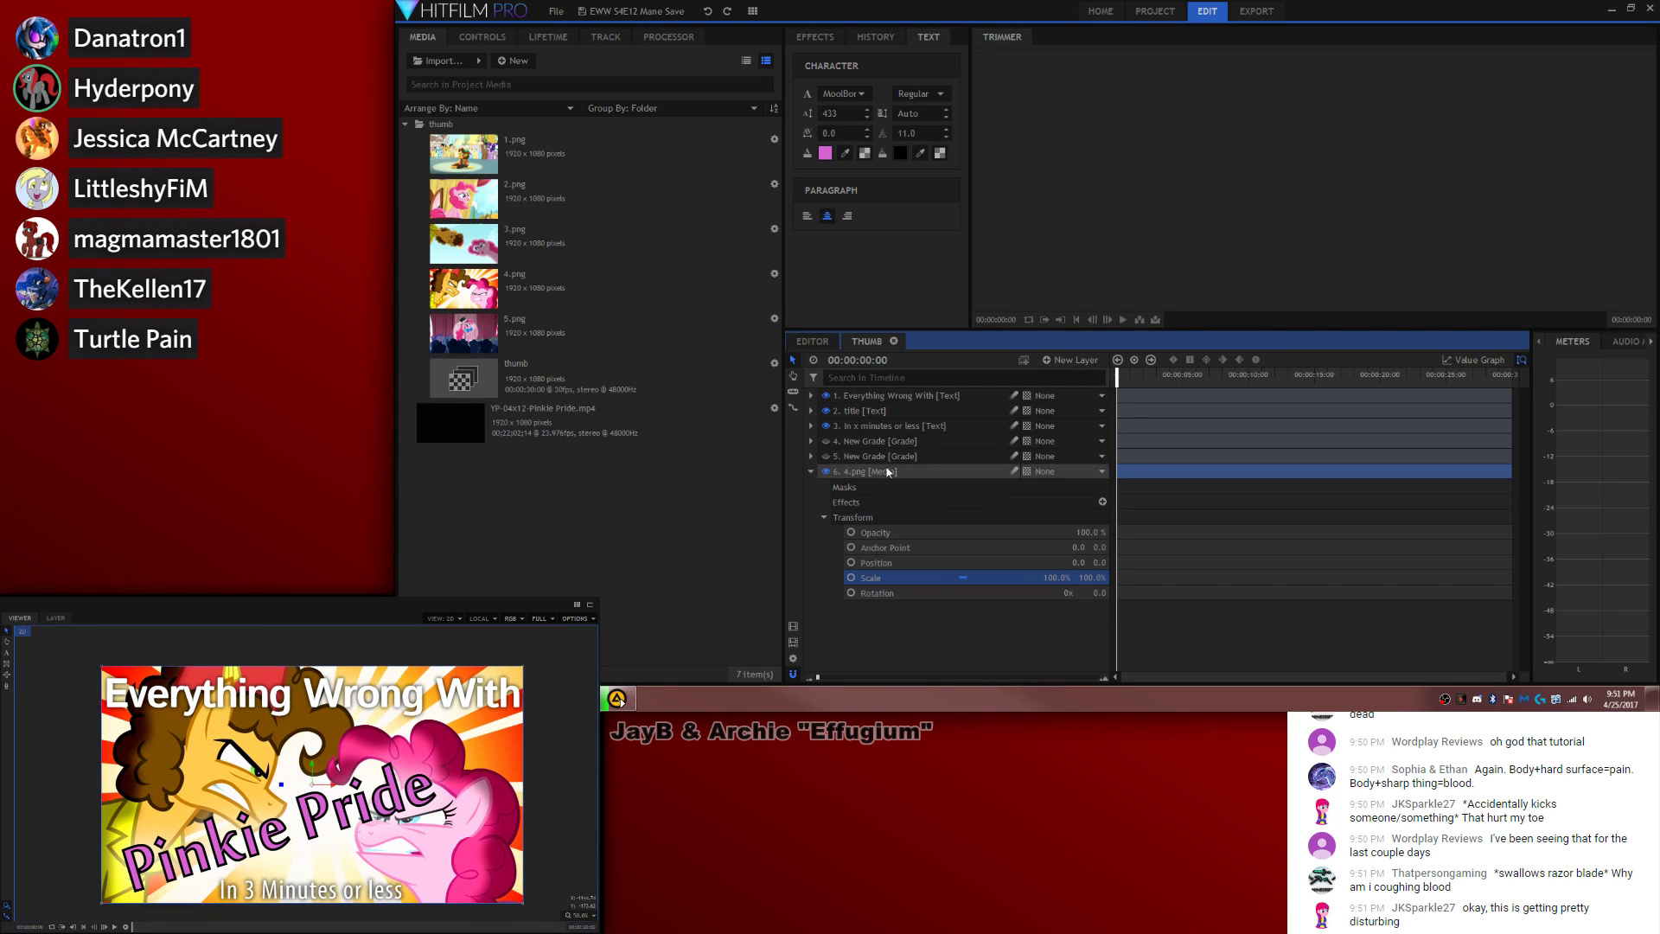
# Step: Scale the Pinkie Pride title down to 75% and tilt it to -27.7 degrees between the two characters
pyautogui.click(853, 411)
pyautogui.click(811, 411)
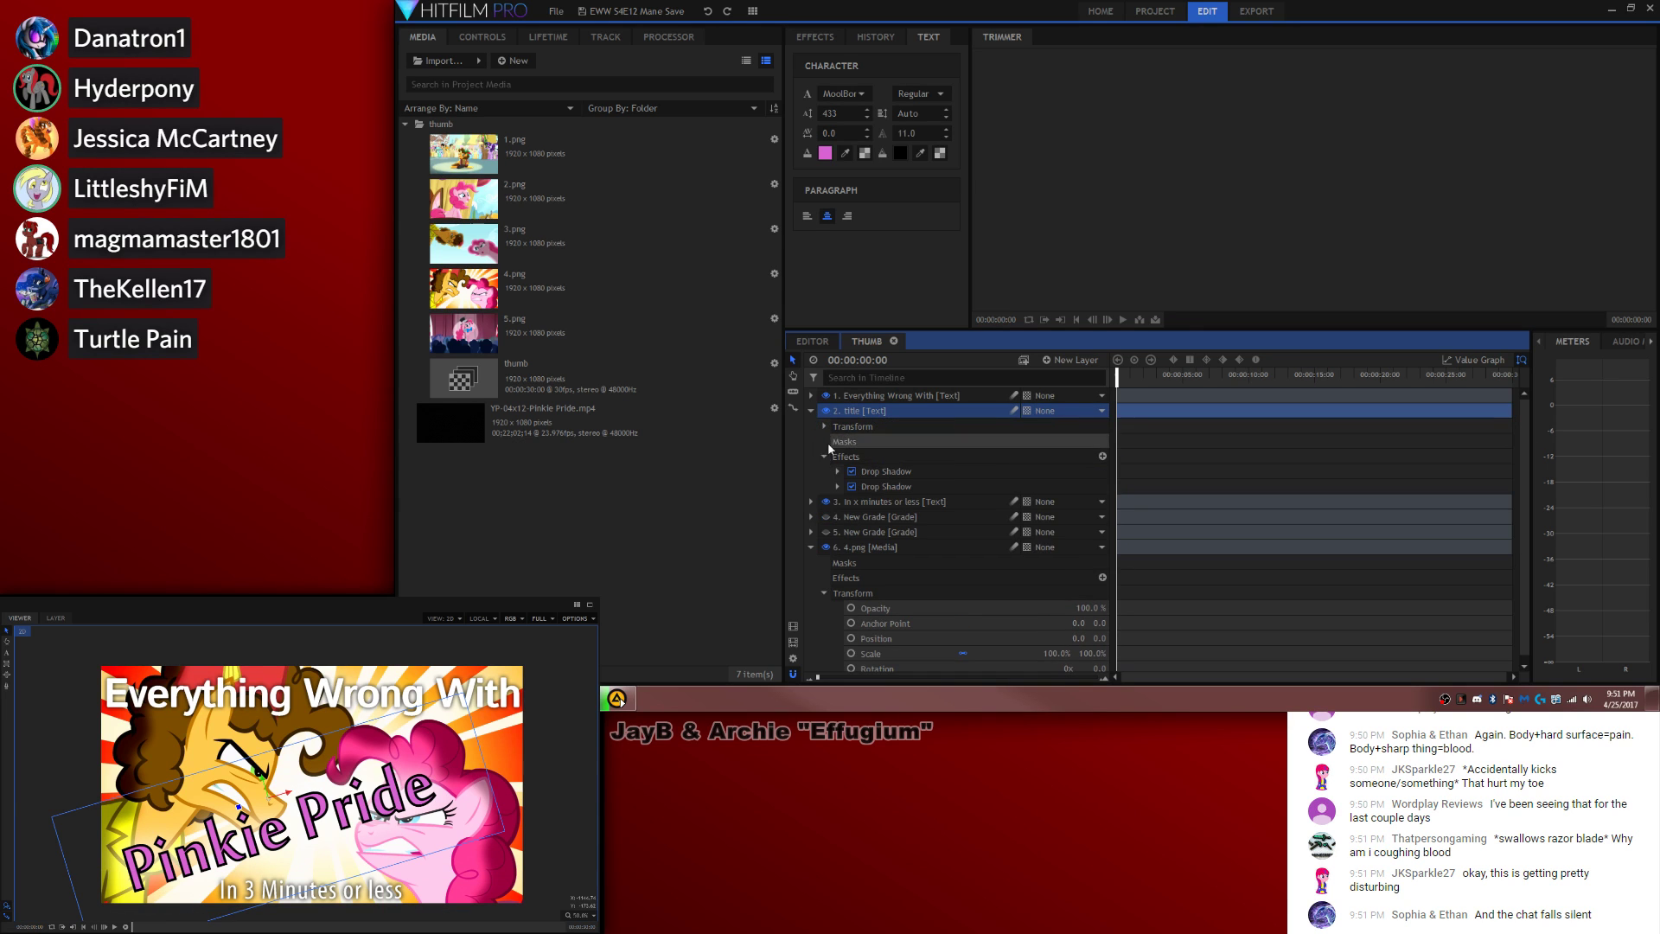
pyautogui.click(823, 425)
pyautogui.moveTo(1041, 486); pyautogui.dragTo(1025, 486)
pyautogui.moveTo(270, 802)
pyautogui.mouseDown()
pyautogui.moveTo(245, 807)
pyautogui.moveTo(271, 811)
pyautogui.mouseUp()
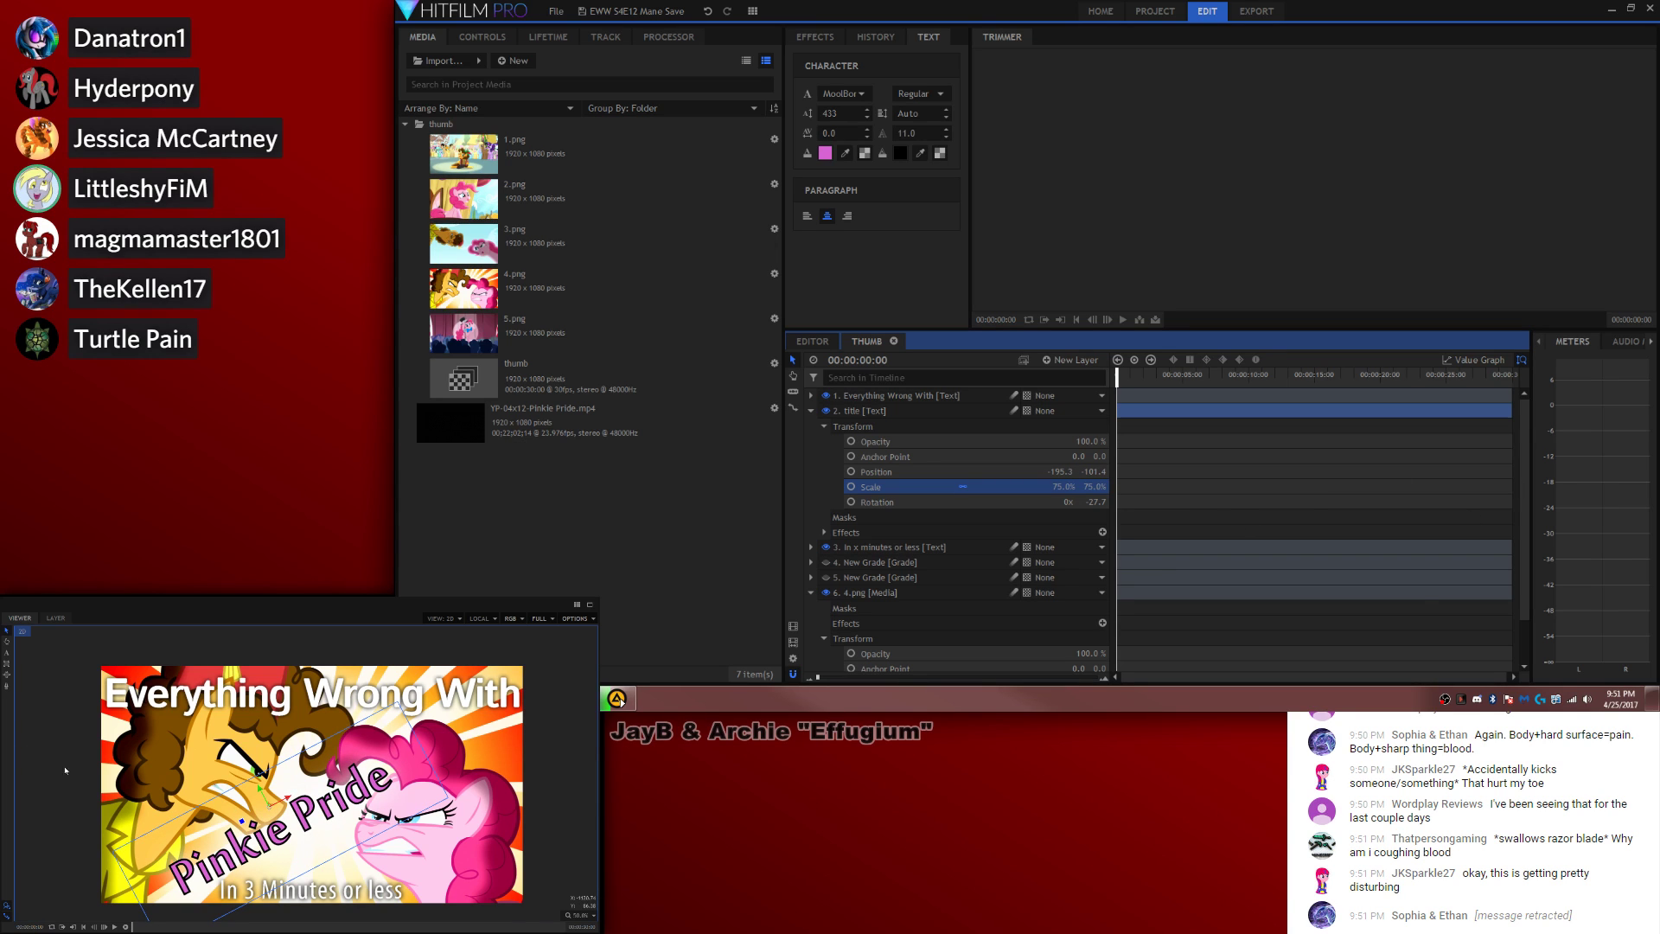
pyautogui.click(811, 410)
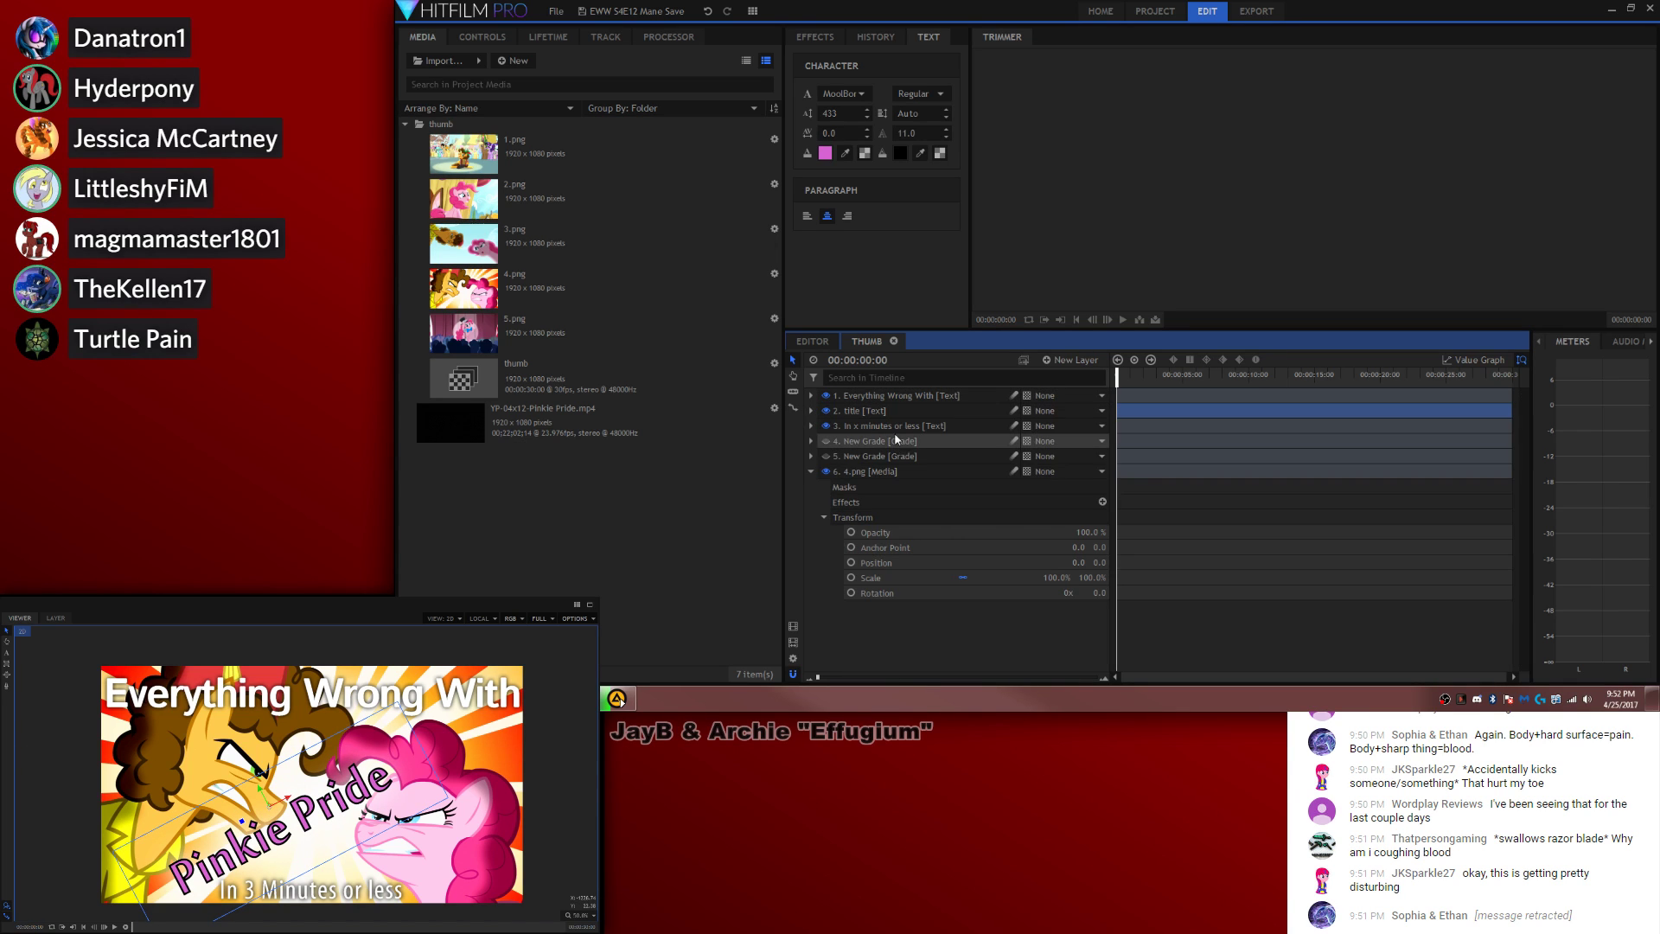
# Step: Move the In 3 Minutes or less text to the image's lower right corner and nudge the Pinkie Pride title slightly up and left
pyautogui.click(953, 427)
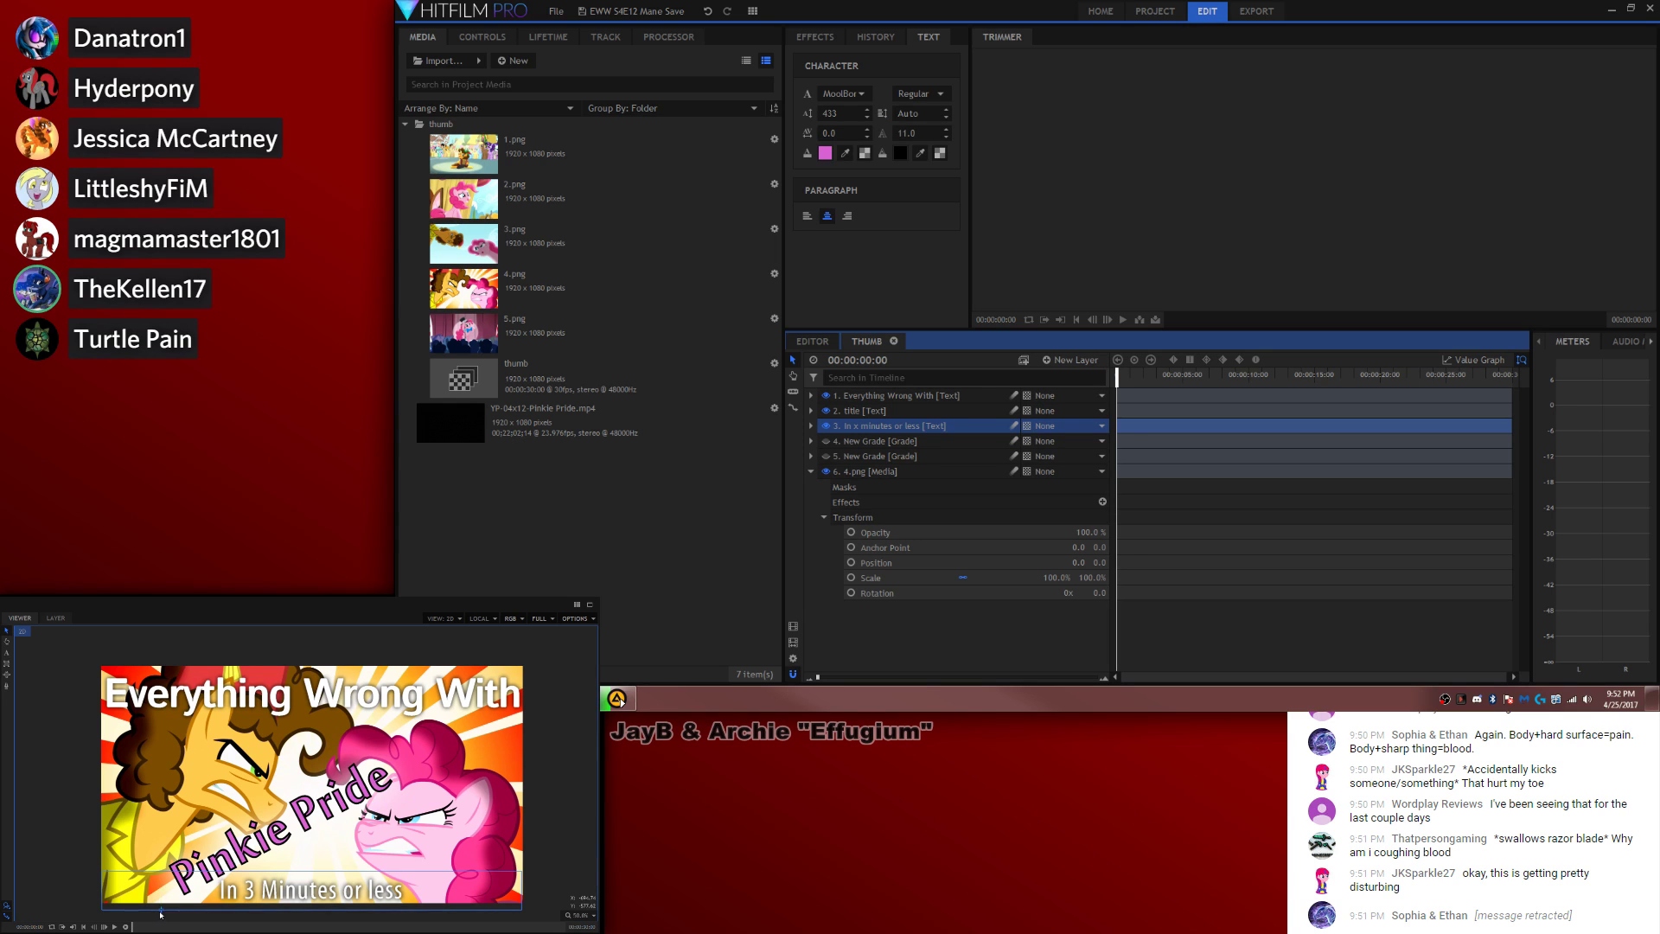
pyautogui.moveTo(159, 914); pyautogui.dragTo(267, 912)
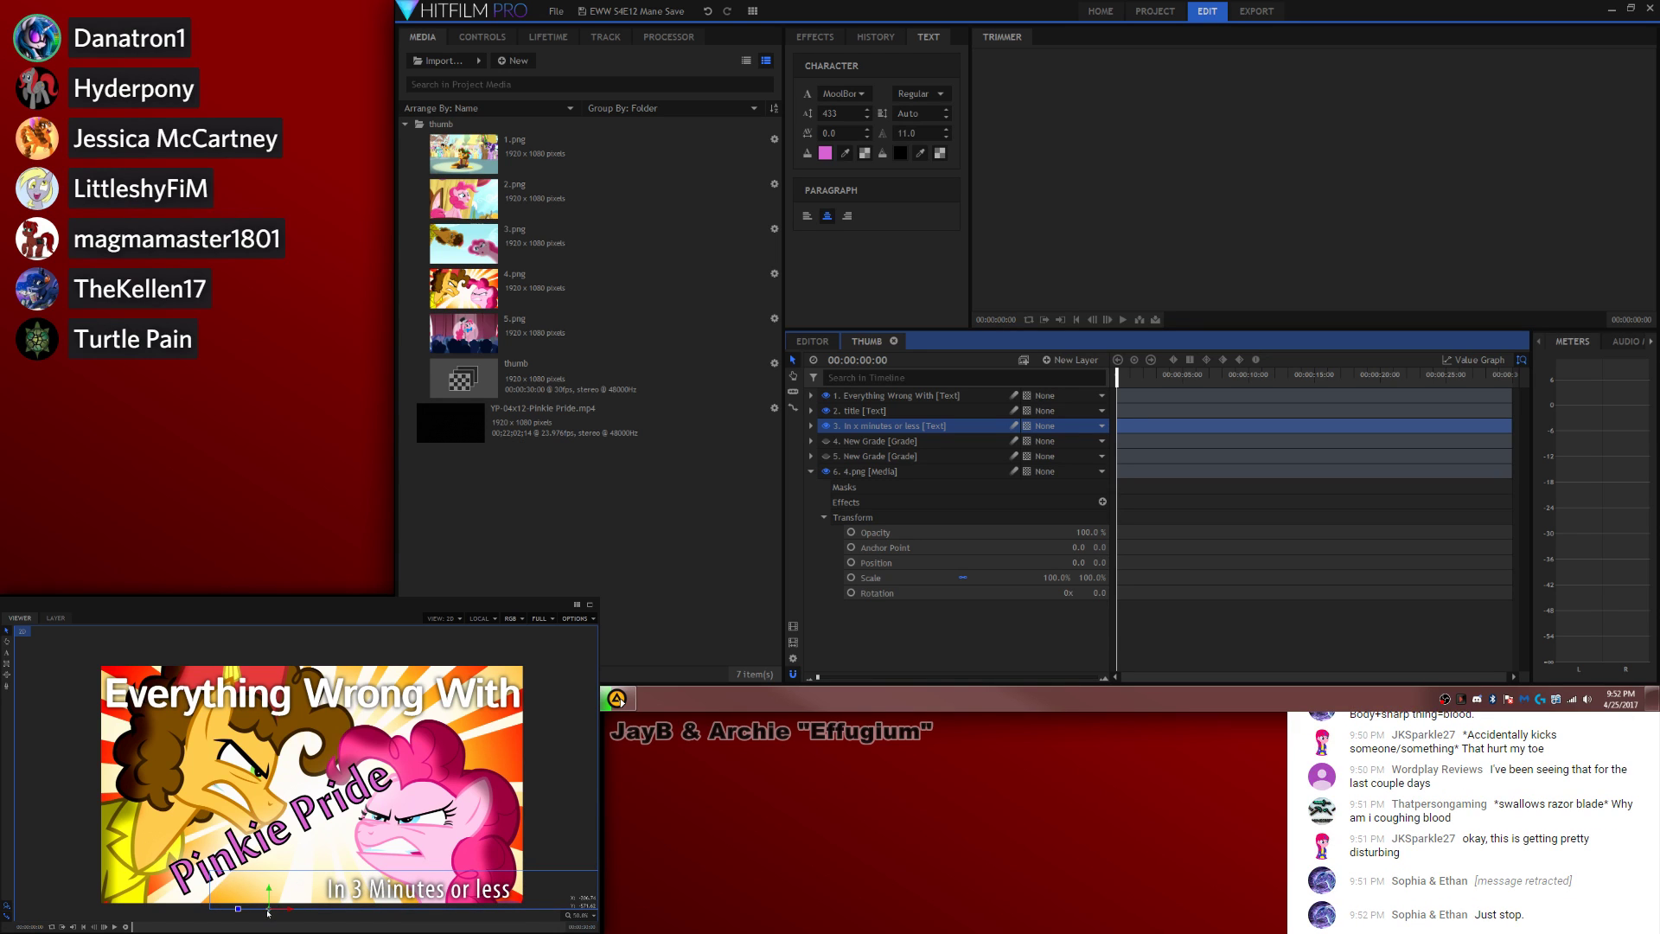
pyautogui.click(897, 472)
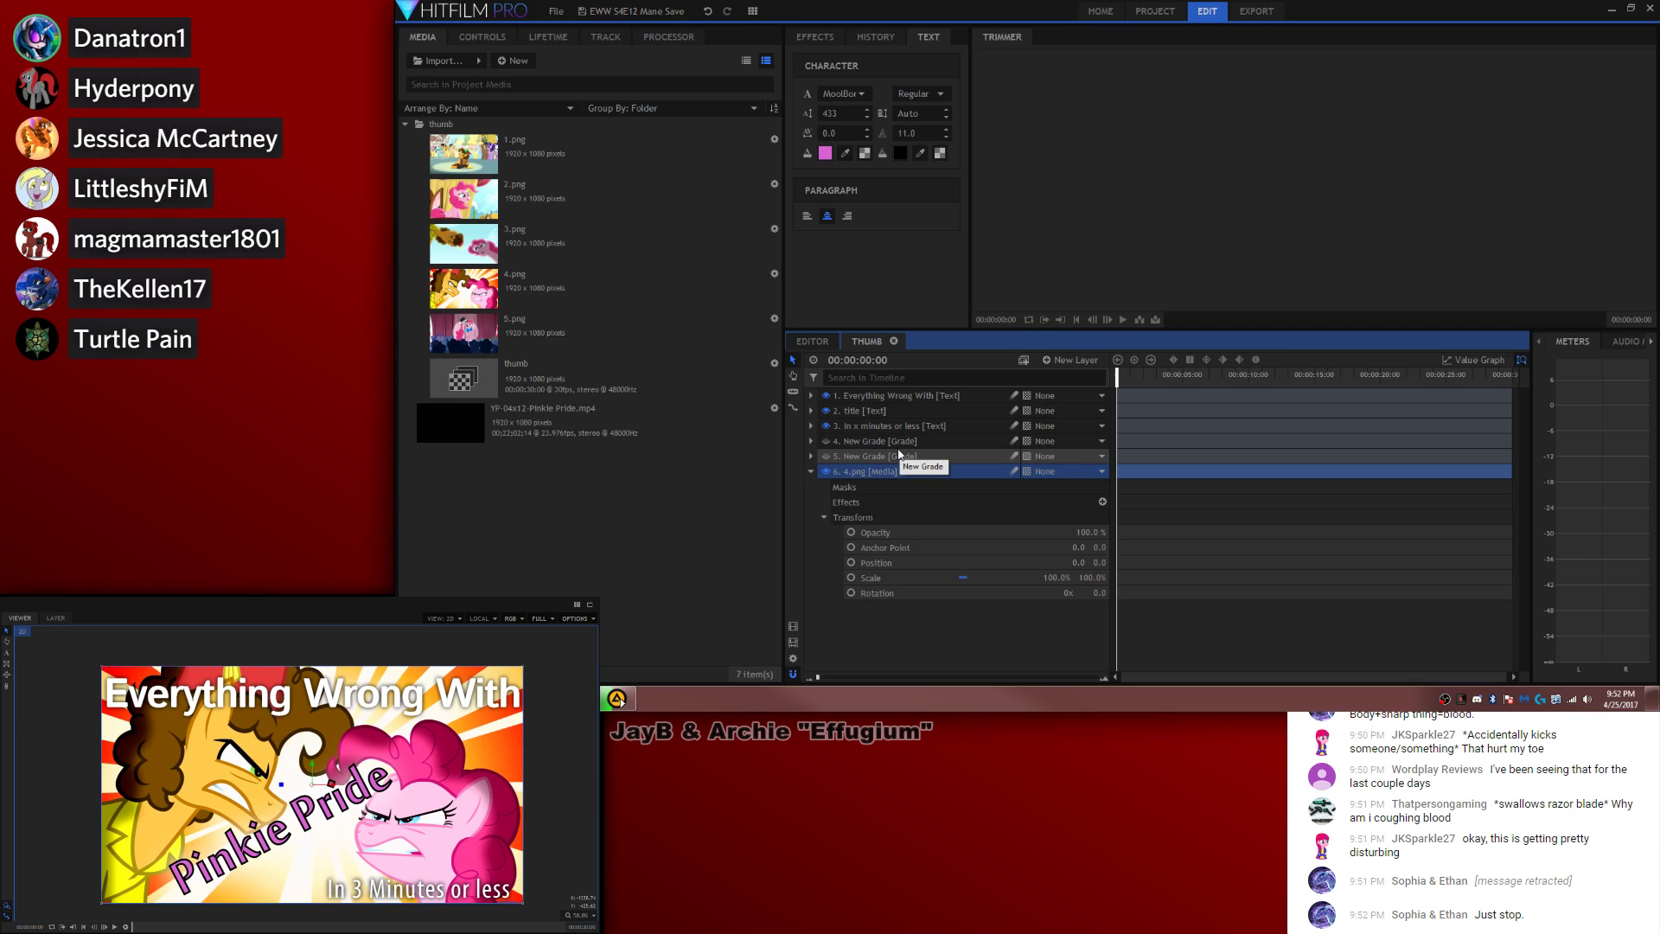
pyautogui.click(875, 428)
pyautogui.click(875, 413)
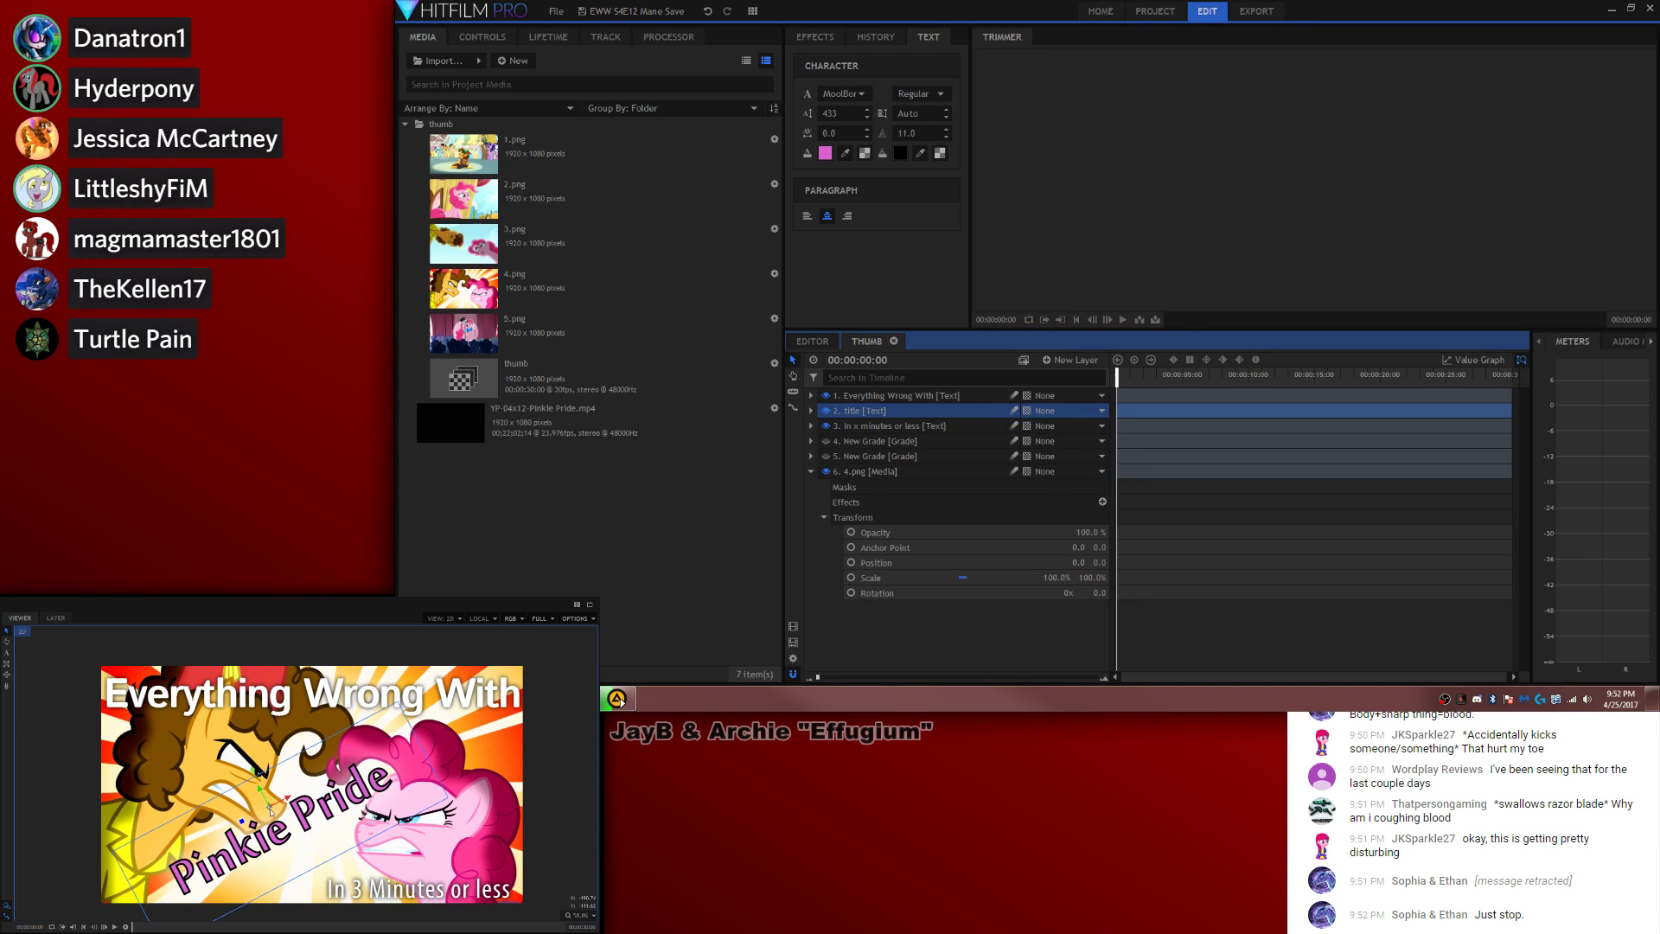
pyautogui.moveTo(270, 808)
pyautogui.mouseDown()
pyautogui.moveTo(264, 789)
pyautogui.moveTo(264, 804)
pyautogui.mouseUp()
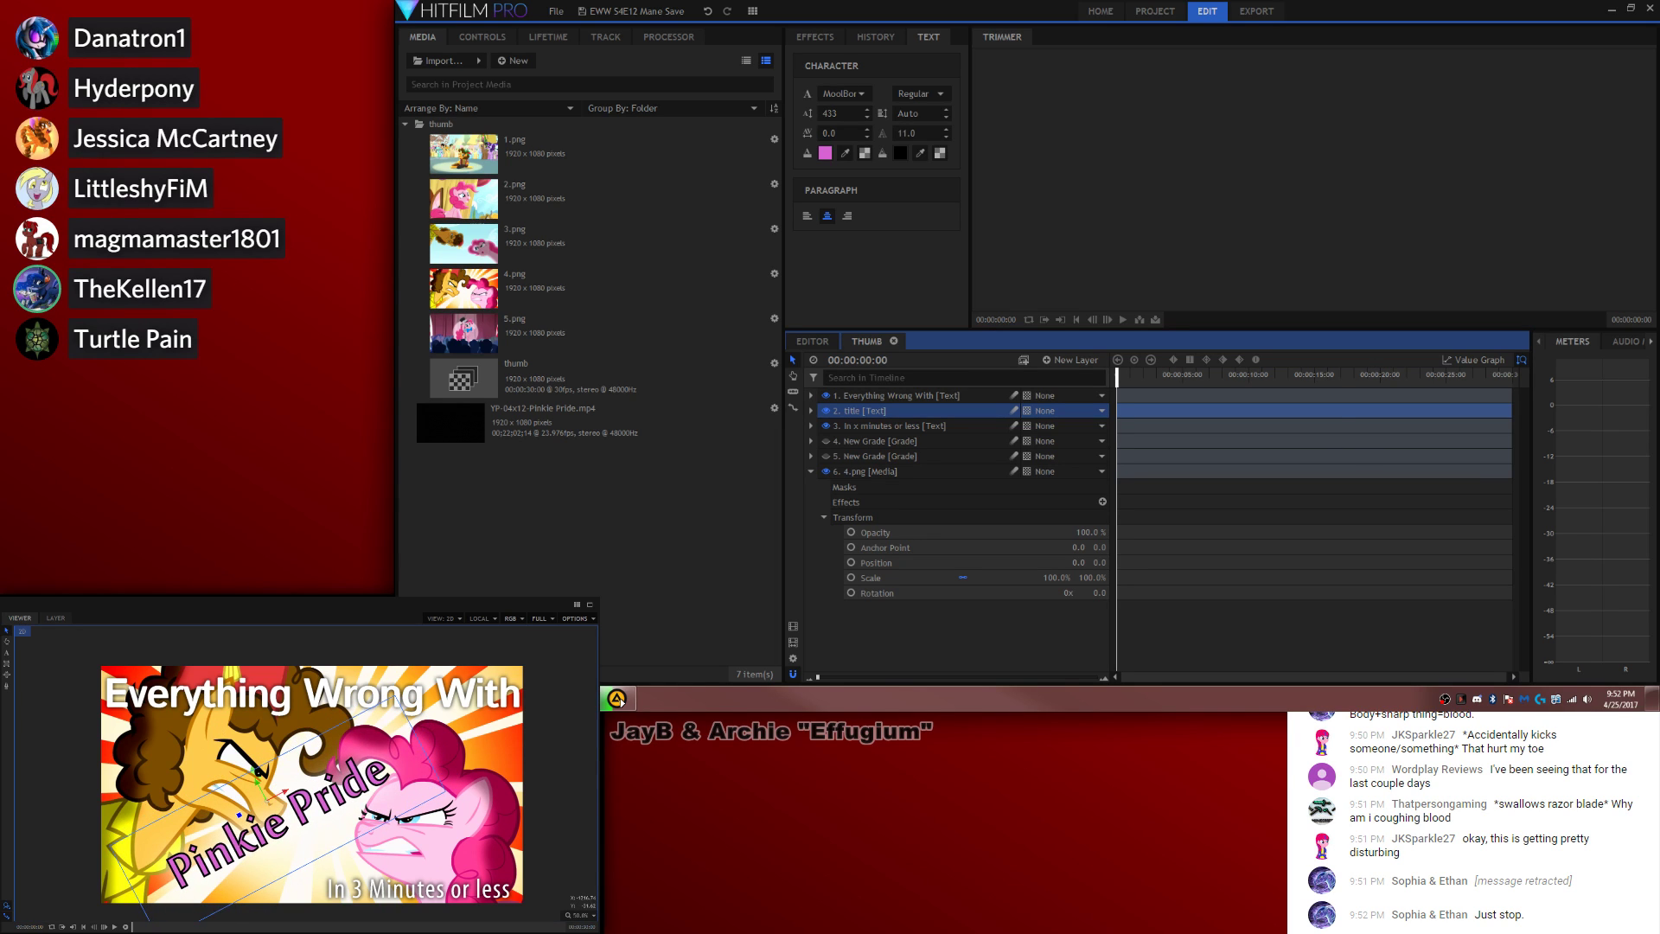
# Step: Select the whole Pinkie Pride title text and change its outline color to white
pyautogui.click(7, 652)
pyautogui.moveTo(390, 768); pyautogui.dragTo(71, 849)
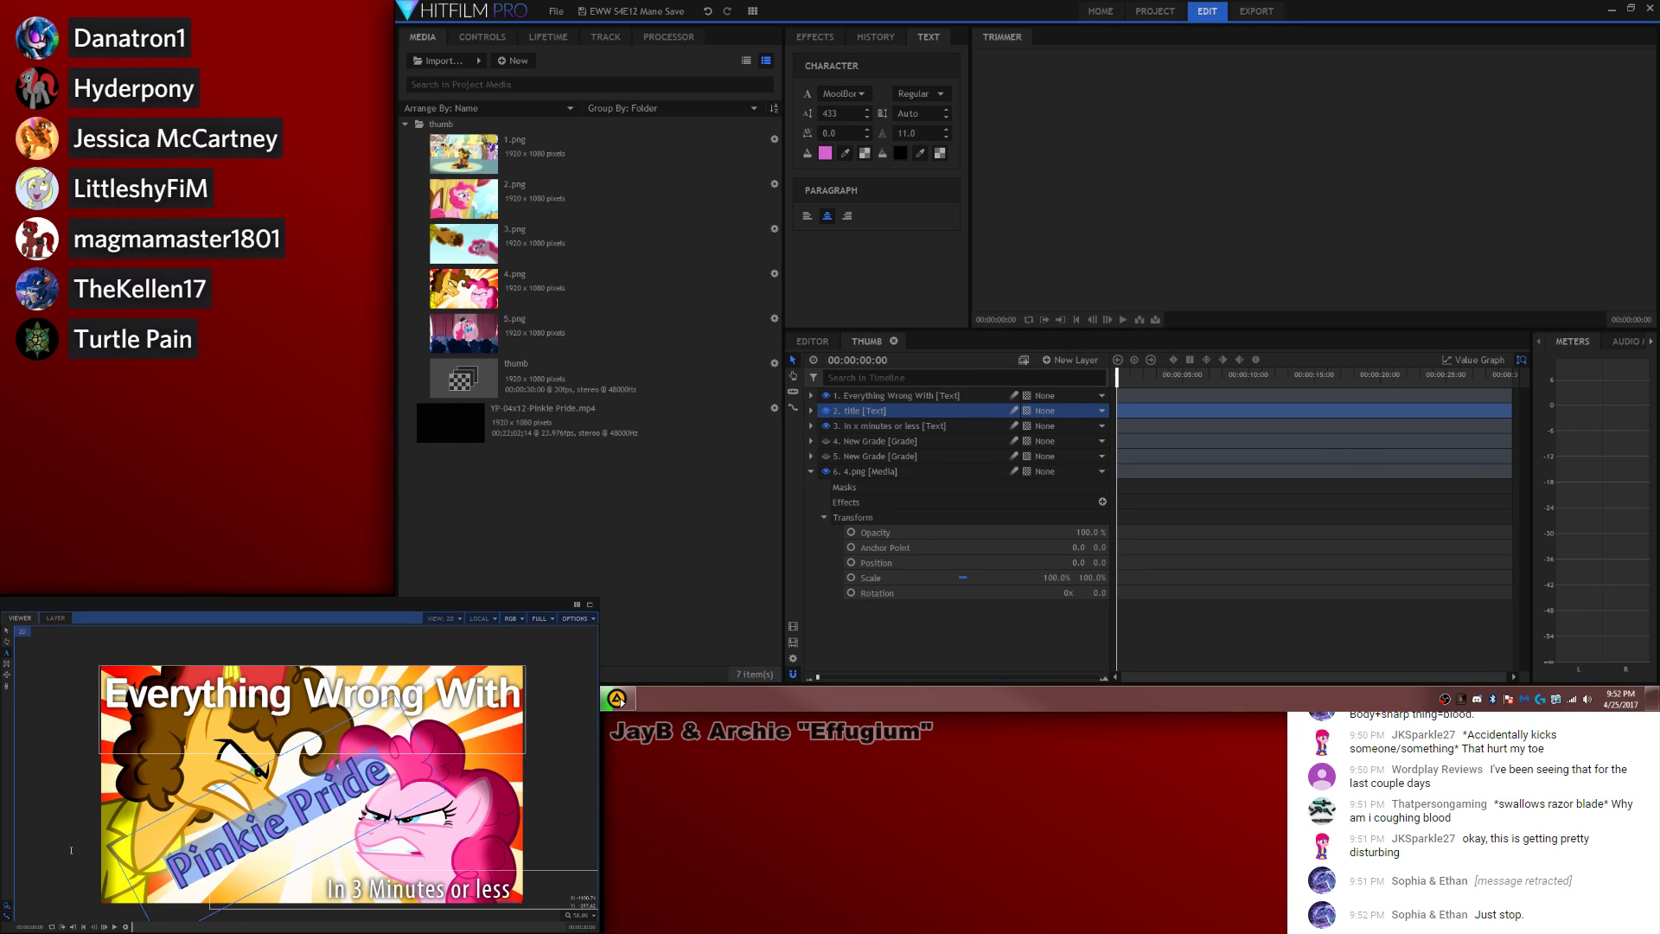
pyautogui.click(901, 154)
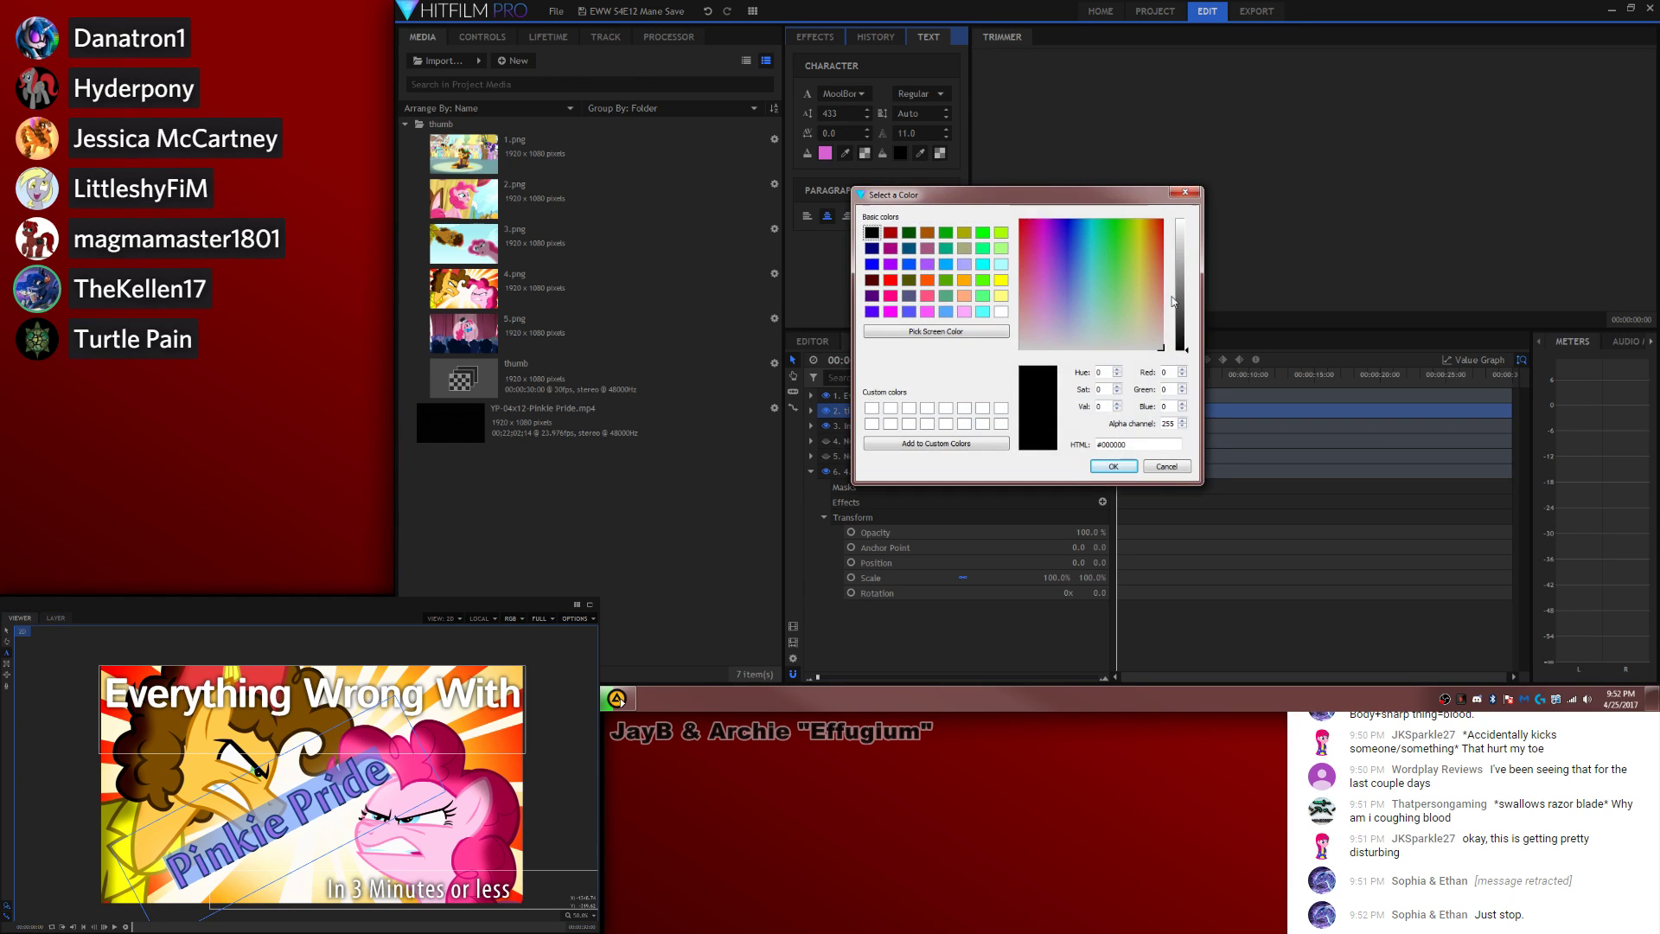
pyautogui.moveTo(1184, 279); pyautogui.dragTo(1185, 221)
pyautogui.click(1113, 466)
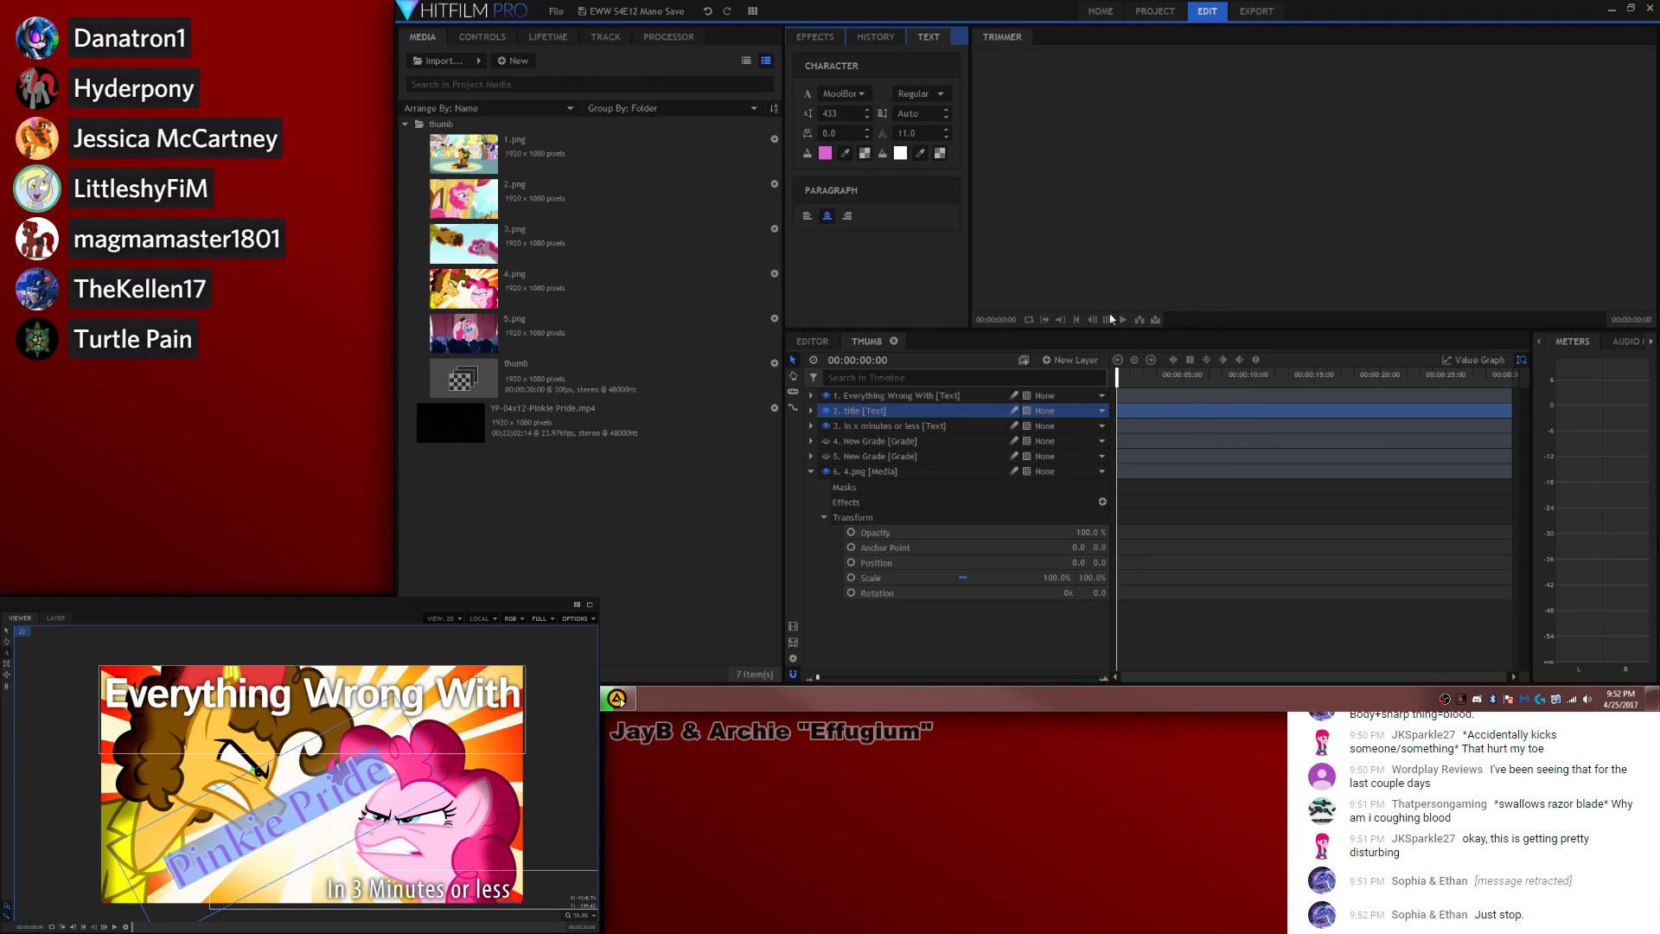
# Step: Set the Pinkie Pride title's outline color to bright pink #ff00a6
pyautogui.click(900, 154)
pyautogui.click(1073, 251)
pyautogui.click(1036, 218)
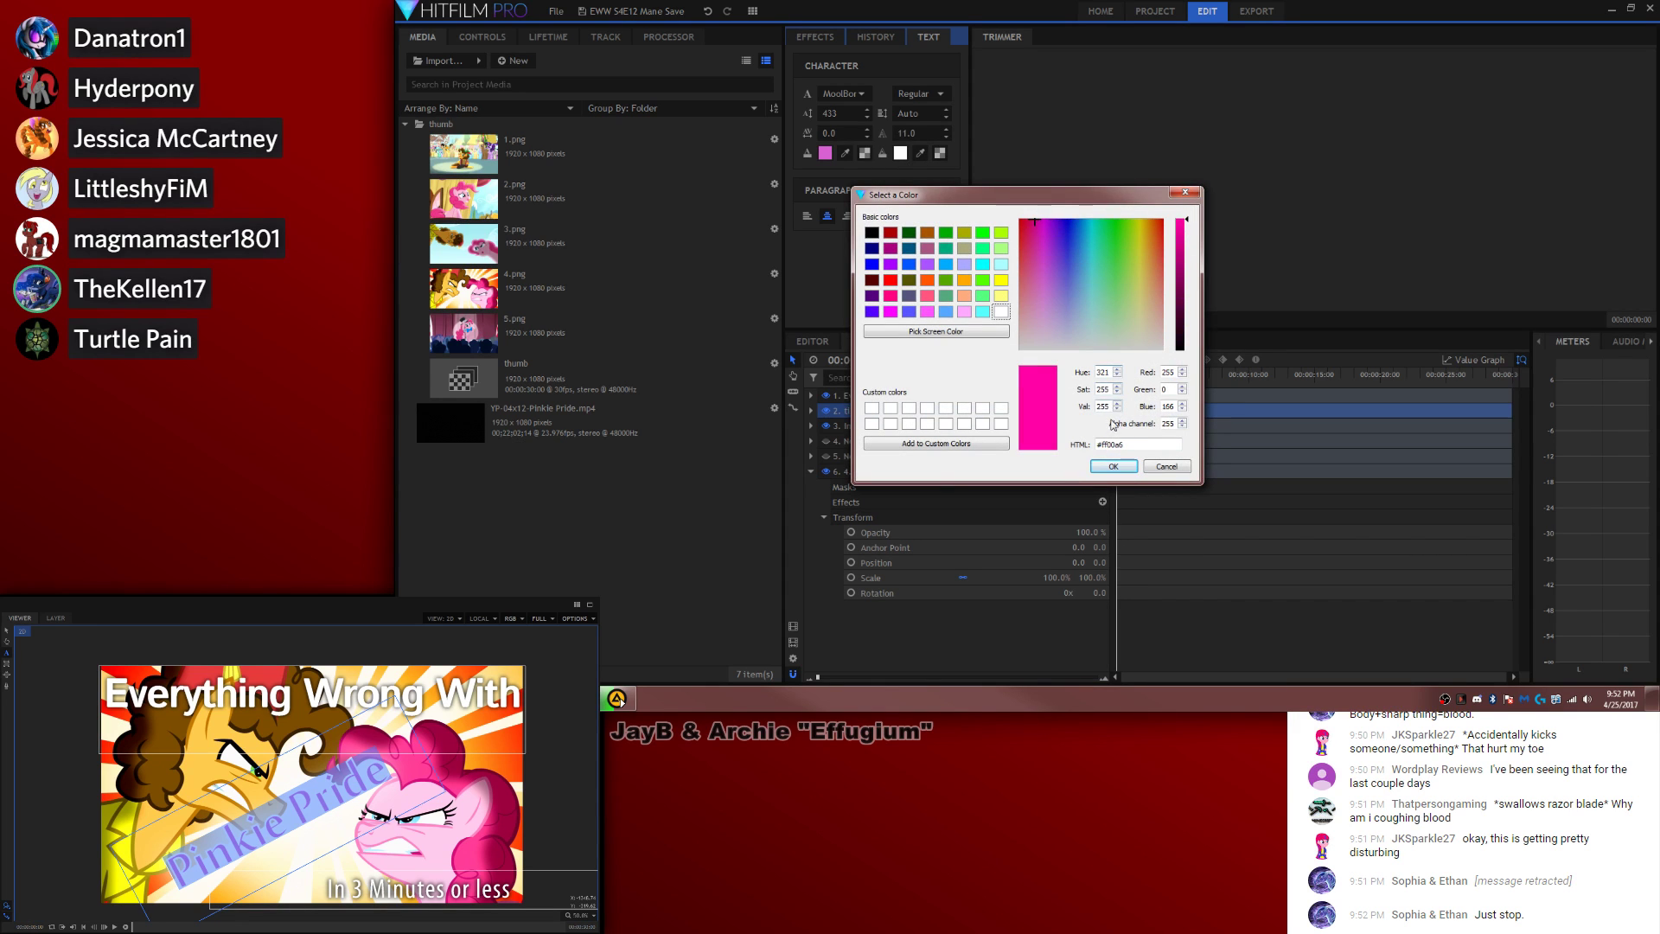
pyautogui.click(1102, 464)
# Step: Switch to Windows Explorer and check the size of the Episodes folder in MLPVids through its properties
pyautogui.press('super')
pyautogui.click(453, 180)
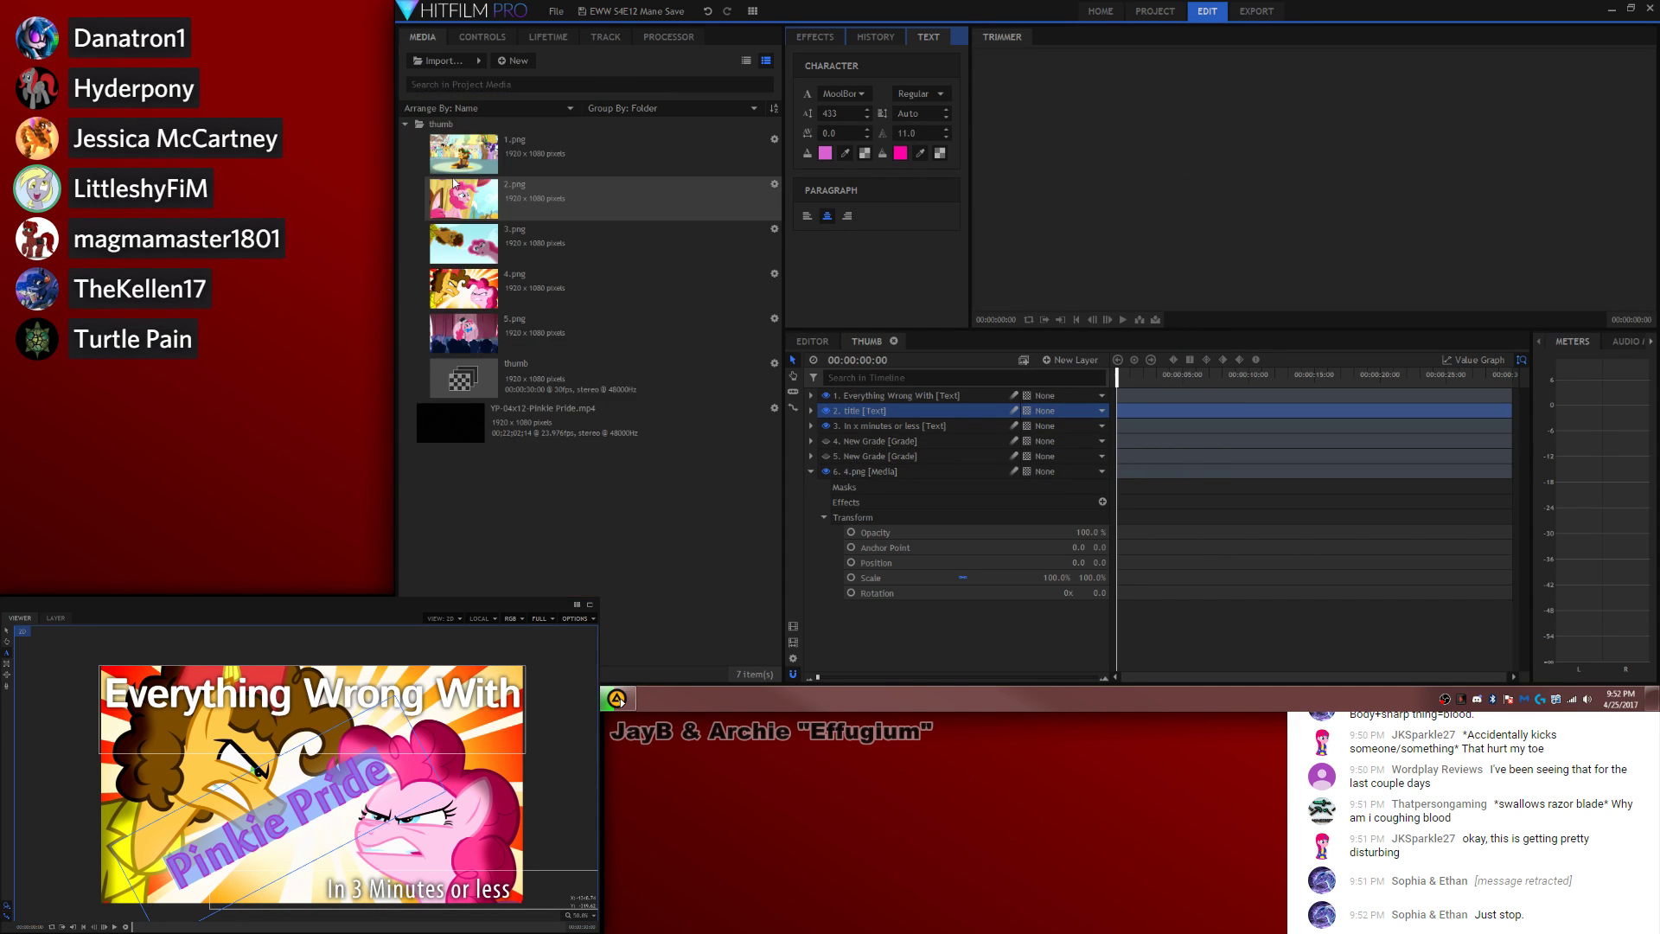
pyautogui.press('super+e')
pyautogui.rightClick(532, 85)
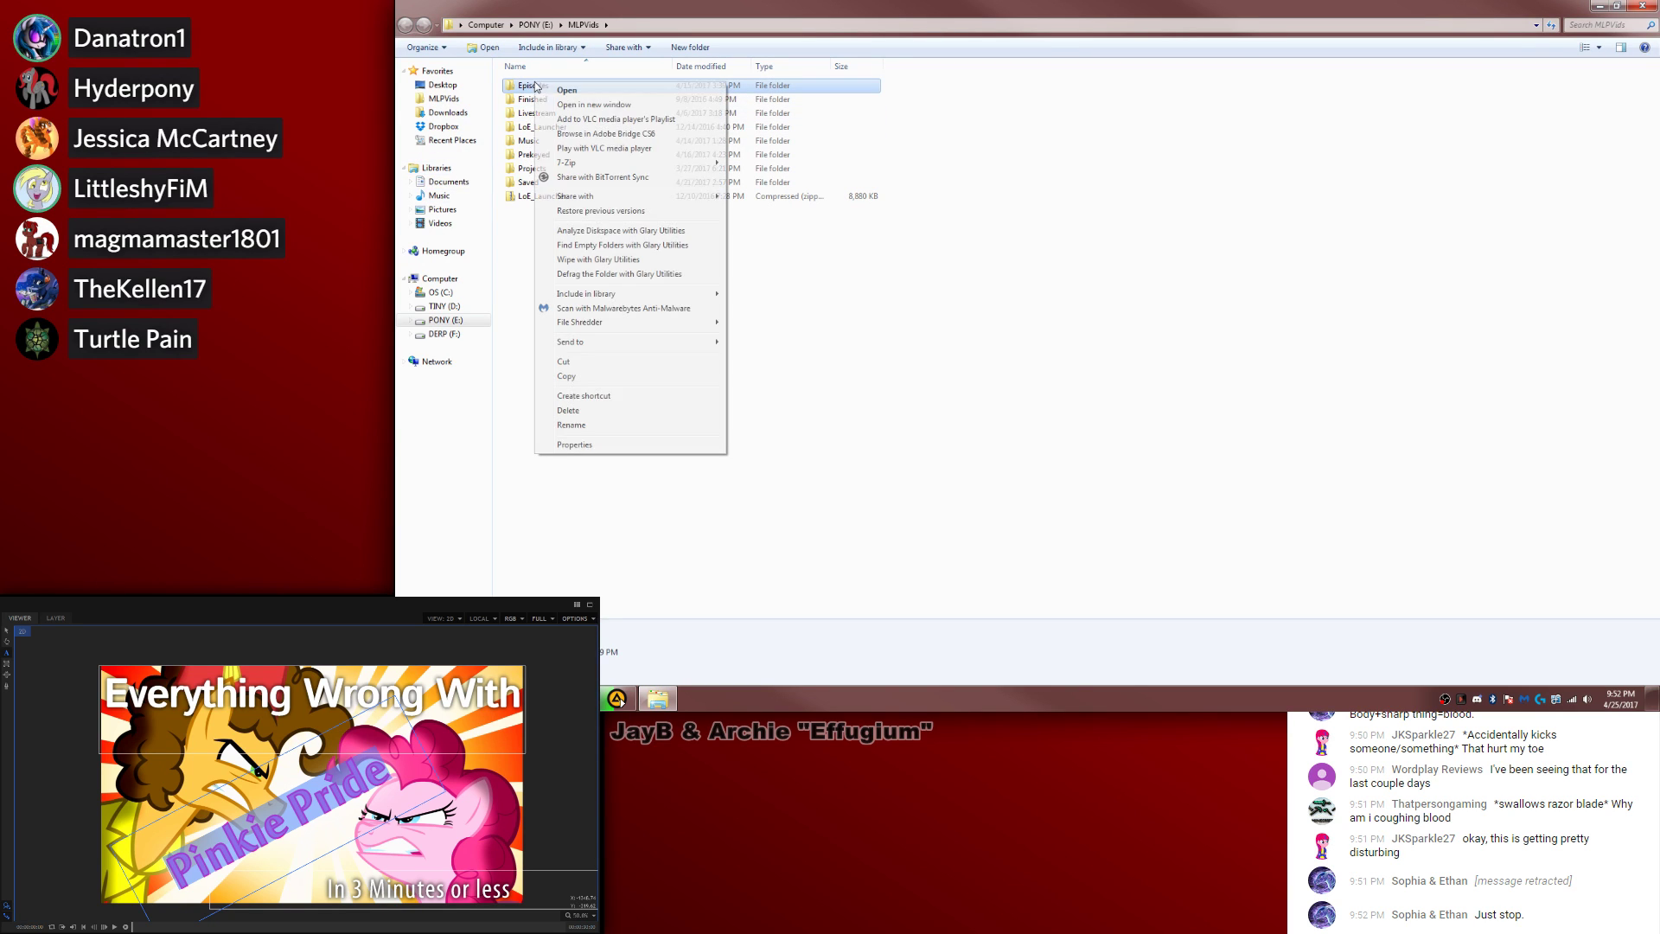
pyautogui.click(640, 445)
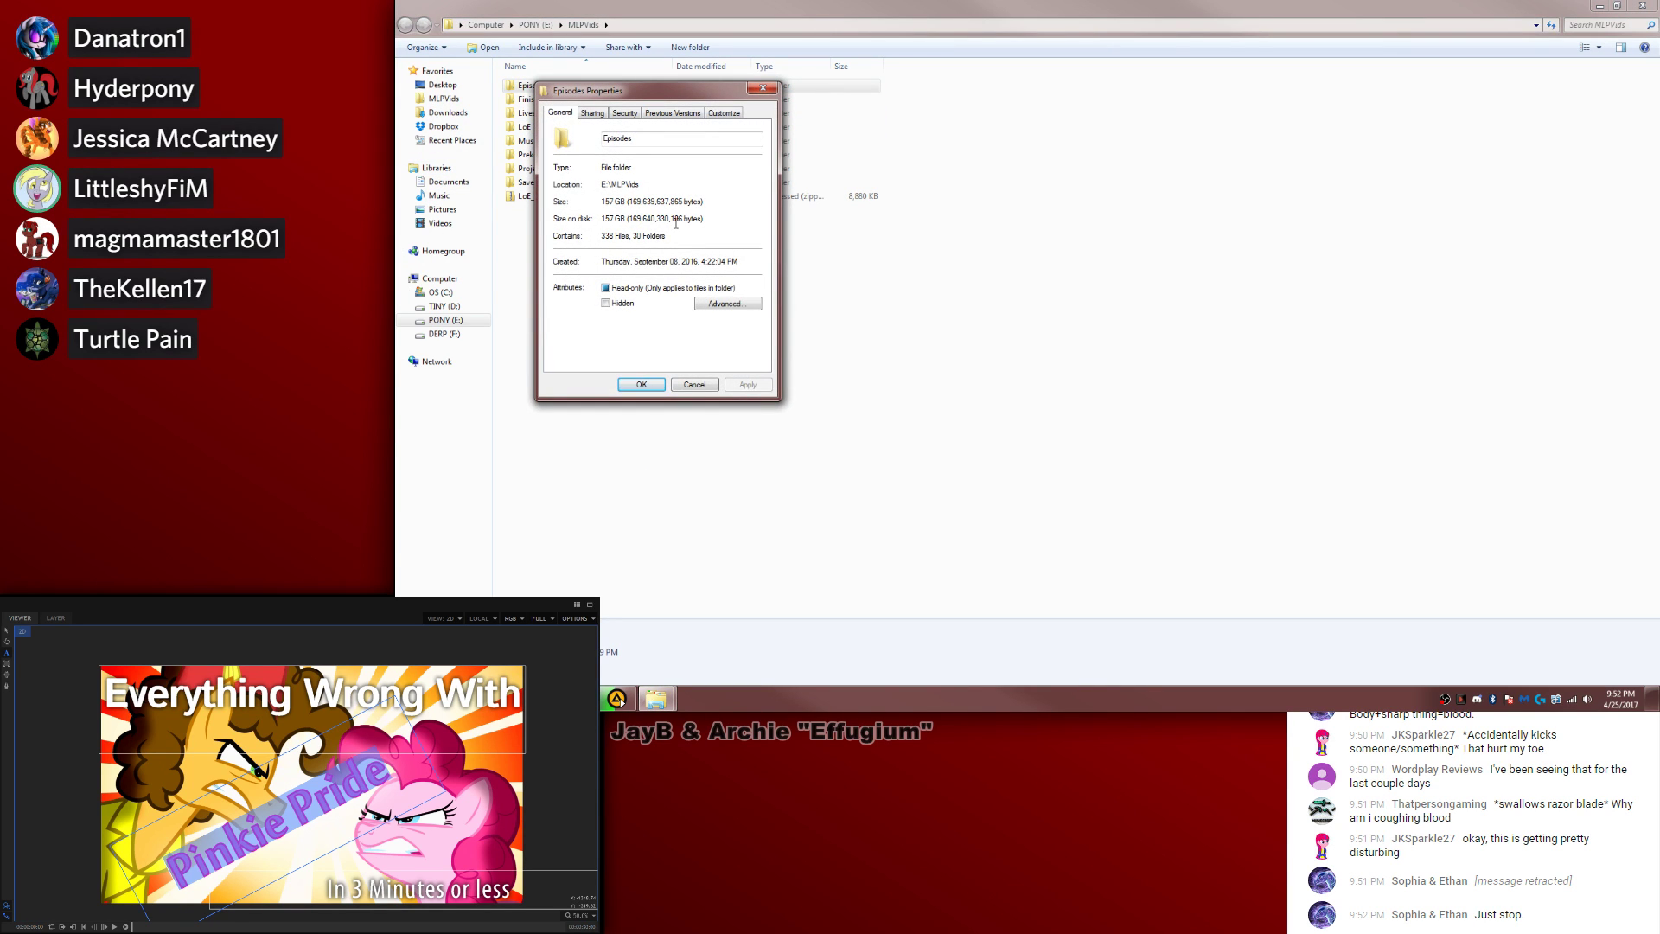
pyautogui.click(690, 384)
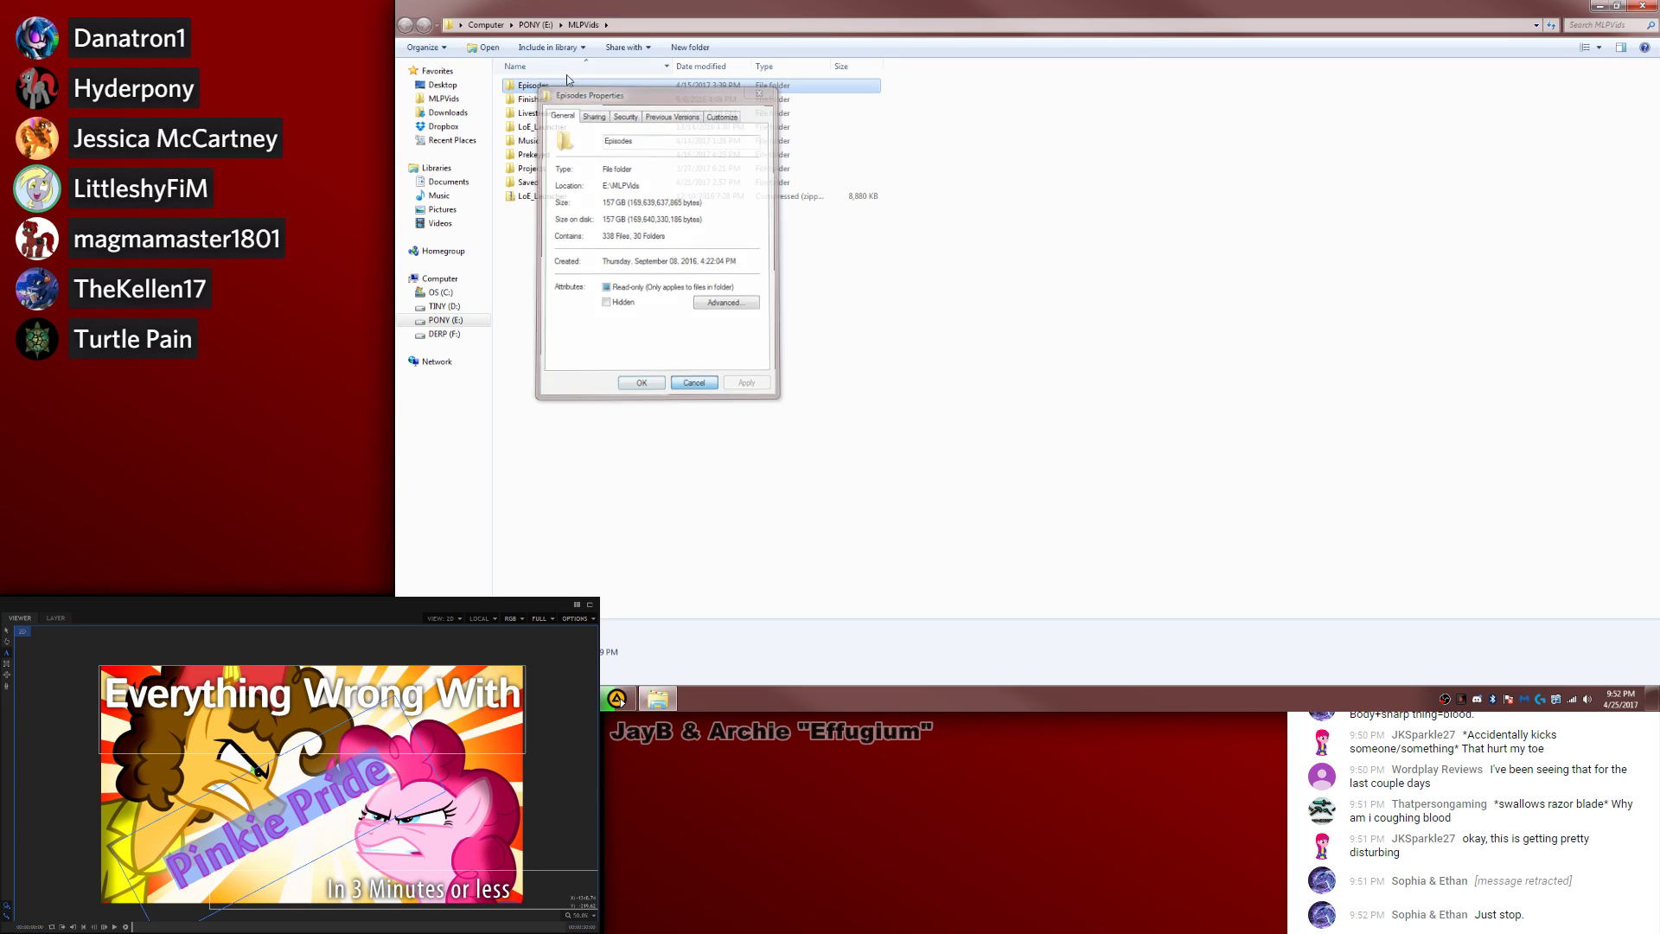
# Step: Look through the Episodes subfolders, including Audio Rip, Equestria Girls, MLPCom, S1 and S7, and close the file window
pyautogui.doubleClick(566, 85)
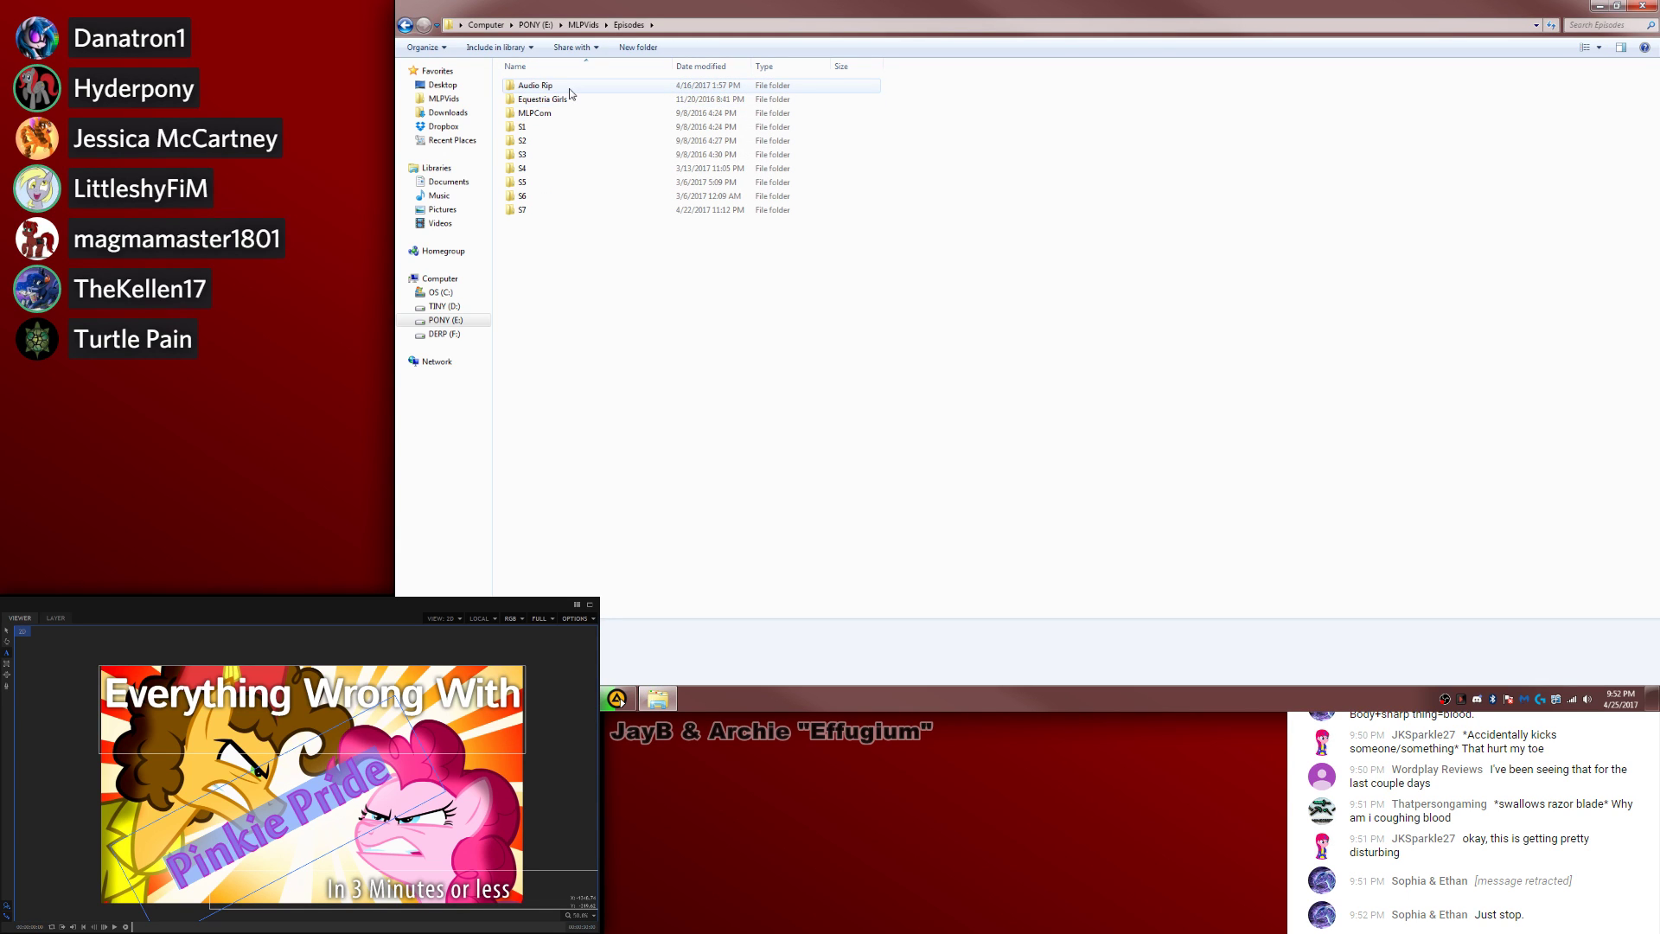
pyautogui.doubleClick(569, 86)
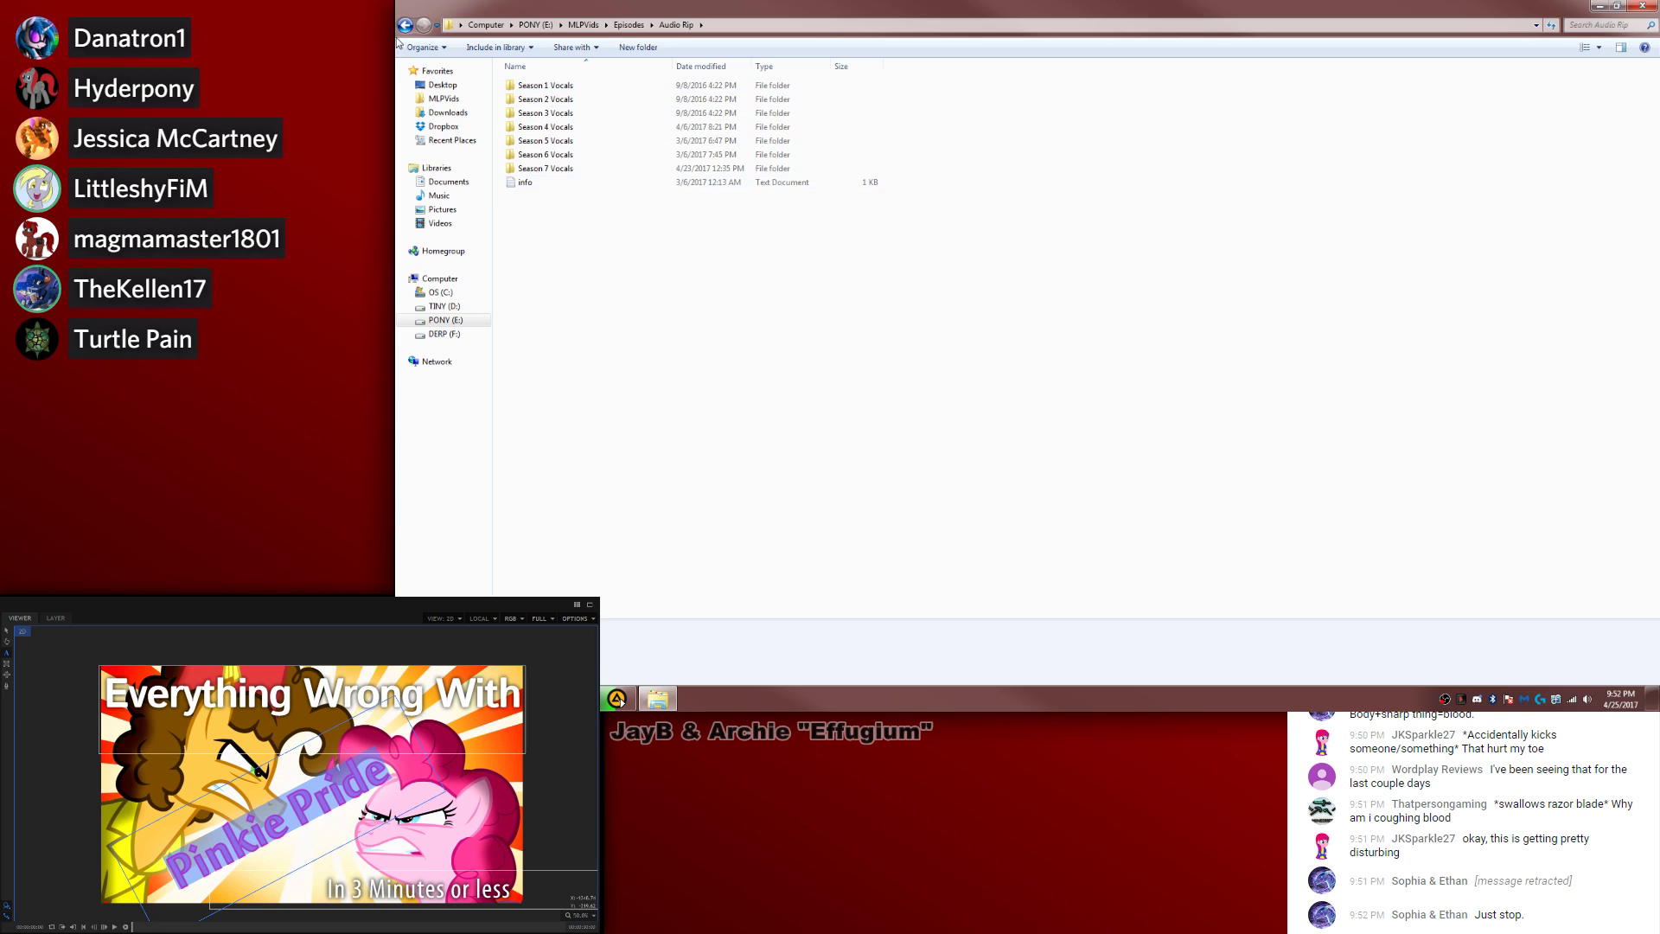
pyautogui.click(402, 27)
pyautogui.doubleClick(543, 98)
pyautogui.click(404, 26)
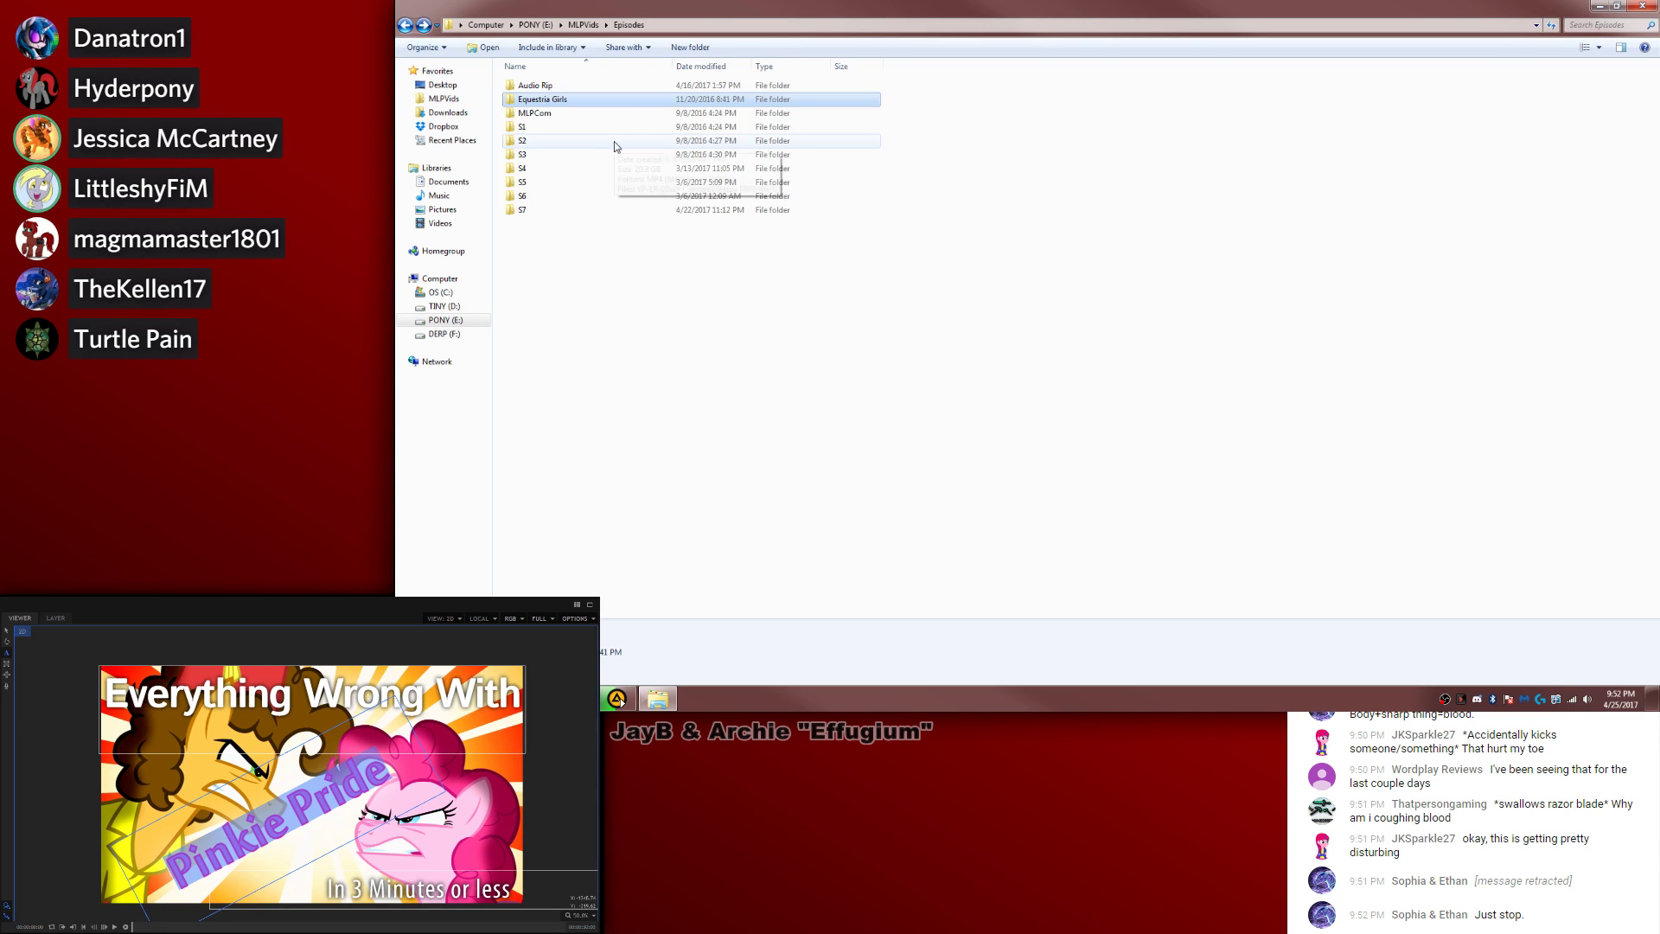
pyautogui.press('Down')
pyautogui.press('Return')
pyautogui.click(405, 27)
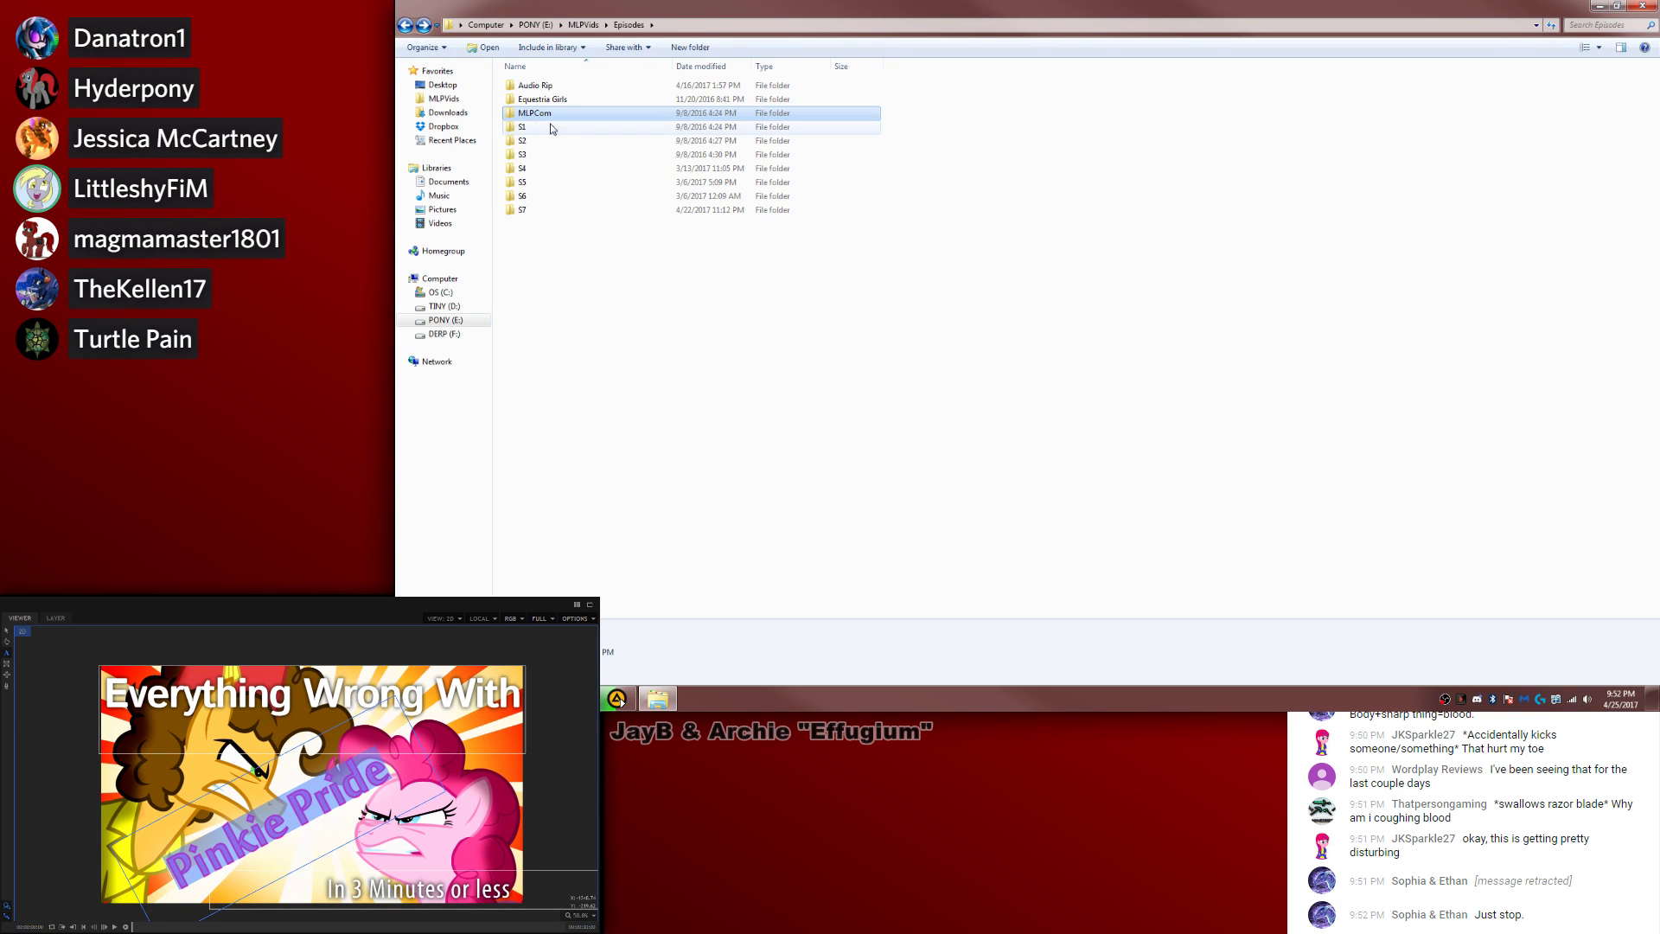
pyautogui.press('Down')
pyautogui.press('Return')
pyautogui.press('BackSpace')
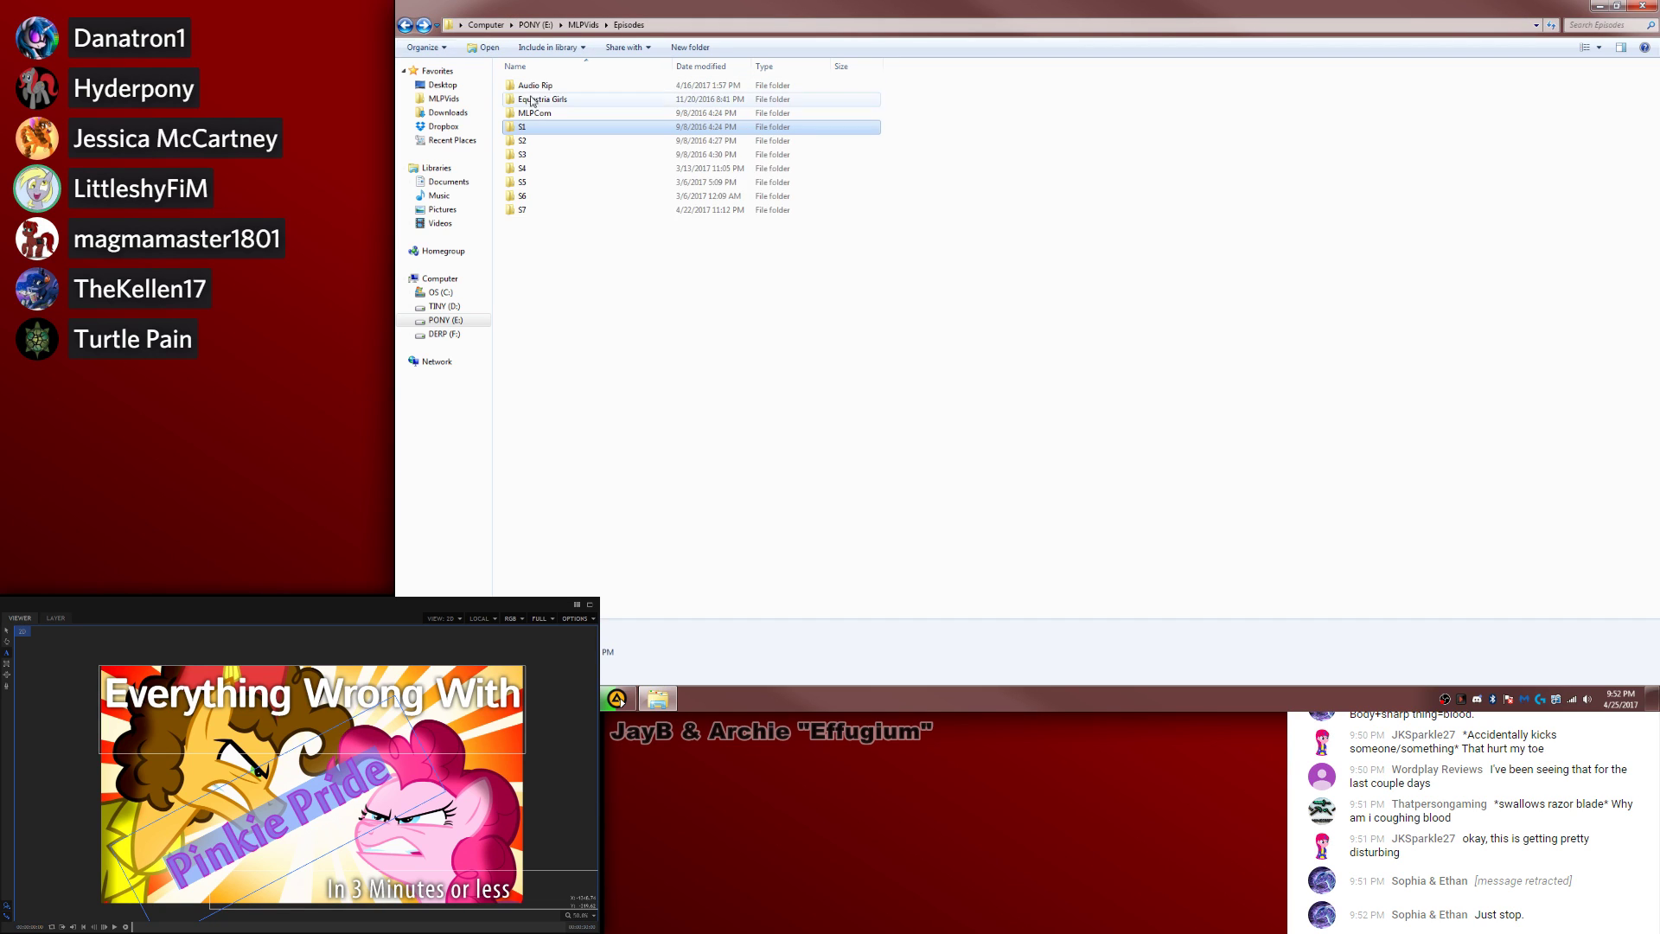
pyautogui.doubleClick(540, 210)
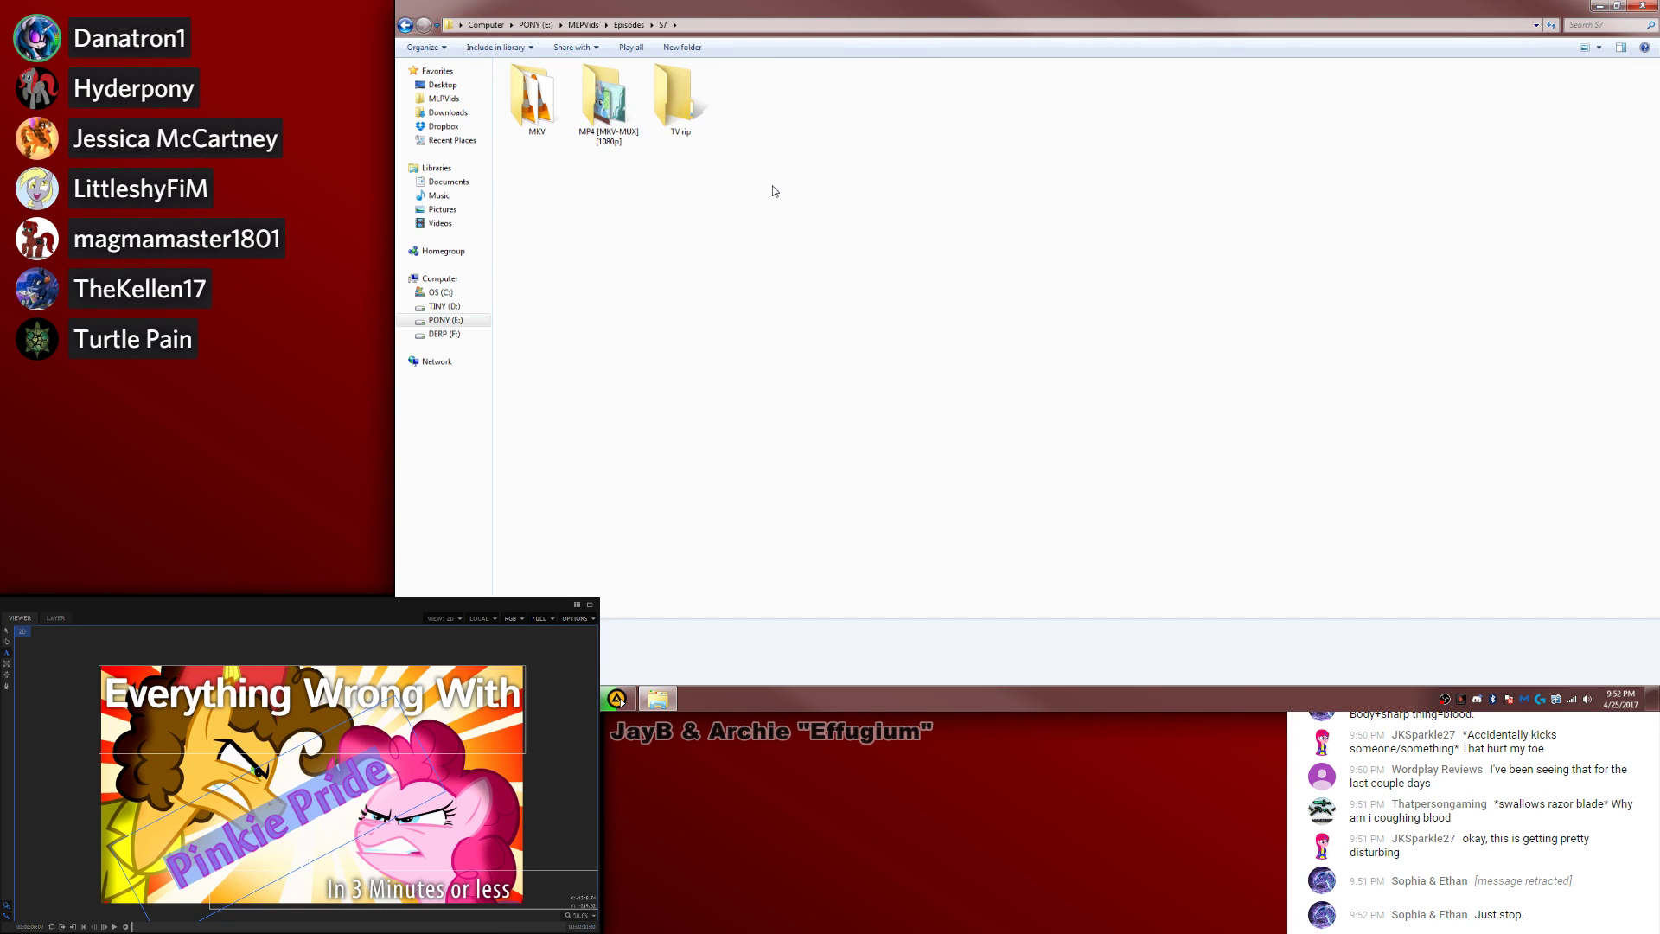
pyautogui.hotkey('alt', 'F4')
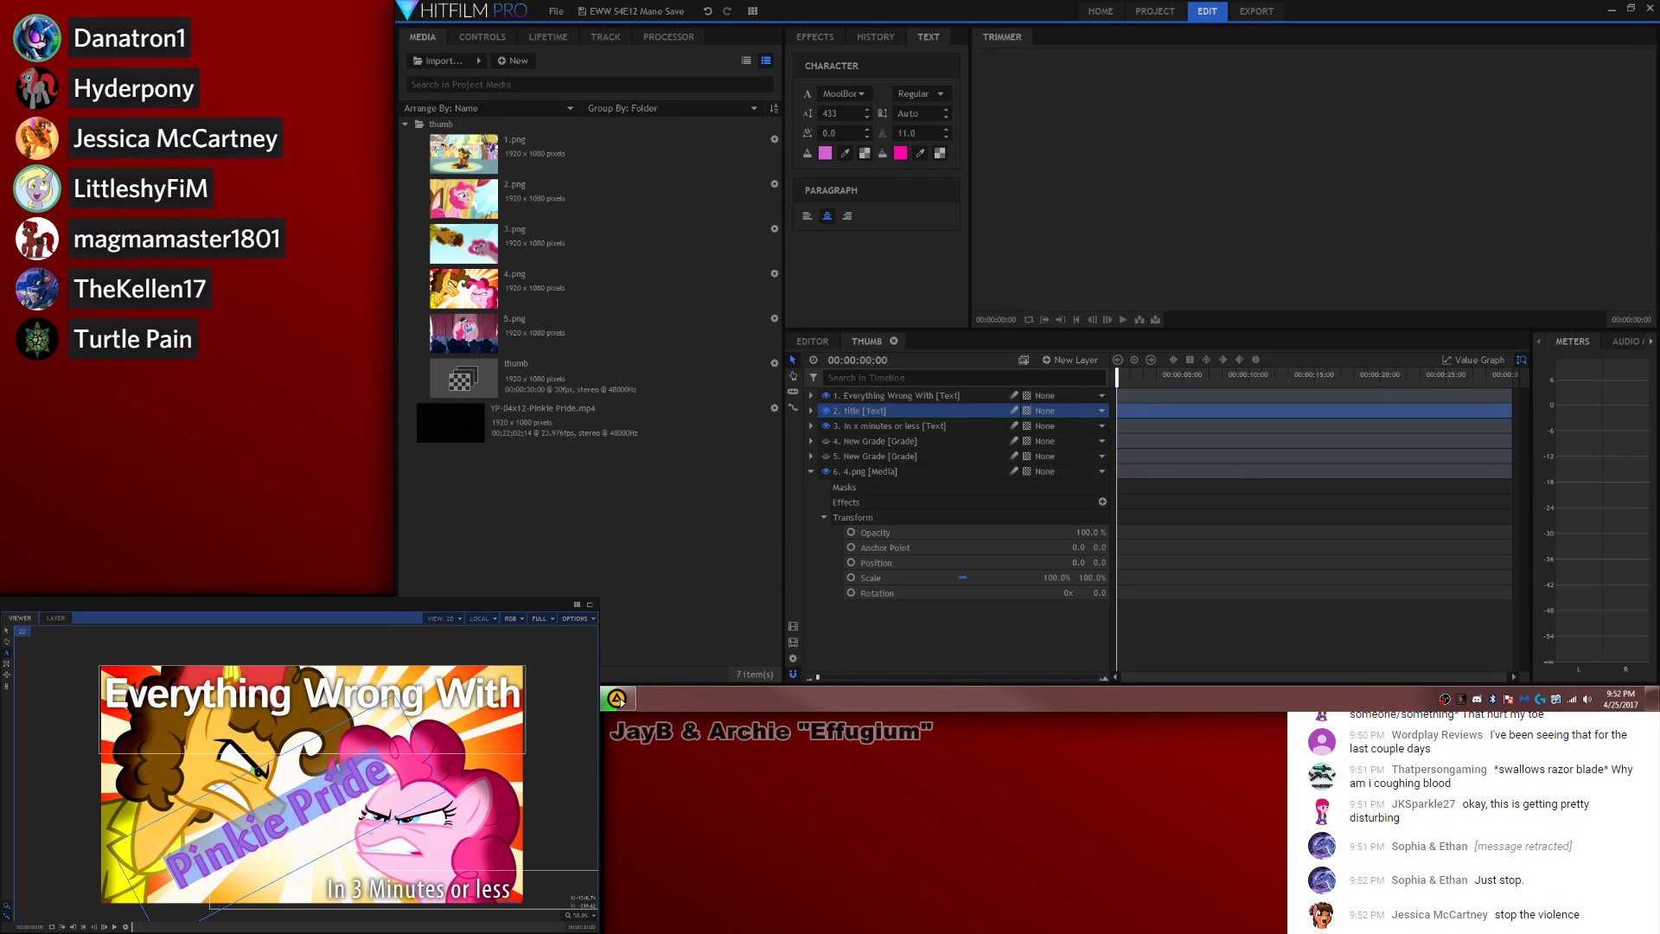
# Step: Check the computer's drive overview and the contents of the PONY (E:) drive, and close the file window
pyautogui.press('super')
pyautogui.click(617, 245)
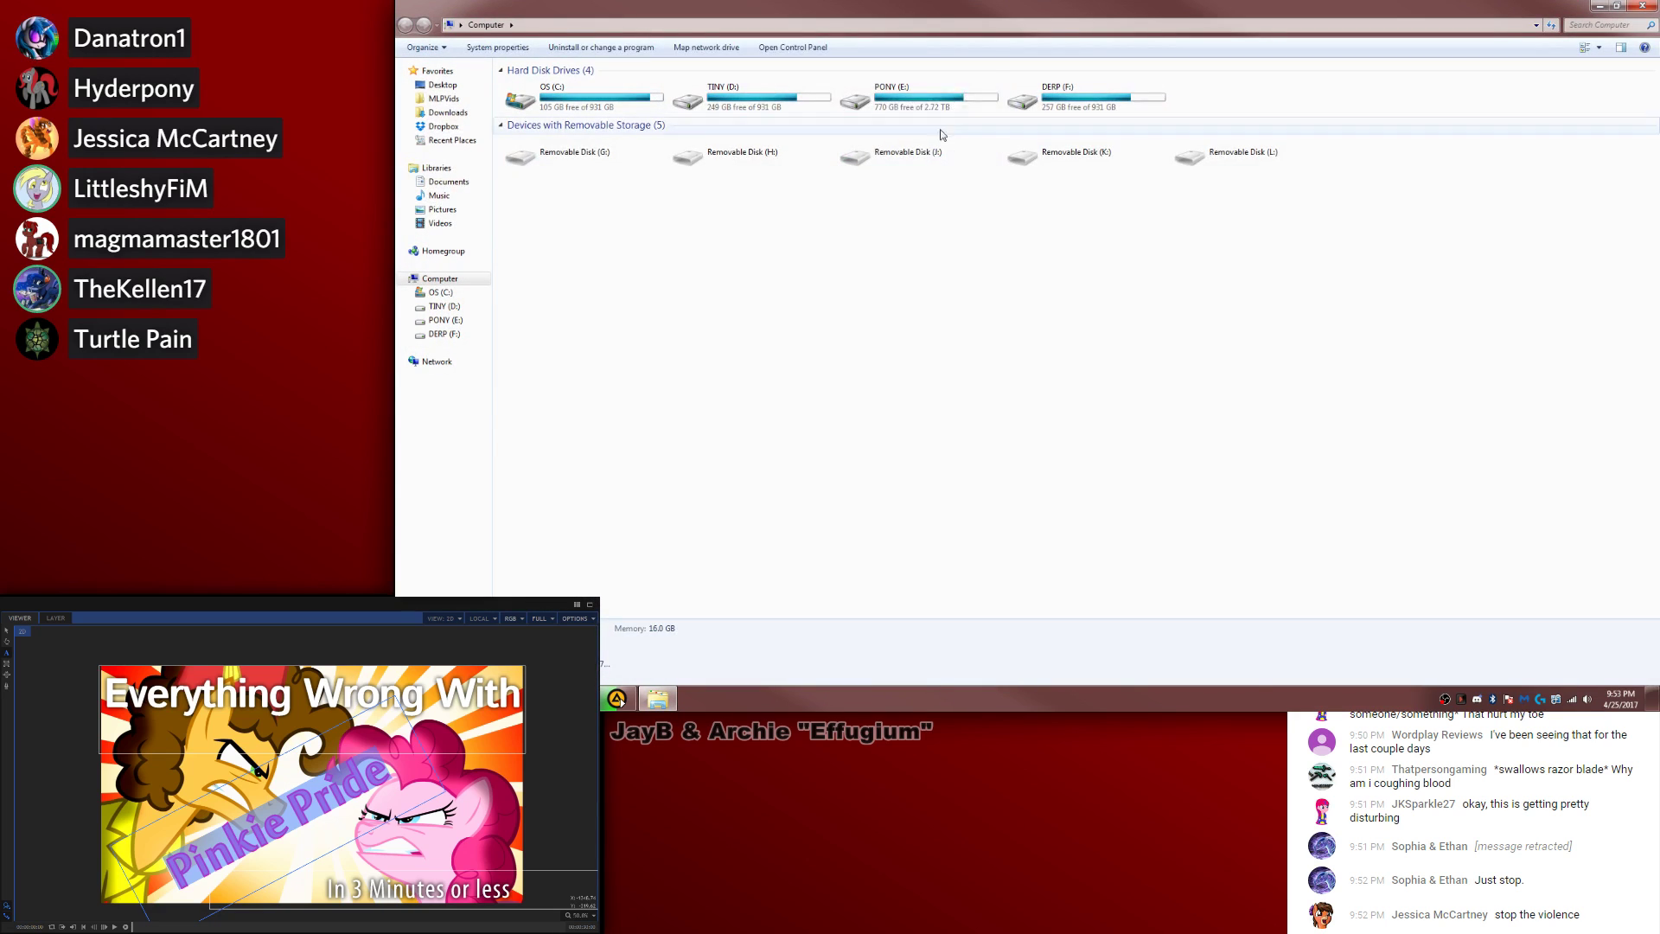
pyautogui.click(899, 110)
pyautogui.doubleClick(899, 110)
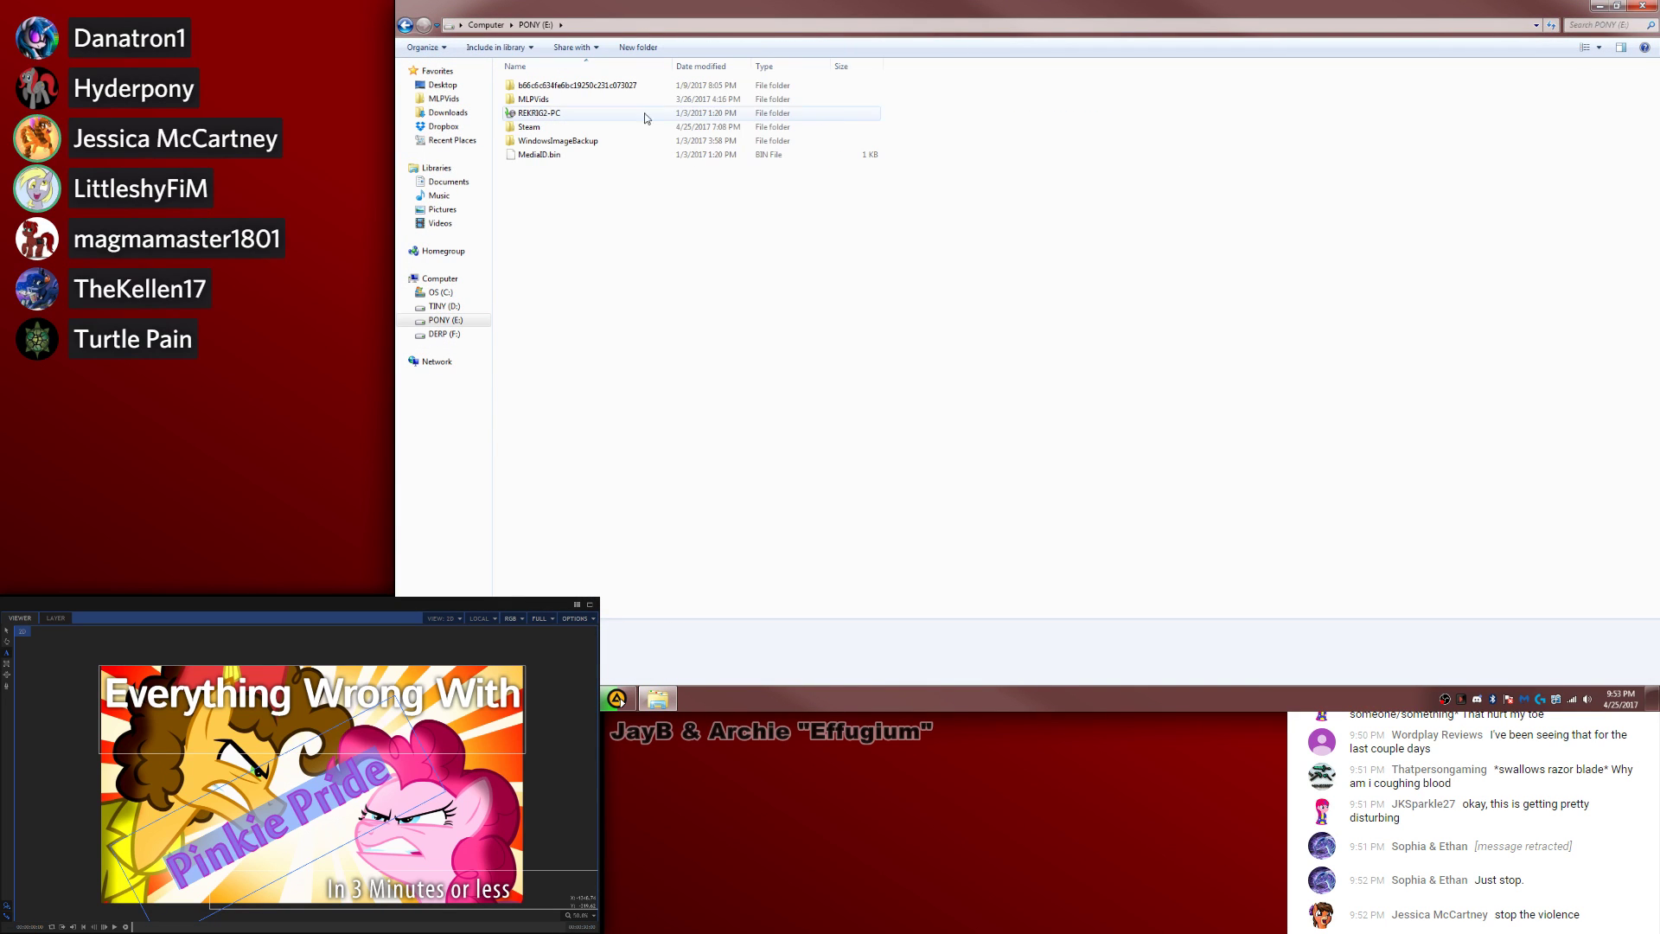
pyautogui.click(1635, 8)
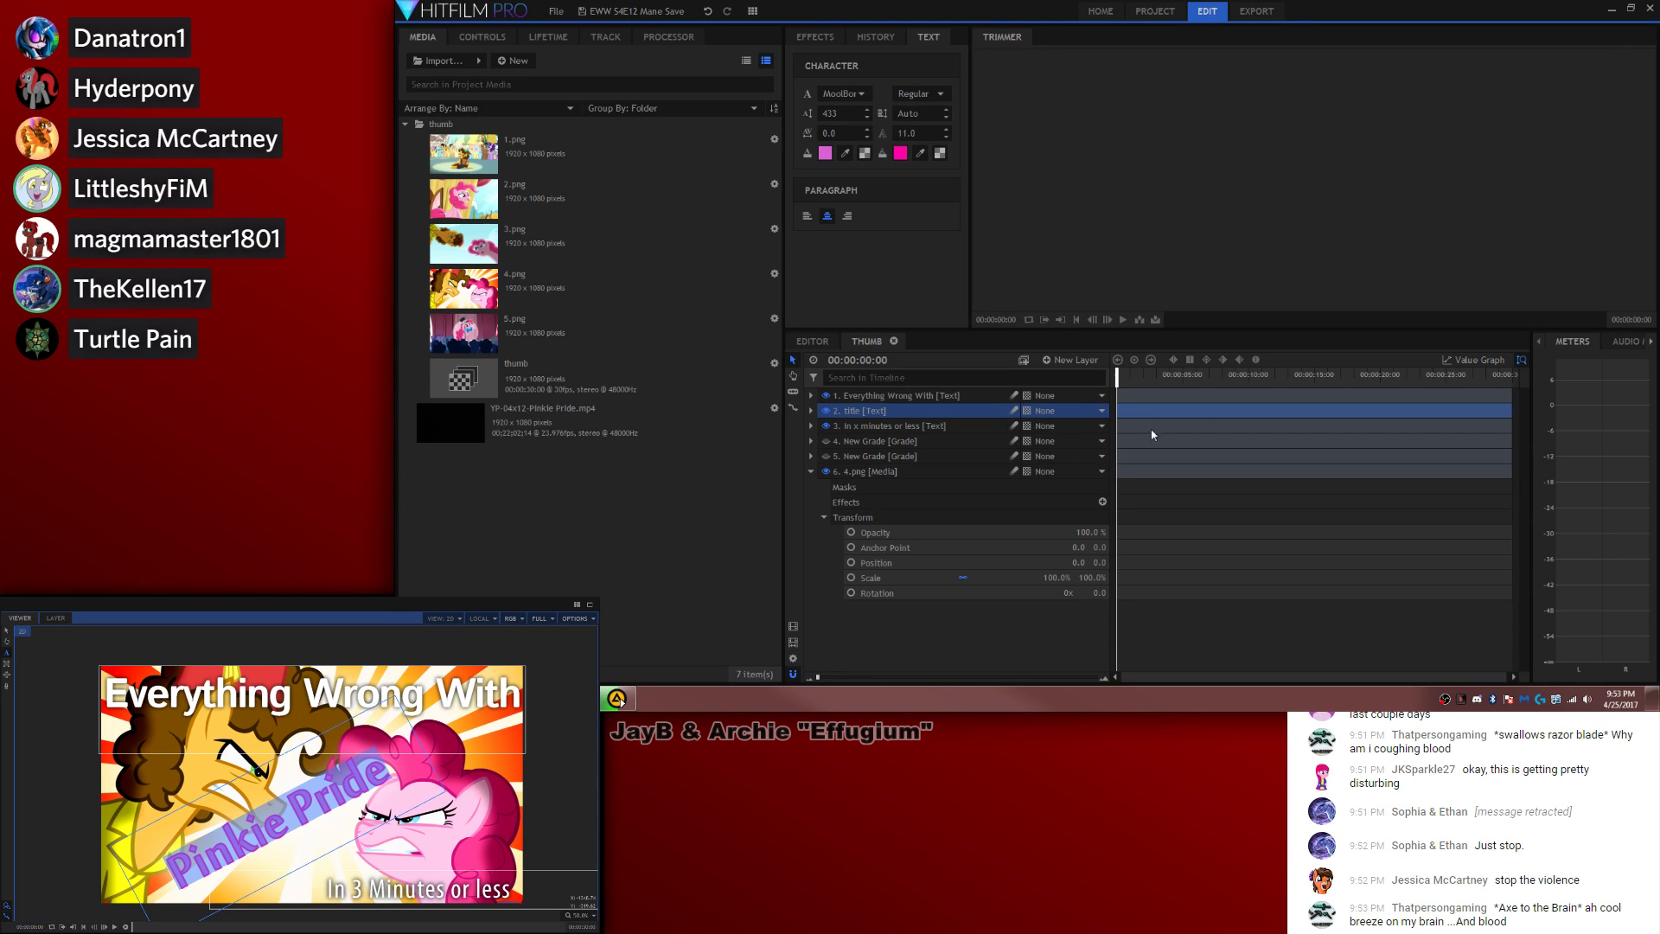
# Step: Reselect the Pinkie Pride title text, darken its outline to a deep magenta and deselect the layer
pyautogui.click(1212, 546)
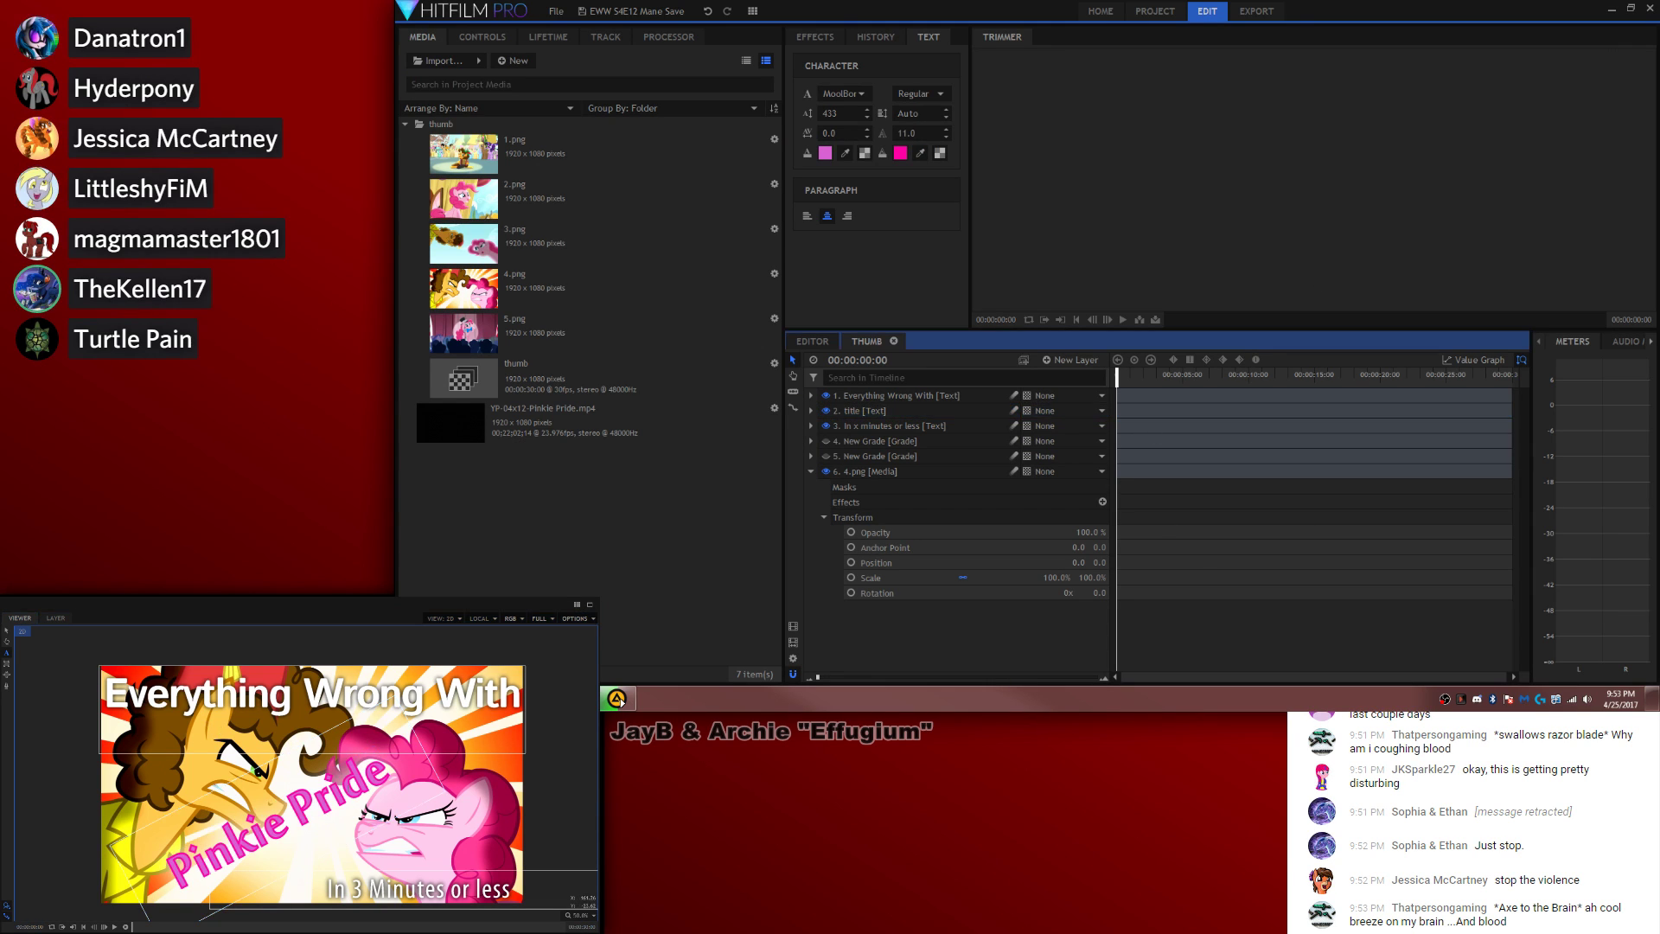
pyautogui.click(338, 767)
pyautogui.moveTo(387, 769); pyautogui.dragTo(169, 873)
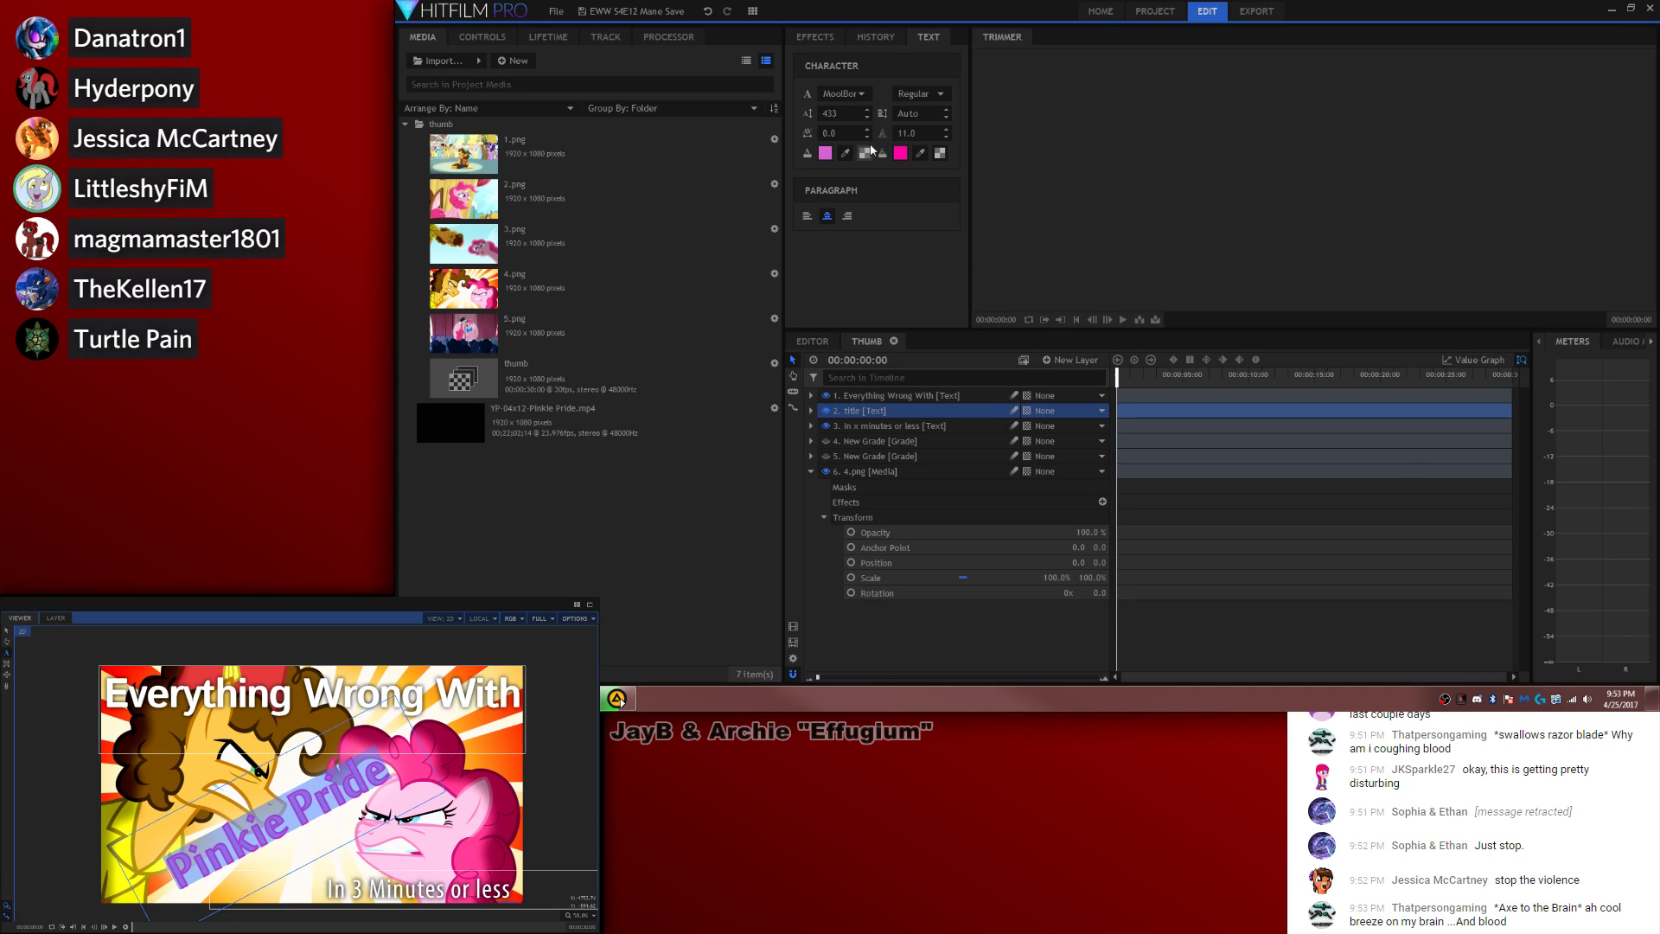
pyautogui.click(900, 154)
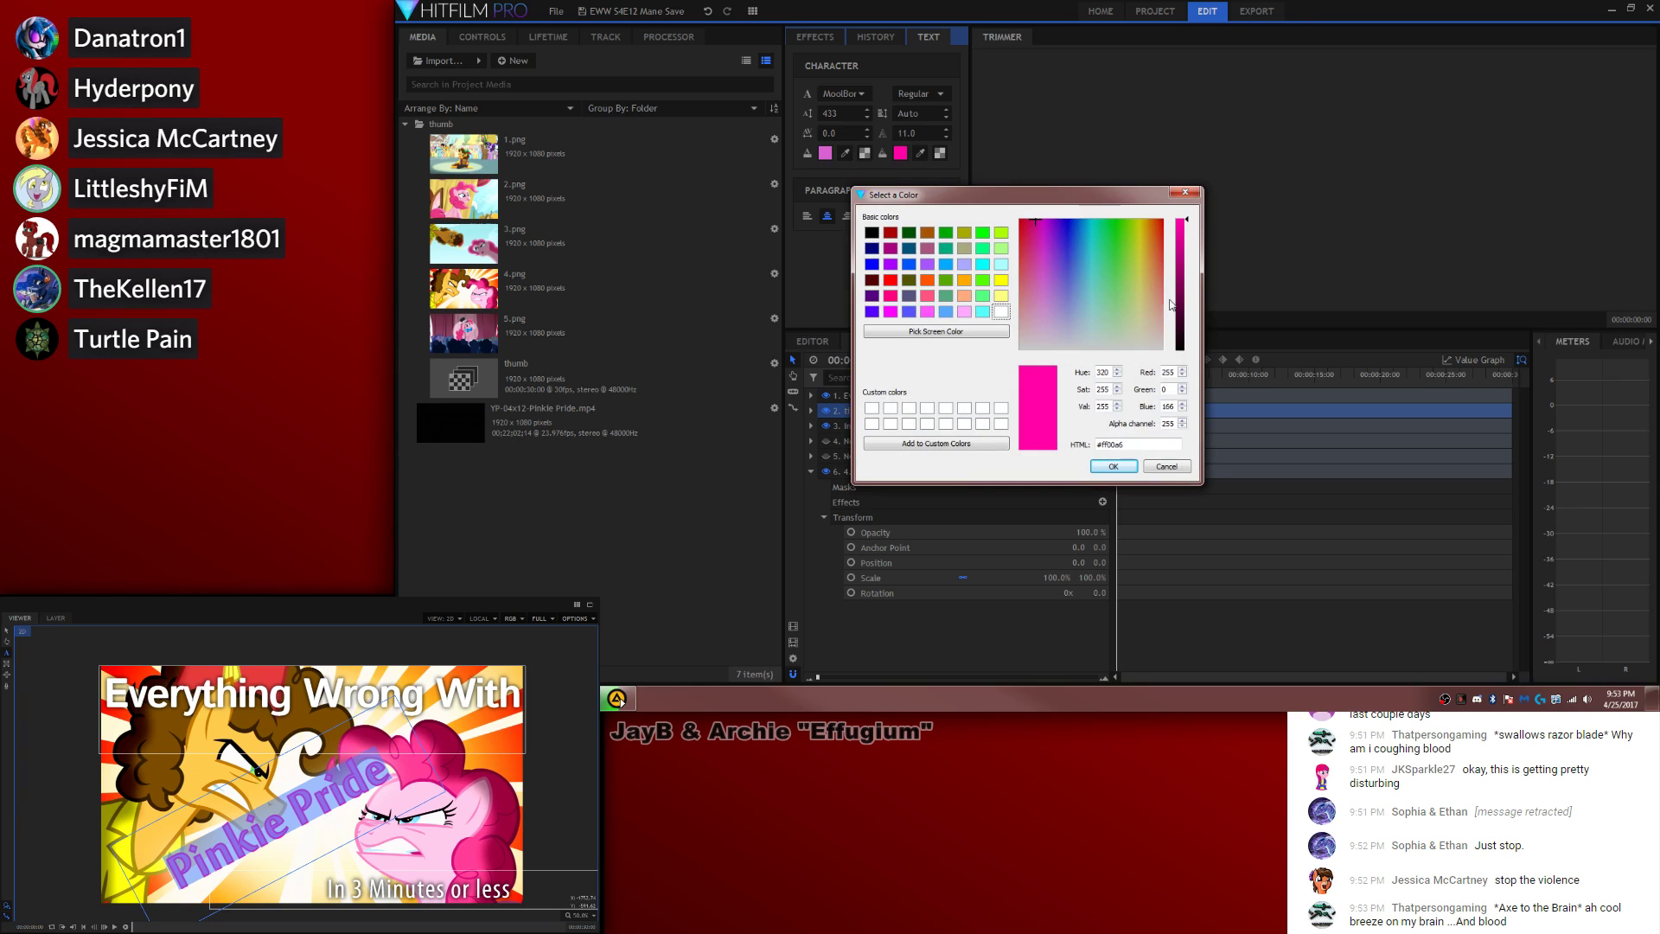
pyautogui.click(1180, 307)
pyautogui.click(1111, 467)
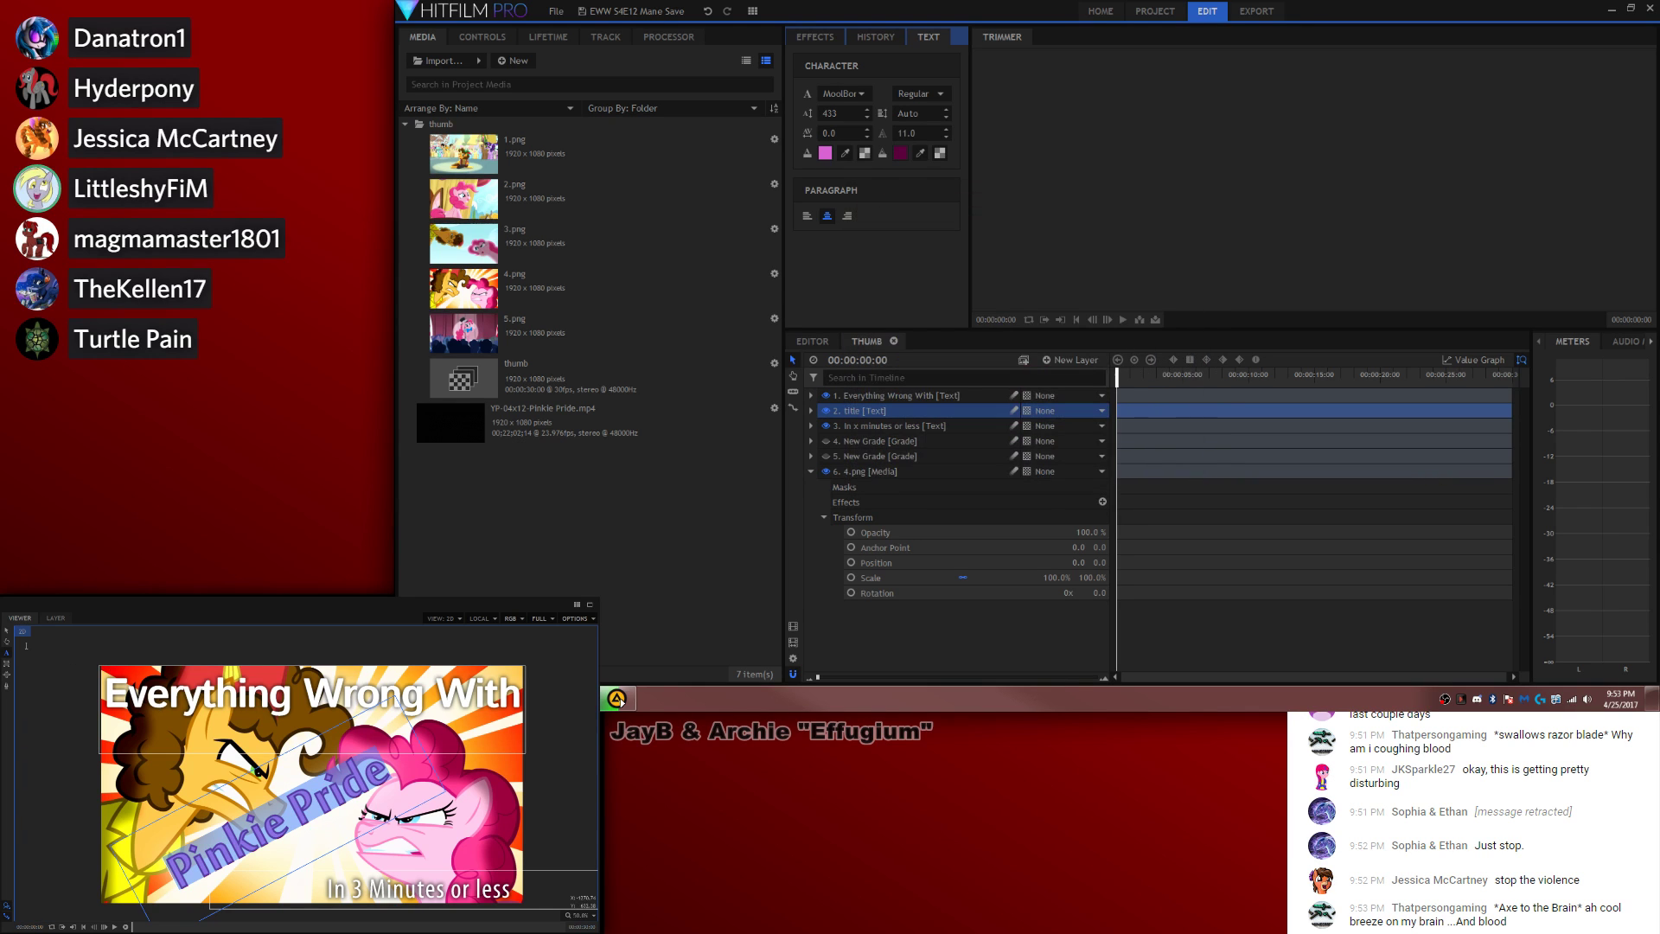
pyautogui.click(1307, 613)
# Step: Check how the thumbnail reads at a small preview size and reselect the Pinkie Pride title text
pyautogui.scroll(-4, 333, 801)
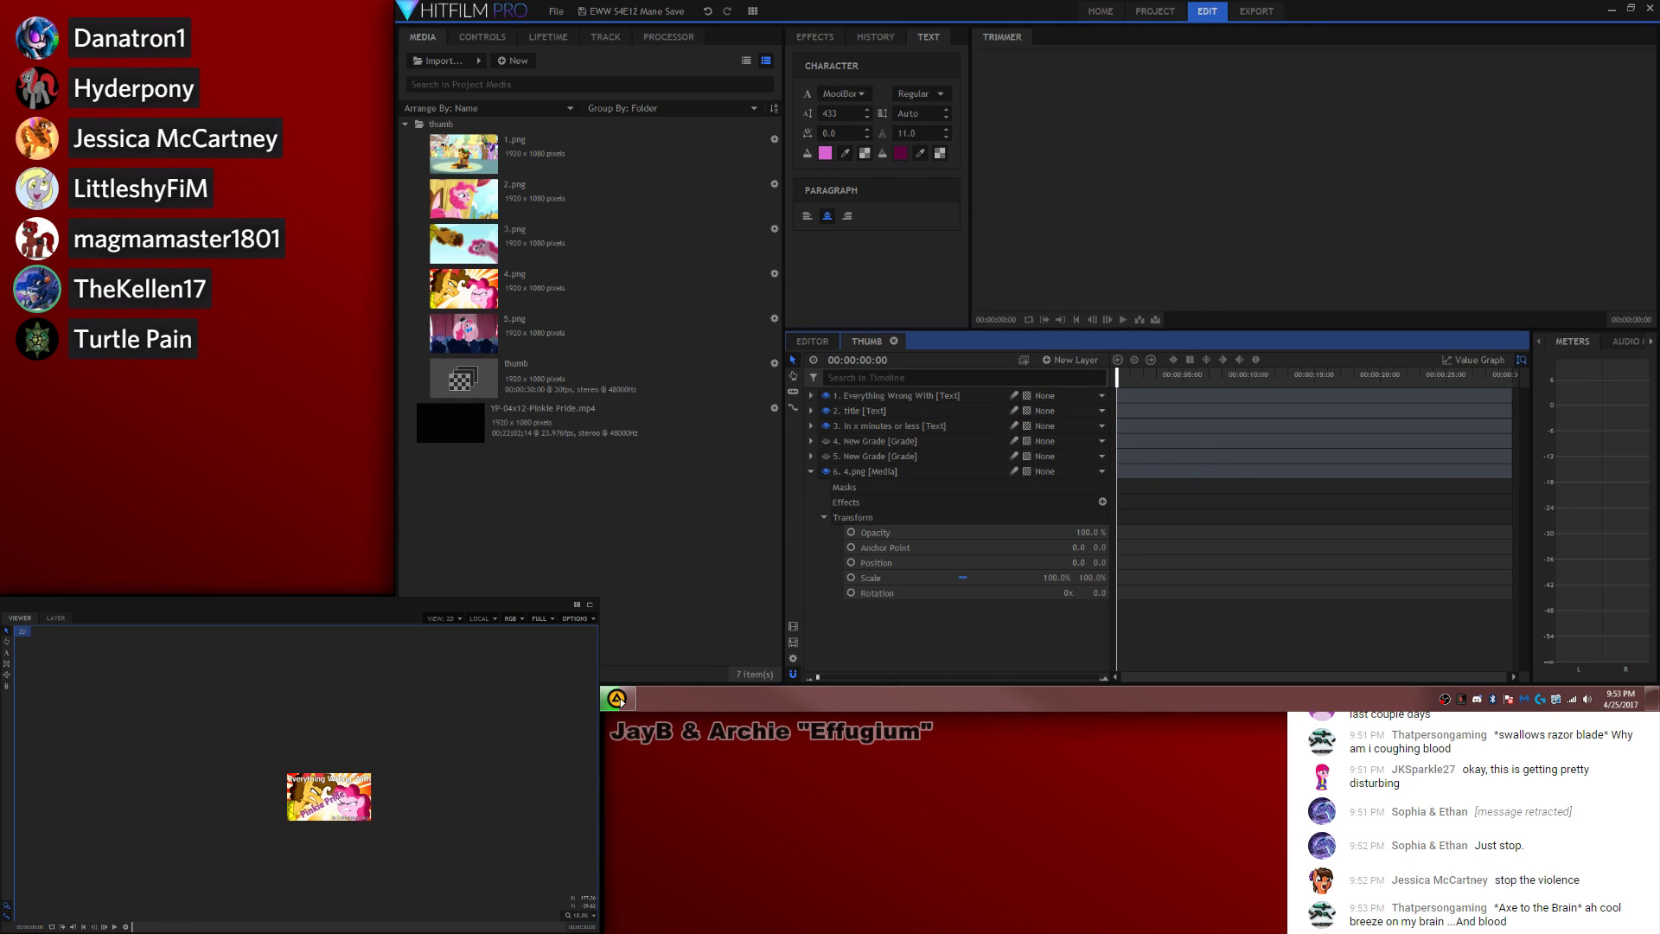
pyautogui.scroll(4, 370, 811)
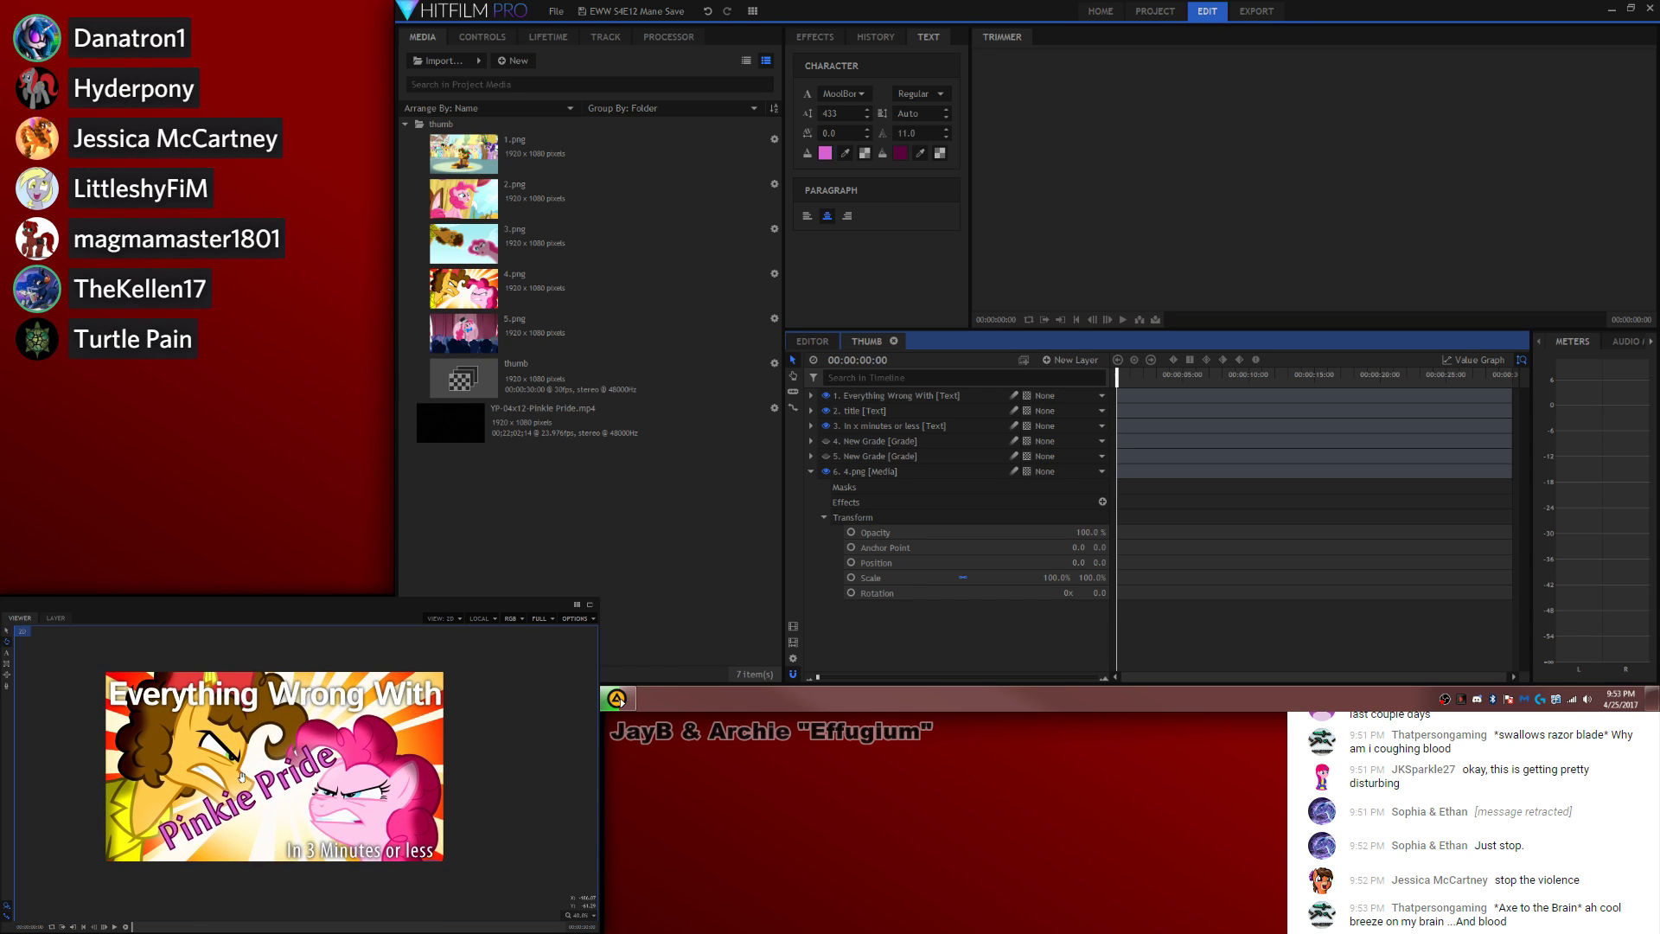
pyautogui.click(247, 800)
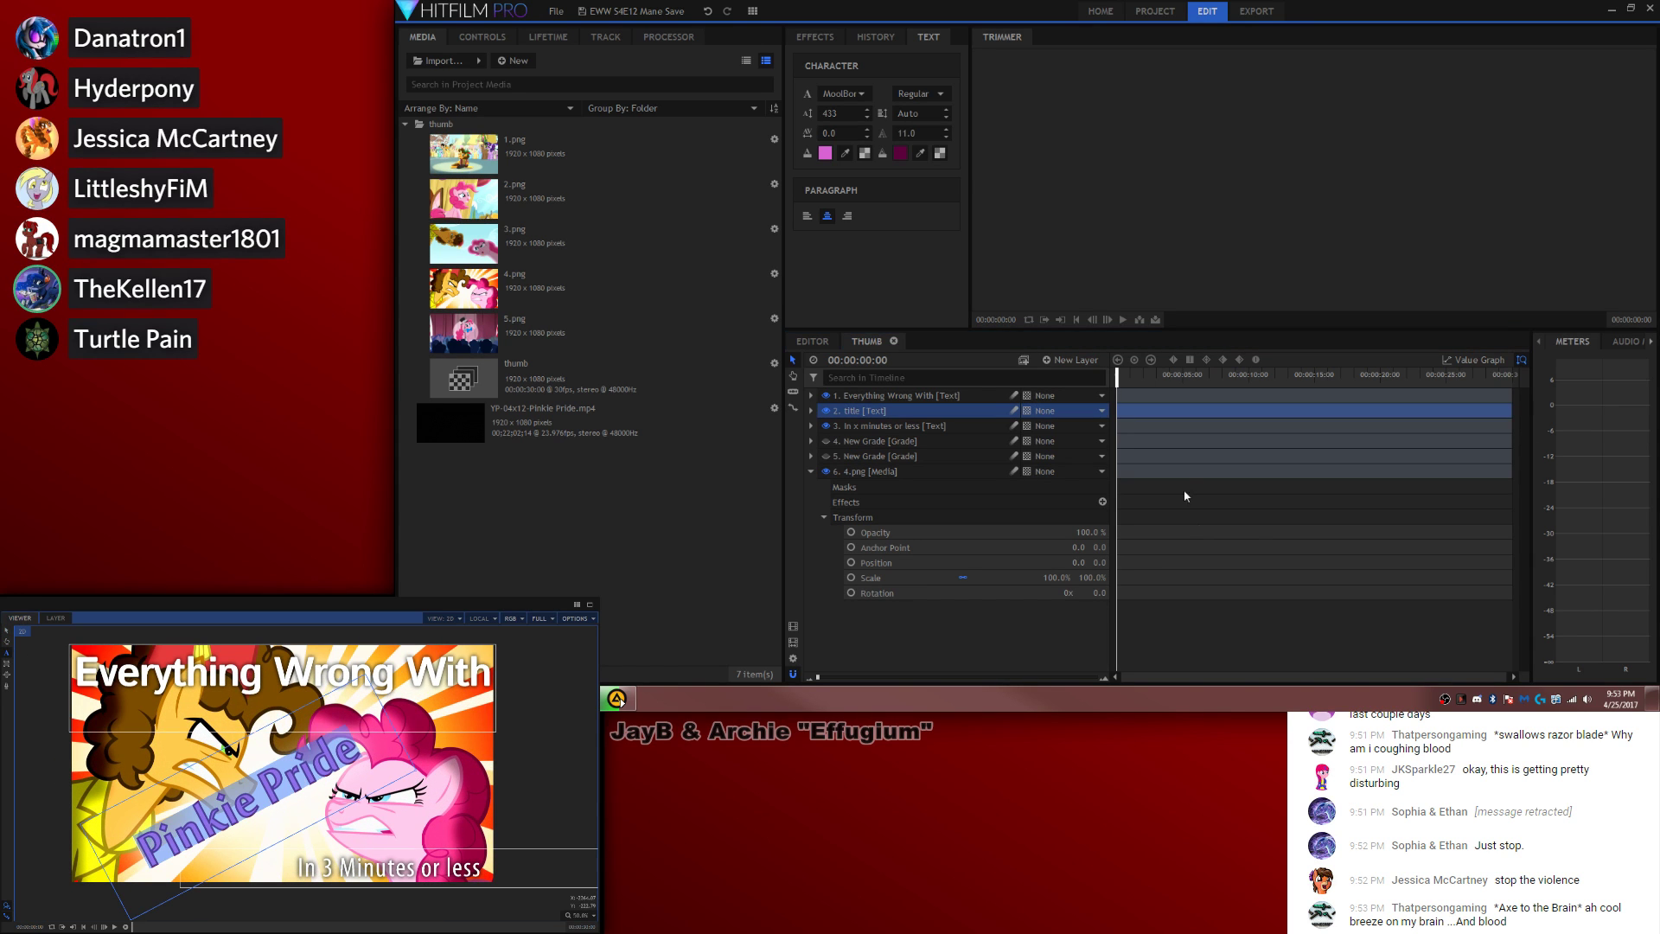
# Step: Set the Pinkie Pride title's font size to 457 and nudge the title slightly right and up
pyautogui.moveTo(850, 113); pyautogui.dragTo(848, 116)
pyautogui.click(7, 632)
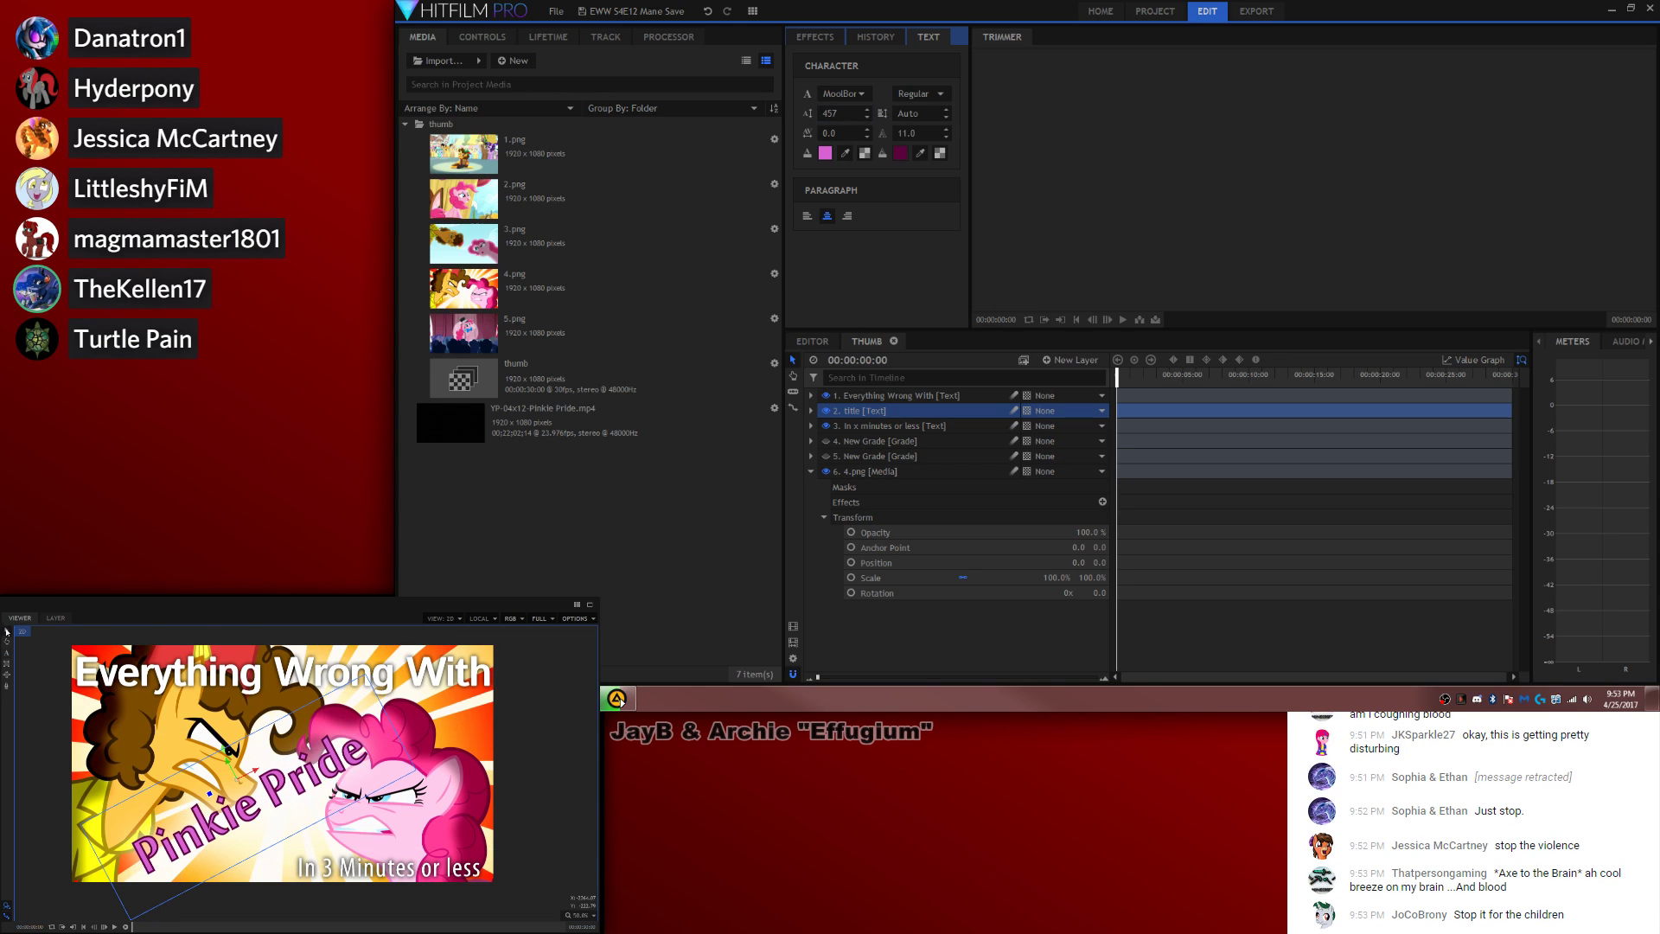
pyautogui.moveTo(232, 781); pyautogui.dragTo(246, 775)
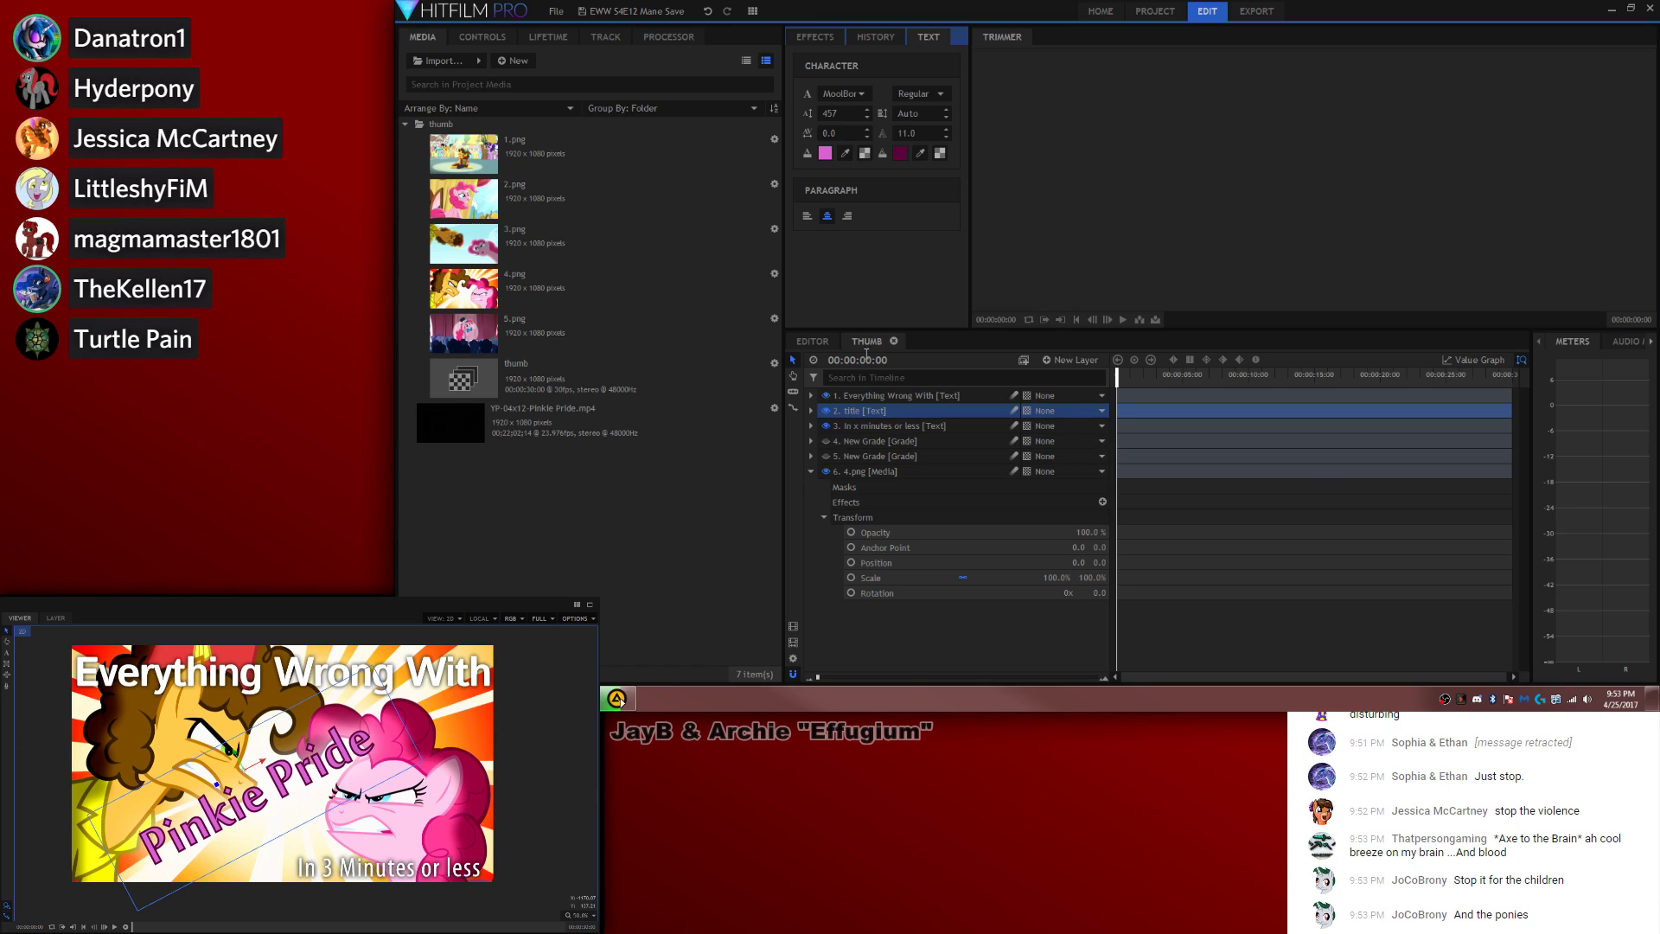
# Step: Switch off the first Drop Shadow effect on the title layer and collapse the title and 4.png layers
pyautogui.click(810, 411)
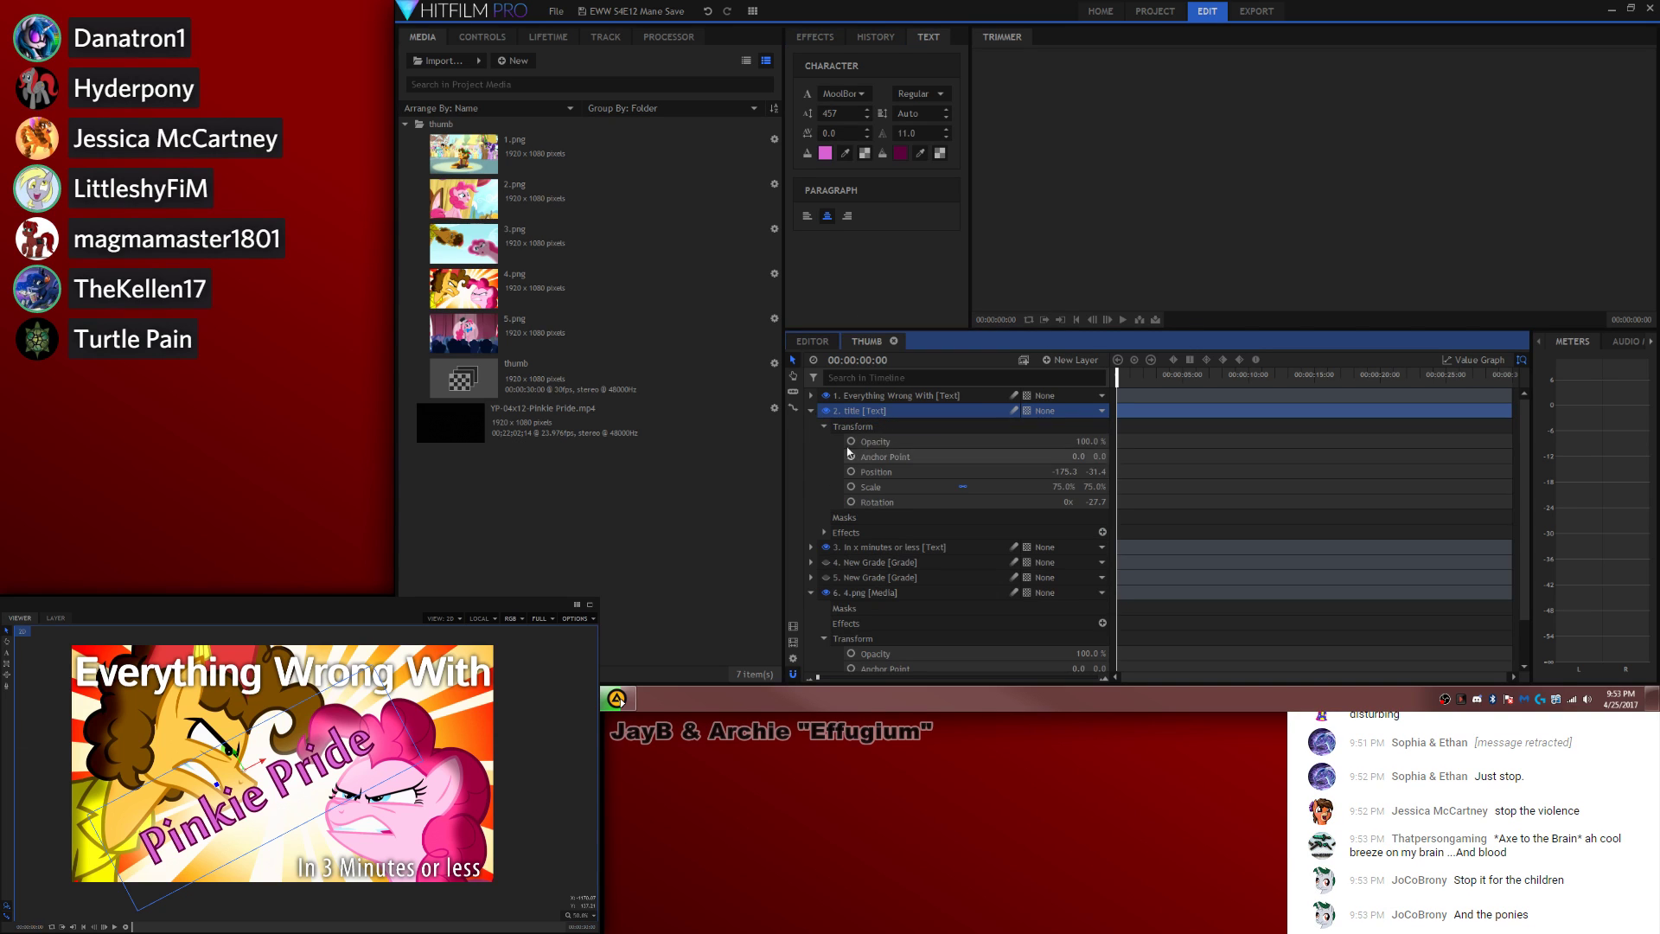
pyautogui.click(823, 533)
pyautogui.click(853, 548)
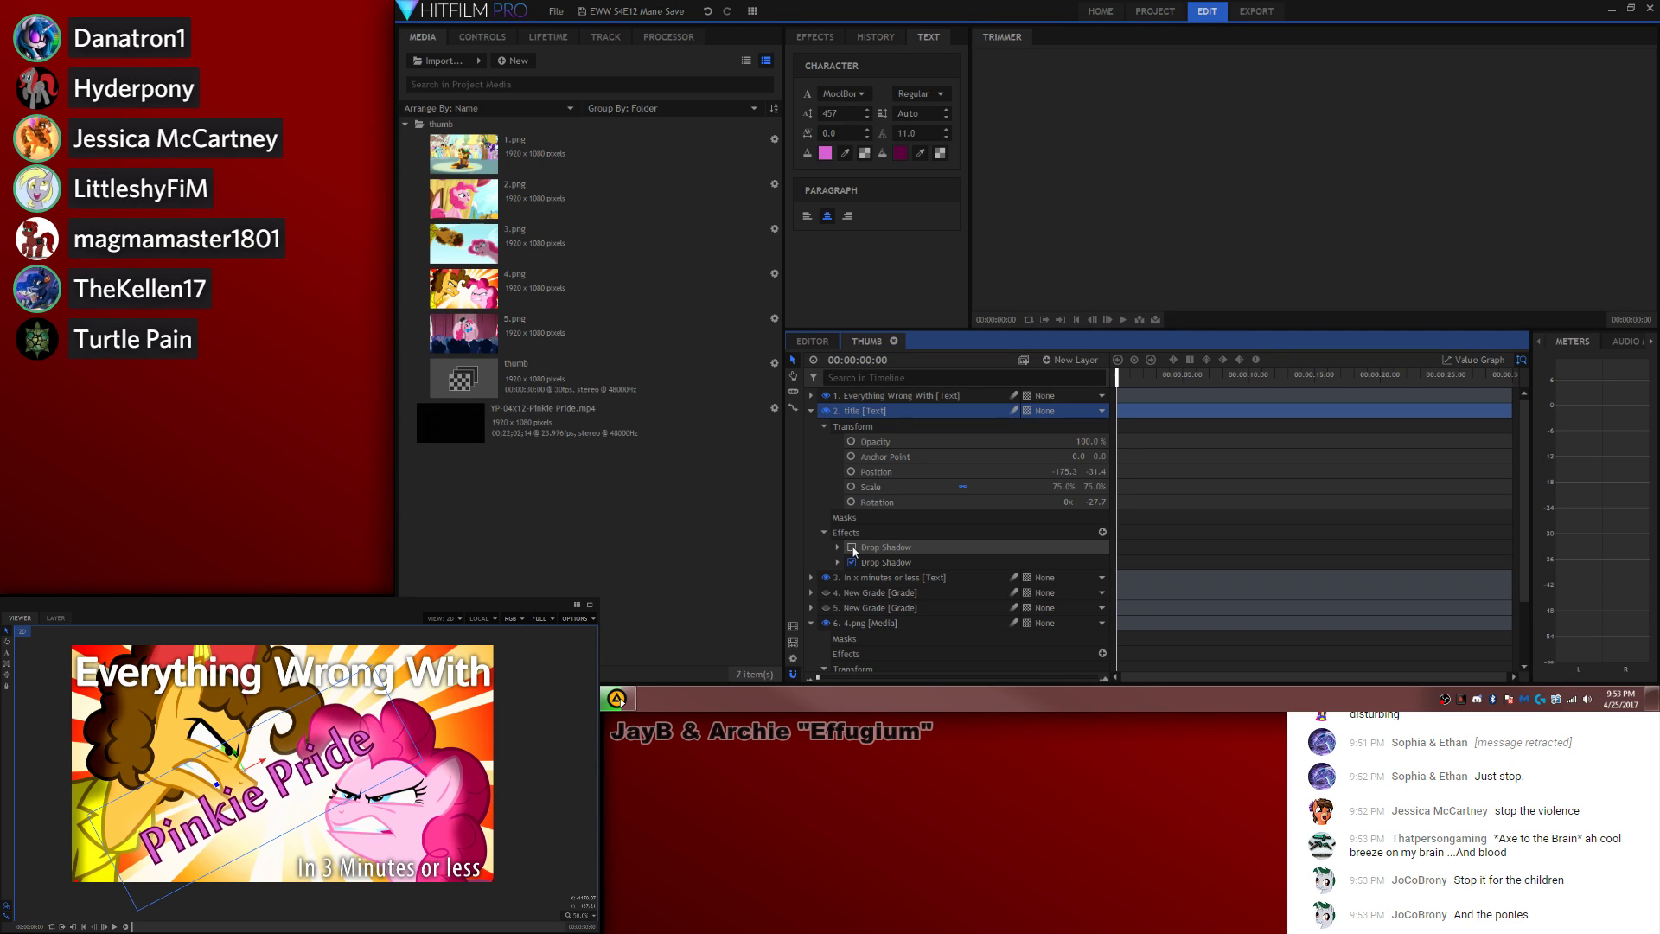
pyautogui.press('Delete')
pyautogui.click(812, 411)
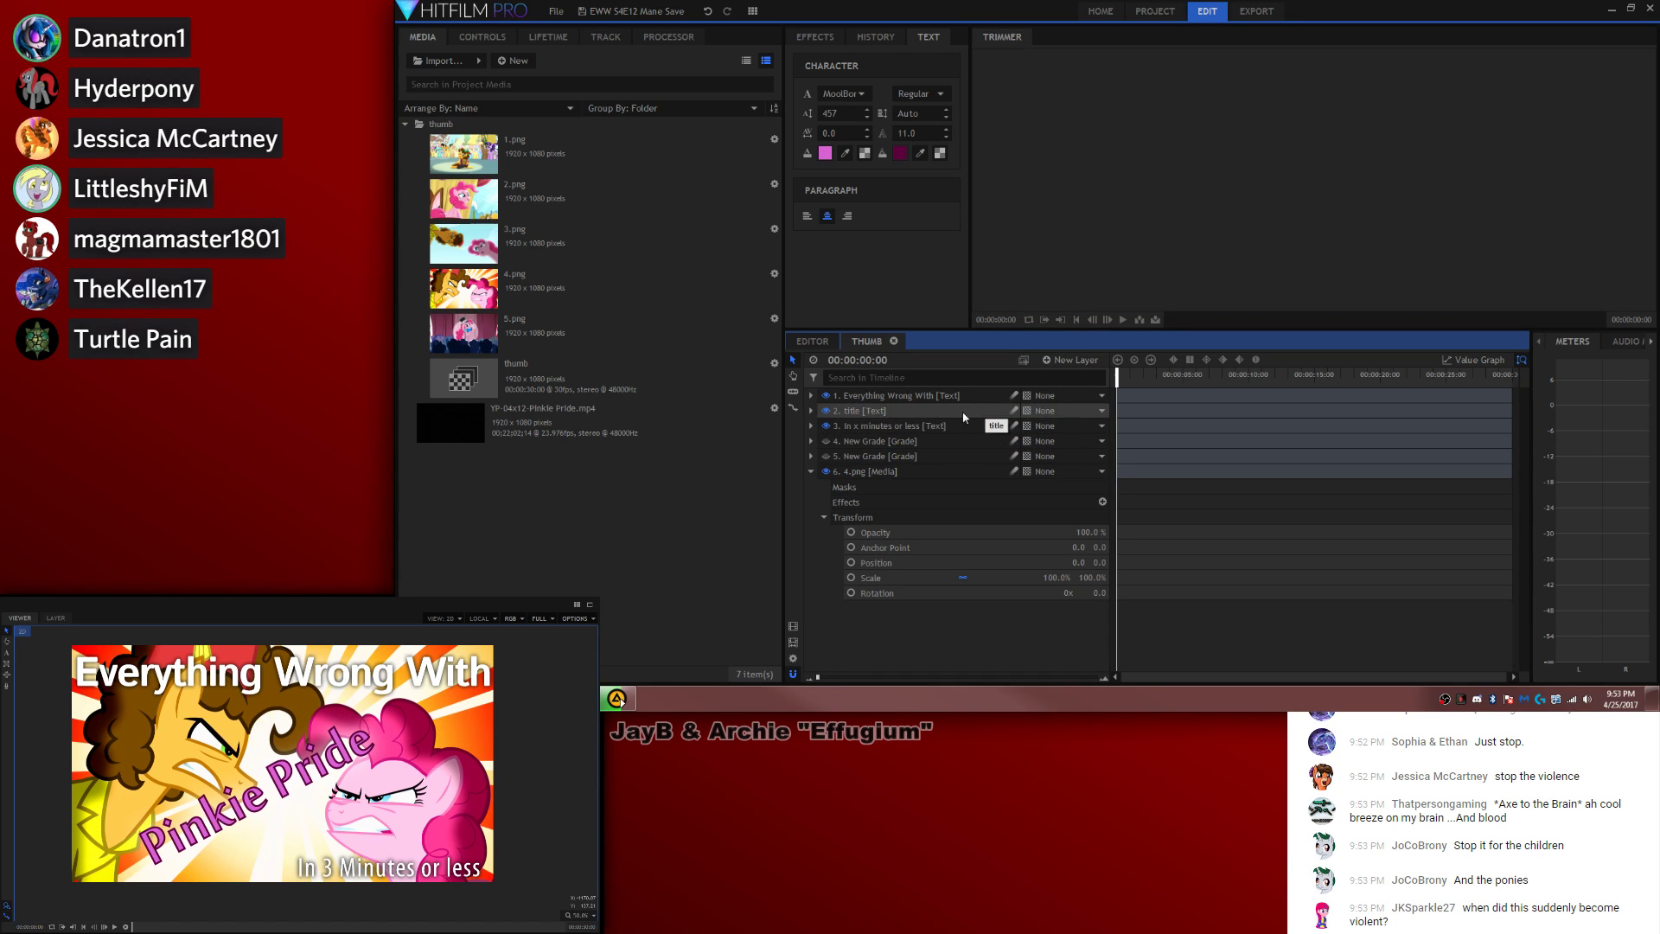
pyautogui.click(810, 472)
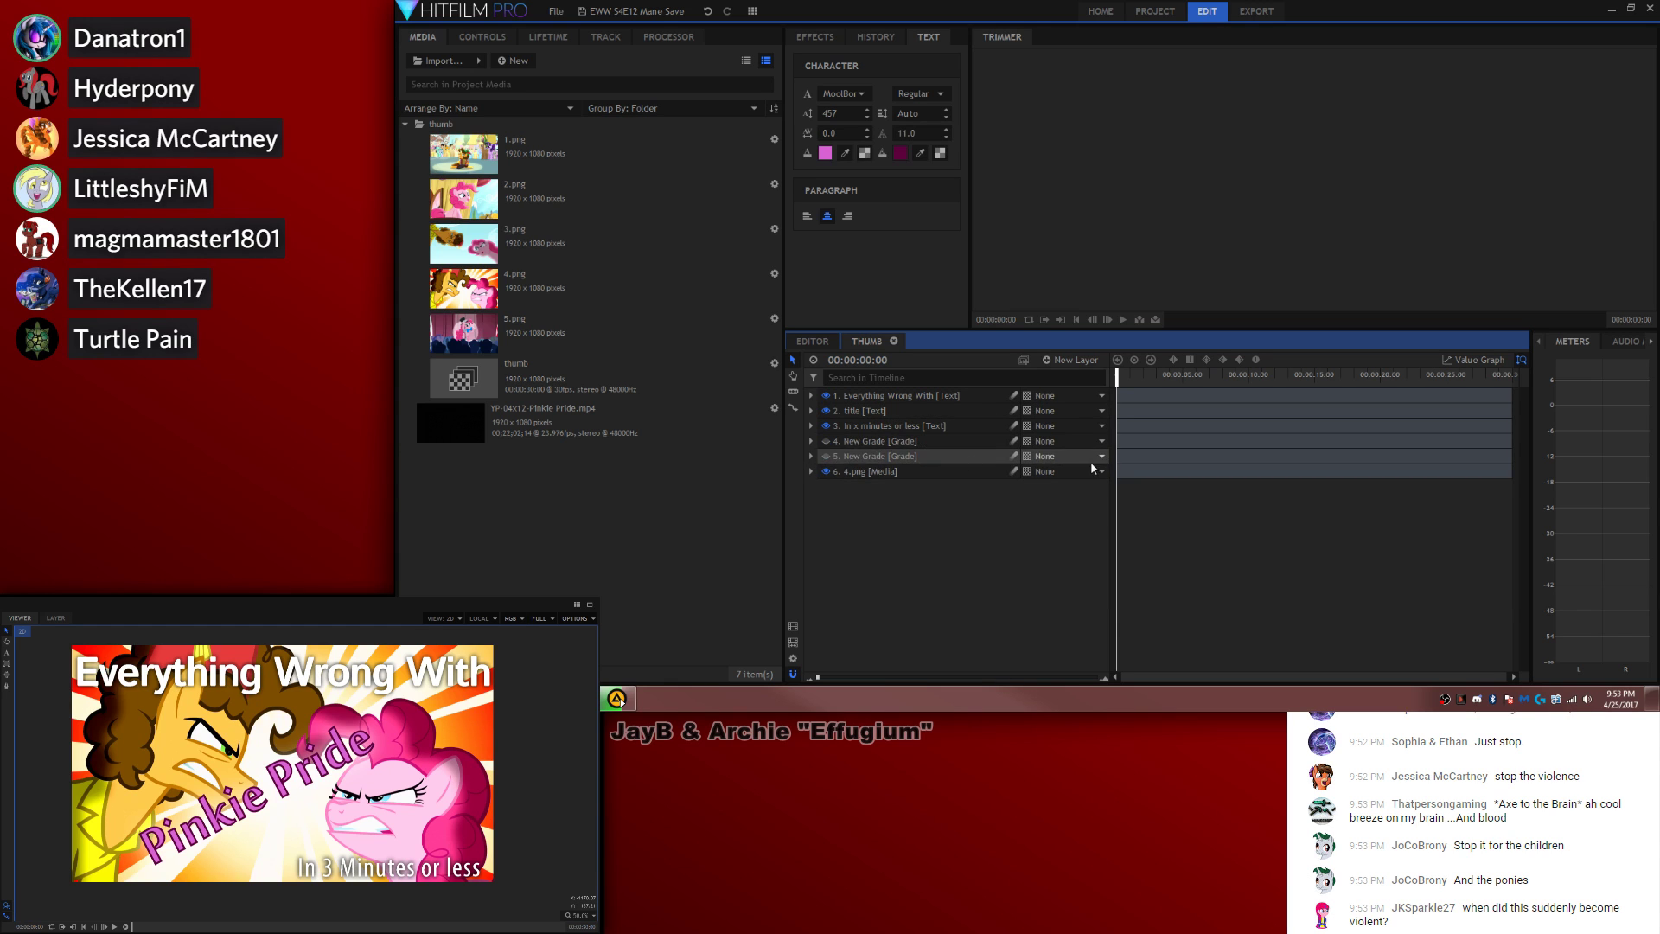
# Step: Hide the In x minutes or less text layer and move the Pinkie Pride title a little to the right
pyautogui.click(890, 408)
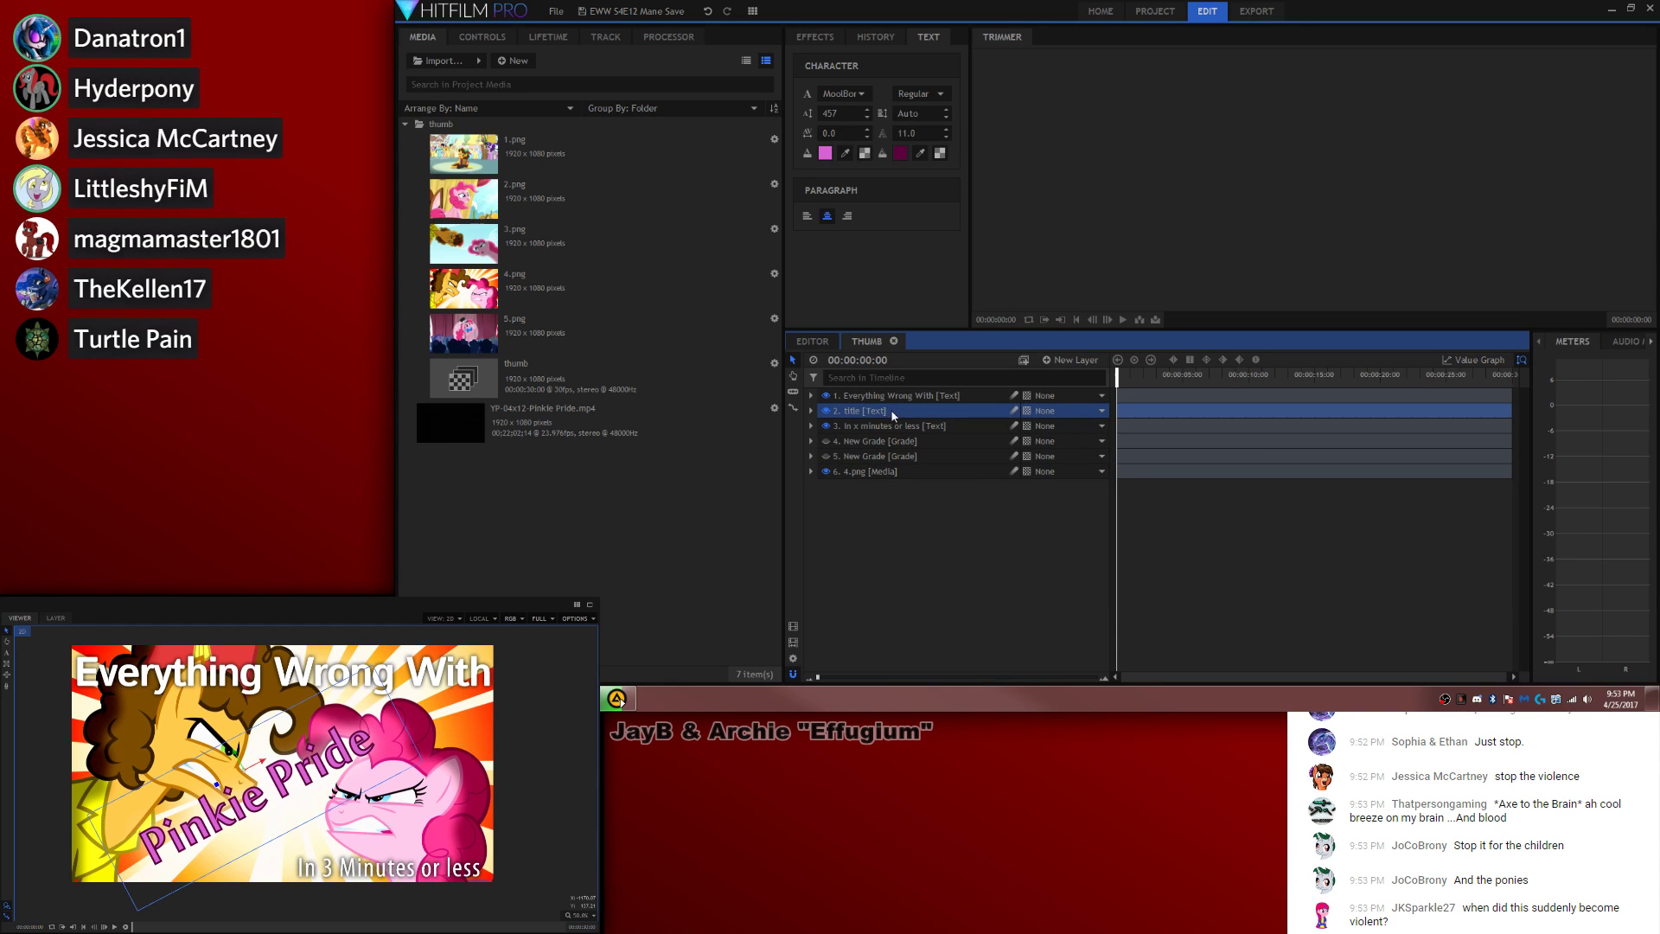
pyautogui.click(893, 424)
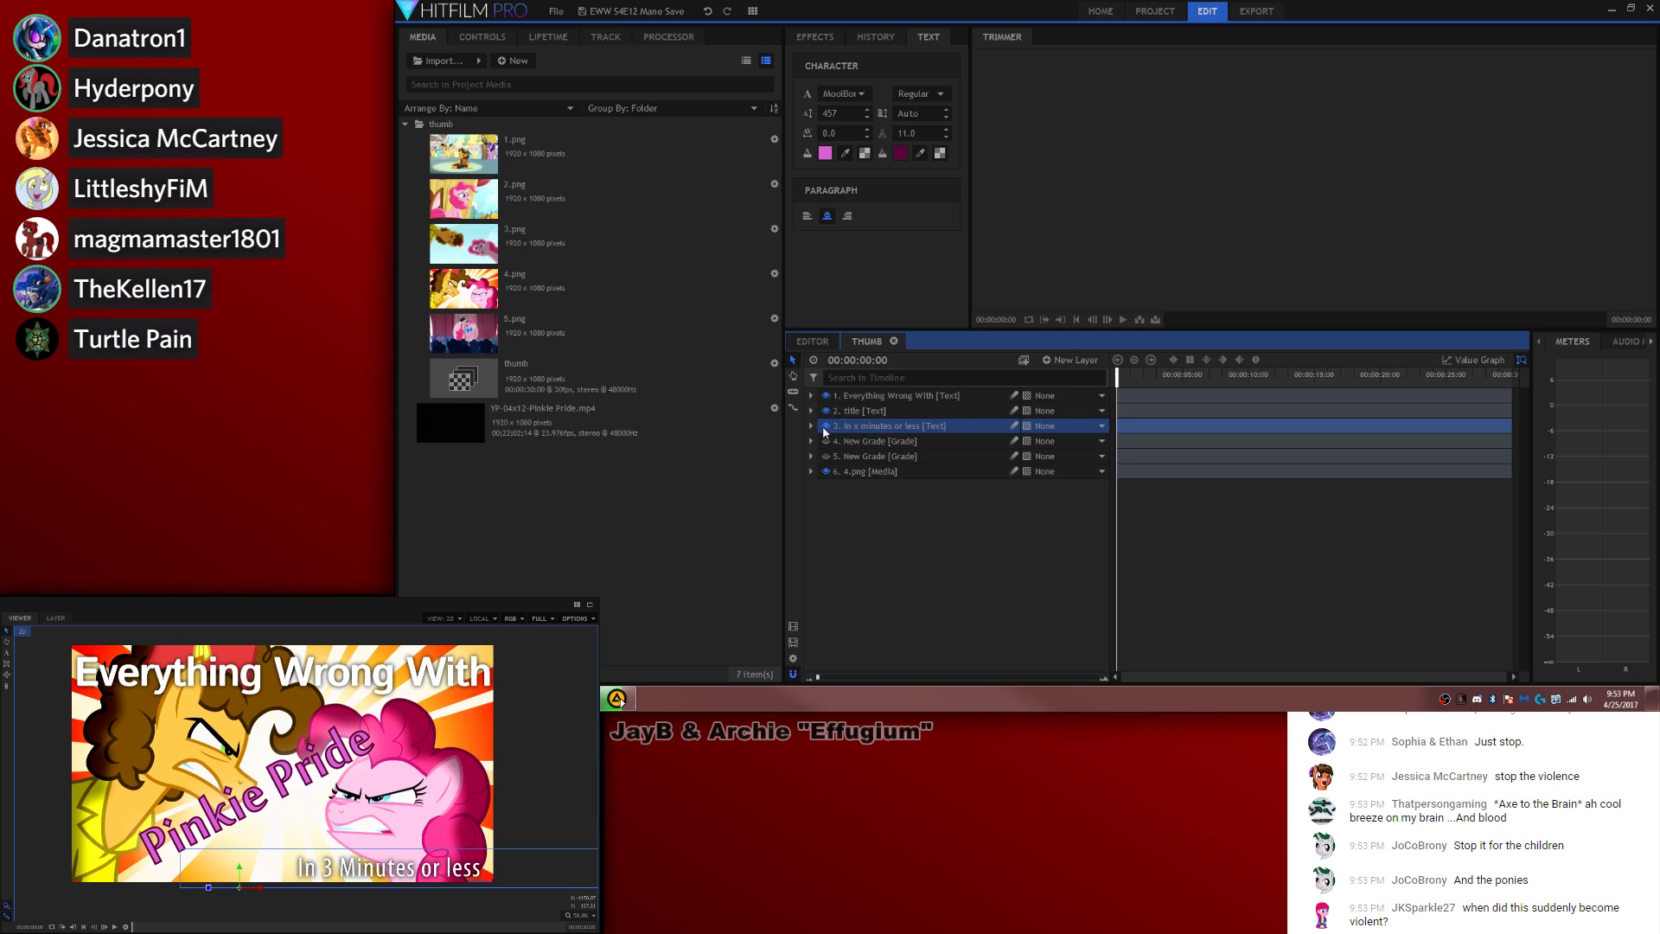
pyautogui.click(864, 410)
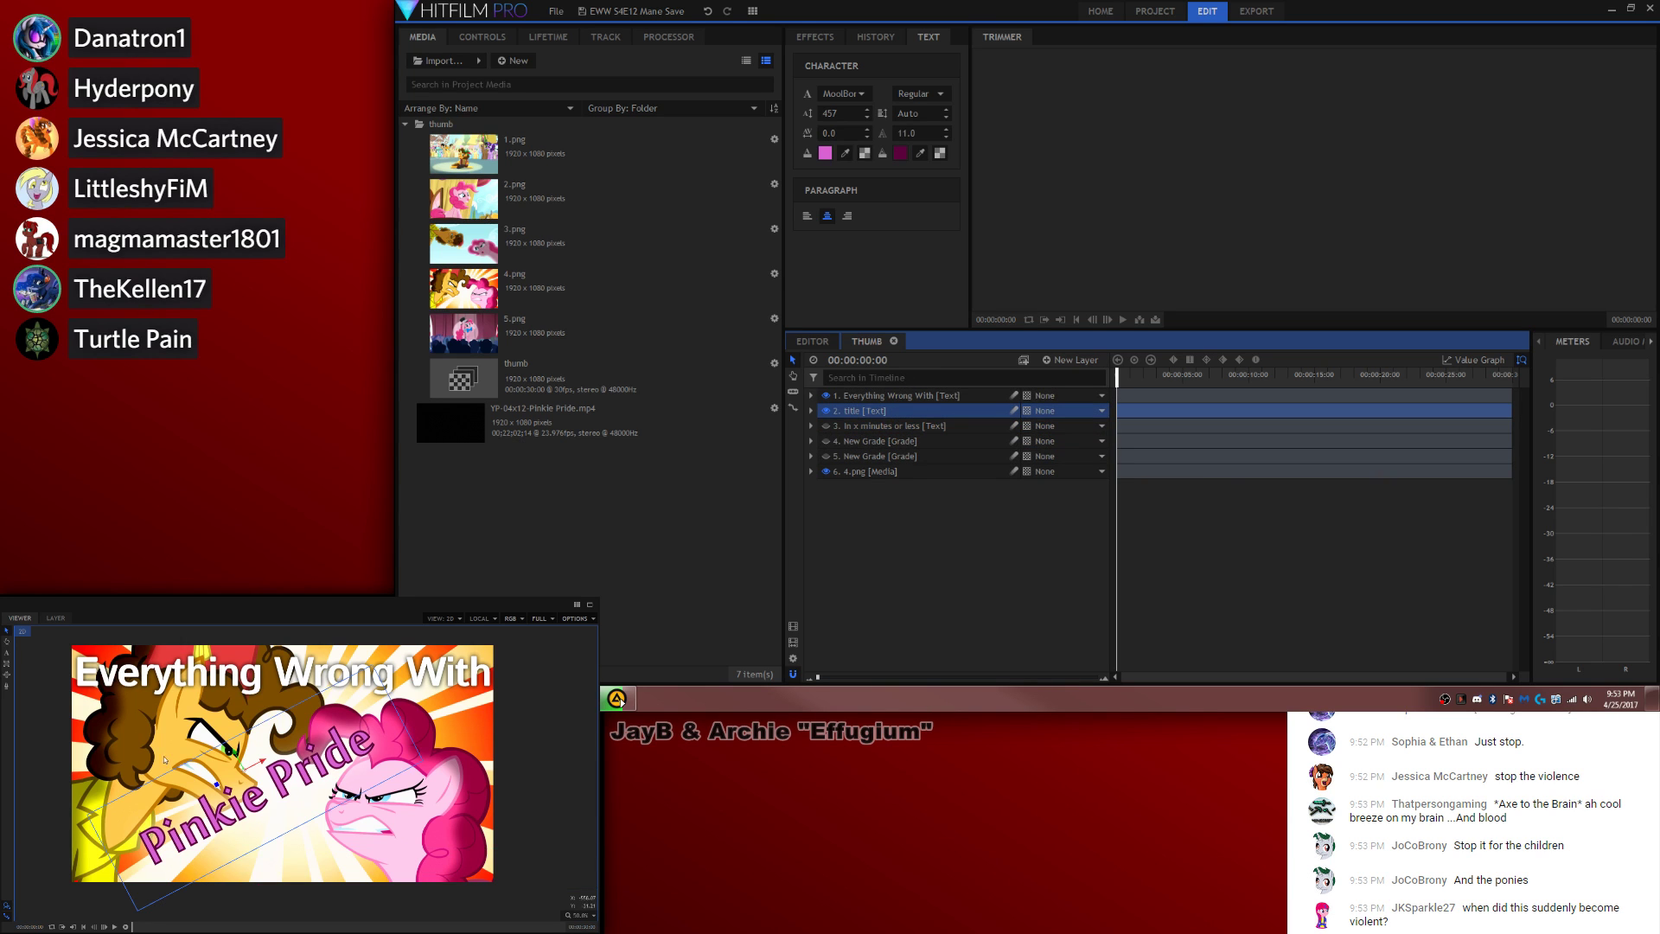
pyautogui.moveTo(215, 785); pyautogui.dragTo(255, 776)
pyautogui.click(1330, 543)
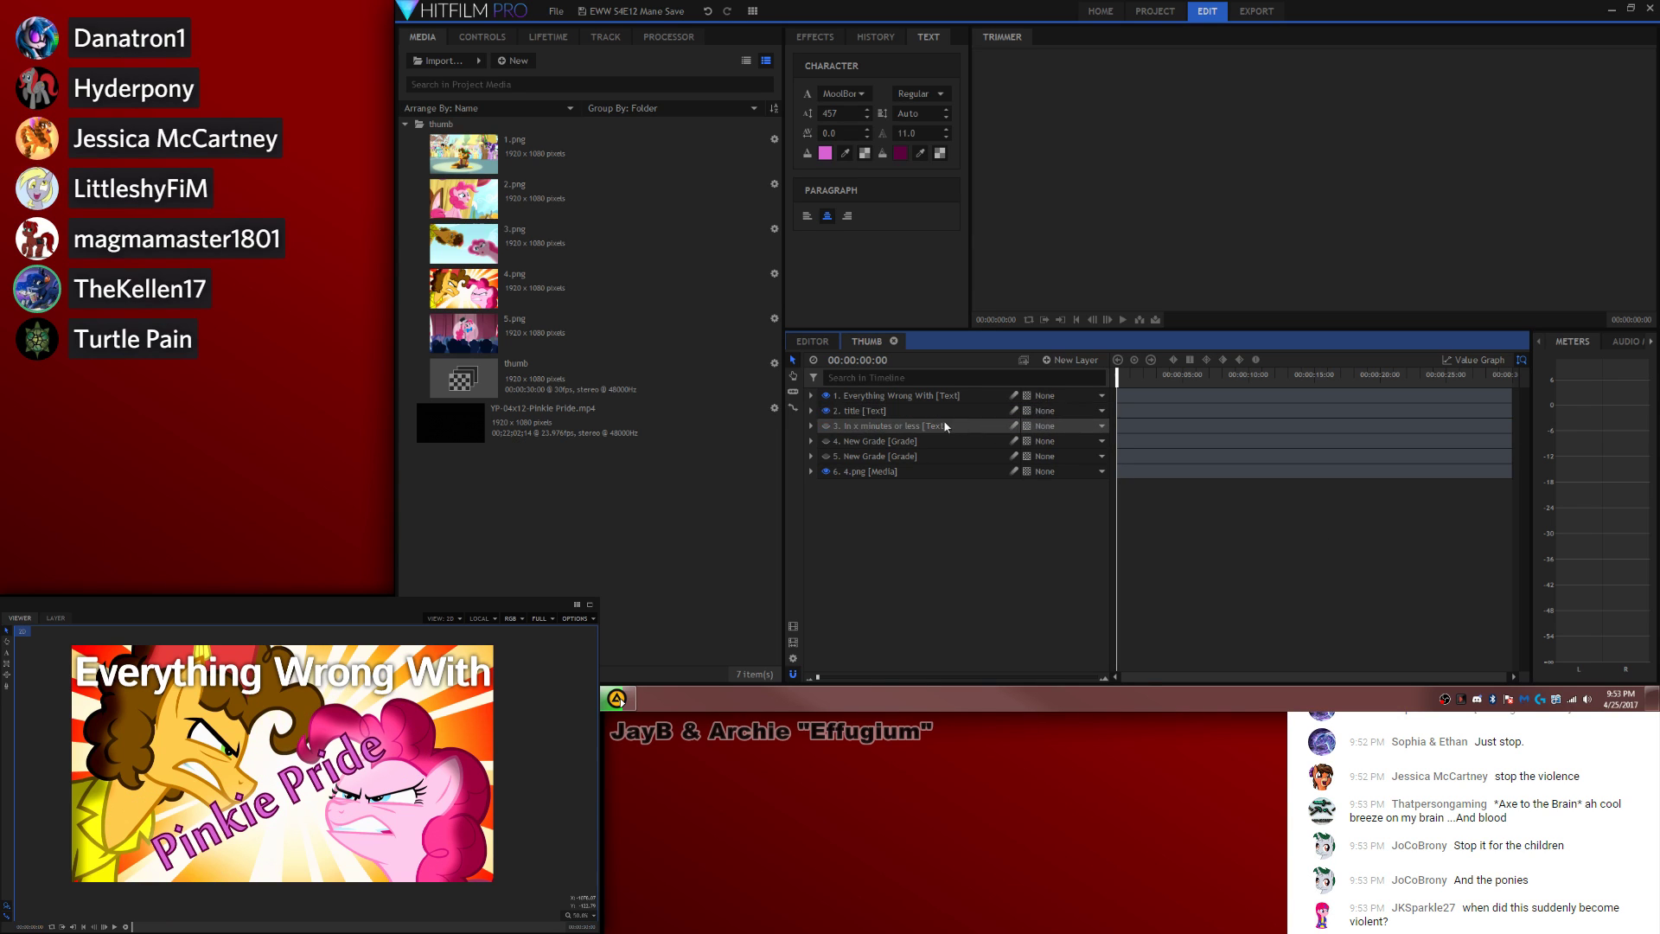
# Step: Convert the Everything Wrong With text layer into its own composite shot and return to the thumb composite shot
pyautogui.click(901, 397)
pyautogui.click(826, 395)
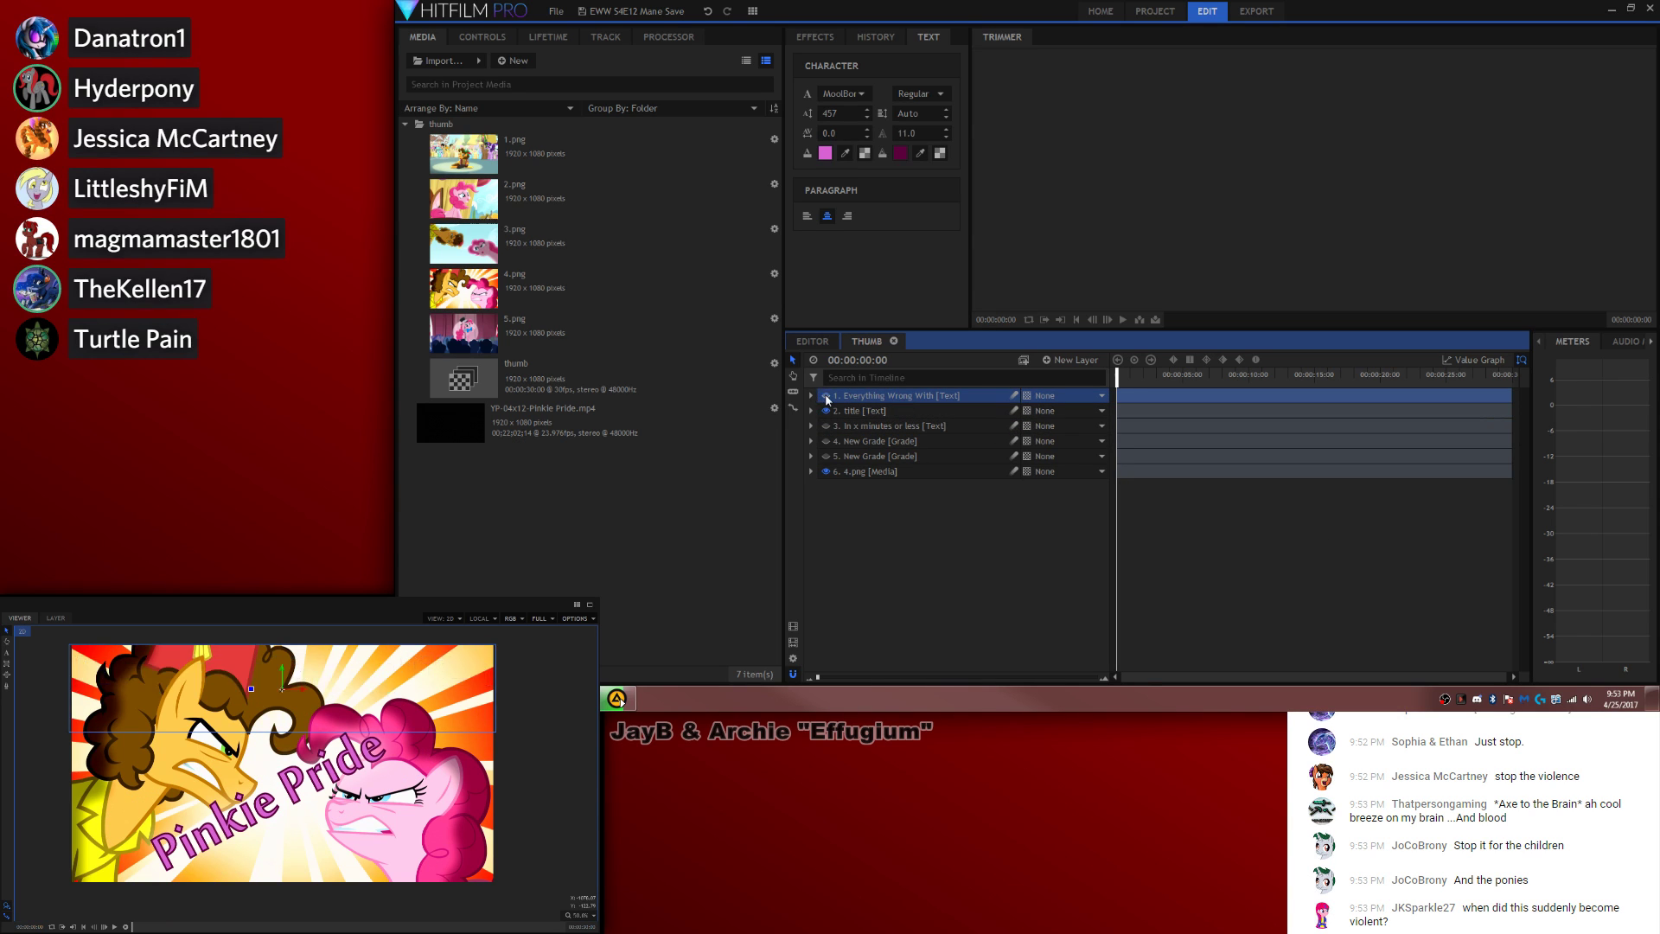
pyautogui.click(826, 395)
pyautogui.click(1023, 362)
pyautogui.click(1132, 370)
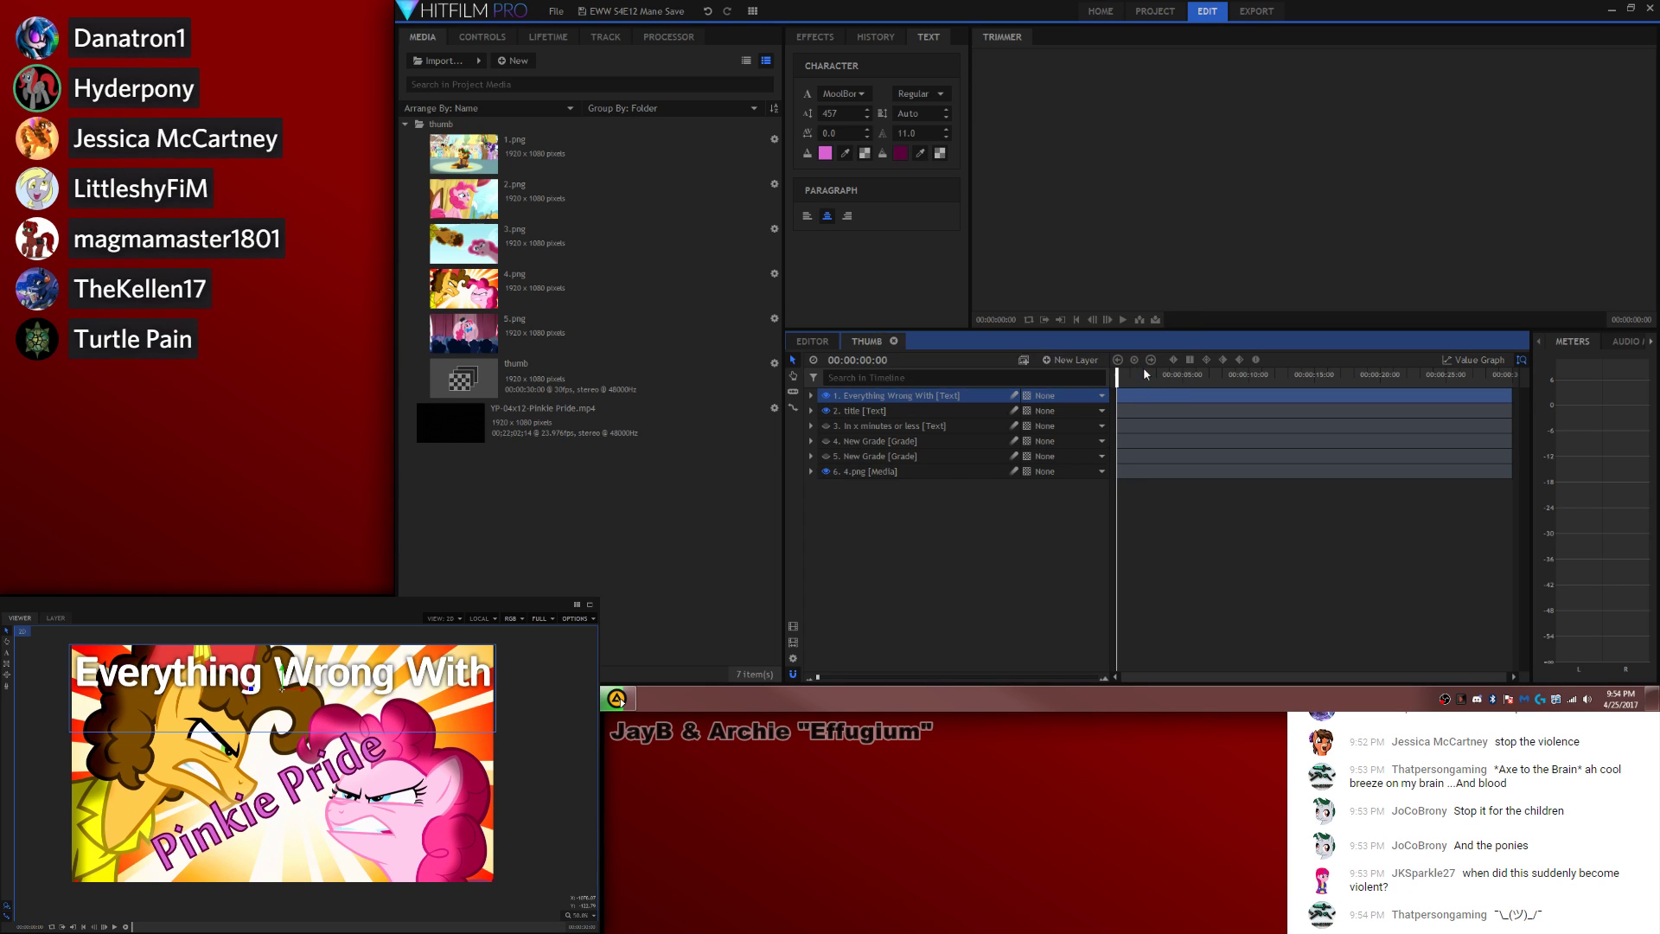
pyautogui.click(873, 343)
pyautogui.click(1155, 397)
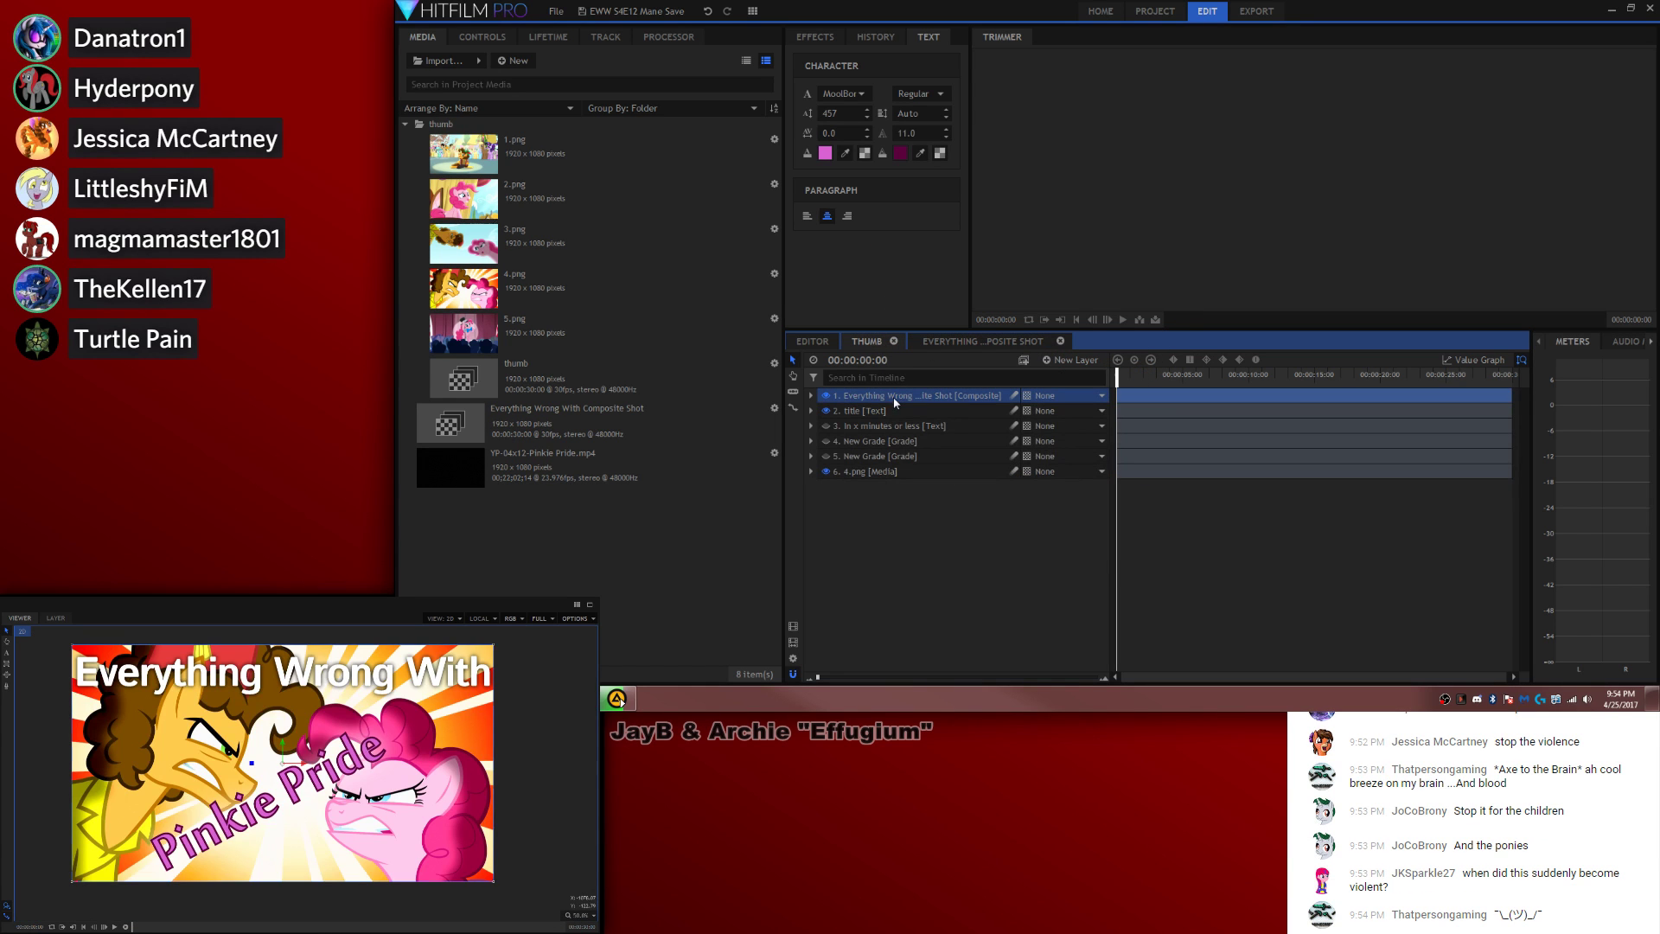
# Step: Start a freehand mask on the Everything Wrong With composite layer, following the brown mane's edge beside the letter E
pyautogui.click(810, 395)
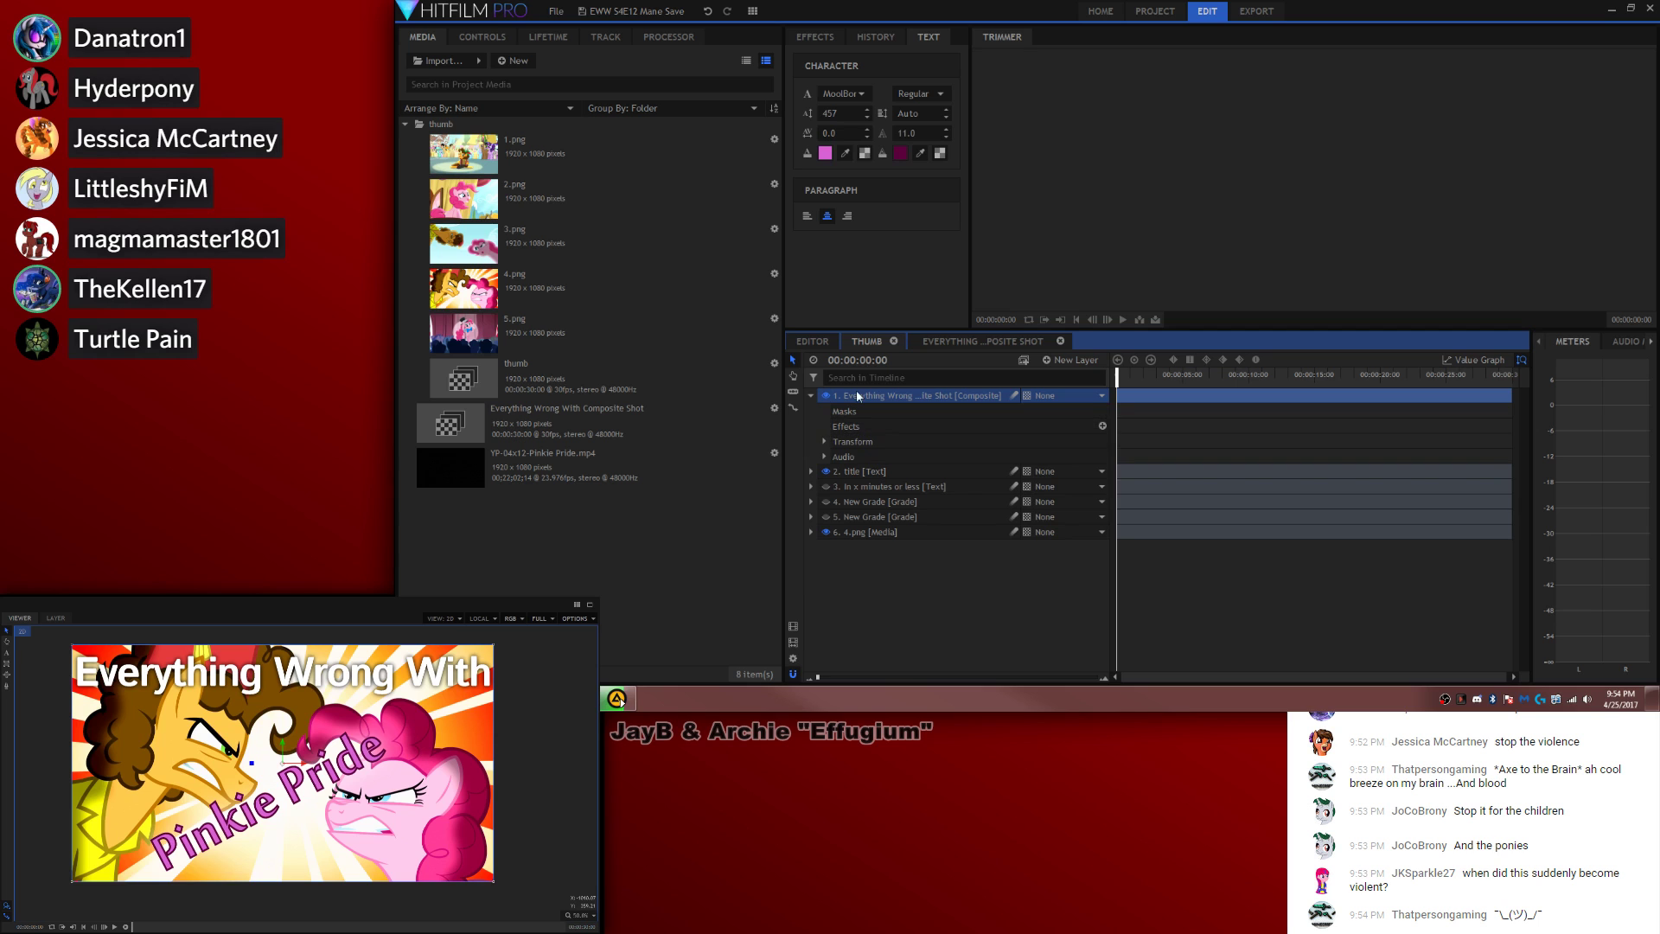
pyautogui.scroll(3, 81, 672)
pyautogui.scroll(5, 81, 672)
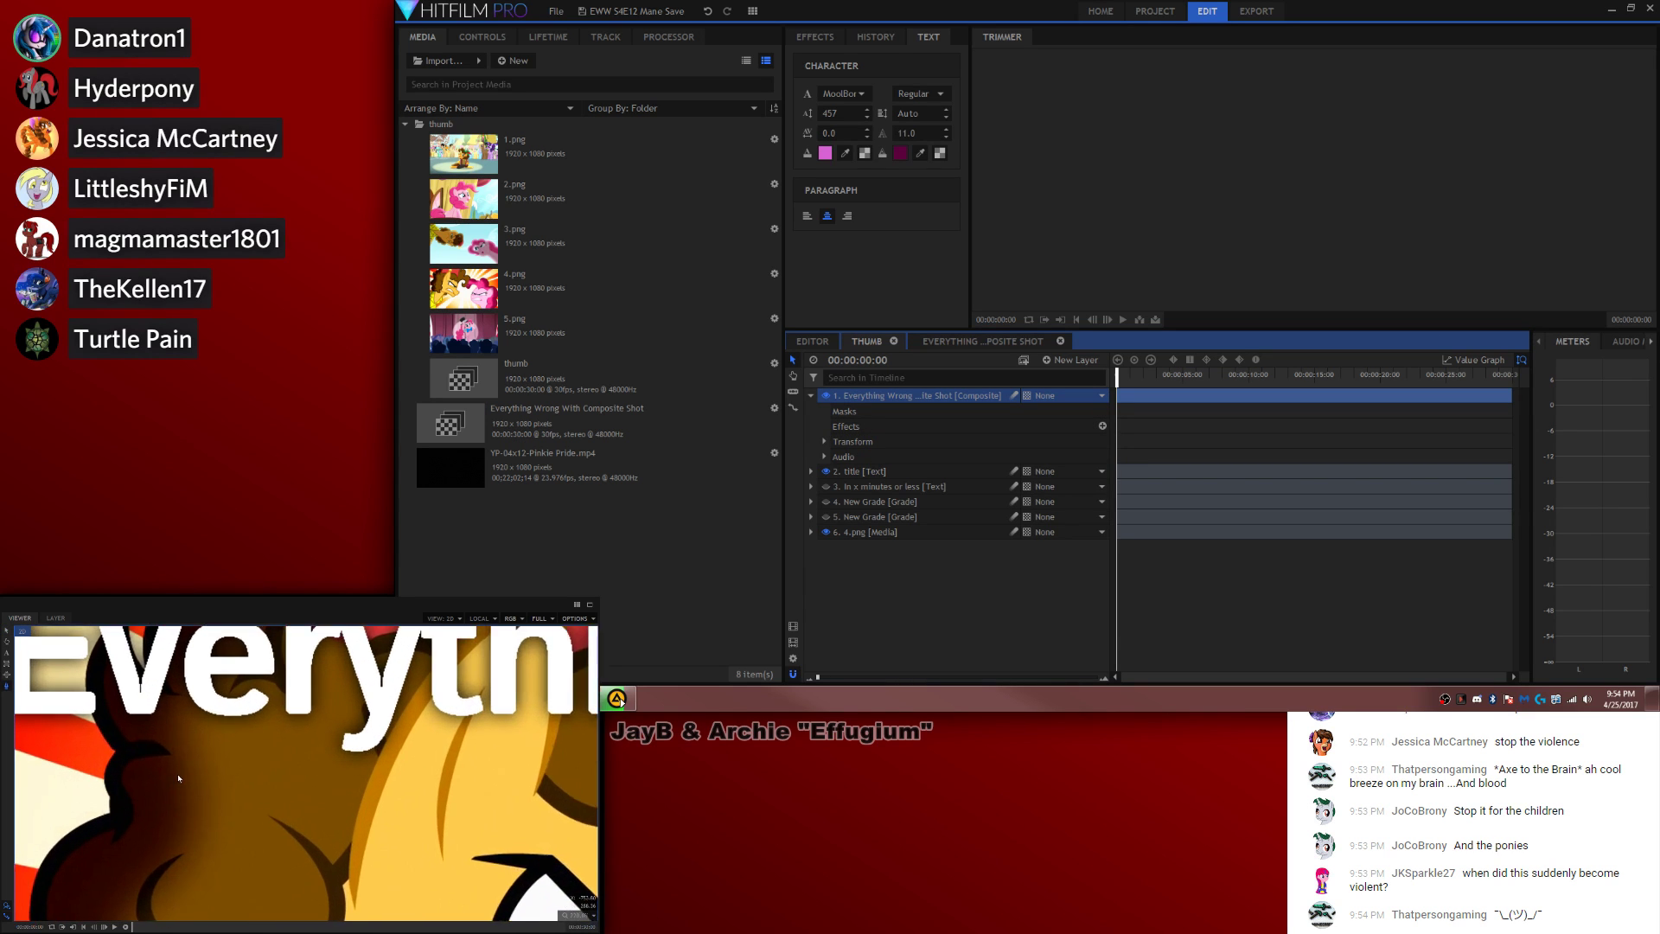
pyautogui.scroll(3, 211, 764)
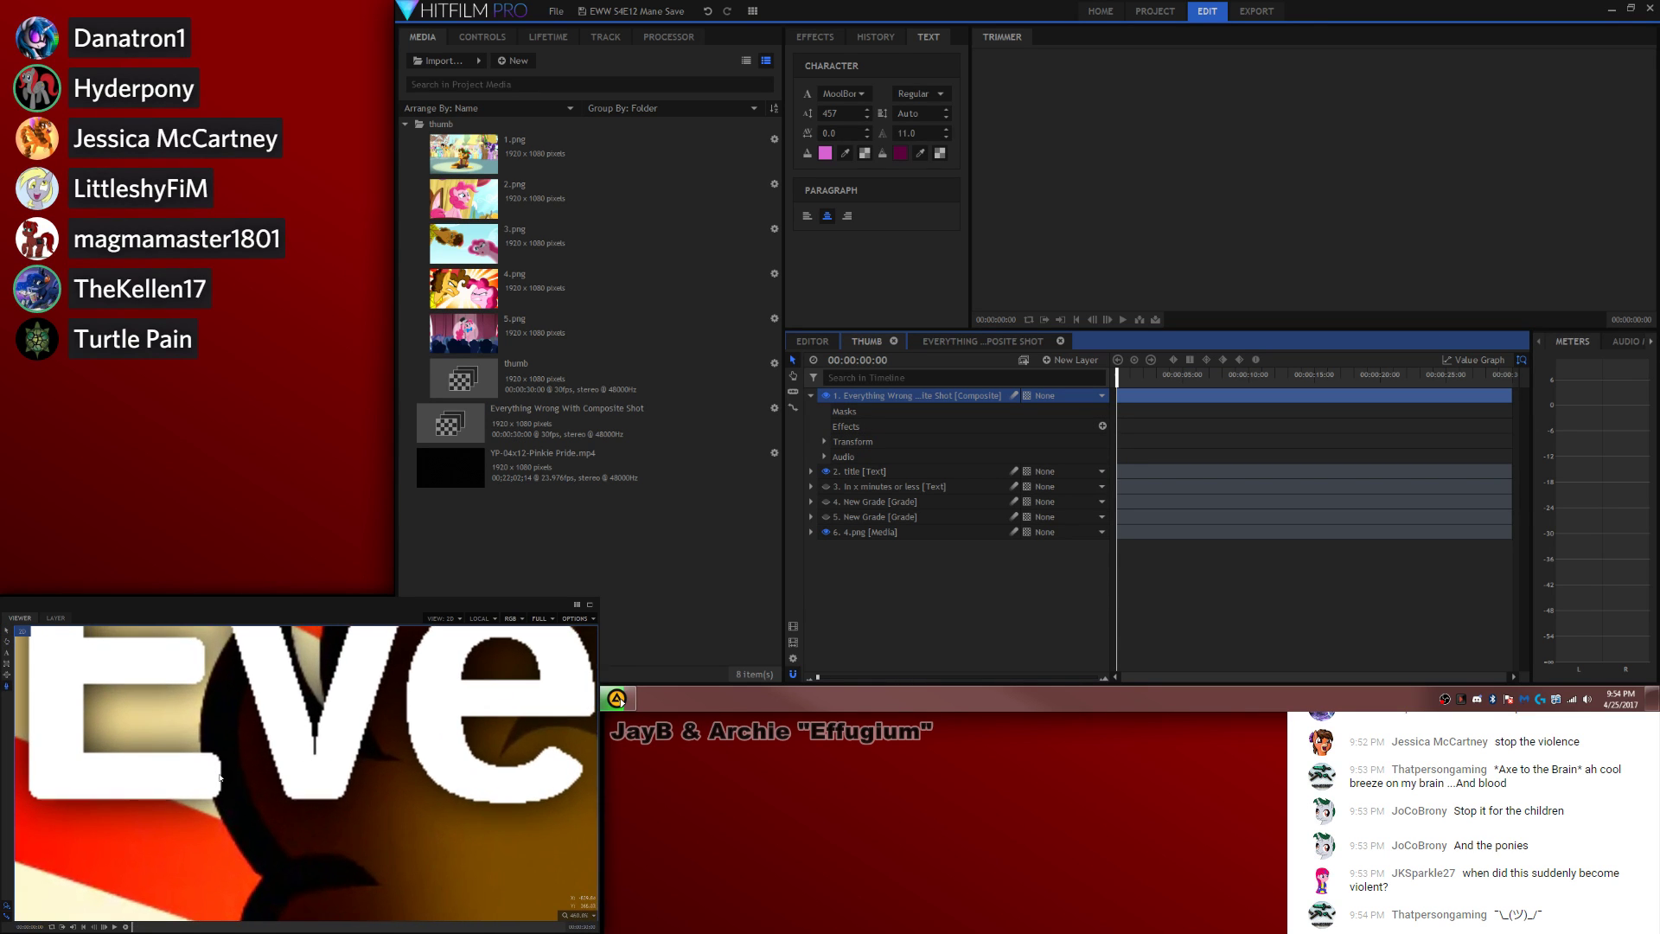
pyautogui.click(217, 811)
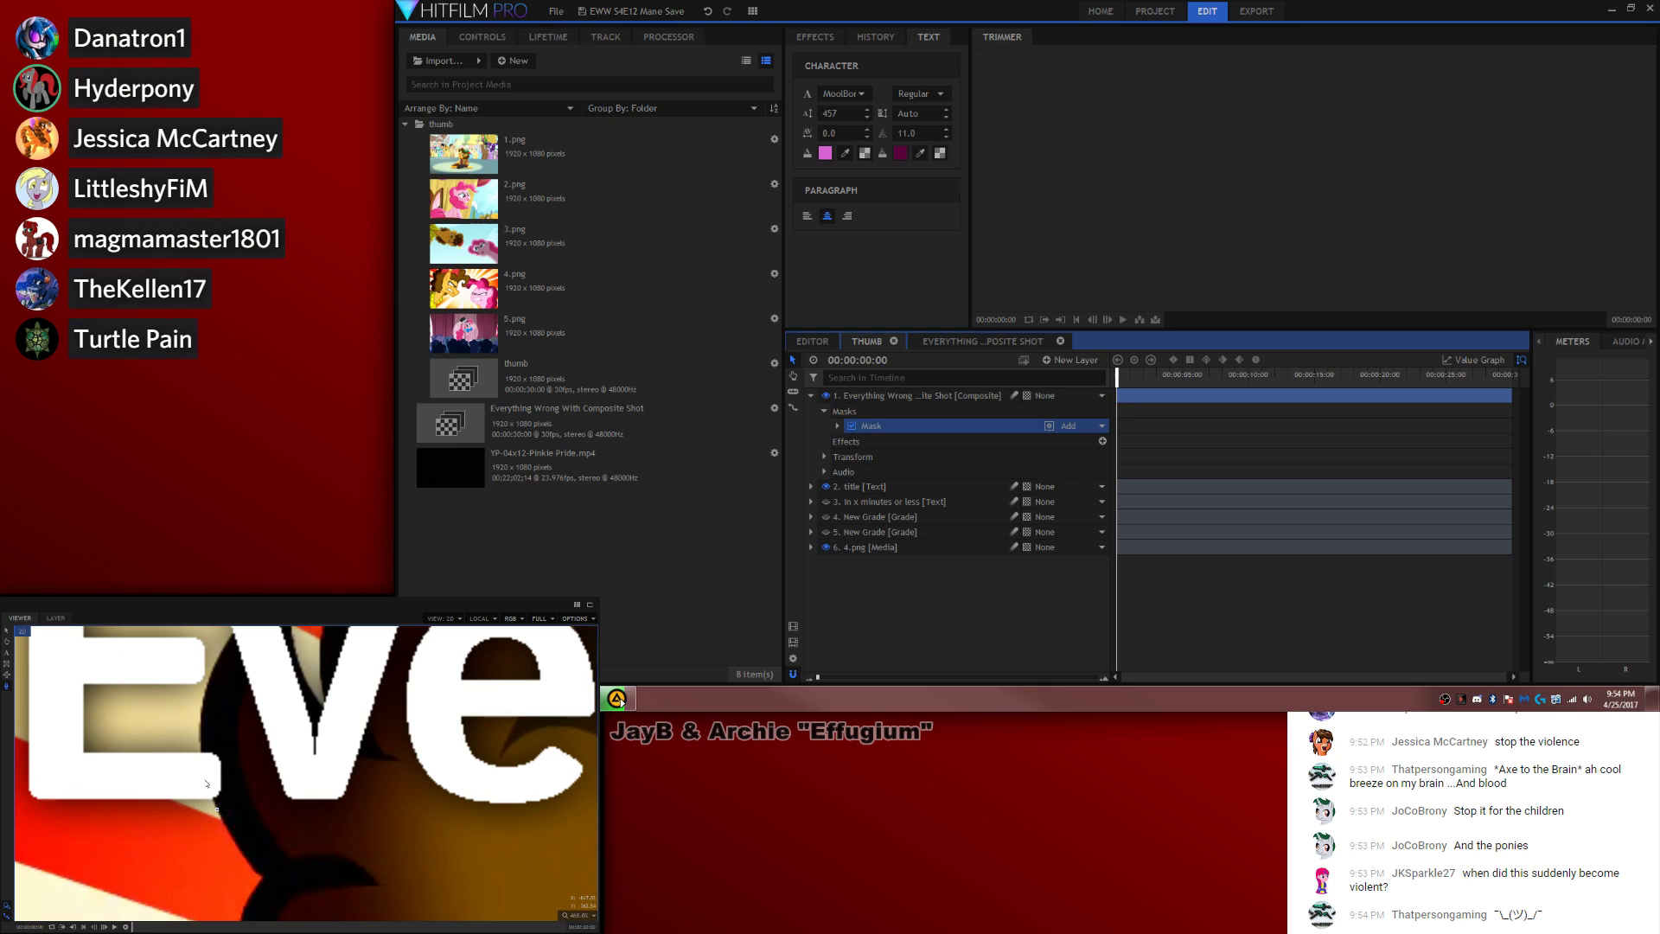
pyautogui.click(204, 692)
pyautogui.click(218, 659)
pyautogui.moveTo(241, 647); pyautogui.dragTo(215, 734)
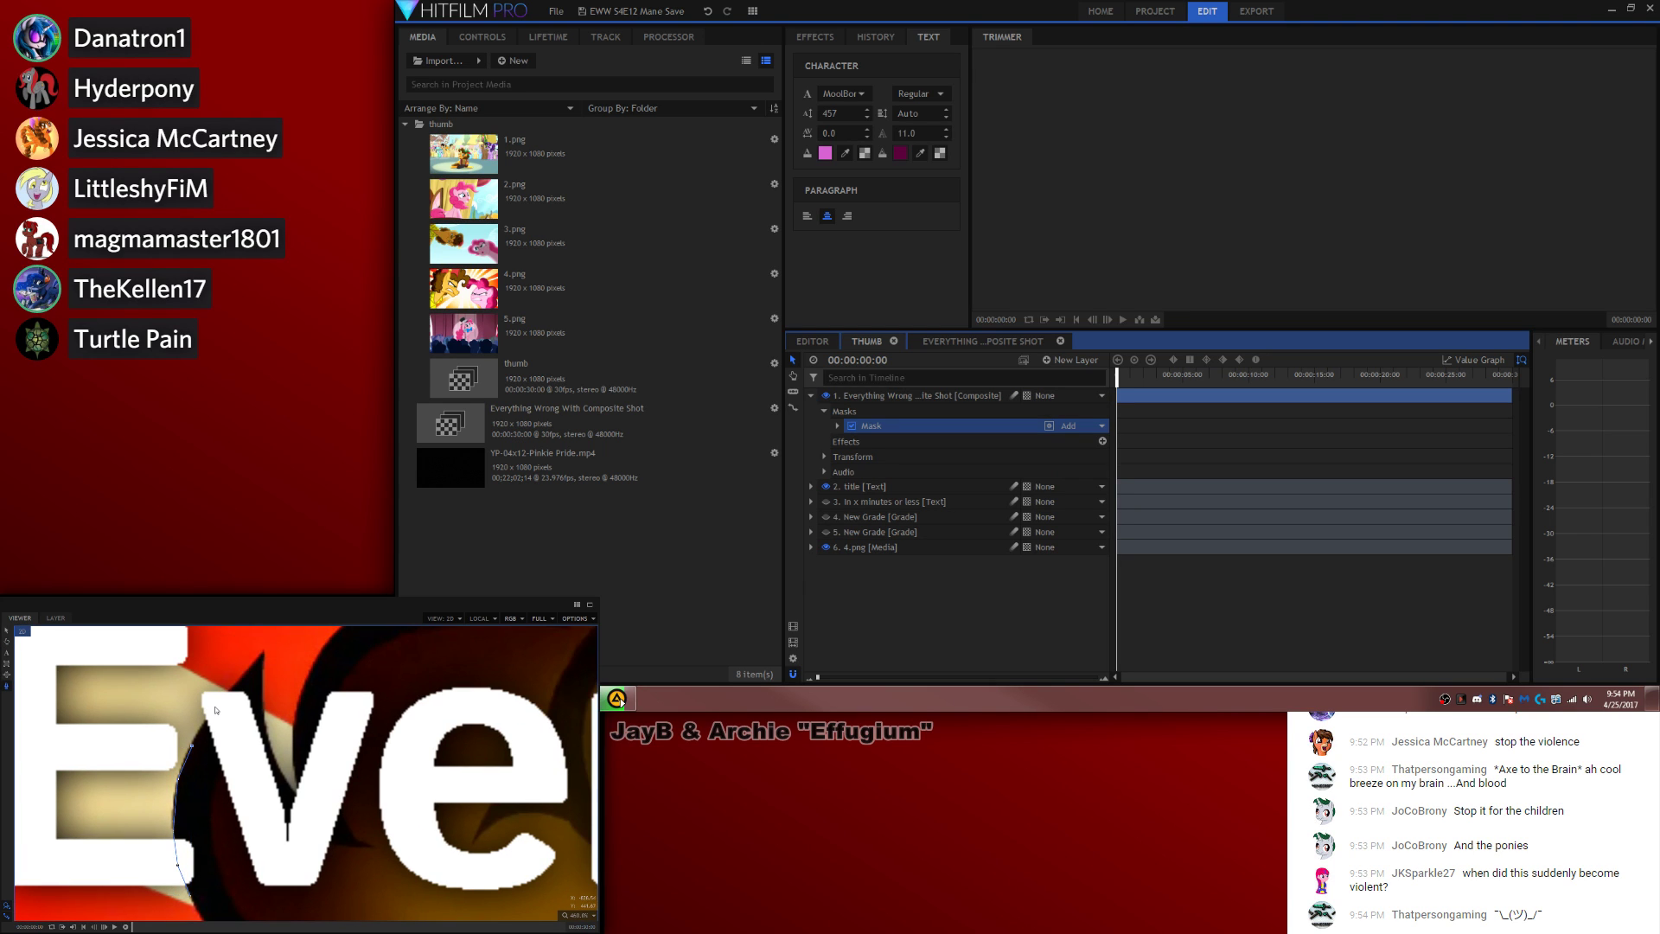
# Step: Continue the mask along the mane's spikes across the first letter v and up toward the frame's upper edge
pyautogui.click(214, 705)
pyautogui.click(264, 699)
pyautogui.click(279, 766)
pyautogui.click(300, 799)
pyautogui.click(294, 773)
pyautogui.click(295, 730)
pyautogui.click(312, 668)
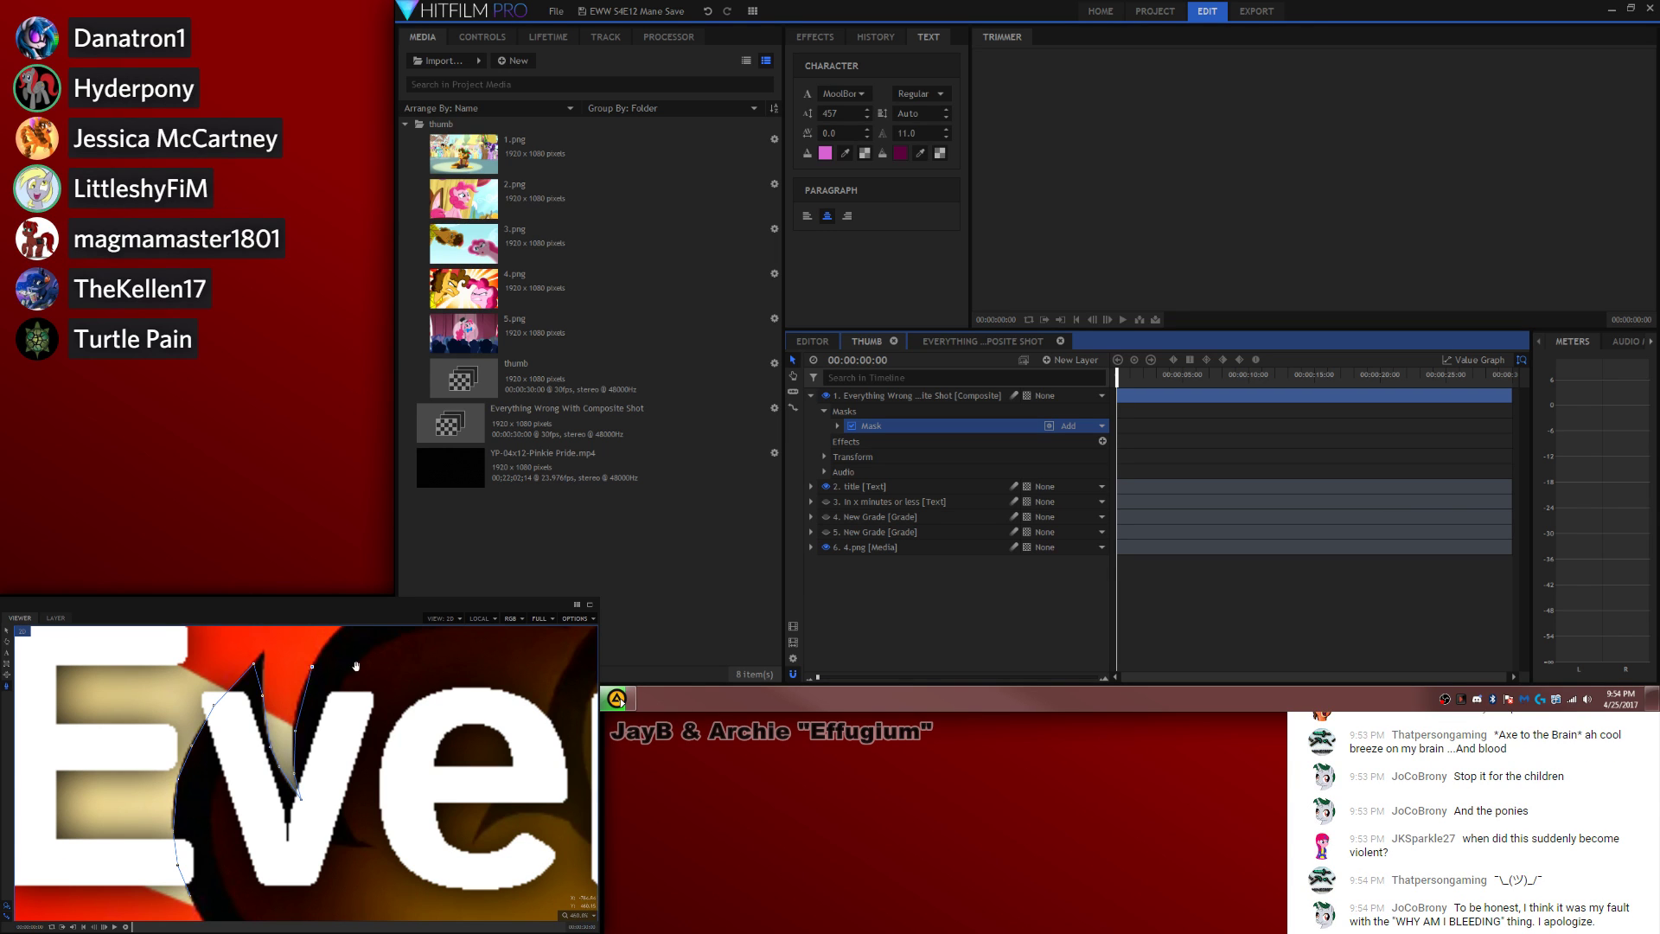
pyautogui.moveTo(388, 644); pyautogui.dragTo(256, 732)
pyautogui.click(256, 694)
# Step: Extend the mask above the word Everything and down the mane's outer edge through the W of Wrong
pyautogui.moveTo(439, 731); pyautogui.dragTo(67, 731)
pyautogui.scroll(-2, 304, 715)
pyautogui.scroll(-5, 304, 715)
pyautogui.moveTo(364, 724); pyautogui.dragTo(139, 742)
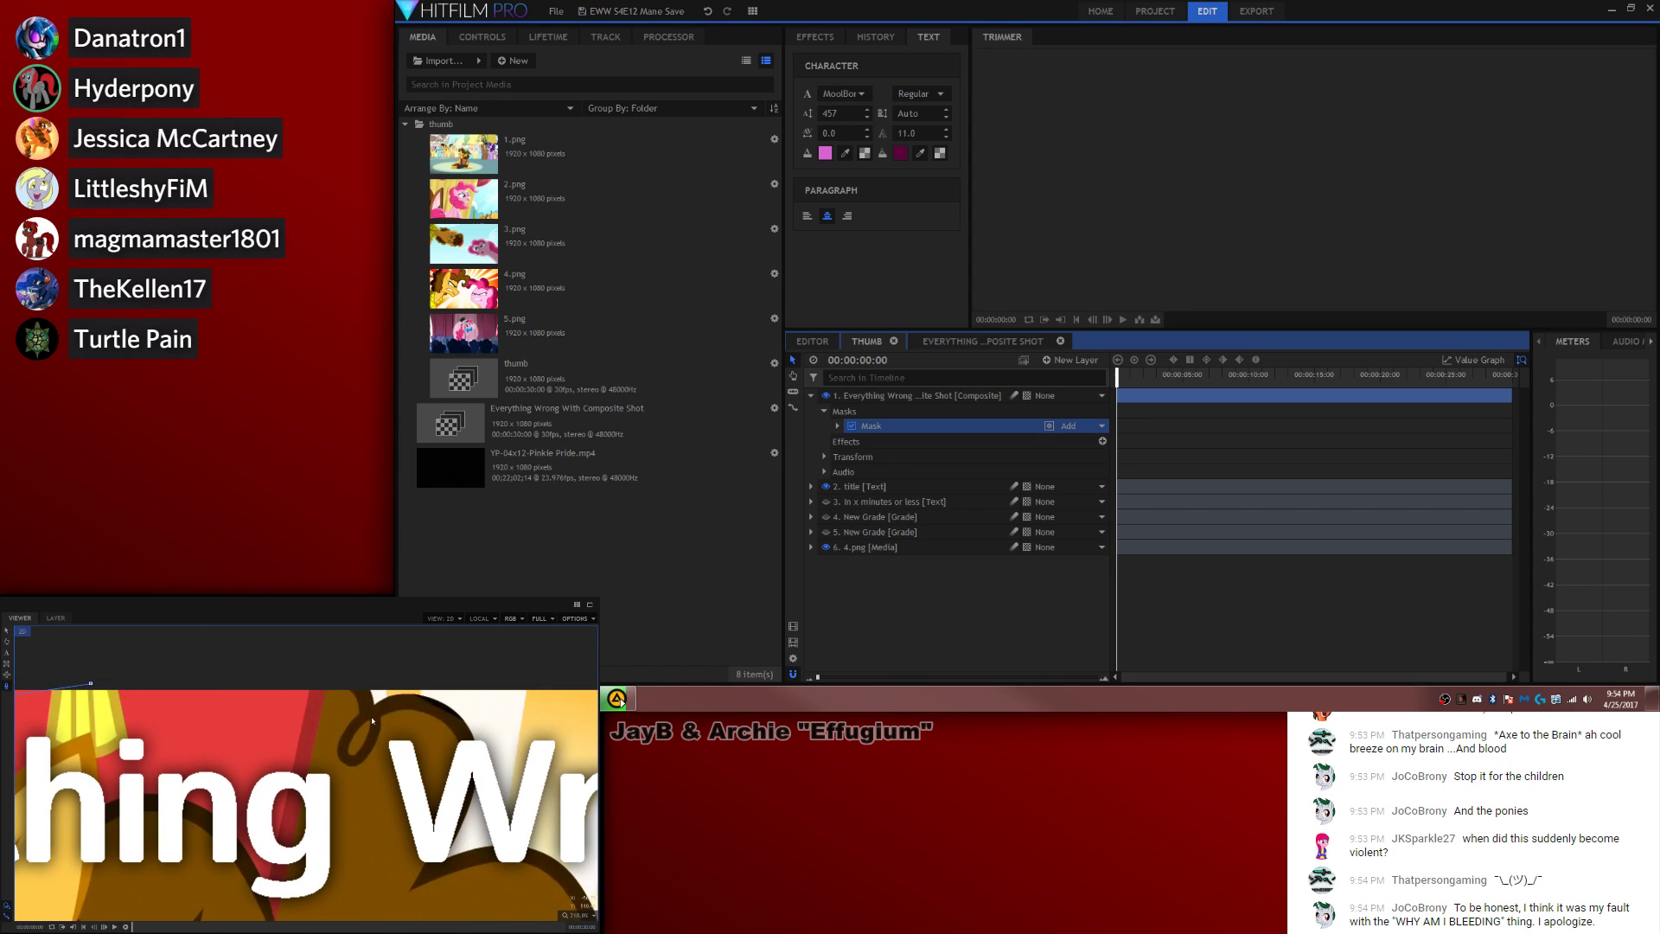
pyautogui.scroll(4, 472, 735)
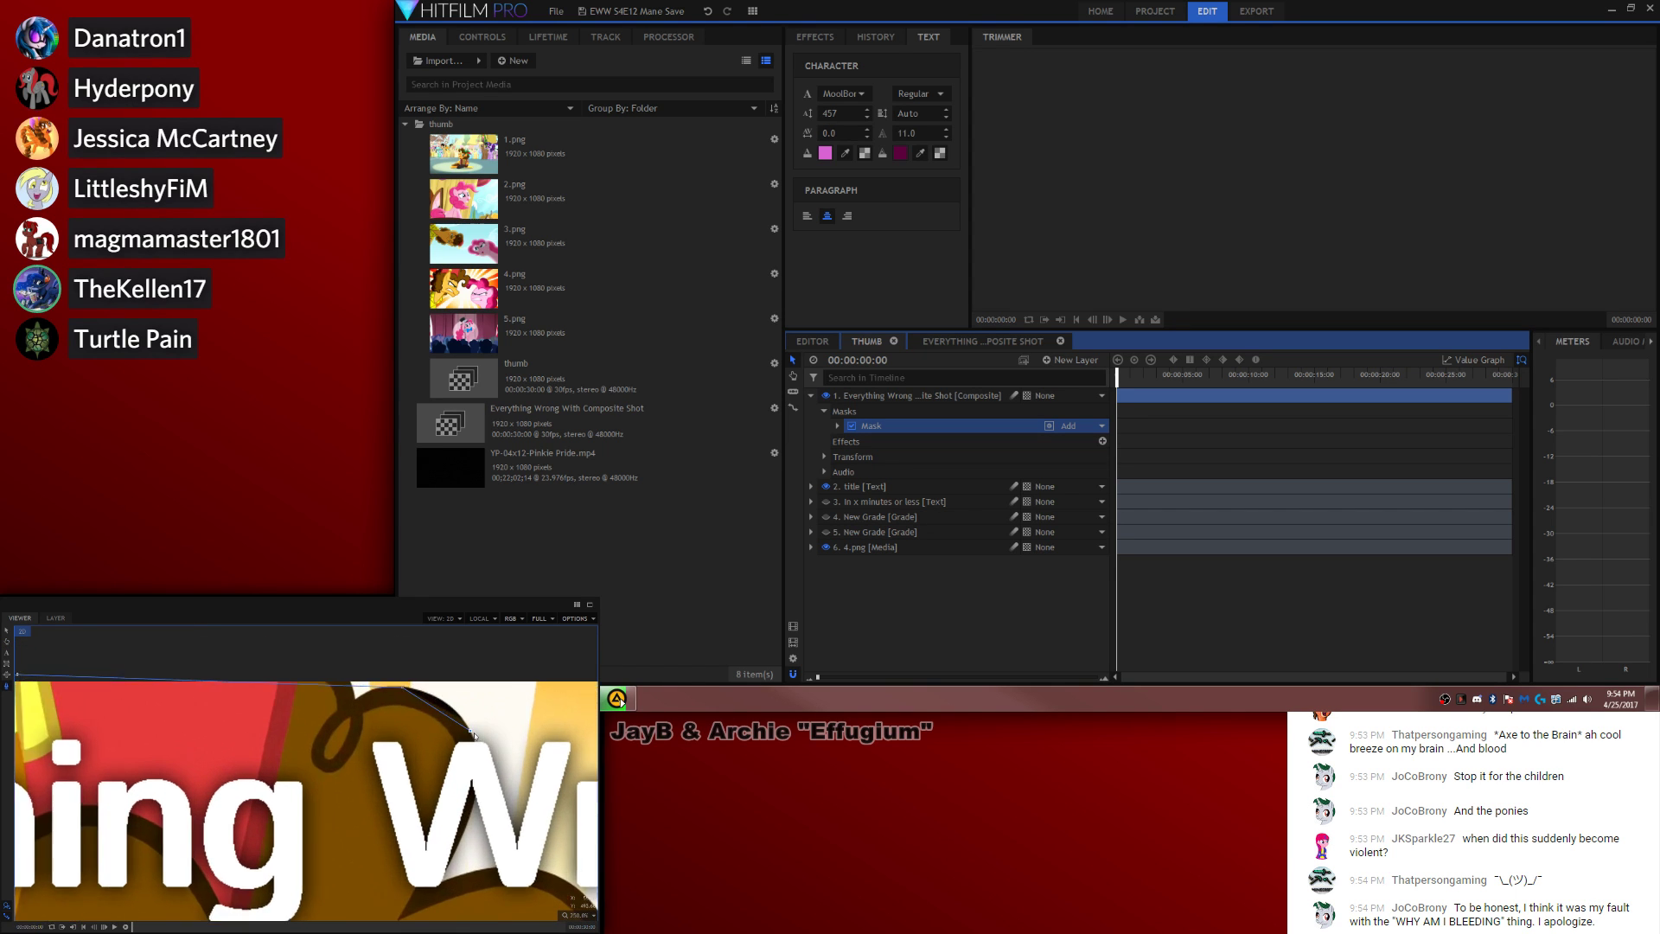
pyautogui.click(474, 745)
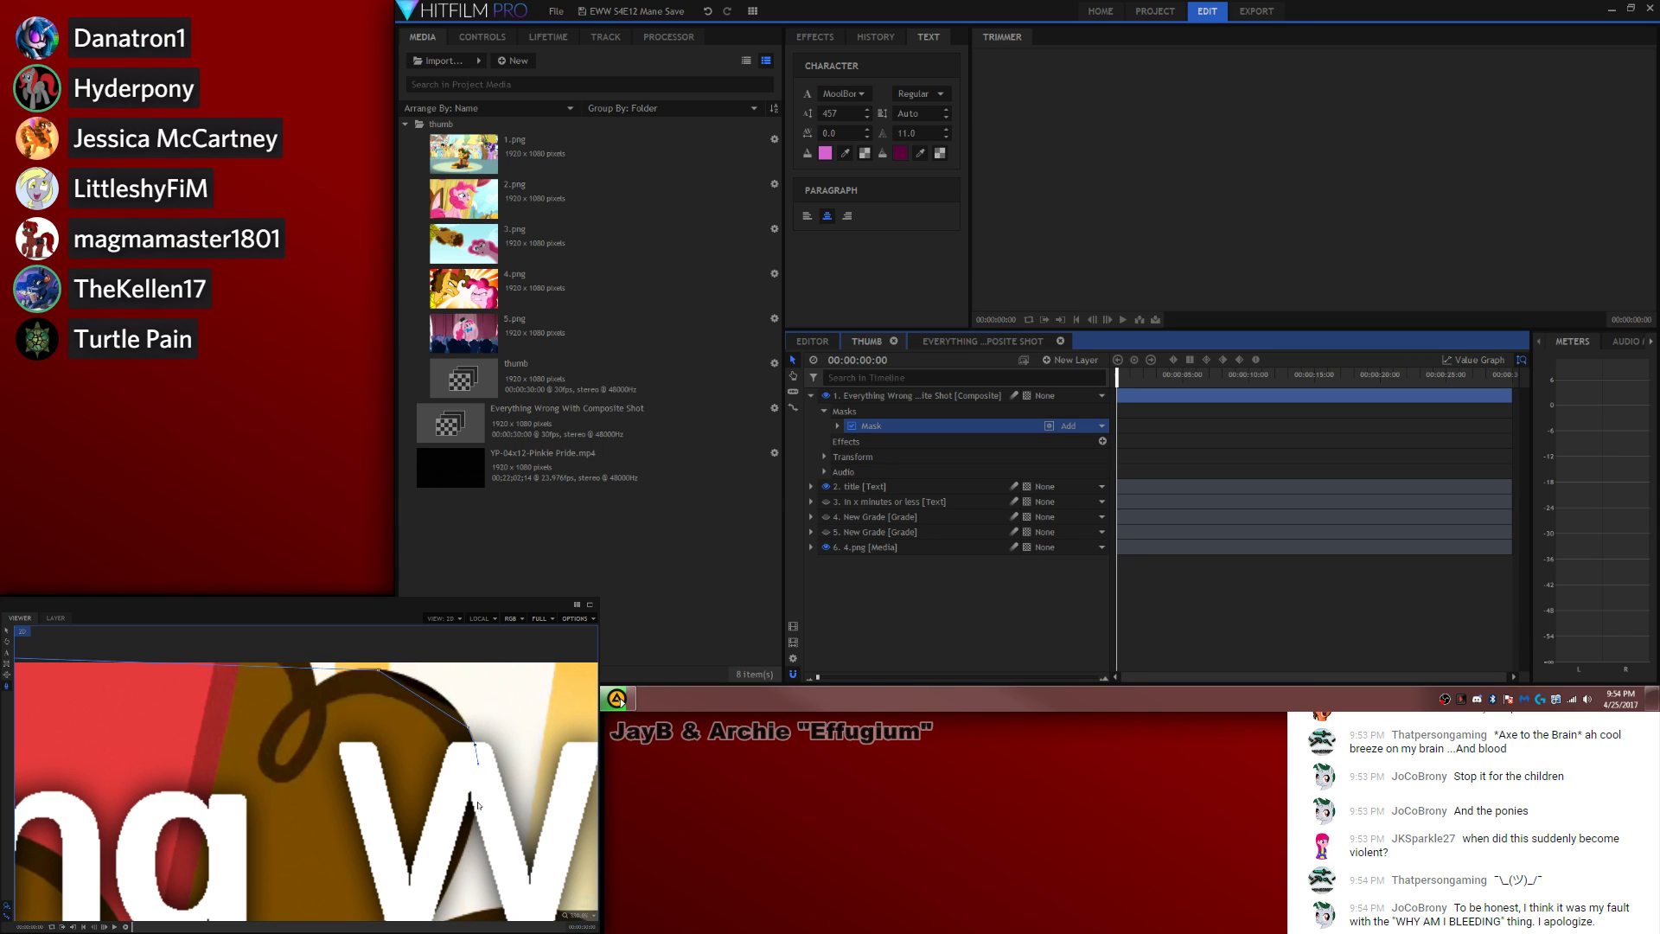
pyautogui.moveTo(479, 806); pyautogui.dragTo(404, 790)
pyautogui.click(469, 833)
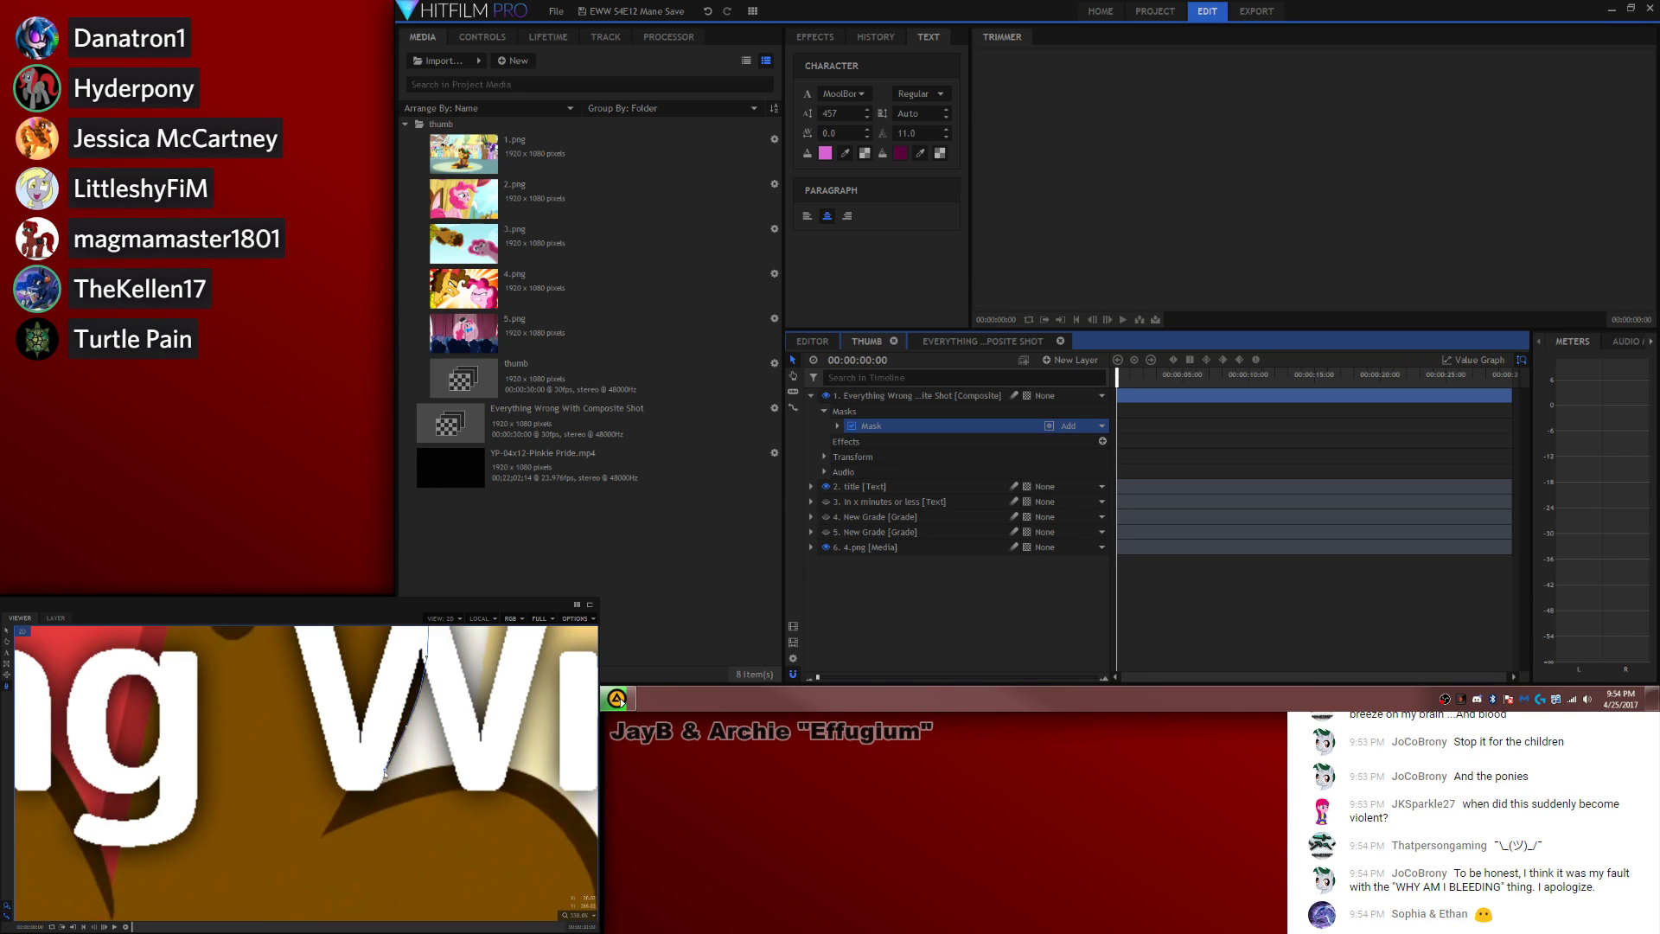
# Step: Trace the mask around the mane's curl below the W and close it across the pony's head
pyautogui.moveTo(373, 790); pyautogui.dragTo(439, 769)
pyautogui.click(480, 761)
pyautogui.click(504, 765)
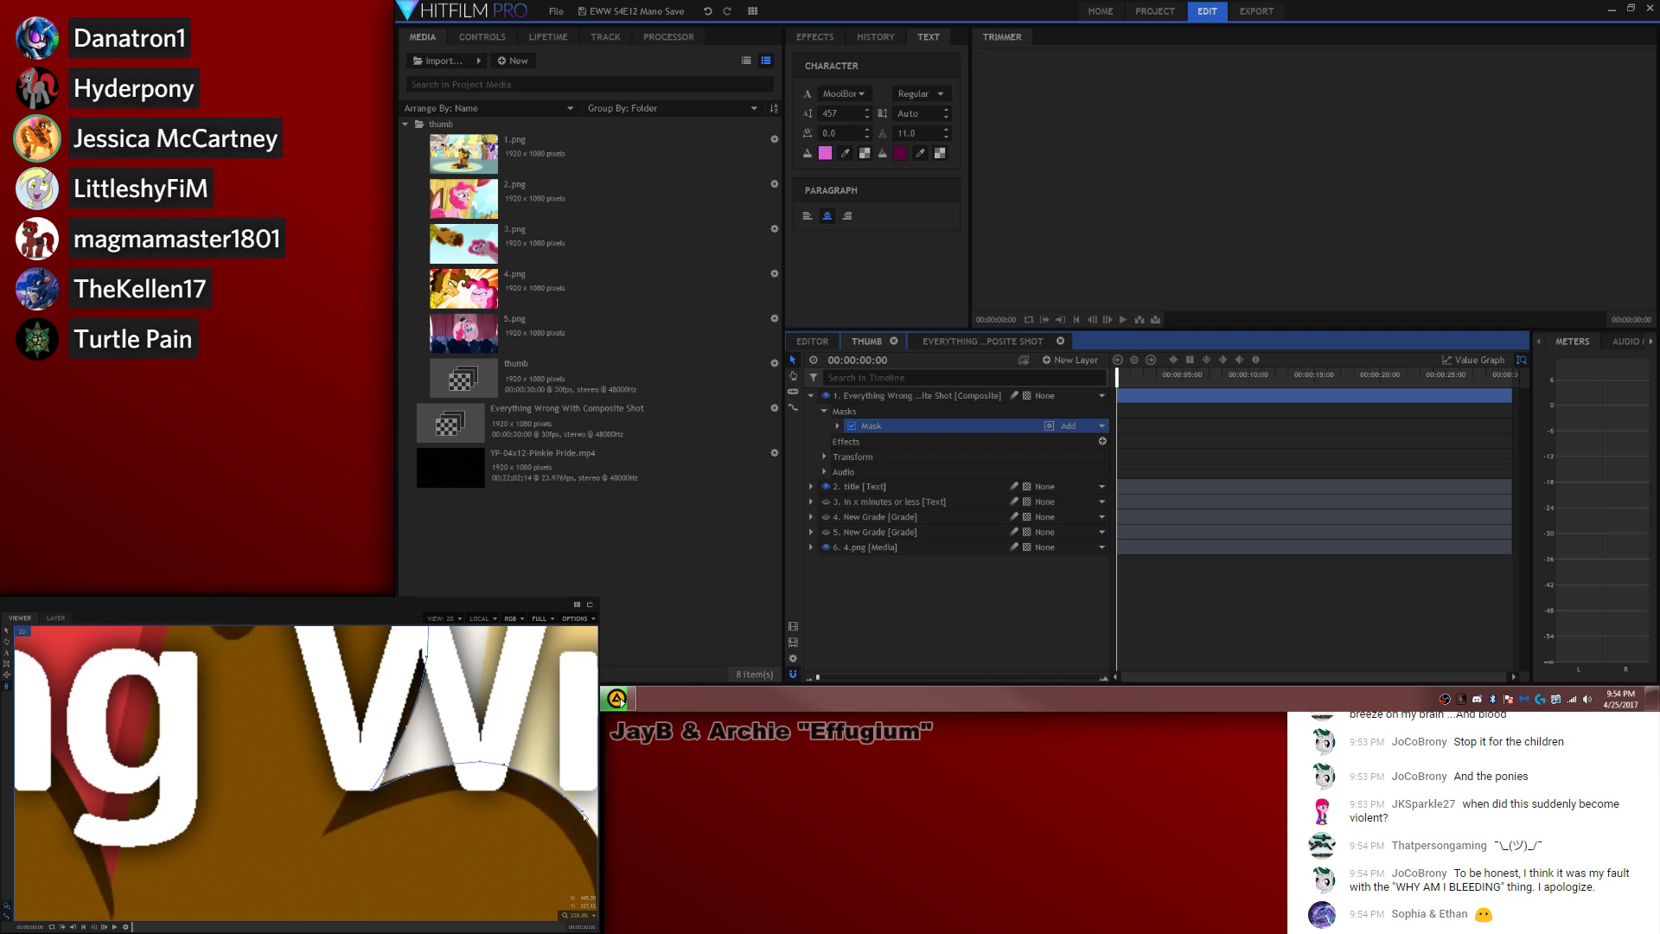
pyautogui.scroll(-8, 312, 766)
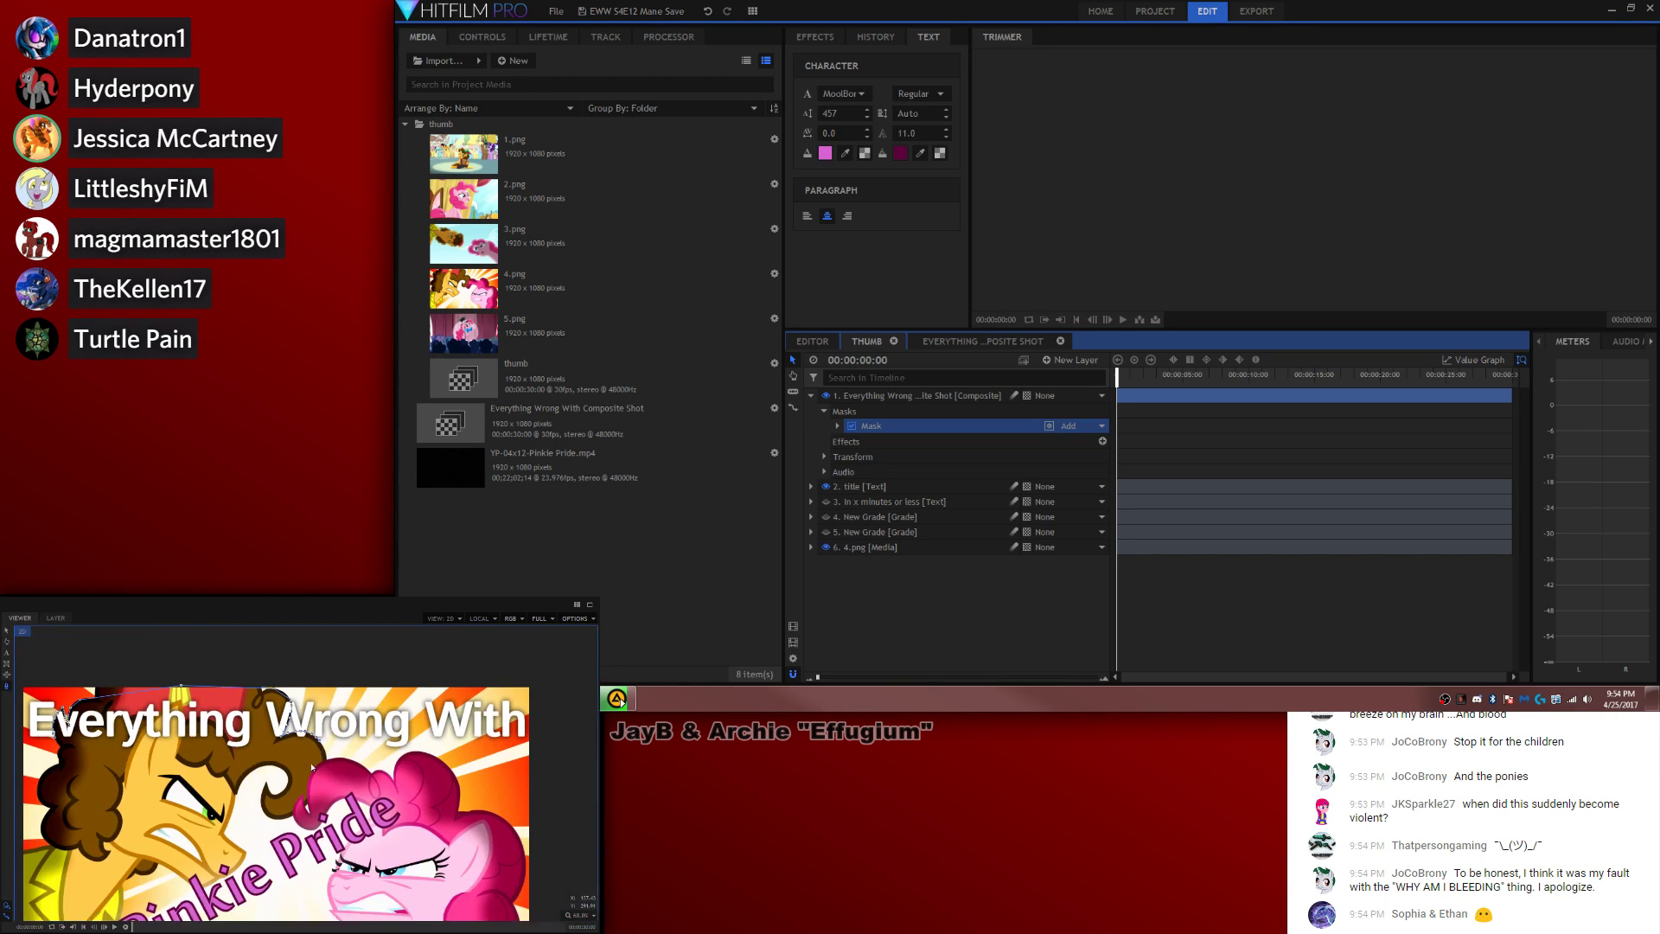
pyautogui.moveTo(311, 767); pyautogui.dragTo(380, 760)
pyautogui.click(134, 770)
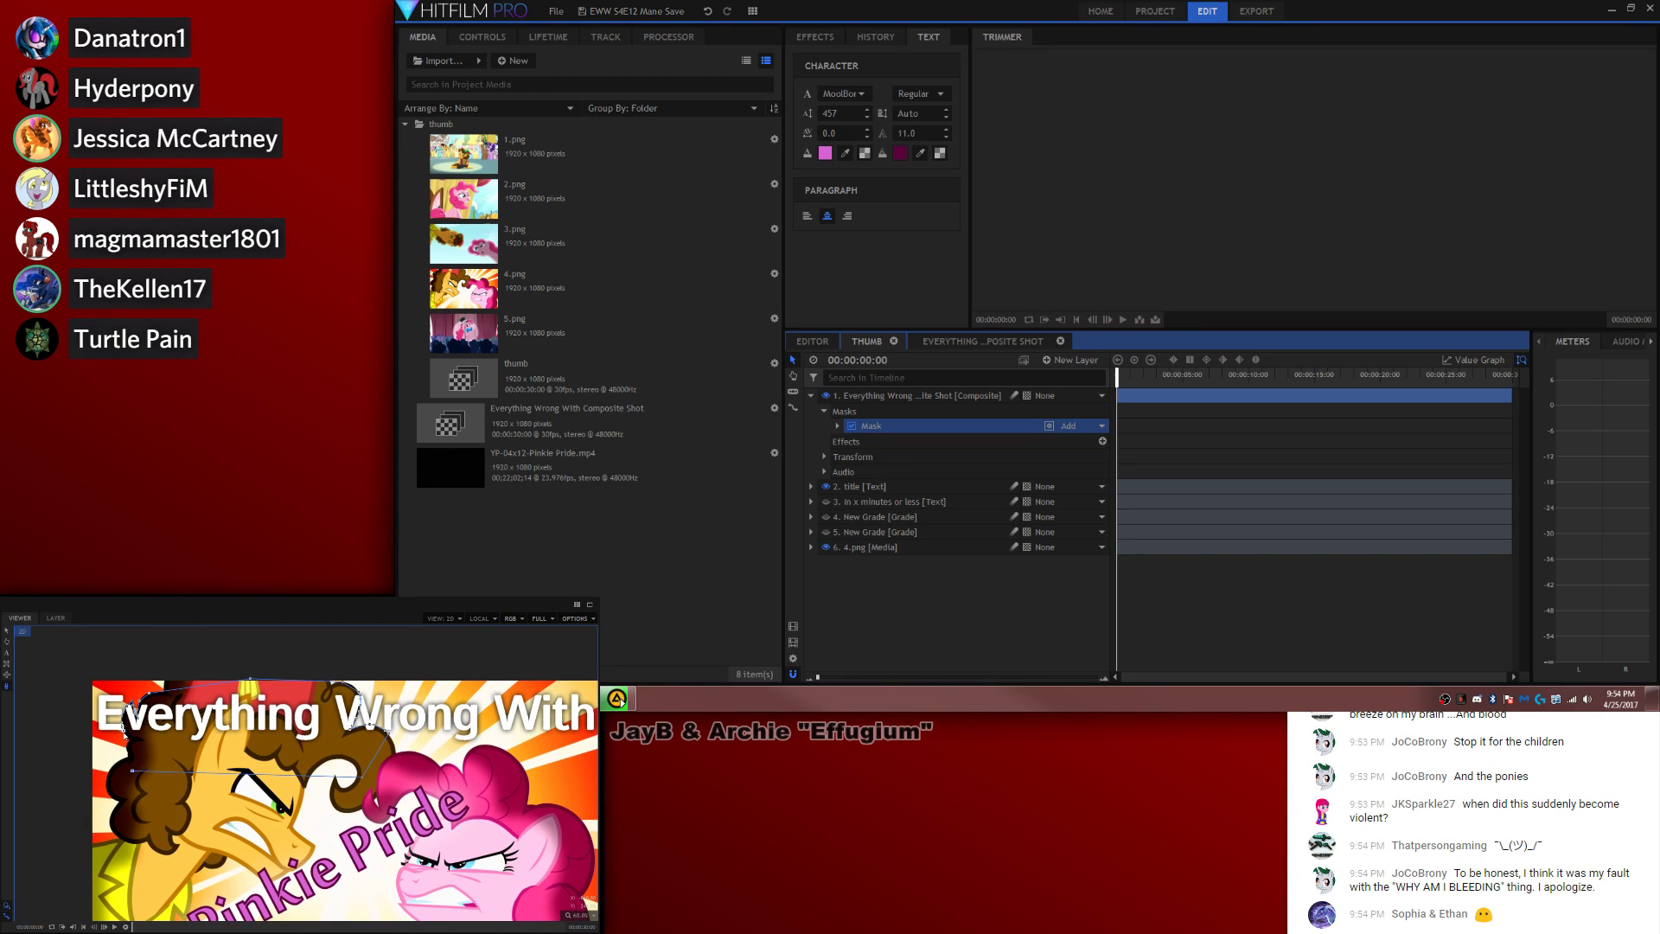
pyautogui.click(124, 732)
# Step: Invert the mask so Everything Wrong With sits behind the brown mane, and deselect the layer
pyautogui.click(1048, 426)
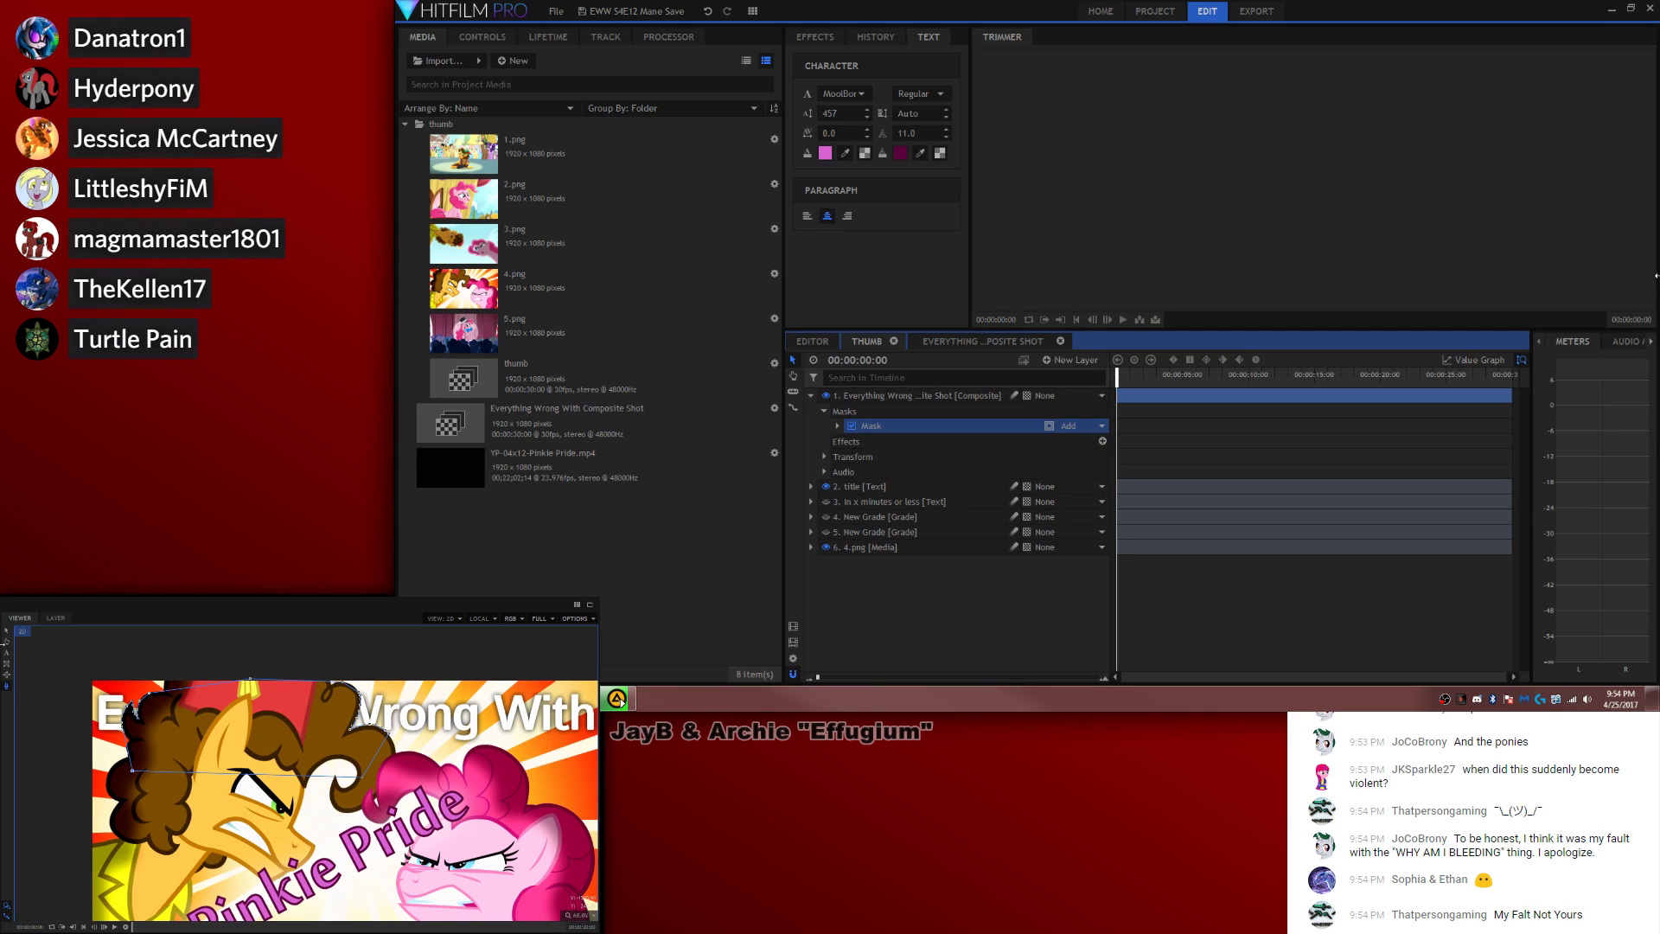
pyautogui.click(6, 630)
pyautogui.moveTo(336, 761); pyautogui.dragTo(219, 725)
pyautogui.click(1168, 420)
# Step: Check the masked thumbnail at a small preview size and enlarge it to fill the viewer
pyautogui.scroll(-1, 231, 744)
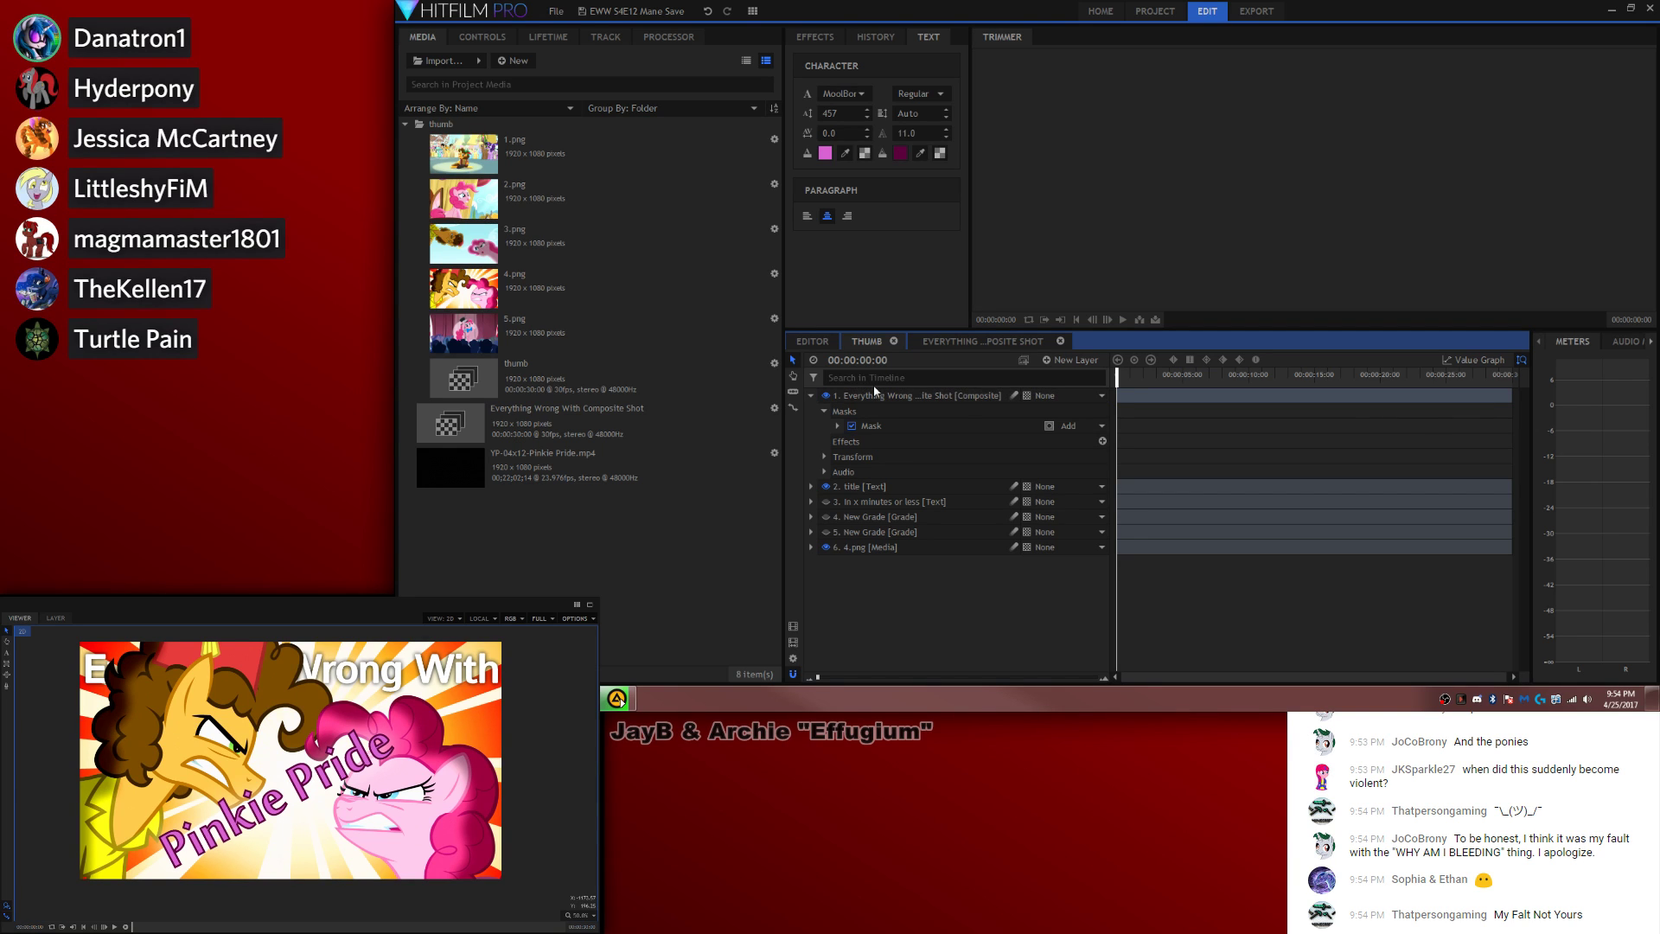
pyautogui.scroll(-4, 205, 755)
pyautogui.scroll(2, 223, 782)
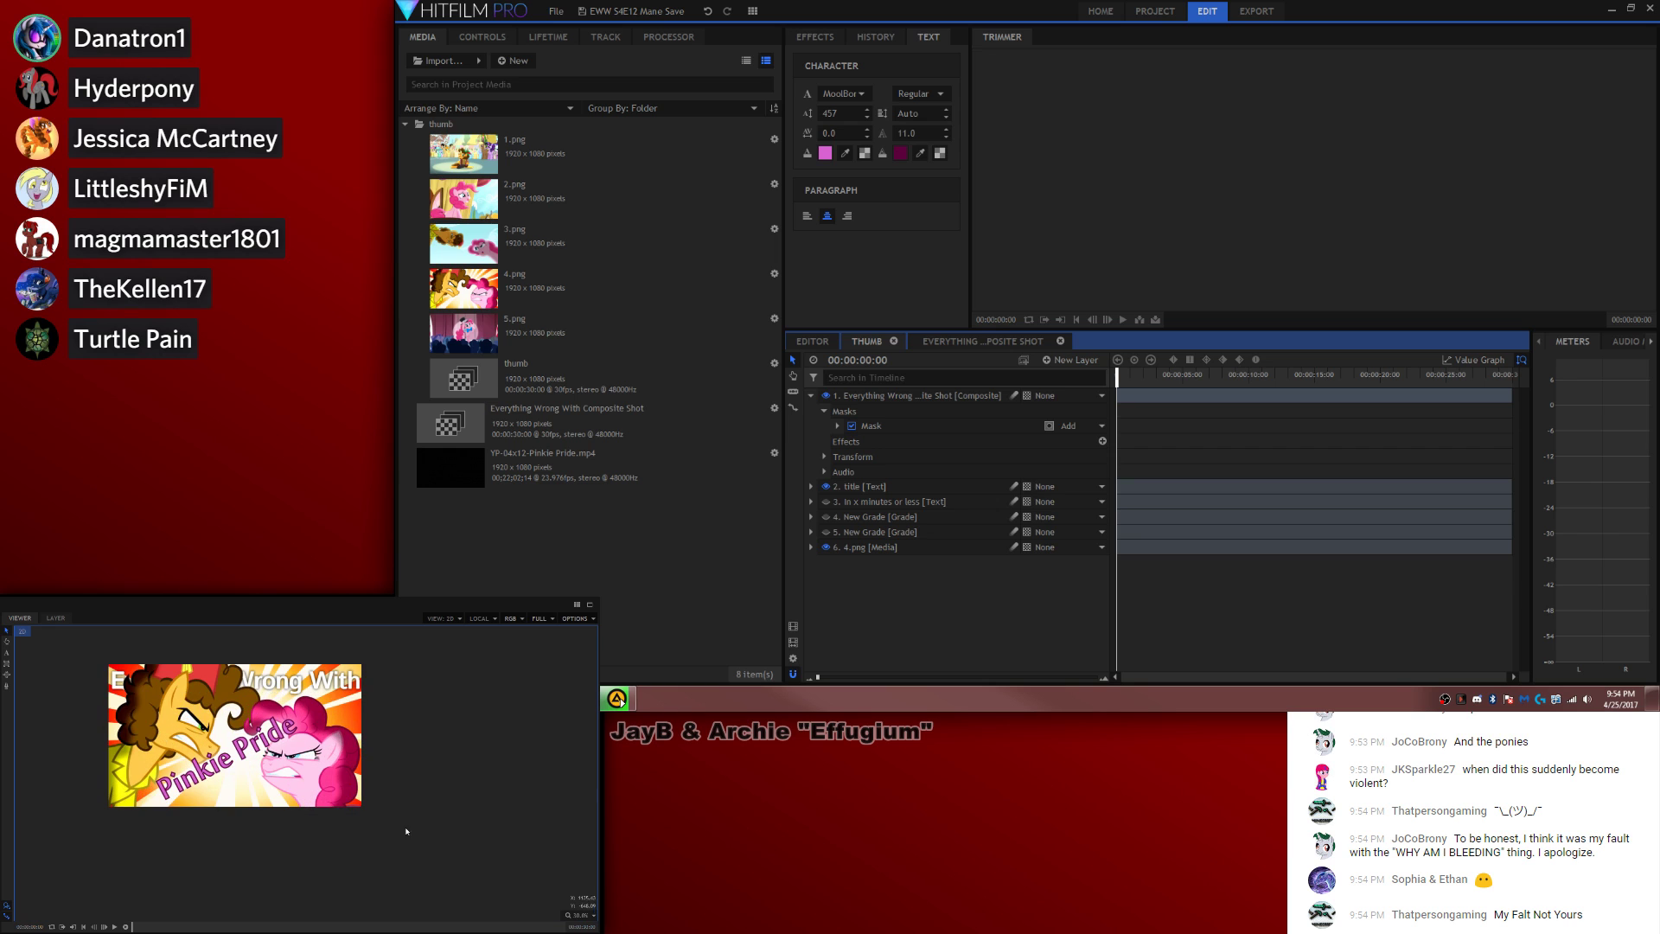
pyautogui.click(568, 912)
pyautogui.click(570, 813)
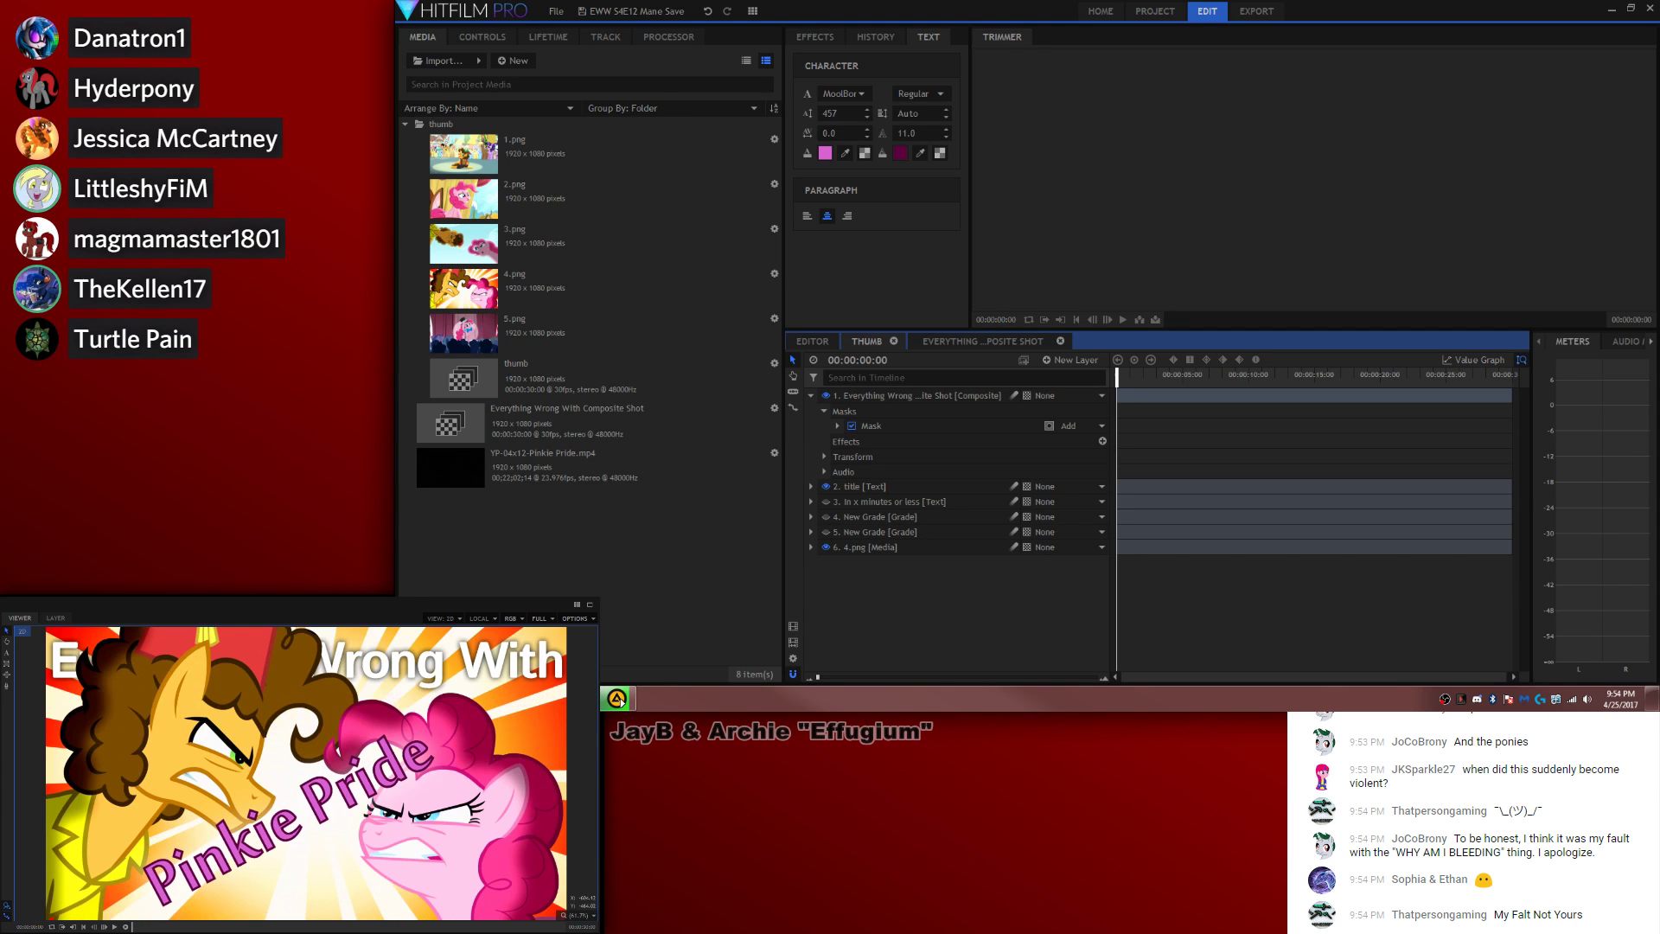
pyautogui.press('super')
pyautogui.click(605, 249)
pyautogui.press('super+shift+Left')
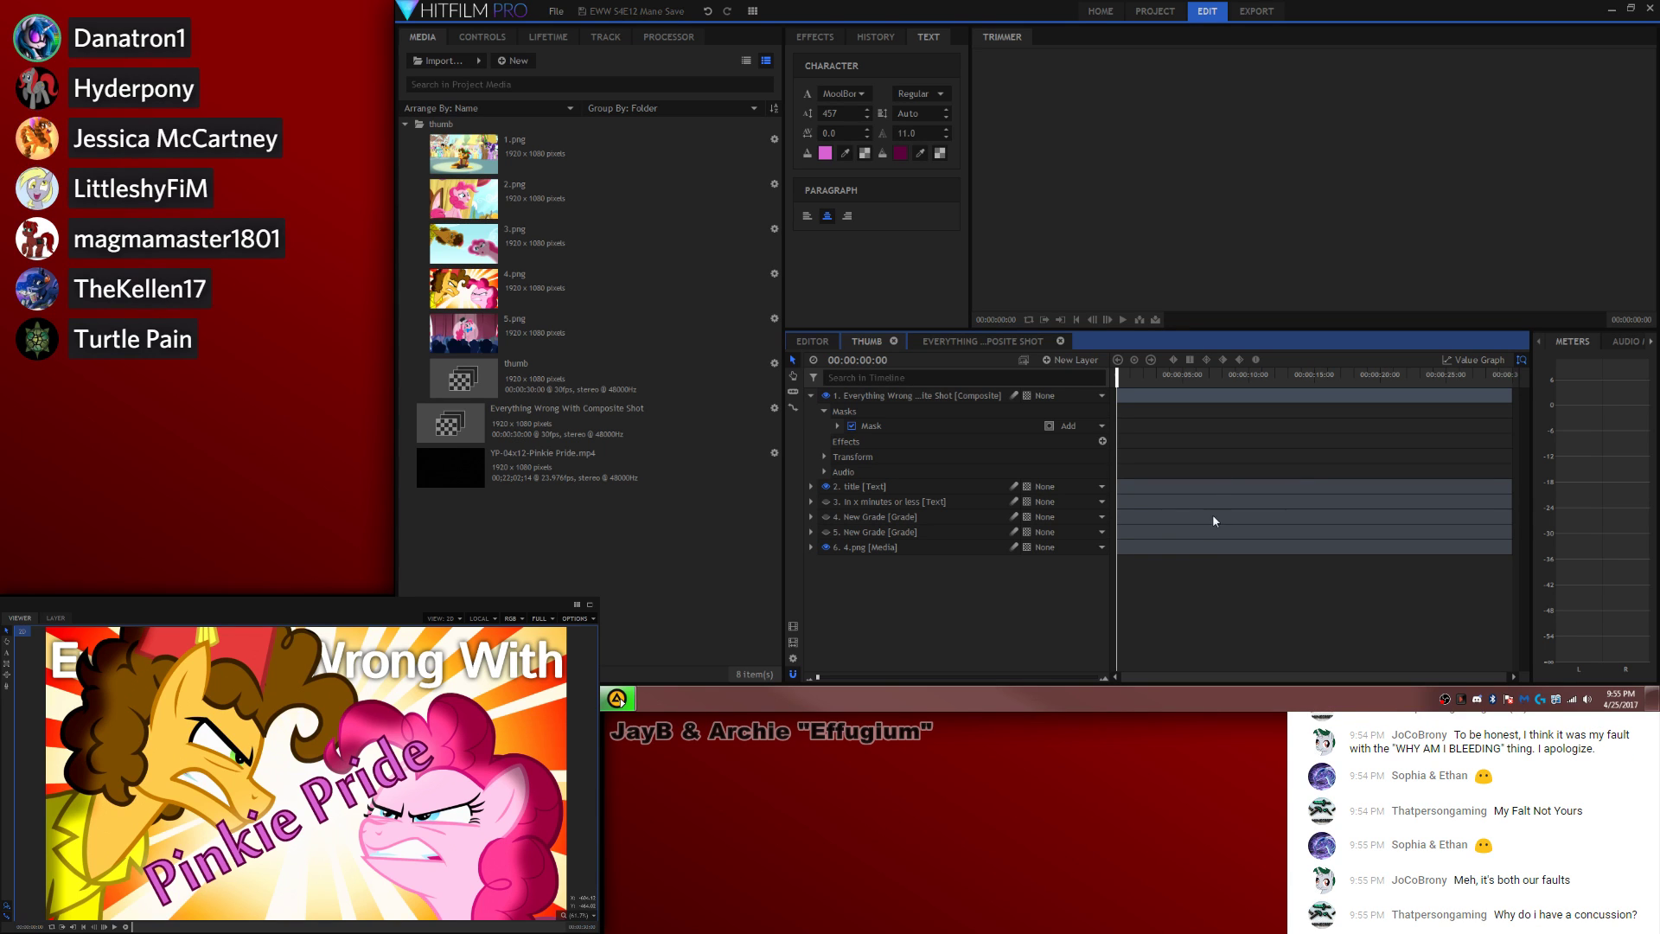
# Step: Return the playhead to the start and export the current frame as a PNG image into the thumb folder
pyautogui.press('space')
pyautogui.press('space')
pyautogui.moveTo(1128, 377); pyautogui.dragTo(1111, 379)
pyautogui.click(586, 618)
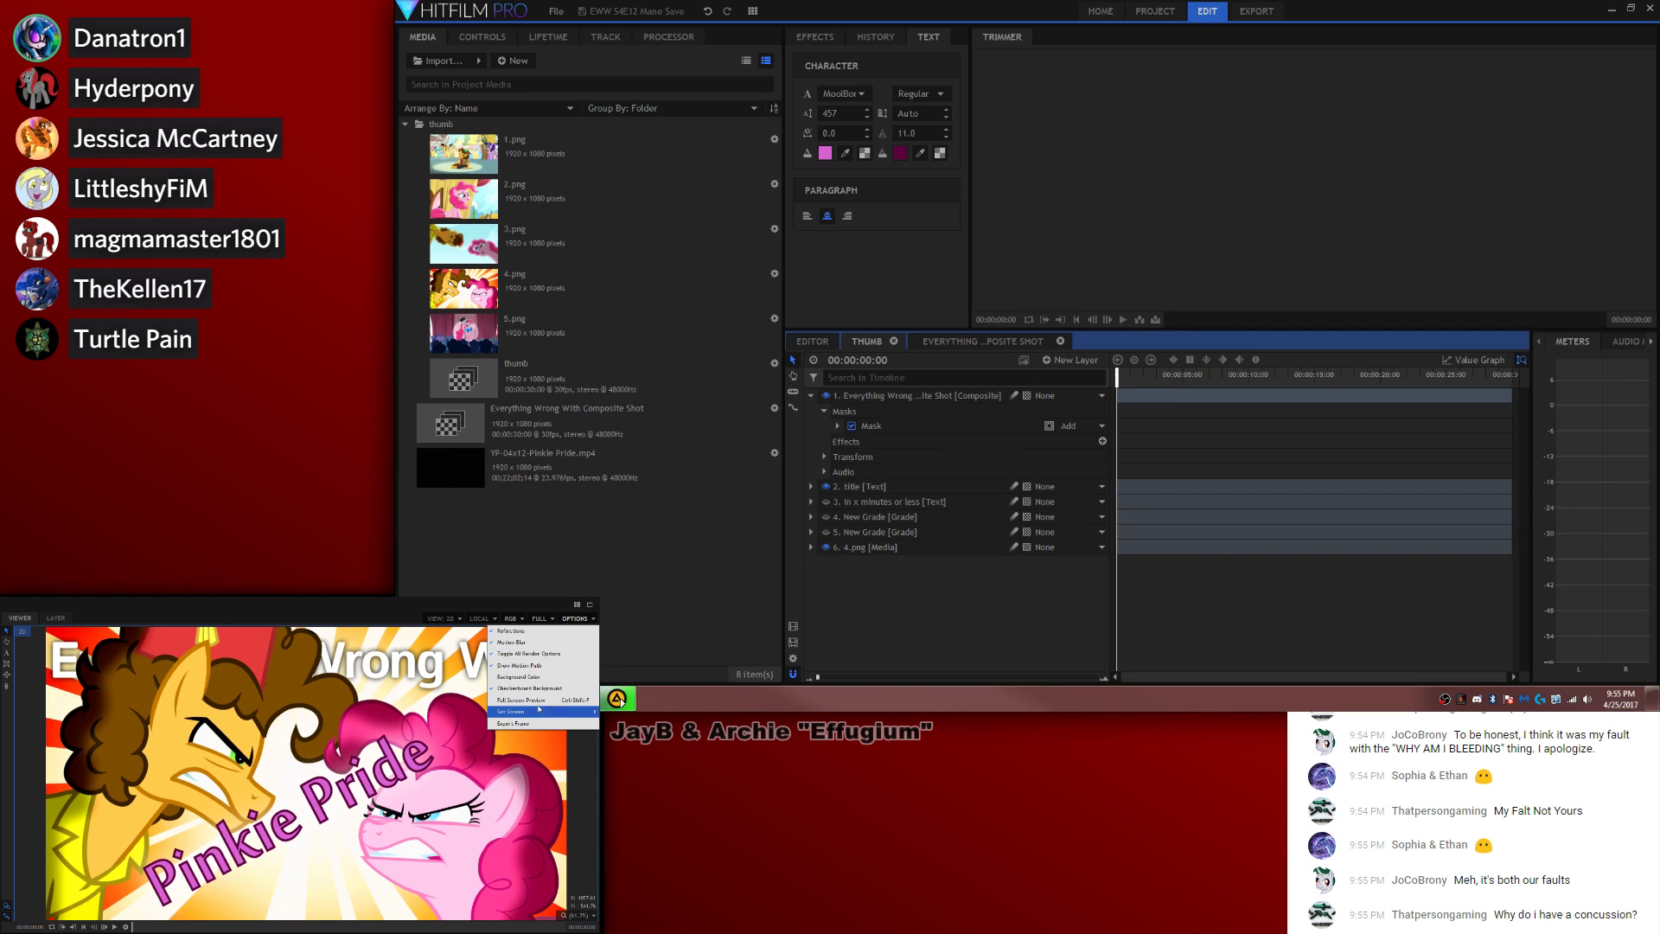
pyautogui.click(305, 719)
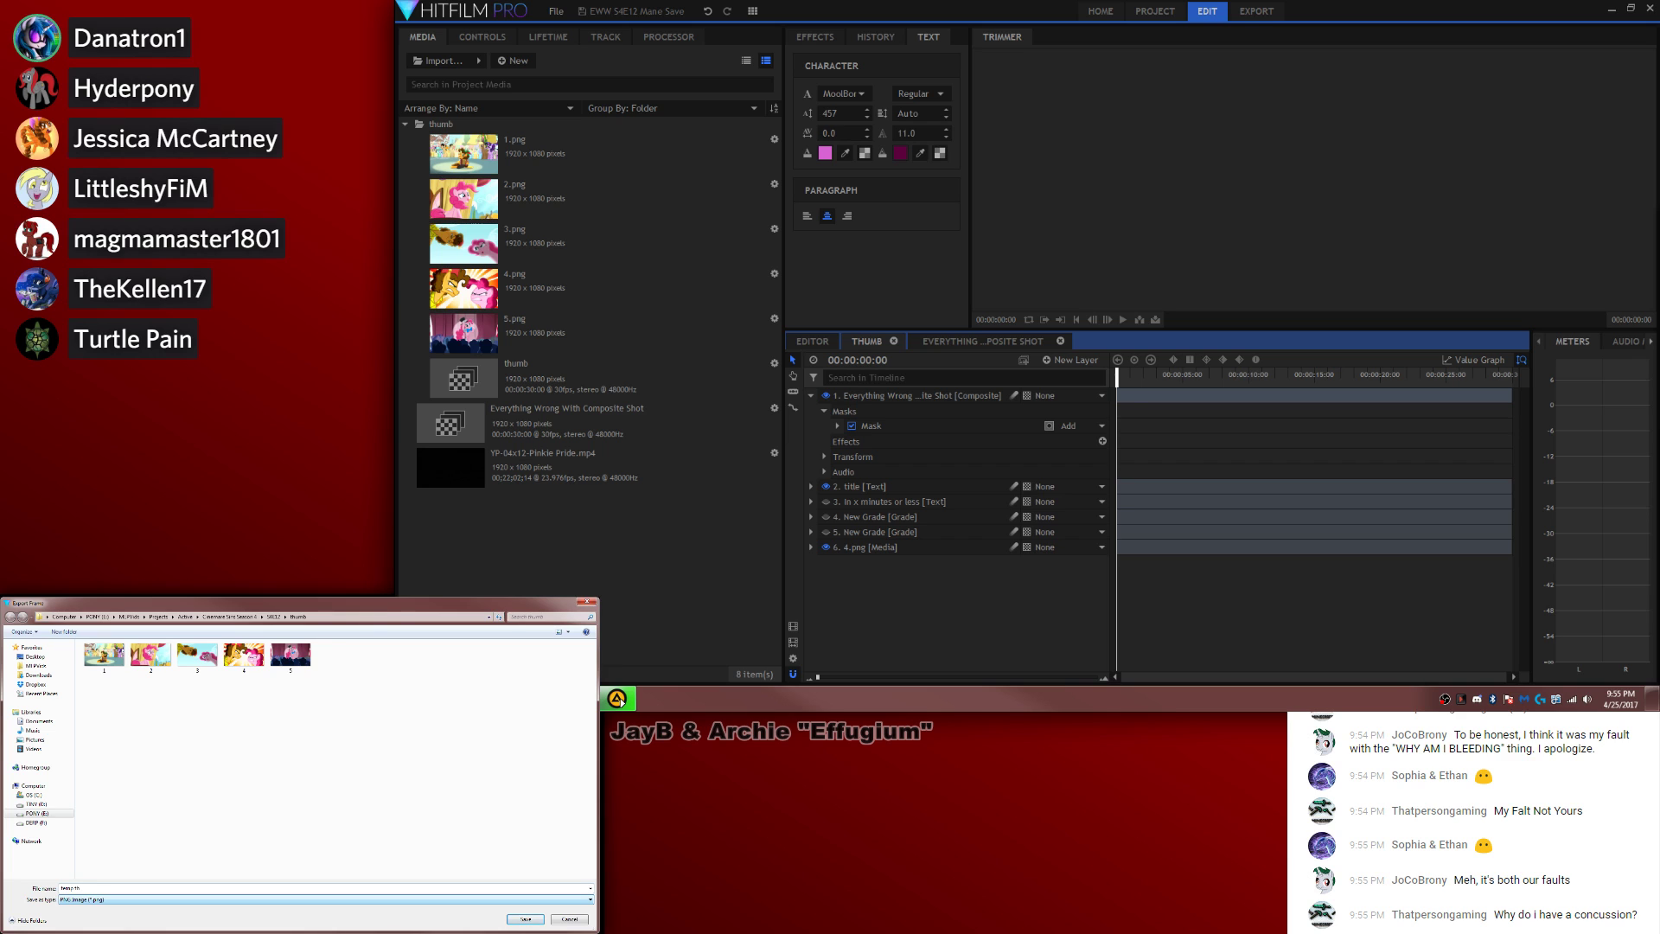
pyautogui.press('Return')
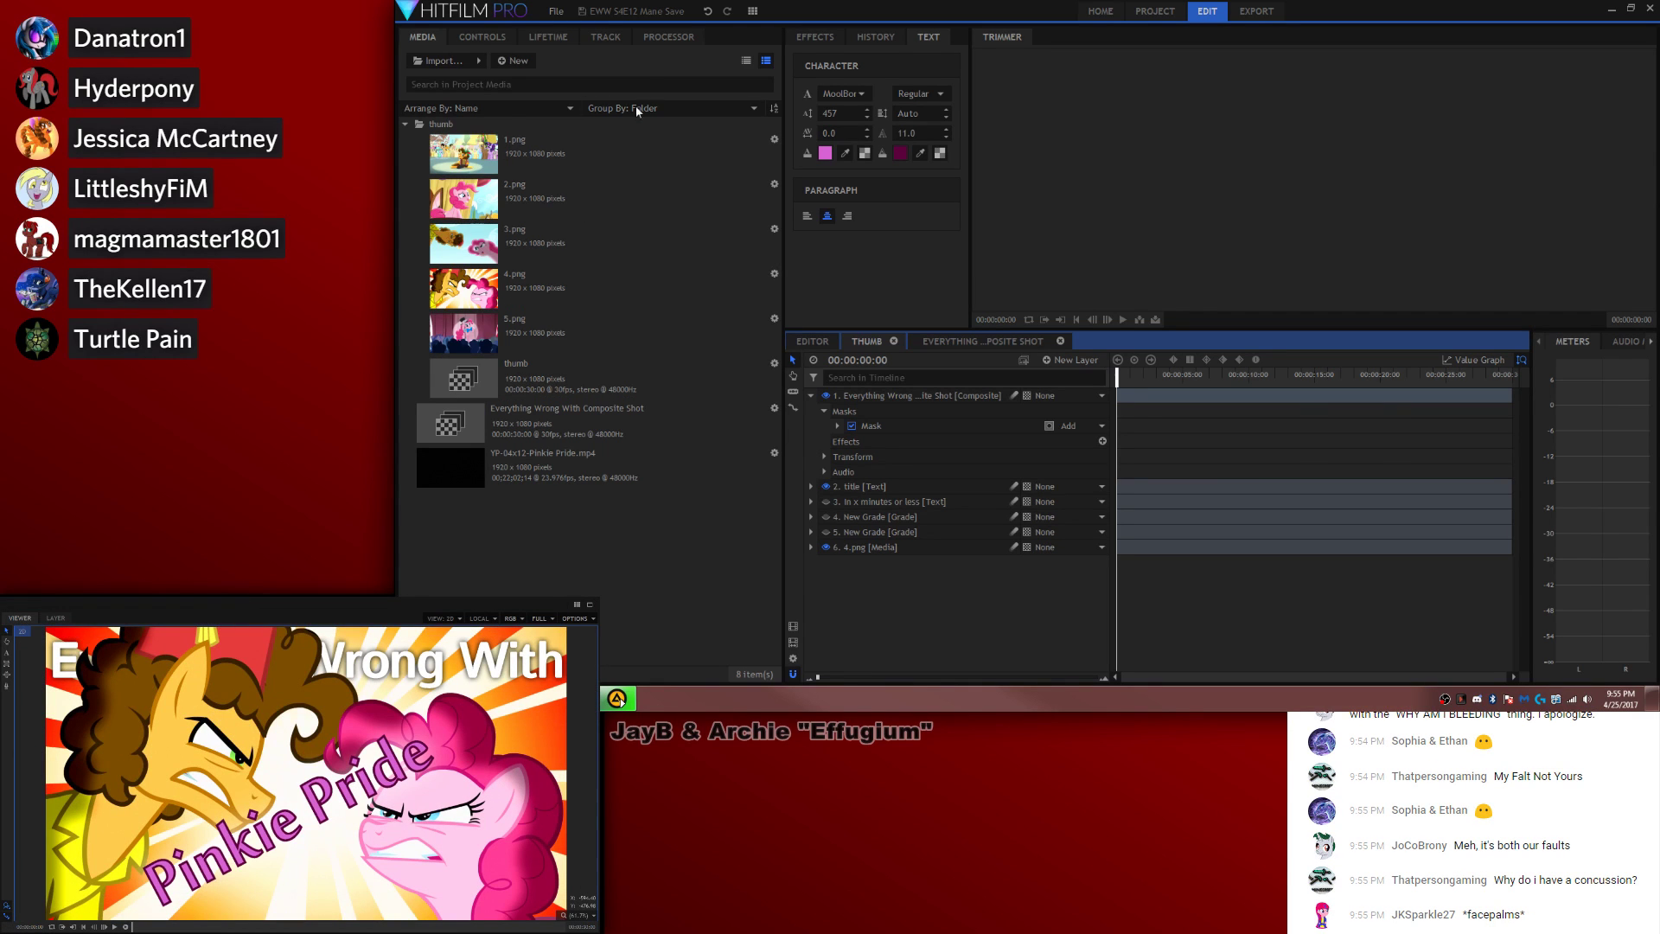
# Step: Open the recent project EWW S4E11 Mane Save.hfp and bring up its thumb composite shot in the viewer
pyautogui.click(1153, 12)
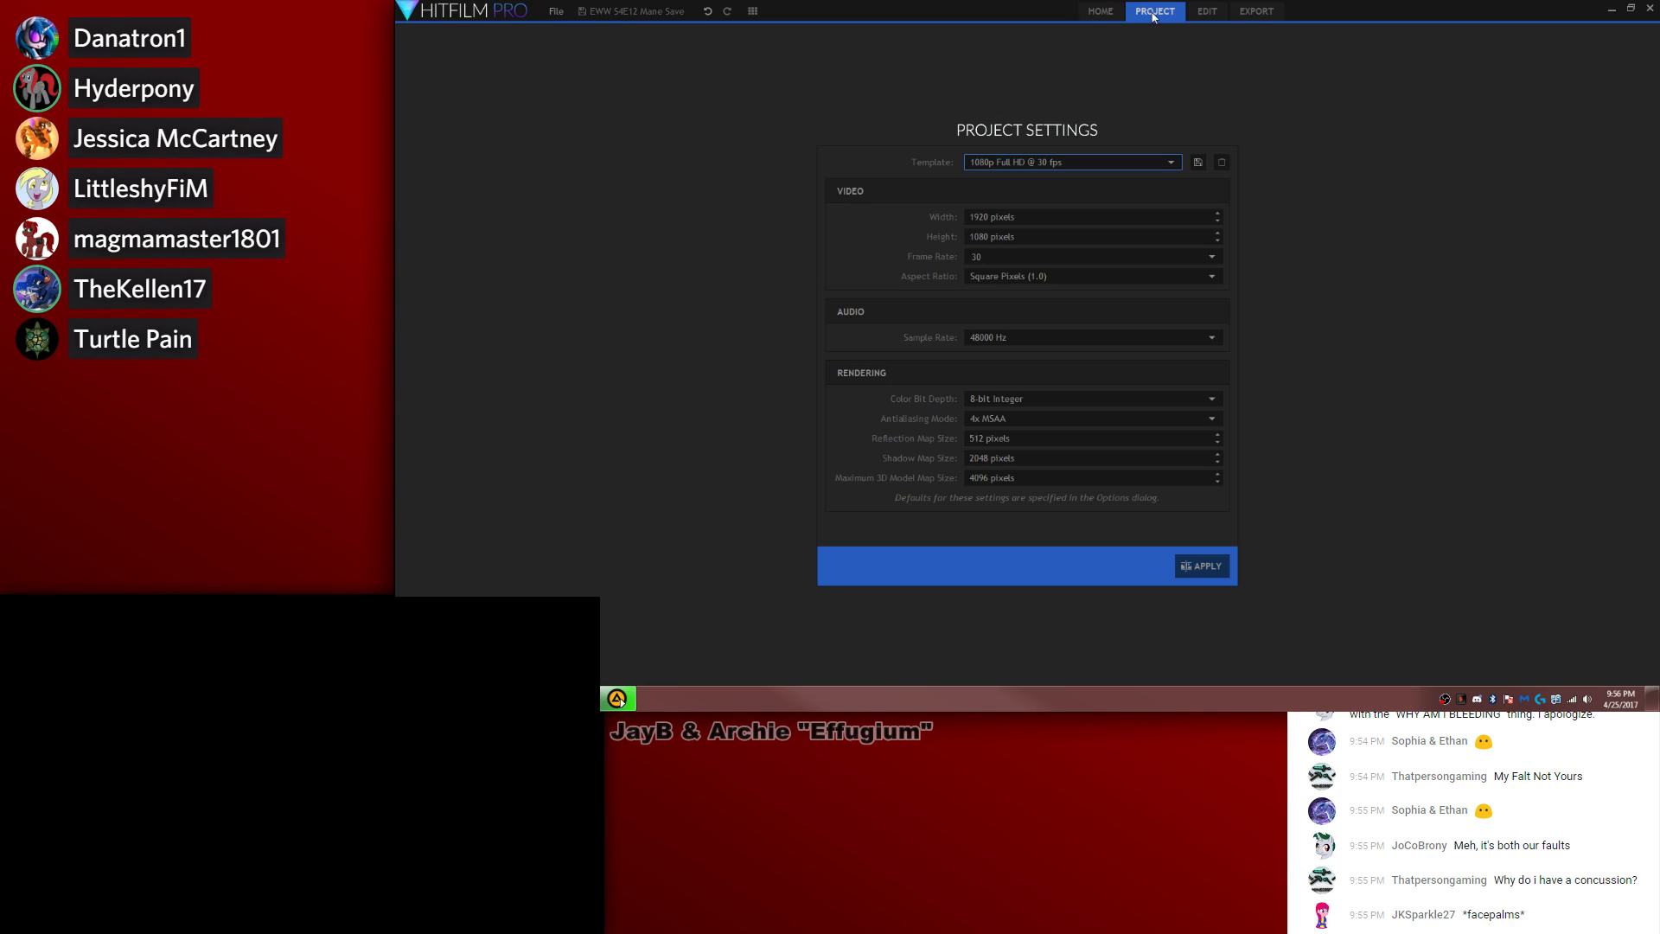
pyautogui.click(1204, 12)
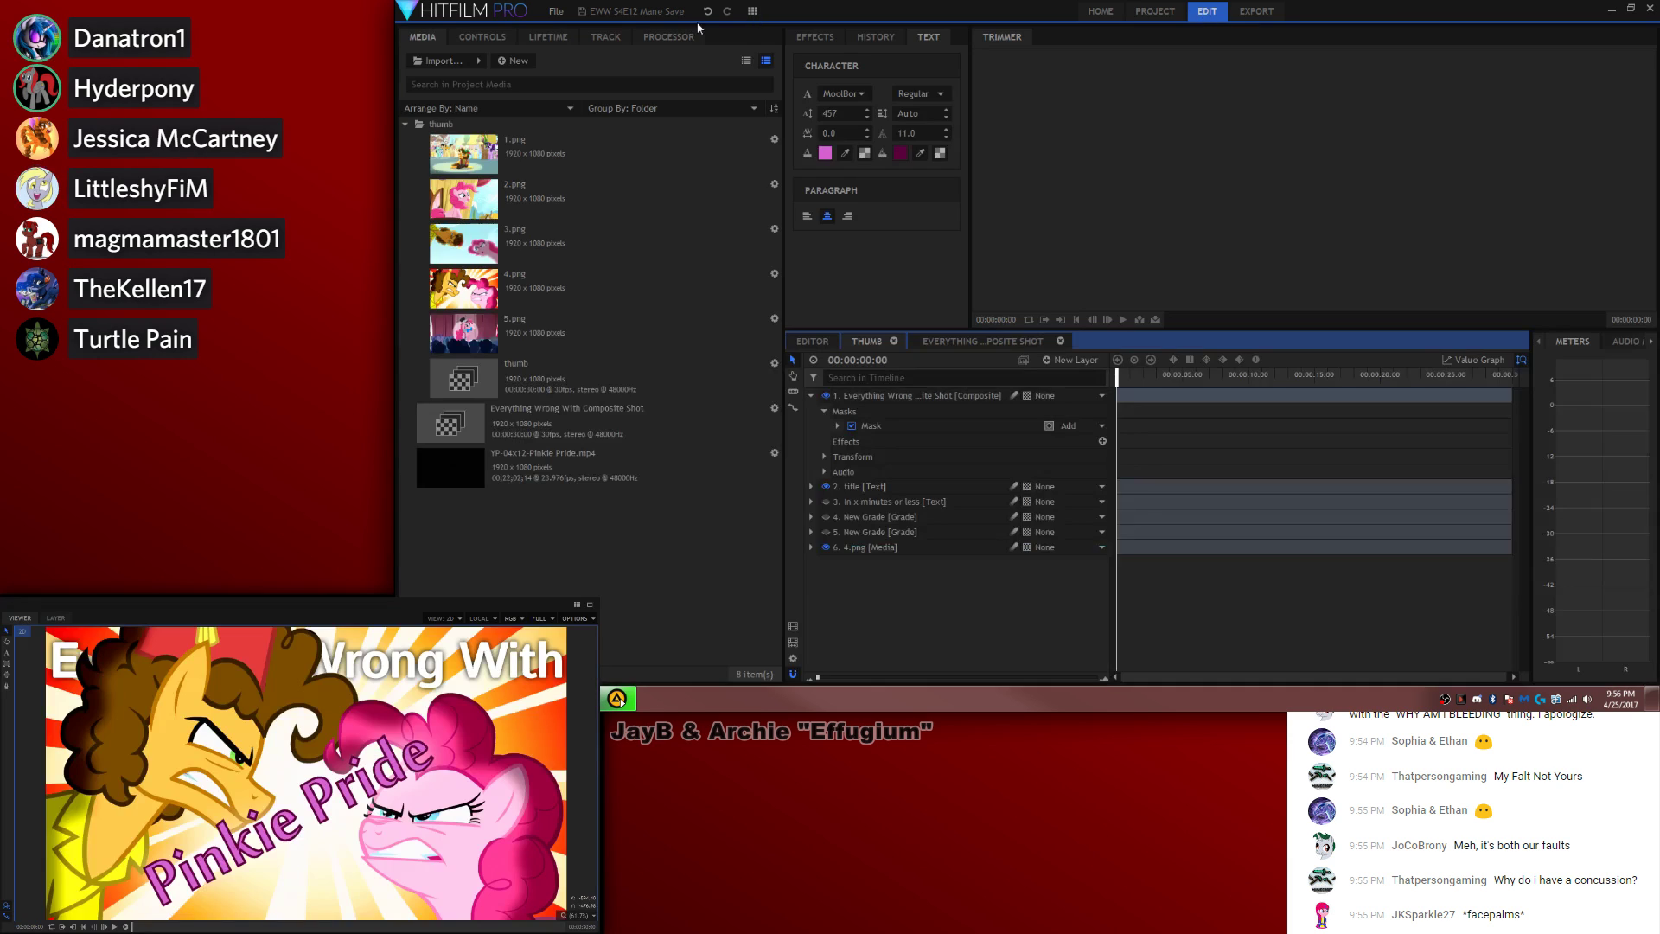
pyautogui.click(555, 11)
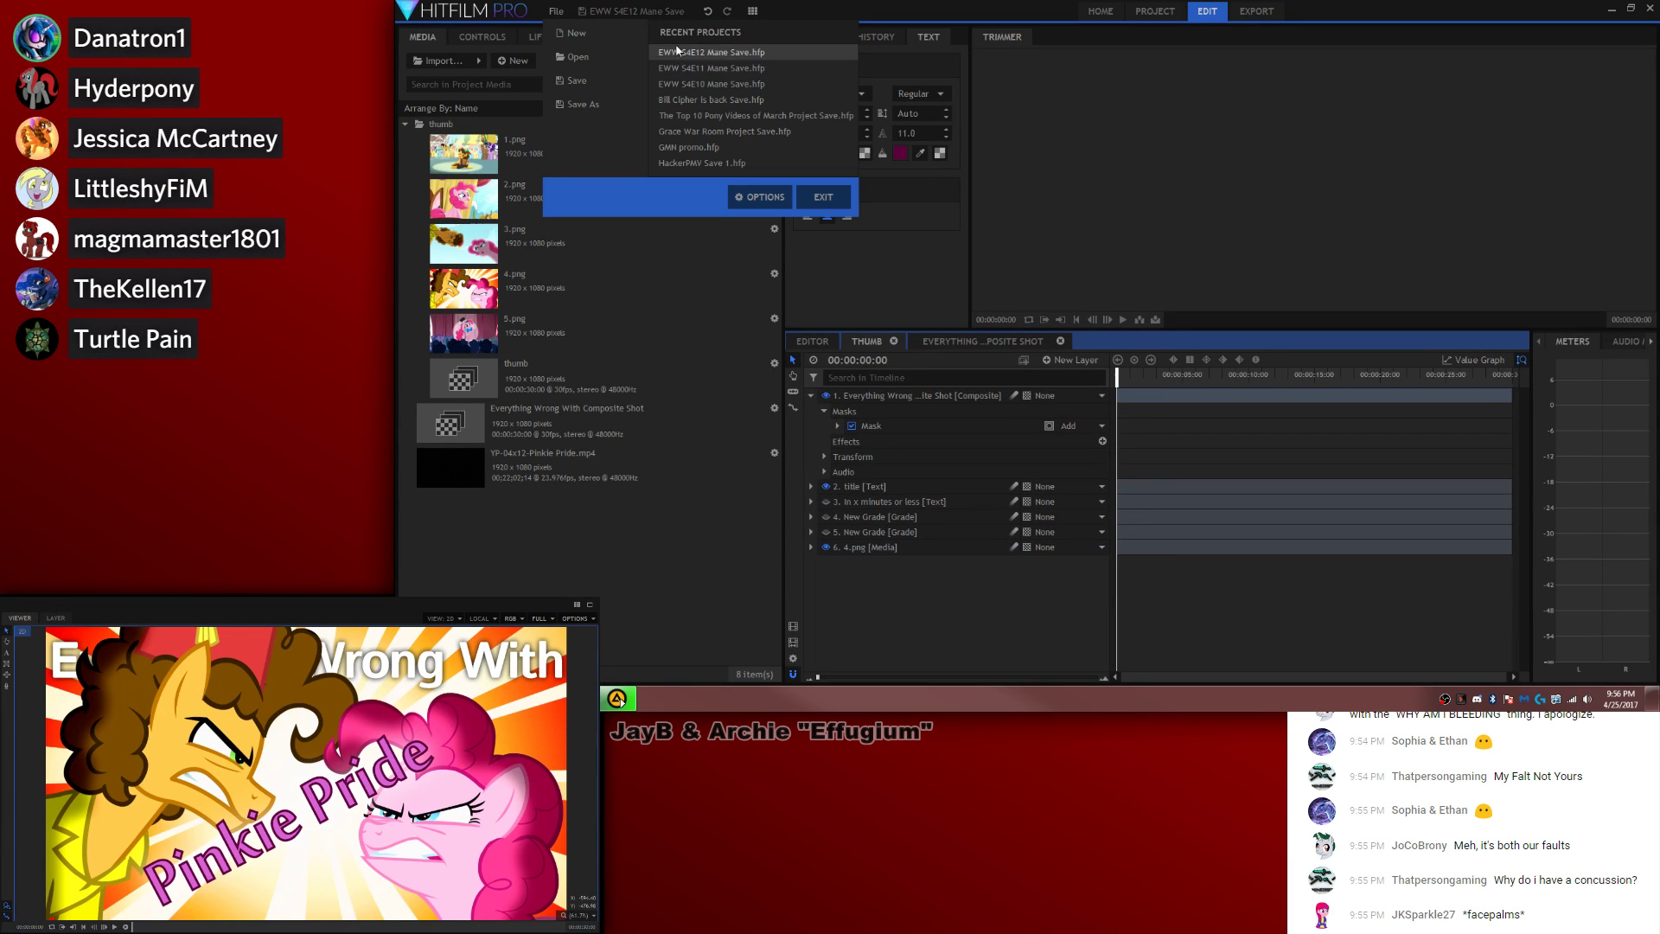
pyautogui.click(719, 69)
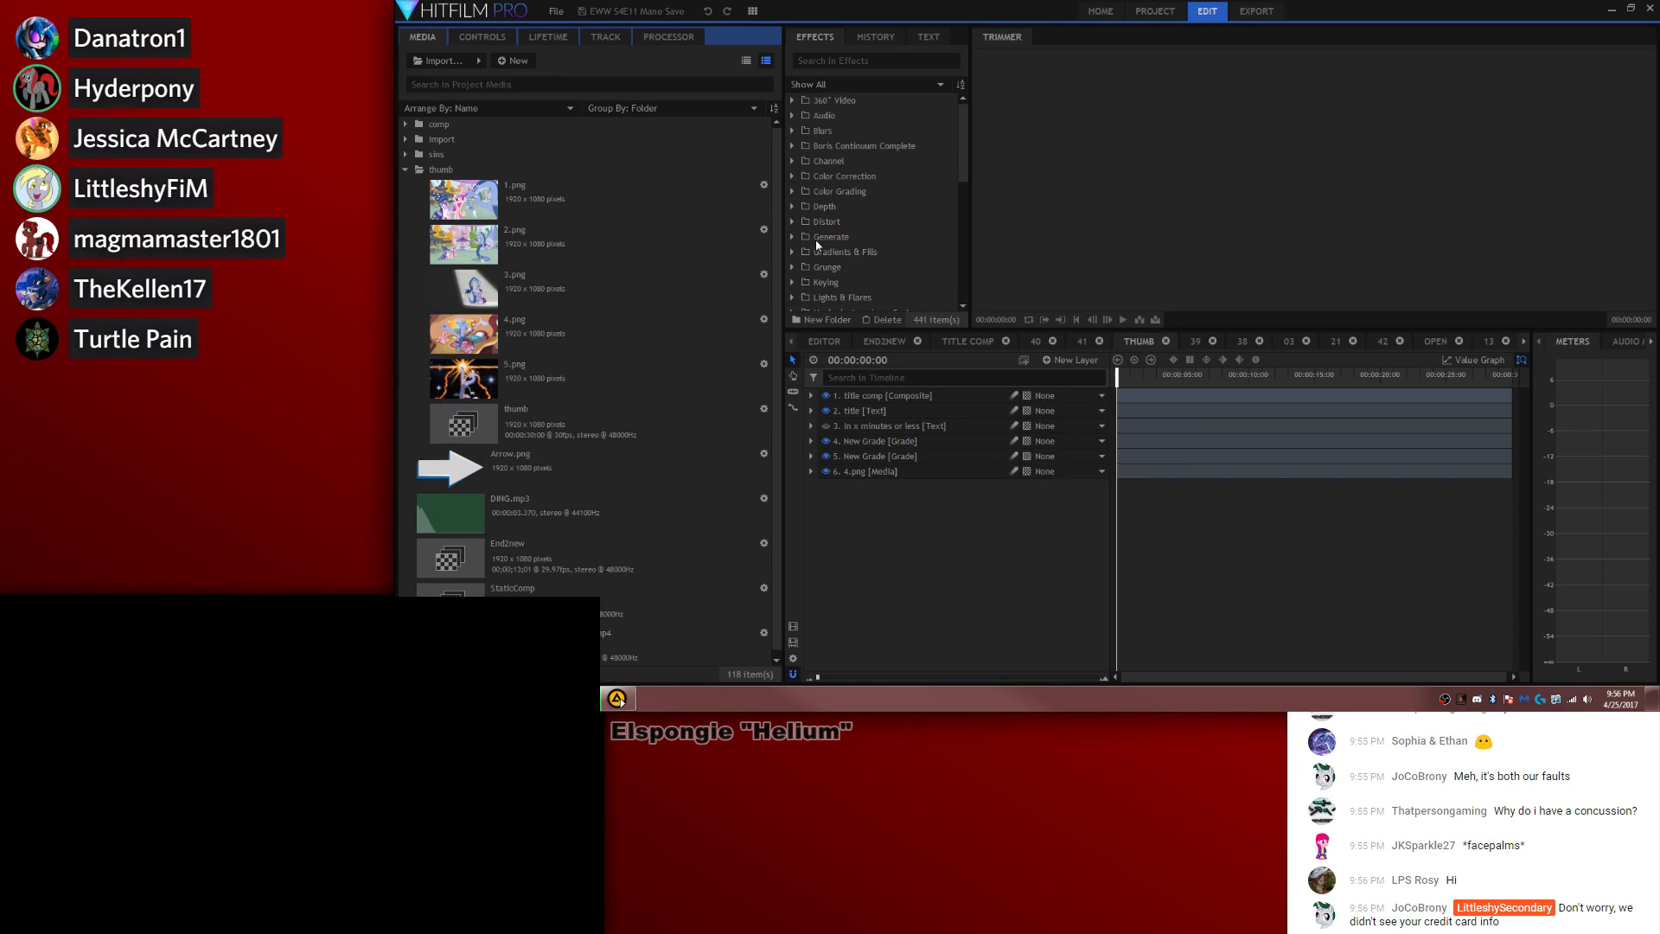
pyautogui.click(1158, 439)
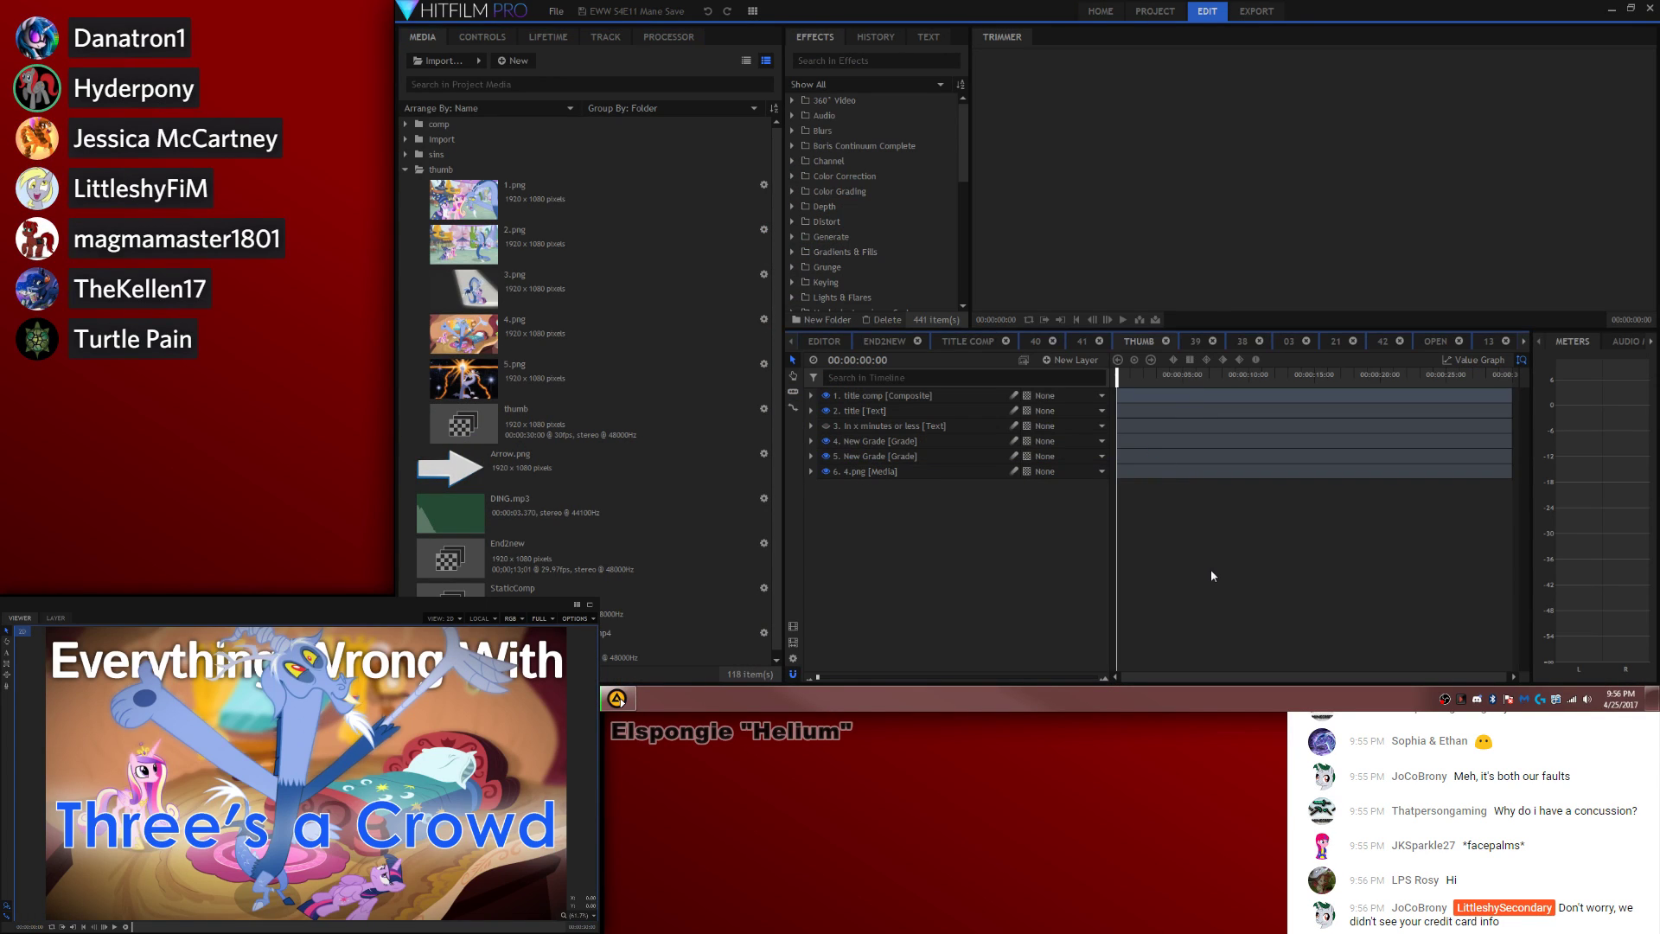
# Step: Show the In x minutes or less text layer, shorten its text to In 3 Minutes, and deselect it
pyautogui.click(826, 426)
pyautogui.click(8, 654)
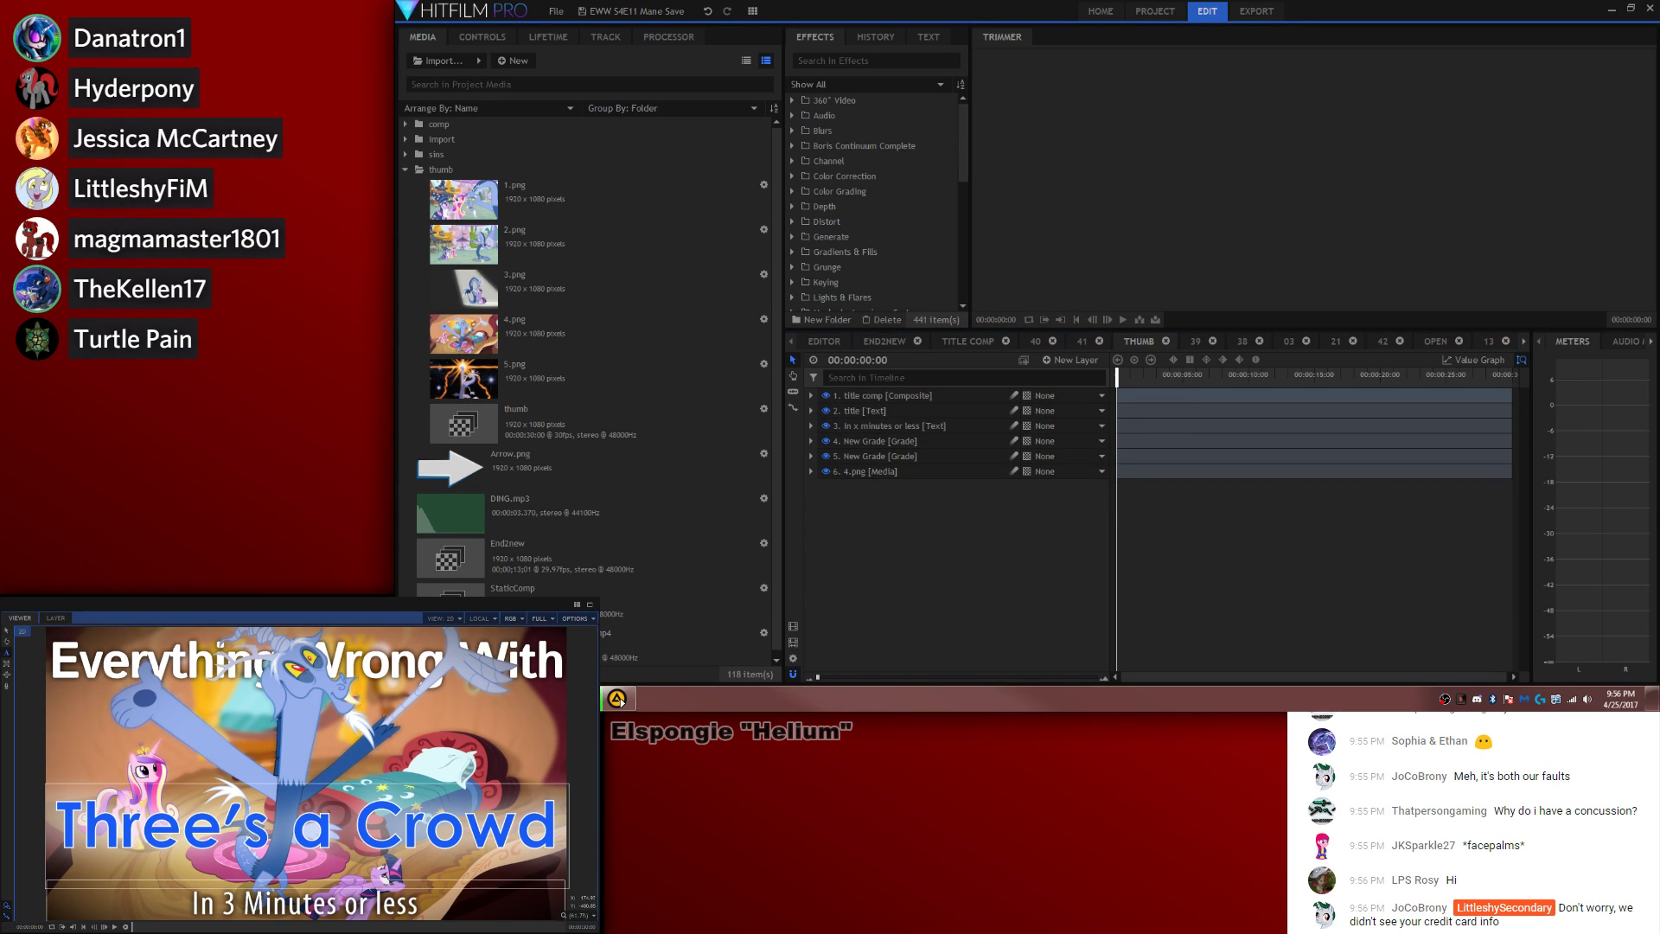
pyautogui.moveTo(338, 903); pyautogui.dragTo(407, 901)
pyautogui.press('BackSpace')
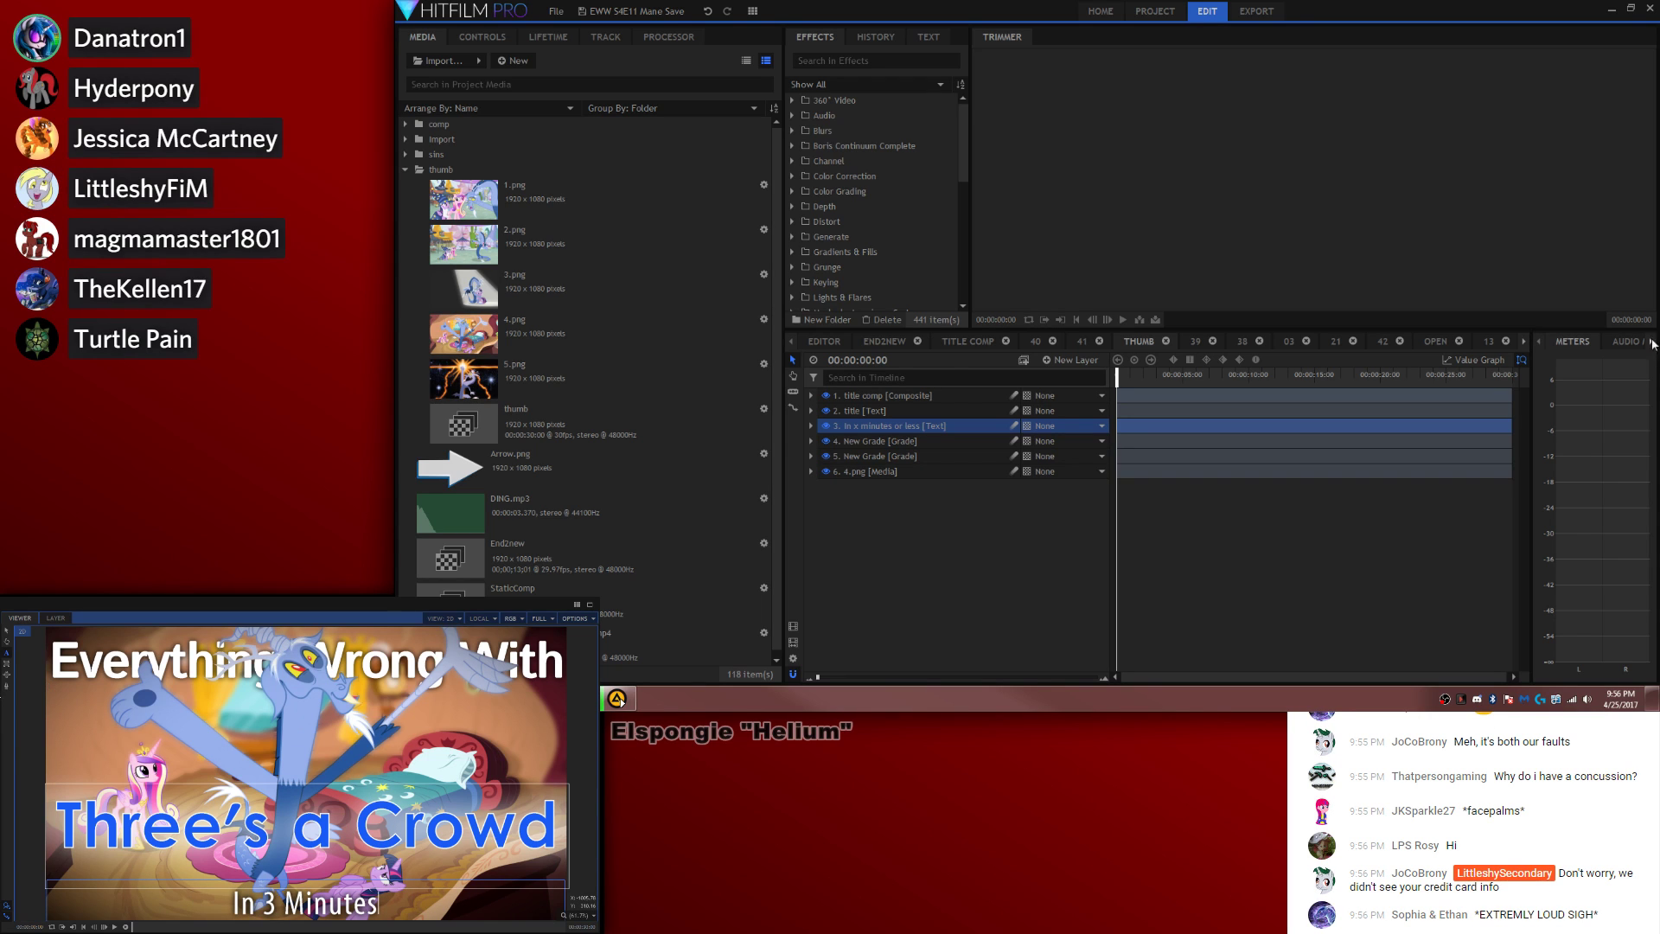
pyautogui.click(1382, 580)
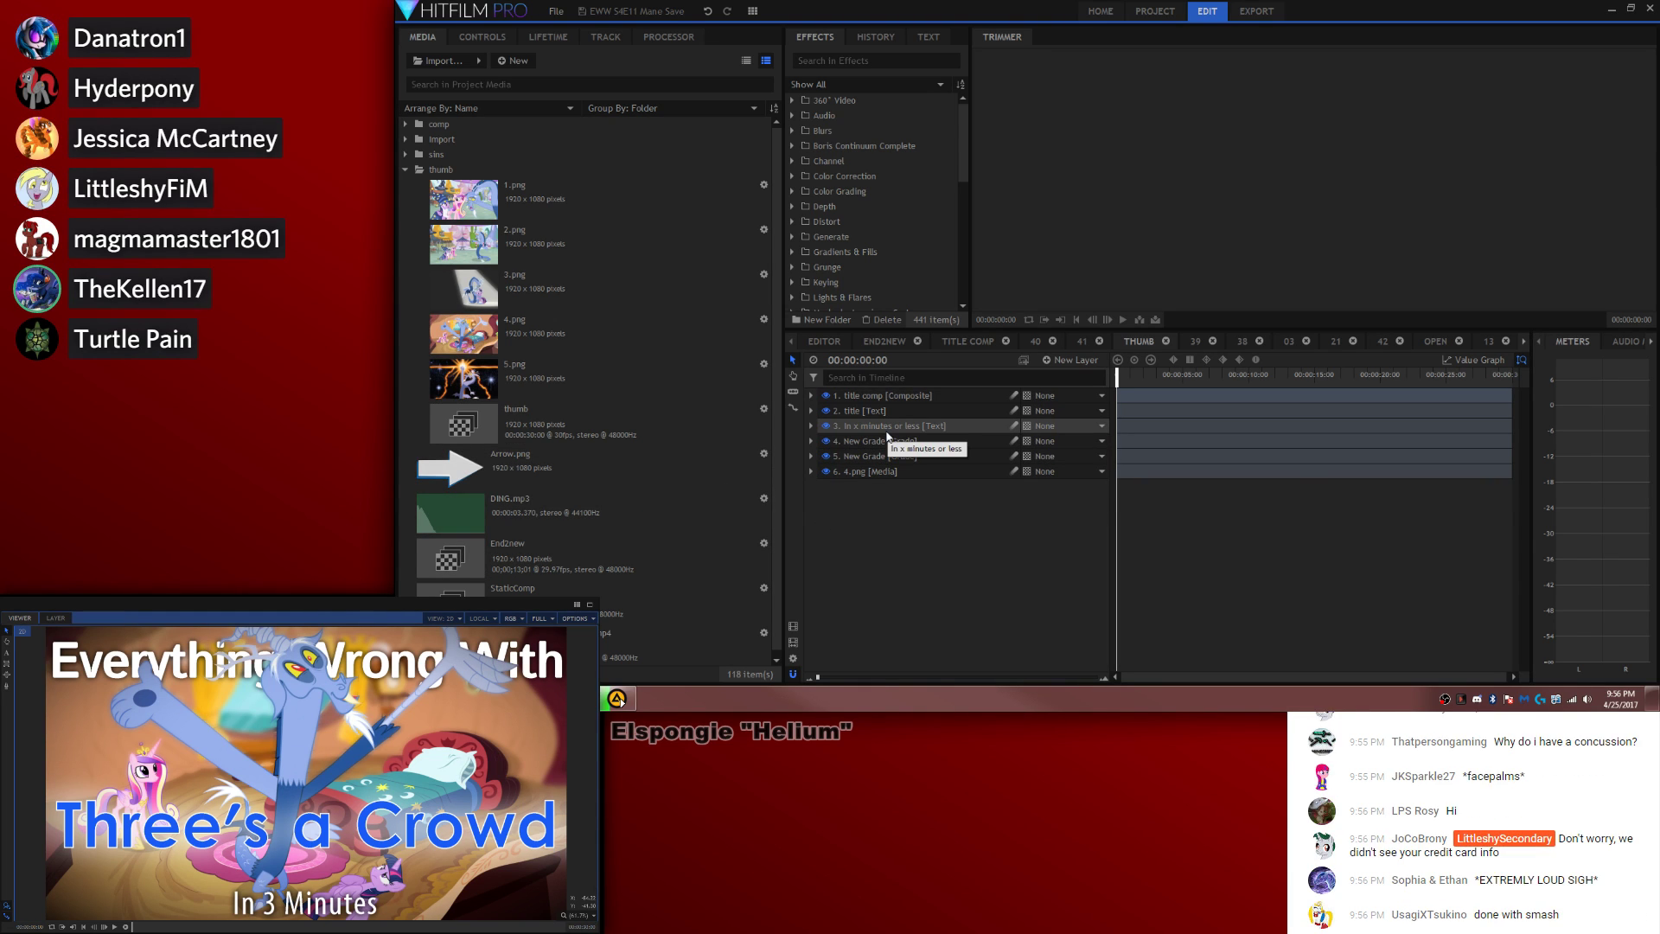
# Step: Export the current thumbnail frame as a PNG image named YT Thumb into the S4E11 folder
pyautogui.click(578, 618)
pyautogui.click(538, 723)
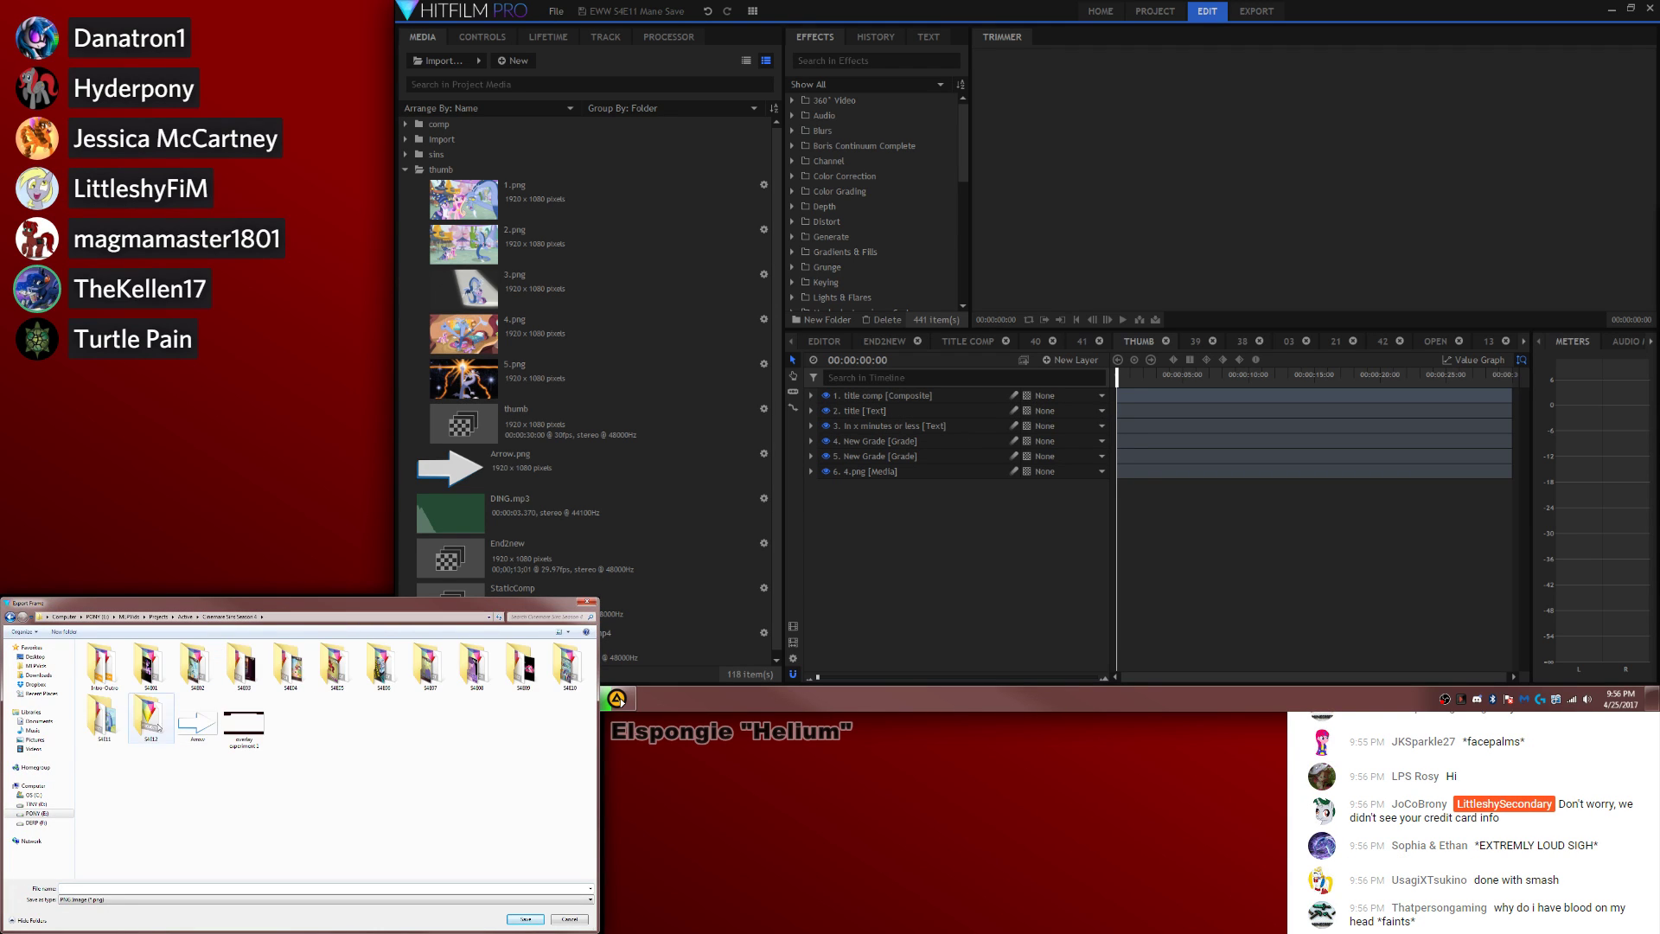
pyautogui.doubleClick(158, 727)
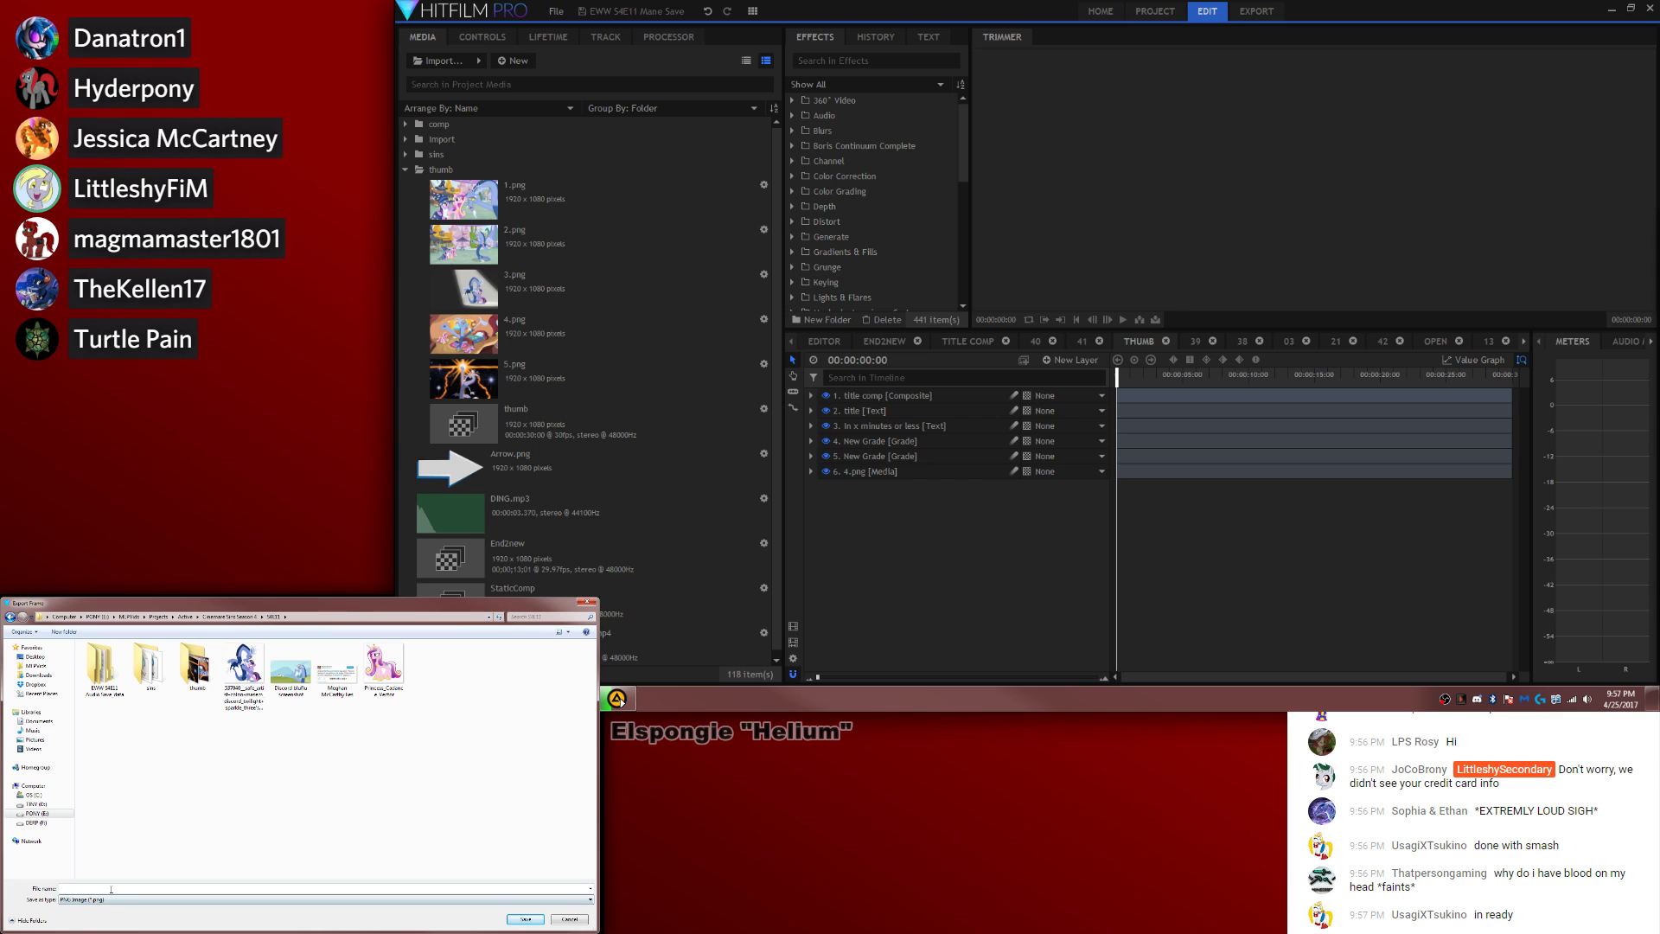
pyautogui.write('YT Thumb')
pyautogui.press('Return')
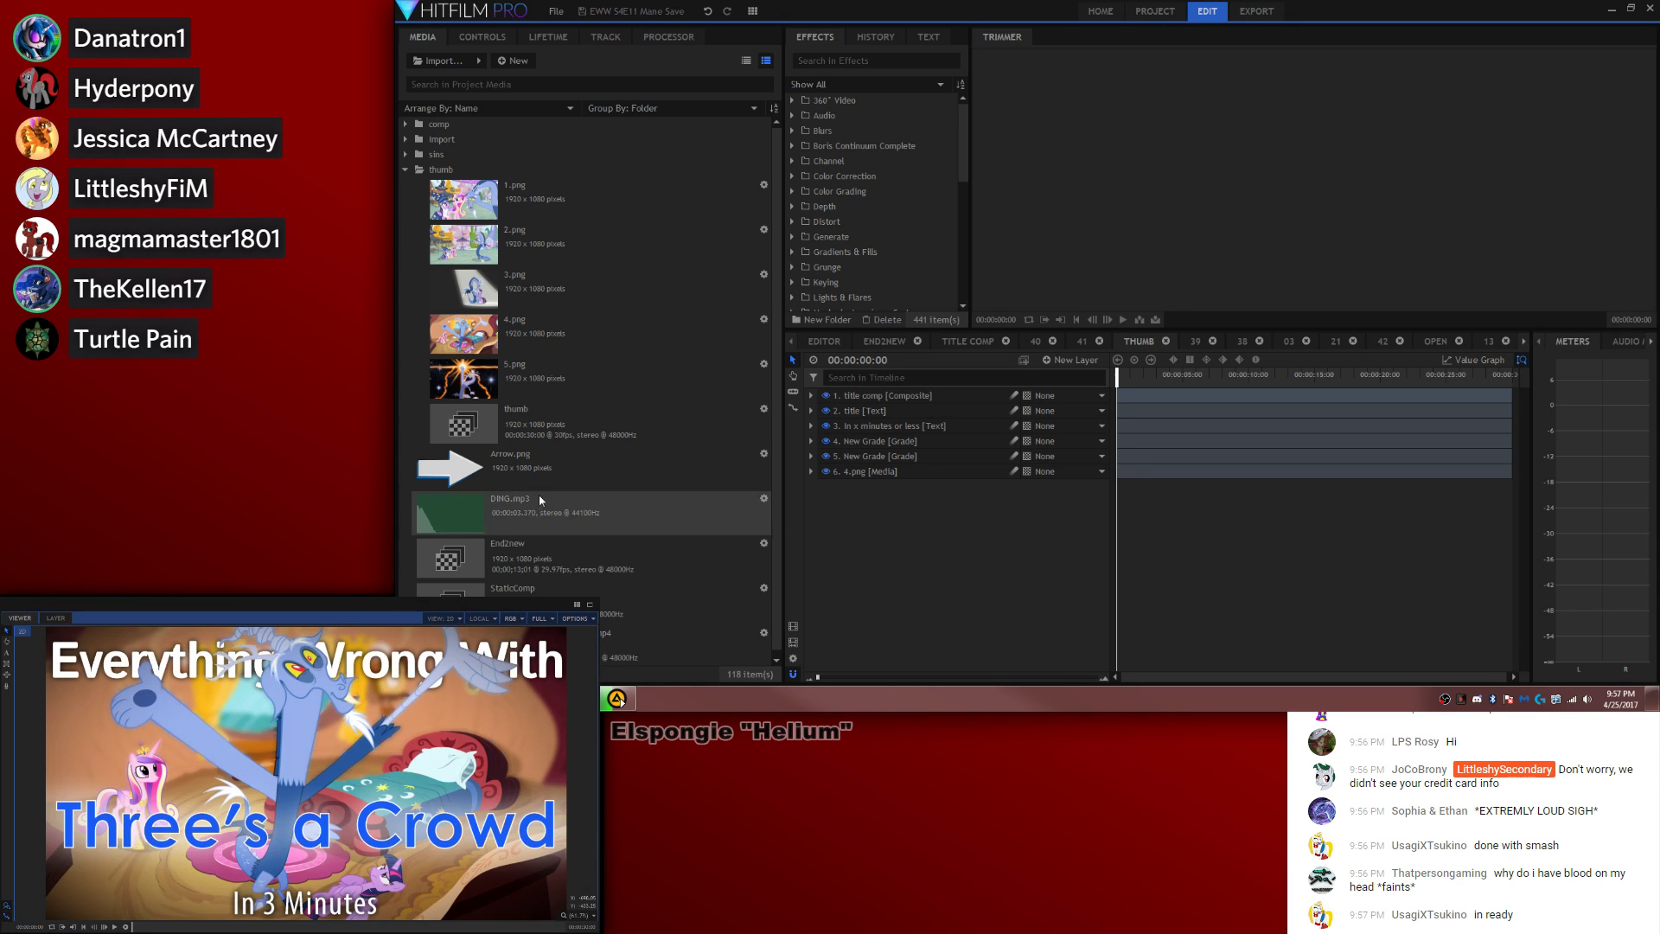
# Step: Open the End2new composite shot from the end of the editor timeline and collapse the thumb media folder
pyautogui.click(812, 340)
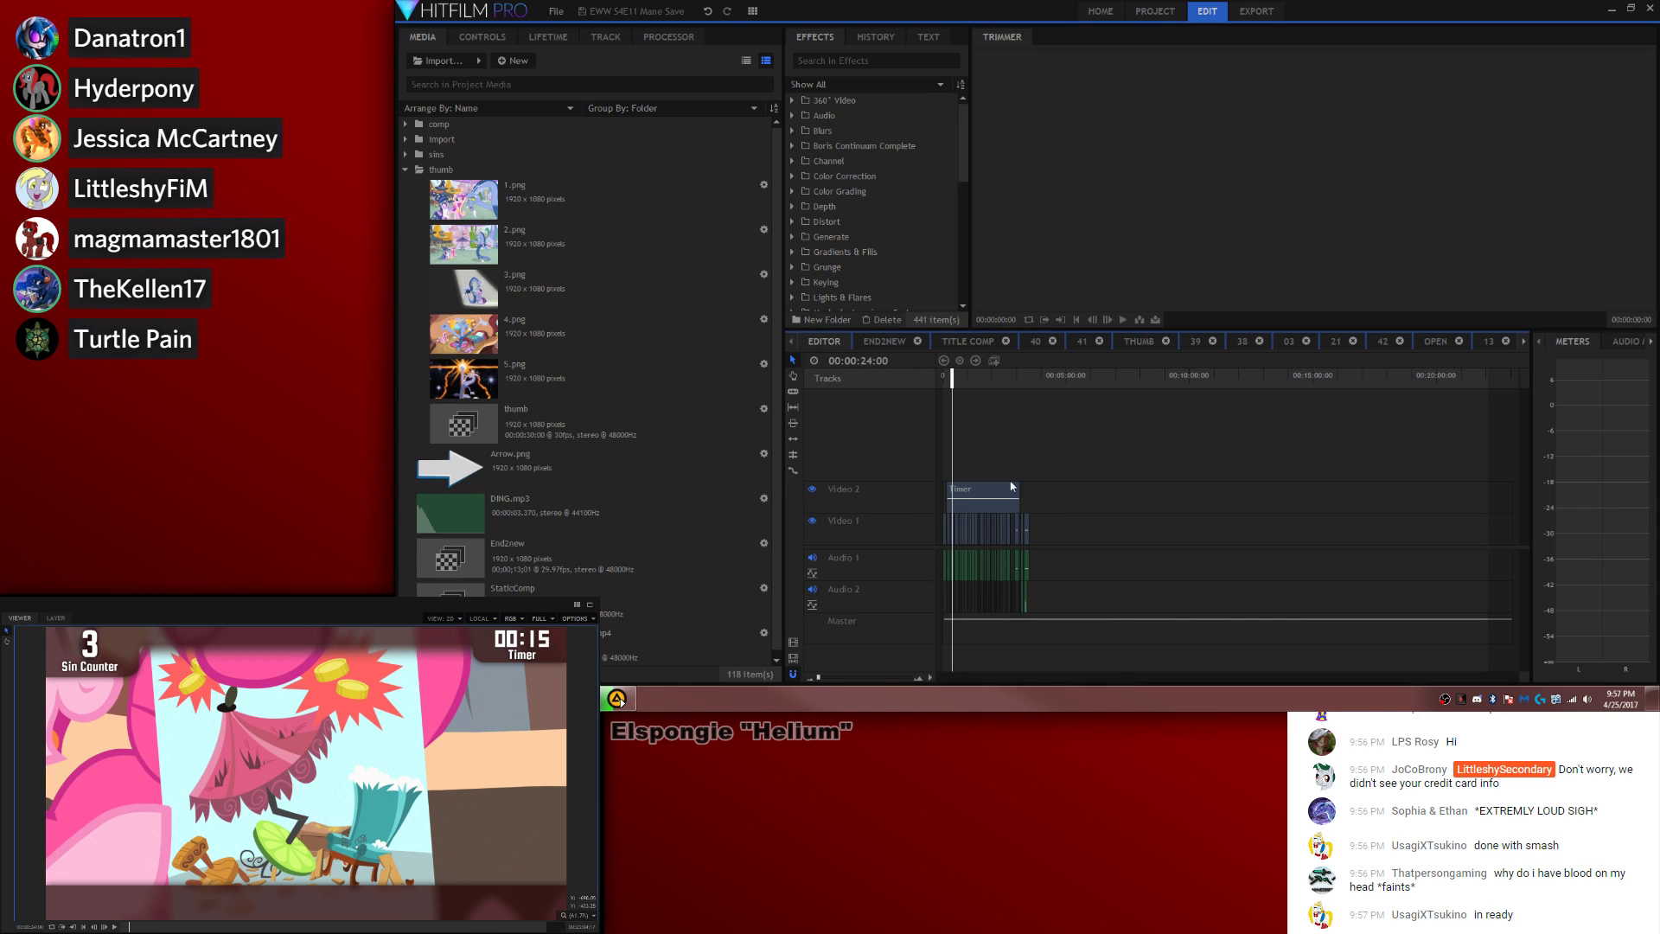
pyautogui.moveTo(820, 678); pyautogui.dragTo(826, 681)
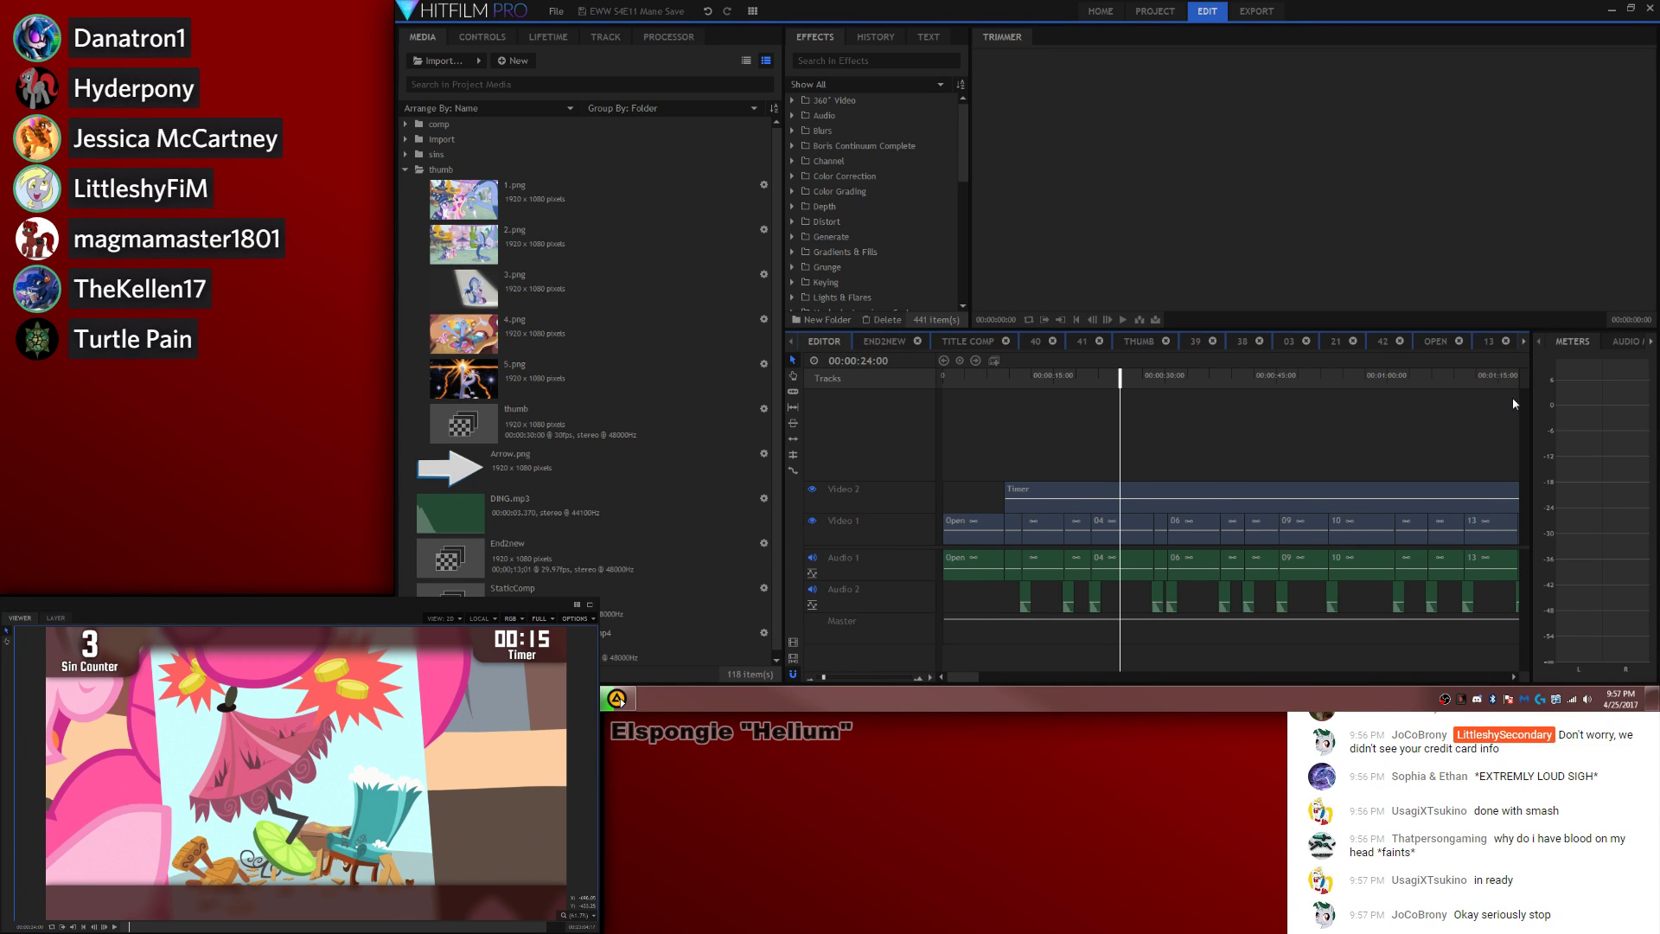
pyautogui.moveTo(1206, 376); pyautogui.dragTo(1651, 400)
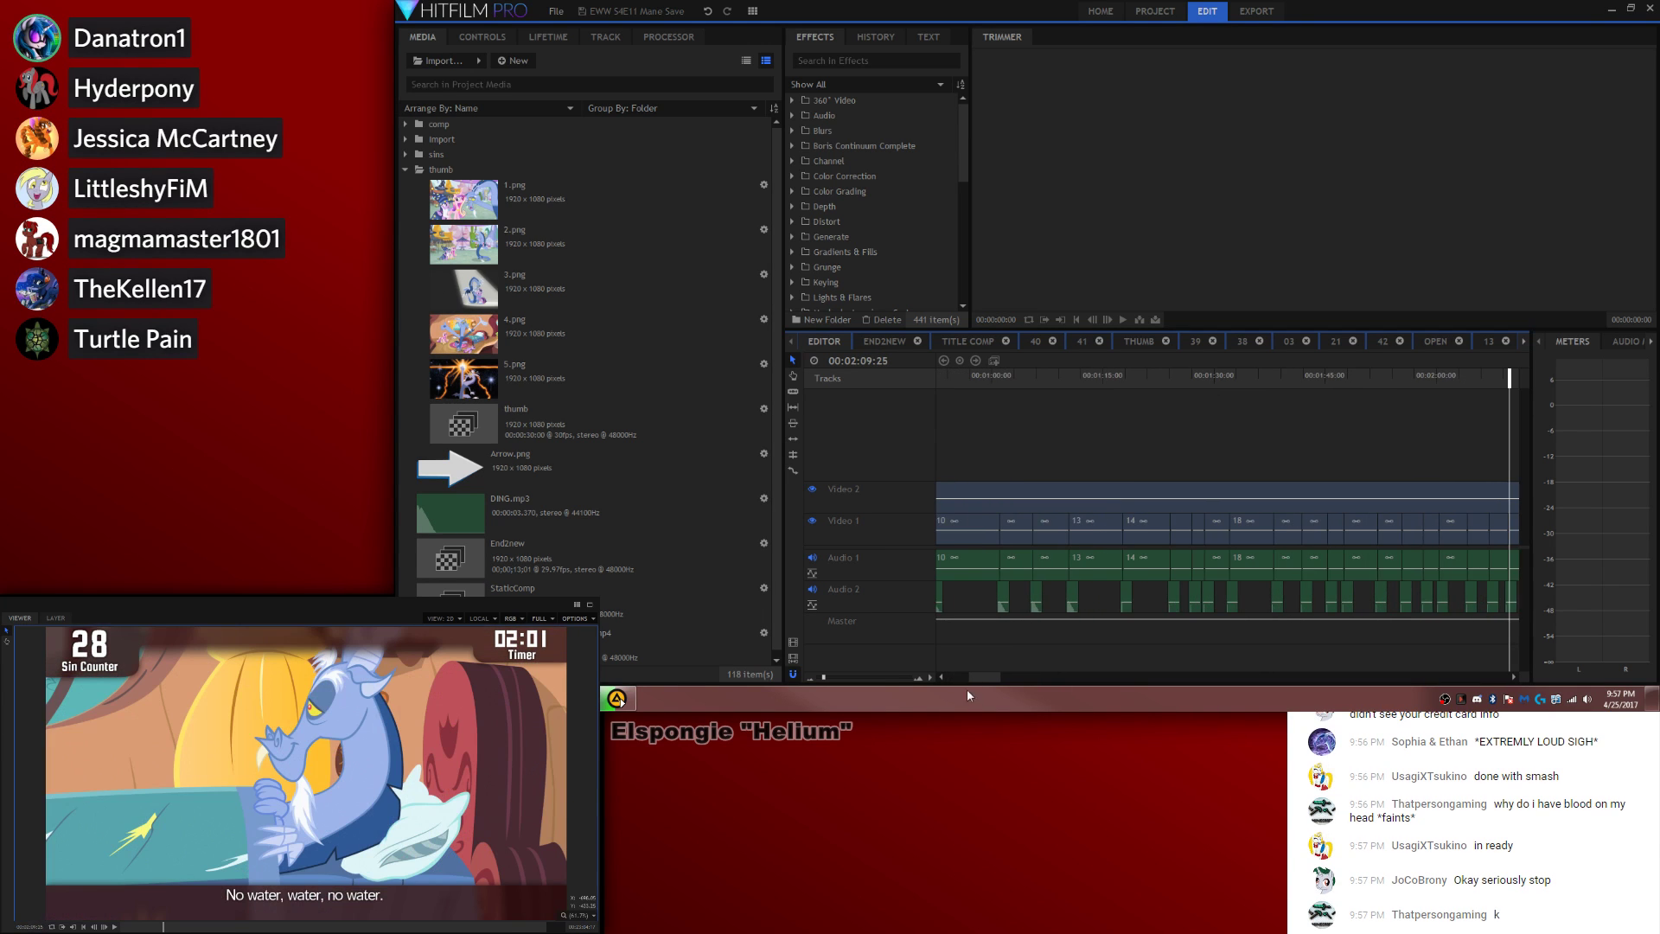
pyautogui.moveTo(977, 678); pyautogui.dragTo(1022, 684)
pyautogui.doubleClick(1288, 524)
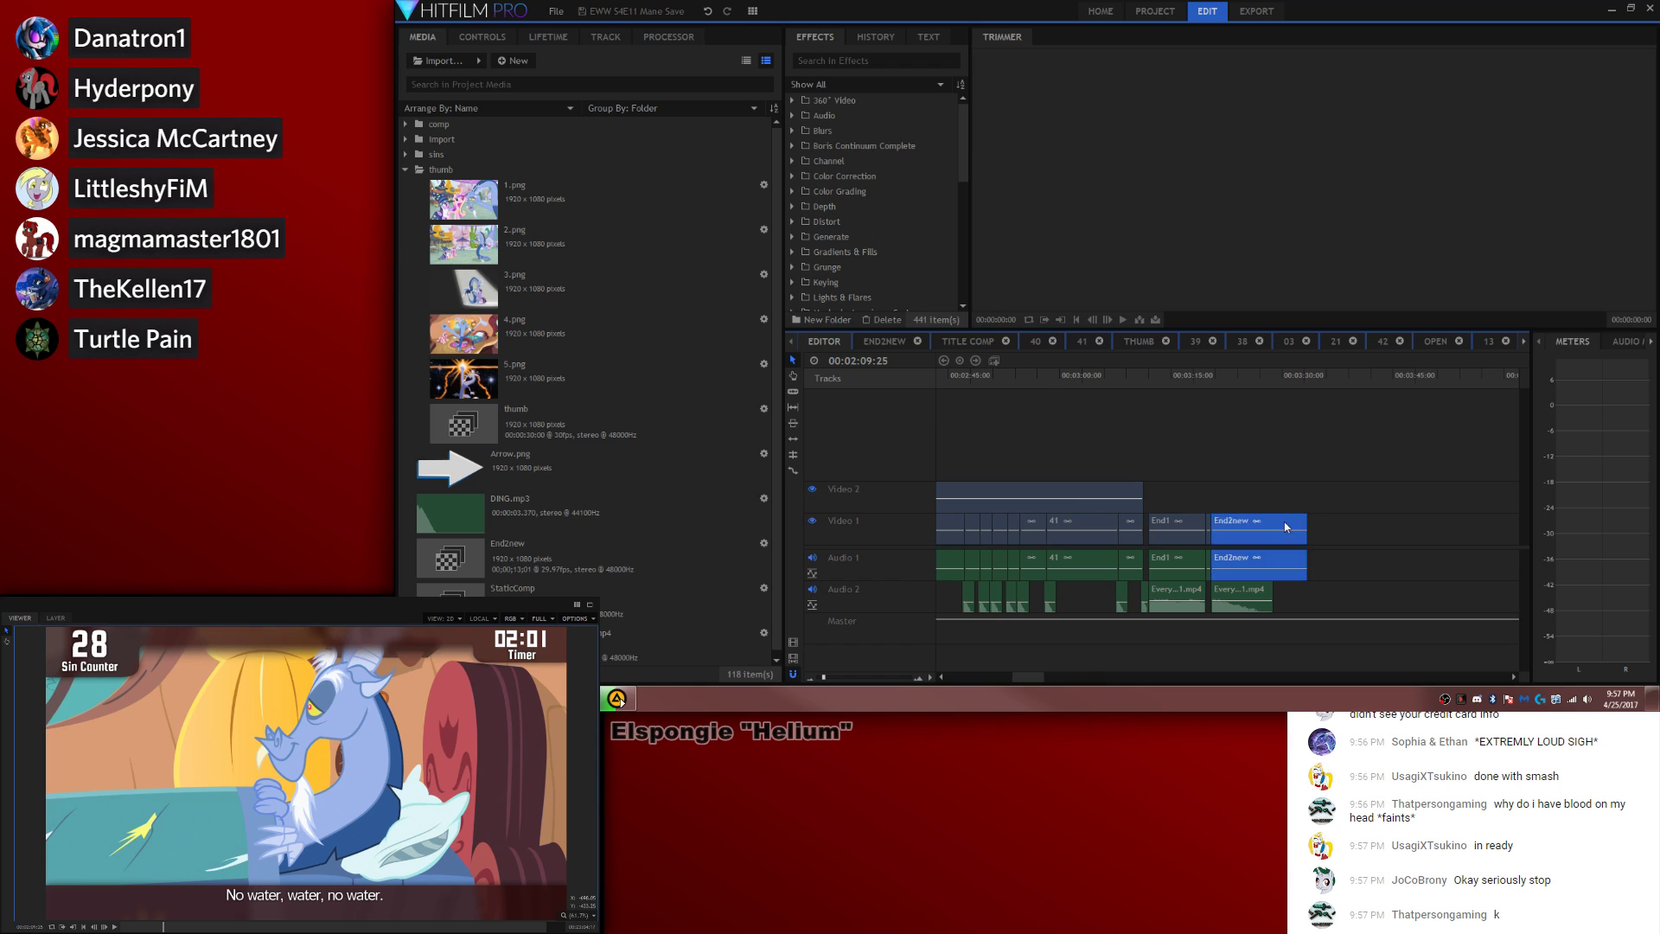
pyautogui.click(594, 331)
pyautogui.click(405, 170)
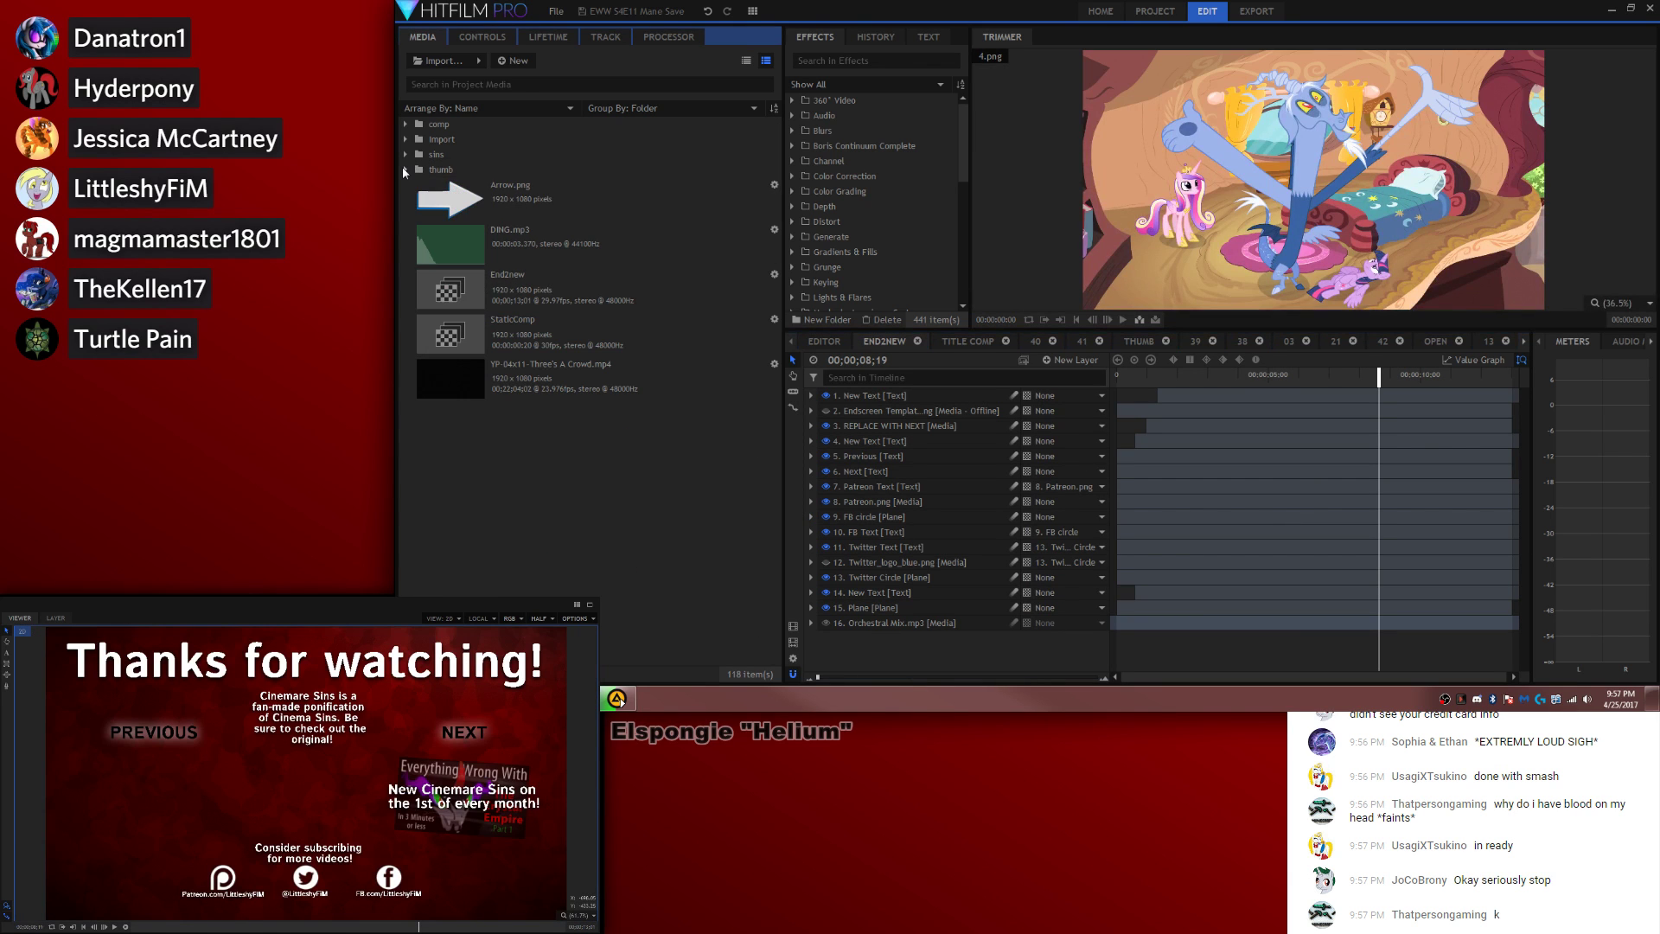
# Step: Check the image name and source path of the REPLACE WITH NEXT layer without changing its properties
pyautogui.click(899, 425)
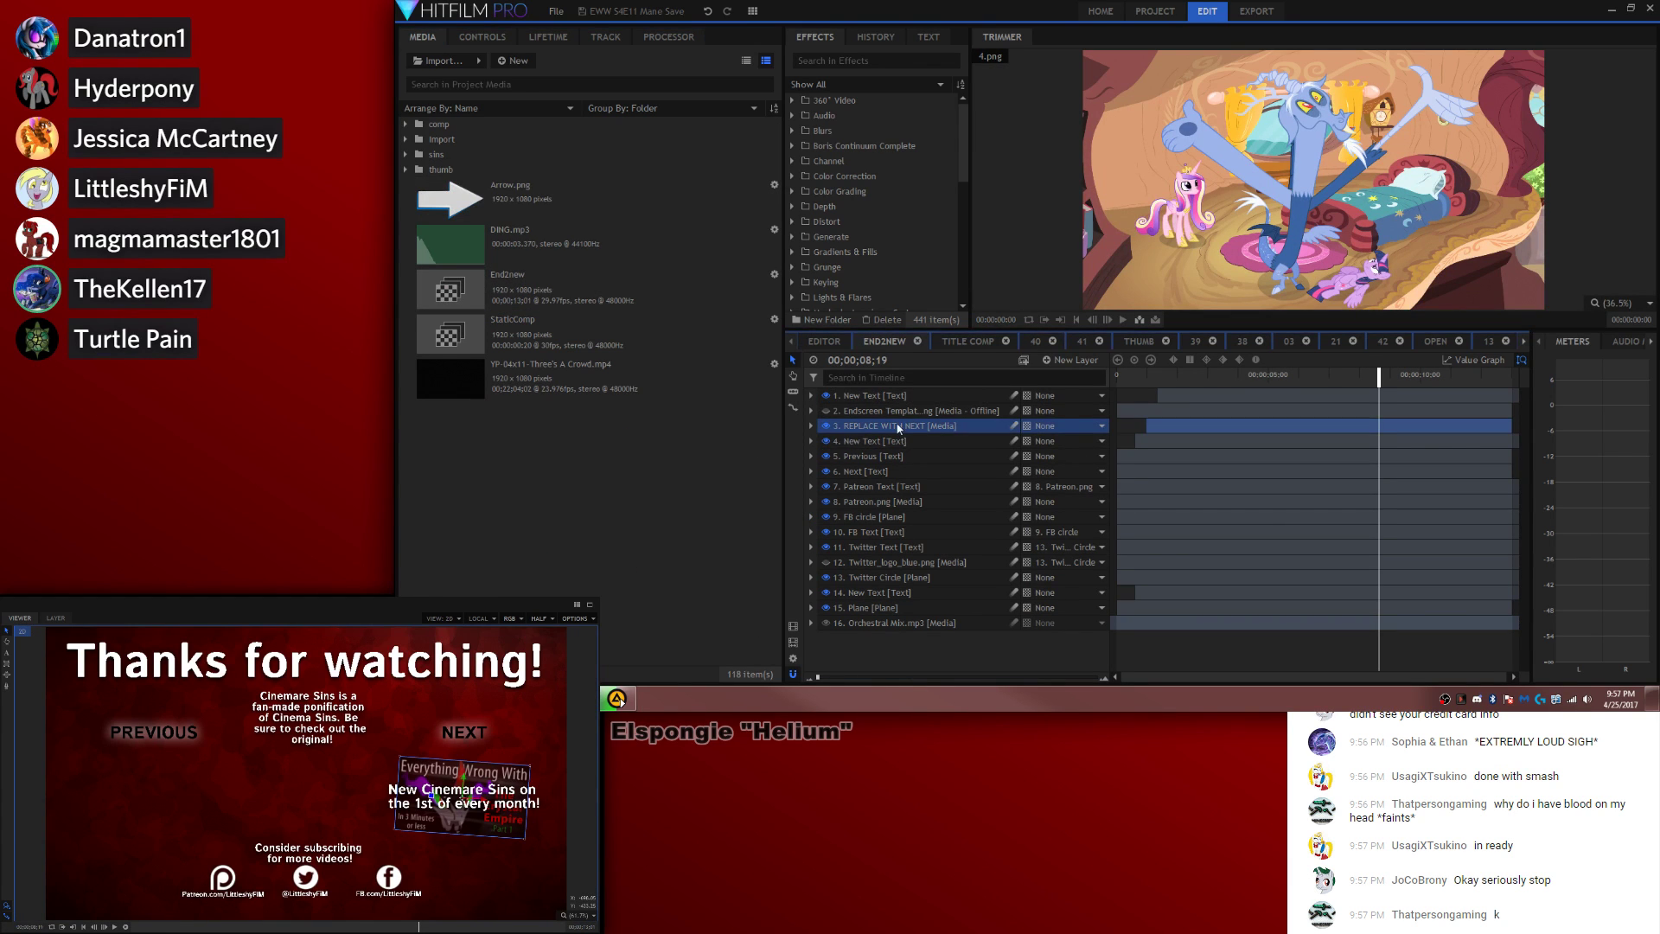
pyautogui.rightClick(900, 425)
pyautogui.click(933, 415)
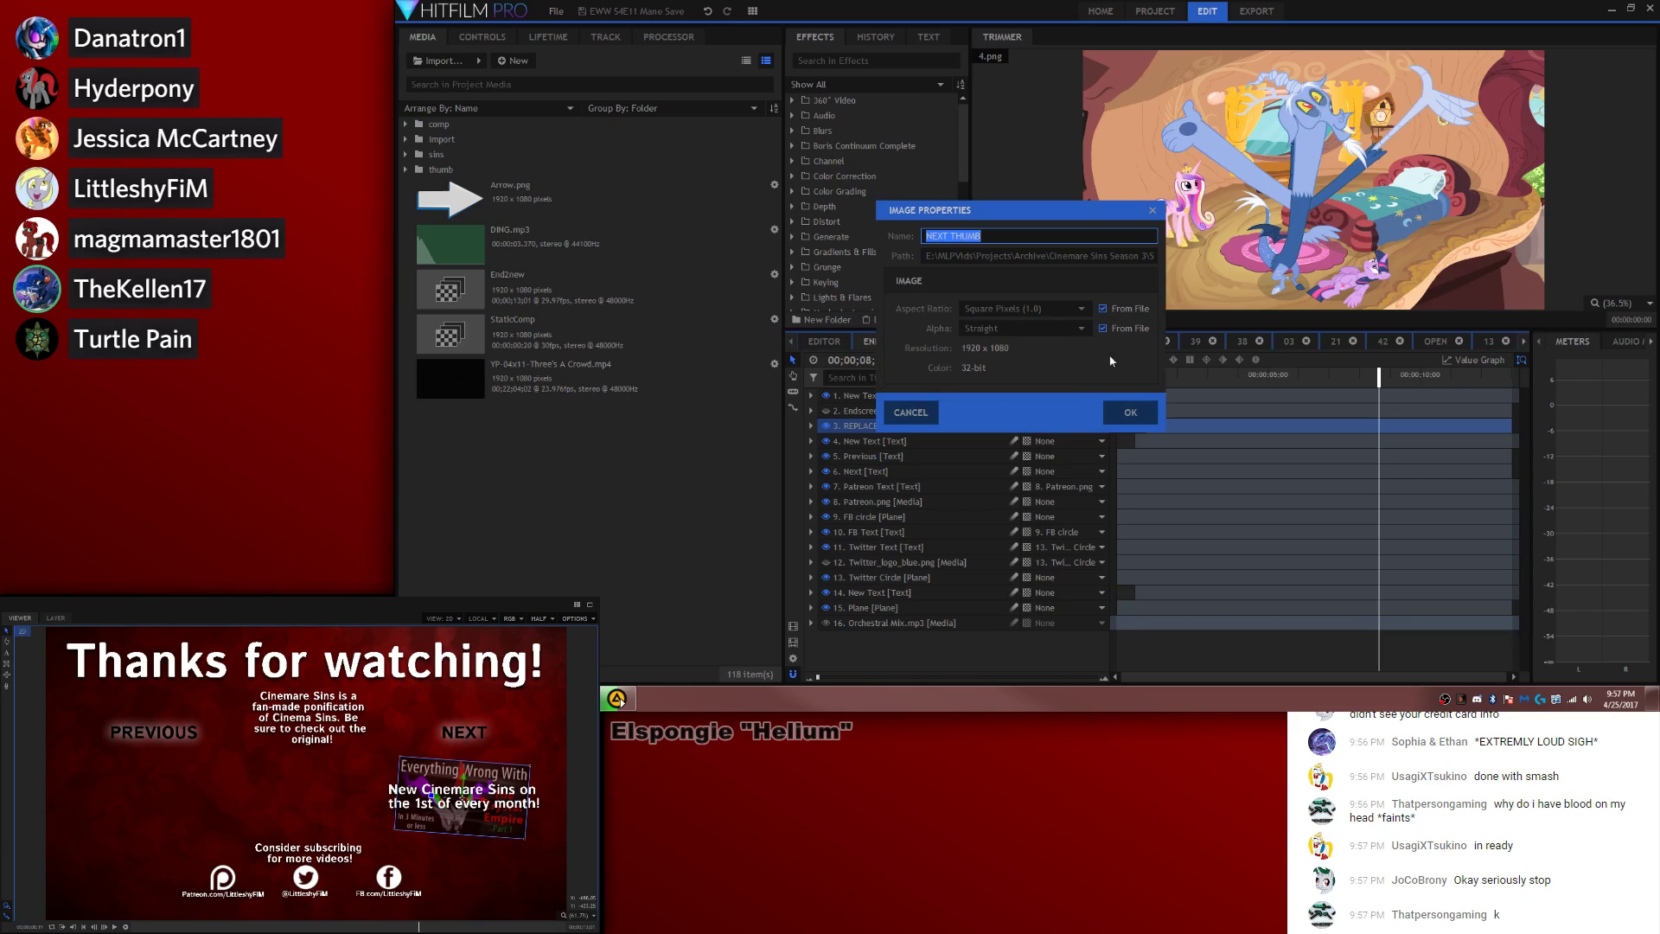
pyautogui.click(1022, 255)
pyautogui.click(910, 412)
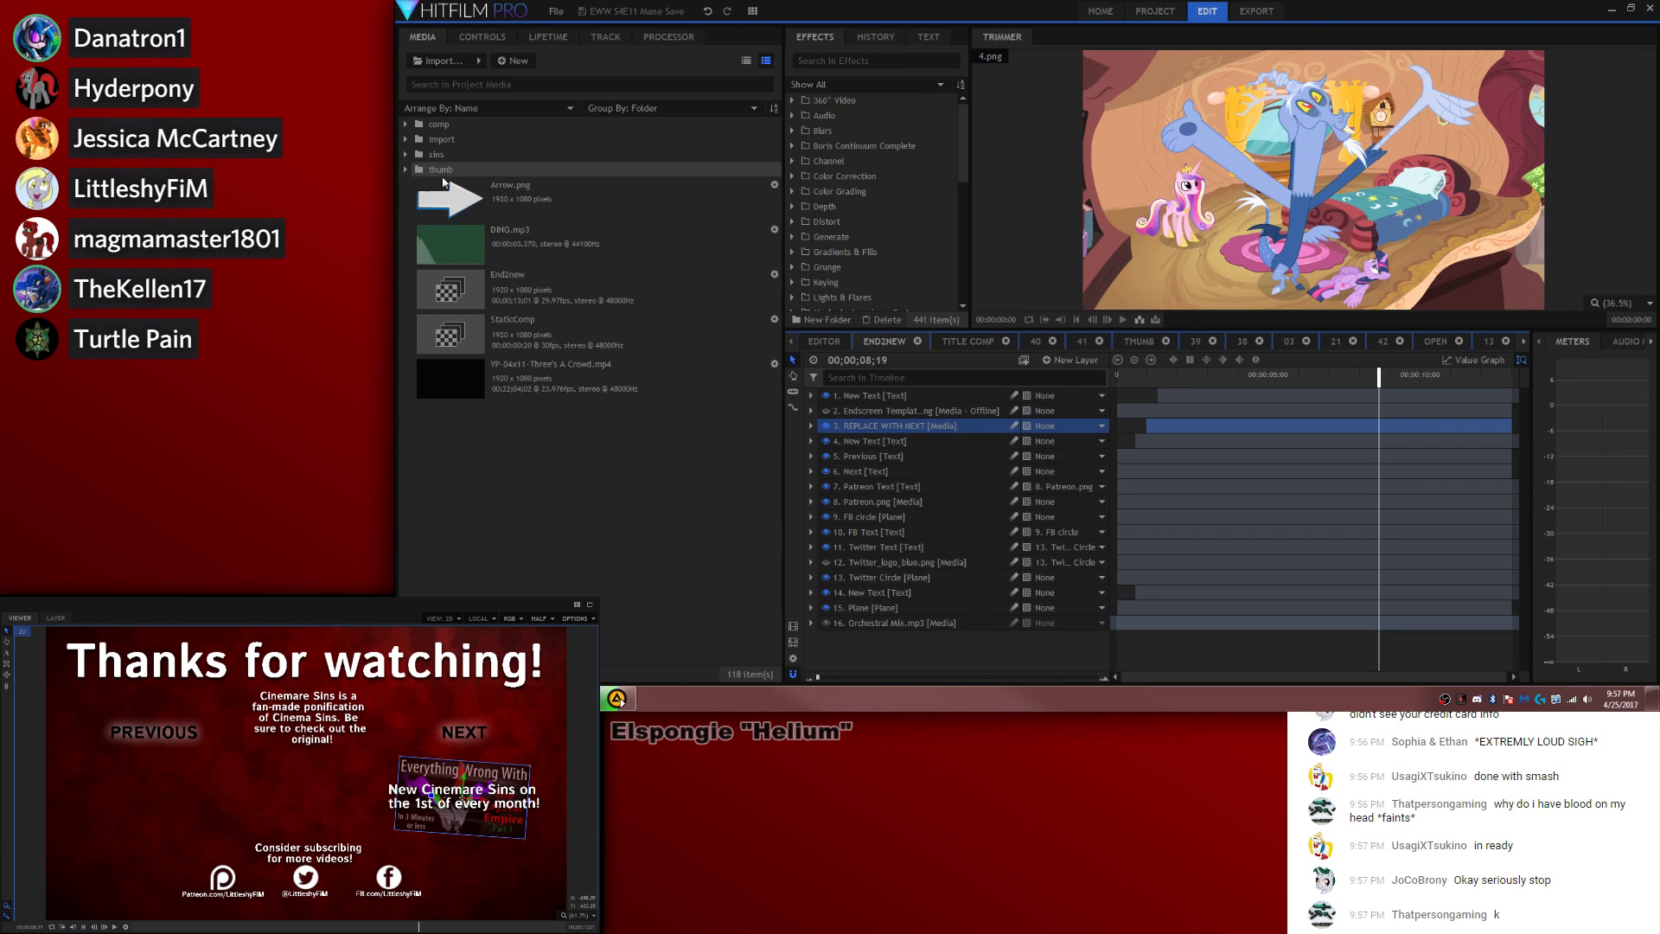
# Step: Search the project media for "every" and replace that search with "thum"
pyautogui.click(477, 84)
pyautogui.write('every')
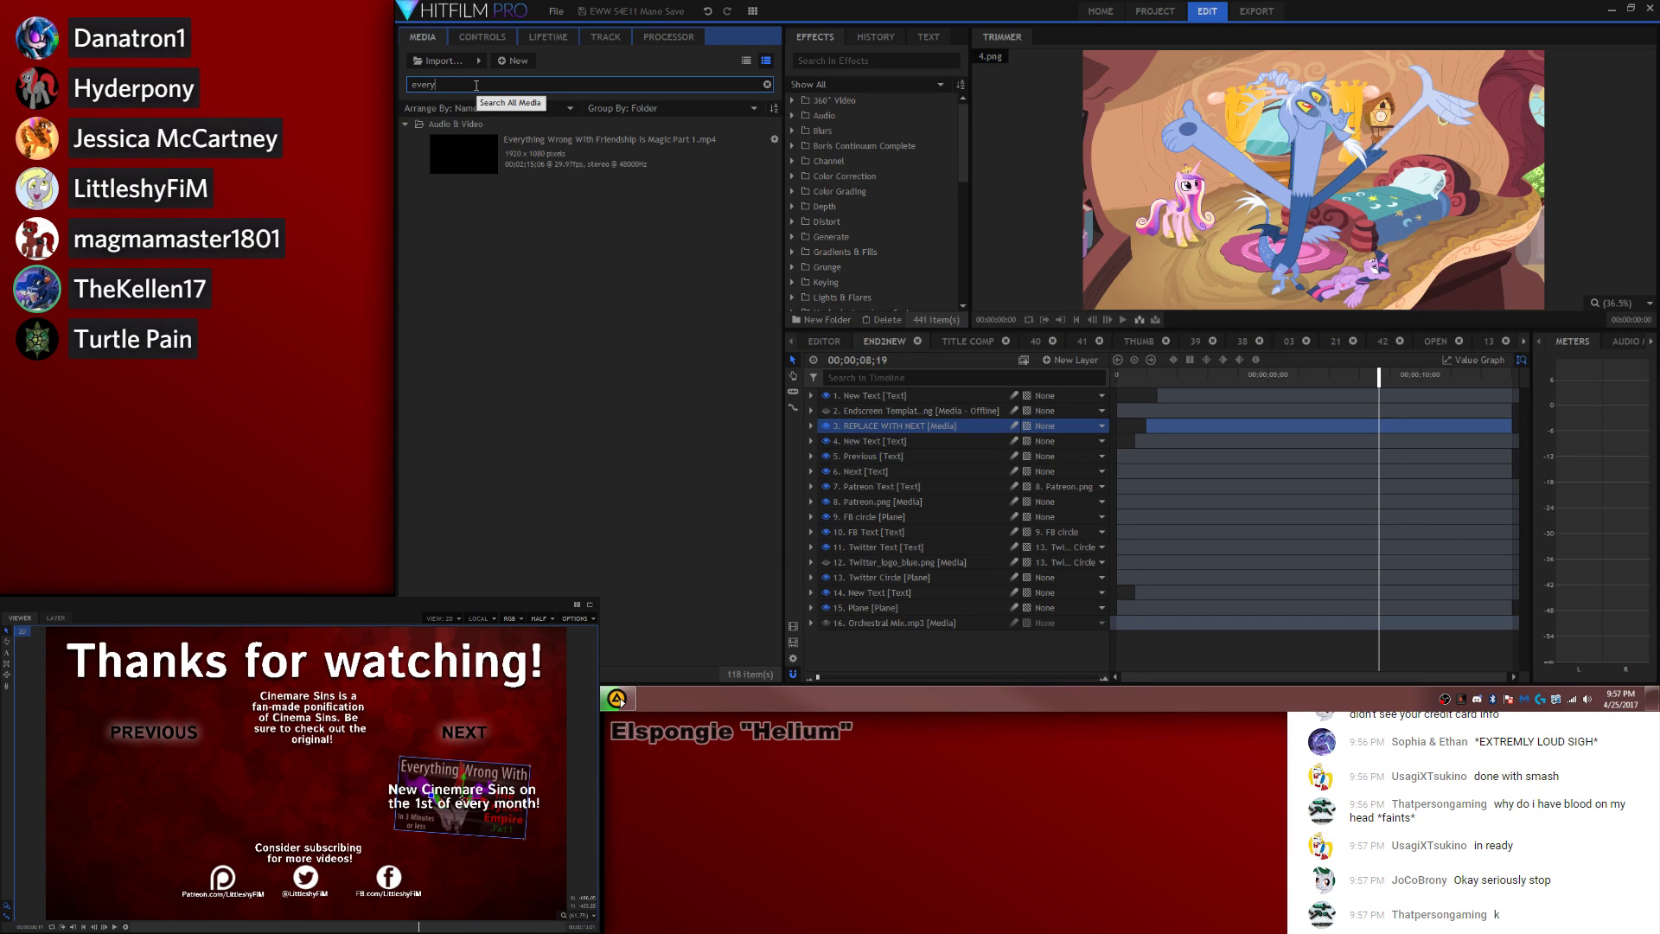
pyautogui.press('BackSpace')
pyautogui.press('BackSpace')
pyautogui.press('BackSpace')
pyautogui.press('BackSpace')
pyautogui.press('BackSpace')
pyautogui.write('thum')
# Step: Relink the NEXT THUMB image to temp thumb in the S4E12 thumb folder and return End2new's playhead to the start
pyautogui.rightClick(526, 201)
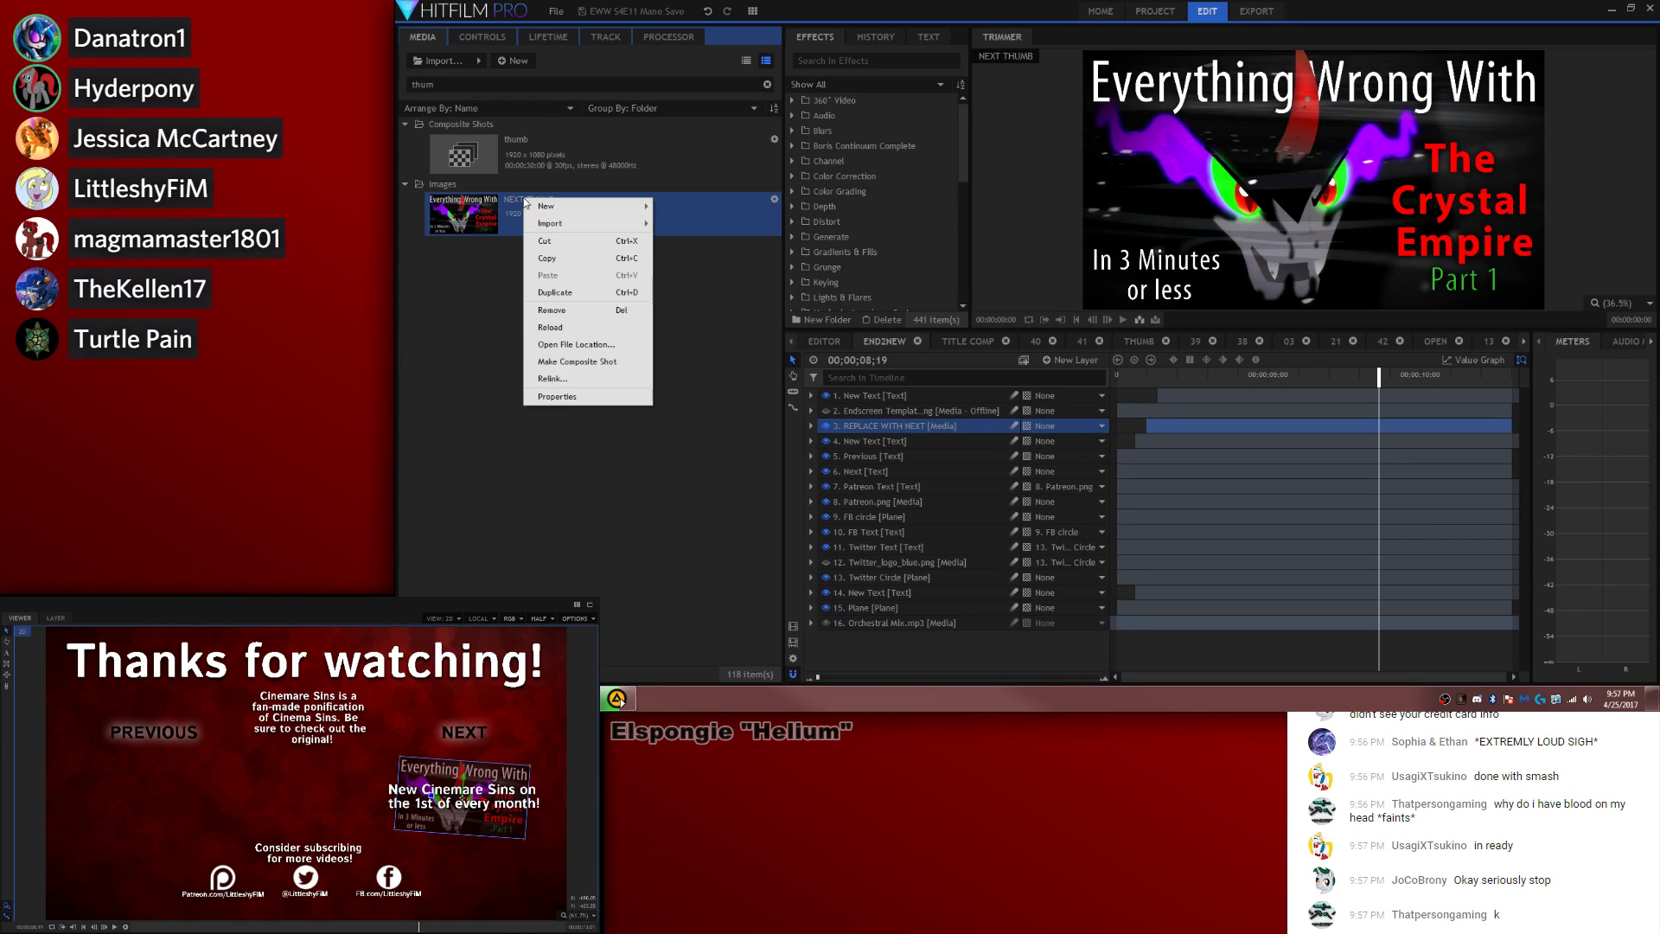
pyautogui.click(568, 377)
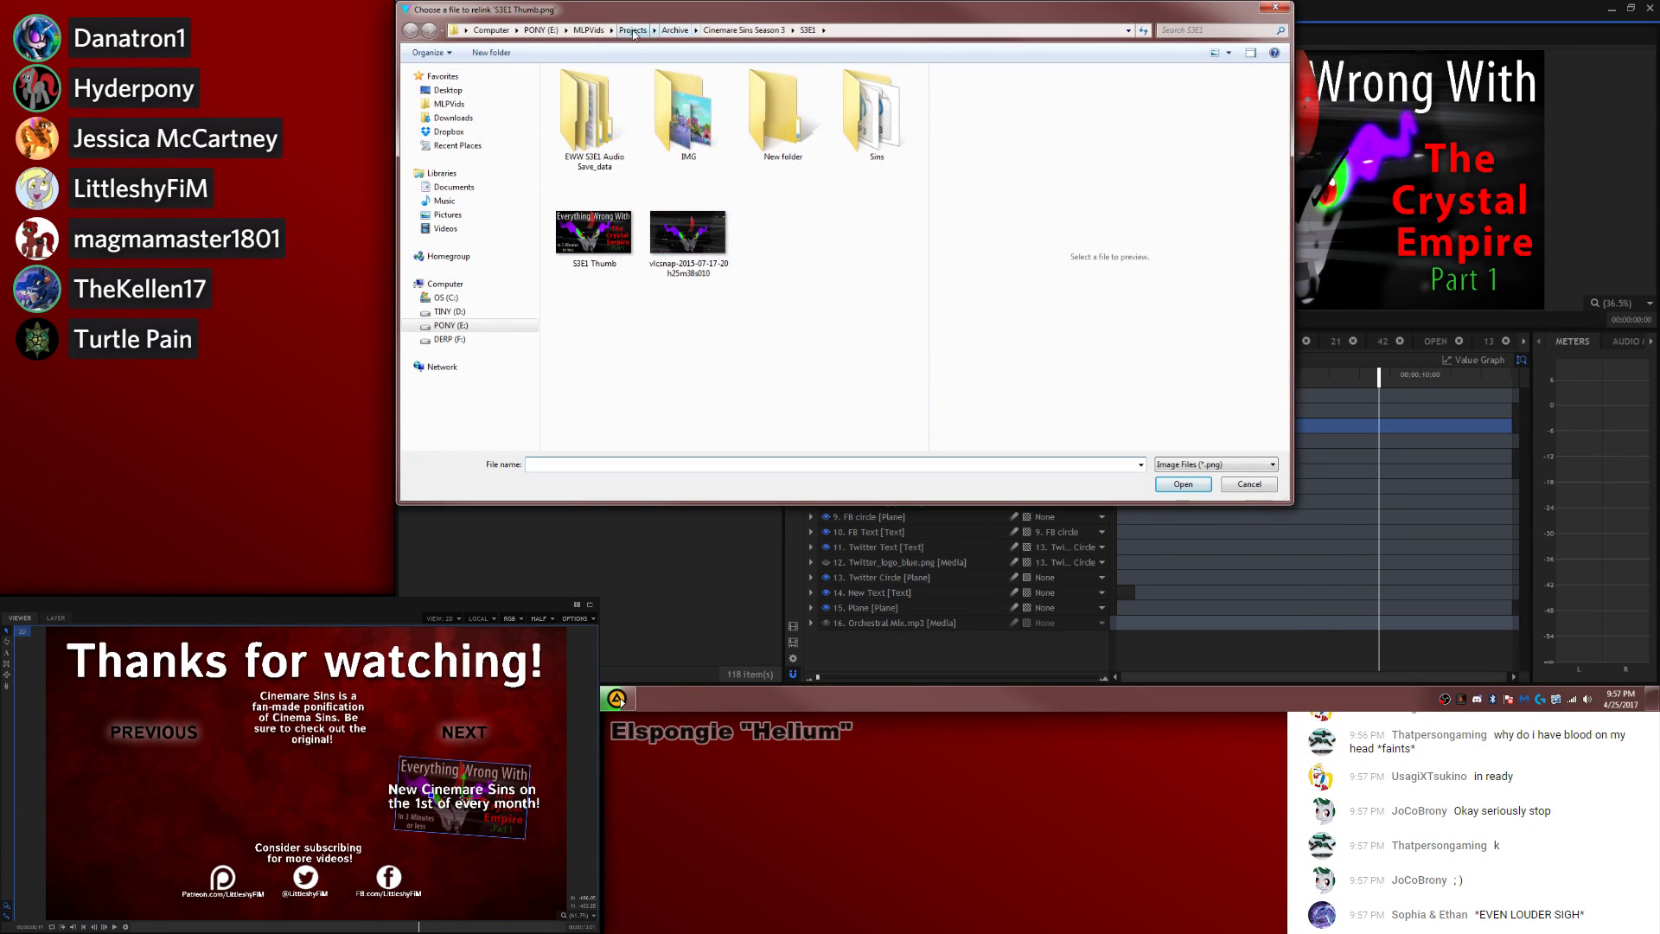
pyautogui.click(633, 32)
pyautogui.doubleClick(590, 92)
pyautogui.doubleClick(598, 91)
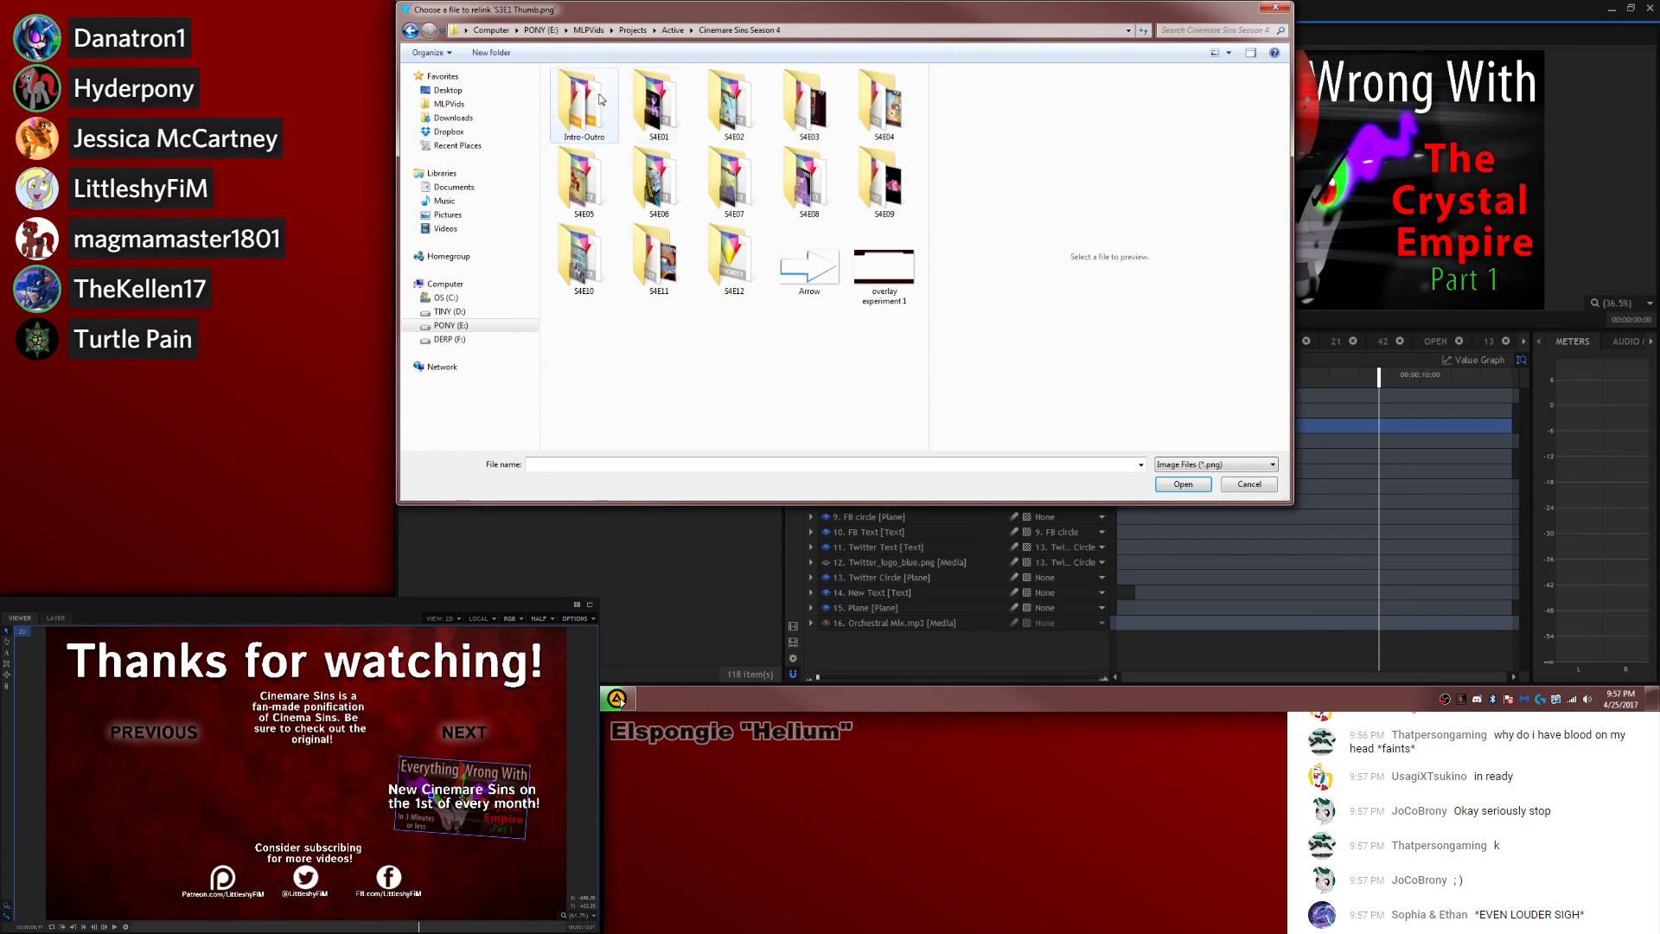
pyautogui.doubleClick(734, 259)
pyautogui.doubleClick(605, 91)
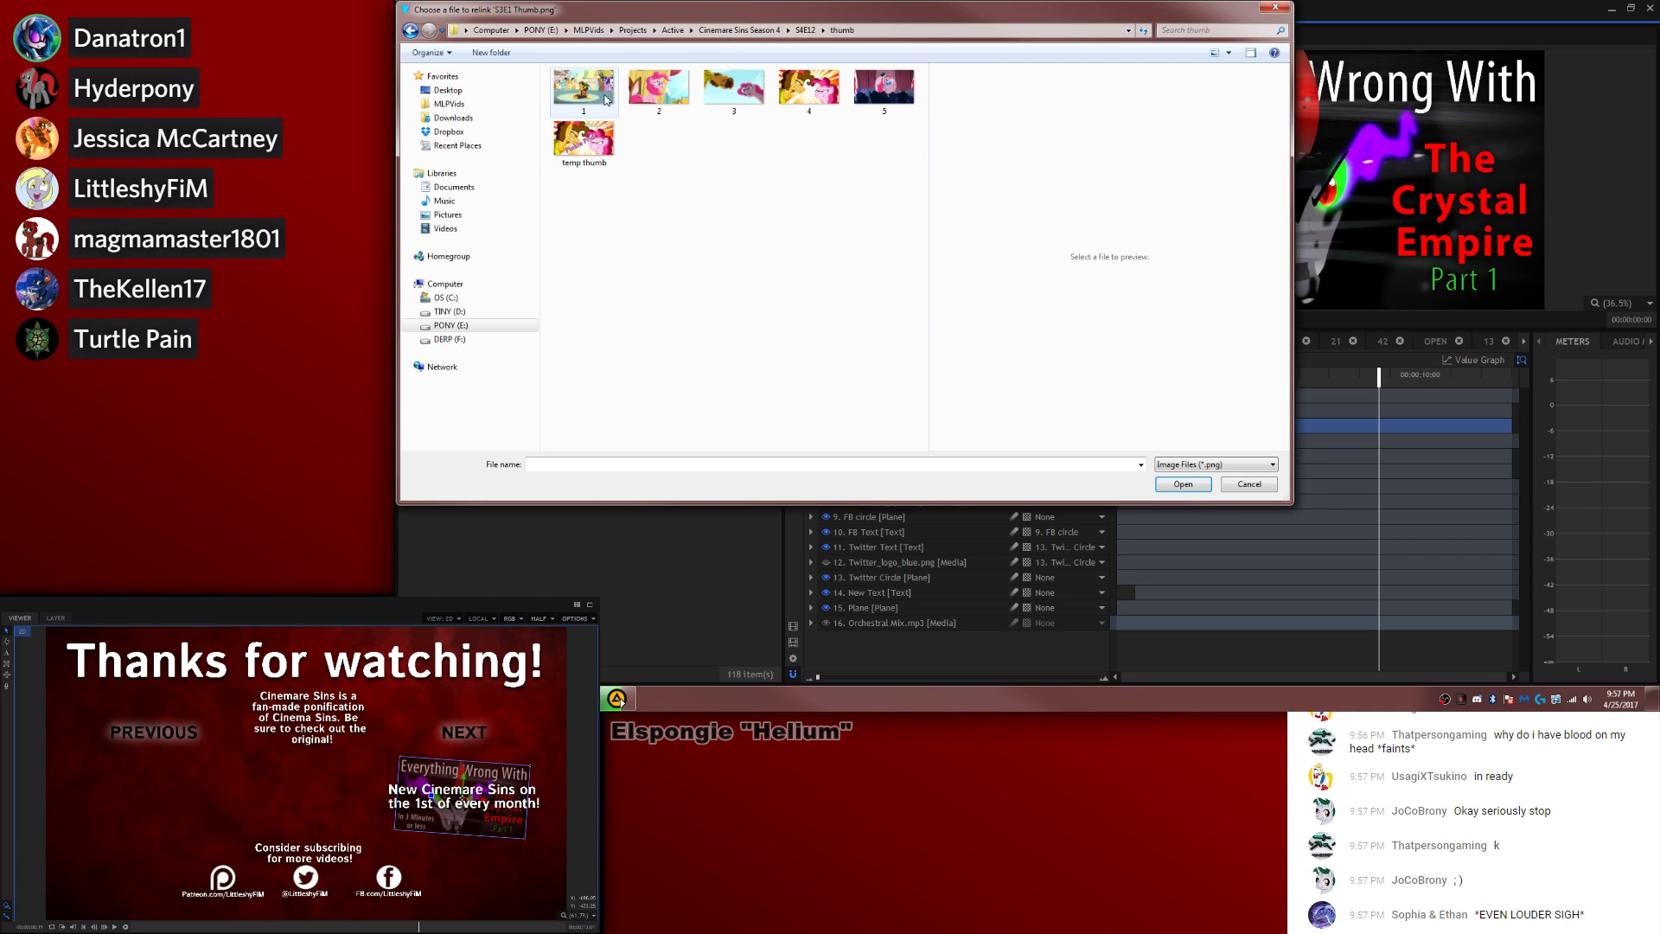
pyautogui.doubleClick(583, 138)
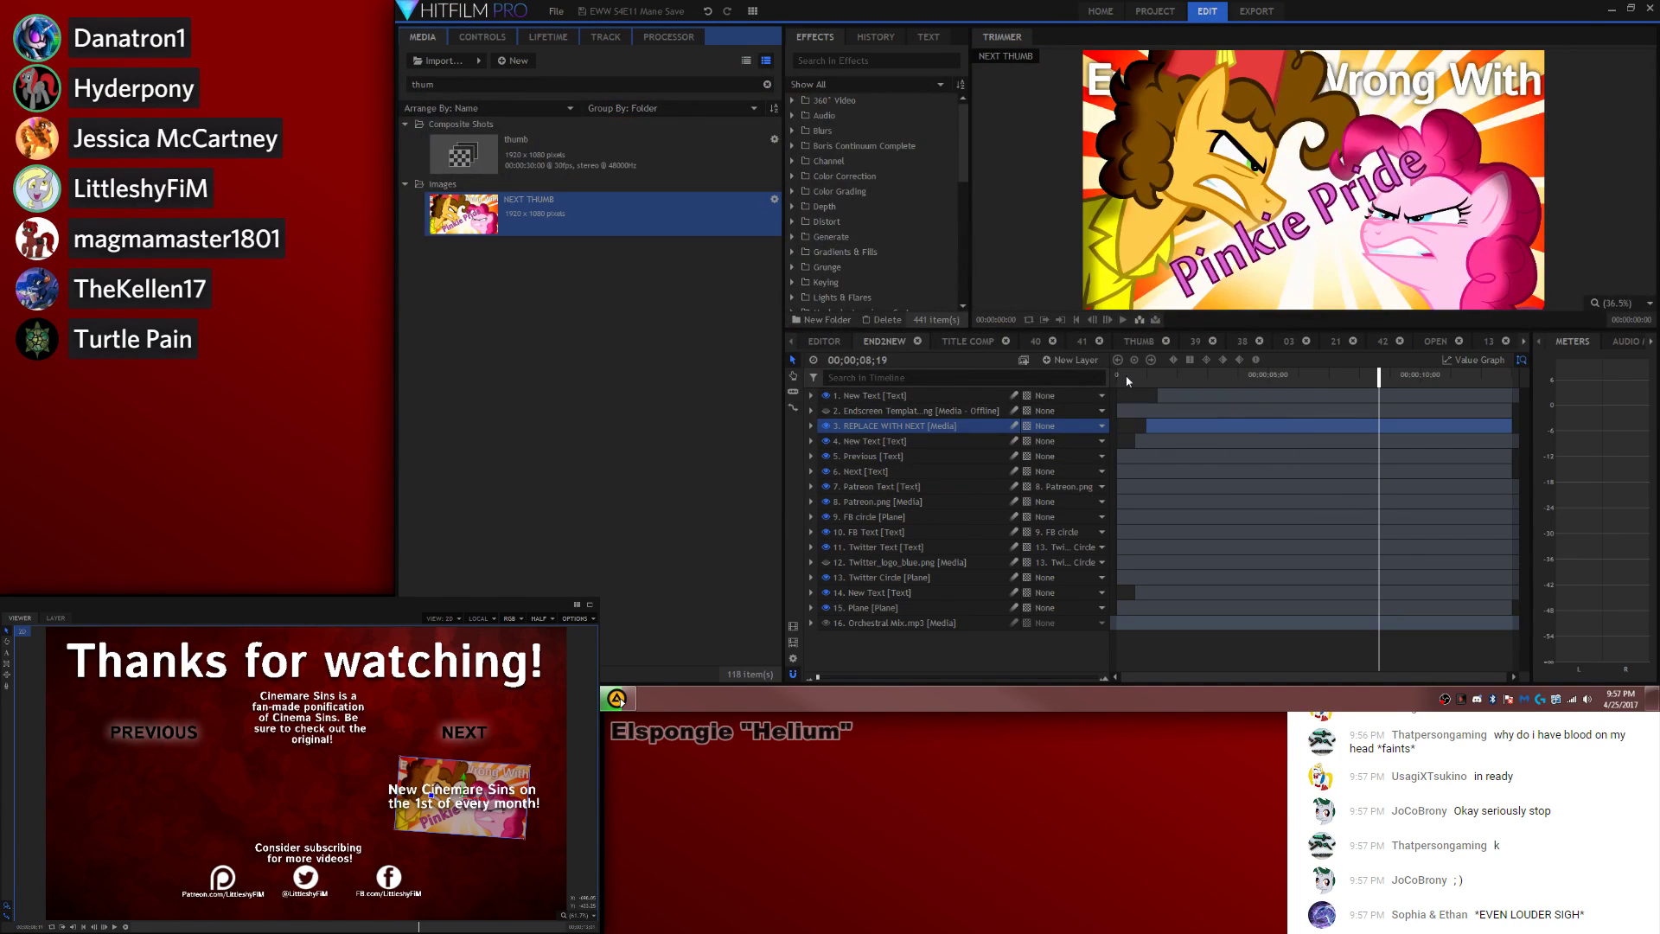
pyautogui.click(675, 410)
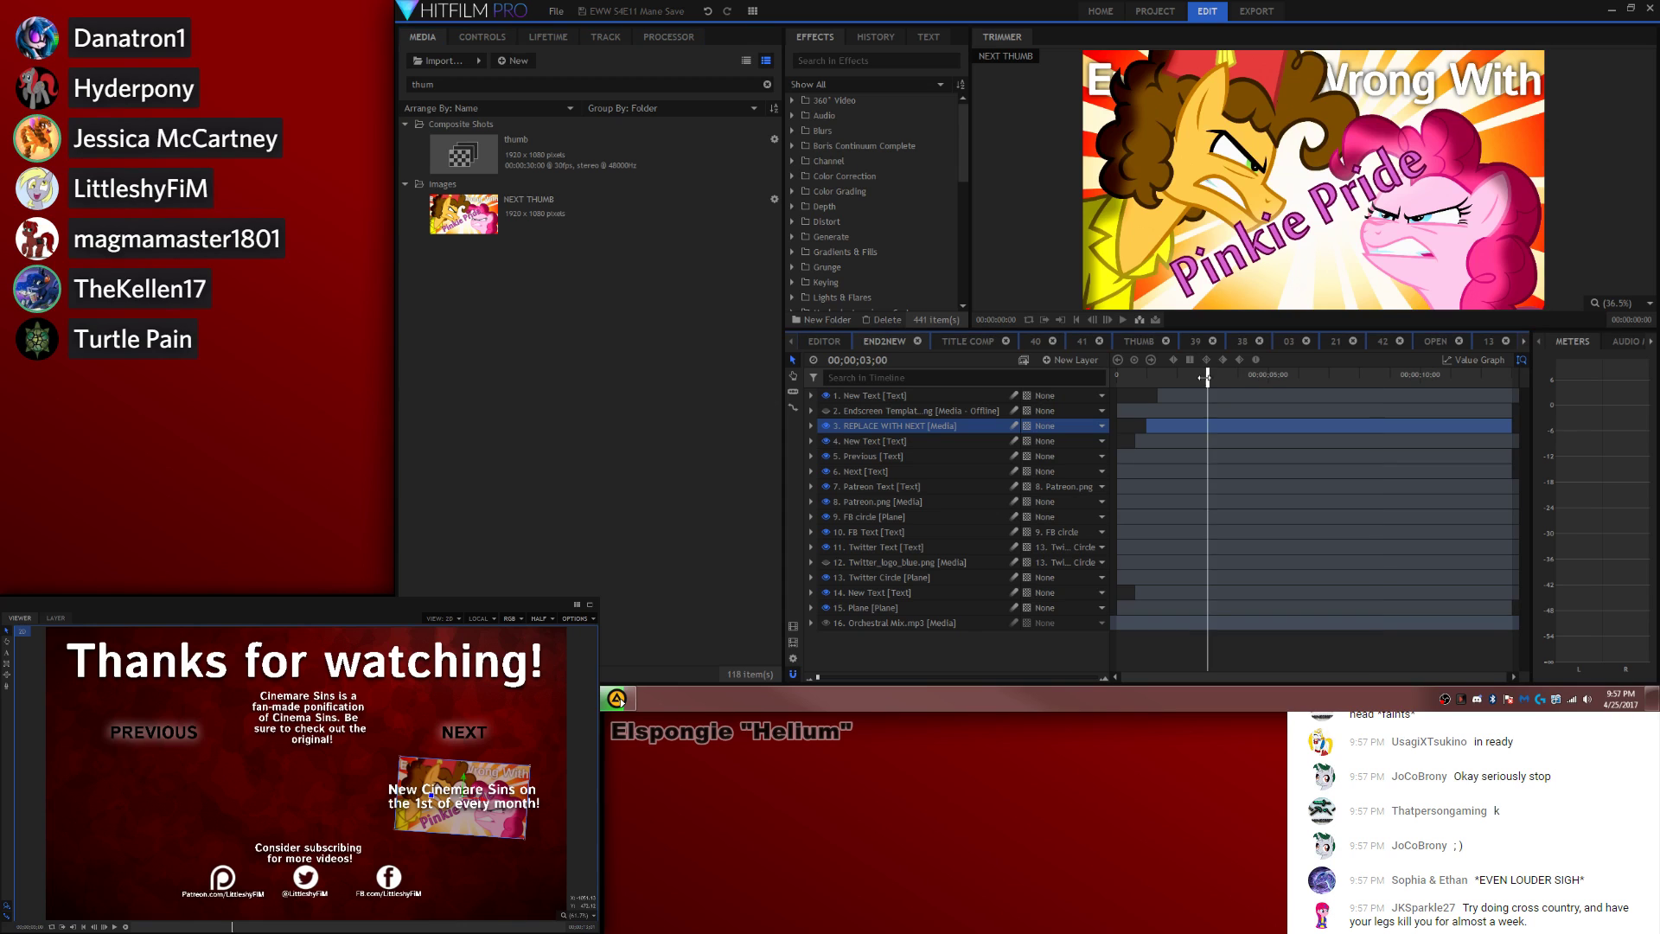
pyautogui.moveTo(1210, 372); pyautogui.dragTo(1098, 382)
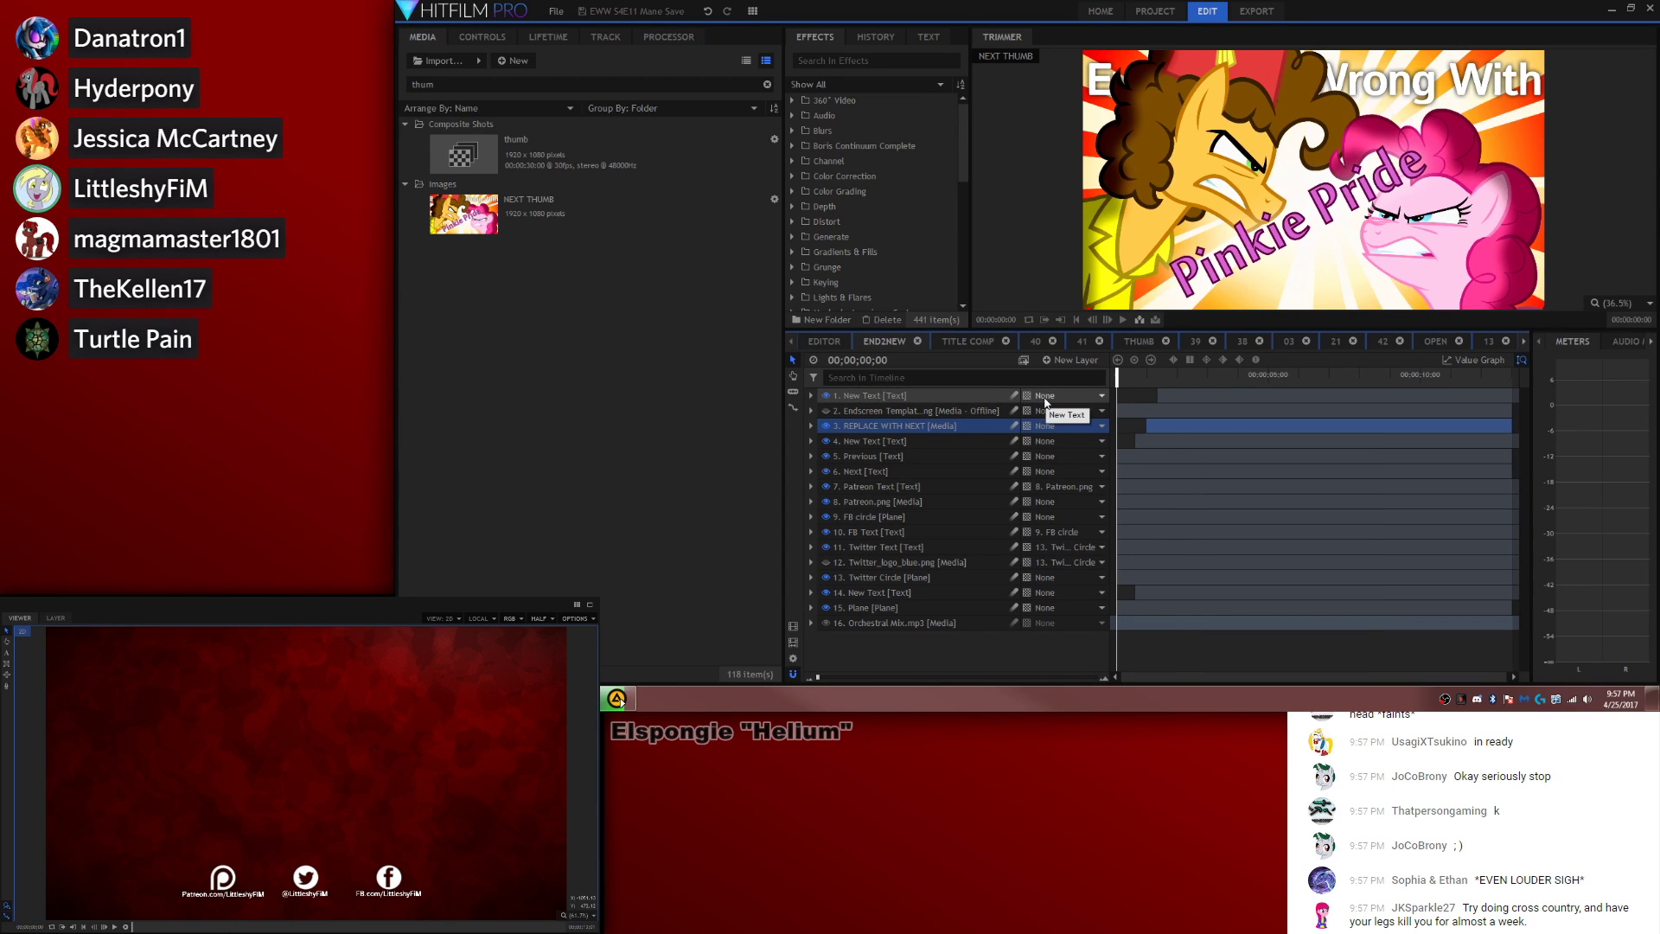
# Step: Close all open composite shot timelines except the editor and return the editor's playhead to the start
pyautogui.click(917, 341)
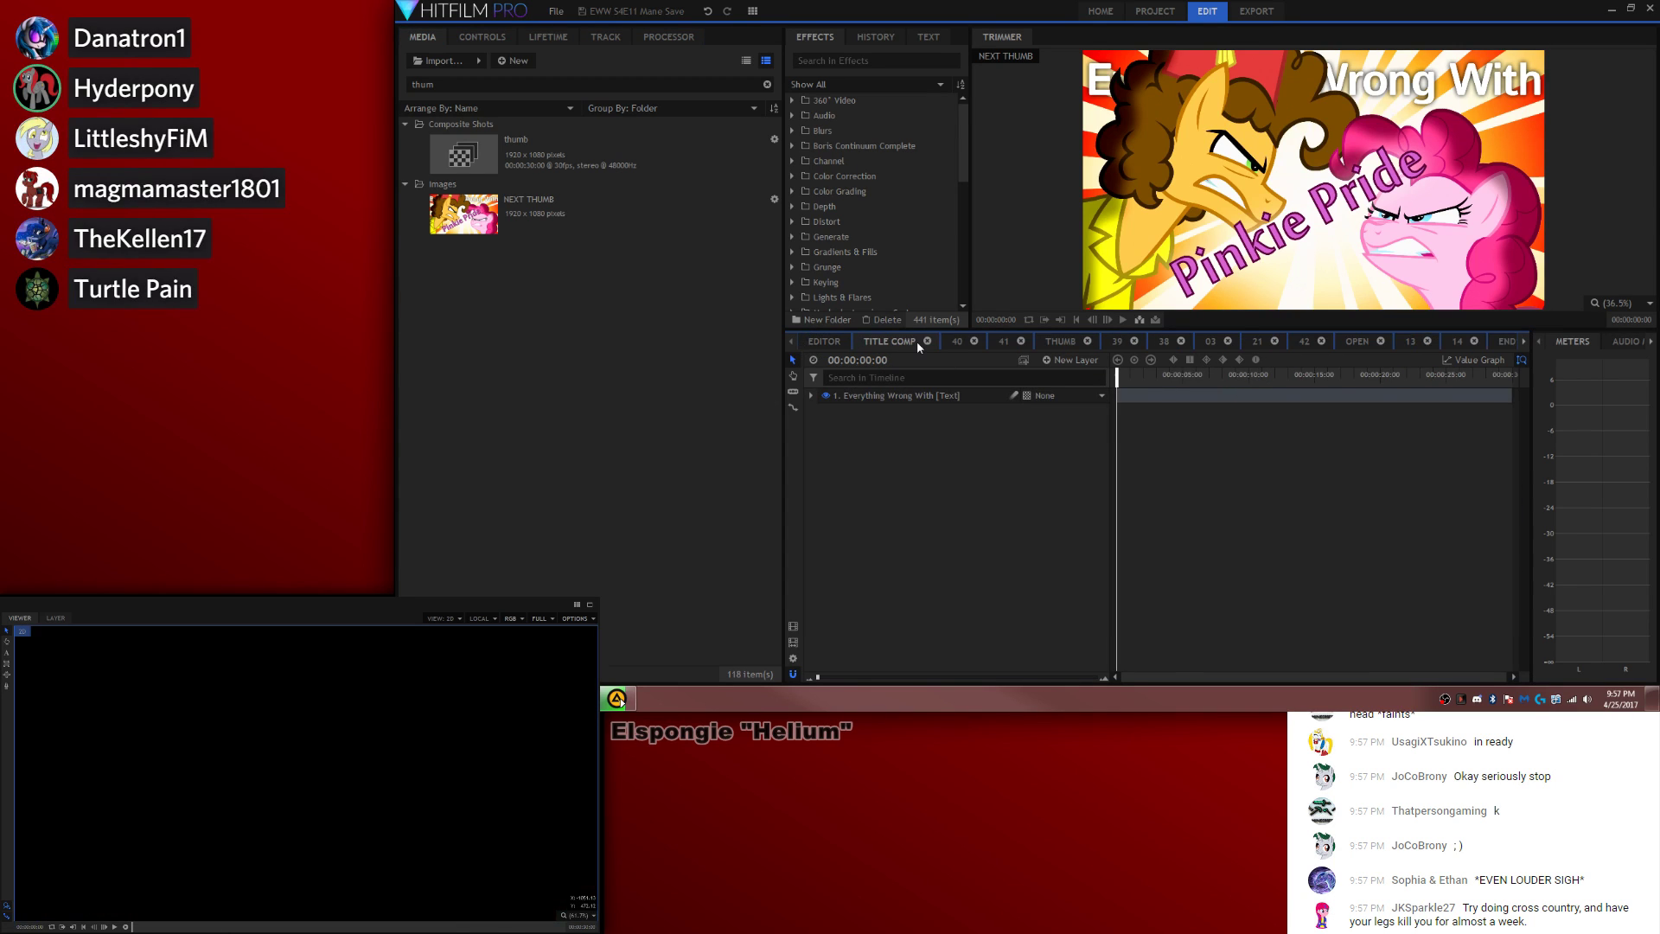
pyautogui.click(927, 342)
pyautogui.click(885, 342)
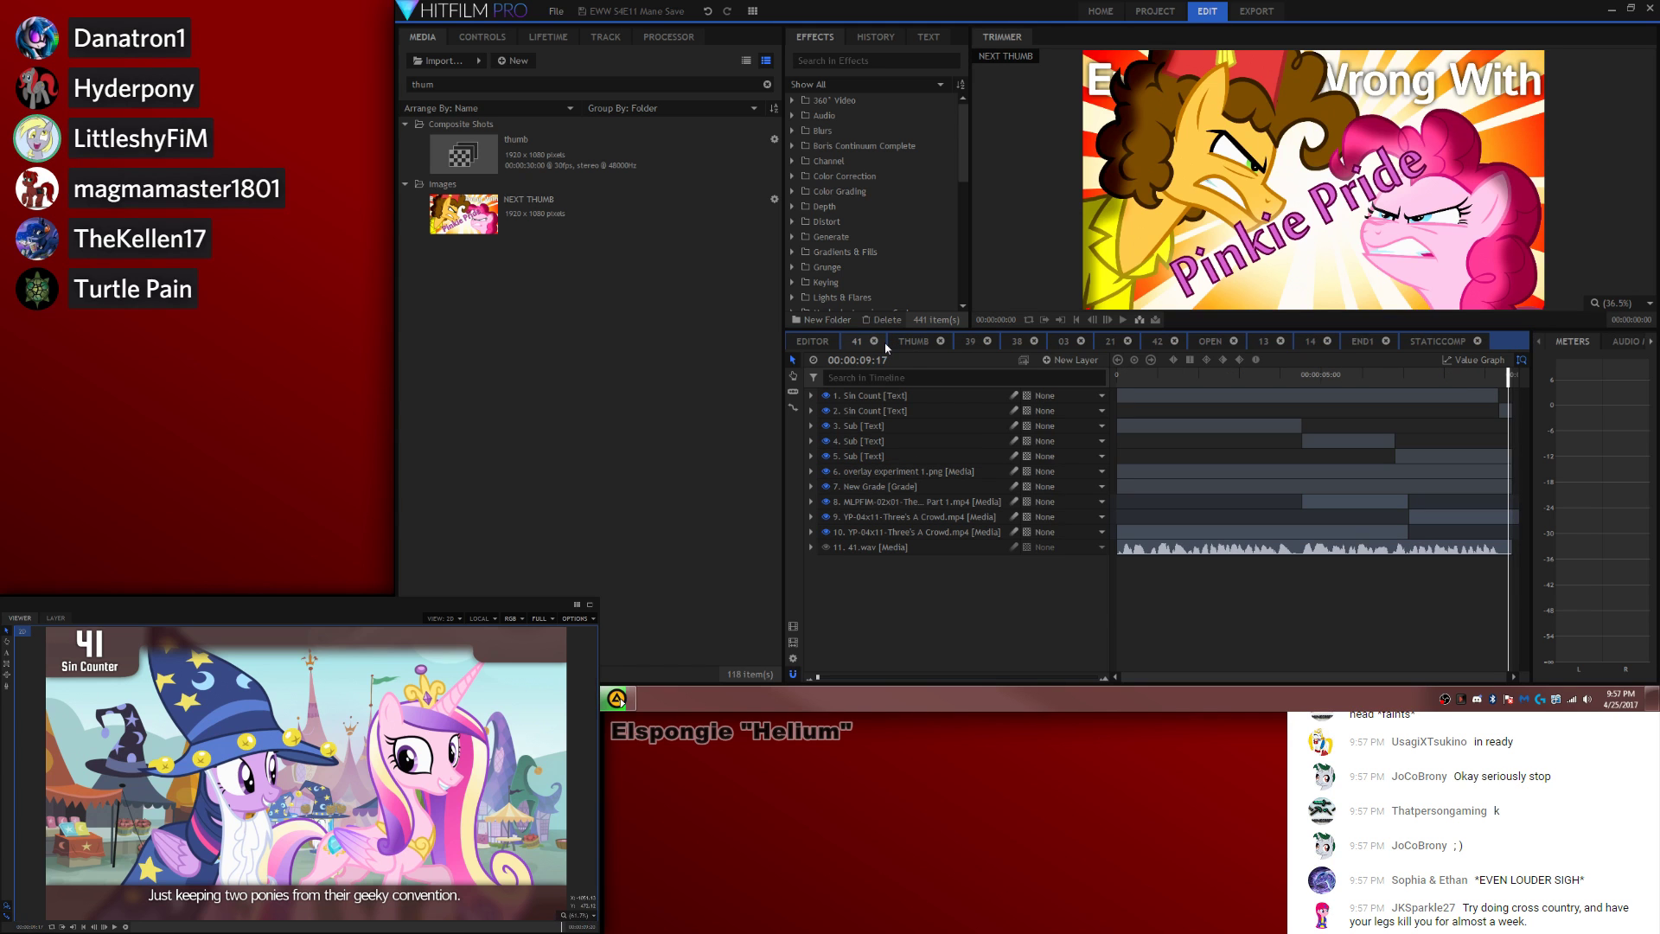
pyautogui.click(874, 341)
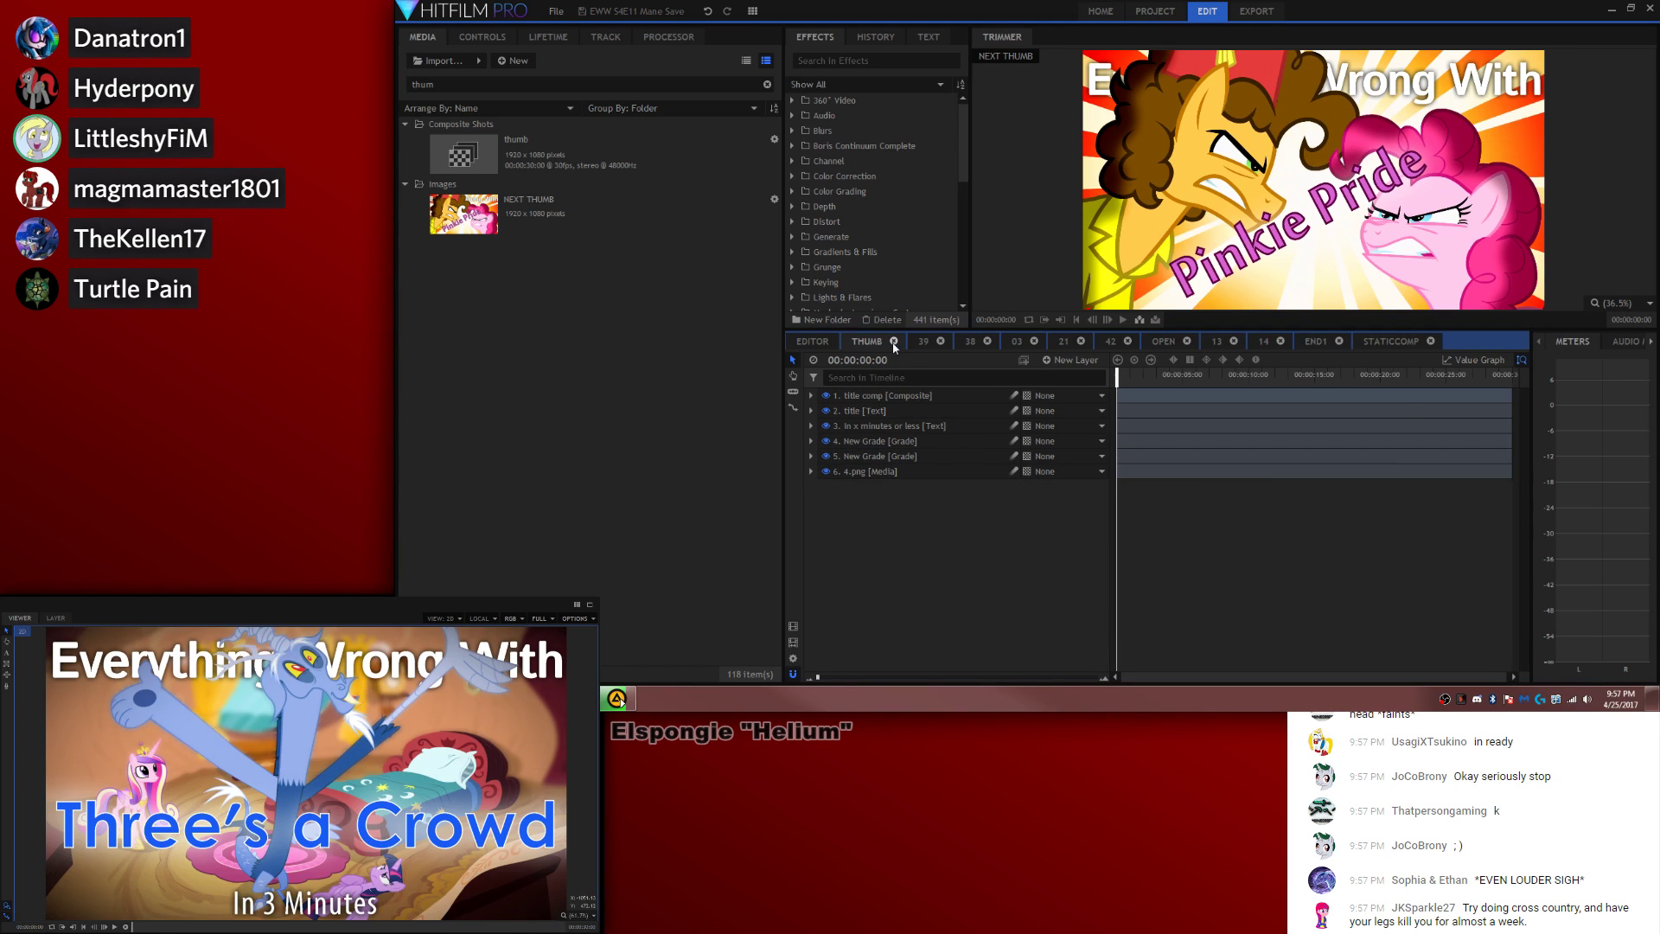
pyautogui.click(894, 341)
pyautogui.click(875, 341)
pyautogui.click(875, 341)
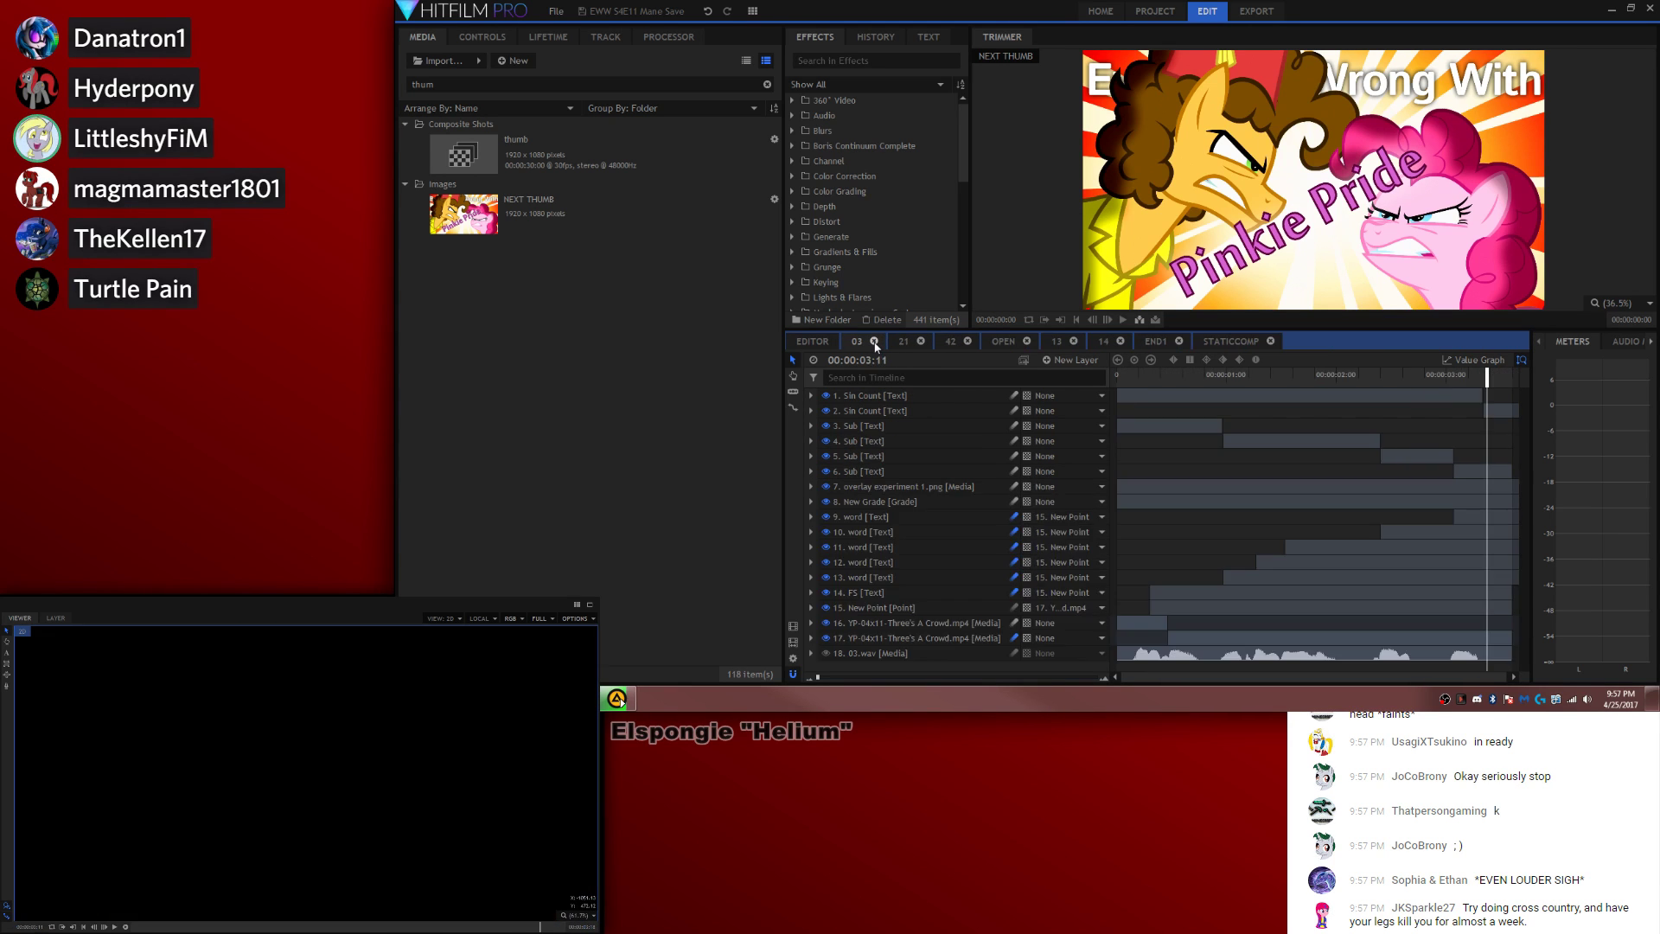
pyautogui.click(875, 341)
pyautogui.click(875, 341)
pyautogui.click(874, 341)
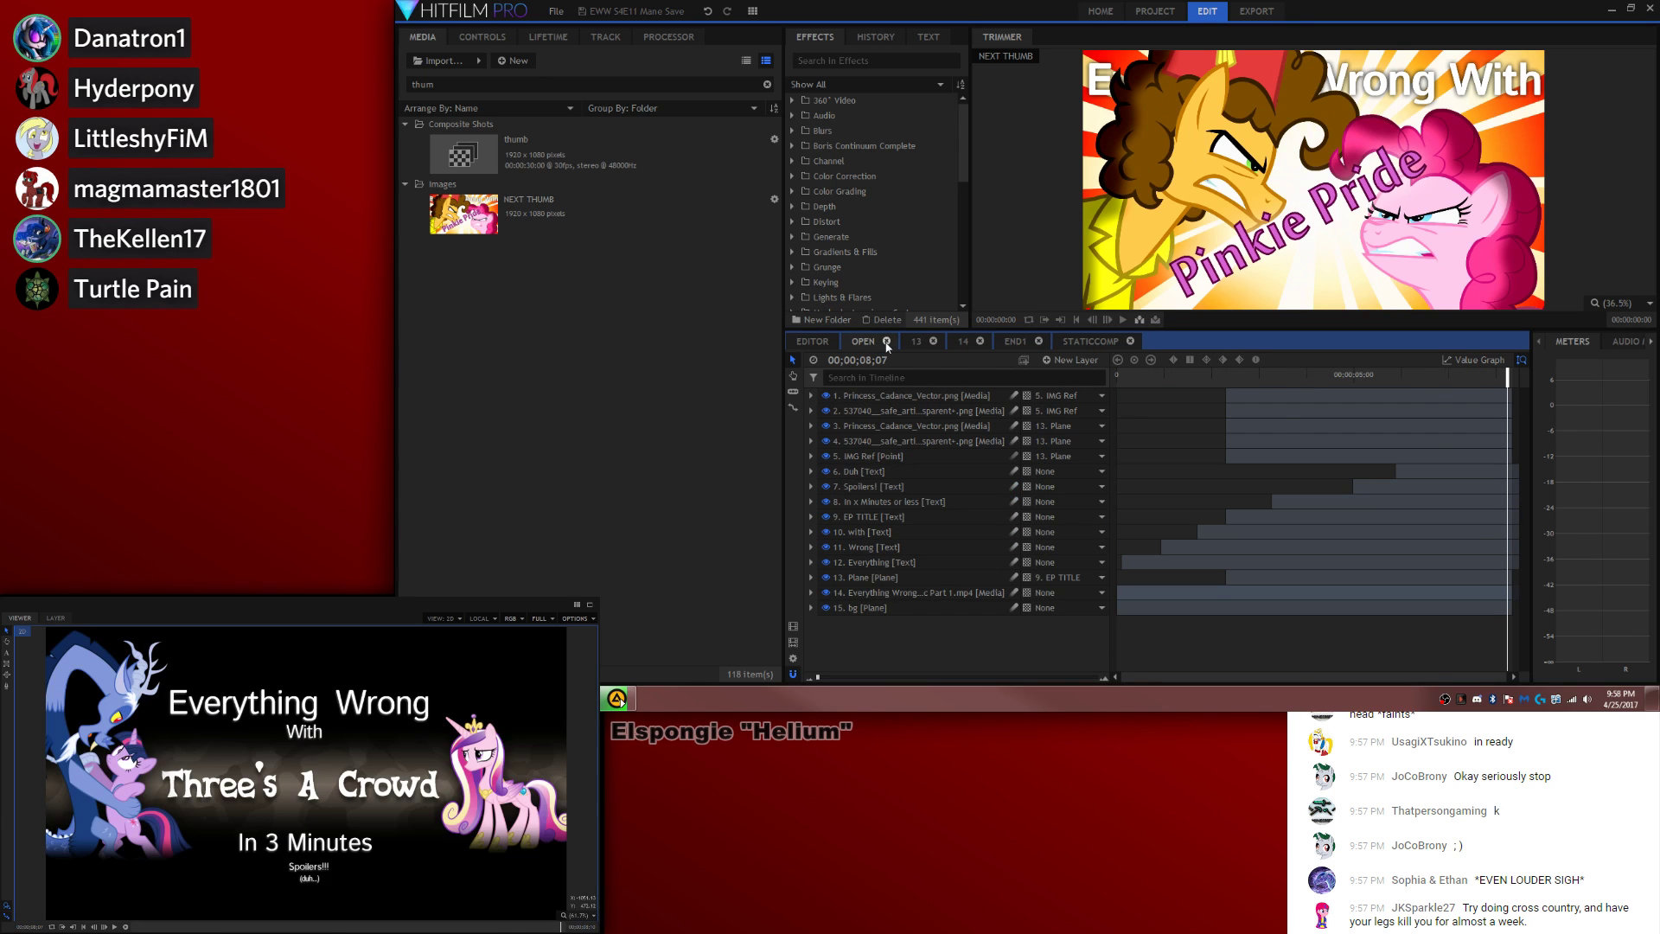
pyautogui.click(886, 341)
pyautogui.click(885, 342)
pyautogui.click(885, 341)
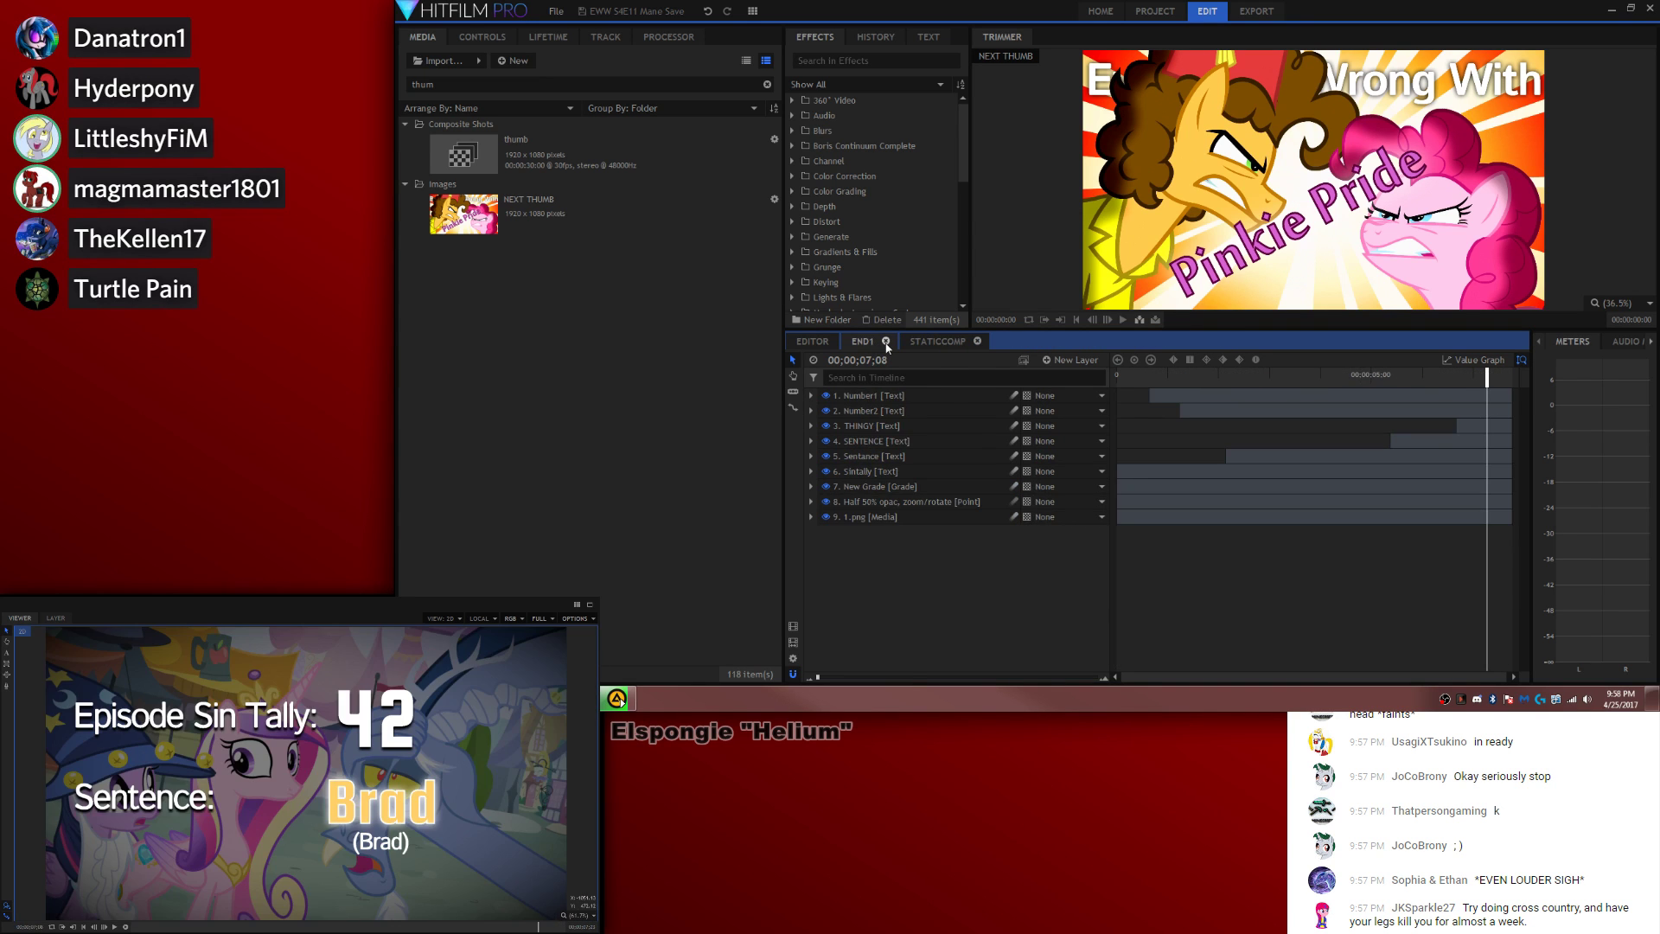
pyautogui.click(885, 342)
pyautogui.click(922, 341)
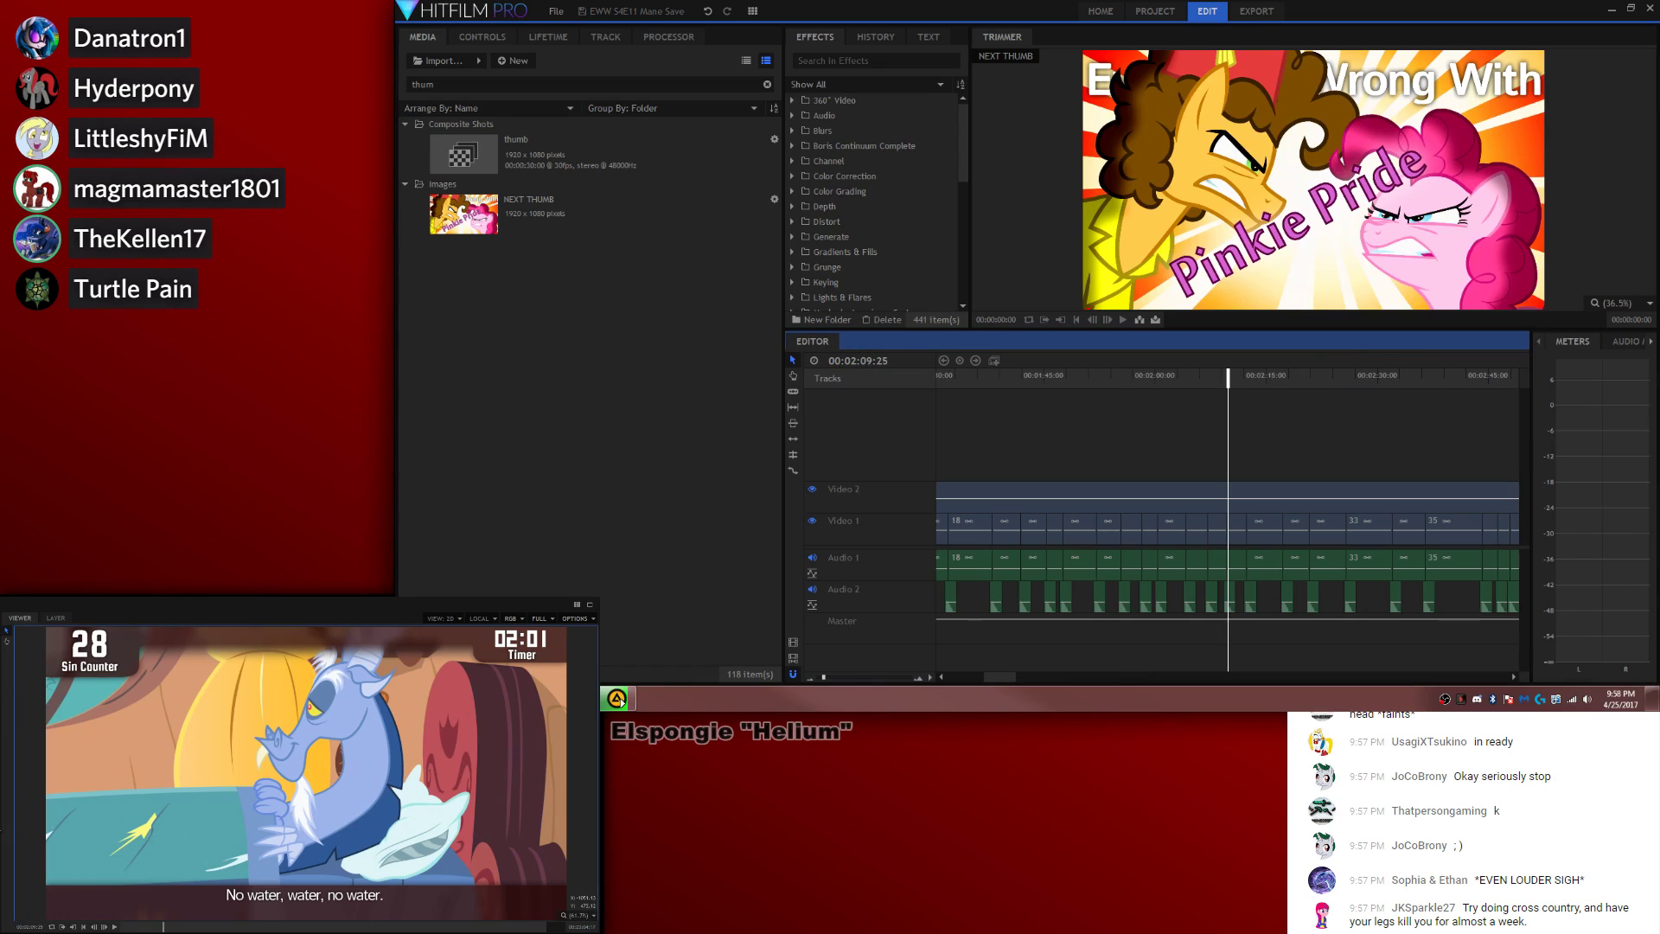
pyautogui.click(98, 925)
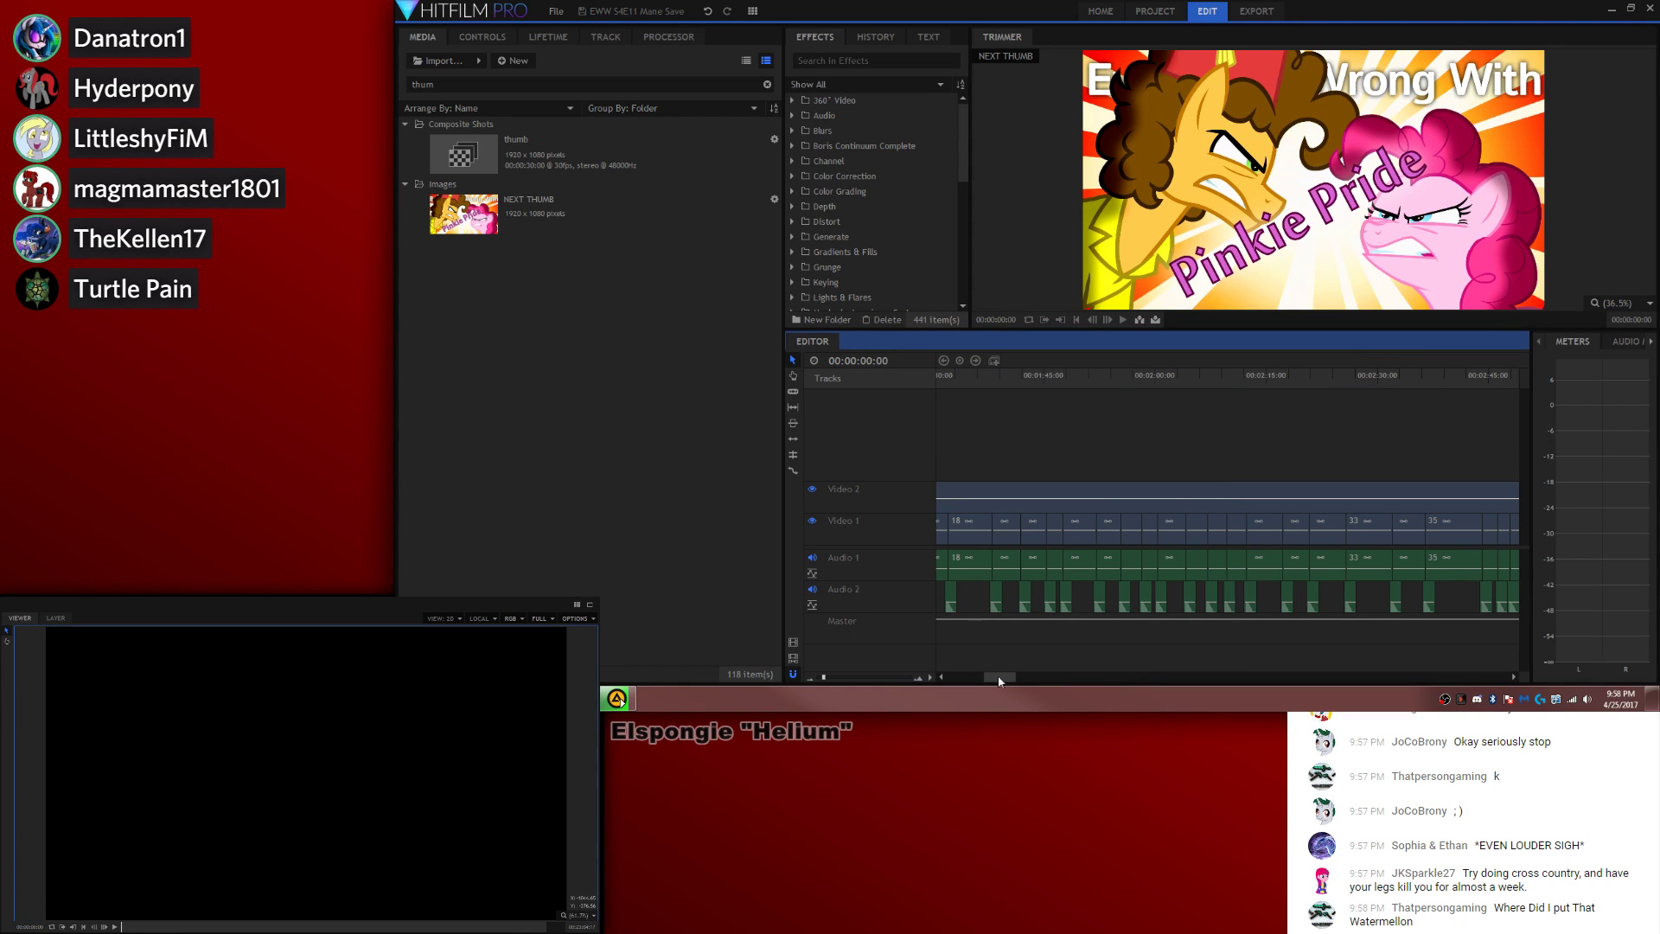
# Step: Play the full edit from the start in the editor timeline to review it
pyautogui.moveTo(997, 676); pyautogui.dragTo(951, 680)
pyautogui.scroll(-3, 826, 678)
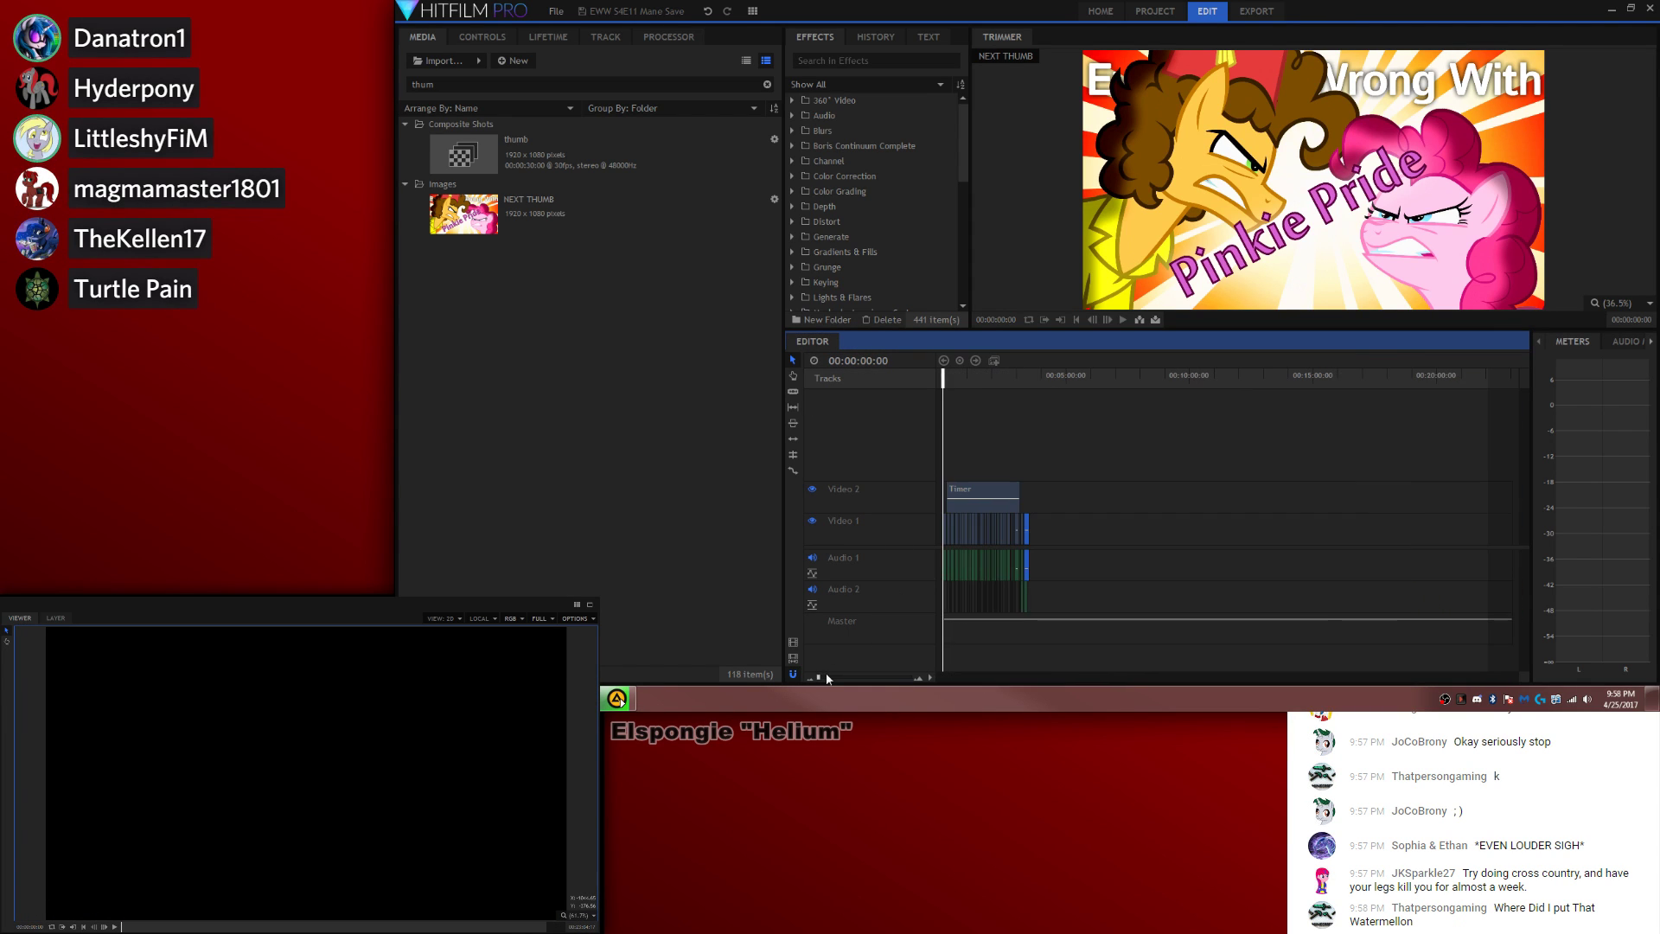
pyautogui.scroll(1, 833, 676)
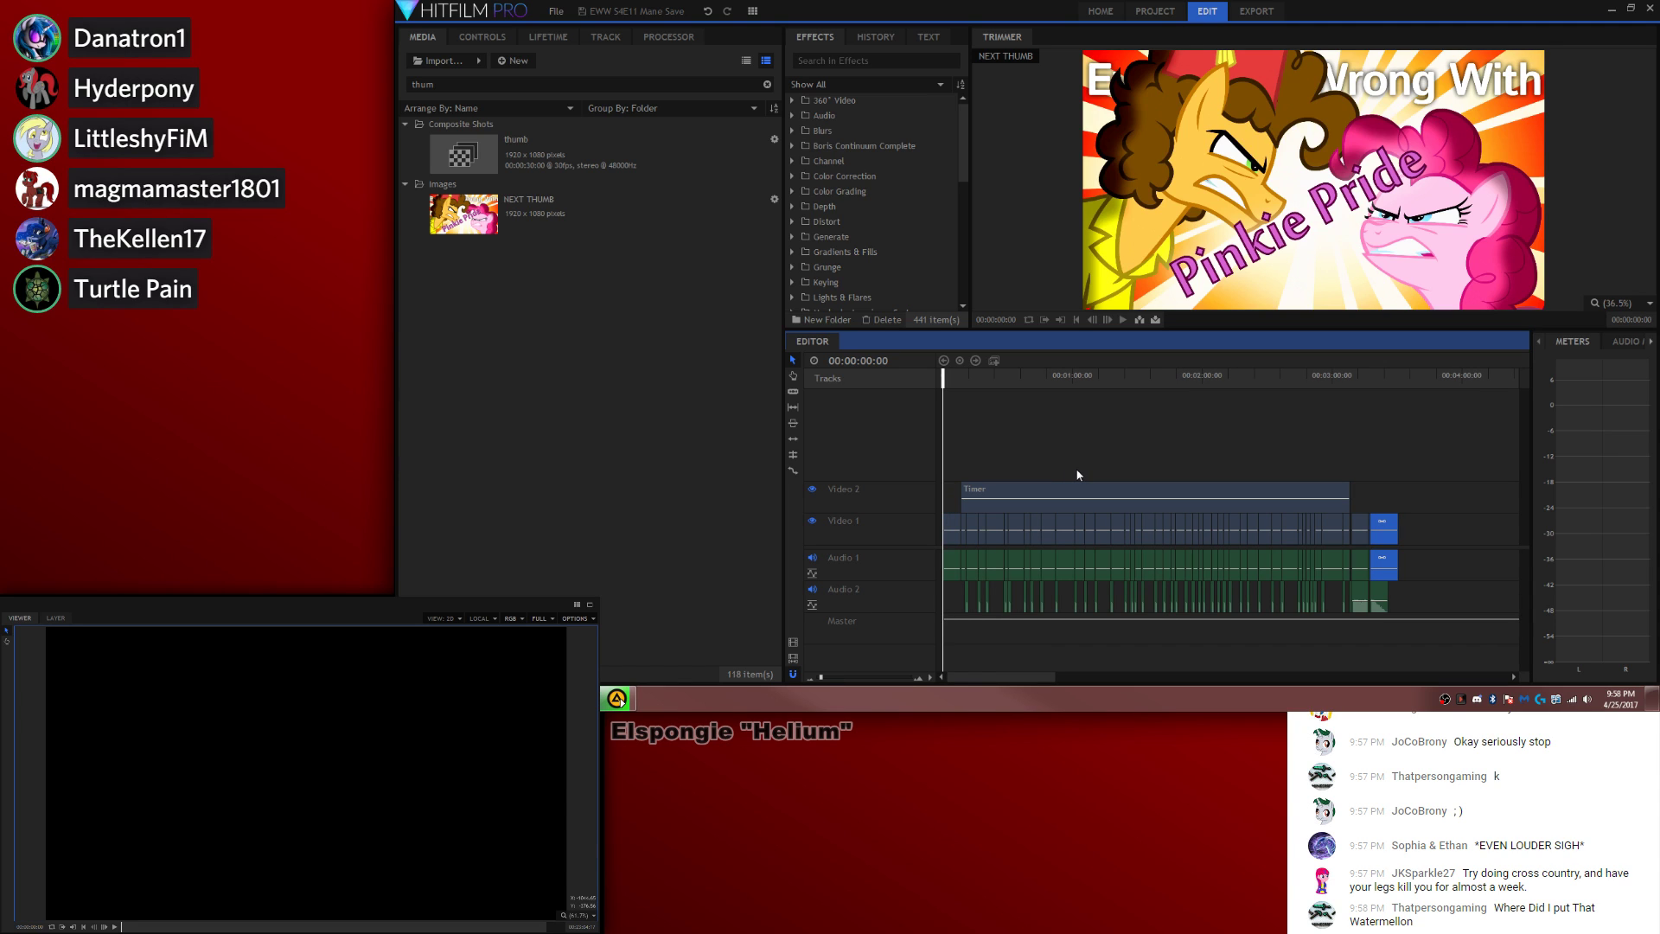
pyautogui.click(1181, 456)
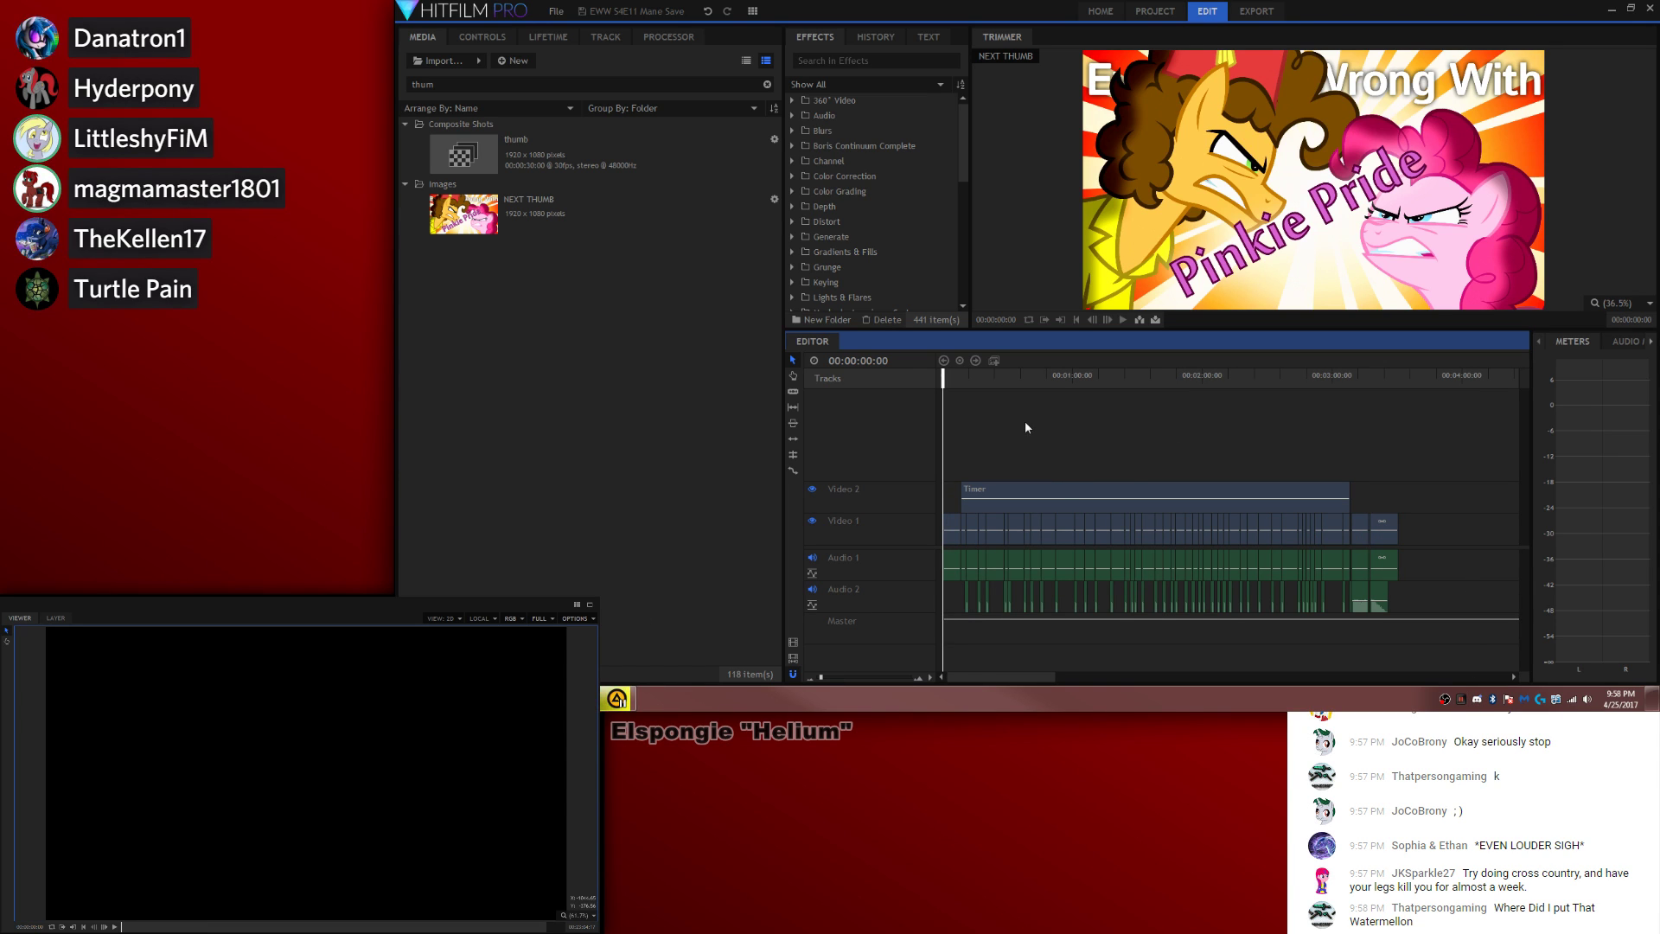
pyautogui.press('space')
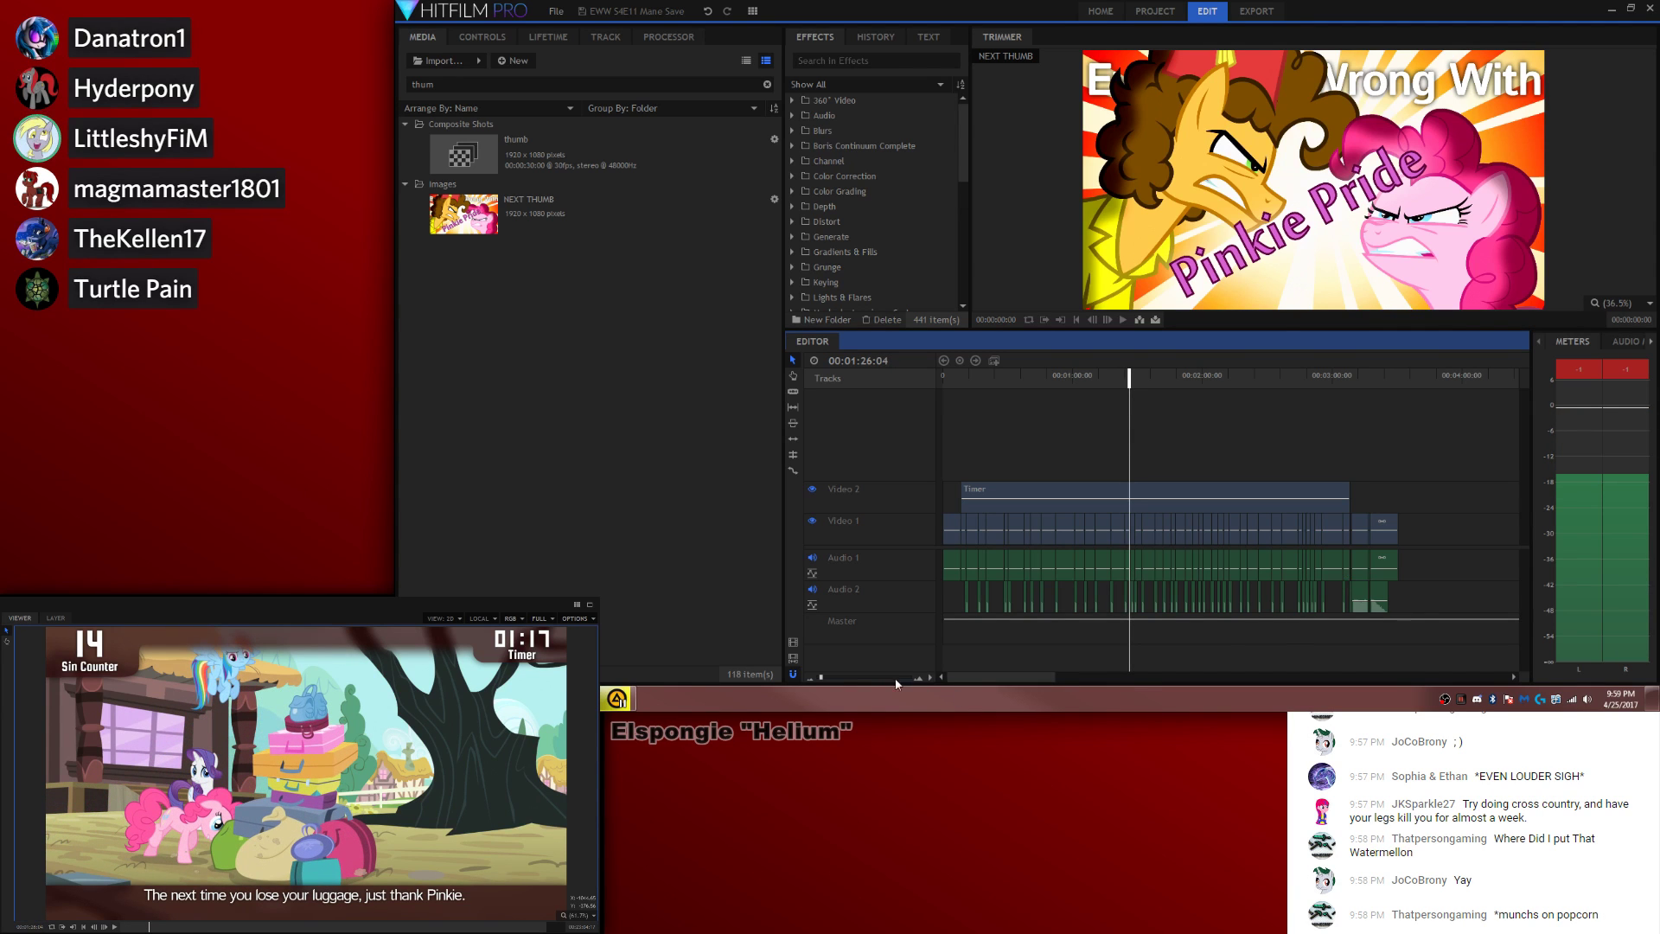
# Step: Replay the transition between shots 14 and 15 around 00:01:24 in the editor timeline
pyautogui.scroll(5, 895, 679)
pyautogui.click(1101, 382)
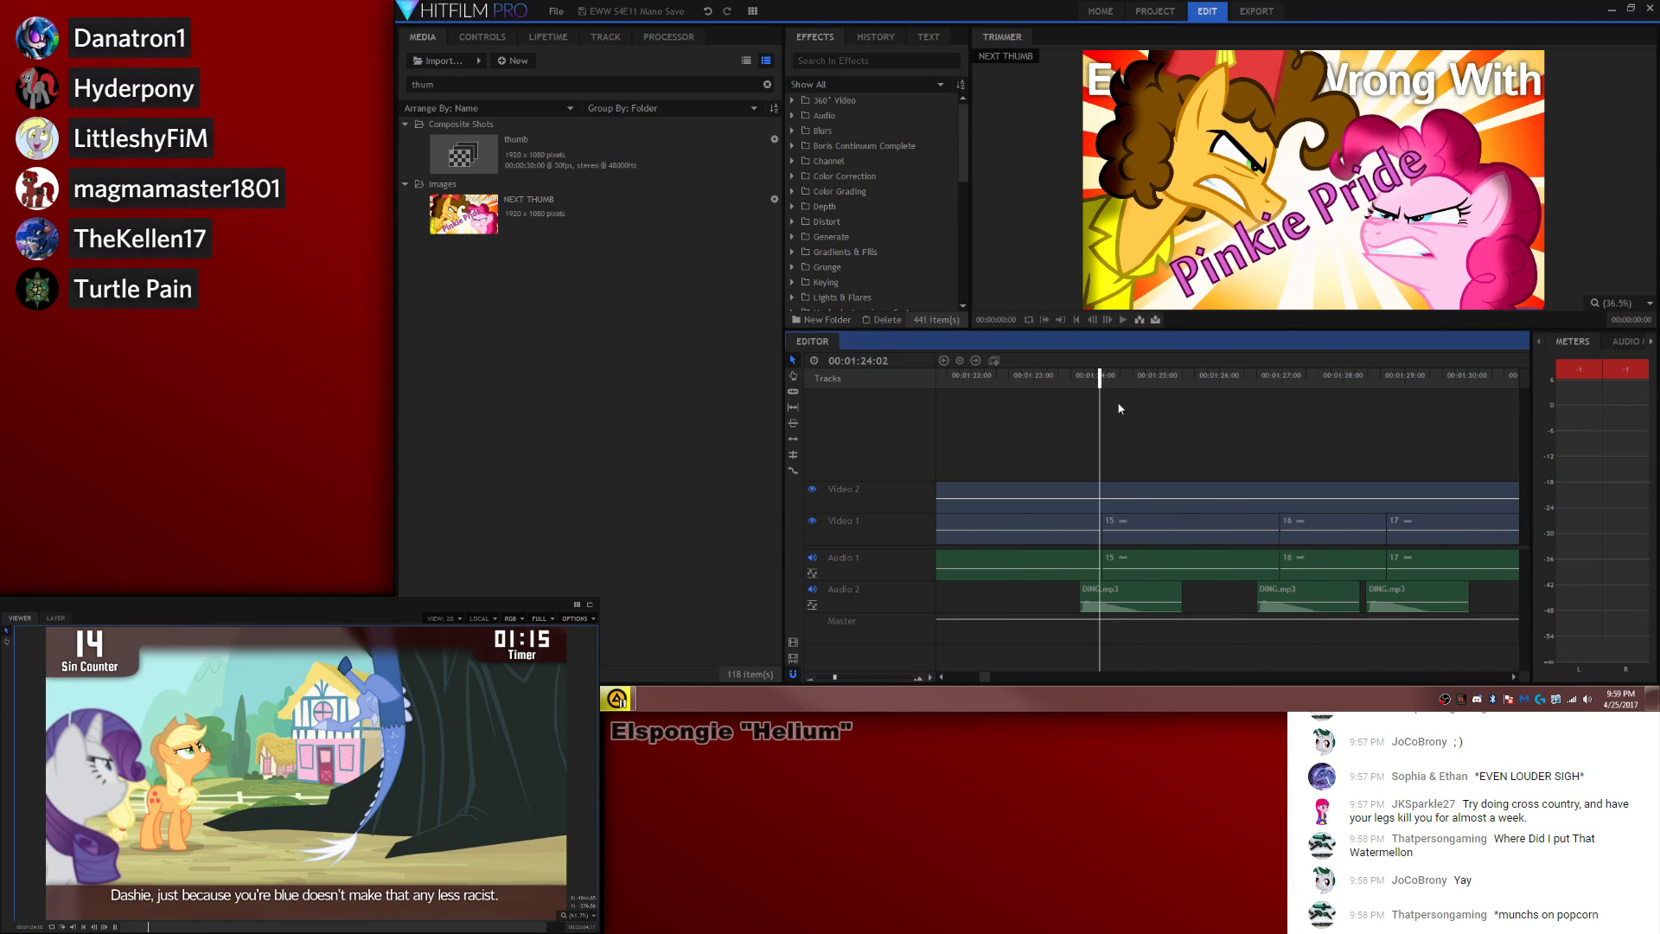
pyautogui.press('space')
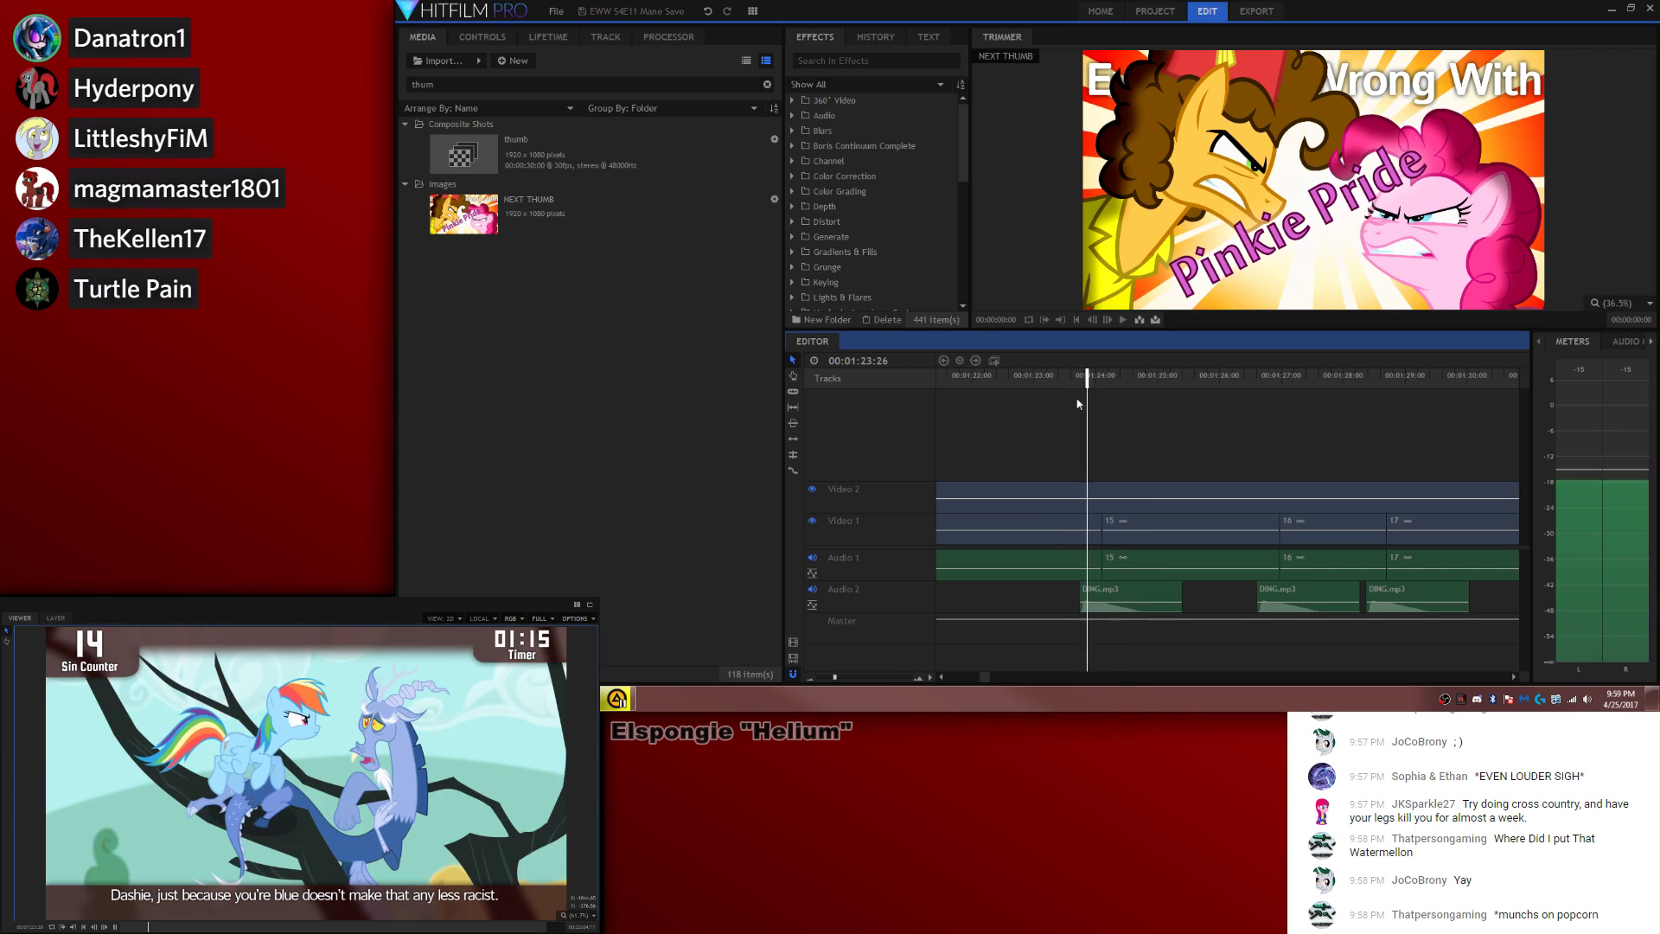
# Step: Open composite shot 14, split its episode video layer at 00:00:06:08 and delete the leftover tail
pyautogui.doubleClick(1079, 527)
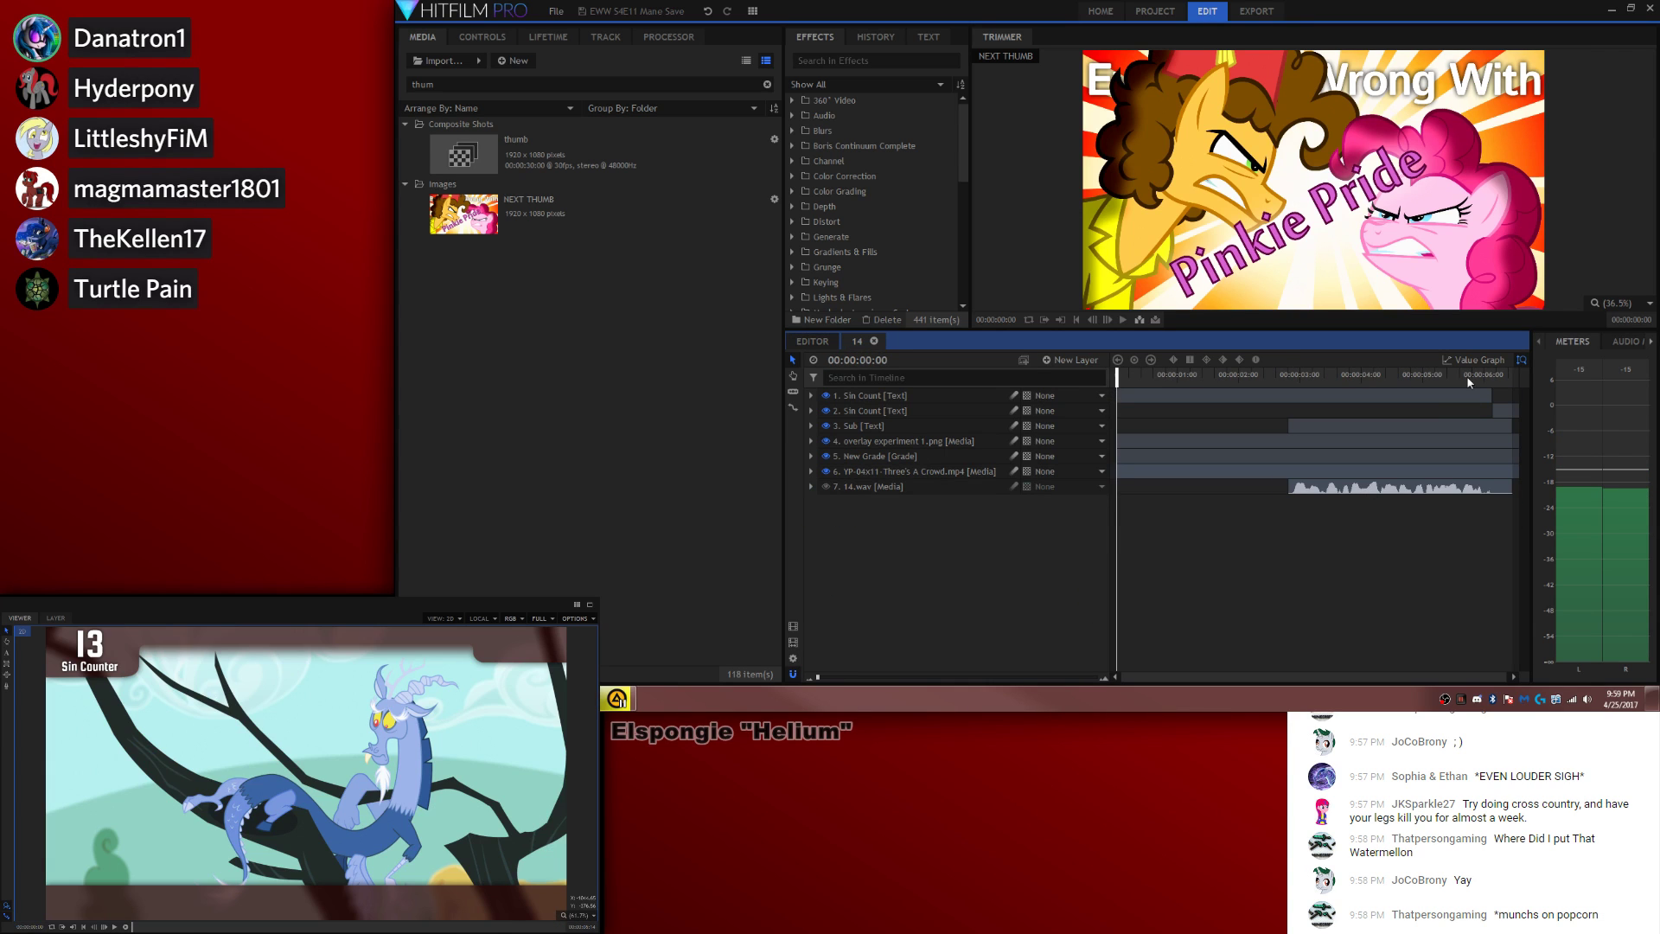
pyautogui.moveTo(1469, 374); pyautogui.dragTo(1499, 378)
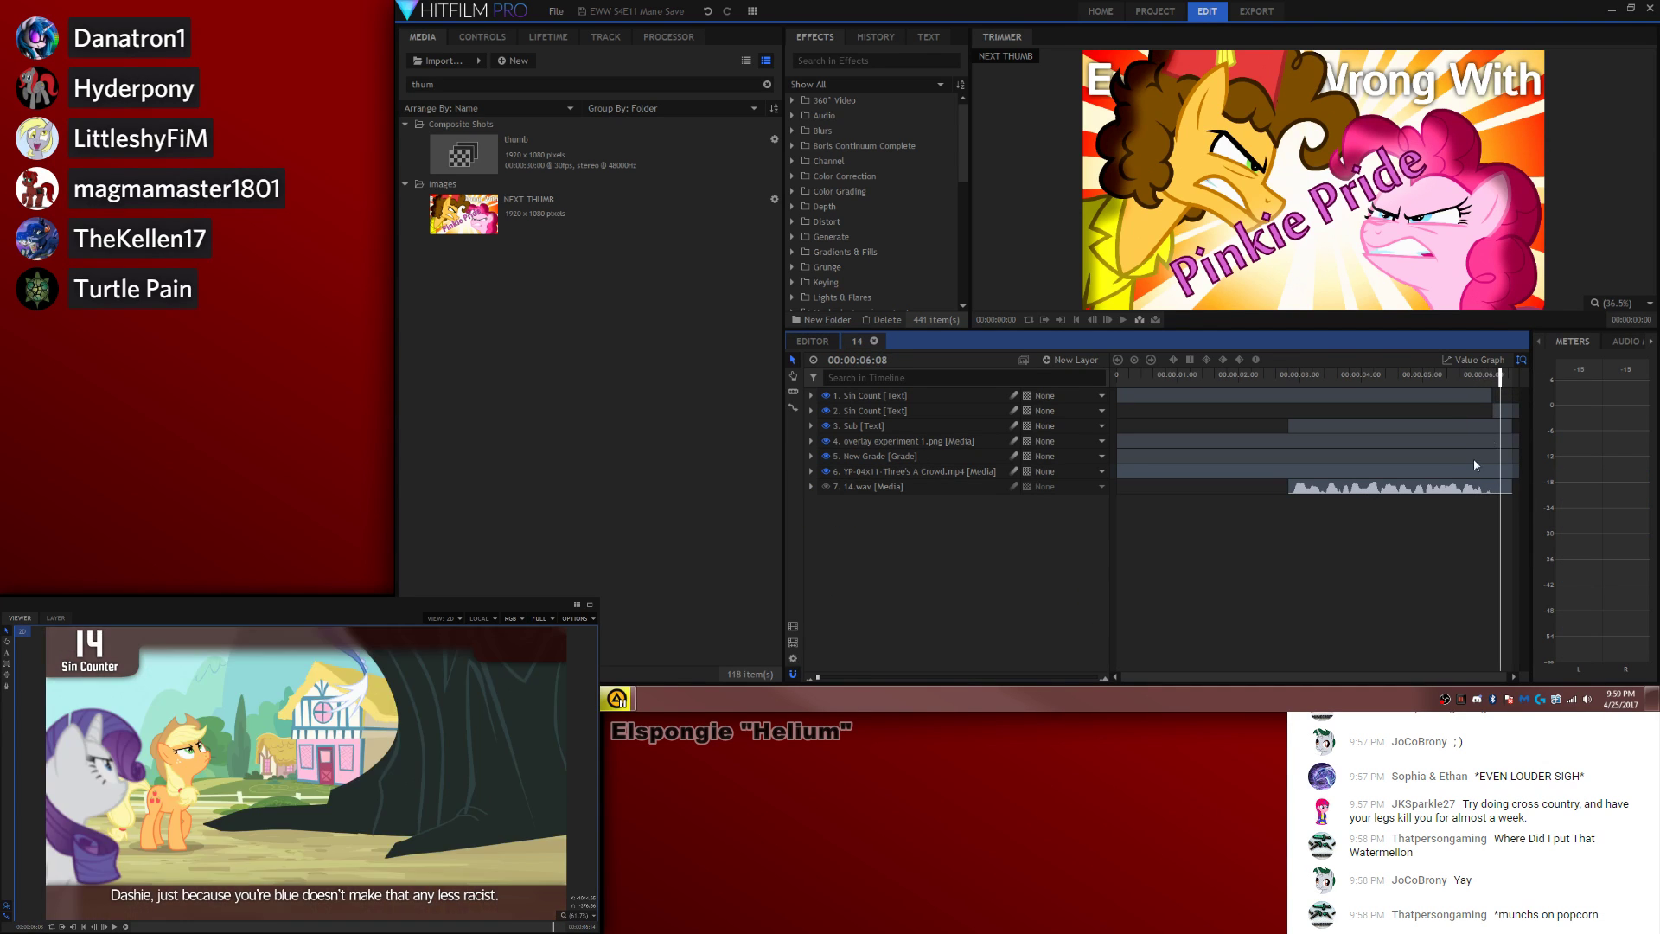
pyautogui.press('.')
pyautogui.hotkey('ctrl', 'shift', 'd')
pyautogui.click(1507, 486)
pyautogui.press('Delete')
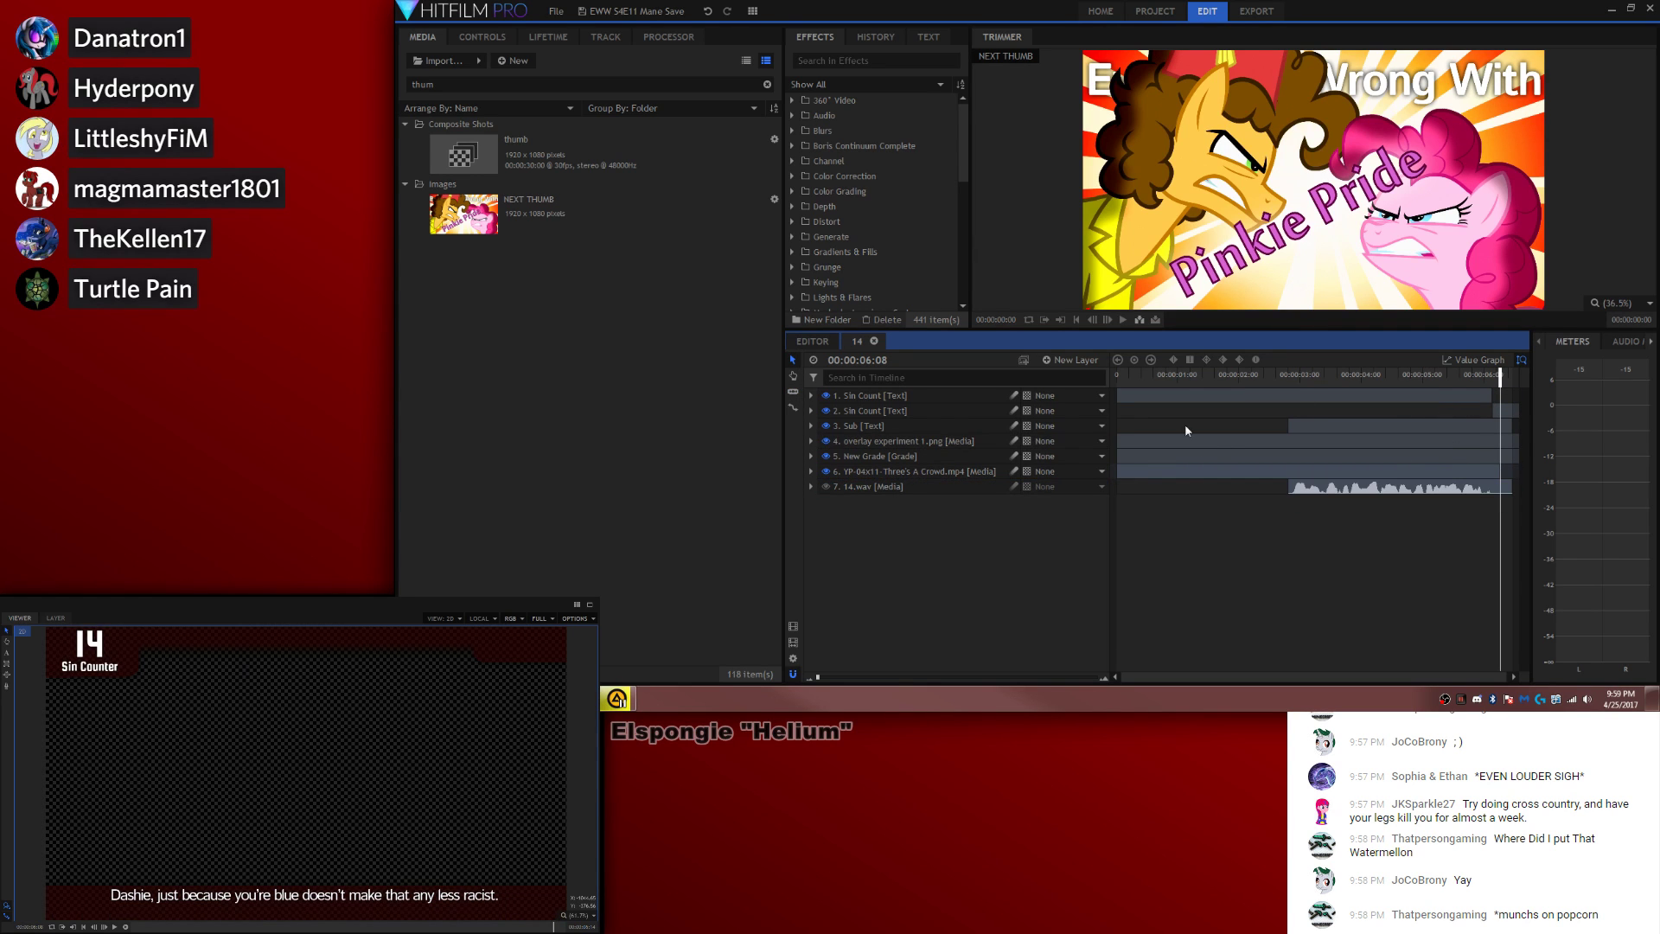
# Step: Split shot 14's episode video at 00:00:03:20 and rate-stretch the second part to the end of the 14.wav layer
pyautogui.moveTo(1237, 376); pyautogui.dragTo(1117, 376)
pyautogui.press('space')
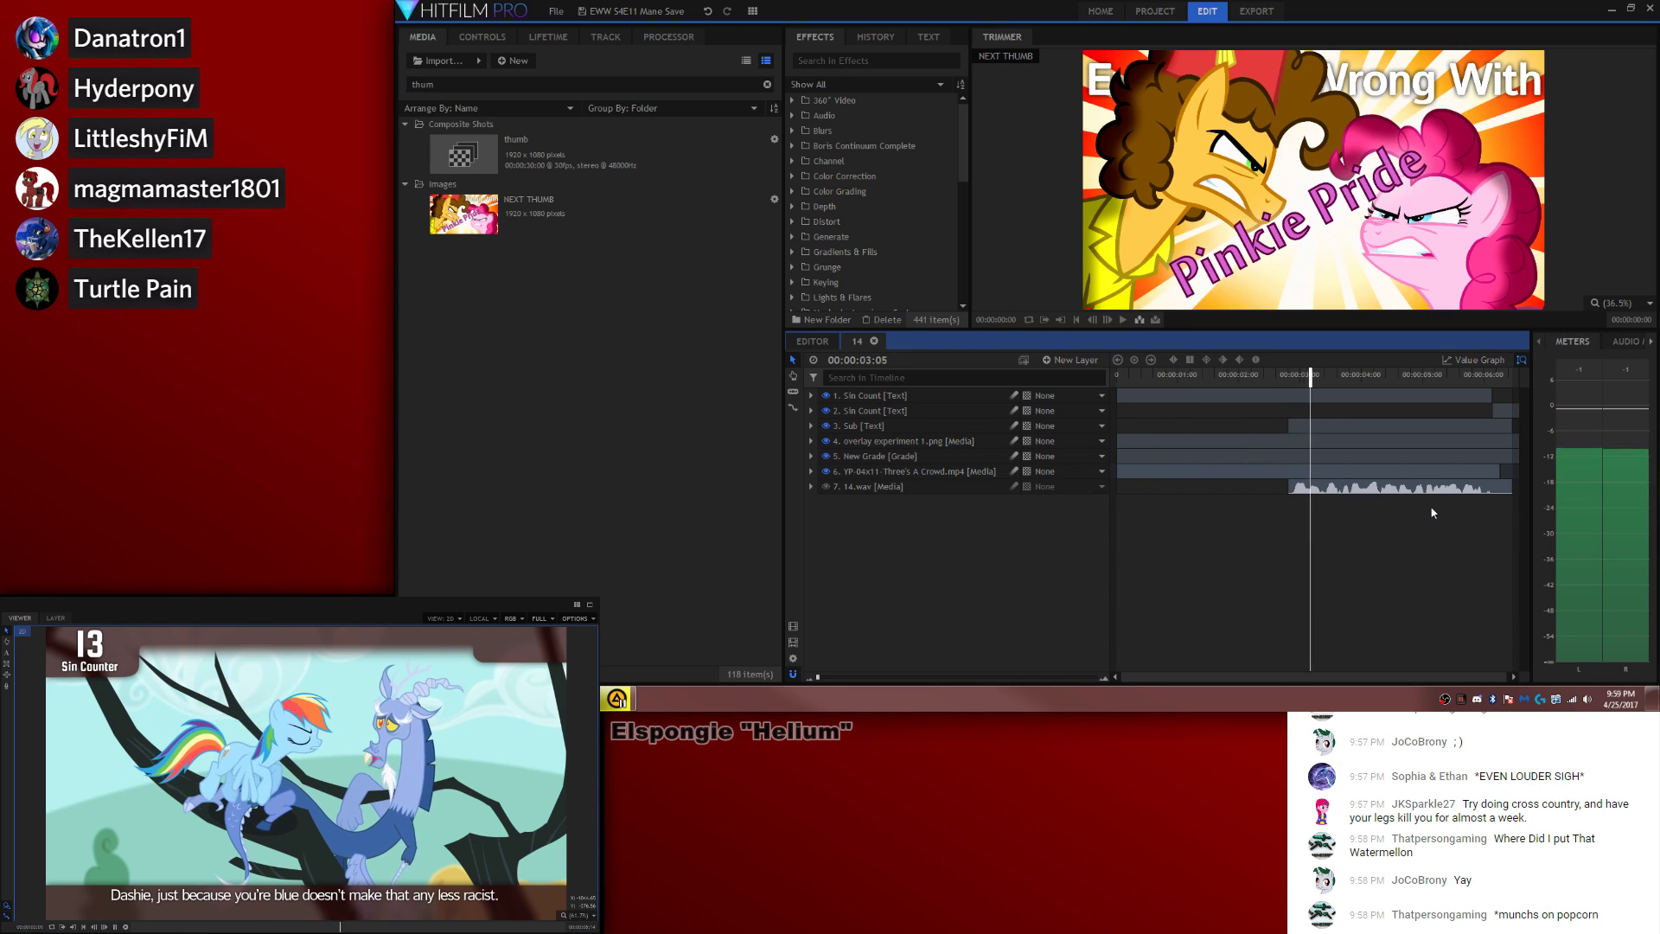
pyautogui.press('space')
pyautogui.hotkey('ctrl', 'shift', 'd')
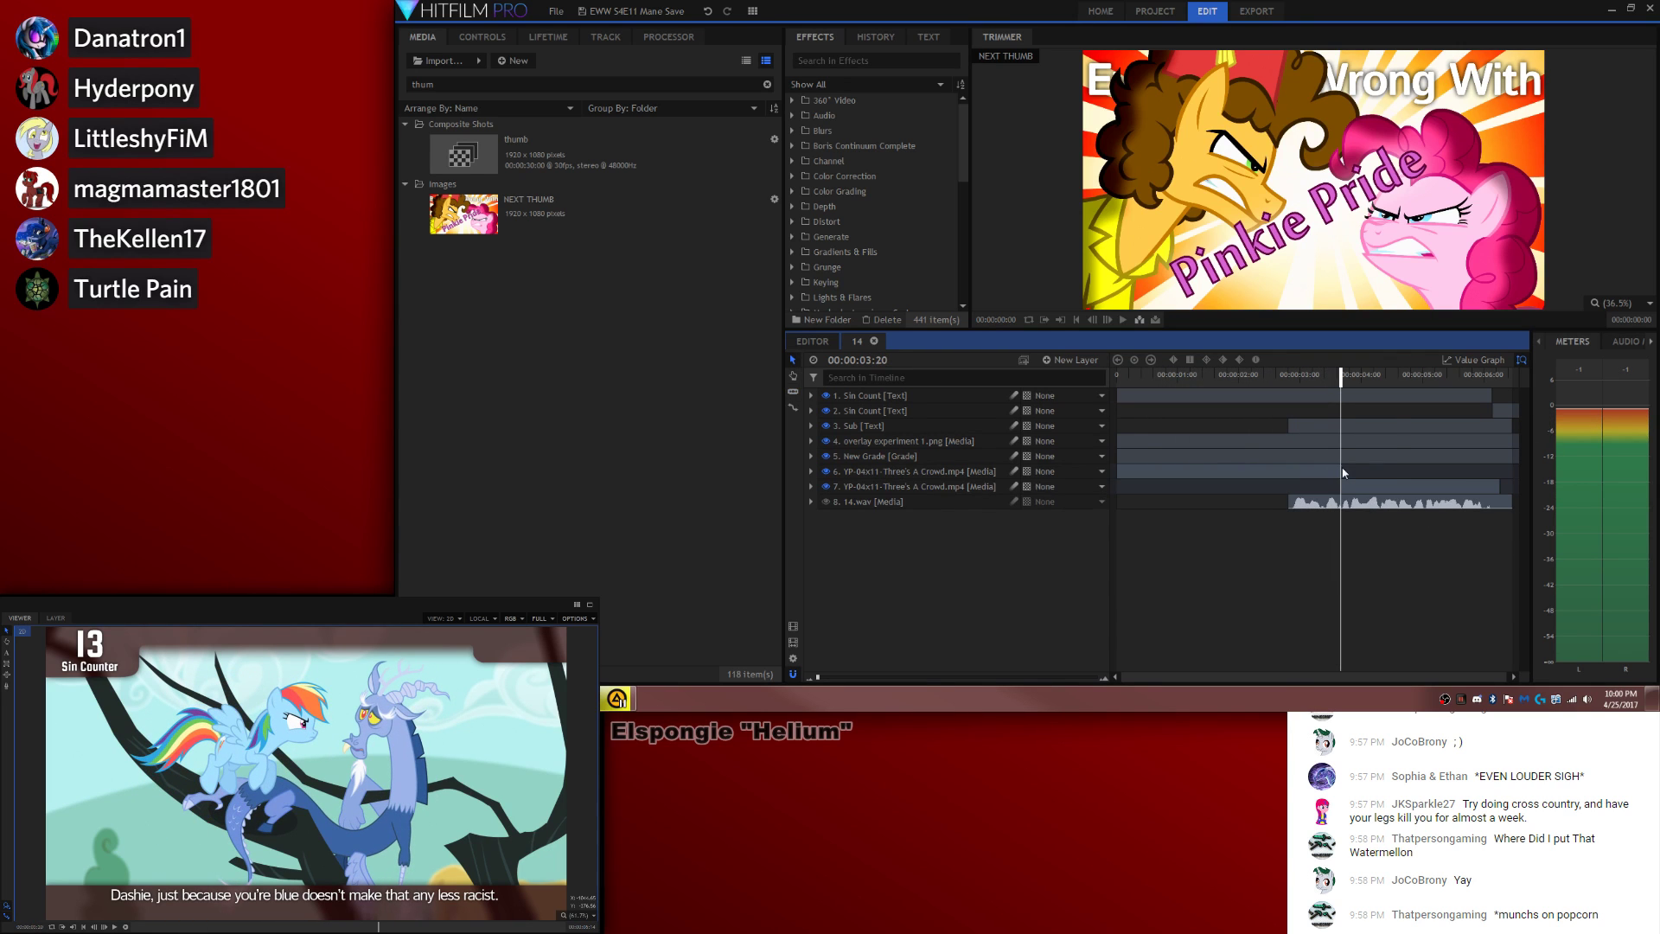
pyautogui.moveTo(784, 407); pyautogui.dragTo(787, 407)
pyautogui.click(793, 407)
pyautogui.moveTo(1499, 487); pyautogui.dragTo(1511, 487)
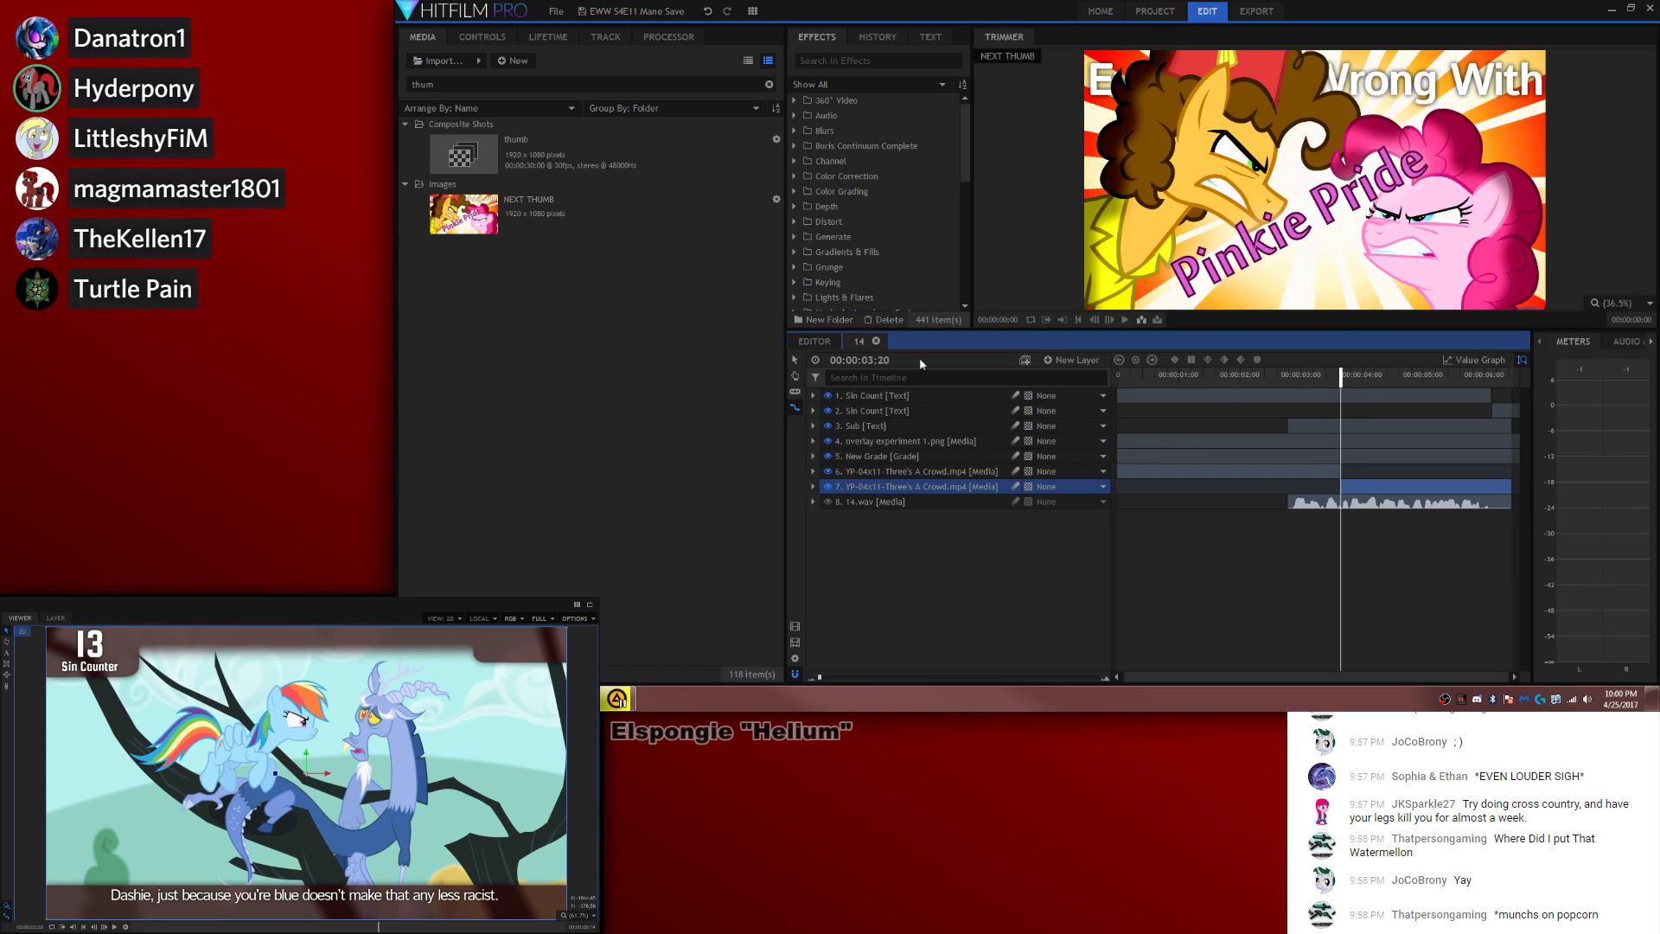
# Step: Return to the editor and play the edit from 00:01:16:19 to check shot 14 and the following shots
pyautogui.click(814, 340)
pyautogui.moveTo(837, 677); pyautogui.dragTo(836, 680)
pyautogui.click(1174, 394)
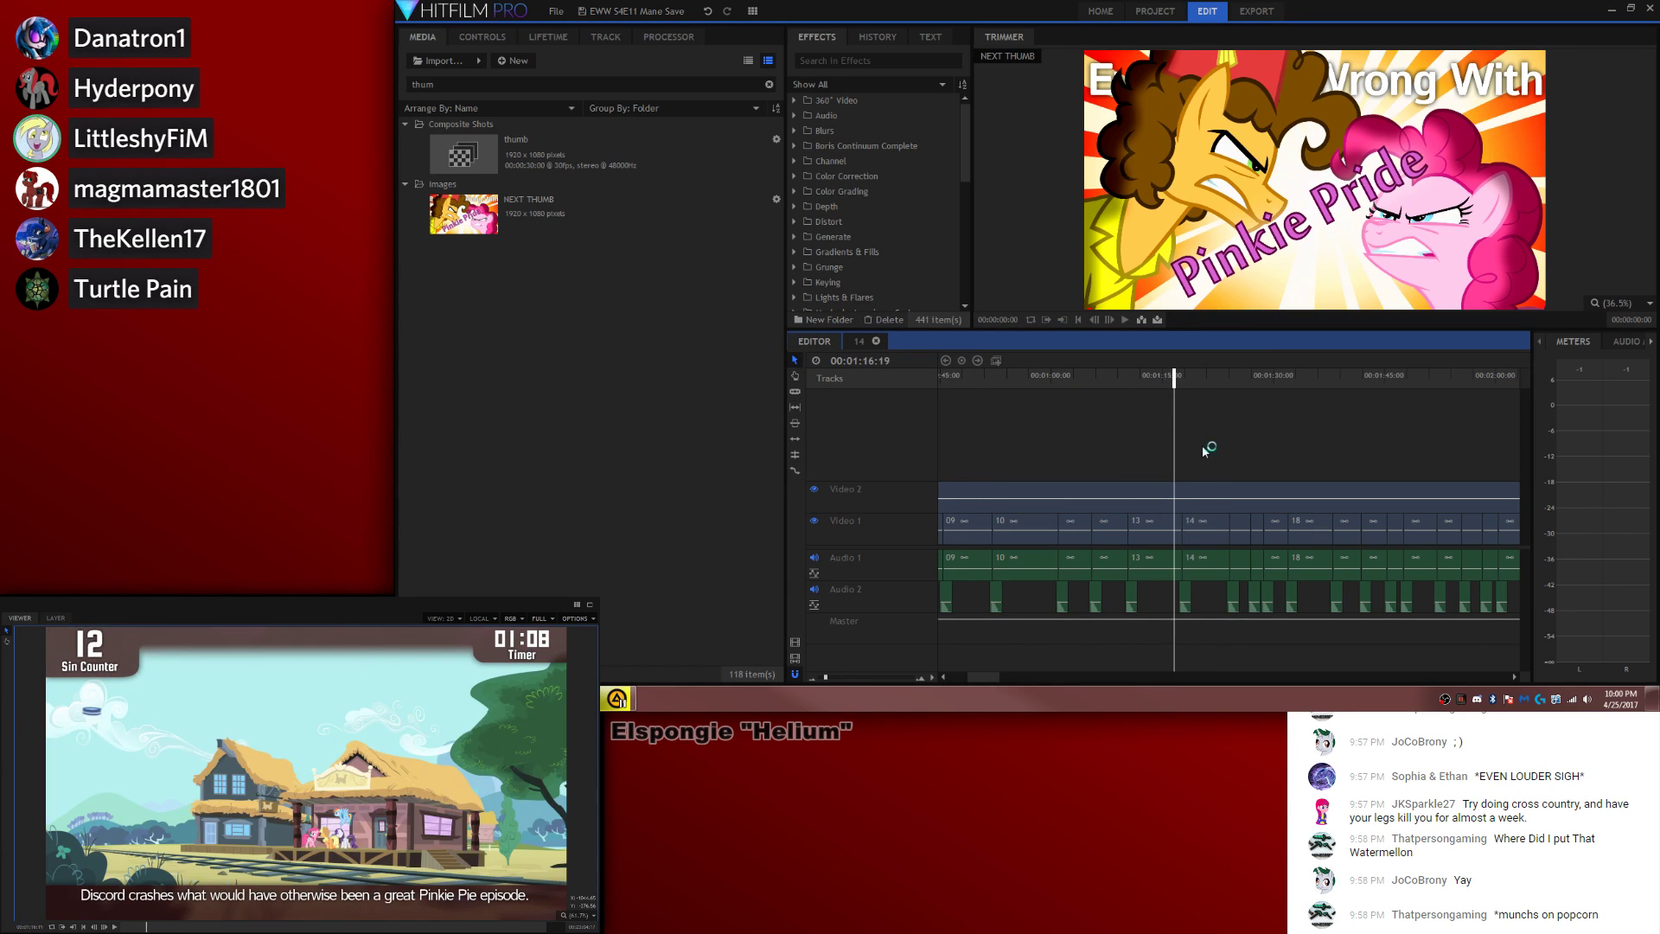
pyautogui.press('space')
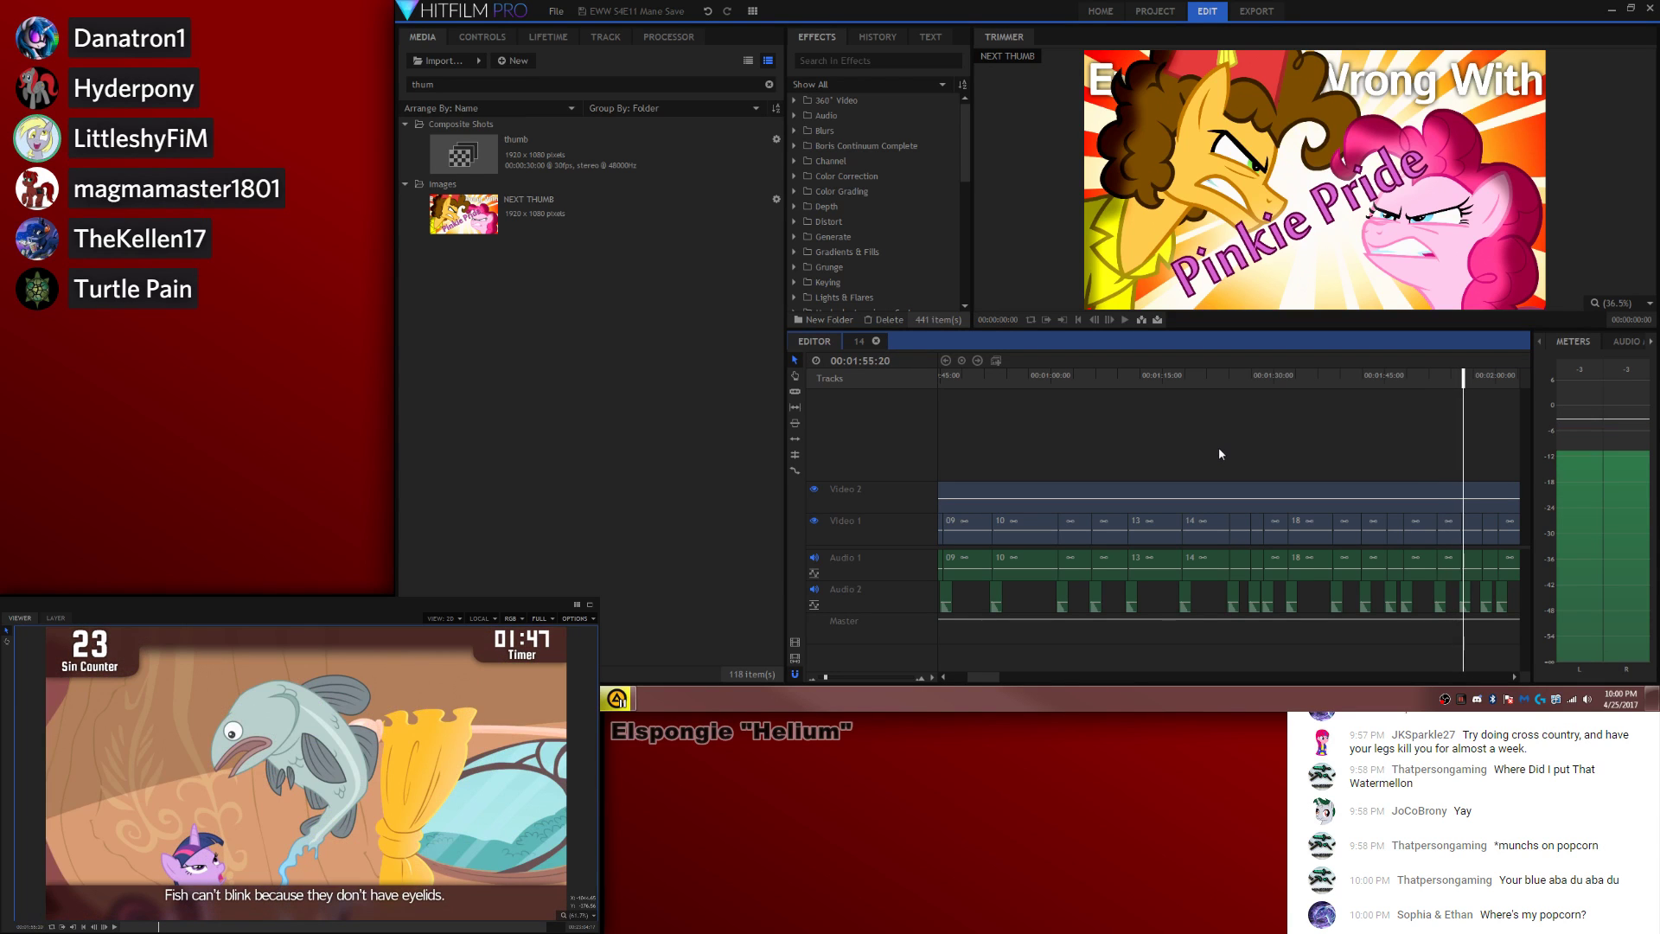
# Step: Open composite shot 23 at its start, clear the project media search and load the Three's A Crowd episode video for trimming
pyautogui.doubleClick(1444, 518)
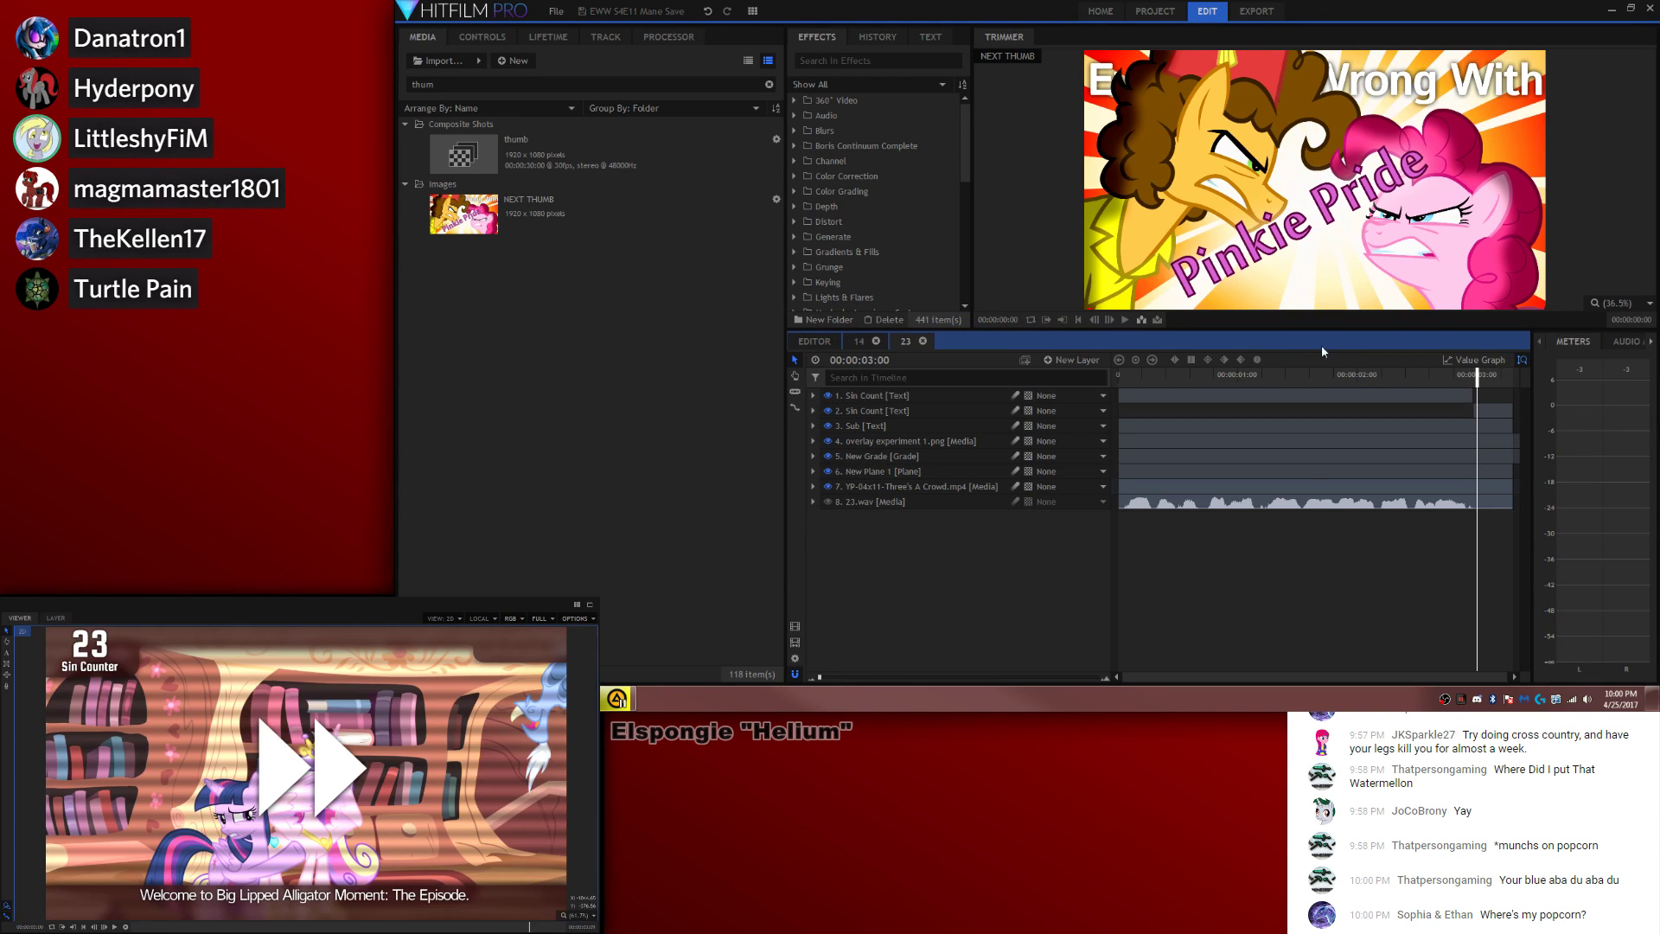
pyautogui.press('Home')
pyautogui.click(936, 488)
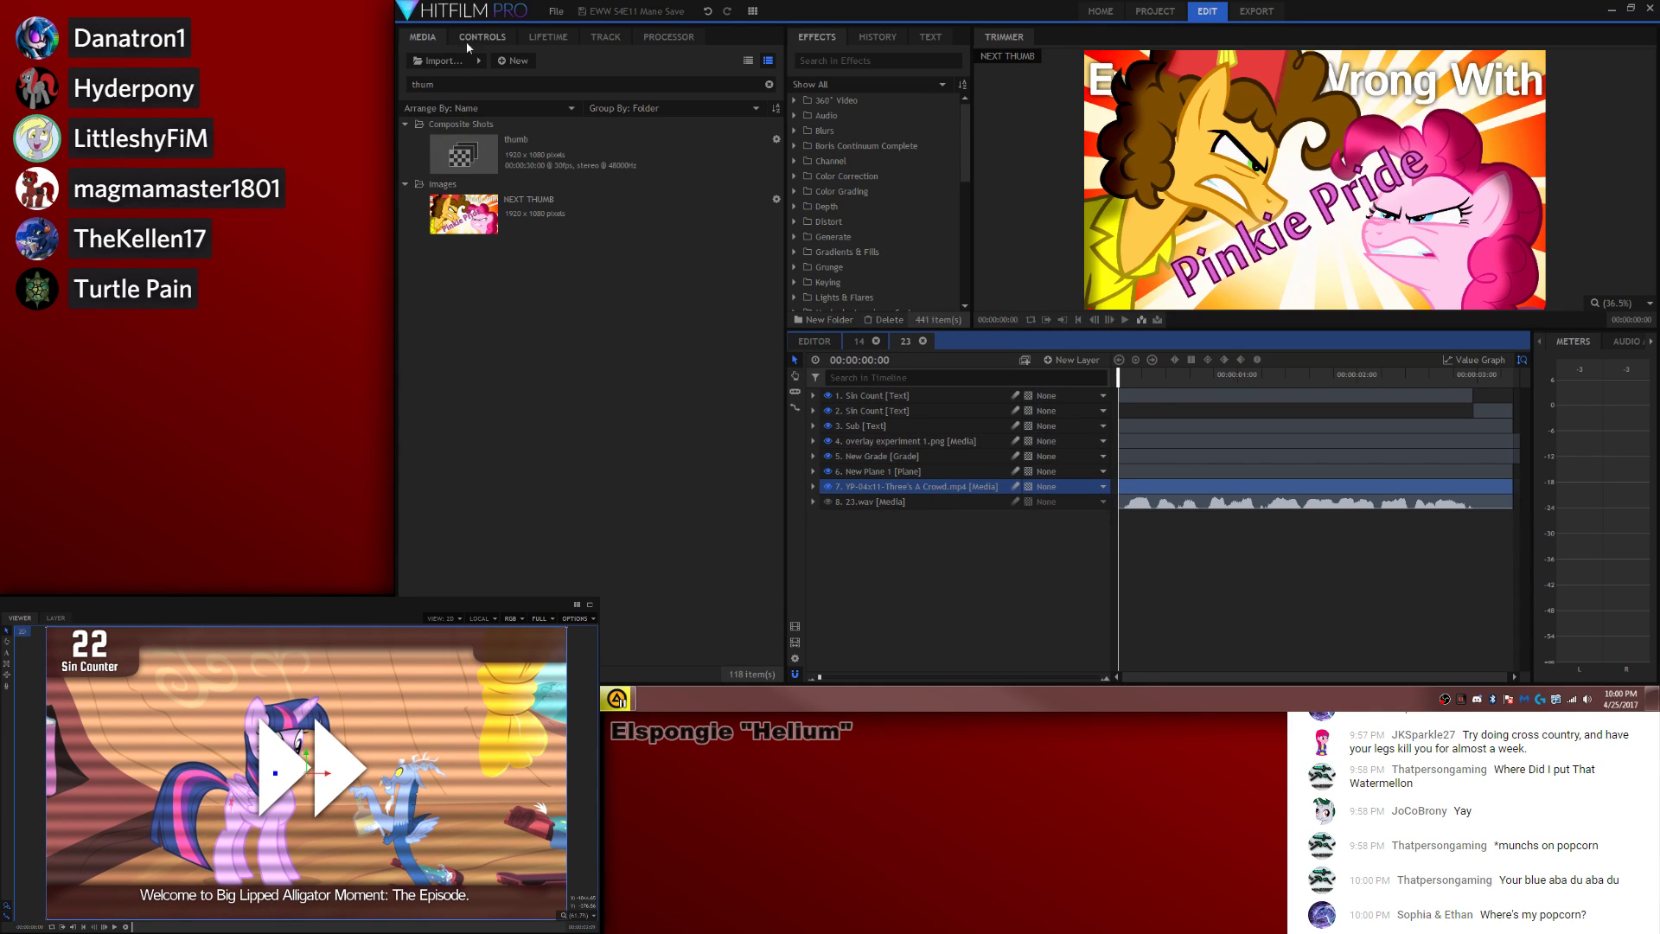
pyautogui.click(769, 84)
pyautogui.click(597, 386)
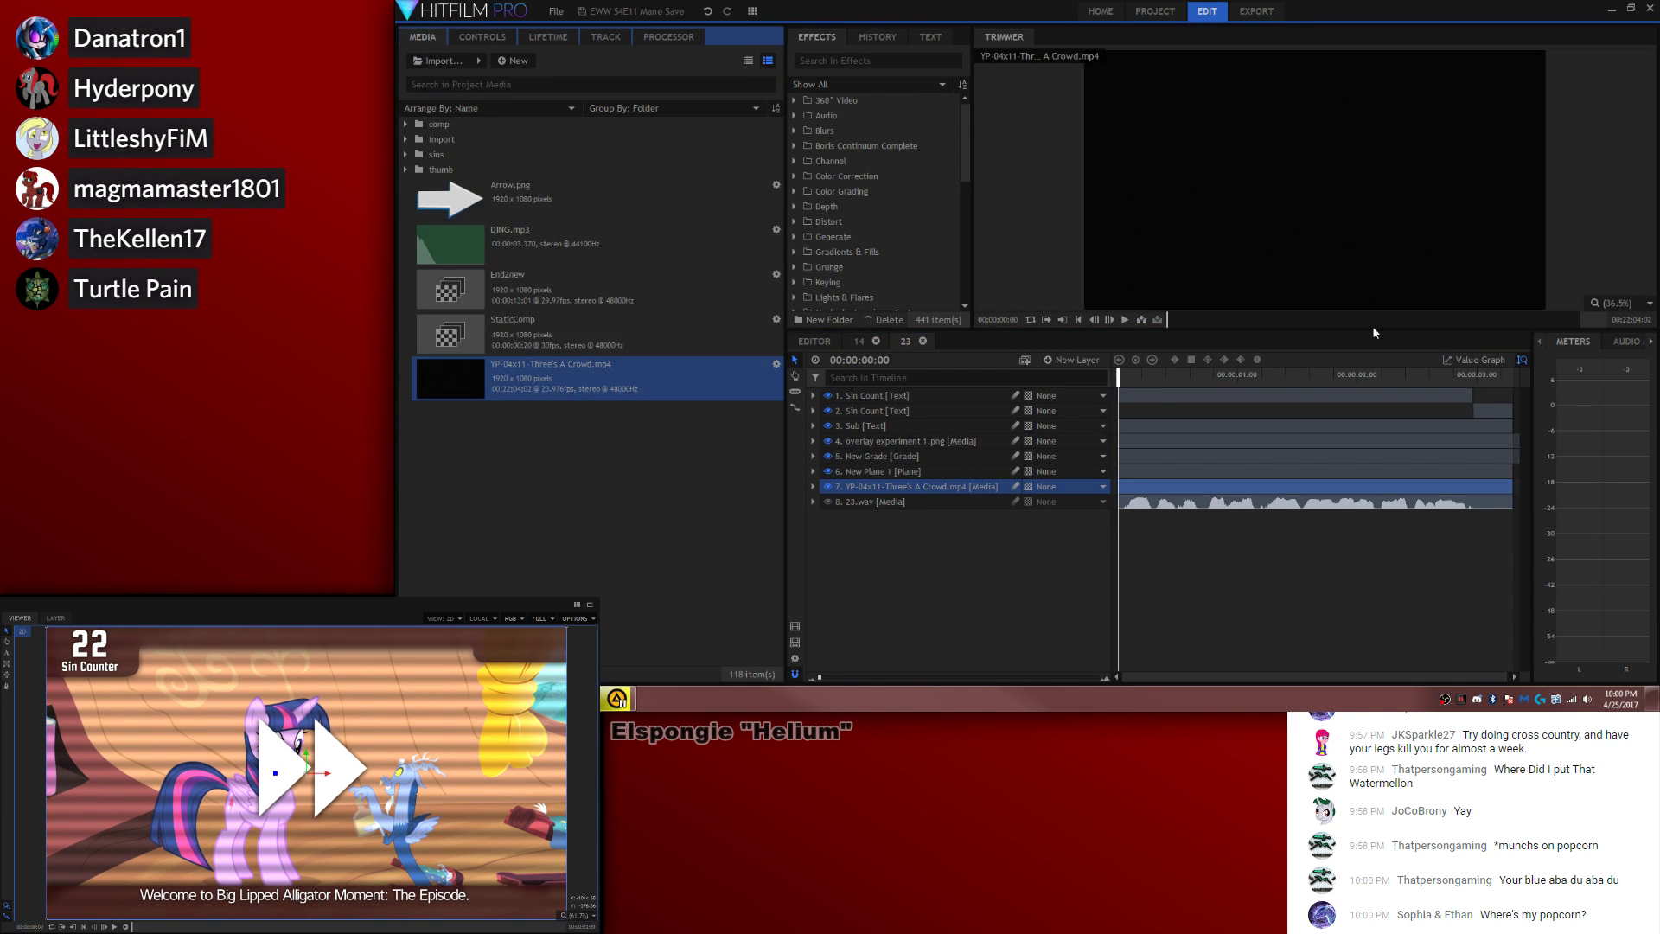
# Step: Add the episode footage from about 00:12:52 as the lowest layer of composite shot 23 and preview it
pyautogui.click(1378, 321)
pyautogui.moveTo(1382, 324); pyautogui.dragTo(1422, 320)
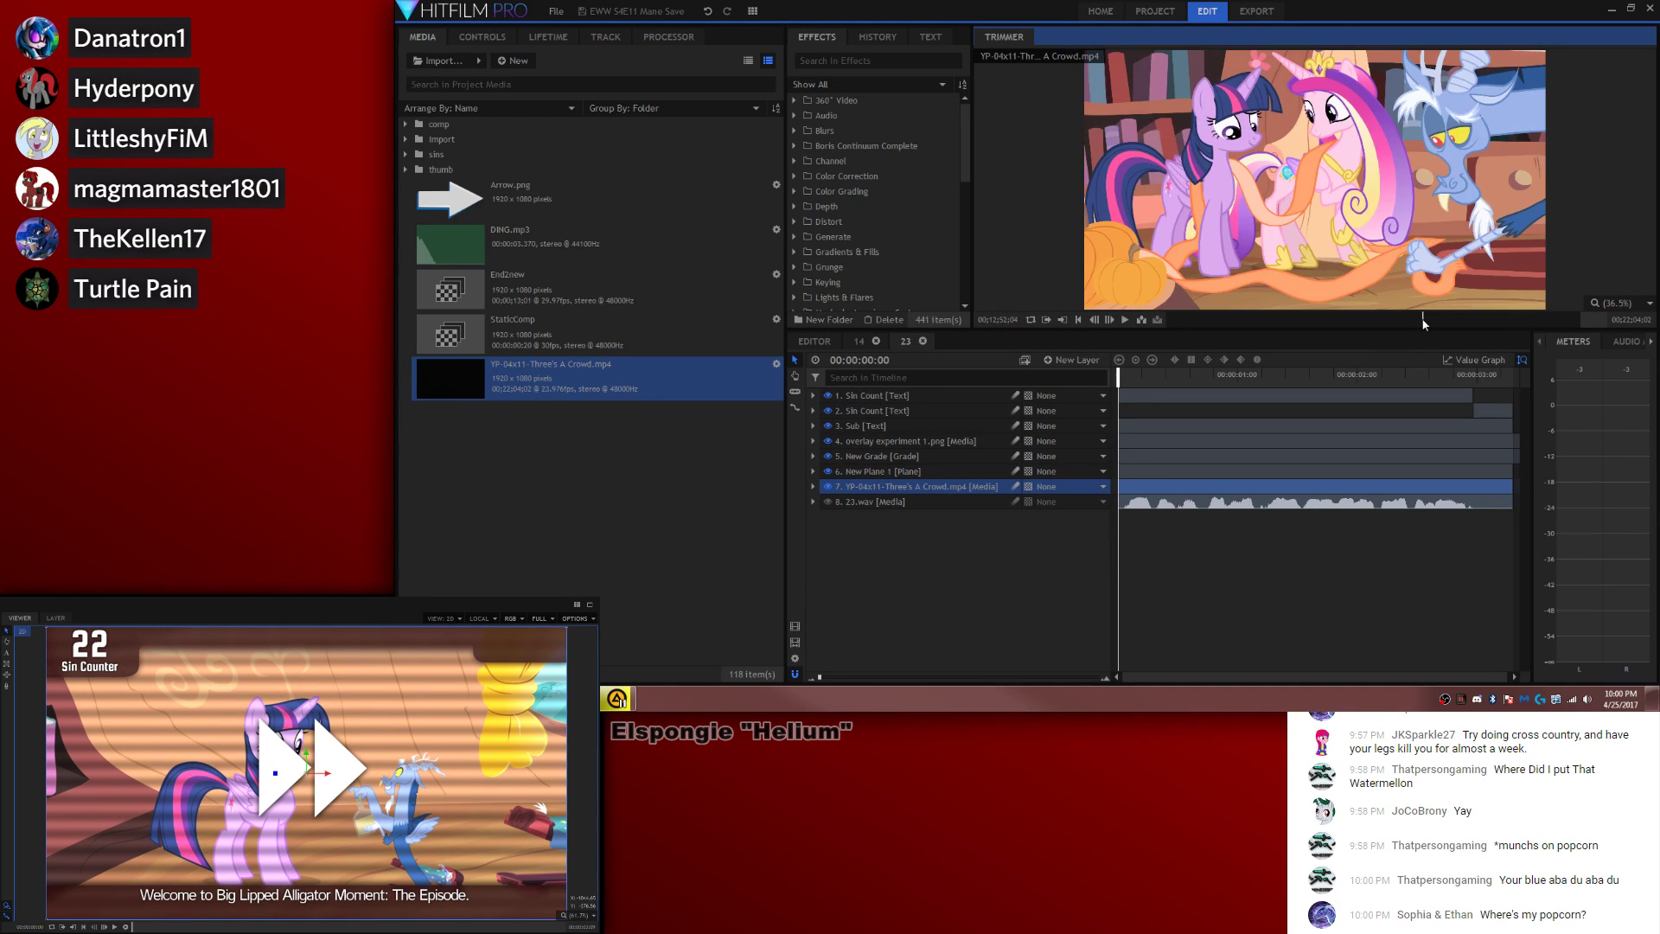
pyautogui.click(1064, 320)
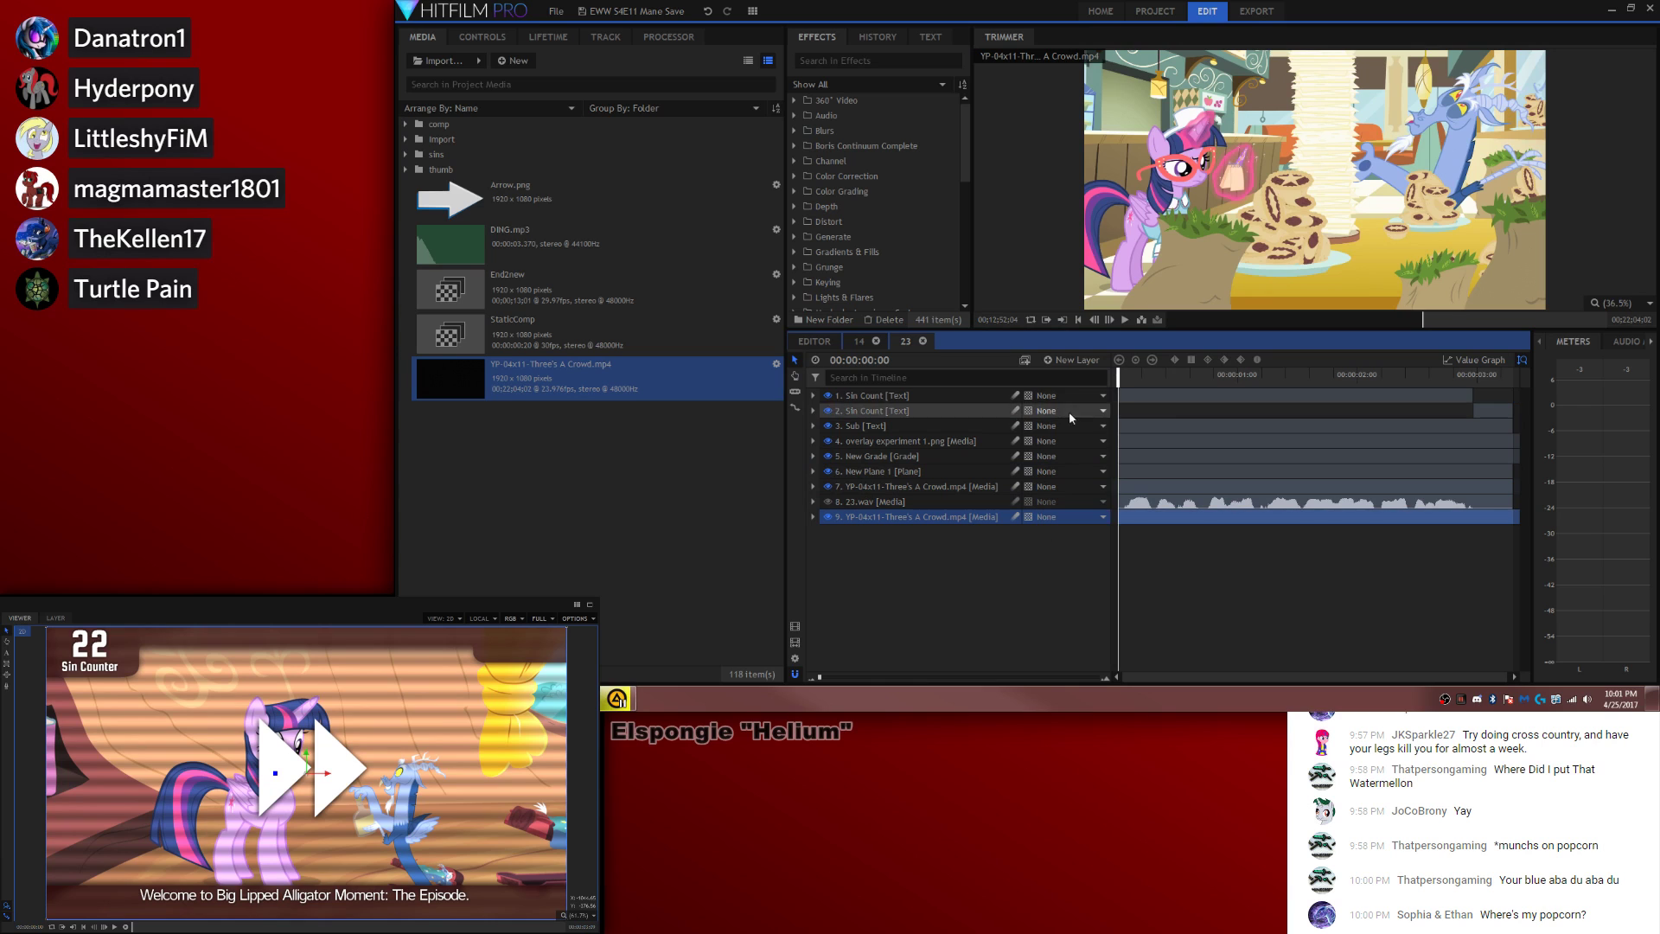
pyautogui.press('space')
pyautogui.click(813, 516)
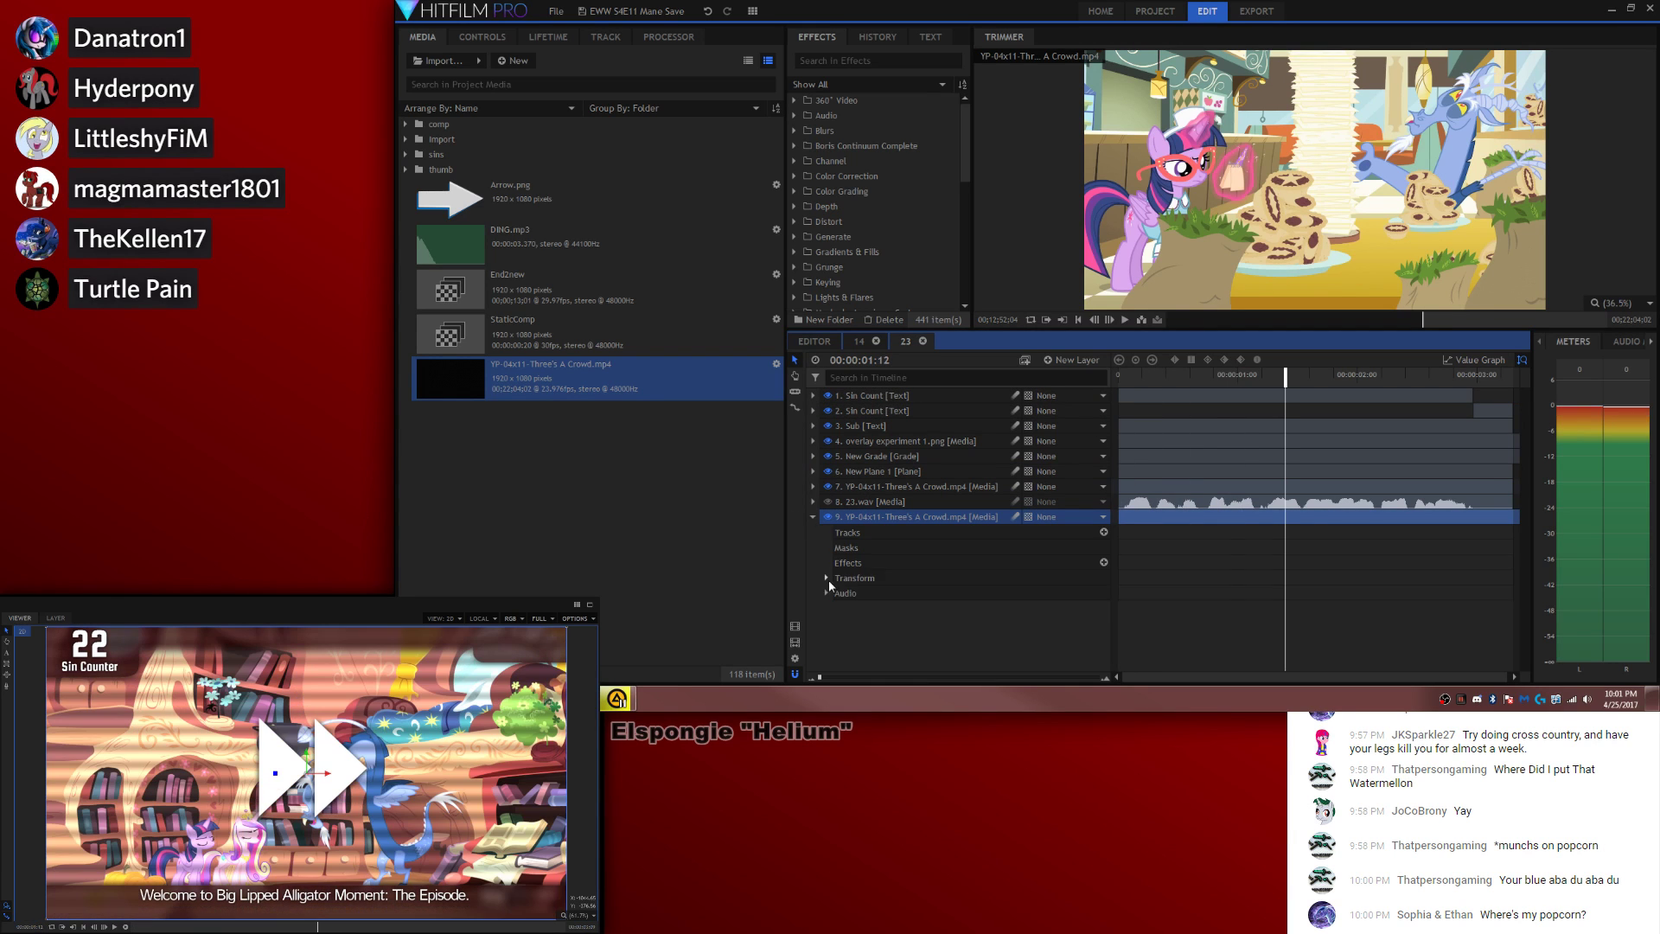
# Step: Try to trim the added episode layer at about 00:00:01:12 in composite shot 23
pyautogui.press('c')
pyautogui.click(1294, 517)
pyautogui.press('v')
pyautogui.press('Delete')
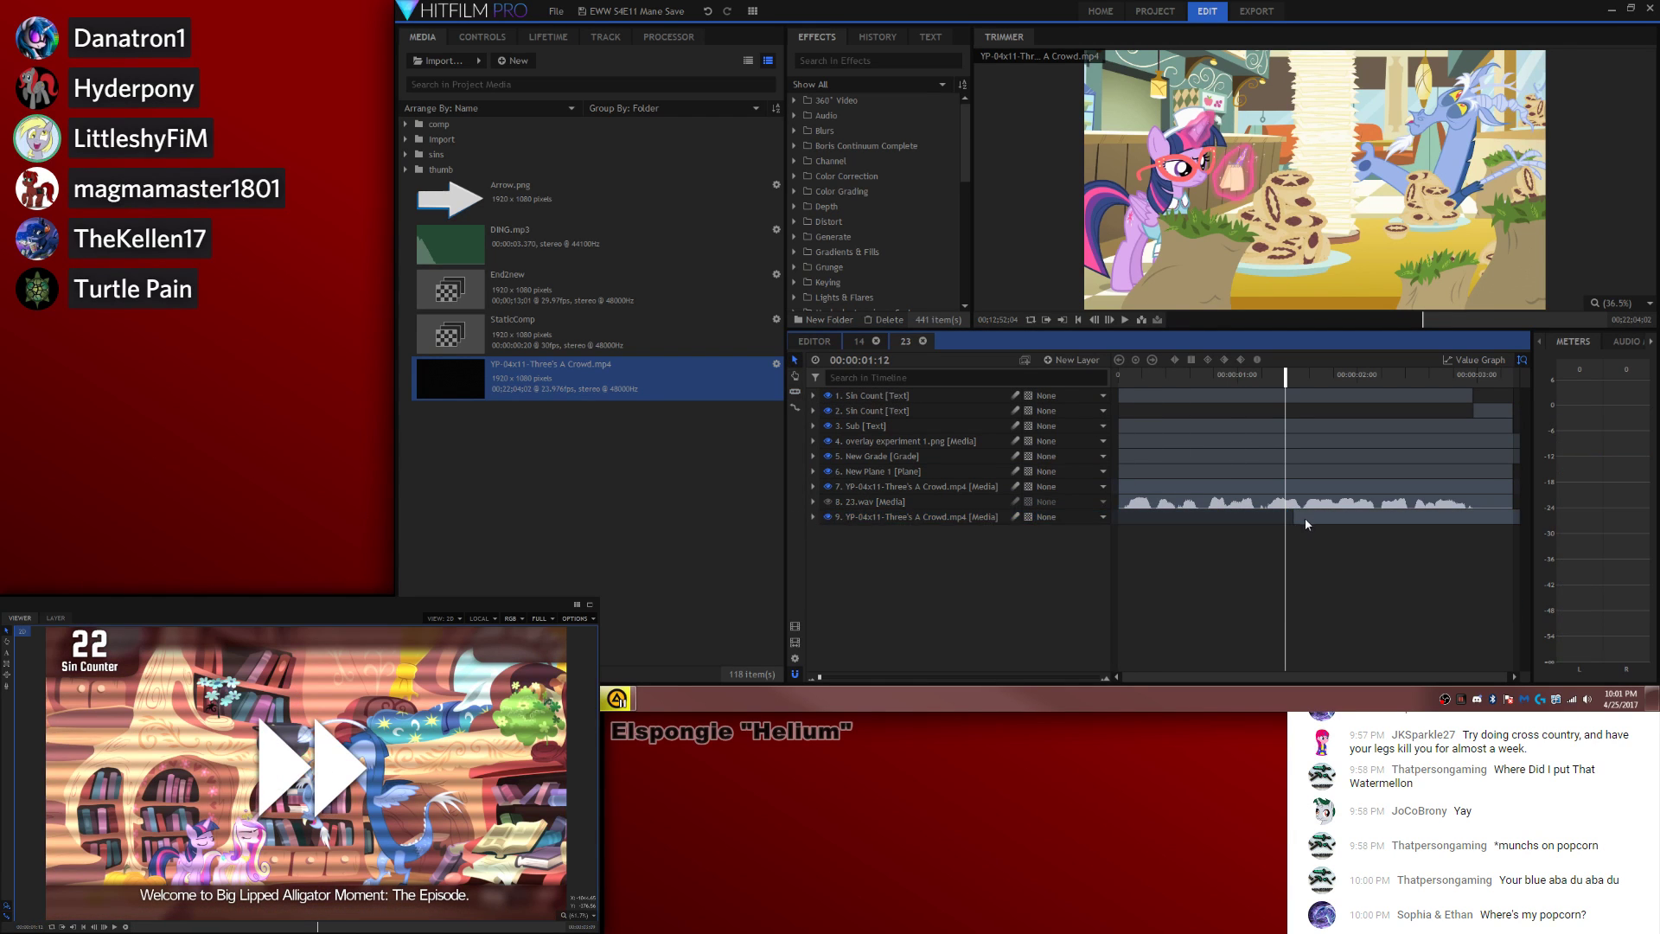
pyautogui.moveTo(1306, 519); pyautogui.dragTo(1154, 518)
# Step: Set the added episode layer's audio level to -6 dB and play composite shot 23
pyautogui.click(813, 502)
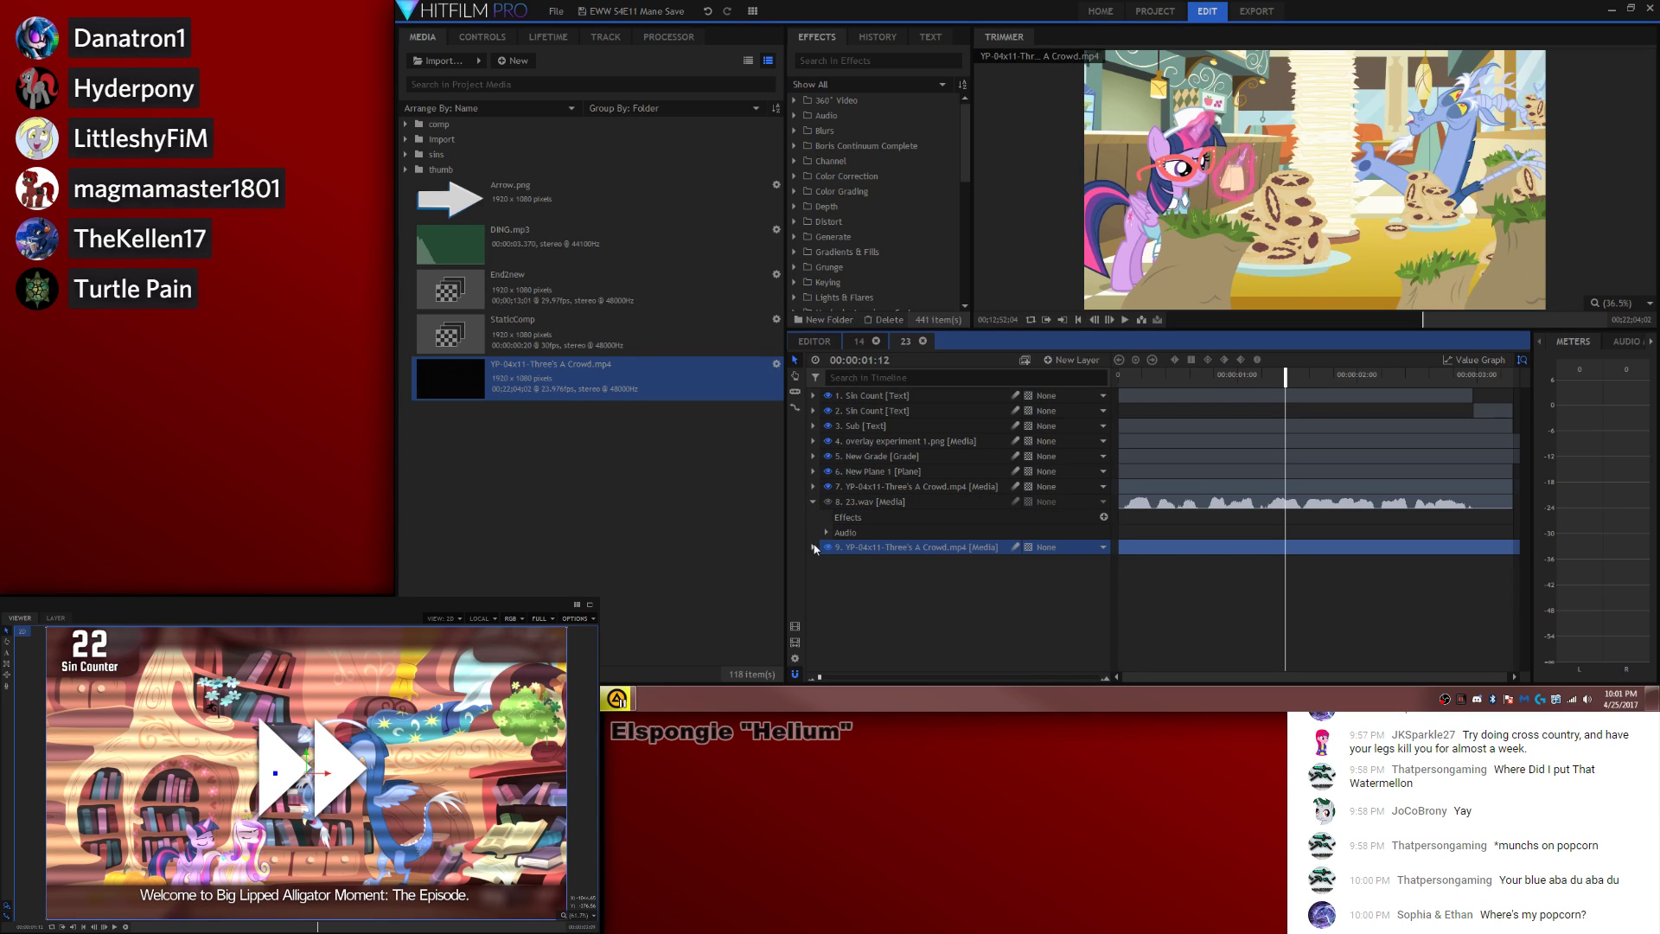
pyautogui.click(812, 546)
pyautogui.click(826, 622)
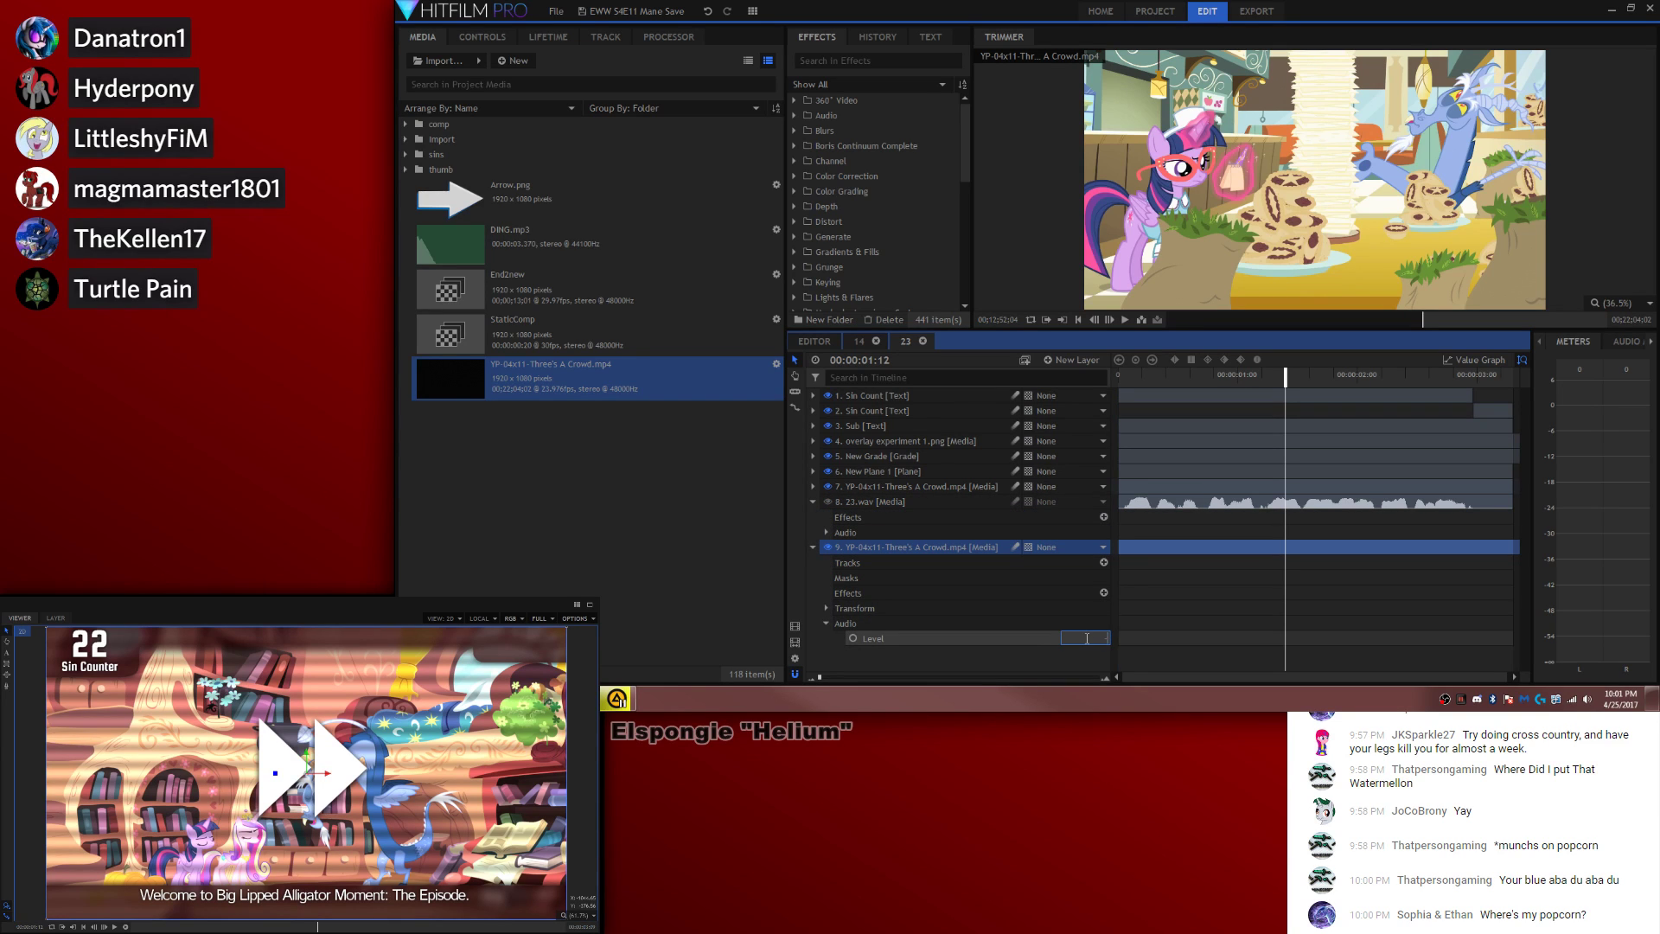
pyautogui.click(1086, 638)
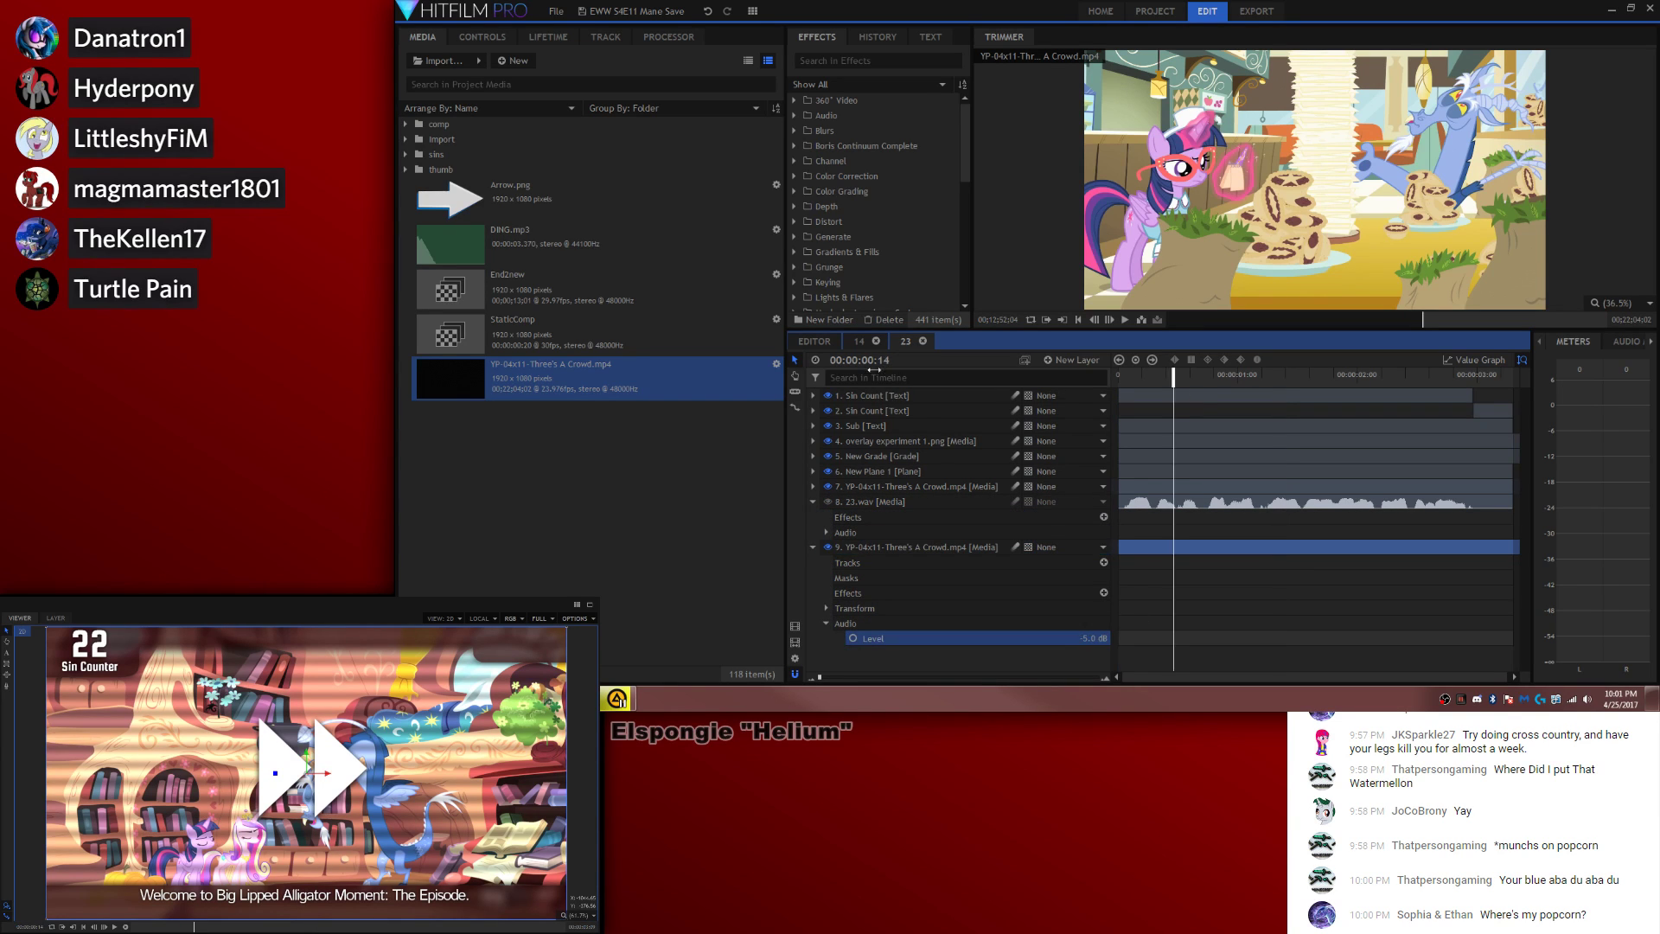
pyautogui.press('space')
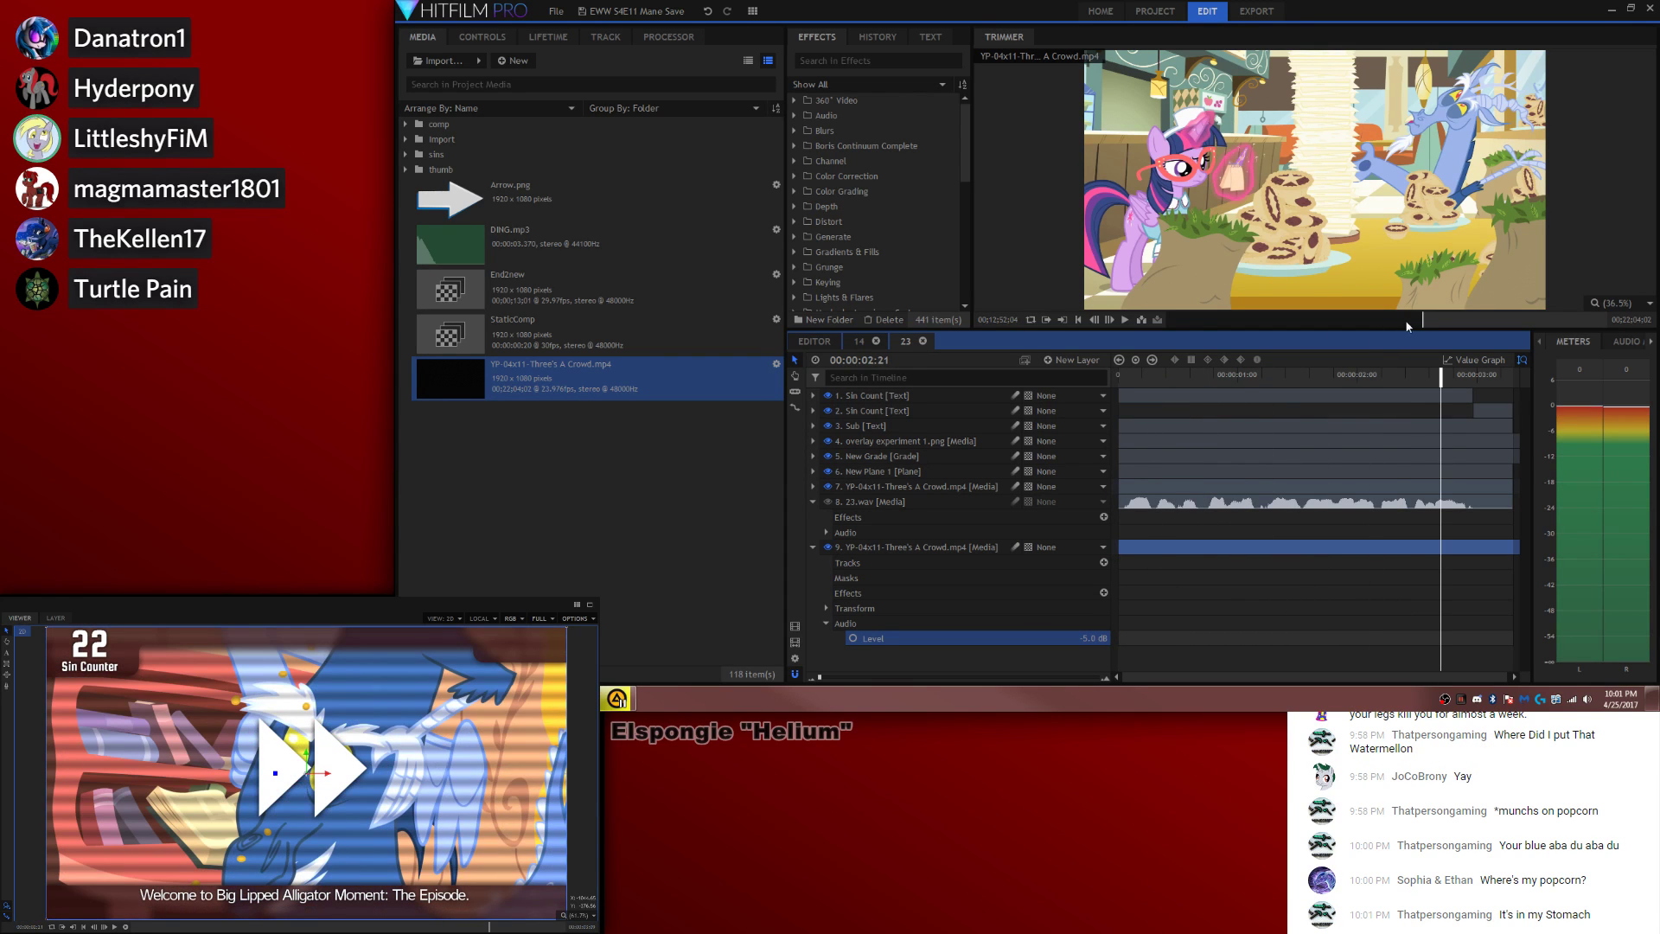
# Step: Replace the lowest episode layer in composite shot 23 with the episode footage starting at 00:13:14:01
pyautogui.click(1415, 319)
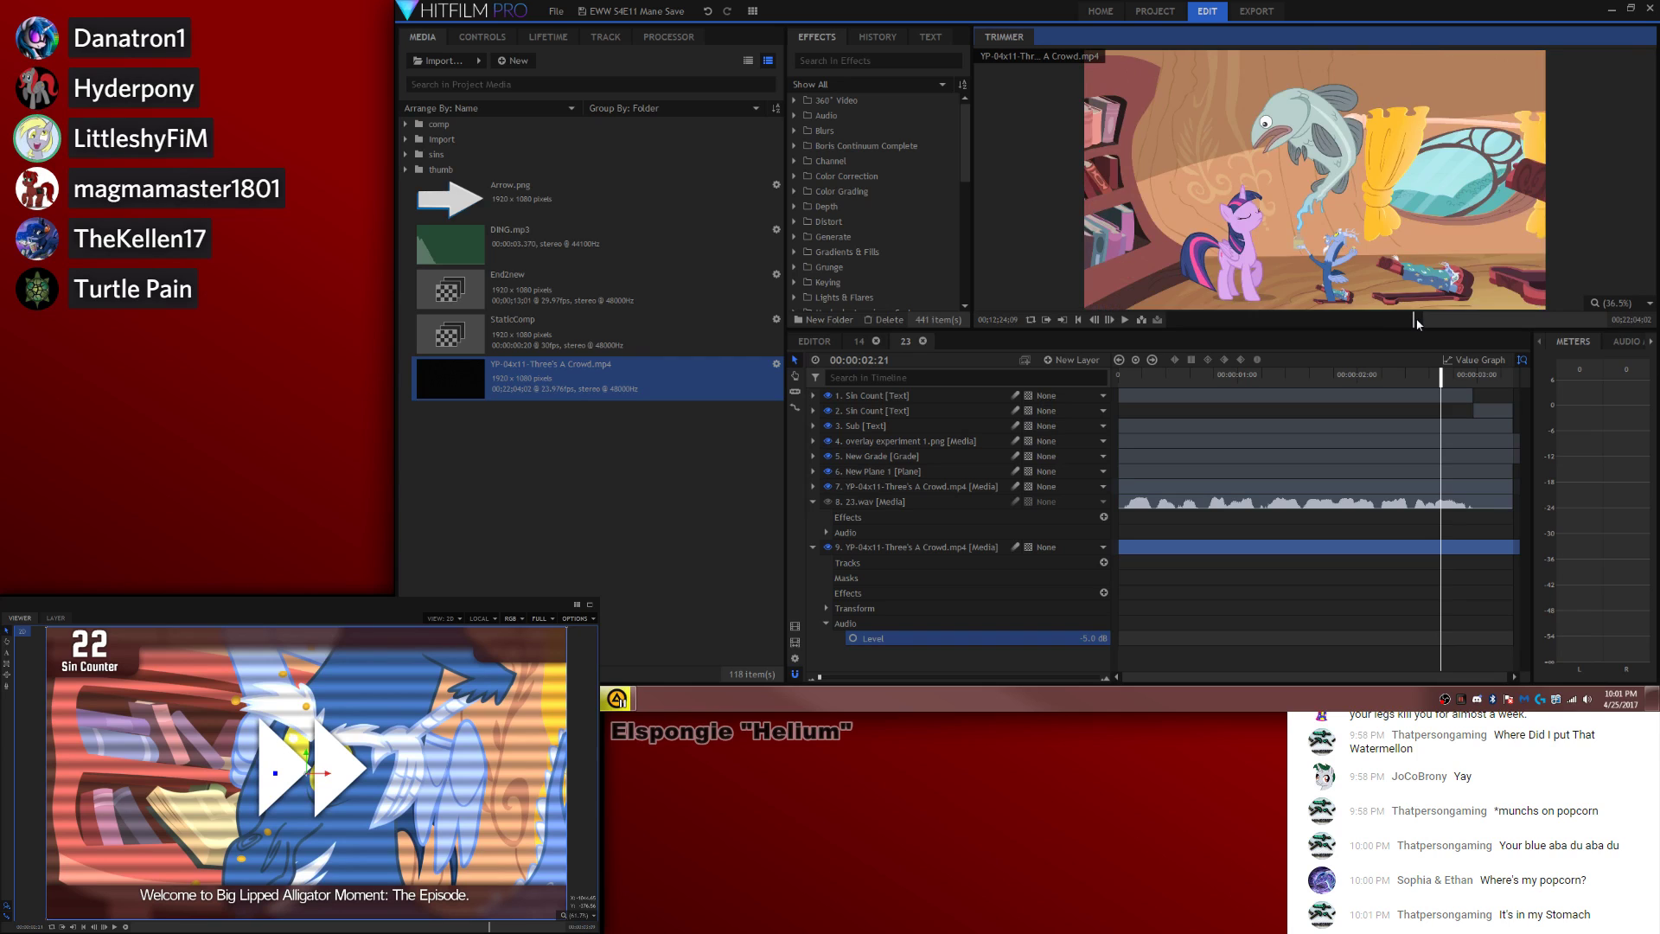
pyautogui.moveTo(1415, 319); pyautogui.dragTo(1430, 319)
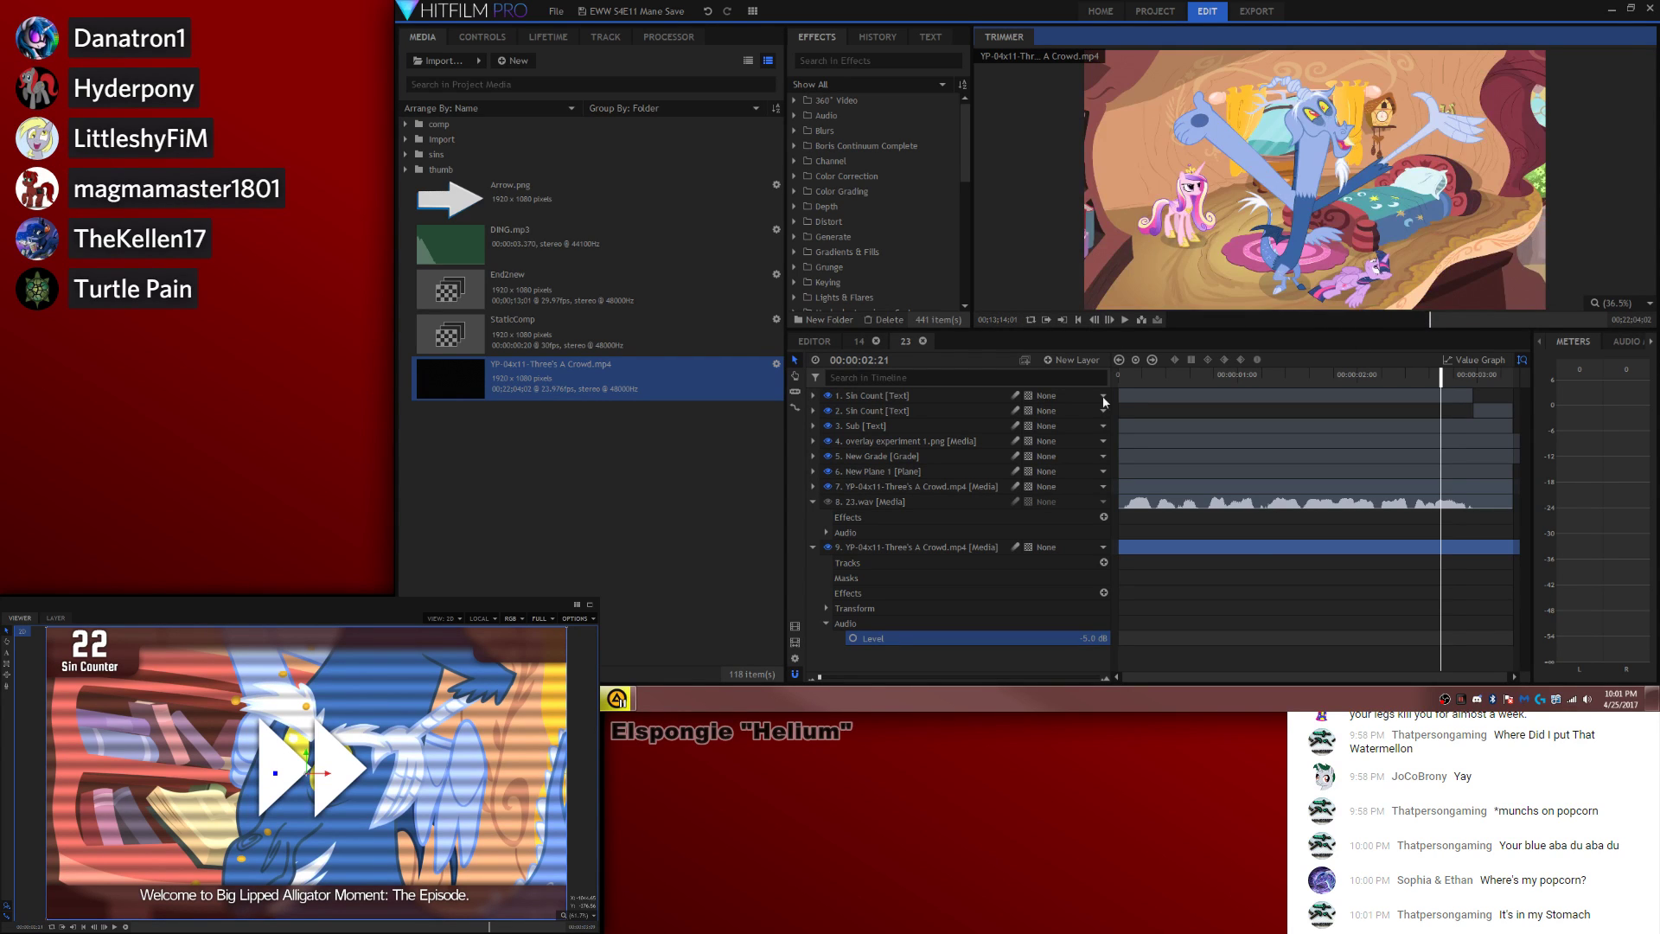
pyautogui.click(1268, 549)
pyautogui.press('Delete')
pyautogui.moveTo(1227, 259); pyautogui.dragTo(1115, 548)
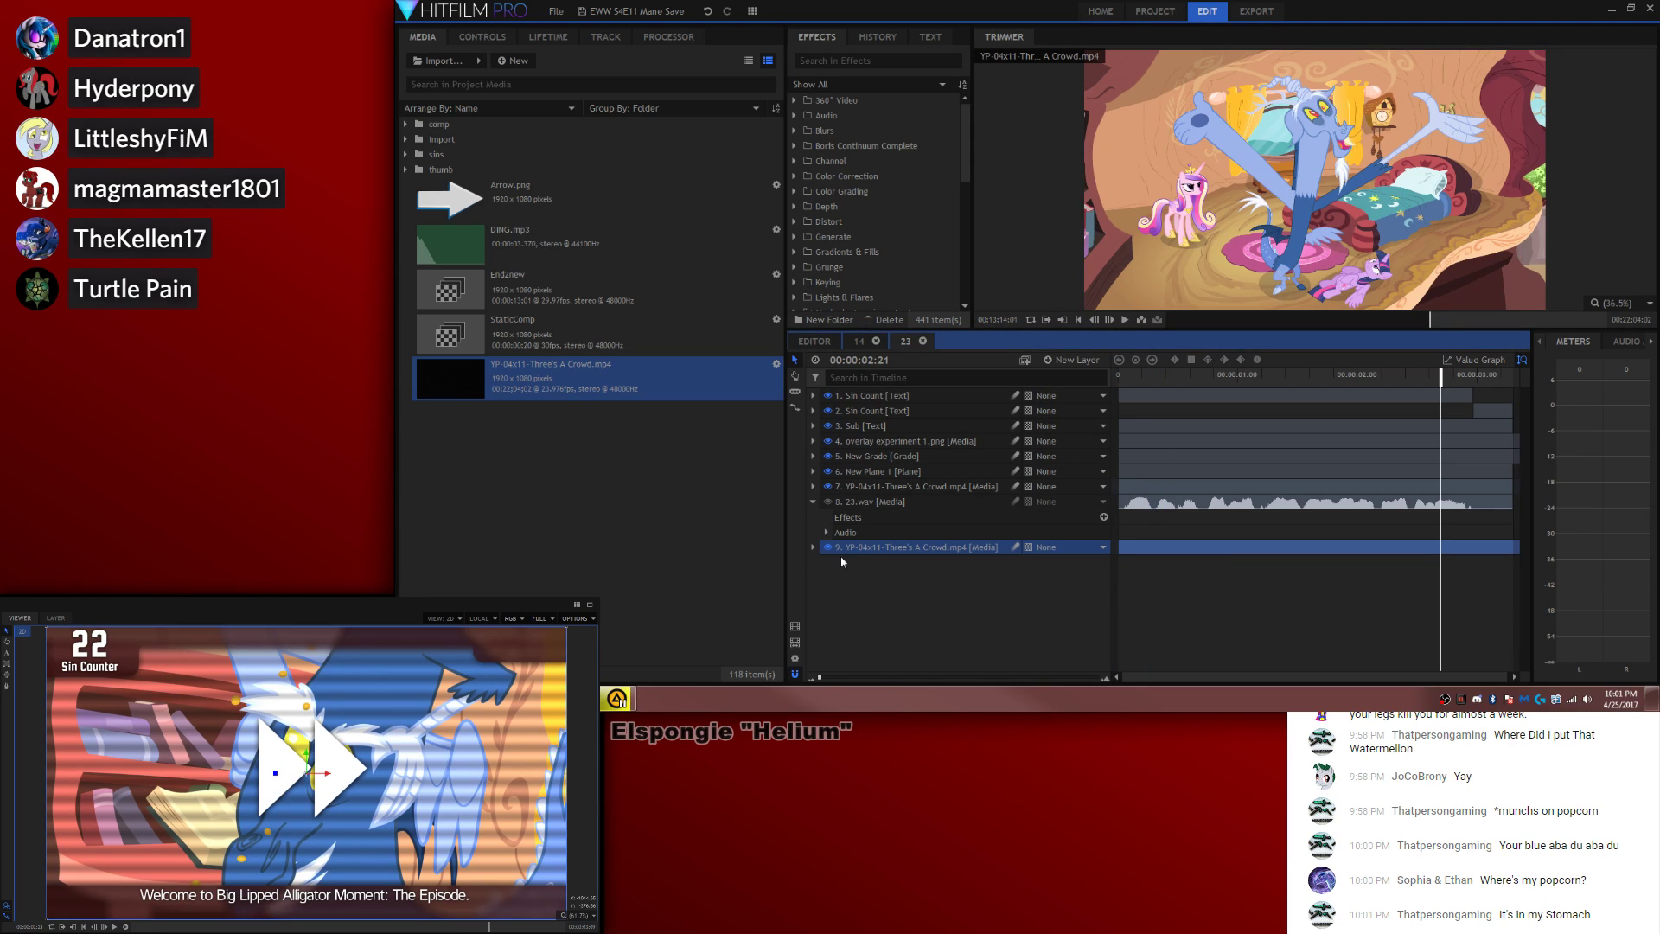
# Step: Set the replacement episode layer's audio level to -6 dB and play composite shot 23 from the start
pyautogui.click(811, 546)
pyautogui.click(826, 623)
pyautogui.click(1094, 638)
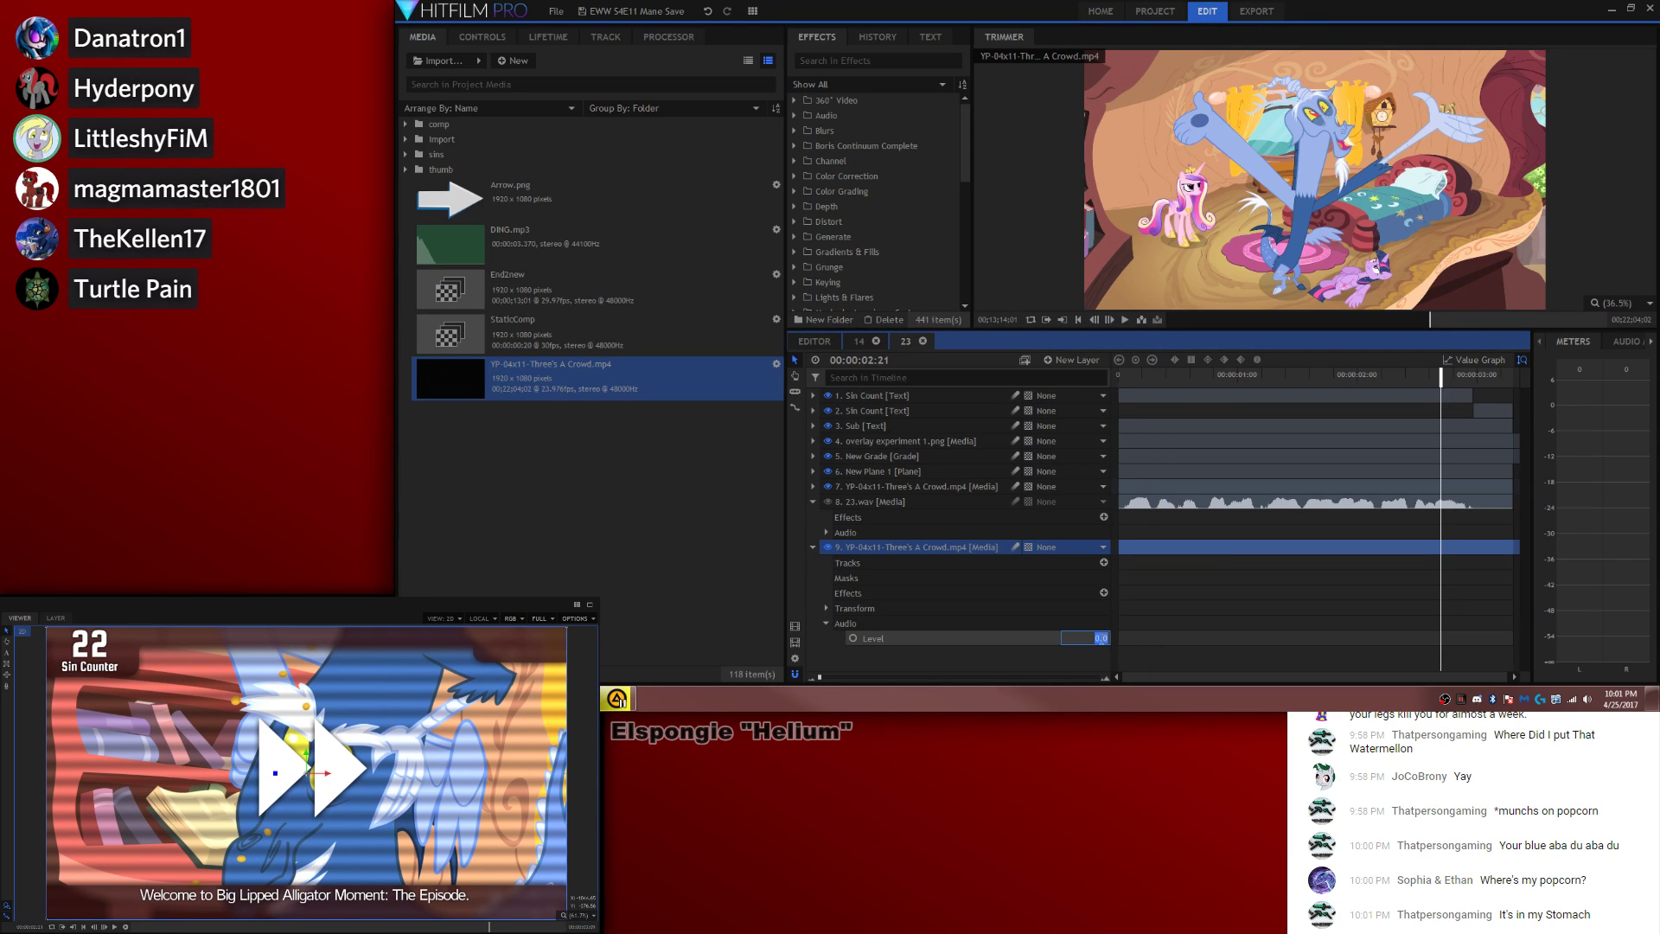
pyautogui.write('-6')
pyautogui.press('Return')
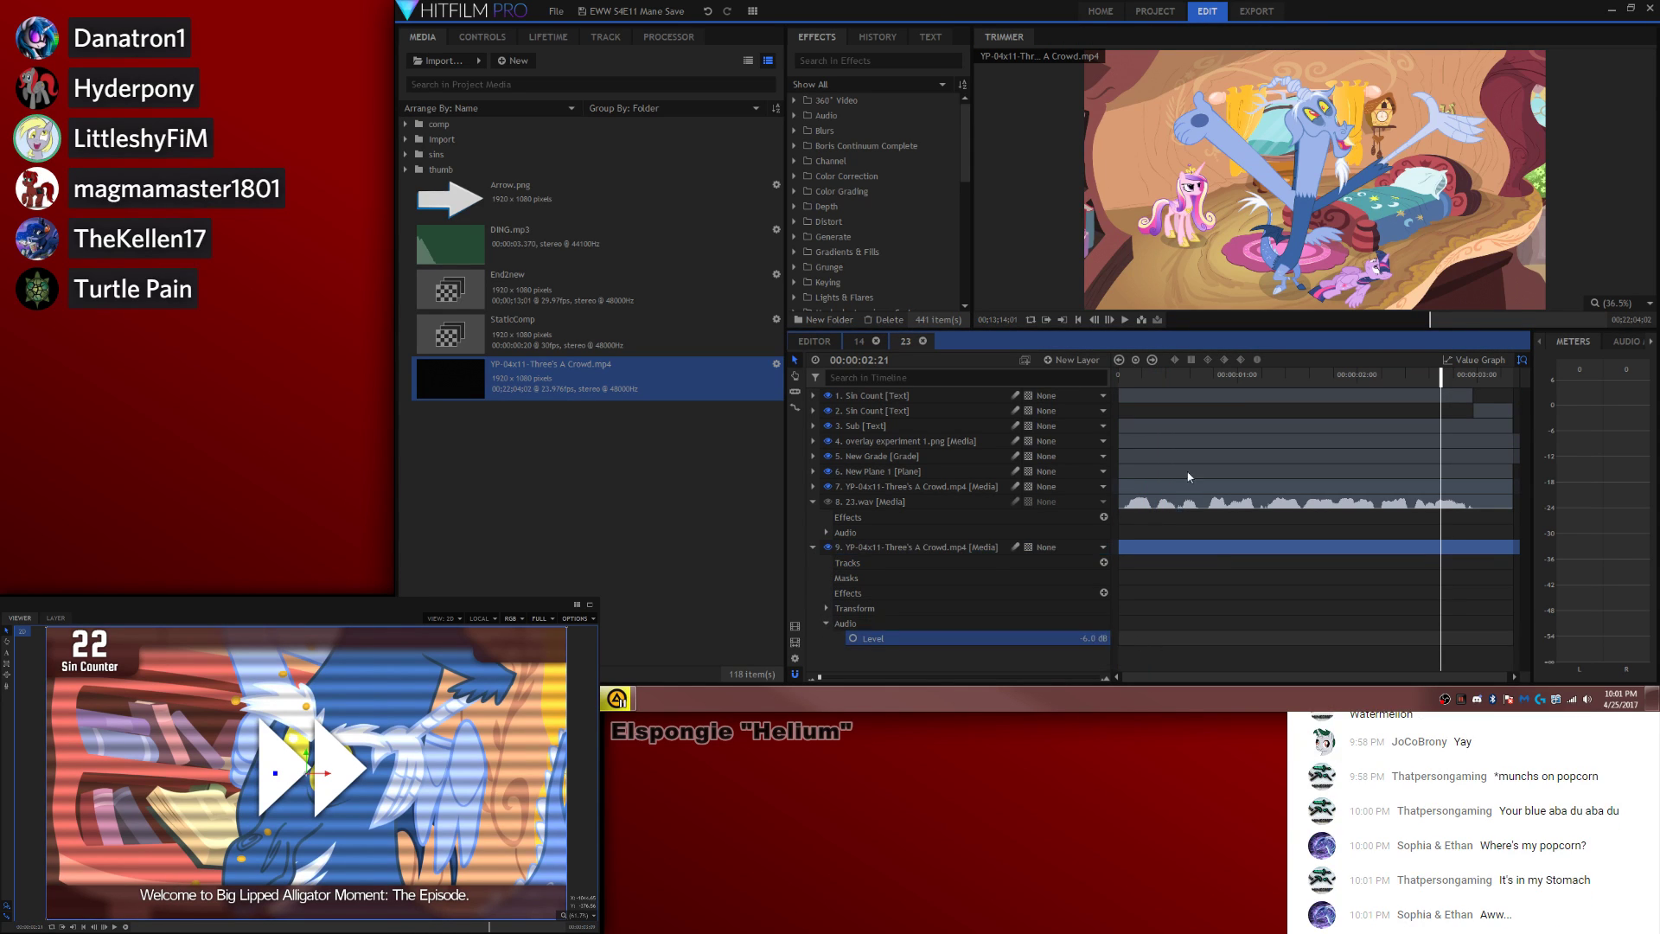
pyautogui.moveTo(1143, 380); pyautogui.dragTo(947, 380)
pyautogui.press('space')
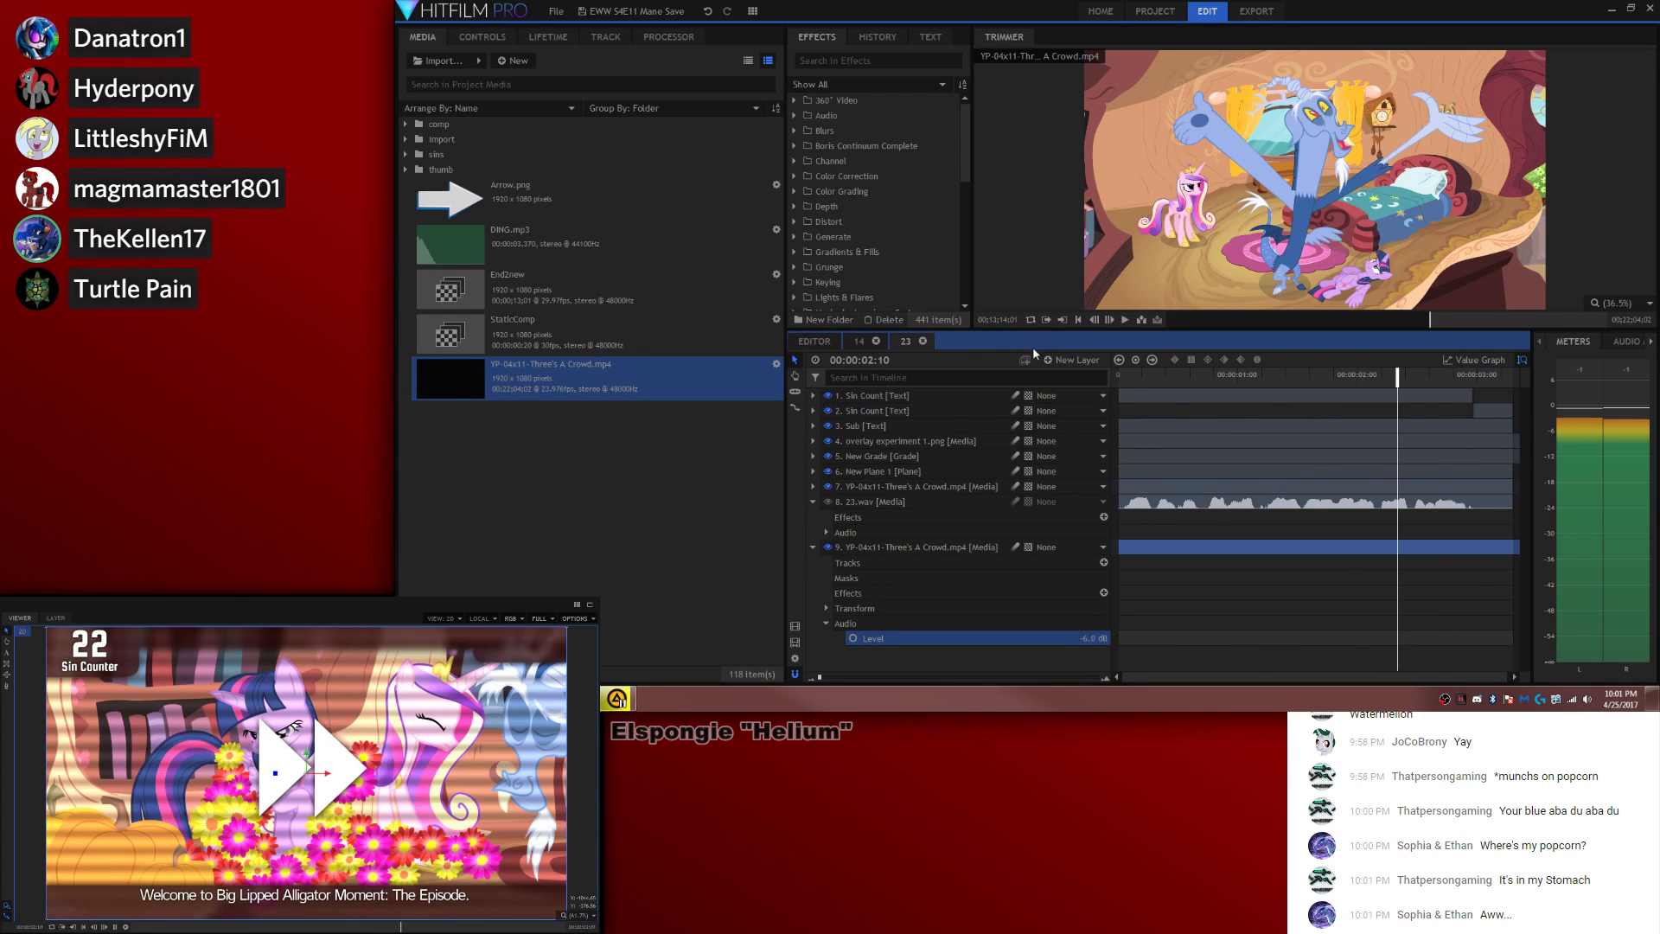
# Step: Play the edit in the editor from 00:01:55:20 into End2new and cue the playhead at 00:03:16:10
pyautogui.click(813, 340)
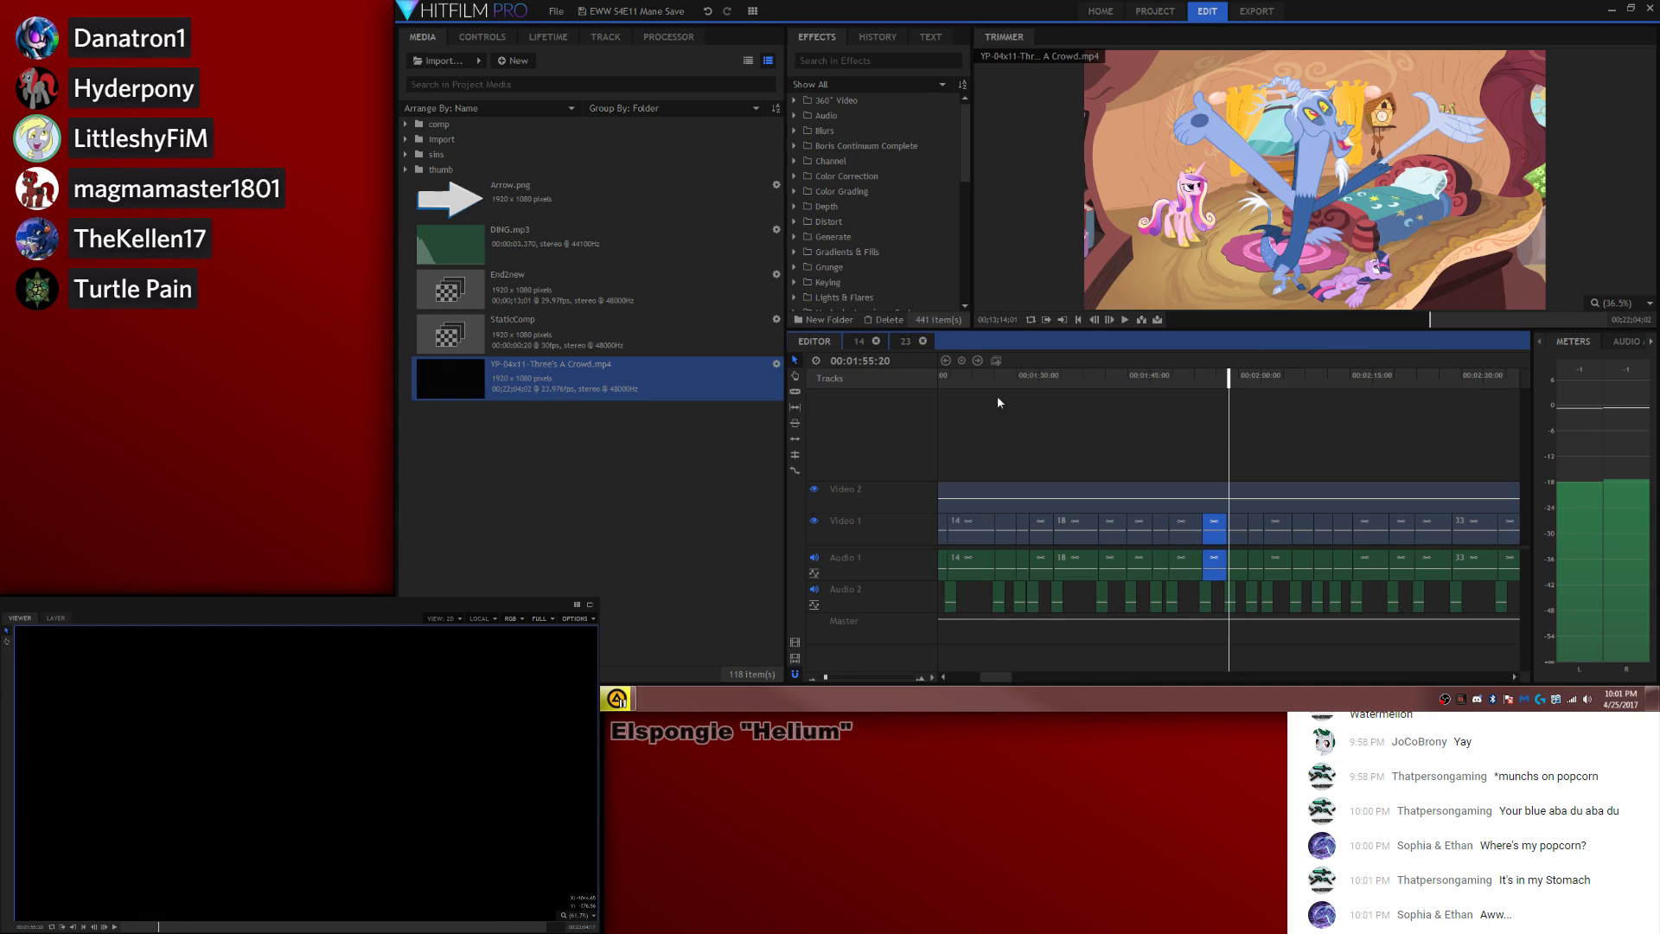
pyautogui.click(1213, 413)
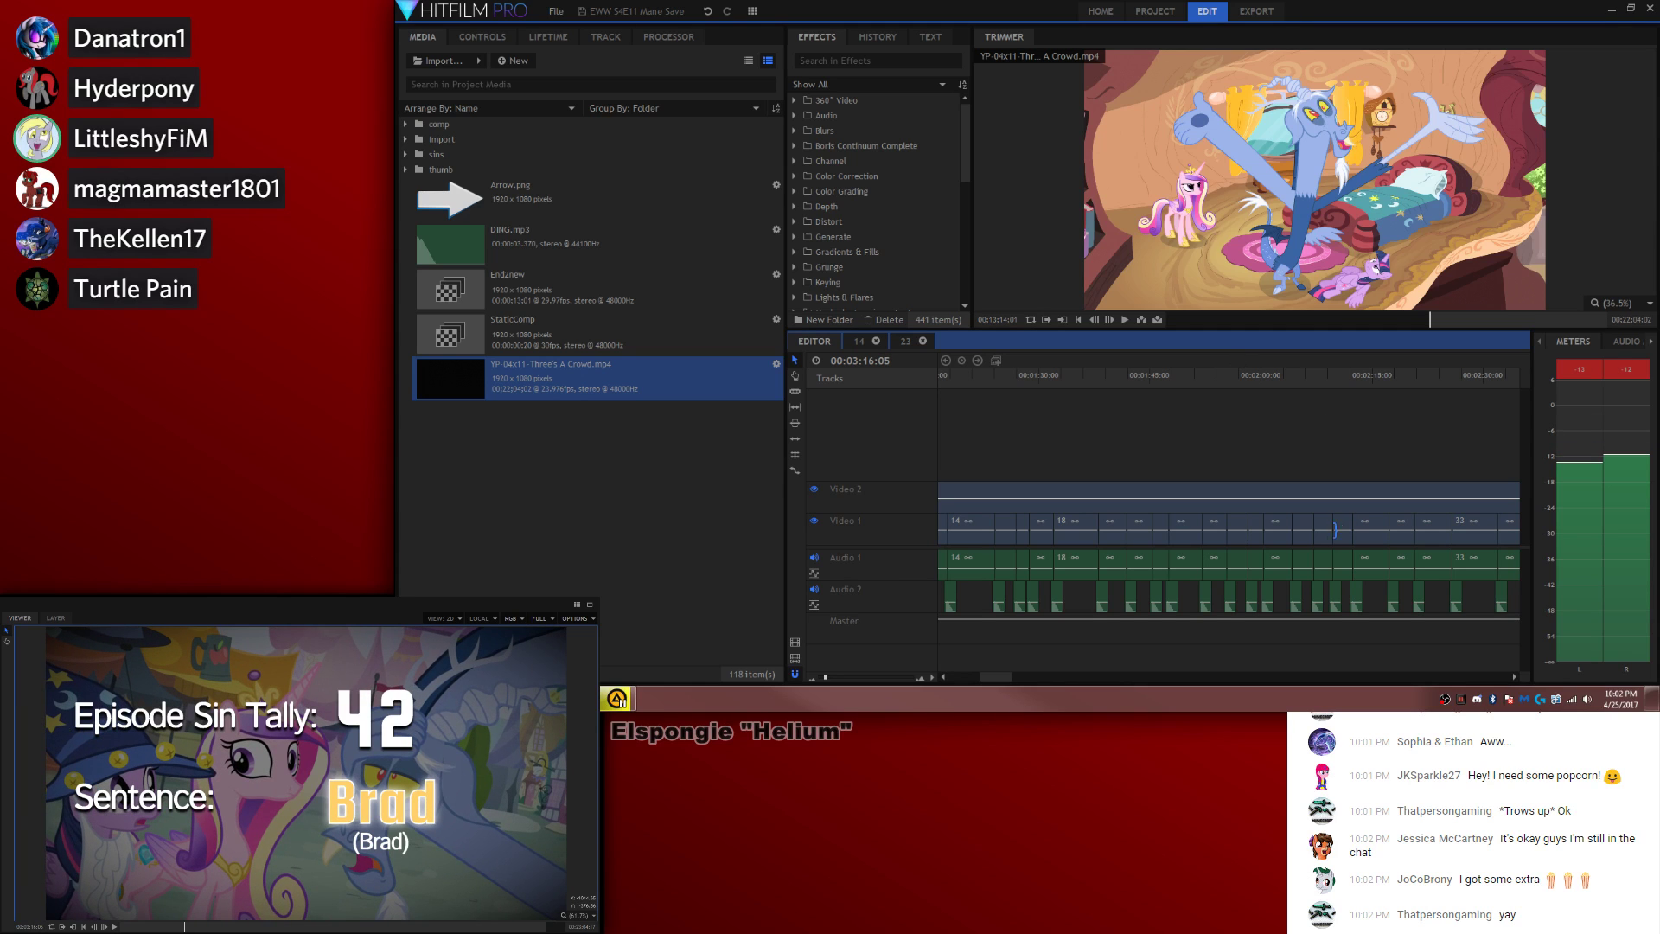
pyautogui.moveTo(999, 677); pyautogui.dragTo(1028, 681)
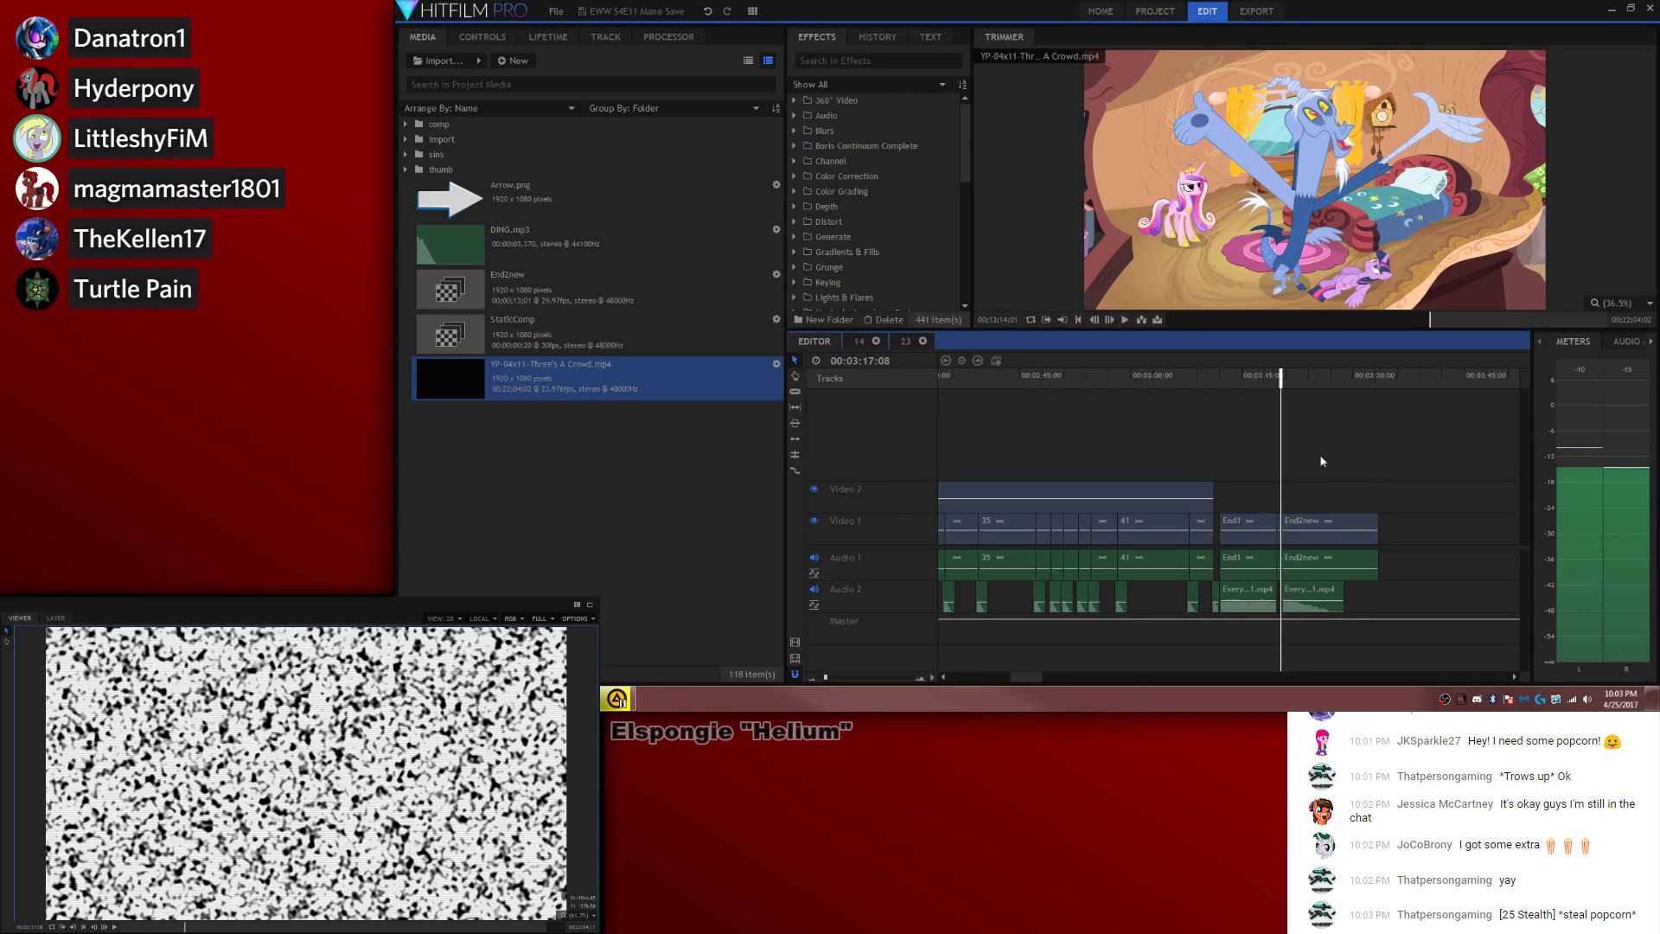
pyautogui.moveTo(1288, 377)
pyautogui.mouseDown()
pyautogui.moveTo(1301, 382)
pyautogui.moveTo(1273, 386)
pyautogui.mouseUp()
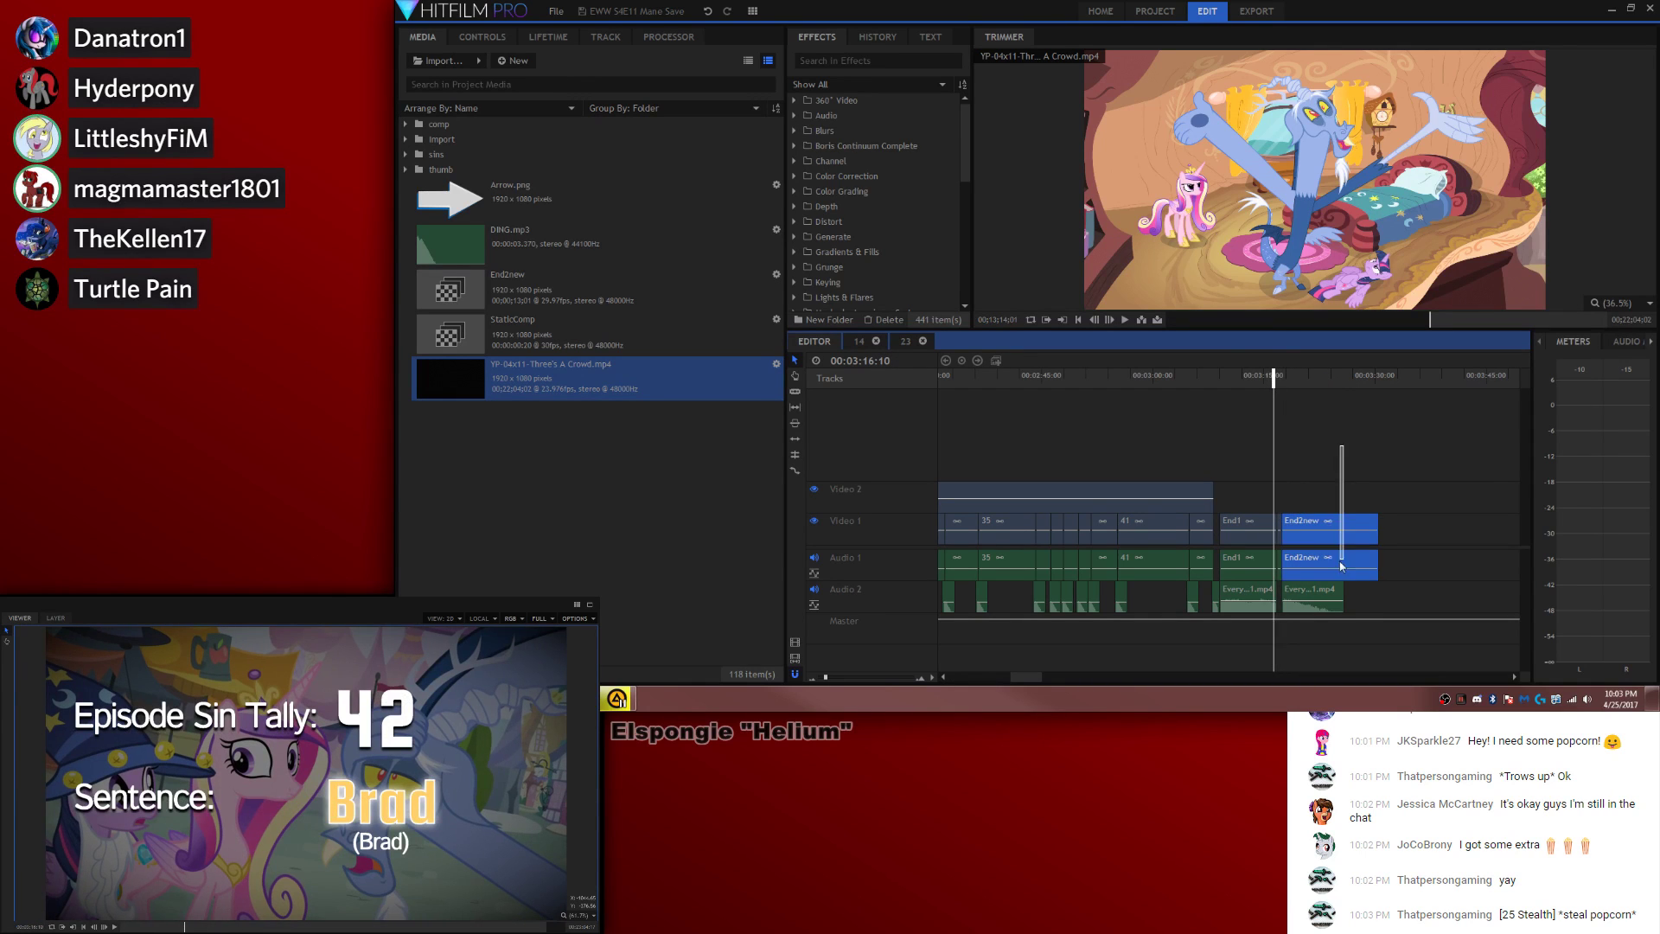
# Step: Move the End2new clip and its accompanying audio further down the editor timeline, leaving a gap after End1
pyautogui.moveTo(1301, 527); pyautogui.dragTo(1462, 529)
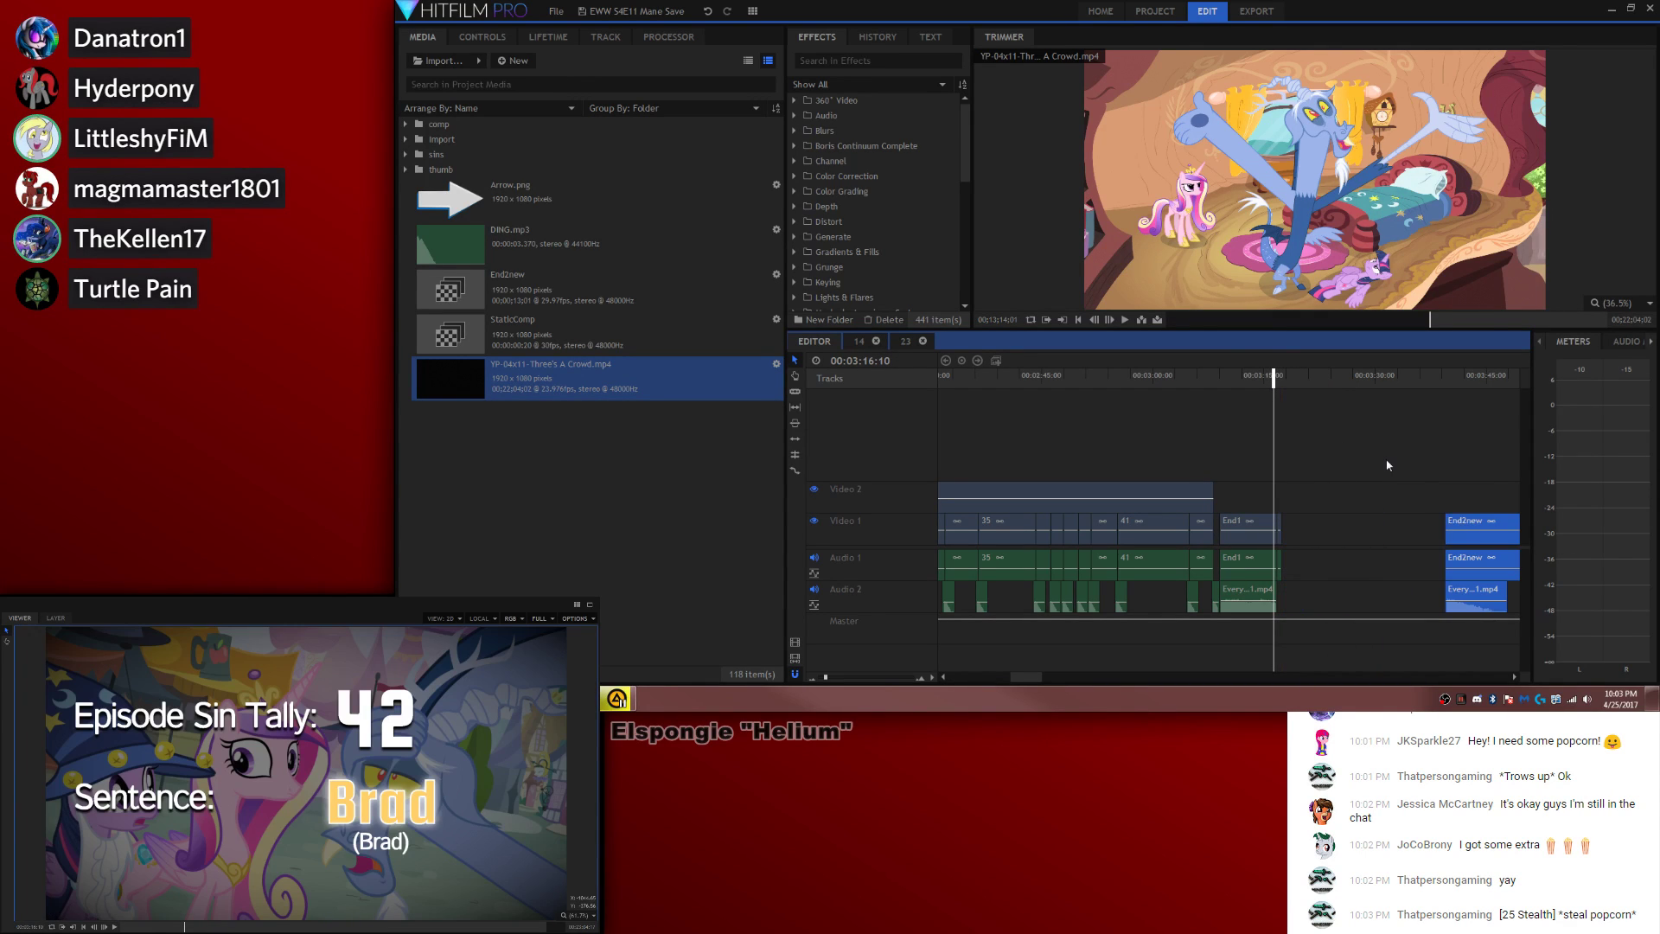
pyautogui.click(1387, 464)
# Step: Move the StaticComp and End2new composite shots into the comp media folder and check the folder's contents
pyautogui.click(545, 339)
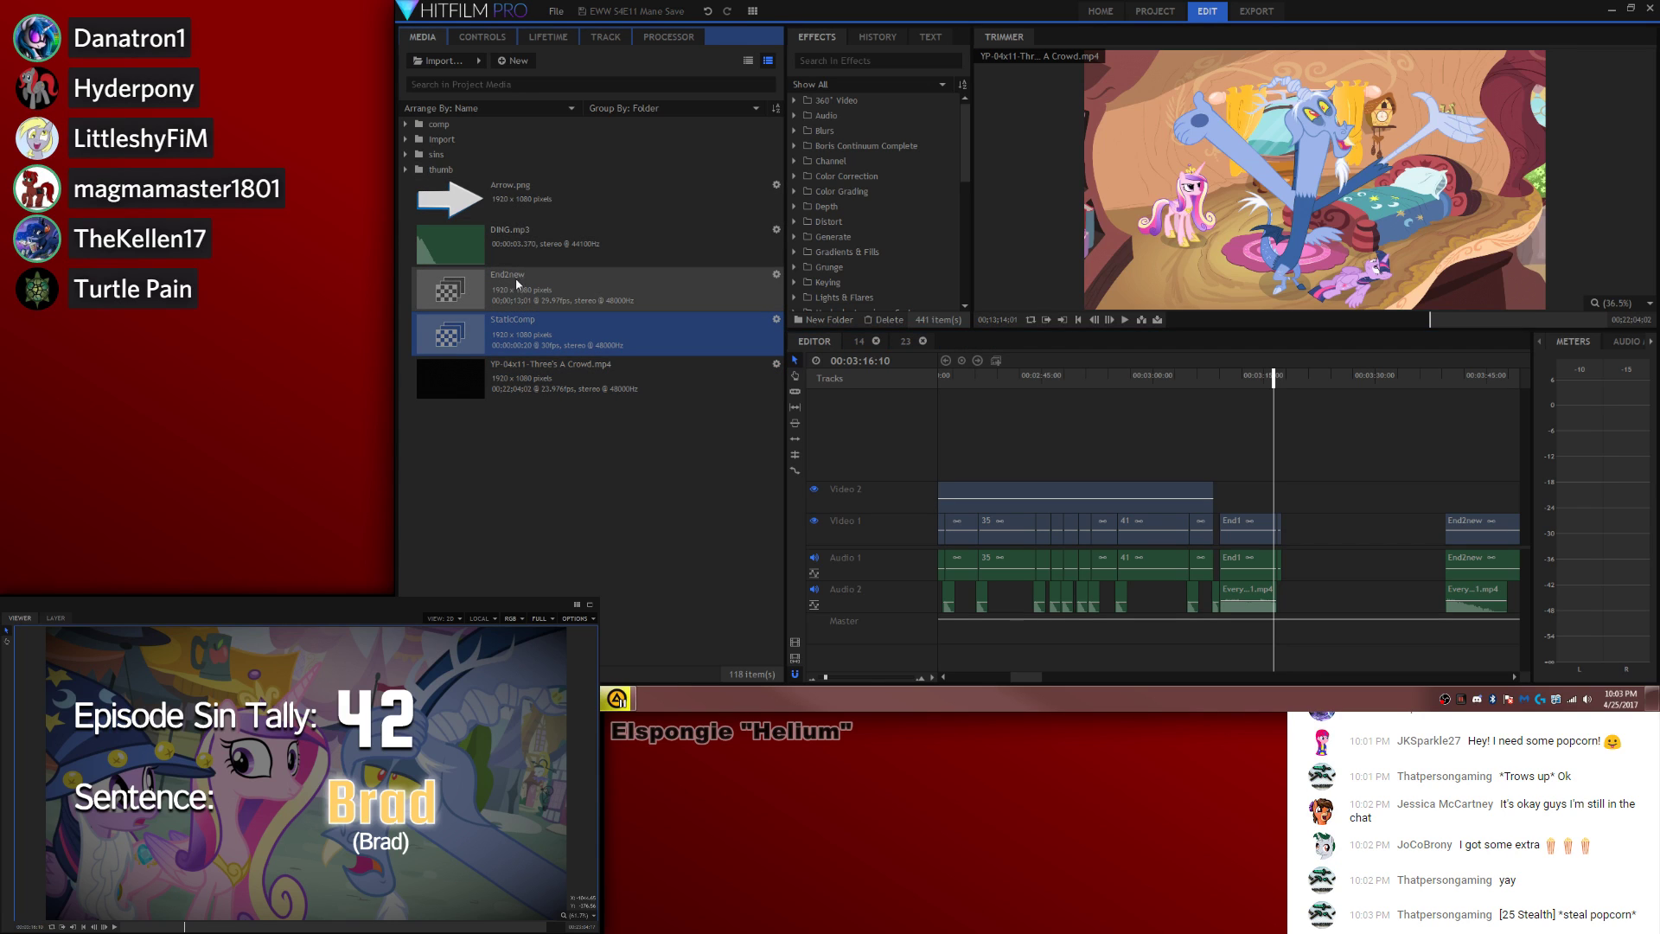
pyautogui.click(405, 125)
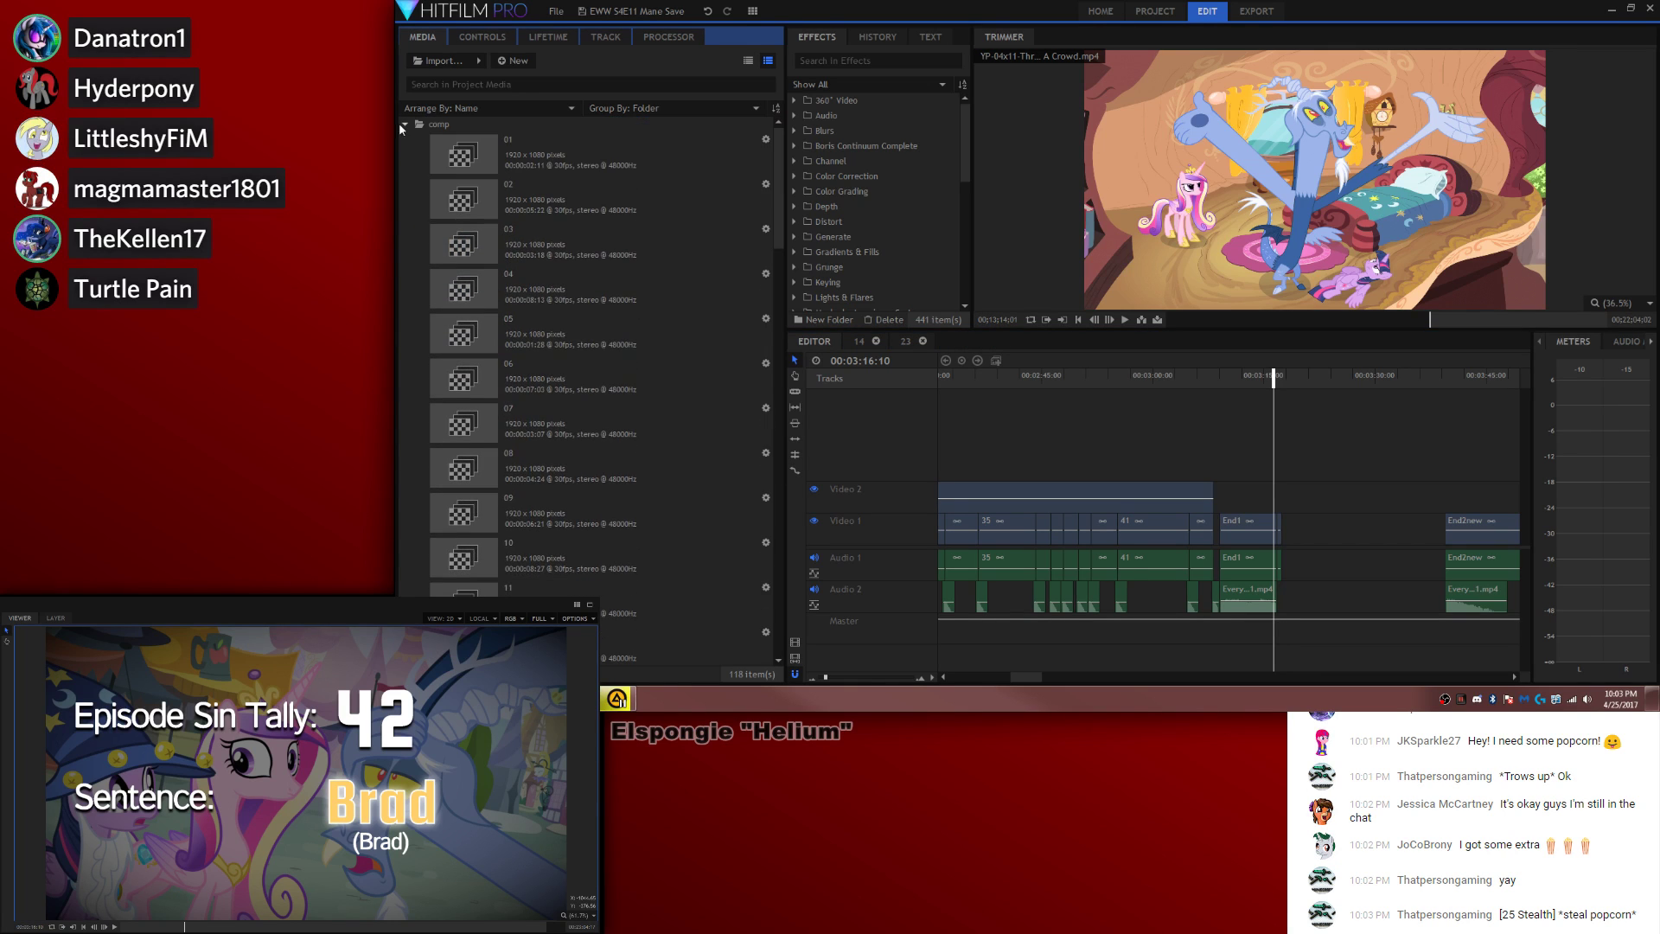
pyautogui.click(406, 125)
pyautogui.click(478, 60)
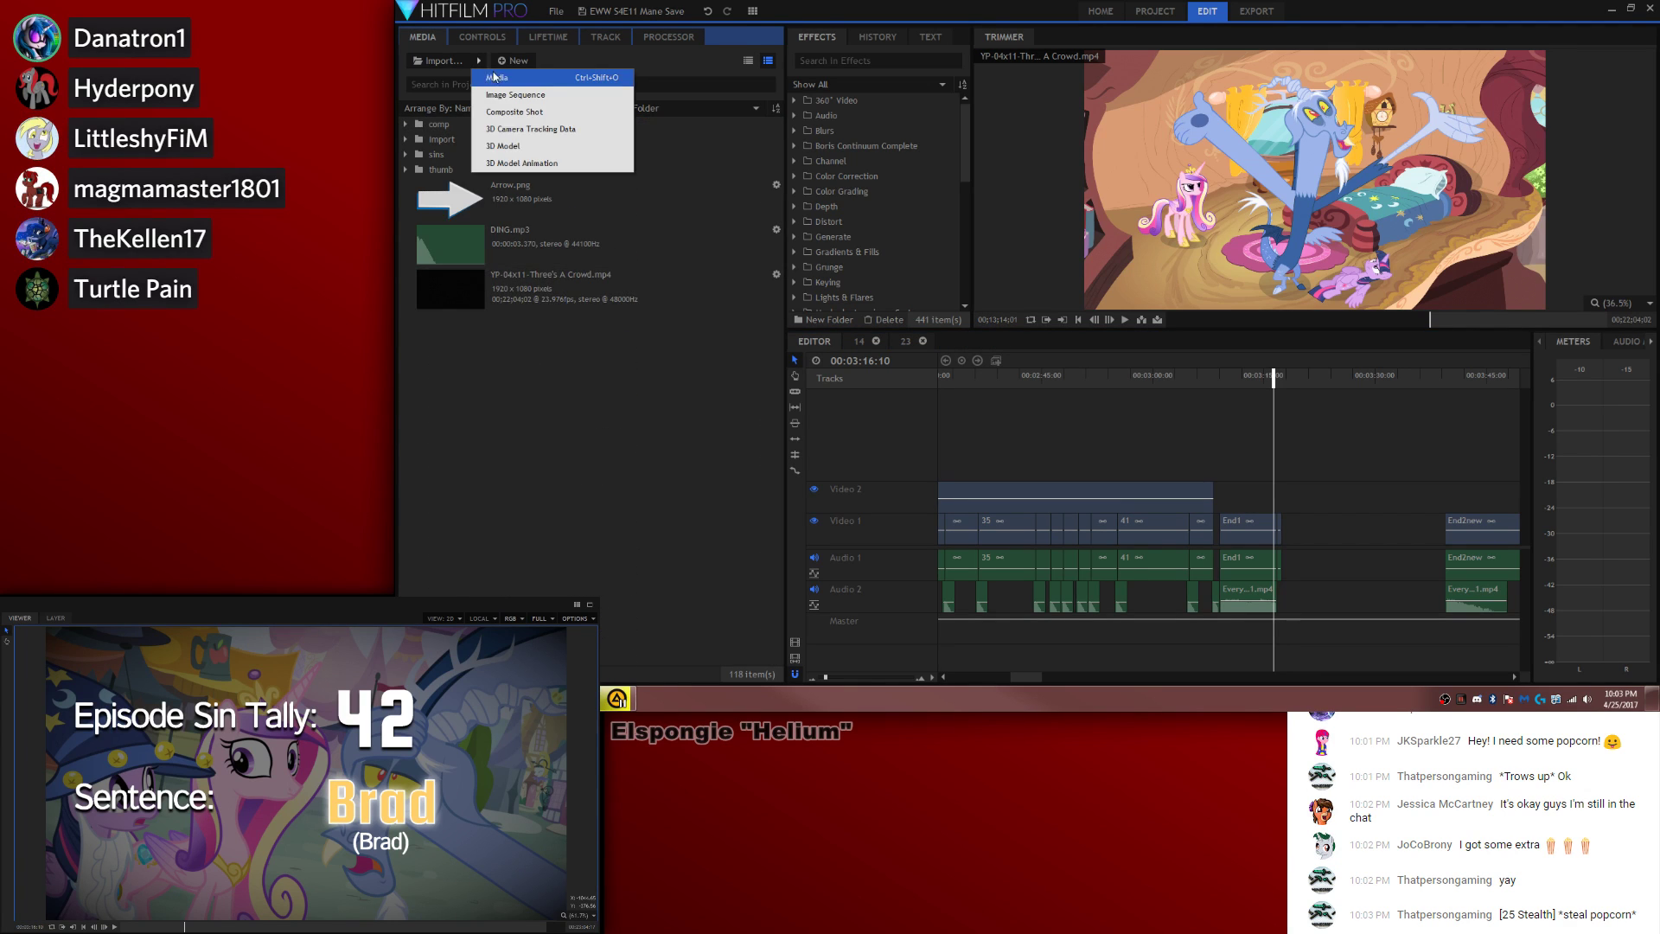
pyautogui.click(508, 111)
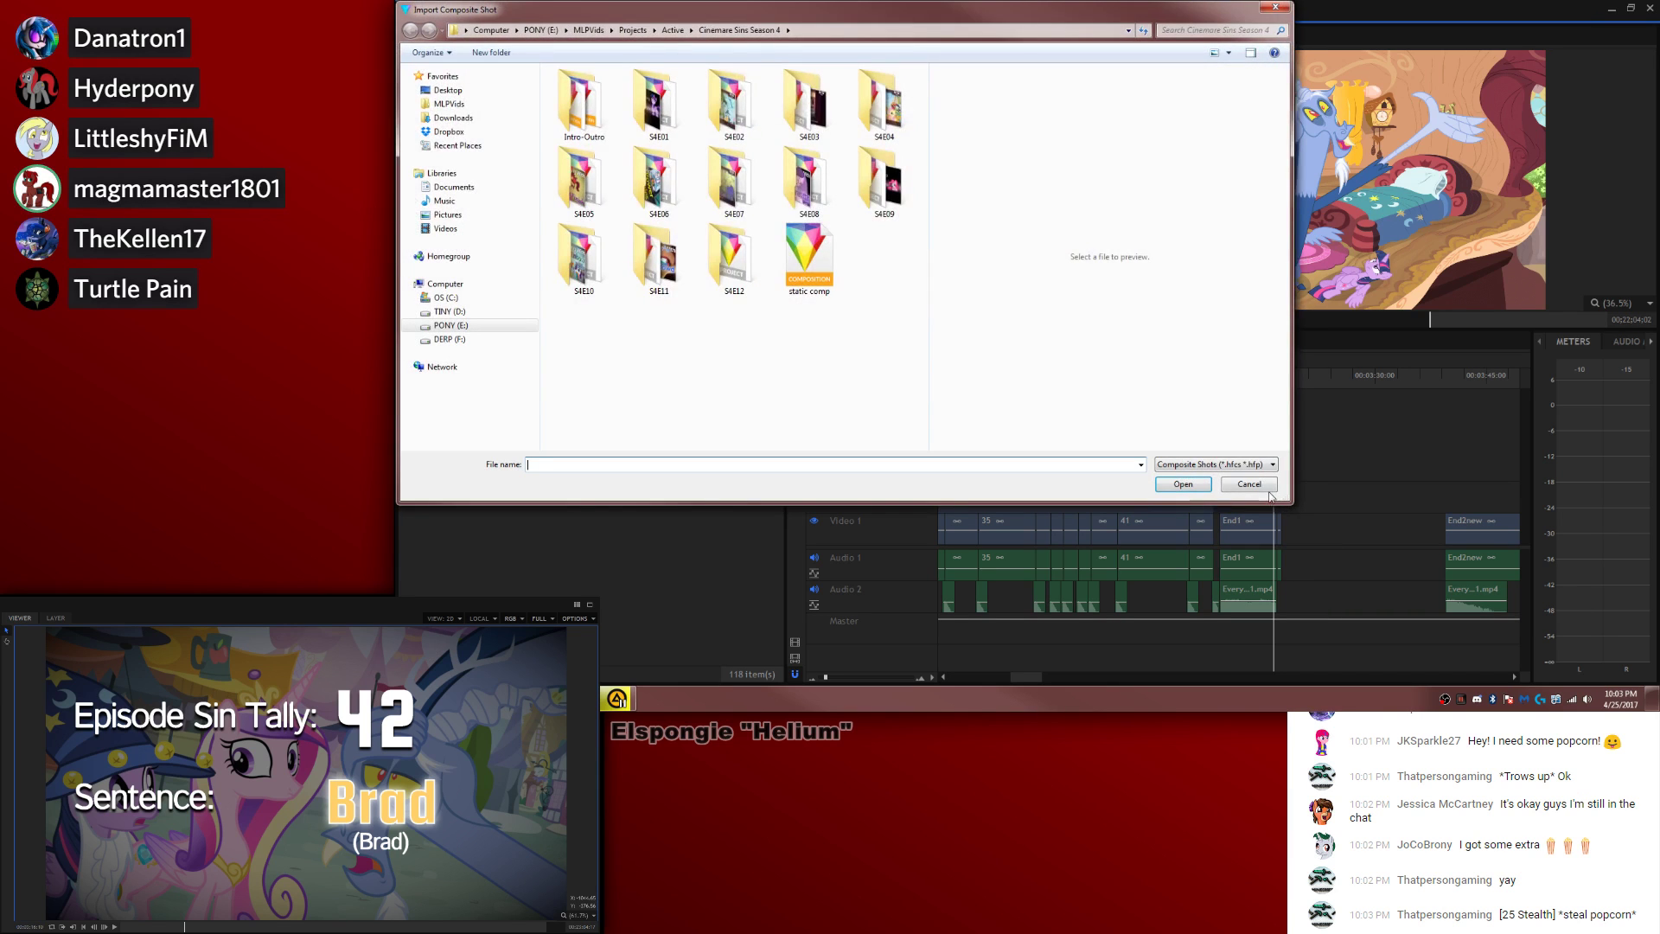
pyautogui.click(1251, 484)
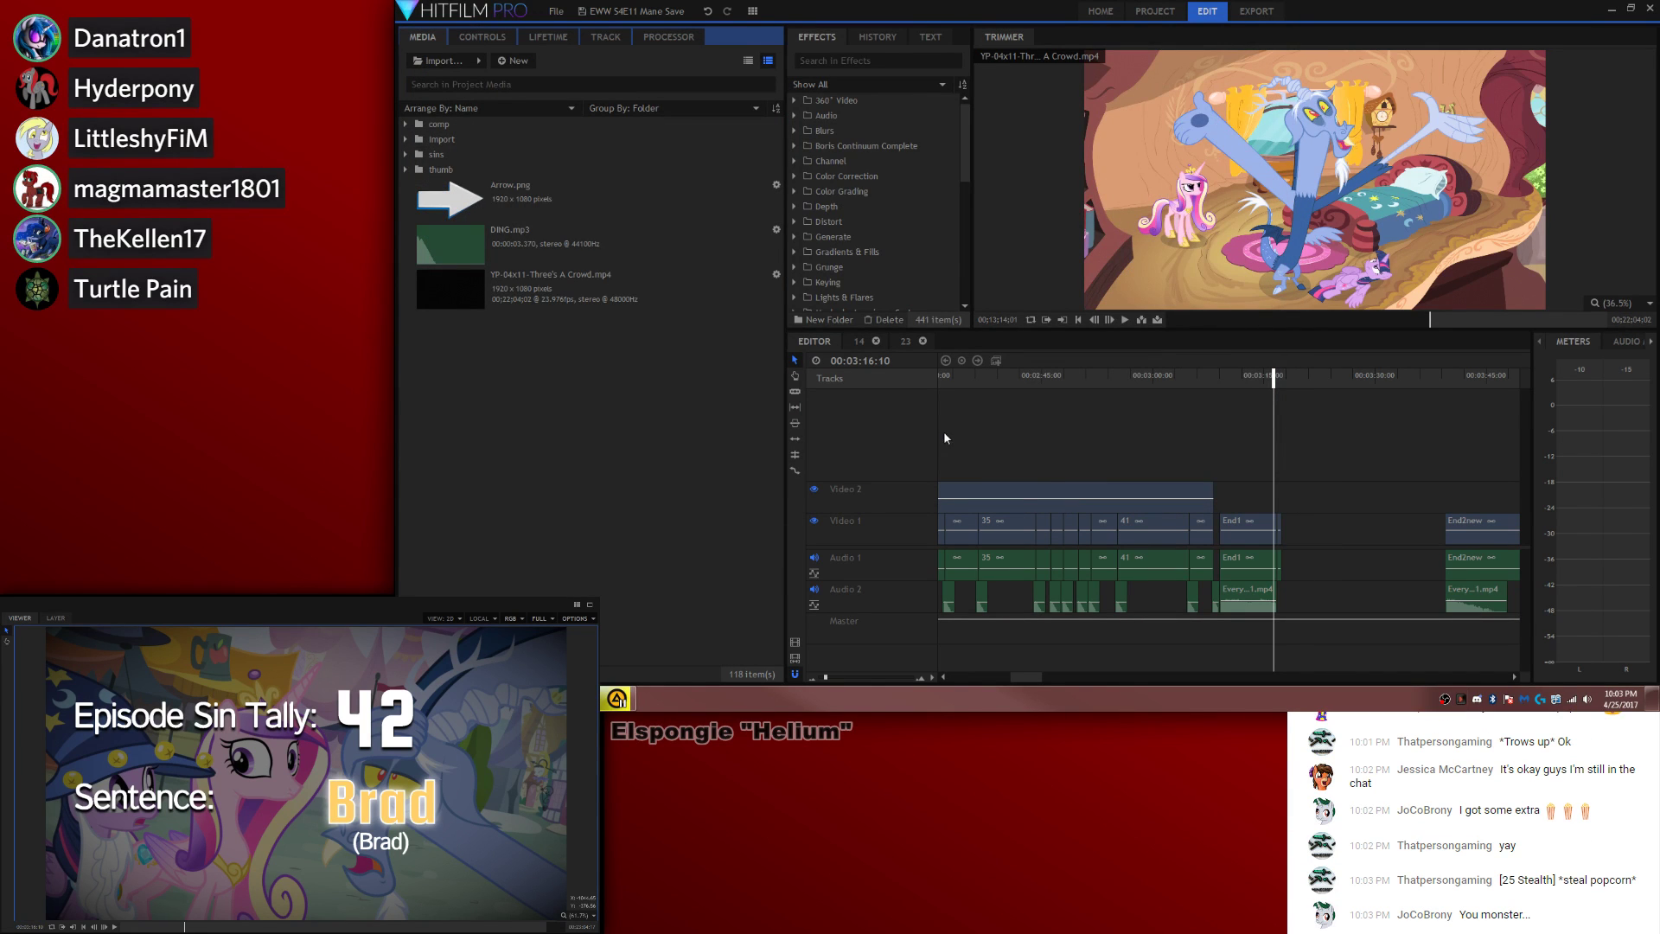
# Step: Create a composite shot named Endgags with the 1080p Full HD @ 30 fps template and a 30-second duration
pyautogui.click(517, 61)
pyautogui.click(521, 80)
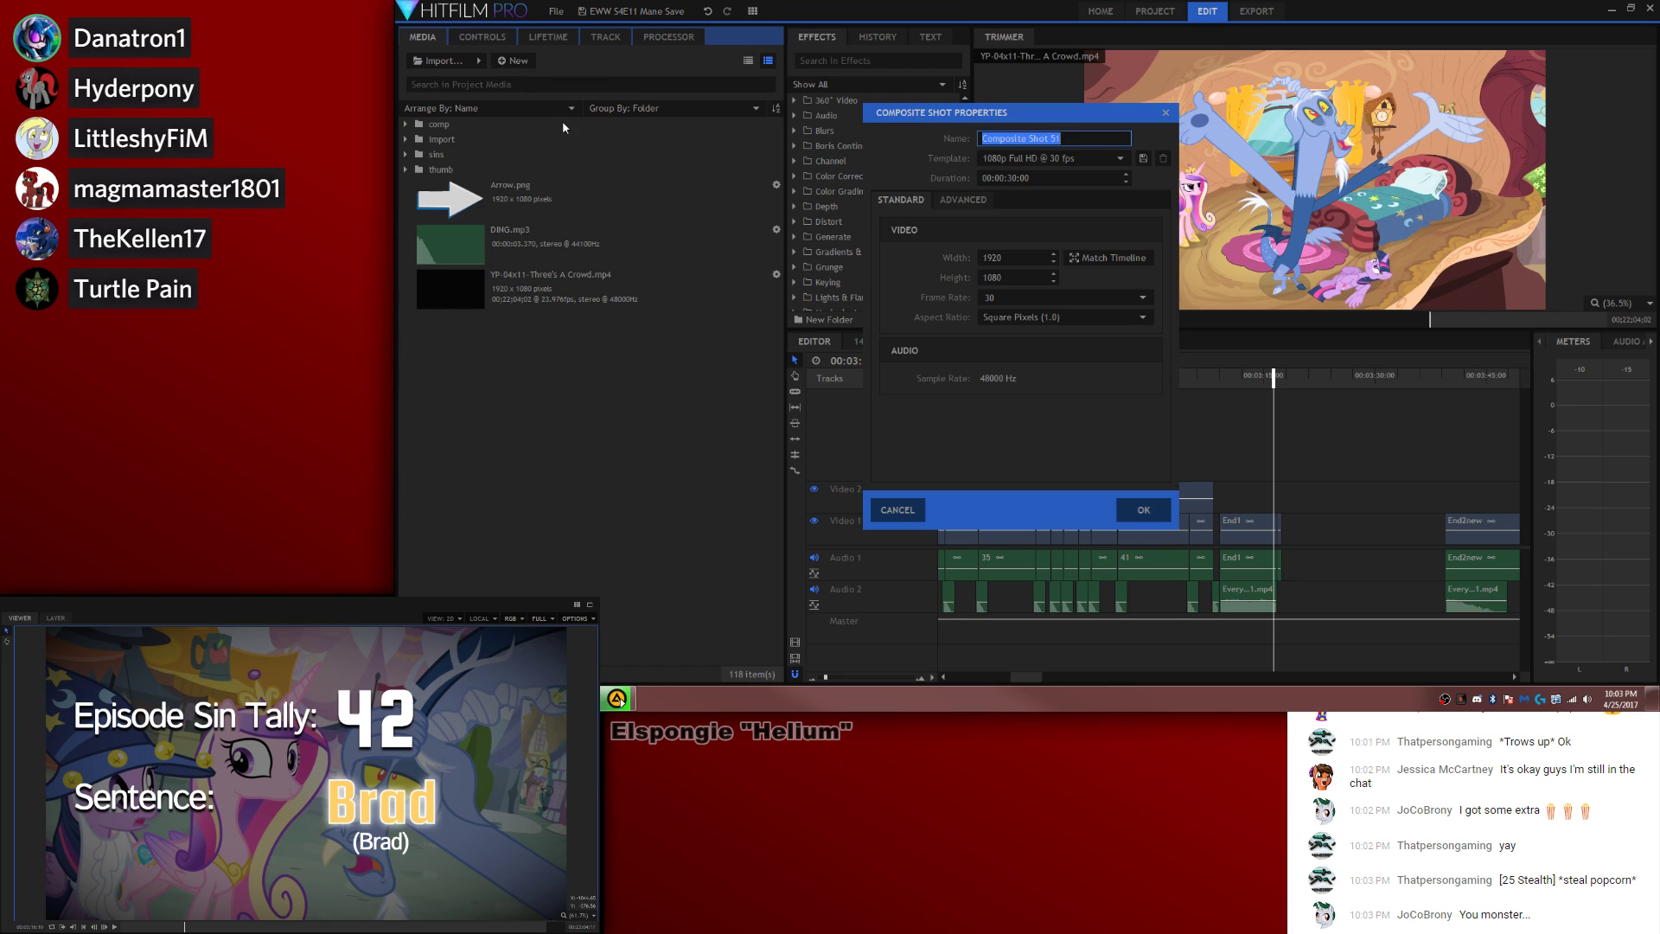
pyautogui.write('Endgags')
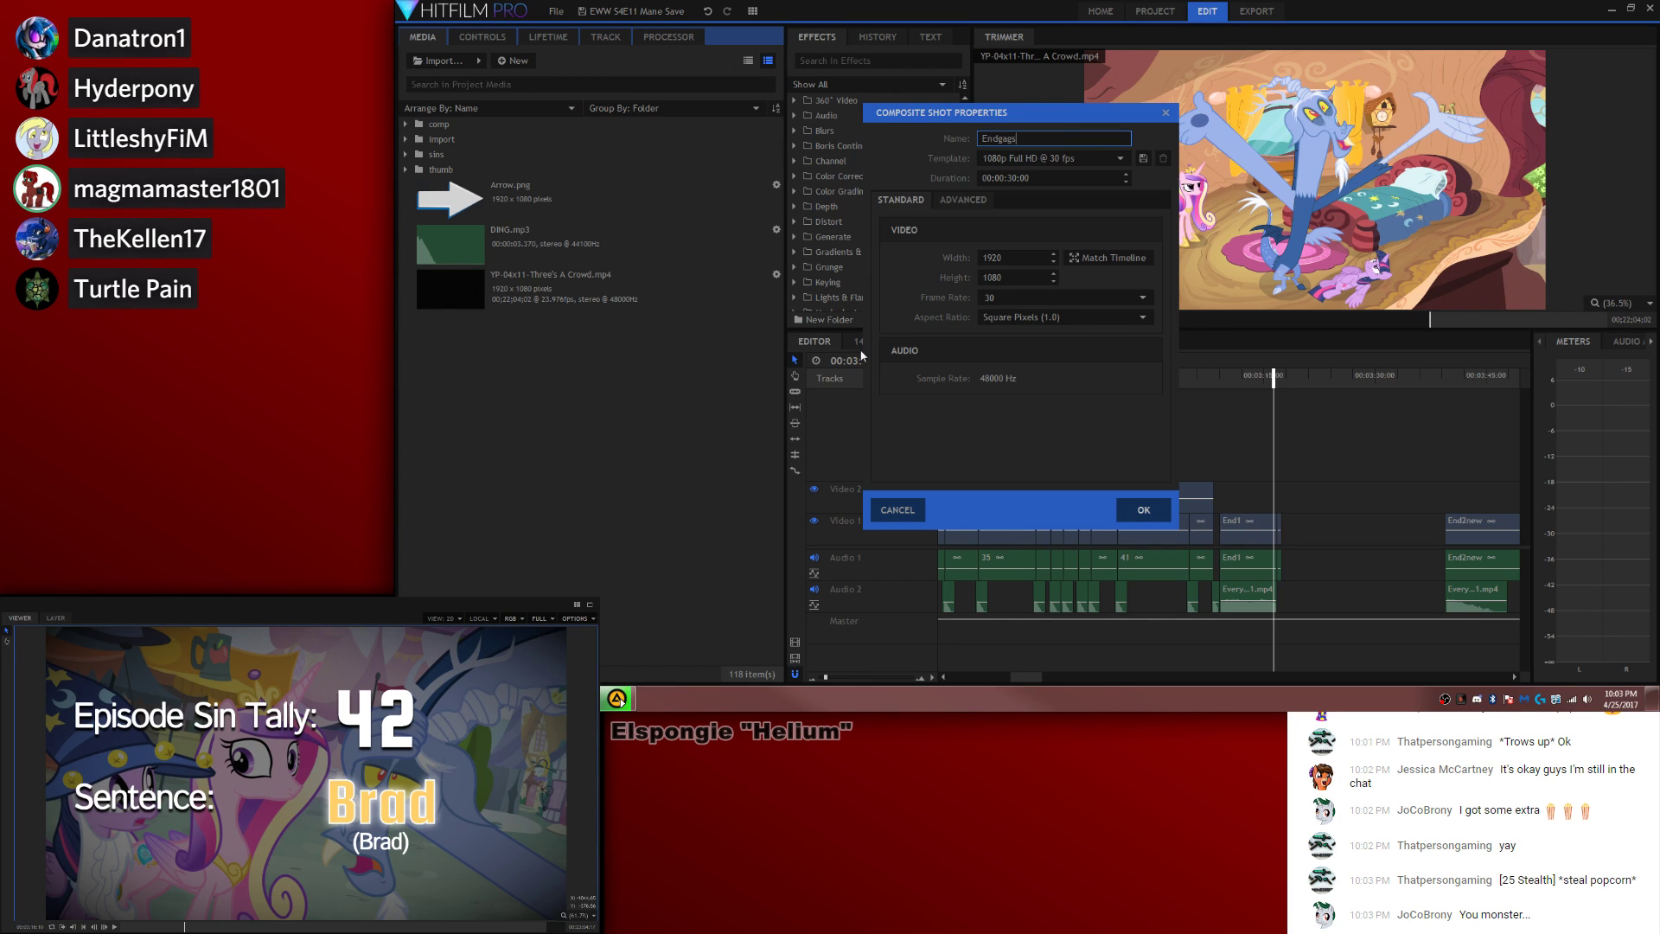
pyautogui.press('Return')
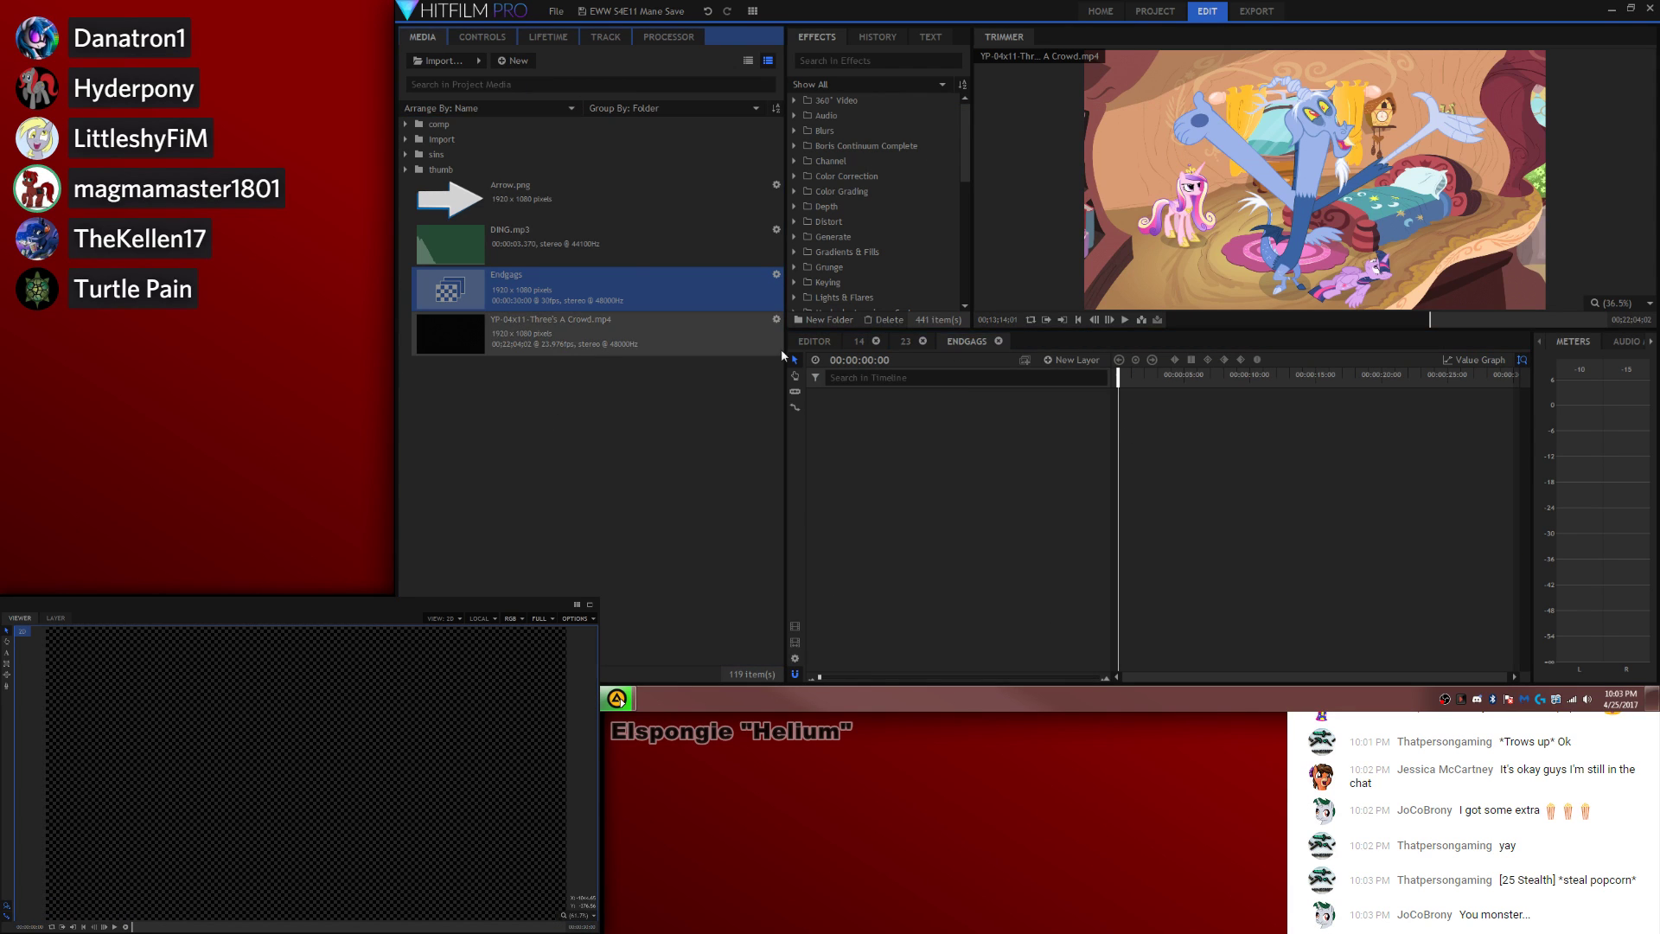
pyautogui.click(813, 341)
pyautogui.moveTo(612, 297); pyautogui.dragTo(900, 622)
pyautogui.moveTo(979, 682); pyautogui.dragTo(1020, 682)
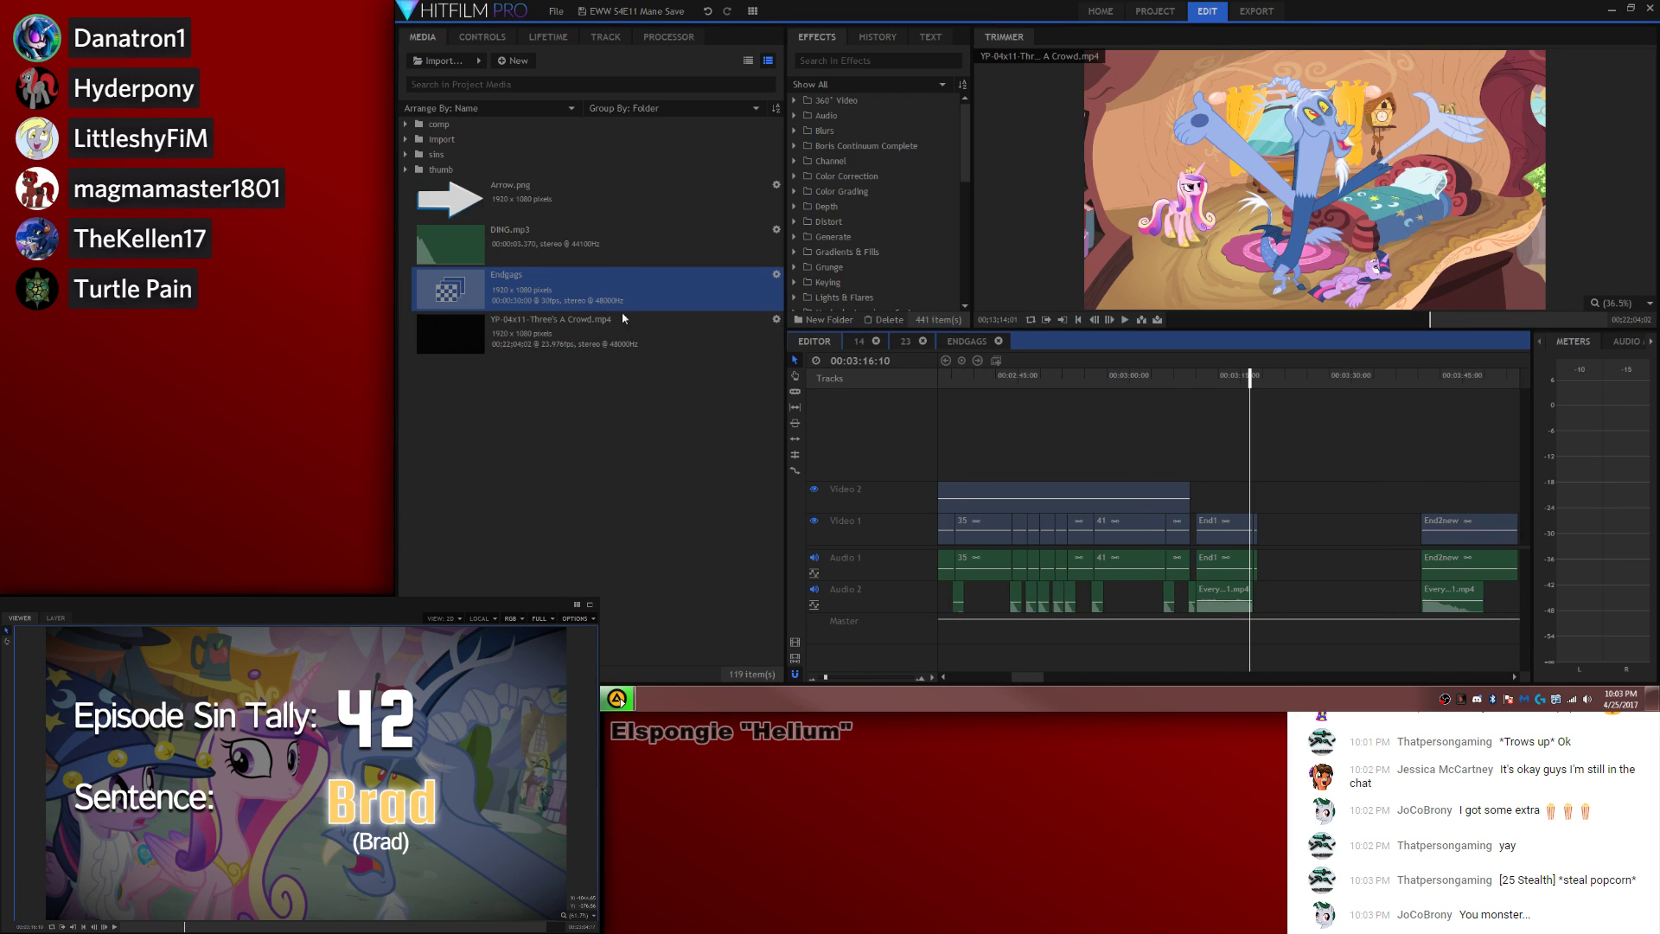
pyautogui.doubleClick(595, 293)
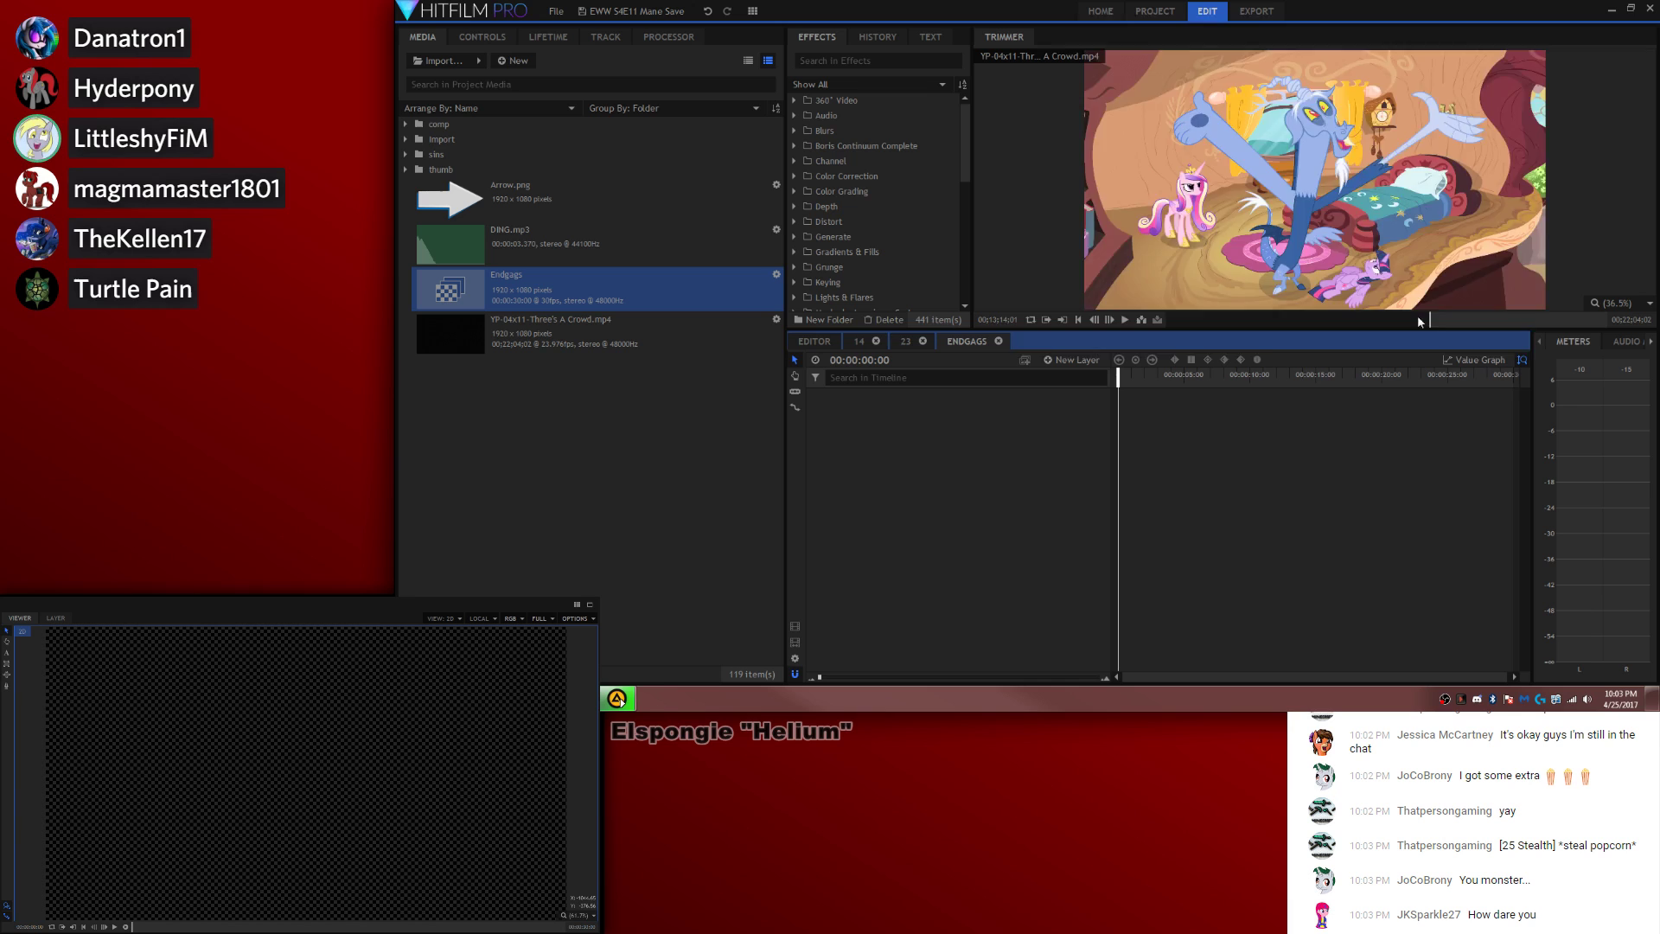
# Step: Search the episode footage in the trimmer for end-gag material, playing the magic fight up to 00:16:38:13
pyautogui.click(1382, 320)
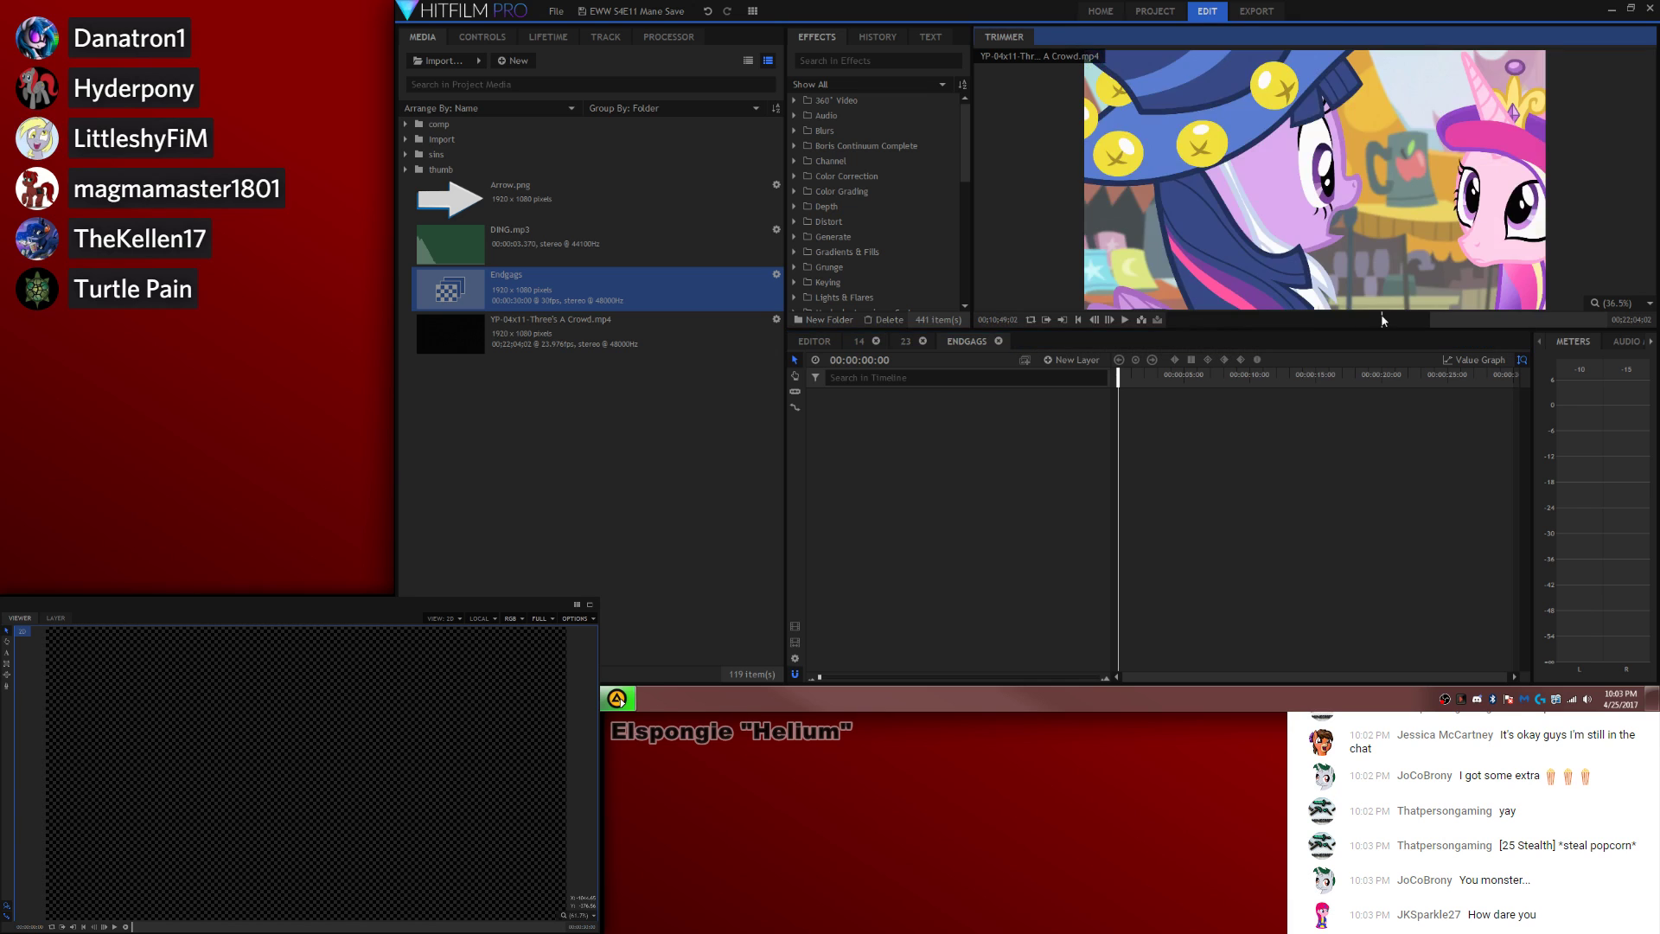
pyautogui.moveTo(1367, 315); pyautogui.dragTo(1493, 329)
pyautogui.press('space')
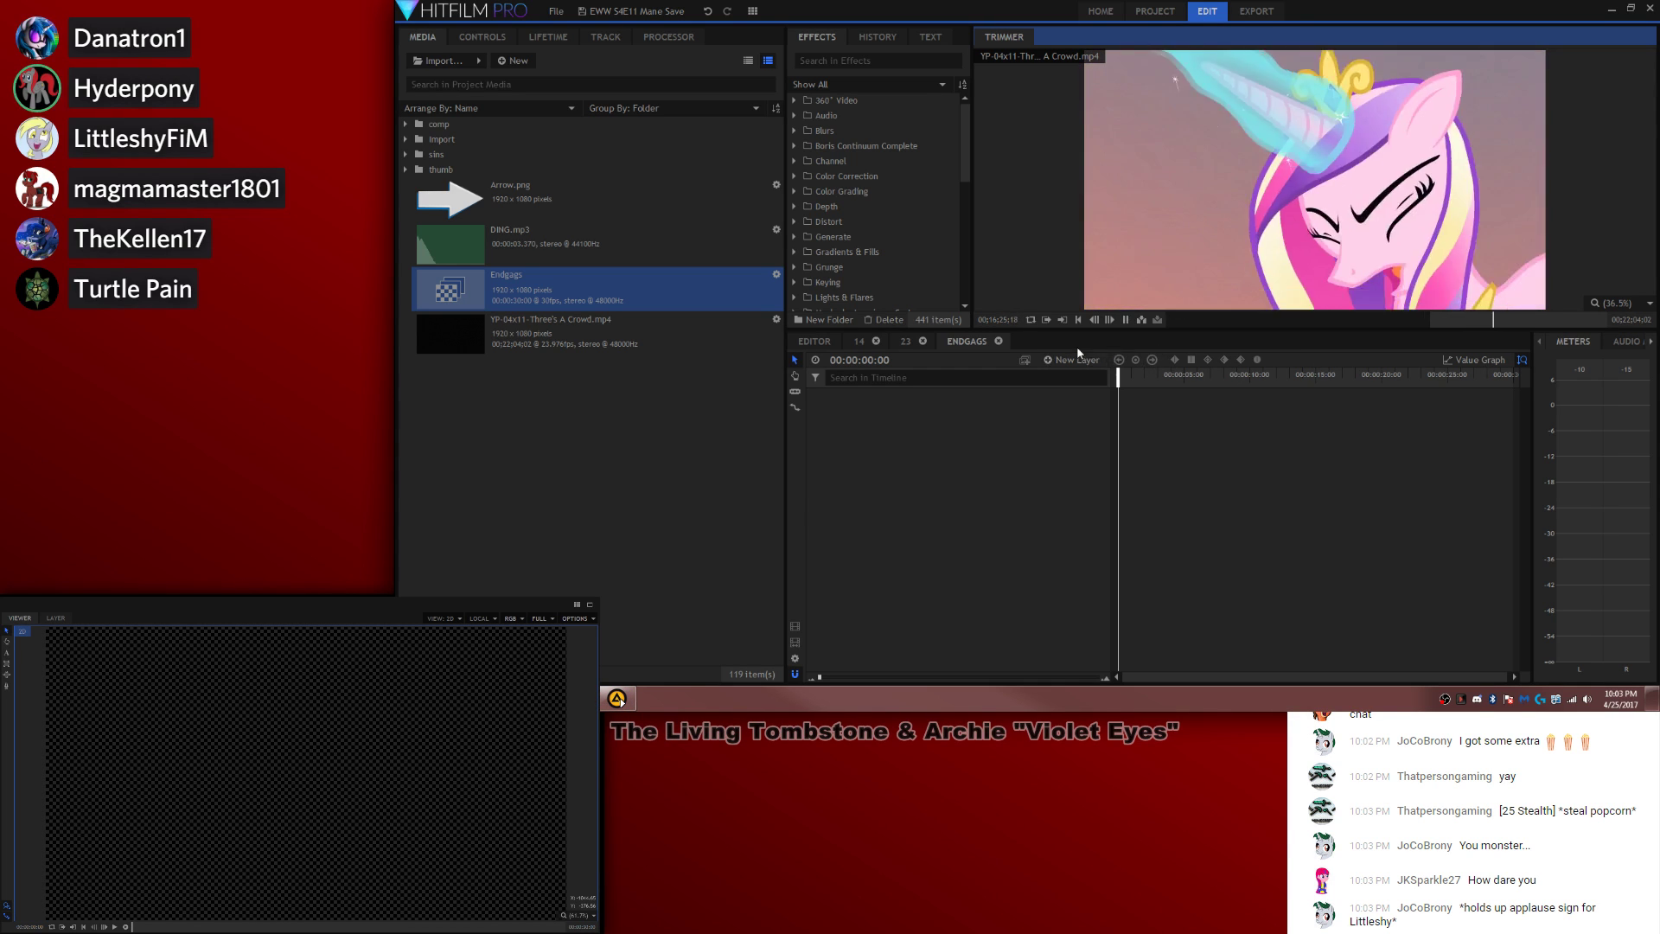
pyautogui.press('space')
pyautogui.press('space')
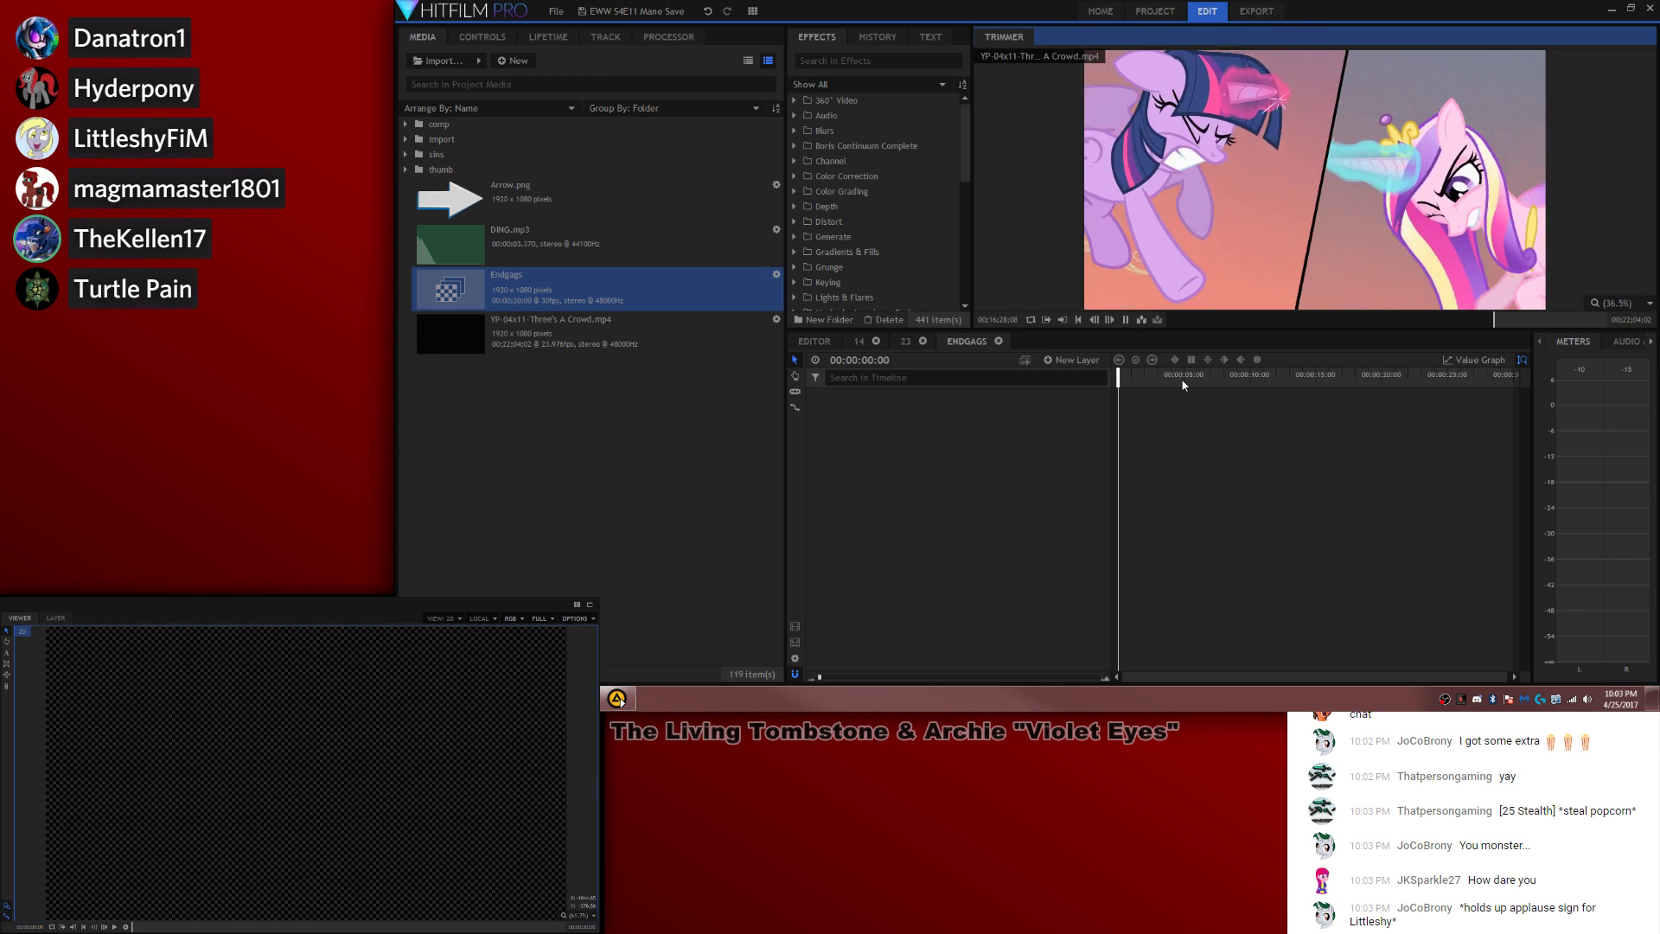
pyautogui.press('space')
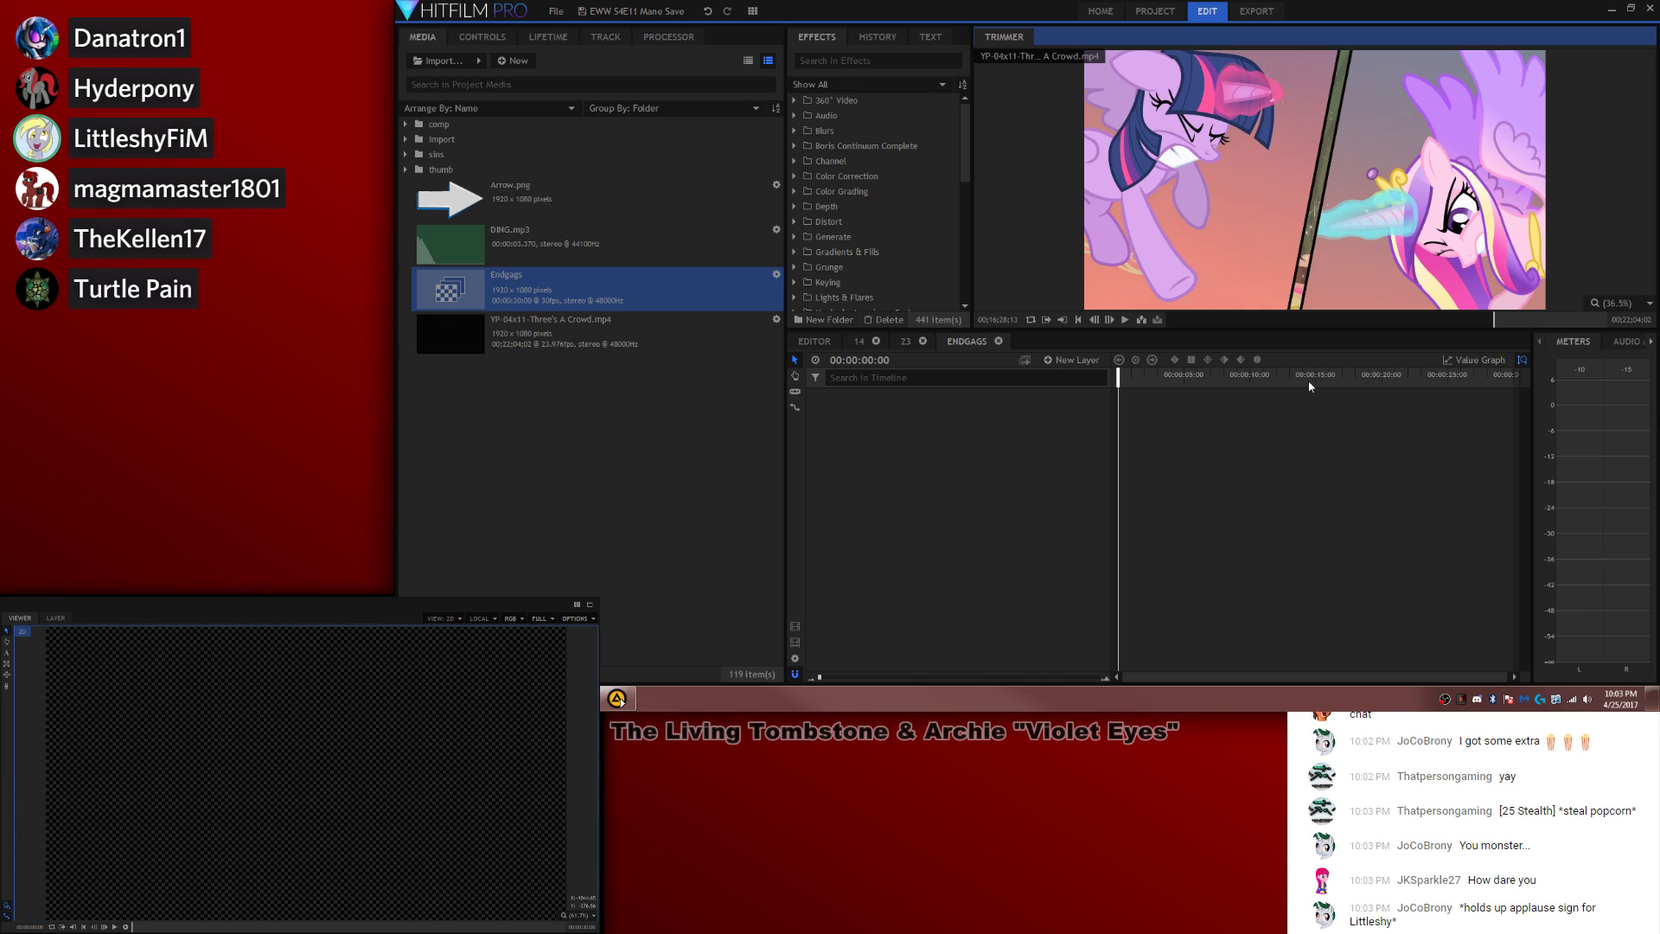
# Step: Find the segment start in the episode footage and mark the in point at 00:17:25:00
pyautogui.click(1498, 320)
pyautogui.moveTo(1498, 320); pyautogui.dragTo(1512, 319)
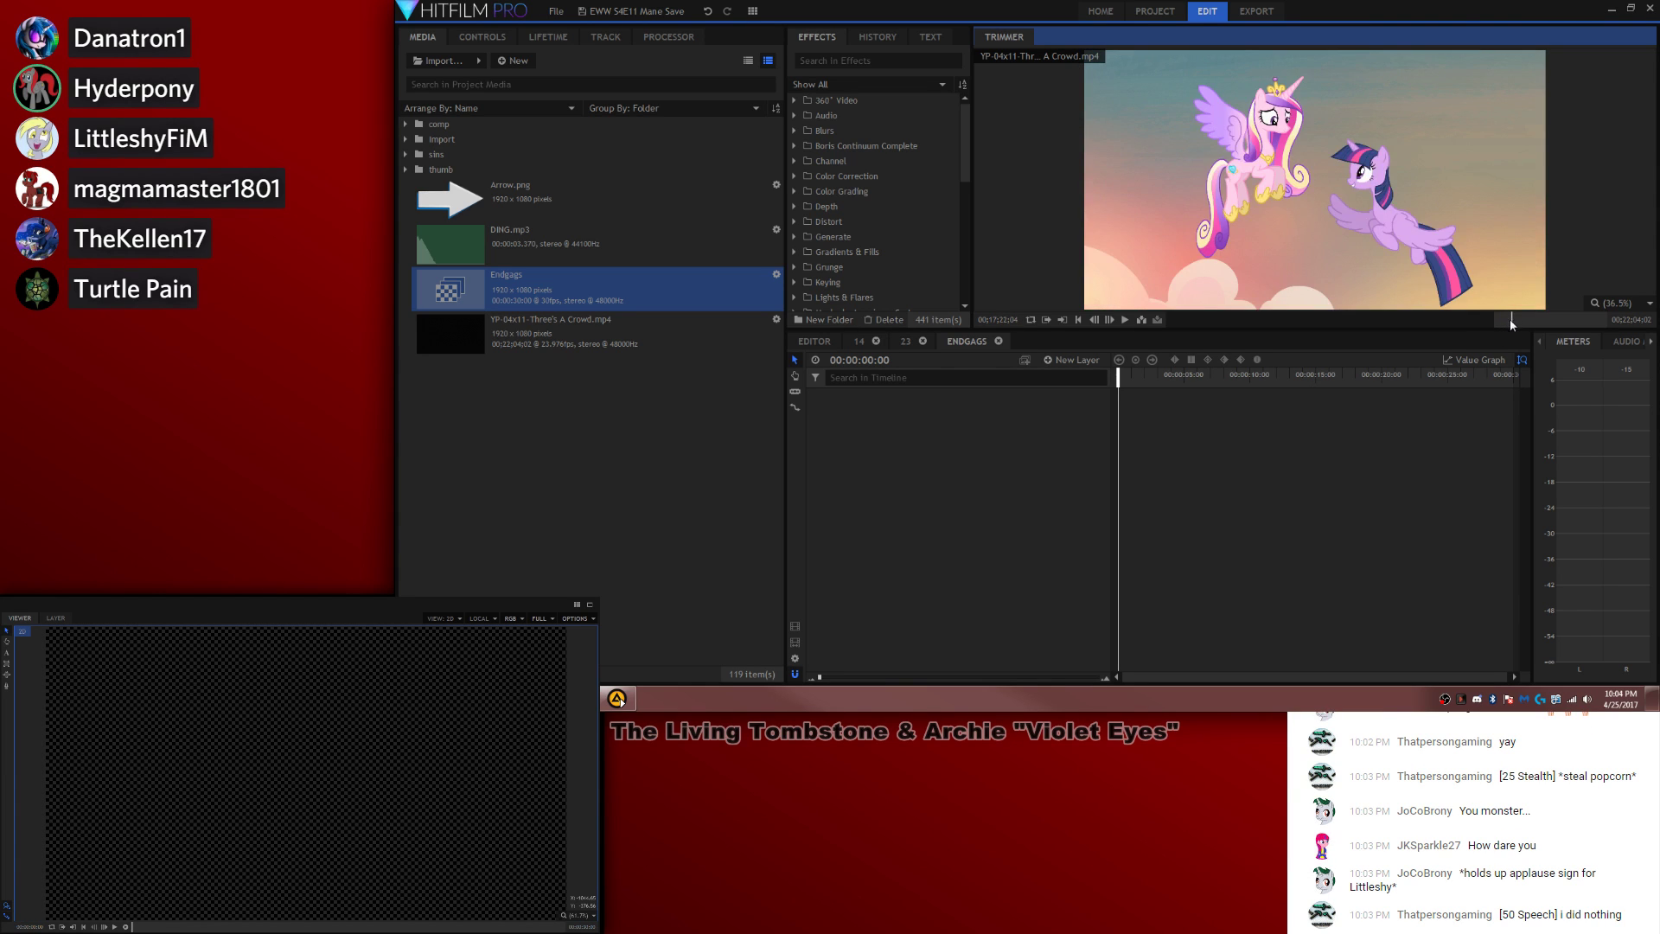
pyautogui.press('space')
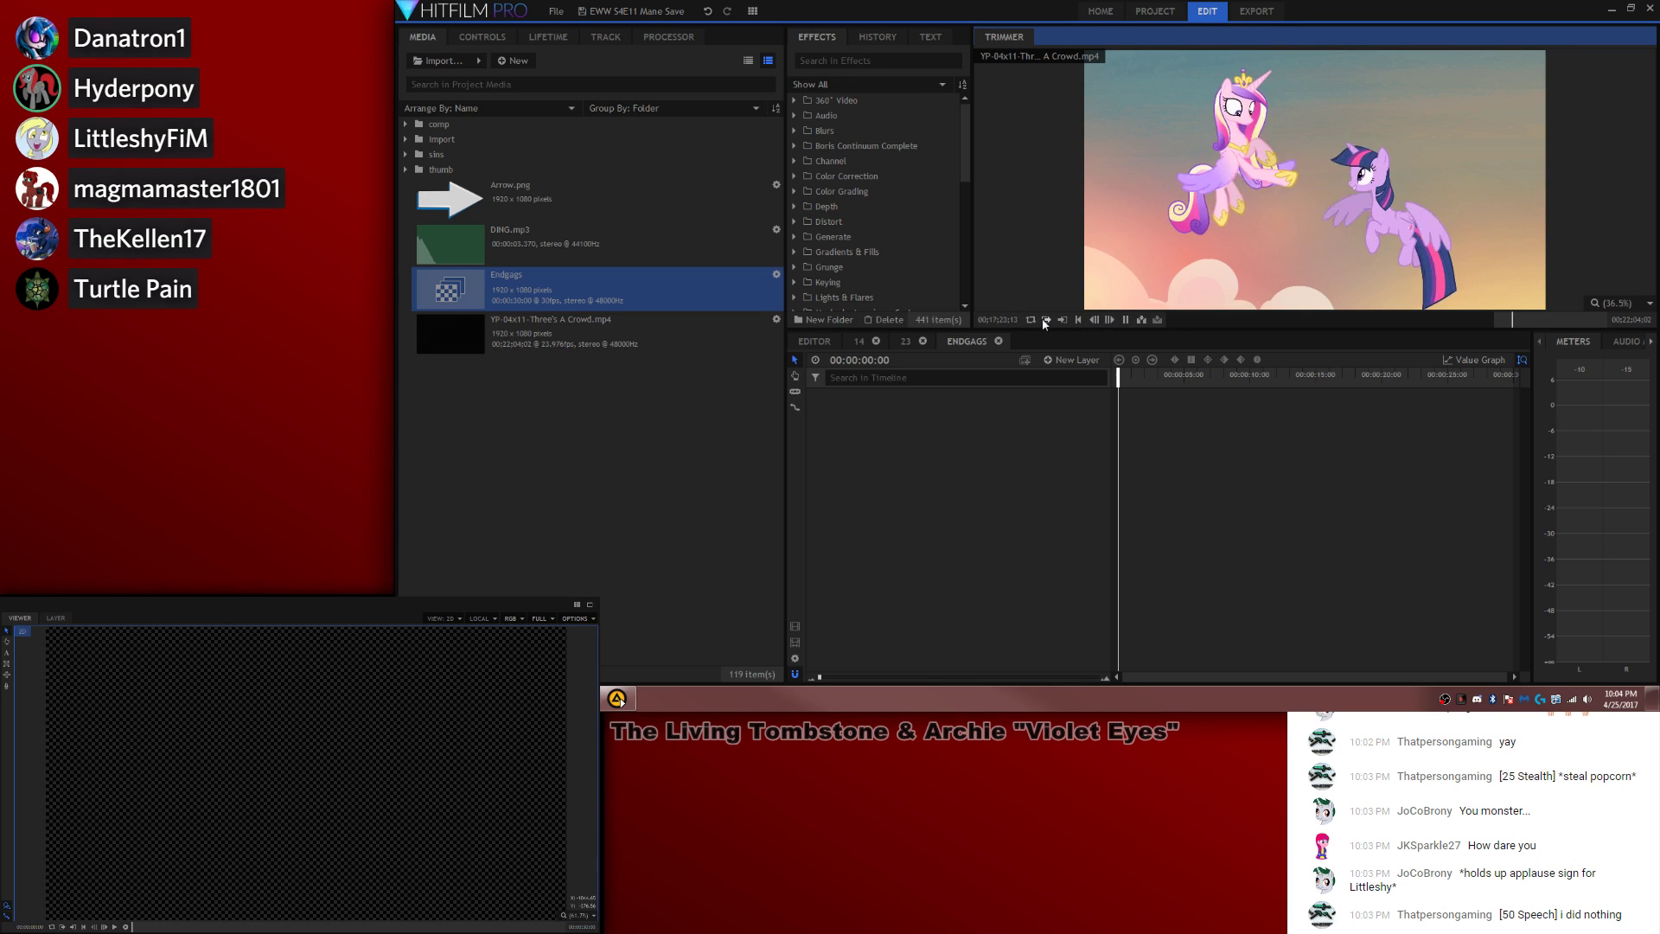
pyautogui.press('space')
pyautogui.press('space')
pyautogui.press('space')
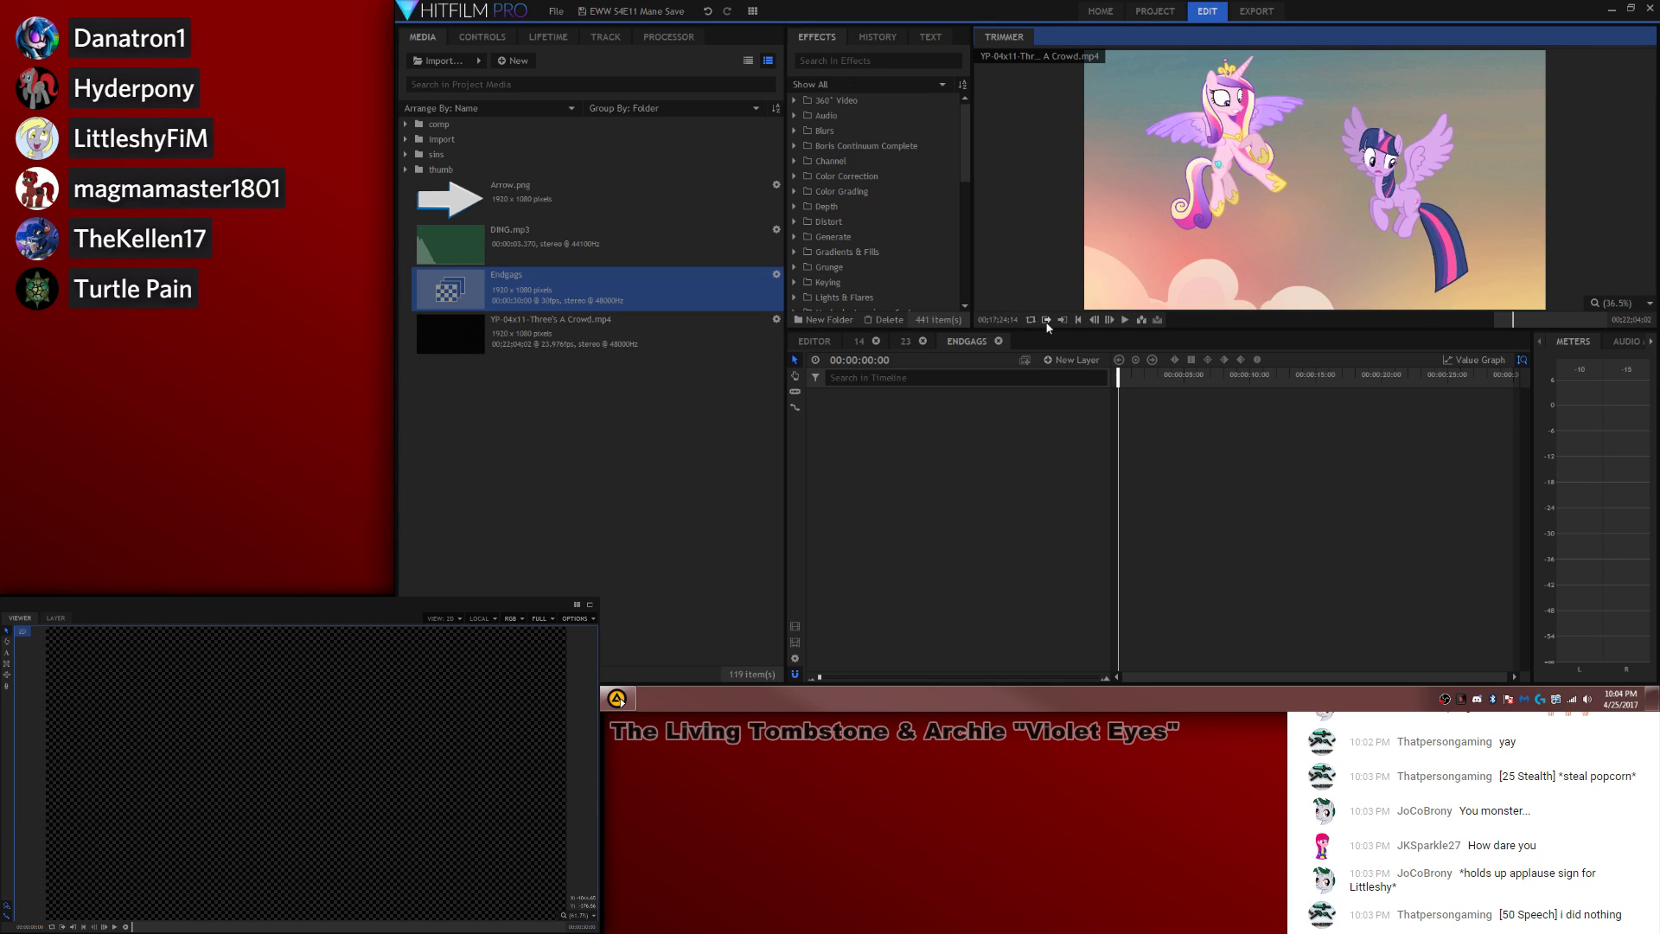
pyautogui.press('Right')
pyautogui.press('Right')
pyautogui.press('Right')
pyautogui.press('Right')
pyautogui.press('Right')
pyautogui.press('Right')
pyautogui.press('Right')
pyautogui.press('Right')
pyautogui.press('Right')
pyautogui.press('Right')
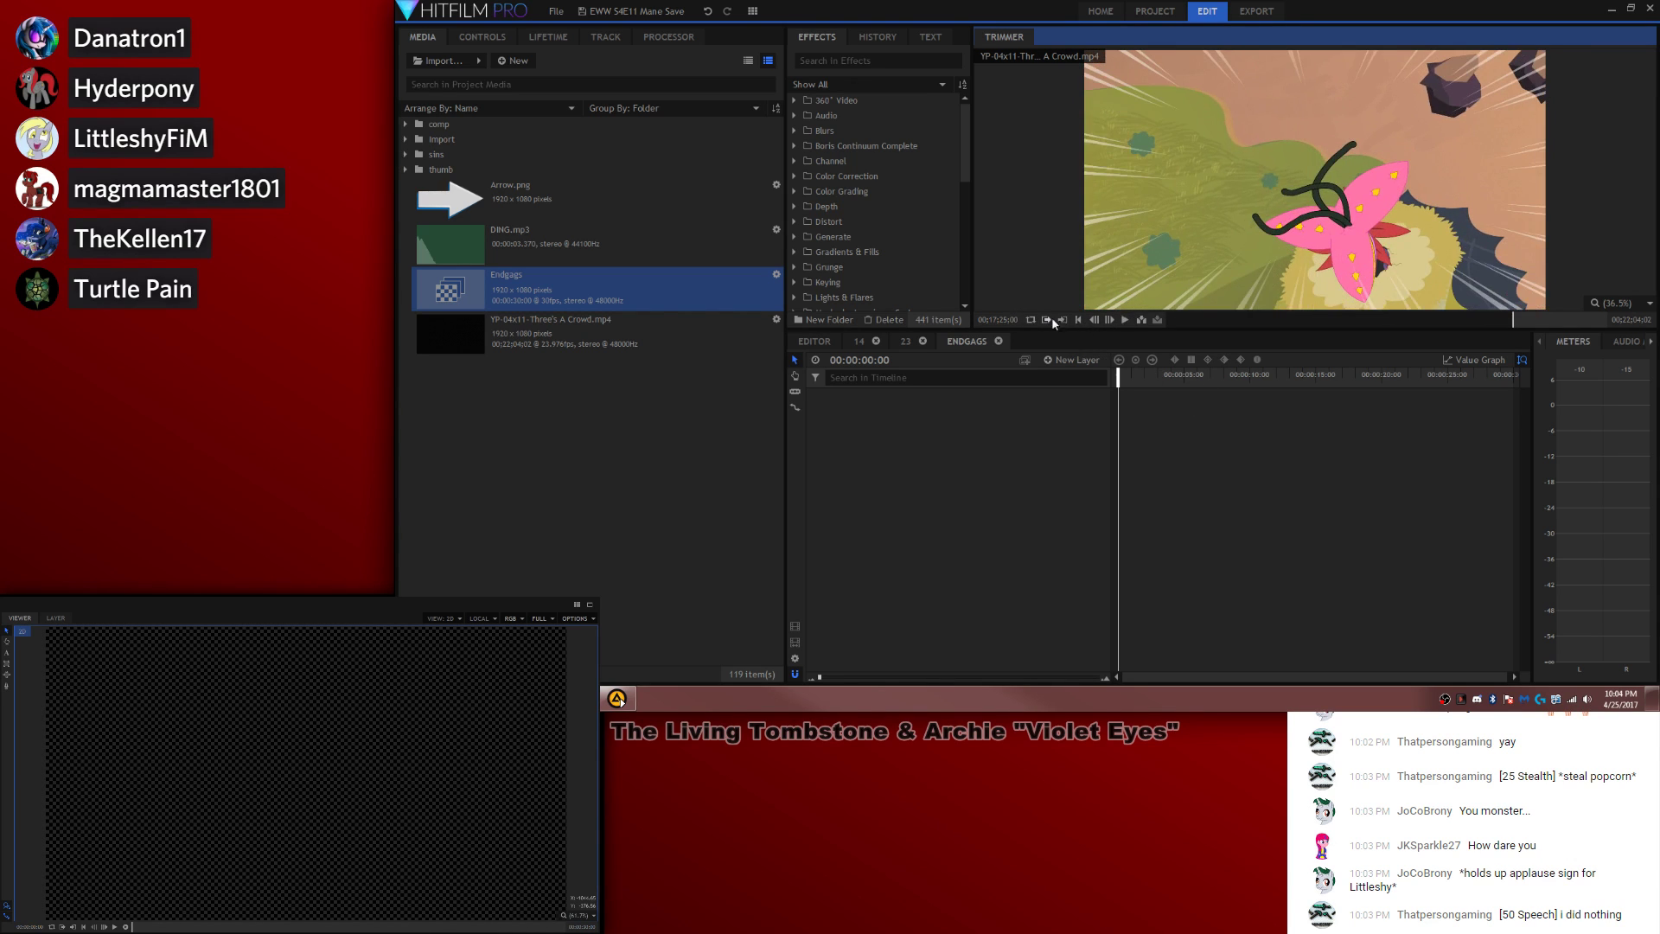
# Step: Play the episode segment and step frame by frame to cue its end at about 00:17:27
pyautogui.press('space')
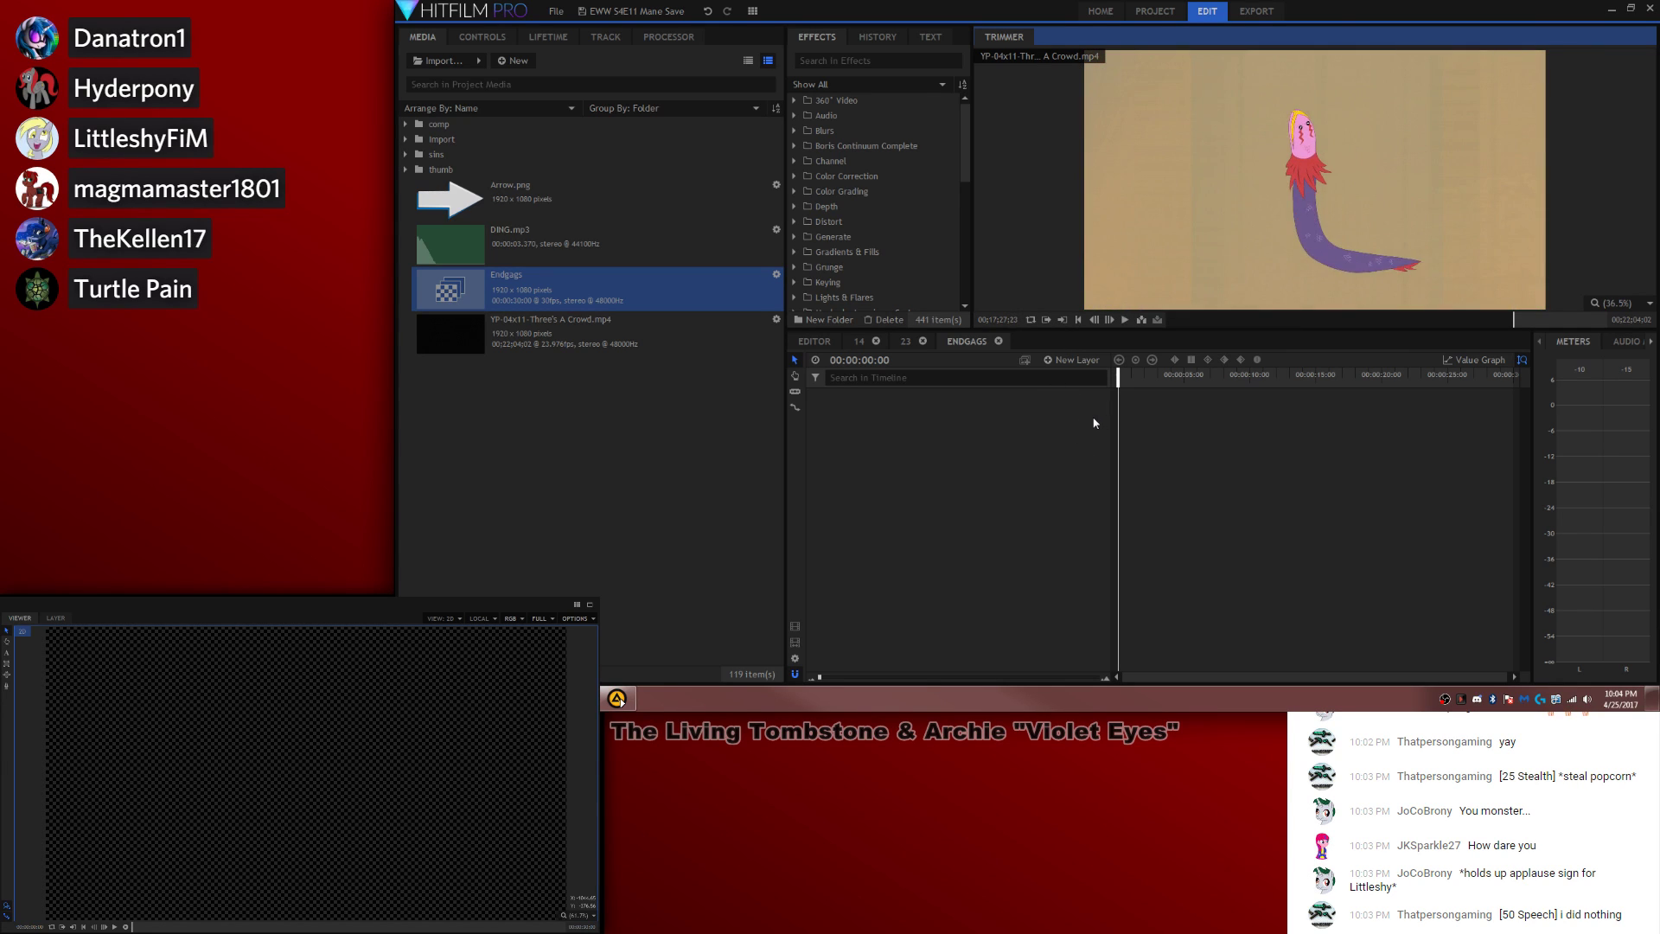
pyautogui.press('space')
pyautogui.press('Left')
pyautogui.press('Left')
pyautogui.press('Left')
pyautogui.press('Left')
pyautogui.press('Left')
pyautogui.press('Left')
pyautogui.press('Left')
pyautogui.press('Left')
pyautogui.press('Left')
pyautogui.press('Left')
pyautogui.press('Left')
pyautogui.press('Left')
pyautogui.press('Left')
pyautogui.press('Left')
pyautogui.press('Left')
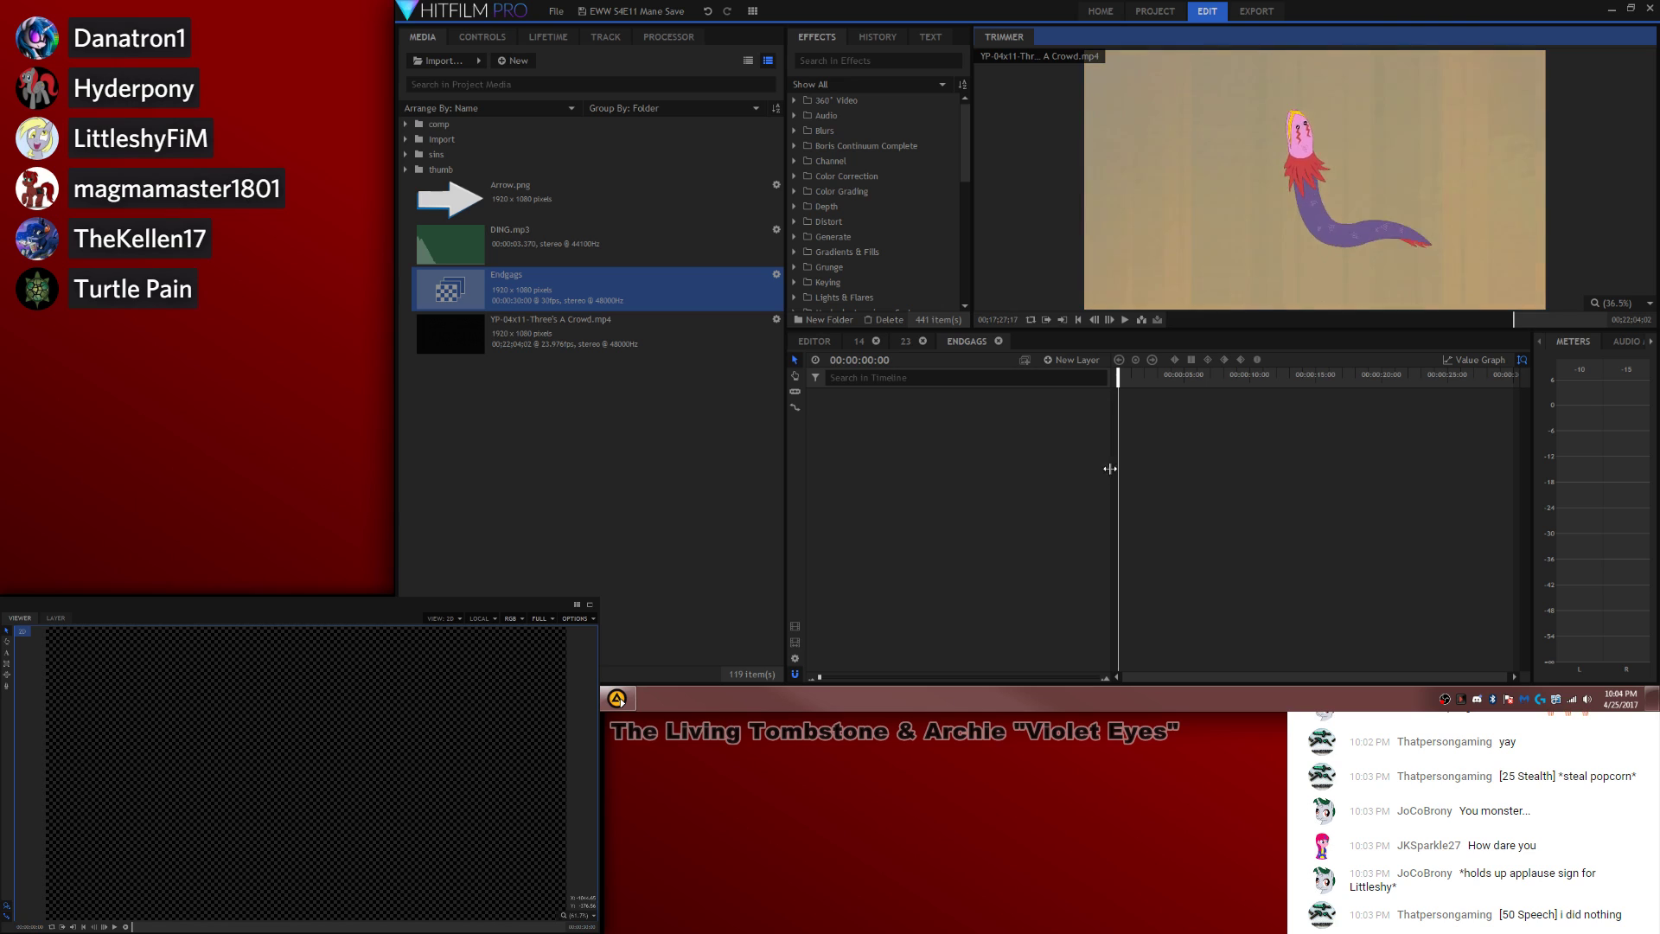
pyautogui.press('Right')
pyautogui.press('Right')
pyautogui.press('Right')
pyautogui.press('Right')
pyautogui.press('Right')
pyautogui.press('Right')
pyautogui.press('Left')
pyautogui.press('Left')
pyautogui.press('Left')
pyautogui.press('Left')
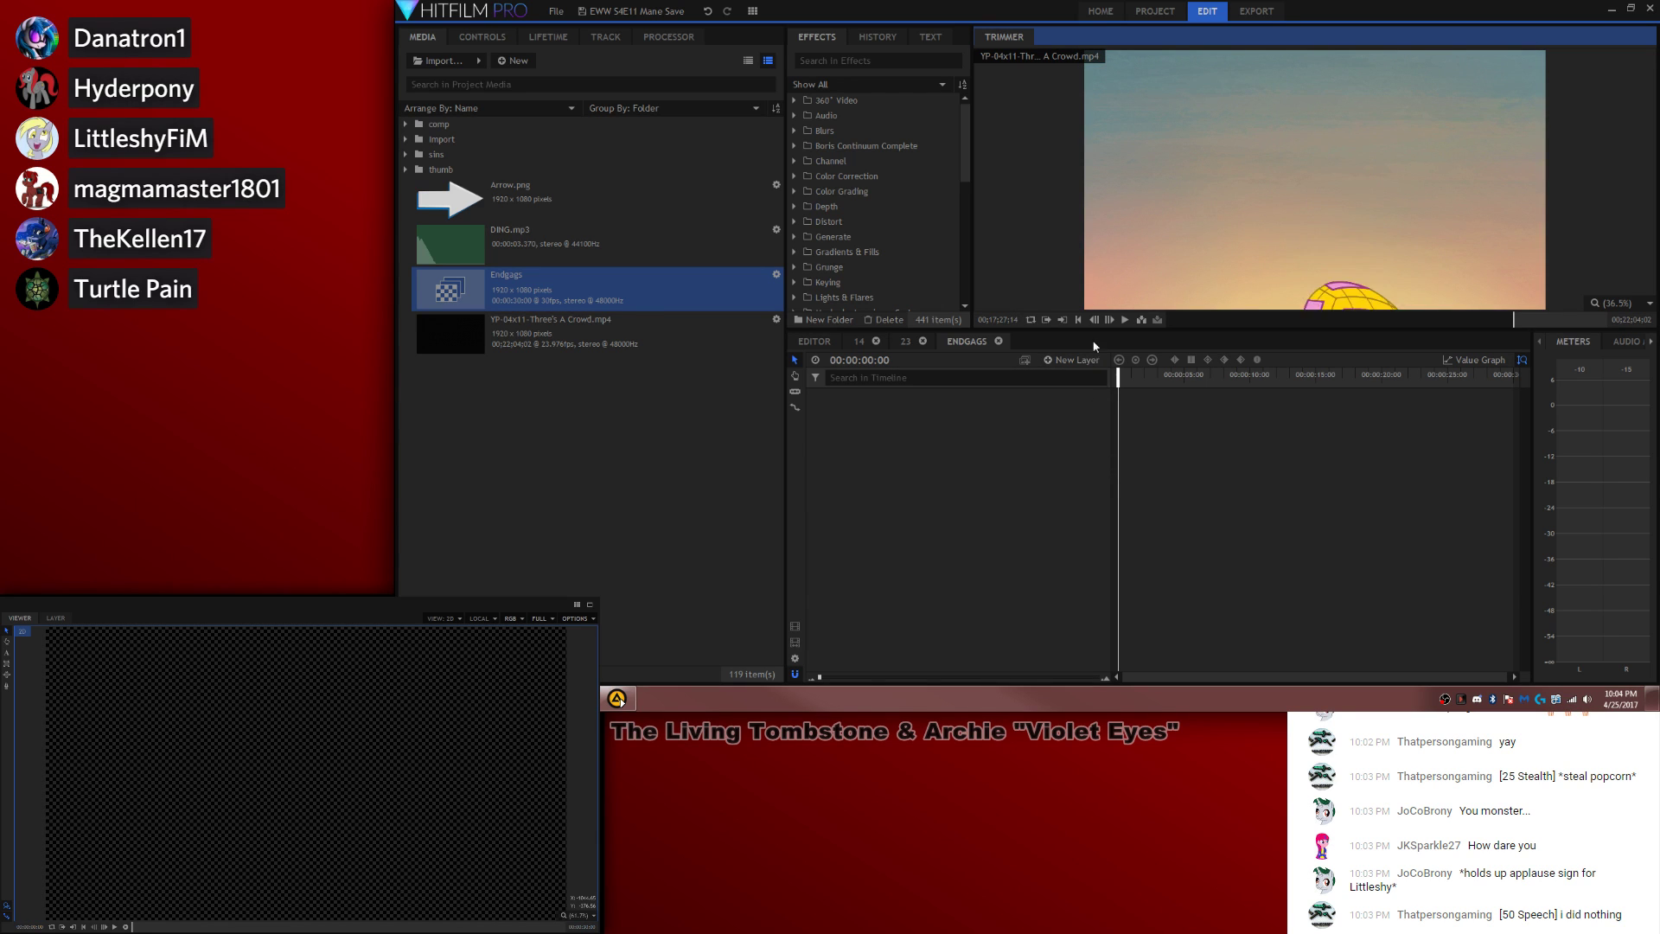
# Step: Add the trimmed episode segment as a layer at the start of Endgags, play it, and return the playhead to the start
pyautogui.moveTo(1063, 319); pyautogui.dragTo(1122, 403)
pyautogui.press('space')
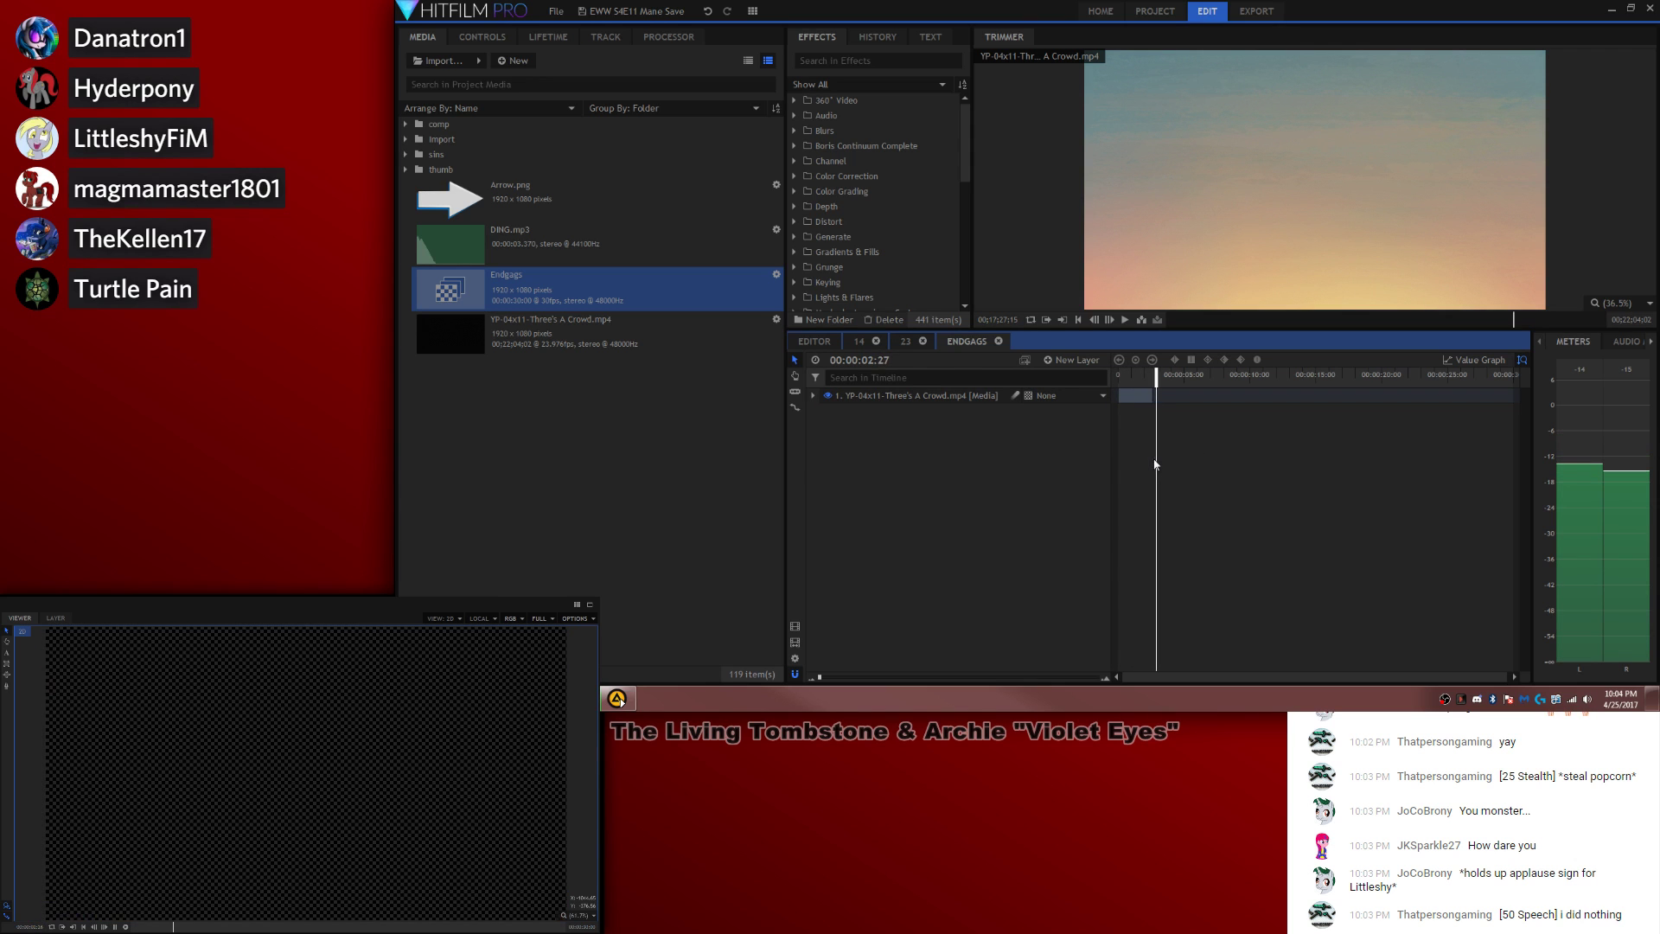
pyautogui.click(1147, 378)
pyautogui.moveTo(1147, 378); pyautogui.dragTo(951, 372)
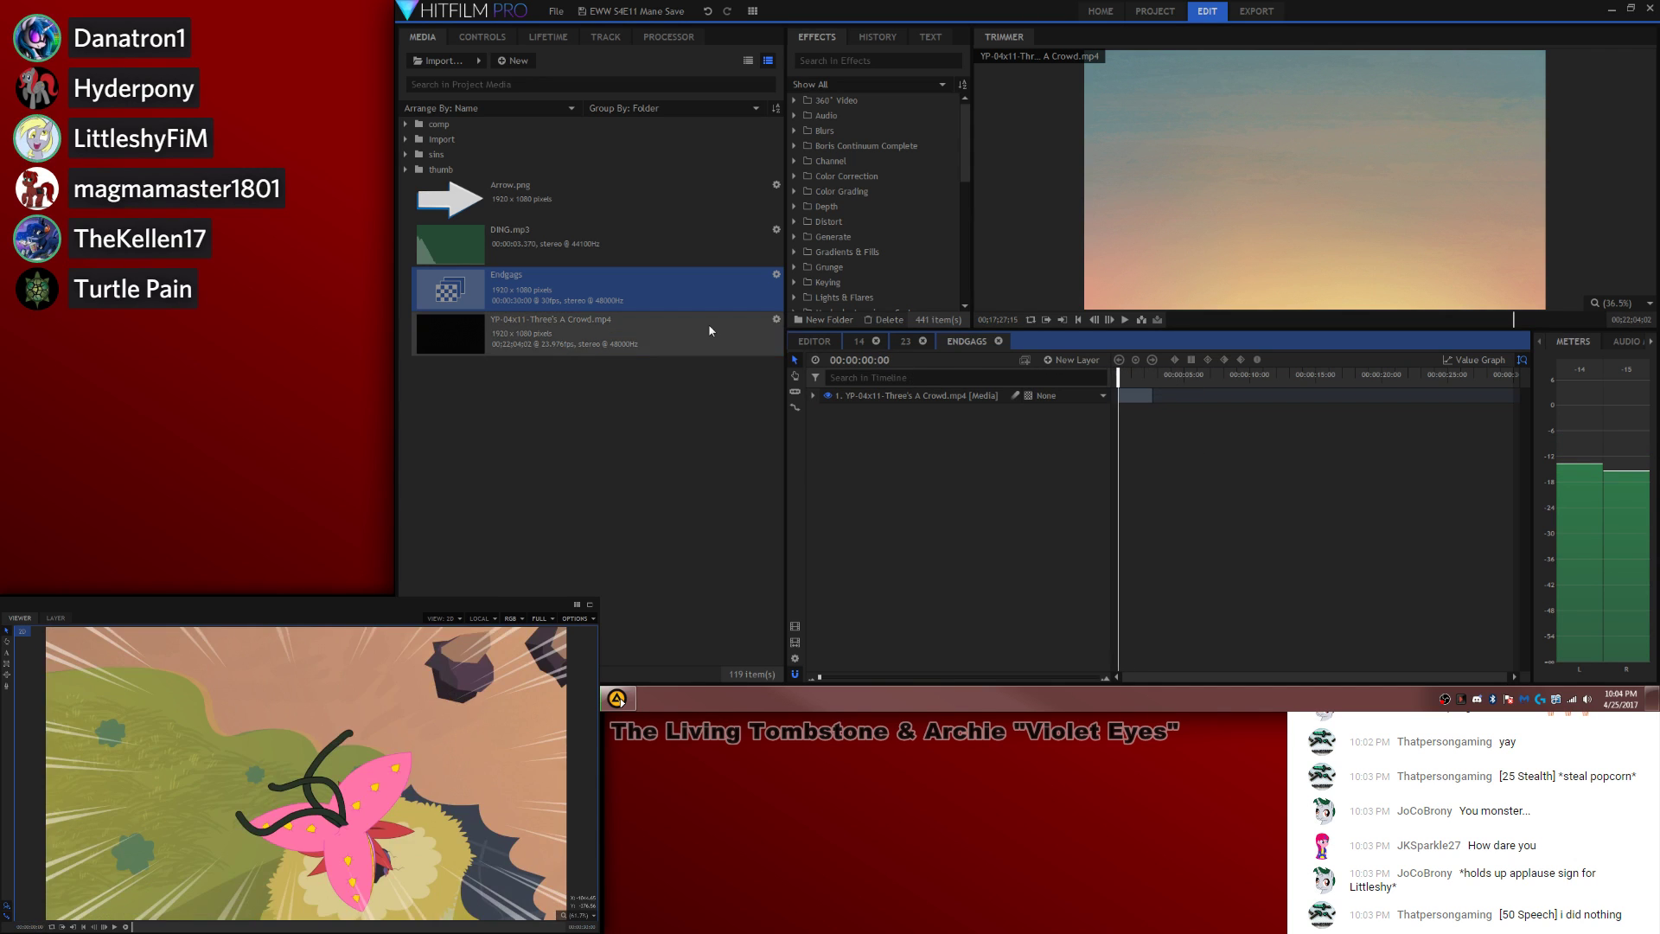
# Step: Import the S4 Episode 11 Three's A Crowd vocals from Episodes > Audio Rip > Season 4 Vocals into the import media folder
pyautogui.doubleClick(450, 143)
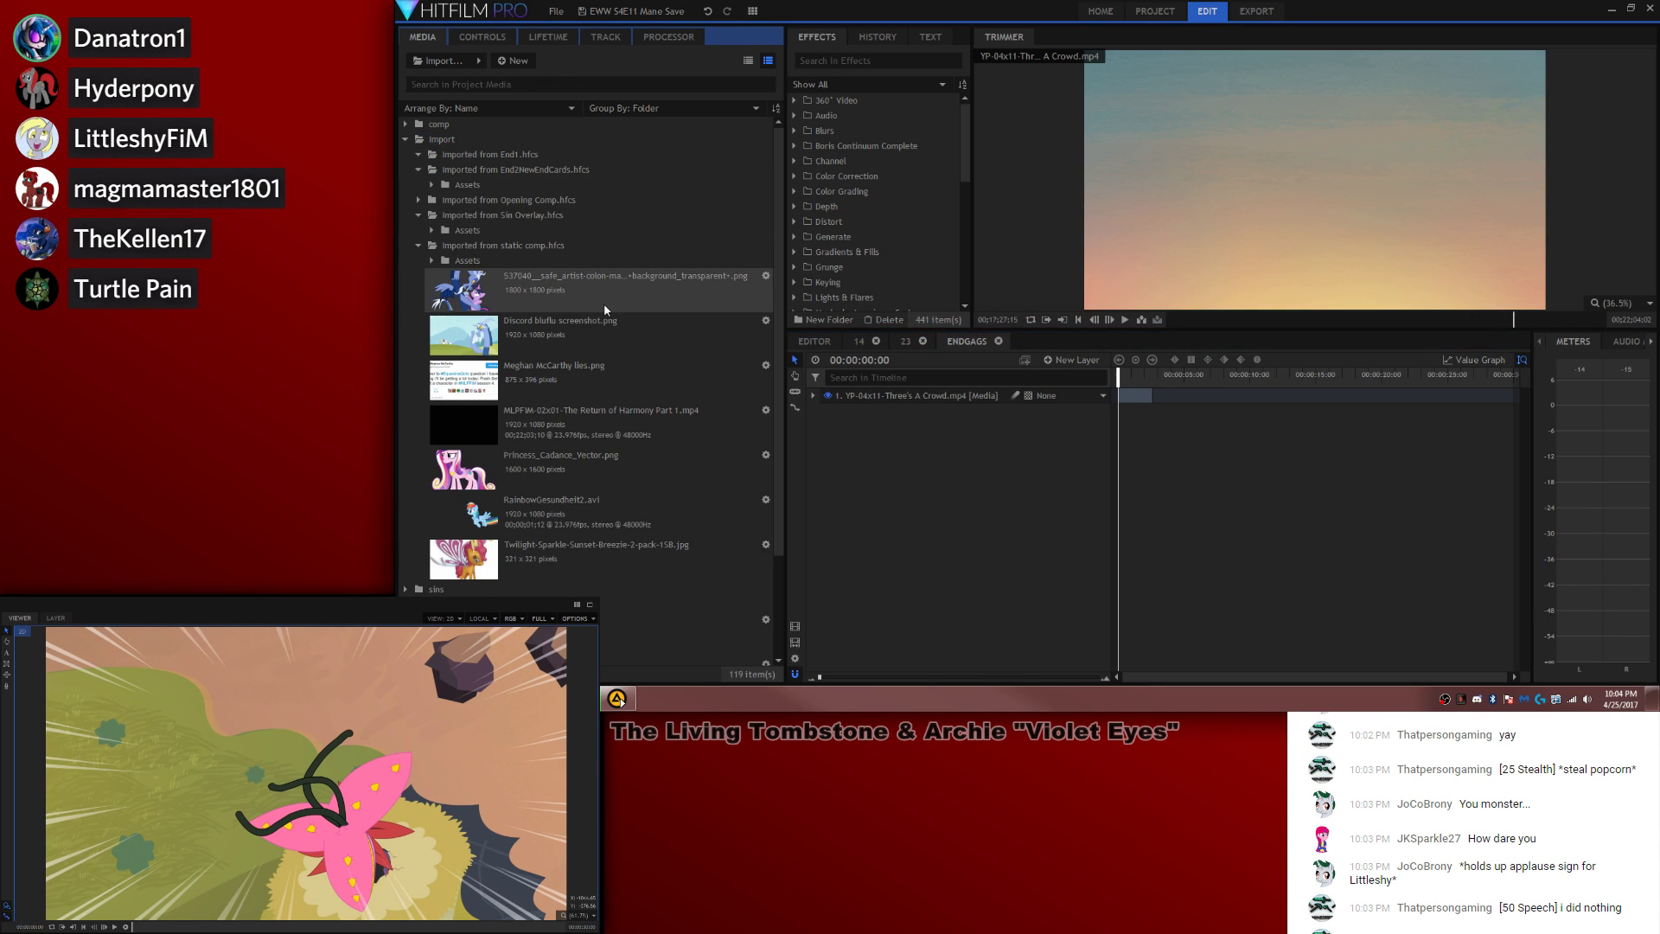
pyautogui.scroll(-2, 604, 302)
pyautogui.scroll(2, 571, 250)
pyautogui.click(470, 144)
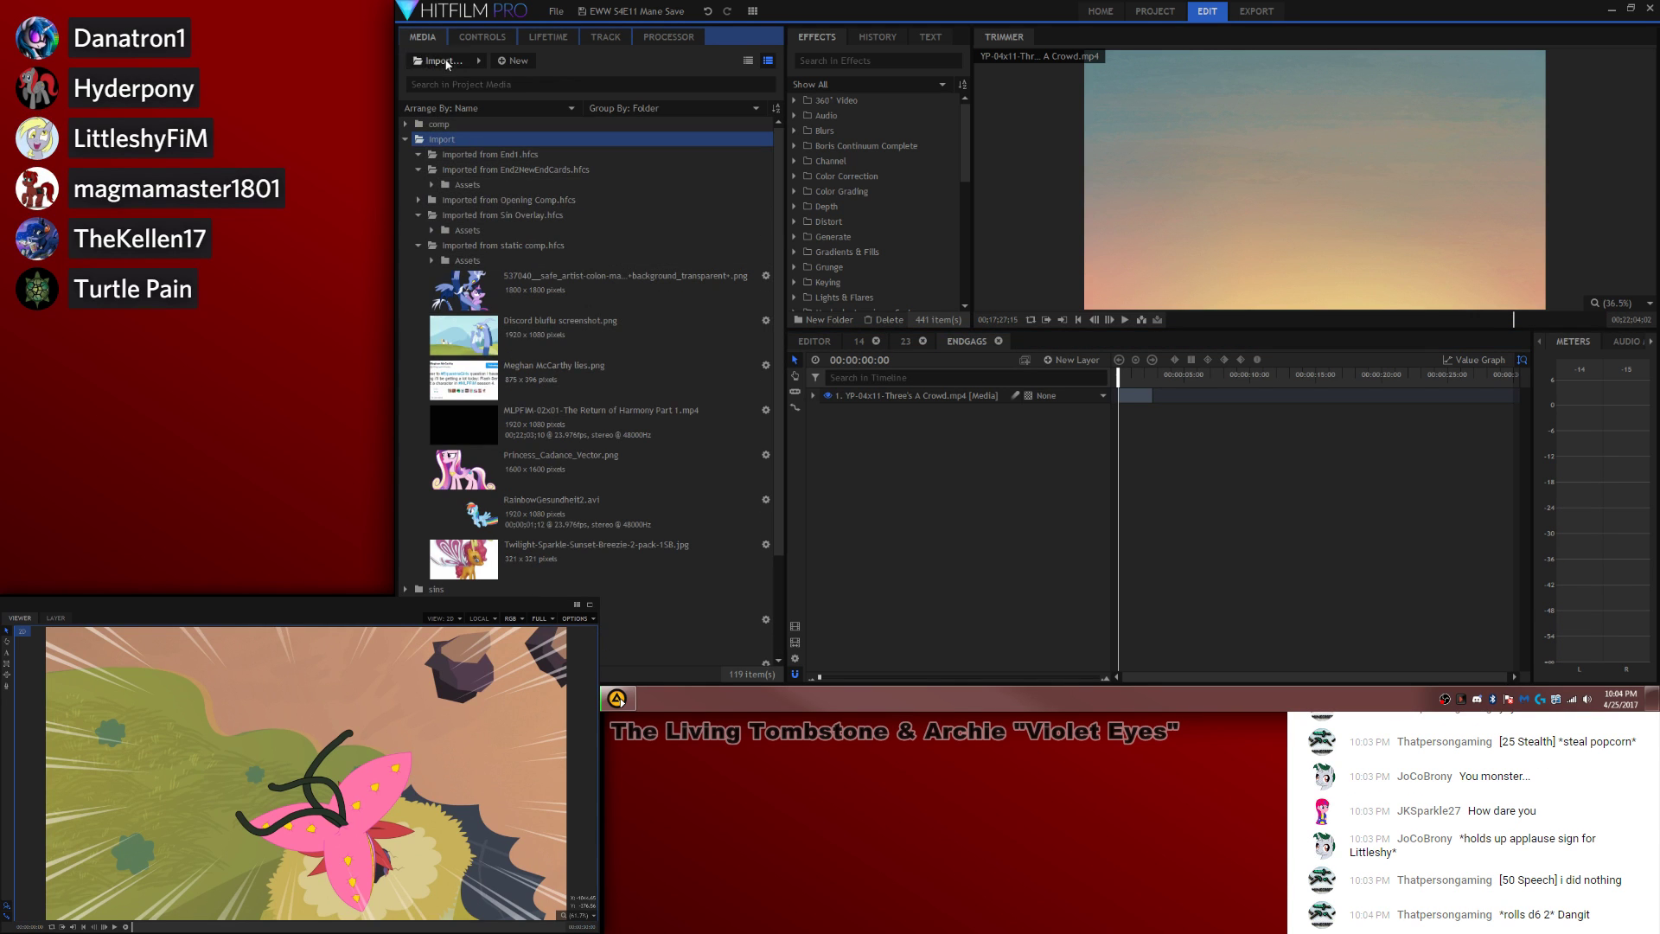
pyautogui.click(445, 62)
pyautogui.click(448, 104)
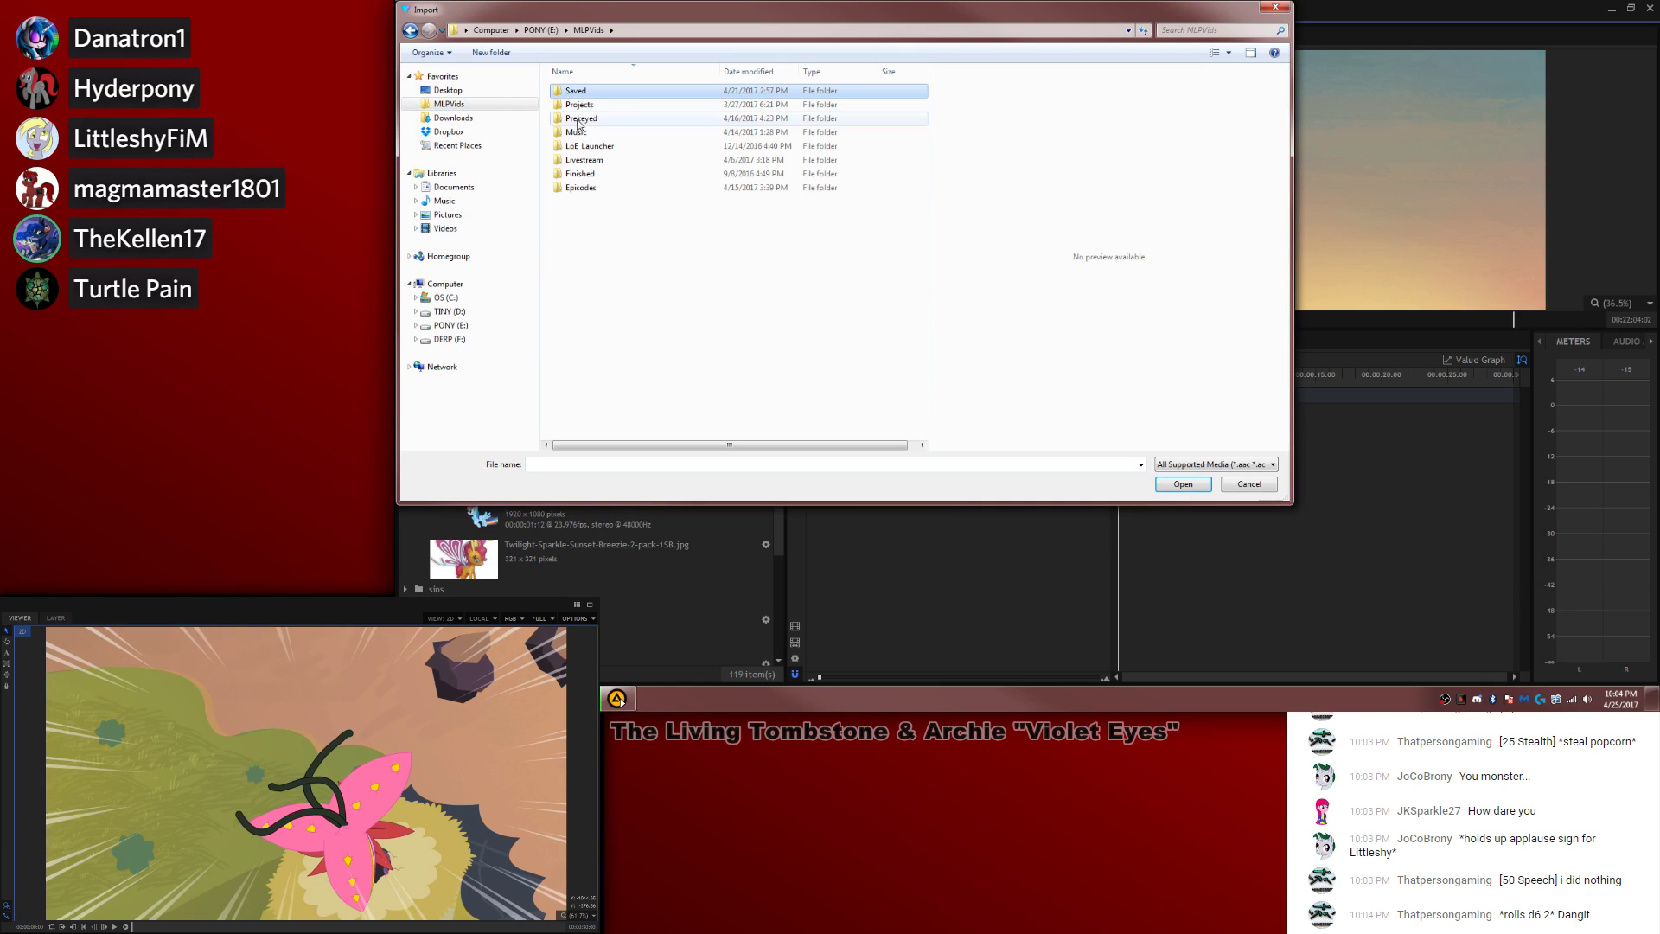
pyautogui.doubleClick(580, 188)
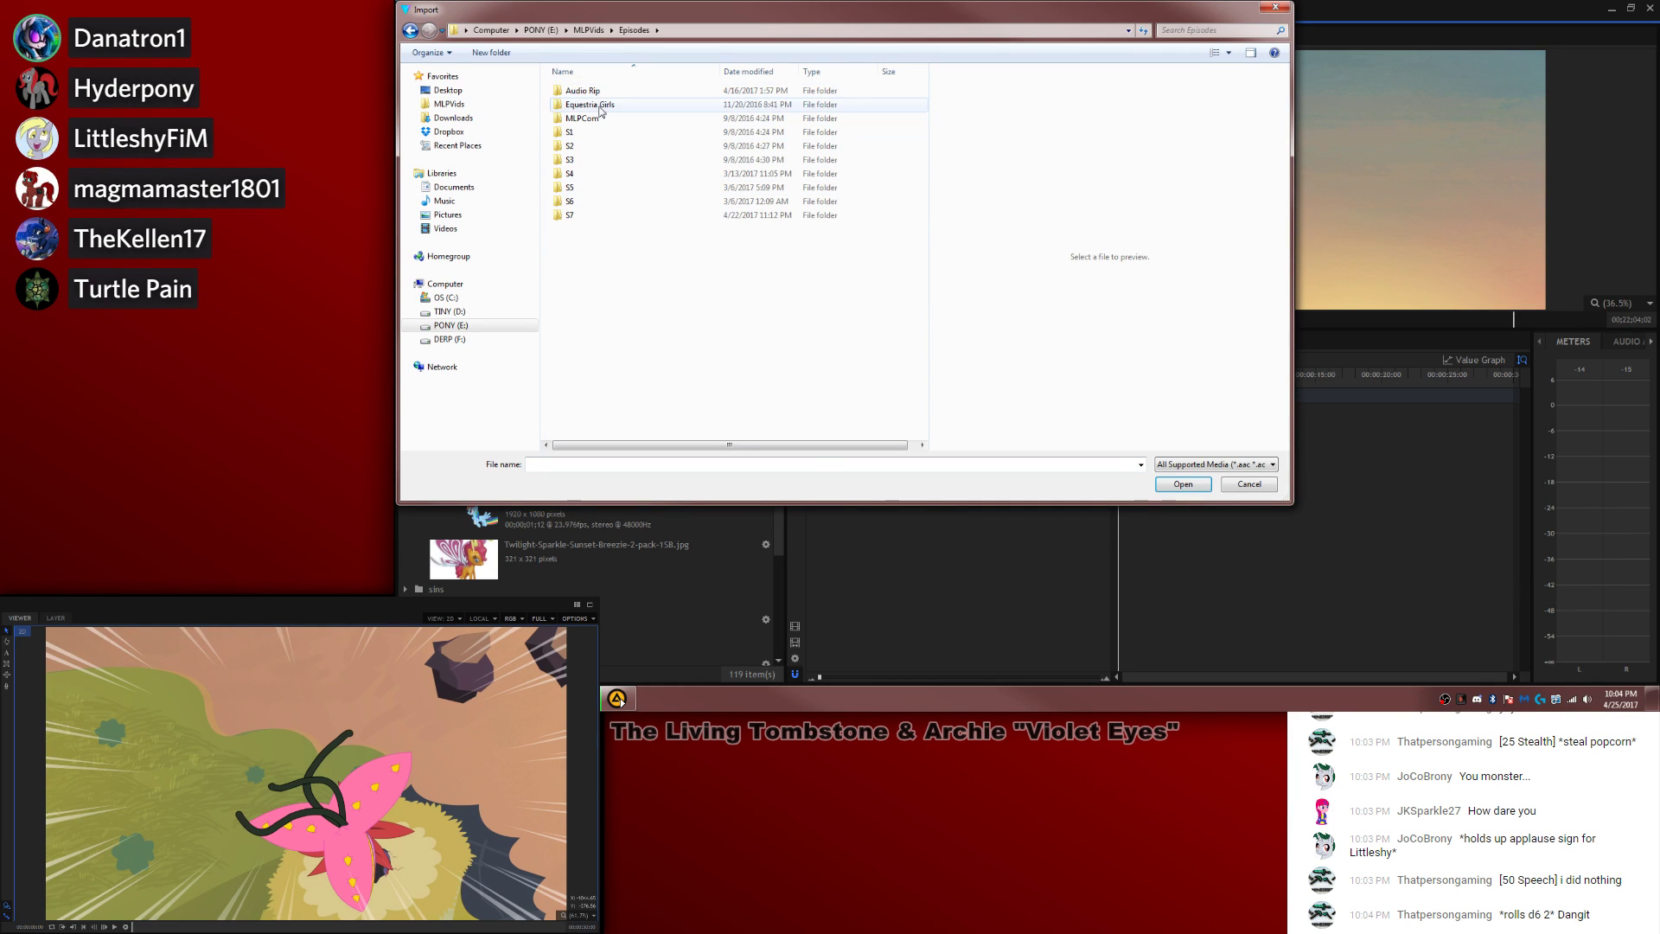
pyautogui.doubleClick(599, 93)
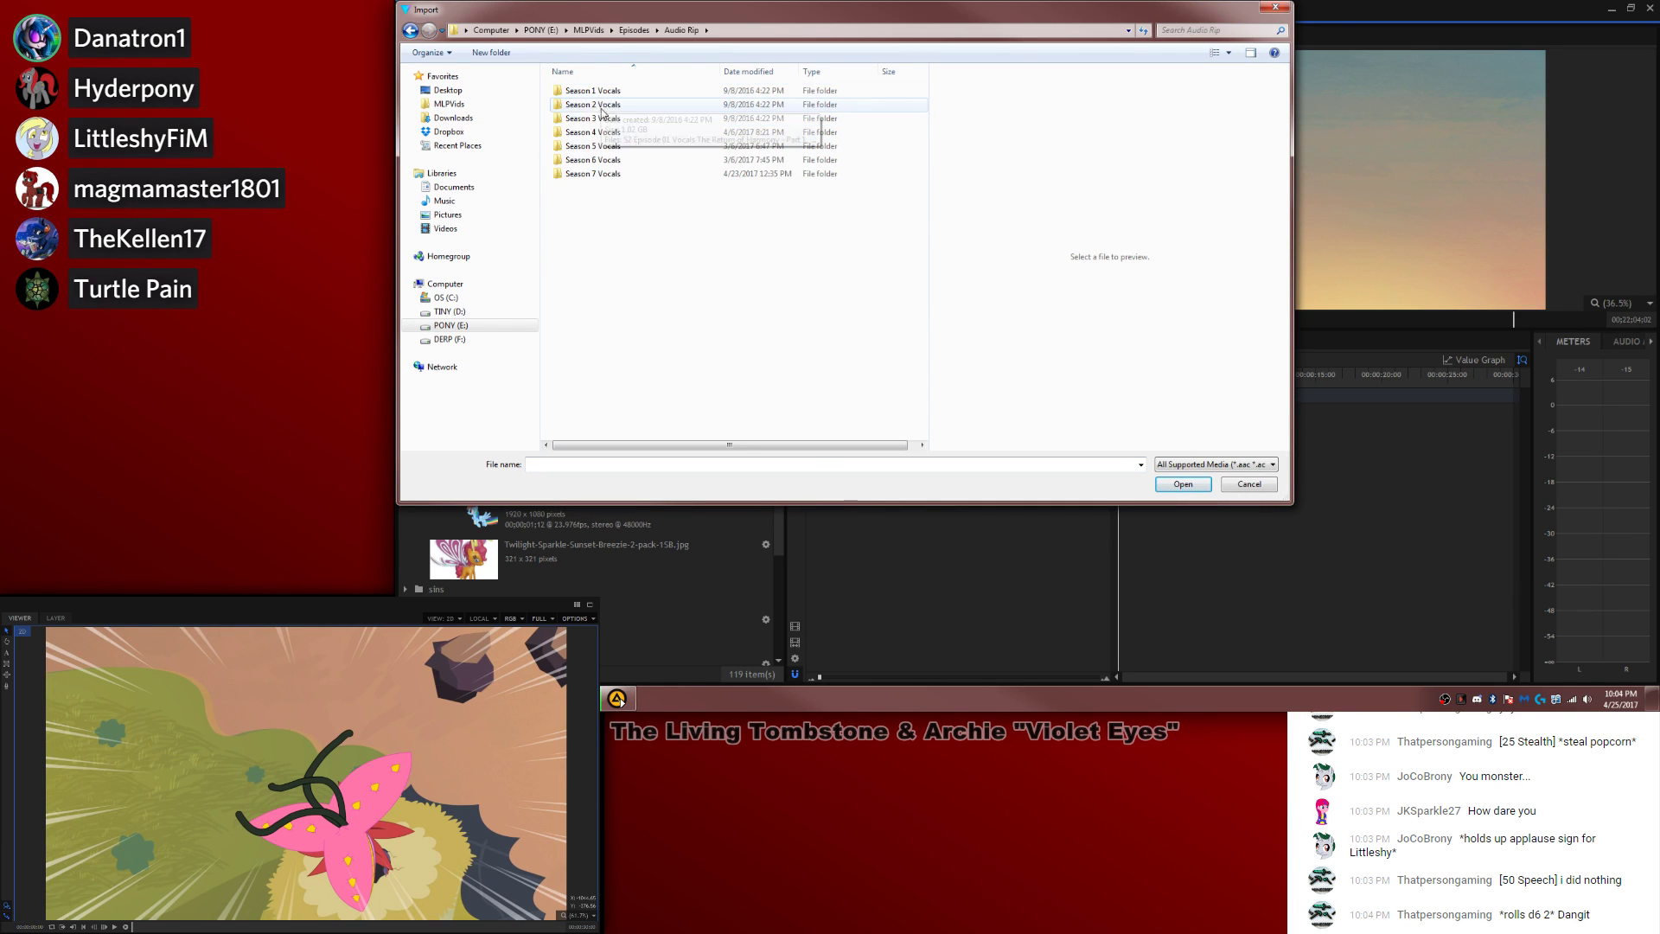
pyautogui.doubleClick(593, 131)
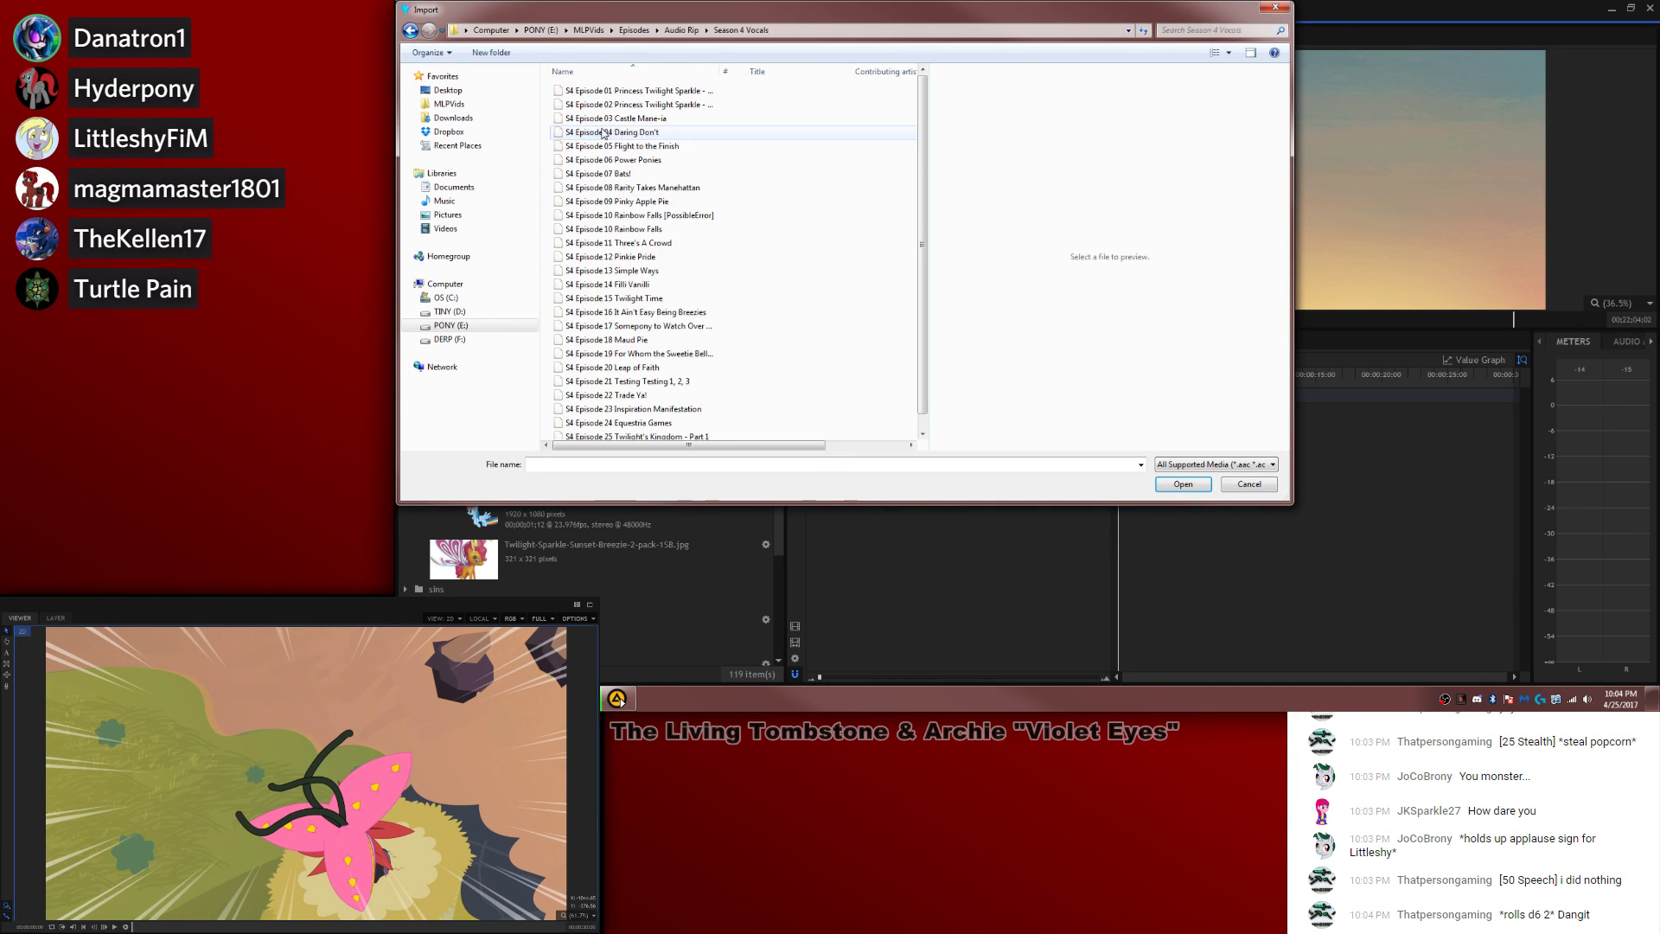
pyautogui.doubleClick(663, 244)
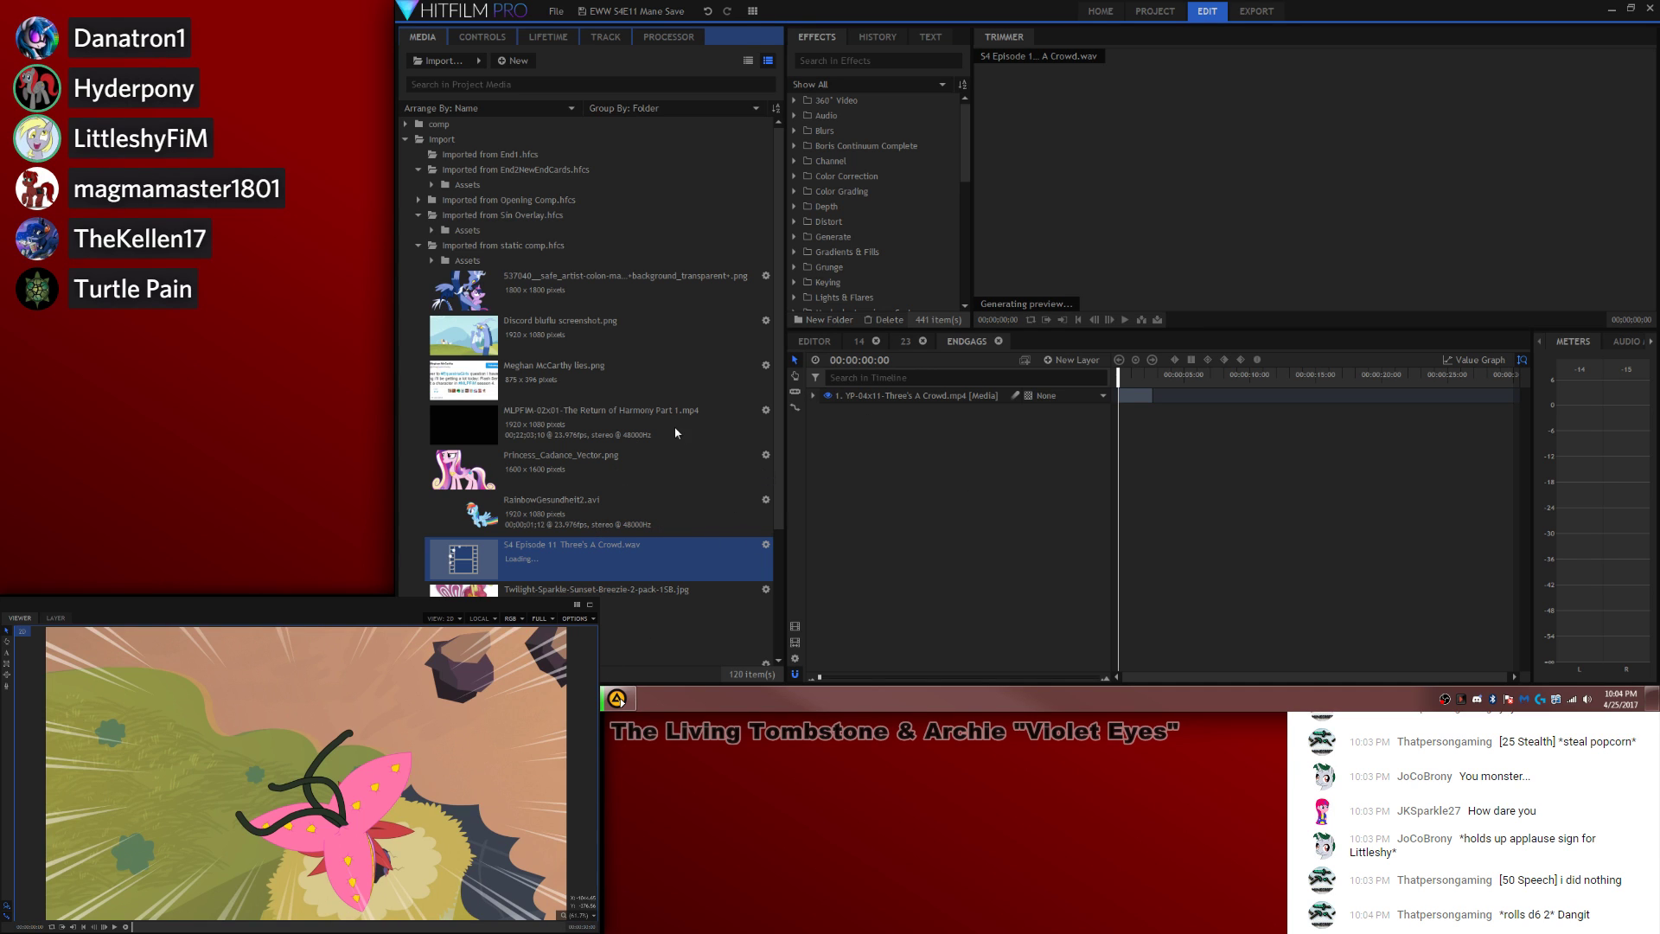
# Step: Load S4 Episode 11 Three's A Crowd.wav into the trimmer and cue it at about 00:17:25 to match the episode segment
pyautogui.scroll(-3, 666, 434)
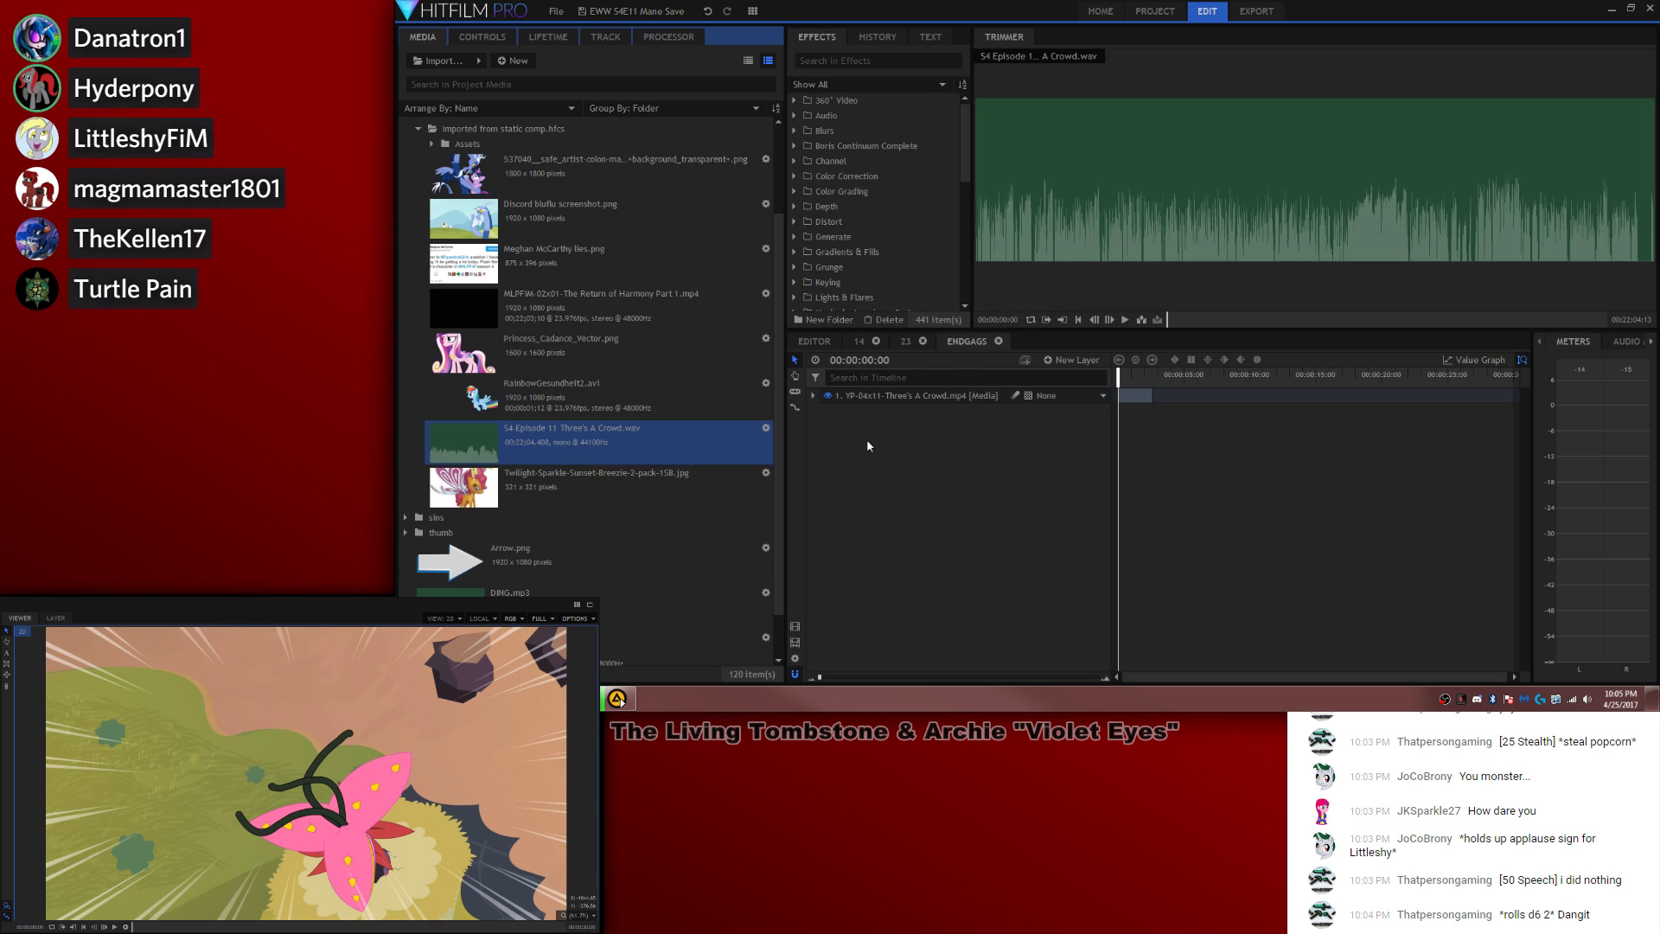
pyautogui.scroll(-2, 731, 391)
pyautogui.click(600, 641)
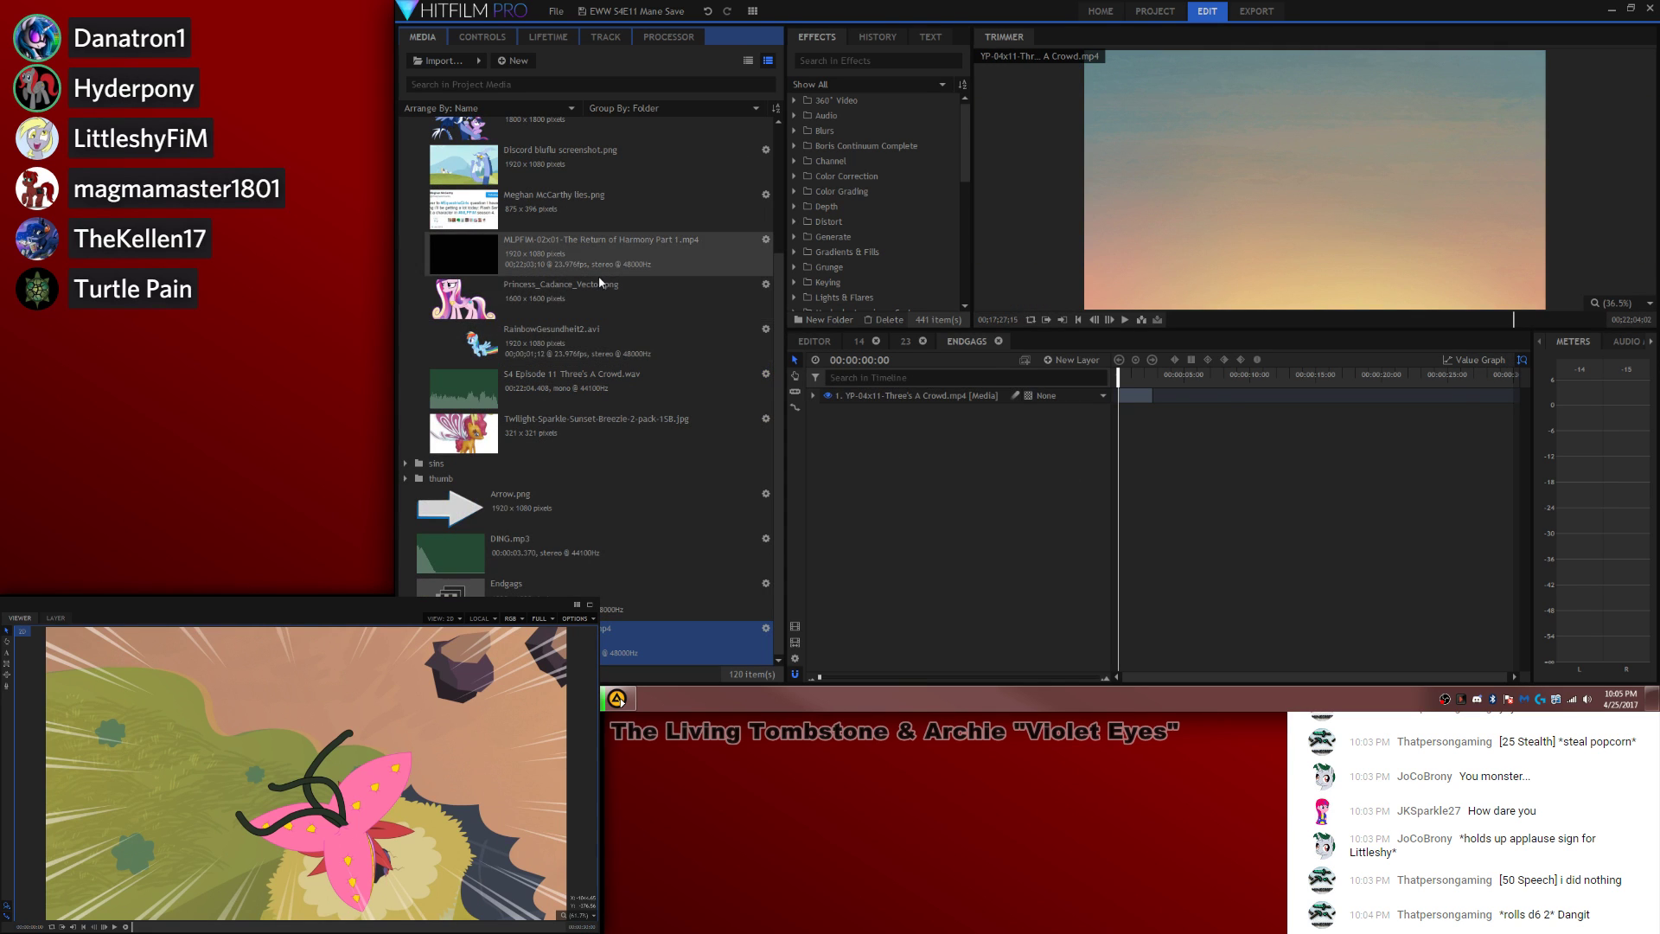
pyautogui.click(591, 383)
pyautogui.click(1504, 320)
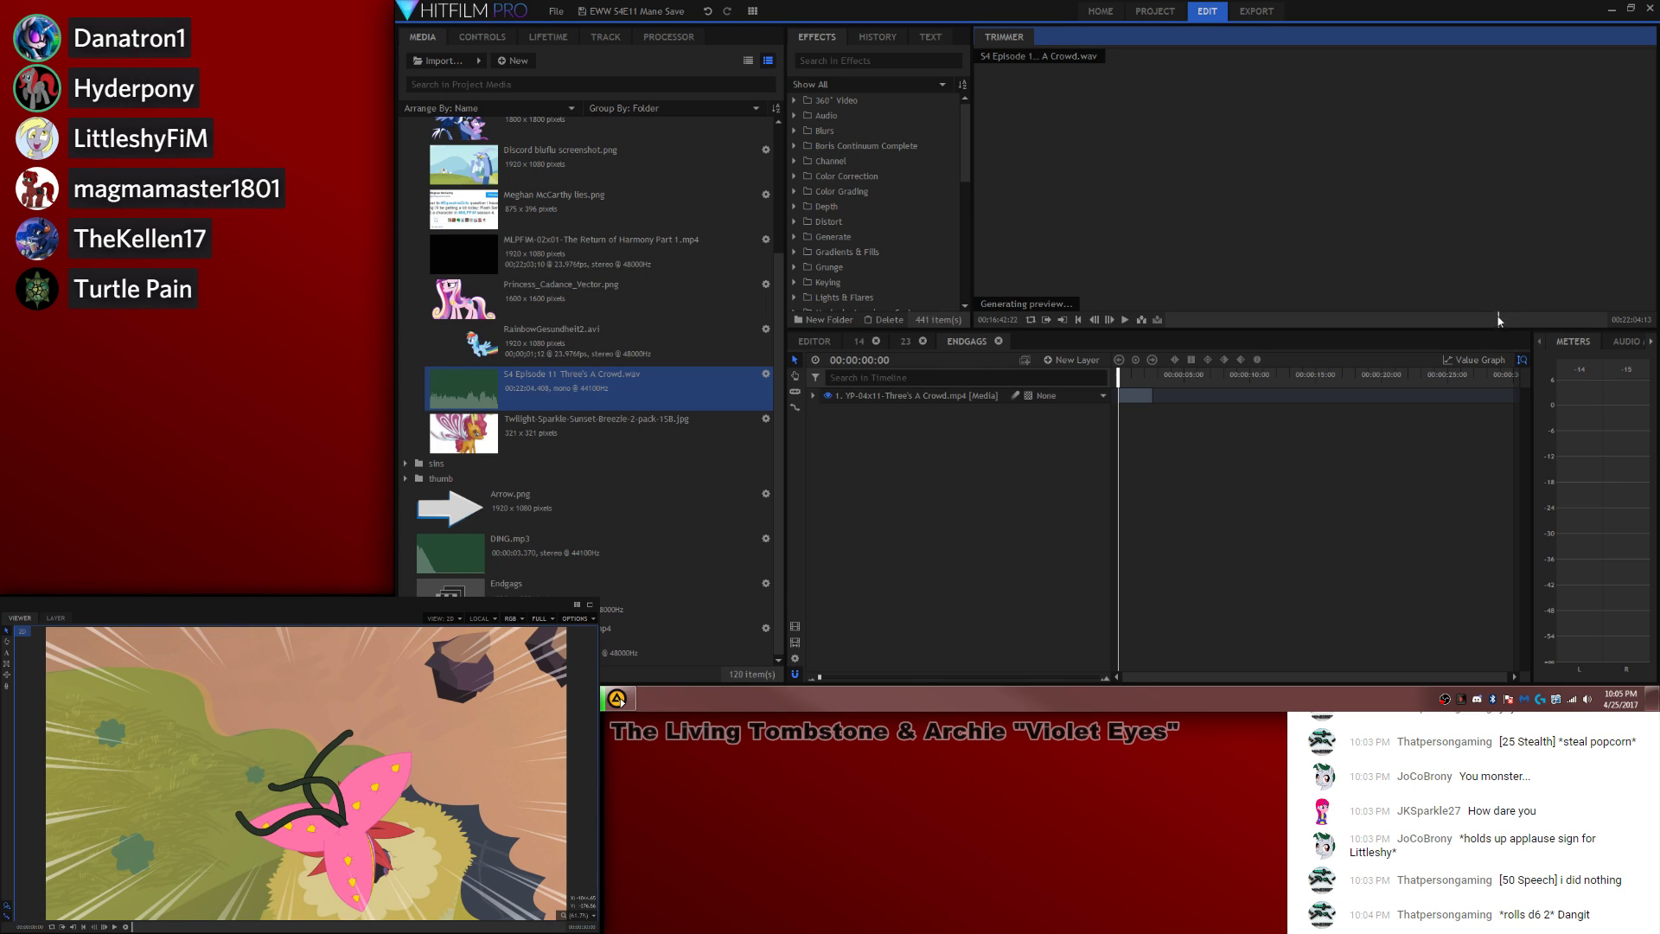
pyautogui.moveTo(1505, 319); pyautogui.dragTo(1495, 319)
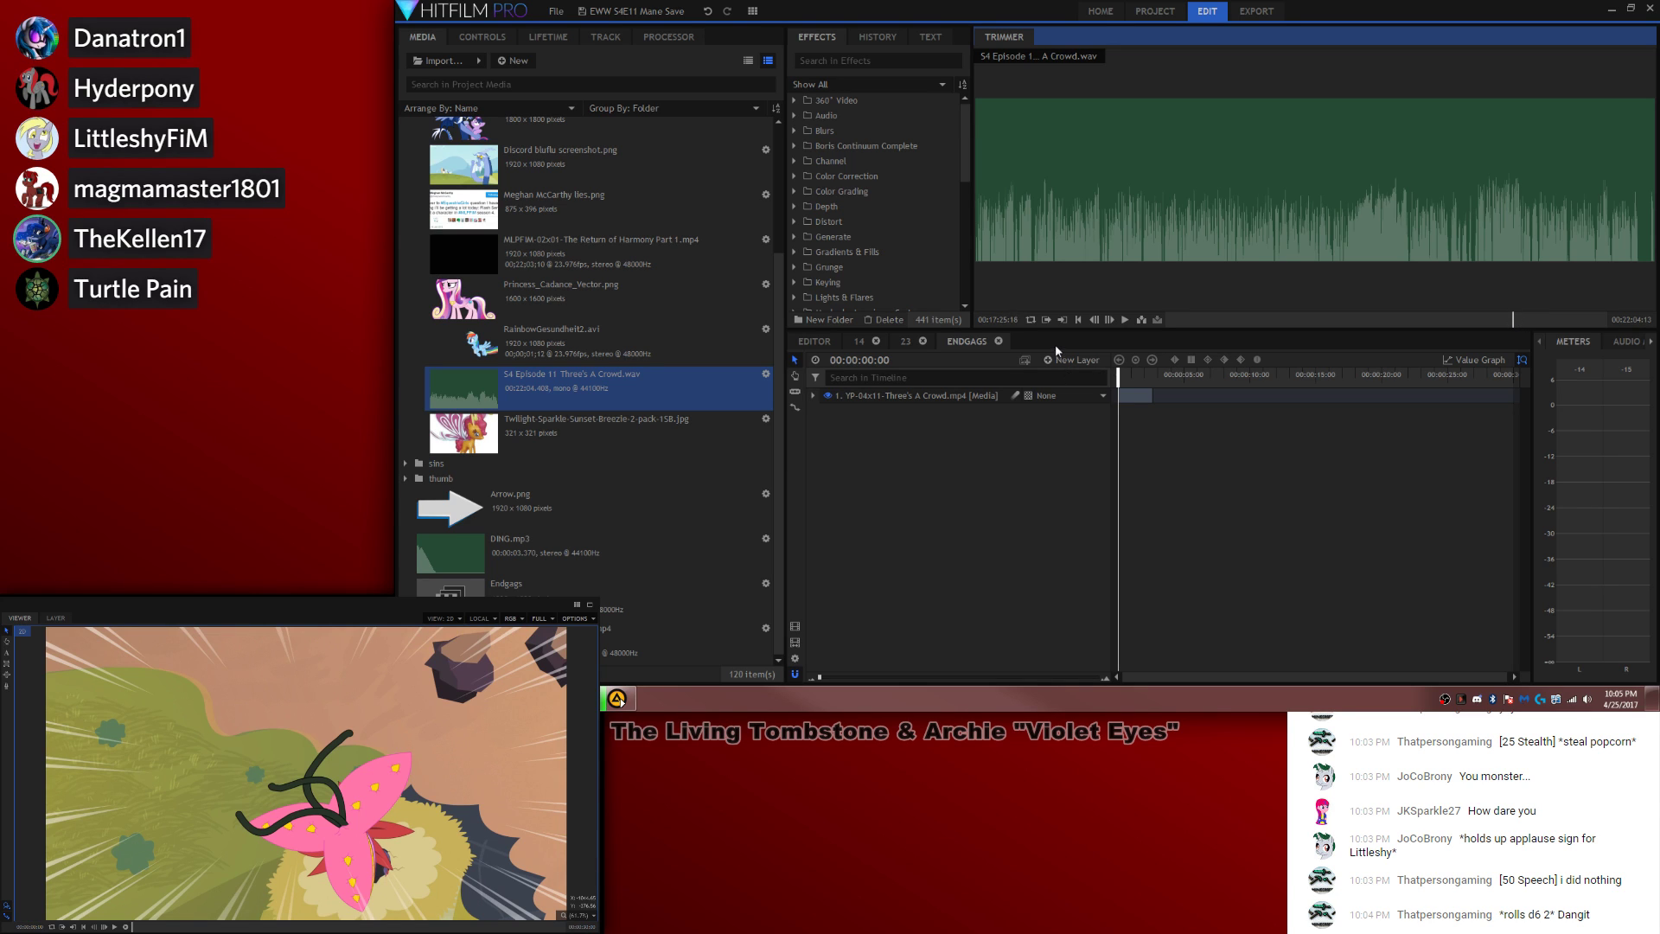
# Step: Add the trimmed vocals as a layer beneath the episode clip in Endgags and show the audio waveforms on both layers
pyautogui.rightClick(971, 395)
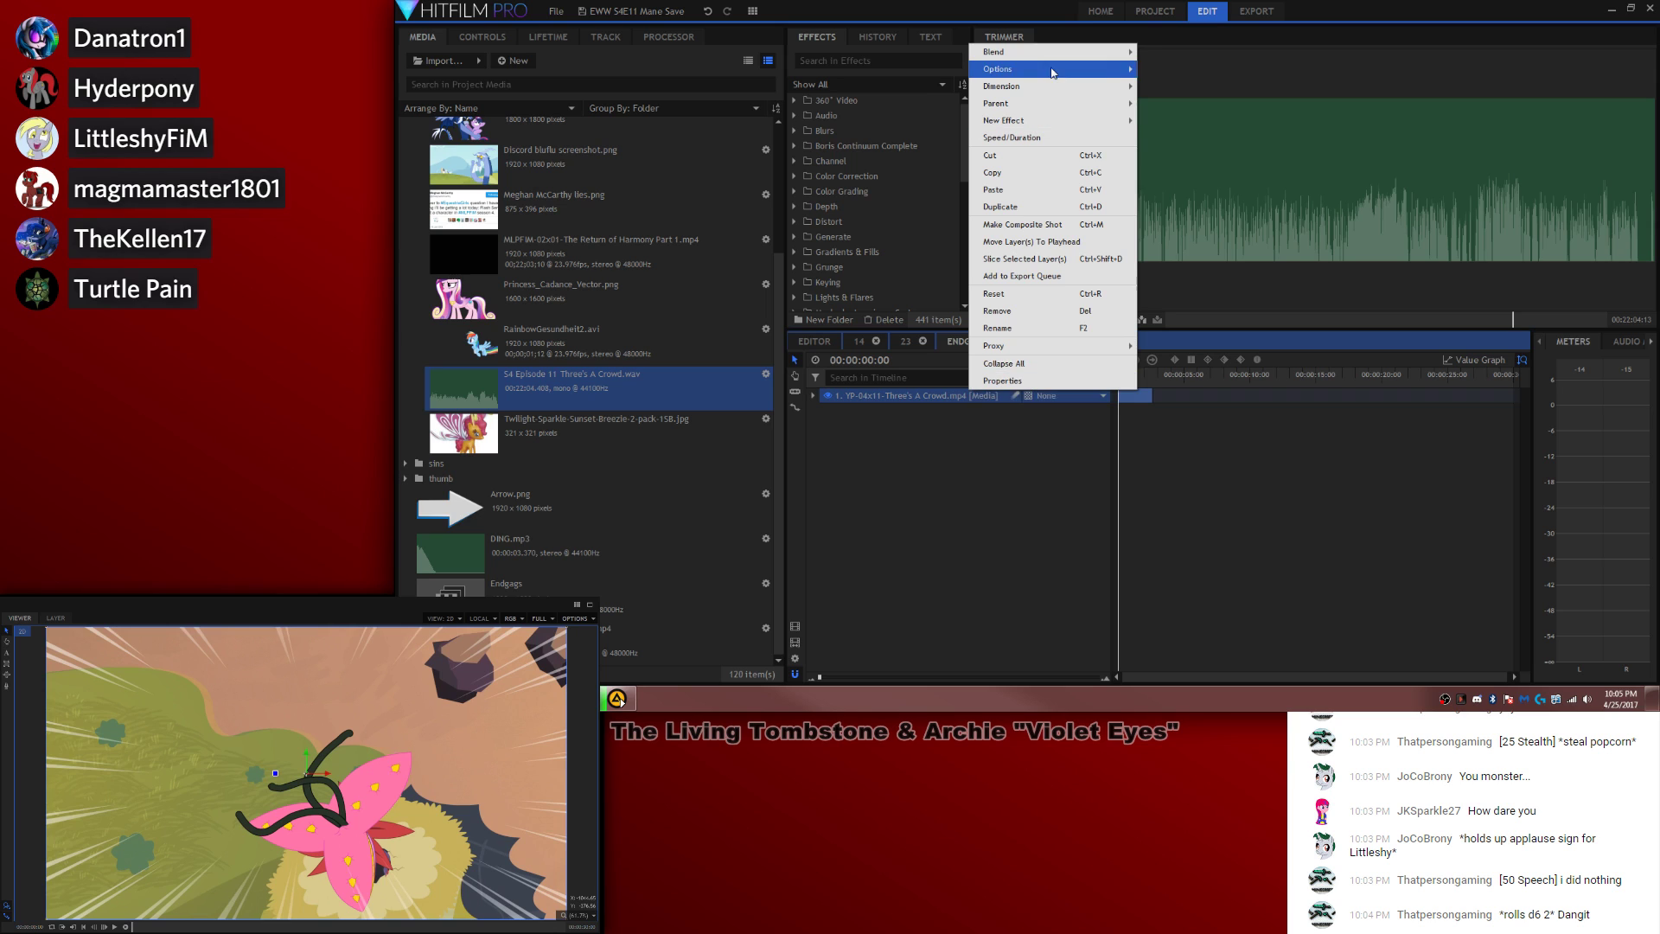
pyautogui.moveTo(1068, 71)
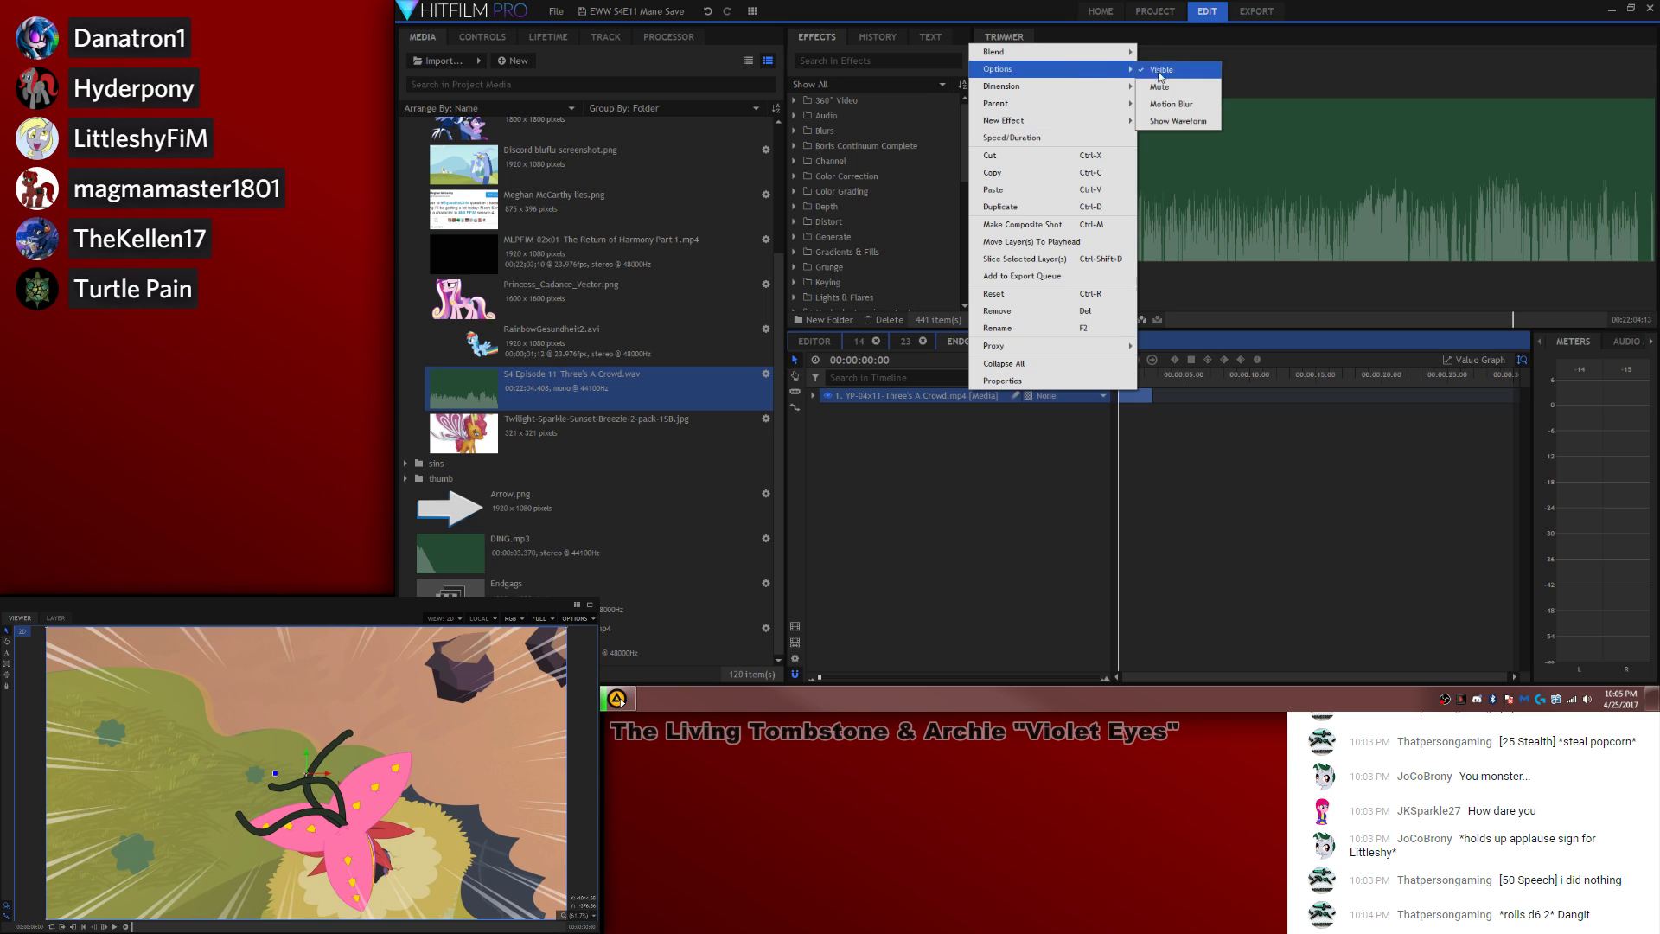
pyautogui.click(1176, 121)
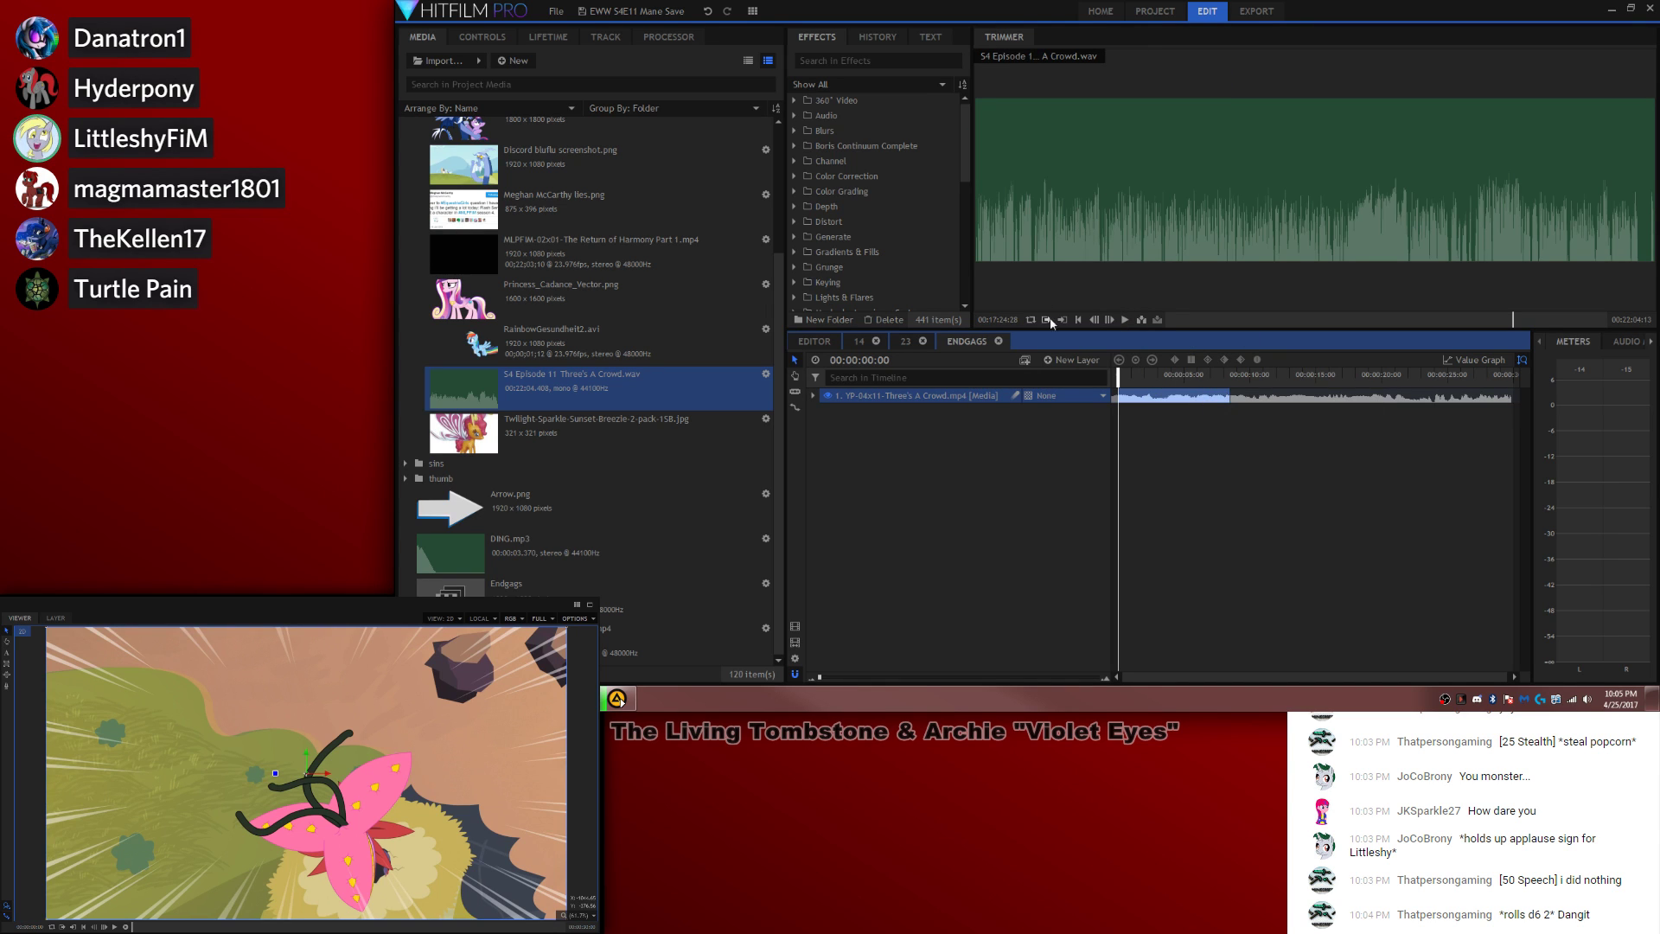
pyautogui.moveTo(1047, 320); pyautogui.dragTo(1141, 461)
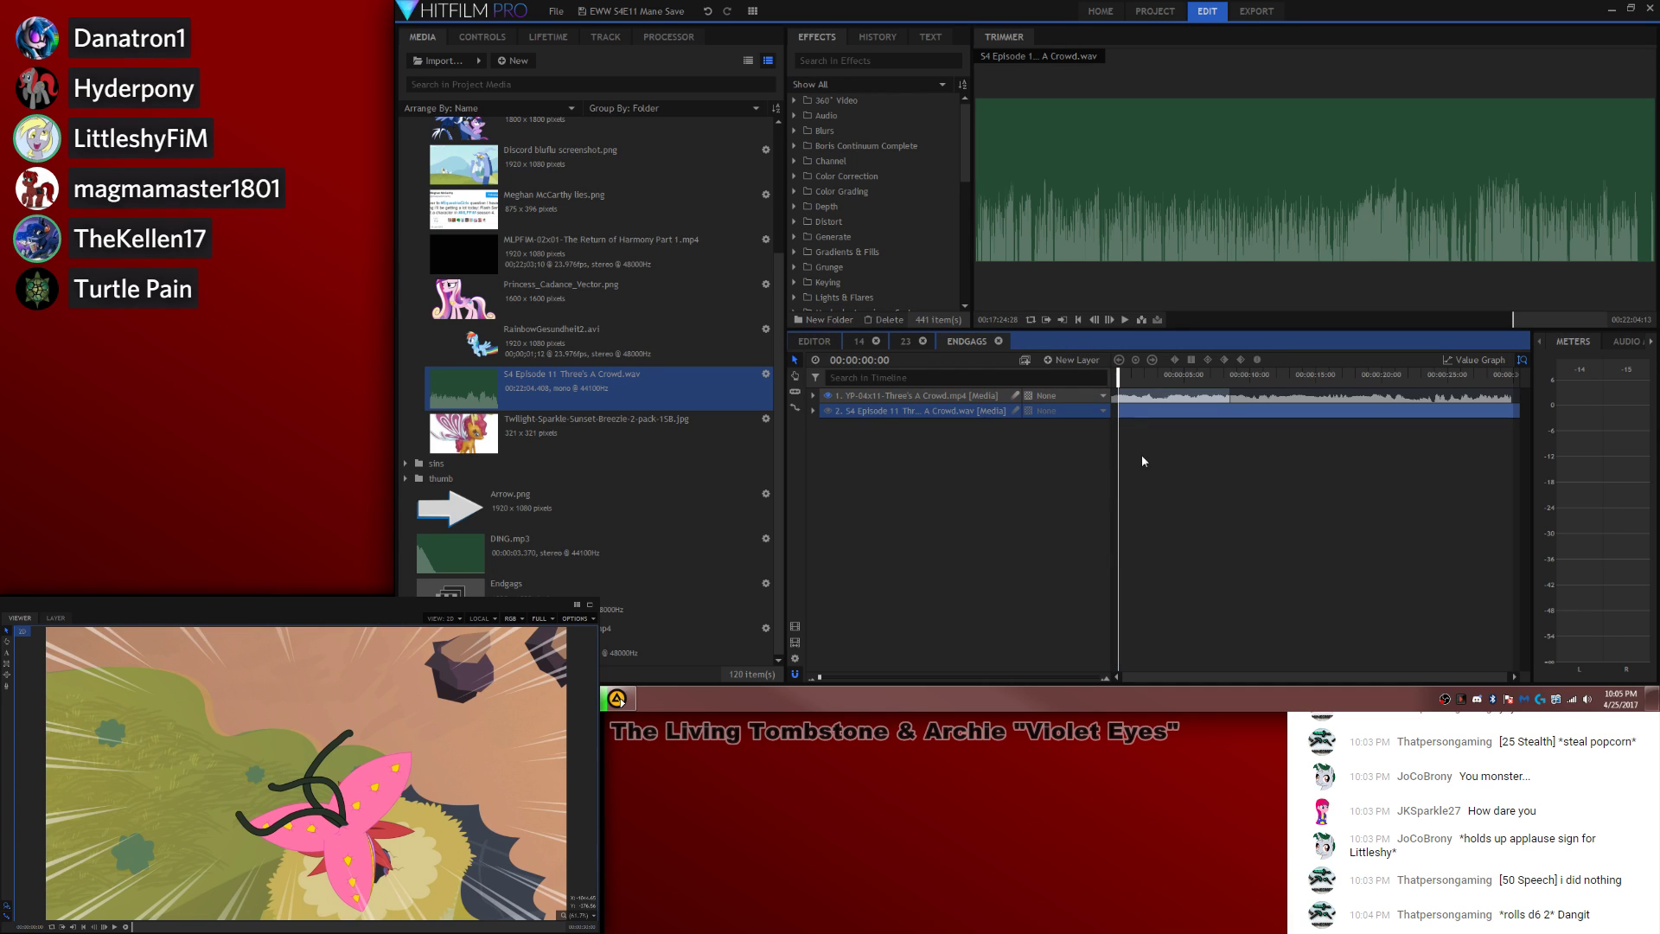
pyautogui.rightClick(964, 410)
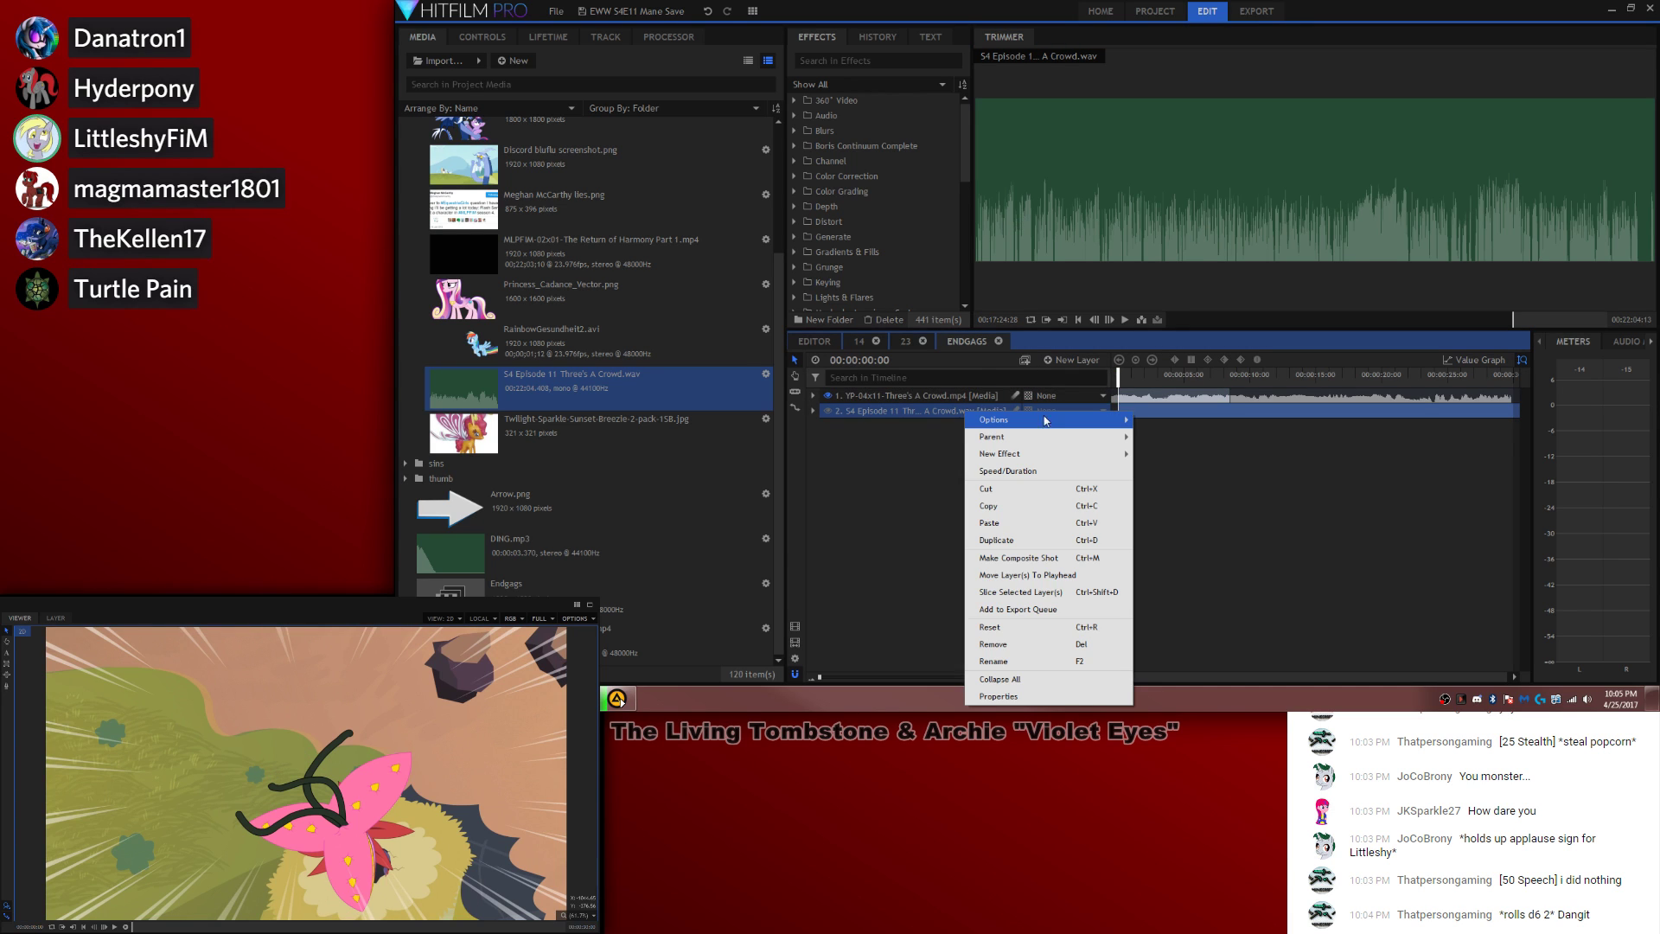
pyautogui.moveTo(1107, 420)
pyautogui.click(1174, 438)
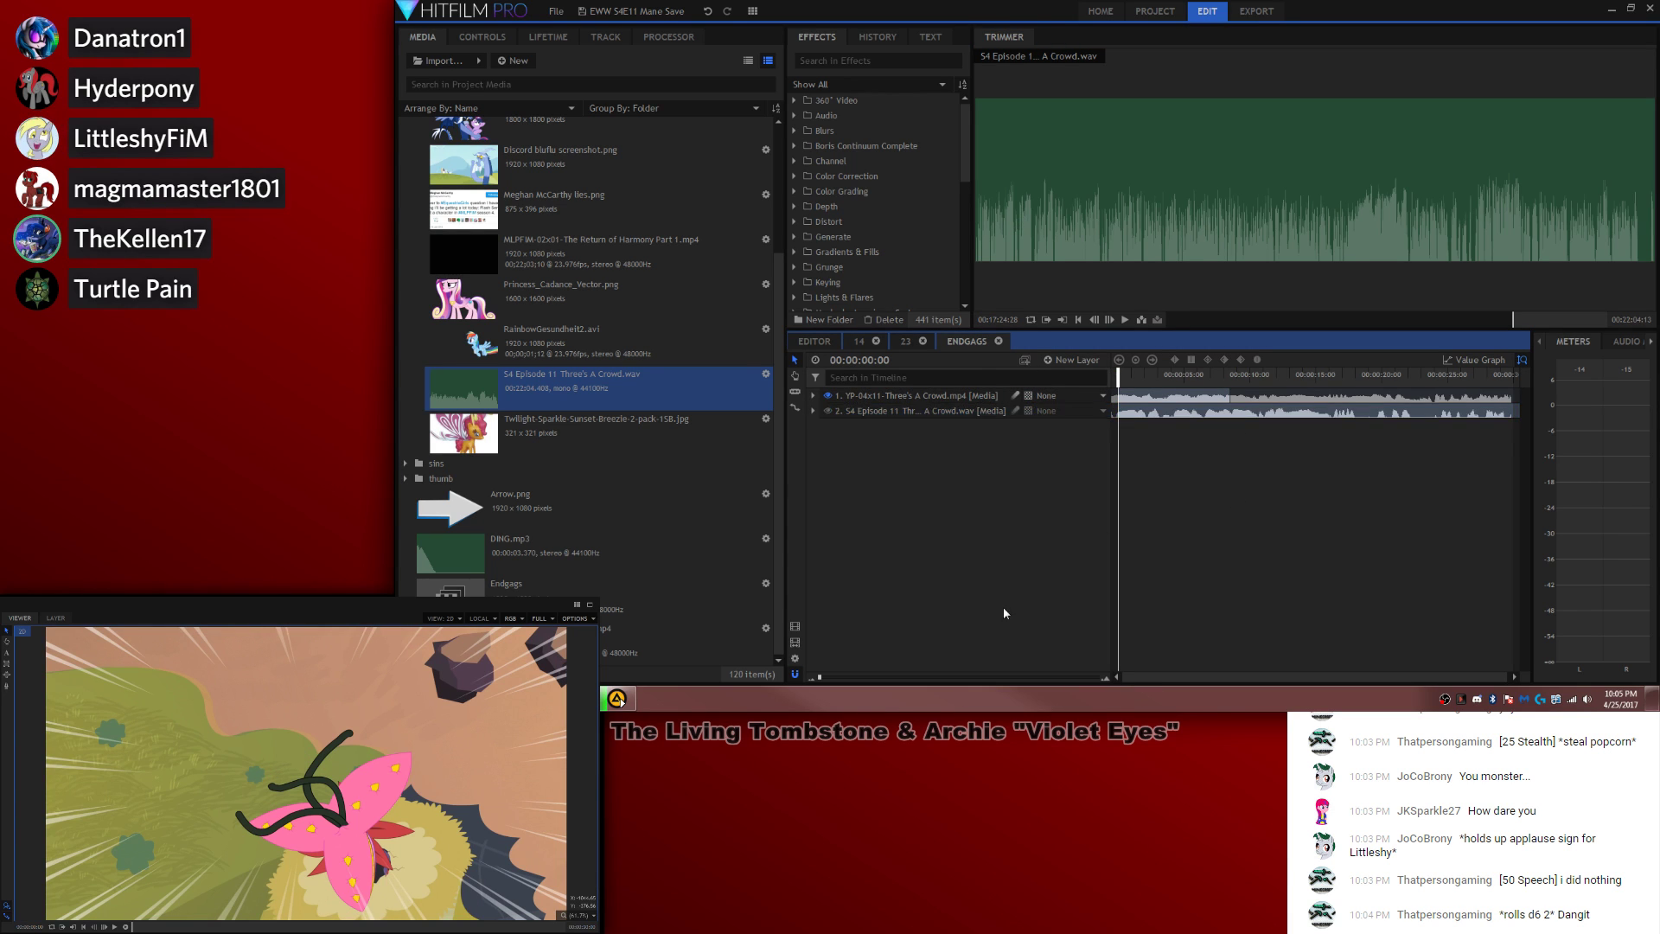
# Step: Adjust the vocals layer so its waveform lines up with the episode clip's waveform
pyautogui.moveTo(819, 677); pyautogui.dragTo(907, 679)
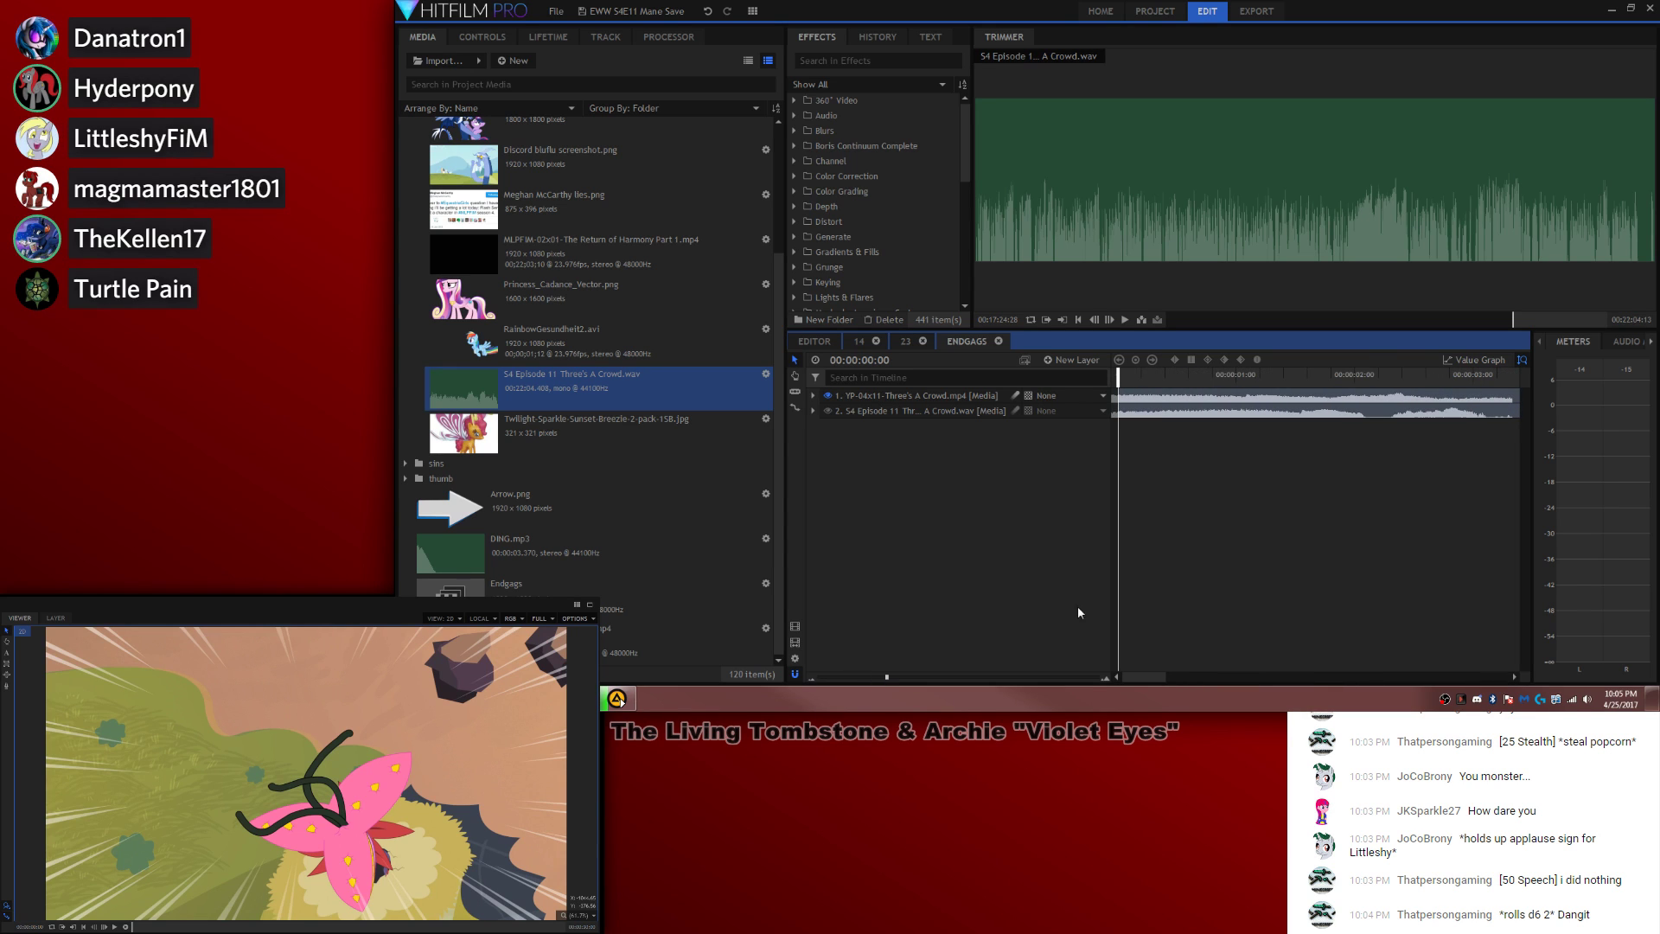
pyautogui.moveTo(1397, 421); pyautogui.dragTo(1248, 477)
pyautogui.moveTo(886, 678); pyautogui.dragTo(842, 680)
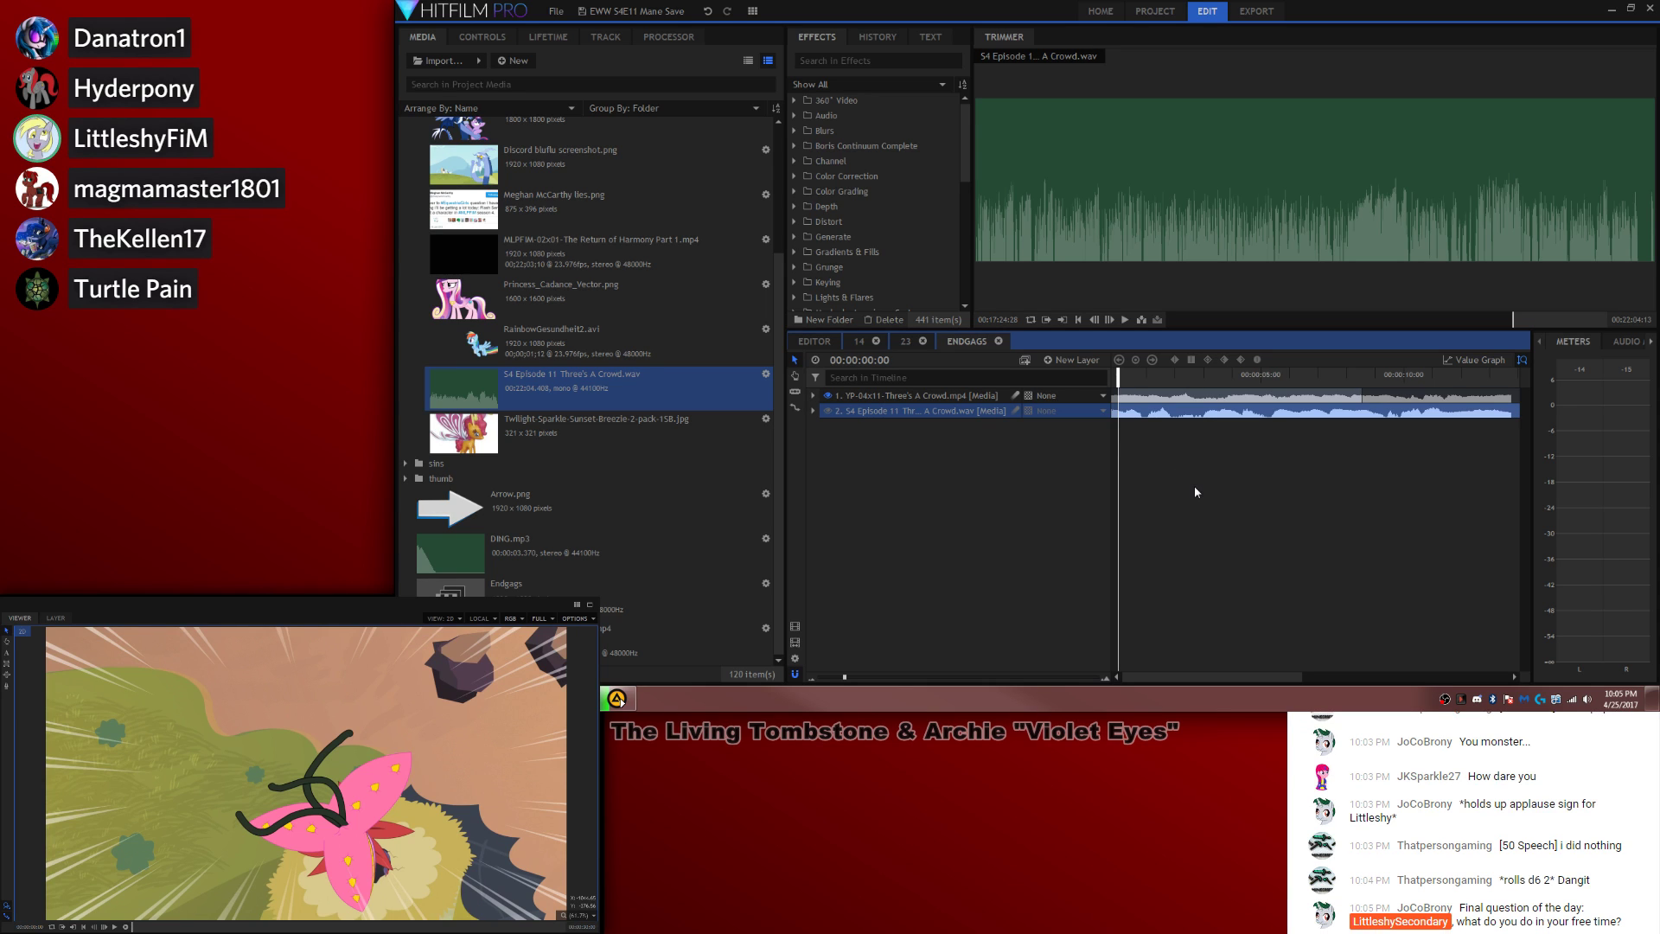
pyautogui.moveTo(1169, 414); pyautogui.dragTo(1205, 417)
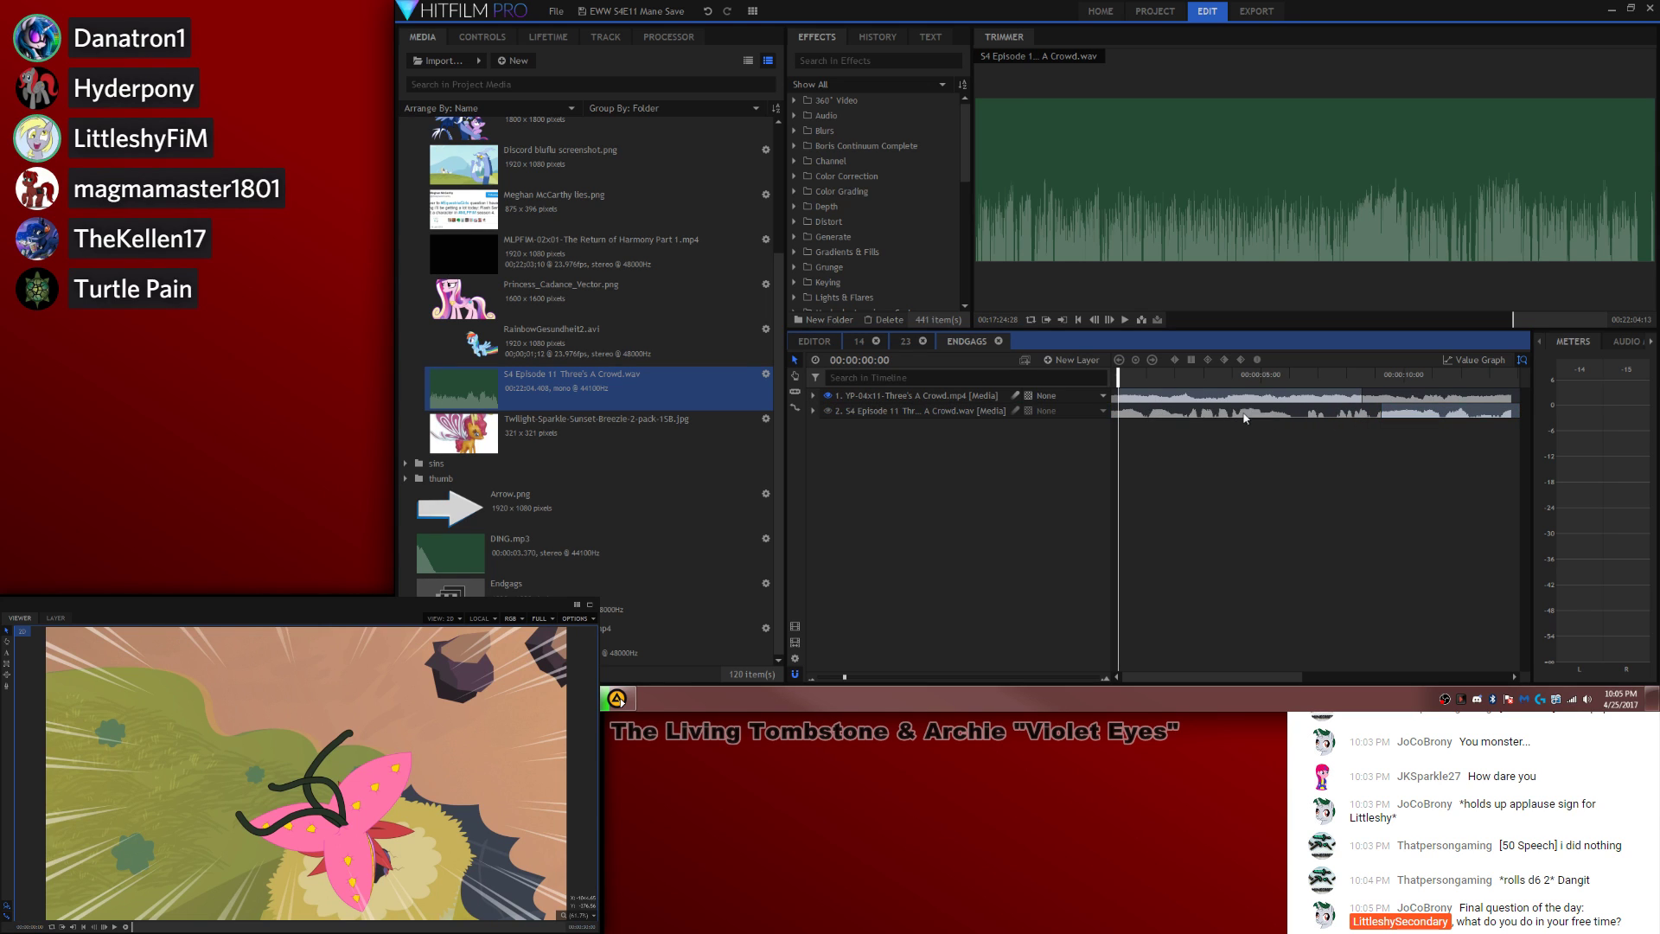
pyautogui.click(1193, 405)
pyautogui.click(1387, 421)
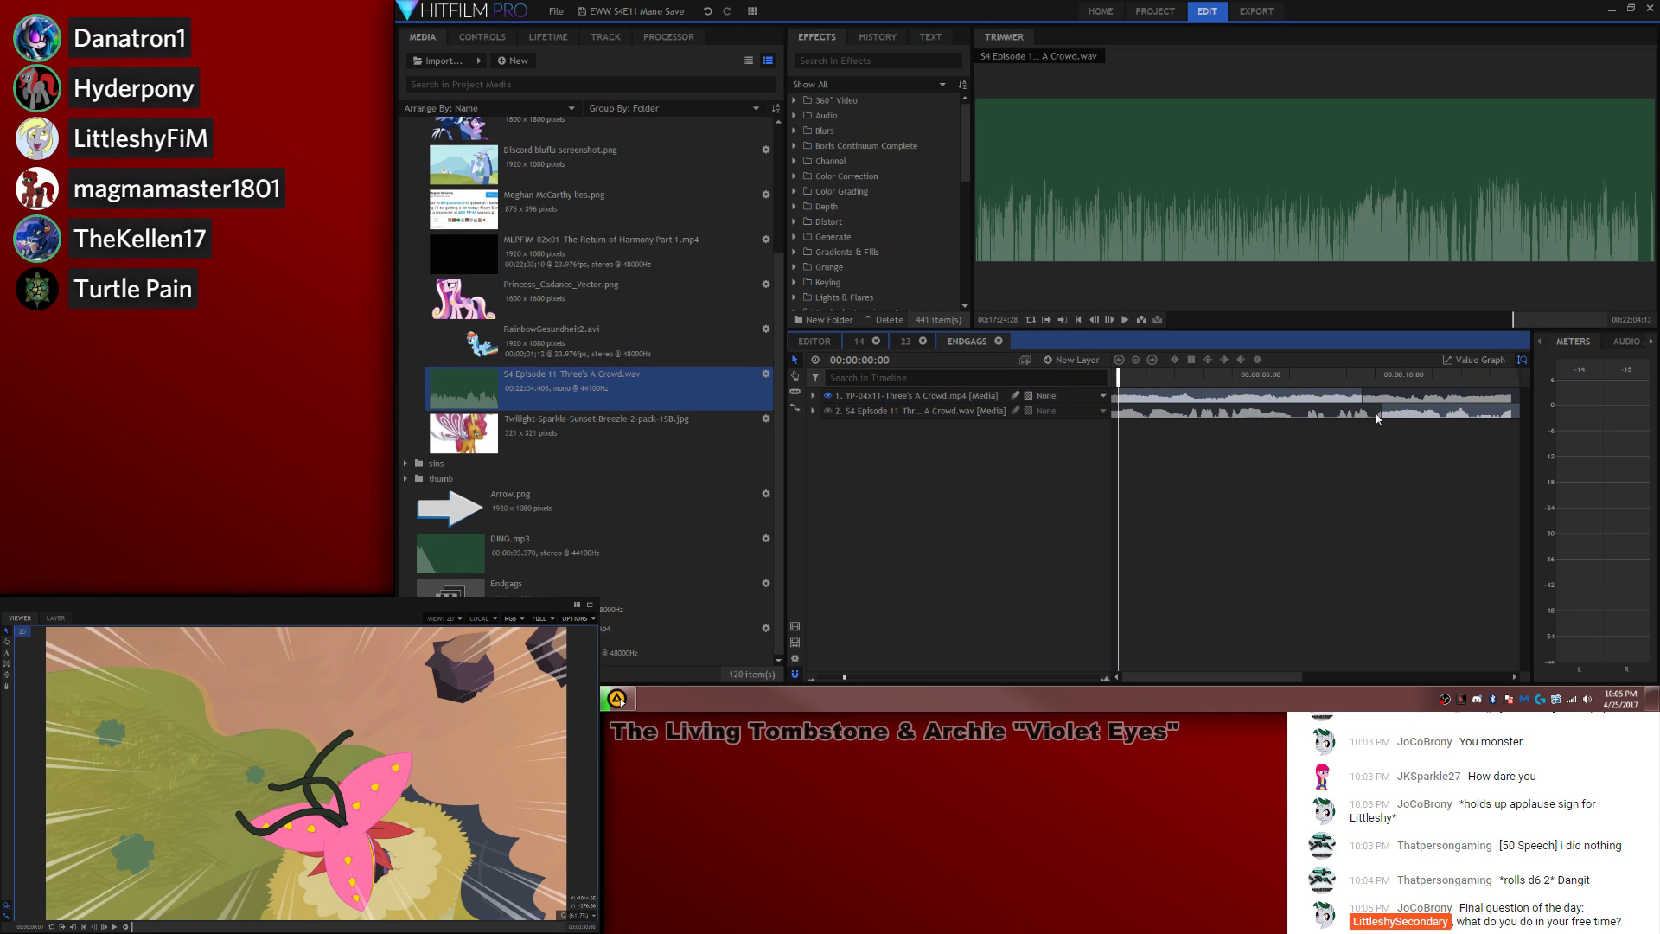
pyautogui.moveTo(1377, 417); pyautogui.dragTo(855, 422)
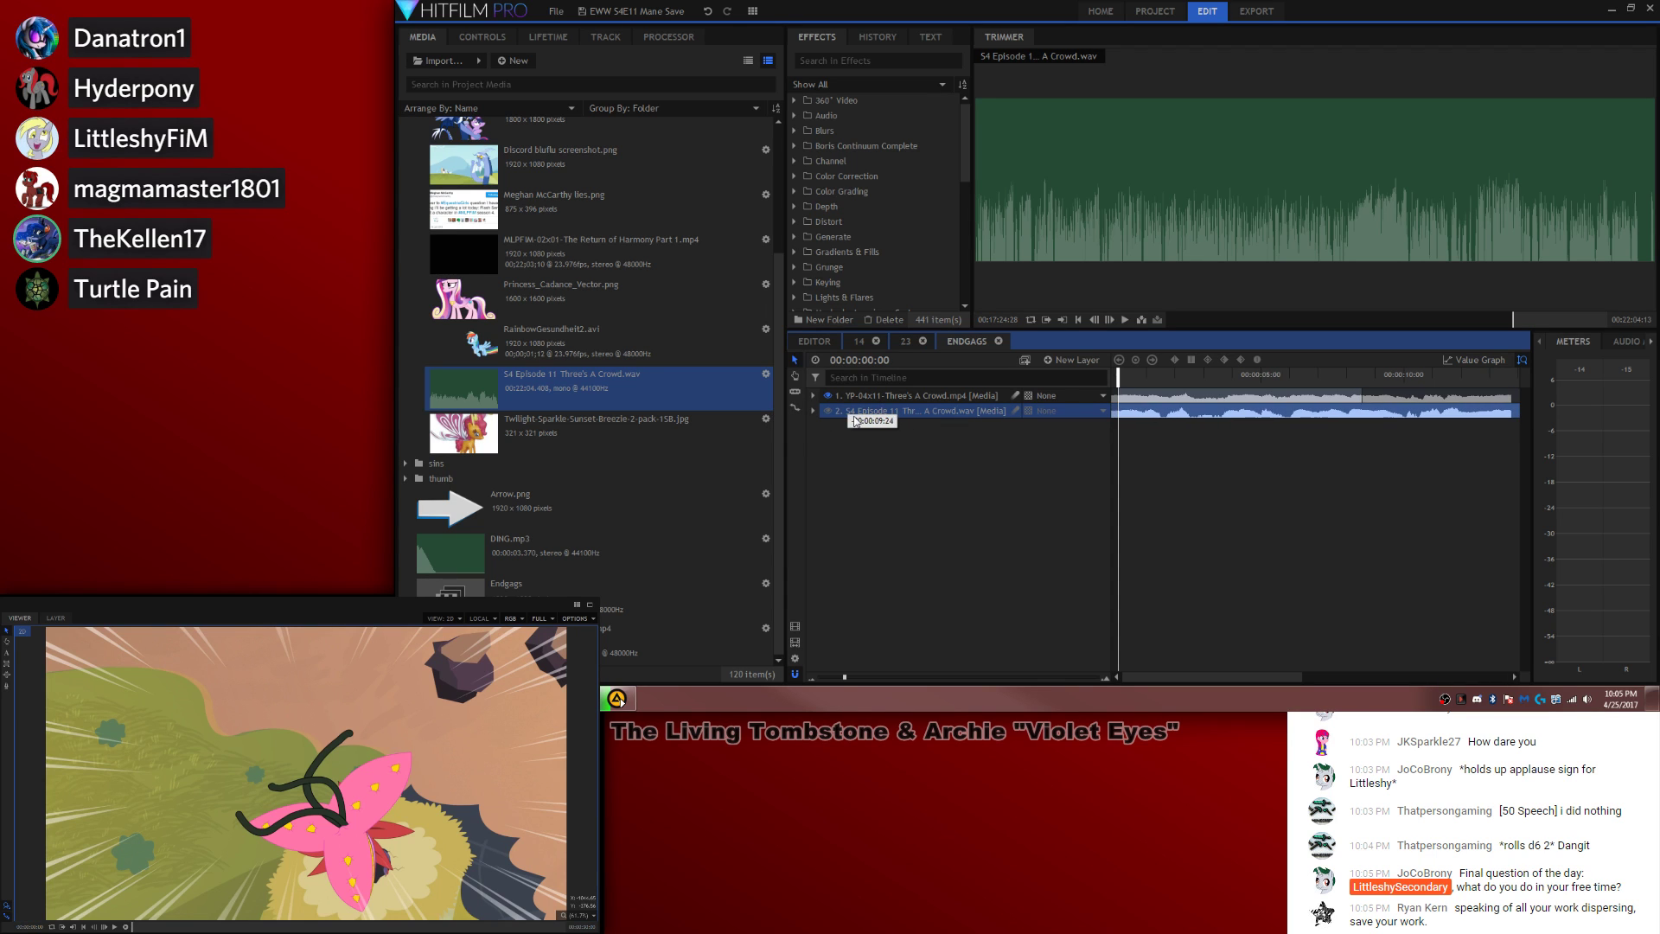
pyautogui.click(1137, 476)
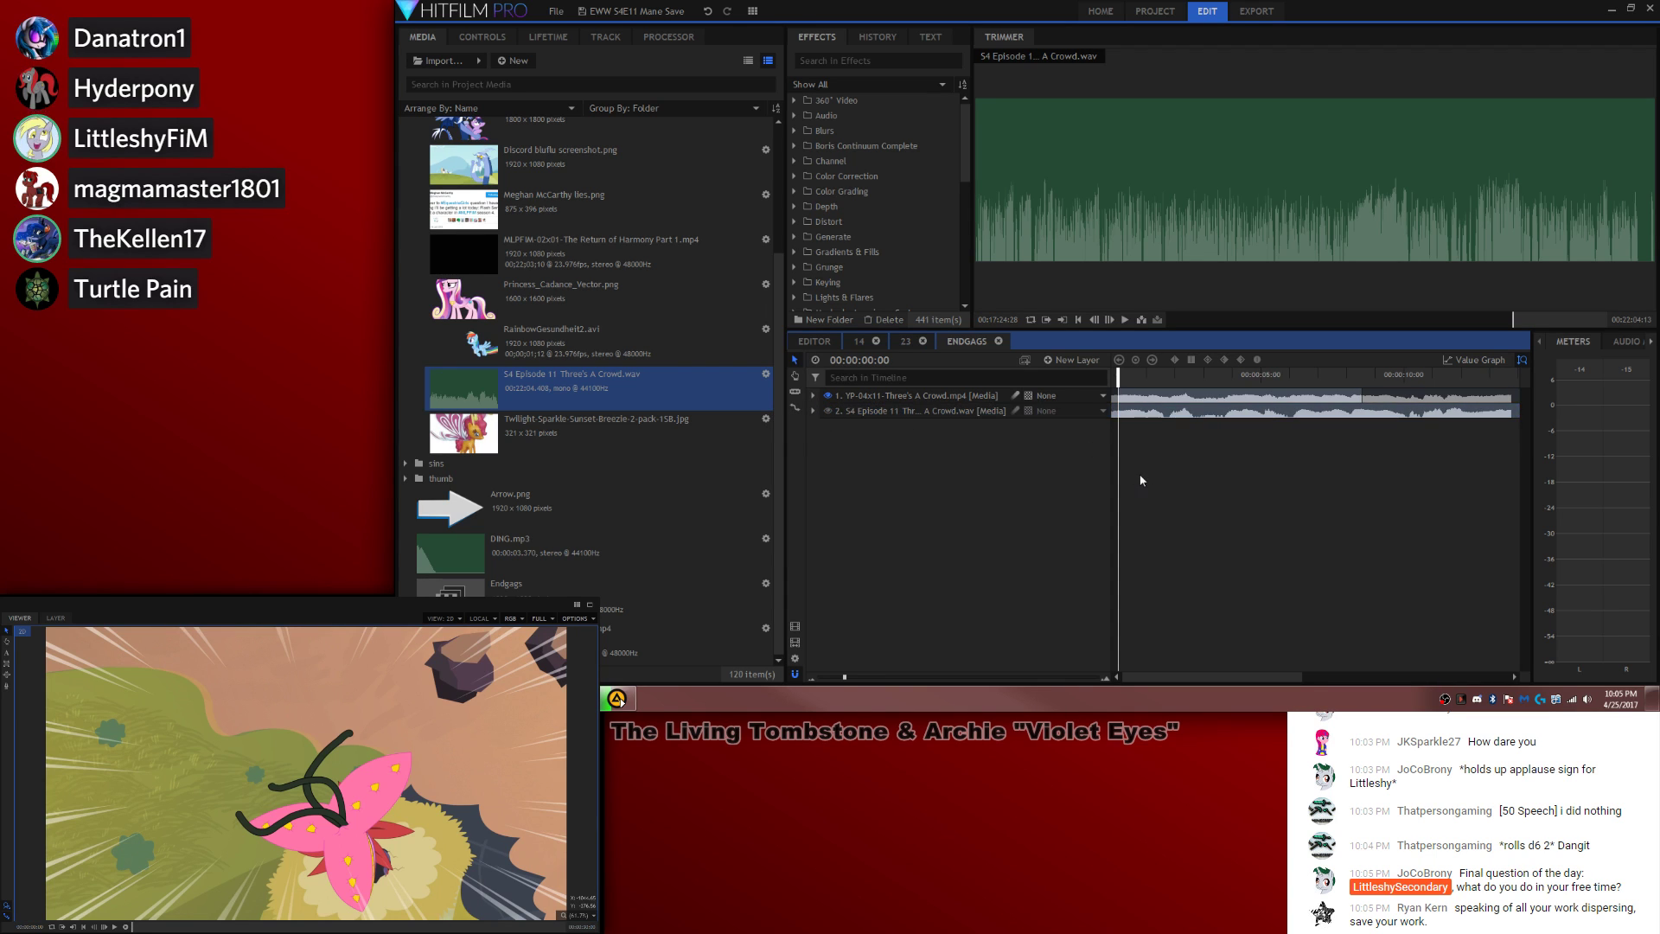
# Step: Play the aligned layers and cue the playhead on the empty-sky frame at about 00:00:02:20
pyautogui.press('space')
pyautogui.press('space')
pyautogui.rightClick(893, 396)
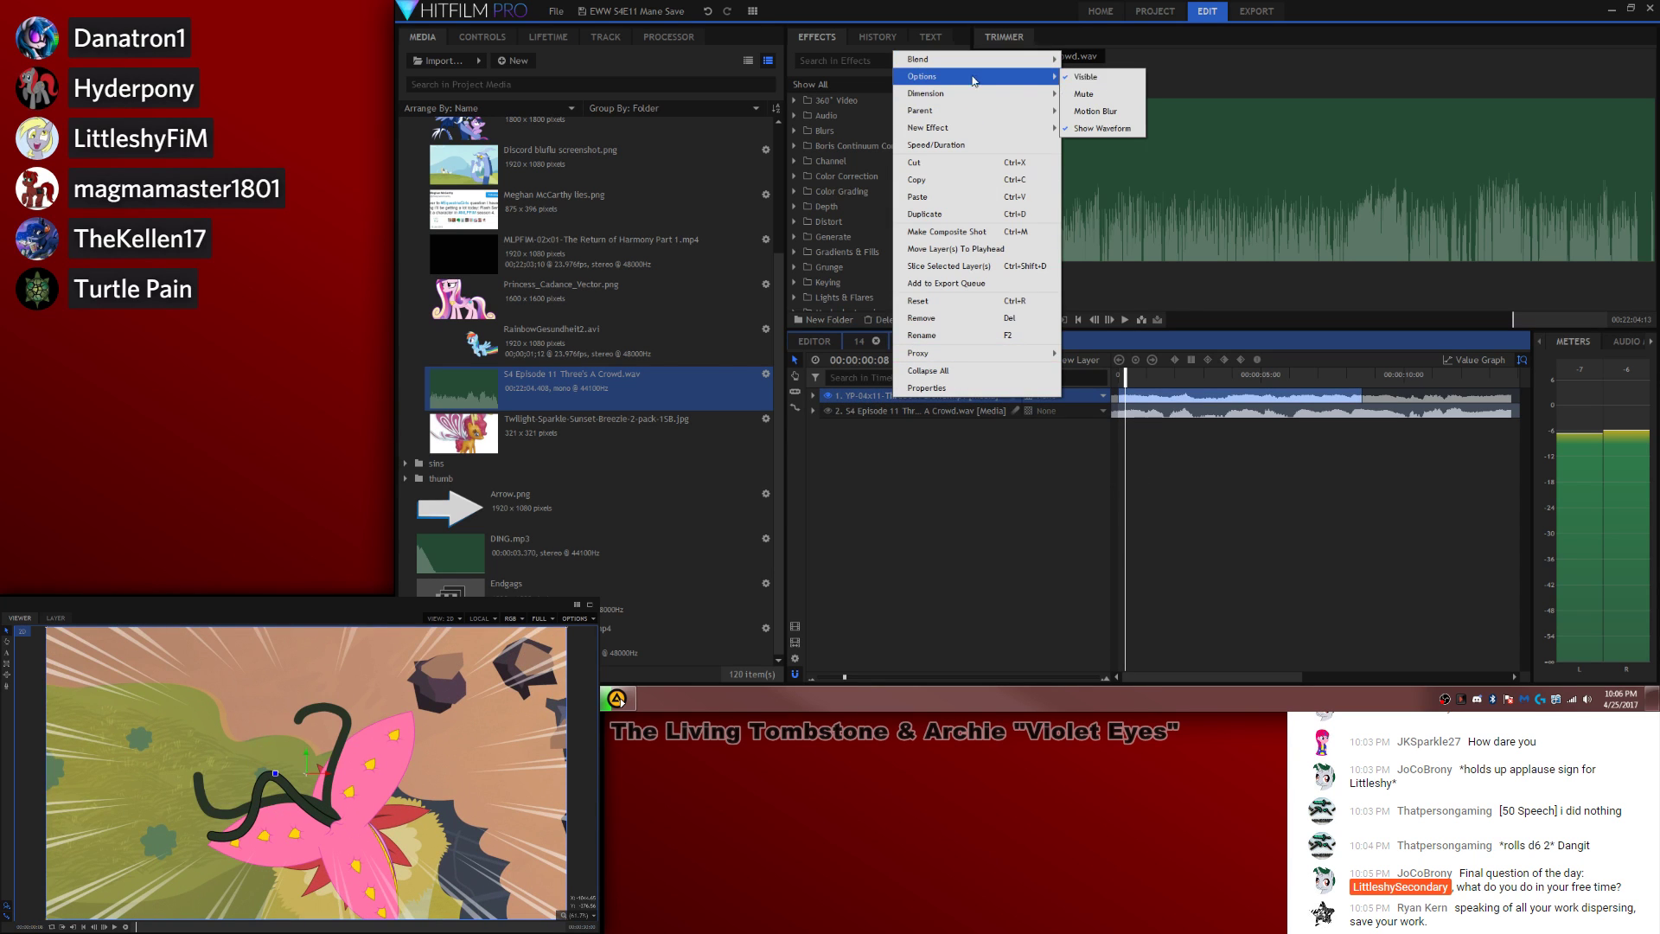
pyautogui.click(1241, 516)
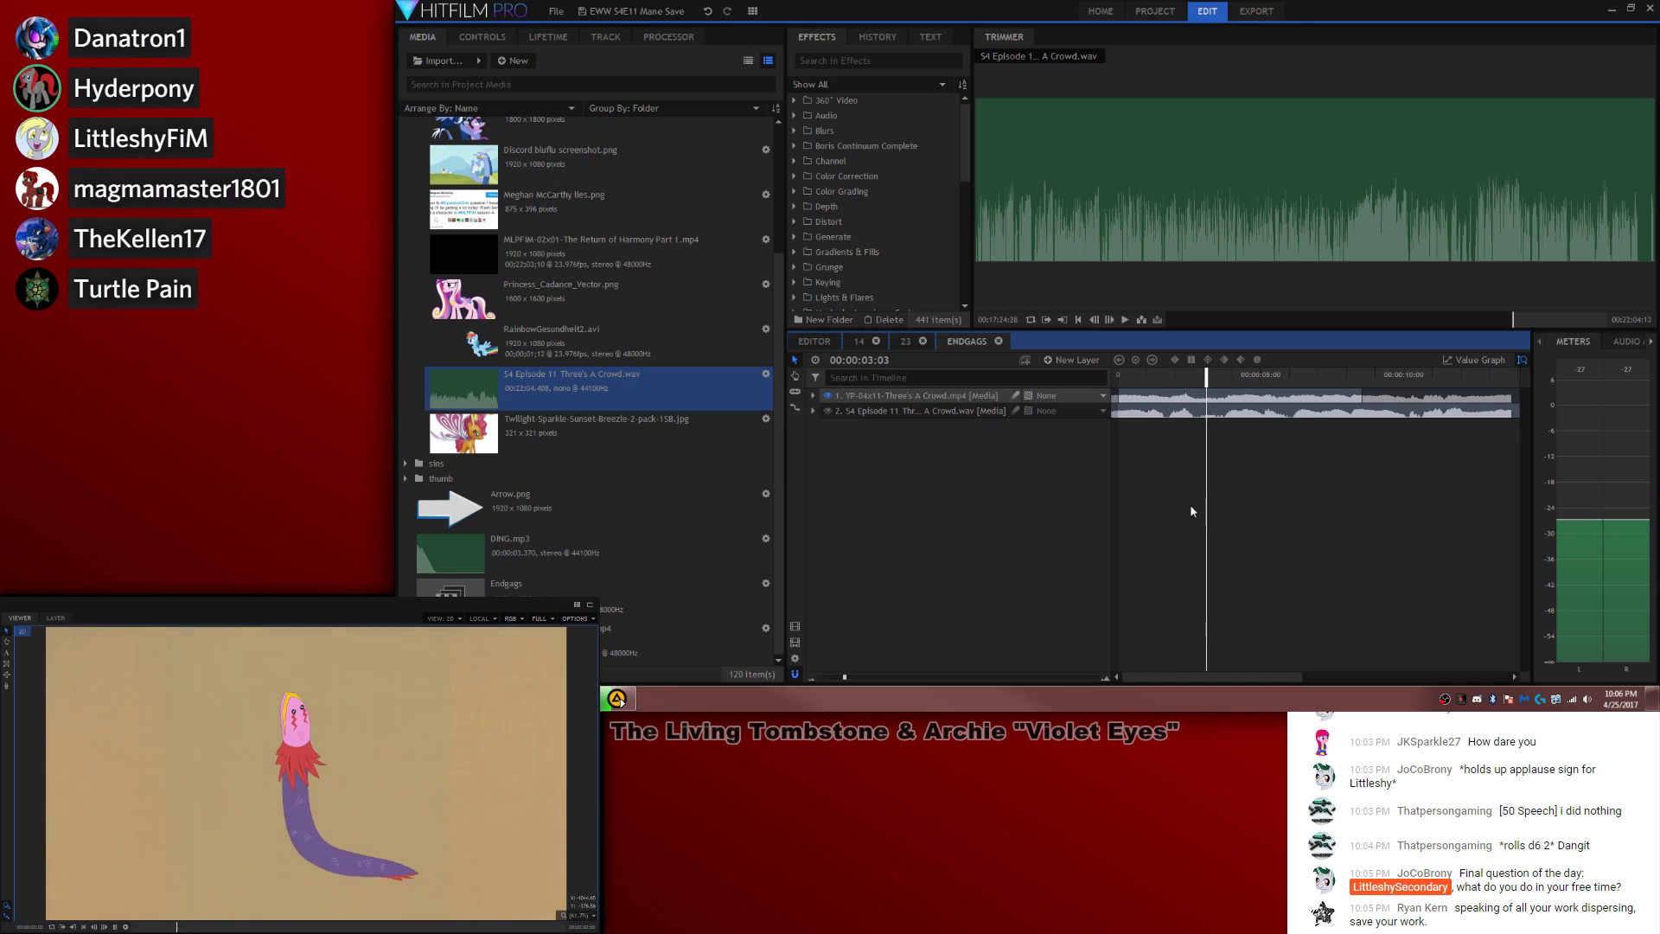
pyautogui.press('space')
pyautogui.moveTo(1212, 378); pyautogui.dragTo(1186, 381)
pyautogui.press('space')
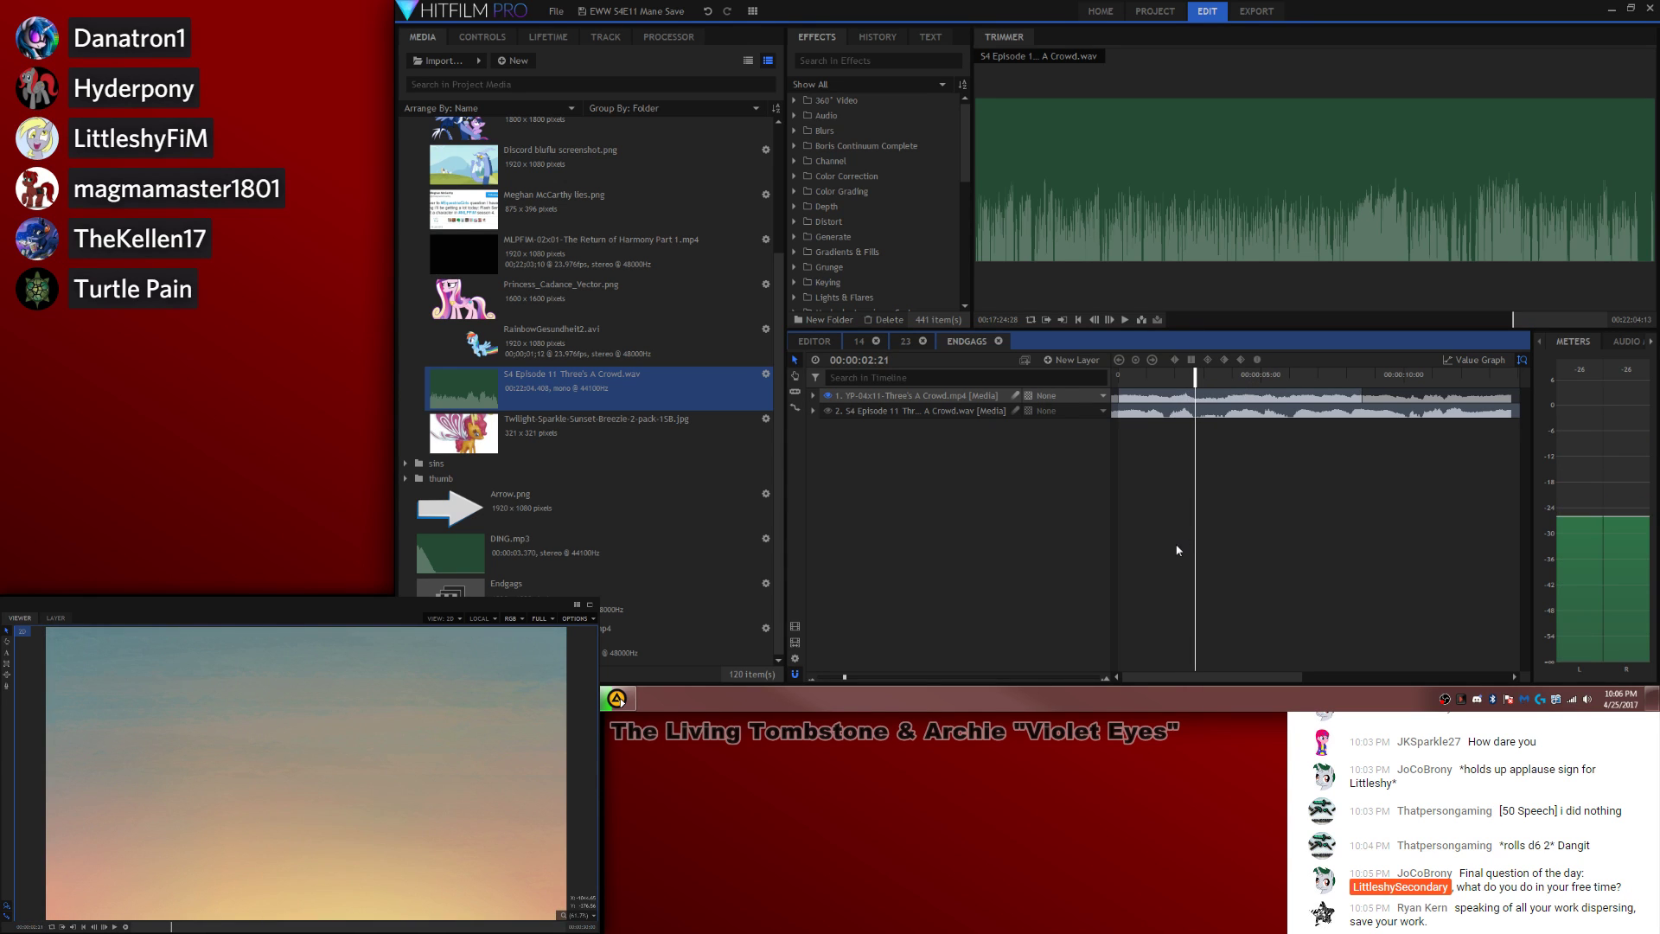
# Step: Slice the episode and vocals layers at about 00:00:02:20 and delete the parts after the cut
pyautogui.press('c')
pyautogui.click(1197, 401)
pyautogui.press('c')
pyautogui.click(1198, 427)
pyautogui.moveTo(1222, 483); pyautogui.dragTo(1218, 400)
pyautogui.press('Delete')
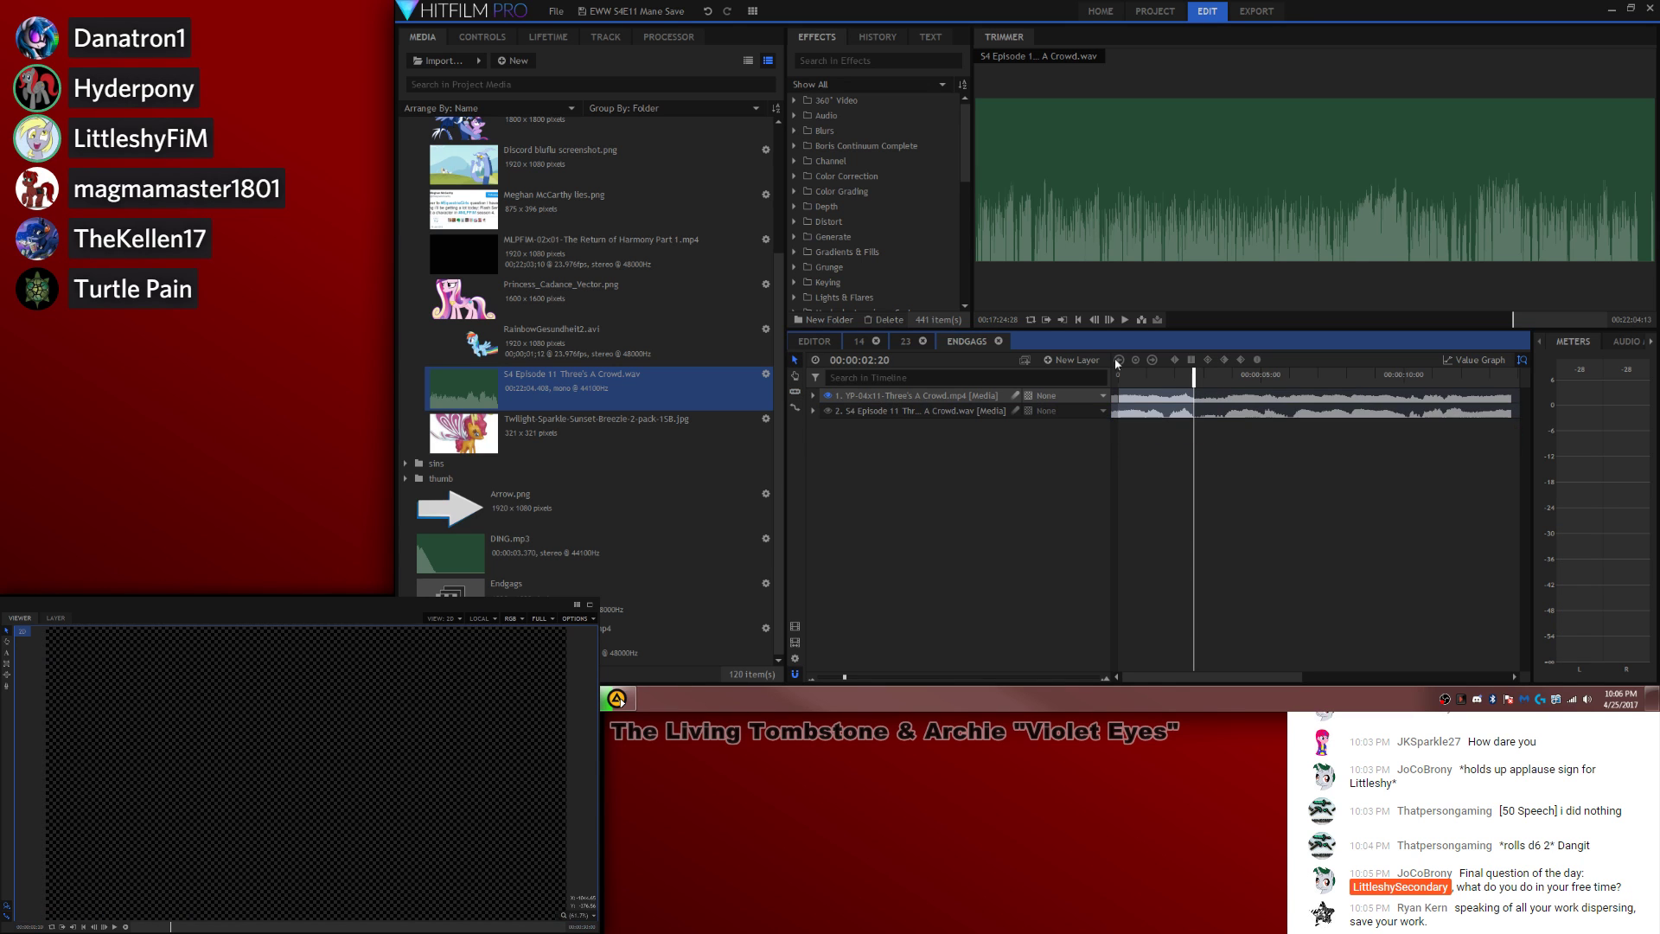
# Step: Shift both layers later and extend their starts back to 00:00:00:00 to include earlier footage, playing the result to check
pyautogui.moveTo(1123, 379)
pyautogui.mouseDown()
pyautogui.moveTo(1123, 398)
pyautogui.moveTo(1153, 399)
pyautogui.moveTo(1117, 397)
pyautogui.mouseUp()
pyautogui.click(1158, 441)
pyautogui.click(1216, 570)
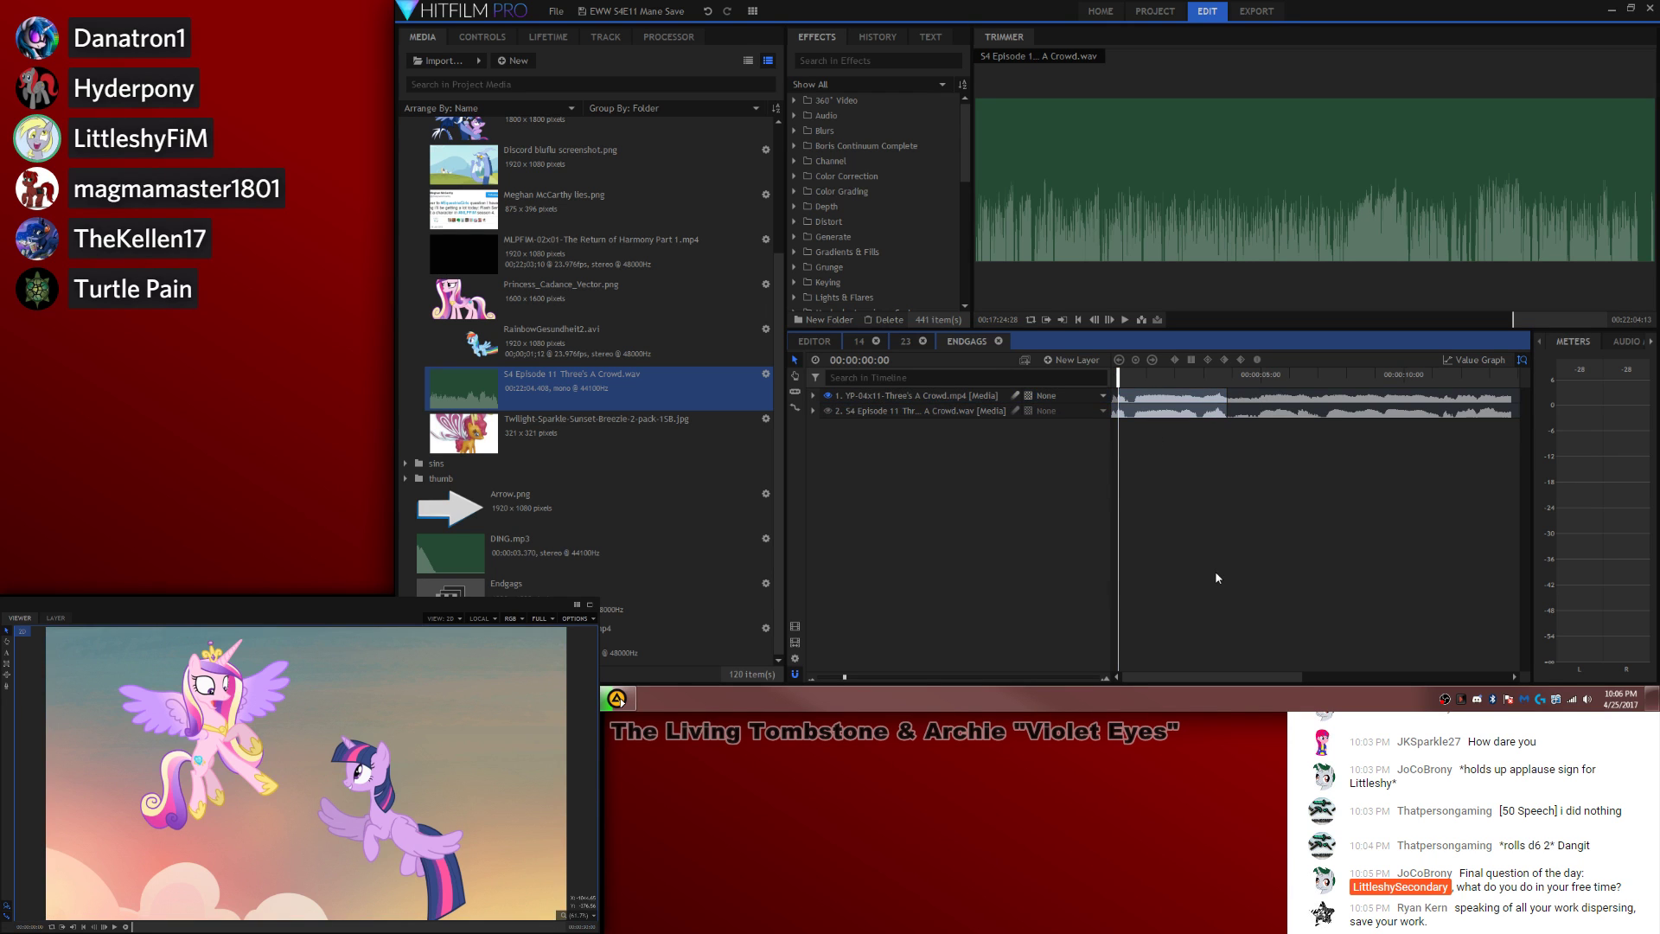
pyautogui.press('space')
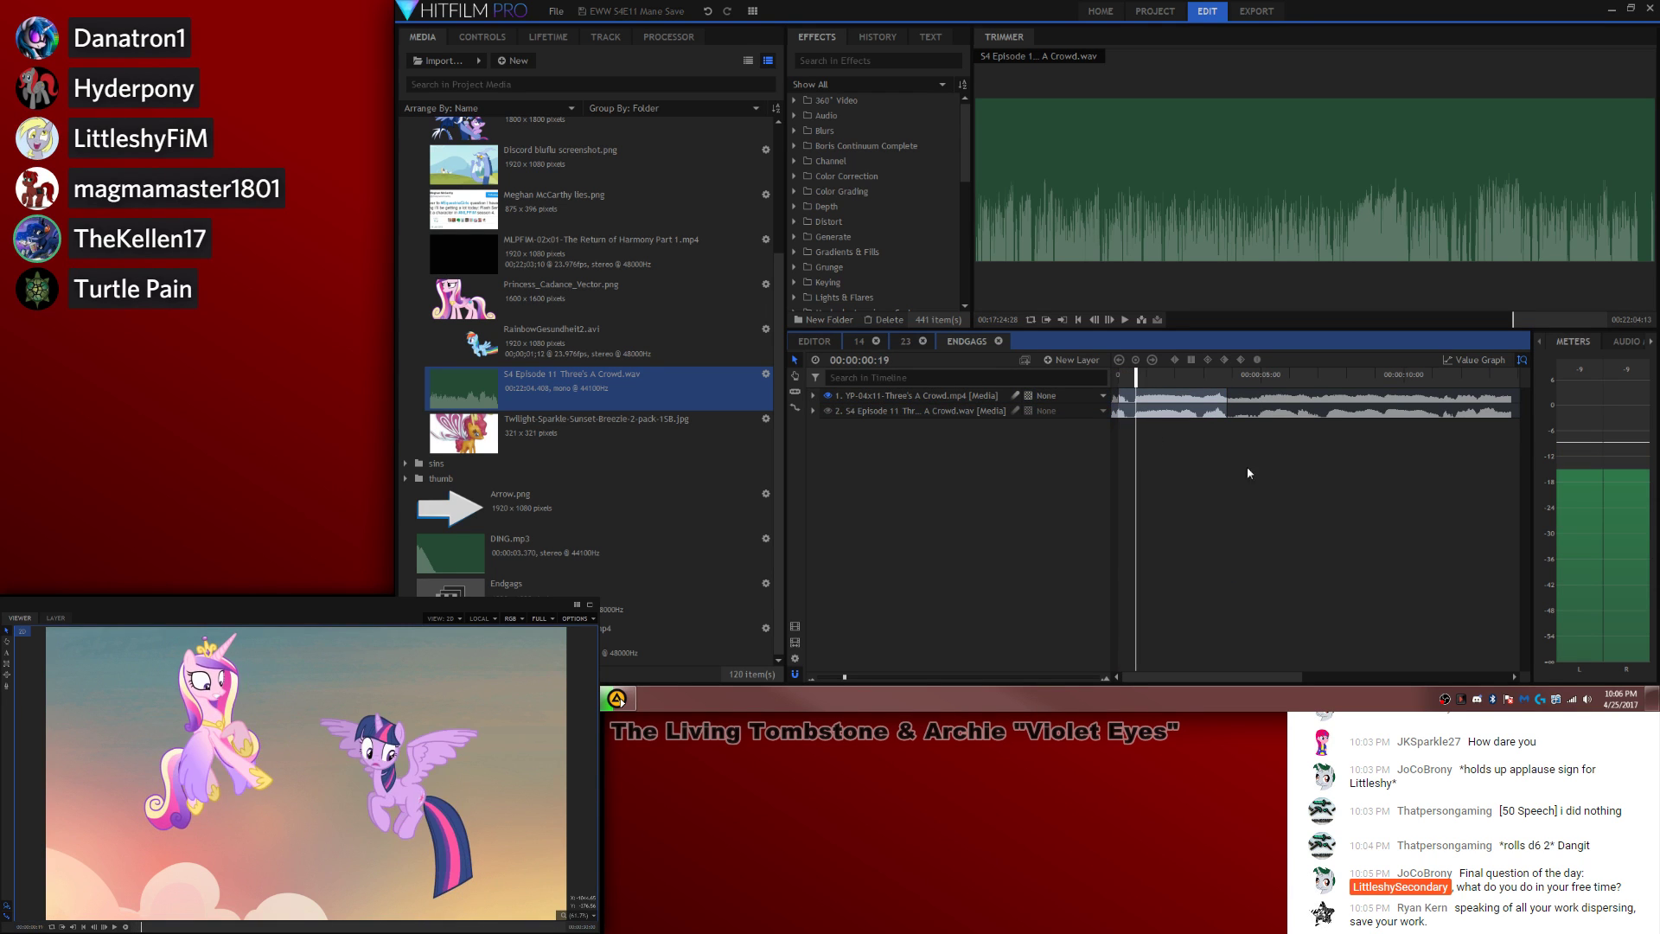
pyautogui.moveTo(1245, 469); pyautogui.dragTo(1118, 397)
pyautogui.click(1139, 428)
pyautogui.click(1117, 376)
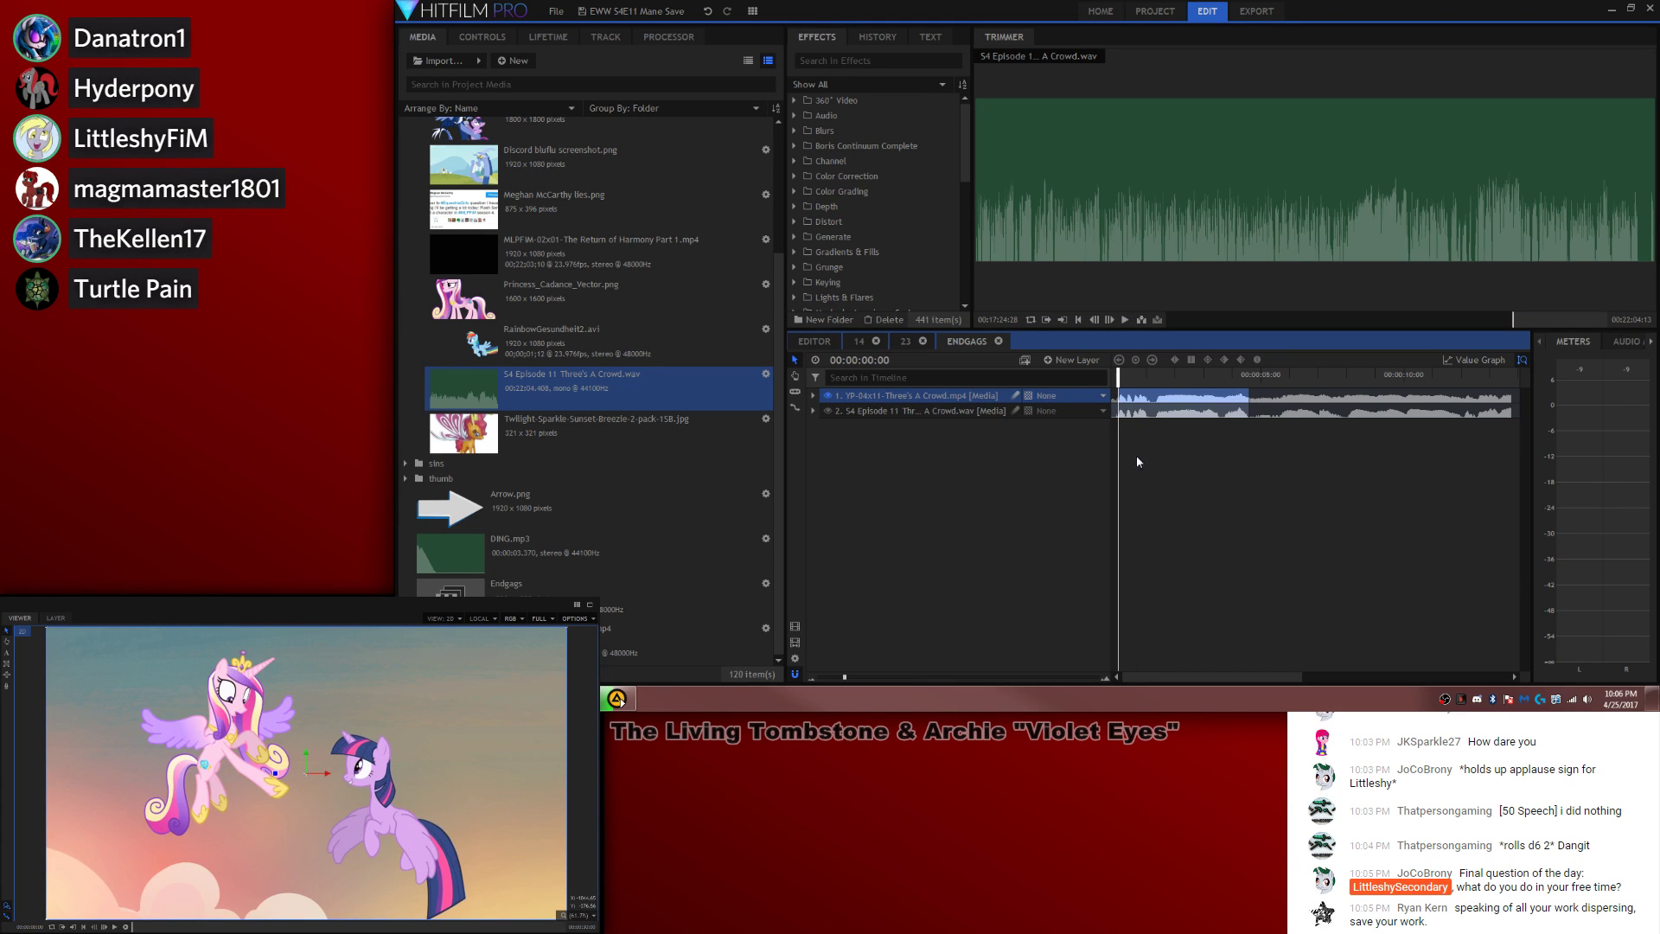
pyautogui.press('space')
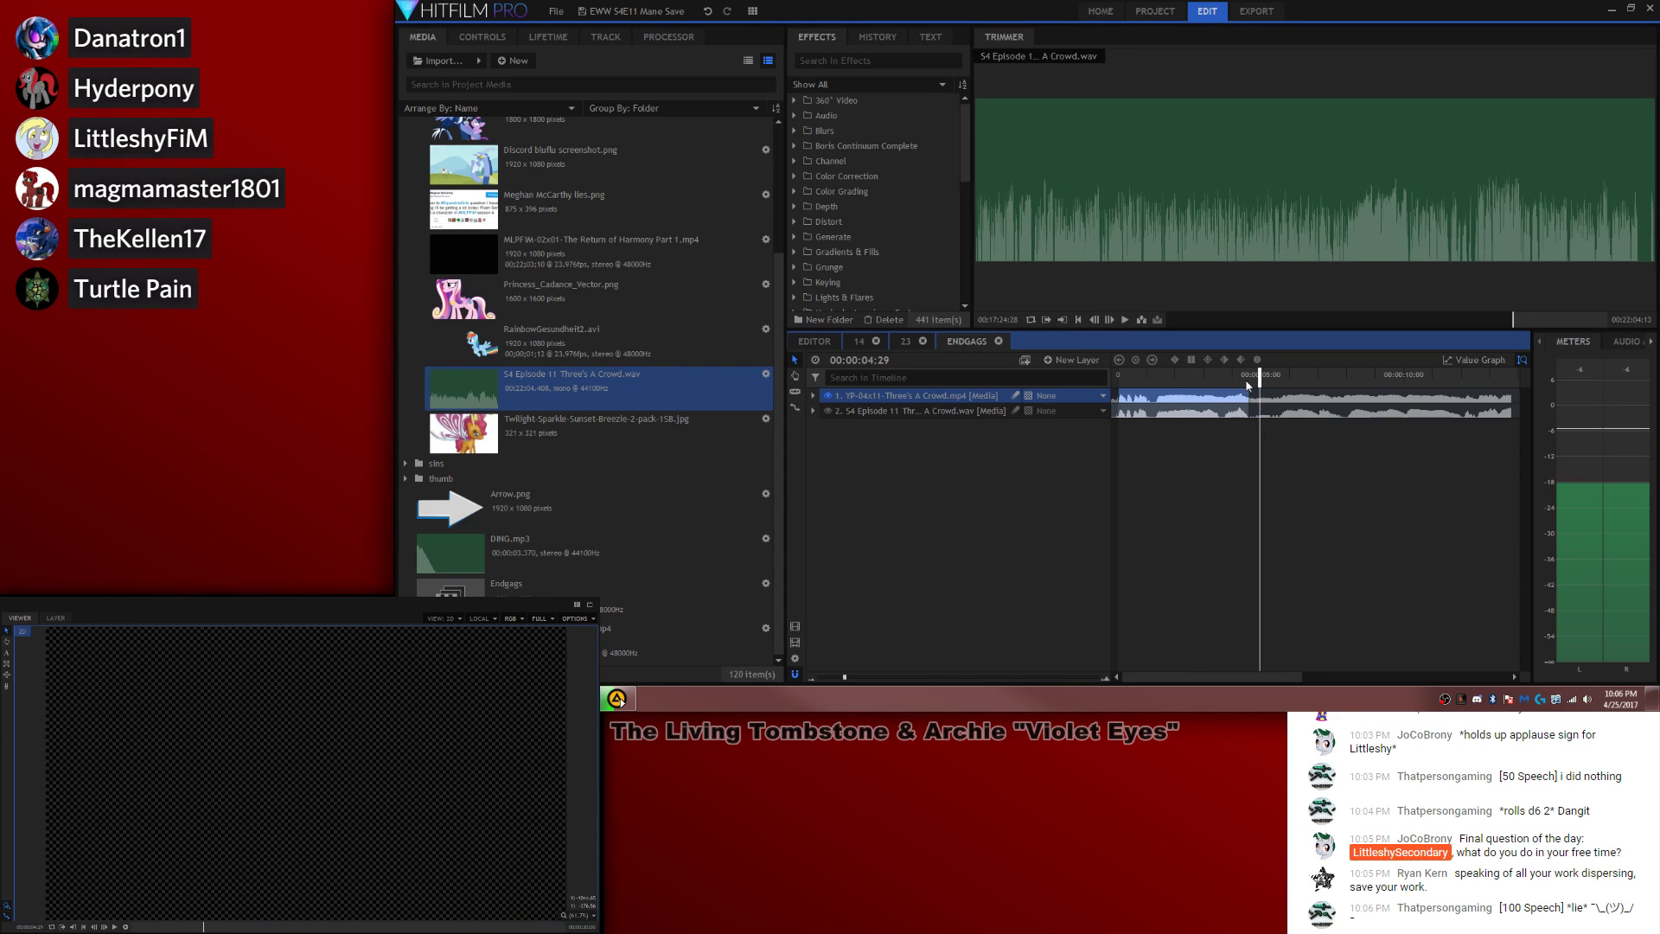
# Step: Cue the clip's last empty-sky frame at 00:00:04:17 and export it as the PNG image endgag nothing frame
pyautogui.click(1248, 385)
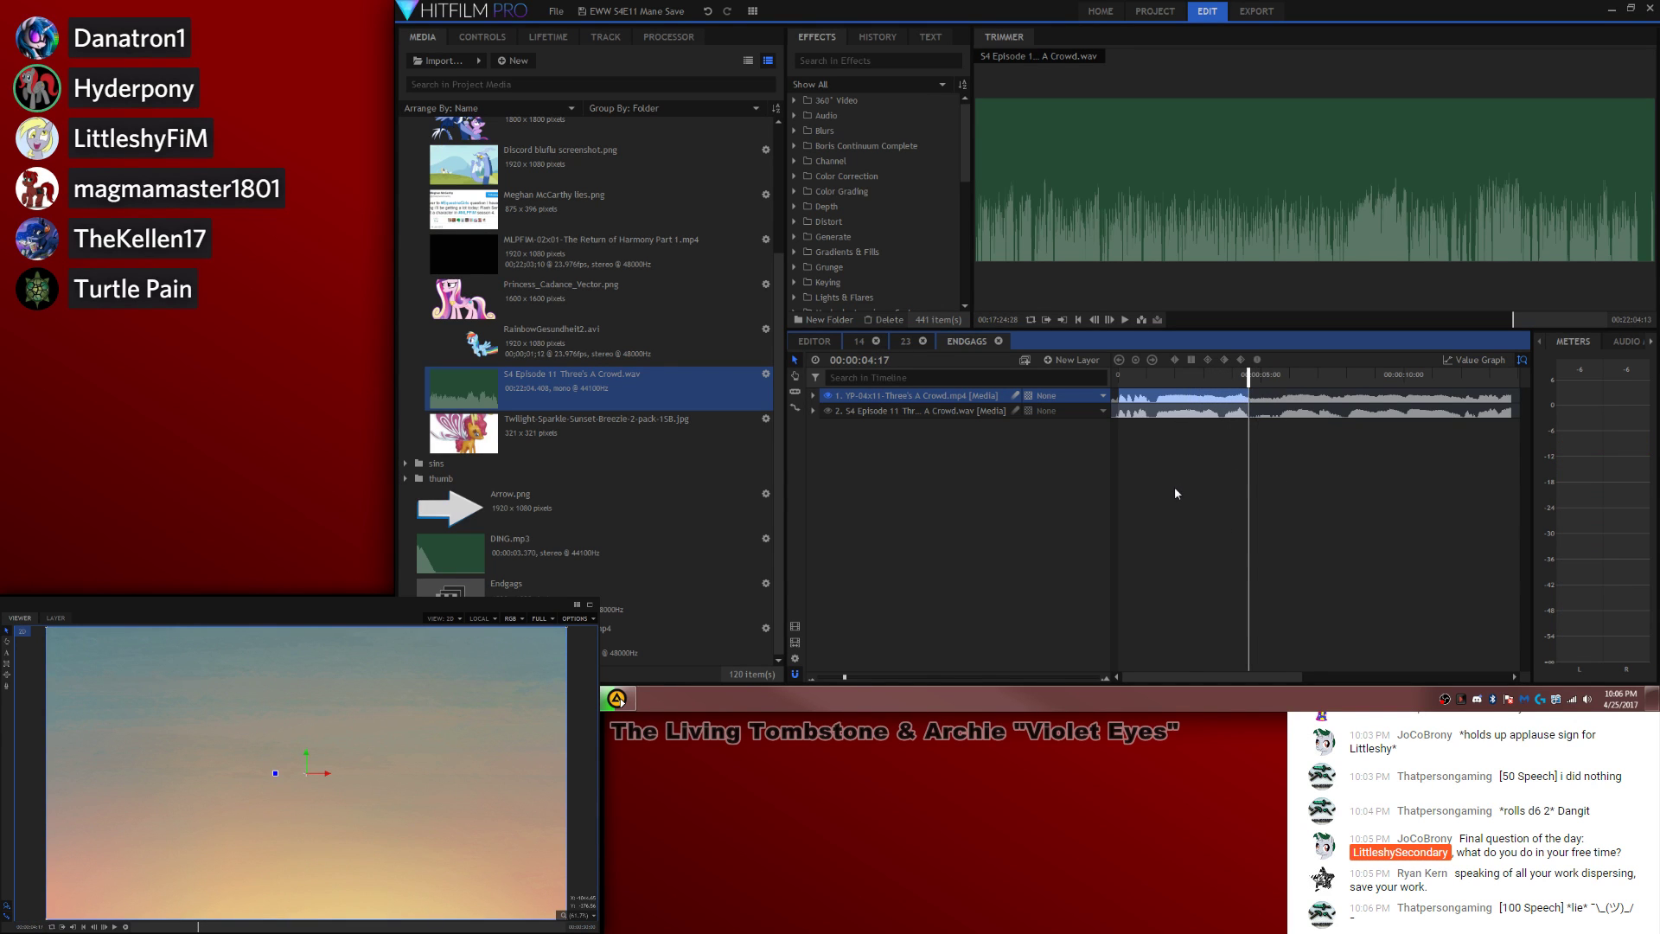
pyautogui.click(576, 618)
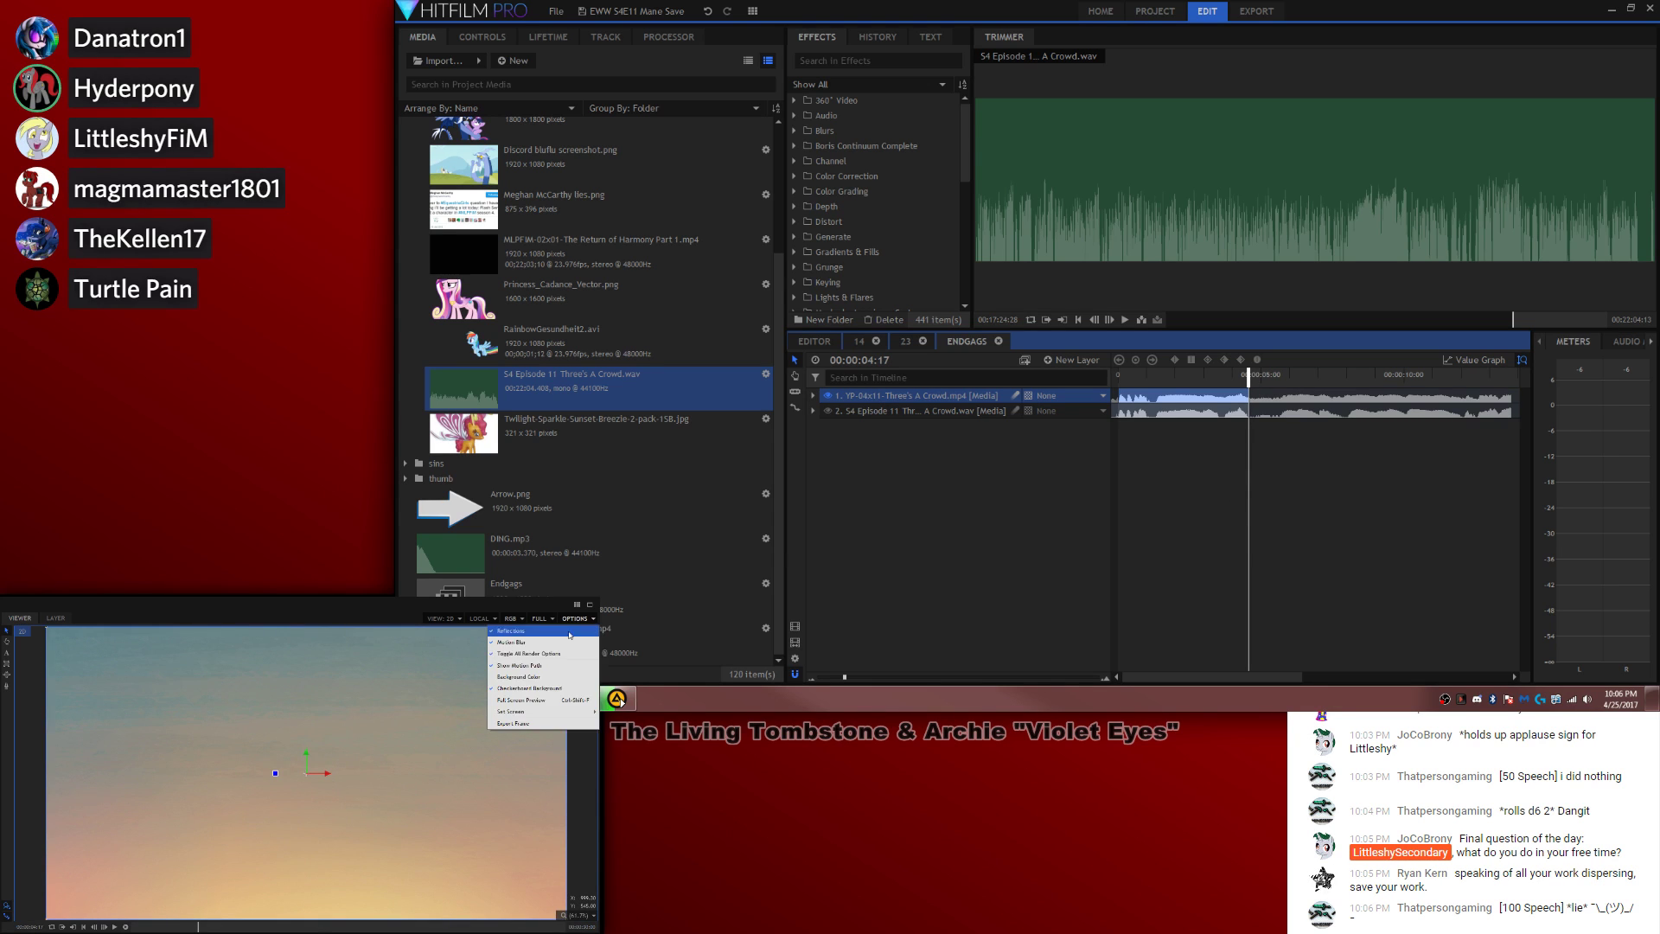
pyautogui.click(528, 725)
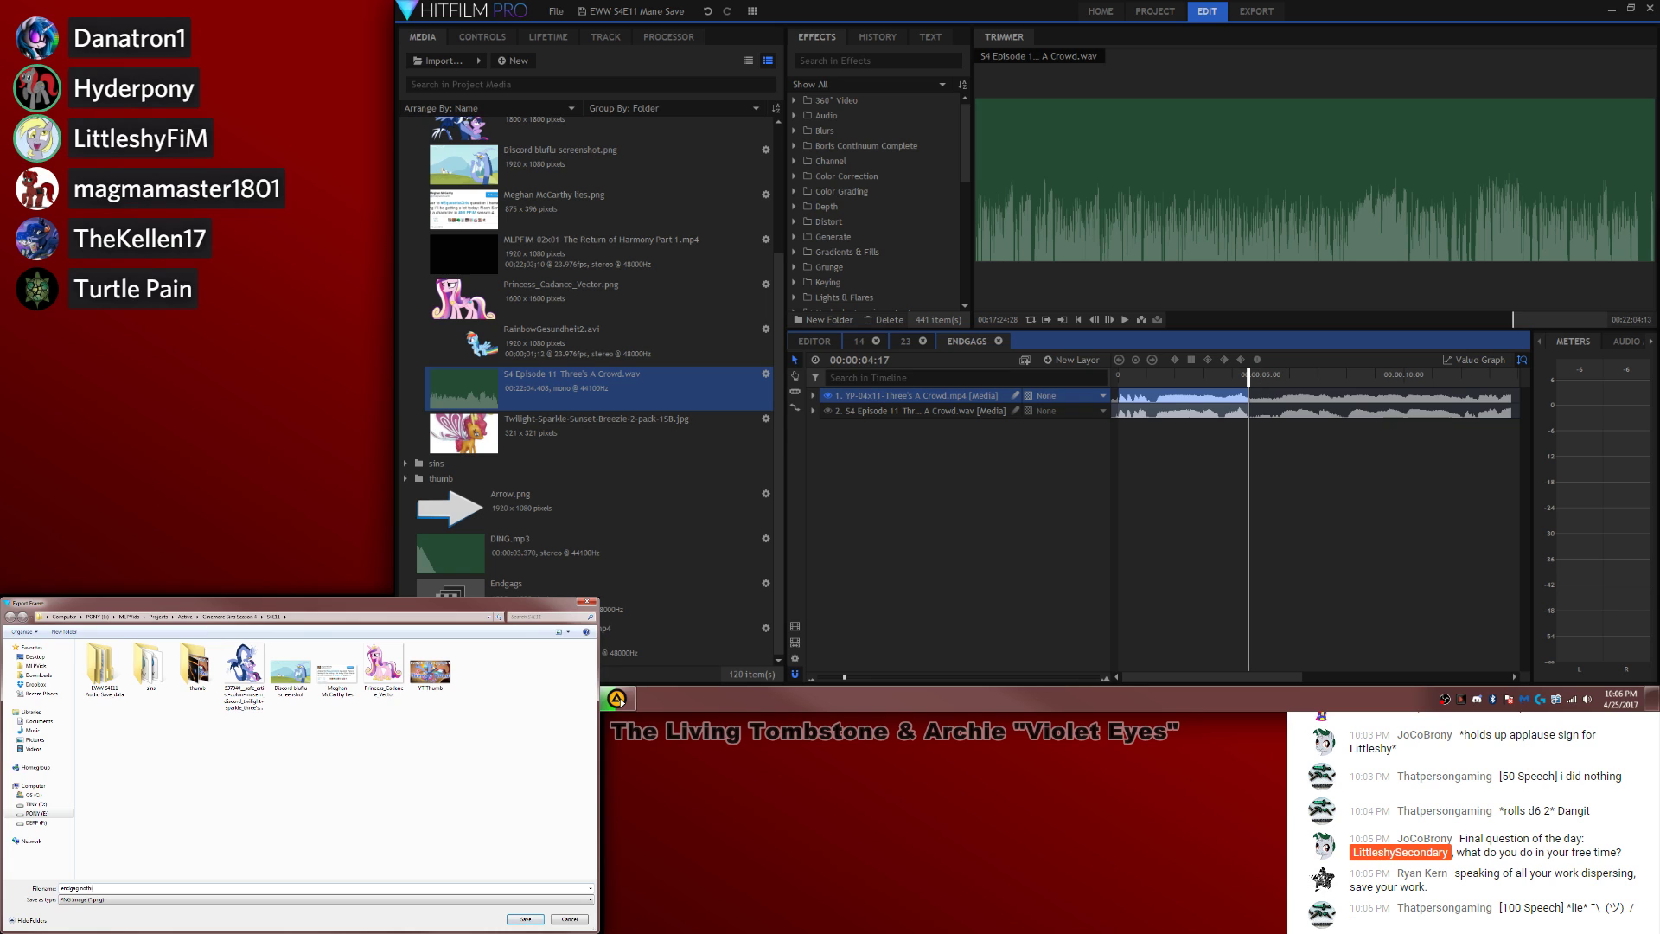
pyautogui.press('Return')
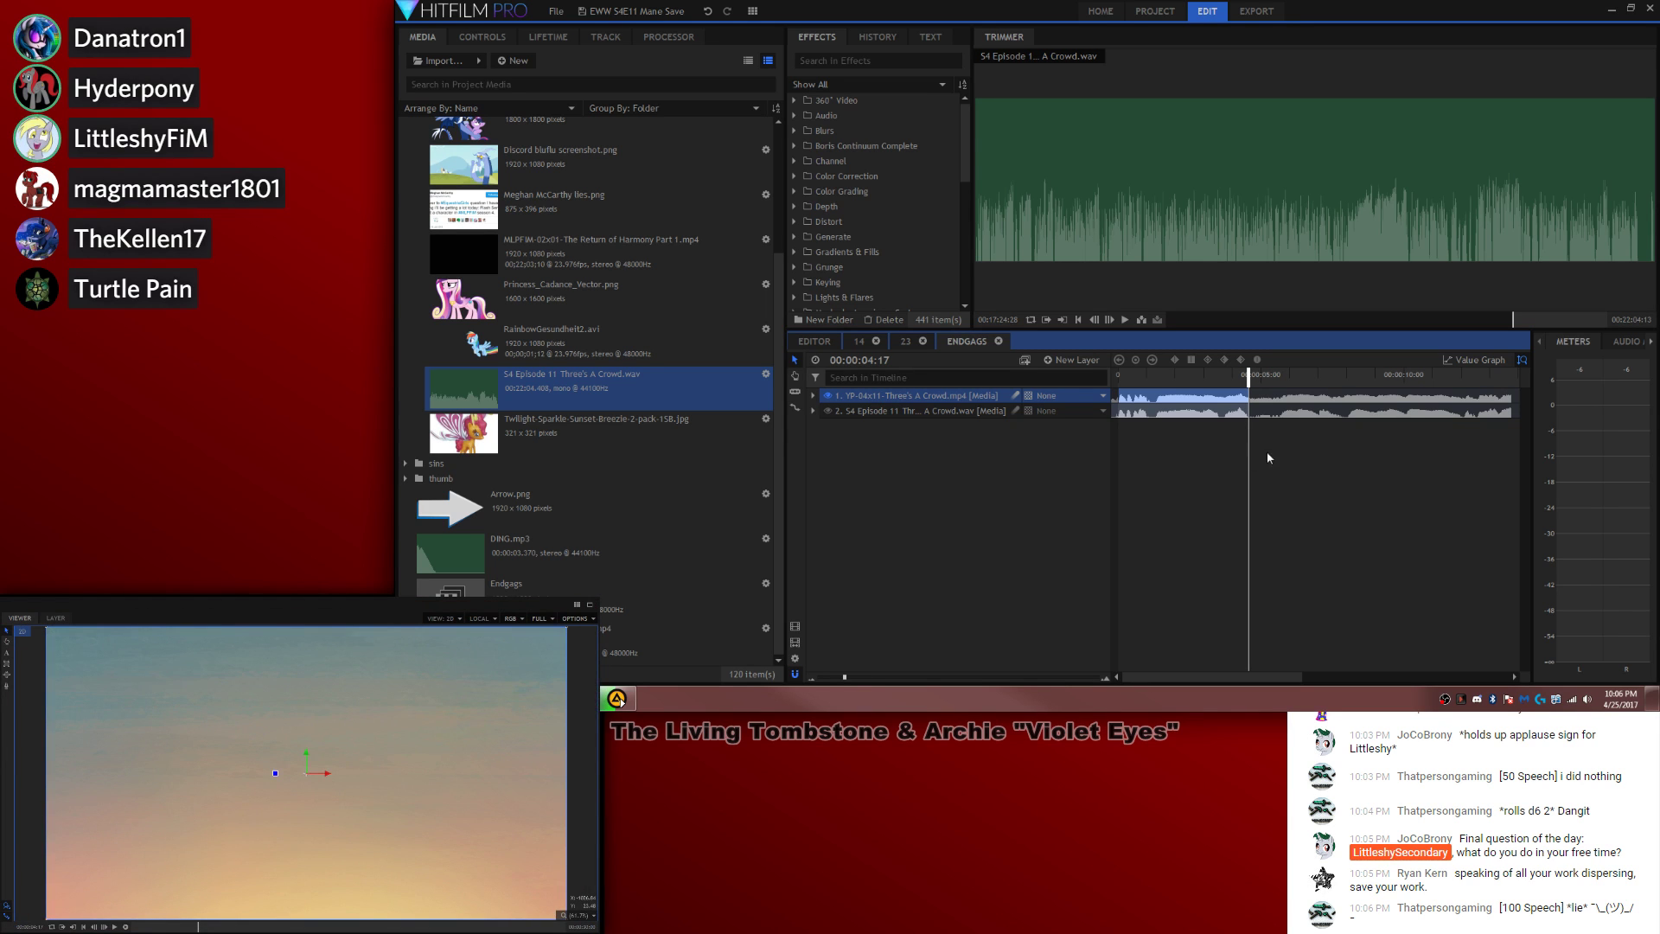
# Step: Import endgag nothing frame.png from Cinemare Sins Season 4 > S4E11 into the import folder and add it as the top layer from the clip's end
pyautogui.click(631, 341)
pyautogui.scroll(4, 605, 260)
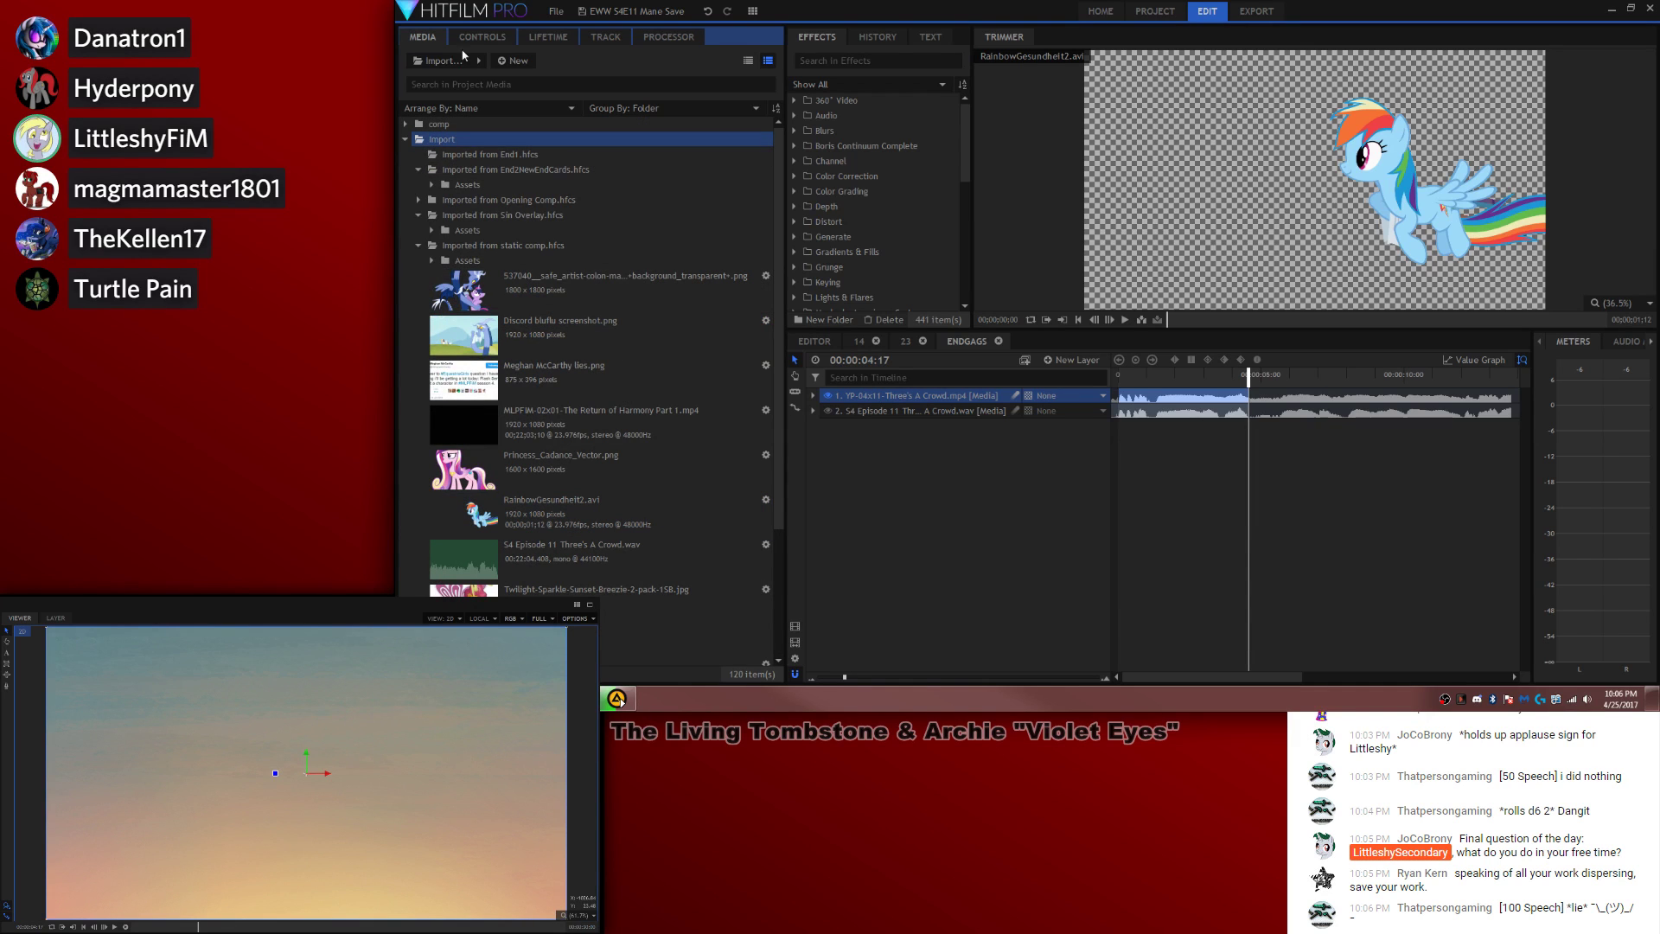
pyautogui.click(431, 66)
pyautogui.click(449, 103)
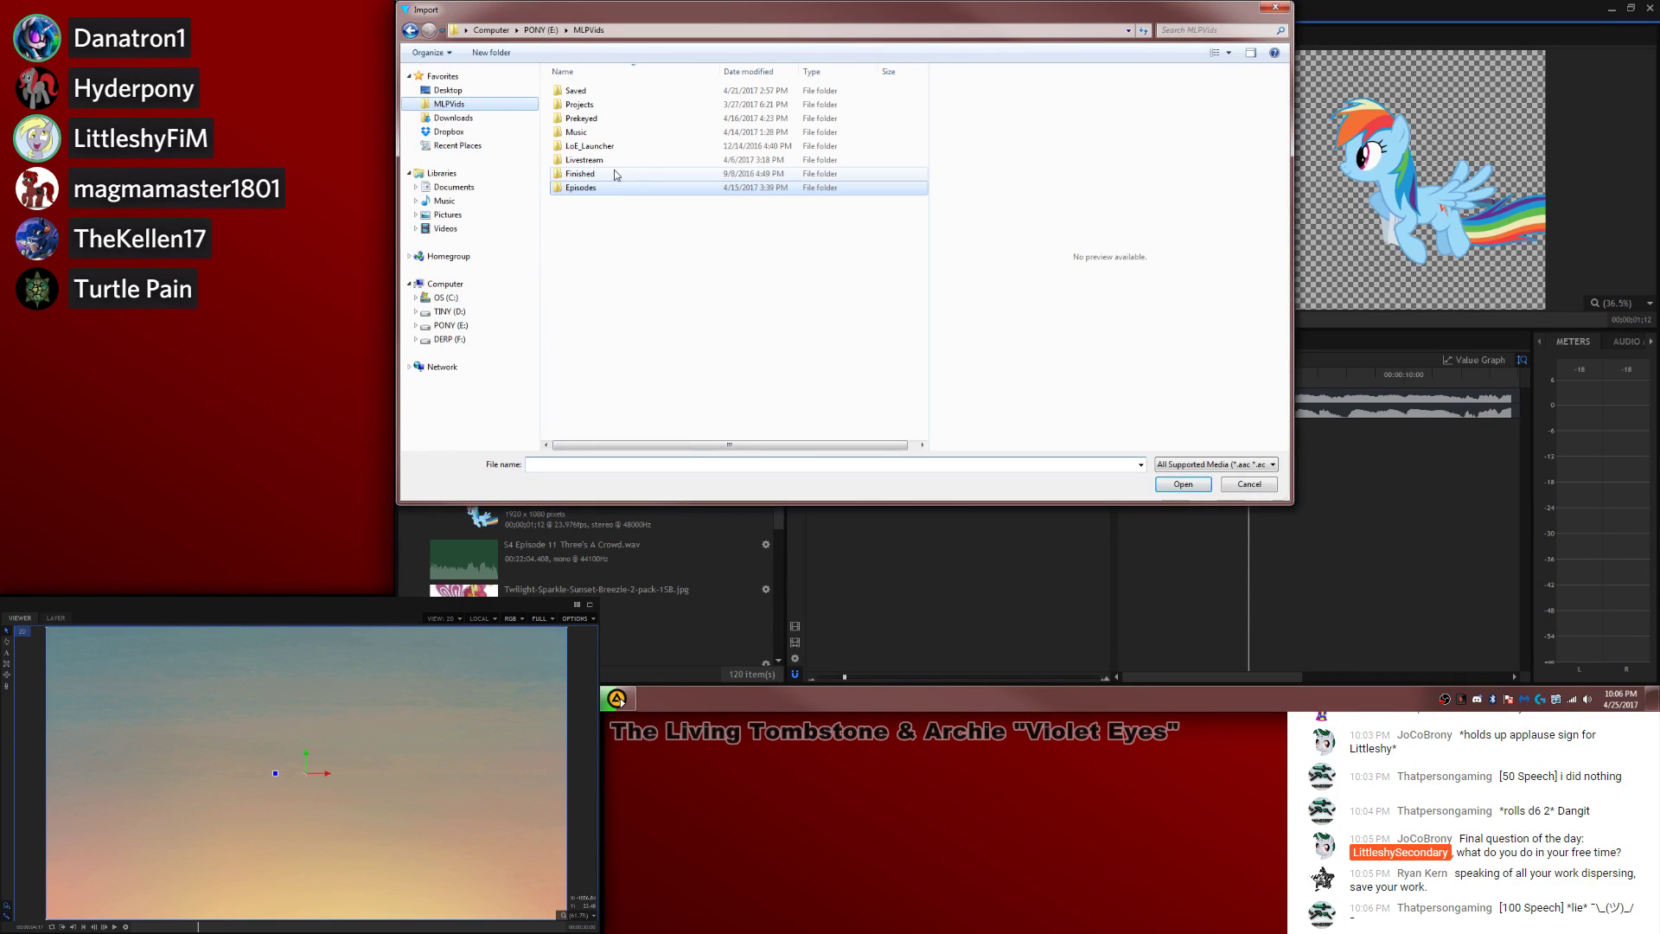
pyautogui.doubleClick(588, 104)
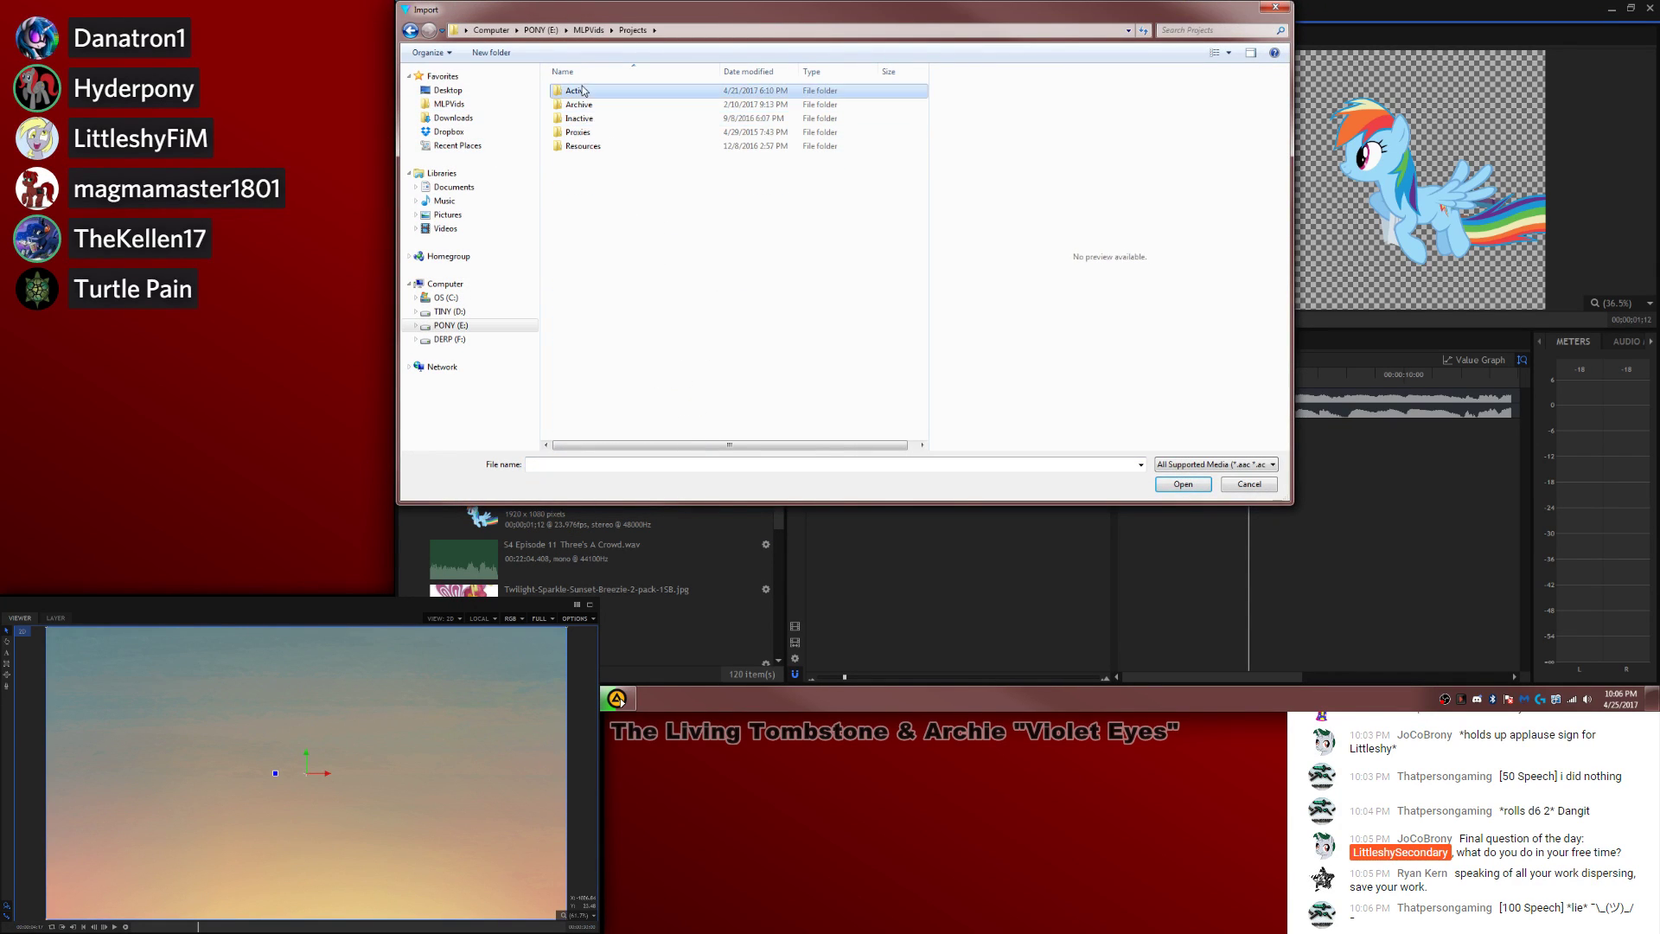
pyautogui.doubleClick(600, 104)
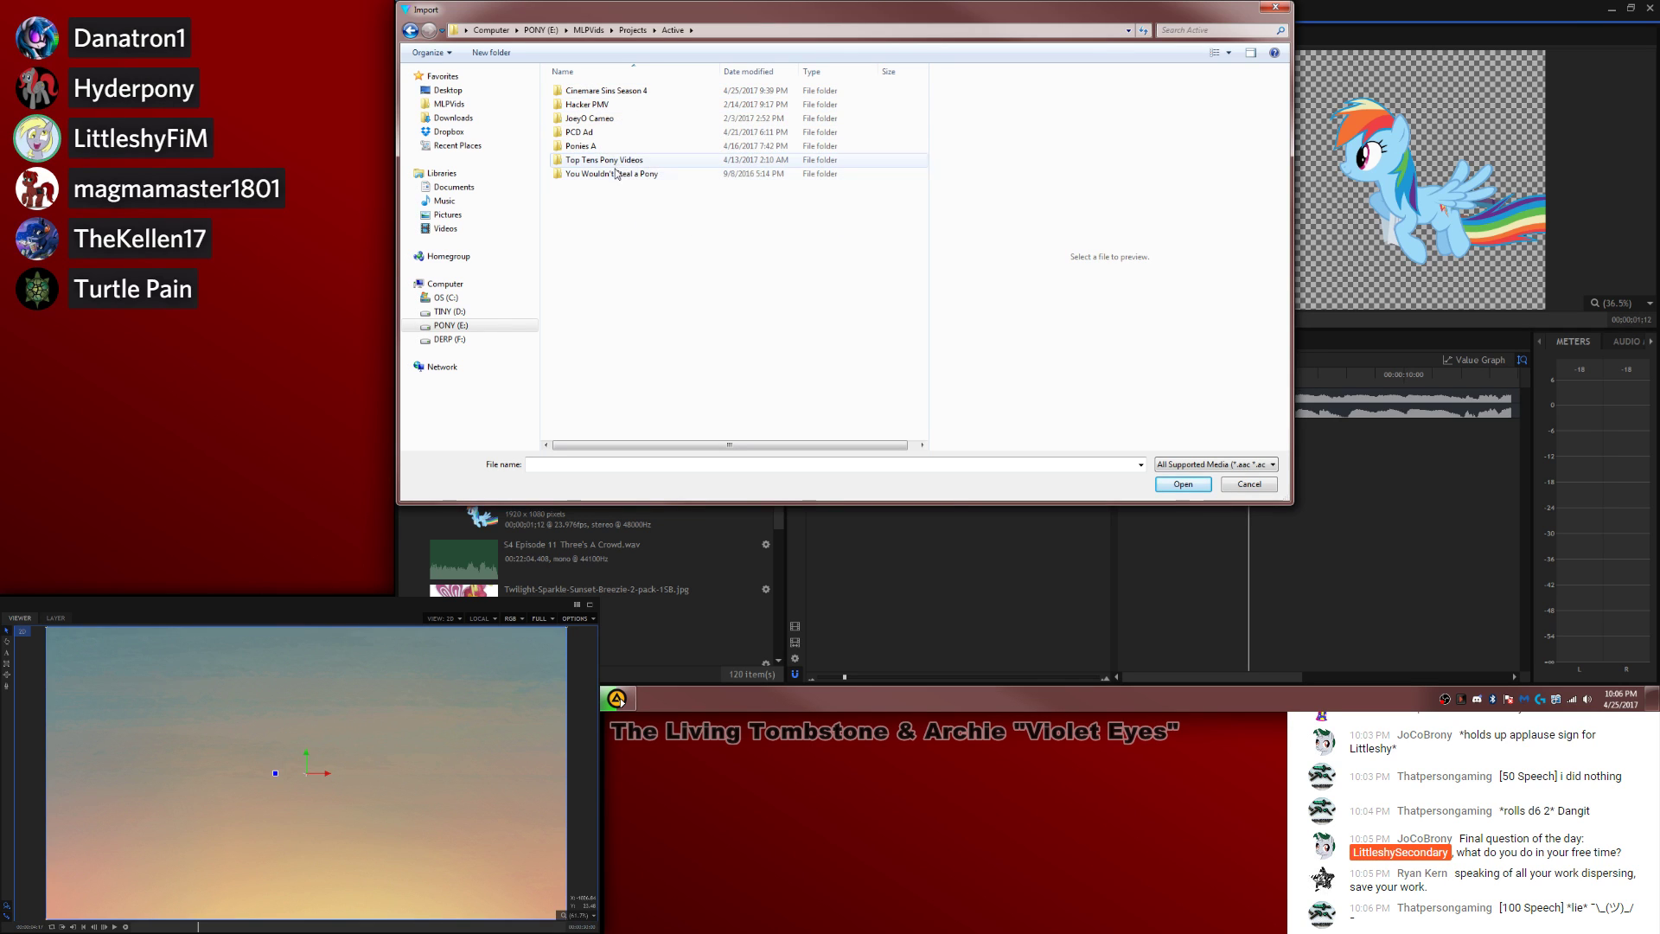
pyautogui.doubleClick(605, 91)
pyautogui.doubleClick(605, 90)
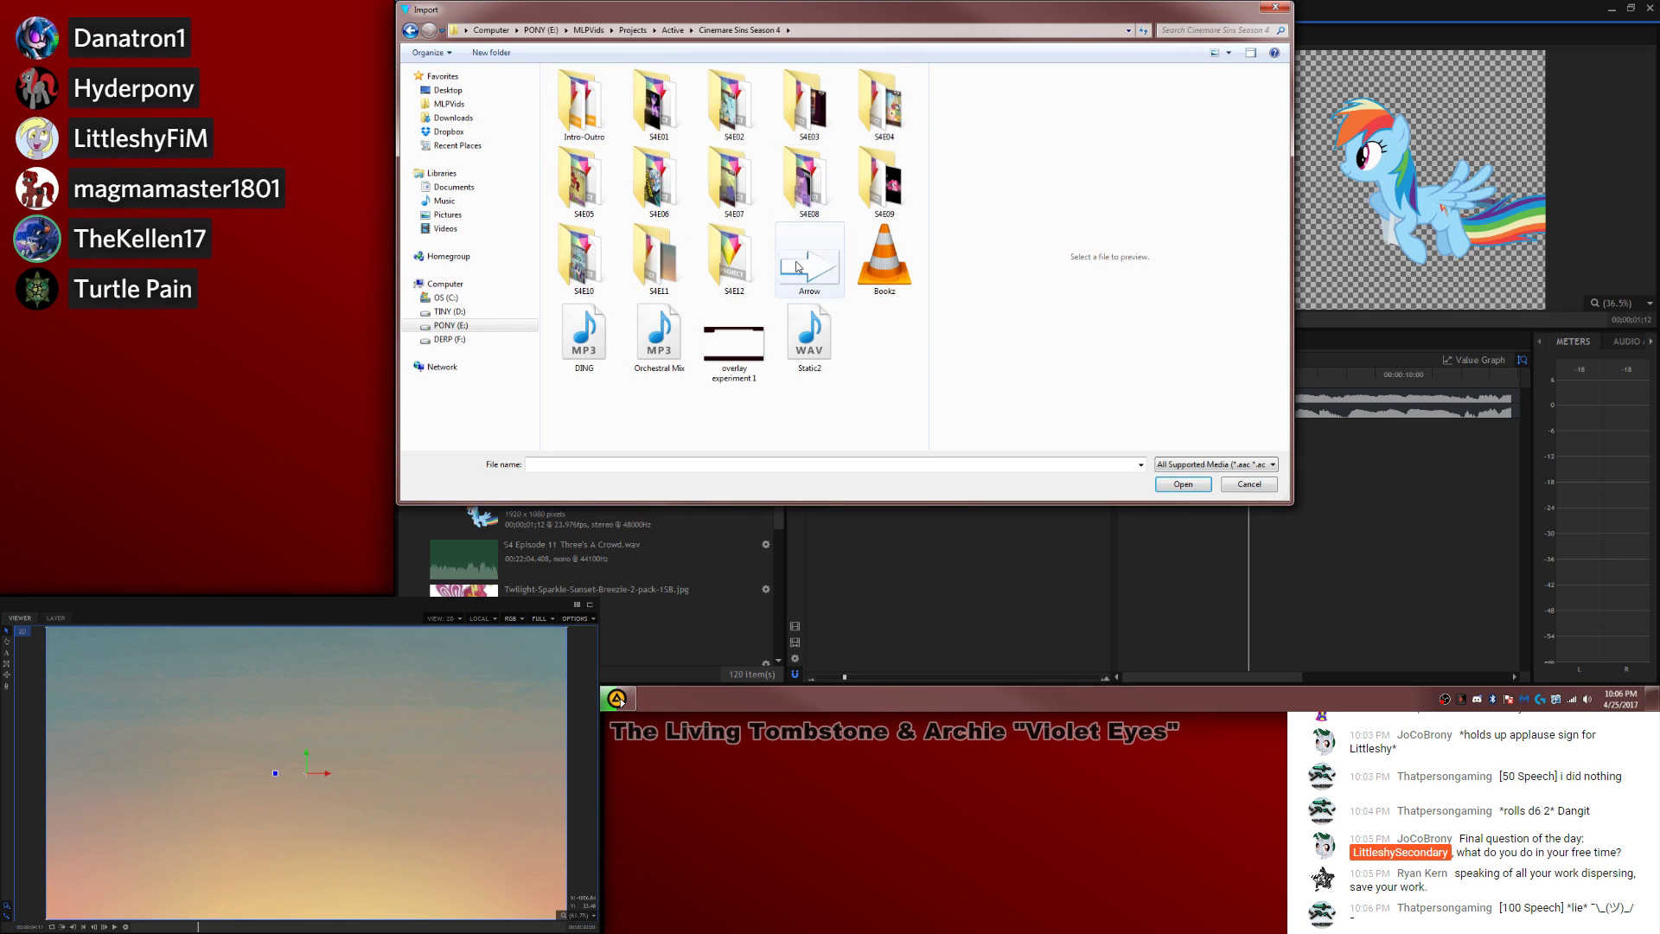
pyautogui.doubleClick(602, 226)
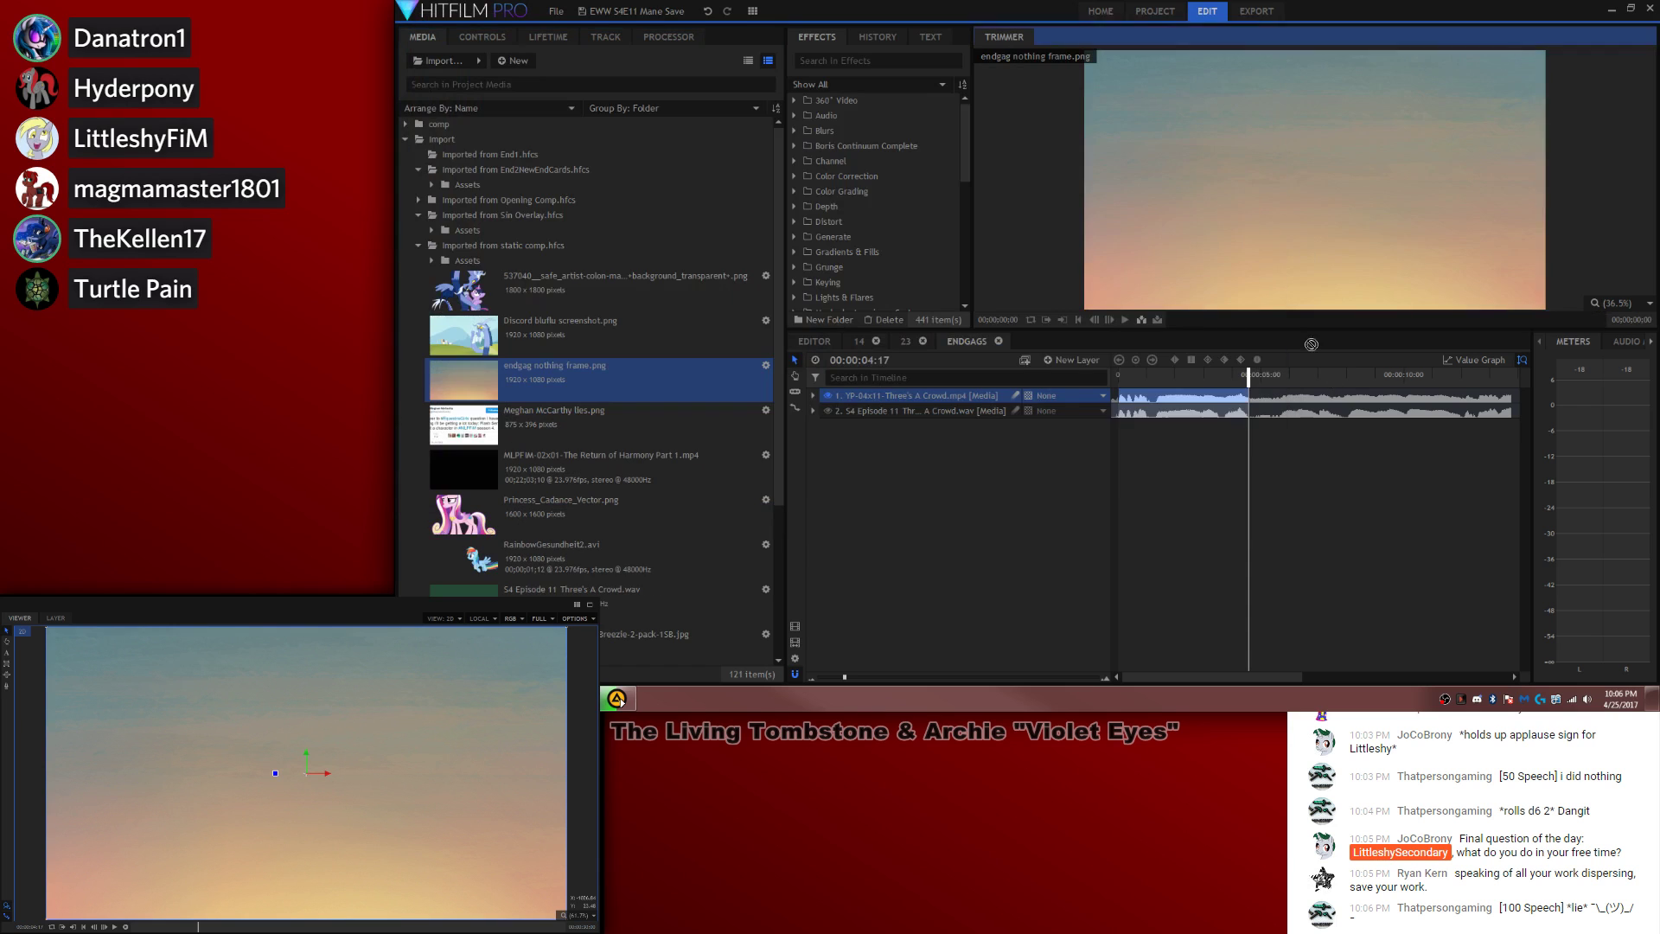
pyautogui.click(1250, 425)
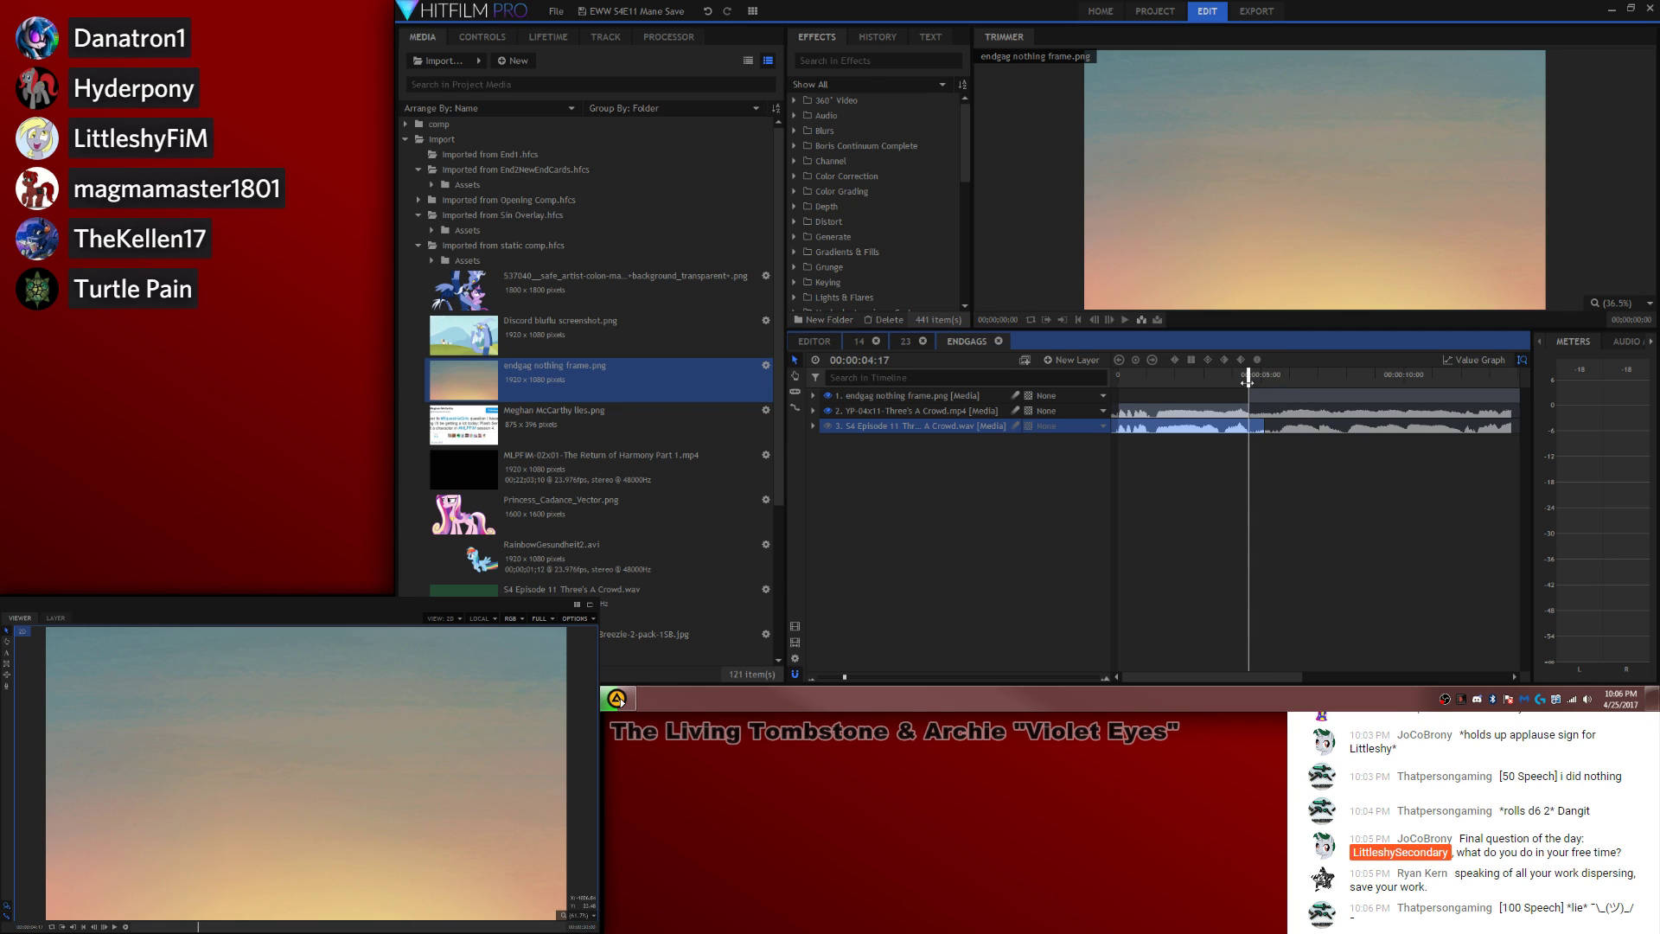
# Step: Keyframe the vocals layer's audio level to fade to about -23 dB just past the clip's end, and play the fade
pyautogui.click(825, 458)
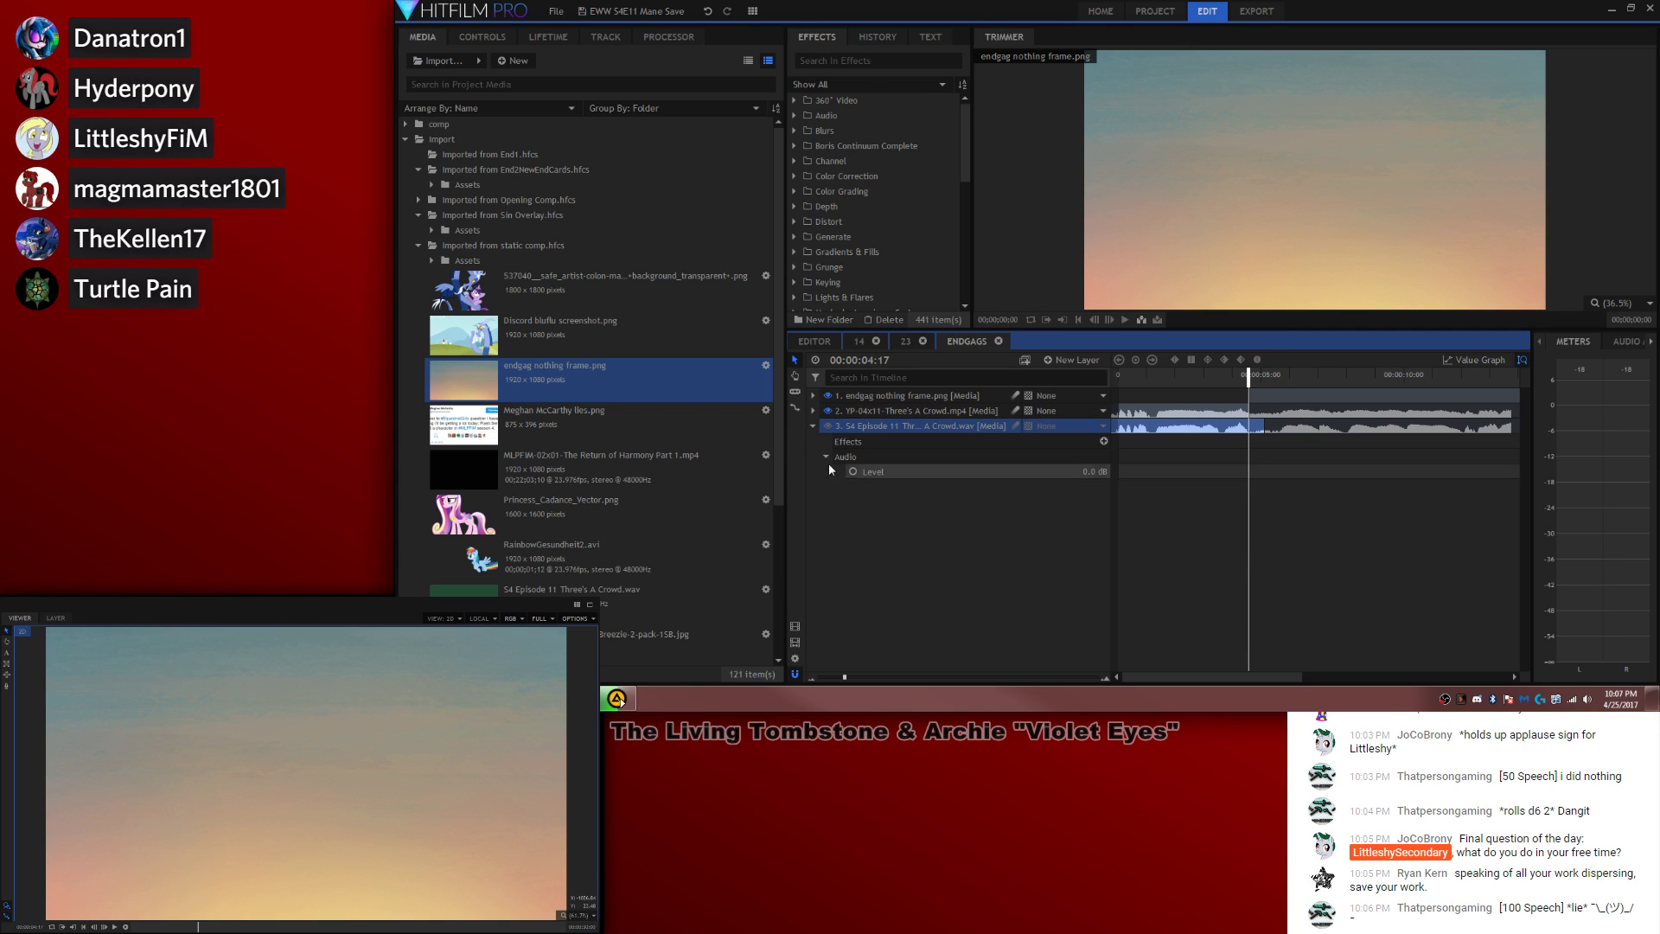
pyautogui.click(852, 471)
pyautogui.press('space')
pyautogui.press('space')
pyautogui.click(1096, 463)
pyautogui.moveTo(1093, 471); pyautogui.dragTo(1038, 471)
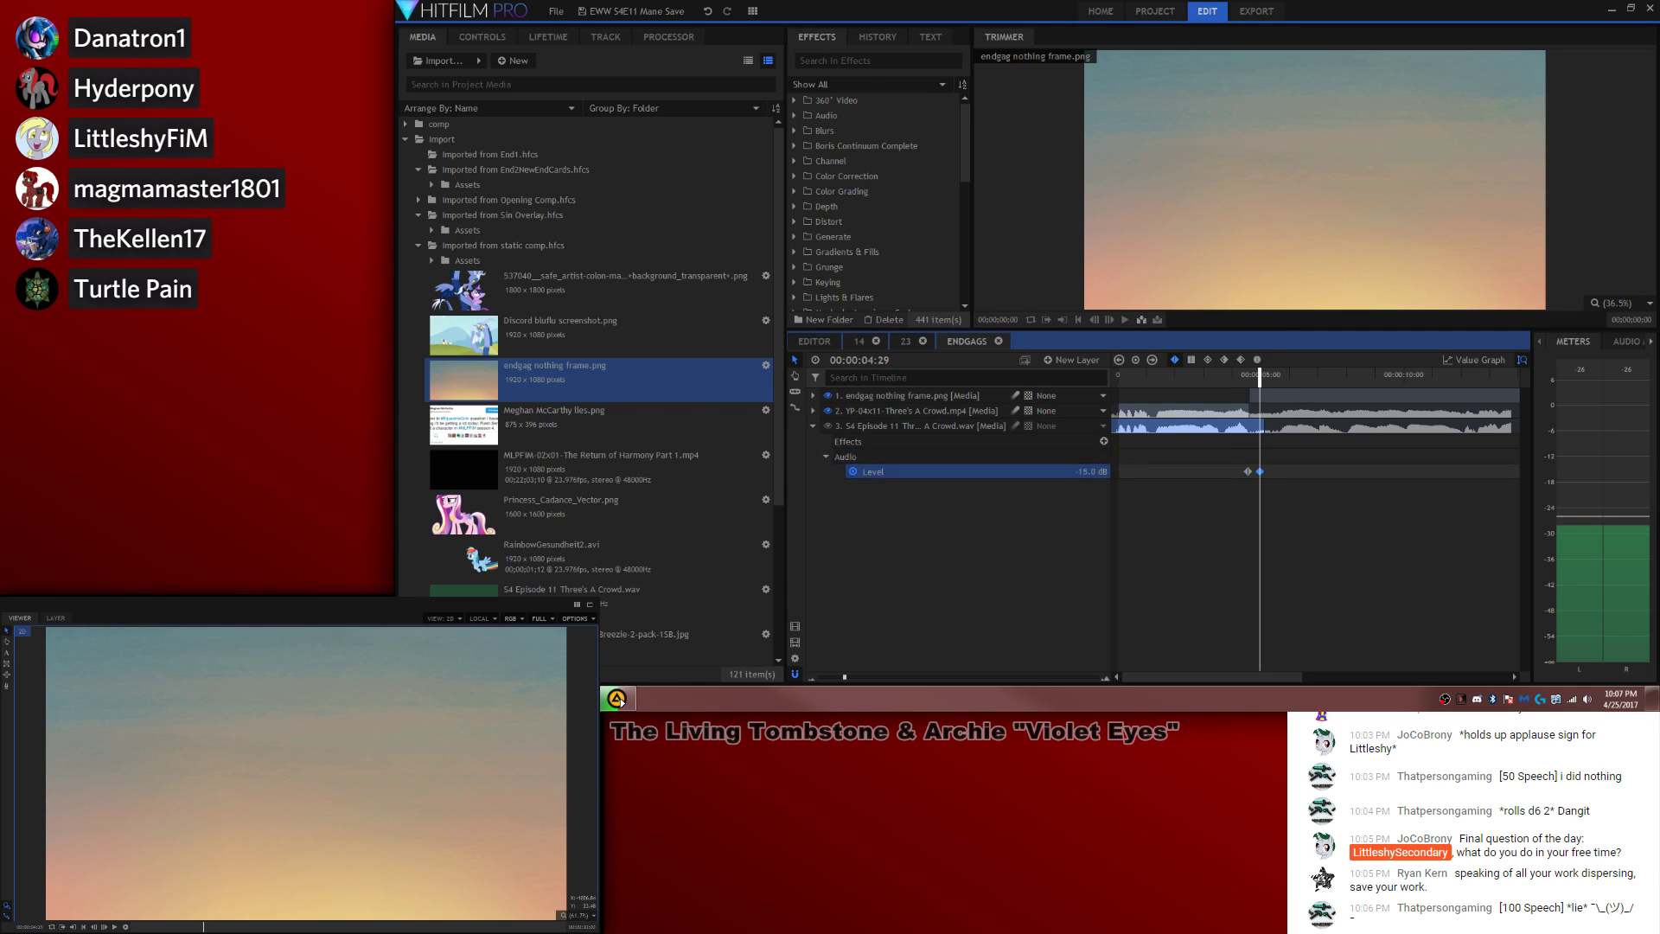
pyautogui.click(1226, 376)
pyautogui.press('space')
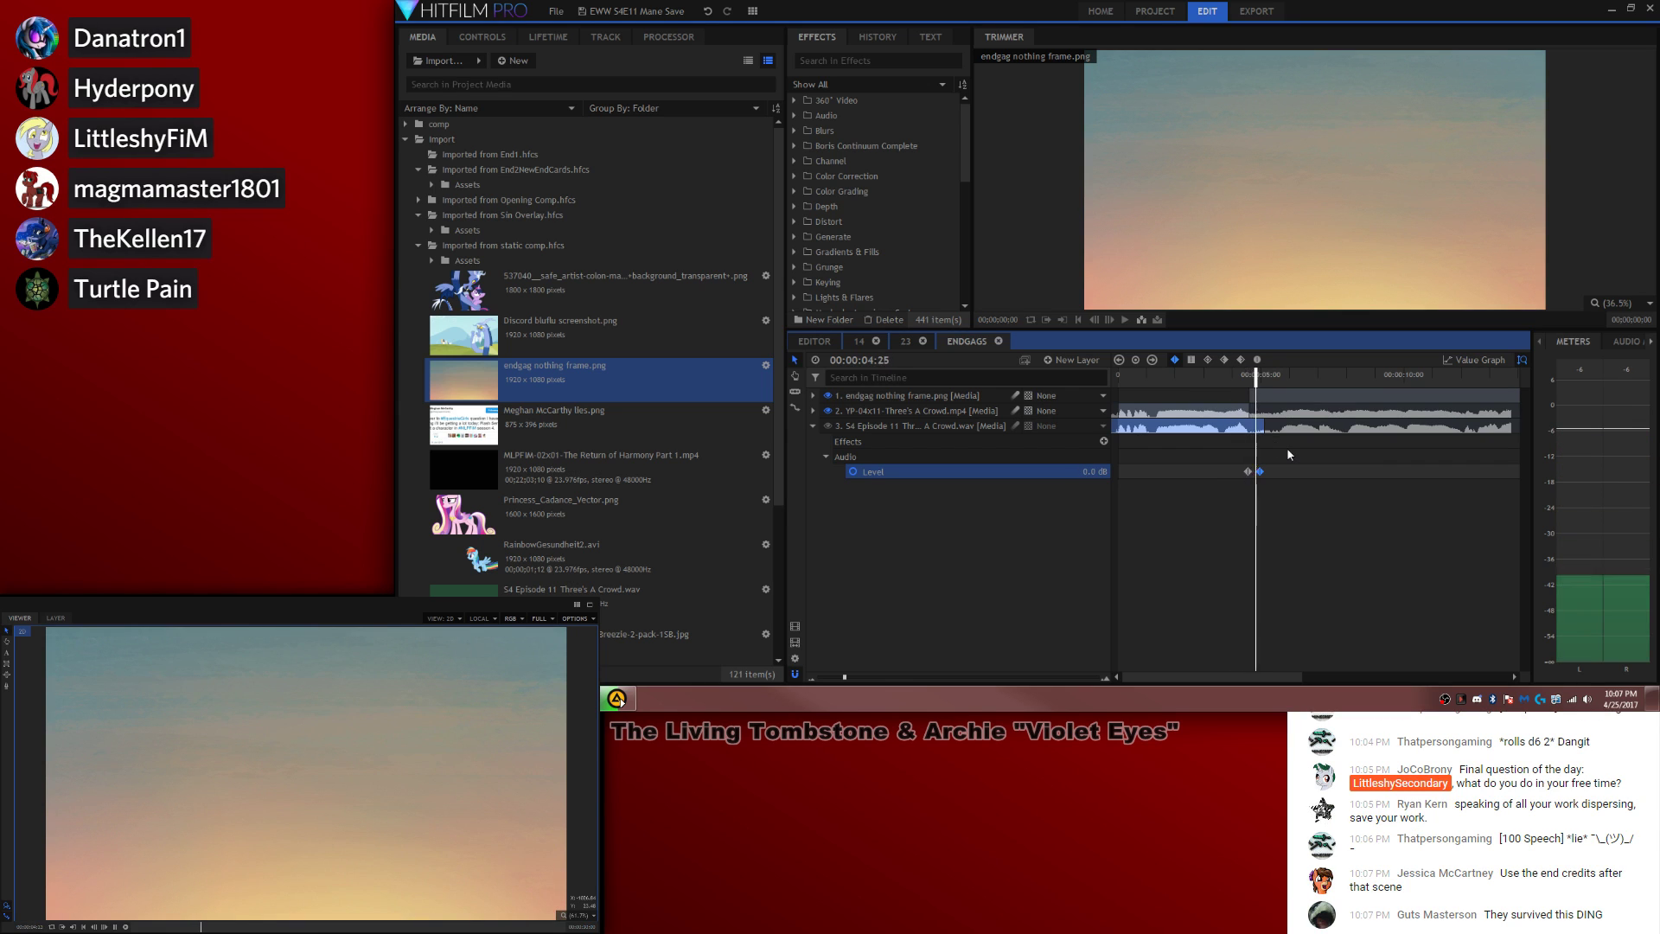
pyautogui.press('space')
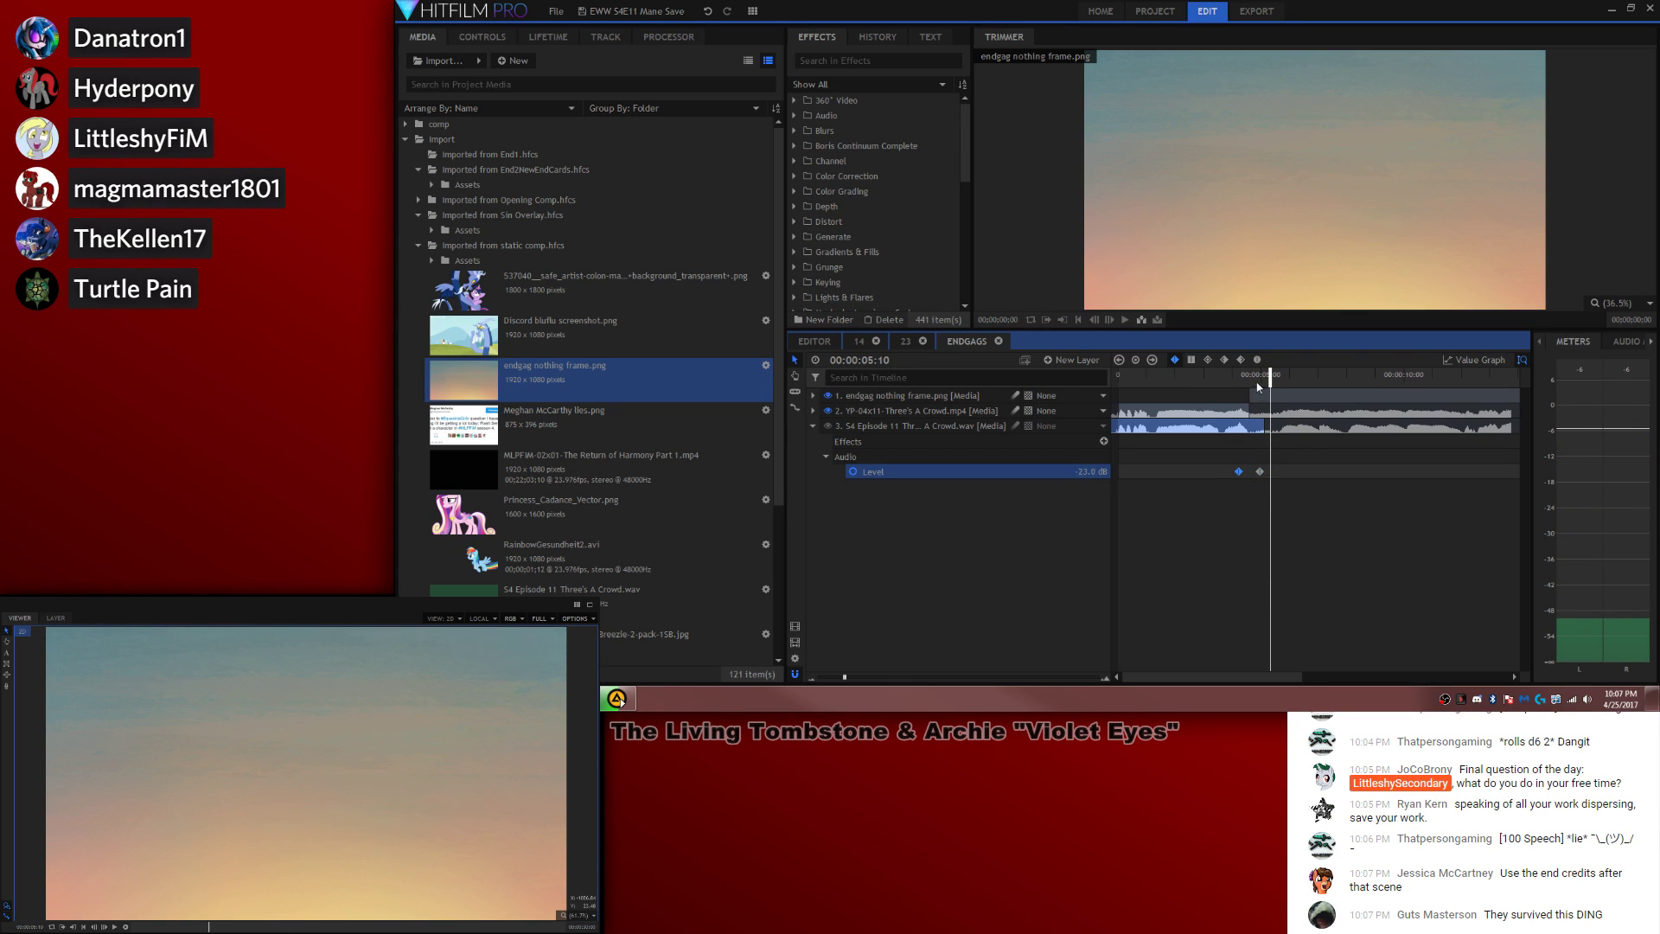
# Step: Move the vocals layer's first audio level keyframe slightly later, then replay the fade from just before it
pyautogui.click(1253, 386)
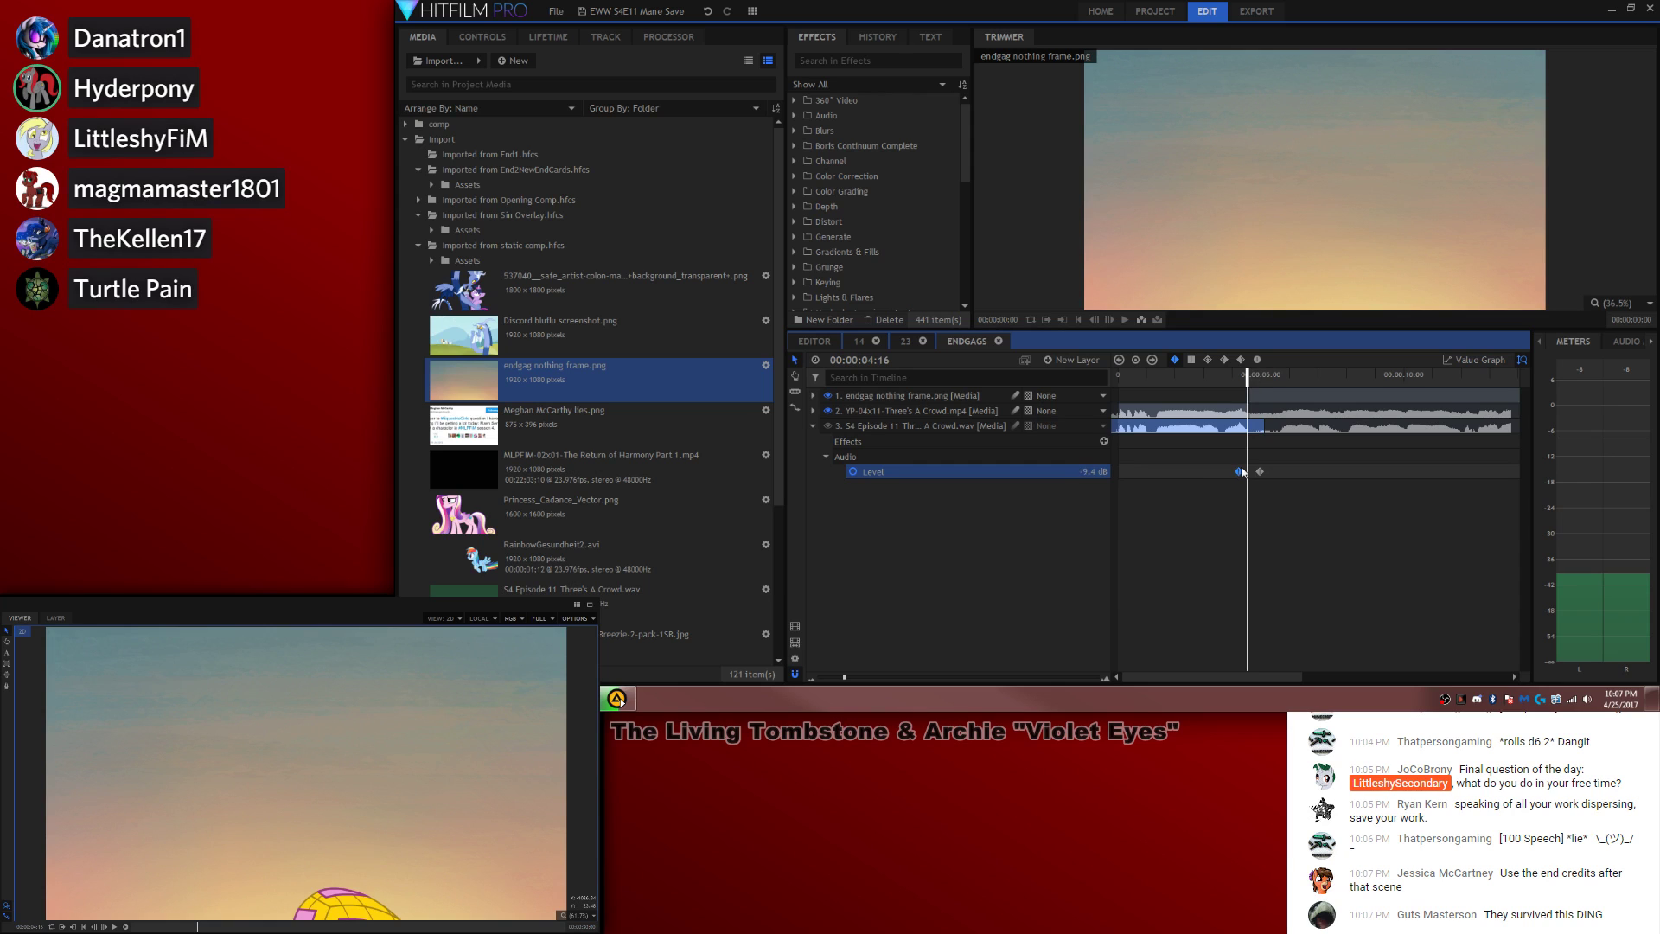
pyautogui.moveTo(1240, 474); pyautogui.dragTo(1244, 473)
pyautogui.press('Left')
pyautogui.press('Left')
pyautogui.press('Left')
pyautogui.press('Left')
pyautogui.press('Left')
pyautogui.press('Left')
pyautogui.press('Left')
pyautogui.press('Left')
pyautogui.press('Left')
pyautogui.press('Left')
pyautogui.press('Left')
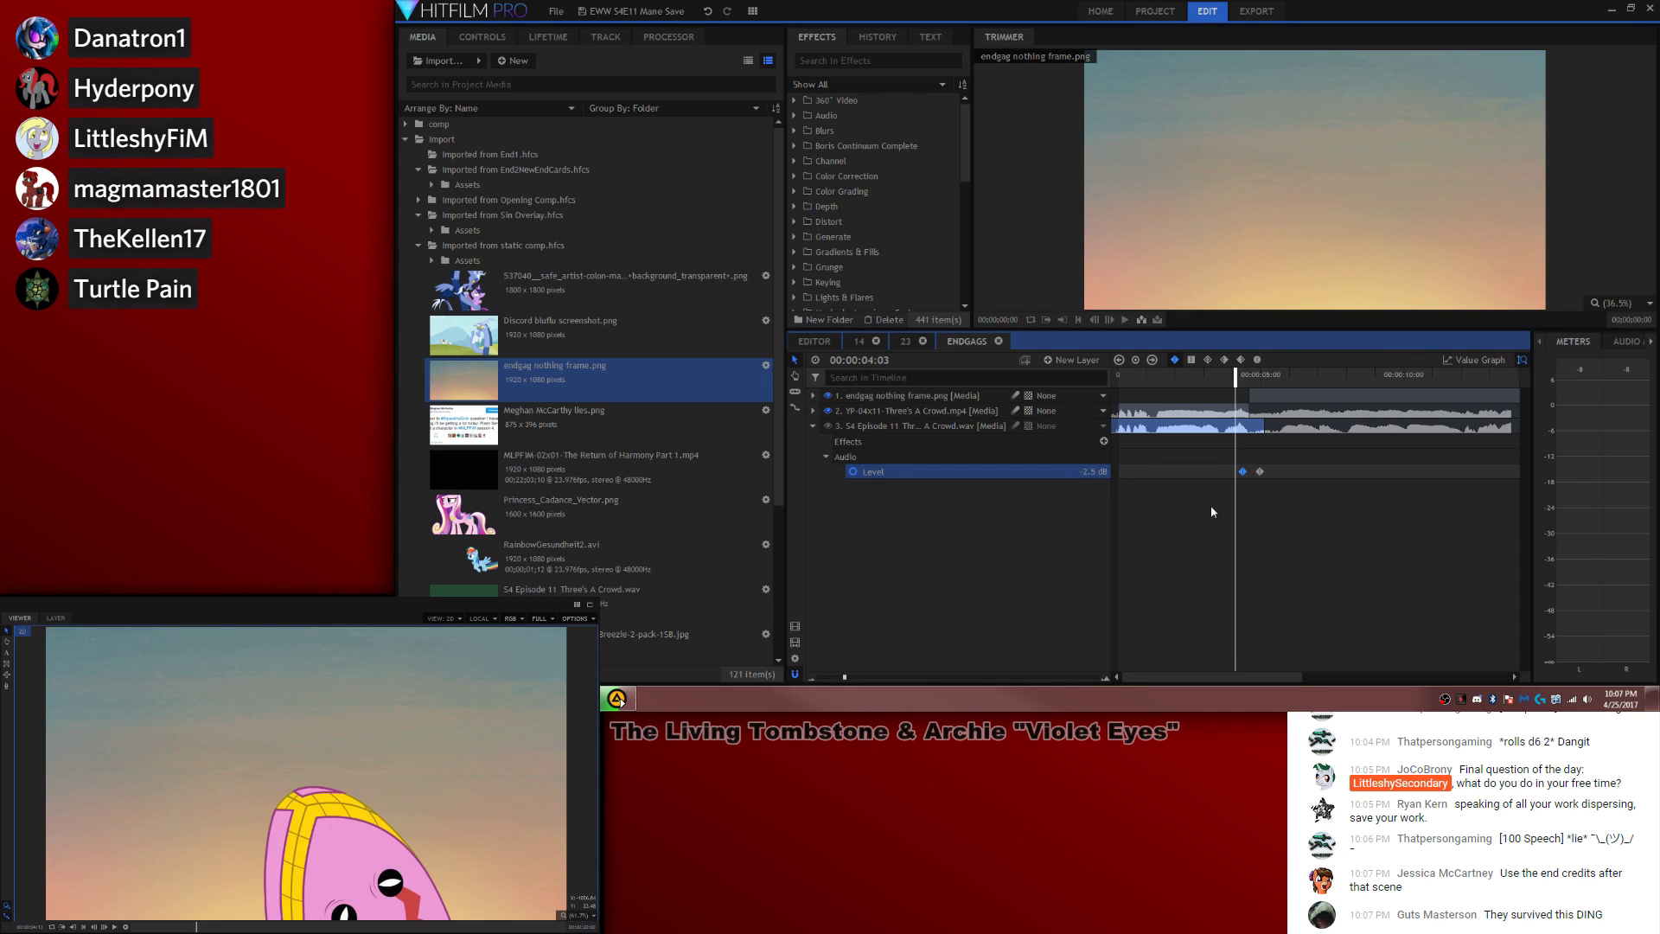
pyautogui.press('space')
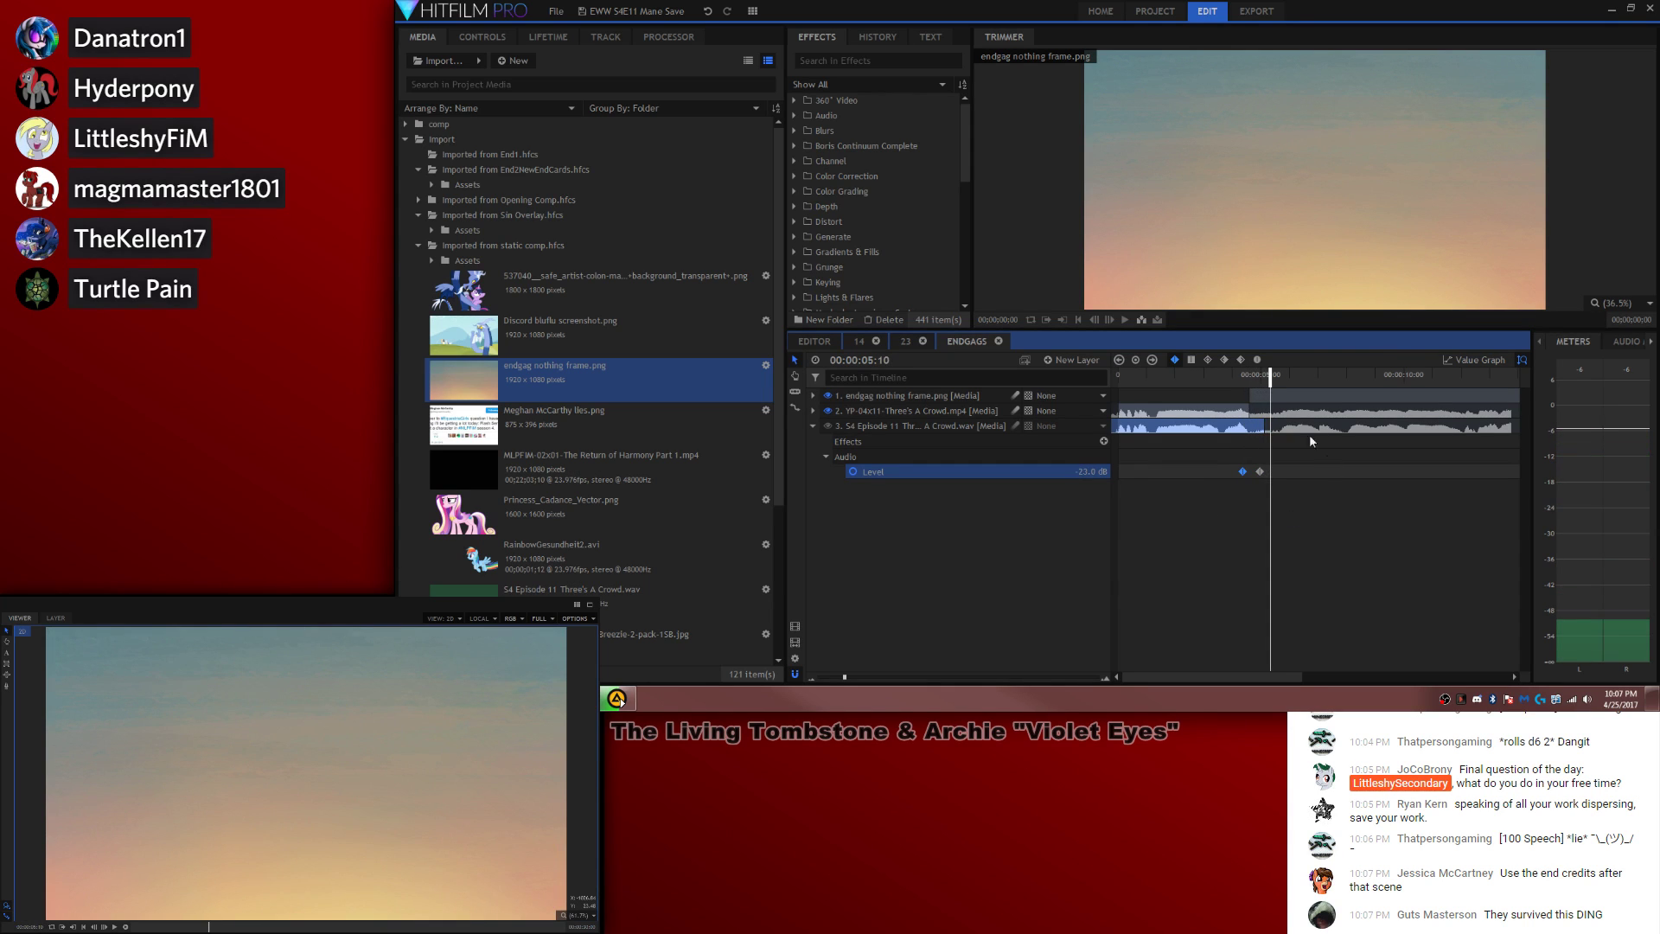
# Step: Slice the endgag nothing frame layer at about 00:00:05:13 and delete the part after the cut
pyautogui.press('c')
pyautogui.click(1272, 394)
pyautogui.press('v')
pyautogui.click(1289, 413)
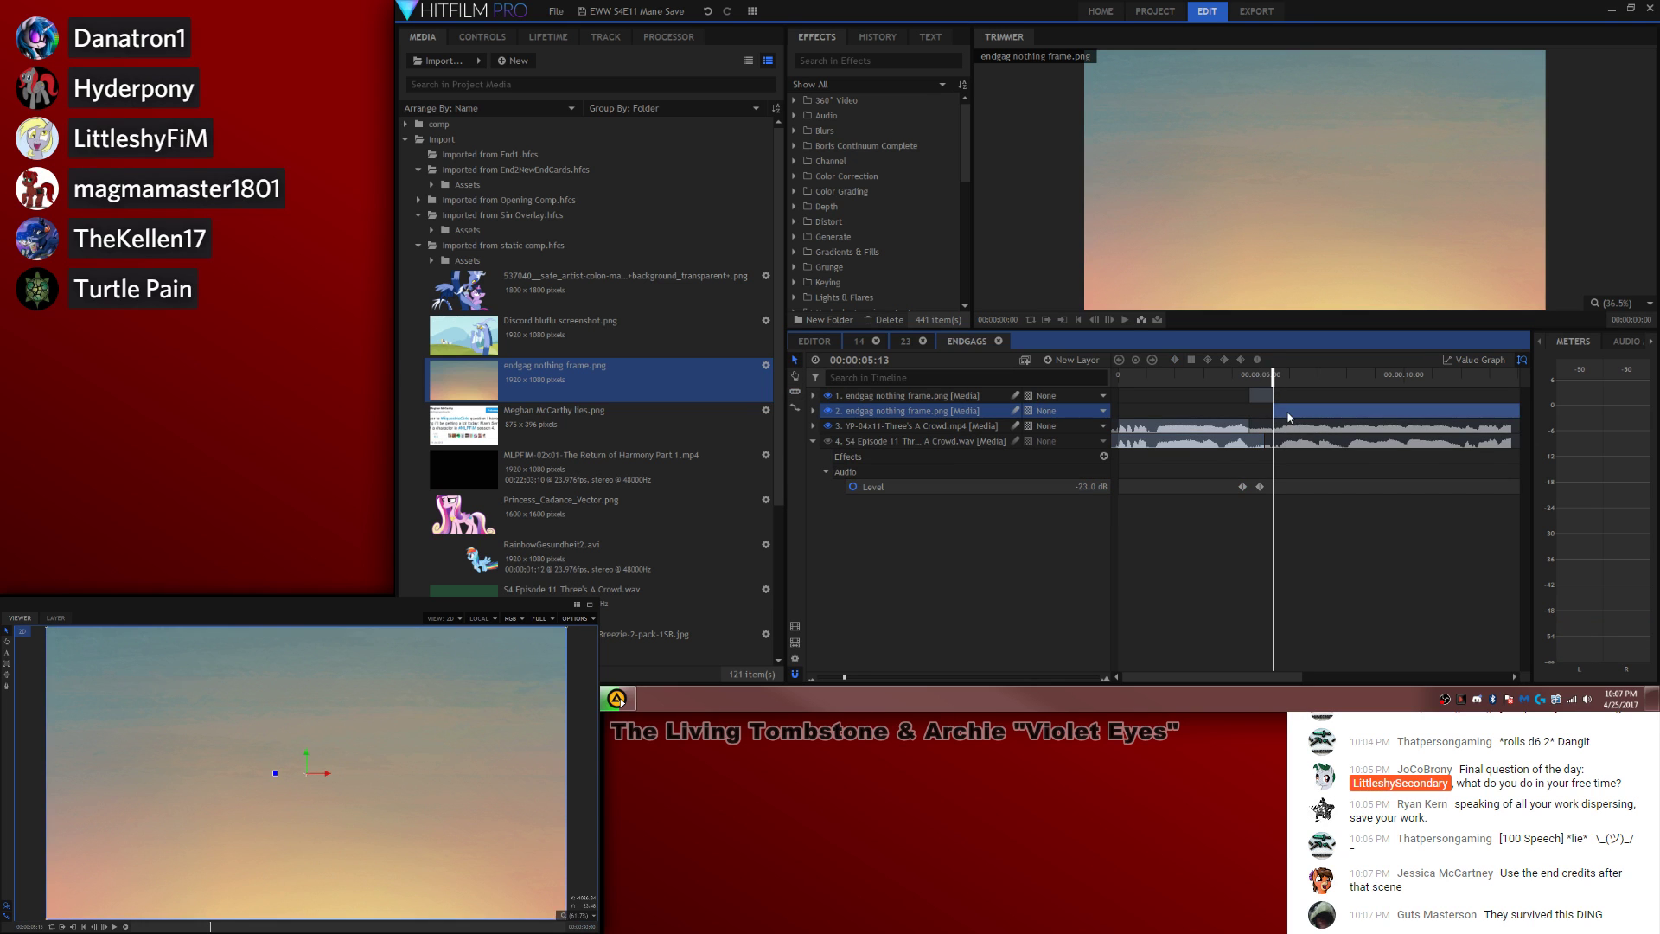
pyautogui.press('Delete')
# Step: Cue the YP-04x11 episode video to the Executive Producer end credit and add it as the top layer after the empty-sky still
pyautogui.scroll(-3, 548, 432)
pyautogui.click(683, 641)
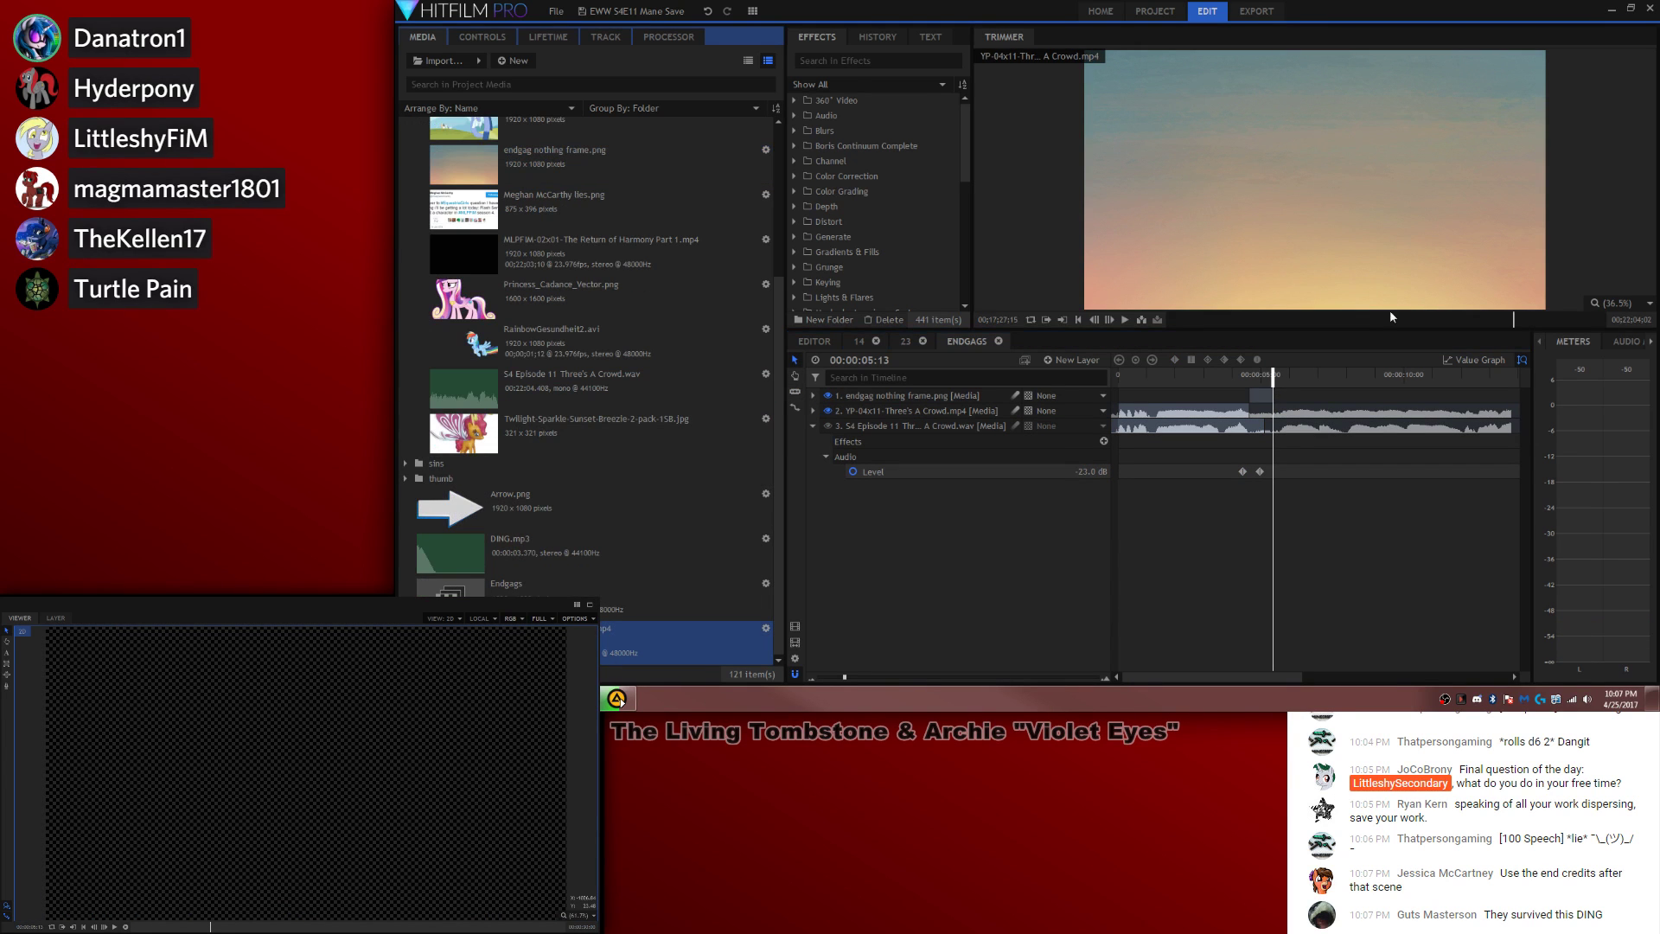
pyautogui.click(1542, 319)
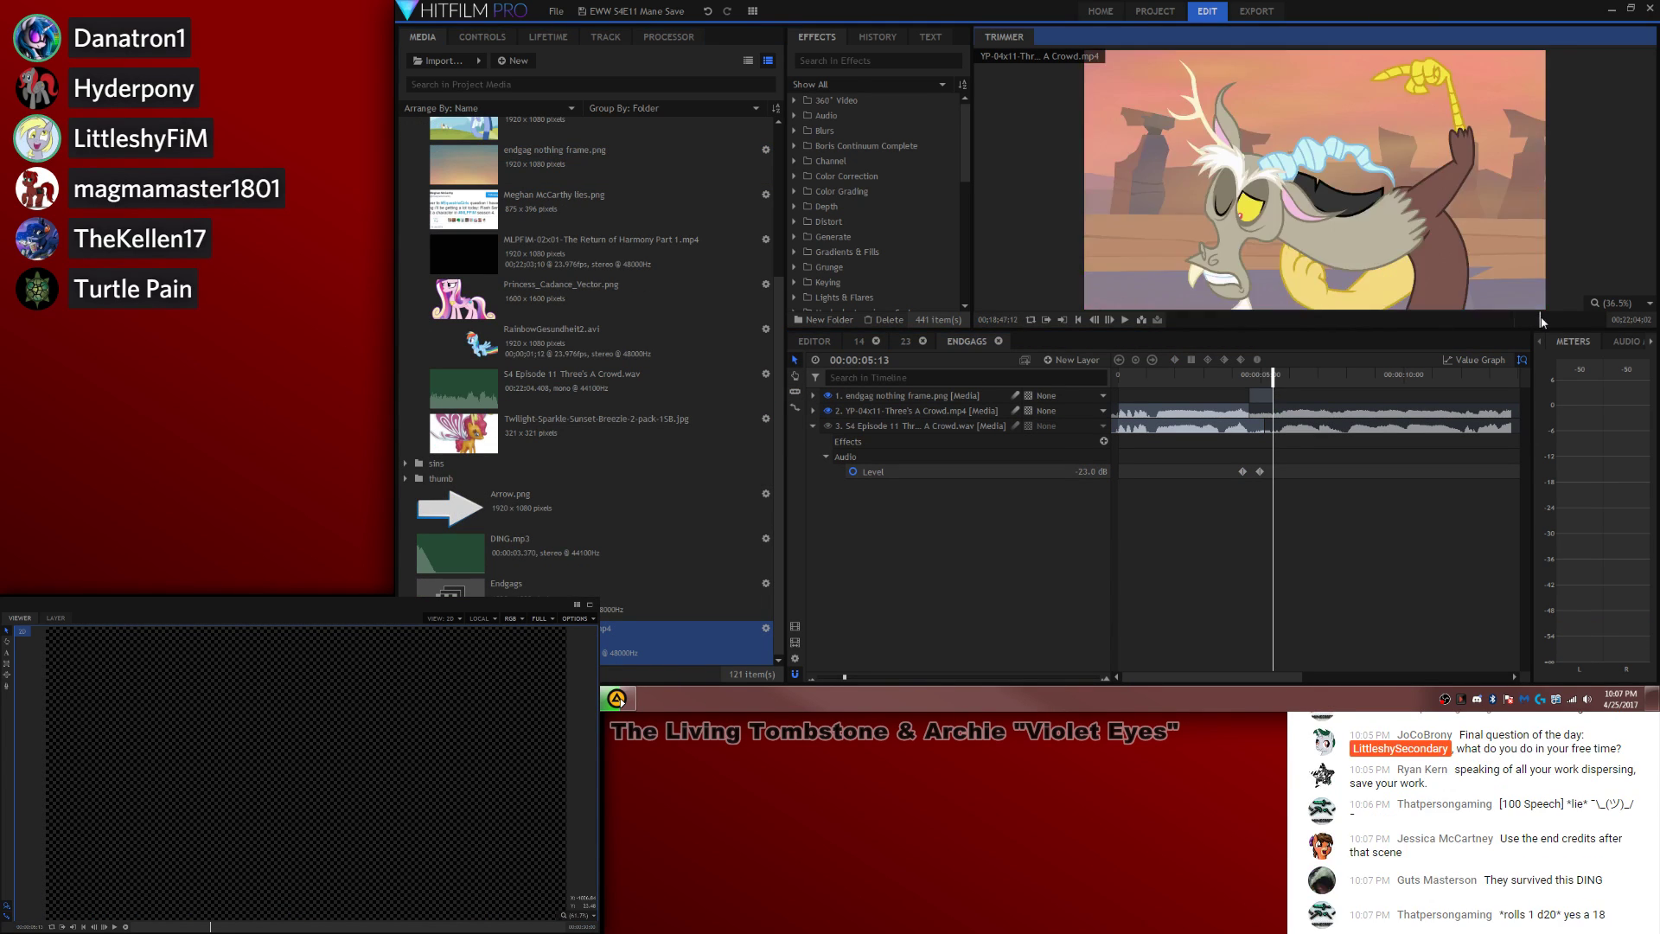
pyautogui.moveTo(1542, 318)
pyautogui.mouseDown()
pyautogui.moveTo(1600, 334)
pyautogui.moveTo(1588, 347)
pyautogui.mouseUp()
pyautogui.press('space')
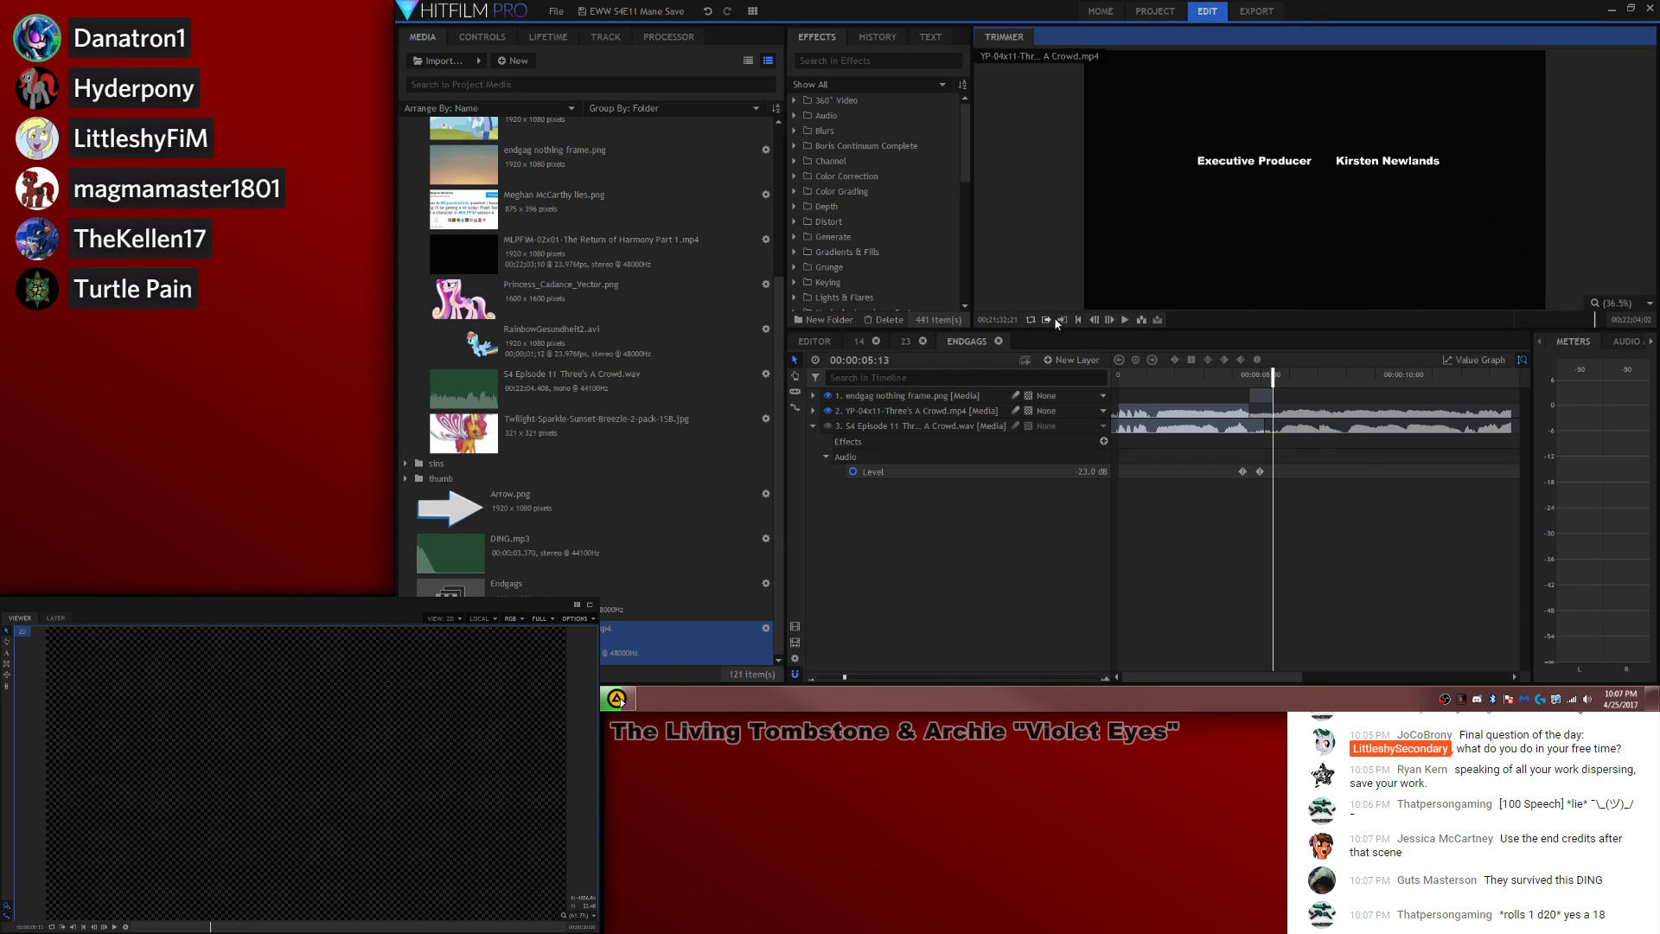
pyautogui.moveTo(1349, 335); pyautogui.dragTo(1093, 411)
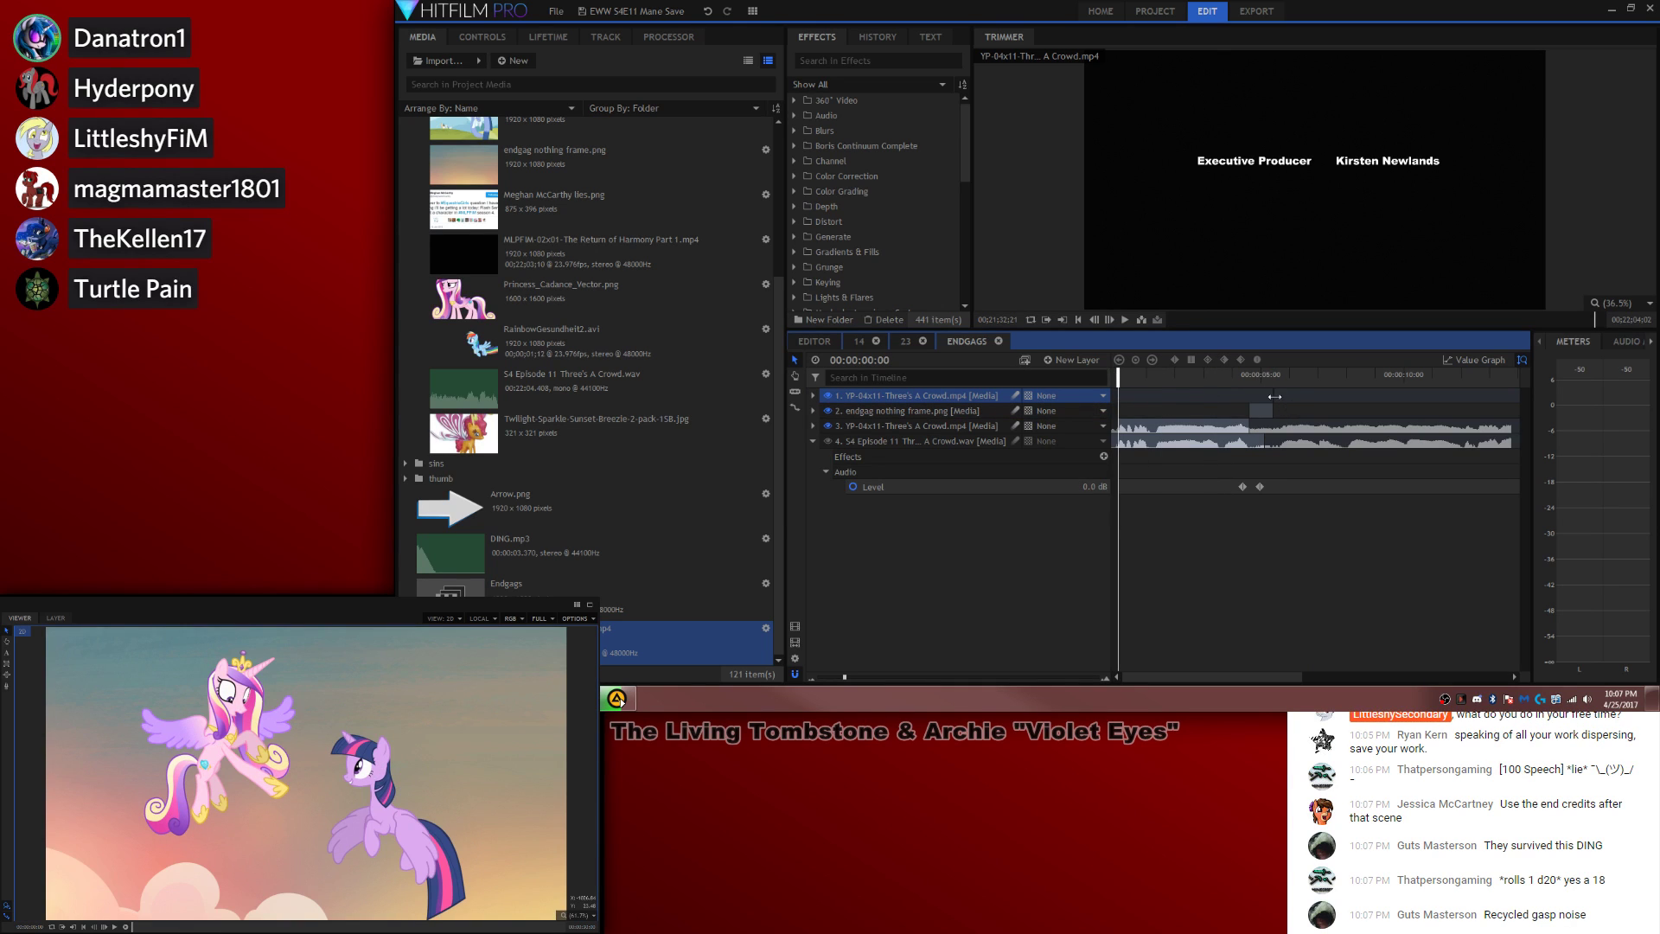
pyautogui.moveTo(1275, 396); pyautogui.dragTo(1261, 414)
pyautogui.press('-')
pyautogui.press('-')
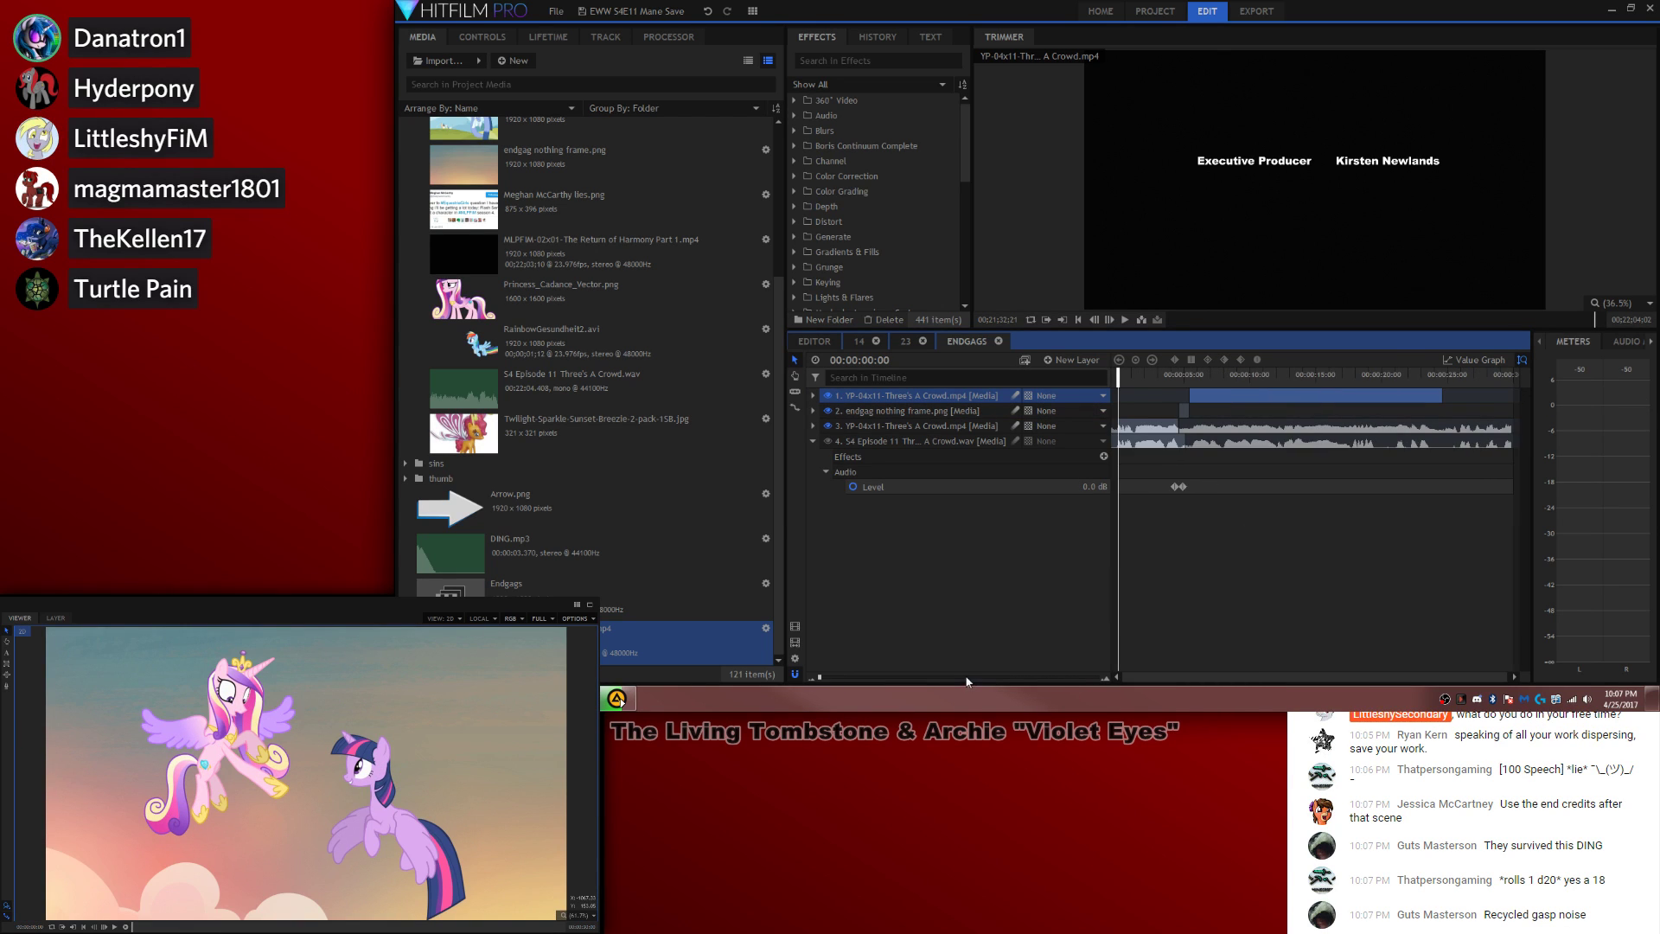
# Step: Play the cut into the credits, then trim the still to 00:00:05:06 and move the credits clip back to meet it
pyautogui.click(1156, 377)
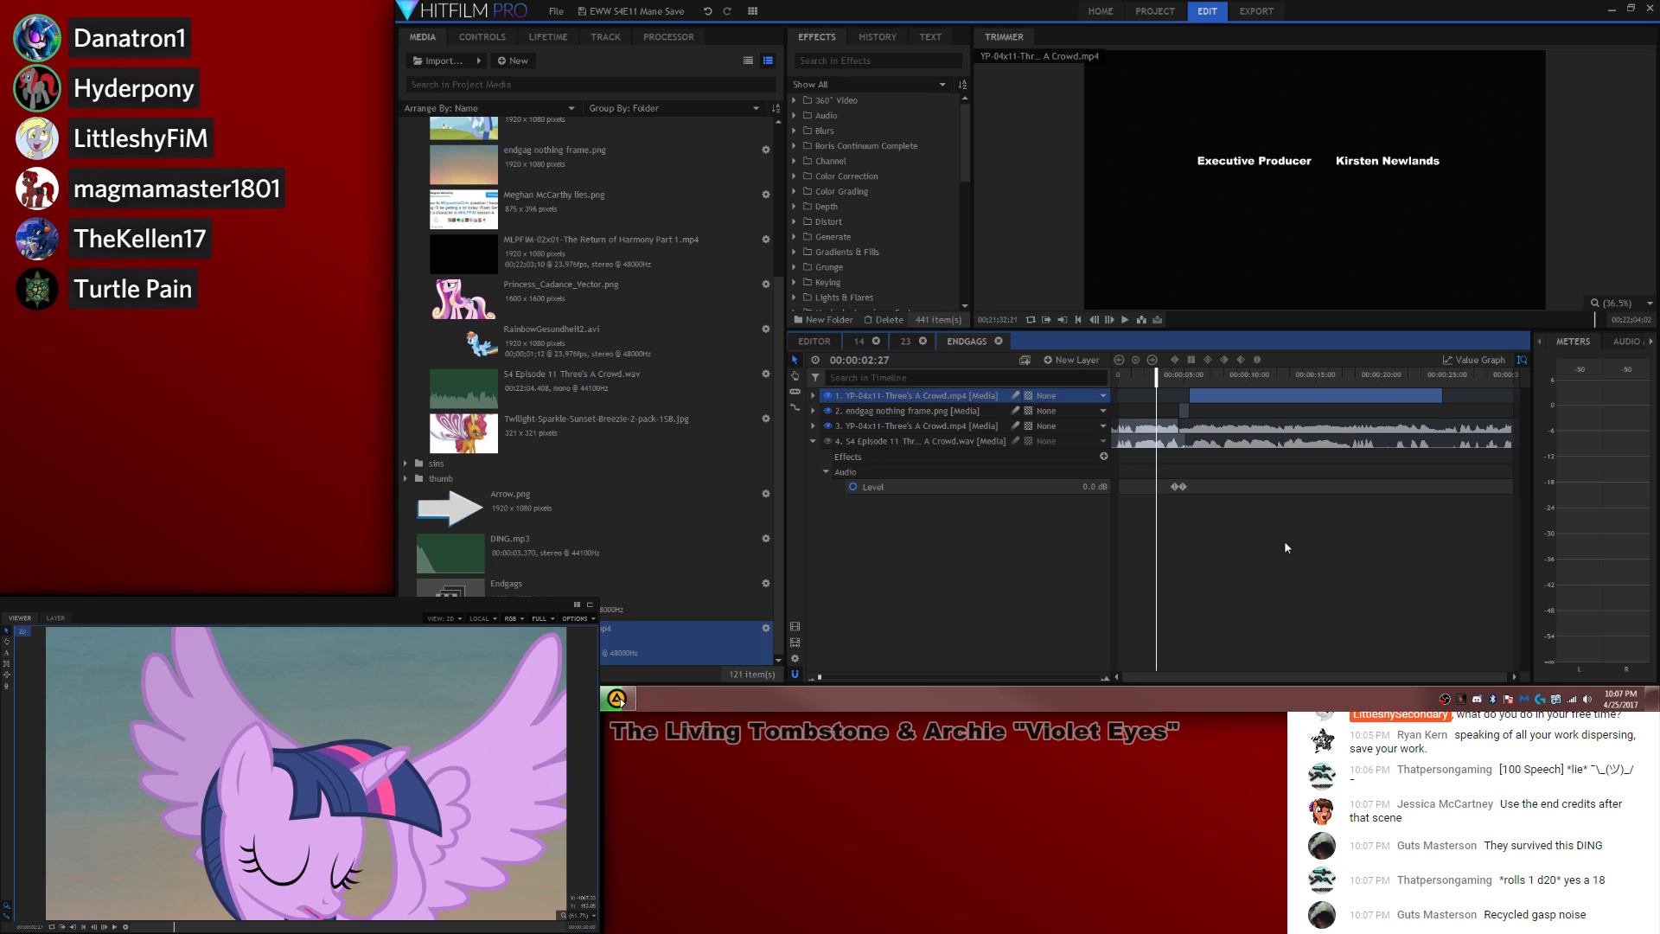
pyautogui.press('space')
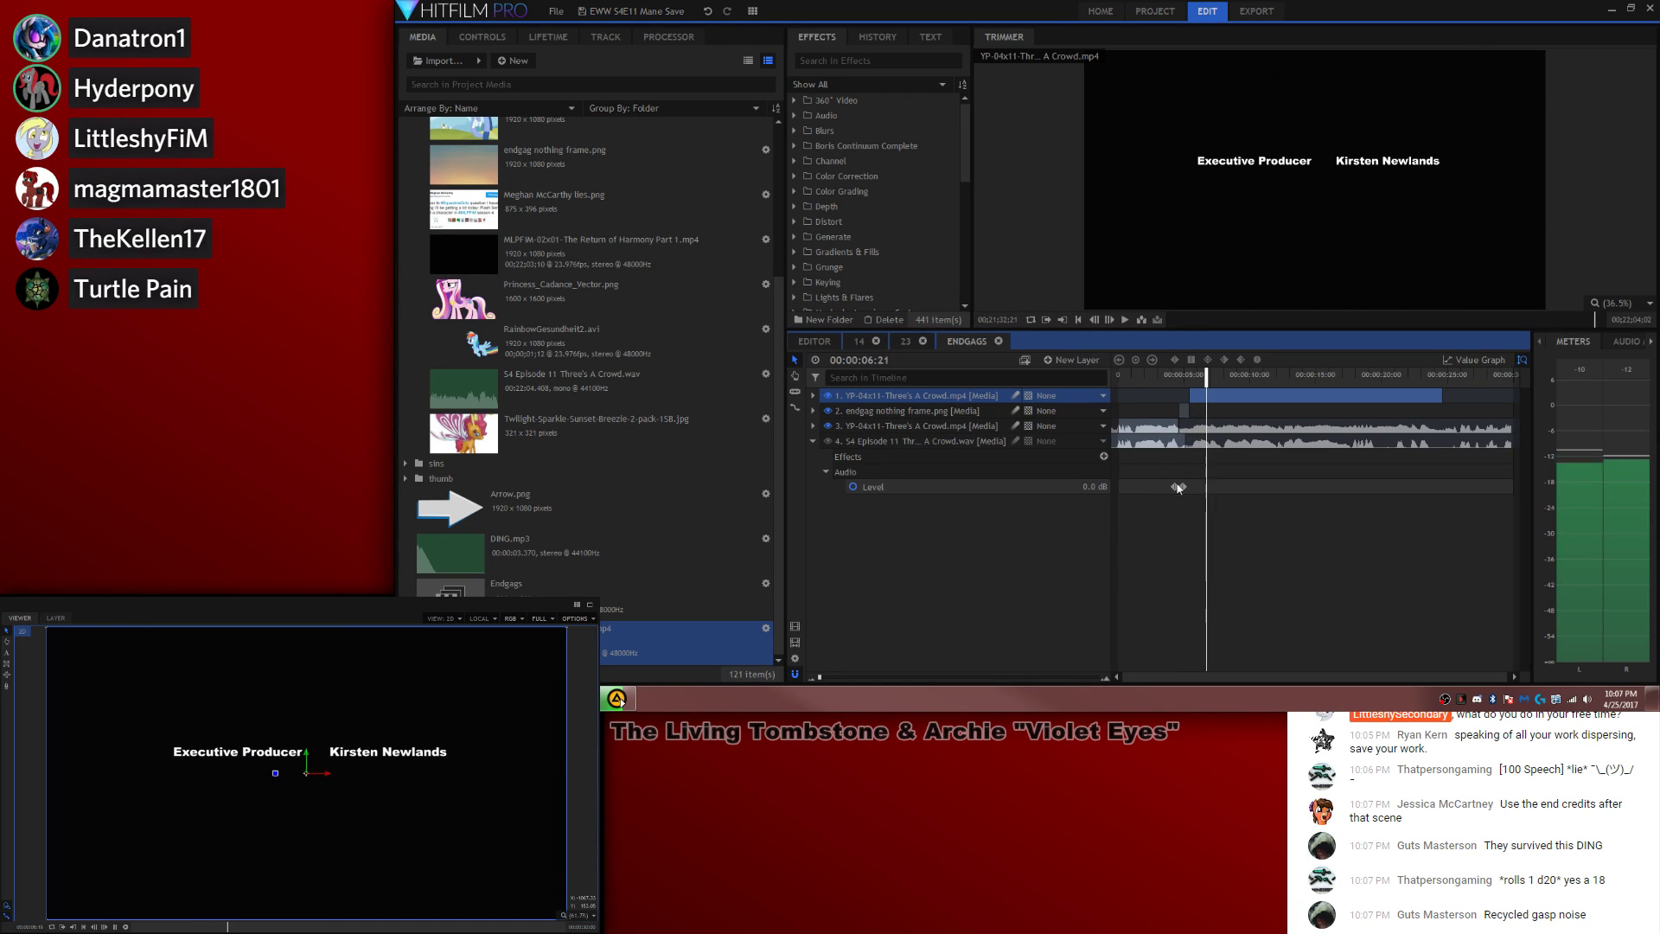
pyautogui.click(1173, 377)
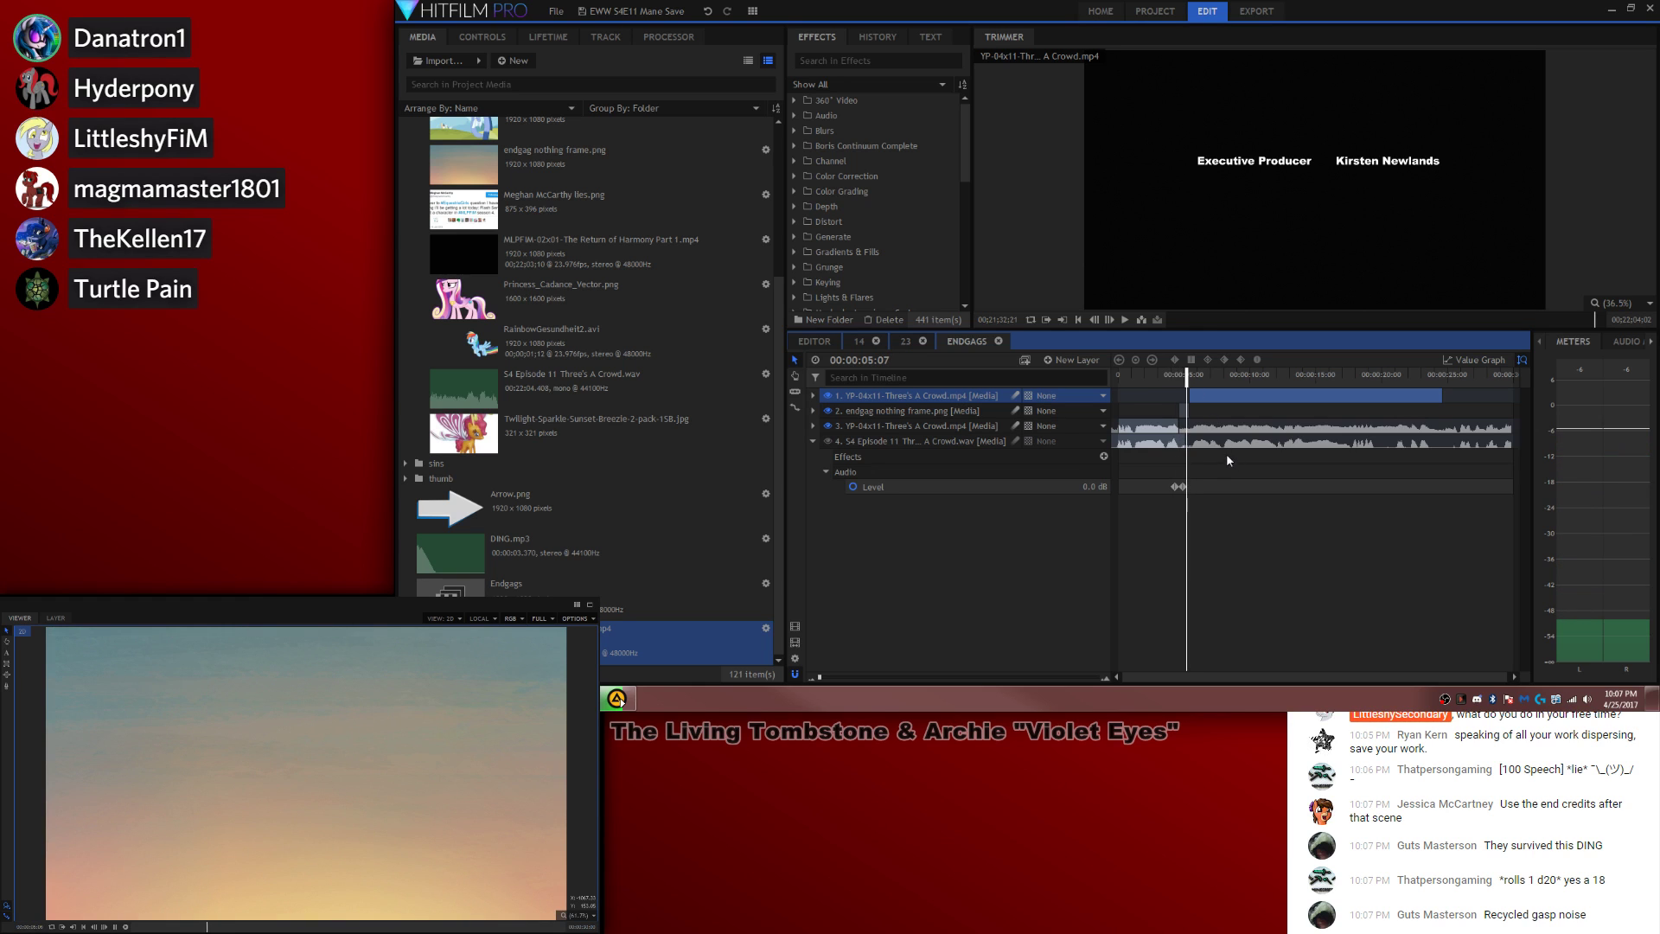
pyautogui.click(1185, 412)
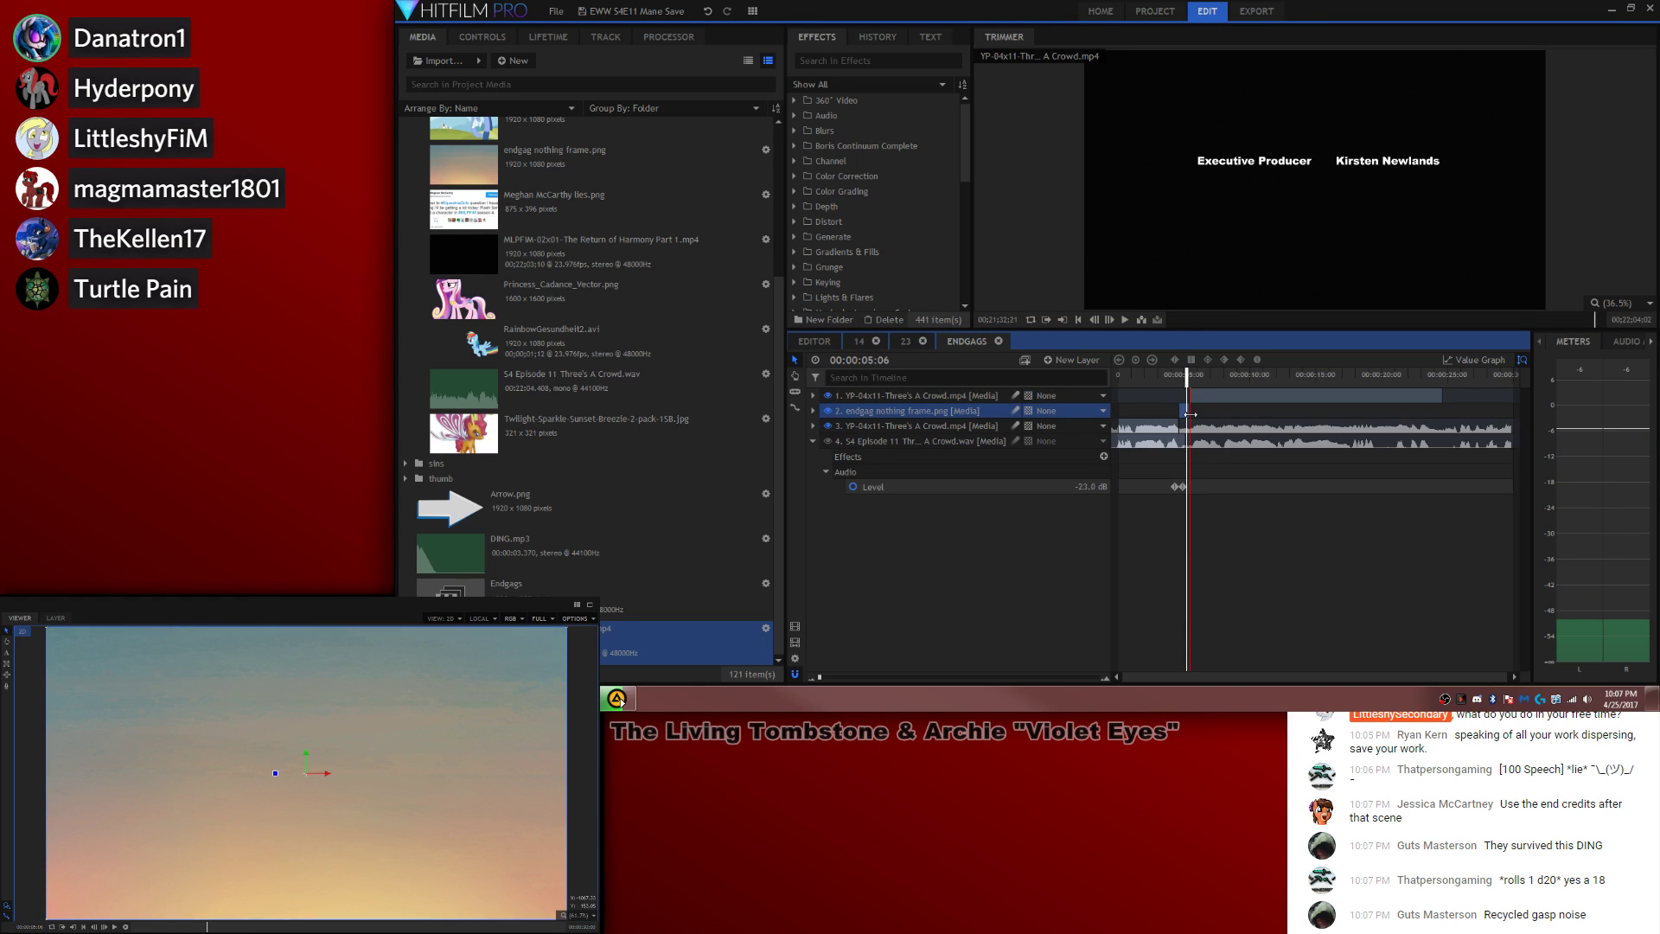
pyautogui.moveTo(1189, 414); pyautogui.dragTo(1196, 397)
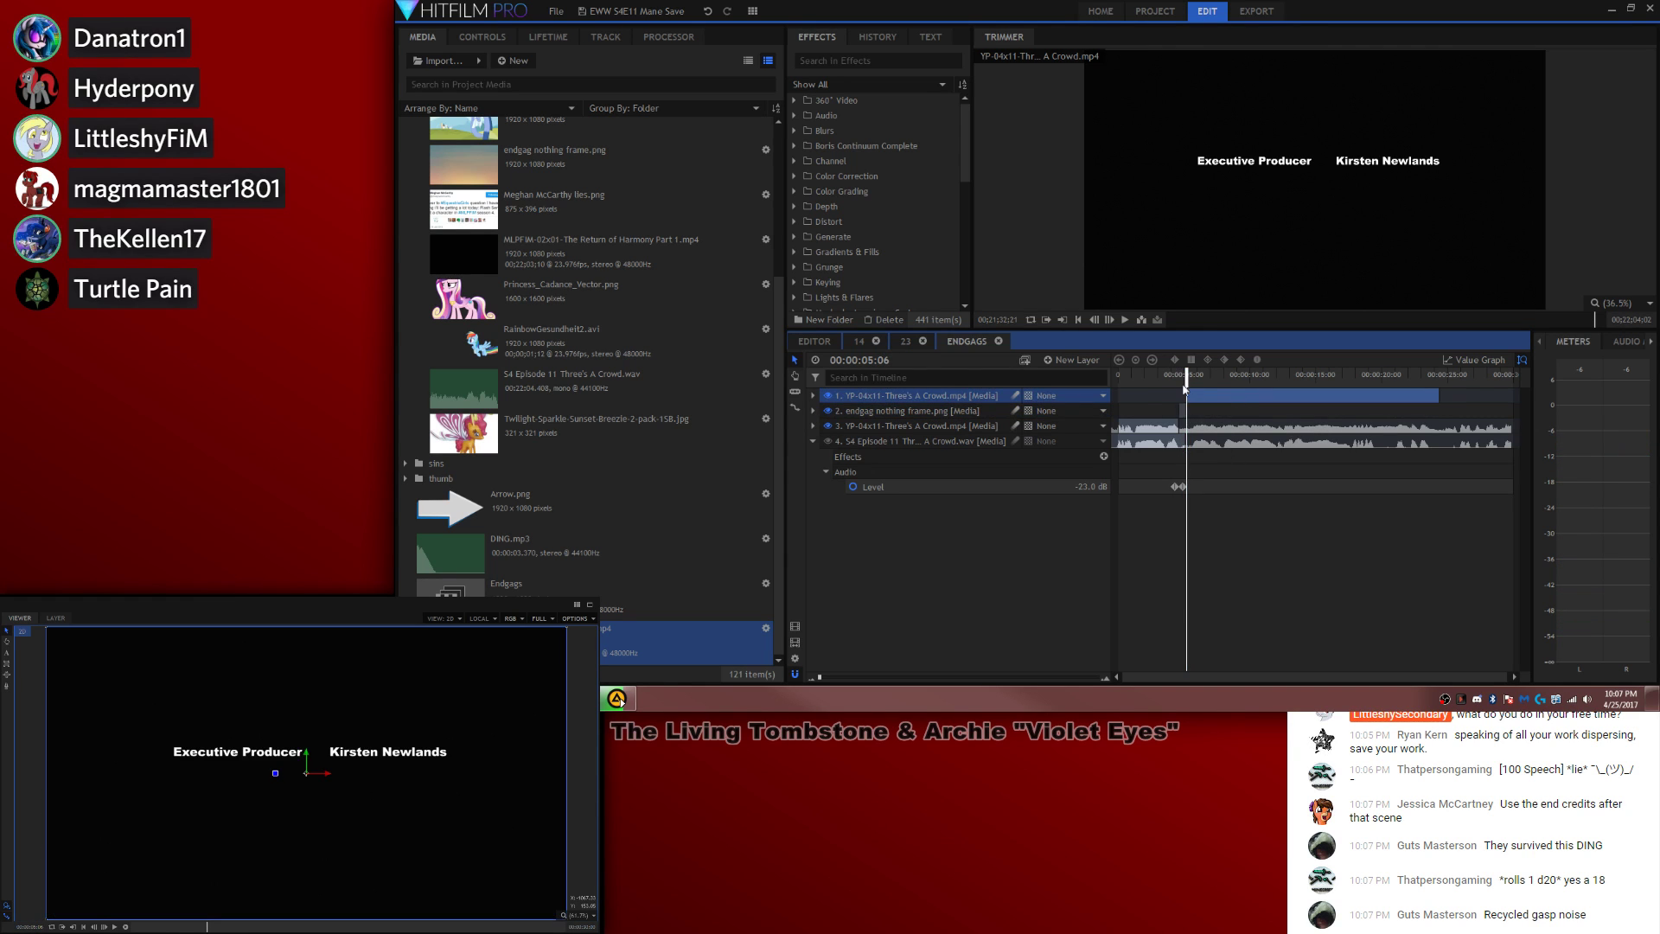
# Step: Shorten the still to the end of the vocals layer, pull the credits clip back against it, and replay the transition
pyautogui.click(1167, 376)
pyautogui.press('space')
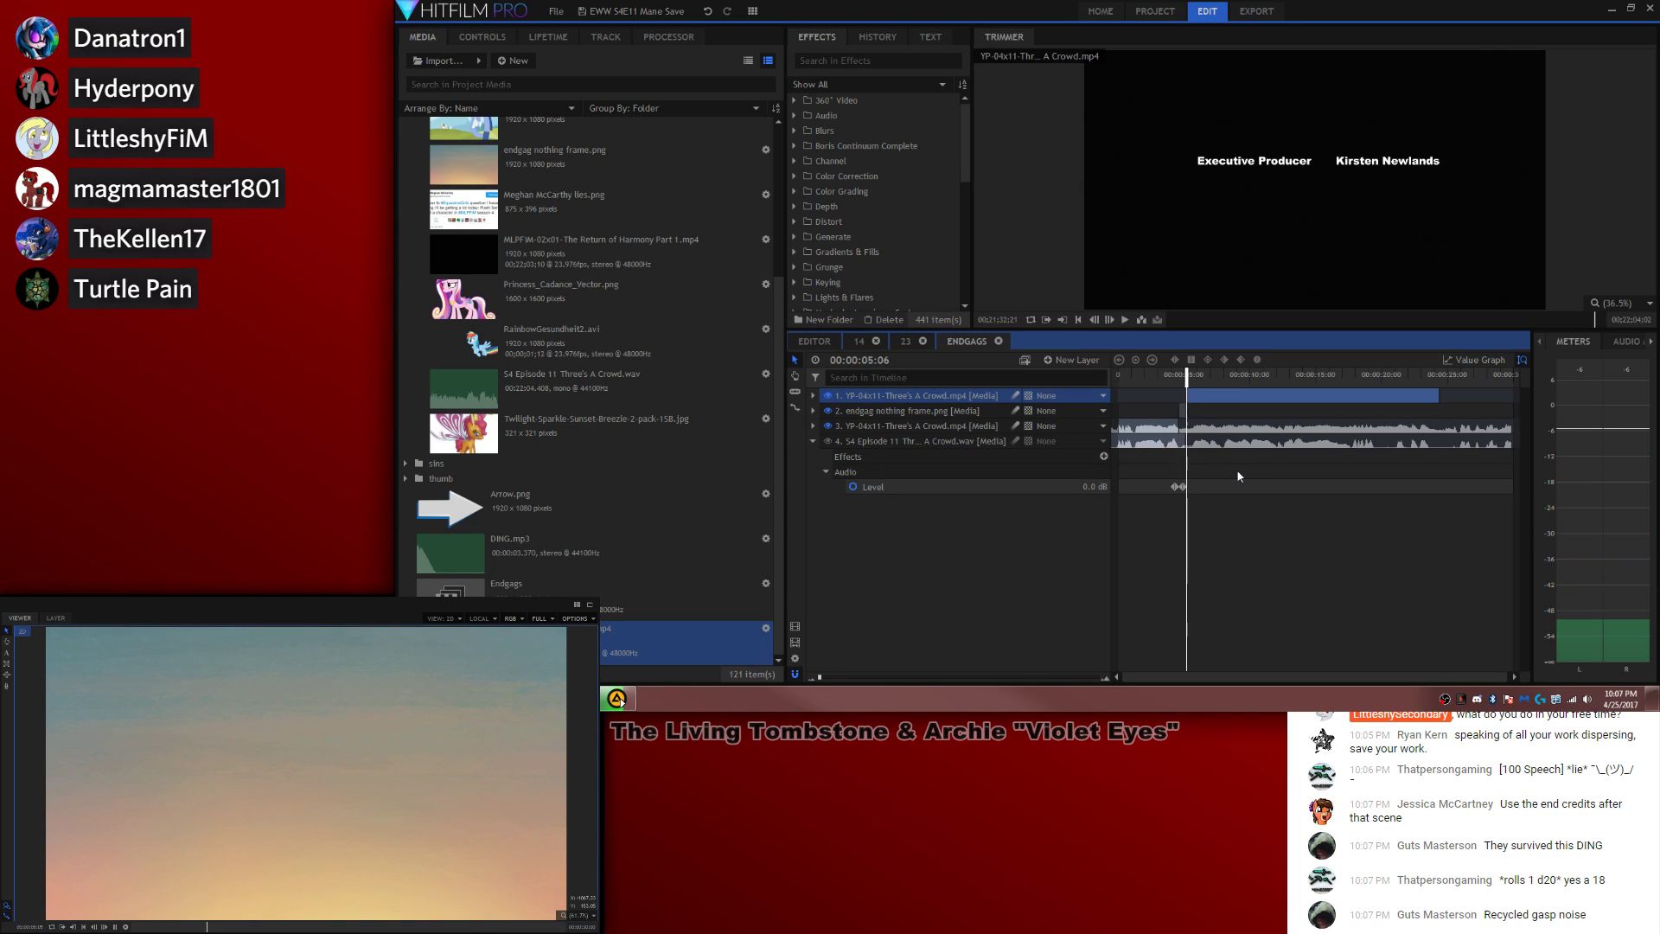
pyautogui.press('space')
pyautogui.click(1178, 377)
pyautogui.click(907, 677)
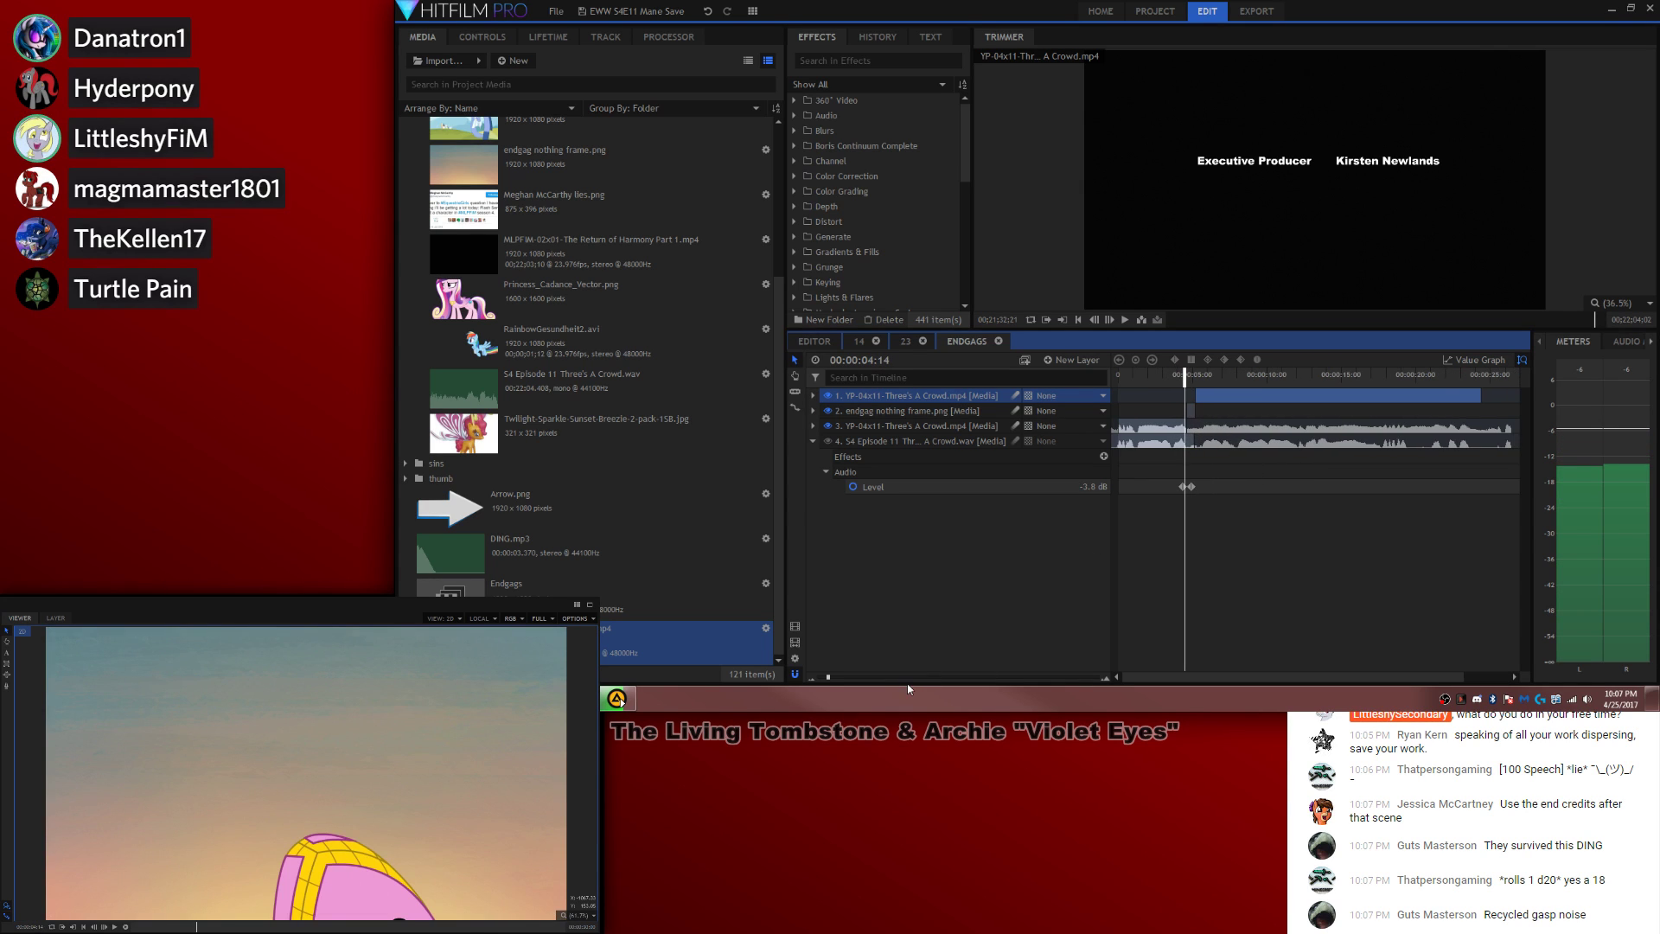
pyautogui.moveTo(1184, 375); pyautogui.dragTo(1192, 445)
pyautogui.click(1171, 377)
pyautogui.press('space')
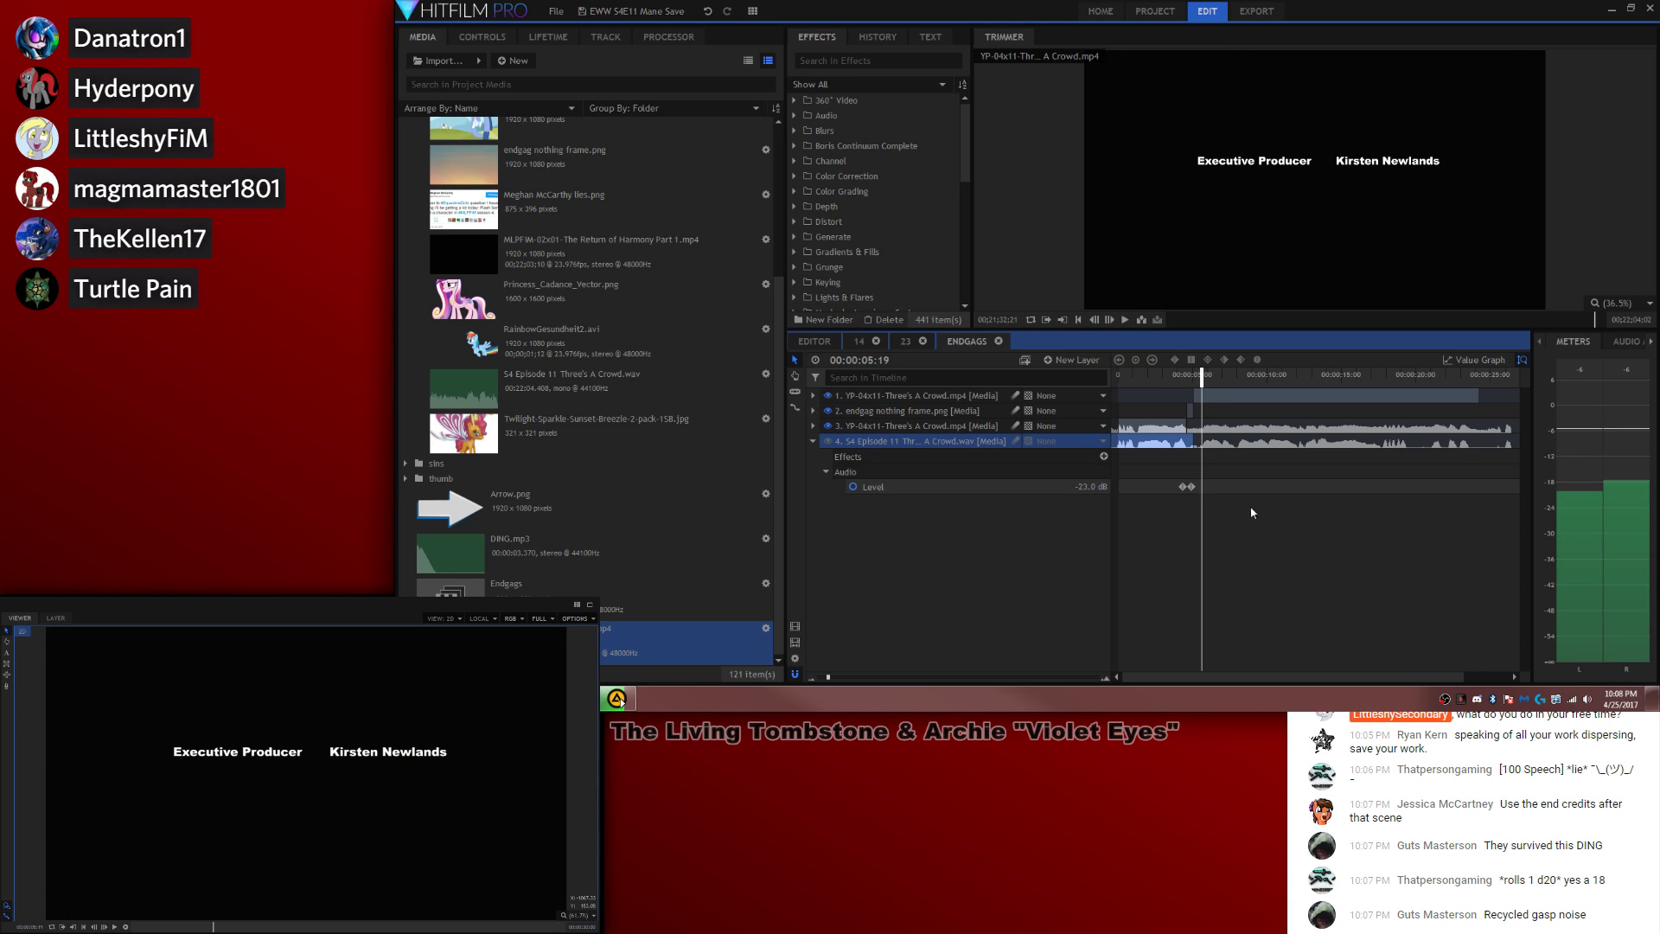
pyautogui.click(1190, 376)
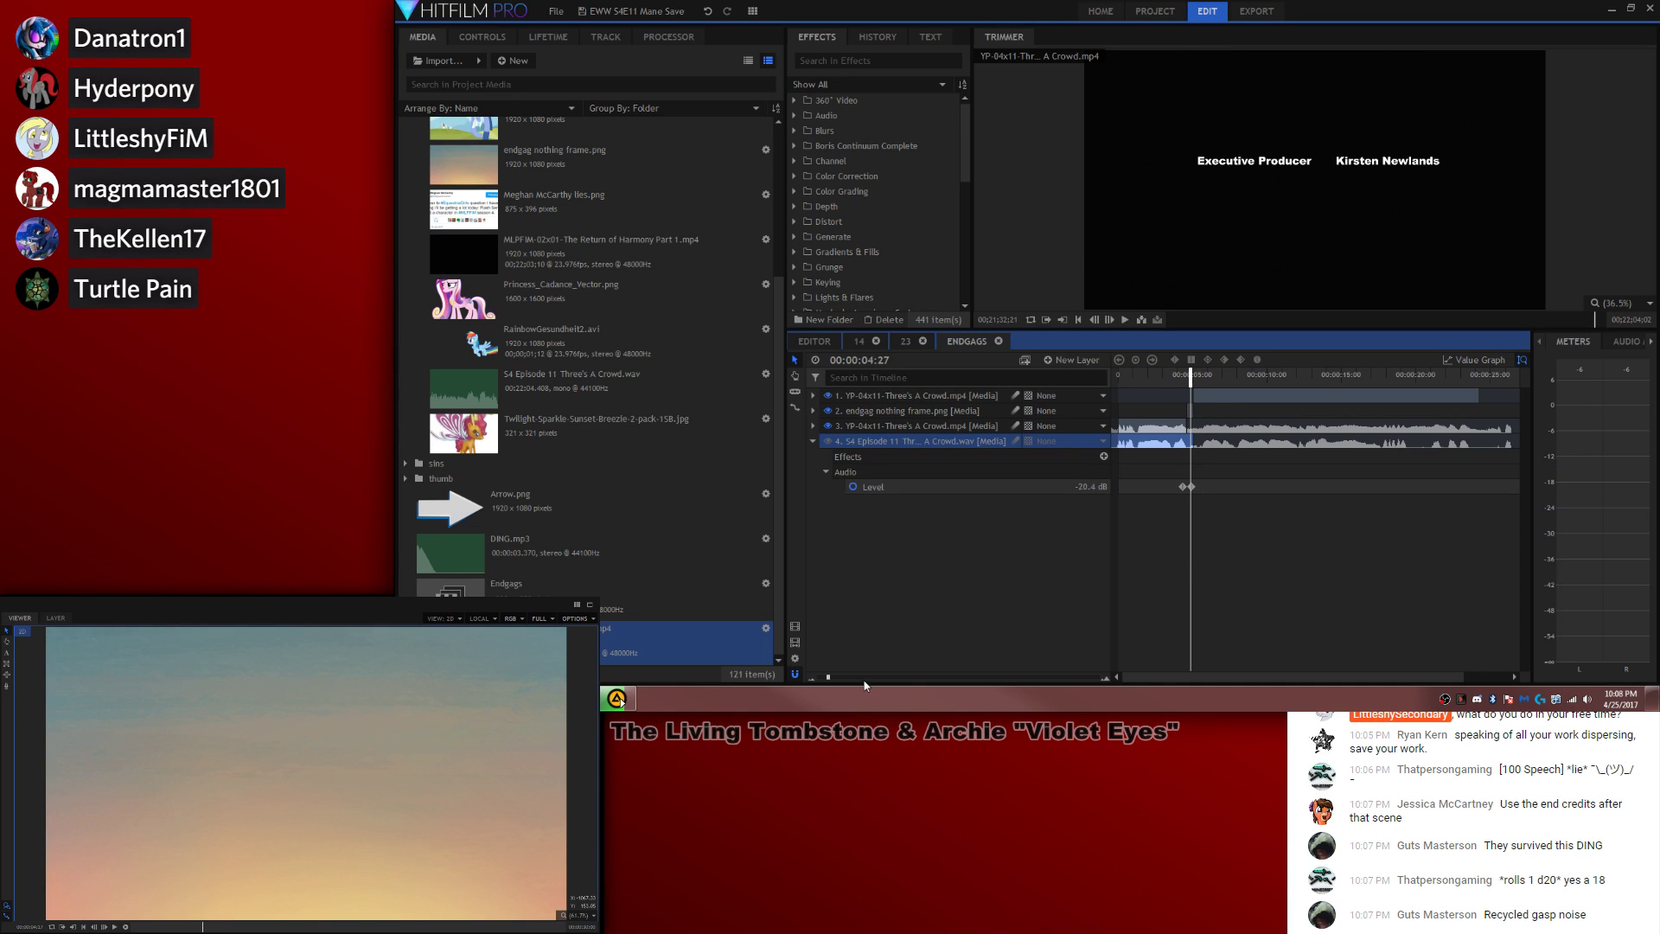
pyautogui.click(859, 677)
pyautogui.click(1312, 569)
pyautogui.press('space')
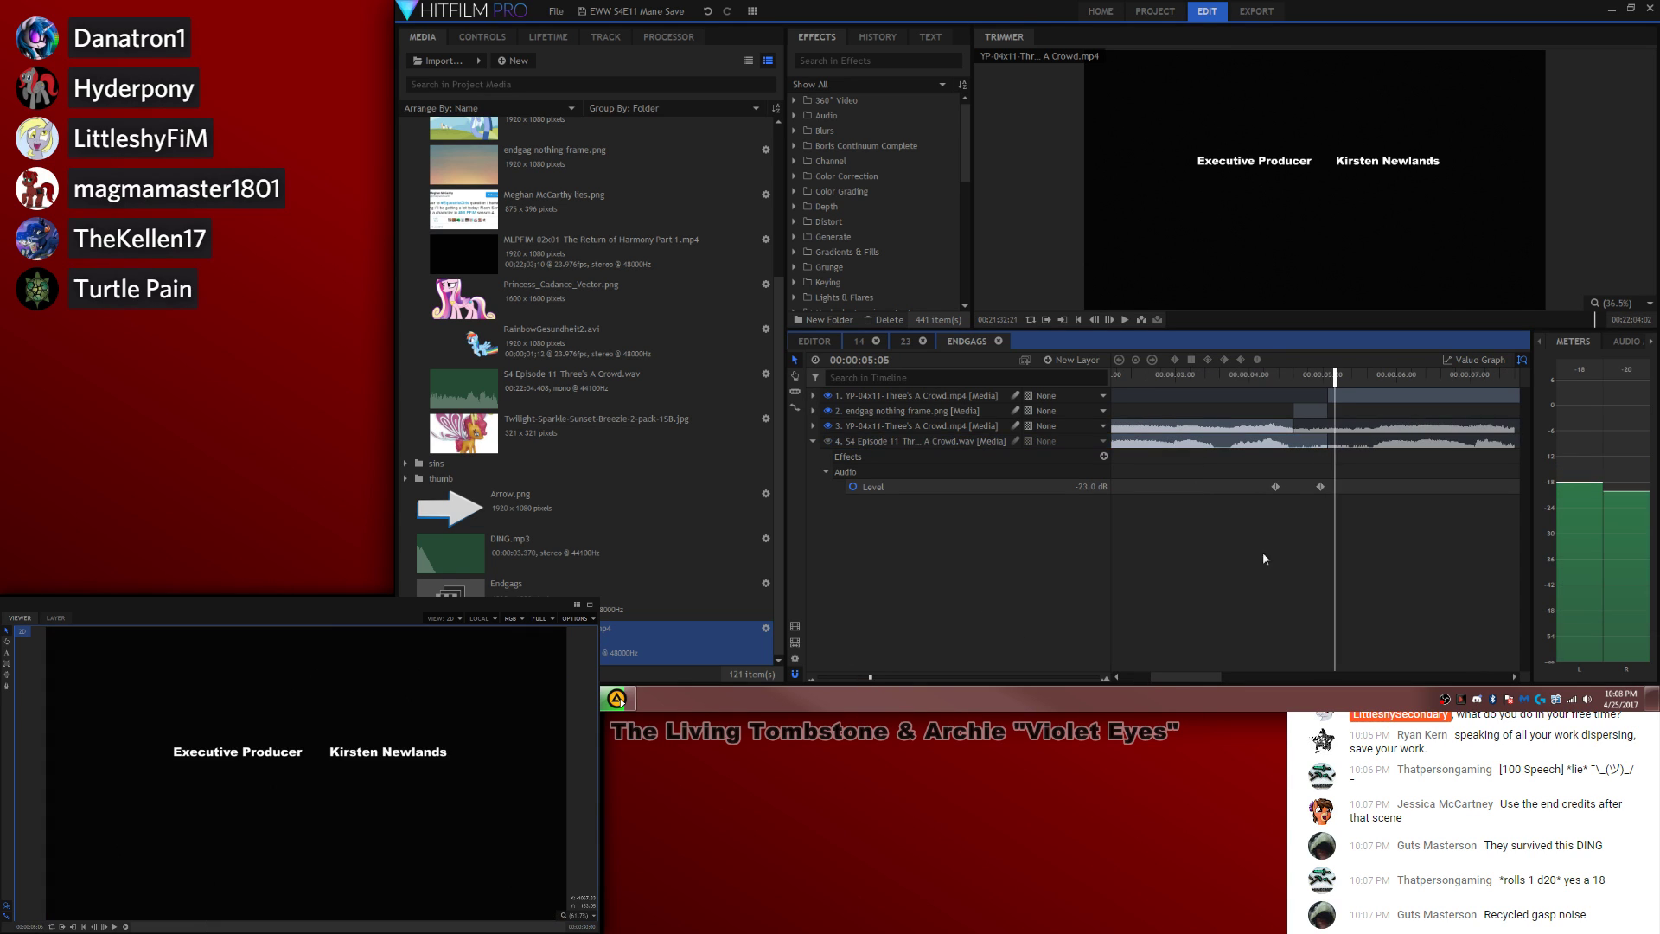
# Step: Enable keyframing of the credits layer's audio level at 00:00:05:08
pyautogui.click(813, 395)
pyautogui.click(827, 471)
pyautogui.click(852, 487)
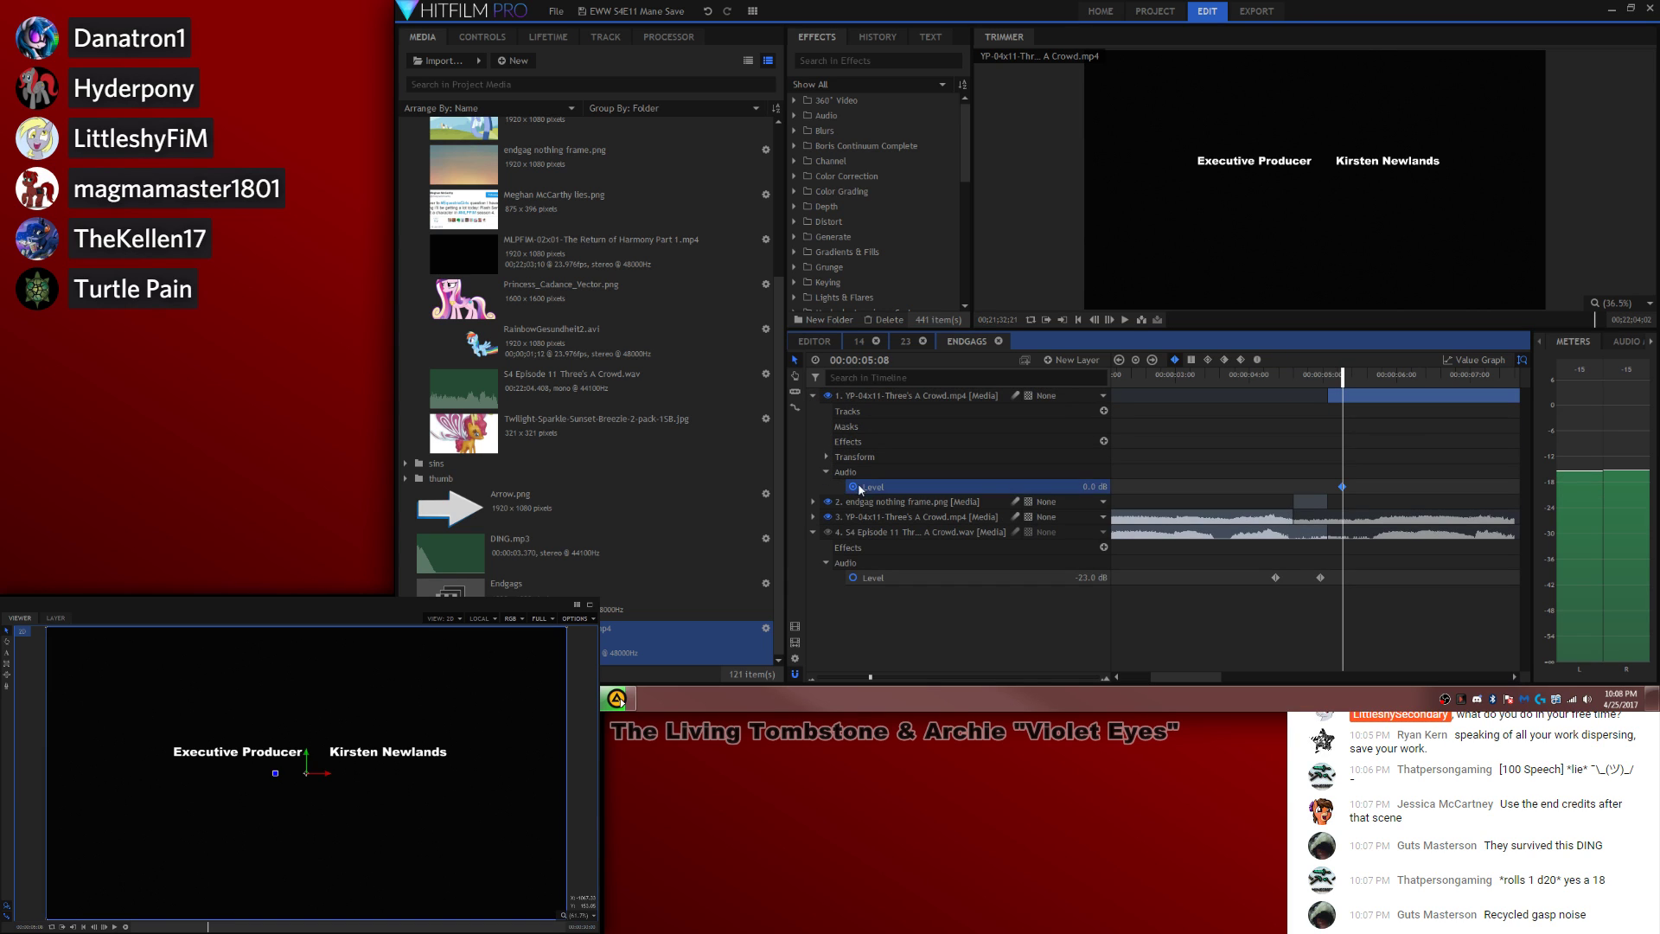
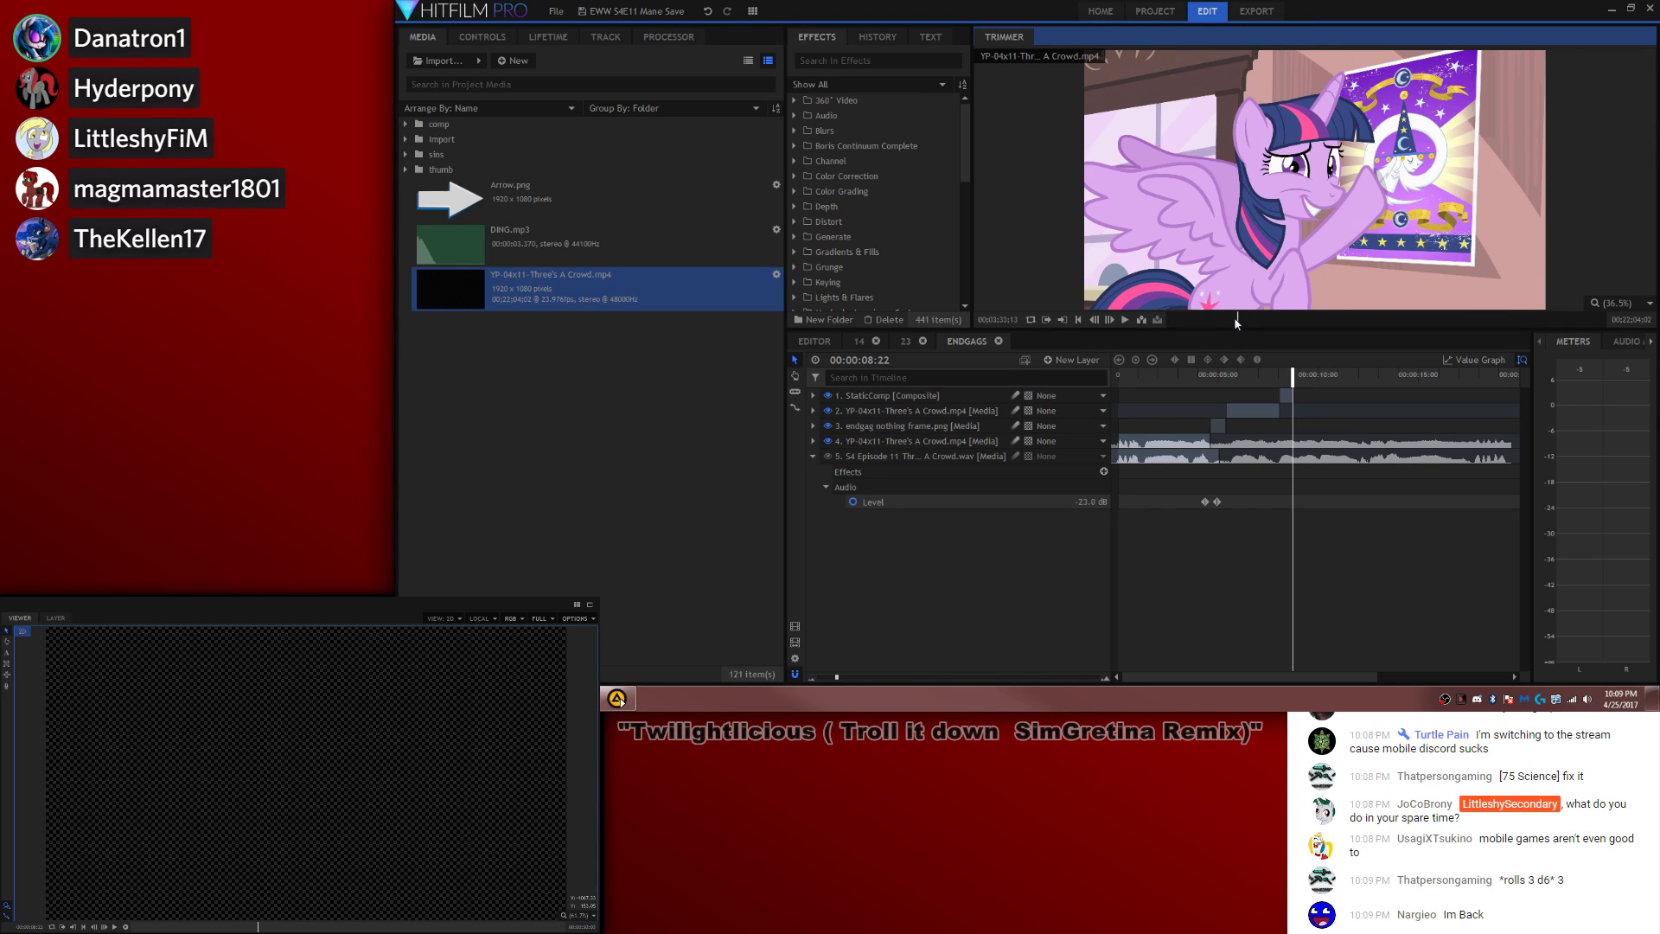
# Step: Find the crystal train shot in the YP-04x11 episode video, mark its range and add it as the top layer after StaticComp
pyautogui.moveTo(1235, 319); pyautogui.dragTo(1243, 326)
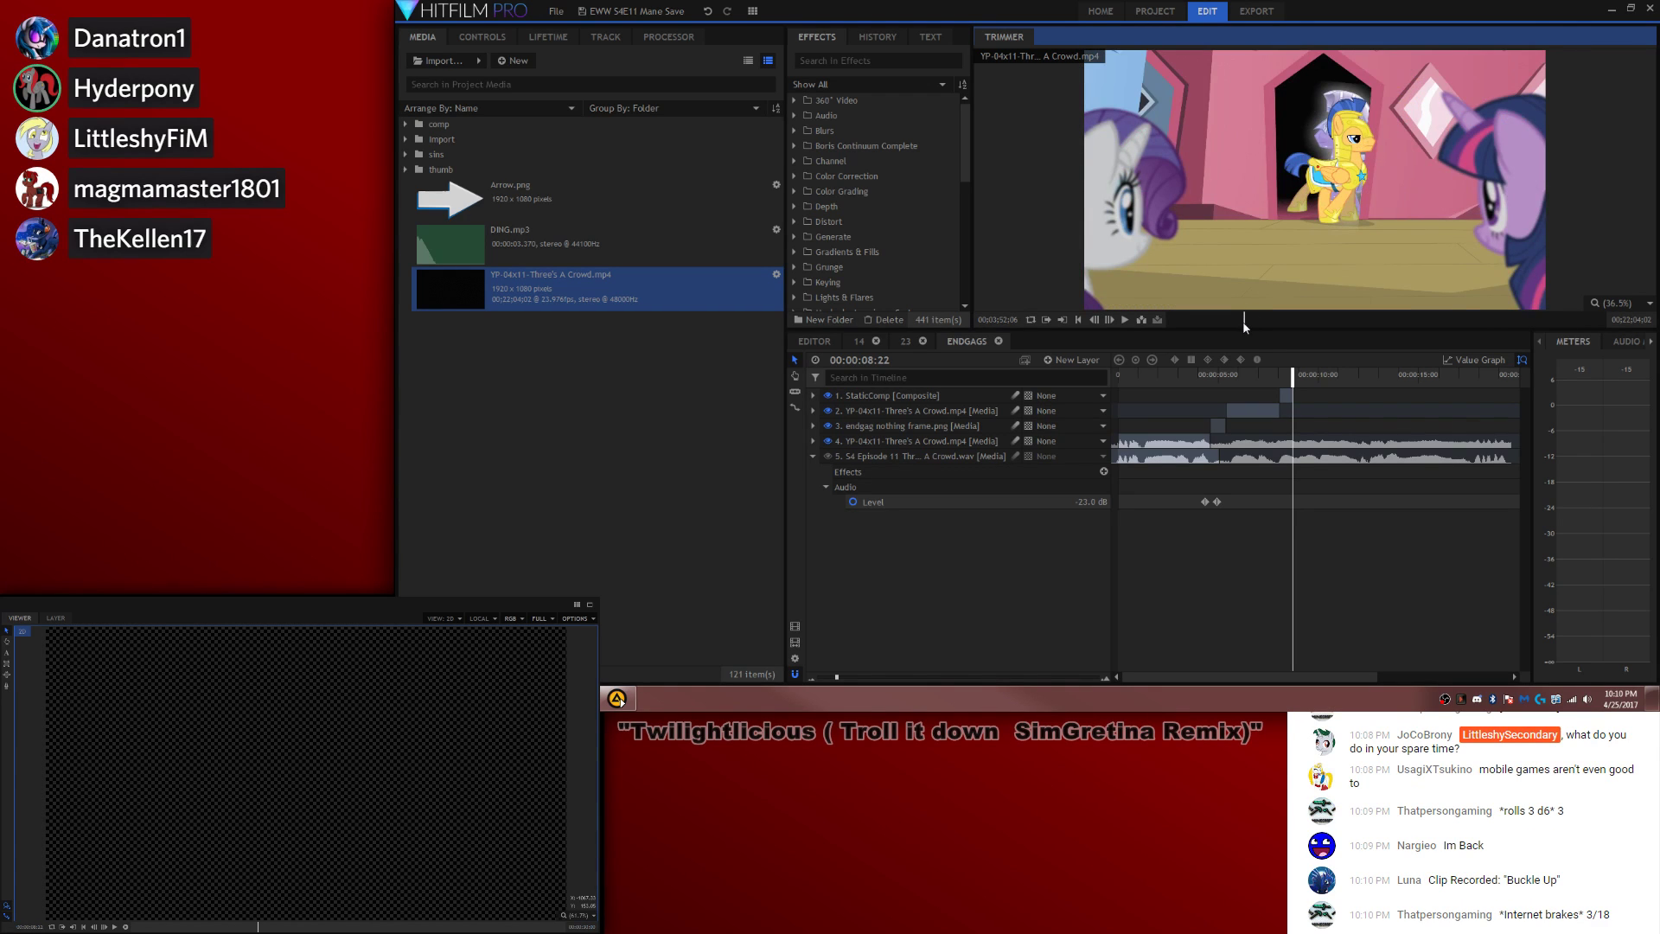
pyautogui.press(',')
pyautogui.press(',')
pyautogui.press(',')
pyautogui.press(',')
pyautogui.press(',')
pyautogui.press(',')
pyautogui.press(',')
pyautogui.press(',')
pyautogui.press(',')
pyautogui.press(',')
pyautogui.press(',')
pyautogui.press(',')
pyautogui.press(',')
pyautogui.press(',')
pyautogui.press(',')
pyautogui.press(',')
pyautogui.press(',')
pyautogui.press(',')
pyautogui.press(',')
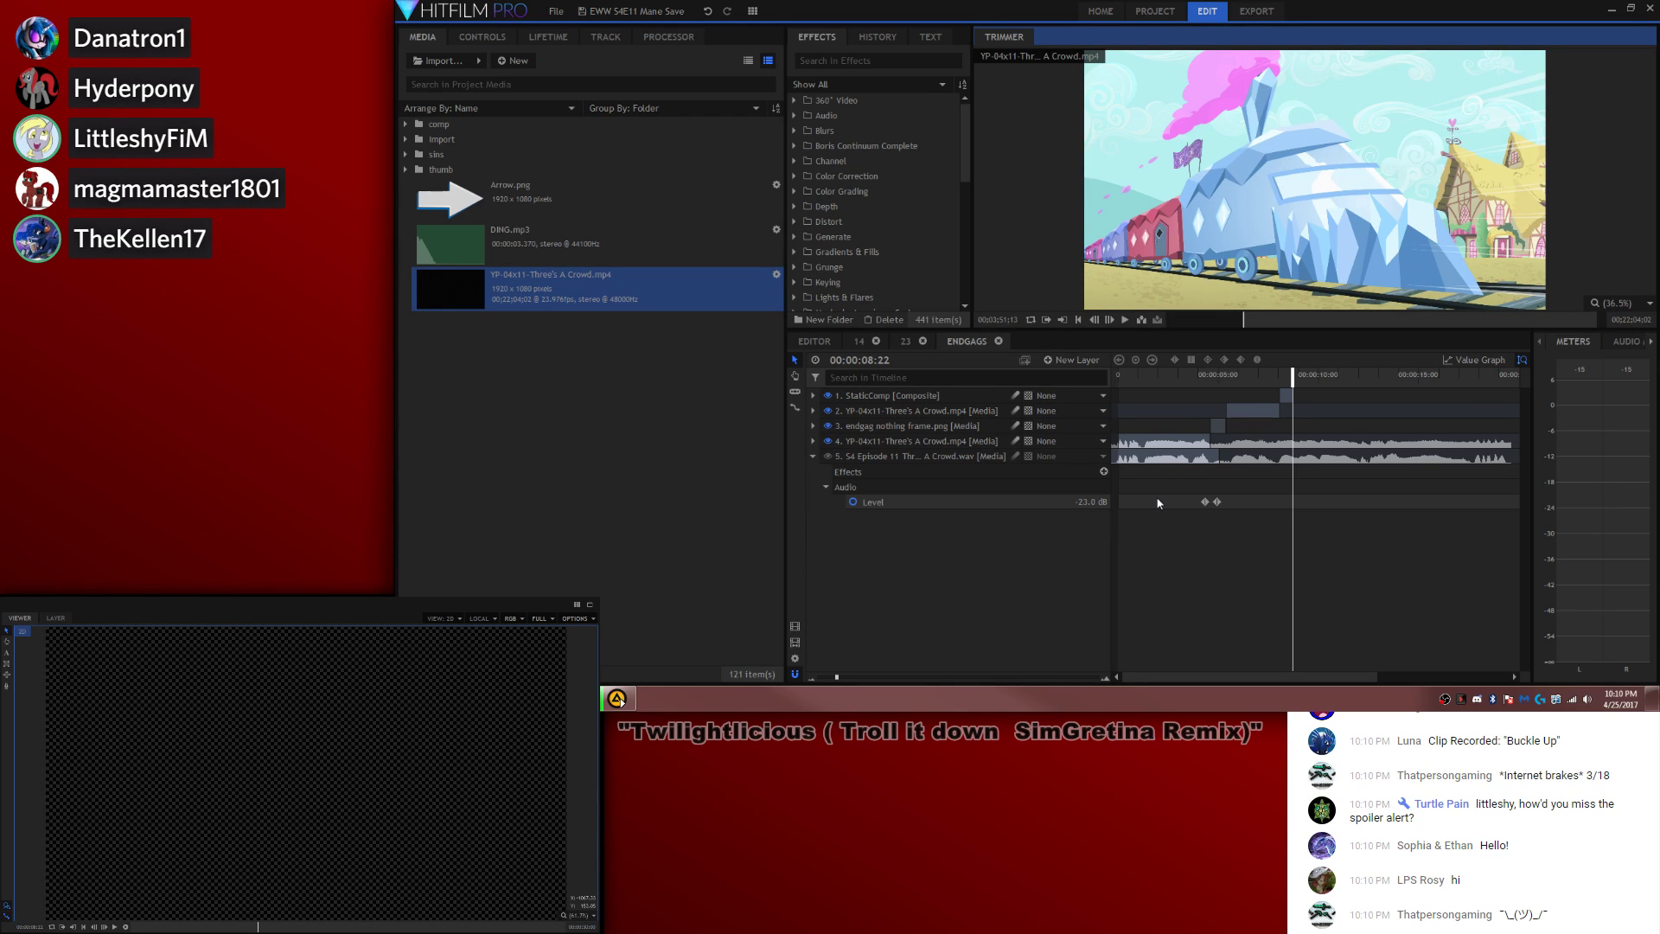
pyautogui.click(1058, 319)
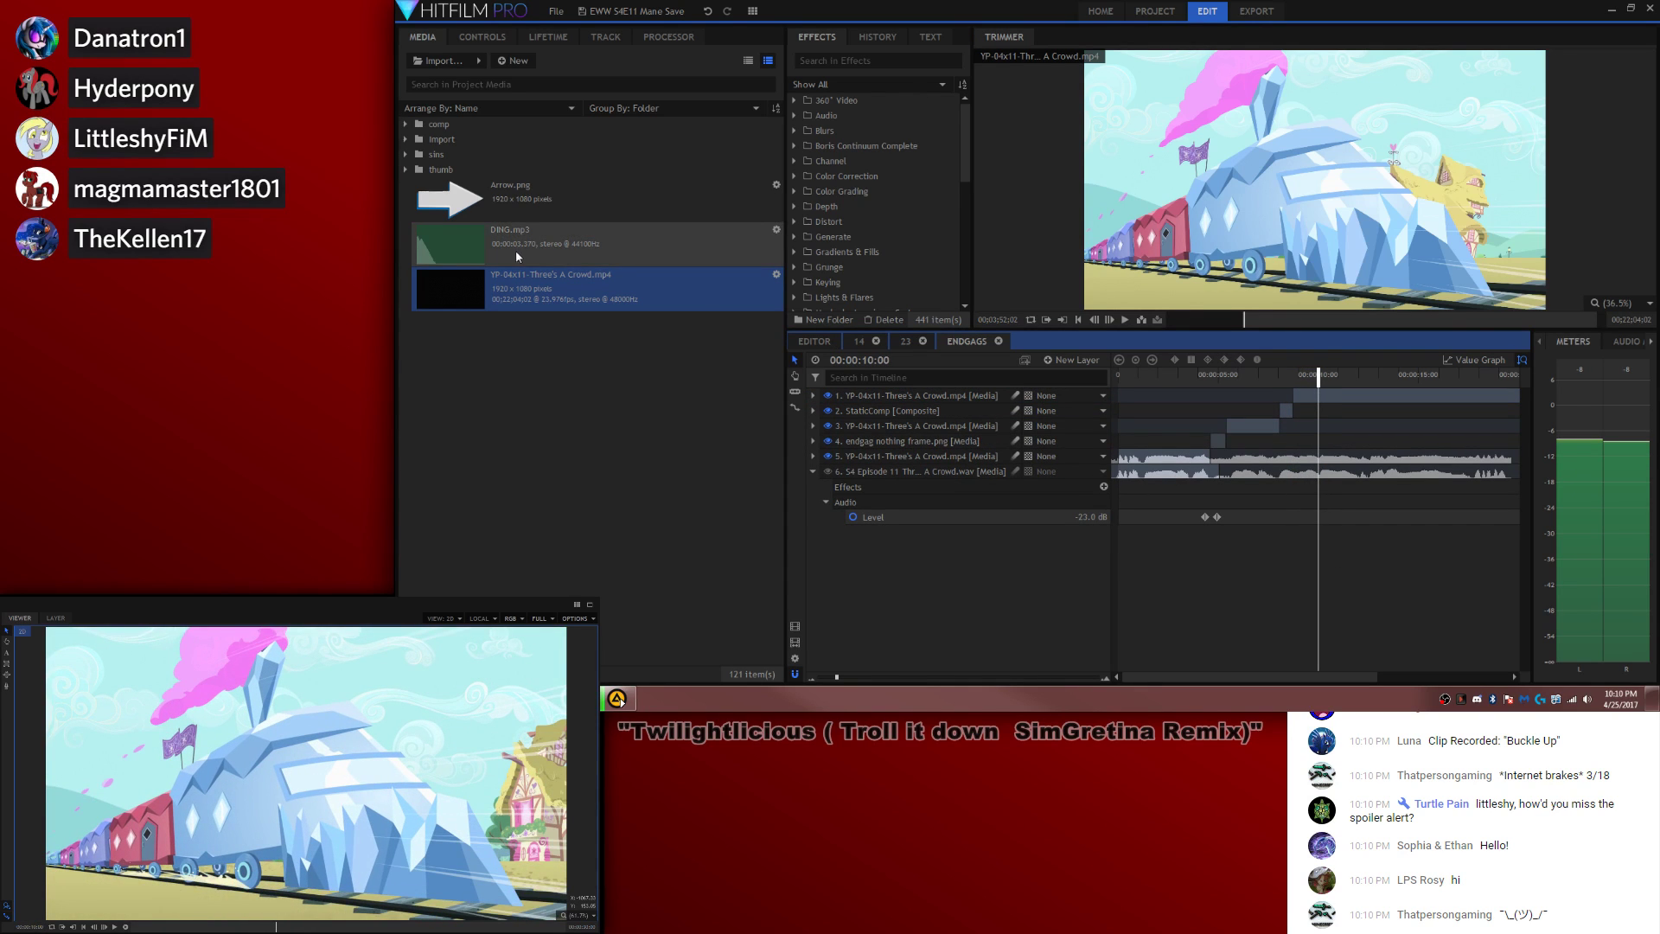
# Step: Load the S4 Episode 11 vocals WAV from the import folder and mark an in point matching the train shot's position in the episode
pyautogui.click(415, 140)
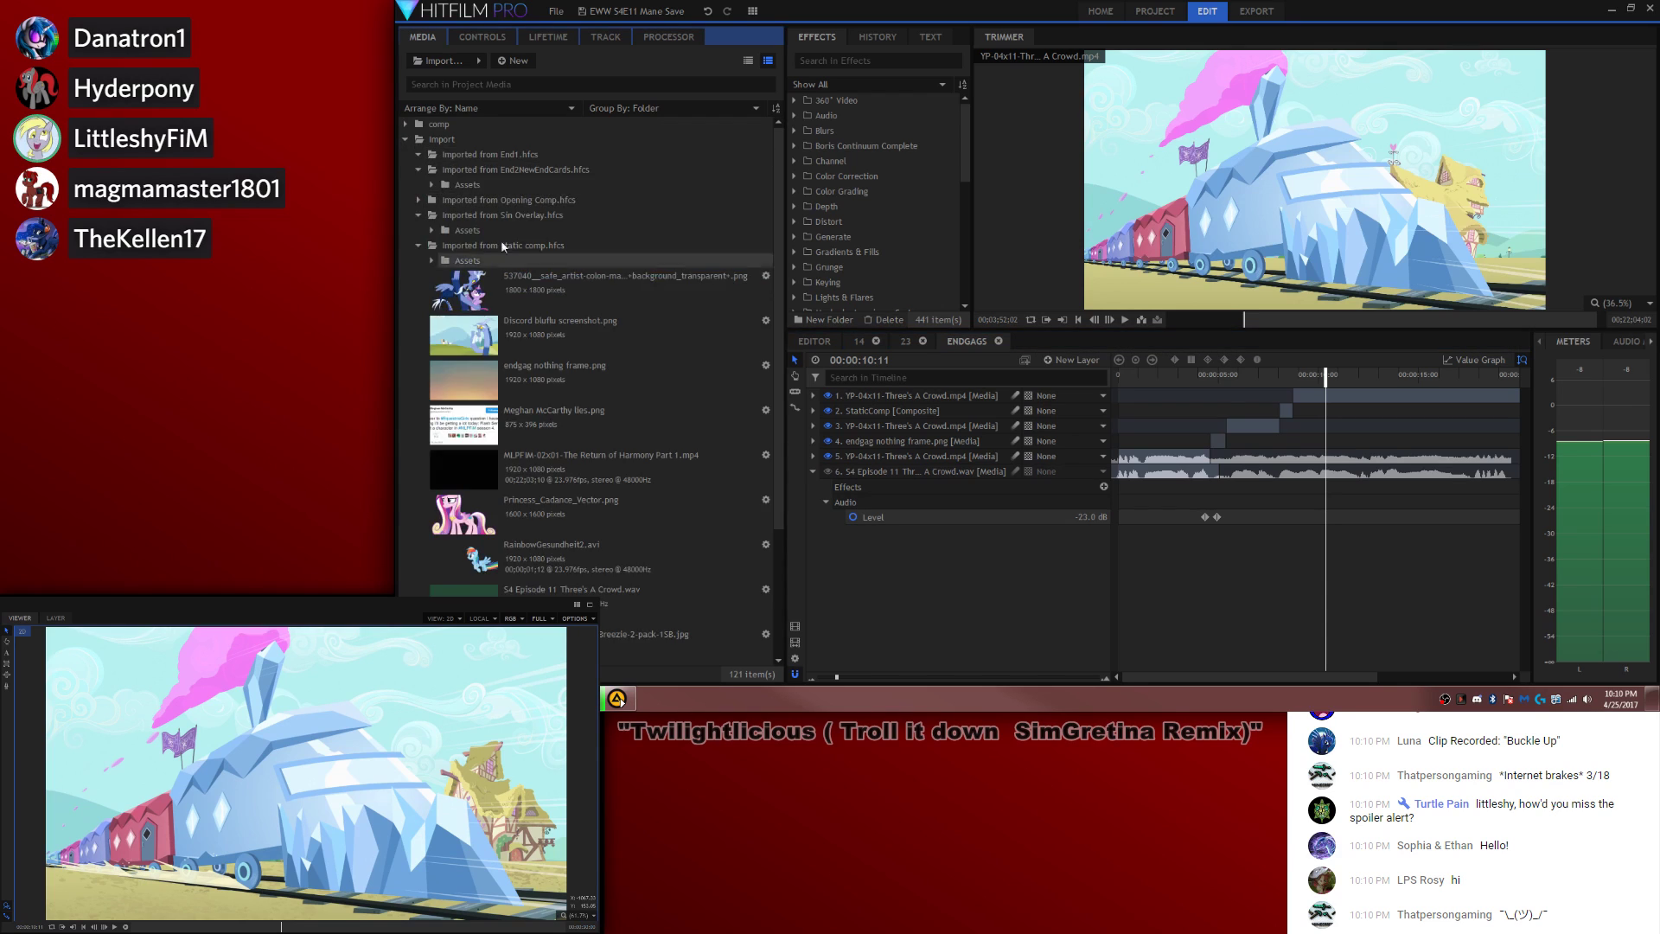
pyautogui.scroll(-3, 569, 325)
pyautogui.click(577, 428)
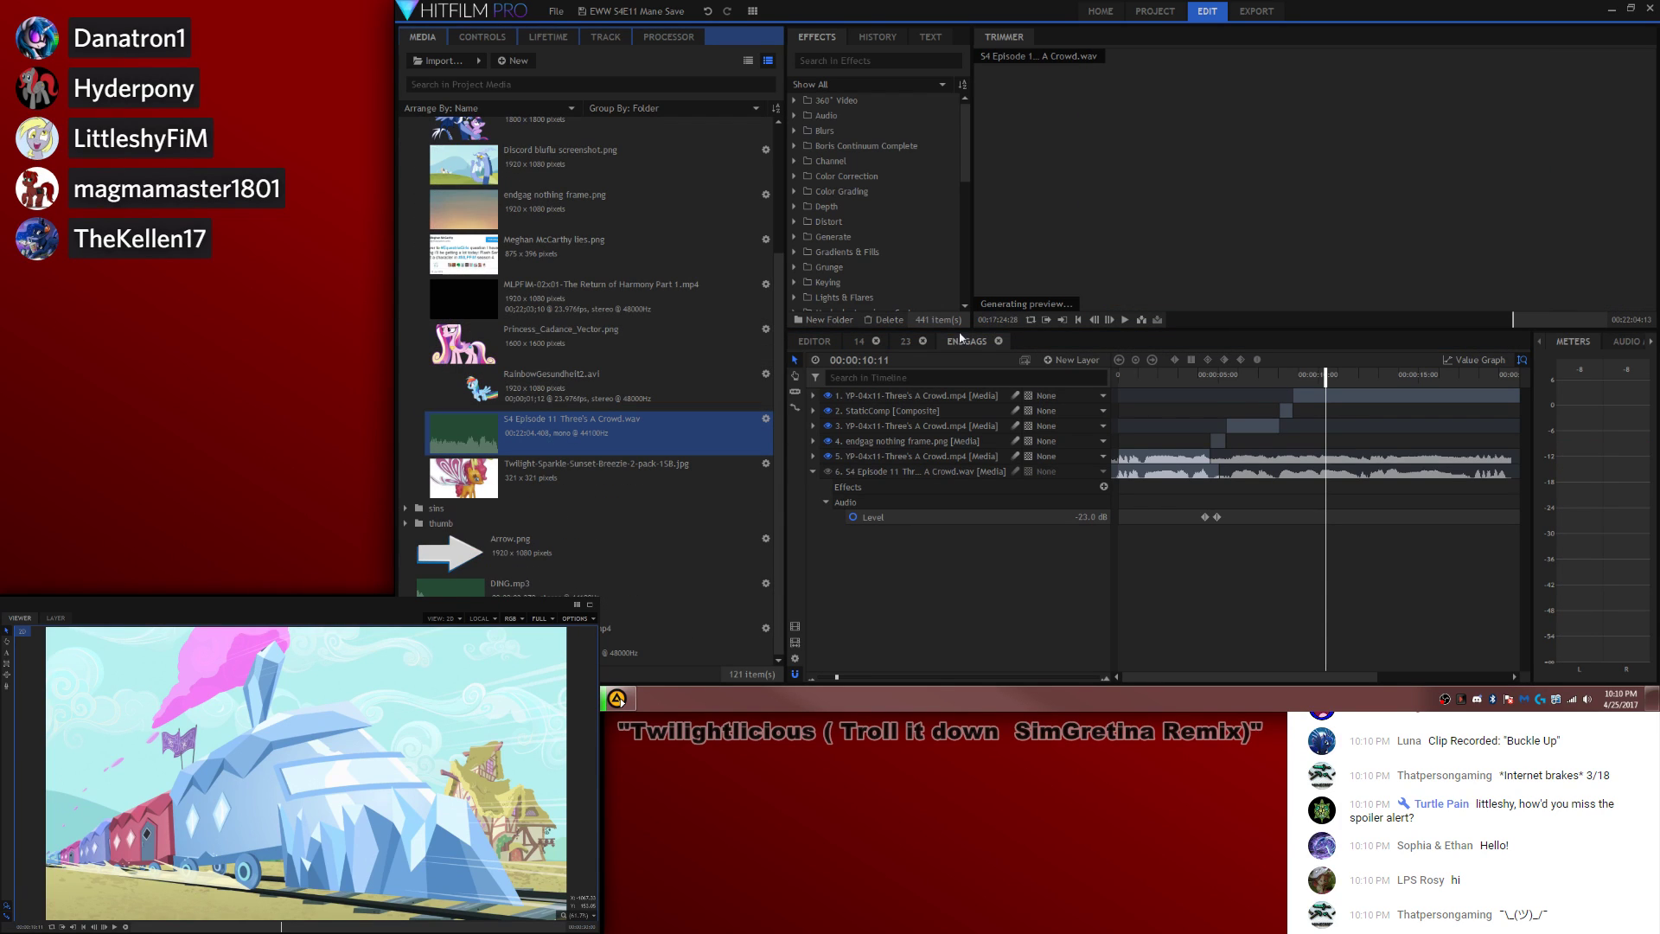
pyautogui.click(1400, 319)
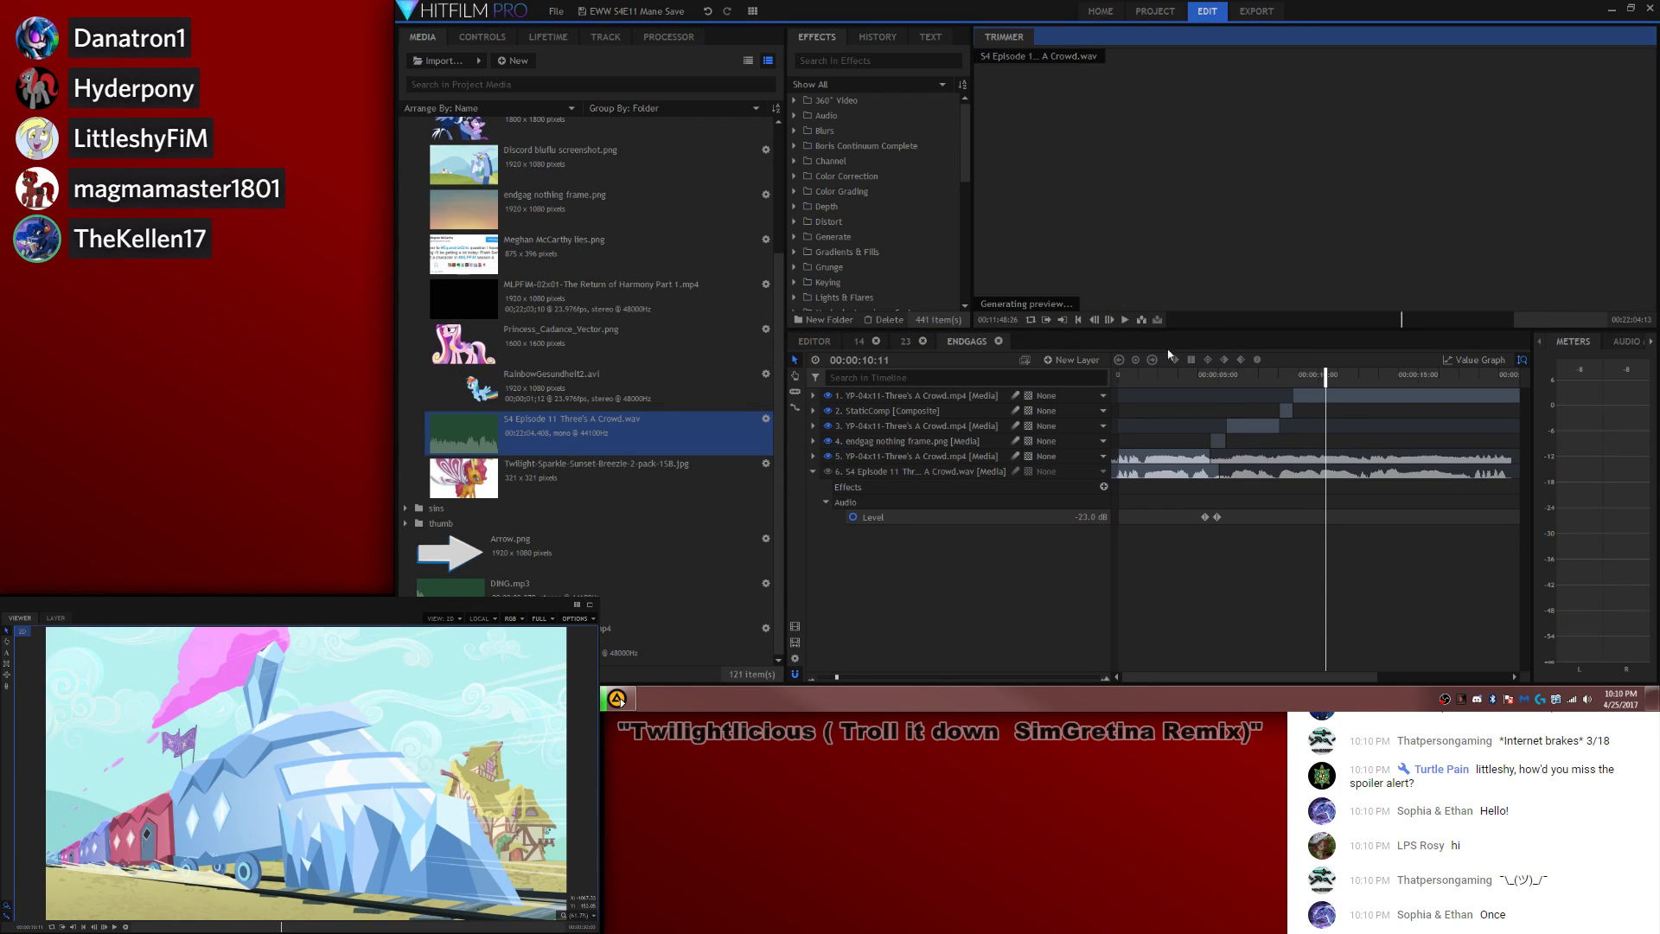
pyautogui.click(536, 642)
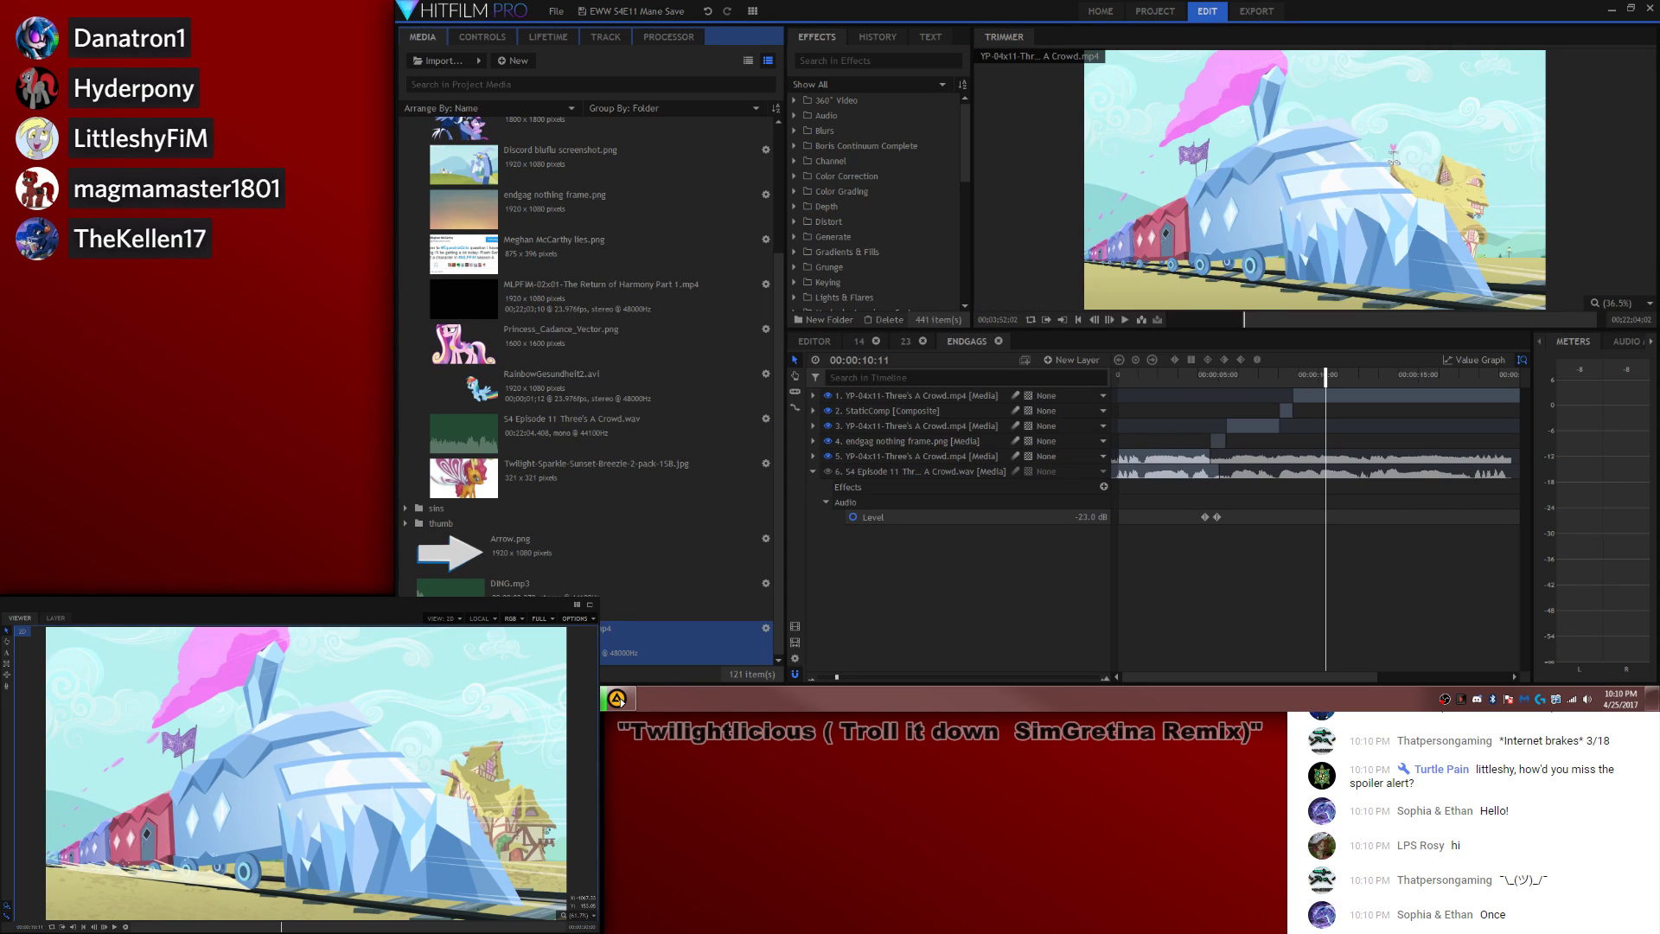
pyautogui.click(558, 445)
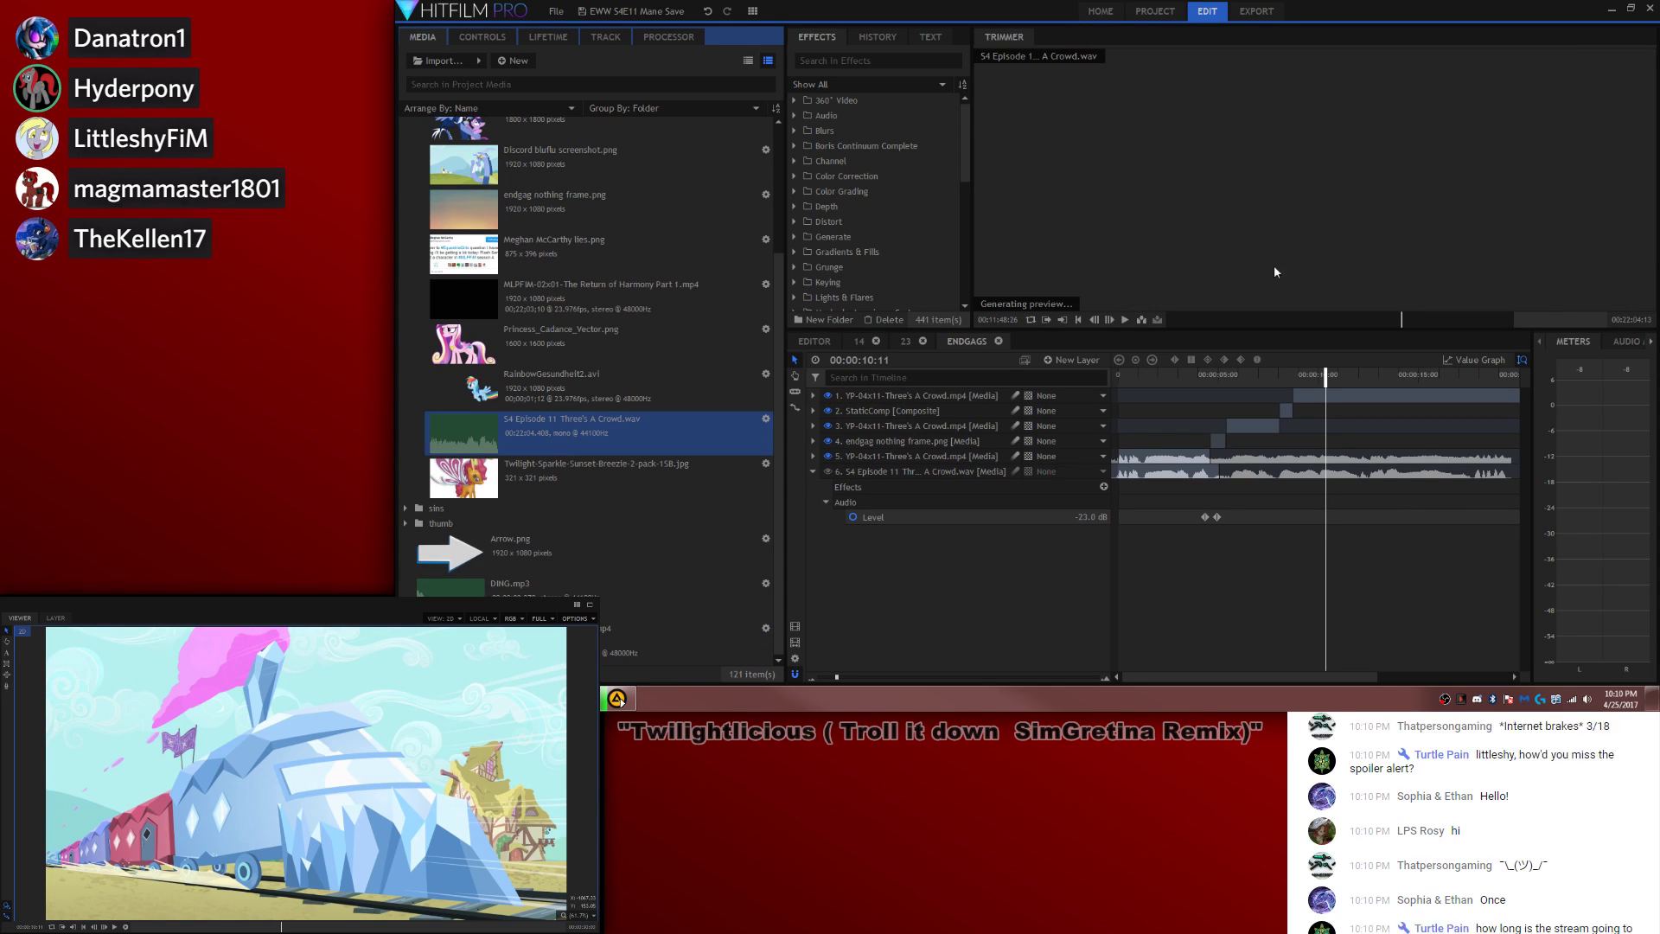
pyautogui.click(1297, 318)
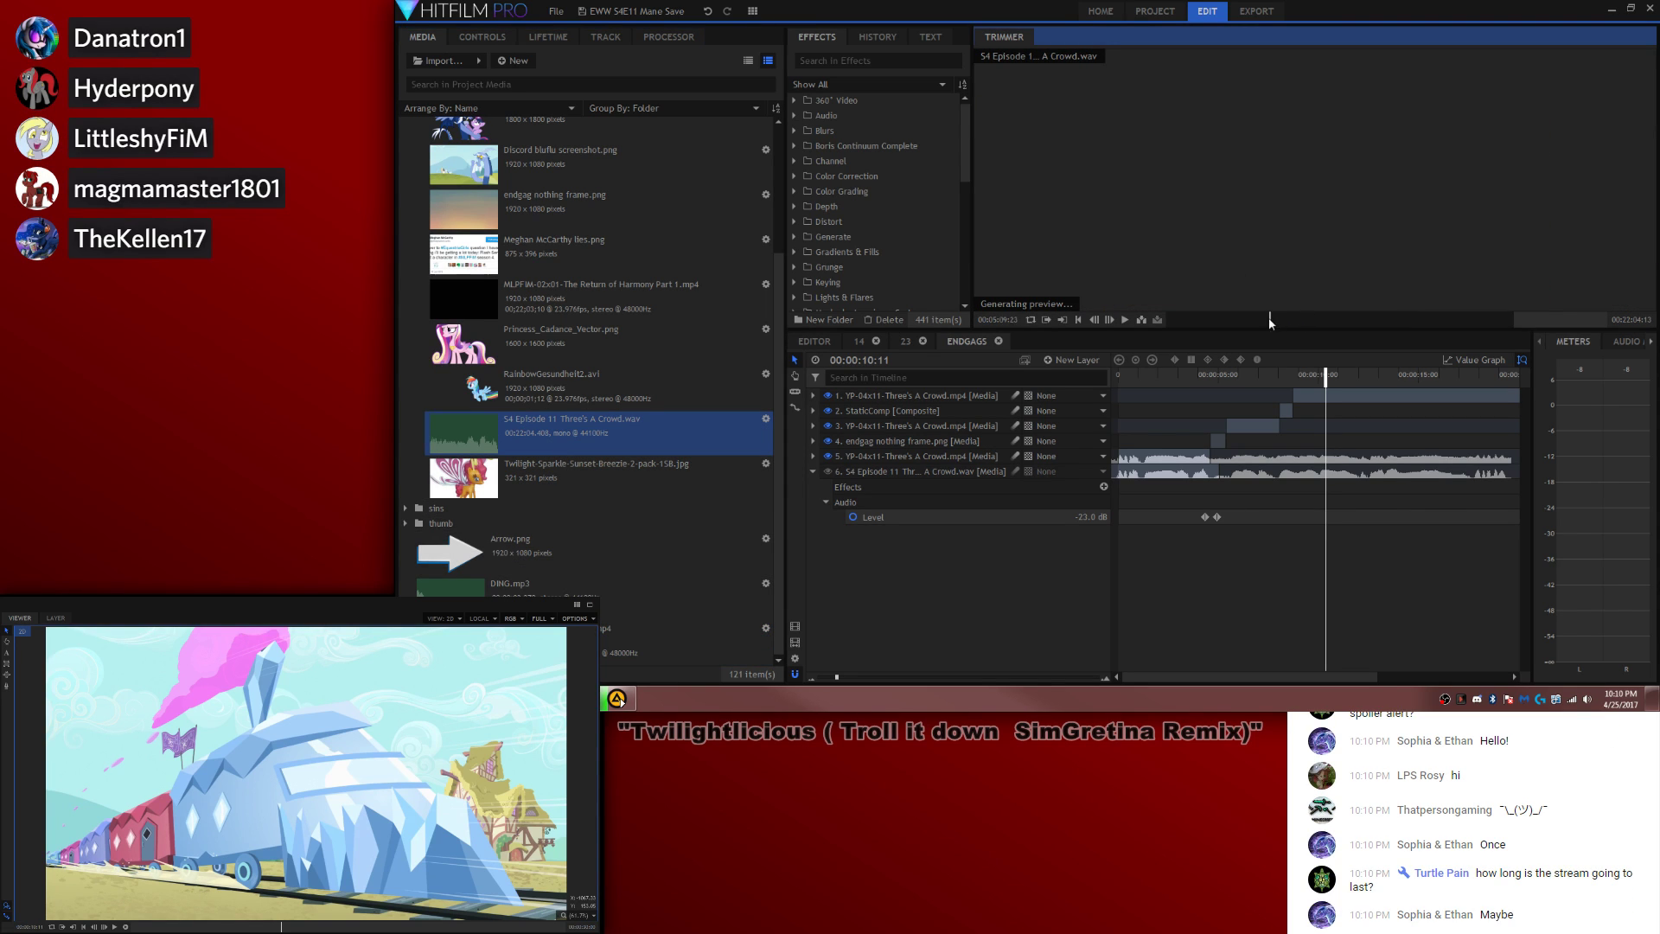
pyautogui.moveTo(1248, 322); pyautogui.dragTo(1240, 324)
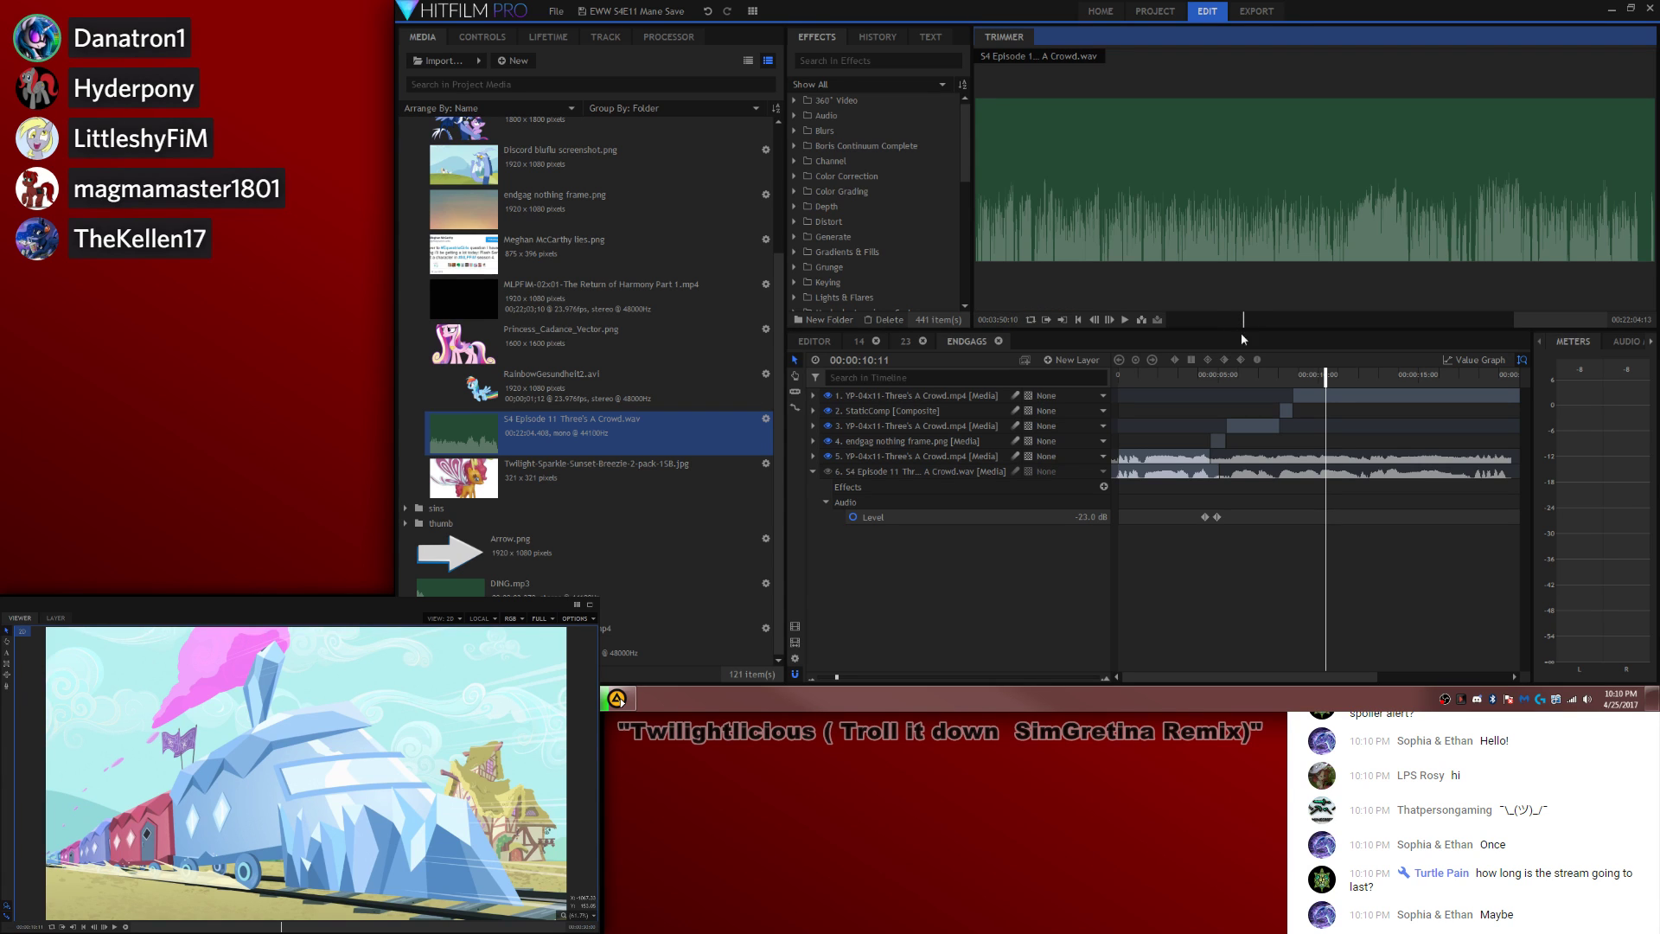
pyautogui.click(1046, 319)
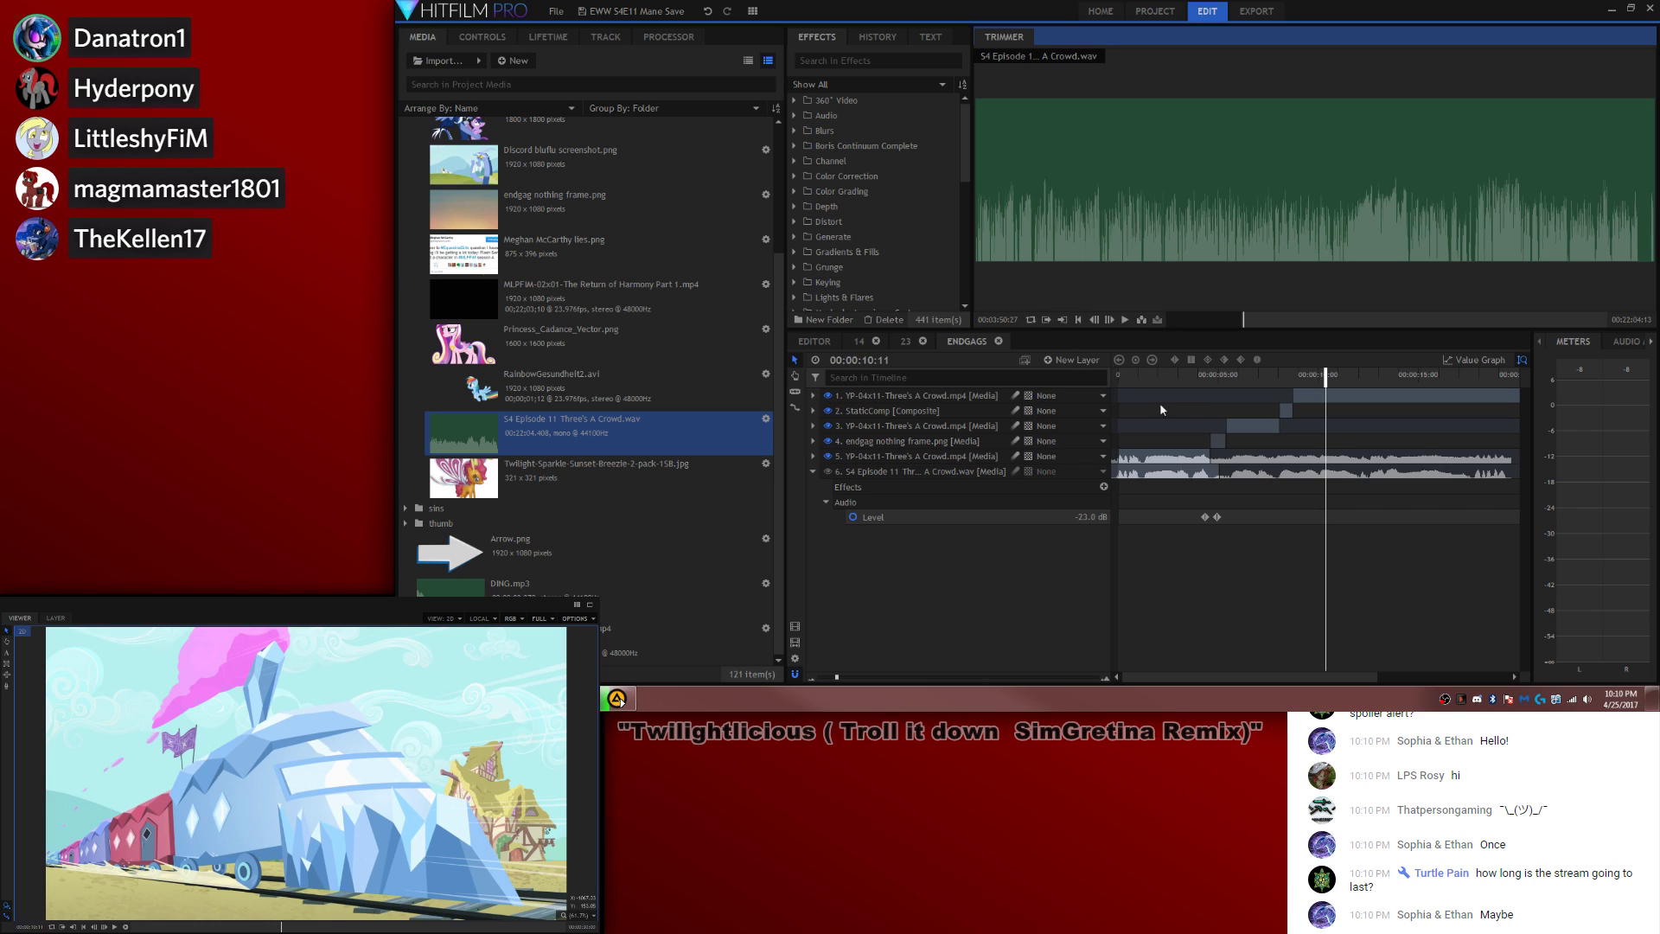
# Step: Show the waveform on the train footage layer and cue the playhead to its start at 00:00:08:23
pyautogui.rightClick(907, 395)
pyautogui.moveTo(1056, 78)
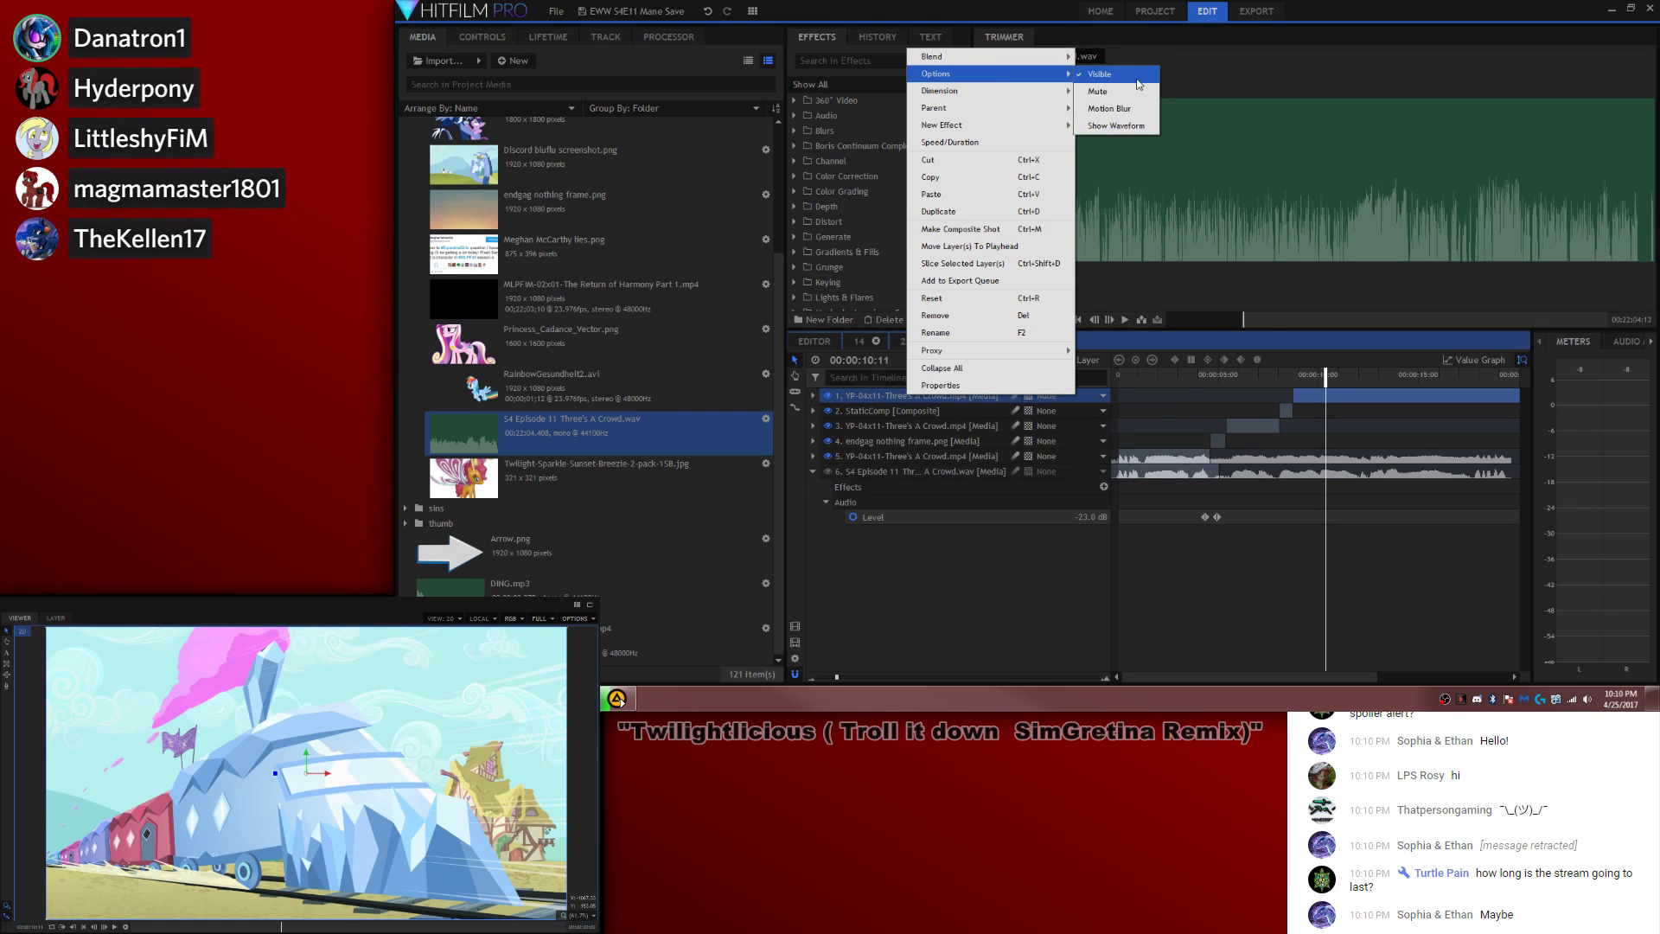
pyautogui.click(1124, 125)
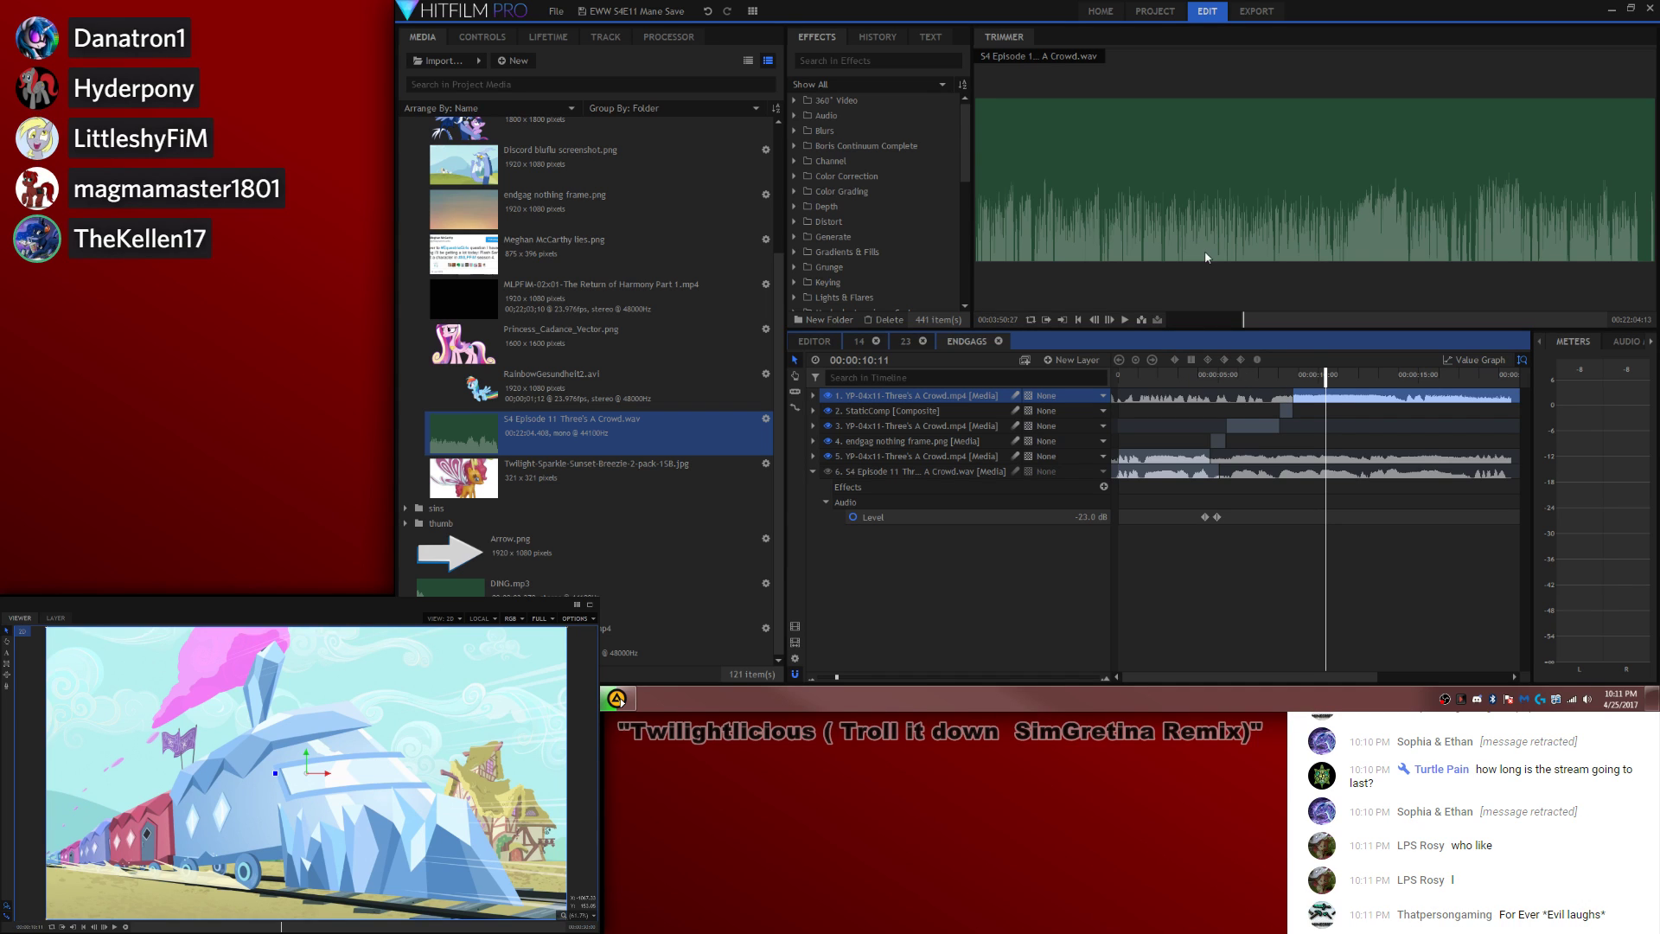
pyautogui.click(1294, 381)
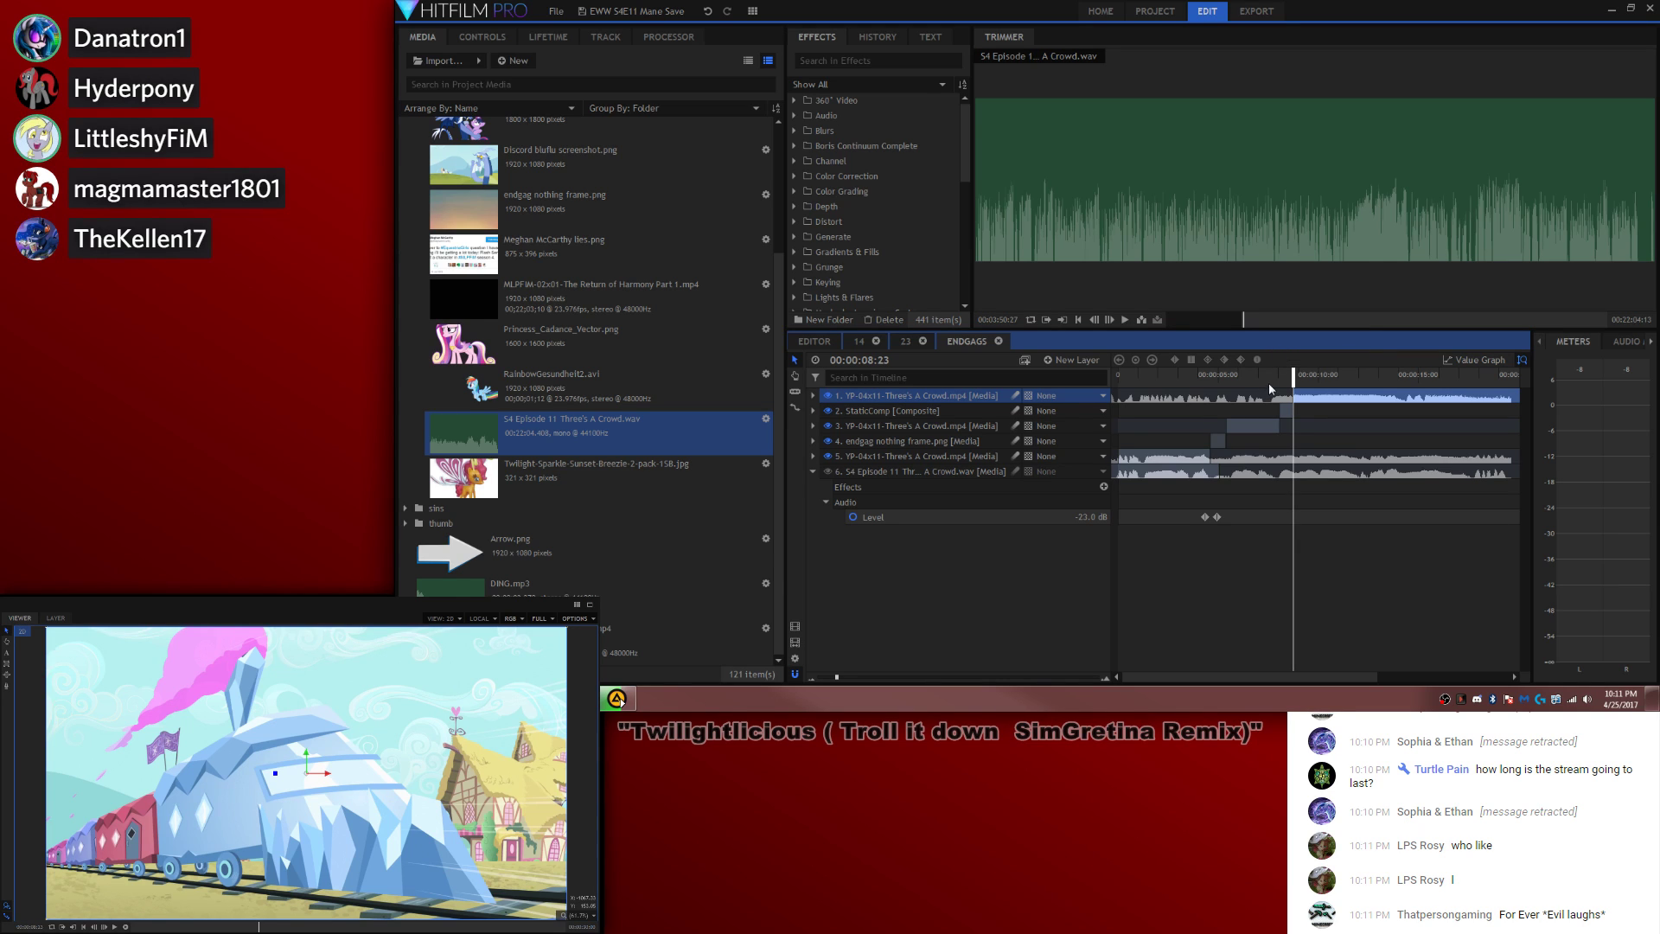
# Step: Add the S4 Episode 11 vocals WAV as the top layer at 00:00:08:23 and show its waveform
pyautogui.click(1231, 249)
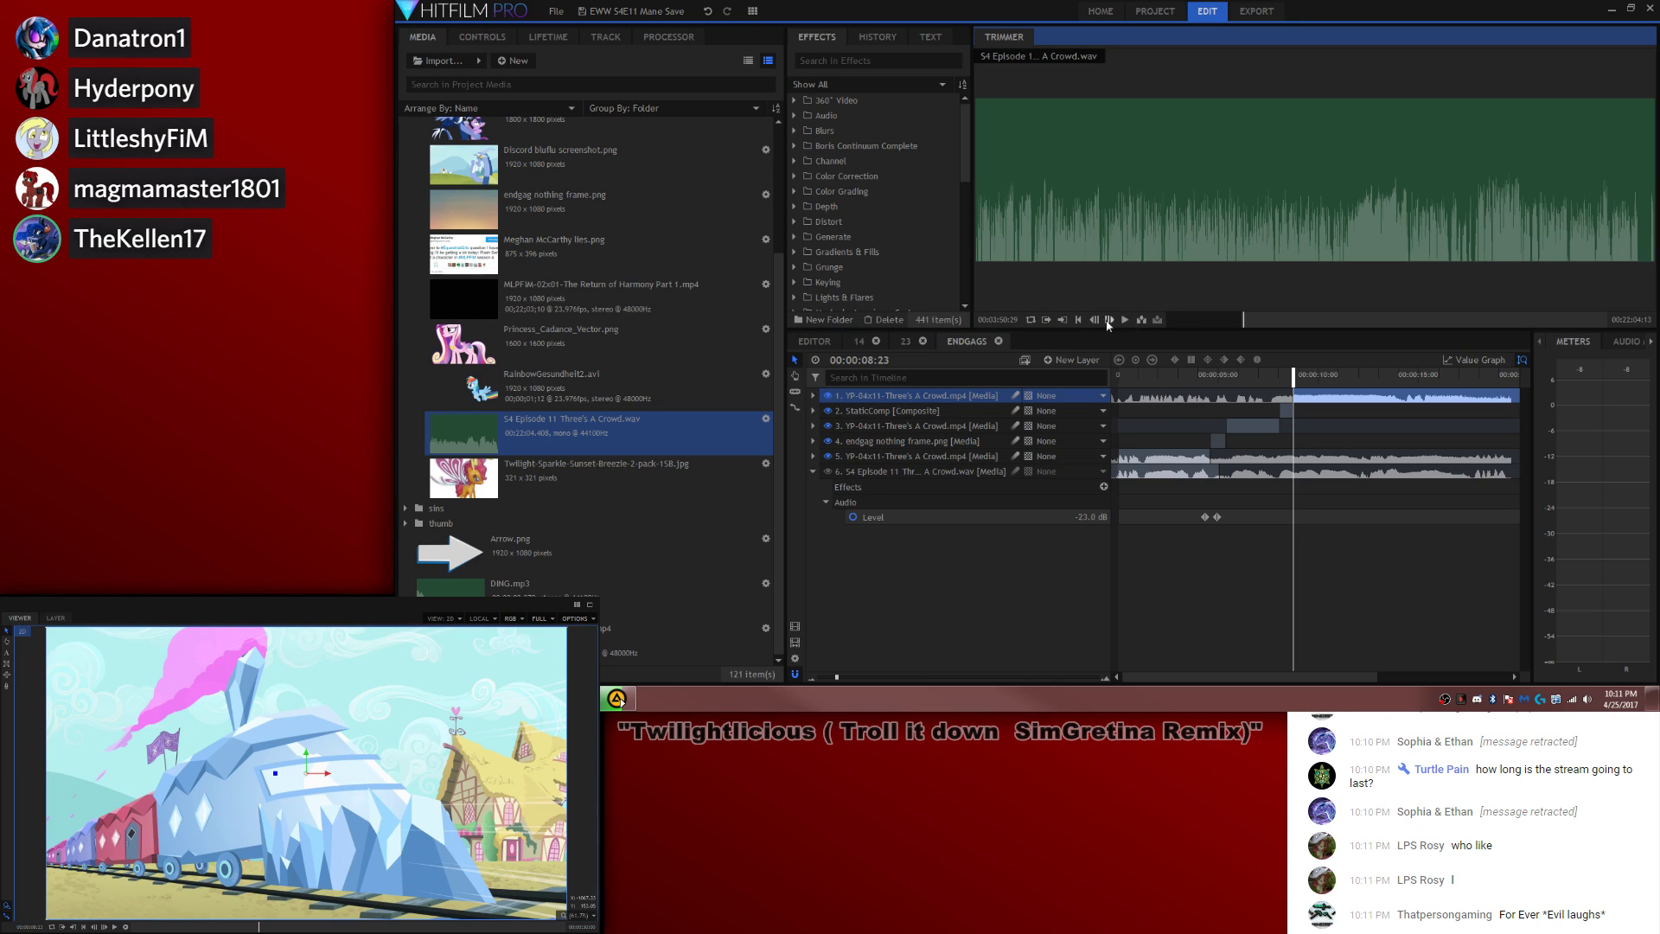
pyautogui.click(1300, 397)
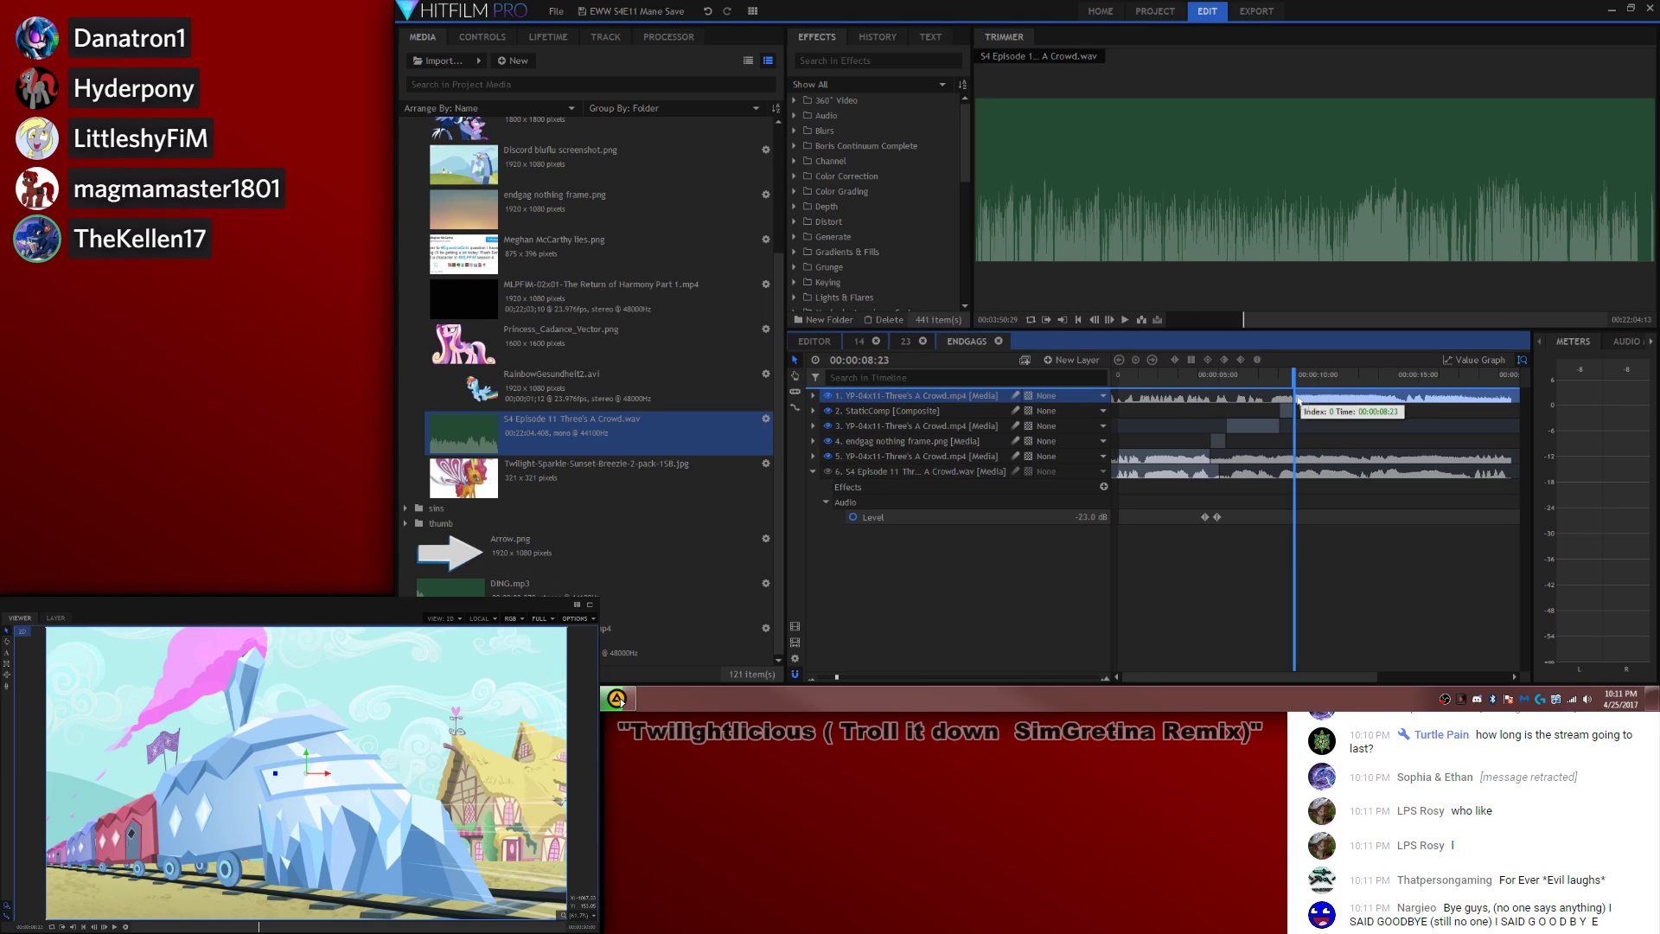
pyautogui.moveTo(1298, 400); pyautogui.dragTo(1299, 385)
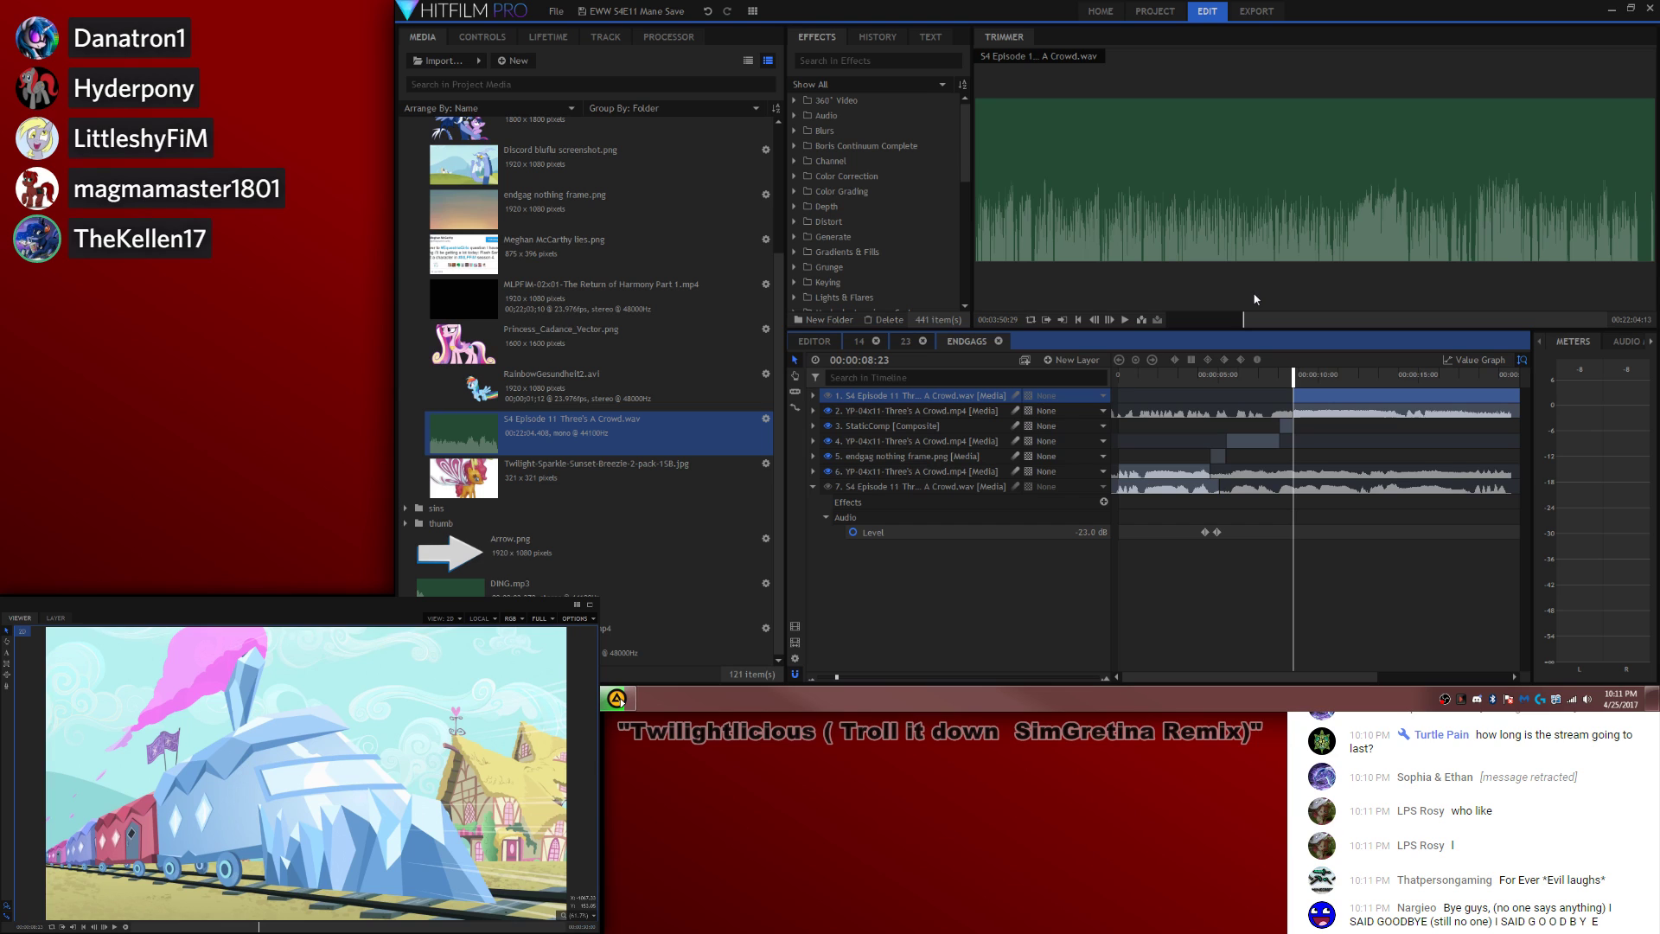
pyautogui.rightClick(974, 396)
pyautogui.moveTo(1003, 407)
pyautogui.click(1184, 426)
pyautogui.moveTo(838, 676)
pyautogui.mouseDown()
pyautogui.moveTo(878, 676)
pyautogui.moveTo(853, 675)
pyautogui.mouseUp()
pyautogui.click(1260, 405)
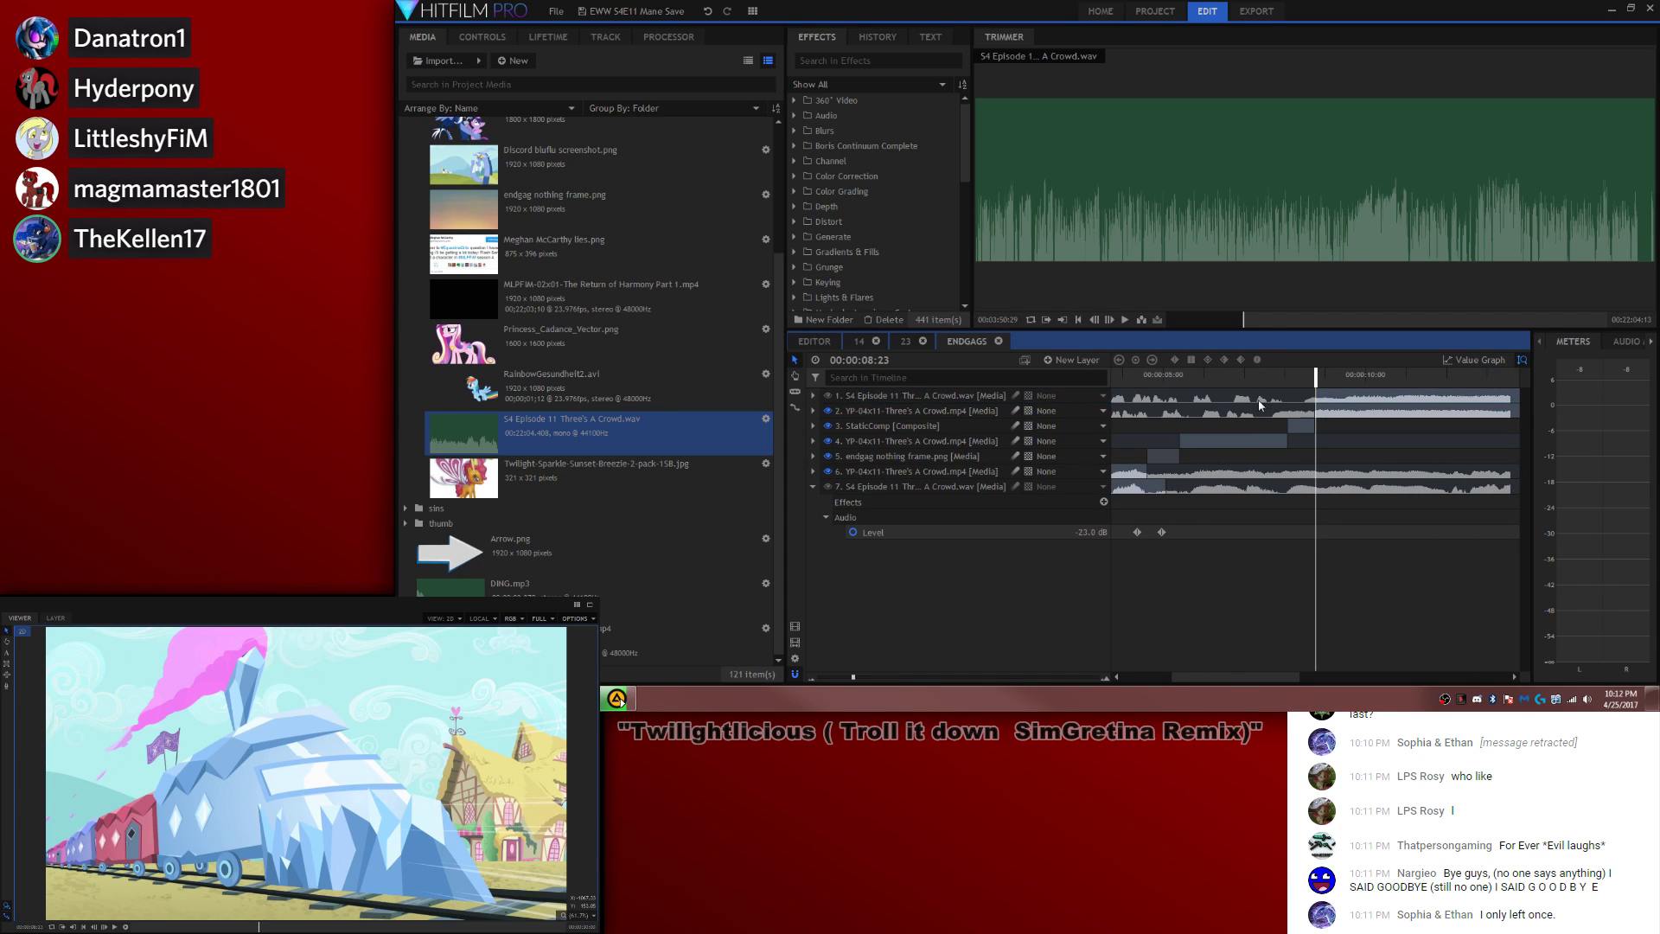
# Step: Extend the train shot's vocals layer back to the start of StaticComp and play the timeline from 00:00:06:01
pyautogui.click(1293, 399)
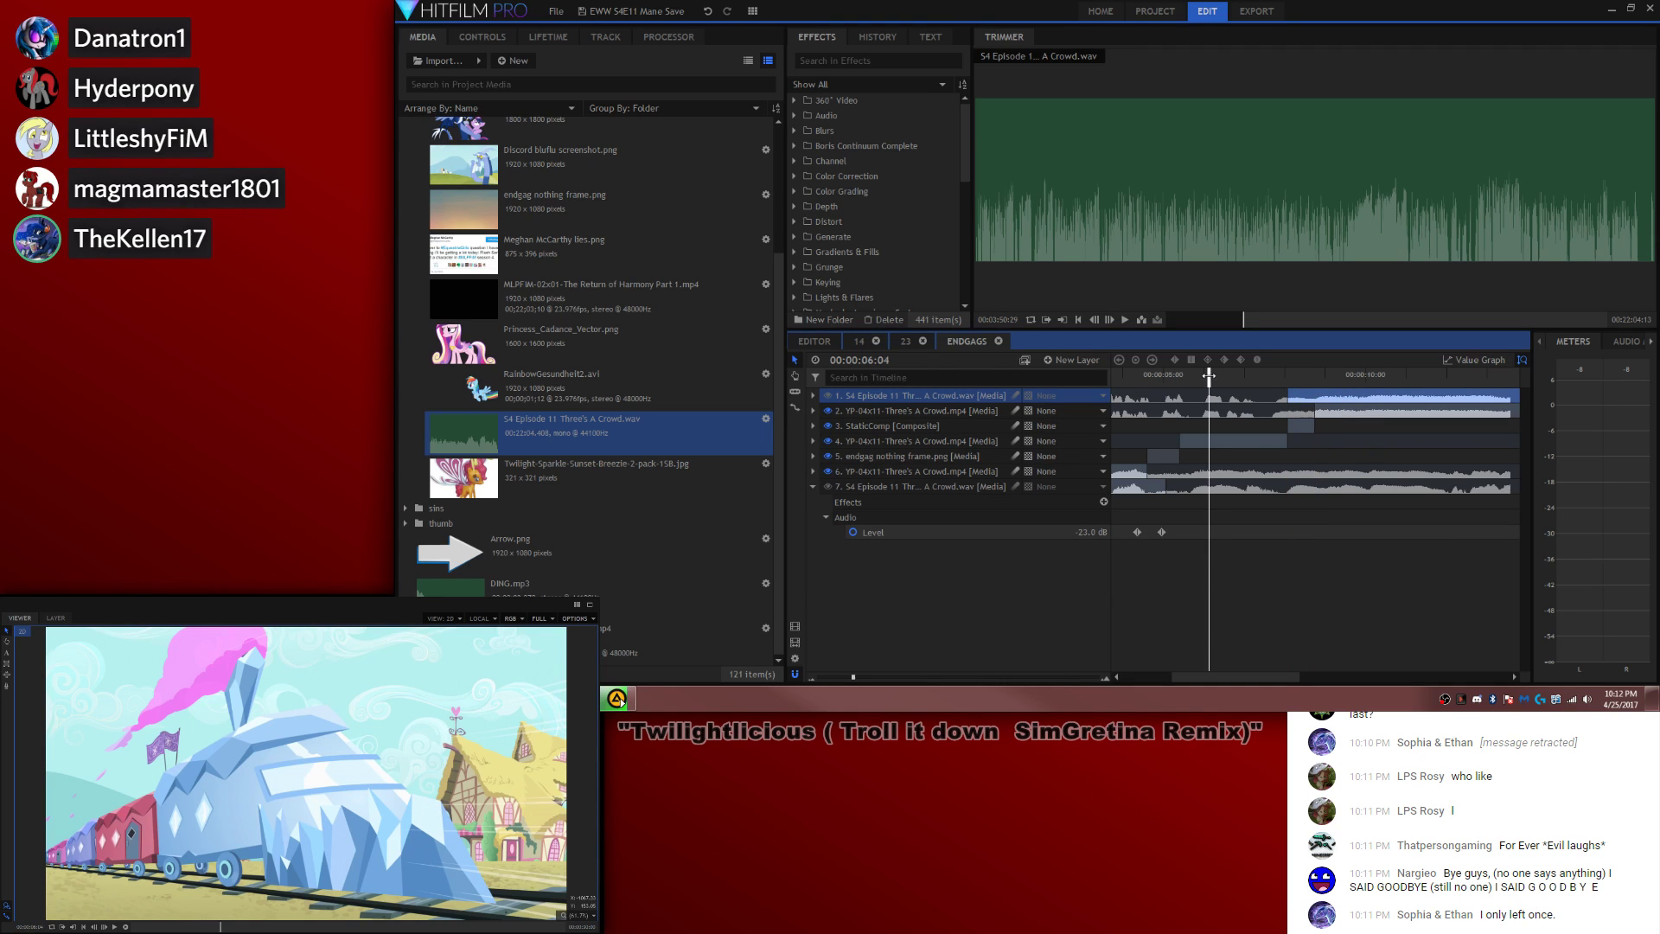
pyautogui.click(1206, 375)
pyautogui.moveTo(853, 678); pyautogui.dragTo(877, 677)
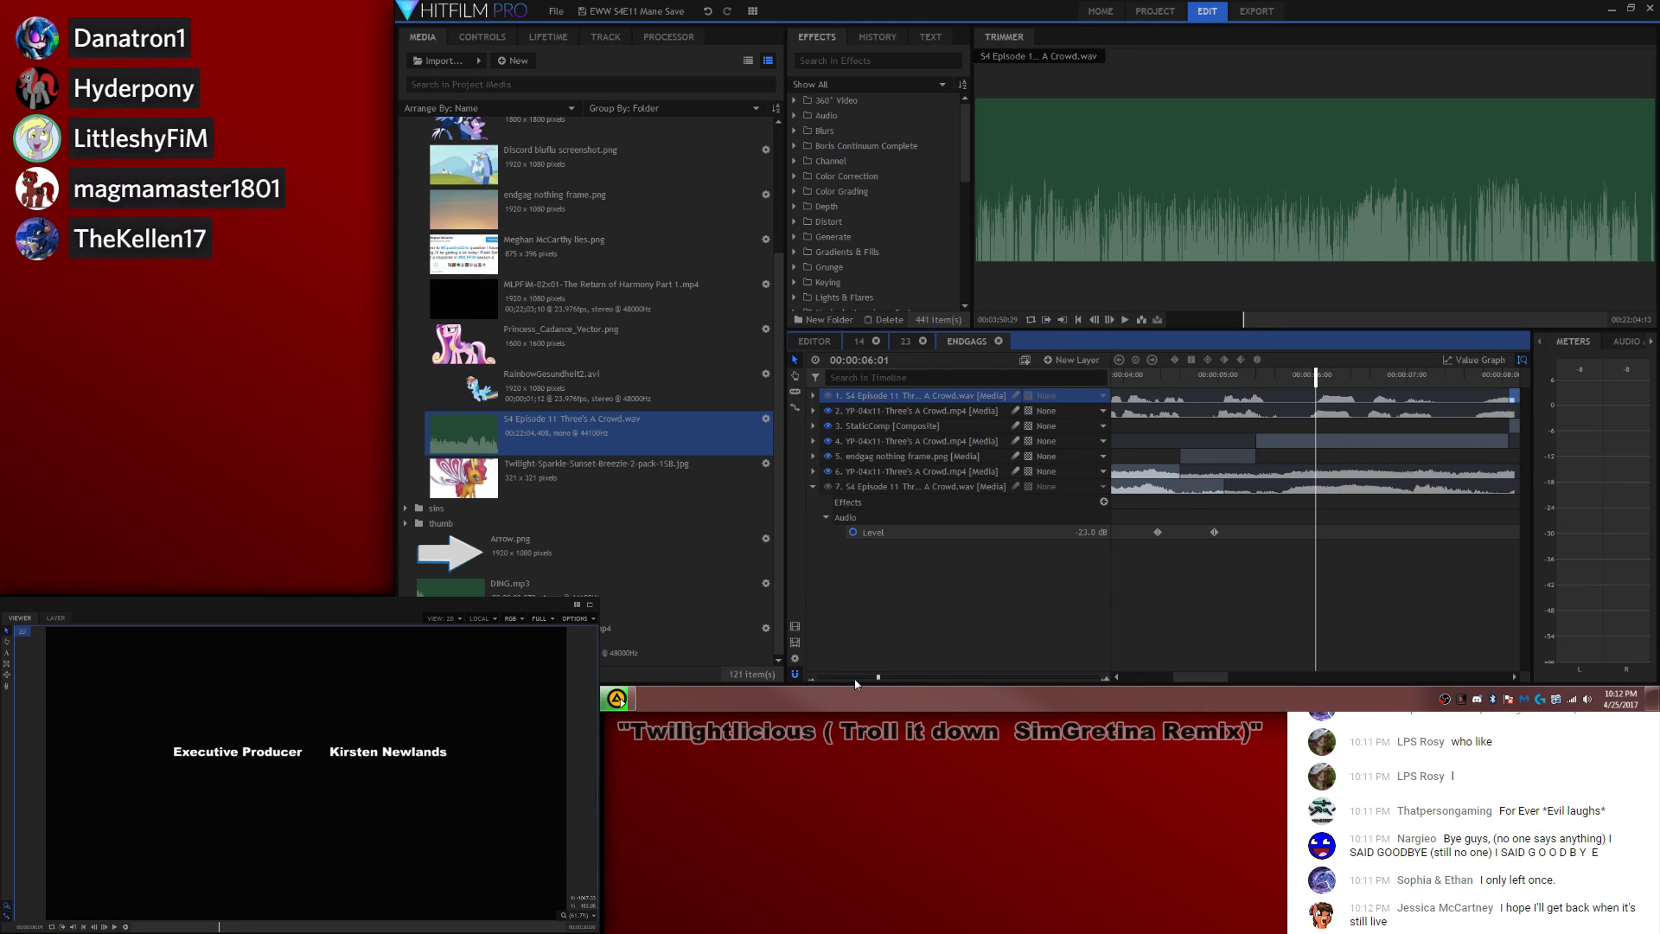
pyautogui.moveTo(1194, 679); pyautogui.dragTo(1205, 680)
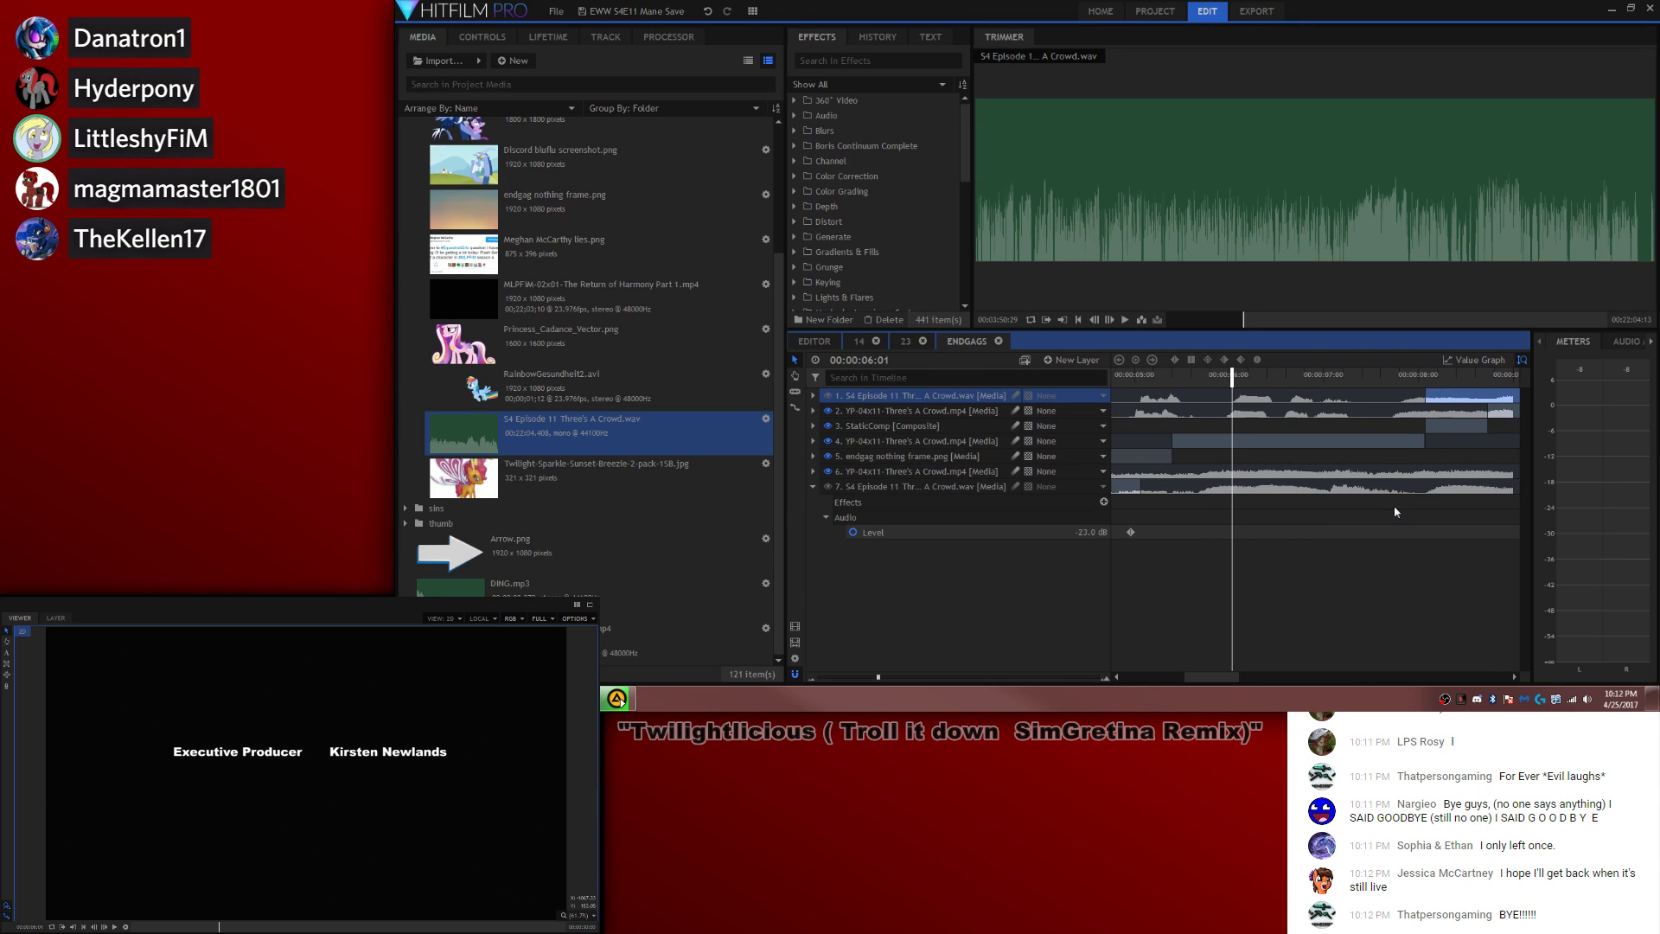
pyautogui.press('space')
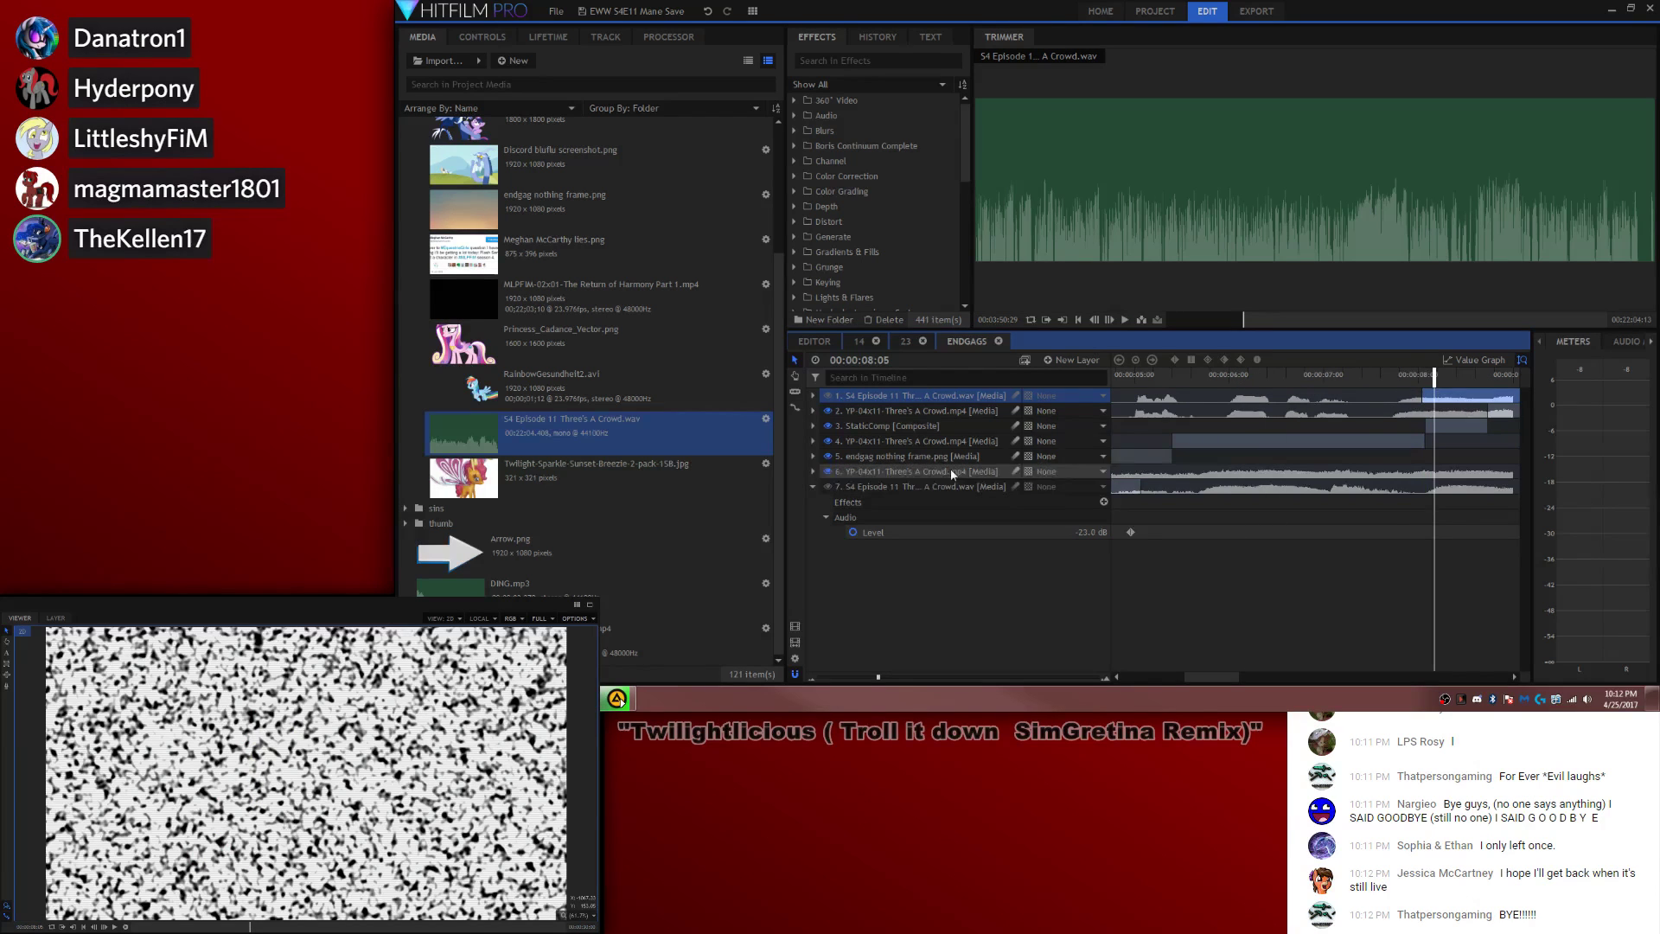
# Step: Mute the train footage layer and trim the vocals layer above it to begin where the train shot starts
pyautogui.rightClick(905, 412)
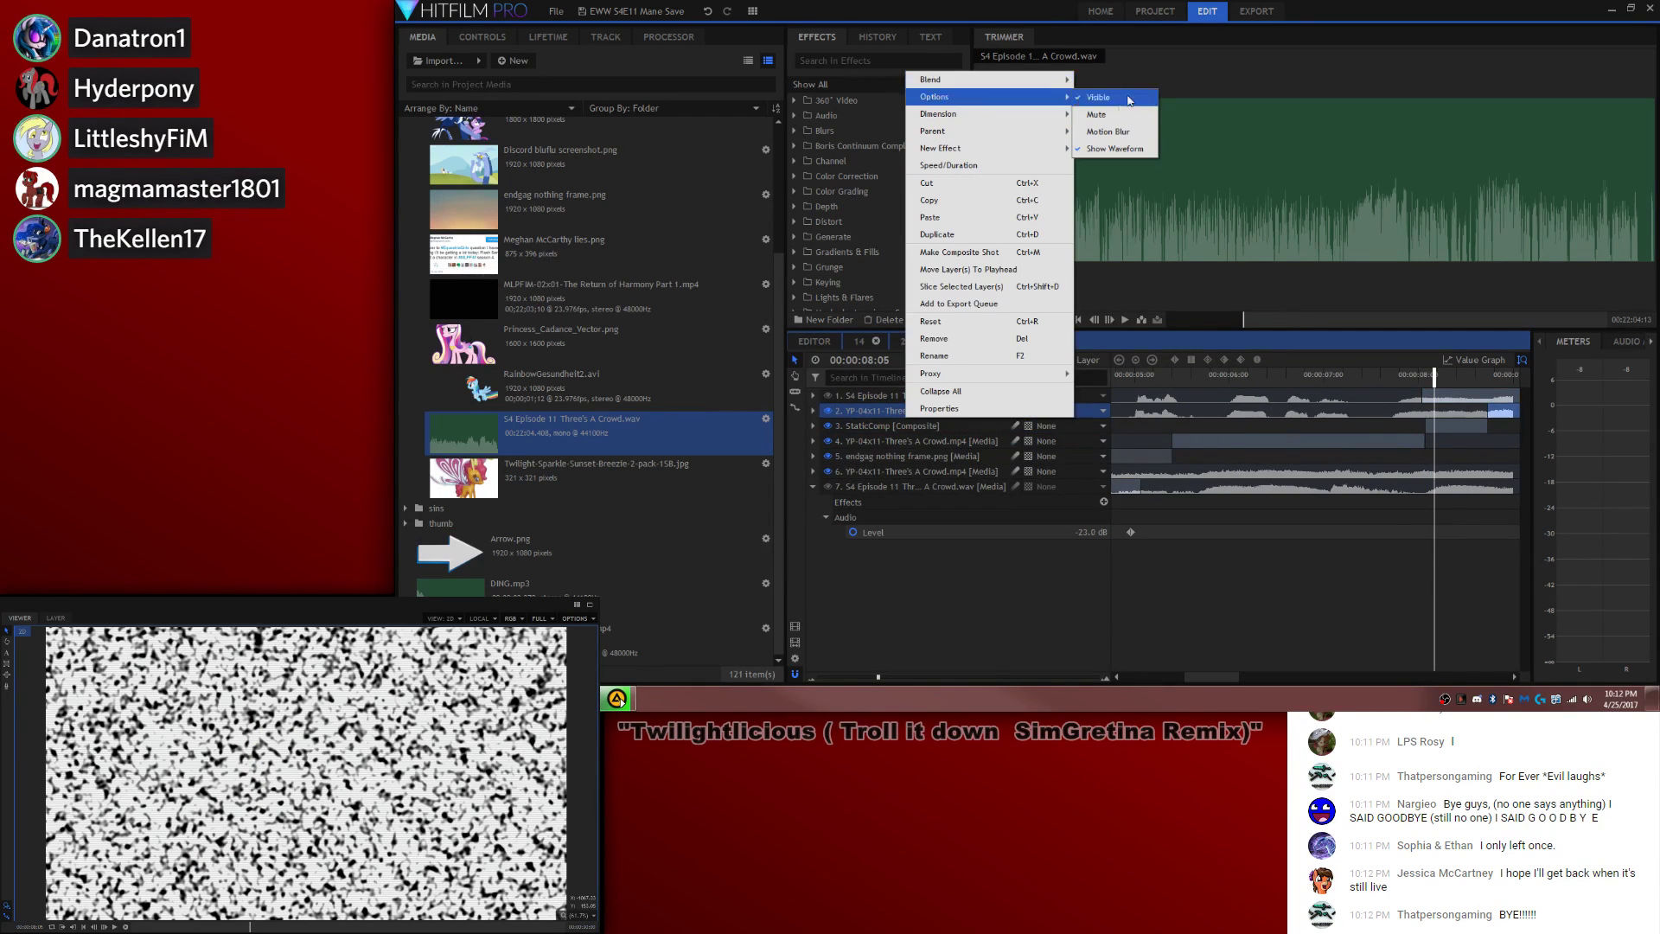
pyautogui.click(1118, 120)
pyautogui.press('c')
pyautogui.click(1488, 400)
pyautogui.press('v')
pyautogui.click(1469, 398)
pyautogui.press('Delete')
# Step: Play the static transition and the whole train shot to check the vocals against the footage
pyautogui.click(1404, 453)
pyautogui.click(875, 675)
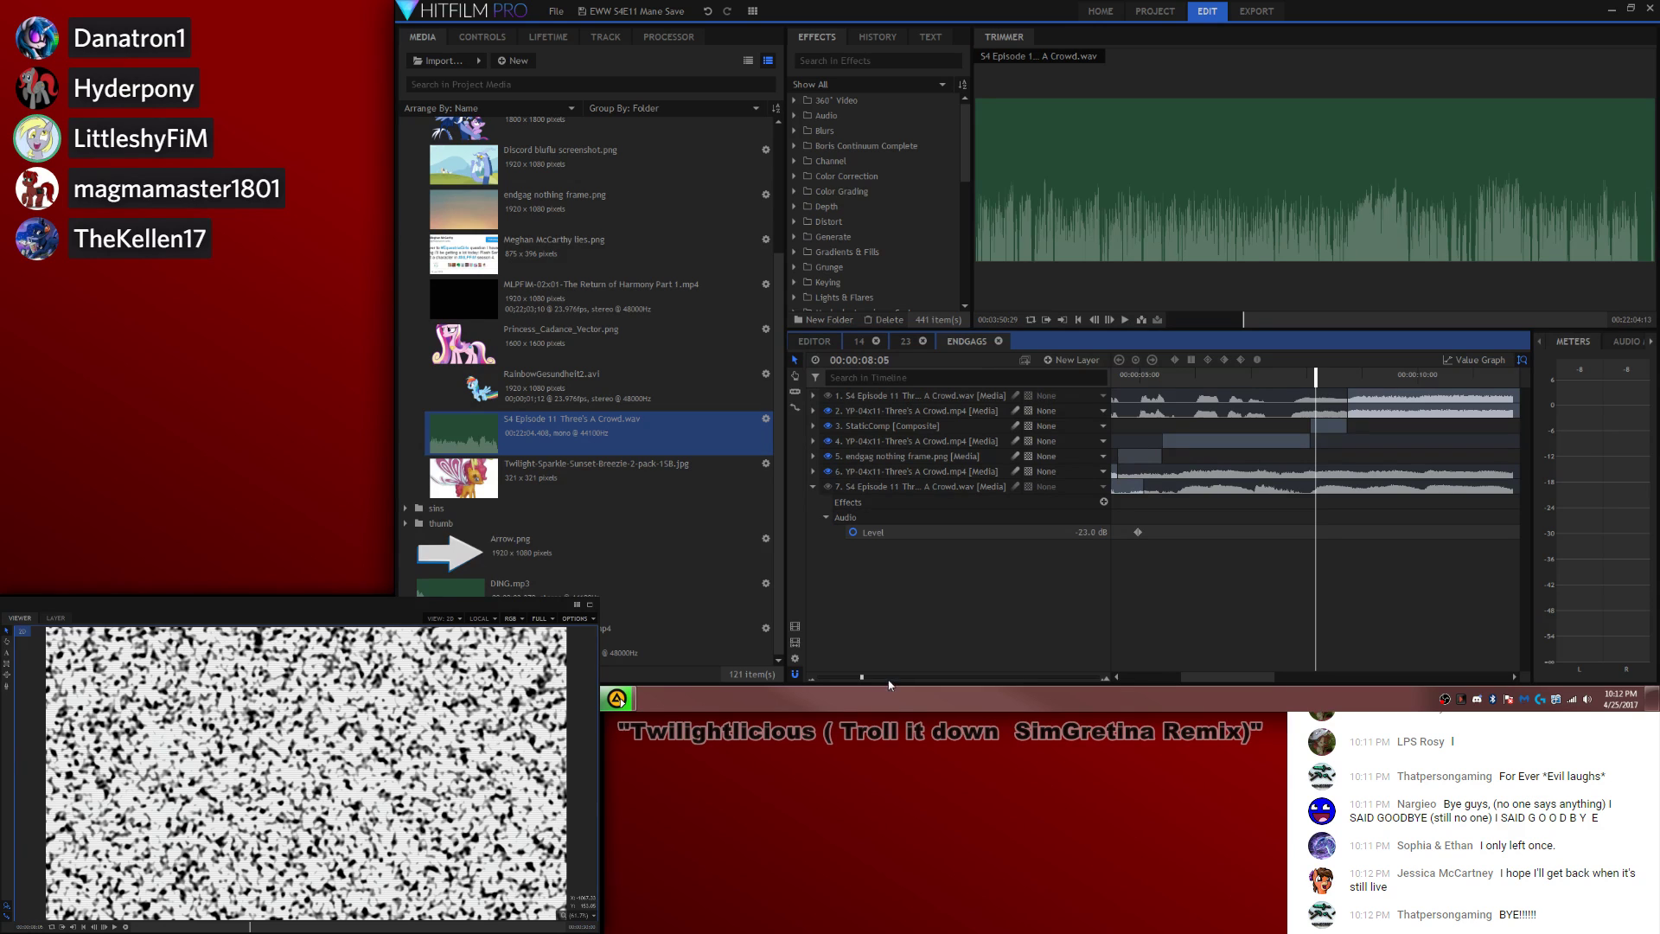
pyautogui.moveTo(1196, 677); pyautogui.dragTo(1221, 677)
pyautogui.press('space')
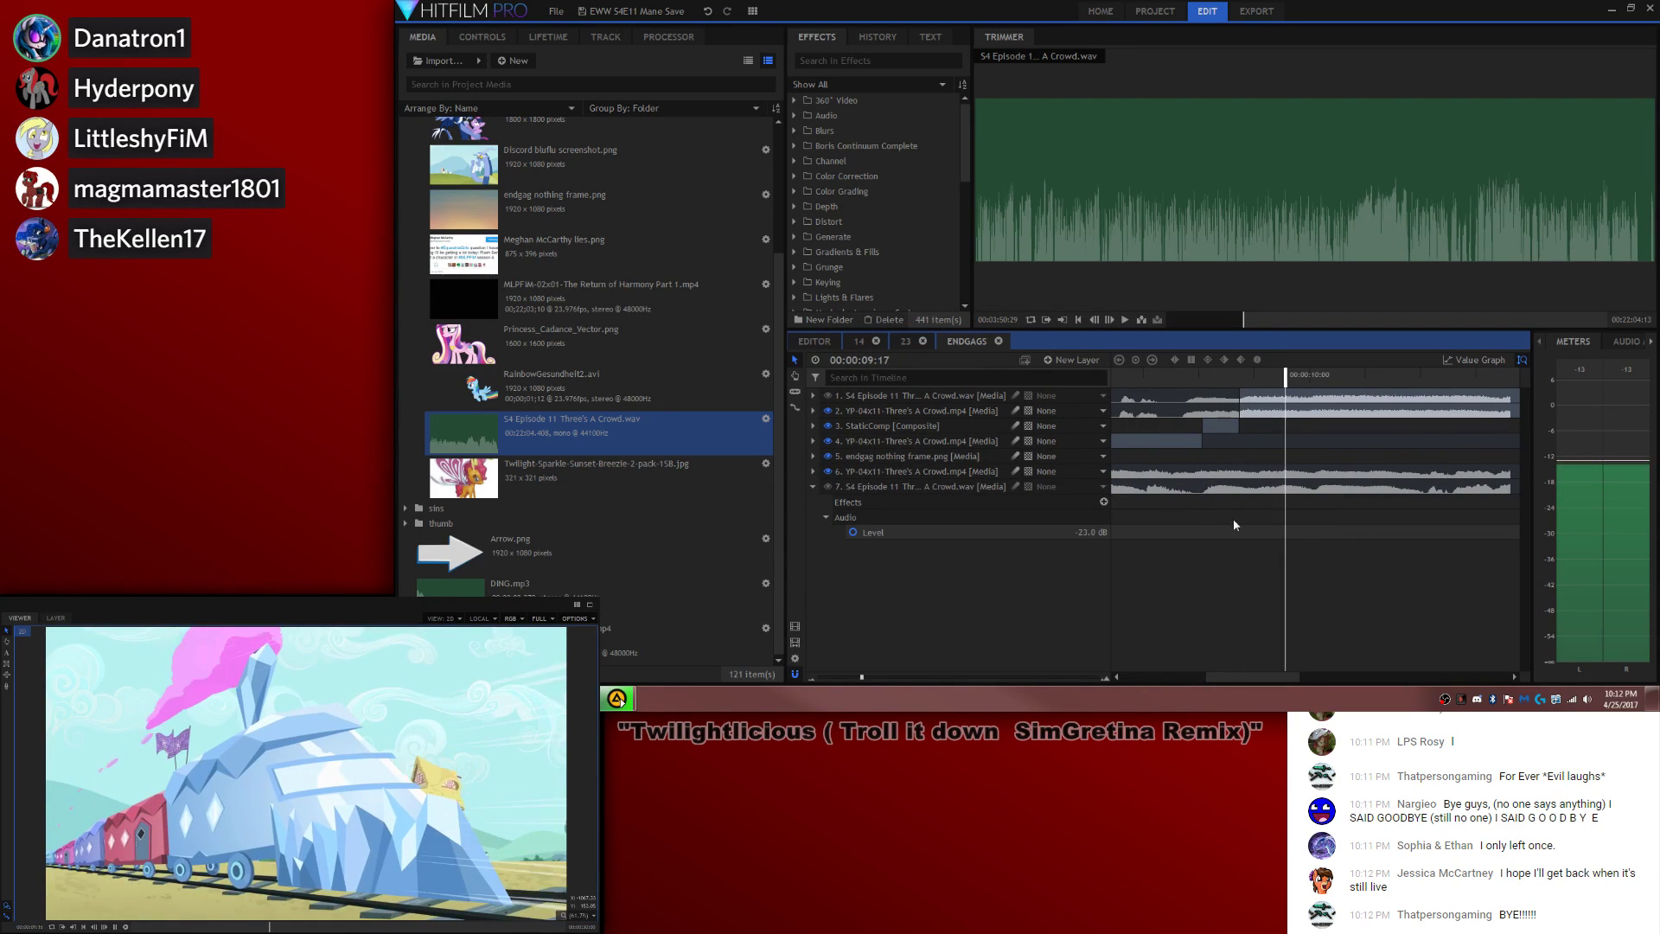
pyautogui.moveTo(862, 677); pyautogui.dragTo(836, 677)
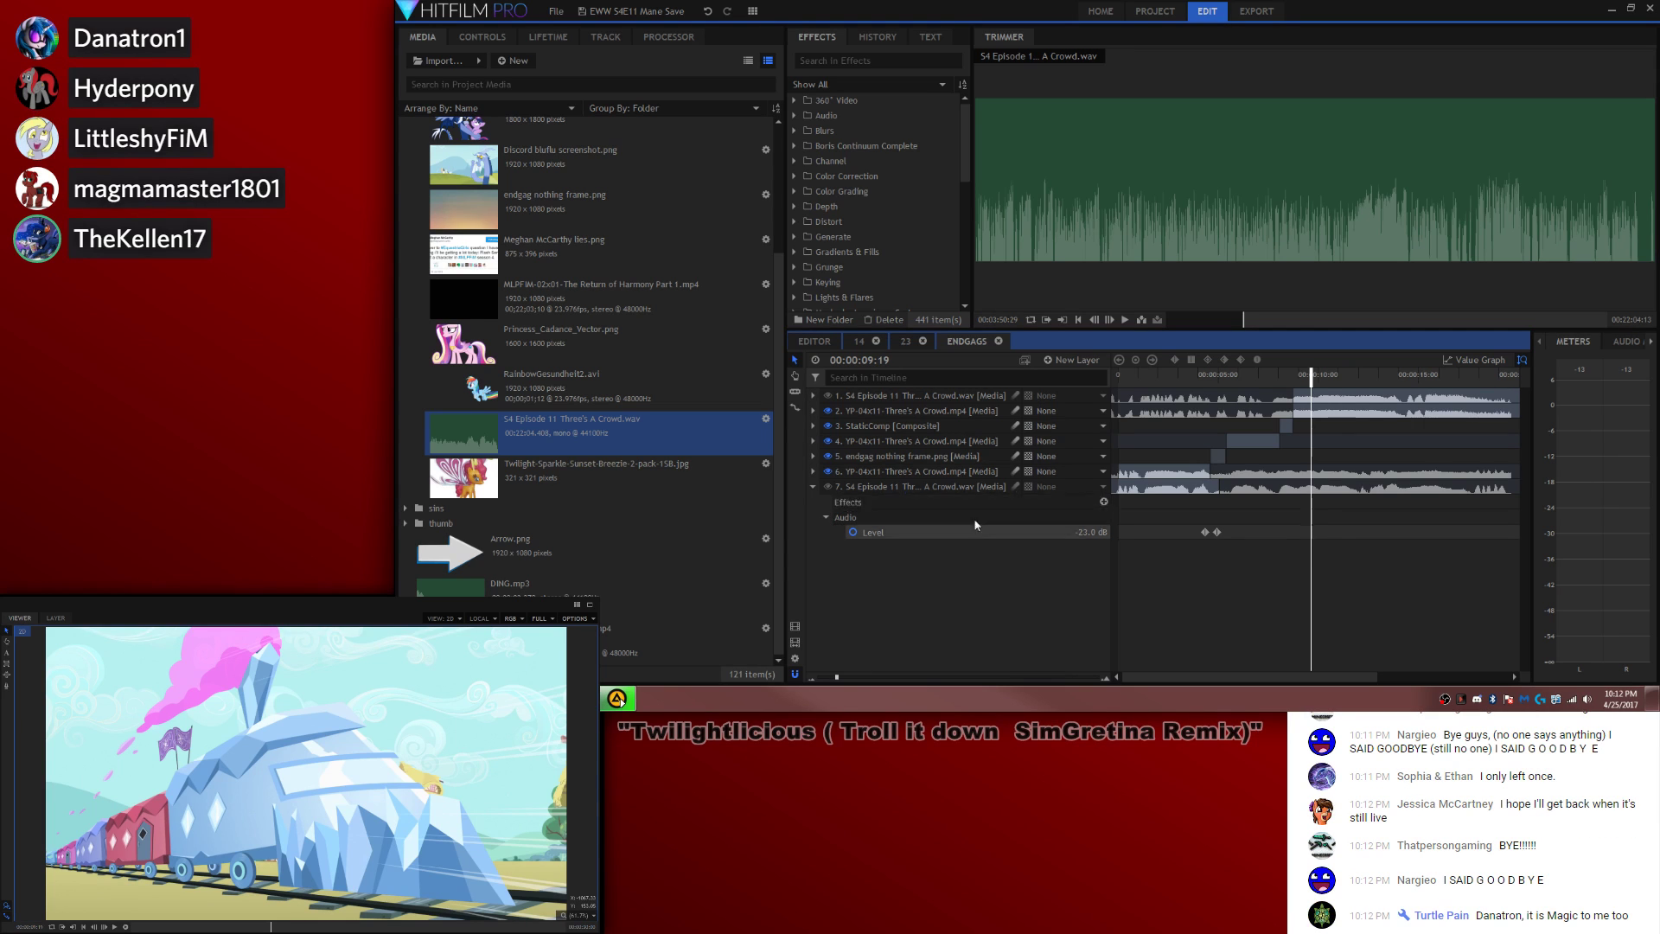
pyautogui.press('space')
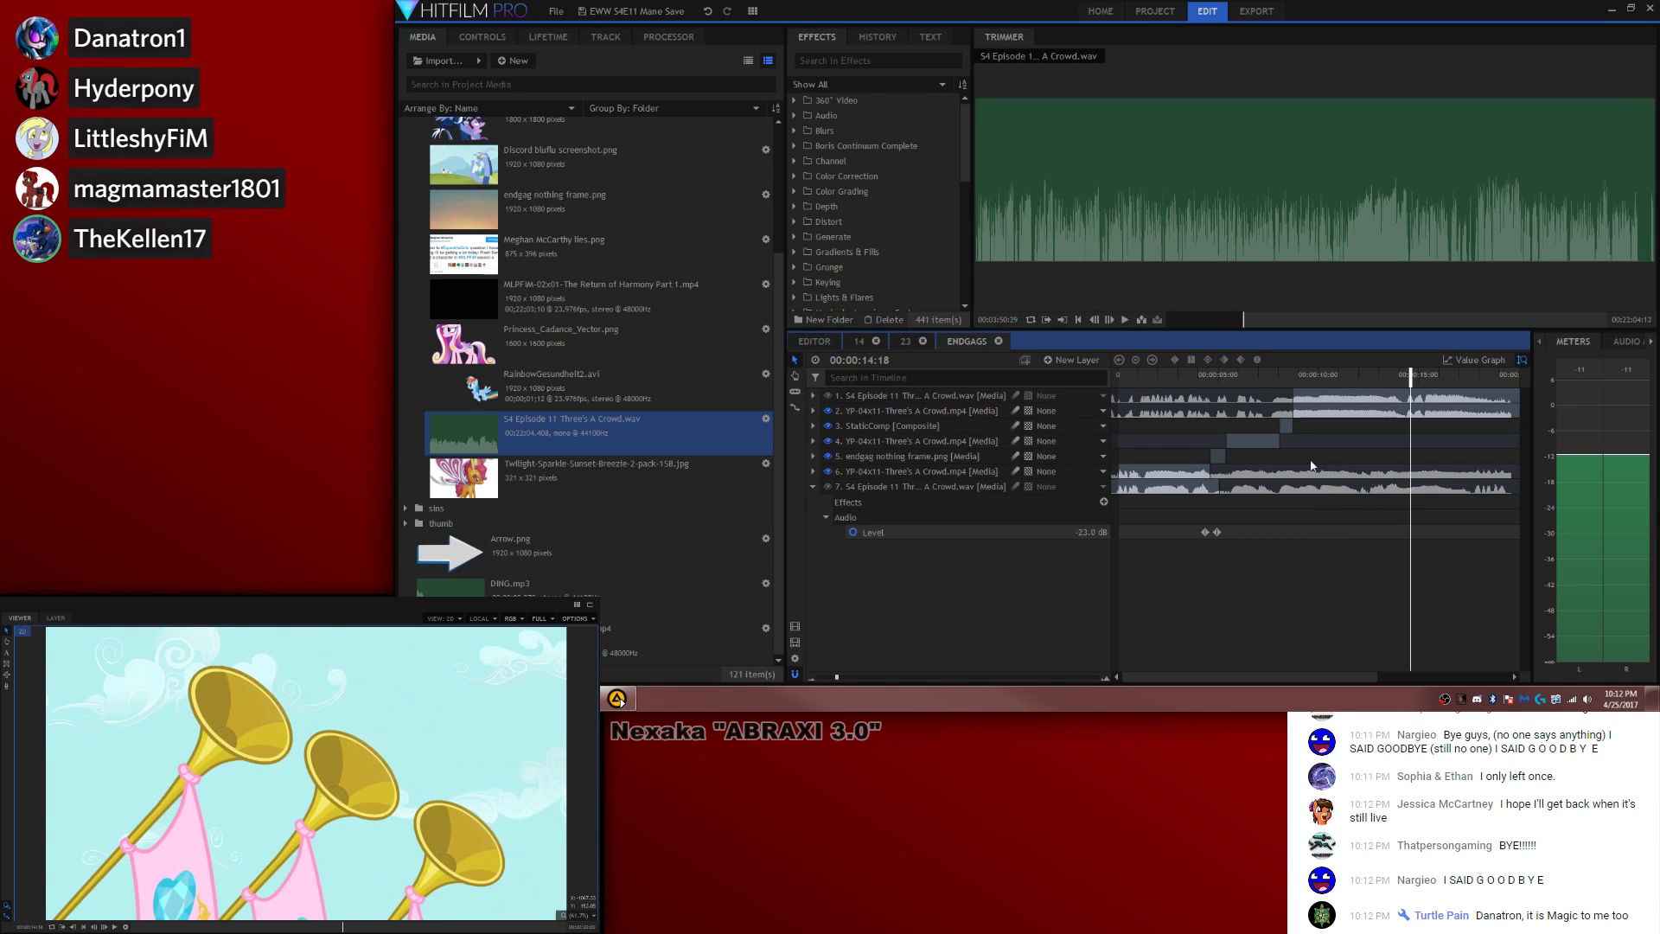
pyautogui.press('space')
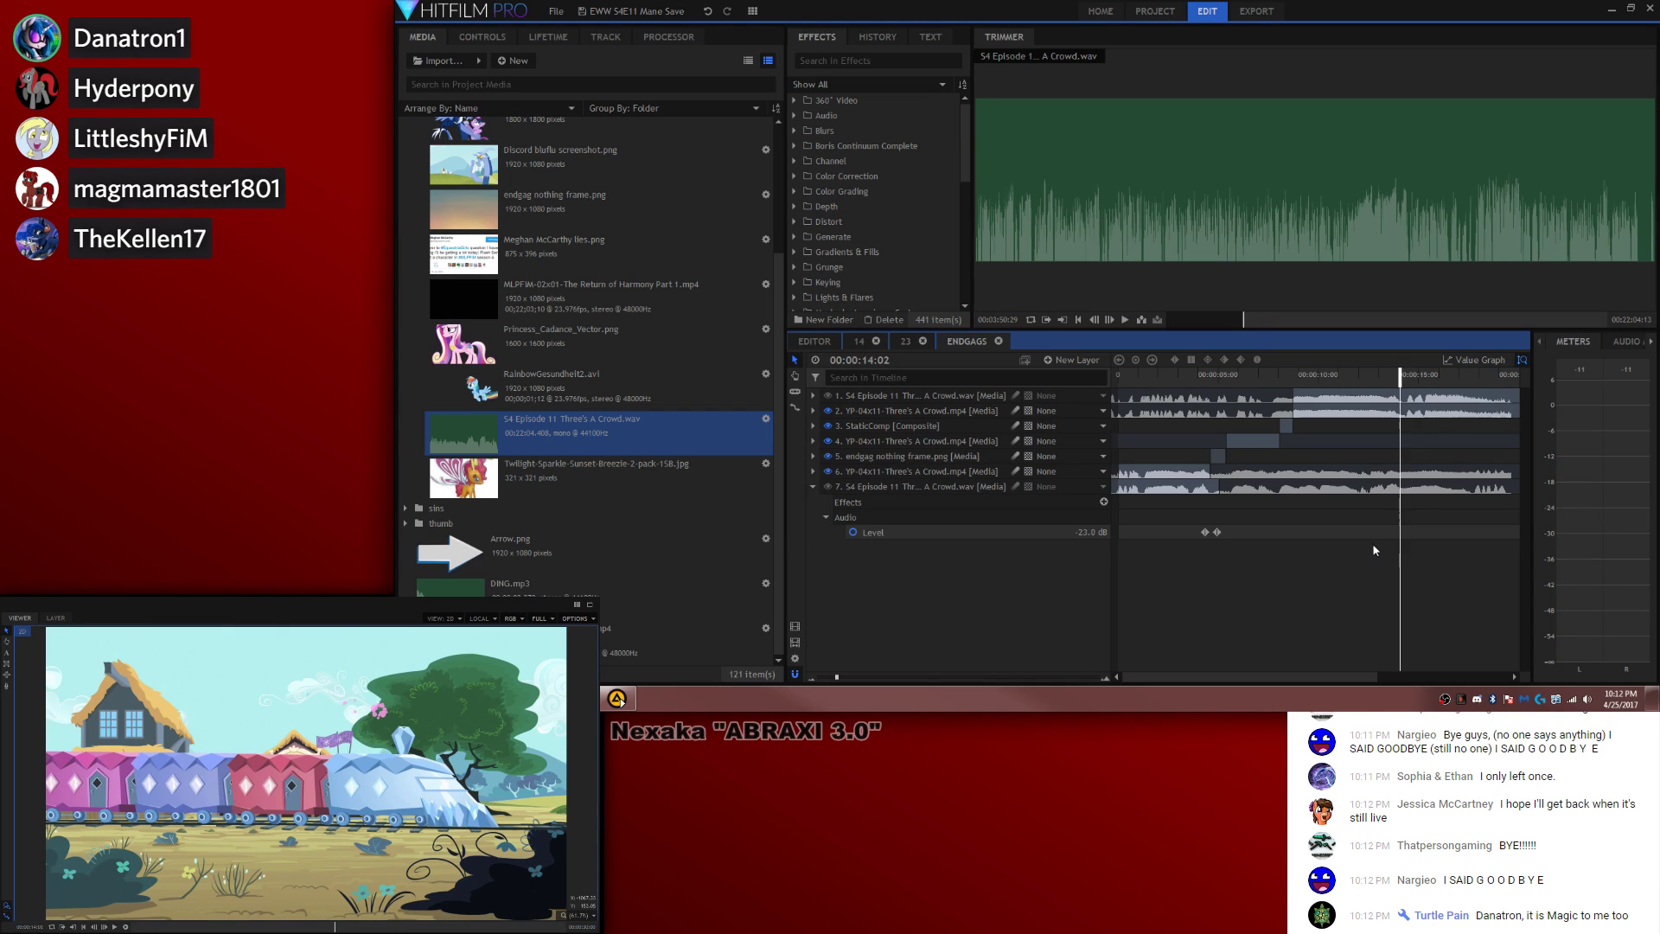
# Step: Slice the train shot's vocals layer at 00:00:14:10, the first frame after the shot ends
pyautogui.press('.')
pyautogui.press('.')
pyautogui.press('.')
pyautogui.press('.')
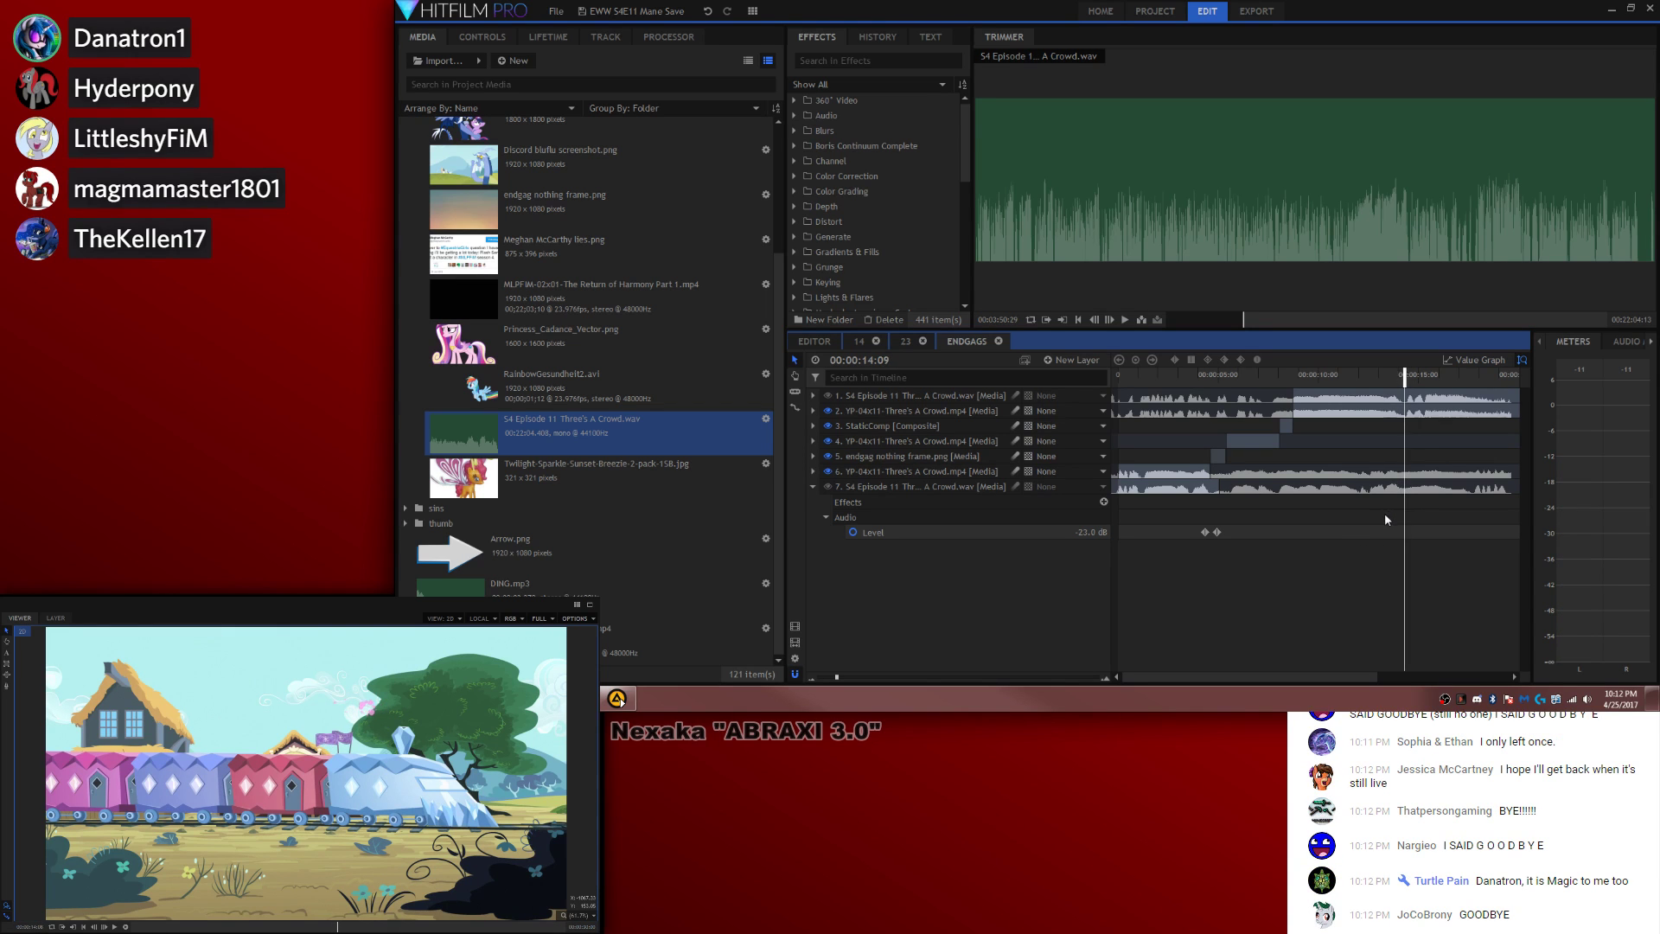
pyautogui.press(',')
pyautogui.press(',')
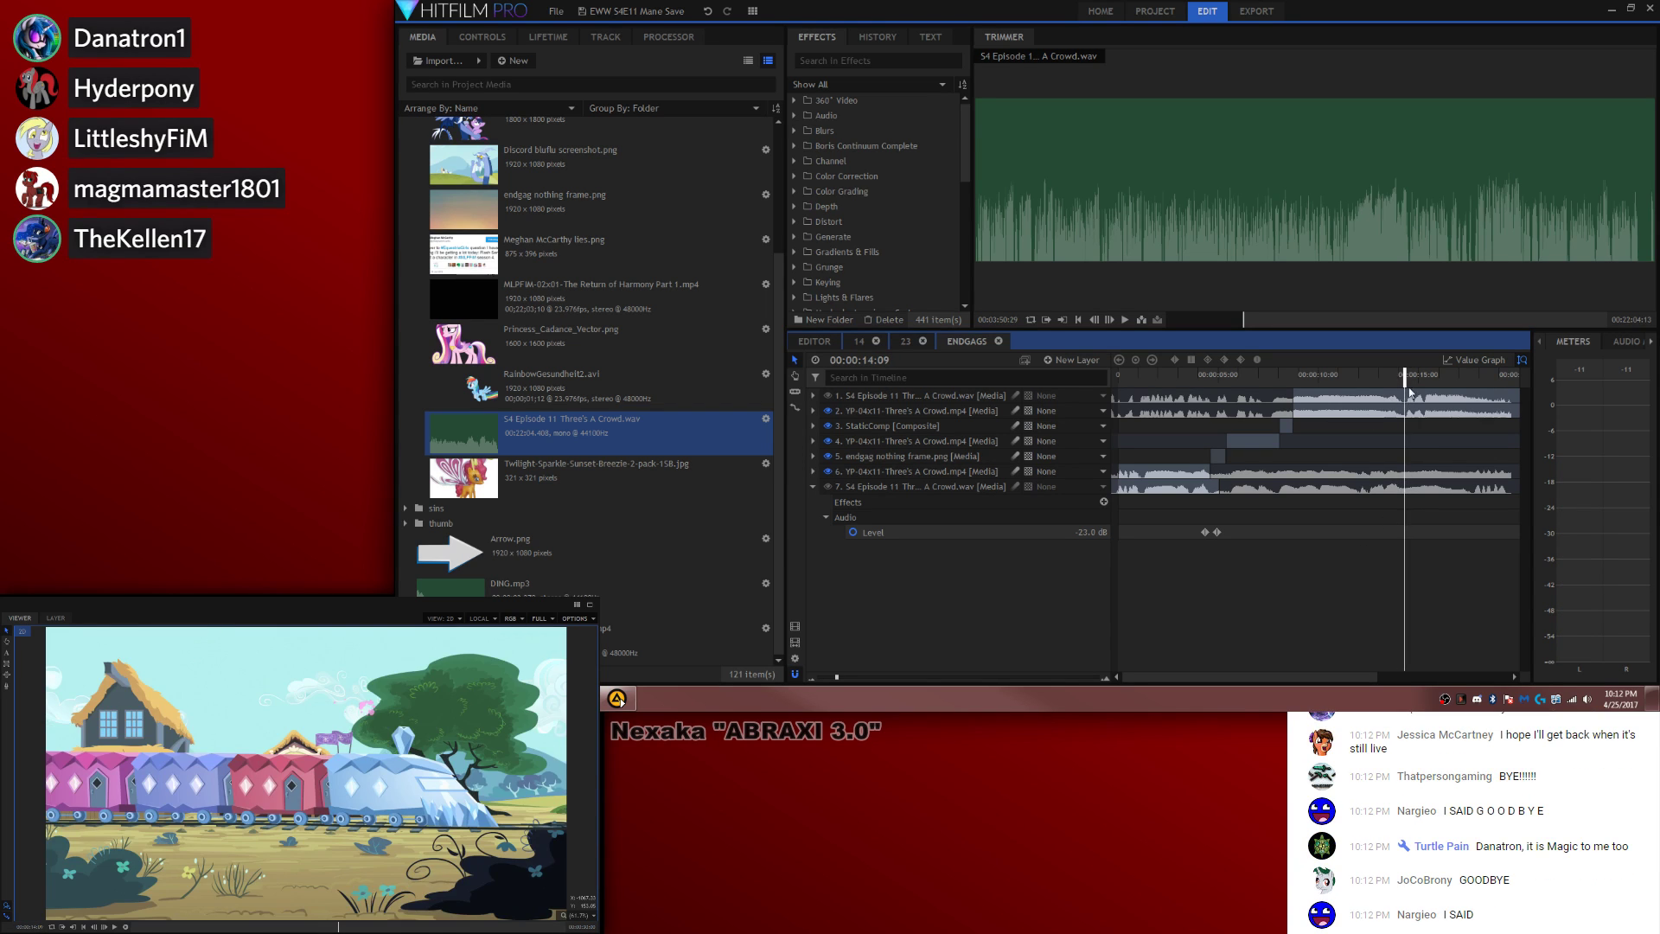
pyautogui.press('.')
pyautogui.hotkey('ctrl', 'shift', 'd')
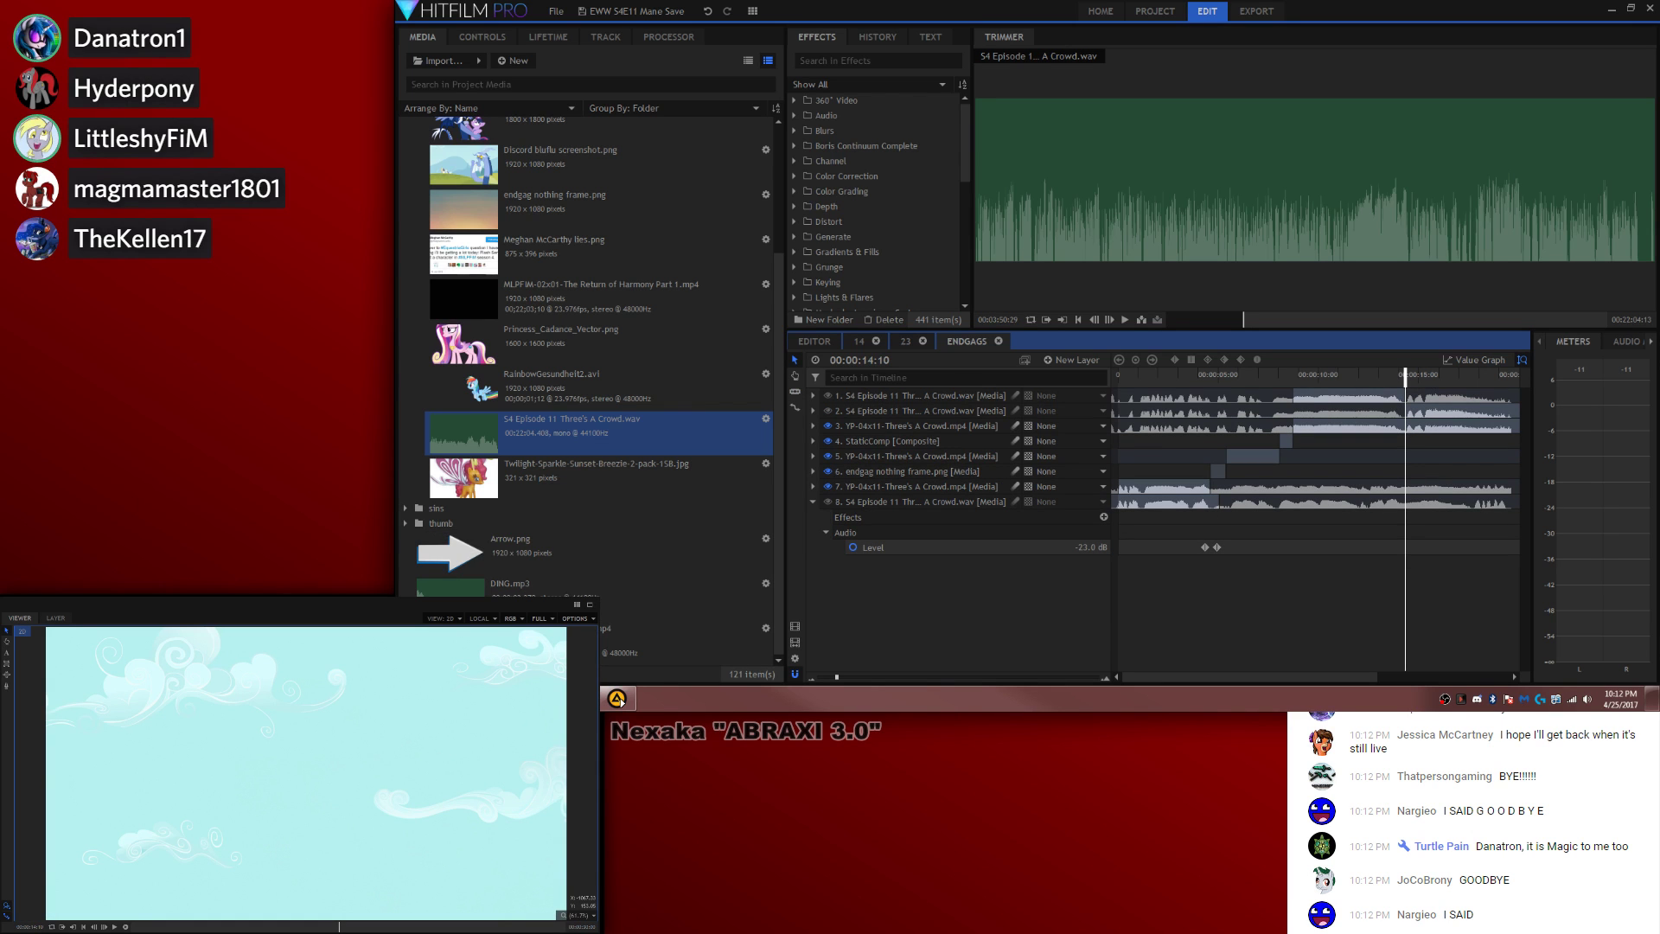
# Step: Open the info file in the Episodes Audio Rip folder in Windows Explorer, read the vocal isolation instructions and close both windows
pyautogui.click(417, 699)
pyautogui.click(619, 161)
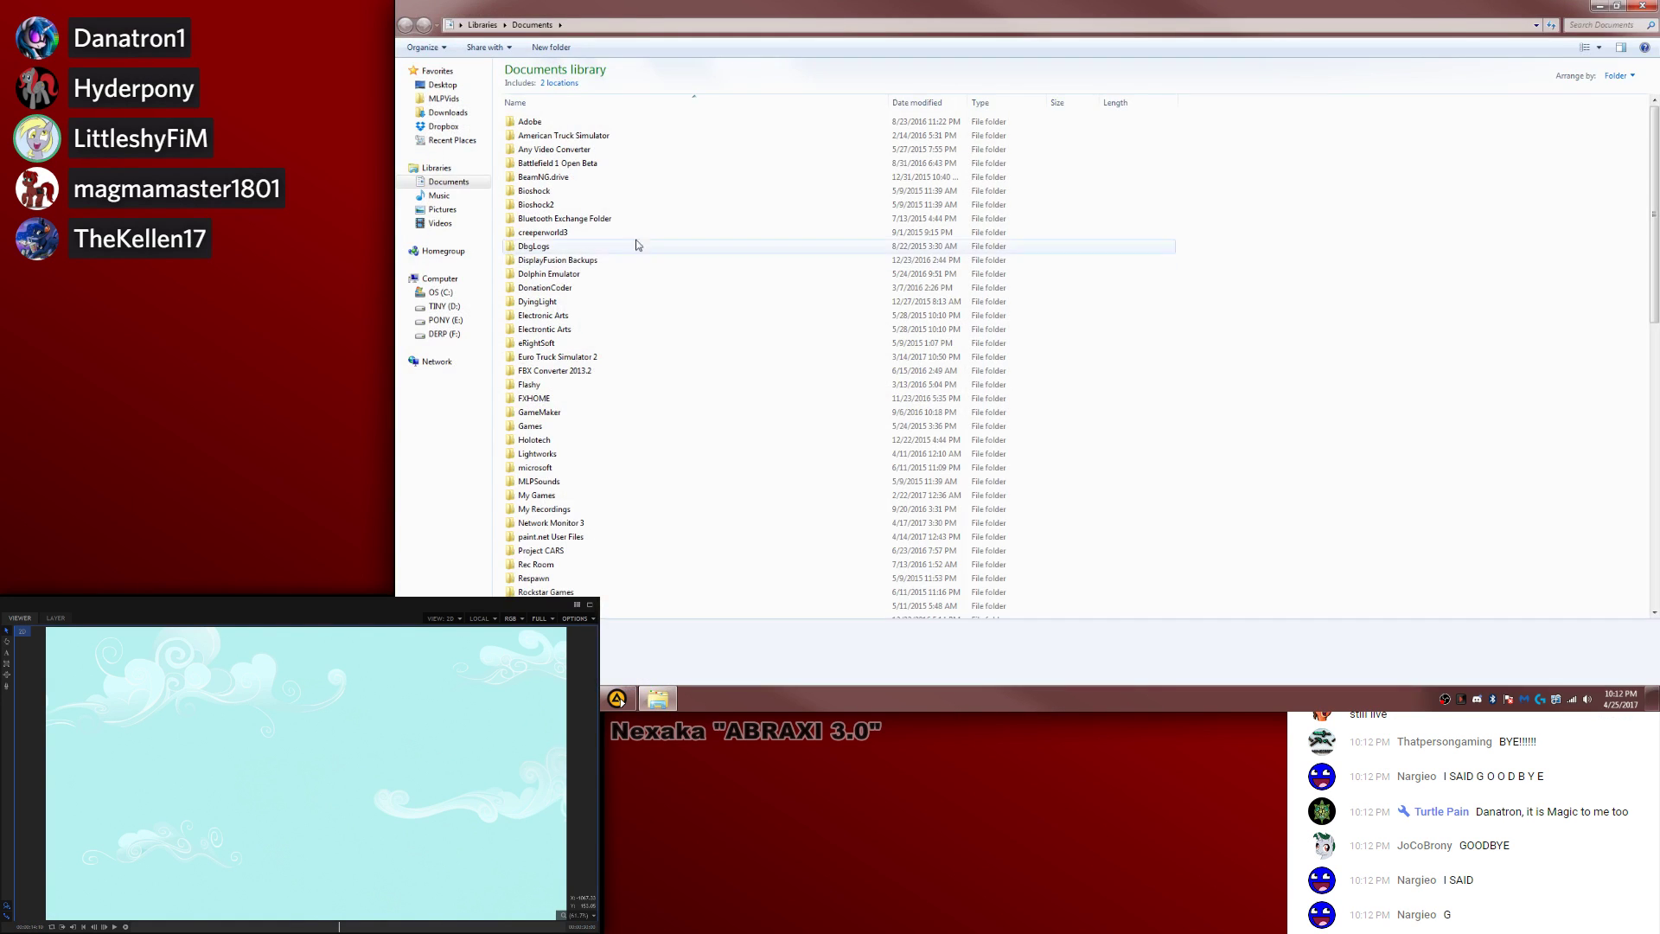
pyautogui.click(1640, 8)
pyautogui.click(417, 698)
pyautogui.click(495, 188)
pyautogui.doubleClick(534, 87)
pyautogui.doubleClick(534, 86)
pyautogui.doubleClick(524, 182)
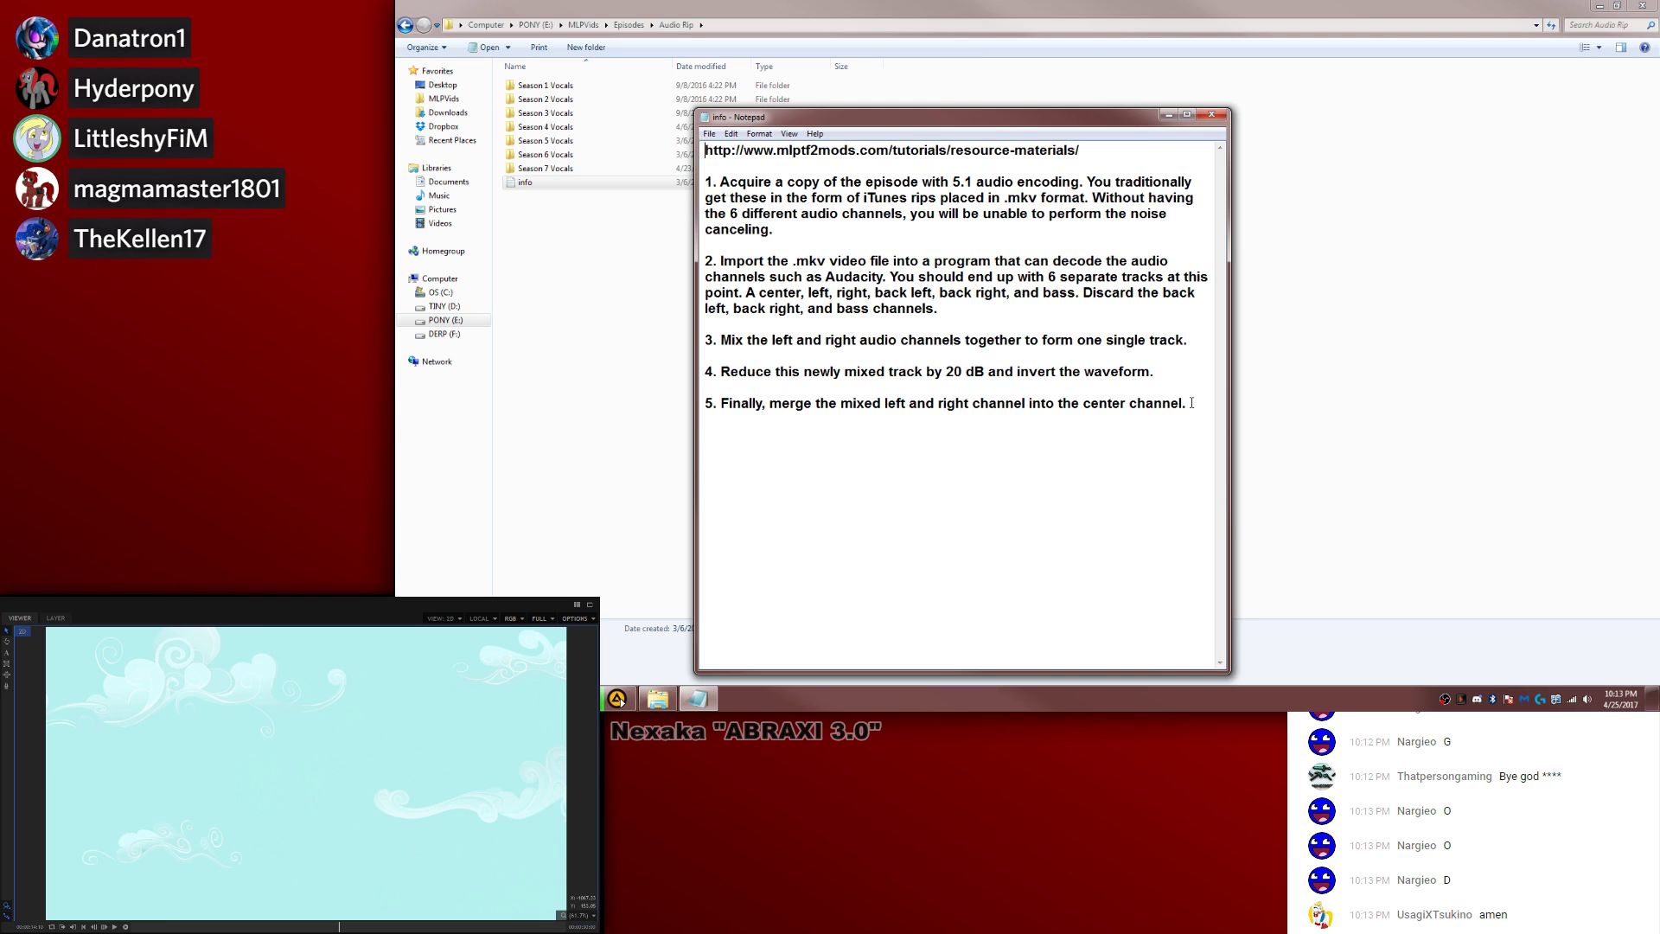
pyautogui.click(1211, 114)
pyautogui.hotkey('alt', 'F4')
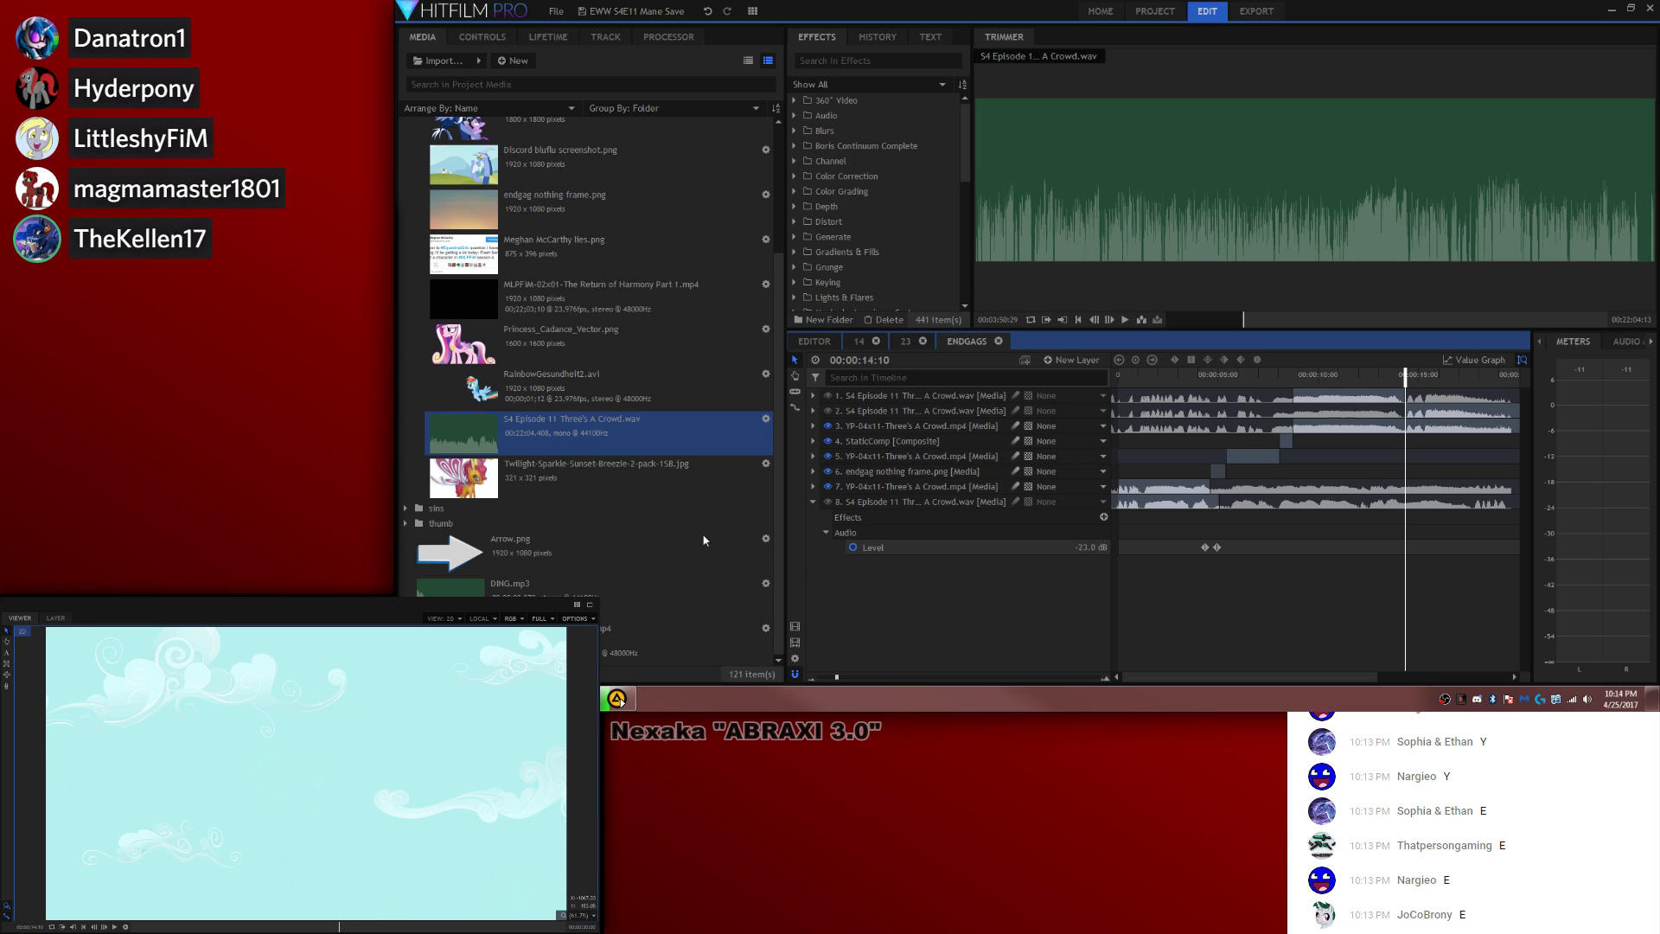
# Step: Trim the train footage at 00:00:14:10, delete the leftover vocals piece and play the section from 00:00:08:01
pyautogui.click(1411, 430)
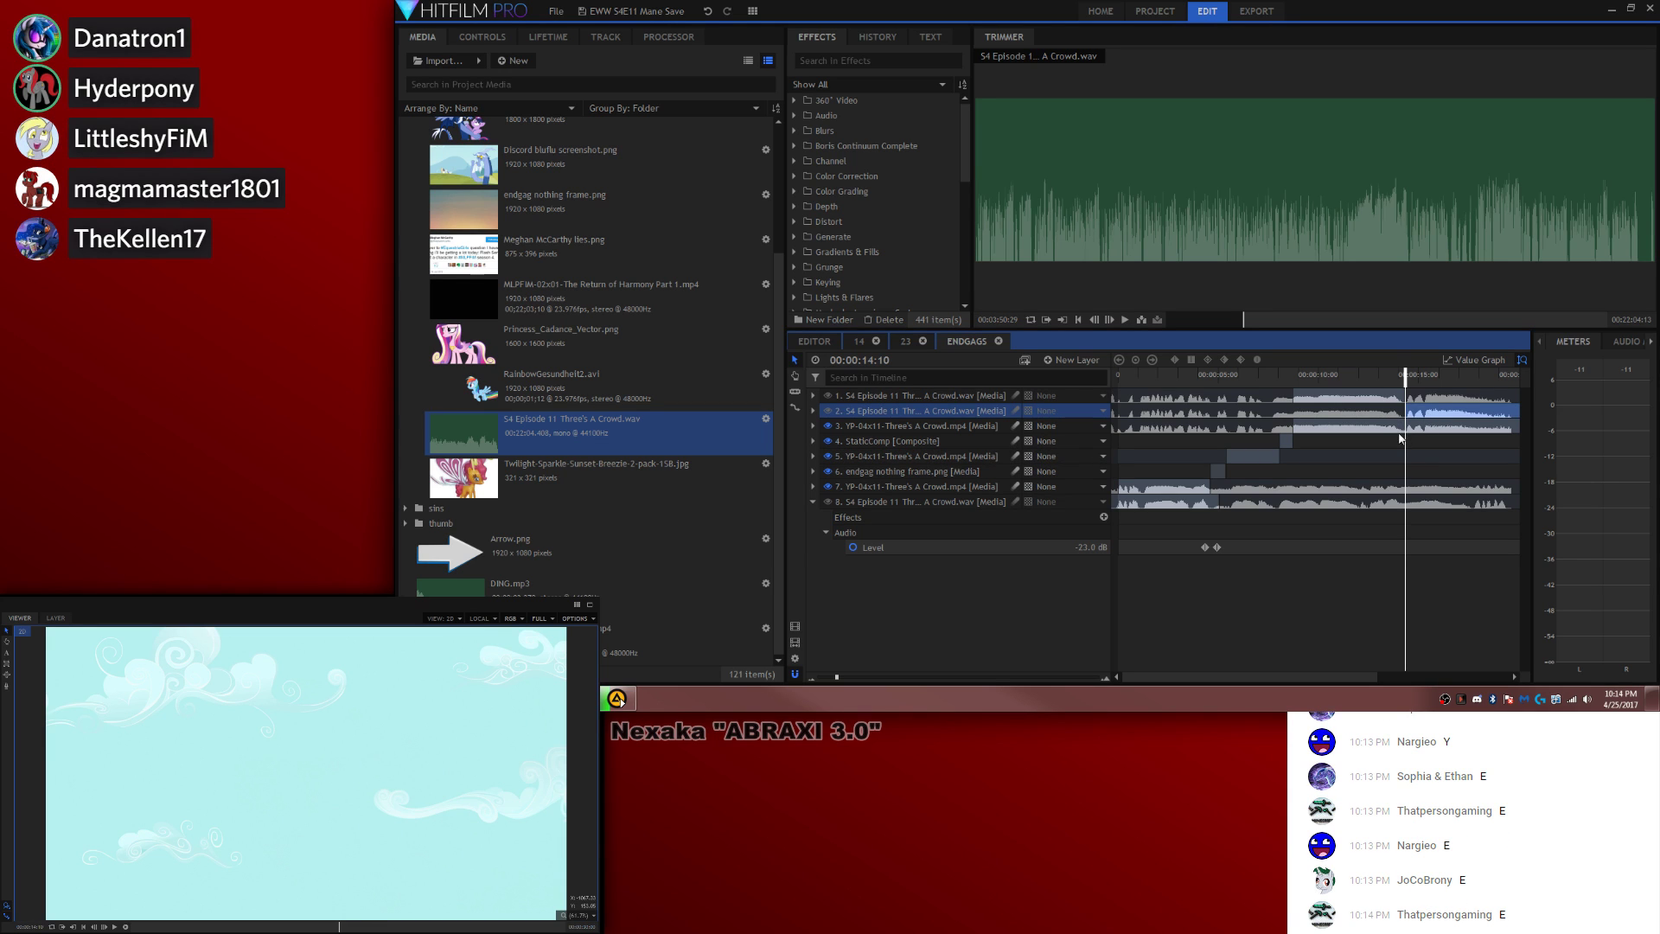
pyautogui.hotkey('ctrl', 'd')
pyautogui.press('Delete')
pyautogui.click(1435, 415)
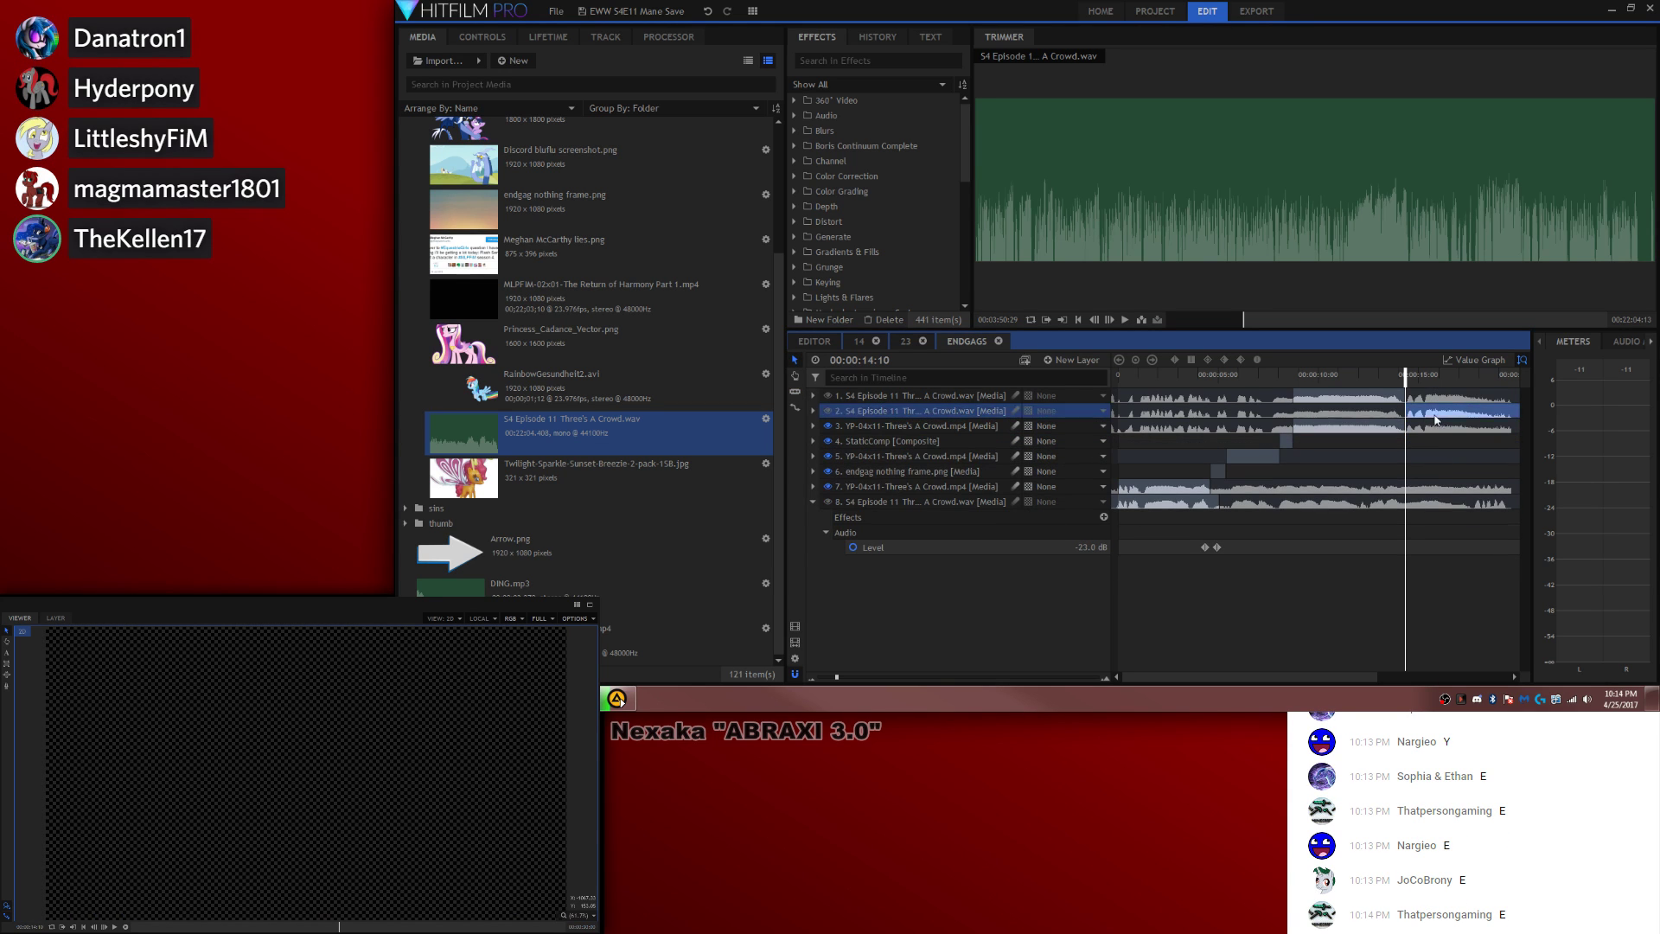
pyautogui.press('Delete')
pyautogui.click(1279, 377)
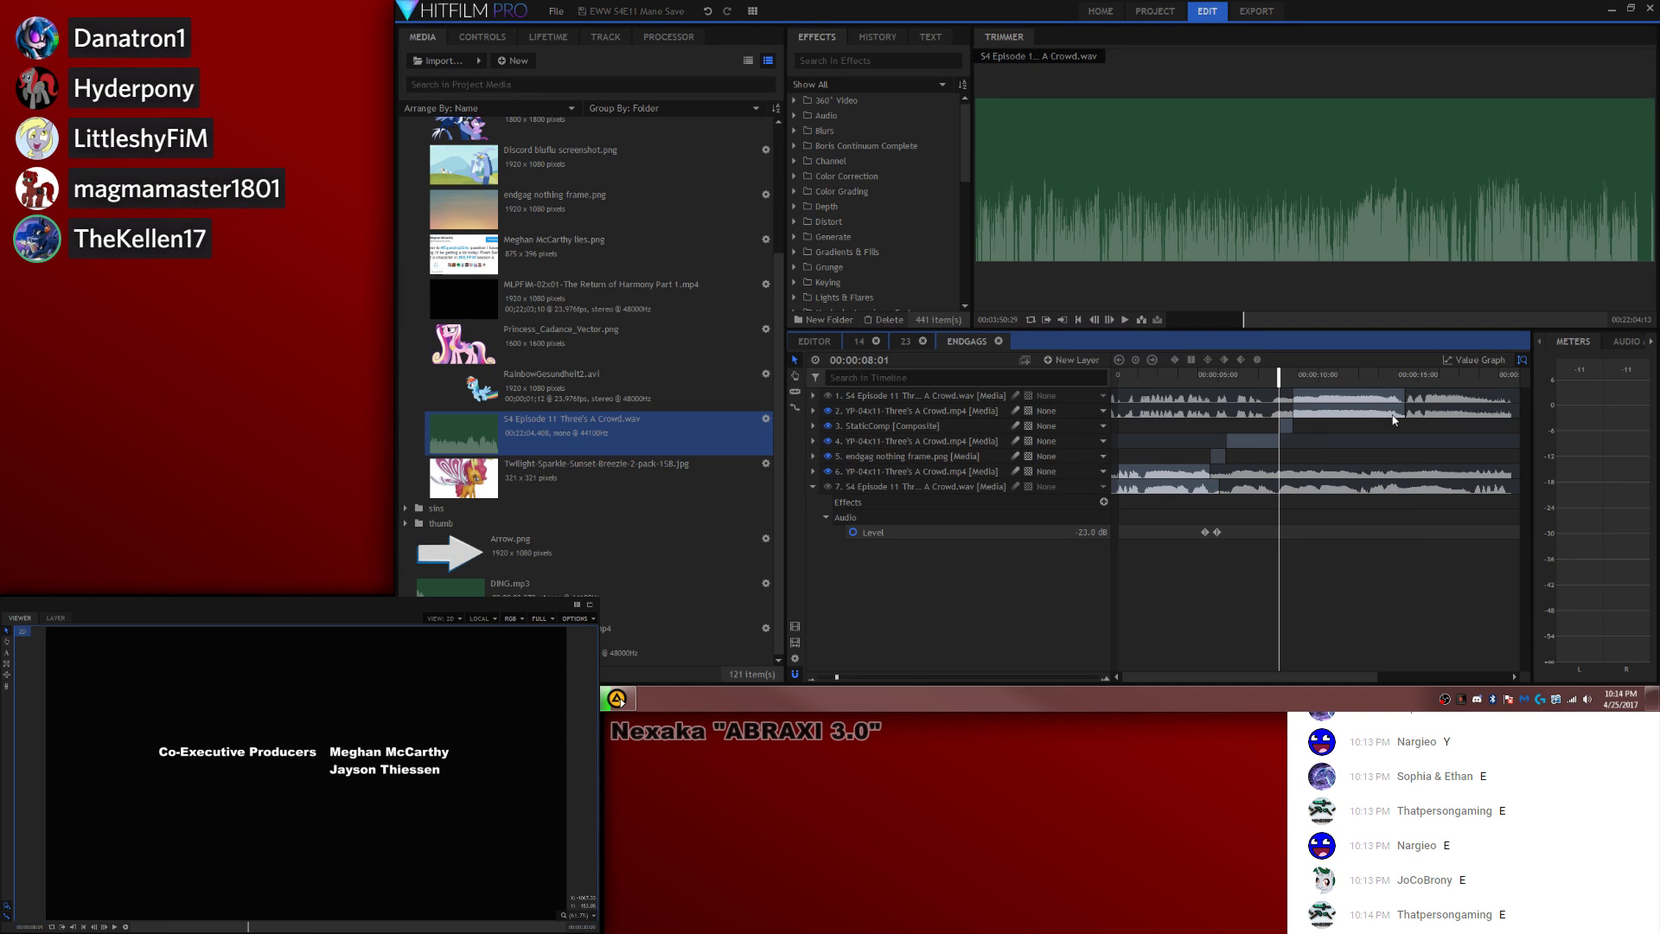
pyautogui.press('space')
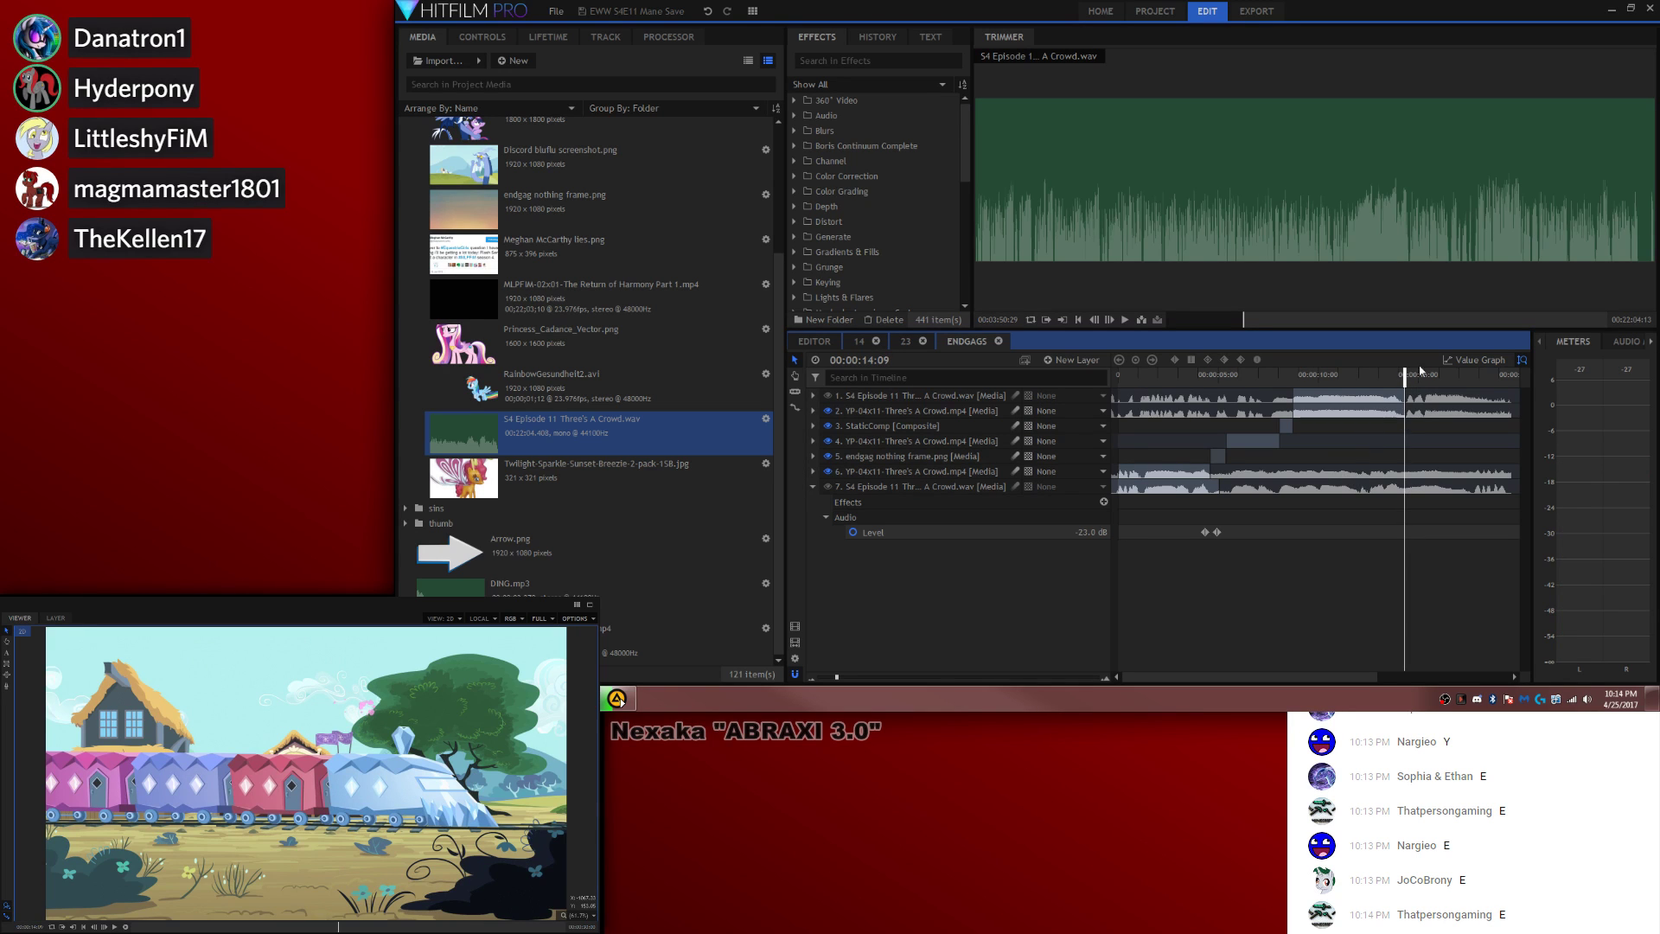
# Step: Cue to 00:00:13:16, move the train footage above the vocals layer and apply the Hue & RGB Key effect to it
pyautogui.click(1389, 375)
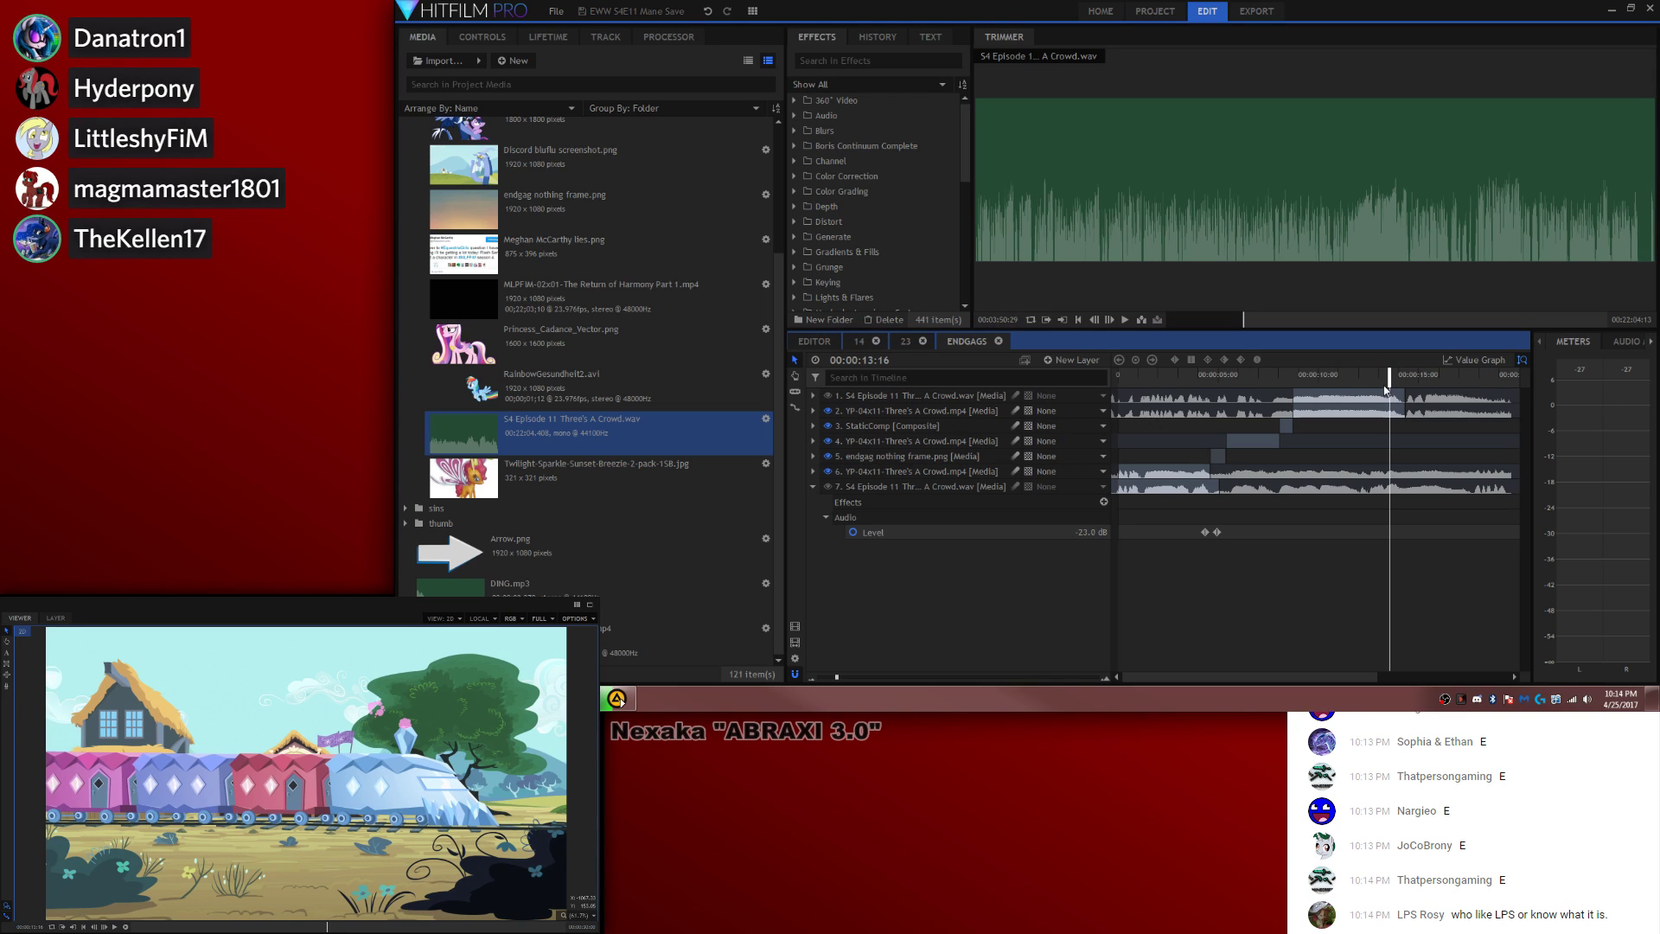
pyautogui.click(954, 412)
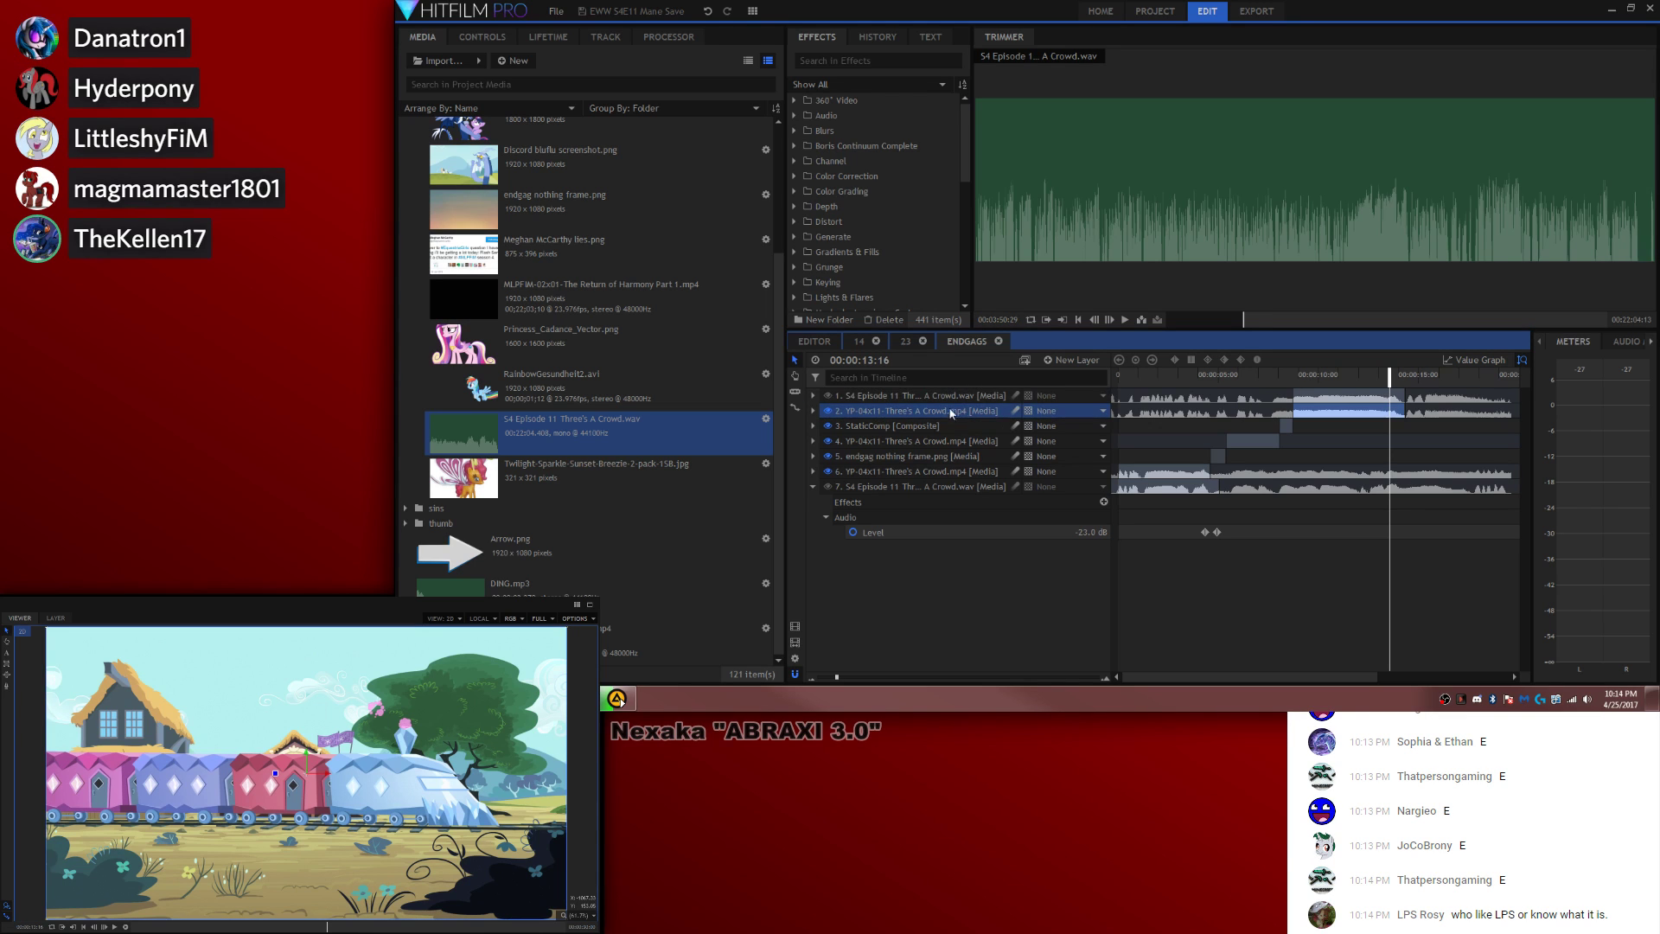
pyautogui.moveTo(948, 396); pyautogui.dragTo(948, 394)
pyautogui.click(873, 60)
pyautogui.write('RGB')
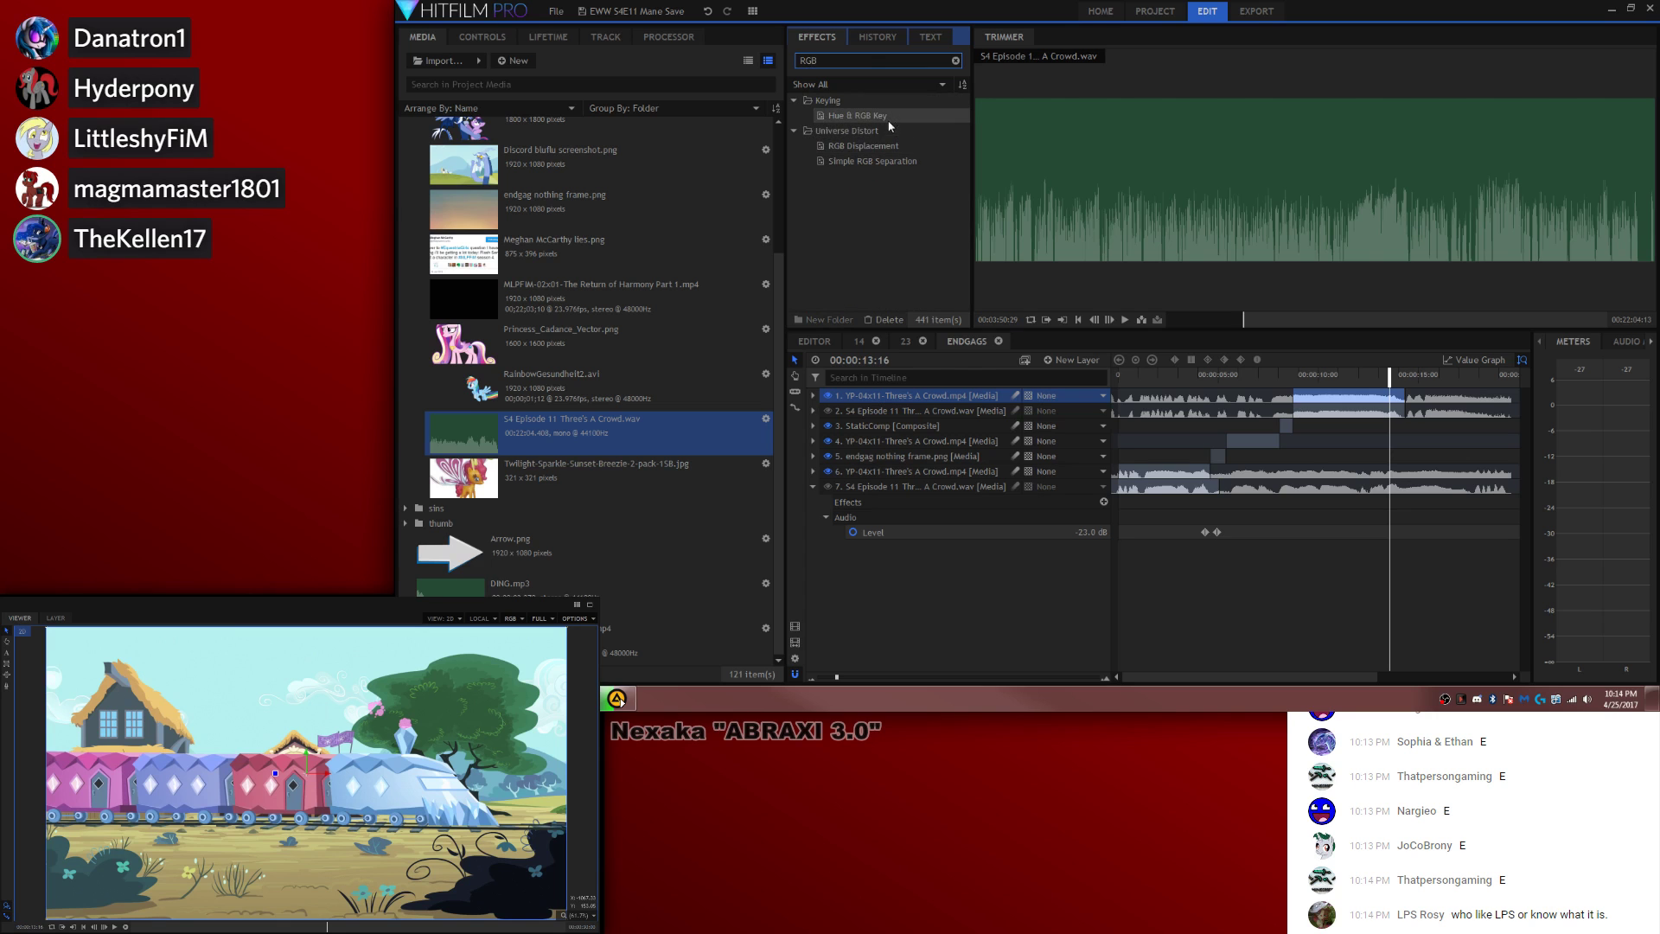
pyautogui.moveTo(891, 115); pyautogui.dragTo(933, 399)
# Step: Sample the train window's pale blue (224, 246, 255) as the key color and match colors by RGB
pyautogui.scroll(6, 456, 783)
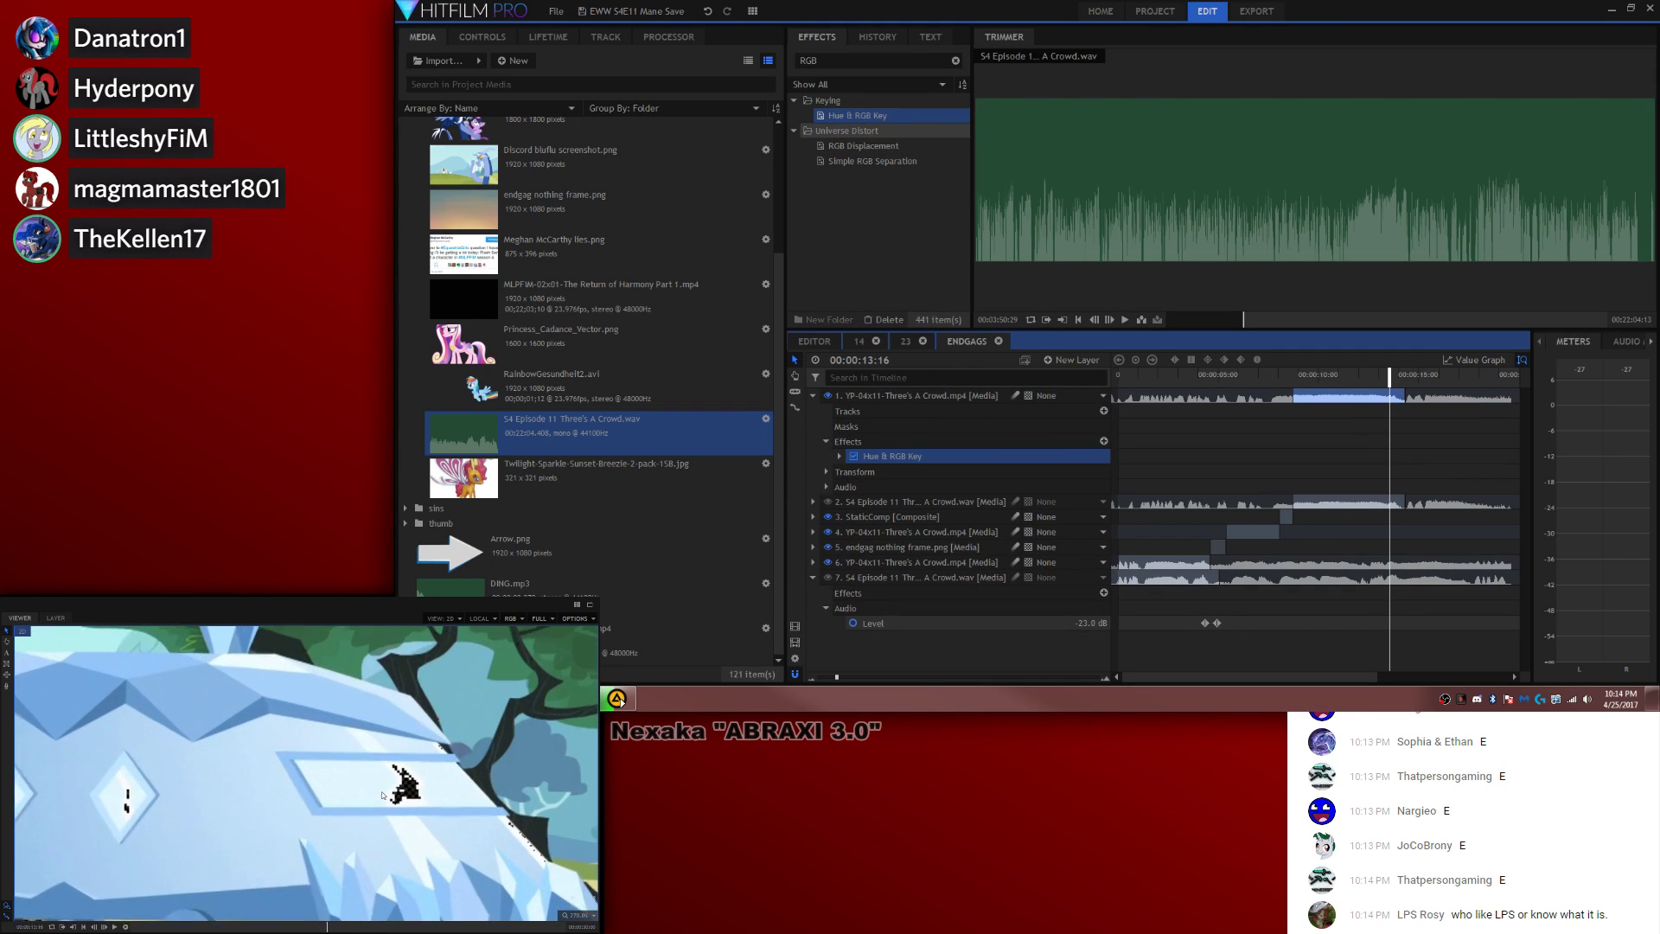
pyautogui.click(838, 456)
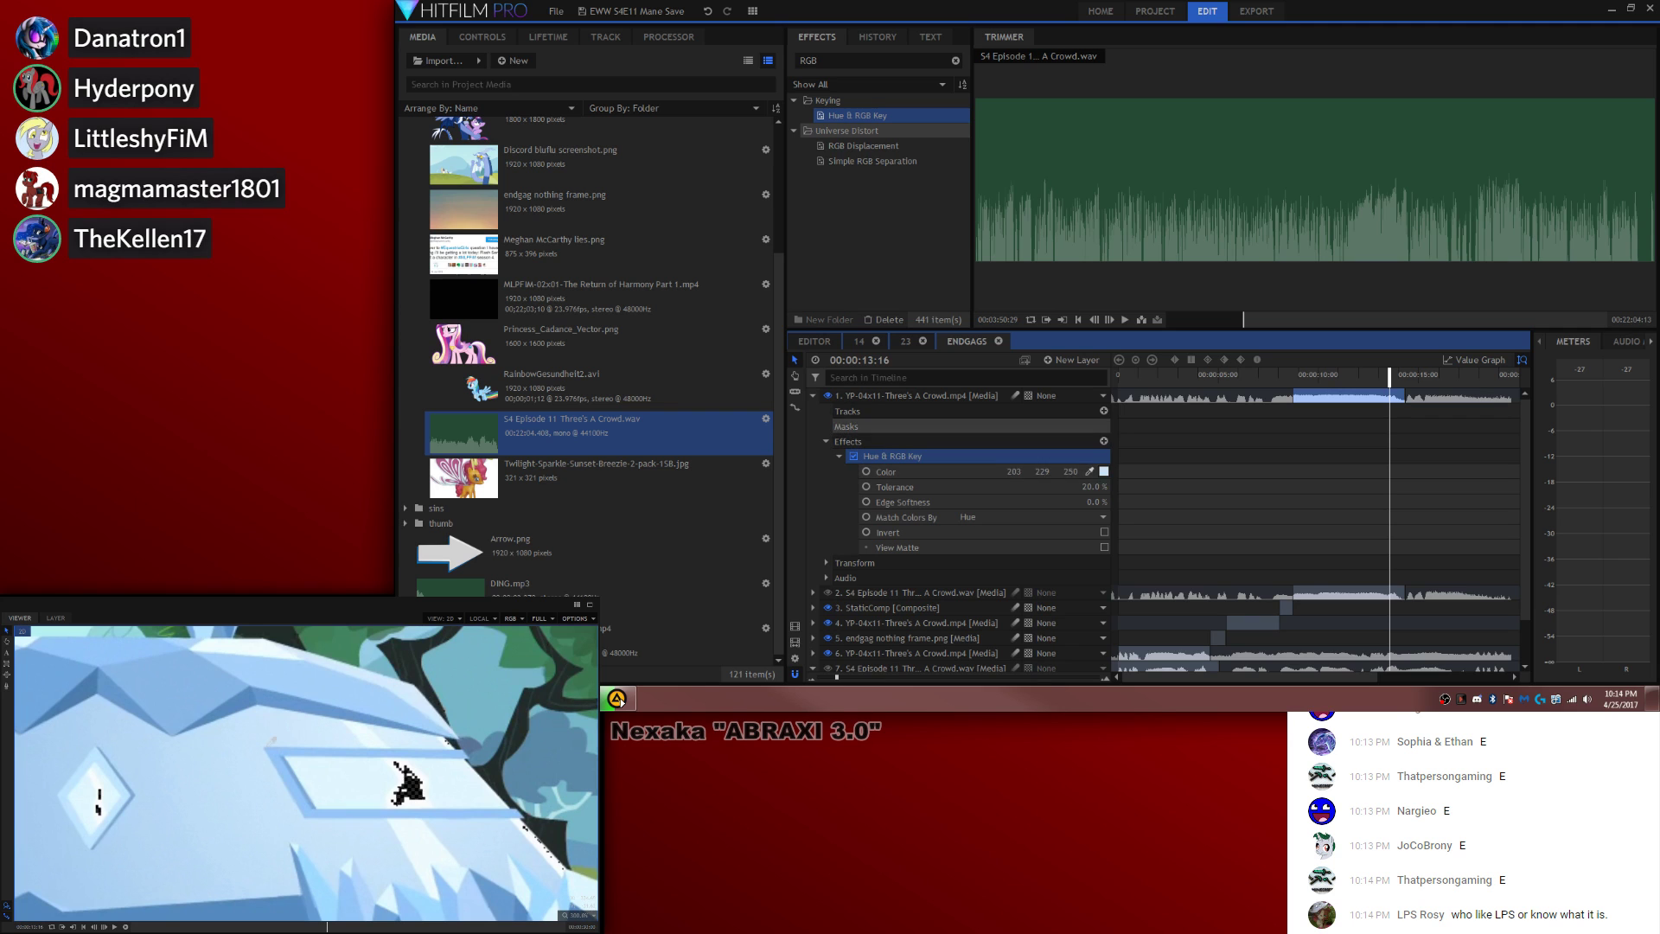
pyautogui.click(324, 780)
pyautogui.click(1029, 517)
pyautogui.click(986, 538)
# Step: Set the Hue & RGB Key tolerance to 0% and compare the keyed train window across neighbouring frames
pyautogui.moveTo(1091, 487); pyautogui.dragTo(1016, 486)
pyautogui.click(1098, 487)
pyautogui.write('0')
pyautogui.press('Return')
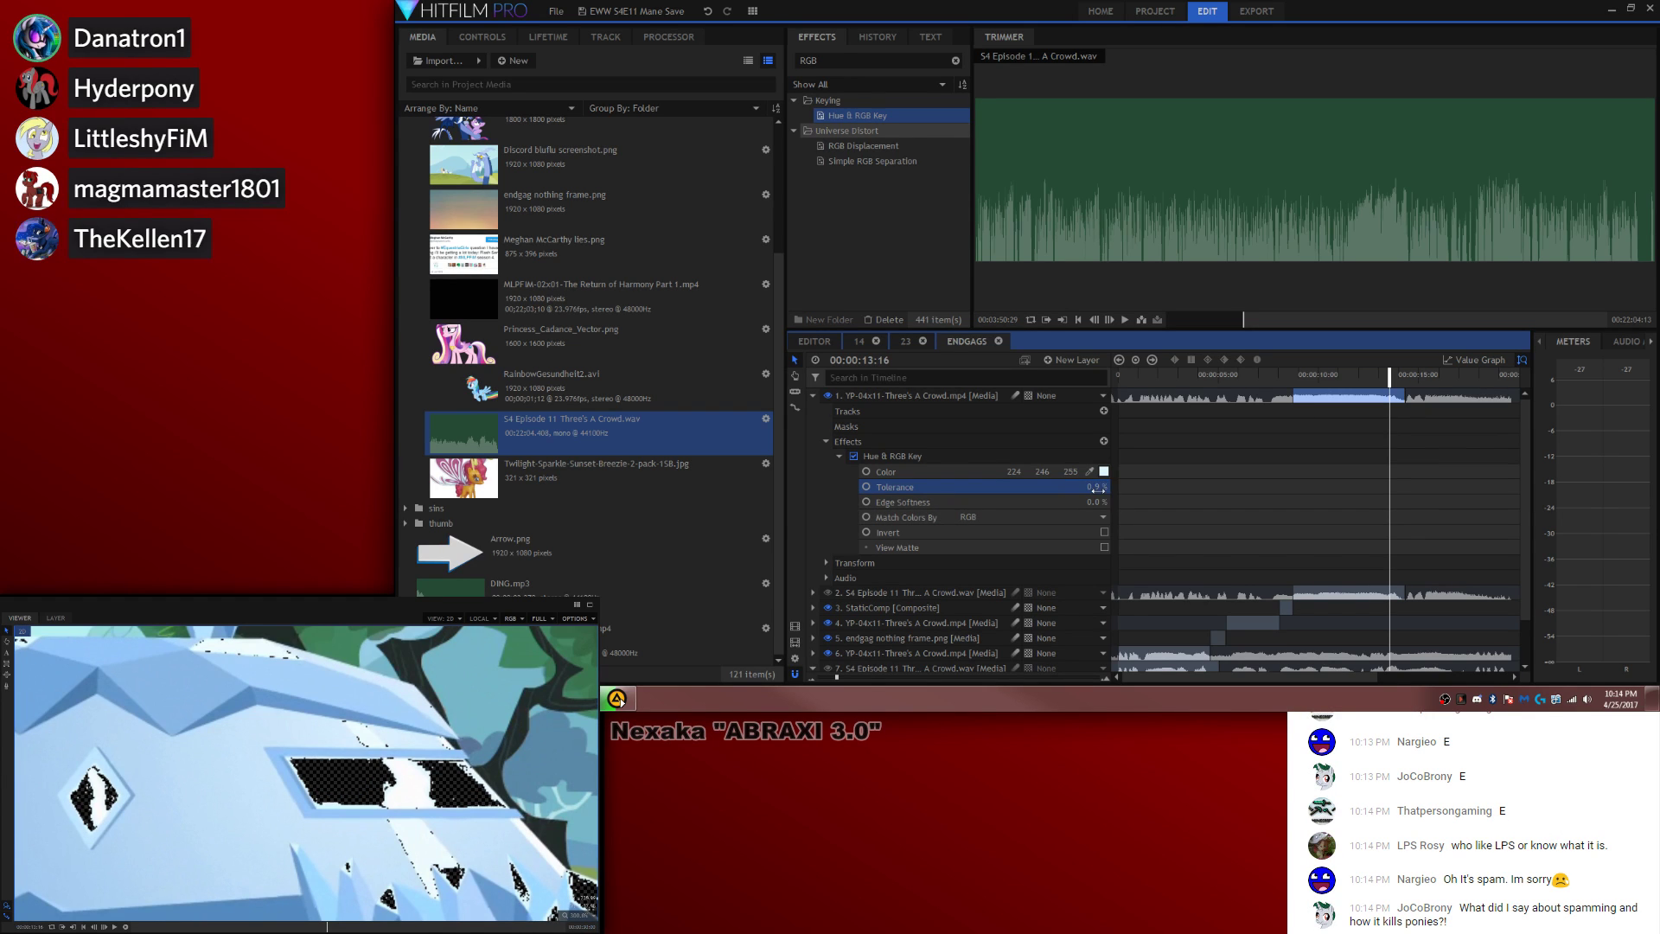
pyautogui.moveTo(1096, 502)
pyautogui.mouseDown()
pyautogui.moveTo(1111, 503)
pyautogui.moveTo(1091, 502)
pyautogui.mouseUp()
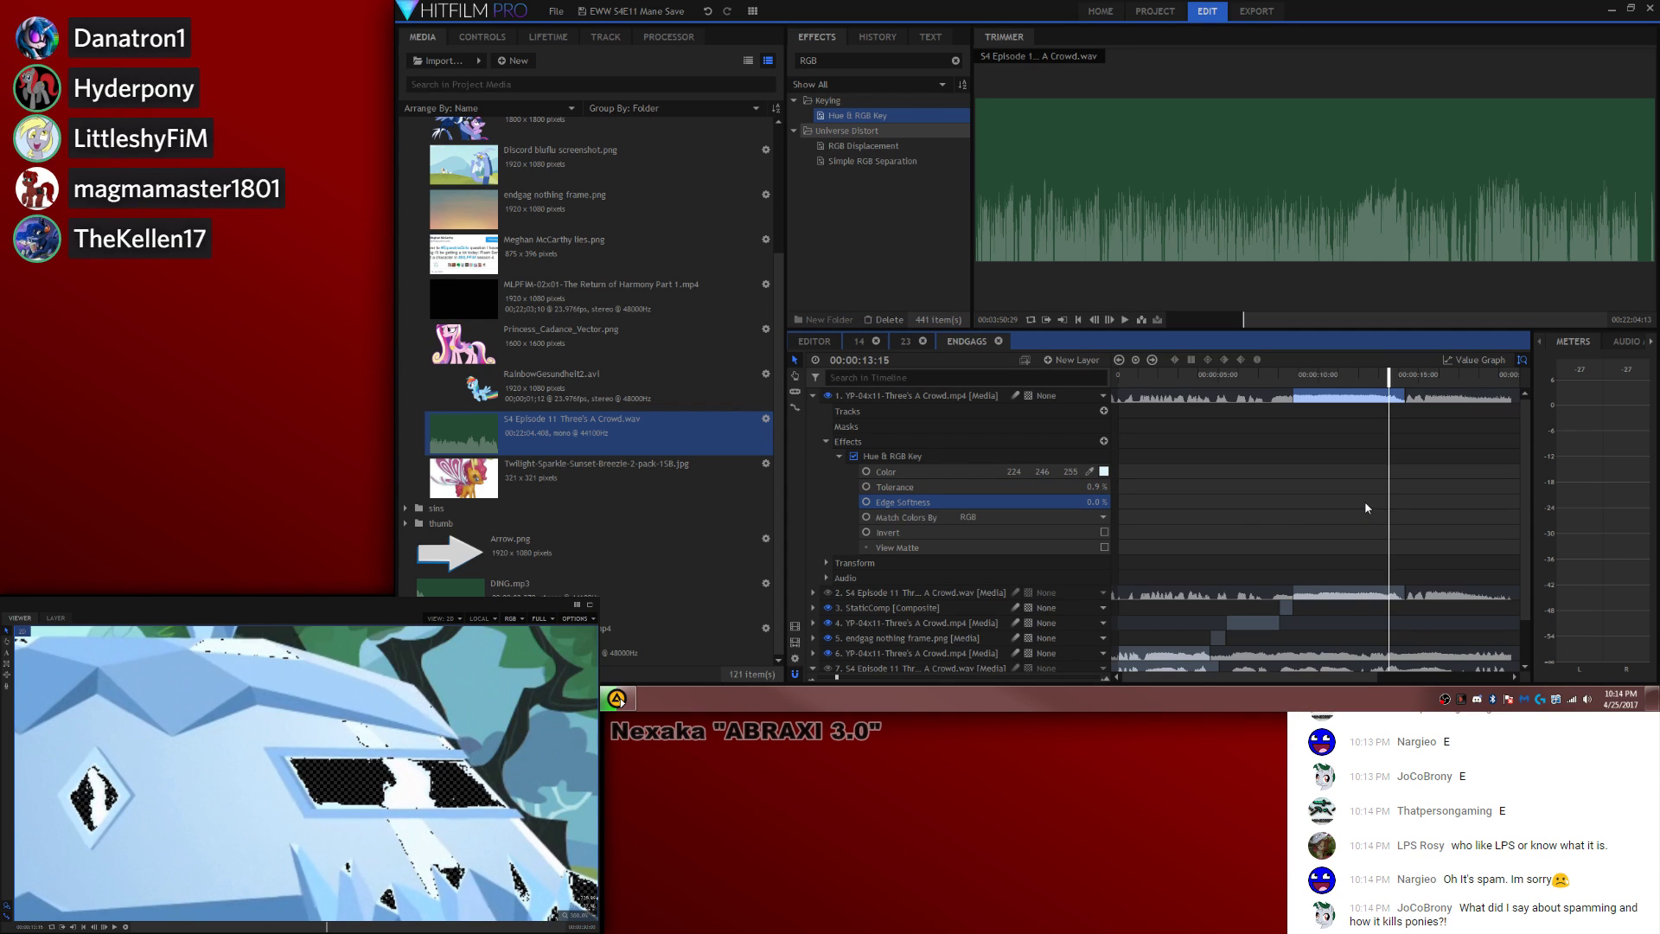
pyautogui.press('Left')
pyautogui.press('Left')
pyautogui.press('Left')
pyautogui.press('Right')
pyautogui.press('Right')
pyautogui.press('Right')
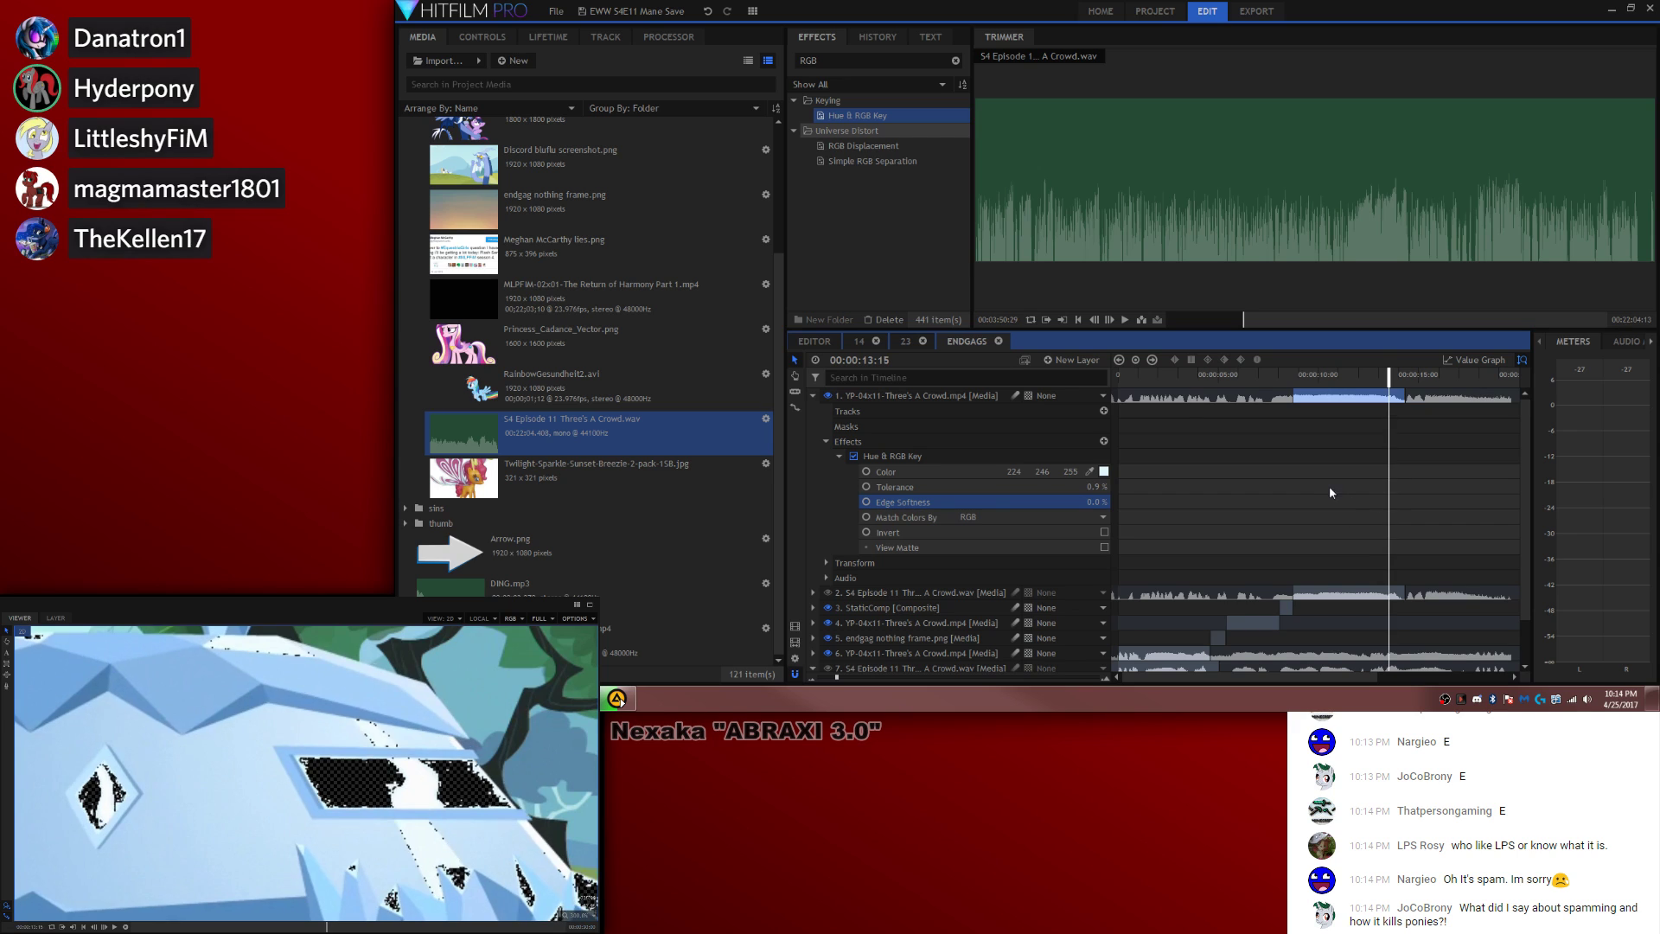
# Step: Apply the Matte Cleaner effect to the train footage and set its Smooth value to 15 px
pyautogui.click(868, 60)
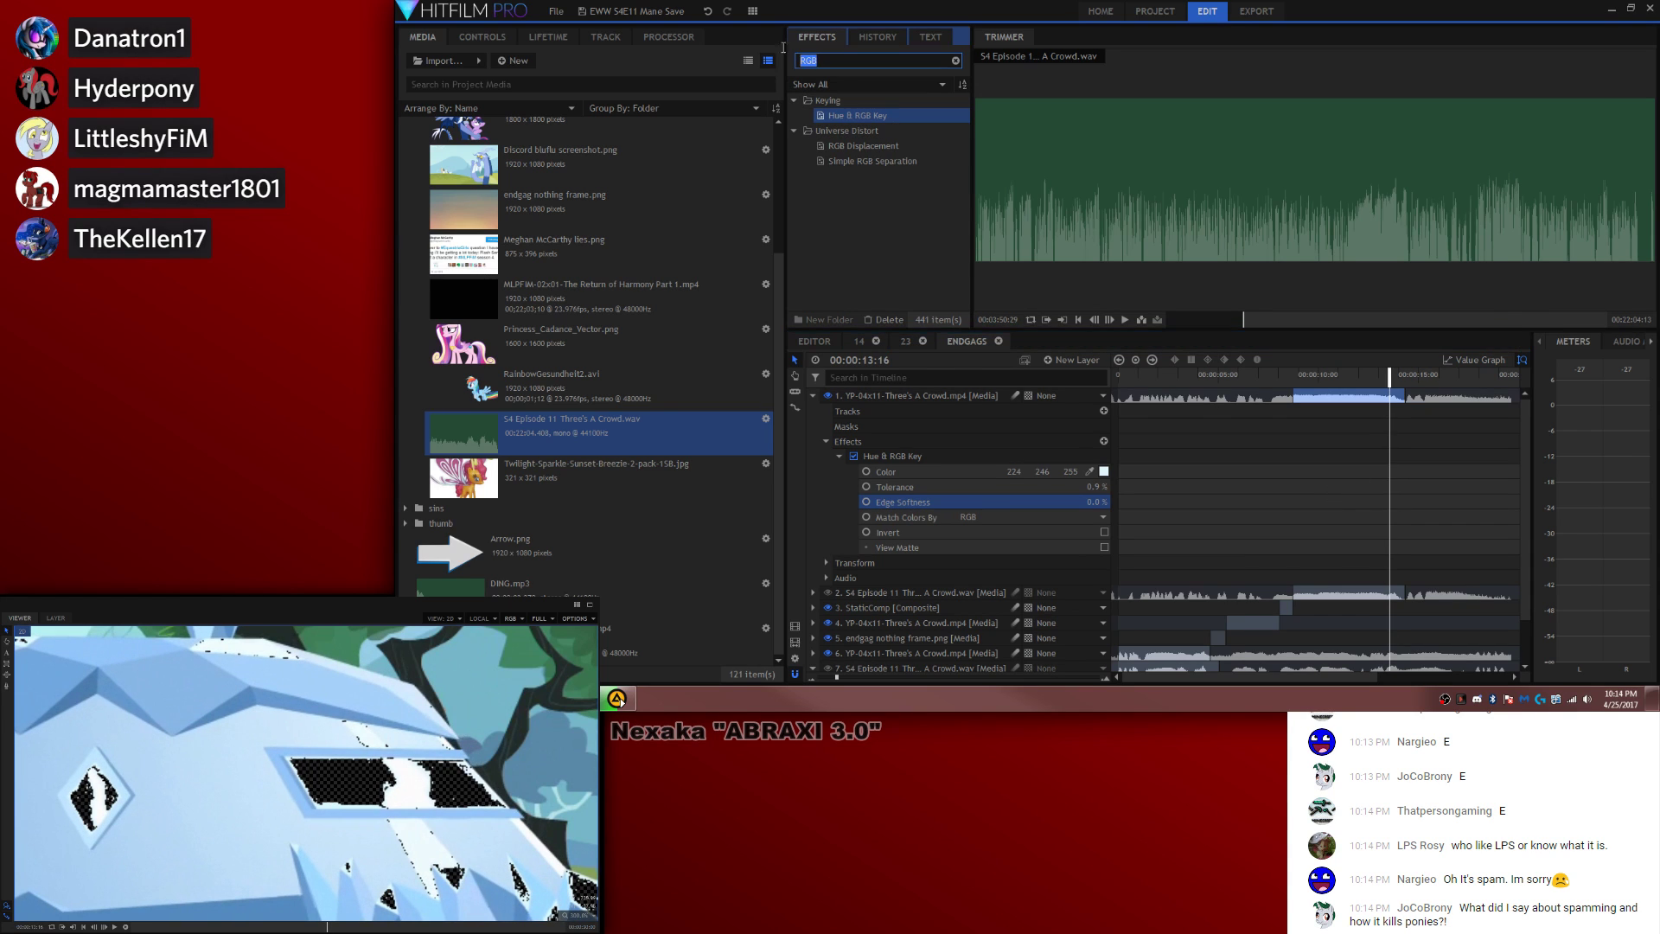
pyautogui.write('matt')
pyautogui.moveTo(868, 161); pyautogui.dragTo(856, 554)
pyautogui.click(839, 561)
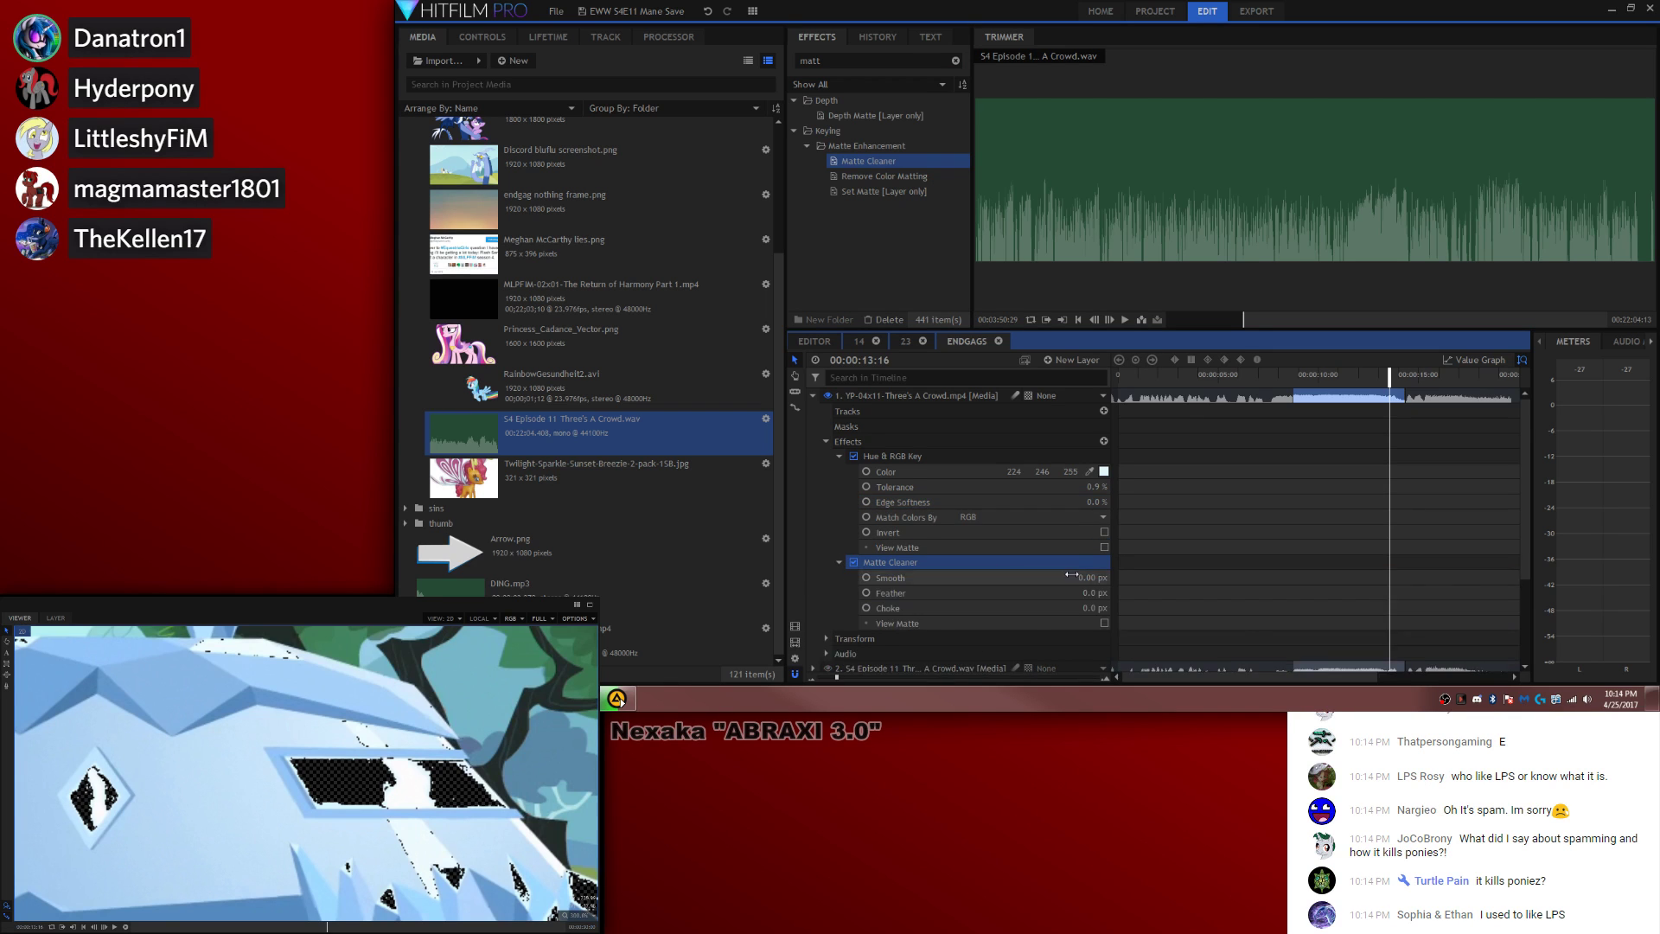
pyautogui.scroll(-1, 989, 563)
pyautogui.moveTo(1090, 534); pyautogui.dragTo(1093, 533)
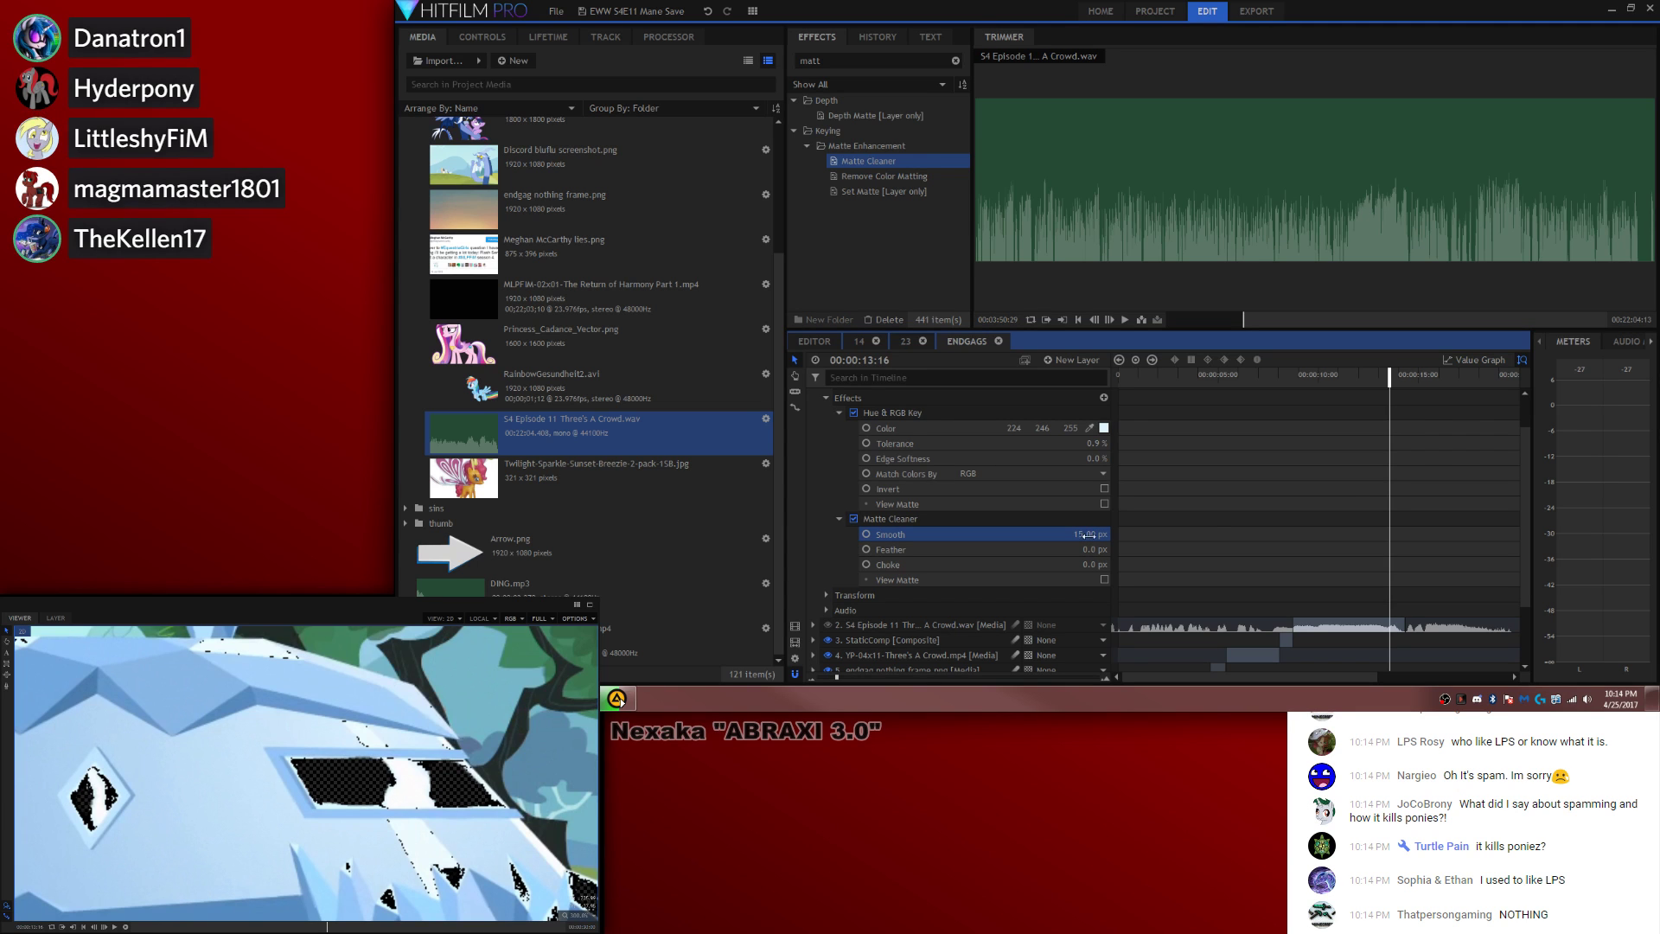
# Step: Step back to 00:00:13:12 and inspect the cleaned key edges across the train
pyautogui.press(',')
pyautogui.press(',')
pyautogui.press(',')
pyautogui.press(',')
pyautogui.press(',')
pyautogui.press('Right')
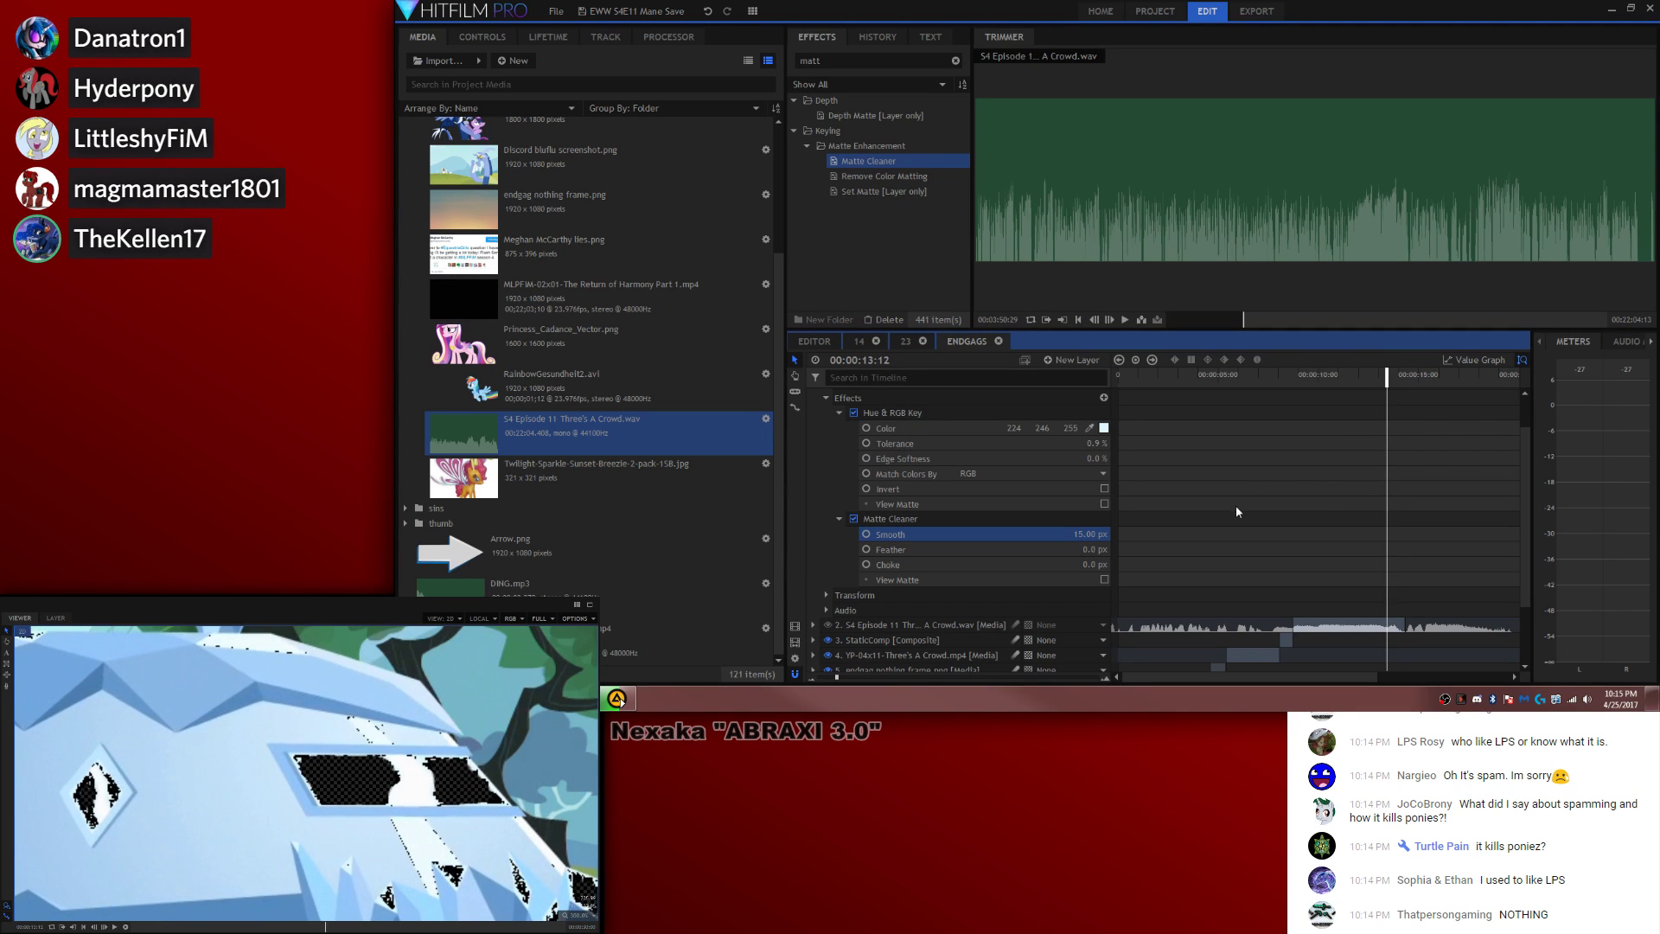
pyautogui.scroll(-8, 231, 769)
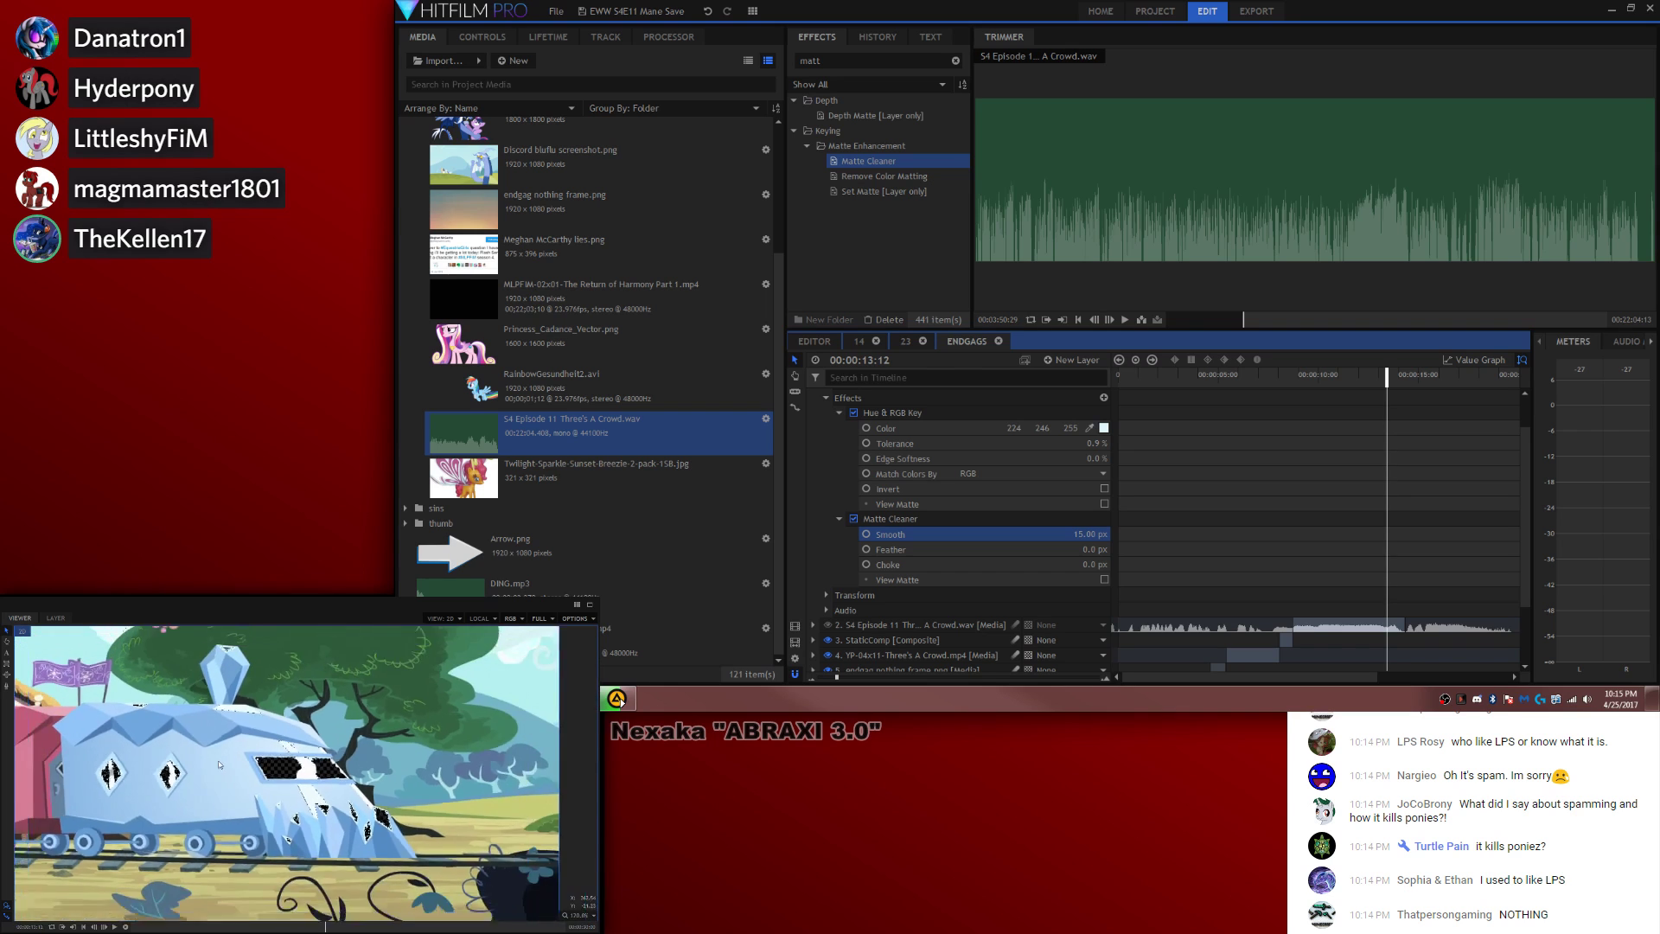
# Step: Turn the train footage into its own composite shot using the selected layer's properties, moving its effects with the layer
pyautogui.scroll(1, 255, 754)
pyautogui.scroll(2, 917, 425)
pyautogui.click(813, 395)
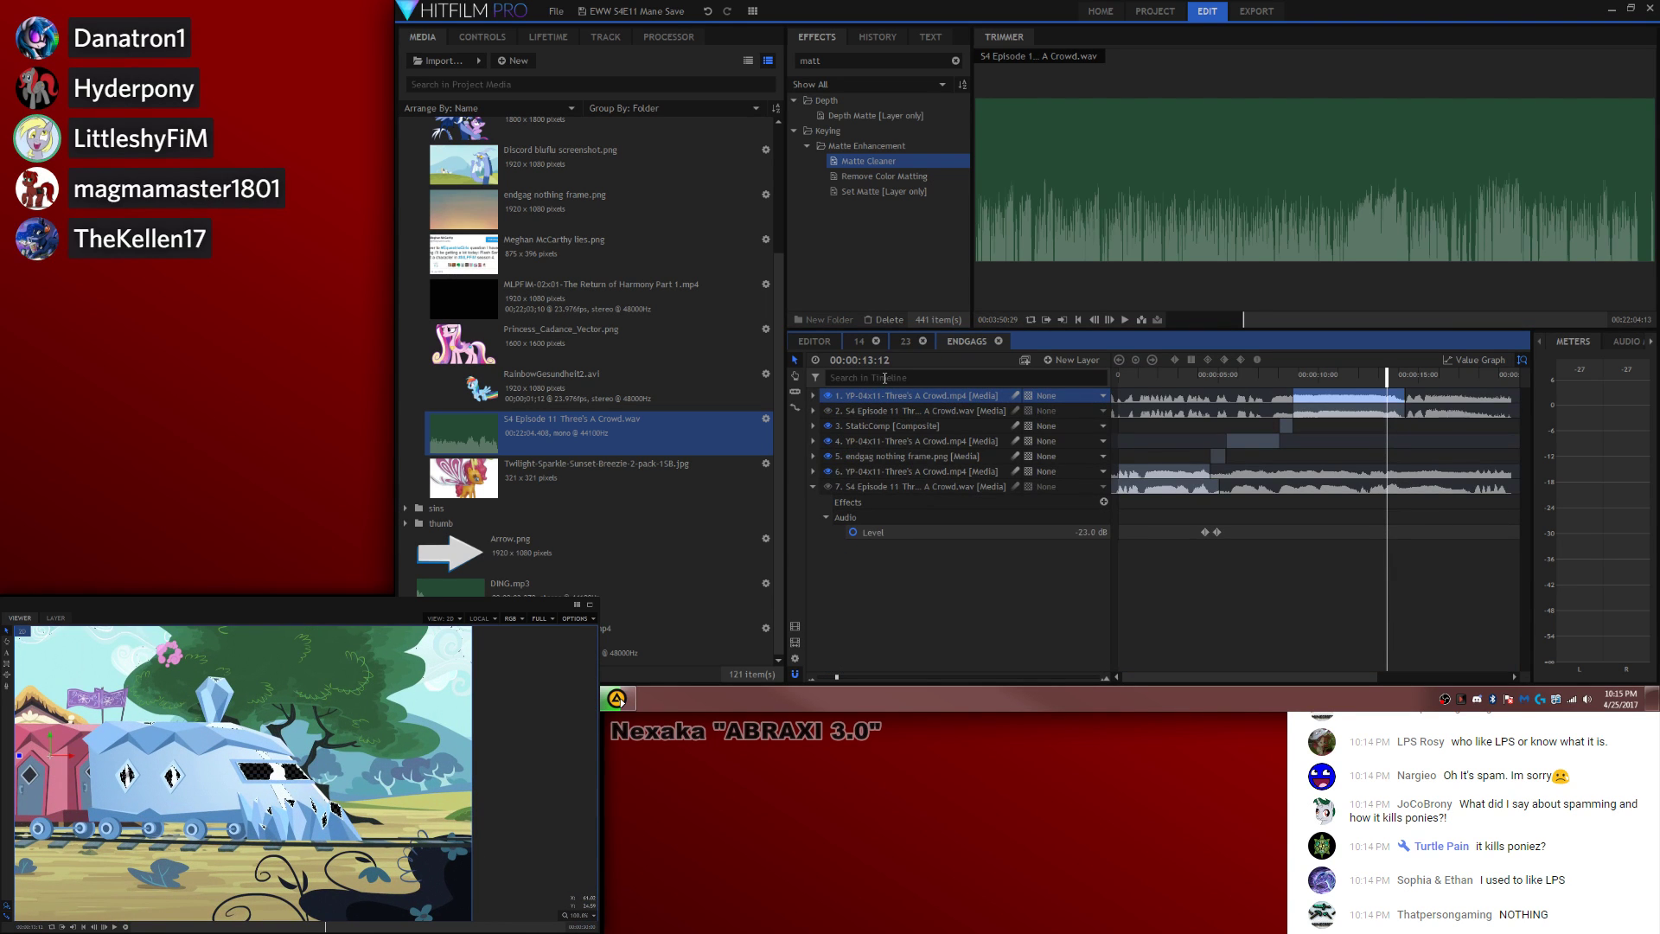
pyautogui.click(1025, 360)
pyautogui.click(1075, 348)
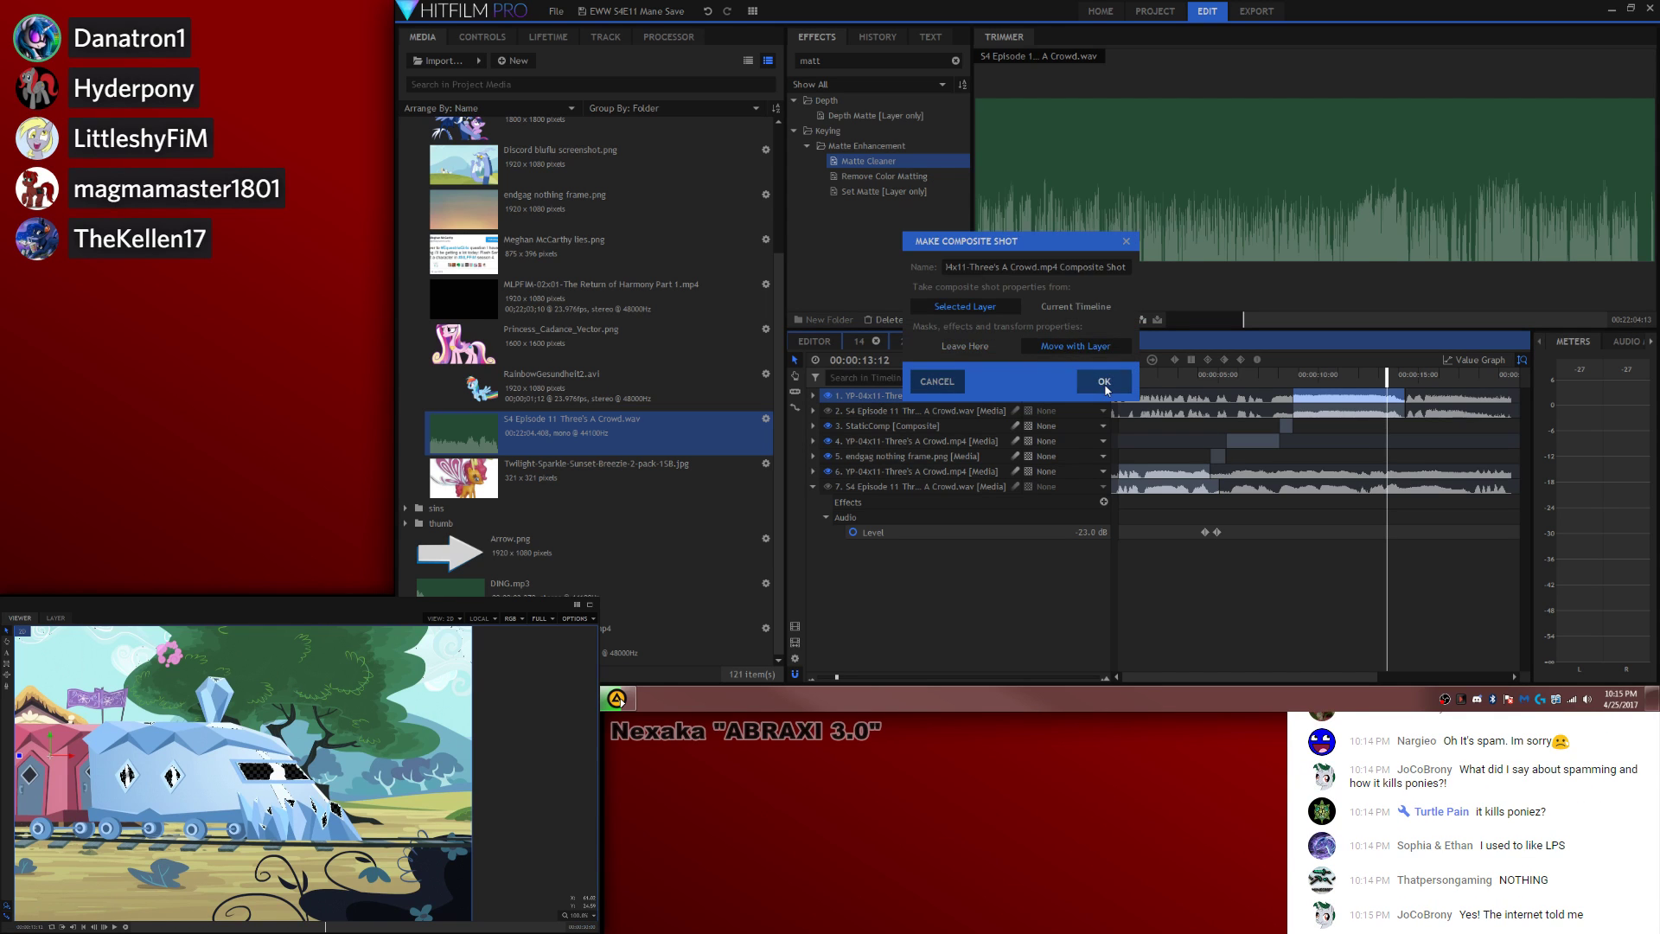
pyautogui.click(1104, 381)
pyautogui.click(813, 395)
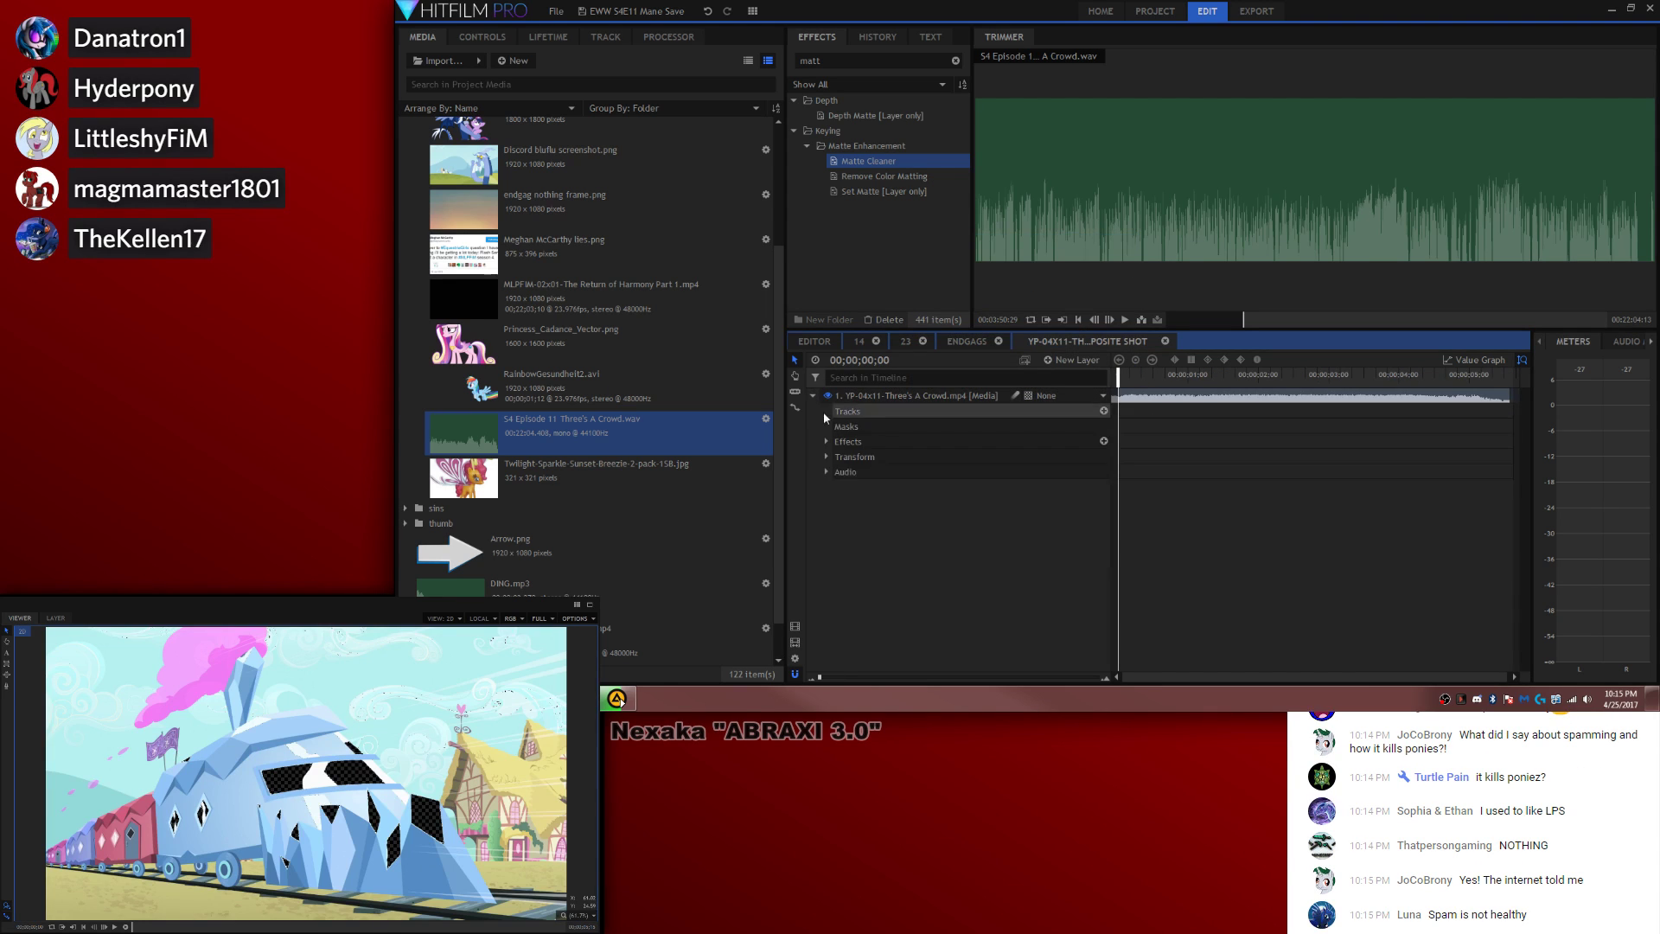
# Step: Preview the train composite and cue it to 00;00;04;20, where the locomotive passes the tree
pyautogui.press('space')
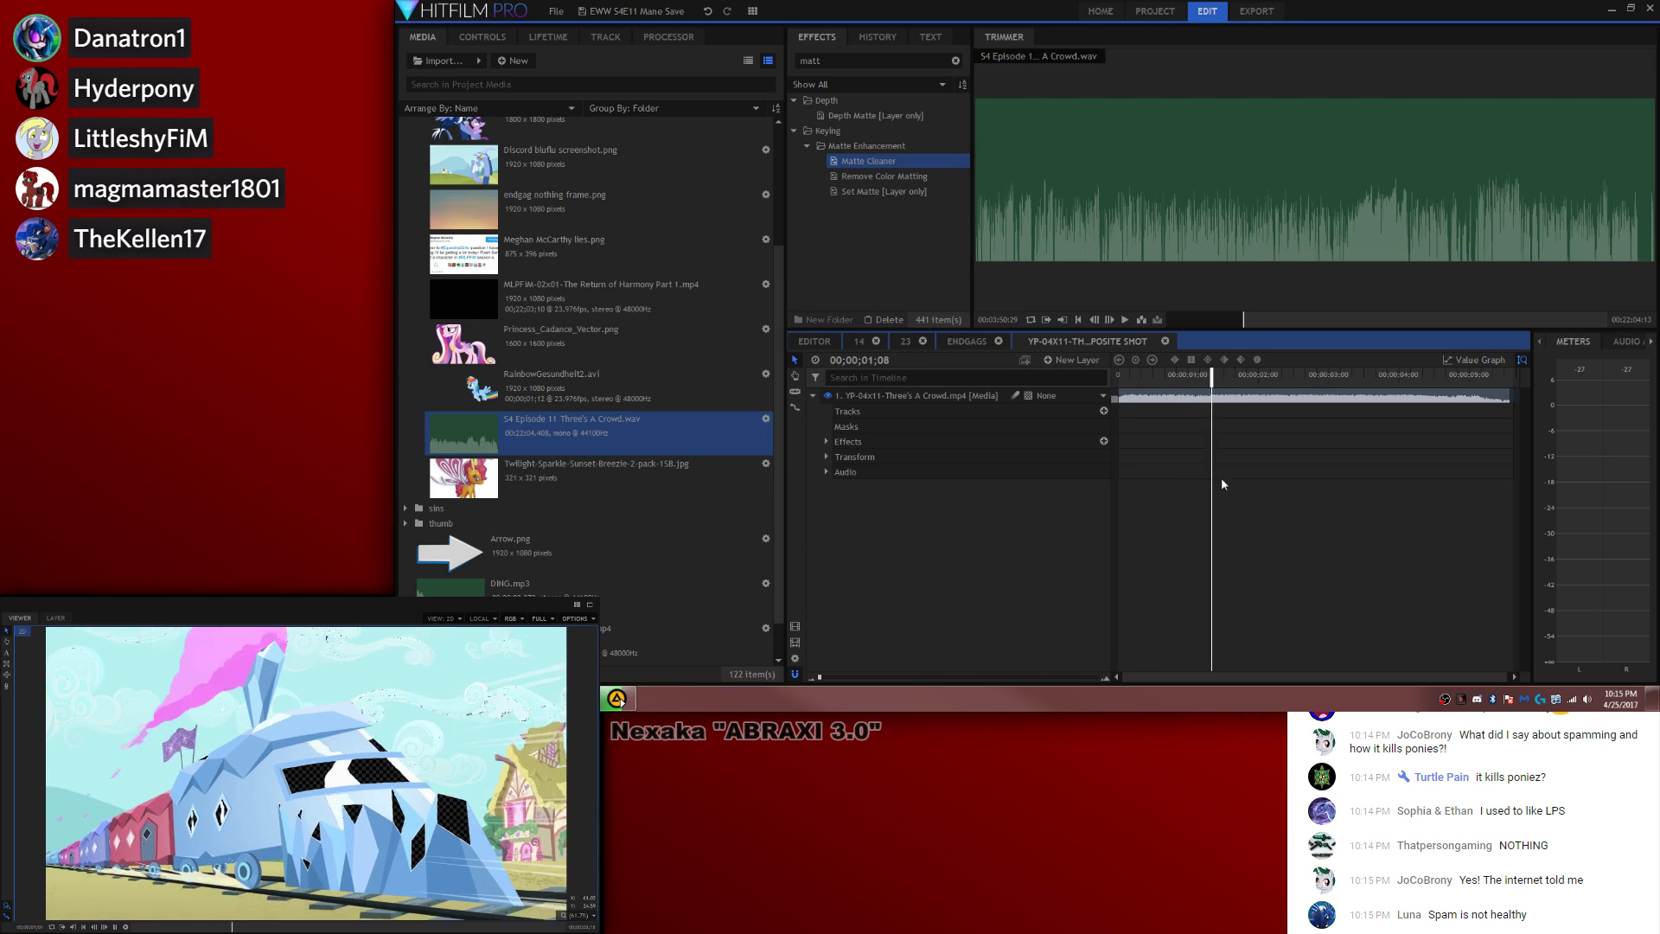
pyautogui.click(1425, 373)
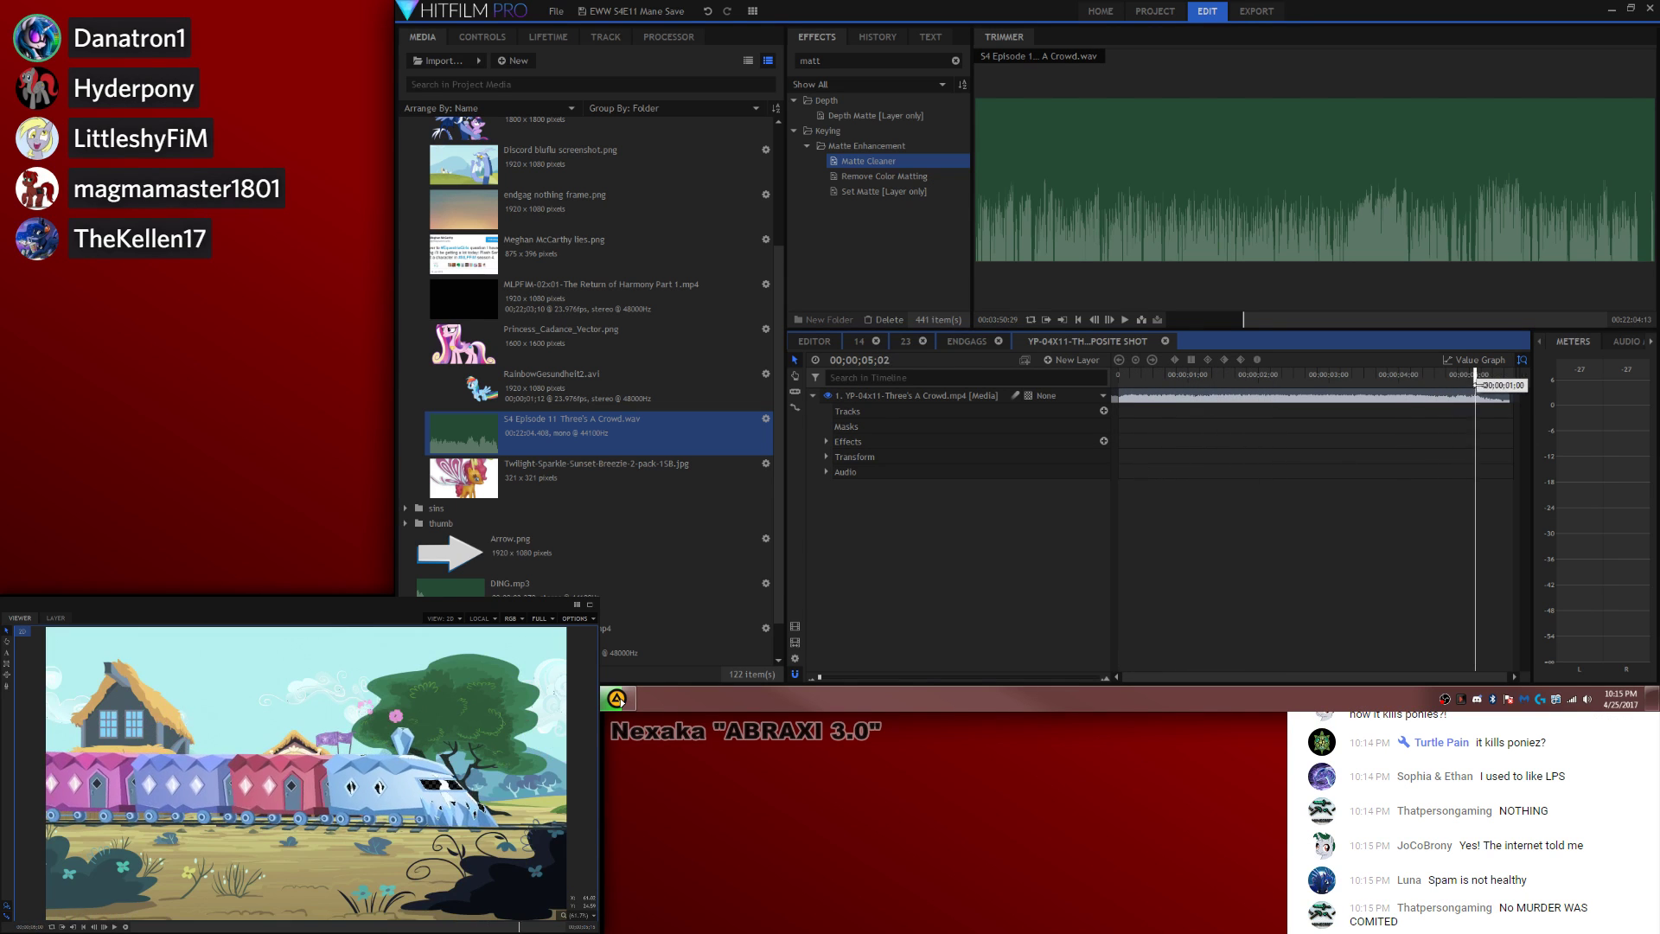
pyautogui.moveTo(1504, 375); pyautogui.dragTo(1458, 398)
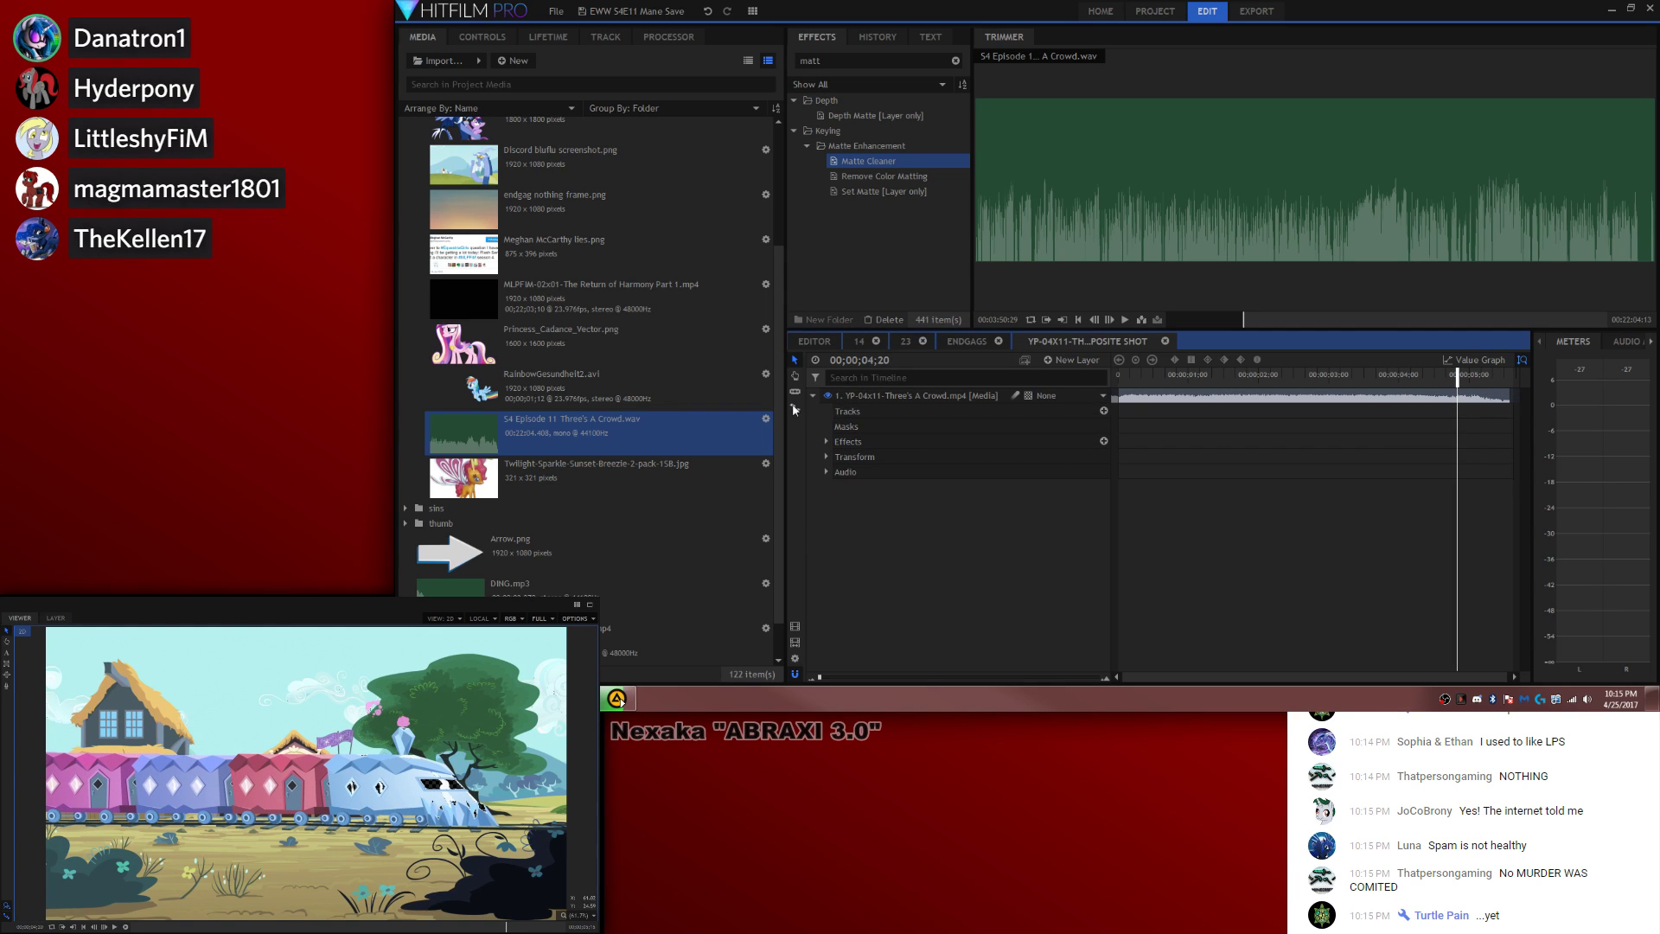
# Step: Duplicate the train footage layer and align the copy with the start of the composite
pyautogui.click(981, 396)
pyautogui.hotkey('ctrl', 'c')
pyautogui.hotkey('ctrl', 'v')
pyautogui.moveTo(1475, 399); pyautogui.dragTo(1131, 398)
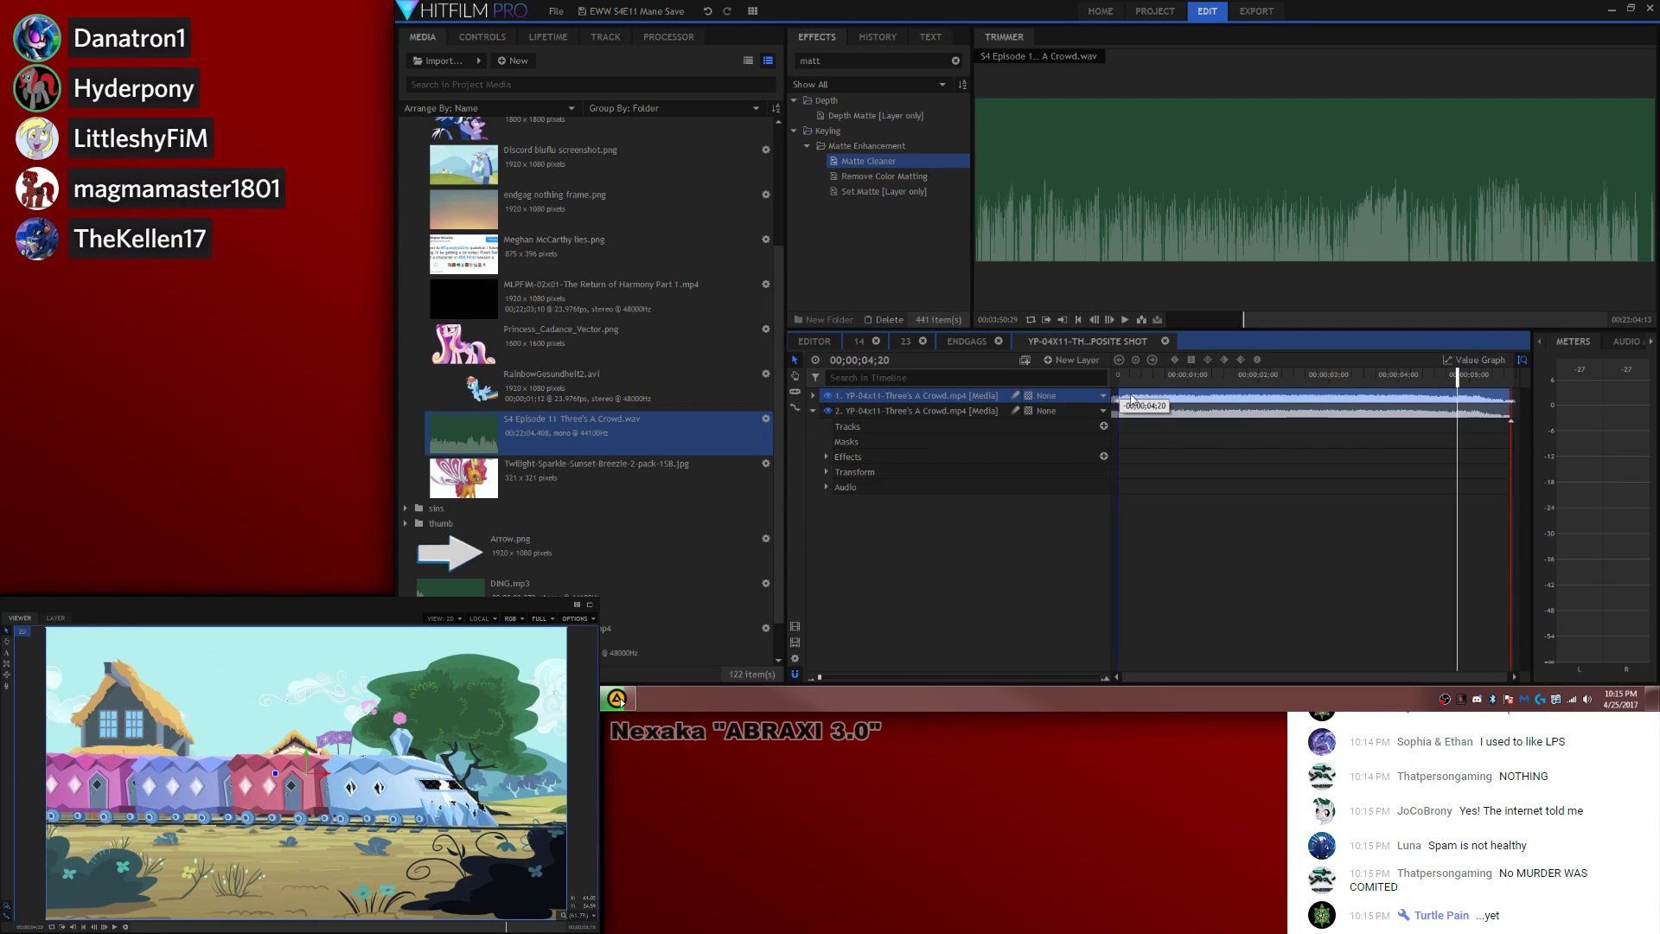
# Step: Remove the Hue & RGB Key and Matte Cleaner effects from the upper train layer
pyautogui.click(812, 395)
pyautogui.click(826, 441)
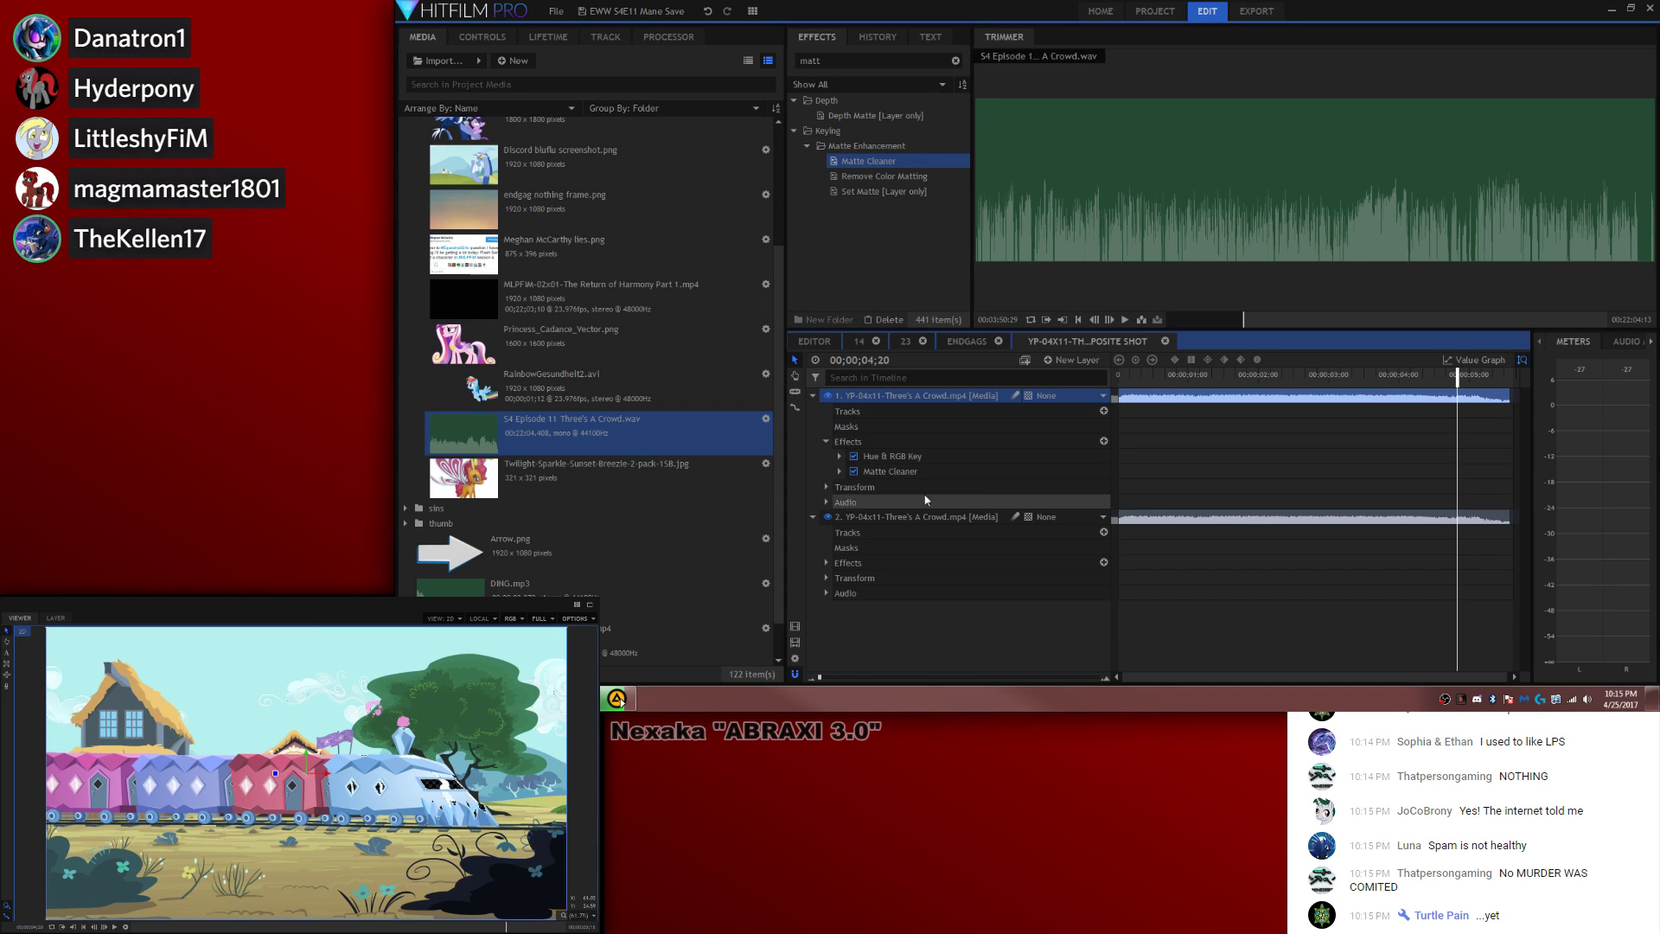
pyautogui.click(906, 459)
pyautogui.press('Delete')
pyautogui.click(895, 458)
pyautogui.press('Delete')
# Step: Draw a rectangular mask around the locomotive's front window on the upper train layer and invert it
pyautogui.click(6, 663)
pyautogui.moveTo(423, 772); pyautogui.dragTo(472, 798)
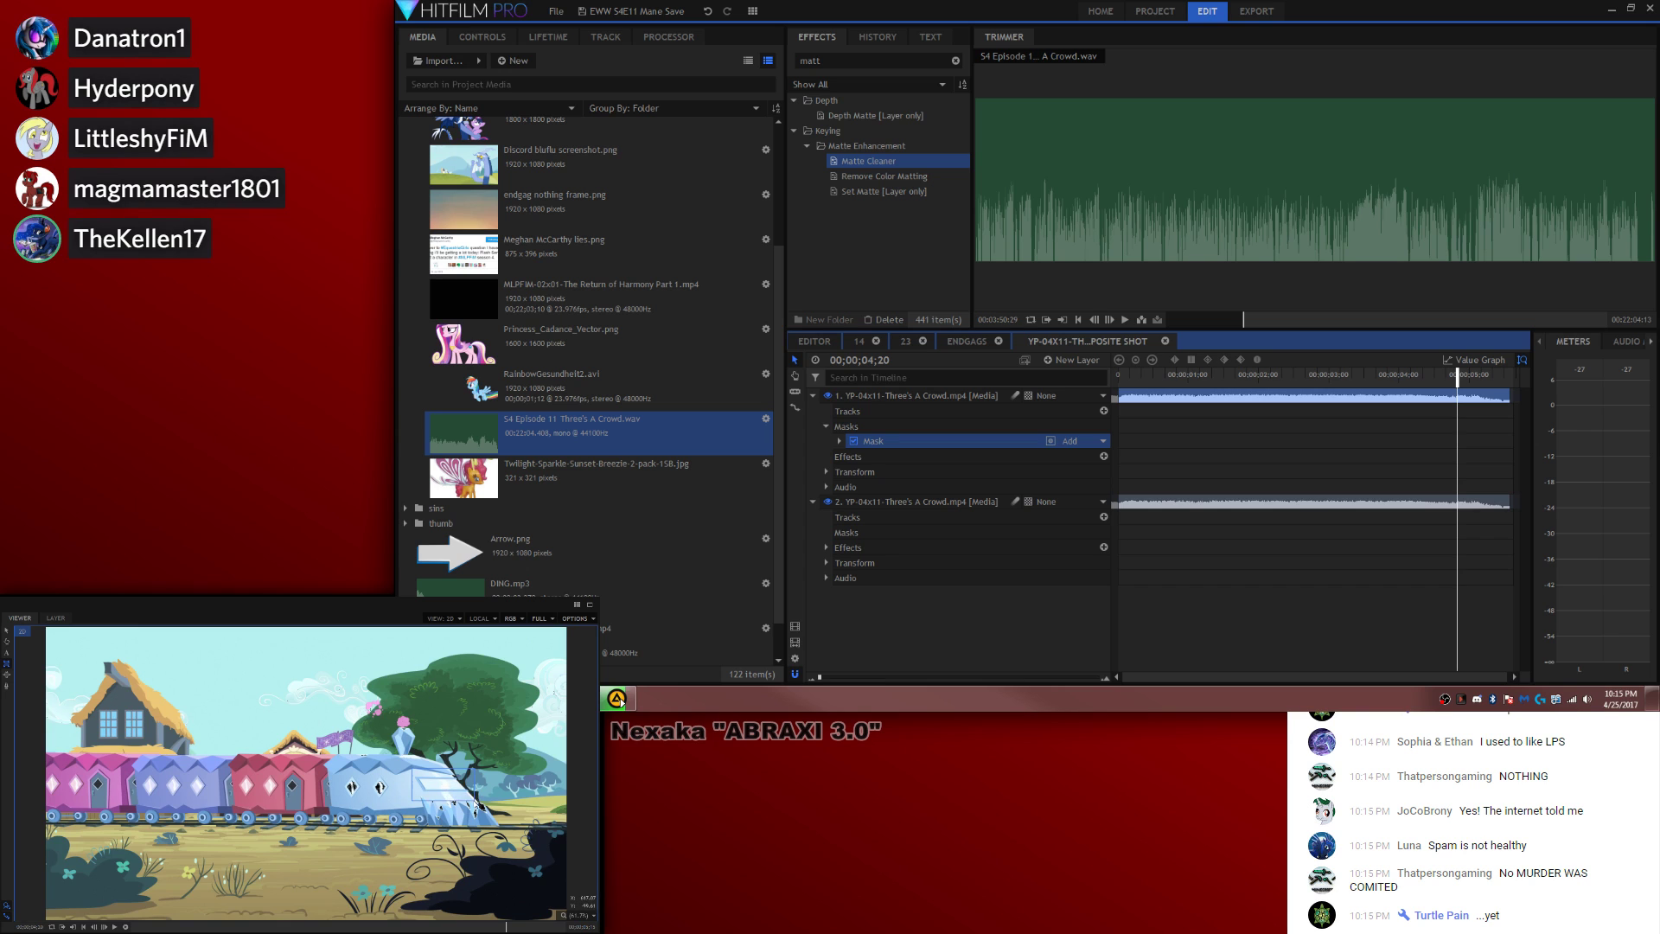
pyautogui.scroll(3, 447, 796)
pyautogui.click(1050, 441)
pyautogui.scroll(3, 394, 747)
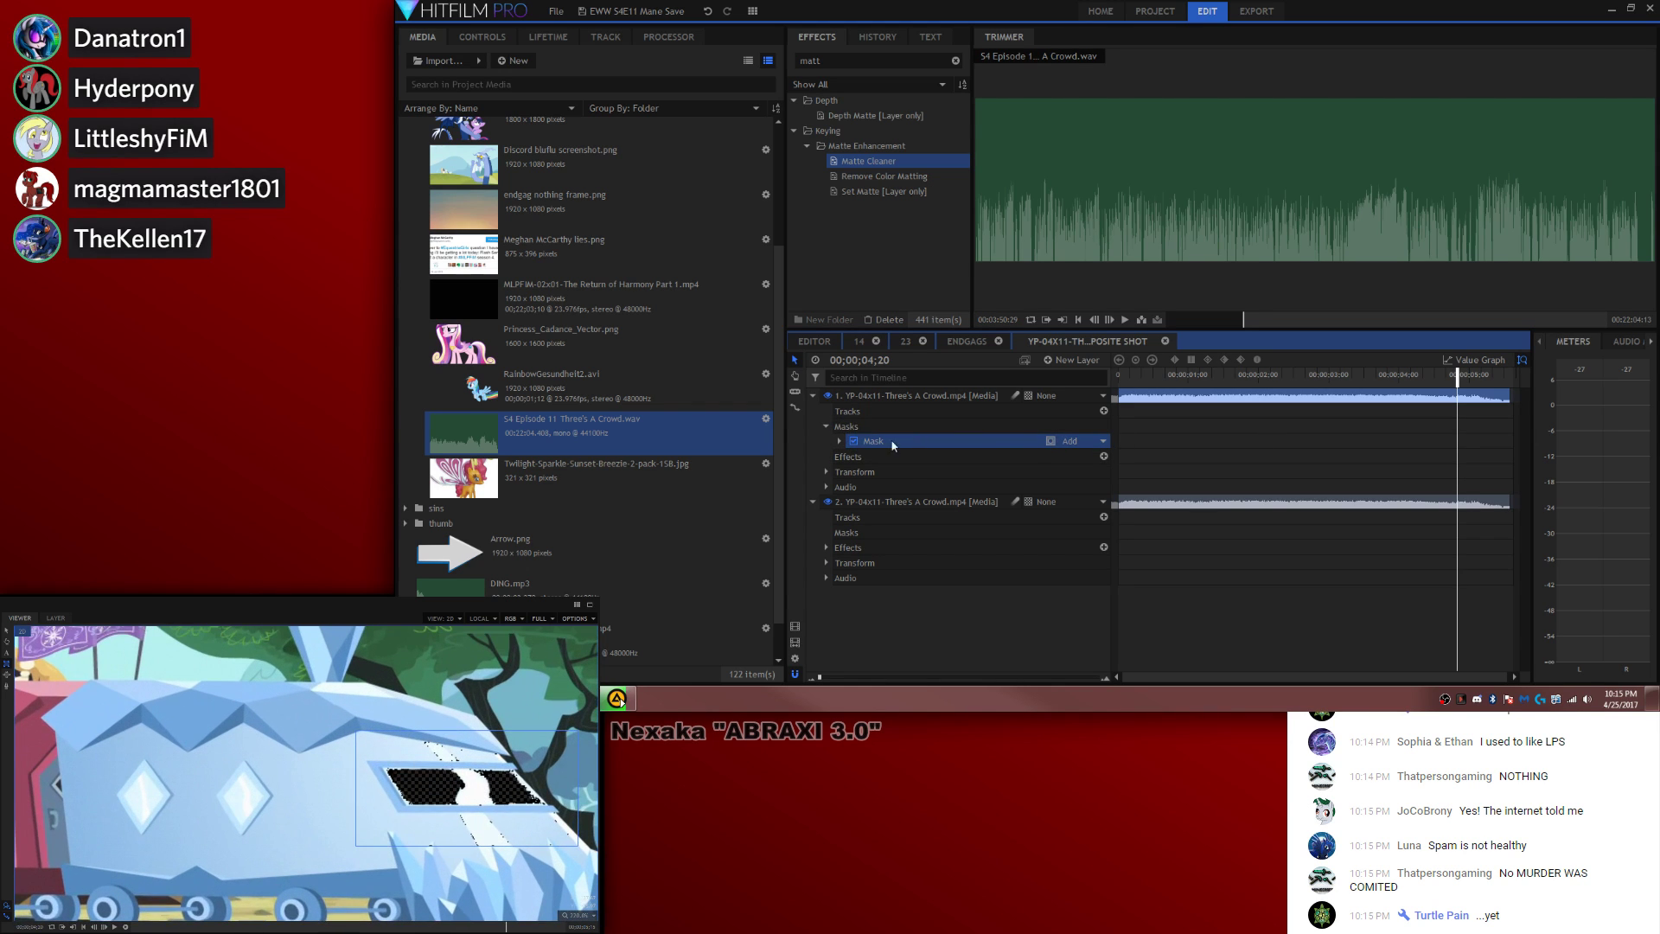
# Step: Tighten the mask rectangle around the front window and set its Feather Strength to 0 px
pyautogui.click(839, 441)
pyautogui.click(852, 456)
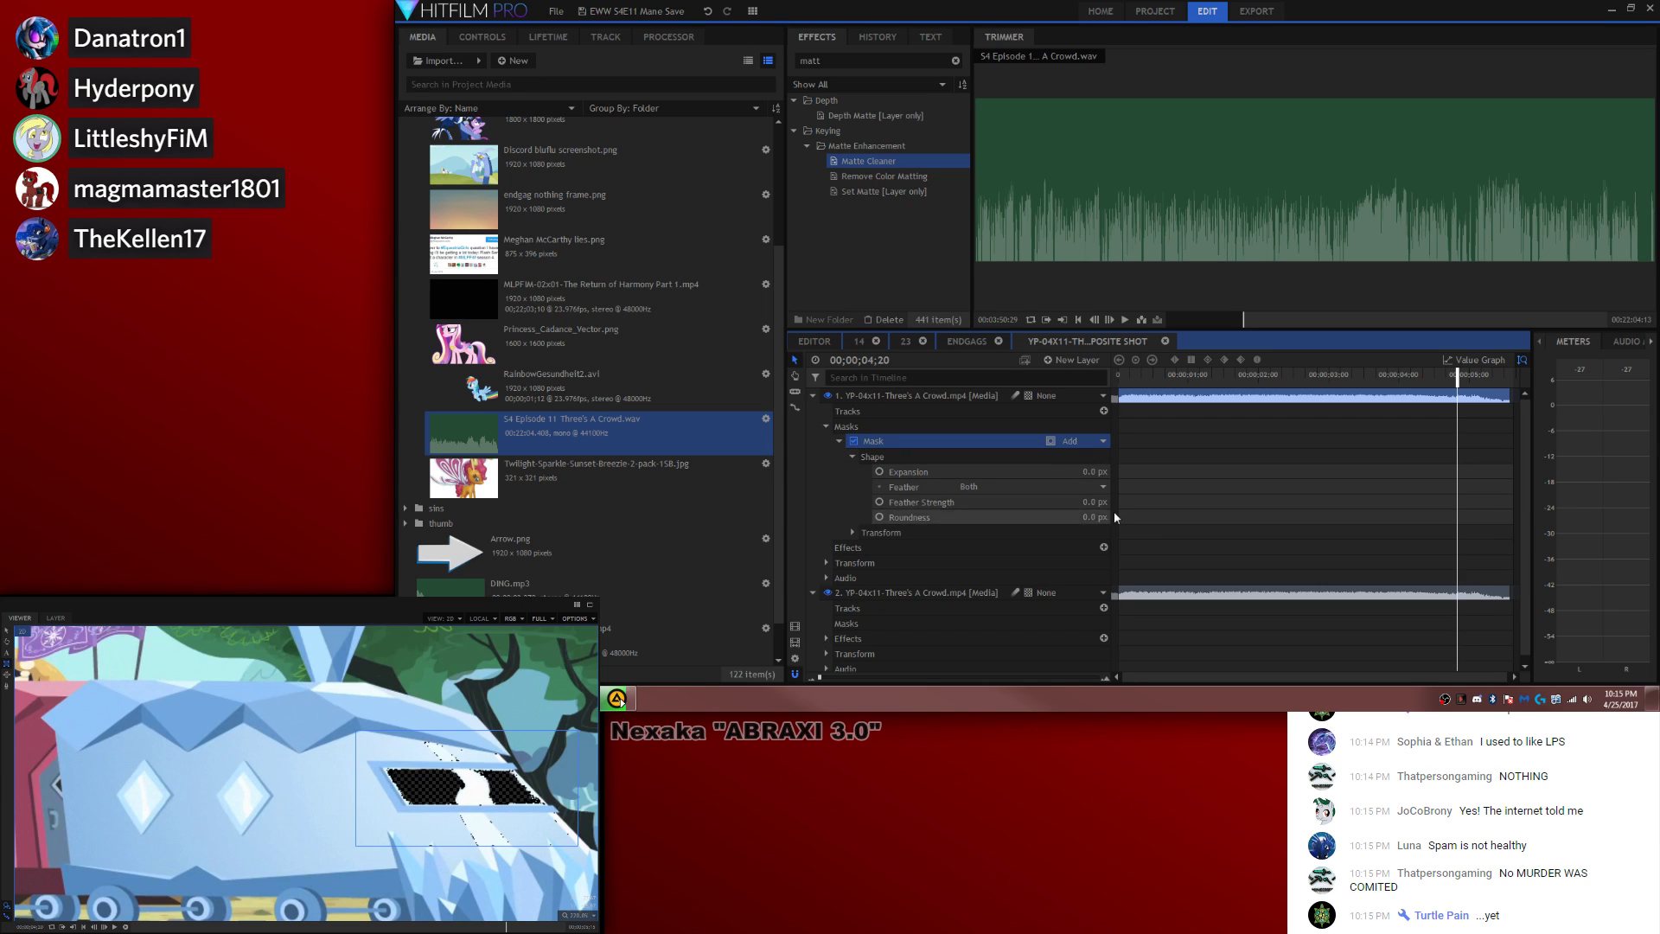
pyautogui.click(921, 502)
pyautogui.moveTo(1086, 502); pyautogui.dragTo(1092, 503)
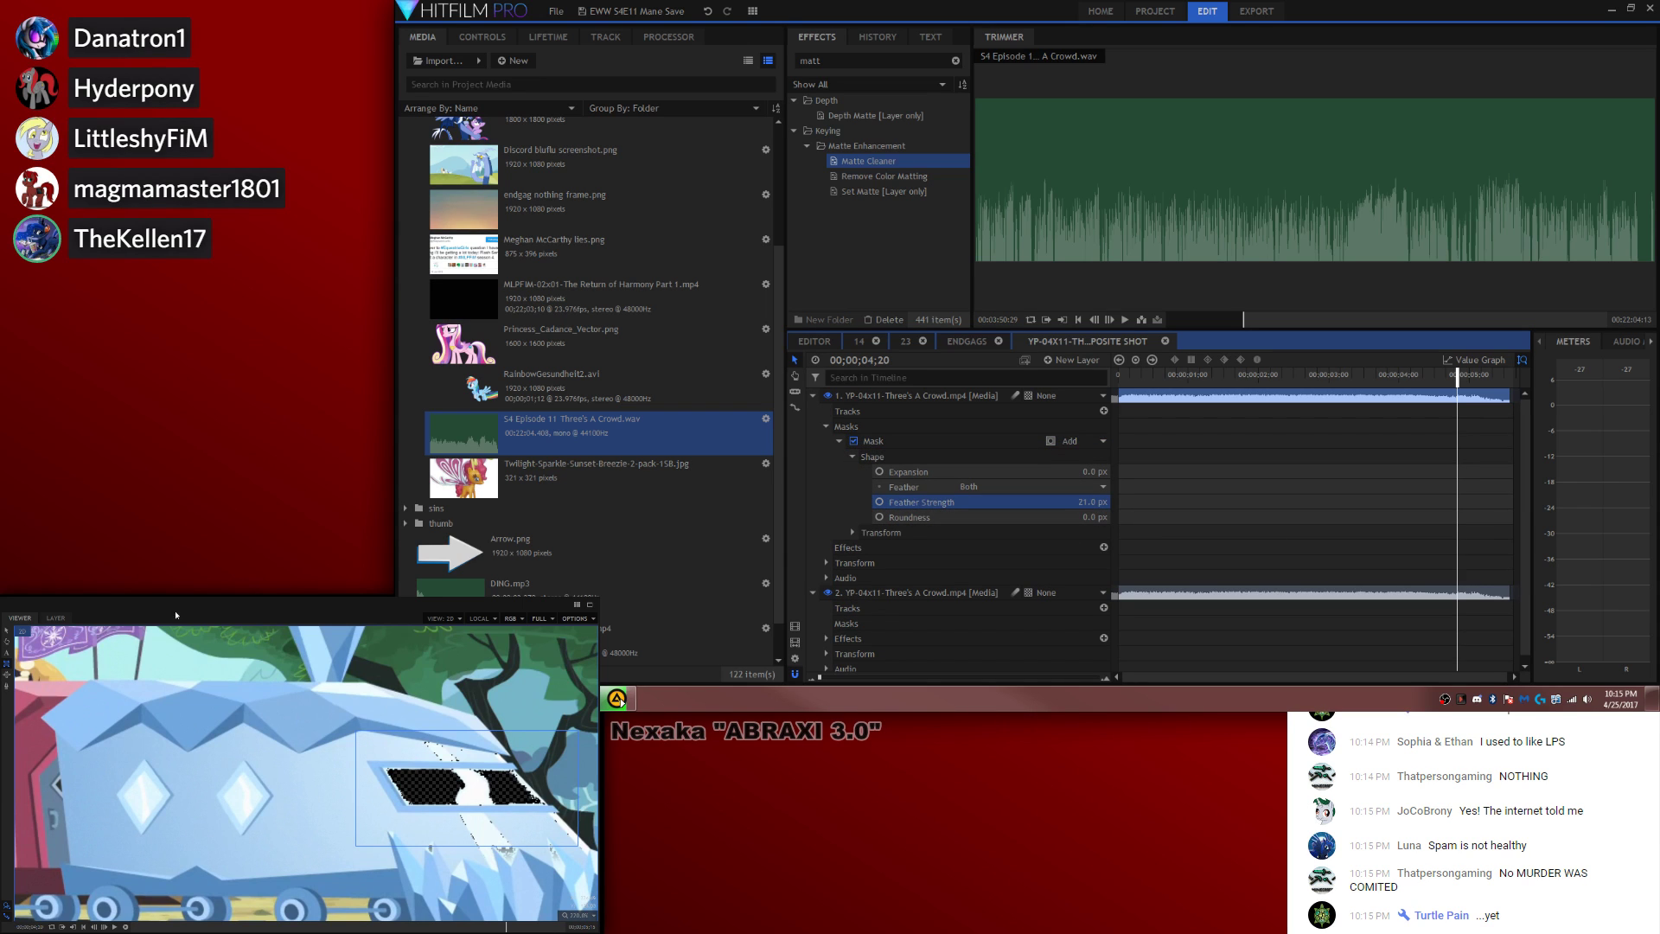
pyautogui.moveTo(361, 732); pyautogui.dragTo(374, 767)
pyautogui.moveTo(1093, 502); pyautogui.dragTo(1075, 502)
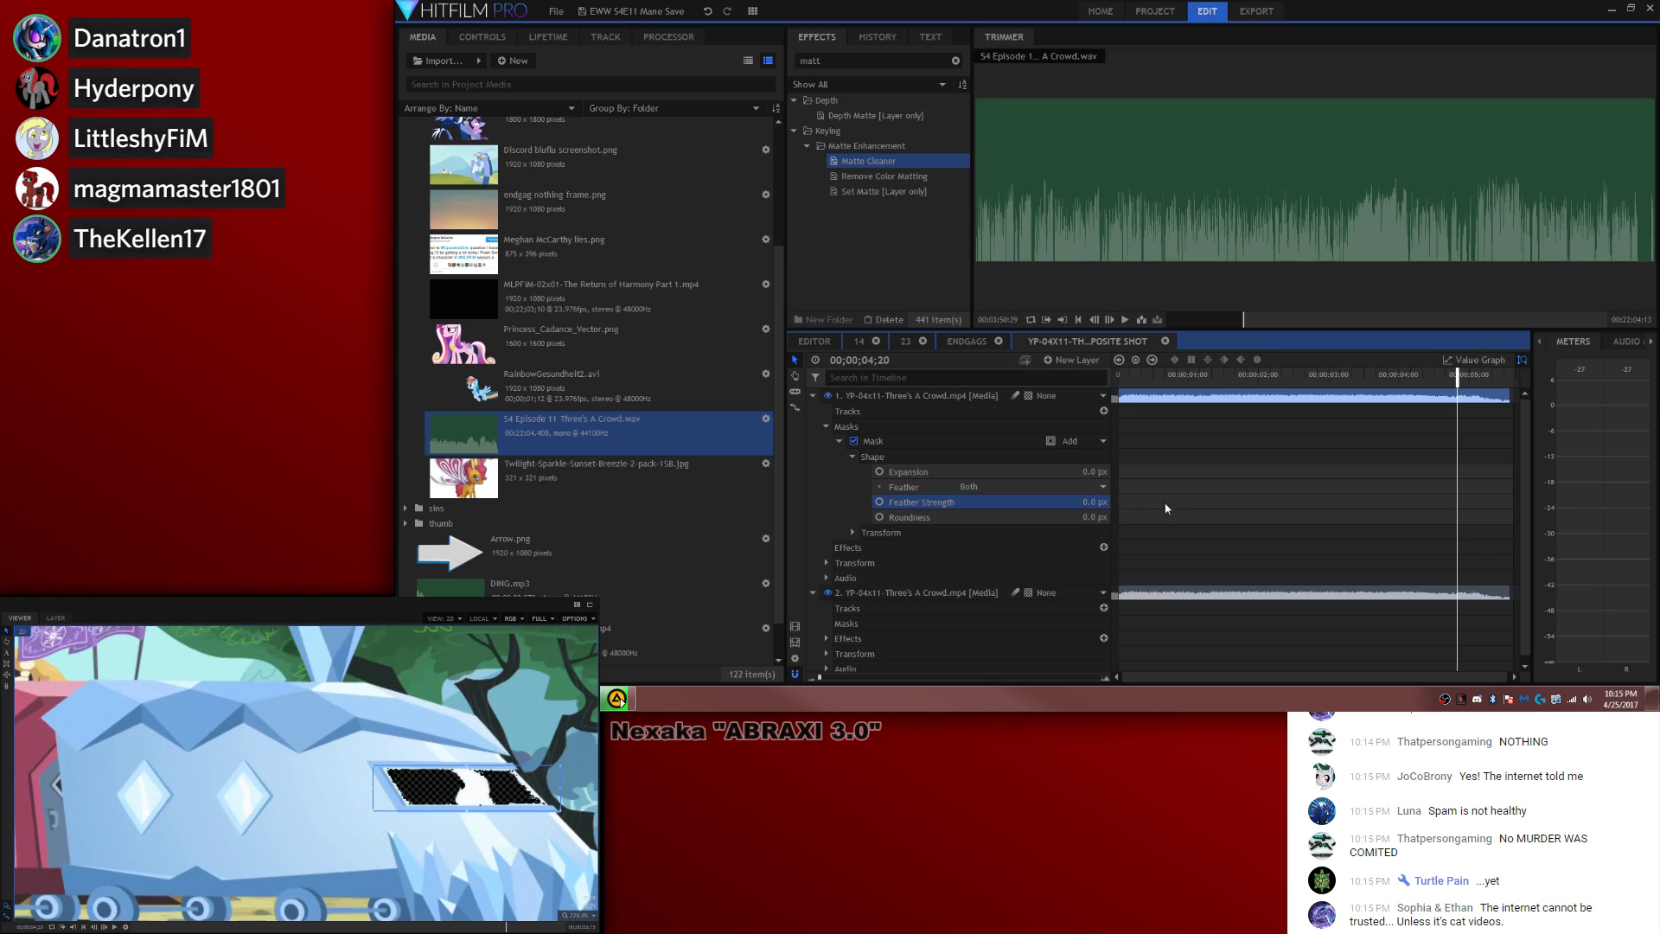
# Step: Start keyframing the mask's Path at 00;00;04;20 and realign the mask with the window at 00;00;04;10
pyautogui.click(854, 532)
pyautogui.click(879, 547)
pyautogui.hotkey('shift', 'Left')
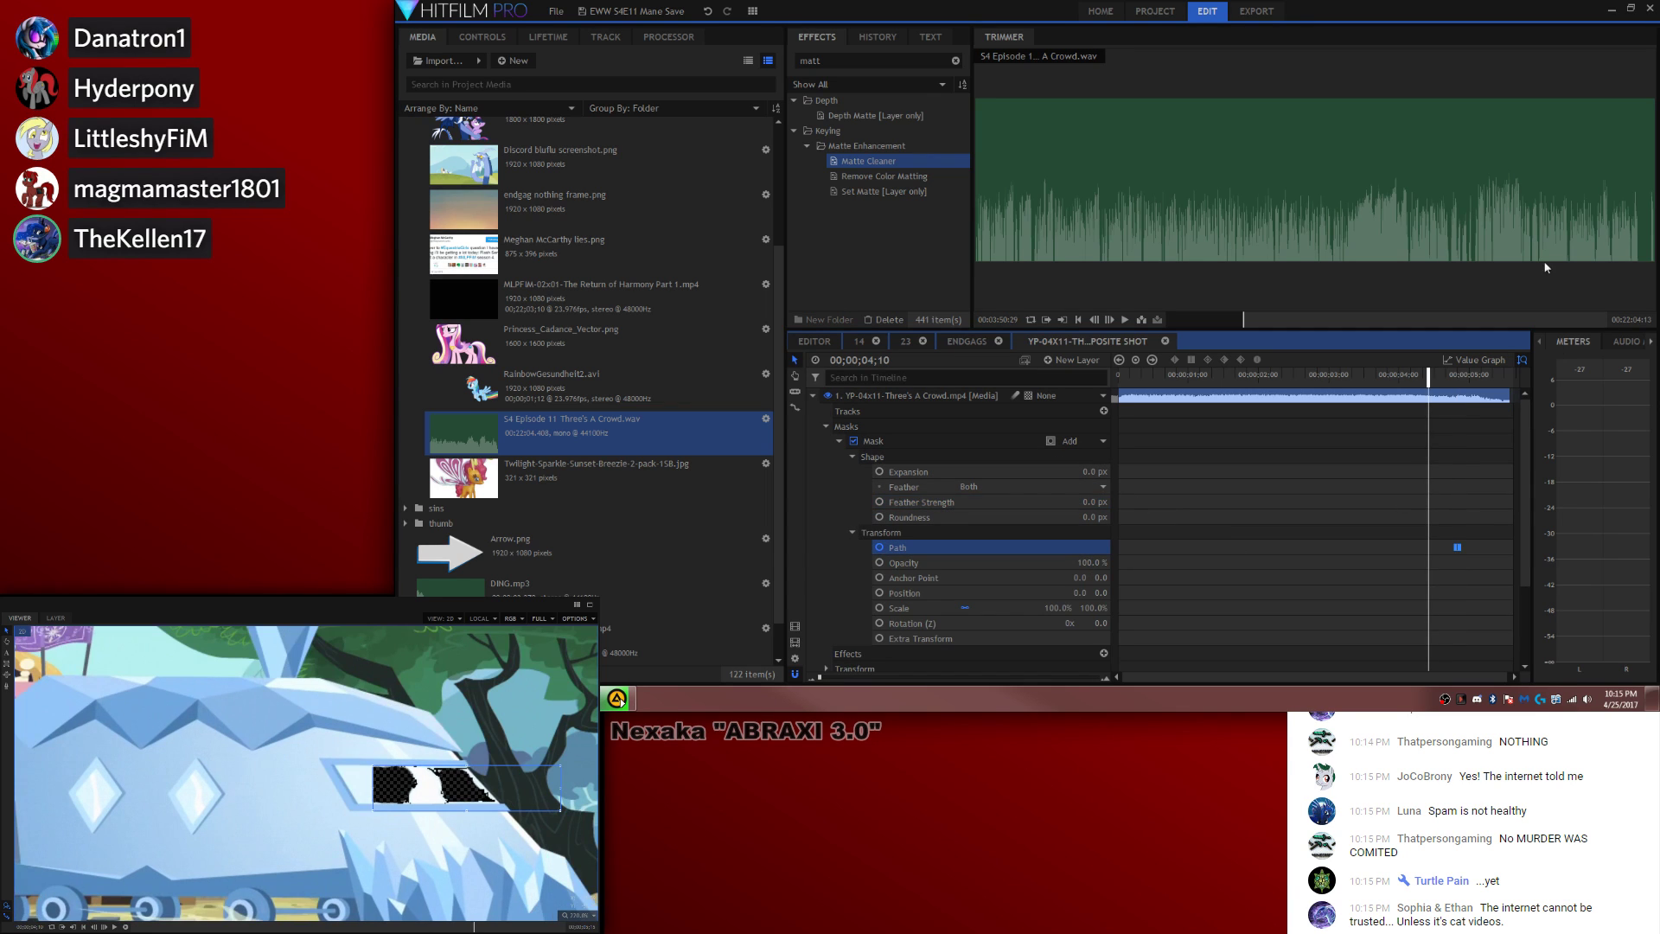
pyautogui.moveTo(497, 794); pyautogui.dragTo(443, 791)
# Step: Keyframe the mask over the train window at 00;00;04;00, 00;00;03;14 and 00;00;03;04
pyautogui.hotkey('shift', 'Left')
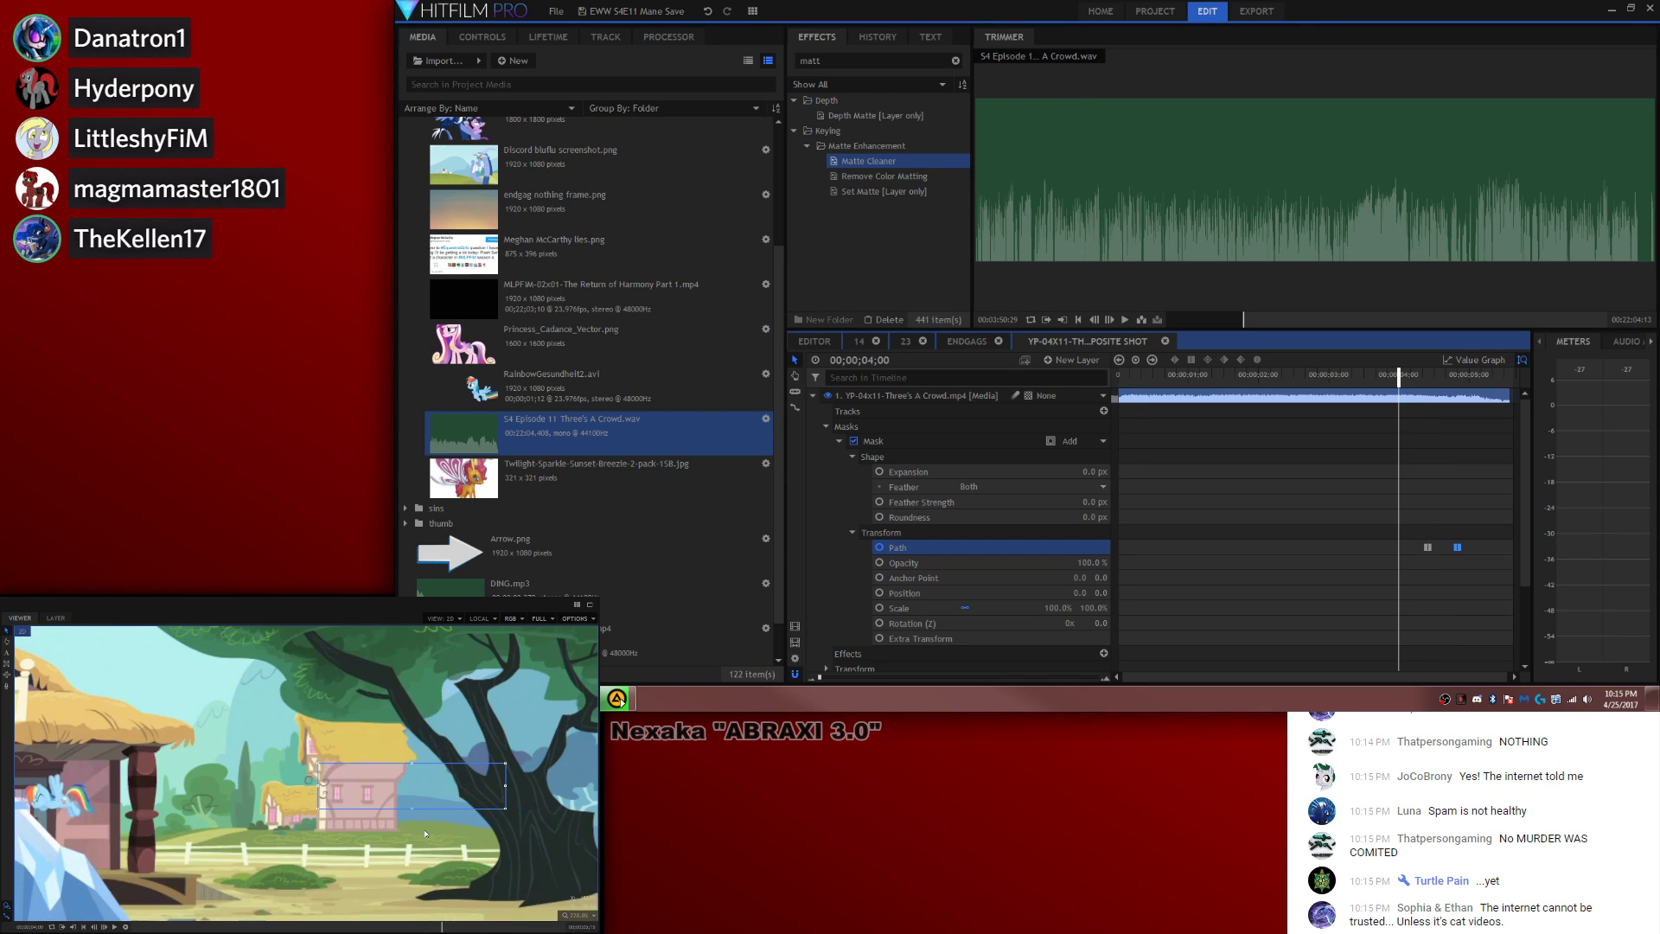
pyautogui.scroll(-3, 147, 819)
pyautogui.moveTo(147, 820); pyautogui.dragTo(371, 820)
pyautogui.moveTo(586, 797); pyautogui.dragTo(176, 795)
pyautogui.hotkey('shift', 'Left')
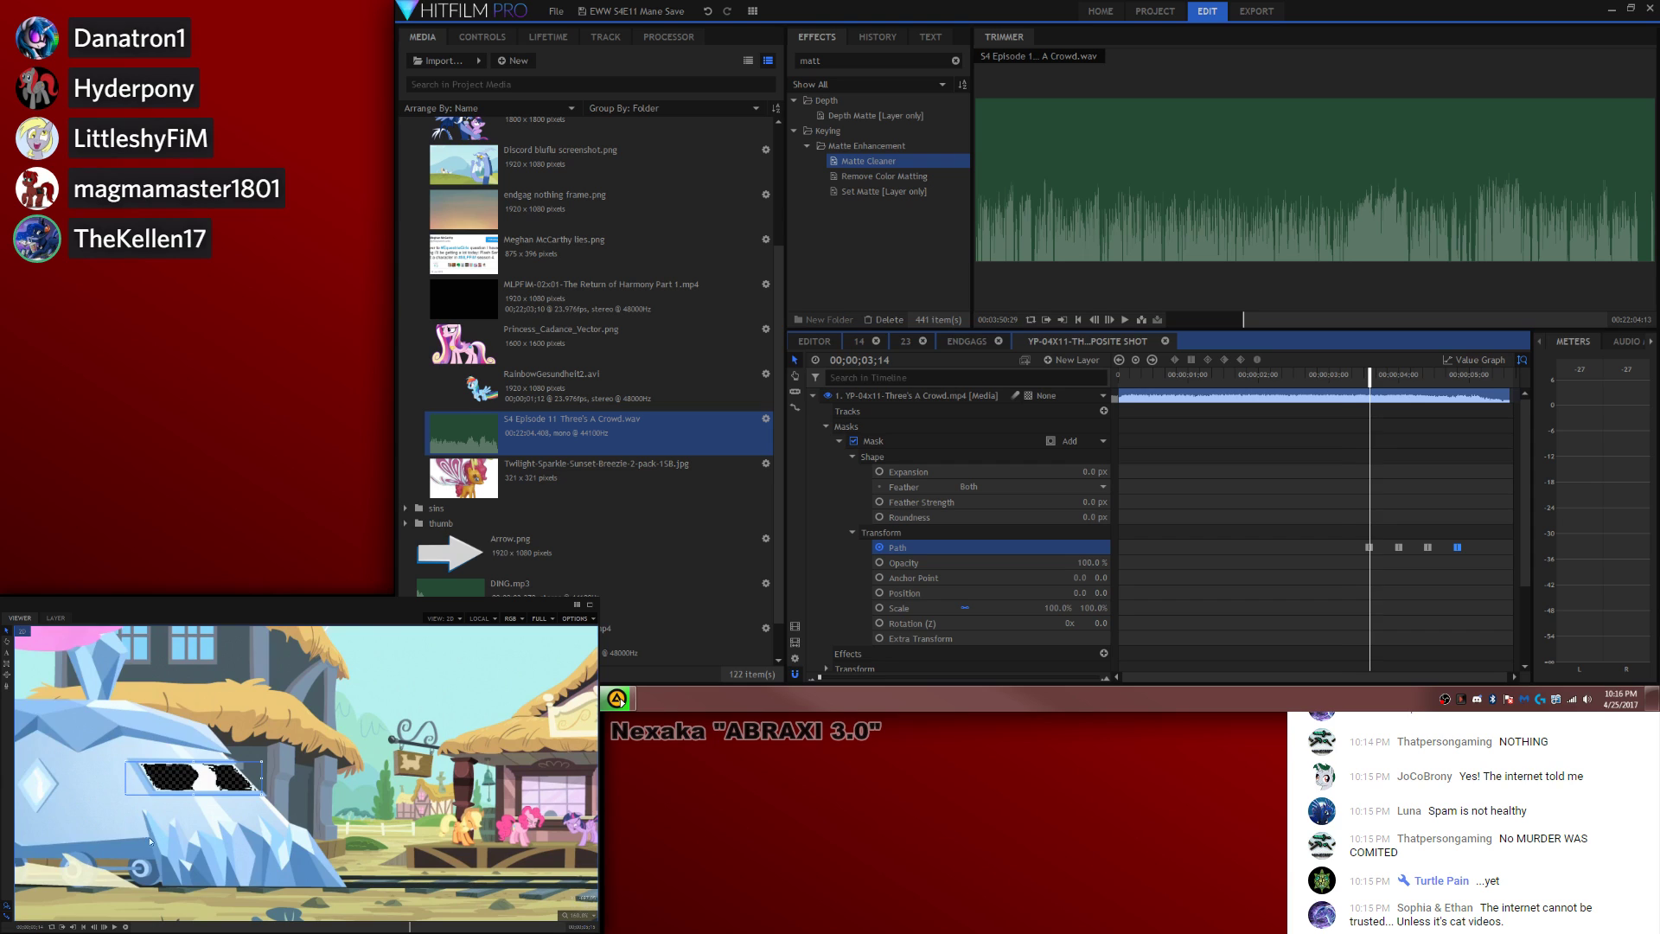
pyautogui.hotkey('shift', 'Left')
pyautogui.moveTo(210, 783); pyautogui.dragTo(163, 779)
# Step: Realign the mask with the train window at 00;00;03;09 and 00;00;03;11
pyautogui.press('.')
pyautogui.press('.')
pyautogui.press('.')
pyautogui.press('.')
pyautogui.press('.')
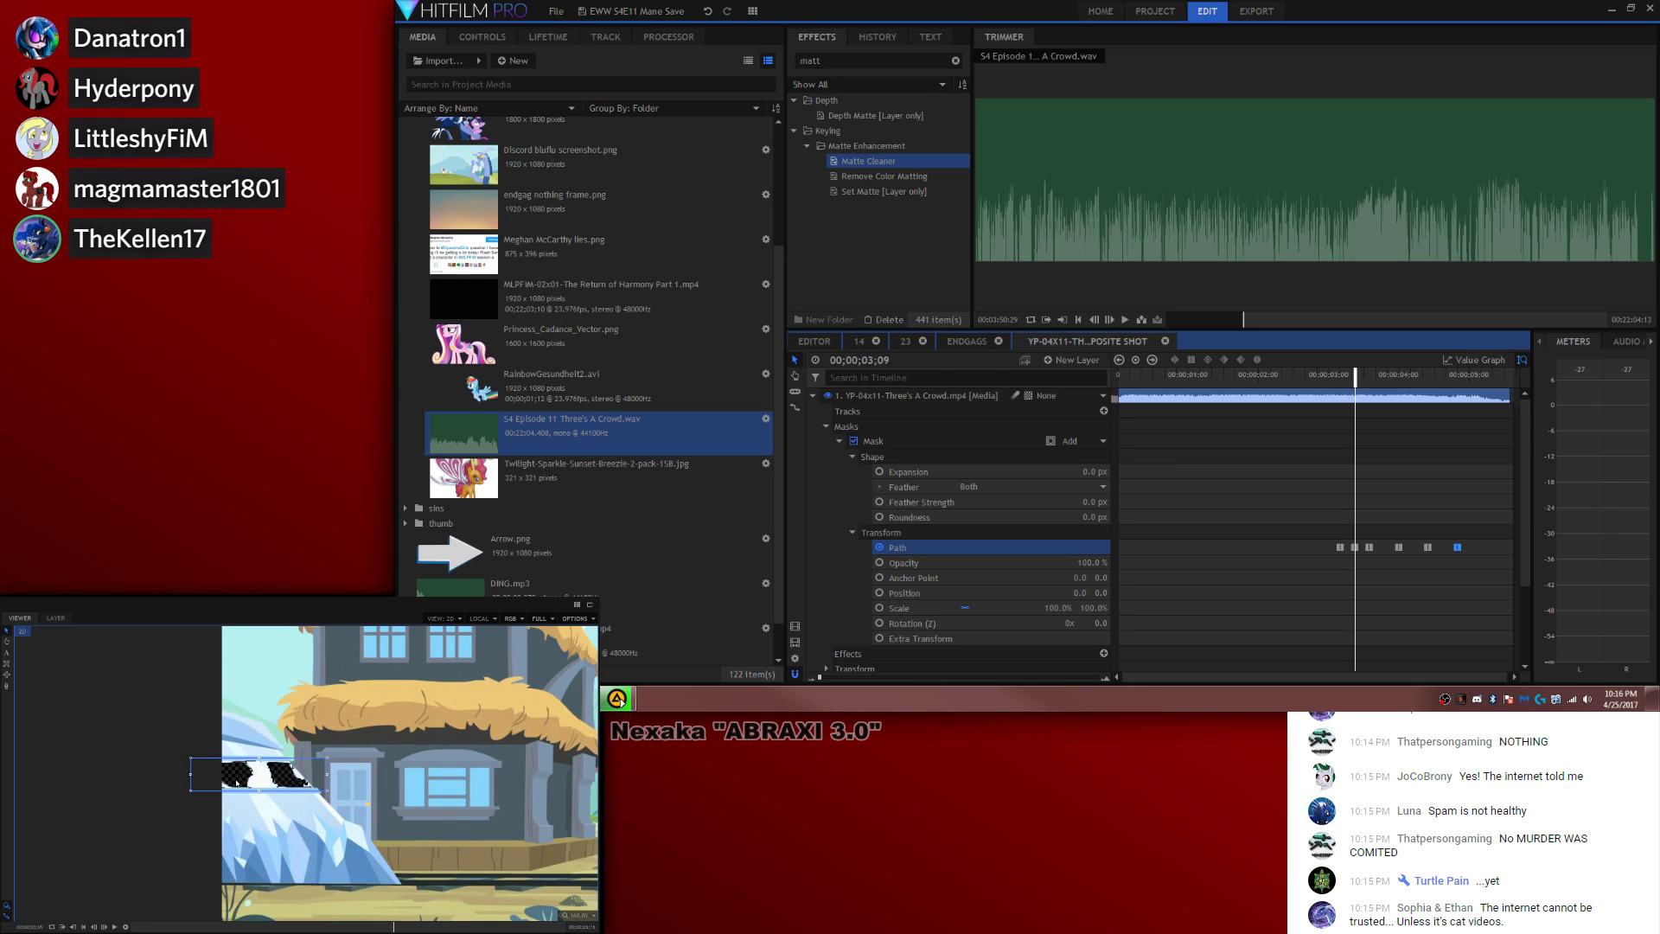
pyautogui.press('Right')
pyautogui.press('Right')
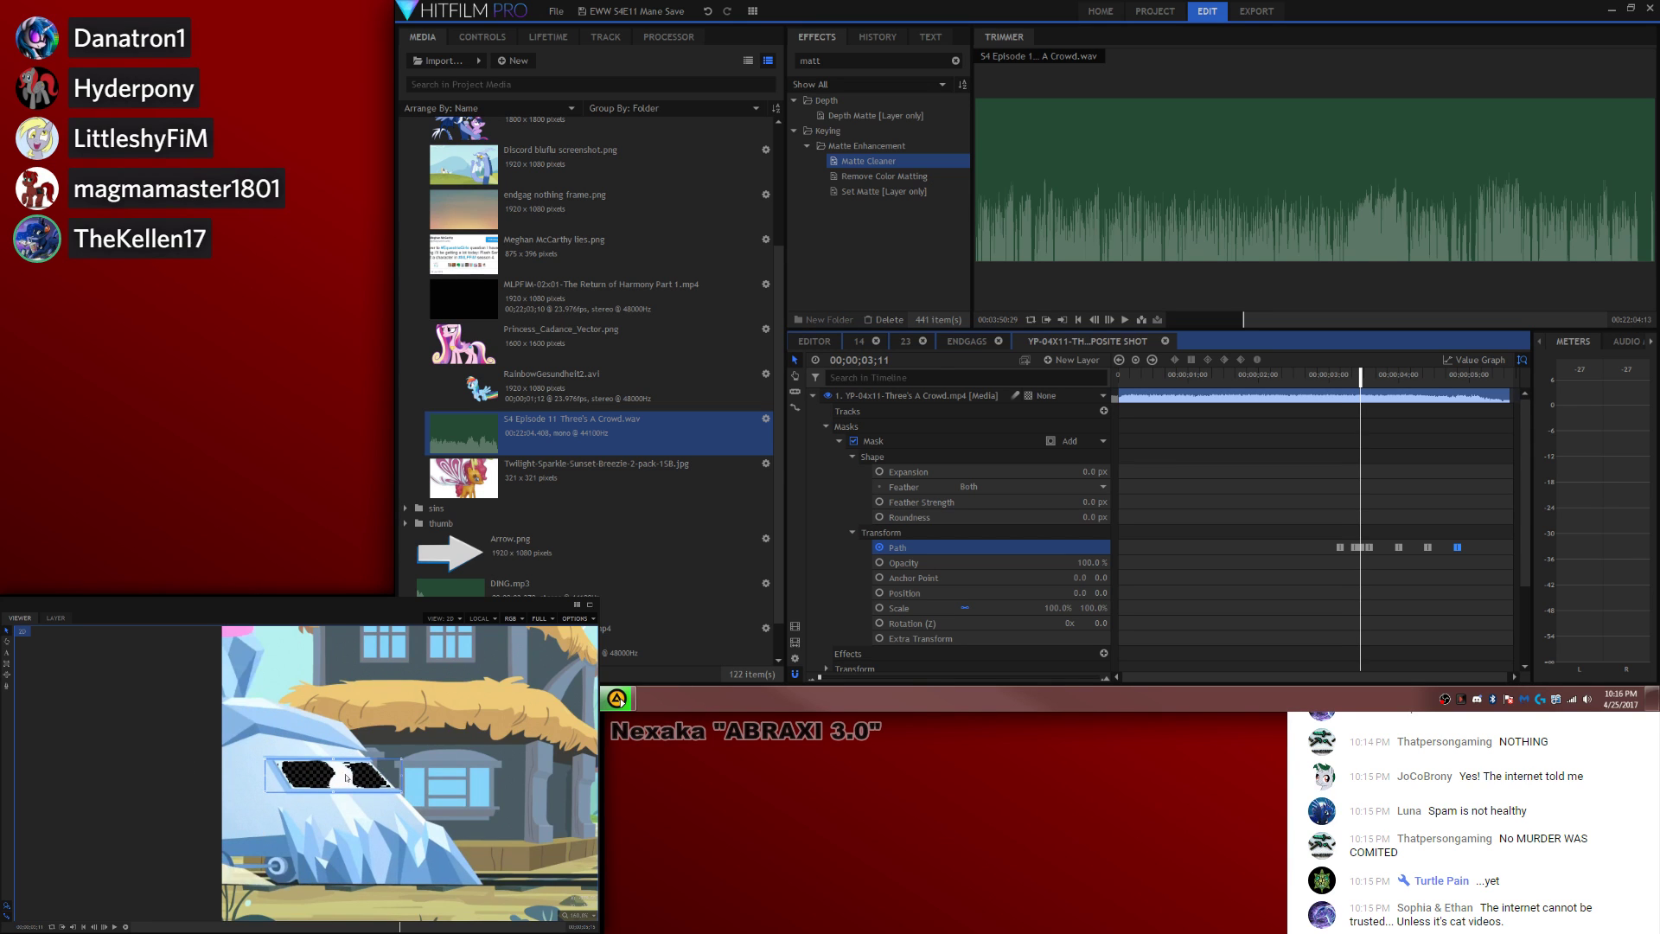
pyautogui.moveTo(359, 819); pyautogui.dragTo(272, 816)
# Step: Adjust the mask to follow the train window at 00;00;03;13 and 00;00;03;17
pyautogui.moveTo(821, 682); pyautogui.dragTo(903, 678)
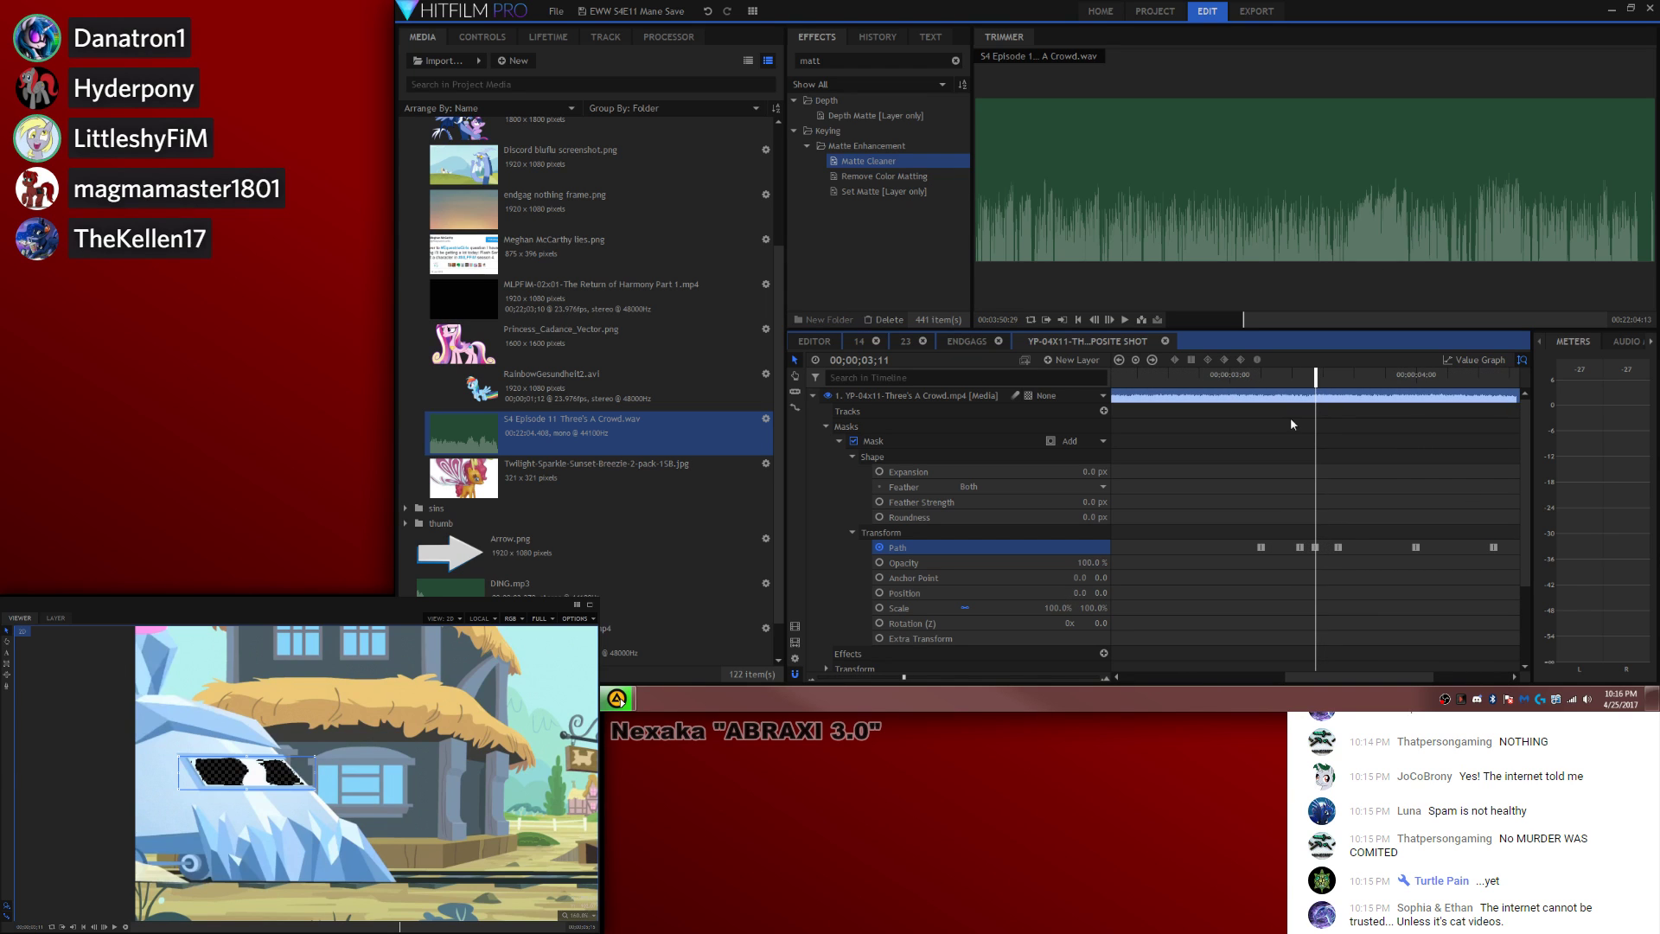
pyautogui.click(1293, 460)
pyautogui.press('Right')
pyautogui.press('Right')
pyautogui.click(897, 441)
pyautogui.press('.')
pyautogui.press('.')
pyautogui.press('.')
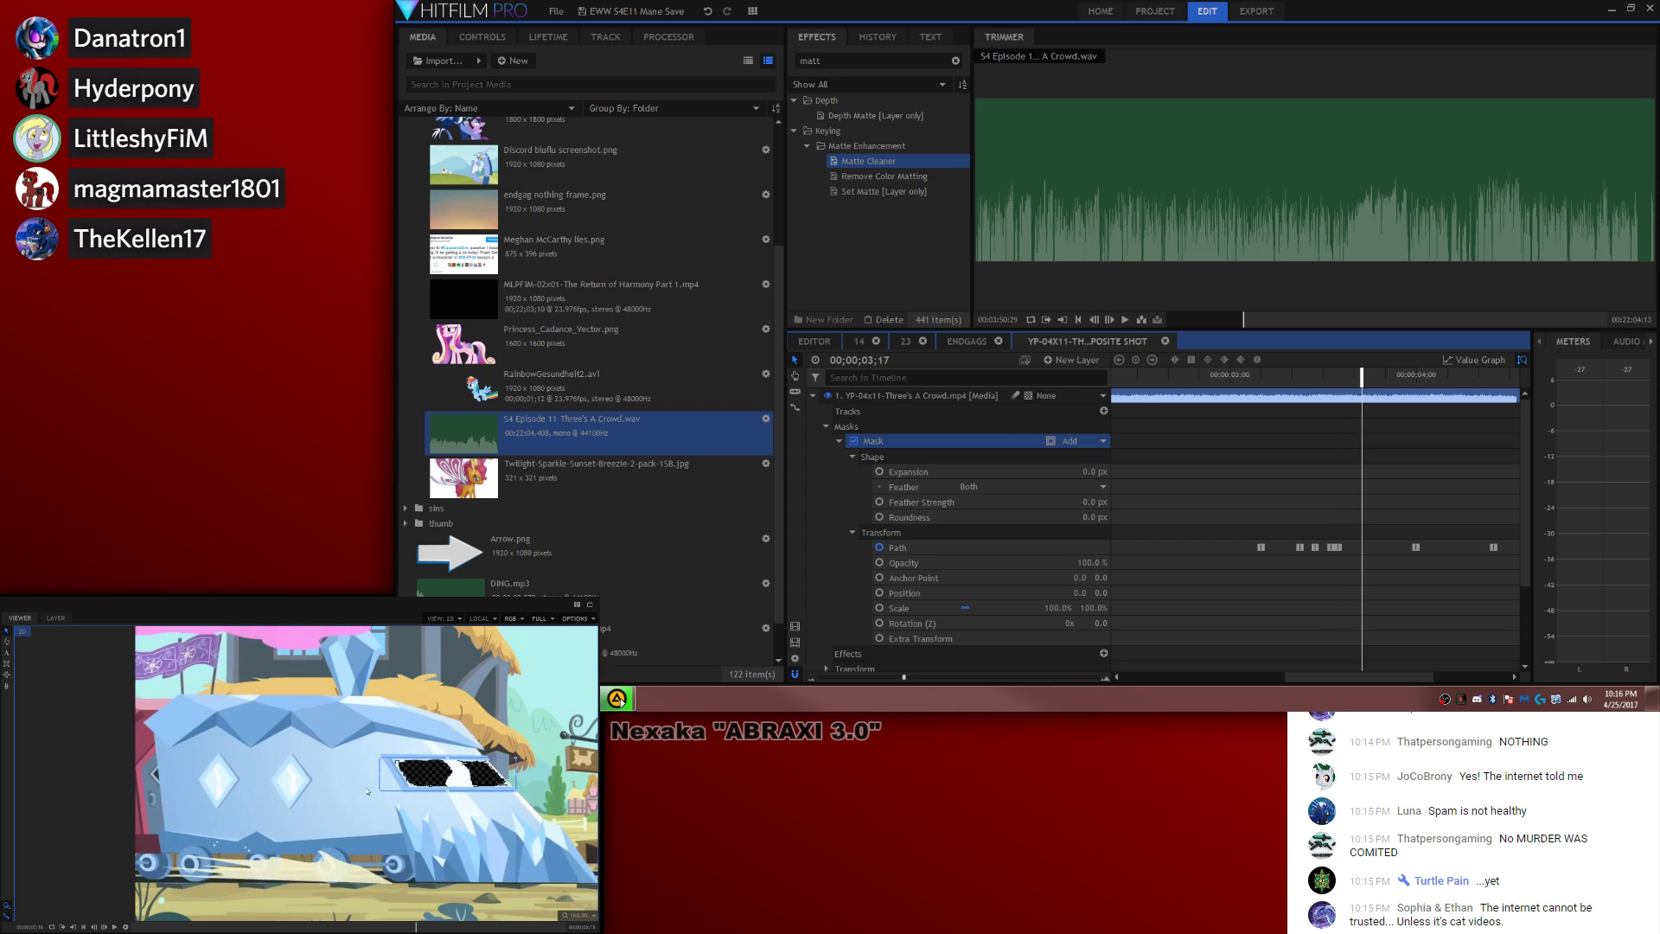
# Step: Check the mask through 00;00;04;01 and fit it to the train window at 00;00;04;02
pyautogui.press('Right')
pyautogui.press('Right')
pyautogui.press('Right')
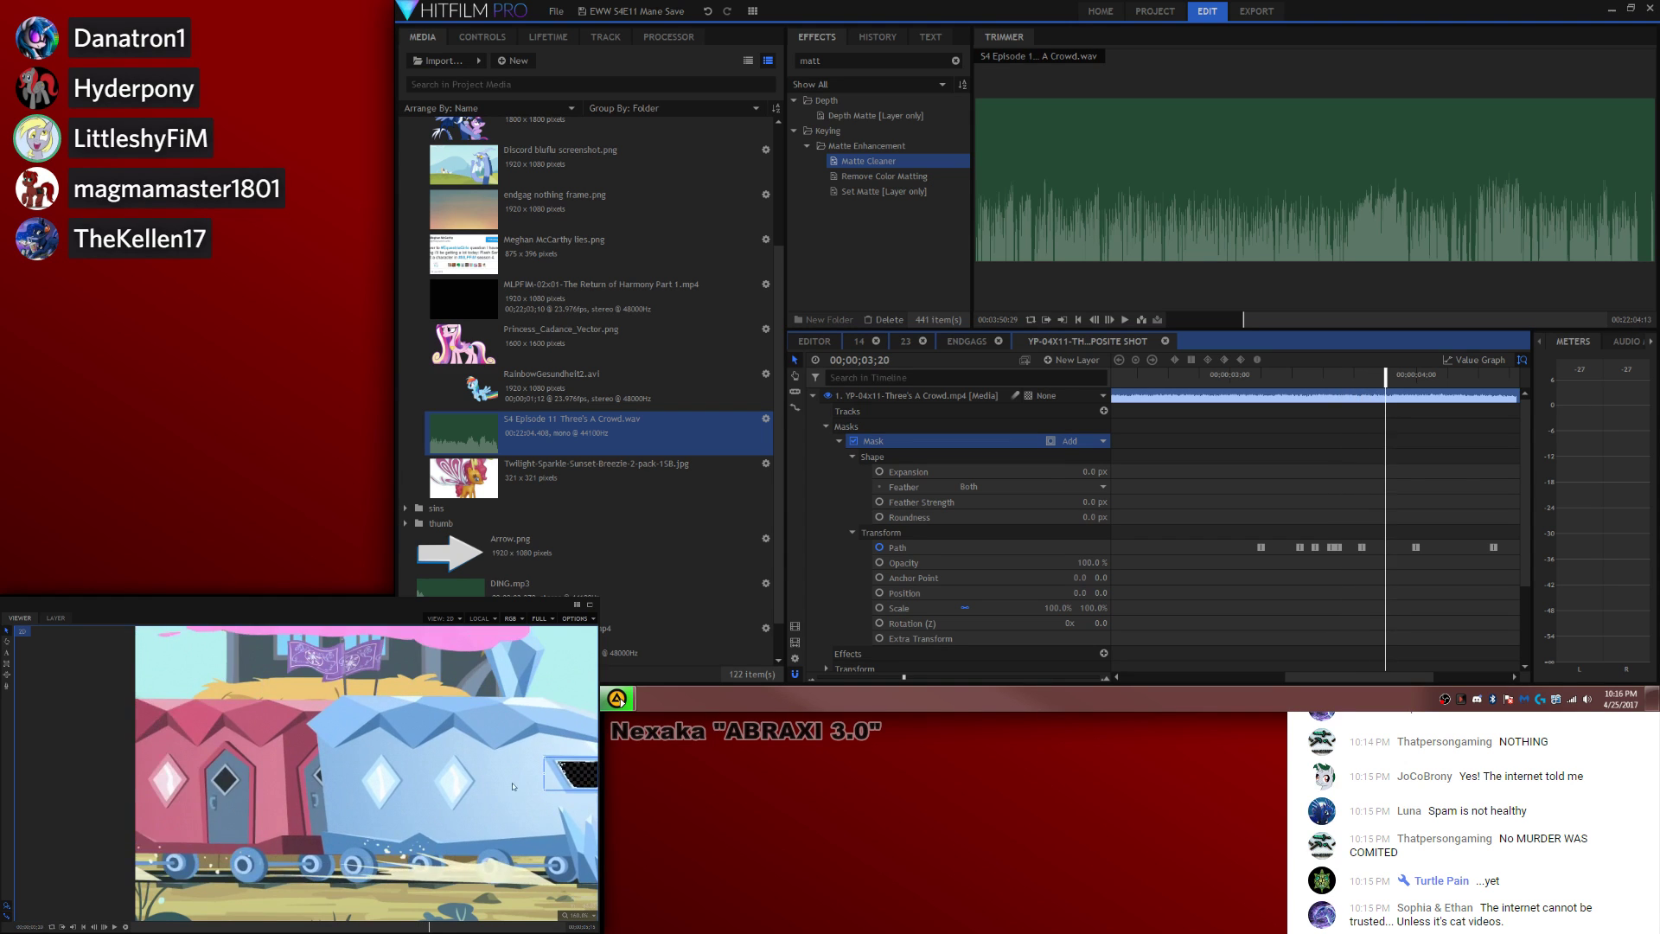
pyautogui.press('.')
pyautogui.press('.')
pyautogui.press('.')
pyautogui.moveTo(453, 812); pyautogui.dragTo(303, 825)
pyautogui.press('.')
pyautogui.press('.')
pyautogui.press('.')
pyautogui.moveTo(467, 842); pyautogui.dragTo(334, 846)
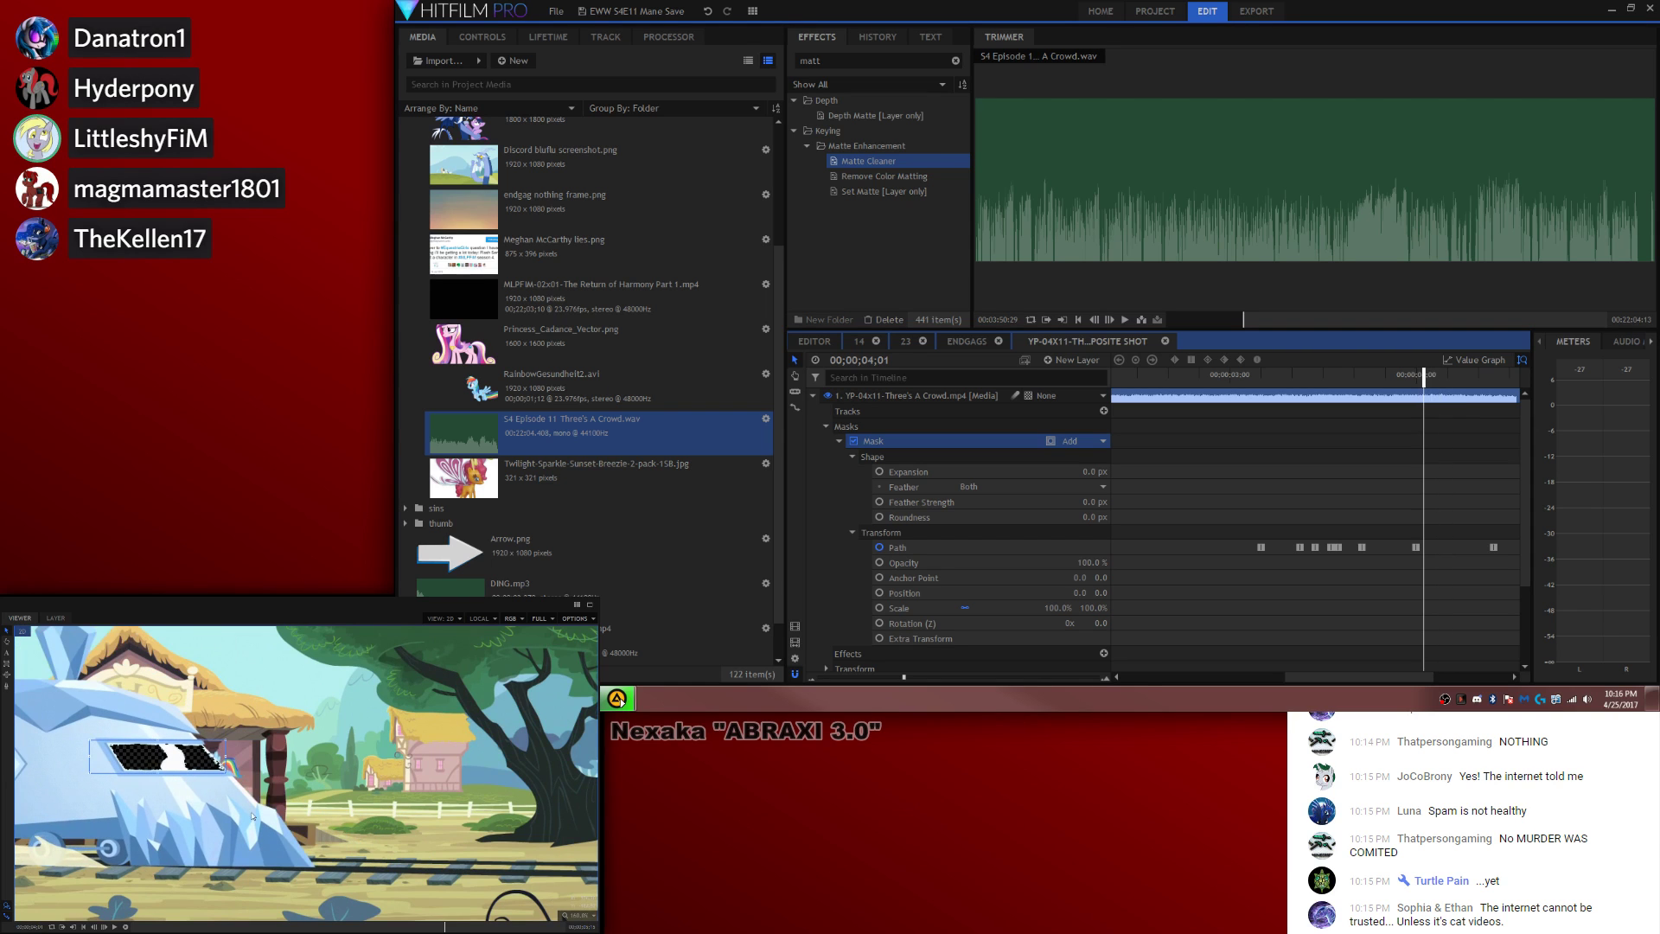
pyautogui.scroll(5, 242, 778)
pyautogui.moveTo(237, 758); pyautogui.dragTo(250, 756)
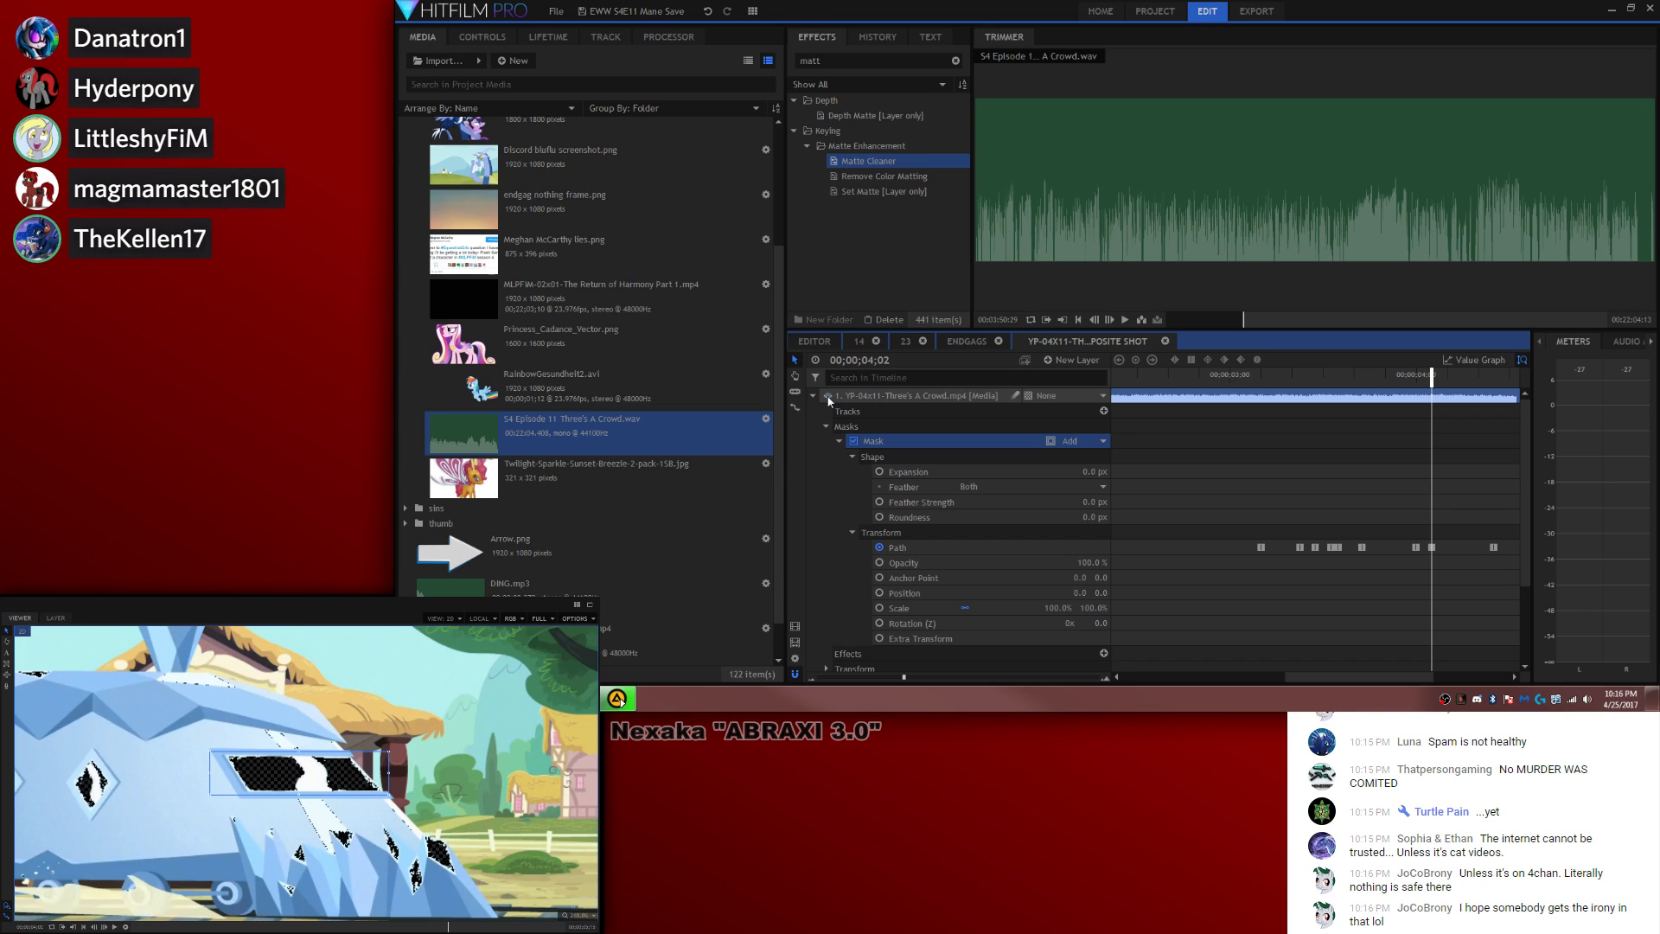
pyautogui.scroll(5, 372, 839)
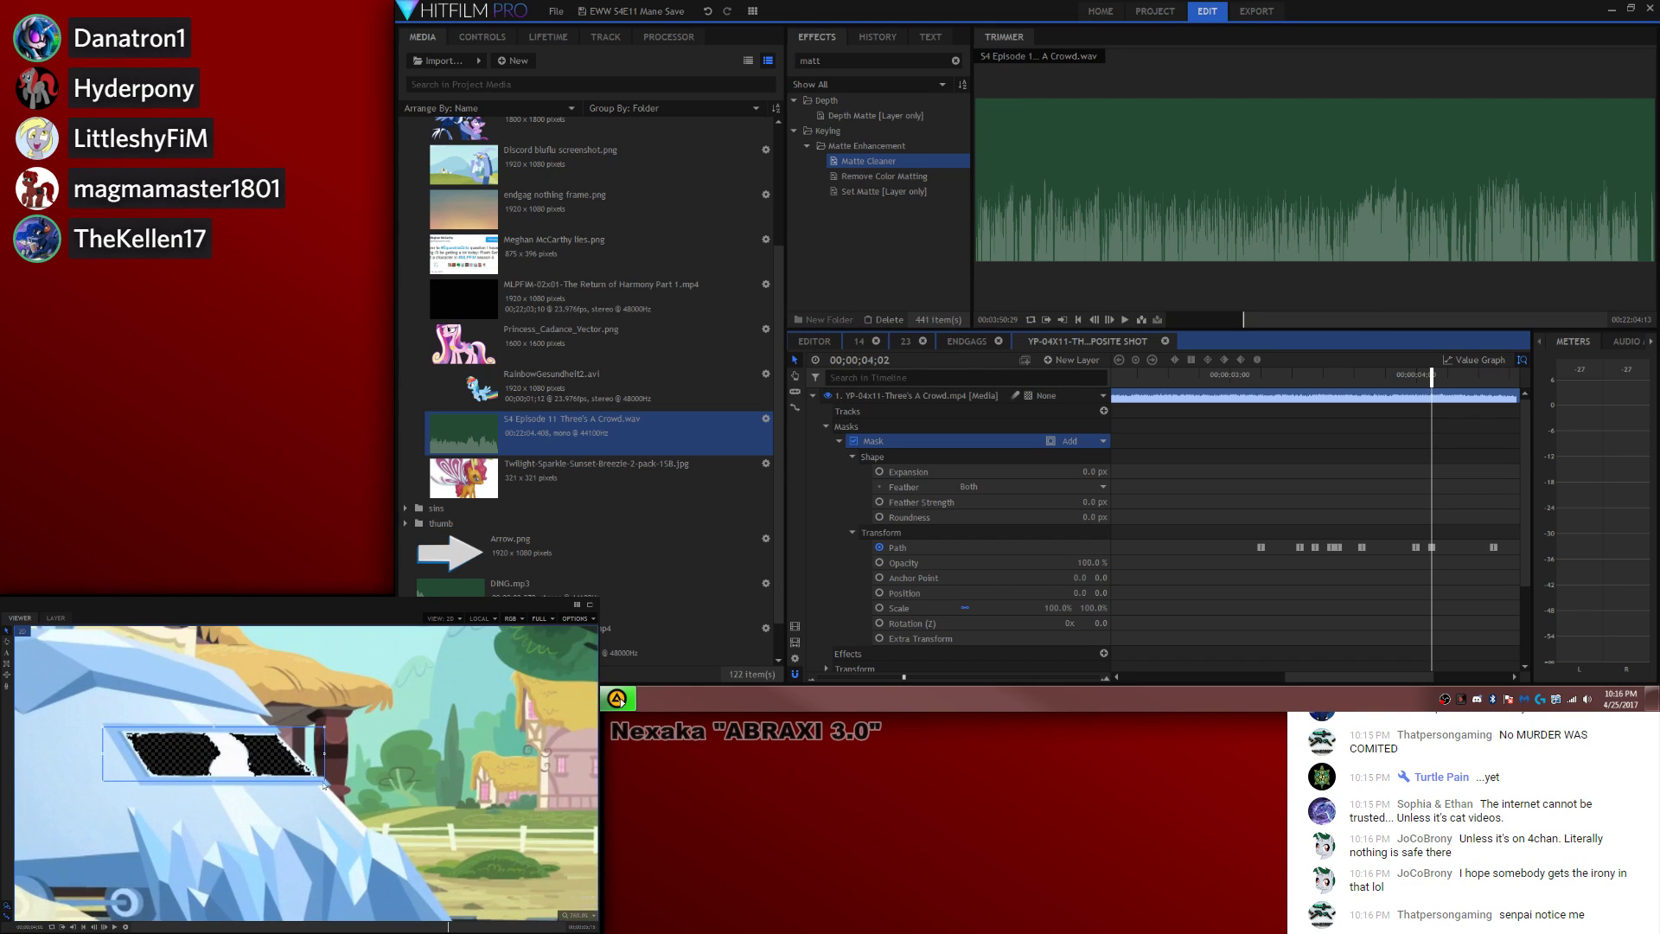
# Step: Keyframe the mask over the train window at 00;00;04;05 and 00;00;04;08
pyautogui.press('Right')
pyautogui.press('Right')
pyautogui.press('Right')
pyautogui.moveTo(180, 735); pyautogui.dragTo(320, 789)
pyautogui.scroll(-5, 380, 734)
pyautogui.press('Right')
pyautogui.press('Right')
pyautogui.press('Right')
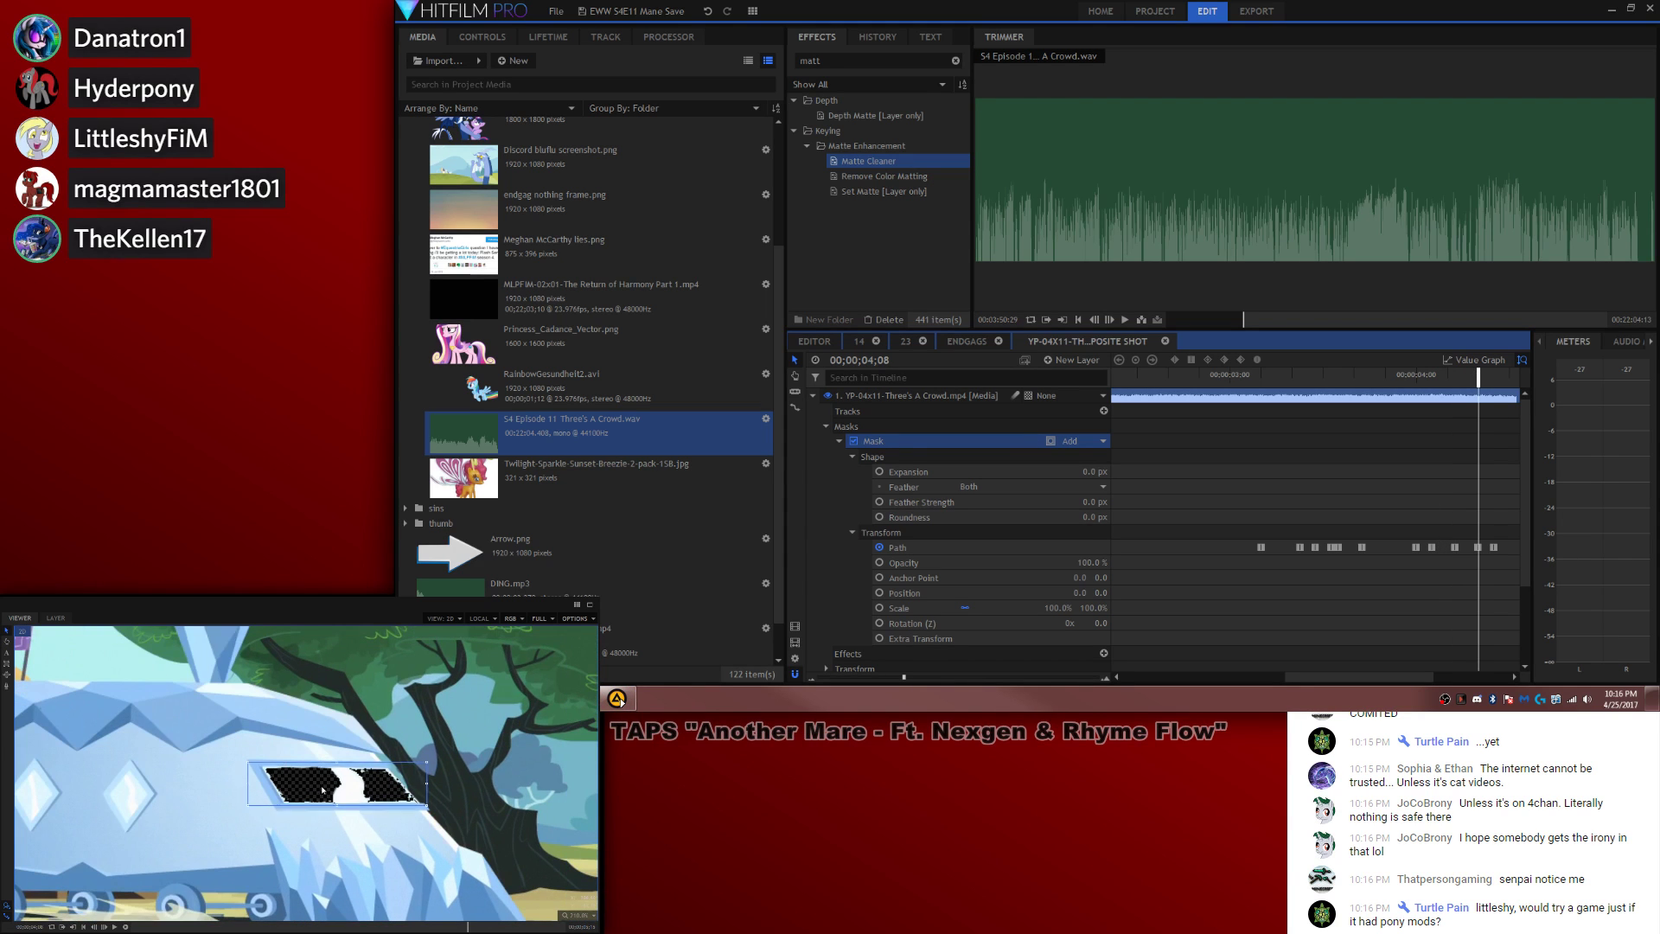
# Step: Check the mask's alignment with the train window on the frames around 00;00;04;08
pyautogui.press('Left')
pyautogui.press('Left')
pyautogui.press('Left')
pyautogui.press('Right')
pyautogui.press('Right')
pyautogui.press('Right')
pyautogui.press('Right')
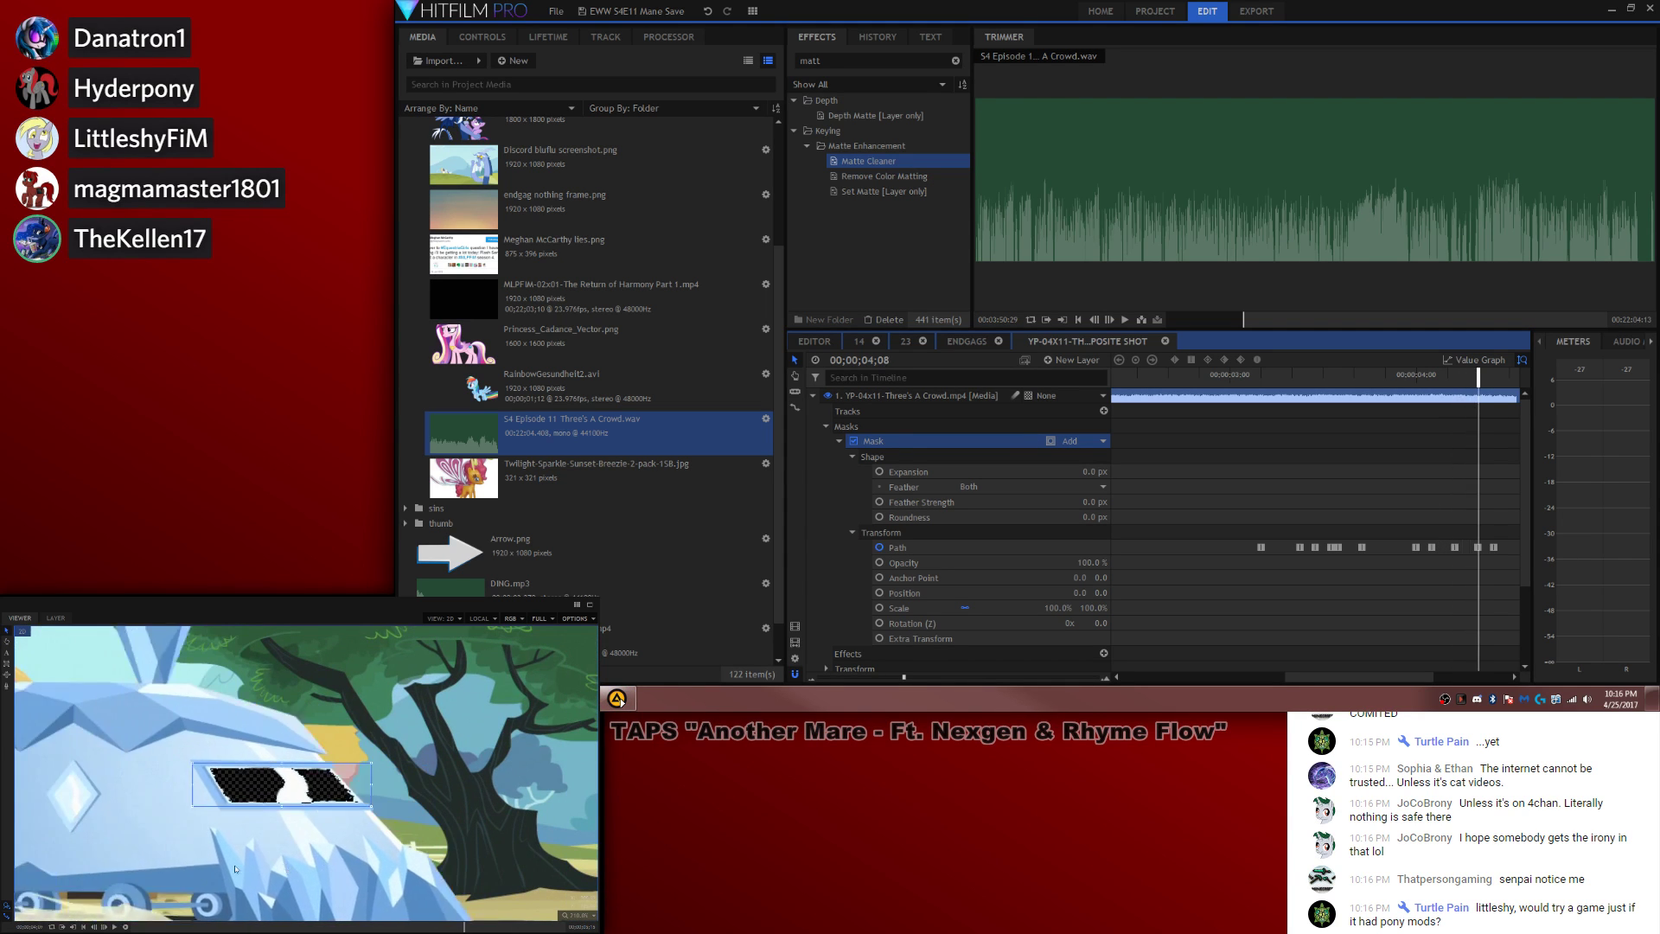
# Step: Realign the mask with the train window at 00;00;04;12 and 00;00;04;16
pyautogui.press('Right')
pyautogui.press('Right')
pyautogui.press('Right')
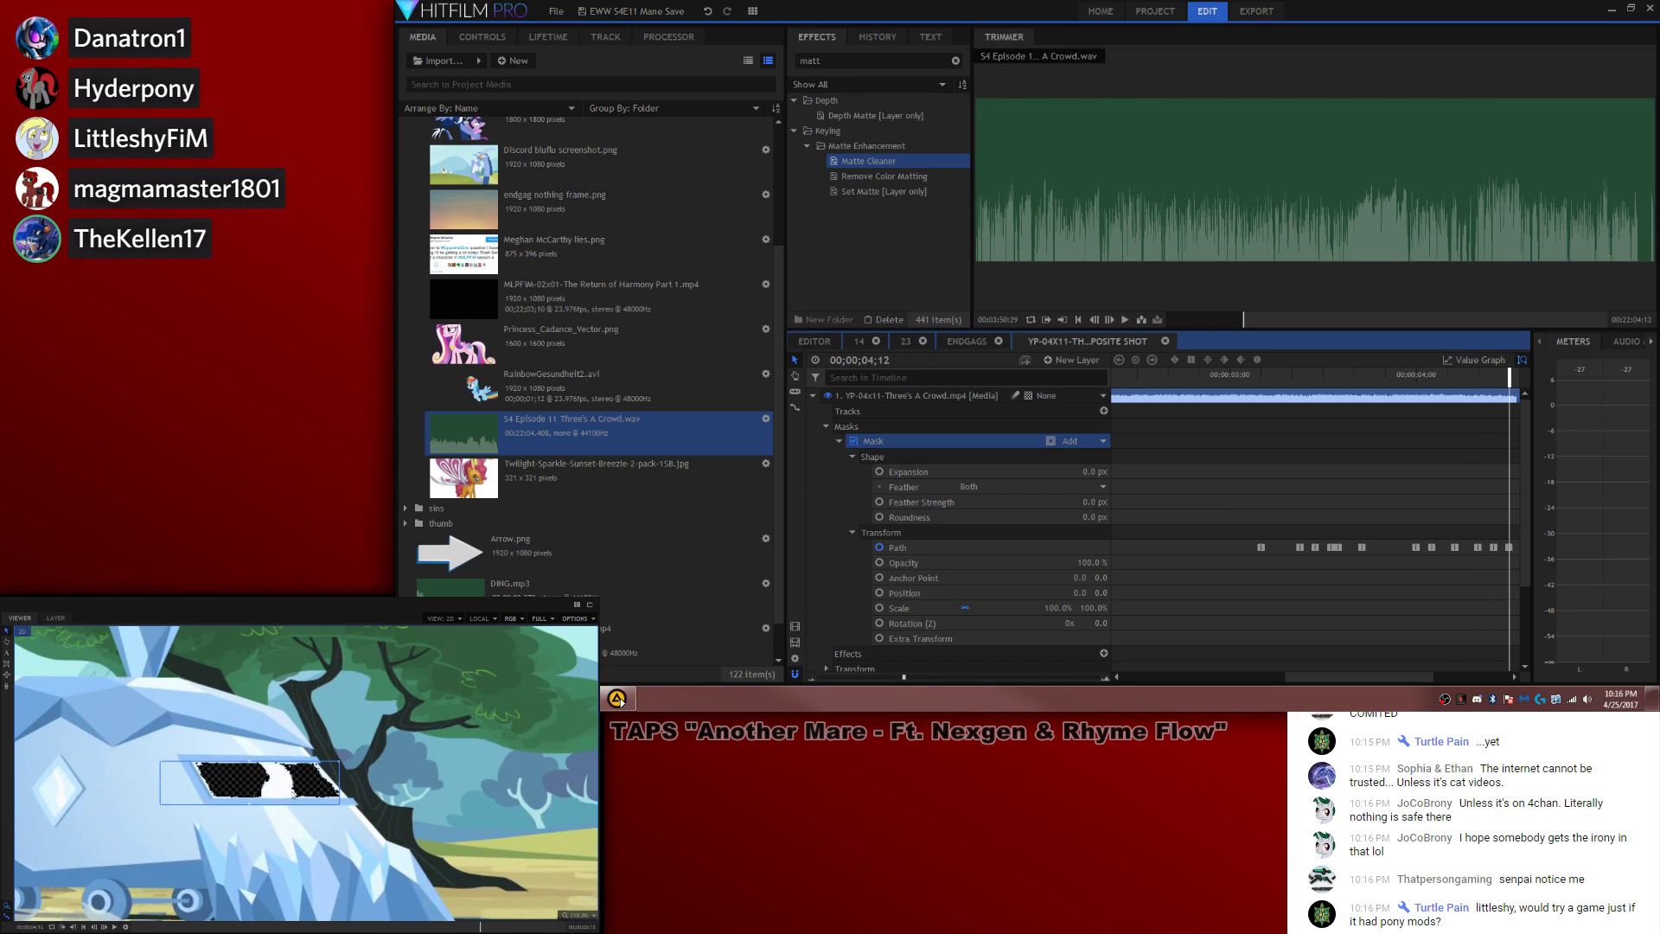
pyautogui.press('Right')
pyautogui.press('Right')
pyautogui.moveTo(1329, 681); pyautogui.dragTo(1386, 680)
pyautogui.press('Right')
pyautogui.press('Right')
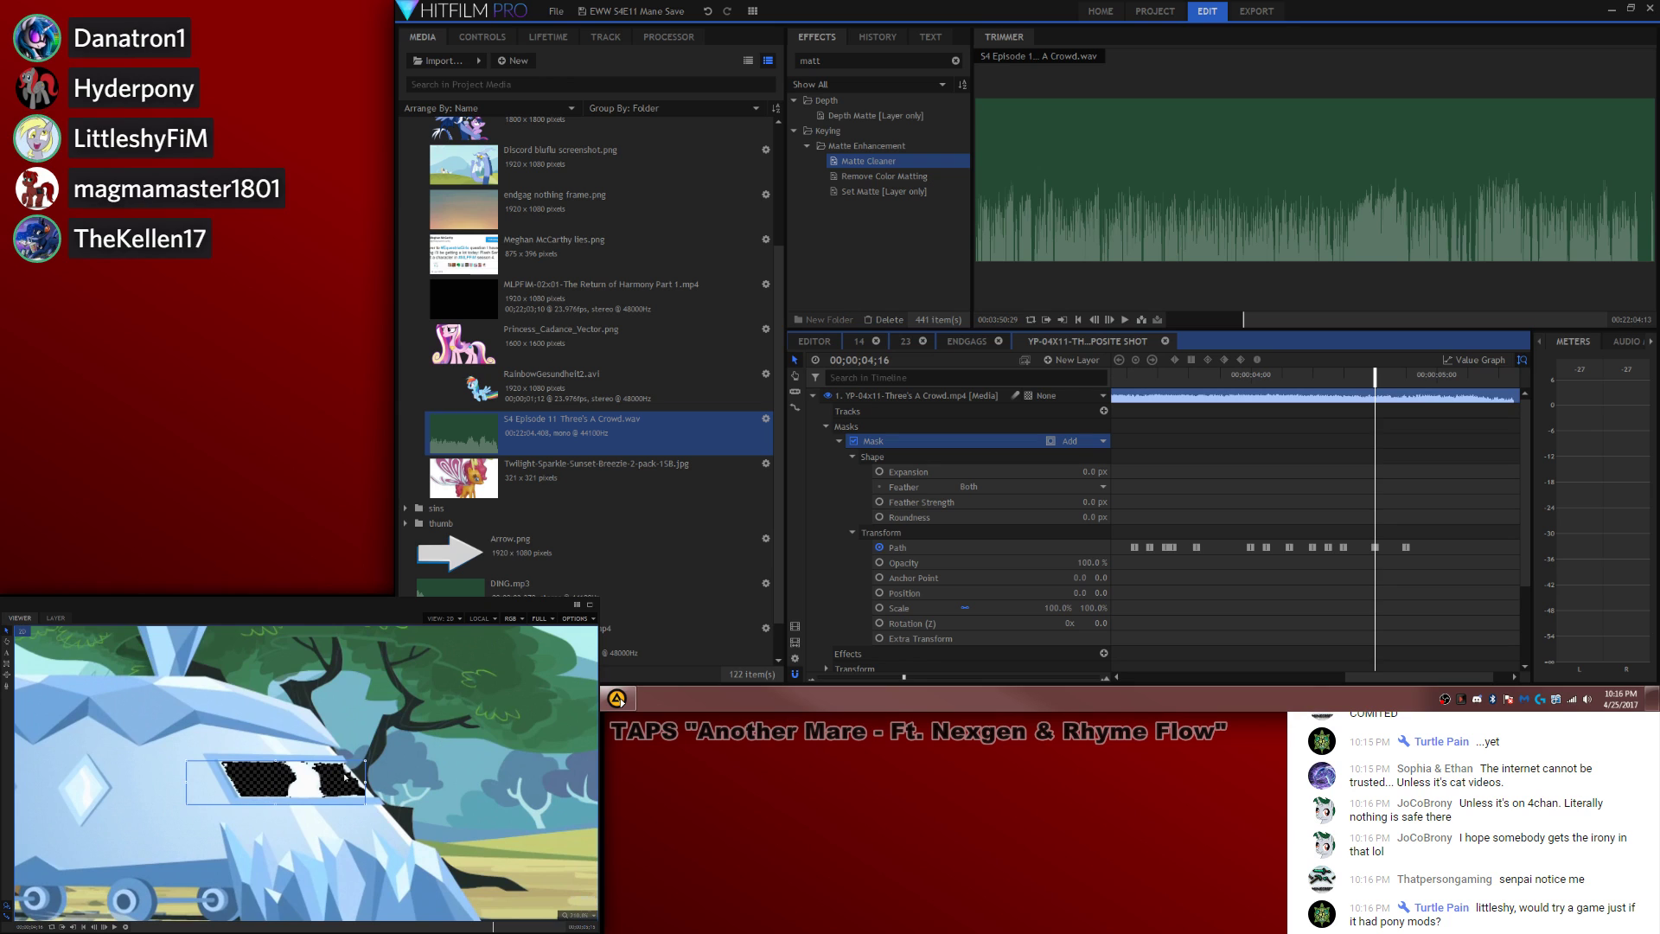
# Step: Check the train window mask frame by frame from the current playhead position to the end of the clip
pyautogui.press('Right')
pyautogui.press('Right')
pyautogui.press('Right')
pyautogui.press('Right')
pyautogui.press('Right')
pyautogui.press('Right')
pyautogui.press('Right')
pyautogui.press('Right')
pyautogui.press('Right')
pyautogui.press('Right')
pyautogui.press('Right')
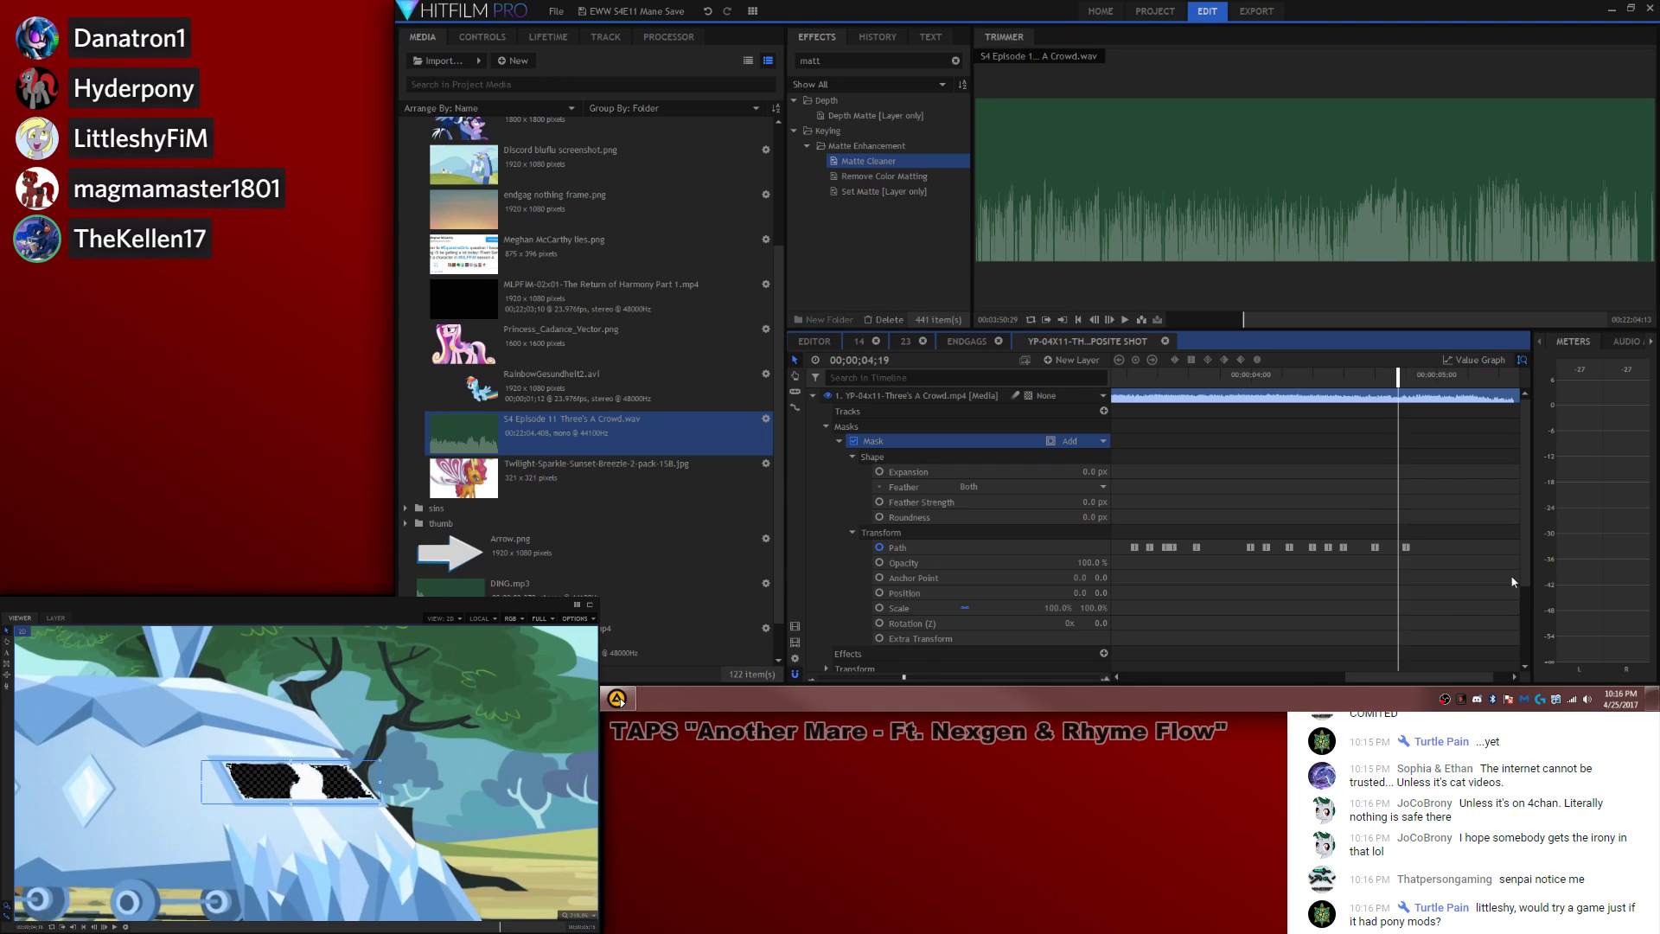
pyautogui.press('Right')
pyautogui.press('Right')
pyautogui.press('Right')
pyautogui.press('Right')
pyautogui.press('Right')
pyautogui.press('Right')
pyautogui.press('Right')
pyautogui.press('Right')
pyautogui.press('Right')
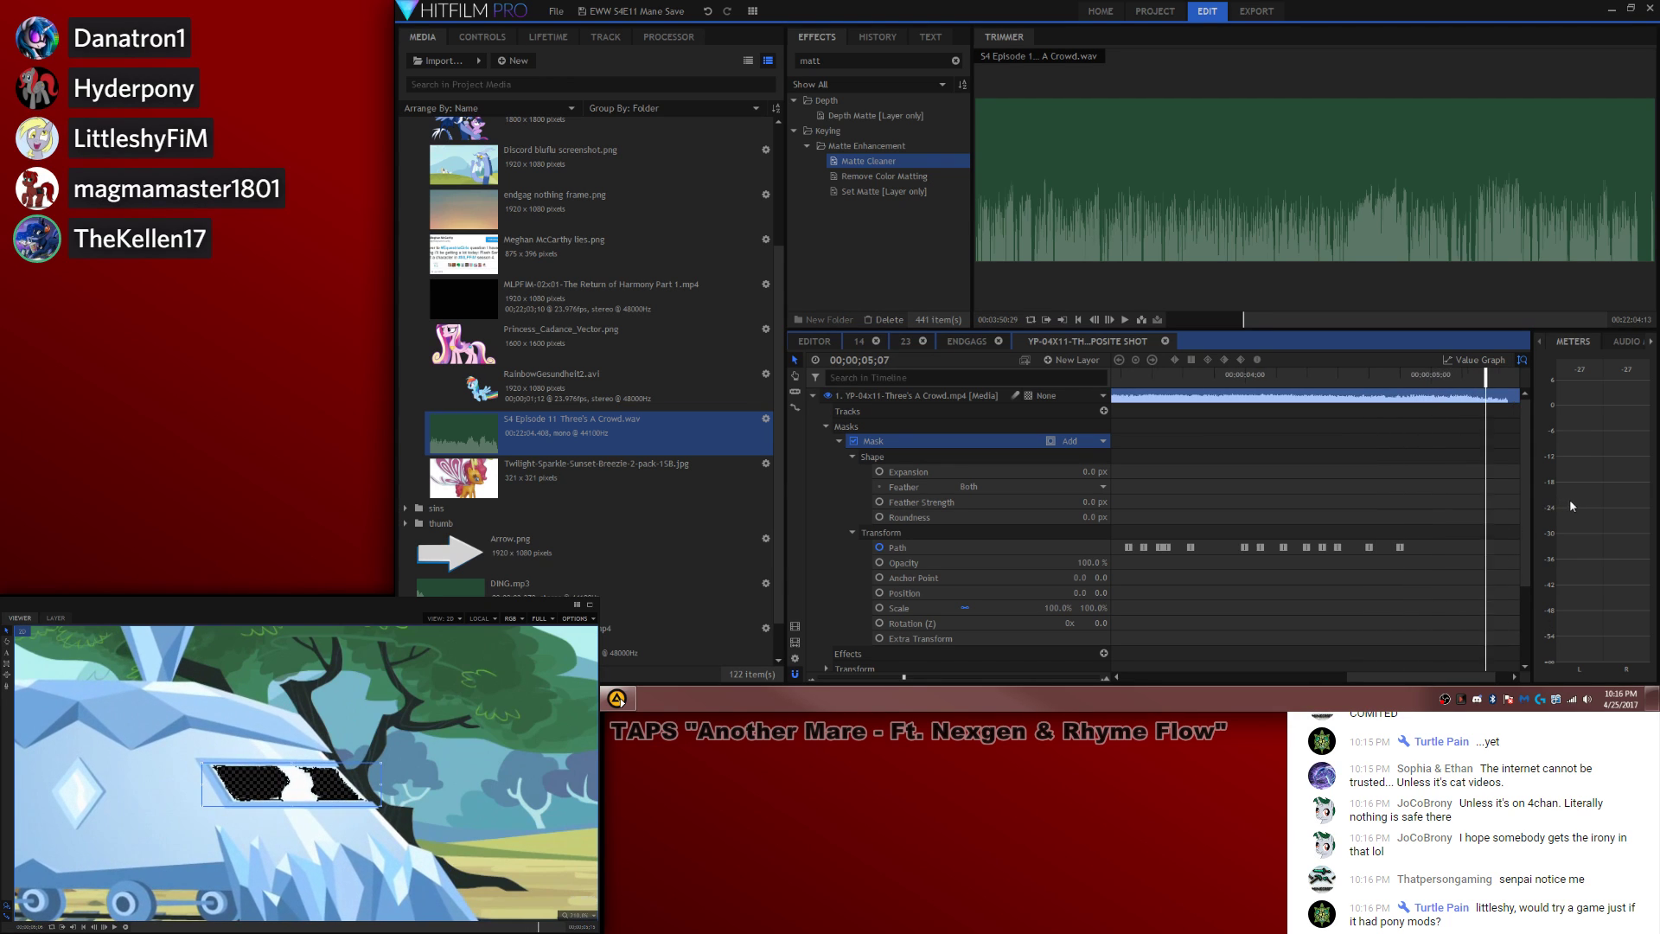
pyautogui.press('Left')
pyautogui.press('Left')
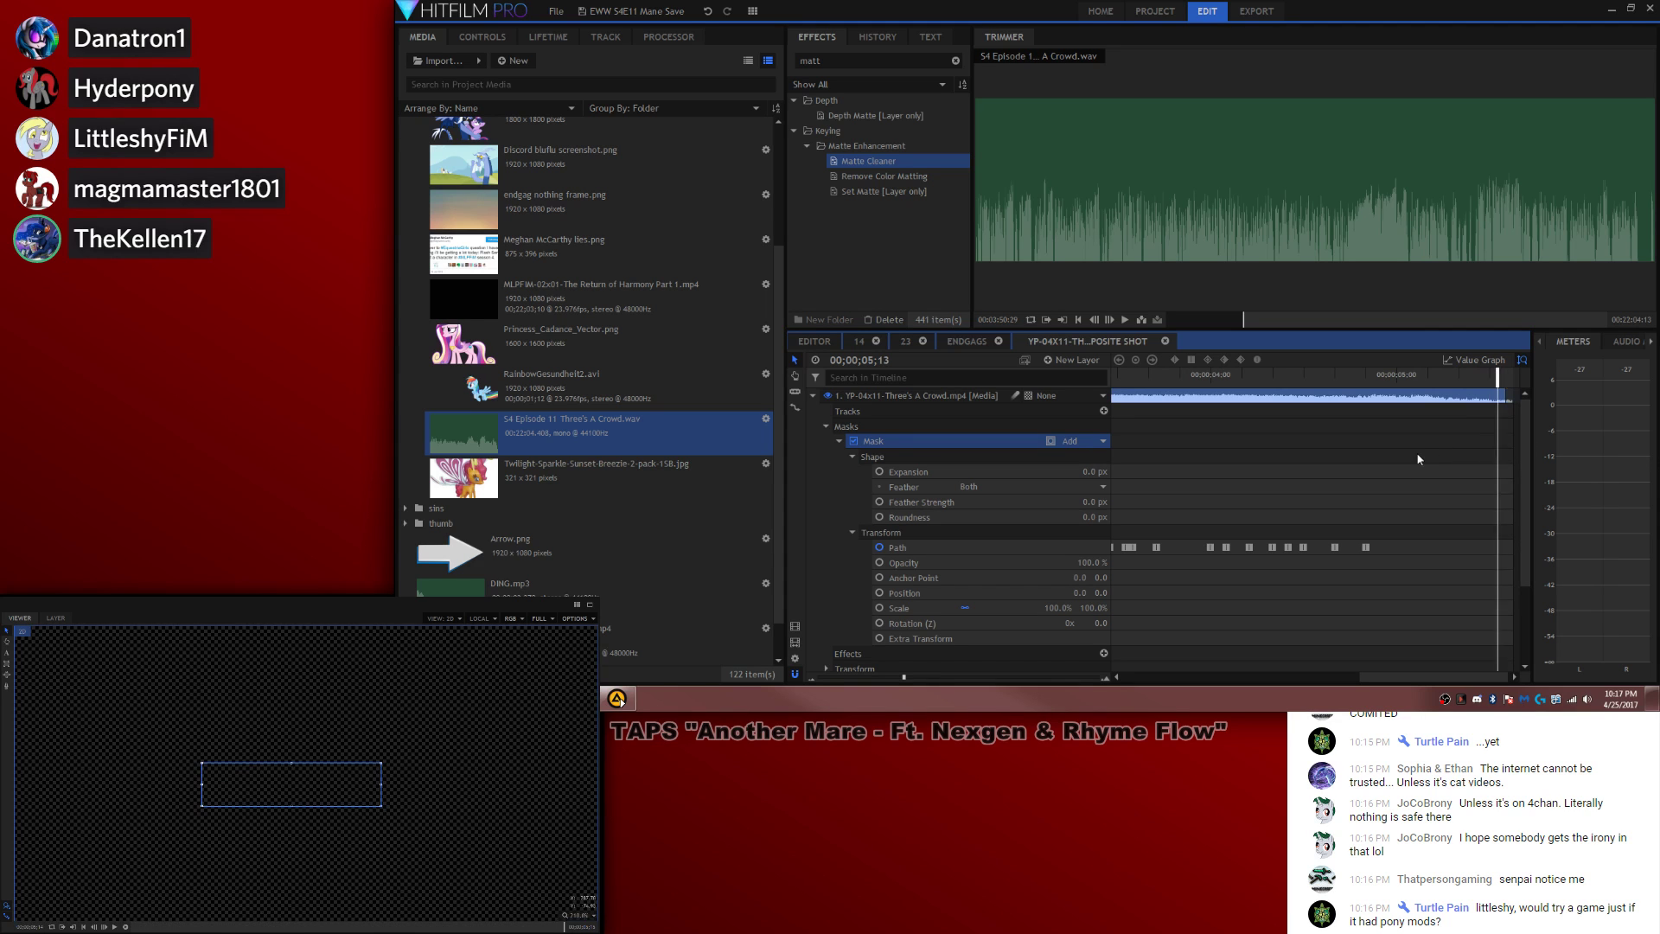
pyautogui.press('Left')
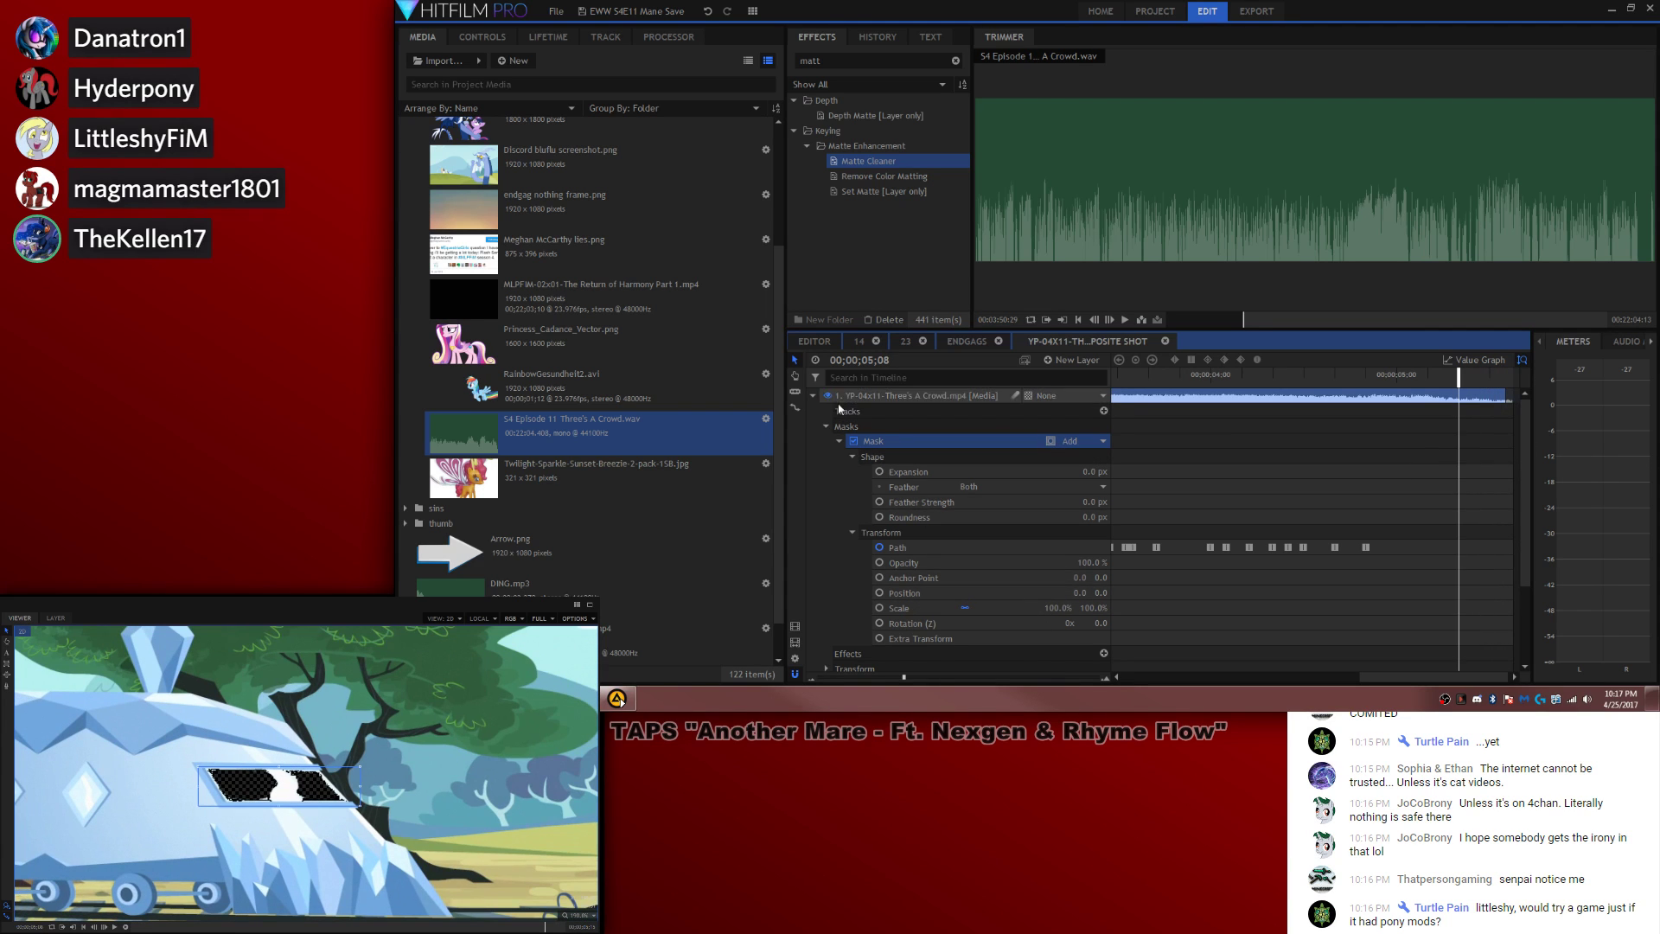
# Step: Add a grade layer above the two Three's A Crowd clips and apply the Matte Cleaner effect to it
pyautogui.click(812, 395)
pyautogui.scroll(-3, 288, 810)
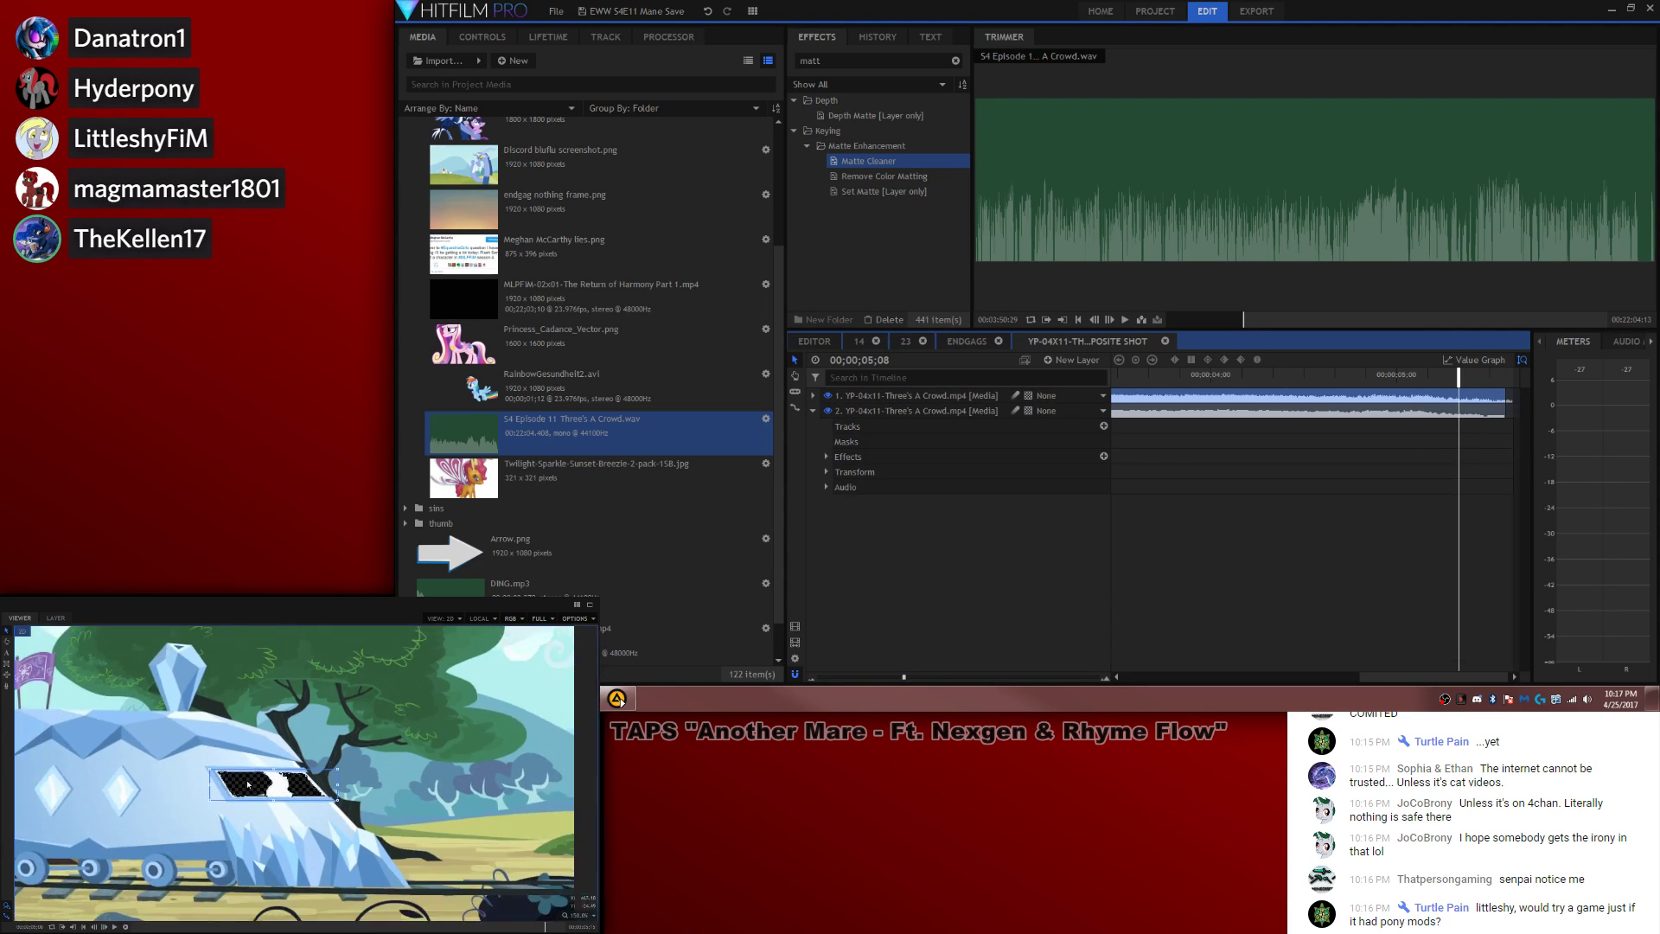
pyautogui.scroll(-1, 287, 810)
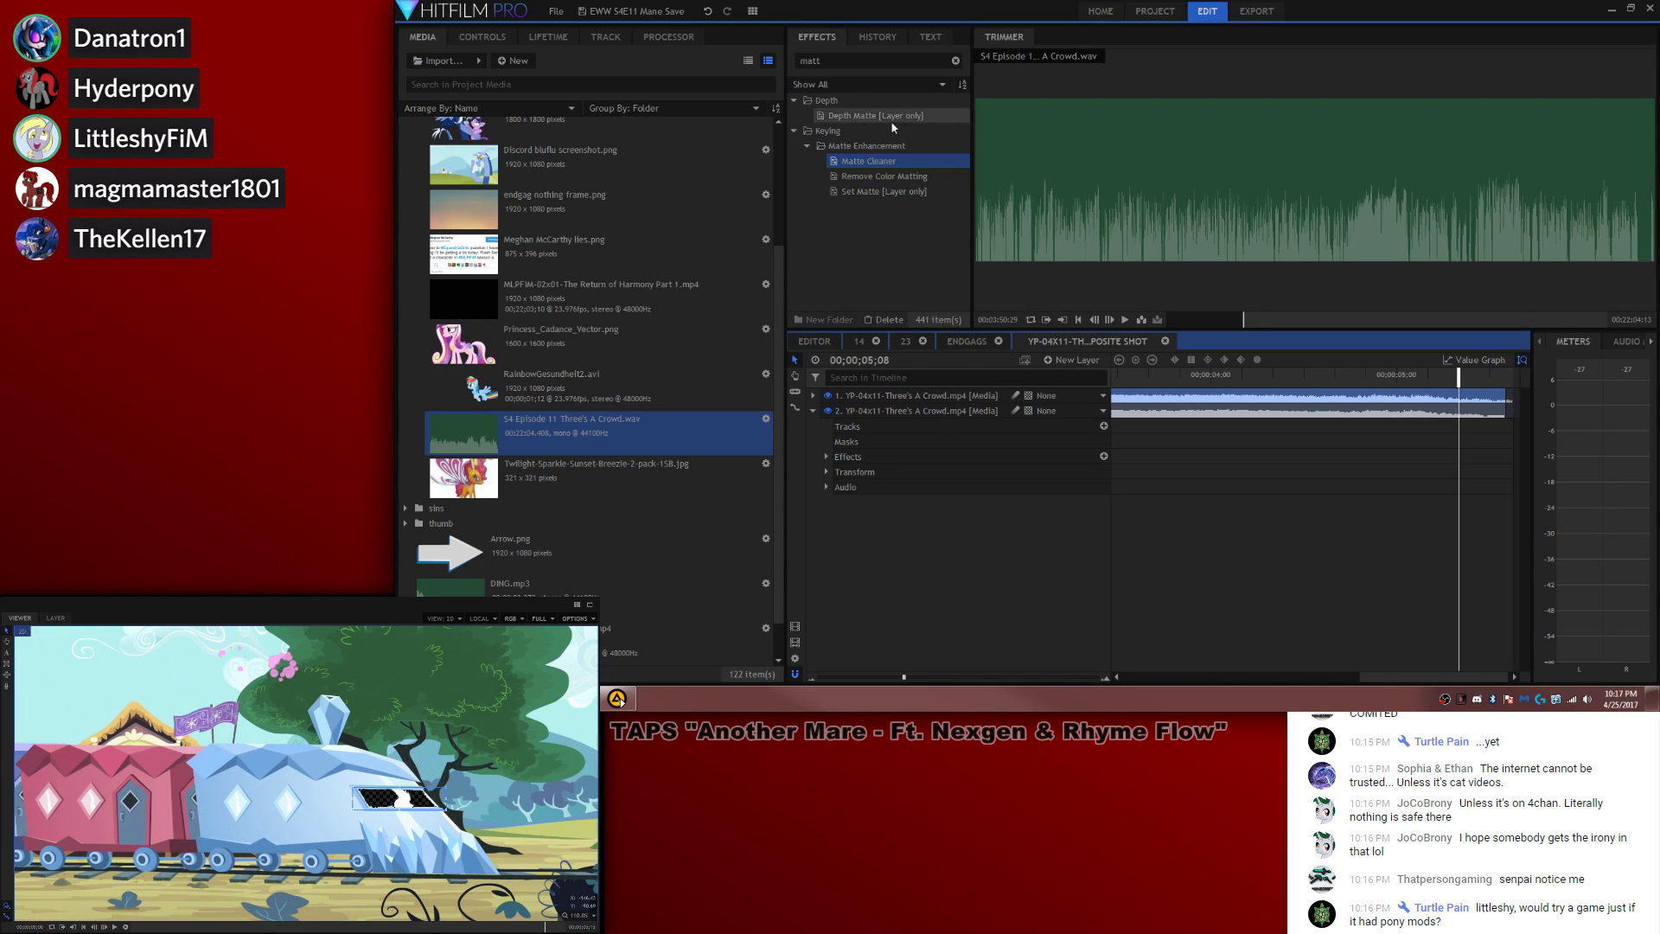
pyautogui.doubleClick(816, 60)
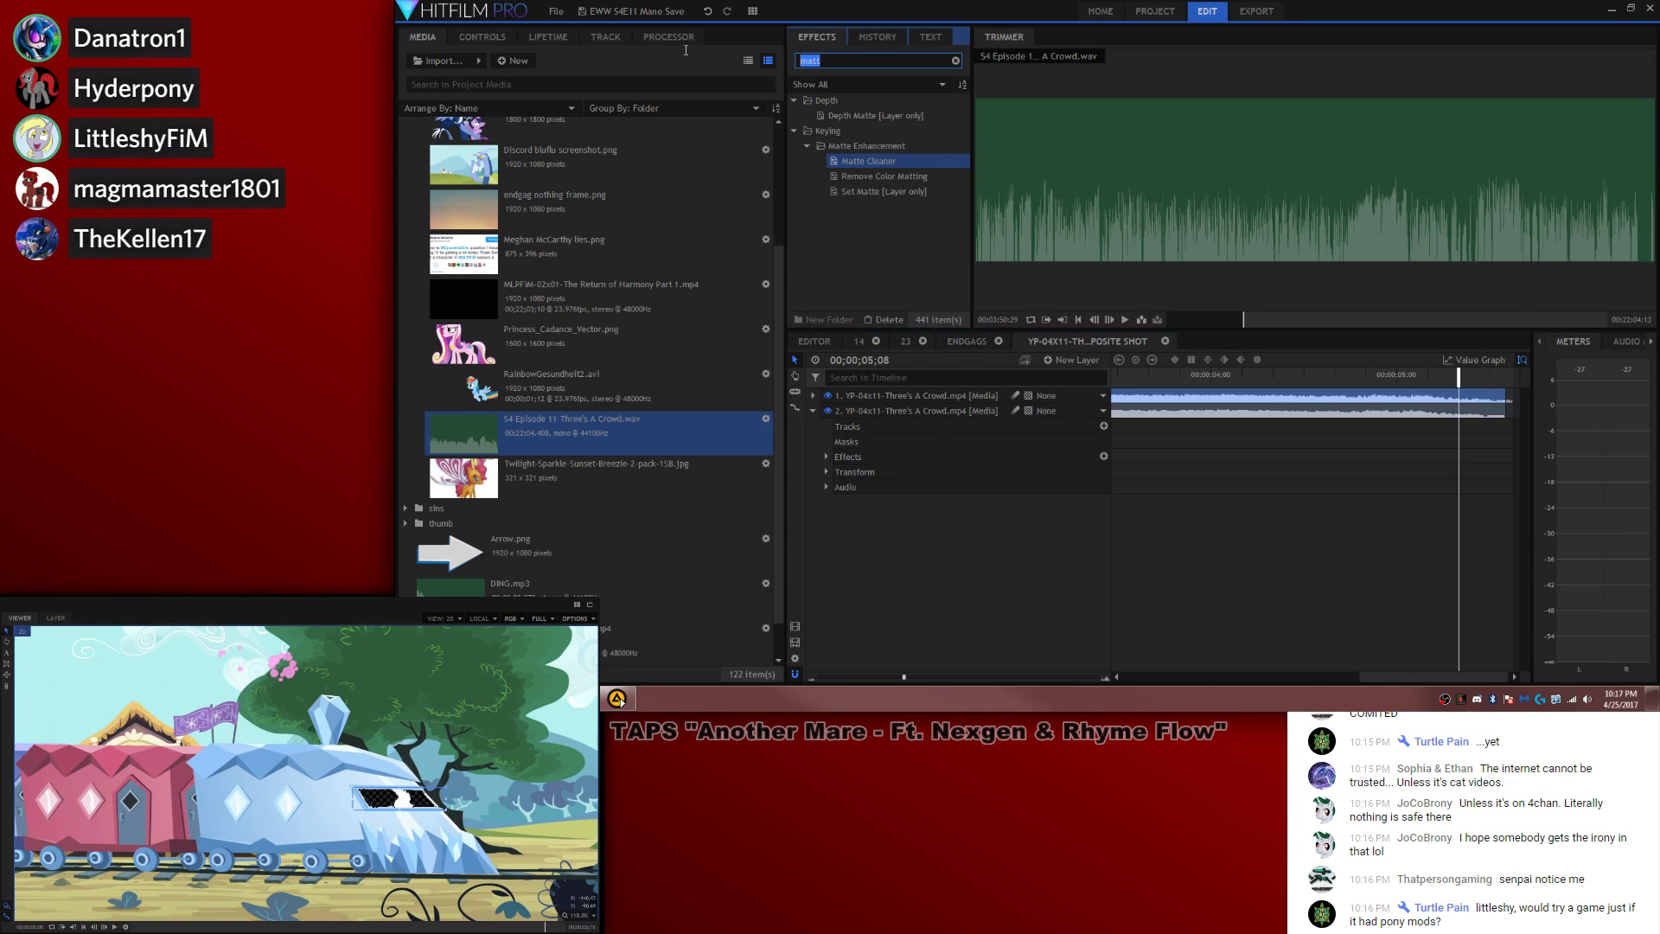
pyautogui.click(1064, 362)
pyautogui.click(1072, 424)
pyautogui.moveTo(863, 166); pyautogui.dragTo(905, 402)
pyautogui.moveTo(868, 162); pyautogui.dragTo(902, 401)
pyautogui.click(840, 457)
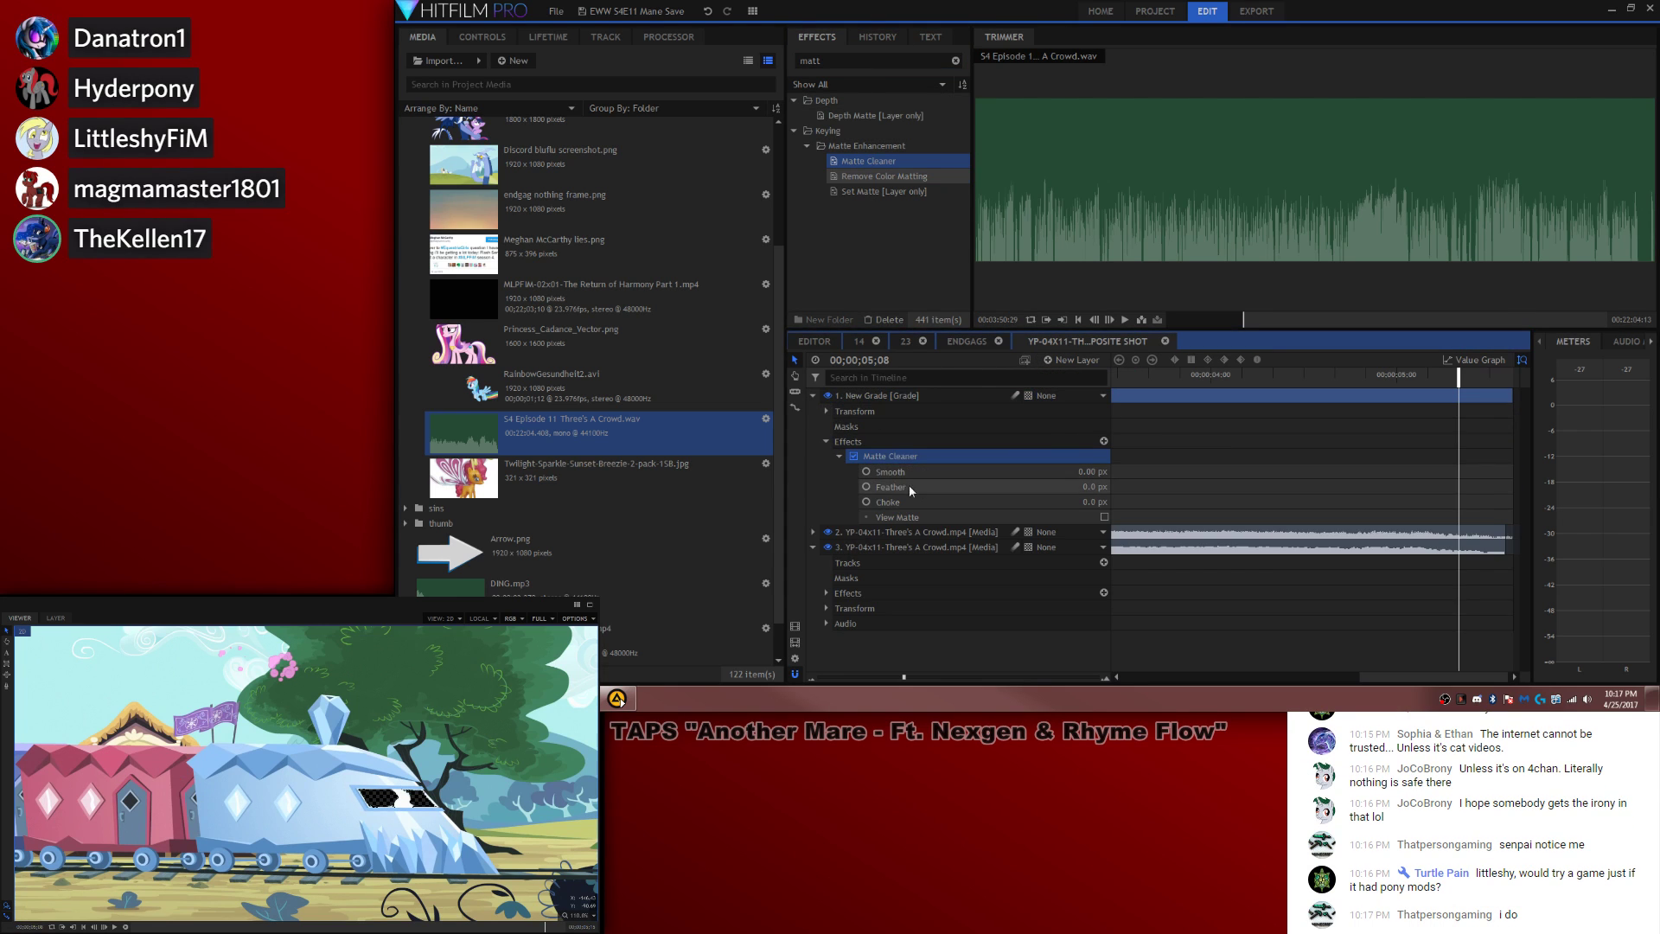
# Step: Try Matte Cleaner's Feather on the grade layer, then set Smooth to 25 px
pyautogui.scroll(4, 381, 771)
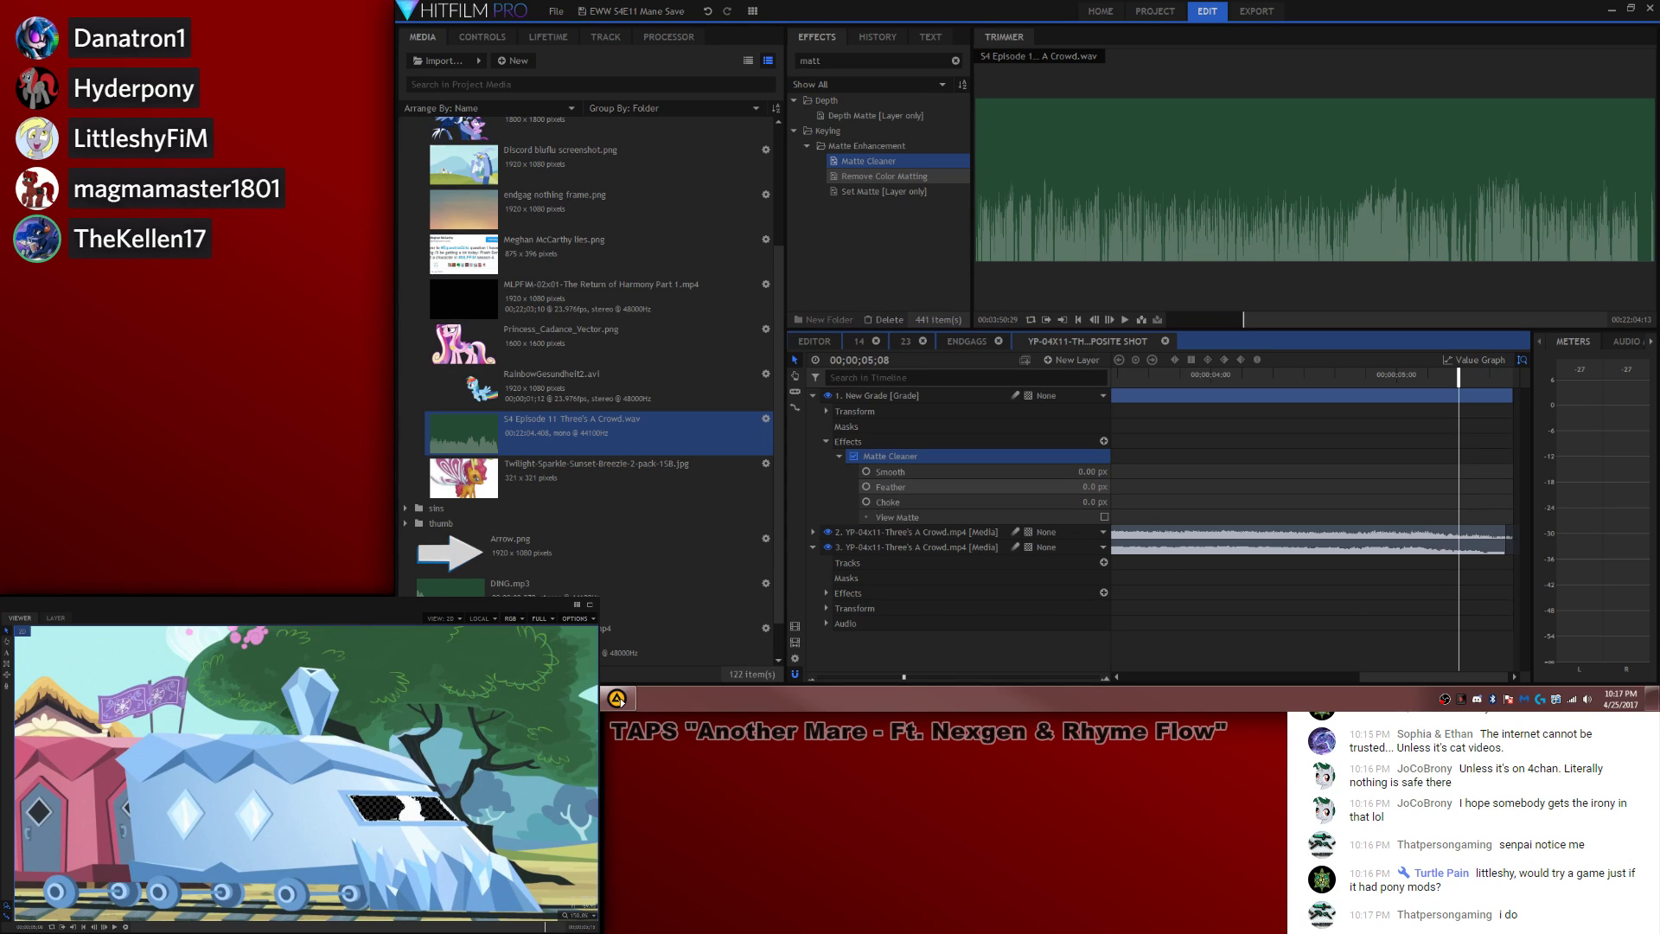
pyautogui.moveTo(1091, 486); pyautogui.dragTo(1106, 487)
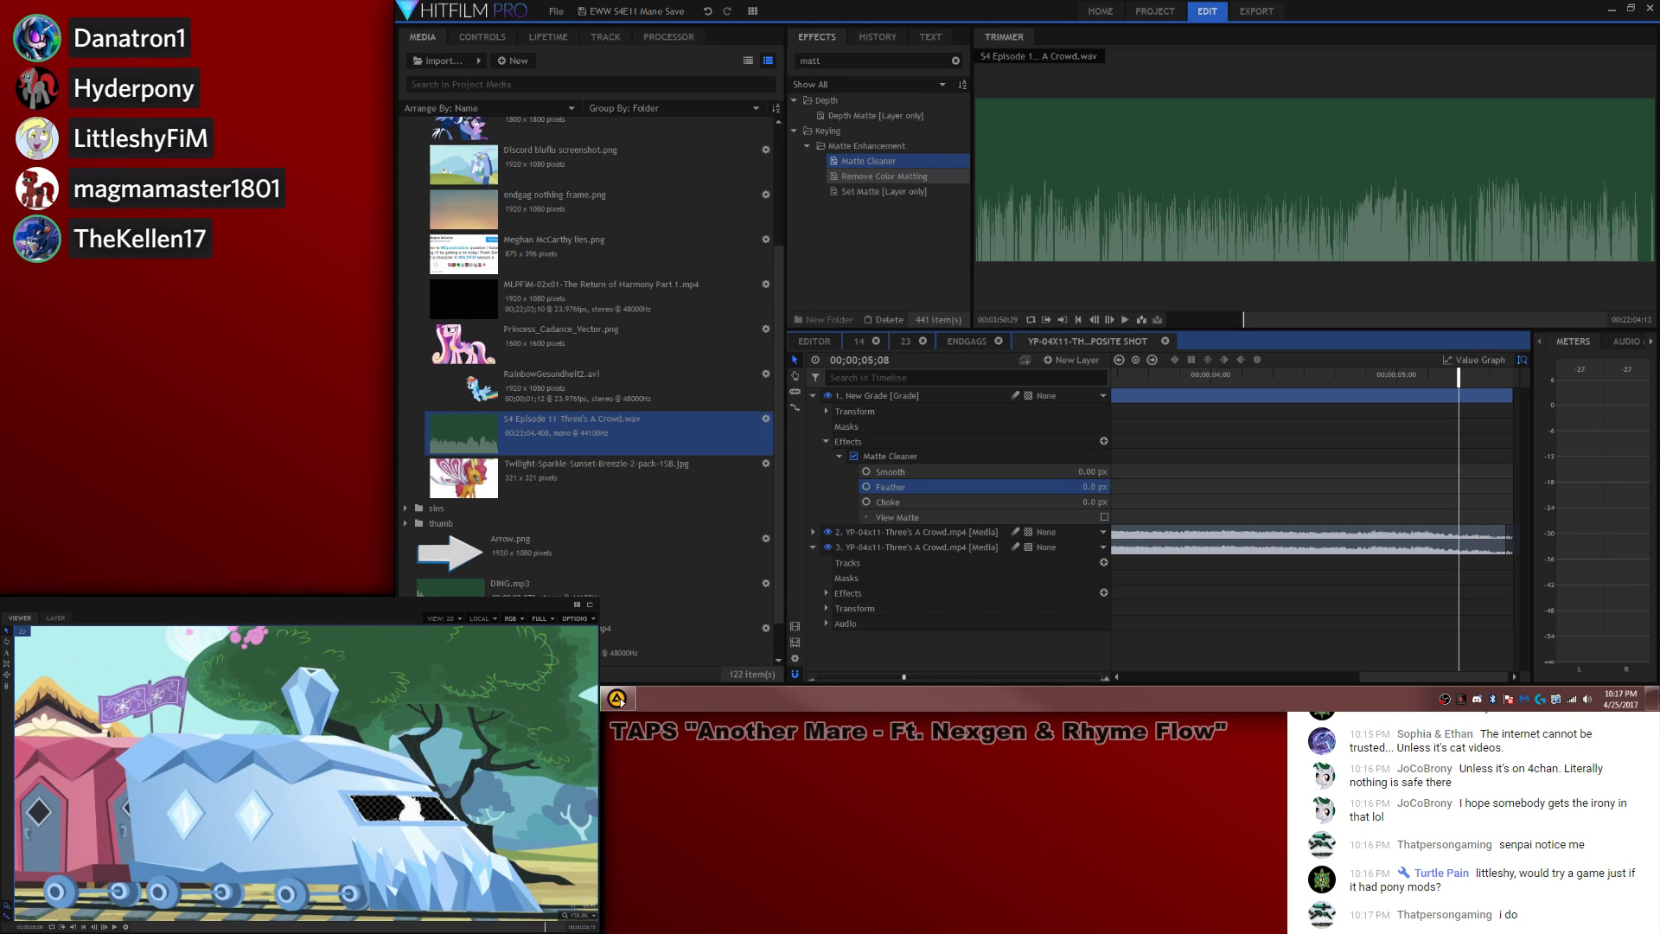
pyautogui.moveTo(1090, 471); pyautogui.dragTo(1099, 471)
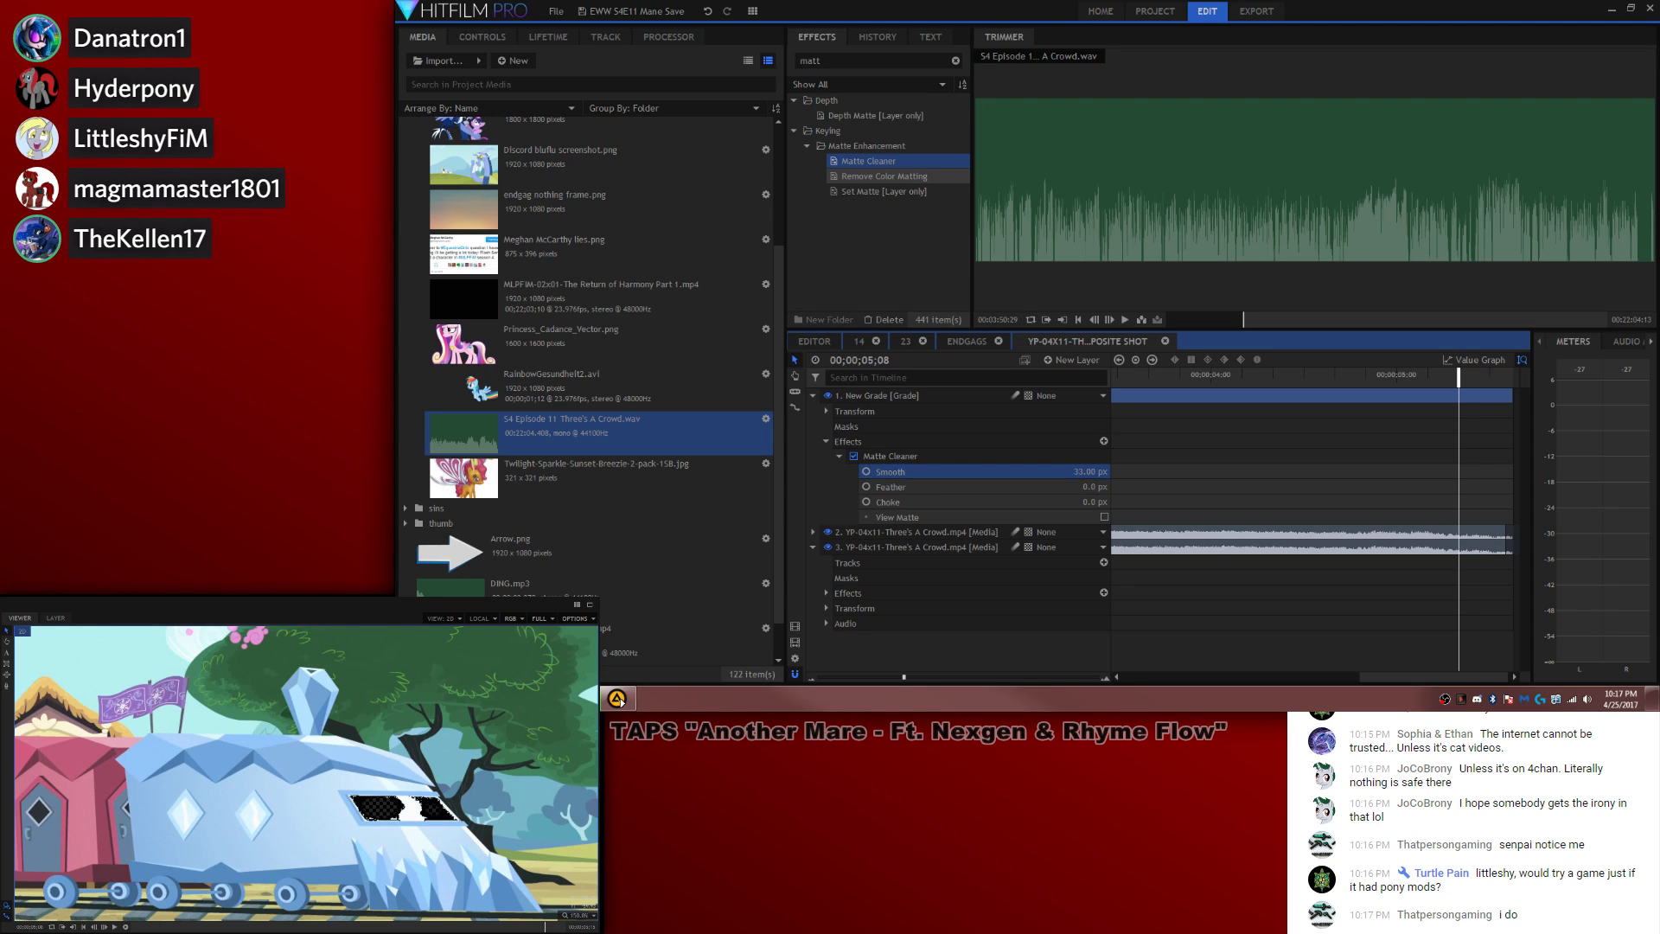
# Step: Change the viewer's background colour to green so the transparent train window stands out
pyautogui.click(549, 619)
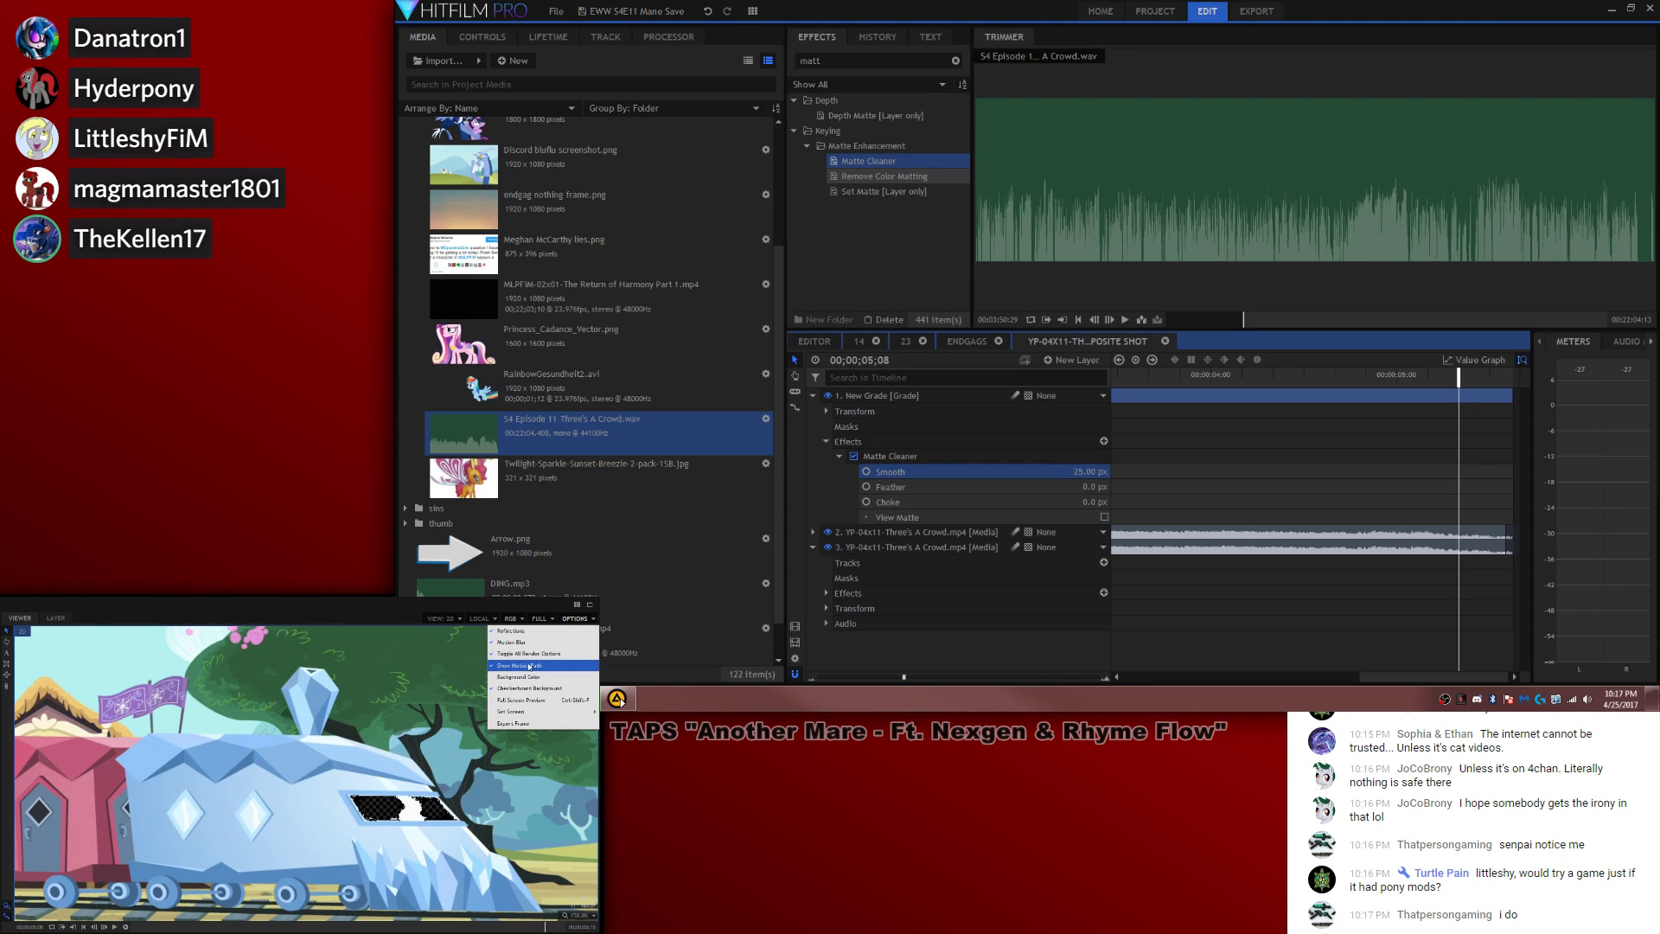
pyautogui.click(545, 673)
pyautogui.click(356, 842)
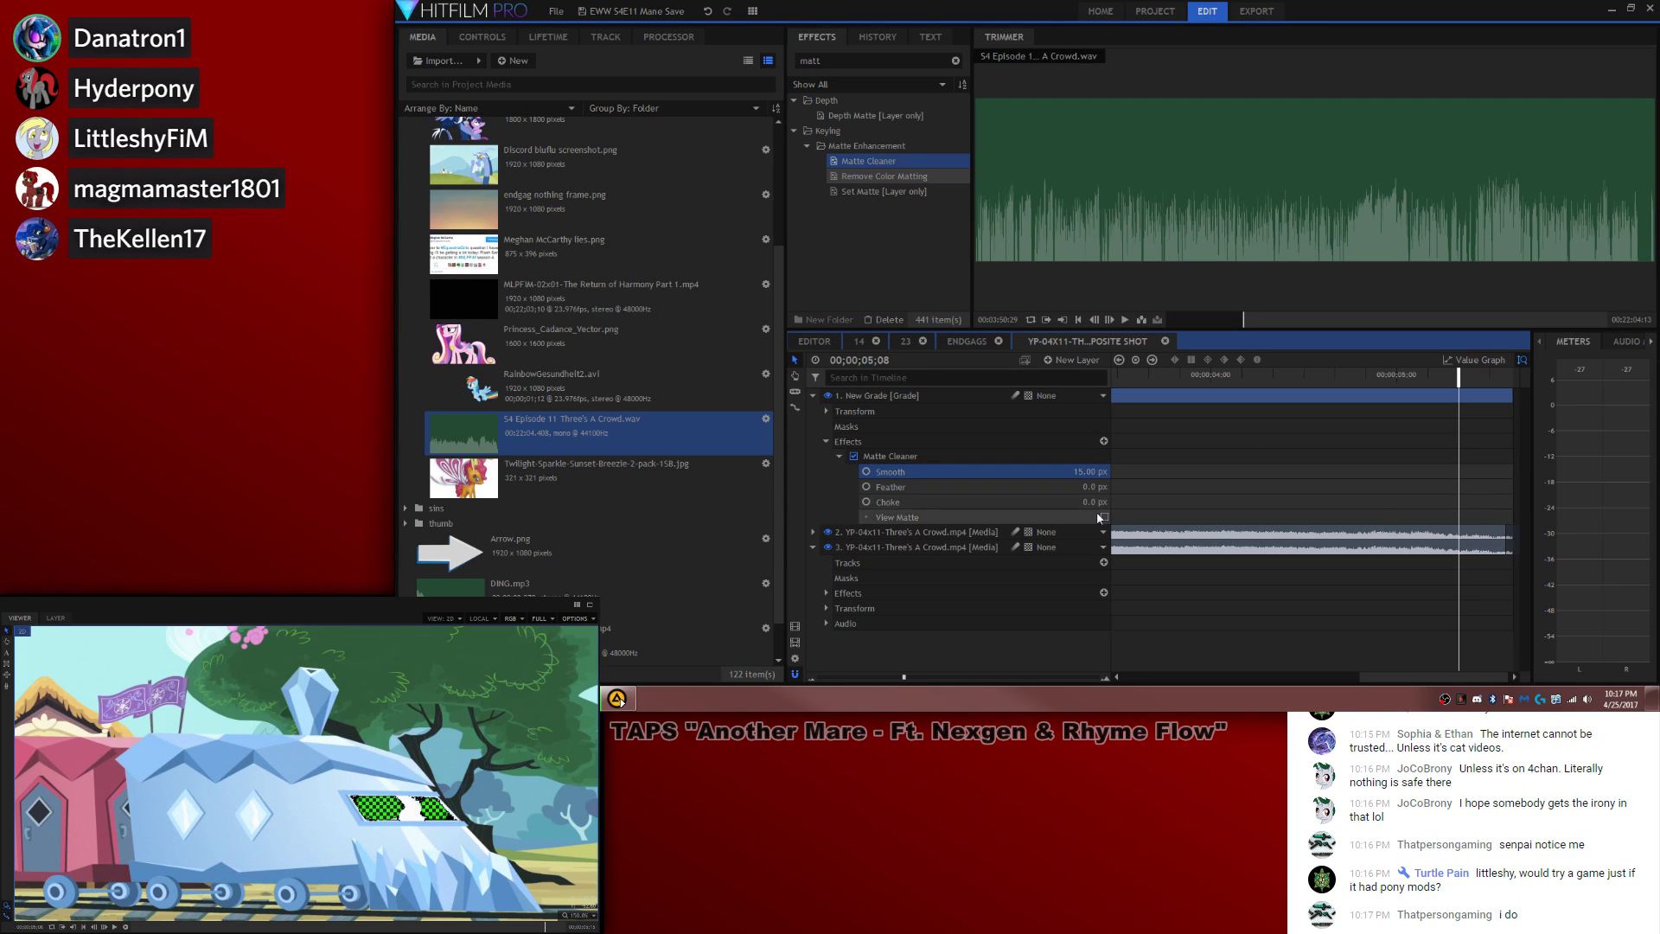
# Step: Set the Matte Cleaner's Feather to 5 px and inspect the cut-out window's edges up close
pyautogui.moveTo(1091, 487); pyautogui.dragTo(1098, 487)
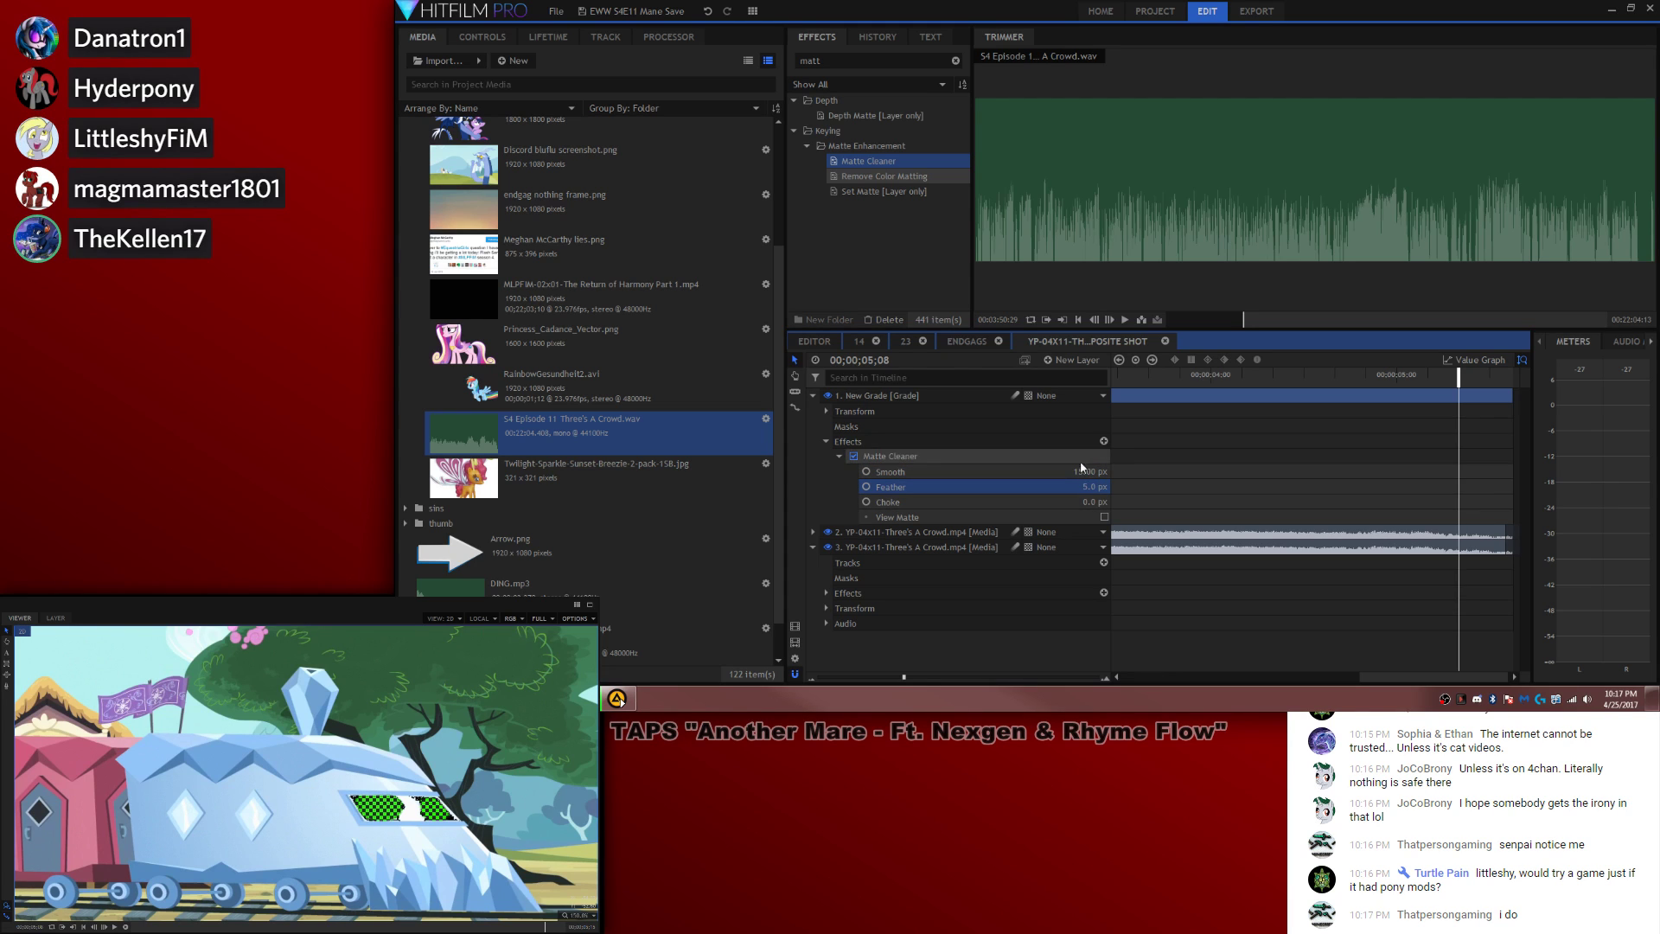
pyautogui.click(812, 396)
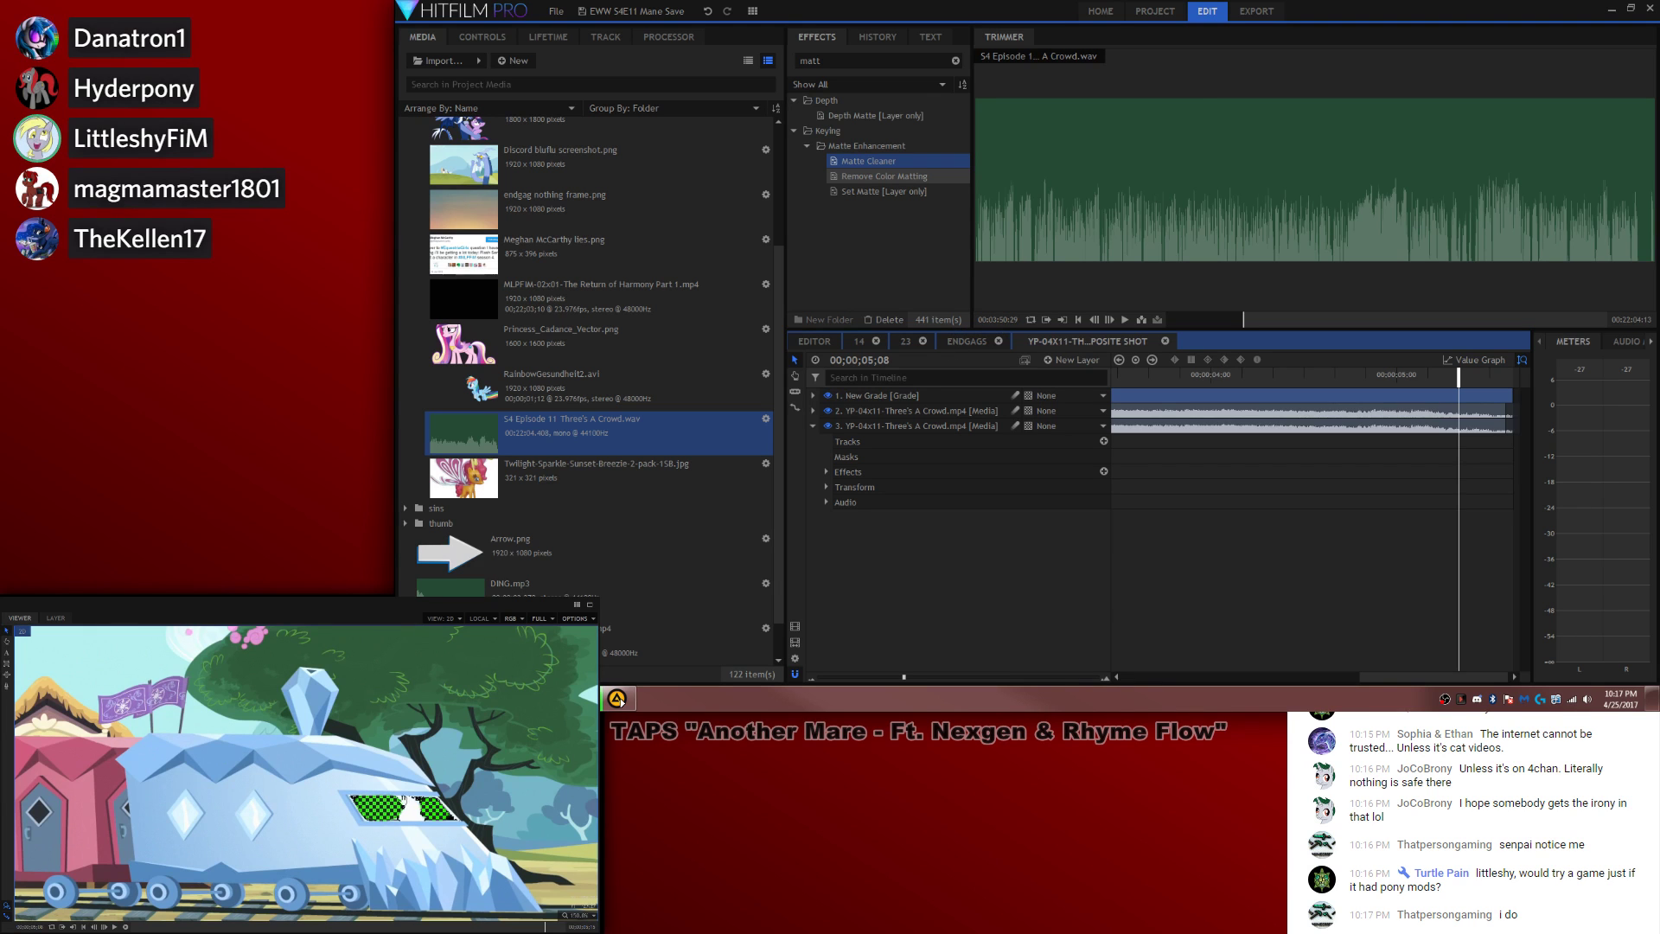
pyautogui.scroll(5, 403, 798)
pyautogui.scroll(5, 266, 766)
pyautogui.scroll(-1, 441, 826)
# Step: Copy the masked Three's A Crowd clip into the Endgags timeline and align it with the composite shot's start
pyautogui.click(966, 341)
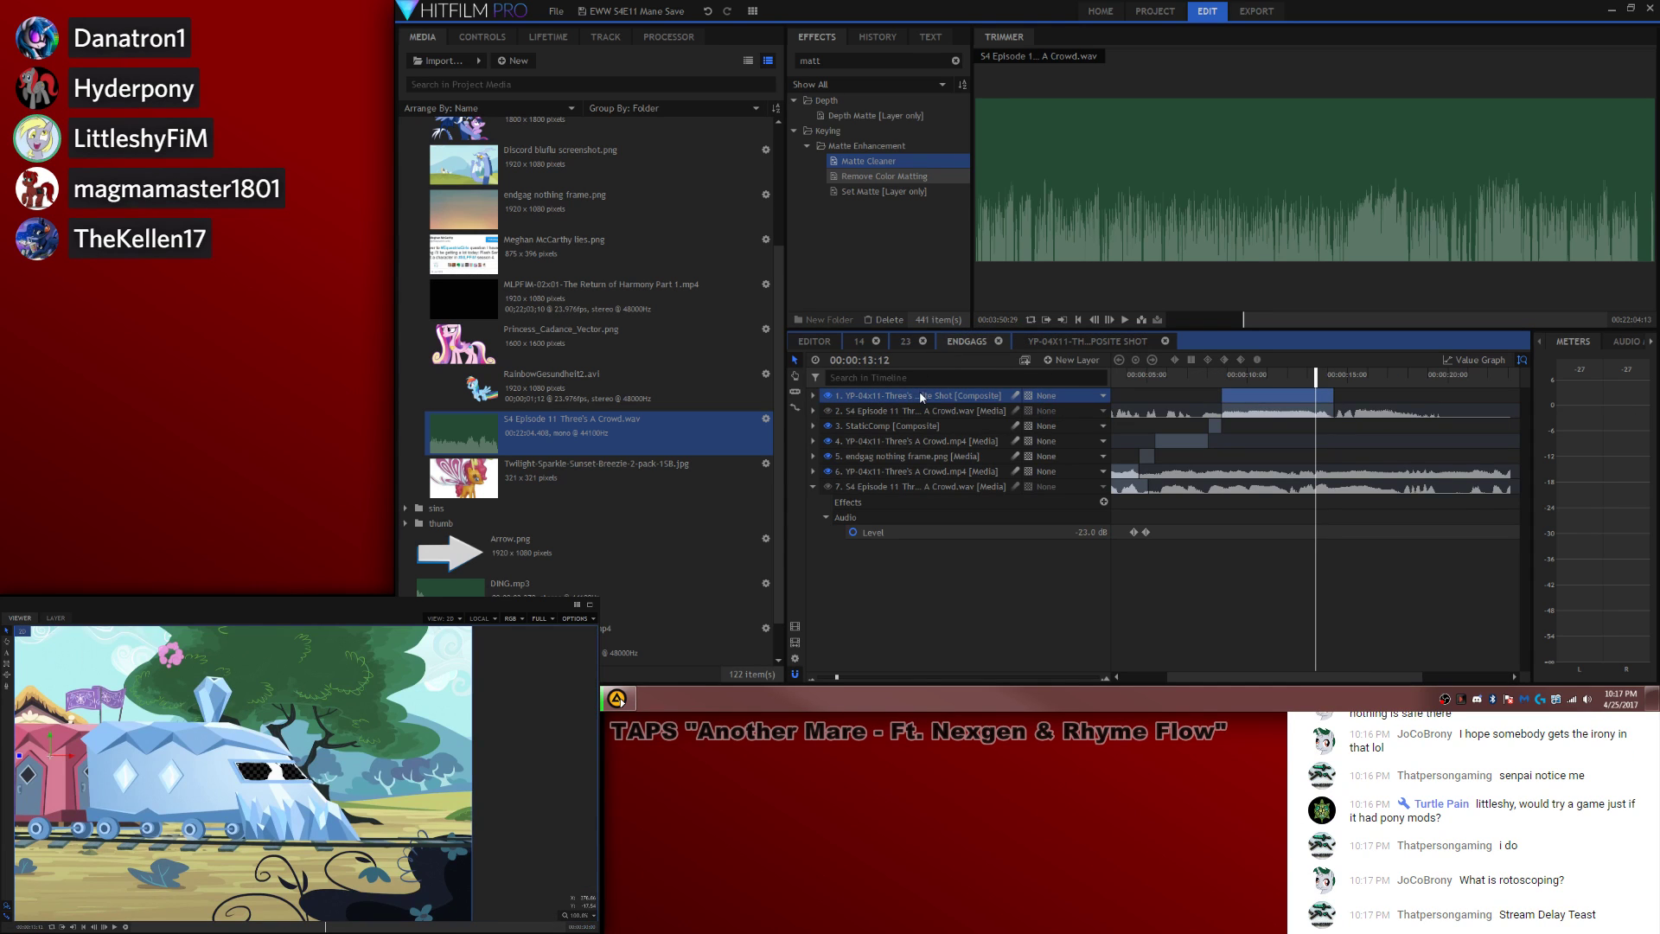
pyautogui.click(1046, 341)
pyautogui.click(881, 413)
pyautogui.hotkey('ctrl', 'c')
pyautogui.click(967, 340)
pyautogui.hotkey('ctrl', 'v')
pyautogui.moveTo(1349, 402); pyautogui.dragTo(1235, 404)
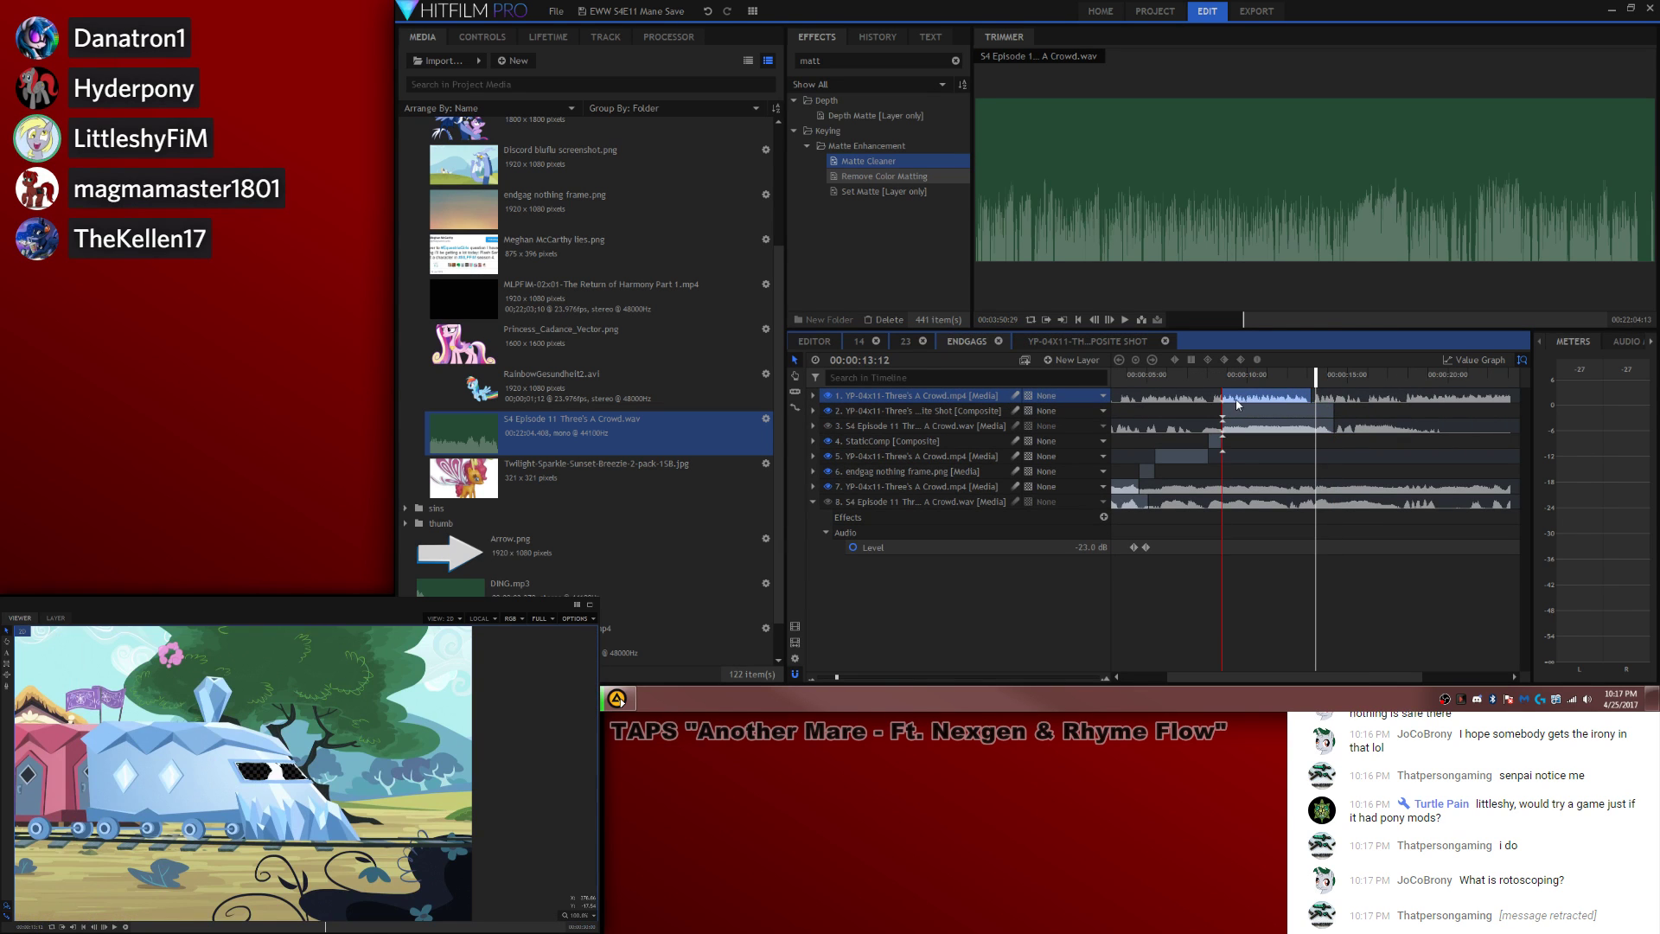
# Step: Move the Endgags playhead past the composite shot and fit the whole frame in the viewer
pyautogui.moveTo(1297, 378); pyautogui.dragTo(1383, 380)
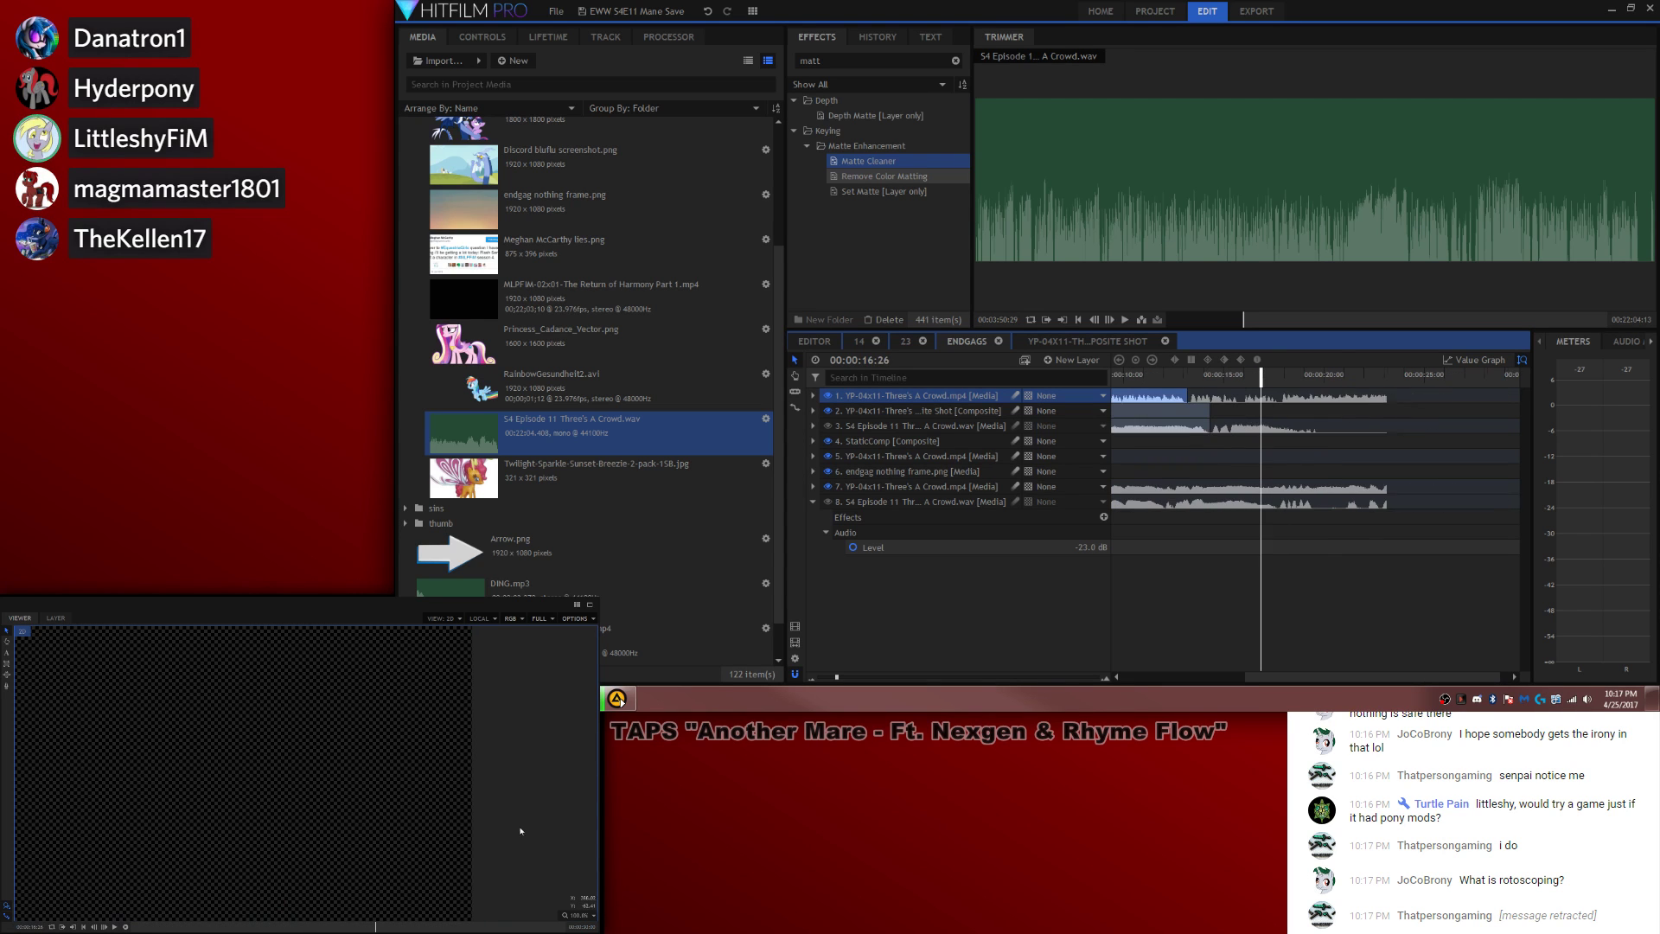
pyautogui.click(587, 913)
pyautogui.click(580, 906)
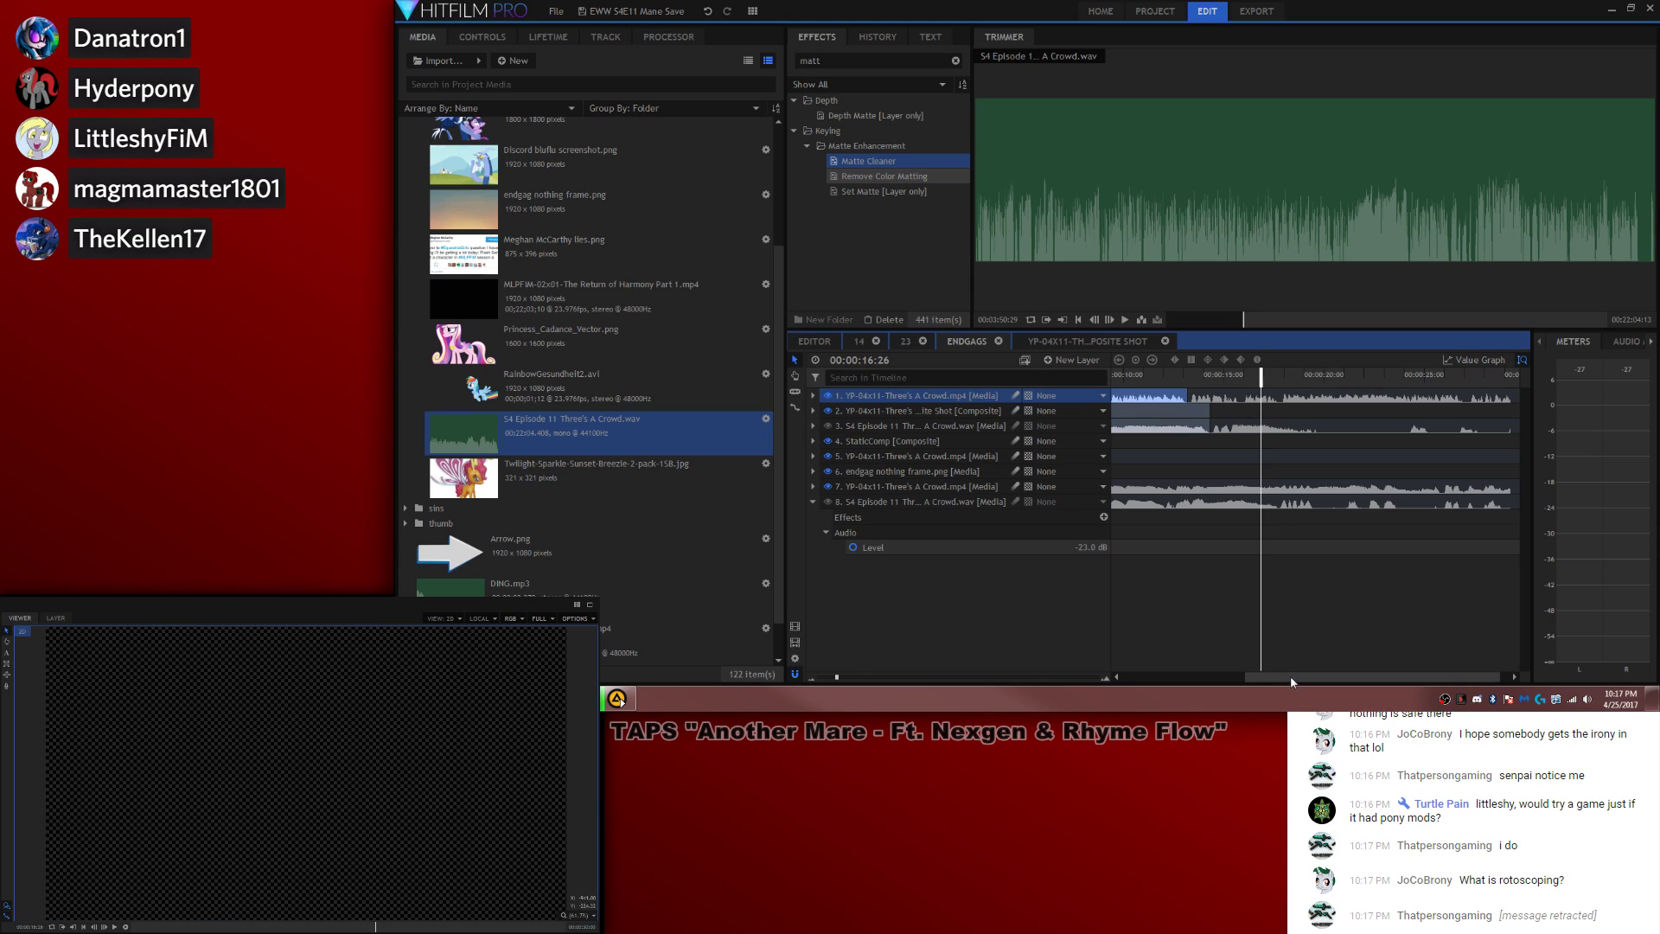
pyautogui.moveTo(1295, 676); pyautogui.dragTo(1243, 673)
# Step: Copy the lower Three's A Crowd clip from the composite shot into Endgags and align it with the composite layer's start
pyautogui.doubleClick(976, 406)
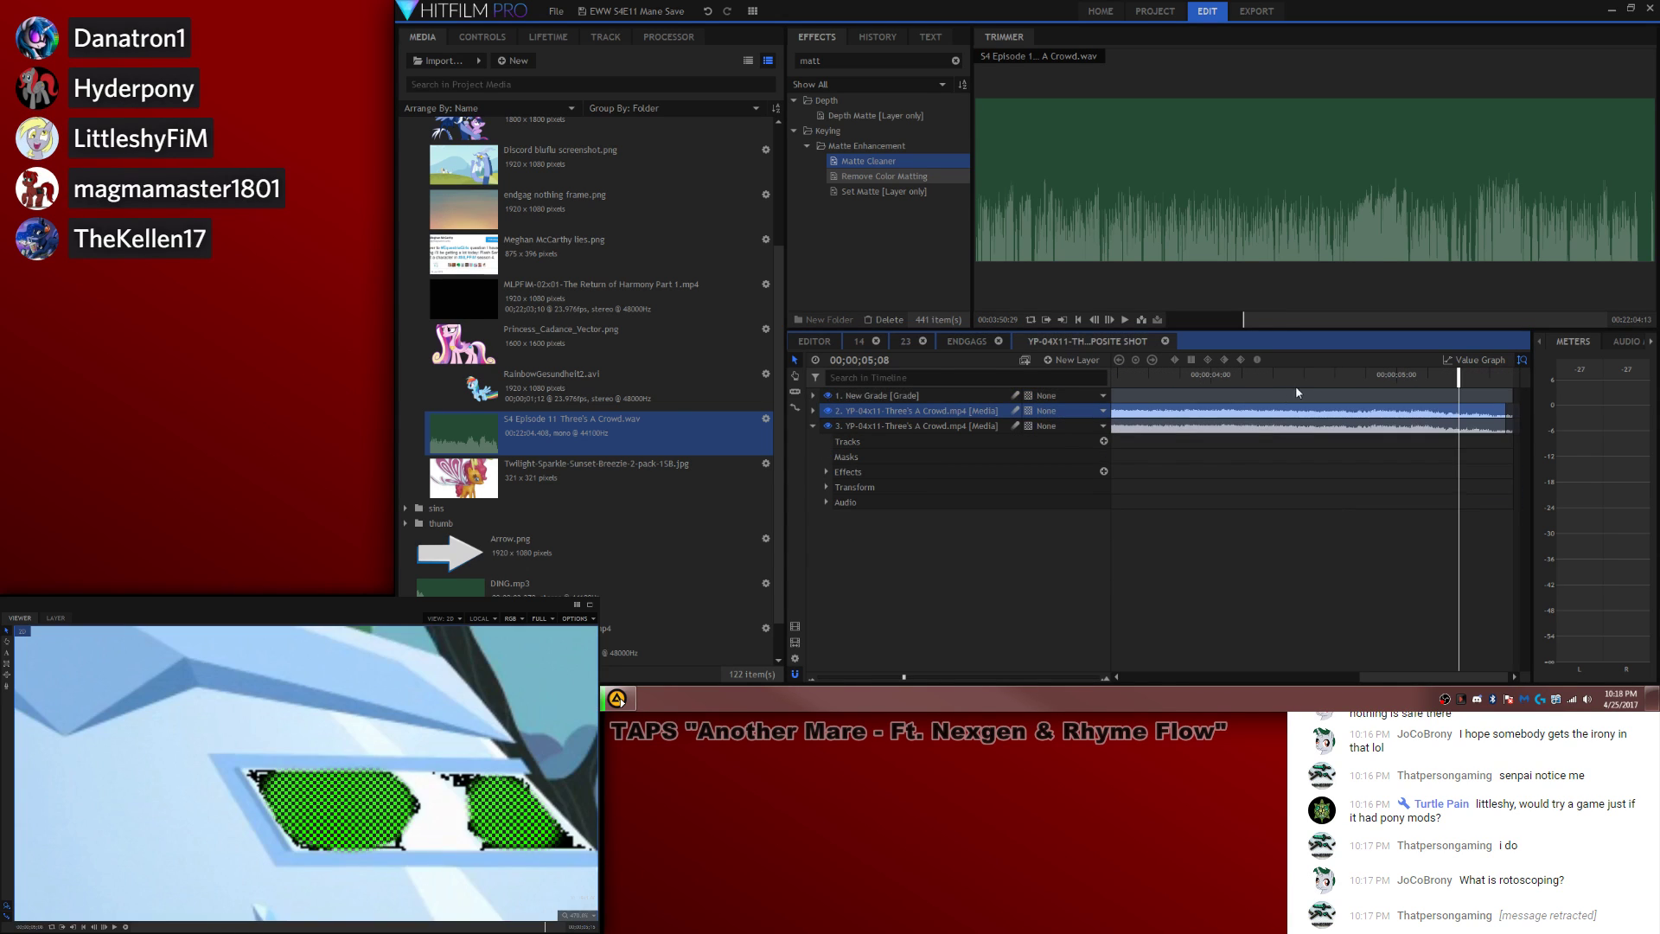
pyautogui.moveTo(1303, 377); pyautogui.dragTo(820, 677)
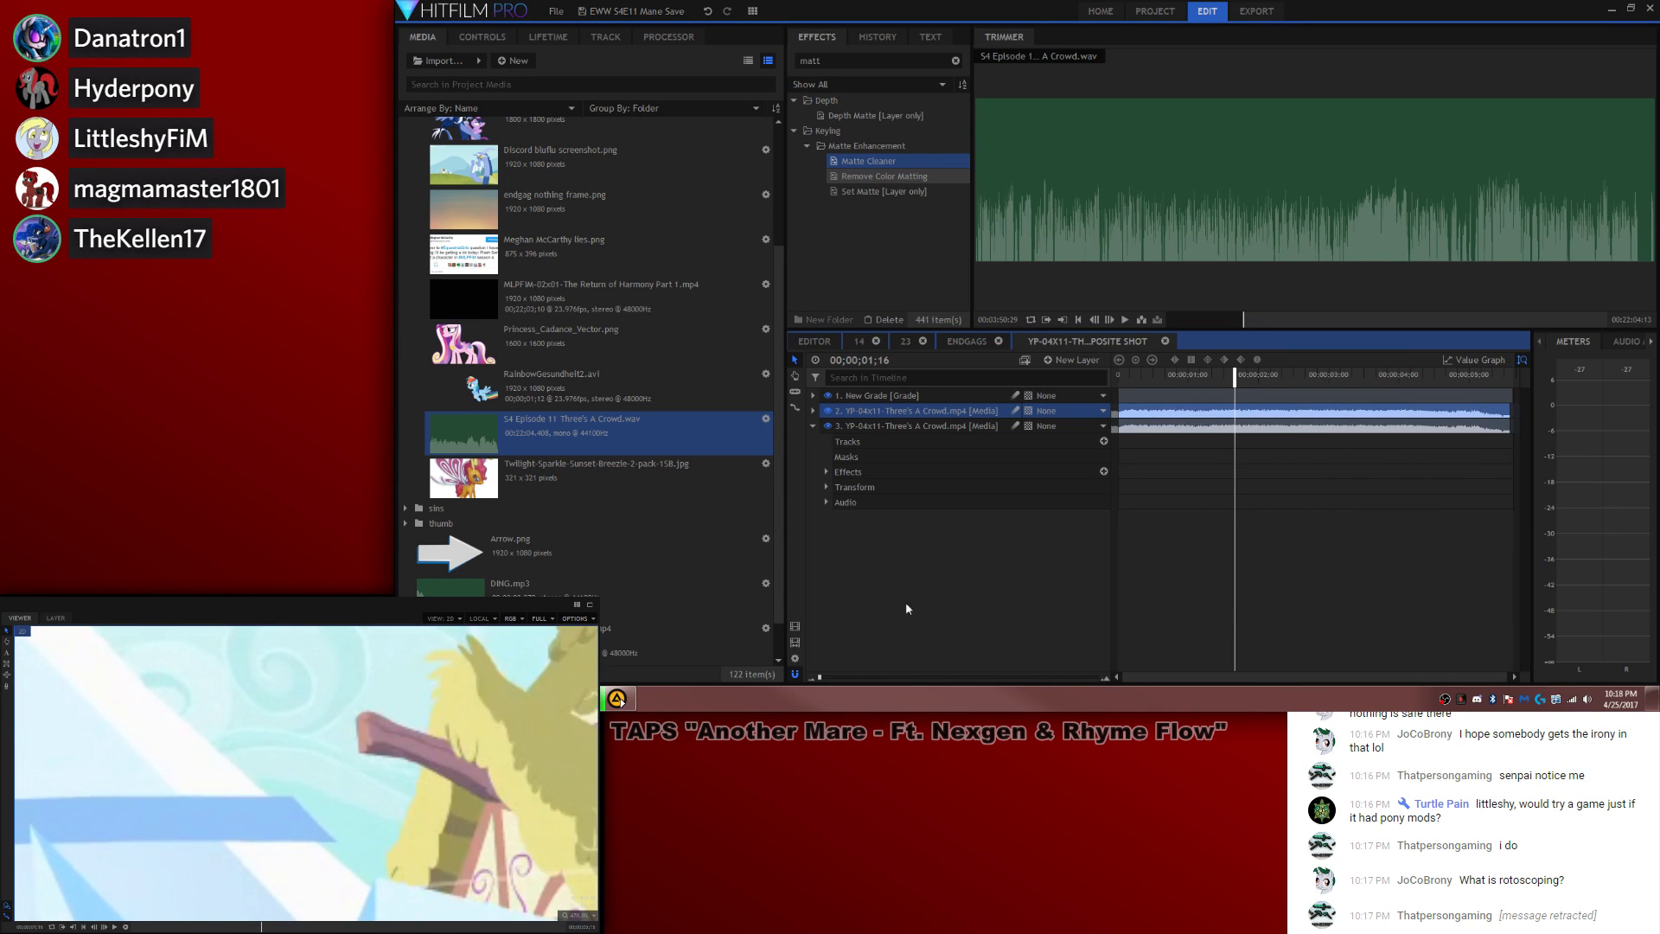
pyautogui.click(922, 427)
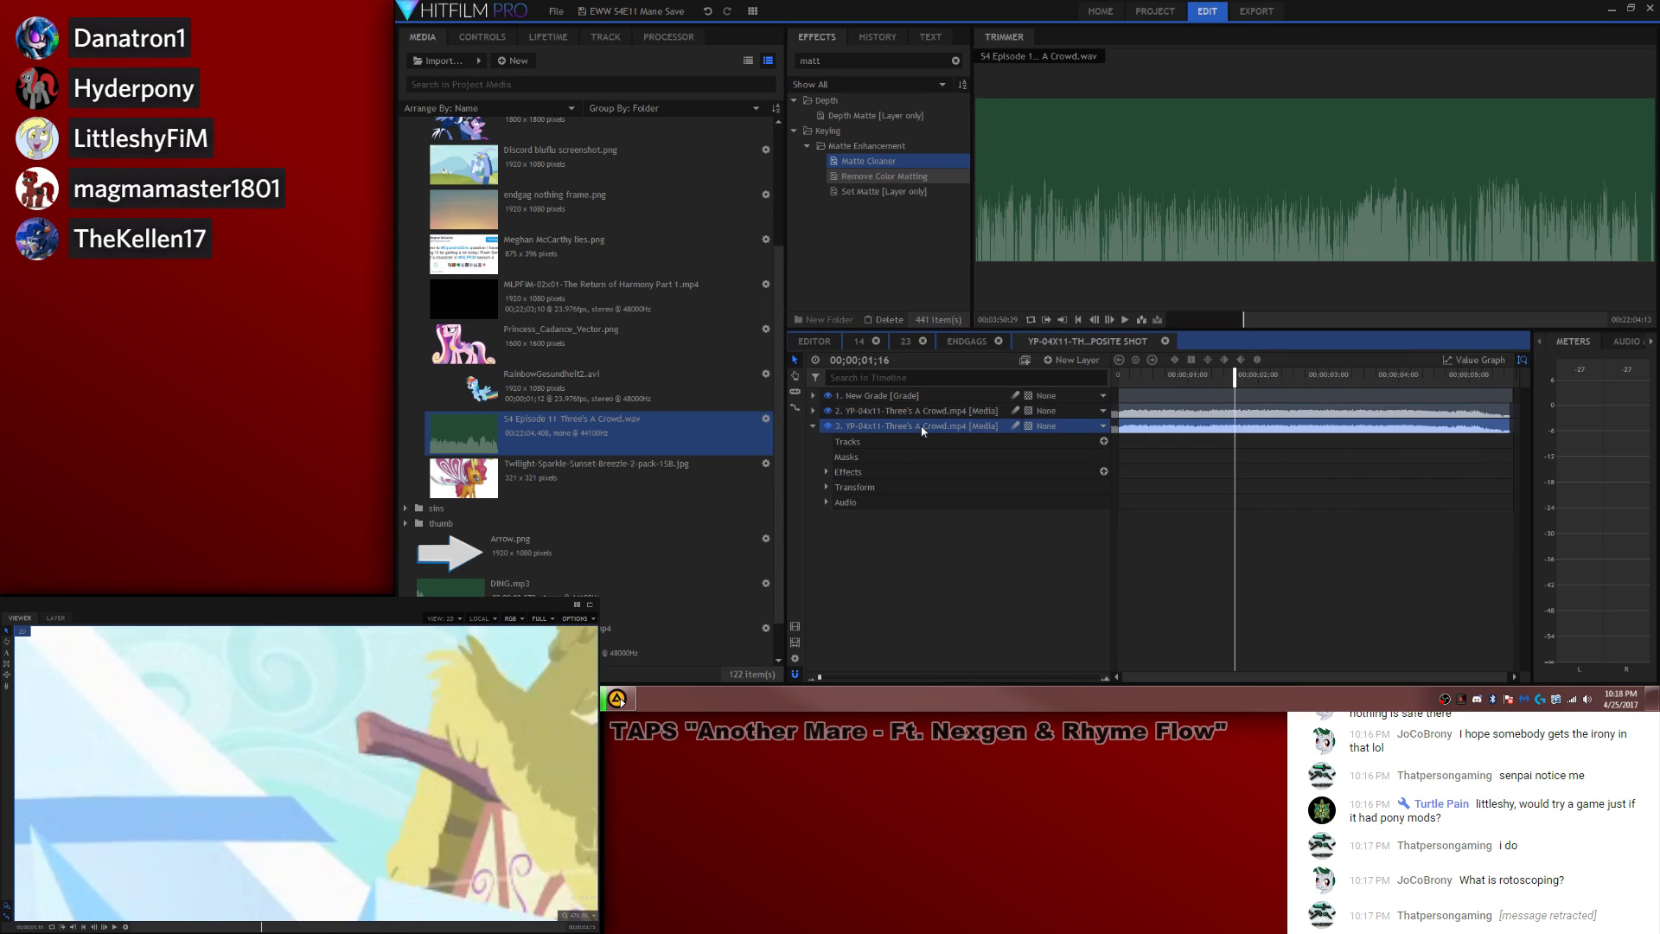
pyautogui.click(966, 341)
pyautogui.hotkey('ctrl', 'v')
pyautogui.moveTo(1331, 401); pyautogui.dragTo(1167, 401)
pyautogui.click(1160, 377)
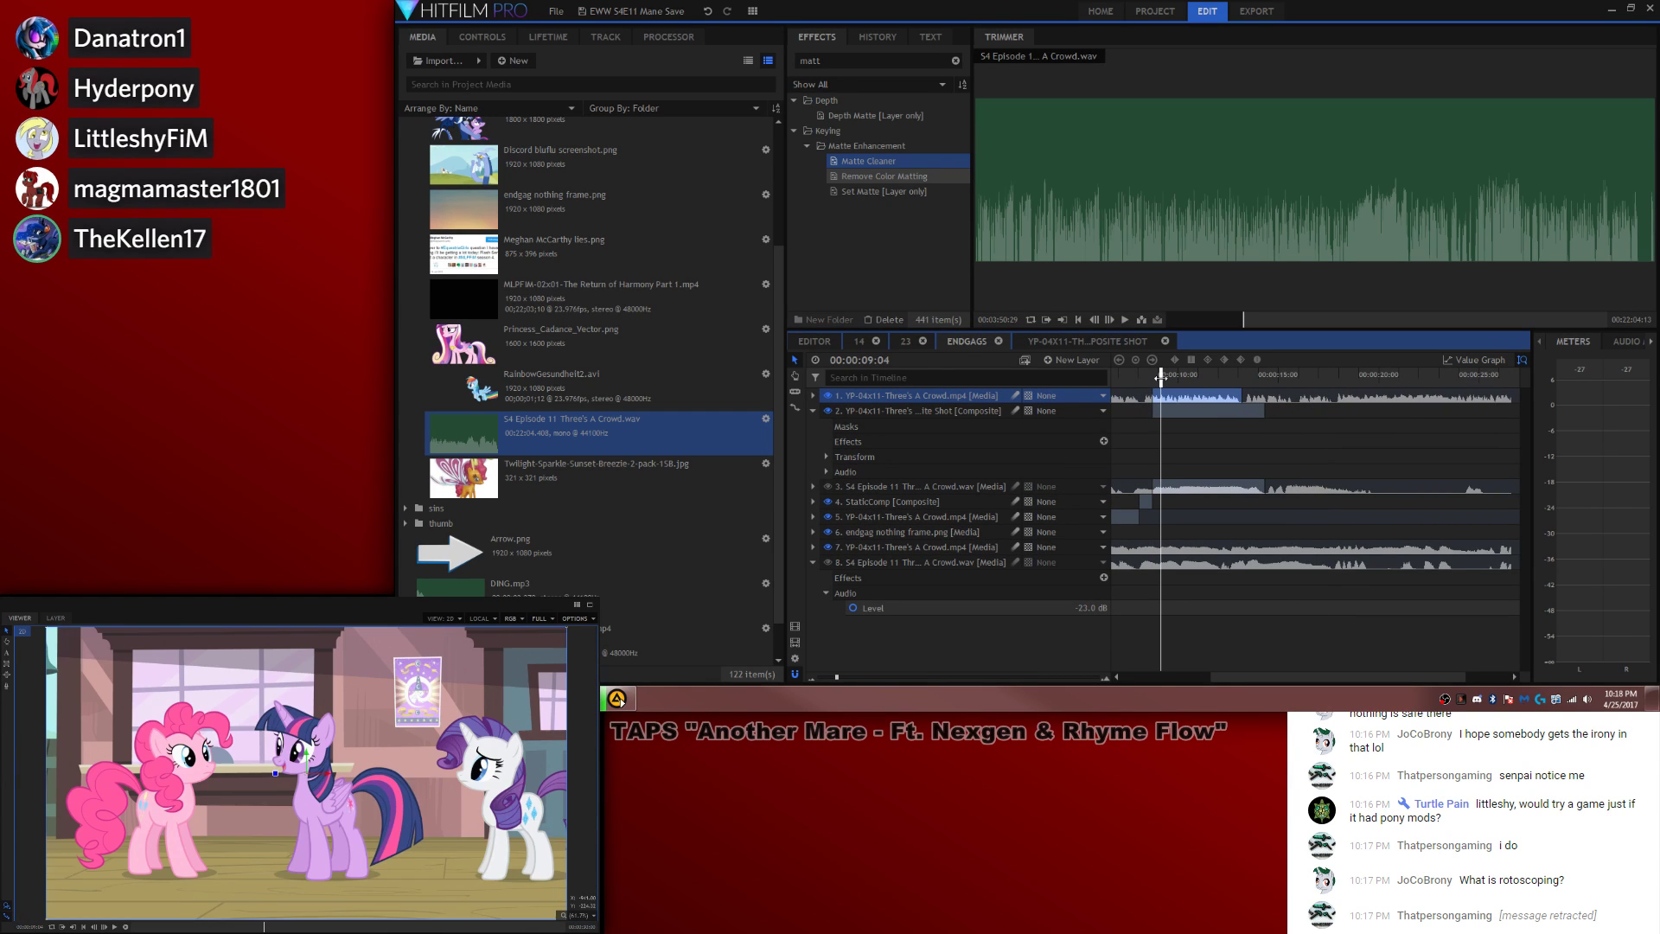
# Step: Compare the pasted clip with the composite shot by hiding and showing it, and scrub through the overlapping section
pyautogui.click(828, 395)
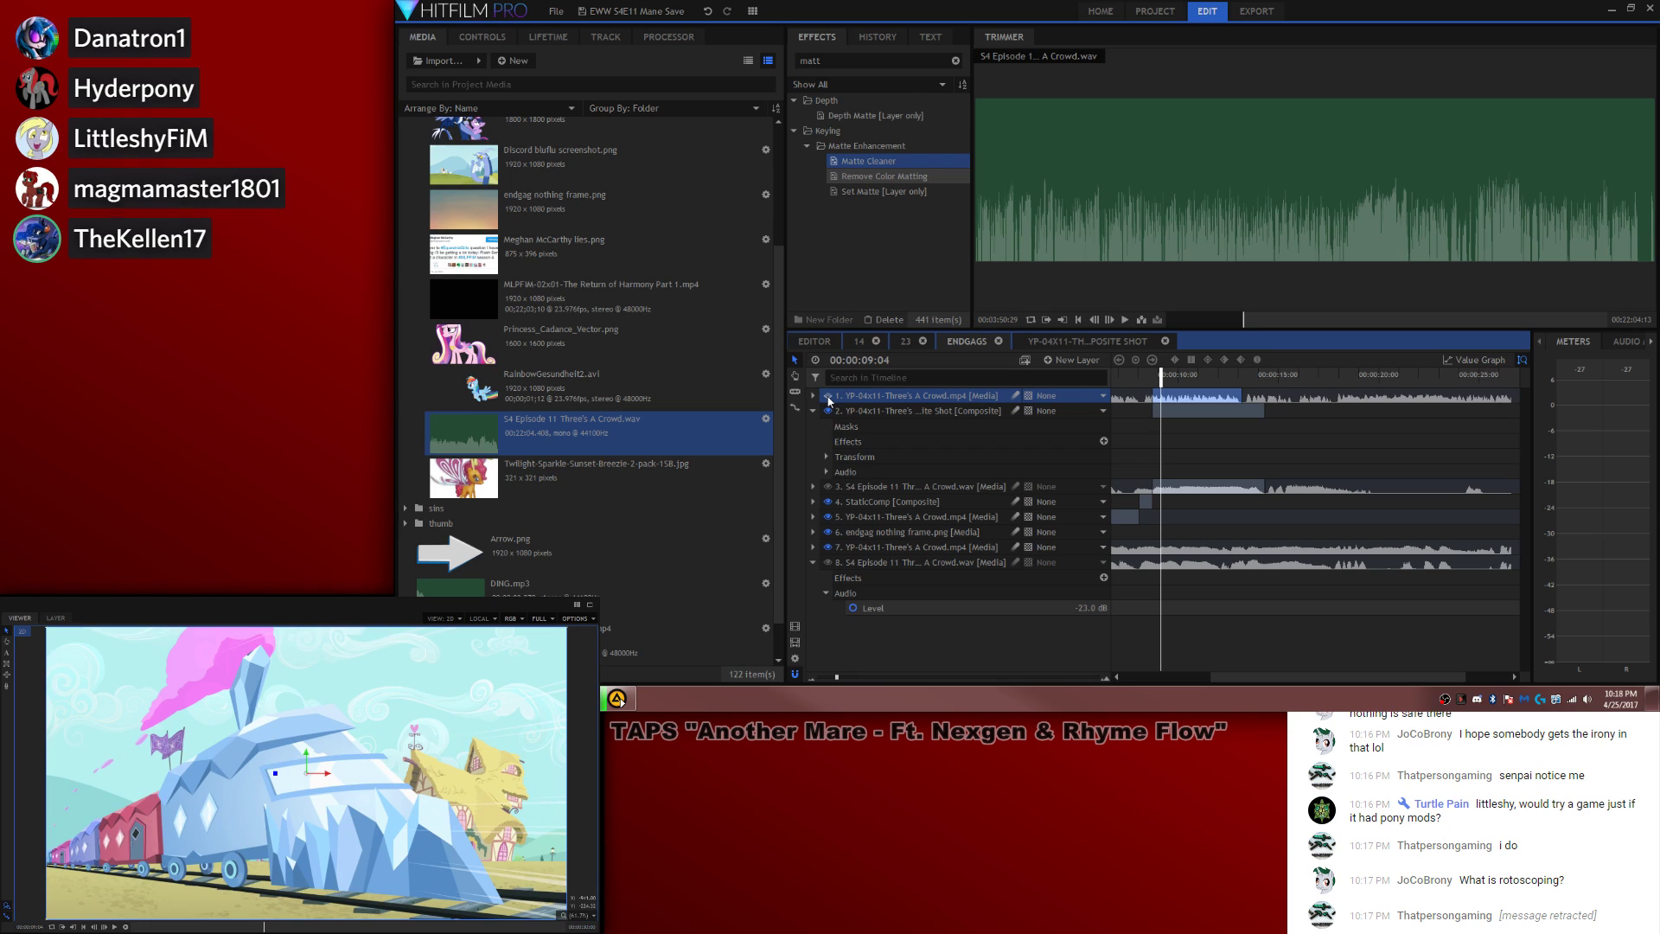
pyautogui.click(827, 396)
pyautogui.moveTo(1160, 375); pyautogui.dragTo(1366, 386)
pyautogui.moveTo(1228, 375)
pyautogui.mouseDown()
pyautogui.moveTo(1284, 377)
pyautogui.moveTo(1211, 378)
pyautogui.mouseUp()
pyautogui.rightClick(977, 410)
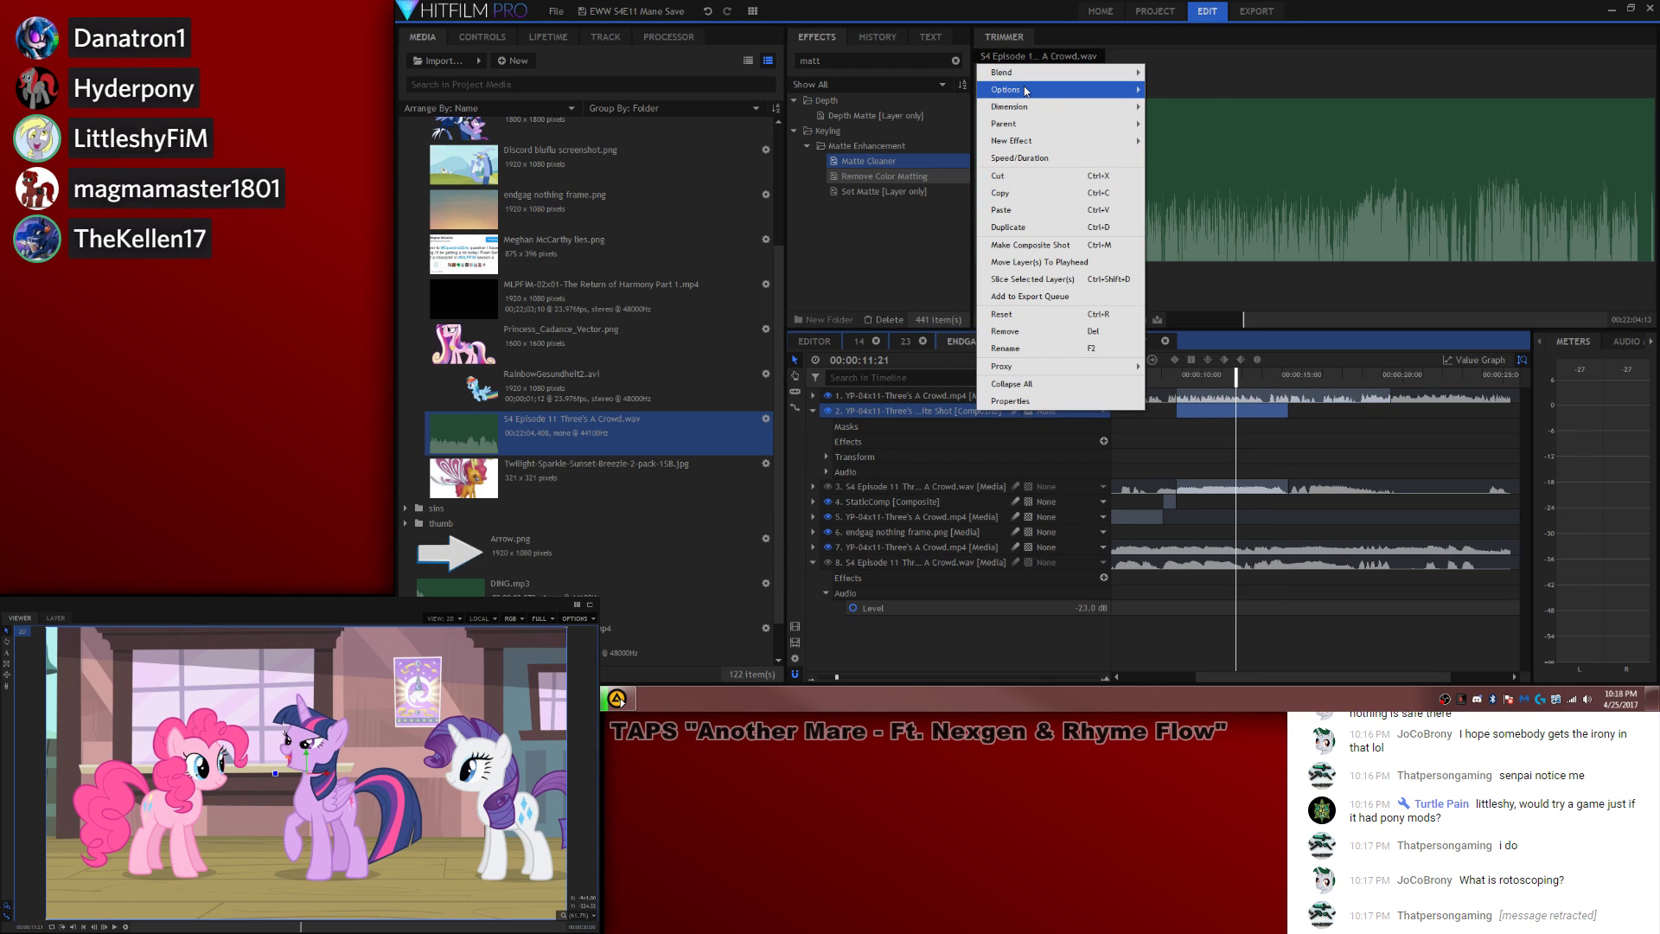
pyautogui.moveTo(1123, 90)
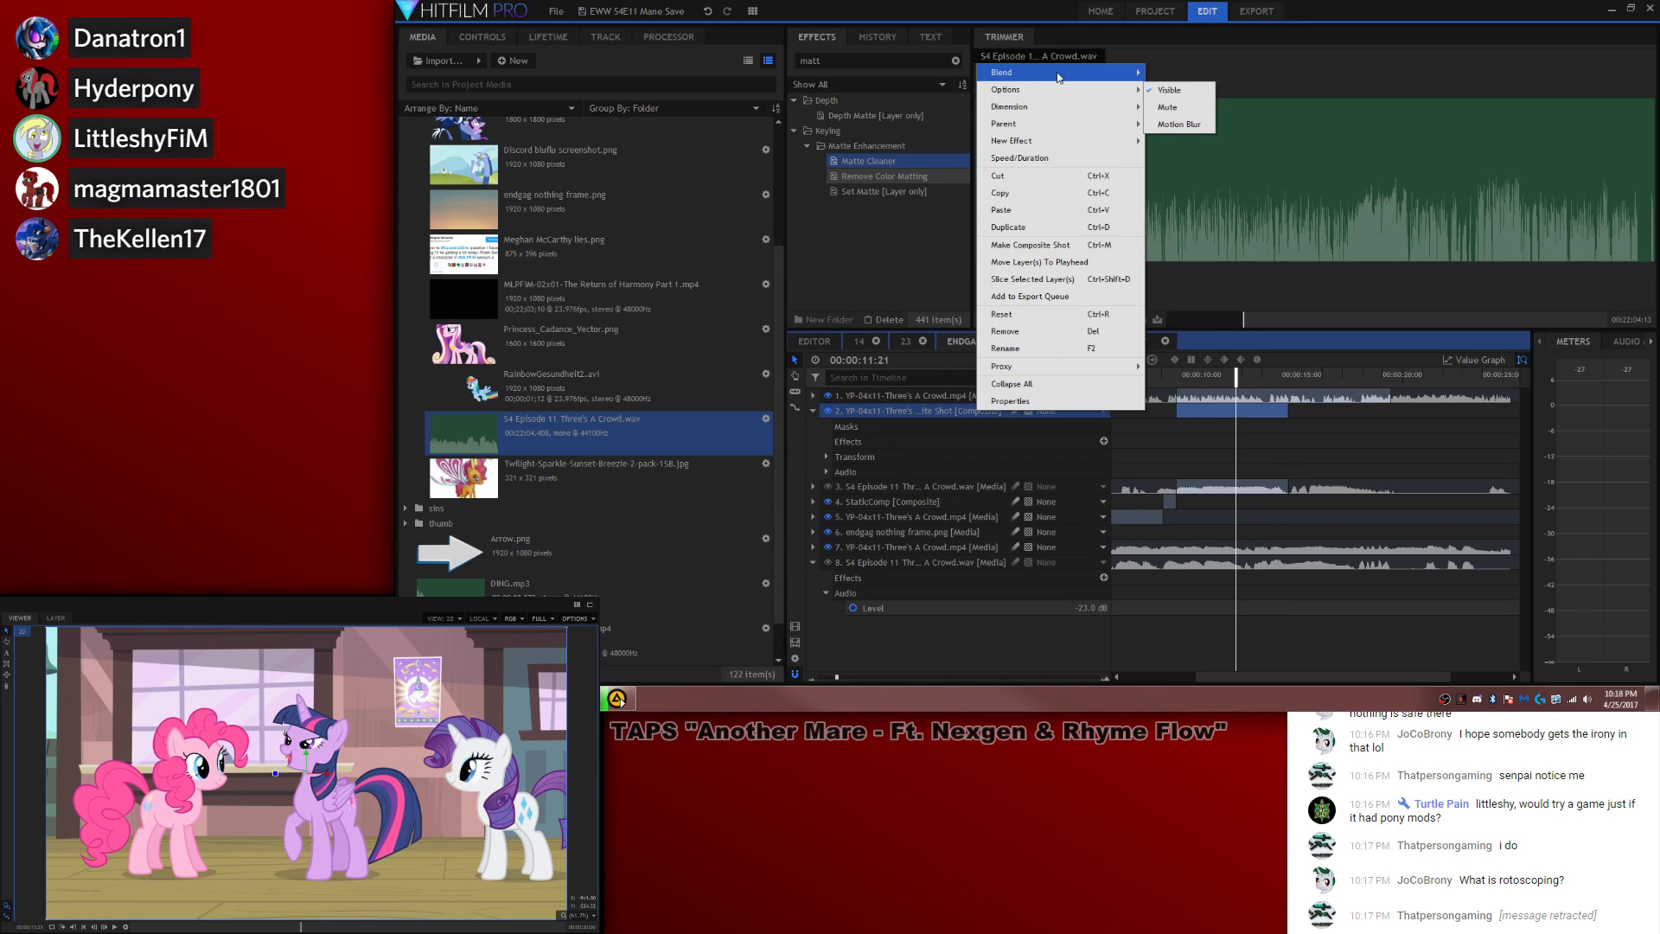
pyautogui.click(980, 423)
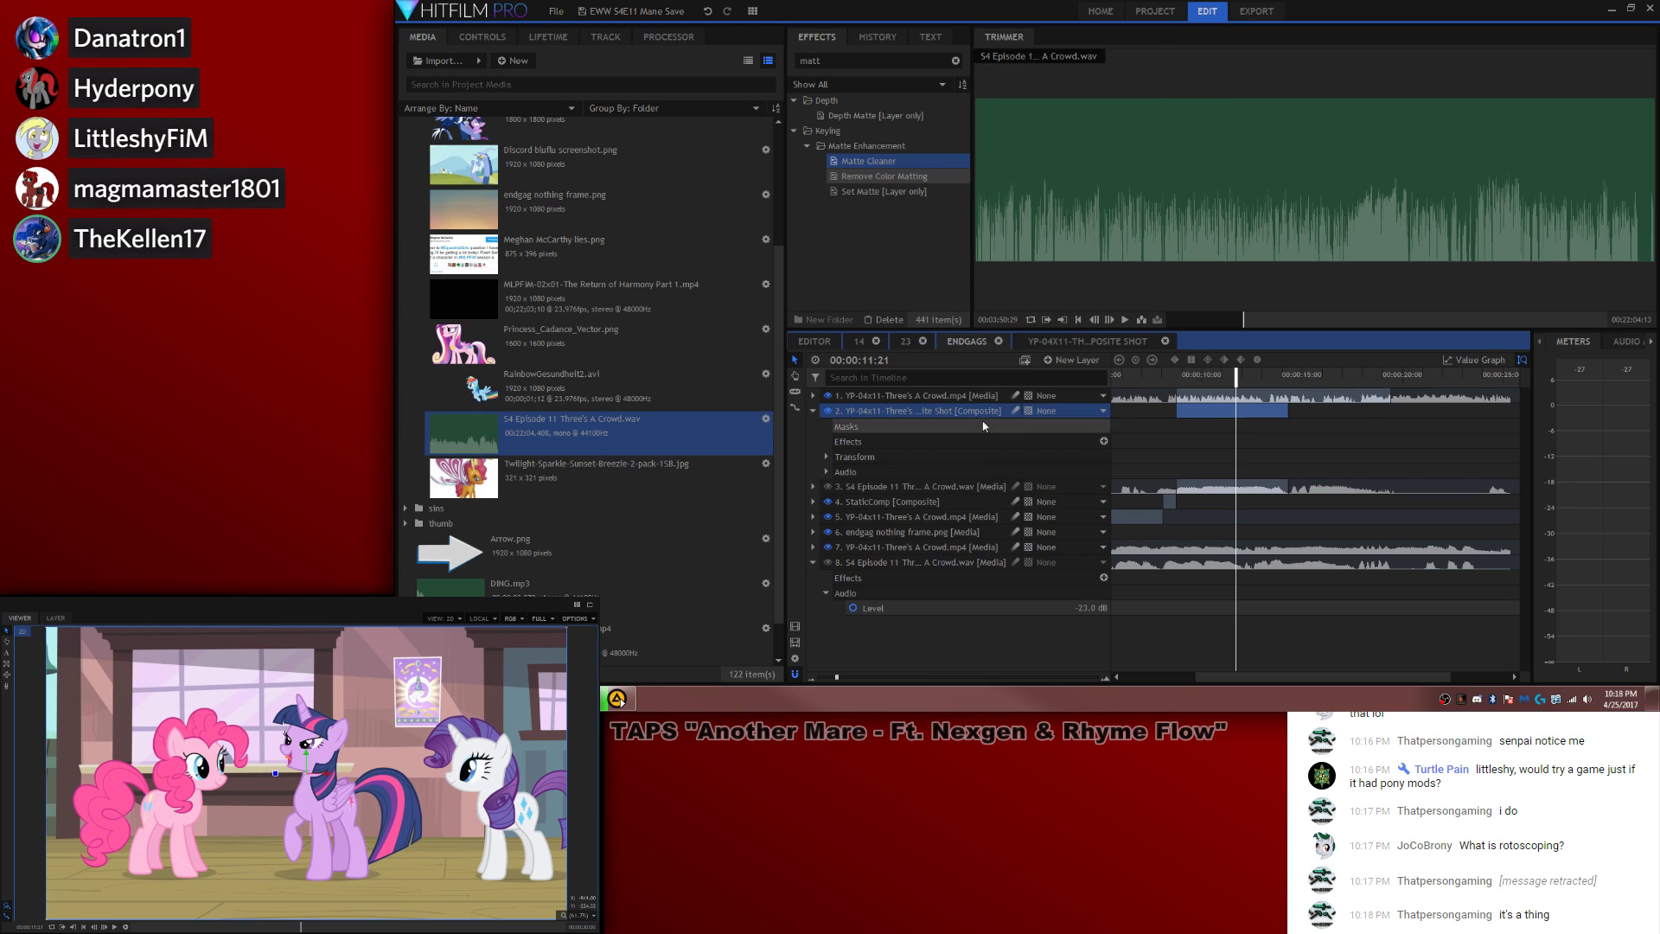
# Step: Move the pasted Three's A Crowd clip to an earlier position, ending around the start of the composite shot
pyautogui.moveTo(1338, 399); pyautogui.dragTo(1264, 415)
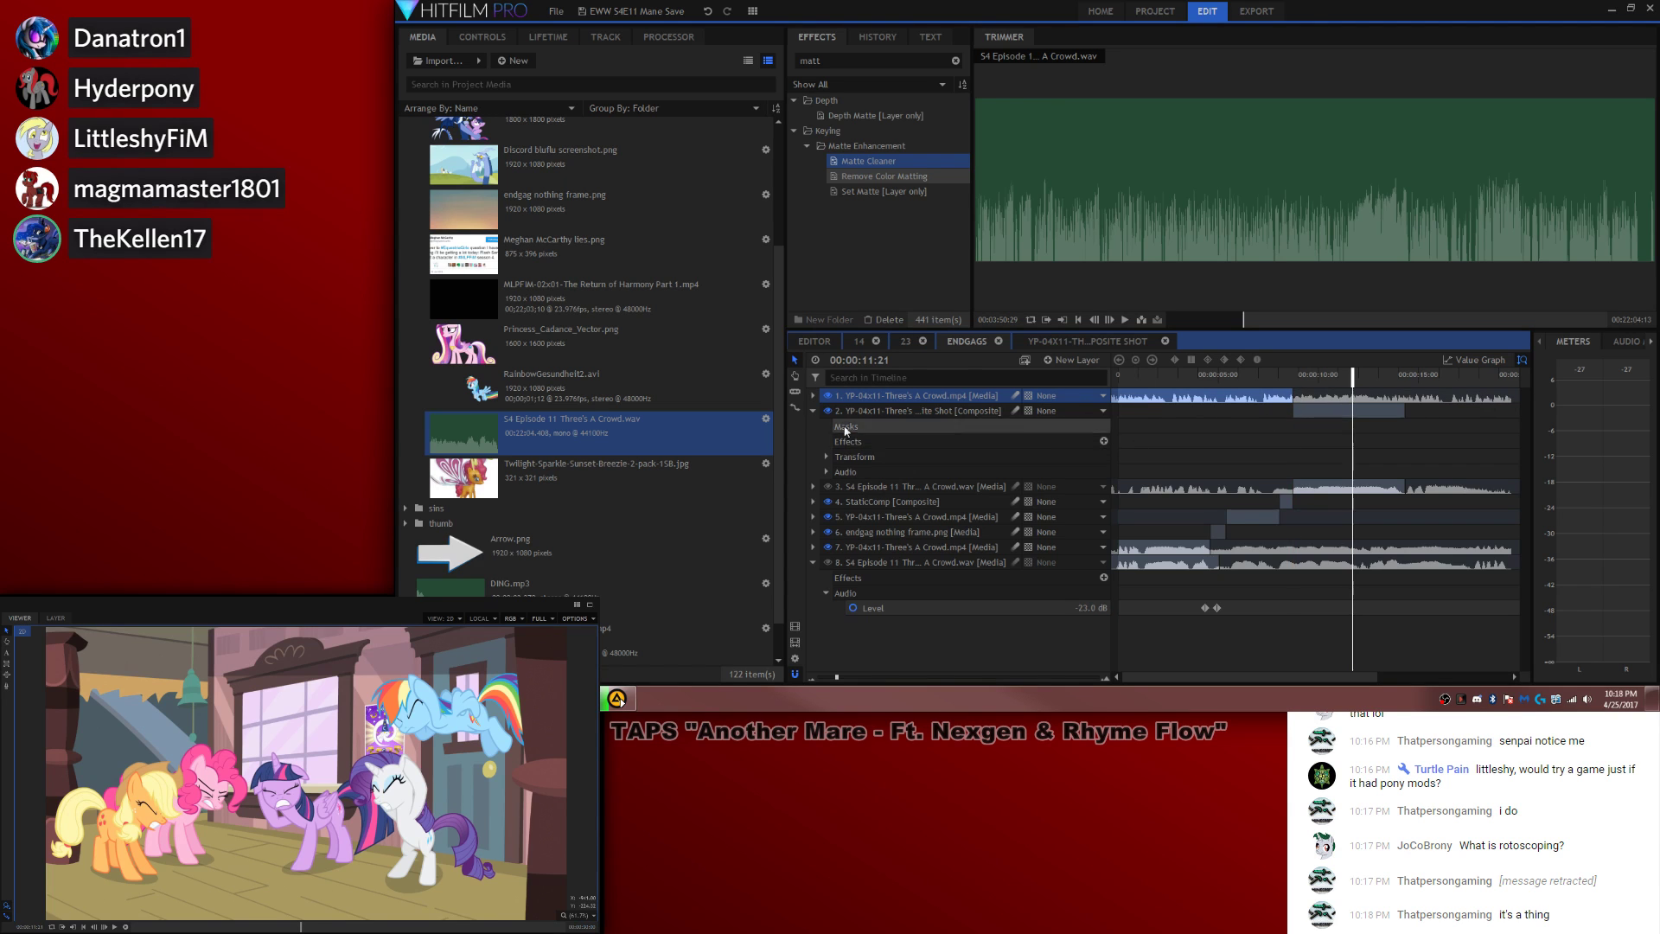
pyautogui.click(813, 411)
pyautogui.moveTo(837, 677); pyautogui.dragTo(853, 677)
pyautogui.moveTo(1289, 677); pyautogui.dragTo(1278, 677)
pyautogui.hscroll(-3, 1277, 676)
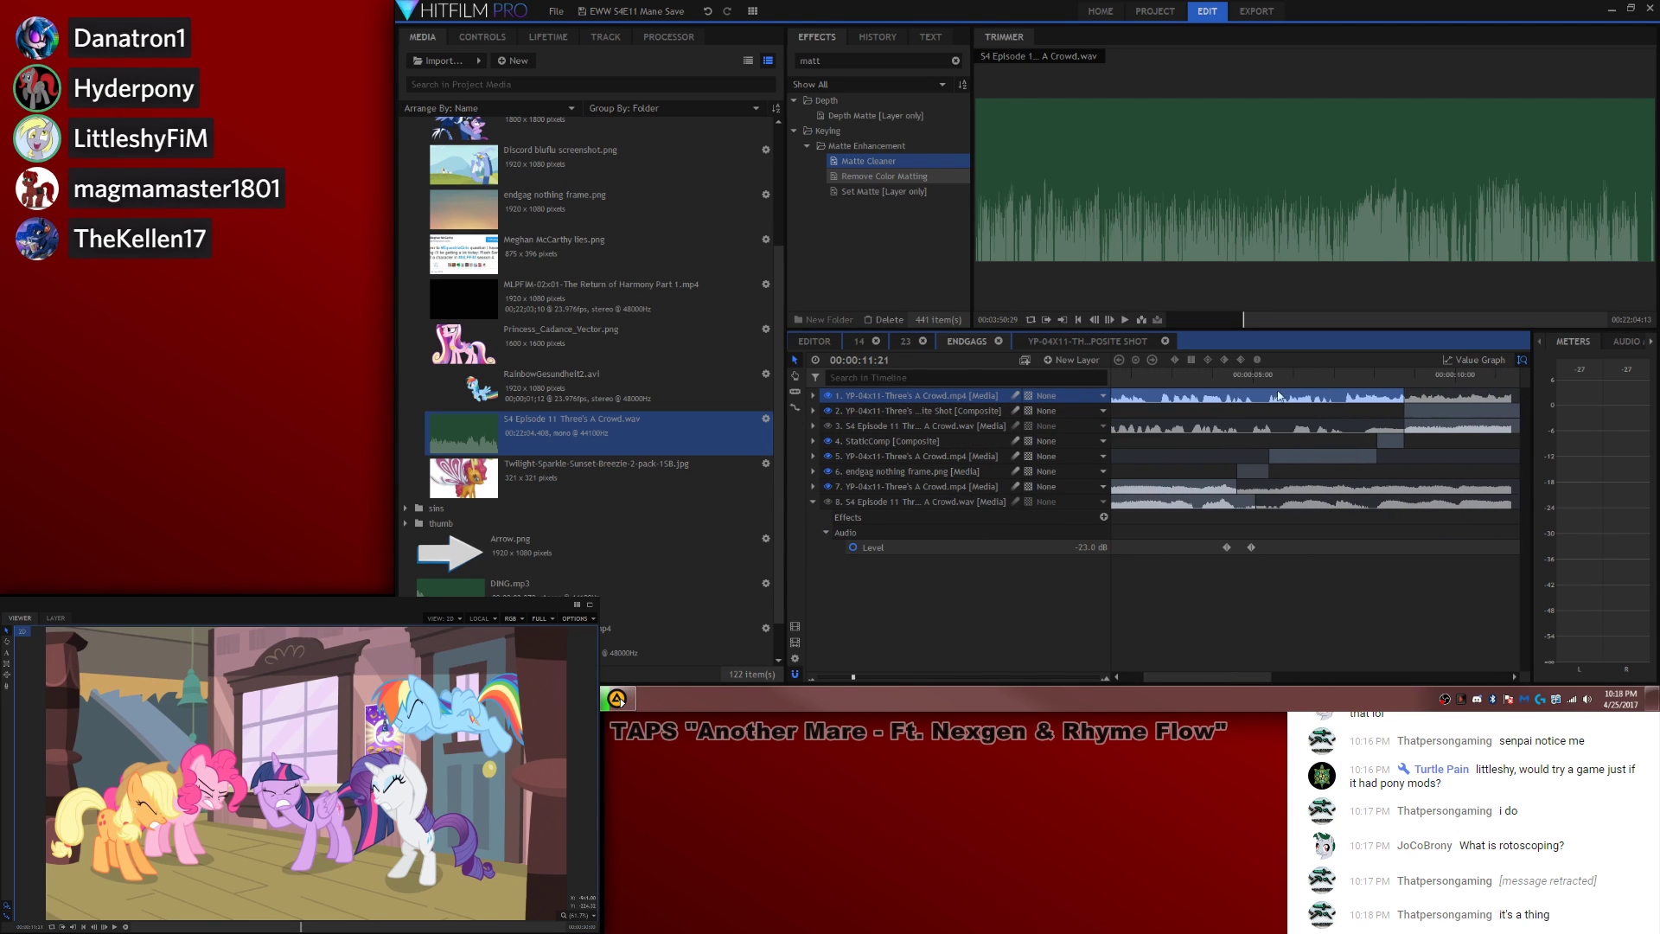
pyautogui.moveTo(1266, 404); pyautogui.dragTo(1295, 407)
# Step: Play back the Endgags section leading up to the composite shot
pyautogui.click(1286, 370)
pyautogui.press('space')
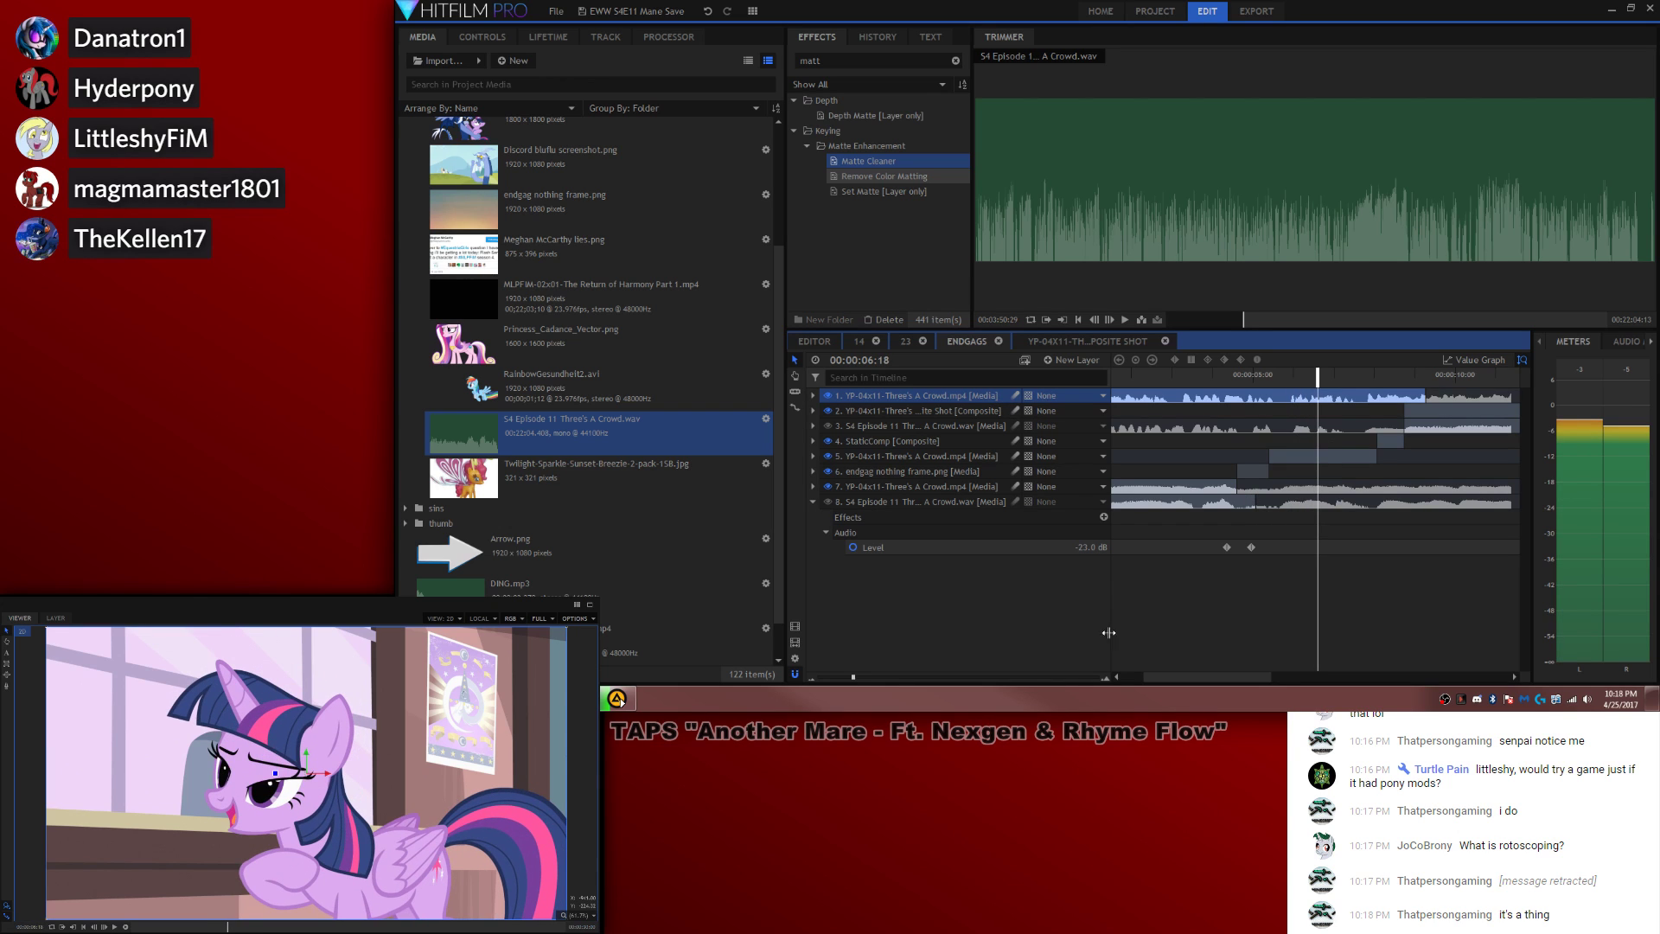
pyautogui.hscroll(3, 1355, 386)
pyautogui.press('space')
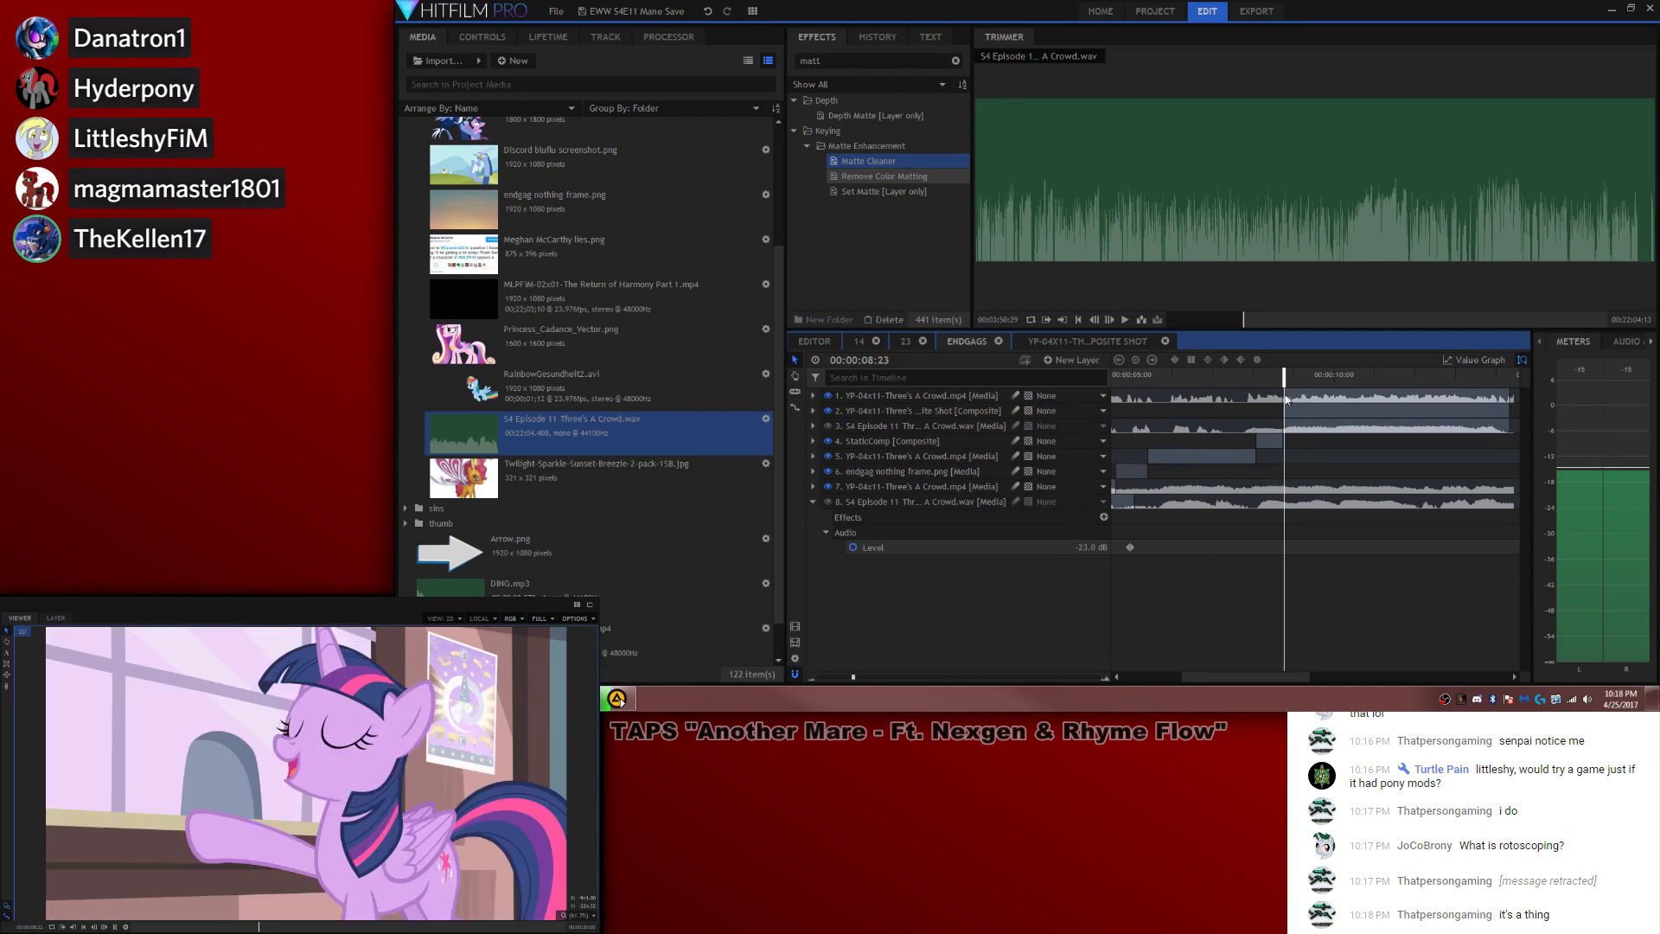
# Step: Delete the pasted Three's A Crowd clip from the top of the Endgags timeline
pyautogui.click(839, 678)
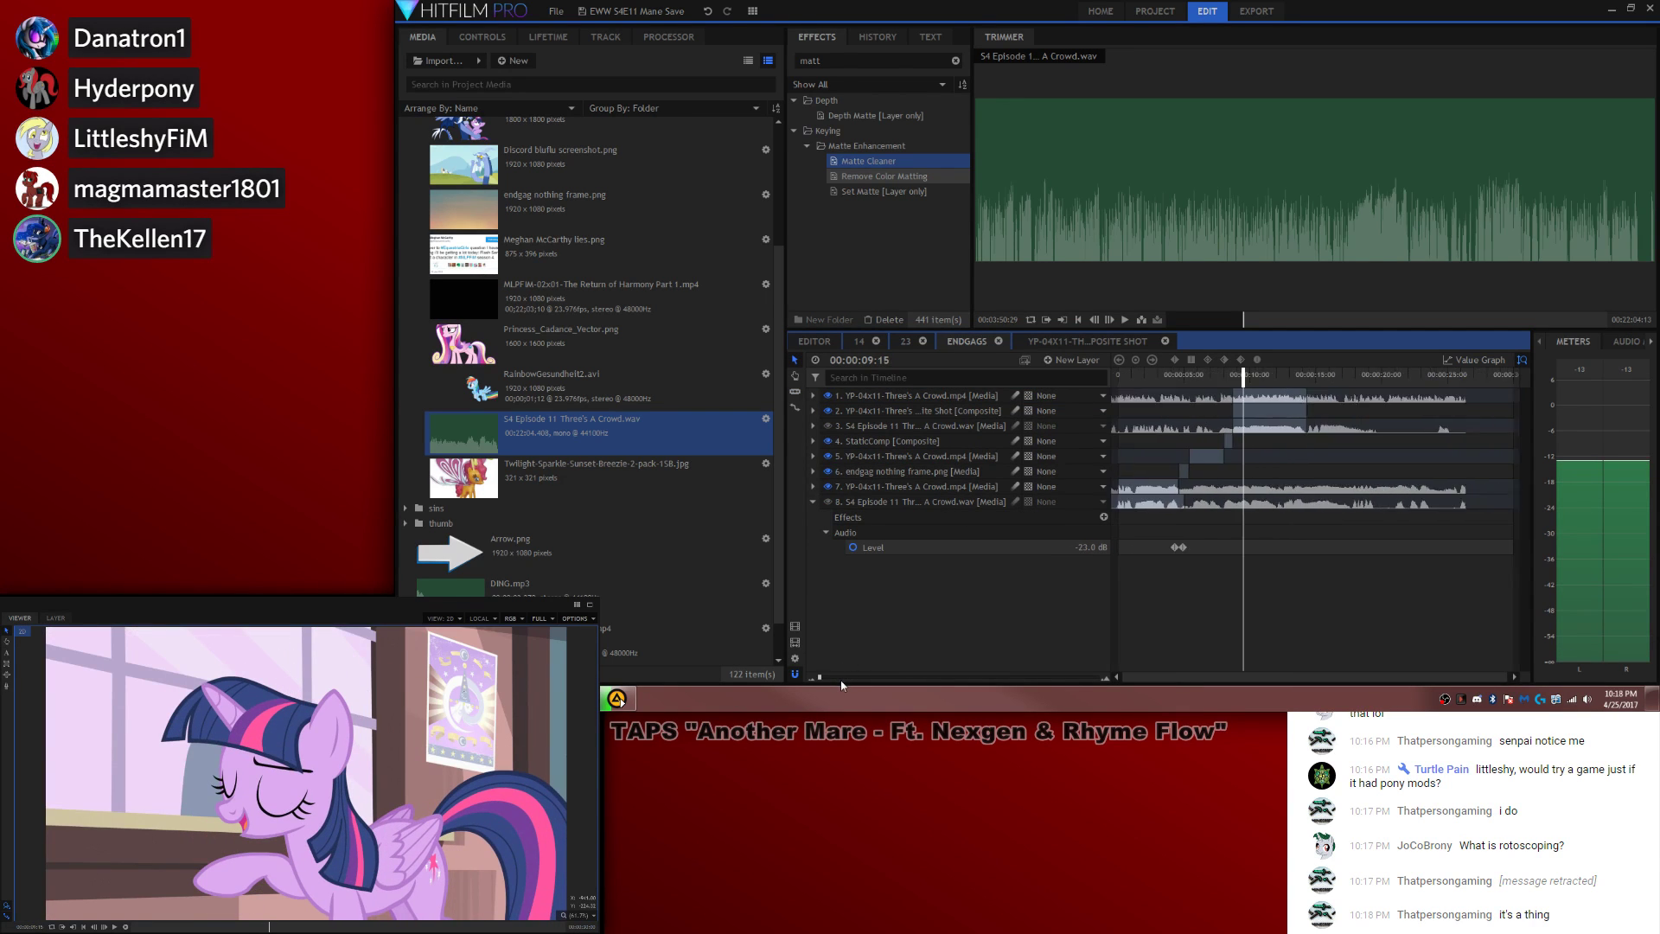
pyautogui.click(1248, 399)
pyautogui.moveTo(1252, 398); pyautogui.dragTo(1203, 399)
pyautogui.press('Delete')
# Step: Reopen the composite shot and copy its masked Three's A Crowd clip into Endgags above the composite layer
pyautogui.doubleClick(964, 393)
pyautogui.click(796, 658)
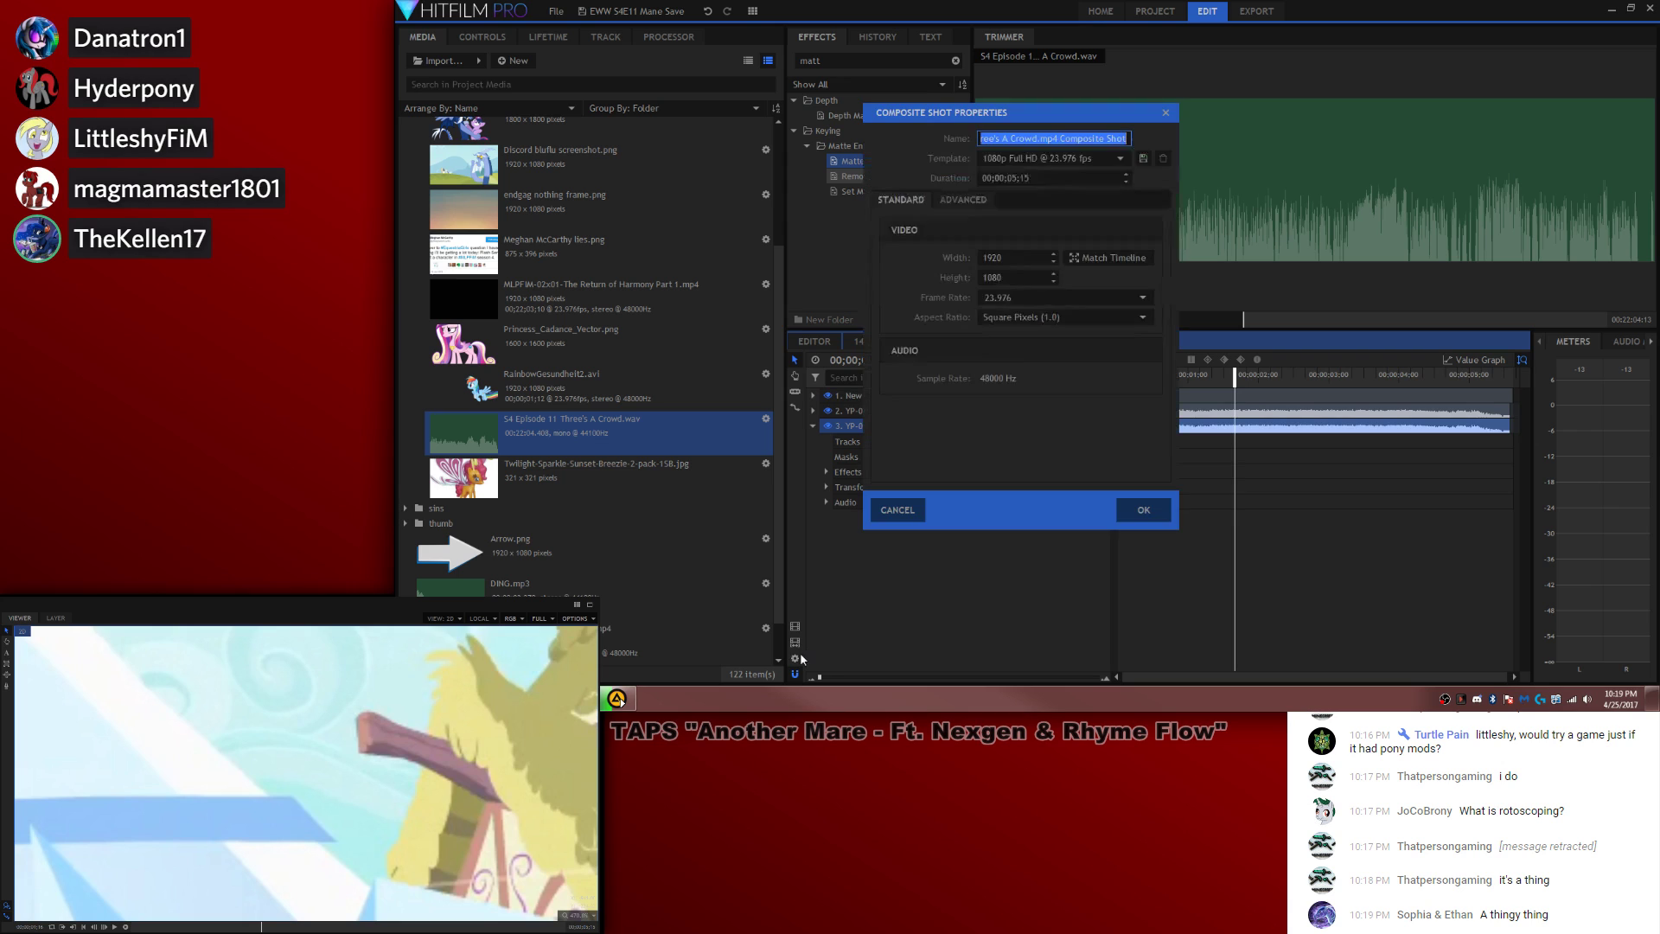
pyautogui.click(911, 509)
pyautogui.click(947, 413)
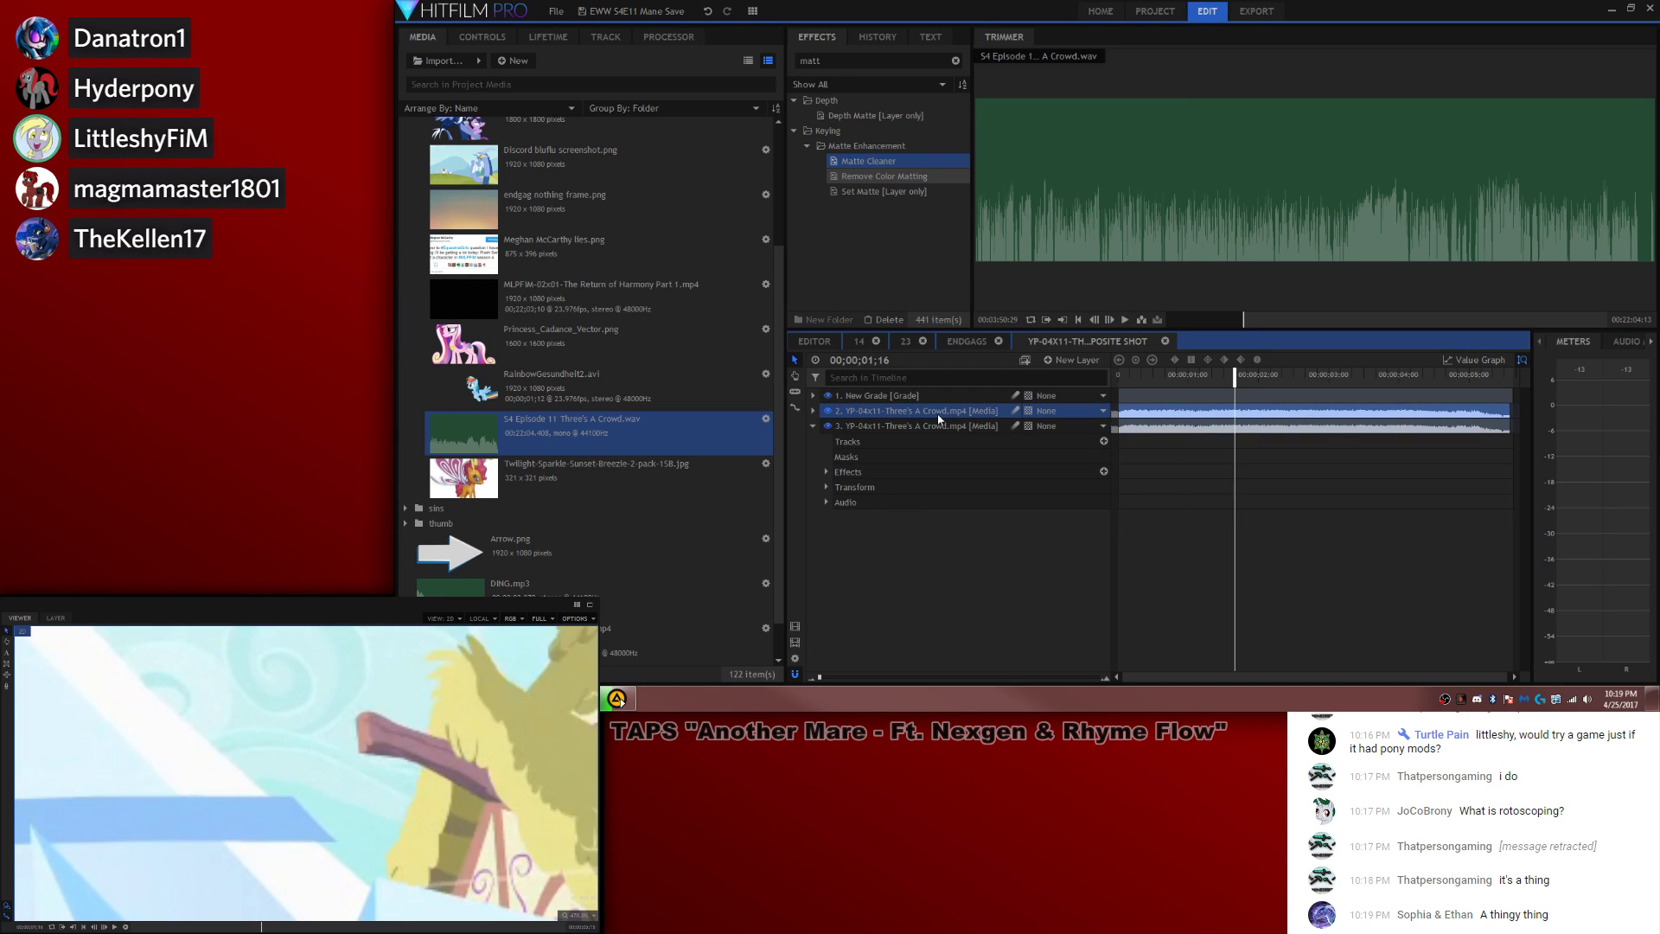
pyautogui.click(966, 340)
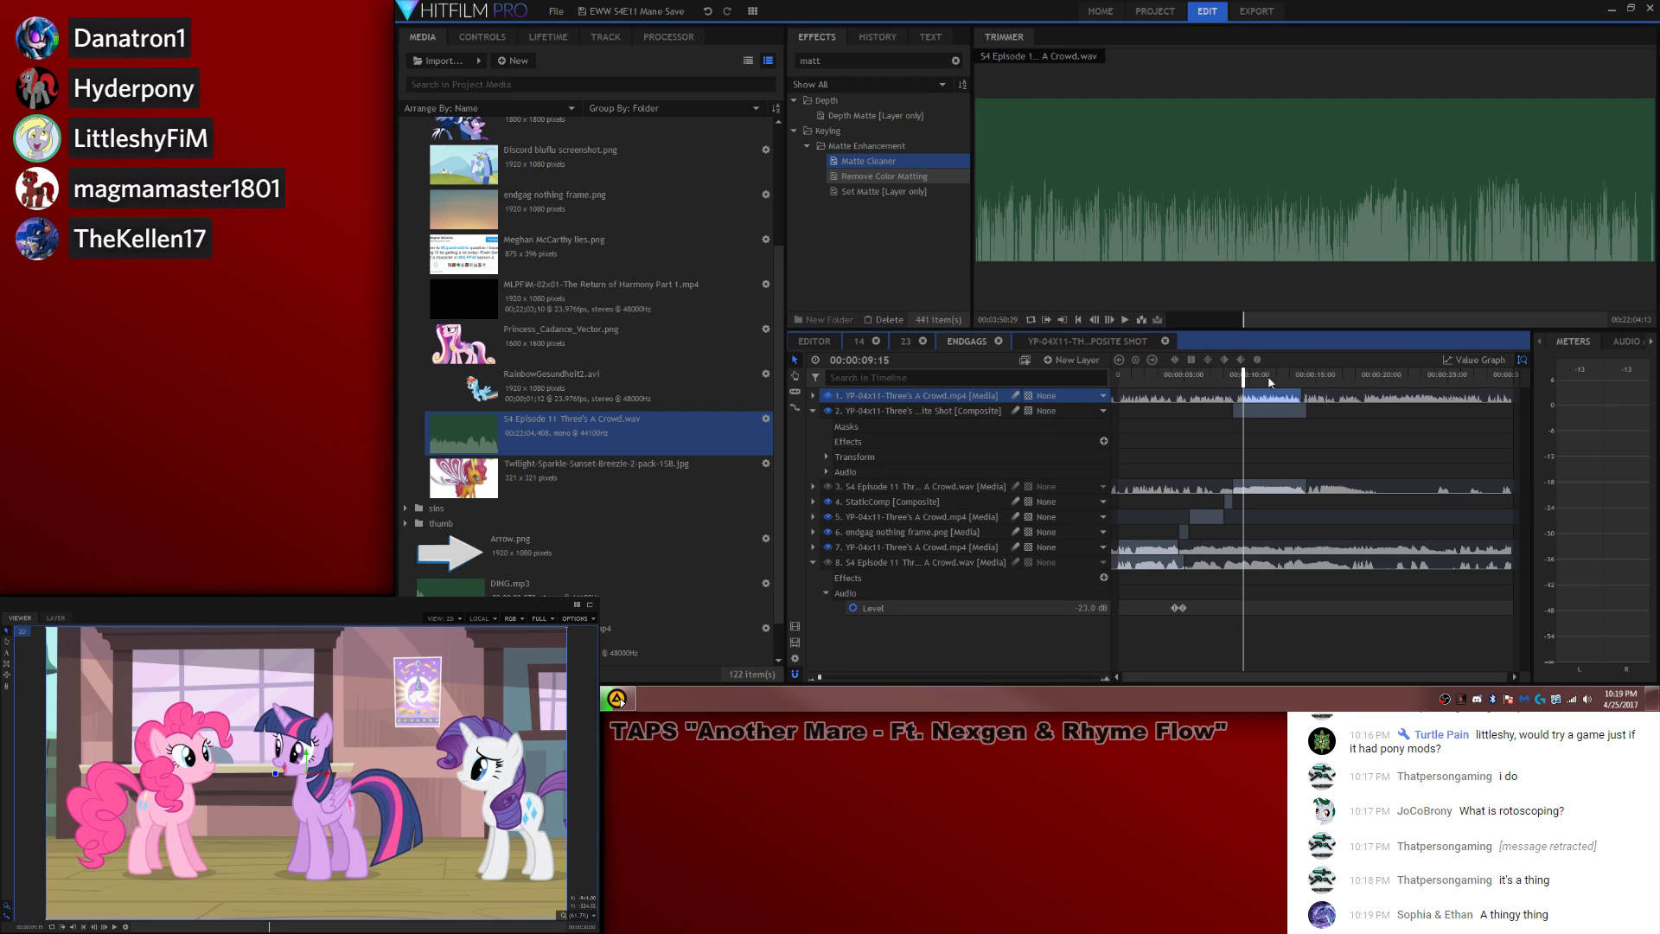
# Step: Reposition the pasted Three's A Crowd clip over the composite layer in Endgags and delete its mask
pyautogui.moveTo(1261, 400); pyautogui.dragTo(1559, 389)
pyautogui.moveTo(1422, 399); pyautogui.dragTo(1277, 402)
pyautogui.click(813, 395)
pyautogui.click(826, 426)
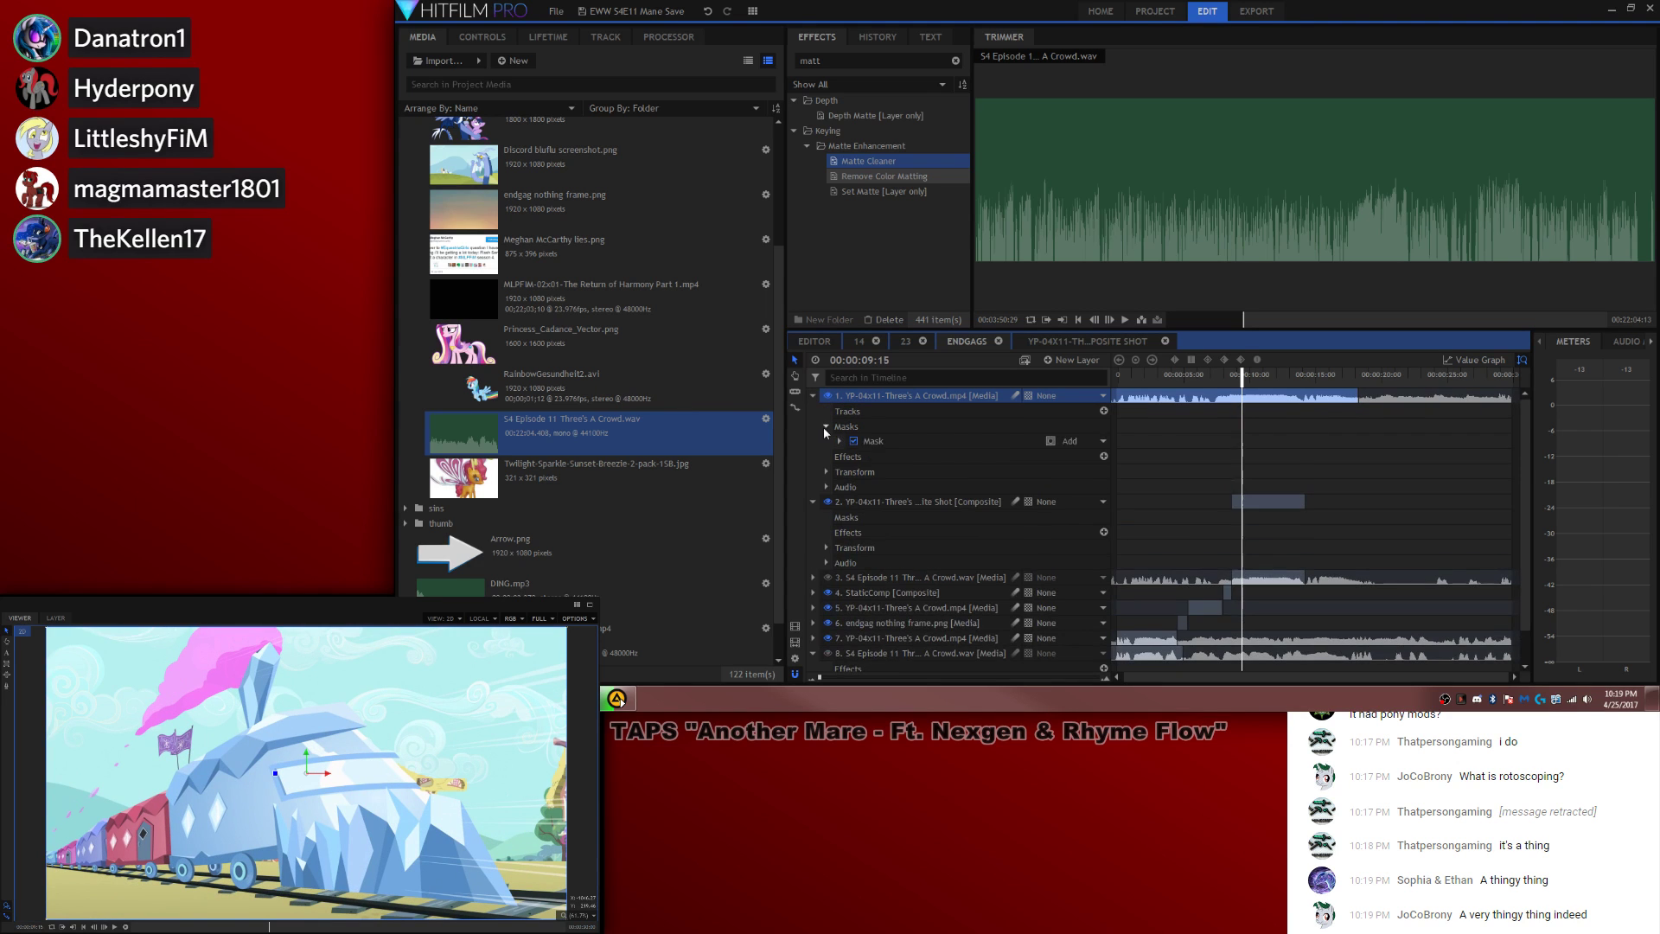
pyautogui.click(881, 442)
pyautogui.press('Delete')
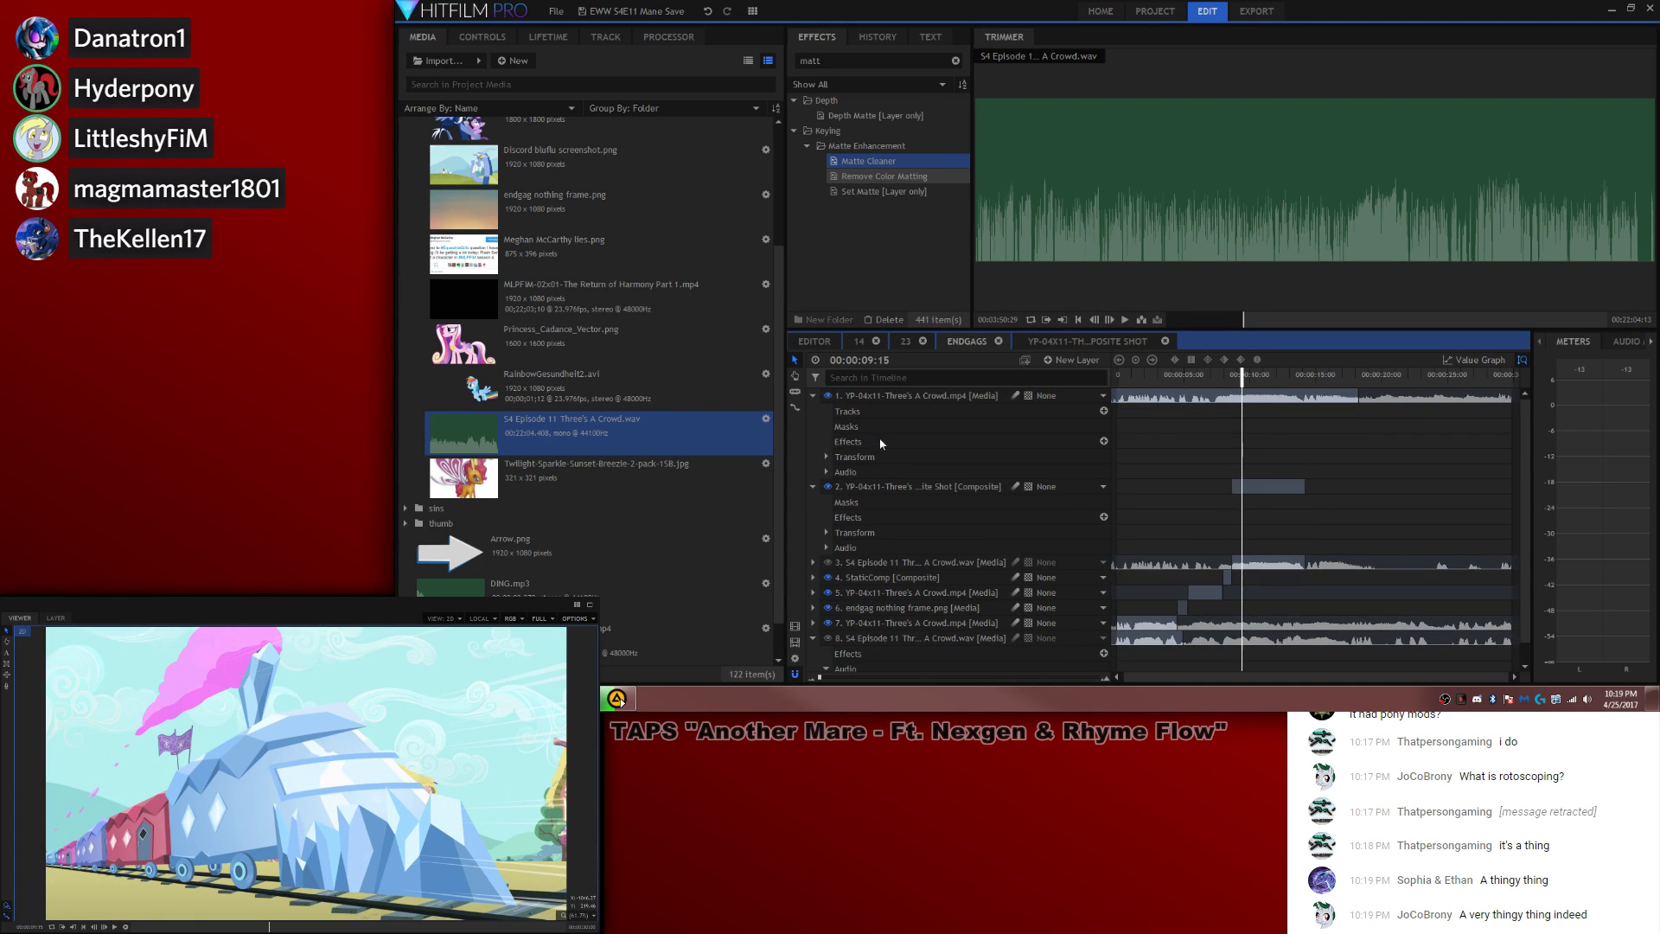
# Step: Examine the pasted clip frame by frame from 00:00:09:21 to locate where its train shot begins
pyautogui.click(1276, 395)
pyautogui.click(1244, 379)
pyautogui.click(1224, 444)
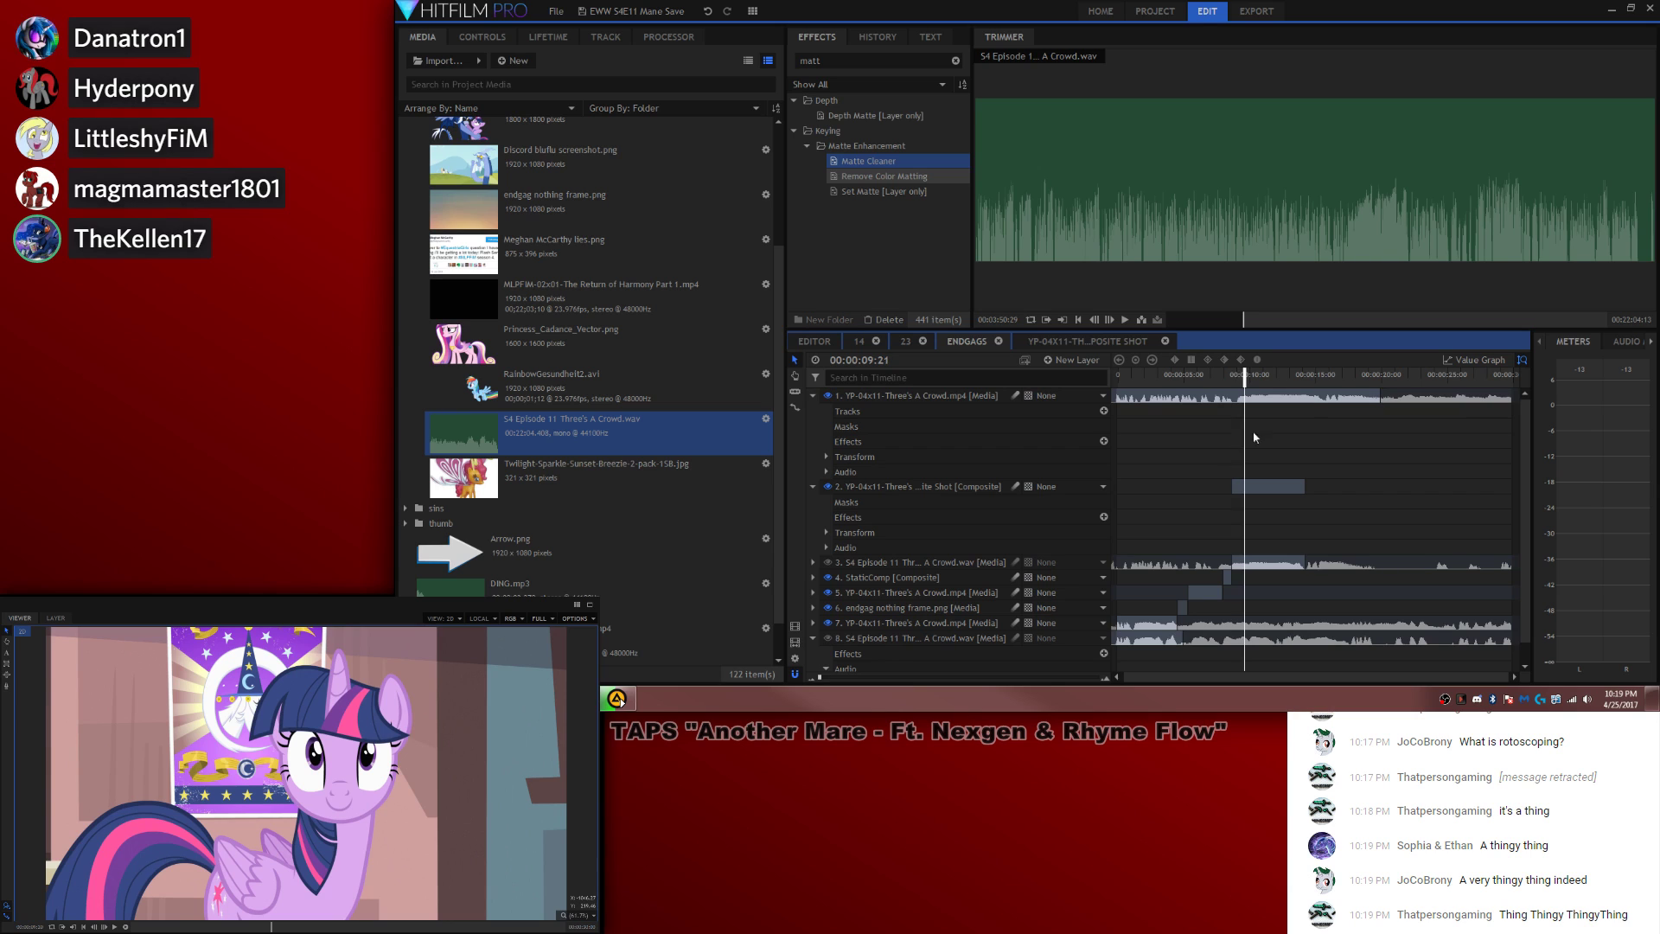
pyautogui.press('space')
pyautogui.press('Right')
pyautogui.press('Right')
pyautogui.press('Right')
pyautogui.press('Right')
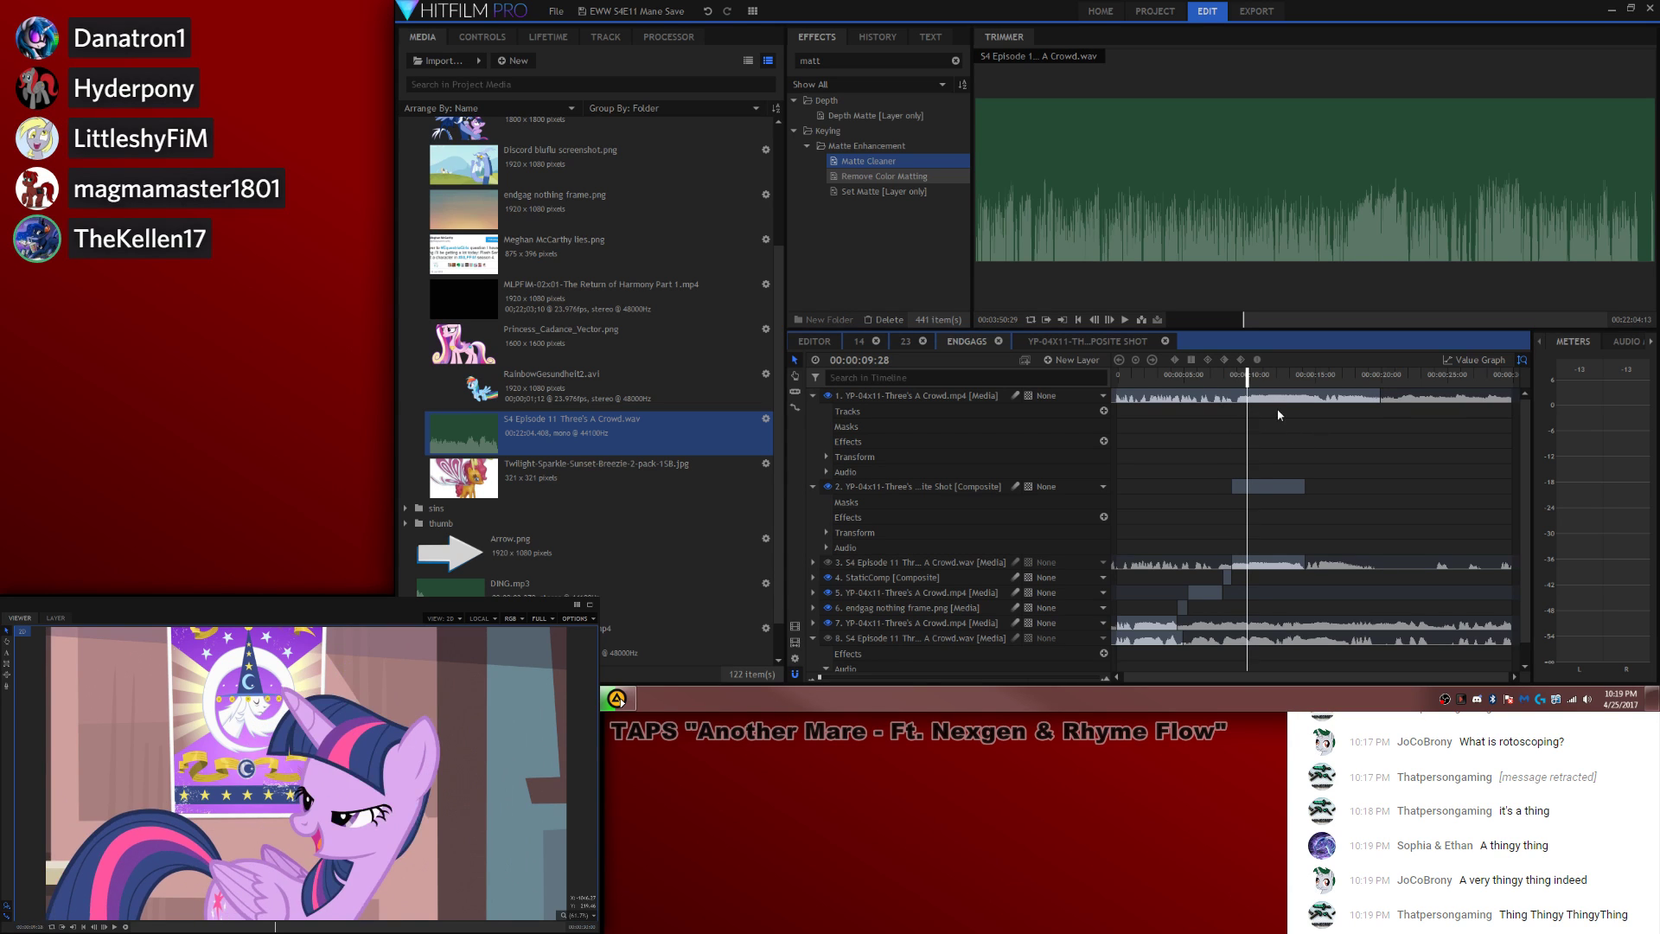
pyautogui.press('Right')
pyautogui.press('Right')
pyautogui.press('Right')
pyautogui.press('Right')
pyautogui.press('Right')
pyautogui.press('Right')
pyautogui.press('Right')
pyautogui.press('Right')
pyautogui.press('Right')
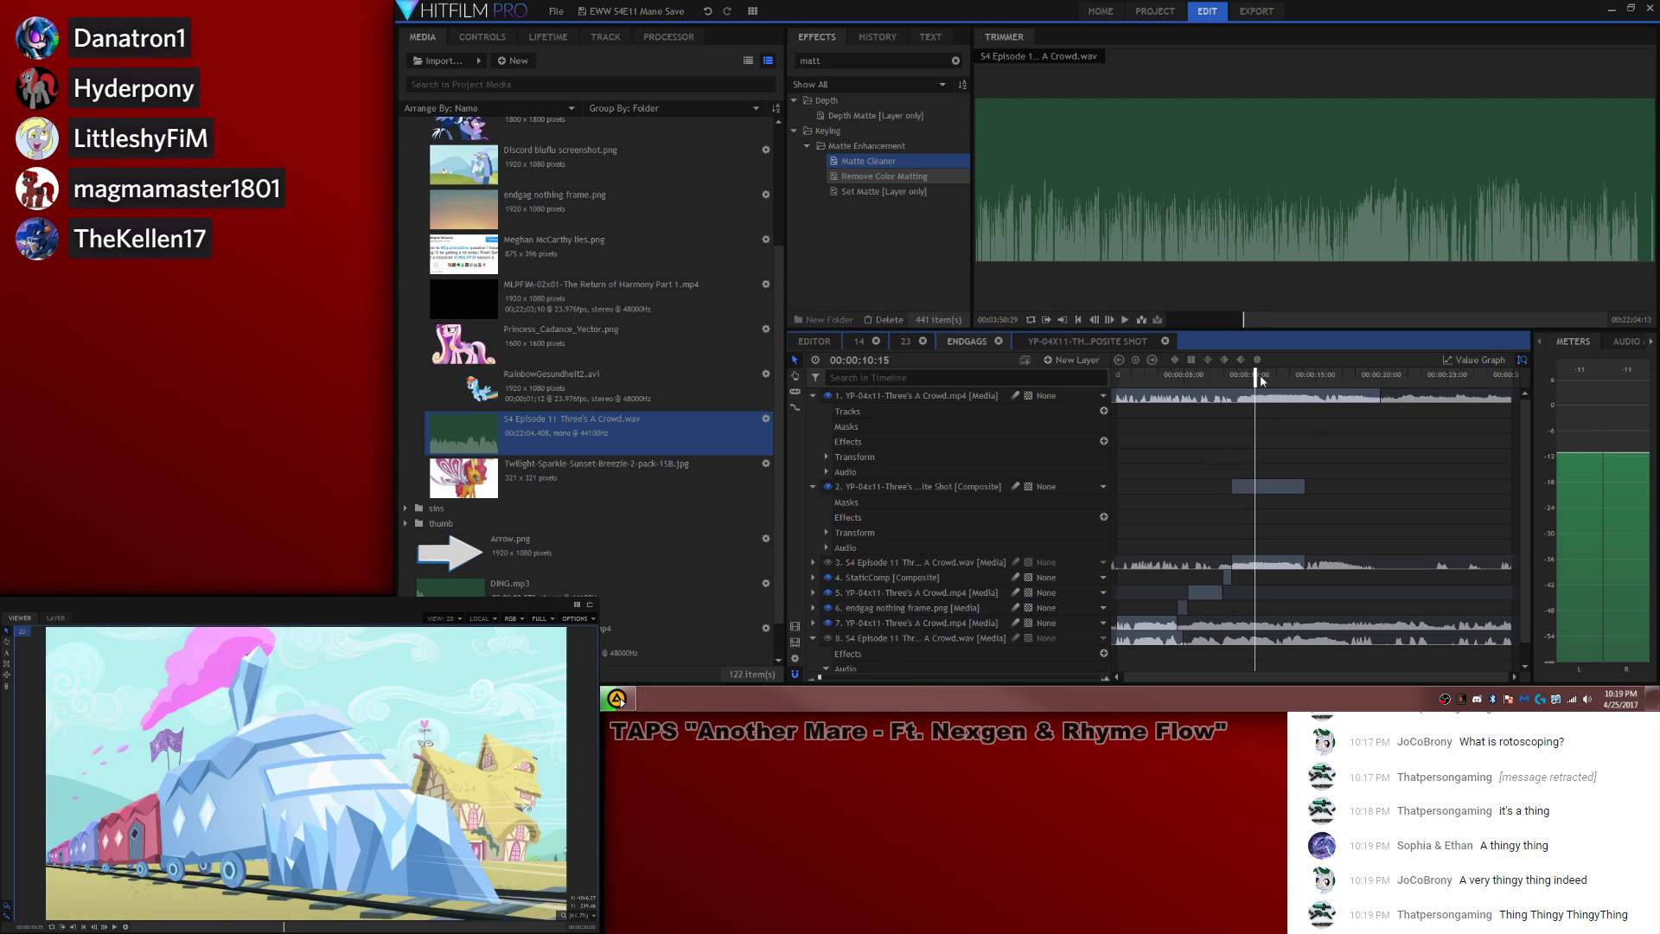
# Step: Shift the pasted clip earlier so its train shot lines up with the start of the composite layer, and play it back
pyautogui.press('Left')
pyautogui.press('Left')
pyautogui.press('Left')
pyautogui.press('Left')
pyautogui.press('Left')
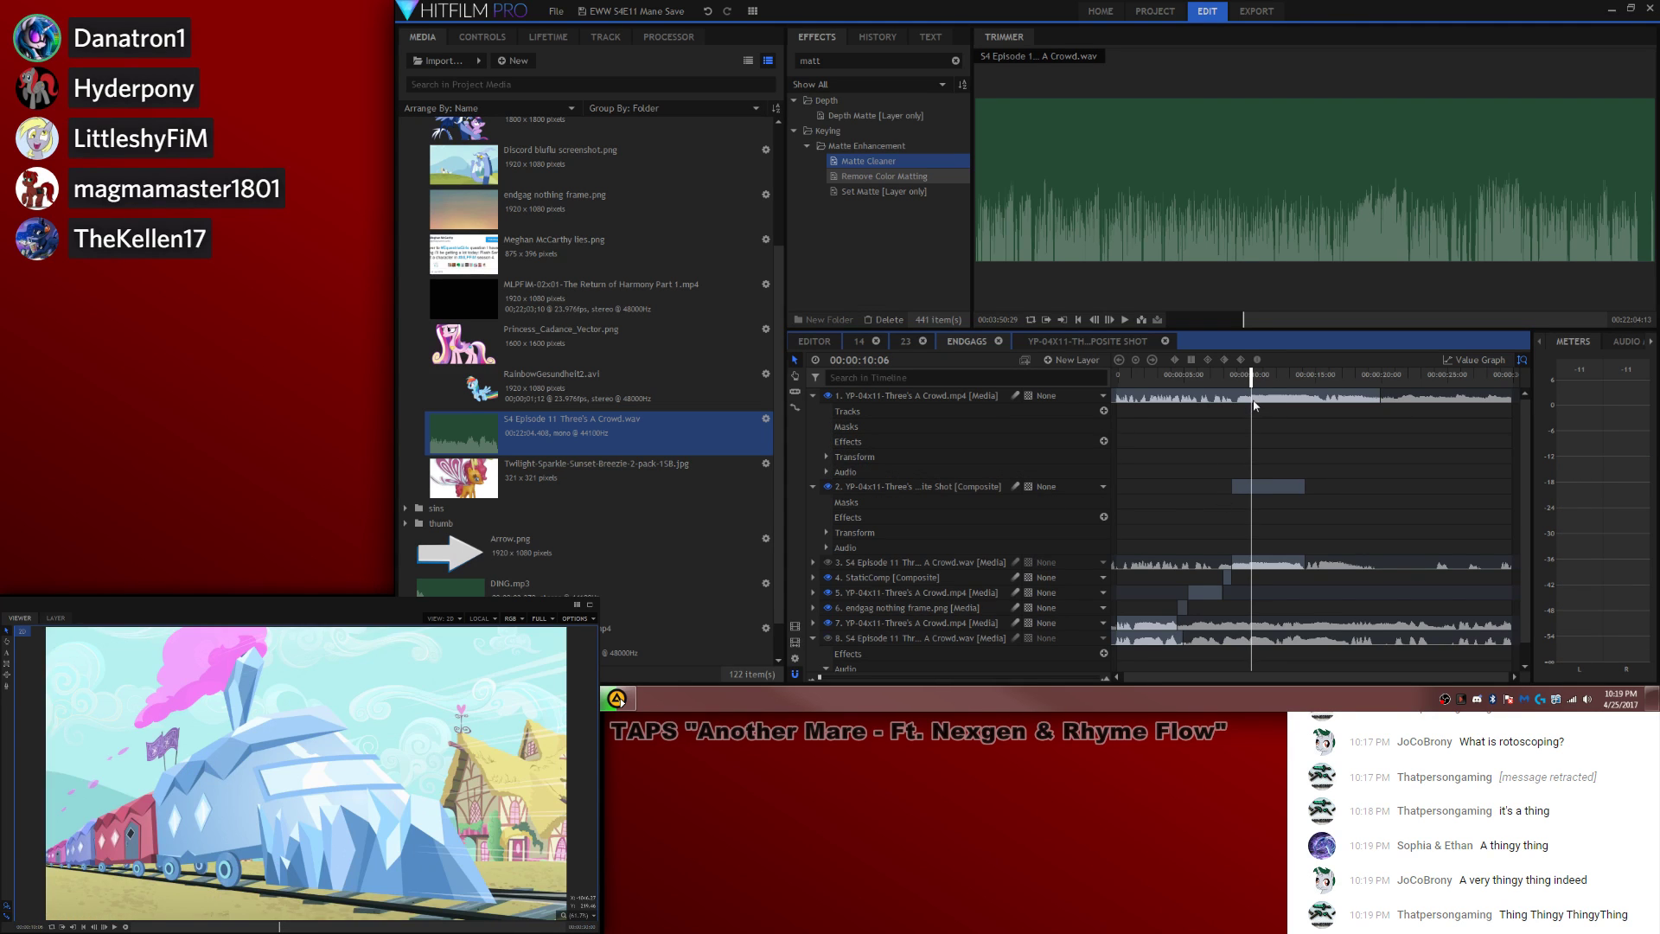
pyautogui.click(1256, 399)
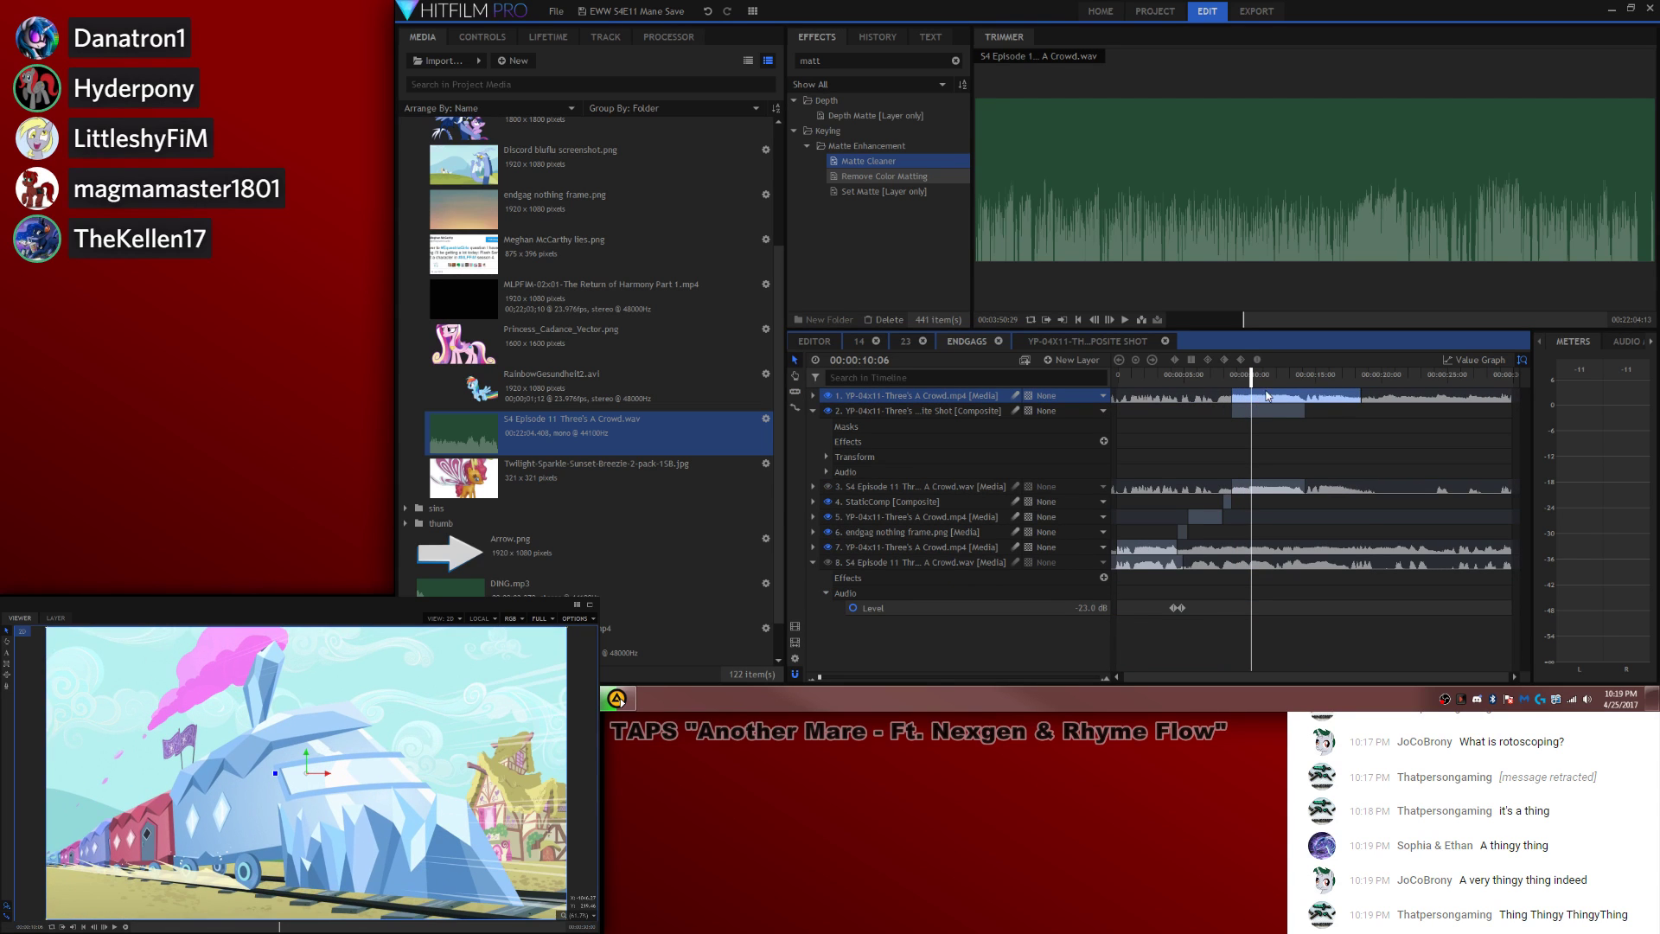
pyautogui.press('space')
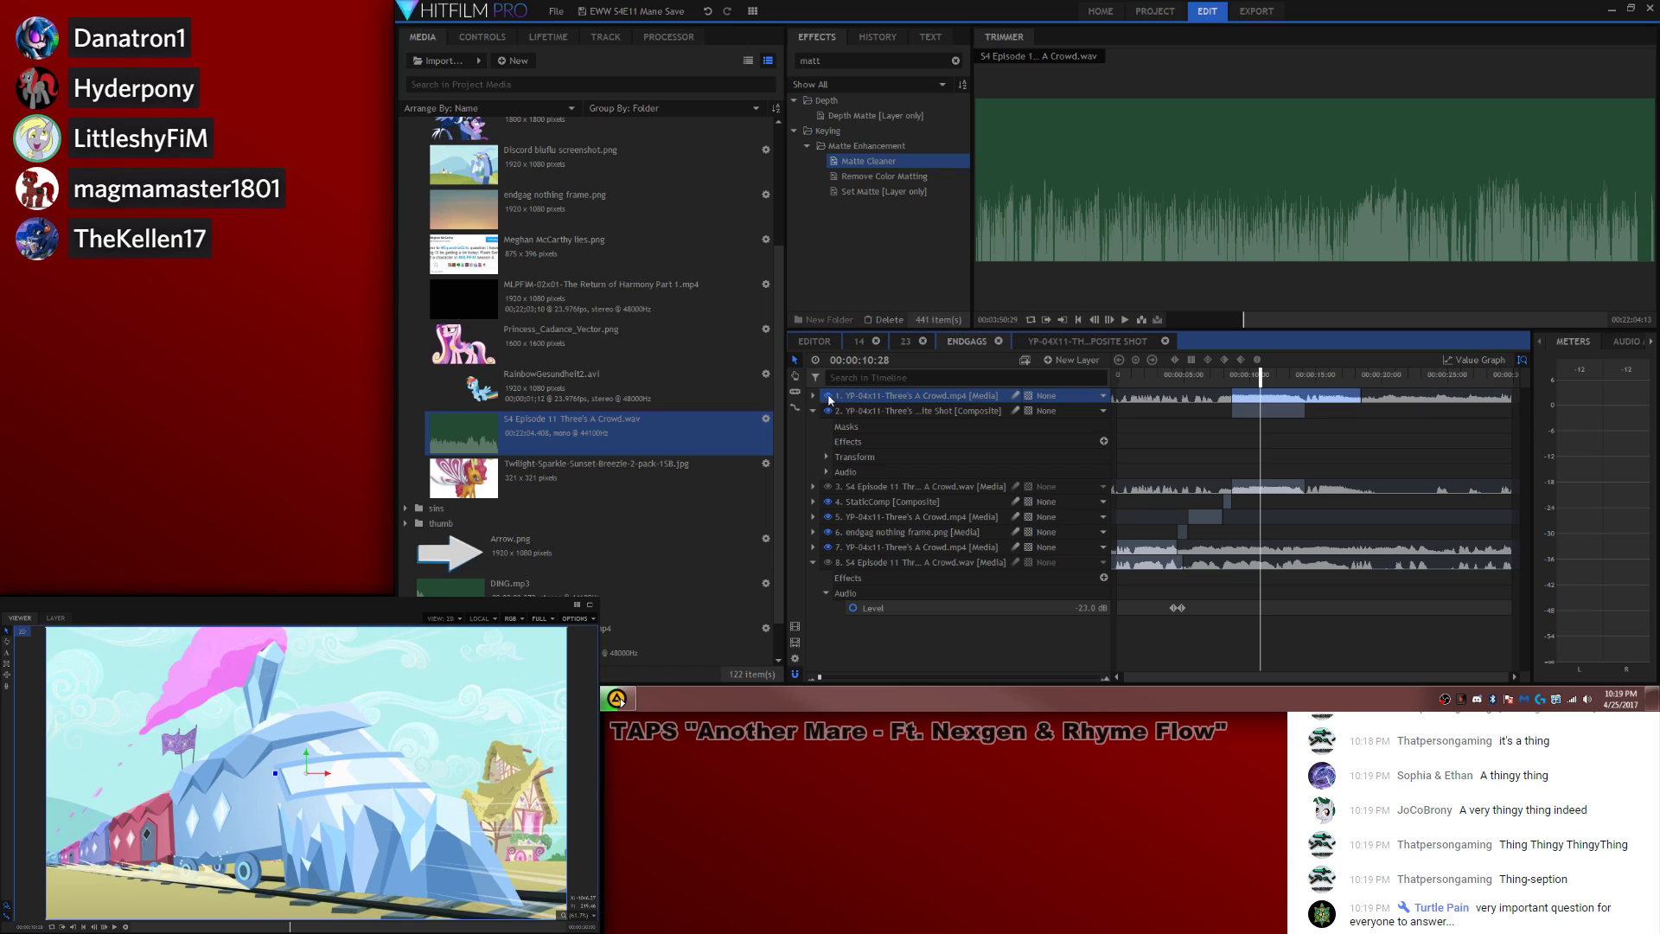
# Step: Compare the pasted clip with the composite layer frame by frame around 00:00:08:22, toggling the clip's visibility
pyautogui.moveTo(819, 677); pyautogui.dragTo(878, 676)
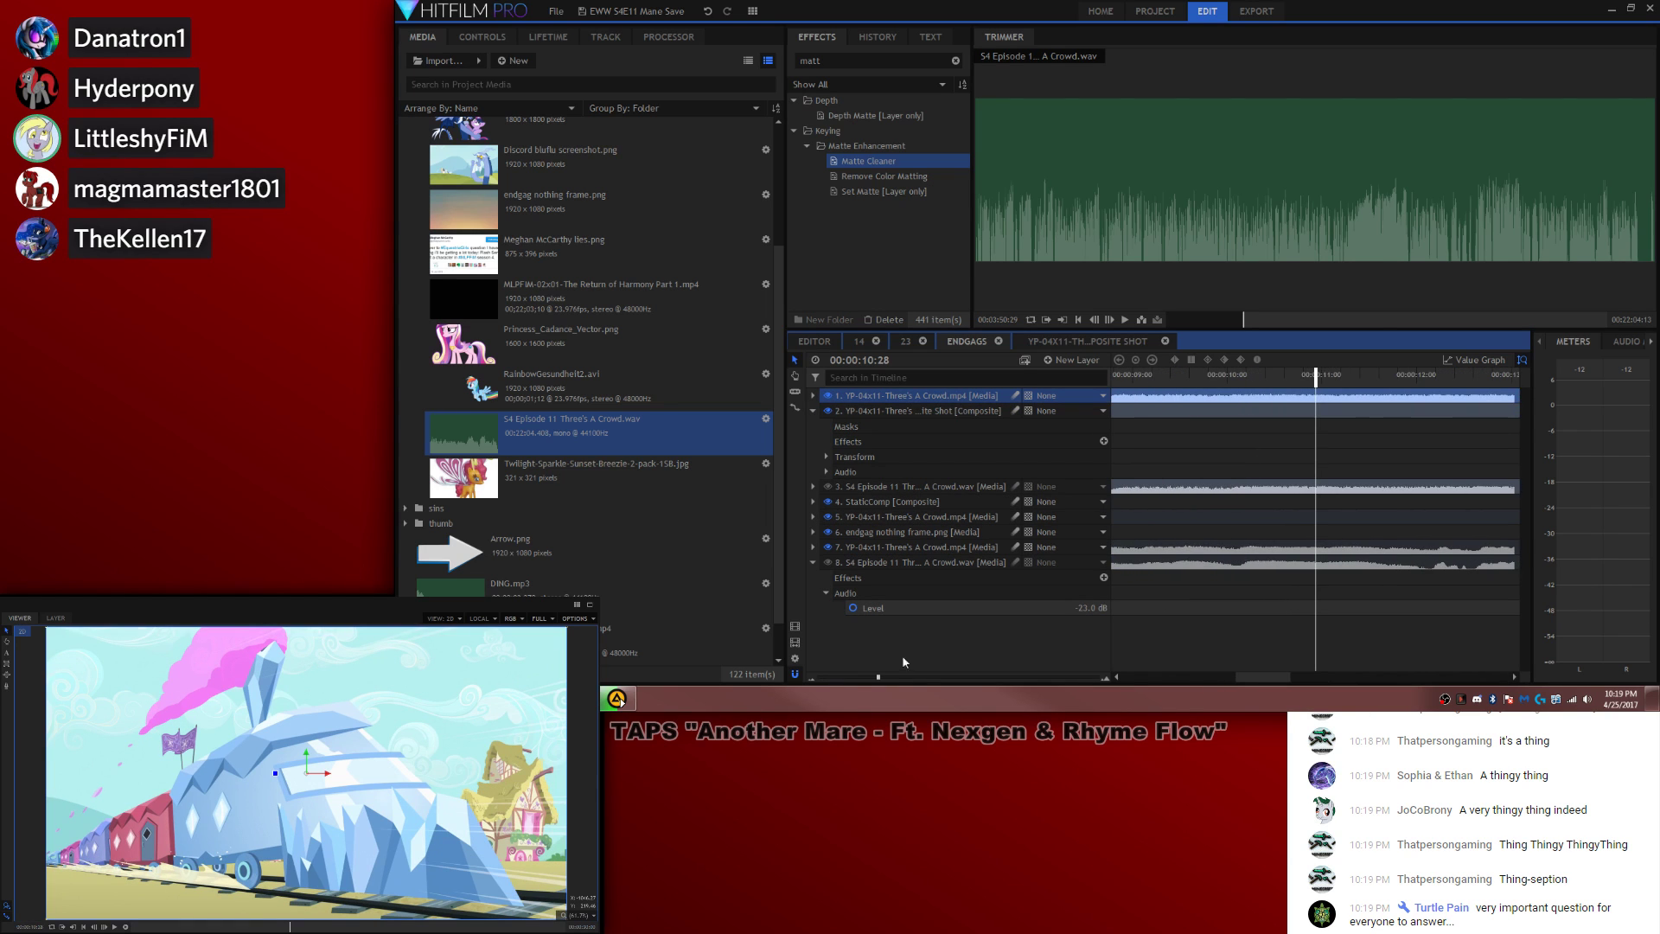
pyautogui.moveTo(1278, 677); pyautogui.dragTo(1273, 677)
pyautogui.moveTo(1155, 374); pyautogui.dragTo(1167, 373)
pyautogui.press('Left')
pyautogui.press('Left')
pyautogui.press('Left')
pyautogui.press('Left')
pyautogui.press('Left')
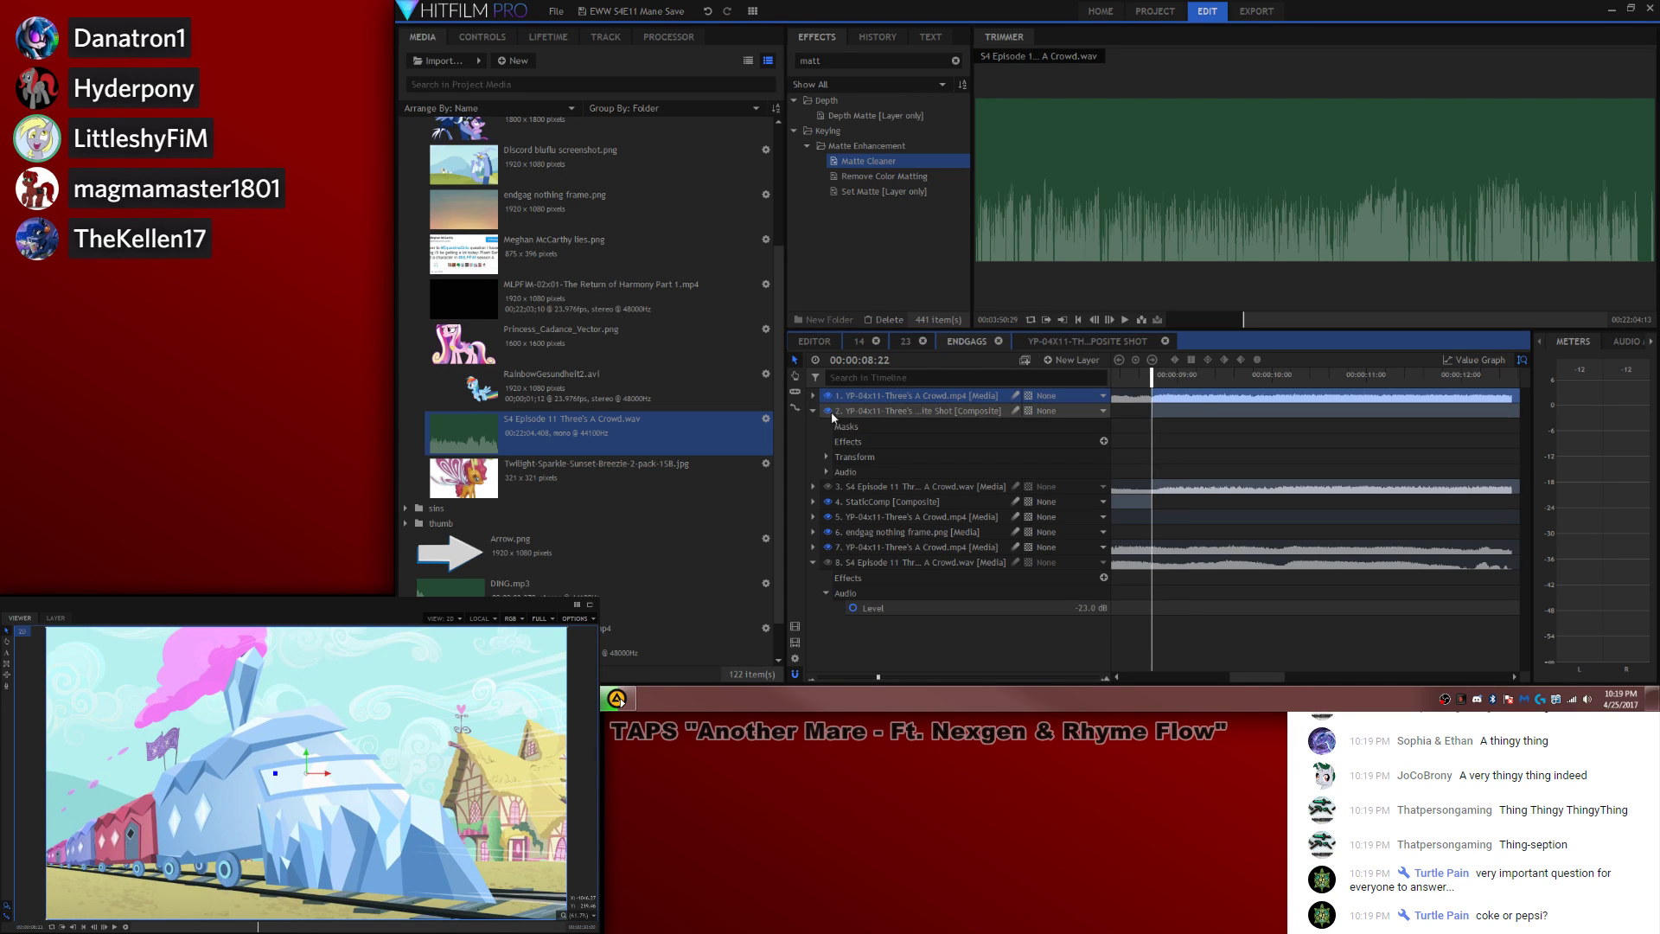
pyautogui.press('Right')
pyautogui.press('Right')
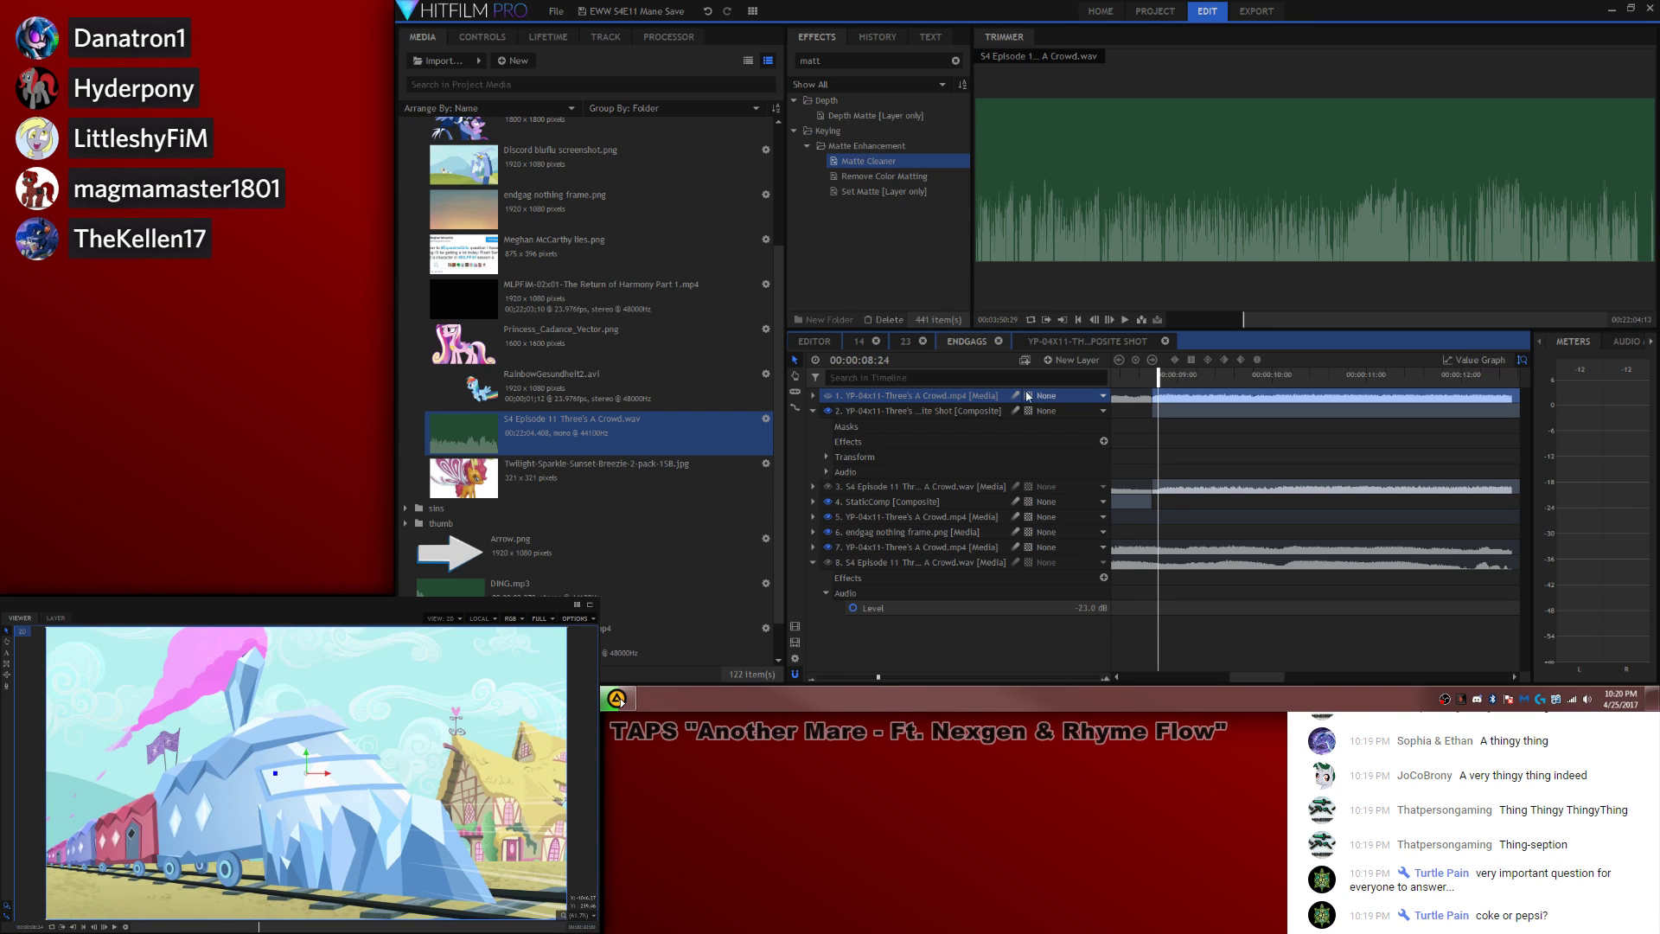
pyautogui.press('Left')
pyautogui.press('Left')
pyautogui.press('Left')
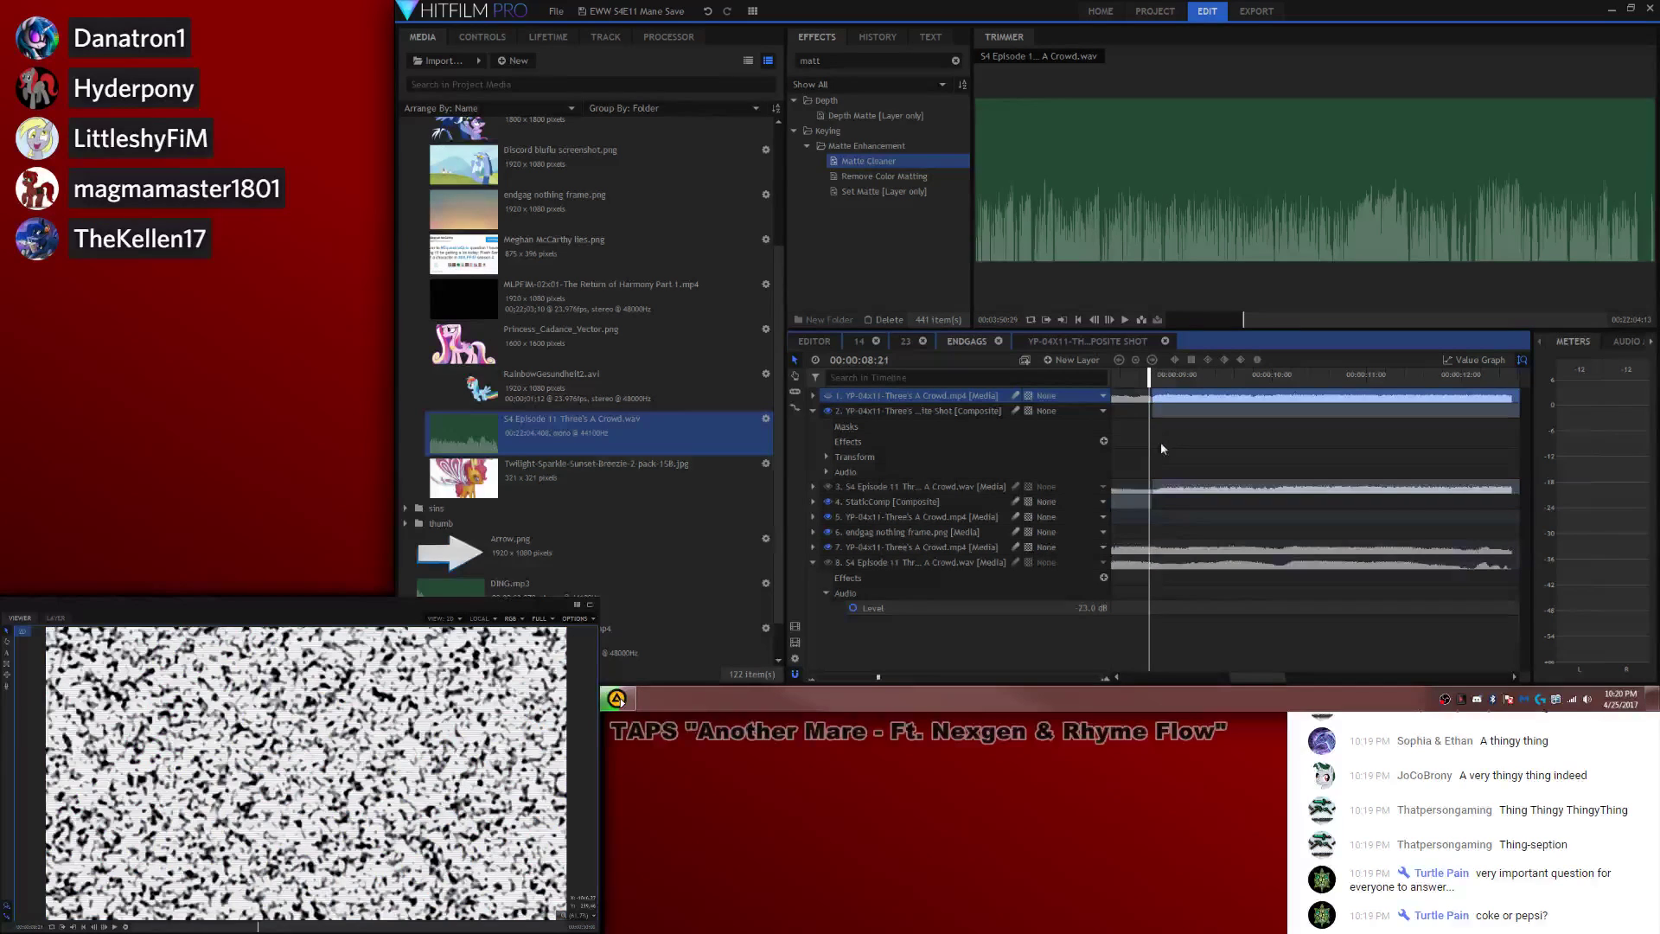
pyautogui.press('Right')
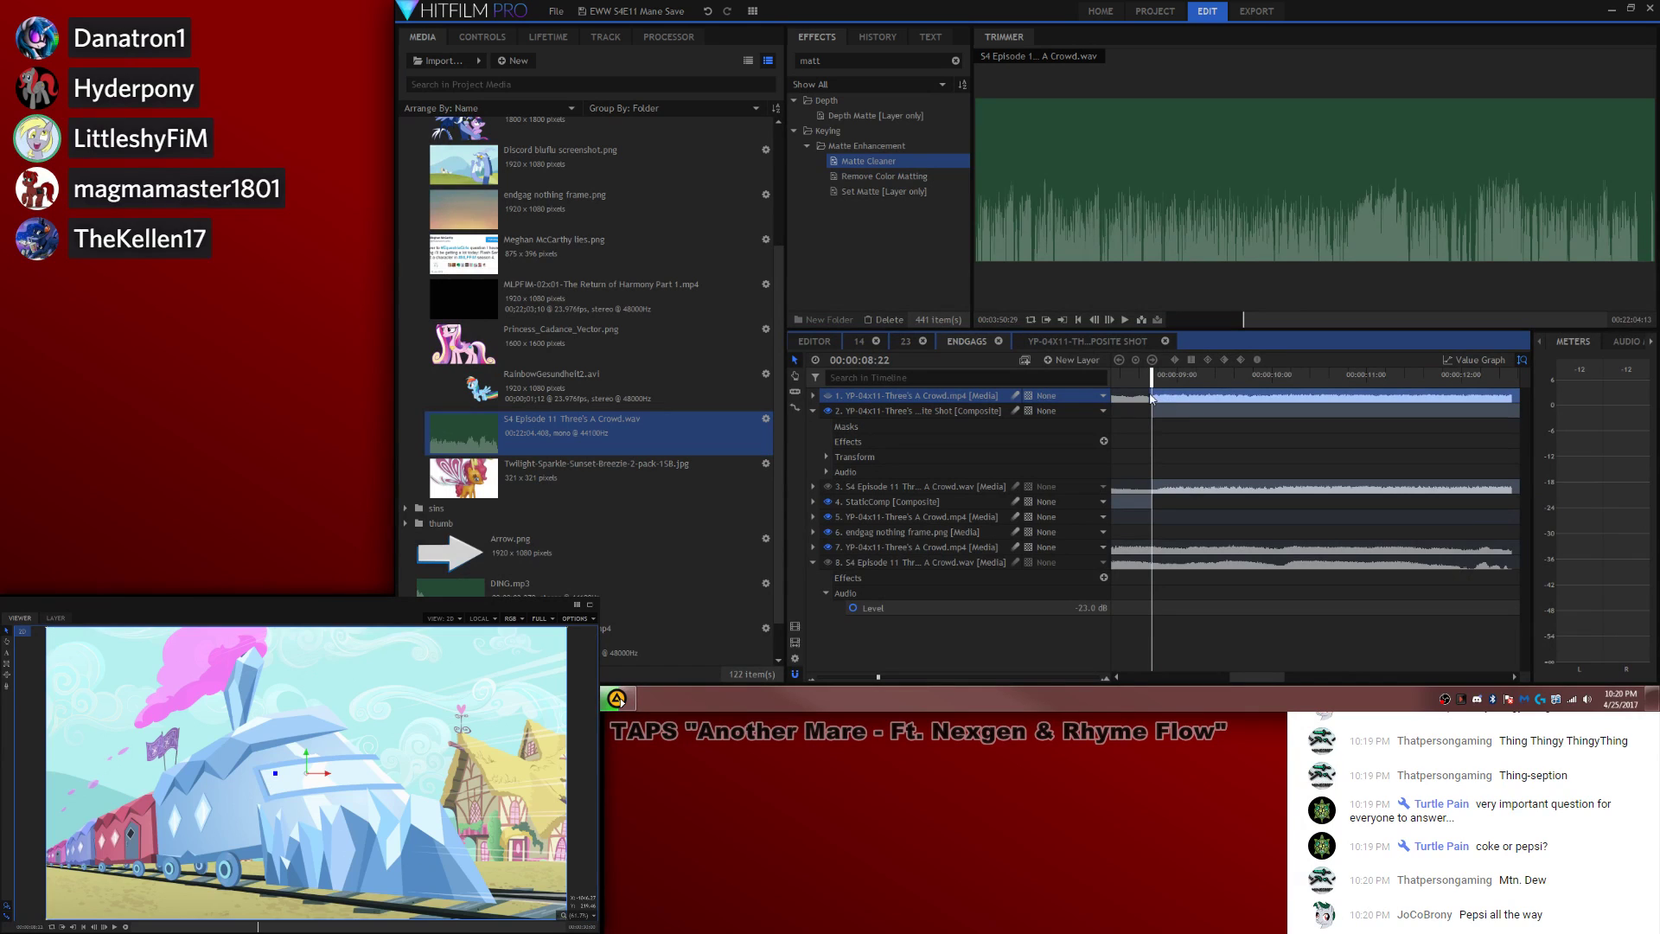
pyautogui.press('Left')
pyautogui.press('Right')
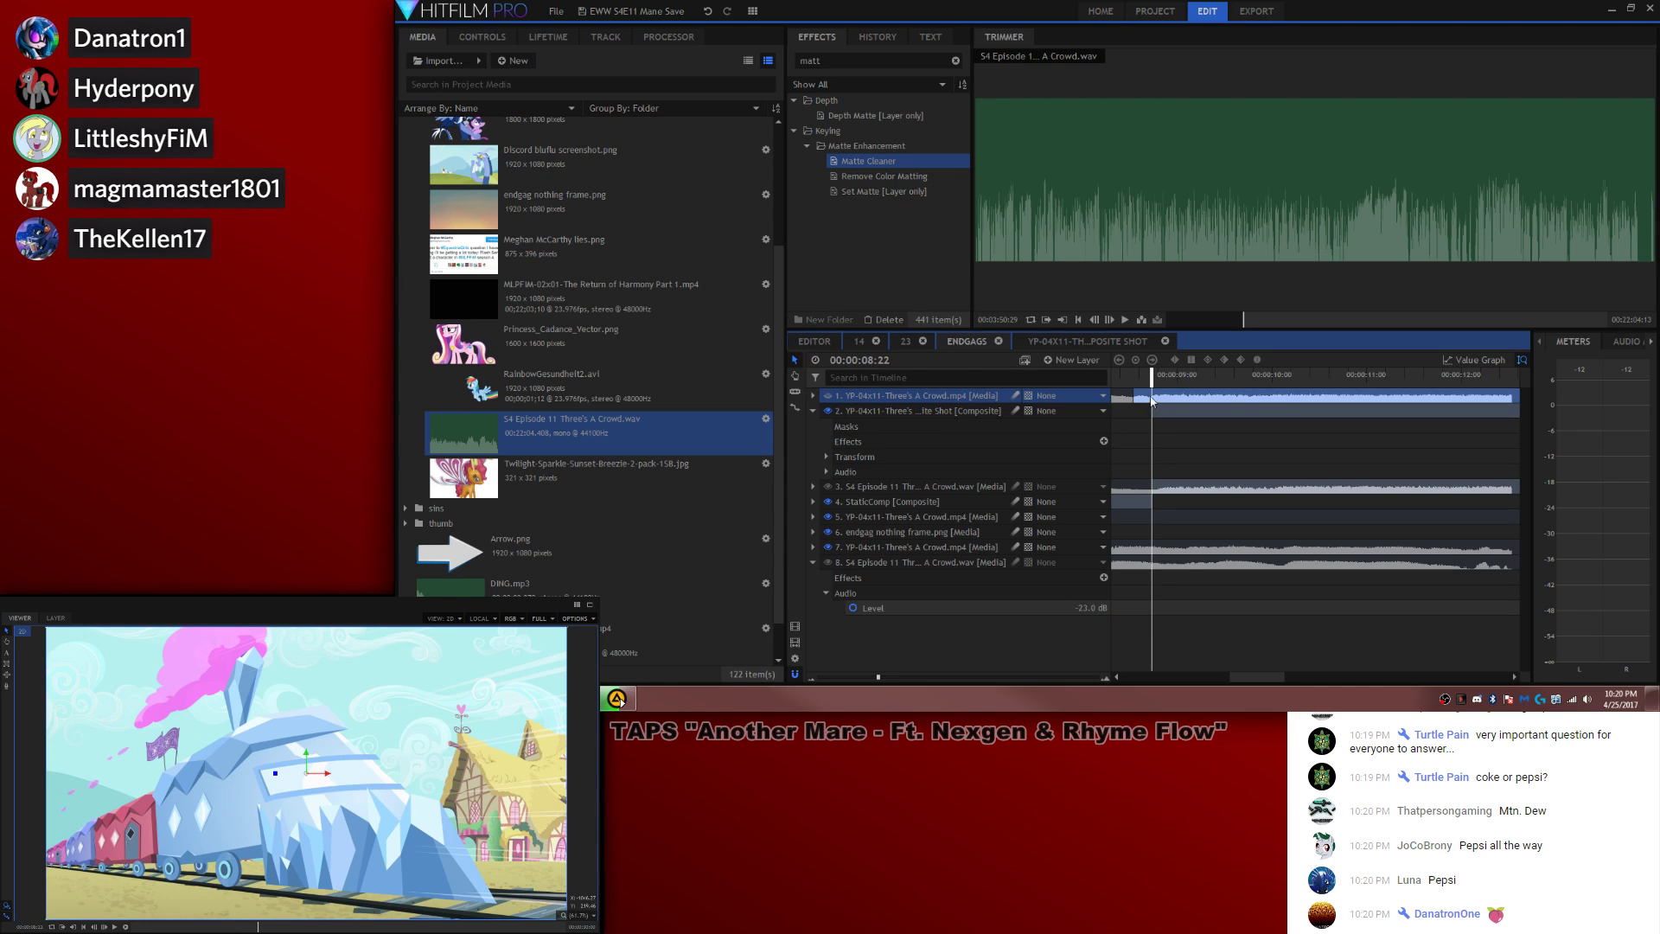
# Step: Delete the unmasked comparison clip from Endgags and reopen the Three's A Crowd composite shot
pyautogui.press('Delete')
pyautogui.doubleClick(932, 398)
pyautogui.click(922, 413)
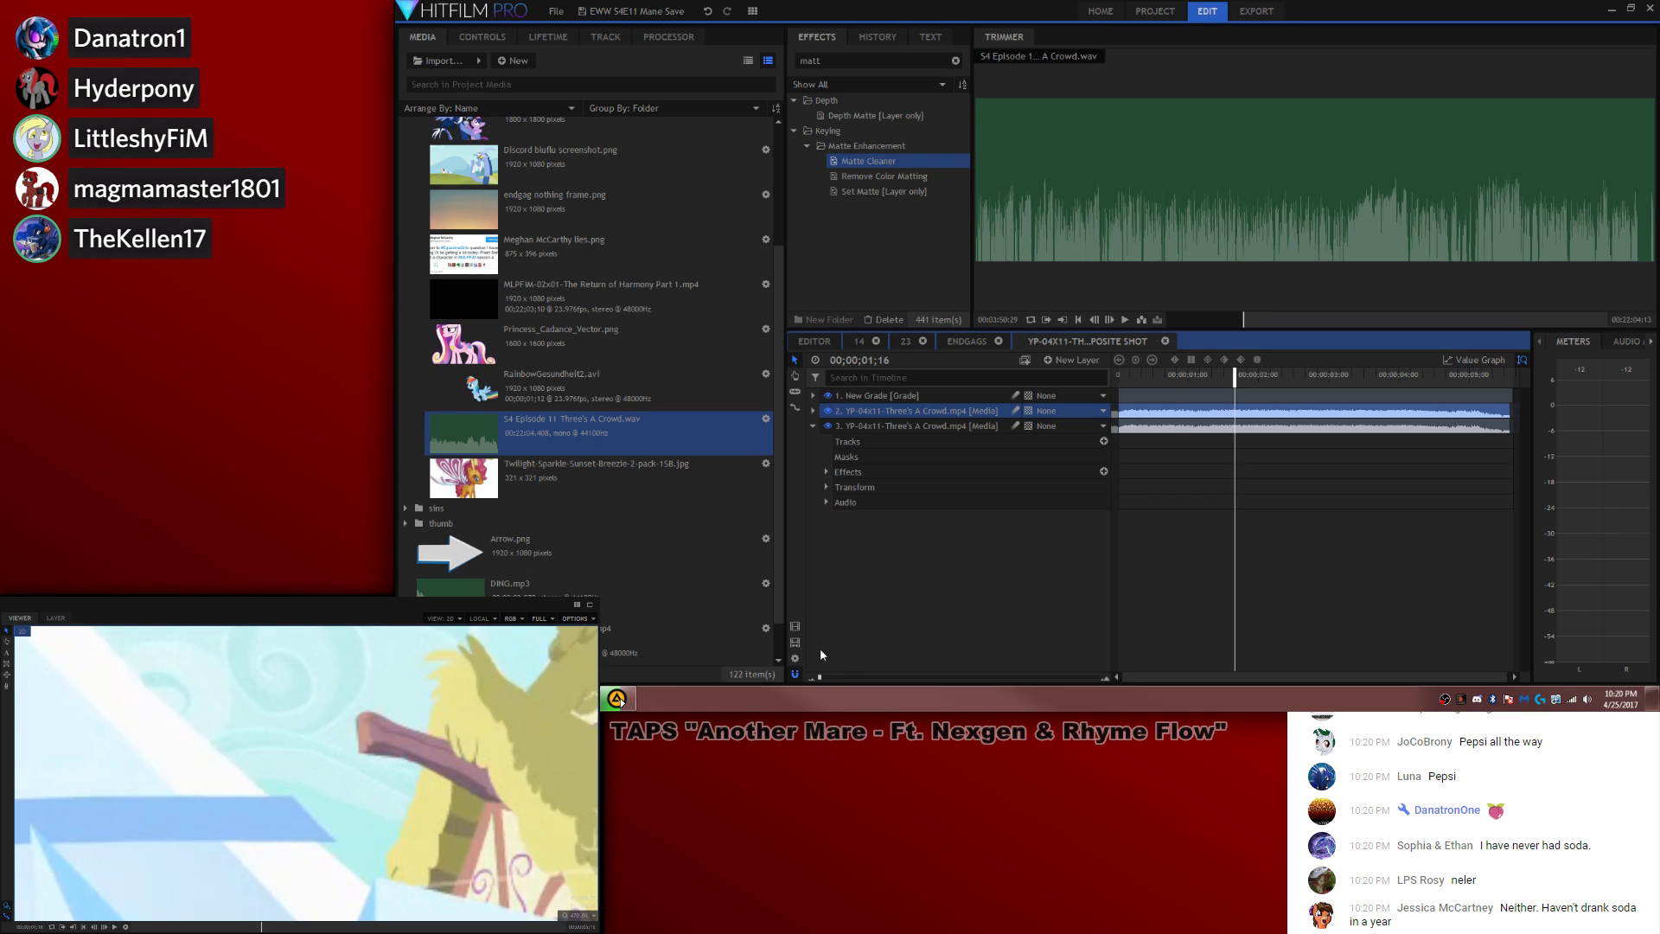
# Step: Set the composite shot's duration to 00;00;06;15
pyautogui.click(796, 658)
pyautogui.click(1029, 180)
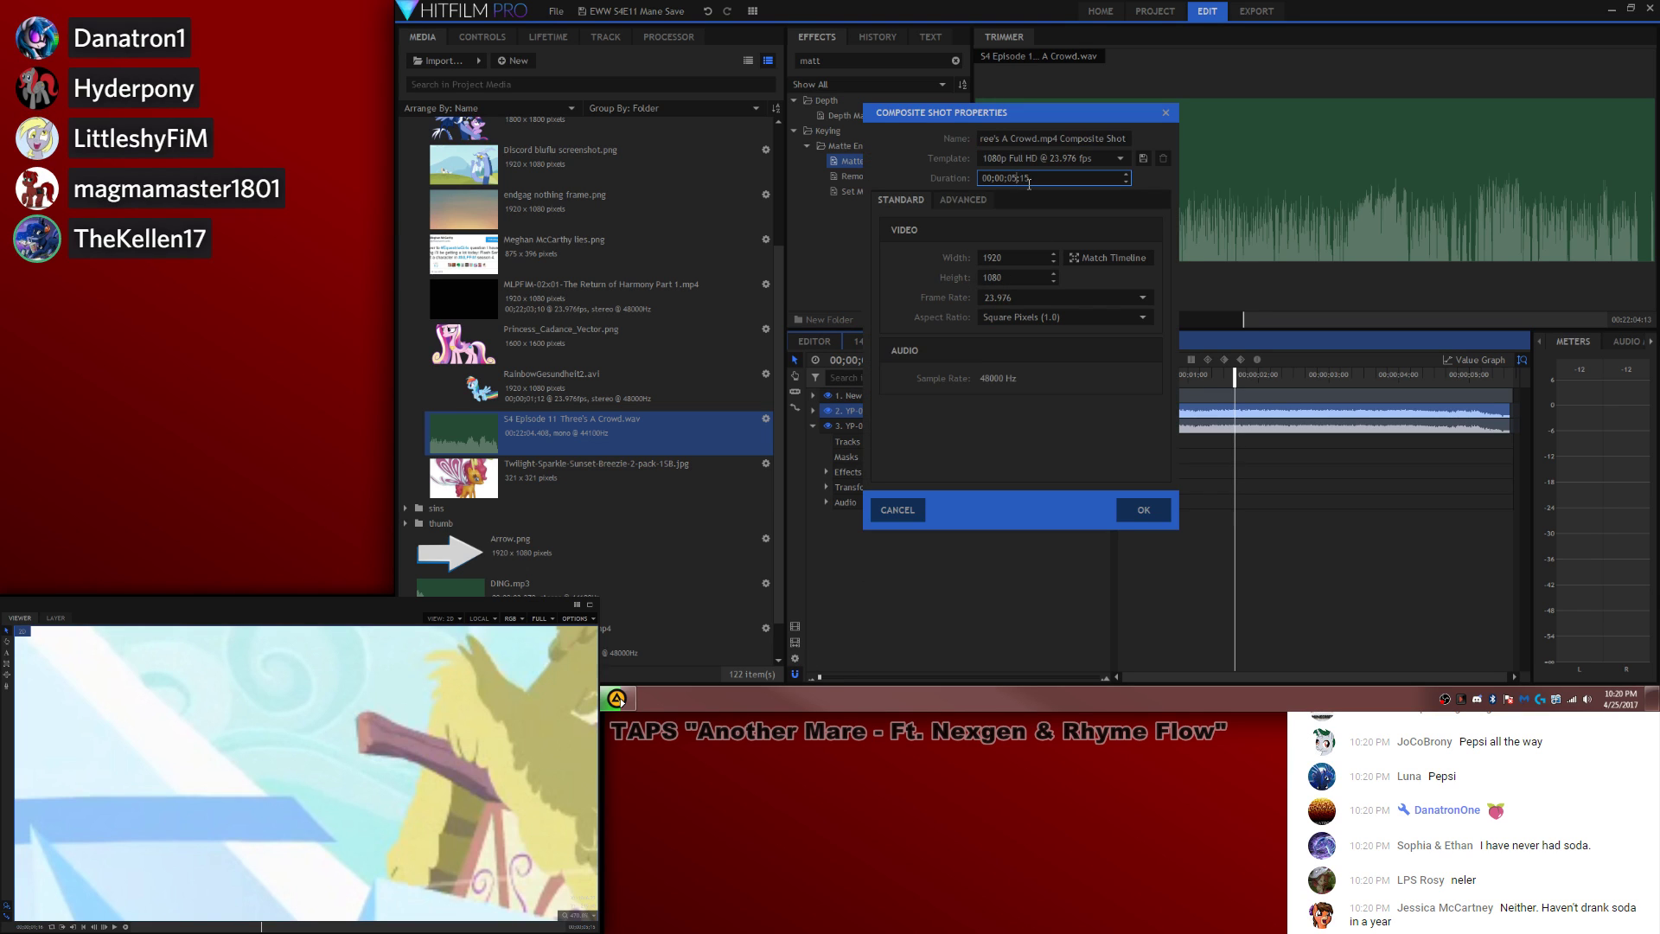
pyautogui.press('Return')
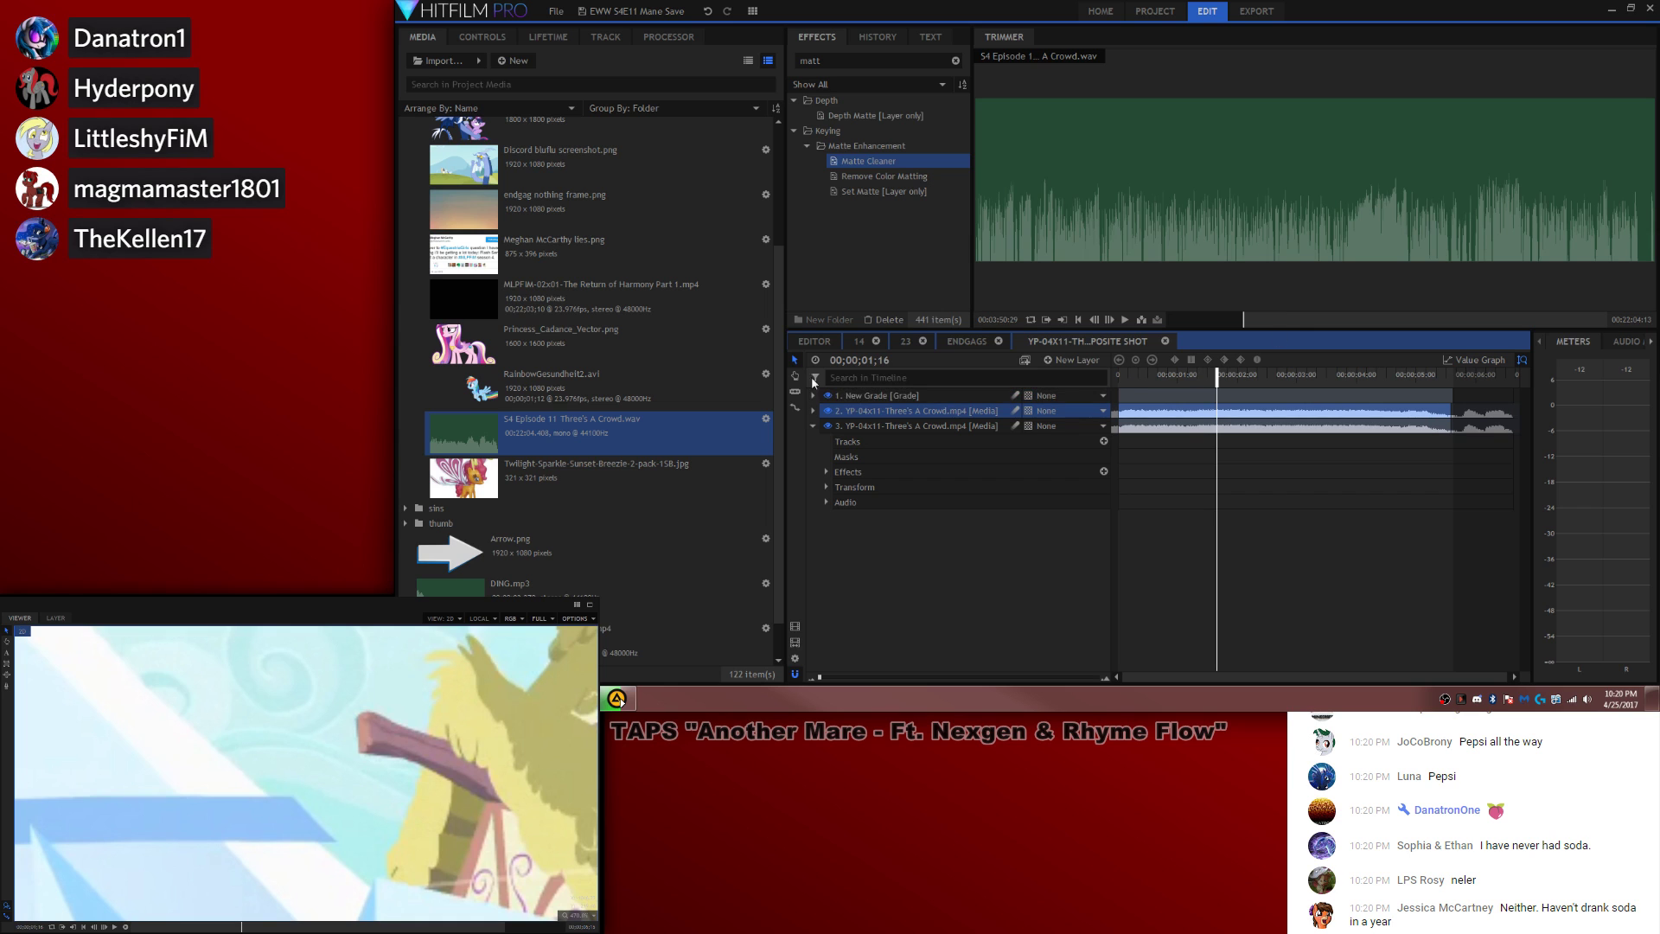
# Step: Scale the viewer to fit at the shot's first frame and trim the New Grade layer to a duration of 00;00;05;14
pyautogui.moveTo(1165, 413)
pyautogui.mouseDown()
pyautogui.moveTo(1187, 421)
pyautogui.moveTo(1148, 420)
pyautogui.mouseUp()
pyautogui.press('Home')
pyautogui.click(577, 915)
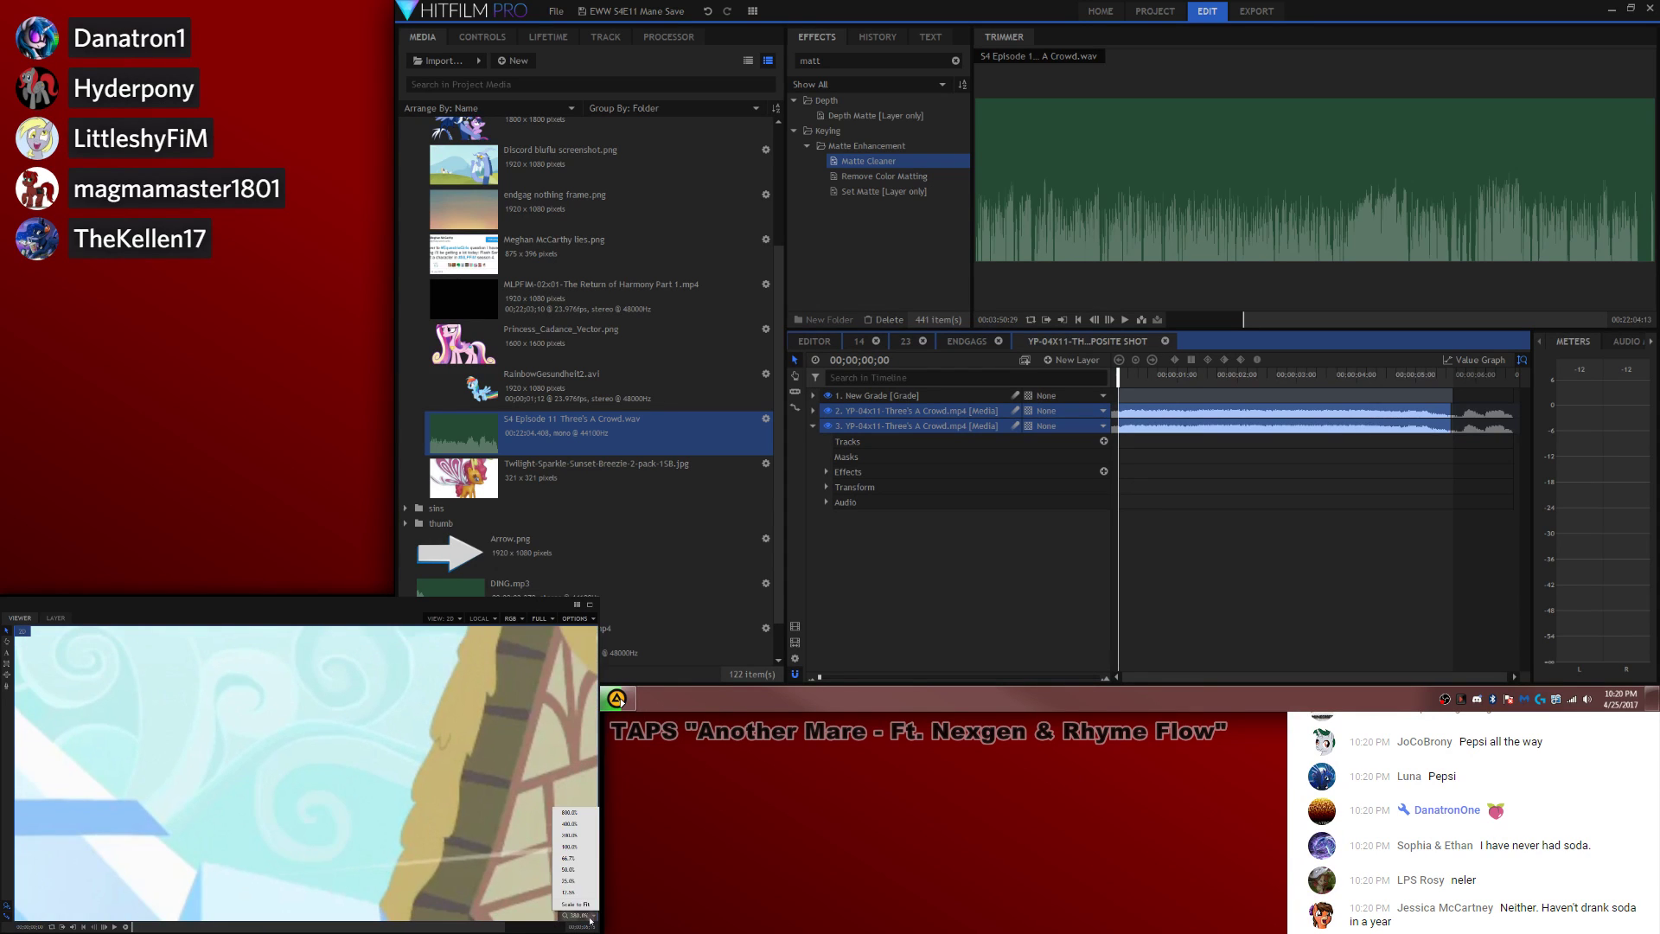
pyautogui.click(573, 902)
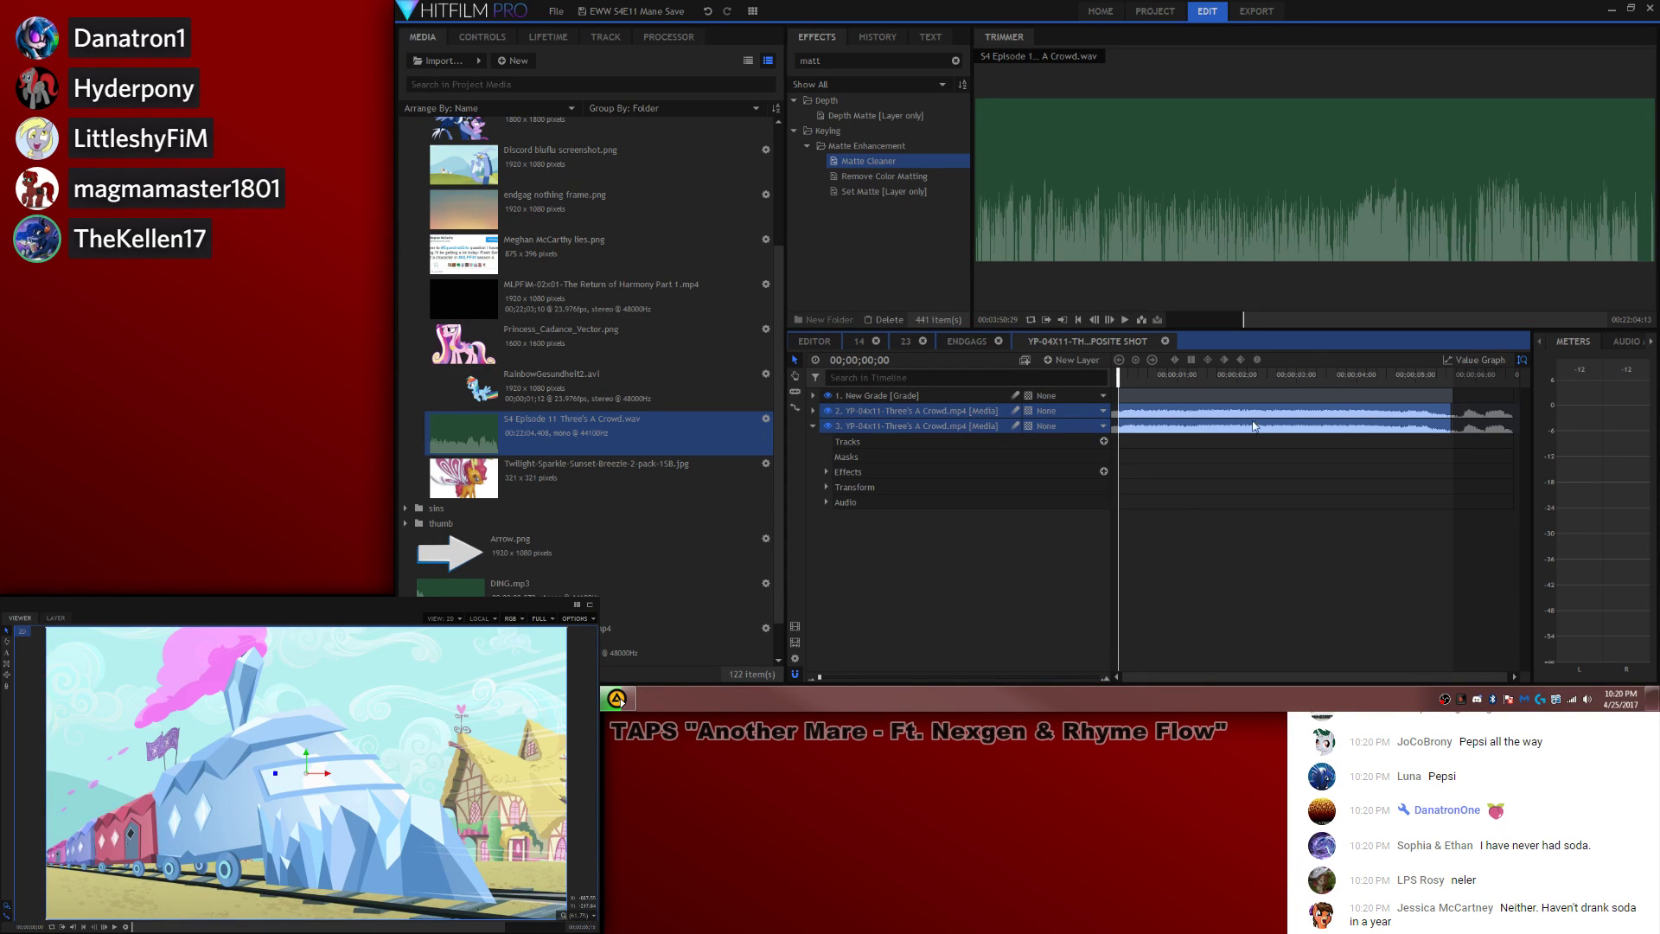
pyautogui.click(1442, 395)
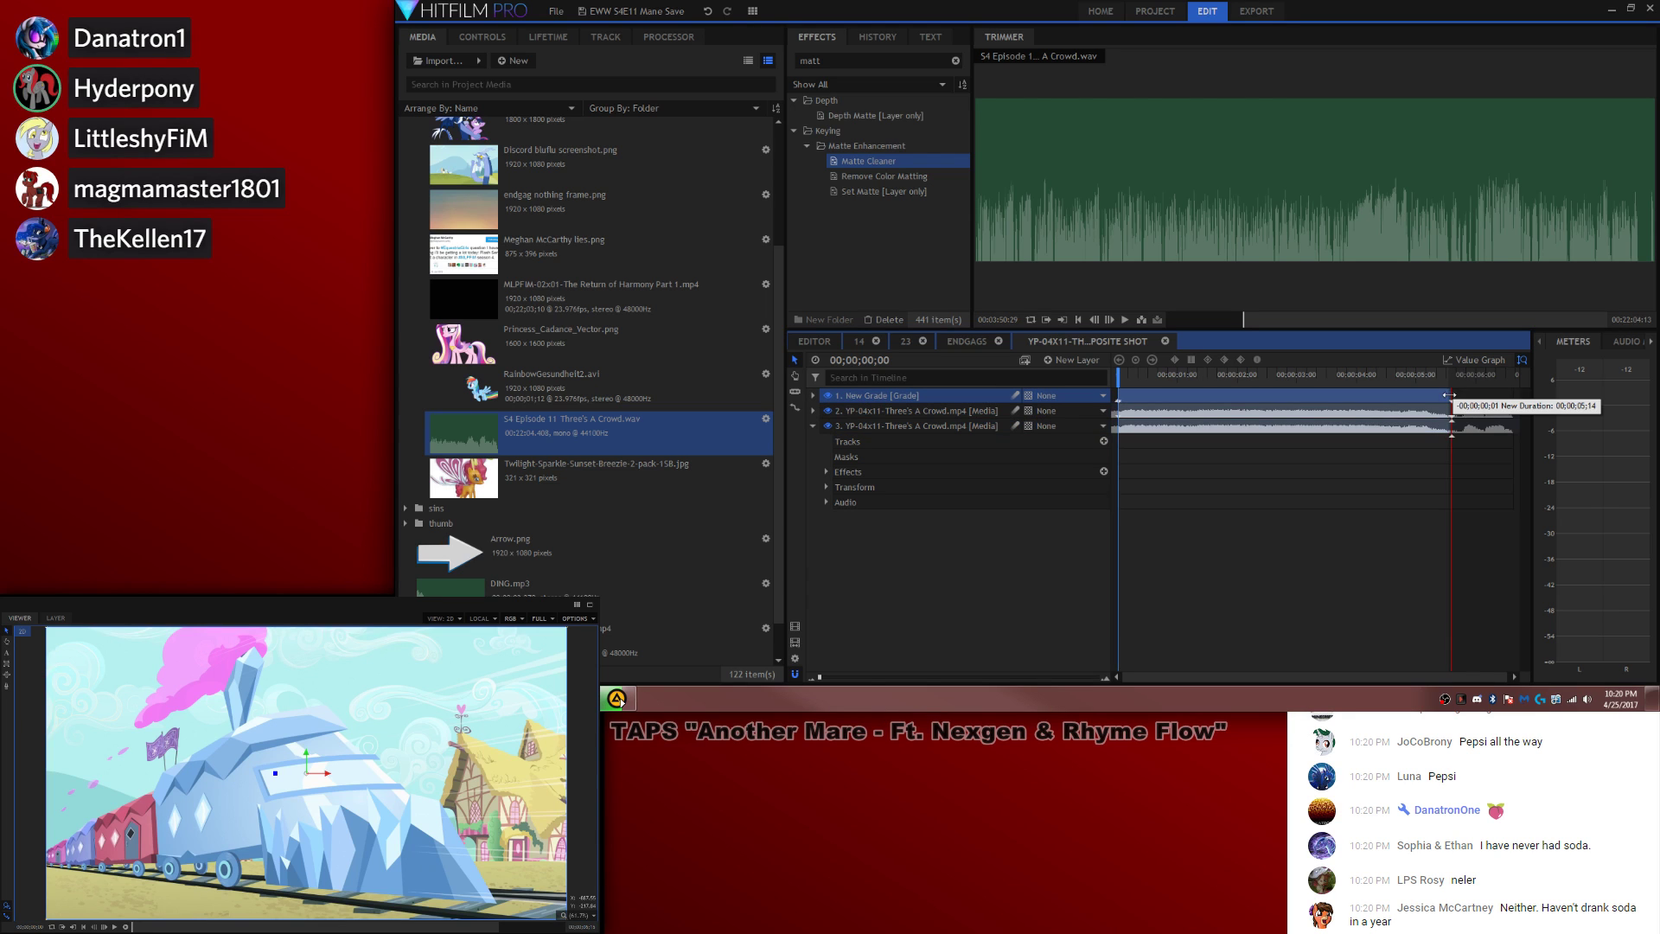
# Step: Check the properties of the composite shot and of Endgags to compare their frame rates
pyautogui.click(794, 658)
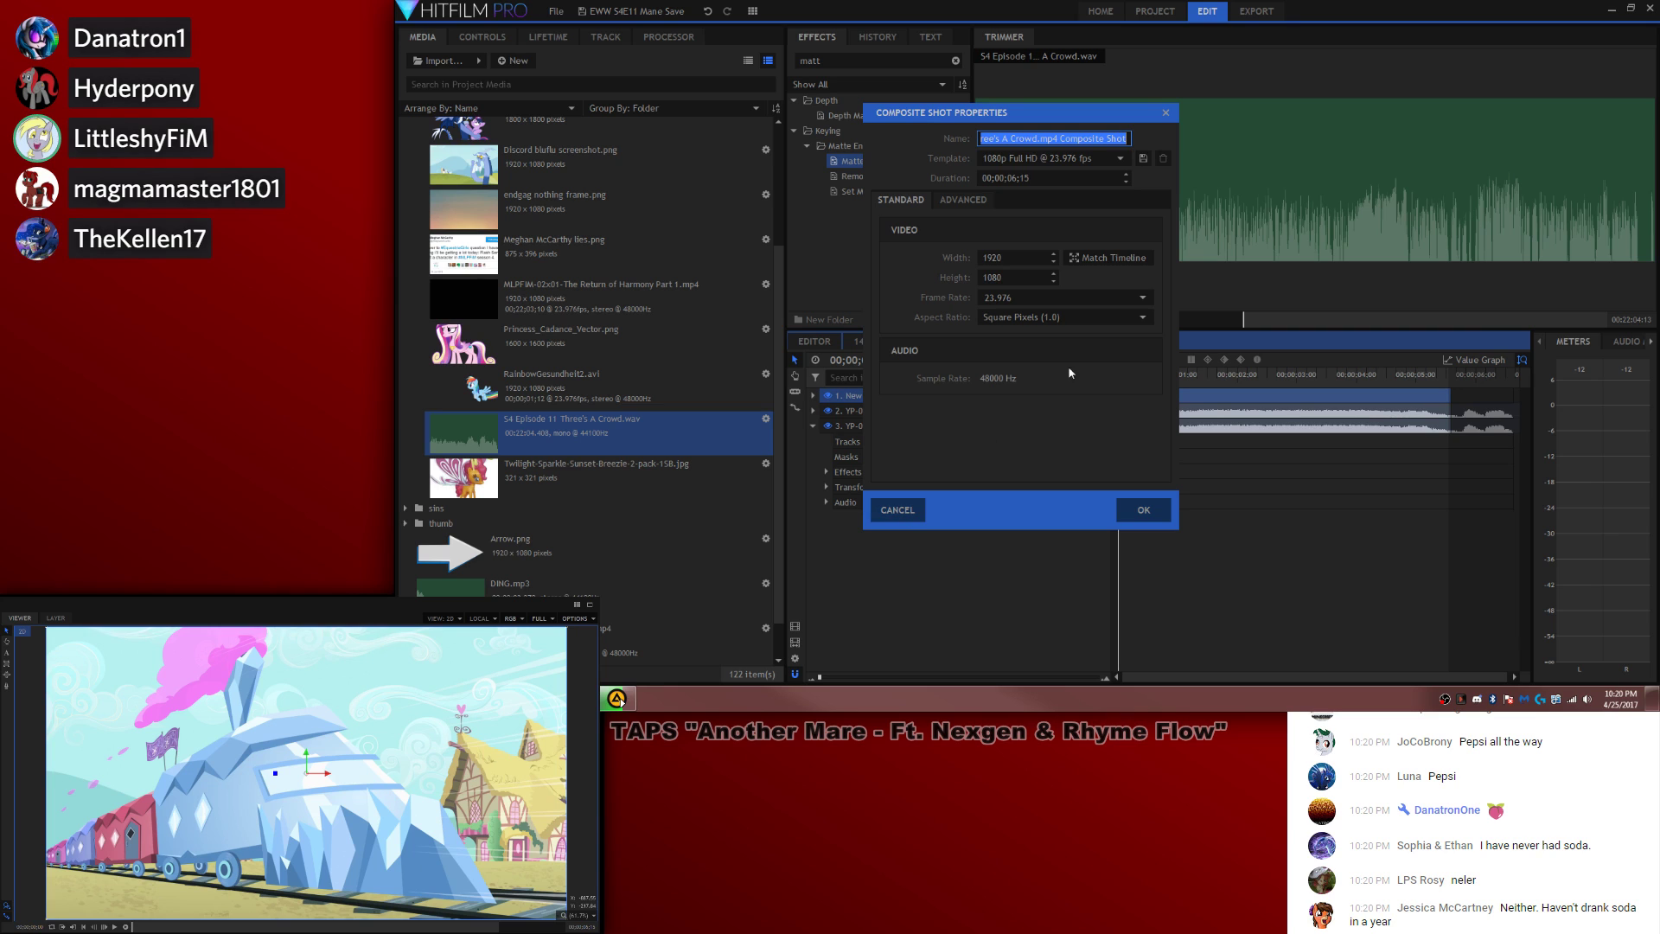
pyautogui.click(918, 510)
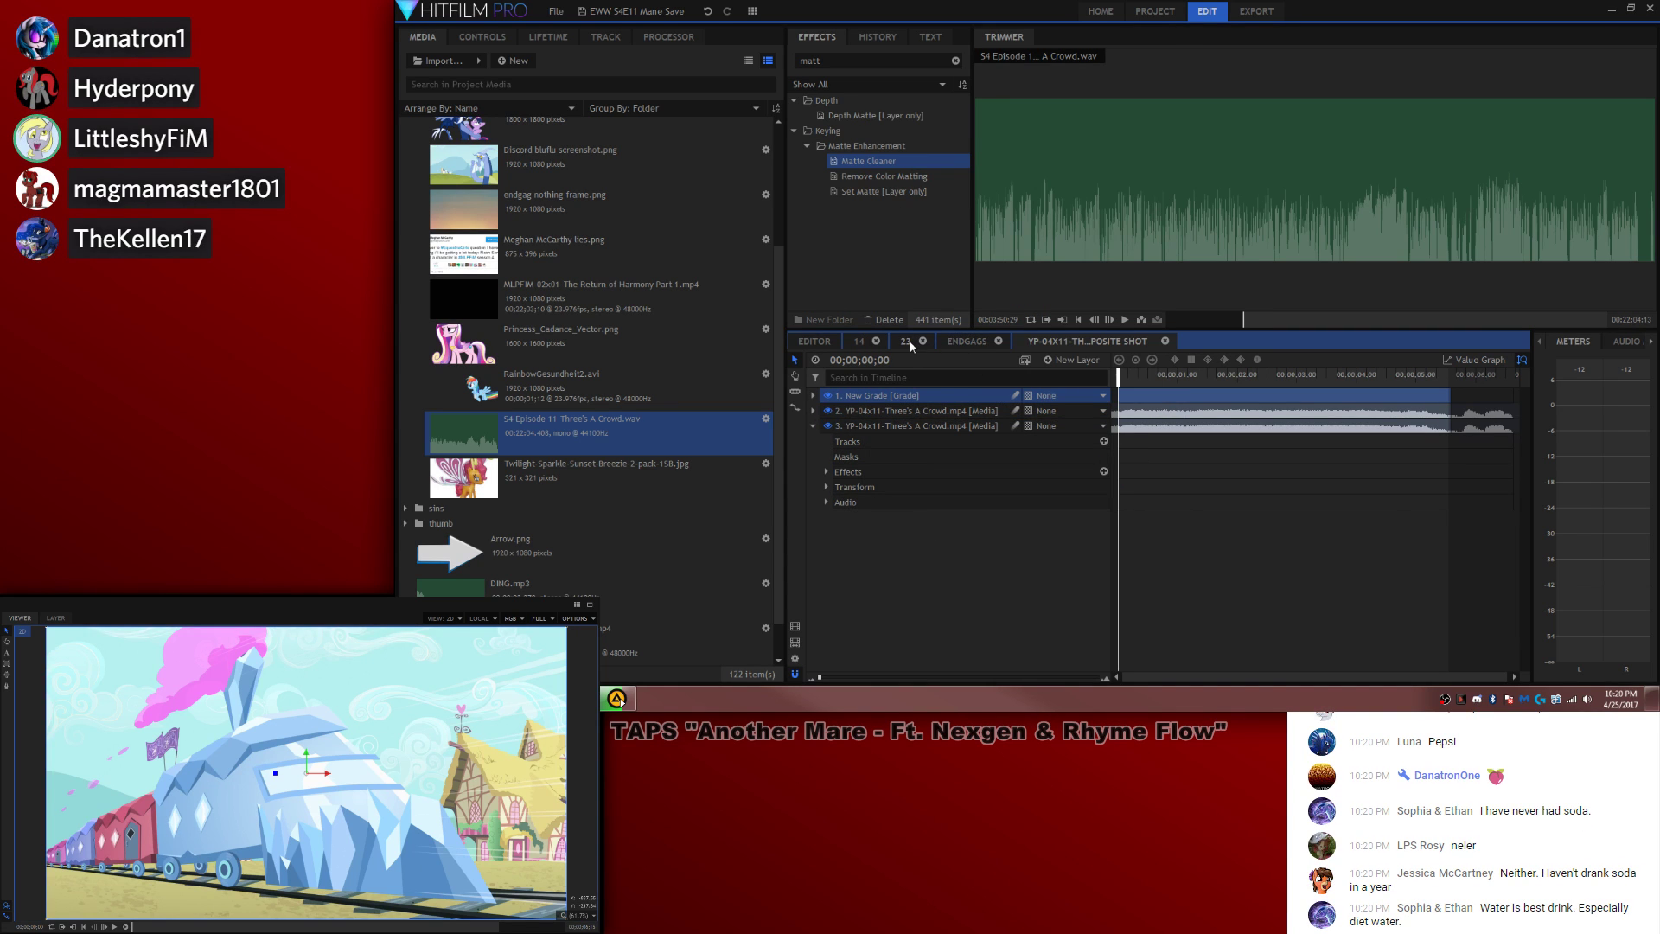
pyautogui.click(952, 340)
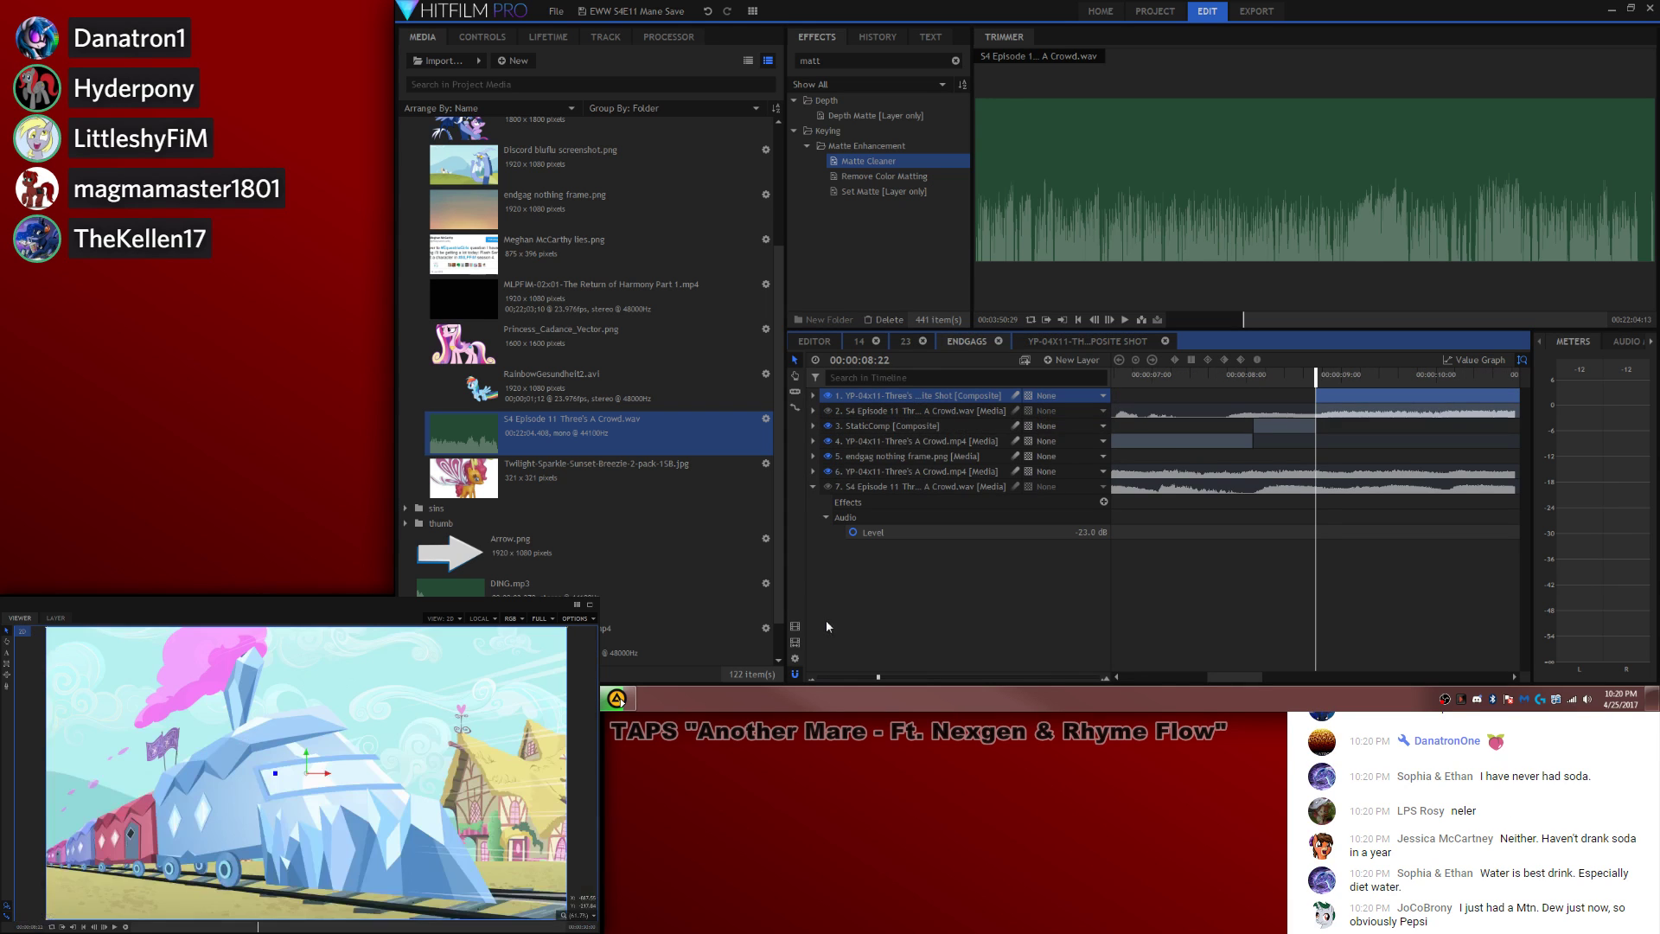
pyautogui.click(795, 660)
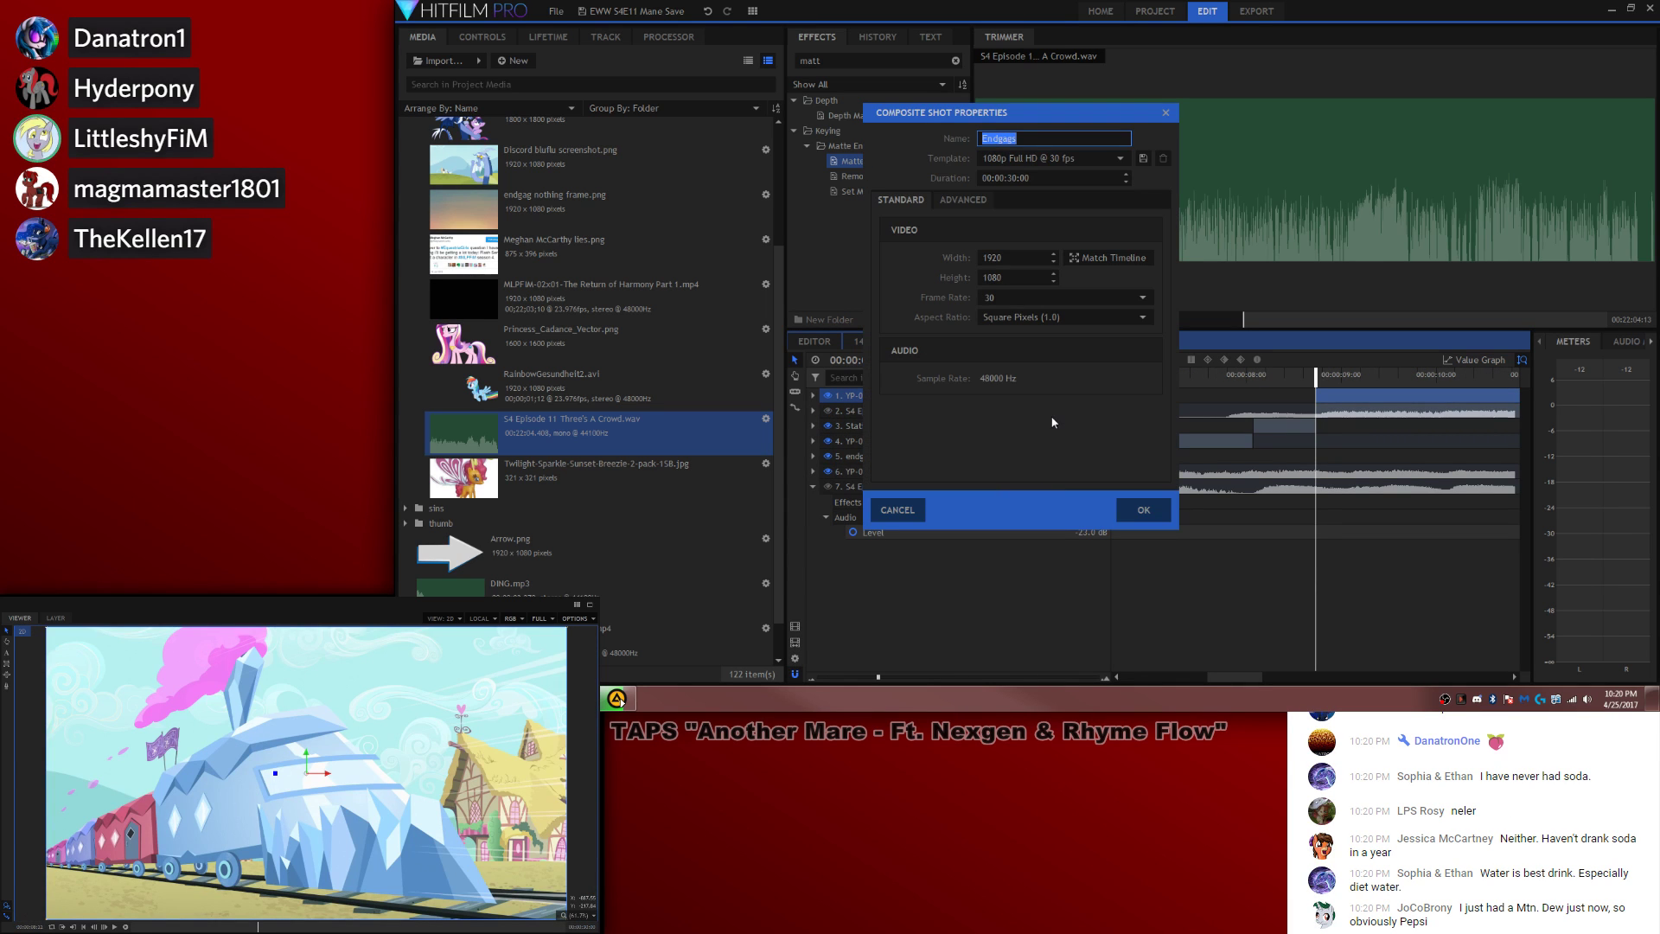
pyautogui.click(898, 510)
# Step: Change the Three's A Crowd composite shot's frame rate to 30 fps
pyautogui.click(1091, 342)
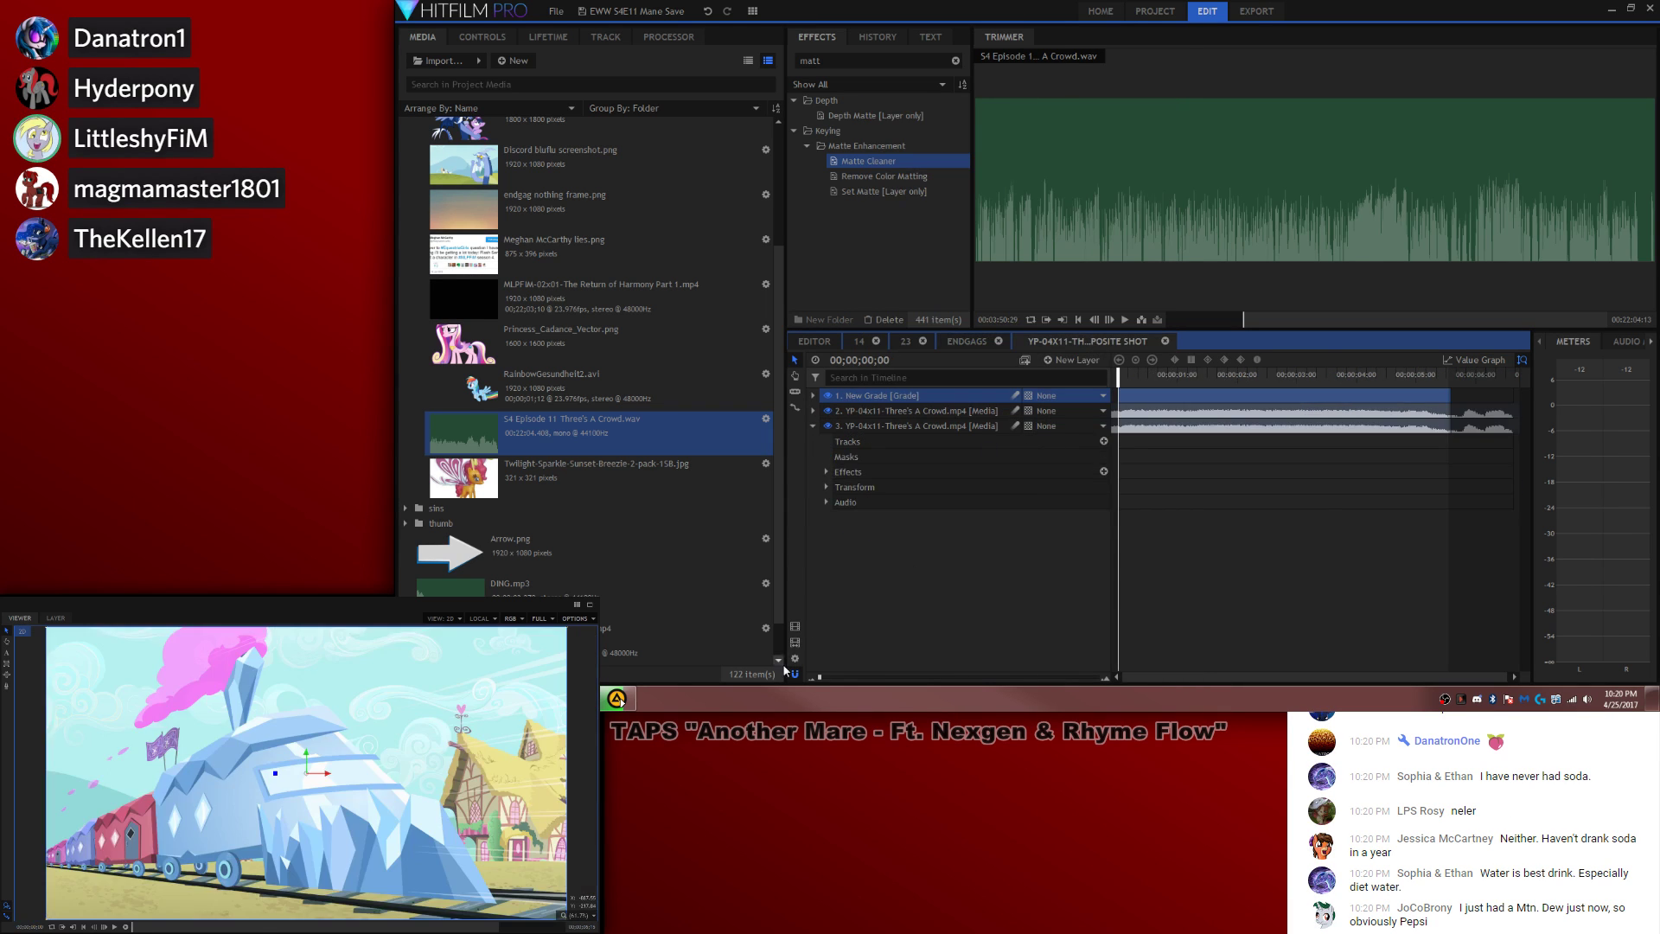
pyautogui.click(795, 659)
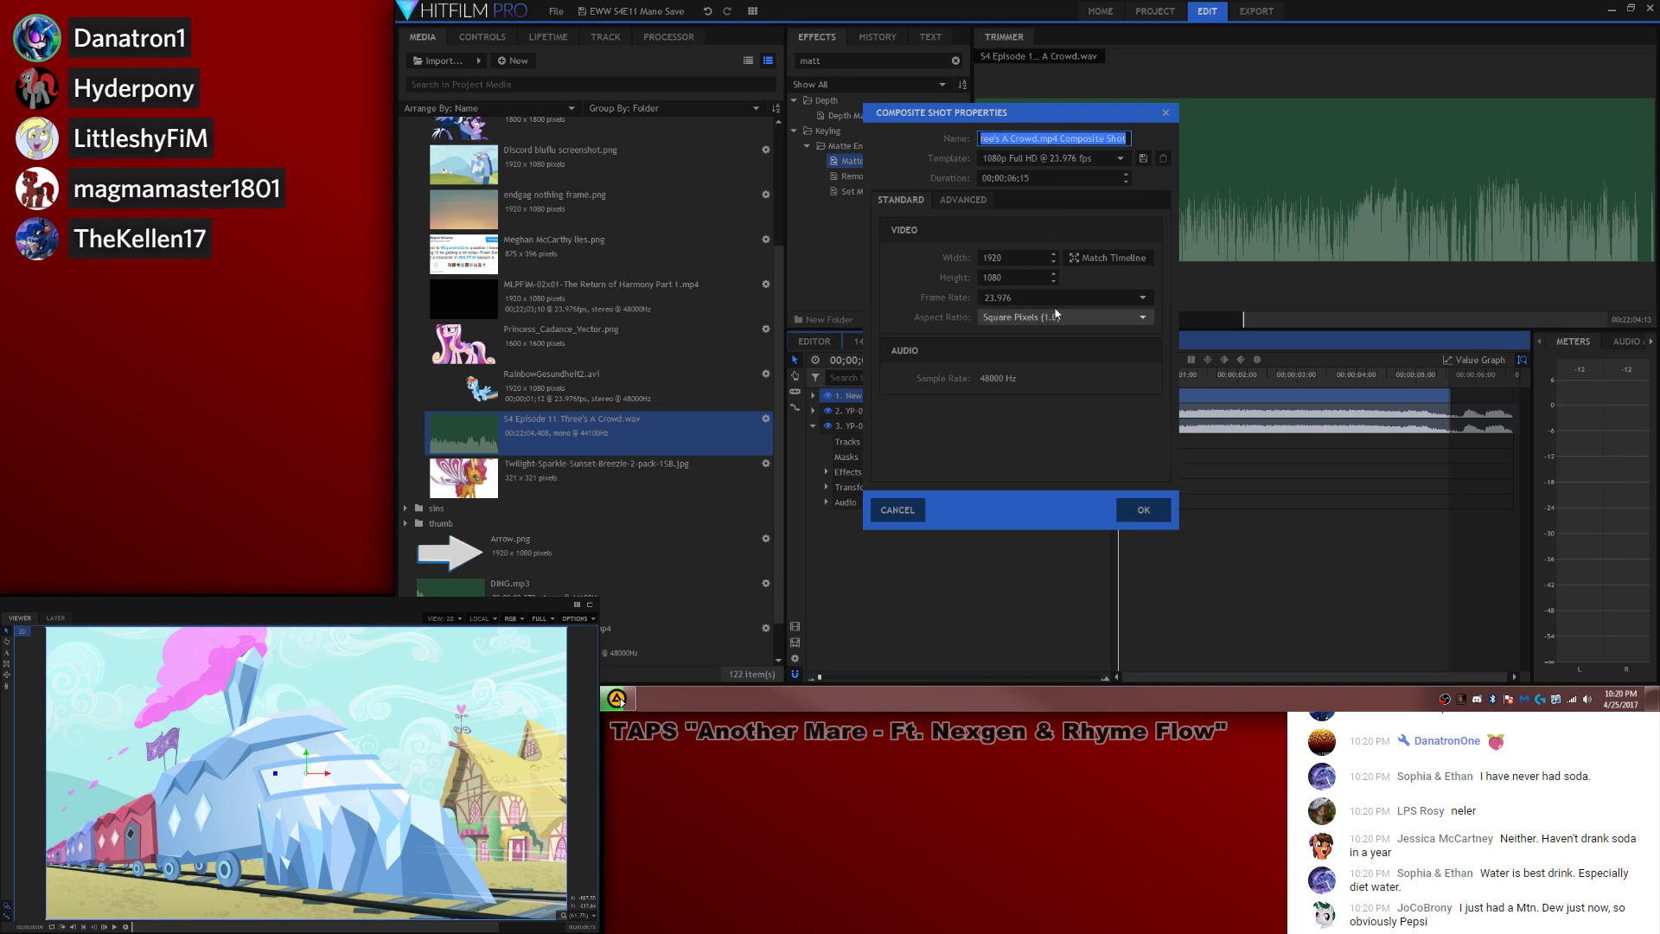
pyautogui.click(1142, 298)
pyautogui.click(1087, 366)
pyautogui.click(1086, 365)
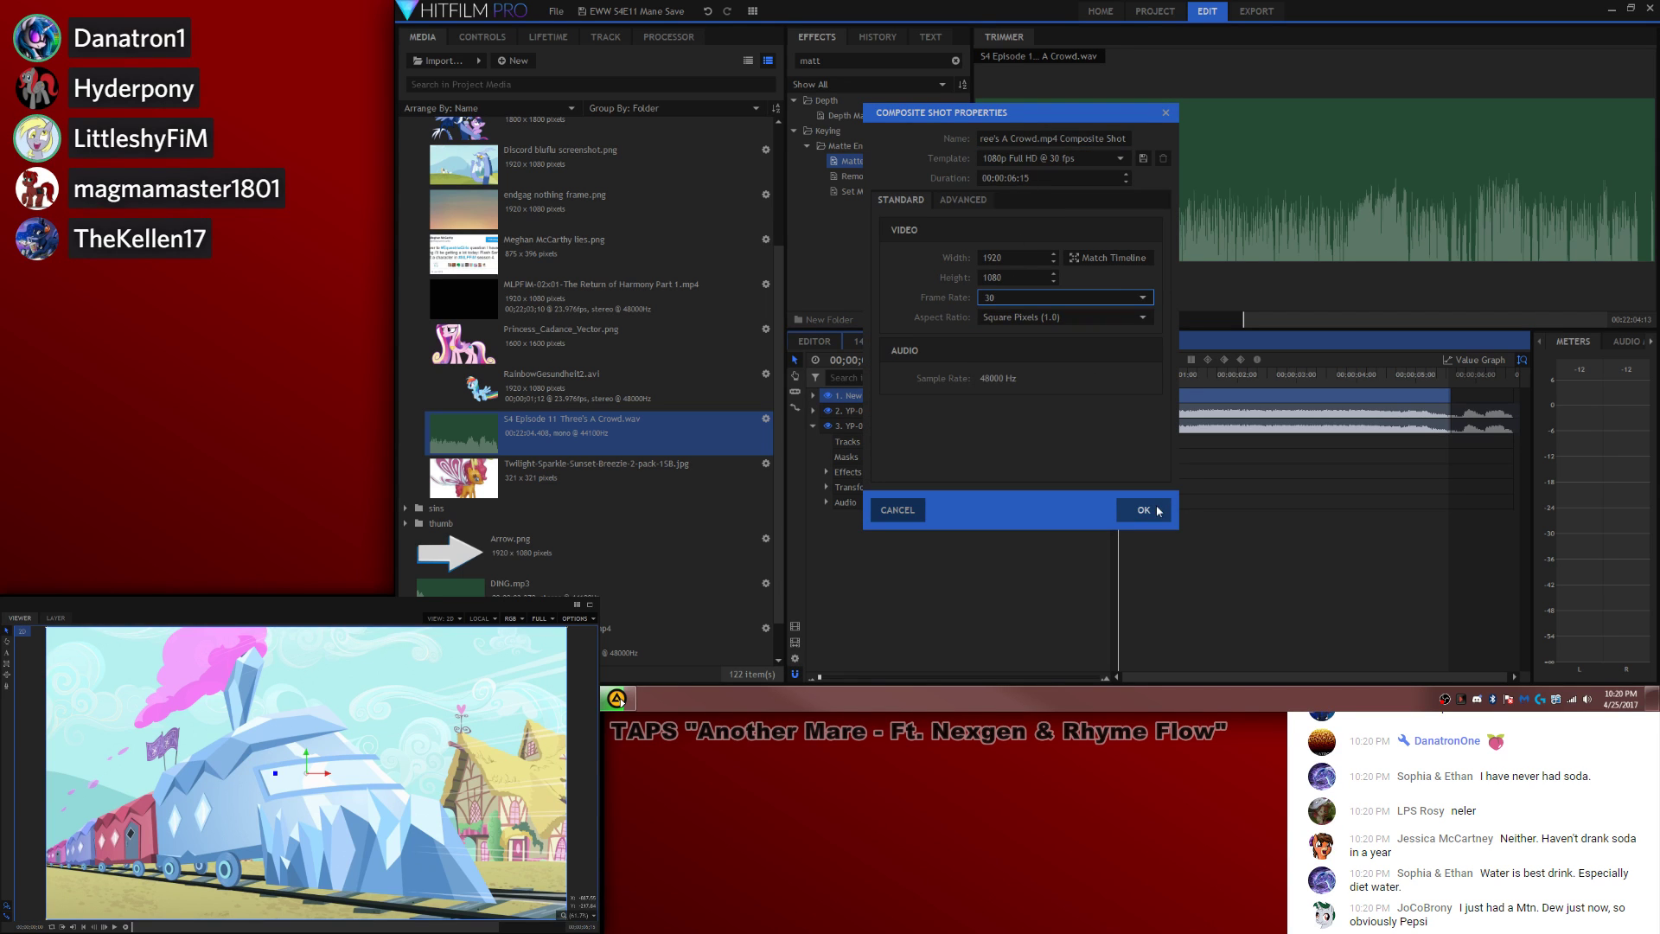
pyautogui.click(1143, 510)
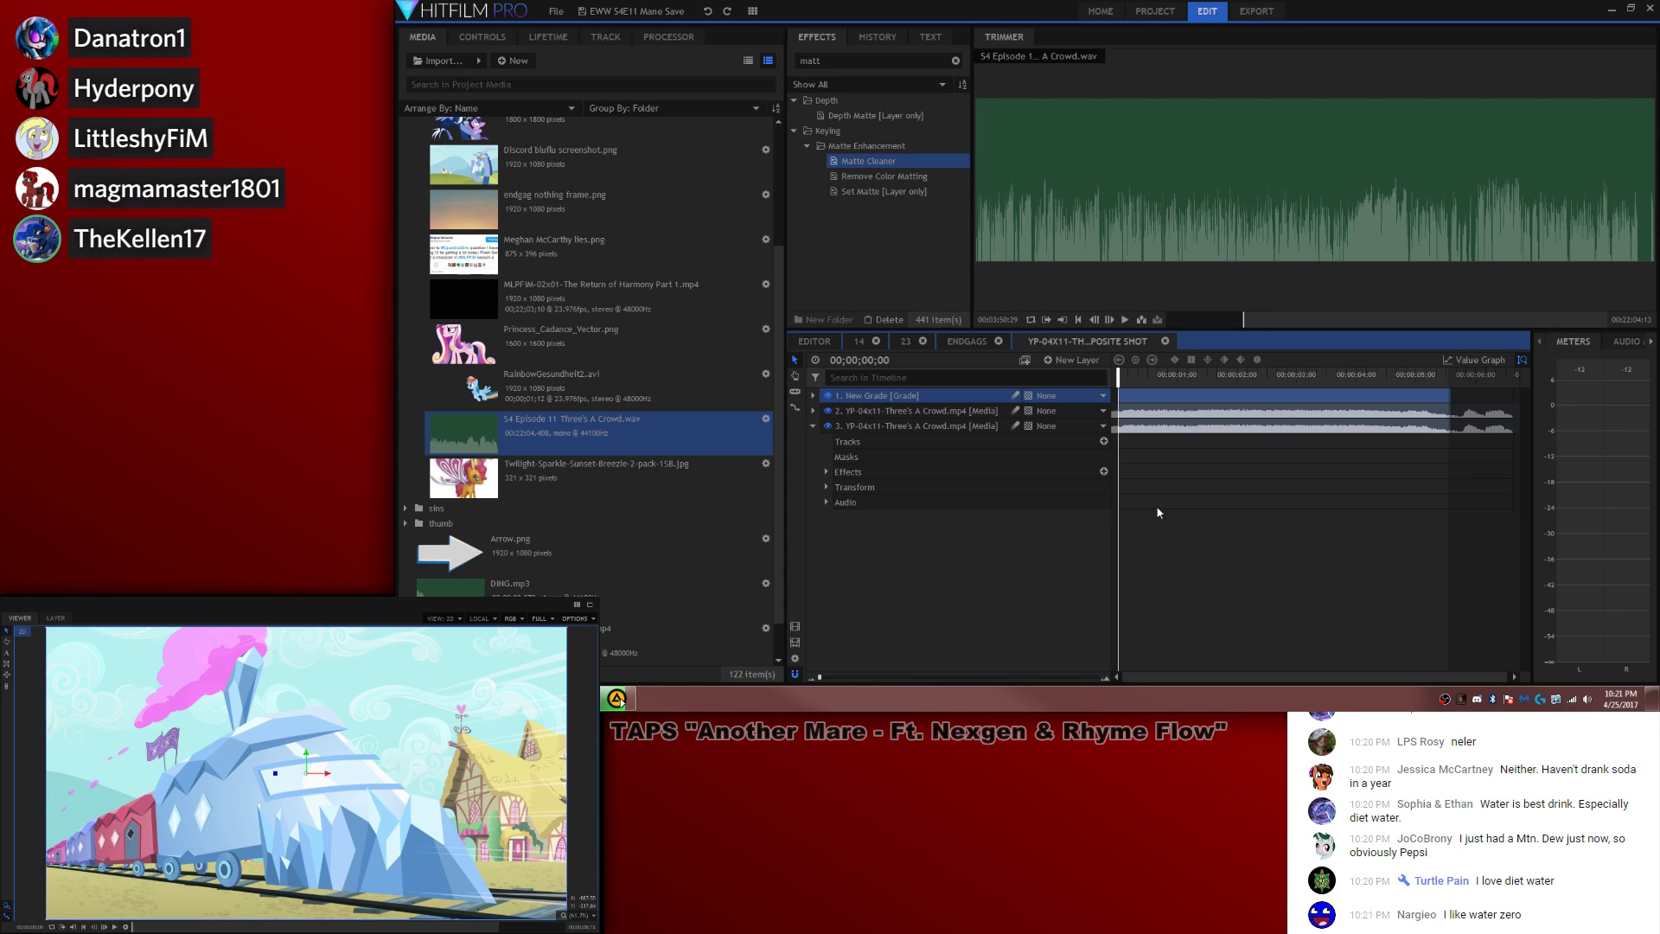
pyautogui.click(795, 659)
pyautogui.click(1142, 298)
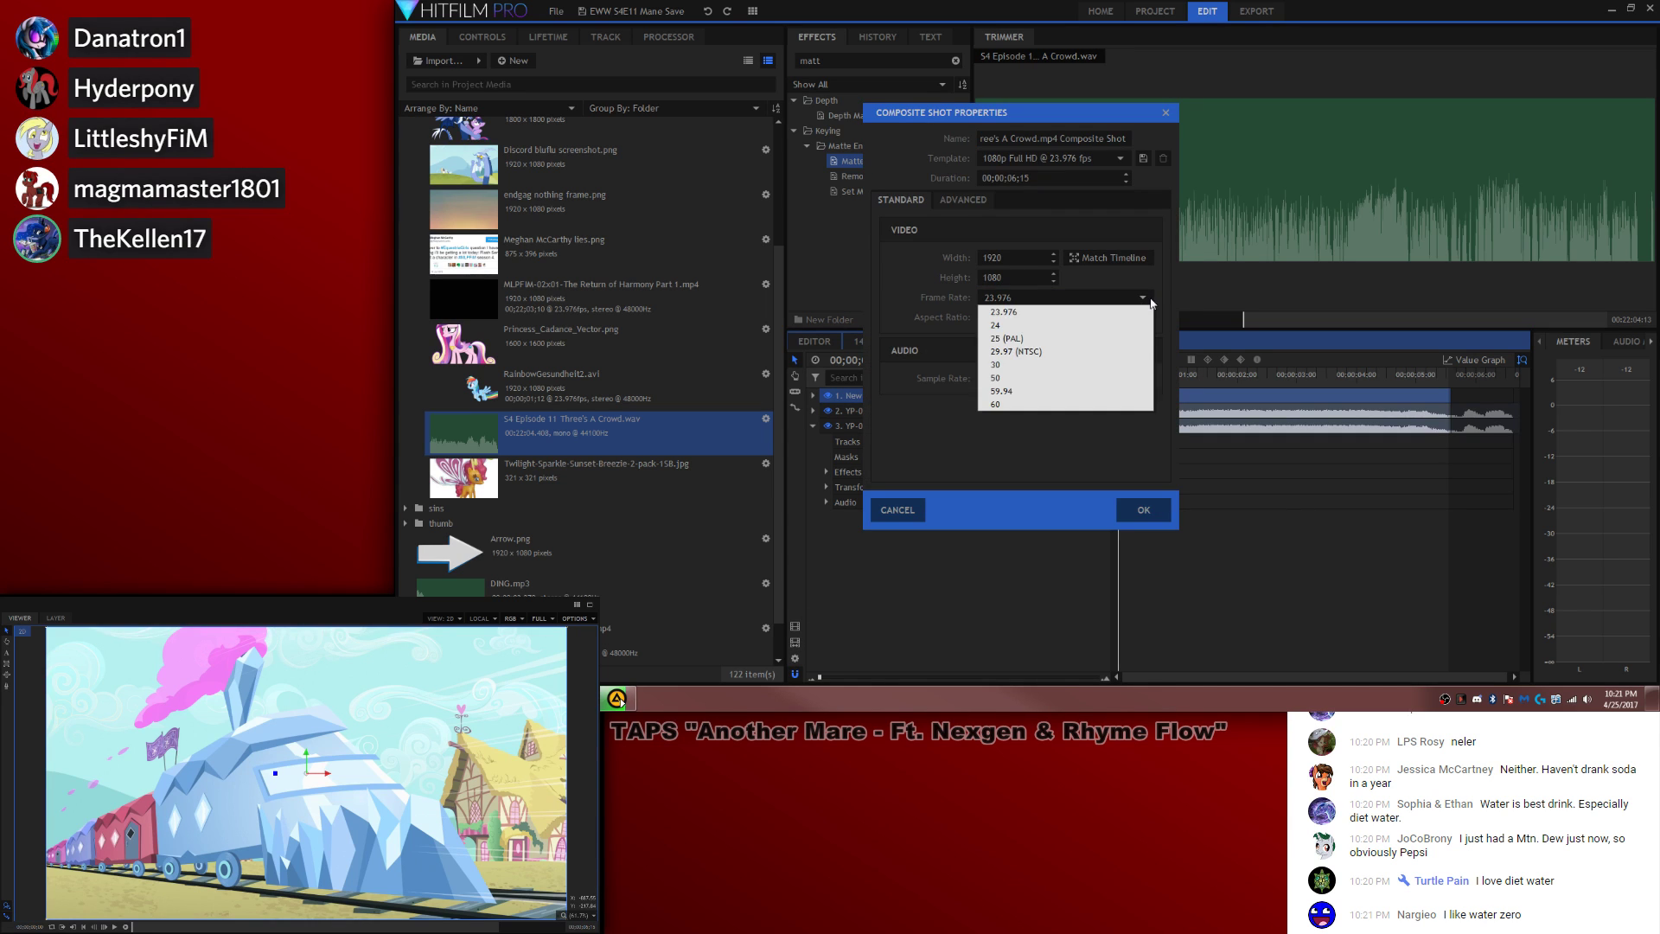
pyautogui.click(1069, 368)
pyautogui.click(1140, 507)
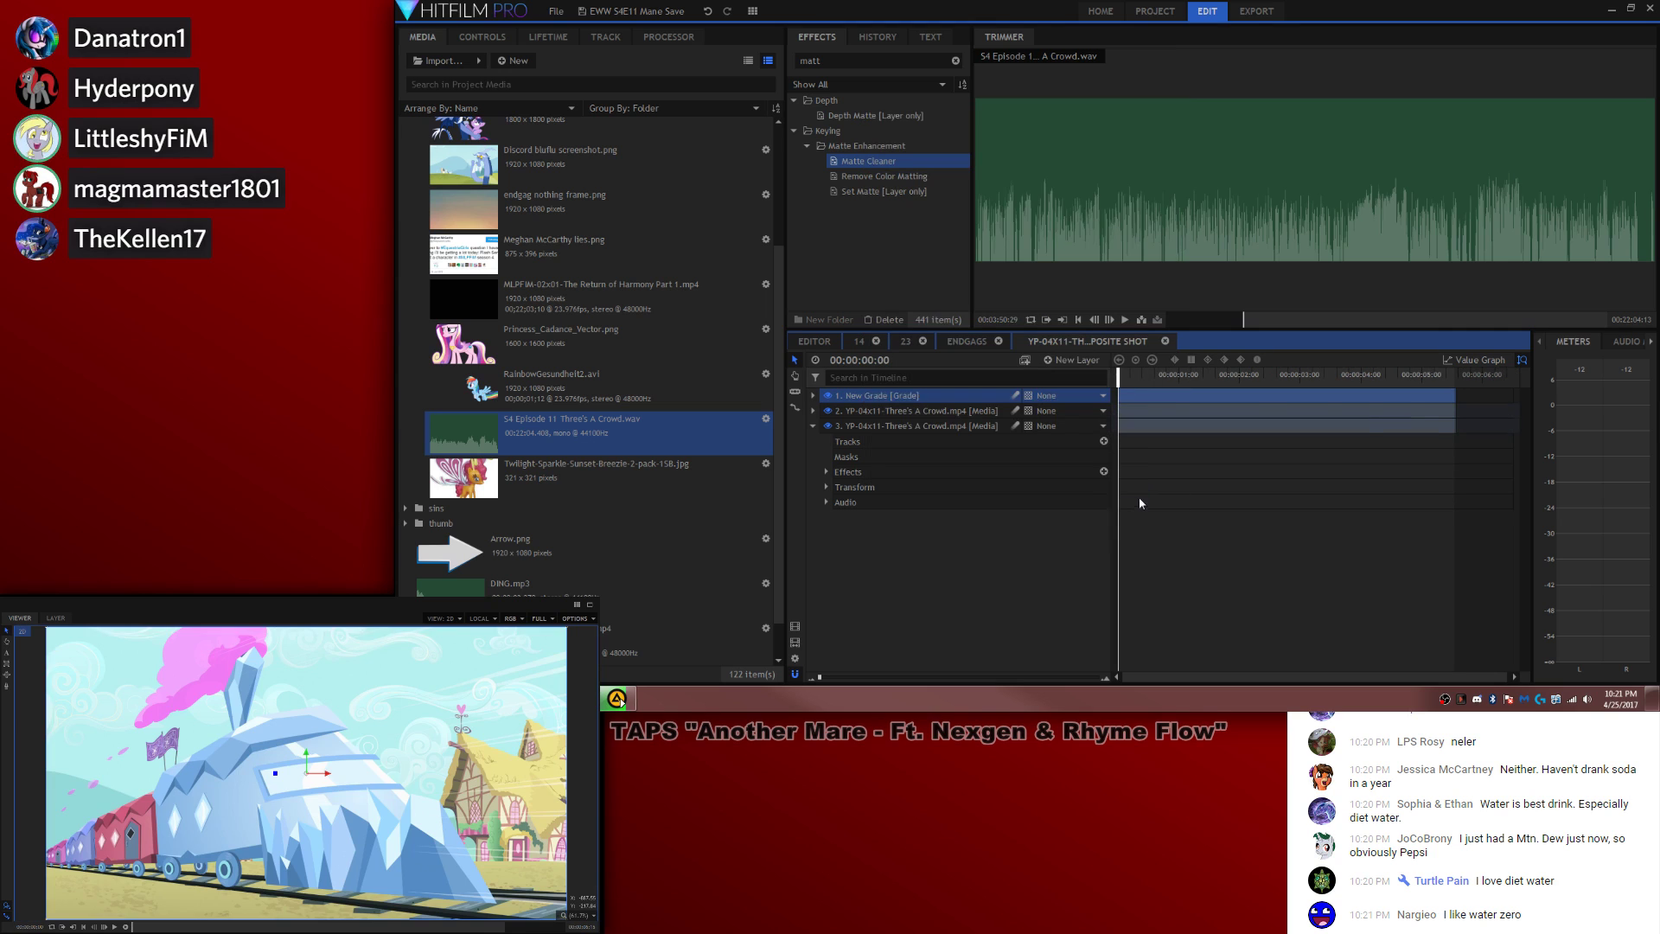
# Step: Slide both Three's A Crowd clips in the composite shot so the train shot falls near the start of the timeline
pyautogui.click(956, 409)
pyautogui.moveTo(1190, 460); pyautogui.dragTo(1138, 392)
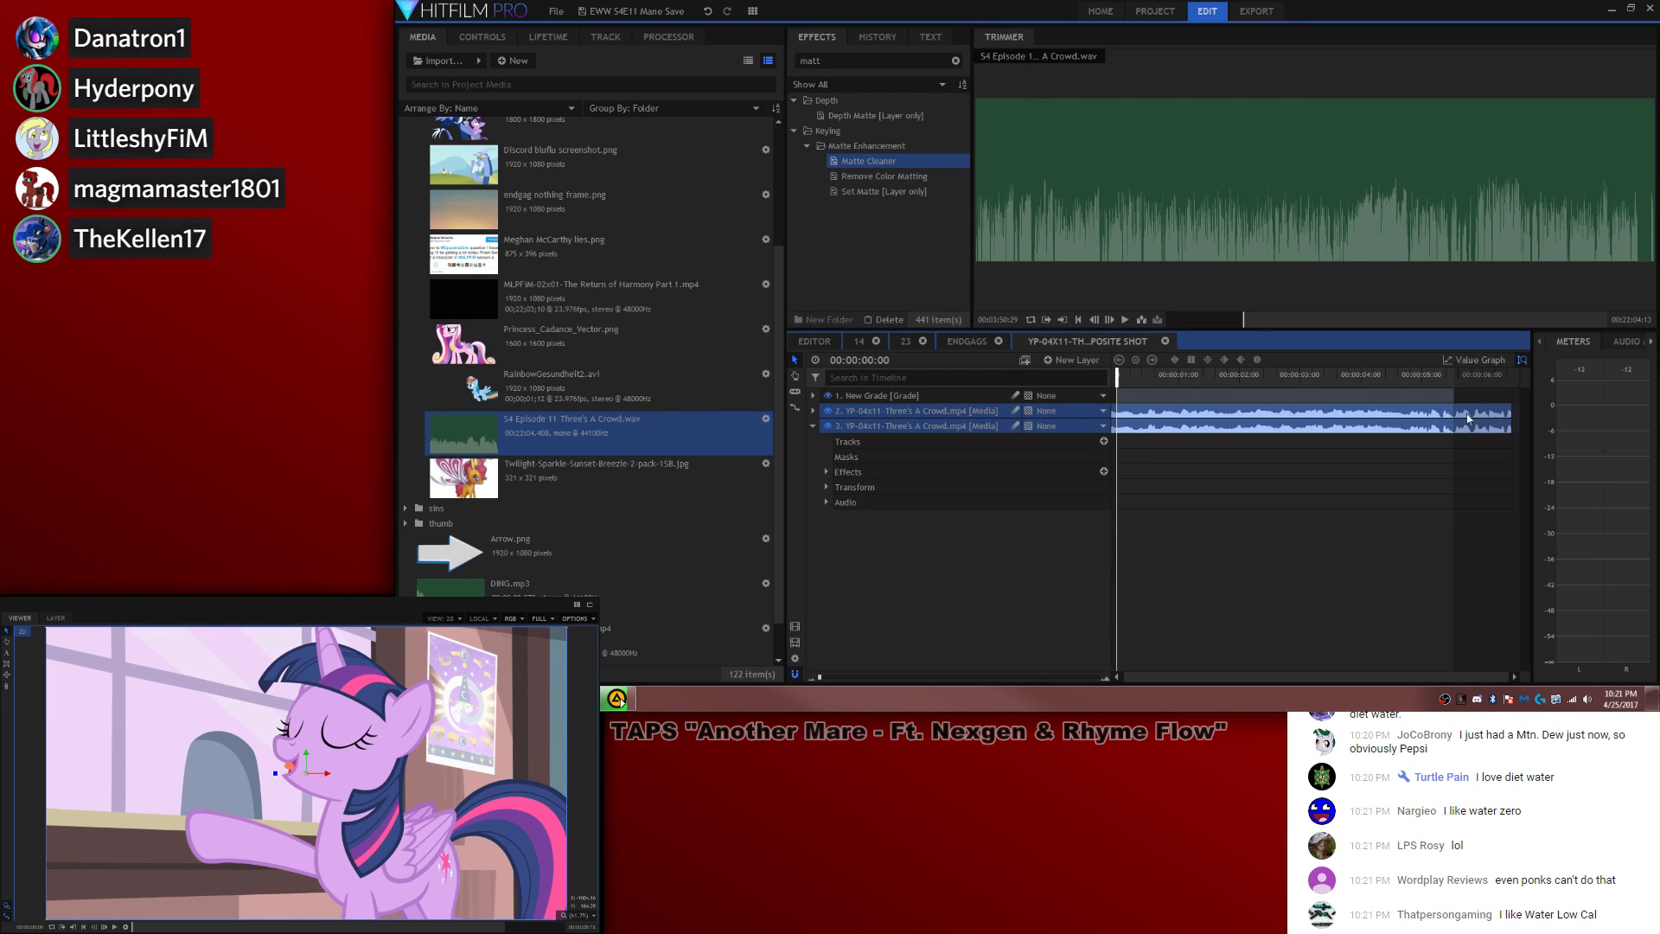
pyautogui.moveTo(1437, 415); pyautogui.dragTo(1513, 416)
pyautogui.moveTo(1349, 418); pyautogui.dragTo(1011, 429)
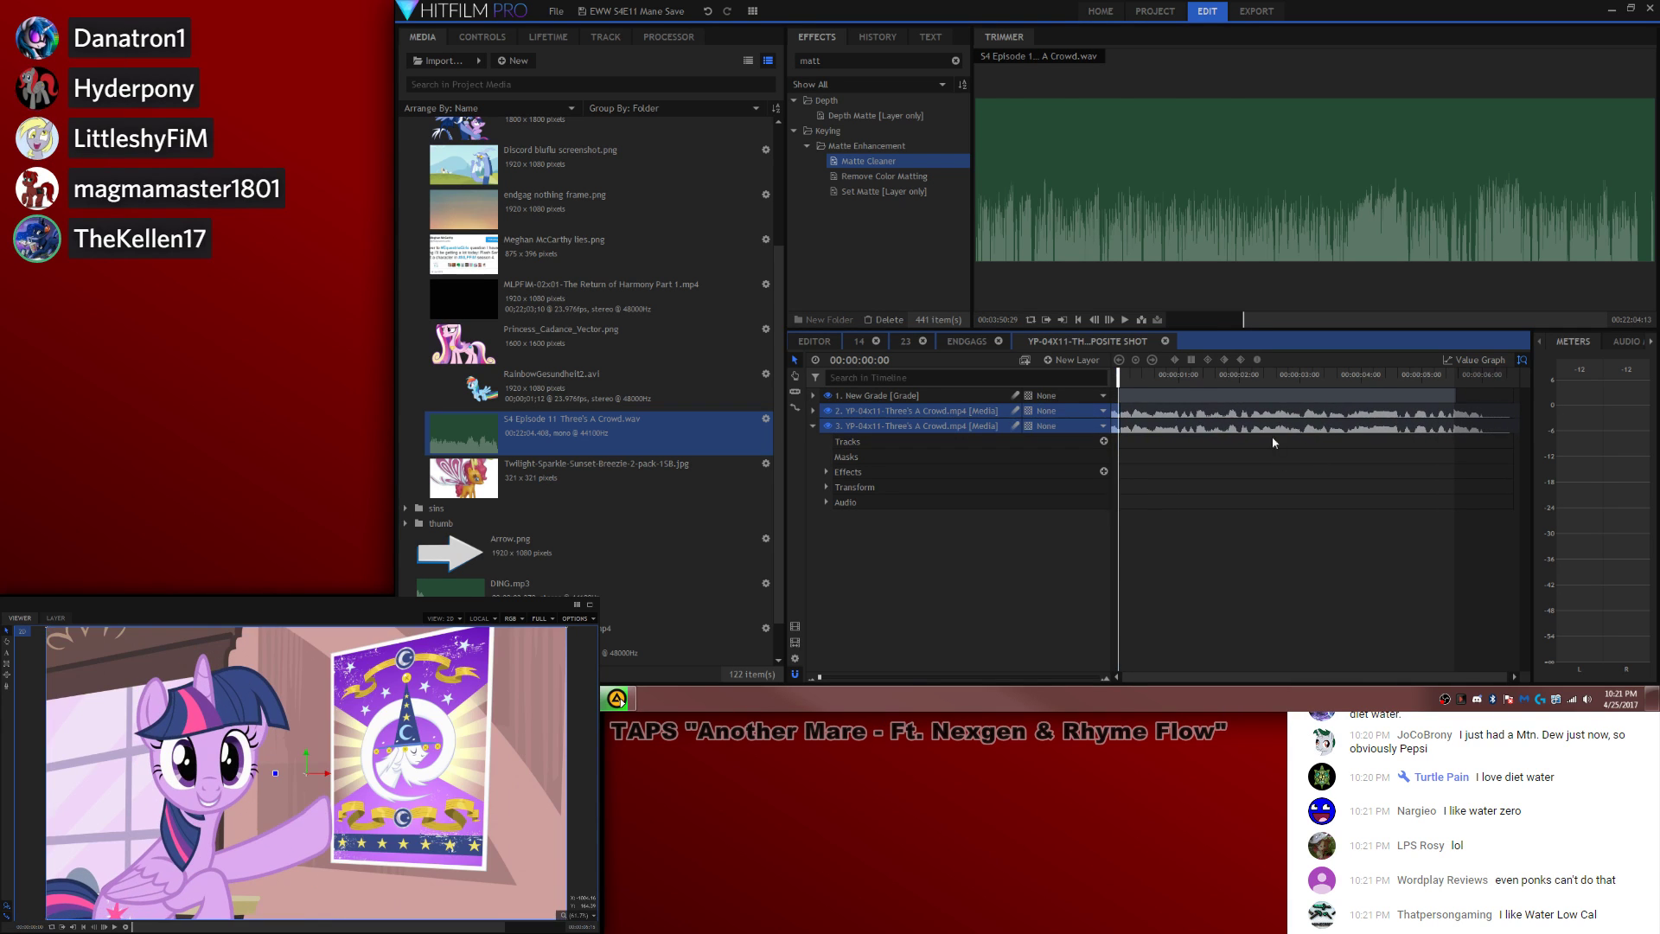
pyautogui.moveTo(1118, 412)
pyautogui.mouseDown()
pyautogui.moveTo(1218, 427)
pyautogui.moveTo(1117, 411)
pyautogui.mouseUp()
pyautogui.moveTo(1492, 413); pyautogui.dragTo(1241, 409)
pyautogui.moveTo(1498, 409); pyautogui.dragTo(1427, 411)
pyautogui.press('space')
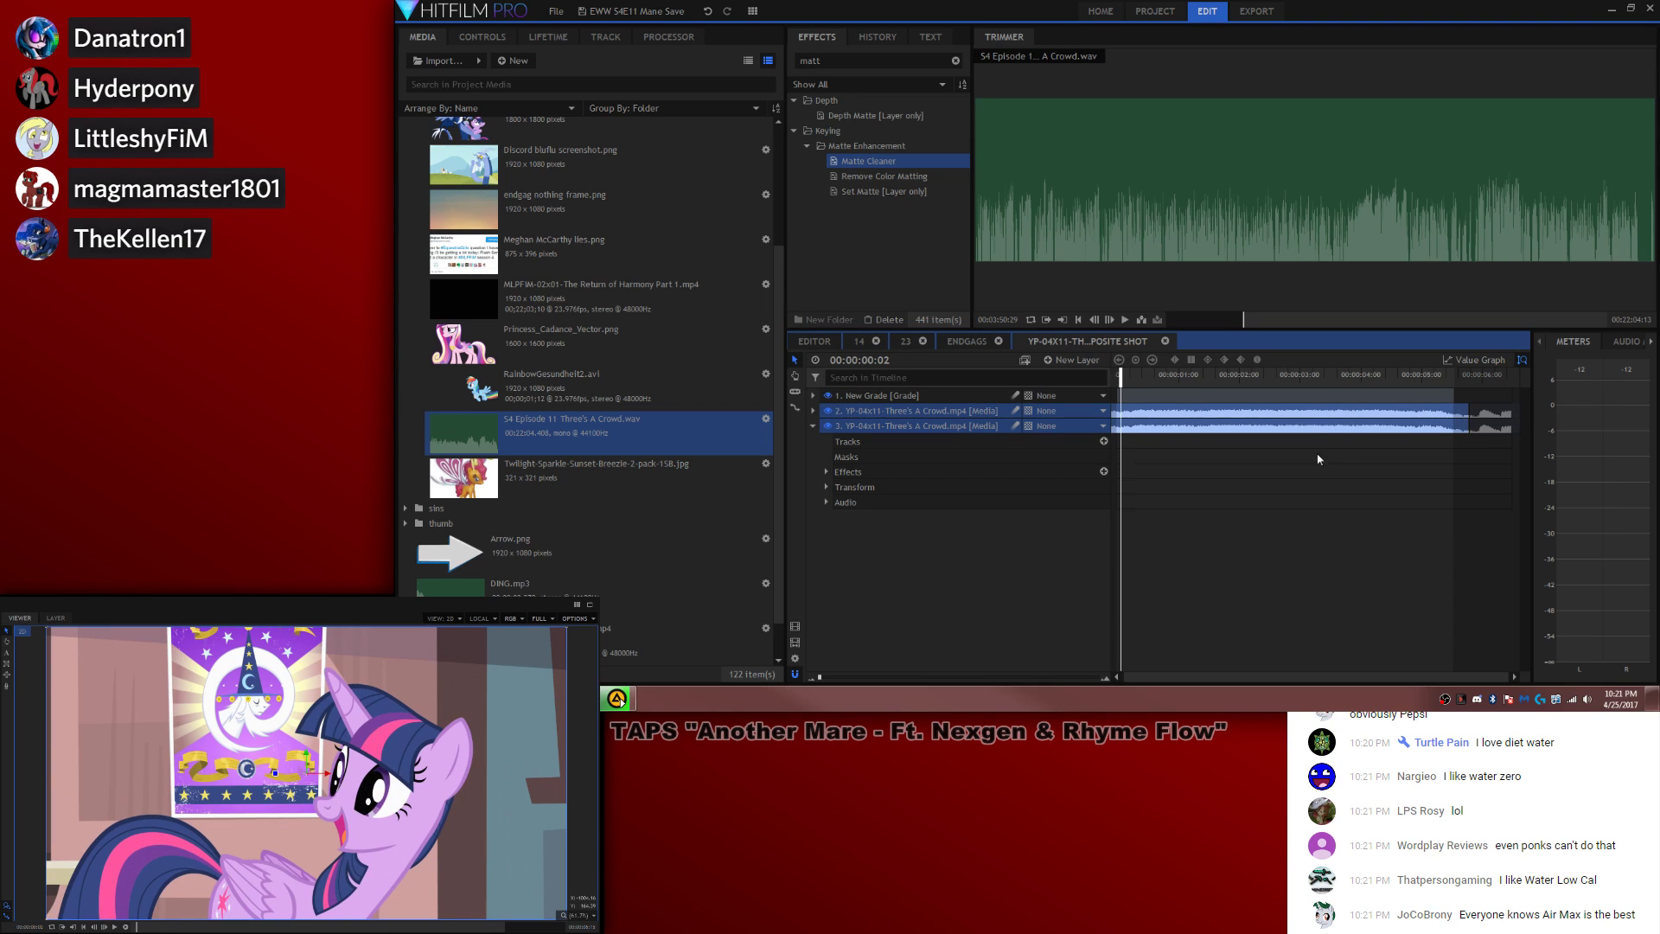
# Step: Try splitting the Three's A Crowd clips near the first train frame around 00:00:00:07, and undo the splits
pyautogui.press('.')
pyautogui.press('.')
pyautogui.press('.')
pyautogui.press('.')
pyautogui.press(',')
pyautogui.press(',')
pyautogui.press('.')
pyautogui.press('c')
pyautogui.click(1131, 412)
pyautogui.press('v')
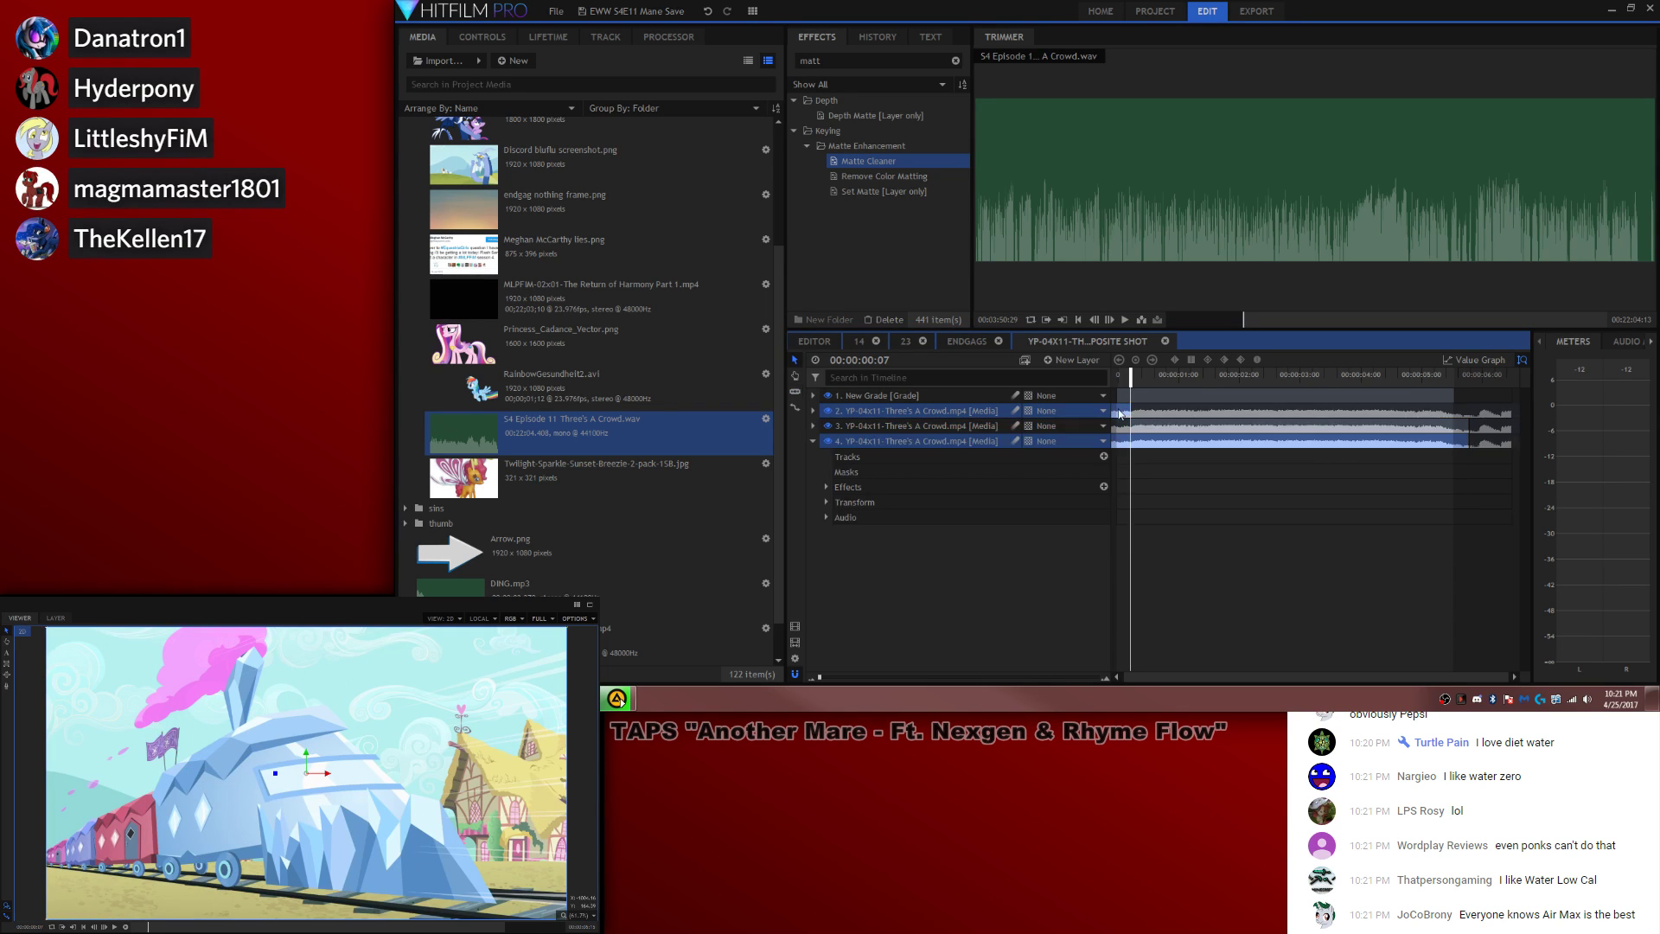
pyautogui.hotkey('ctrl', 'z')
pyautogui.press('c')
pyautogui.click(1130, 425)
pyautogui.press('v')
pyautogui.click(1124, 430)
pyautogui.hotkey('ctrl', 'z')
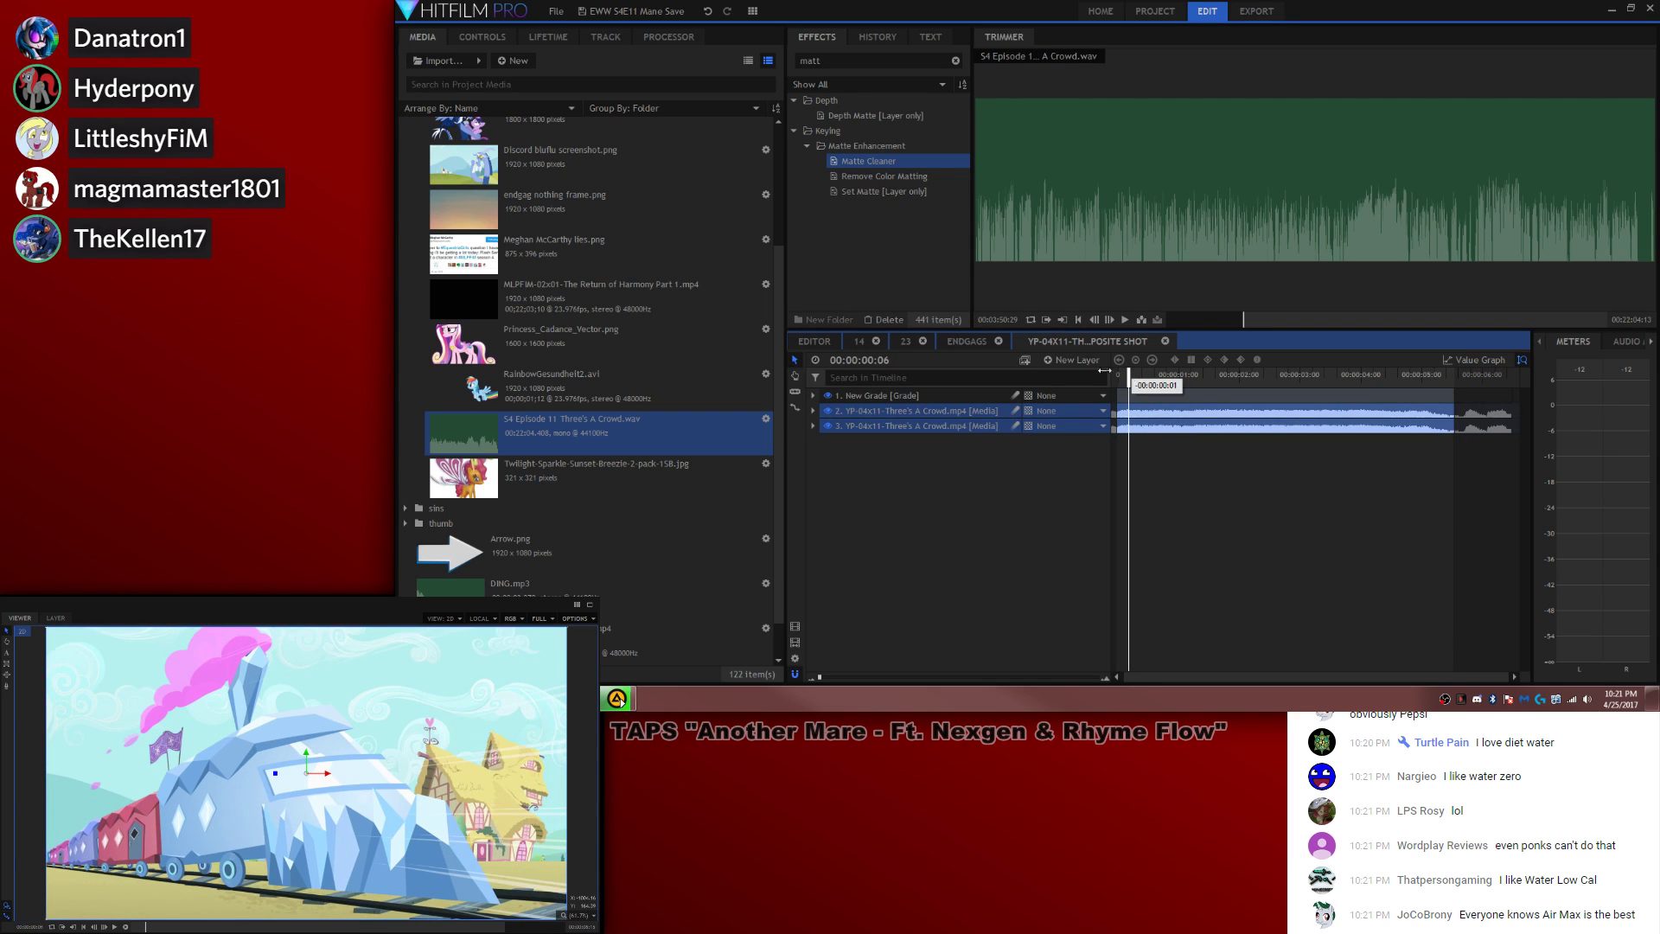
# Step: Cut the mask from the upper Three's A Crowd clip and paste it back at 00:00:00:00
pyautogui.press('Home')
pyautogui.moveTo(1451, 396); pyautogui.dragTo(1453, 398)
pyautogui.click(1344, 542)
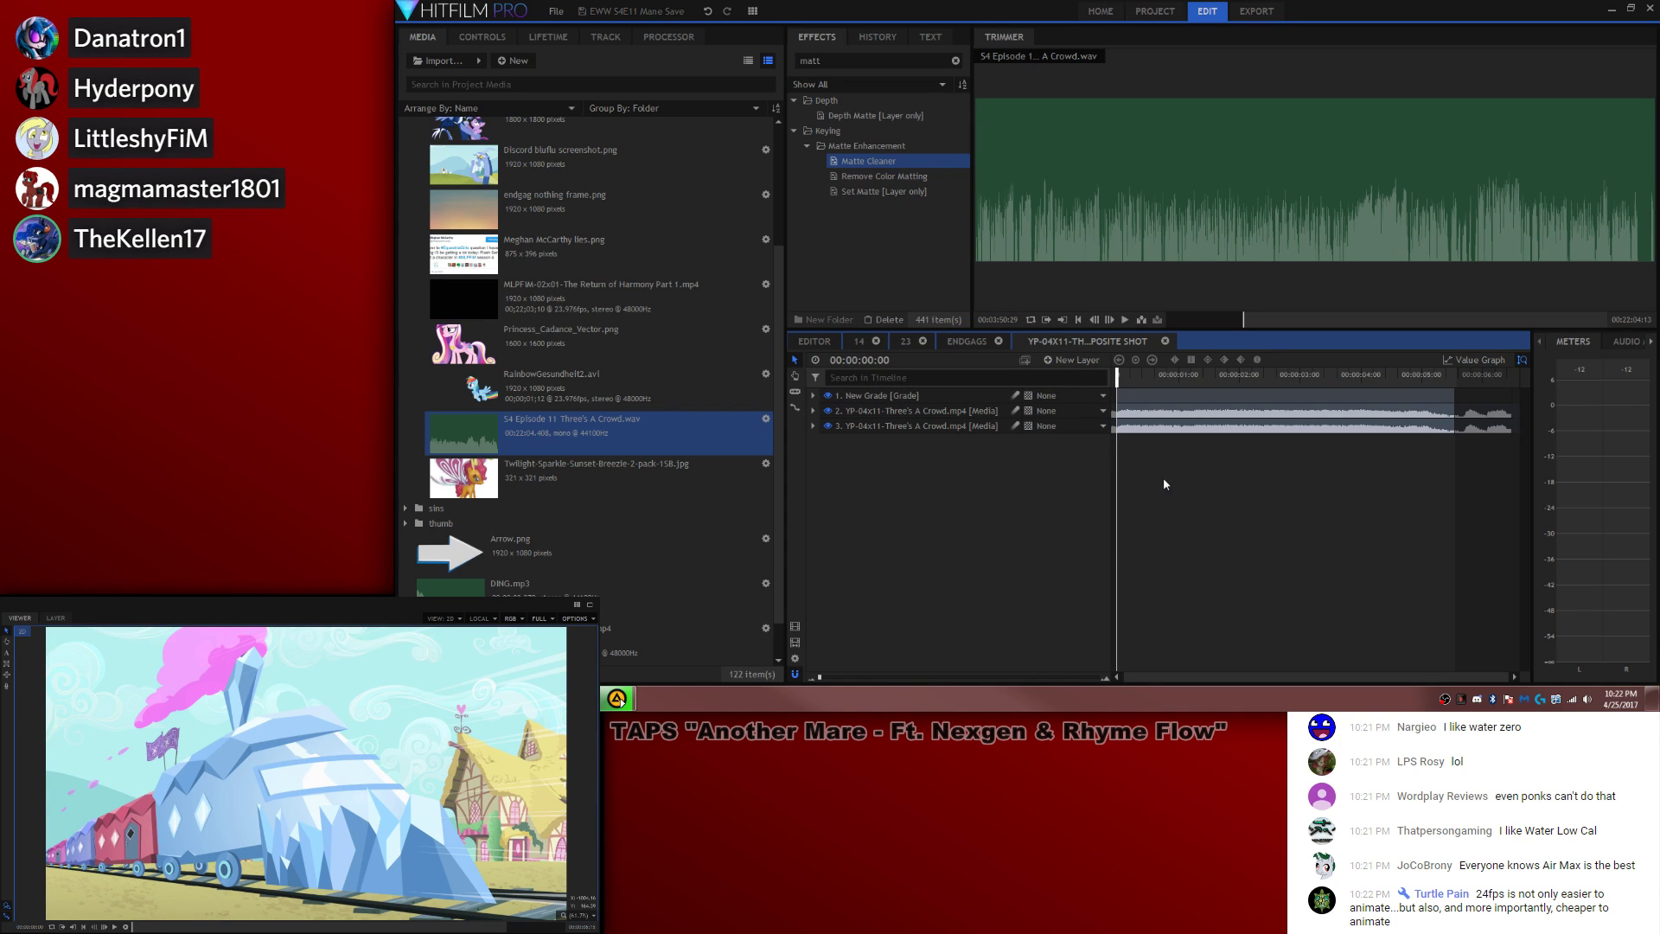
pyautogui.click(899, 411)
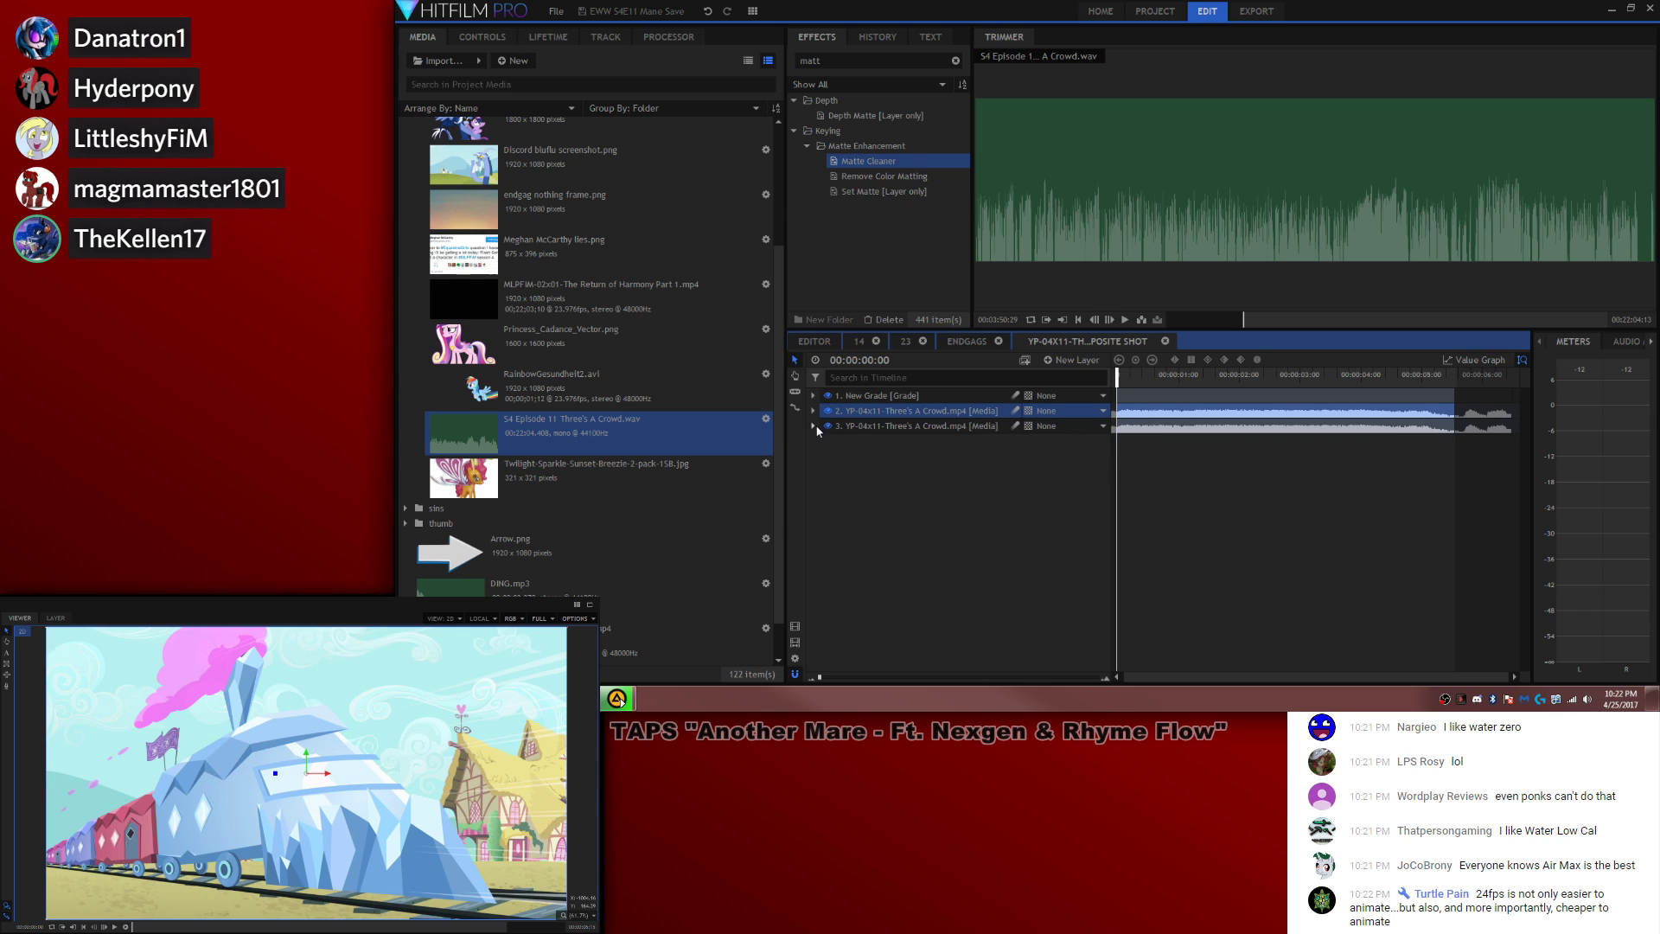
pyautogui.click(813, 412)
pyautogui.click(825, 441)
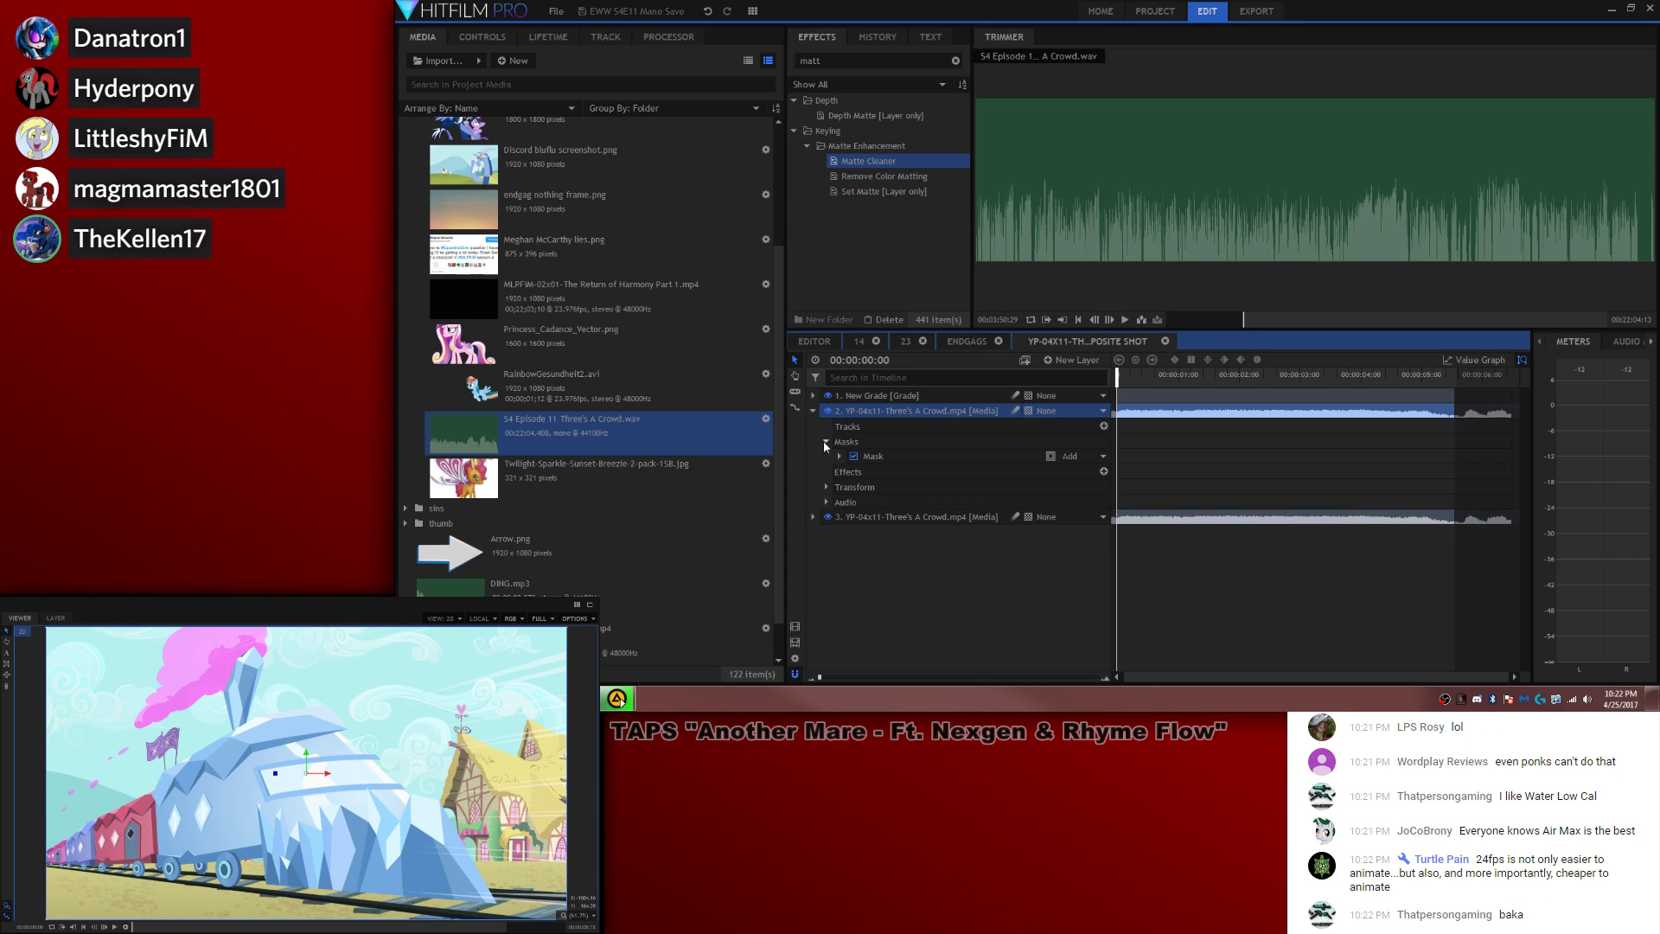
pyautogui.rightClick(865, 456)
pyautogui.click(885, 467)
pyautogui.rightClick(874, 443)
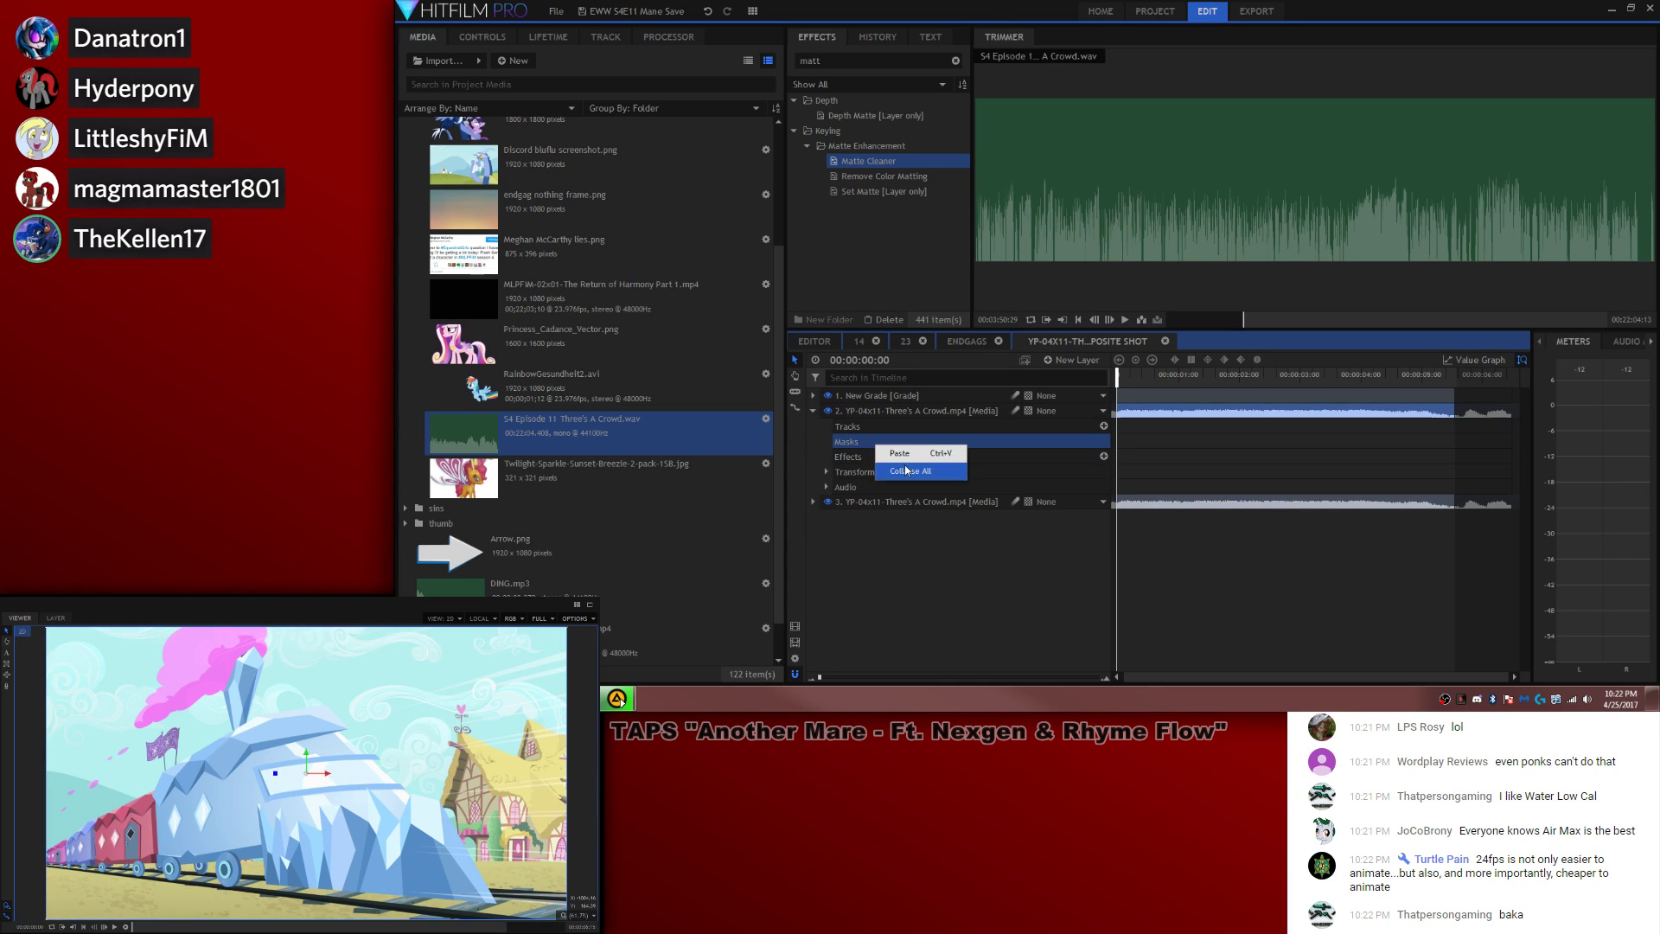
pyautogui.click(905, 448)
# Step: Fit the pasted mask's path to the train's front window at 00:00:05:15
pyautogui.click(840, 457)
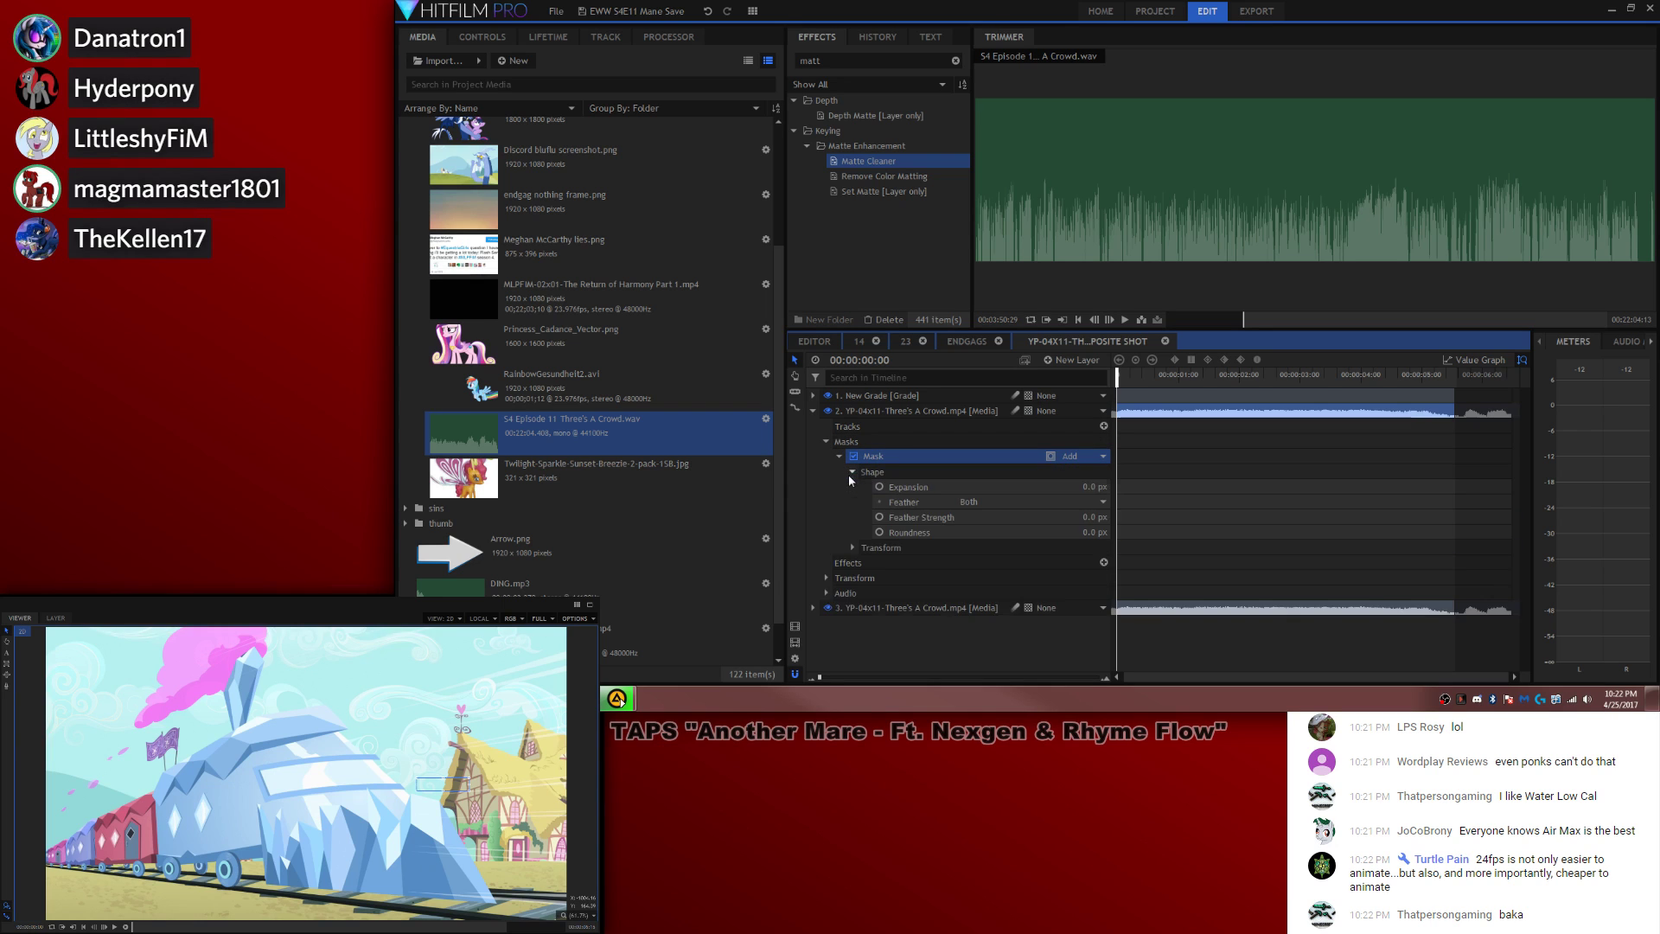
pyautogui.click(851, 488)
pyautogui.click(914, 504)
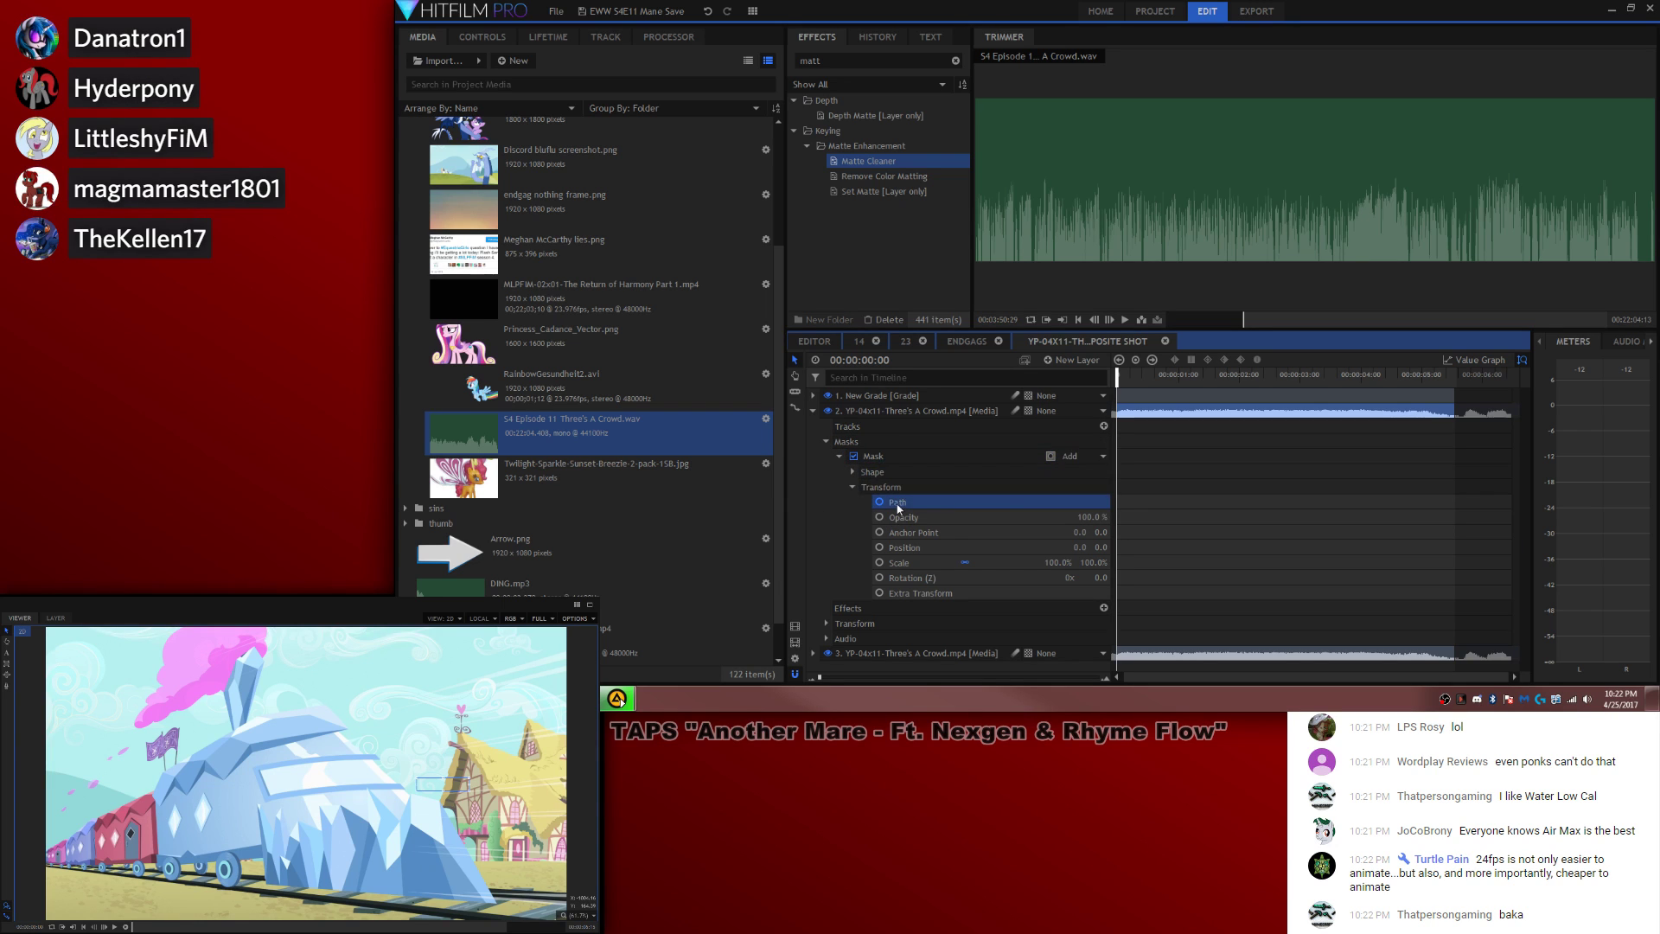
pyautogui.click(957, 458)
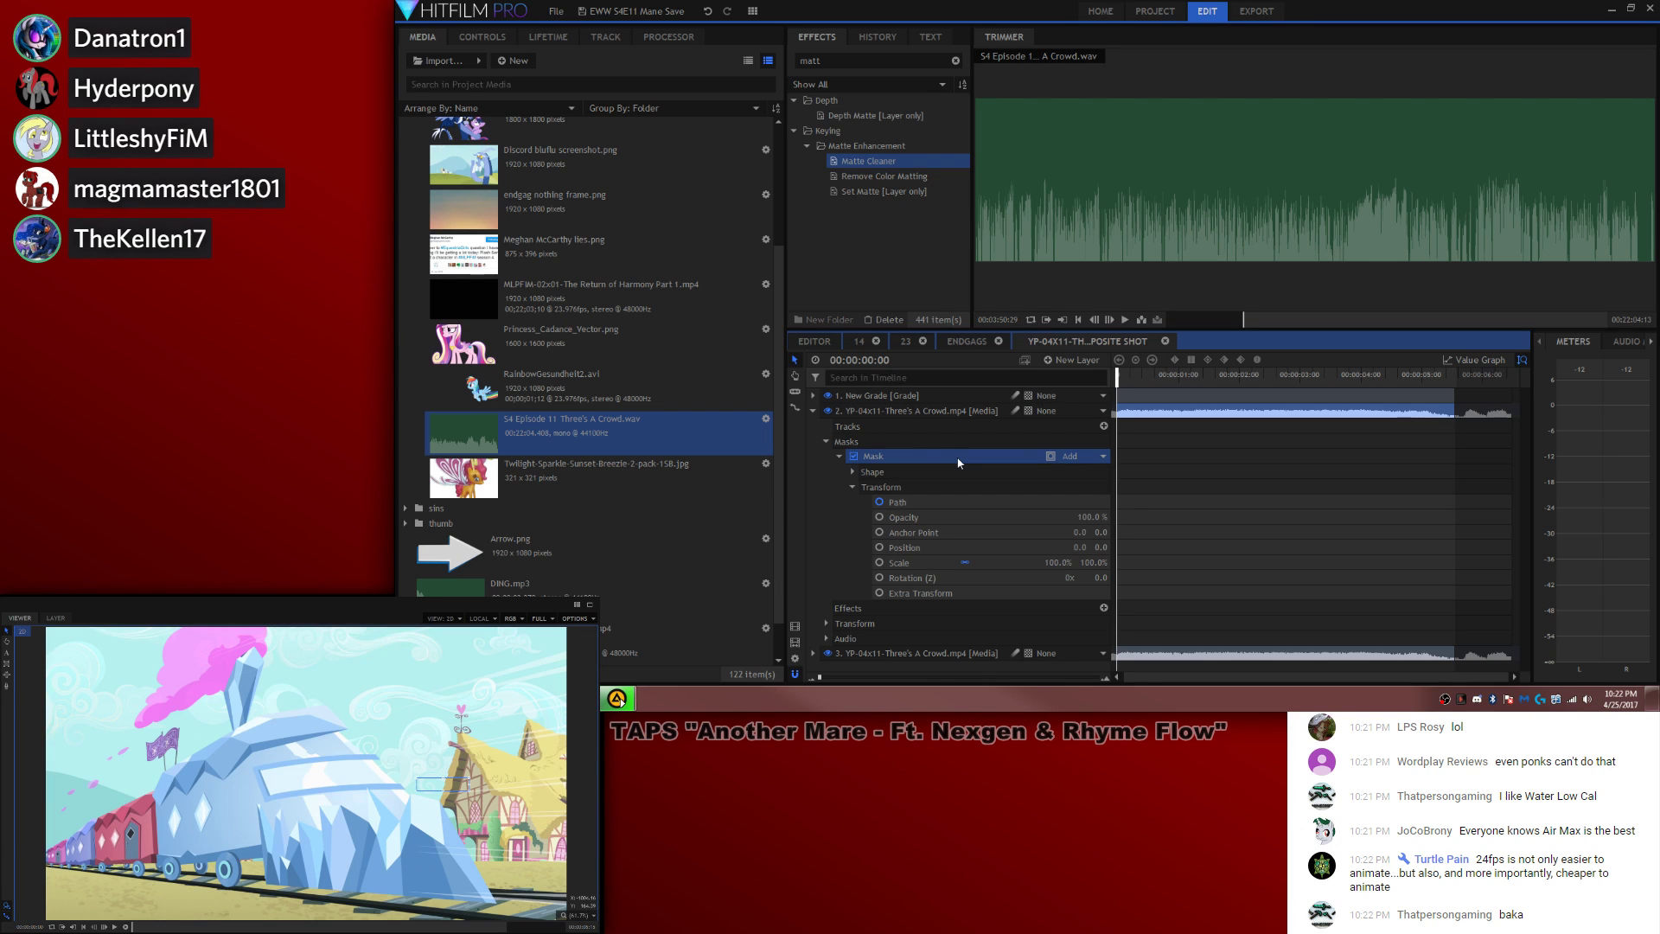
pyautogui.click(924, 501)
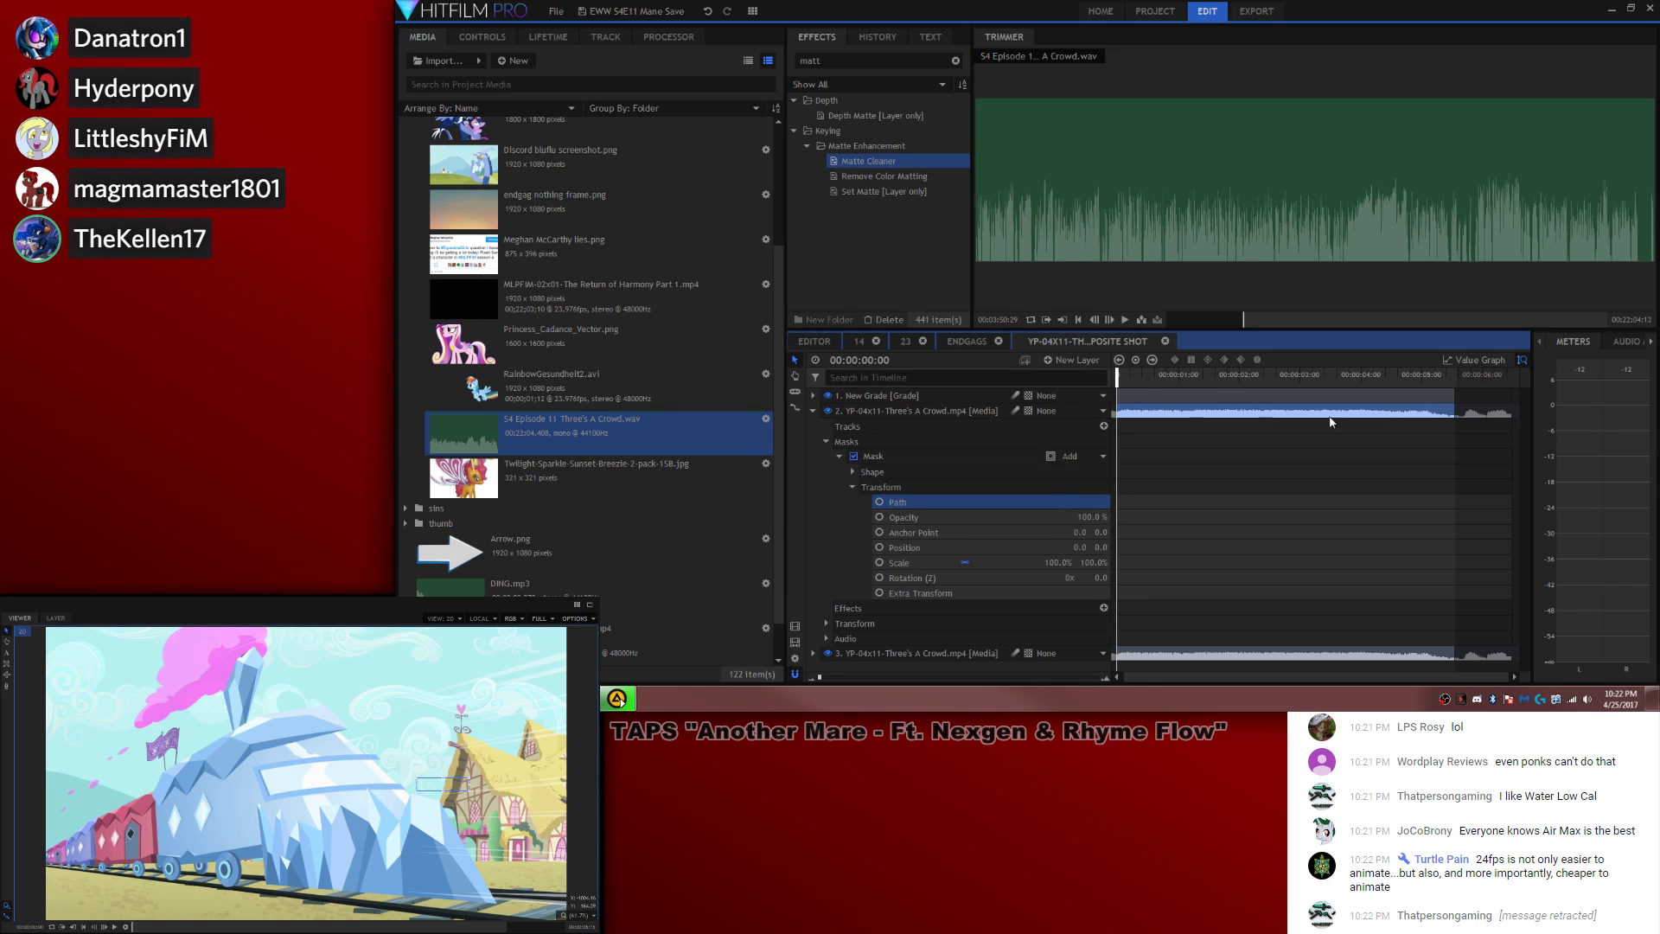
pyautogui.moveTo(1425, 375); pyautogui.dragTo(1449, 375)
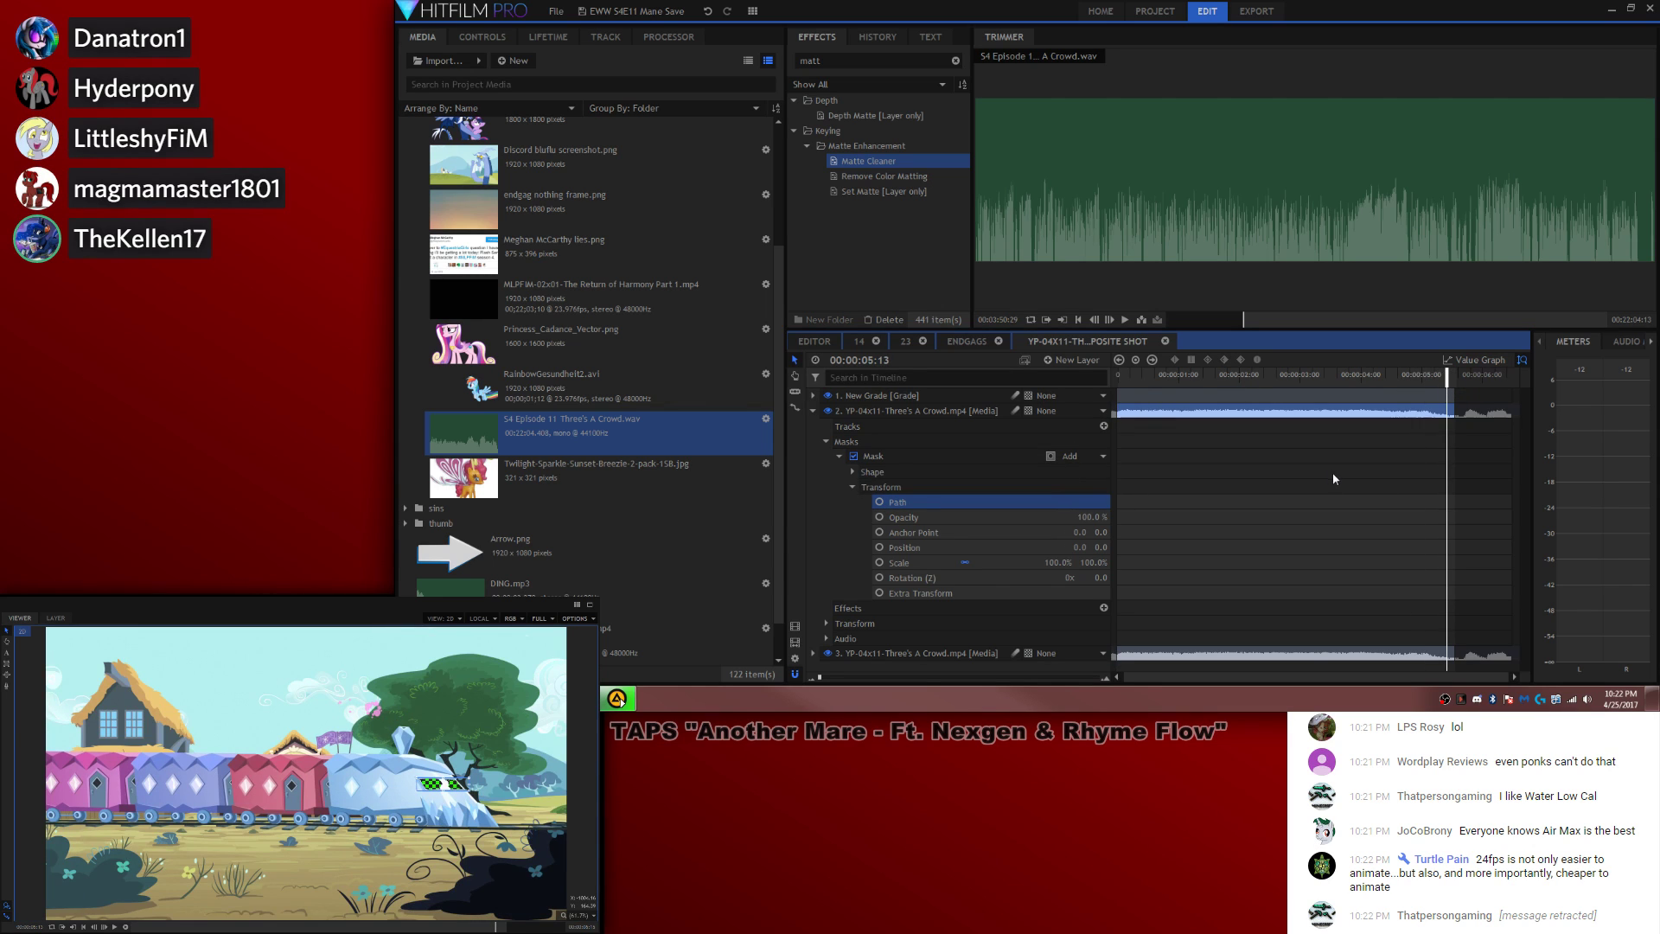
pyautogui.press('.')
pyautogui.scroll(8, 393, 802)
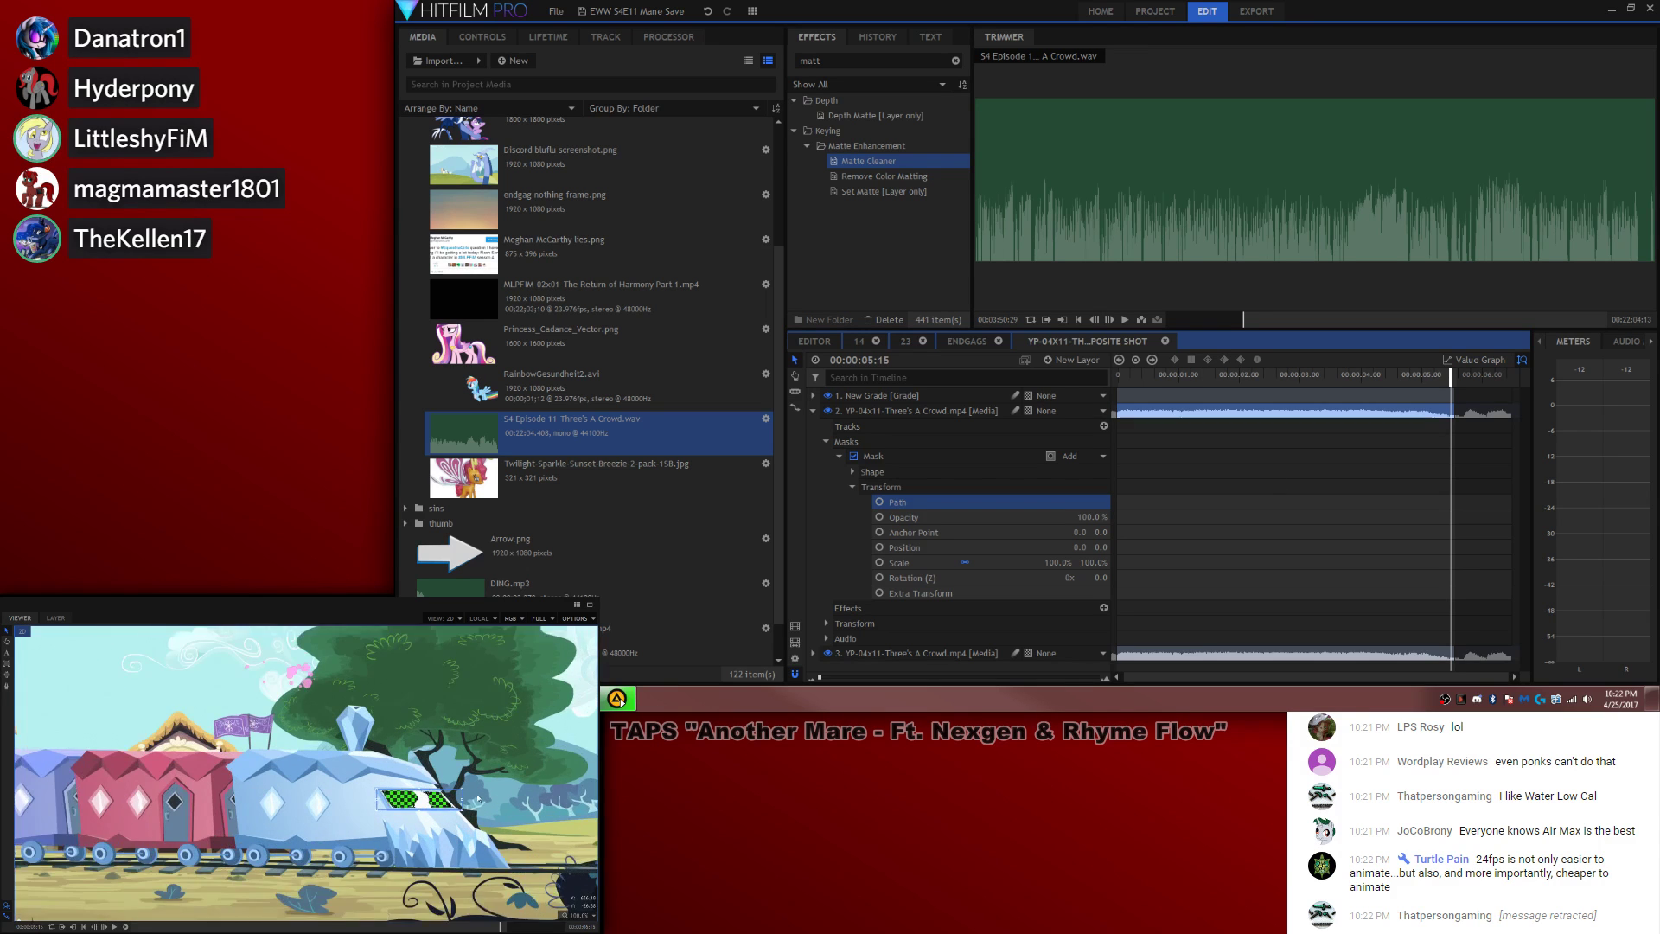
pyautogui.moveTo(393, 802); pyautogui.dragTo(386, 800)
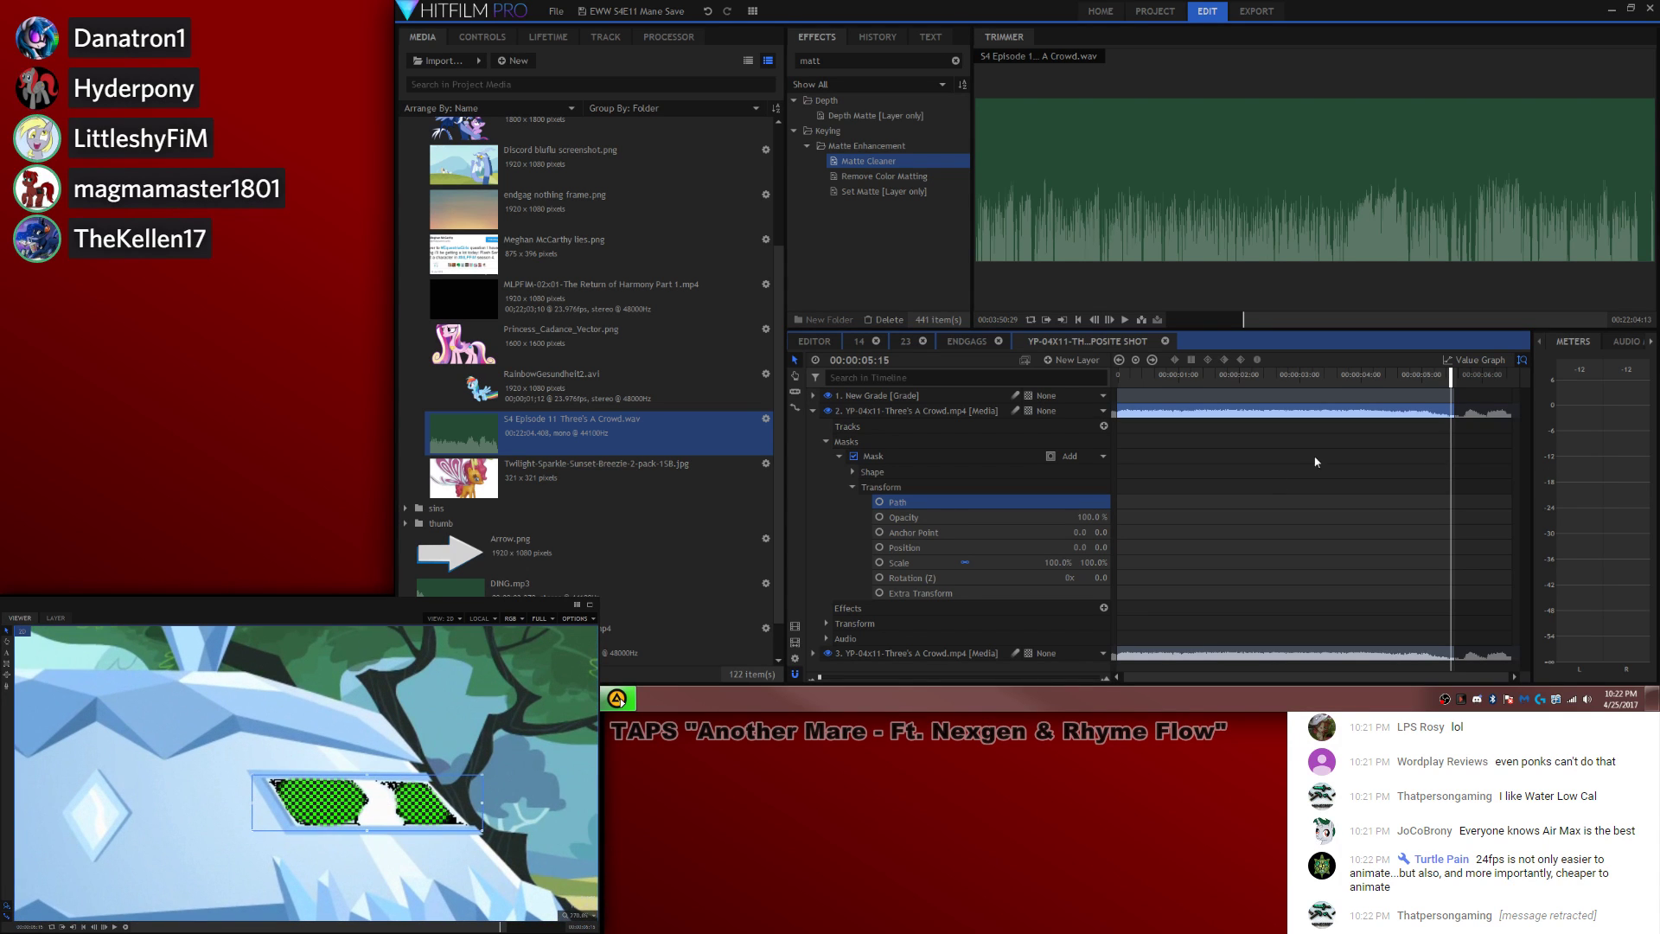
# Step: Add a mask path keyframe aligned with the train window at 00:00:05:08
pyautogui.click(1266, 516)
pyautogui.press('Left')
pyautogui.press('Left')
pyautogui.press('Left')
pyautogui.press('Left')
pyautogui.press('Left')
pyautogui.press('Left')
pyautogui.press('Left')
pyautogui.click(925, 498)
# Step: Add a mask path keyframe on the train window at 00:00:05:01
pyautogui.click(1474, 534)
pyautogui.press('Left')
pyautogui.press('Left')
pyautogui.press('Left')
pyautogui.press('Left')
pyautogui.press('Left')
pyautogui.press('Left')
pyautogui.press('Left')
pyautogui.click(954, 502)
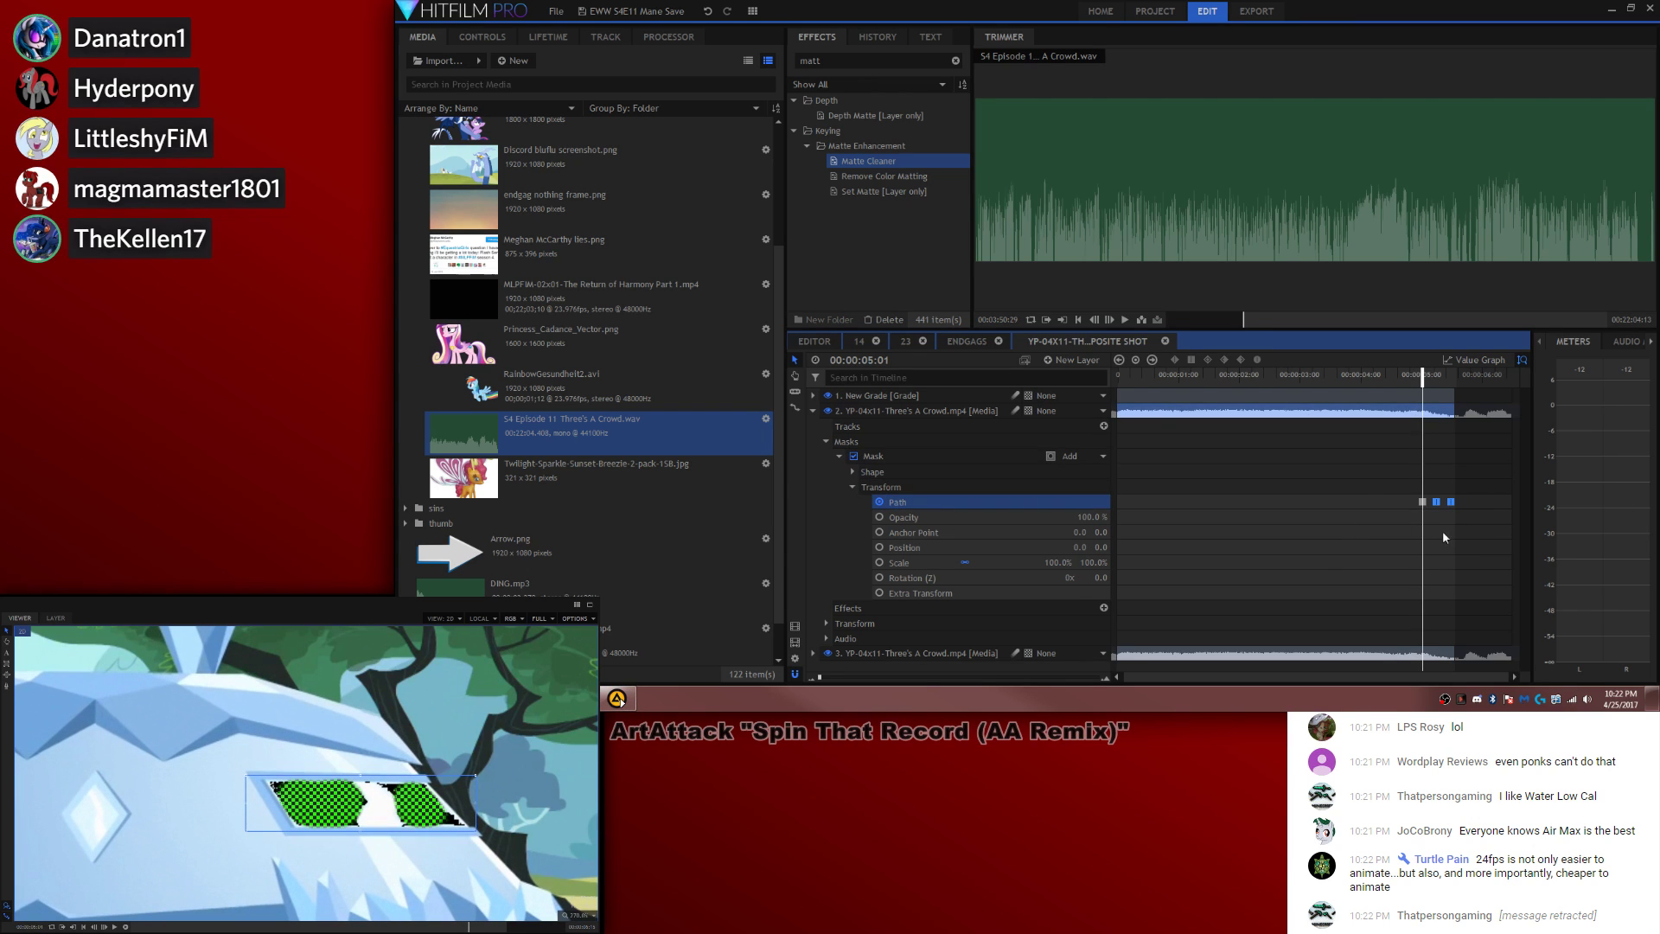
# Step: Keyframe the mask path over the train window at 00:00:04:20
pyautogui.click(1473, 543)
pyautogui.press('Left')
pyautogui.press('Left')
pyautogui.press('Left')
pyautogui.press('Left')
pyautogui.press('Left')
pyautogui.click(954, 502)
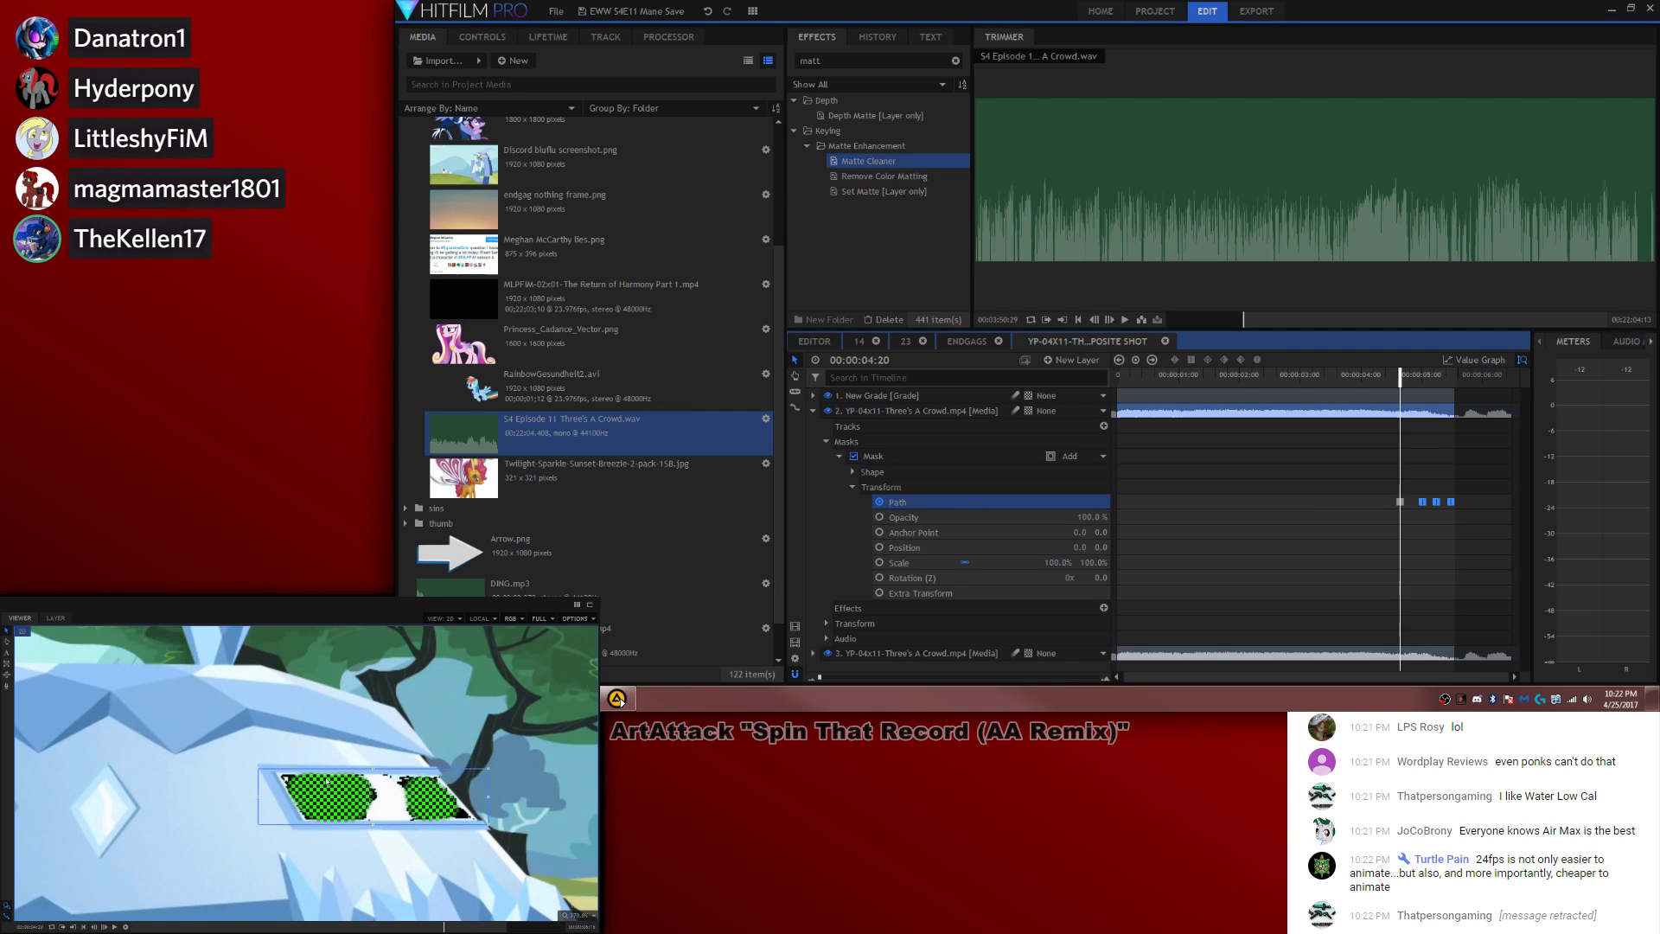
# Step: Move the mask path onto the train window at 00:00:04:10 to set a keyframe there
pyautogui.click(1355, 537)
pyautogui.press('Left')
pyautogui.press('Left')
pyautogui.press('Left')
pyautogui.press('Left')
pyautogui.press('Left')
pyautogui.press('Left')
pyautogui.press('Left')
pyautogui.press('Left')
pyautogui.press('Left')
pyautogui.press('Left')
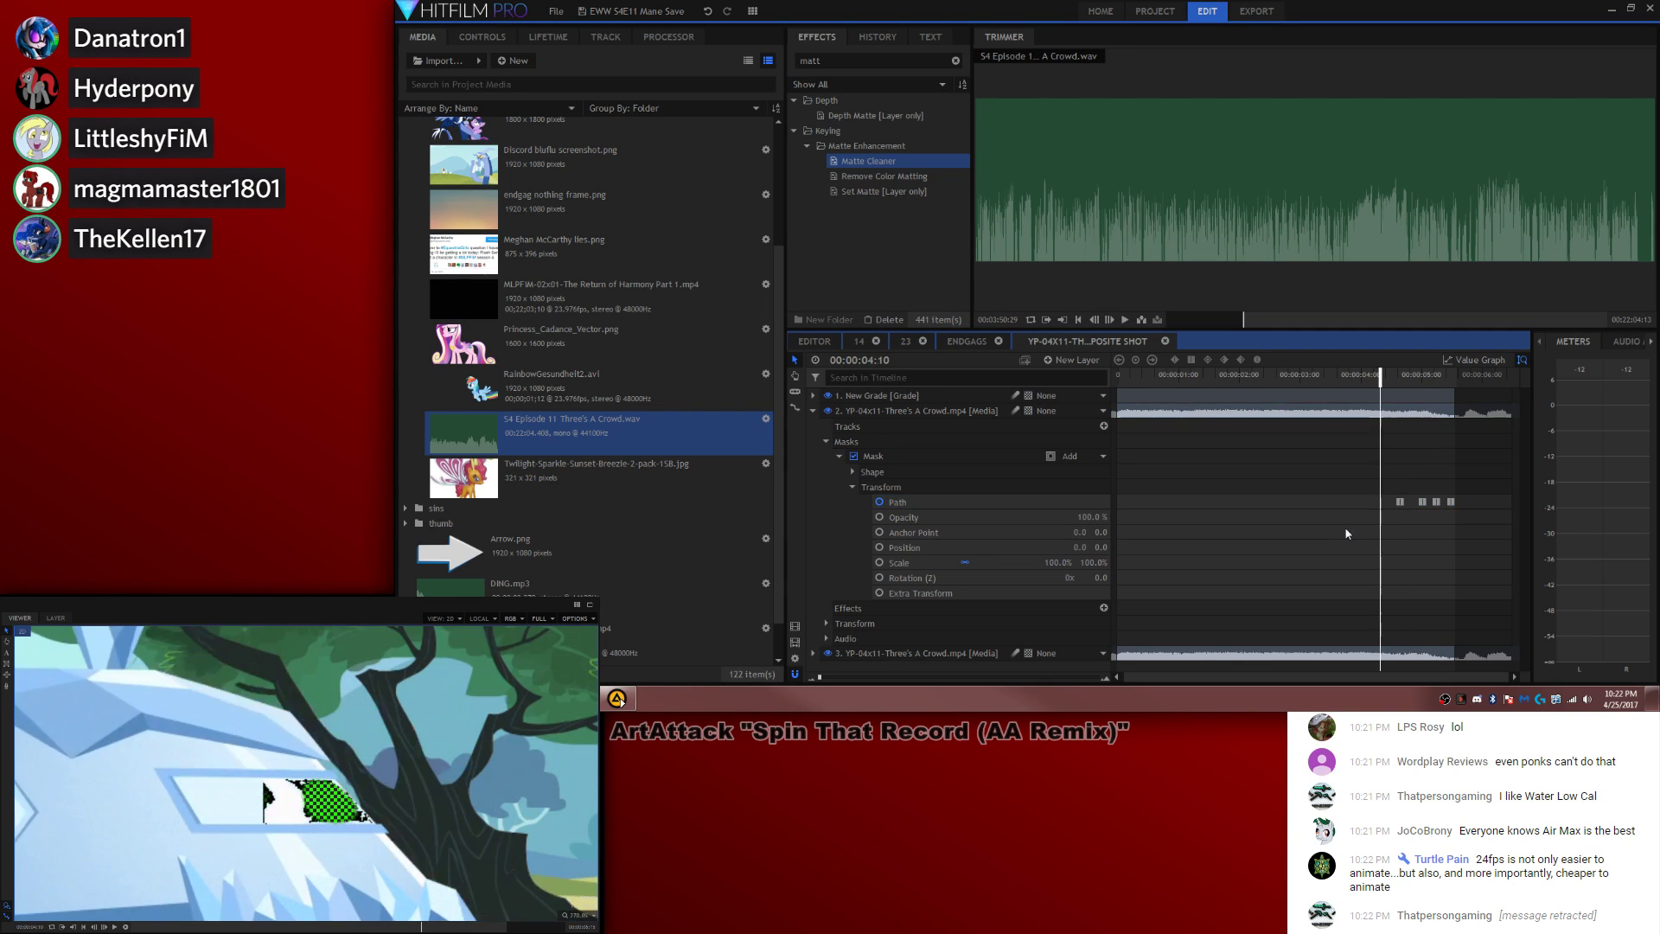
pyautogui.click(988, 456)
pyautogui.click(1000, 502)
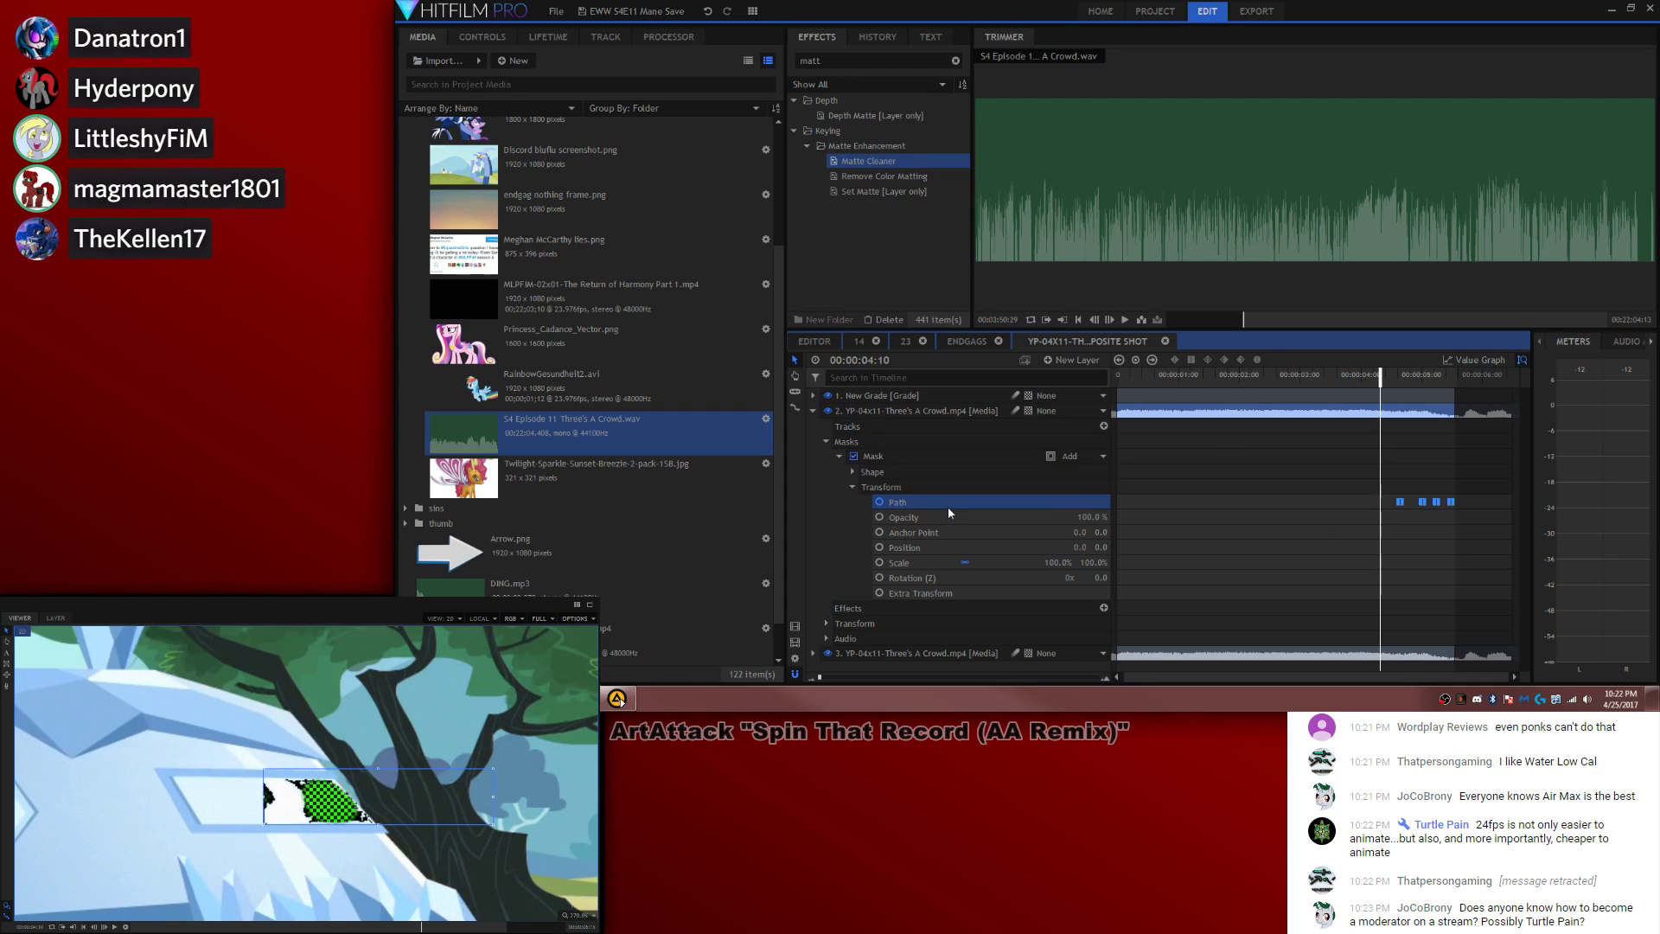
pyautogui.moveTo(330, 803); pyautogui.dragTo(220, 806)
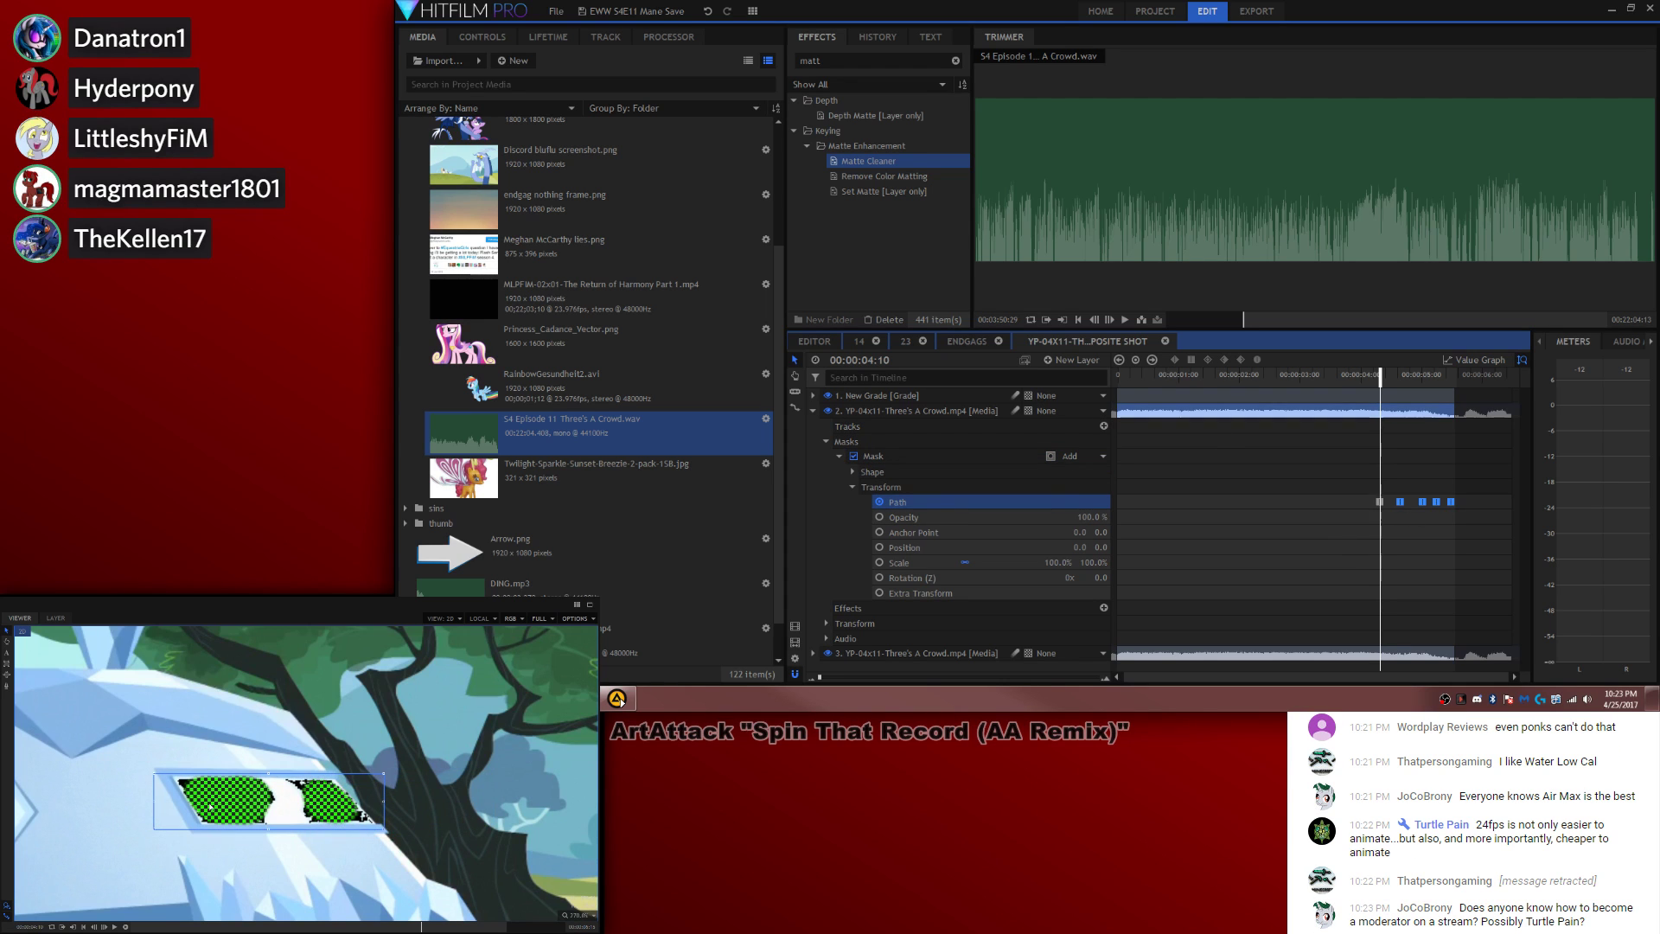
# Step: Reposition the mask path over the train window at 00:00:04:00 to keyframe it
pyautogui.click(1336, 548)
pyautogui.press('Left')
pyautogui.press('Left')
pyautogui.press('Left')
pyautogui.press('Left')
pyautogui.press('Left')
pyautogui.press('Left')
pyautogui.press('Left')
pyautogui.press('Left')
pyautogui.press('Left')
pyautogui.press('Left')
pyautogui.moveTo(160, 808); pyautogui.dragTo(221, 811)
pyautogui.scroll(-2, 275, 829)
# Step: Move the mask path onto the train window at 00:00:03:20 to add another keyframe
pyautogui.click(1323, 571)
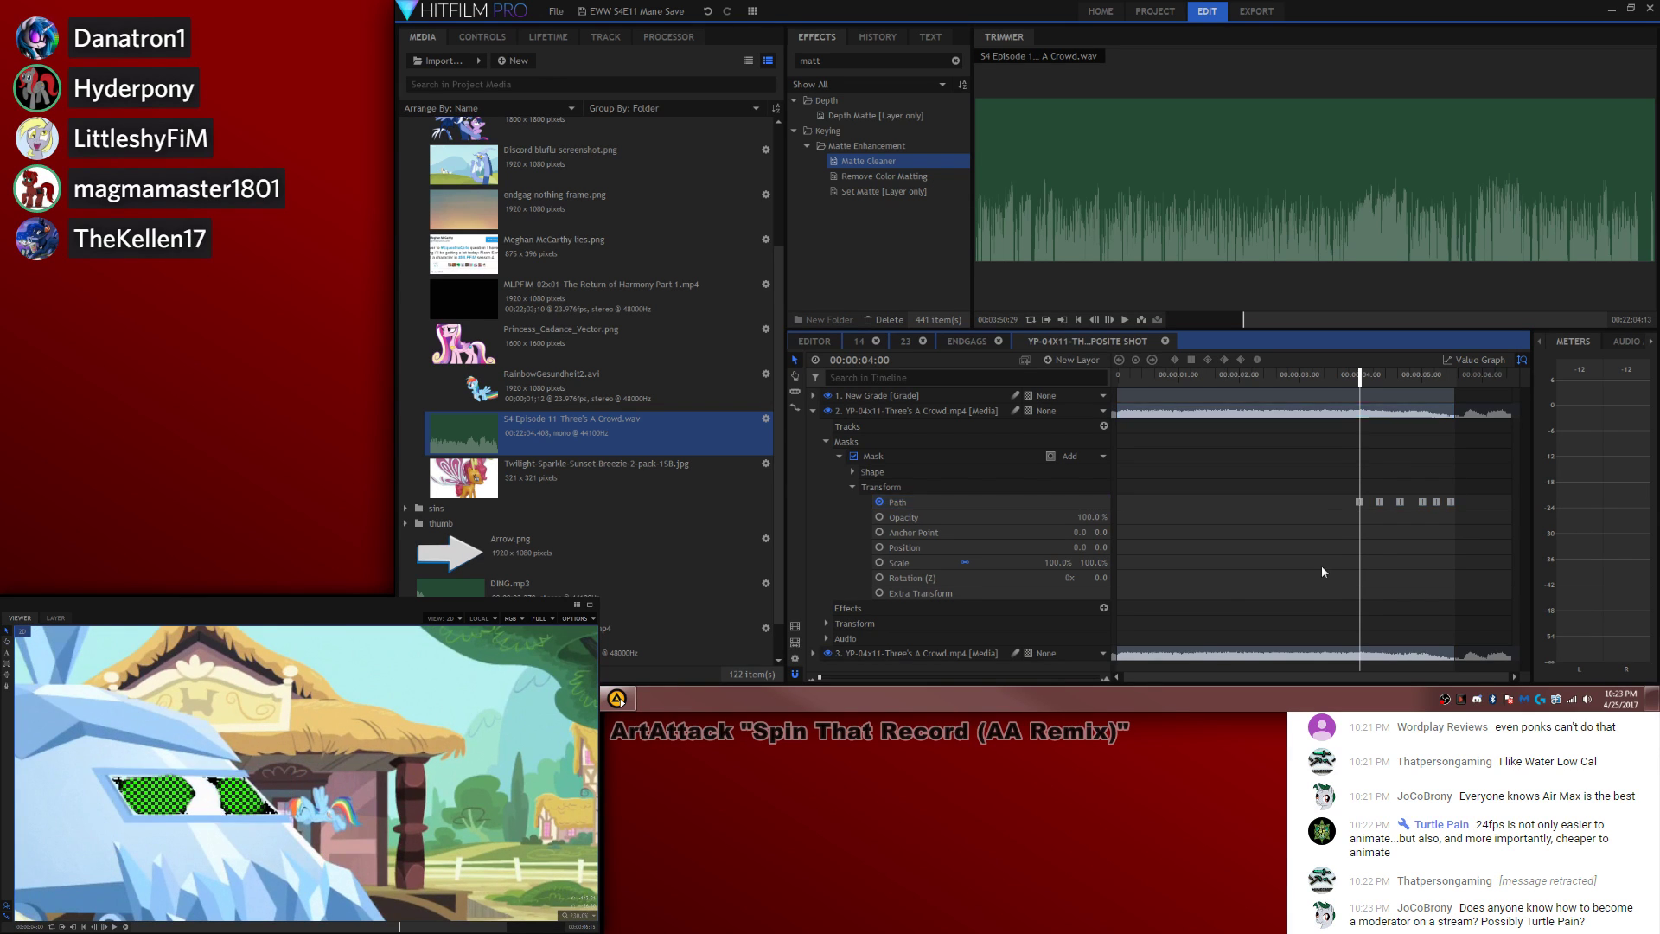
pyautogui.hotkey('shift', ',')
pyautogui.click(994, 504)
pyautogui.scroll(-1, 132, 805)
pyautogui.scroll(-2, 133, 804)
pyautogui.moveTo(135, 805)
pyautogui.mouseDown()
pyautogui.moveTo(464, 806)
pyautogui.moveTo(121, 790)
pyautogui.mouseUp()
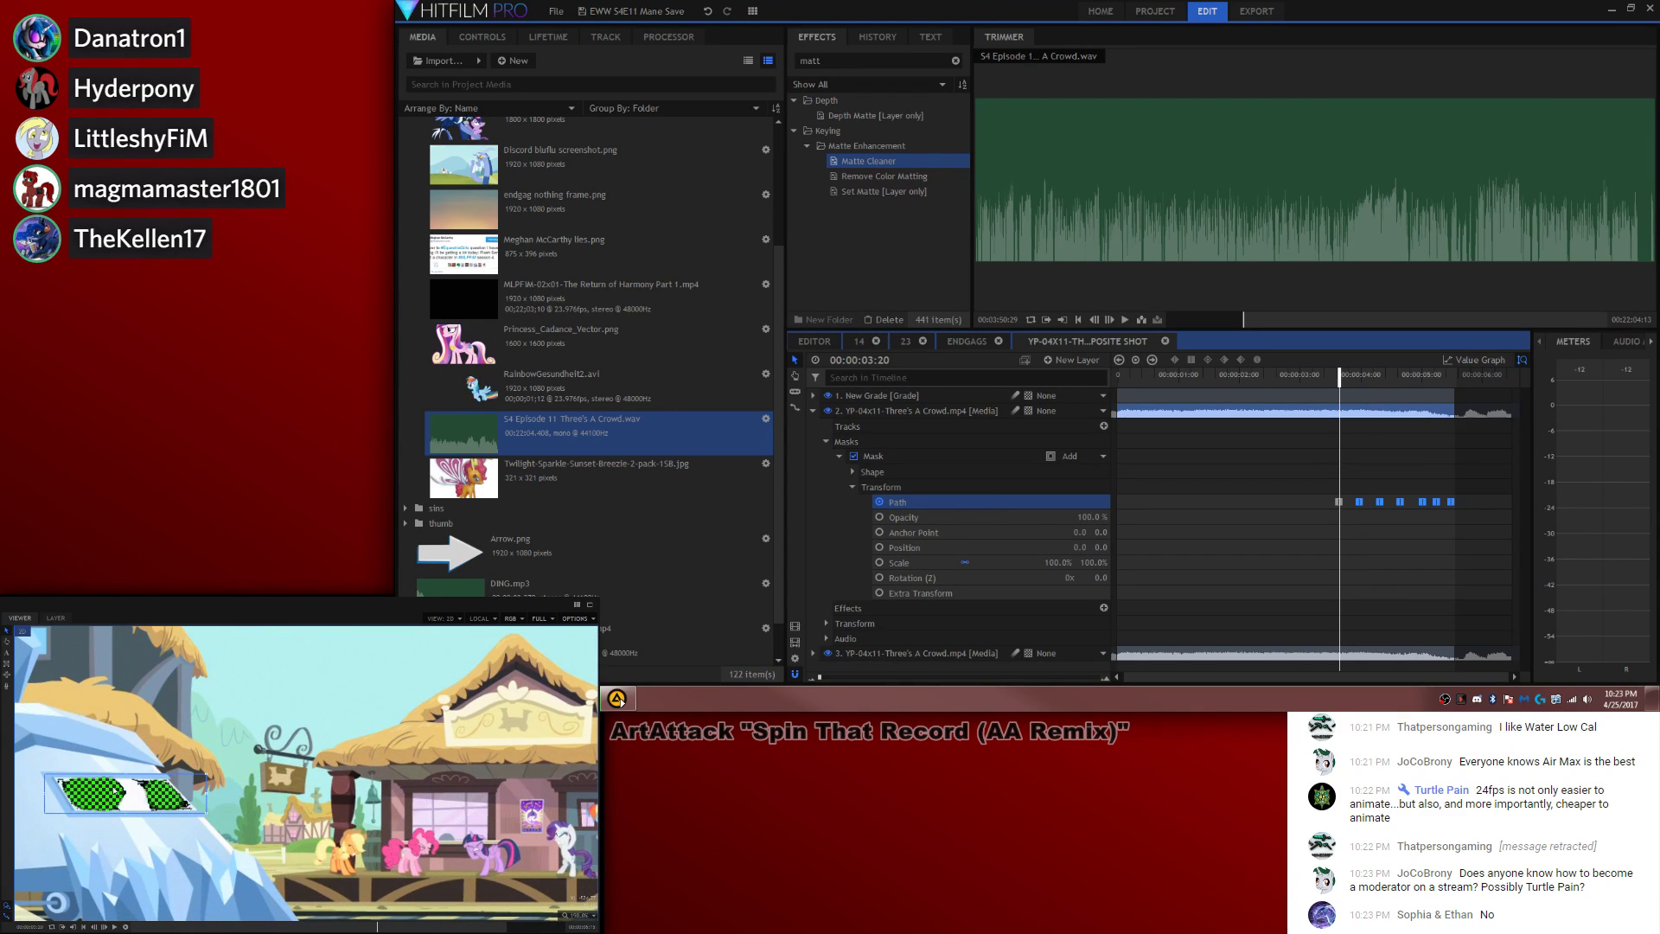
# Step: Keyframe the mask path at 00:00:03:10, placing it partly beyond the frame edge where the train enters
pyautogui.click(1253, 533)
pyautogui.hotkey('shift', ',')
pyautogui.scroll(-3, 77, 791)
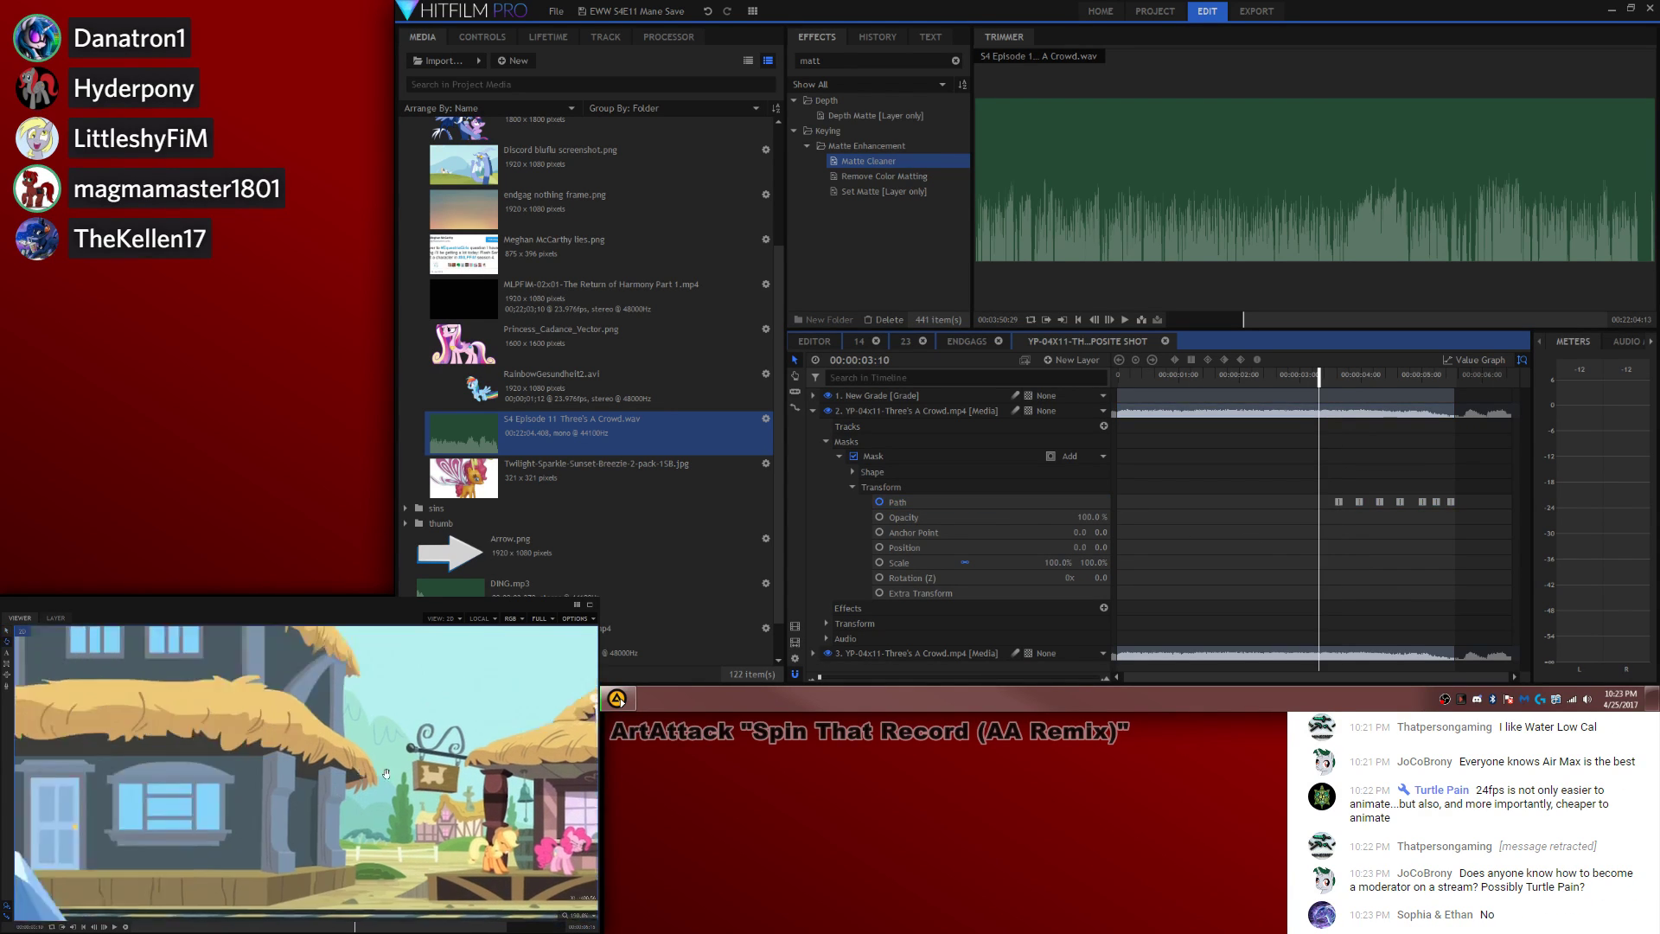
pyautogui.moveTo(61, 790); pyautogui.dragTo(256, 786)
pyautogui.click(899, 501)
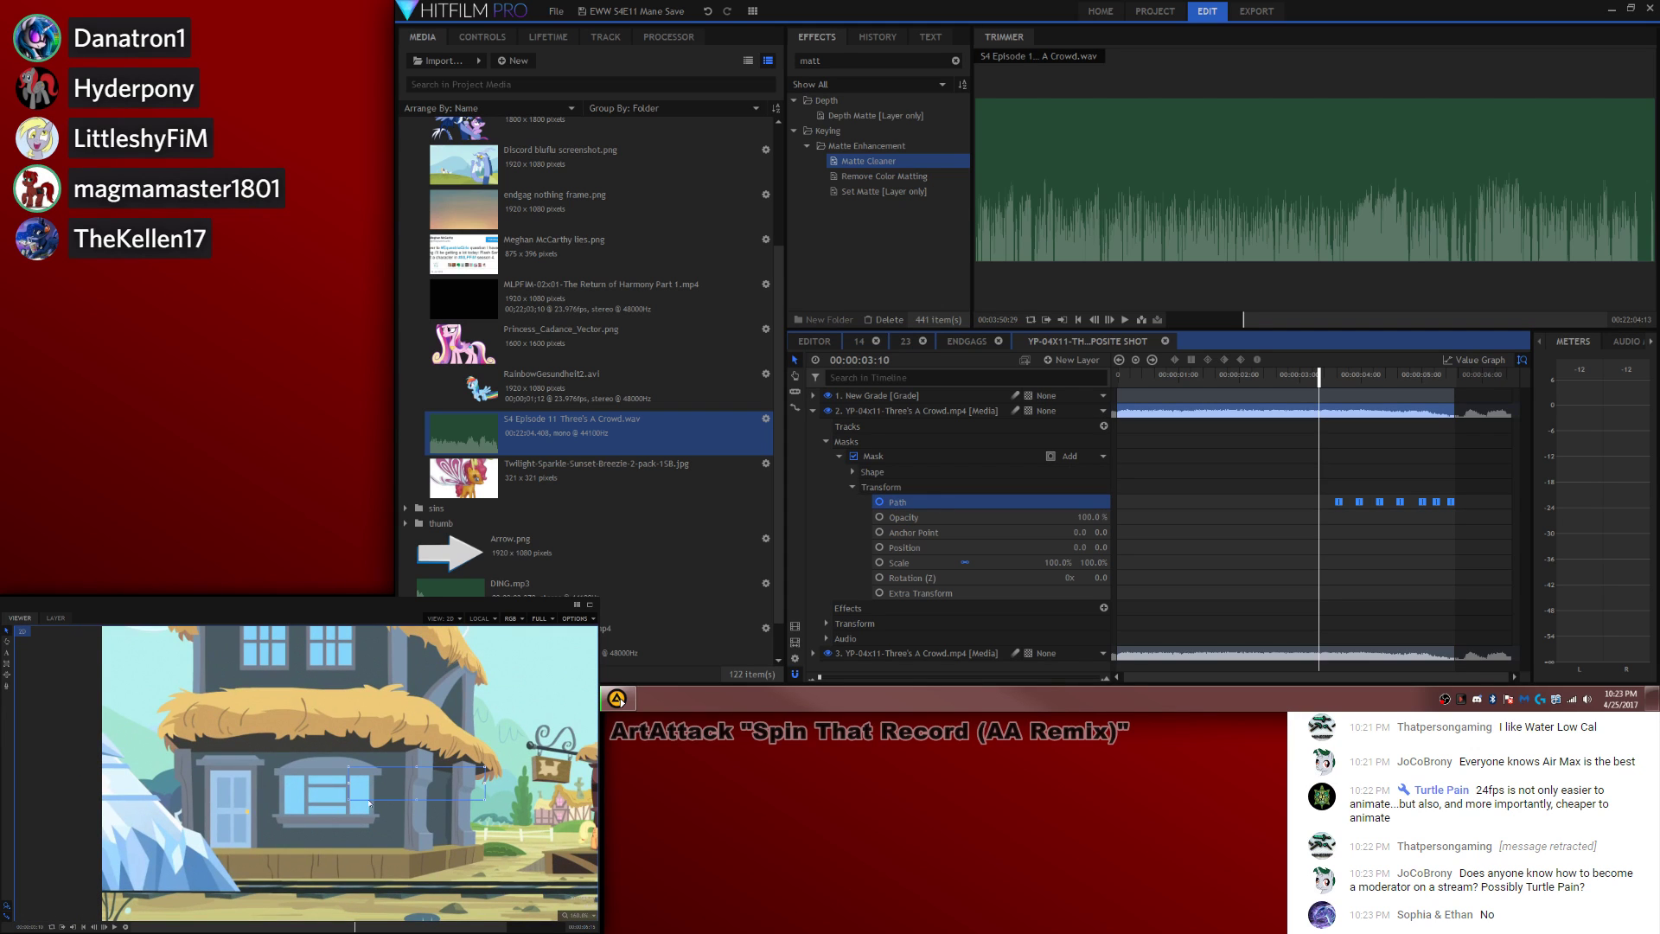
pyautogui.moveTo(56, 787); pyautogui.dragTo(60, 787)
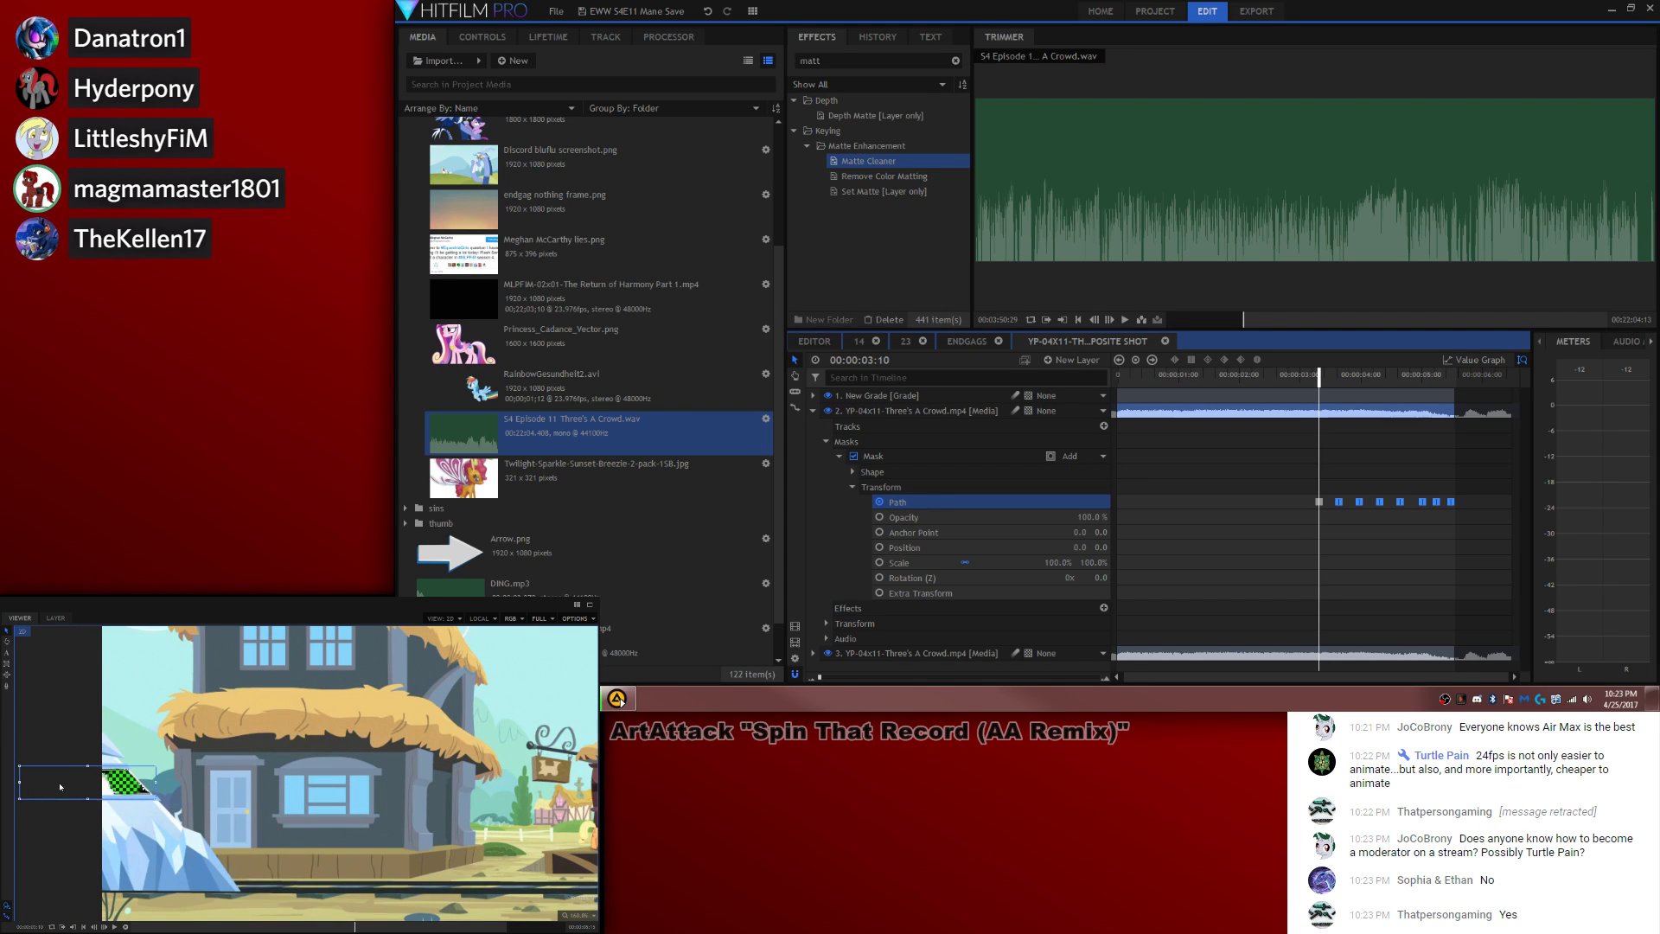
# Step: Keyframe the mask path outside the frame at 00:00:03:00 and return to the keyframe at 00:00:03:10
pyautogui.hotkey('shift', ',')
pyautogui.press('.')
pyautogui.press('.')
pyautogui.press('.')
pyautogui.press('.')
pyautogui.press('.')
pyautogui.press('.')
pyautogui.press('.')
pyautogui.press('.')
pyautogui.press('.')
pyautogui.press('.')
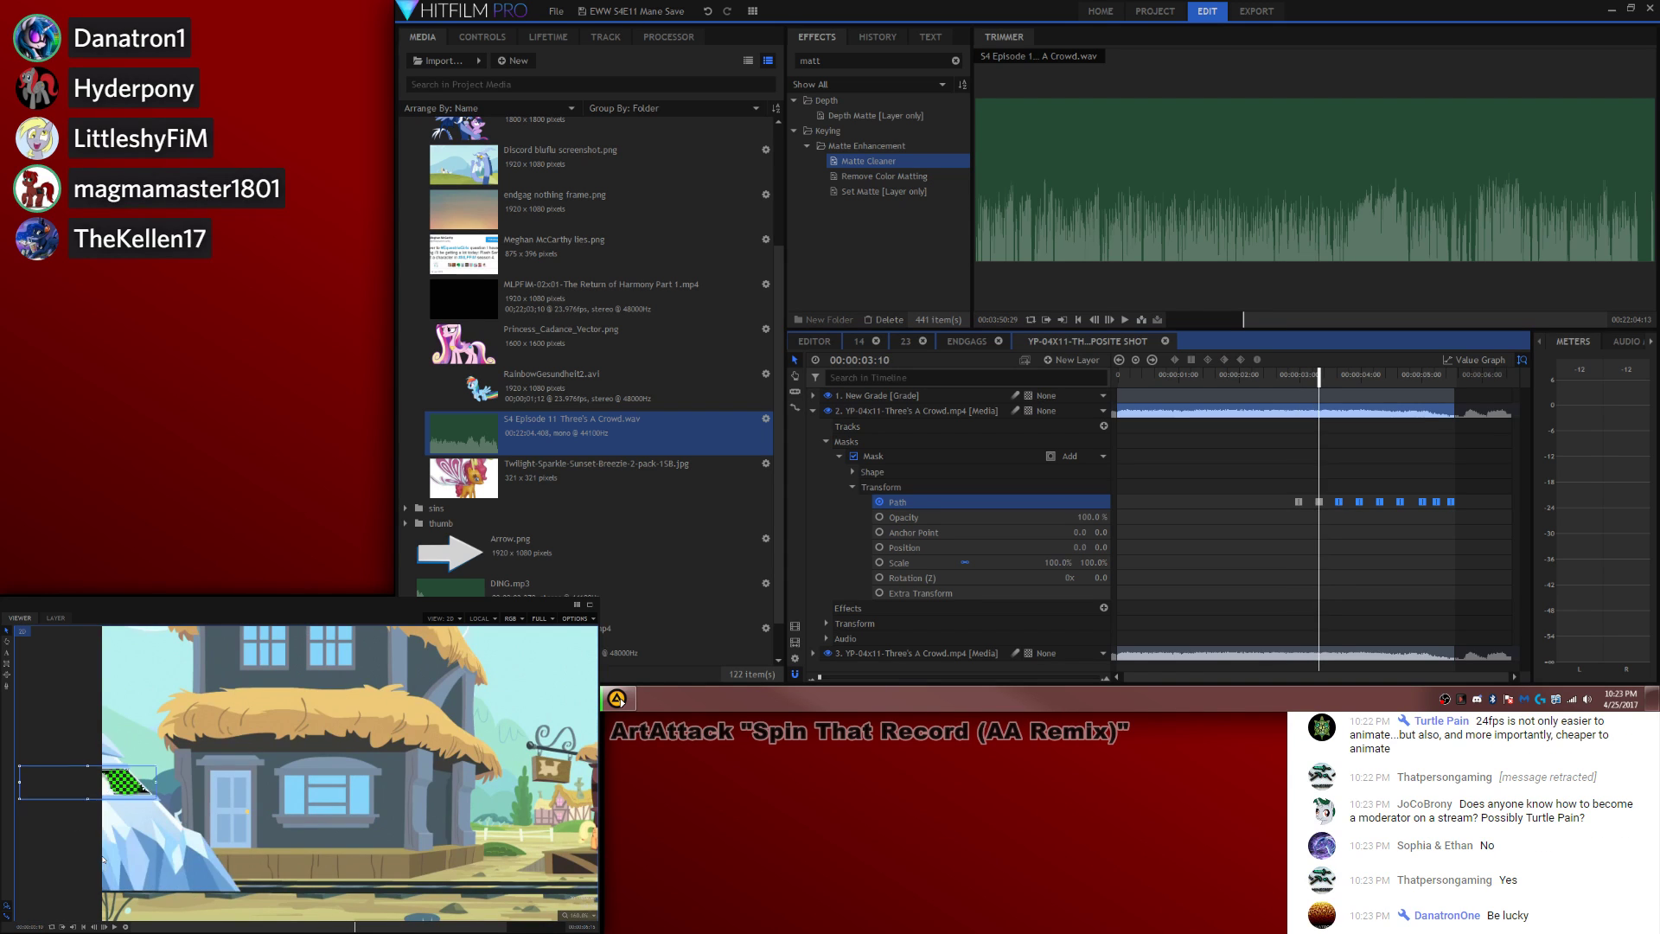
# Step: Check the mask around 00:00:03:13 and add a path keyframe outside the frame at 00:00:03:05
pyautogui.press('.')
pyautogui.press('.')
pyautogui.press('.')
pyautogui.press(',')
pyautogui.press(',')
pyautogui.press(',')
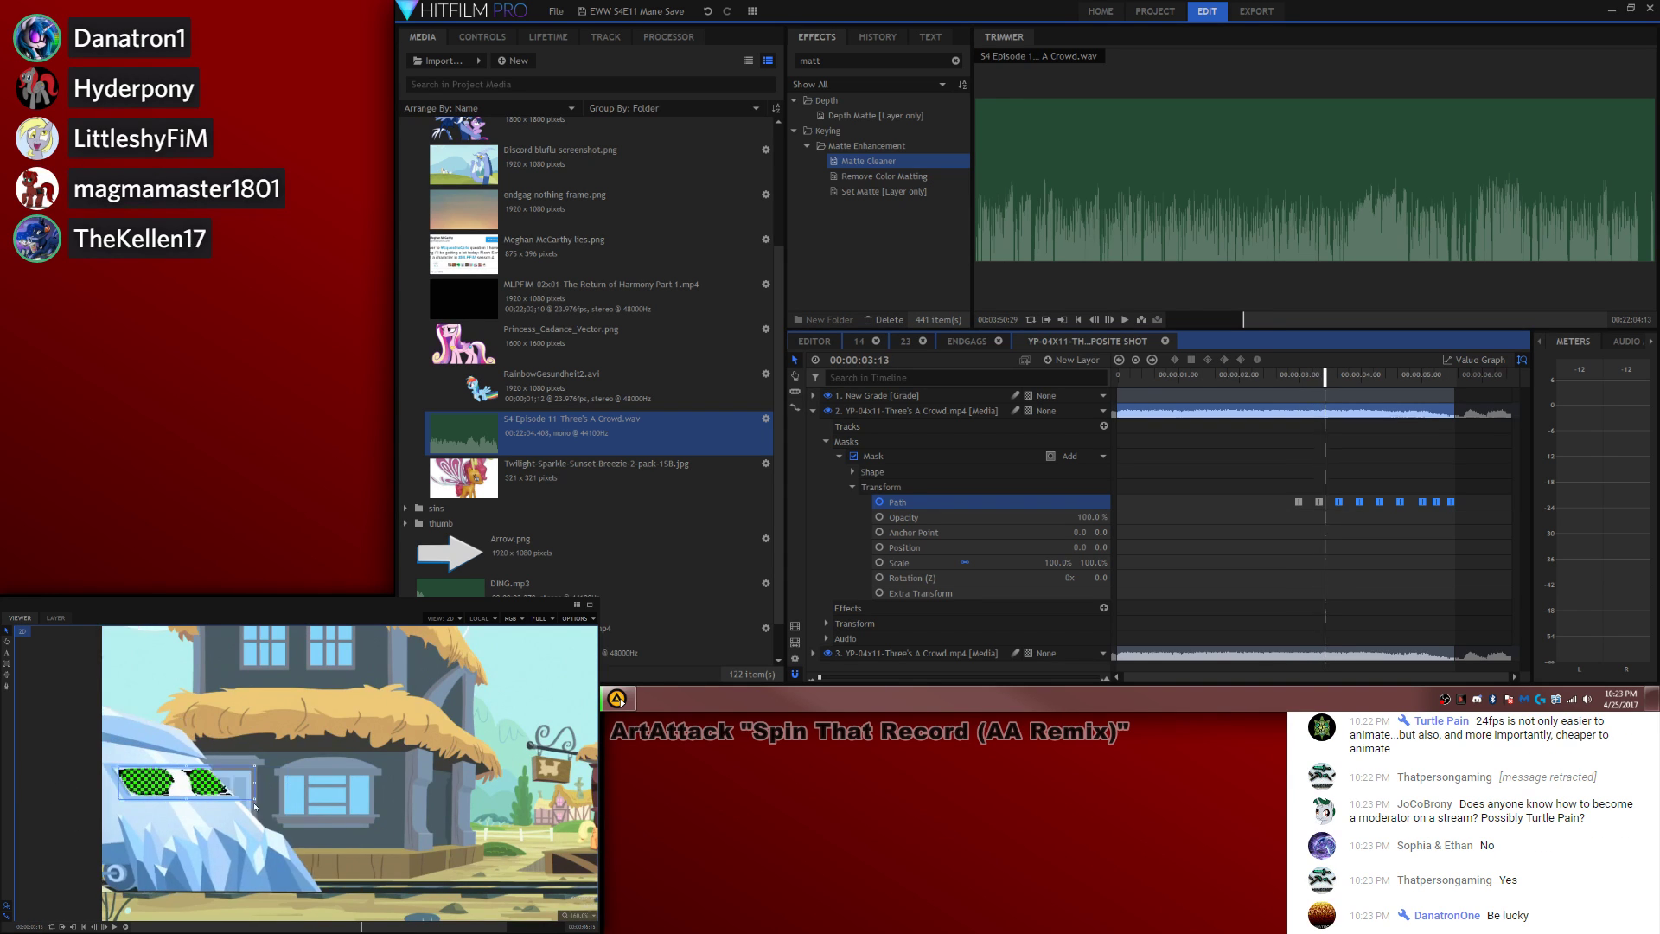
pyautogui.press(',')
pyautogui.press(',')
pyautogui.press(',')
pyautogui.press(',')
pyautogui.press(',')
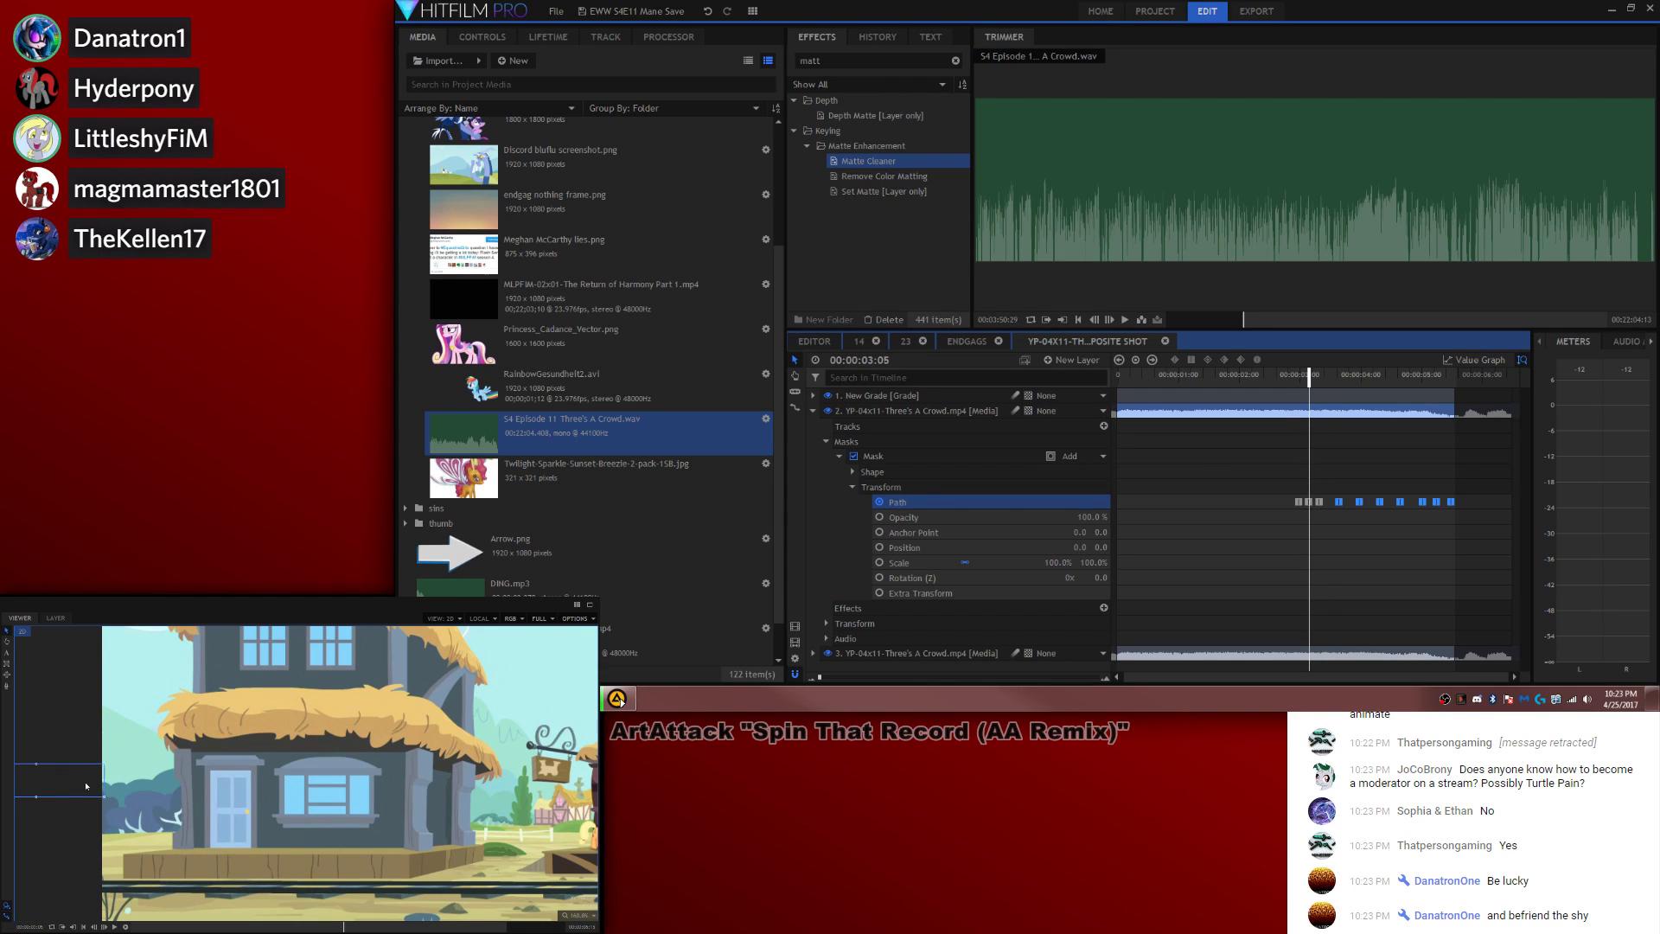
# Step: Correct the mask path frame by frame on the train window from 00:00:03:12 to 00:00:03:17
pyautogui.press('.')
pyautogui.press('.')
pyautogui.press('.')
pyautogui.press('.')
pyautogui.press('.')
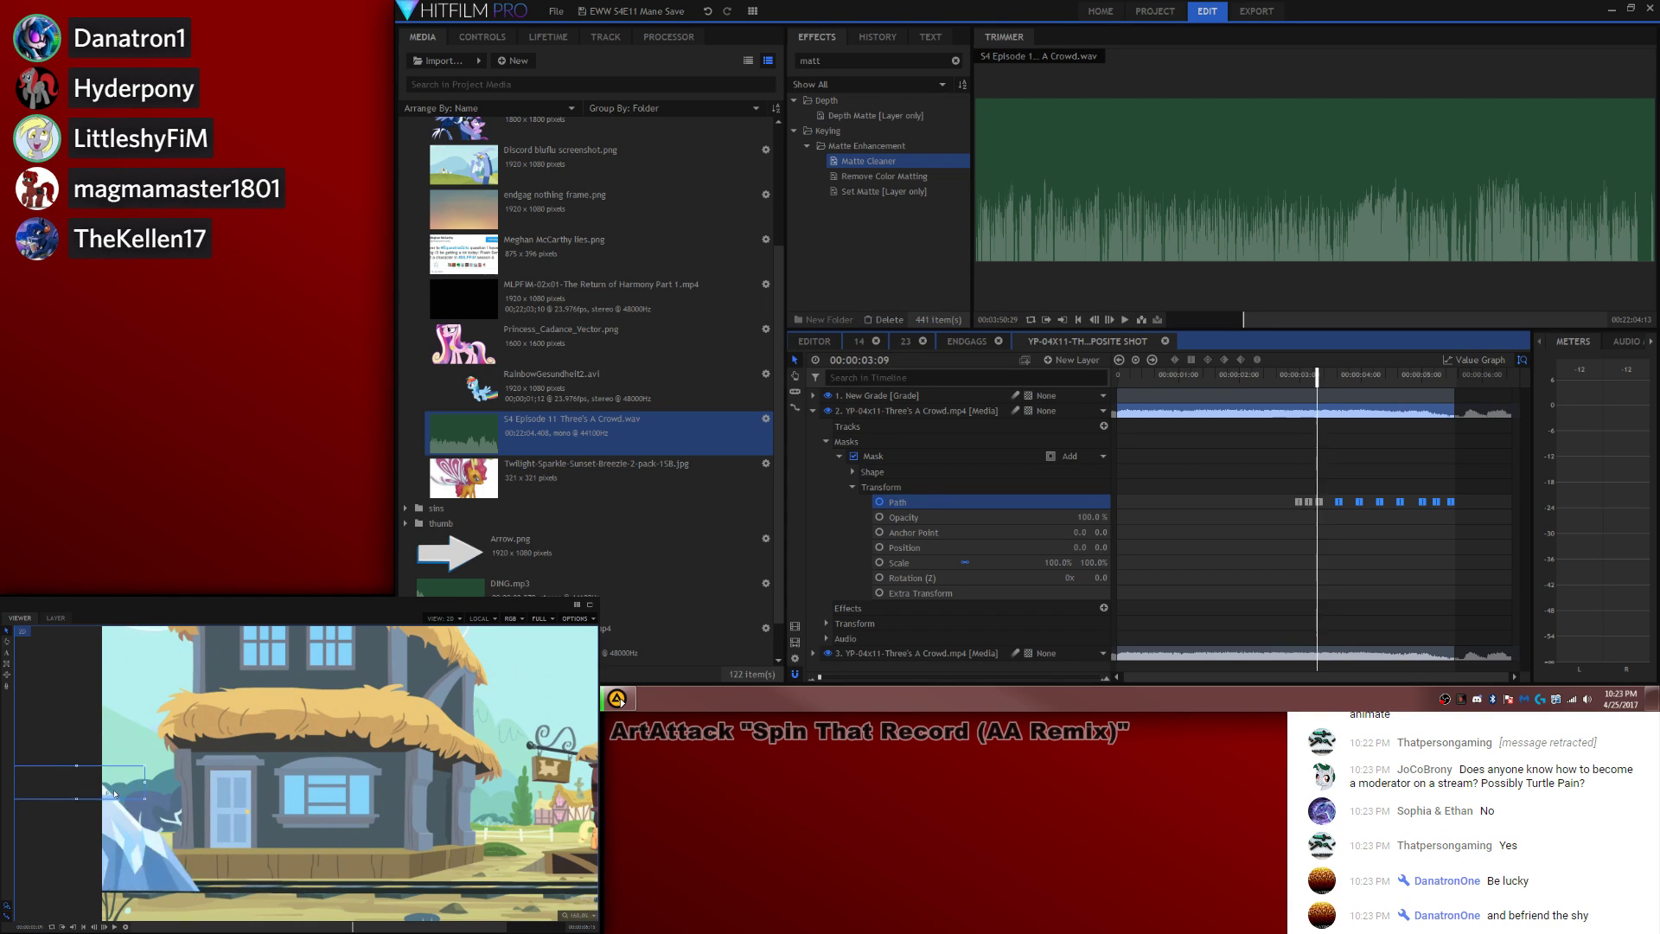
pyautogui.press('.')
pyautogui.press('.')
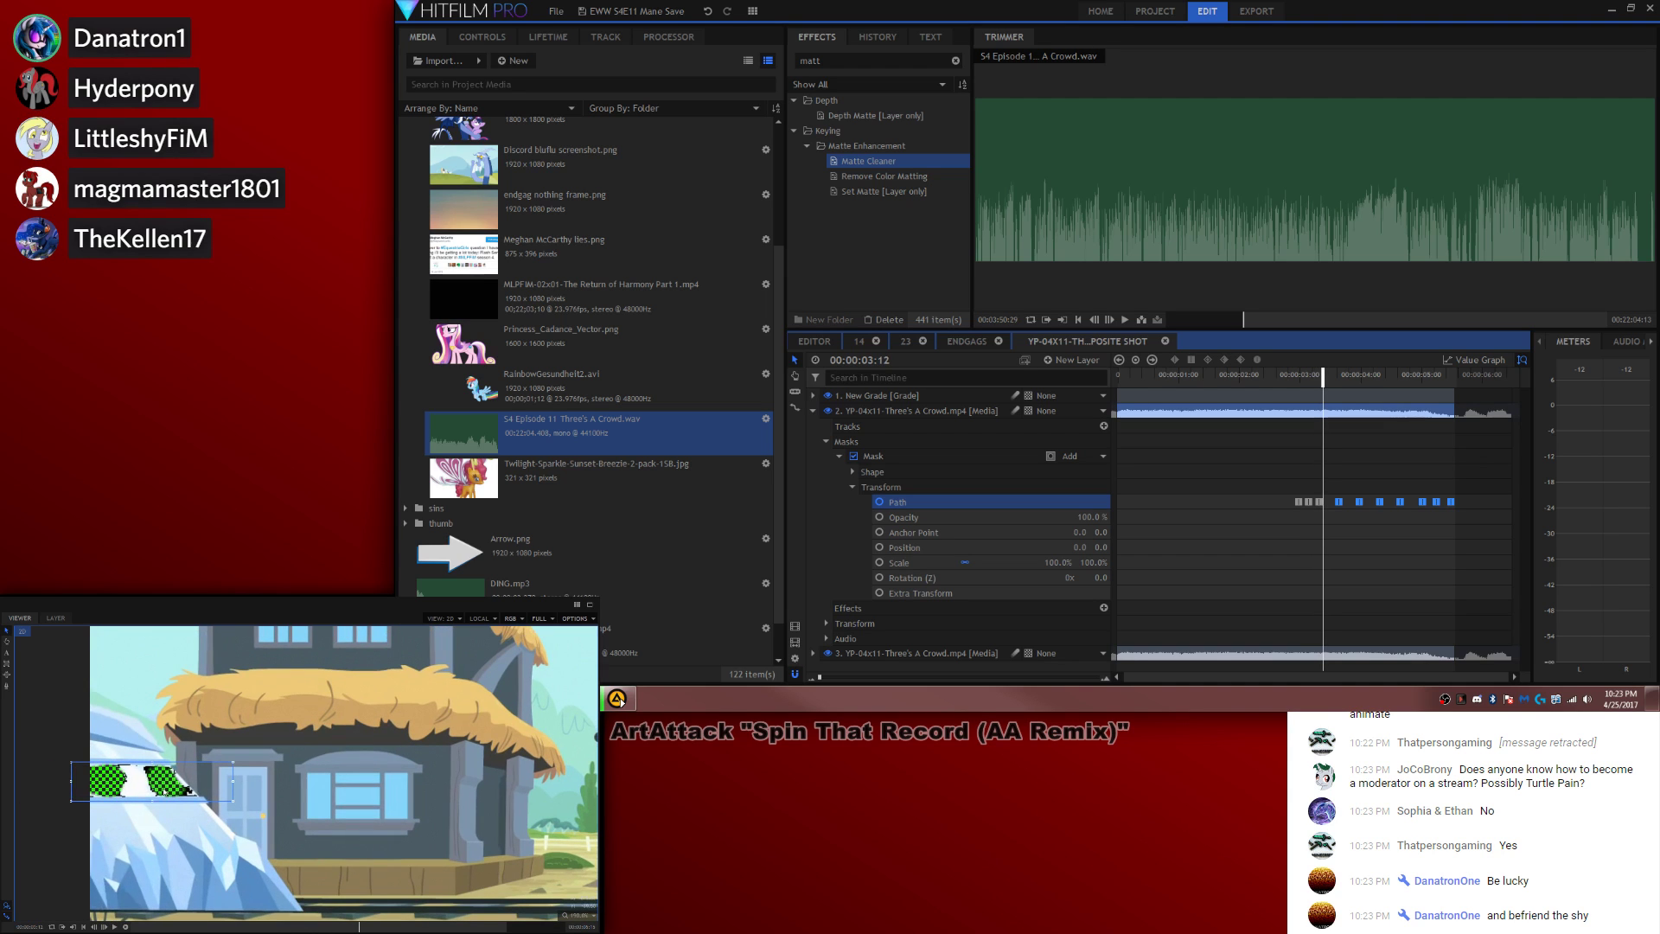
pyautogui.press('.')
pyautogui.press('.')
pyautogui.moveTo(151, 786); pyautogui.dragTo(298, 787)
pyautogui.press('.')
pyautogui.press('.')
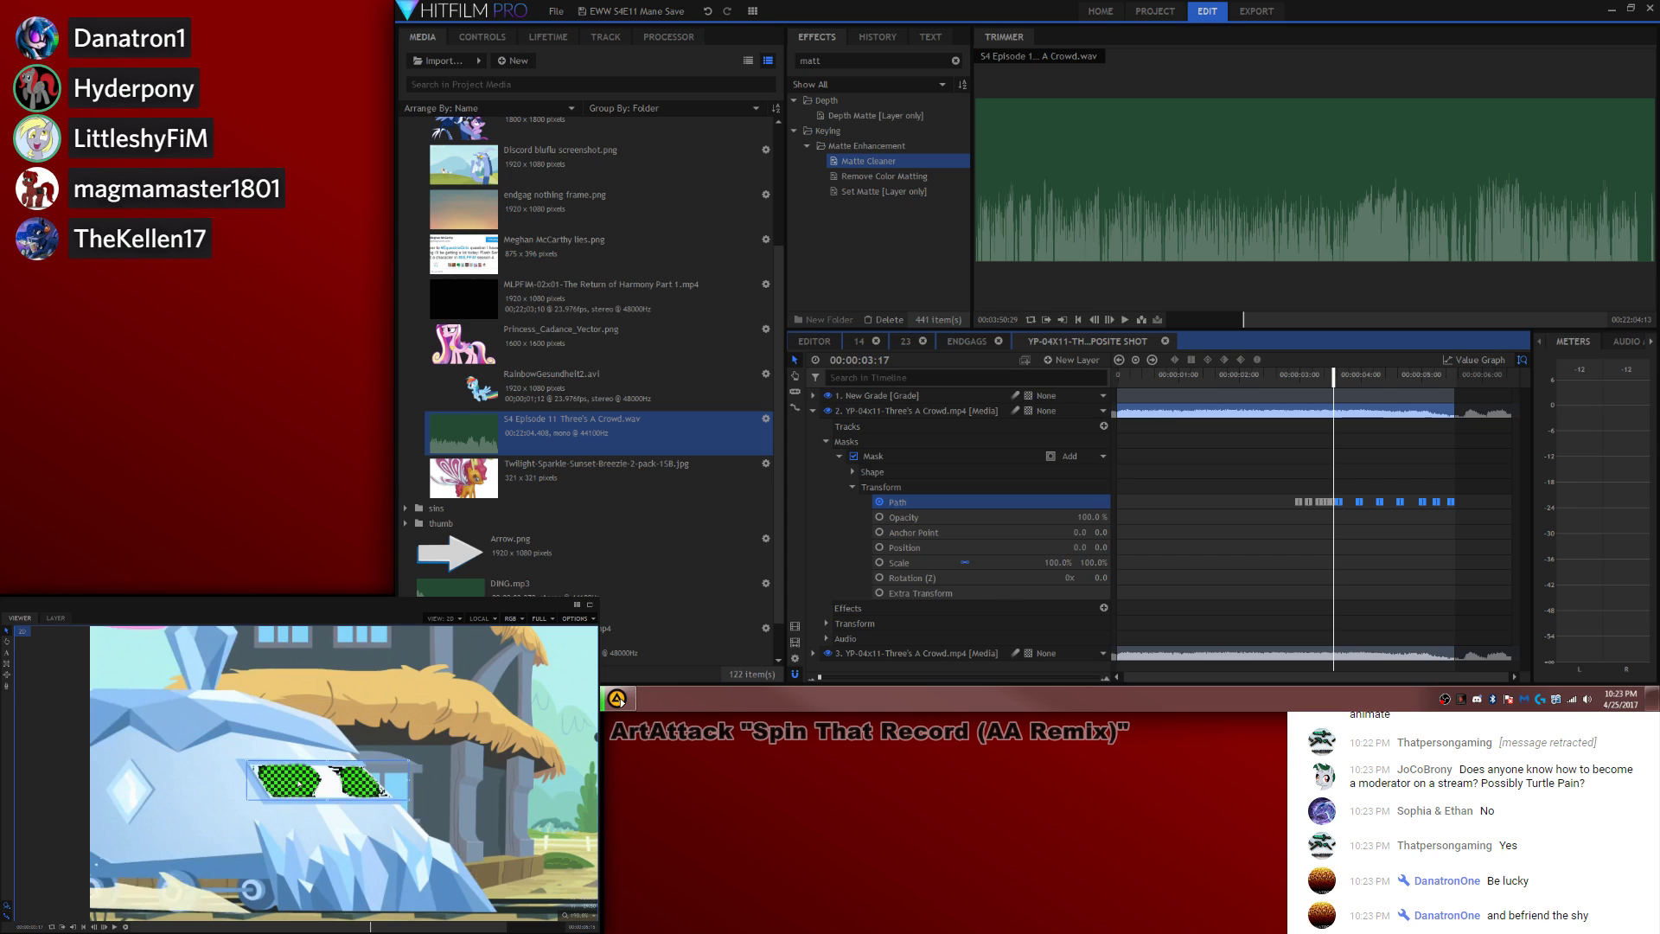
# Step: Keep matching the mask path to the train window on each frame from 00:00:03:18 to 00:00:03:25
pyautogui.press('.')
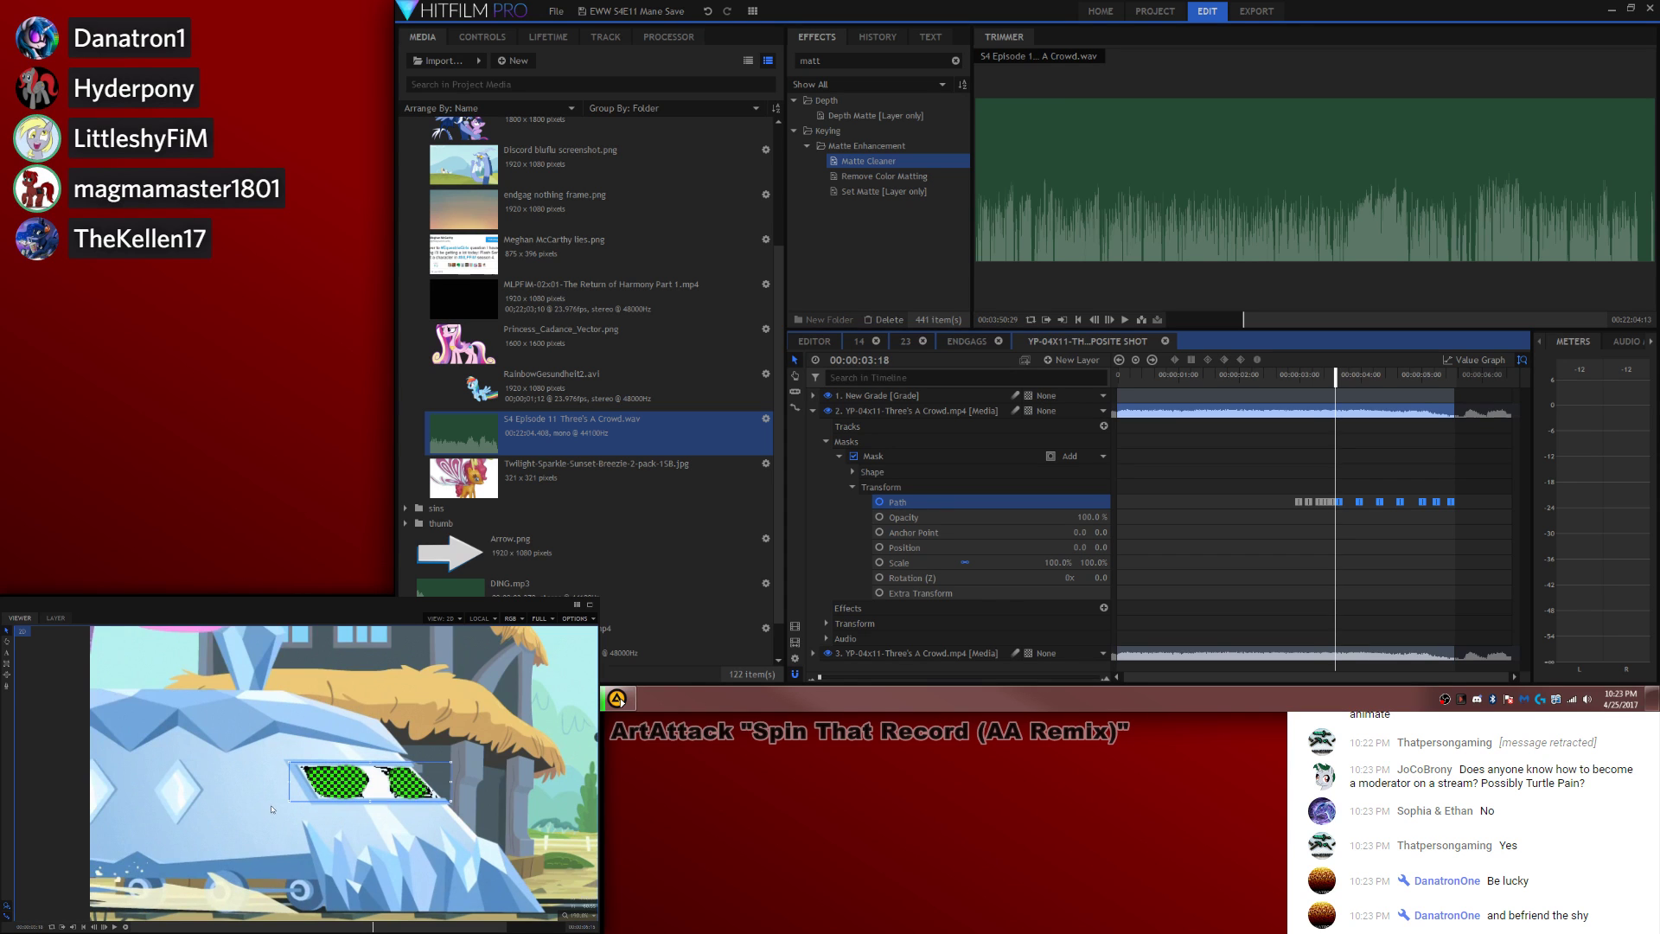
pyautogui.press('.')
pyautogui.press('.')
pyautogui.press('.')
pyautogui.press('.')
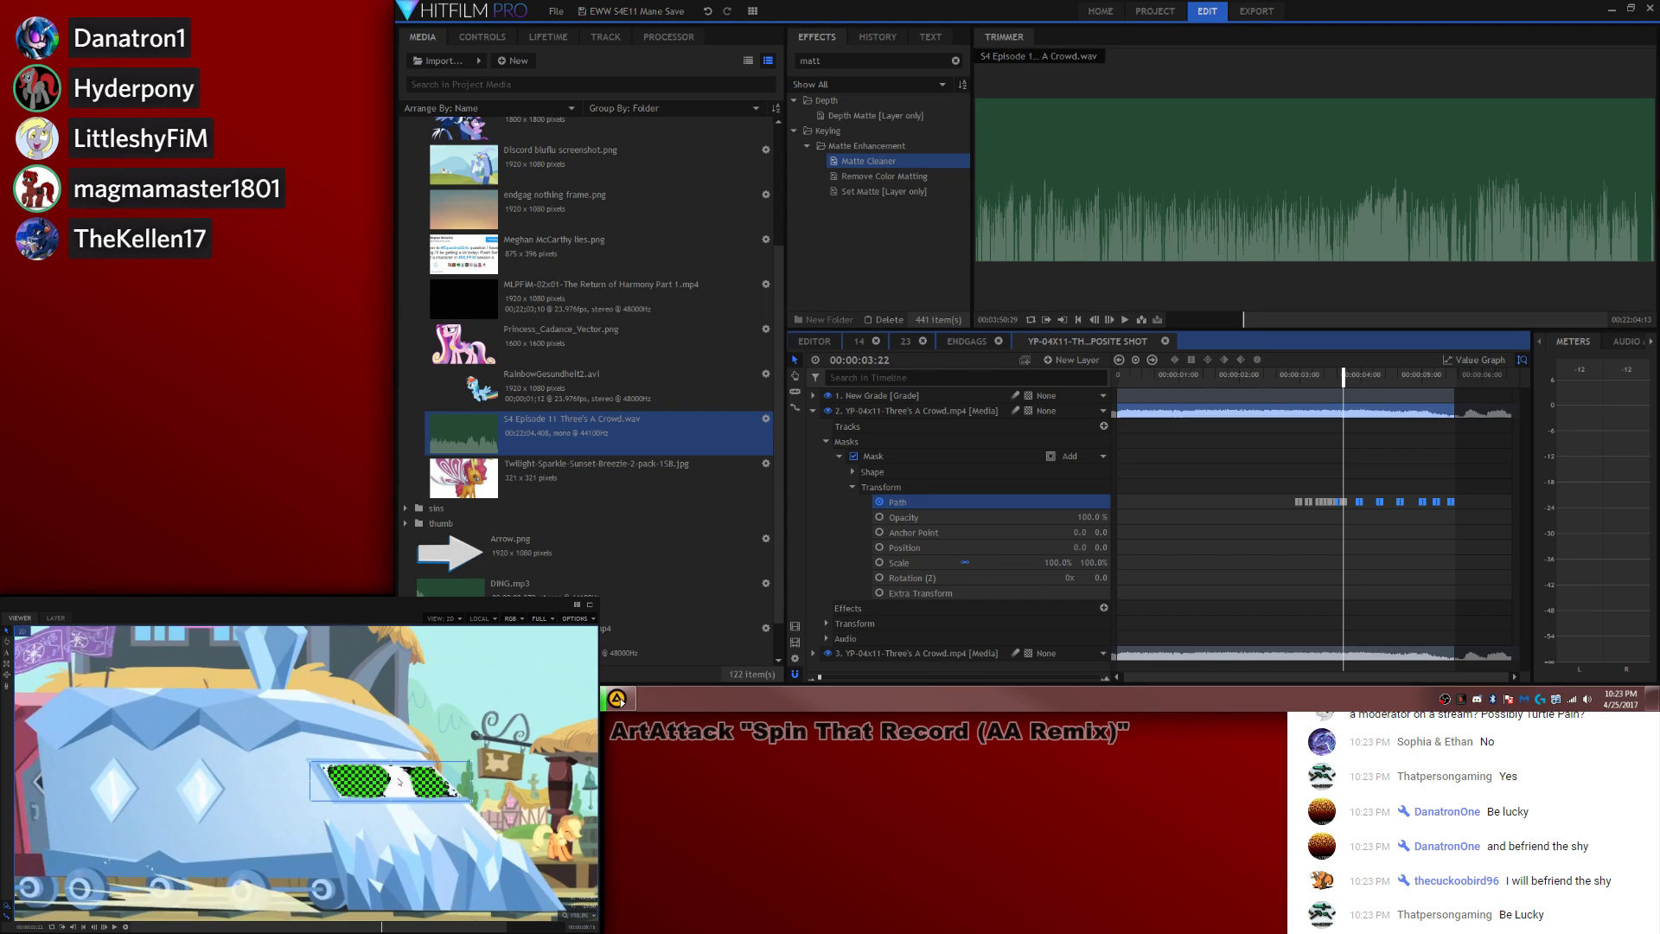
pyautogui.press('.')
pyautogui.press('.')
pyautogui.press('.')
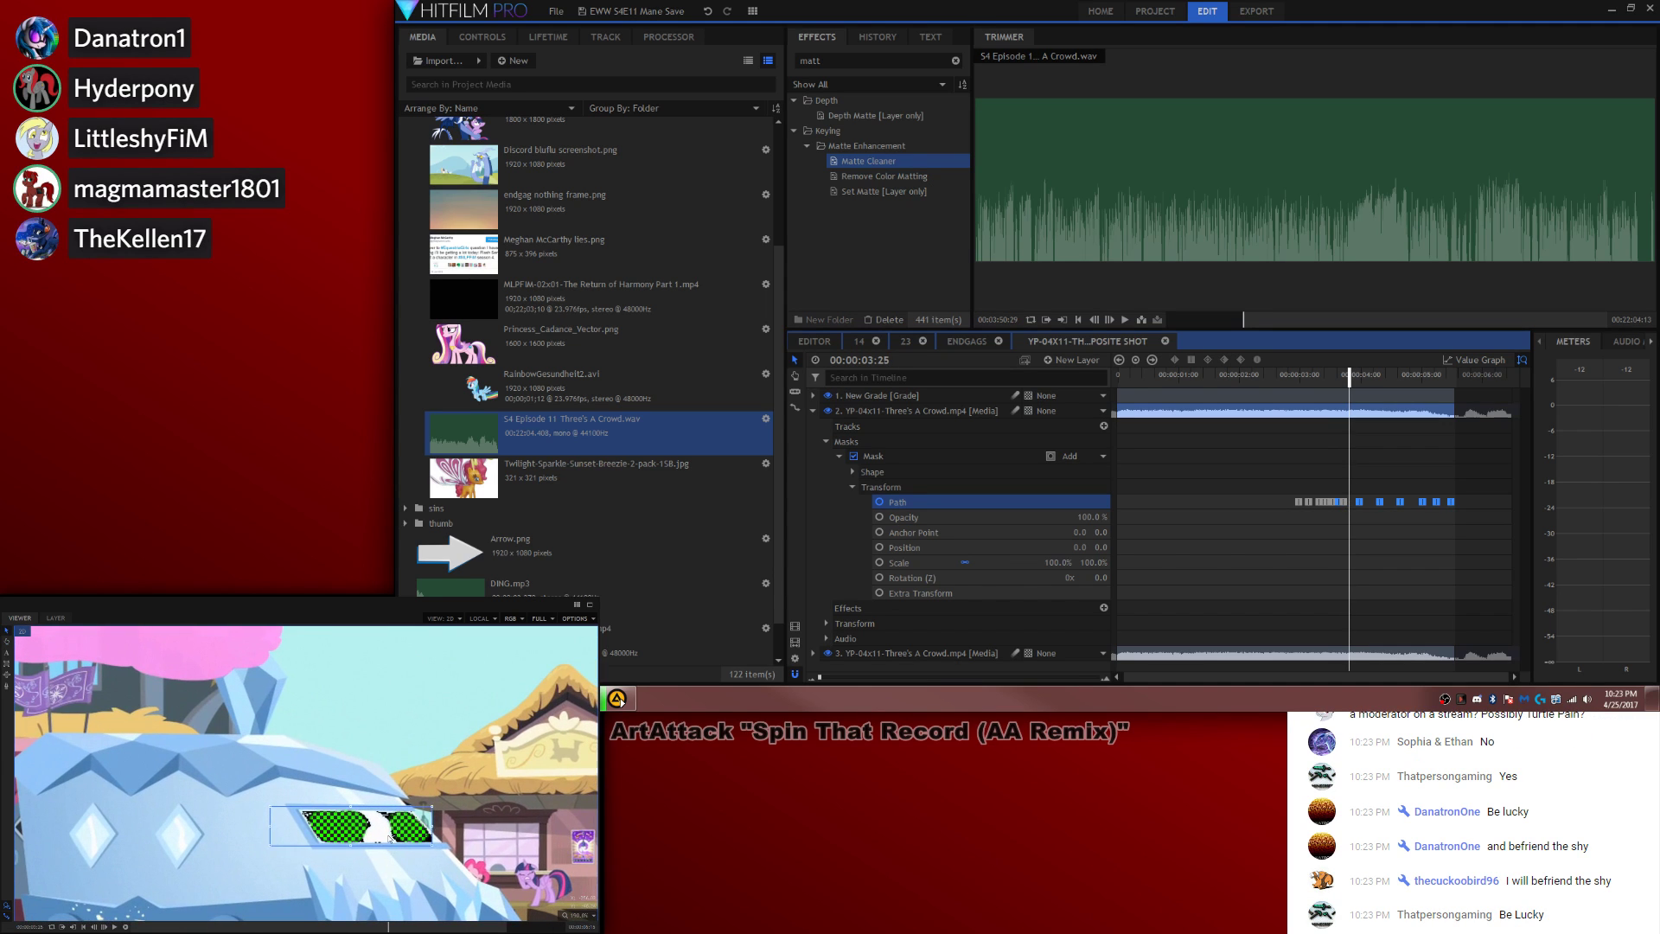
# Step: Realign the mask path with the train window on each frame from 00:00:03:26 to 00:00:04:02
pyautogui.press('.')
pyautogui.press('.')
pyautogui.moveTo(371, 837); pyautogui.dragTo(354, 832)
pyautogui.press('.')
pyautogui.press('.')
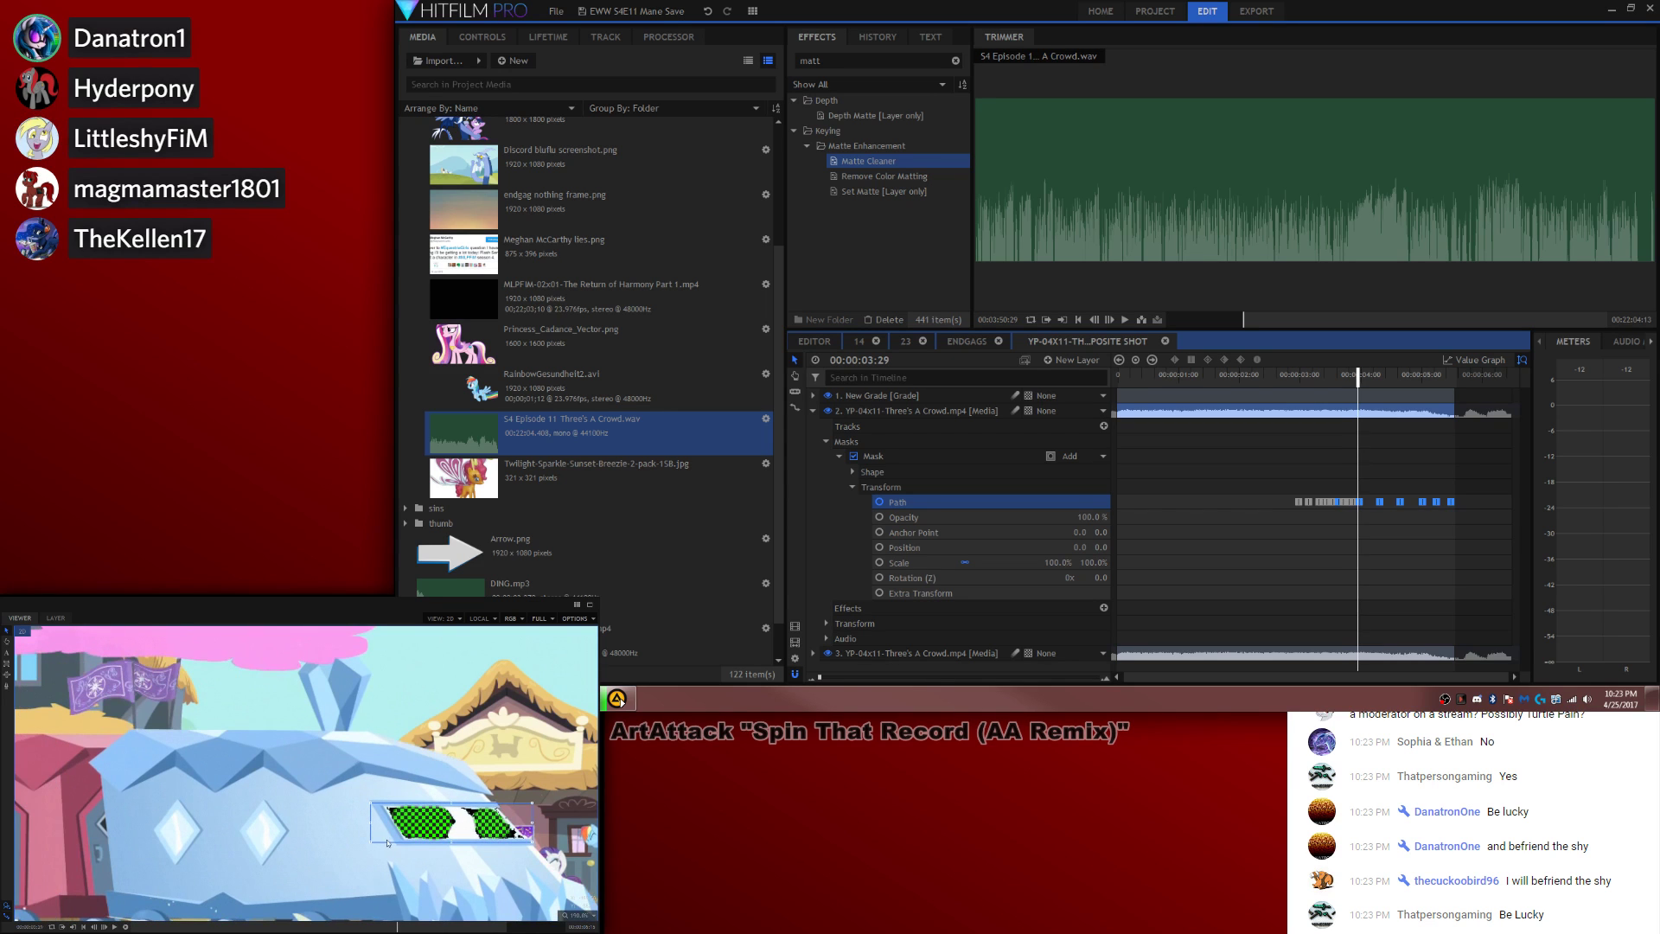
pyautogui.press('.')
pyautogui.press('.')
pyautogui.press('.')
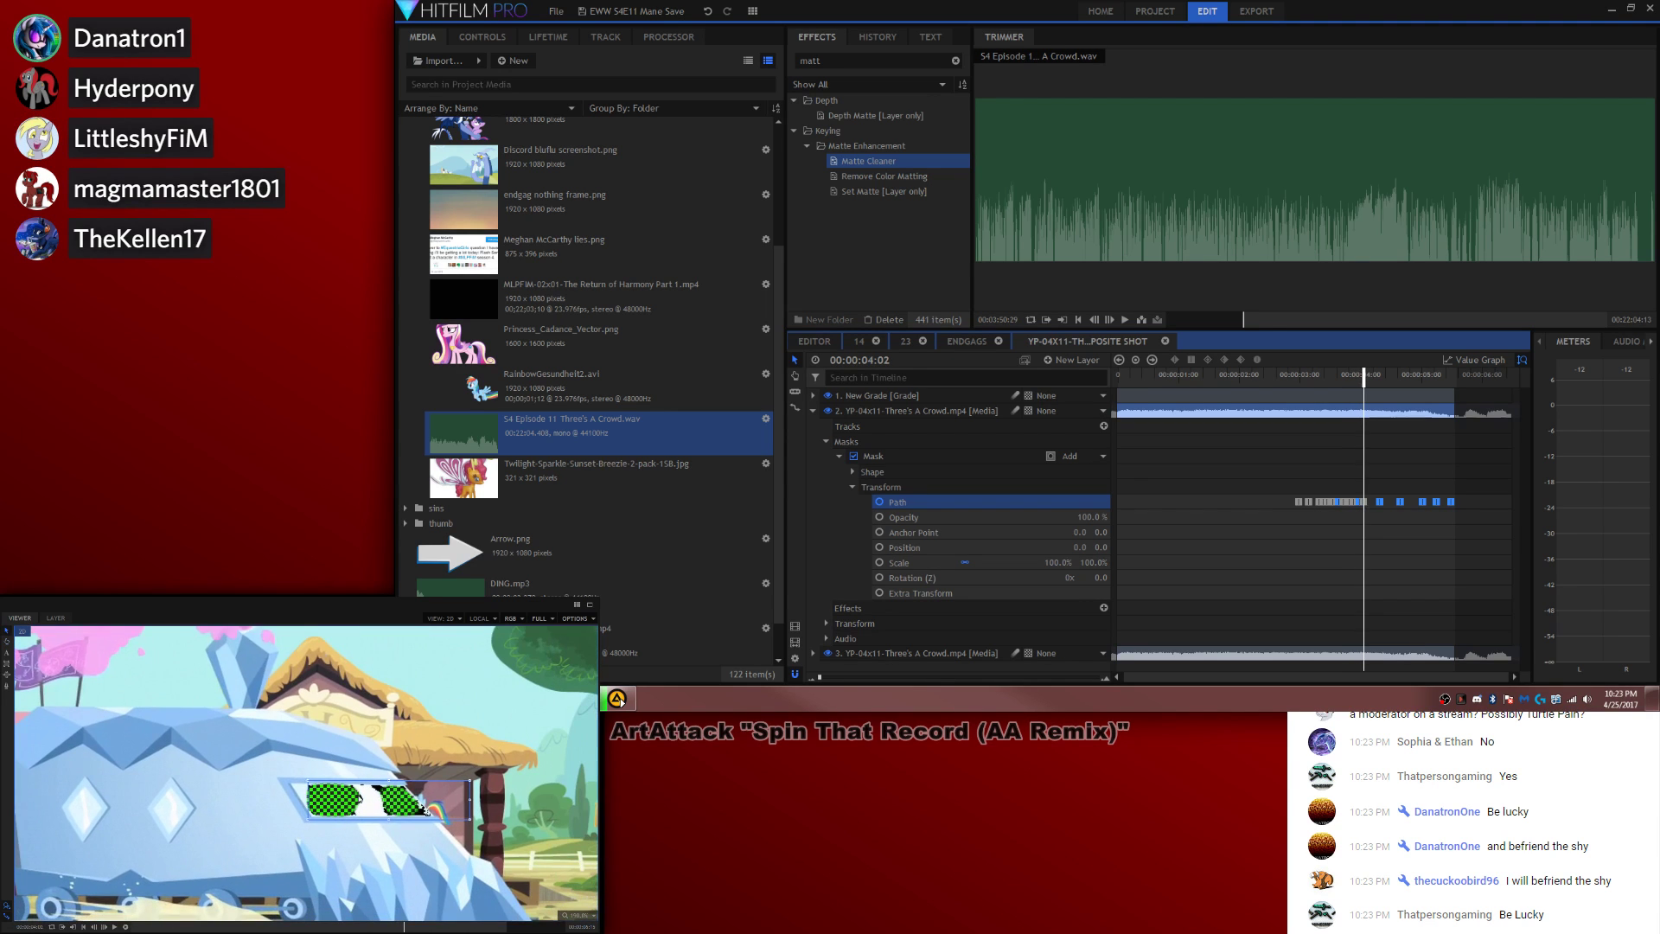
# Step: Adjust the mask path to follow the train window frame by frame up to 00:00:04:09
pyautogui.press(',')
pyautogui.press('.')
pyautogui.press('.')
pyautogui.press('.')
pyautogui.press('.')
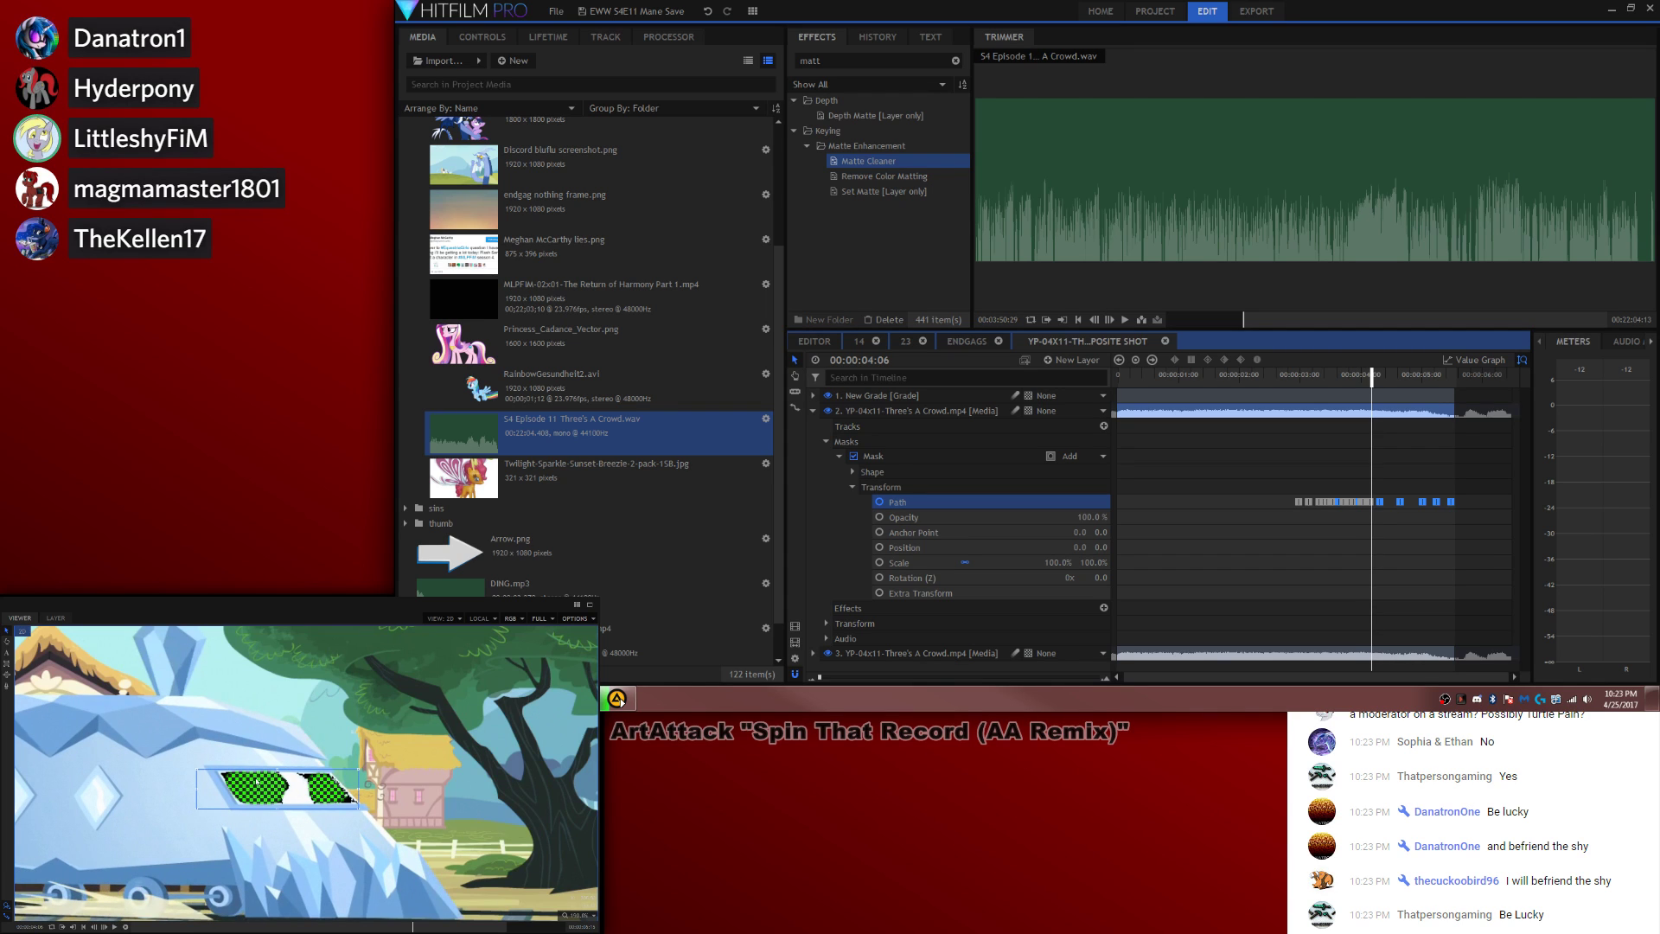
pyautogui.press('.')
pyautogui.moveTo(316, 795); pyautogui.dragTo(284, 794)
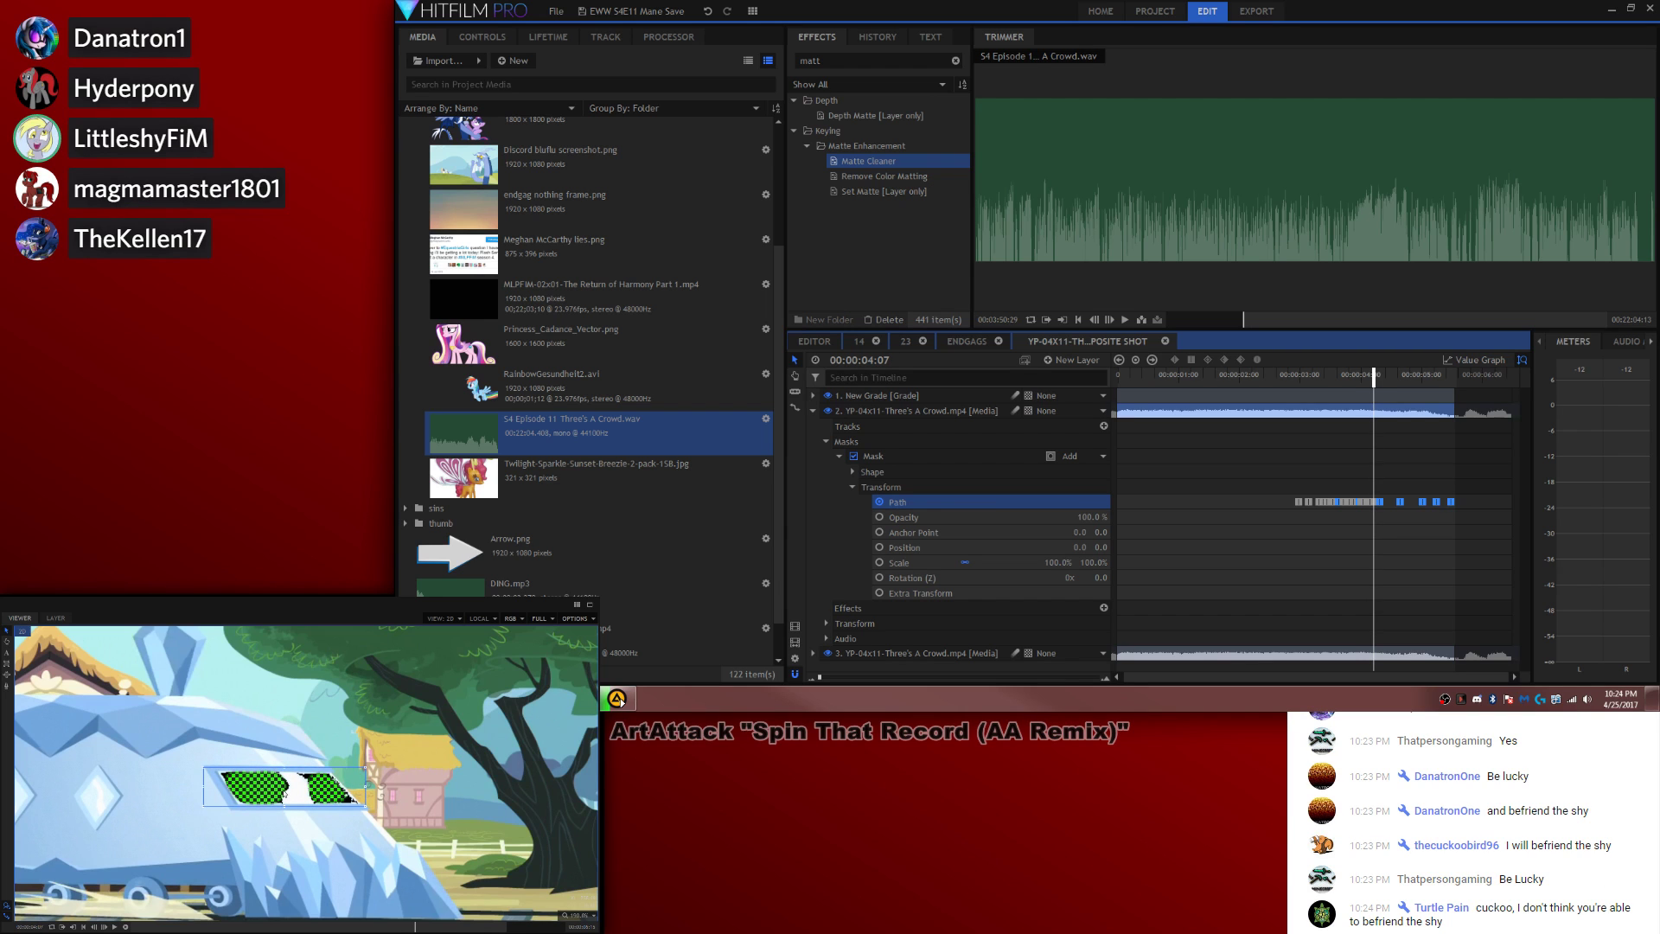
pyautogui.press('.')
pyautogui.press('.')
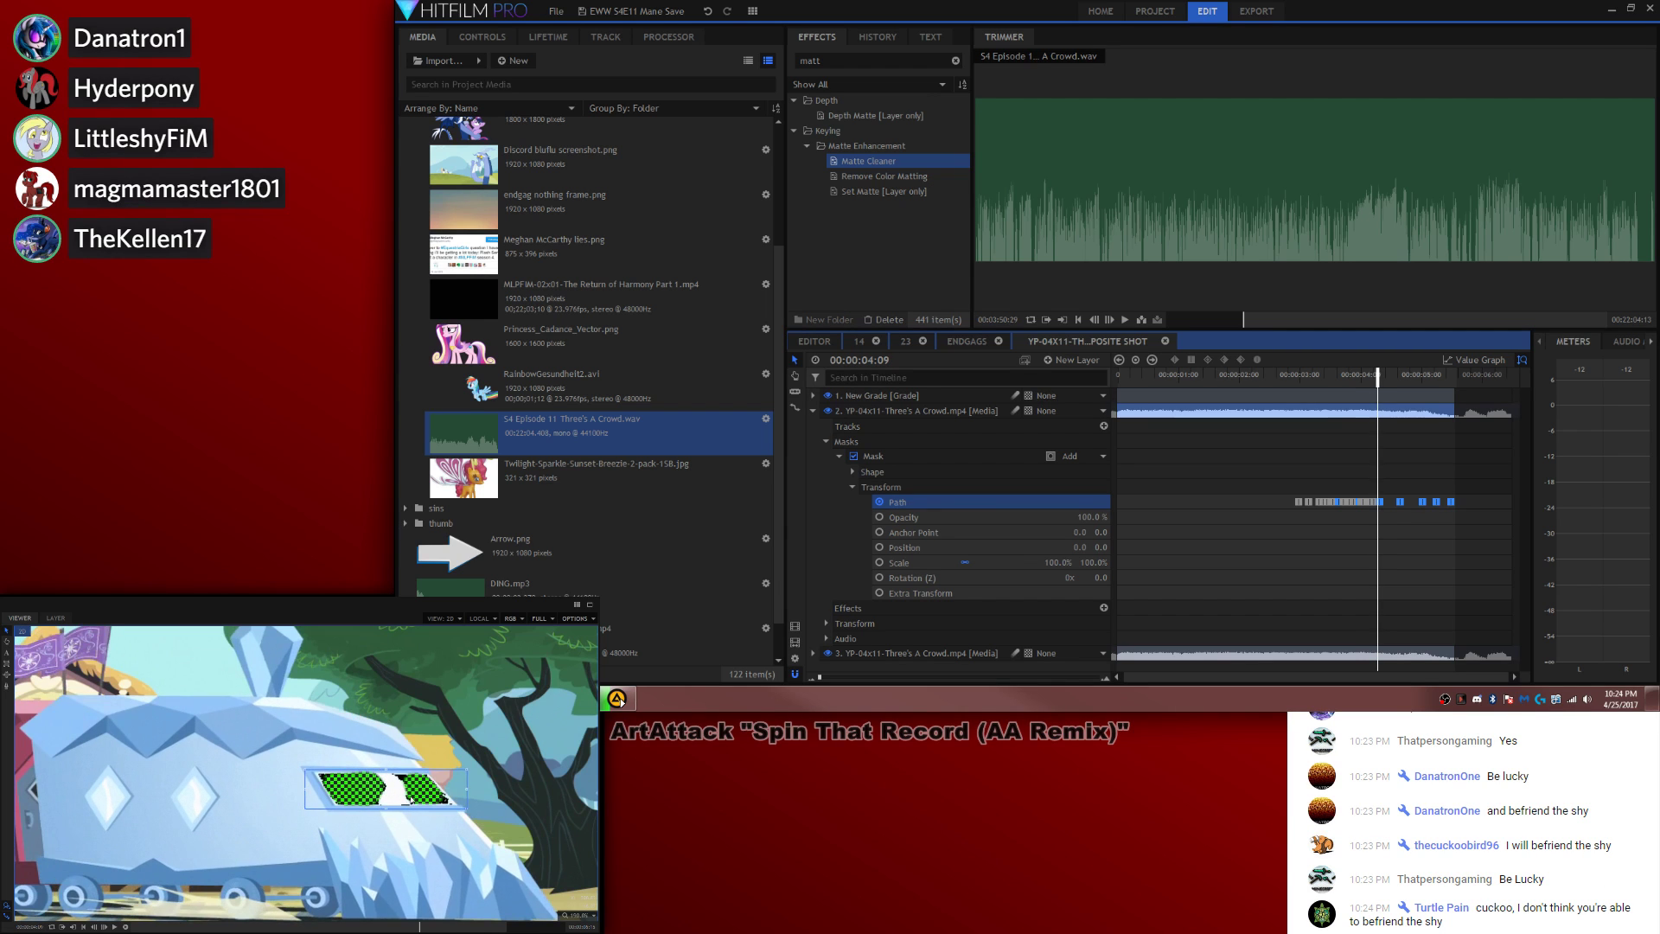
# Step: Realign the mask path with the train window on each frame from 00:00:04:10 to 00:00:04:20
pyautogui.press('.')
pyautogui.press('.')
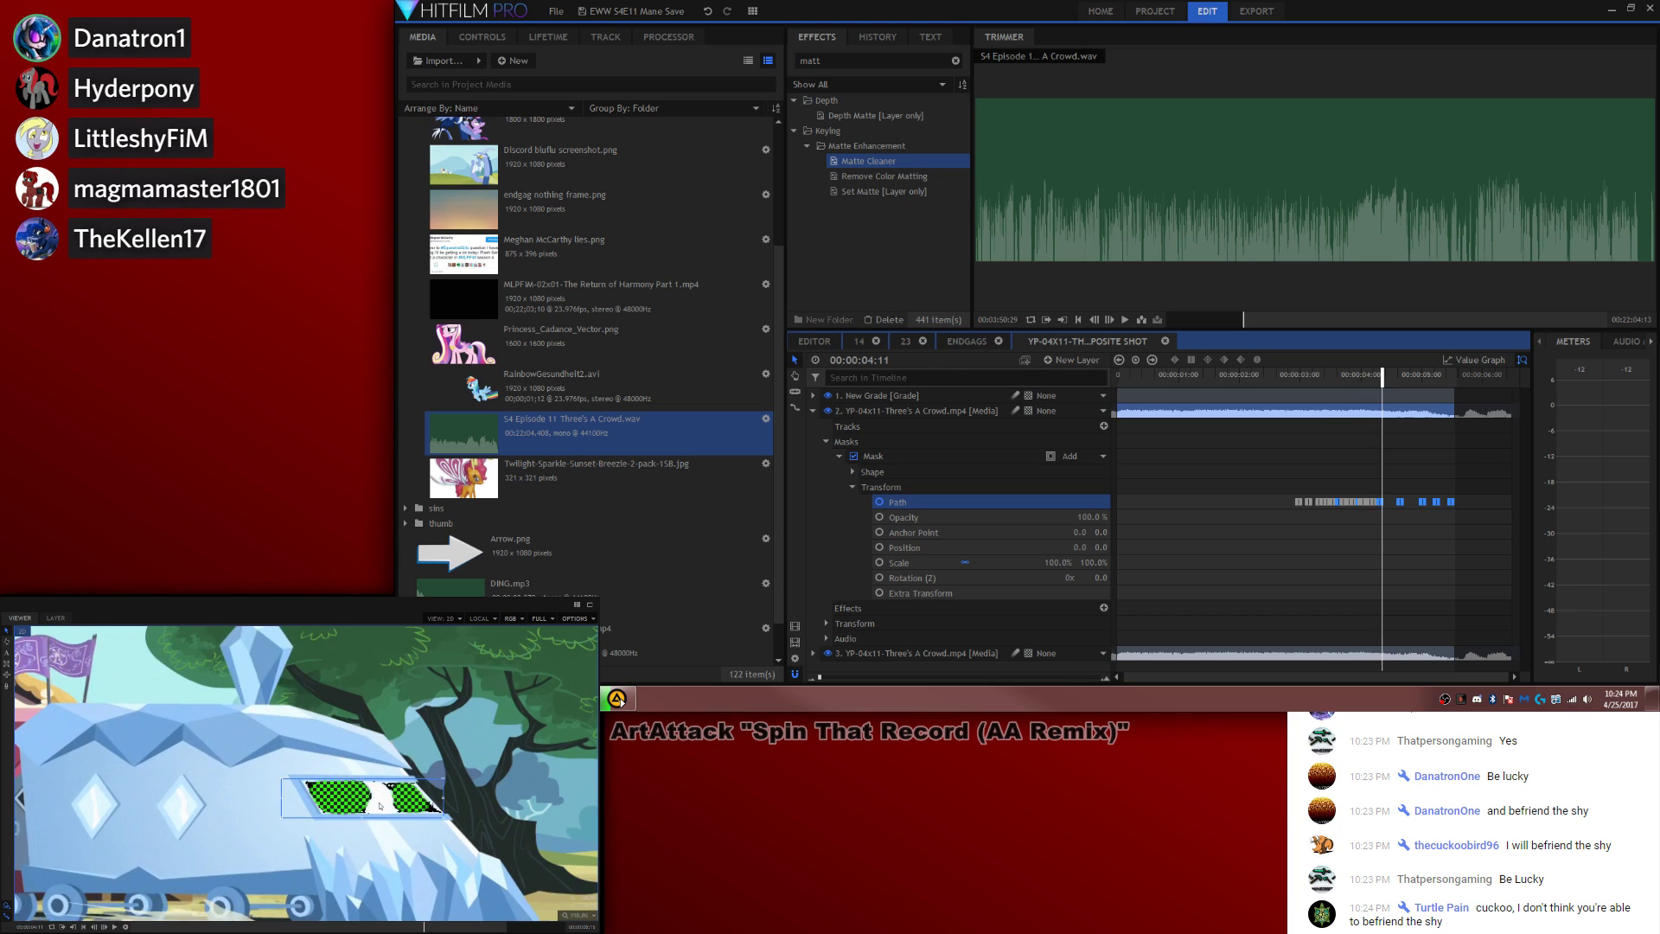
pyautogui.press('.')
pyautogui.press('.')
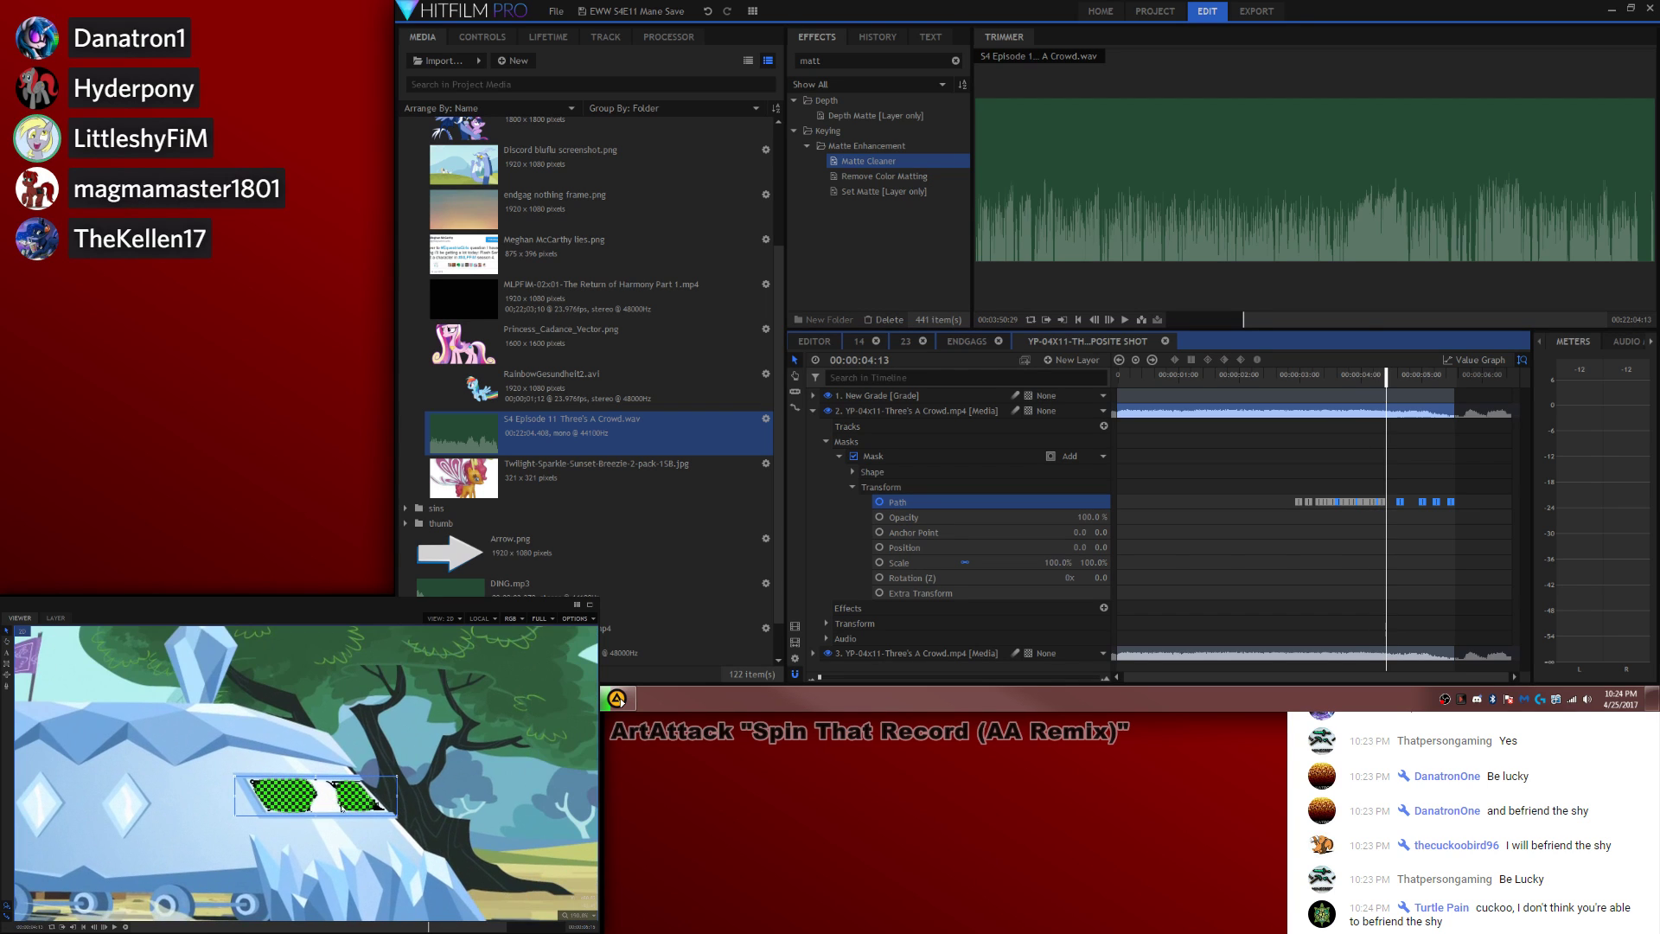
pyautogui.press('.')
pyautogui.press('.')
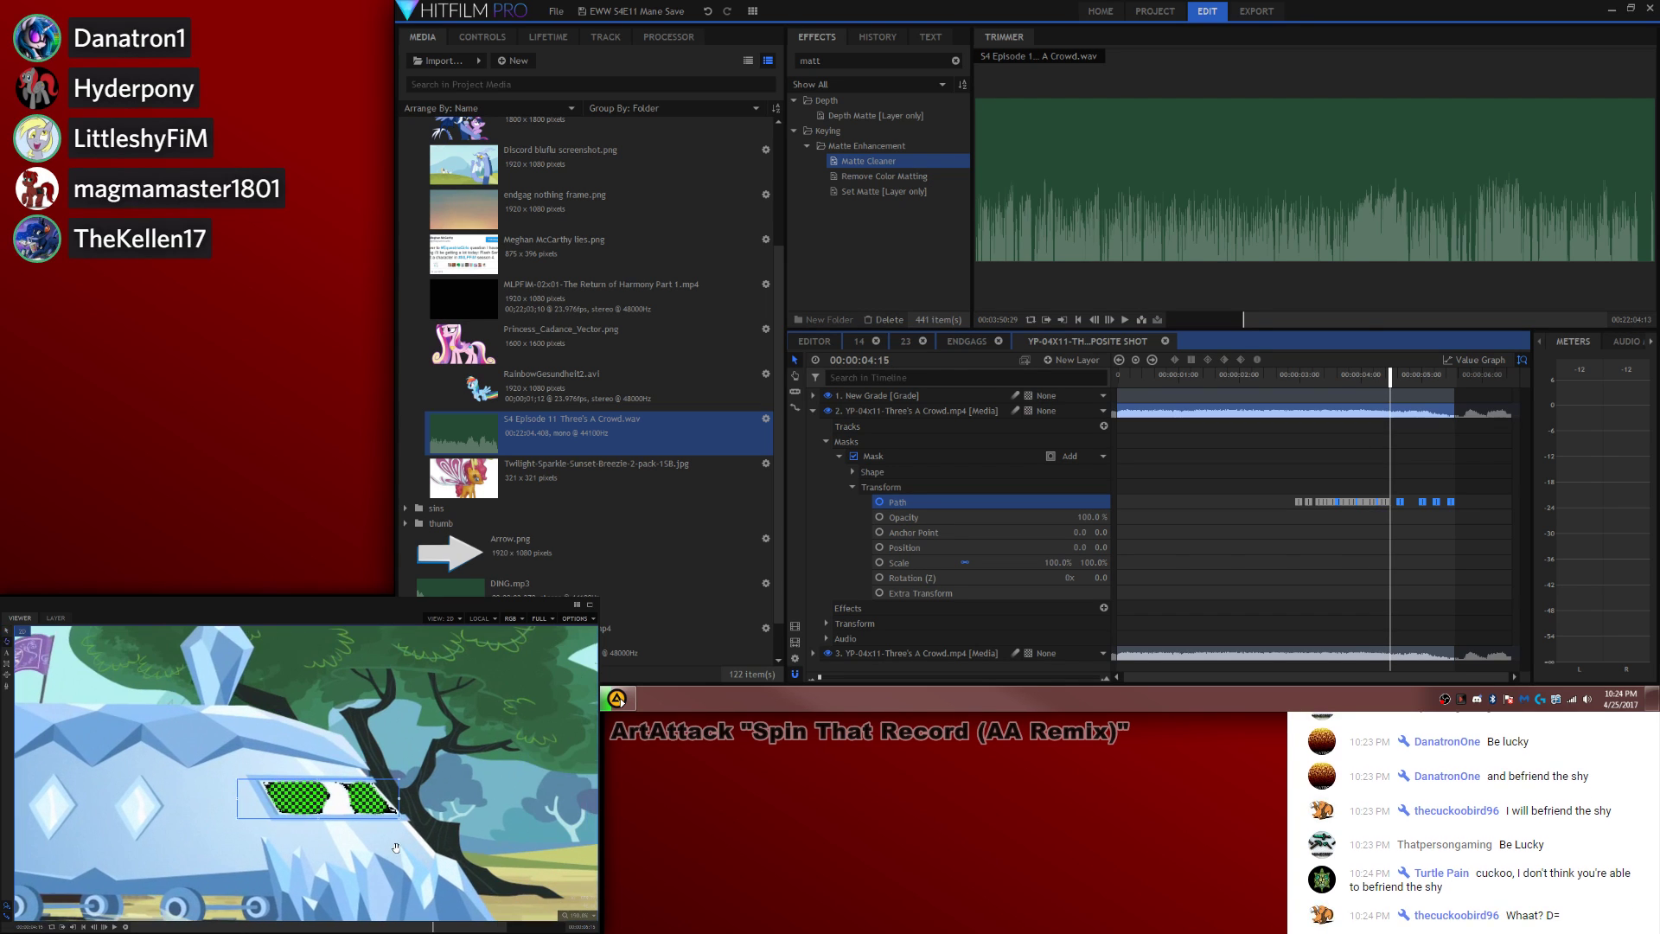
pyautogui.press('.')
pyautogui.press('.')
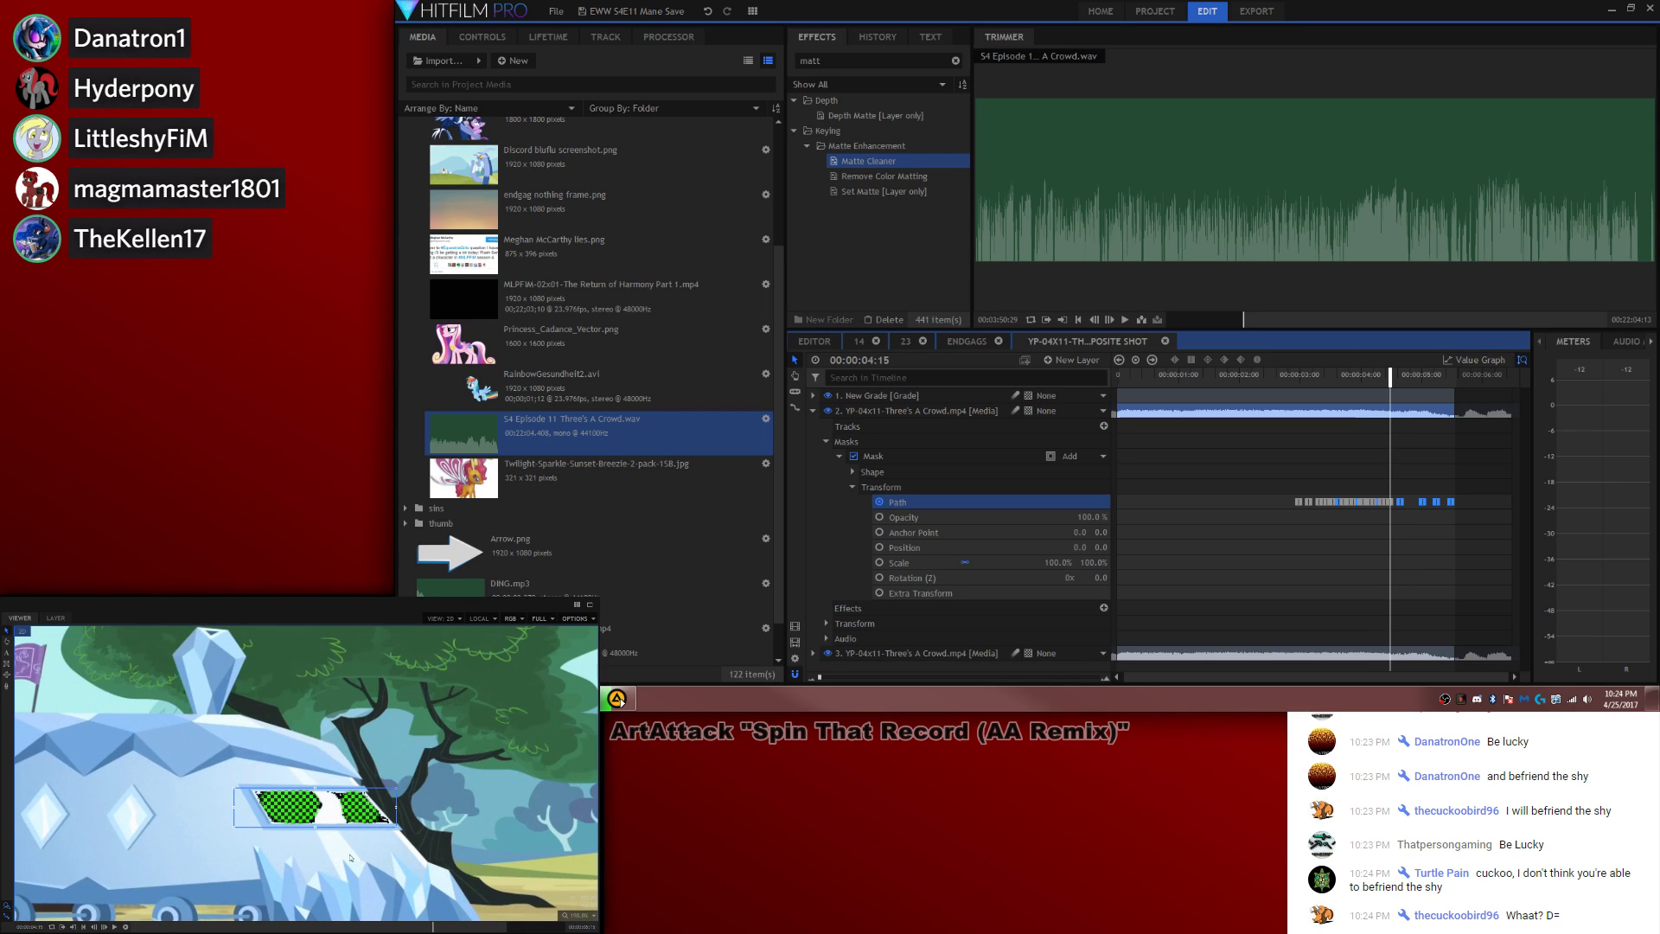
pyautogui.press('.')
pyautogui.press('.')
pyautogui.press('.')
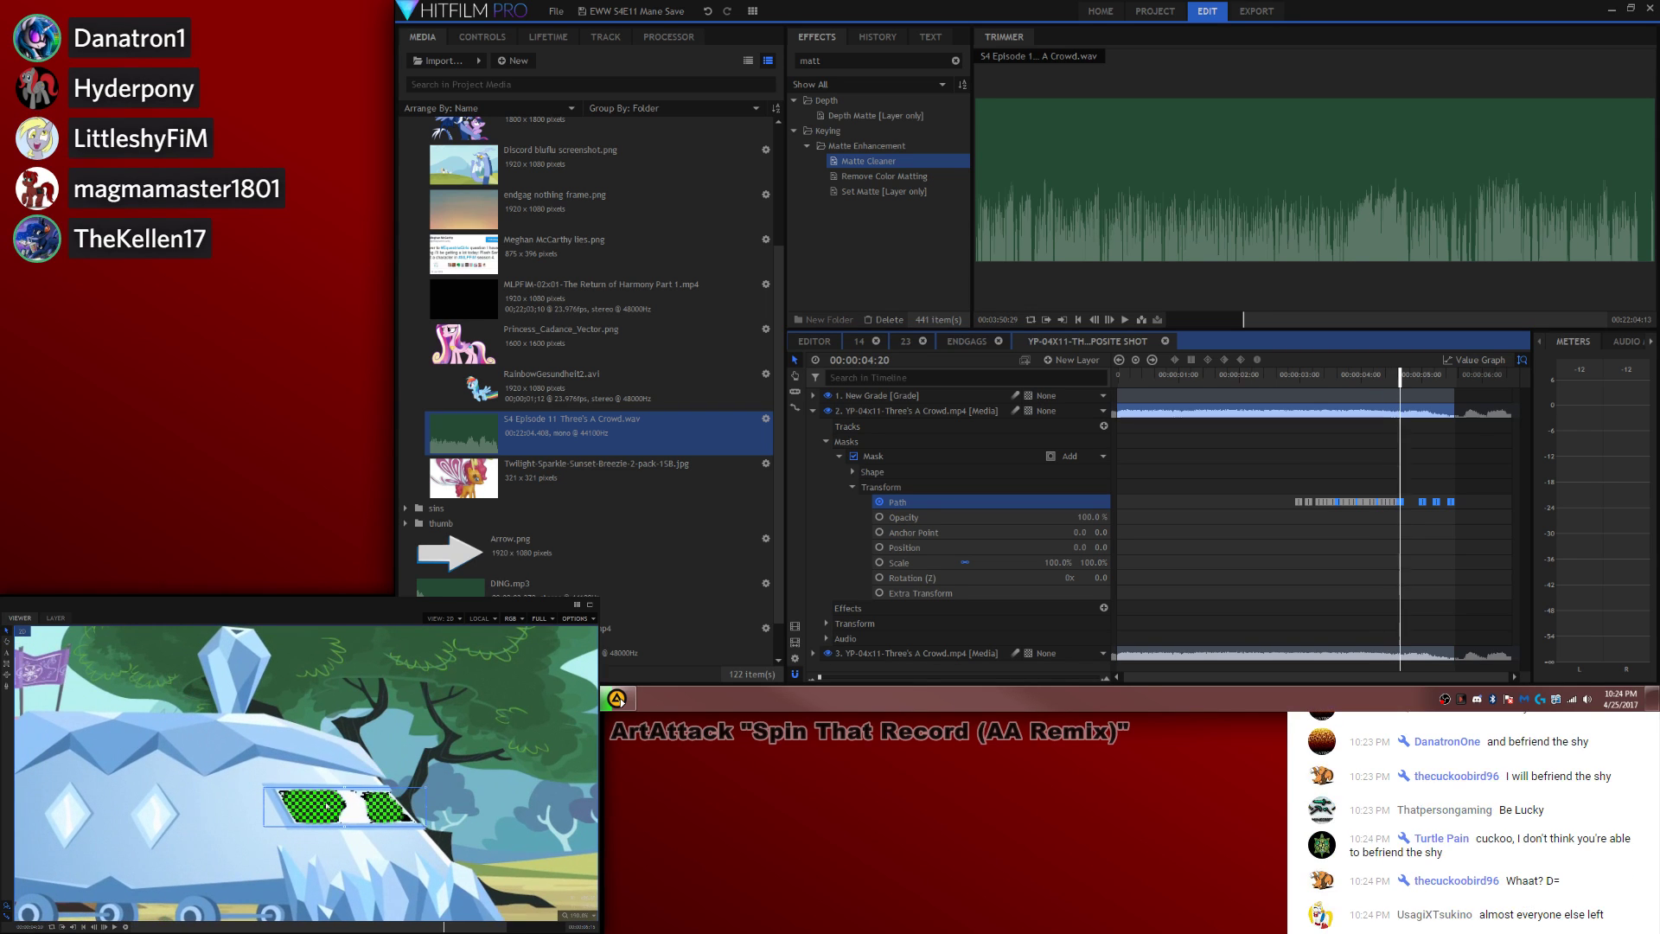
# Step: Step through the remaining frames to the end of the composite shot to check the mask against the train window
pyautogui.press('.')
pyautogui.press('.')
pyautogui.press('.')
pyautogui.press('.')
pyautogui.press('.')
pyautogui.press('.')
pyautogui.press('.')
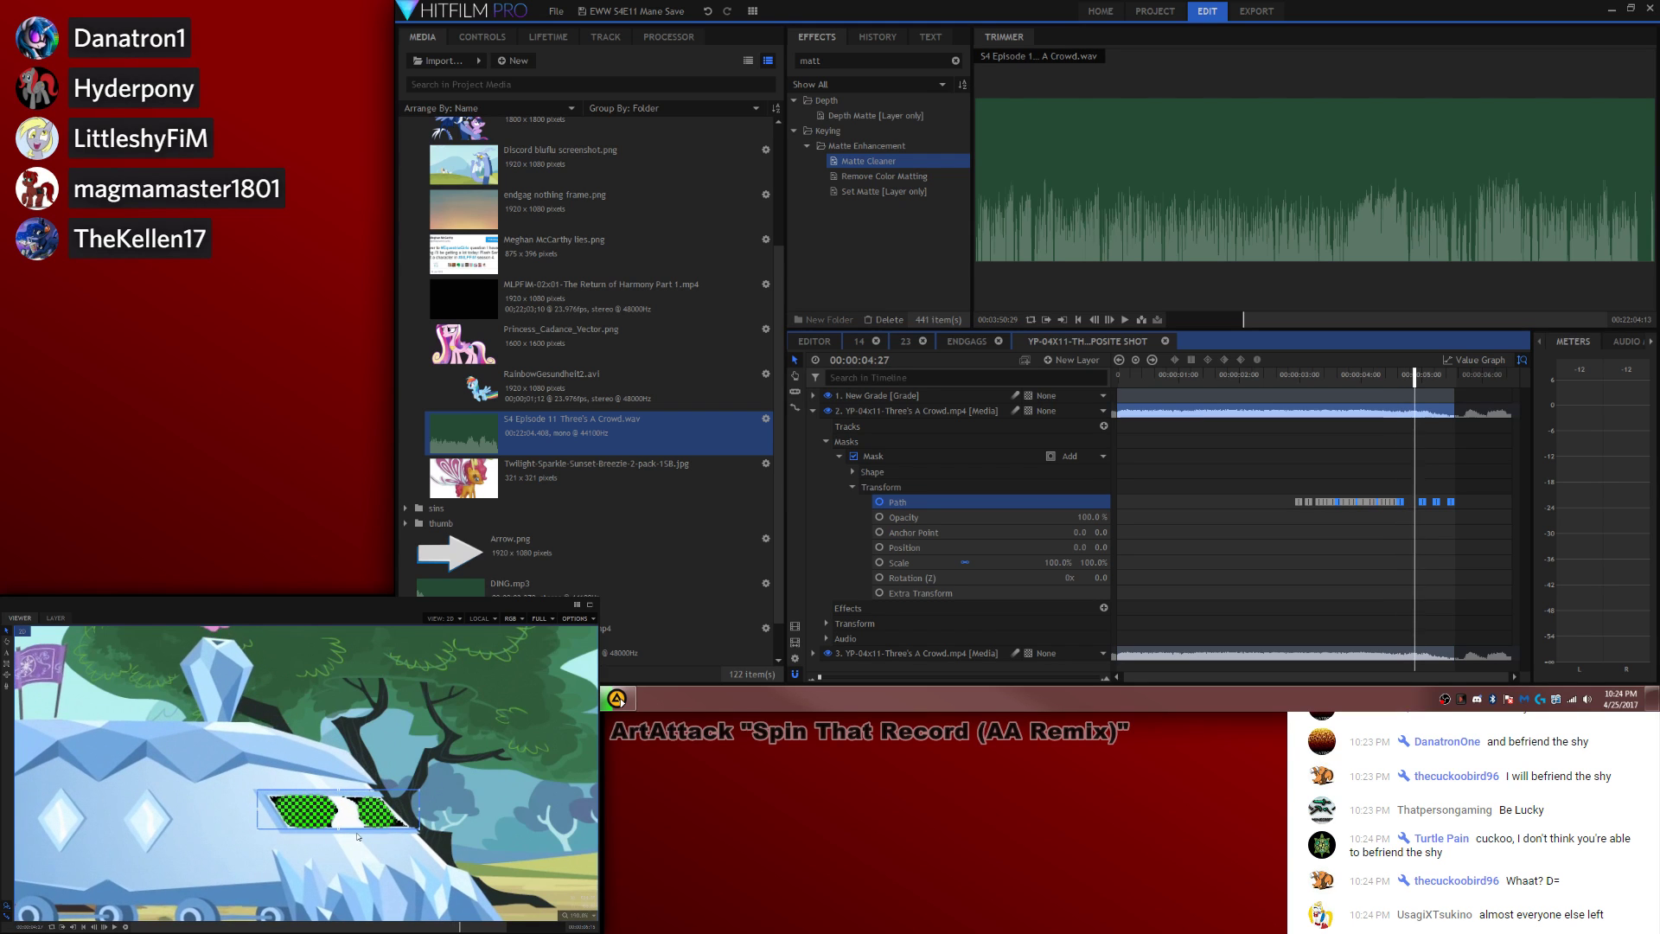
pyautogui.press('.')
pyautogui.press('.')
pyautogui.press('.')
pyautogui.press('.')
pyautogui.press('.')
pyautogui.press('.')
pyautogui.press('.')
pyautogui.press('.')
pyautogui.press('.')
pyautogui.press('.')
pyautogui.press('.')
pyautogui.press('.')
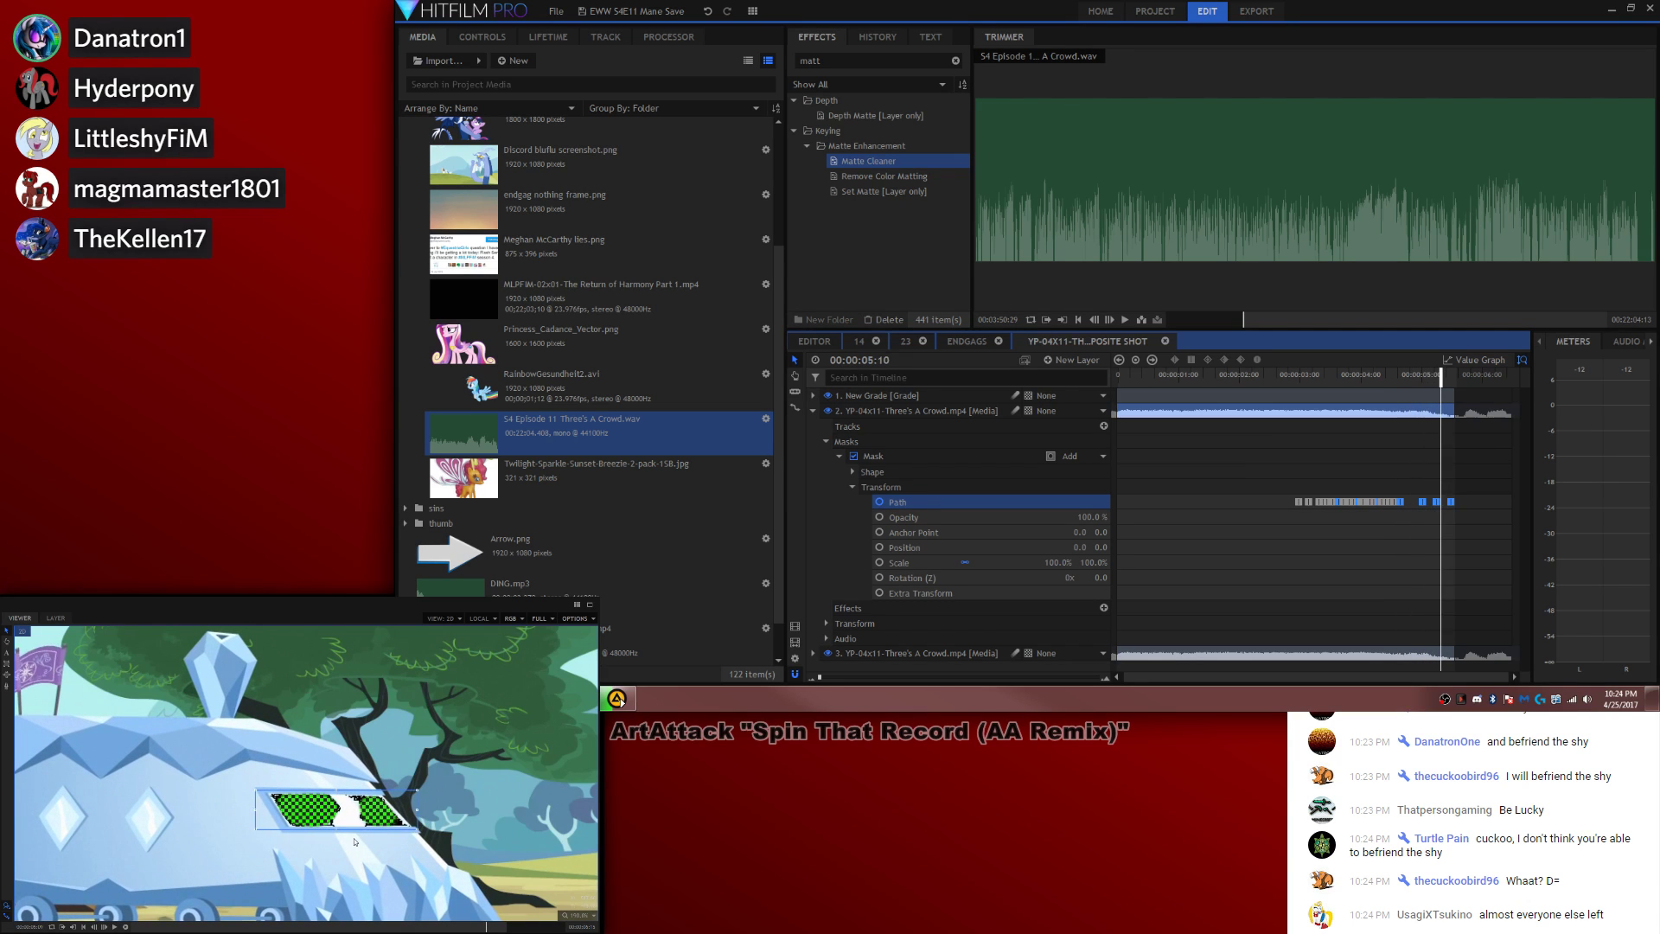
pyautogui.press('.')
pyautogui.press('.')
pyautogui.press('.')
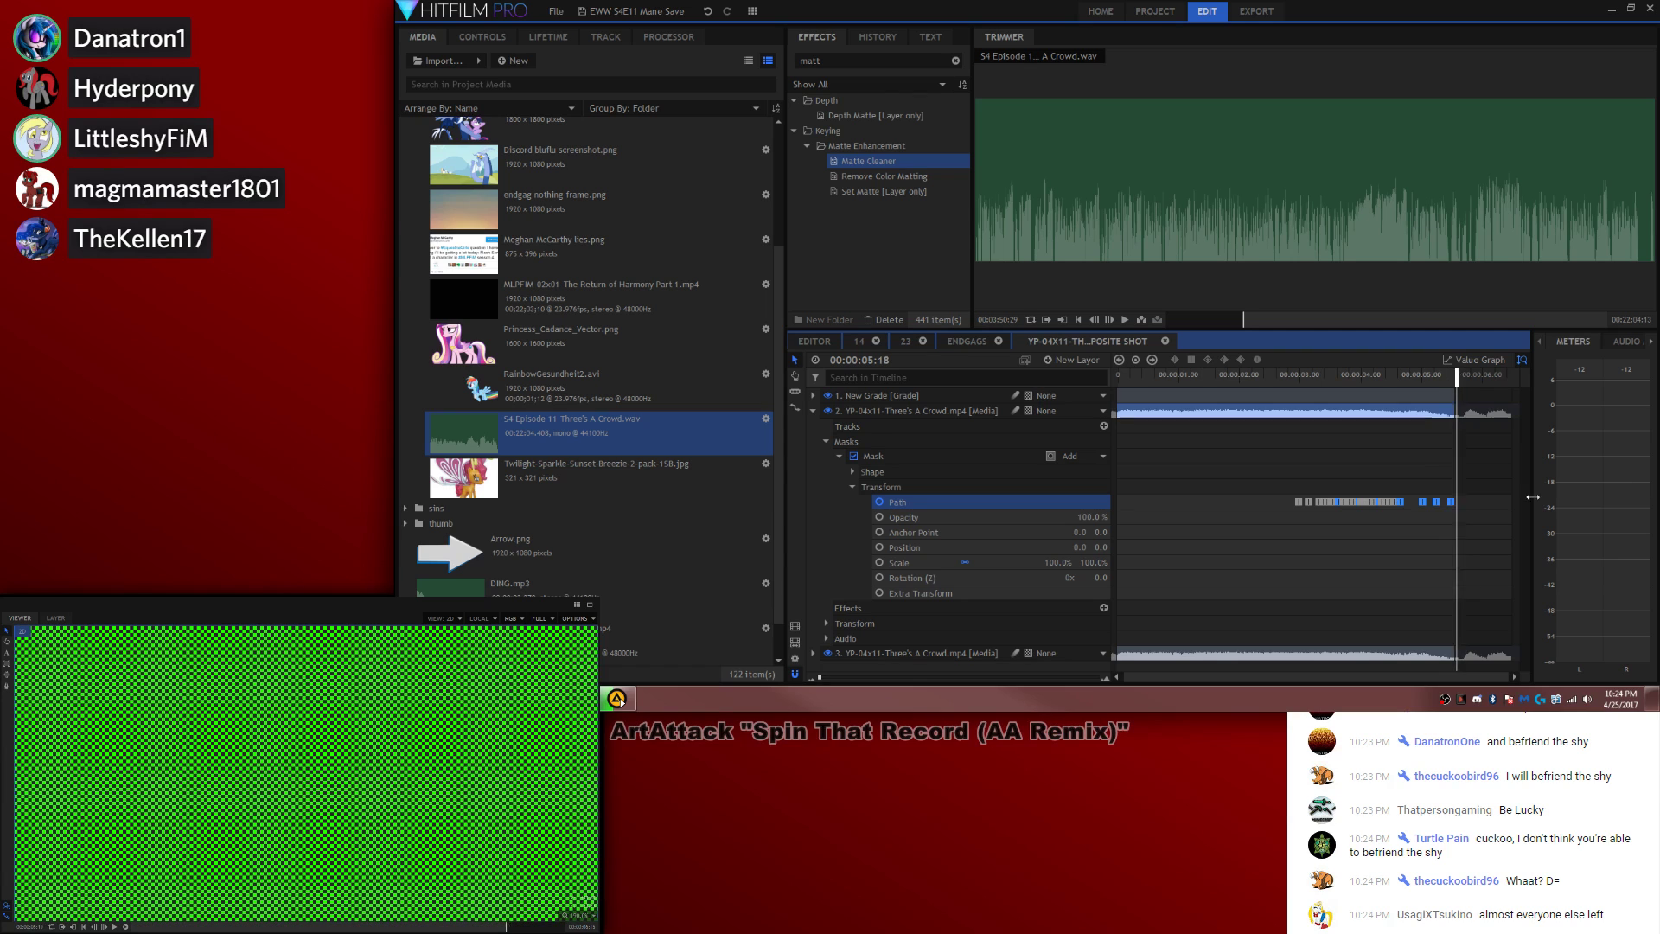
pyautogui.press(',')
pyautogui.press(',')
pyautogui.press(',')
pyautogui.press(',')
# Step: Copy the masked Three's A Crowd clip from the composite shot into Endgags at 00:00:08:22, above the composite layer
pyautogui.click(966, 341)
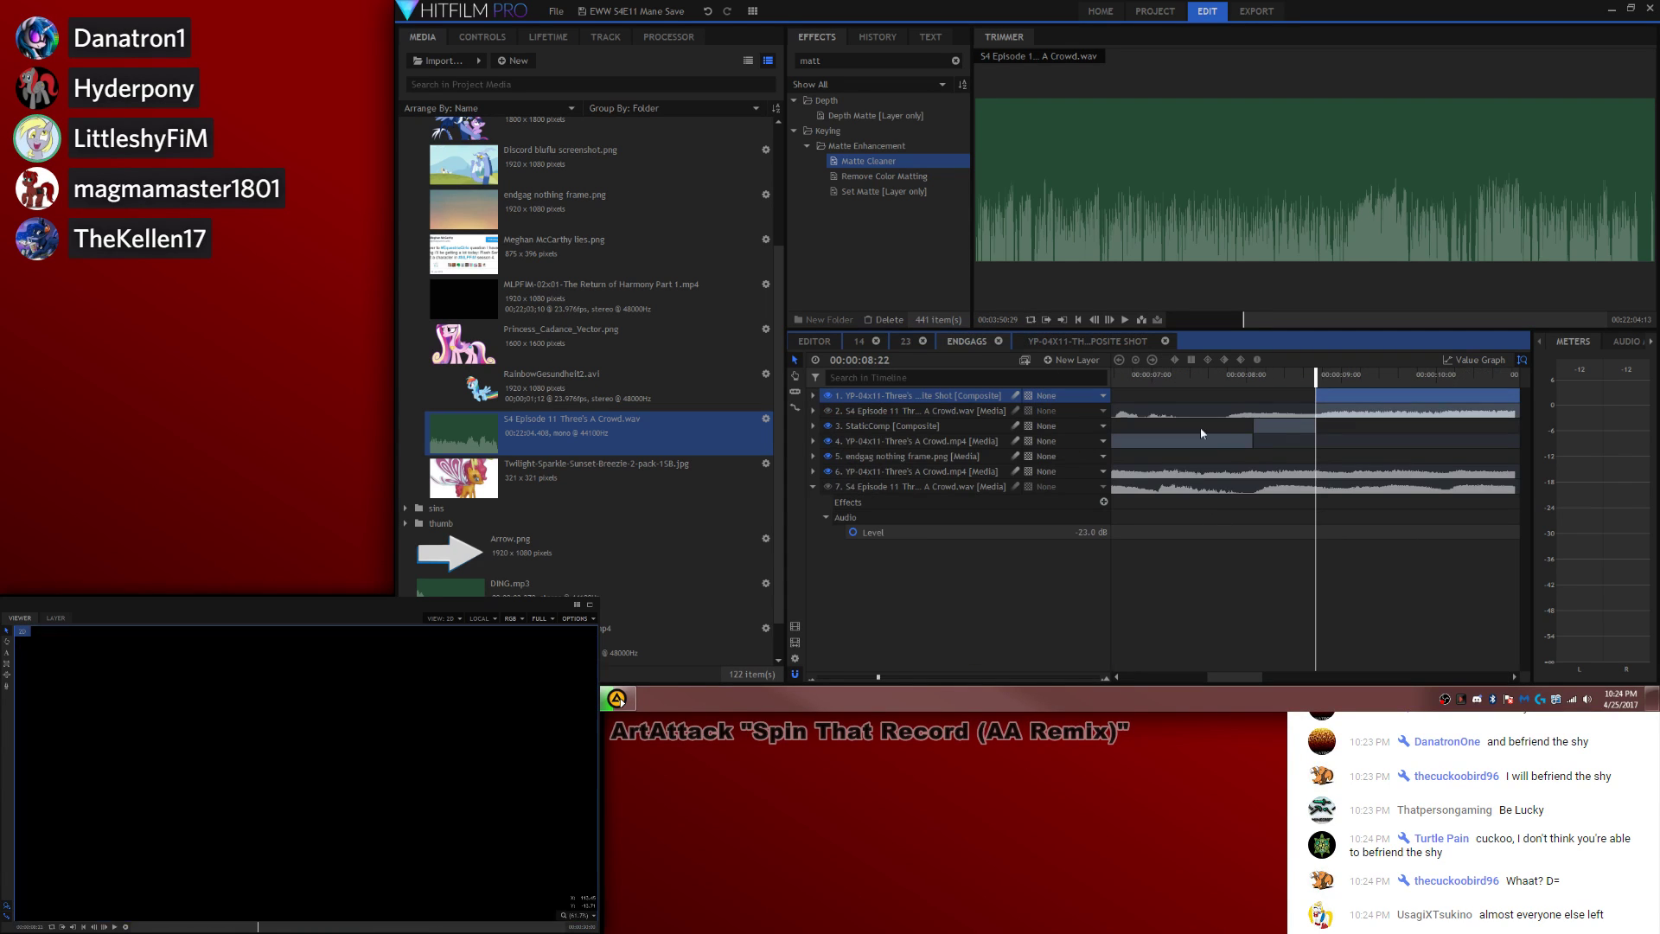
pyautogui.click(900, 409)
pyautogui.click(1072, 341)
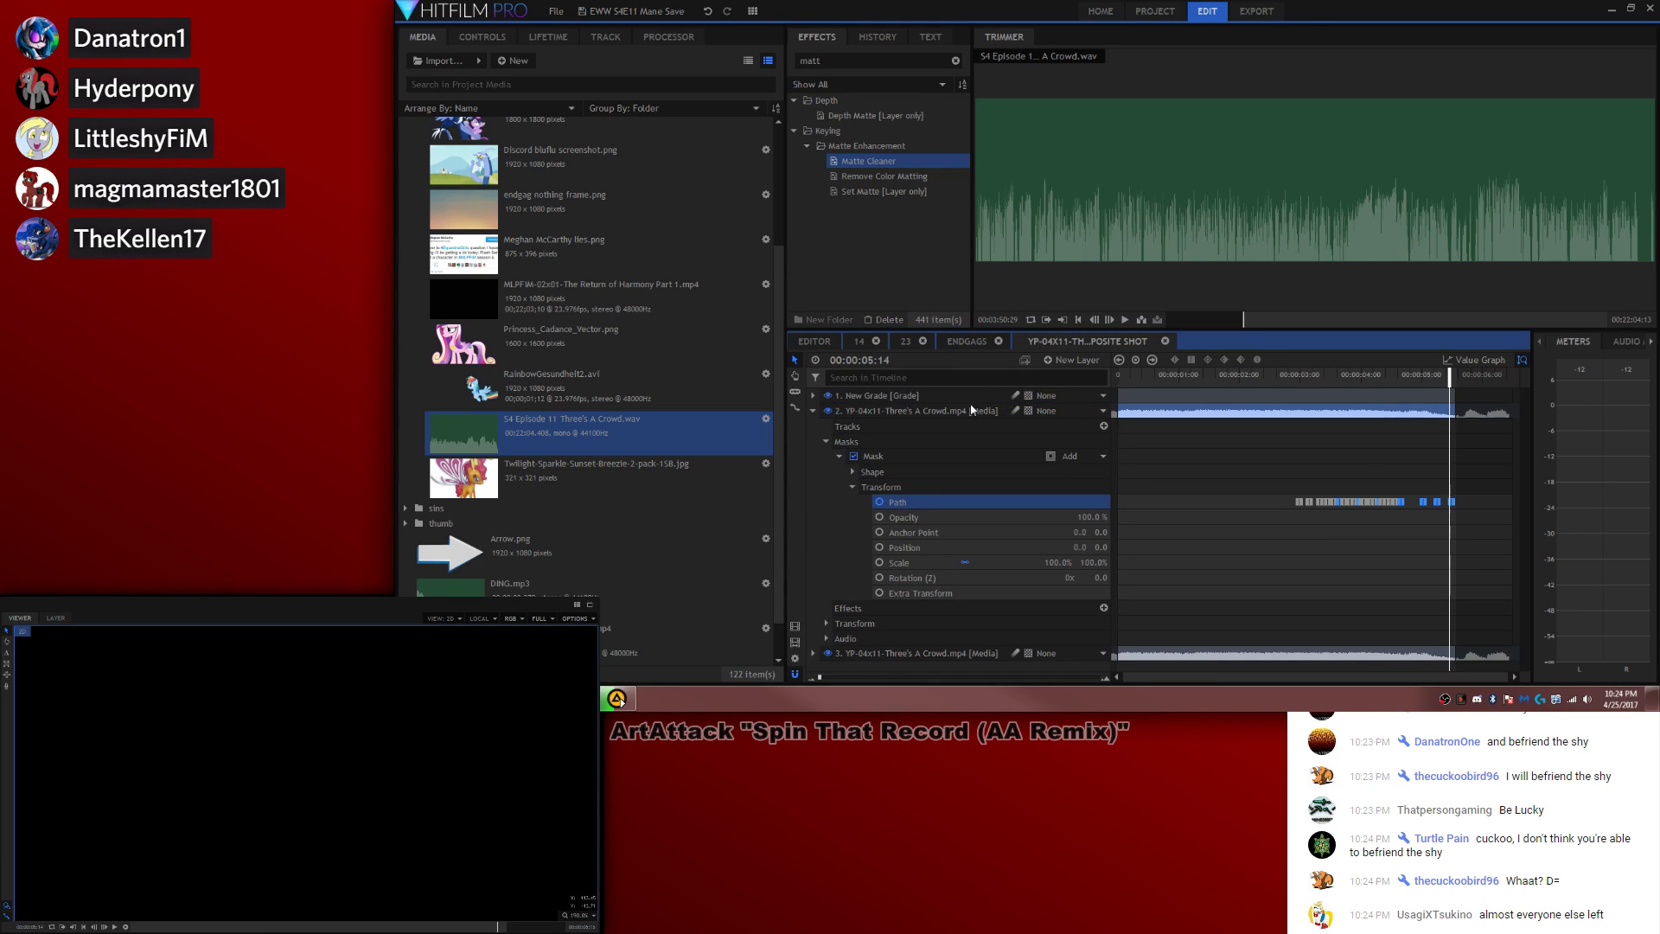
pyautogui.click(993, 343)
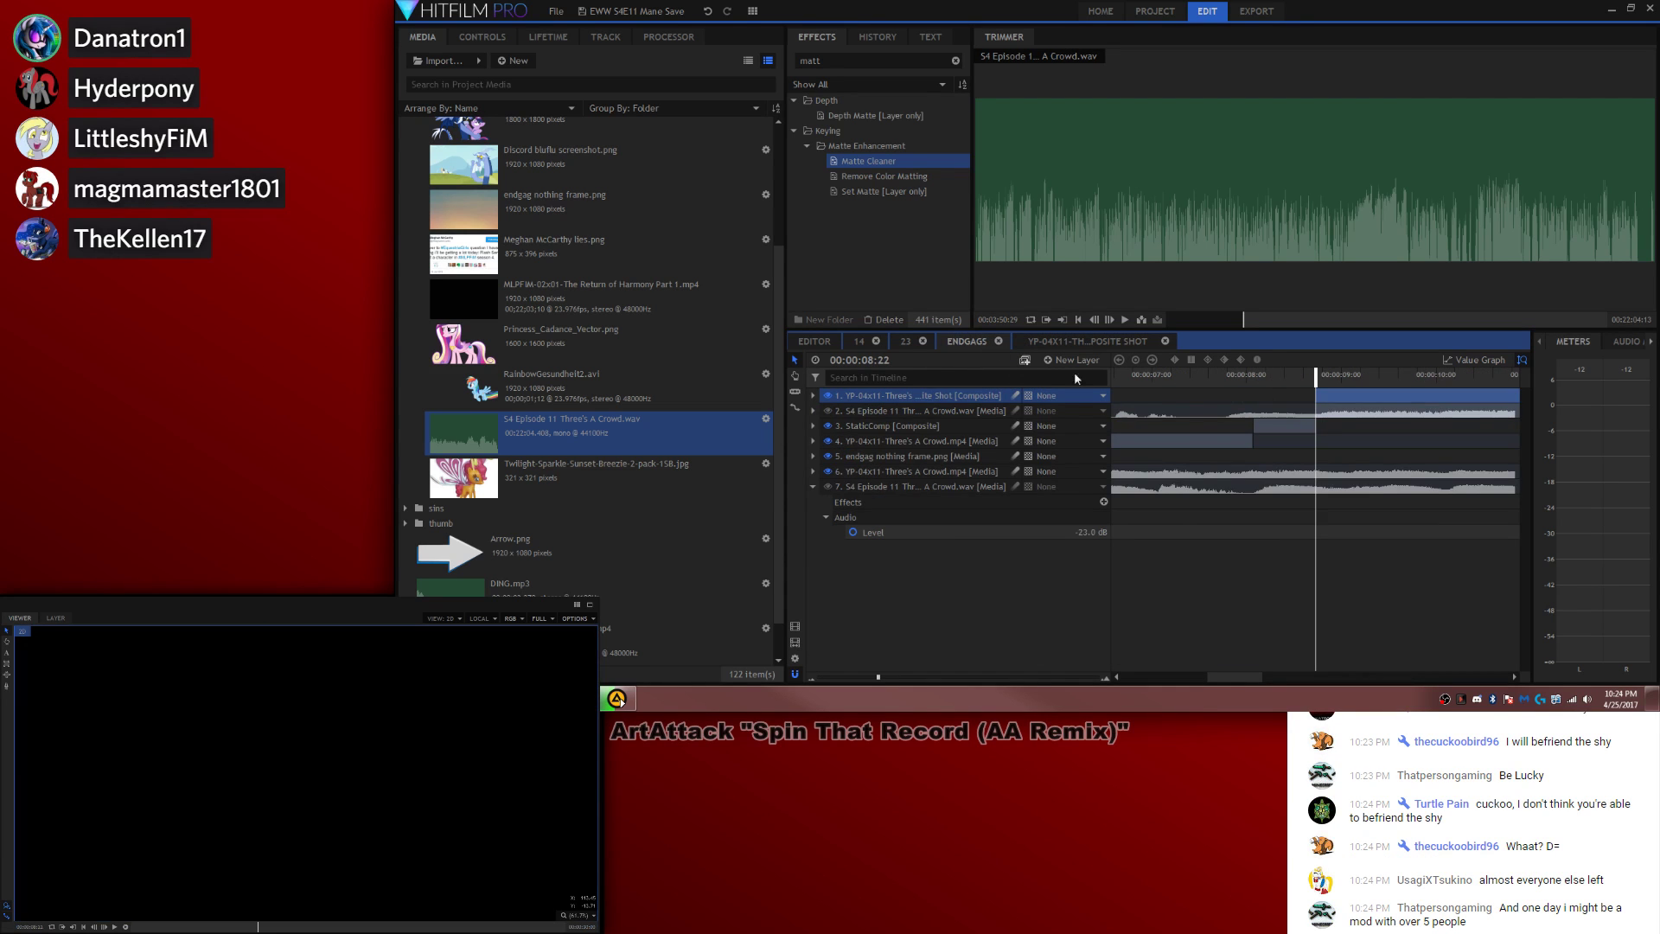
pyautogui.moveTo(851, 680); pyautogui.dragTo(840, 680)
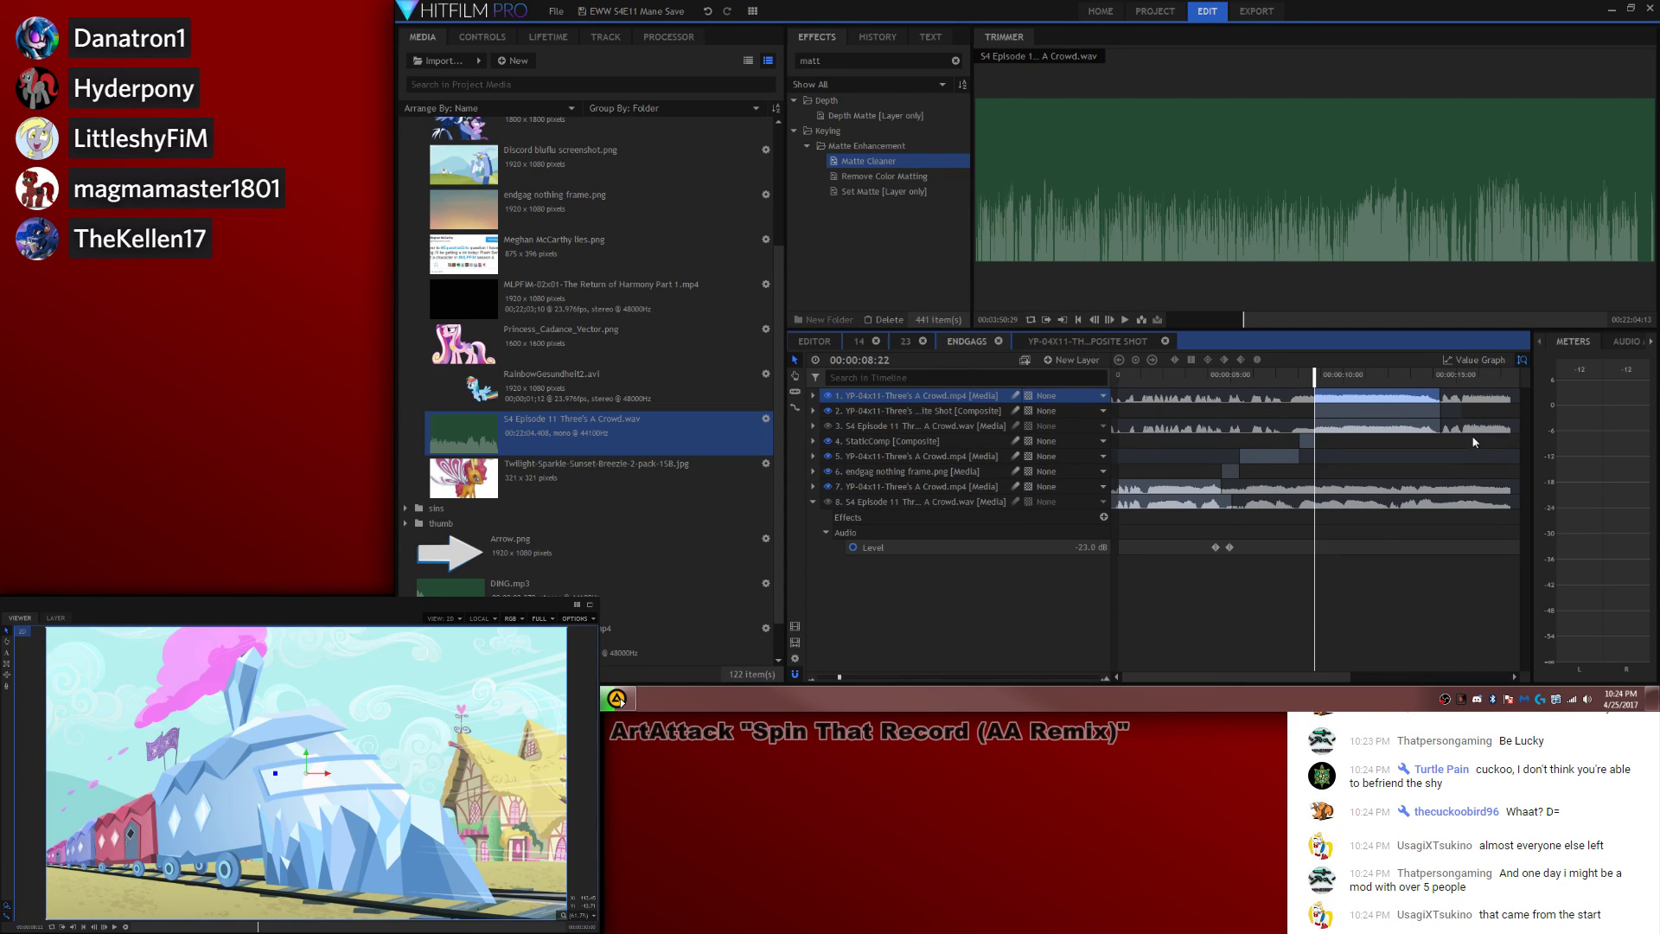
# Step: Apply the Set Matte effect to the top Three's A Crowd clip, with the composite shot as its source layer
pyautogui.click(951, 425)
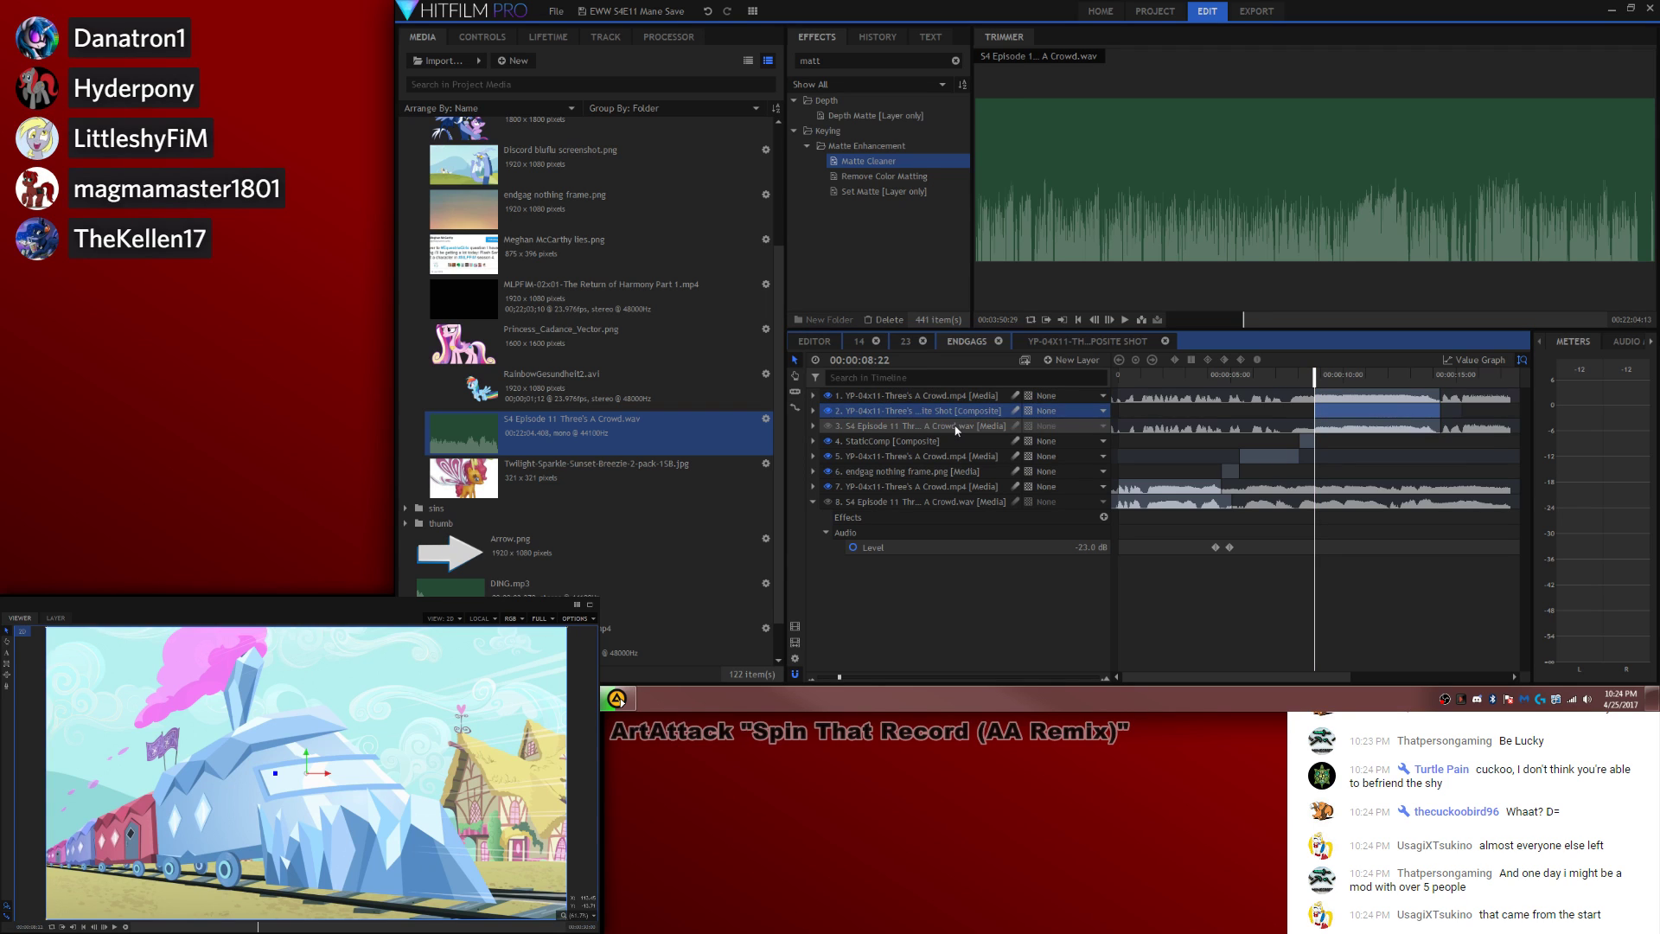
pyautogui.click(865, 61)
pyautogui.write('set')
pyautogui.moveTo(916, 393); pyautogui.dragTo(914, 396)
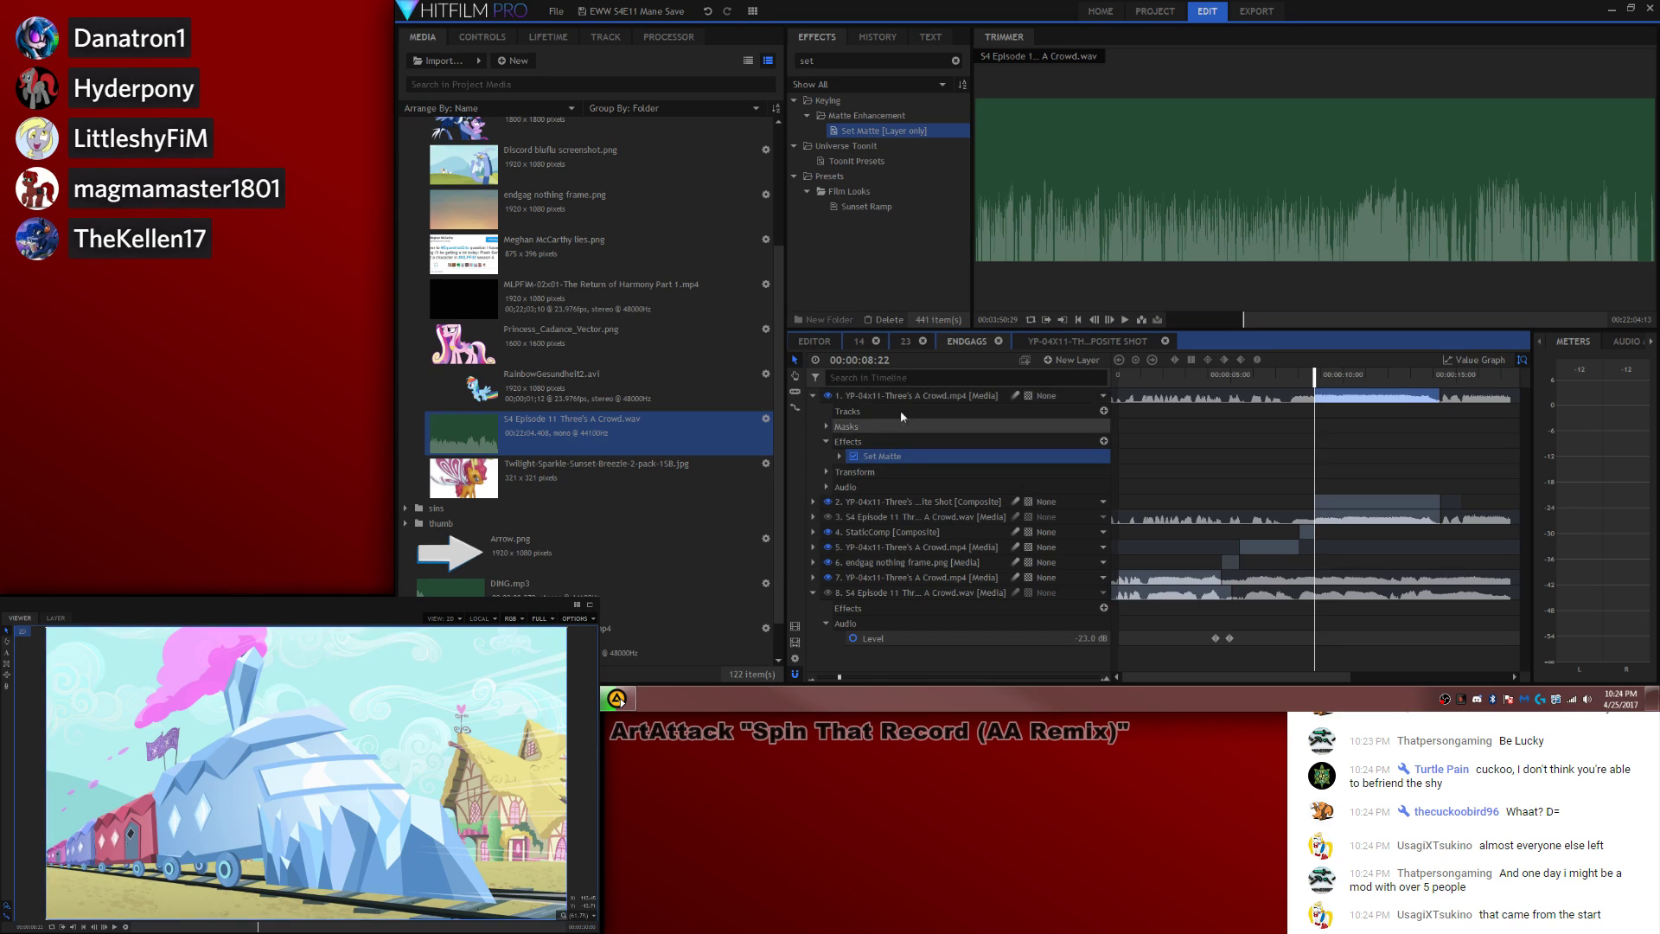
pyautogui.click(838, 456)
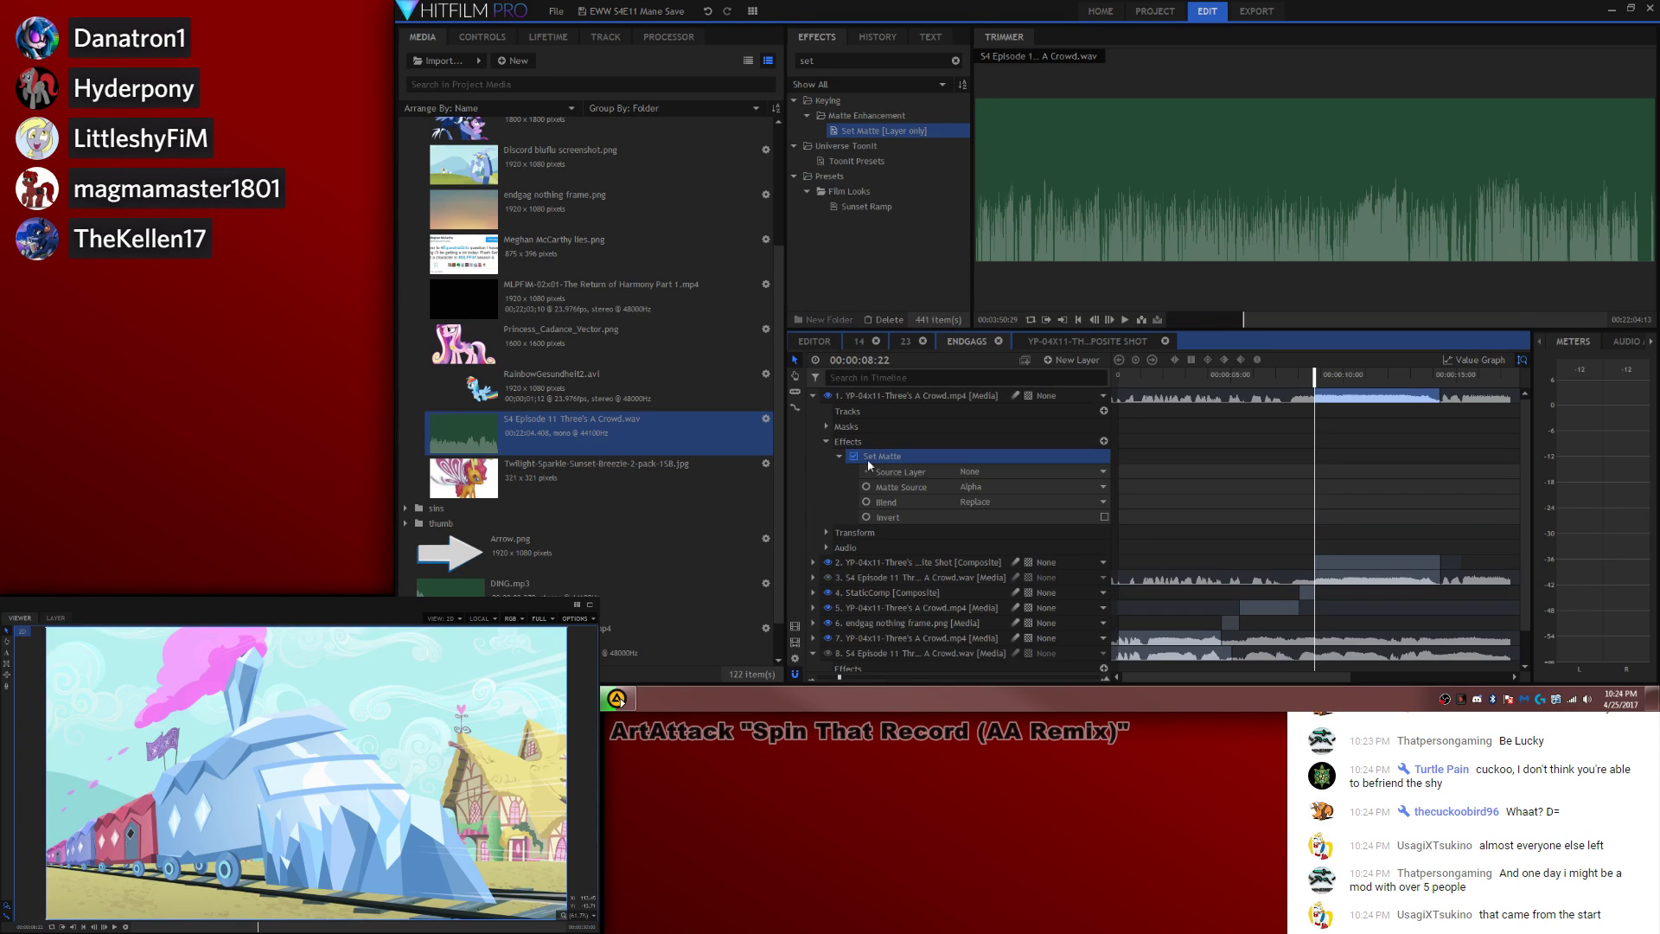
pyautogui.click(998, 472)
pyautogui.click(985, 485)
pyautogui.click(999, 471)
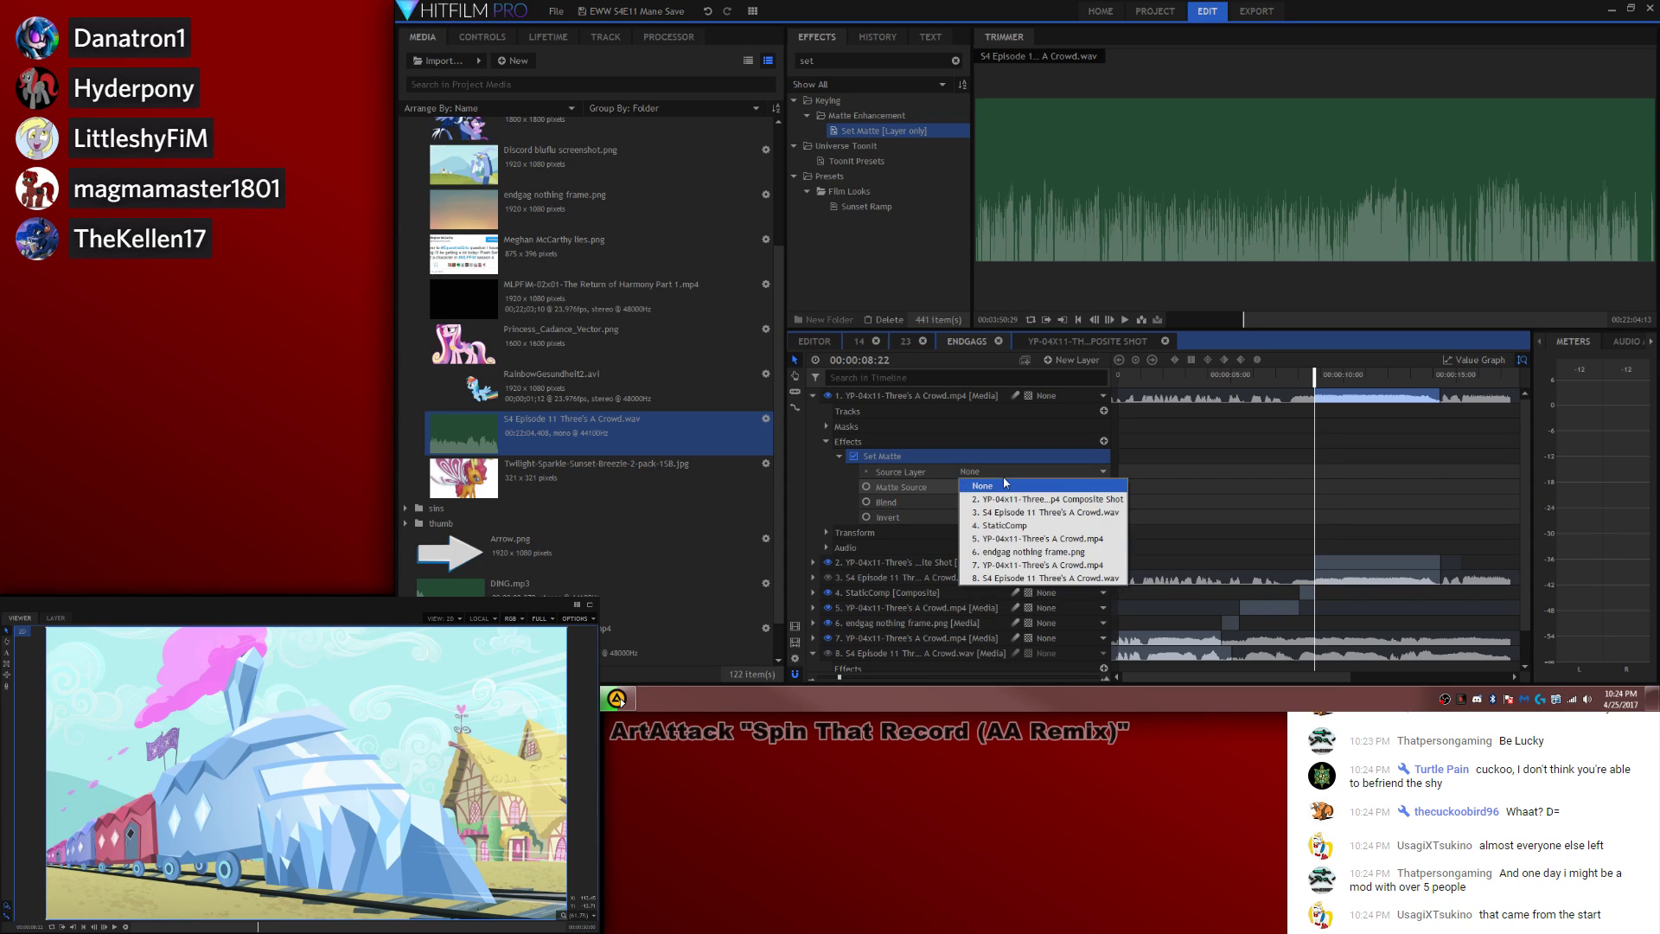
pyautogui.click(1001, 498)
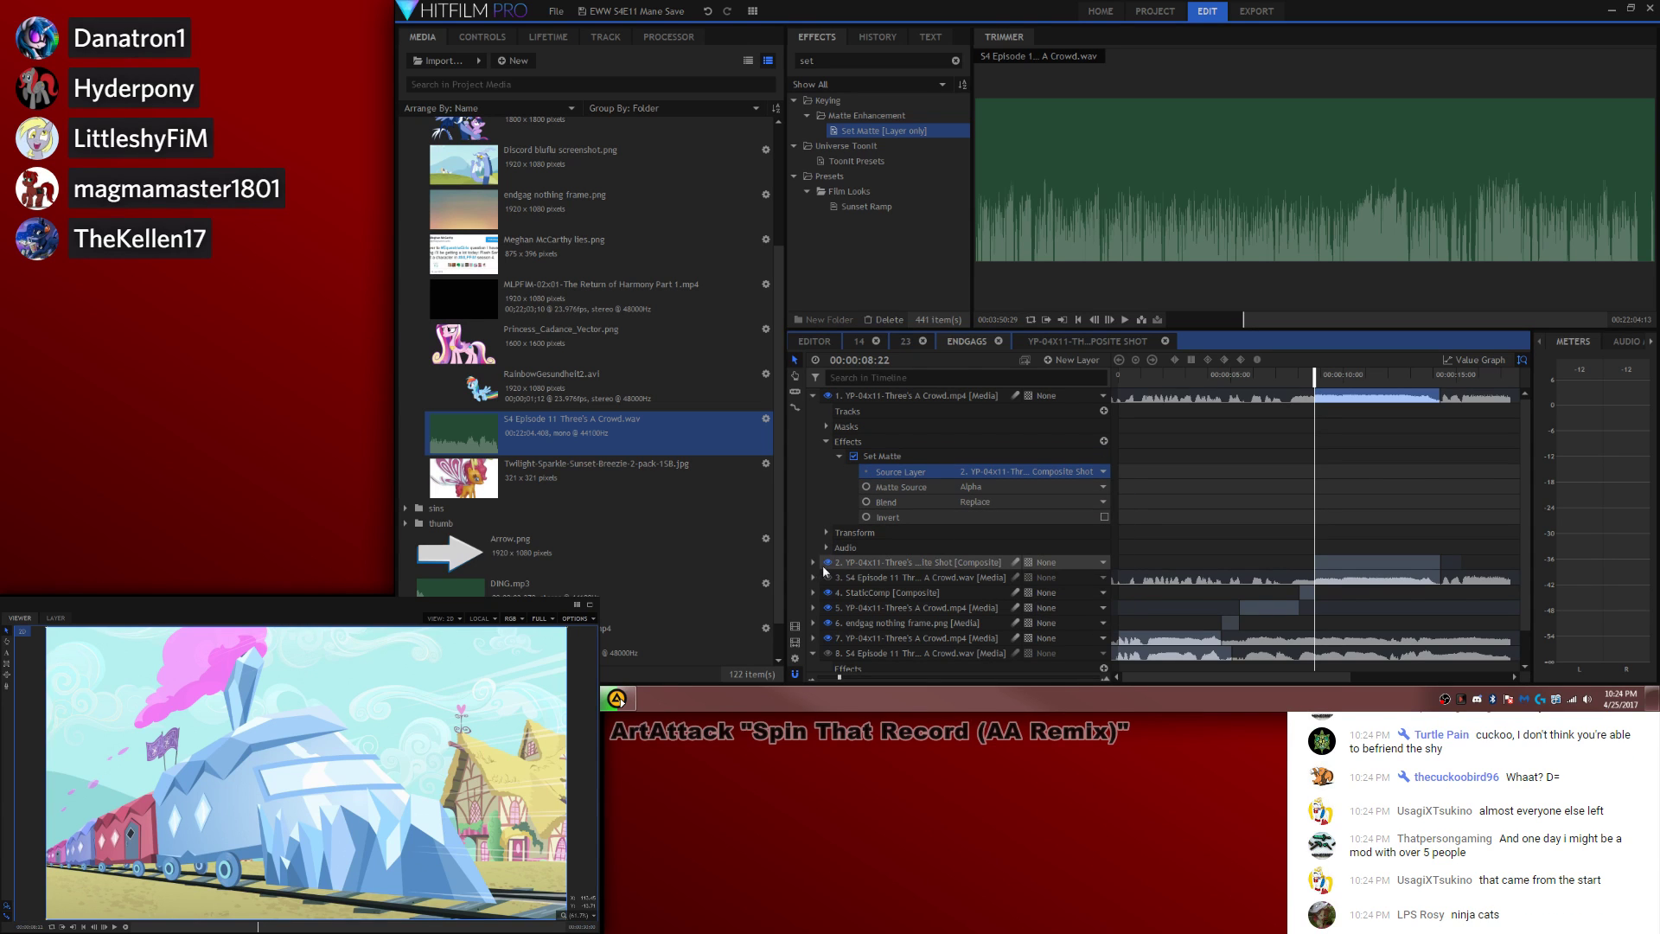
# Step: Hide the composite shot layer in Endgags and delete the leftover mask from the top train clip
pyautogui.click(1326, 376)
pyautogui.moveTo(1325, 378); pyautogui.dragTo(1406, 380)
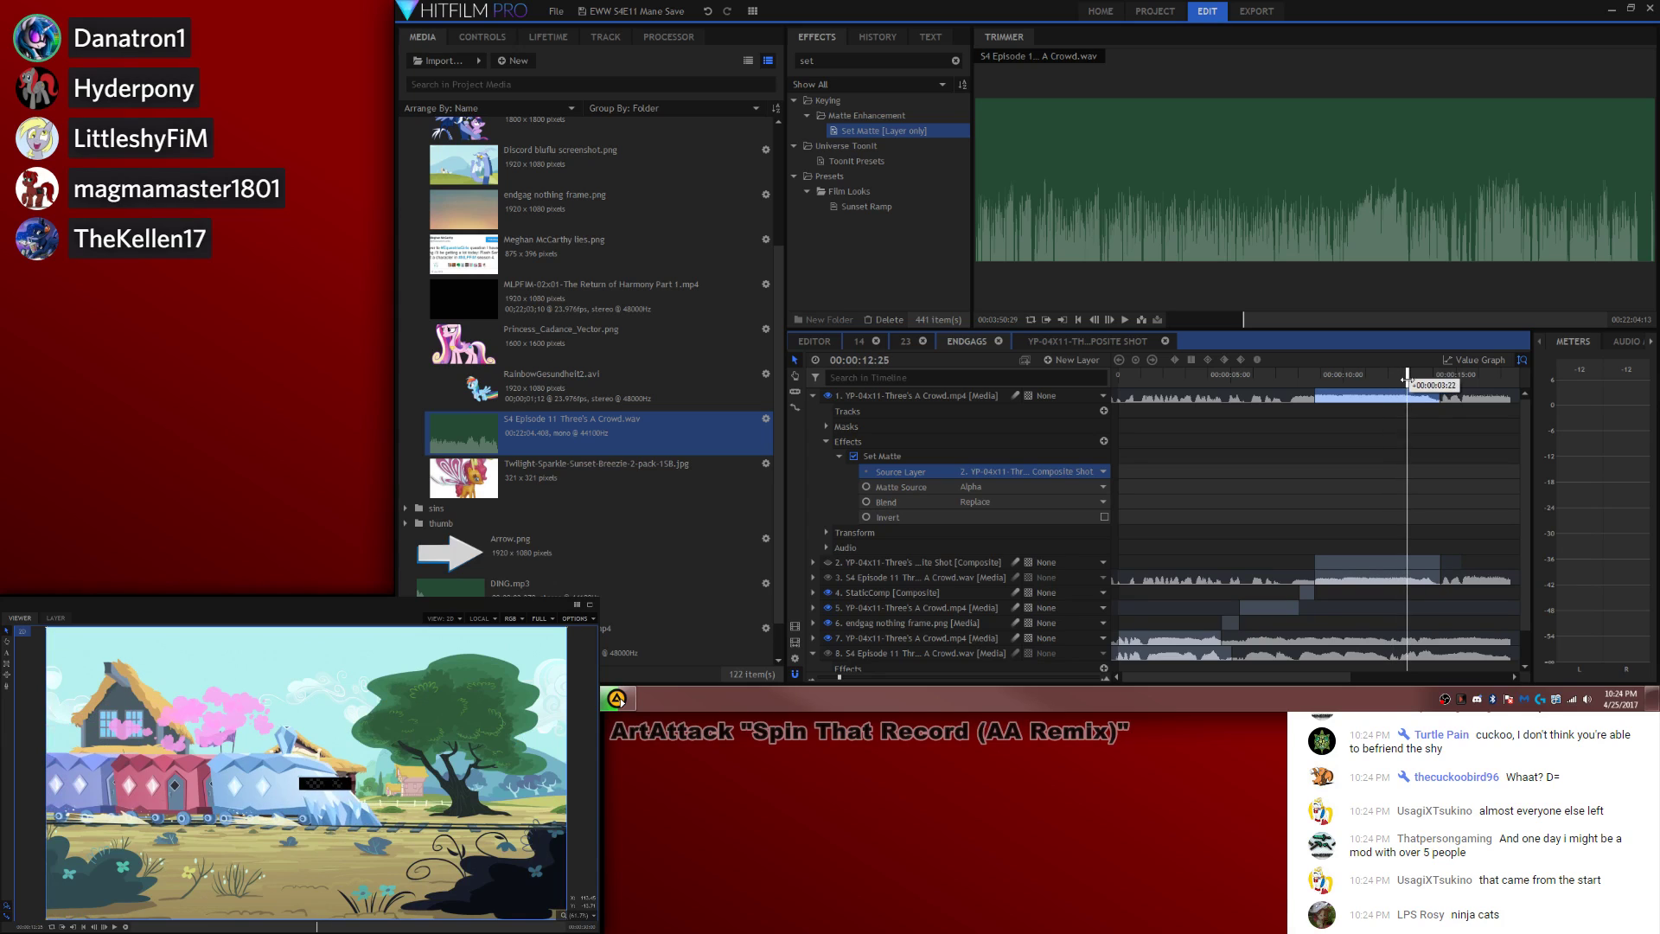
pyautogui.doubleClick(956, 564)
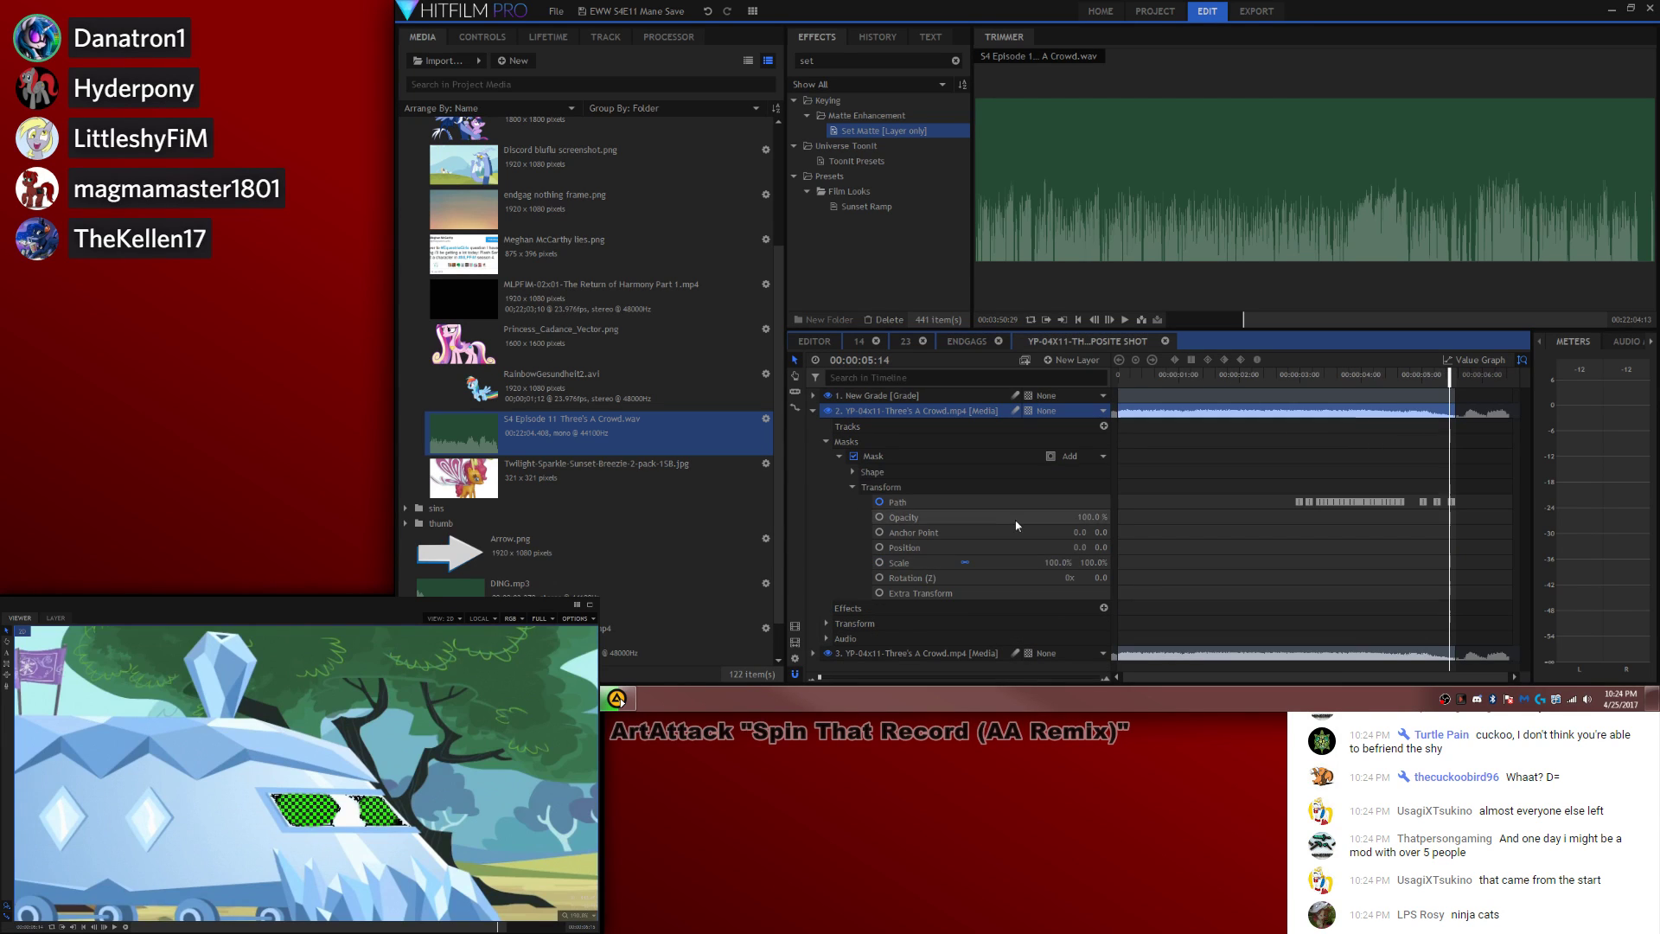
pyautogui.click(813, 412)
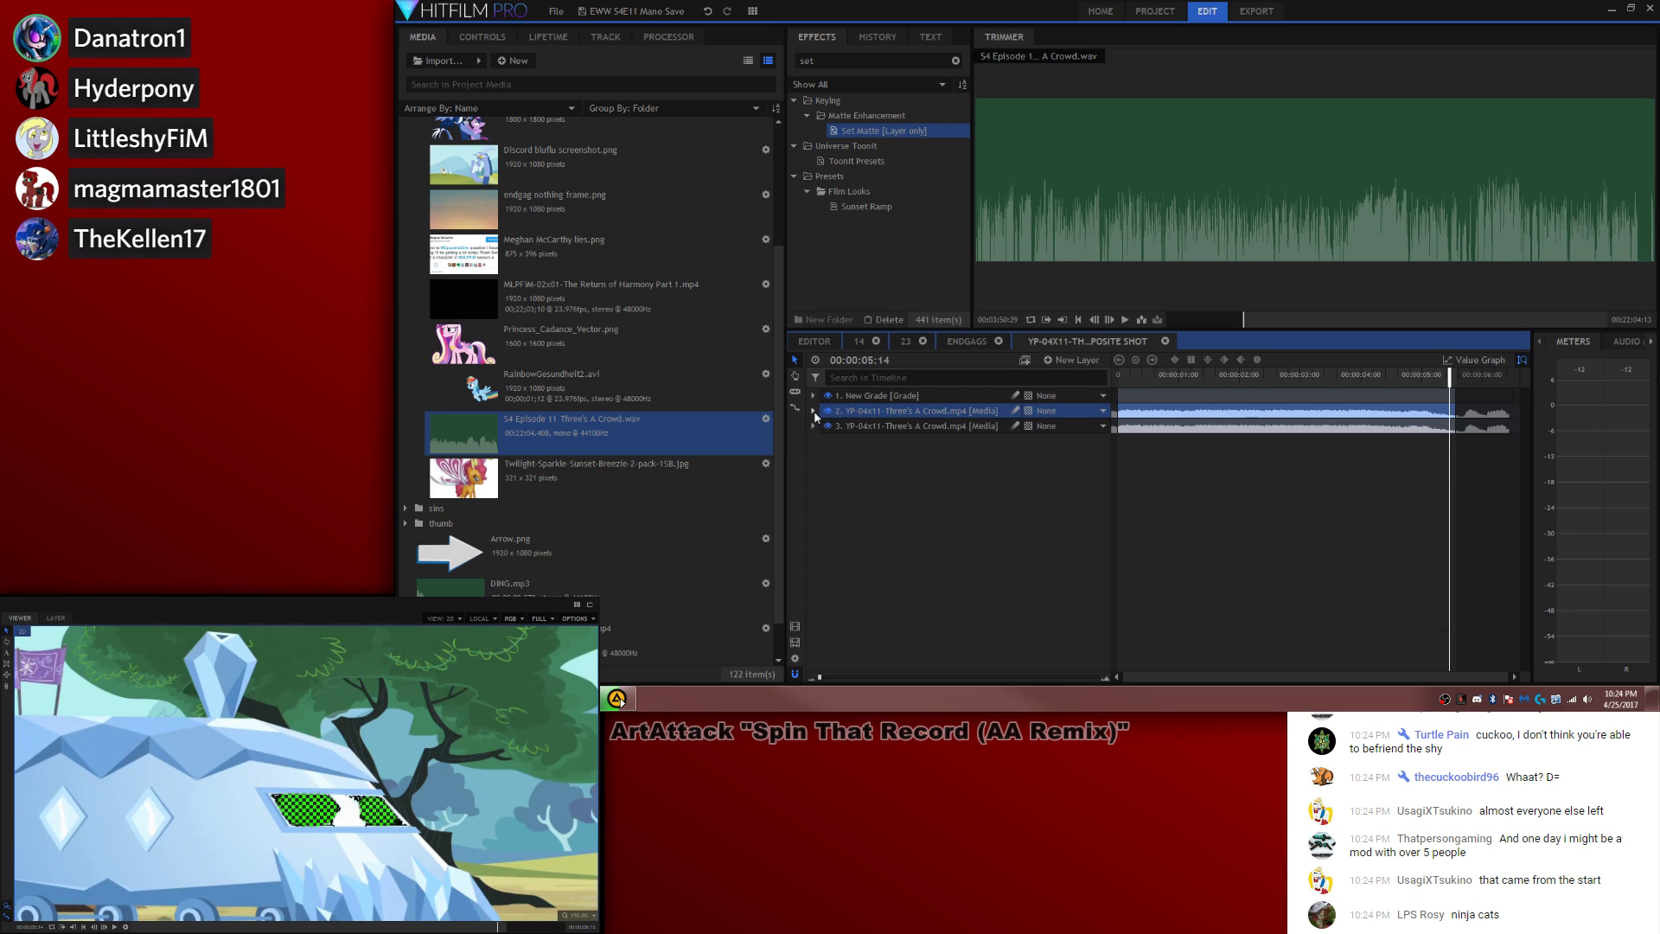
pyautogui.click(949, 342)
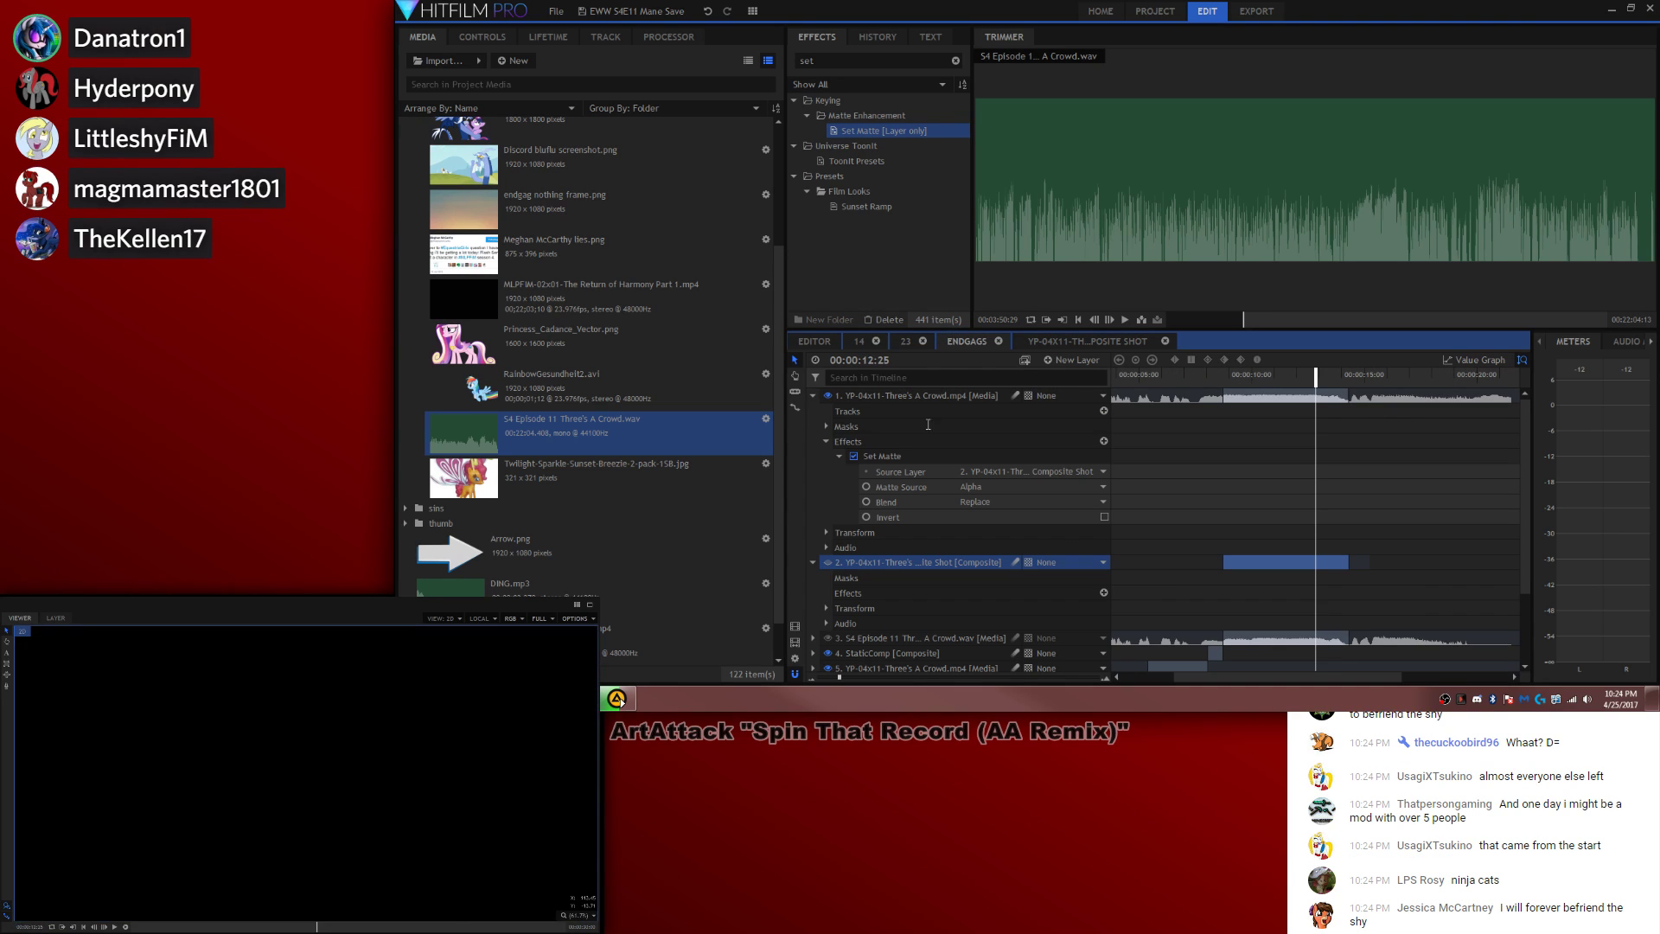
pyautogui.click(827, 426)
pyautogui.click(904, 443)
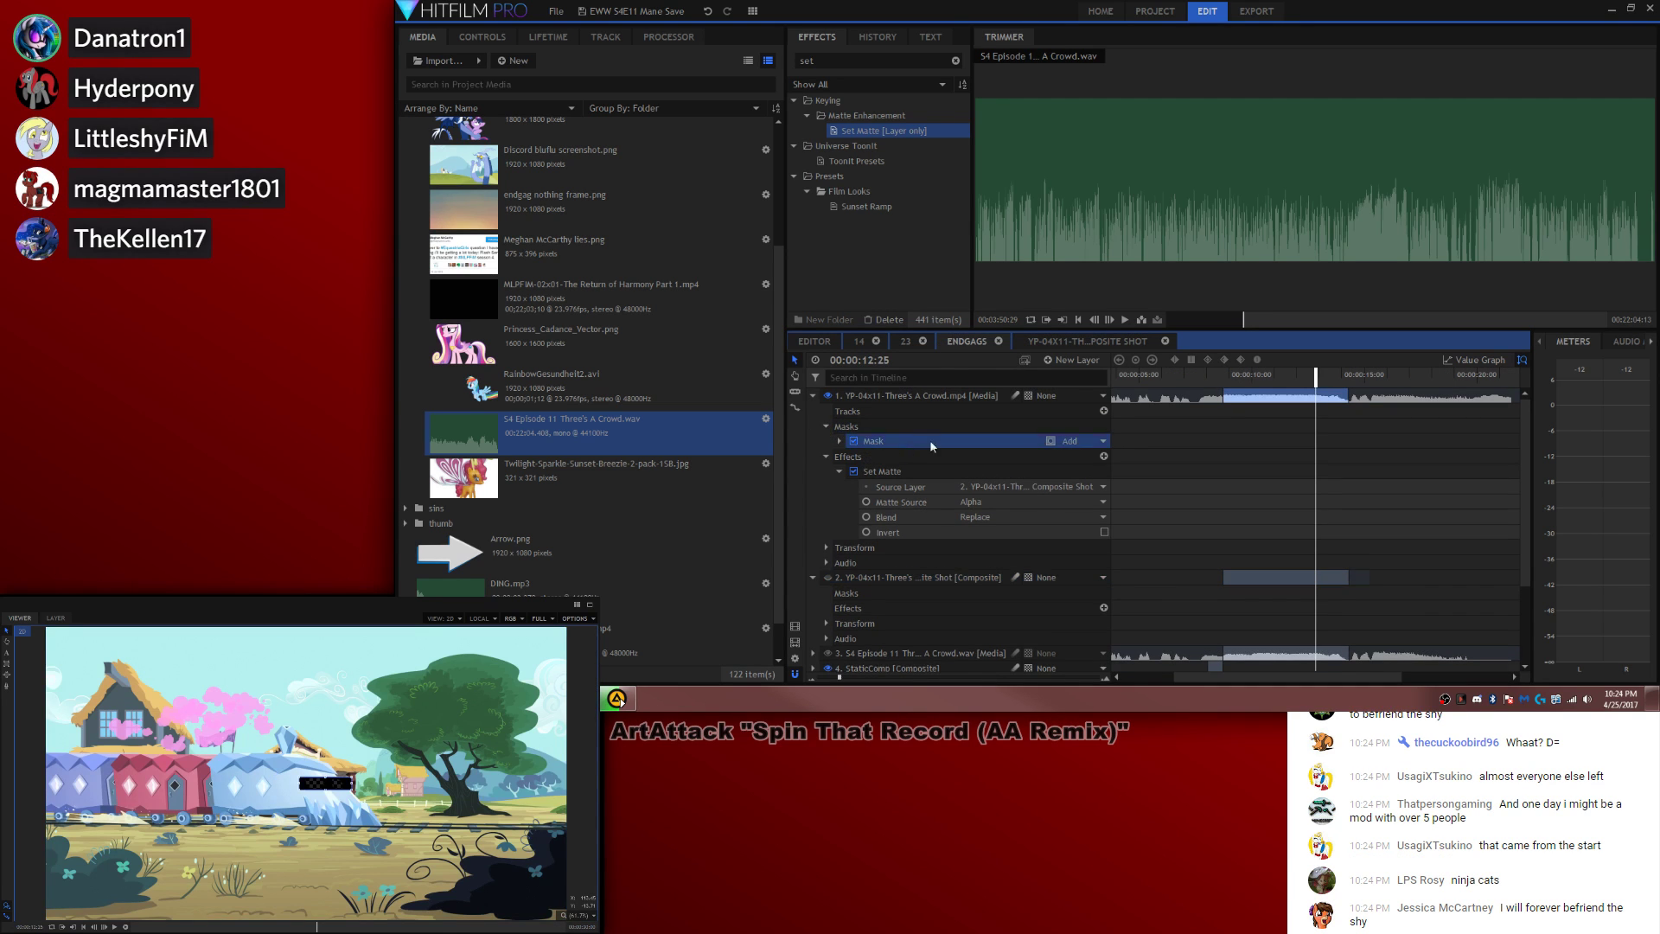
pyautogui.press('Delete')
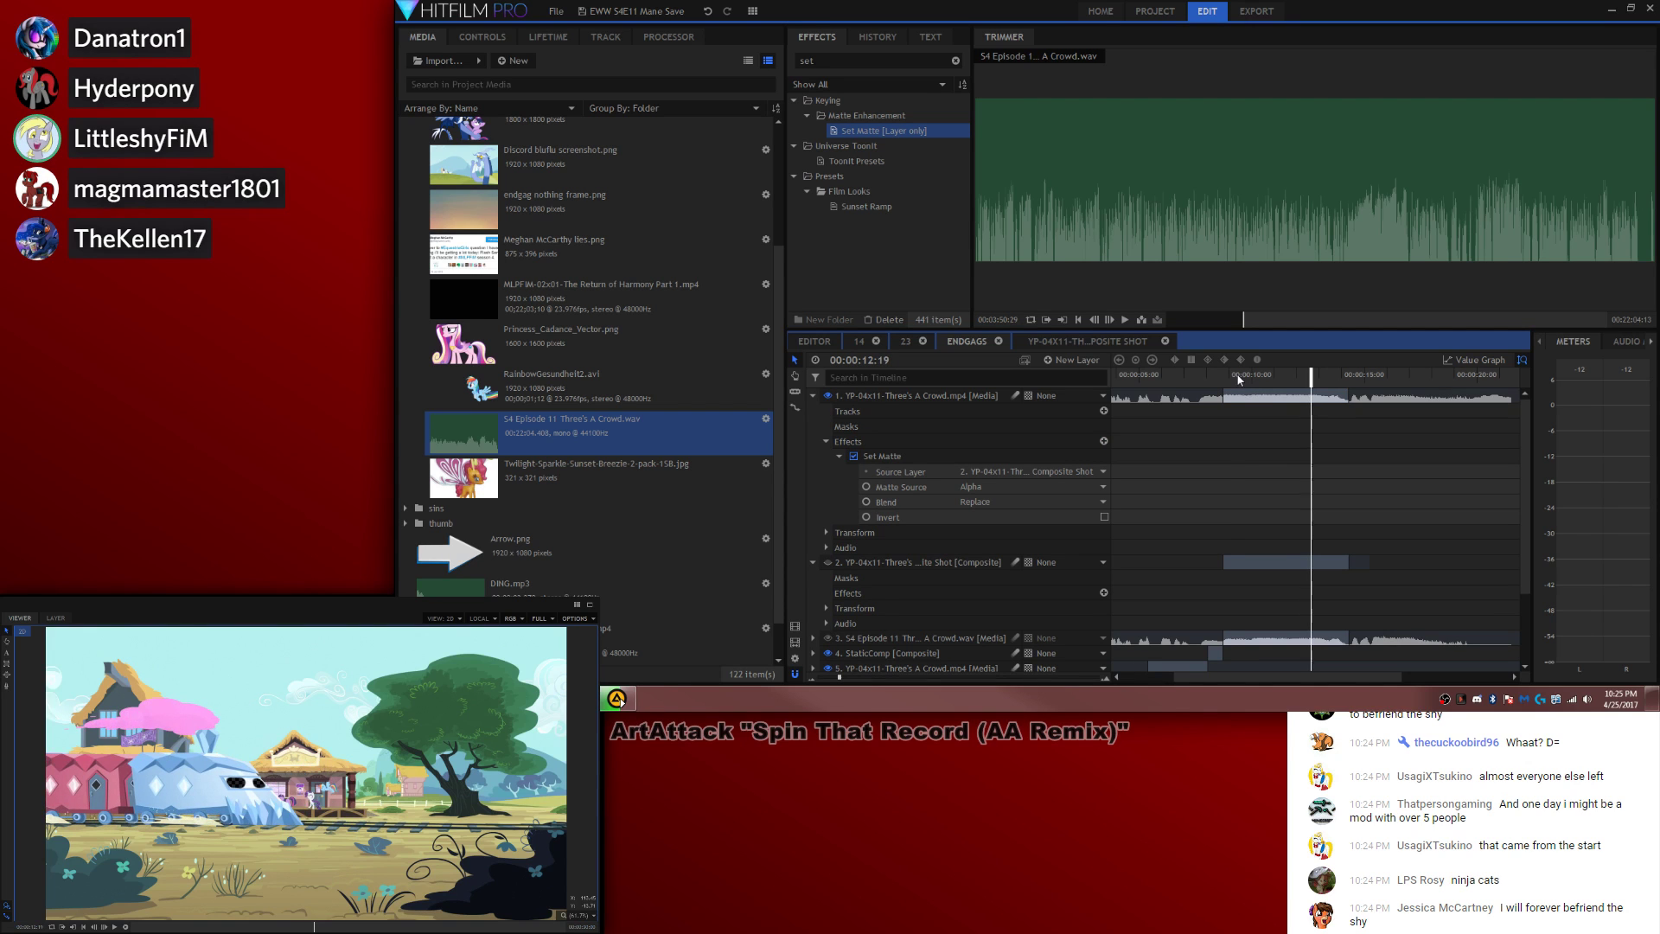
# Step: Inspect the matte edges at 00:00:12:29 and readjust the Matte Cleaner's Smooth value on the composite shot's New Grade layer
pyautogui.click(1229, 375)
pyautogui.moveTo(1229, 377); pyautogui.dragTo(1318, 380)
pyautogui.scroll(5, 325, 756)
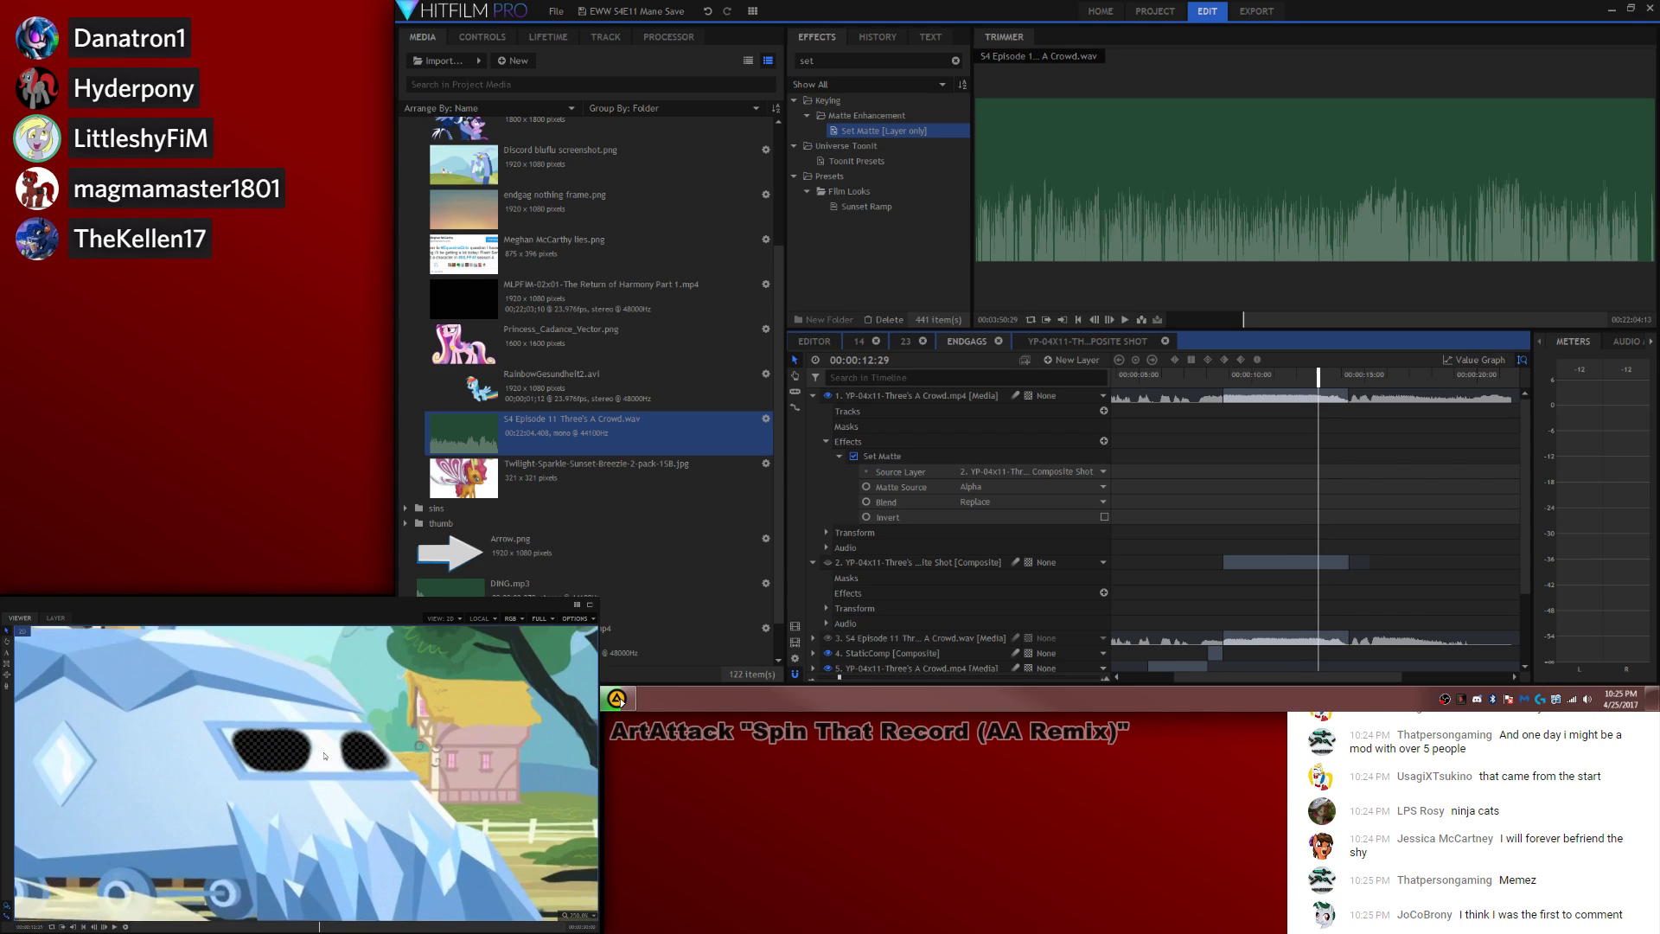
pyautogui.scroll(2, 333, 750)
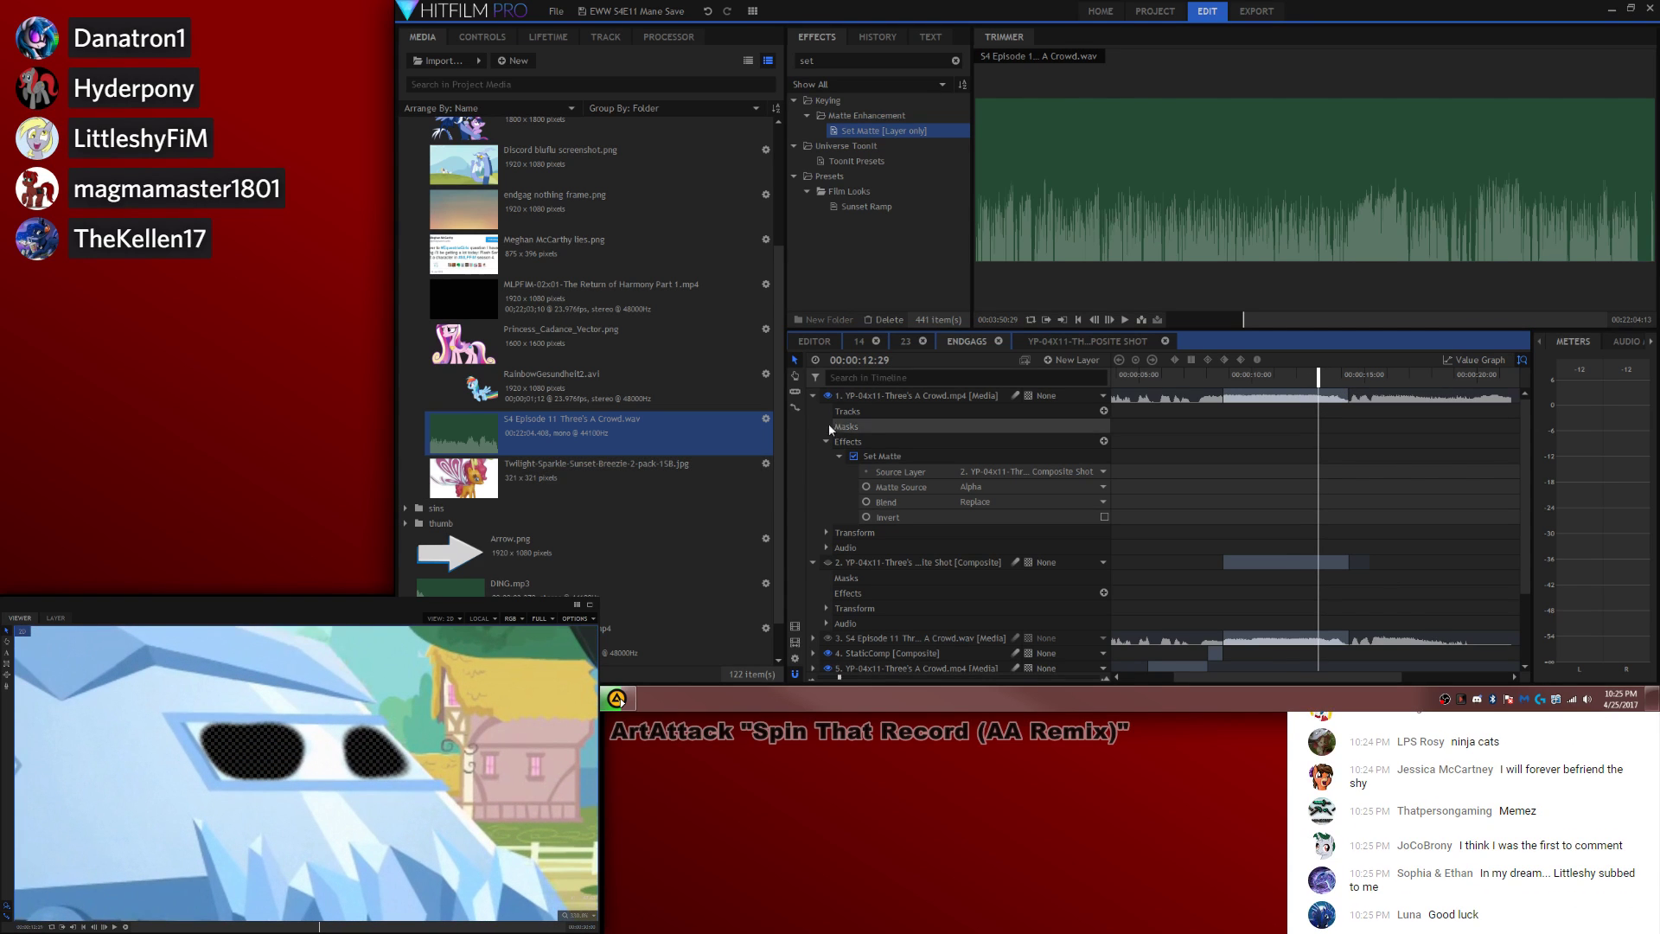
pyautogui.click(938, 563)
pyautogui.doubleClick(938, 563)
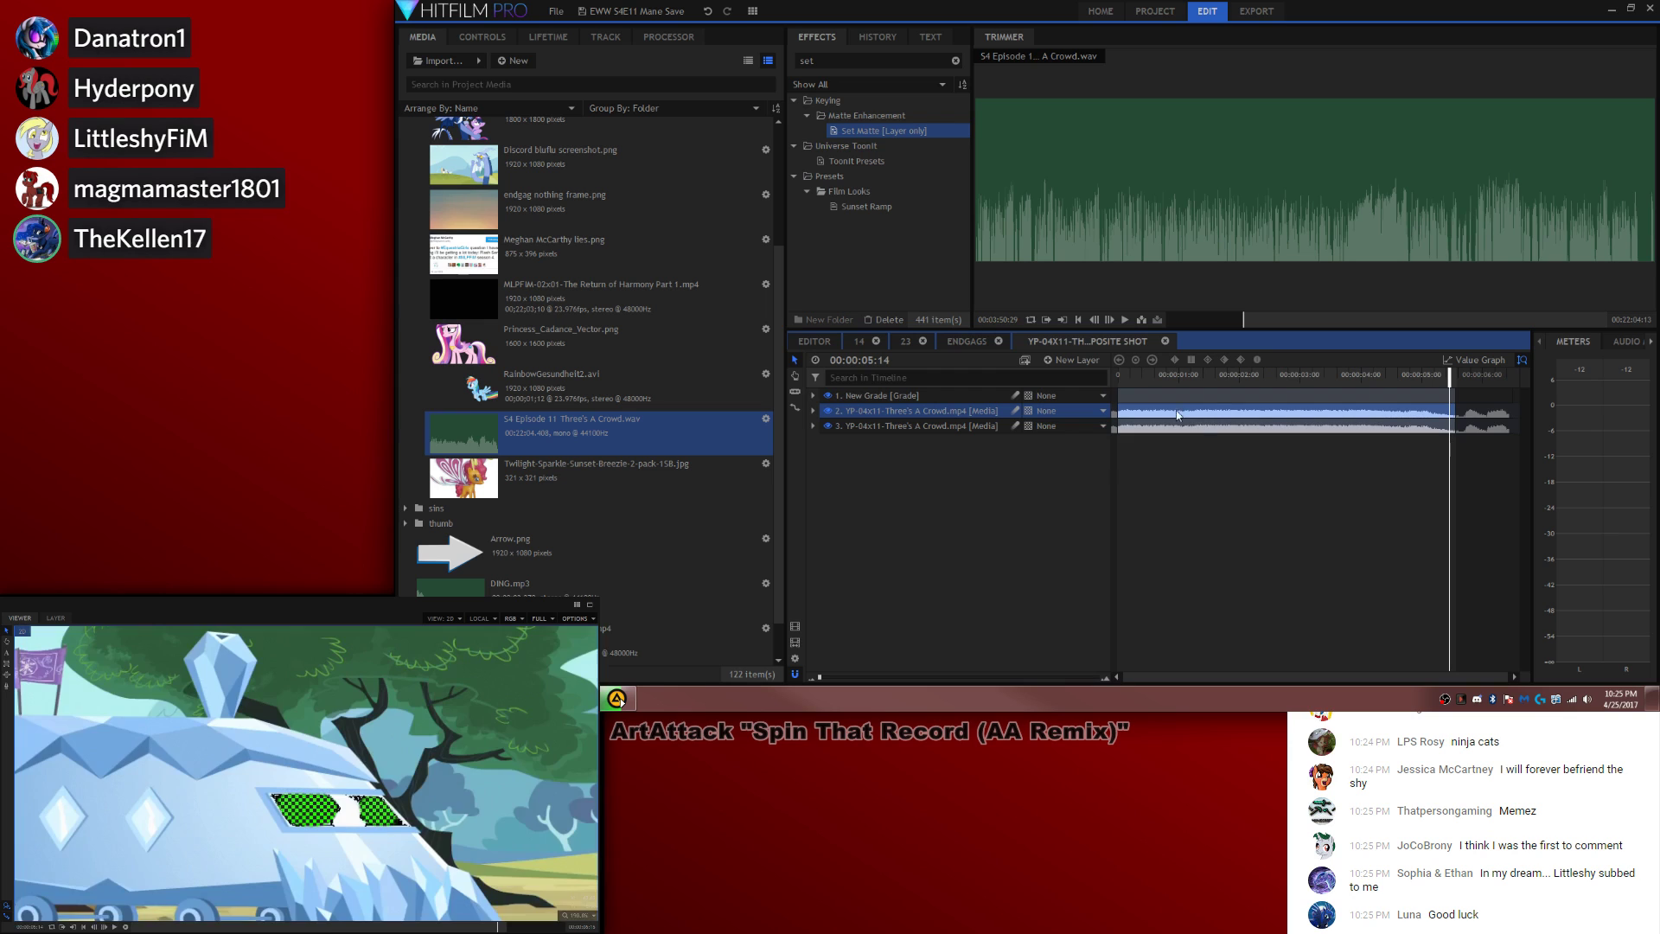
pyautogui.click(811, 396)
pyautogui.moveTo(1074, 473); pyautogui.dragTo(1066, 473)
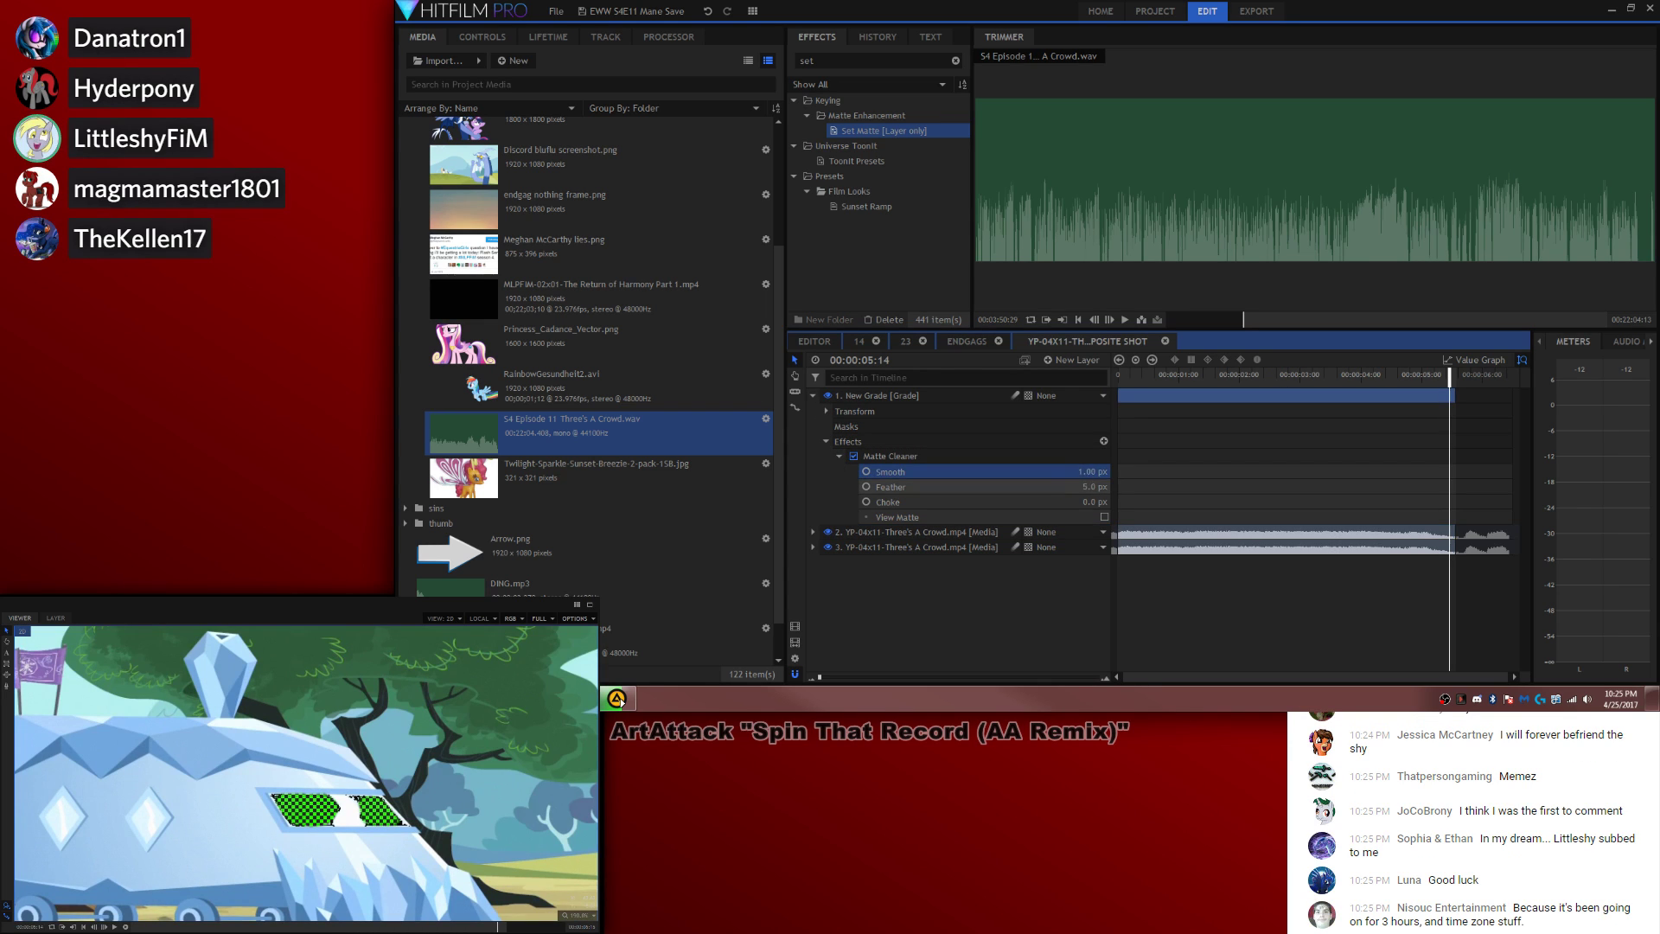
pyautogui.write('3')
pyautogui.press('Return')
pyautogui.moveTo(1092, 472); pyautogui.dragTo(1097, 472)
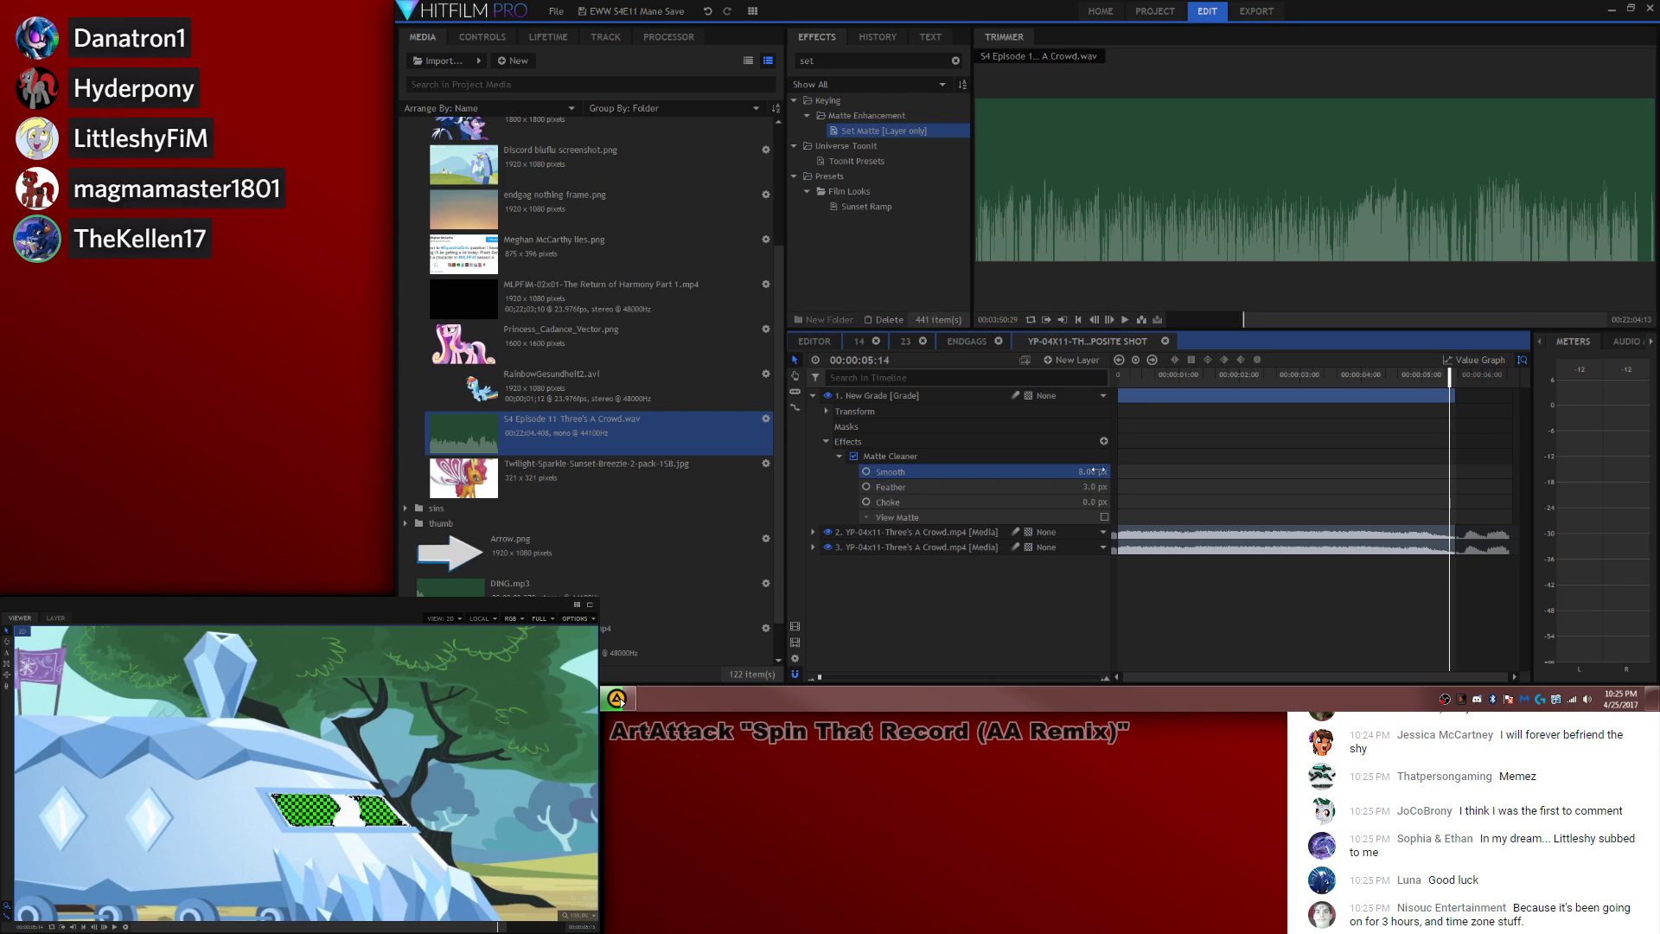
pyautogui.click(975, 342)
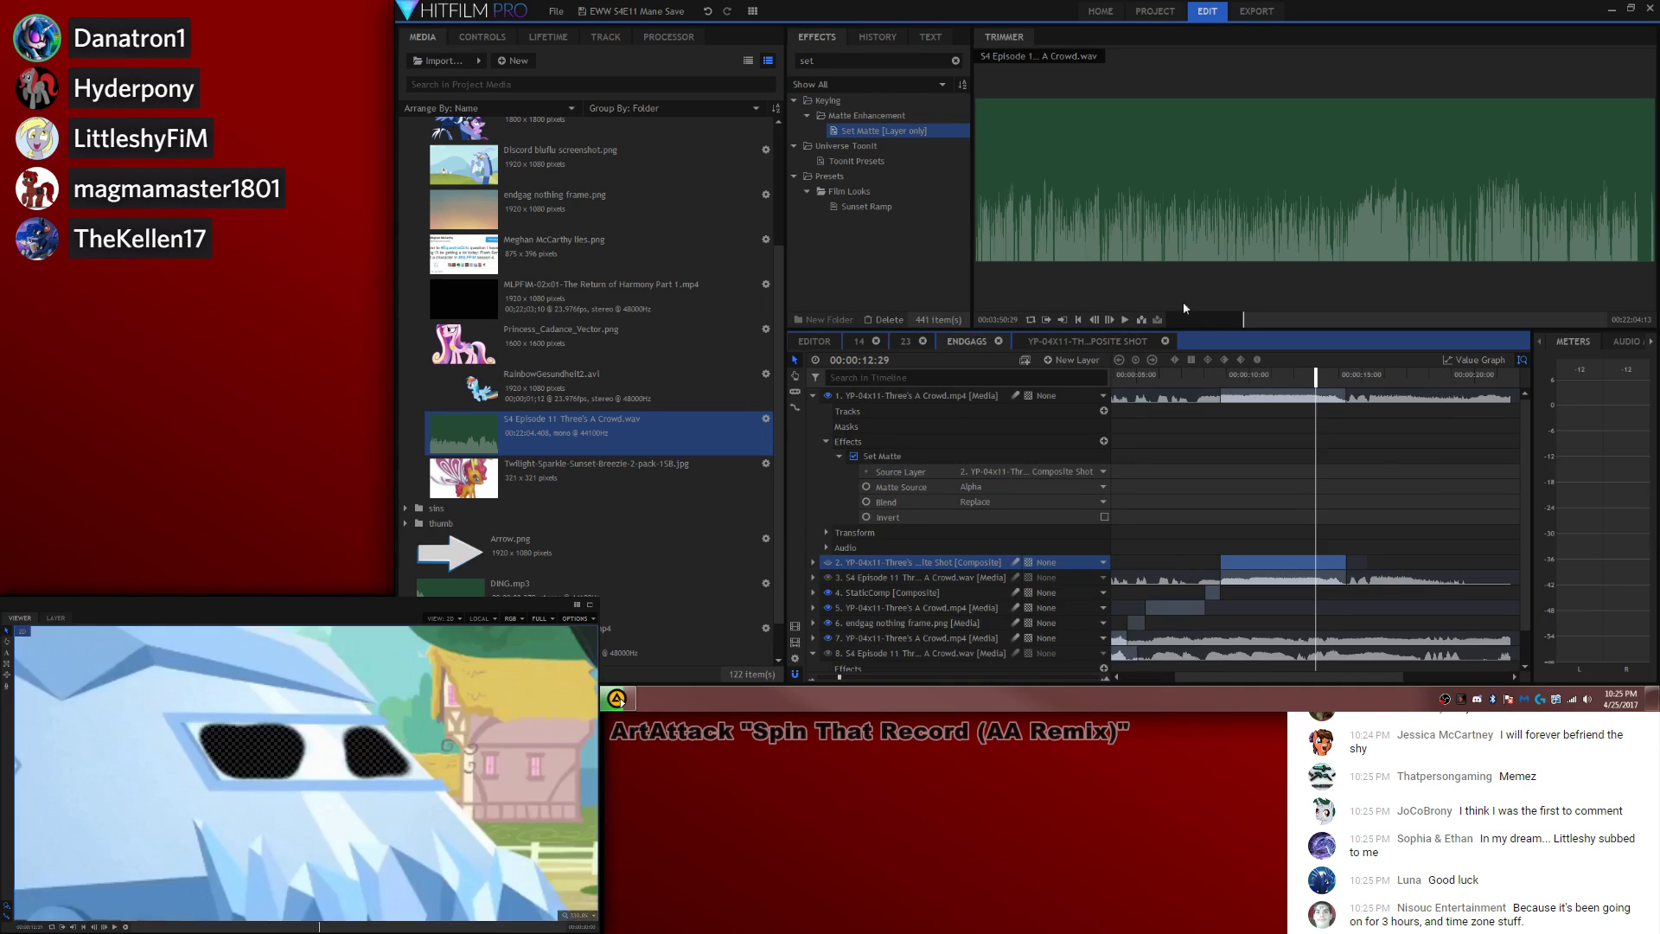
# Step: Add the white Plane from the project media beneath the top train clip in Endgags and trim it to the shot's end
pyautogui.click(665, 92)
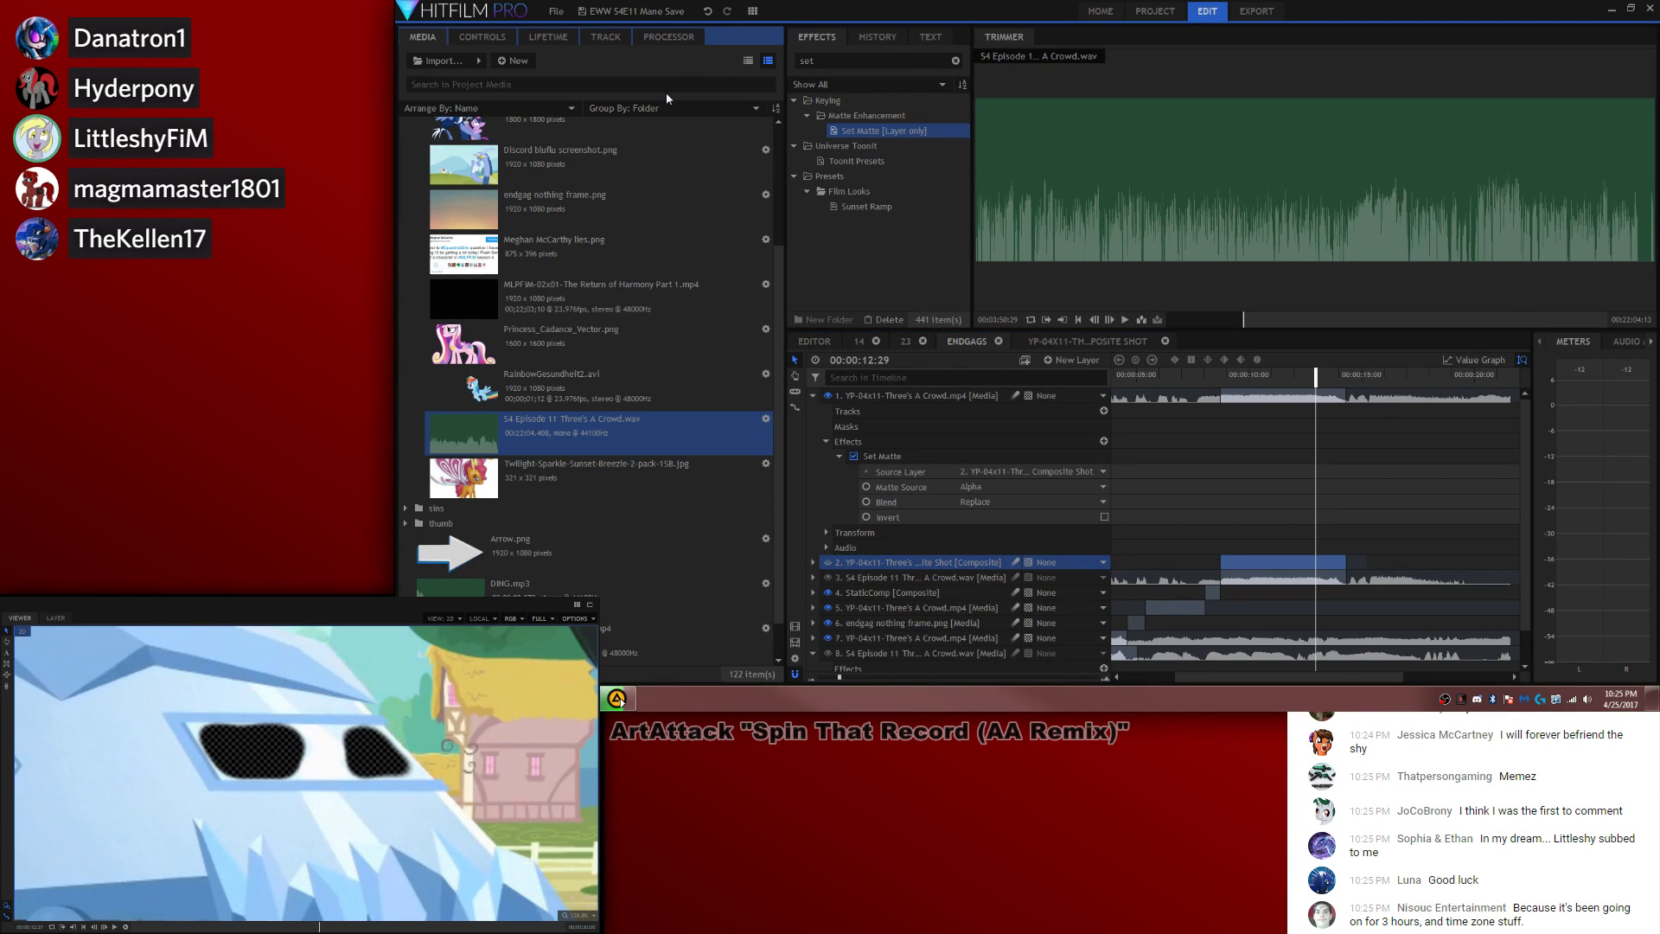
pyautogui.click(654, 86)
pyautogui.write('plane')
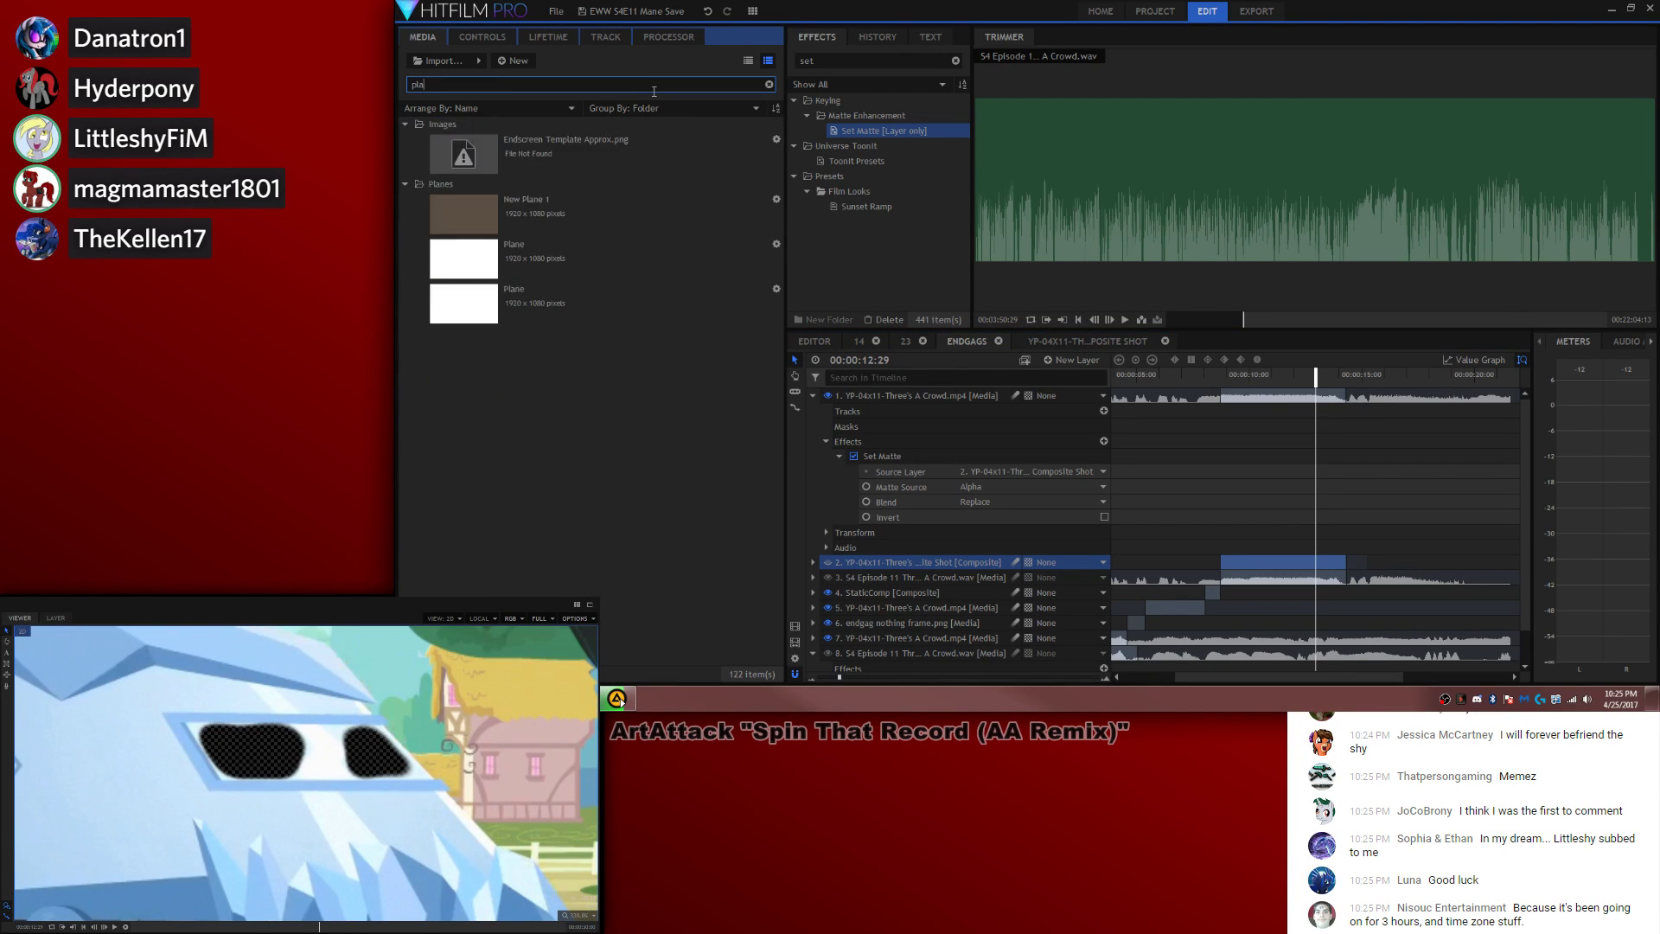
pyautogui.moveTo(589, 190); pyautogui.dragTo(1296, 561)
pyautogui.press('c')
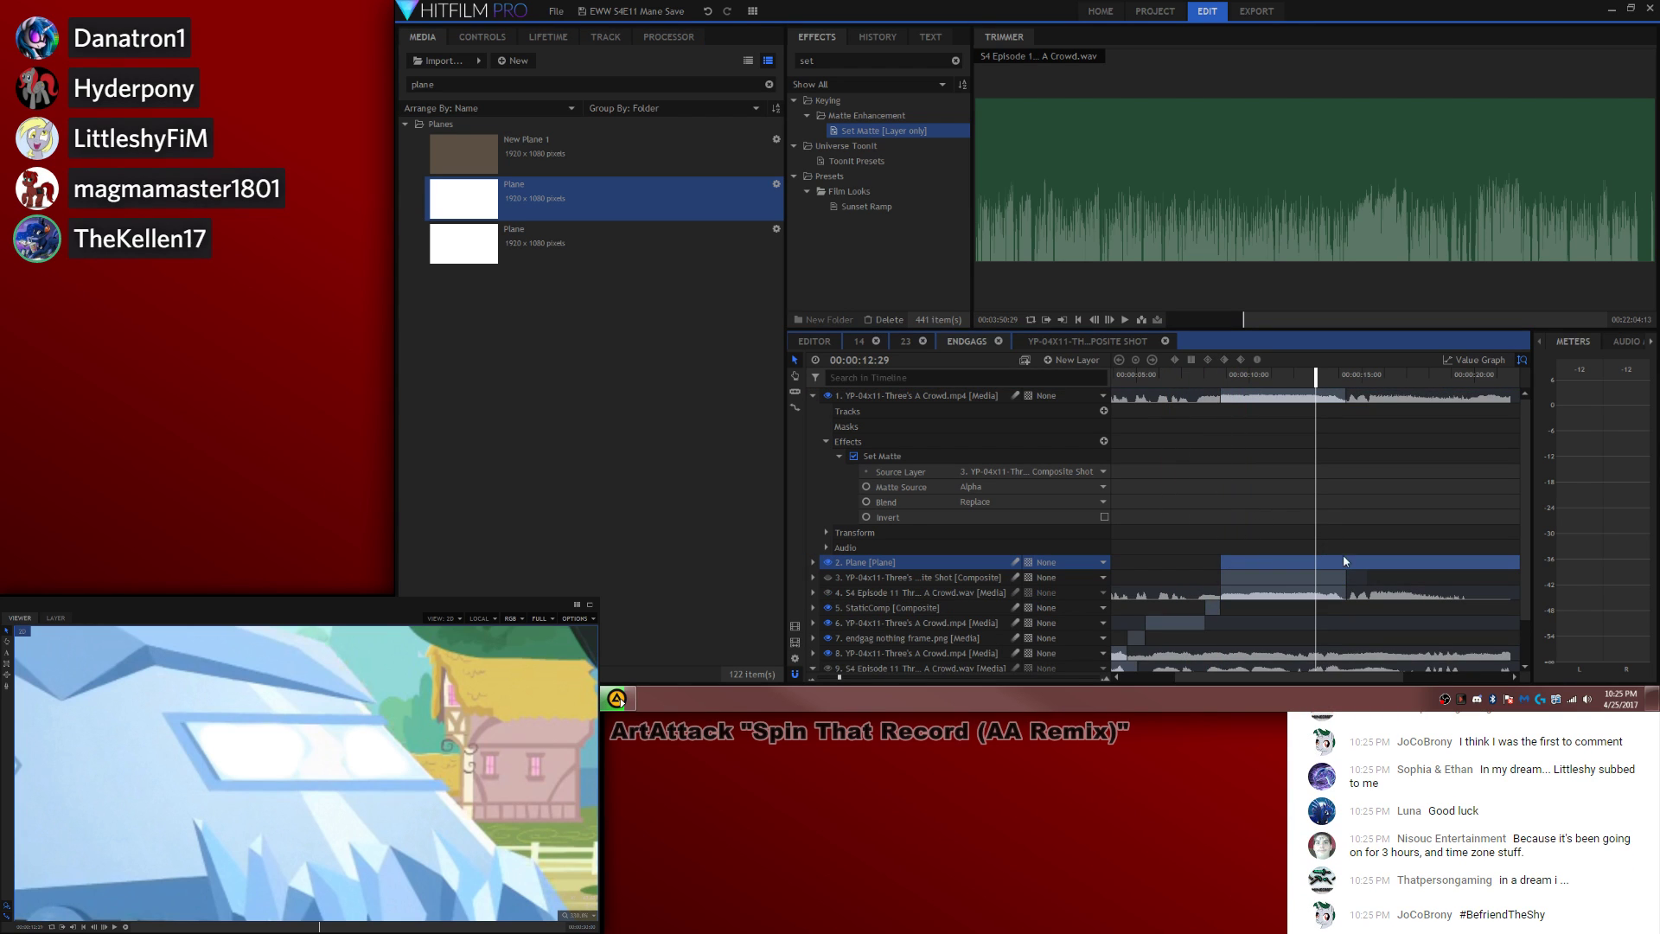
pyautogui.click(1345, 562)
pyautogui.press('v')
pyautogui.click(1357, 577)
pyautogui.press('Delete')
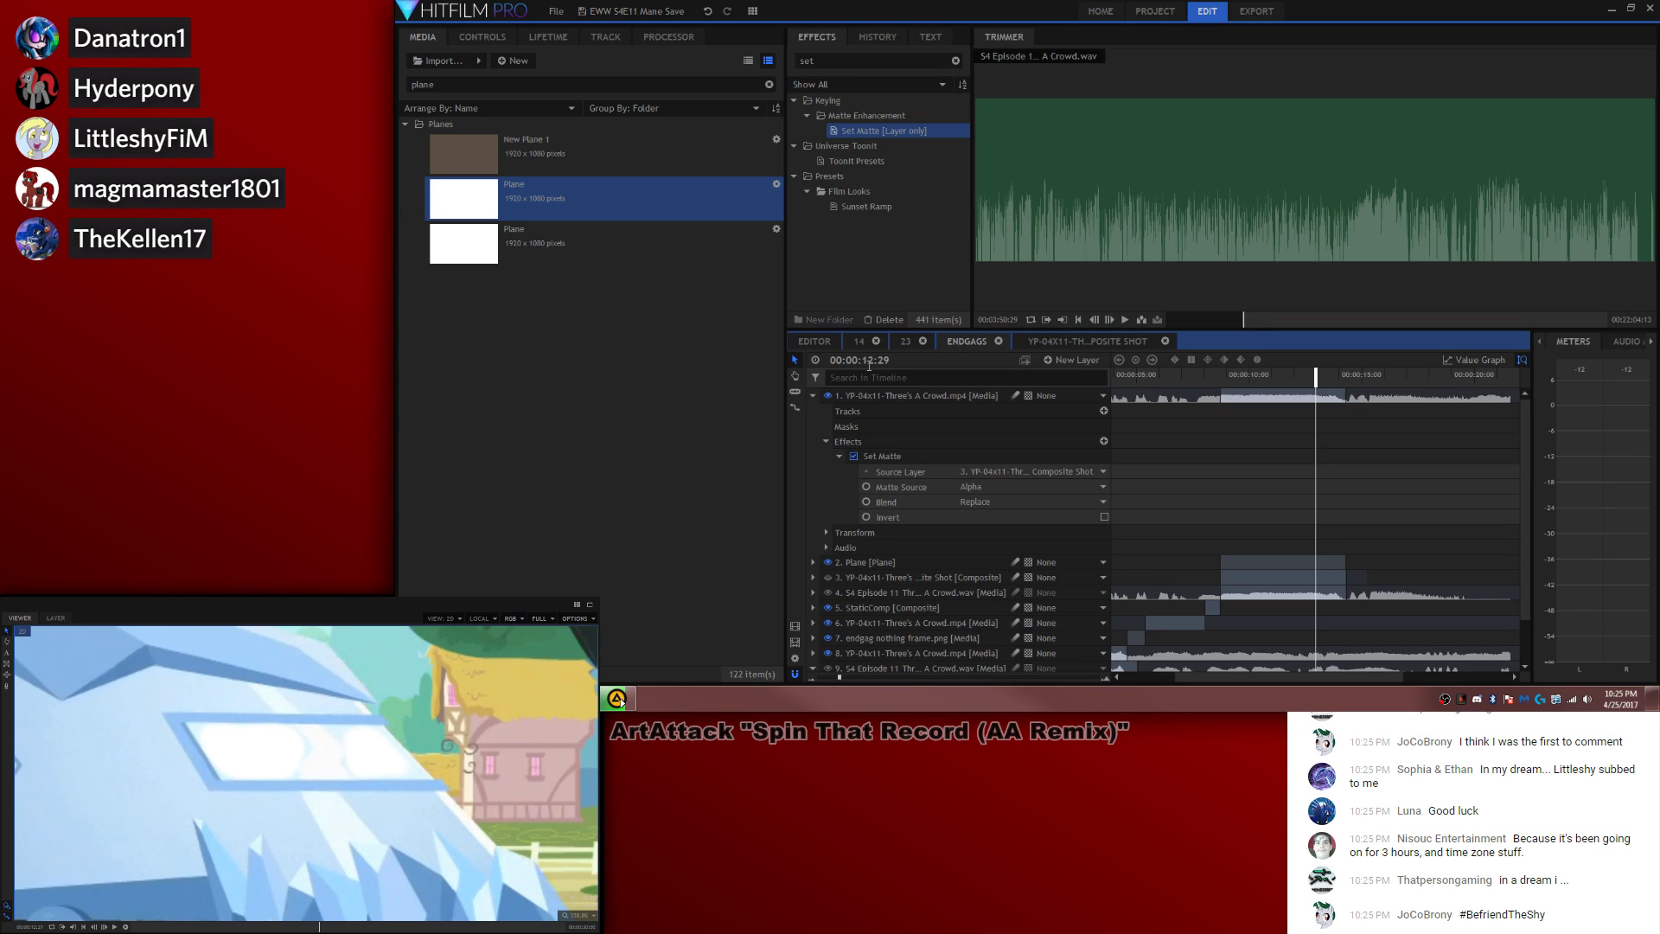
# Step: Disable Set Matte on the top train clip and apply the Fill Color effect to the Plane layer beneath it
pyautogui.click(851, 457)
pyautogui.click(942, 563)
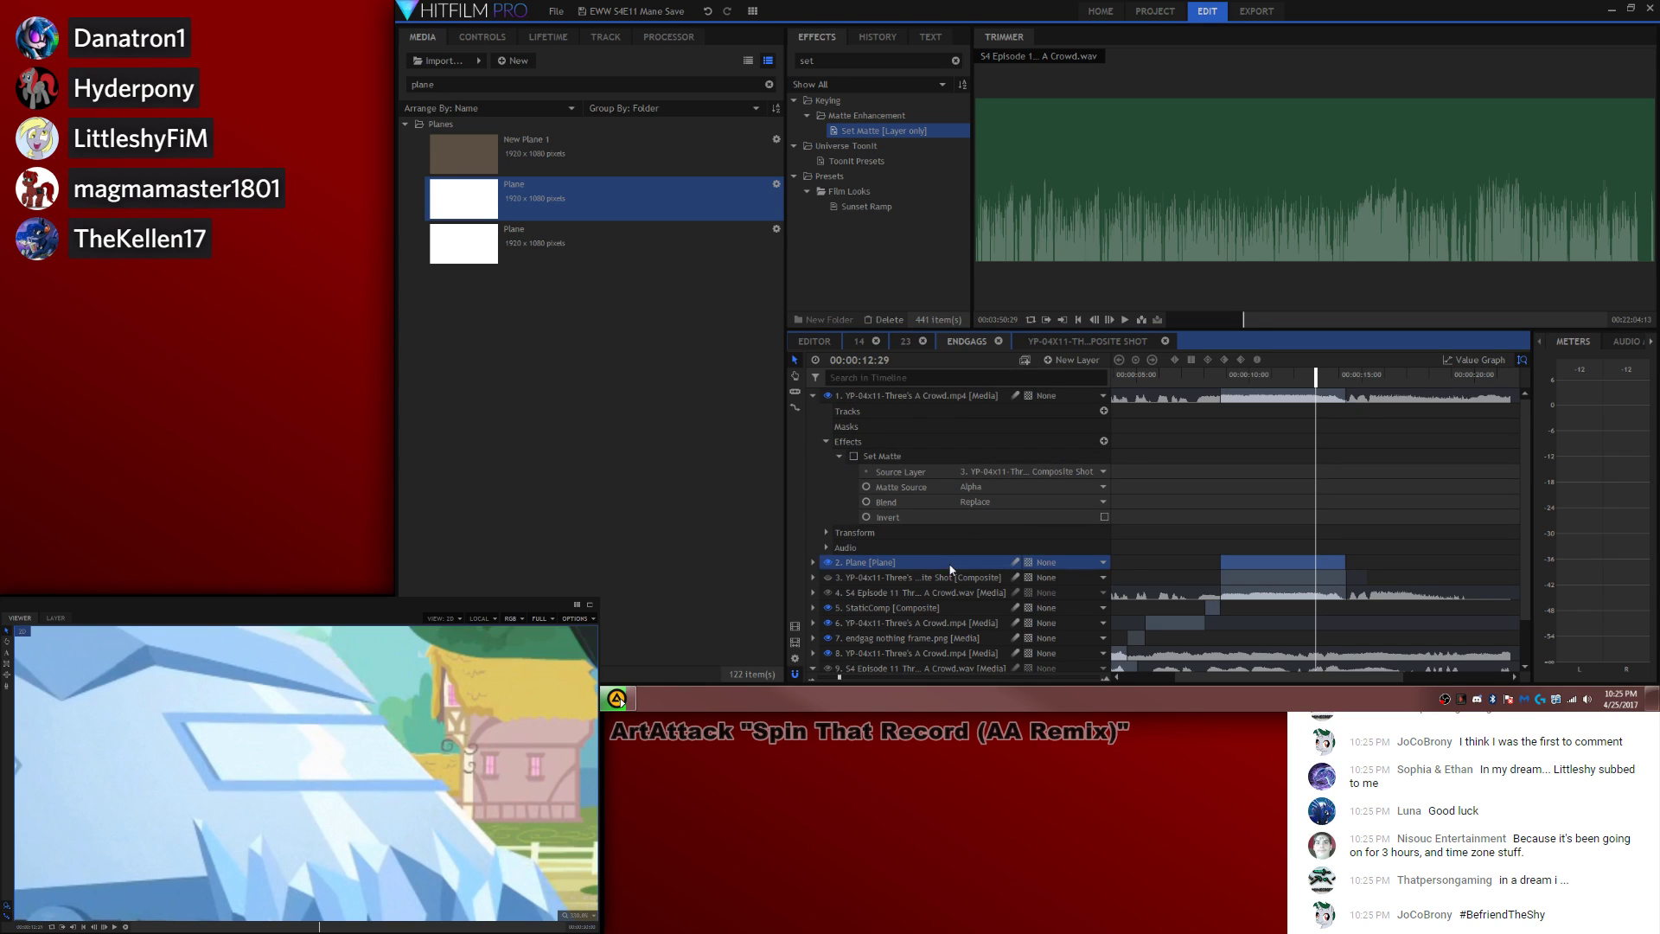
pyautogui.click(811, 61)
pyautogui.write('Fill')
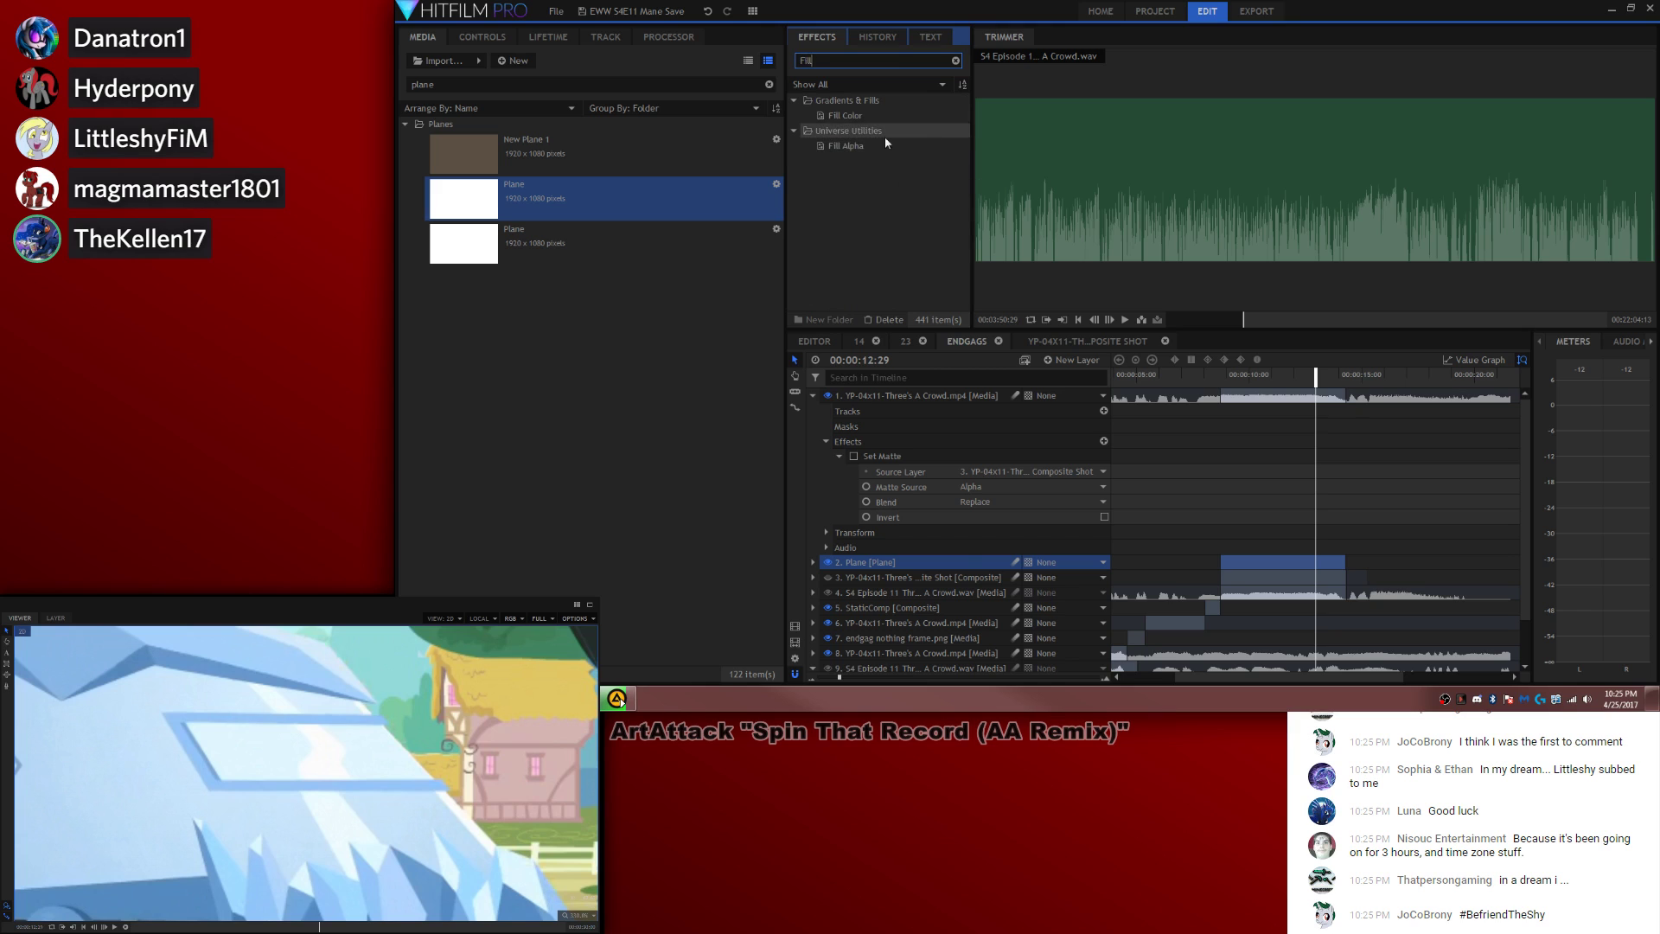
pyautogui.moveTo(880, 117); pyautogui.dragTo(964, 566)
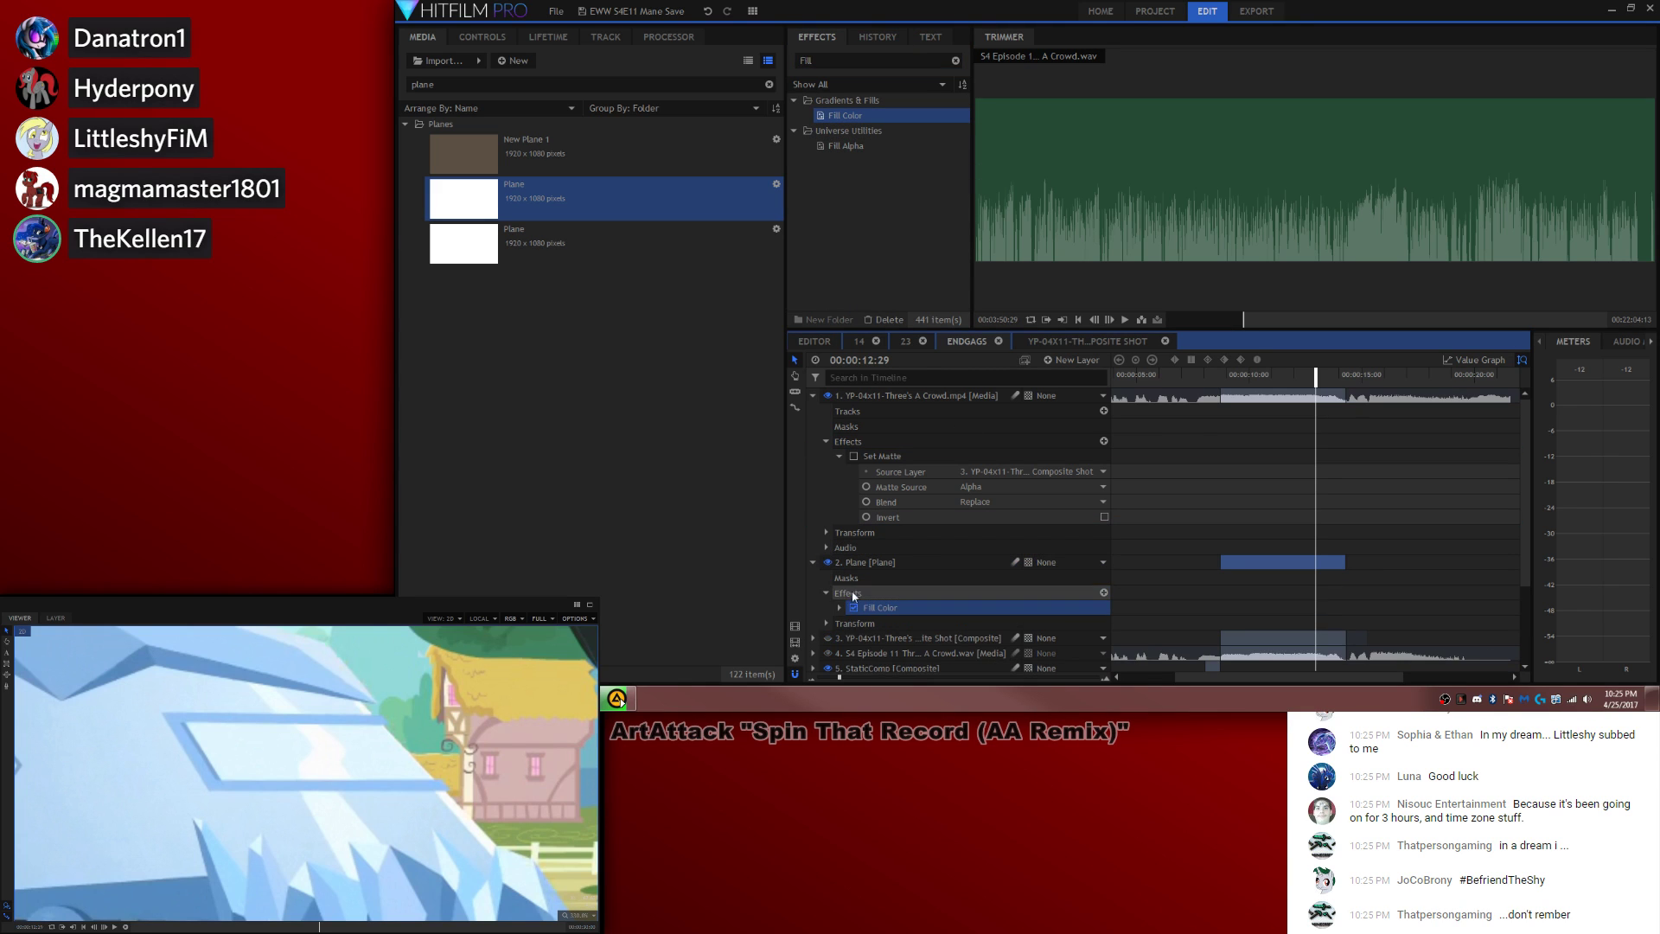
# Step: Sample the train window's colour (222, 247, 253) into the Plane's Fill Color, set Blend Amount to 100%, and re-enable Set Matte
pyautogui.moveTo(1091, 625); pyautogui.dragTo(344, 798)
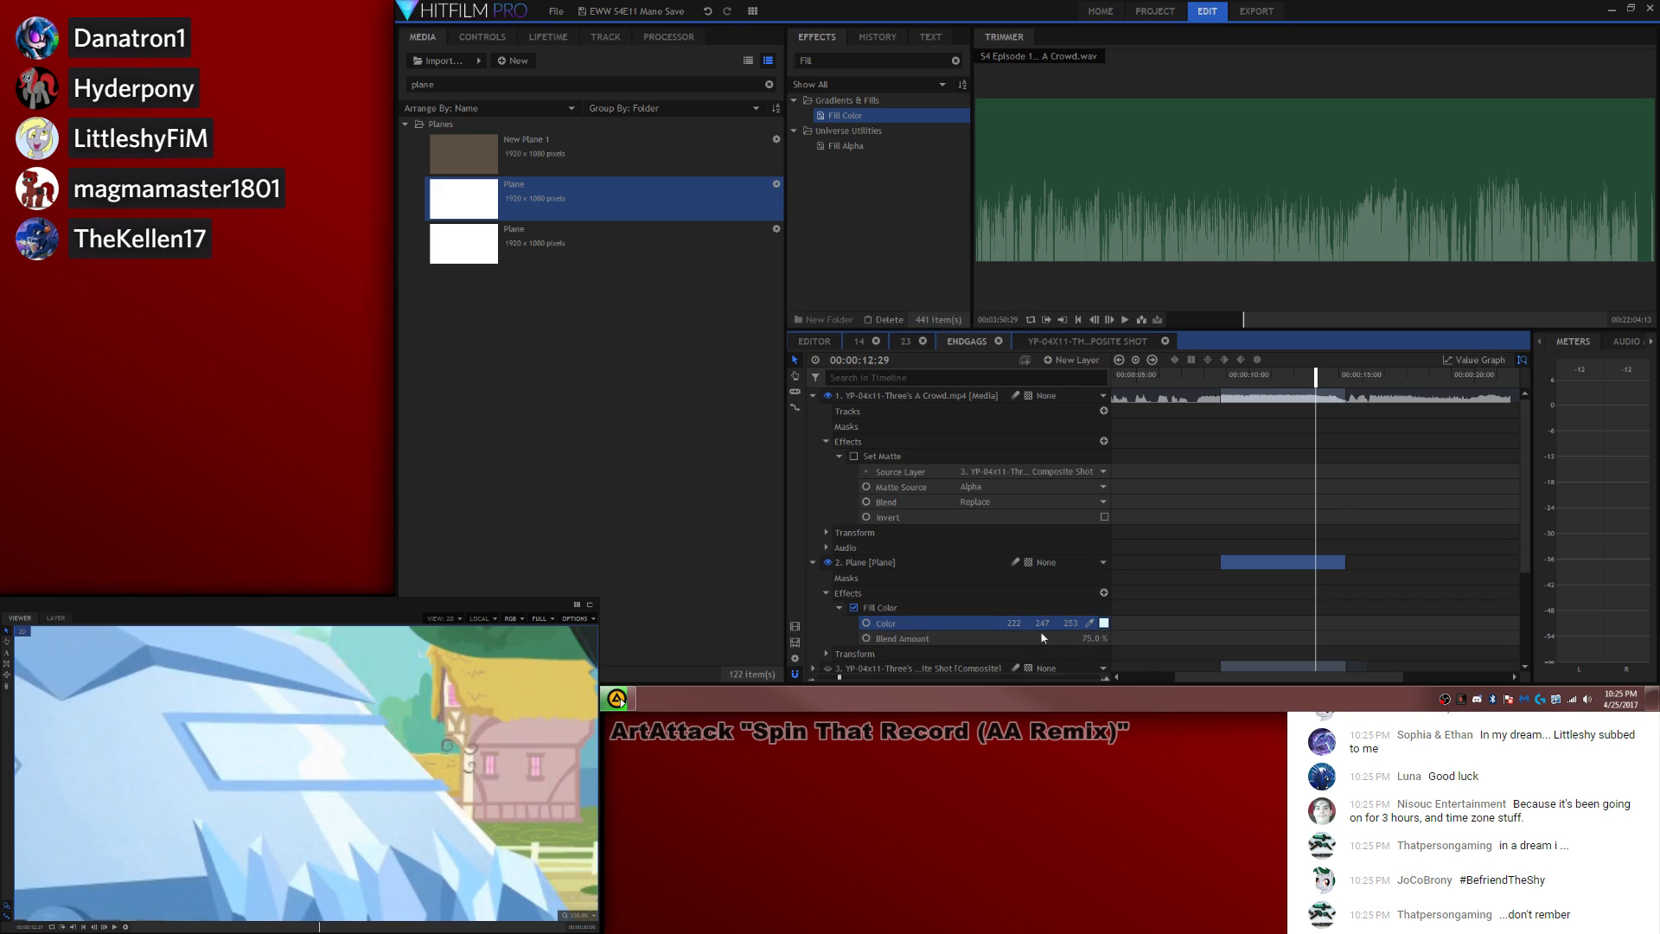
pyautogui.moveTo(1090, 638); pyautogui.dragTo(1115, 638)
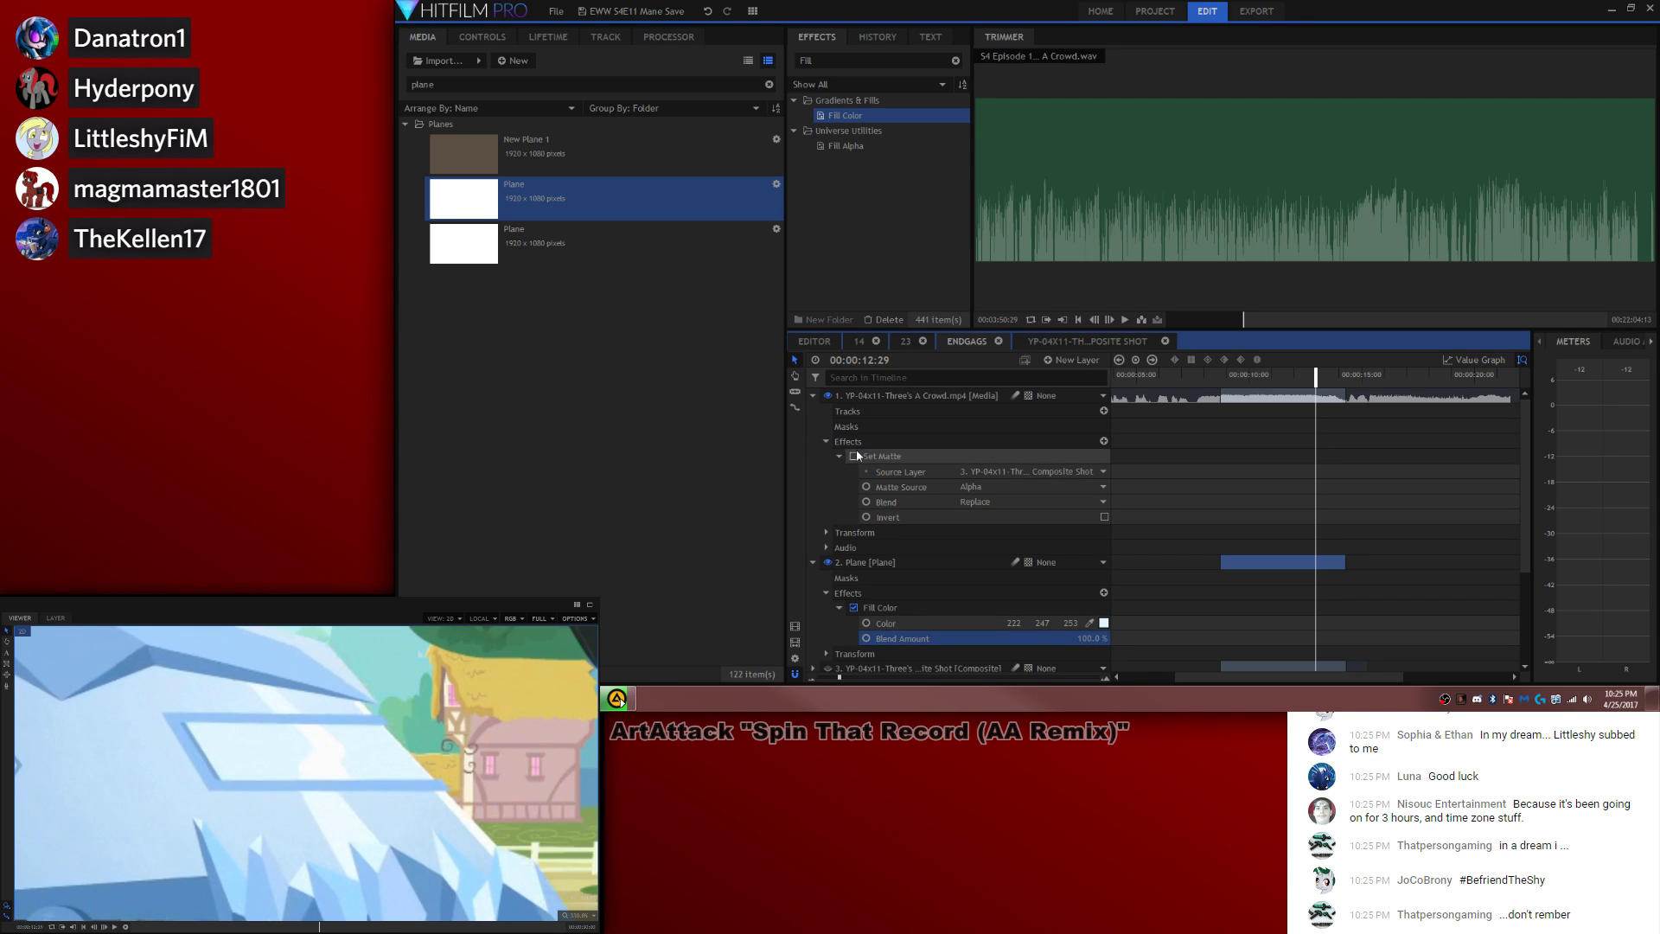
pyautogui.click(812, 395)
pyautogui.click(813, 411)
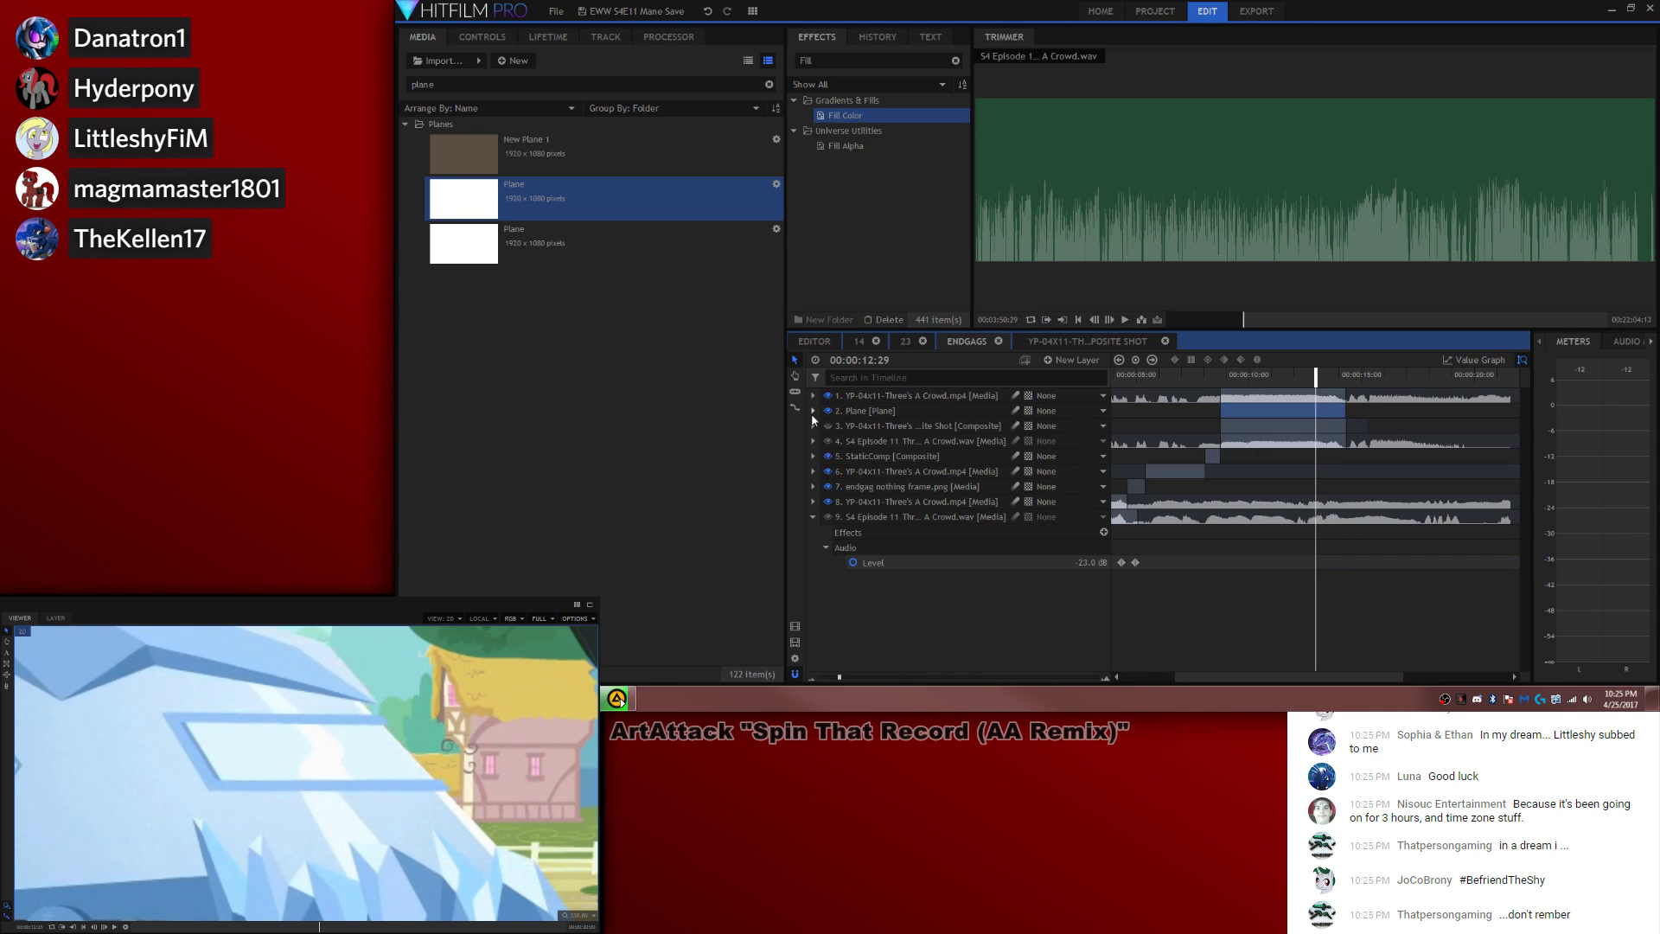
# Step: Scrub and play back the train shot in the full-frame view to check the coloured window
pyautogui.moveTo(1260, 375); pyautogui.dragTo(1310, 377)
pyautogui.click(576, 916)
pyautogui.click(568, 906)
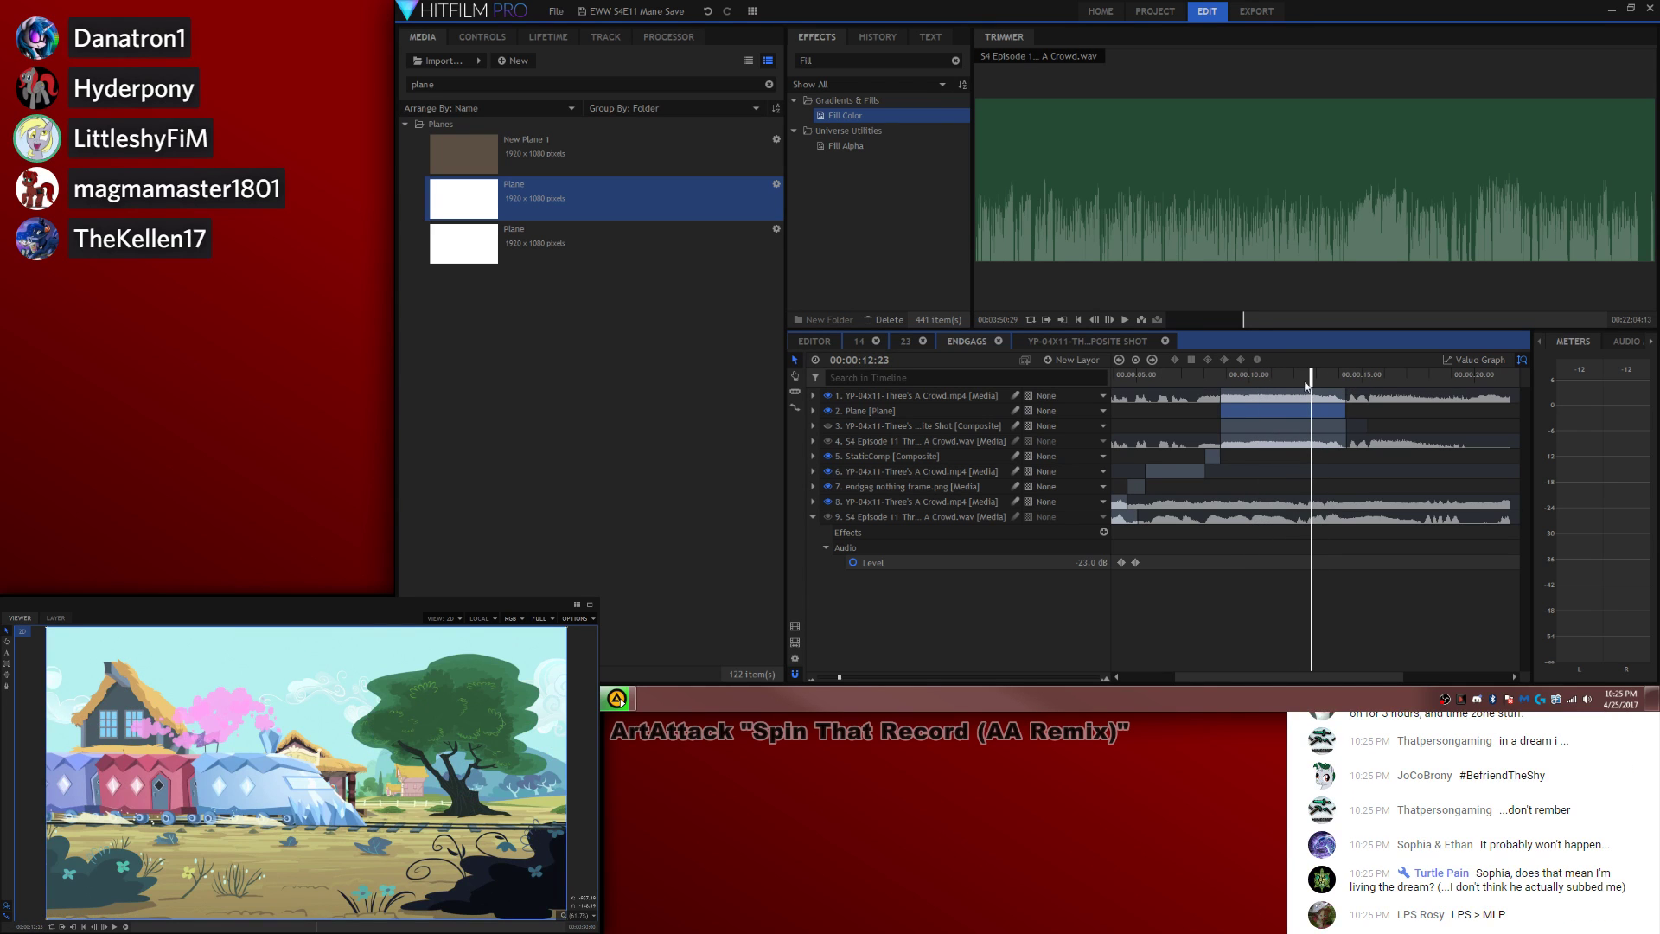
pyautogui.press('space')
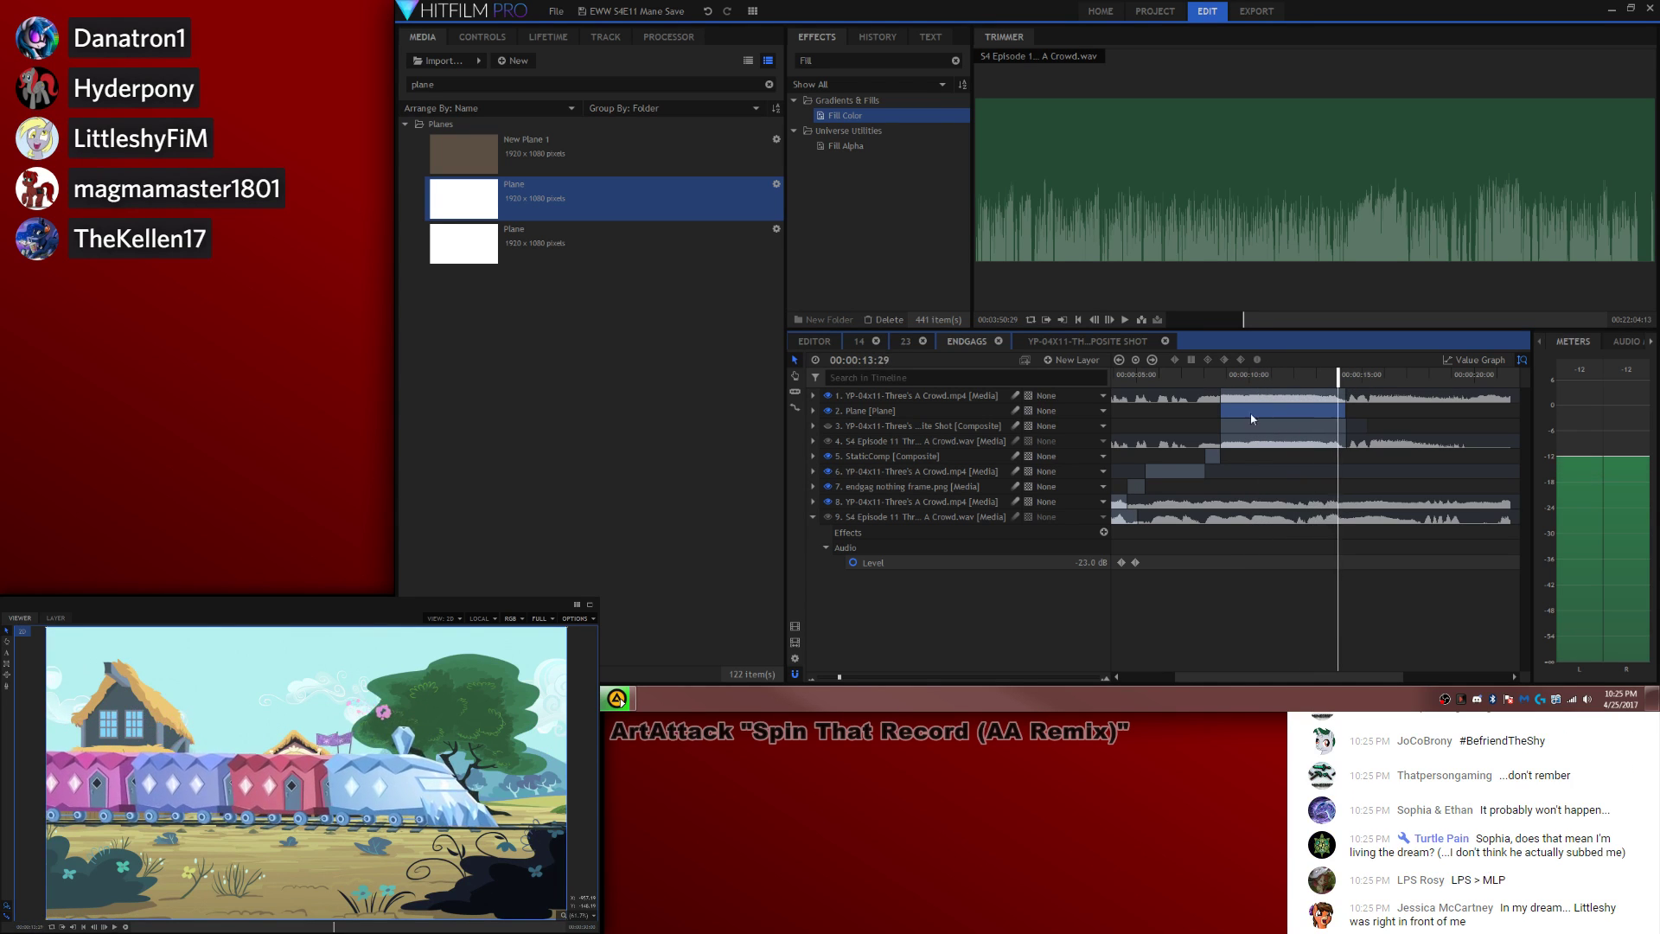
pyautogui.click(916, 397)
pyautogui.keyDown('ctrl'); pyautogui.click(917, 425); pyautogui.keyUp('ctrl')
pyautogui.rightClick(914, 424)
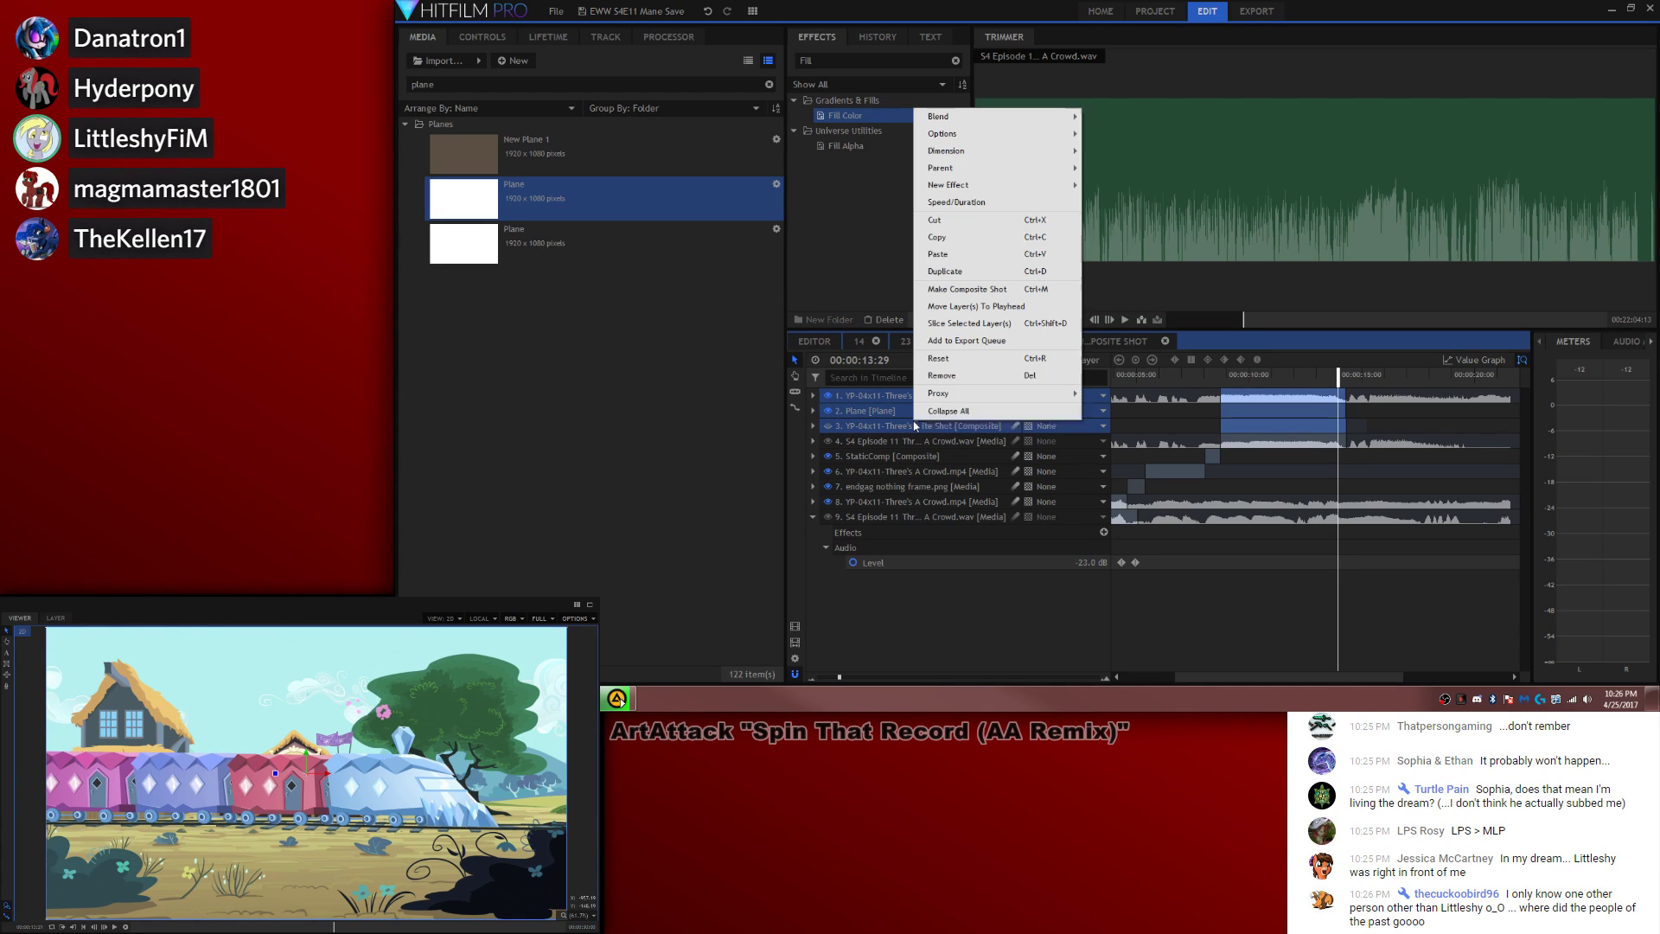
pyautogui.click(1443, 408)
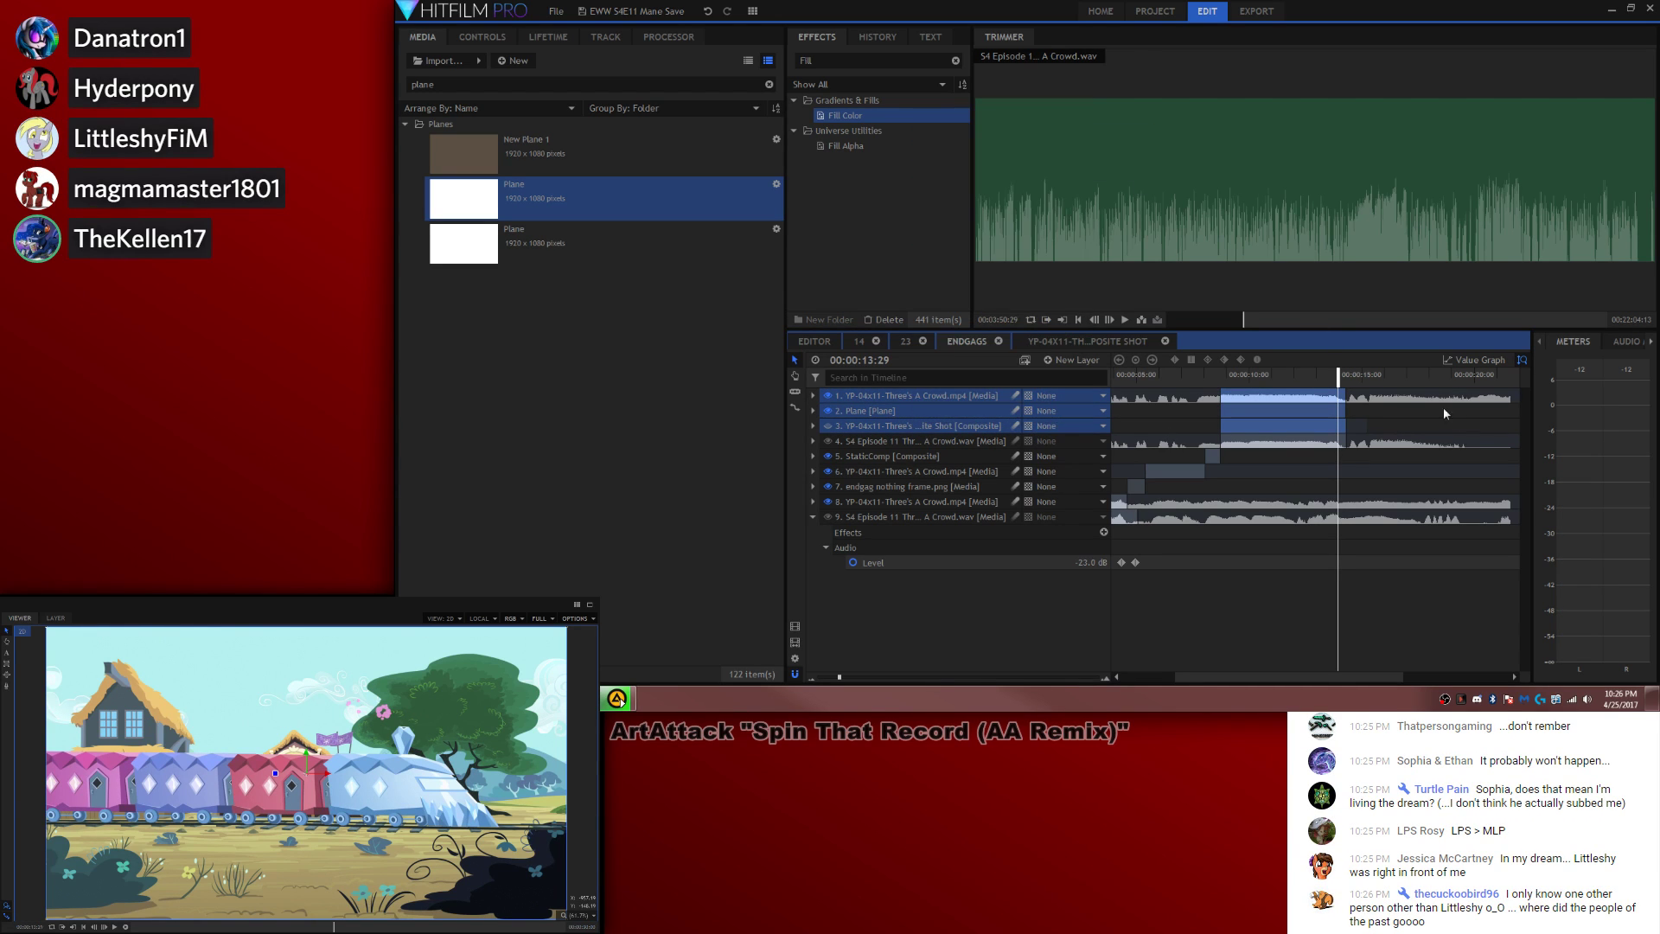
pyautogui.click(1421, 418)
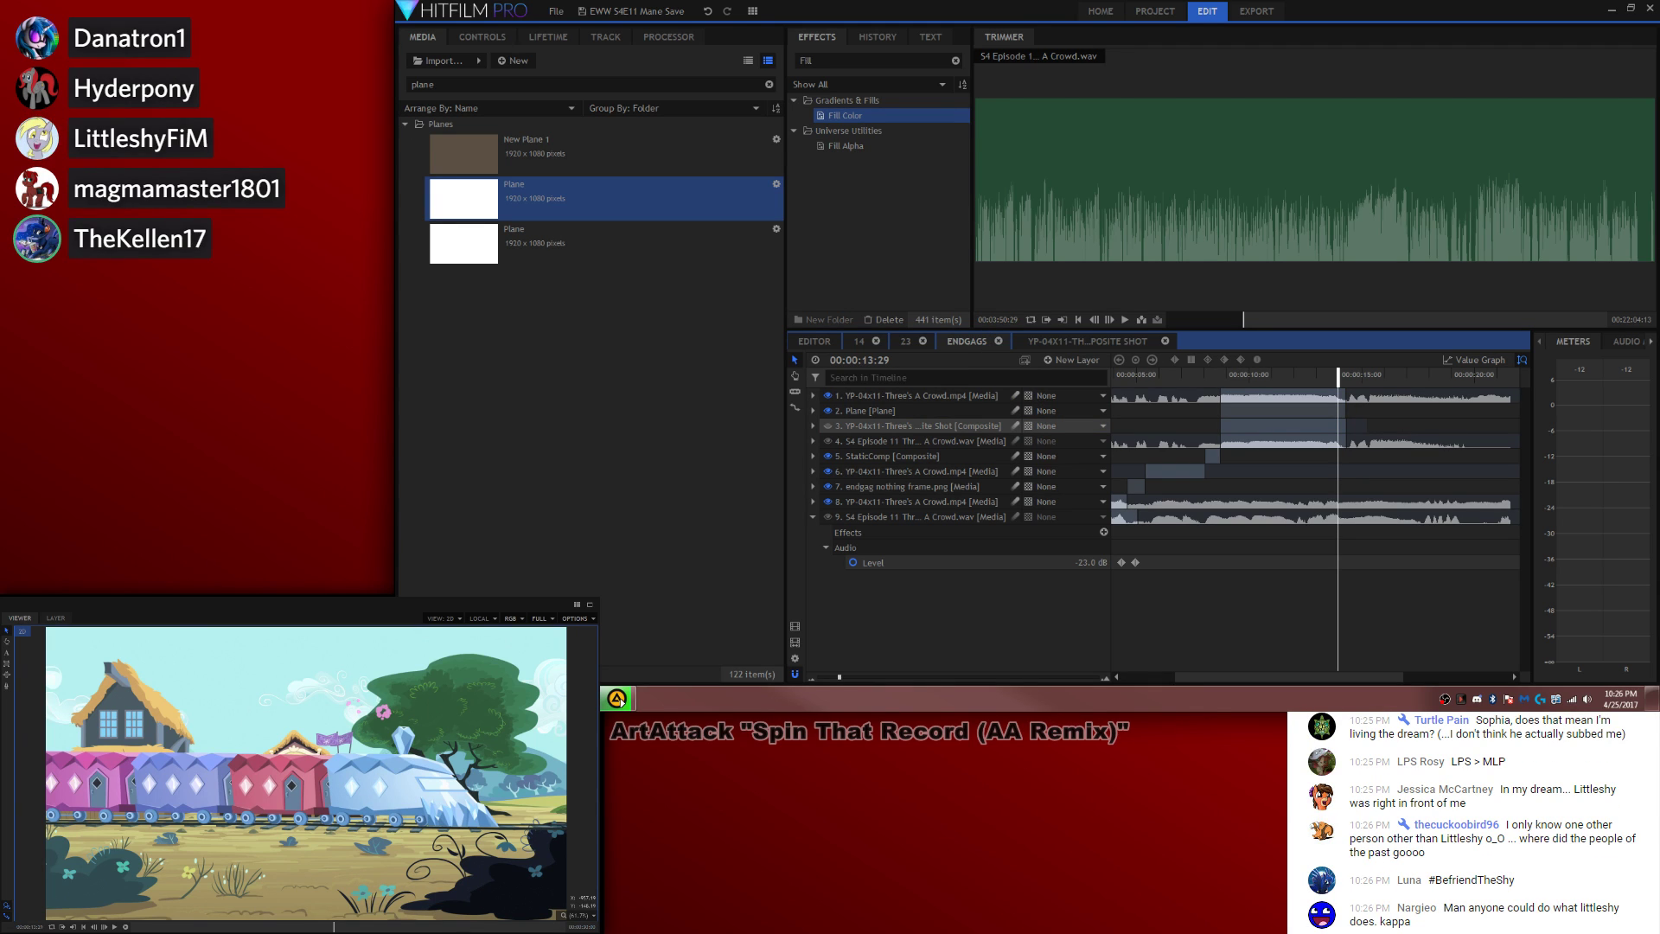
# Step: Clear the project media filter, start a media import and search the Projects folder for "Flash"
pyautogui.click(768, 84)
pyautogui.click(471, 139)
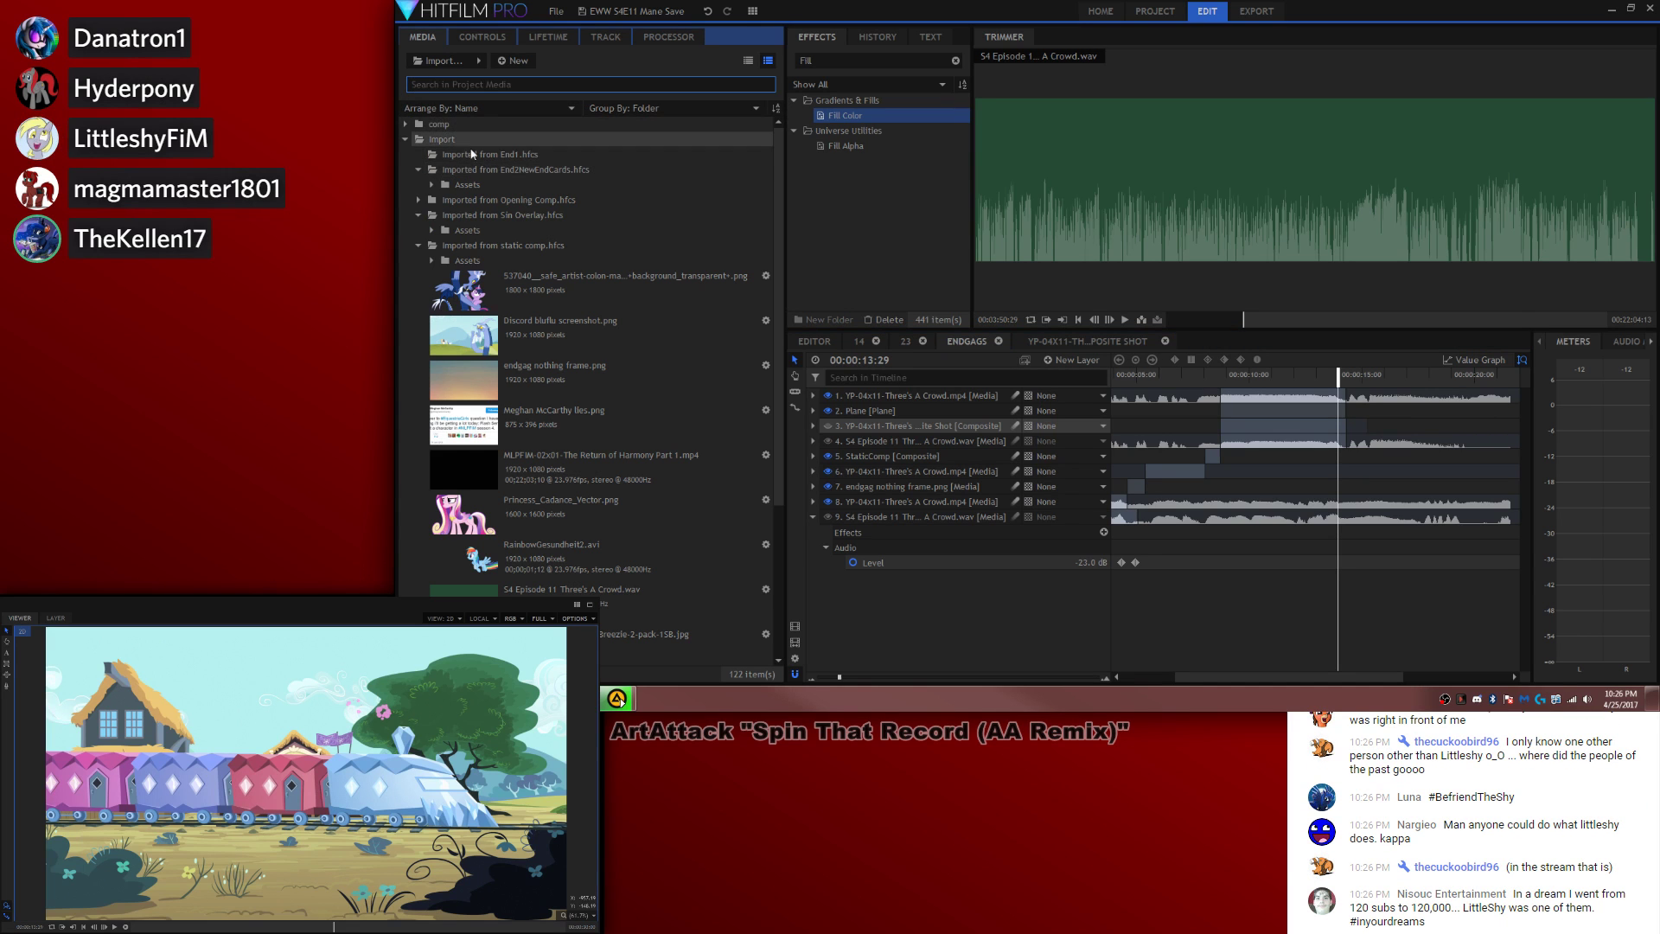
pyautogui.click(441, 63)
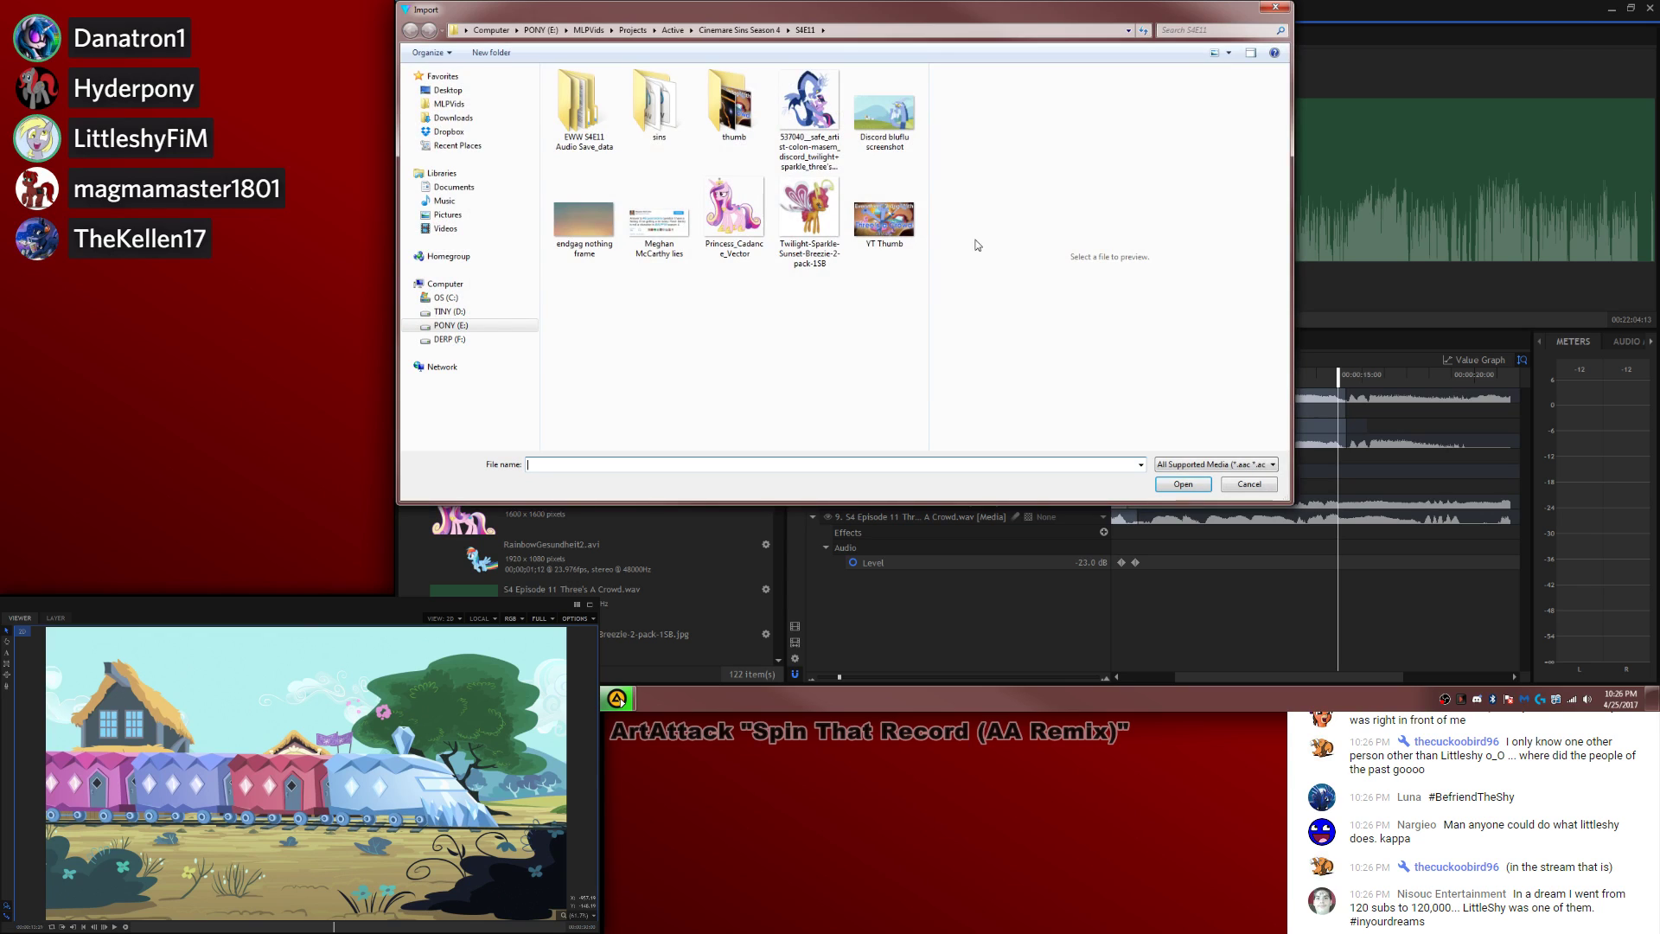
pyautogui.click(673, 30)
pyautogui.click(633, 30)
pyautogui.click(1179, 32)
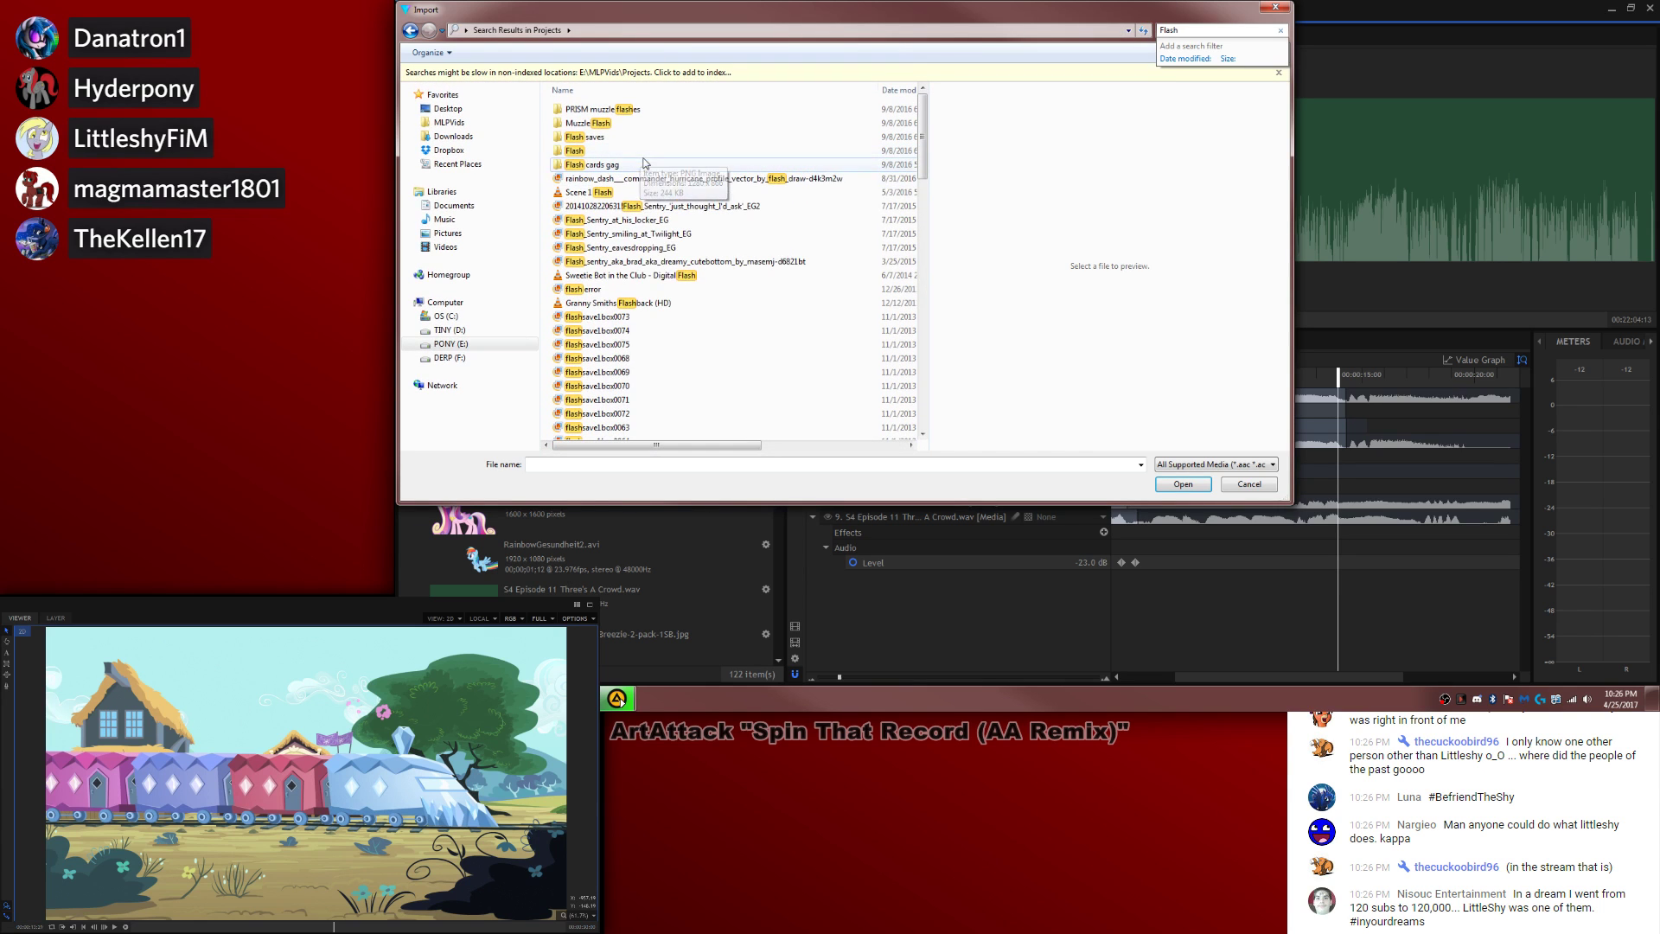
# Step: Preview the Flash Sentry search results and import Flash_sentry_aka_brad_aka_dreamy_cutebottom_by_masemj-d6821bt
pyautogui.click(648, 275)
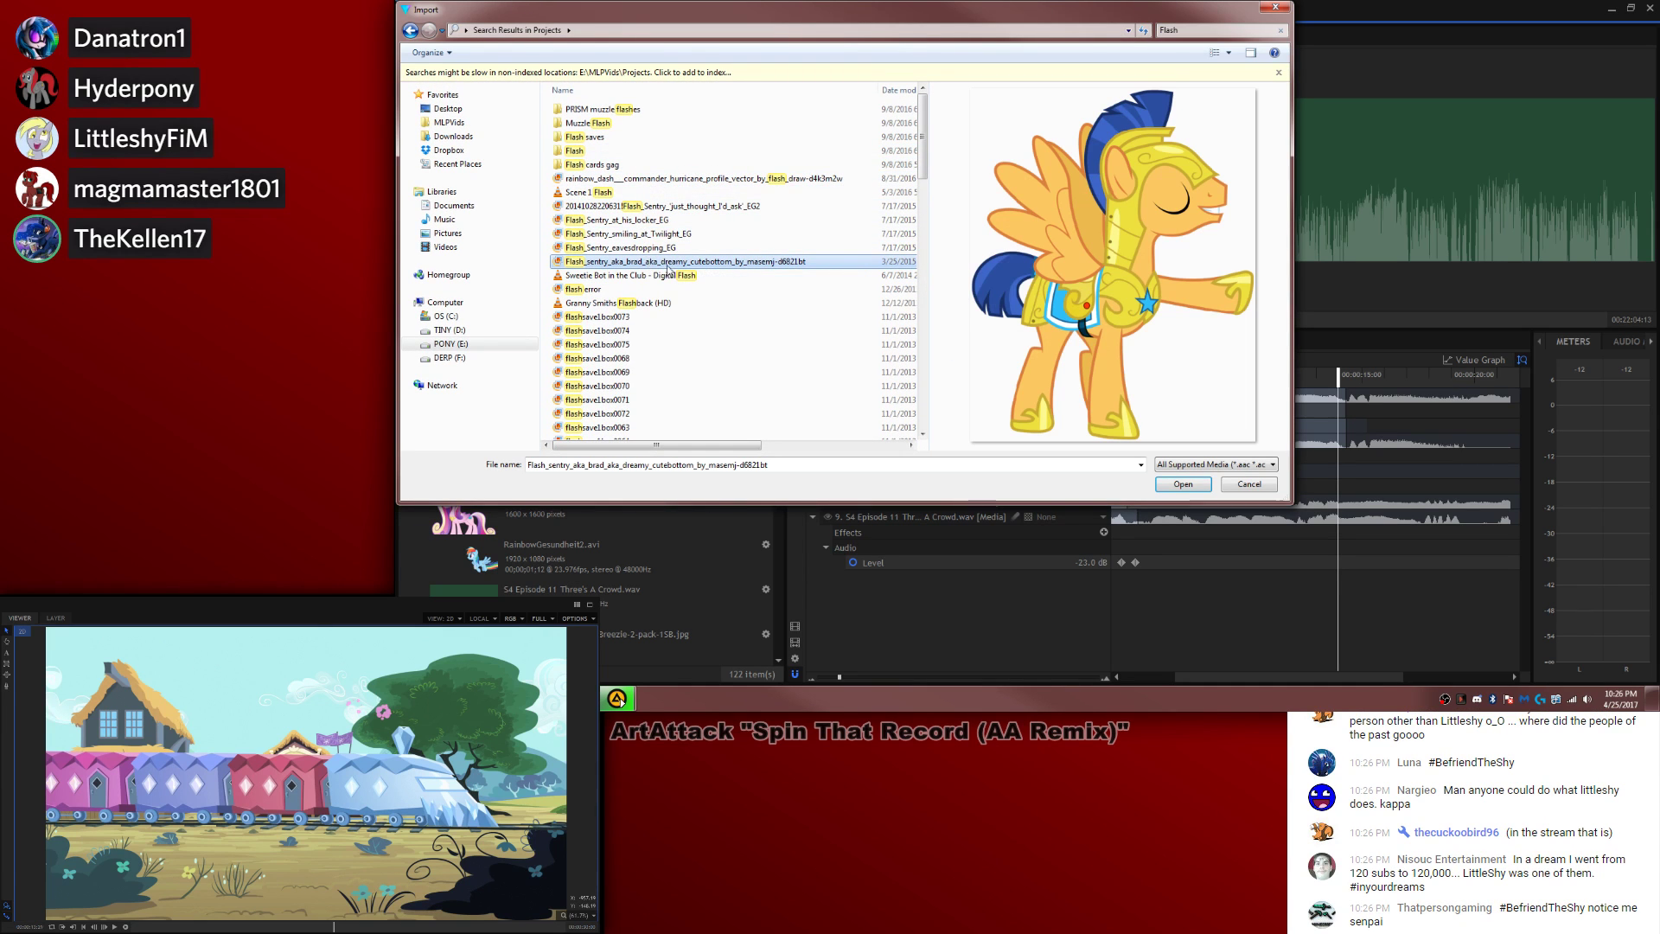
pyautogui.click(654, 250)
pyautogui.click(648, 235)
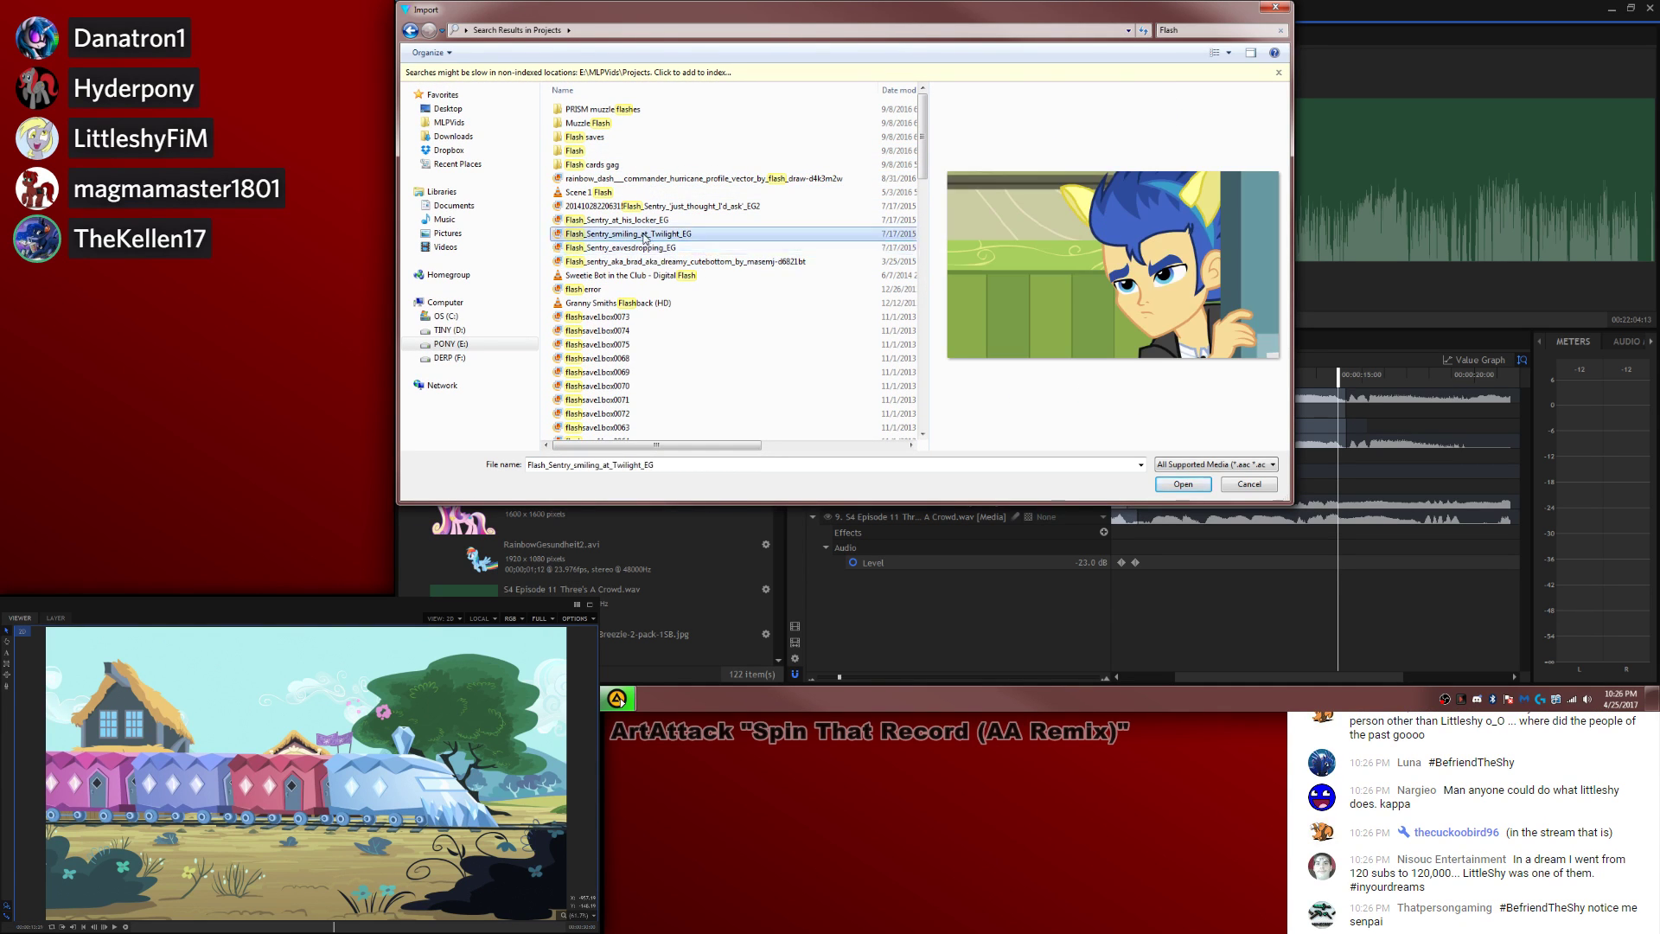
pyautogui.click(641, 222)
pyautogui.click(636, 208)
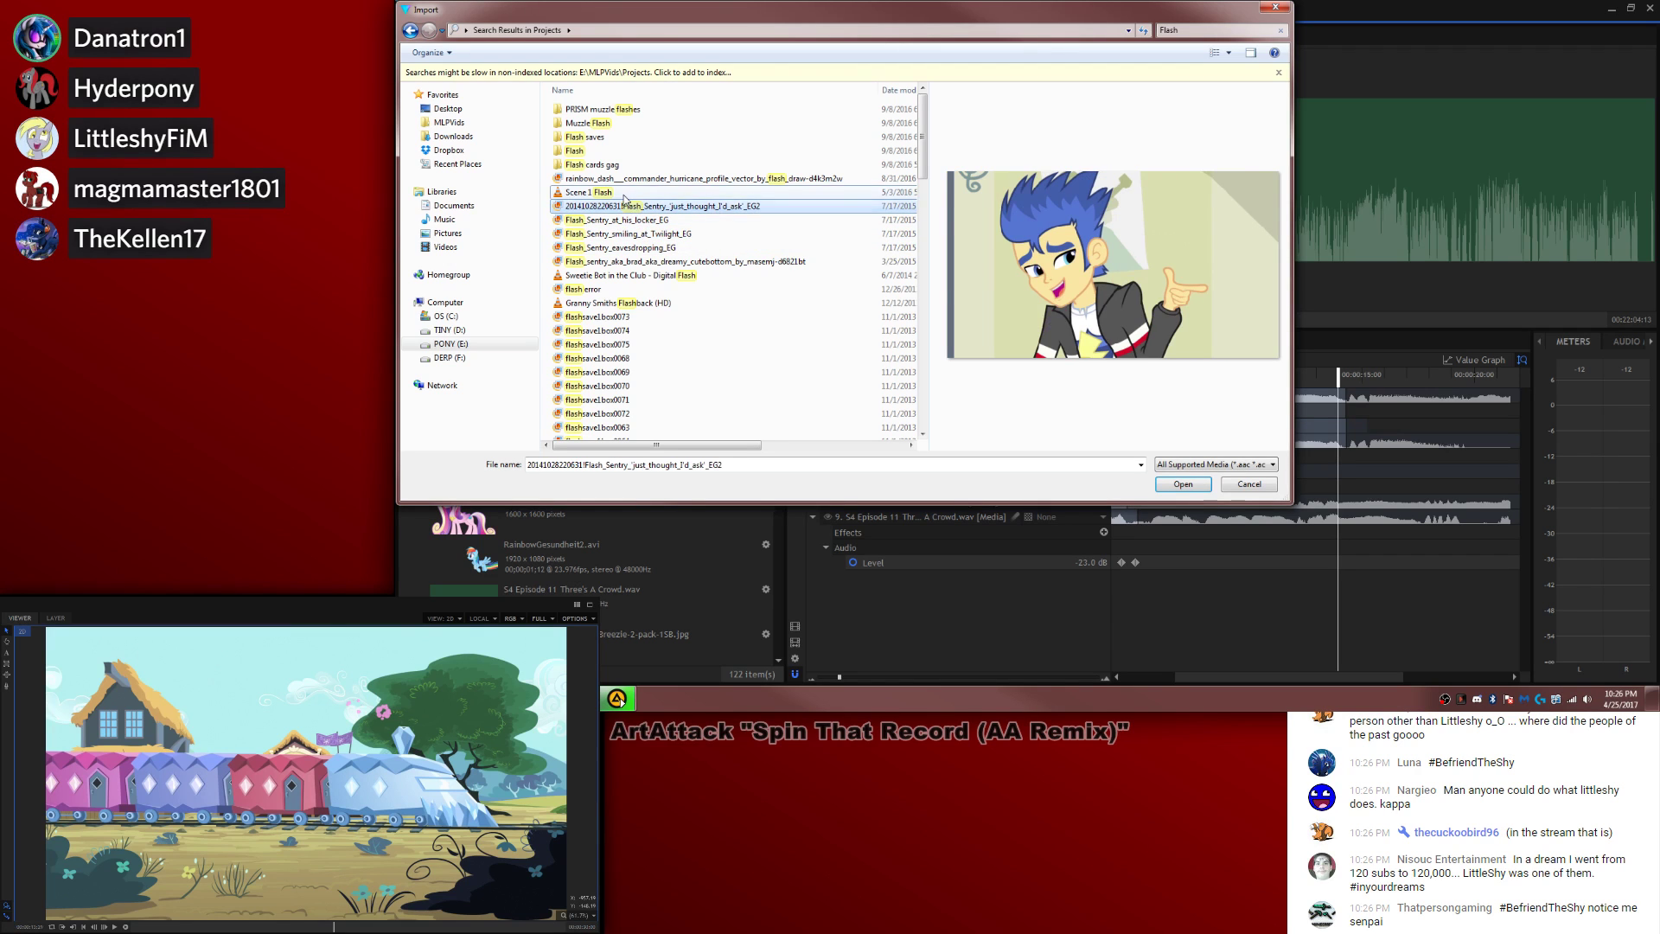
pyautogui.click(628, 196)
pyautogui.click(624, 181)
pyautogui.click(629, 248)
pyautogui.click(633, 262)
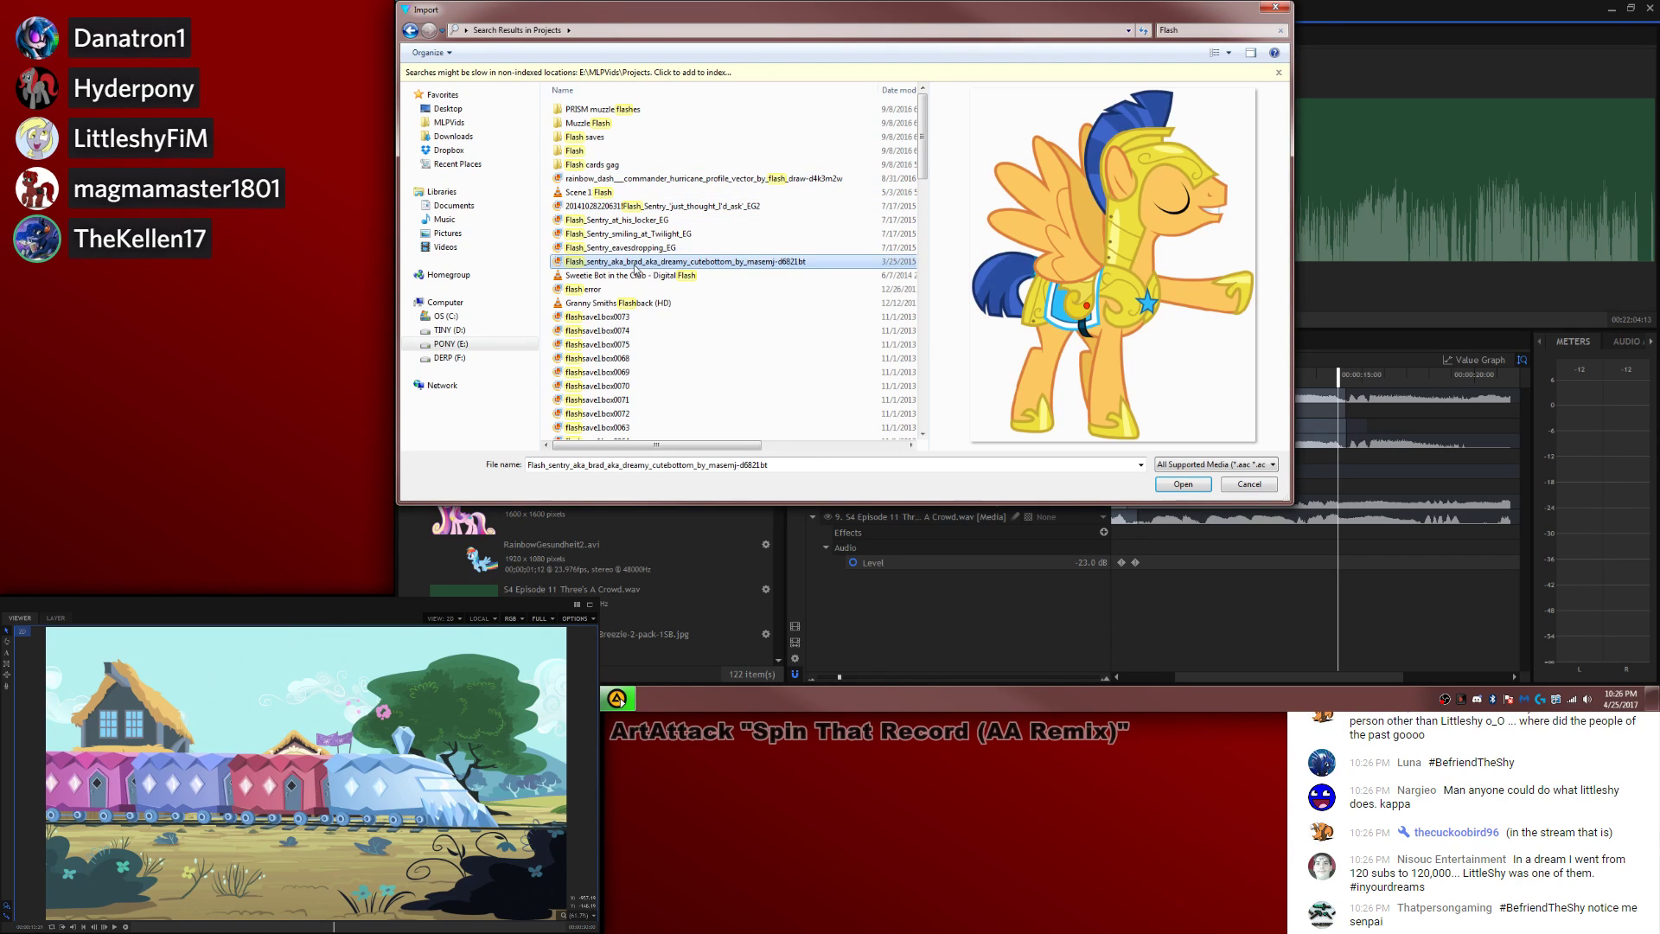
pyautogui.click(635, 277)
pyautogui.click(631, 303)
pyautogui.click(629, 318)
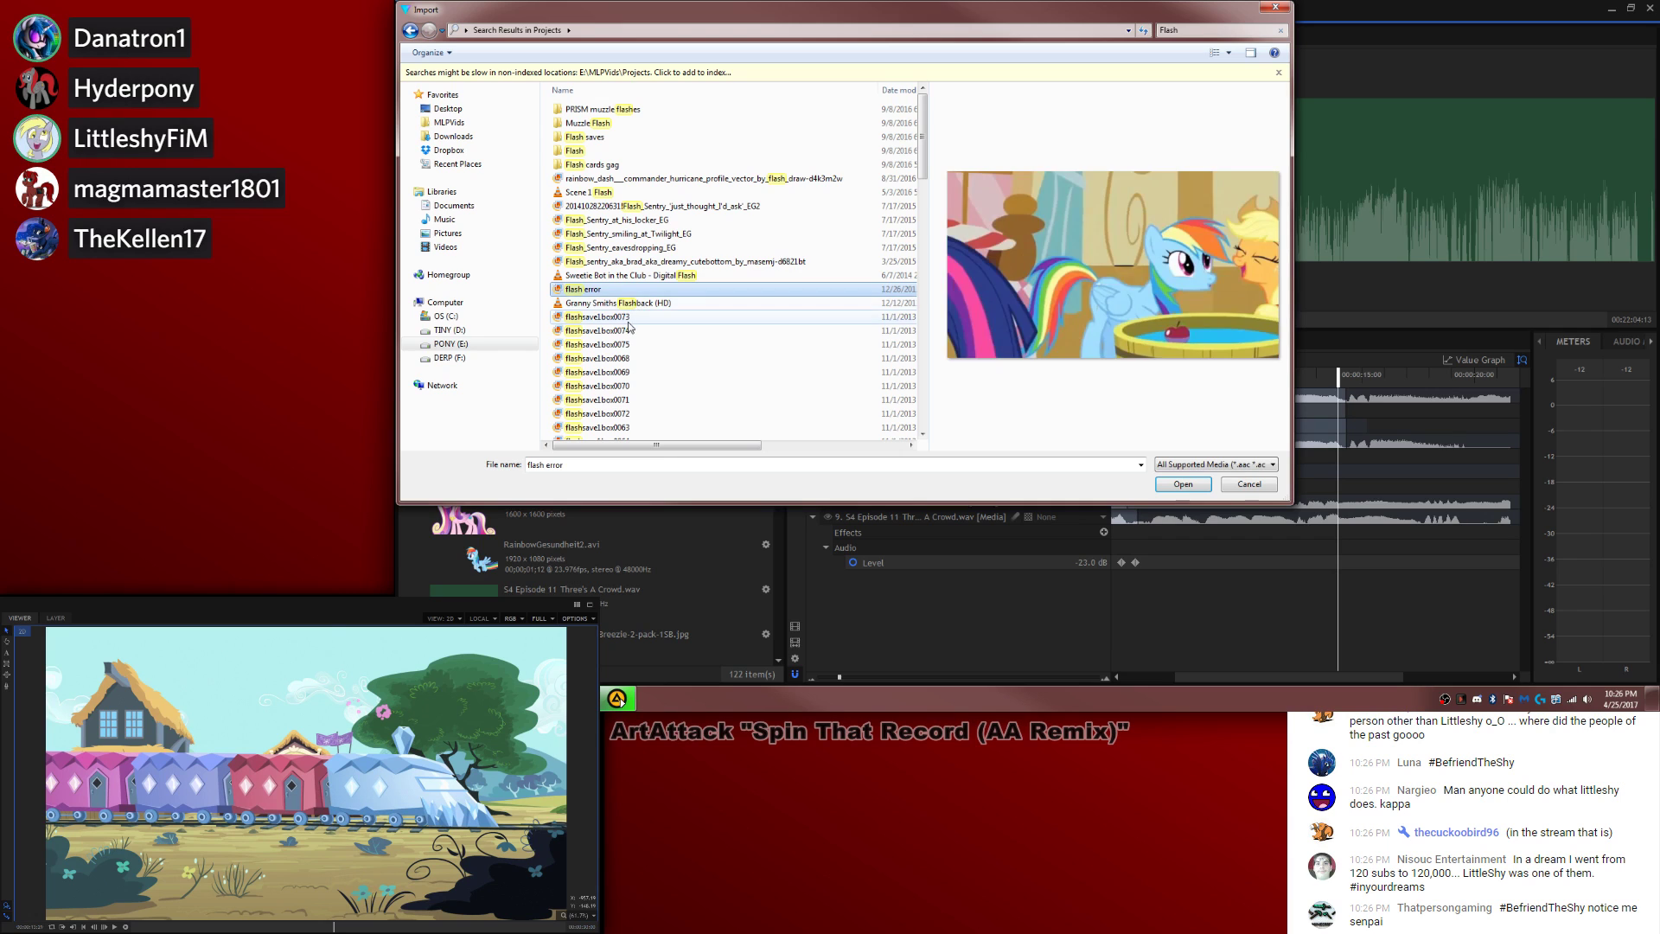
pyautogui.click(620, 263)
pyautogui.doubleClick(619, 264)
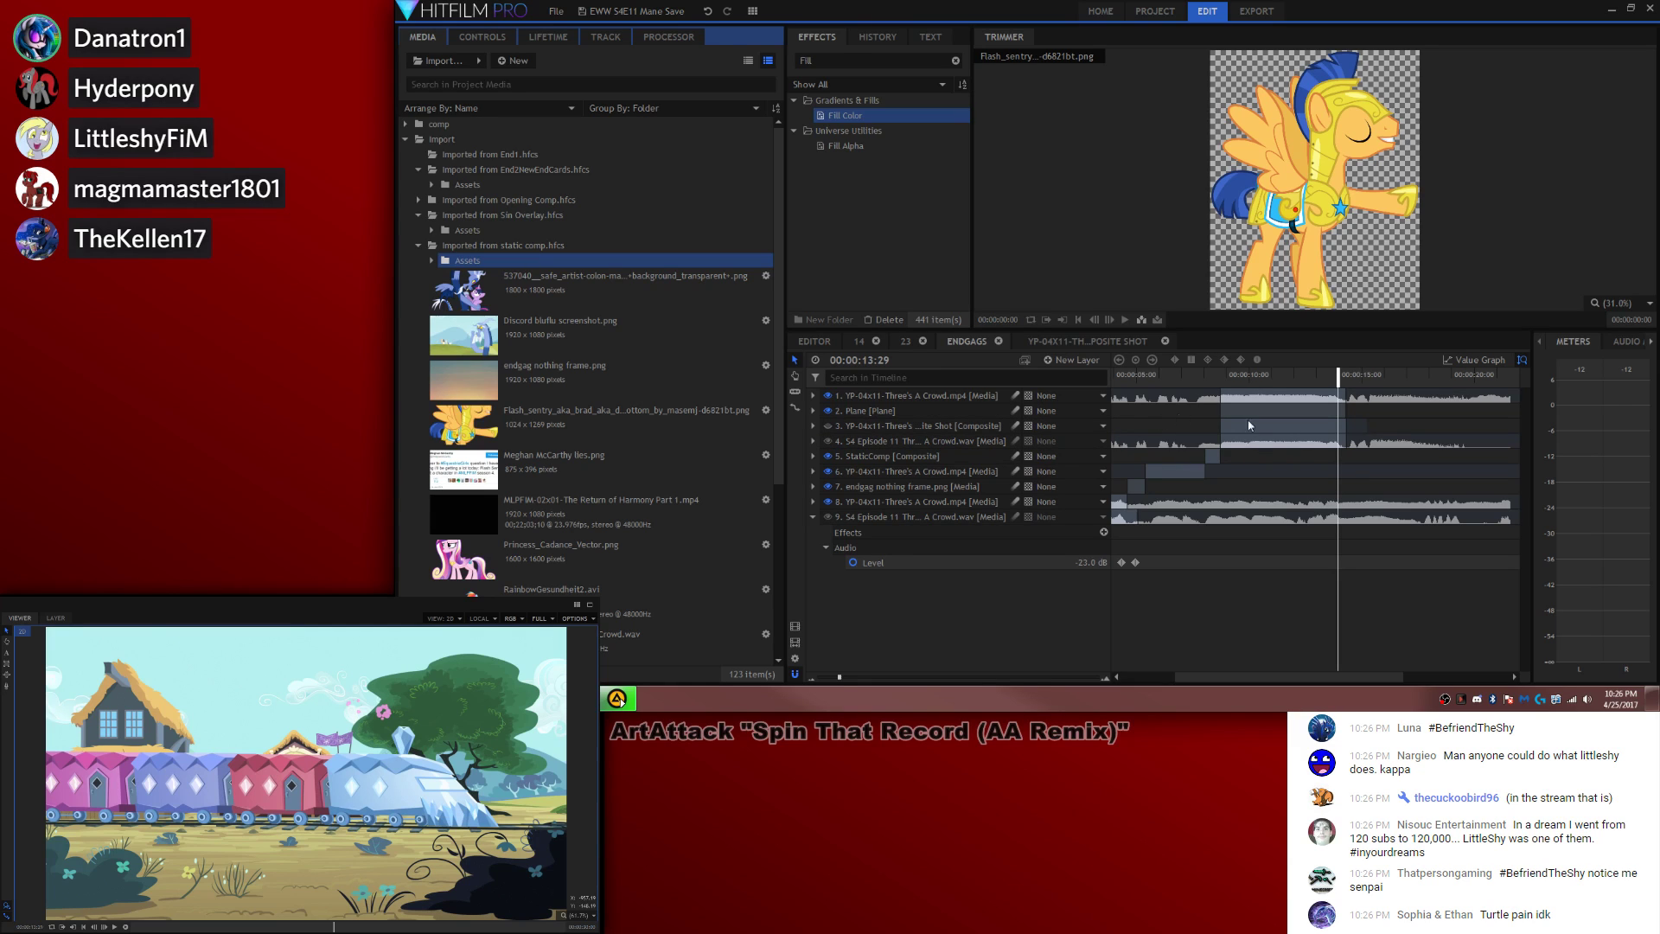
# Step: Review the last frames of the train shot in Endgags and play it back past its end
pyautogui.click(1259, 605)
pyautogui.press(',')
pyautogui.press(',')
pyautogui.press(',')
pyautogui.press(',')
pyautogui.press(',')
pyautogui.press(',')
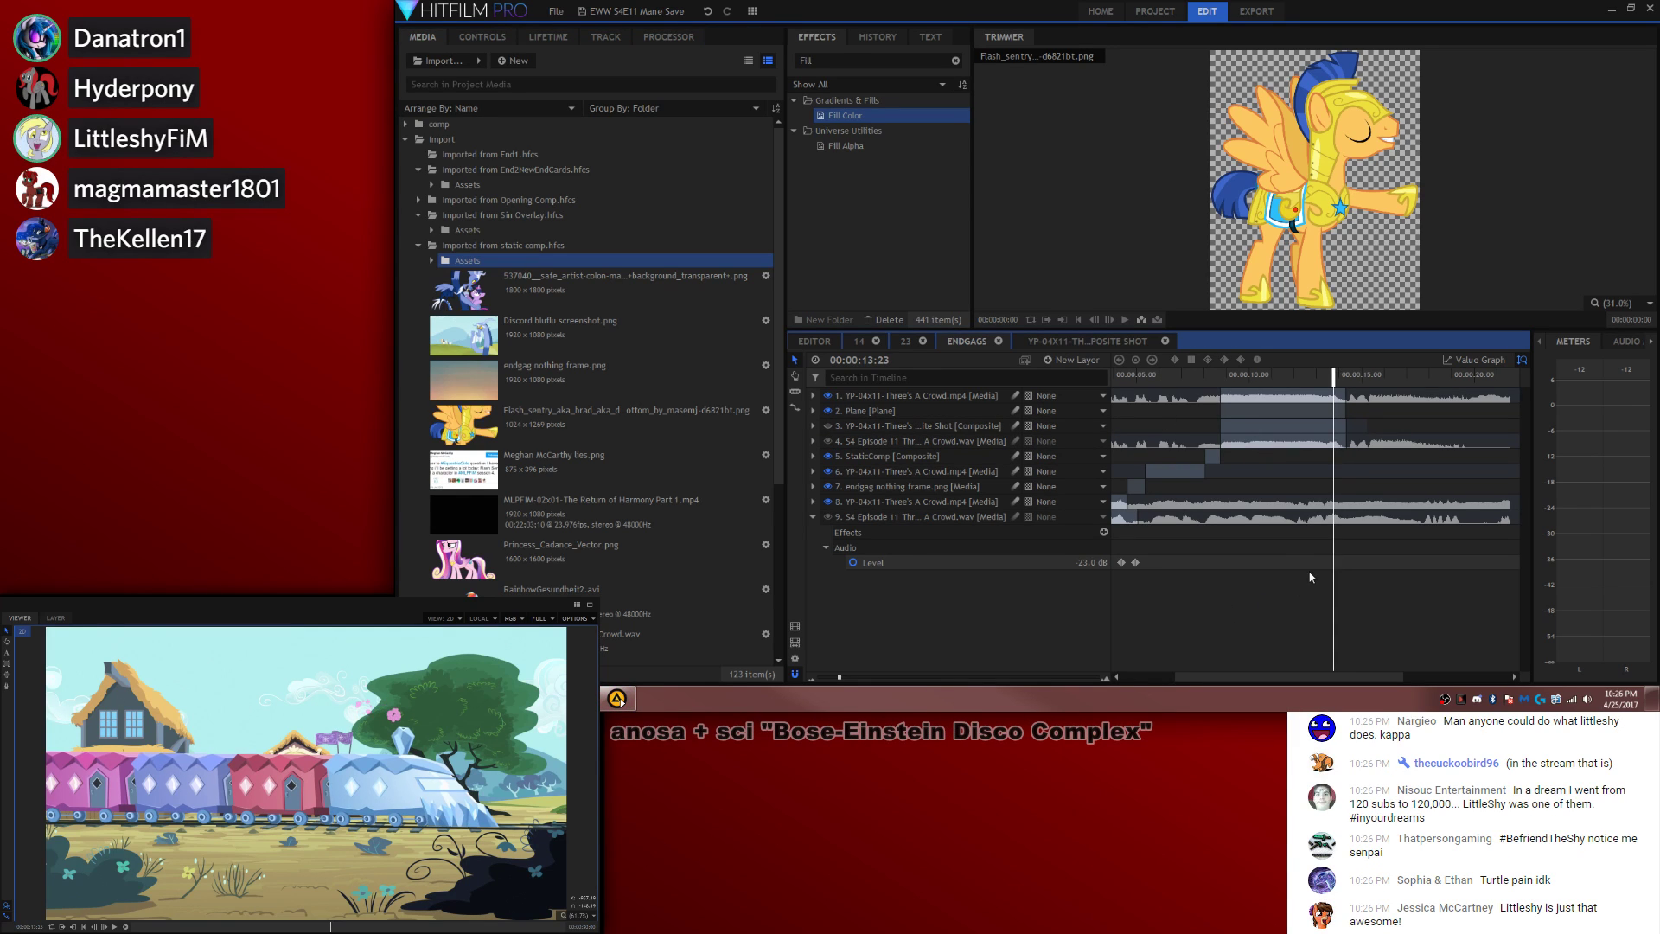
pyautogui.press('Left')
pyautogui.press('Left')
pyautogui.press('Left')
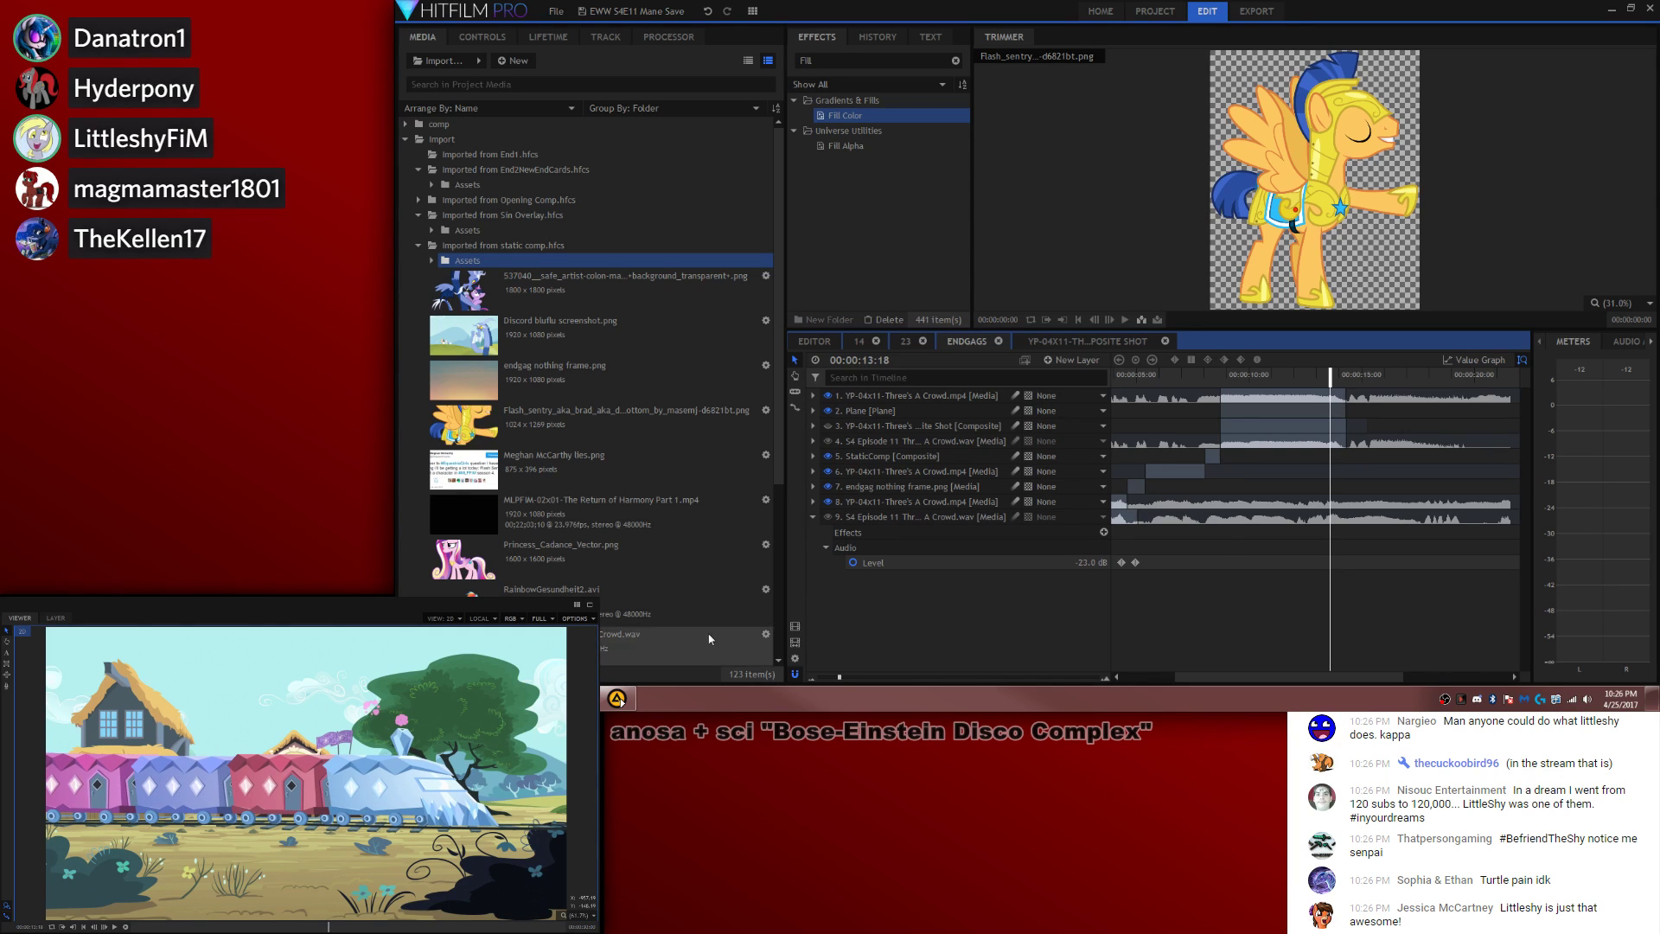
pyautogui.click(869, 677)
pyautogui.moveTo(1322, 387); pyautogui.dragTo(1338, 387)
pyautogui.click(1353, 442)
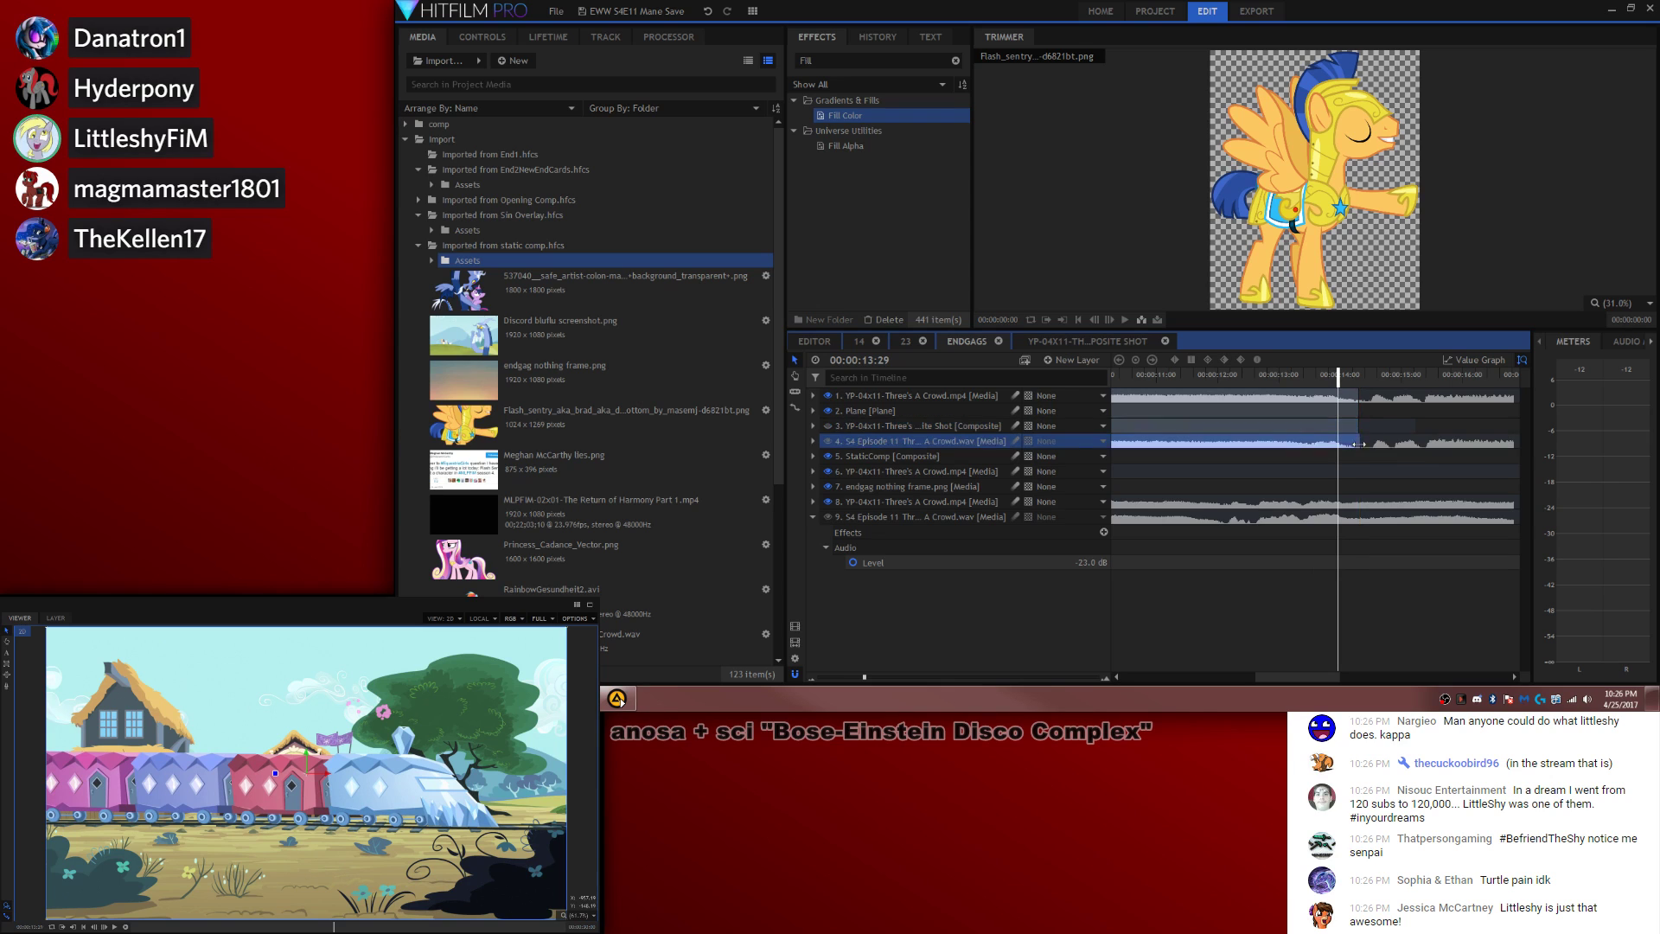
pyautogui.press('space')
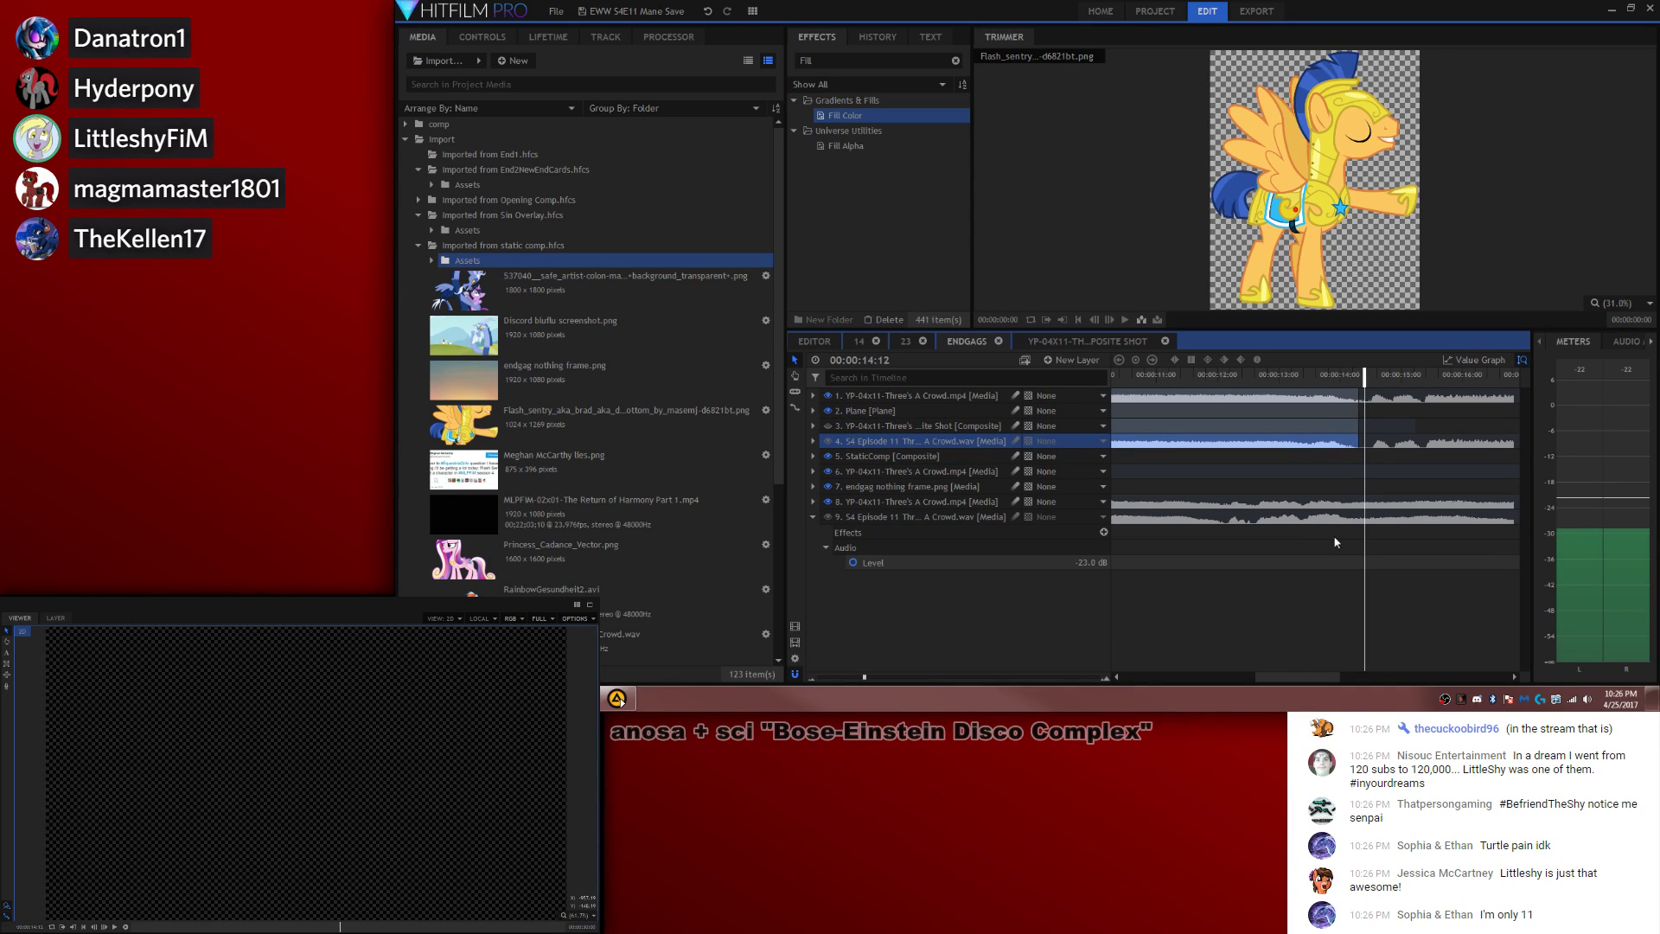
# Step: Add the Flash Sentry image to Endgags at 00:00:13:07, layered between the top train clip and the Plane
pyautogui.moveTo(1288, 368)
pyautogui.mouseDown()
pyautogui.moveTo(1314, 372)
pyautogui.moveTo(1257, 372)
pyautogui.moveTo(1295, 394)
pyautogui.mouseUp()
pyautogui.moveTo(1313, 207); pyautogui.dragTo(1294, 422)
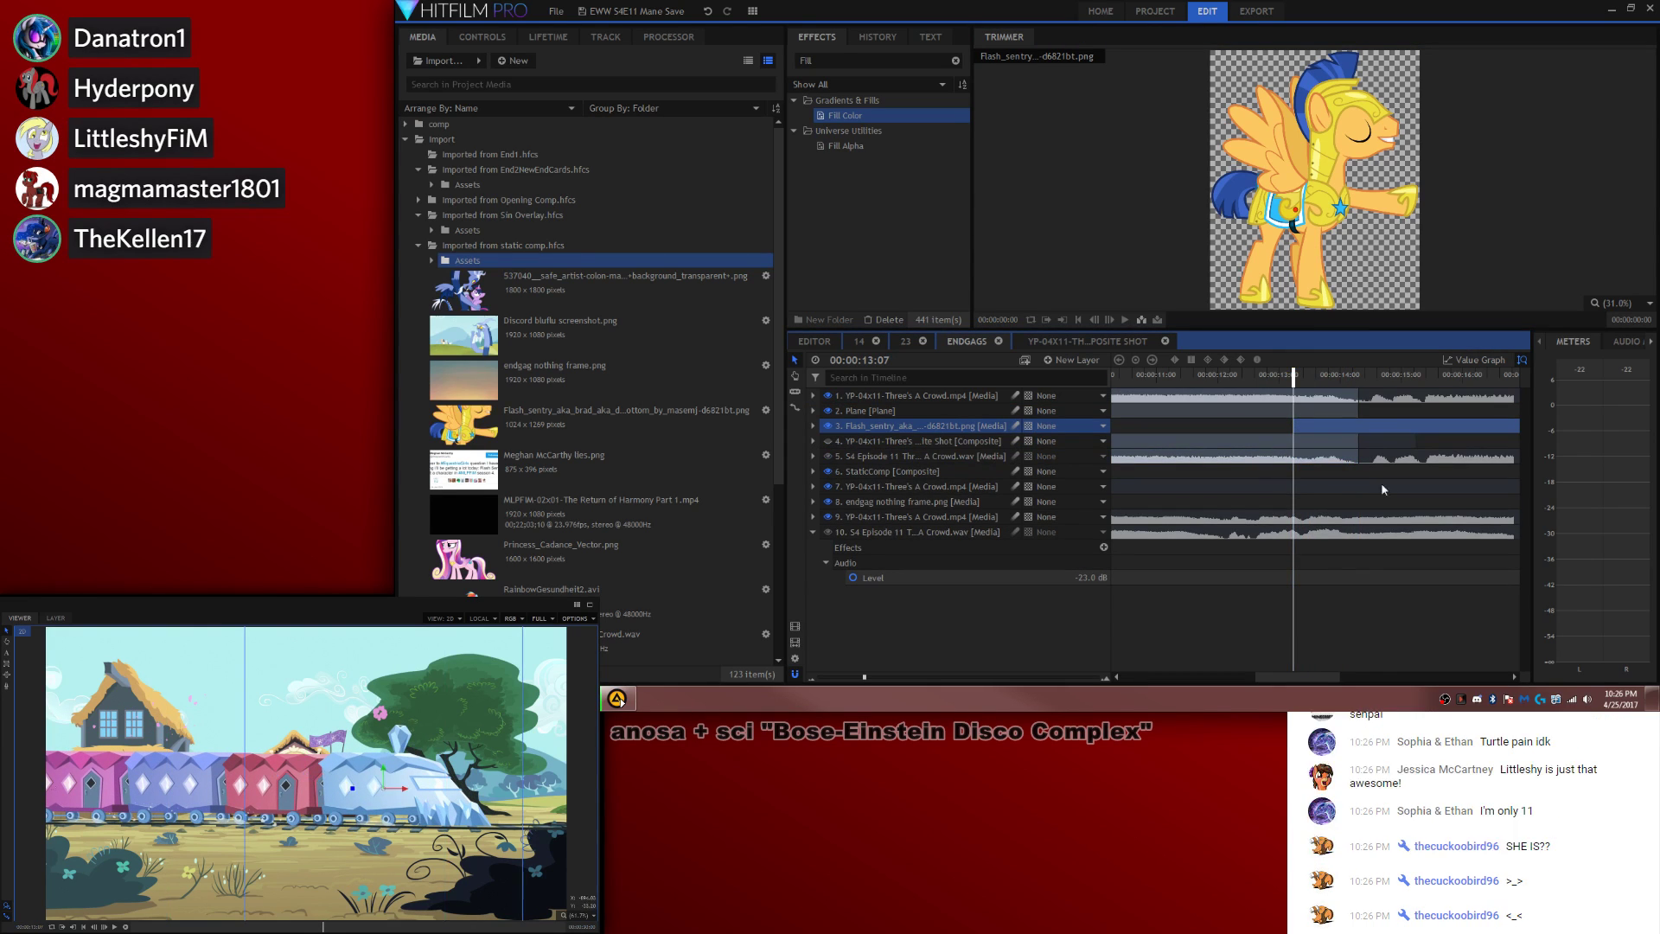
pyautogui.click(970, 420)
pyautogui.moveTo(968, 421); pyautogui.dragTo(966, 408)
# Step: Scale down the Flash Sentry image and fit it inside the train's front window
pyautogui.scroll(-1, 418, 774)
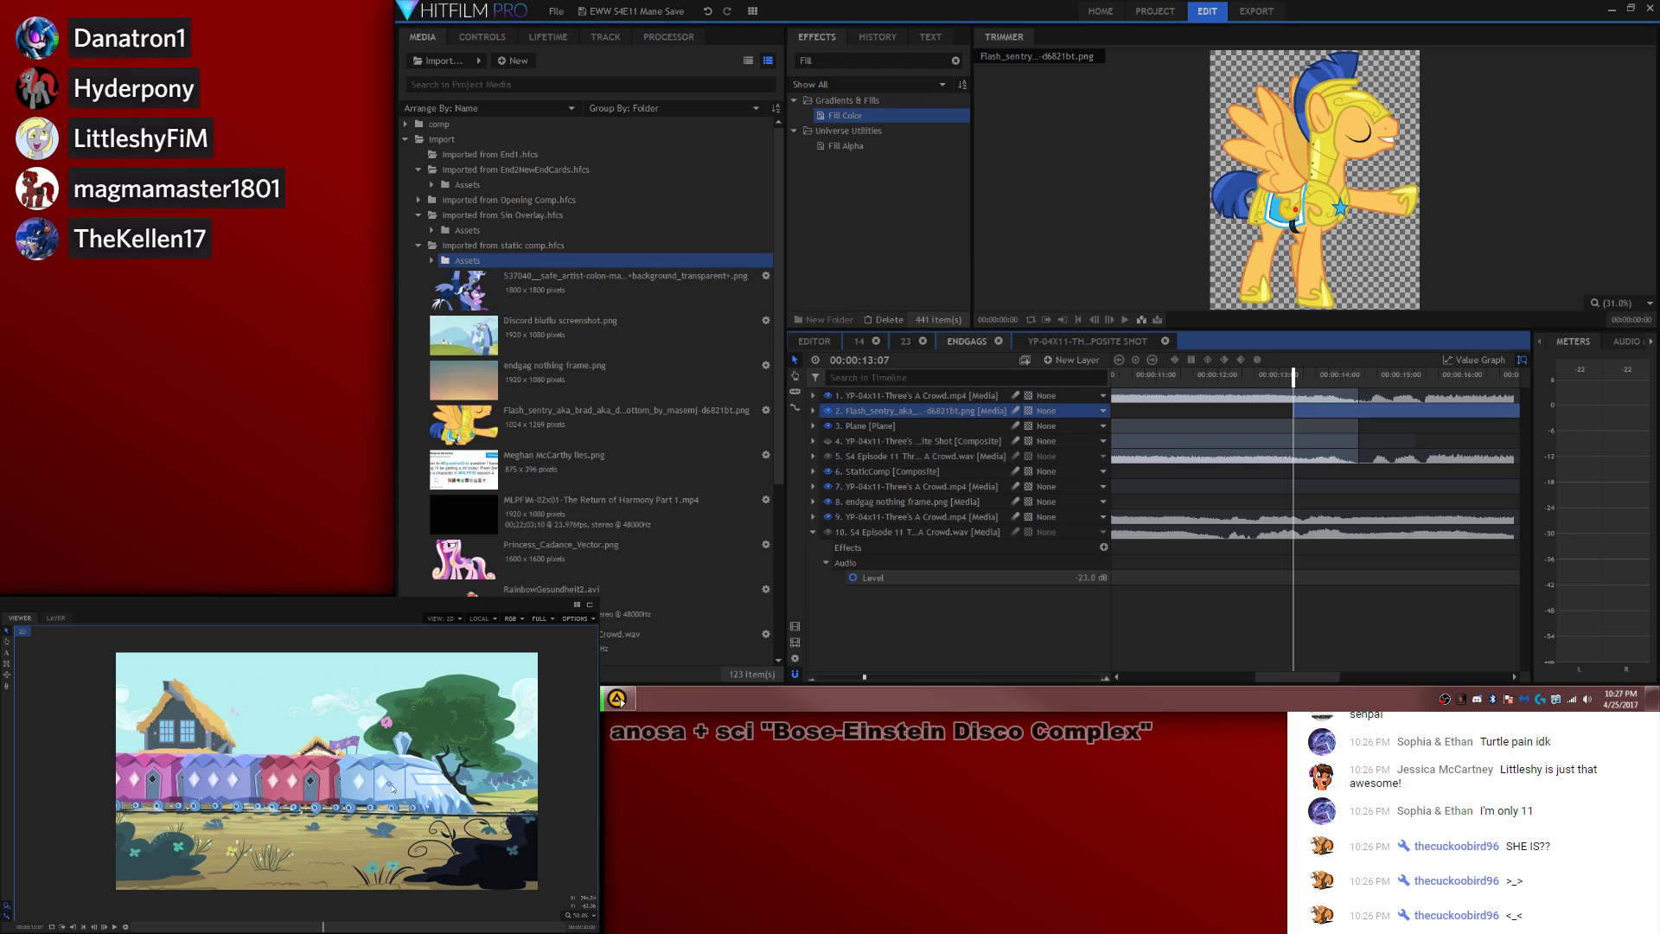
pyautogui.scroll(5, 424, 792)
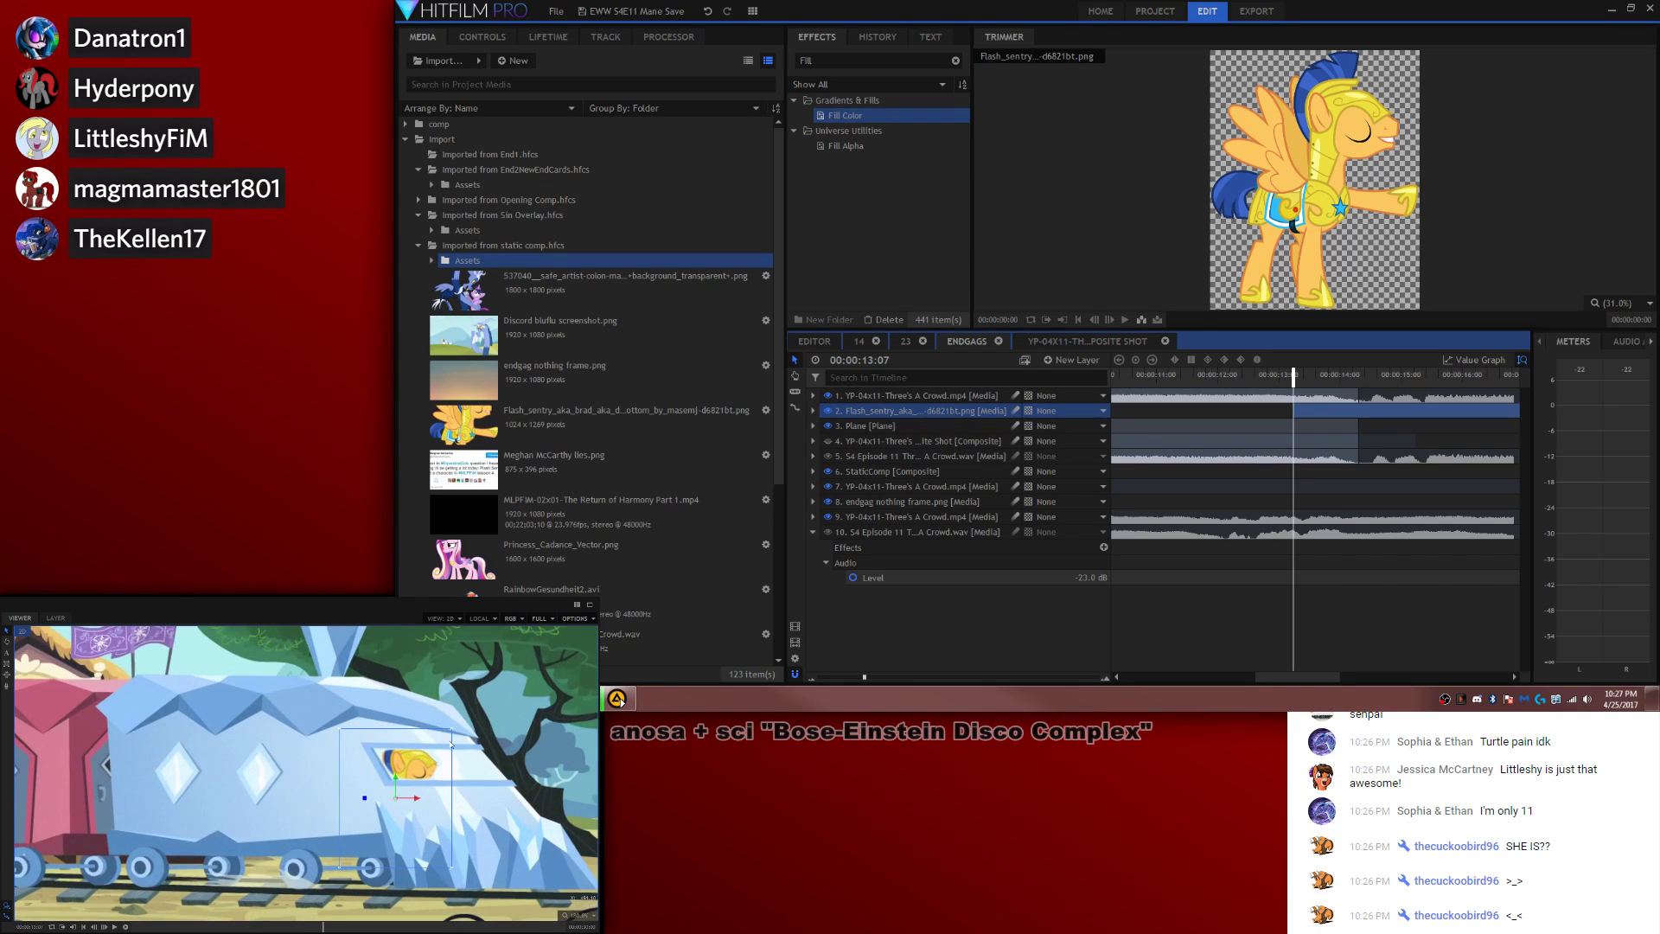
pyautogui.moveTo(453, 731); pyautogui.dragTo(405, 776)
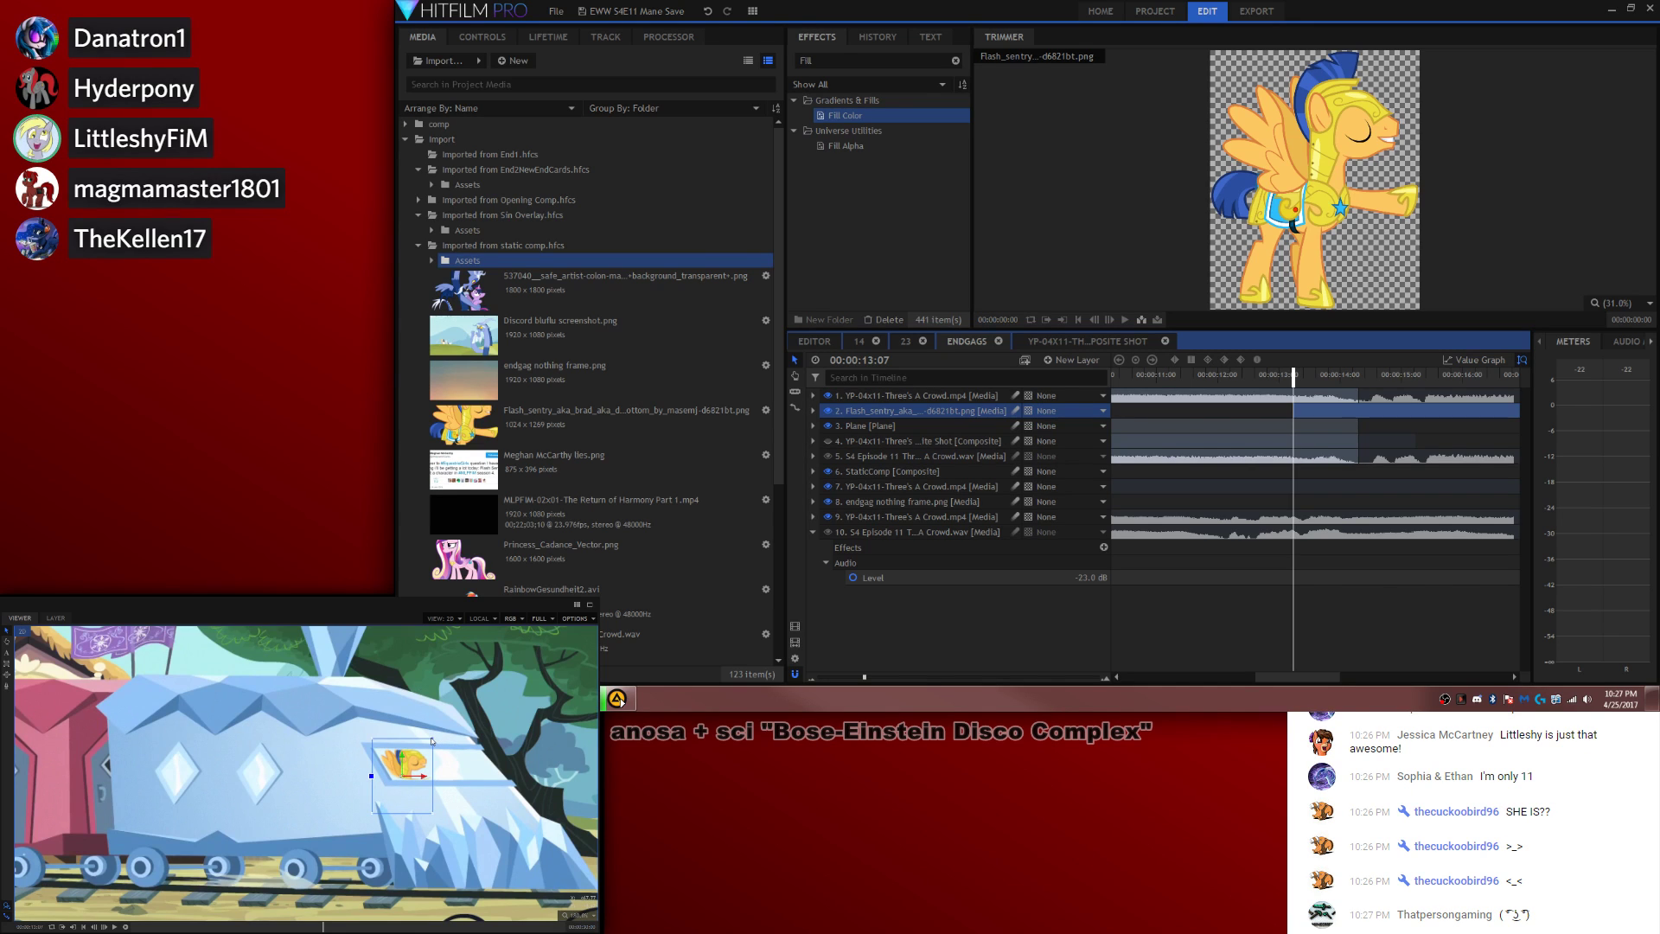
# Step: Apply Fill Color to the Flash Sentry layer using the window colour (222, 247, 253) and set Blend Amount to 71%
pyautogui.click(856, 66)
pyautogui.write('fill')
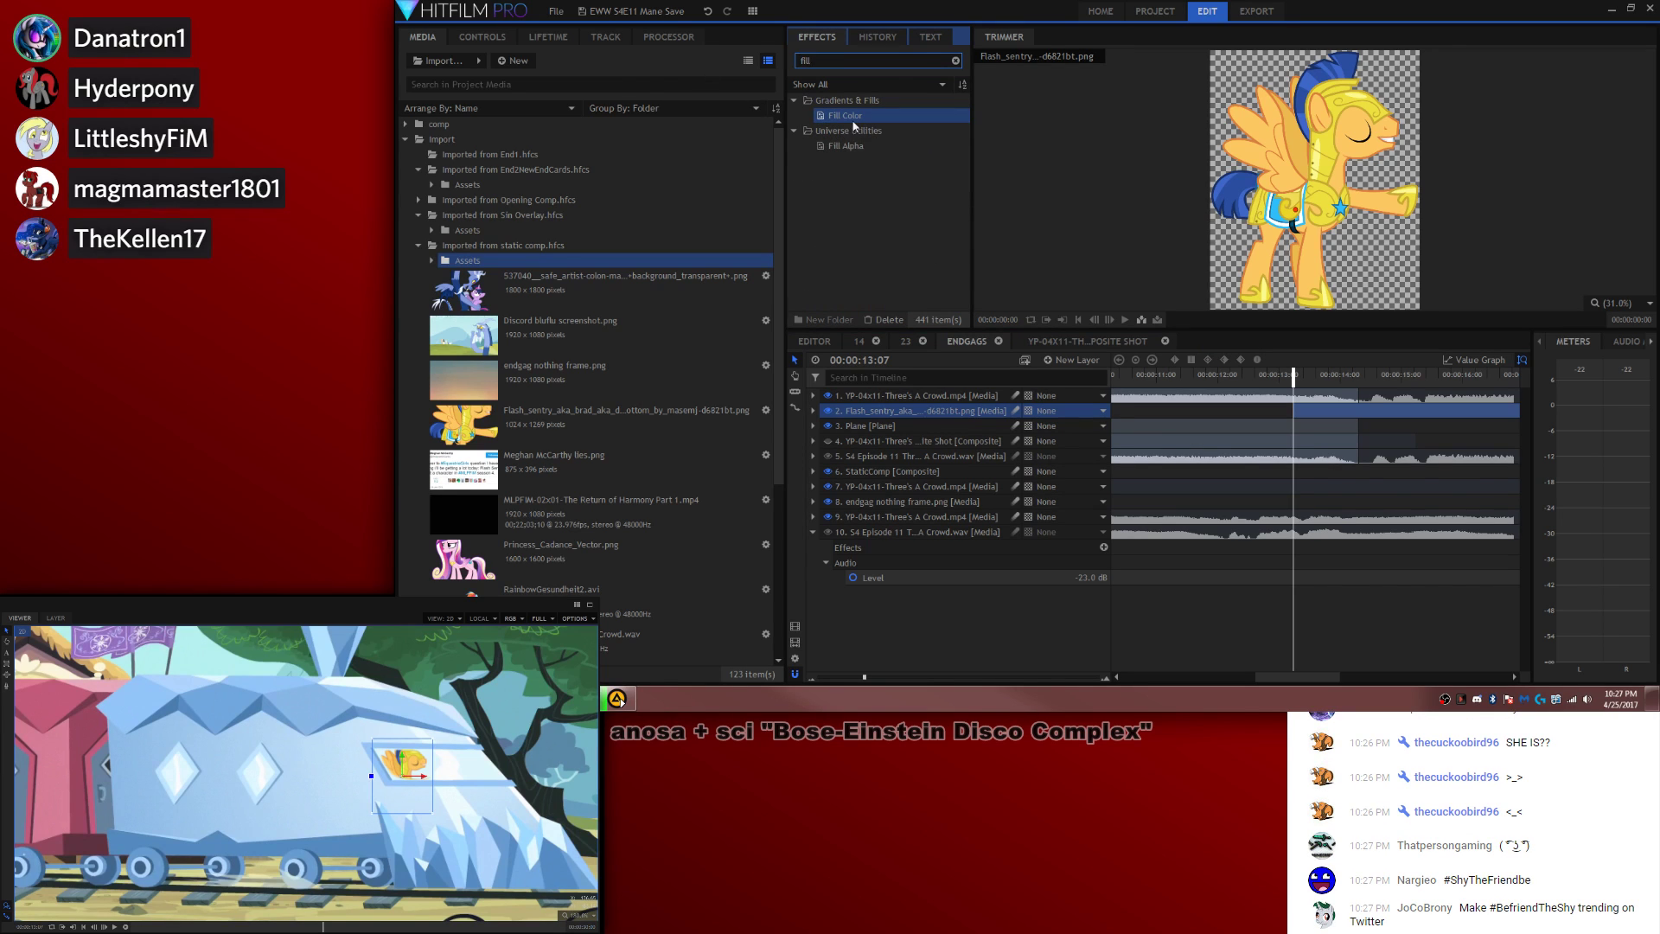
pyautogui.moveTo(888, 364); pyautogui.dragTo(903, 413)
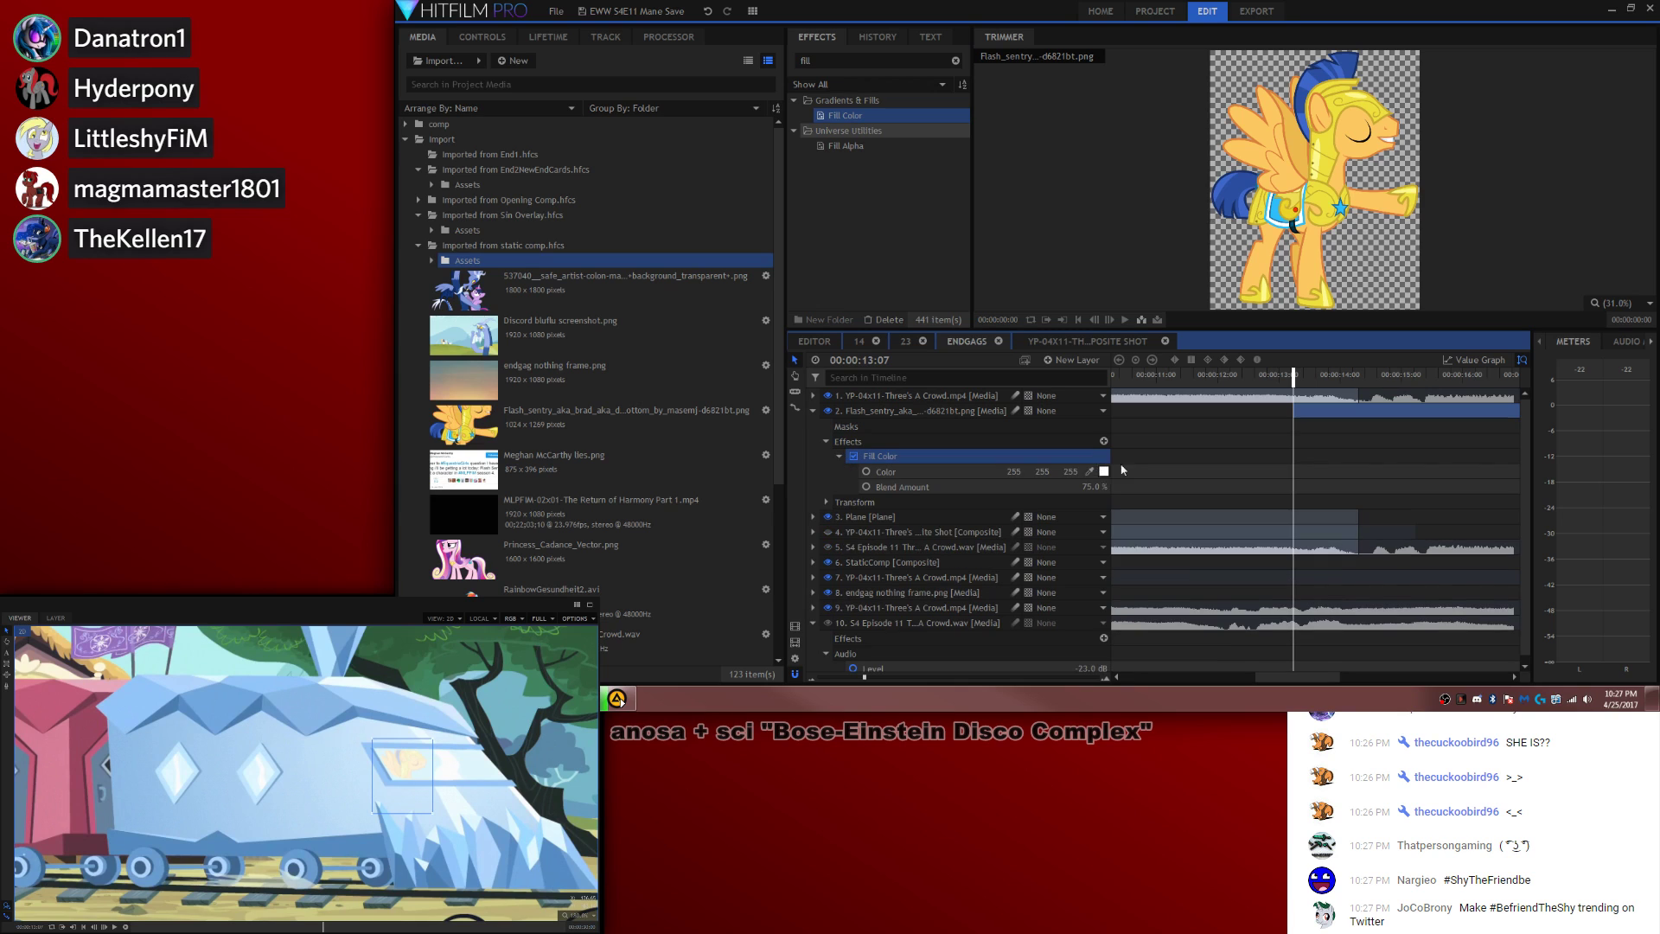
pyautogui.moveTo(1091, 473); pyautogui.dragTo(450, 763)
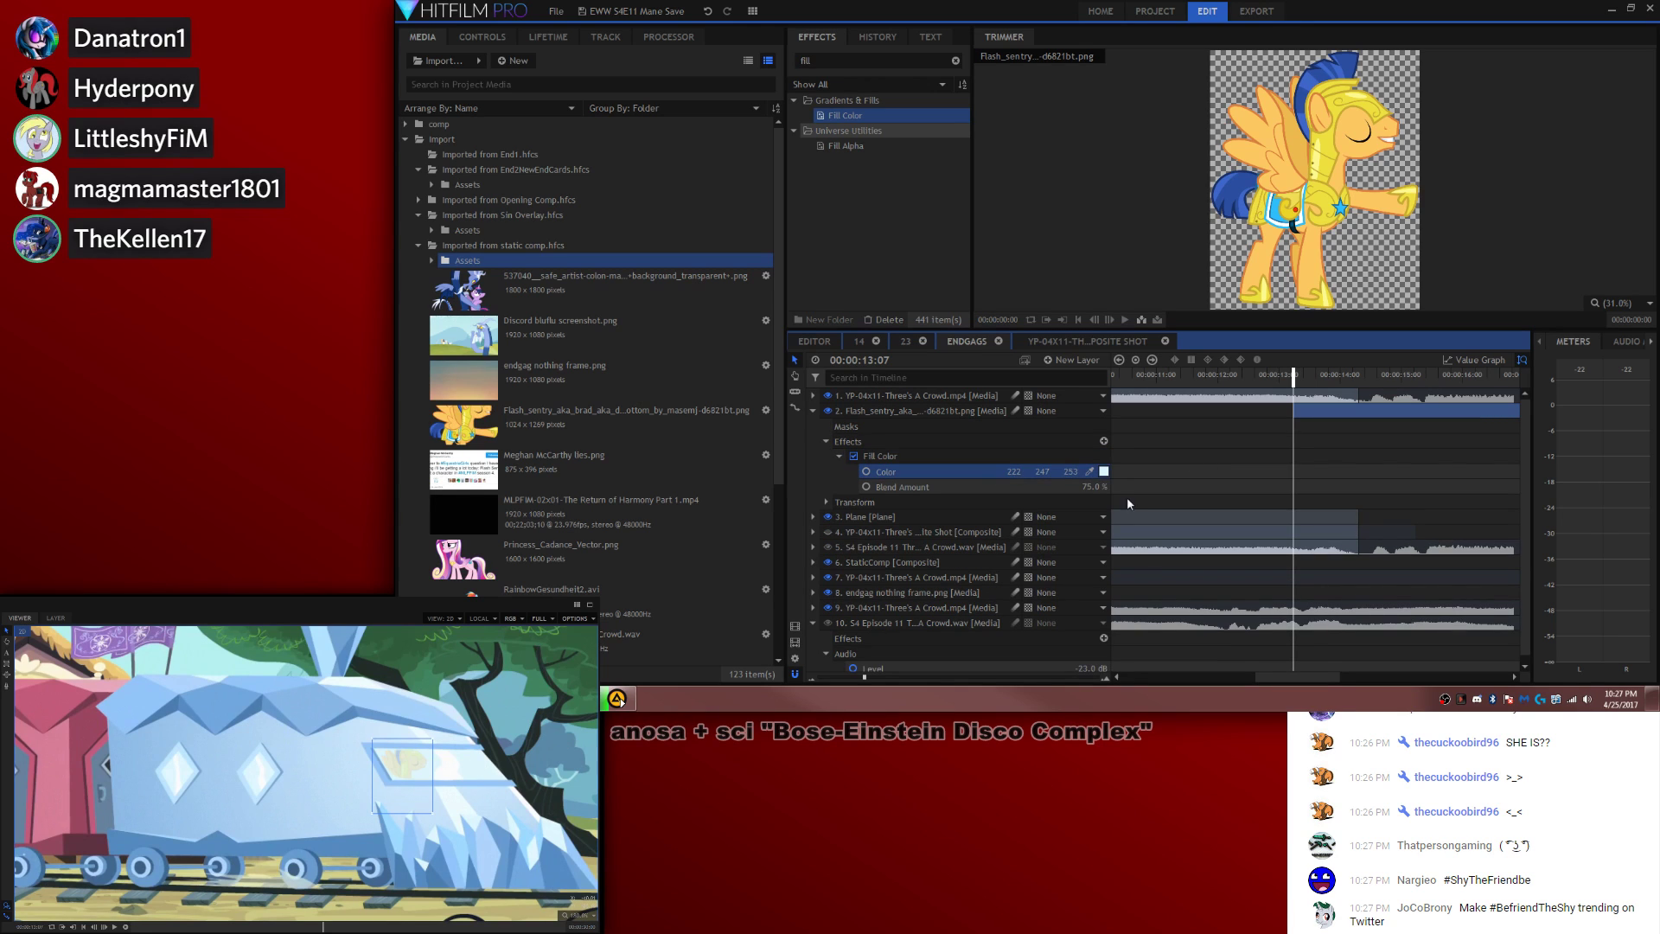
pyautogui.moveTo(1093, 487); pyautogui.dragTo(1104, 487)
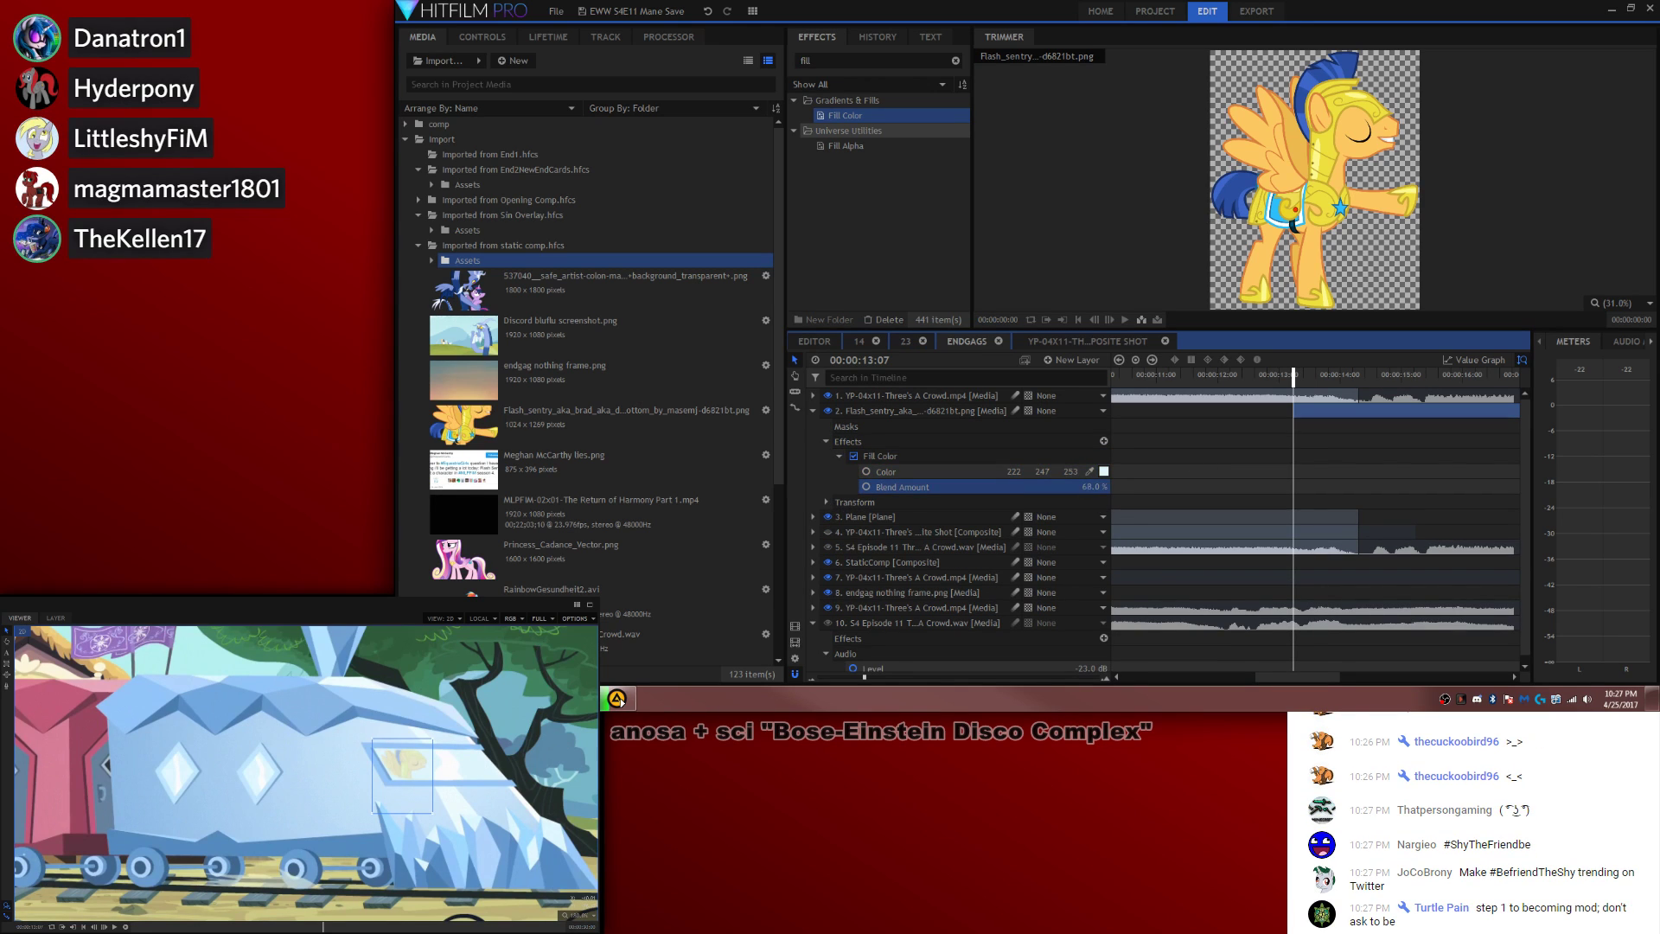
# Step: Enlarge the tinted Flash Sentry image slightly and move it behind the train body, just left of the front window
pyautogui.click(875, 413)
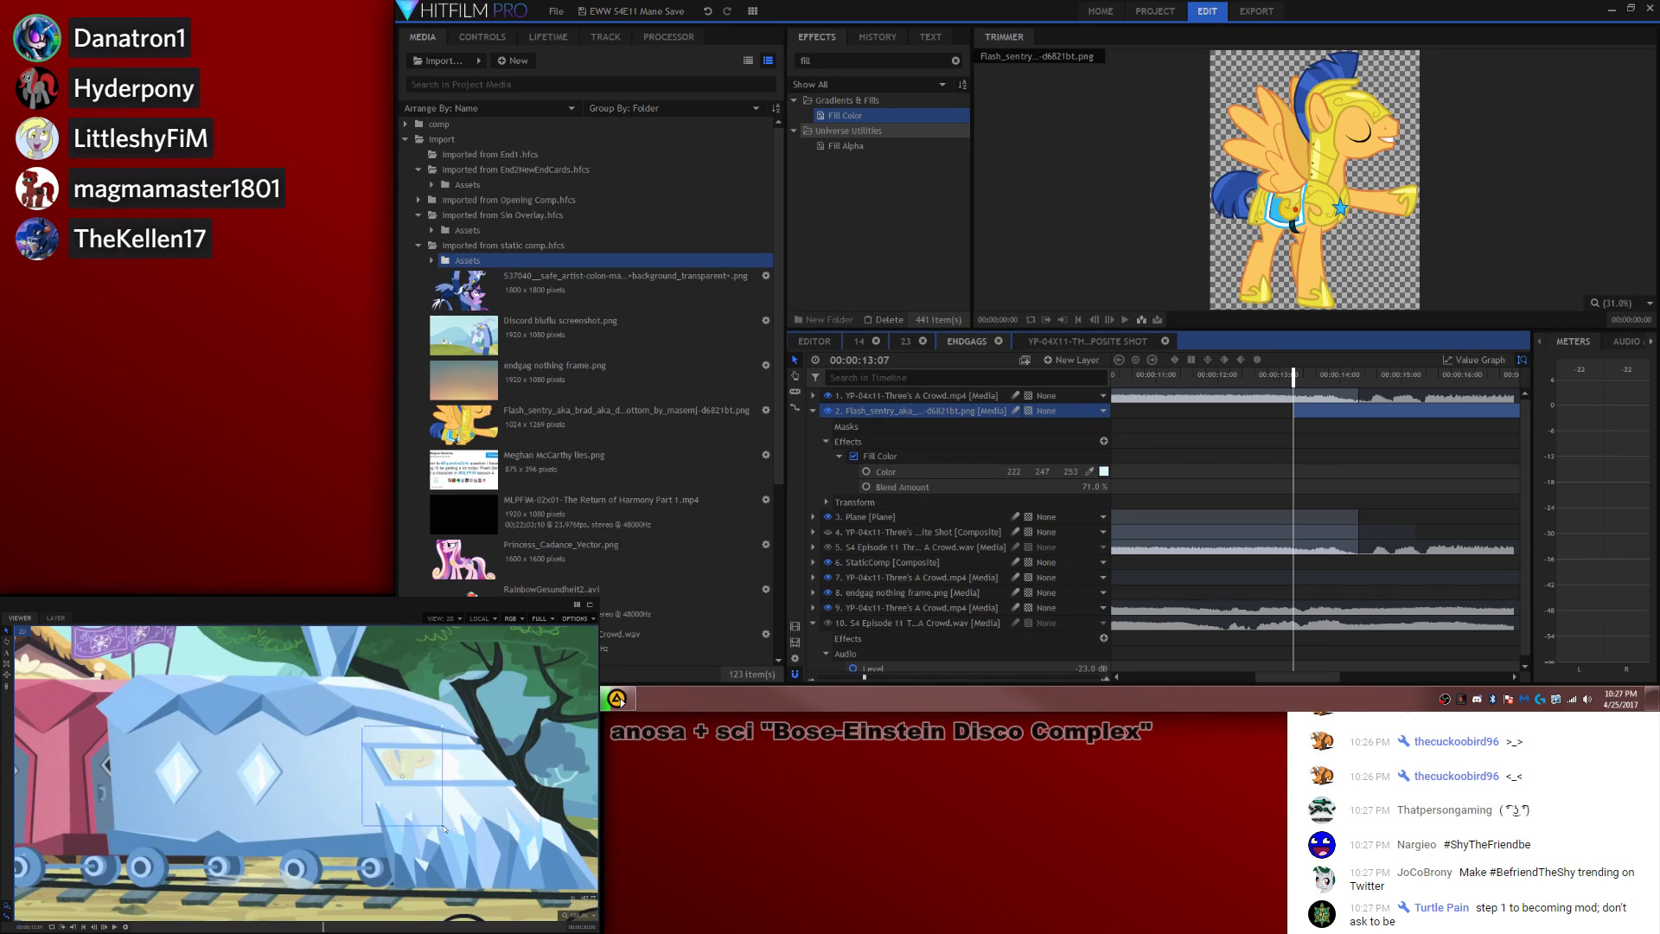
pyautogui.moveTo(401, 778); pyautogui.dragTo(398, 790)
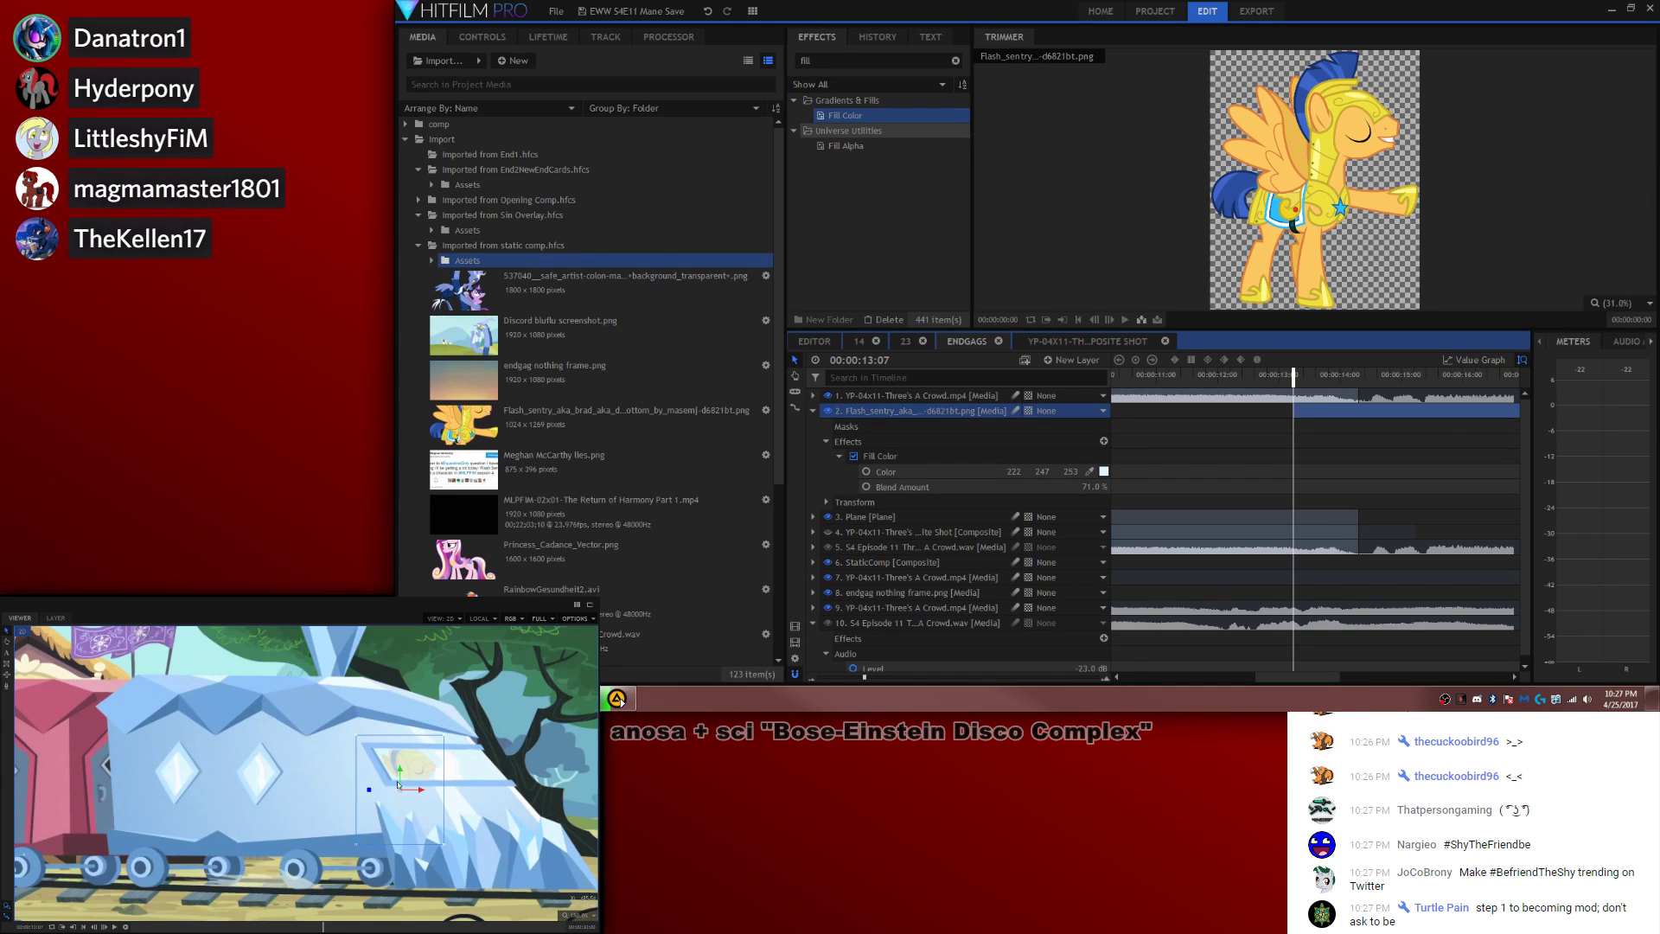
pyautogui.moveTo(356, 738); pyautogui.dragTo(327, 785)
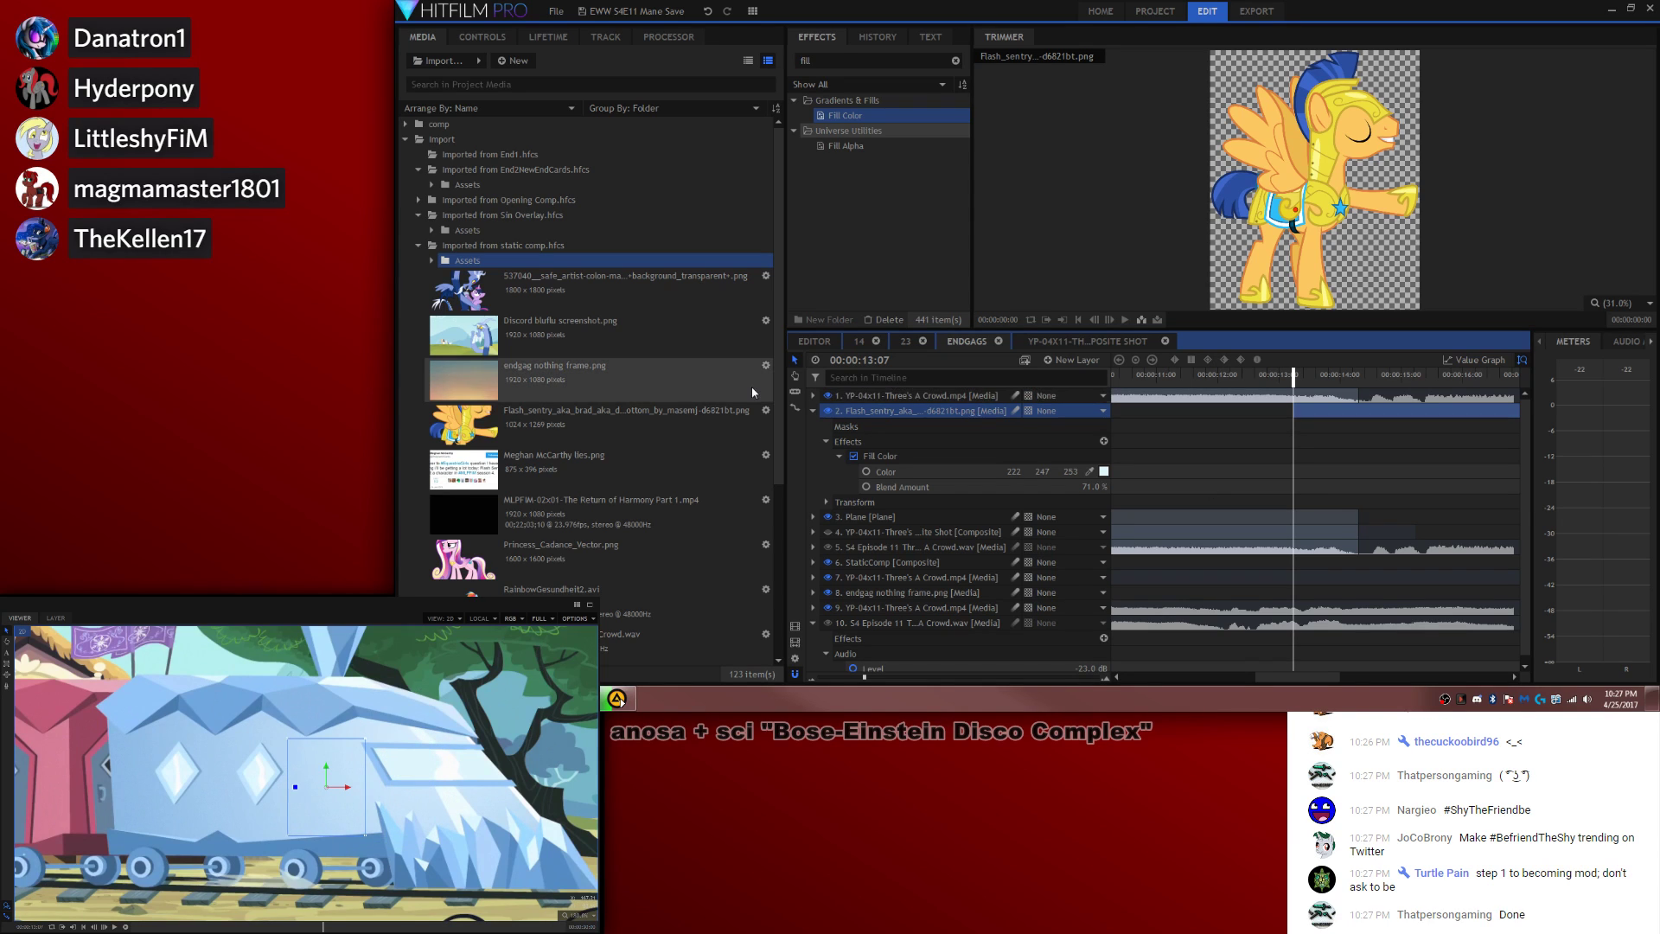
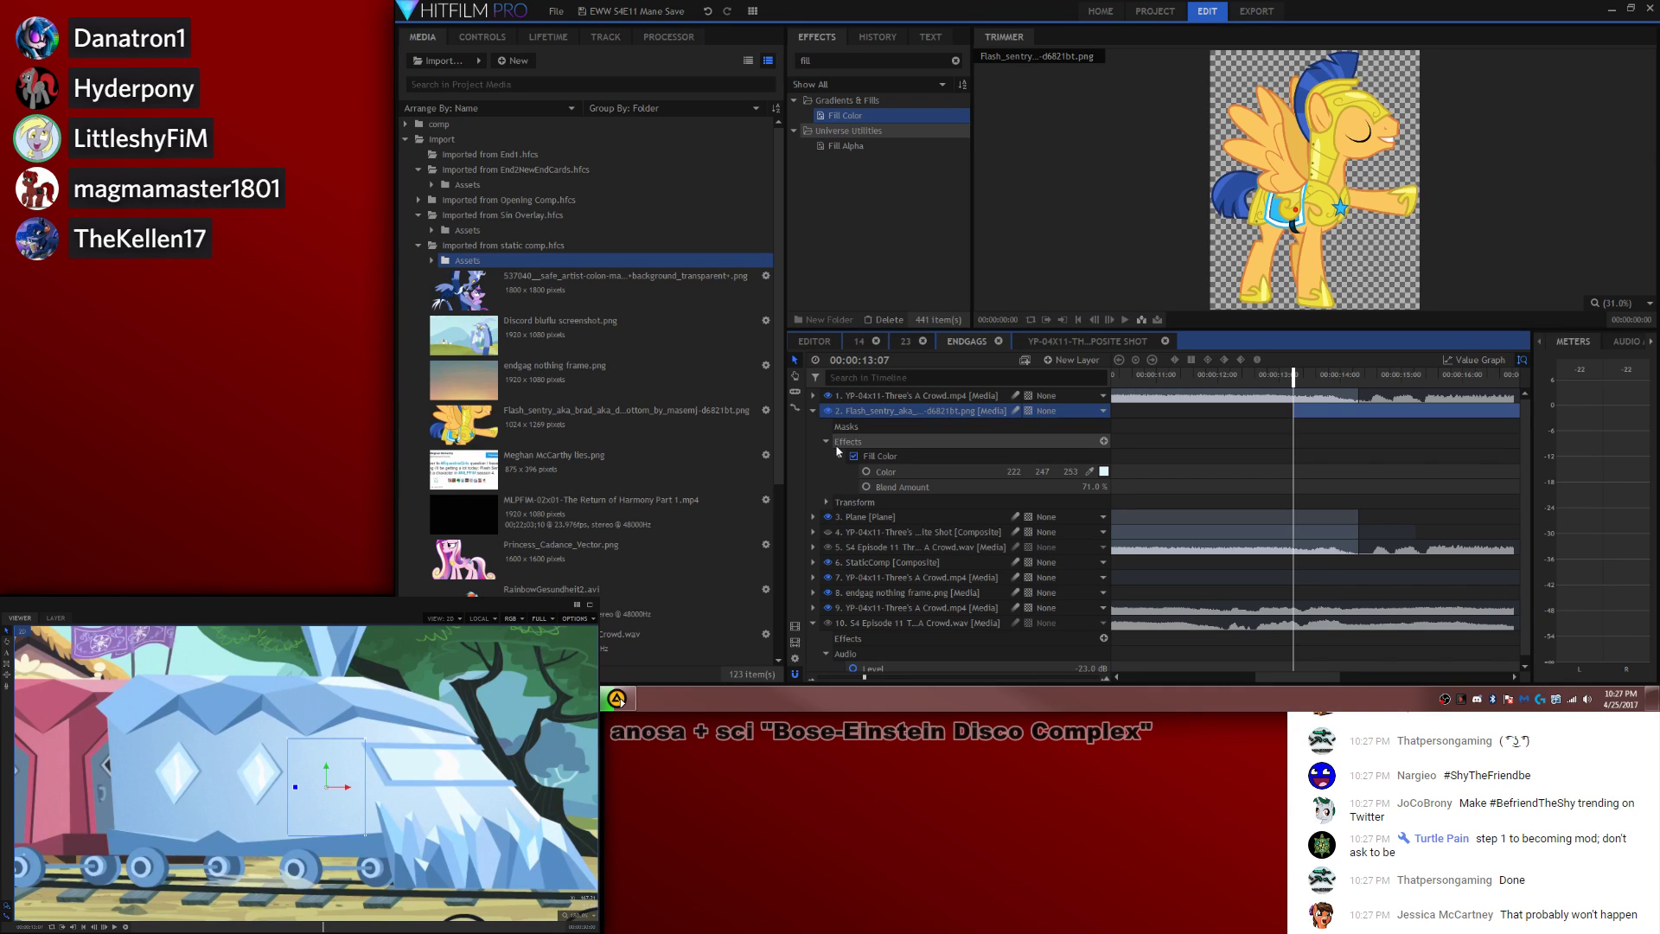
# Step: Start Position and Rotation keyframes on the Flash Sentry layer at 00:00:13:07
pyautogui.click(827, 501)
pyautogui.click(853, 547)
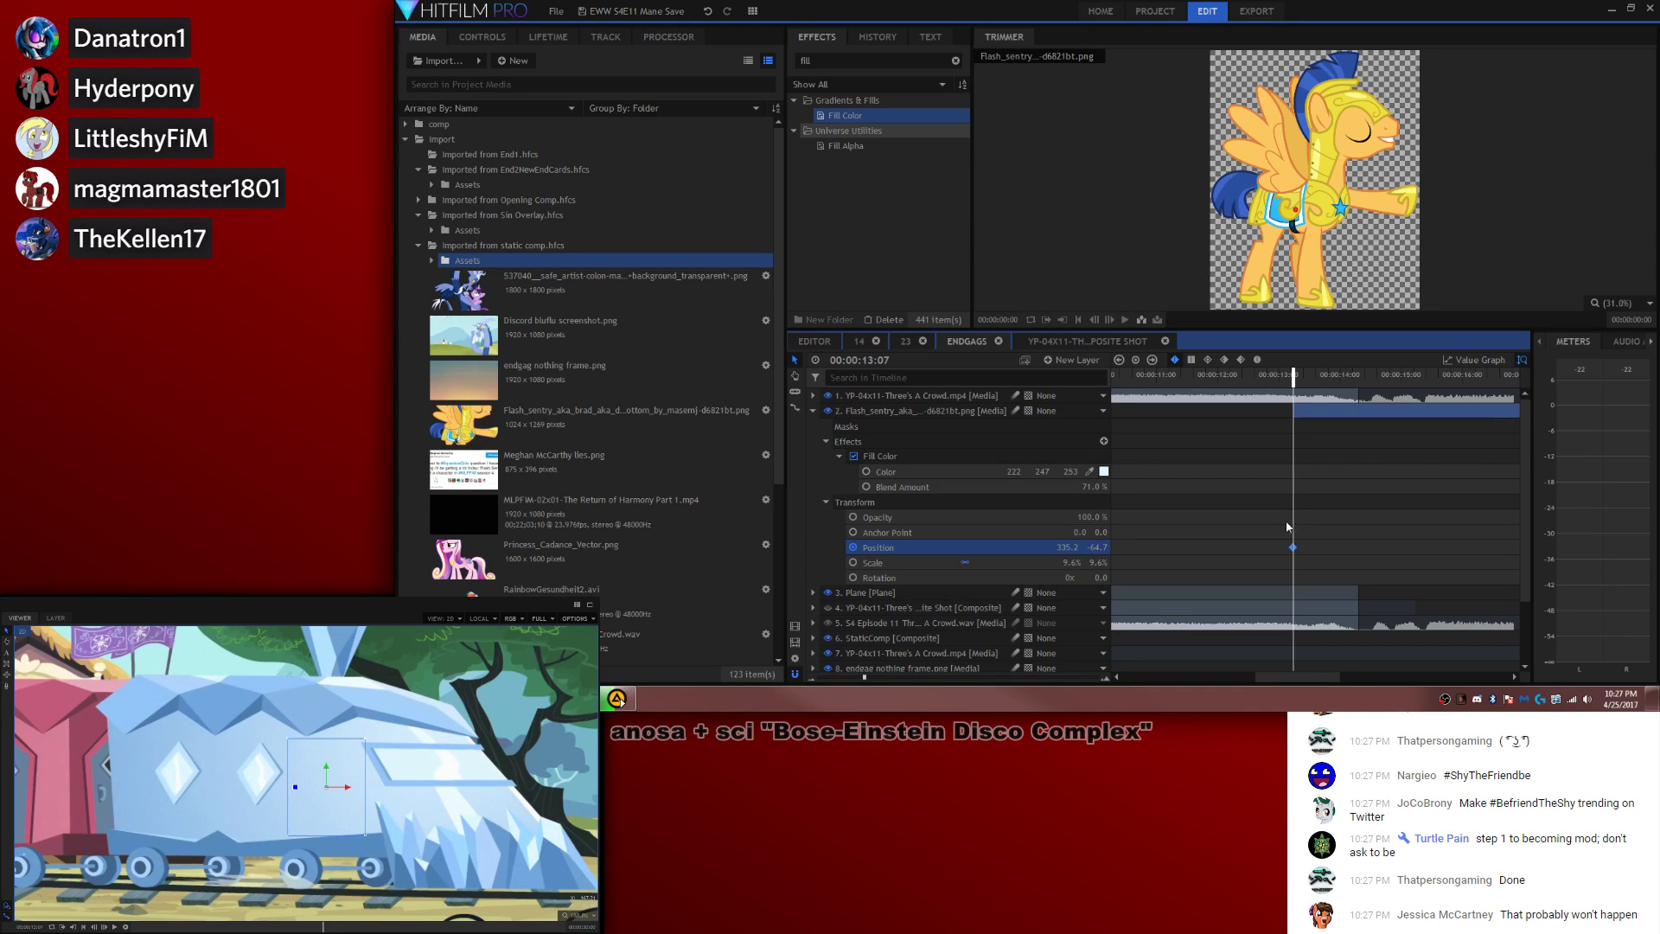
pyautogui.click(853, 577)
# Step: At 00:00:13:27, move the Flash Sentry image into the train's front window and tilt it to a Rotation of -19.5
pyautogui.press('space')
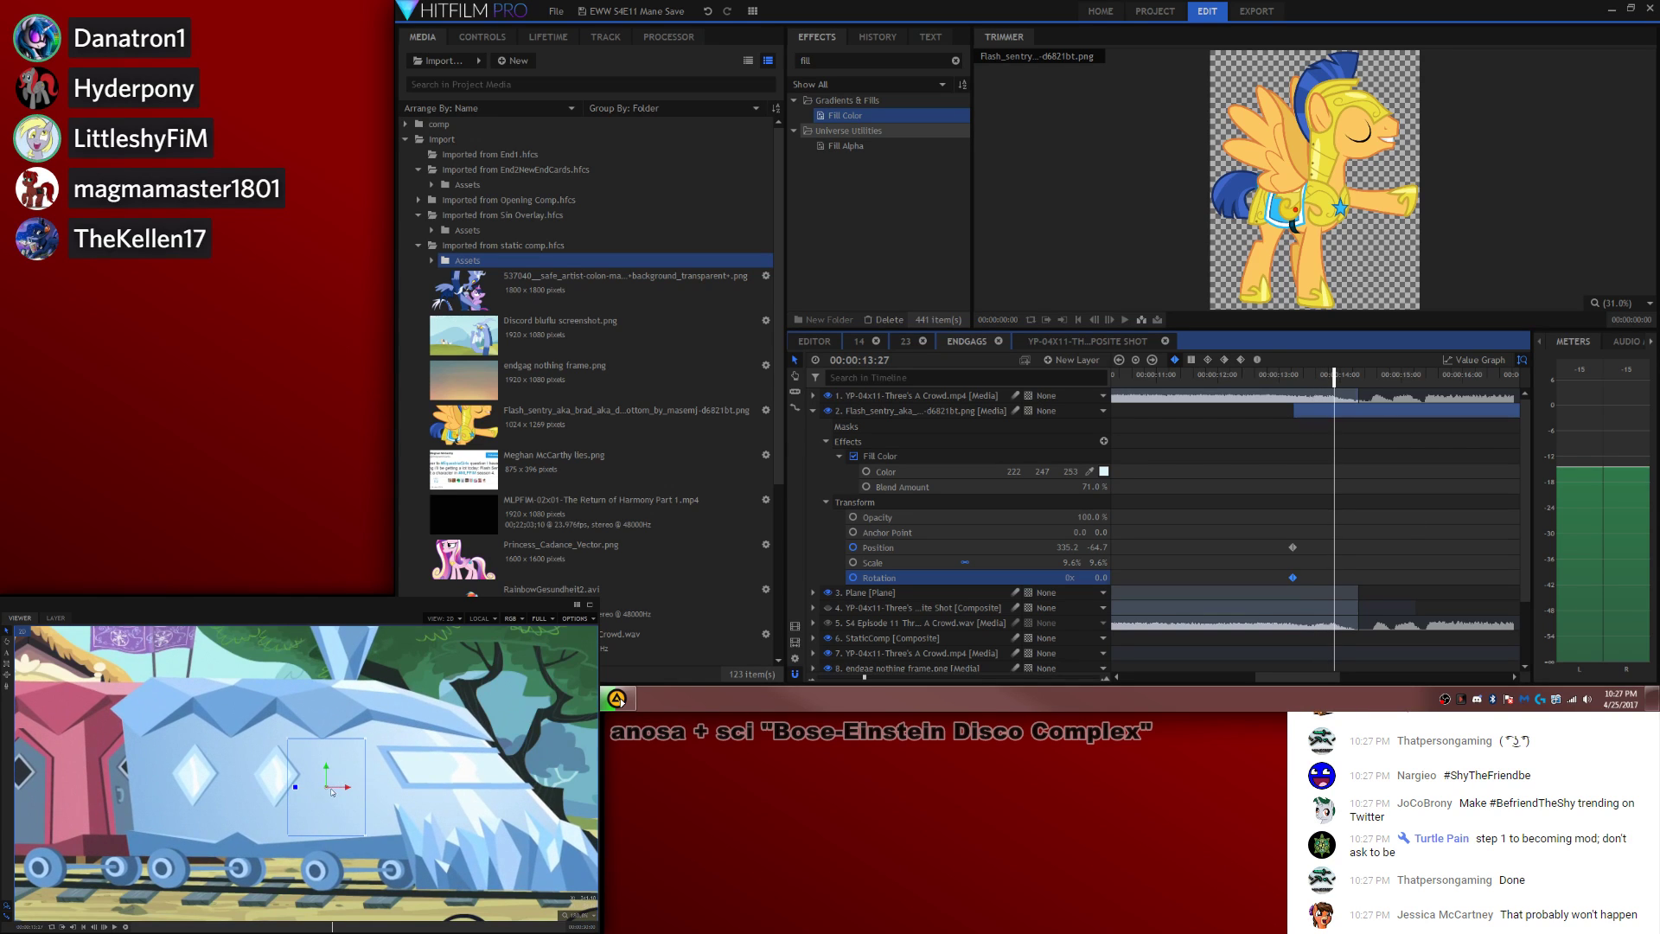
pyautogui.click(402, 785)
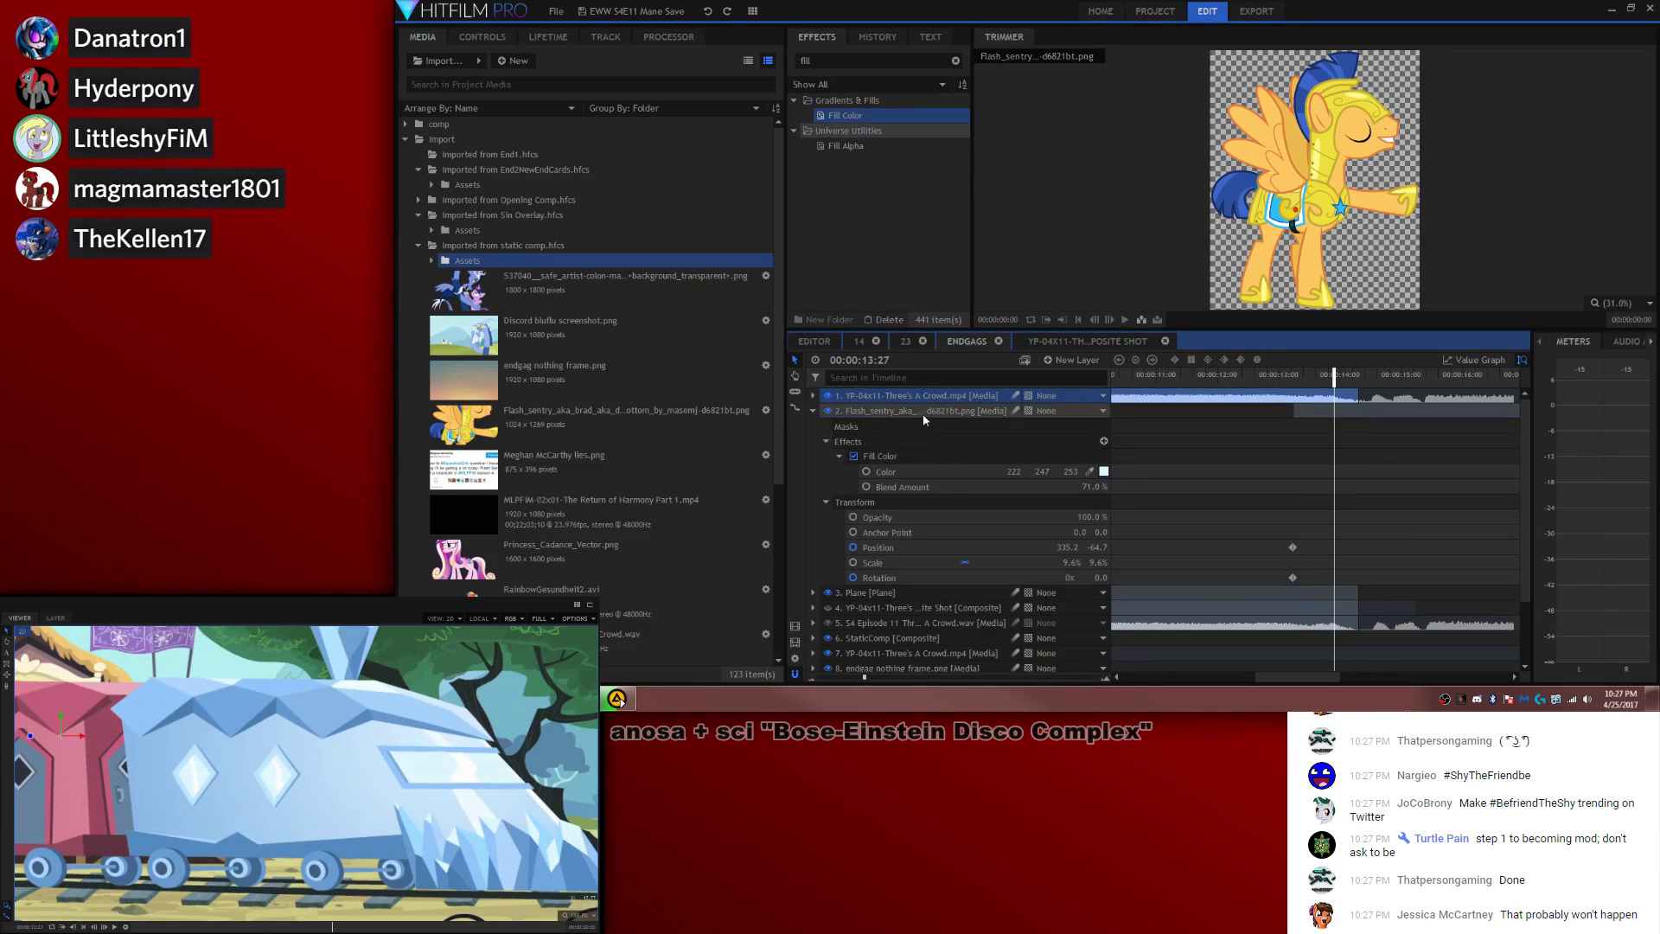
pyautogui.click(921, 412)
pyautogui.click(1039, 547)
pyautogui.moveTo(326, 788); pyautogui.dragTo(426, 794)
pyautogui.click(1372, 508)
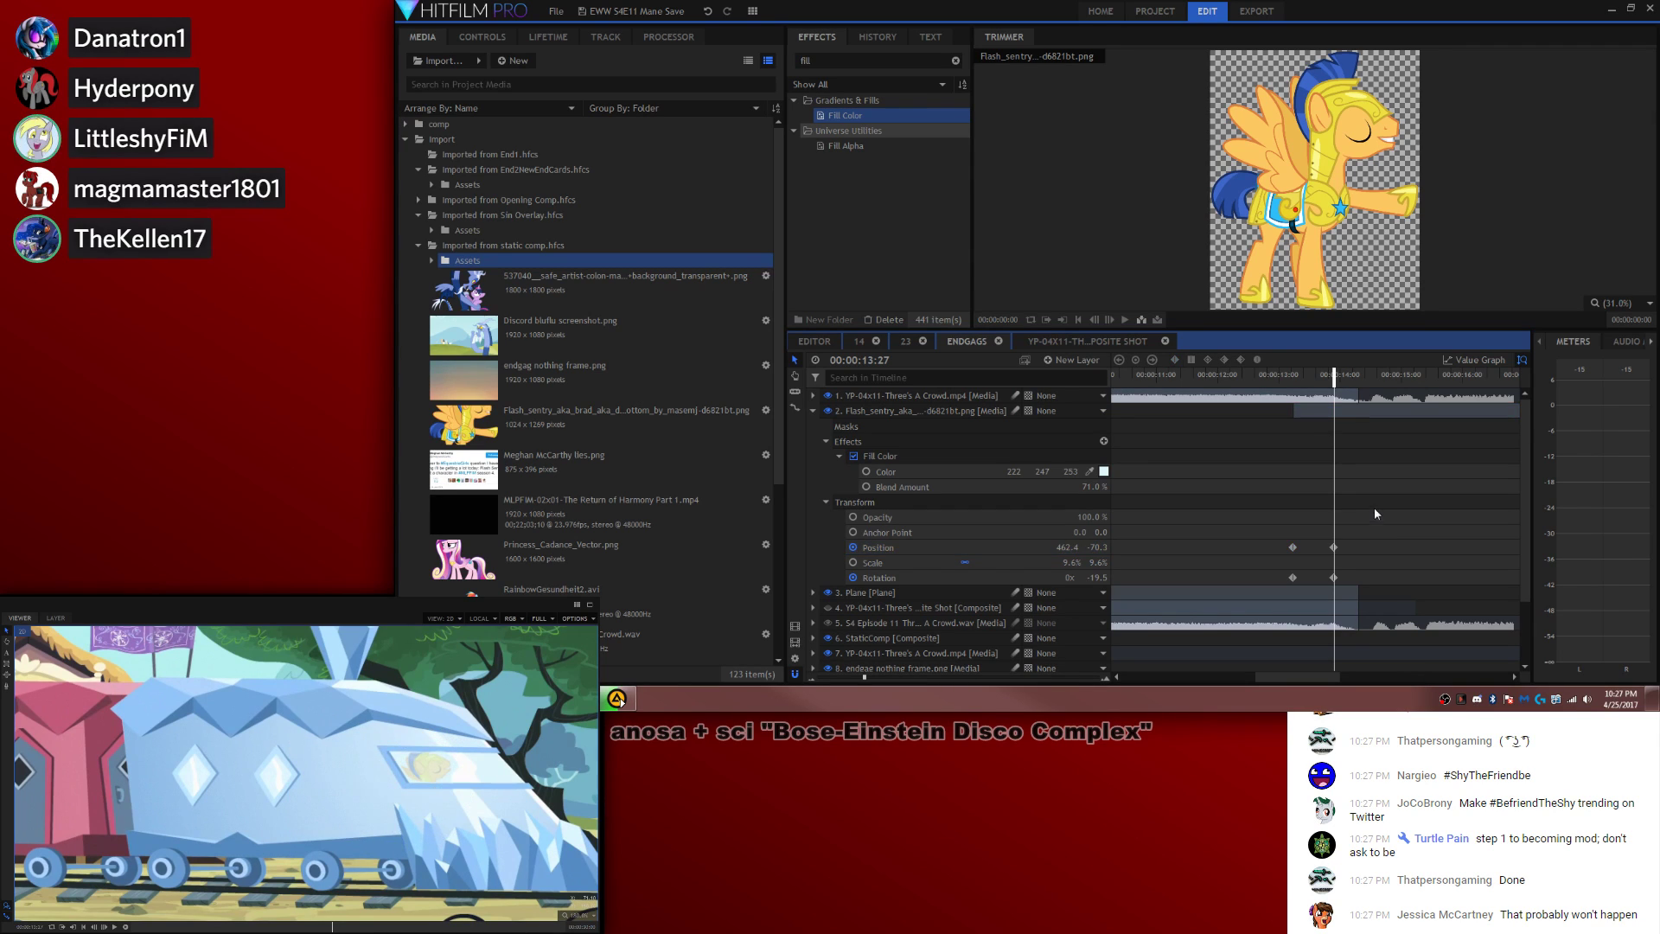
# Step: Keyframe a slightly adjusted Flash Sentry position at 00:00:14:08 so it follows the train window, and review the motion
pyautogui.press('space')
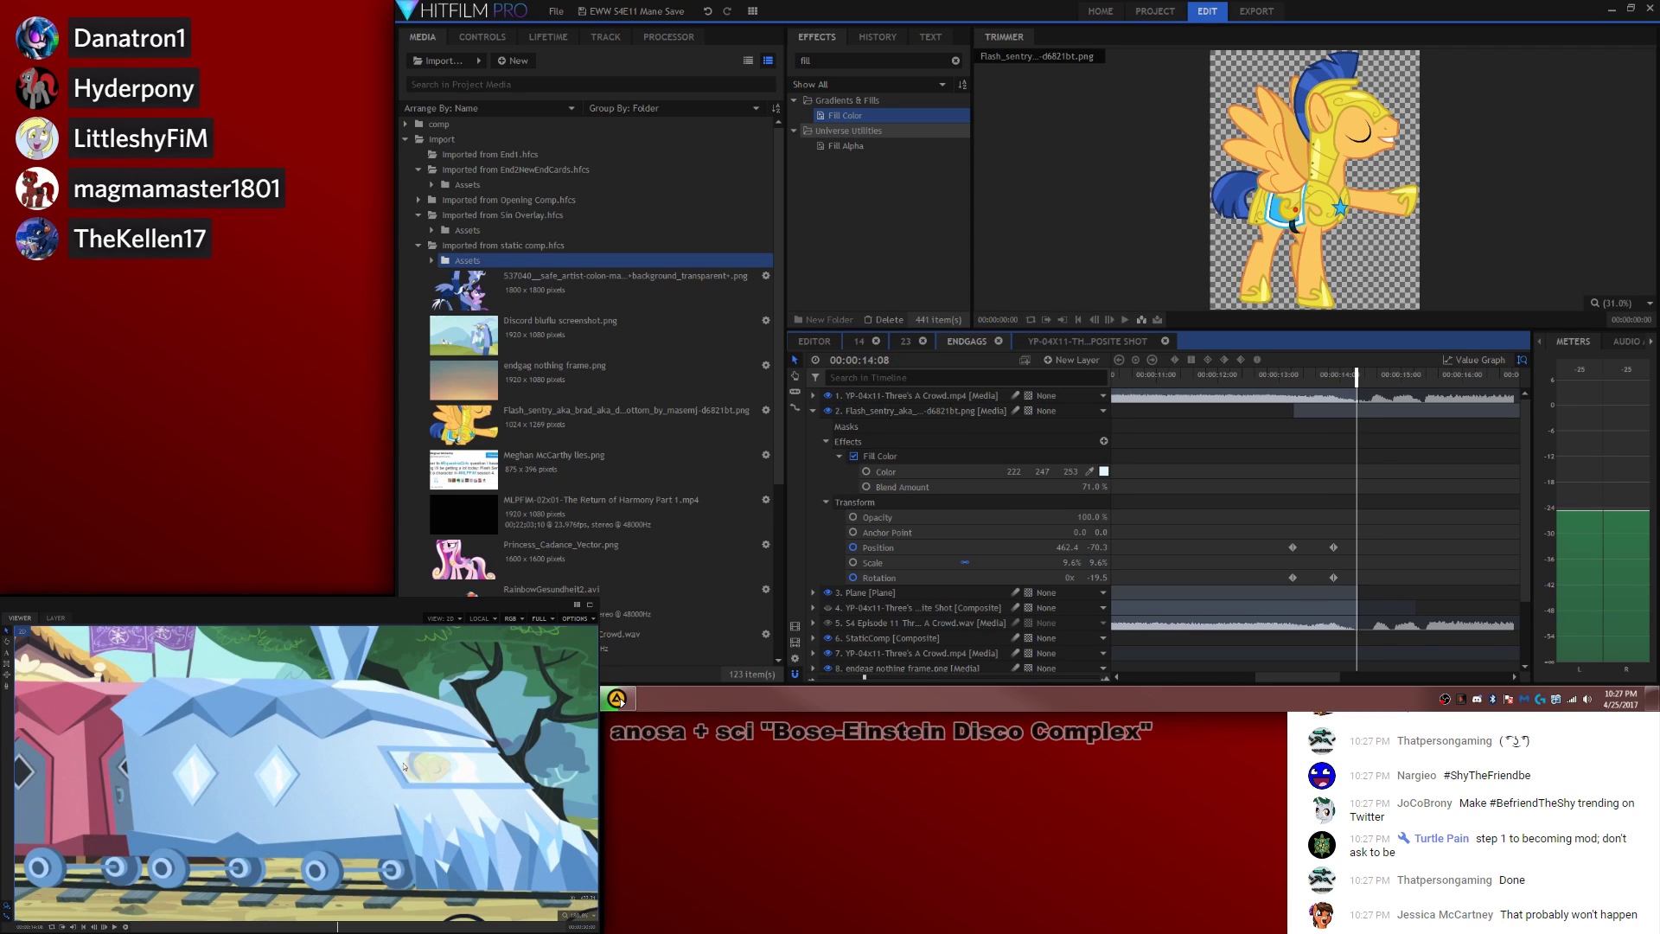
pyautogui.click(402, 804)
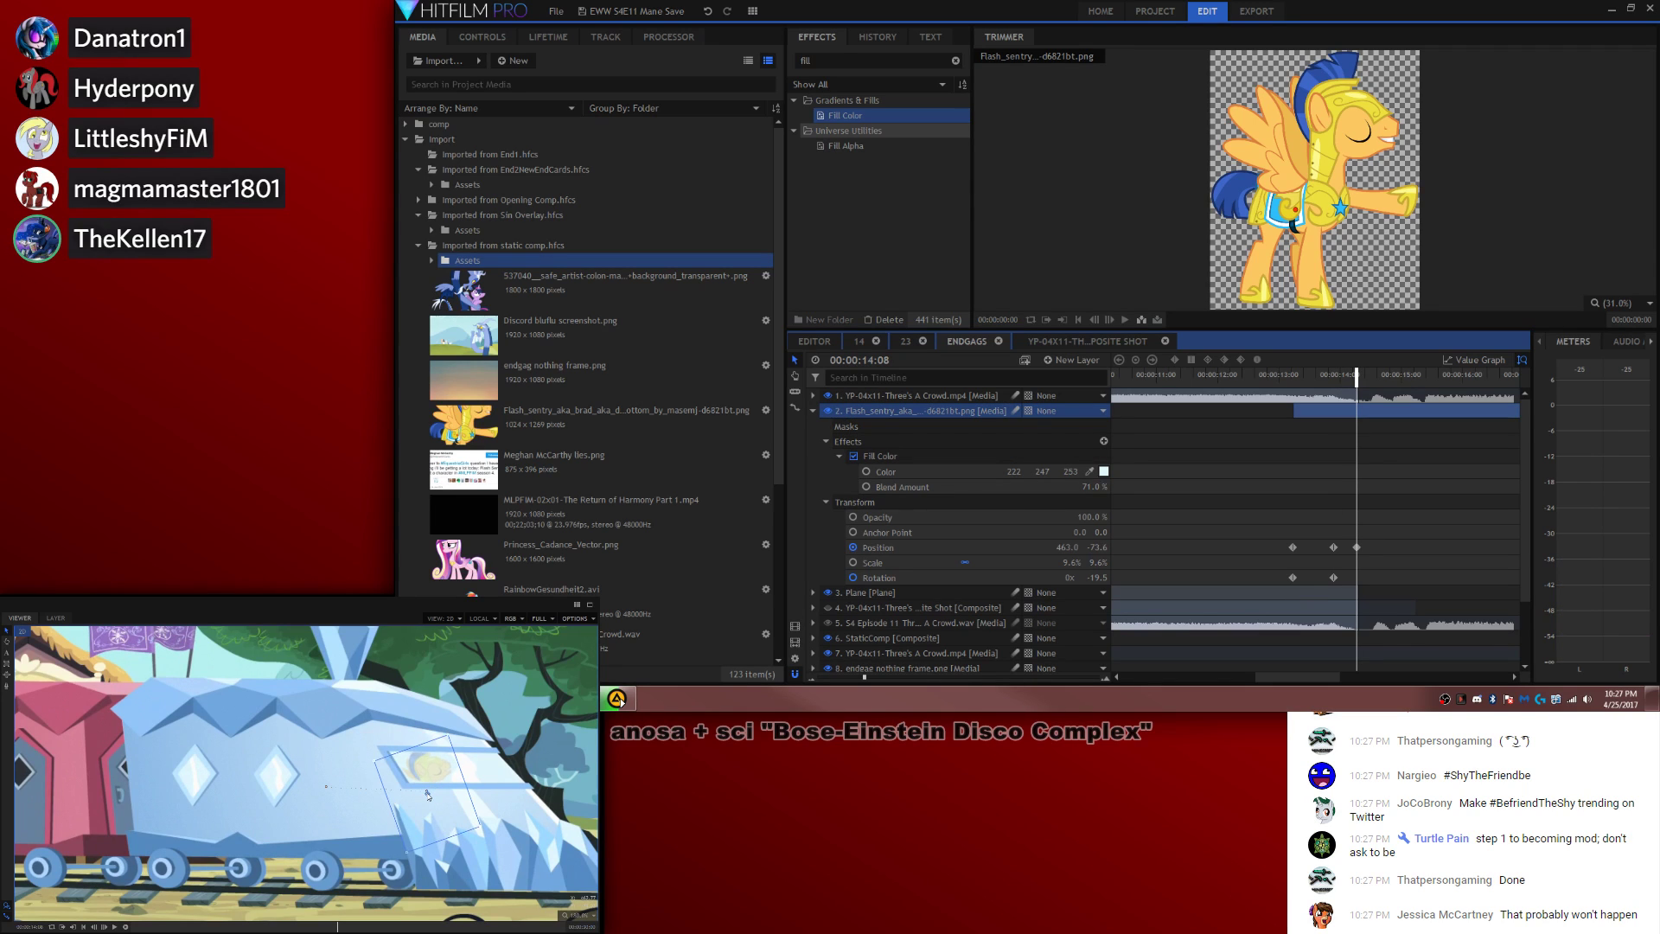
pyautogui.click(1477, 488)
pyautogui.hotkey('shift', 'Left')
pyautogui.hotkey('shift', 'Left')
pyautogui.hotkey('shift', 'Left')
pyautogui.hotkey('shift', 'Left')
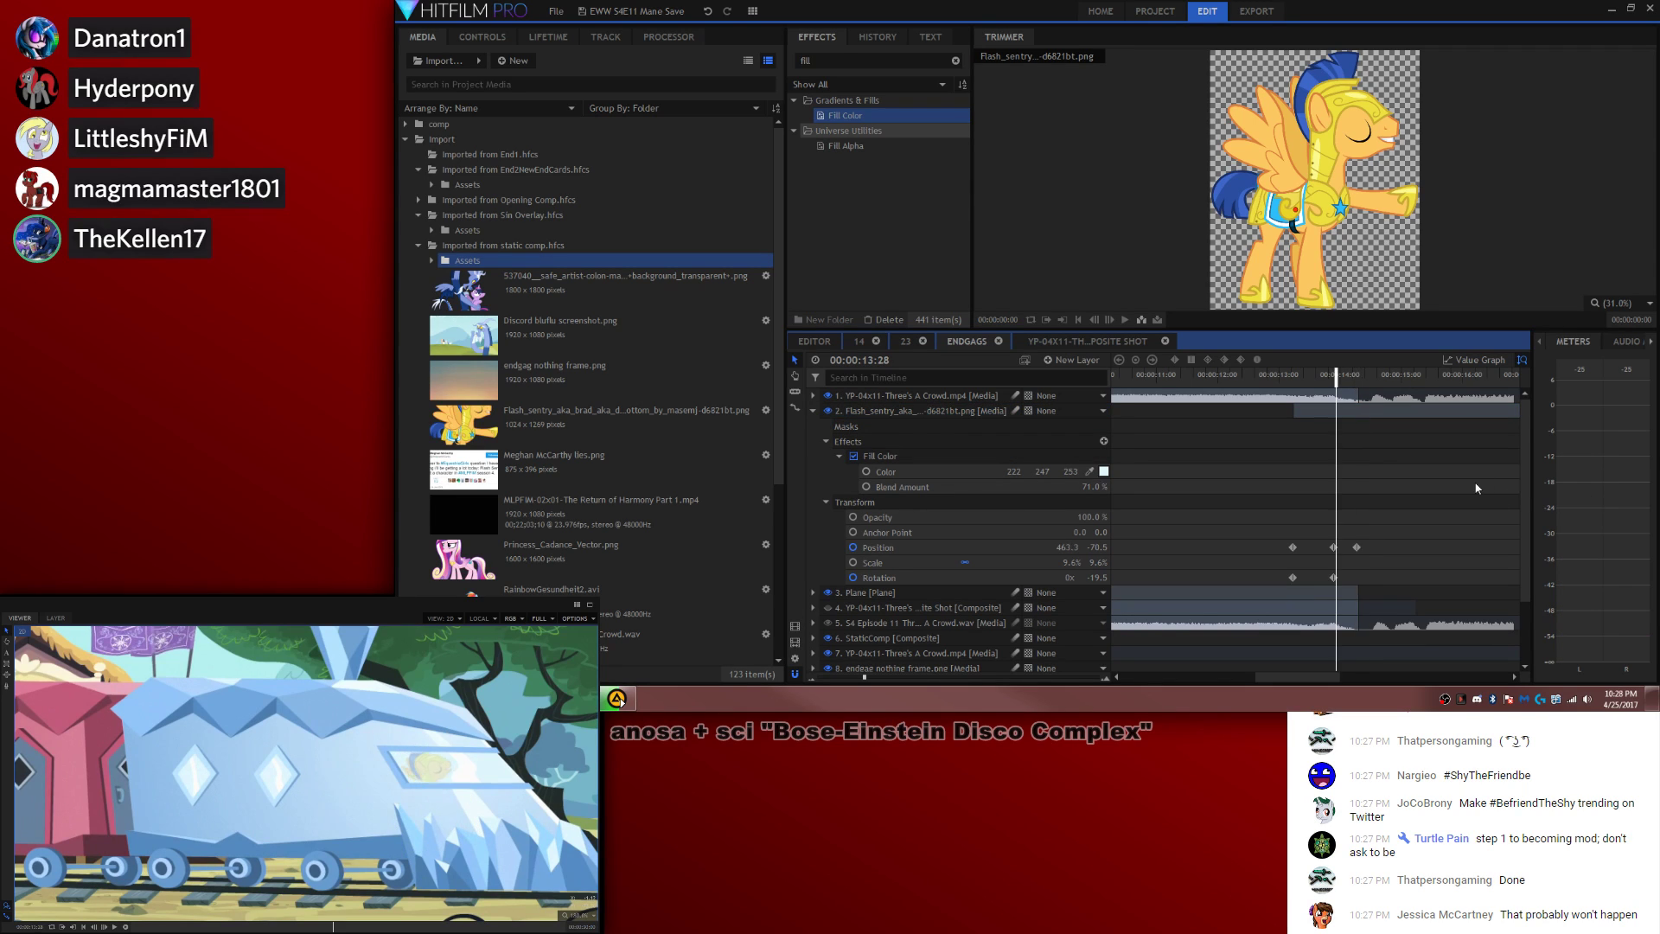
pyautogui.press('space')
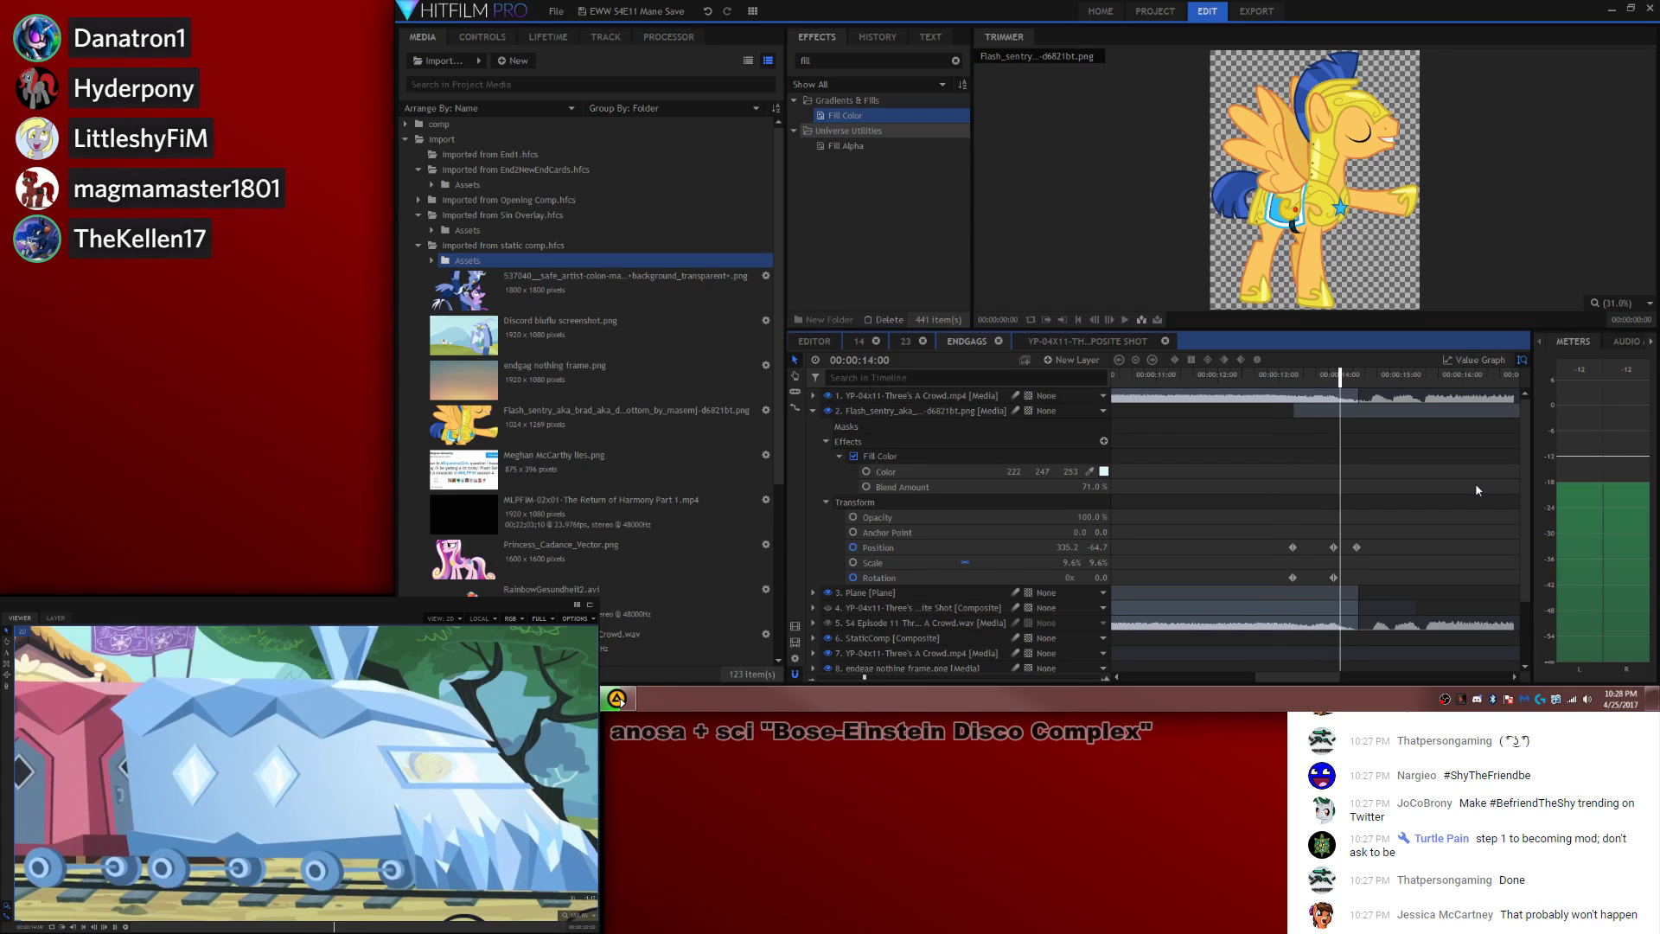
# Step: Move the 00:00:13:27 position and rotation keyframes of Flash Sentry earlier, to about 00:00:13:16, for a faster entrance
pyautogui.moveTo(1381, 529); pyautogui.dragTo(1326, 581)
pyautogui.moveTo(1333, 578); pyautogui.dragTo(1316, 580)
pyautogui.click(1334, 547)
# Step: Trim the Flash Sentry layer so it ends where the top train clip is cut, and play it back
pyautogui.click(1303, 375)
pyautogui.rightClick(1314, 411)
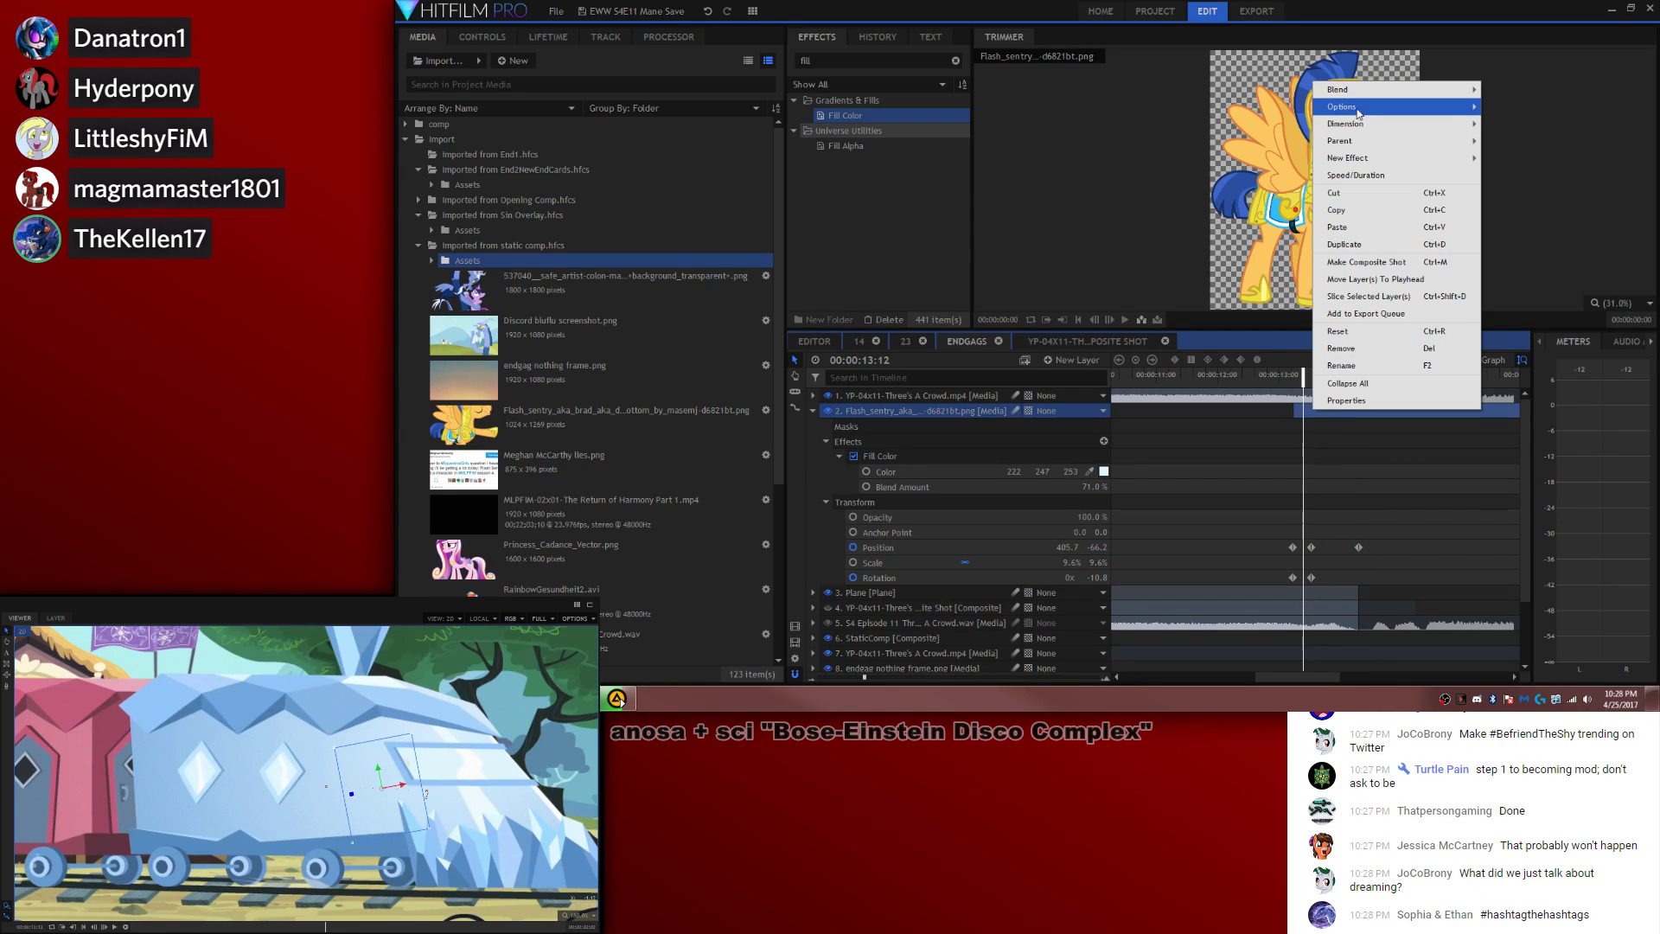
pyautogui.click(1377, 433)
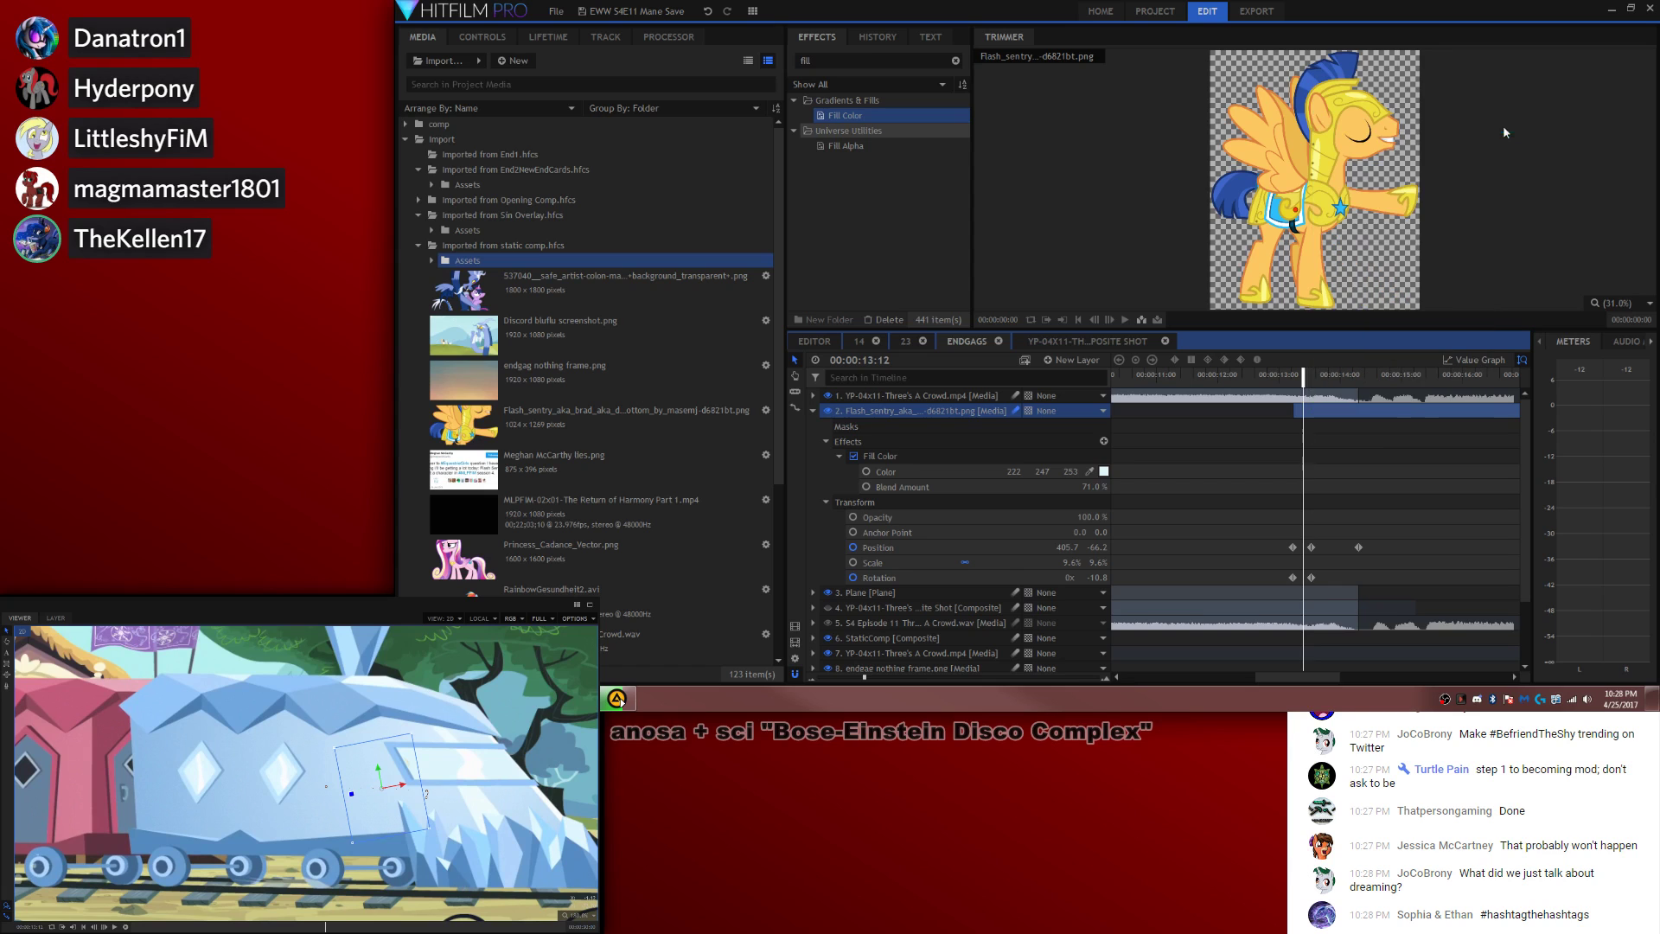
pyautogui.press('c')
pyautogui.click(1358, 410)
pyautogui.hotkey('ctrl', 'z')
pyautogui.press('space')
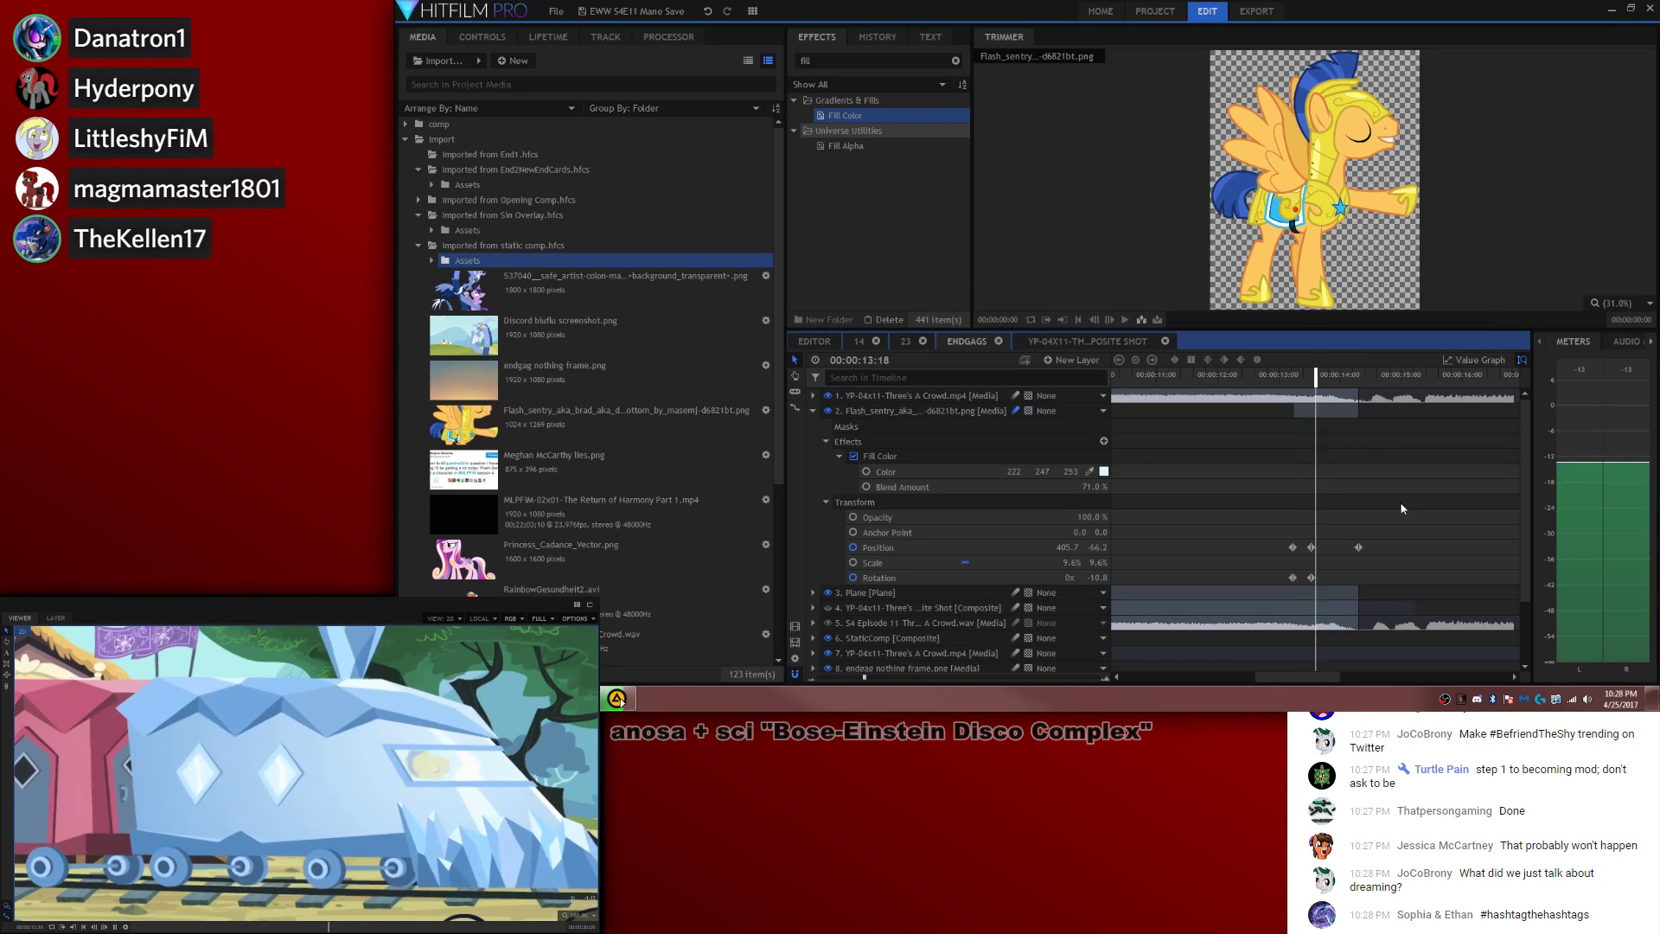
# Step: Replay the entrance and shift Flash Sentry's middle position and rotation keyframes forward to about 00:00:13:19
pyautogui.press('space')
pyautogui.click(1294, 374)
pyautogui.press('space')
pyautogui.moveTo(1311, 545); pyautogui.dragTo(1318, 546)
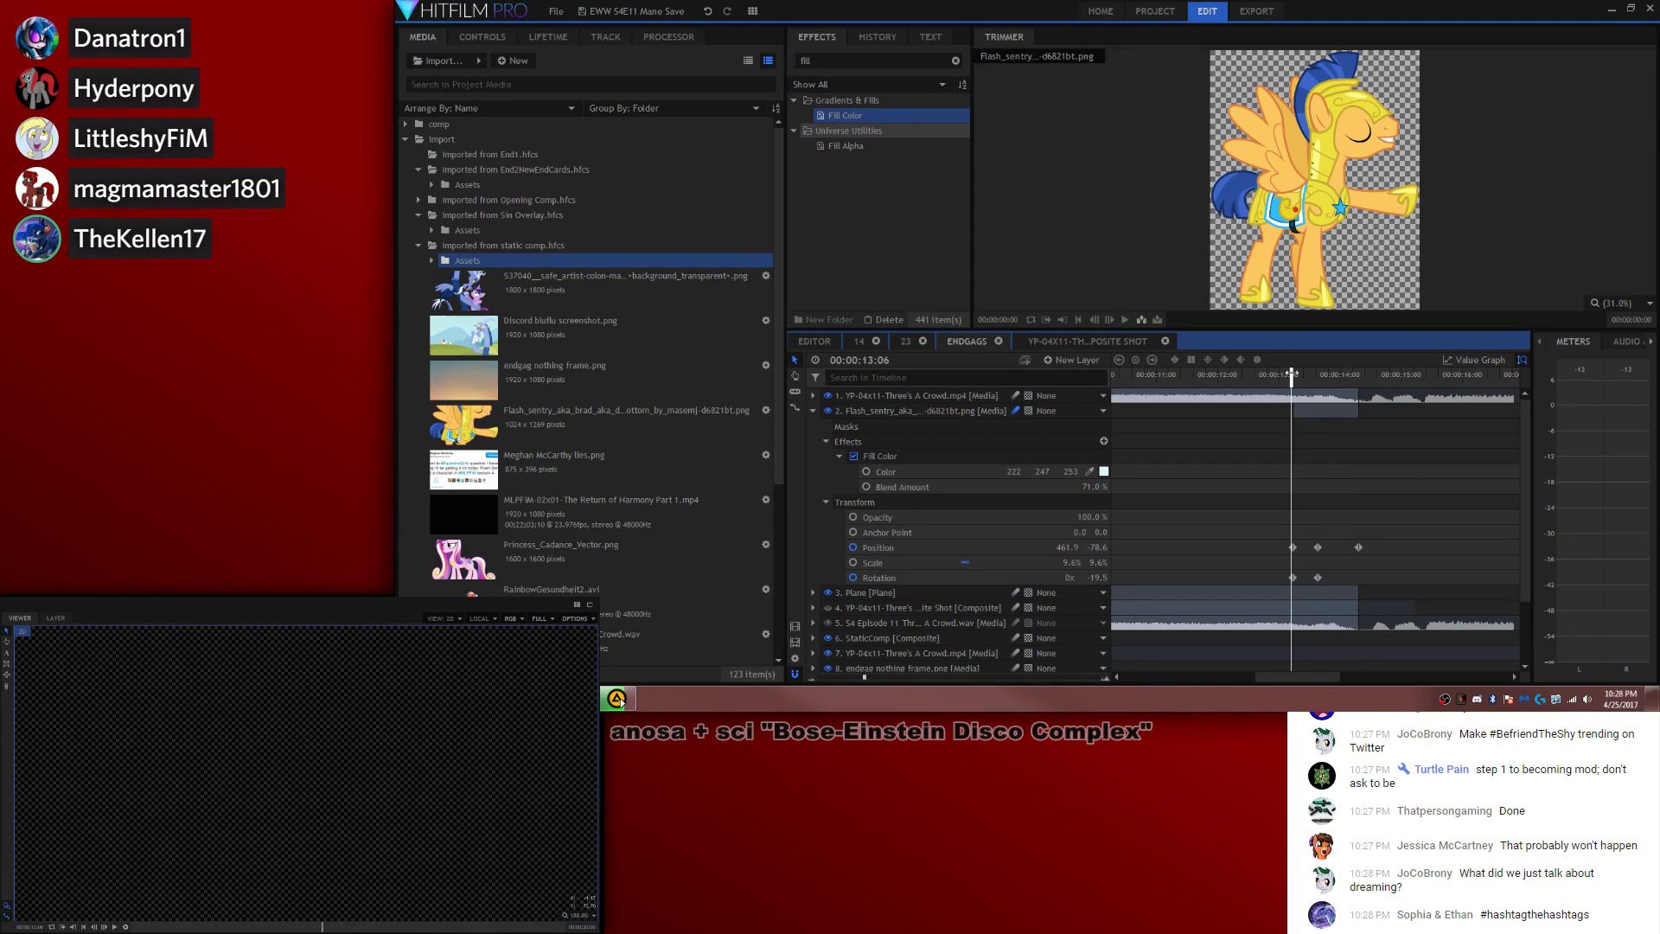
# Step: Set Flash Sentry's first rotation keyframe at 00:00:13:07 to 43.5 degrees
pyautogui.press('space')
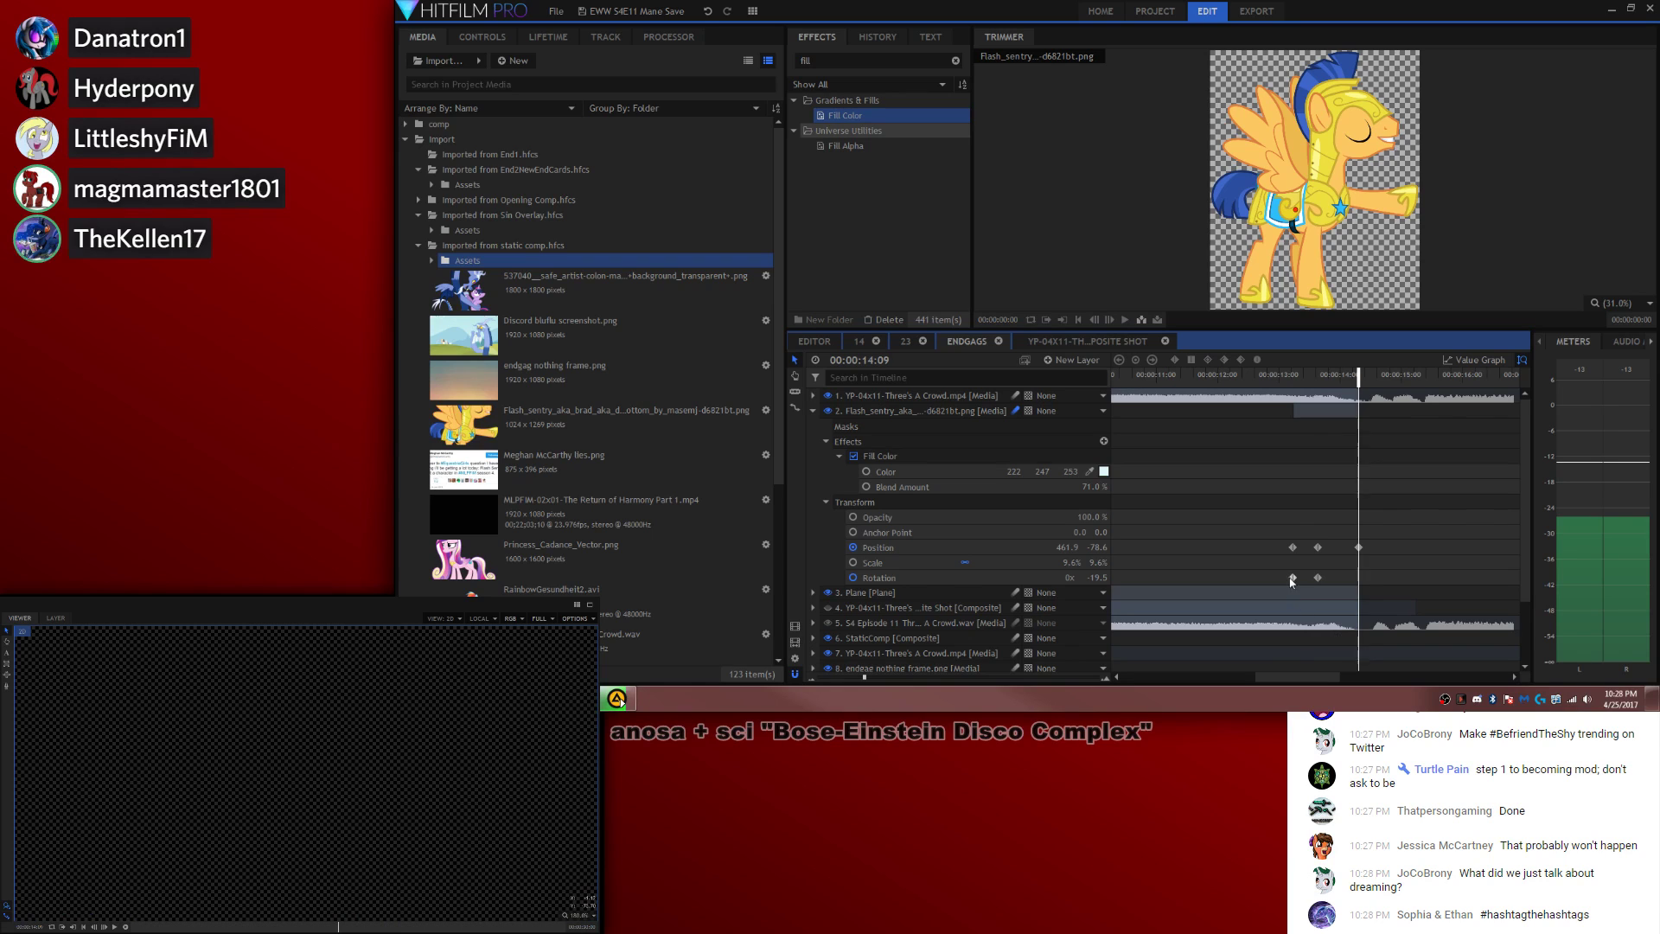
pyautogui.click(1291, 577)
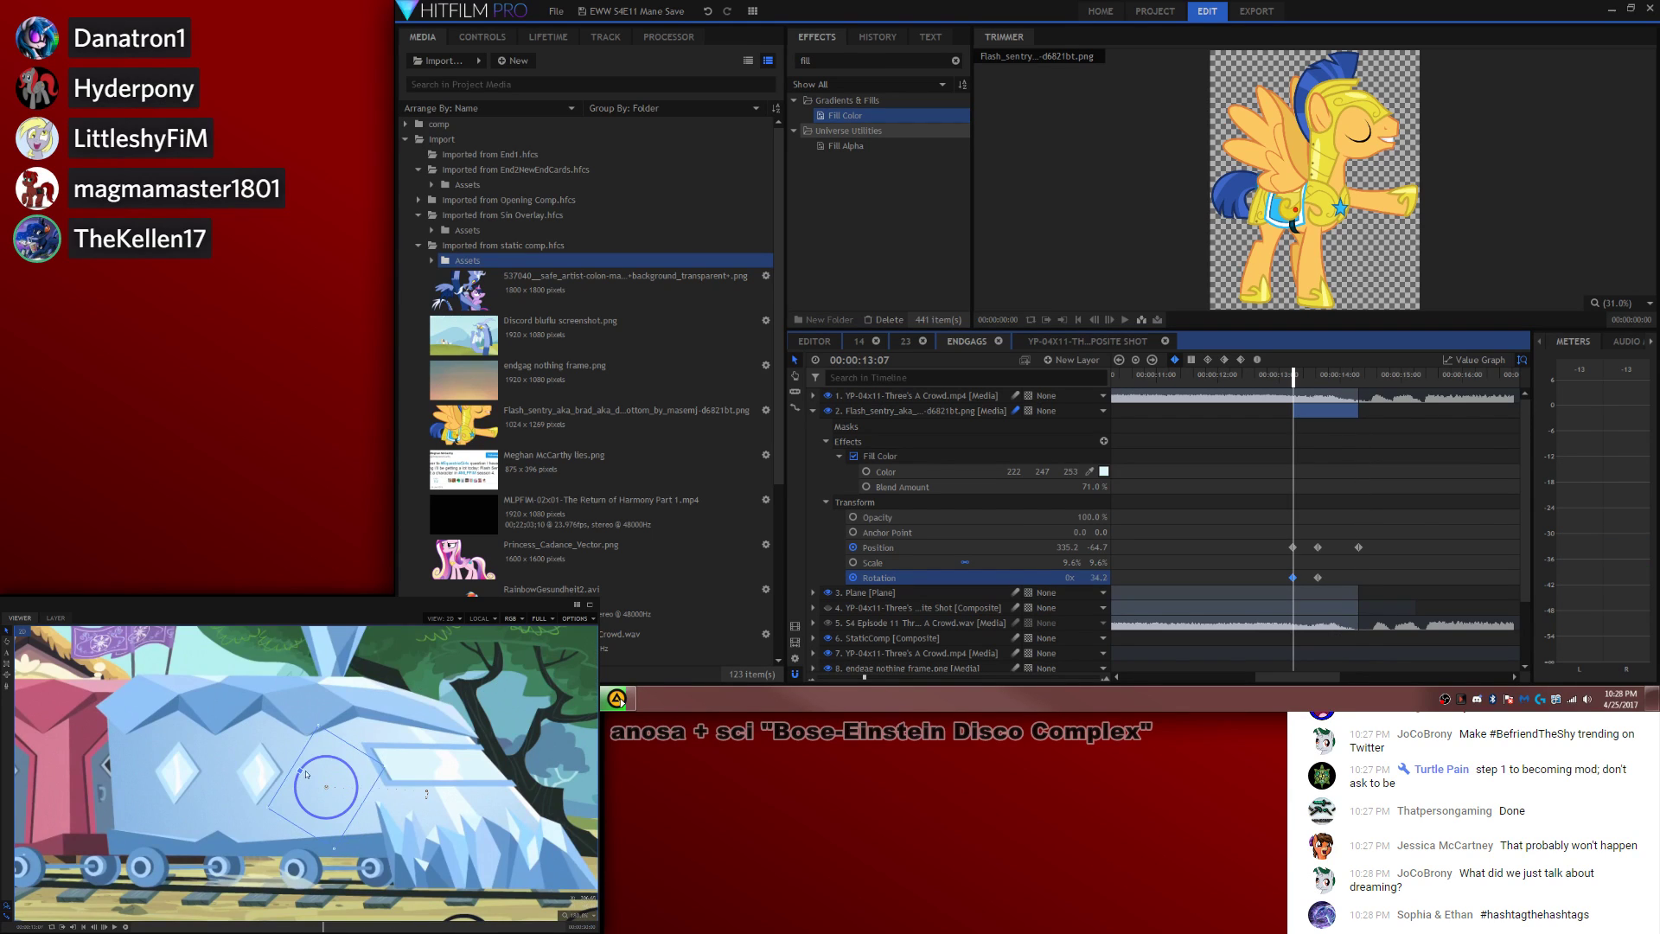
pyautogui.press('space')
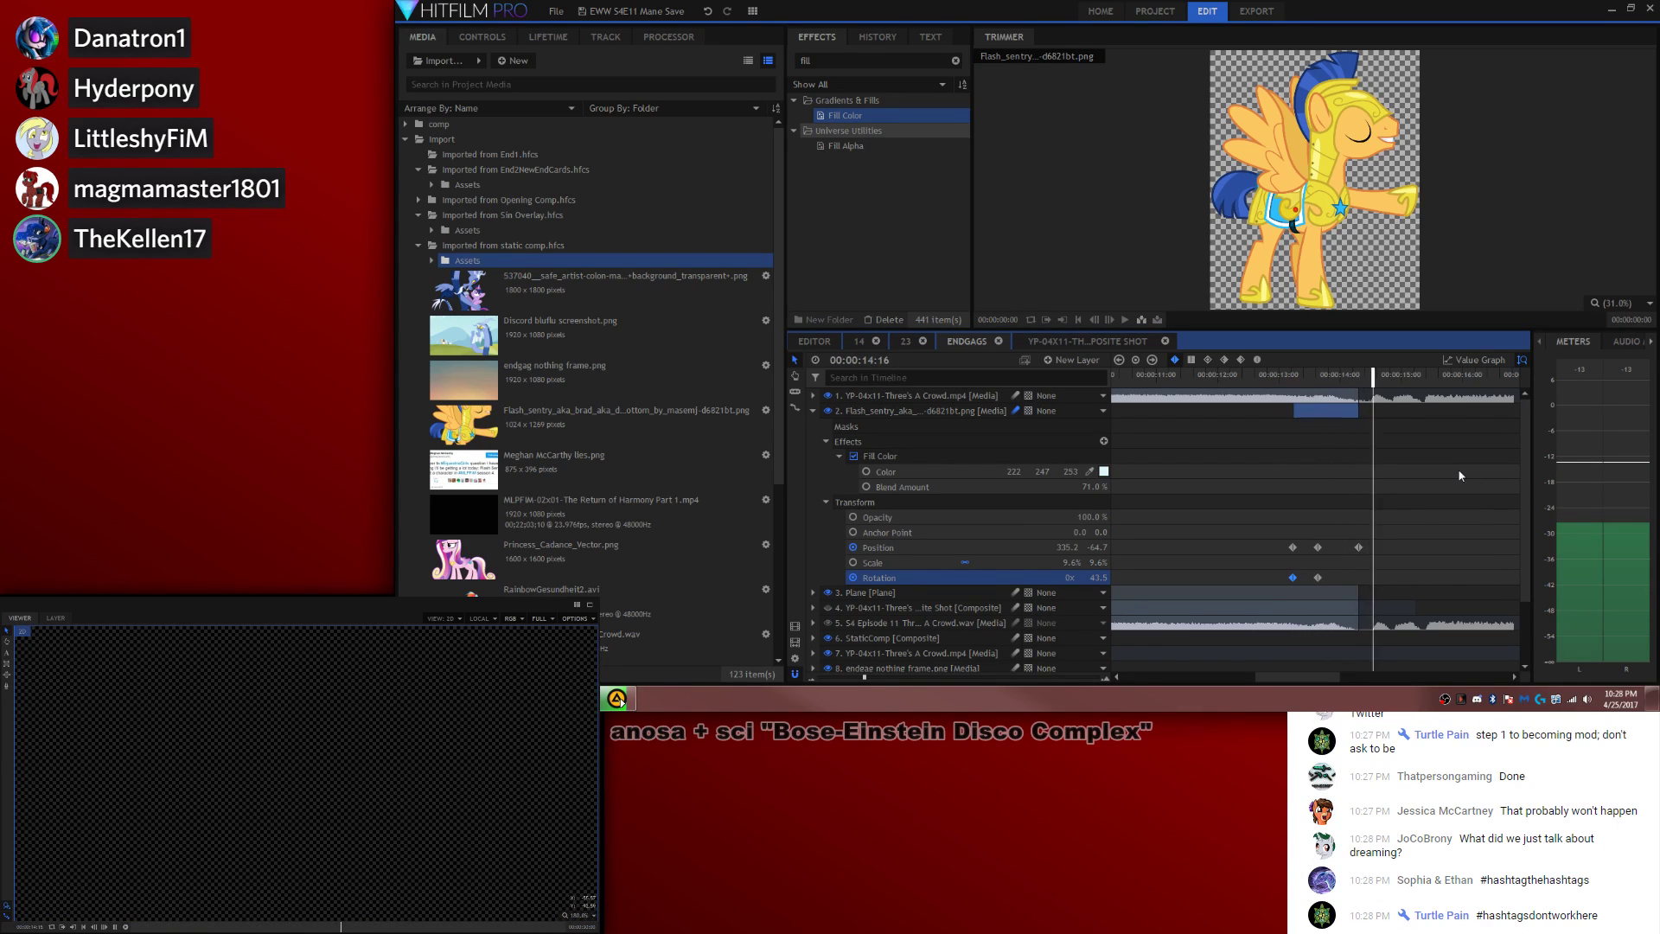
# Step: Add a final Flash Sentry rotation keyframe of about -13 degrees, align it with the last position keyframe at 00:00:14:08, and preview the animation
pyautogui.click(1360, 547)
pyautogui.moveTo(398, 810); pyautogui.dragTo(396, 807)
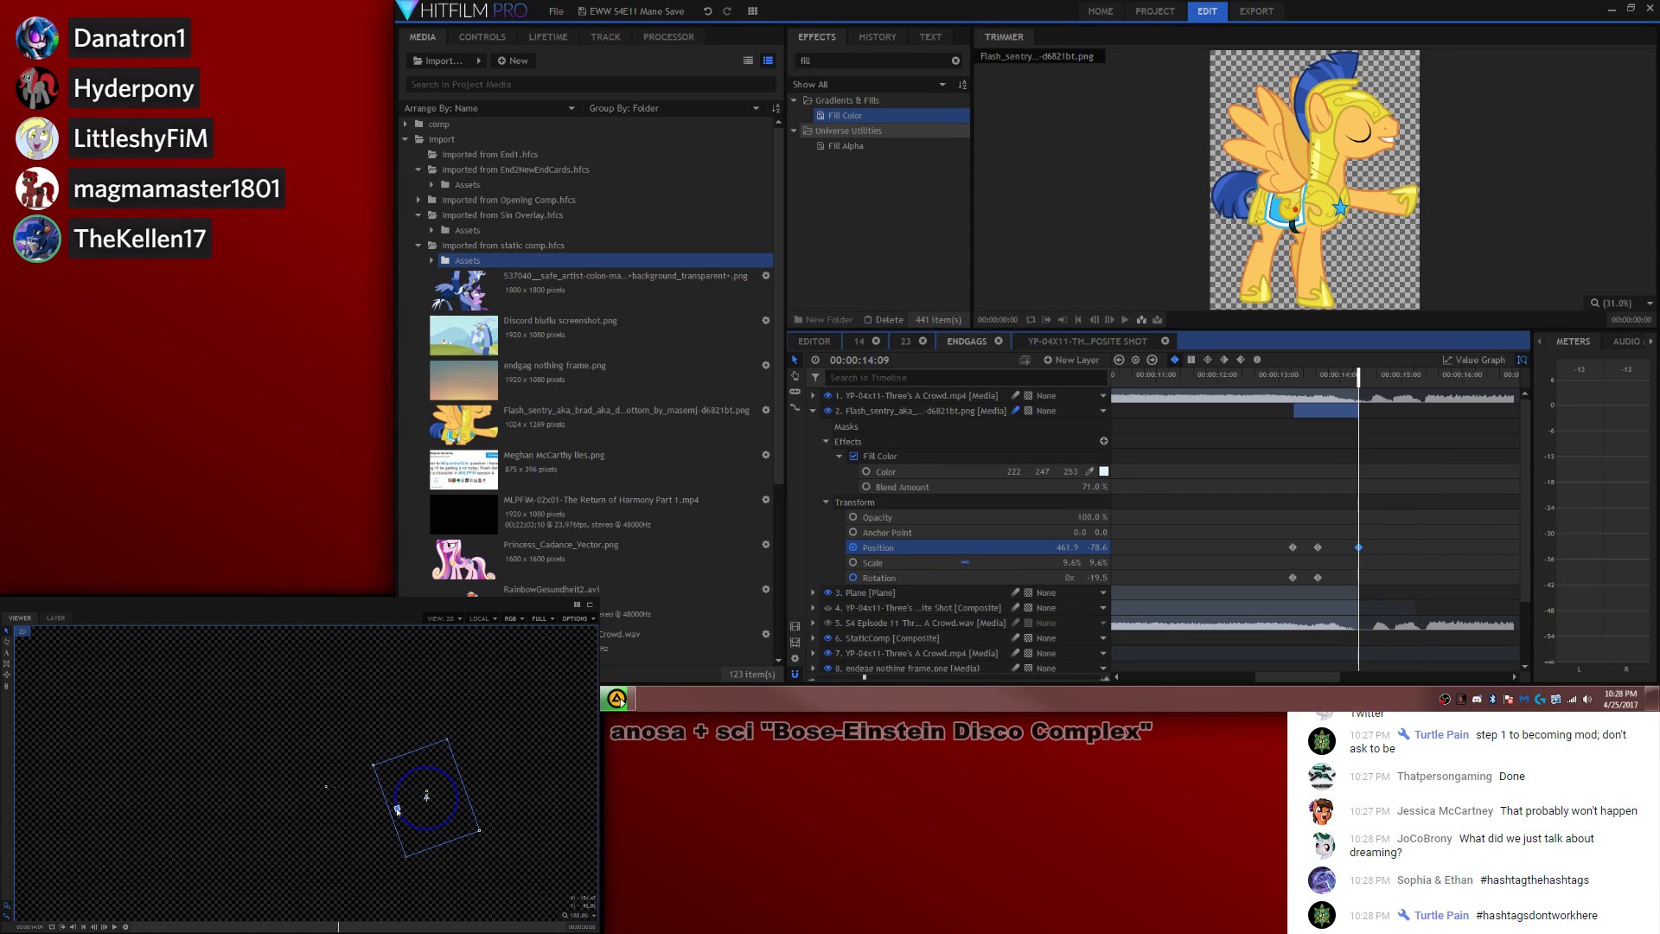
pyautogui.moveTo(1404, 540); pyautogui.dragTo(1358, 578)
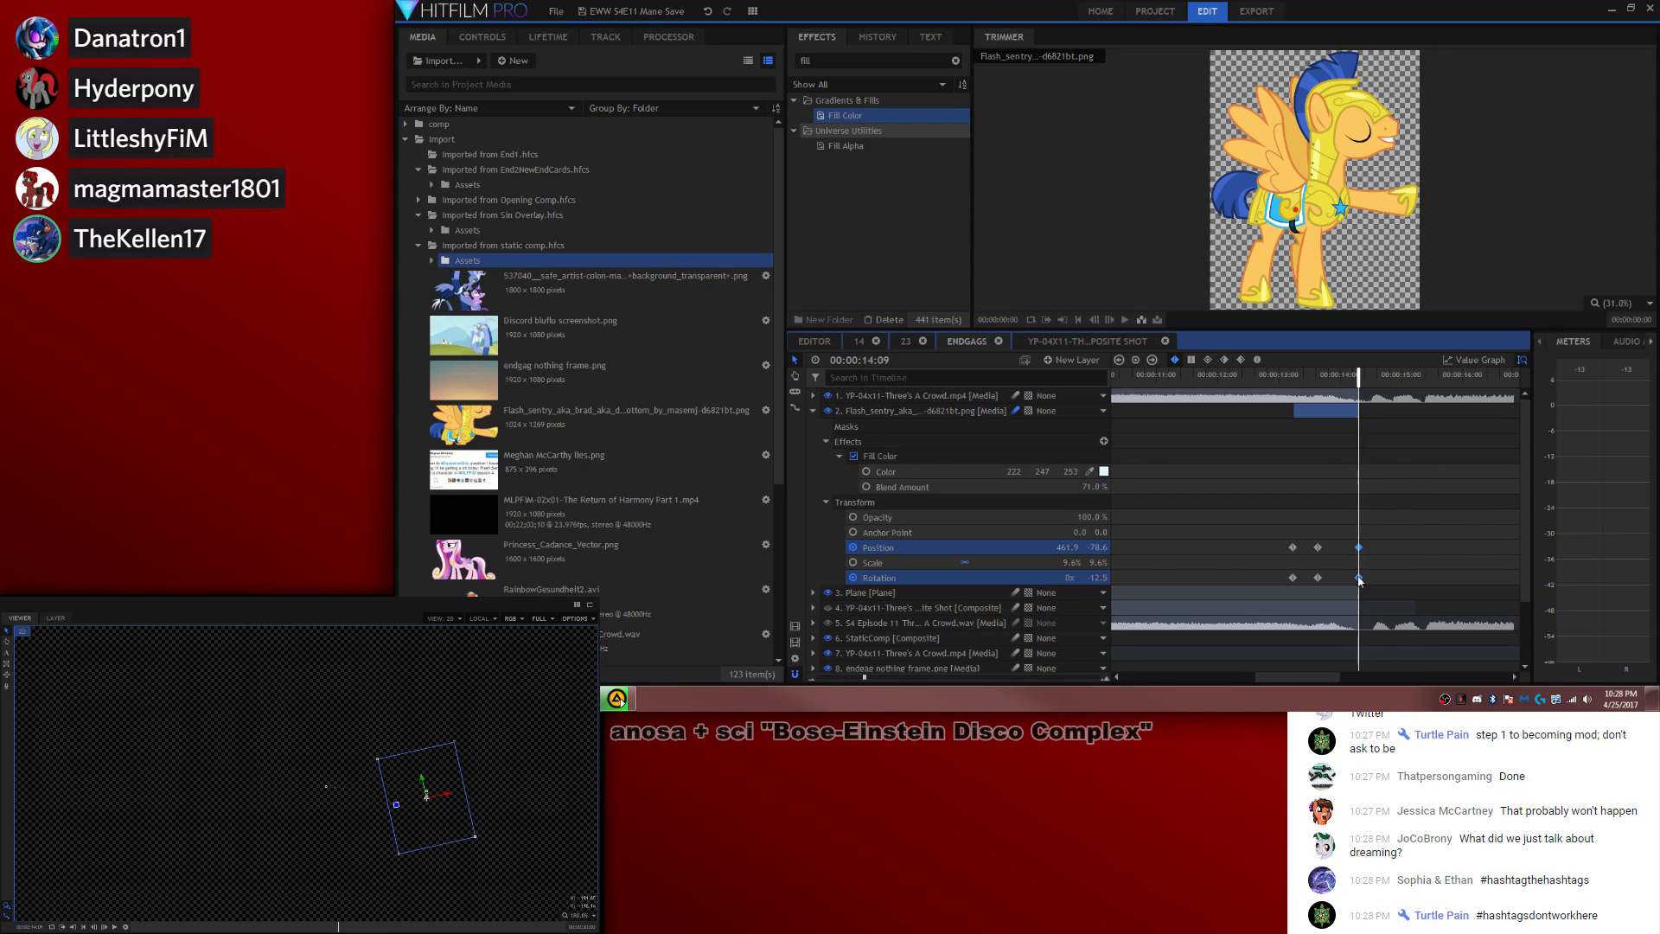
pyautogui.click(1358, 585)
pyautogui.click(1291, 374)
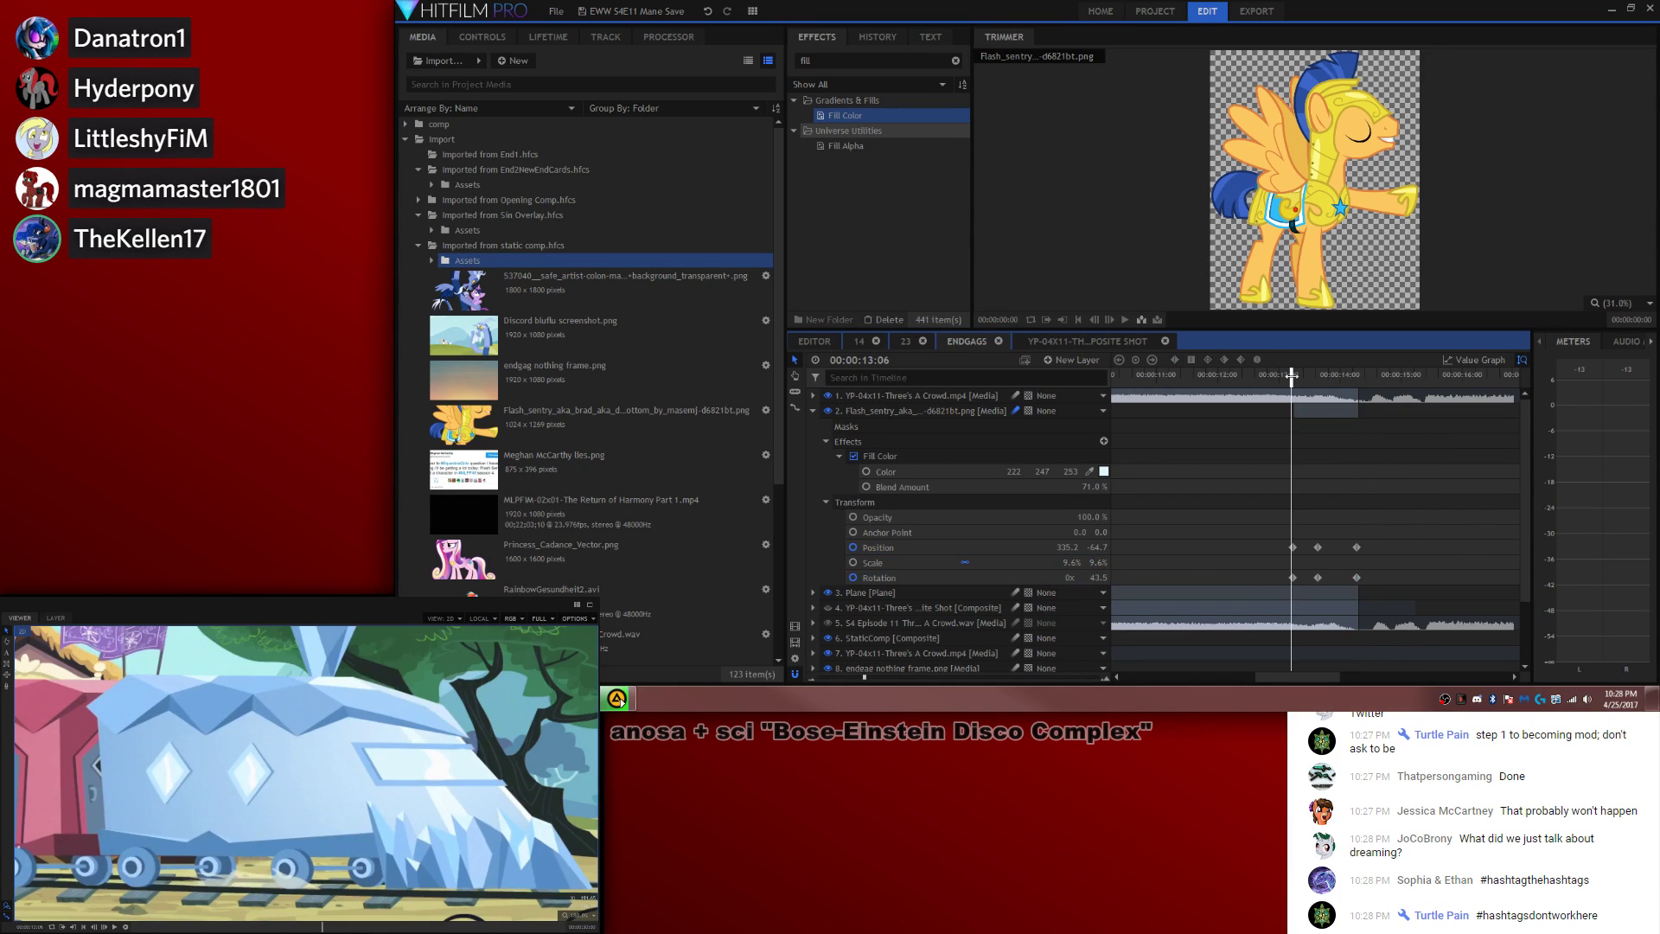
pyautogui.press('space')
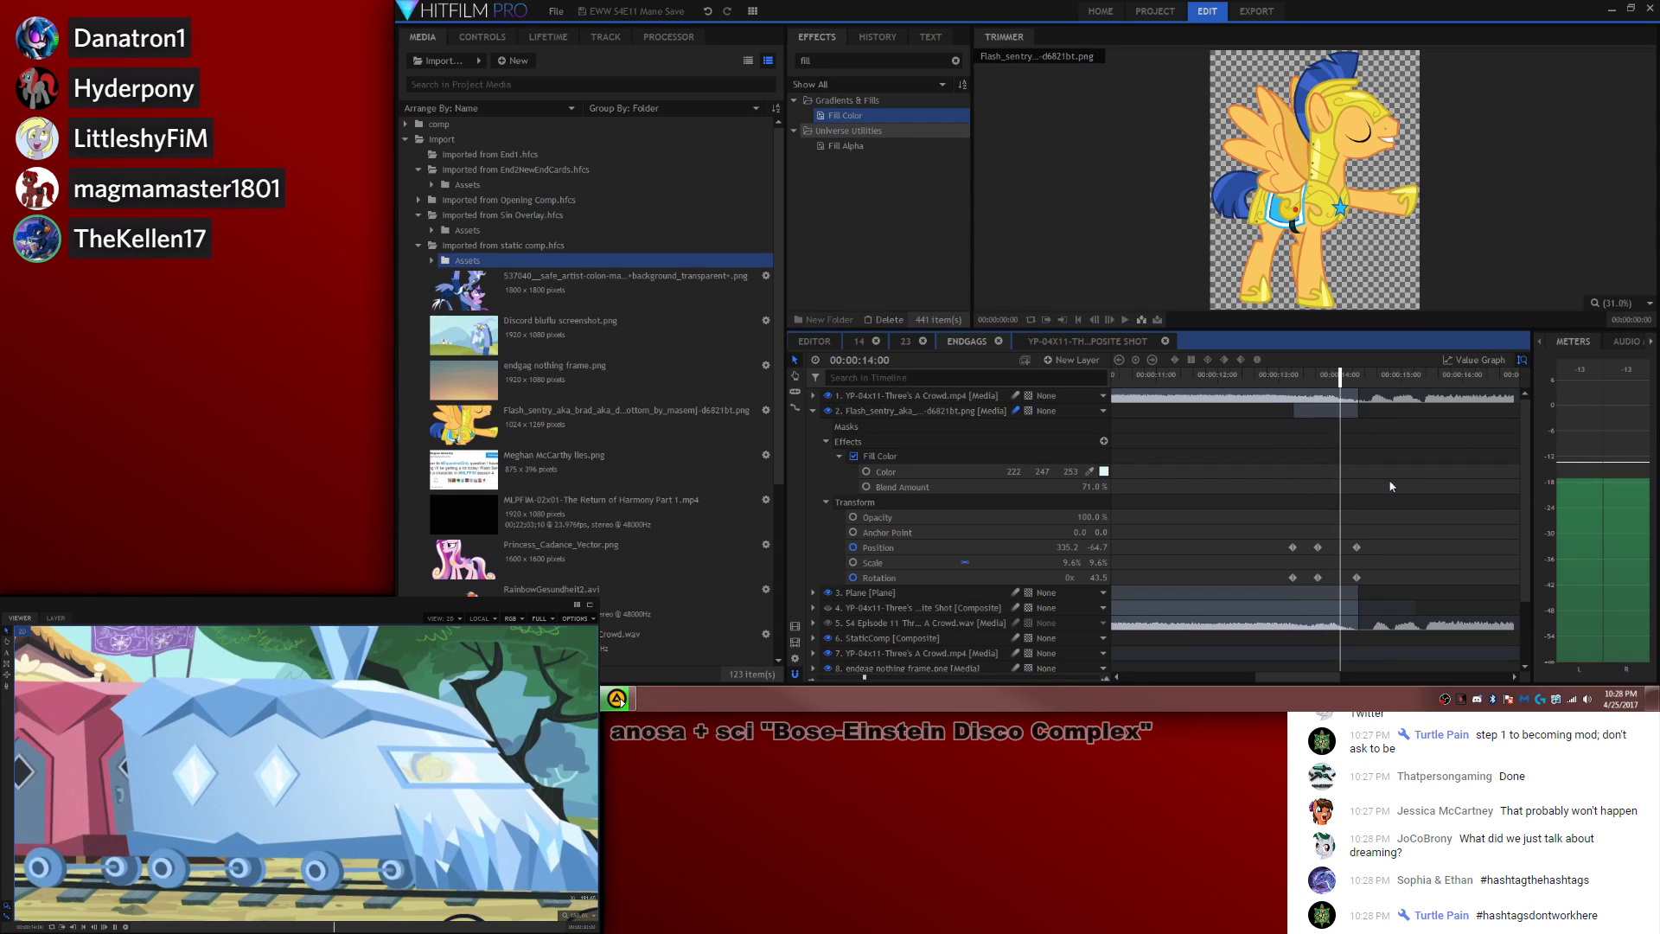
pyautogui.press('space')
pyautogui.click(1291, 375)
pyautogui.press('space')
pyautogui.press('space')
# Step: Set the temporal interpolation of Flash Sentry's first position and rotation keyframes to Smooth Out and the middle pair to Smooth In
pyautogui.moveTo(1288, 572); pyautogui.dragTo(1293, 578)
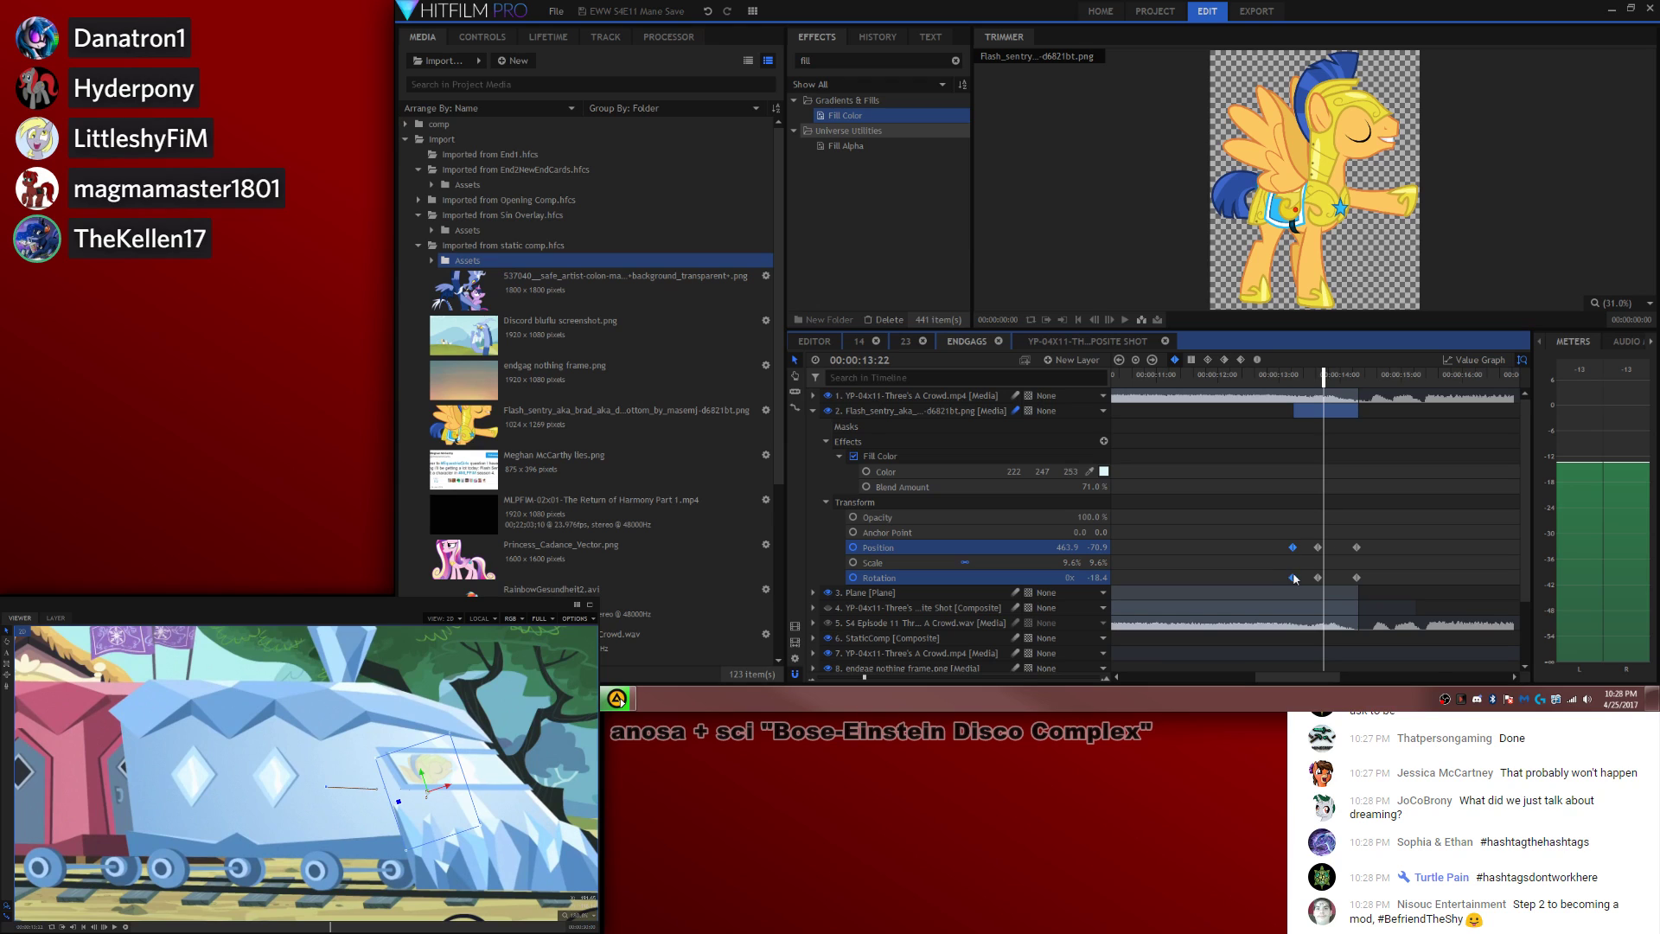
pyautogui.rightClick(1294, 575)
pyautogui.moveTo(1345, 653)
pyautogui.click(1480, 669)
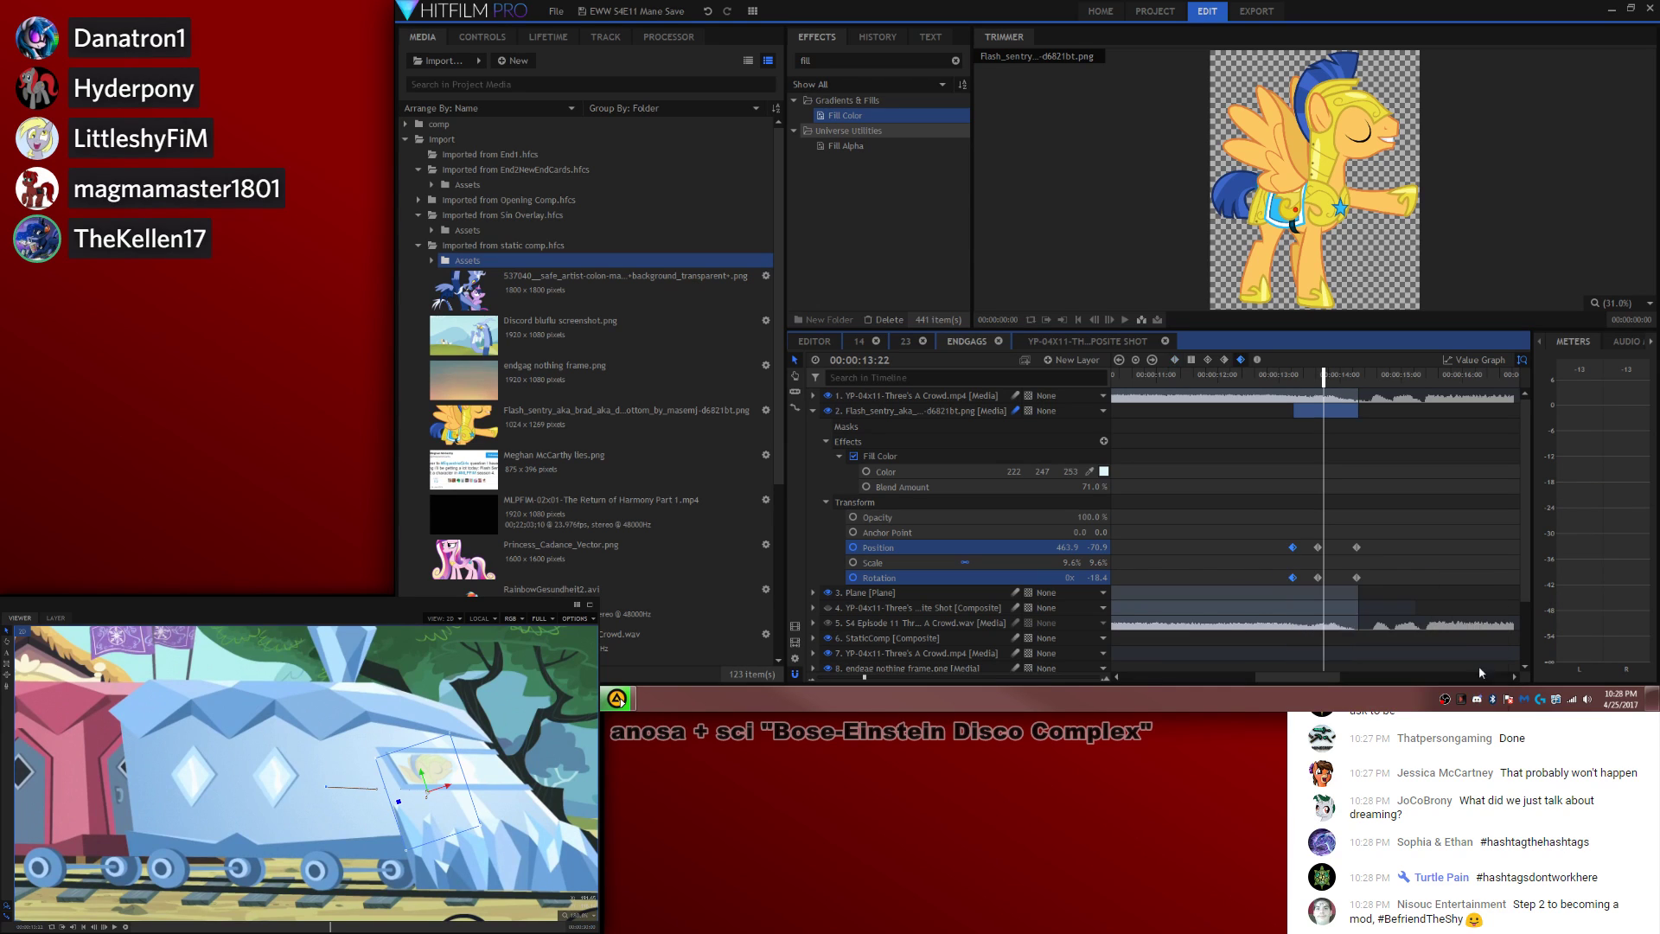
pyautogui.moveTo(1336, 526); pyautogui.dragTo(1322, 580)
pyautogui.rightClick(1322, 580)
pyautogui.moveTo(1402, 658)
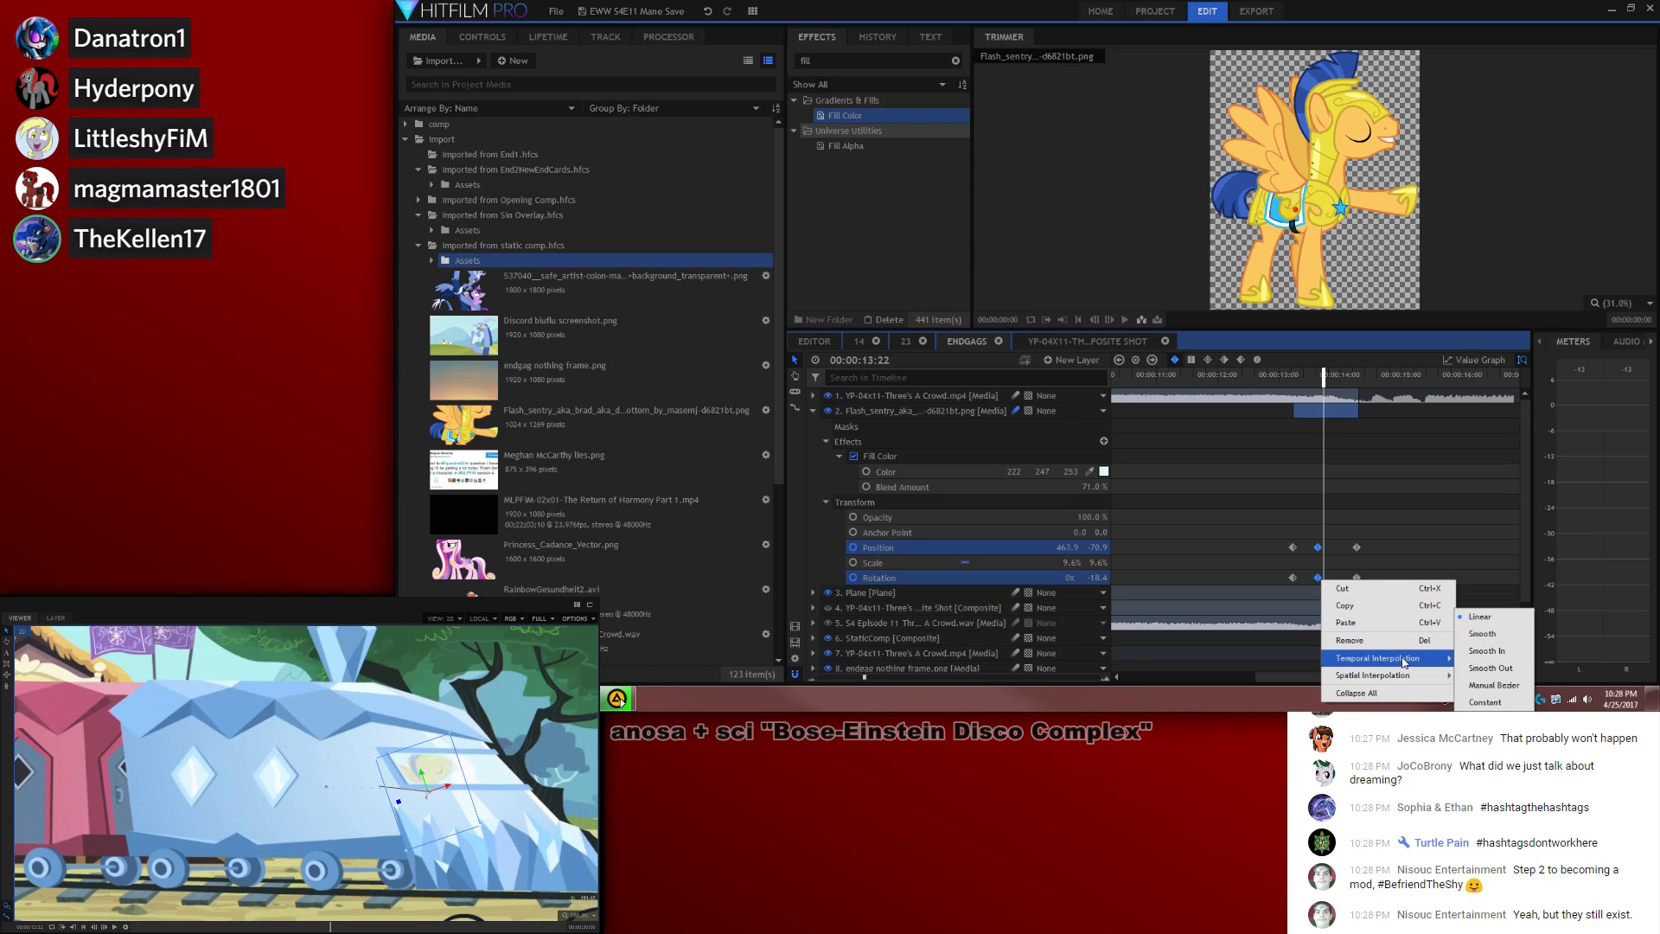
pyautogui.click(1517, 650)
pyautogui.click(1304, 381)
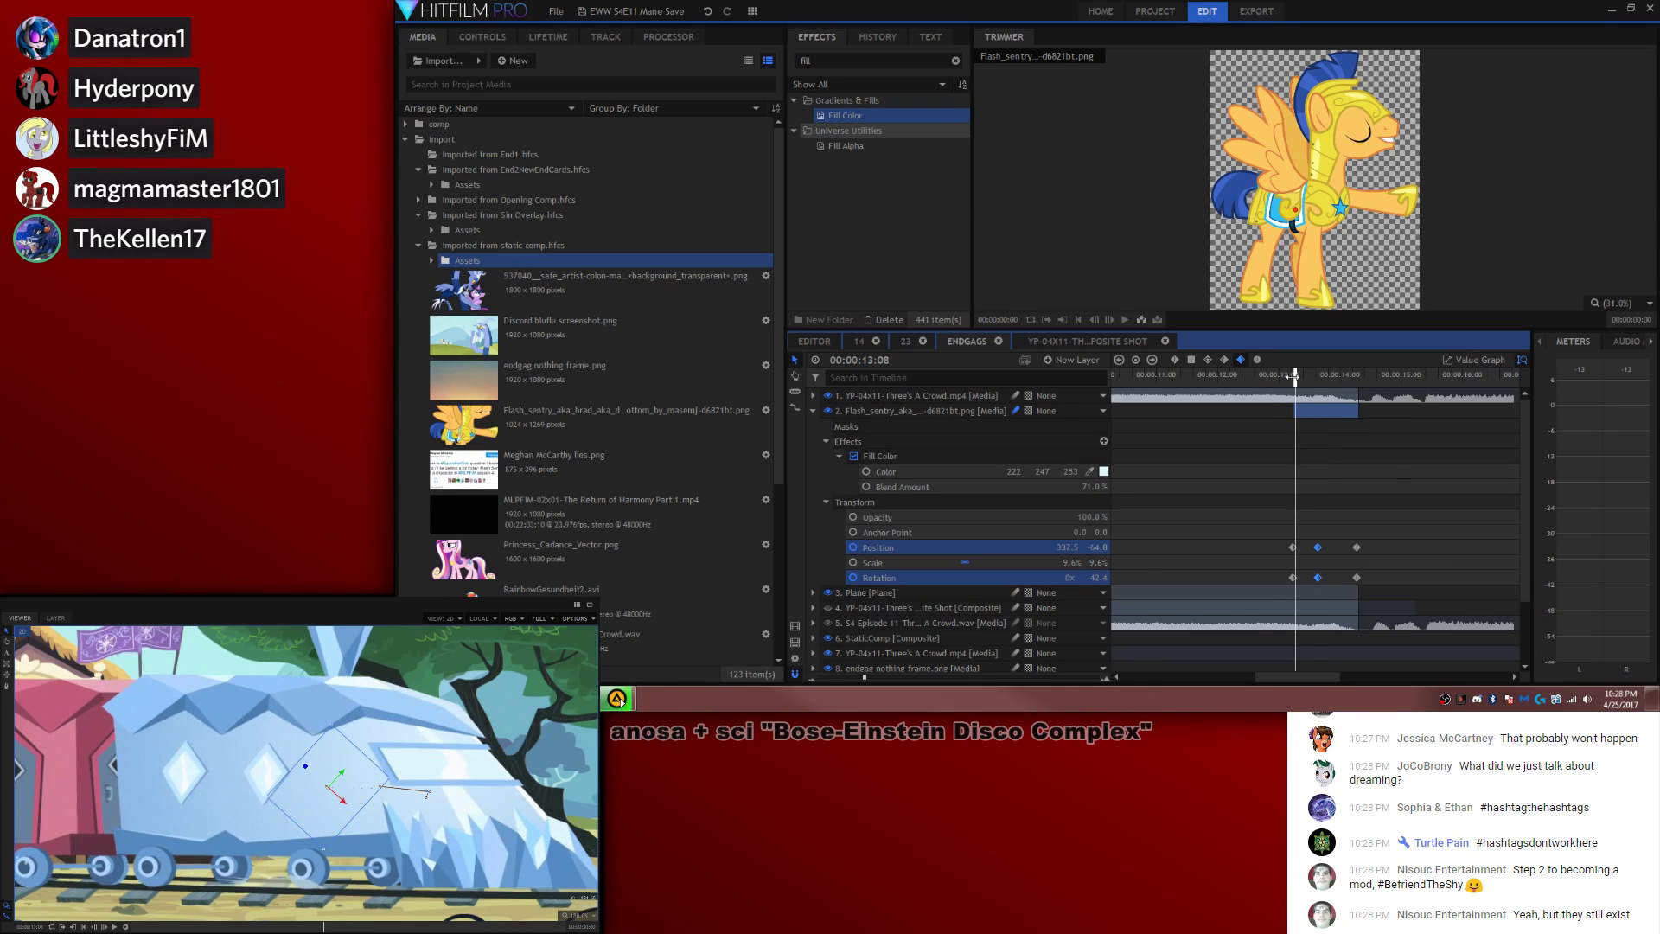
pyautogui.press('space')
pyautogui.click(1294, 514)
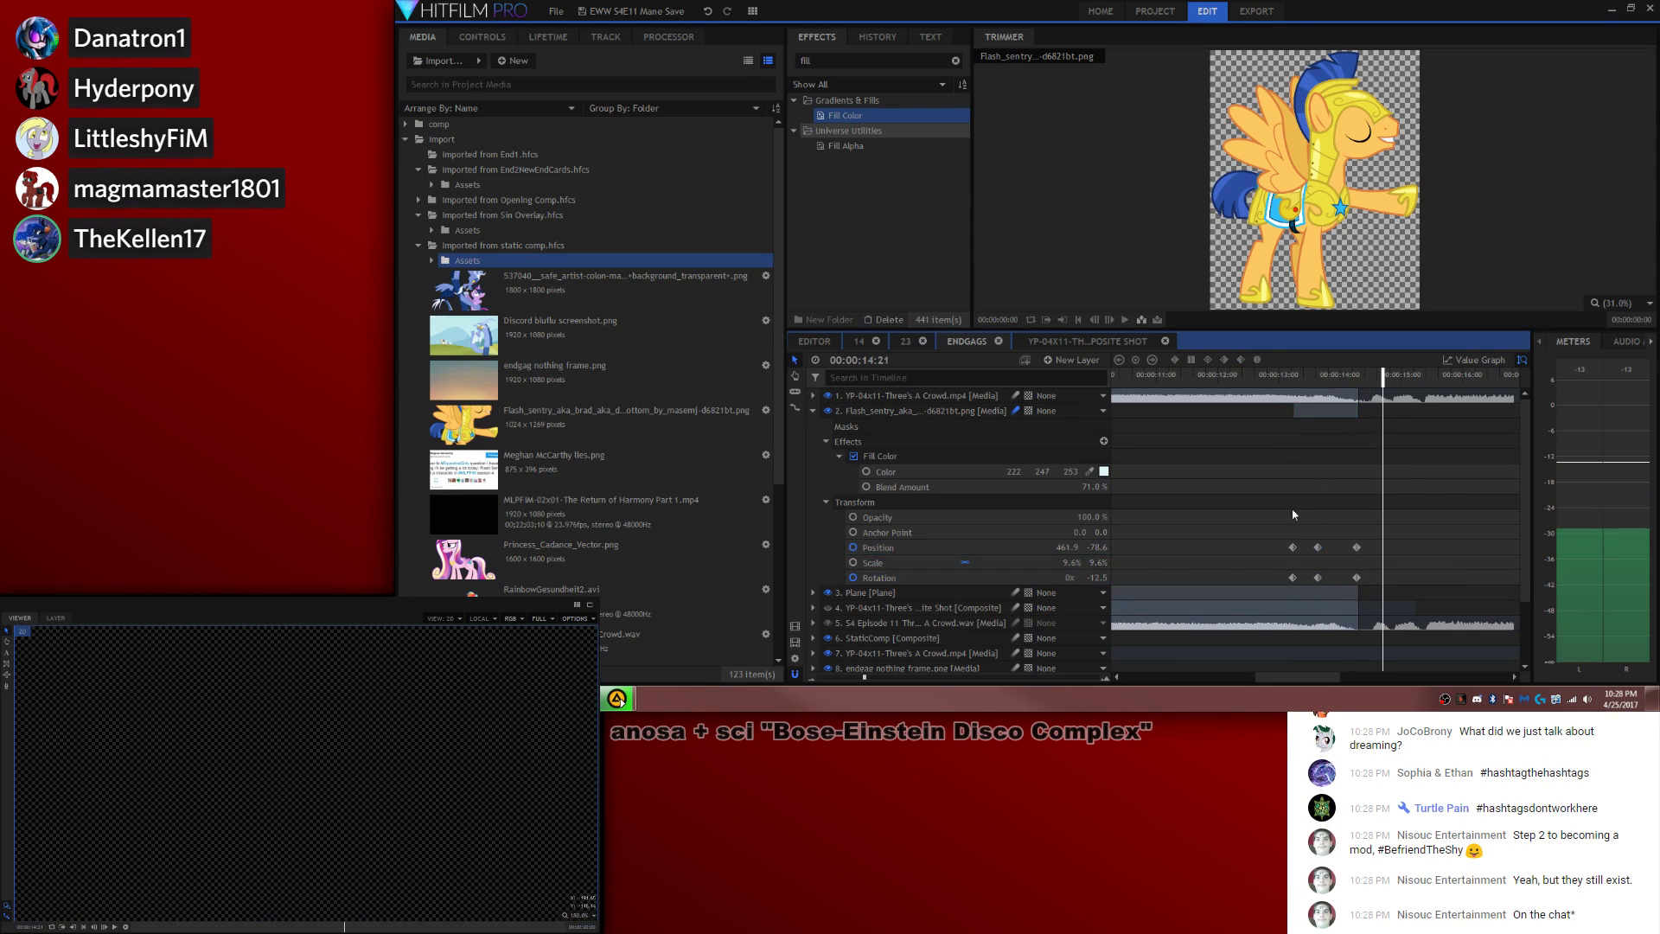
# Step: Duplicate Flash Sentry's middle position and rotation keyframes to about 00:00:13:26 so he holds his pose, and replay the shot
pyautogui.click(1318, 547)
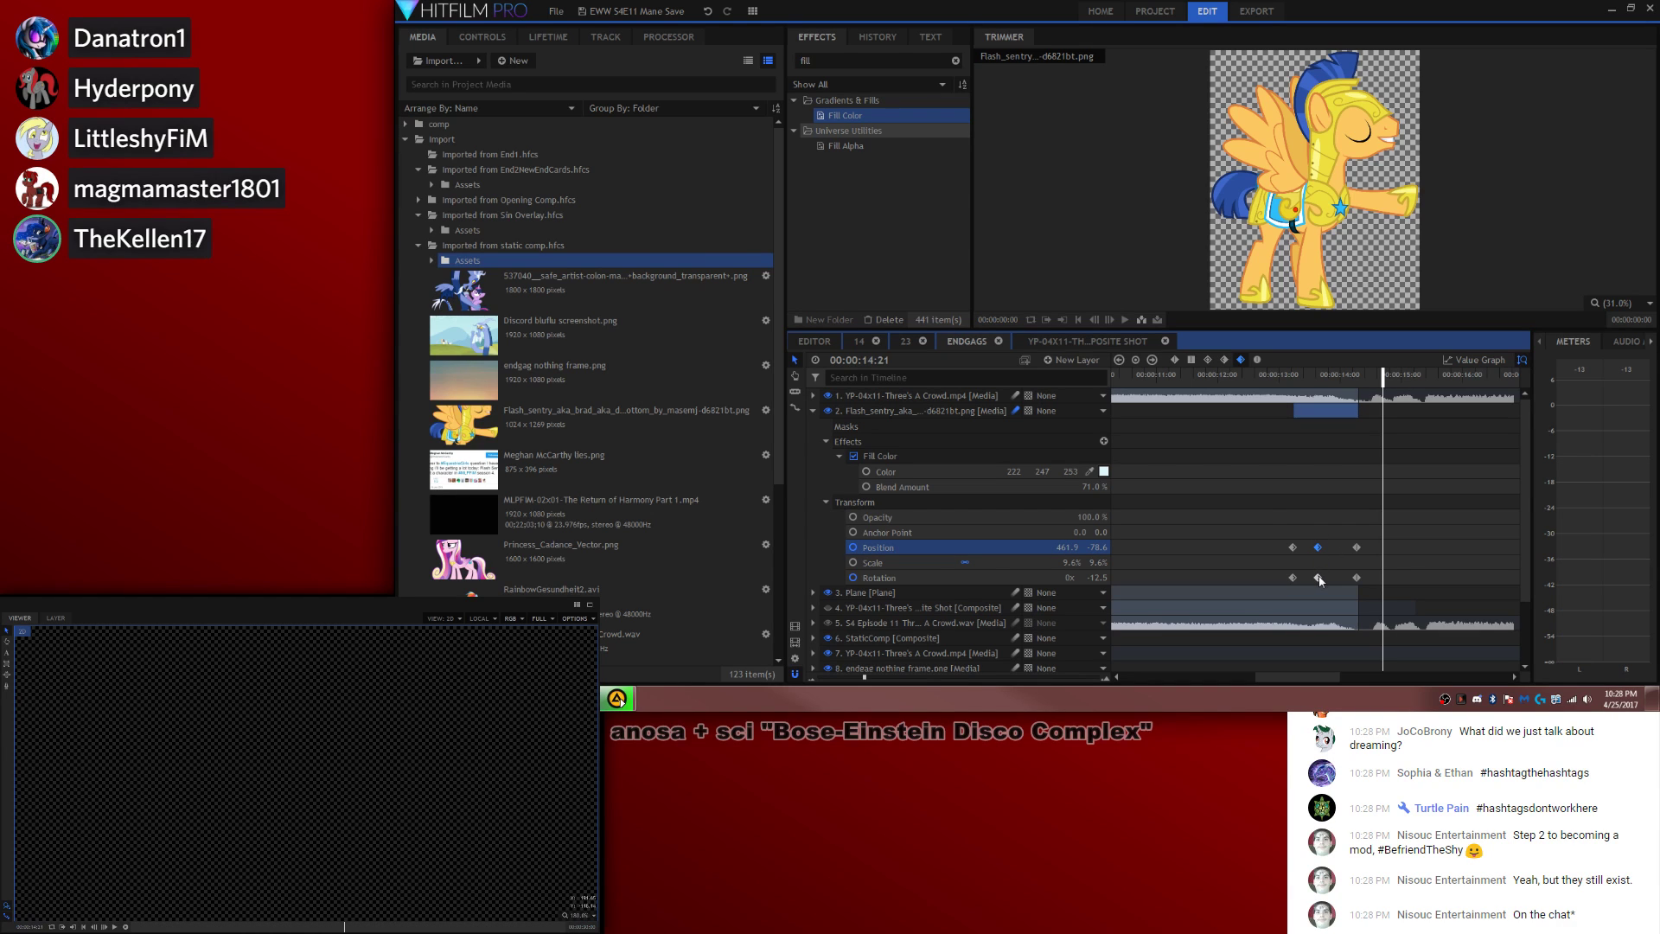
pyautogui.keyDown('ctrl'); pyautogui.click(1318, 578); pyautogui.keyUp('ctrl')
pyautogui.moveTo(1323, 380); pyautogui.dragTo(1321, 385)
pyautogui.hotkey('ctrl', 'v')
pyautogui.click(1330, 437)
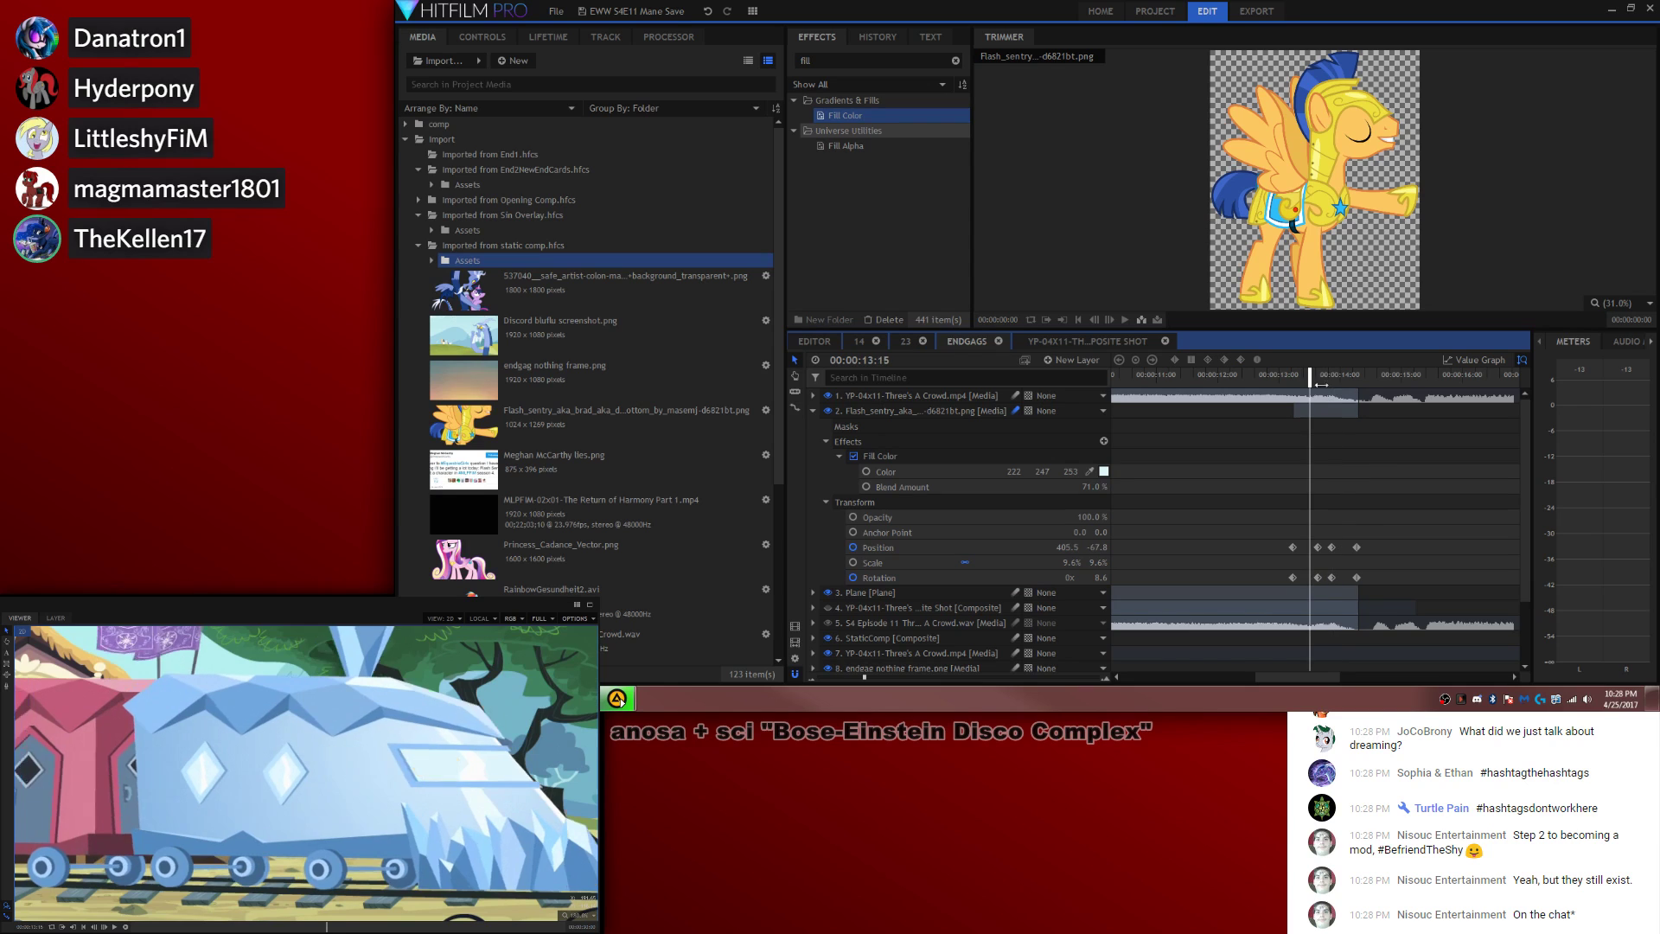
pyautogui.press('space')
pyautogui.click(1280, 381)
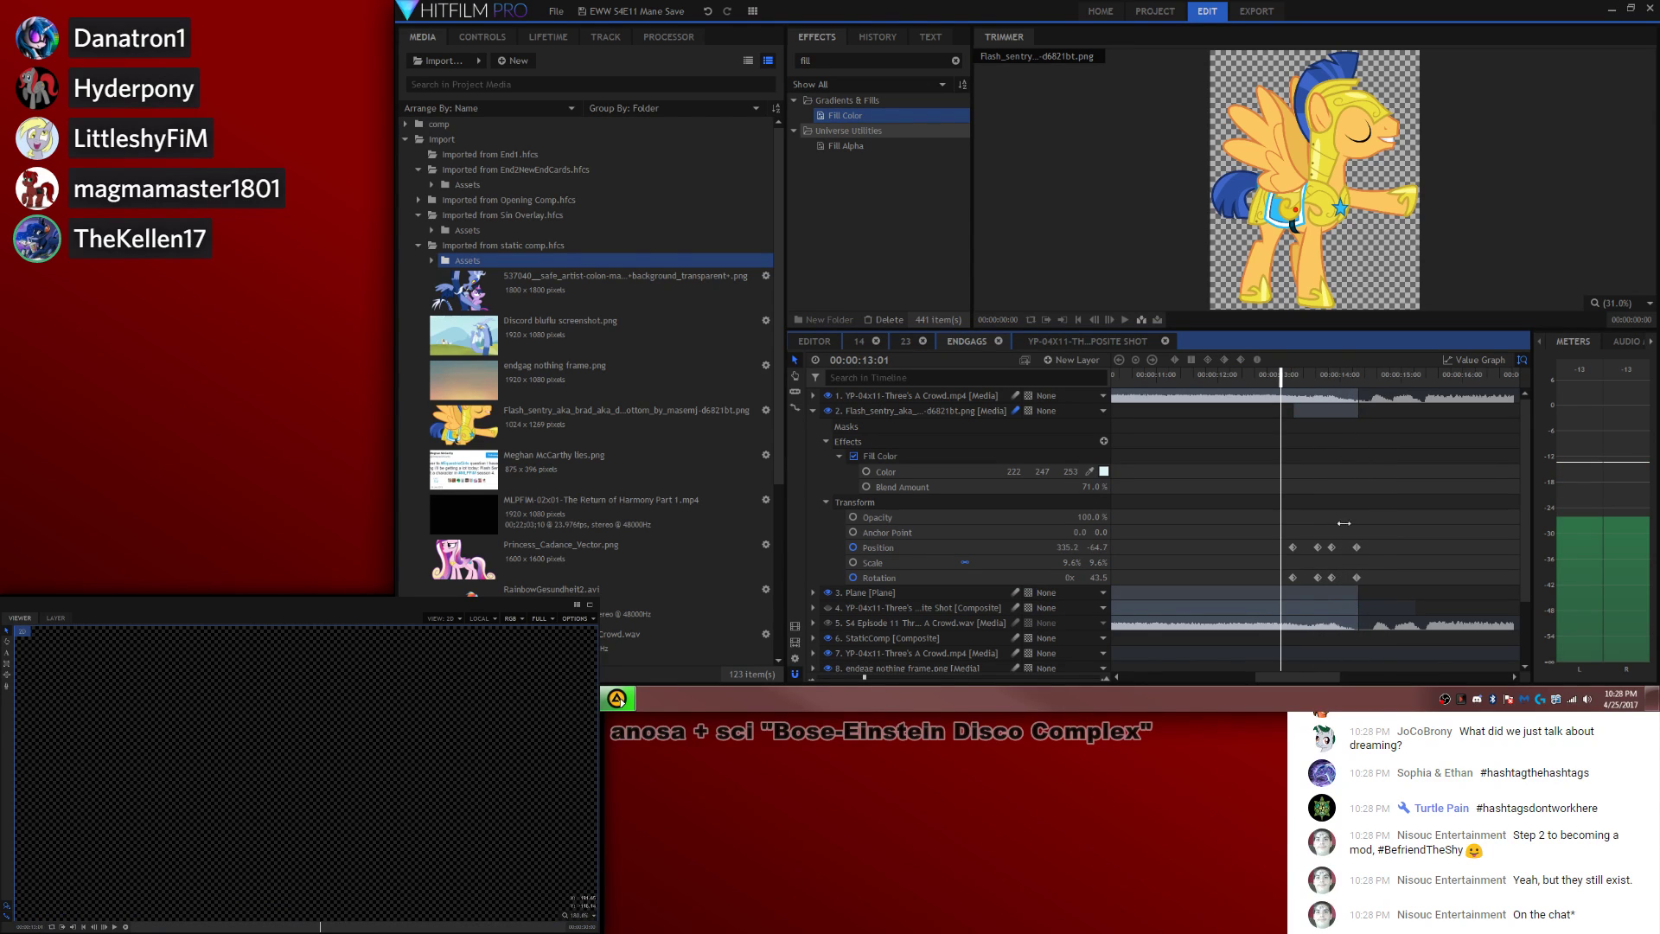
pyautogui.press('space')
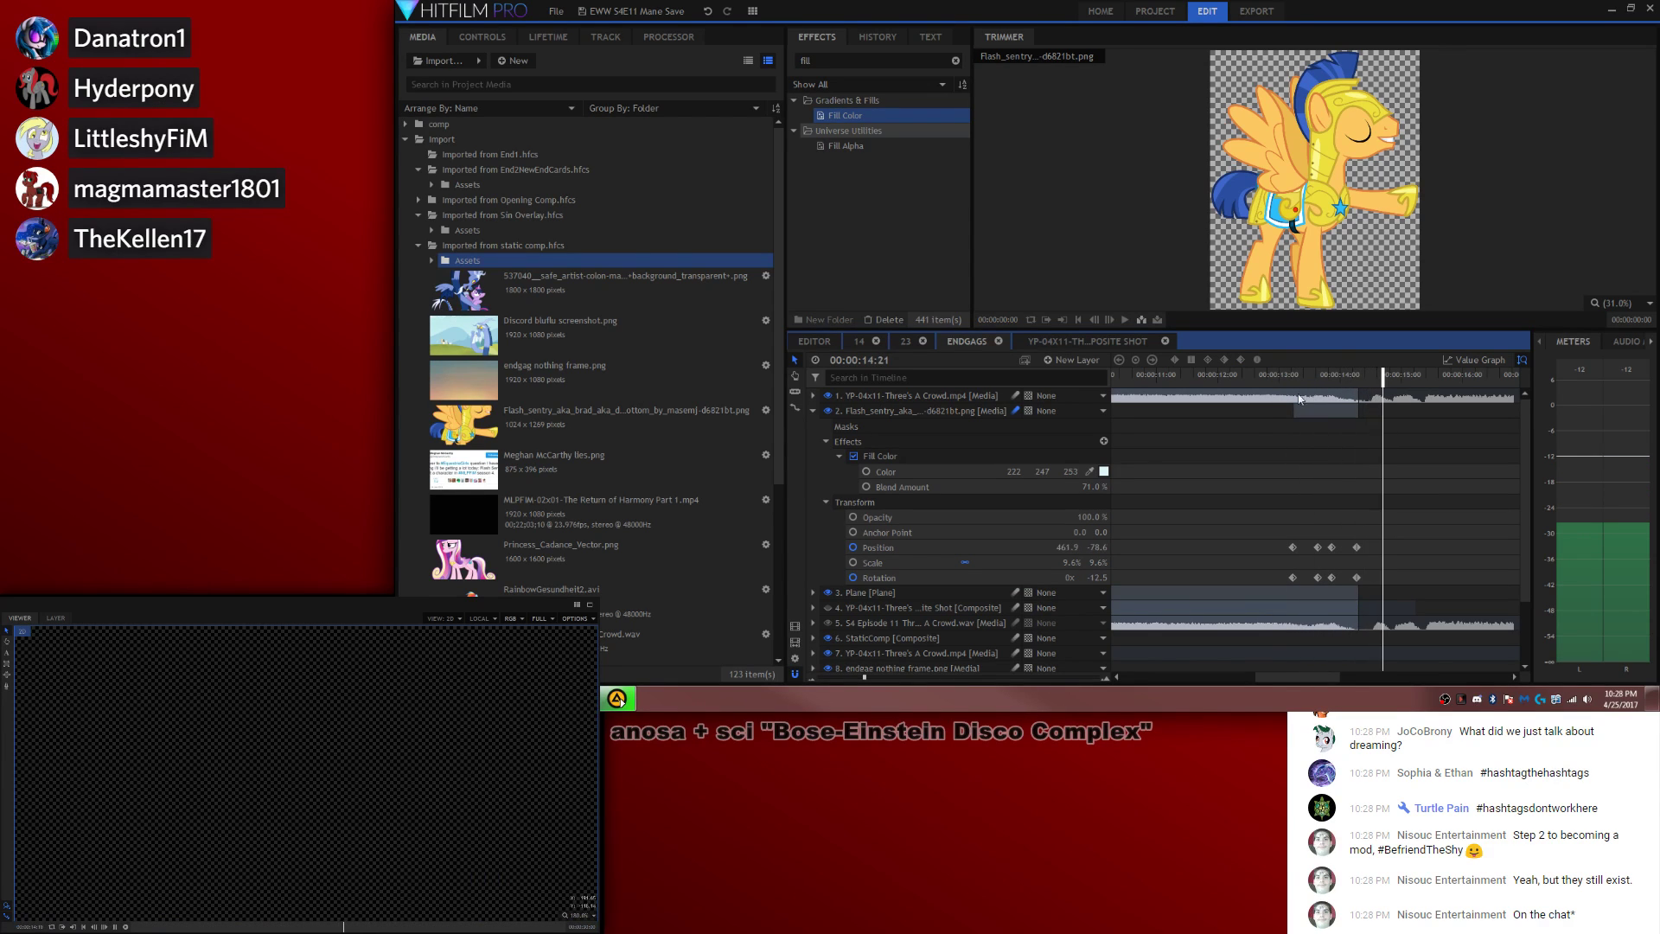
pyautogui.click(1288, 378)
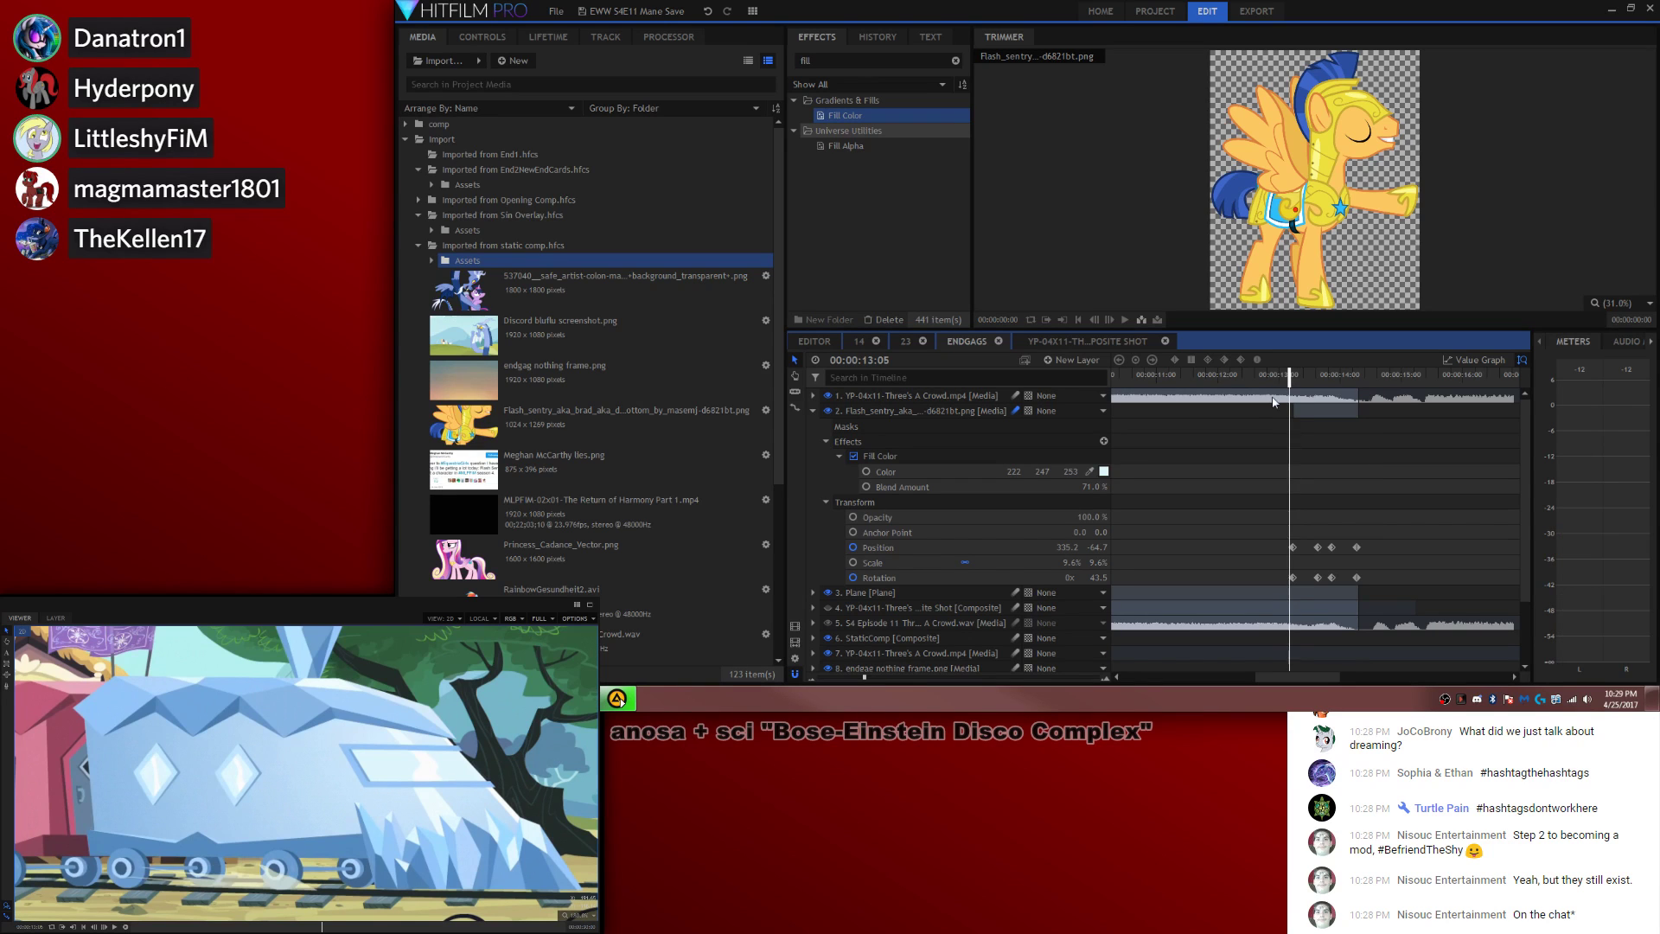
pyautogui.press('space')
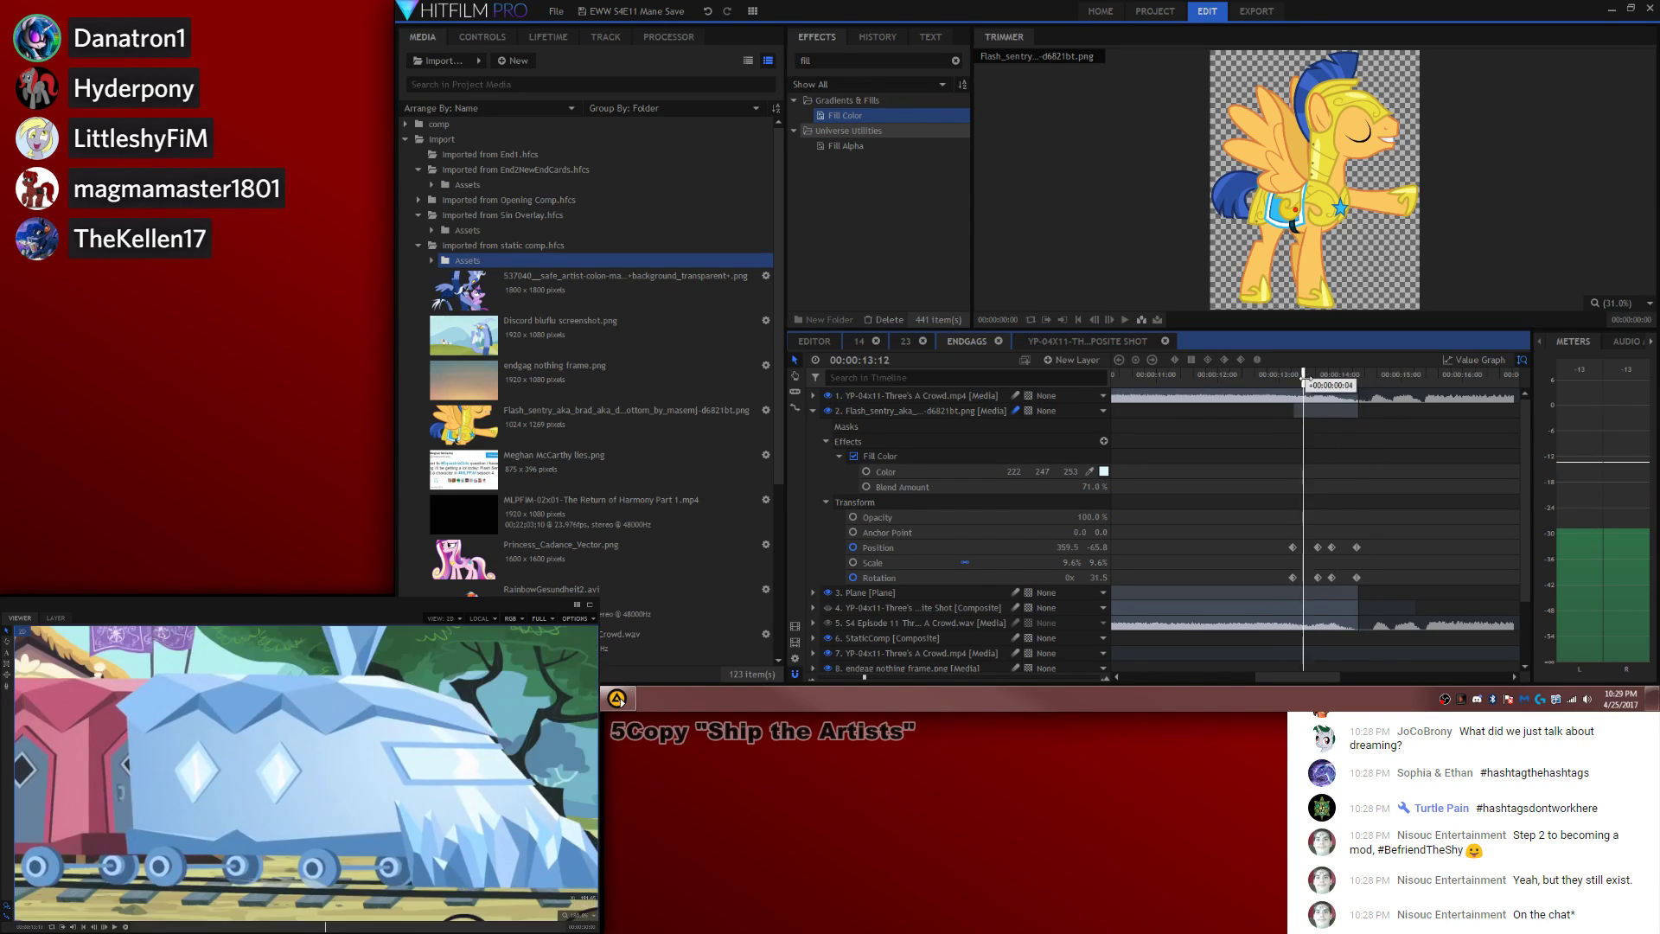
pyautogui.press('space')
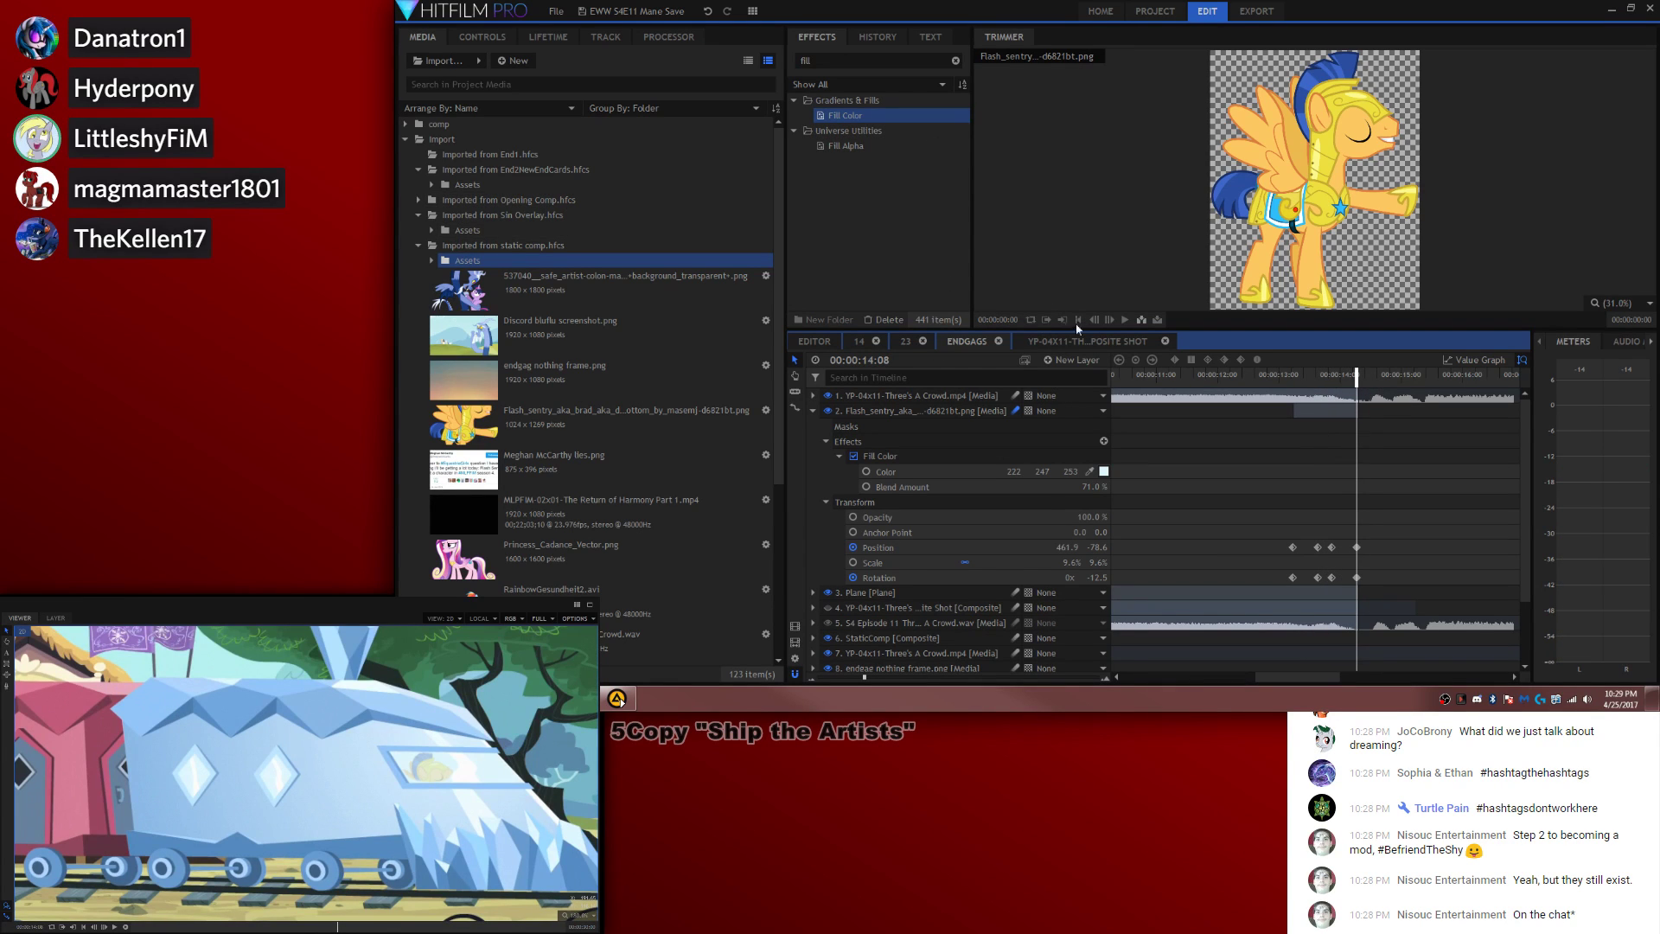
# Step: Add a Grade layer at the top of the Endgags layer stack and apply the Blood Spray effect to it
pyautogui.click(1065, 360)
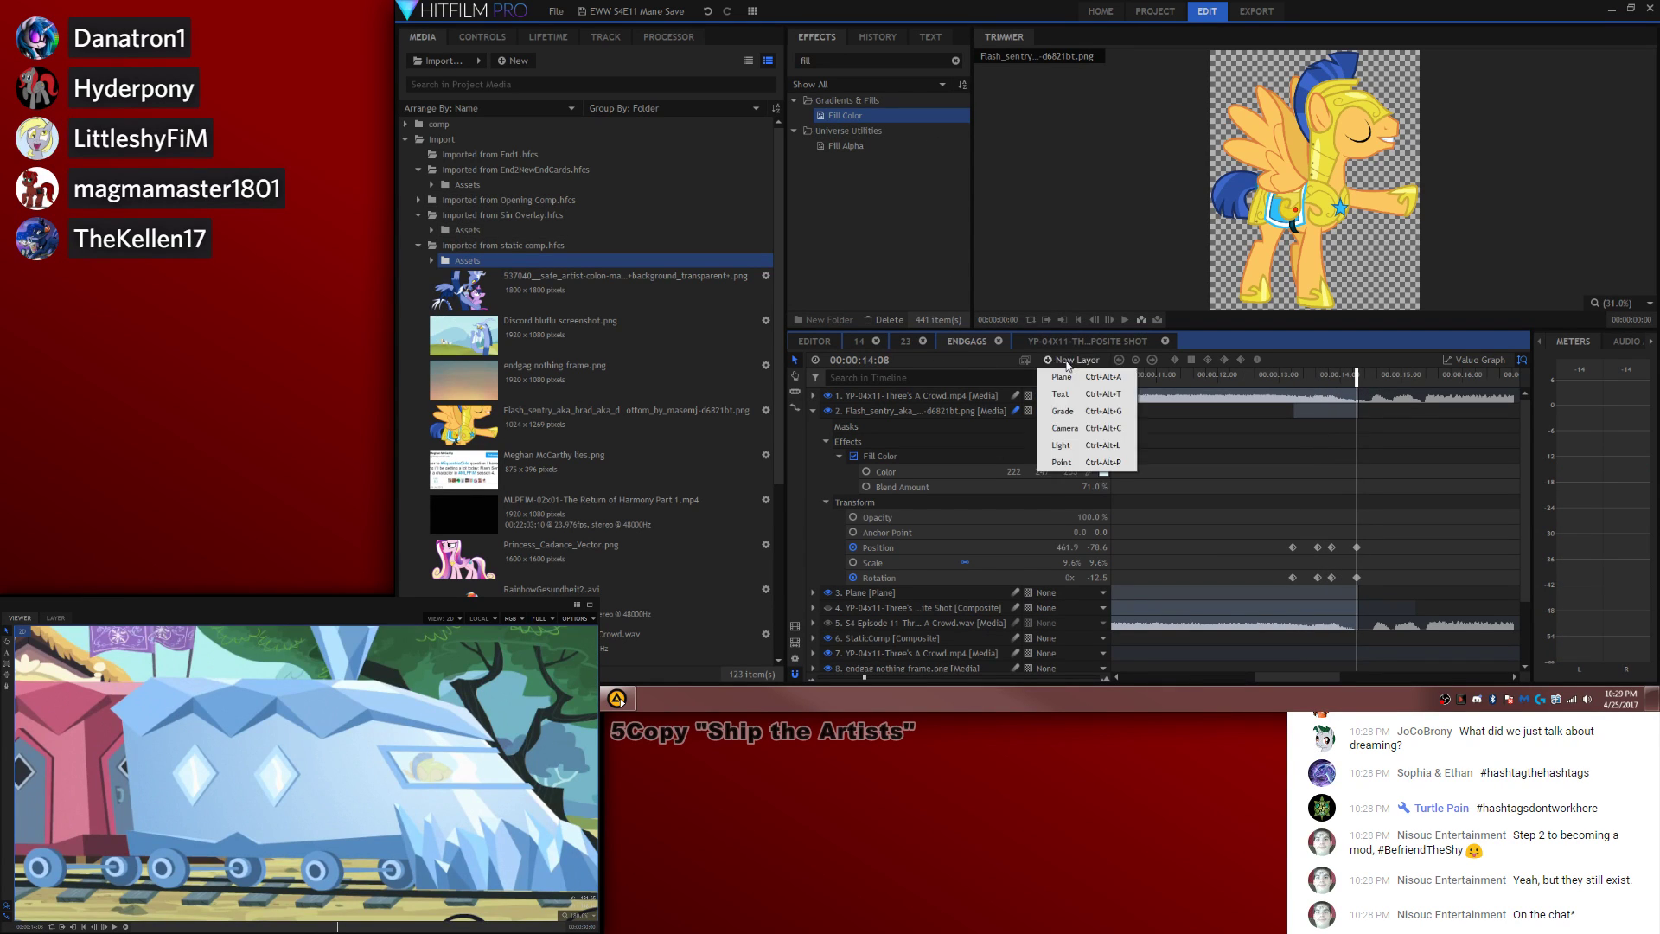
pyautogui.click(1080, 407)
pyautogui.moveTo(930, 395)
pyautogui.mouseDown()
pyautogui.moveTo(942, 440)
pyautogui.moveTo(935, 423)
pyautogui.mouseUp()
pyautogui.moveTo(826, 61); pyautogui.dragTo(728, 46)
pyautogui.write('blood')
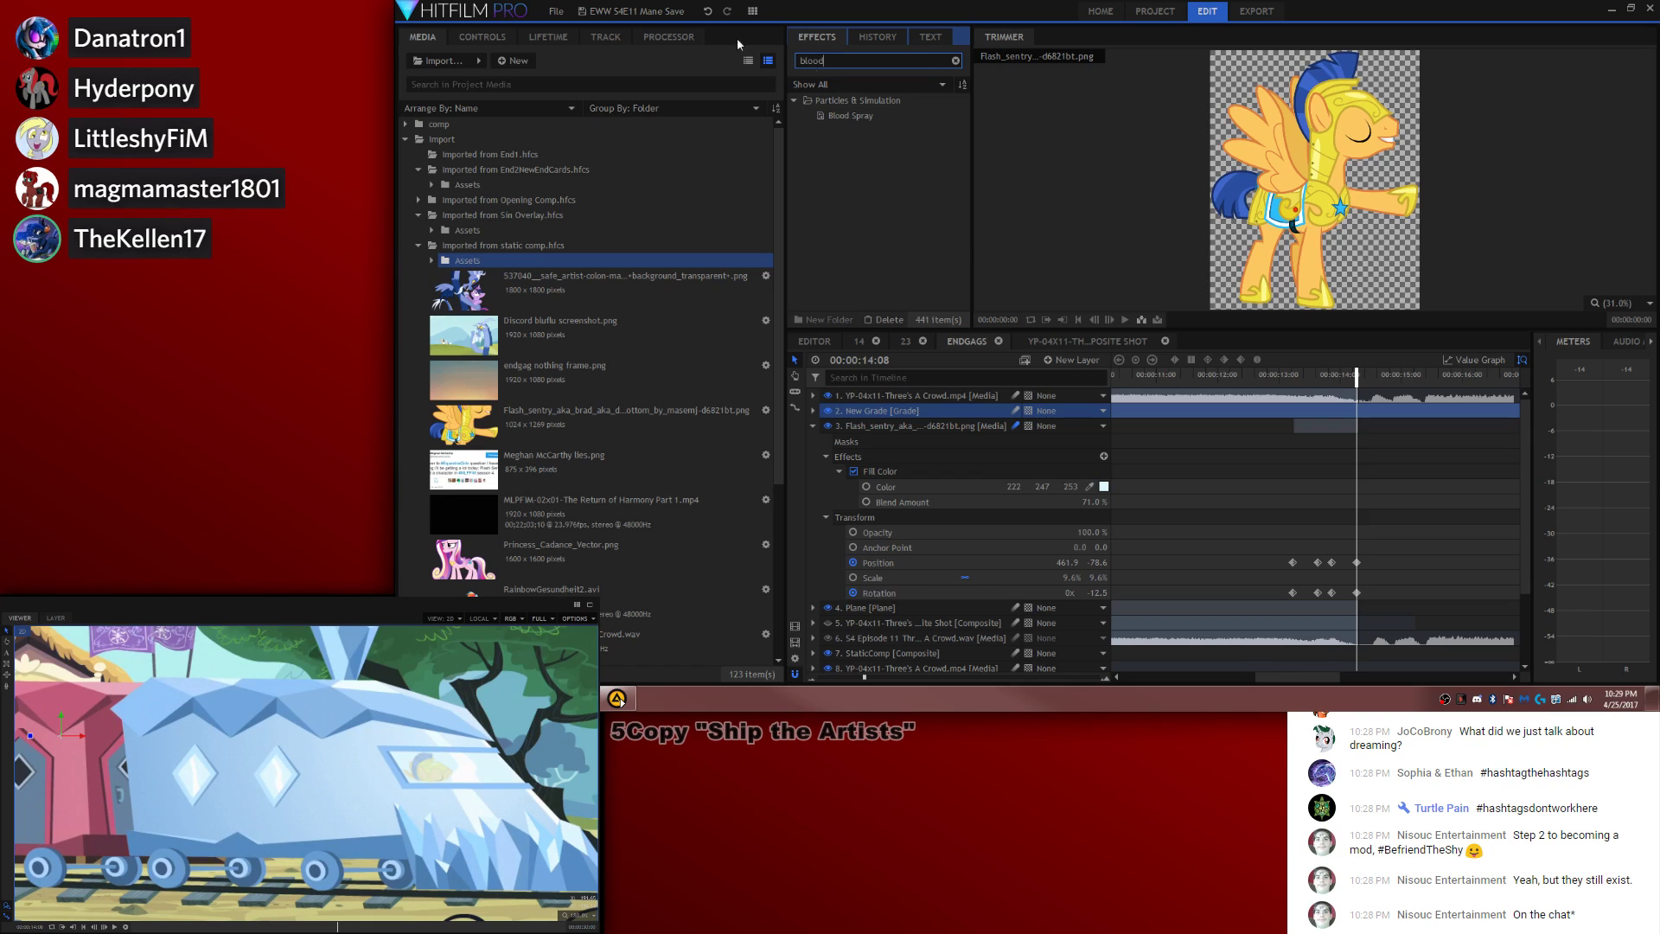
pyautogui.moveTo(850, 115)
pyautogui.mouseDown()
pyautogui.moveTo(921, 203)
pyautogui.moveTo(950, 406)
pyautogui.moveTo(888, 395)
pyautogui.mouseUp()
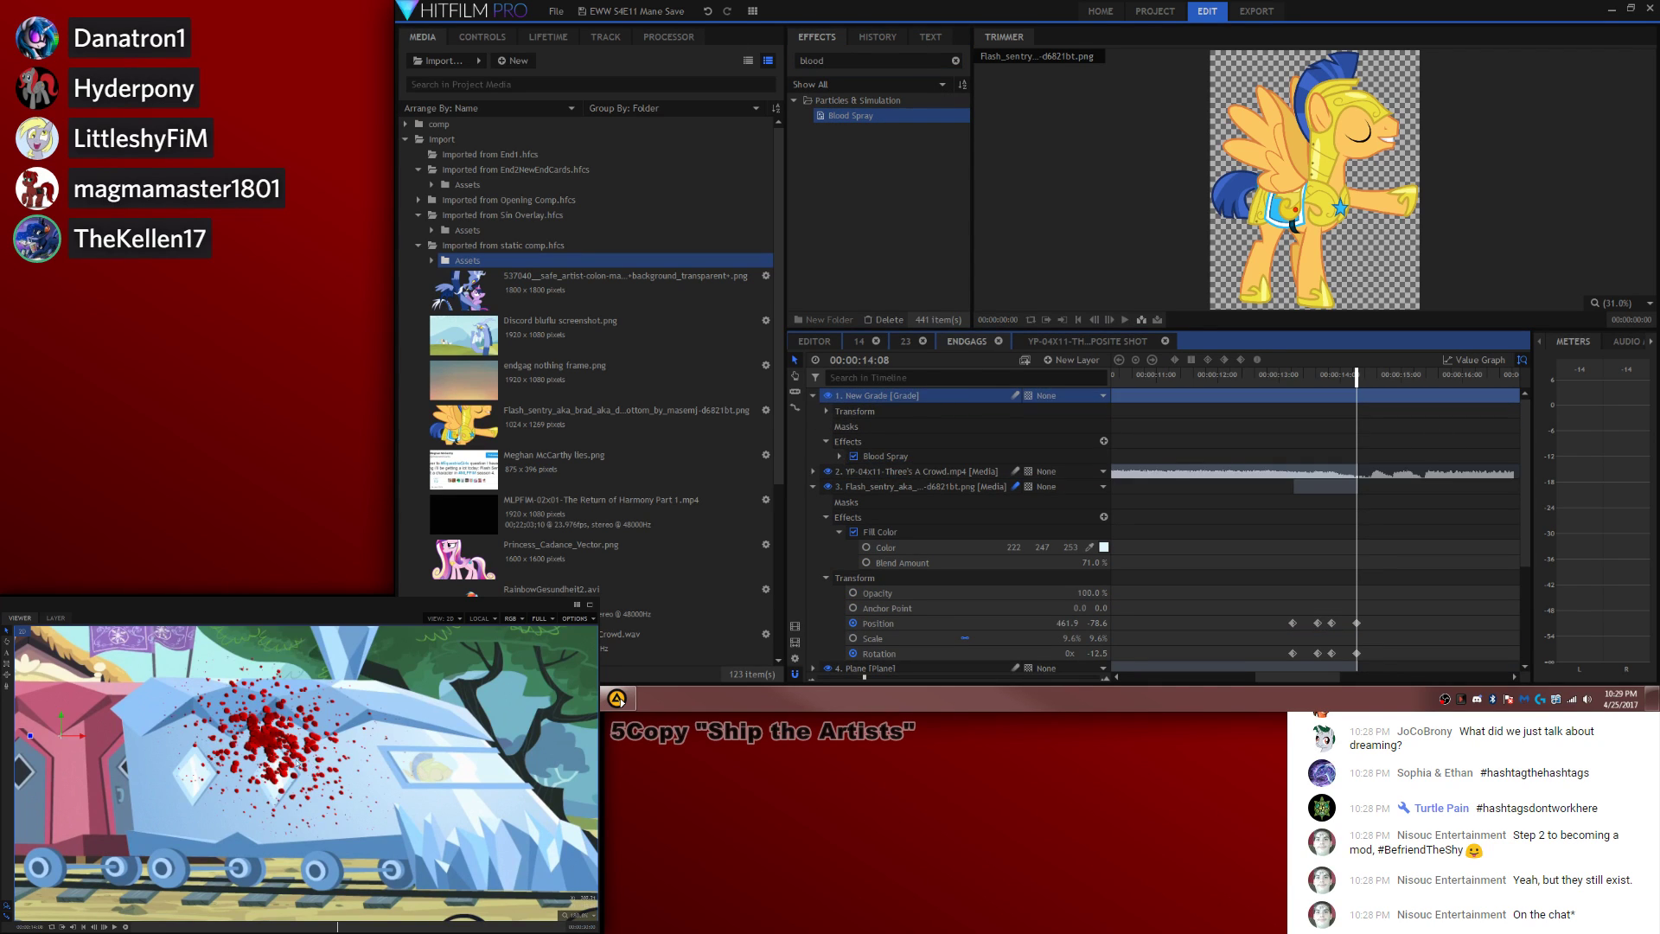
# Step: Move the Blood Spray center from the default position onto the train's side, at about 304, -35
pyautogui.click(838, 455)
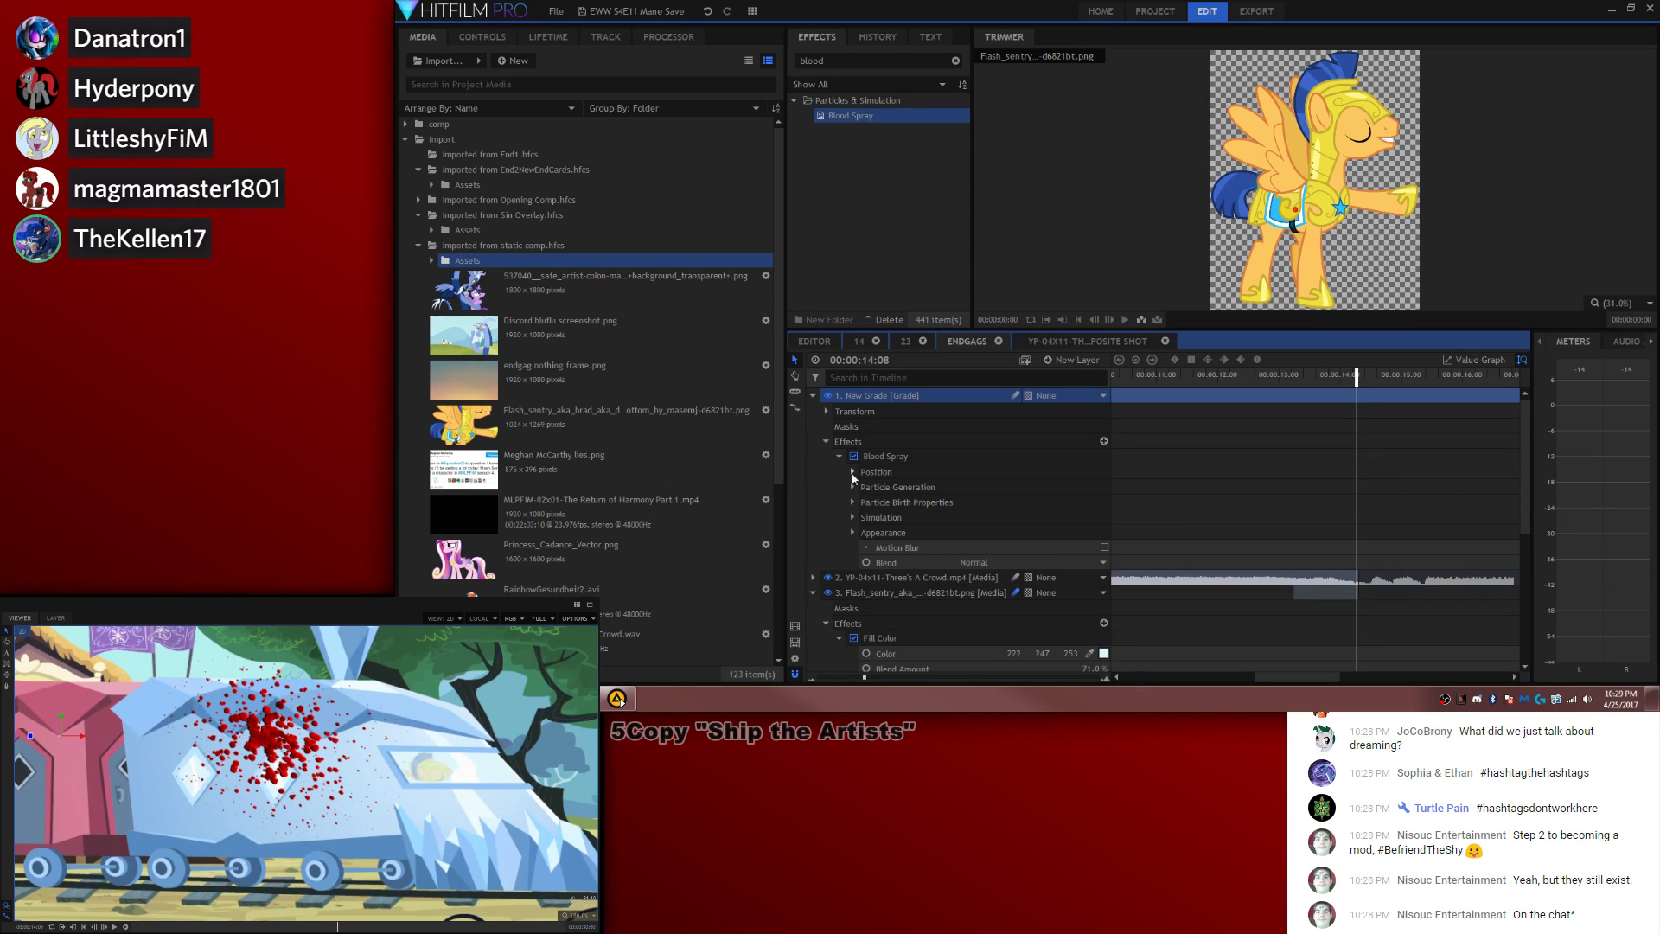
pyautogui.click(852, 472)
pyautogui.click(902, 487)
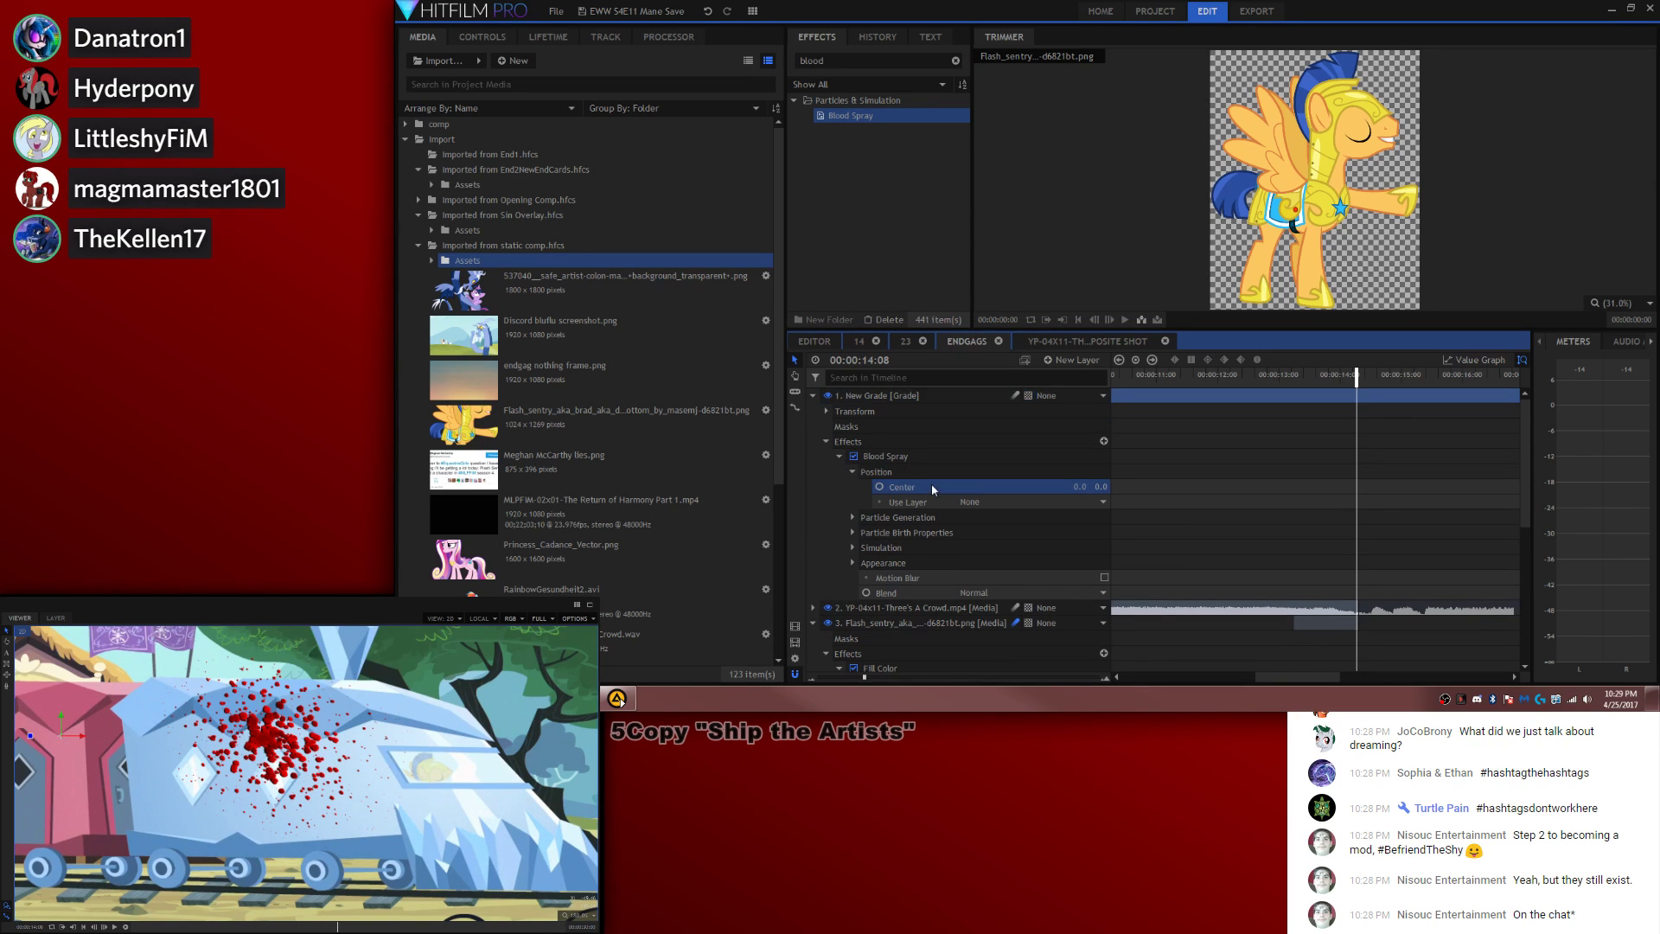
pyautogui.scroll(-1, 238, 729)
pyautogui.scroll(-4, 238, 729)
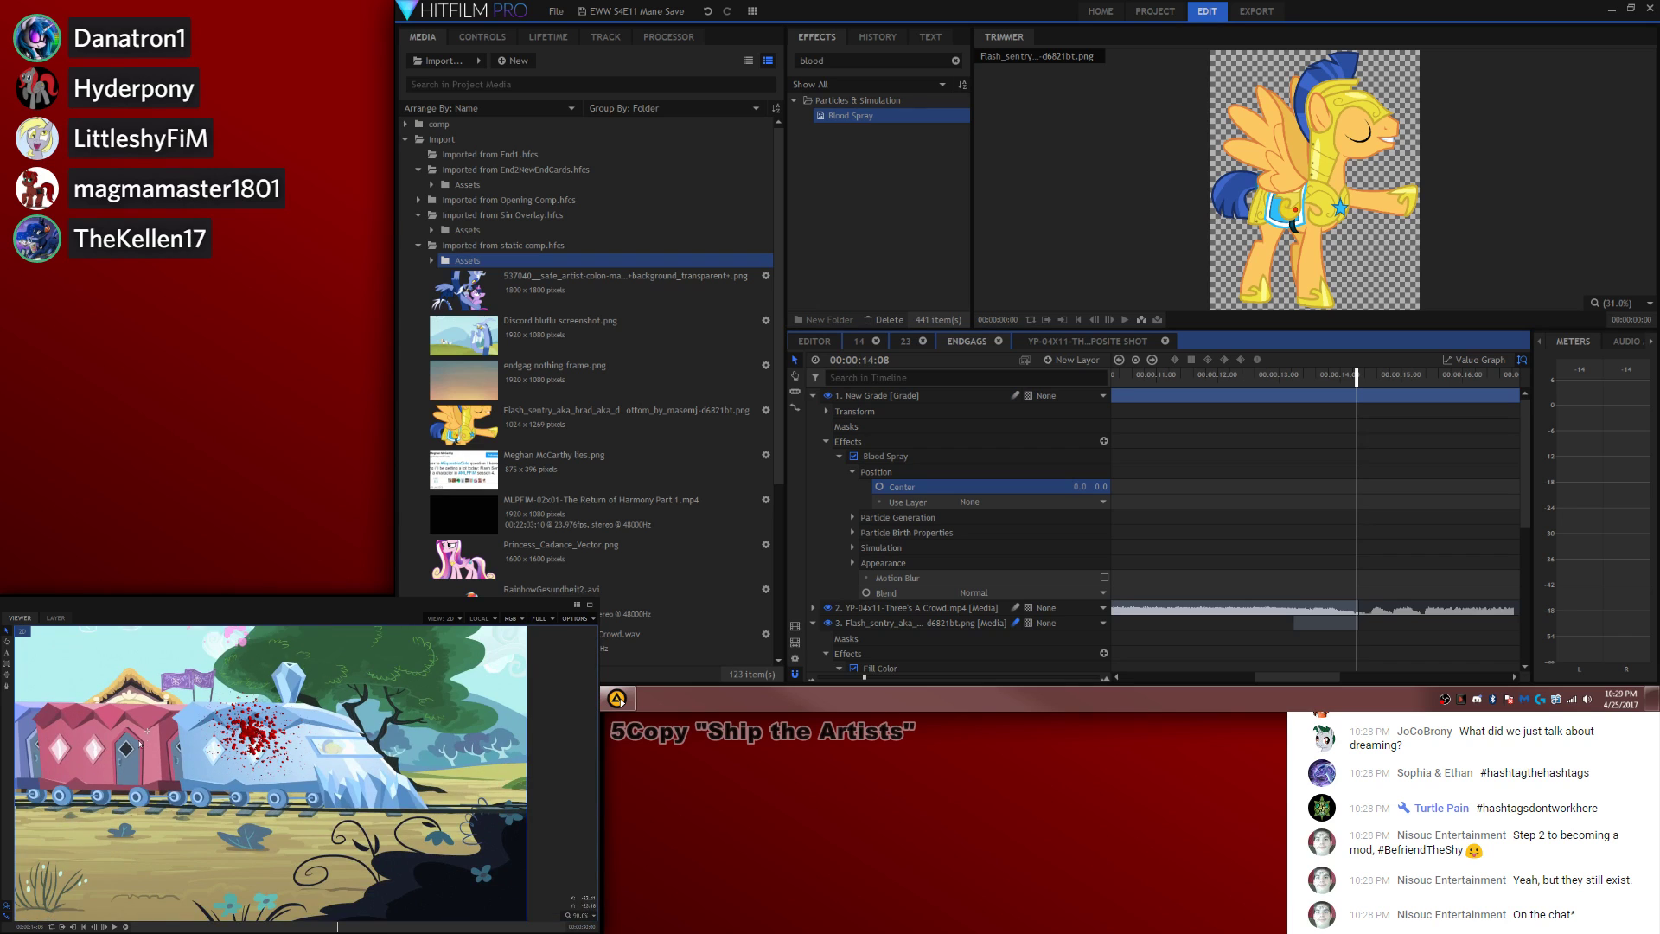
pyautogui.moveTo(147, 732); pyautogui.dragTo(223, 748)
pyautogui.scroll(6, 332, 738)
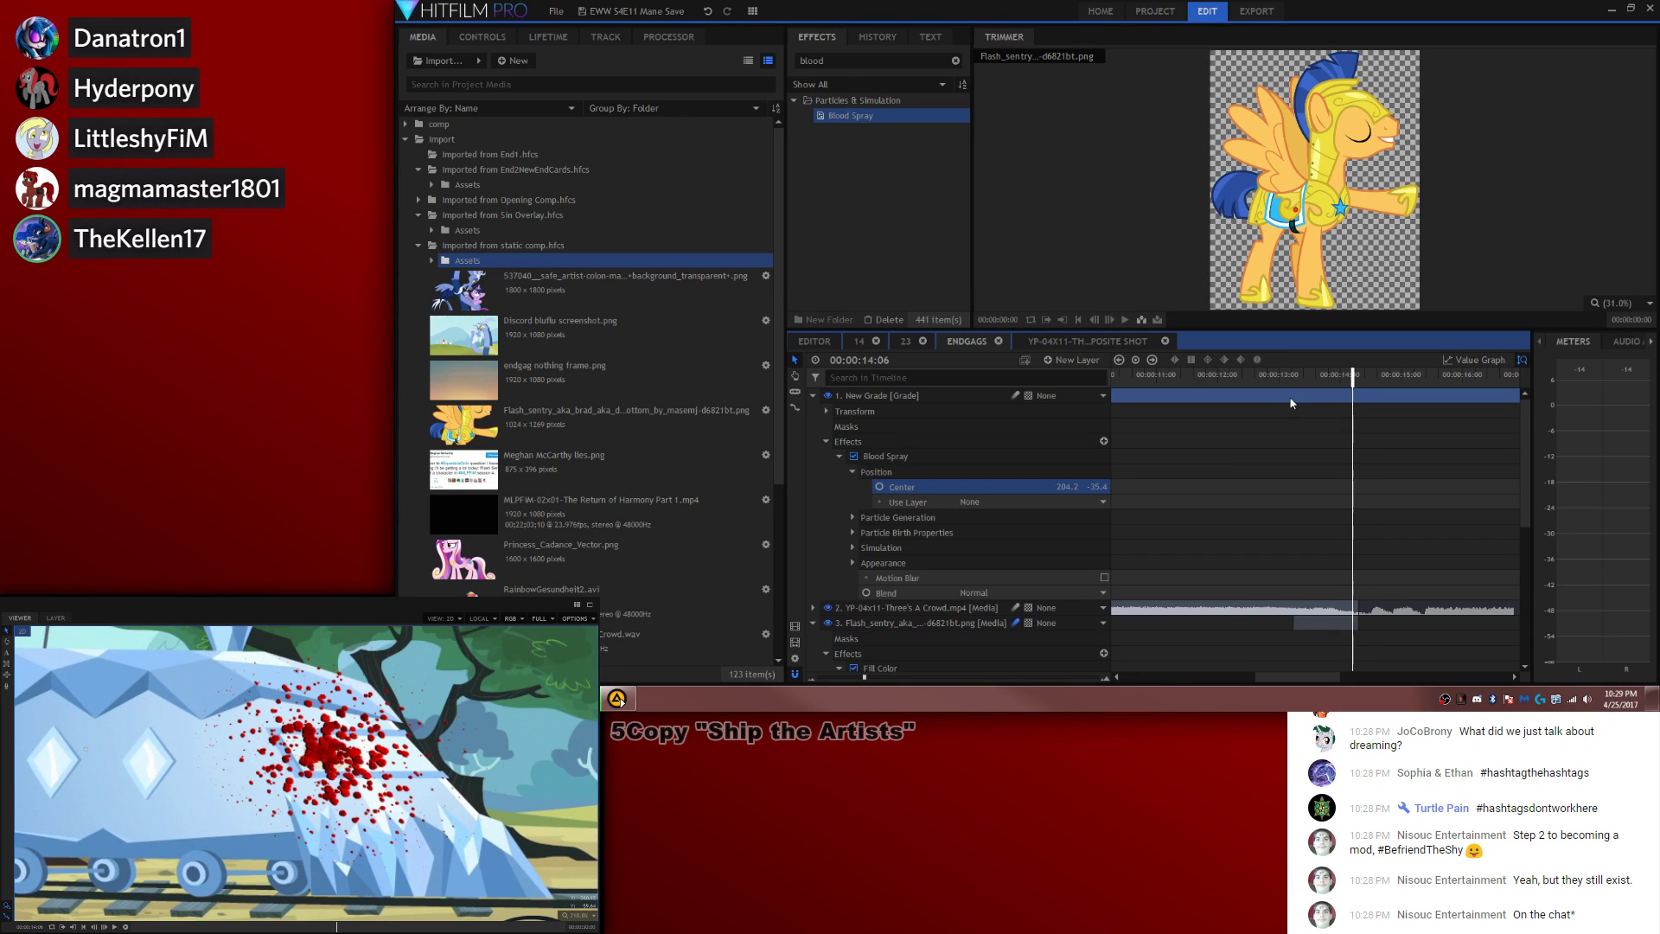
# Step: Split the Grade layer at about 00:00:13:03 and delete the part before it
pyautogui.click(1297, 374)
pyautogui.moveTo(1297, 374); pyautogui.dragTo(1256, 407)
pyautogui.moveTo(863, 677); pyautogui.dragTo(812, 680)
pyautogui.moveTo(1142, 676); pyautogui.dragTo(1202, 677)
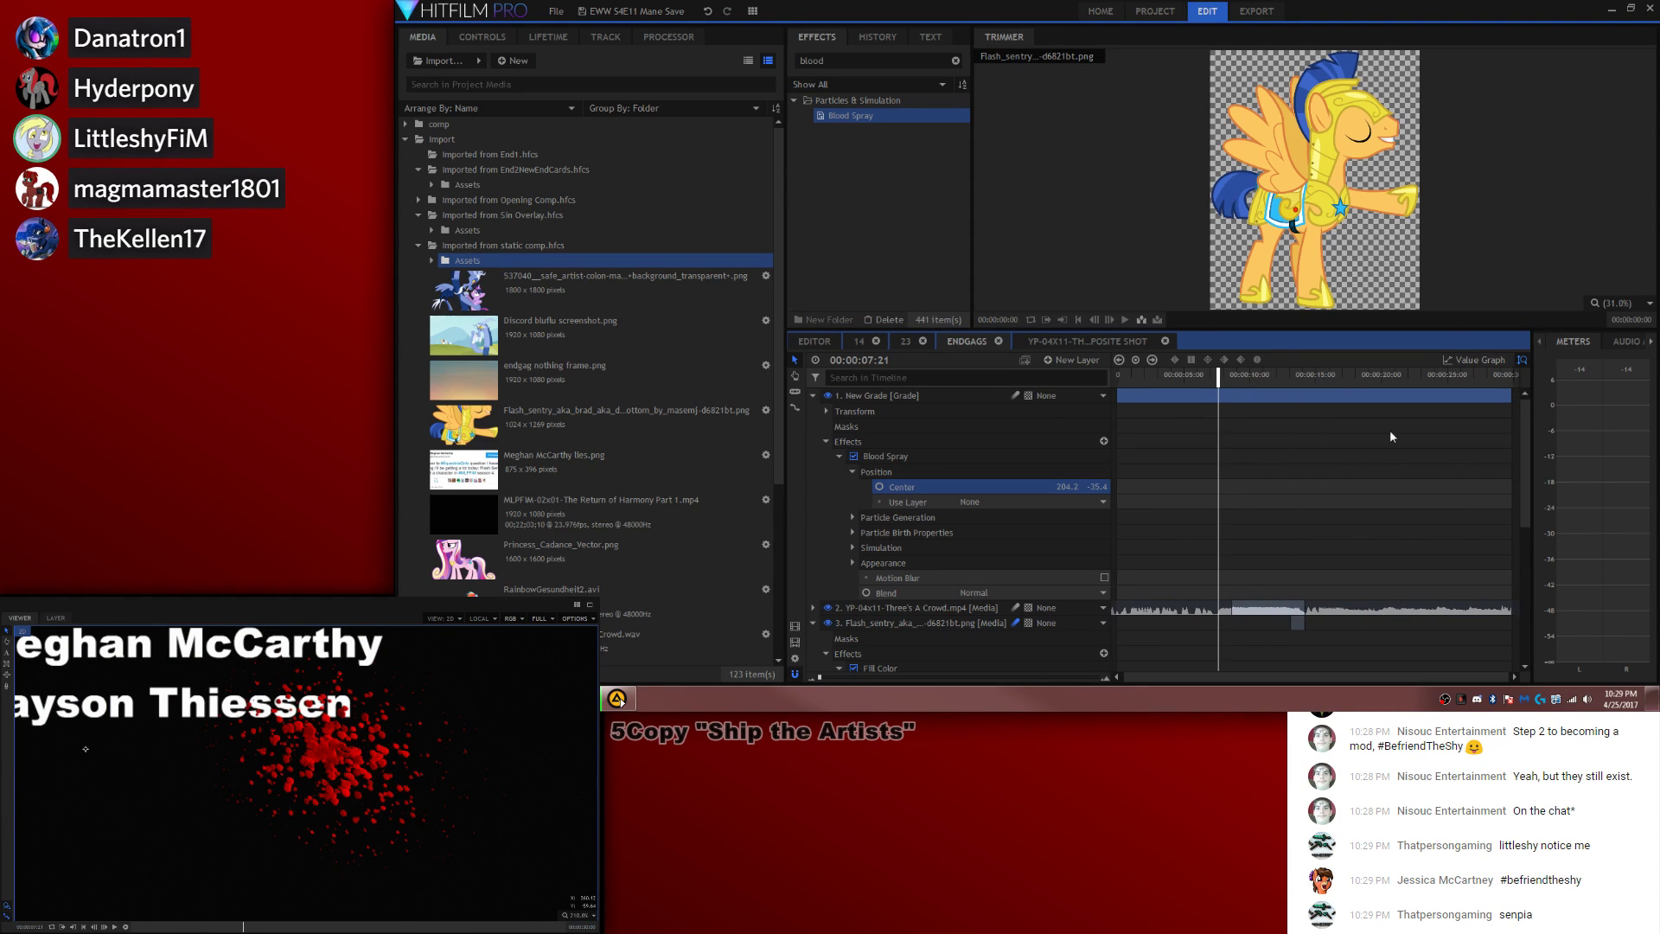
pyautogui.click(1287, 374)
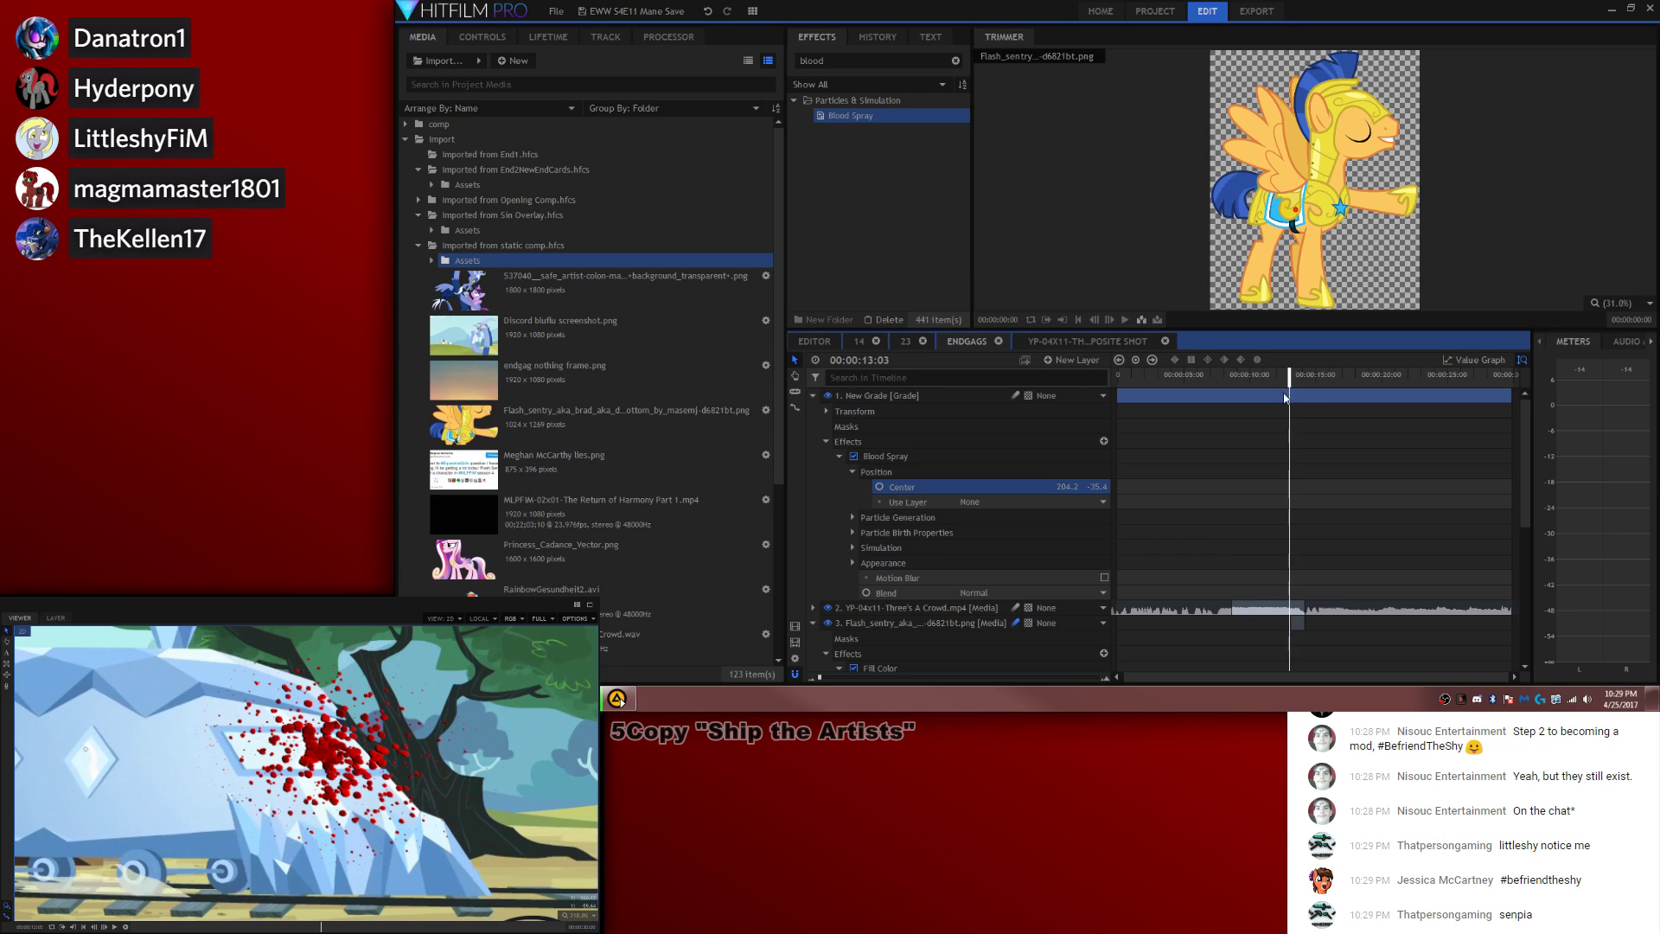
pyautogui.hotkey('ctrl', 'shift', 'd')
pyautogui.click(1282, 397)
pyautogui.press('Delete')
# Step: Step through the first frames of the blood spray and play the shot from 00:00:13:05
pyautogui.press('.')
pyautogui.press('.')
pyautogui.press('.')
pyautogui.press('.')
pyautogui.press('.')
pyautogui.press('.')
pyautogui.press('.')
pyautogui.press('.')
pyautogui.press('.')
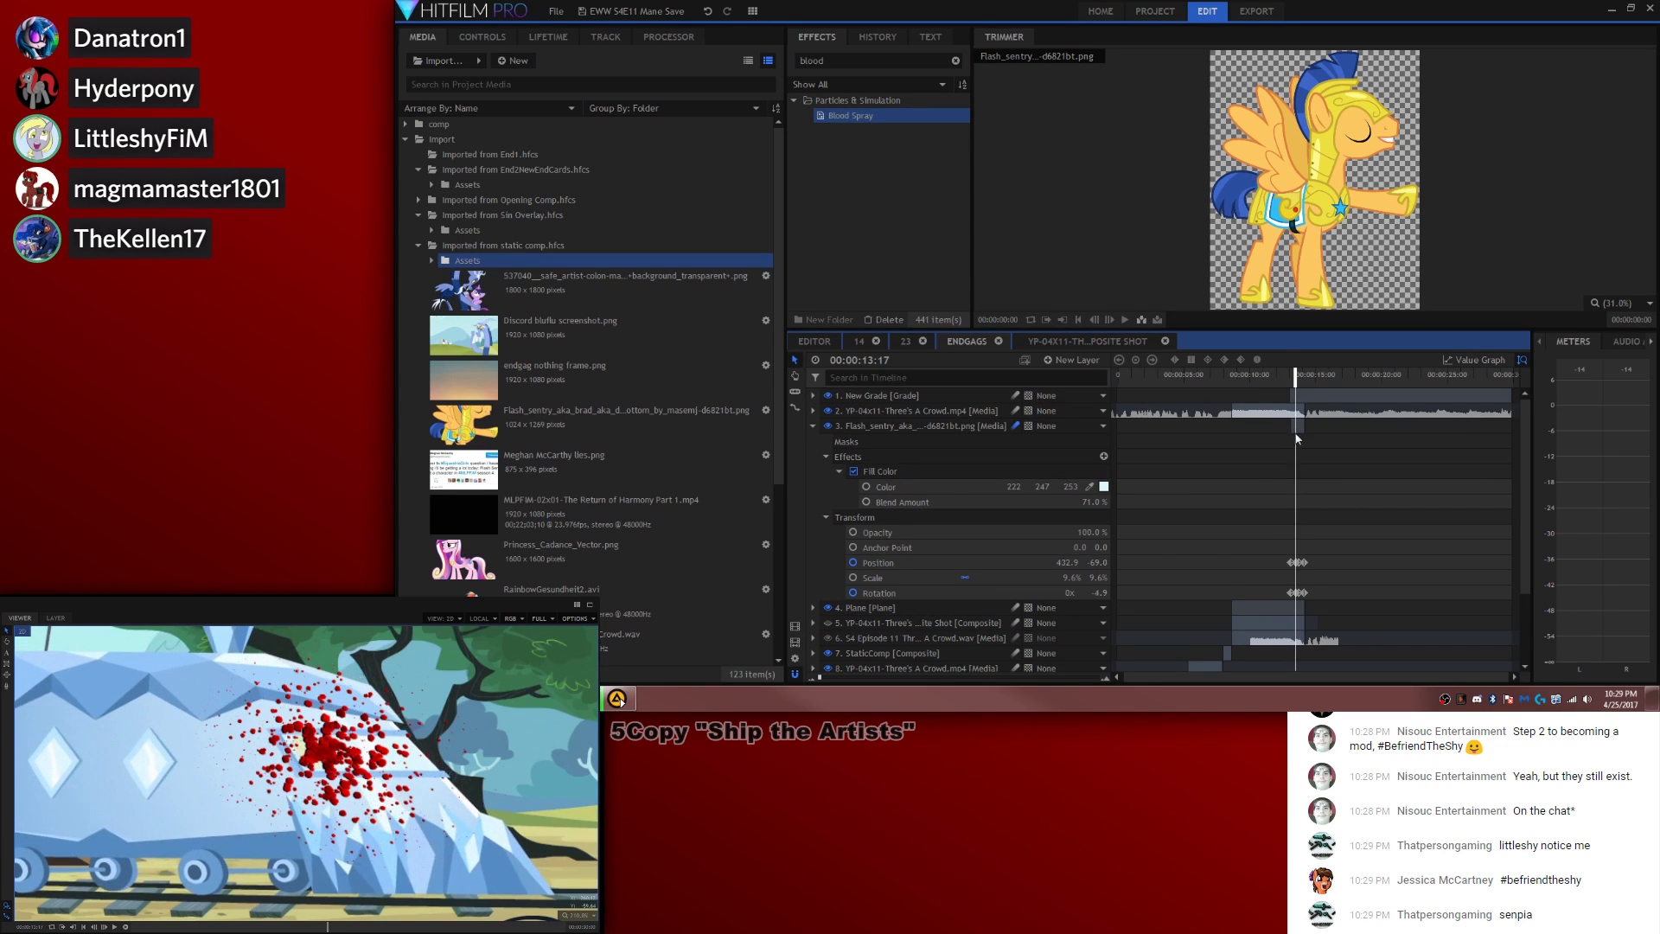
pyautogui.click(1288, 376)
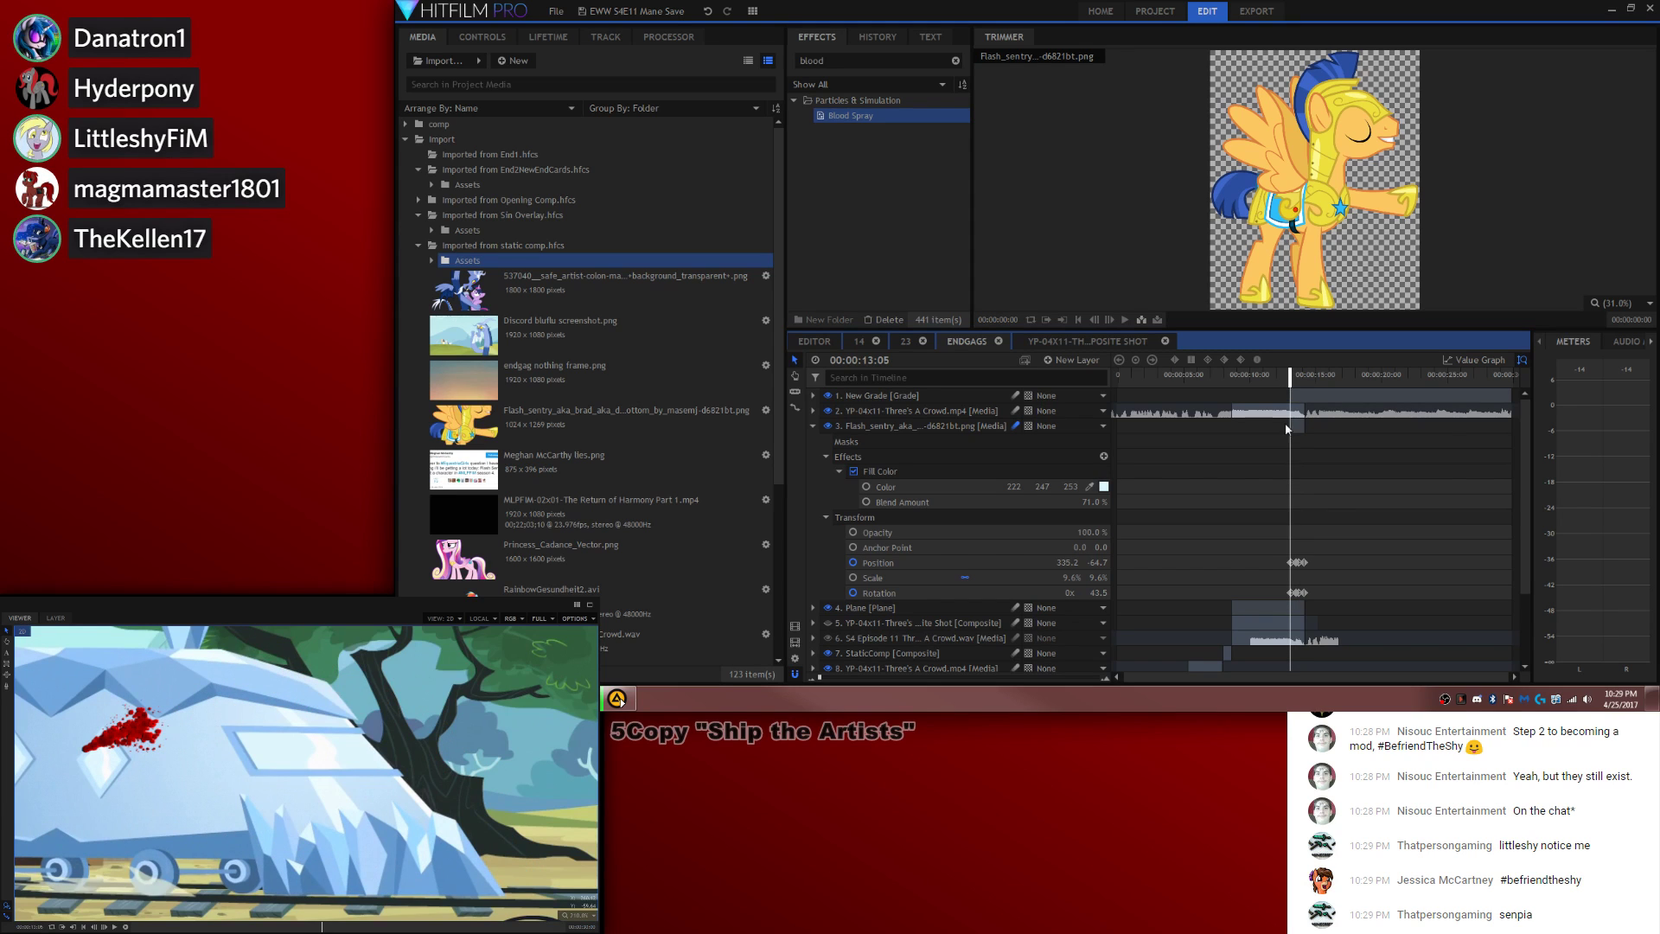
pyautogui.press('space')
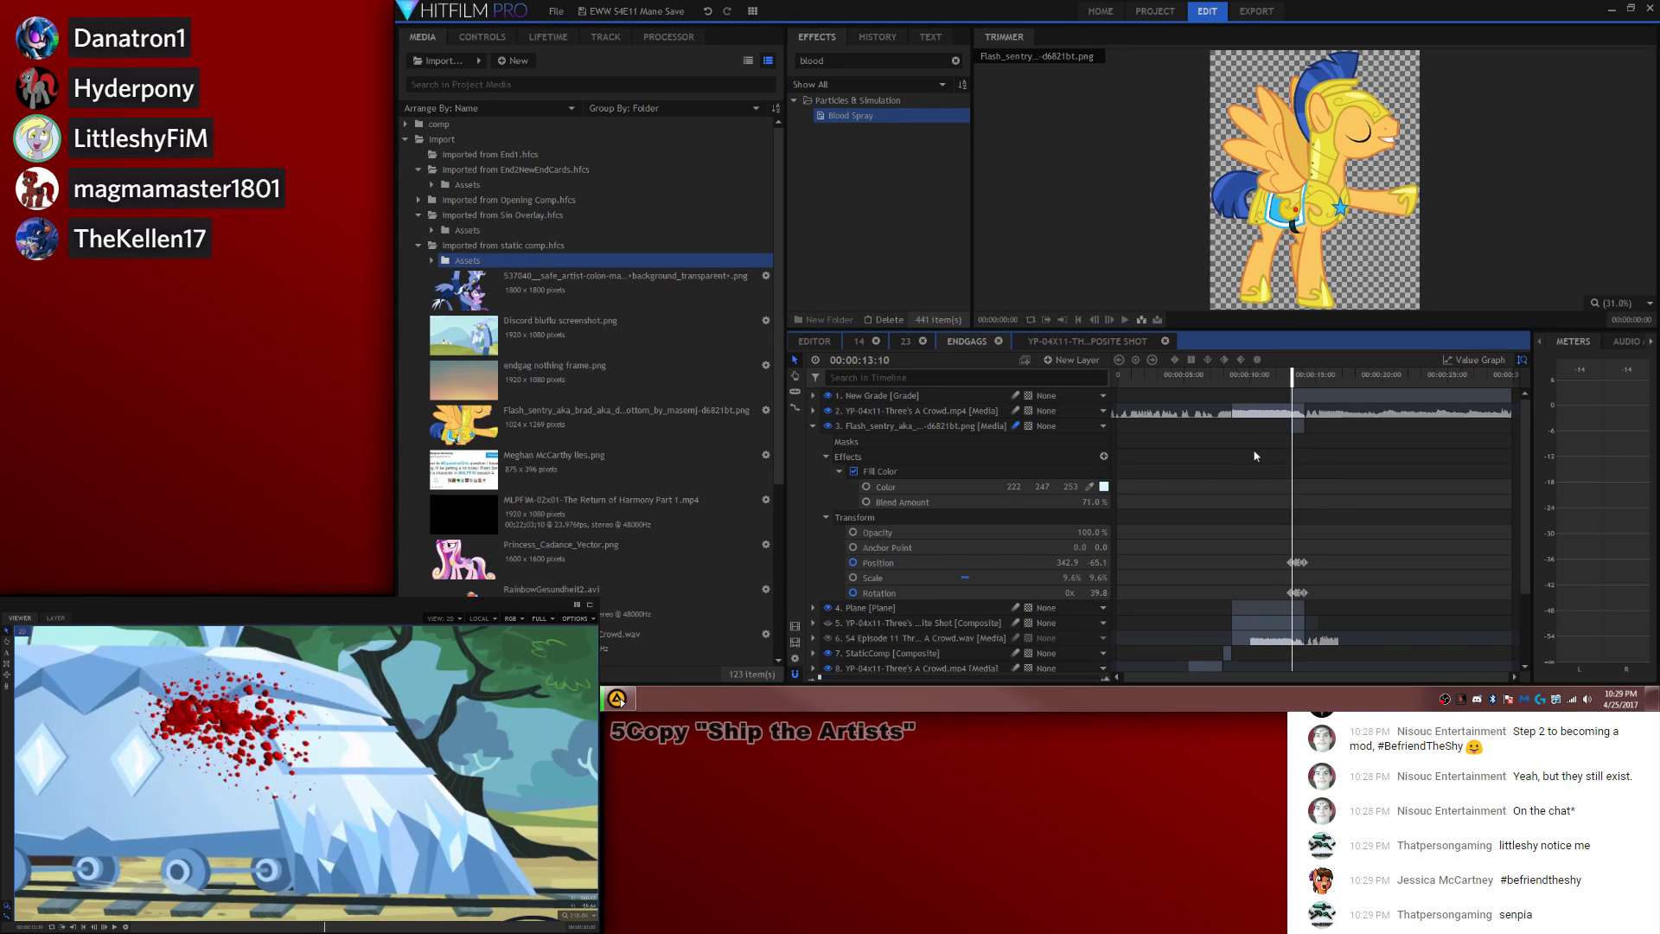
pyautogui.press('space')
# Step: Move the Blood Spray center onto the train window at about 395, -44, working at 00:00:13:09
pyautogui.moveTo(819, 677); pyautogui.dragTo(878, 677)
pyautogui.moveTo(1291, 401); pyautogui.dragTo(1293, 376)
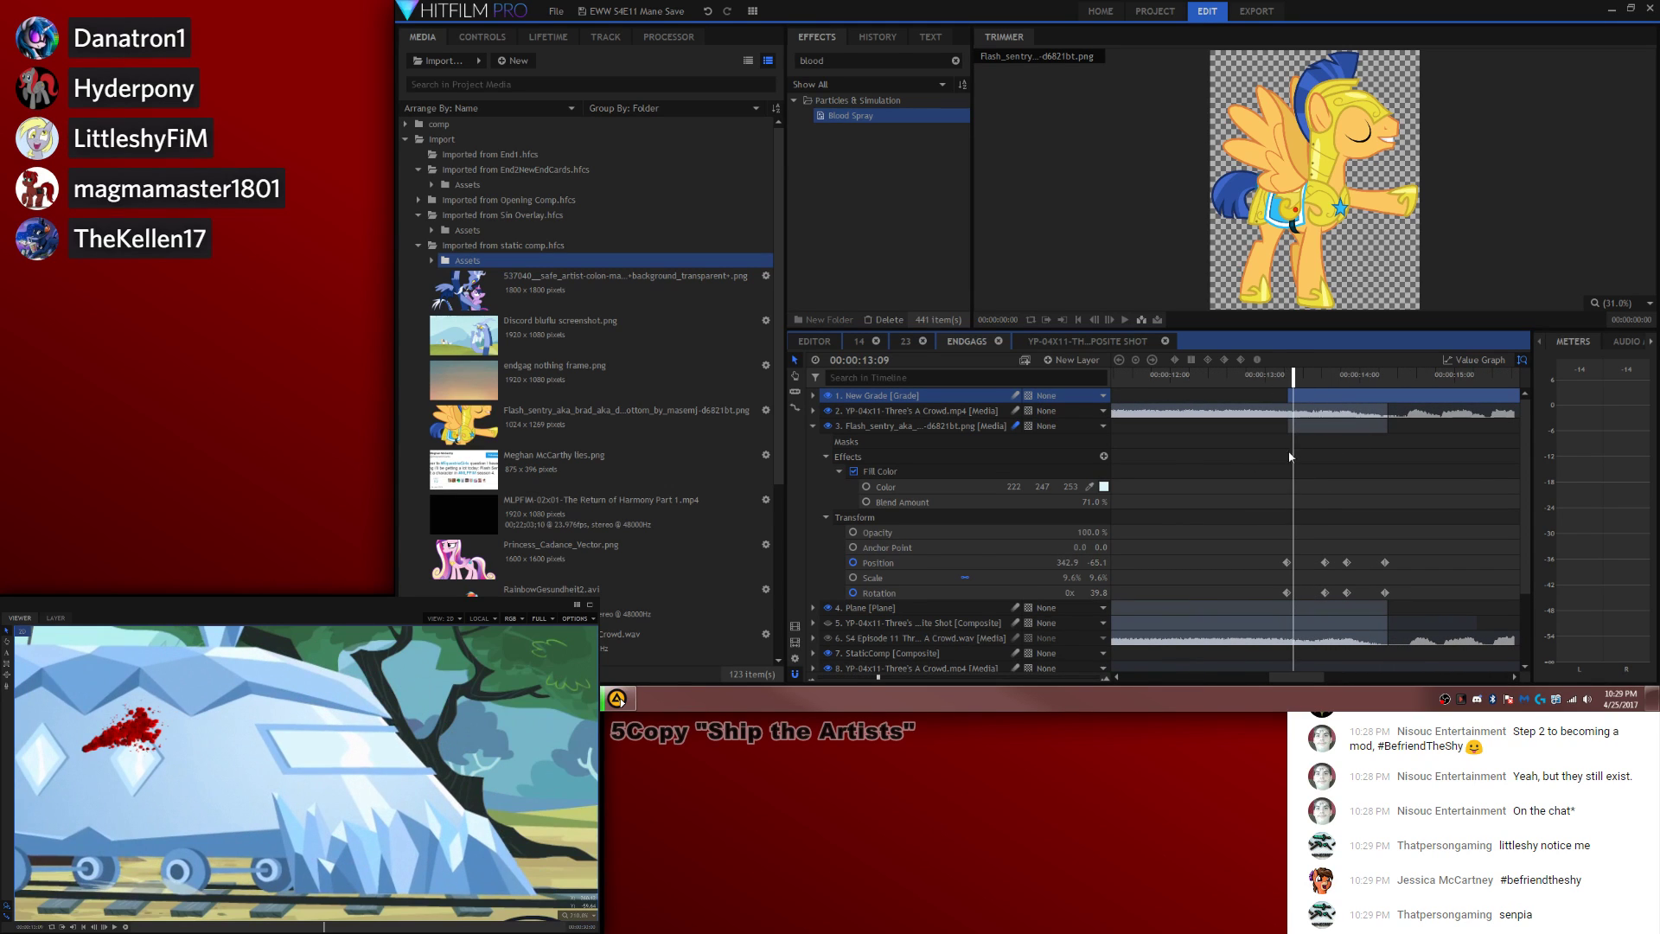
pyautogui.click(813, 395)
pyautogui.click(827, 441)
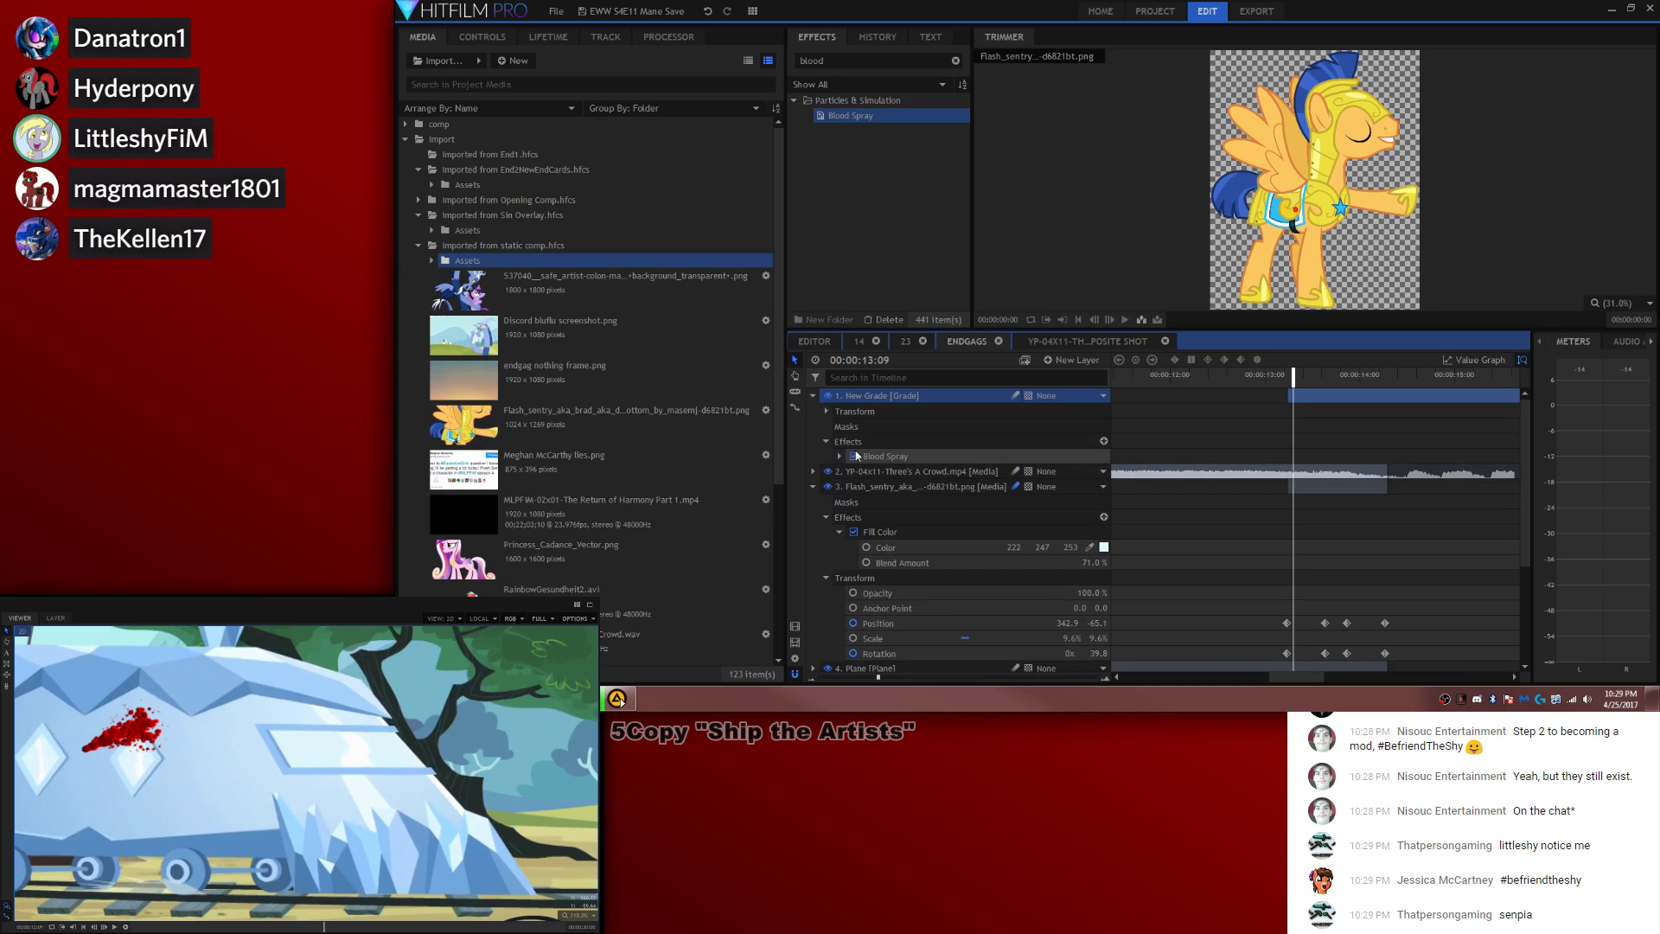
pyautogui.click(862, 456)
pyautogui.click(839, 455)
pyautogui.click(876, 471)
pyautogui.click(852, 471)
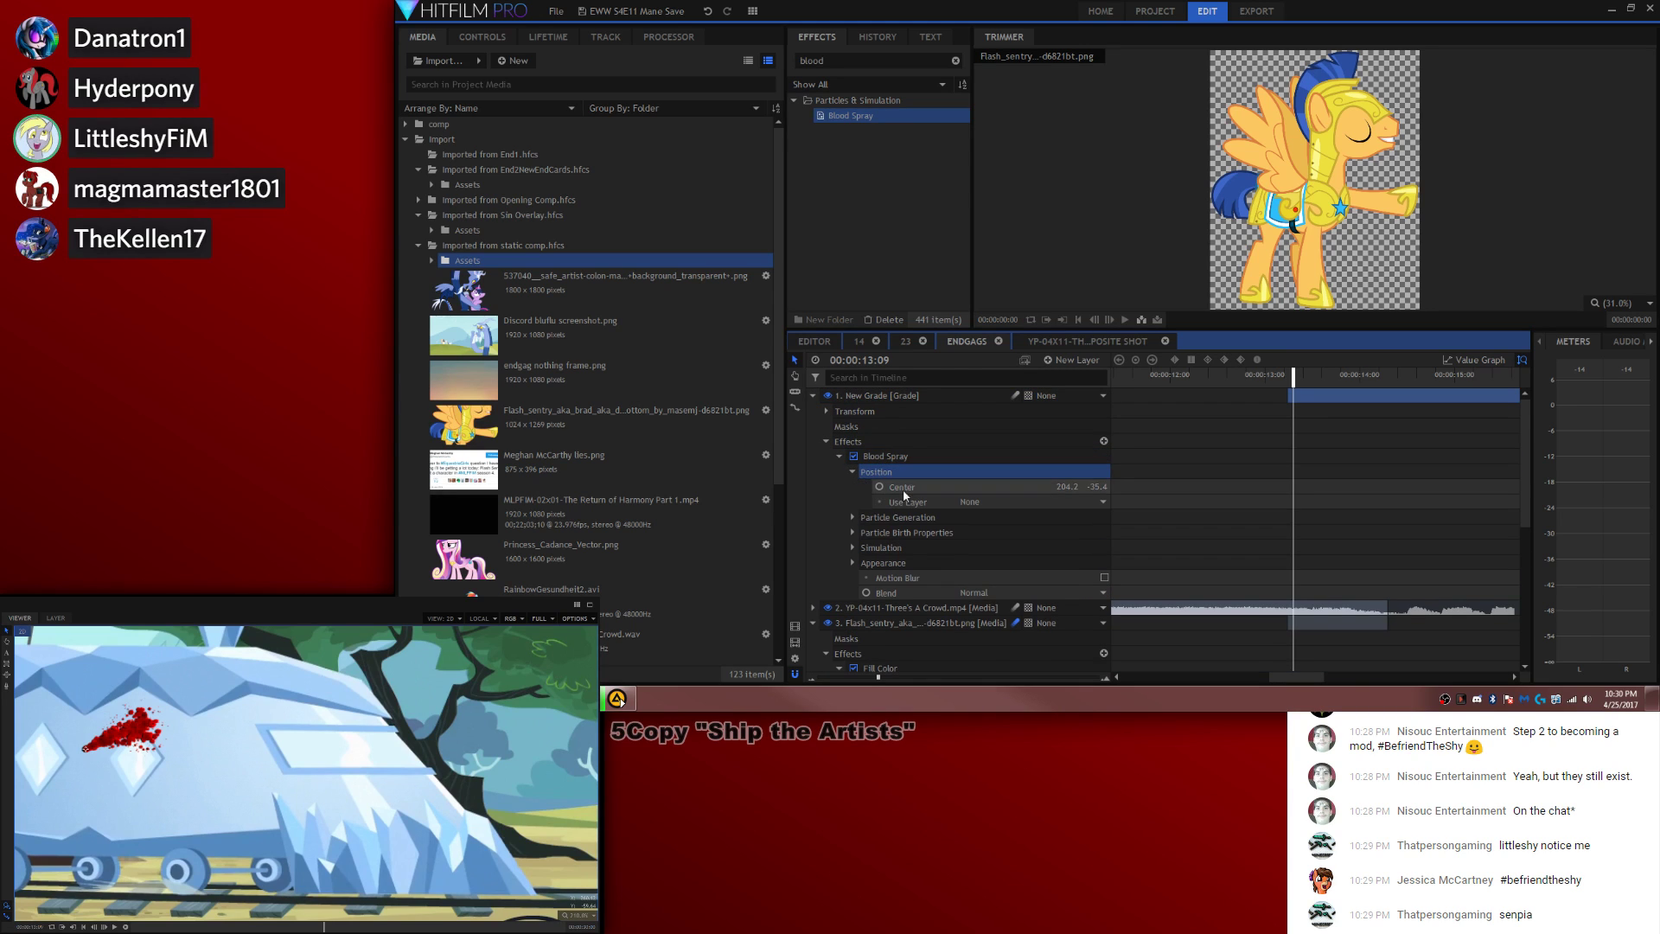
pyautogui.click(902, 487)
pyautogui.moveTo(86, 750); pyautogui.dragTo(267, 759)
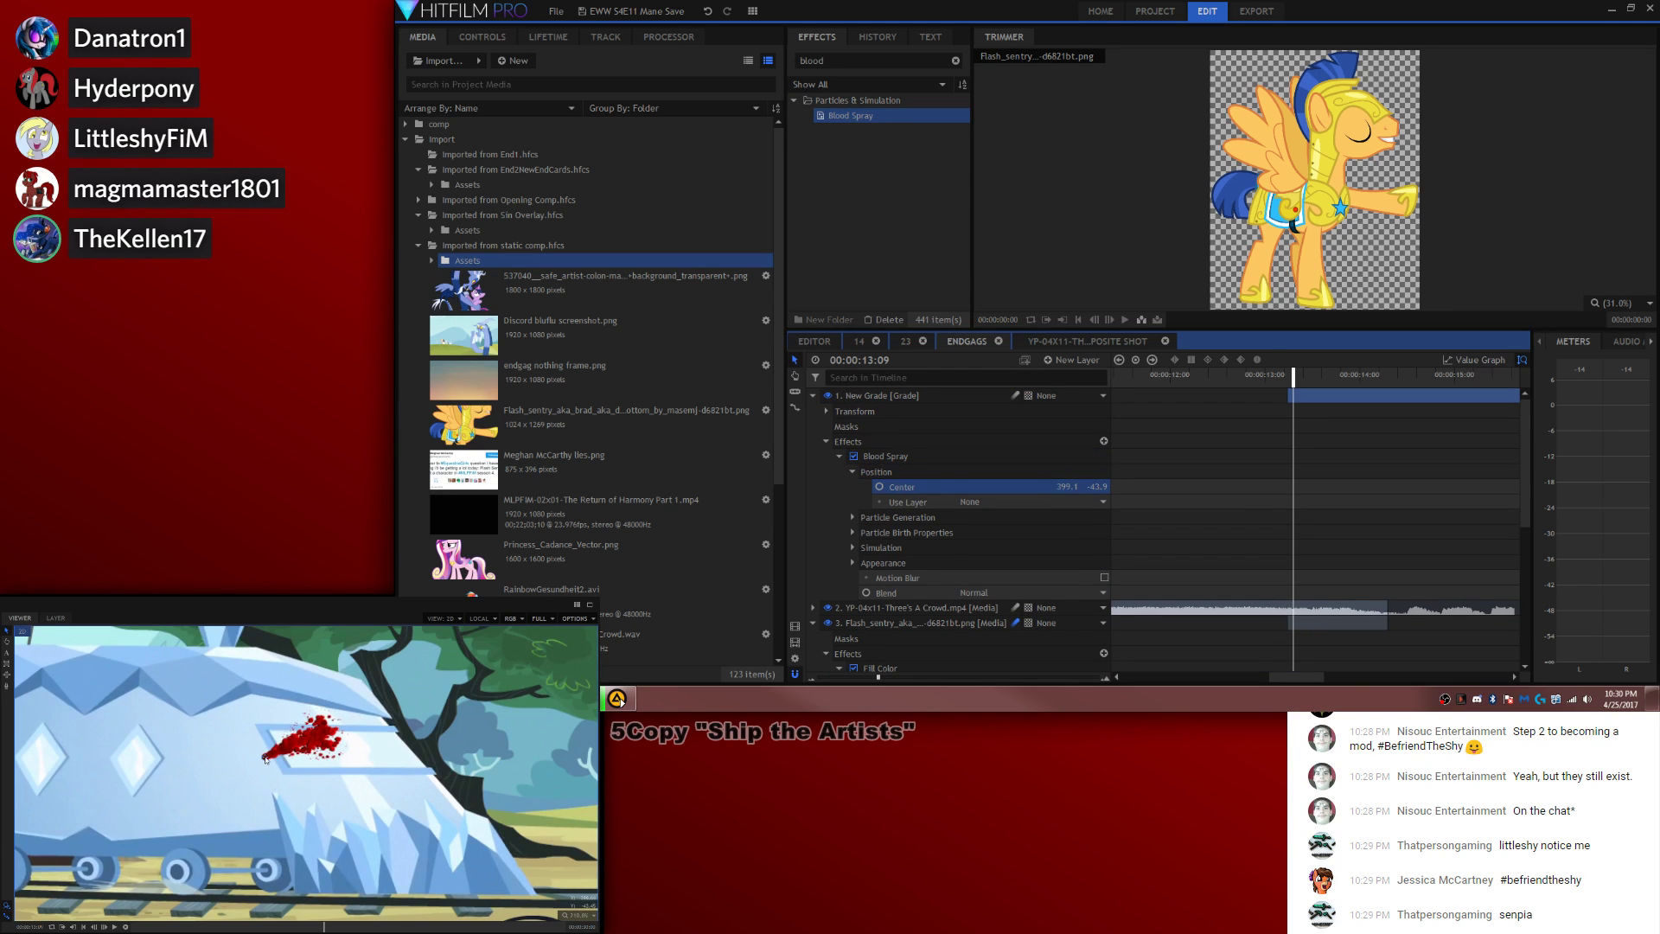
# Step: Preview the spray, shift the Grade layer to start at about 00:00:13:17, and move the Blood Spray center to about 448.6, -49.6
pyautogui.press('space')
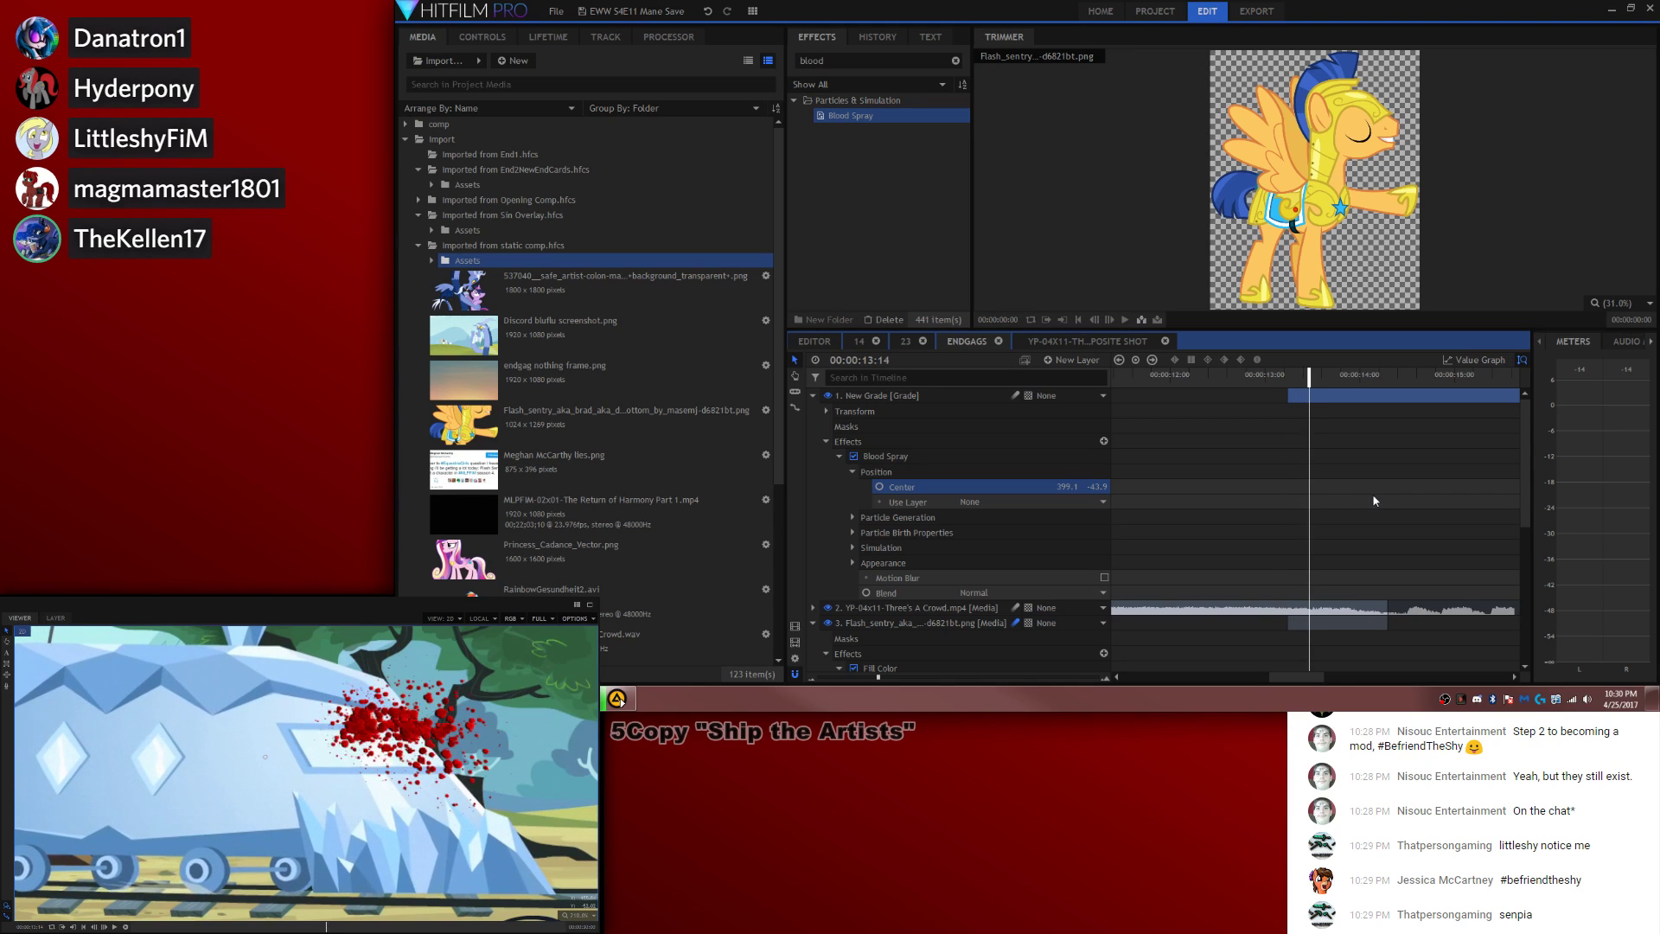
pyautogui.moveTo(1322, 396); pyautogui.dragTo(1353, 403)
pyautogui.click(873, 458)
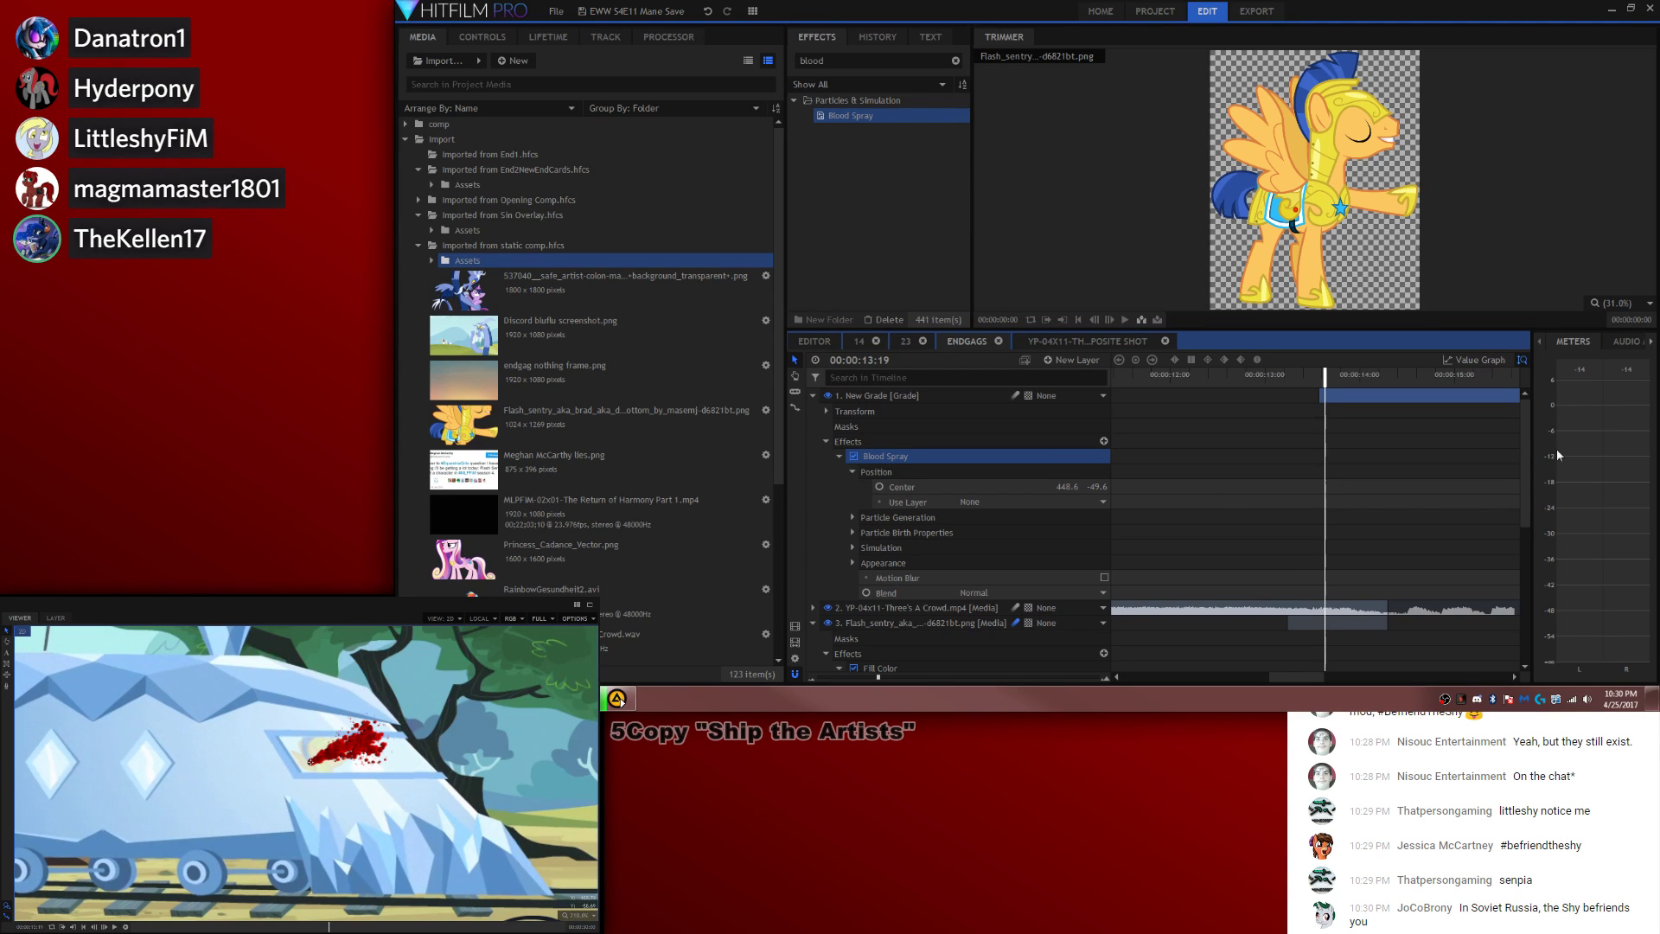
# Step: Set the Blood Spray simulation's gravity to 17.8 and its collision distance to 62
pyautogui.click(853, 547)
pyautogui.moveTo(1094, 577)
pyautogui.mouseDown()
pyautogui.moveTo(1076, 578)
pyautogui.moveTo(1193, 563)
pyautogui.moveTo(1167, 562)
pyautogui.mouseUp()
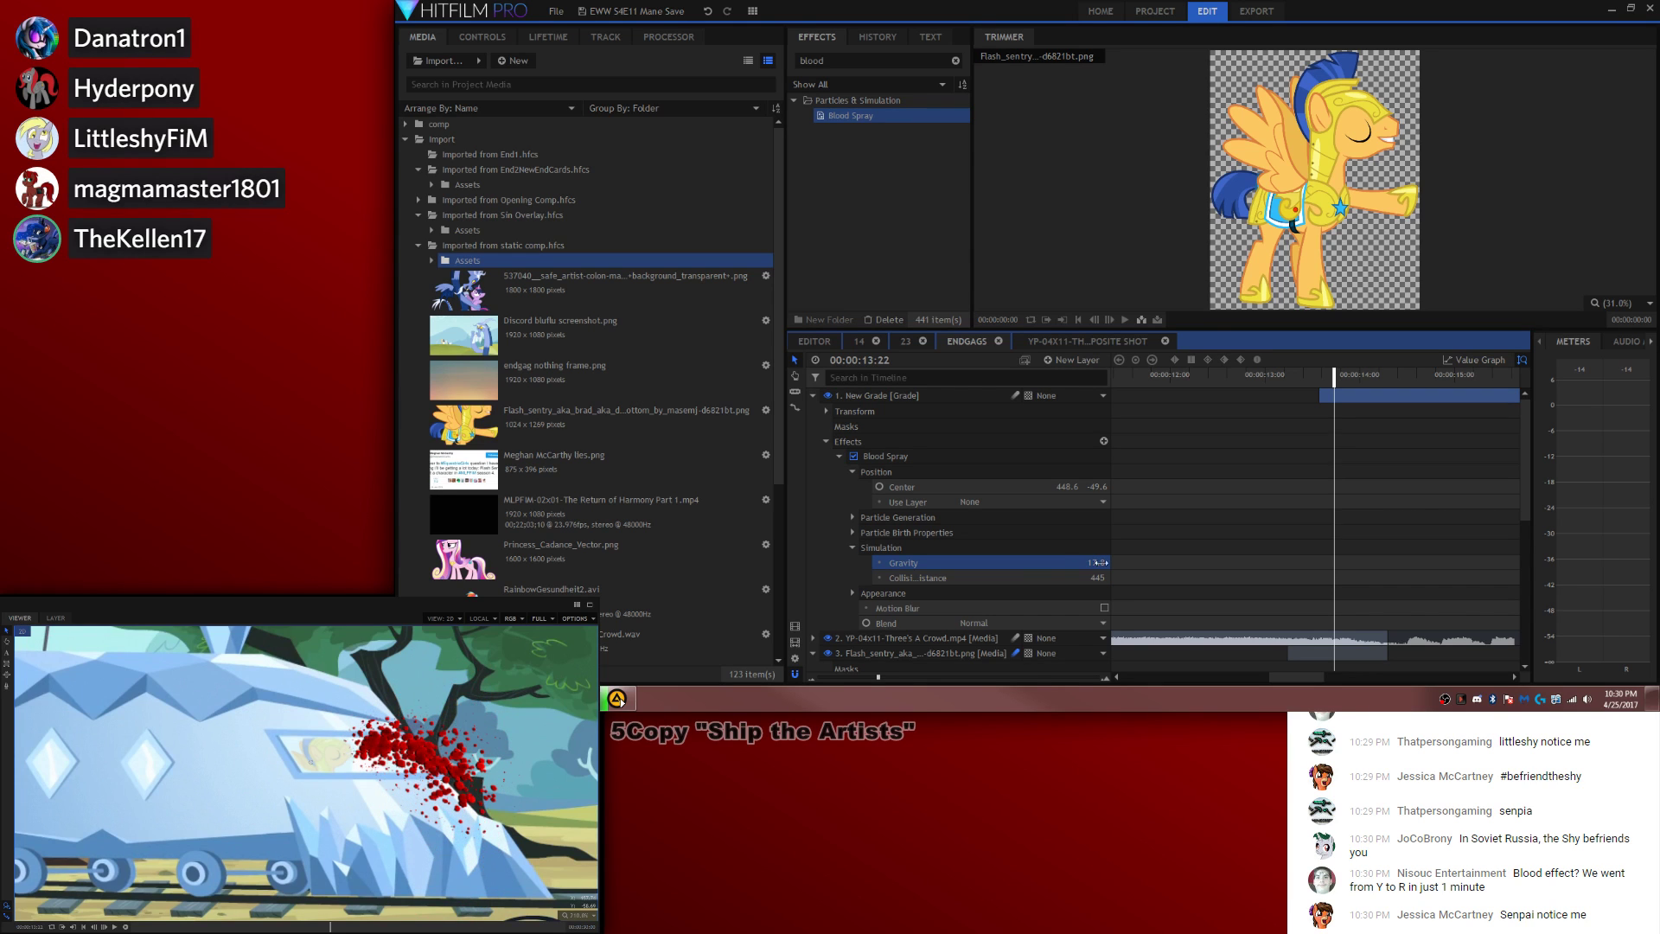
pyautogui.click(850, 519)
pyautogui.click(852, 519)
pyautogui.moveTo(1110, 368); pyautogui.dragTo(1195, 368)
pyautogui.moveTo(1185, 577); pyautogui.dragTo(1038, 578)
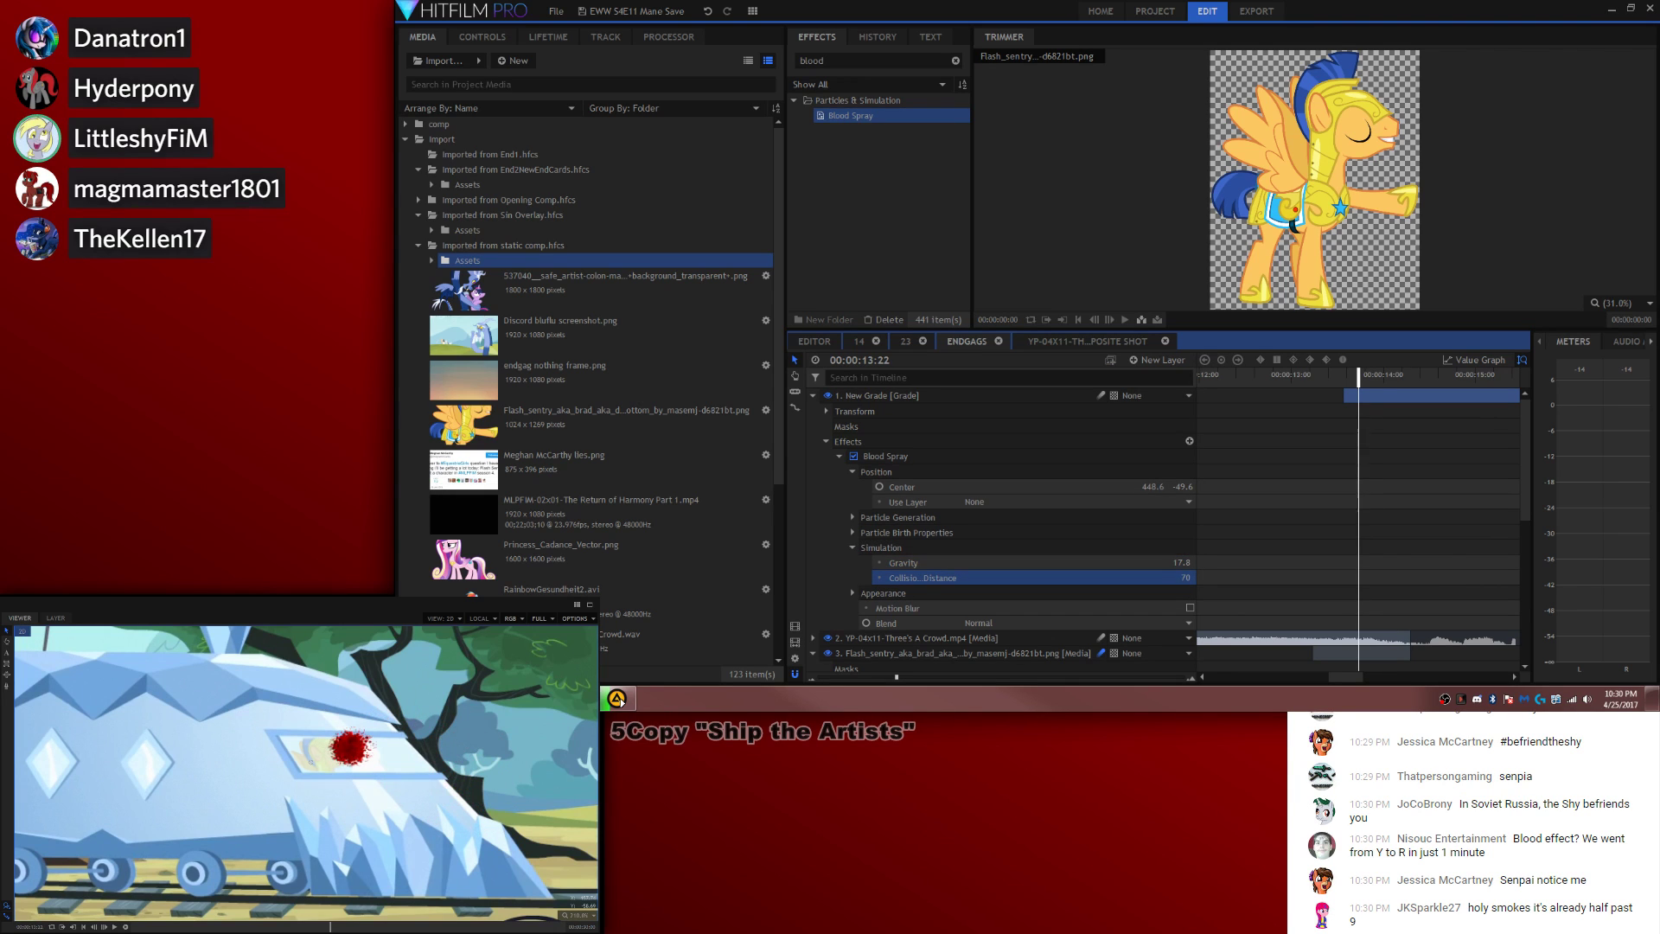
# Step: Go back to before the blood spray starts and play the shot to check its spread in the window
pyautogui.press(',')
pyautogui.press(',')
pyautogui.press(',')
pyautogui.press(',')
pyautogui.press(',')
pyautogui.press(',')
pyautogui.press(',')
pyautogui.press('space')
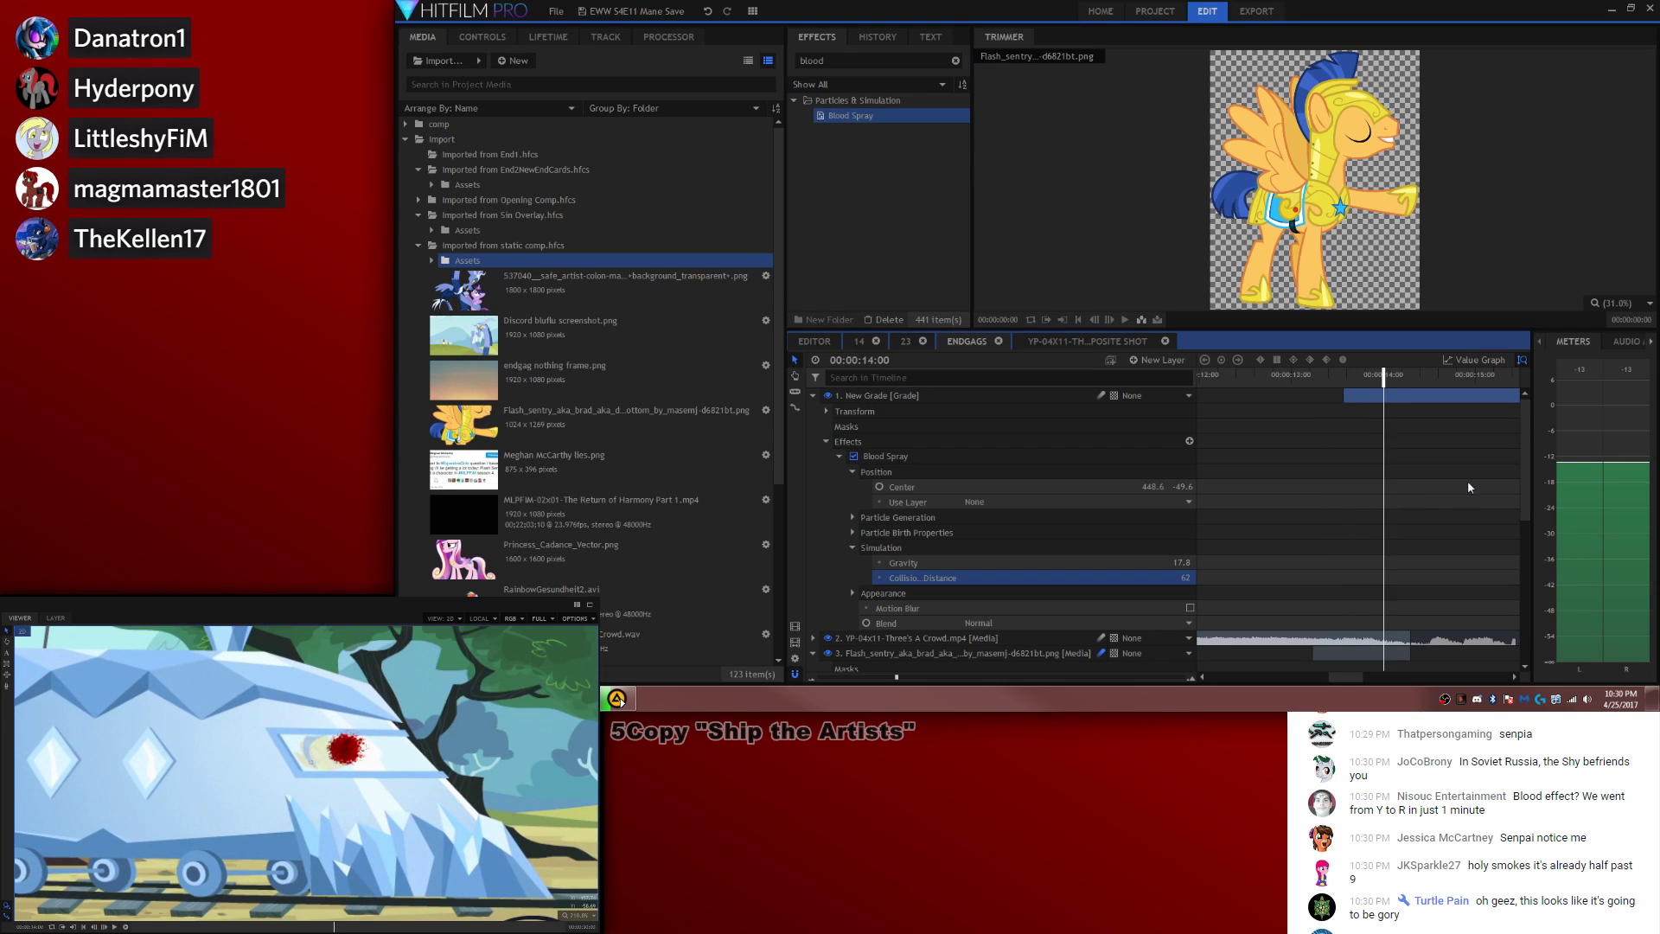
# Step: Set the Blood Spray collision distance to 77, reposition its center over the window at about 435.3, -54.4, and check the first frames
pyautogui.press(',')
pyautogui.press(',')
pyautogui.press(',')
pyautogui.moveTo(310, 765); pyautogui.dragTo(322, 761)
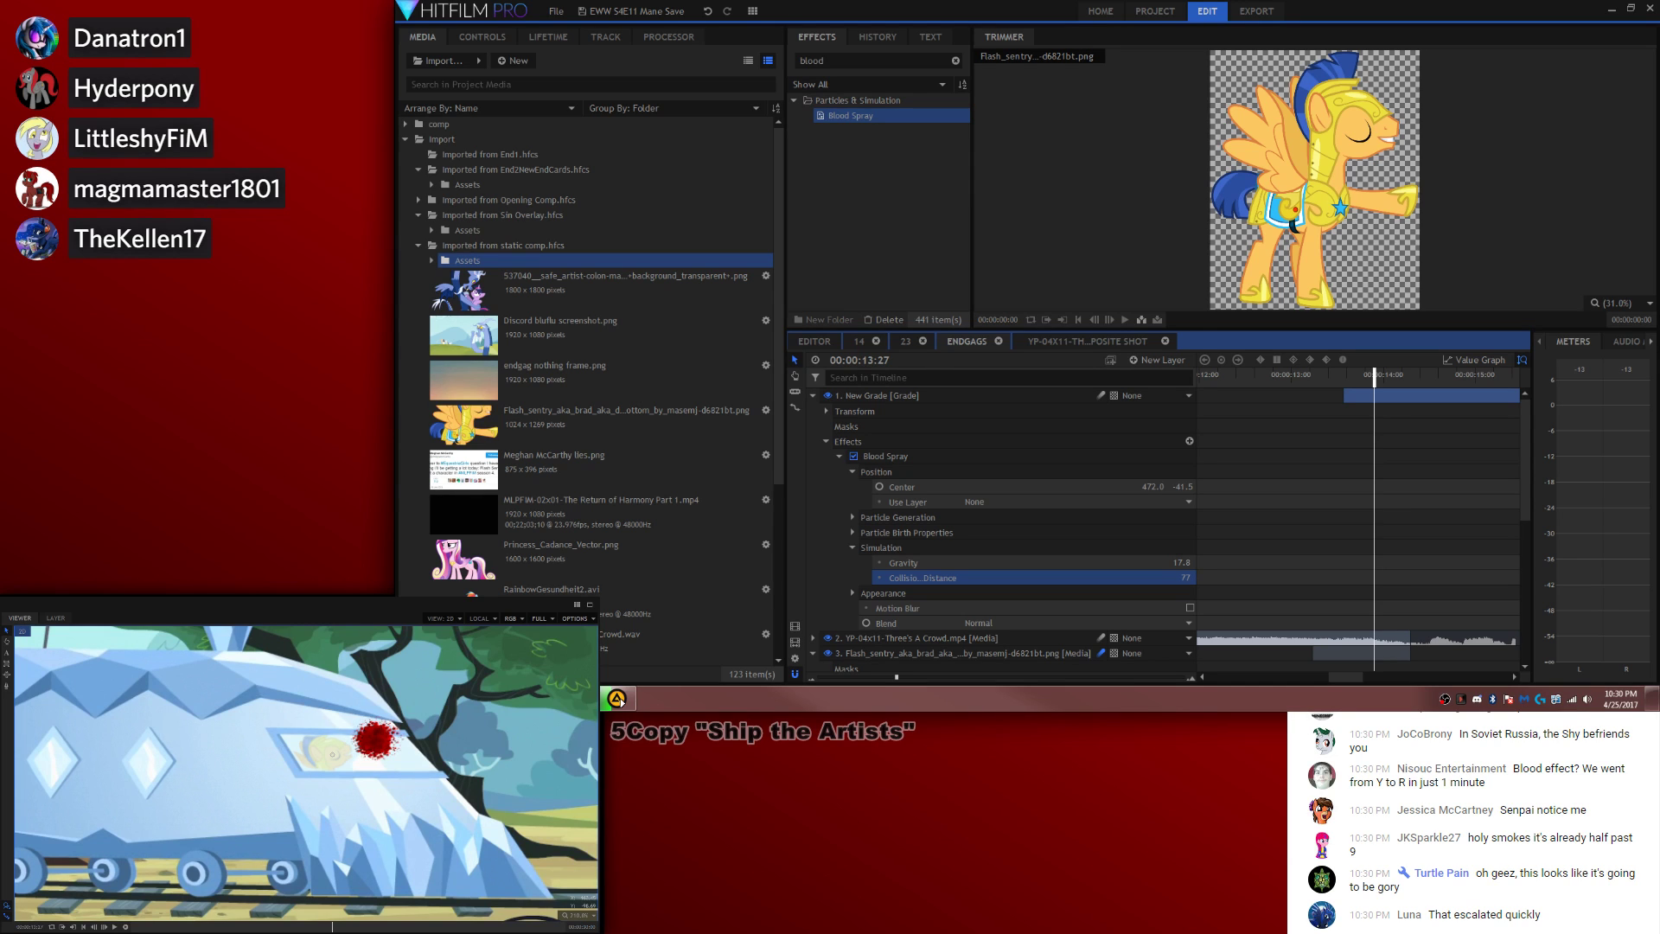
pyautogui.moveTo(331, 758); pyautogui.dragTo(294, 770)
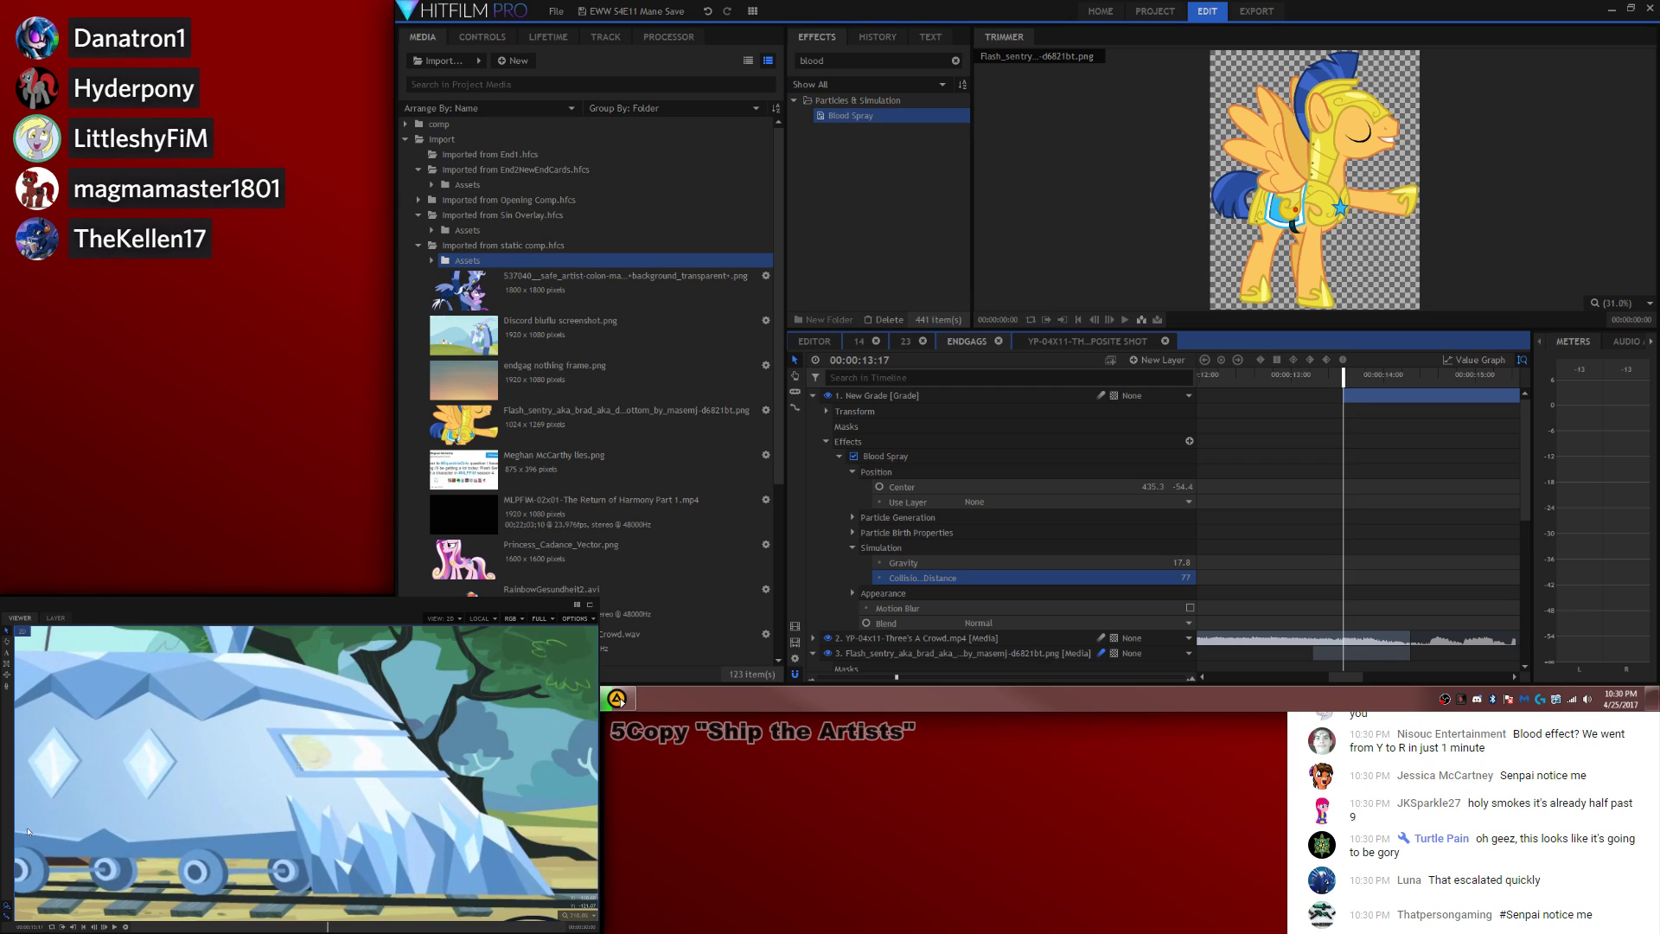
pyautogui.press('.')
pyautogui.press('.')
pyautogui.press('.')
pyautogui.press('.')
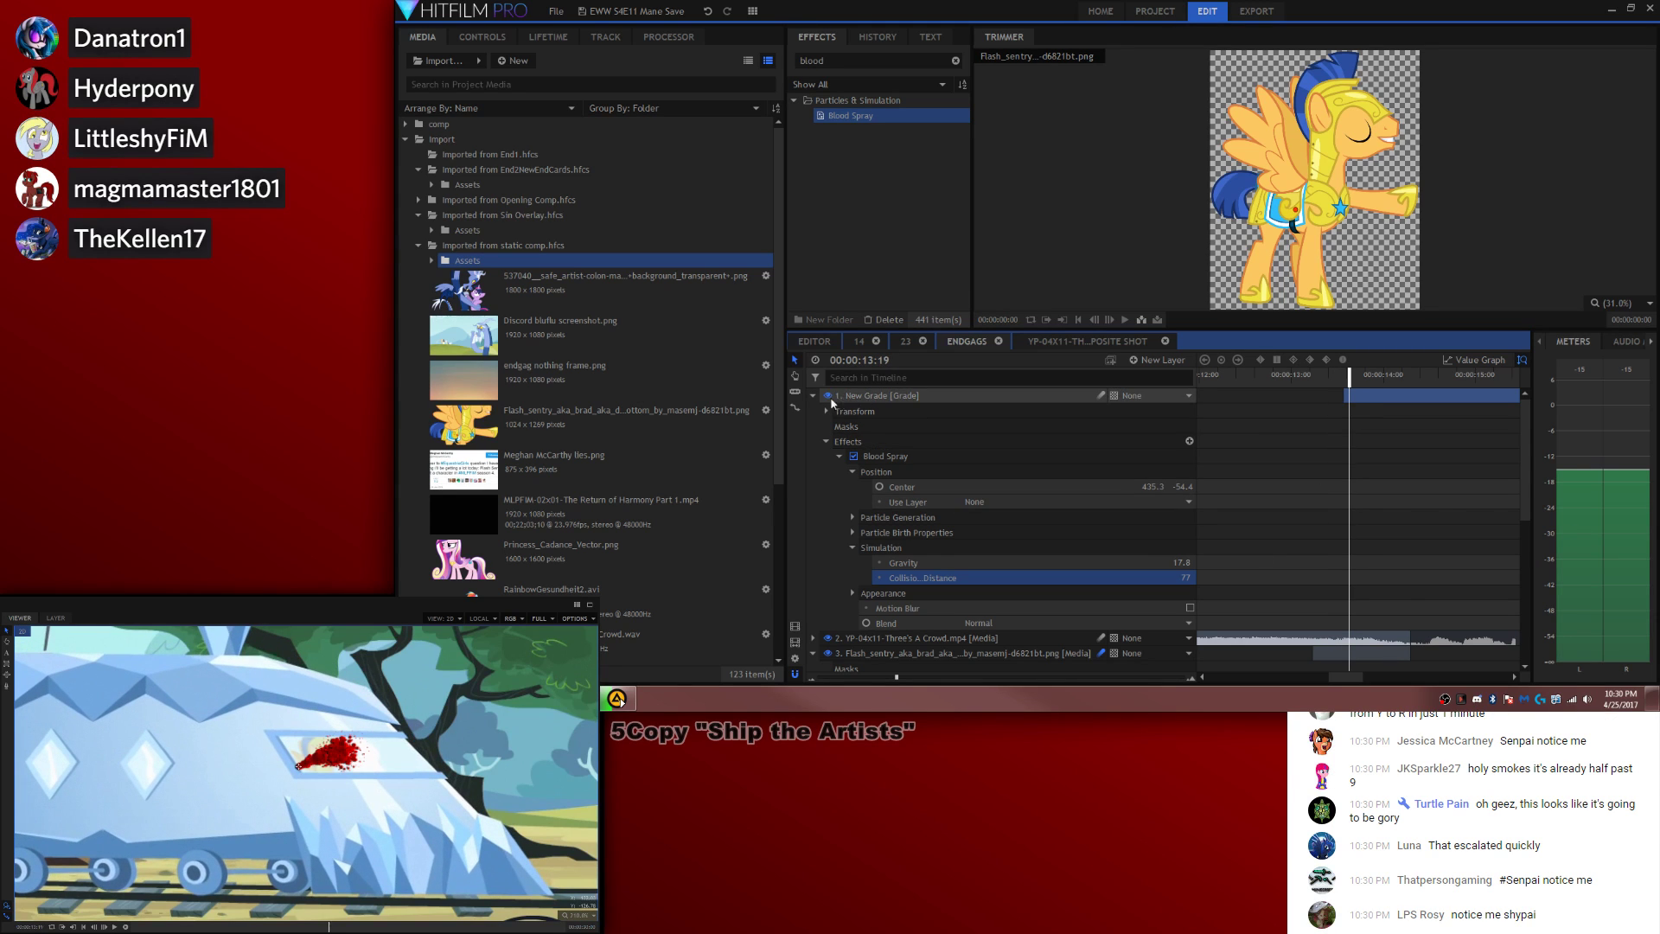
# Step: Move the Grade layer down one place so it sits directly above the Flash Sentry layer, and check the surrounding frames
pyautogui.click(812, 396)
pyautogui.click(854, 409)
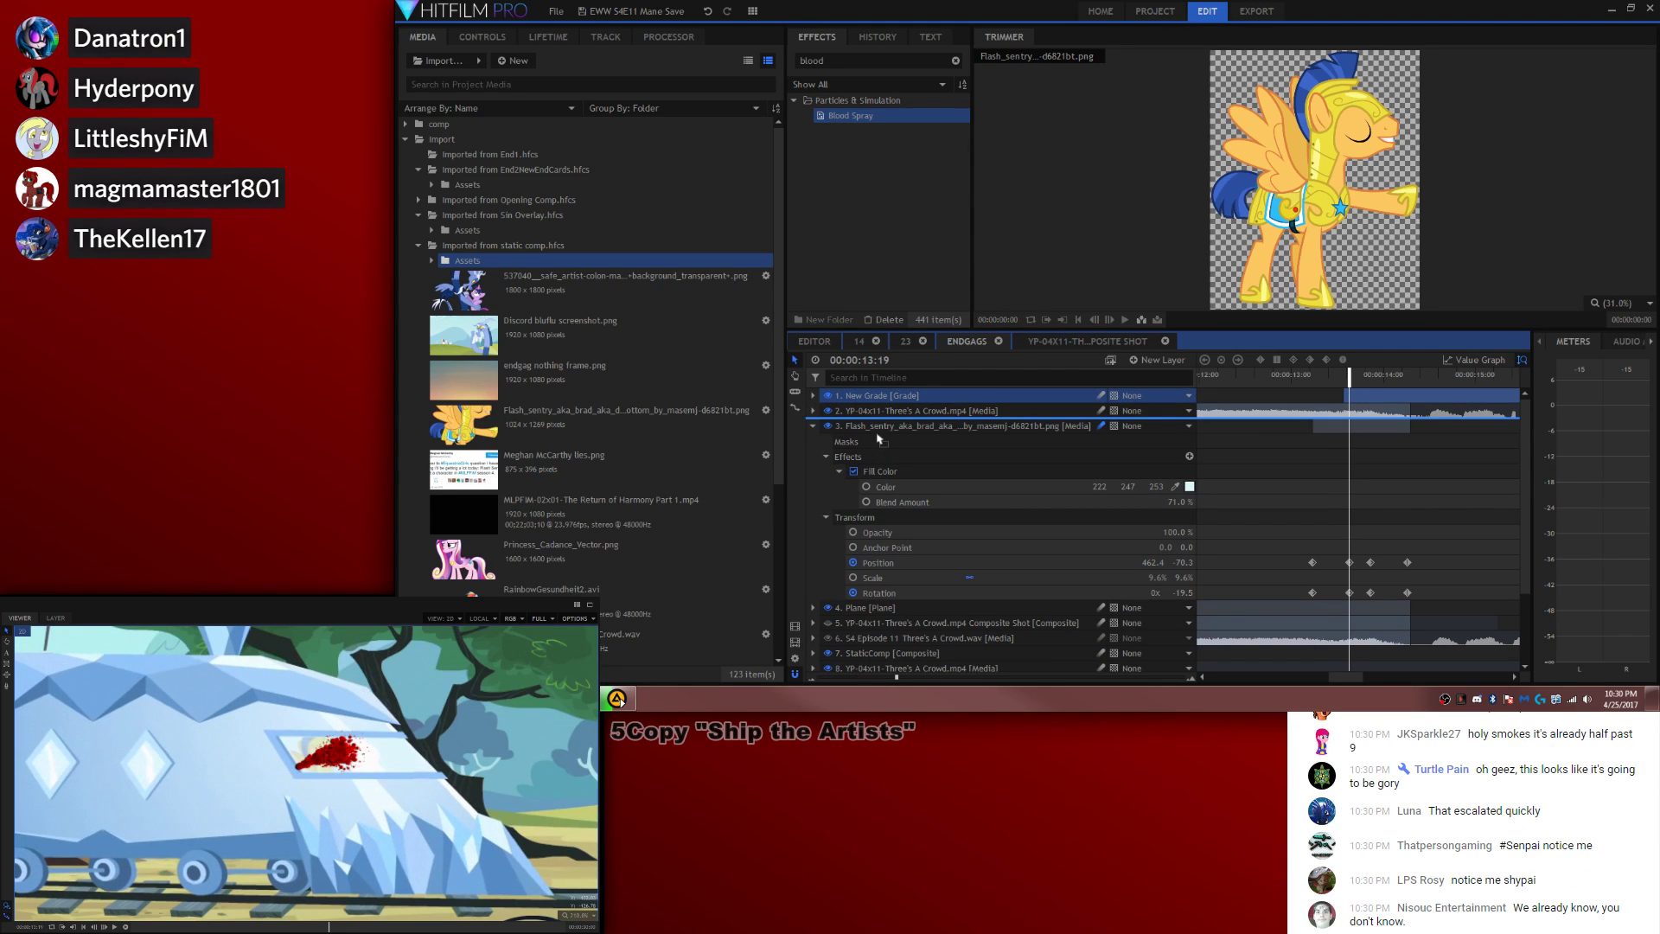
pyautogui.moveTo(877, 434); pyautogui.dragTo(877, 436)
pyautogui.press(',')
pyautogui.press(',')
pyautogui.press(',')
pyautogui.press('.')
pyautogui.press('.')
pyautogui.press('.')
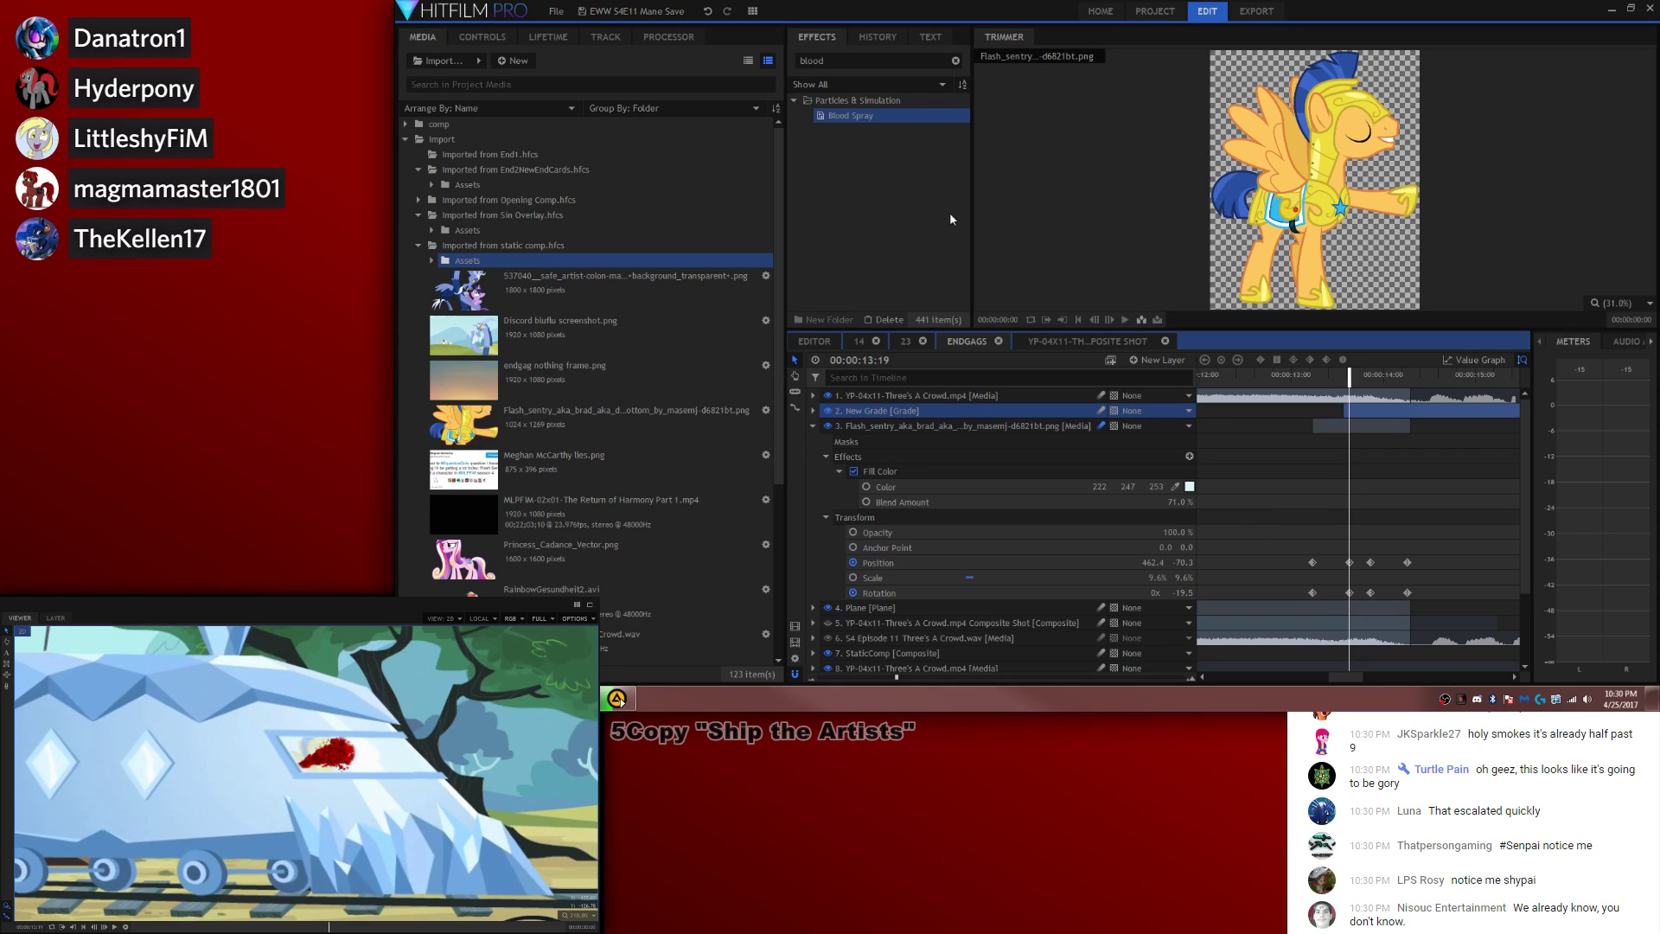
# Step: Copy Flash Sentry's Fill Color effect onto the Grade layer and play the shot
pyautogui.click(878, 470)
pyautogui.moveTo(916, 405); pyautogui.dragTo(917, 404)
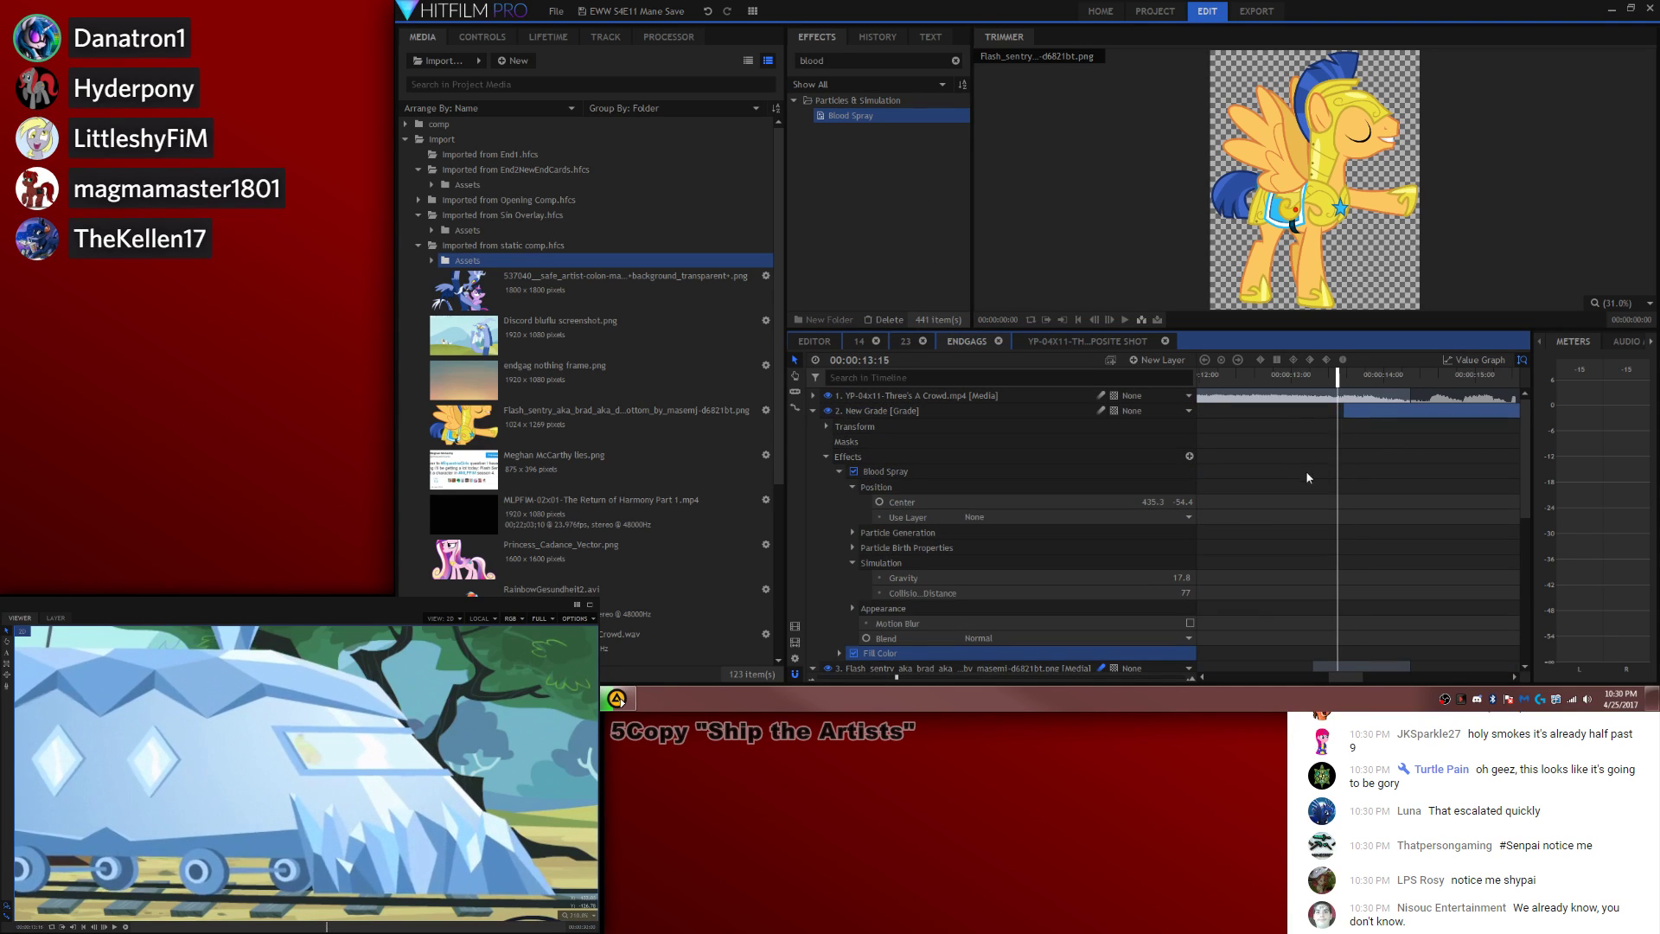
pyautogui.press('space')
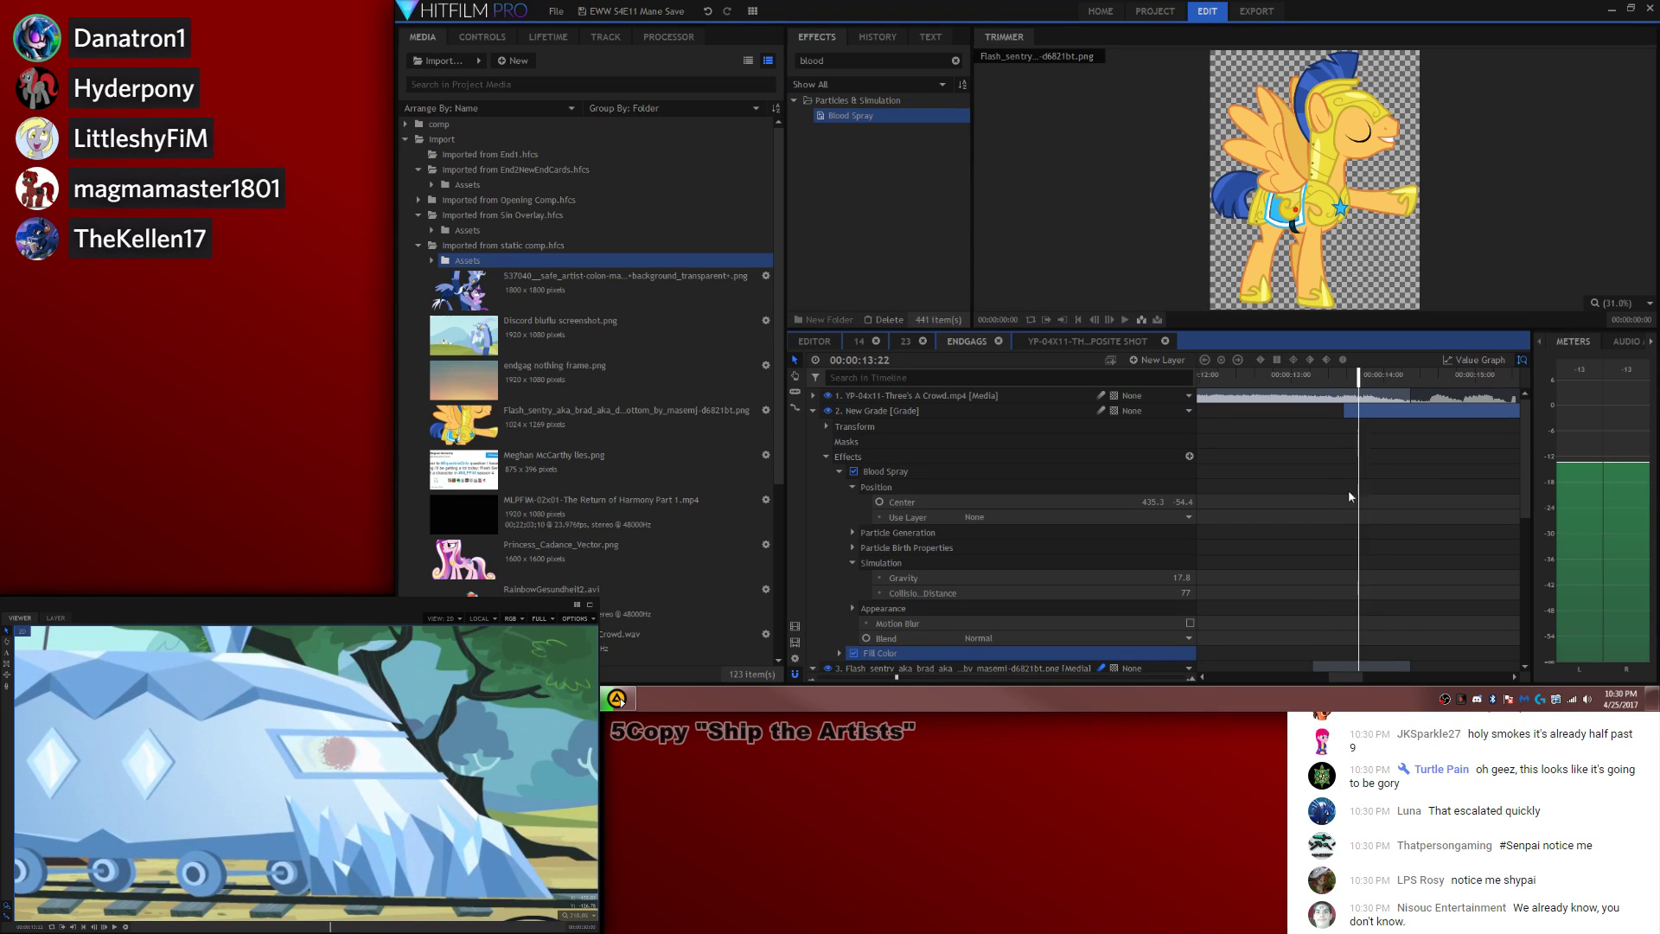
pyautogui.press('space')
# Step: Step frame by frame through the tinted blood spray up to 00:00:13:25 to examine how it covers the window
pyautogui.press(',')
pyautogui.press(',')
pyautogui.press(',')
pyautogui.press('.')
pyautogui.press('.')
pyautogui.press('.')
pyautogui.press('.')
pyautogui.press('.')
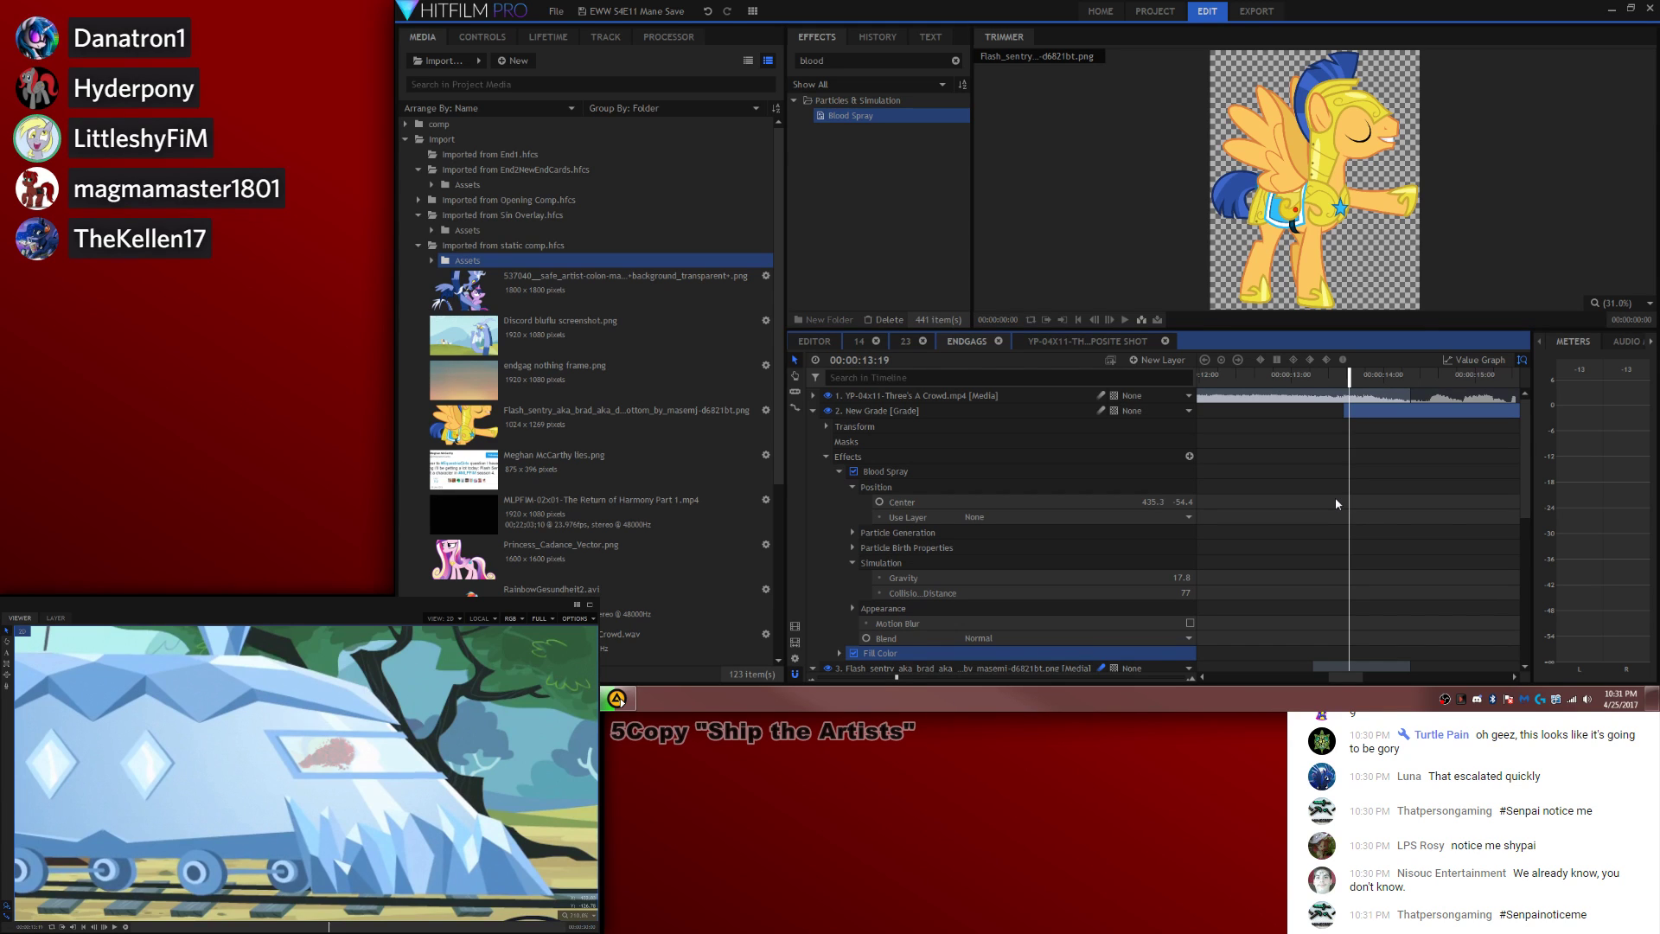
pyautogui.press('.')
pyautogui.press('.')
pyautogui.press('.')
pyautogui.press('.')
pyautogui.press('.')
pyautogui.press('.')
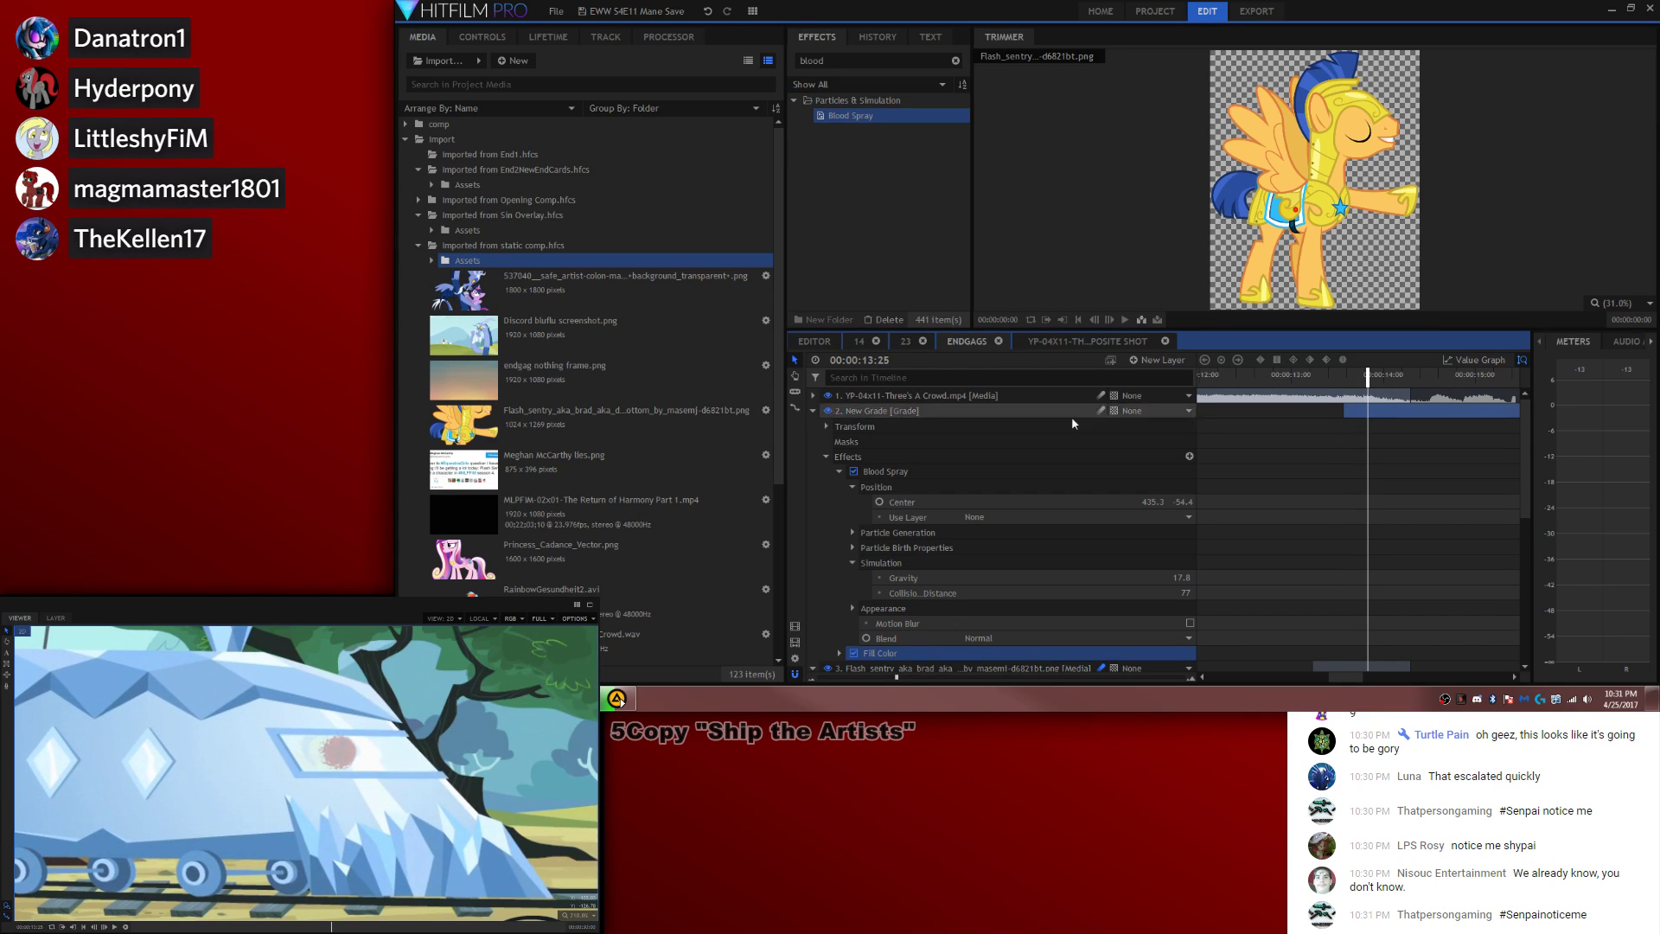
# Step: Lower the Blood Spray center within the train window to about 422.5, -82.0
pyautogui.click(903, 471)
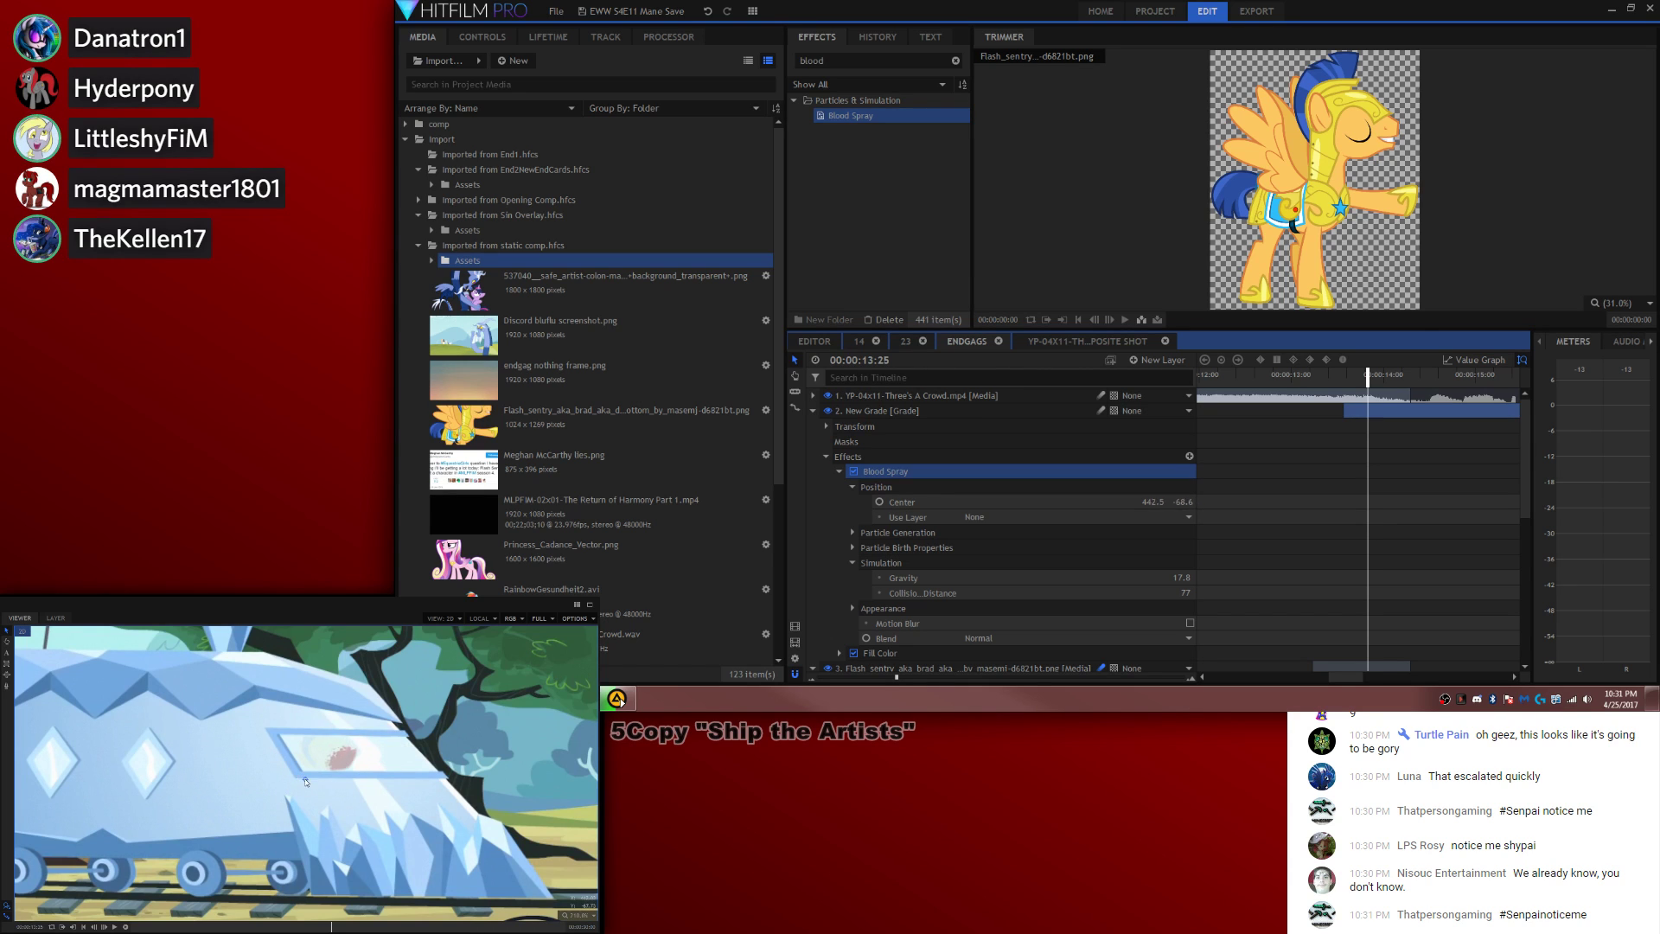
pyautogui.press('Left')
pyautogui.press('Left')
pyautogui.press('Left')
pyautogui.press('Left')
pyautogui.press('Left')
pyautogui.press('Left')
pyautogui.press('Left')
pyautogui.press('Left')
pyautogui.press('Left')
pyautogui.press('Left')
pyautogui.press('Left')
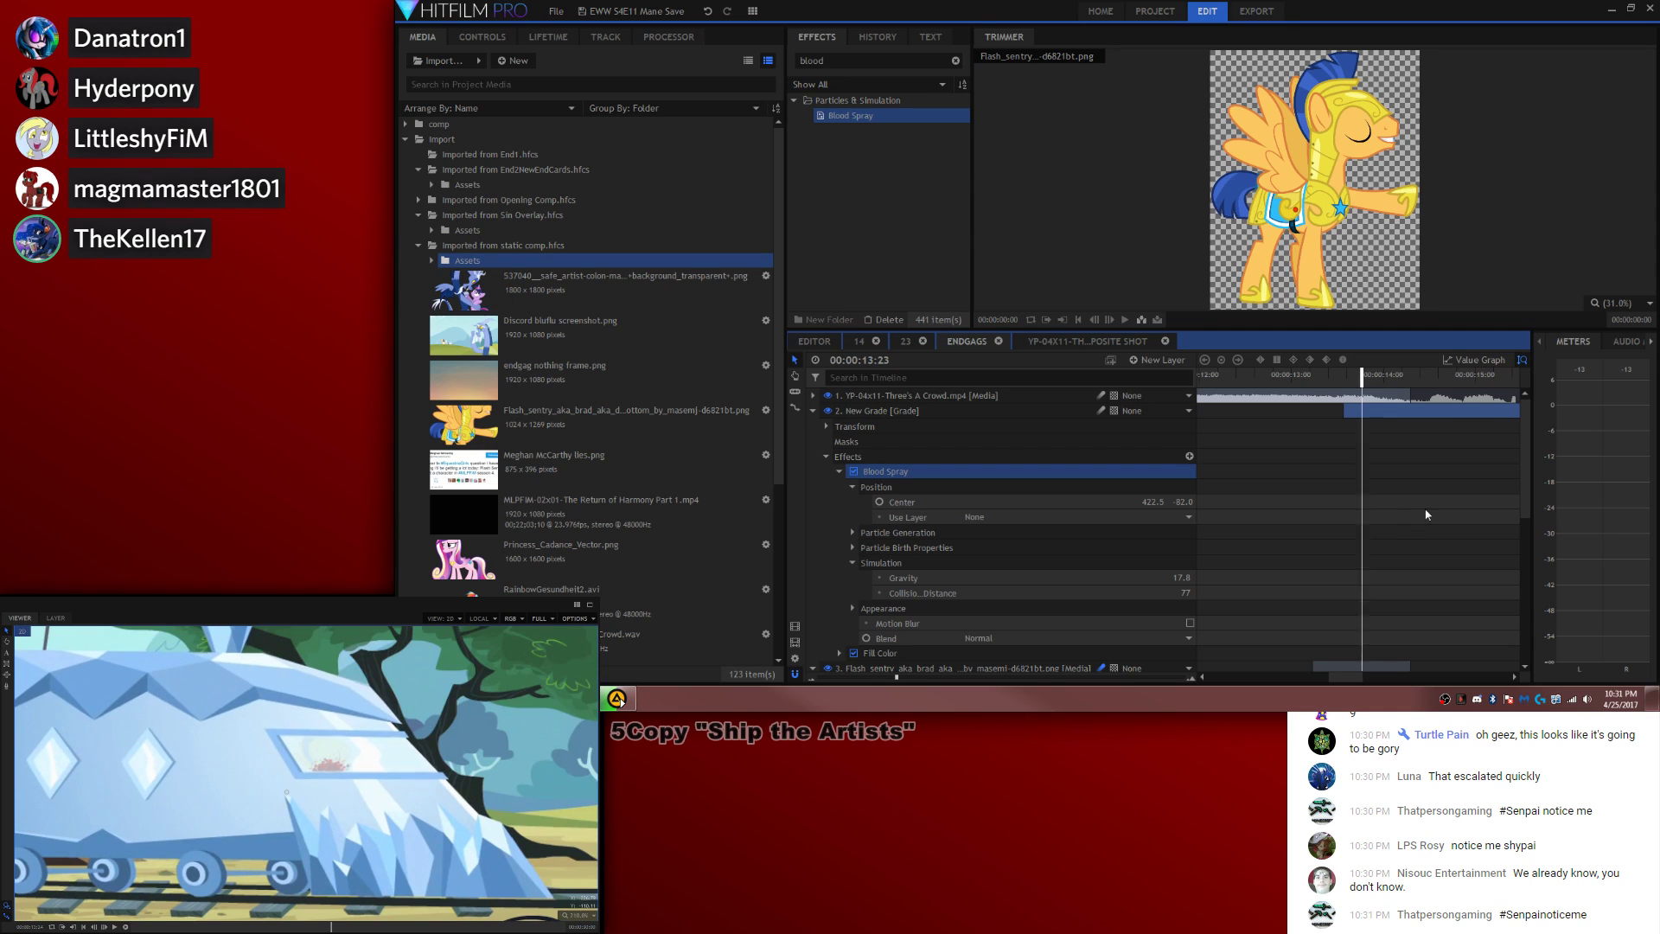
# Step: Play past the shot's end and cut off the Grade layer where the Flash Sentry layer ends, at about 00:00:14:09
pyautogui.press('space')
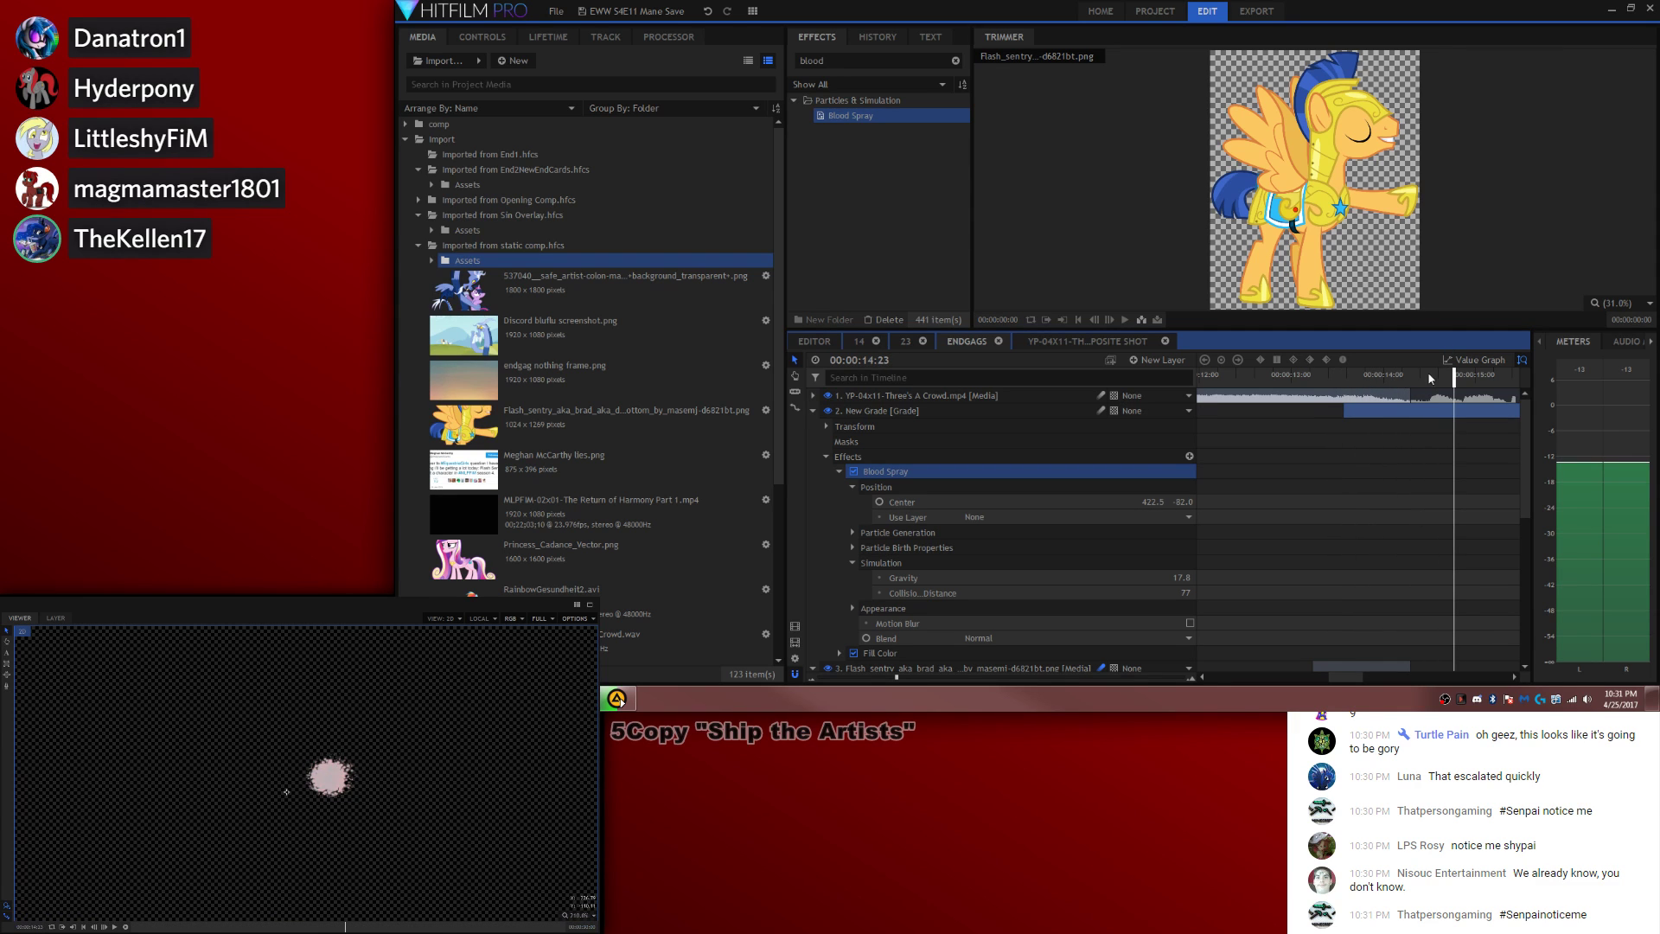
pyautogui.click(1412, 414)
pyautogui.press('Delete')
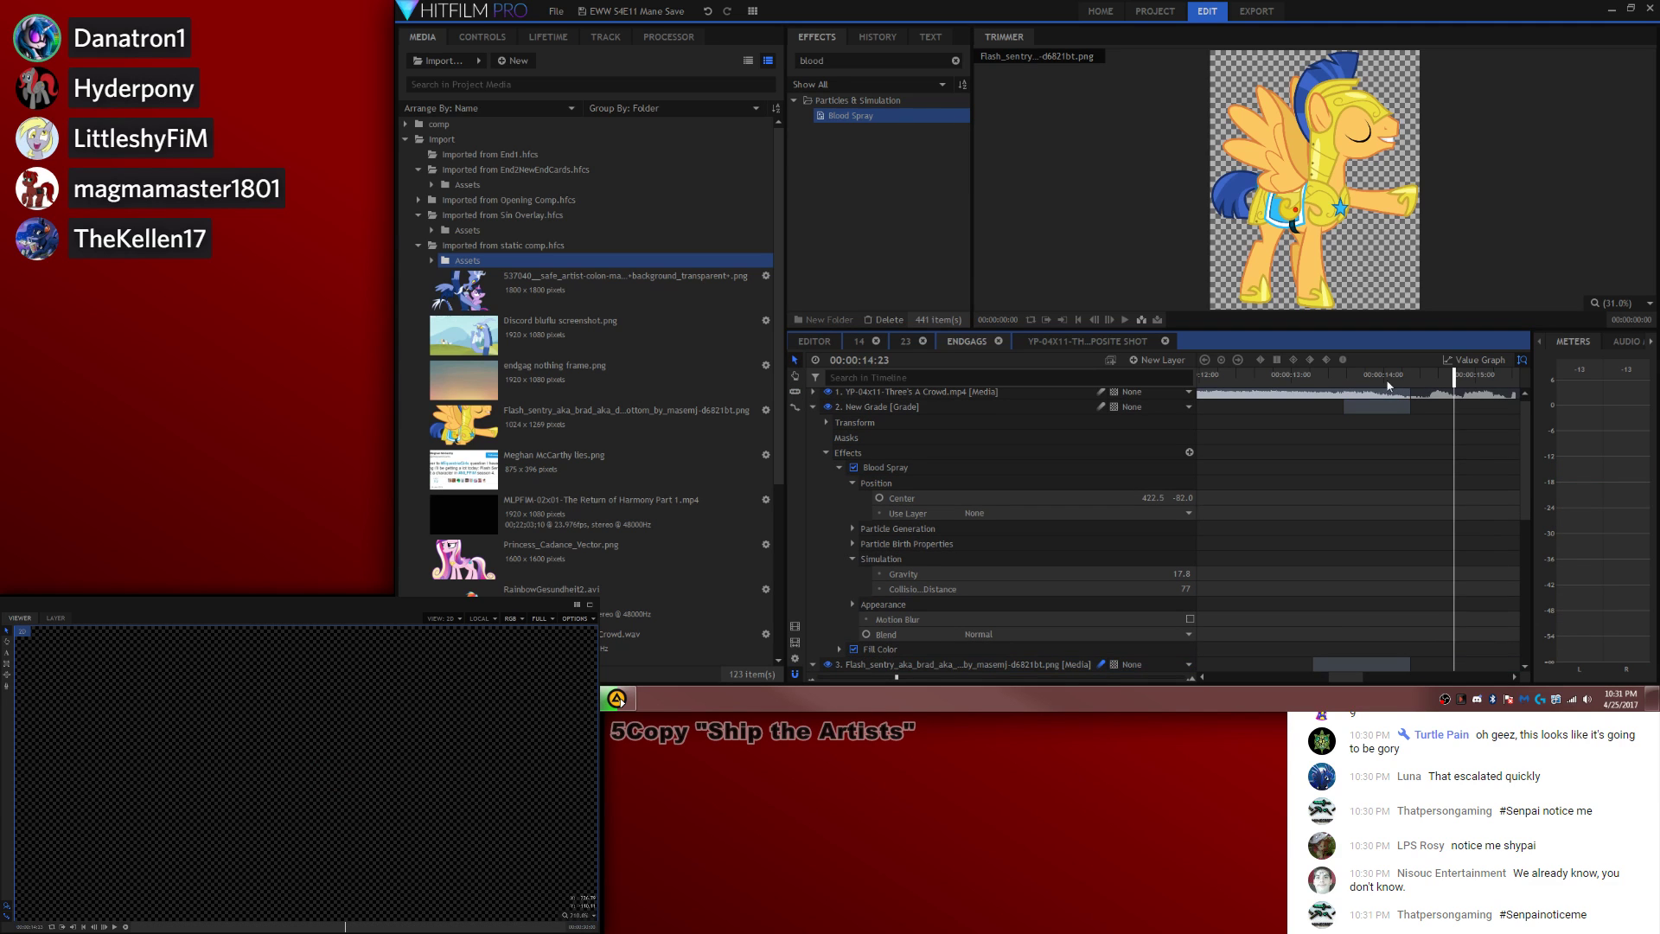
pyautogui.press('space')
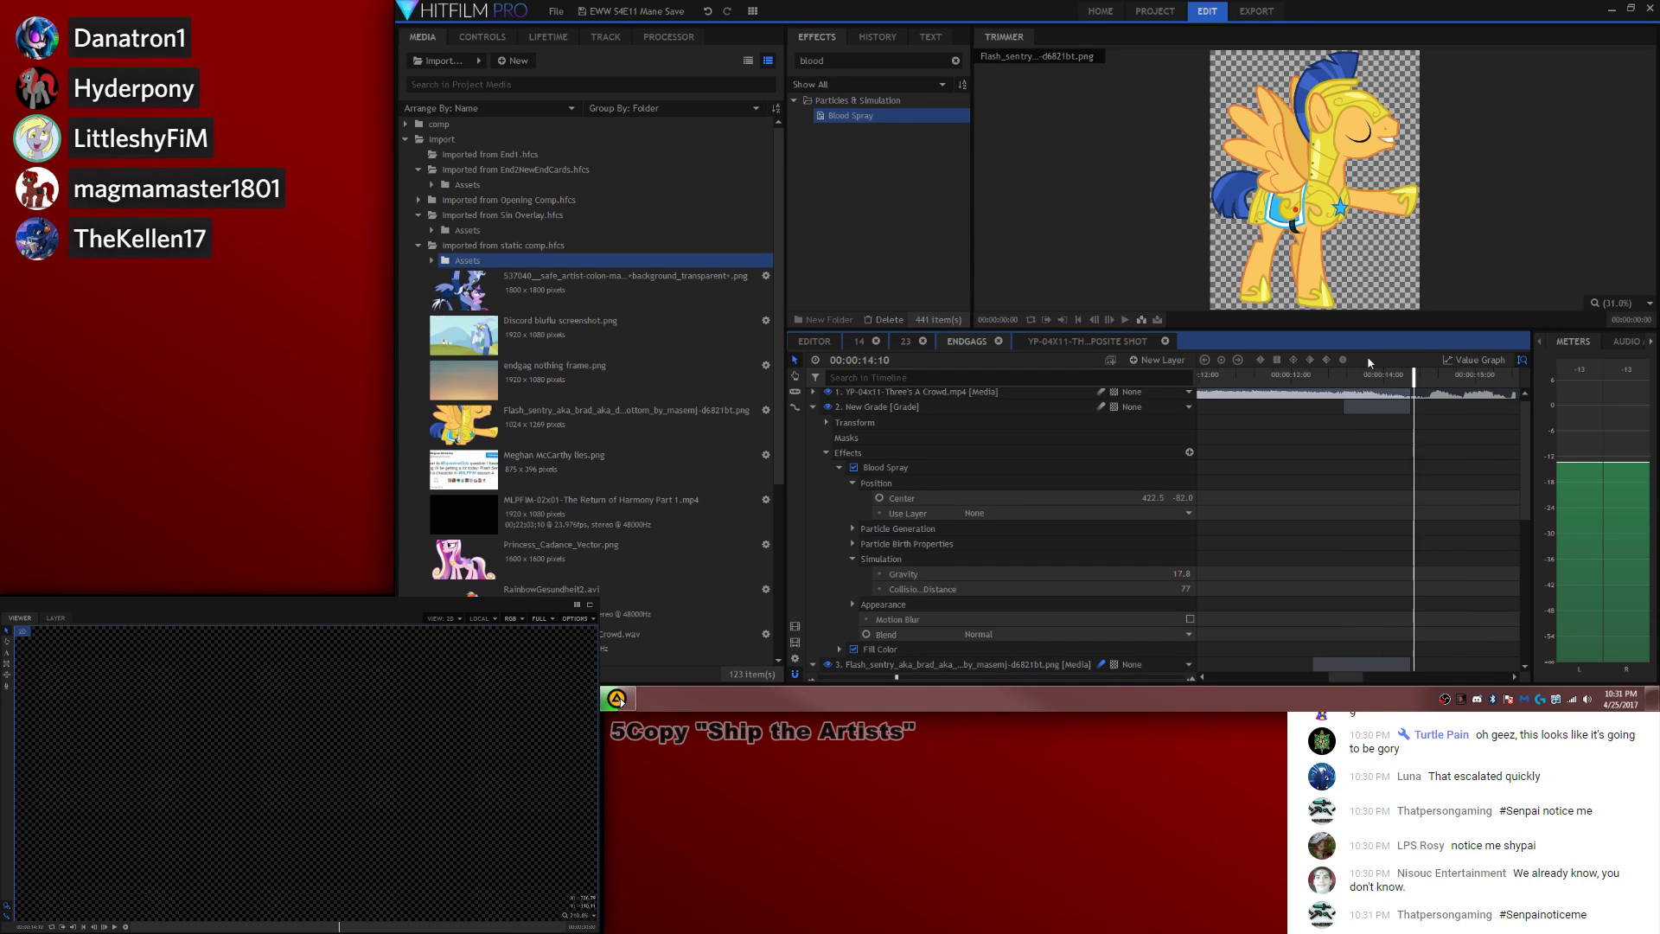
# Step: Lower the blend amount of Flash Sentry's Fill Color effect to 12% and replay the shot
pyautogui.moveTo(1353, 375); pyautogui.dragTo(1371, 375)
pyautogui.scroll(-2, 858, 470)
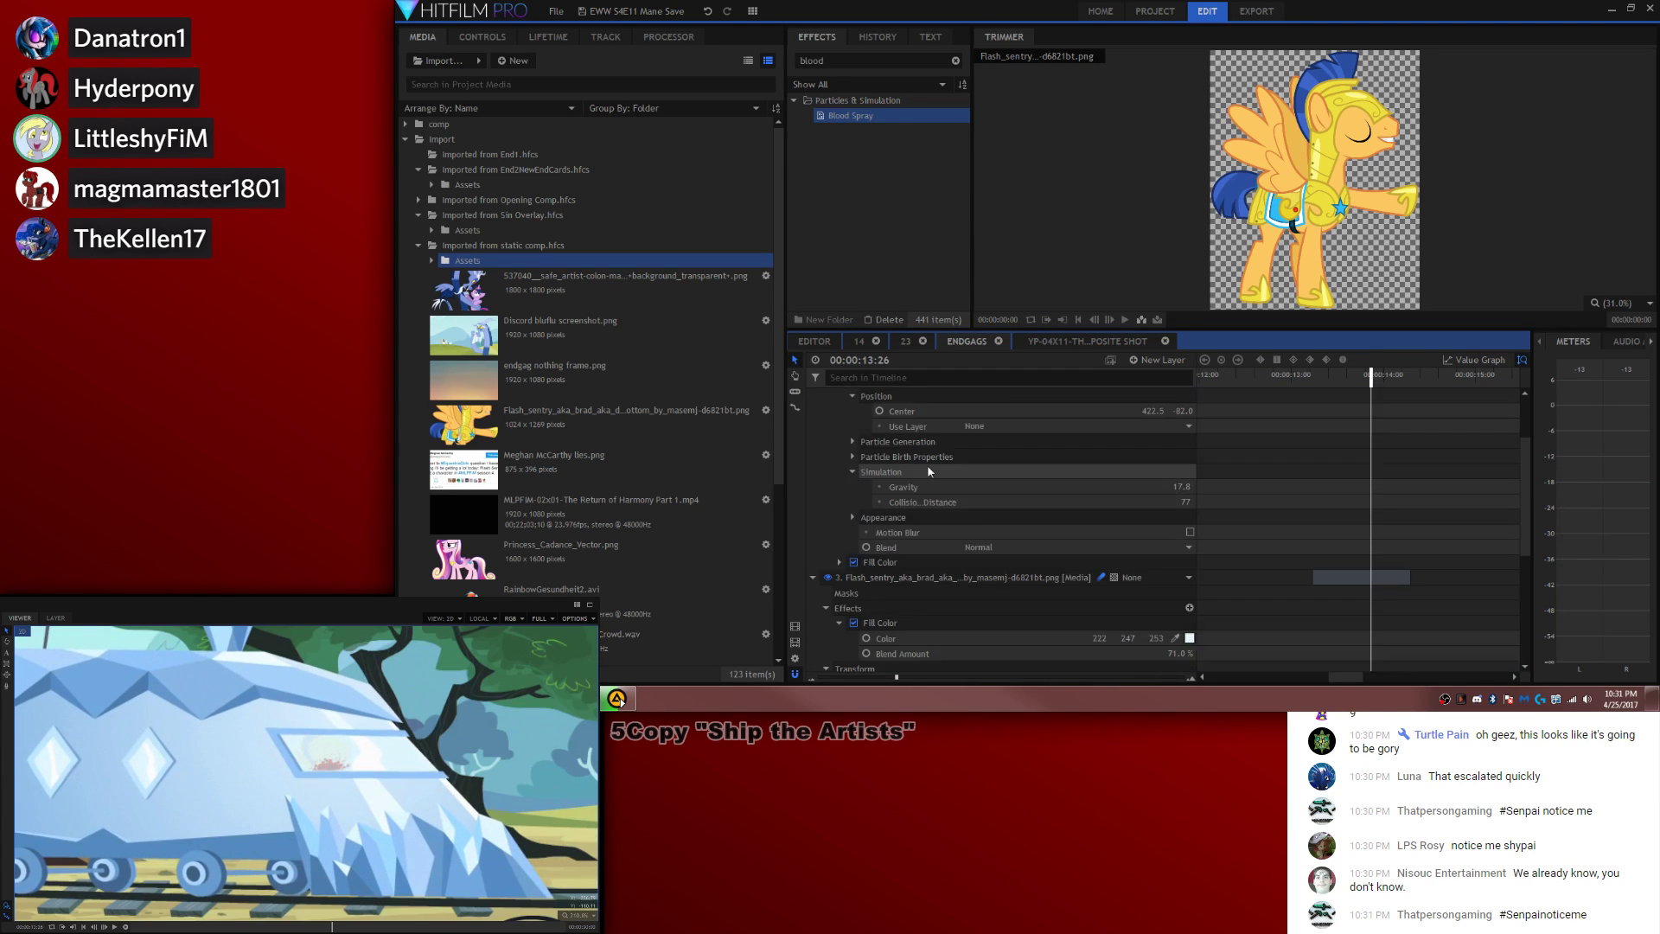
pyautogui.scroll(-1, 854, 588)
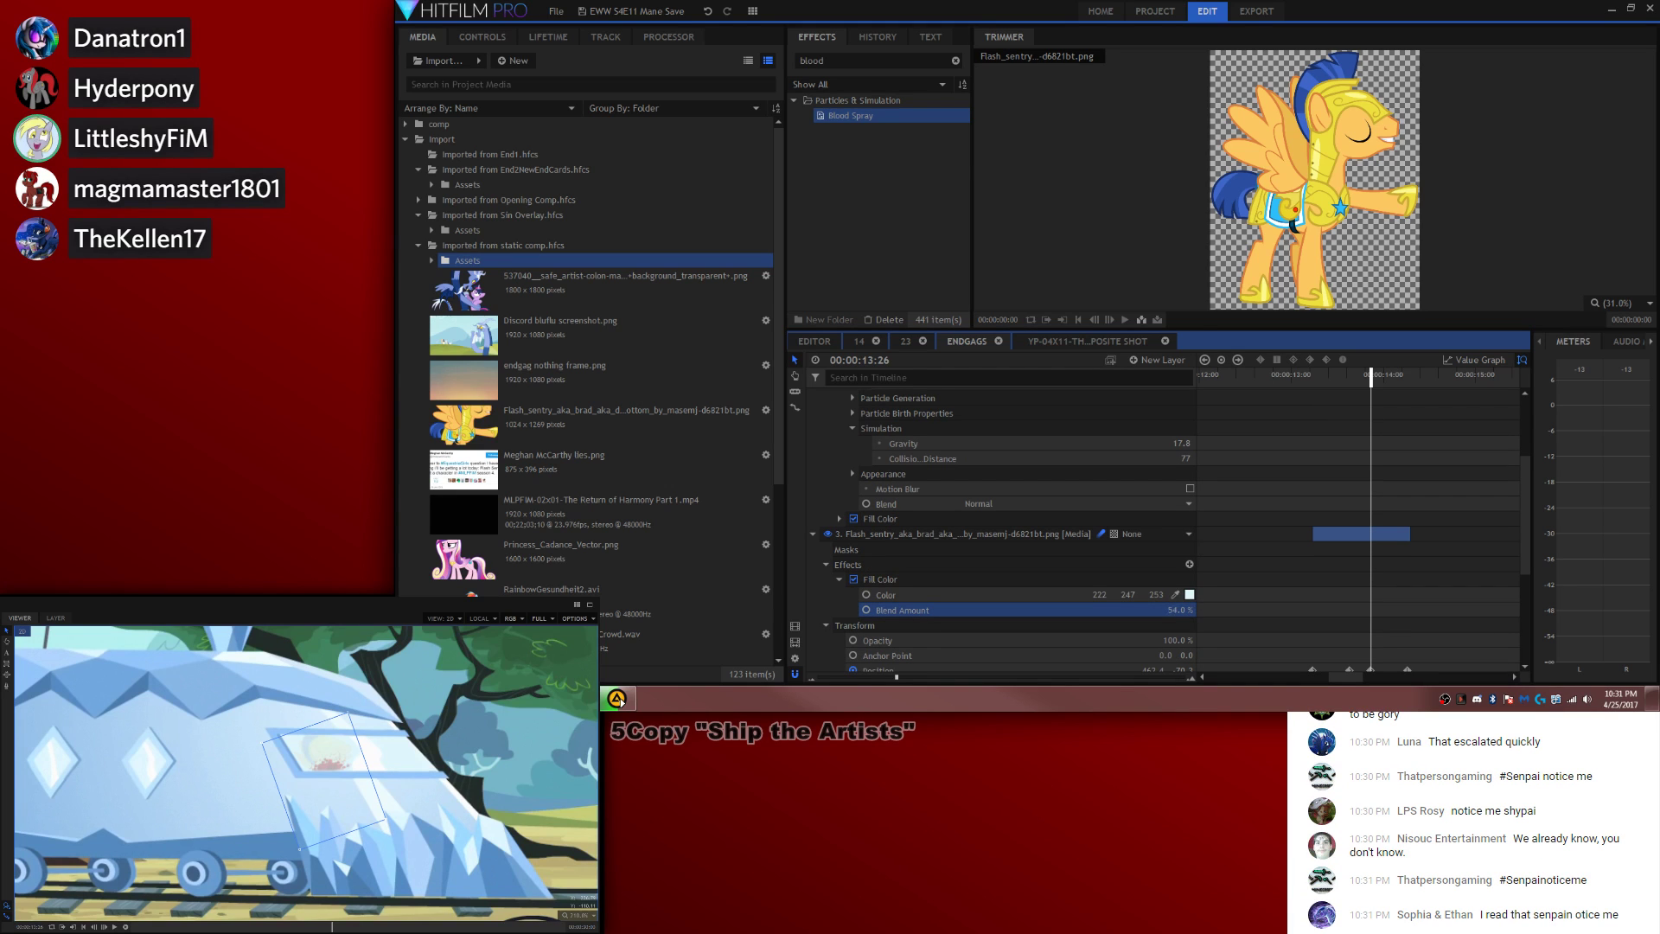
pyautogui.moveTo(1179, 609); pyautogui.dragTo(1173, 609)
pyautogui.click(1300, 375)
pyautogui.press('space')
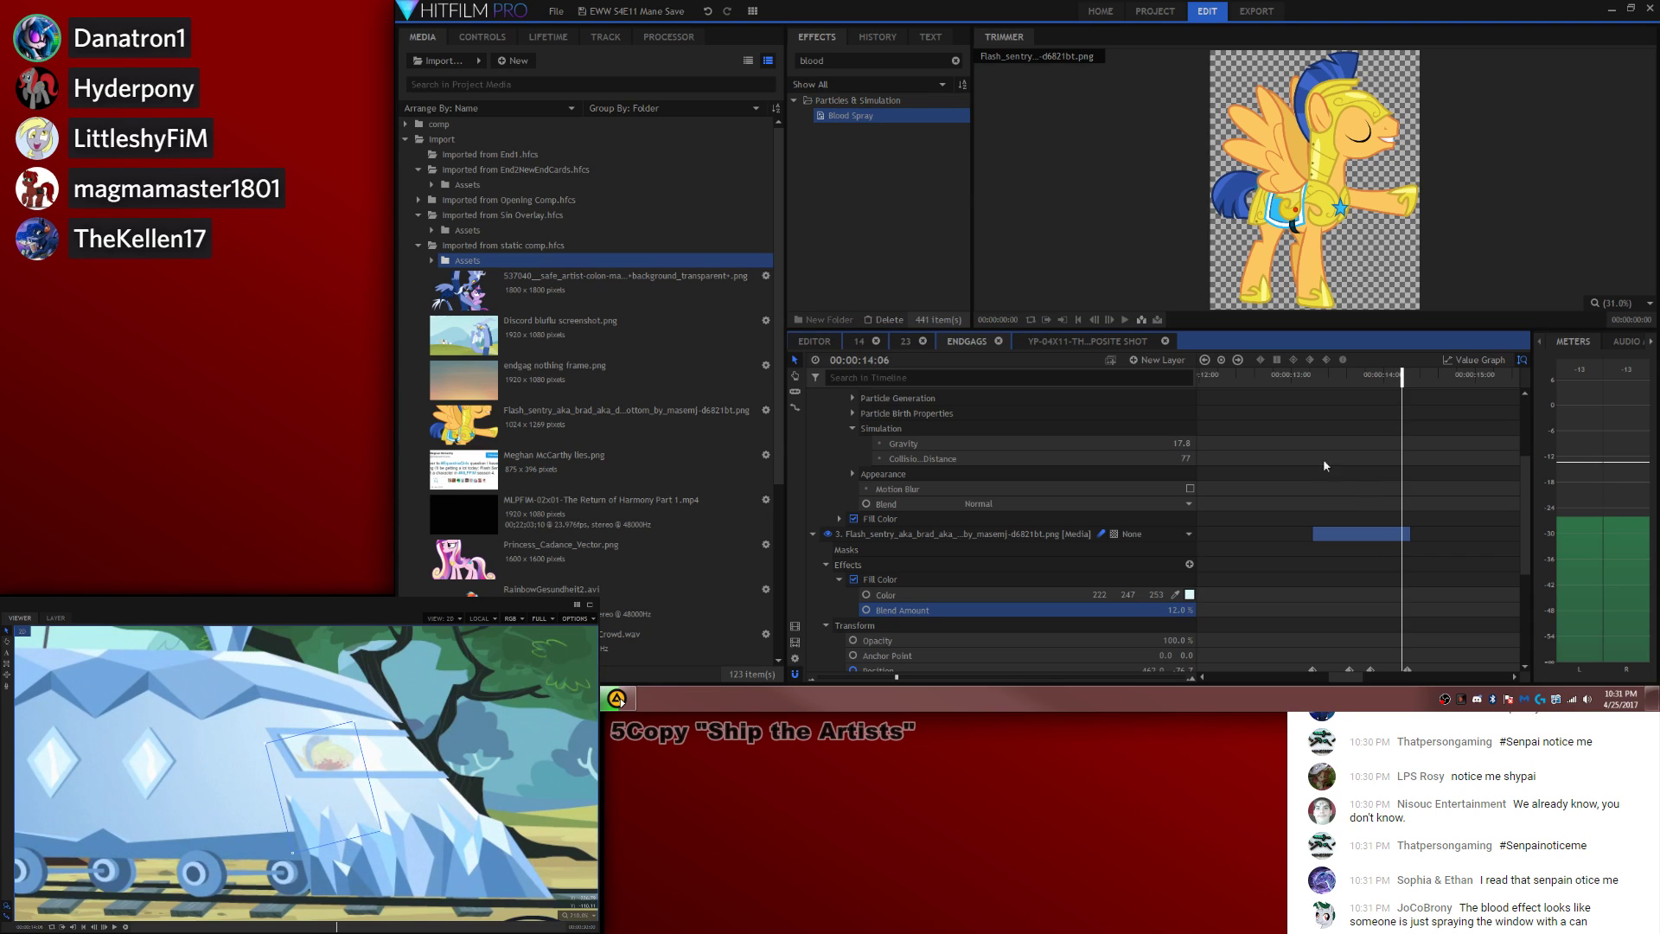
# Step: Collapse the expanded properties of the New Grade and Flash Sentry layers in the Endgags timeline
pyautogui.scroll(3, 1286, 456)
pyautogui.click(812, 410)
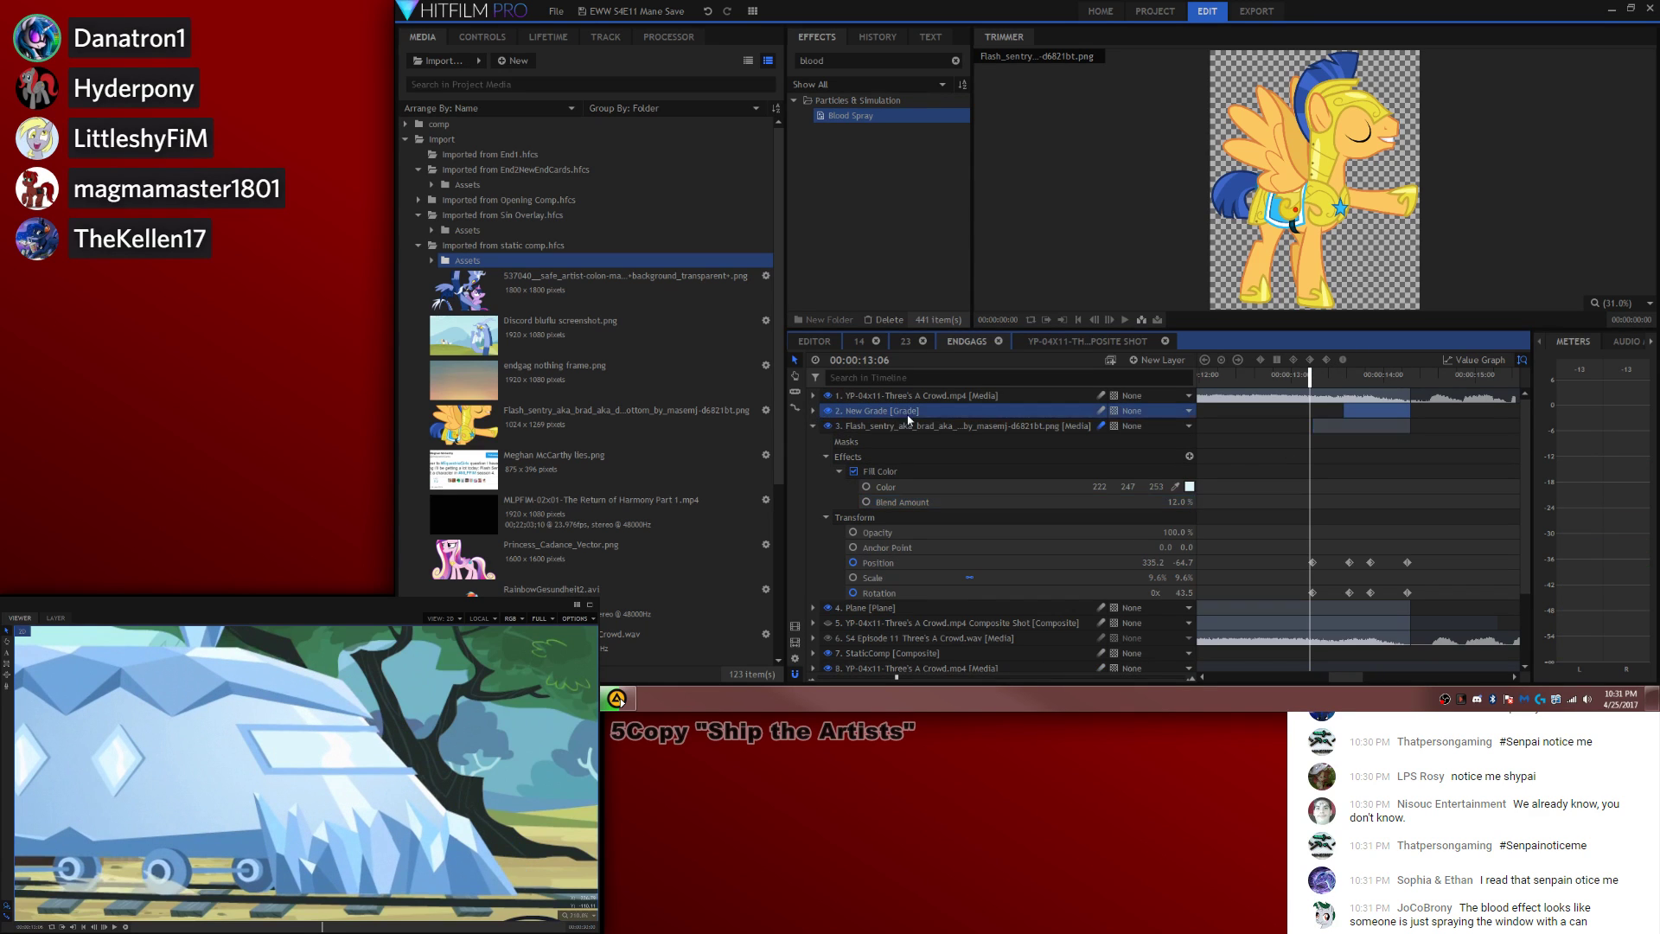
pyautogui.click(813, 425)
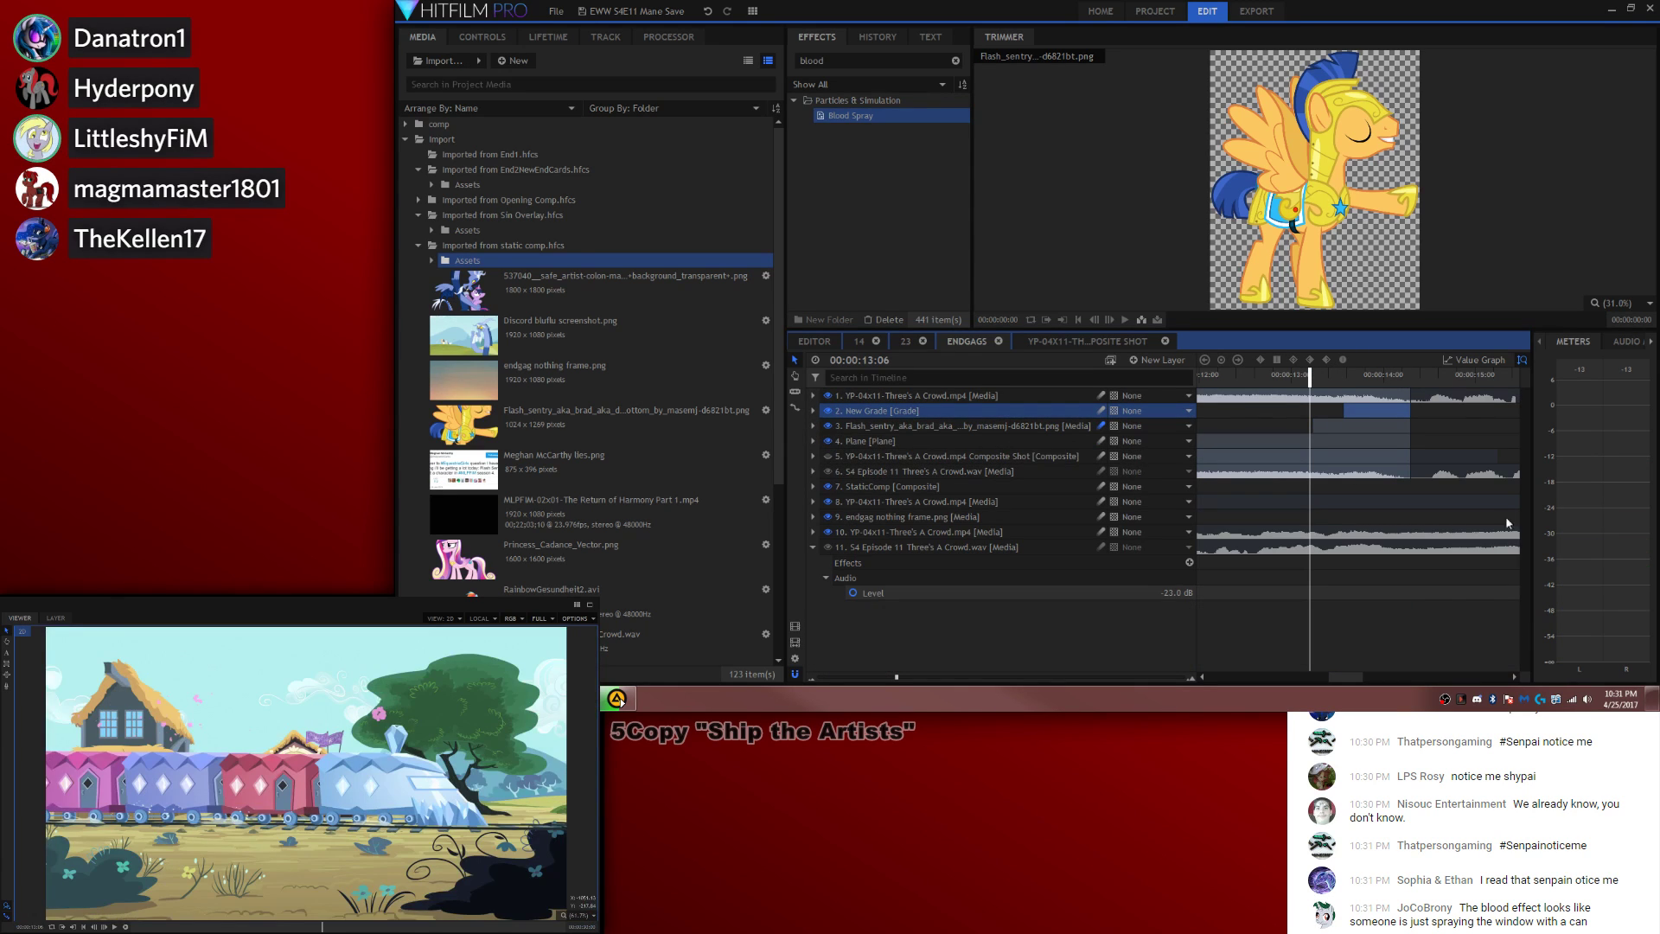
# Step: Replay the full-frame train shot several times around 00:00:13:01 to 00:00:14:02 to examine the tinted Flash Sentry and blood spray
pyautogui.click(1290, 436)
pyautogui.press('space')
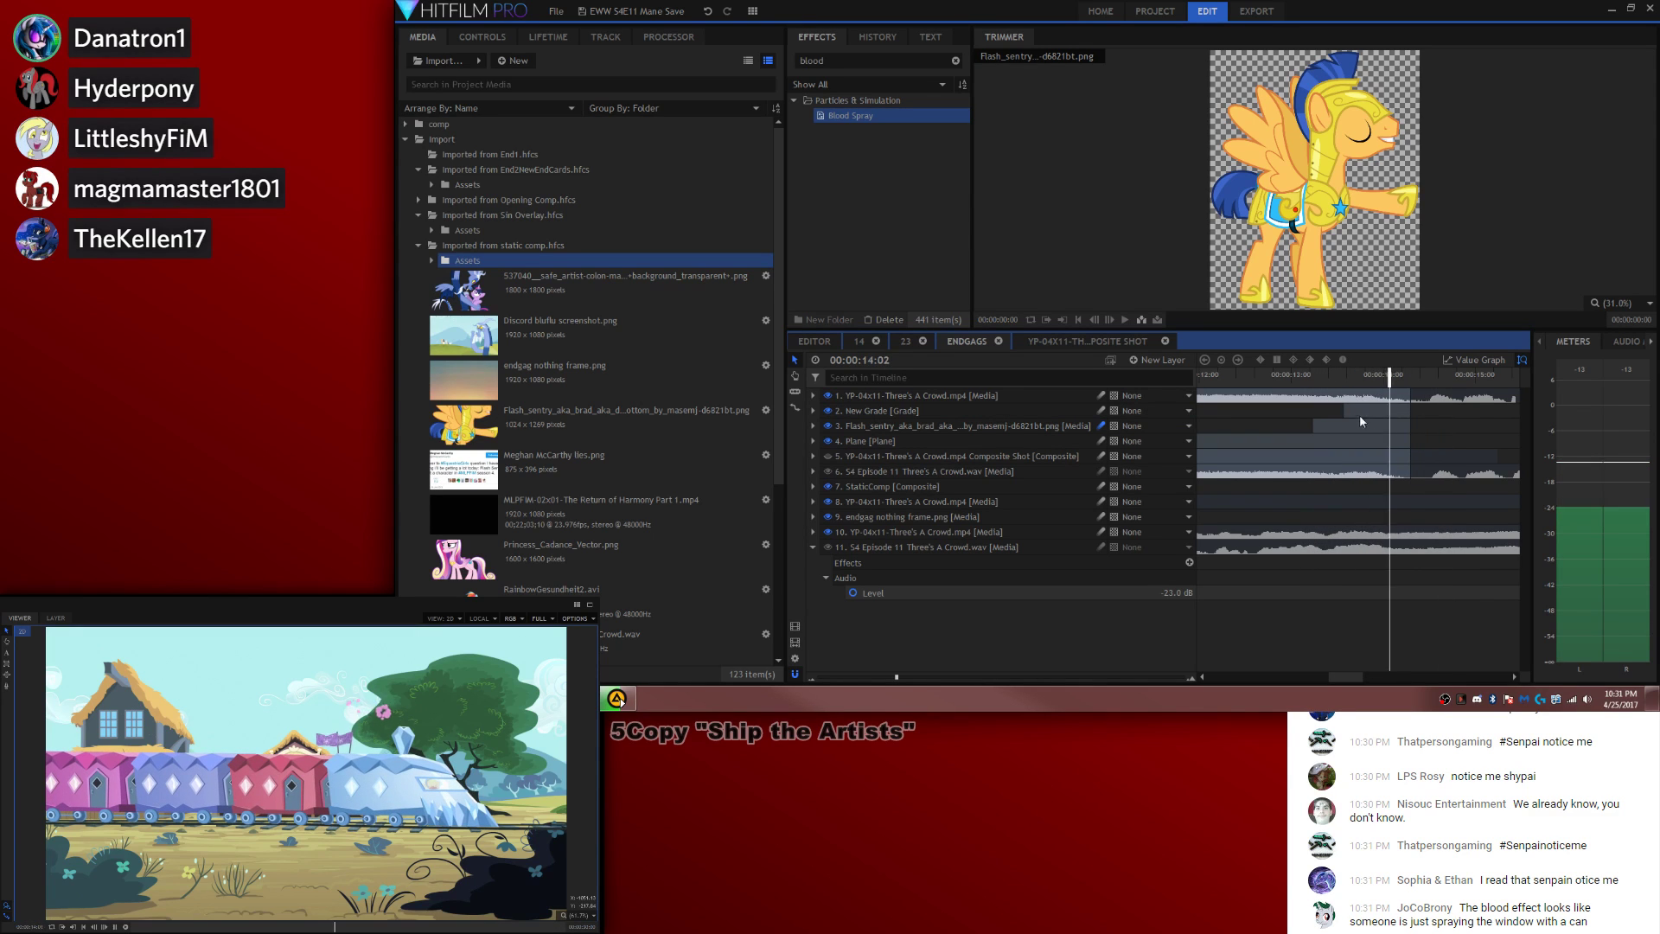
pyautogui.press(',')
pyautogui.press(',')
pyautogui.press(',')
pyautogui.press(',')
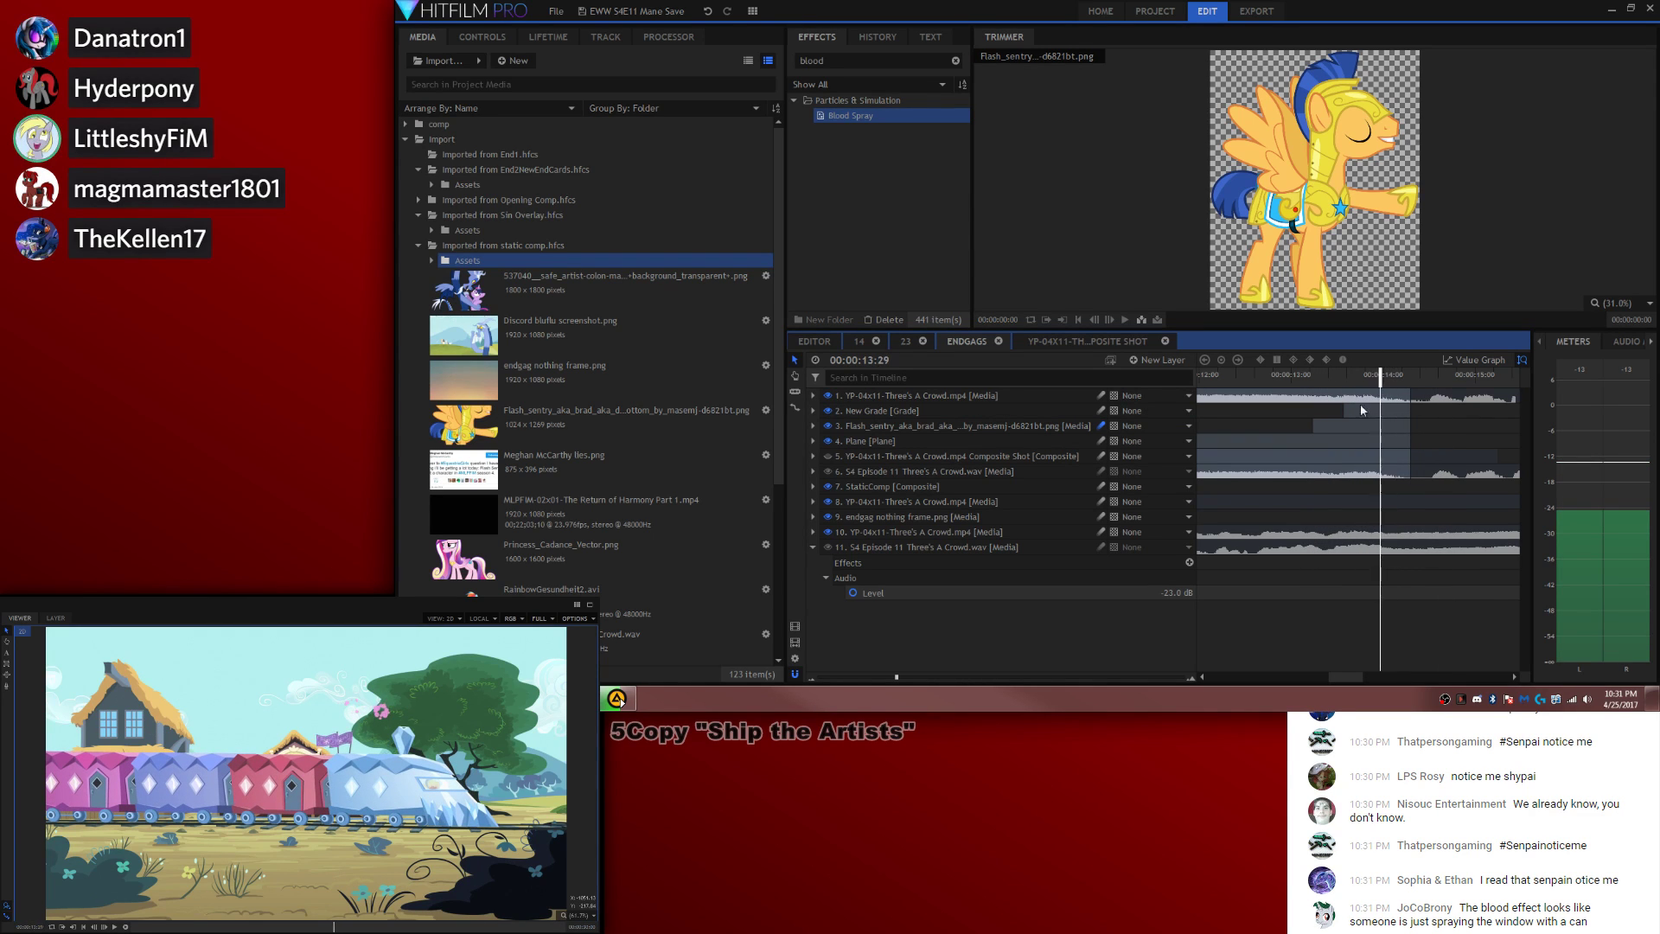
pyautogui.moveTo(1374, 380); pyautogui.dragTo(1370, 380)
pyautogui.press('space')
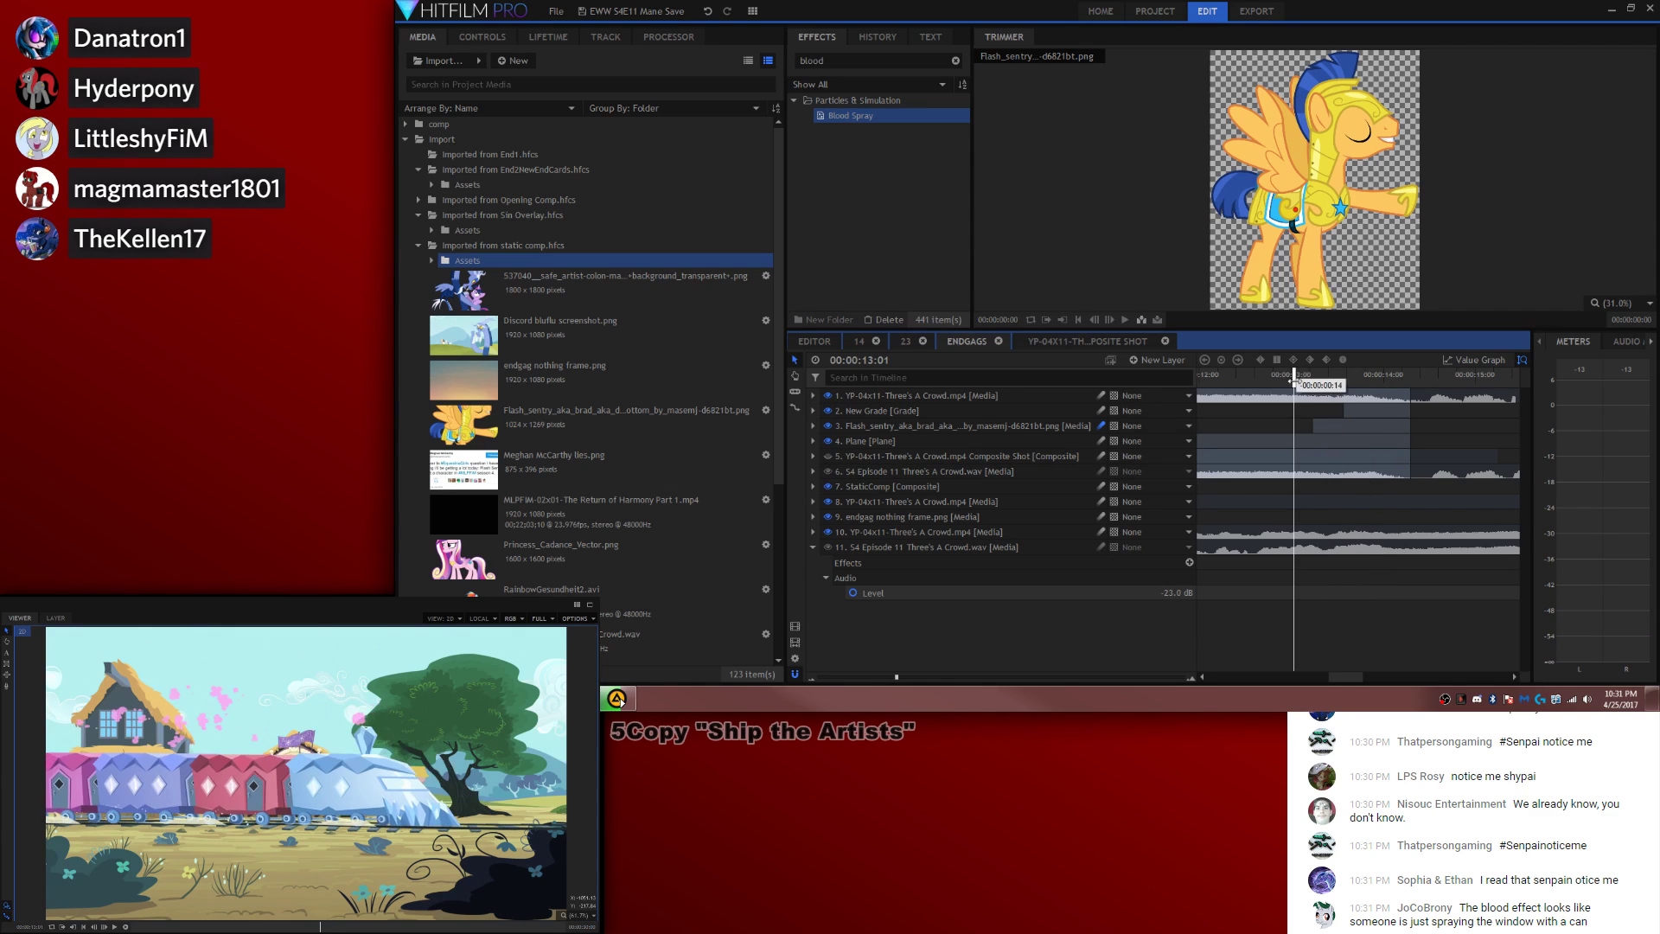
pyautogui.press('space')
pyautogui.moveTo(1309, 376)
pyautogui.mouseDown()
pyautogui.moveTo(1333, 373)
pyautogui.moveTo(1312, 373)
pyautogui.mouseUp()
pyautogui.press('space')
pyautogui.press('space')
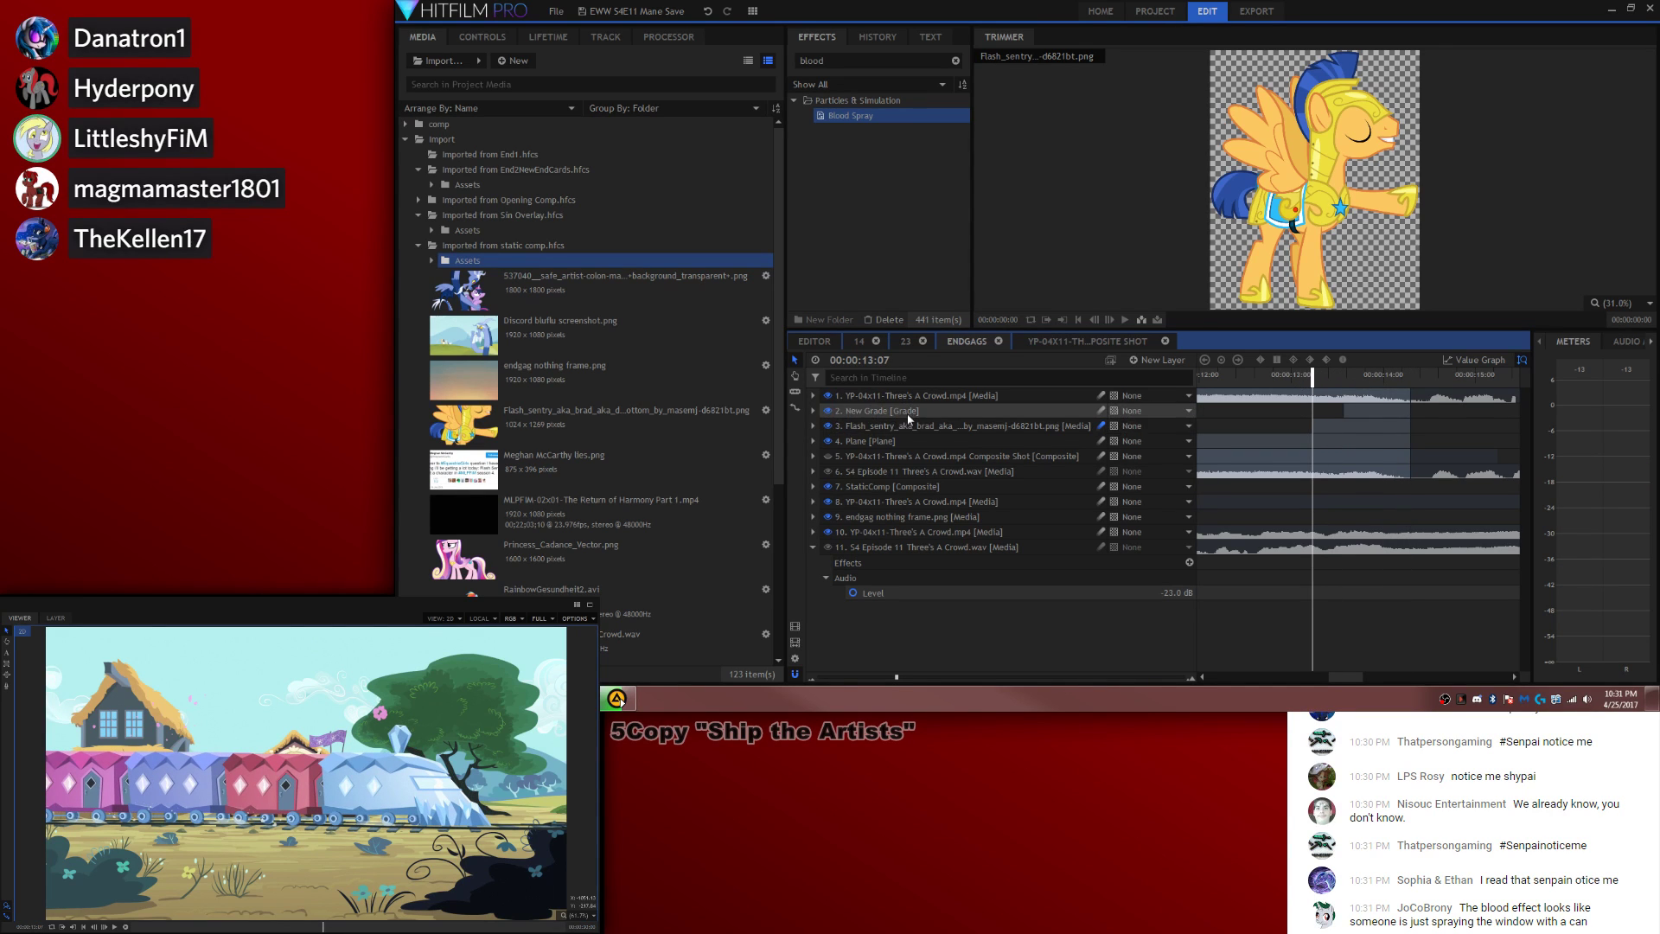
# Step: At 00:00:13:20, readjust the blend amount of the New Grade layer's Fill Color effect and collapse the layer
pyautogui.moveTo(1335, 377); pyautogui.dragTo(1352, 377)
pyautogui.scroll(3, 440, 784)
pyautogui.scroll(4, 441, 785)
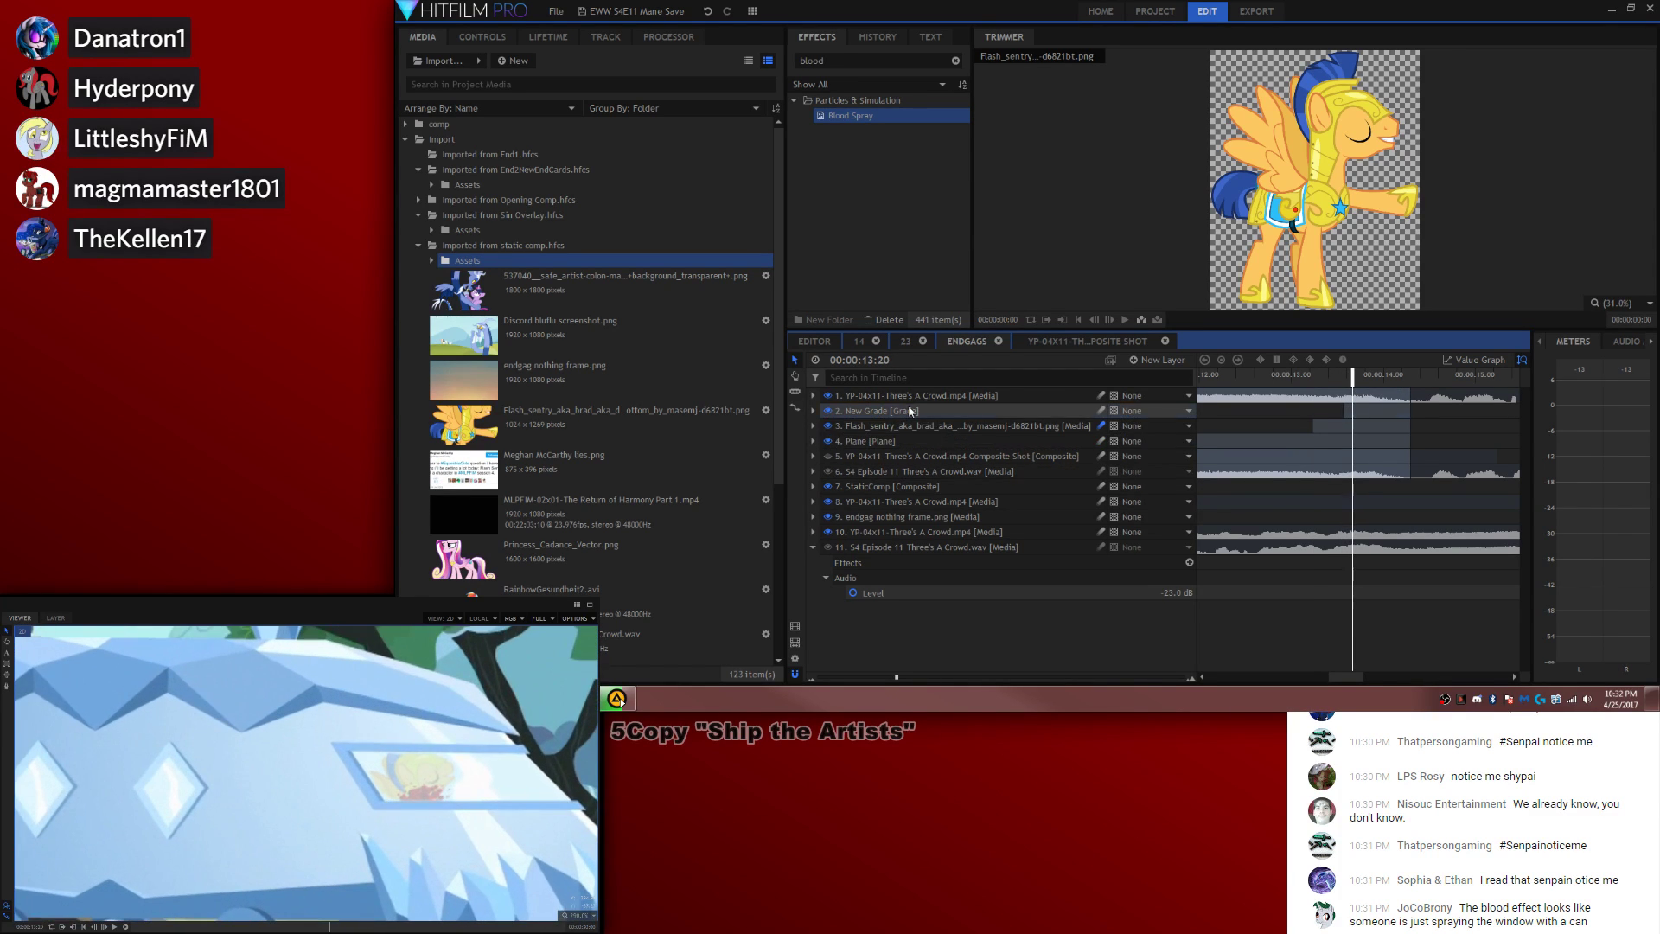
pyautogui.click(813, 410)
pyautogui.scroll(-2, 1145, 510)
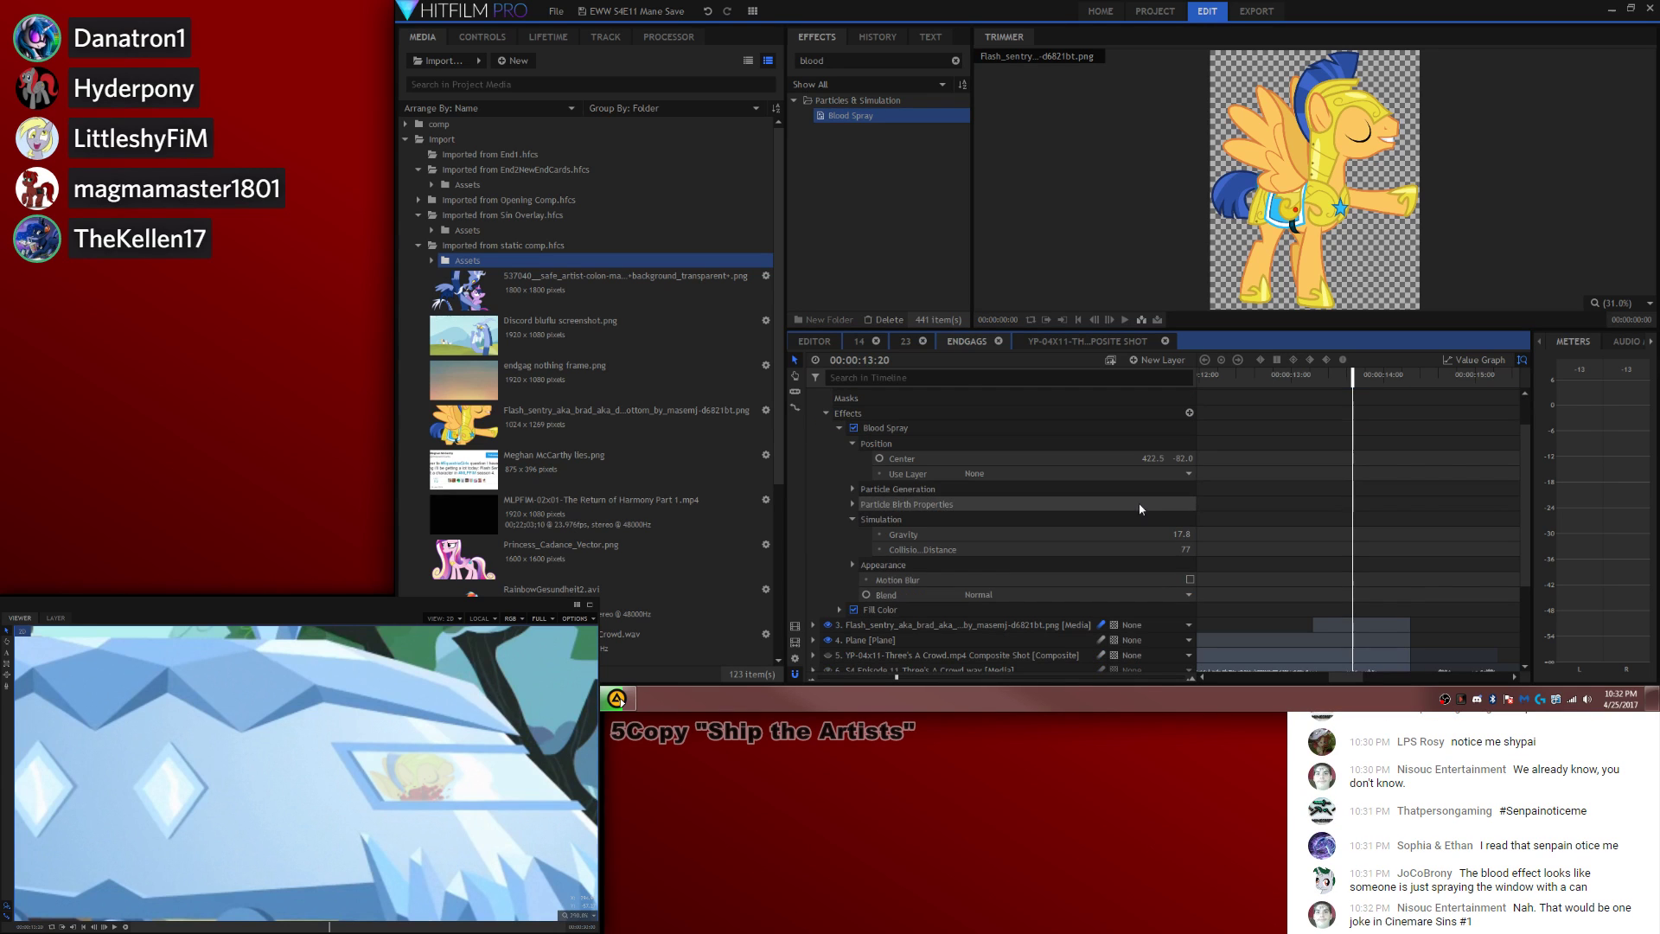
pyautogui.click(839, 610)
pyautogui.scroll(-3, 864, 597)
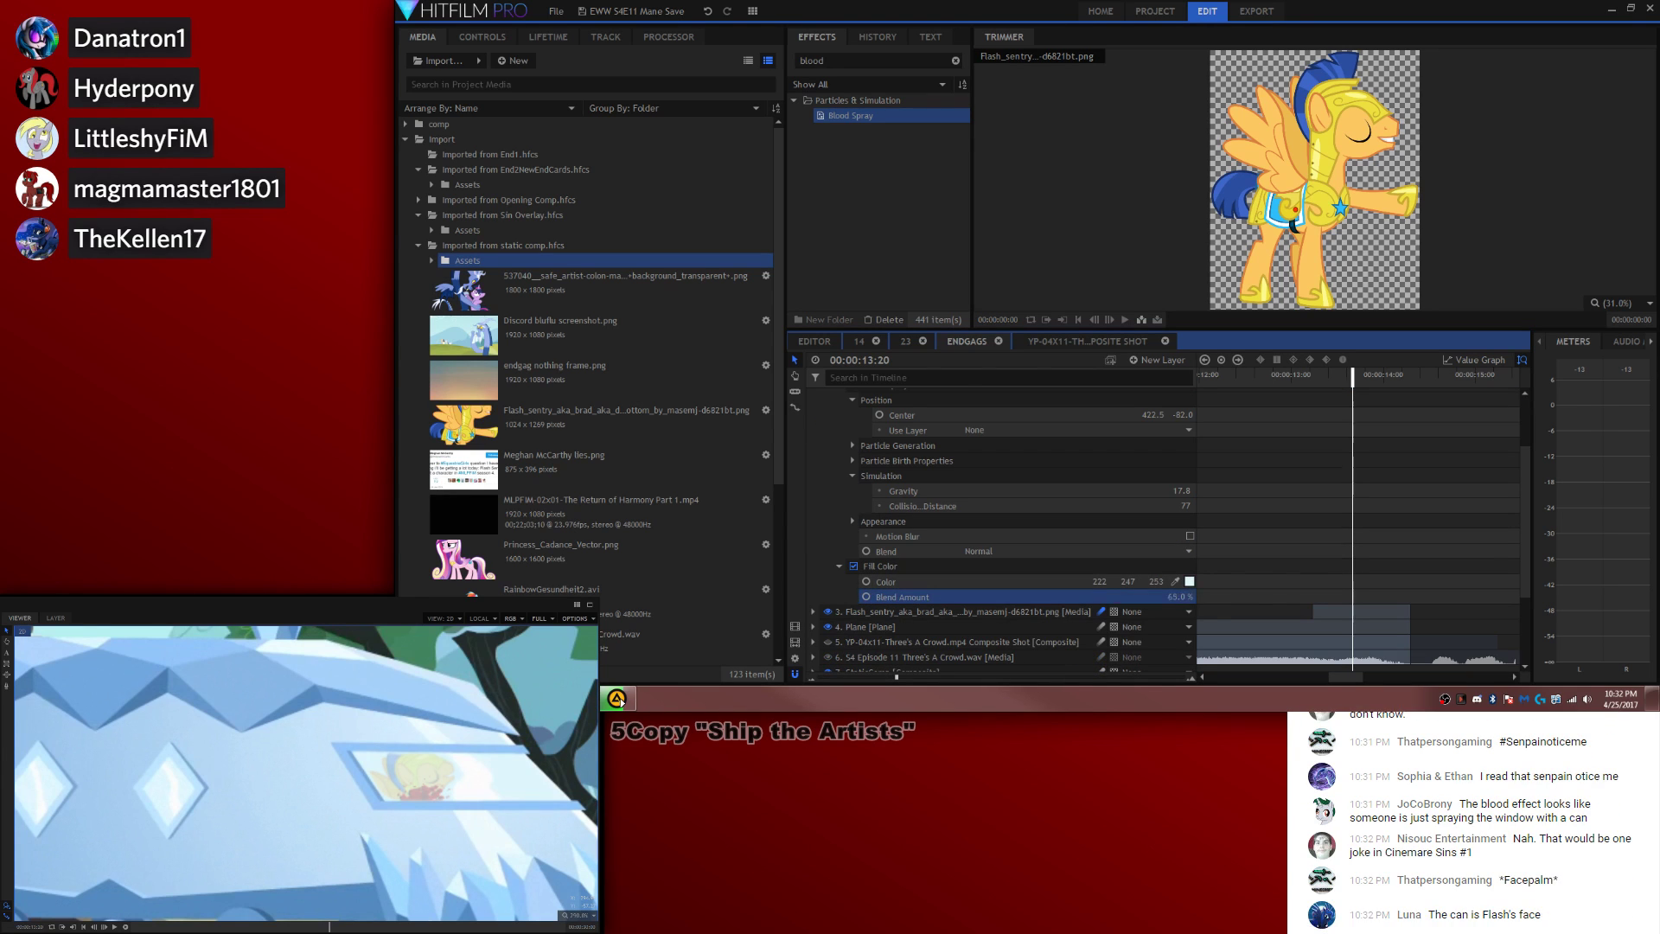
pyautogui.moveTo(1179, 596); pyautogui.dragTo(1215, 597)
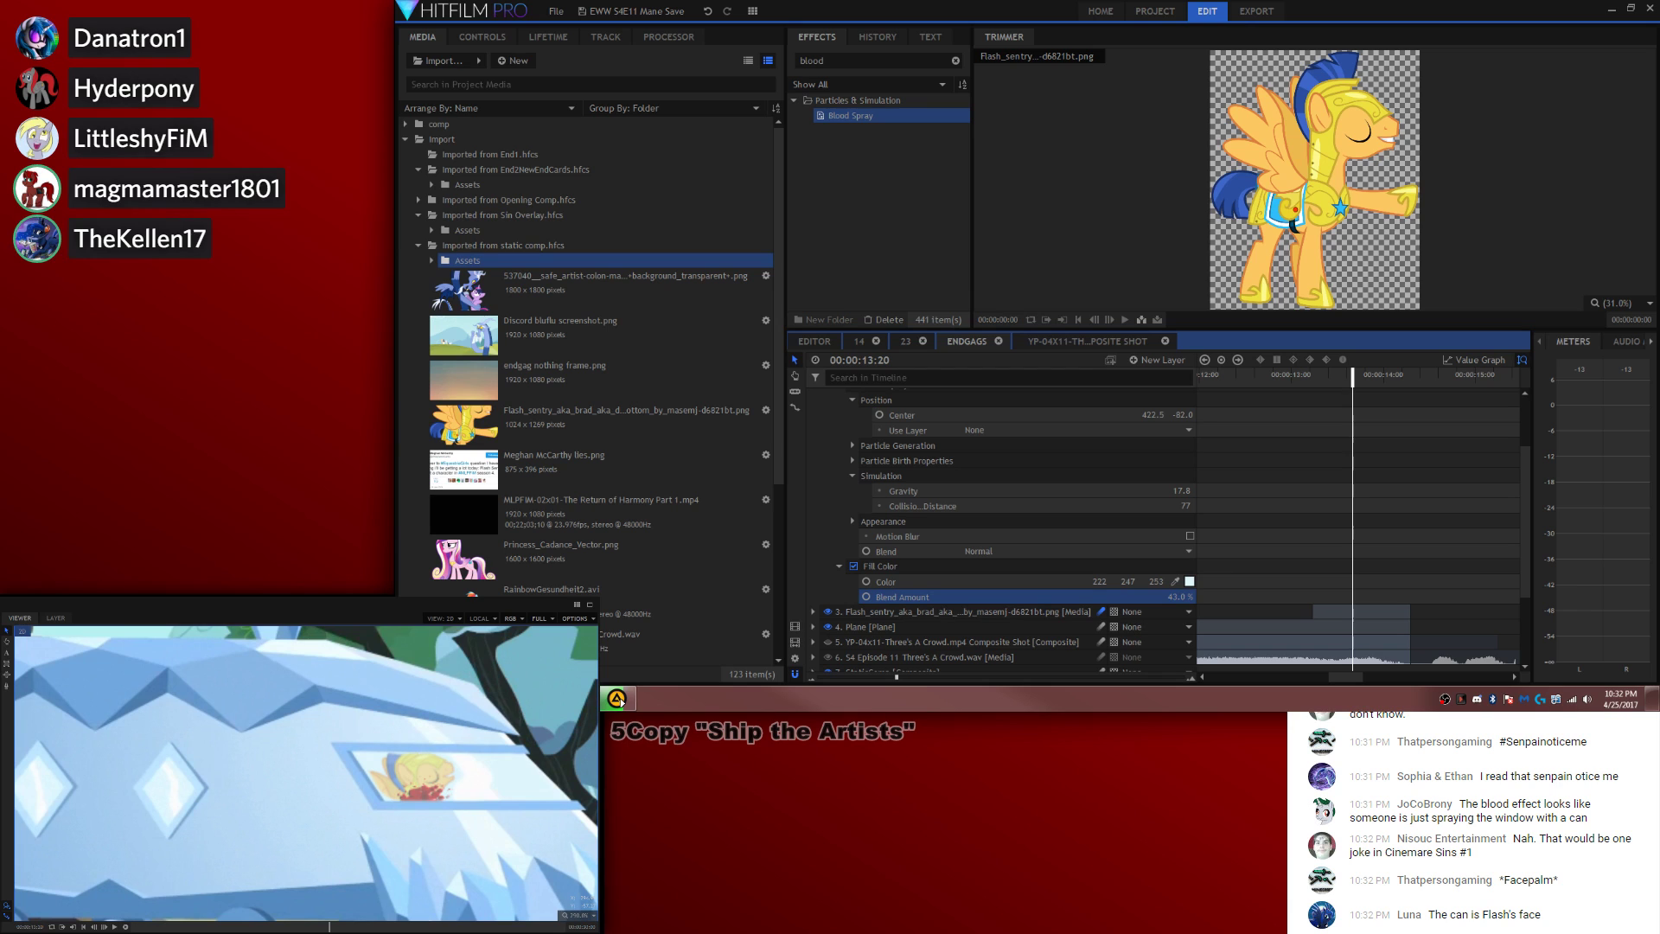
pyautogui.scroll(5, 864, 484)
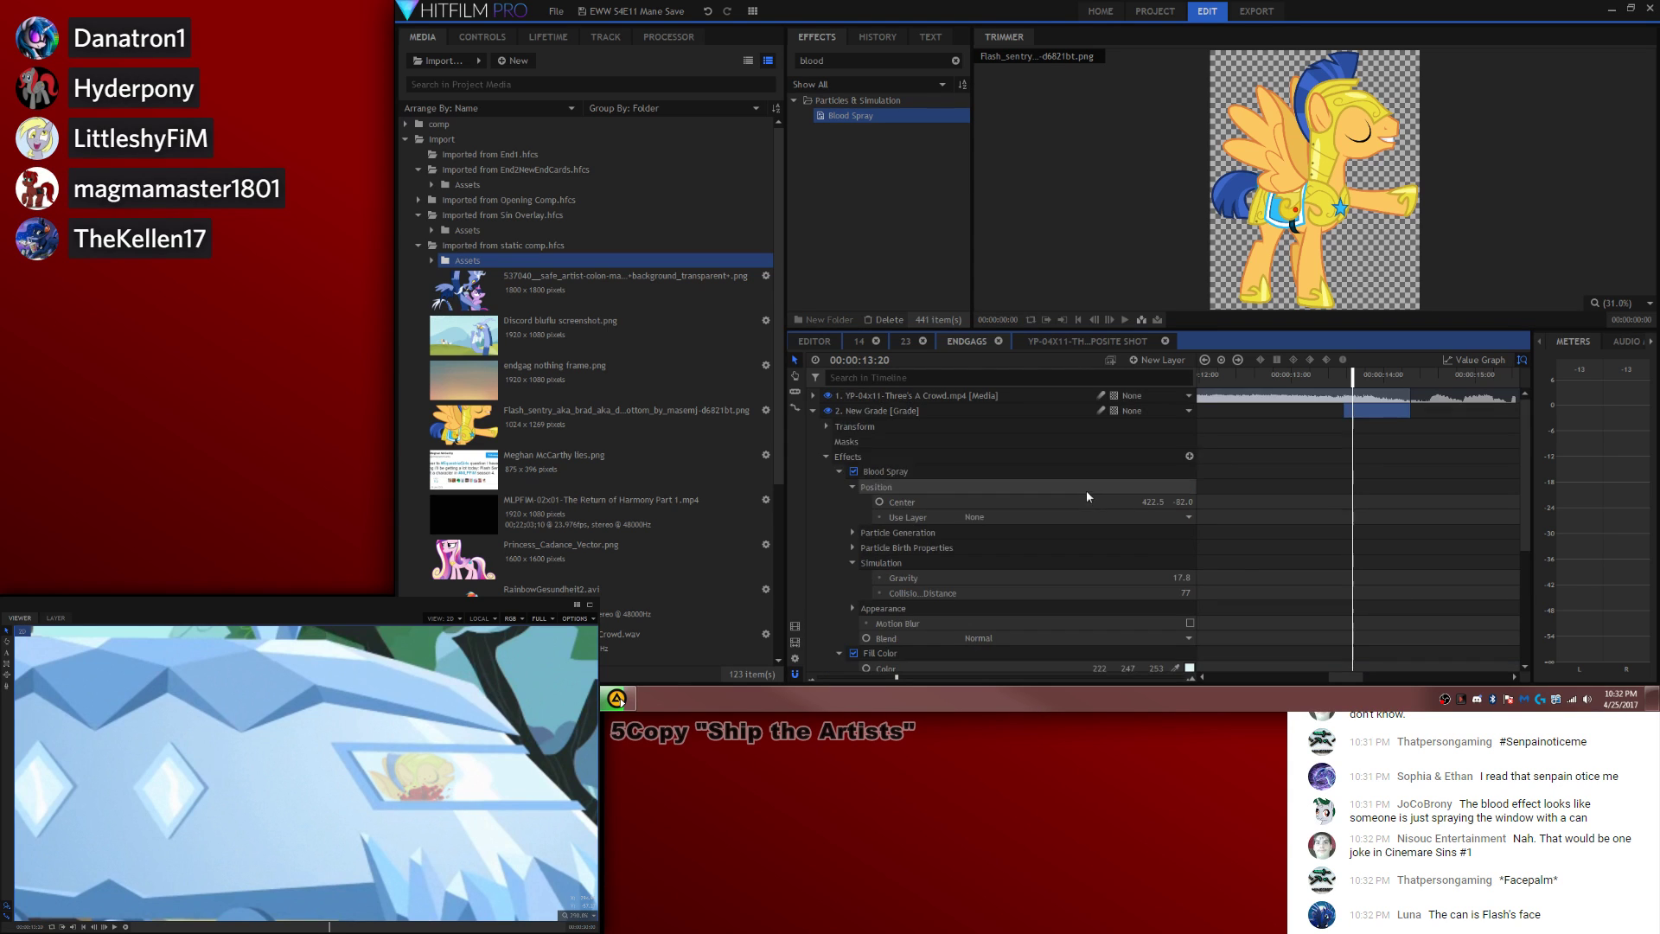
pyautogui.click(813, 410)
# Step: Replay the close-up and step back frame by frame to 00:00:13:16 to examine the tint where the Grade layer begins
pyautogui.press('space')
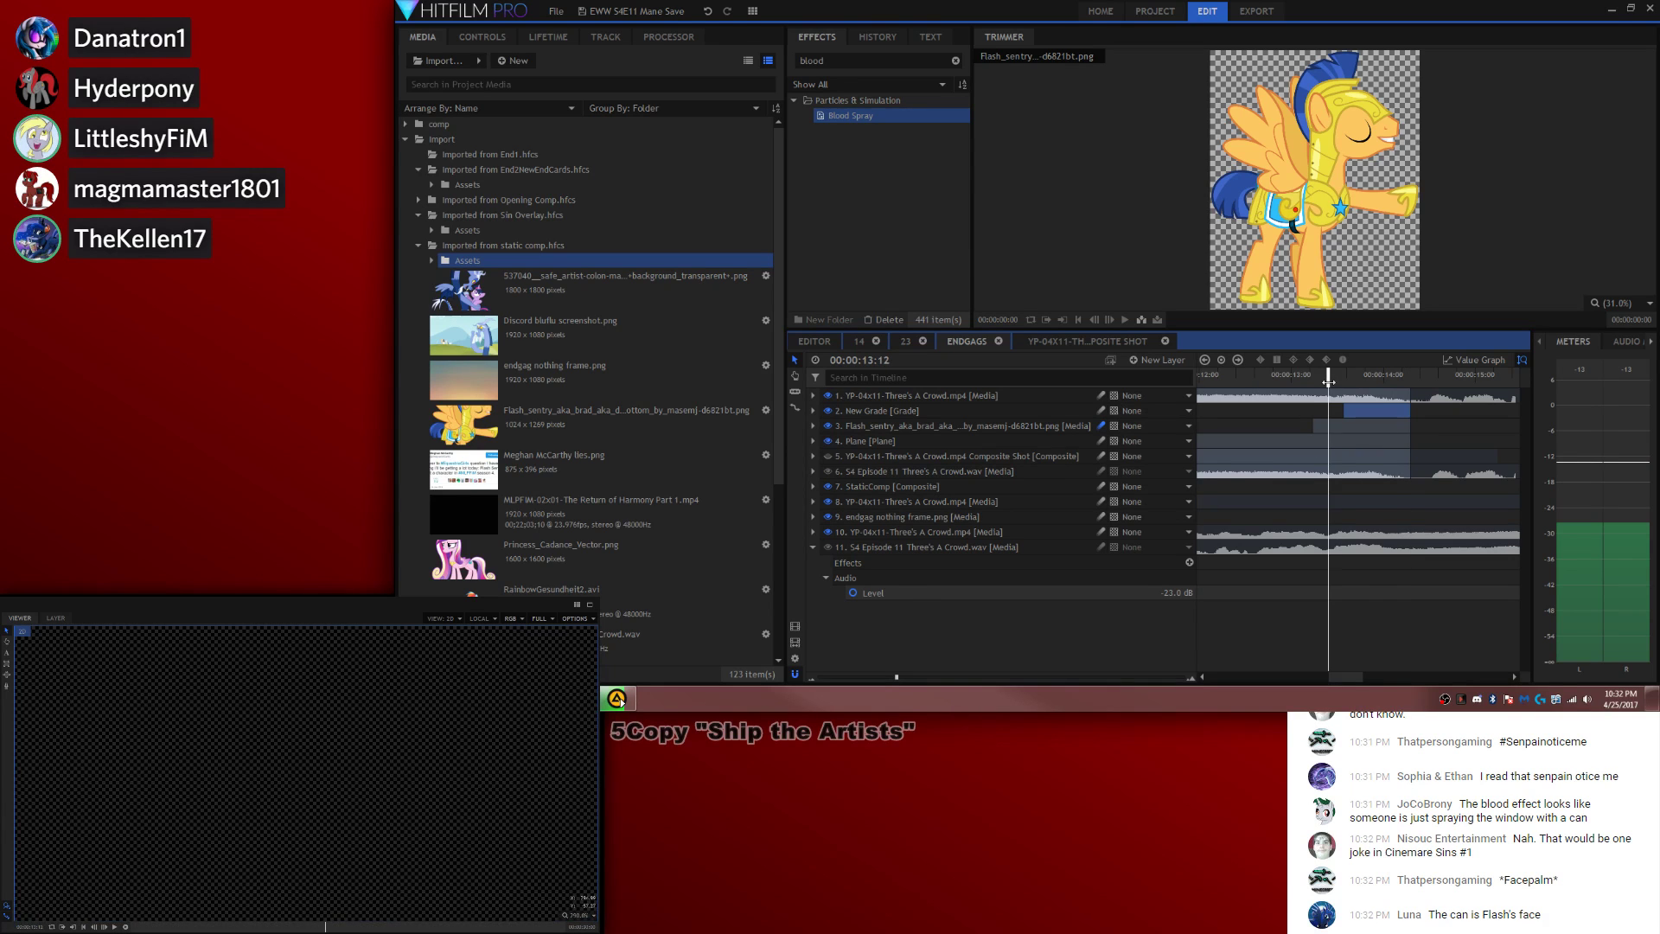
pyautogui.press('space')
pyautogui.press('space')
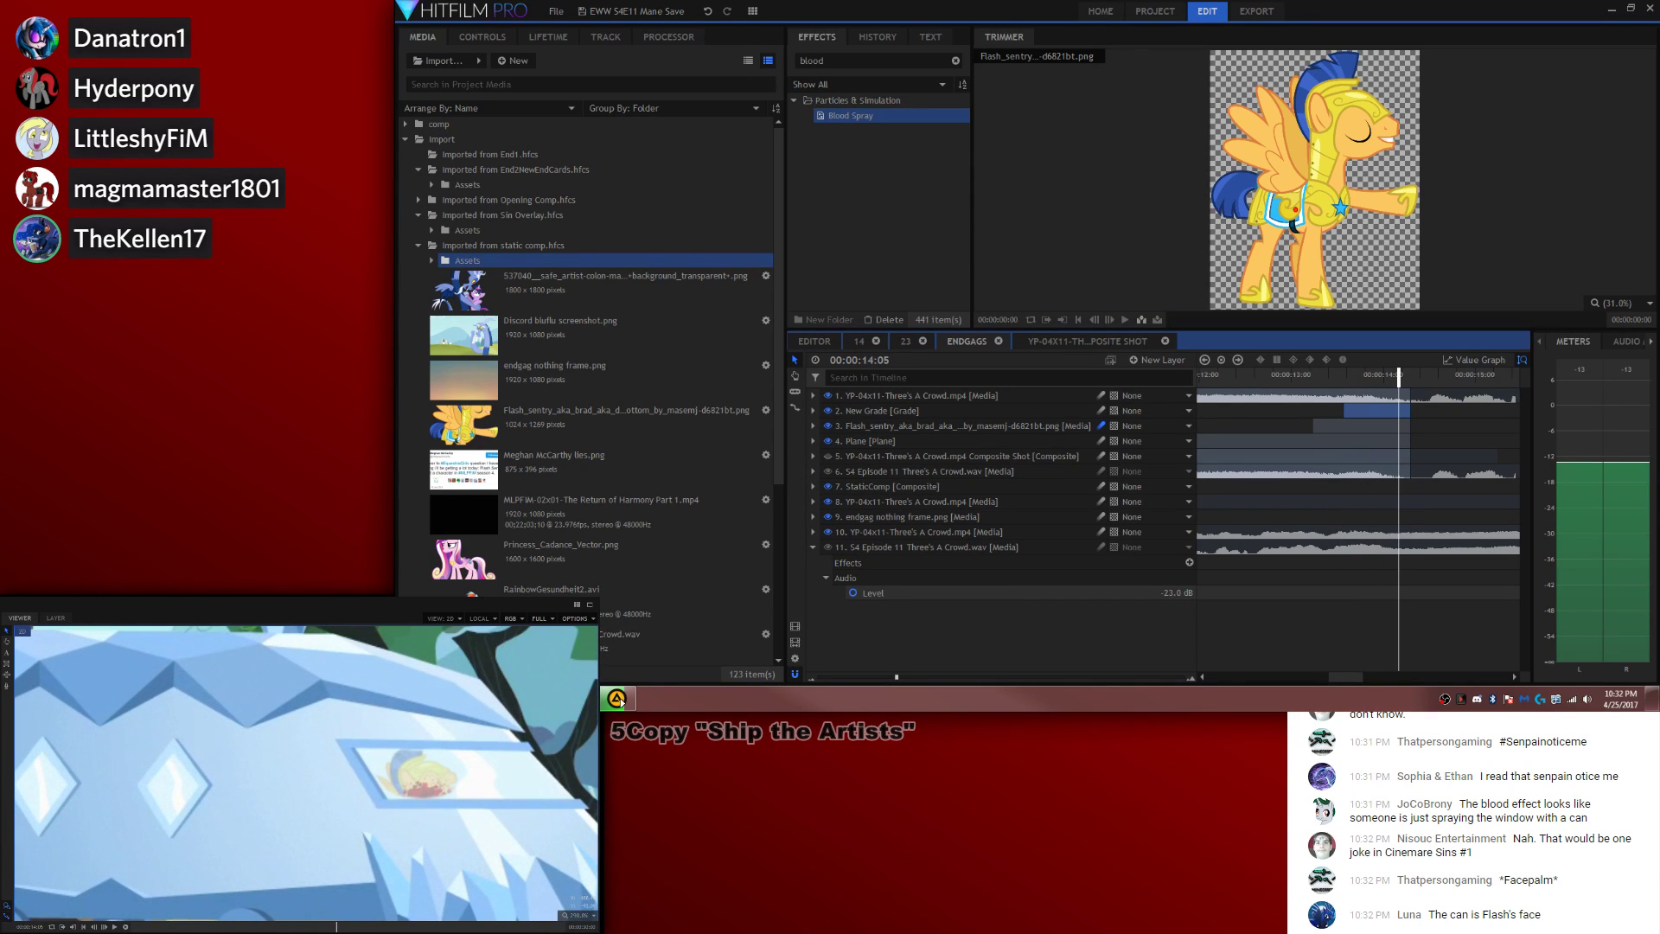
pyautogui.press(',')
pyautogui.press(',')
pyautogui.press(',')
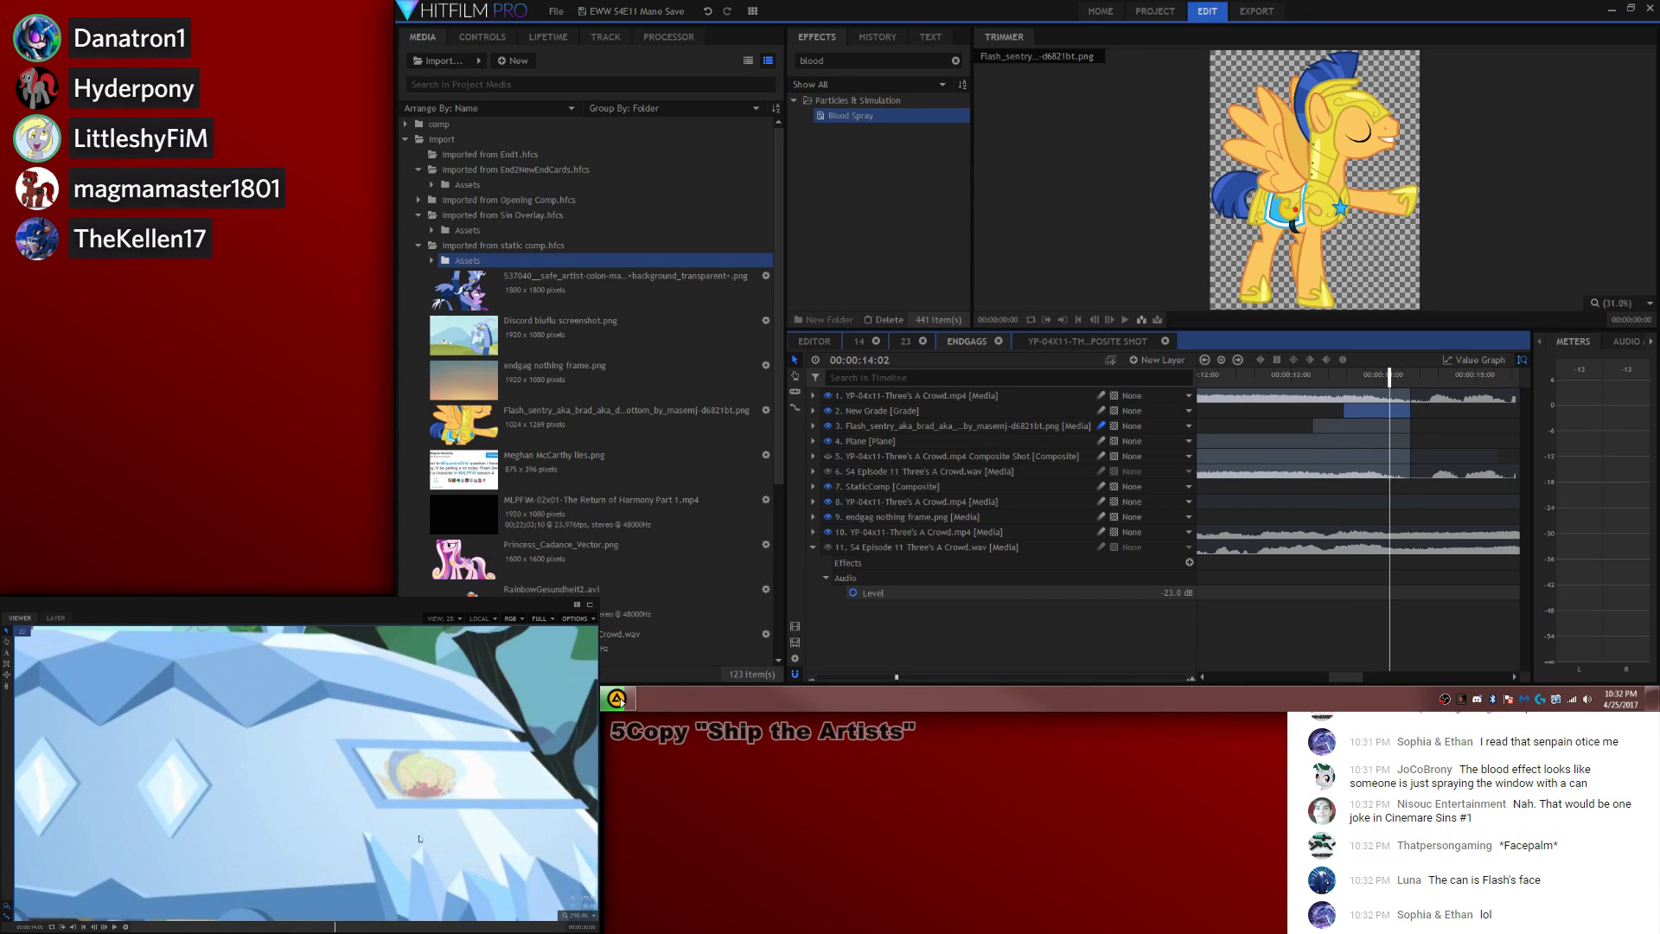
pyautogui.press('Left')
pyautogui.press('Left')
pyautogui.press('Left')
pyautogui.press('Left')
pyautogui.press('Left')
pyautogui.press('Left')
pyautogui.press('Left')
pyautogui.press('Left')
pyautogui.press('Left')
pyautogui.press('Left')
pyautogui.press('Left')
pyautogui.press('Left')
pyautogui.press('Left')
pyautogui.press('Left')
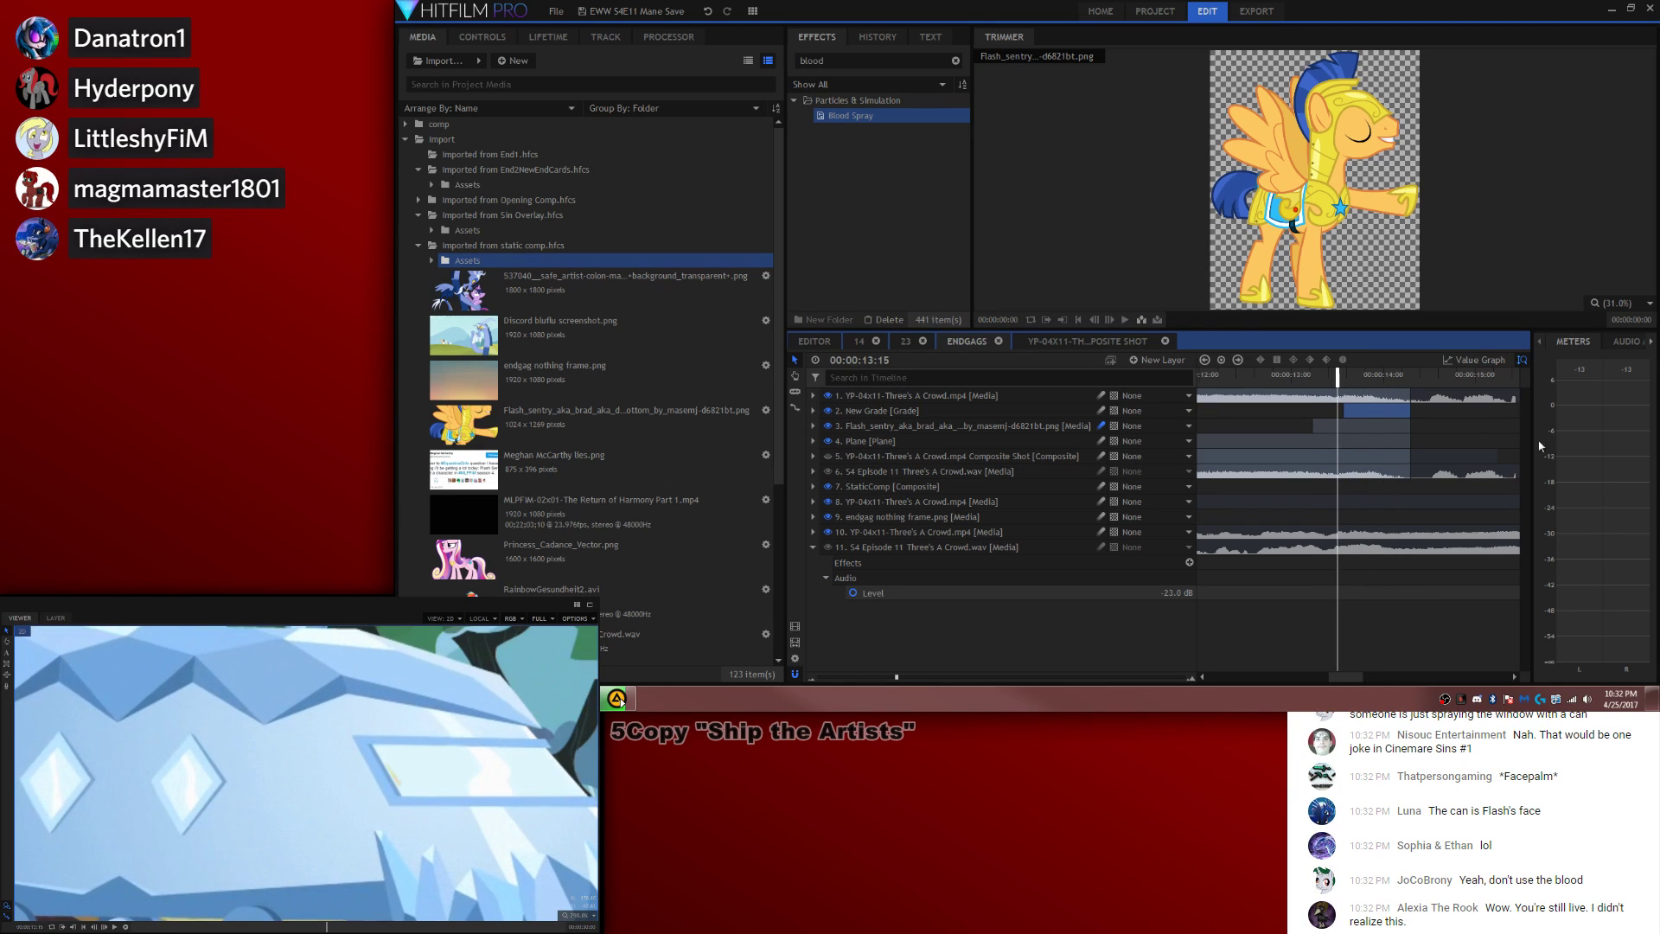
pyautogui.press('Right')
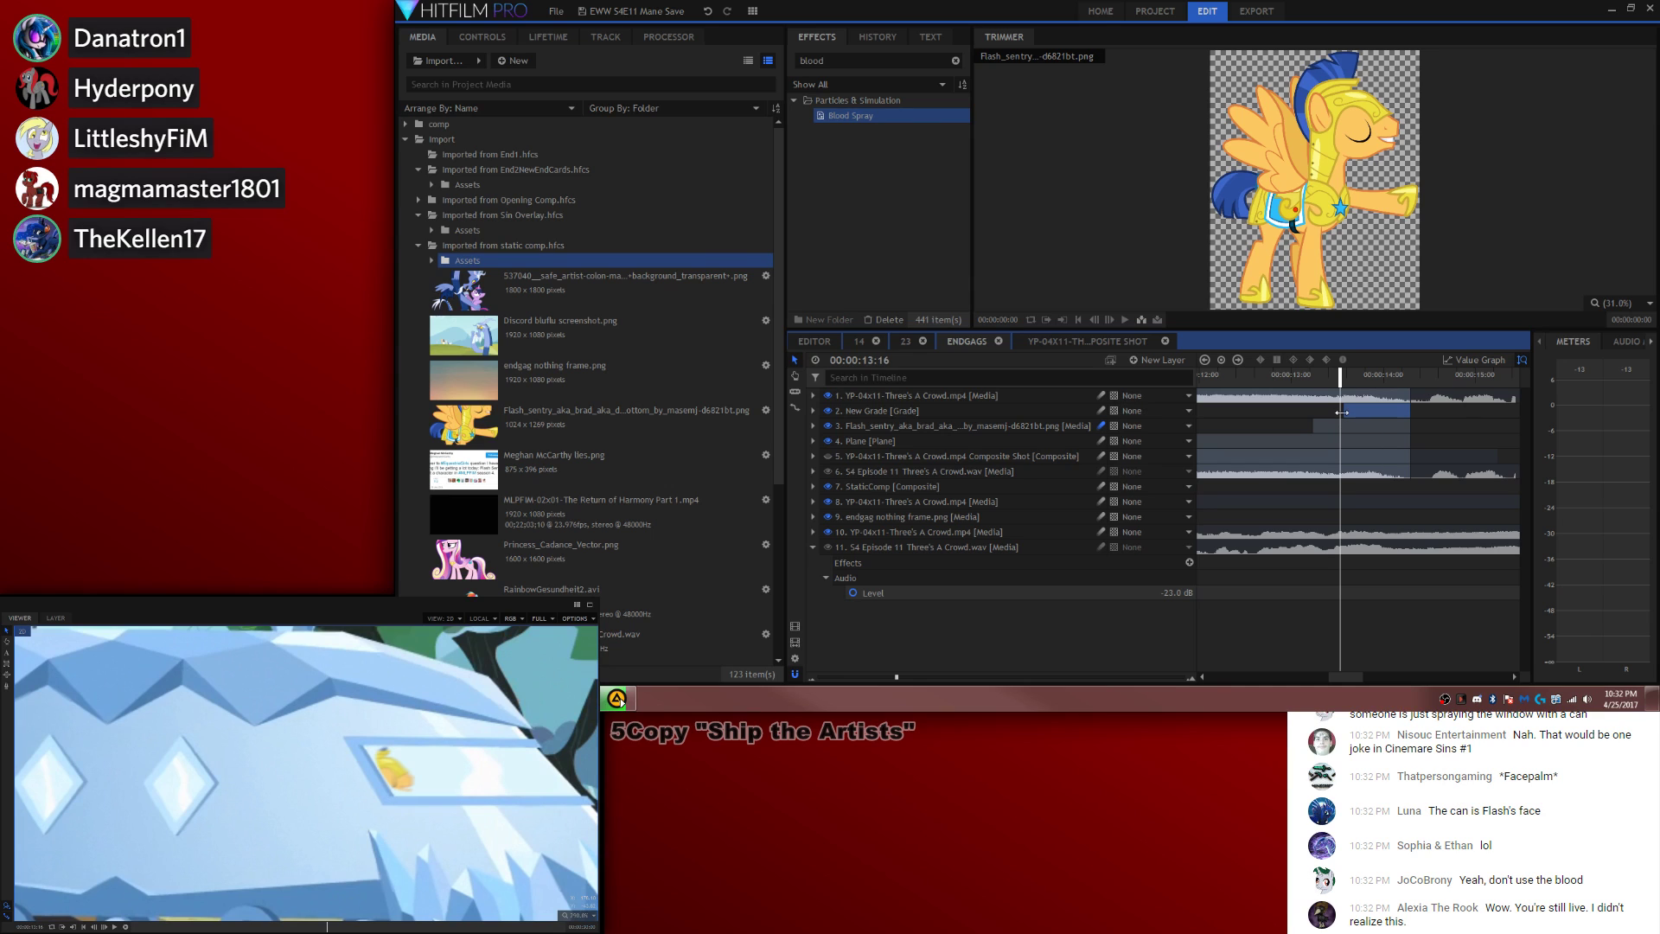
# Step: Compare Flash Sentry's tint on neighbouring frames and enable keyframing for its Fill Color blend amount at 00:00:13:17
pyautogui.click(856, 428)
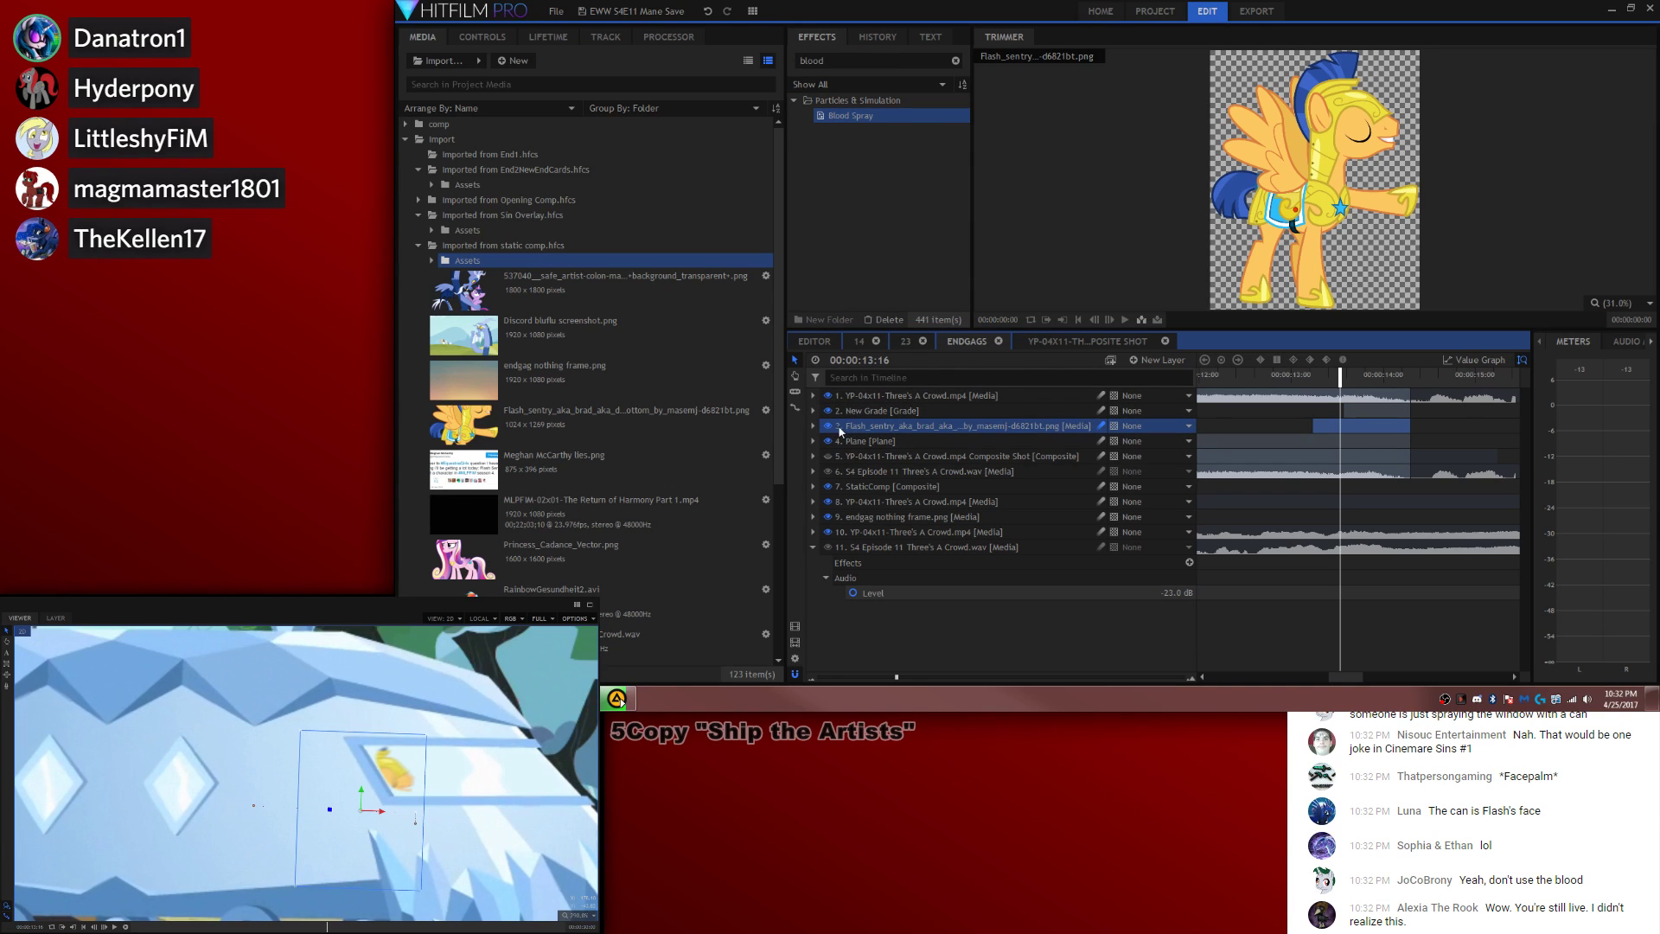
pyautogui.press('Right')
pyautogui.press('Right')
pyautogui.press('Right')
pyautogui.press('Left')
pyautogui.press('Left')
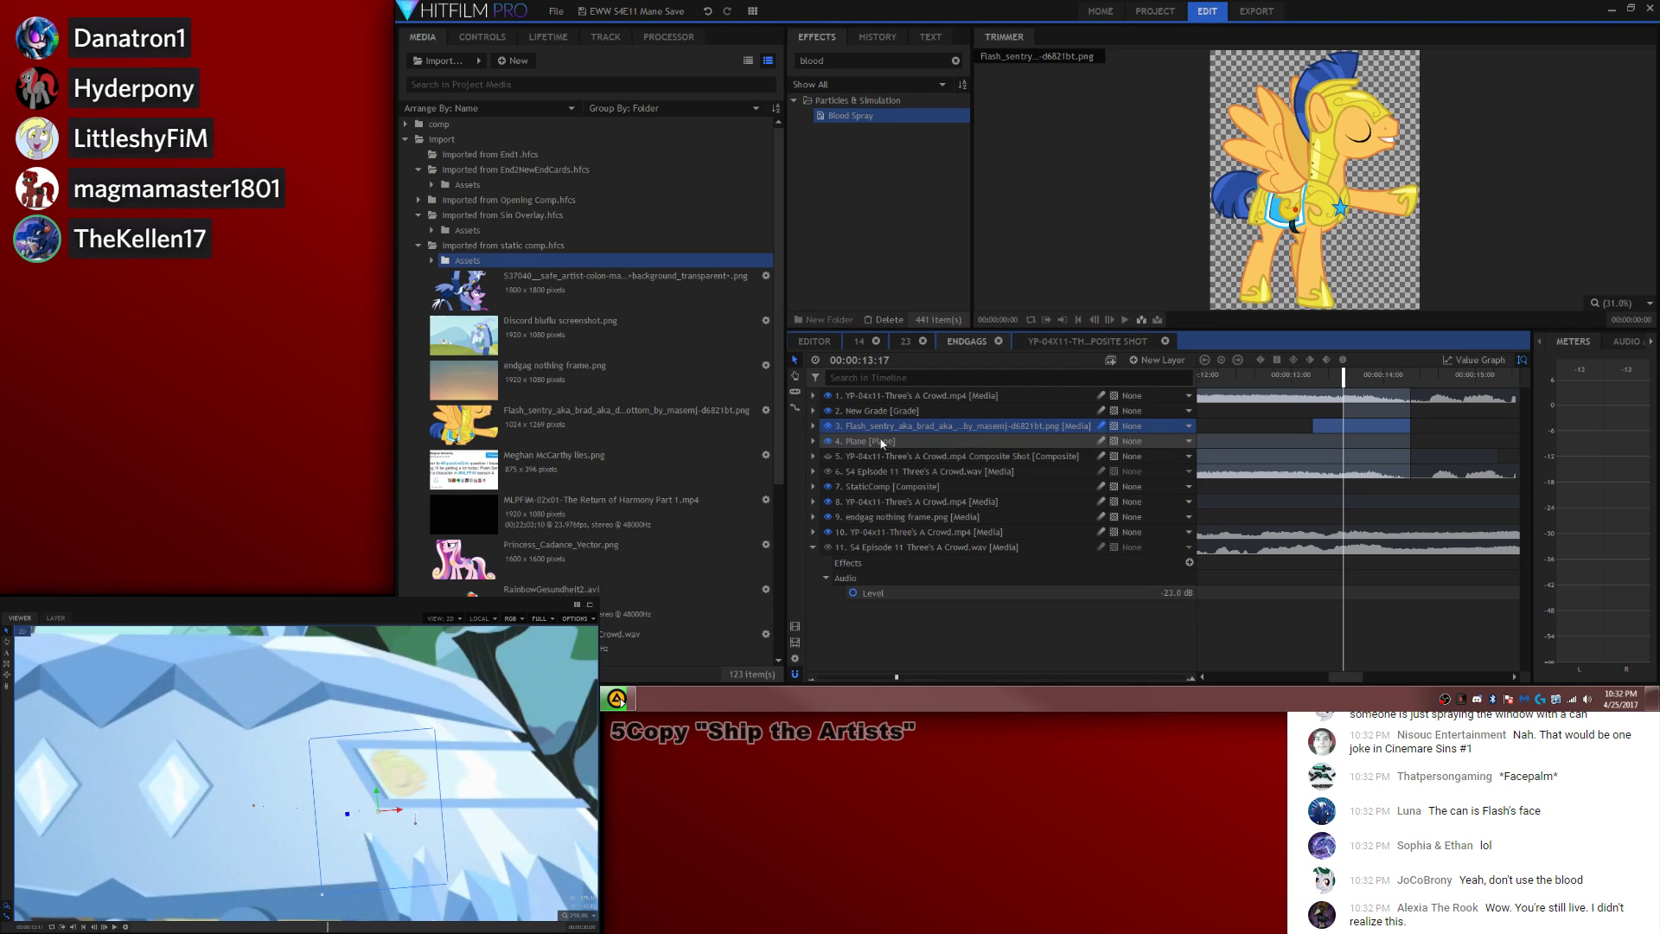
pyautogui.click(814, 427)
pyautogui.click(865, 502)
# Step: Add a separate blend amount keyframe for Flash Sentry's Fill Color at 00:00:13:16 and compare the adjacent frames
pyautogui.press('Left')
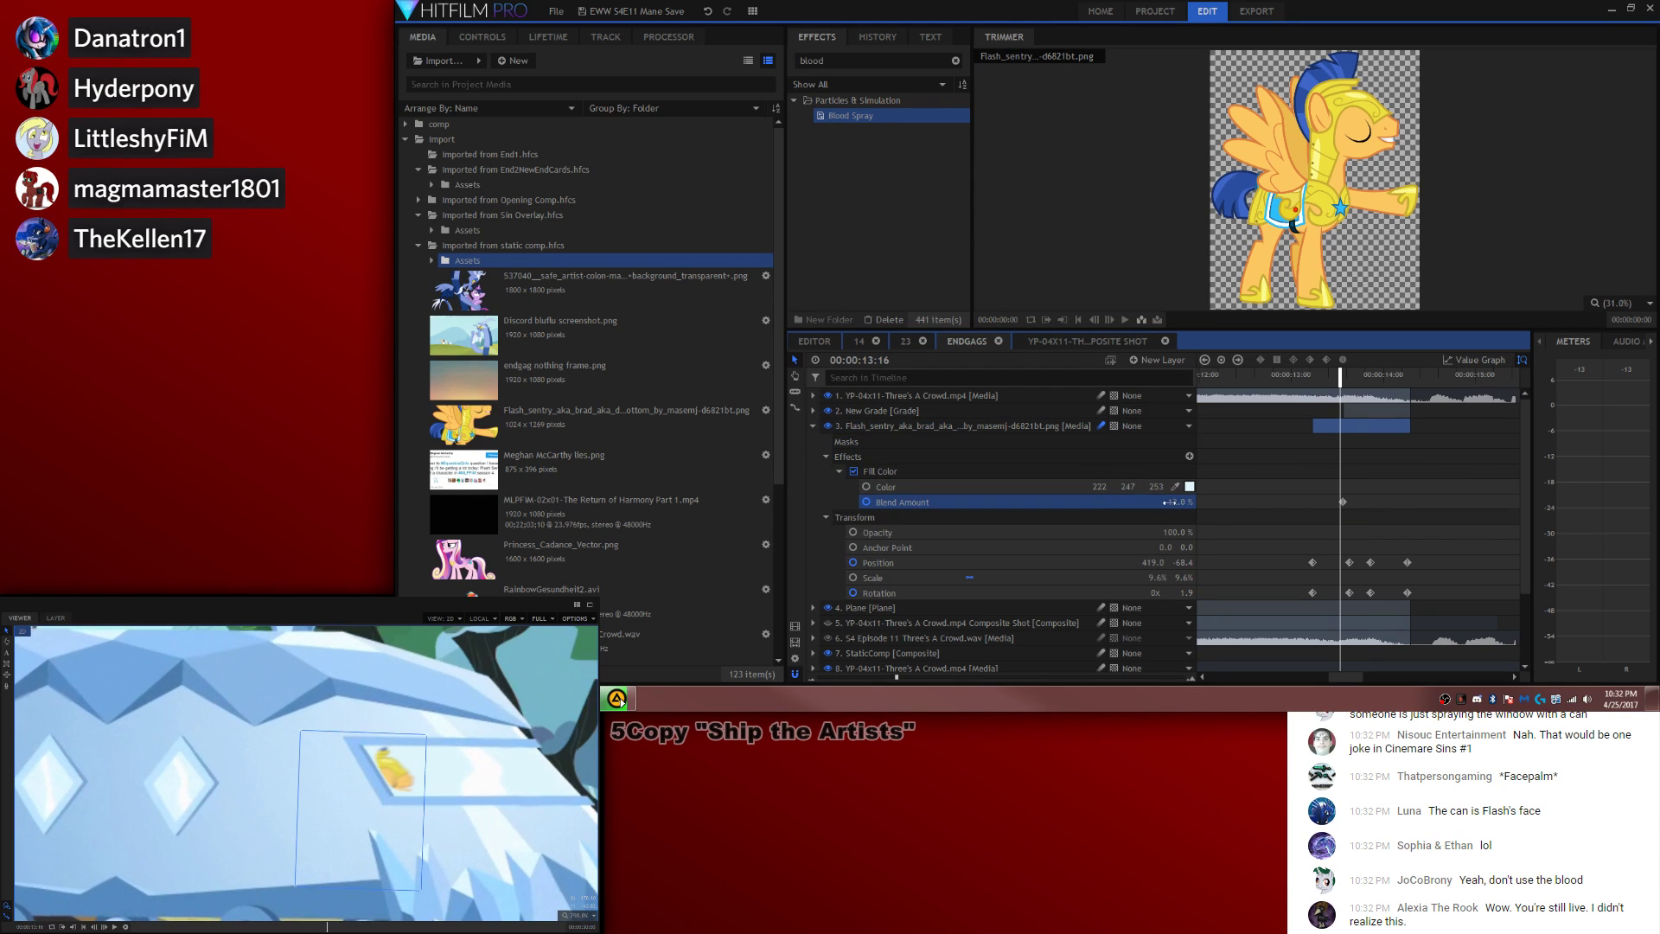
pyautogui.press('Left')
pyautogui.press('Right')
pyautogui.press('Right')
pyautogui.press('Right')
pyautogui.press('Right')
pyautogui.press('Left')
pyautogui.press('Left')
pyautogui.moveTo(896, 678); pyautogui.dragTo(1020, 680)
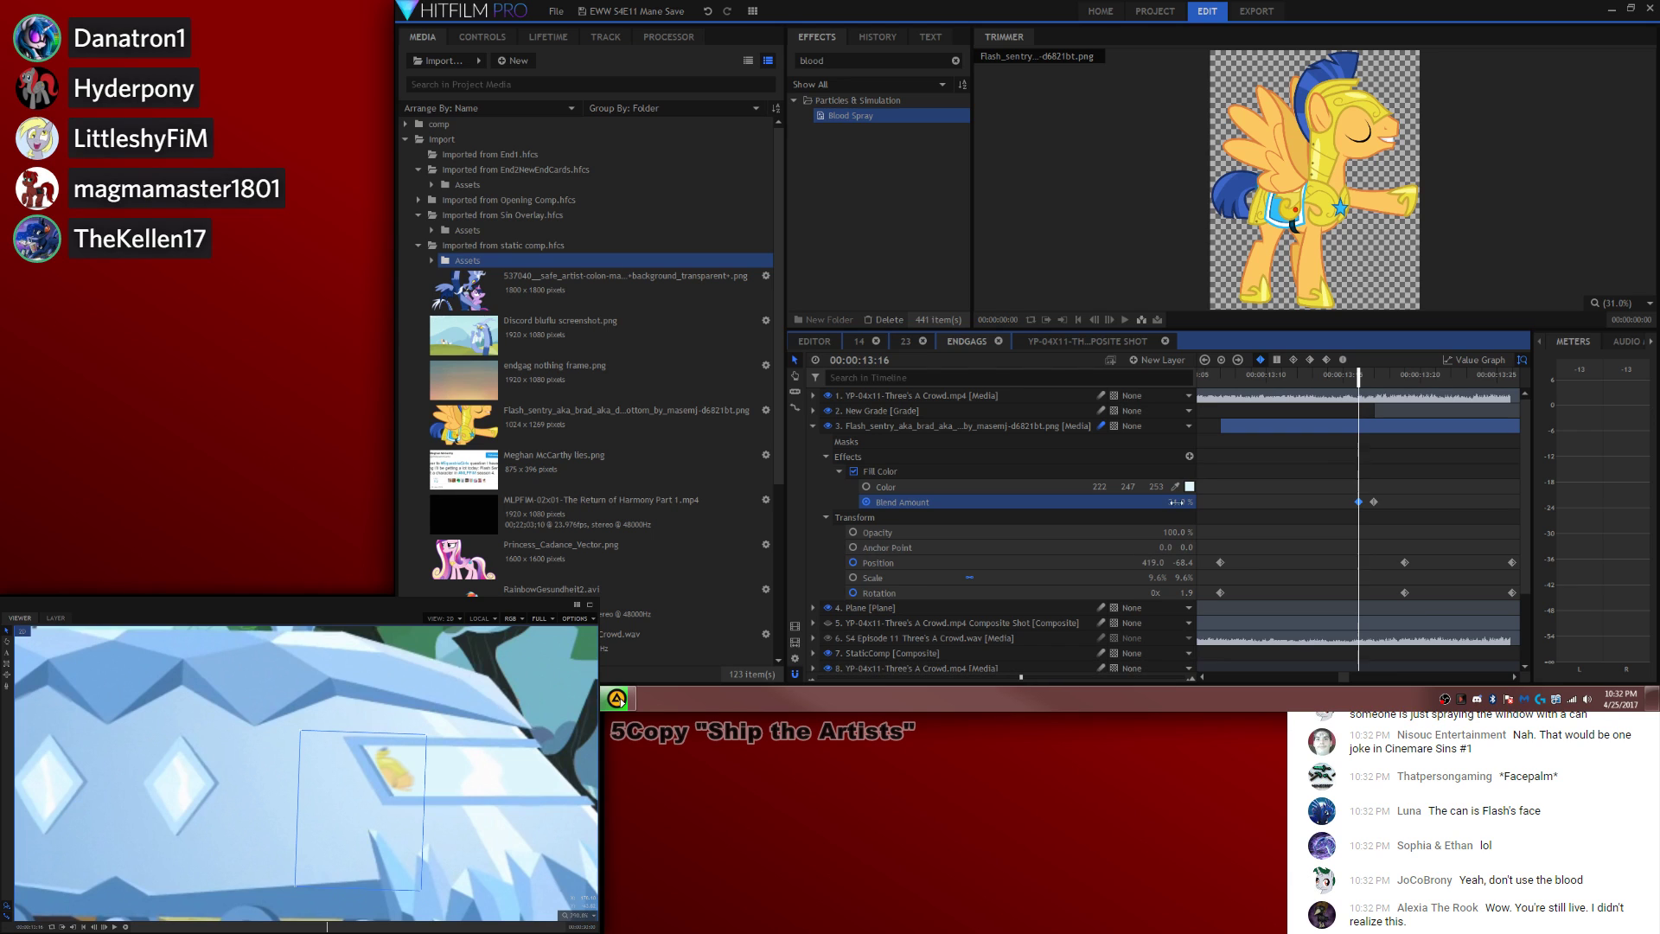
pyautogui.click(1322, 487)
pyautogui.press('Right')
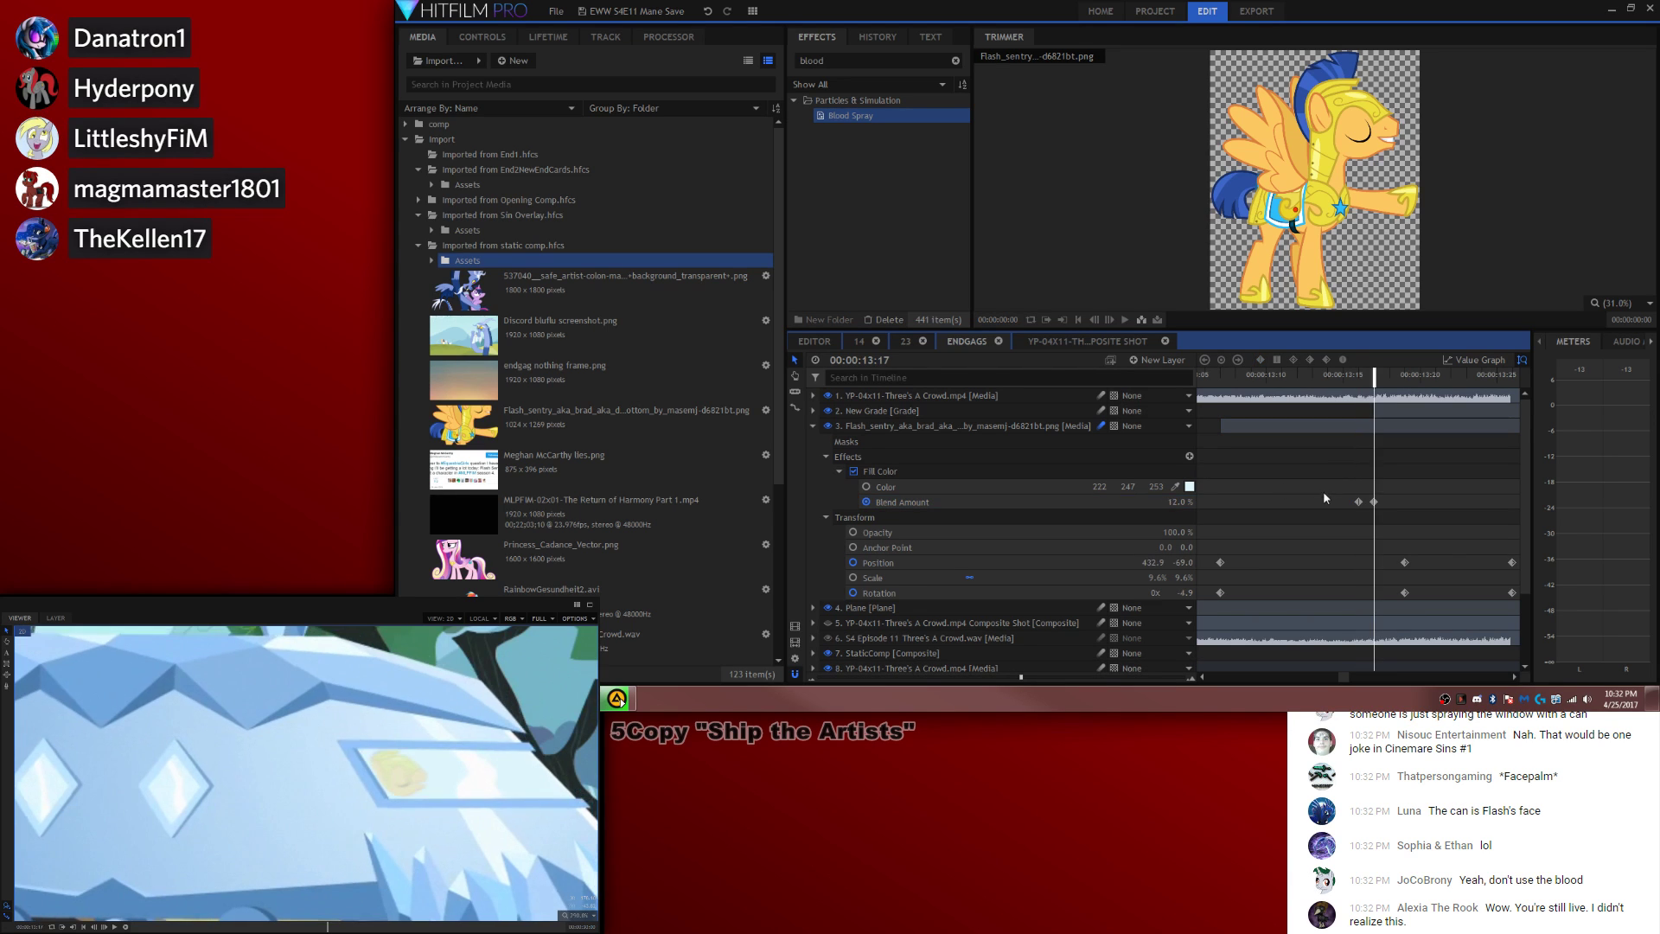
# Step: Play past the end of the shot, fit the whole frame in the viewer, and collapse the Flash Sentry layer
pyautogui.press('space')
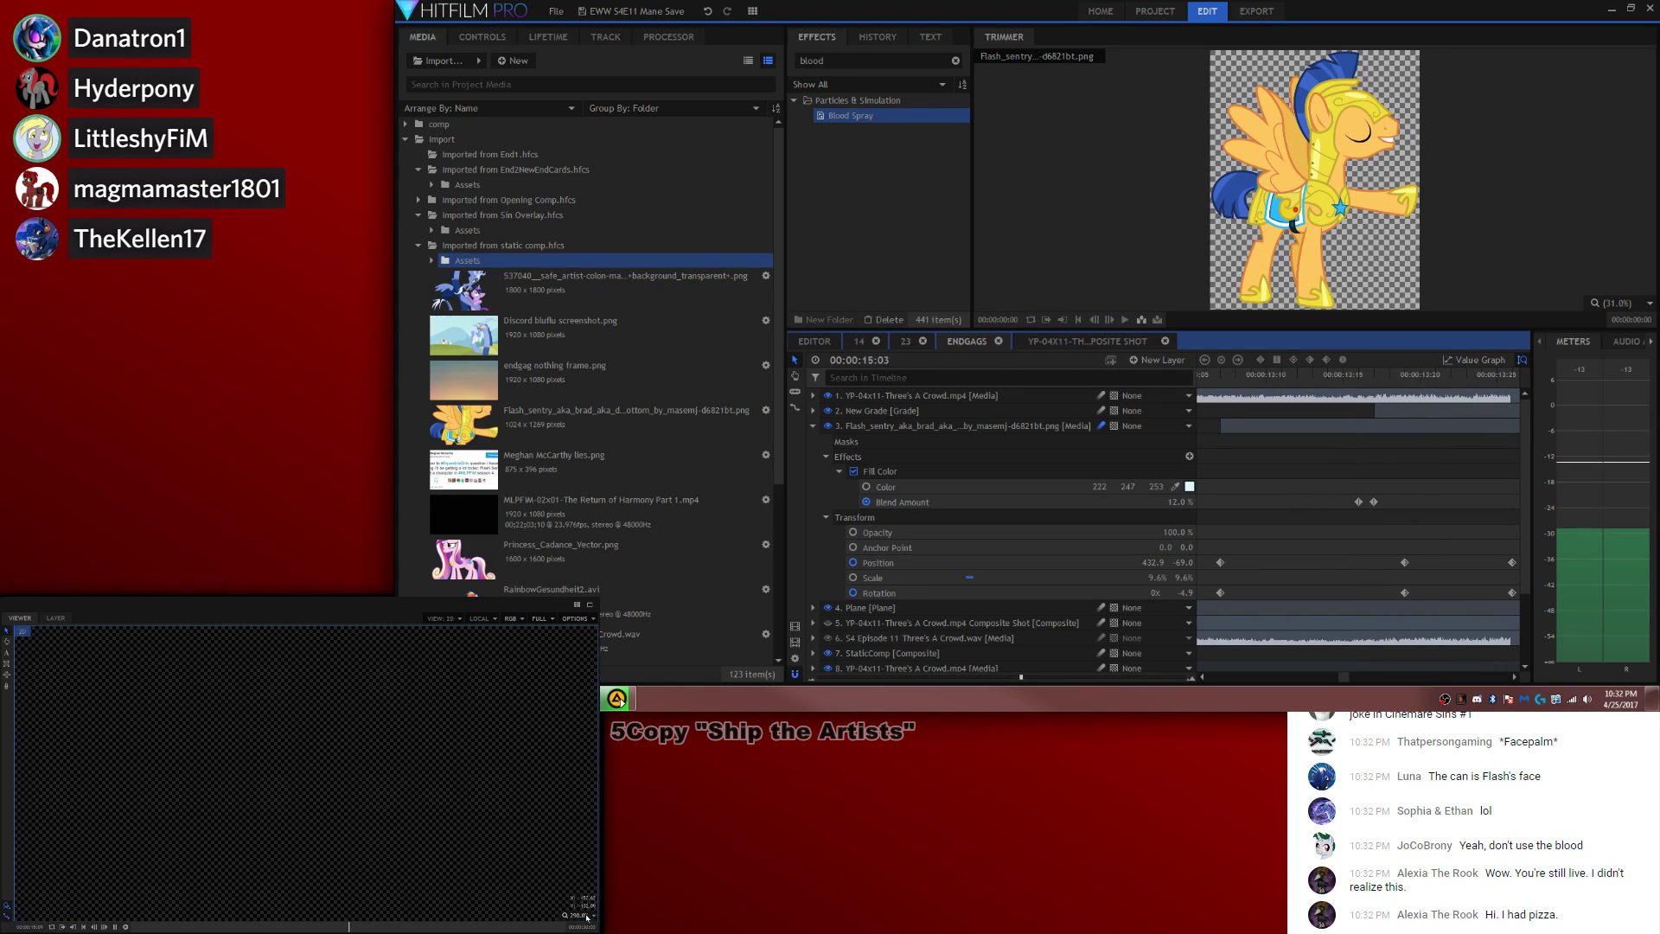
pyautogui.click(581, 915)
pyautogui.click(572, 813)
pyautogui.click(812, 425)
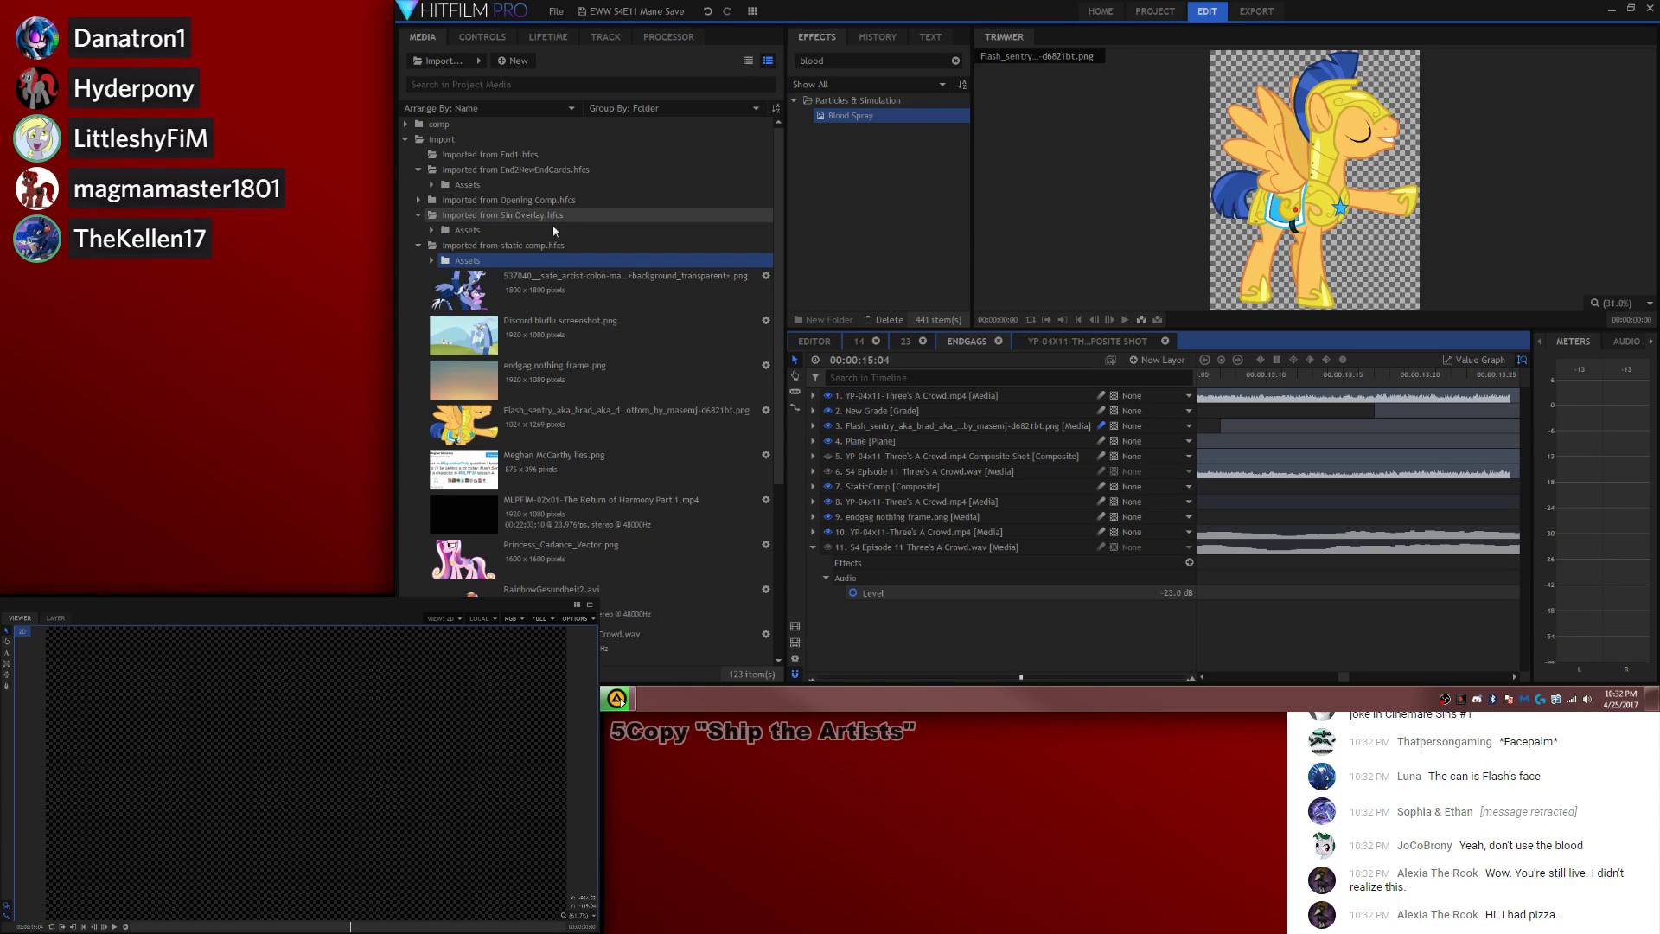
# Step: Start a media import for the import folder and browse to the Documents library's Sounds_g\FX\Gore-fight folder
pyautogui.click(435, 138)
pyautogui.click(441, 61)
pyautogui.click(464, 192)
pyautogui.click(631, 376)
pyautogui.scroll(-3, 648, 354)
pyautogui.scroll(-1, 654, 338)
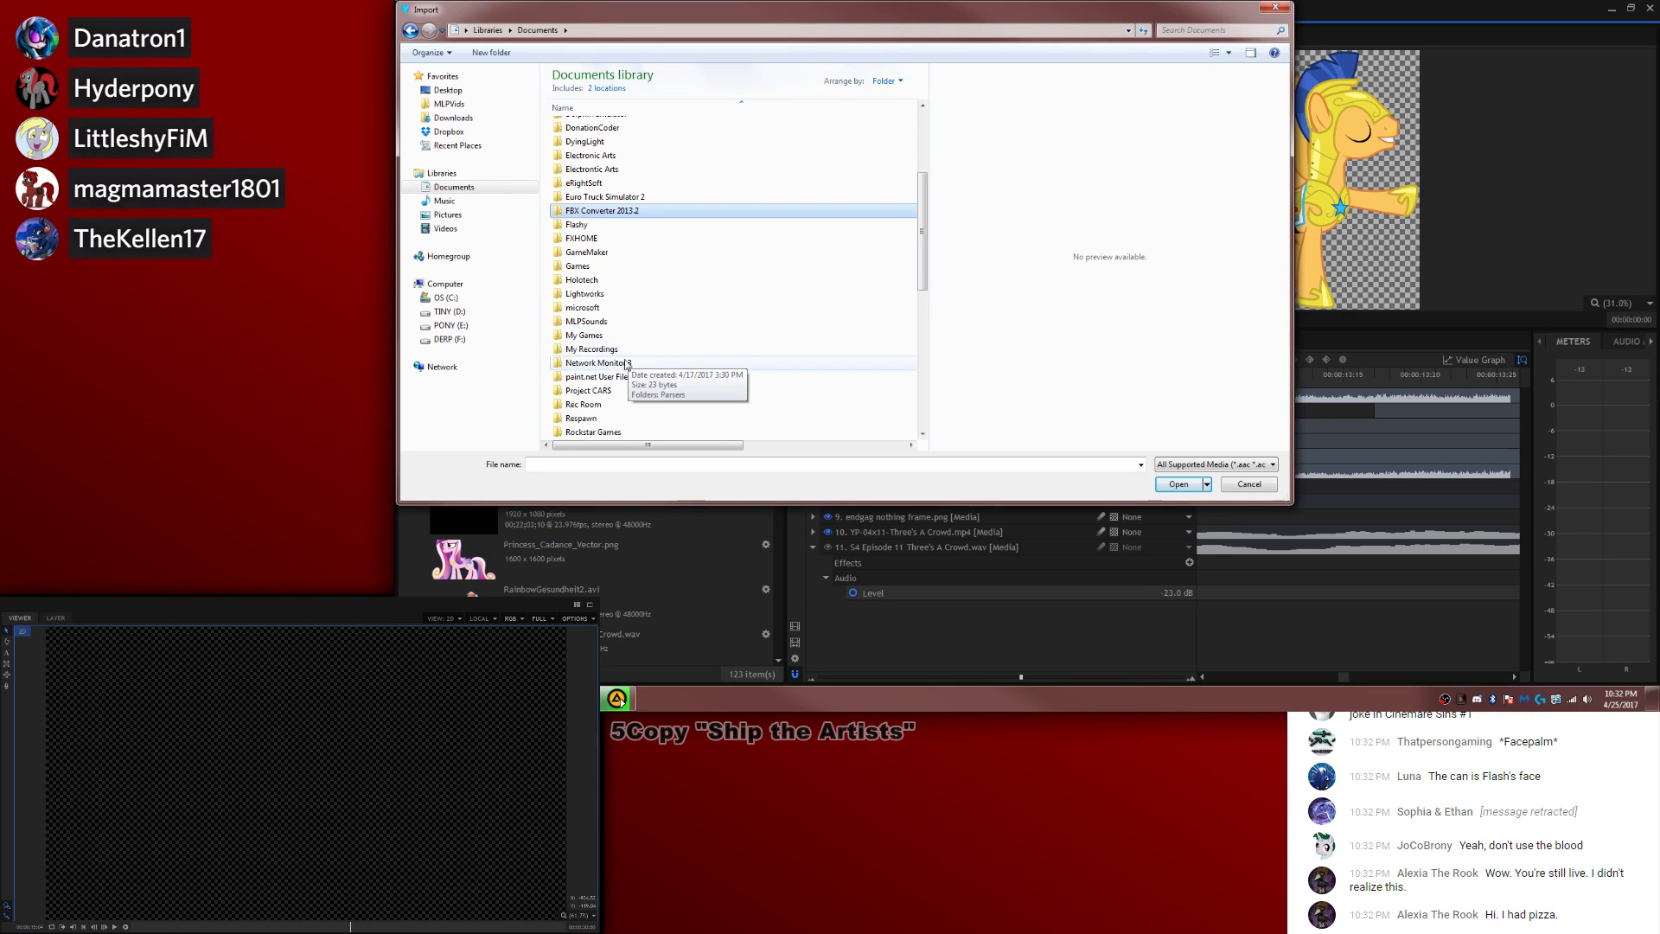
pyautogui.click(650, 266)
pyautogui.scroll(-8, 650, 266)
pyautogui.doubleClick(586, 138)
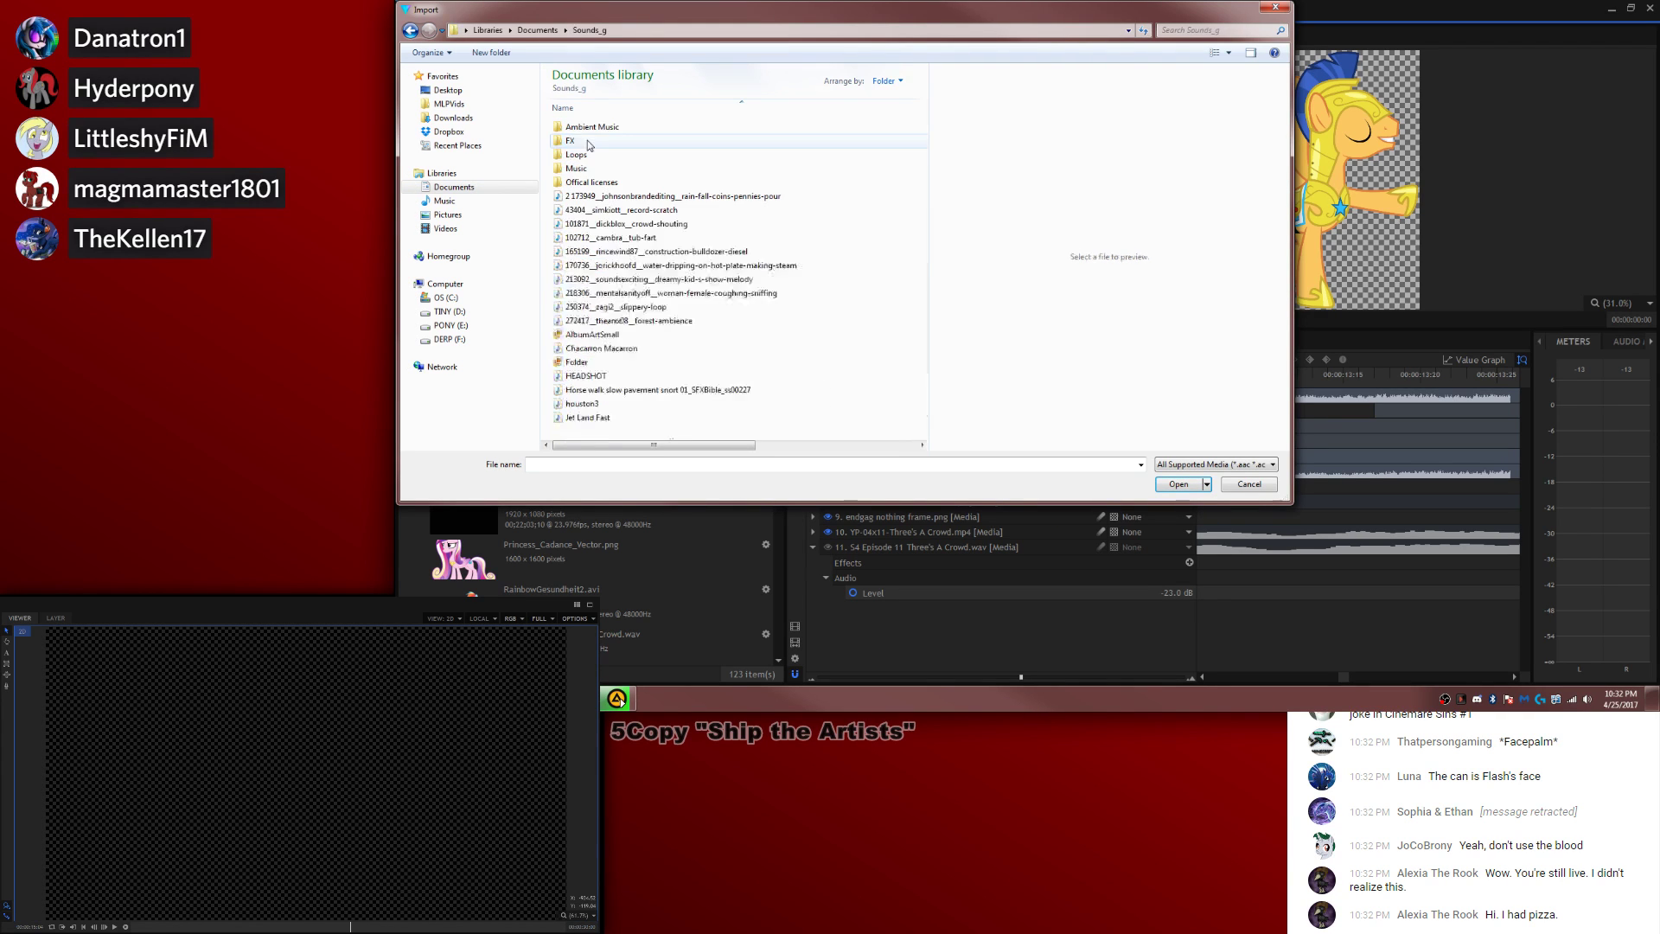
pyautogui.doubleClick(598, 144)
pyautogui.doubleClick(583, 209)
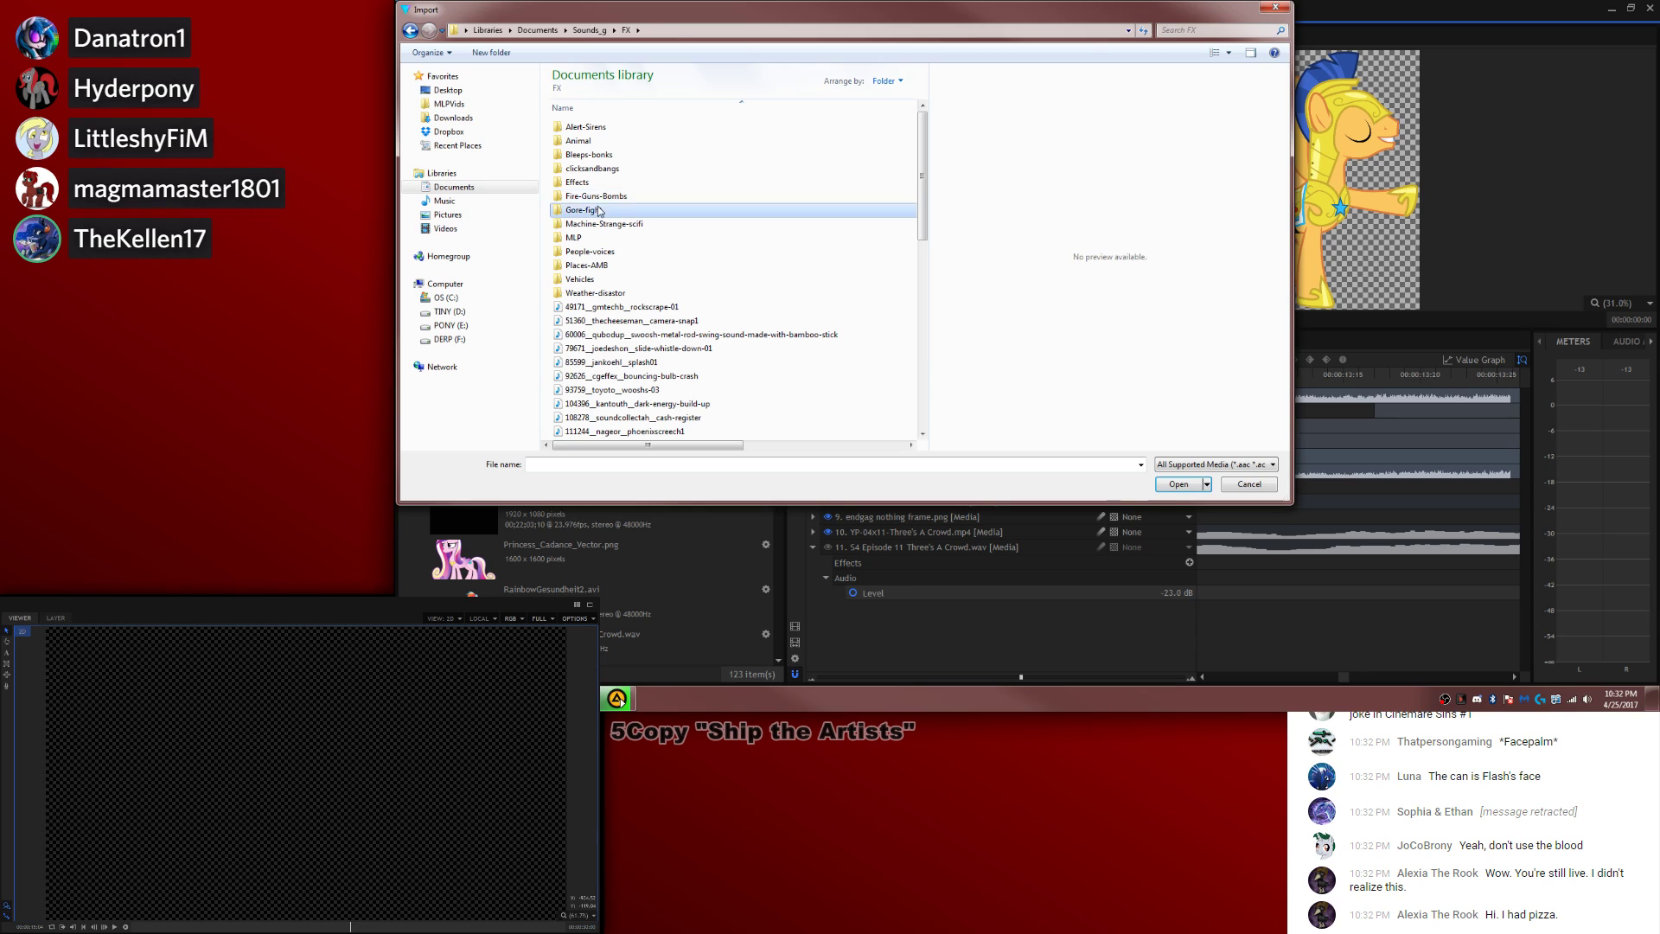
# Step: Audition the Gore-fight sound effects from the punch-02 file through Hithard, including bloodsplash, bloodsquirt, BODY HIT- FALL and Hard Punch
pyautogui.click(625, 129)
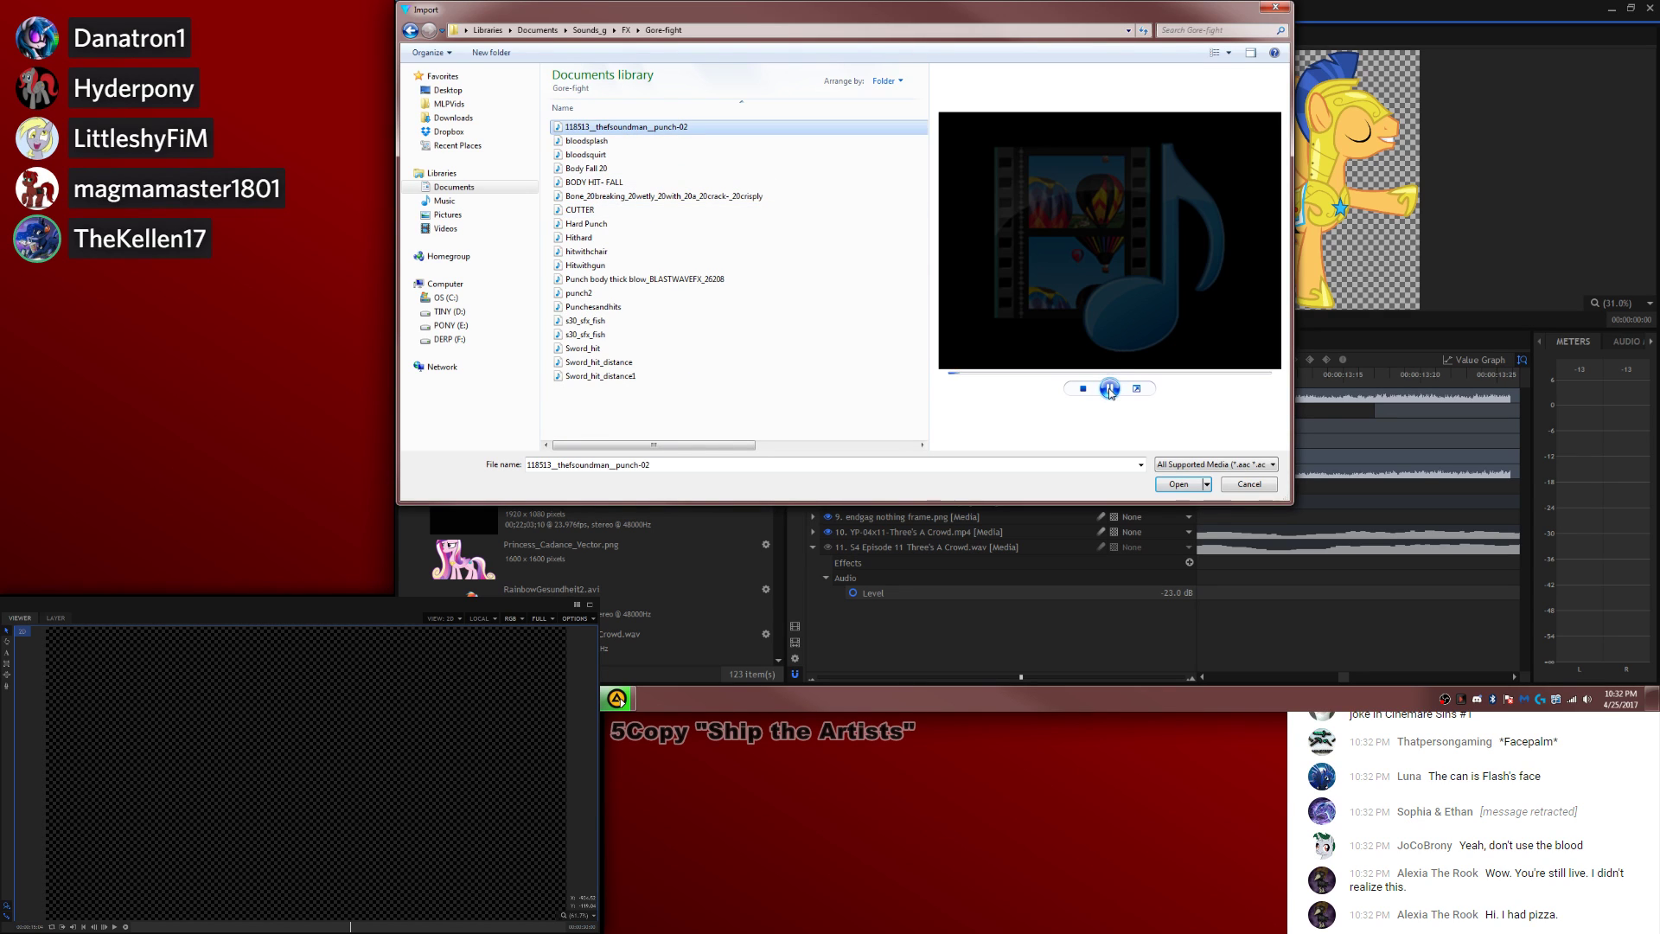
pyautogui.click(609, 141)
pyautogui.click(619, 154)
pyautogui.click(596, 169)
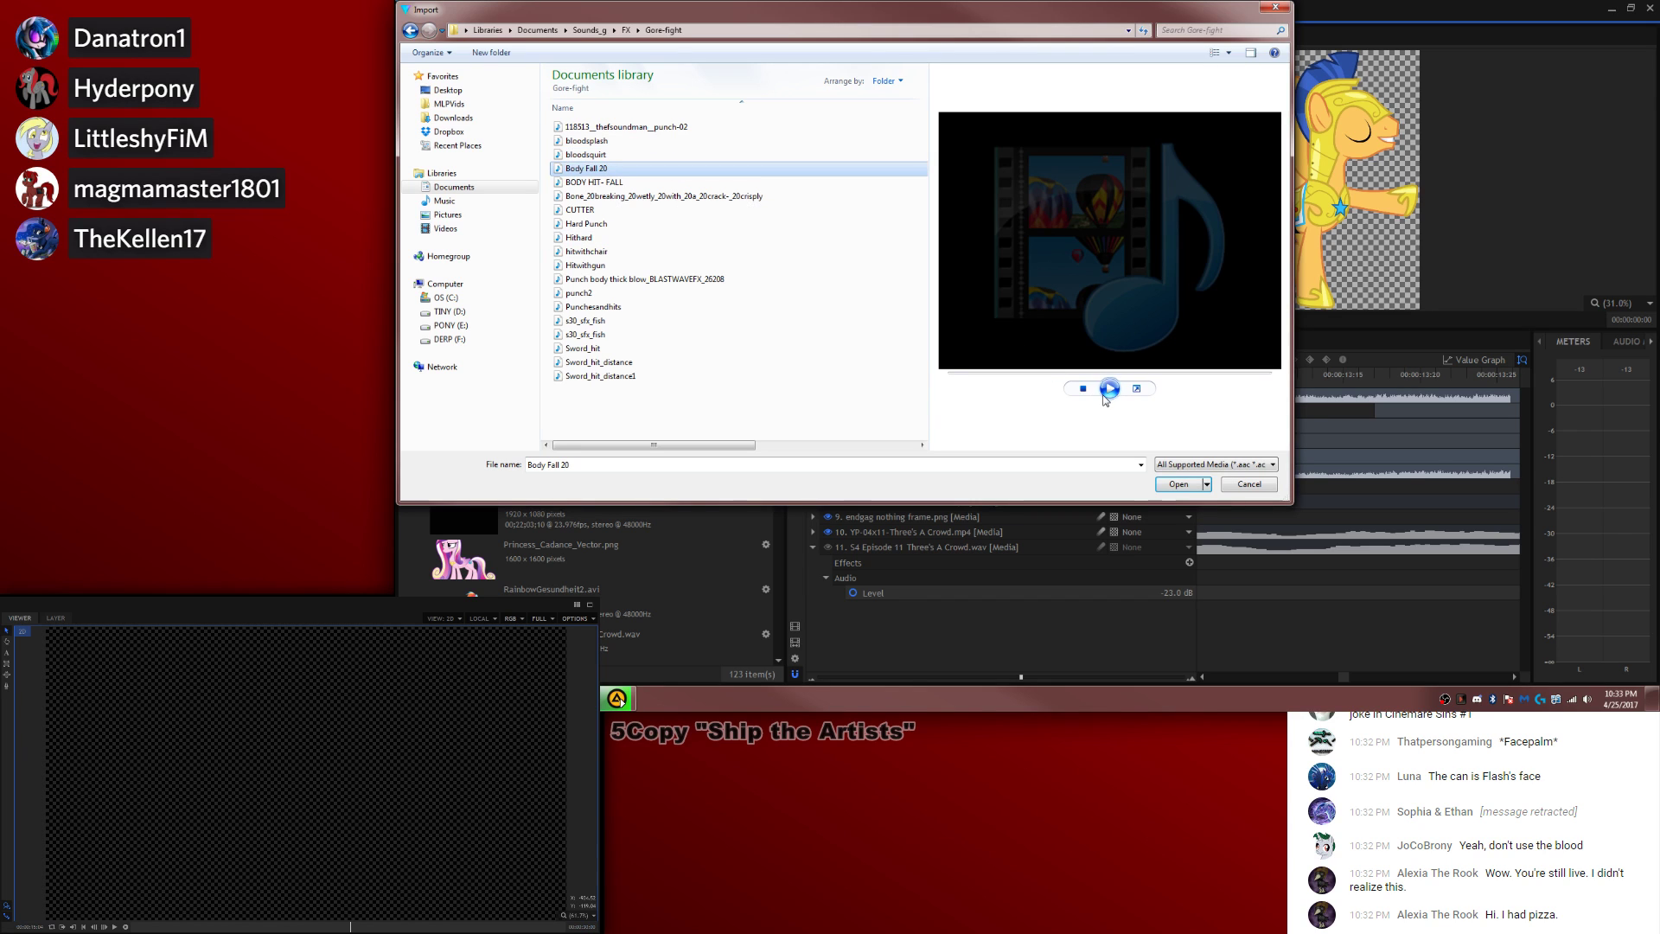
pyautogui.click(680, 185)
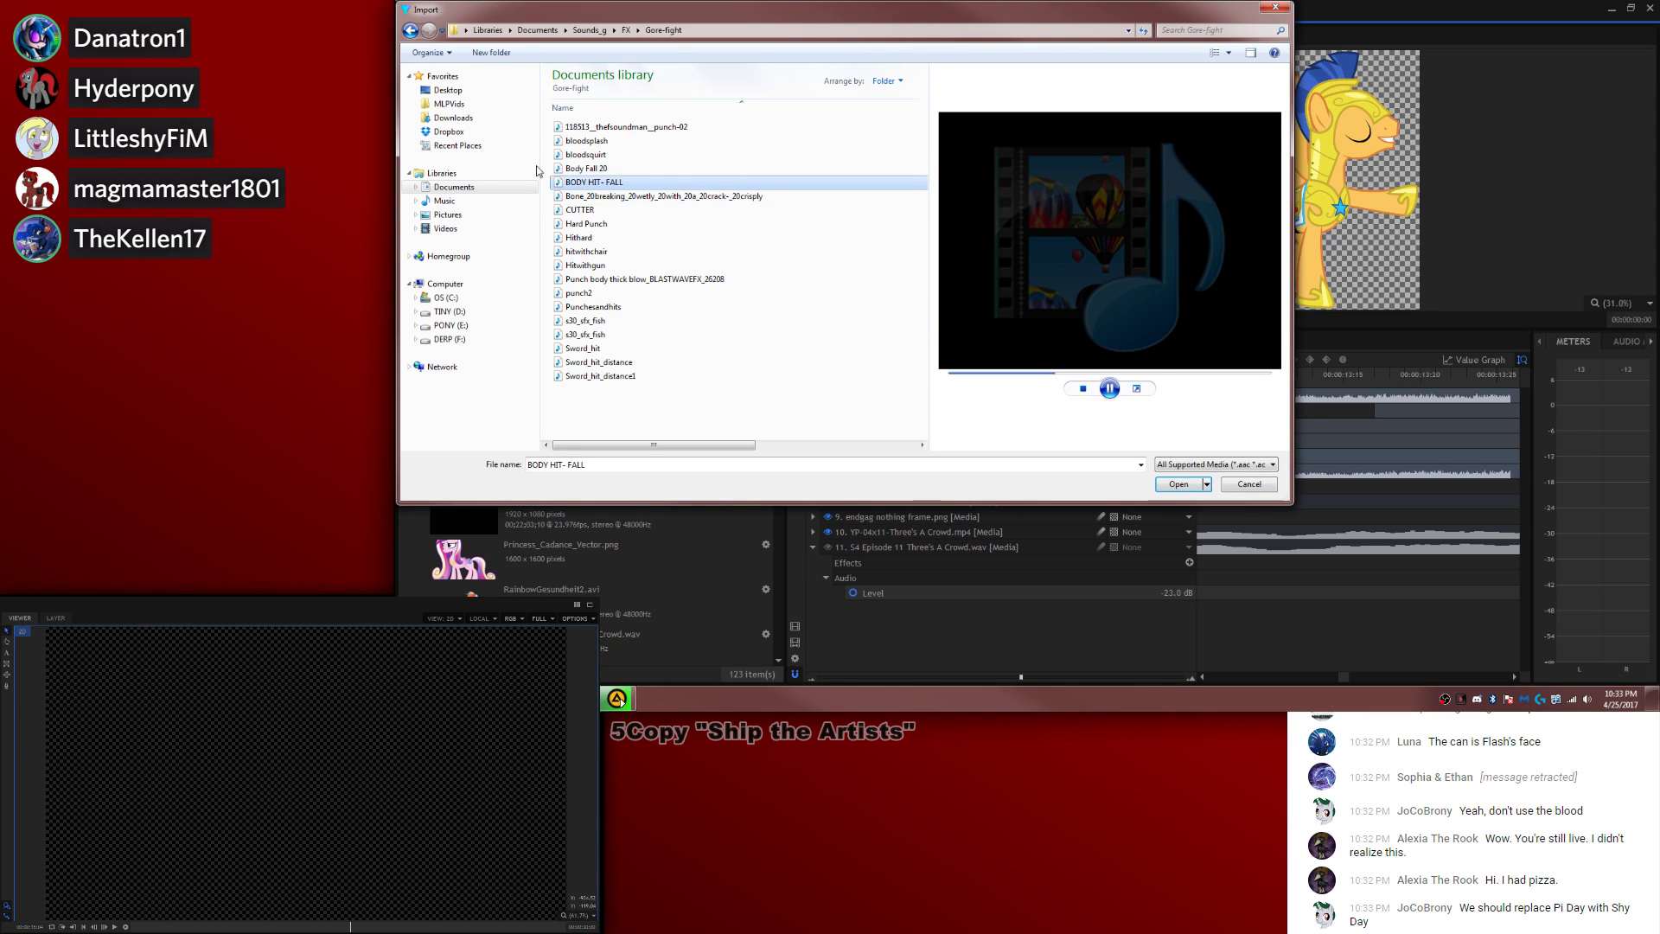
pyautogui.click(617, 197)
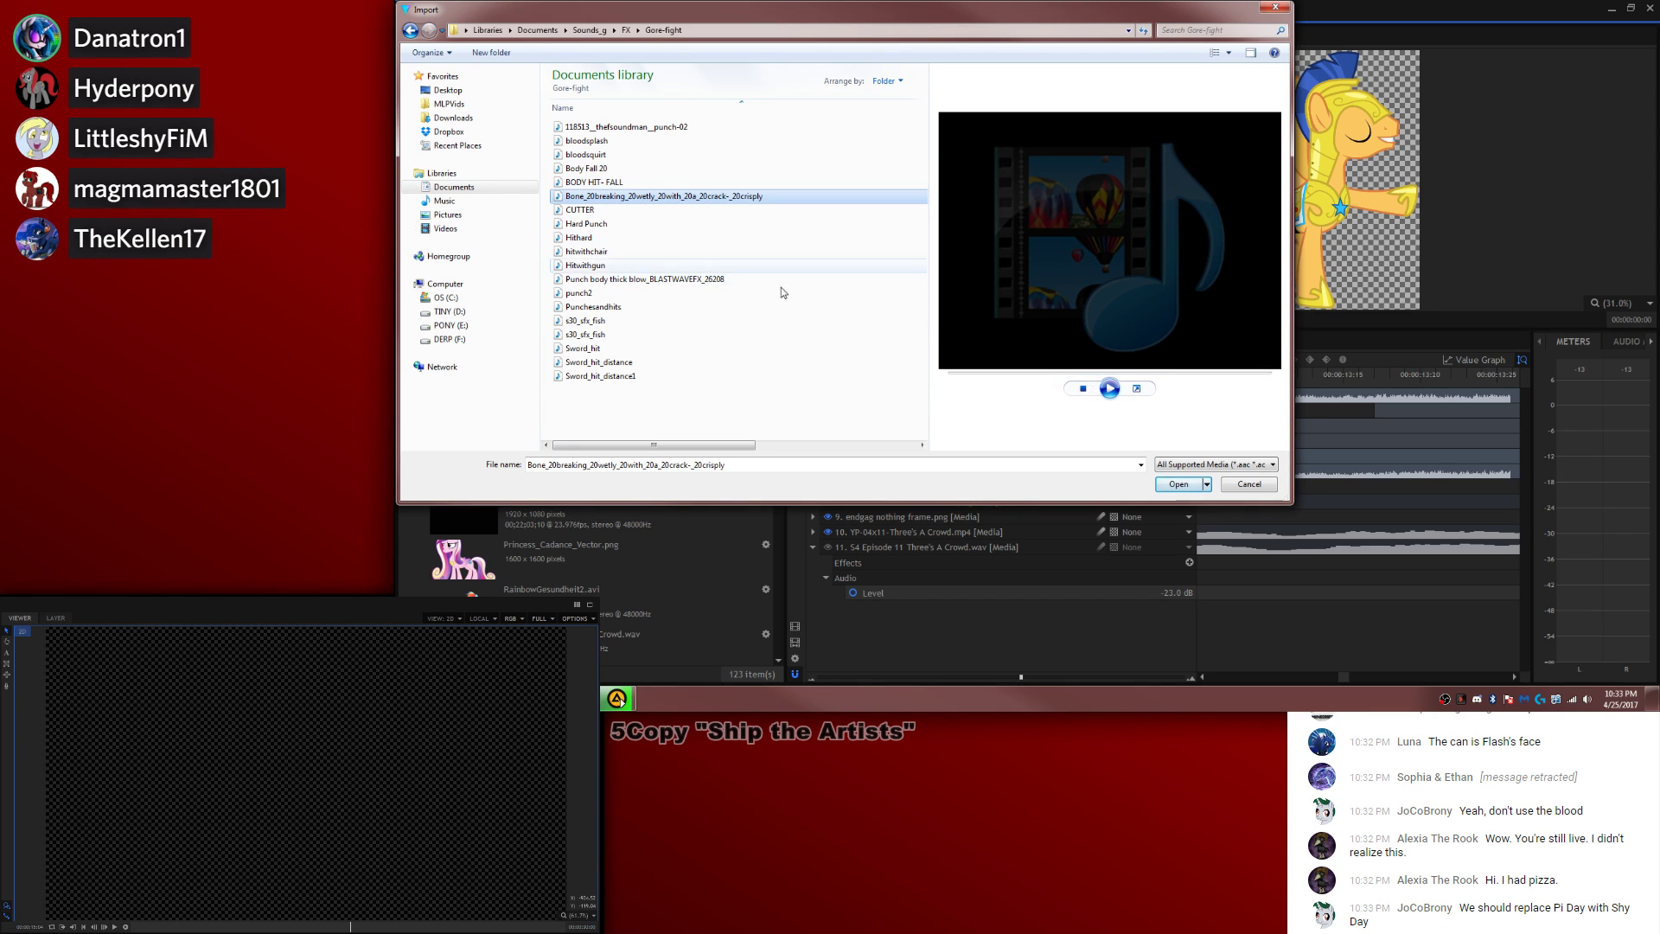
pyautogui.click(623, 210)
pyautogui.click(688, 225)
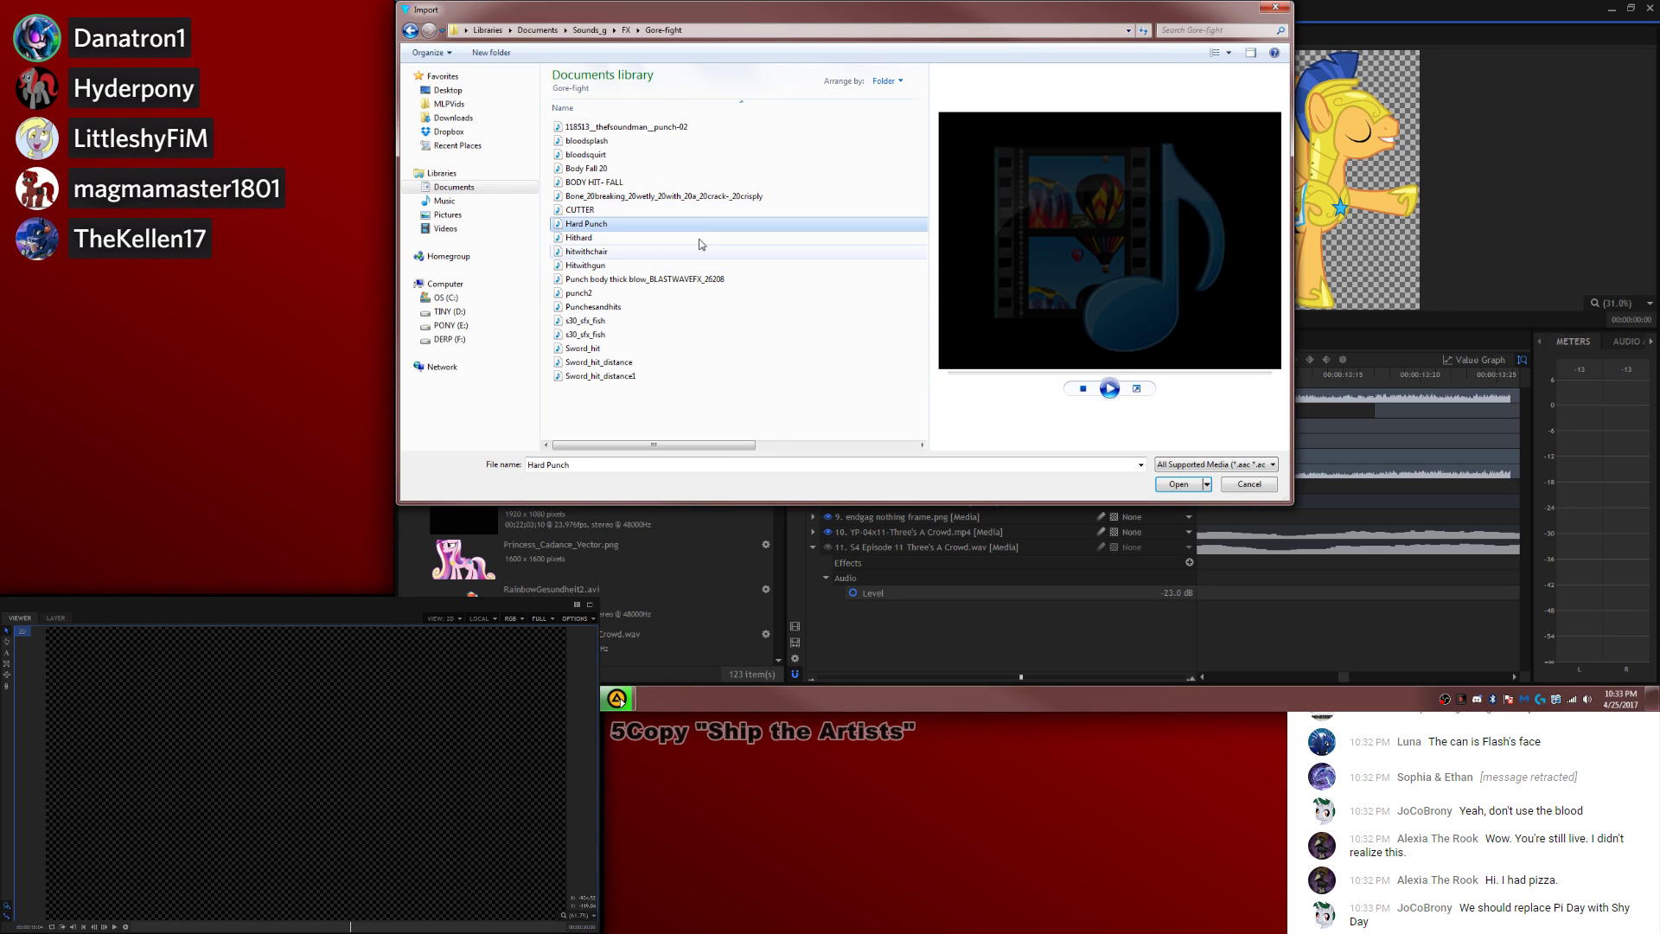
pyautogui.click(640, 239)
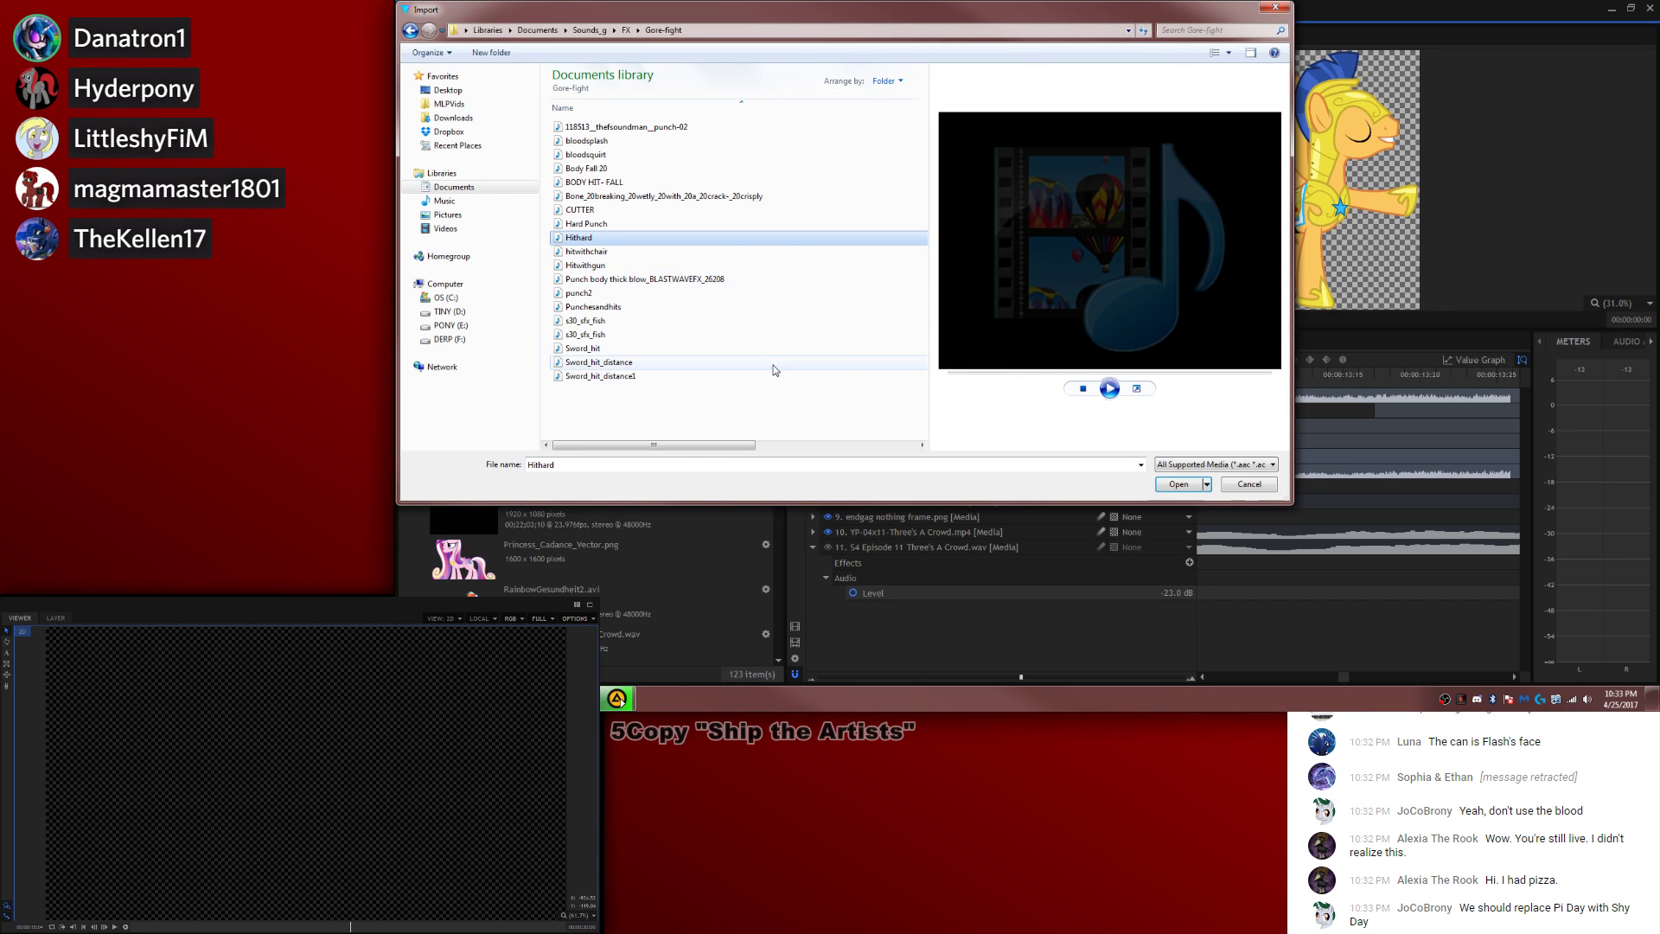
# Step: Audition both s30_sfx_fish sounds and import the second one into the project
pyautogui.click(634, 320)
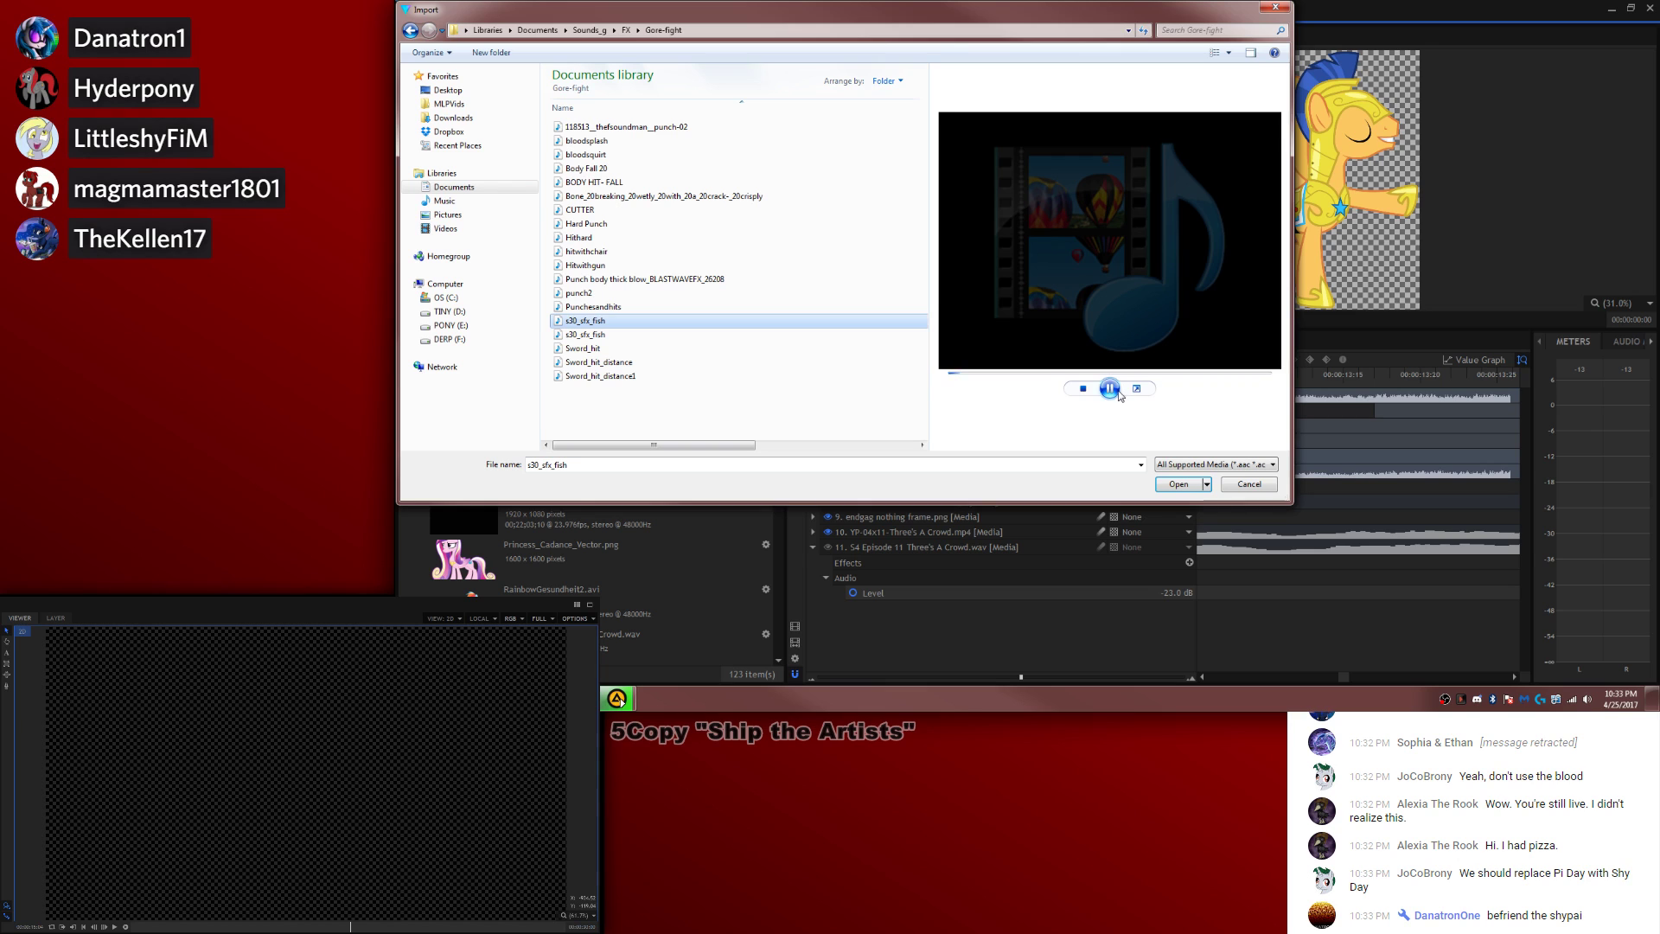
pyautogui.click(637, 334)
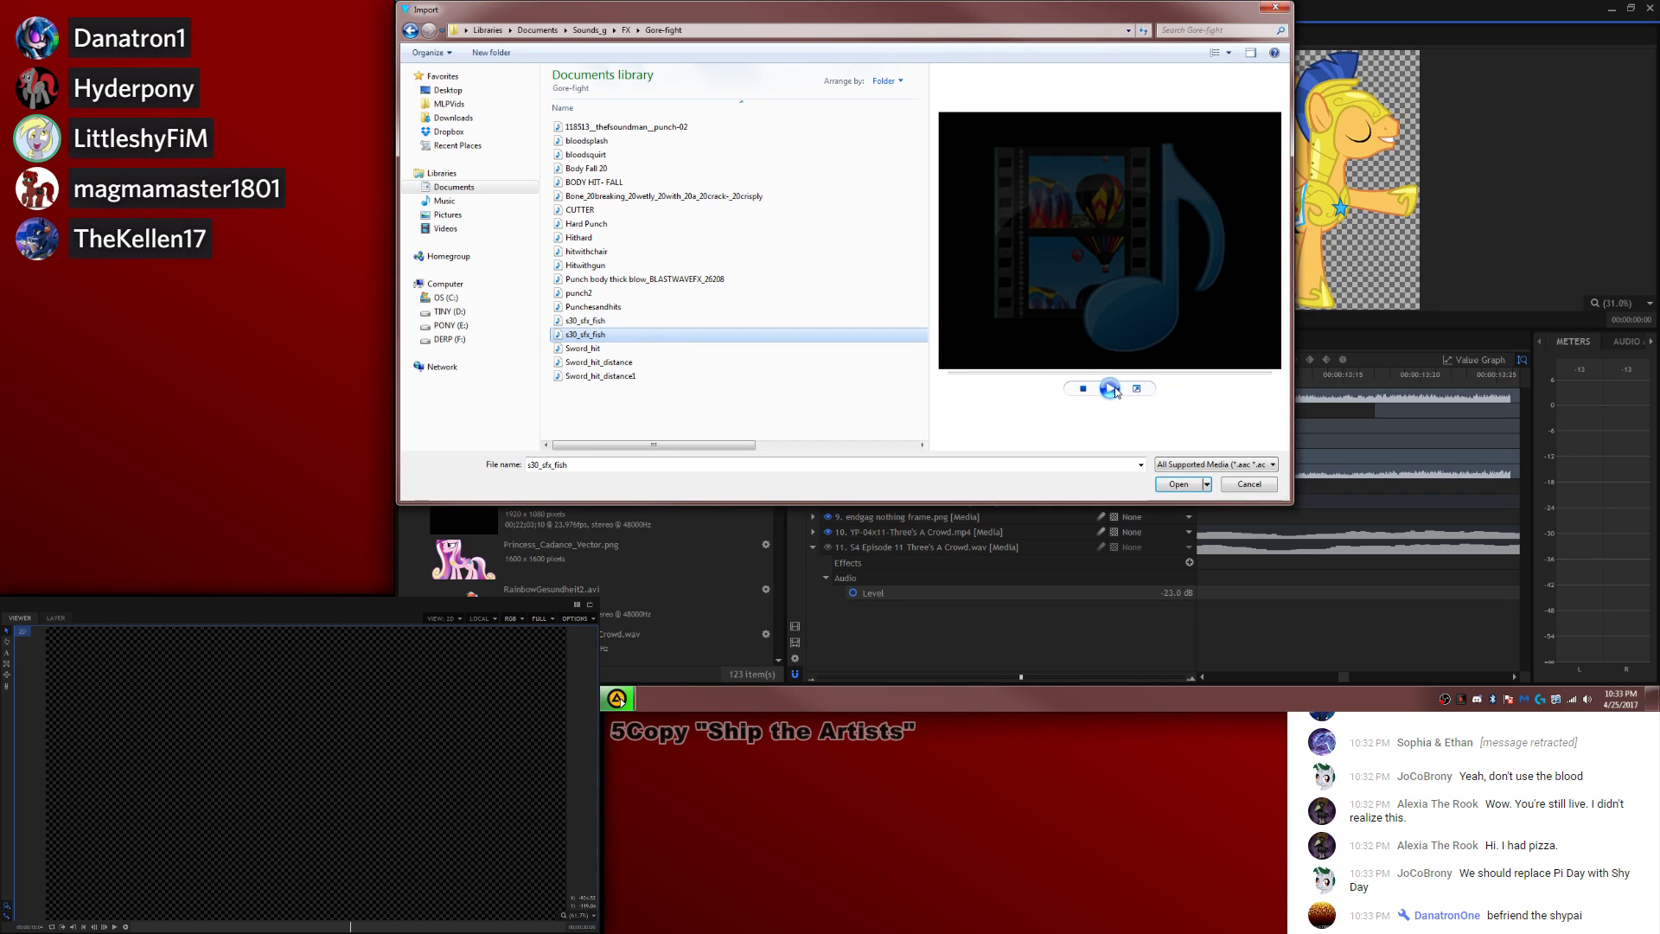
pyautogui.click(1180, 489)
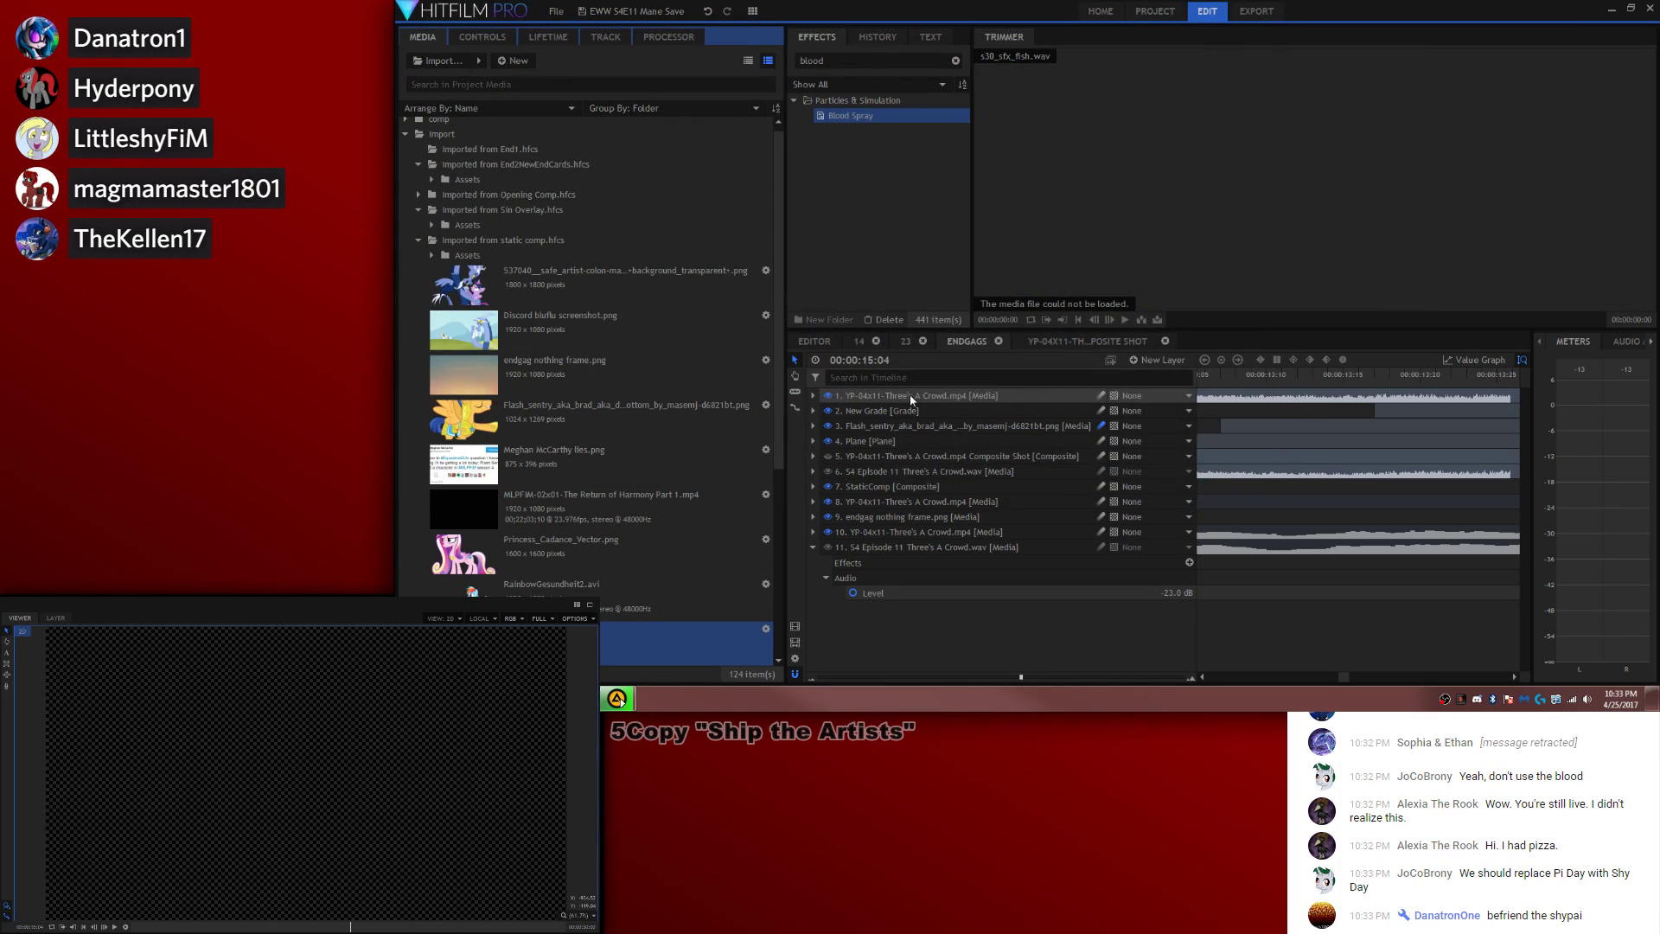
# Step: Delete the unloadable s30_sfx_fish.wav from the project and import s30_sfx_fish.mp3 in its place
pyautogui.press('Delete')
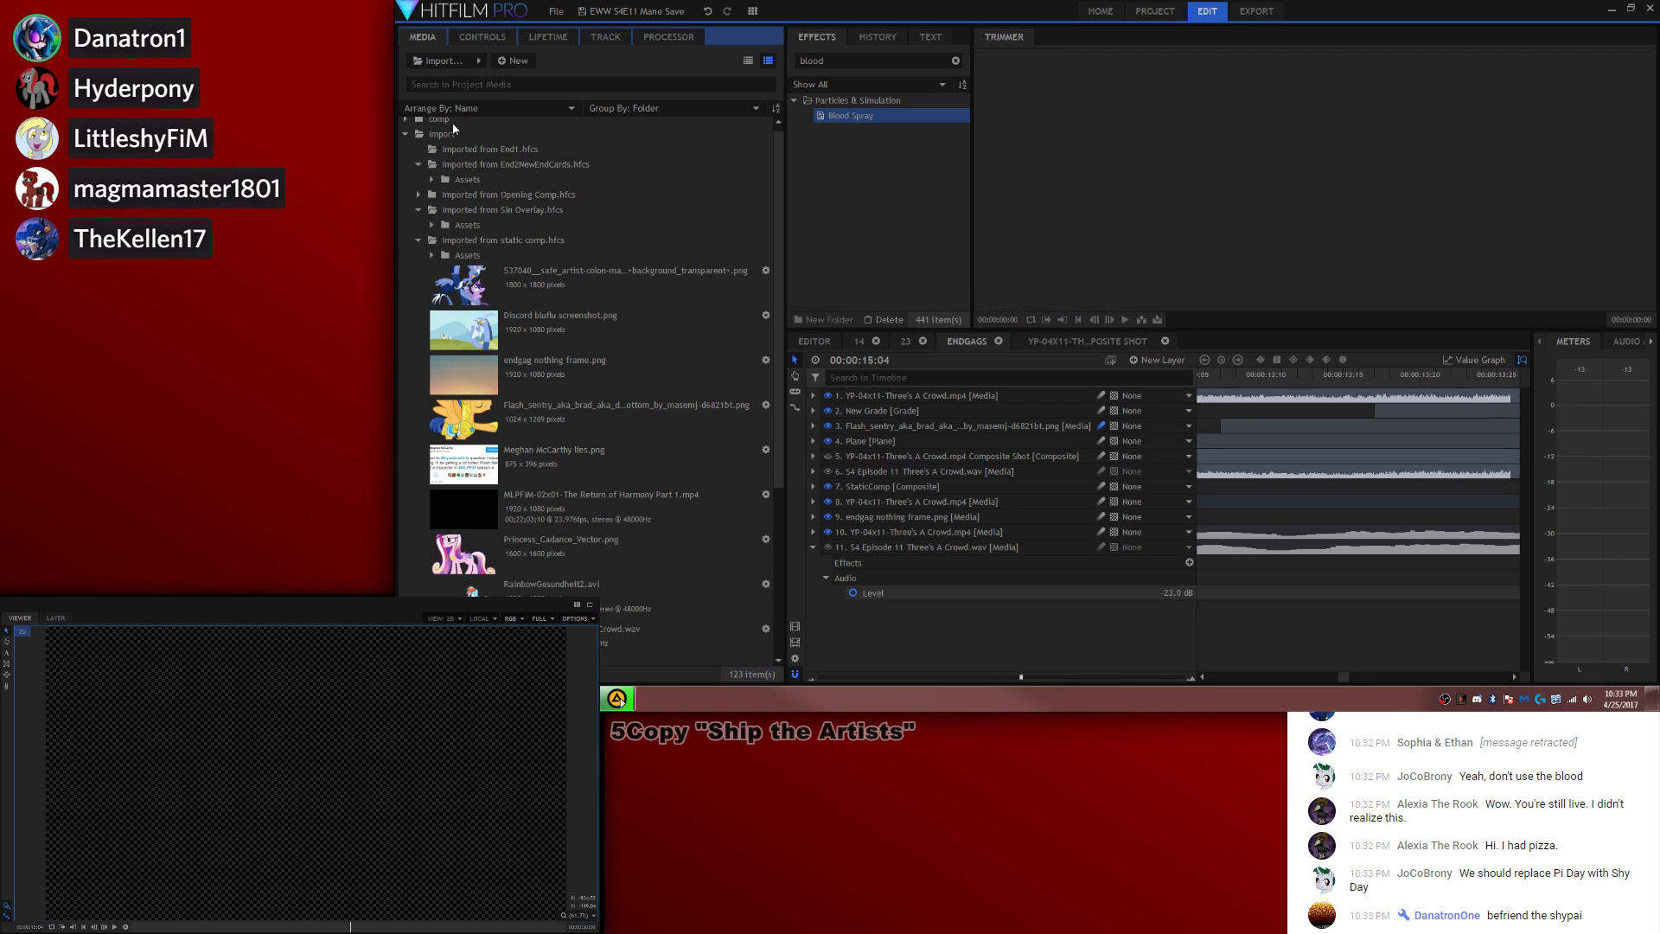
pyautogui.click(434, 66)
pyautogui.click(637, 334)
pyautogui.doubleClick(637, 318)
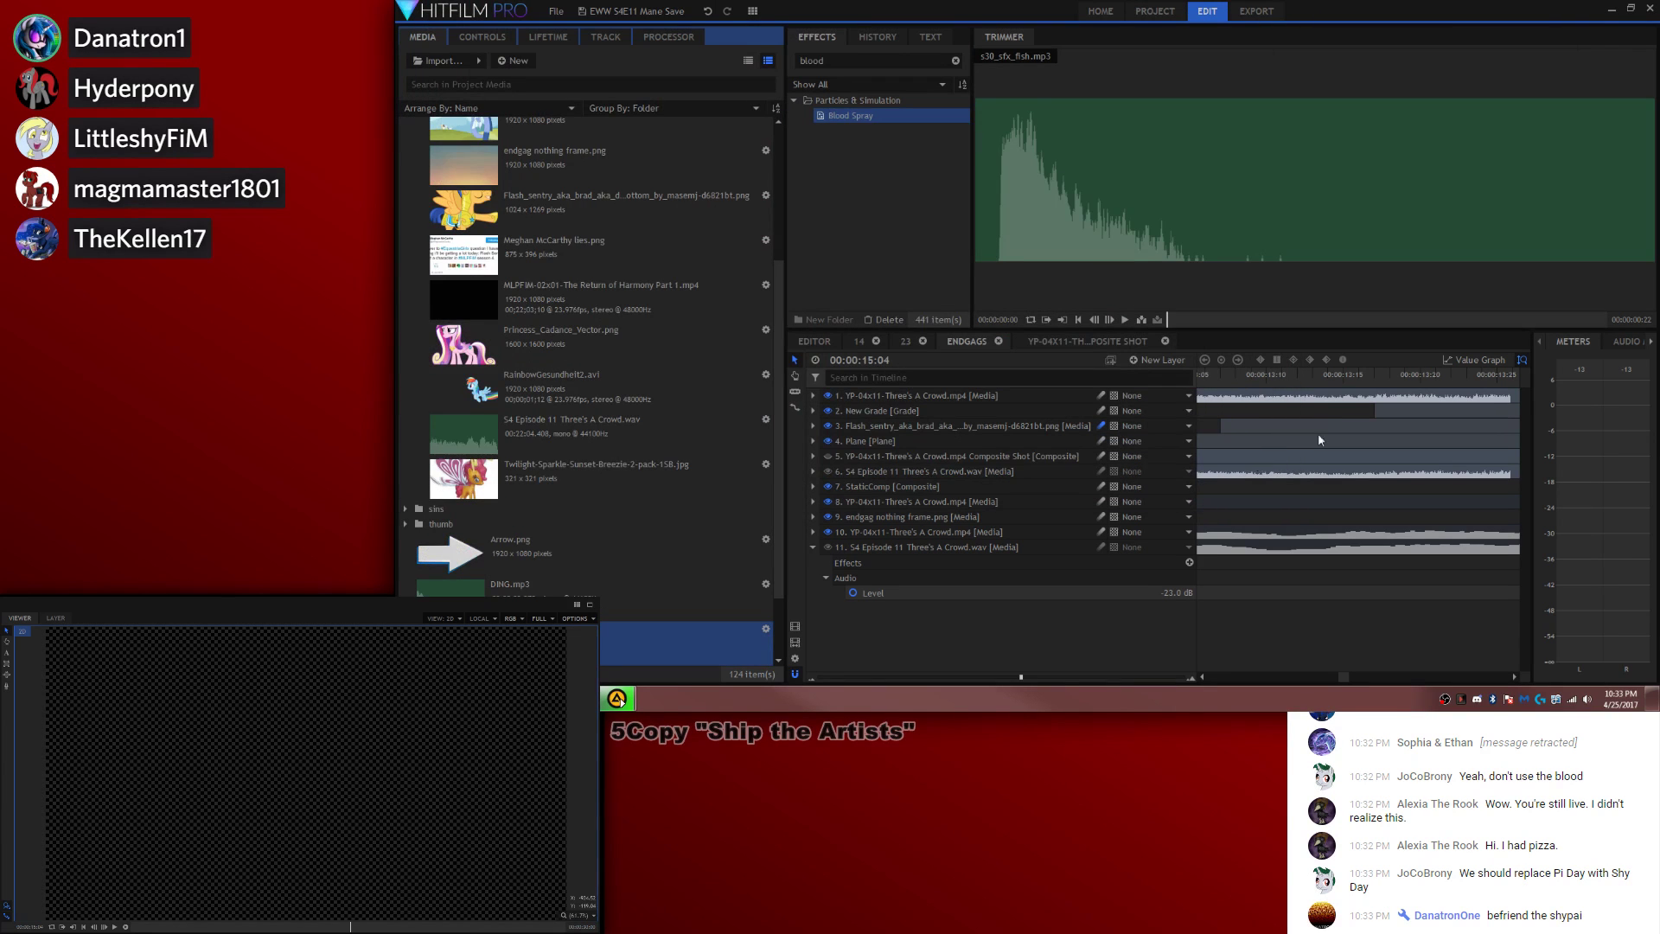
# Step: Find the impact frame at 00:00:13:17 in Endgags and place s30_sfx_fish.mp3 there as the uppermost layer
pyautogui.click(1343, 381)
pyautogui.press('space')
pyautogui.press(',')
pyautogui.press(',')
pyautogui.press(',')
pyautogui.press(',')
pyautogui.press(',')
pyautogui.press(',')
pyautogui.press(',')
pyautogui.press('.')
pyautogui.press('.')
pyautogui.press('.')
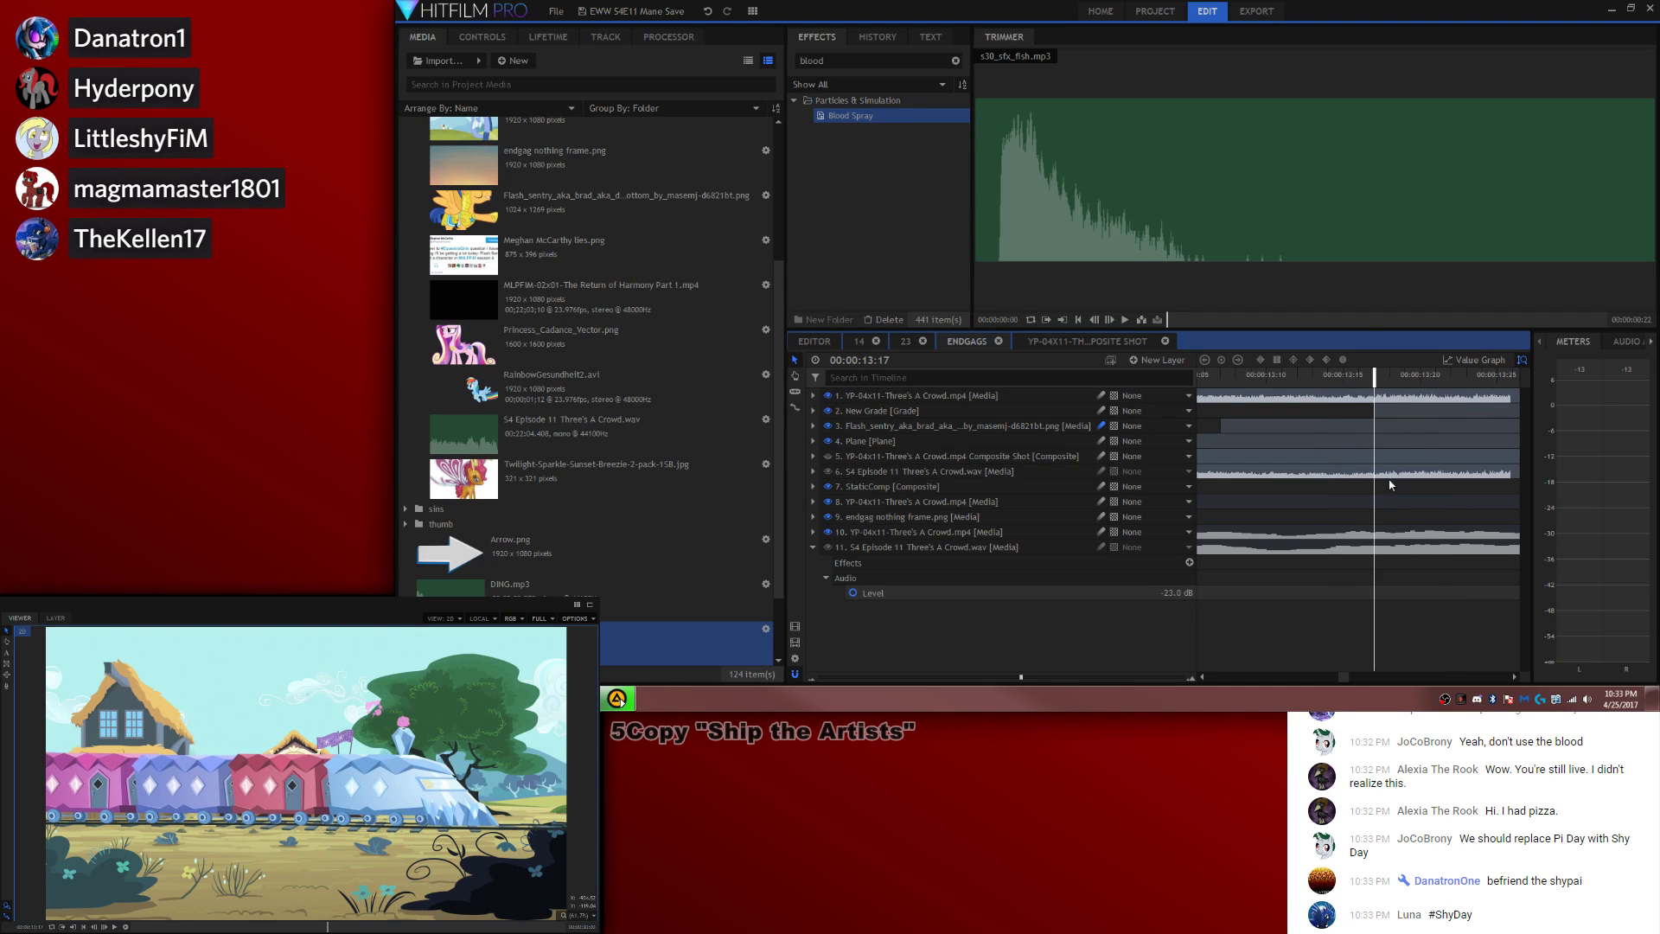
pyautogui.moveTo(1297, 199); pyautogui.dragTo(1375, 397)
pyautogui.press('space')
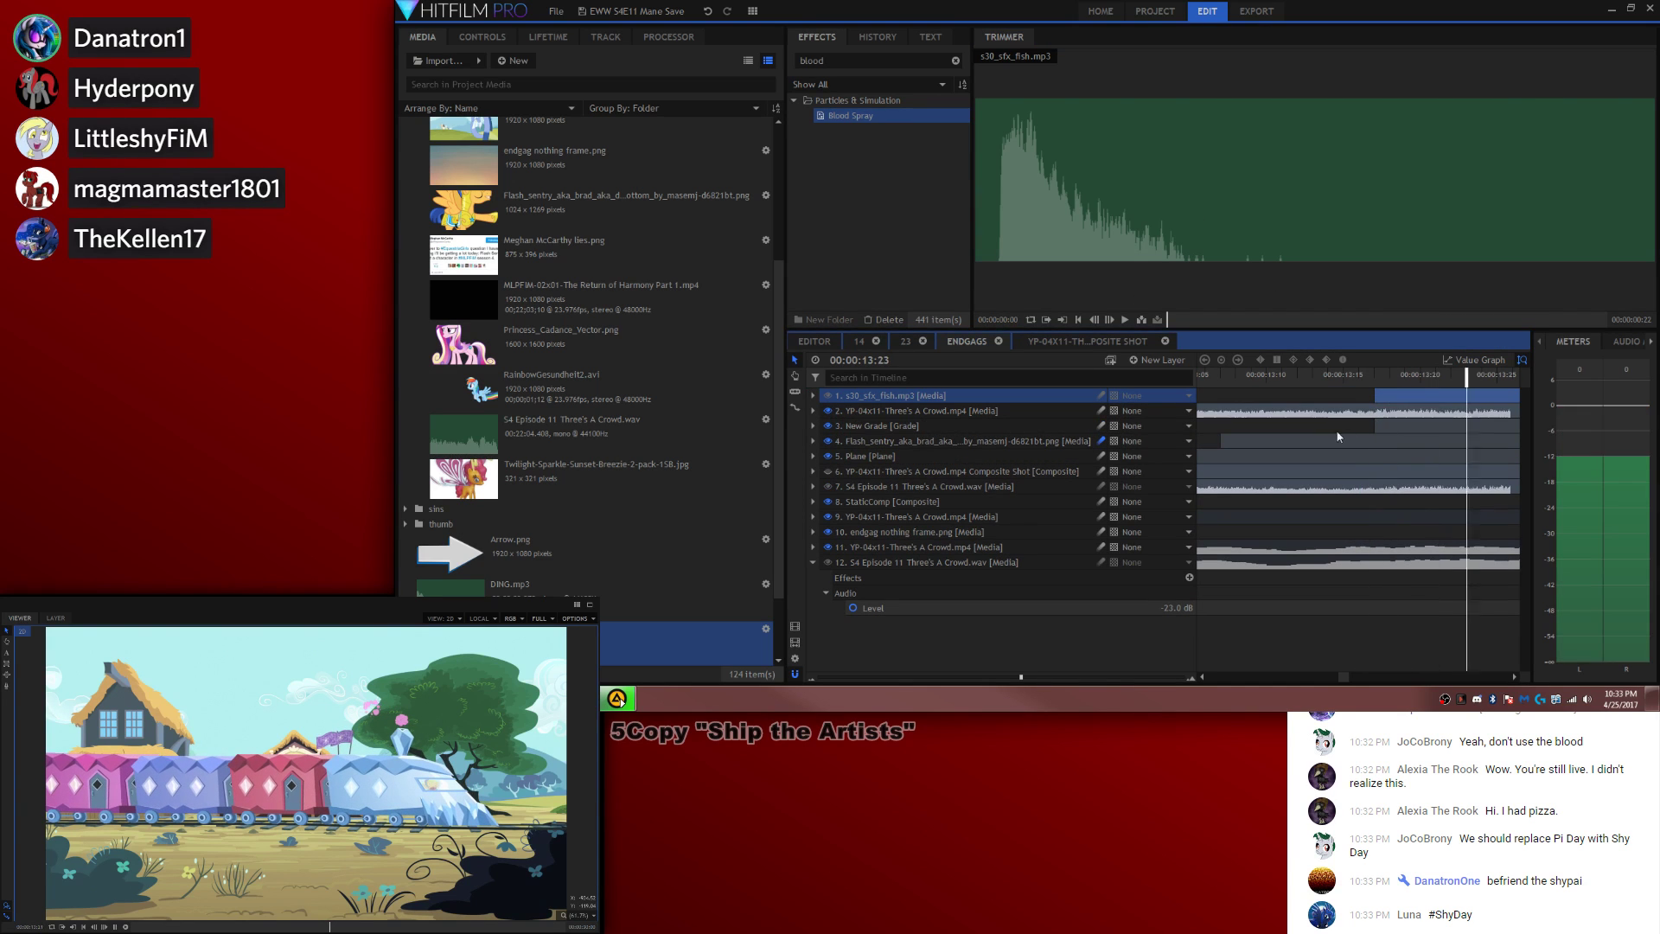
# Step: Set the s30_sfx_fish.mp3 layer's audio level to -10 dB, shift it one frame later, and replay the impact
pyautogui.click(812, 395)
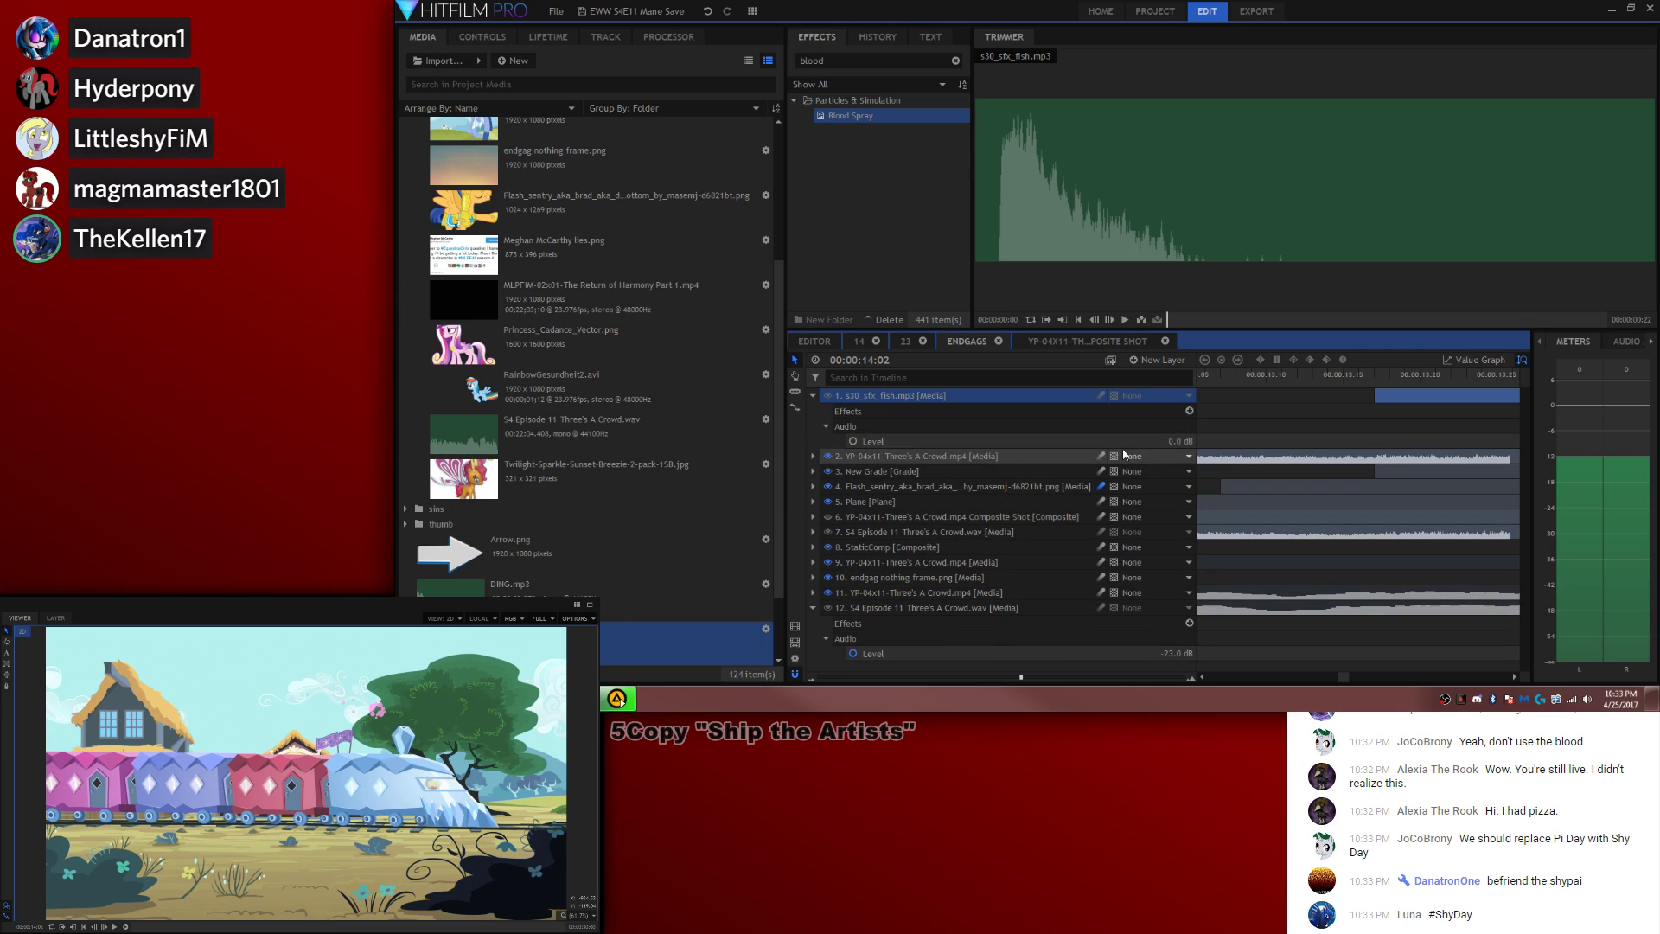
pyautogui.click(1180, 441)
pyautogui.write('-10')
pyautogui.press('Return')
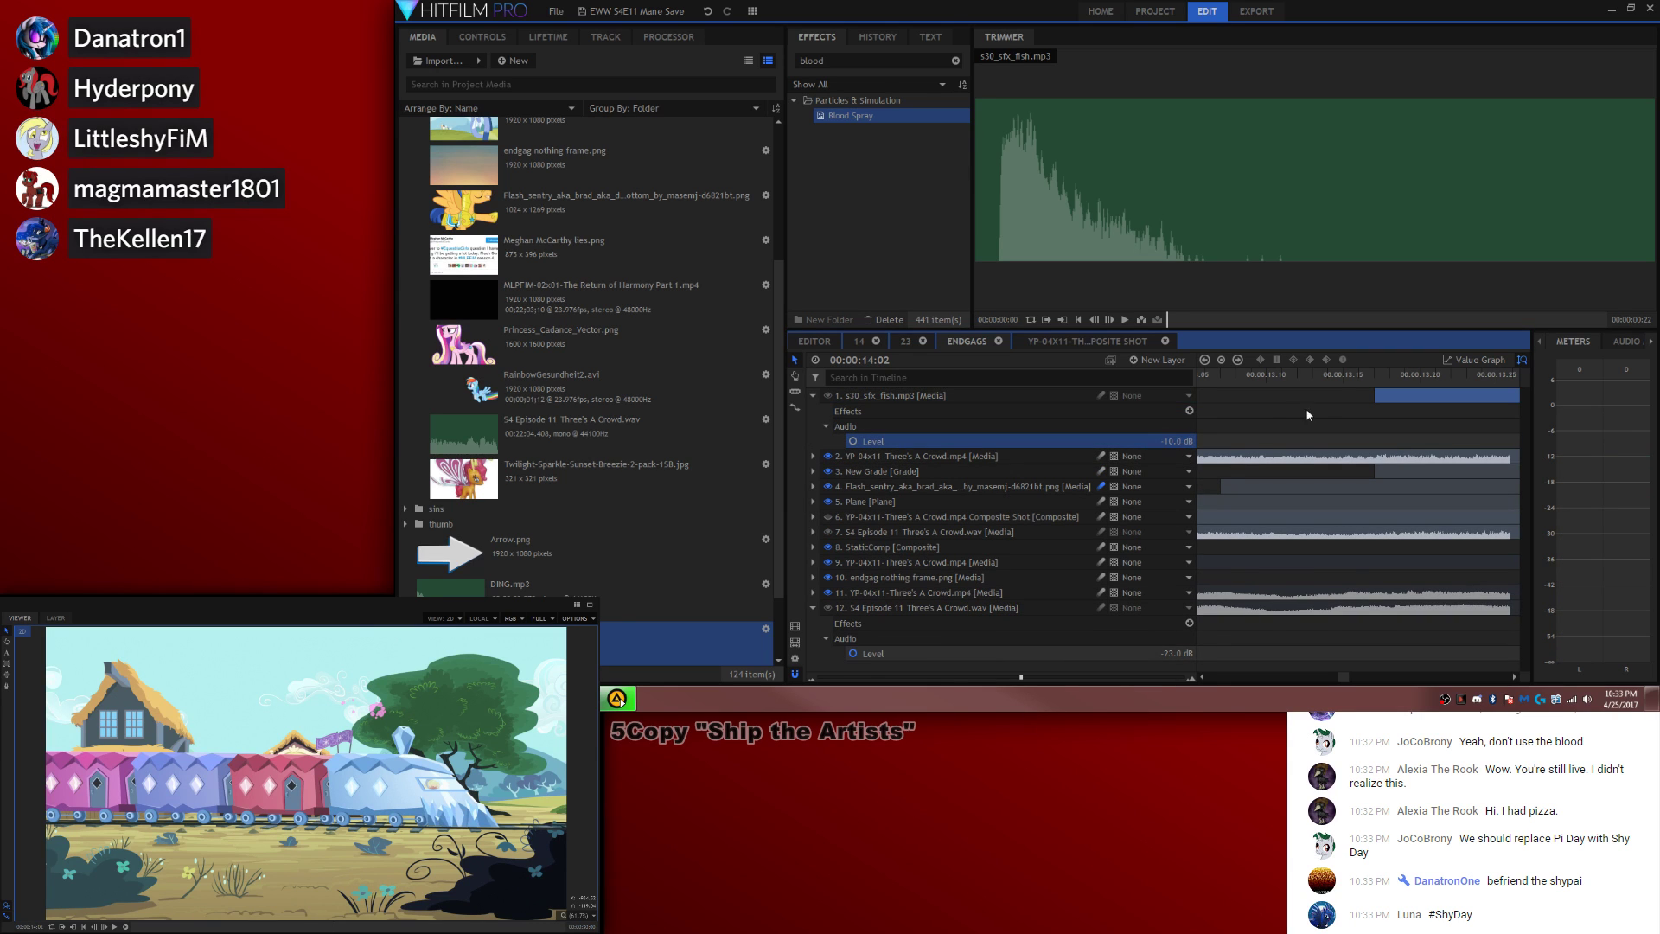
pyautogui.press('space')
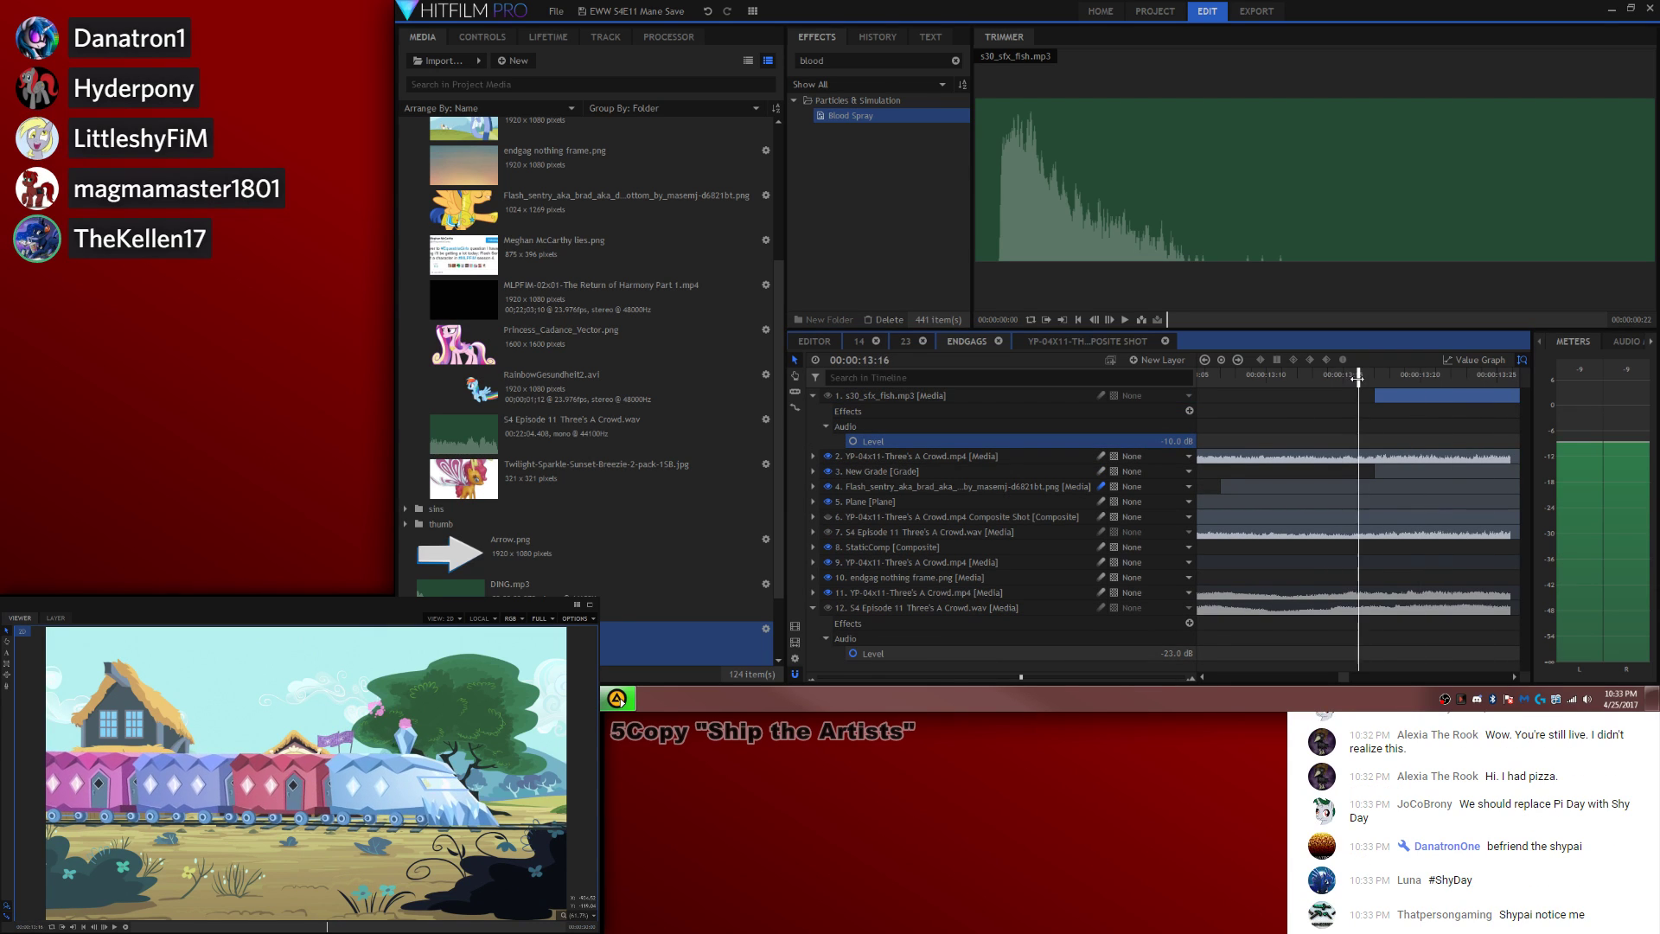
pyautogui.click(1400, 398)
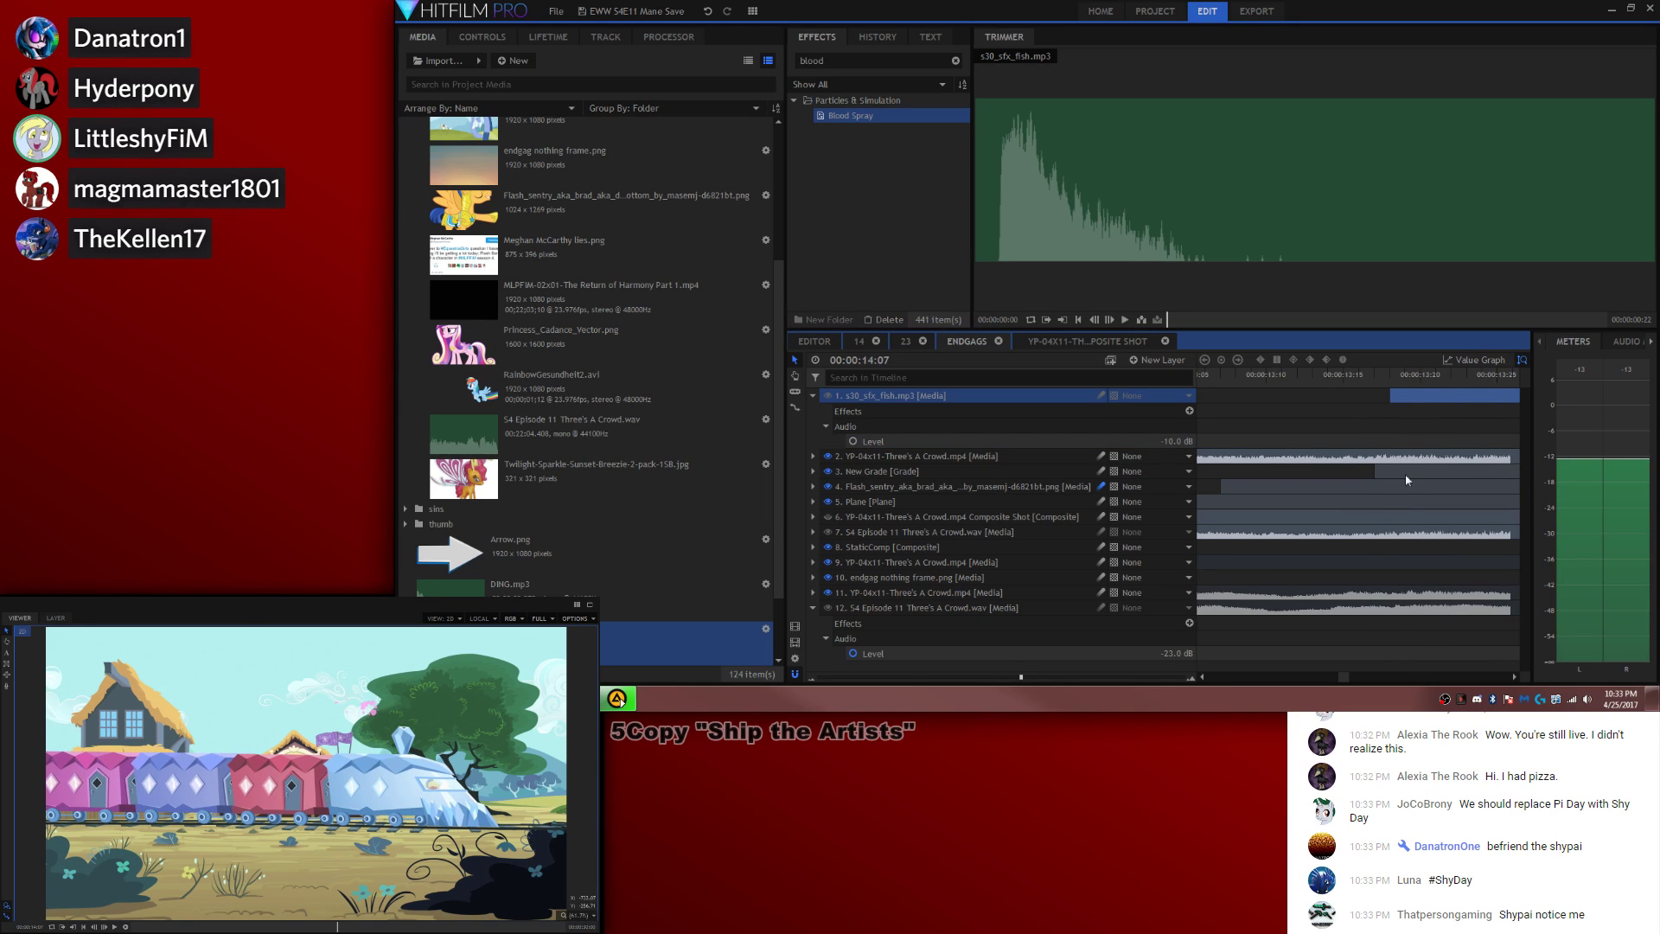
pyautogui.moveTo(1269, 376); pyautogui.dragTo(1203, 385)
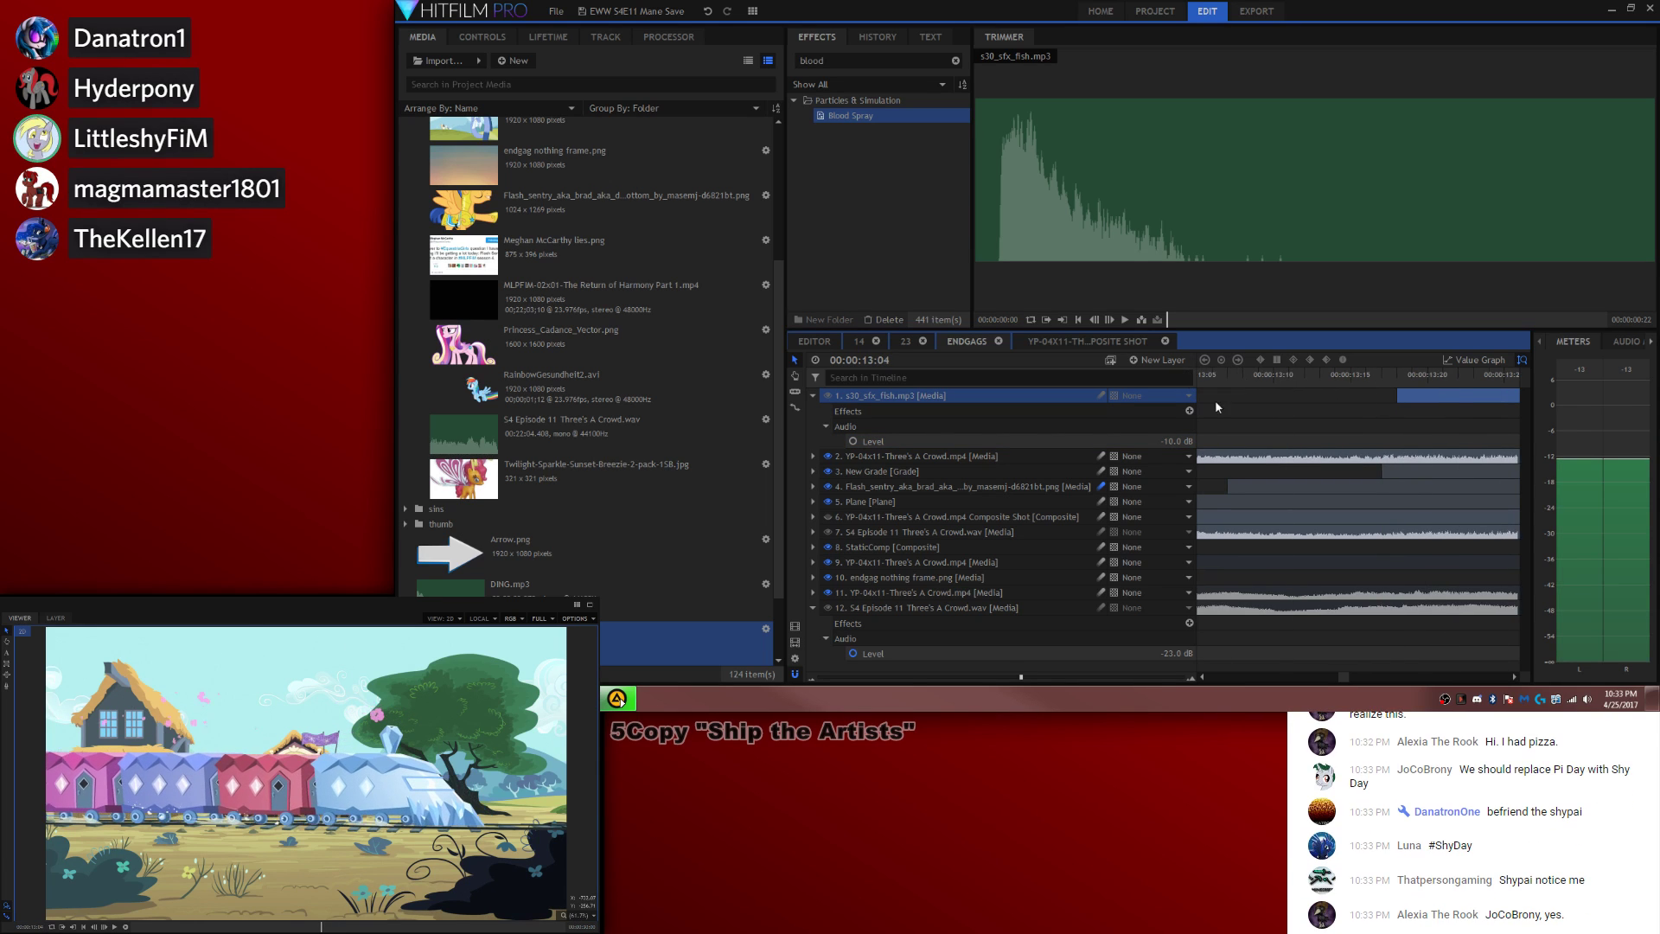
# Step: Duplicate the StaticComp layer and place the copy directly after the train shot, ending at about 00:00:14:29
pyautogui.click(842, 677)
pyautogui.click(842, 681)
pyautogui.click(842, 680)
pyautogui.click(878, 680)
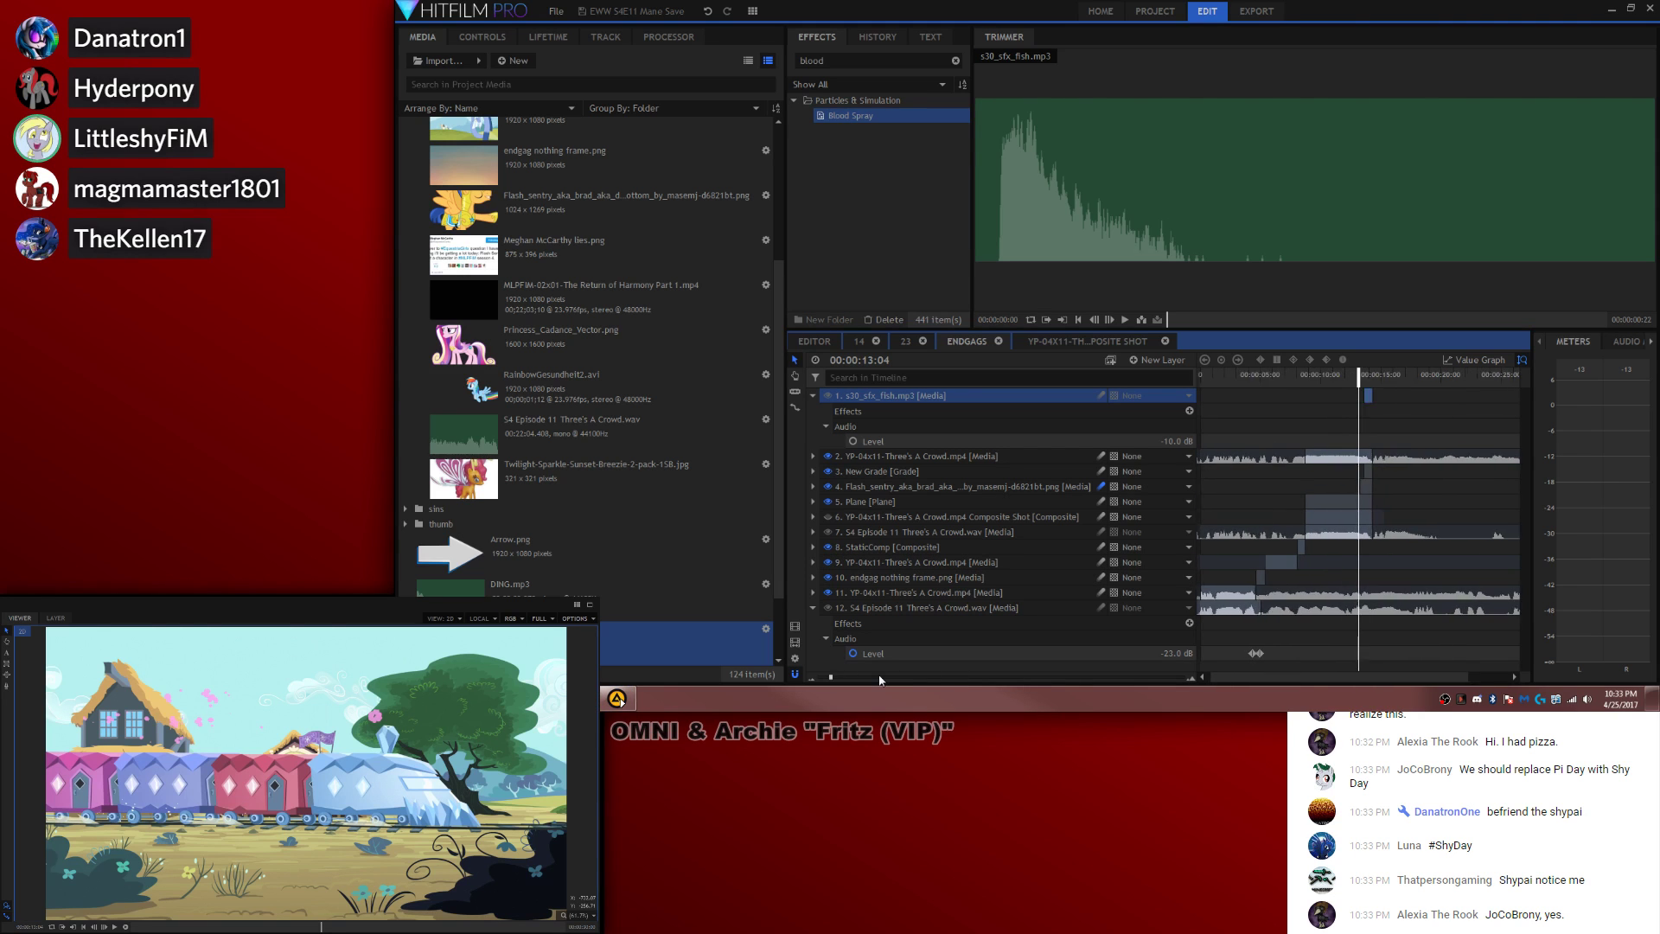
pyautogui.click(880, 680)
pyautogui.moveTo(1253, 375); pyautogui.dragTo(1340, 432)
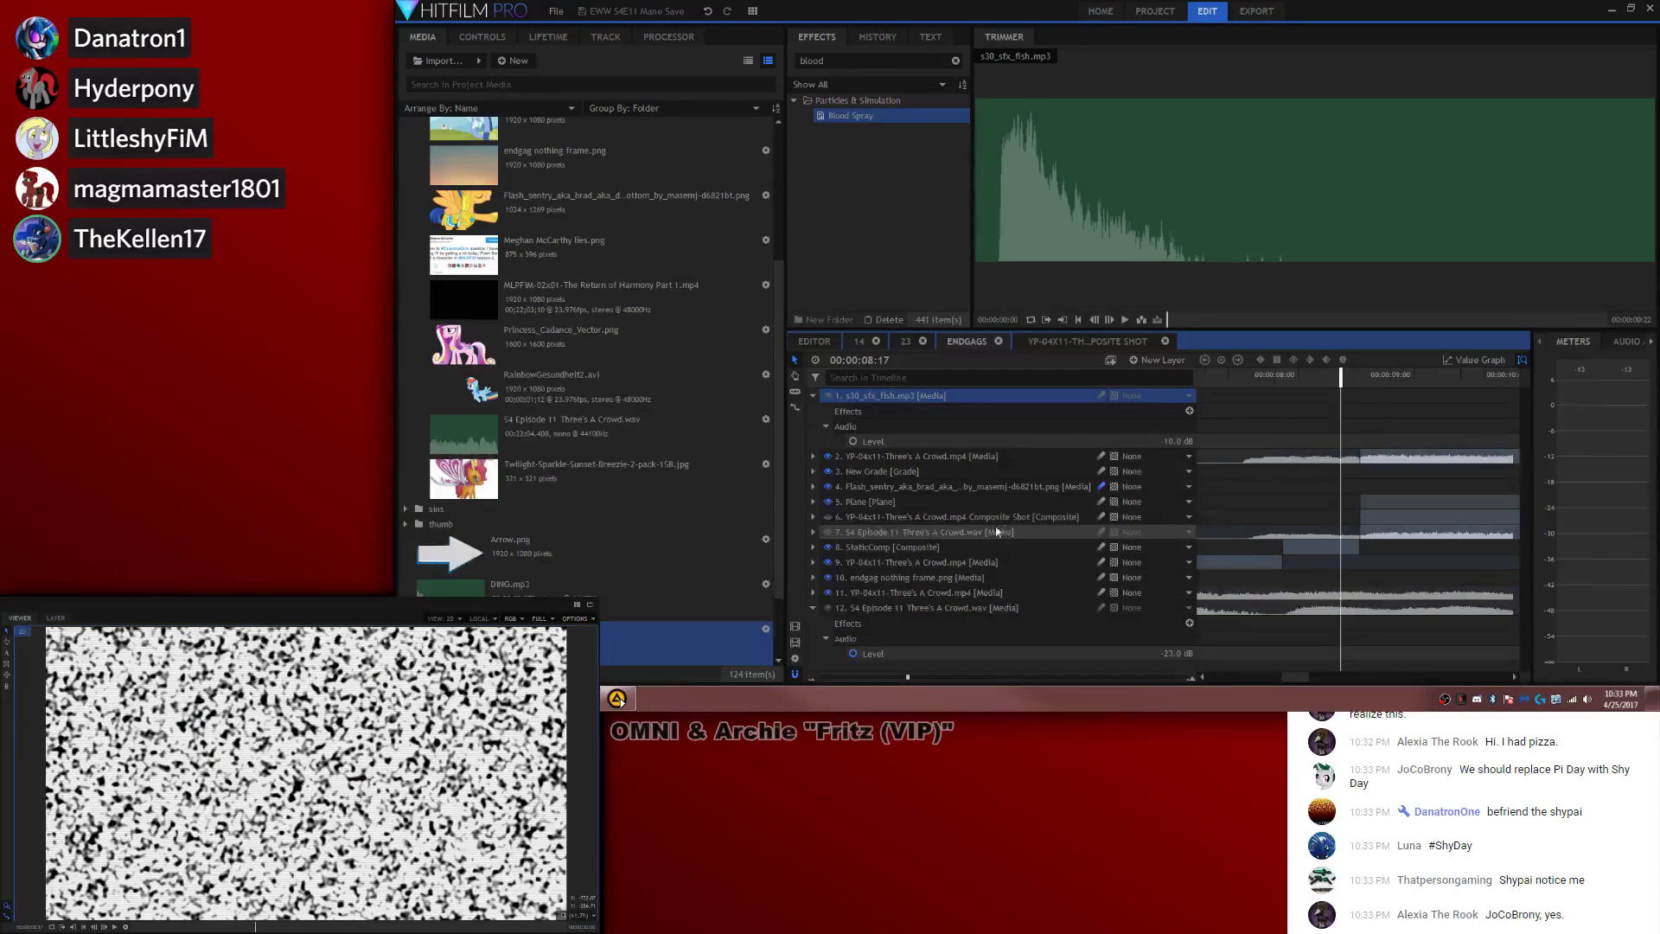
pyautogui.click(982, 546)
pyautogui.moveTo(1340, 375); pyautogui.dragTo(1462, 377)
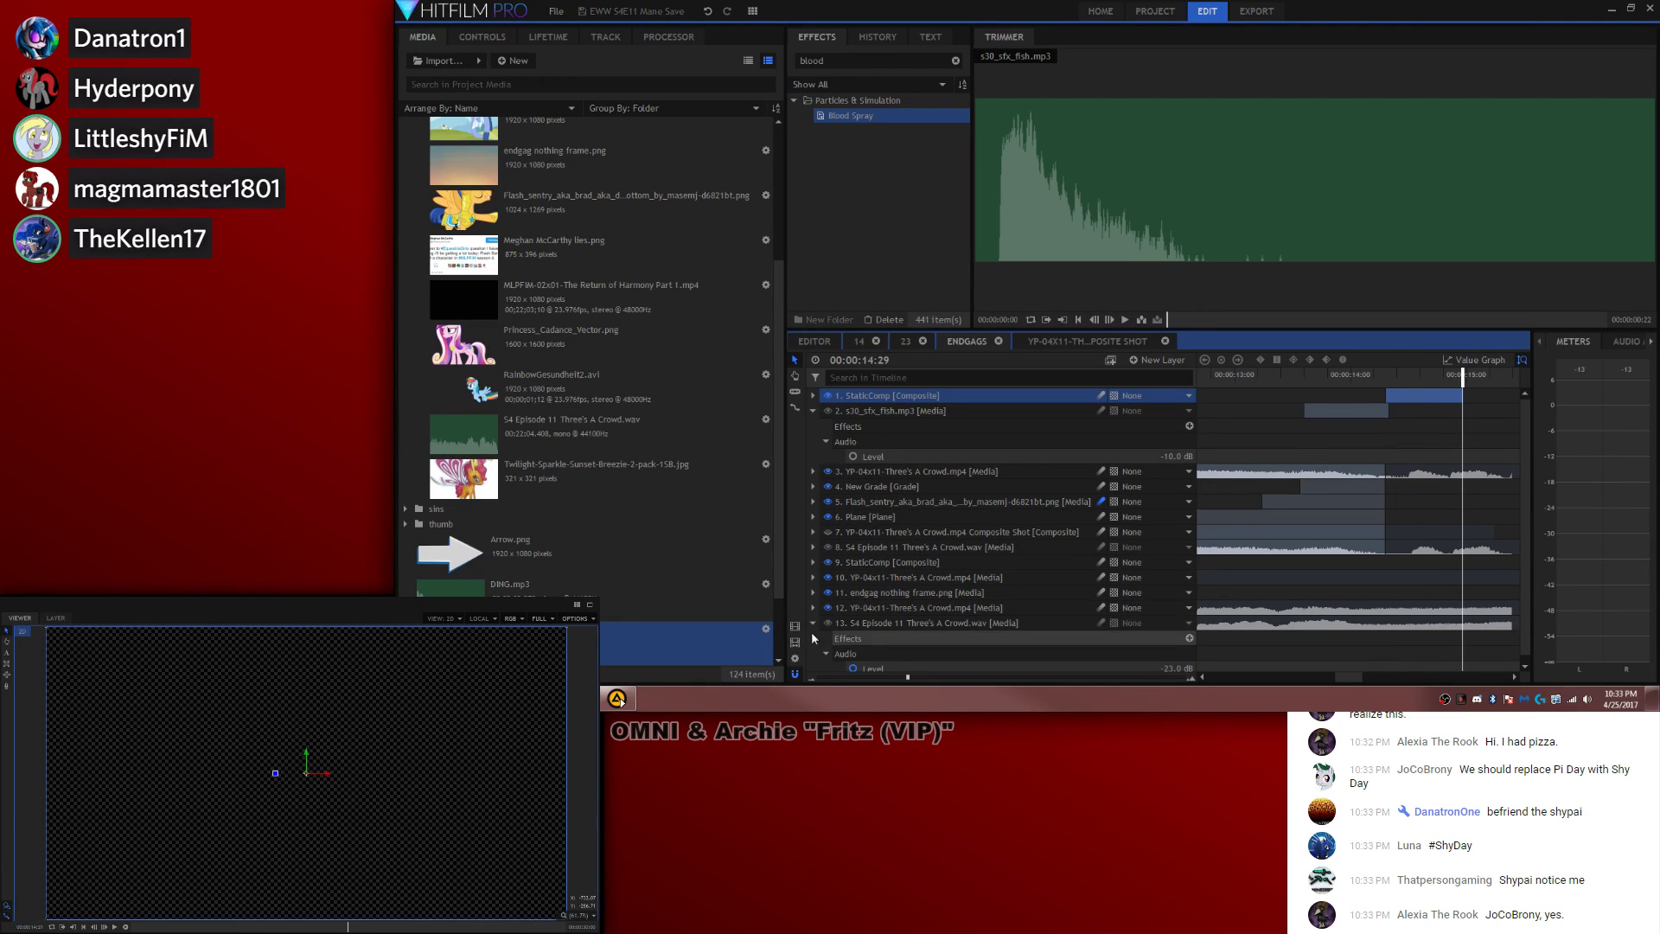
# Step: Set the Endgags composite shot's duration to 00:00:14:29
pyautogui.click(794, 659)
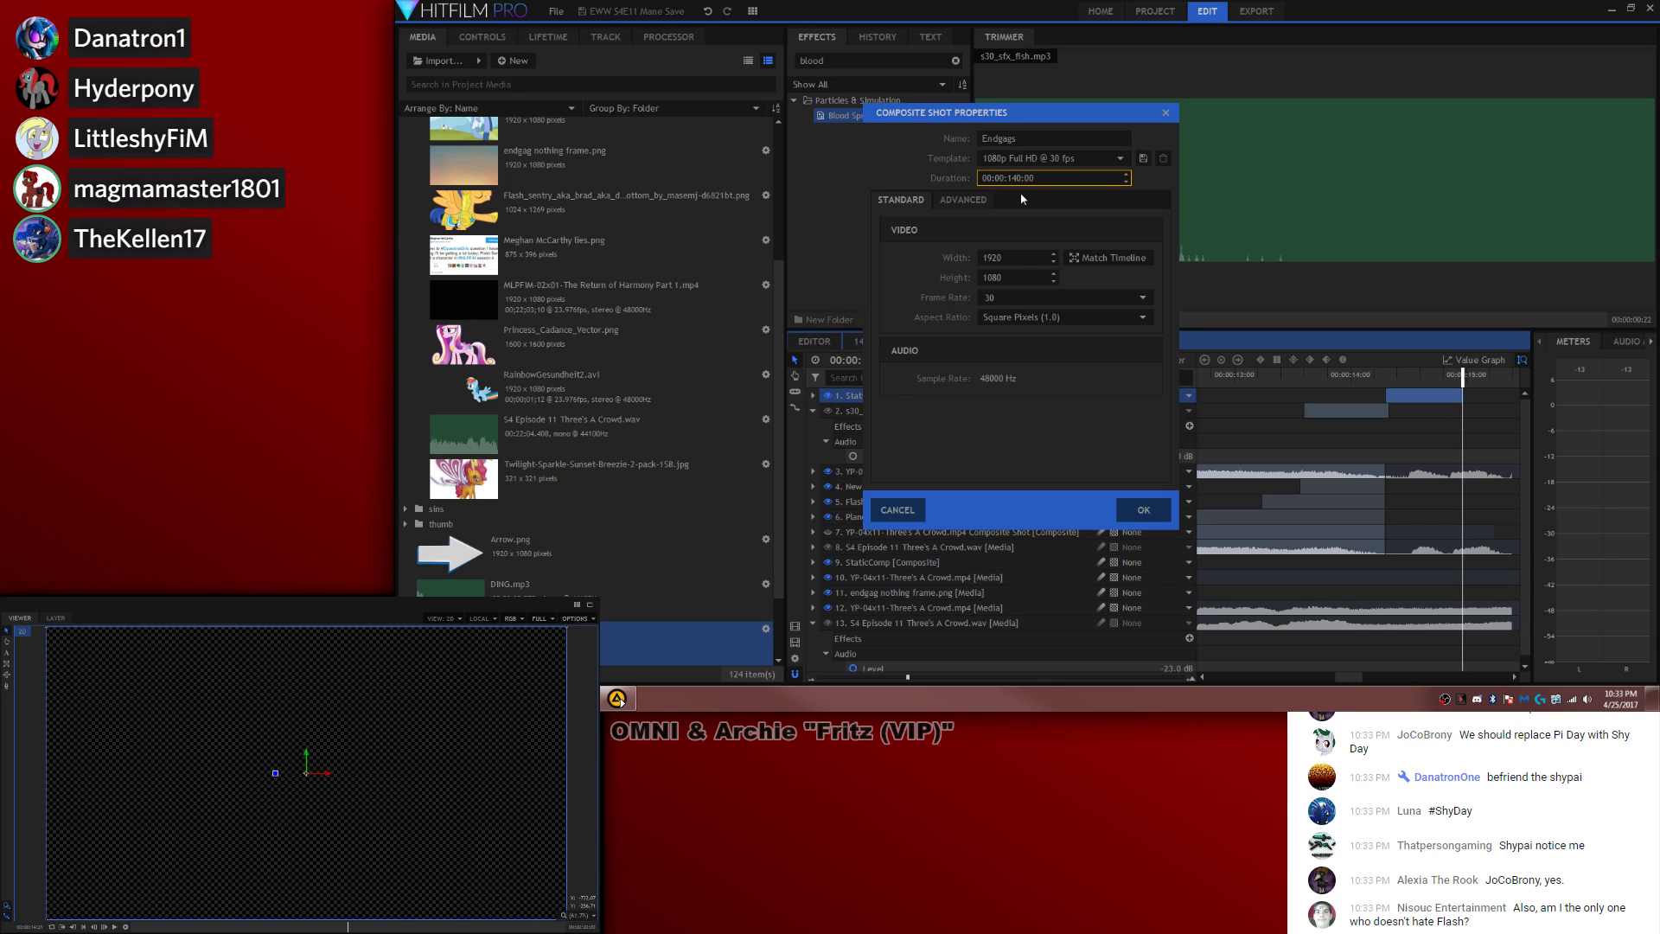
pyautogui.moveTo(1028, 113); pyautogui.dragTo(1141, 133)
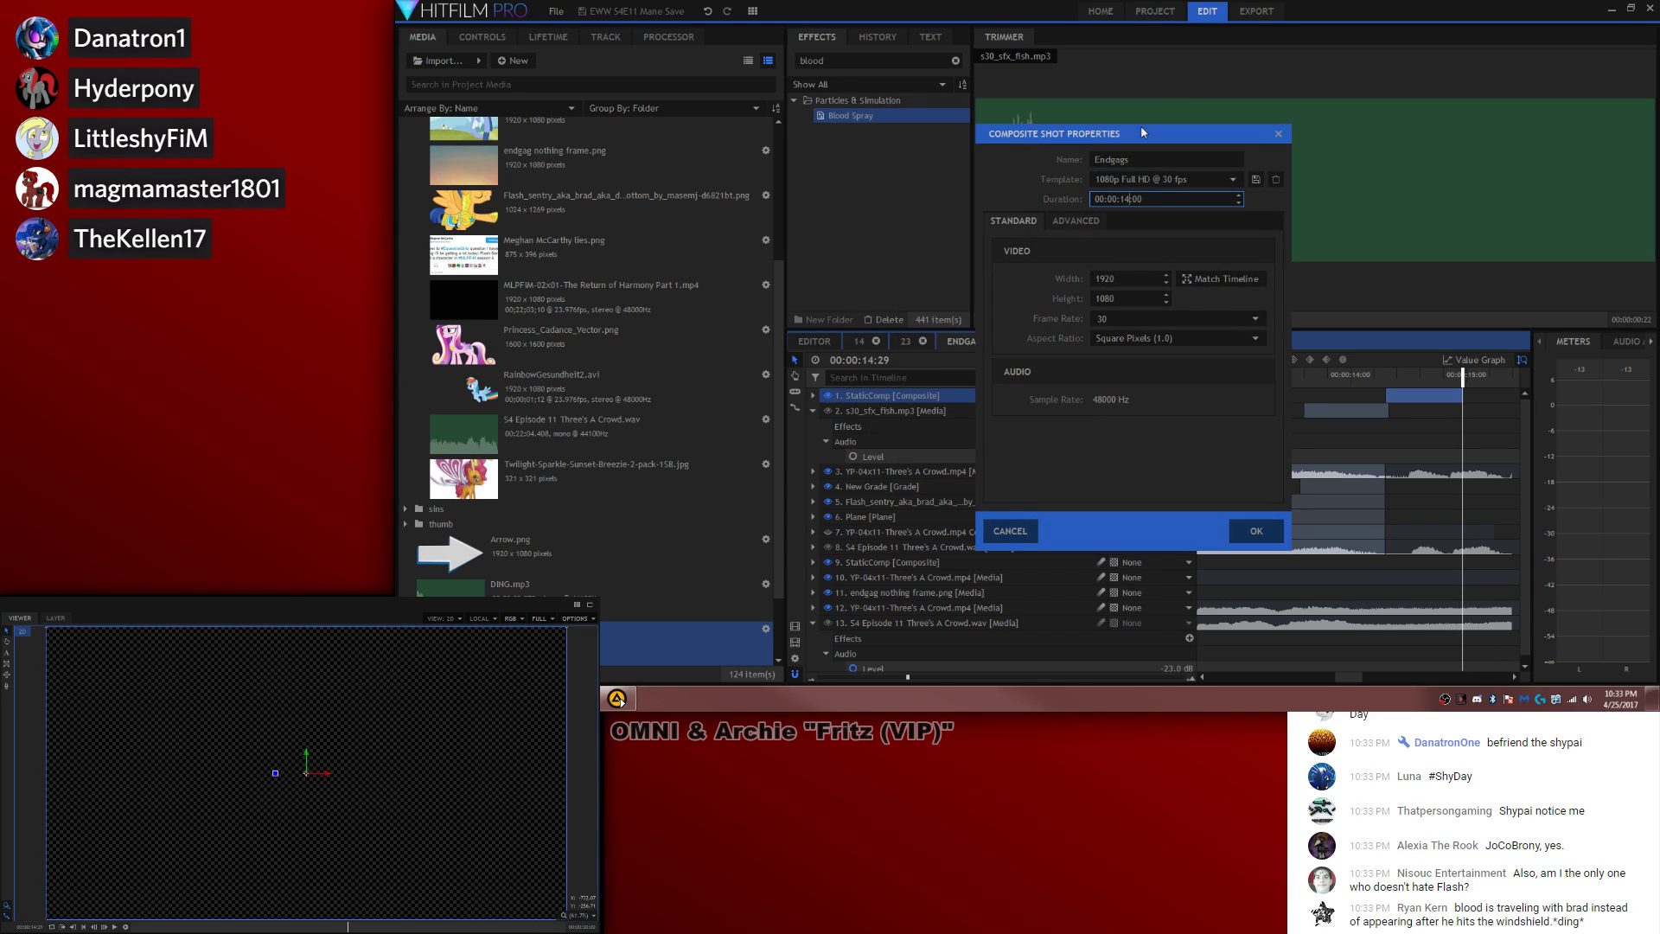
pyautogui.press('Return')
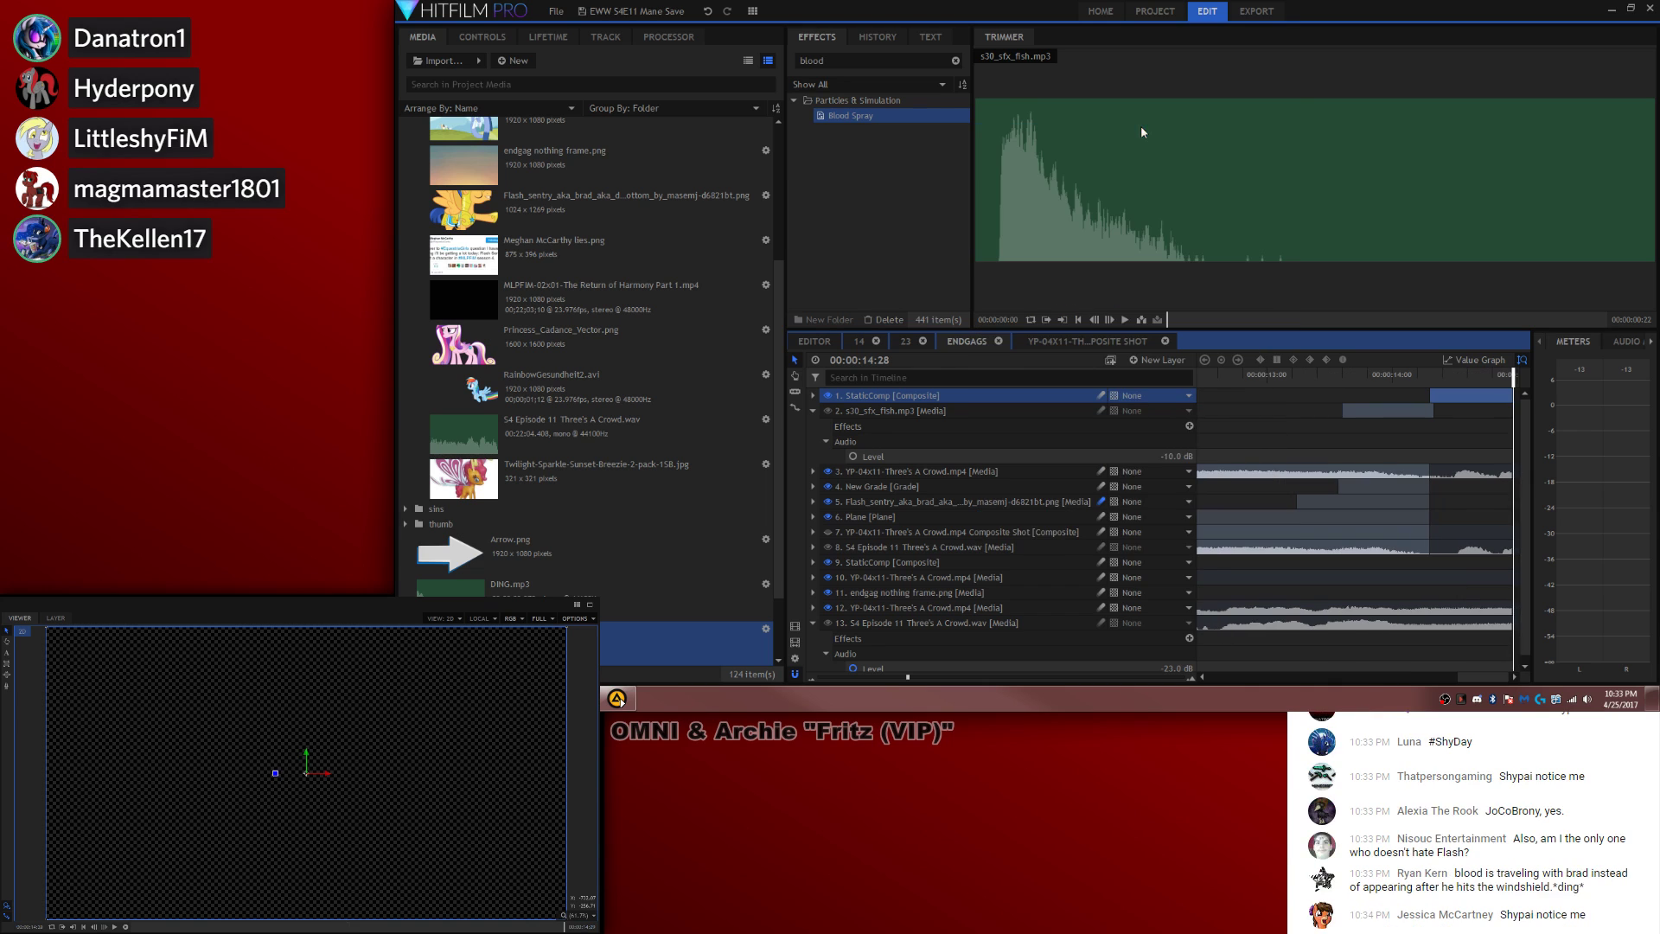
# Step: Show the main Editor timeline and move the Three's A Crowd composite shot into the comp media folder
pyautogui.click(829, 340)
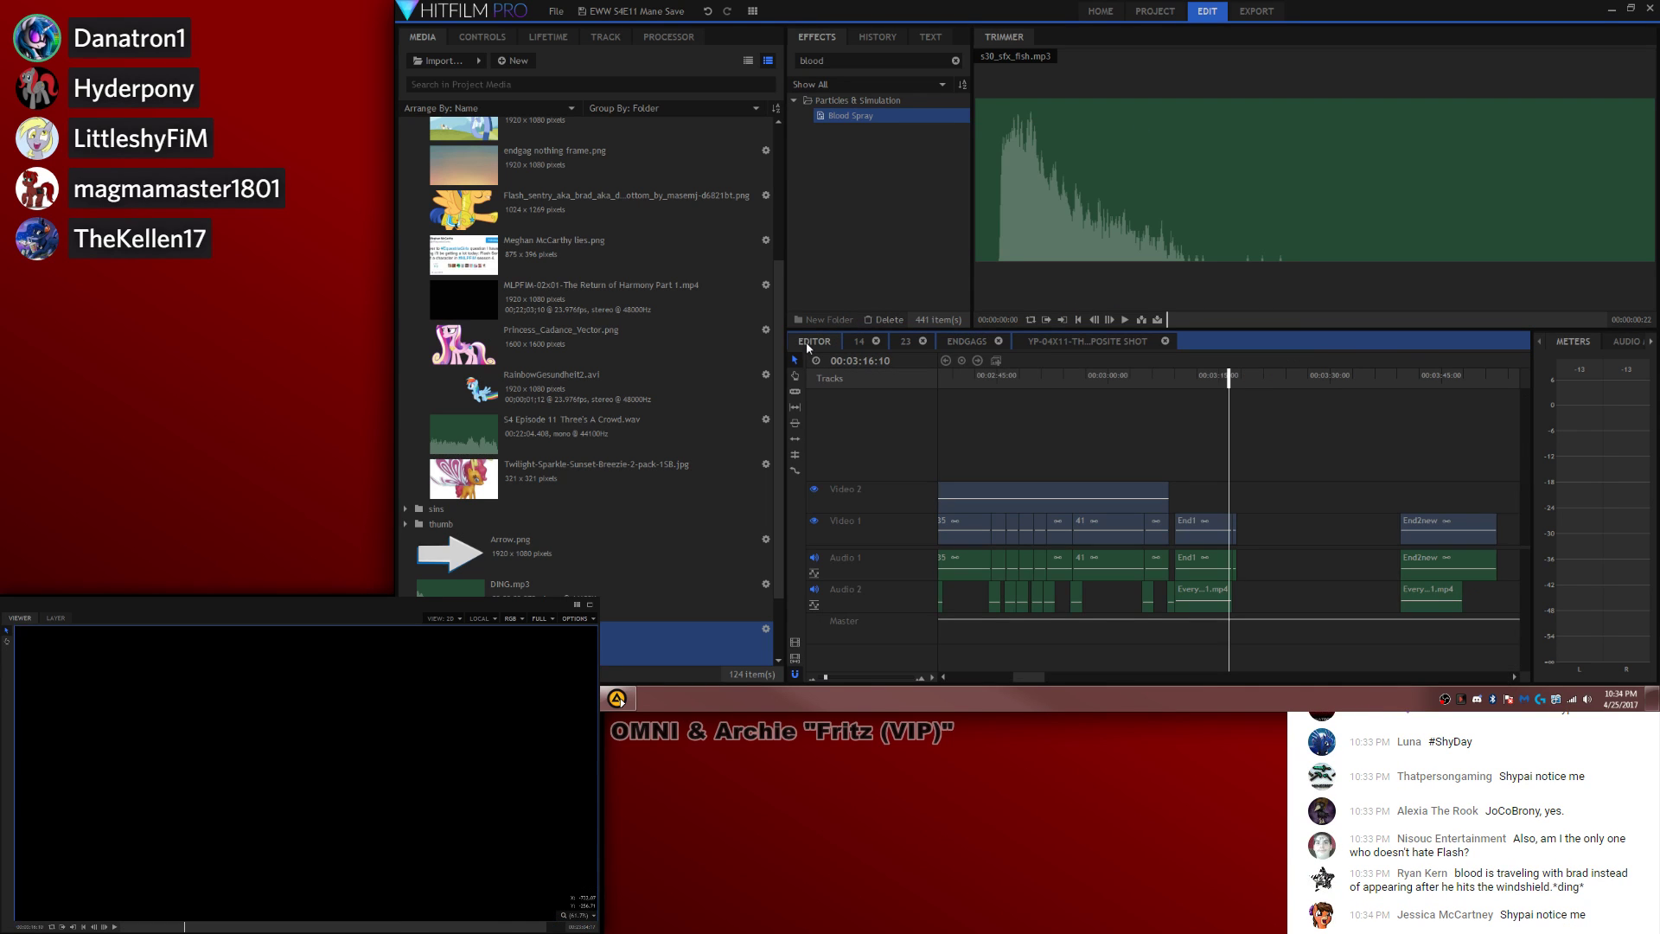
pyautogui.scroll(-5, 545, 299)
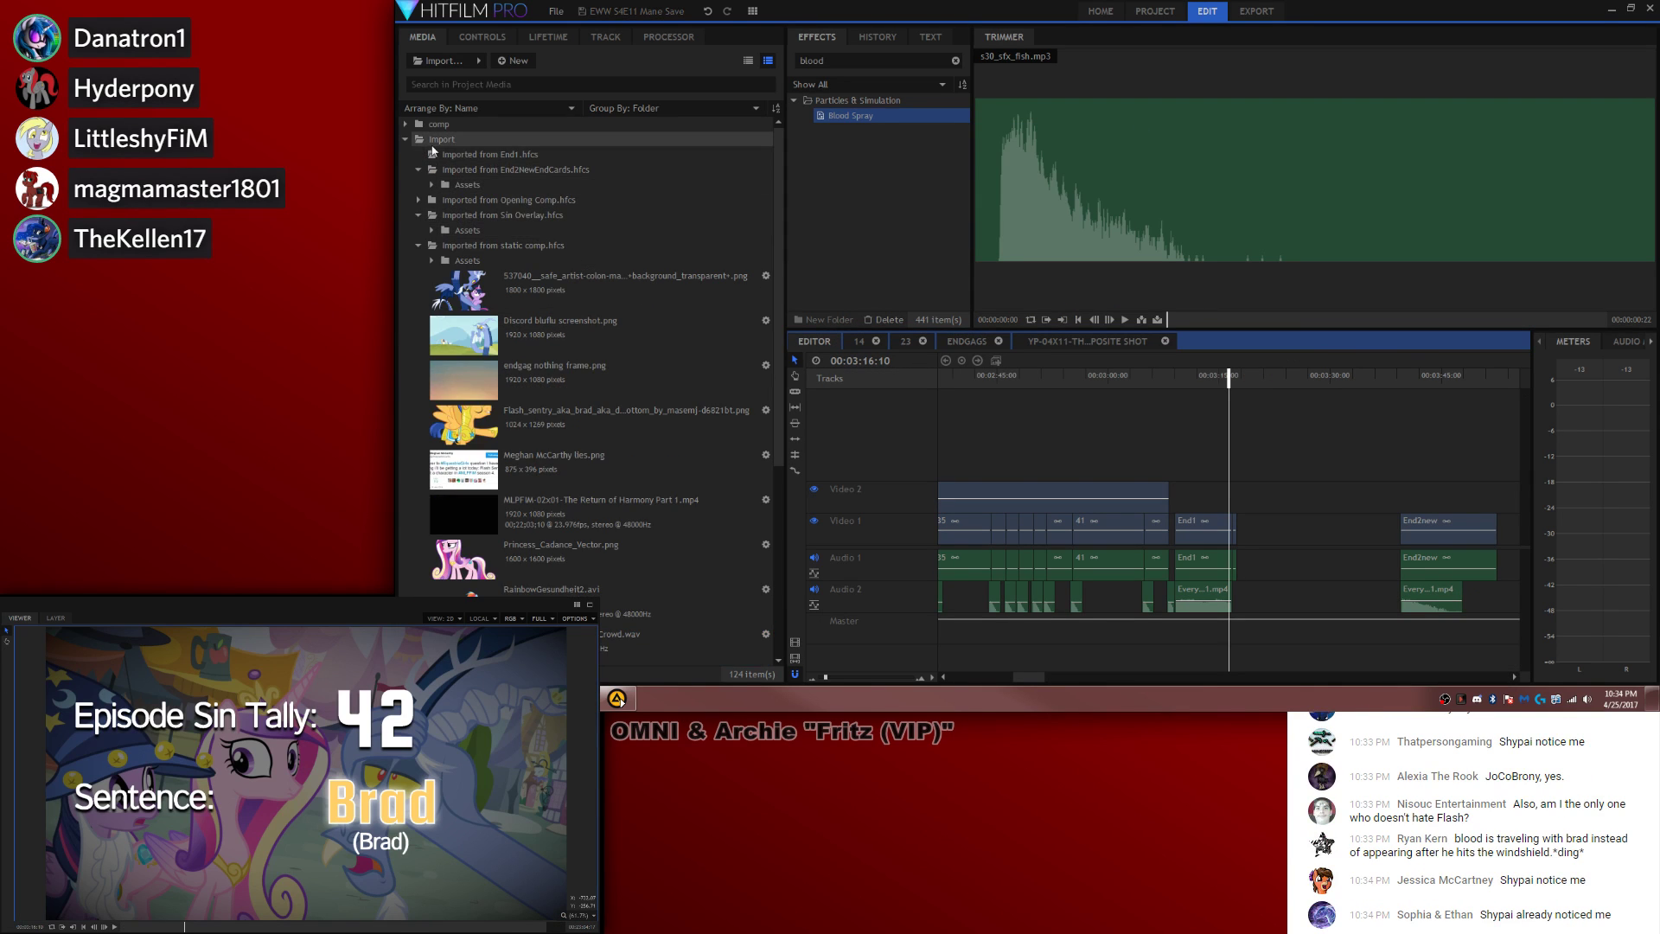
pyautogui.click(563, 348)
pyautogui.click(550, 382)
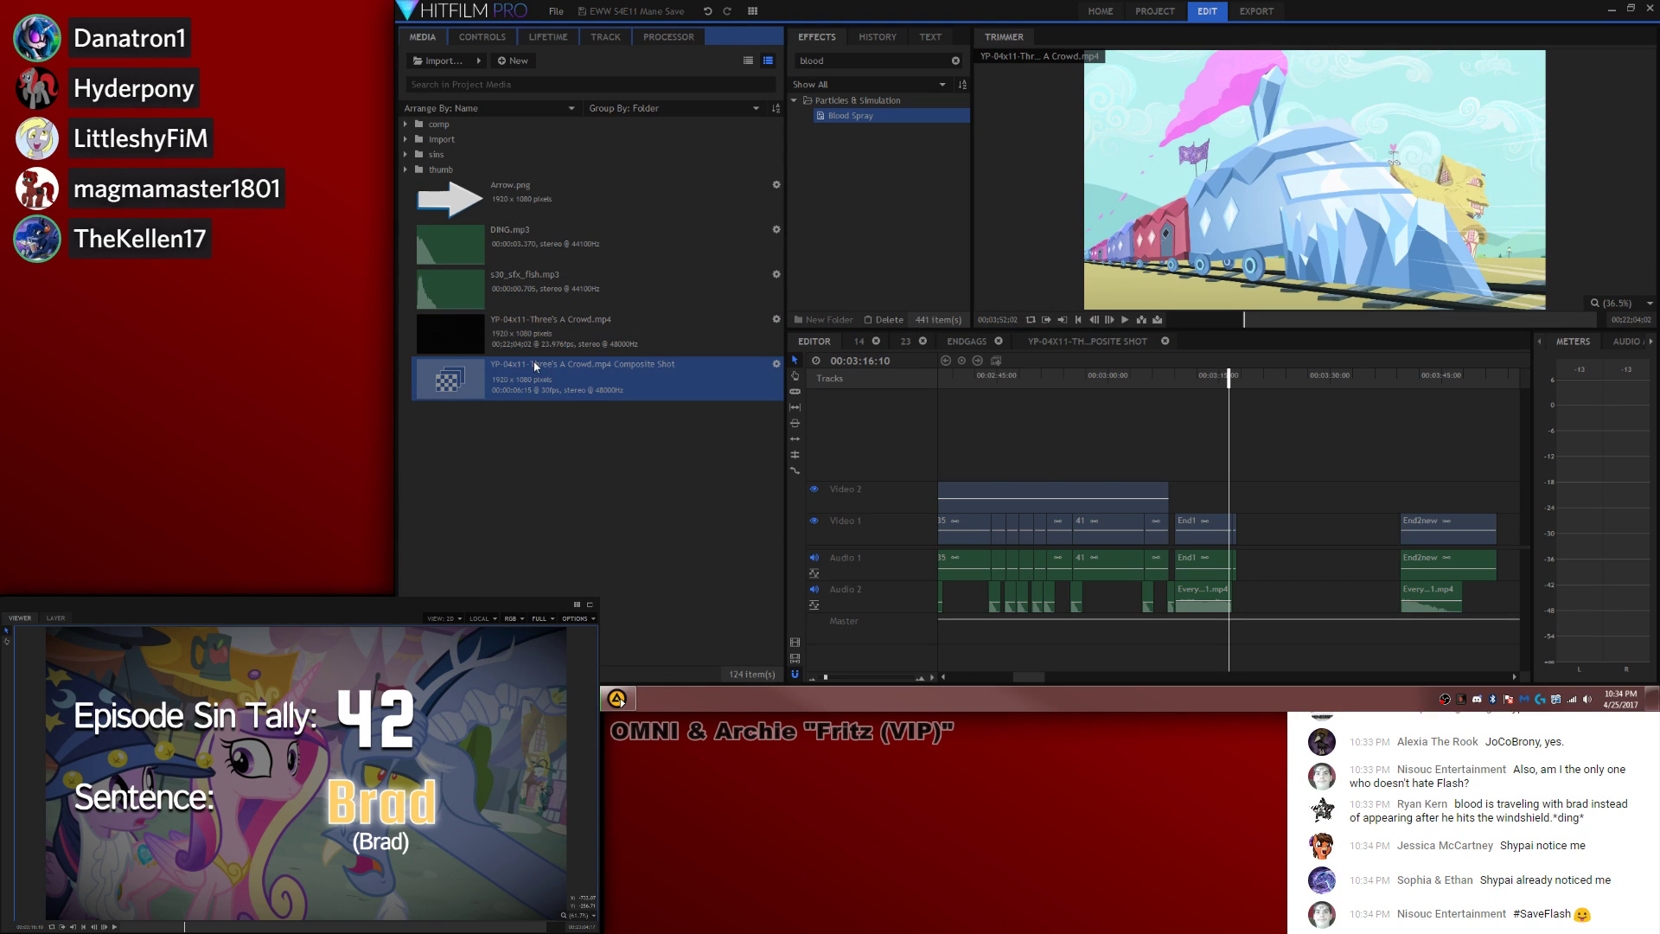
pyautogui.moveTo(518, 130); pyautogui.dragTo(519, 124)
pyautogui.scroll(5, 403, 127)
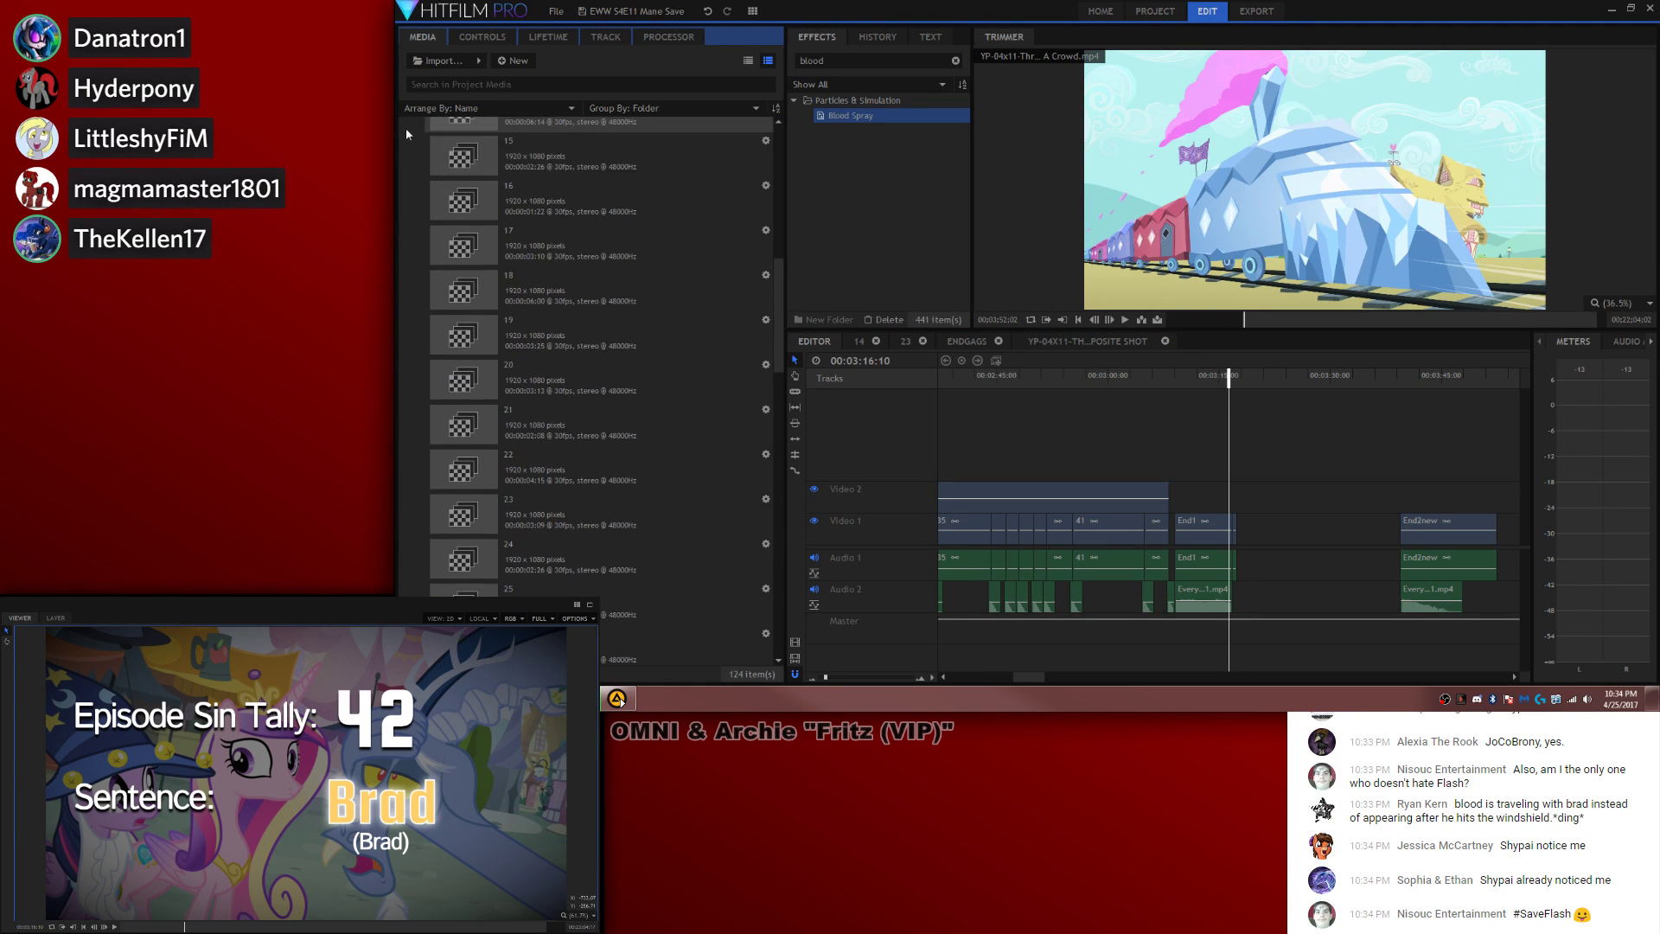
pyautogui.click(404, 124)
# Step: Search the project media for "end", insert Endgags right after End1, and move the End2new clips against its end
pyautogui.click(451, 88)
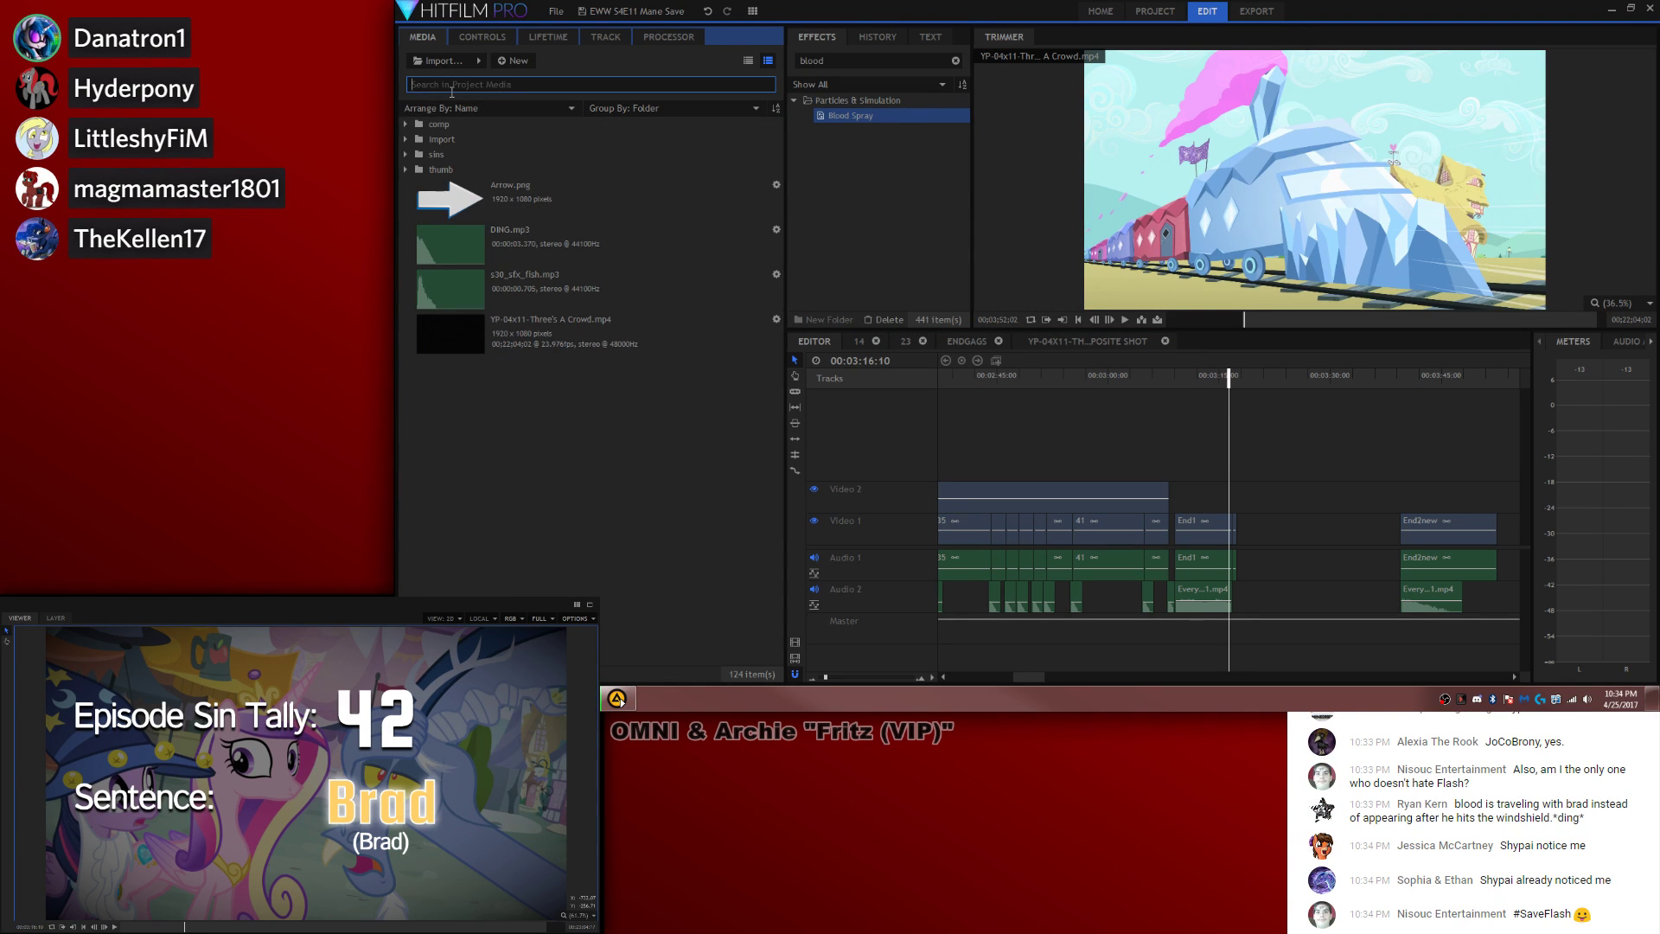
pyautogui.write('end')
pyautogui.moveTo(467, 303); pyautogui.dragTo(1245, 536)
pyautogui.moveTo(1430, 523); pyautogui.dragTo(1376, 525)
pyautogui.moveTo(1430, 595); pyautogui.dragTo(1379, 597)
pyautogui.click(1371, 464)
# Step: Play the Endgags section through to End2new, and step back to the train shot at 00:03:31:07
pyautogui.press('space')
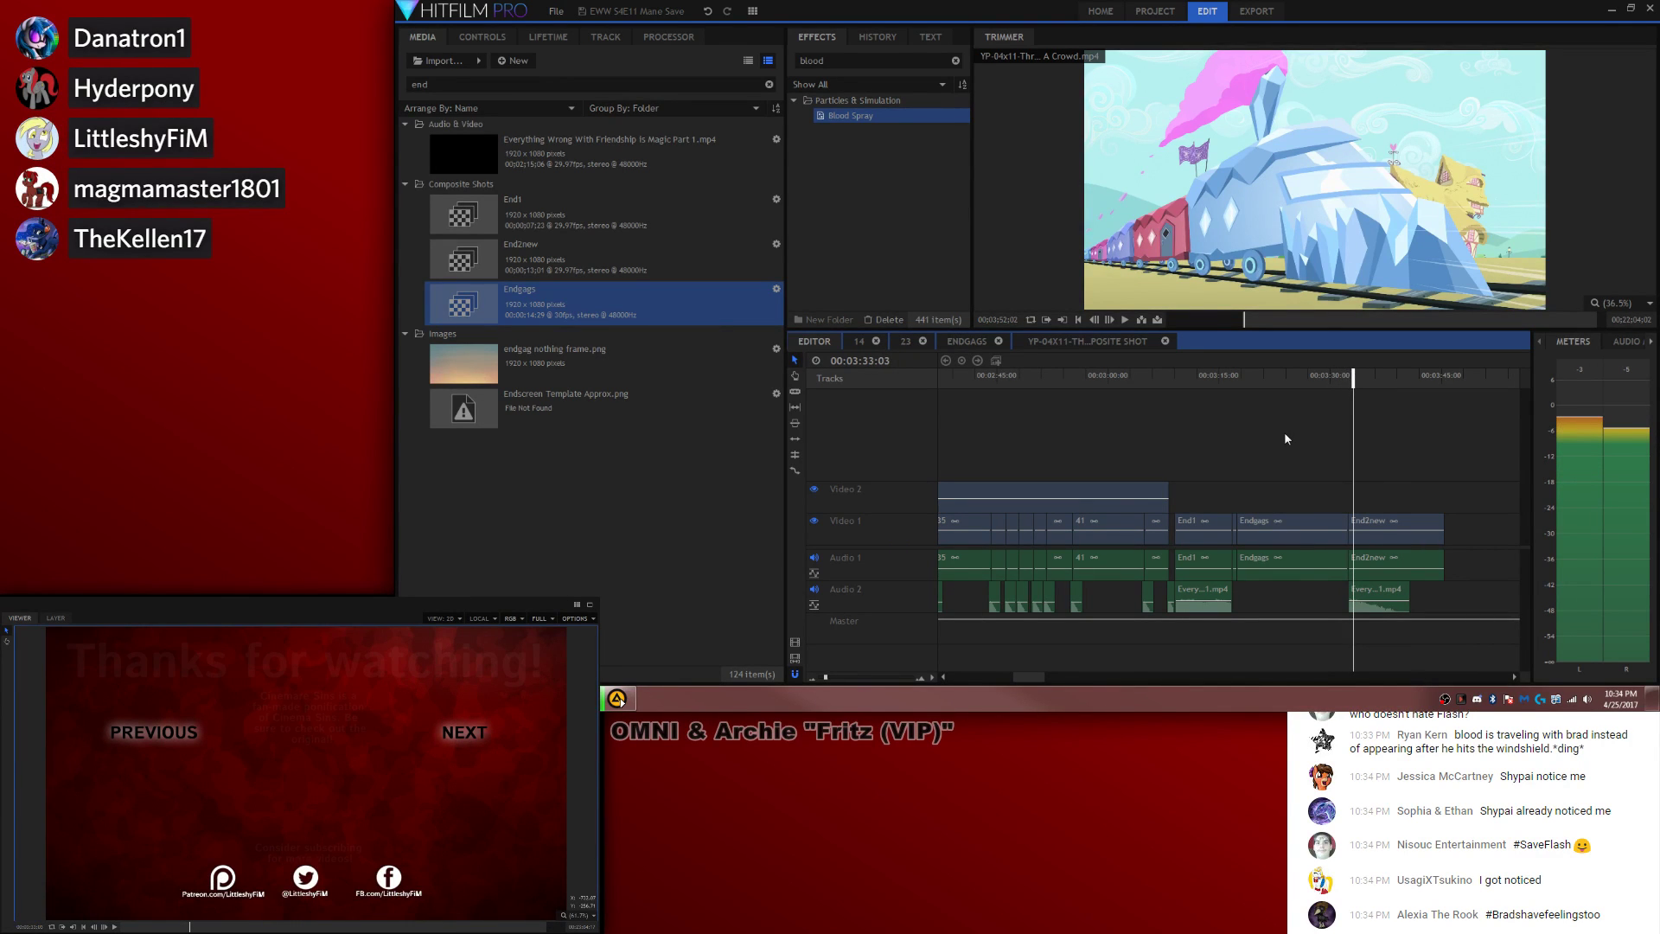
pyautogui.click(1273, 377)
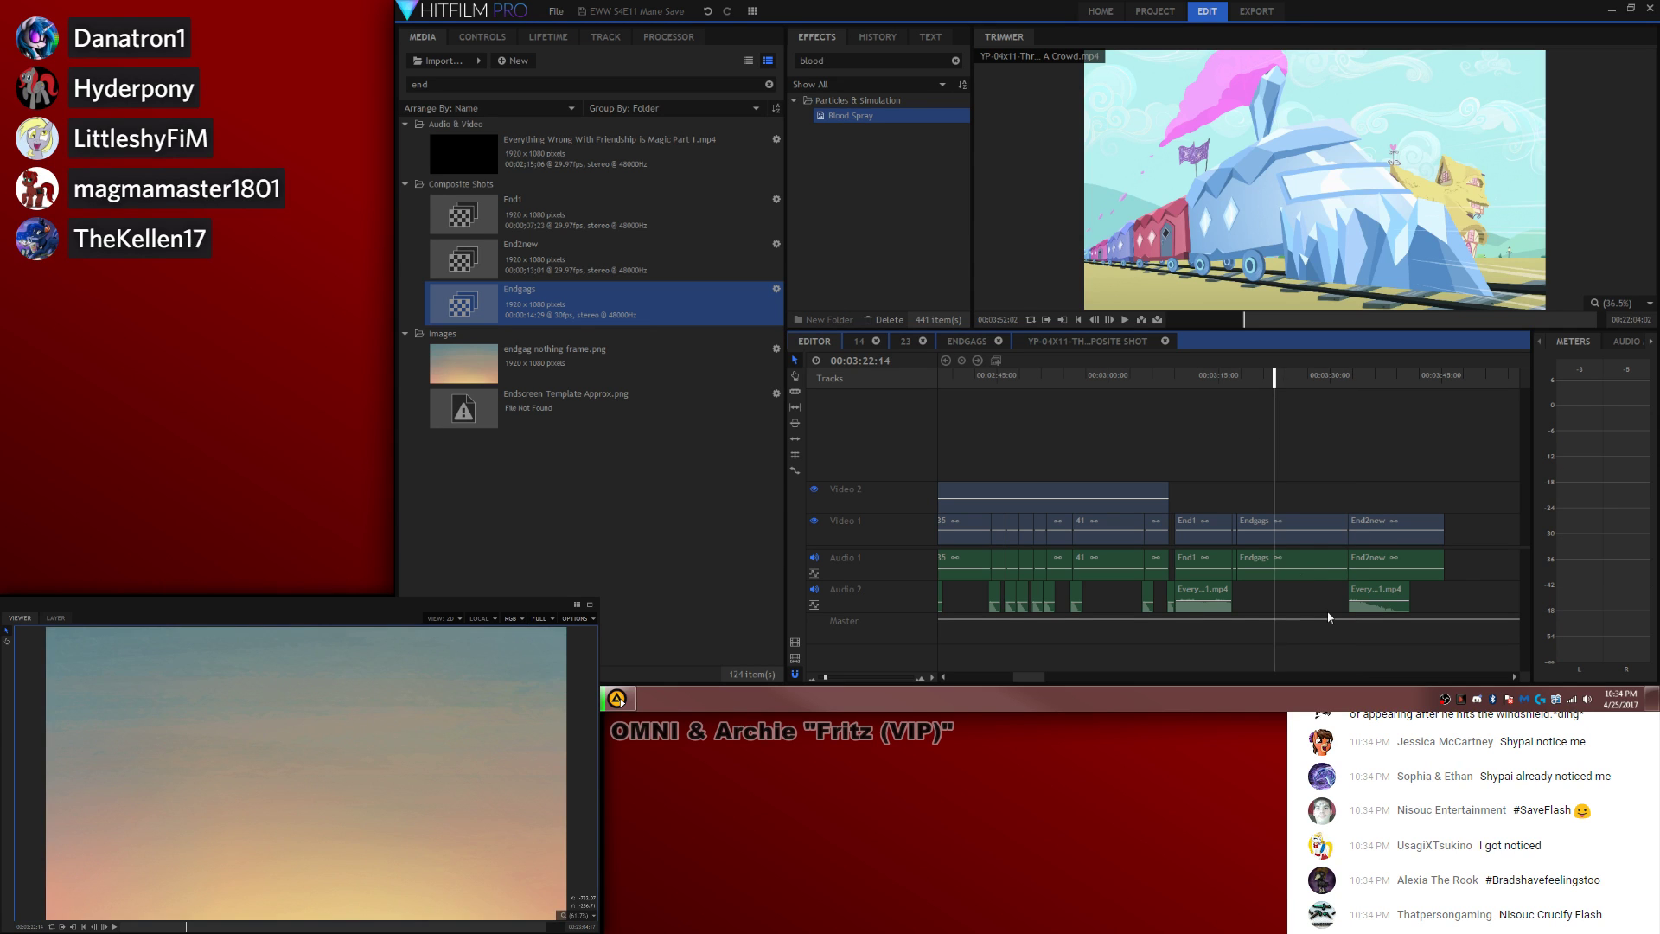
pyautogui.press('space')
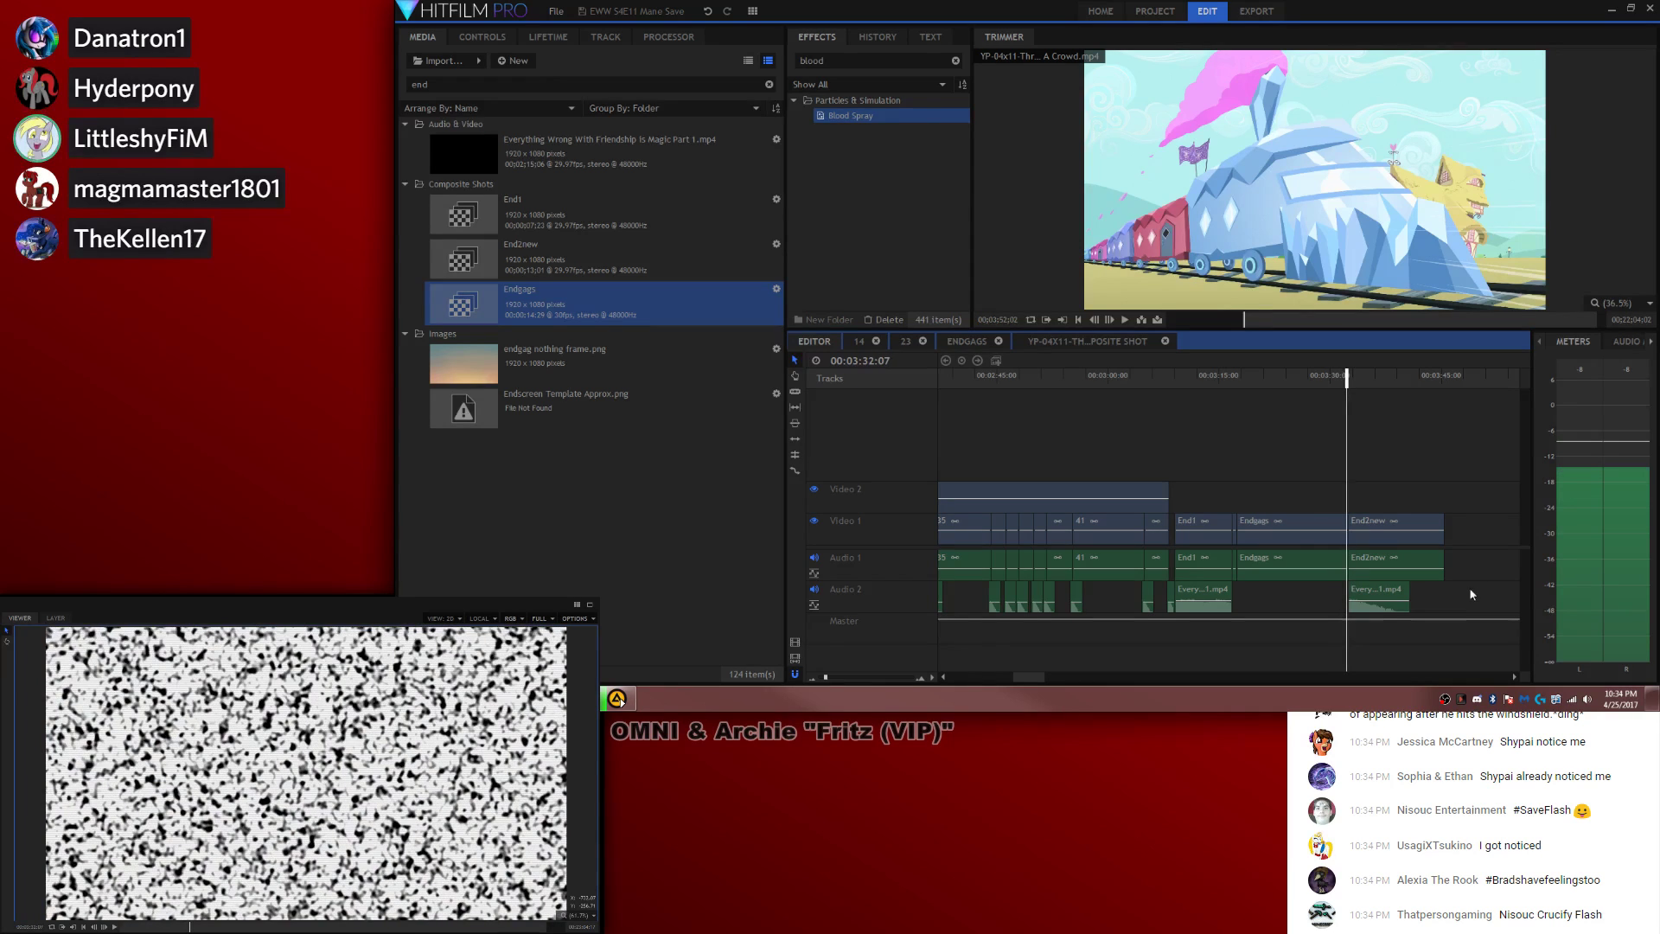
pyautogui.hotkey('shift', 'Left')
pyautogui.hotkey('shift', 'Left')
pyautogui.hotkey('shift', 'Left')
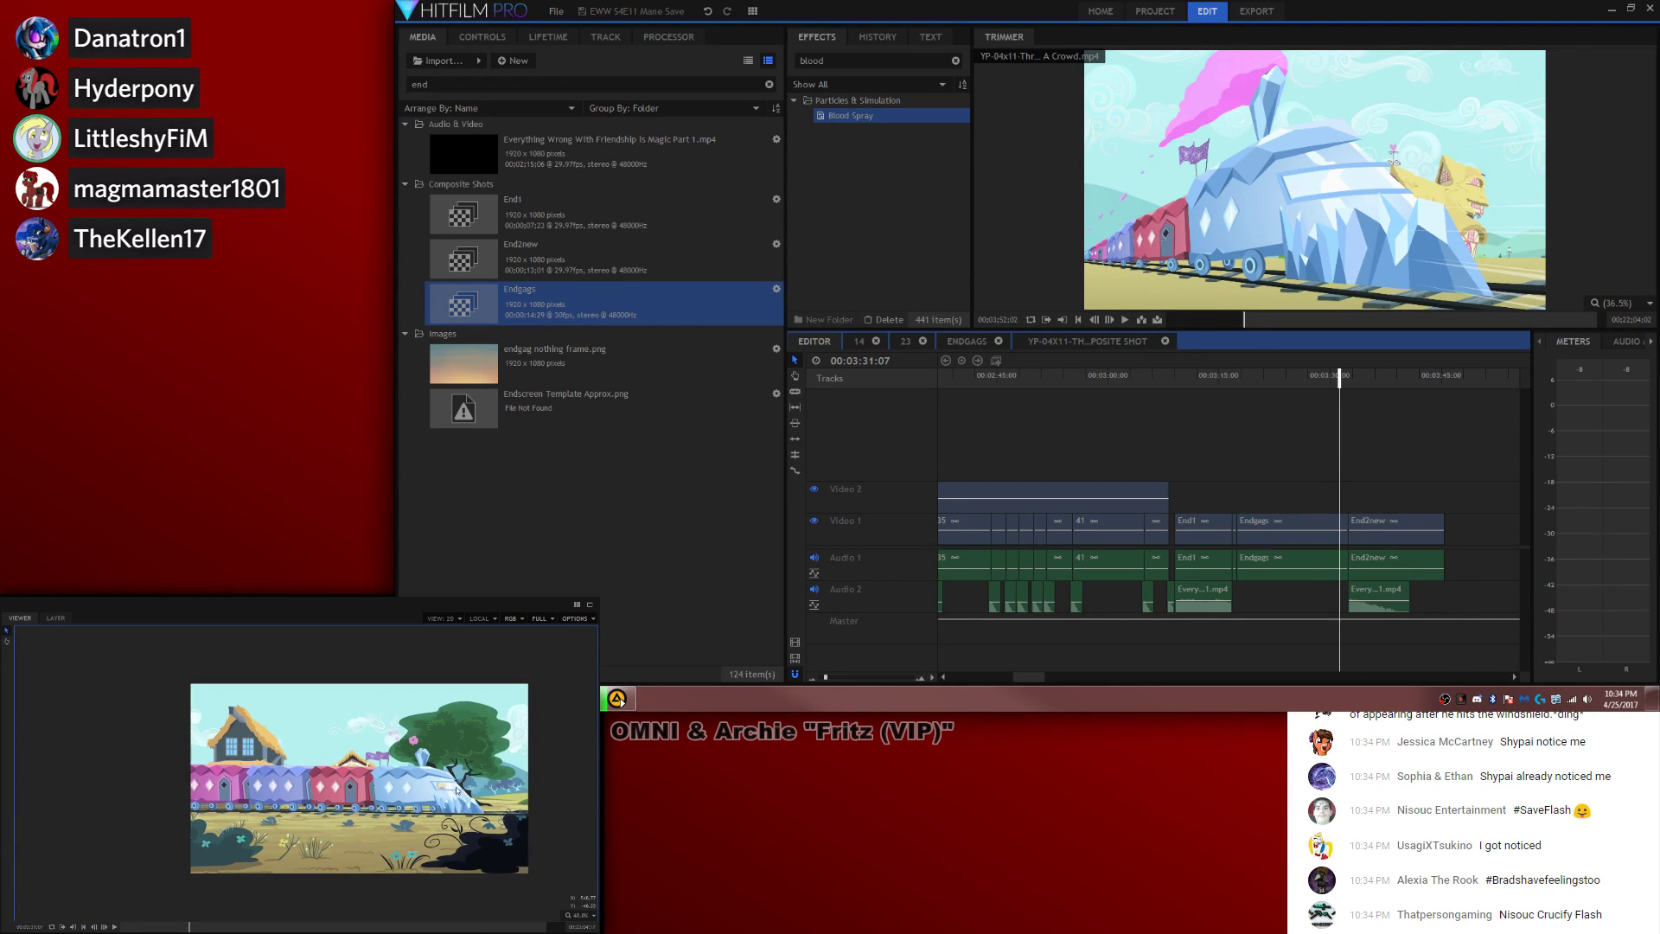
# Step: Fit the frame in the viewer and examine the train impact frame by frame up to 00:03:31:13
pyautogui.scroll(1, 451, 791)
pyautogui.click(579, 915)
pyautogui.click(575, 905)
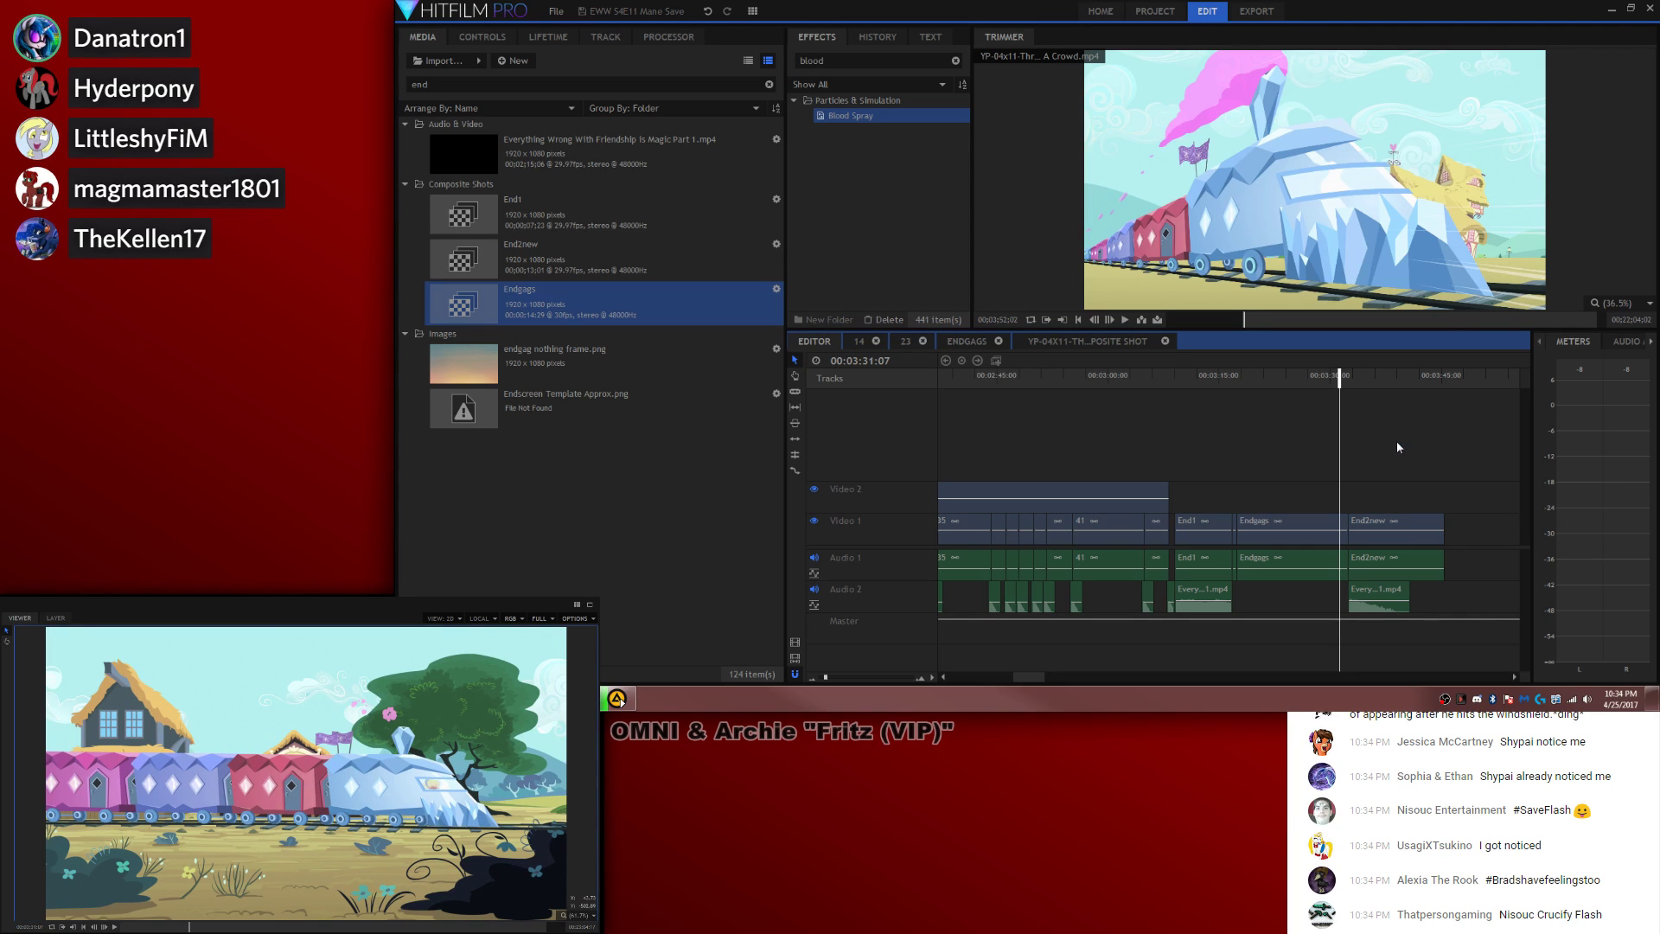
pyautogui.press('Right')
pyautogui.press('Right')
pyautogui.press('Right')
pyautogui.press('Right')
pyautogui.press('Right')
pyautogui.press('Right')
pyautogui.press('Right')
pyautogui.press('Right')
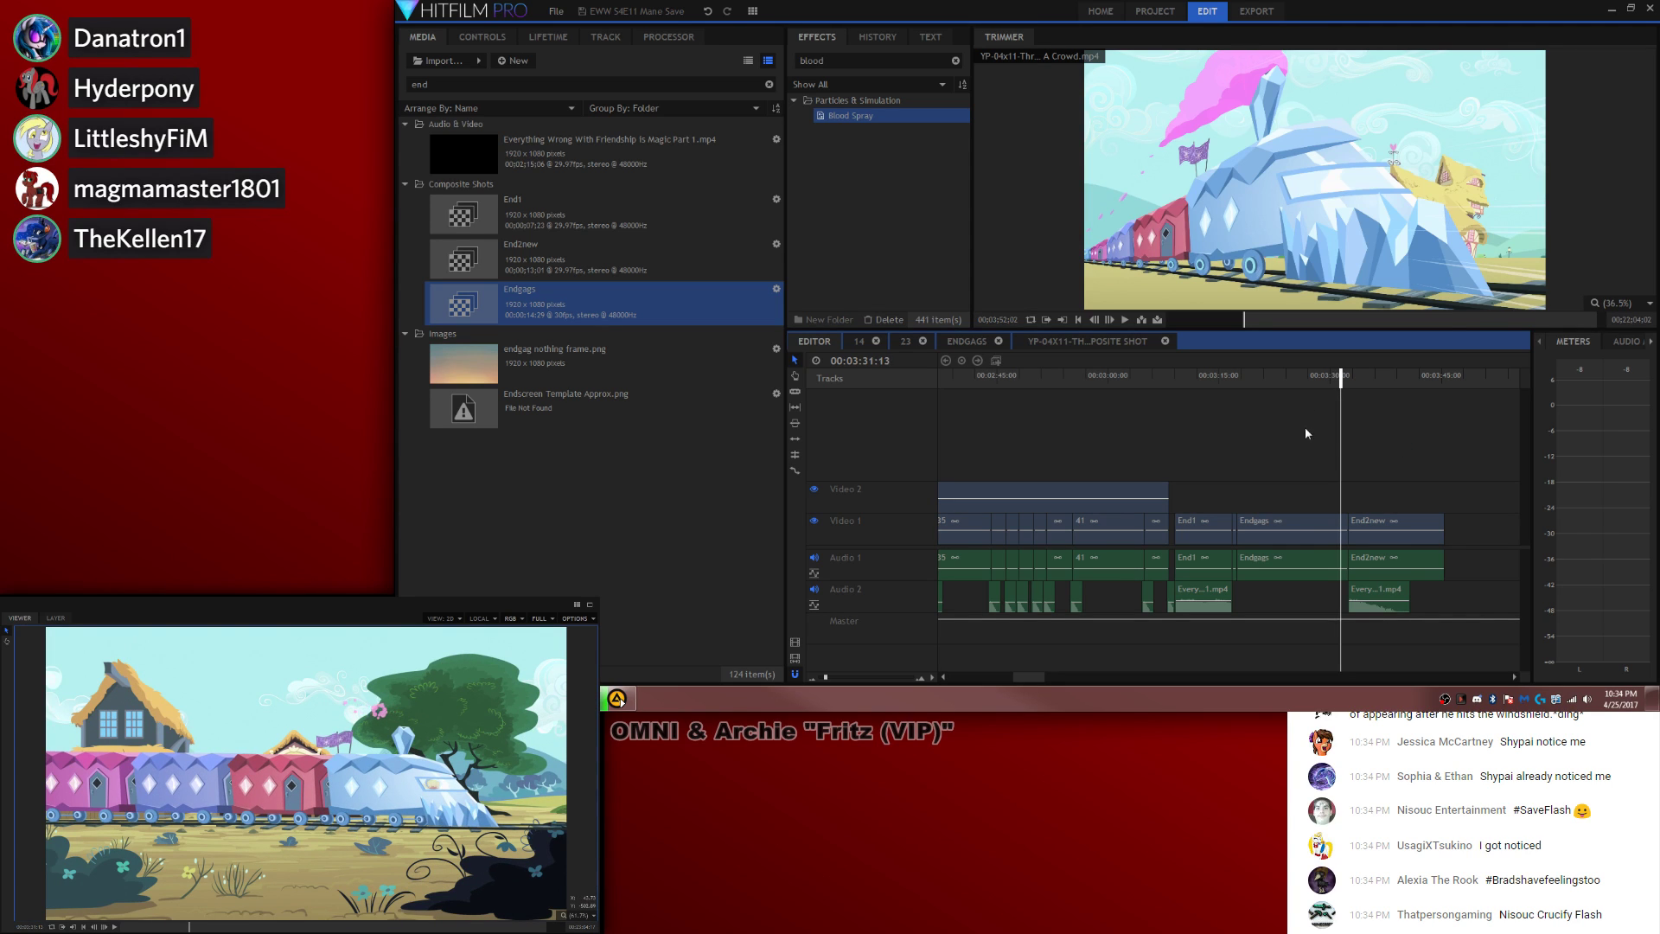
# Step: Replay the train gag from about 00:03:28:10 and scrub back to its opening train shot
pyautogui.click(1315, 376)
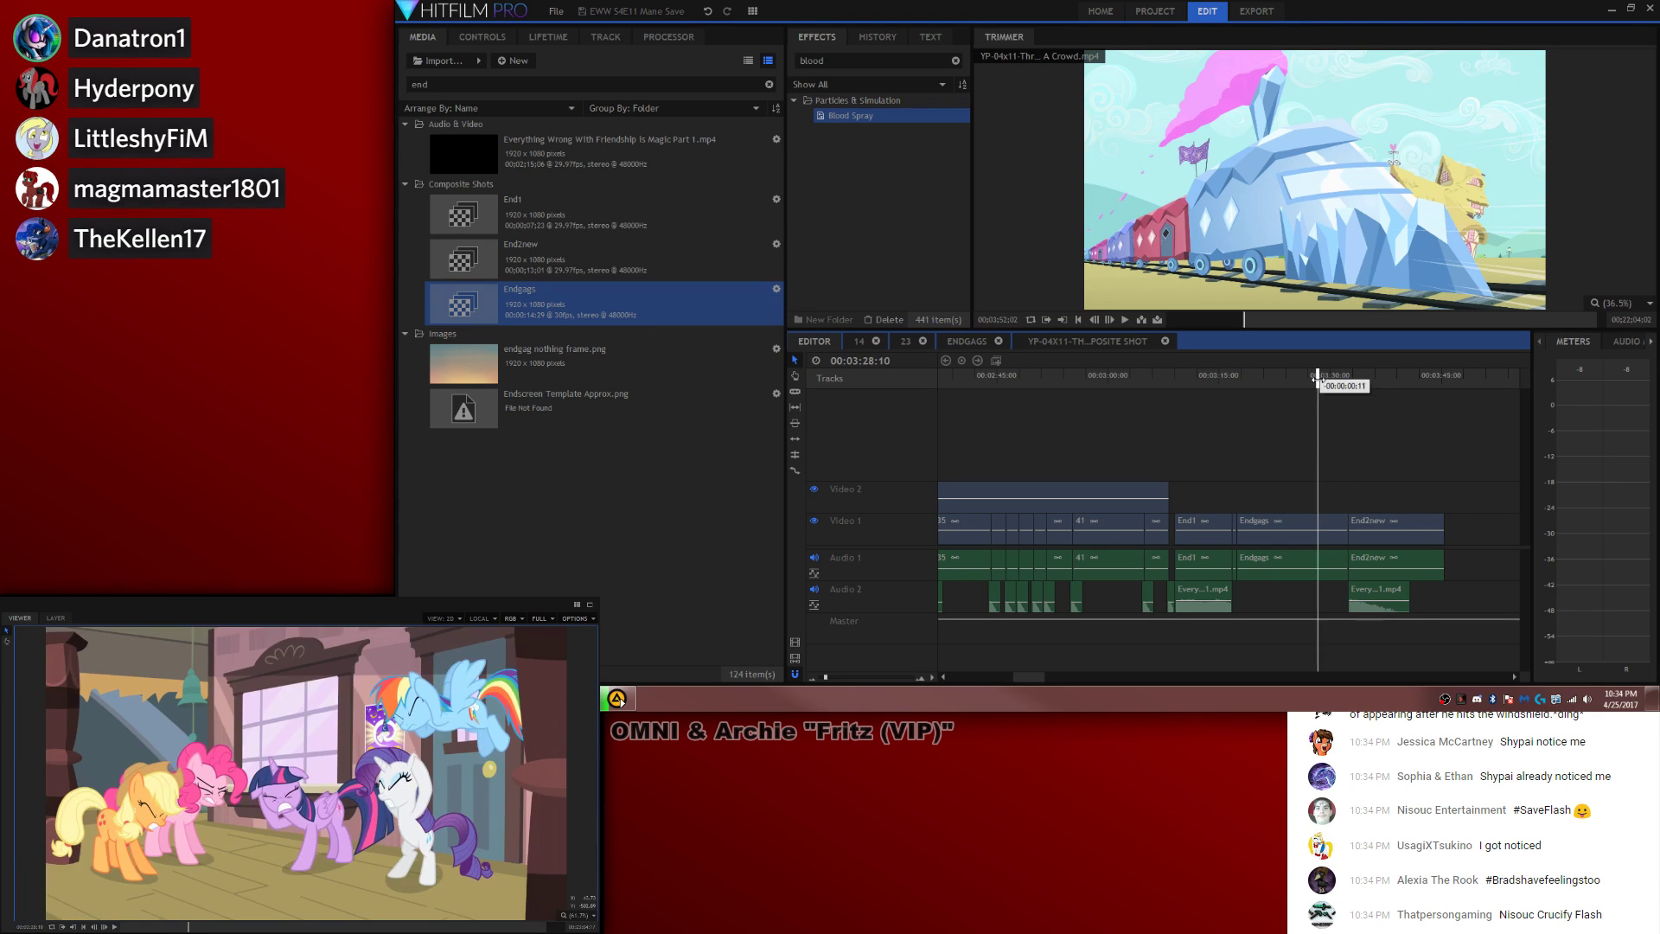
pyautogui.press('space')
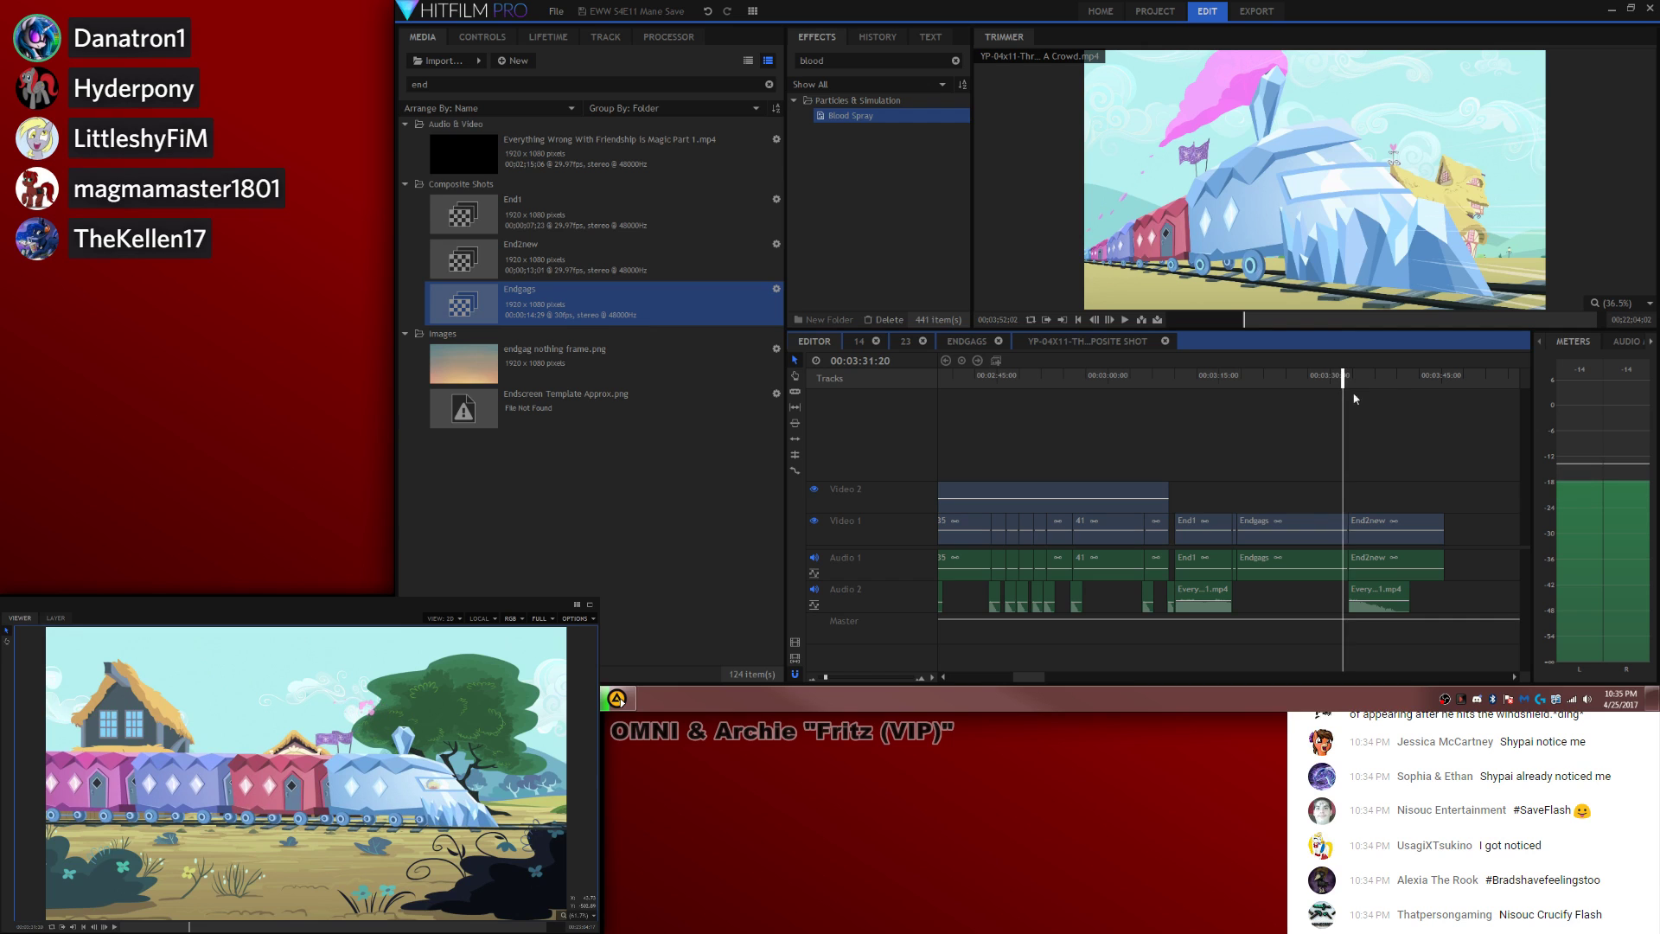
pyautogui.moveTo(1344, 377); pyautogui.dragTo(1313, 417)
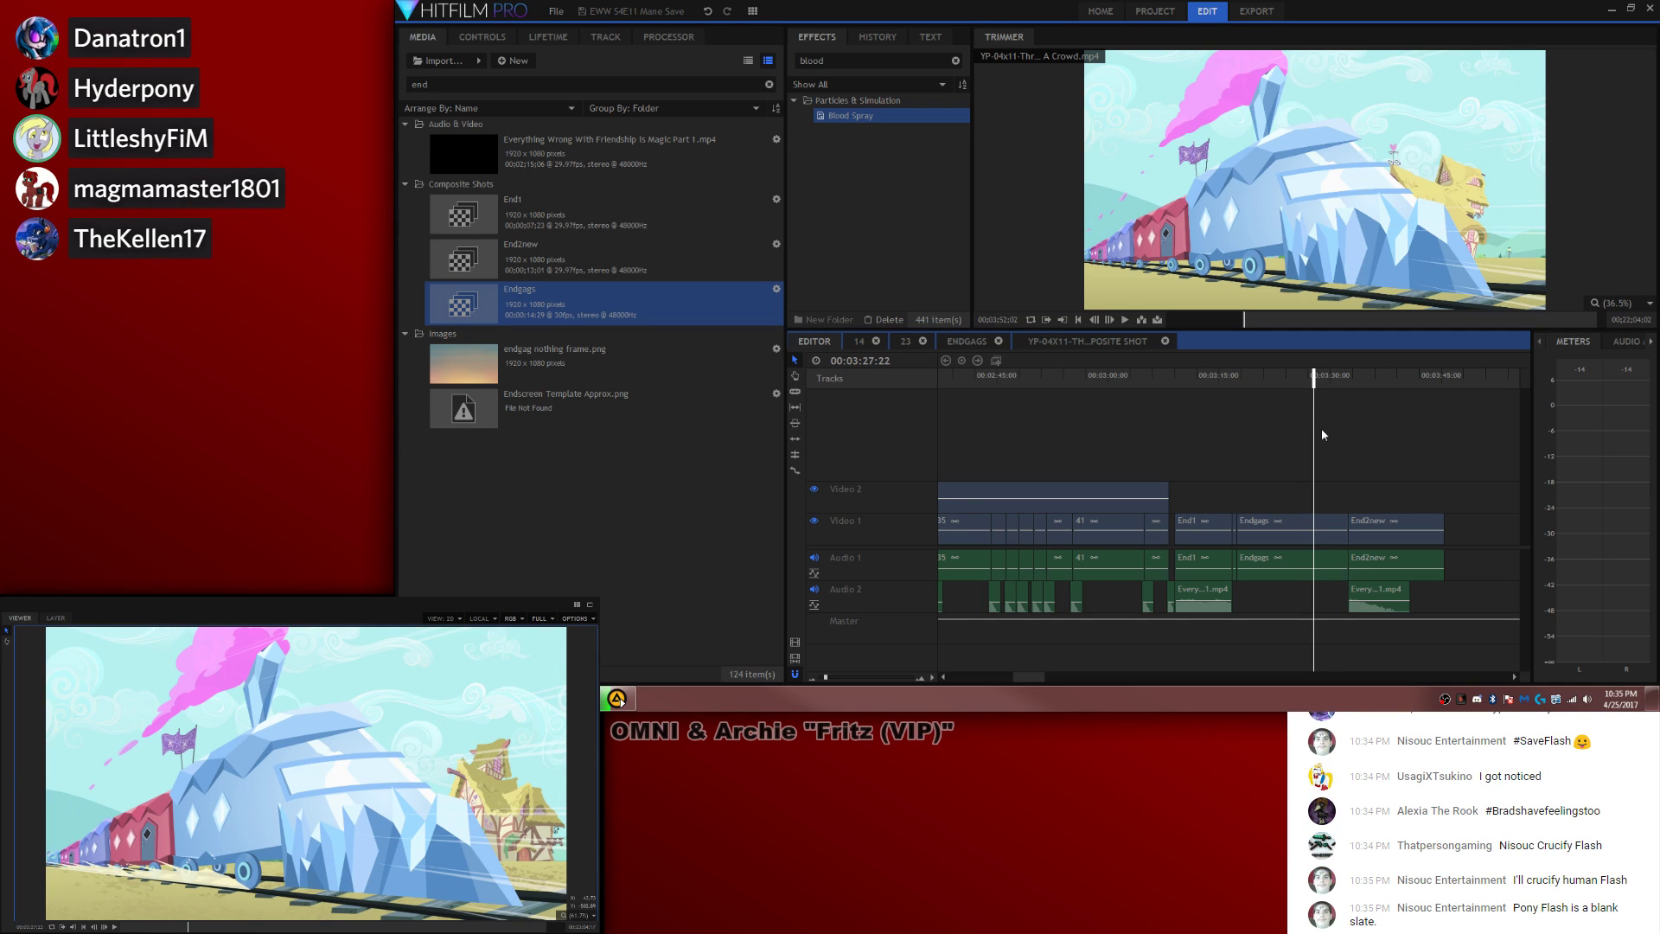
# Step: Return to the sin tally at 00:03:16:10, open the End1 composite shot, and clear the media search
pyautogui.moveTo(1373, 401); pyautogui.dragTo(1228, 377)
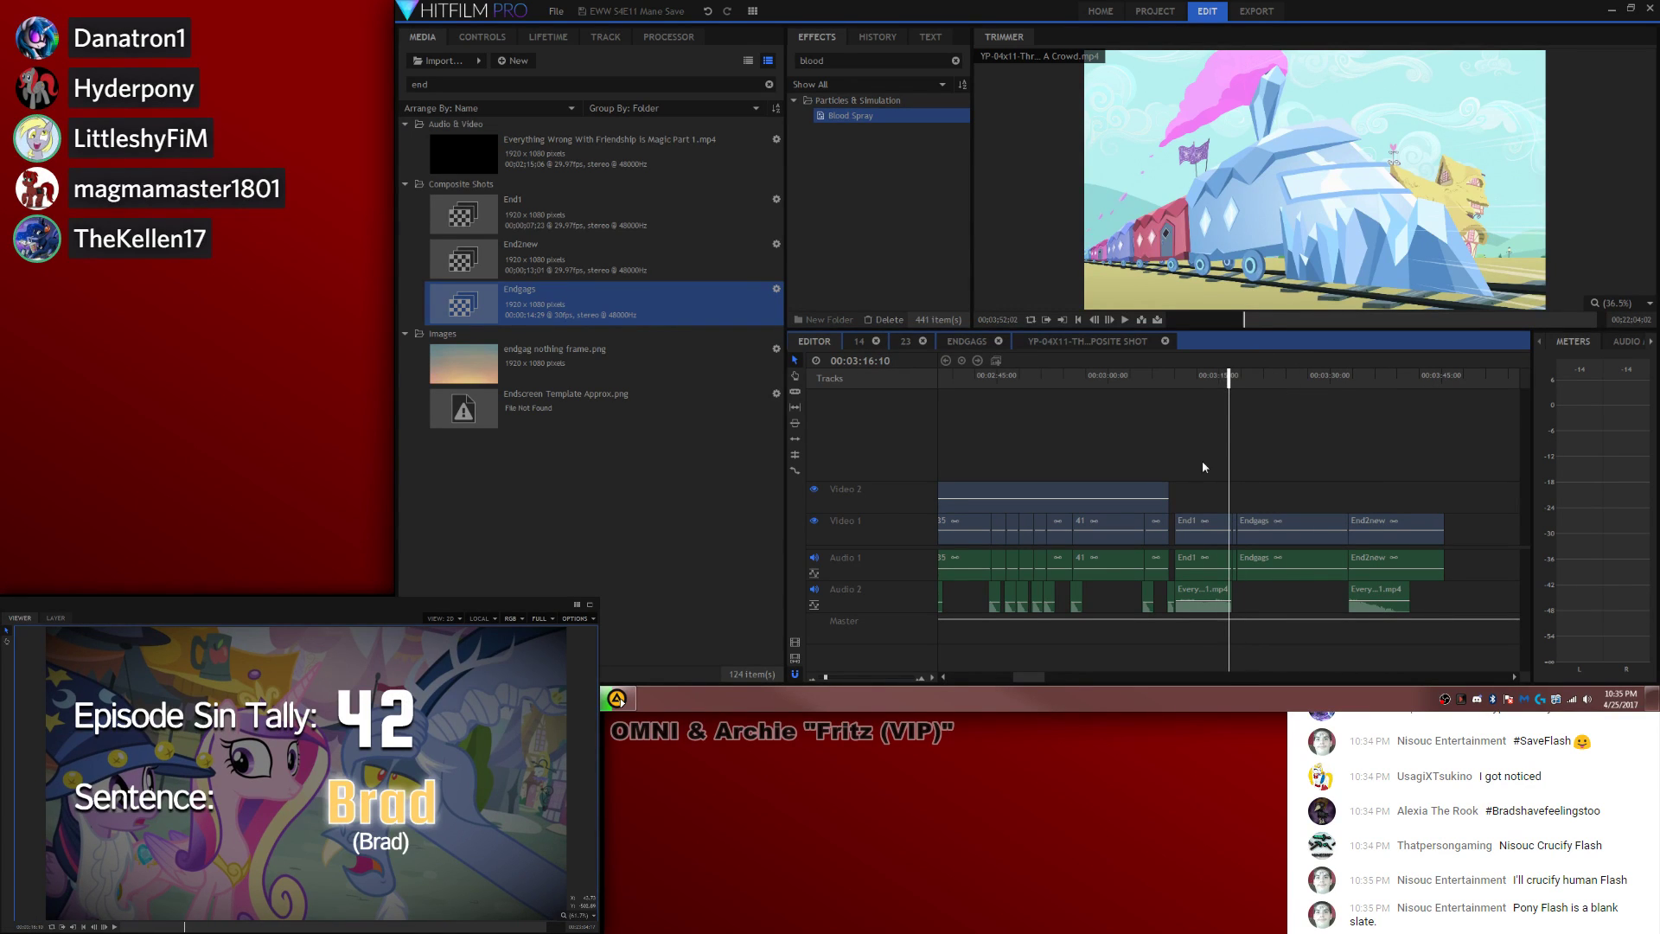
pyautogui.doubleClick(1216, 520)
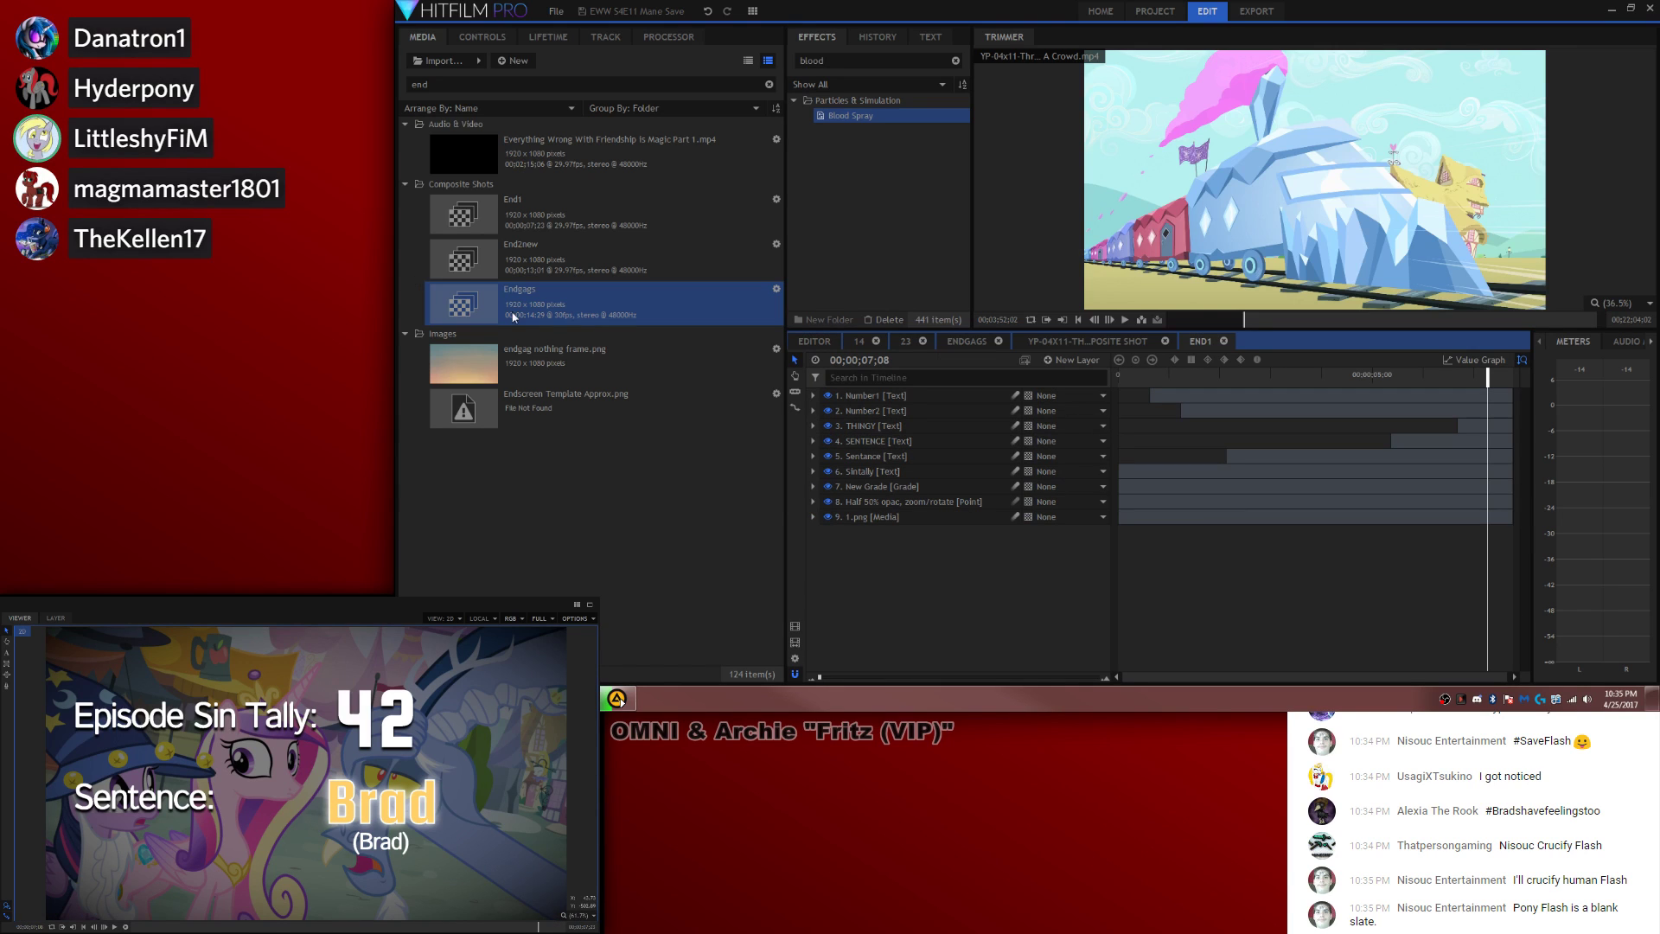
pyautogui.click(535, 366)
pyautogui.click(515, 303)
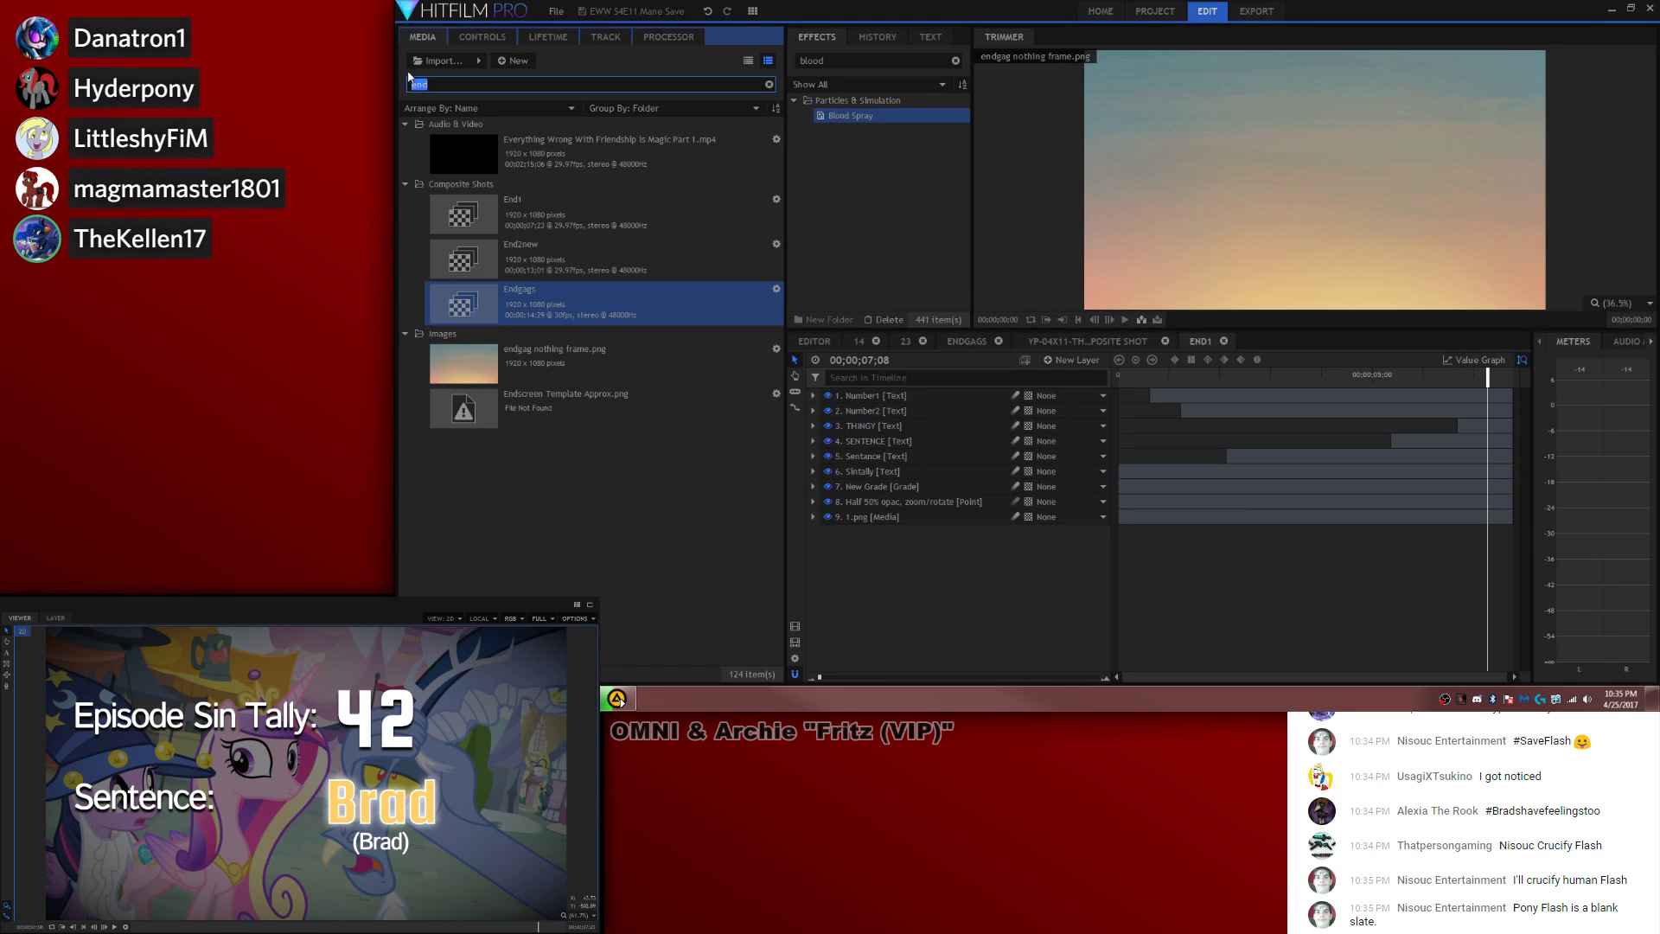
pyautogui.press('BackSpace')
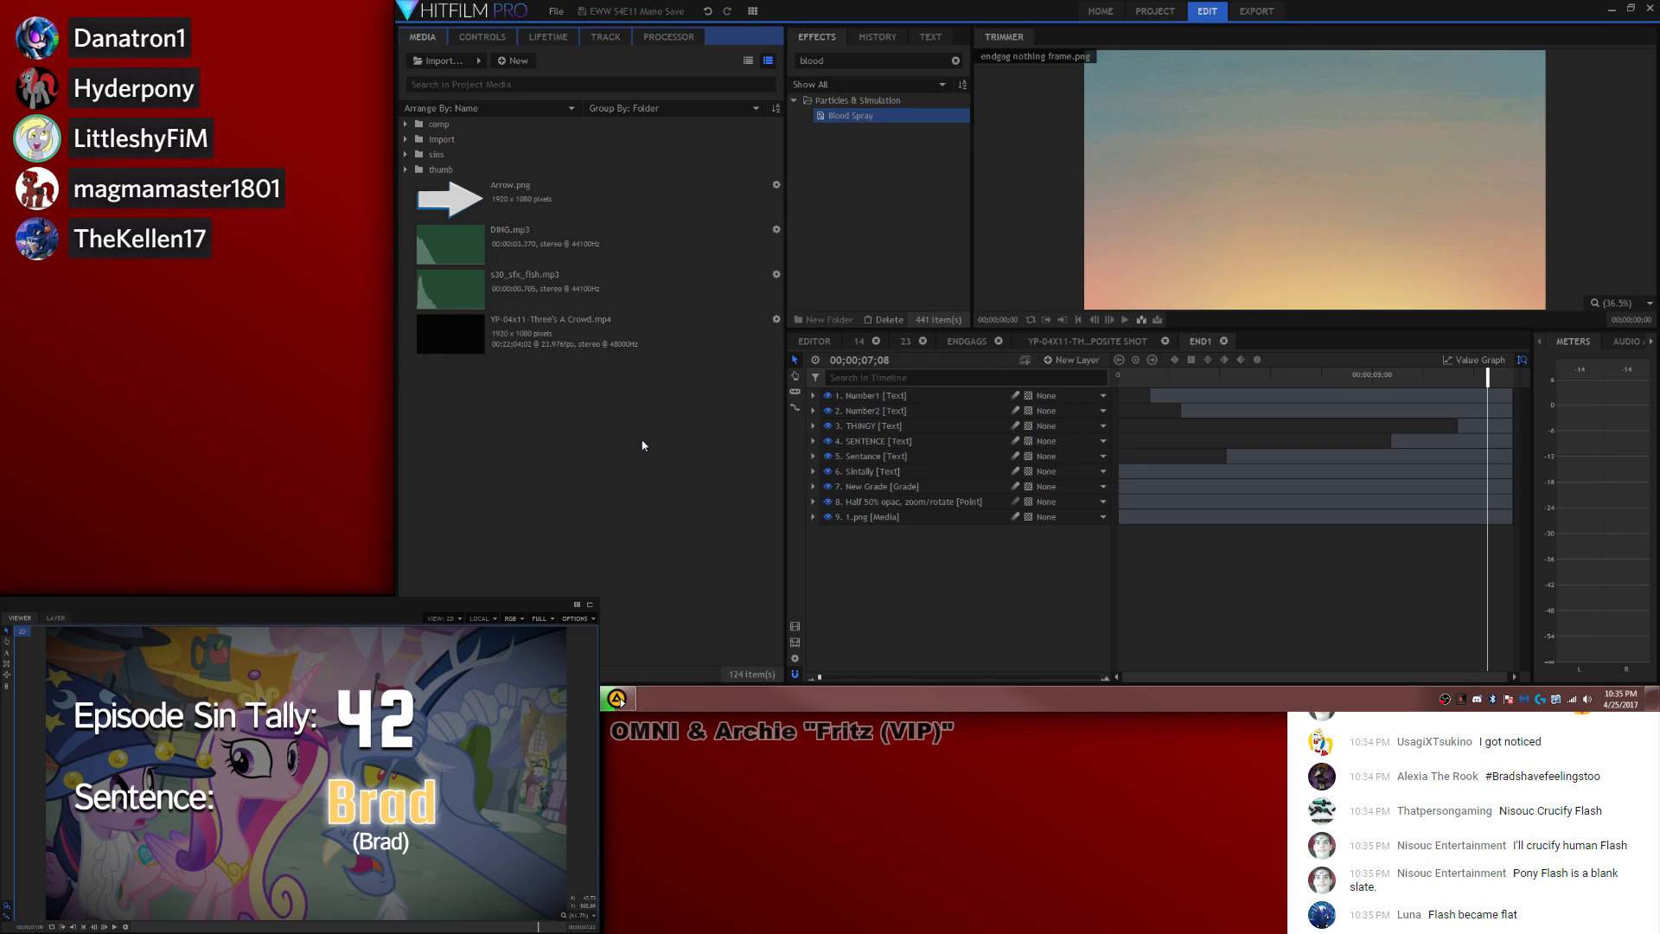
# Step: Open the episode YP-04x11-Three's A Crowd.mp4 from the 1080p MP4 folder of season S4 in VLC media player
pyautogui.press('super')
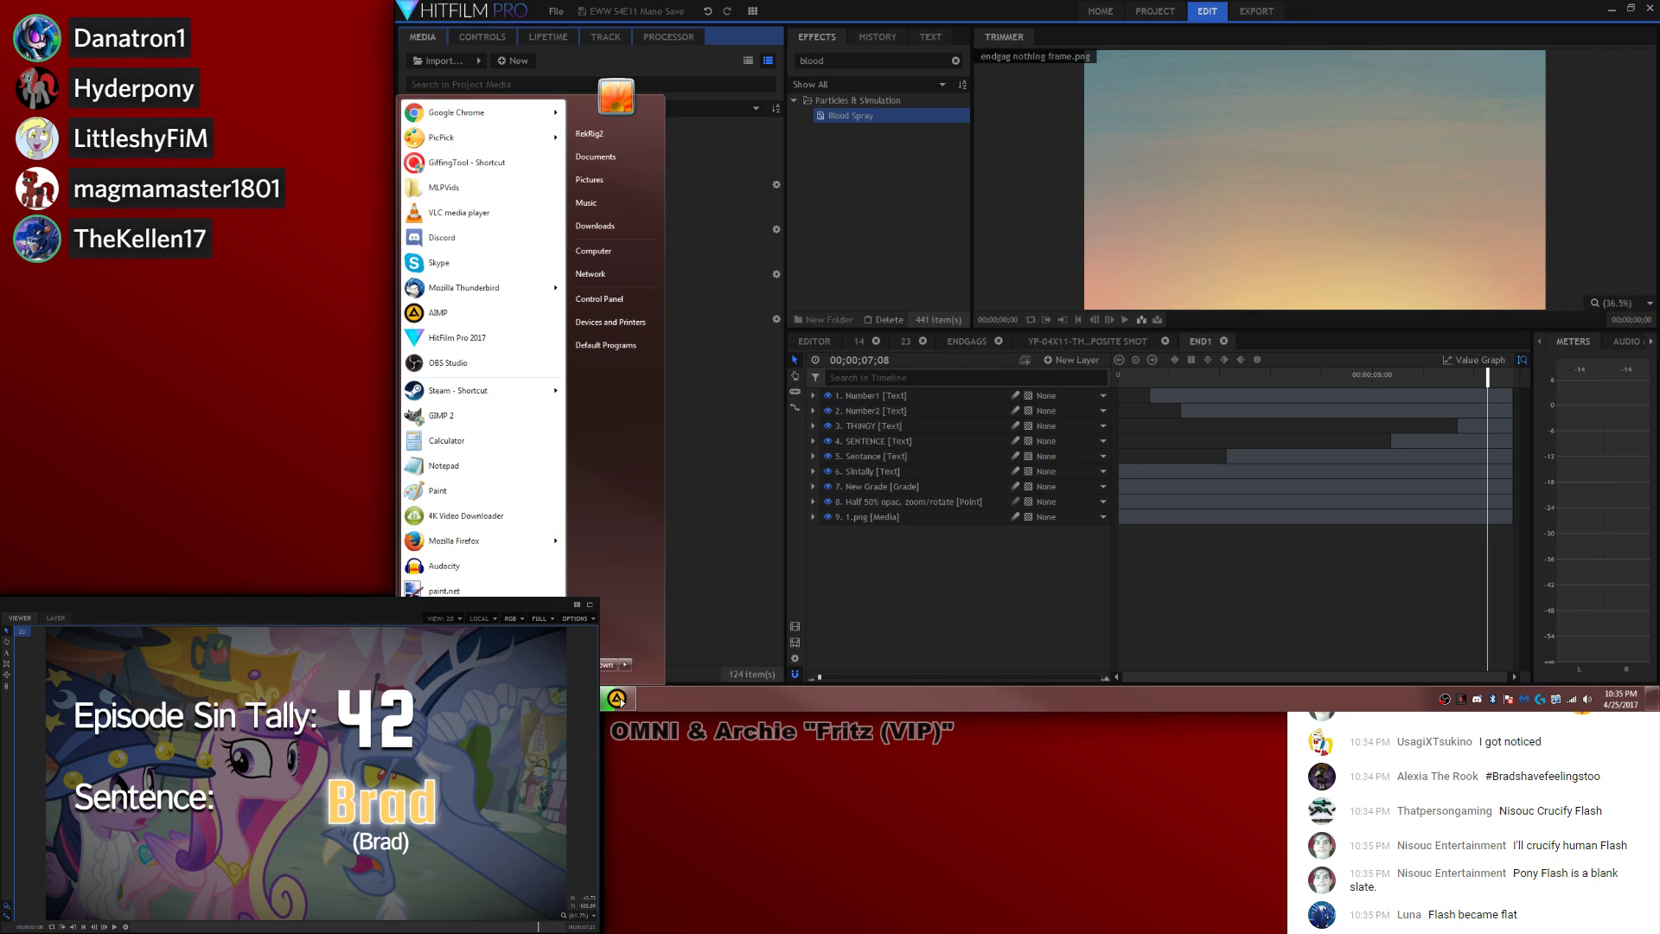
pyautogui.click(460, 213)
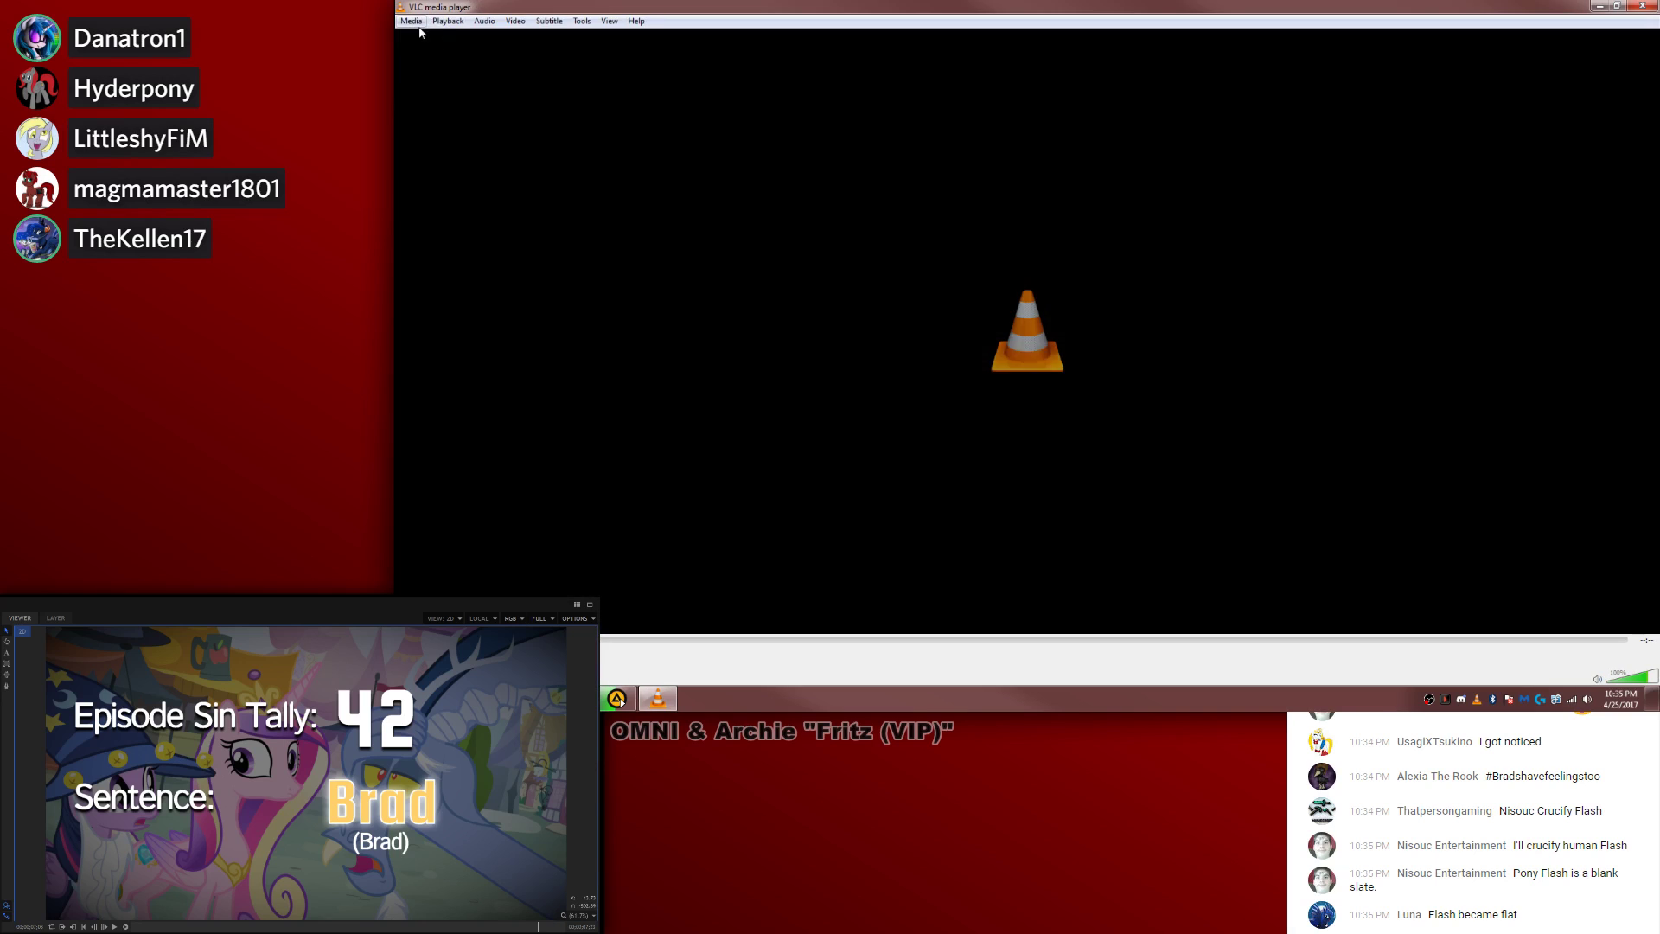
pyautogui.click(417, 25)
pyautogui.click(422, 38)
pyautogui.click(448, 118)
pyautogui.doubleClick(581, 216)
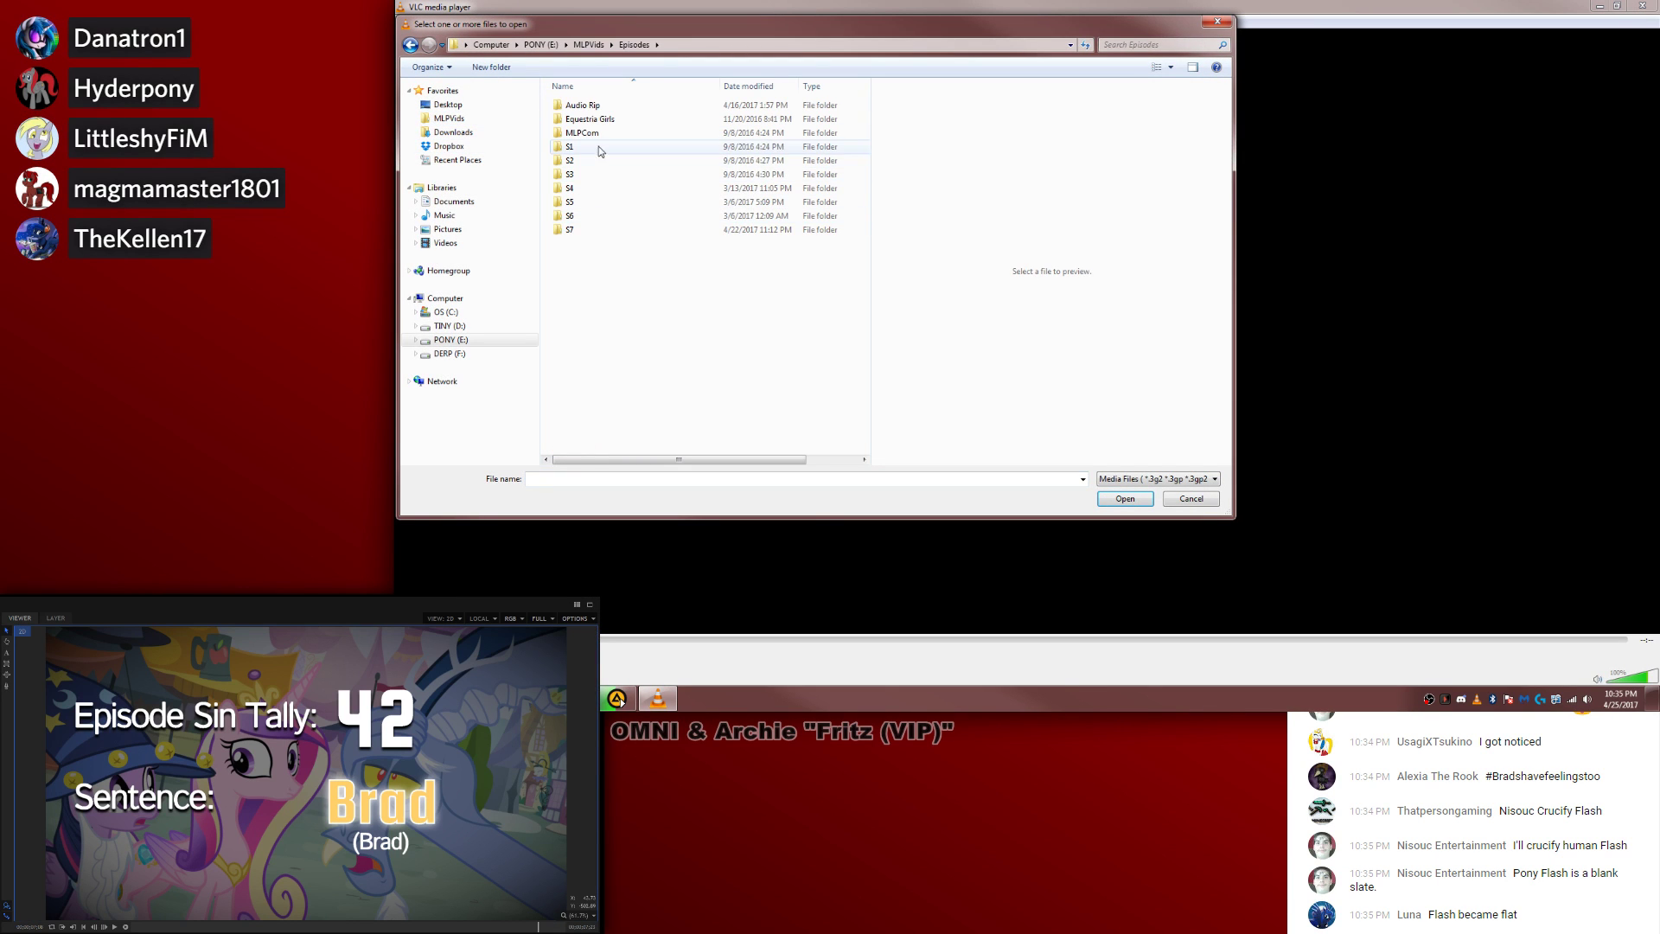
pyautogui.doubleClick(585, 188)
pyautogui.doubleClick(613, 120)
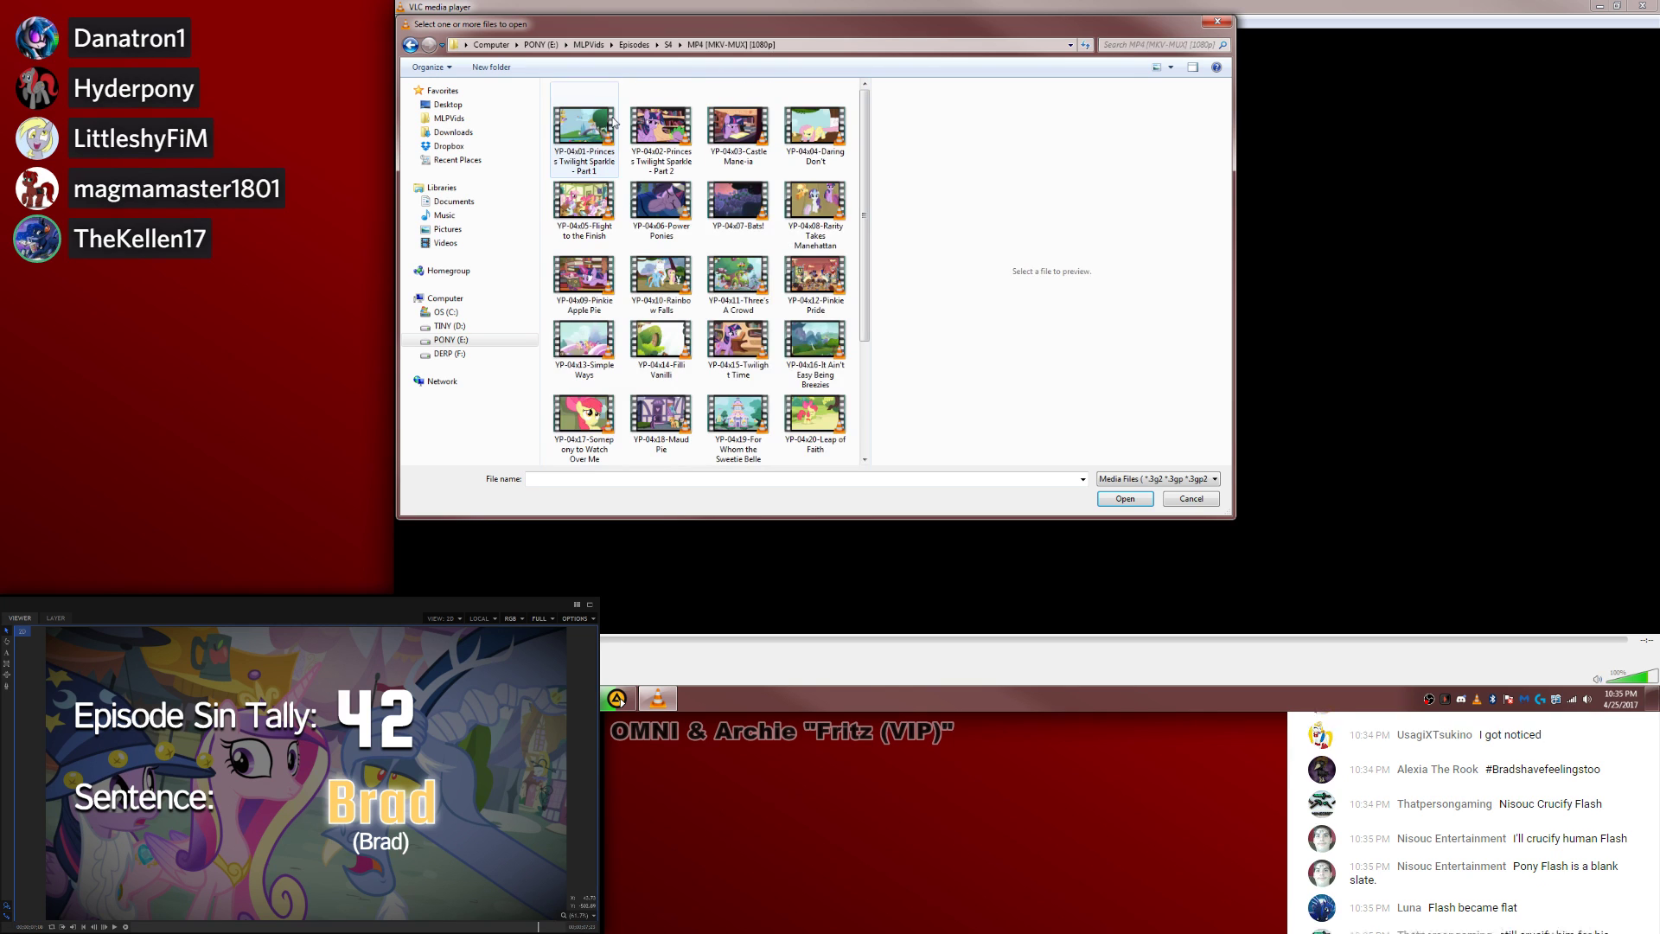
pyautogui.doubleClick(739, 294)
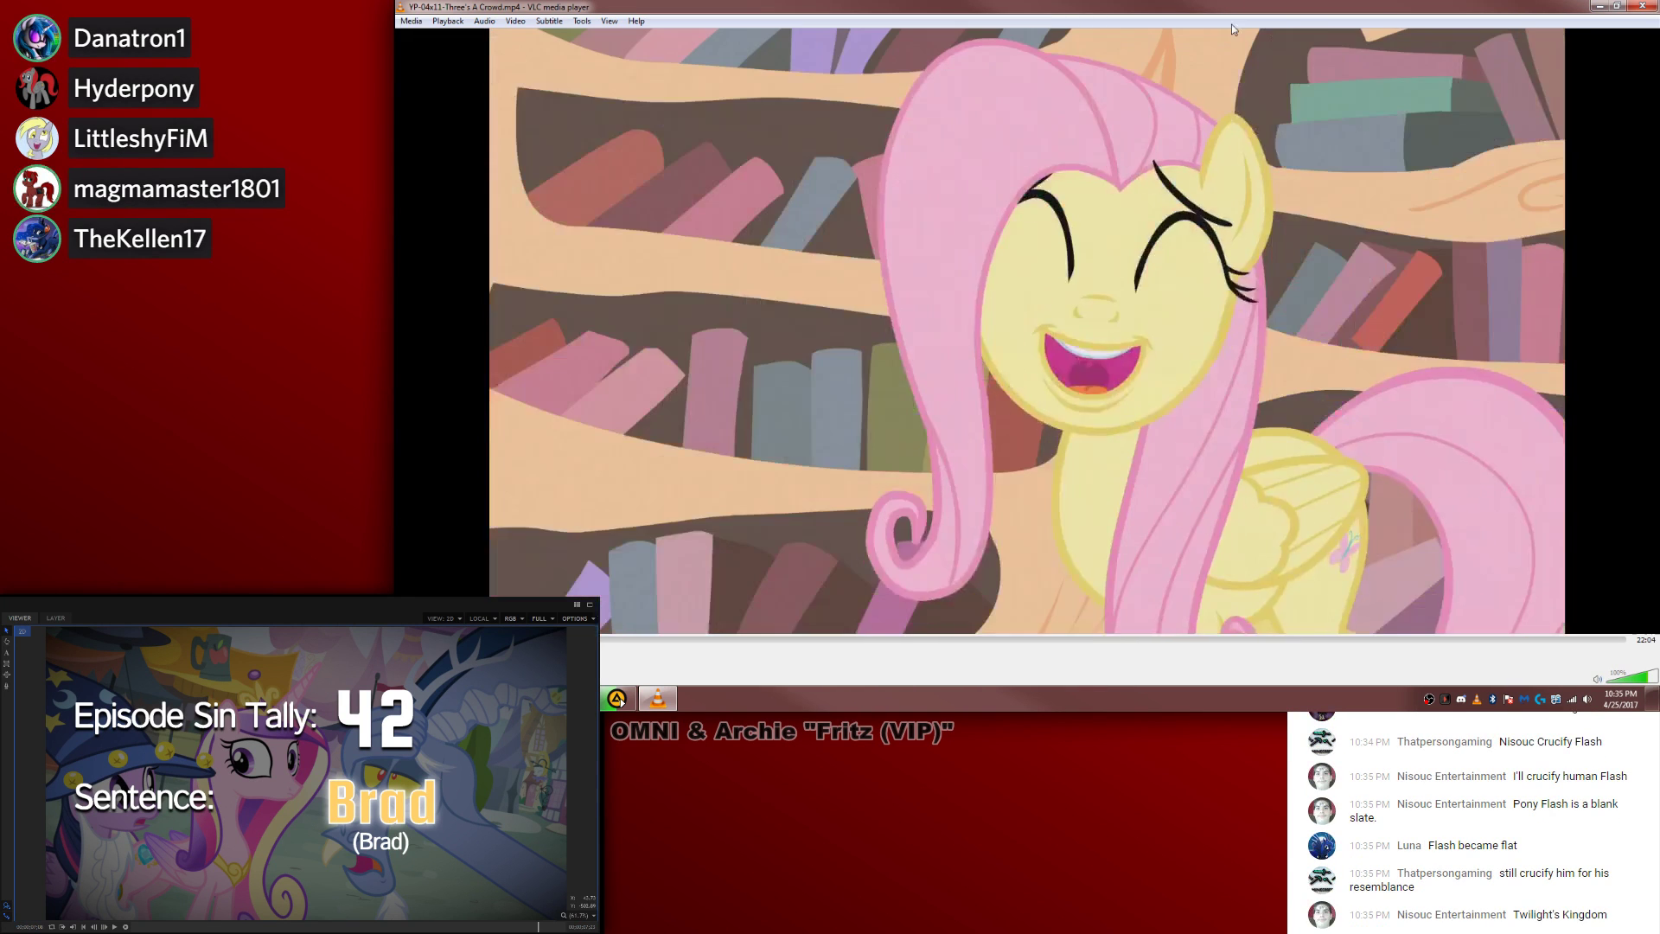
# Step: Restore the video player from full size, shrink its window, and place it over the middle of the editor
pyautogui.moveTo(1251, 7); pyautogui.dragTo(1323, 53)
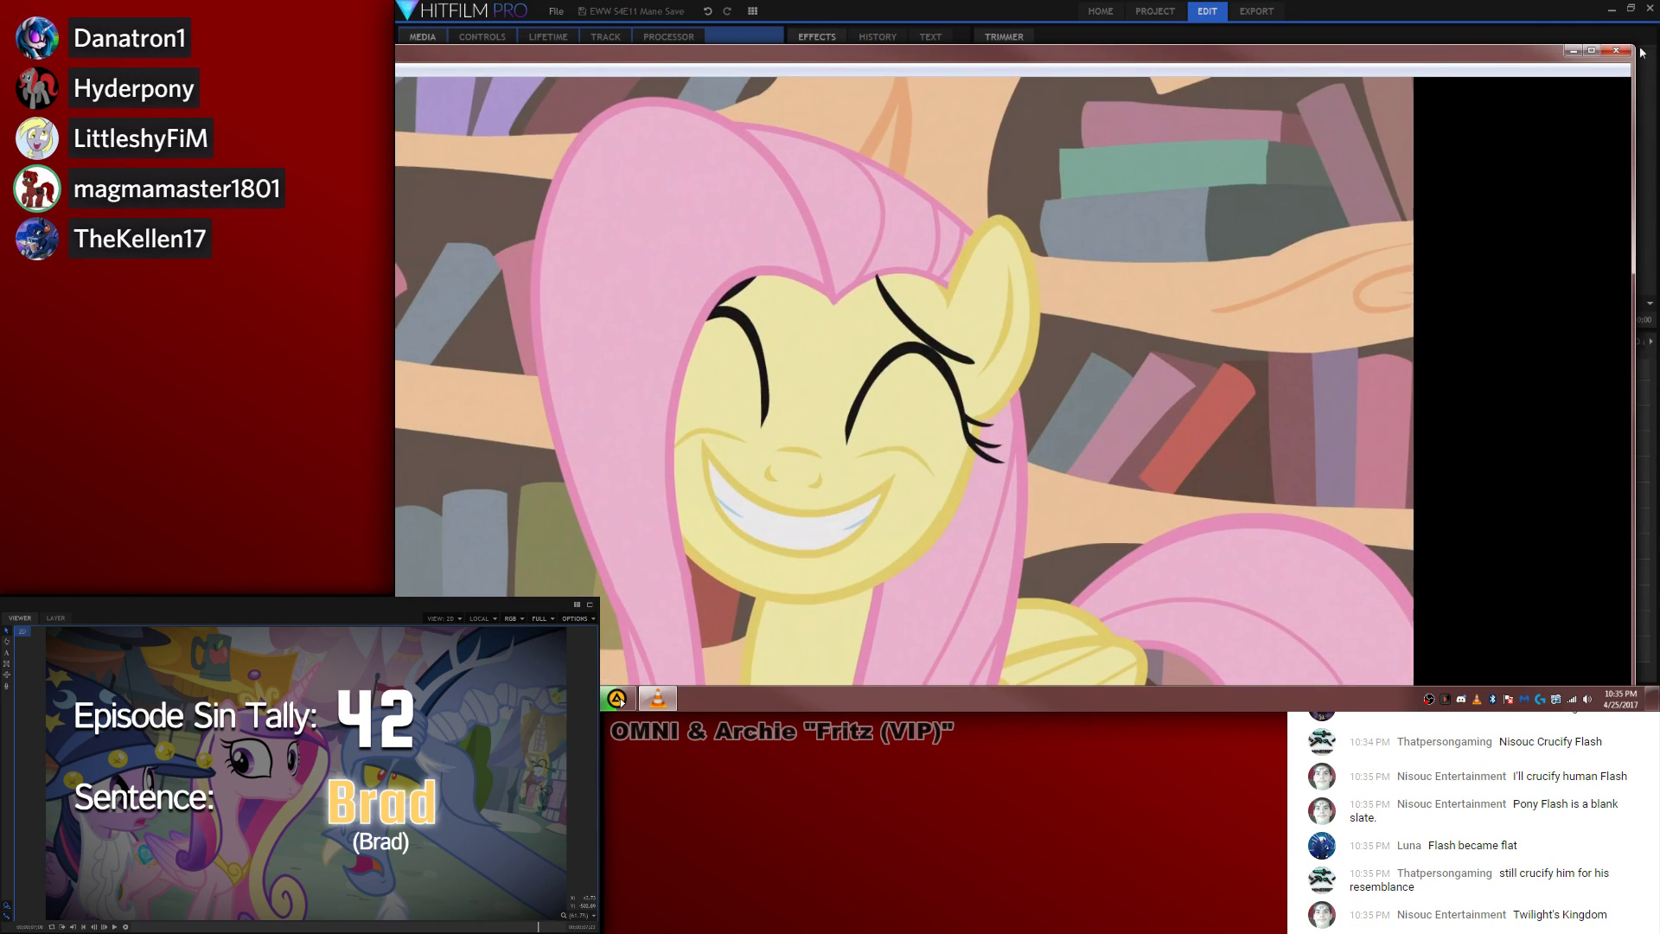
pyautogui.moveTo(1640, 43); pyautogui.dragTo(380, 406)
pyautogui.moveTo(285, 423); pyautogui.dragTo(1026, 236)
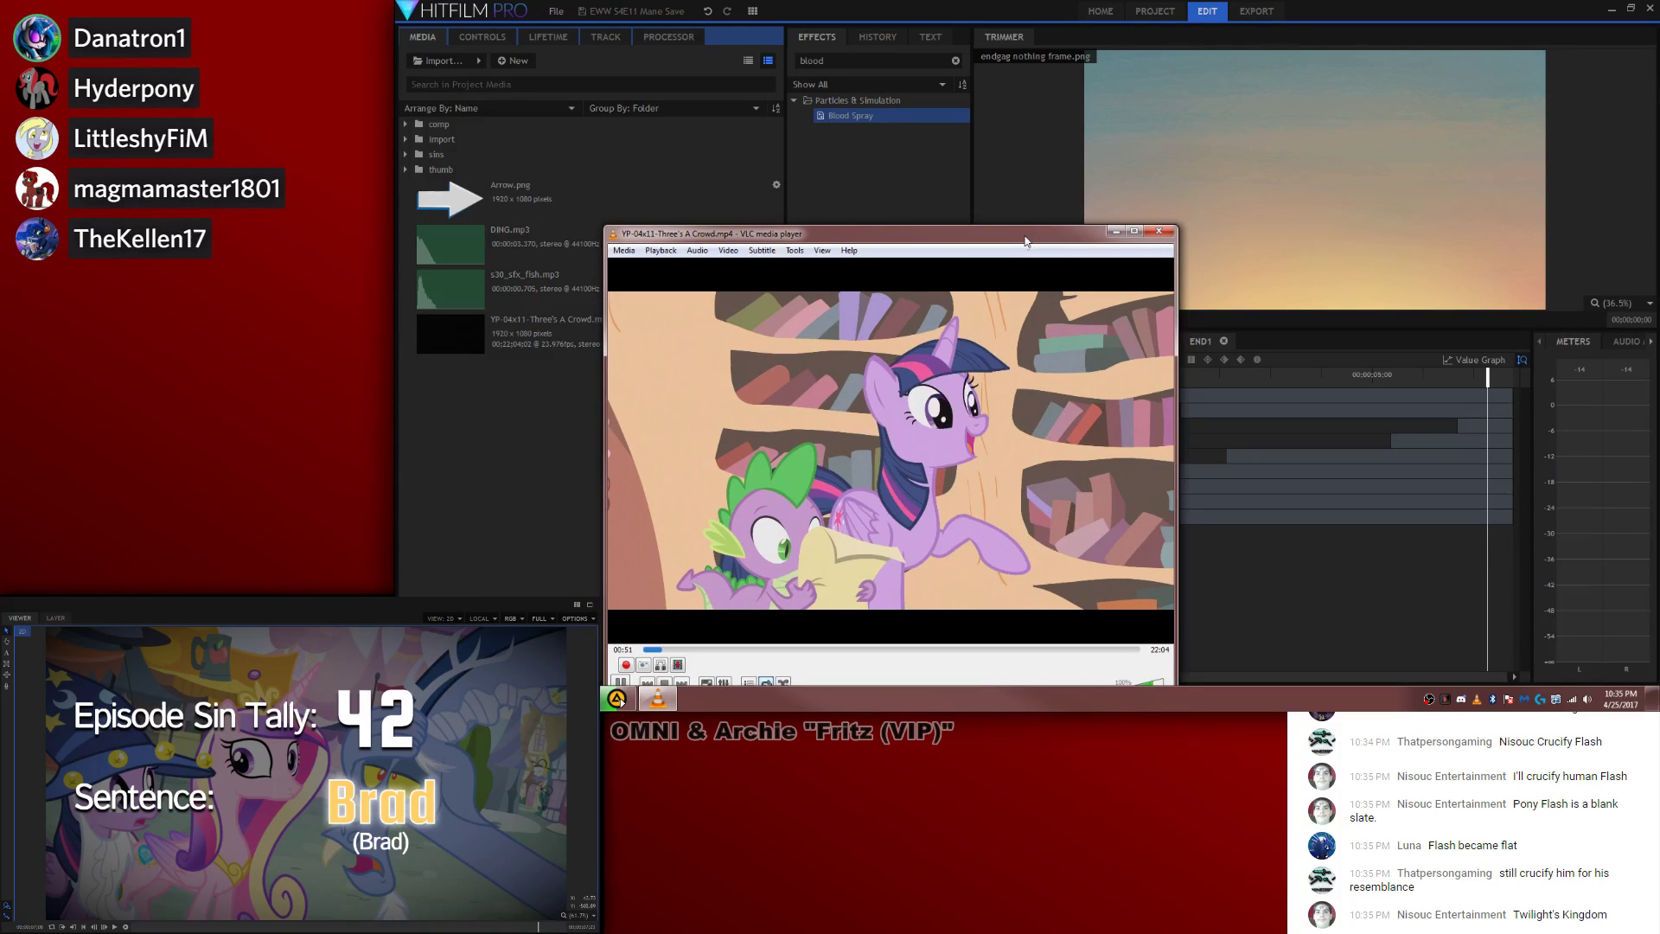
# Step: Skip through the episode to the train station scene with Cadance and her guards at about 04:16
pyautogui.press('space')
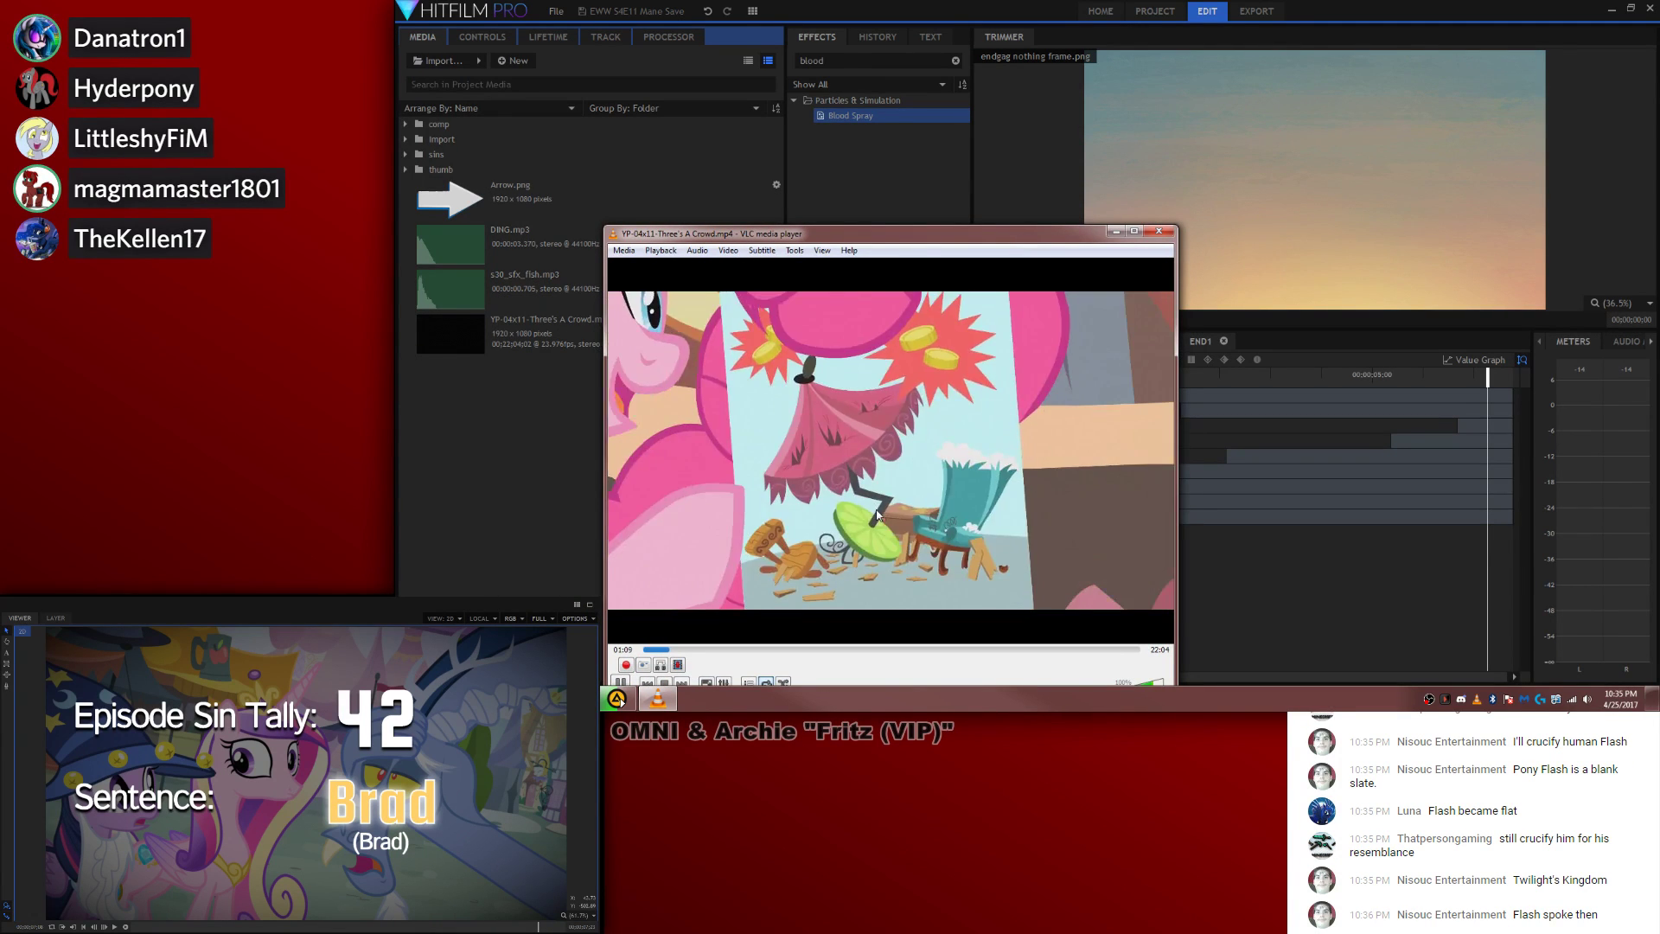
pyautogui.hotkey('alt', 'Right')
pyautogui.hotkey('alt', 'Right')
pyautogui.hotkey('alt', 'Right')
pyautogui.hotkey('alt', 'Right')
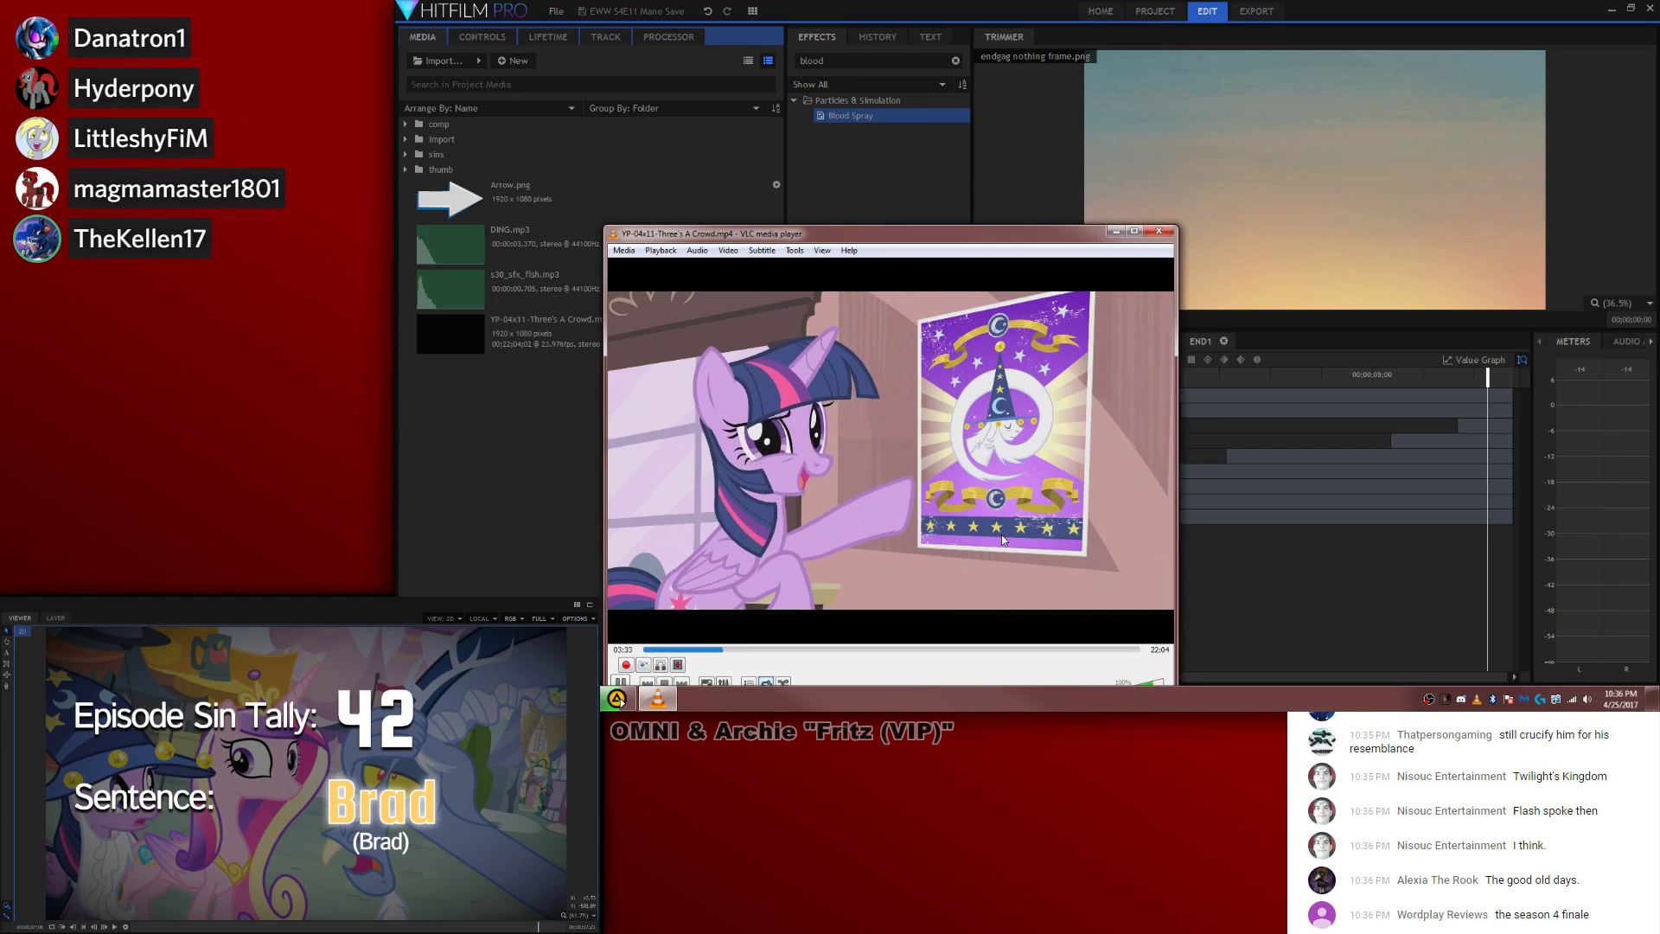
pyautogui.press('space')
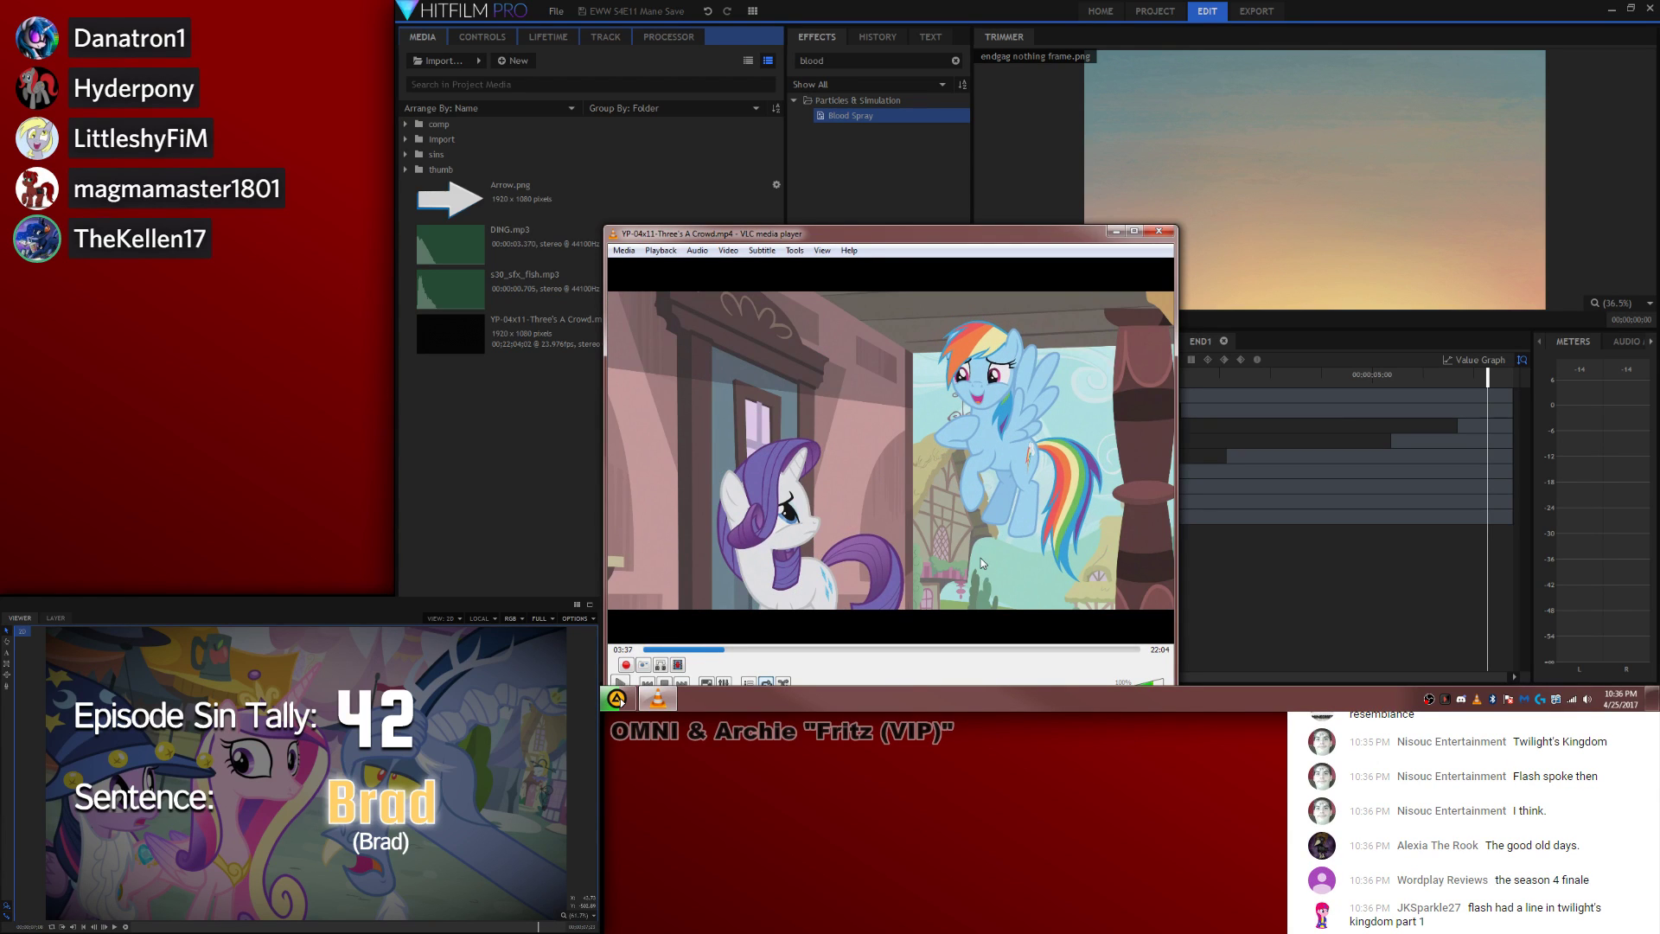
pyautogui.press('space')
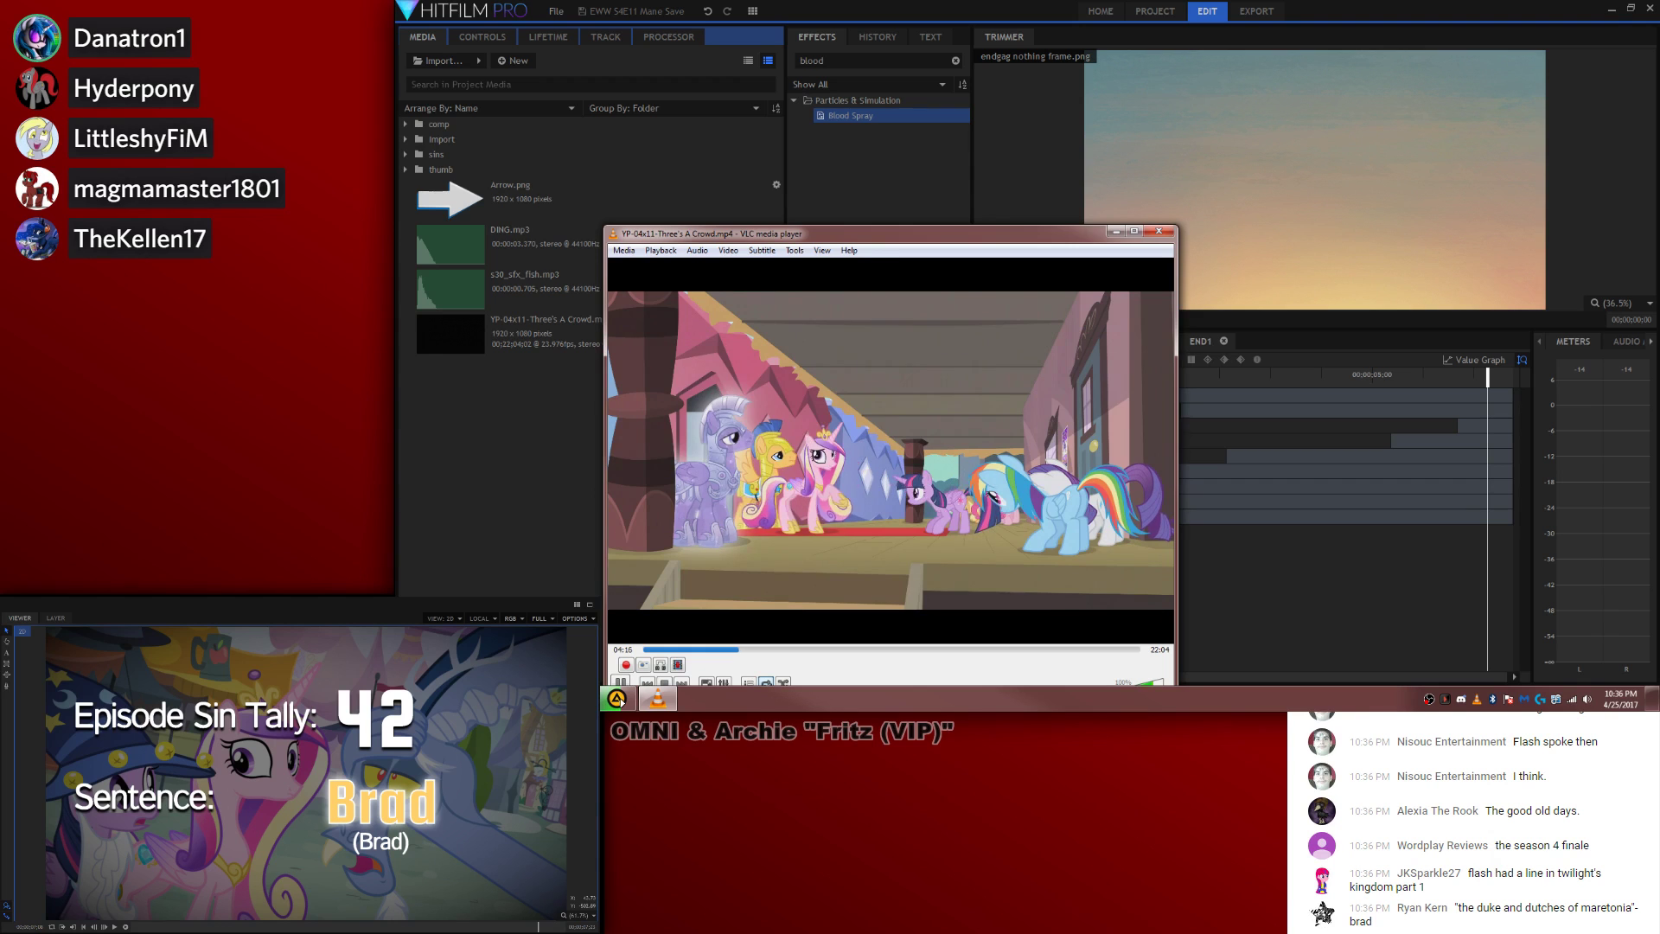
# Step: Skip ahead past the scene outside the station and pause on Pinkie Pie at about 05:02
pyautogui.hotkey('shift', 'Right')
pyautogui.hotkey('shift', 'Right')
pyautogui.hotkey('shift', 'Right')
pyautogui.hotkey('shift', 'Right')
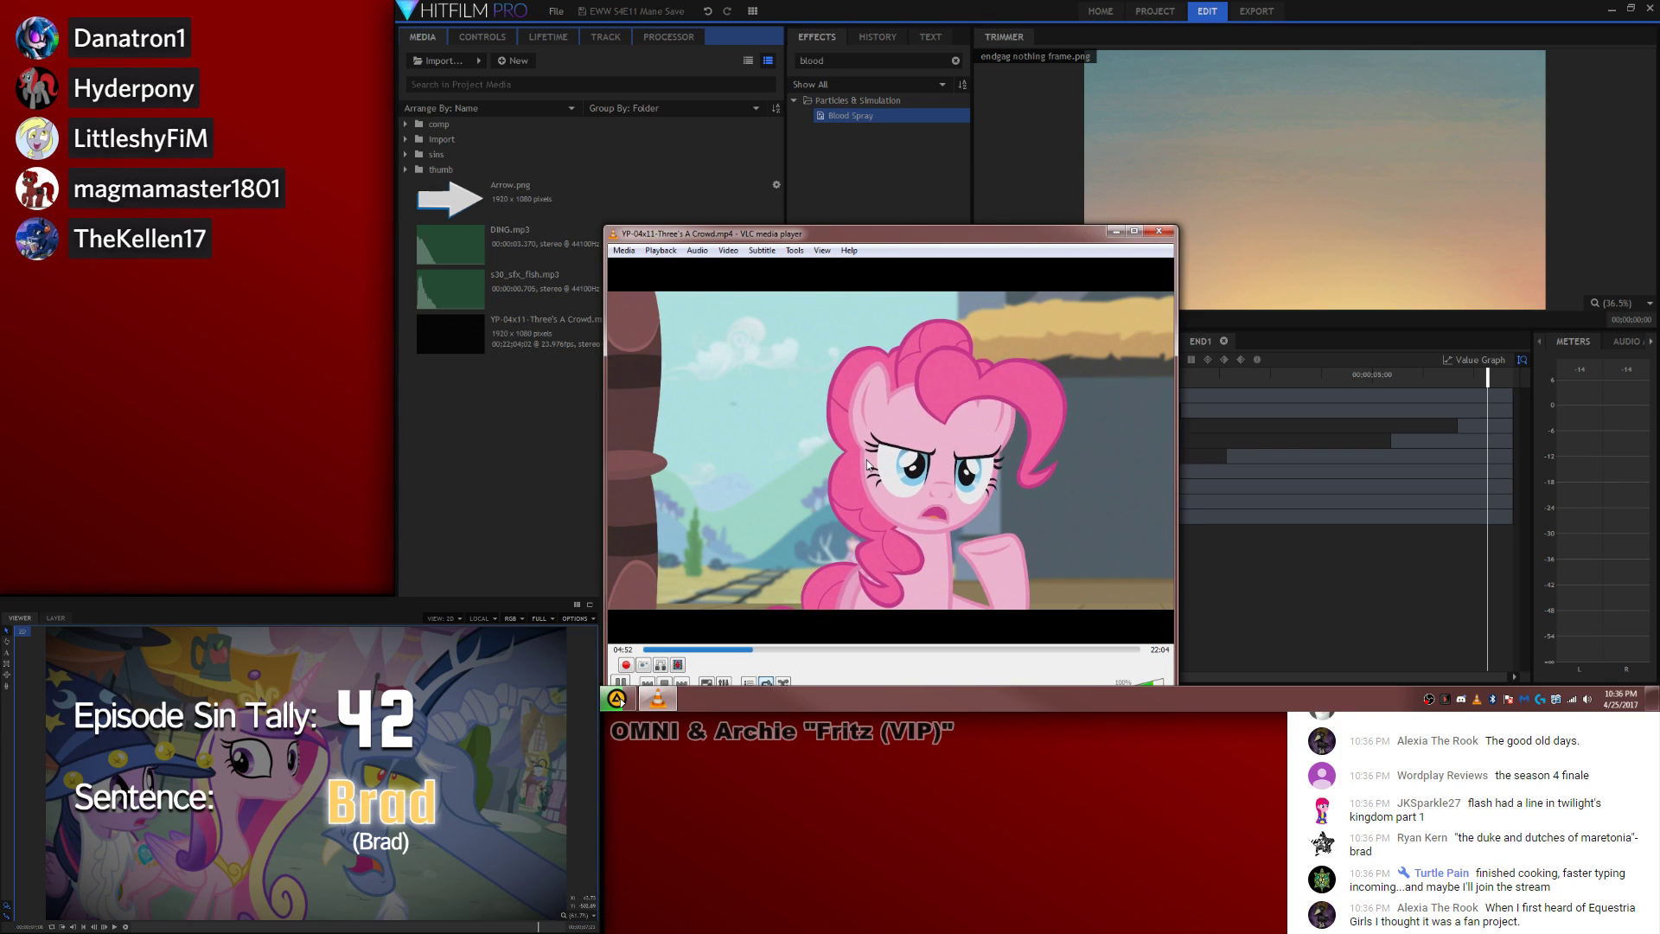
pyautogui.hotkey('shift', 'Left')
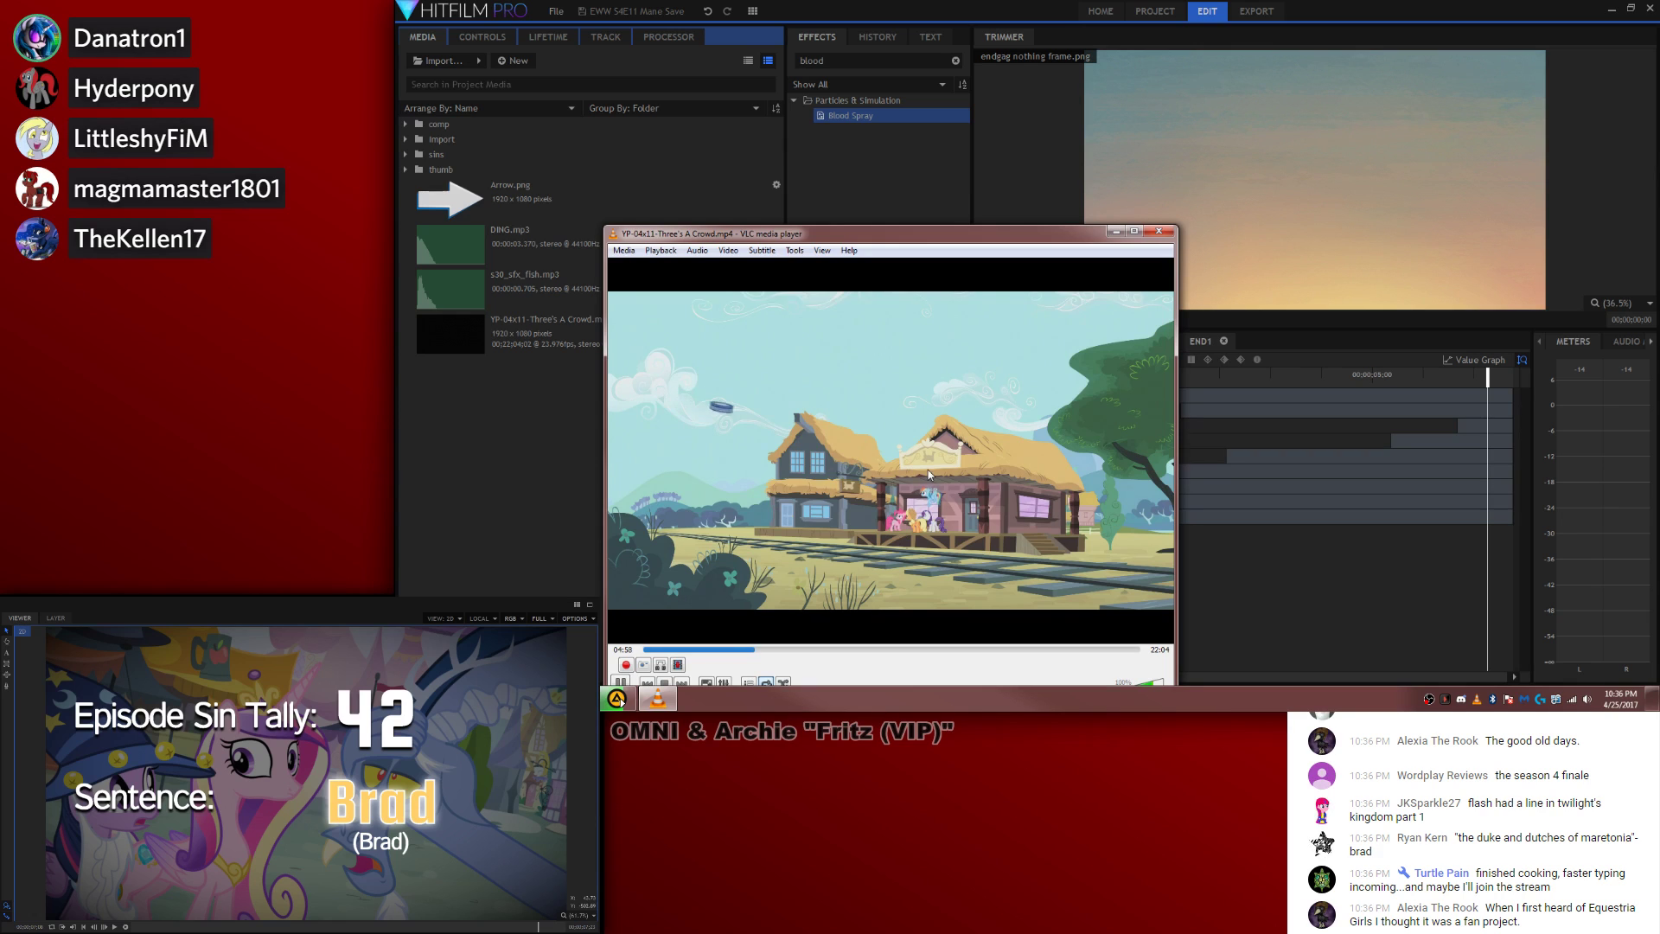
pyautogui.hotkey('shift', 'Right')
pyautogui.press('space')
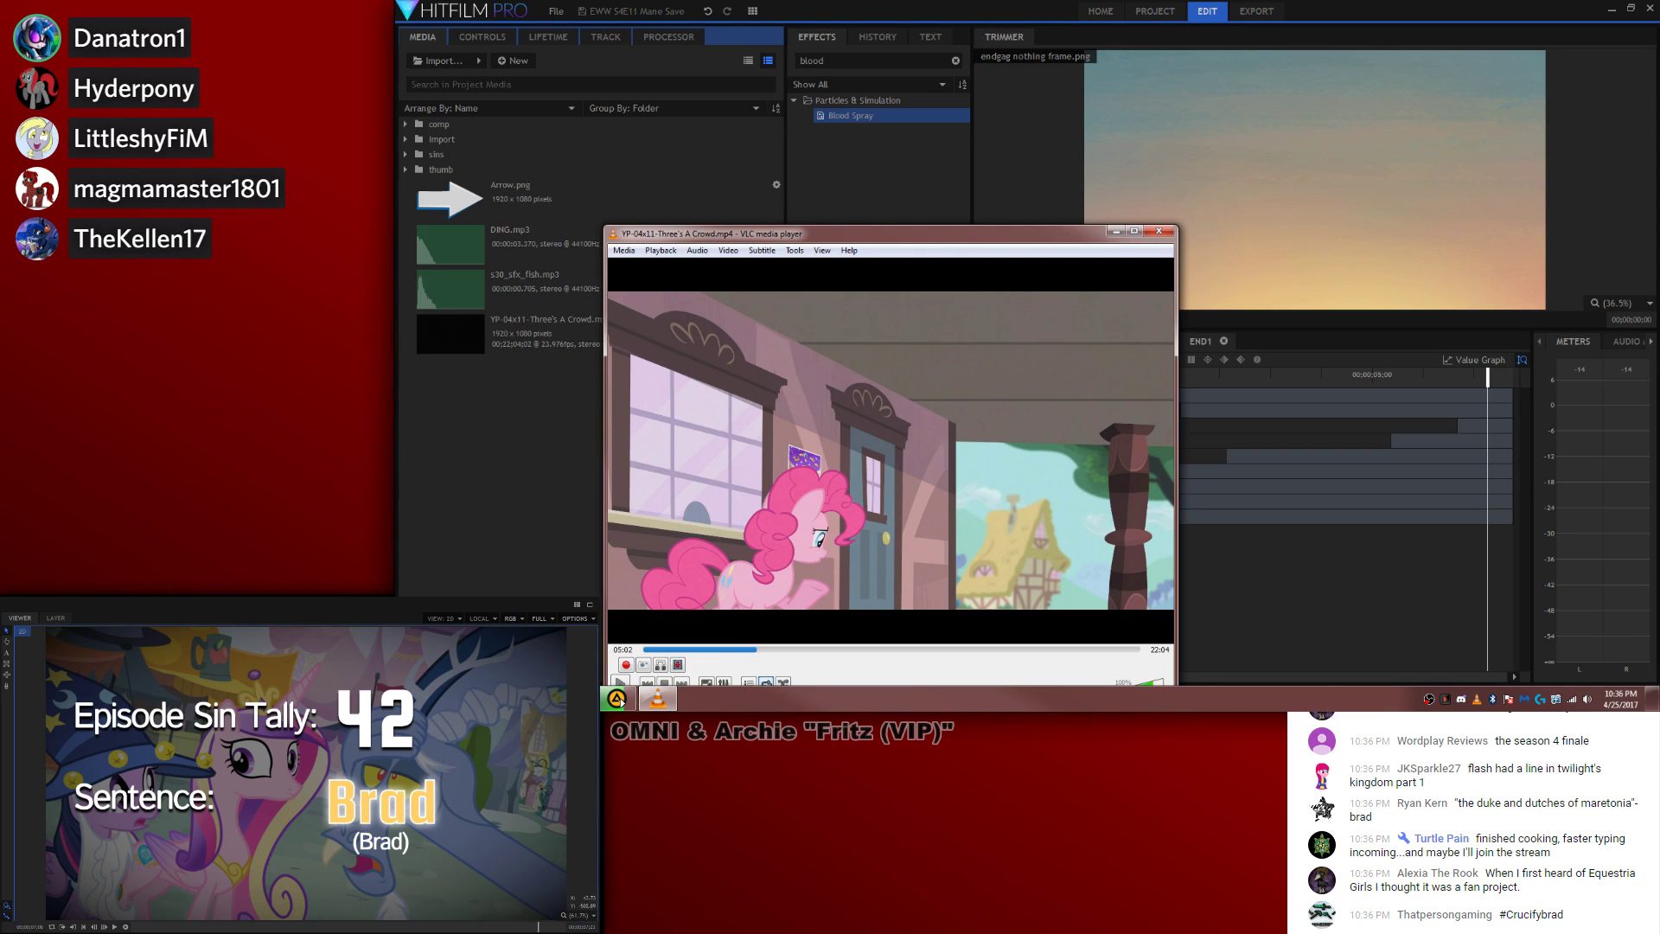
# Step: Resume the episode and skip ahead through Discord's tree scene to about 05:31
pyautogui.press('space')
pyautogui.hotkey('shift', 'Right')
pyautogui.hotkey('shift', 'Right')
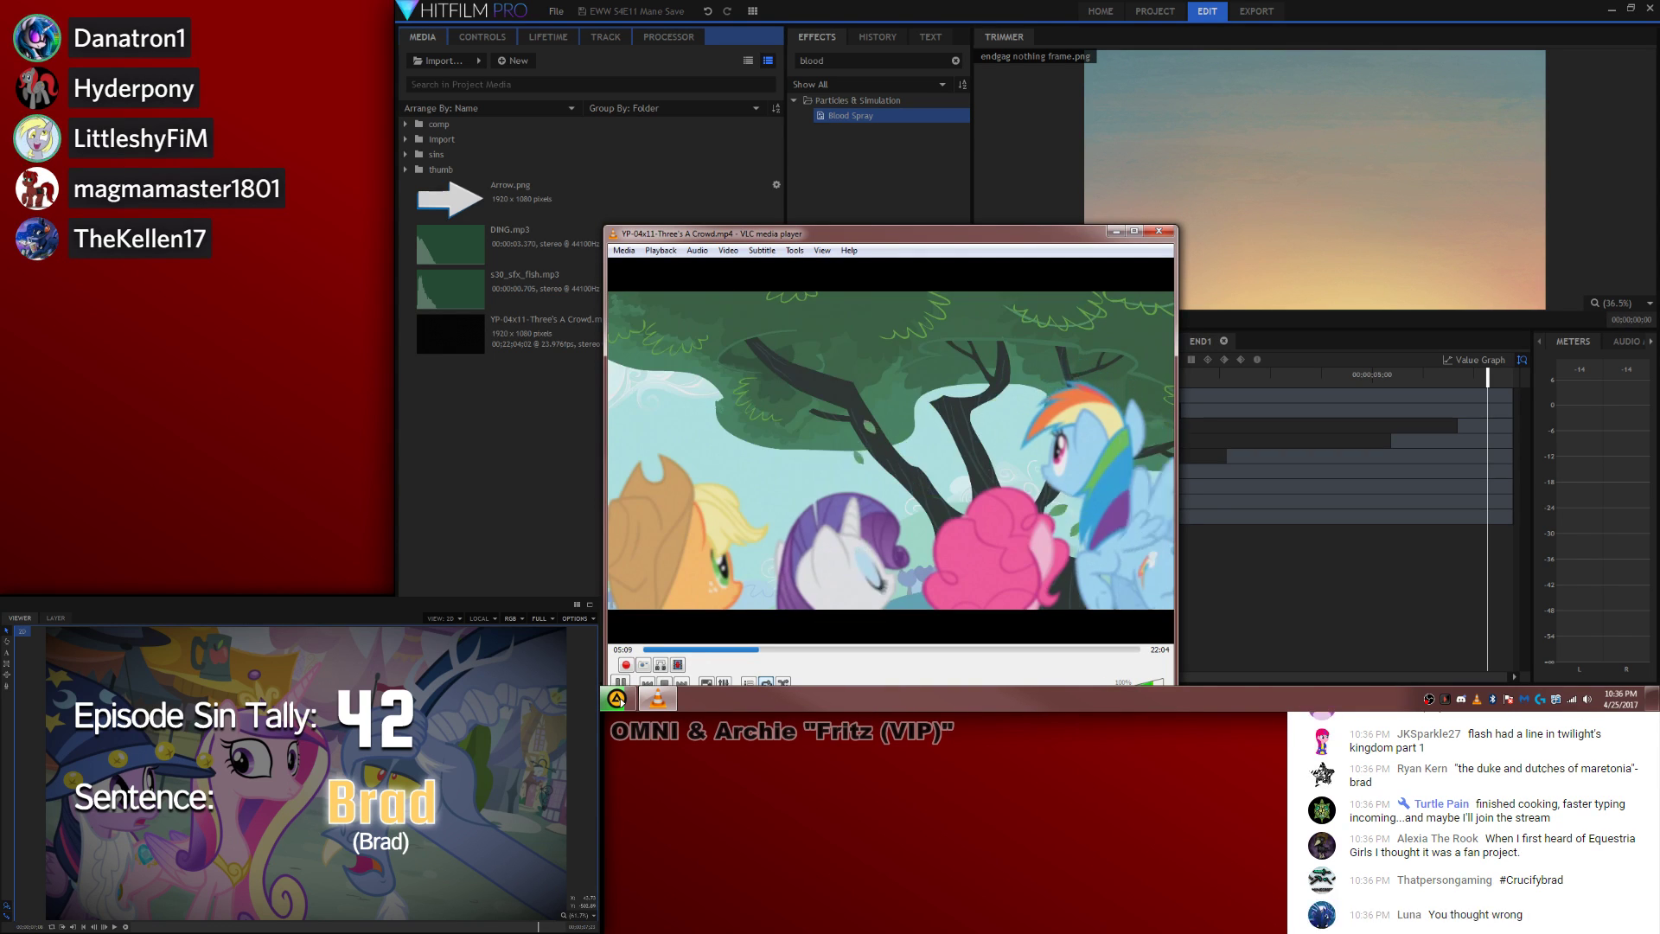
pyautogui.hotkey('shift', 'Right')
pyautogui.hotkey('shift', 'Right')
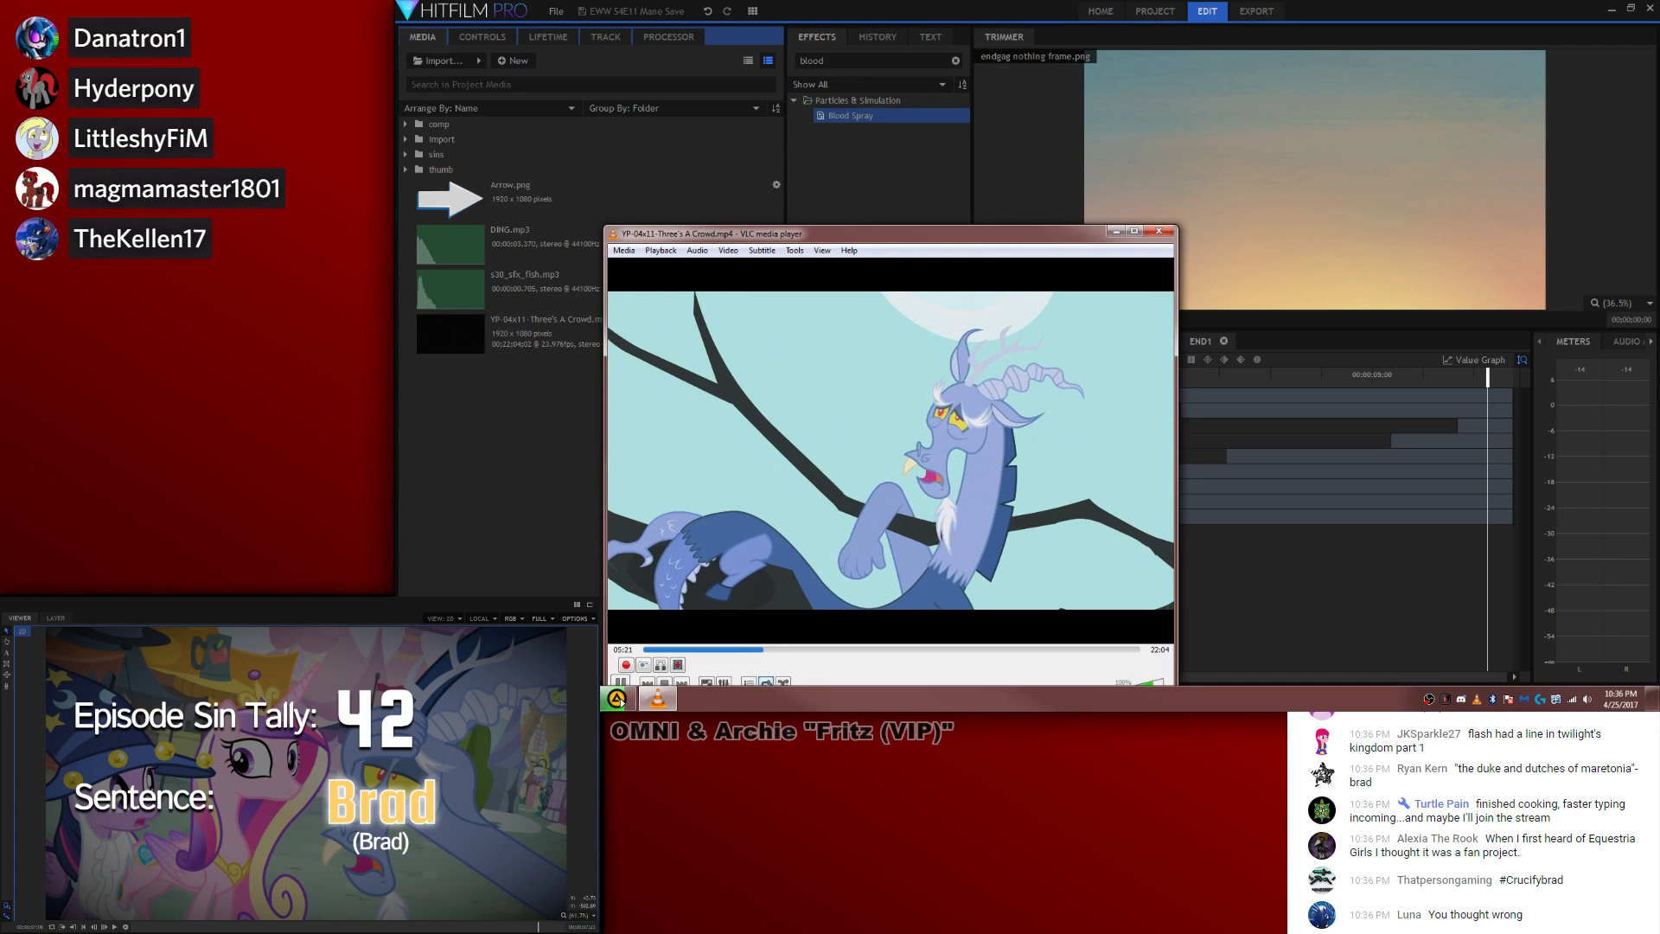
pyautogui.hotkey('shift', 'Right')
pyautogui.hotkey('shift', 'Right')
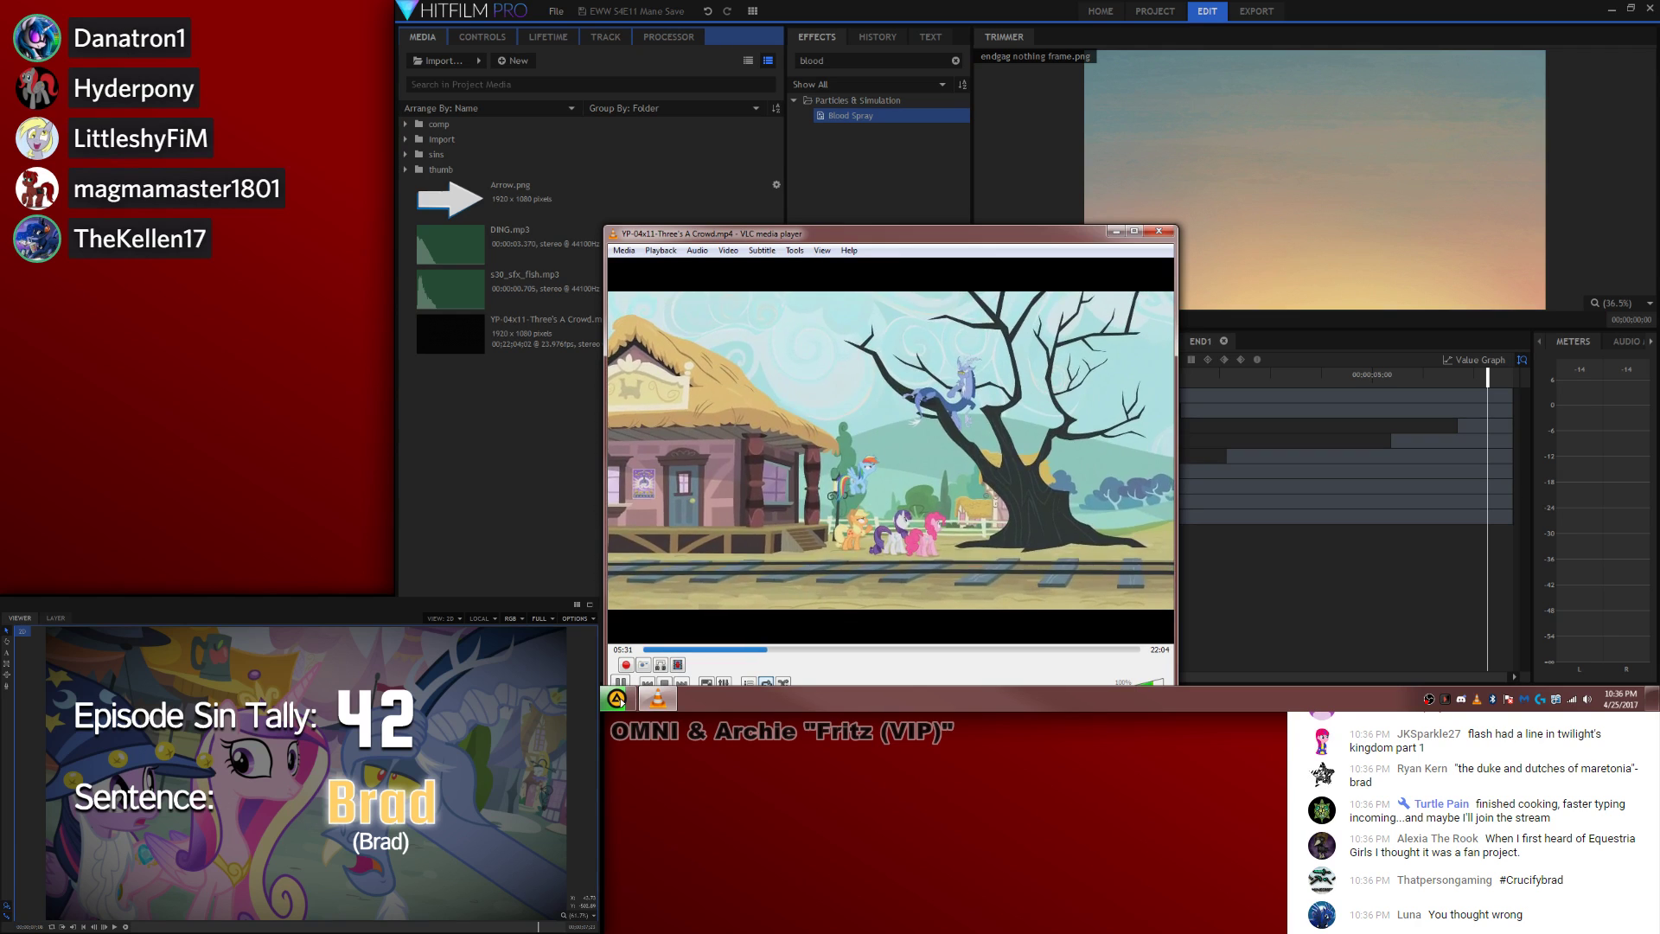
# Step: Replay the wide station and tree shot from 05:26 to 05:28 to locate the spoken line, and minimize the player
pyautogui.press('space')
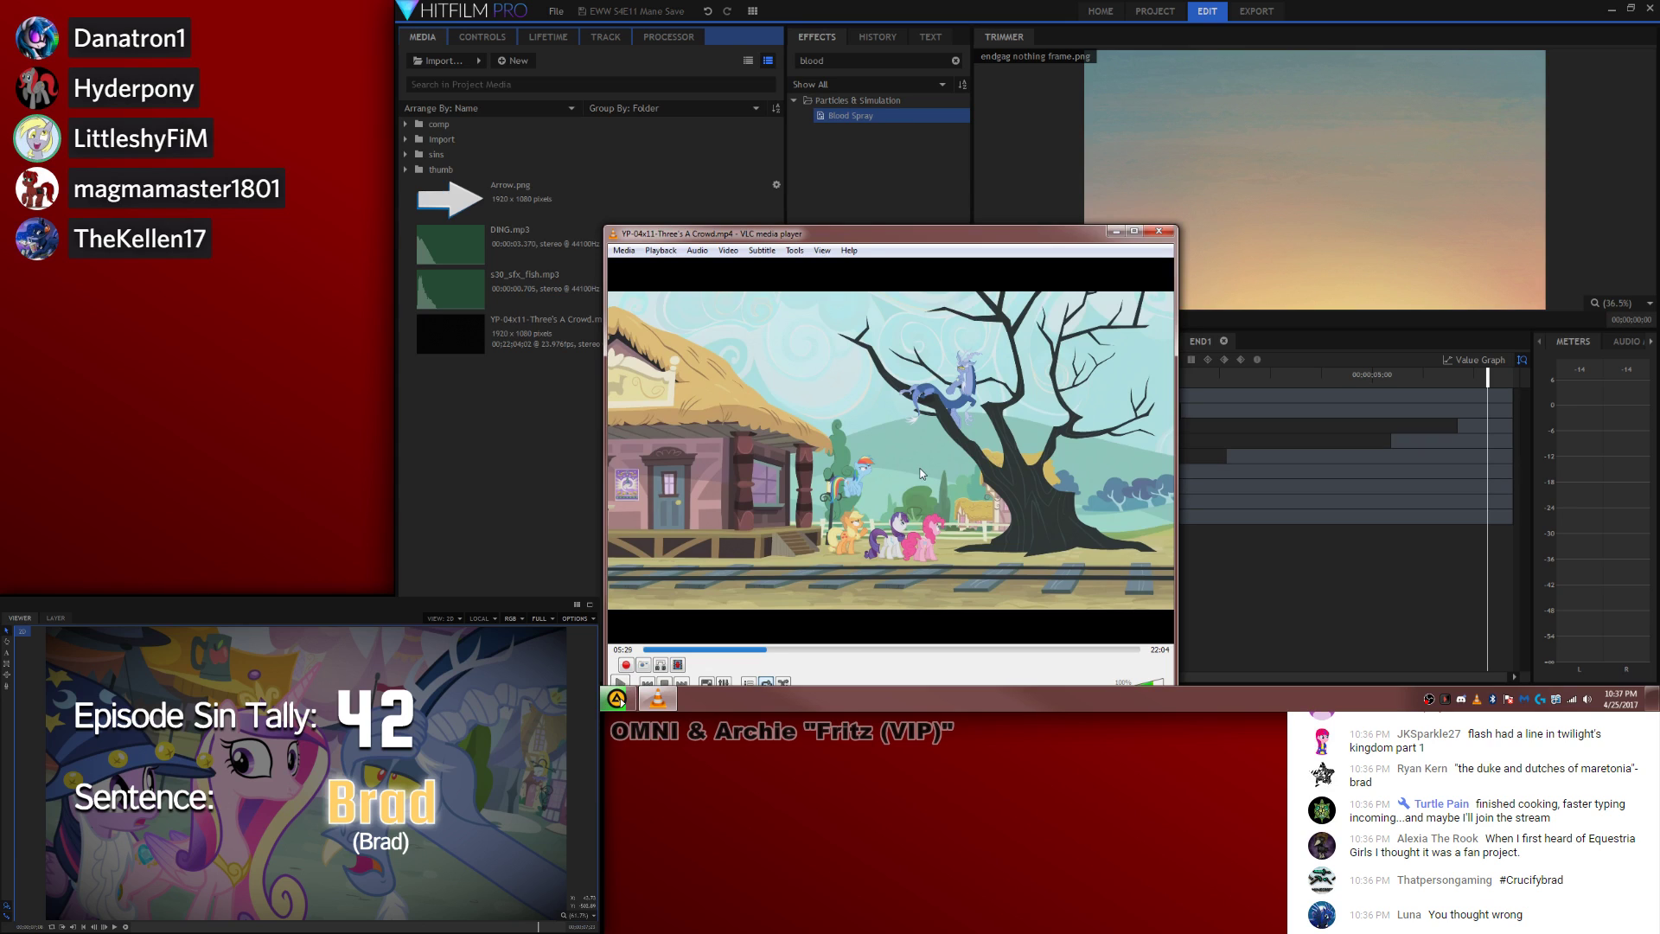
pyautogui.hotkey('shift', 'Left')
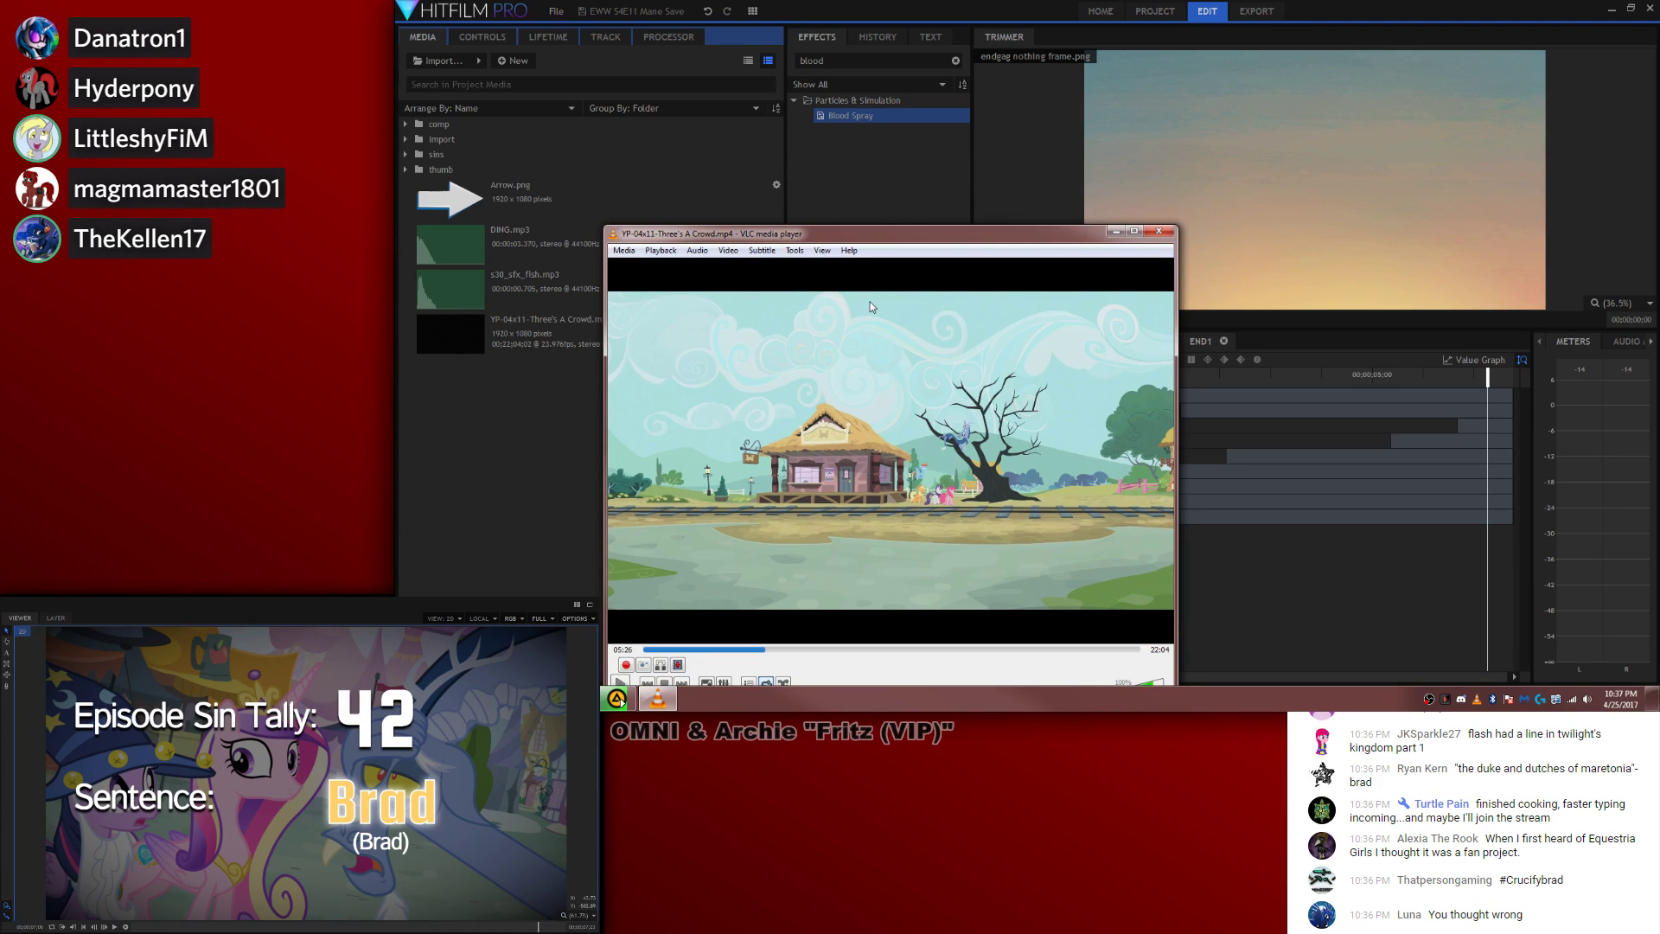
pyautogui.press('space')
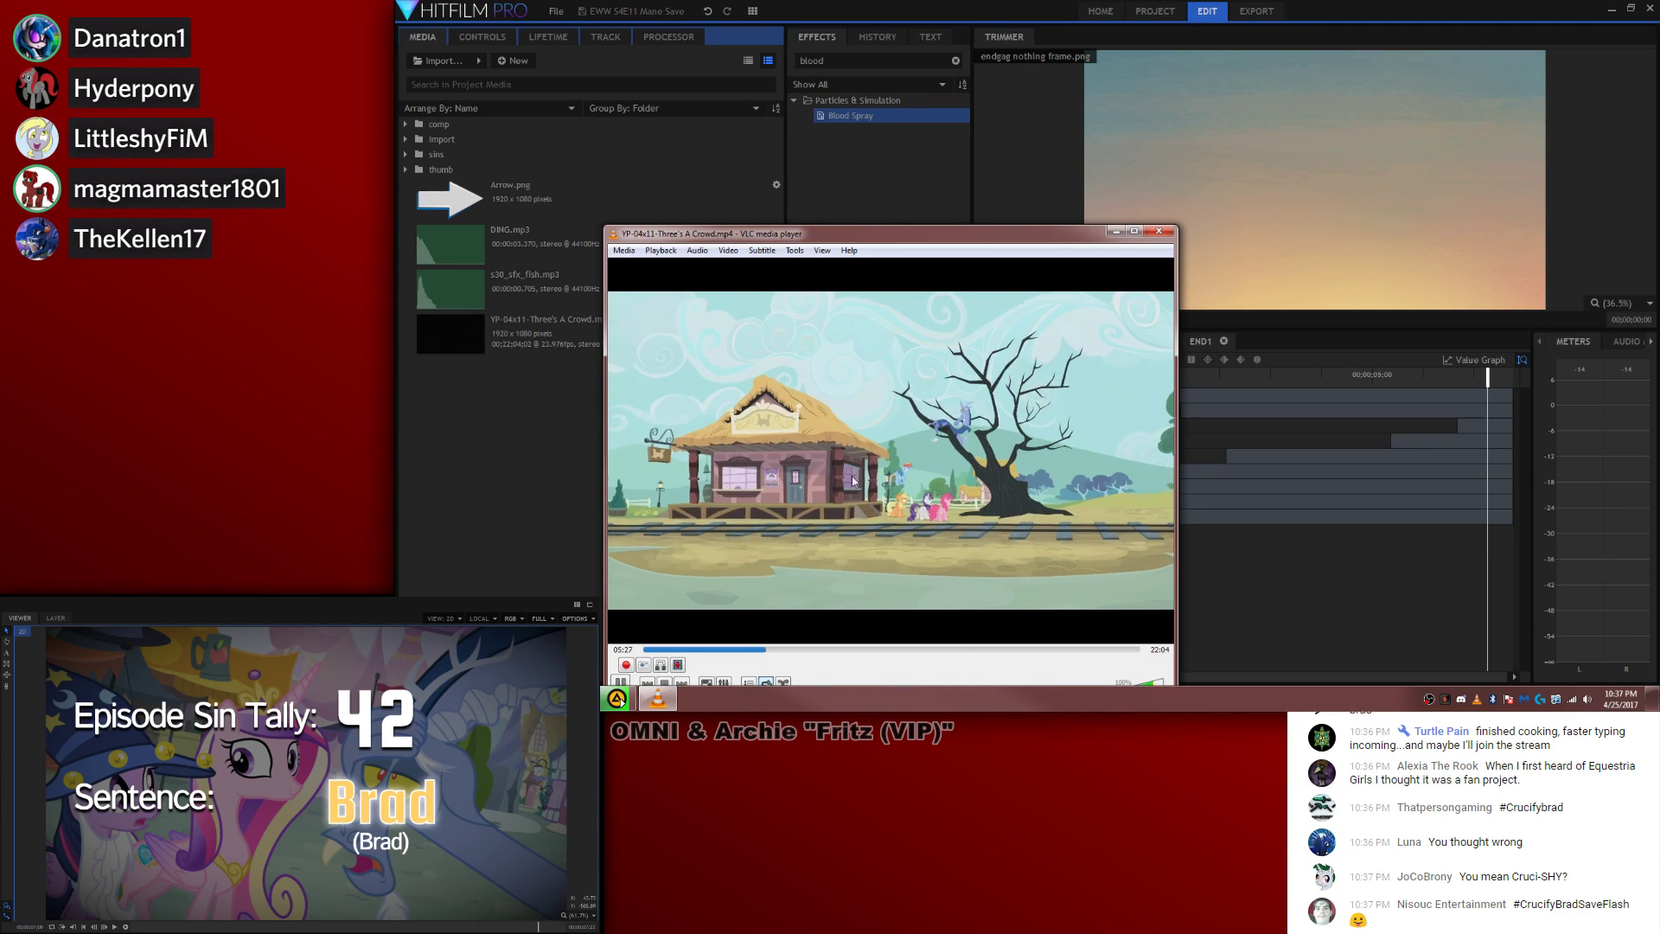
pyautogui.press('space')
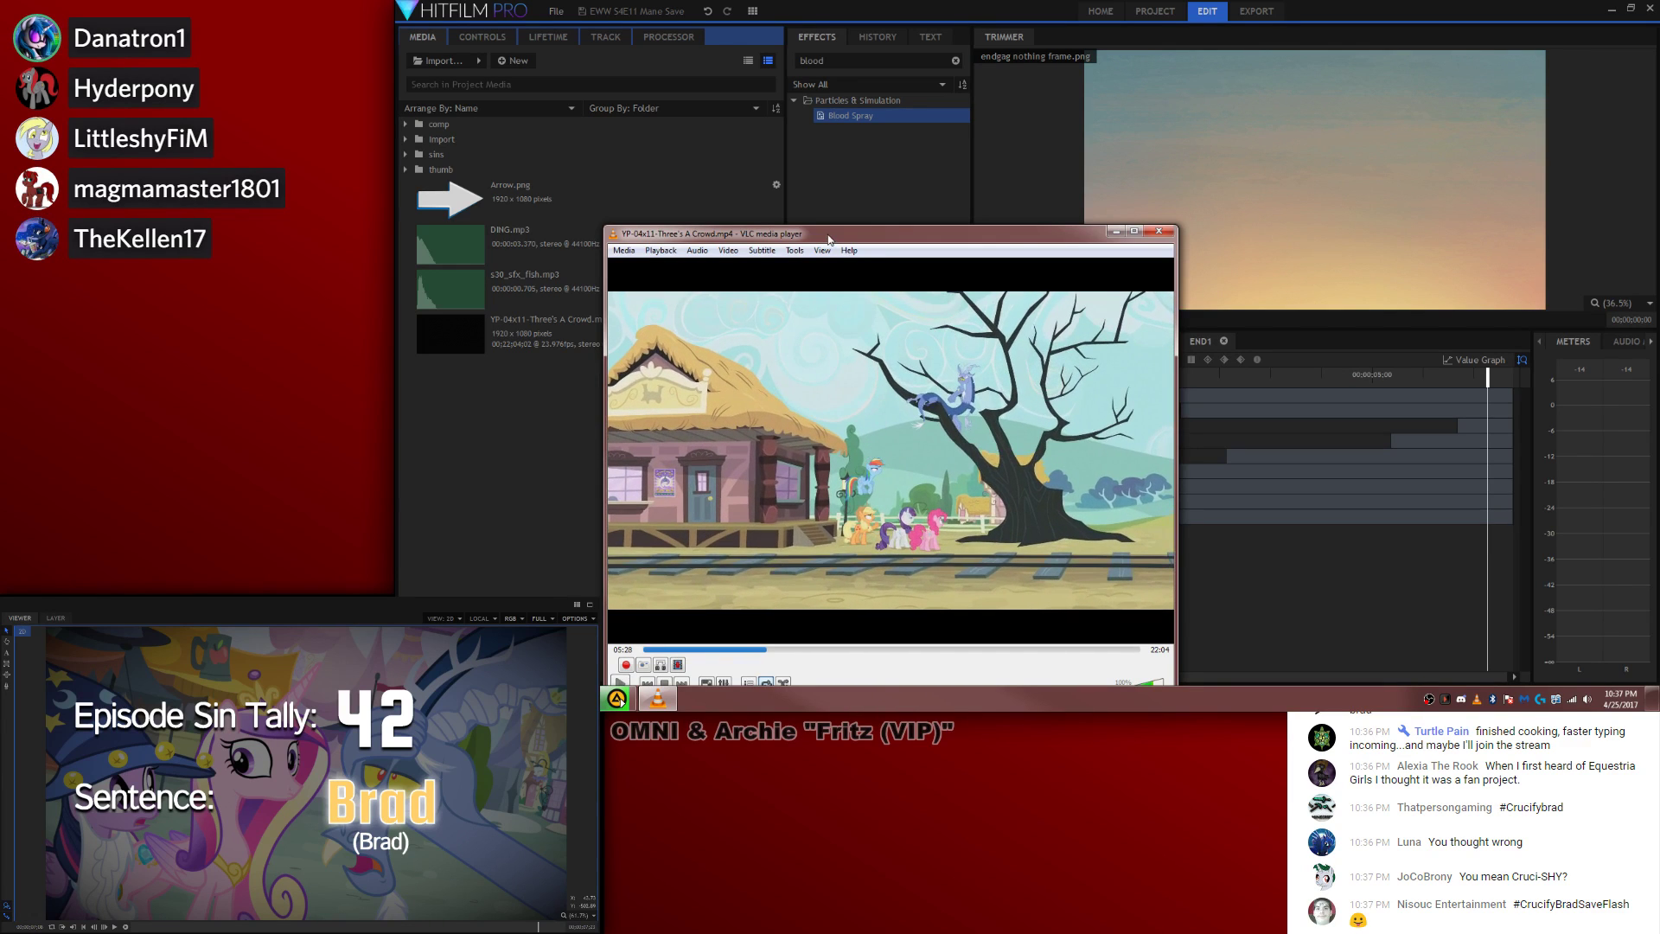
pyautogui.click(1116, 230)
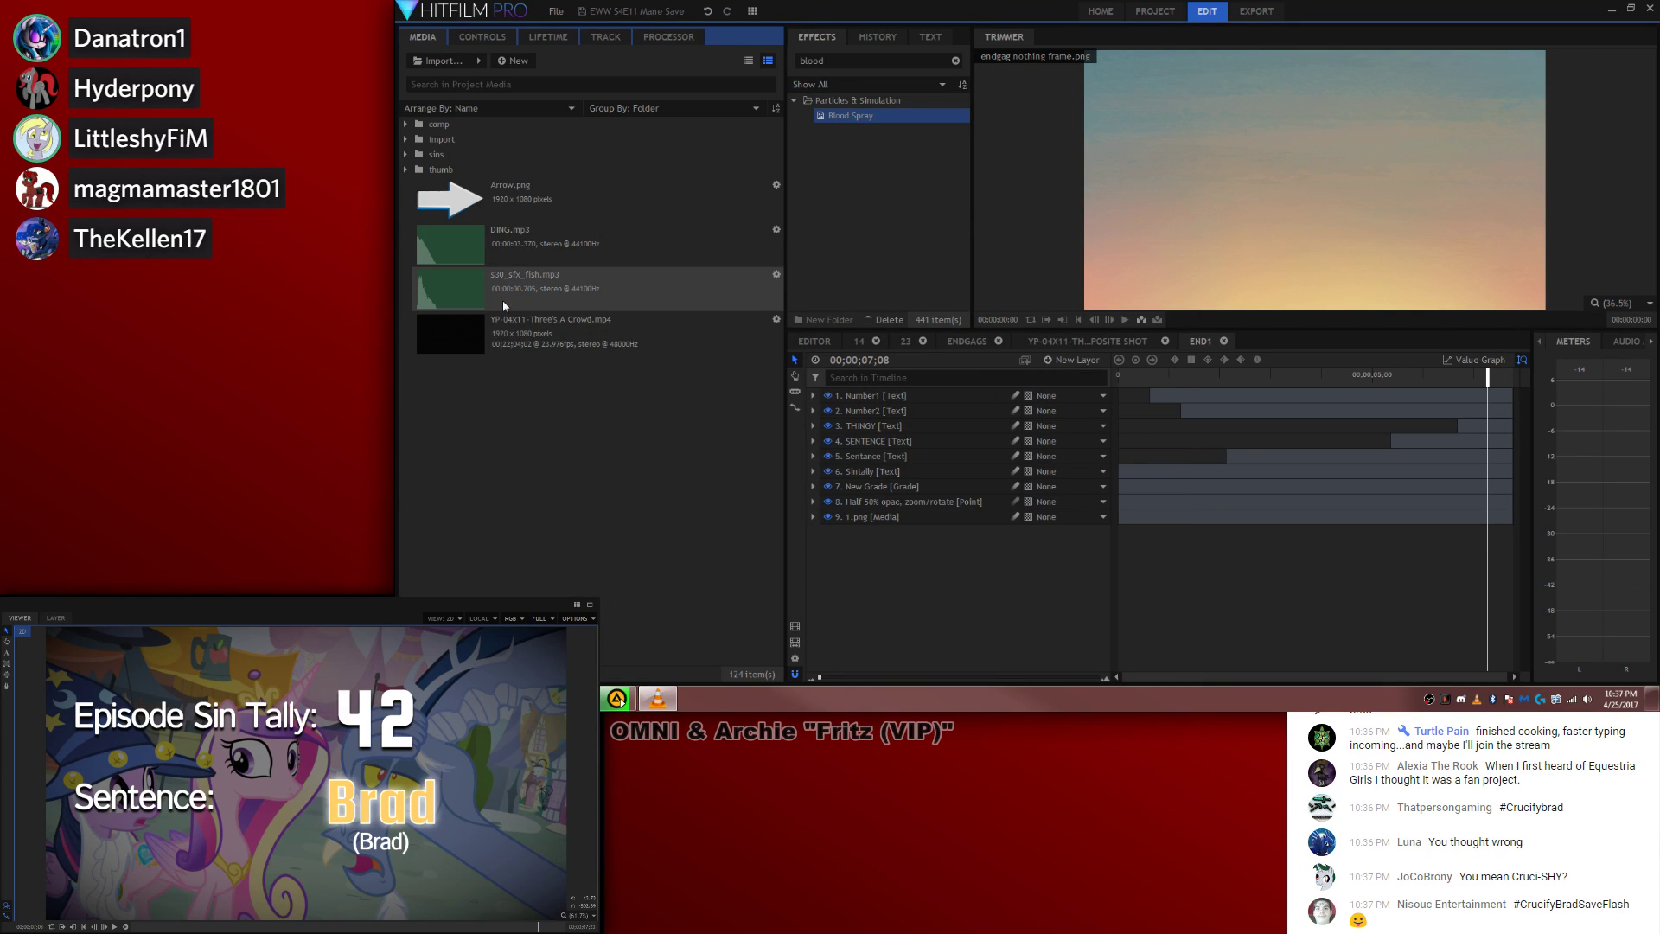
# Step: Load S4 Episode 11 Three's A Crowd.wav from the import folder in the trimmer and set its in point at about 00:05:29
pyautogui.click(405, 139)
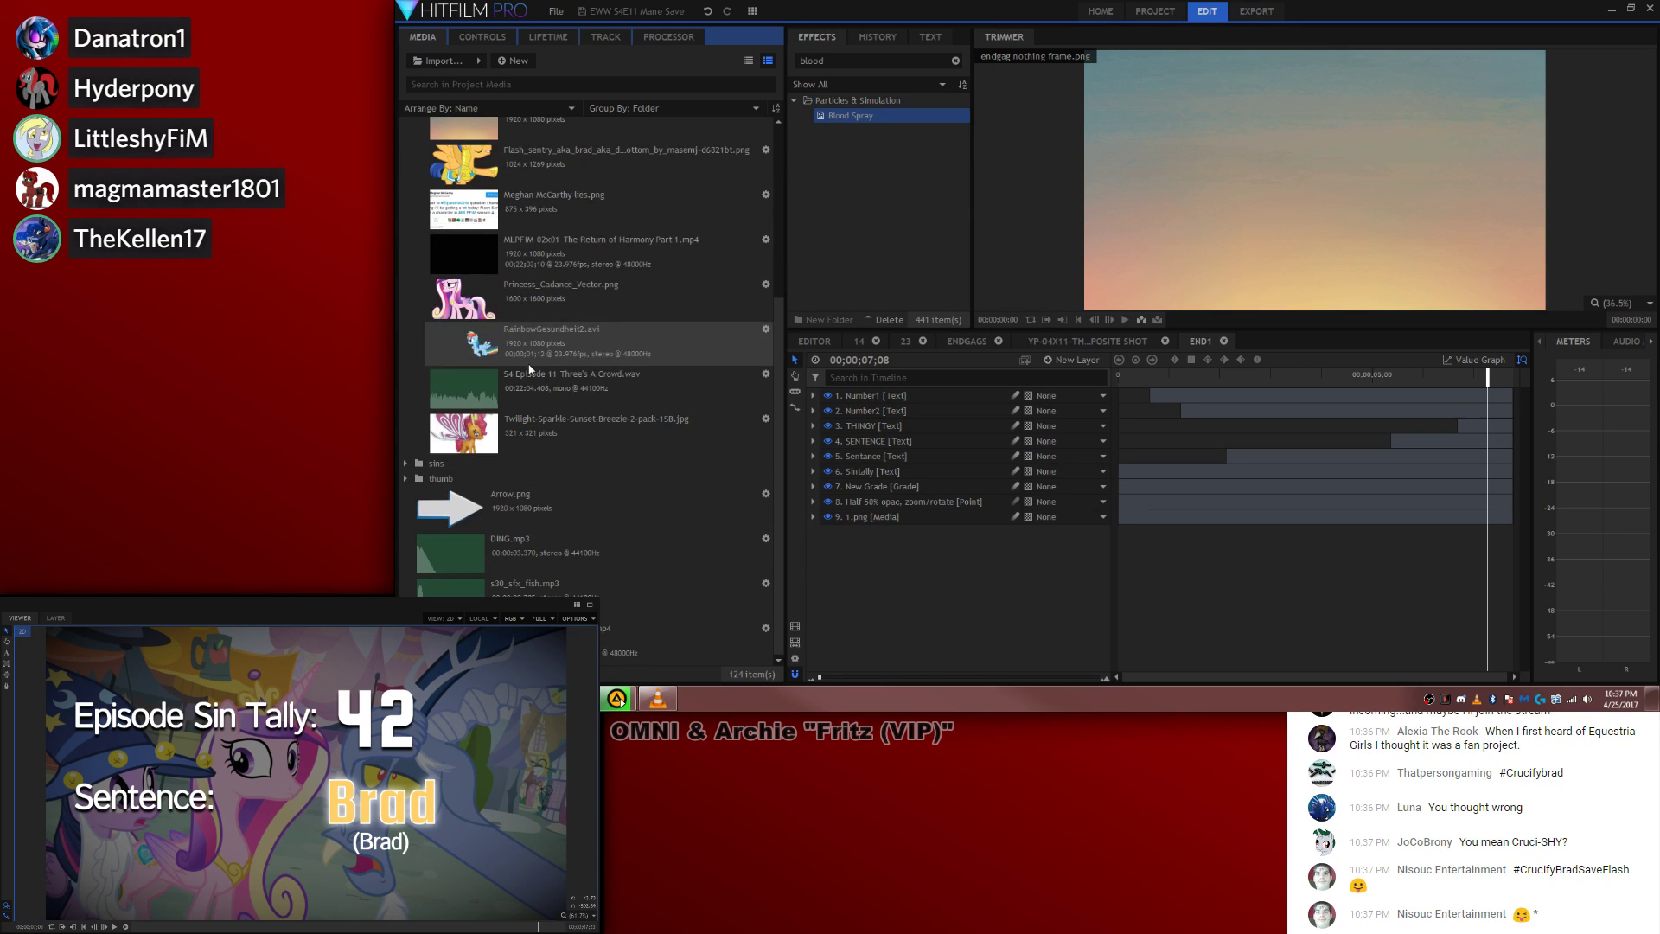
pyautogui.click(584, 389)
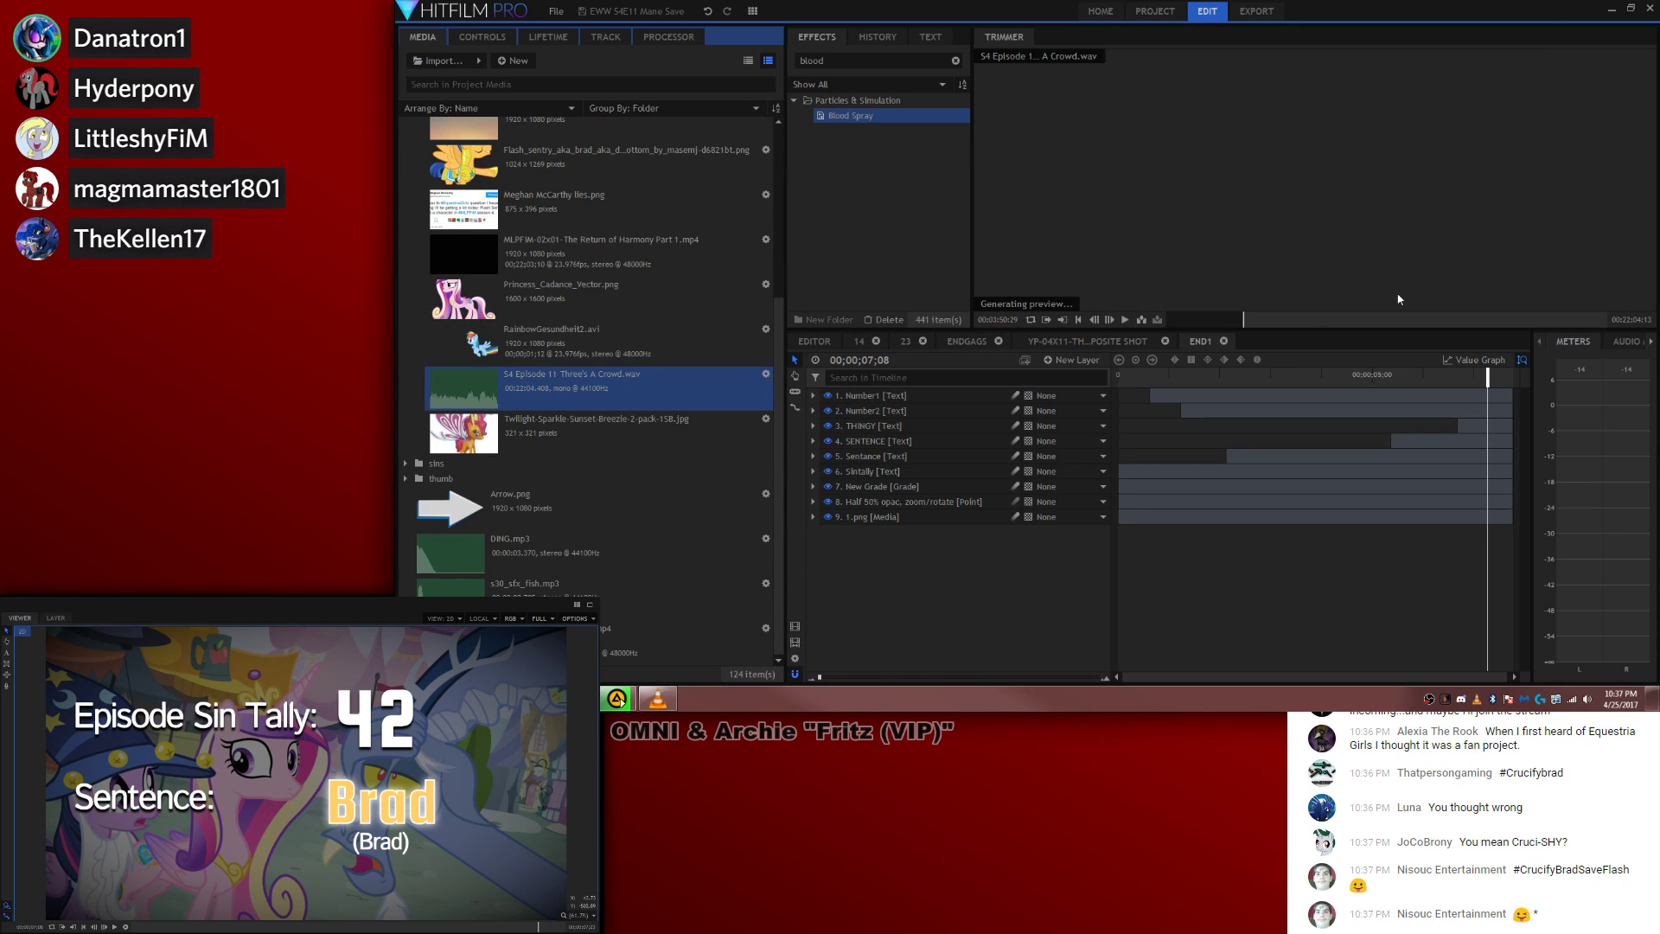
pyautogui.click(1326, 319)
pyautogui.moveTo(1278, 322); pyautogui.dragTo(1260, 320)
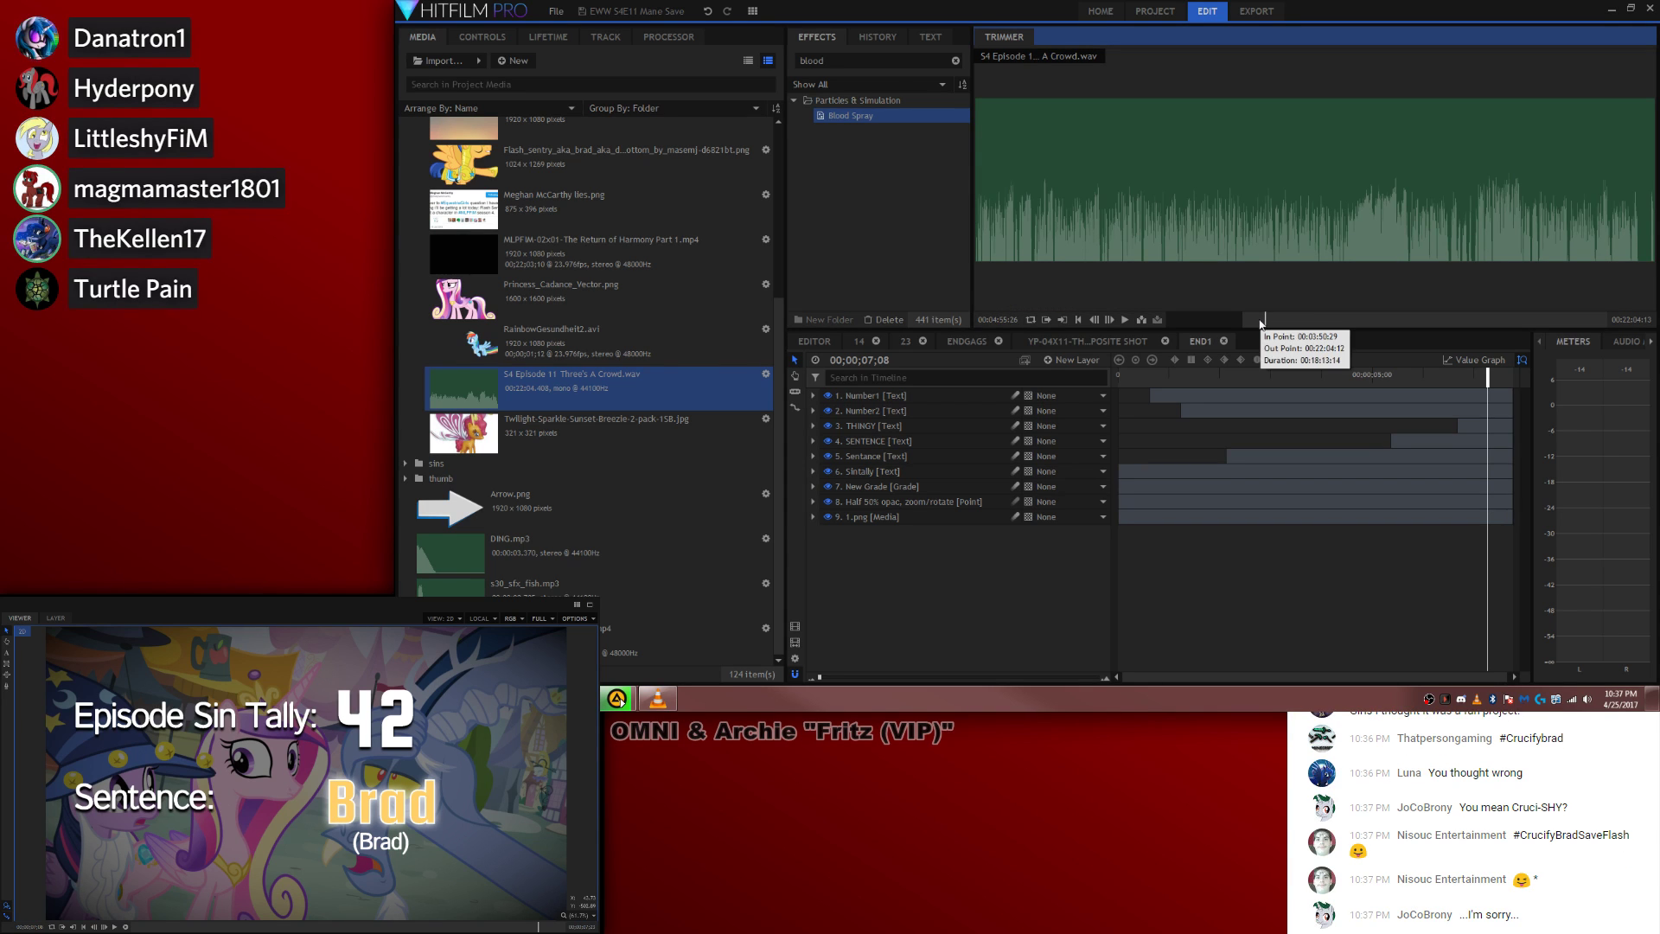
pyautogui.moveTo(1270, 326); pyautogui.dragTo(1272, 328)
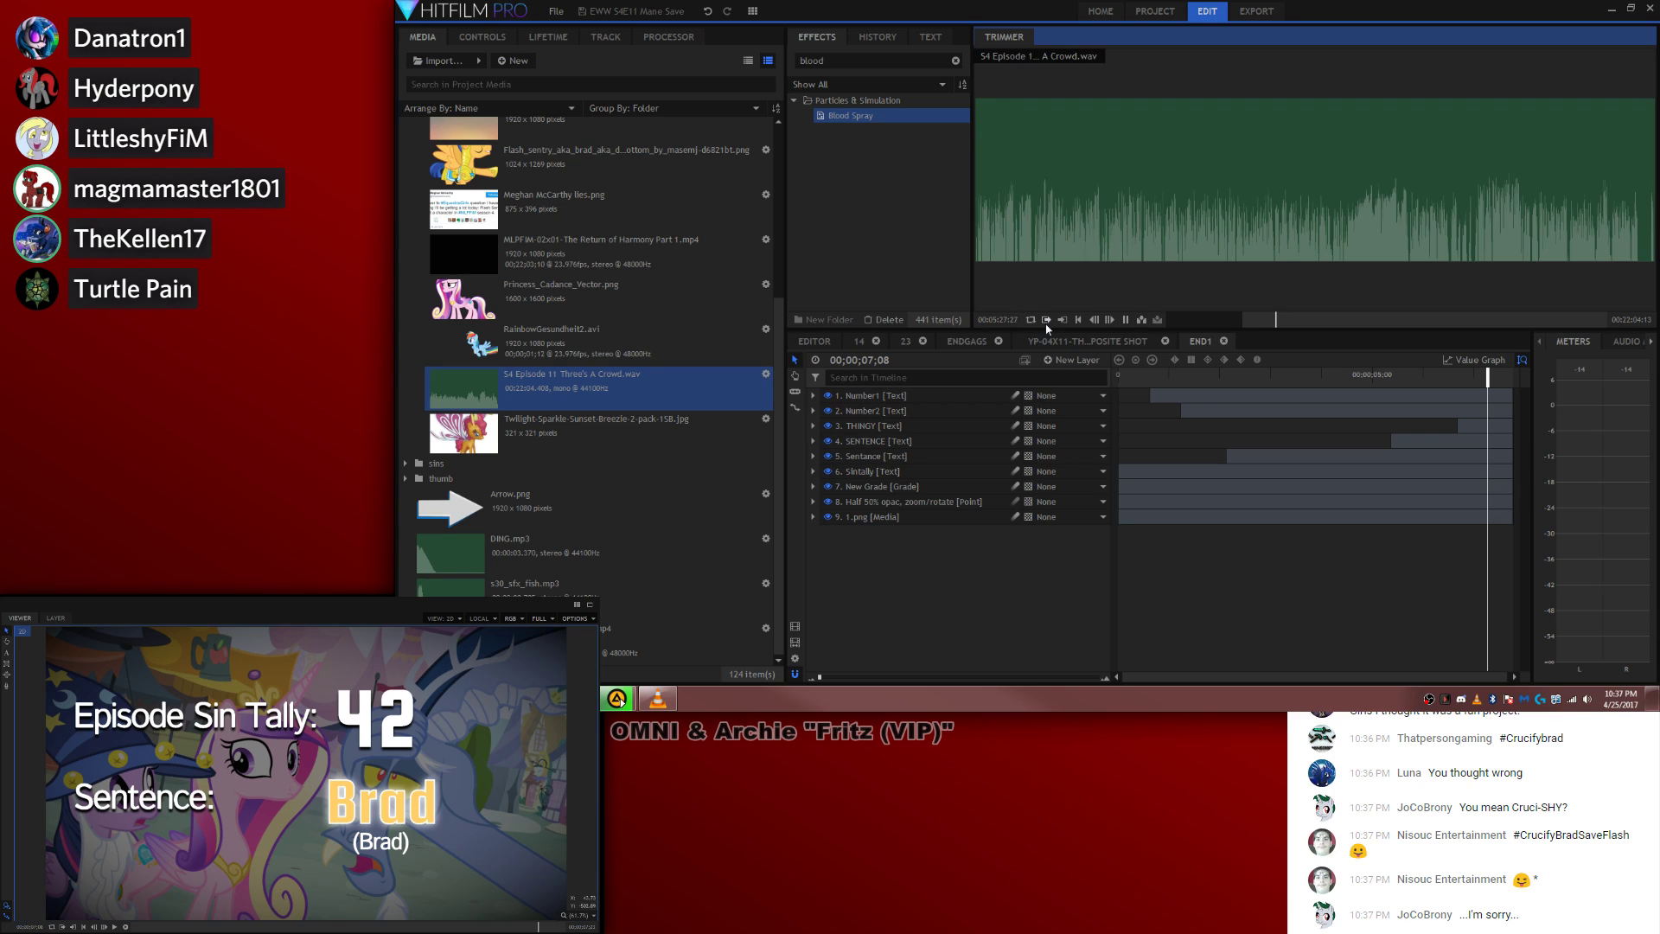
pyautogui.press('space')
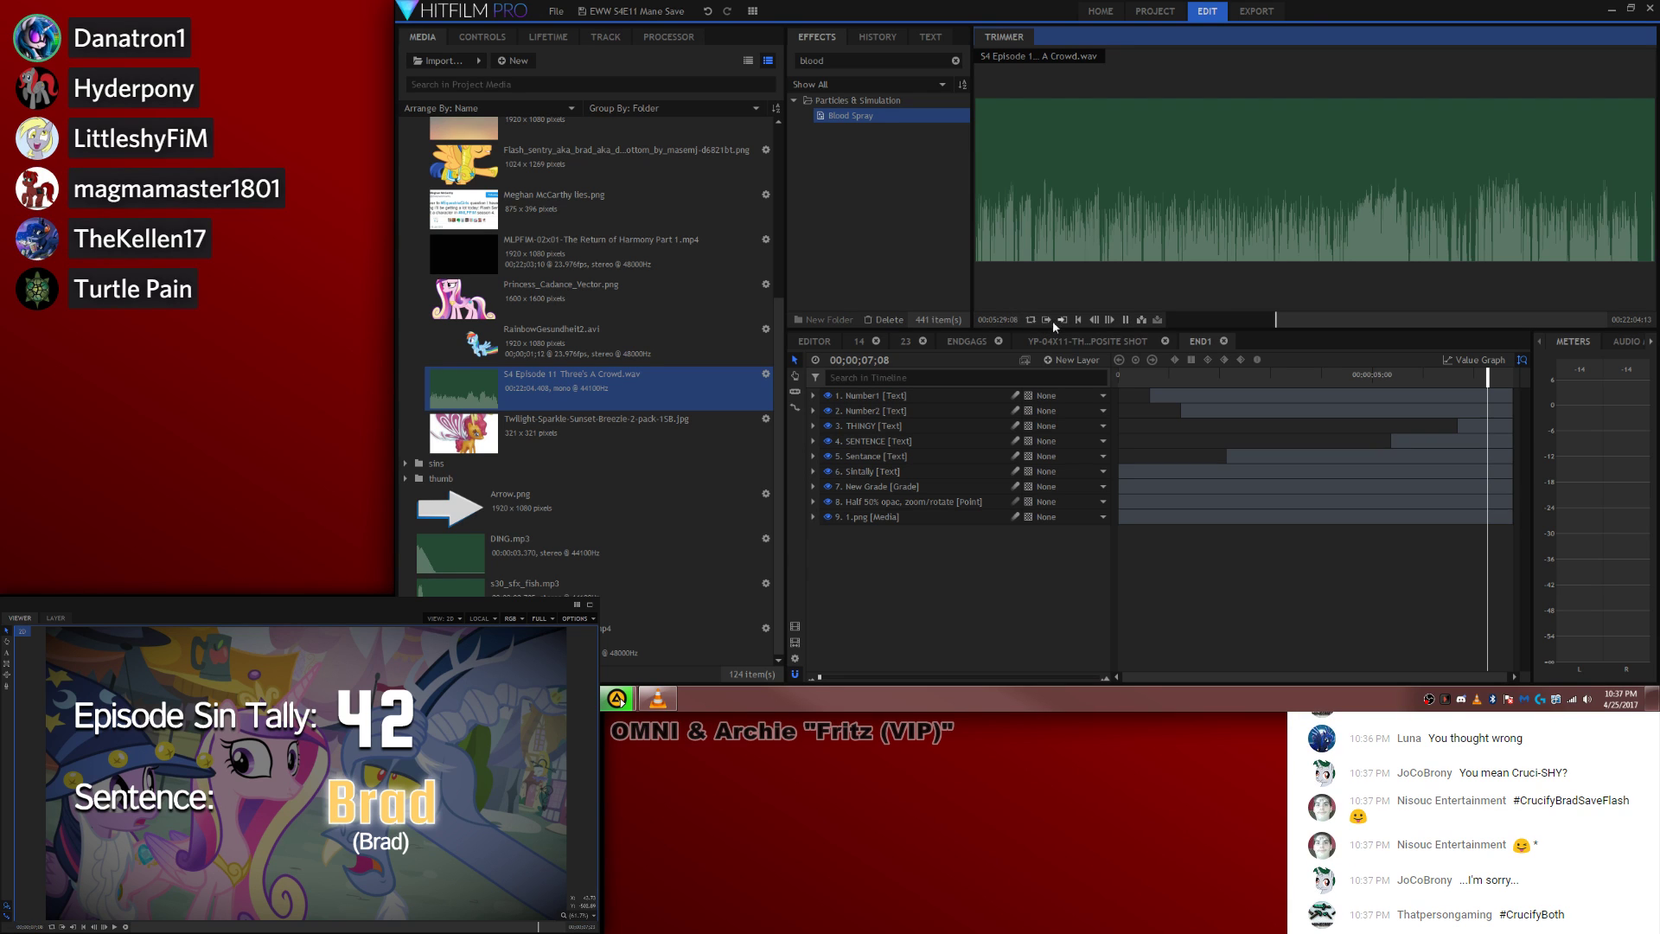
# Step: Add the trimmed episode audio to End1 above the SENTENCE layer, starting just before the THINGY text, and play it back
pyautogui.moveTo(1064, 325); pyautogui.dragTo(1466, 447)
pyautogui.click(1441, 378)
pyautogui.press('space')
pyautogui.press('space')
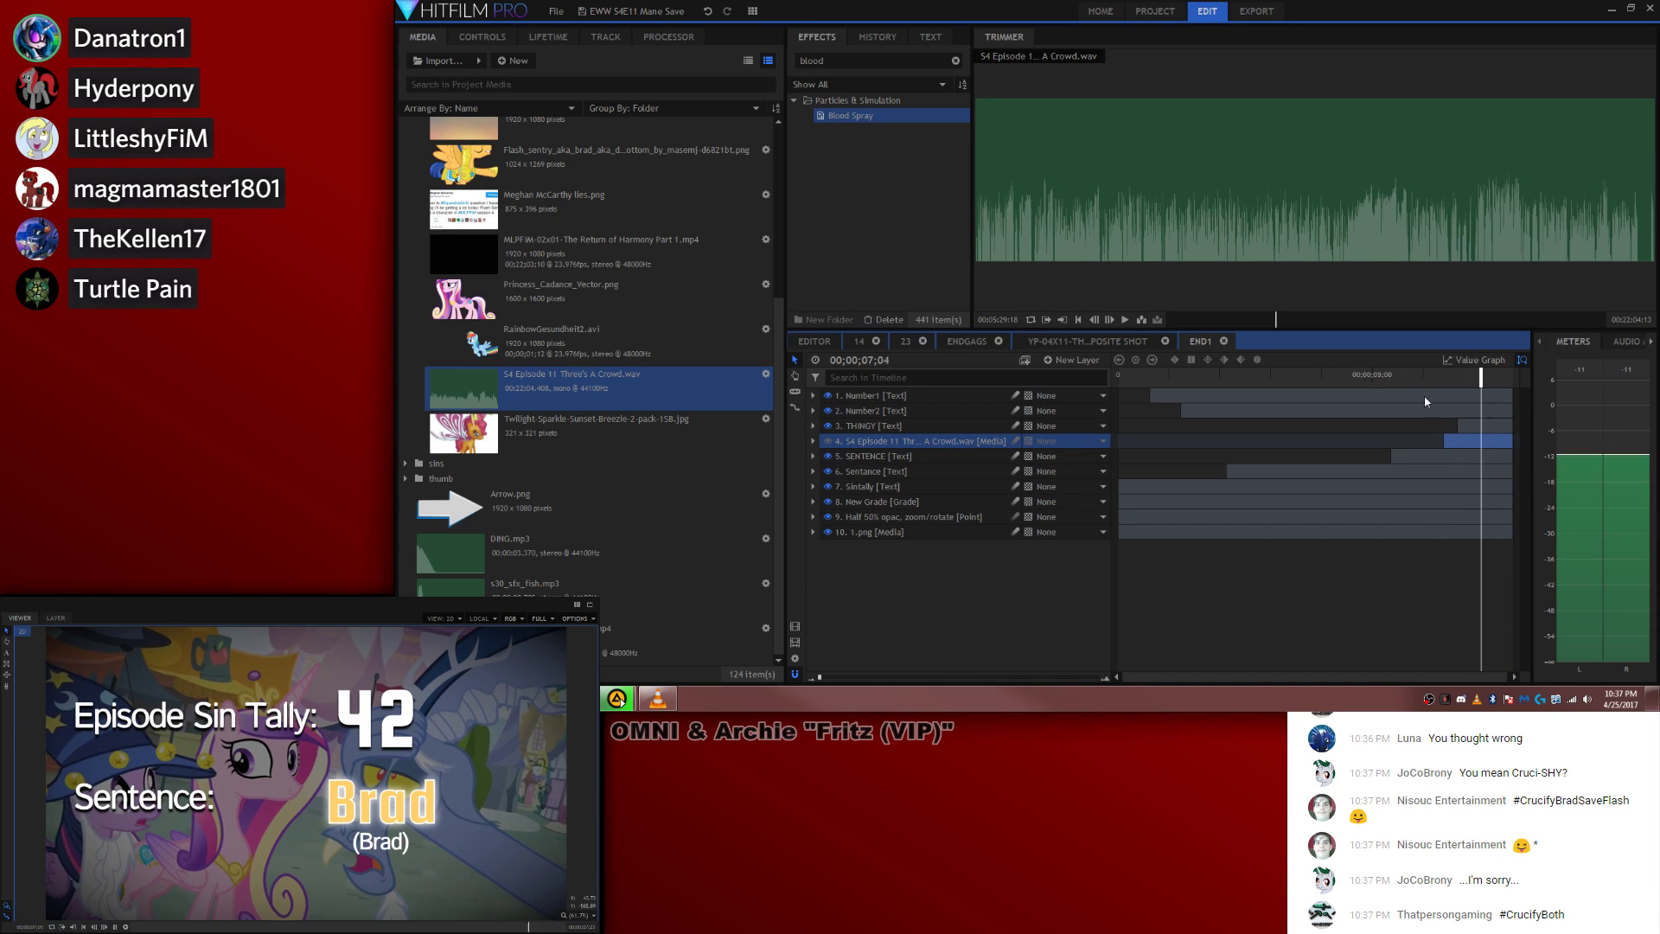
# Step: Change the bracketed text under the Brad sentence to "wot in Bradnation"
pyautogui.click(6, 653)
pyautogui.moveTo(403, 844); pyautogui.dragTo(389, 849)
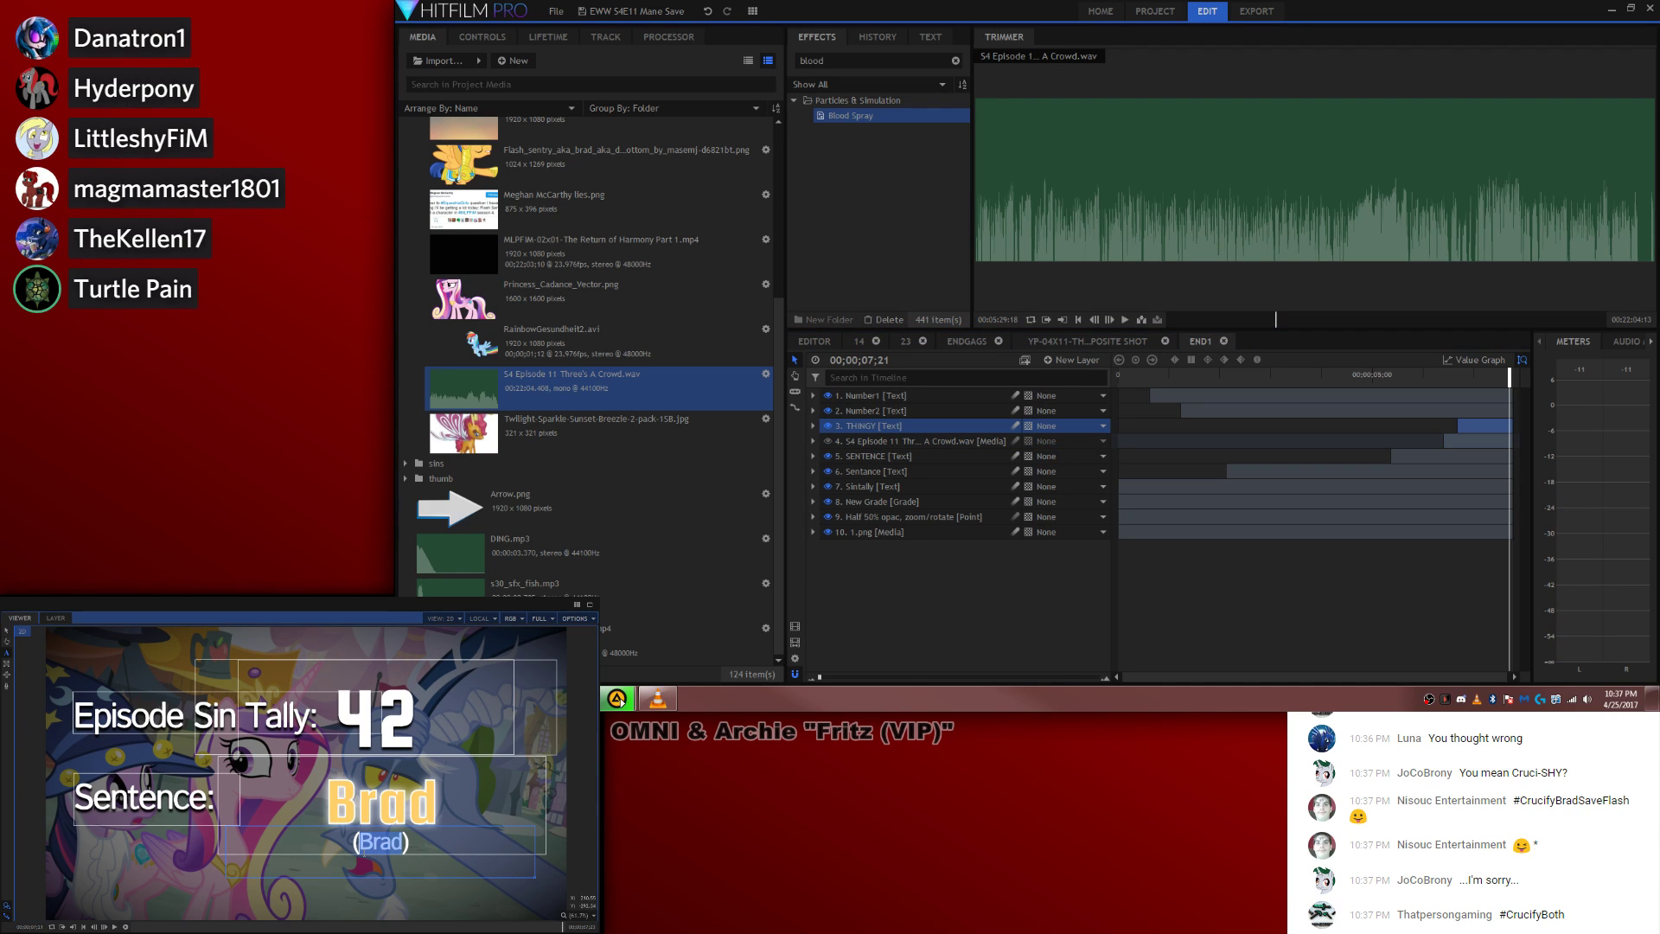
pyautogui.write('wot in bradnati')
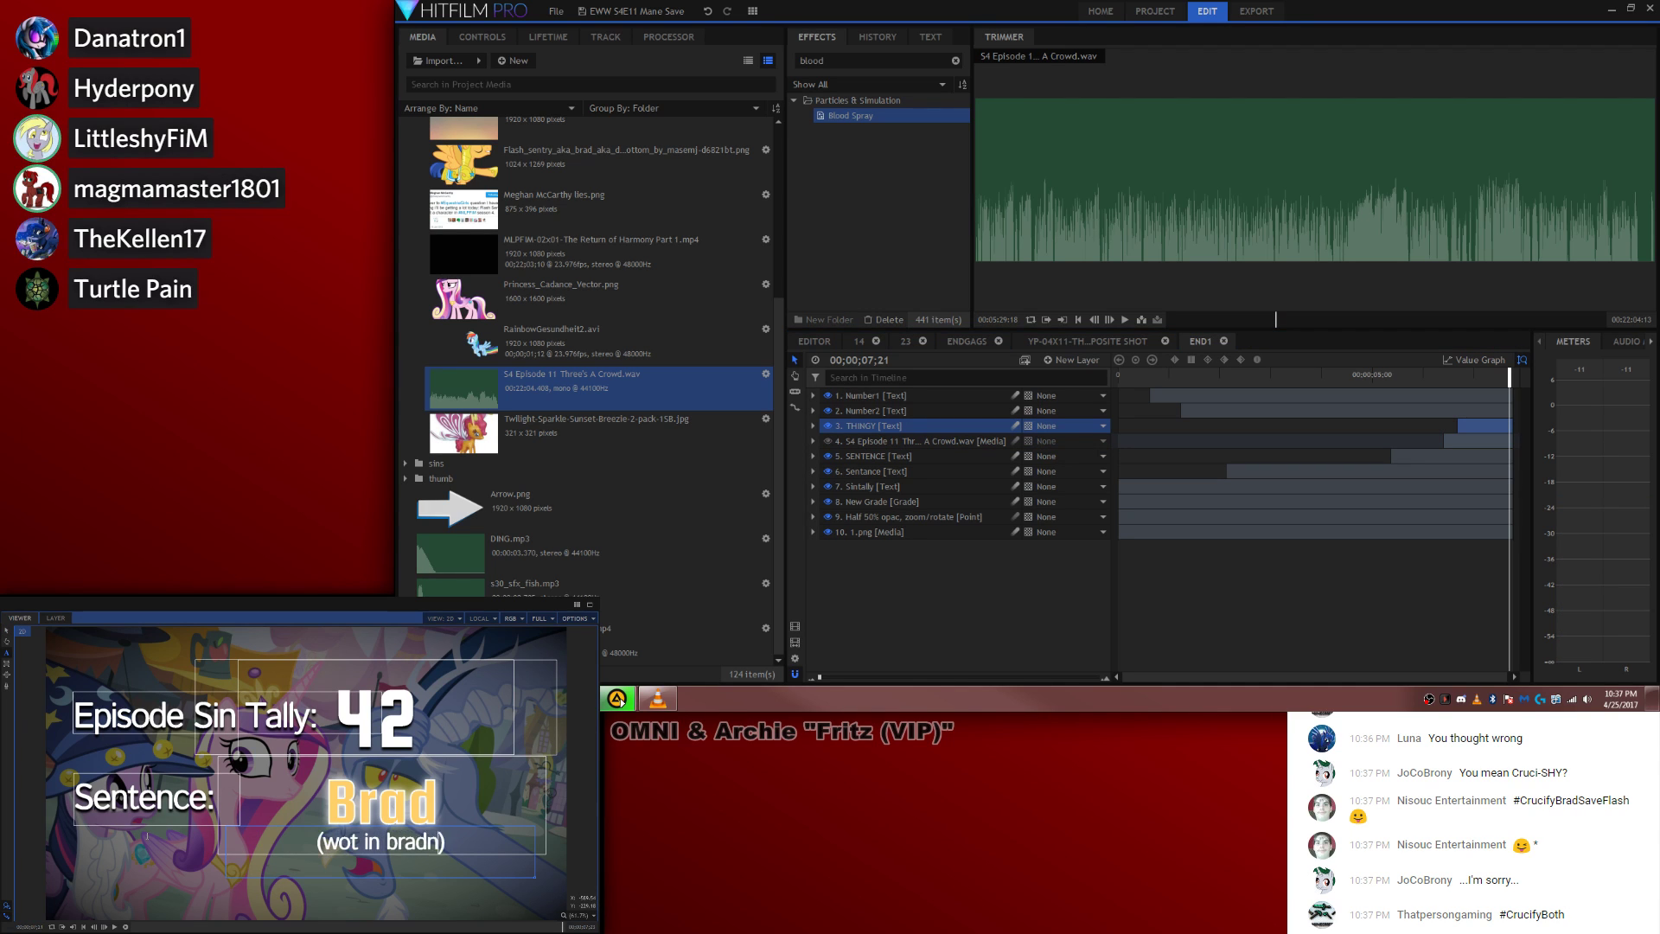
pyautogui.press('BackSpace')
pyautogui.press('BackSpace')
pyautogui.press('BackSpace')
pyautogui.press('BackSpace')
pyautogui.press('BackSpace')
pyautogui.press('BackSpace')
pyautogui.press('BackSpace')
pyautogui.press('BackSpace')
pyautogui.write('Bradnation')
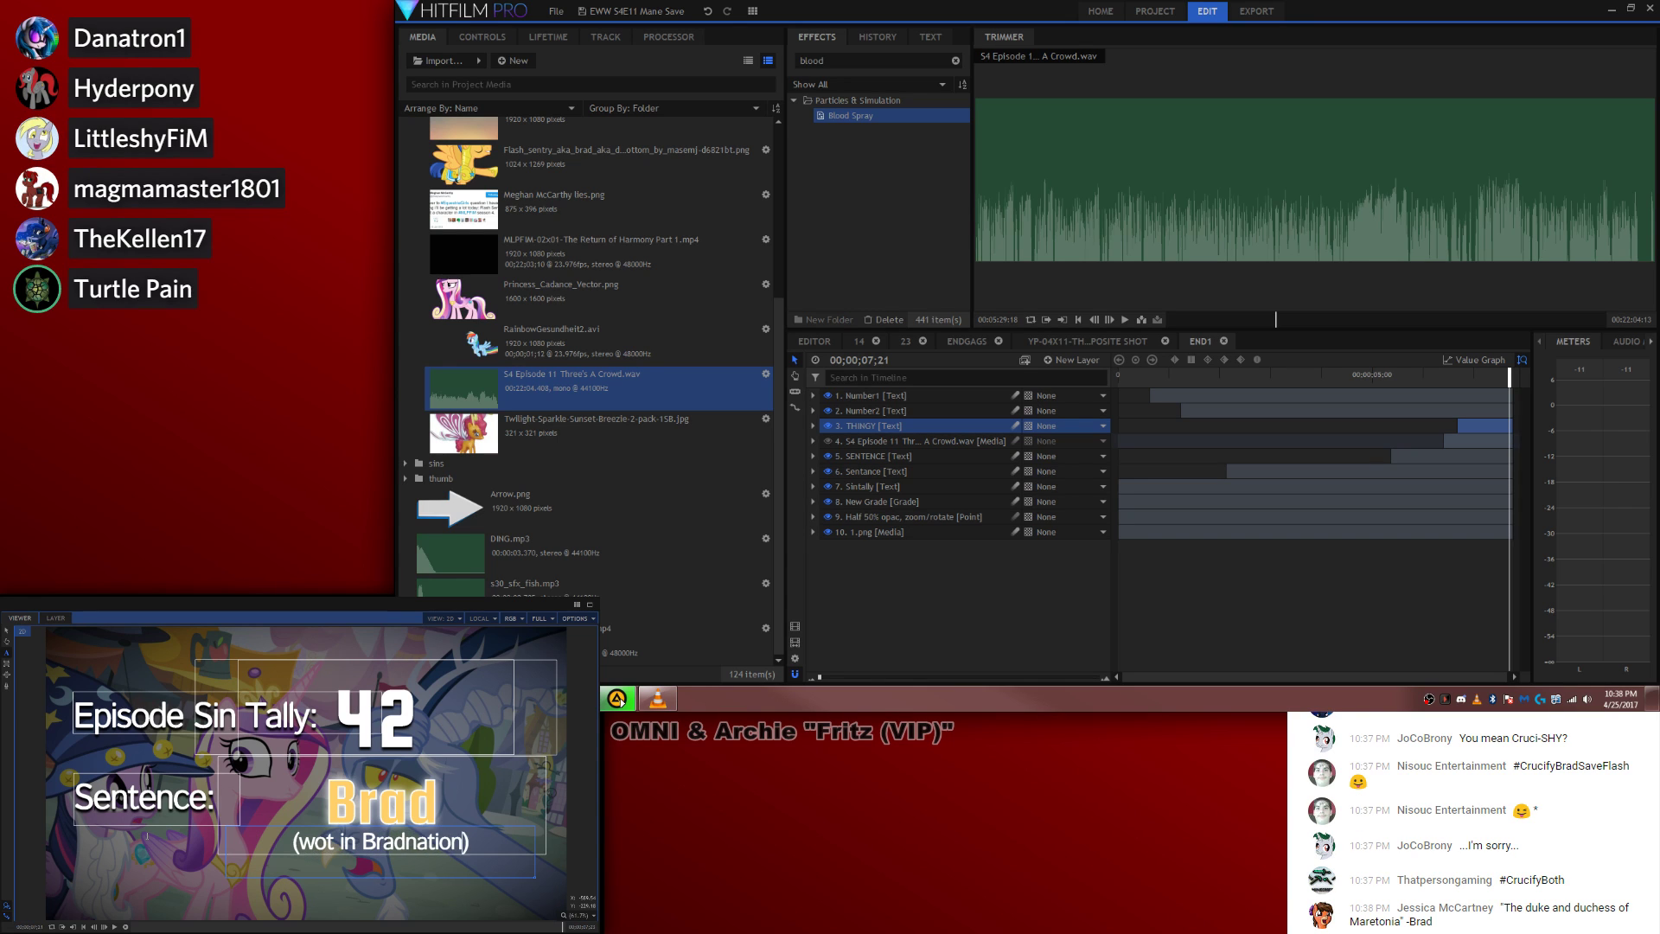
# Step: Leave text editing and play the end of End1 to check the new caption with its audio
pyautogui.click(5, 632)
pyautogui.click(1430, 376)
pyautogui.press('space')
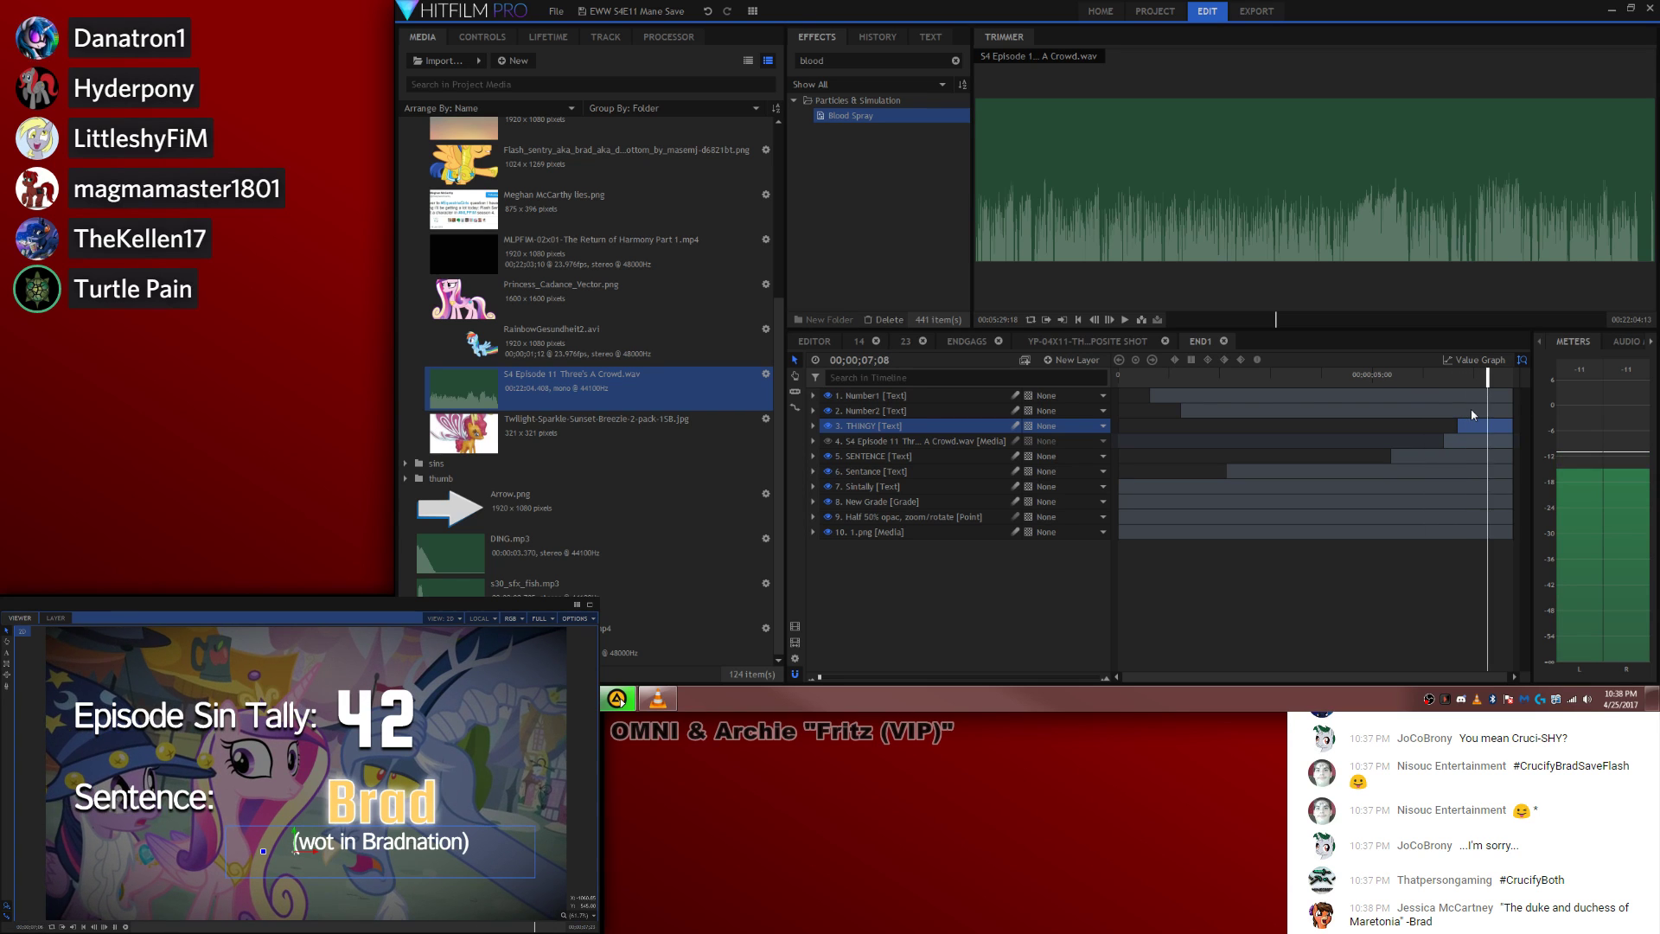
# Step: Return to the main editor timeline, deselect the End1 clip, and review playback from 00:03:08:03, just before End1
pyautogui.click(815, 342)
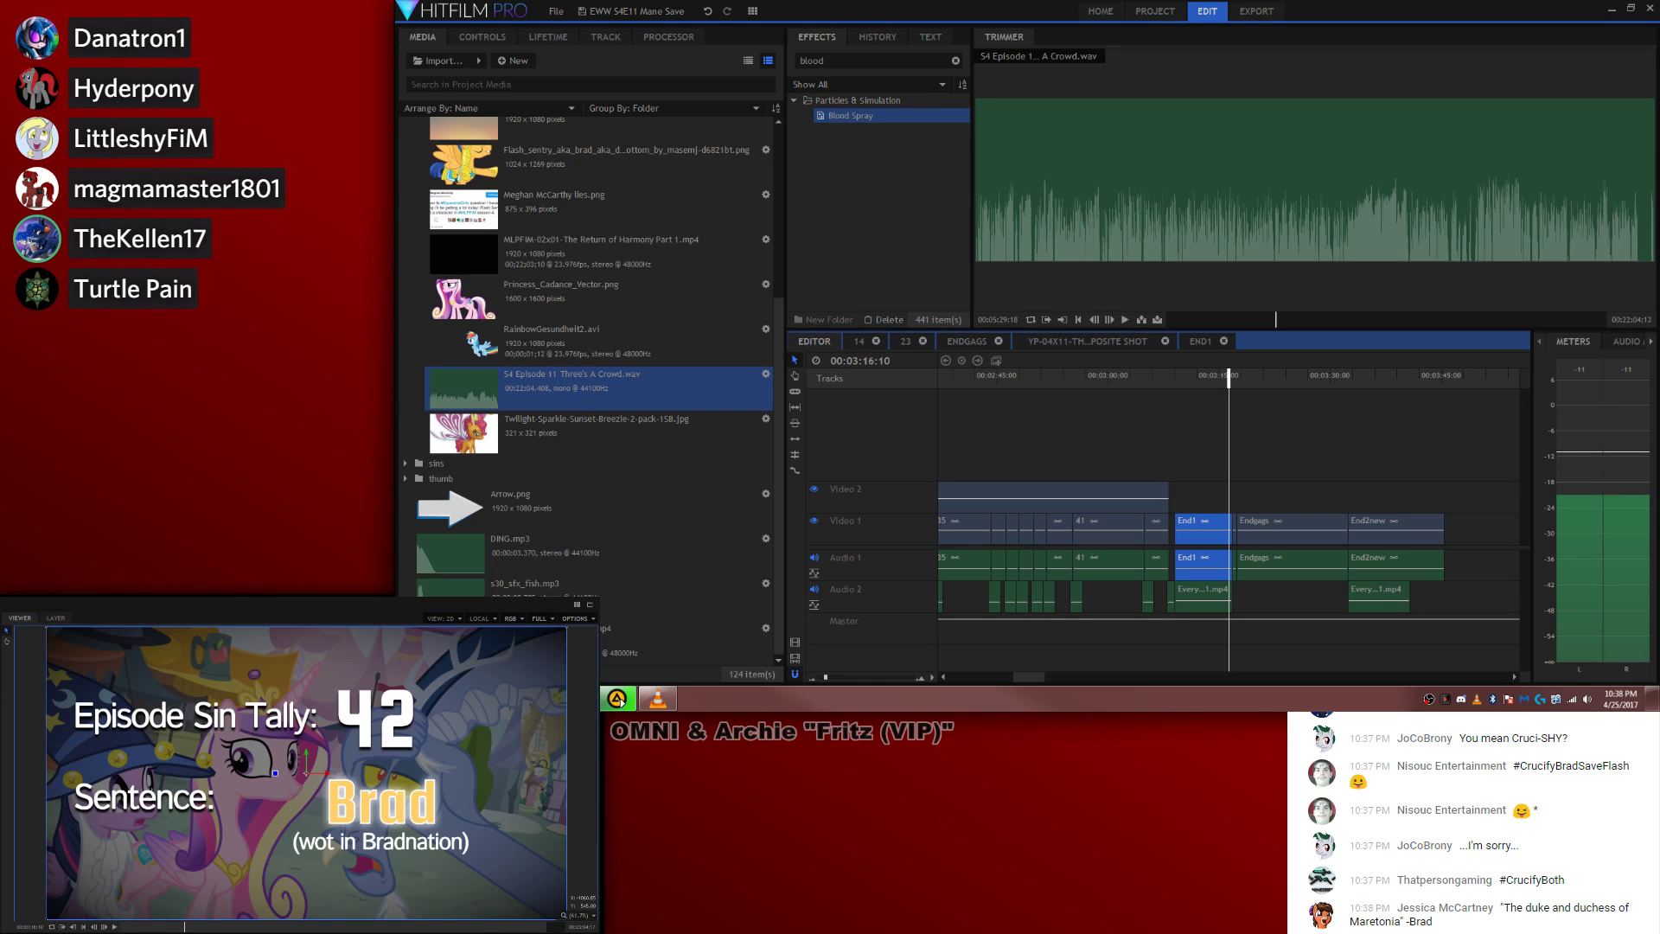
pyautogui.click(1345, 417)
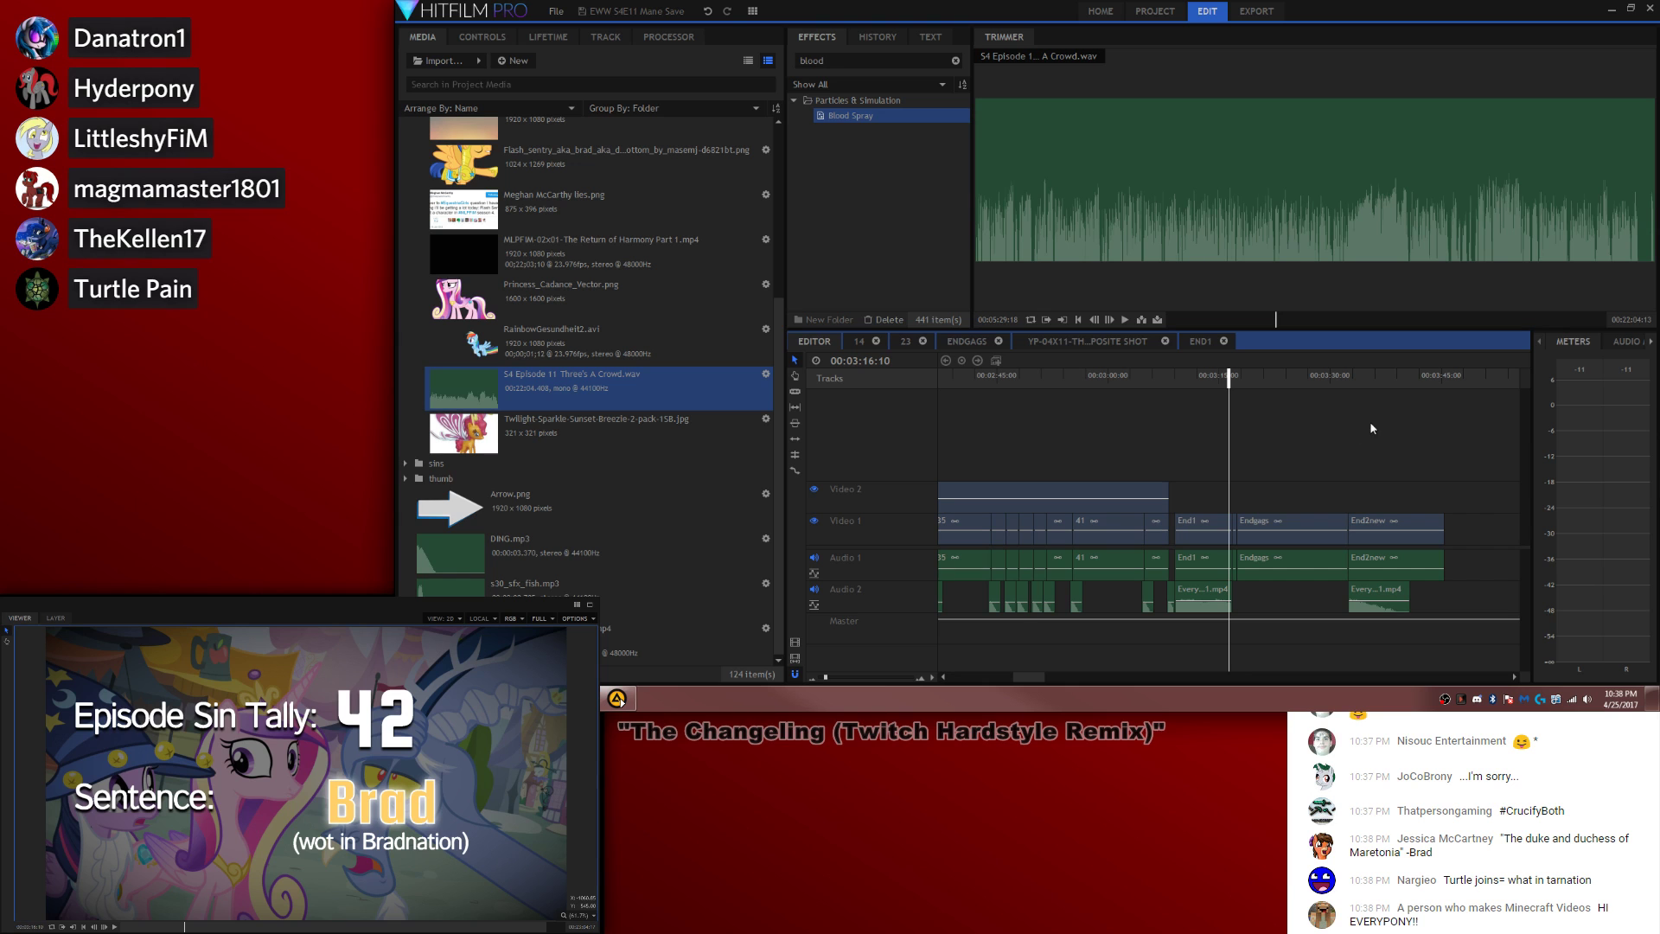
pyautogui.press('space')
pyautogui.click(1171, 442)
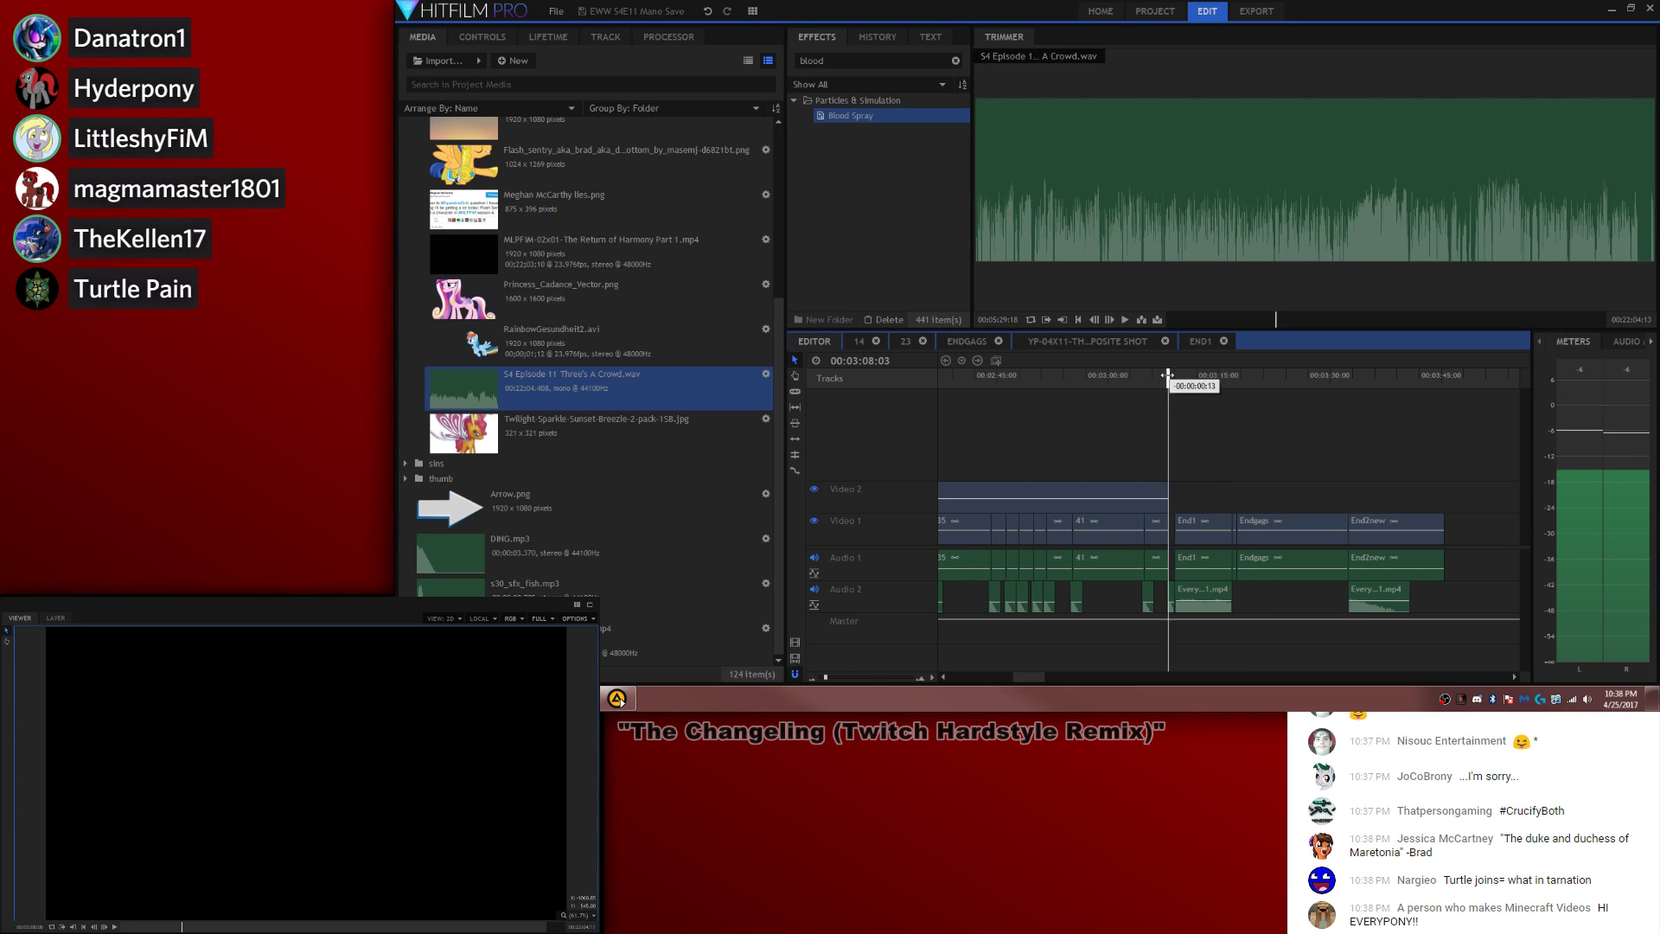
# Step: Play the ending through End1, Endgap and End2new, skipping ahead to check the thanks-for-watching screen with its audio
pyautogui.press('space')
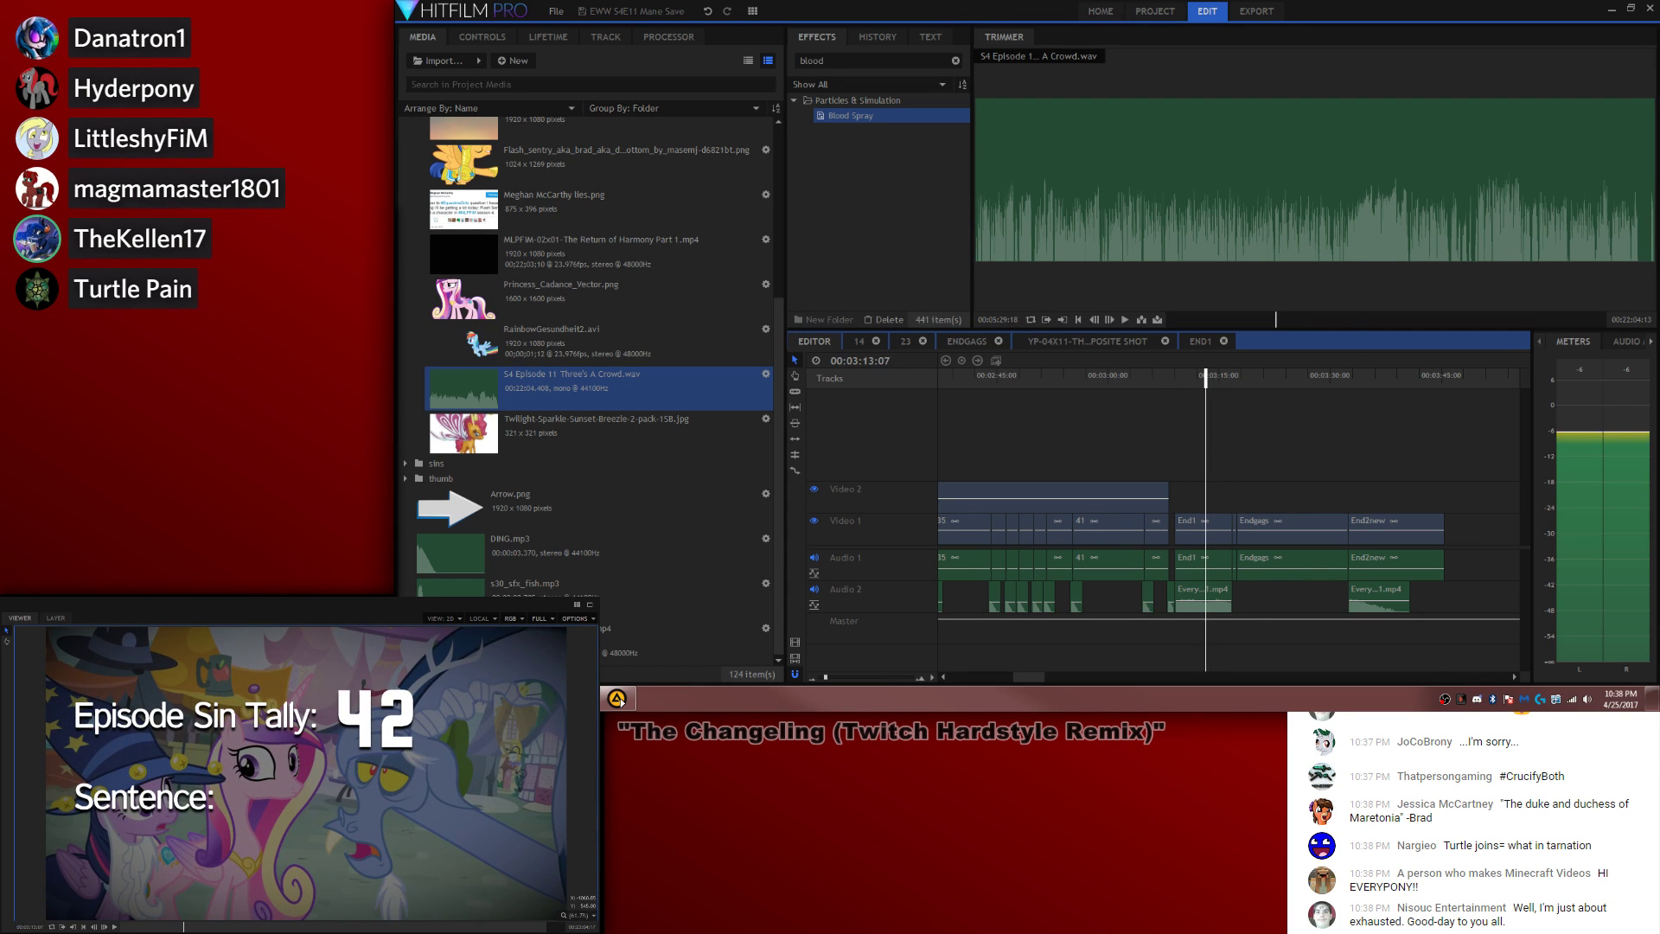
pyautogui.press('space')
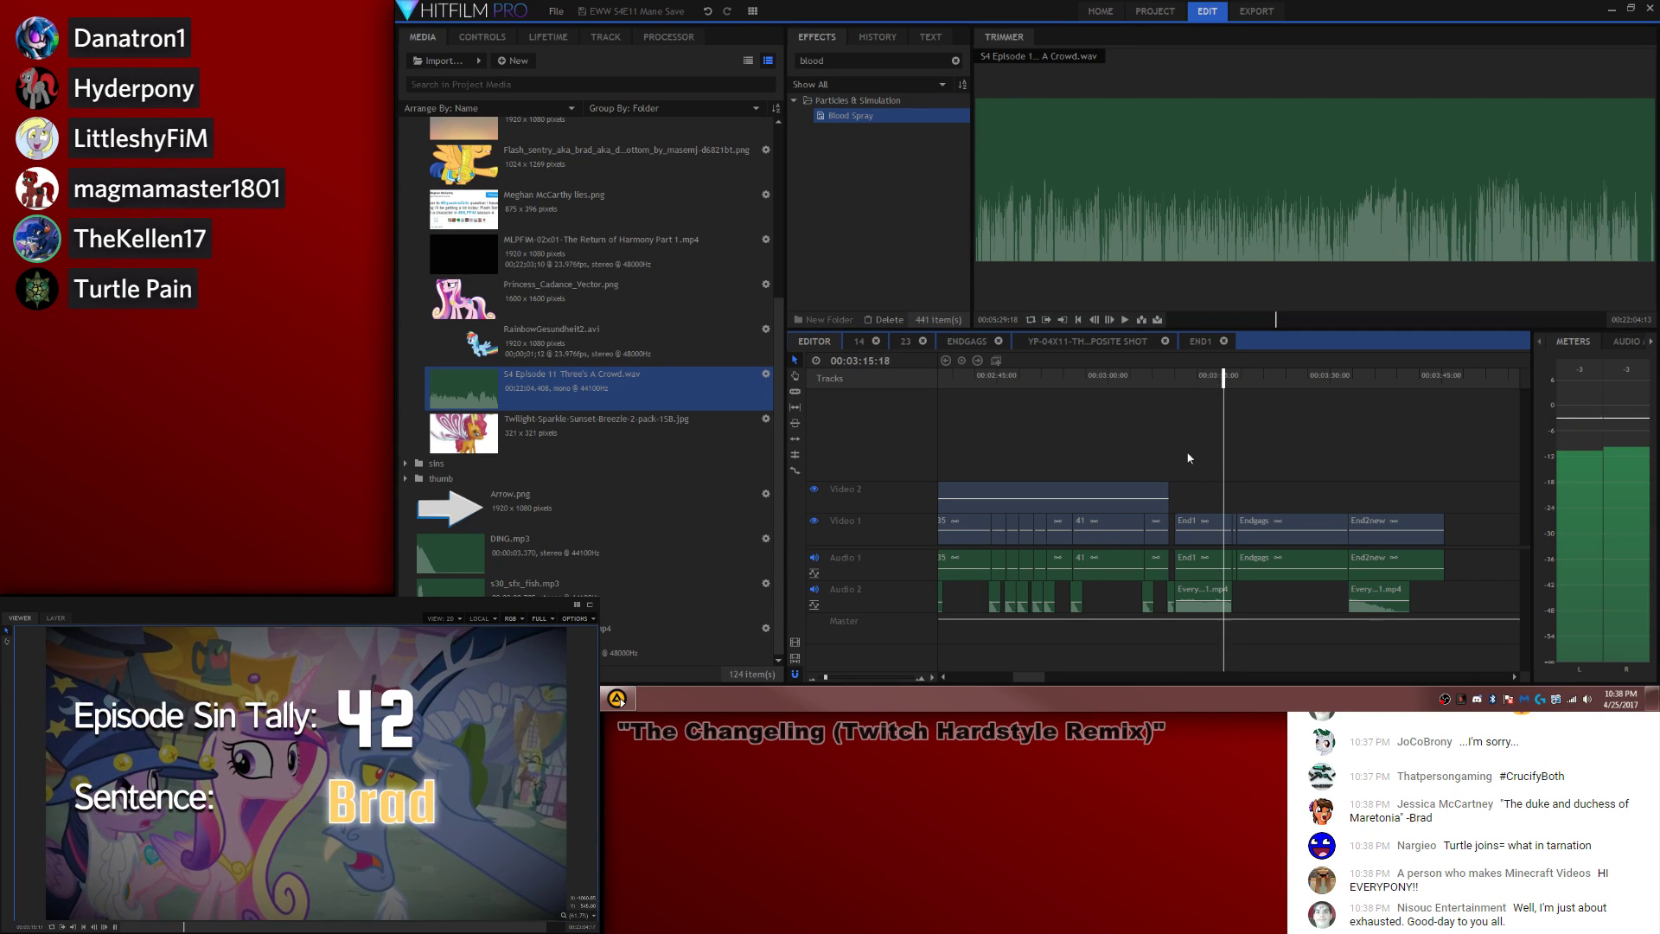
pyautogui.press('space')
pyautogui.press('space')
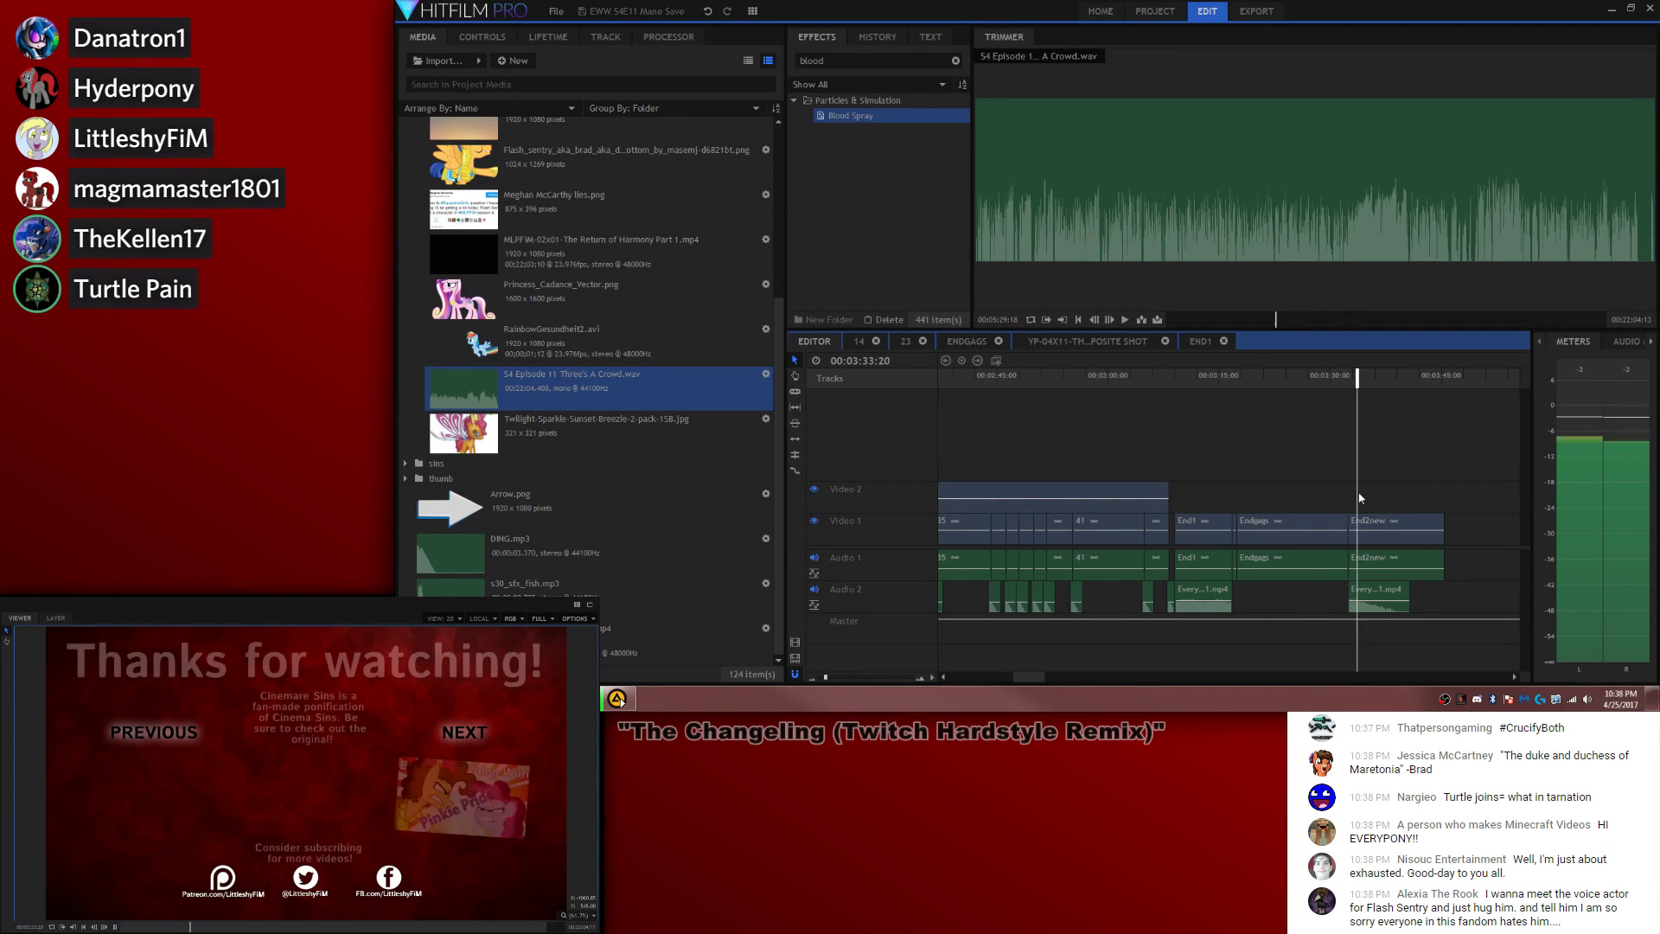
pyautogui.press('space')
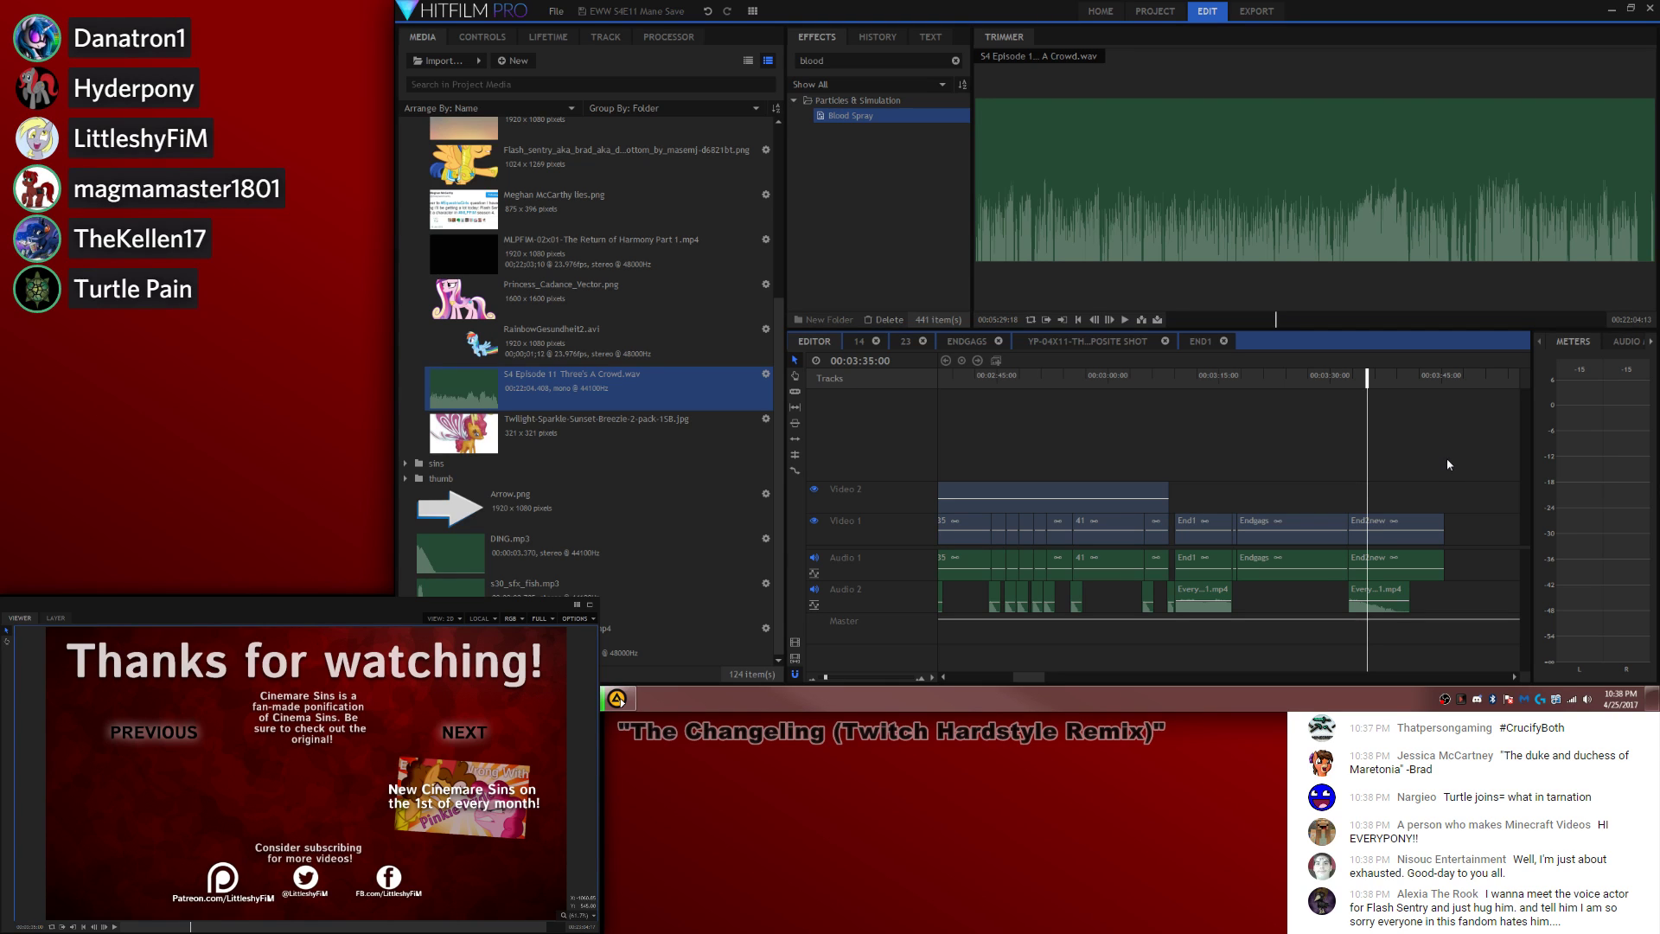
pyautogui.press('space')
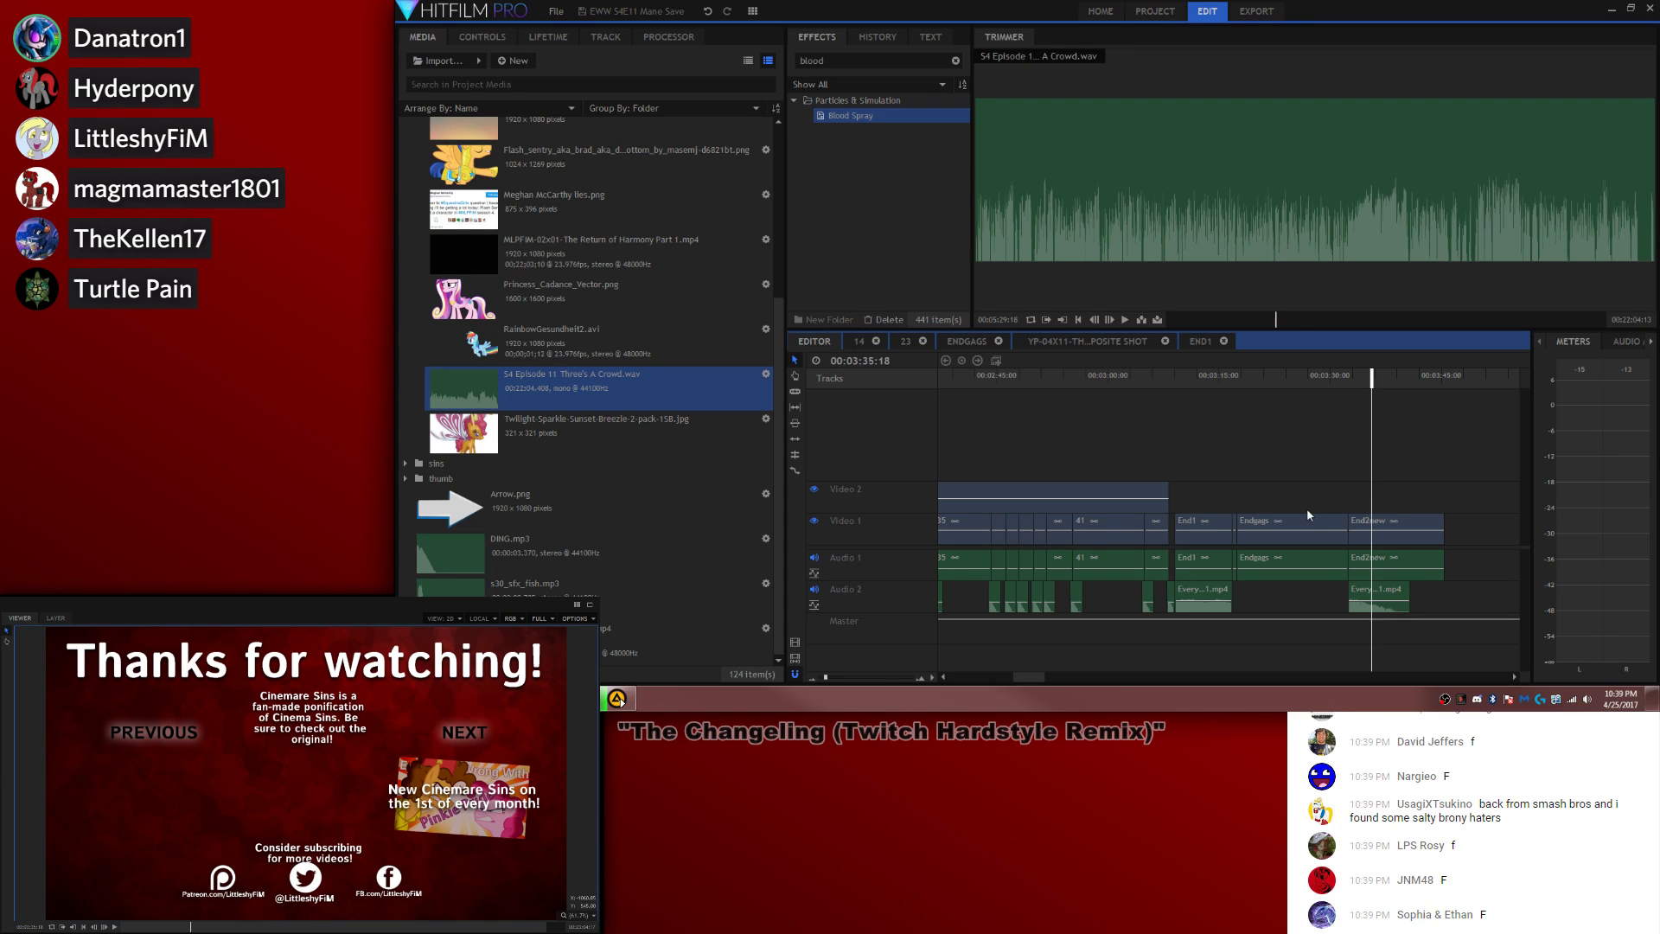
pyautogui.click(1394, 378)
pyautogui.press('space')
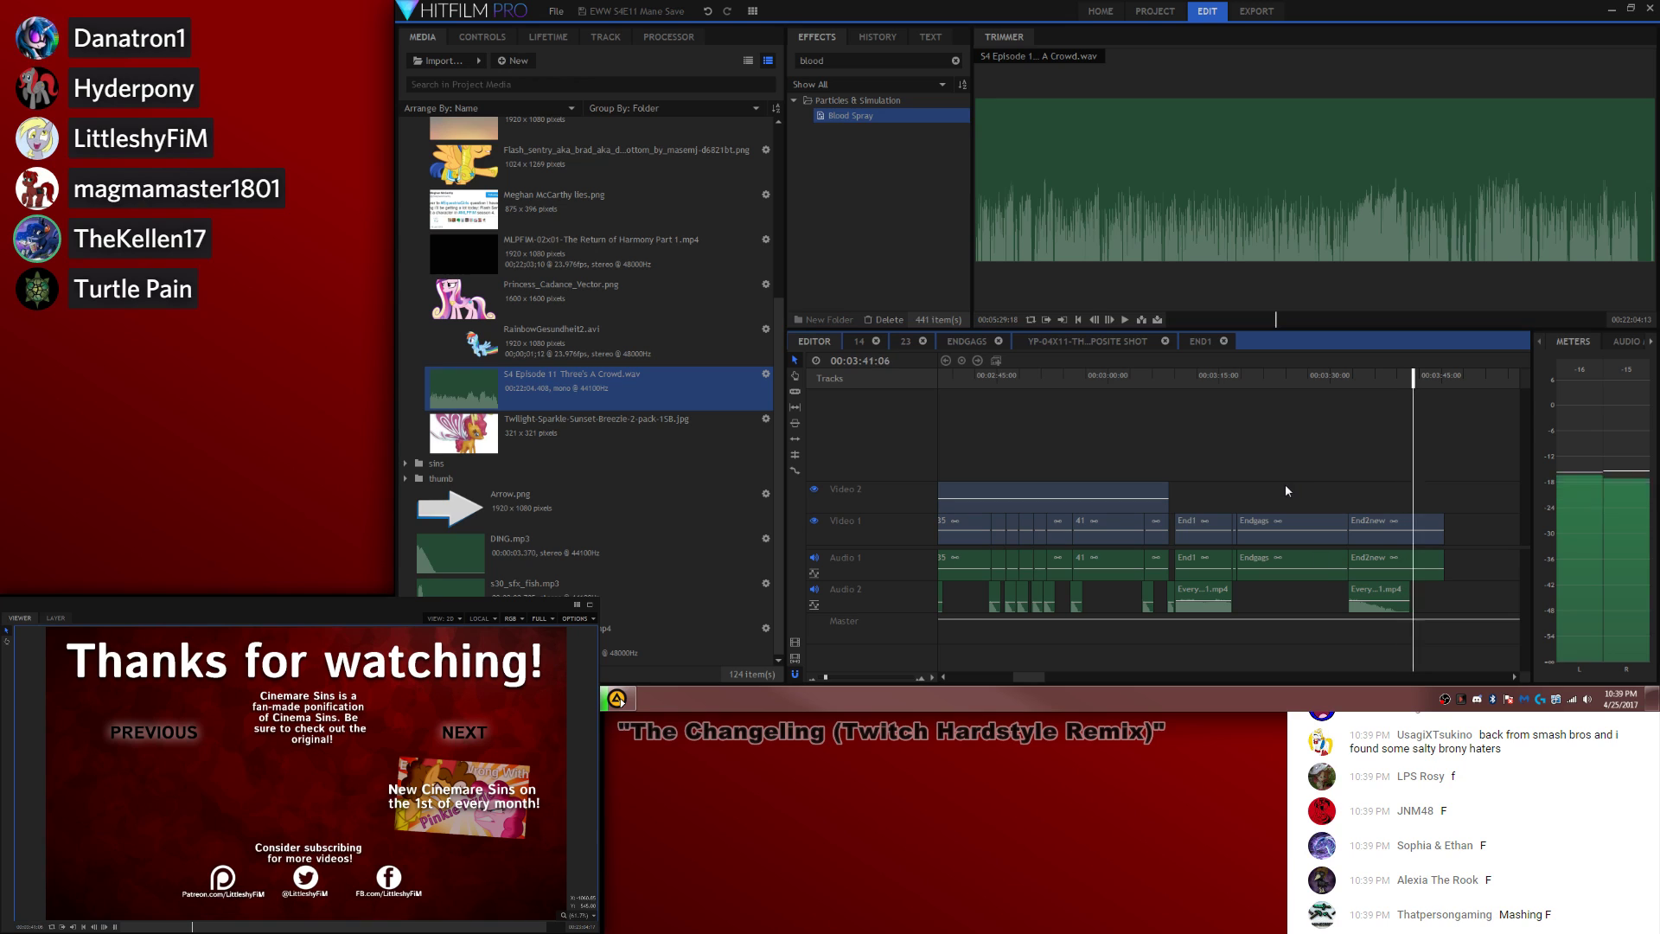
# Step: Return the main timeline to its start and play the Open title clip
pyautogui.click(82, 926)
pyautogui.moveTo(1036, 677); pyautogui.dragTo(971, 674)
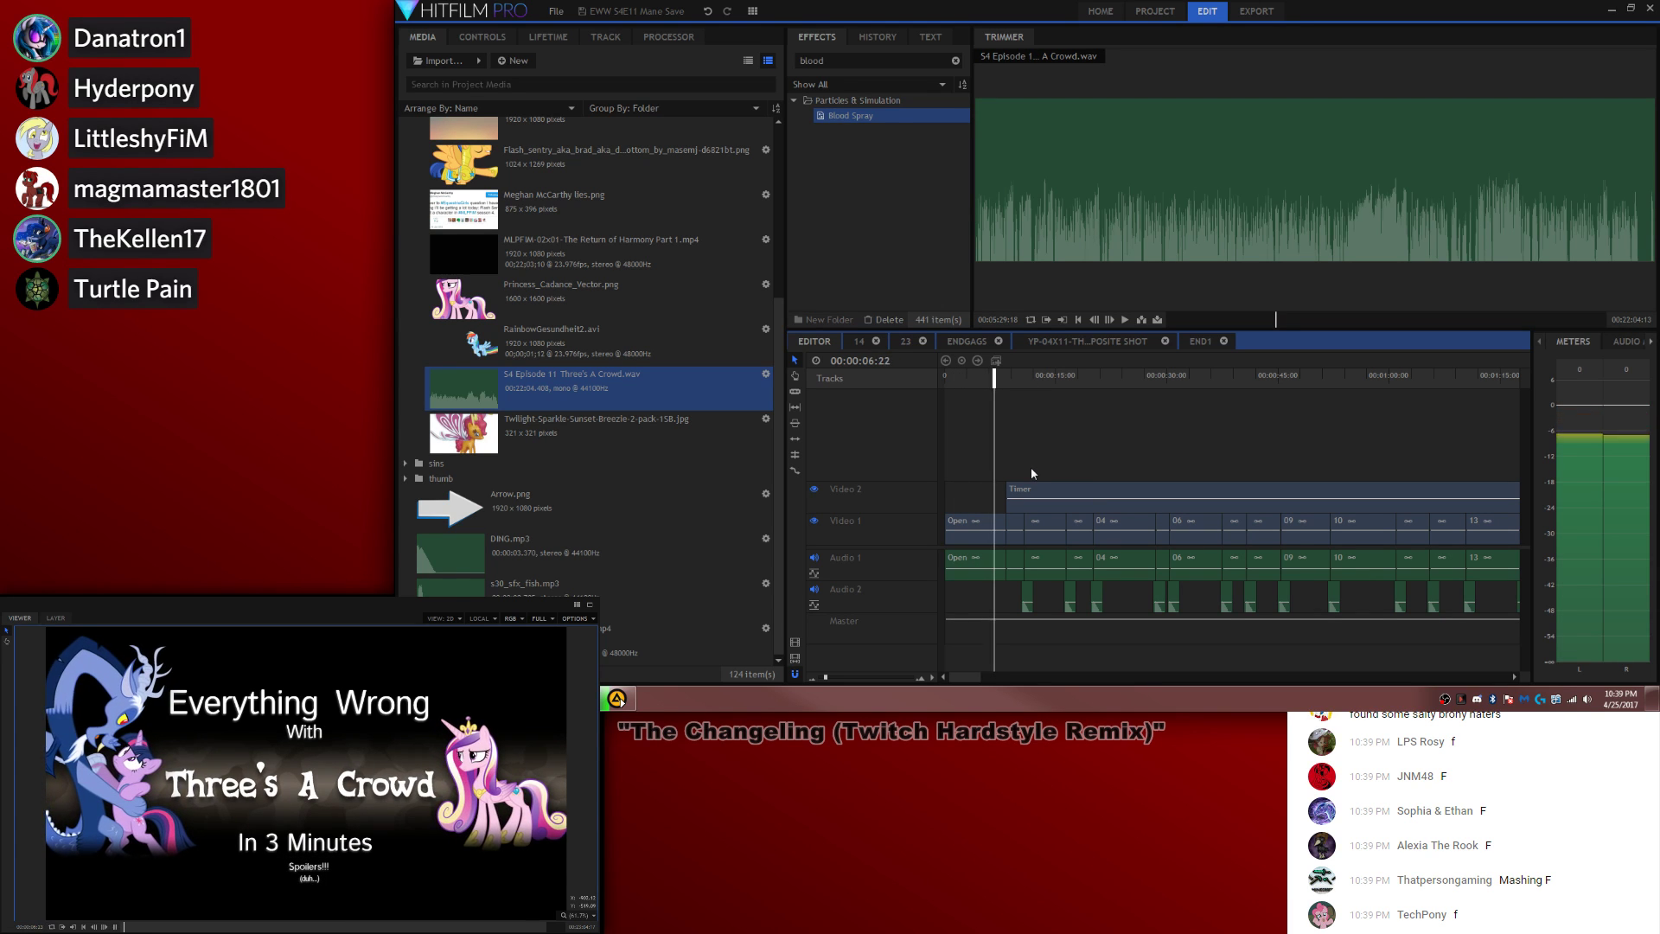
pyautogui.press('space')
# Step: In VLC, open the Three's A Crowd MP4 from the S4 episodes folder and find the scene with the glass held beside Cadance
pyautogui.click(417, 698)
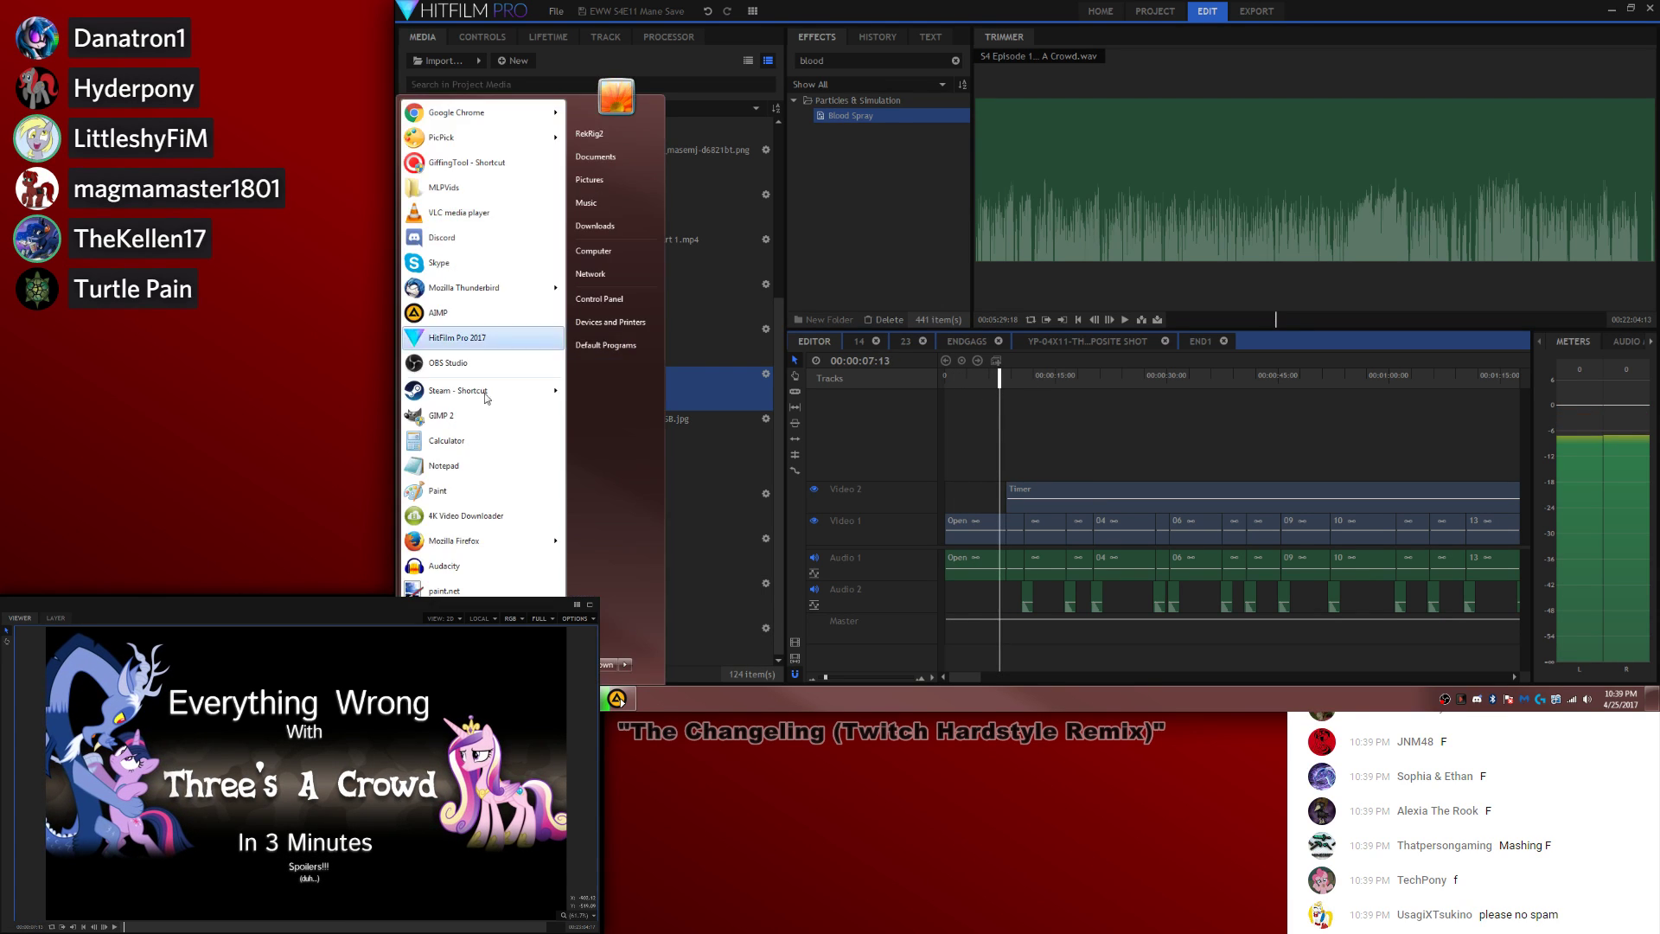
pyautogui.click(475, 215)
pyautogui.click(412, 20)
pyautogui.click(430, 37)
pyautogui.click(449, 118)
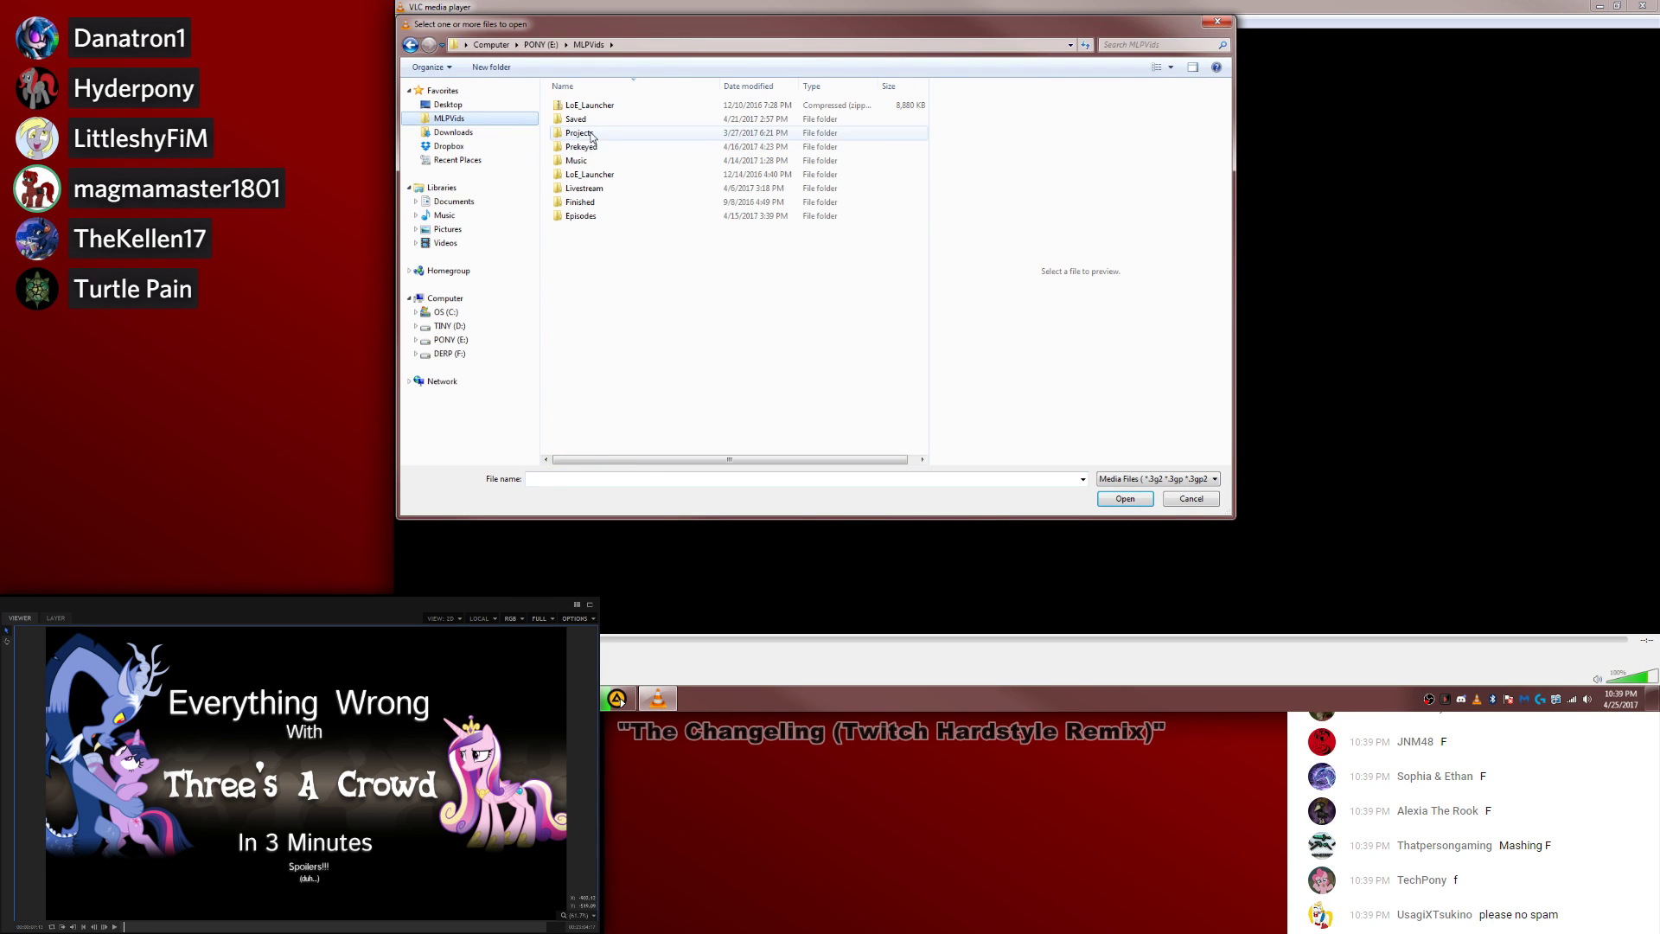
pyautogui.doubleClick(626, 217)
pyautogui.doubleClick(617, 182)
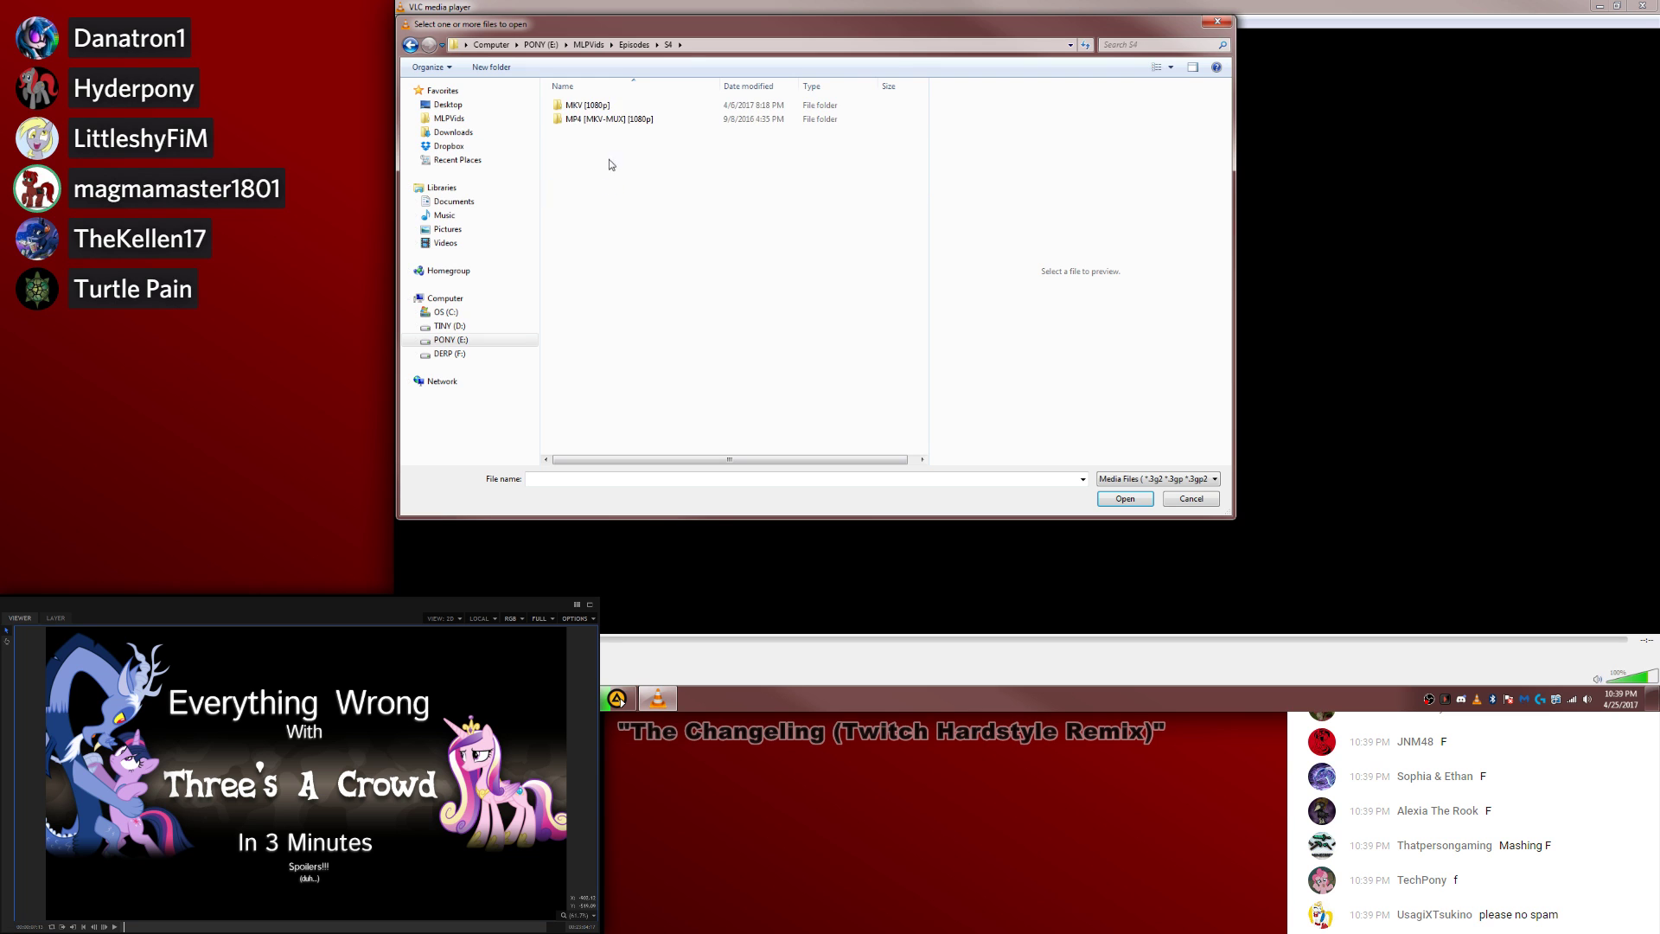
pyautogui.doubleClick(608, 121)
pyautogui.doubleClick(584, 275)
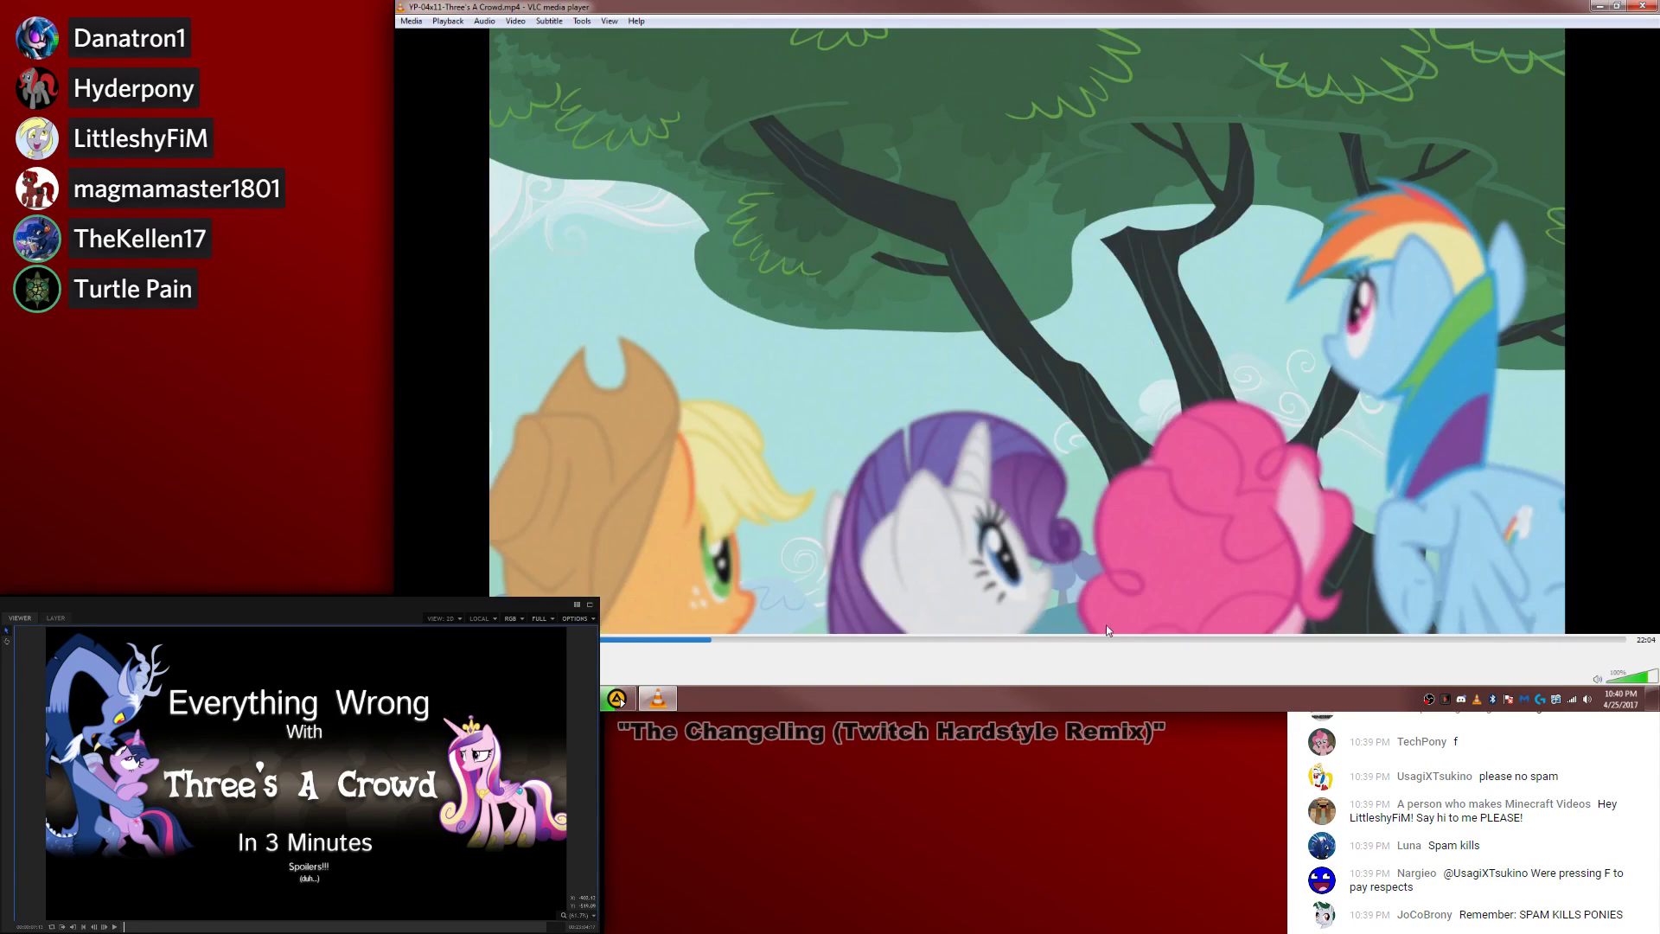
pyautogui.click(1097, 640)
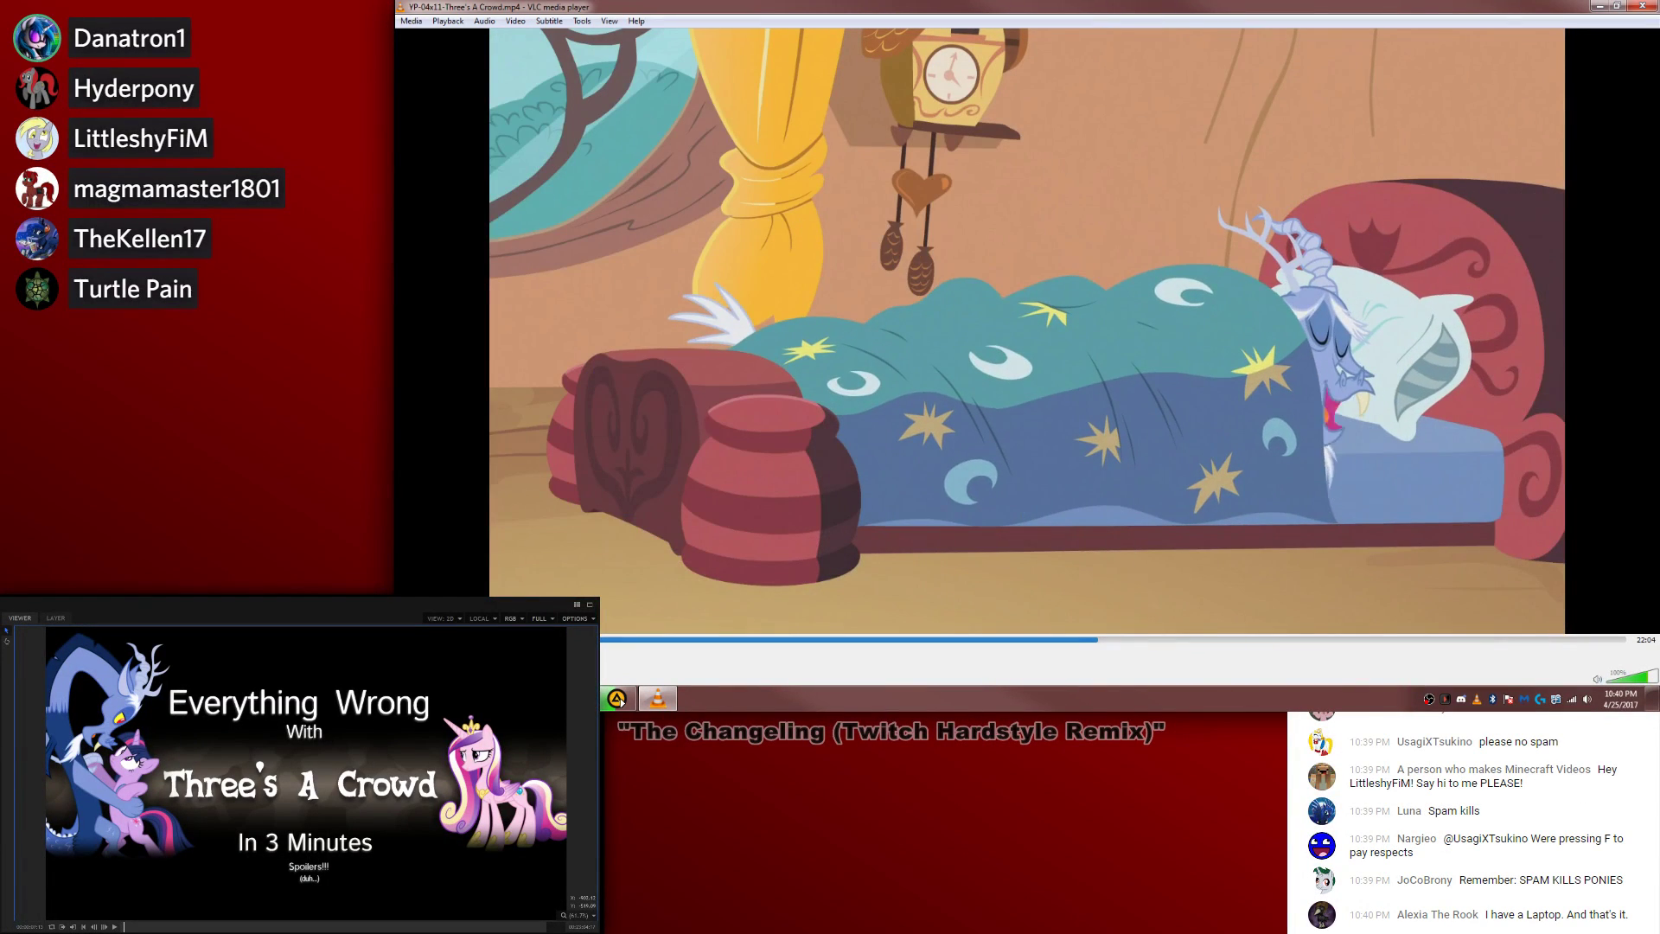
pyautogui.click(1085, 639)
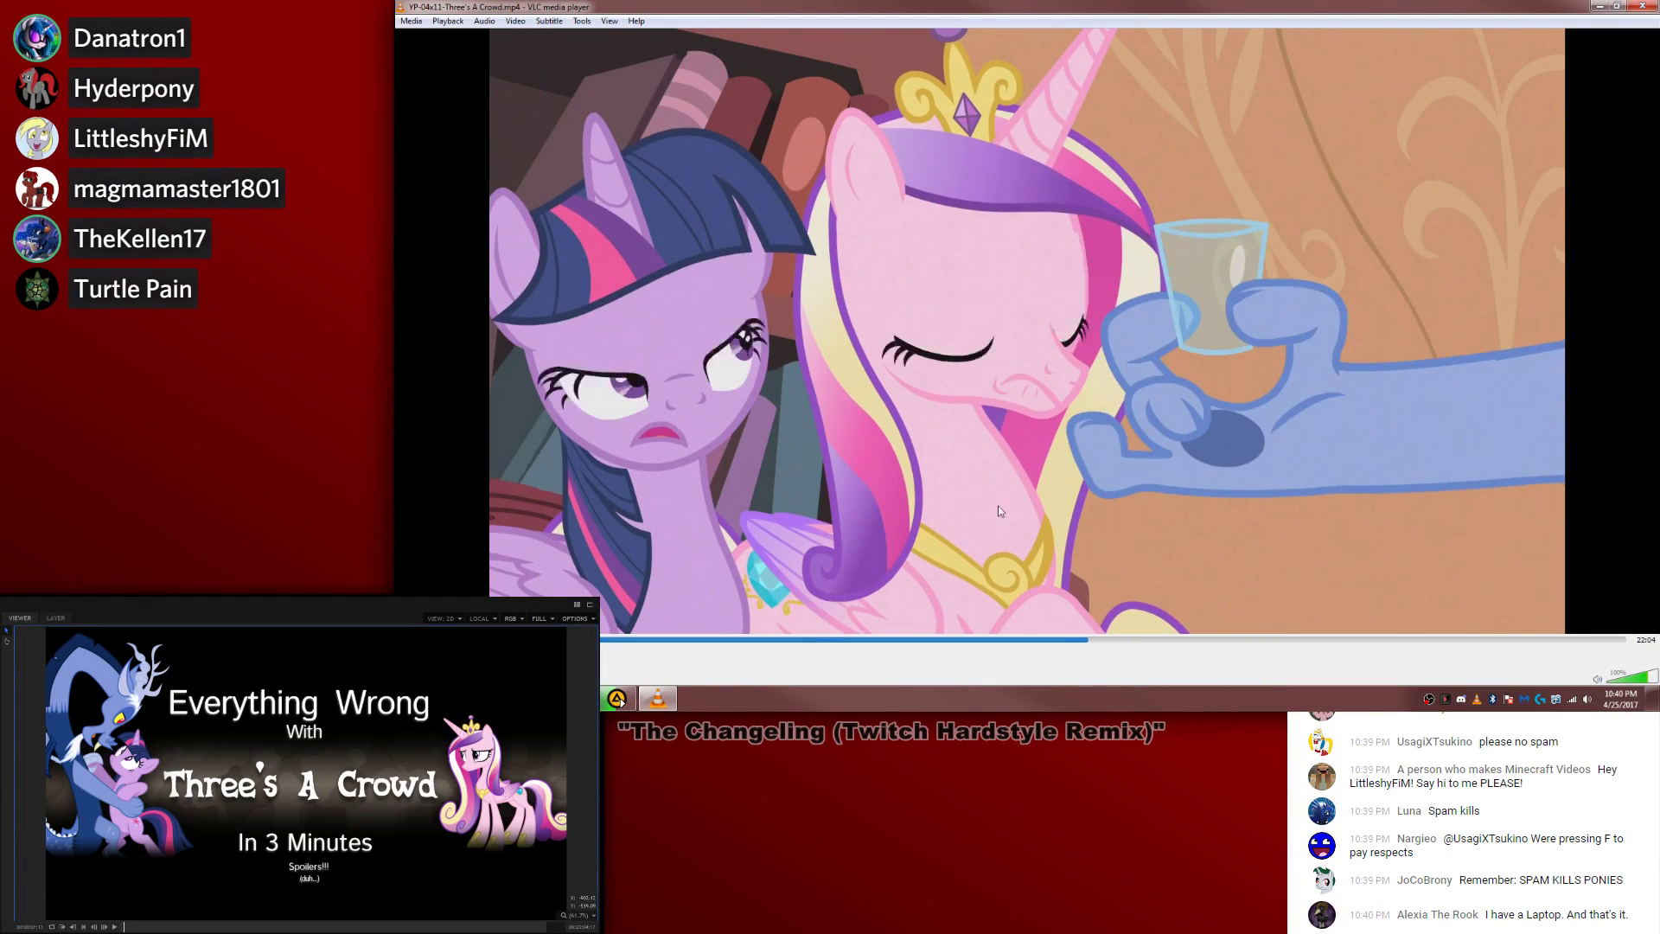
# Step: Switch back to HitFilm and trim the episode audio in the Trimmer to the line around 00:12:07
pyautogui.hotkey('alt', 'Tab')
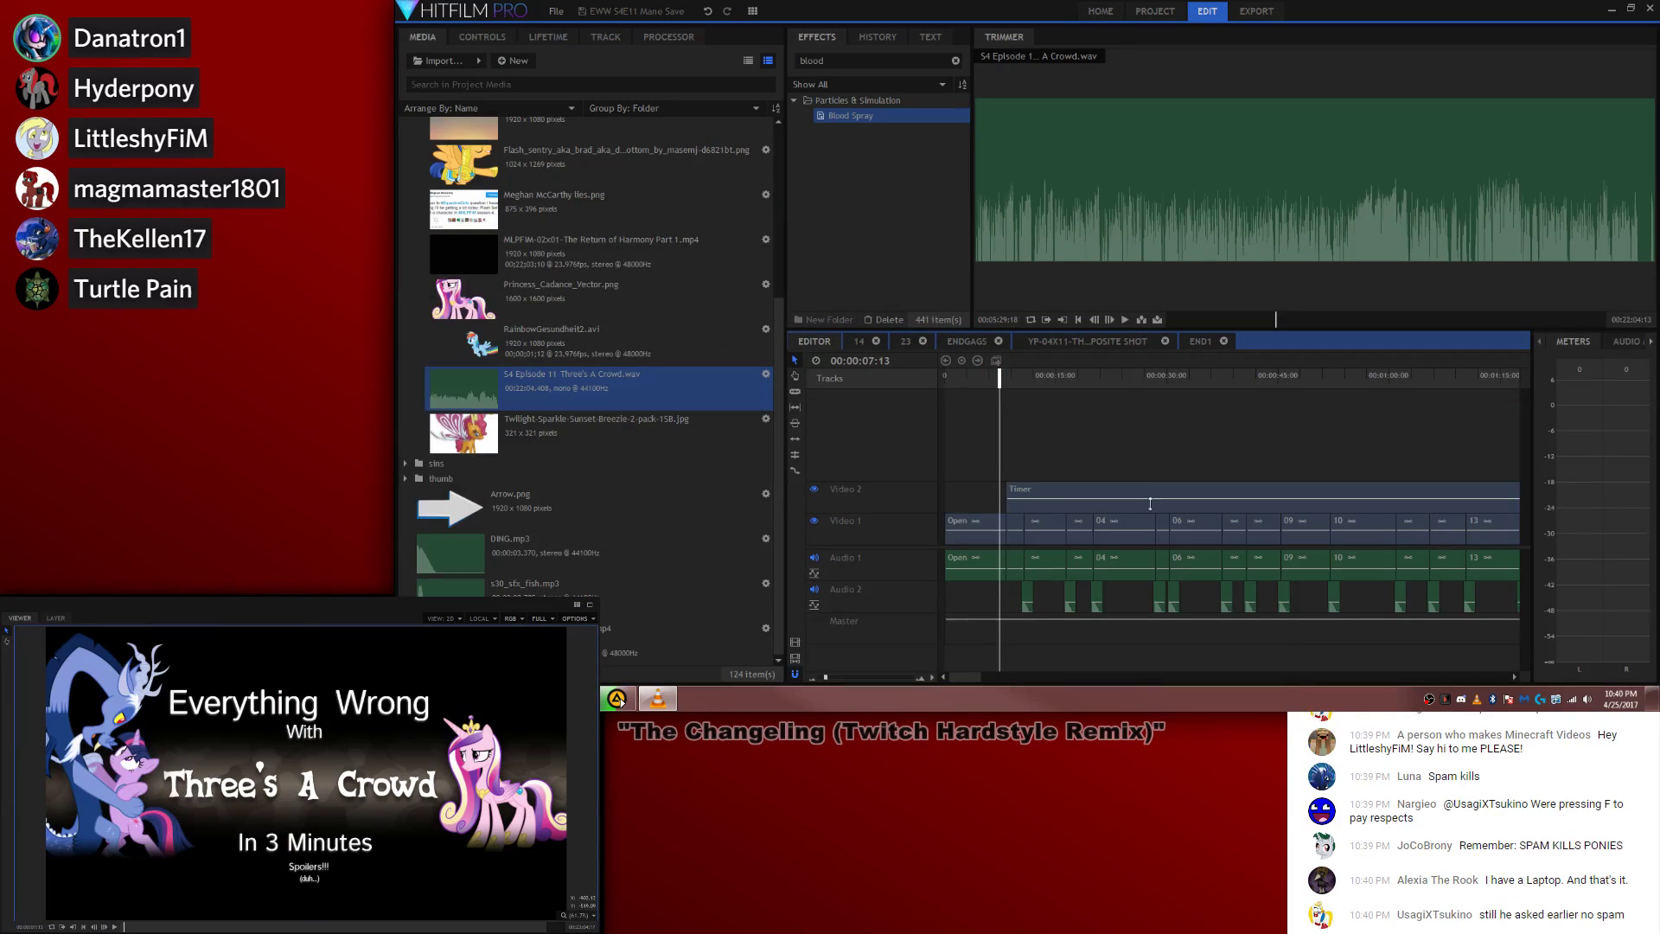
pyautogui.click(1304, 317)
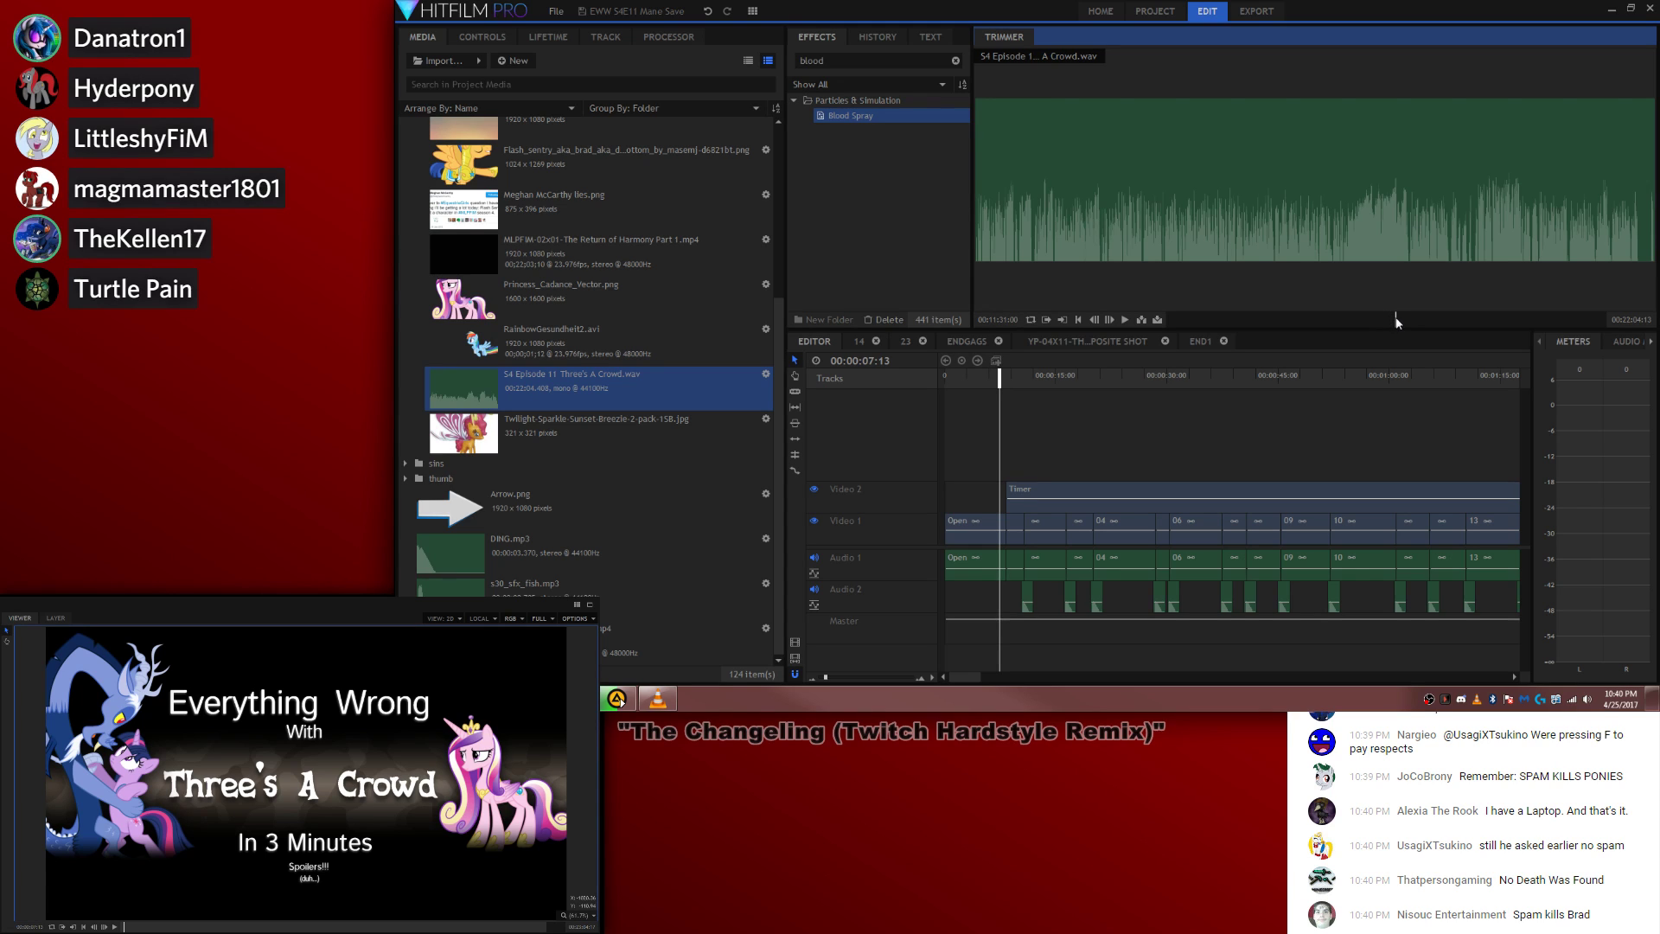
pyautogui.moveTo(1398, 319); pyautogui.dragTo(1411, 325)
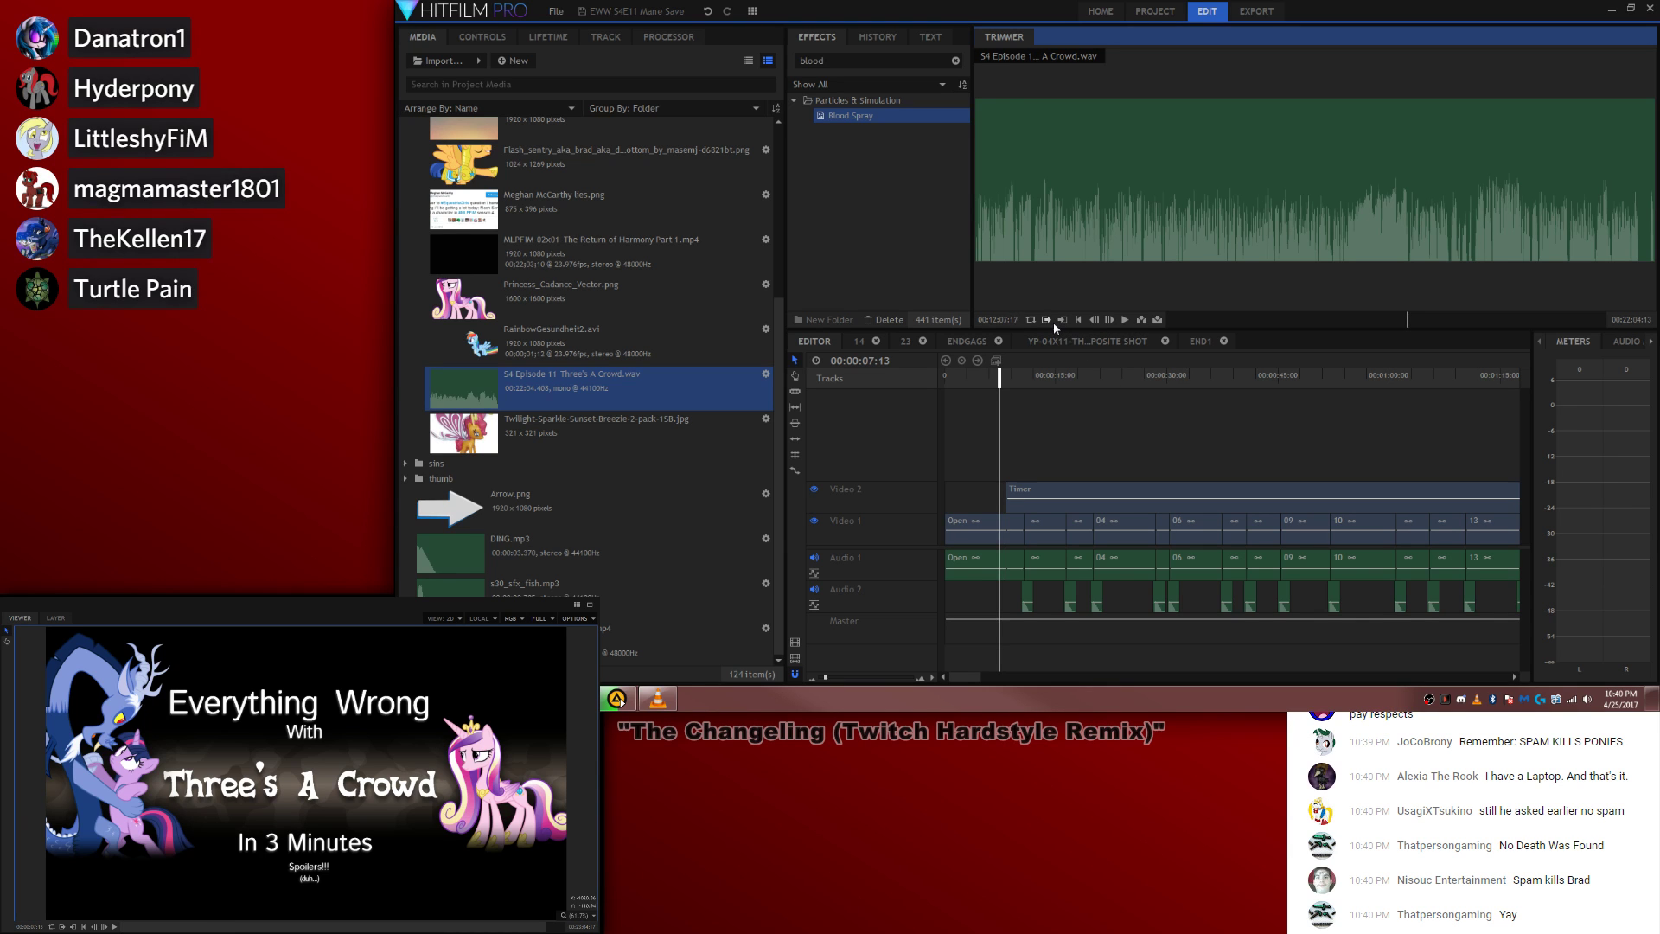
pyautogui.press('space')
# Step: Add the trimmed episode audio as the top layer of the Open composite shot, starting near the In x Minutes text, and play it back
pyautogui.doubleClick(996, 526)
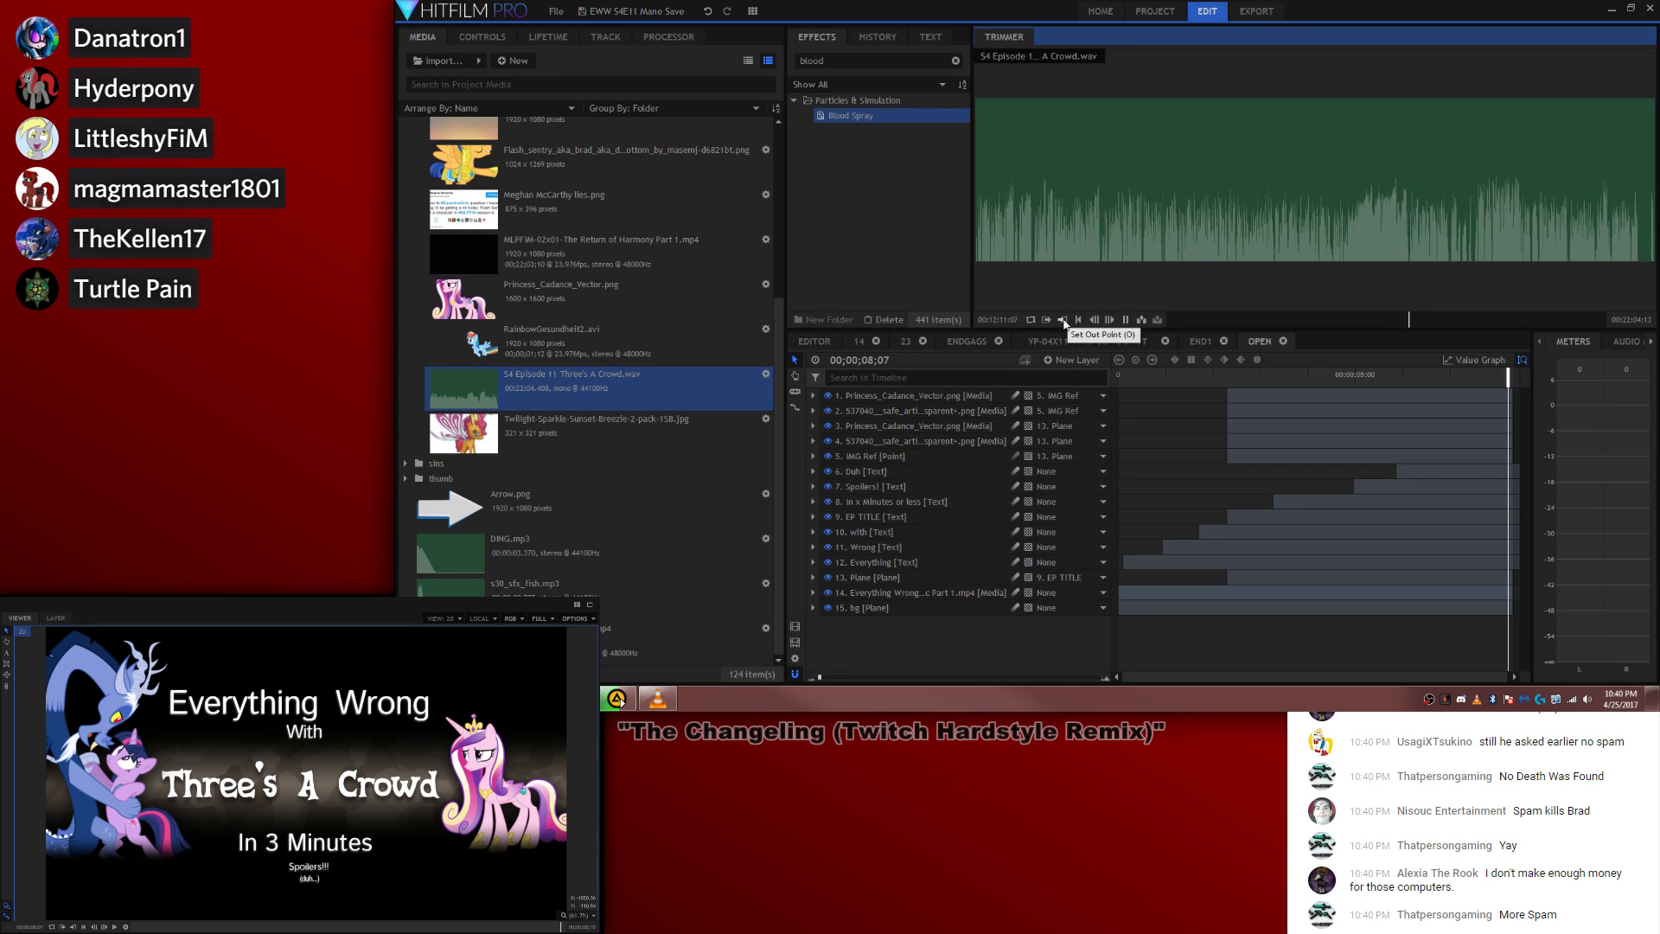
pyautogui.moveTo(1177, 246); pyautogui.dragTo(1230, 389)
pyautogui.press('space')
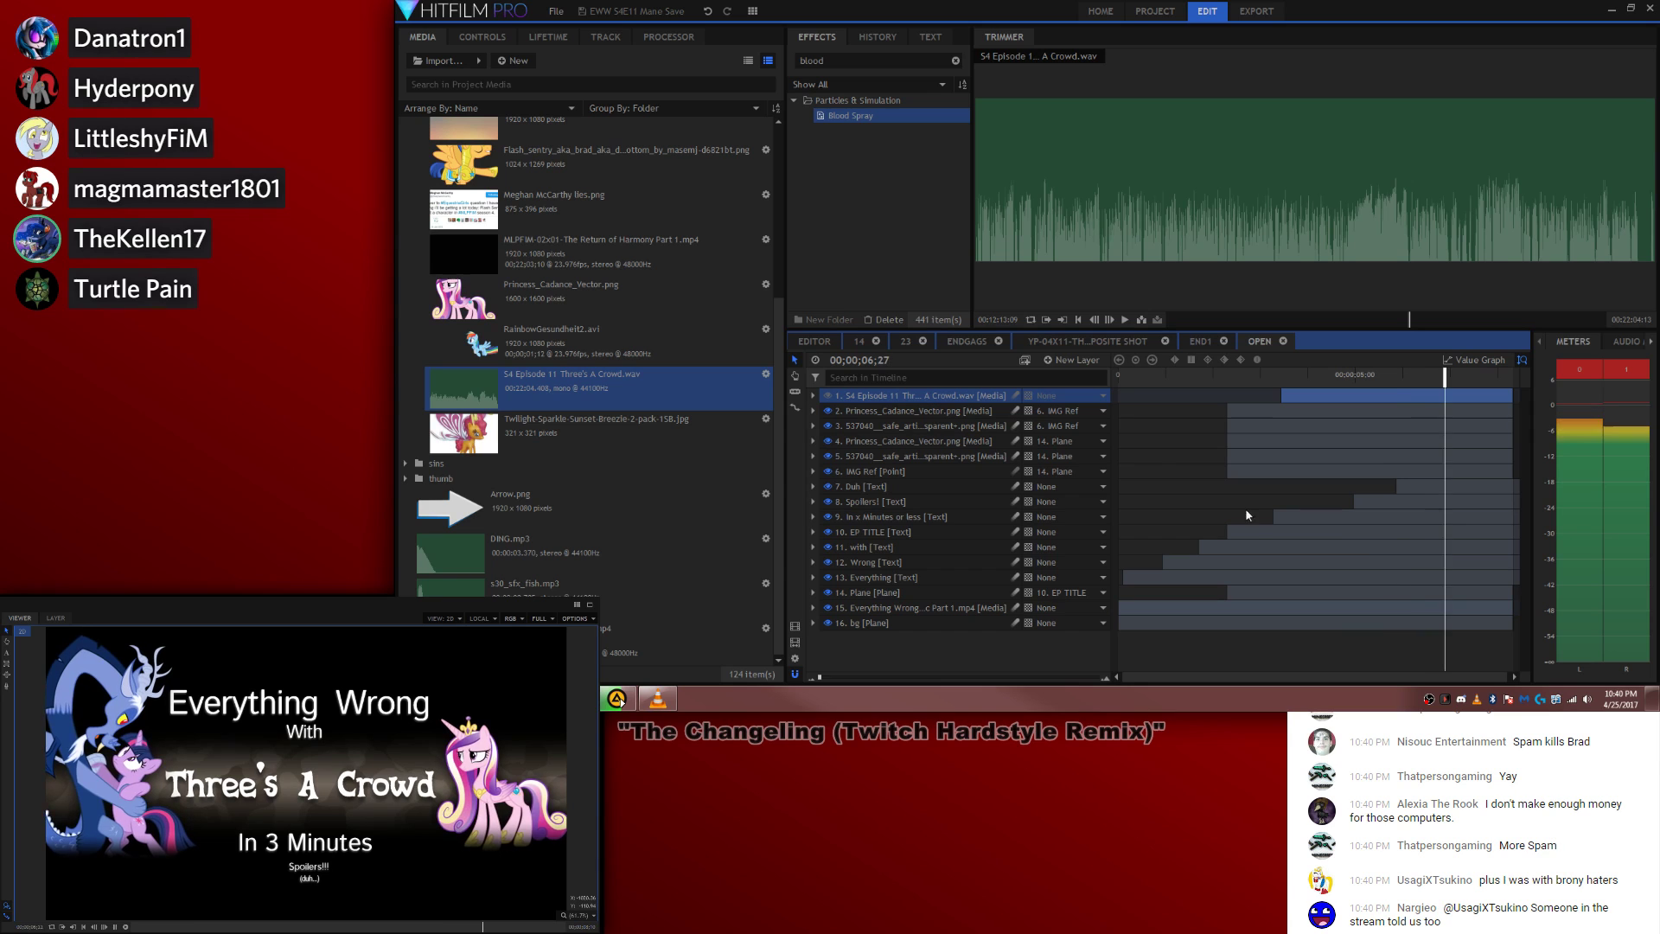
# Step: Set the Open clip's audio level to -5 dB on the main editor timeline and play it from the start
pyautogui.click(815, 341)
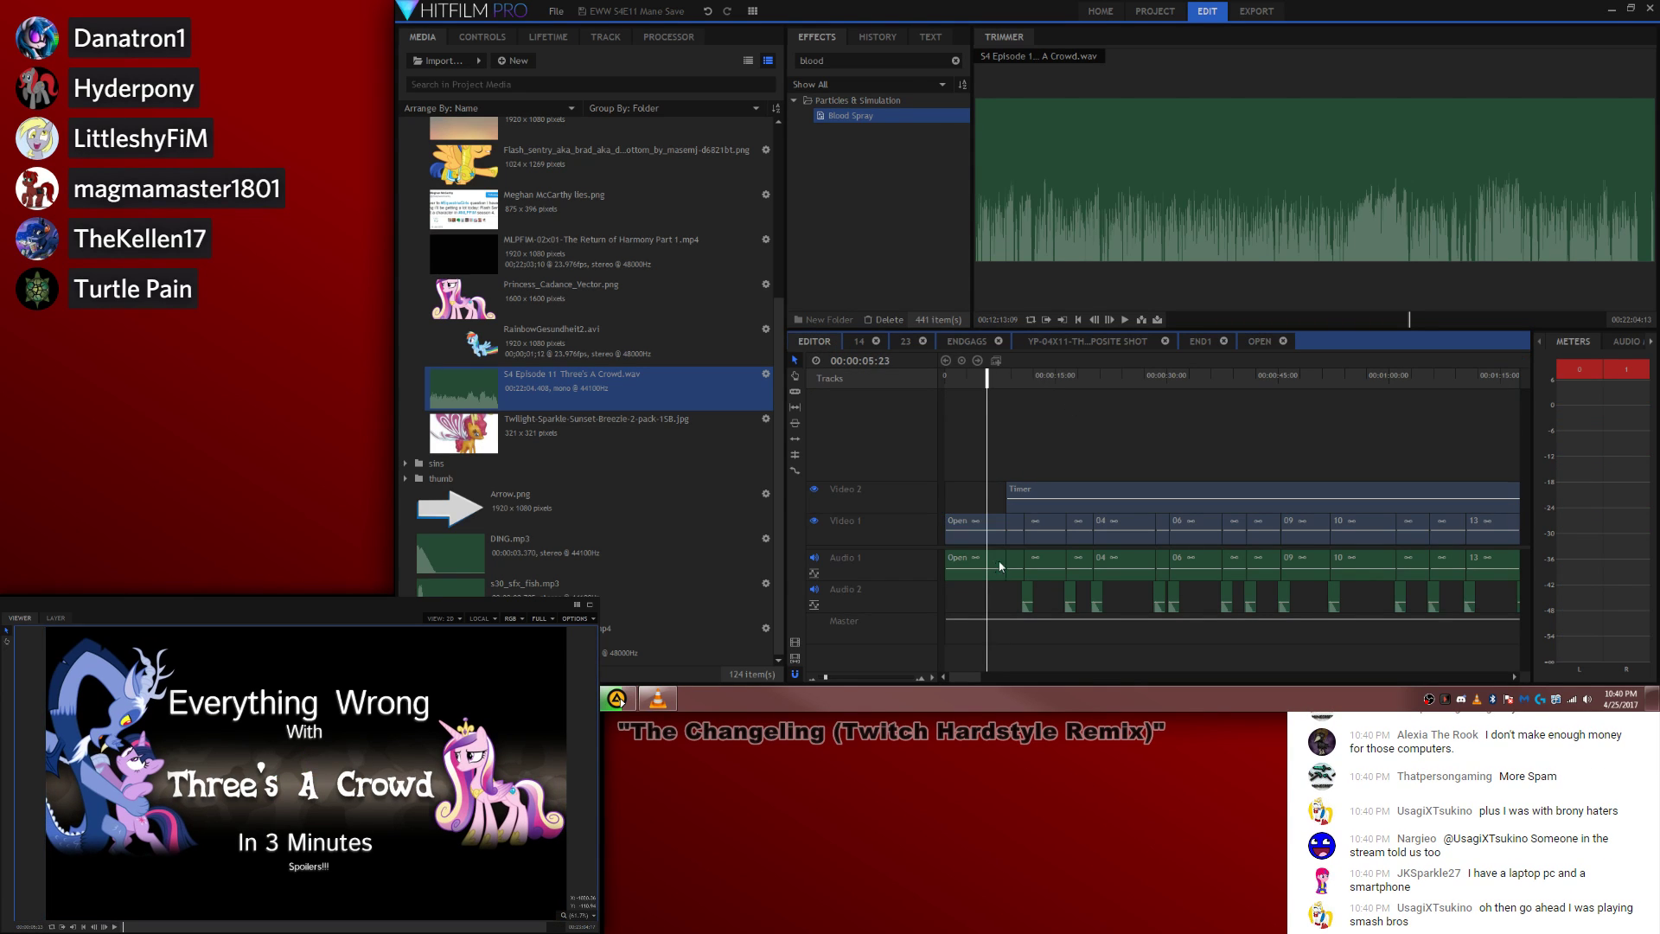
pyautogui.click(482, 37)
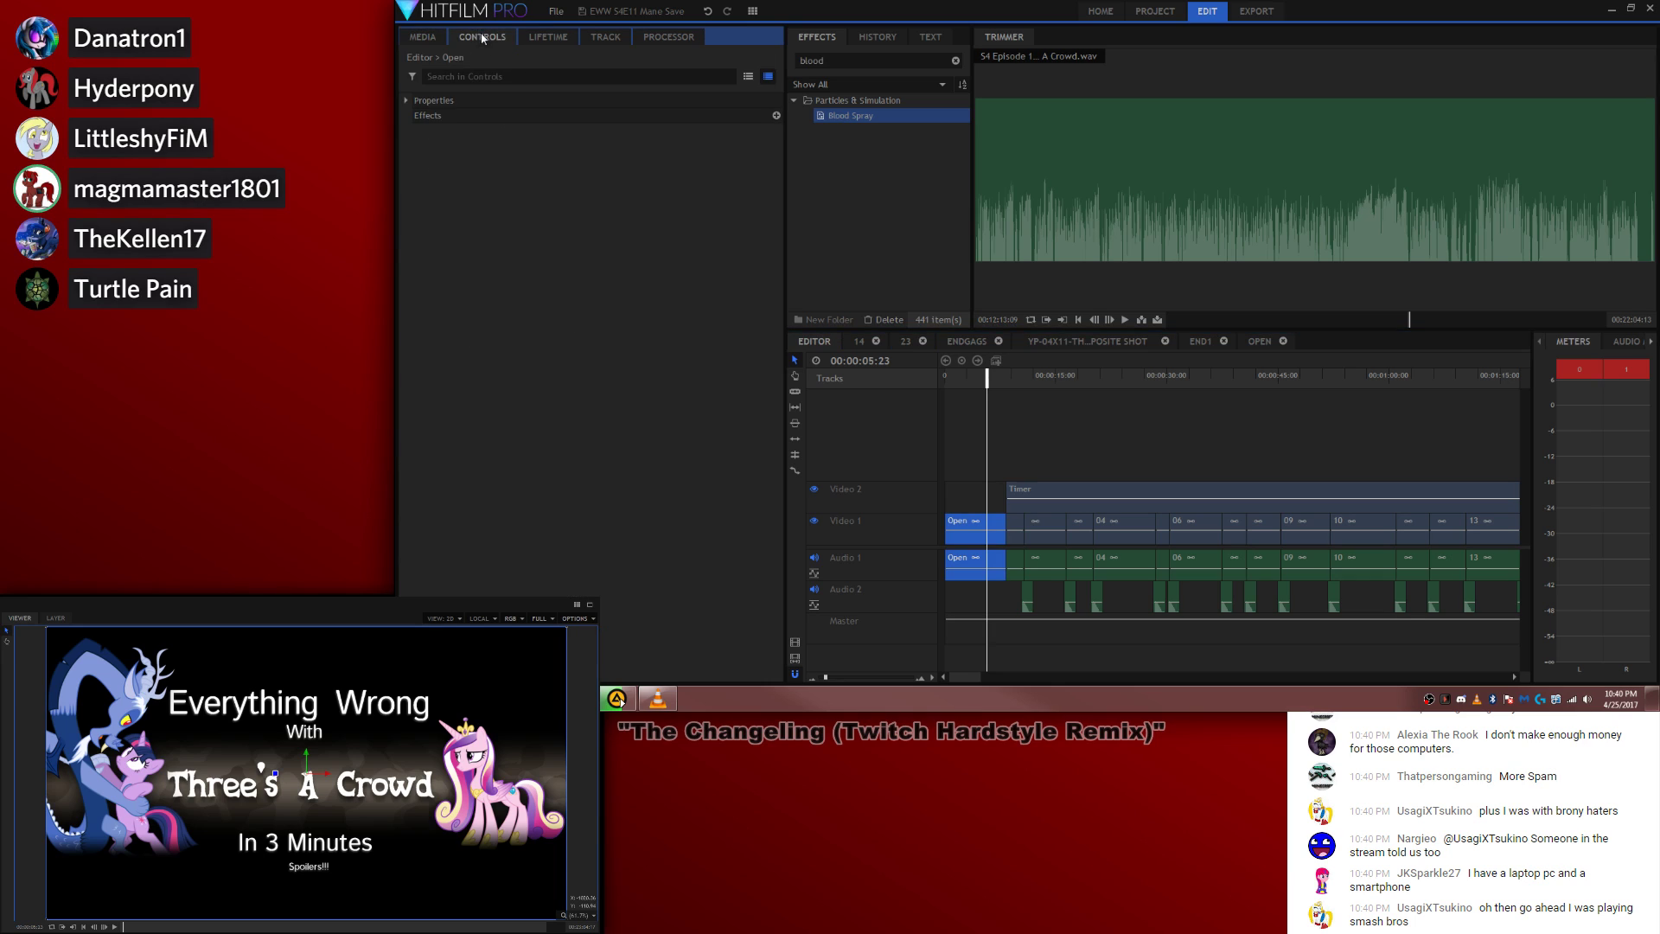
pyautogui.click(406, 100)
pyautogui.click(755, 114)
pyautogui.write('-5')
pyautogui.press('Return')
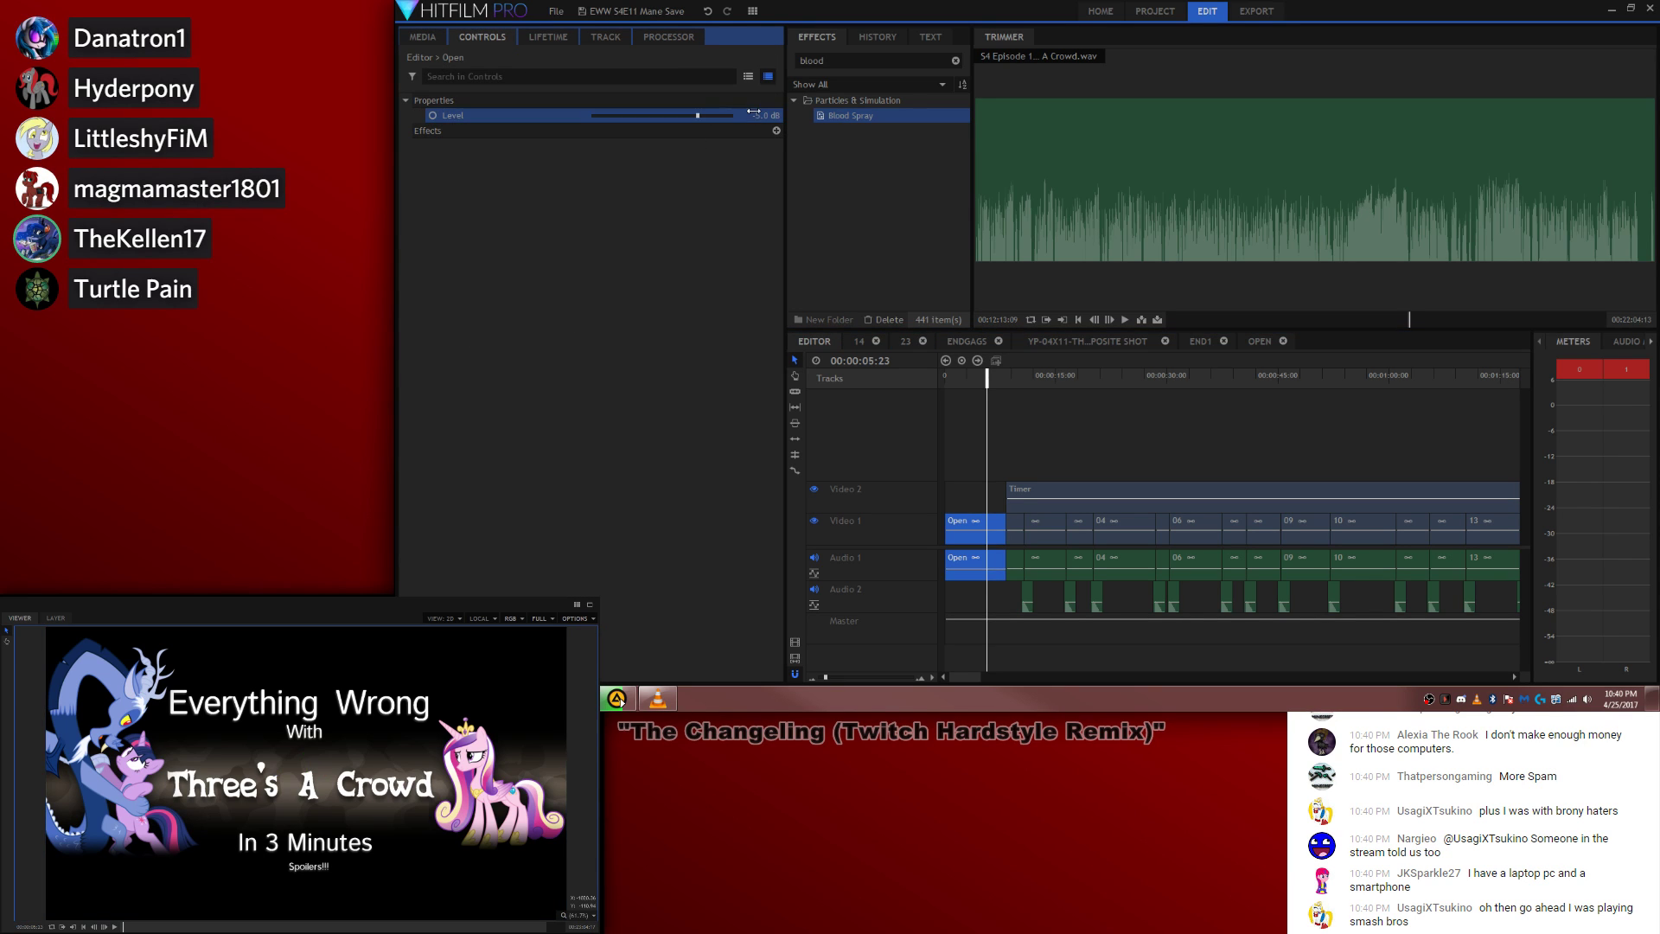
pyautogui.moveTo(981, 375); pyautogui.dragTo(921, 415)
pyautogui.press('space')
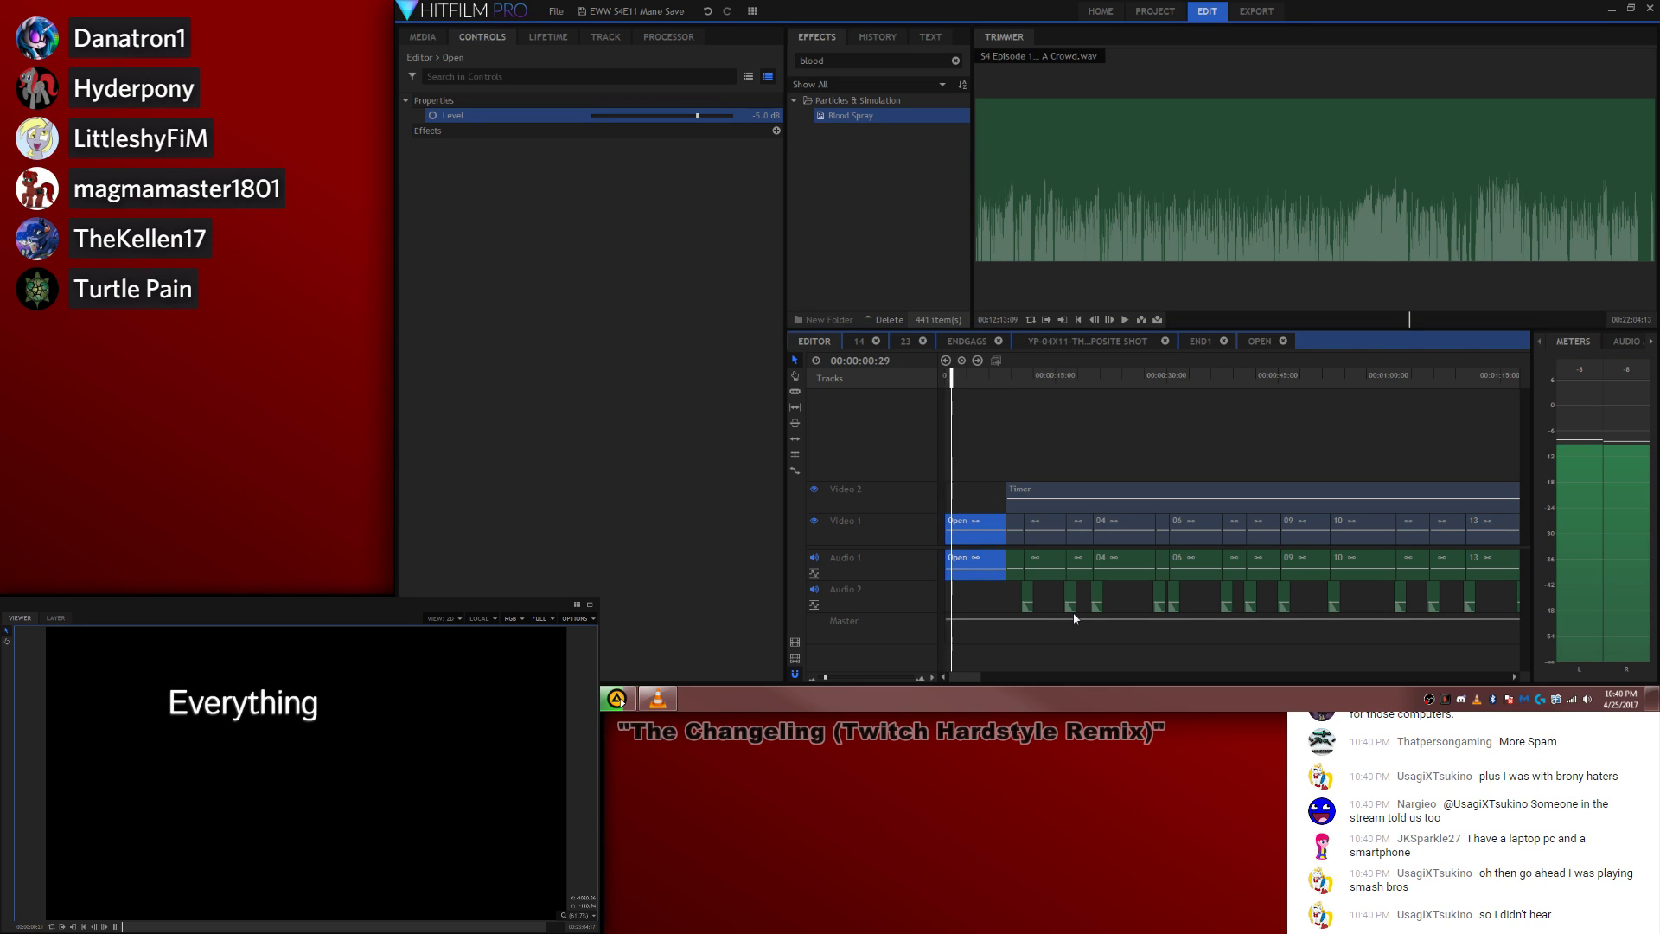
# Step: Stop playback and reset the Open clip's audio level to 0 dB
pyautogui.press('space')
pyautogui.click(763, 116)
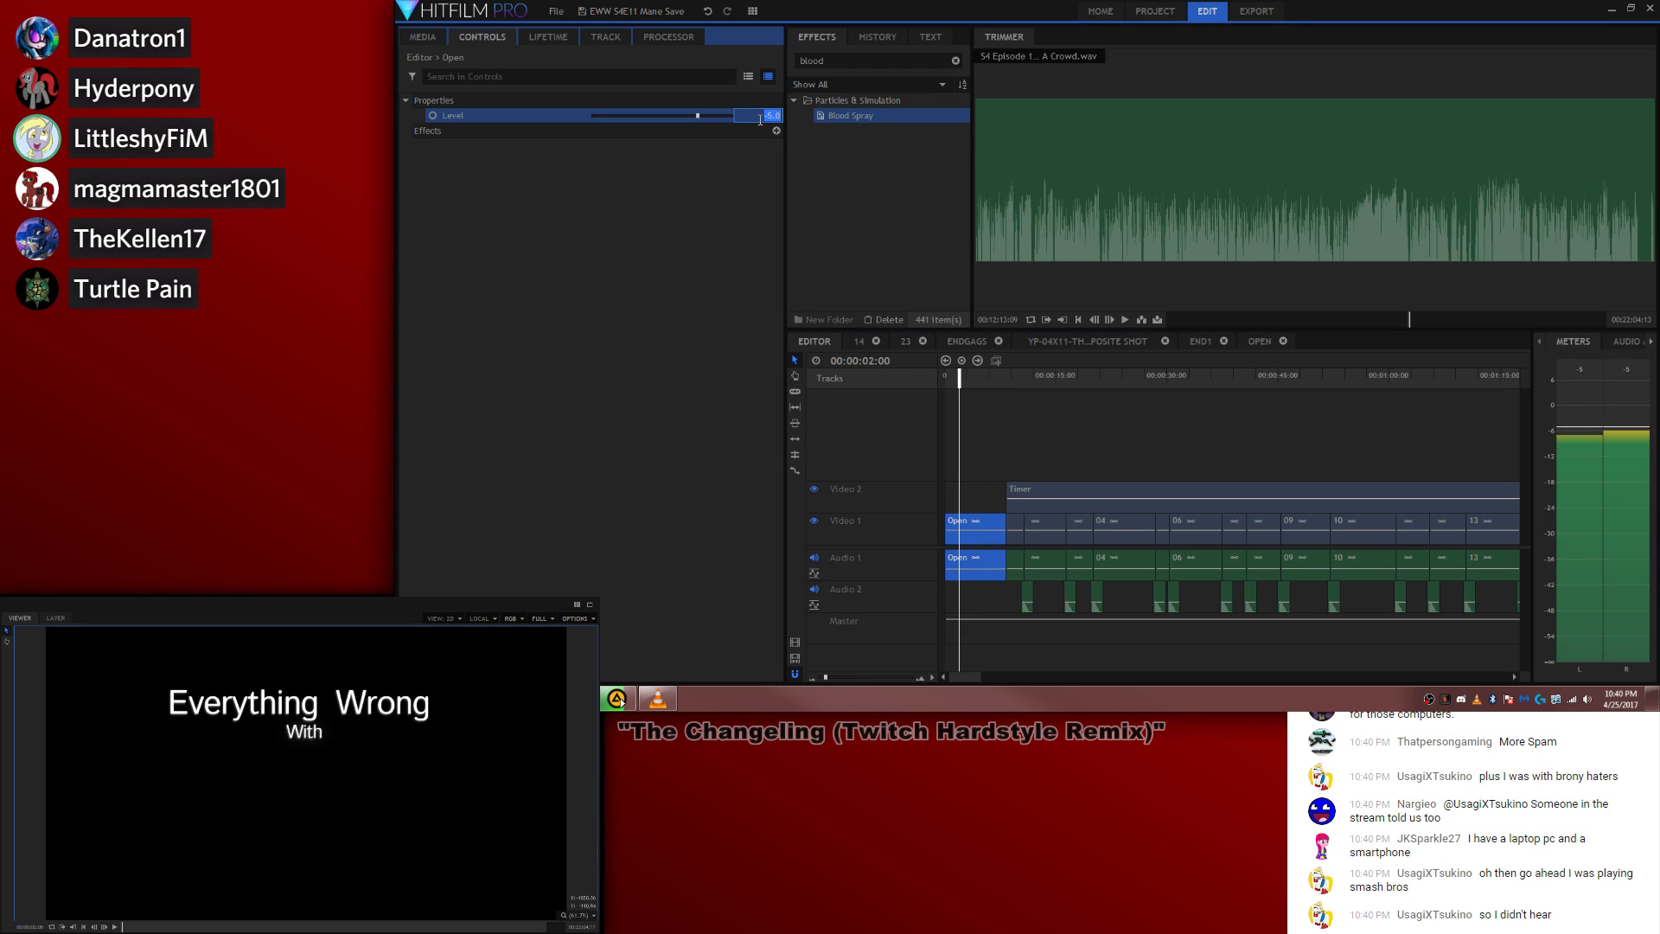
pyautogui.write('0')
pyautogui.press('Return')
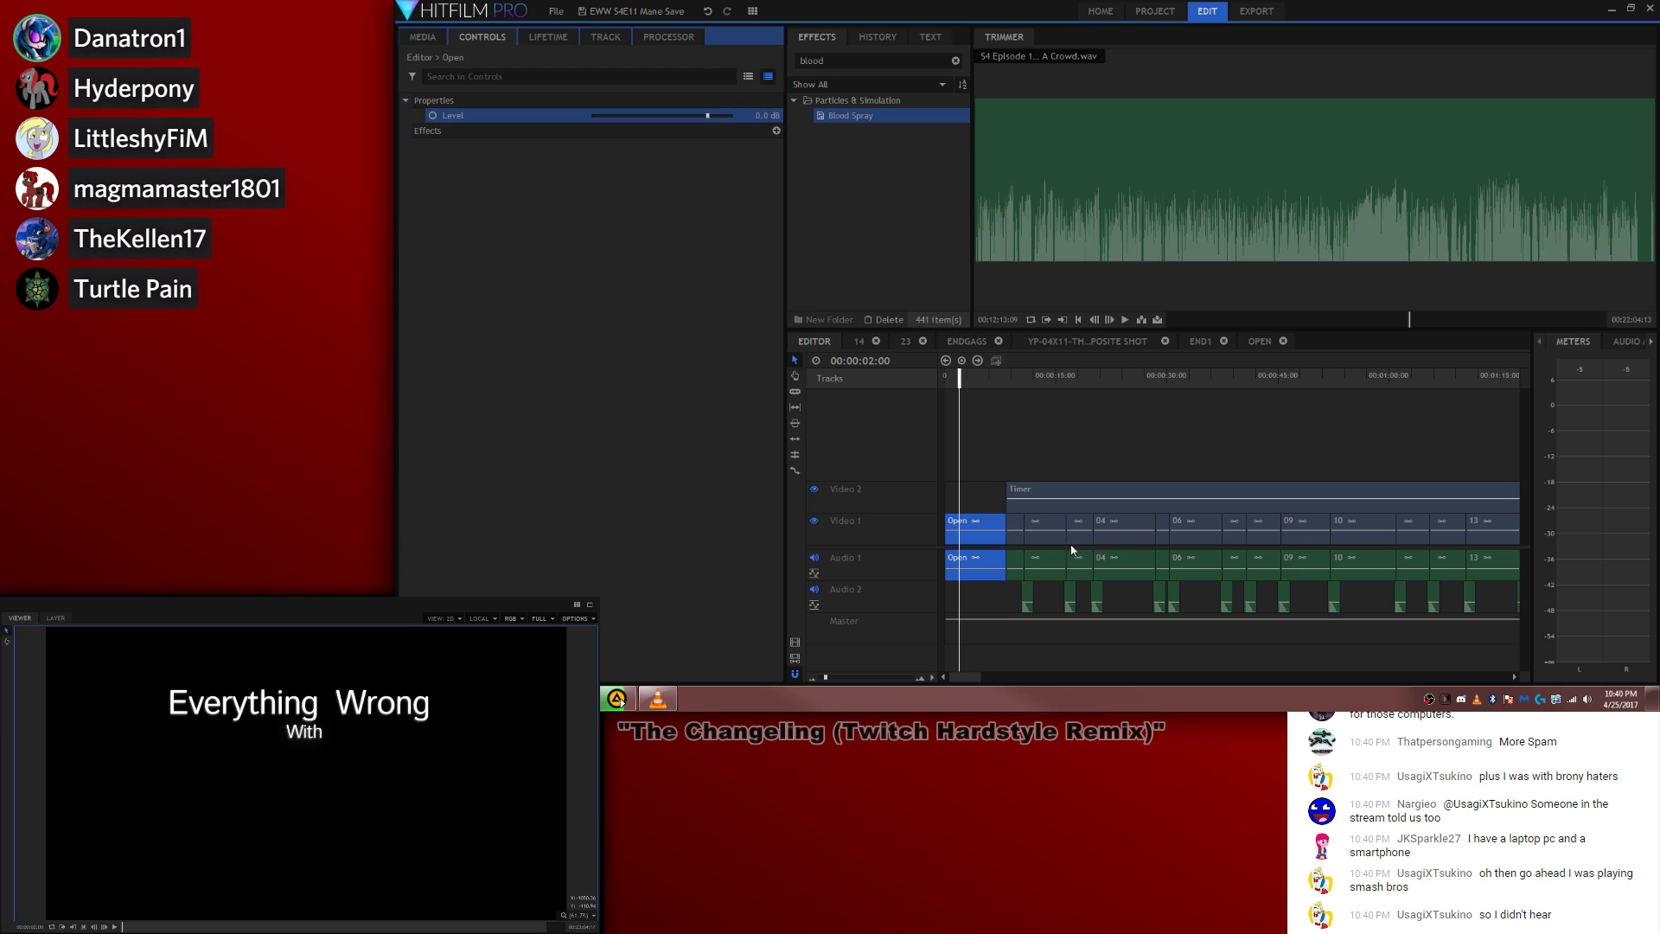
# Step: In the Open composite shot, set the first audio level keyframe of the Everything Wrong Part 1.mp4 layer to -4 dB
pyautogui.doubleClick(997, 526)
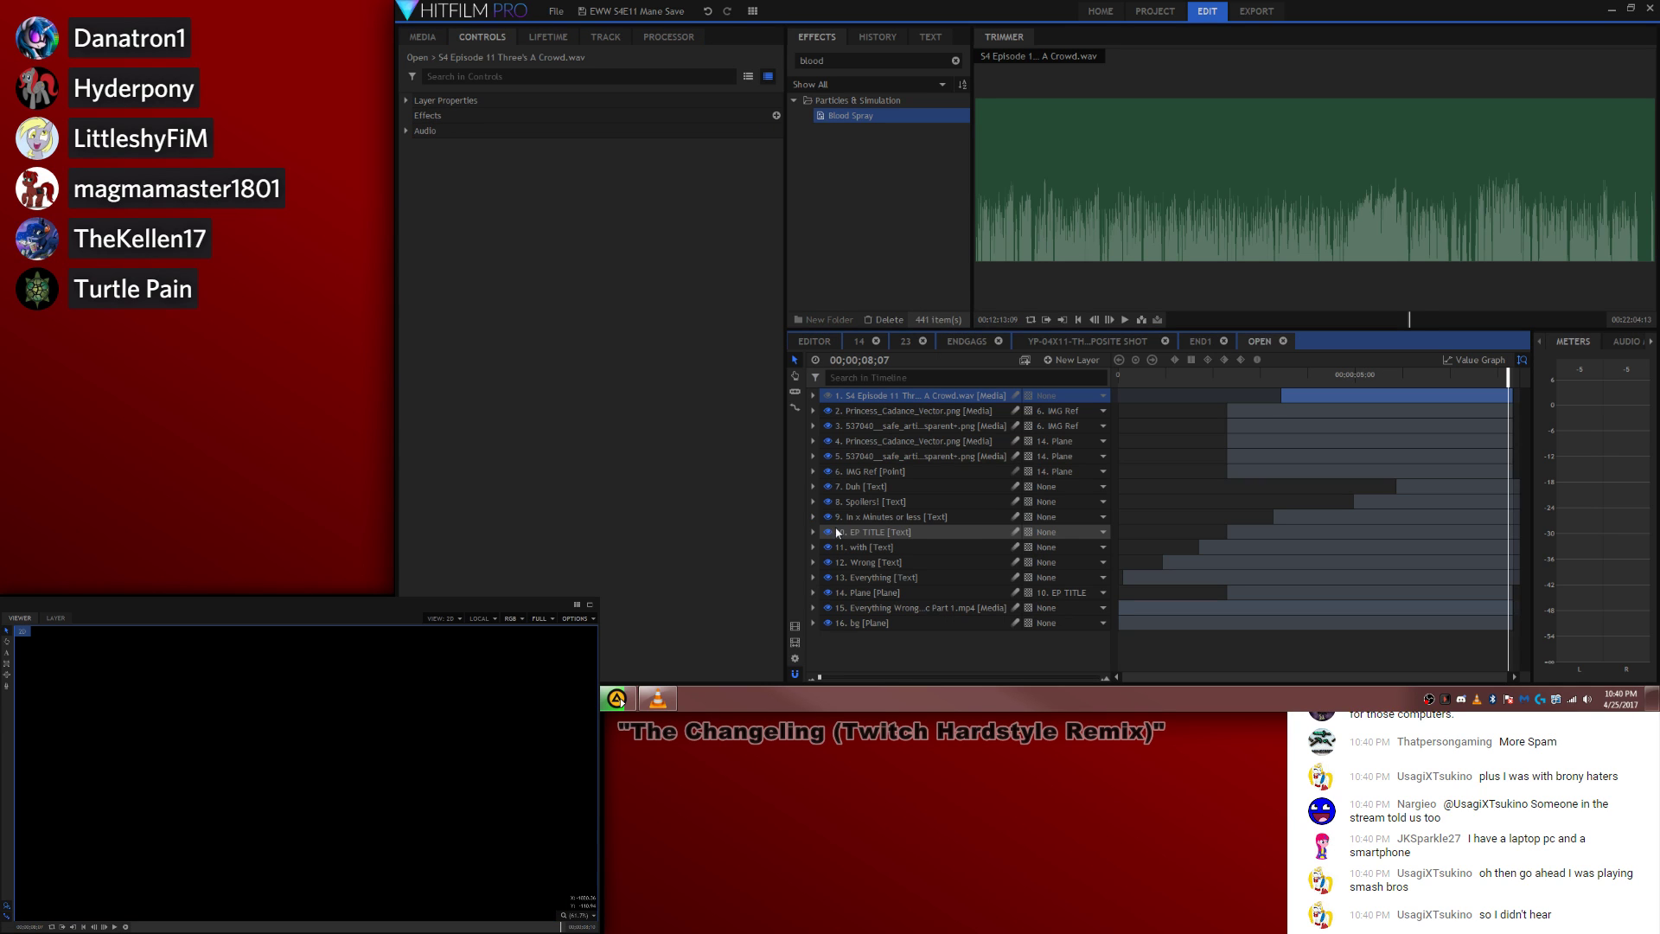
pyautogui.click(813, 607)
pyautogui.scroll(-1, 826, 650)
pyautogui.click(826, 649)
pyautogui.click(1087, 664)
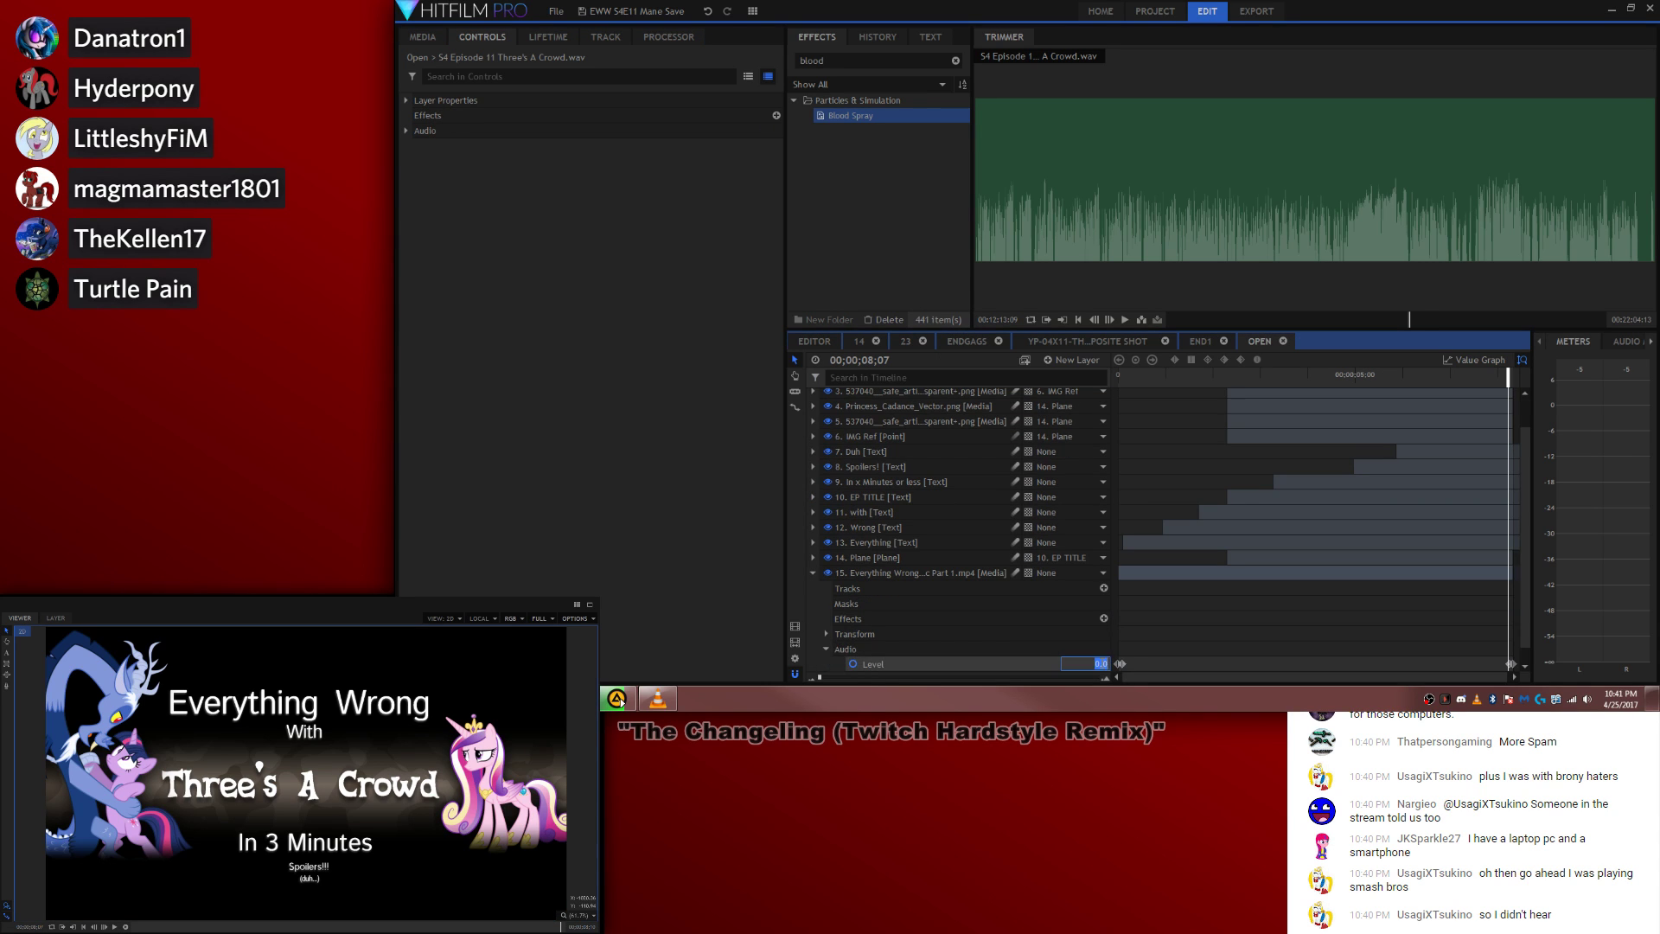
pyautogui.doubleClick(1121, 663)
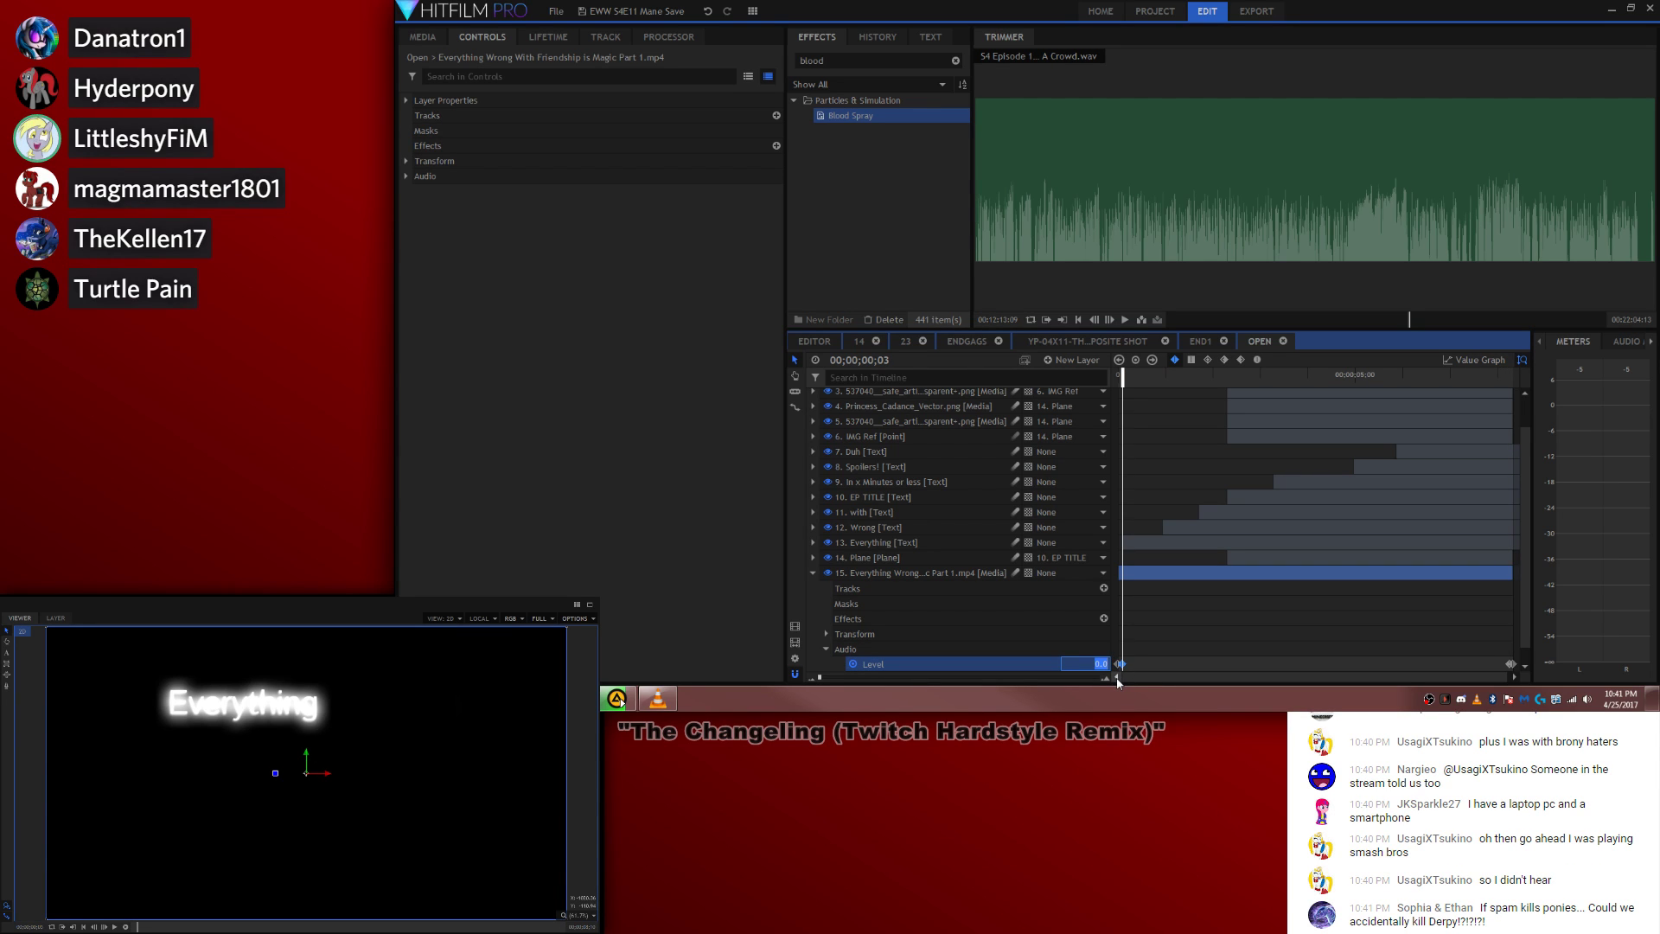
pyautogui.click(1508, 665)
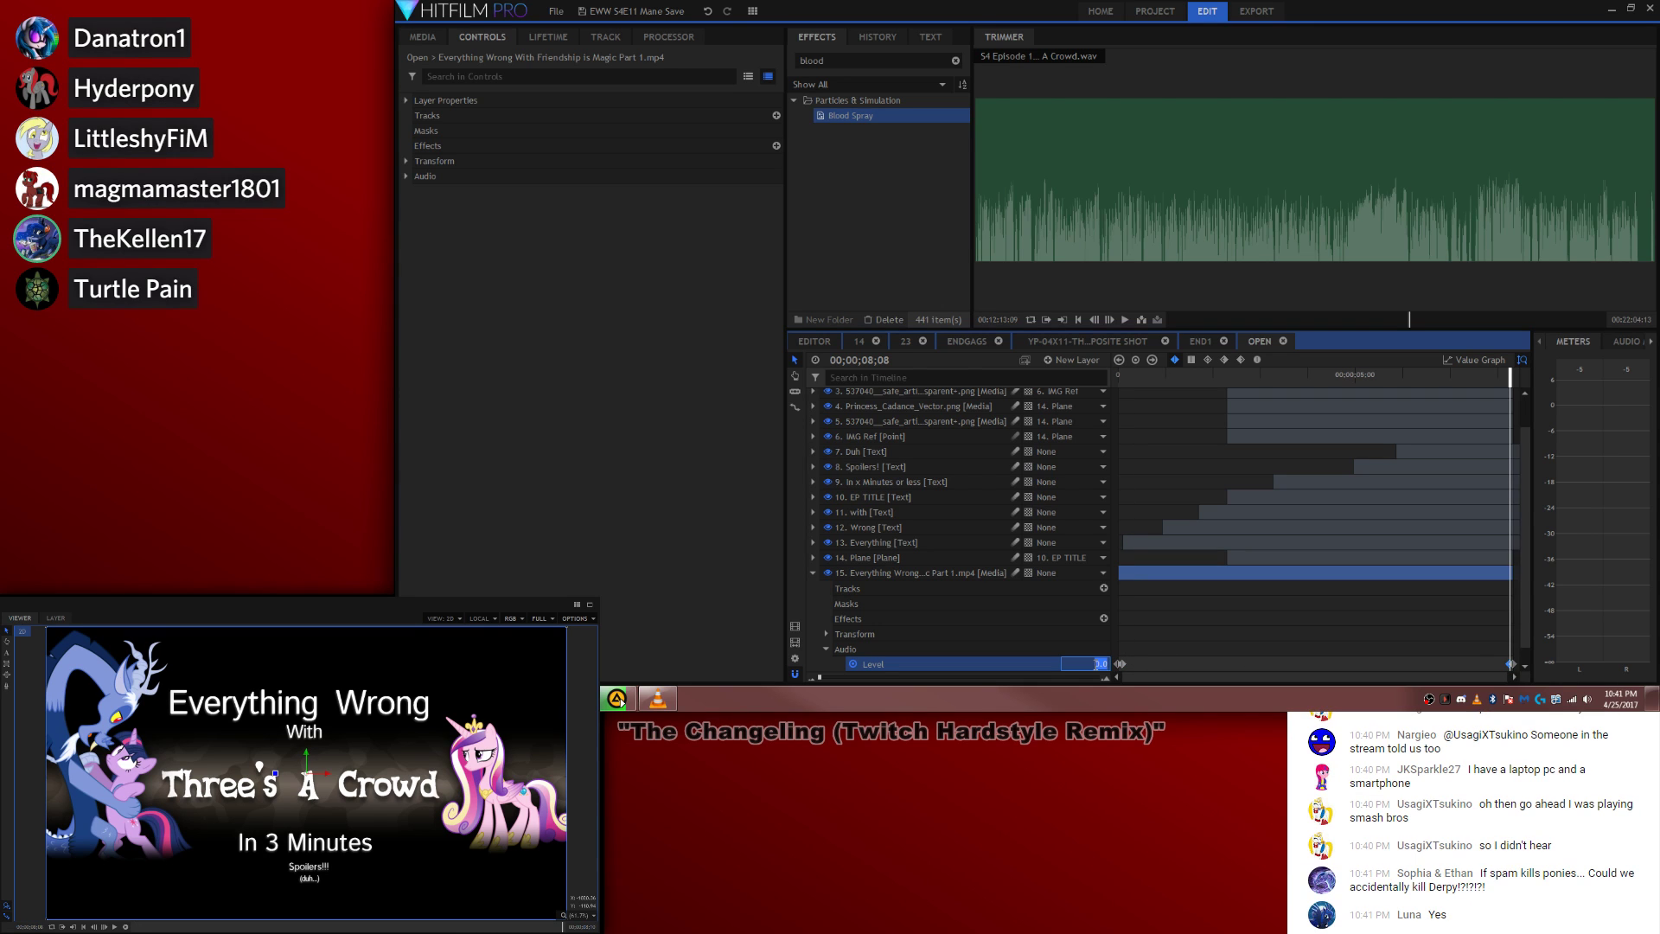
pyautogui.press('Return')
pyautogui.click(1119, 663)
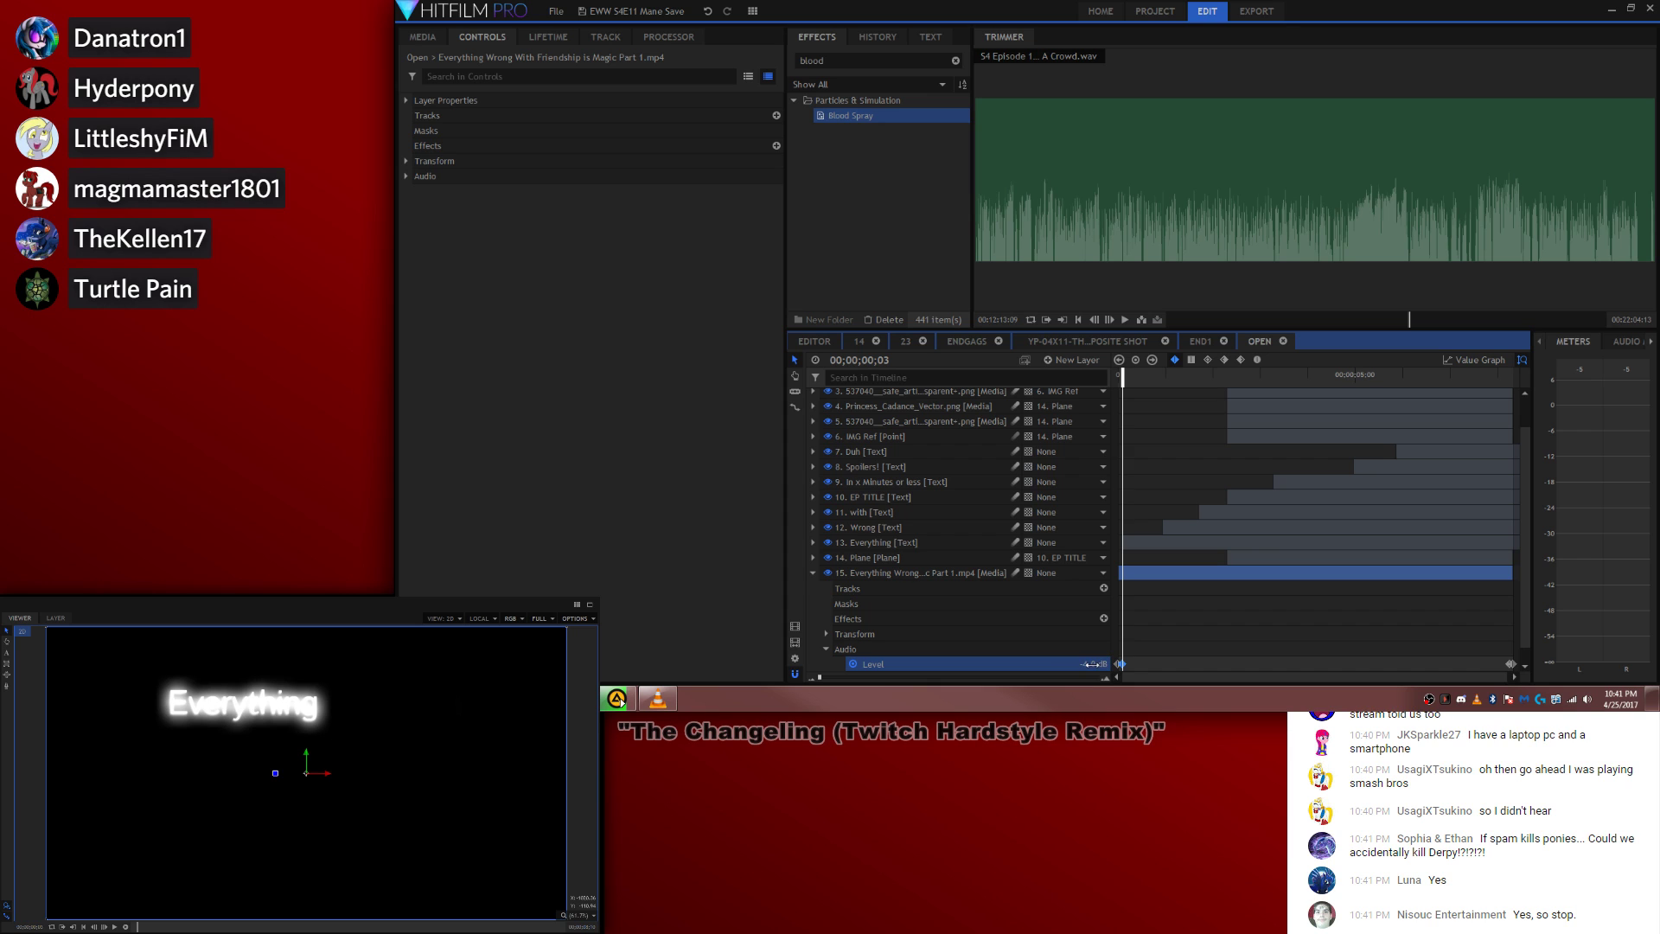
pyautogui.moveTo(1091, 664); pyautogui.dragTo(1100, 664)
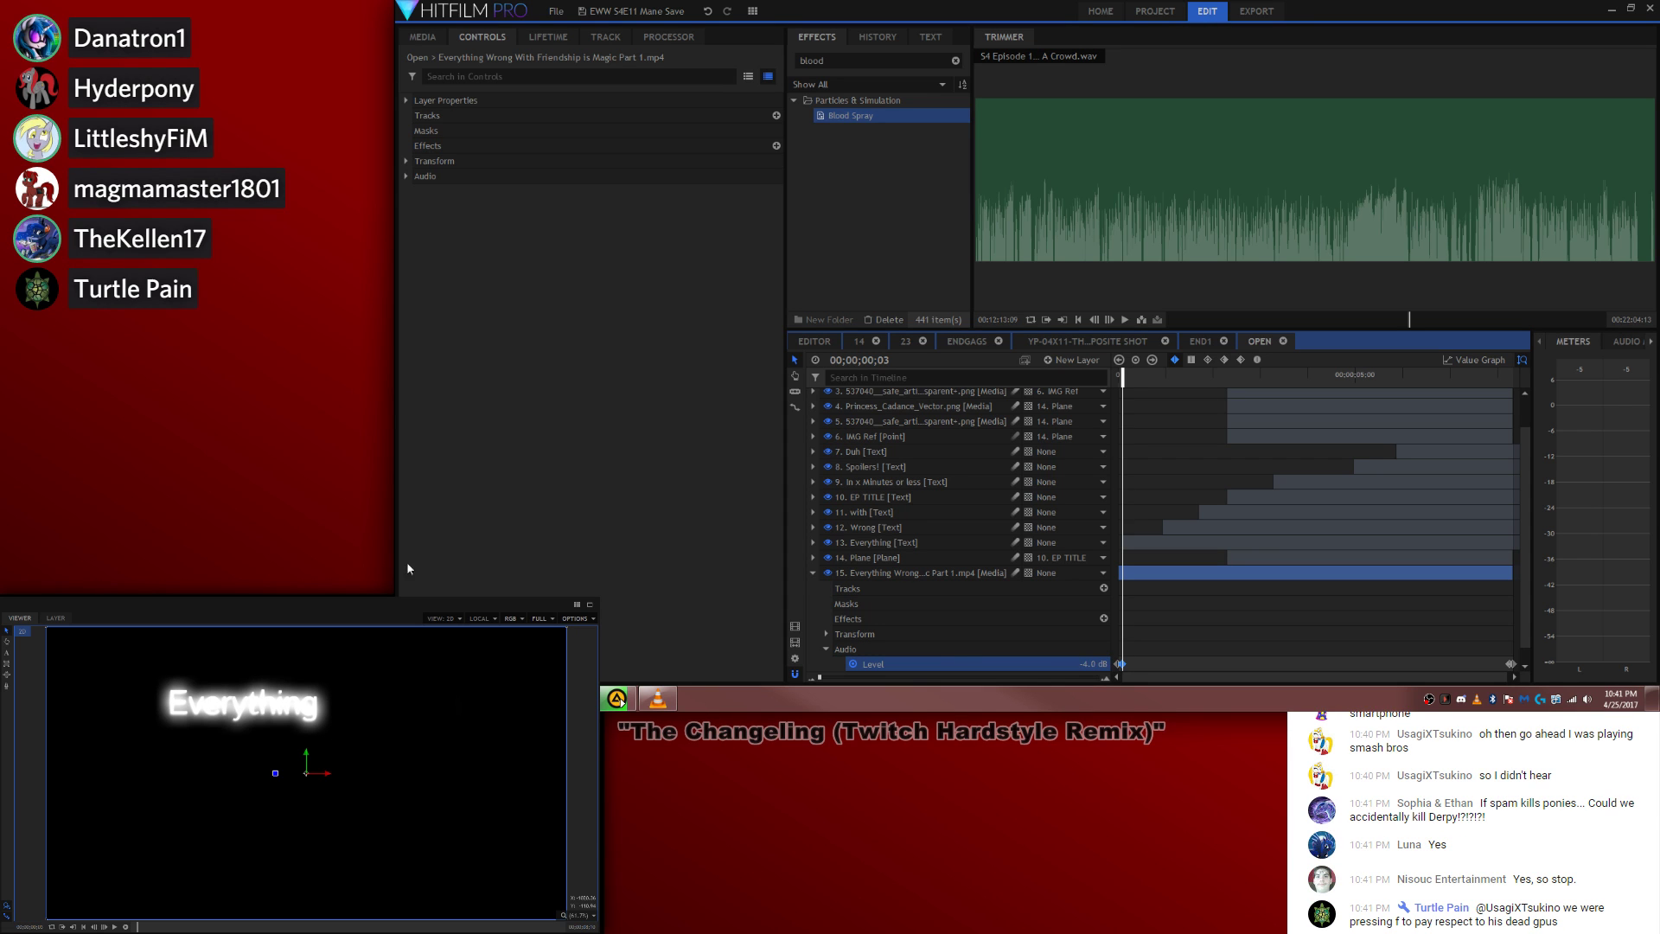